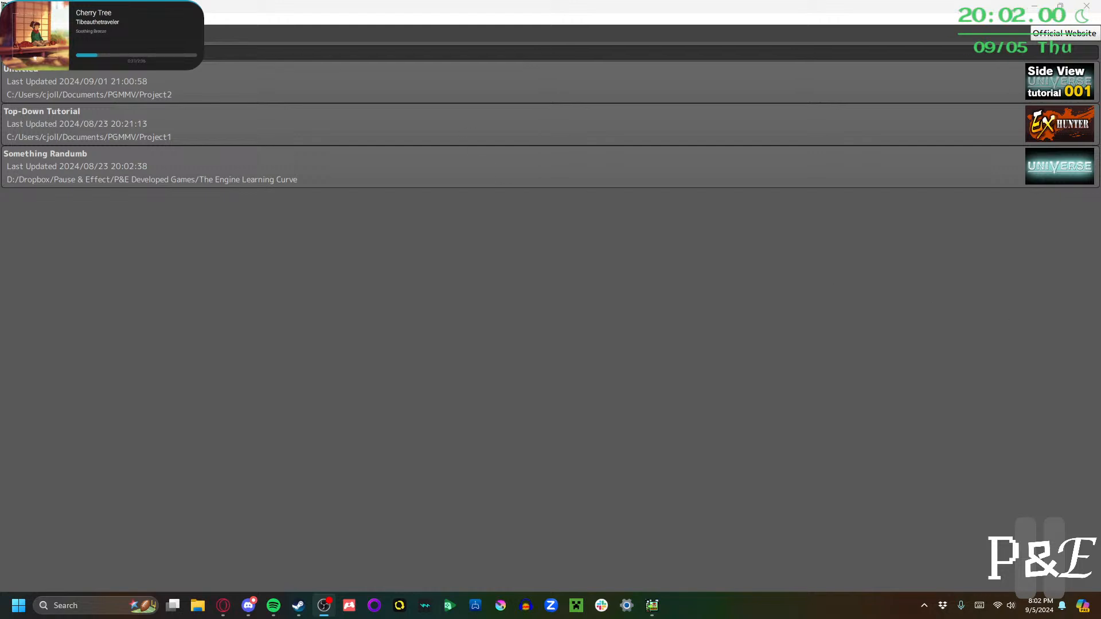
Start the Top Views tutorial "Step 1: Create a Scene" and advance past its introductory notes
{"action": "left_click", "coordinate": [18, 18]}
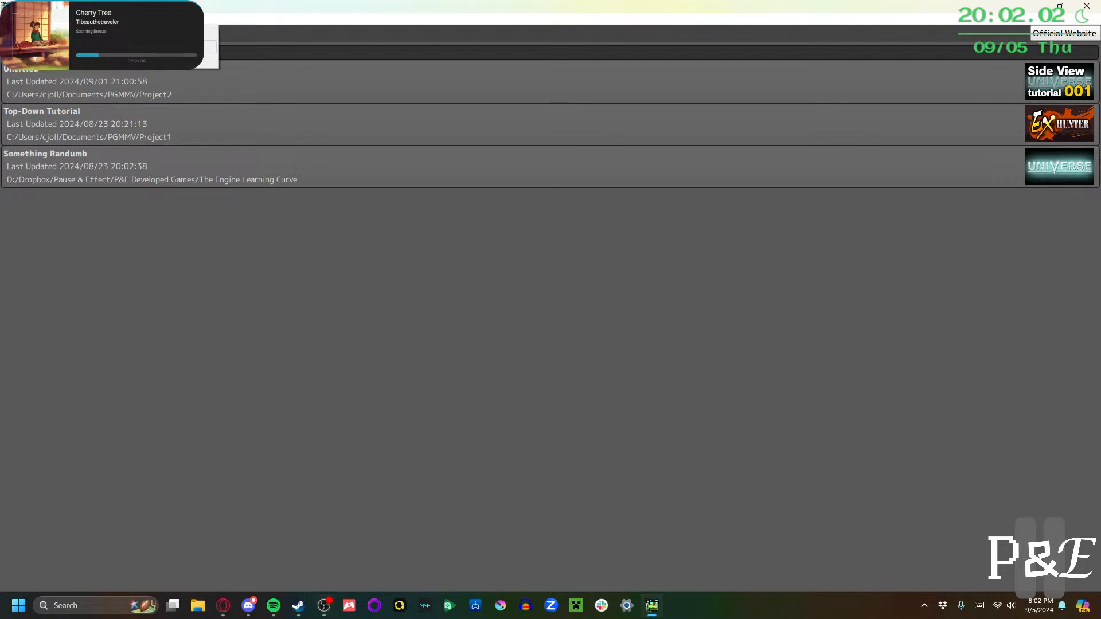
{"action": "left_click", "coordinate": [87, 47]}
{"action": "left_click", "coordinate": [435, 165]}
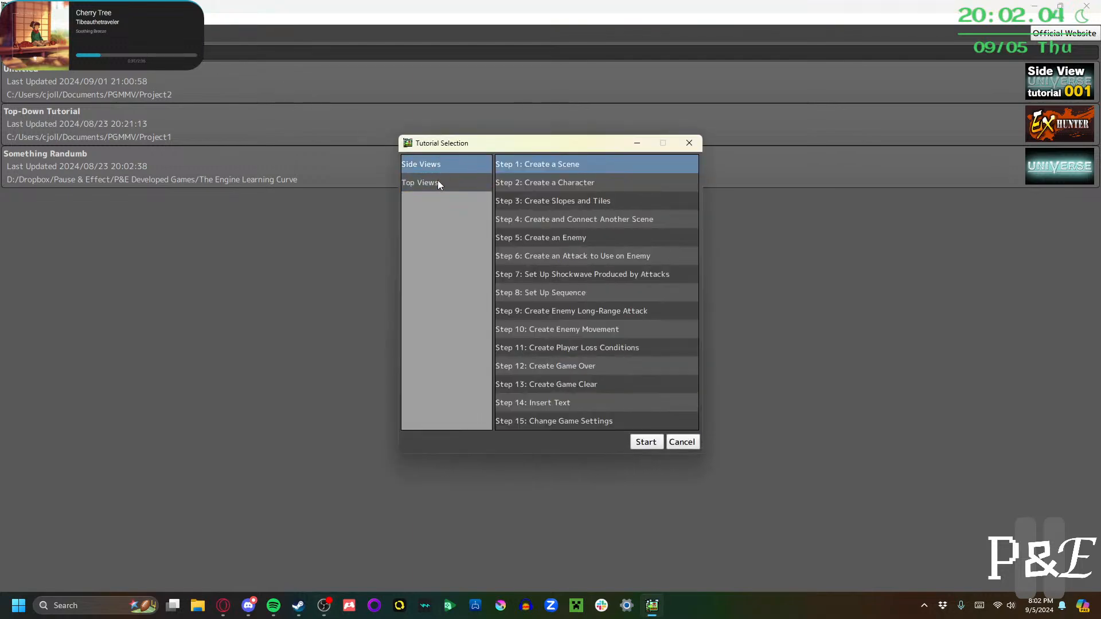
{"action": "left_click", "coordinate": [440, 182]}
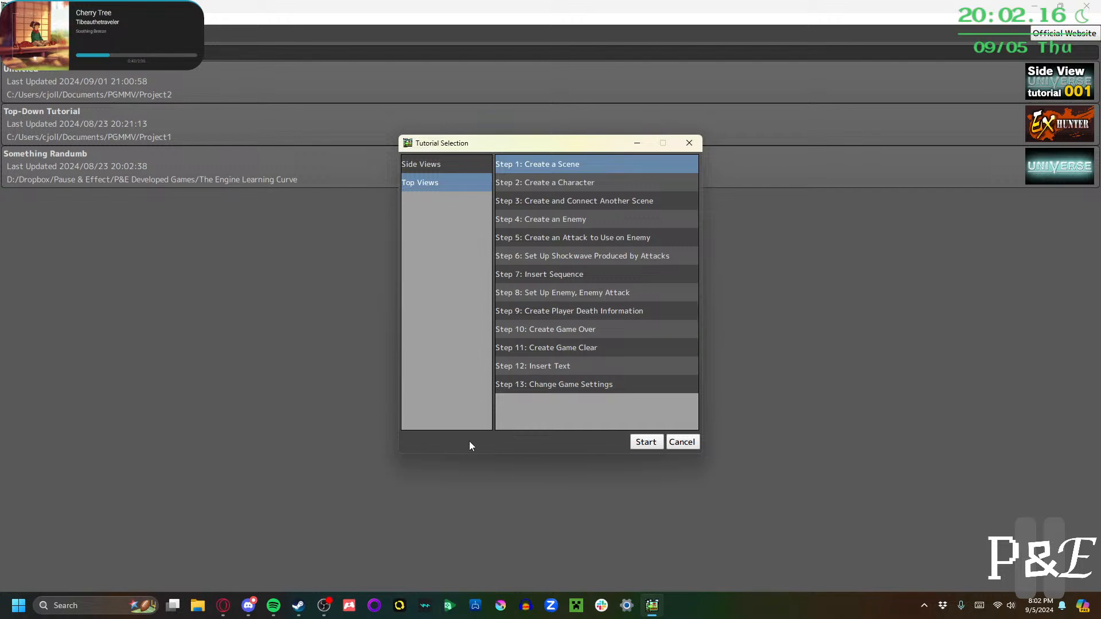
{"action": "mouse_move", "coordinate": [470, 144]}
{"action": "left_mouse_down"}
{"action": "mouse_move", "coordinate": [477, 205]}
{"action": "mouse_move", "coordinate": [468, 160]}
{"action": "left_mouse_up"}
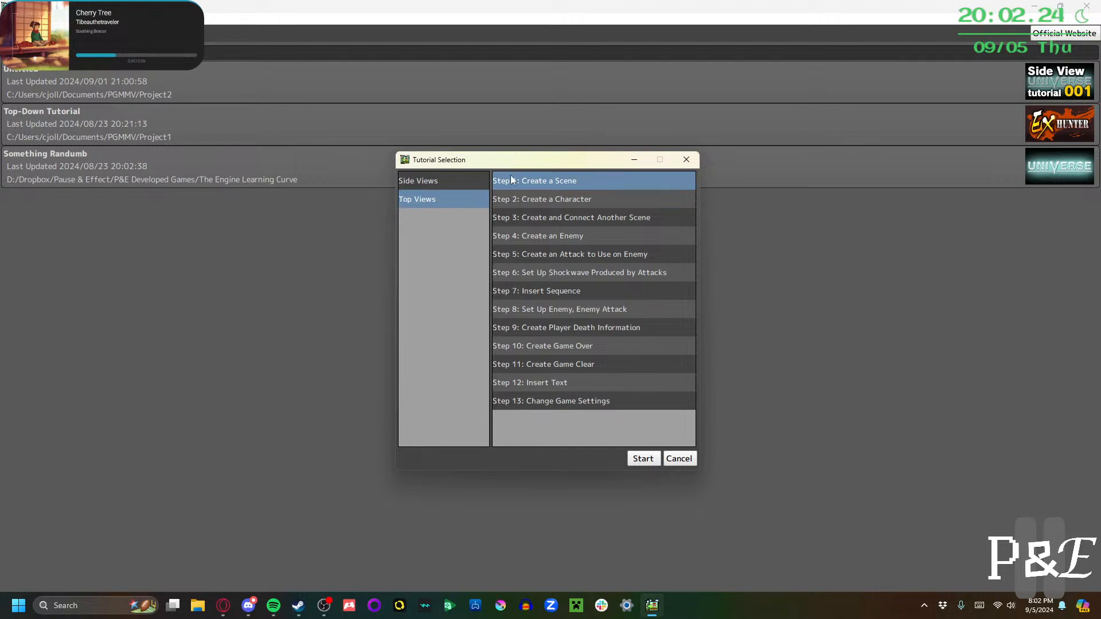
{"action": "left_click", "coordinate": [642, 458]}
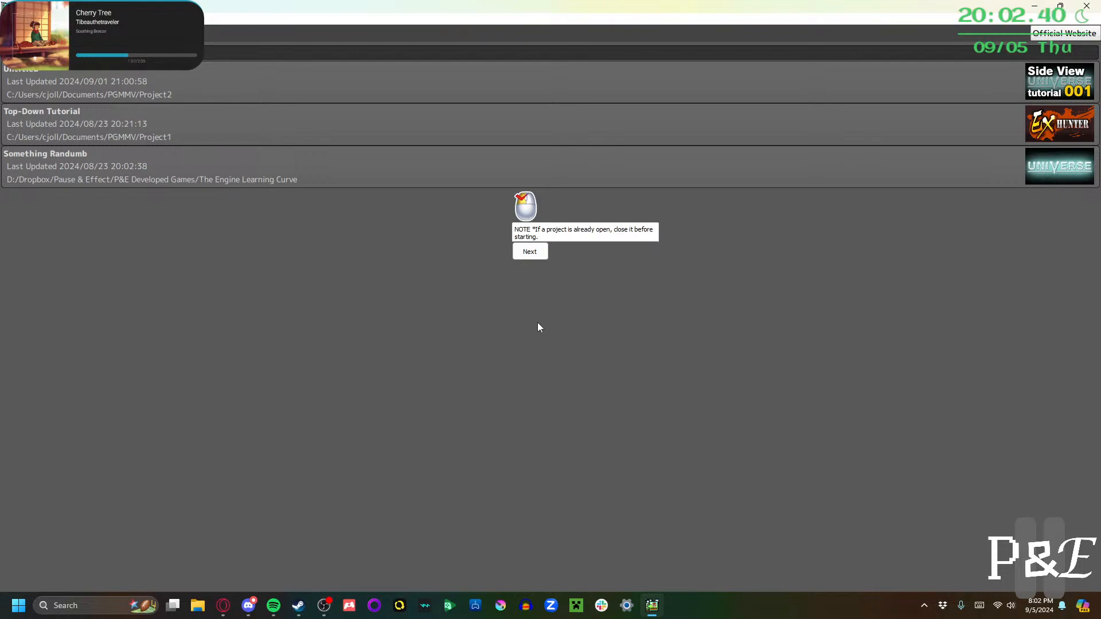
{"action": "left_click", "coordinate": [530, 256]}
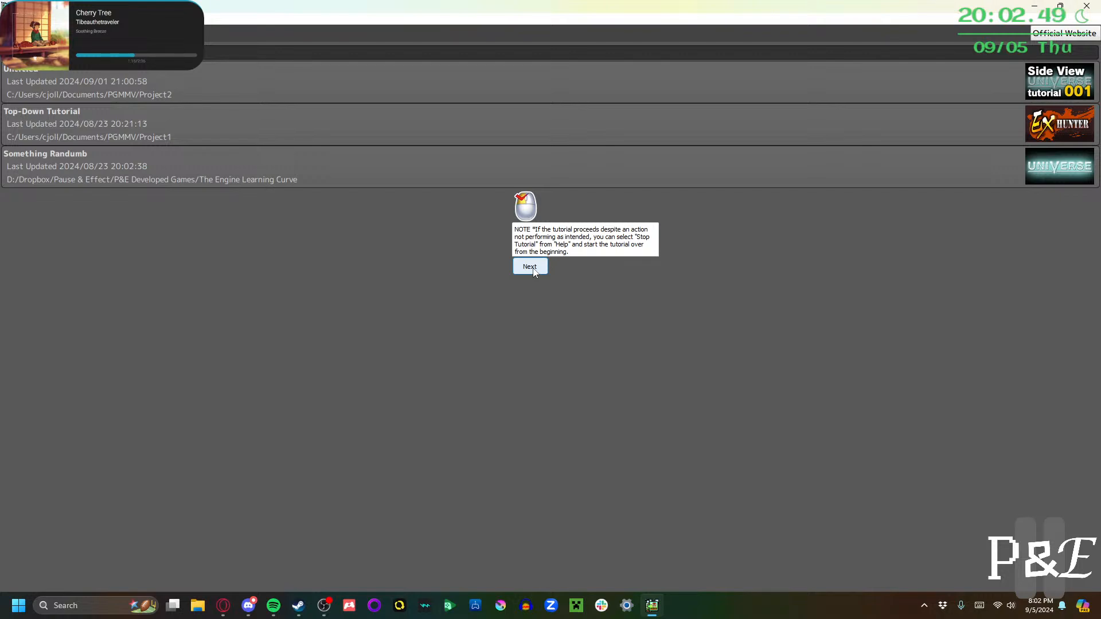
{"action": "left_click", "coordinate": [531, 268]}
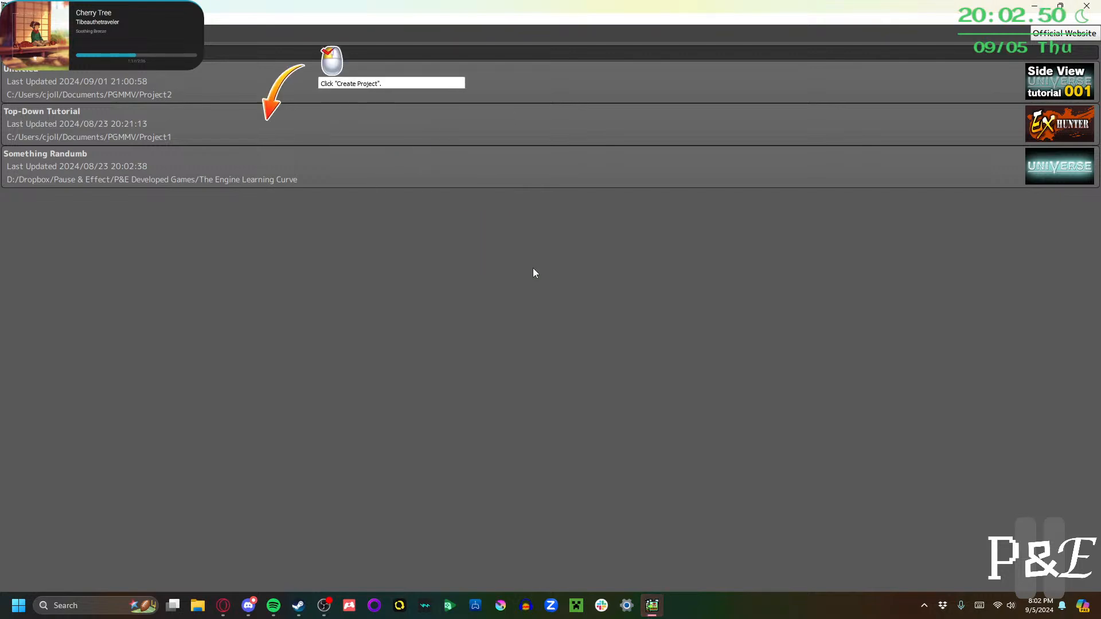
Try to create the tutorial project as Project3 in the PGMMV documents folder
{"action": "left_click", "coordinate": [118, 34]}
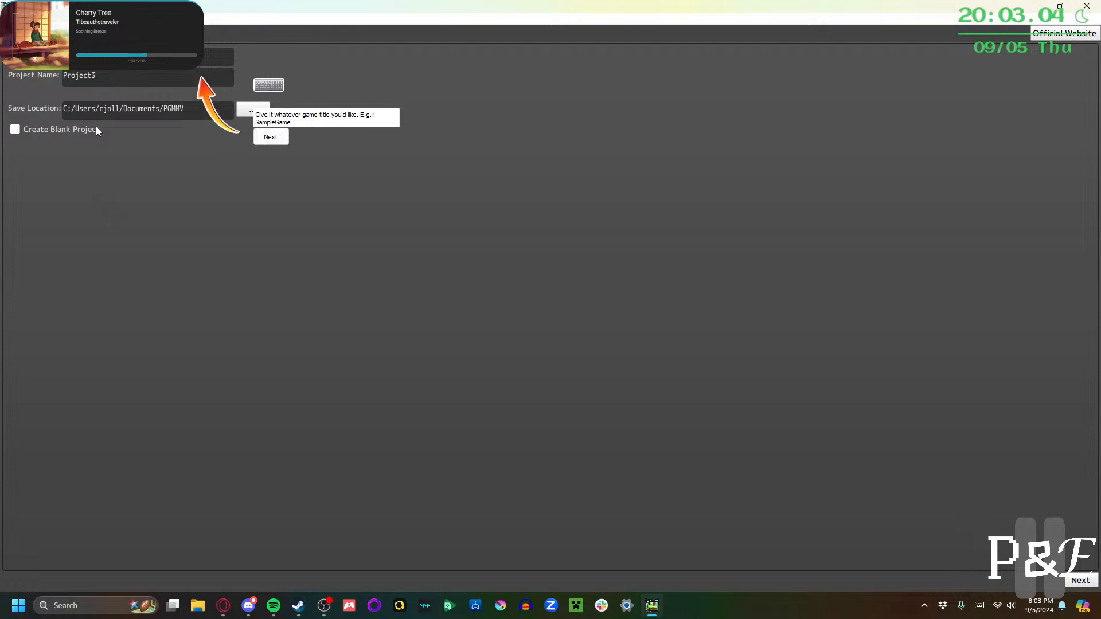
{"action": "left_click", "coordinate": [270, 140]}
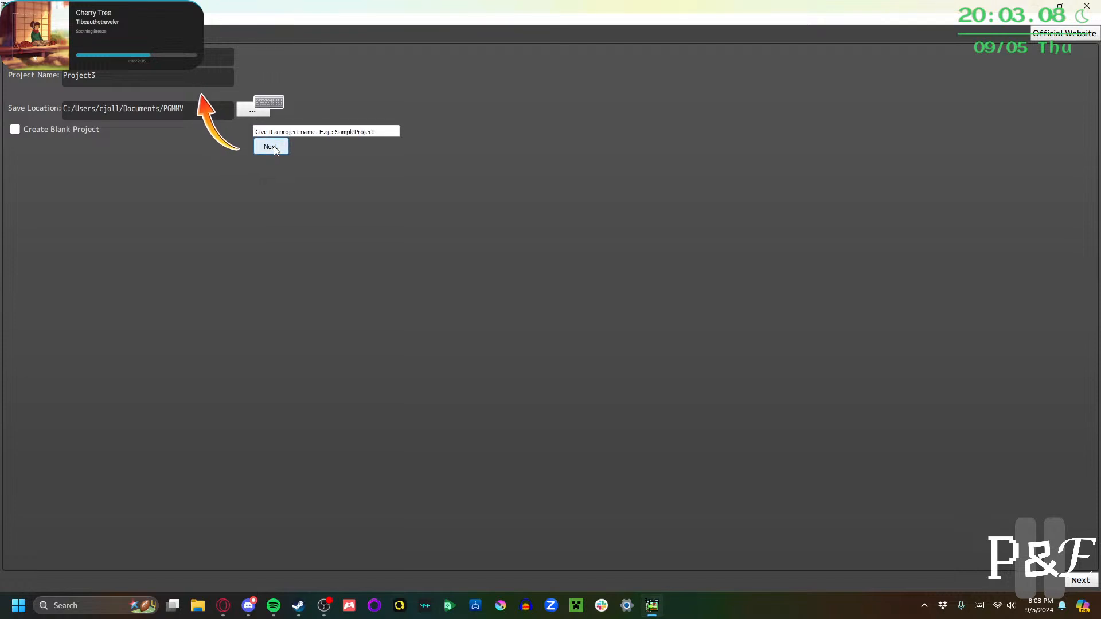
{"action": "left_click", "coordinate": [270, 148]}
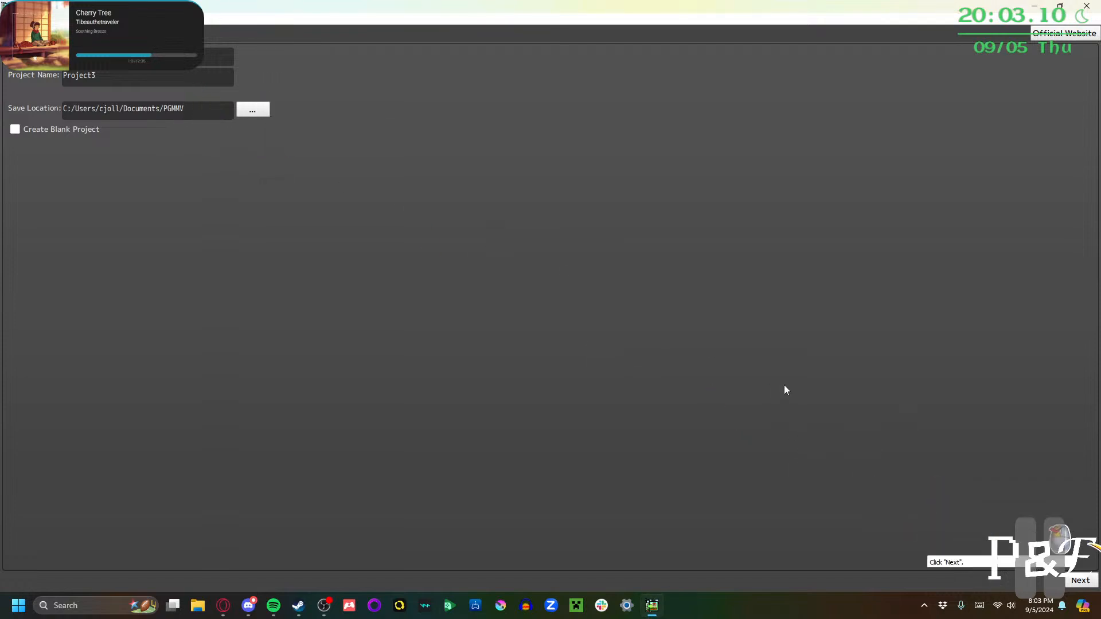
{"action": "left_click", "coordinate": [1081, 580]}
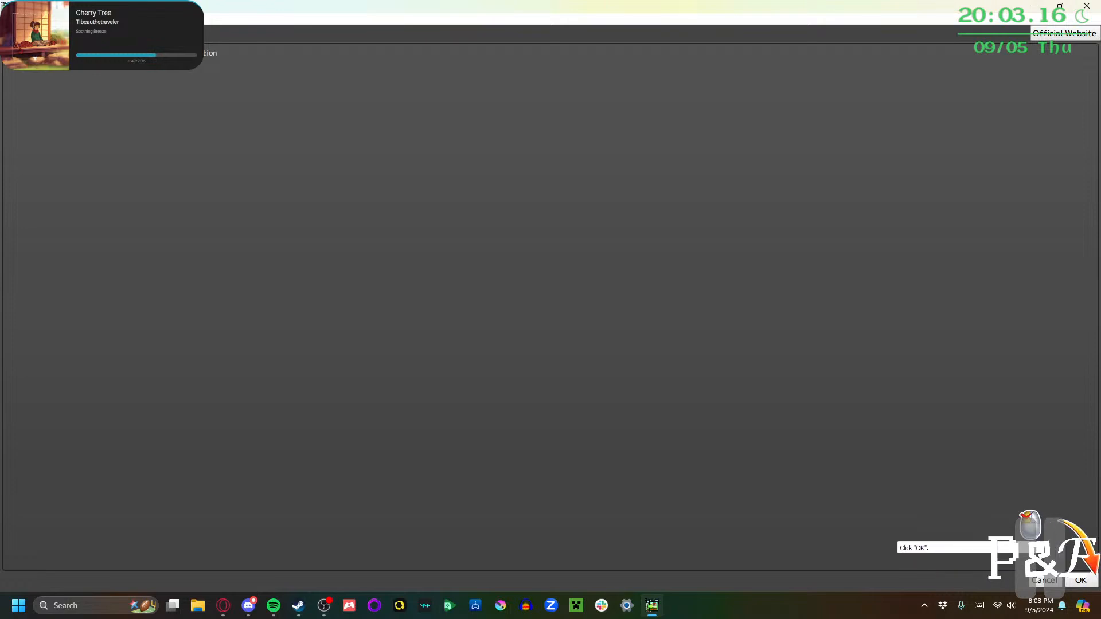
{"action": "left_click", "coordinate": [1080, 580]}
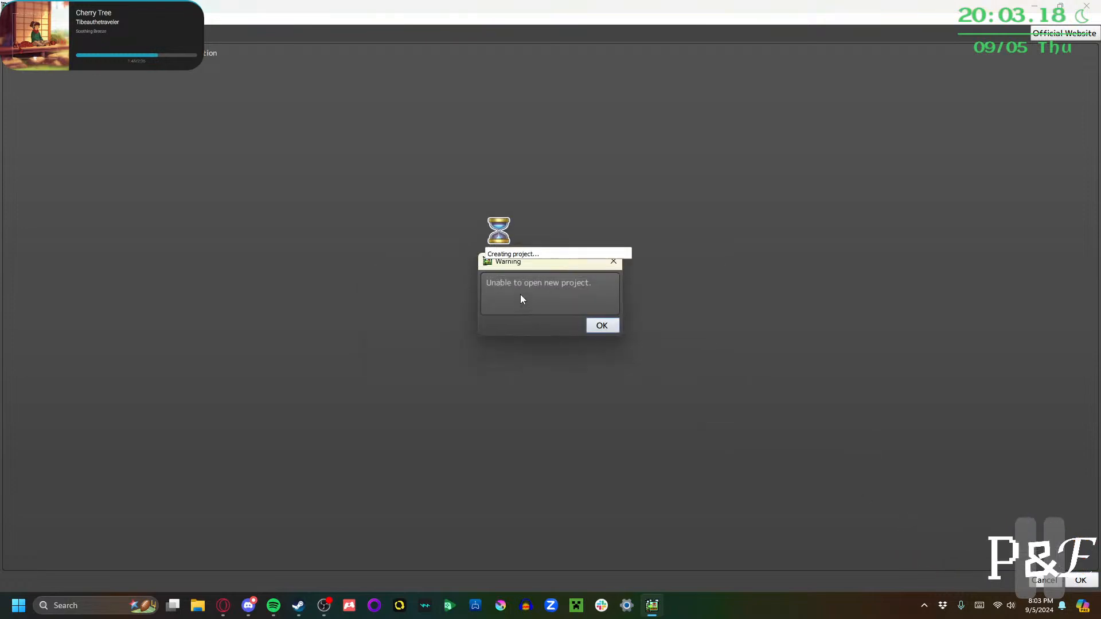
{"action": "left_click", "coordinate": [601, 326]}
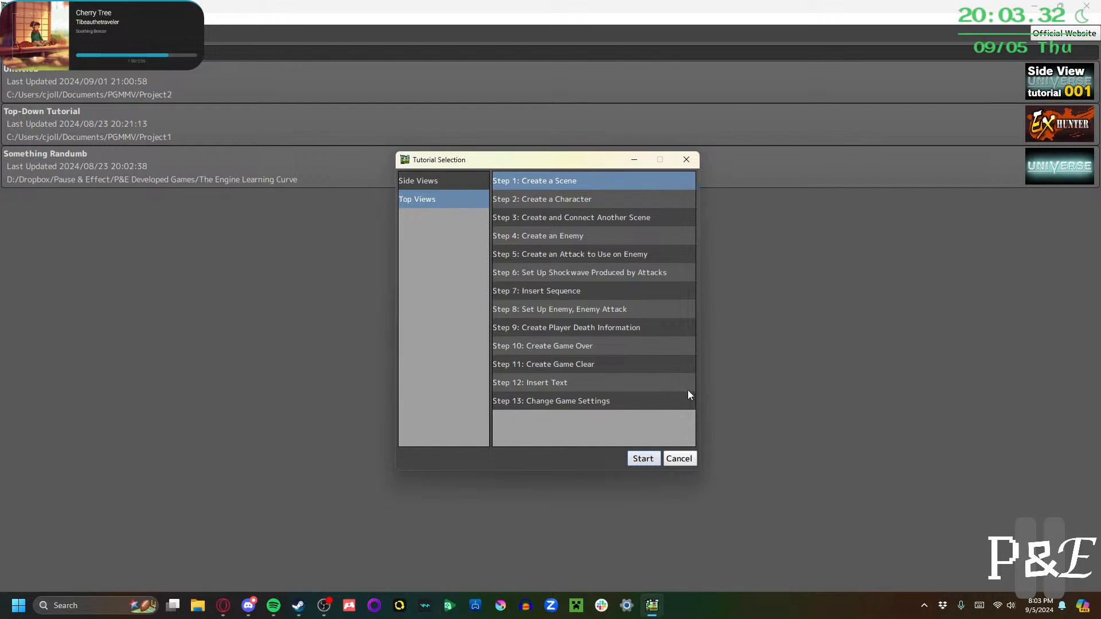
Restart the Create a Scene tutorial and try to create its project as Project4
{"action": "left_click", "coordinate": [647, 460]}
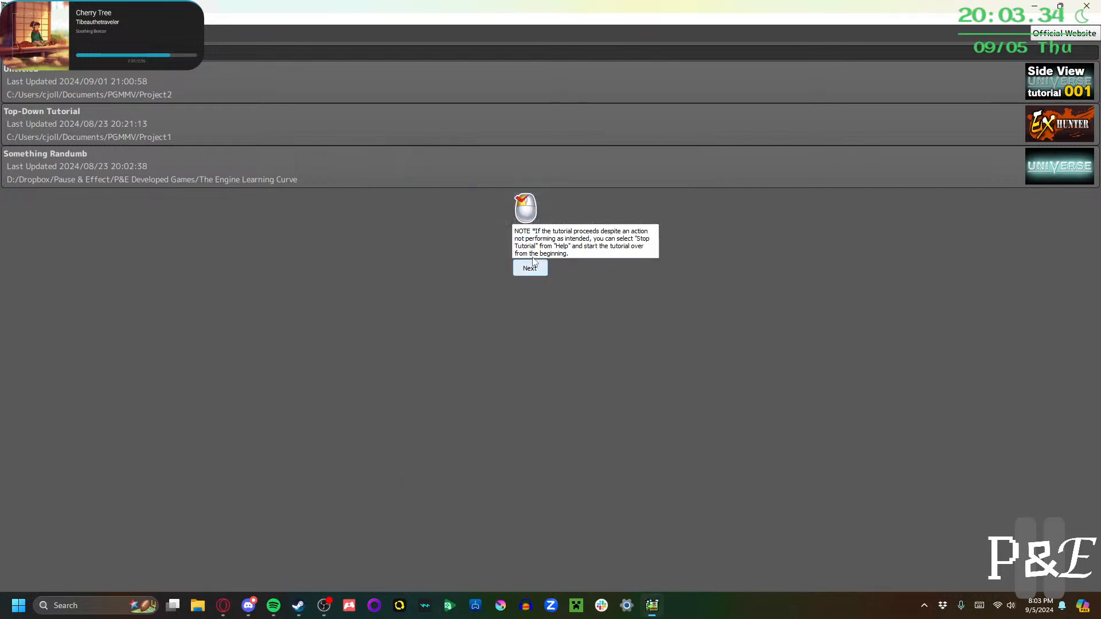
{"action": "left_click", "coordinate": [532, 270]}
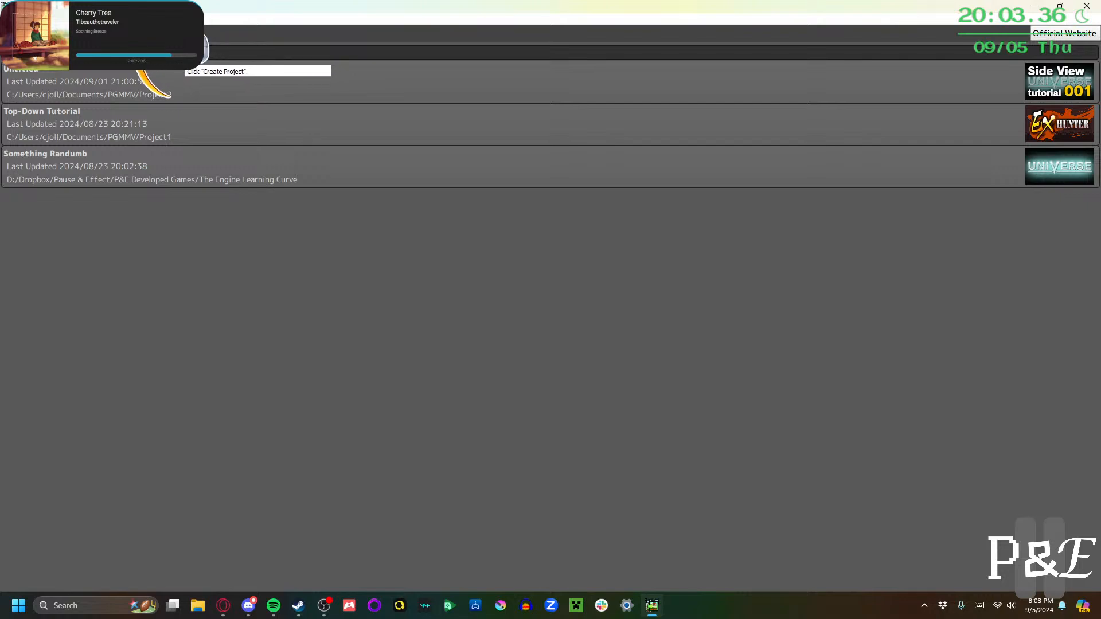
{"action": "left_click", "coordinate": [99, 33]}
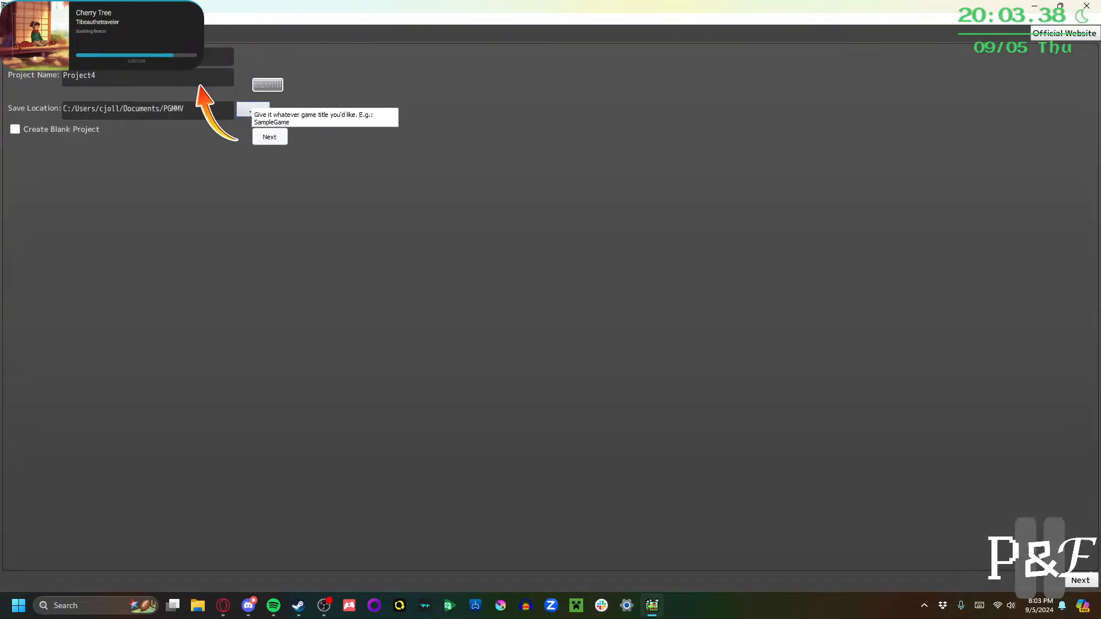
{"action": "left_click", "coordinate": [33, 34]}
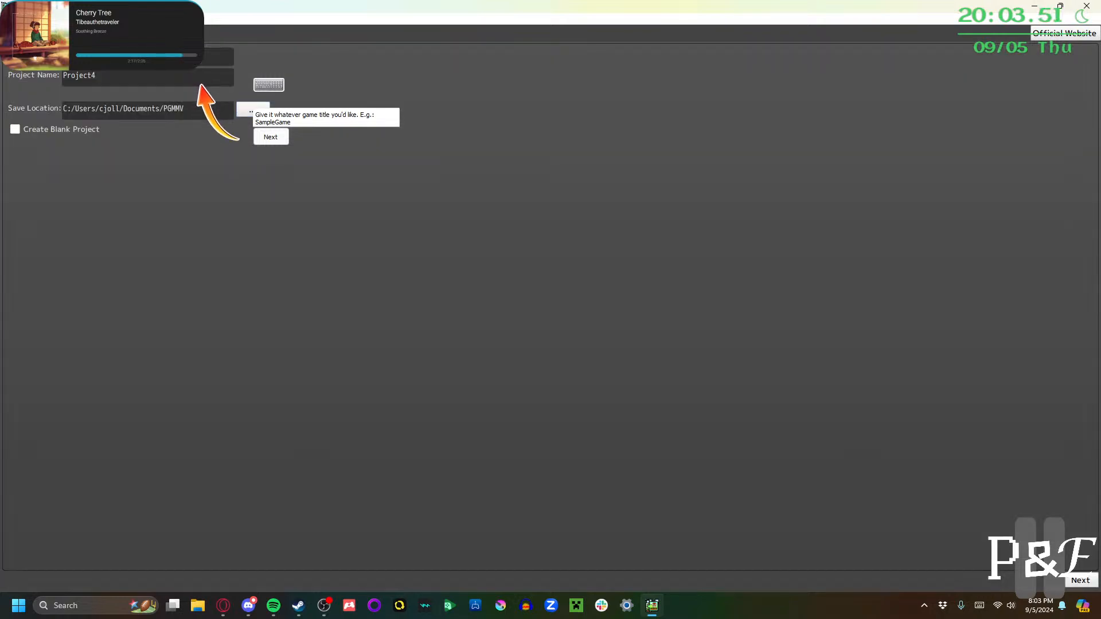
{"action": "left_click", "coordinate": [270, 141]}
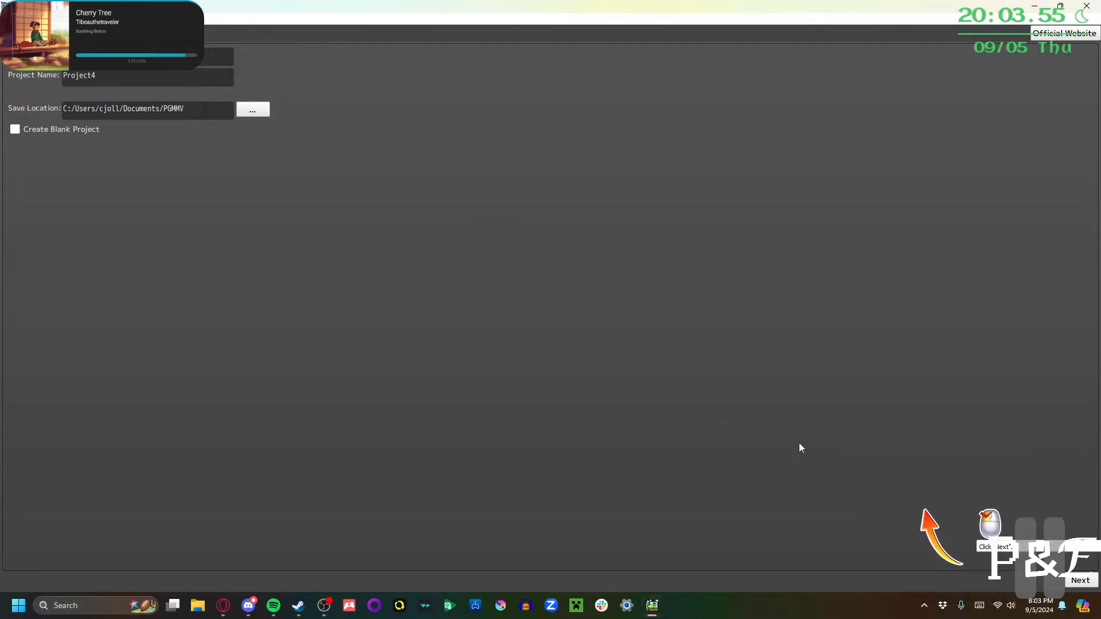
{"action": "left_click", "coordinate": [1070, 580]}
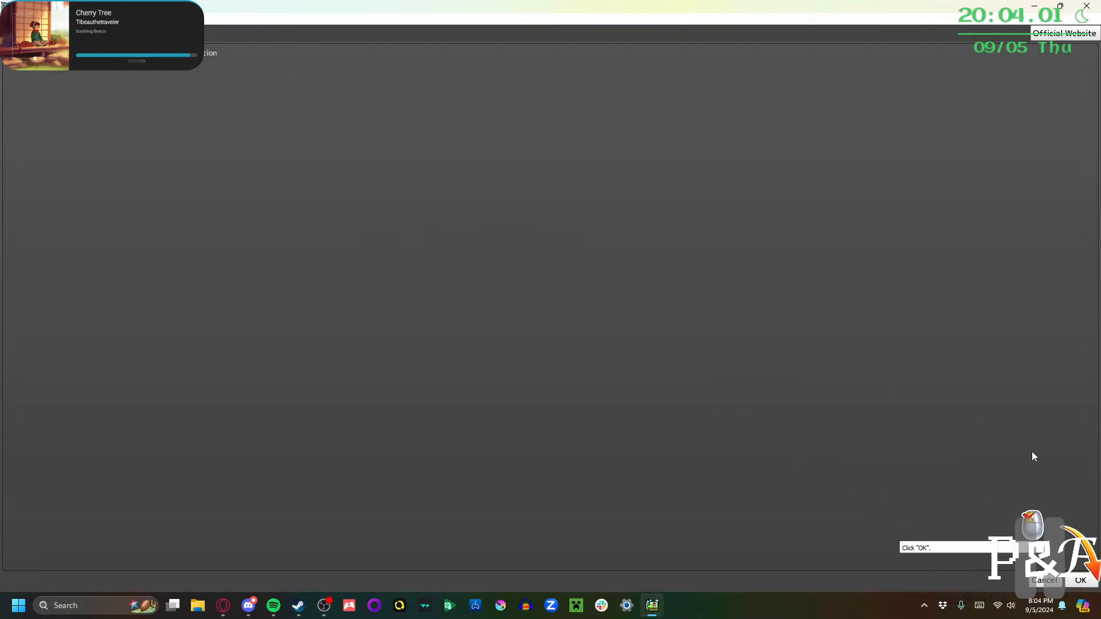
{"action": "left_click", "coordinate": [1081, 581]}
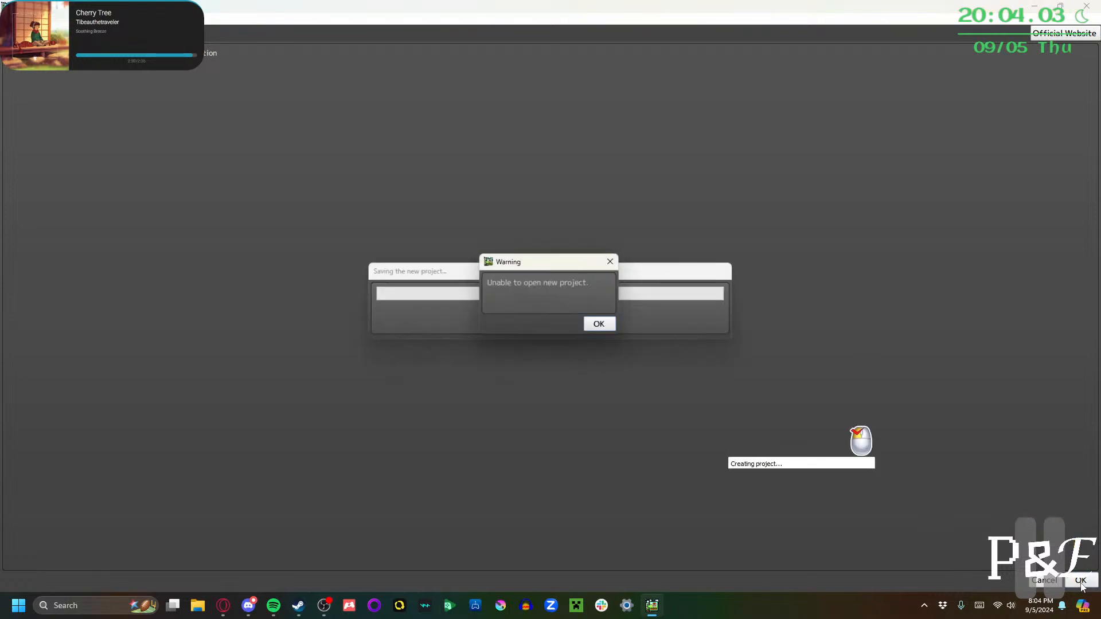
{"action": "left_click", "coordinate": [603, 325]}
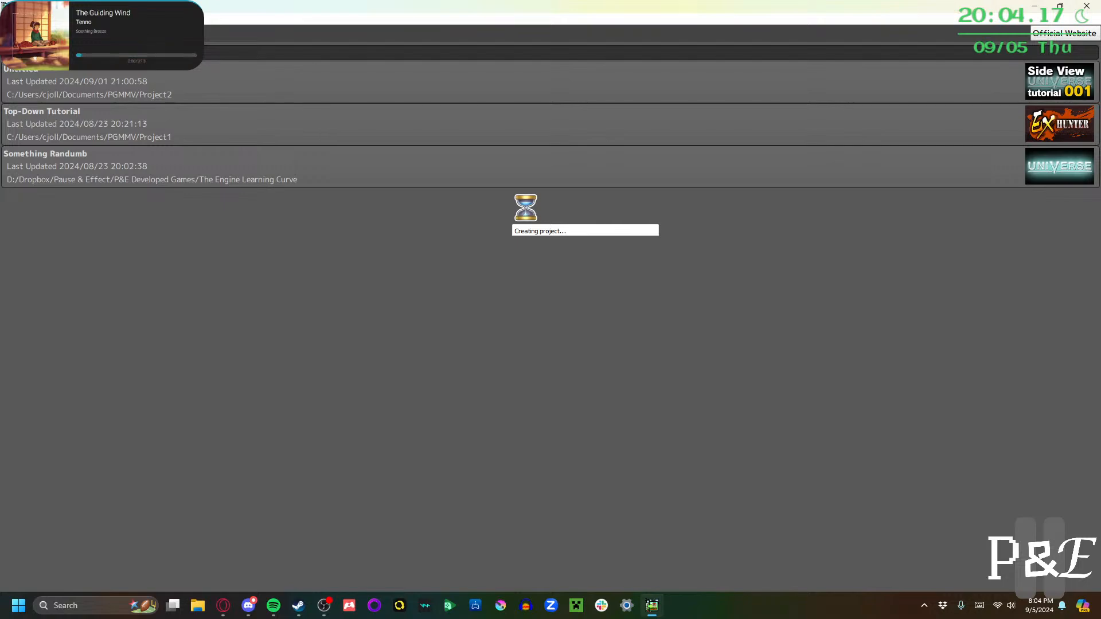
Close Pixel Game Maker MV, stop its running process from the Steam library, and launch it again
{"action": "left_click", "coordinate": [1093, 7]}
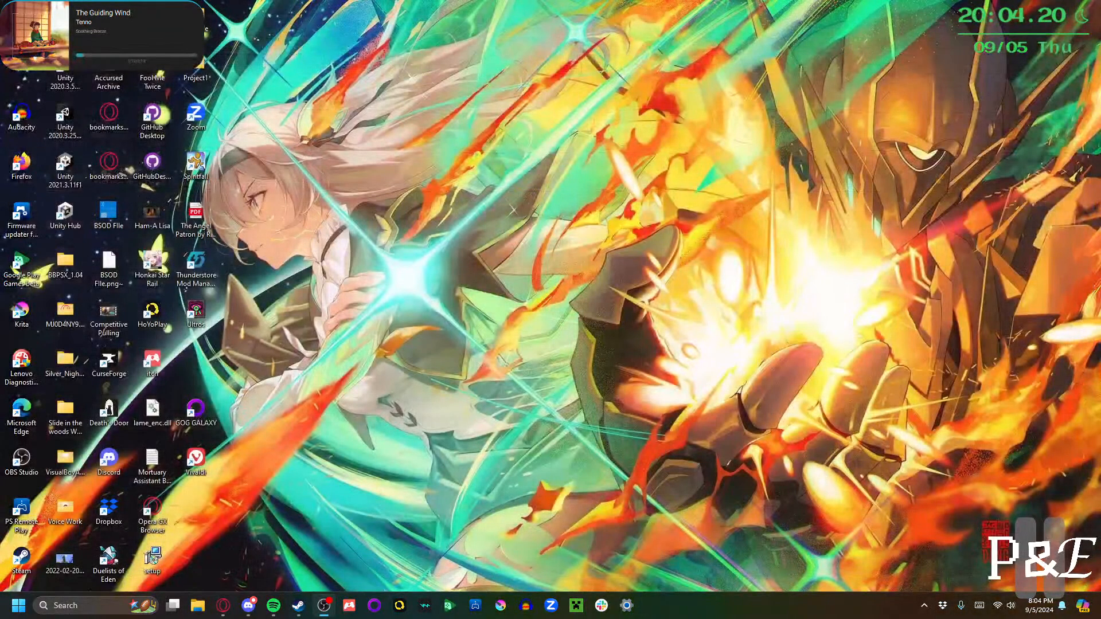
{"action": "left_click", "coordinate": [299, 605]}
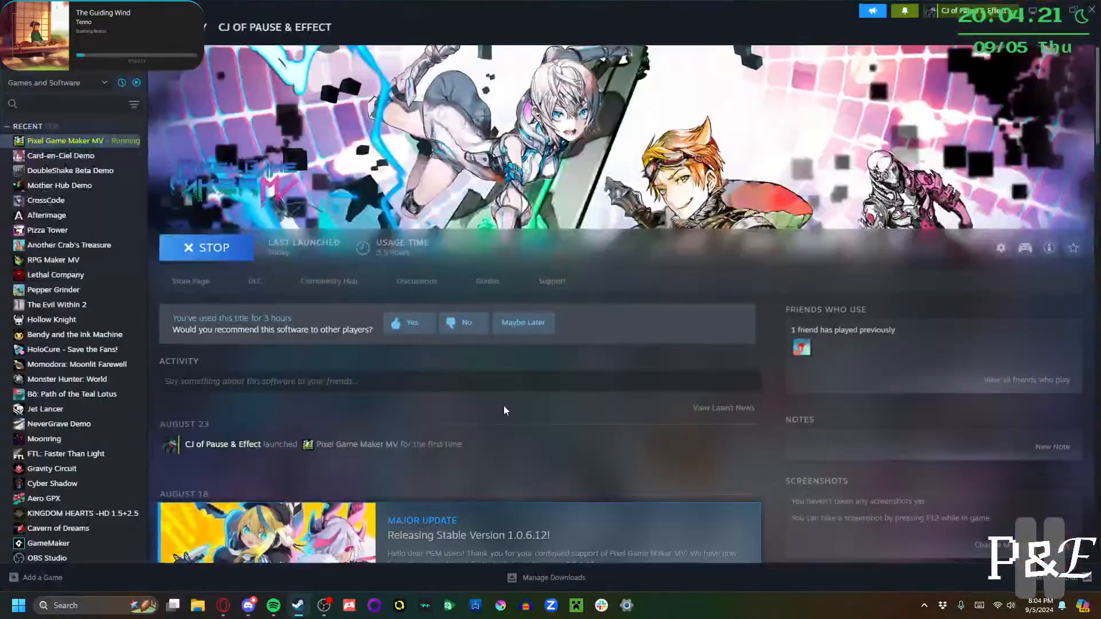
{"action": "left_click", "coordinate": [190, 251]}
{"action": "left_click", "coordinate": [533, 327]}
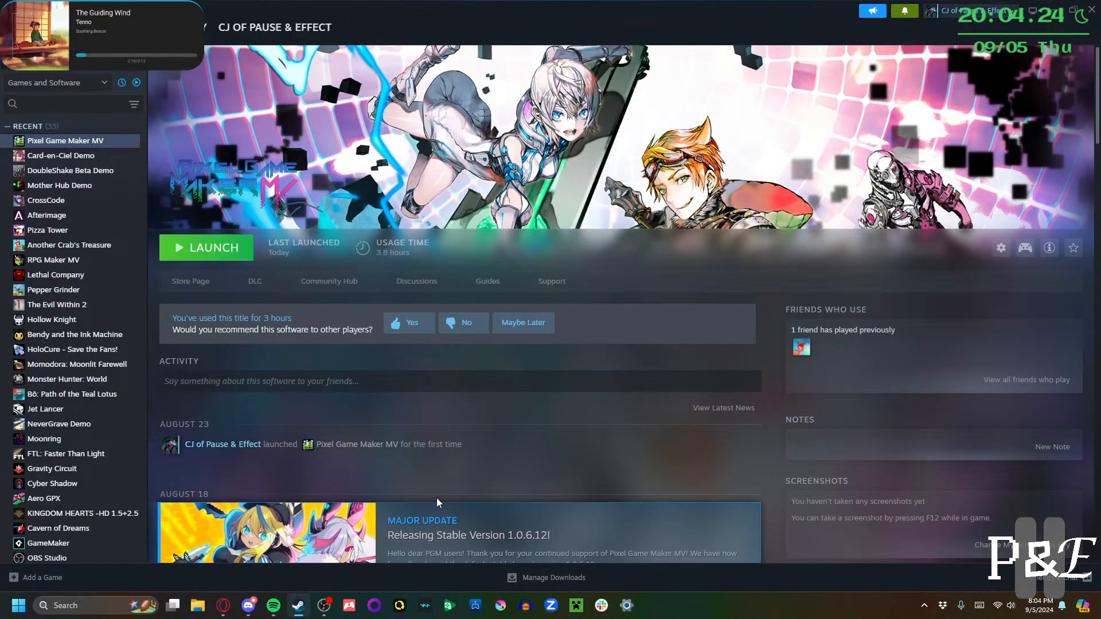
{"action": "left_click", "coordinate": [227, 255]}
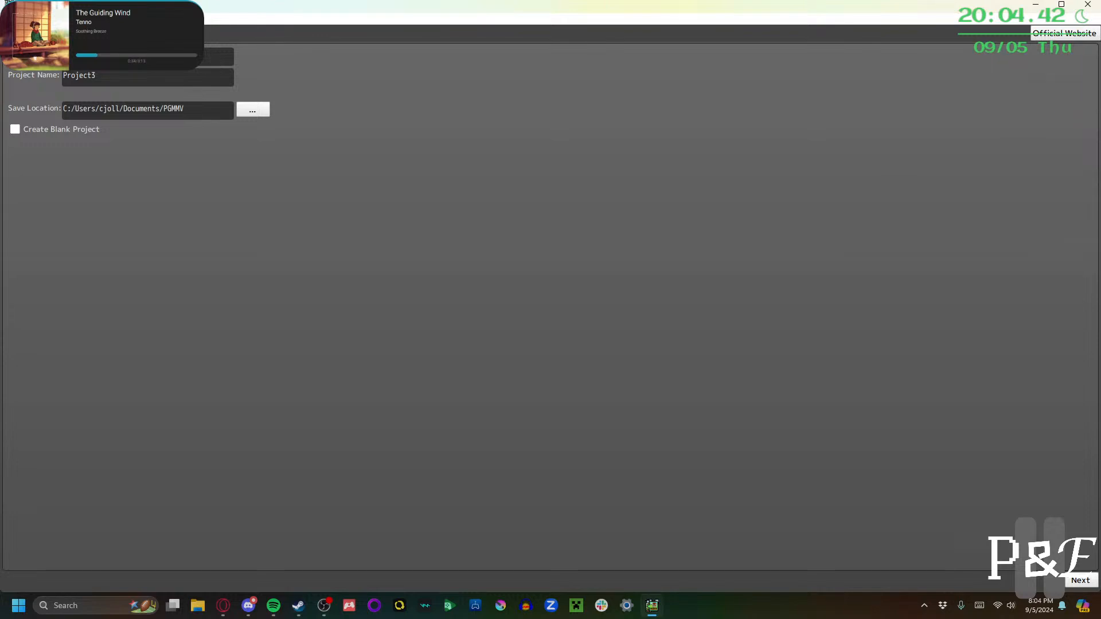
Reopen the tutorial selection and start Top Views "Step 1: Create a Scene" again, advancing past the opening notes
{"action": "left_click", "coordinate": [71, 19]}
{"action": "left_click", "coordinate": [114, 33]}
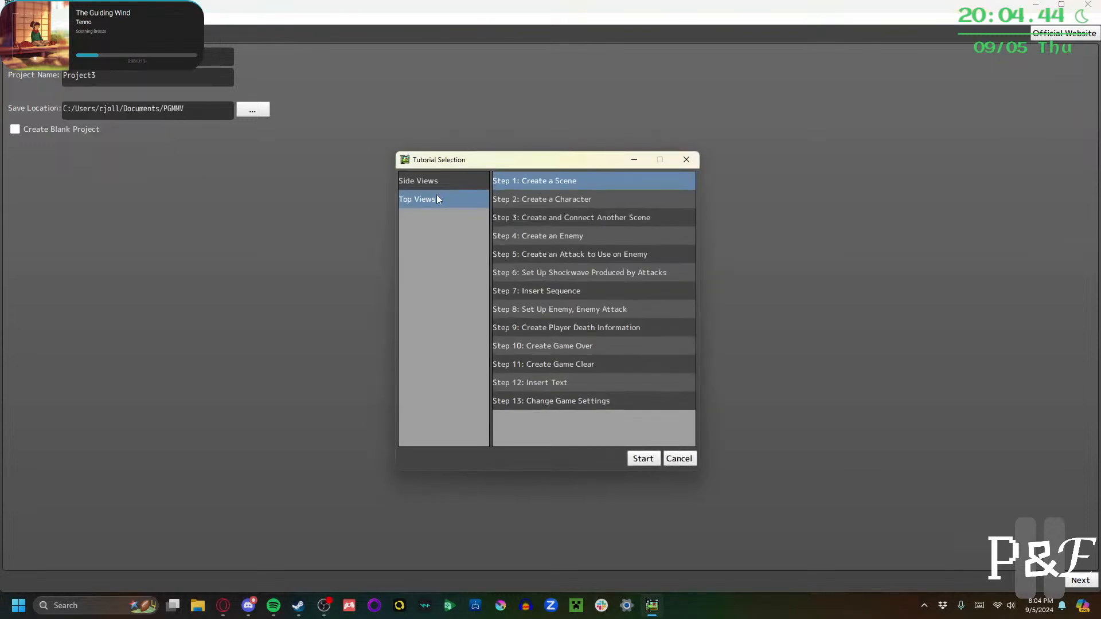
{"action": "left_click", "coordinate": [641, 459]}
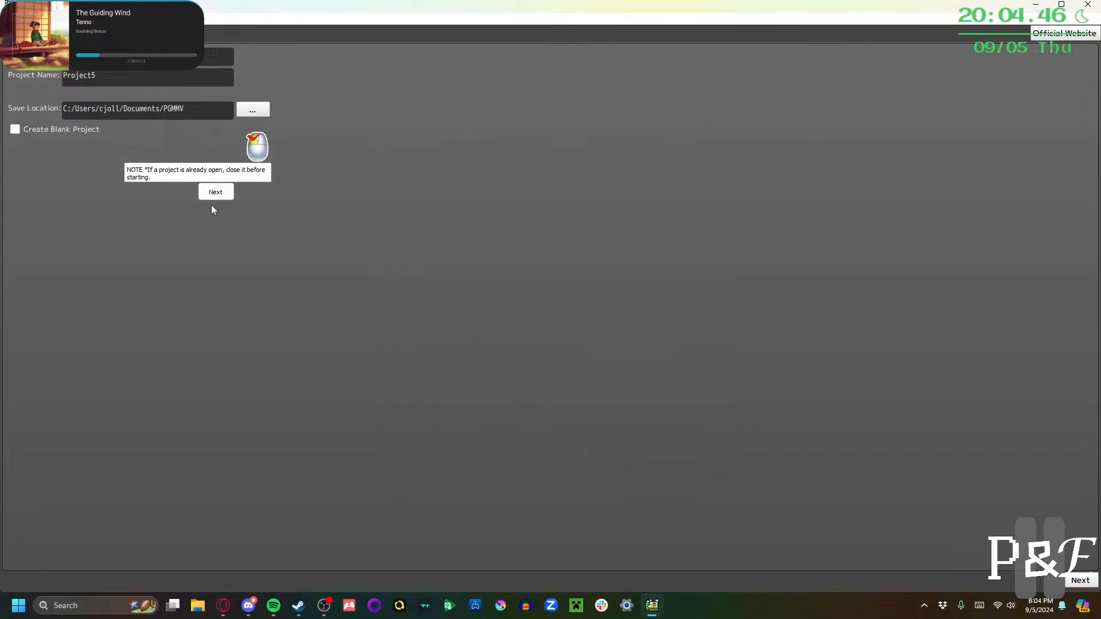
{"action": "left_click", "coordinate": [524, 267]}
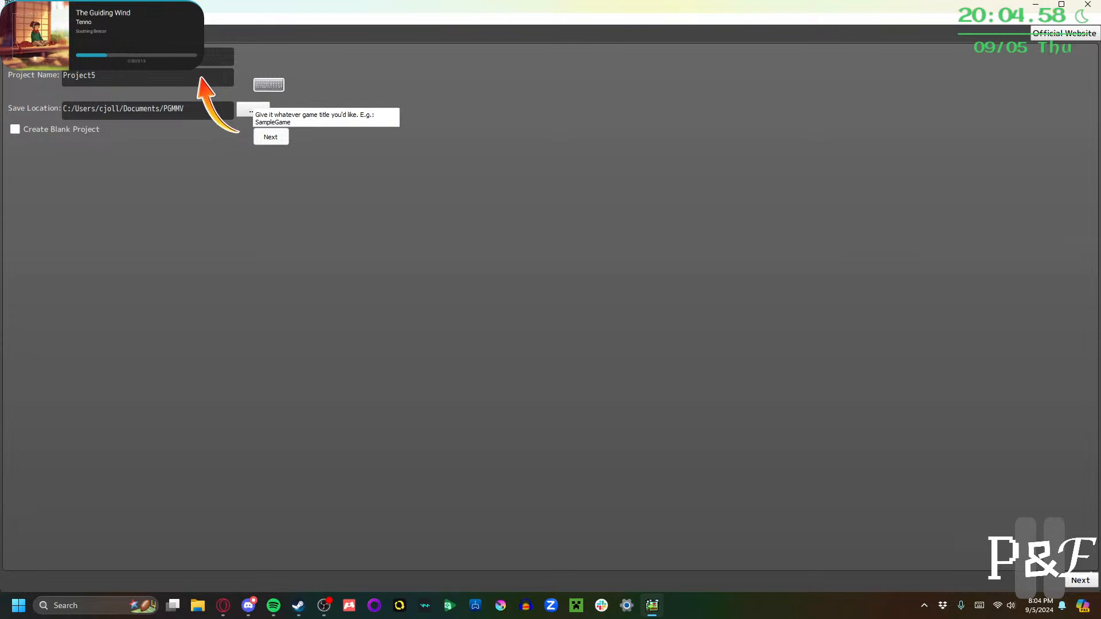
Name the new project Project3, choose the Top View Action template, and create the project
{"action": "left_click", "coordinate": [121, 75]}
{"action": "key", "text": "BackSpace"}
{"action": "type", "text": "3"}
{"action": "left_click", "coordinate": [268, 146]}
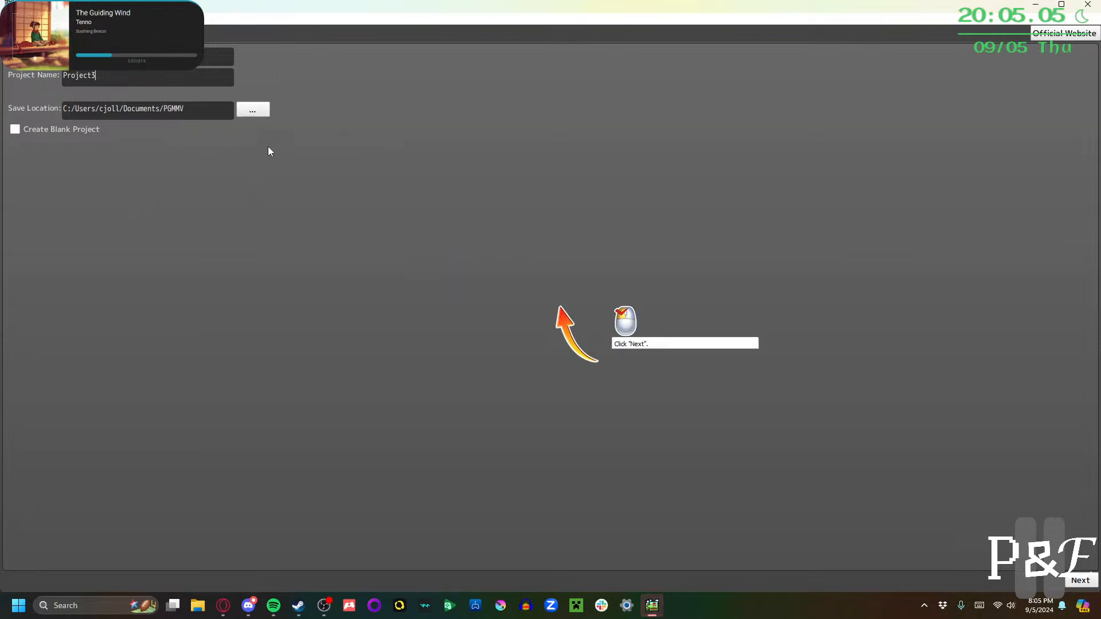
{"action": "left_click", "coordinate": [1080, 580]}
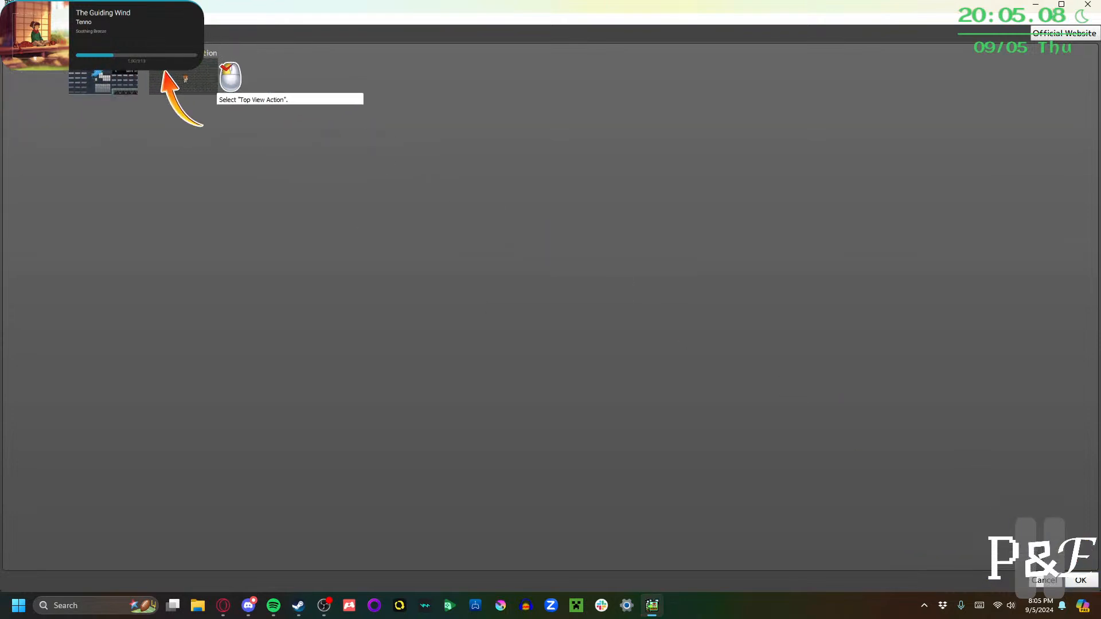
{"action": "left_click", "coordinate": [180, 82]}
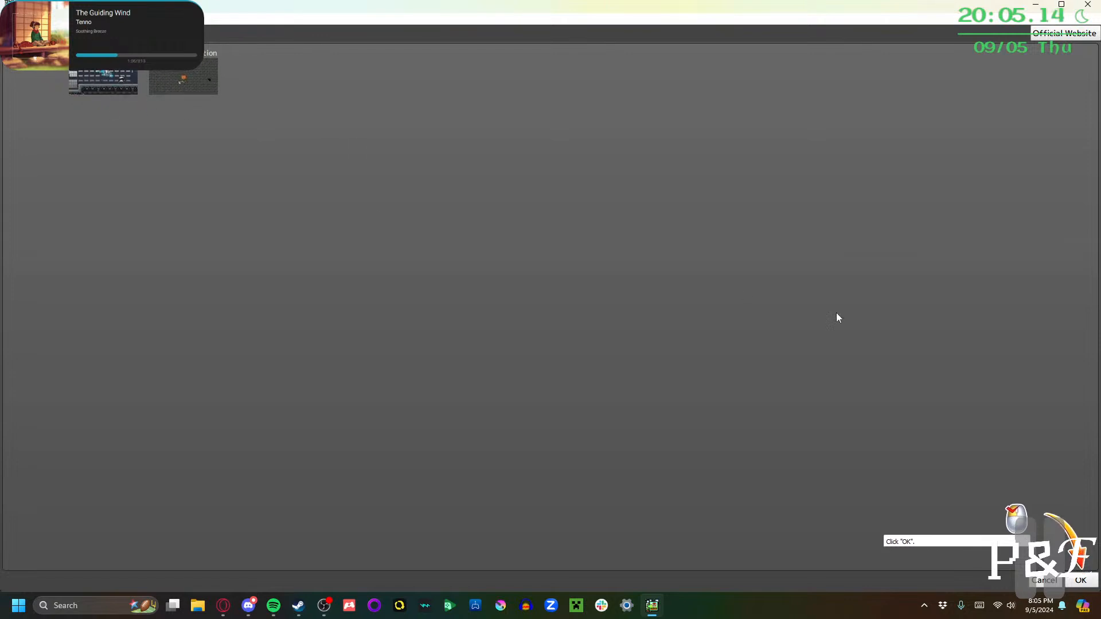
{"action": "left_click", "coordinate": [1080, 582]}
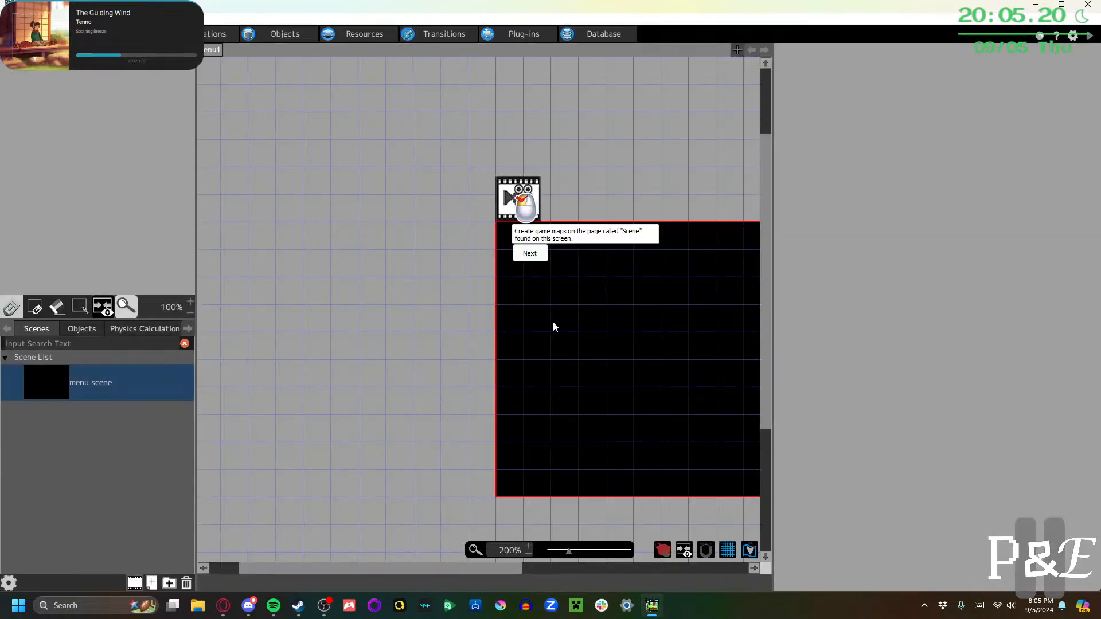
Advance through the tutorial's explanatory notes about scenes
{"action": "left_click", "coordinate": [529, 254]}
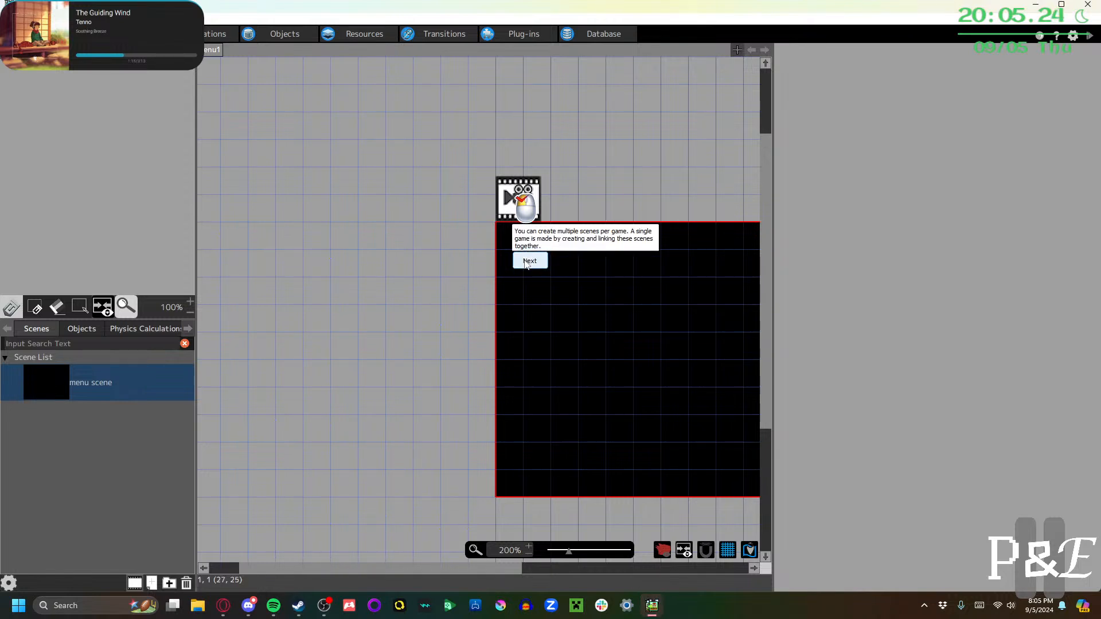
{"action": "middle_click_drag", "start_coordinate": [577, 322], "coordinate": [362, 281]}
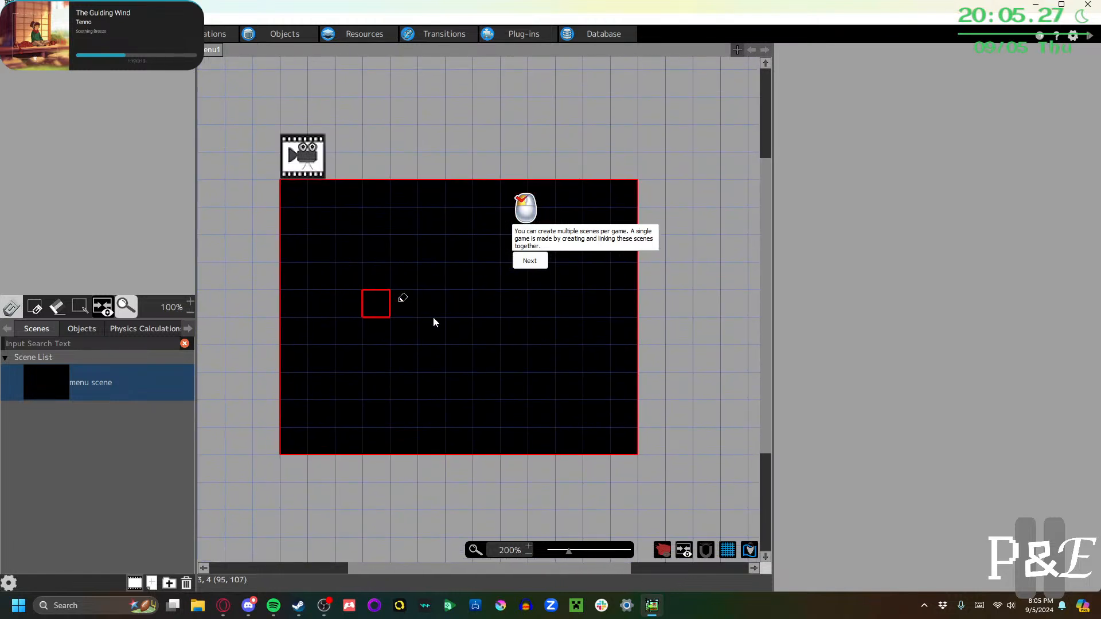
{"action": "left_click", "coordinate": [526, 264]}
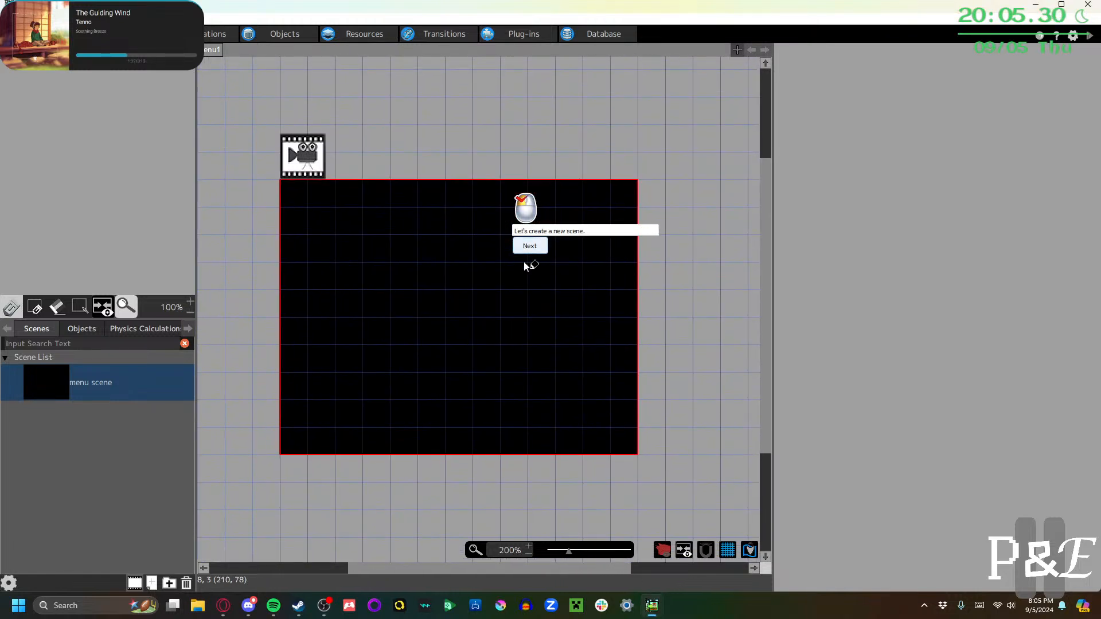
Add a new scene and name it "Scene 1", following the tutorial's prompts
{"action": "left_click", "coordinate": [528, 247]}
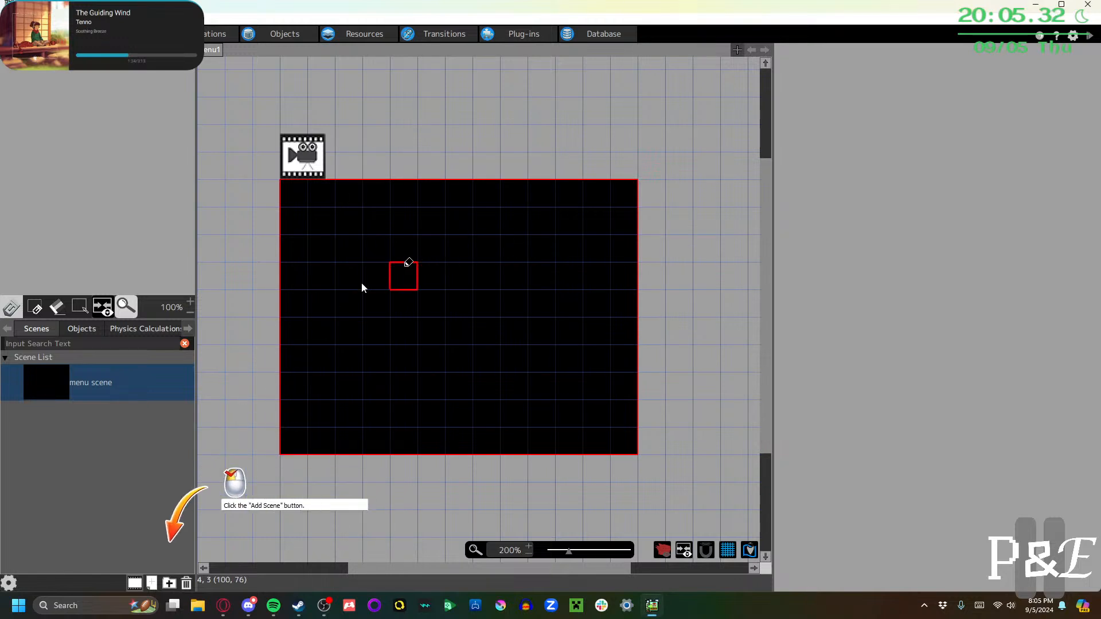
{"action": "left_click", "coordinate": [152, 583]}
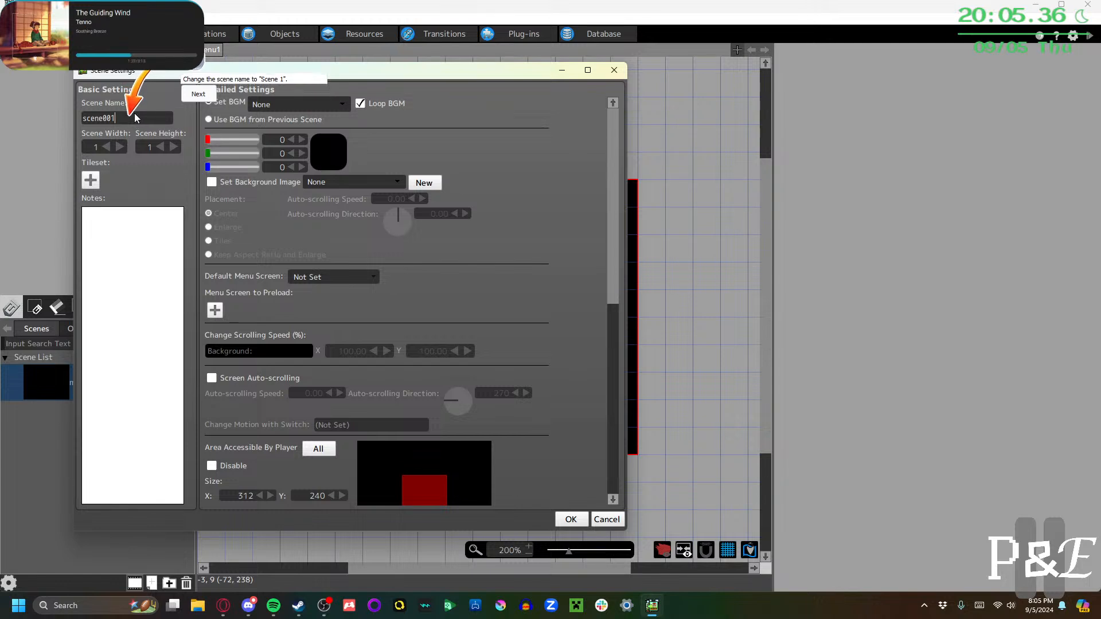
{"action": "left_click_drag", "start_coordinate": [133, 117], "coordinate": [73, 118]}
{"action": "left_click", "coordinate": [198, 94]}
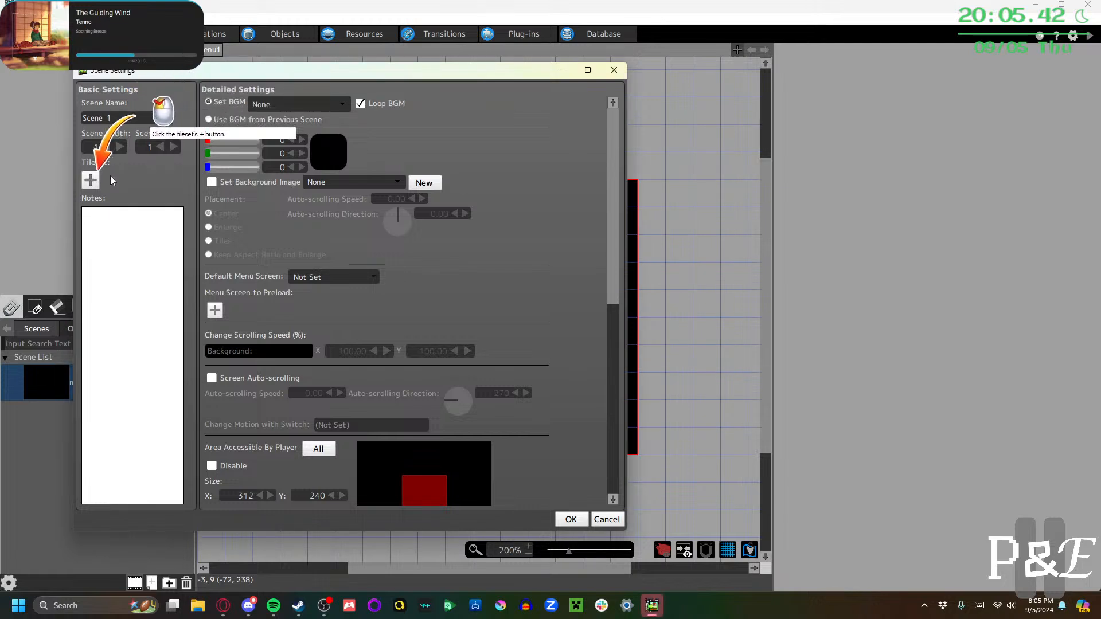
Assign the "tile basic" tileset to Scene 1 and confirm the scene's creation
{"action": "left_click", "coordinate": [91, 181]}
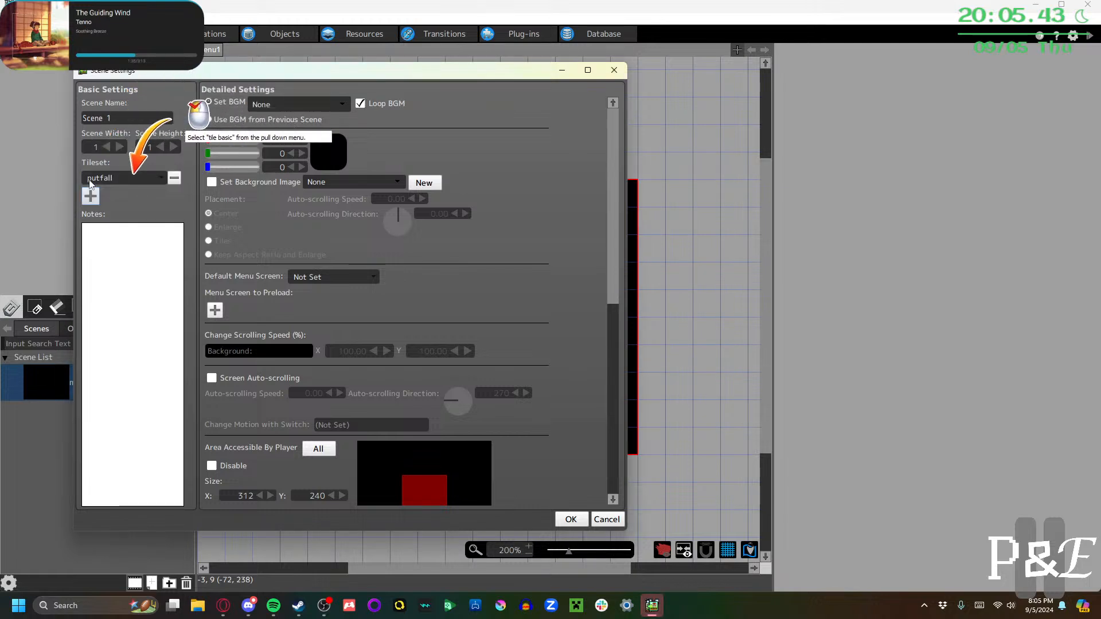
{"action": "left_click", "coordinate": [156, 178]}
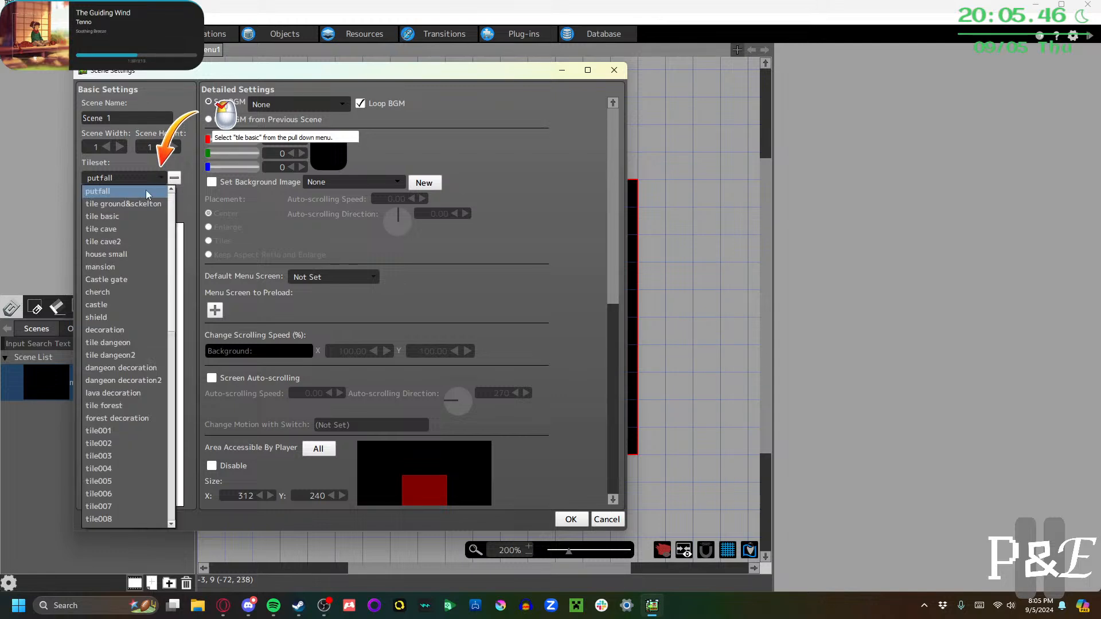
{"action": "left_click", "coordinate": [138, 202]}
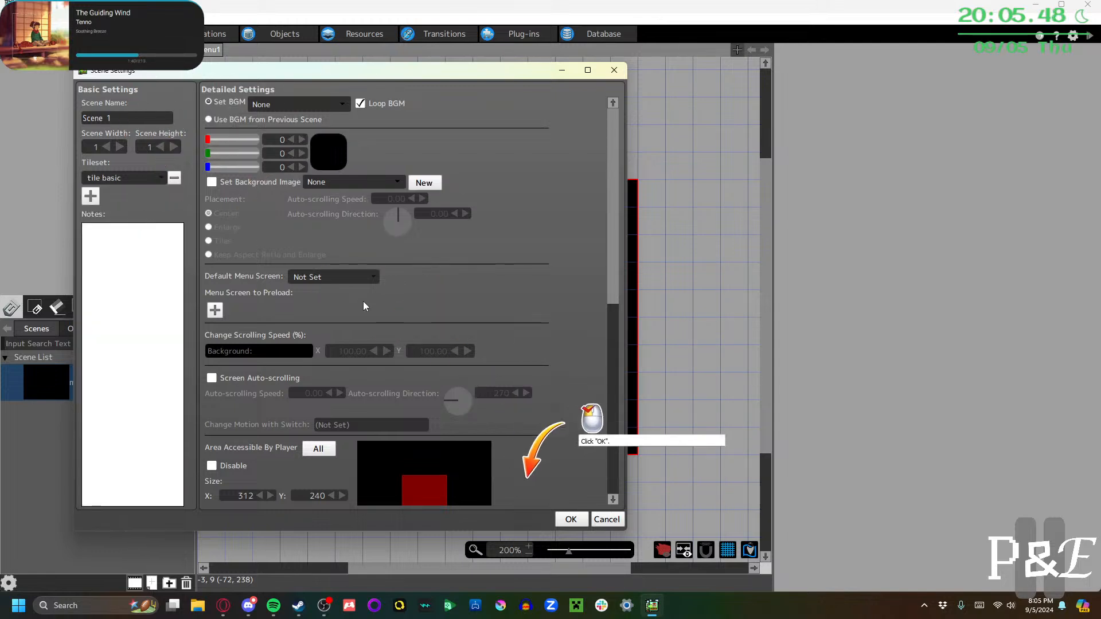
{"action": "left_click", "coordinate": [570, 519]}
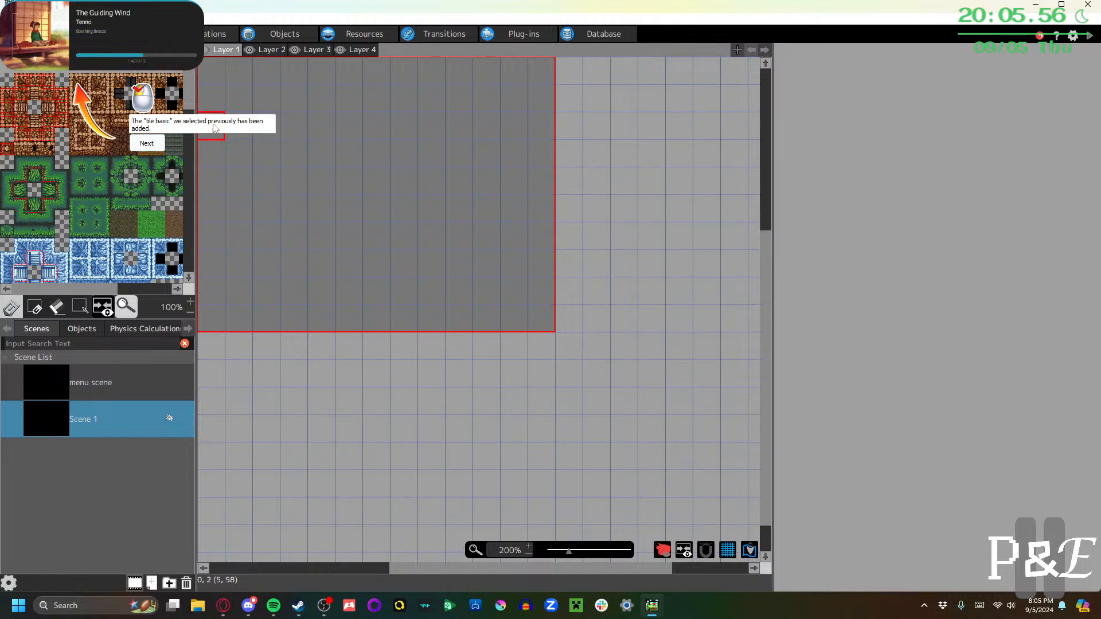
Advance through the tutorial's tile notes and select the single brown rock tile from the tileset for placement
{"action": "left_click", "coordinate": [144, 144]}
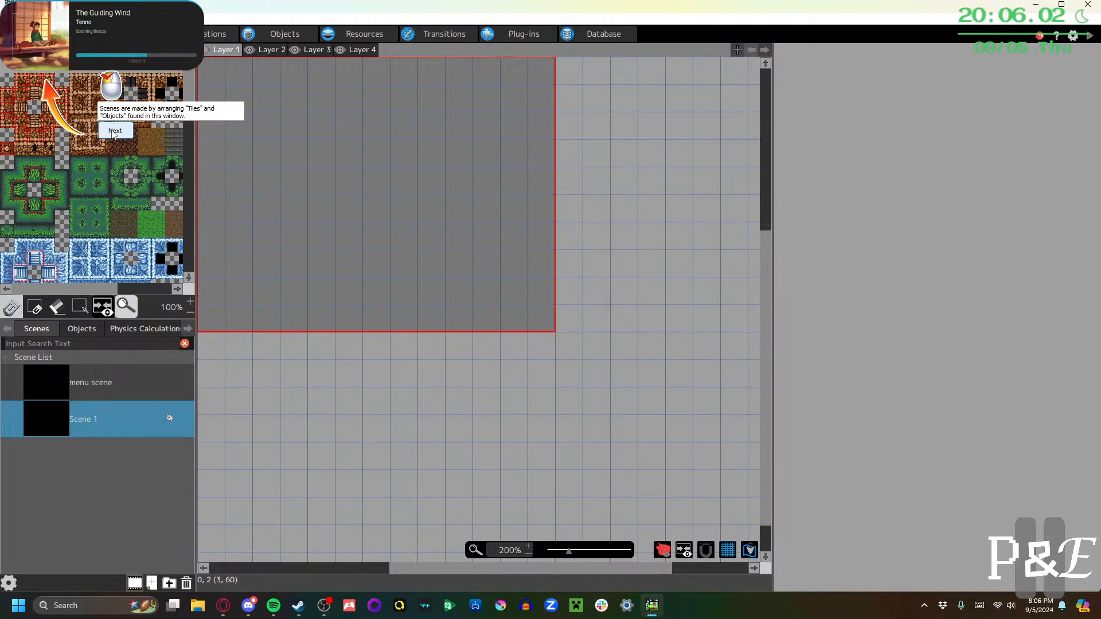
{"action": "left_click", "coordinate": [113, 132]}
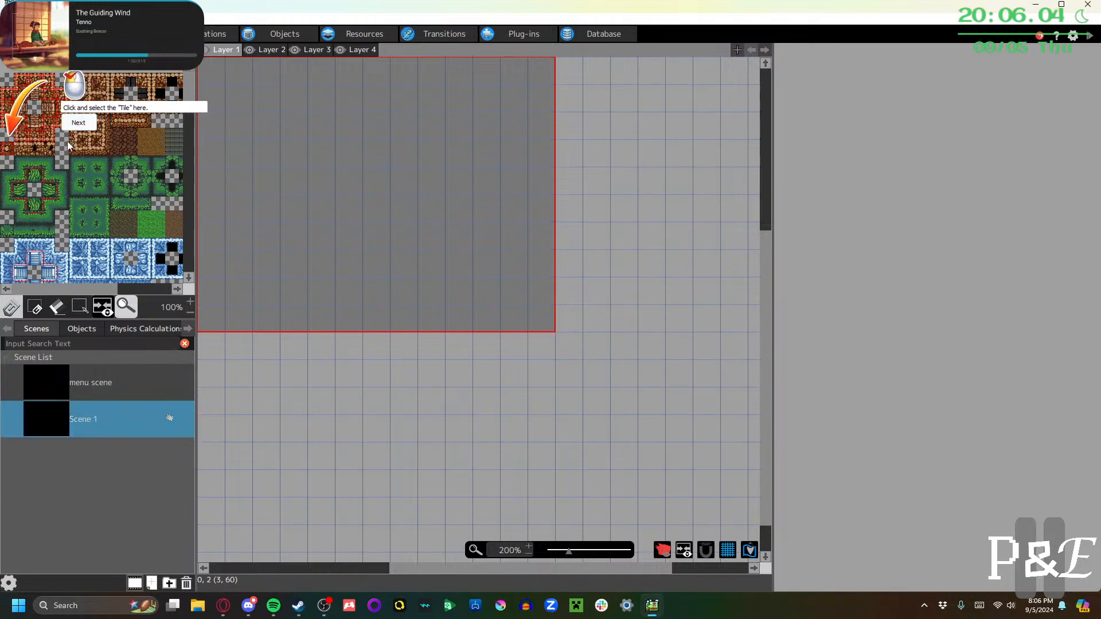
{"action": "left_click", "coordinate": [7, 152]}
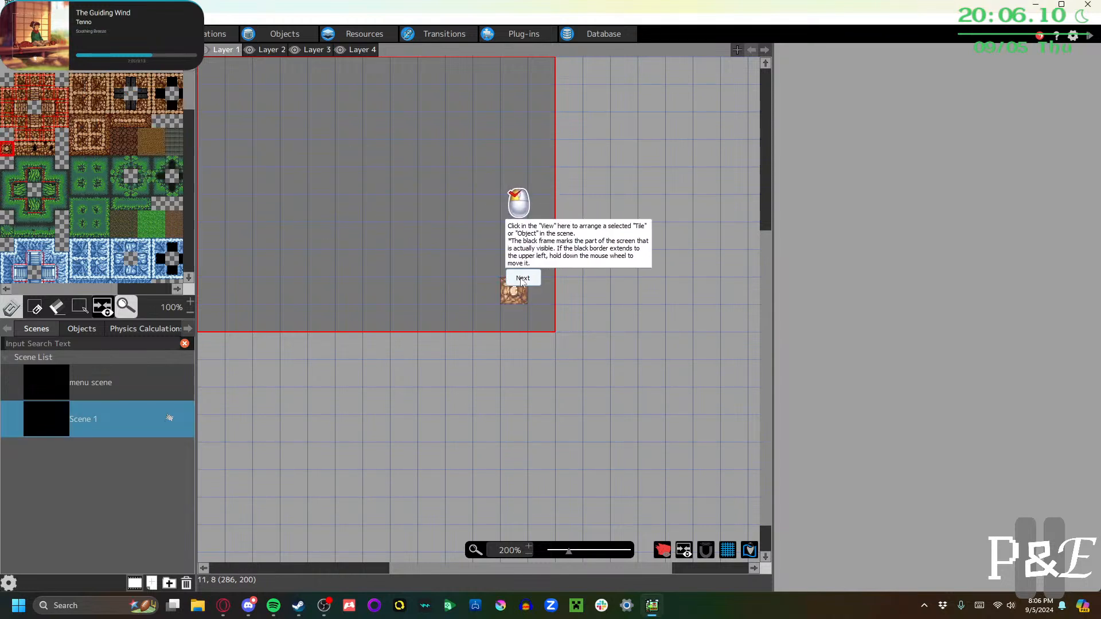
{"action": "middle_click_drag", "start_coordinate": [370, 219], "coordinate": [445, 288]}
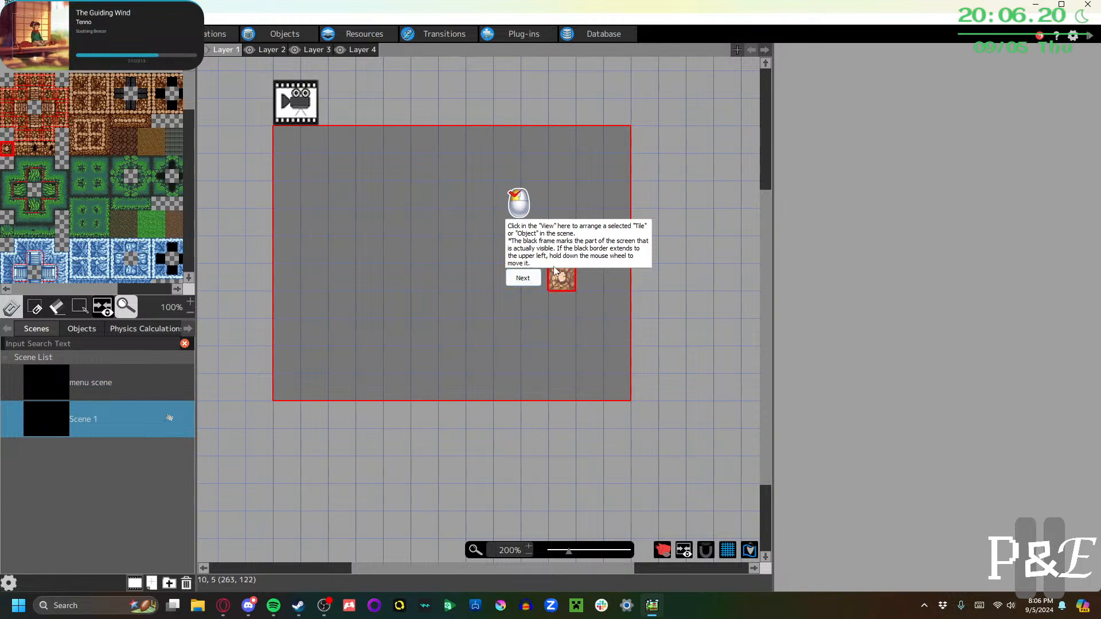
{"action": "left_click", "coordinate": [523, 278]}
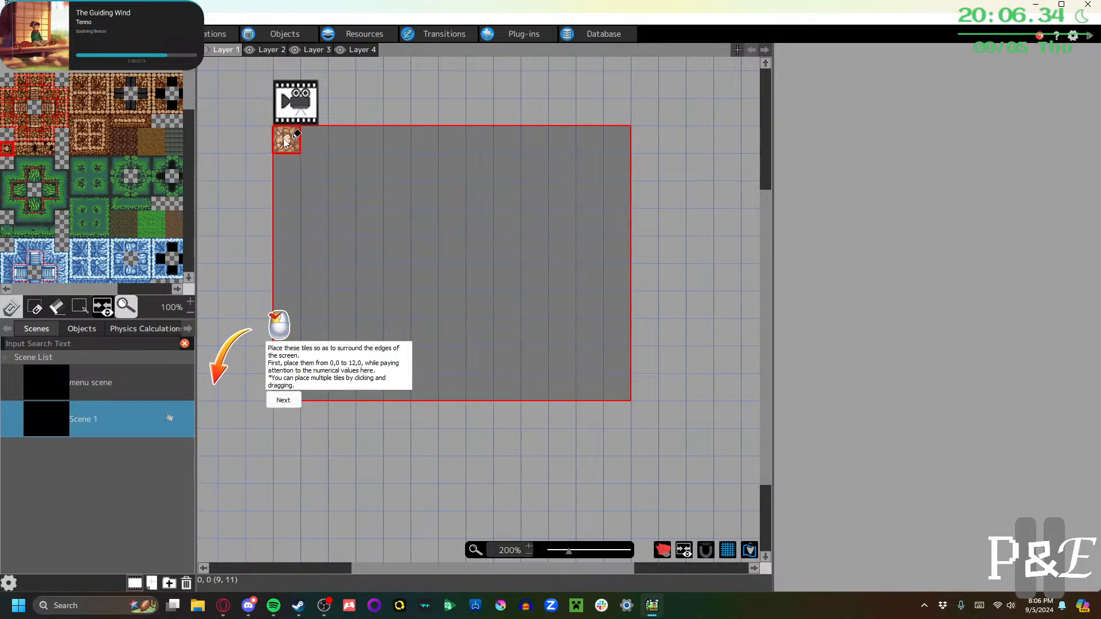
Surround the scene's edges on Layer 1 with the rock tile, covering columns 0 to 12 and rows 0 to 9
{"action": "left_click_drag", "start_coordinate": [285, 142], "coordinate": [618, 143]}
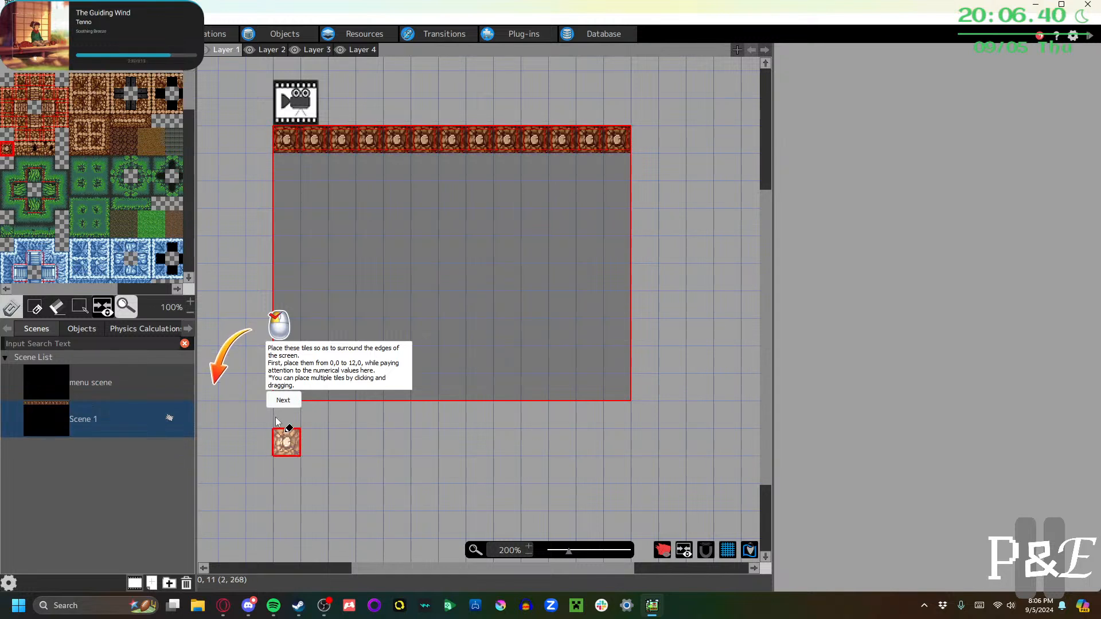
{"action": "left_click", "coordinate": [283, 401]}
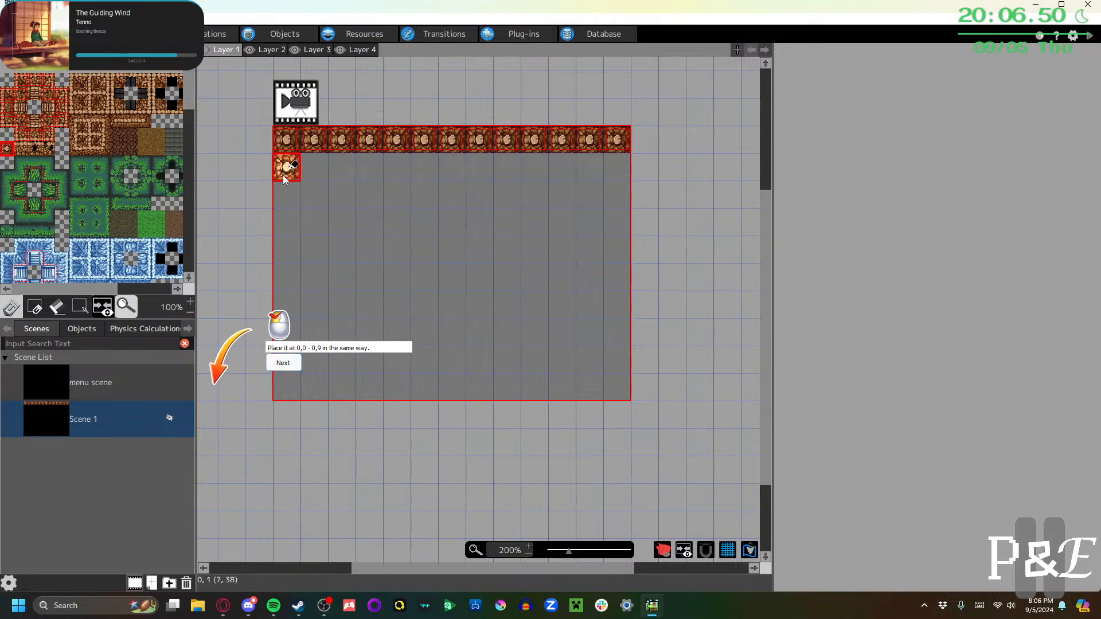
{"action": "left_click_drag", "start_coordinate": [285, 179], "coordinate": [286, 389]}
{"action": "left_click", "coordinate": [284, 365]}
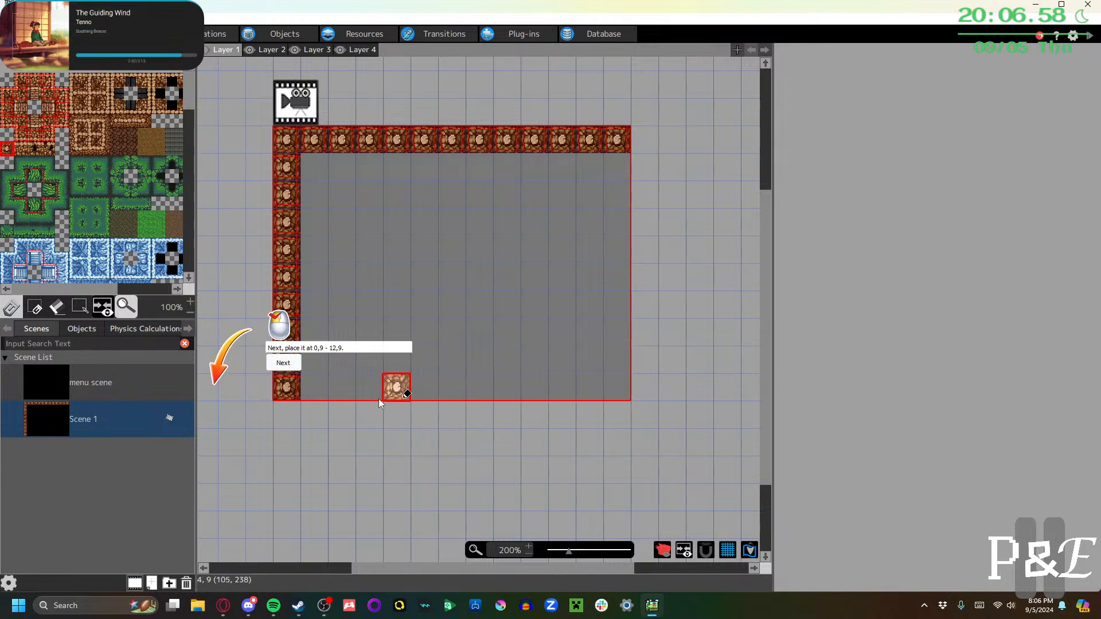
{"action": "left_click_drag", "start_coordinate": [313, 388], "coordinate": [617, 387]}
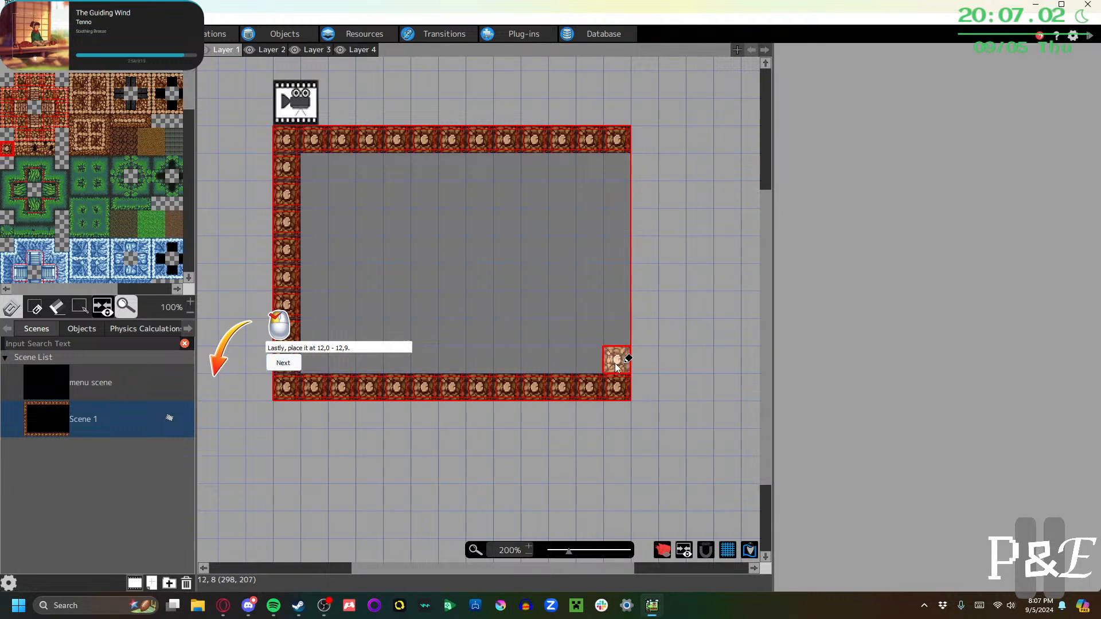
{"action": "left_click_drag", "start_coordinate": [617, 360], "coordinate": [624, 167]}
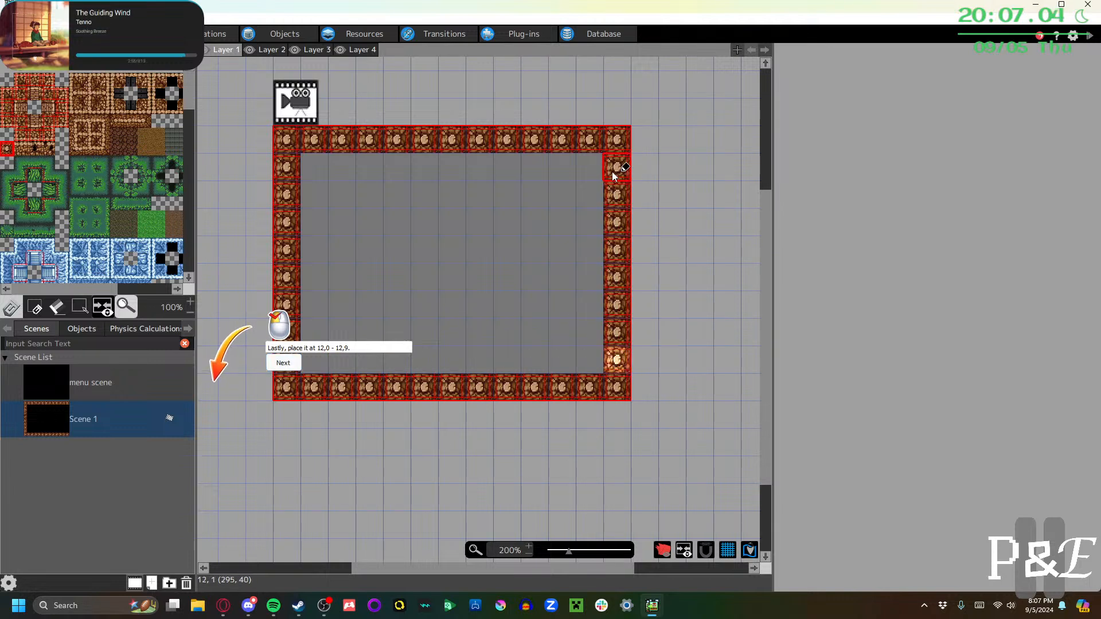
{"action": "left_click", "coordinate": [277, 364]}
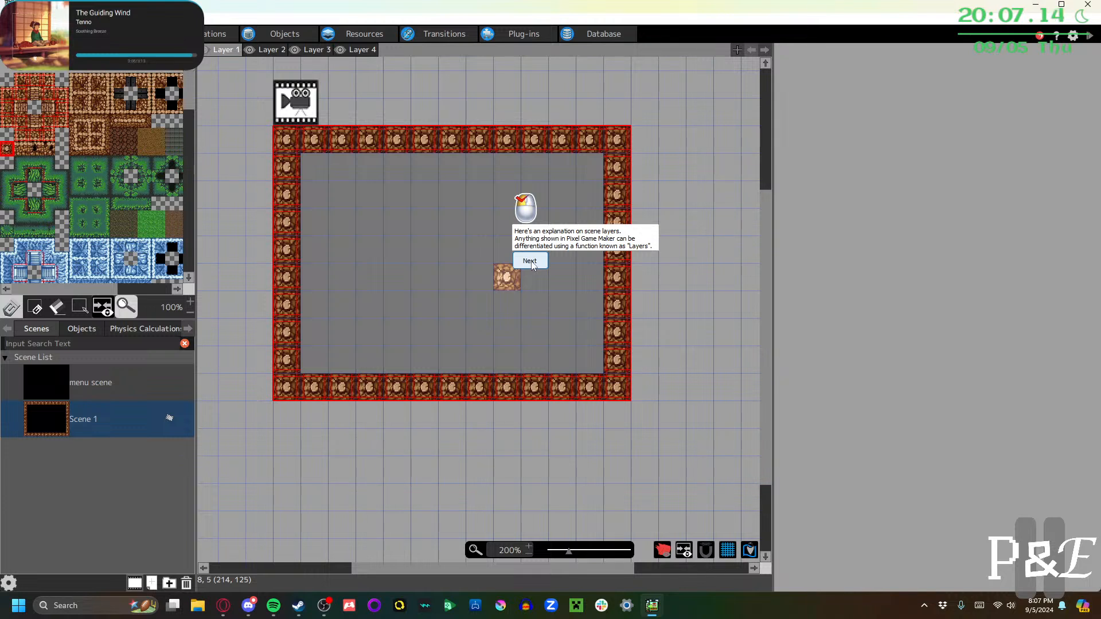
Advance through the tutorial's explanation of layers and make Layer 2 the active layer
{"action": "left_click", "coordinate": [530, 261]}
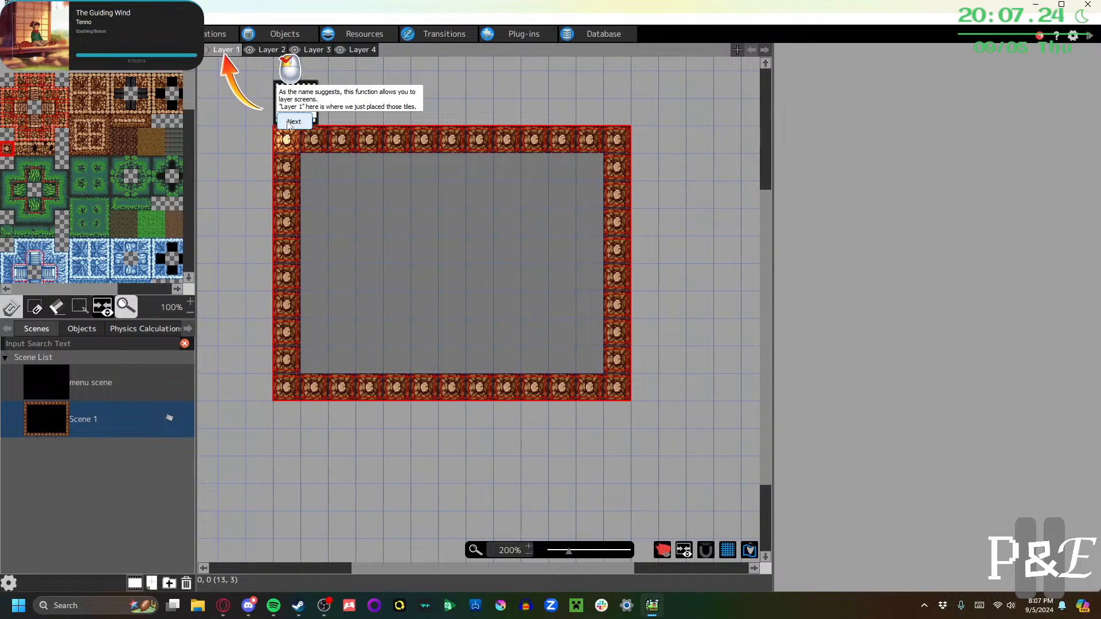
{"action": "left_click", "coordinate": [290, 122]}
{"action": "left_click", "coordinate": [267, 50]}
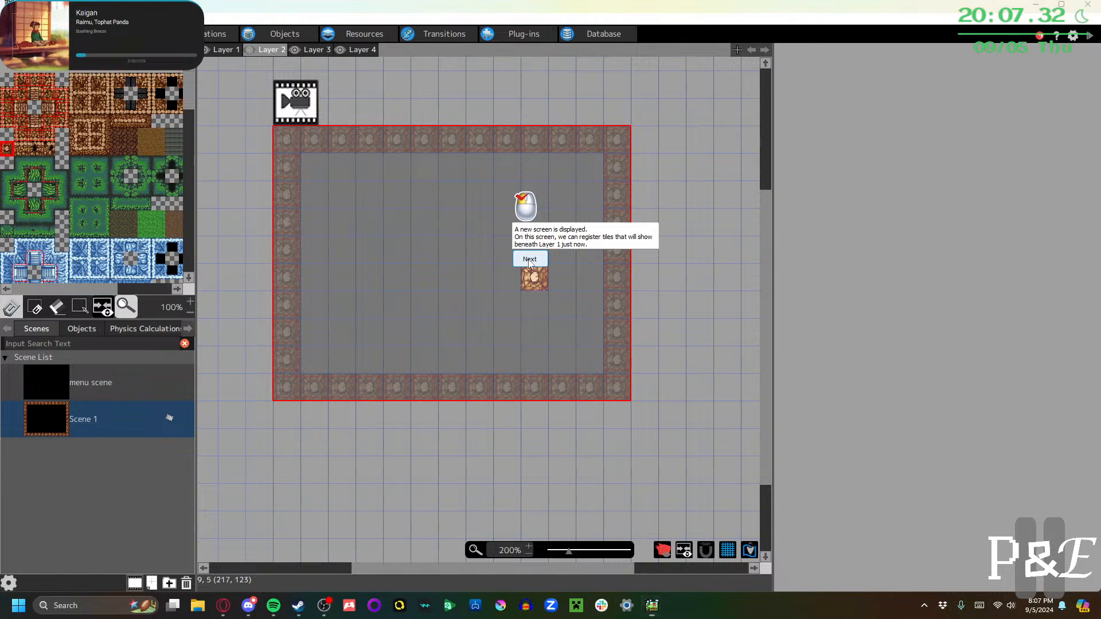
{"action": "left_click", "coordinate": [529, 261]}
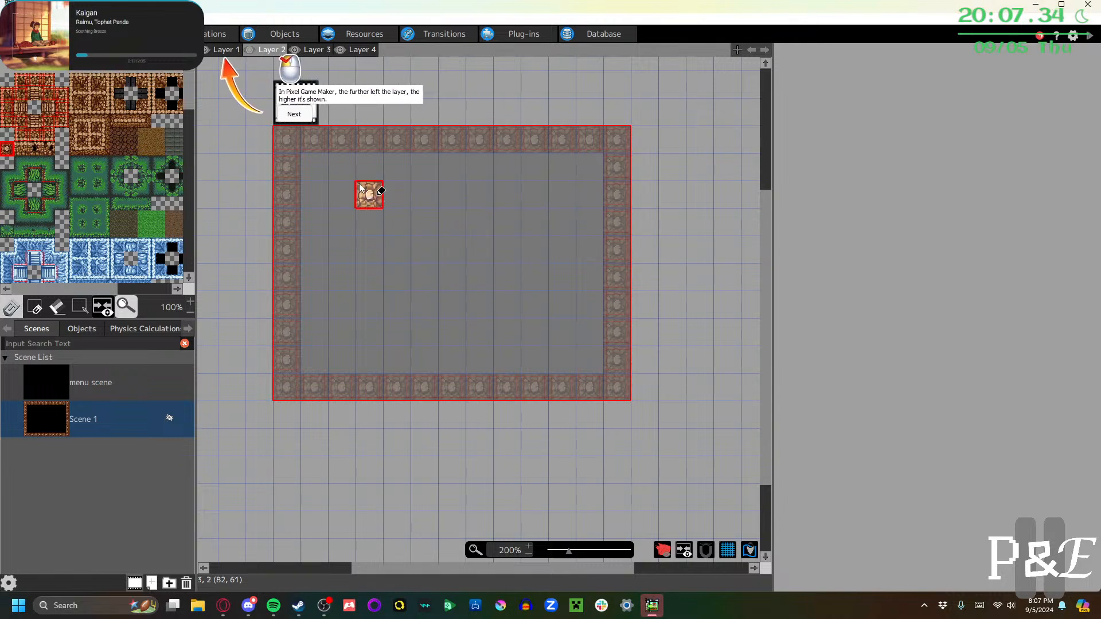
{"action": "left_click", "coordinate": [292, 115]}
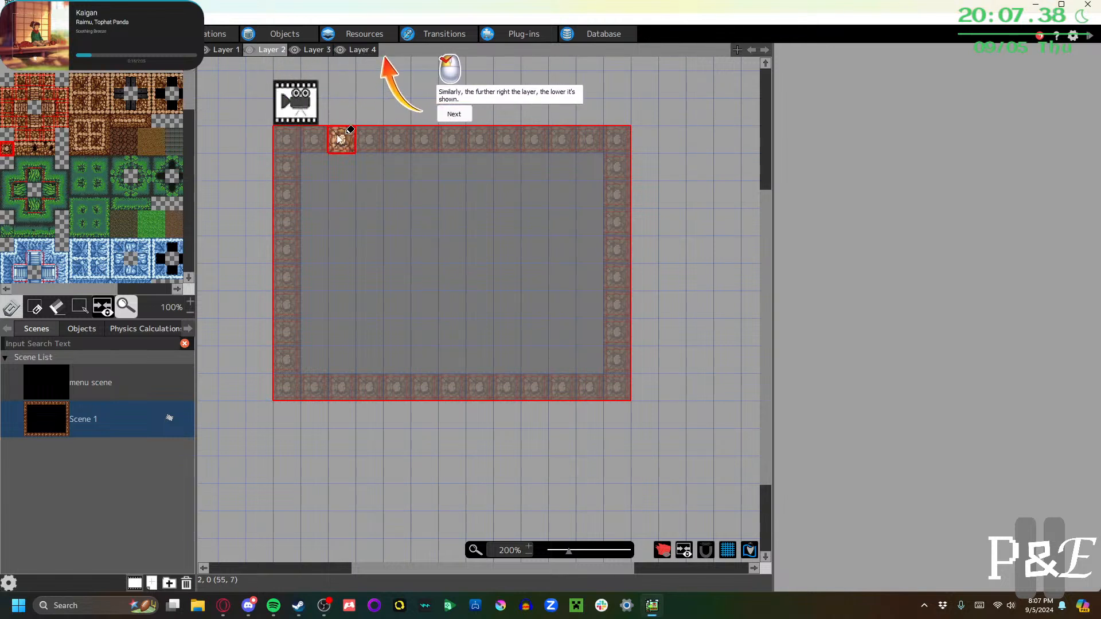
{"action": "left_click", "coordinate": [452, 116]}
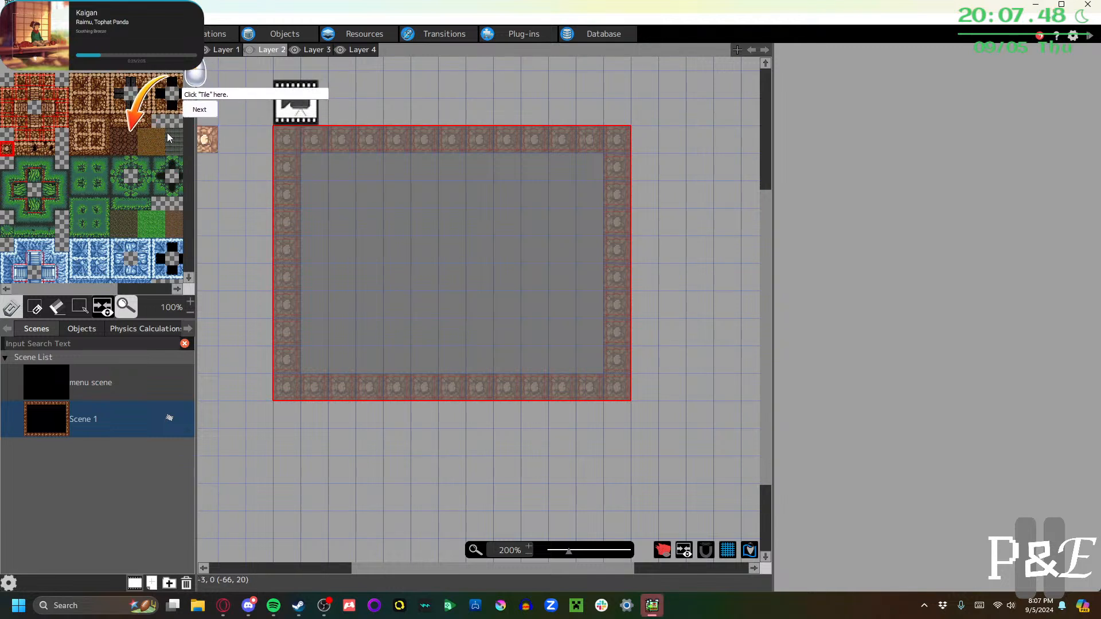
Fill the area inside the rock border on Layer 2 with the dark brown ground tile
{"action": "left_click", "coordinate": [131, 138]}
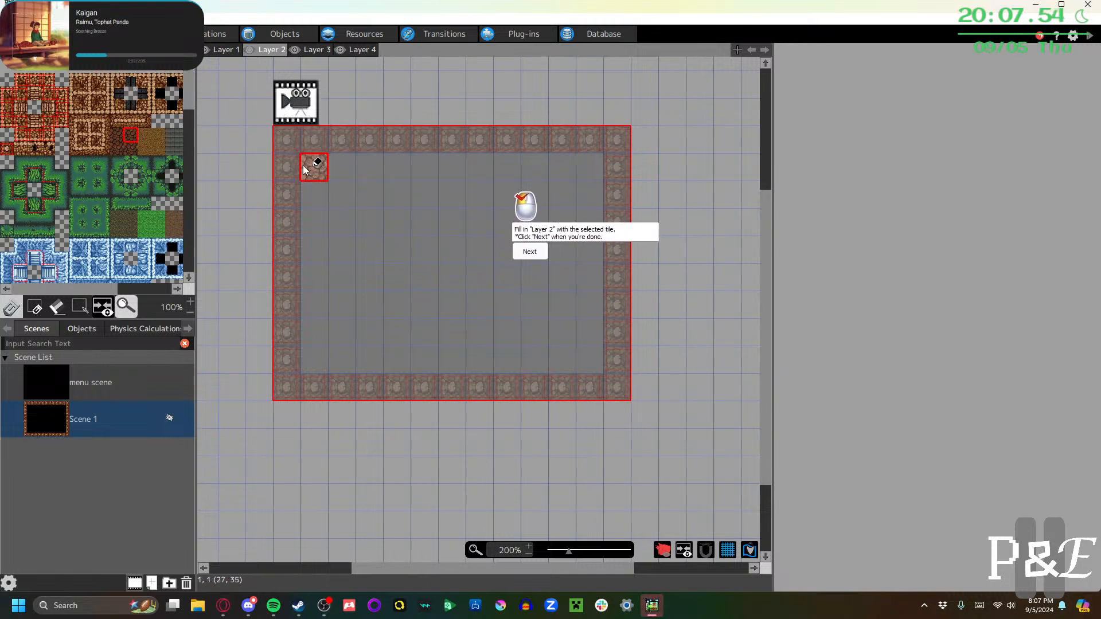
{"action": "mouse_move", "coordinate": [311, 171]}
{"action": "left_mouse_down"}
{"action": "mouse_move", "coordinate": [453, 307]}
{"action": "mouse_move", "coordinate": [590, 365]}
{"action": "mouse_move", "coordinate": [317, 360]}
{"action": "mouse_move", "coordinate": [314, 218]}
{"action": "mouse_move", "coordinate": [346, 301]}
{"action": "mouse_move", "coordinate": [404, 332]}
{"action": "mouse_move", "coordinate": [379, 309]}
{"action": "mouse_move", "coordinate": [341, 172]}
{"action": "mouse_move", "coordinate": [562, 166]}
{"action": "mouse_move", "coordinate": [589, 212]}
{"action": "mouse_move", "coordinate": [594, 331]}
{"action": "mouse_move", "coordinate": [562, 301]}
{"action": "mouse_move", "coordinate": [481, 304]}
{"action": "mouse_move", "coordinate": [425, 276]}
{"action": "mouse_move", "coordinate": [377, 215]}
{"action": "mouse_move", "coordinate": [424, 193]}
{"action": "mouse_move", "coordinate": [562, 195]}
{"action": "mouse_move", "coordinate": [562, 276]}
{"action": "mouse_move", "coordinate": [504, 279]}
{"action": "mouse_move", "coordinate": [482, 250]}
{"action": "mouse_move", "coordinate": [423, 223]}
{"action": "mouse_move", "coordinate": [536, 218]}
{"action": "left_mouse_up"}
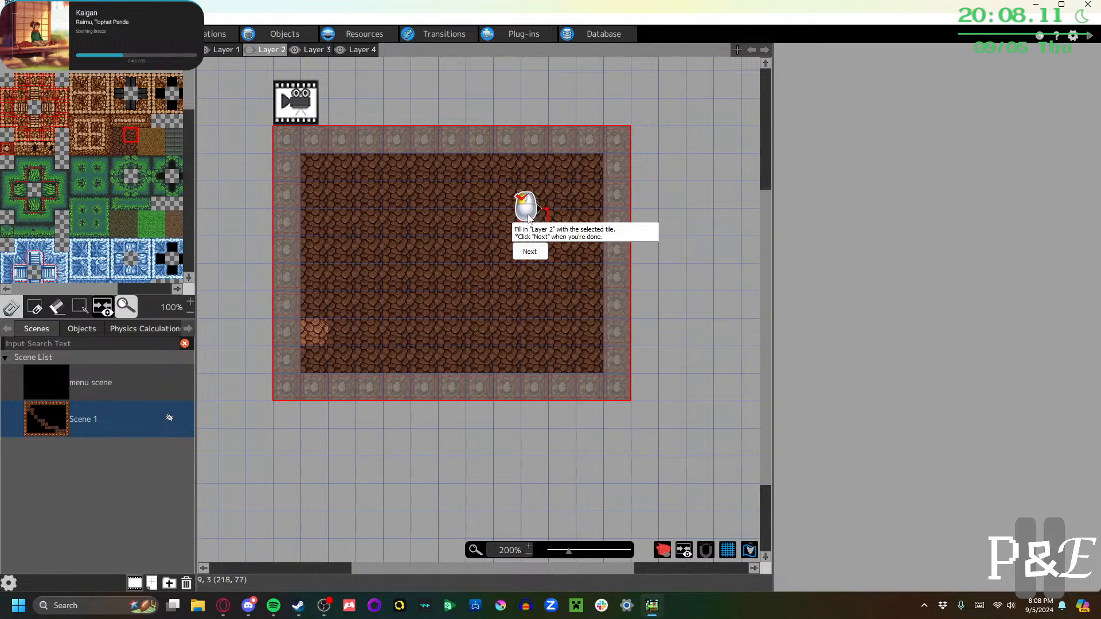
{"action": "left_click", "coordinate": [529, 252]}
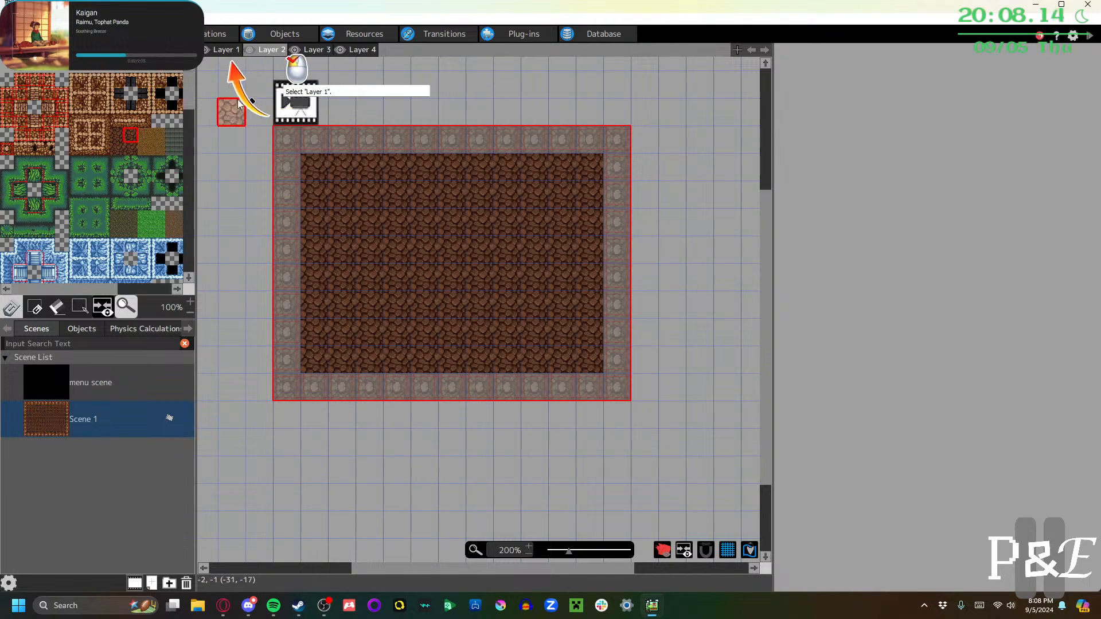
Switch back to Layer 1 and set Scene 1 as the start scene
{"action": "left_click", "coordinate": [218, 52]}
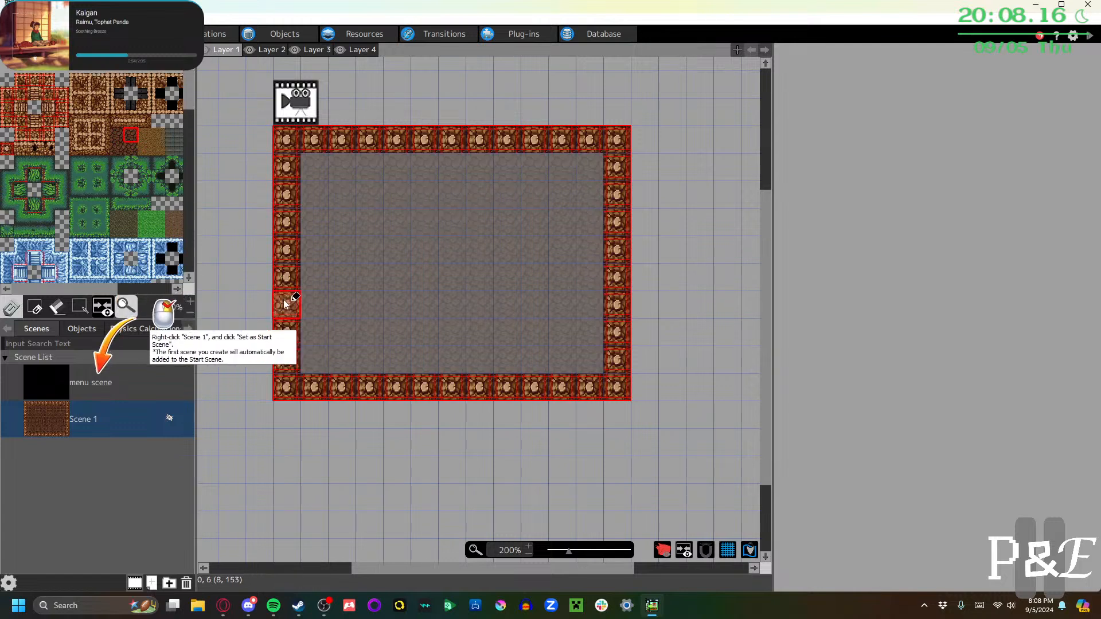
{"action": "right_click", "coordinate": [89, 415]}
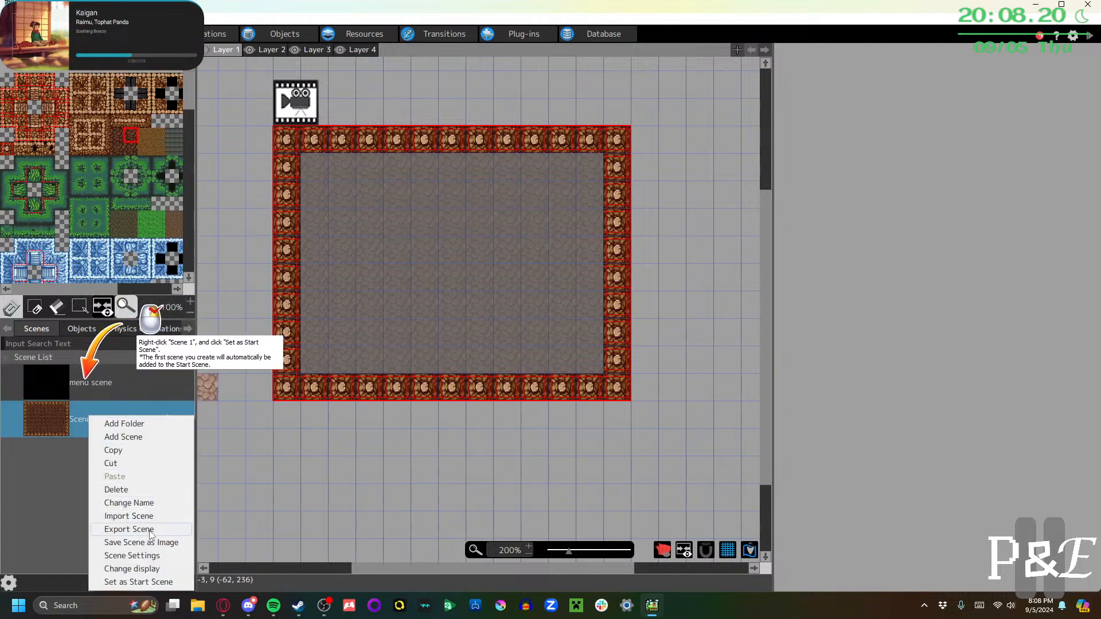
{"action": "left_click", "coordinate": [138, 582]}
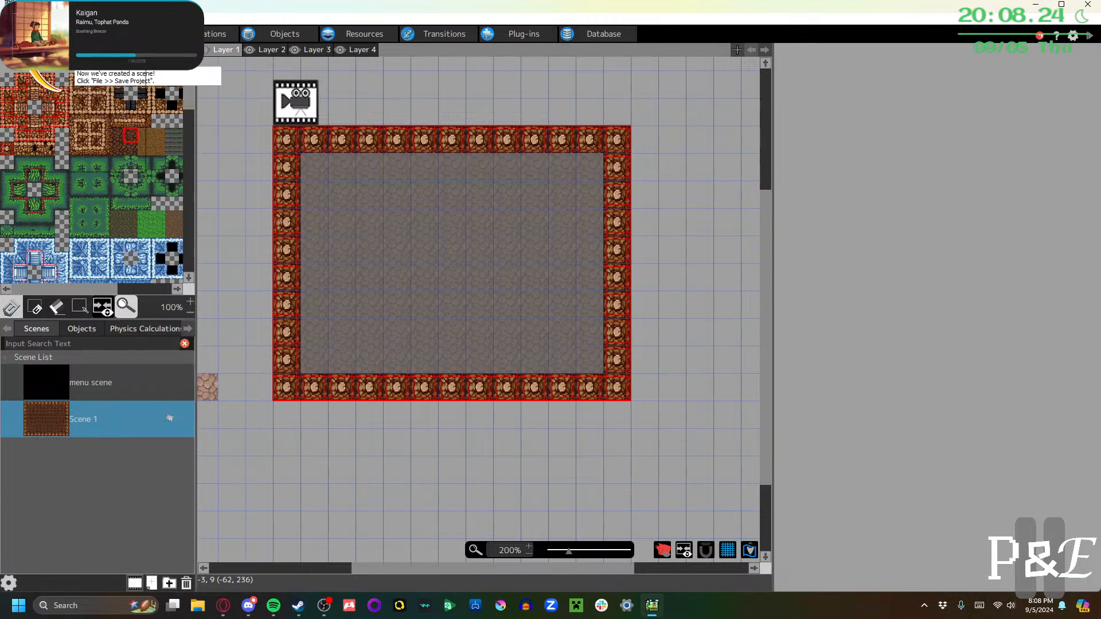
Save the project and test-play the scene, closing the preview window and the tutorial's final notes
{"action": "left_click", "coordinate": [9, 19]}
{"action": "left_click", "coordinate": [31, 72]}
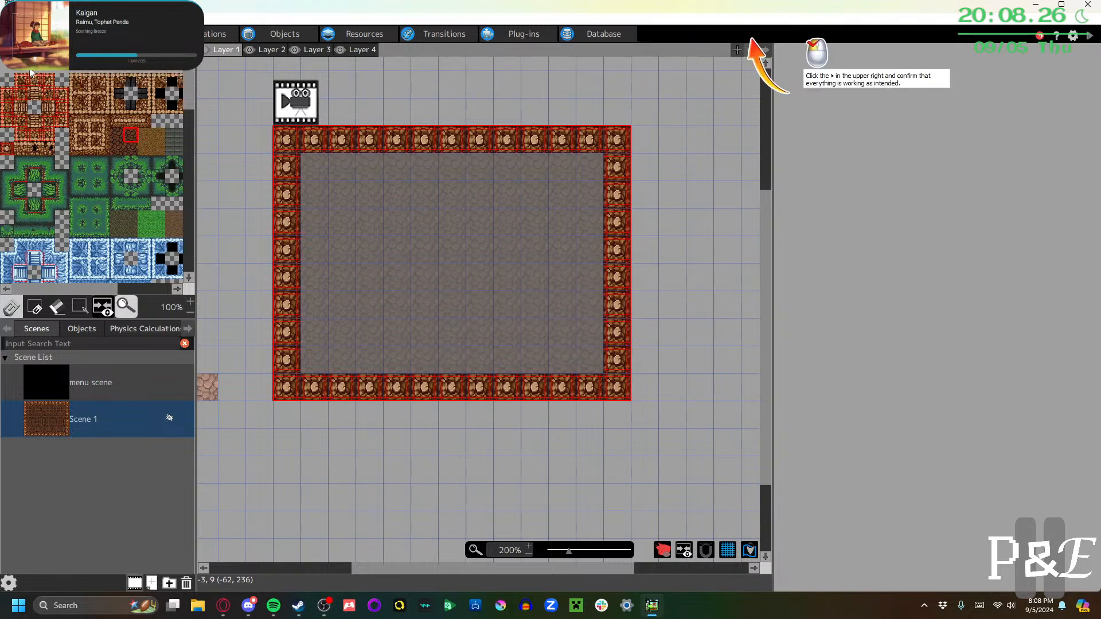
{"action": "left_click", "coordinate": [1090, 35]}
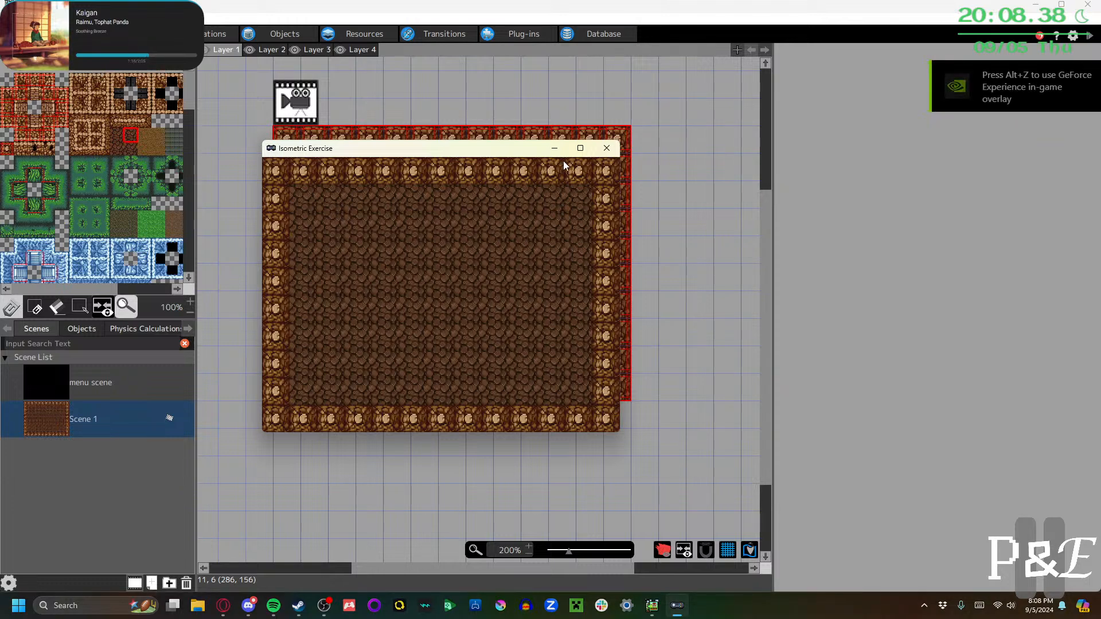
{"action": "left_click", "coordinate": [607, 148]}
{"action": "left_click", "coordinate": [533, 263]}
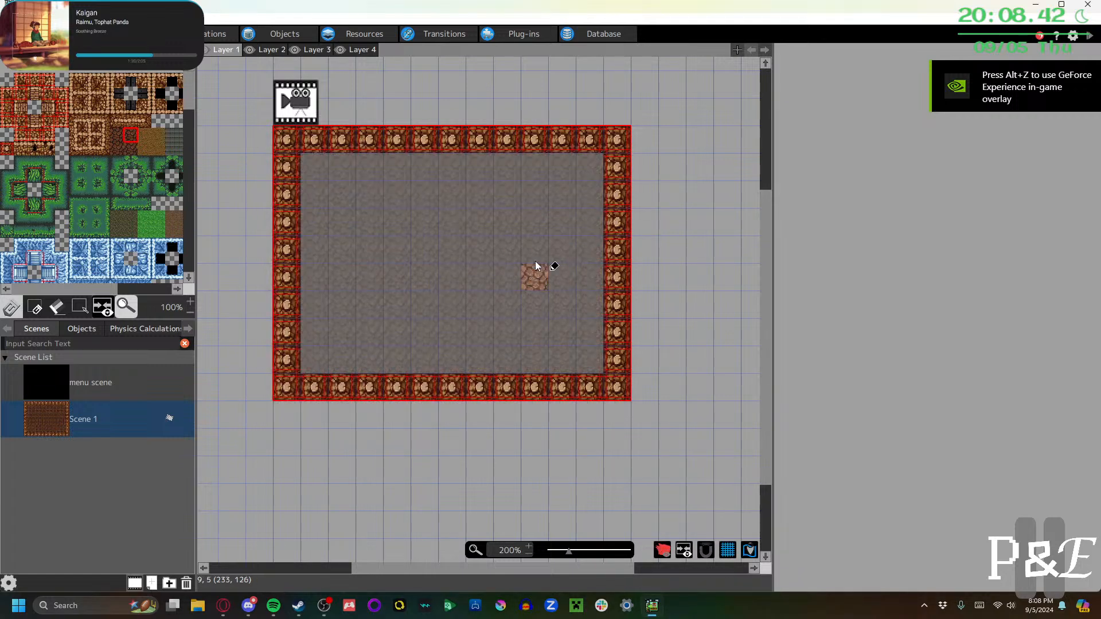
{"action": "left_click", "coordinate": [567, 310]}
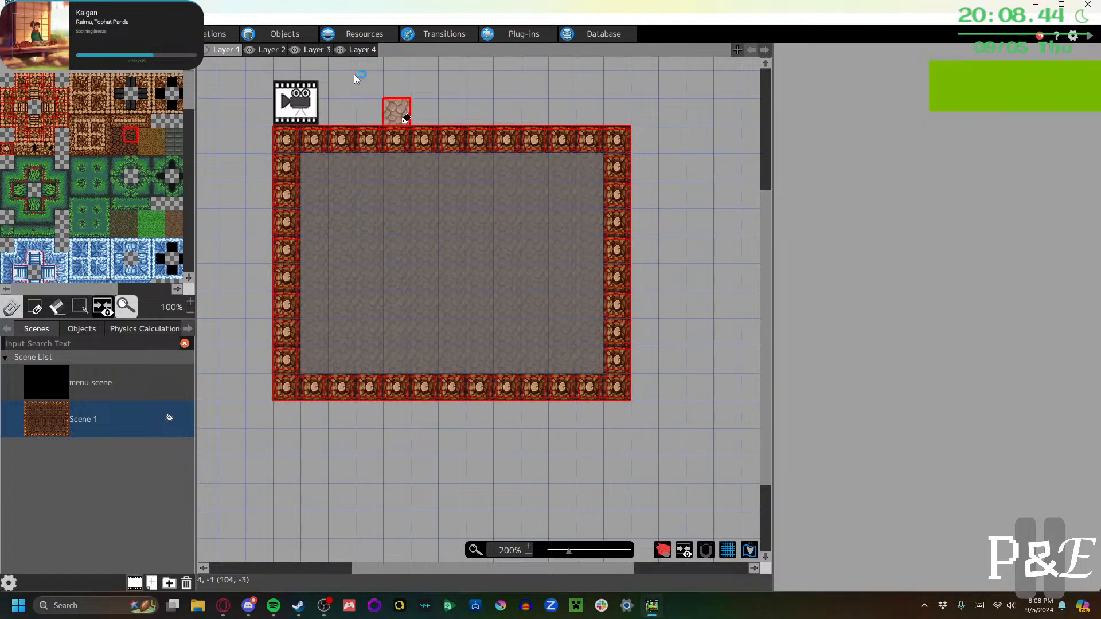
Extend the dark brown ground tiles on Layer 2 beneath the whole rock border and return to Layer 1
{"action": "left_click", "coordinate": [279, 50]}
{"action": "mouse_move", "coordinate": [302, 140]}
{"action": "left_mouse_down"}
{"action": "mouse_move", "coordinate": [286, 140]}
{"action": "mouse_move", "coordinate": [593, 140]}
{"action": "mouse_move", "coordinate": [614, 150]}
{"action": "mouse_move", "coordinate": [617, 381]}
{"action": "mouse_move", "coordinate": [300, 381]}
{"action": "mouse_move", "coordinate": [281, 177]}
{"action": "left_mouse_up"}
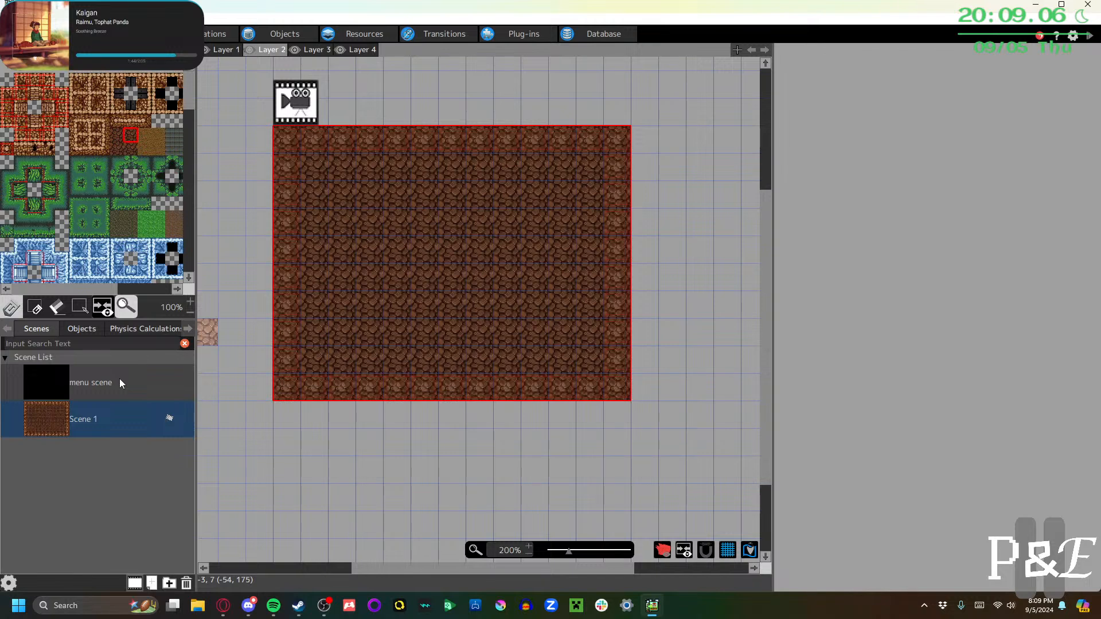
{"action": "left_click", "coordinate": [224, 49]}
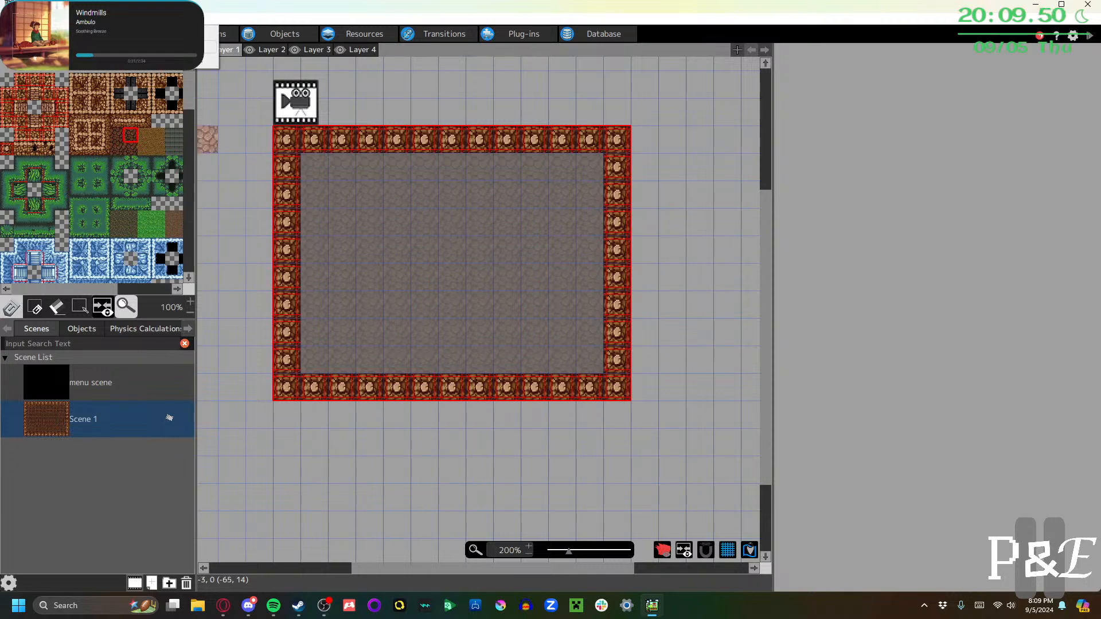
Start Step 2: Create a Character of the Top Views tutorial and advance past its opening notes
{"action": "left_click", "coordinate": [172, 47]}
{"action": "left_click", "coordinate": [535, 201]}
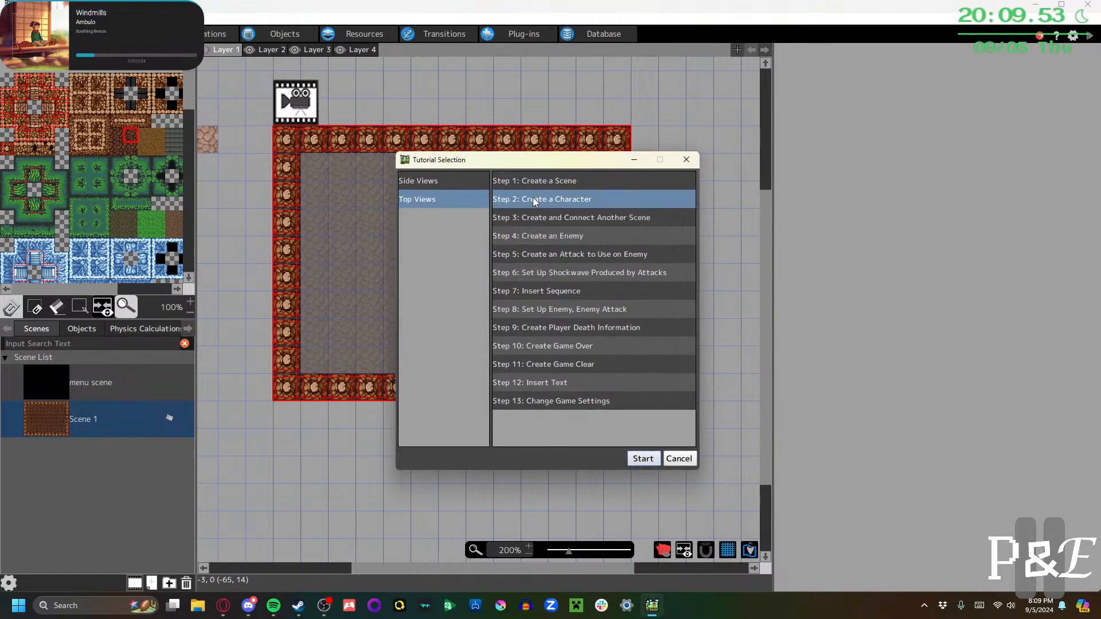
{"action": "left_click", "coordinate": [643, 459]}
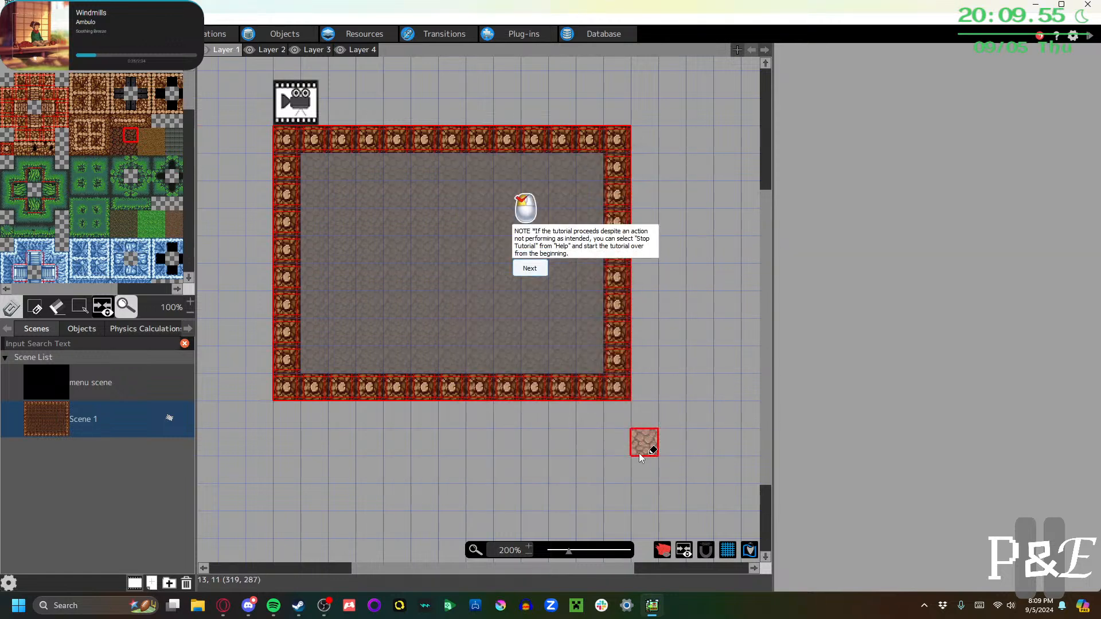
{"action": "left_click", "coordinate": [527, 273]}
{"action": "left_click", "coordinate": [527, 253]}
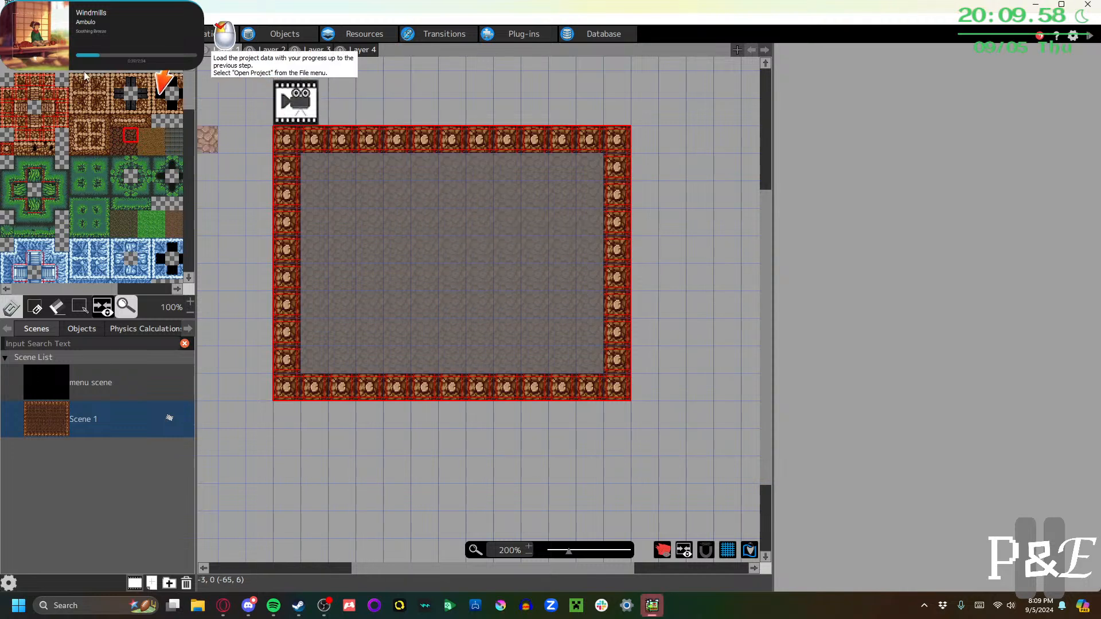
Return to the project list and reopen the project stored in PGMMV/Project3
{"action": "left_click", "coordinate": [41, 43]}
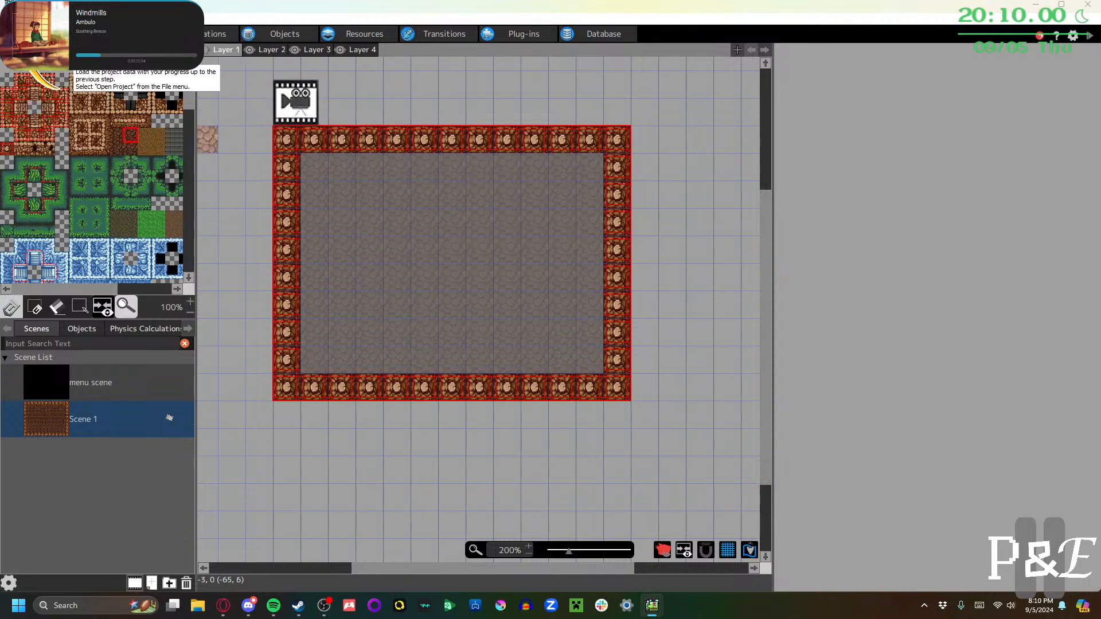
{"action": "left_click", "coordinate": [550, 362]}
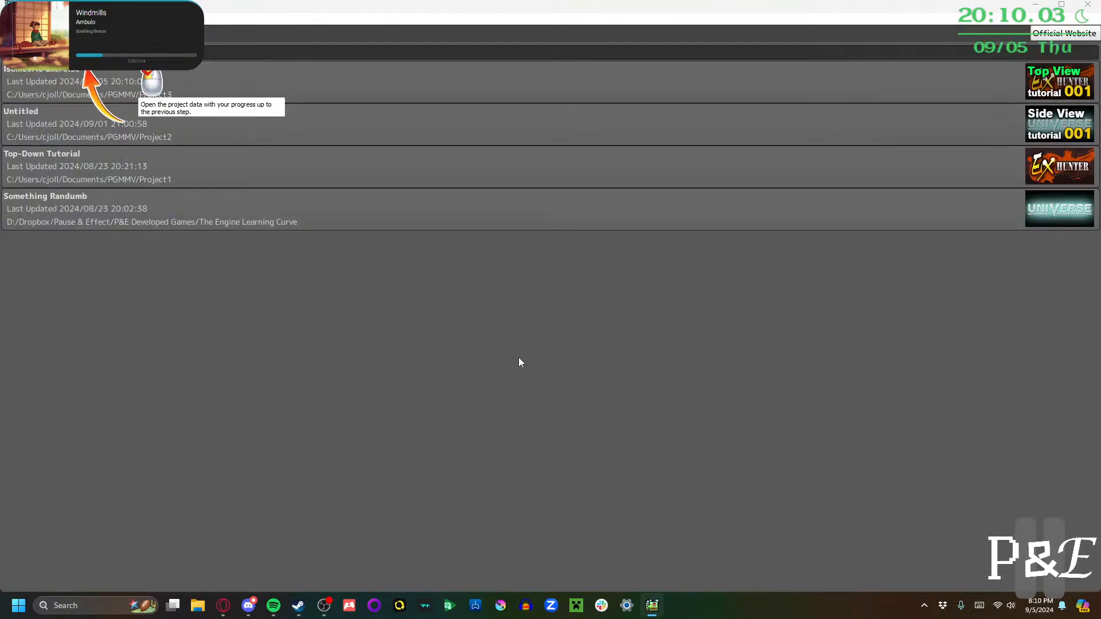
{"action": "left_click", "coordinate": [692, 426]}
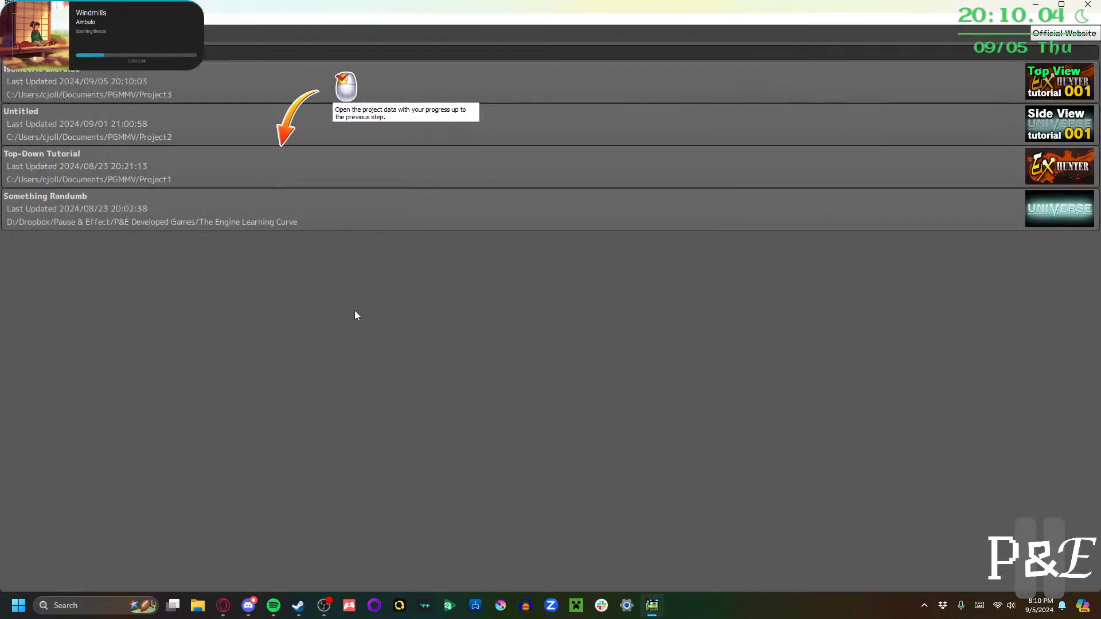
{"action": "left_click", "coordinate": [142, 81]}
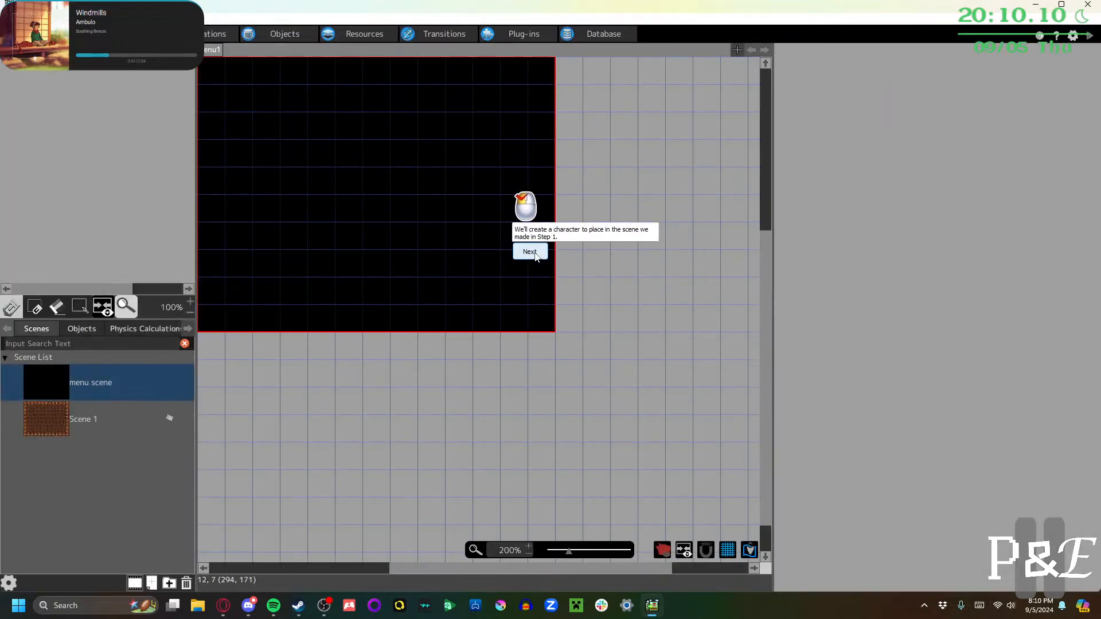
Open the Animations page and read the tutorial notes on the player's motions, directions, frames and preview
{"action": "left_click", "coordinate": [529, 252]}
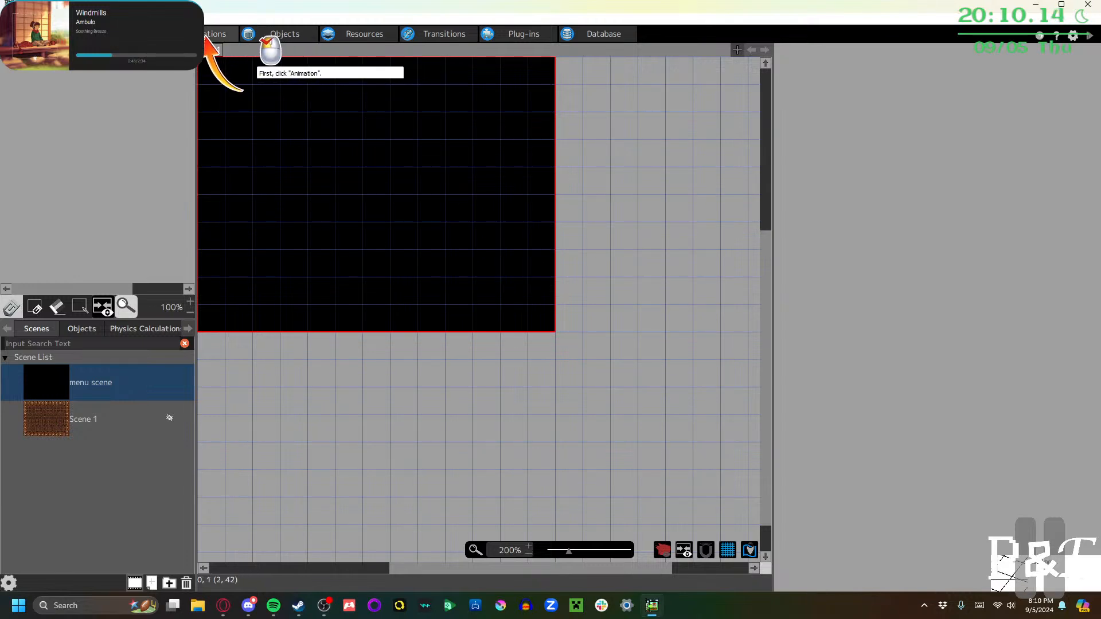
{"action": "left_click", "coordinate": [217, 34]}
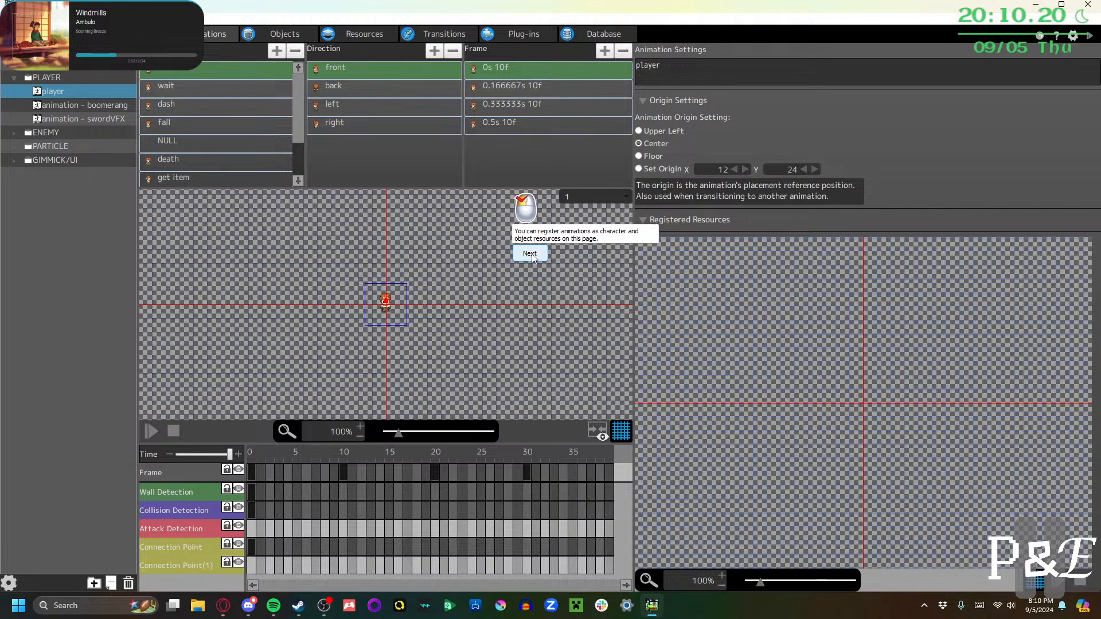
{"action": "left_click", "coordinate": [530, 254]}
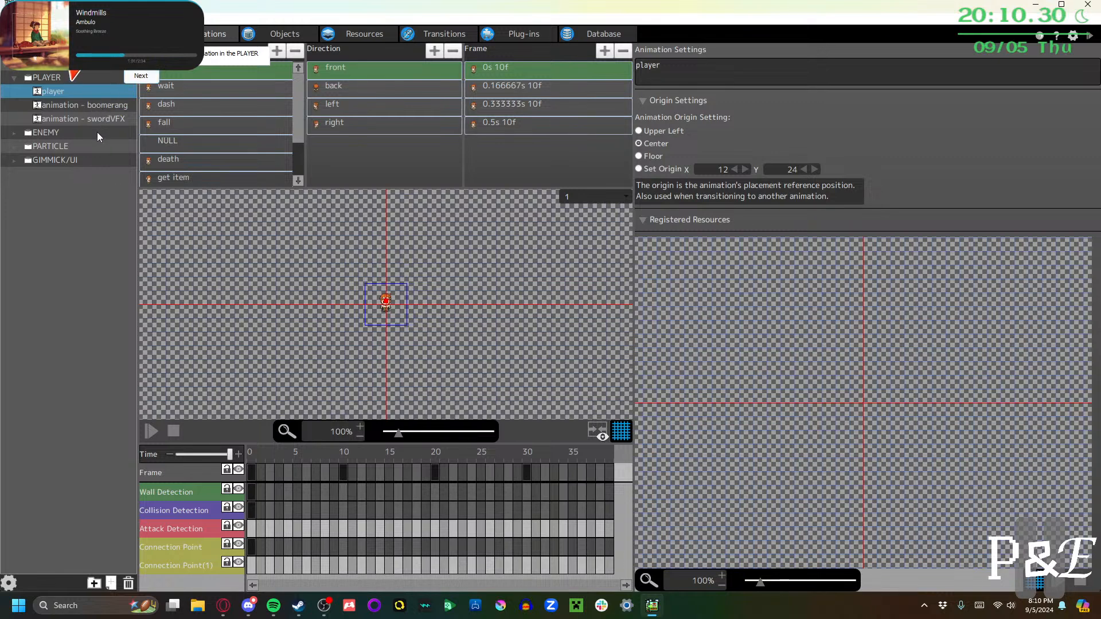
{"action": "left_click", "coordinate": [133, 77]}
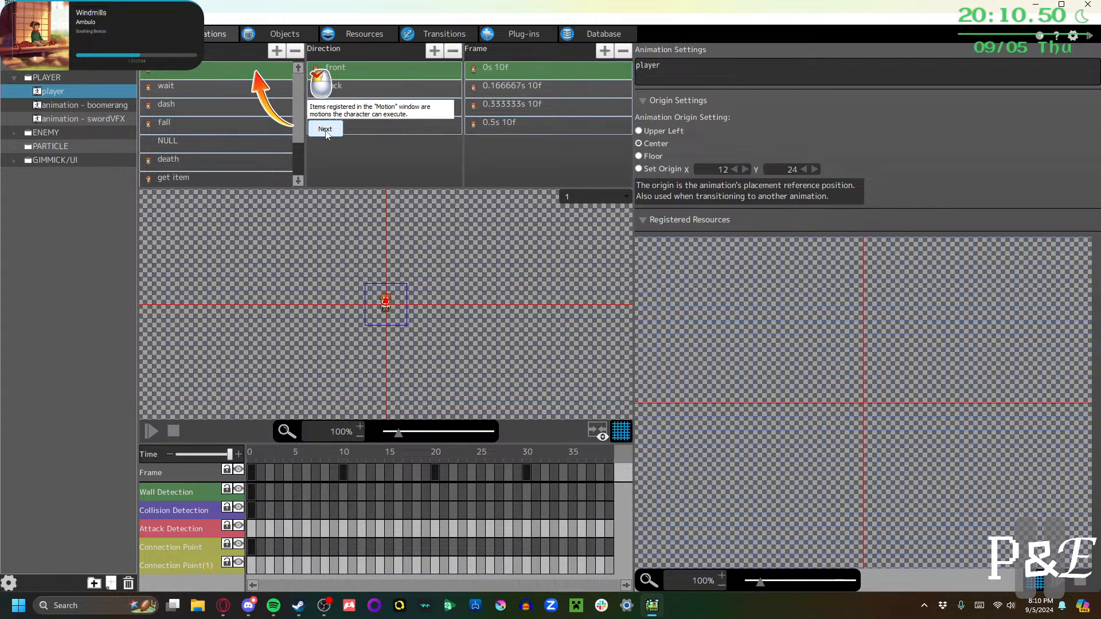
{"action": "left_click", "coordinate": [325, 129]}
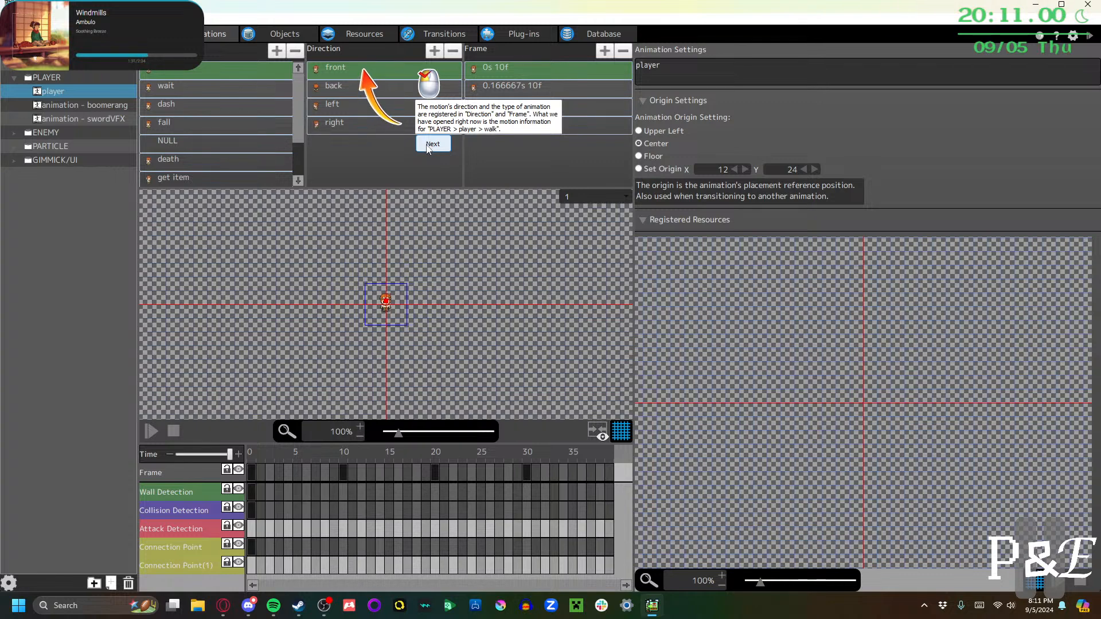
{"action": "left_click", "coordinate": [428, 144]}
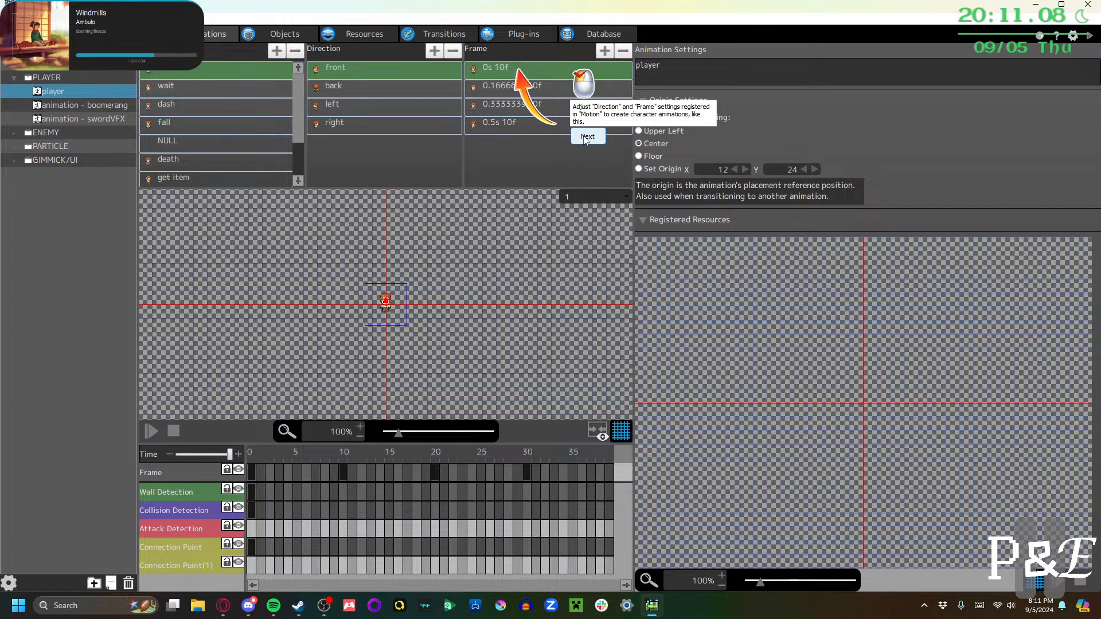
{"action": "left_click", "coordinate": [586, 137]}
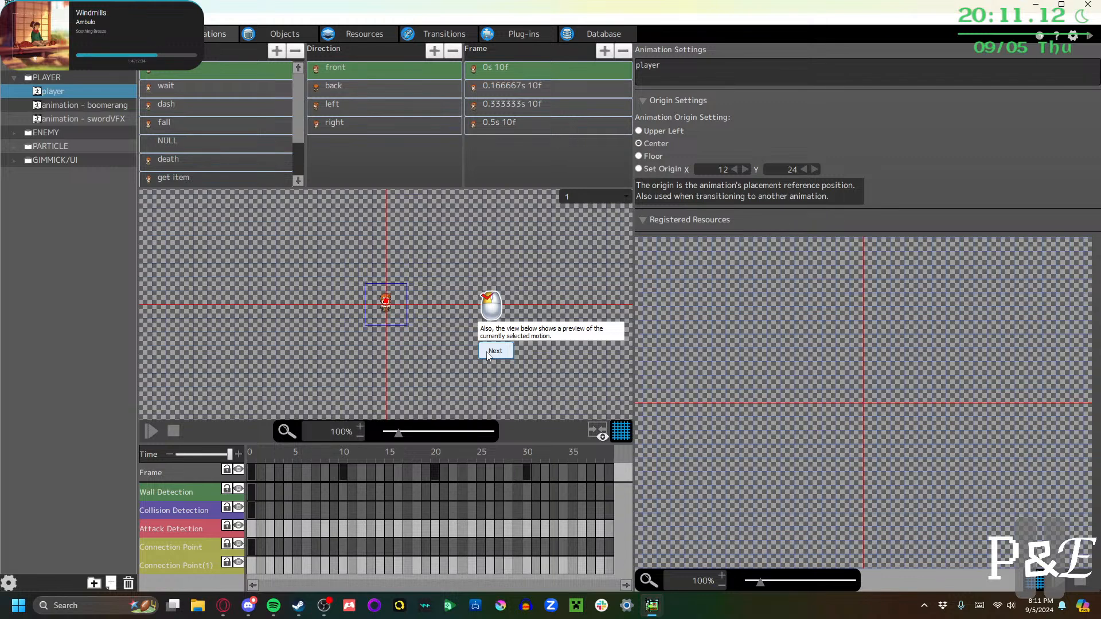
{"action": "left_click", "coordinate": [486, 352]}
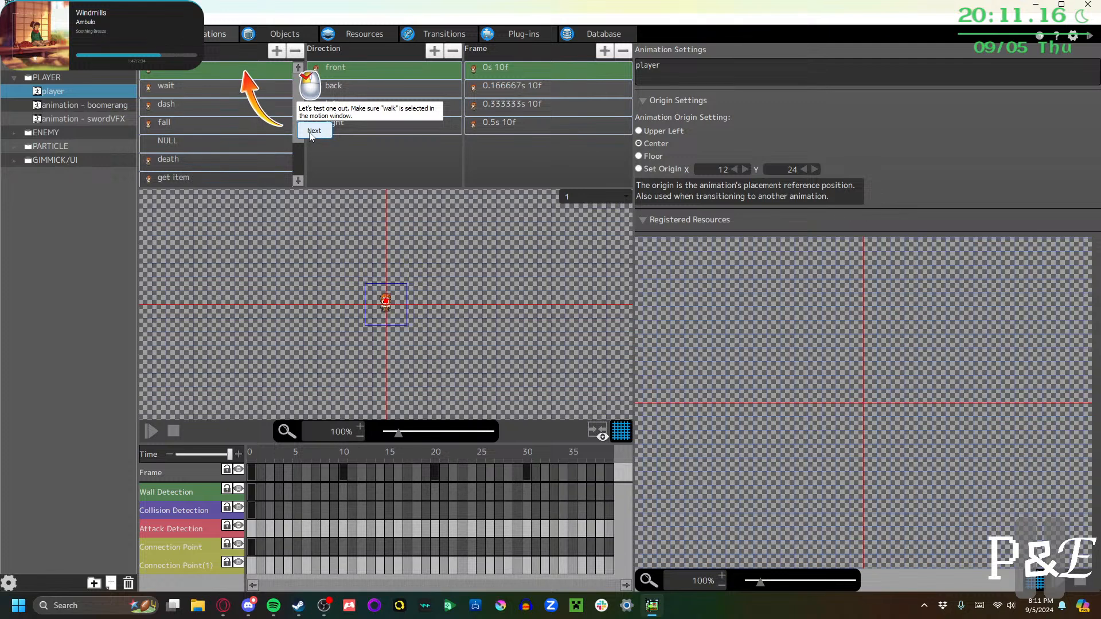
Hide the wall and collision detection display and play the player's walk motion, stopping it after viewing
{"action": "left_click", "coordinate": [177, 71]}
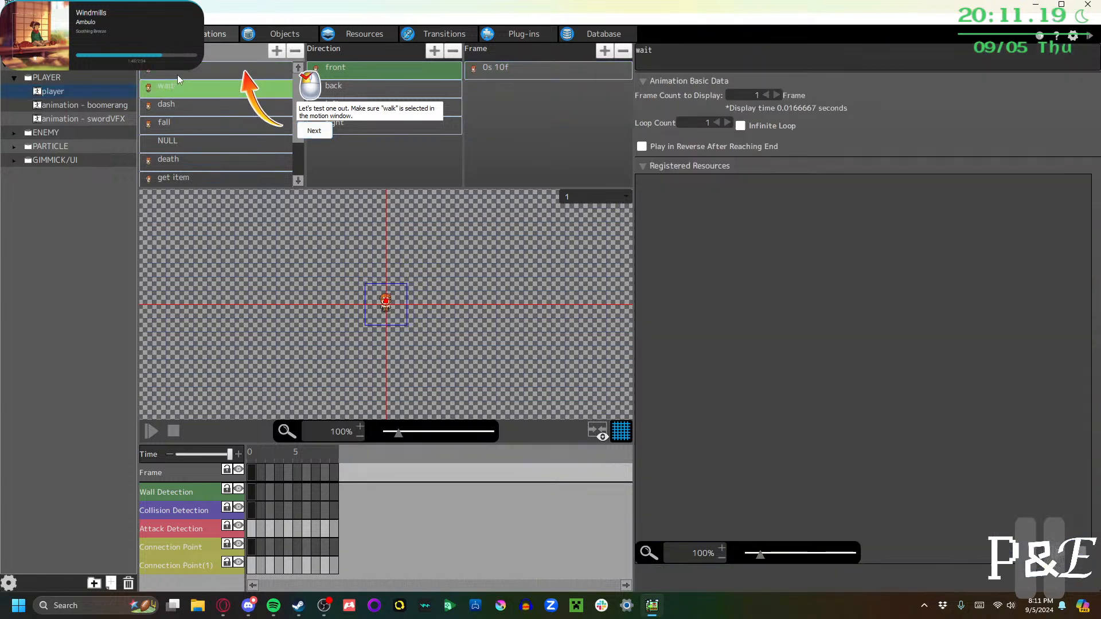
{"action": "left_click", "coordinate": [304, 136]}
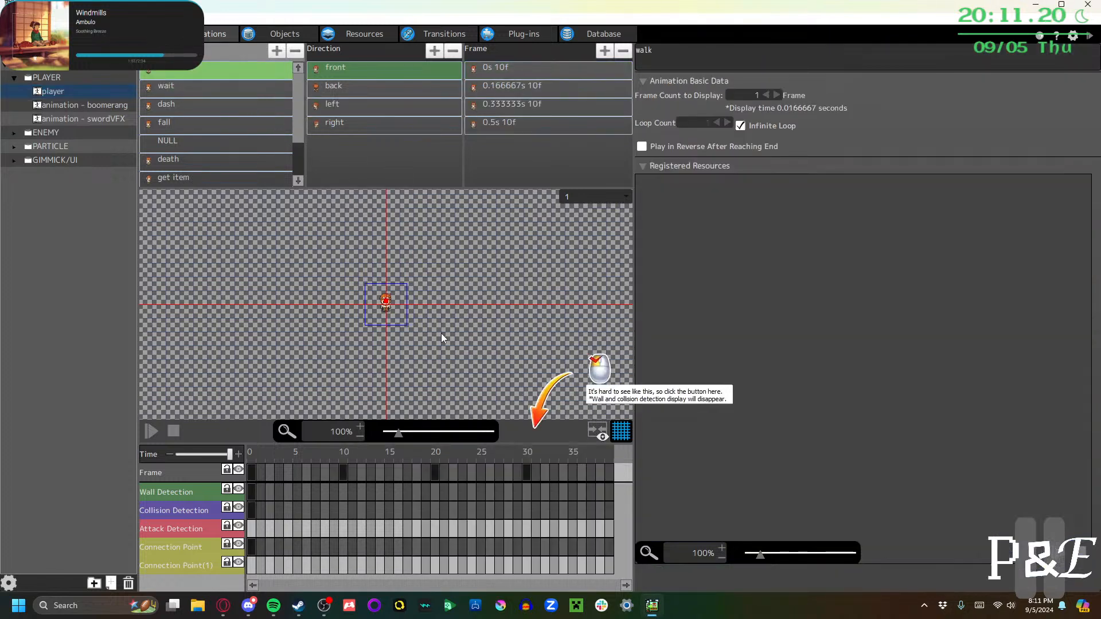
{"action": "left_click", "coordinate": [597, 432]}
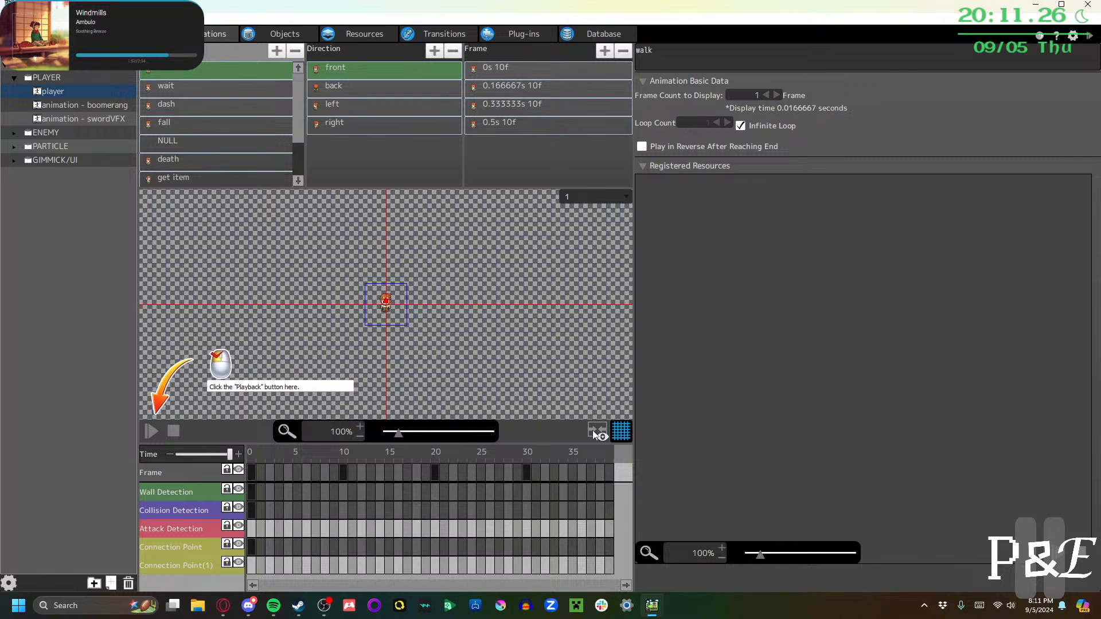
{"action": "left_click", "coordinate": [151, 432]}
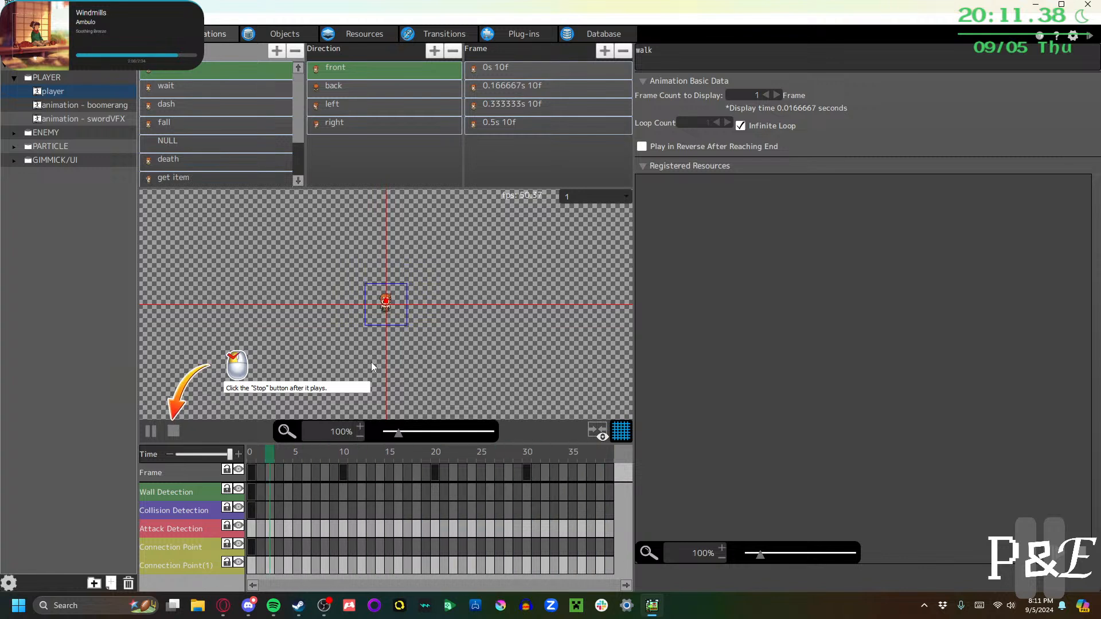
{"action": "left_click", "coordinate": [174, 431]}
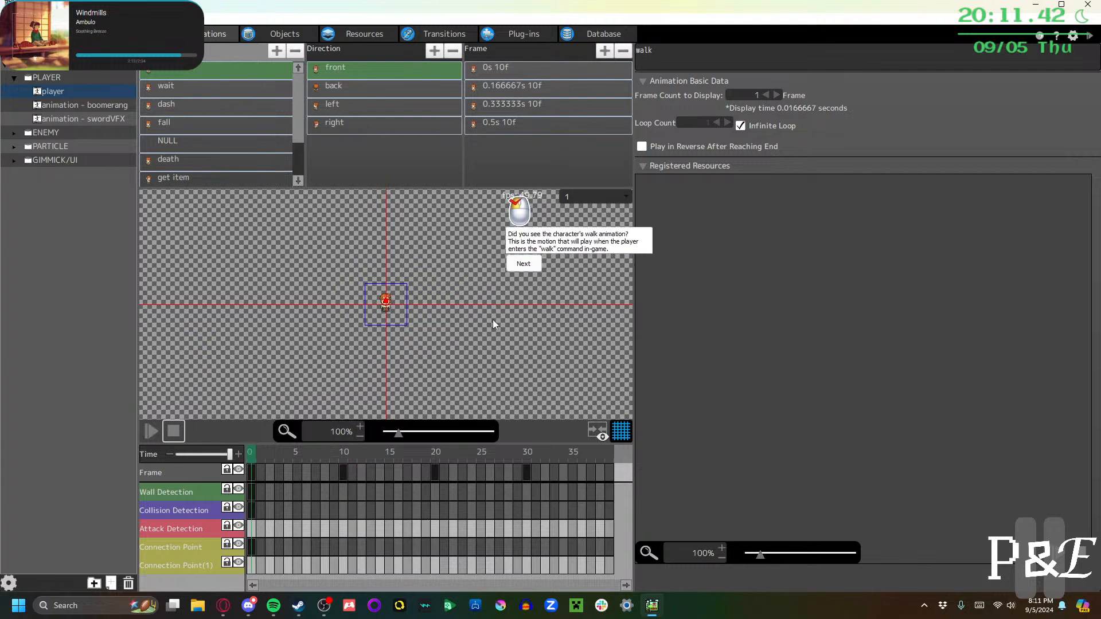
Advance past the walk animation notes and restore the wall and collision detection display
{"action": "left_click", "coordinate": [530, 261]}
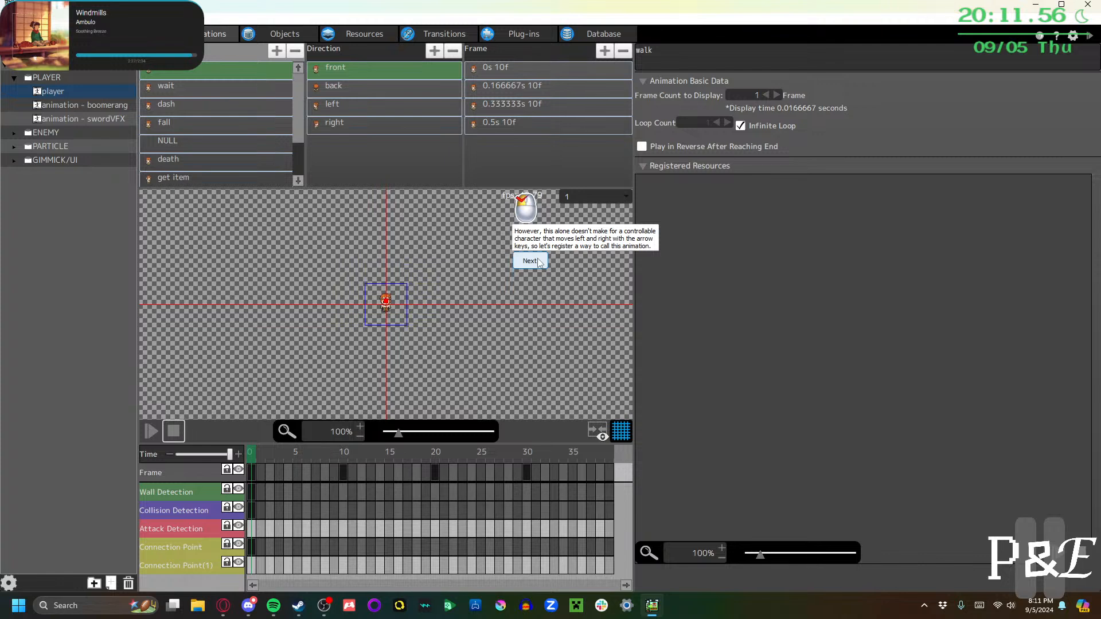
{"action": "left_click", "coordinate": [530, 261]}
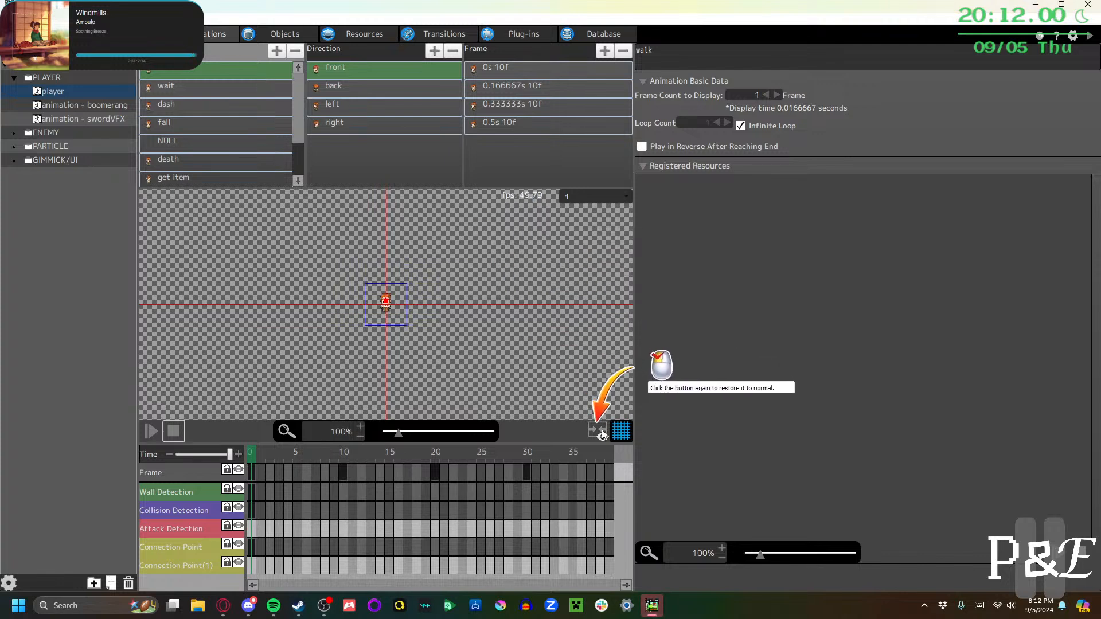
{"action": "left_click", "coordinate": [620, 430]}
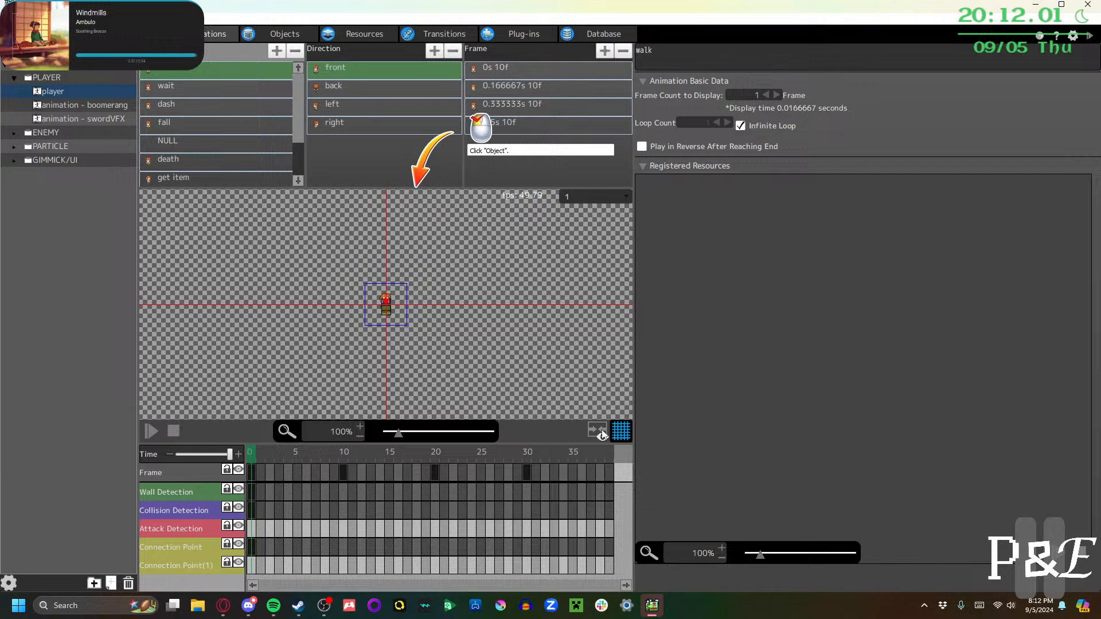
Open the Objects page and advance past its introductory tutorial note
{"action": "left_click", "coordinate": [265, 36]}
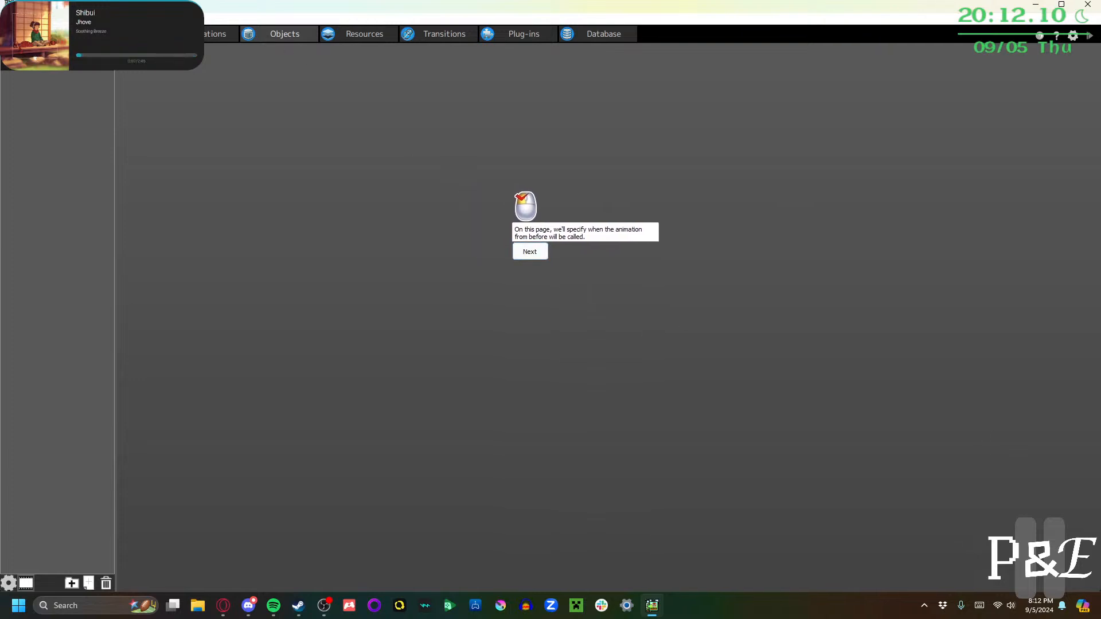
{"action": "key", "text": "alt+Tab"}
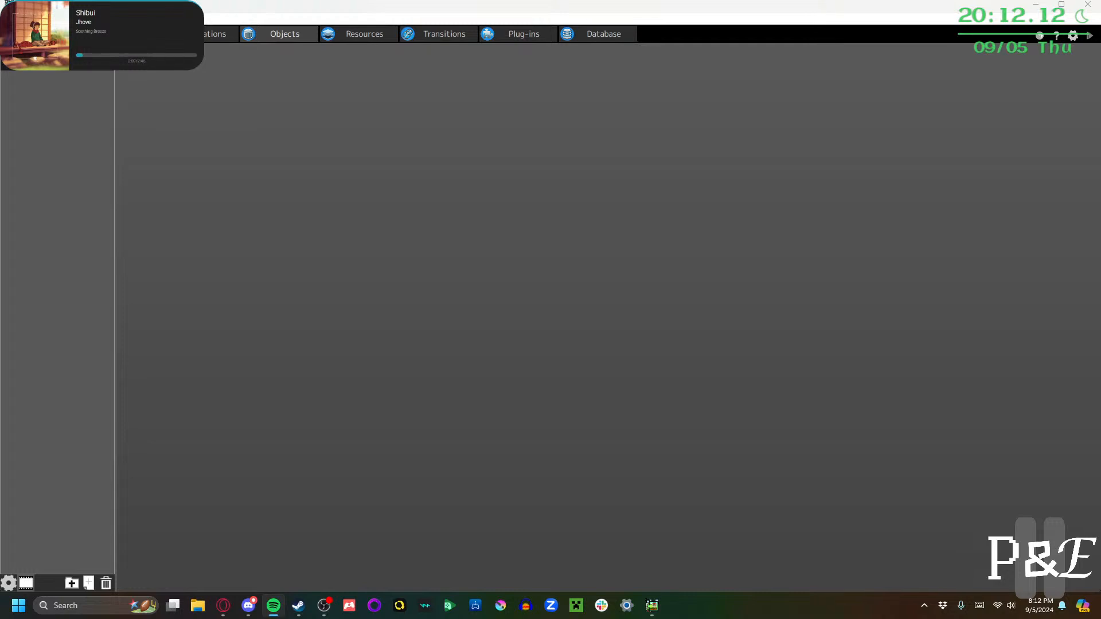
{"action": "key", "text": "alt+Tab"}
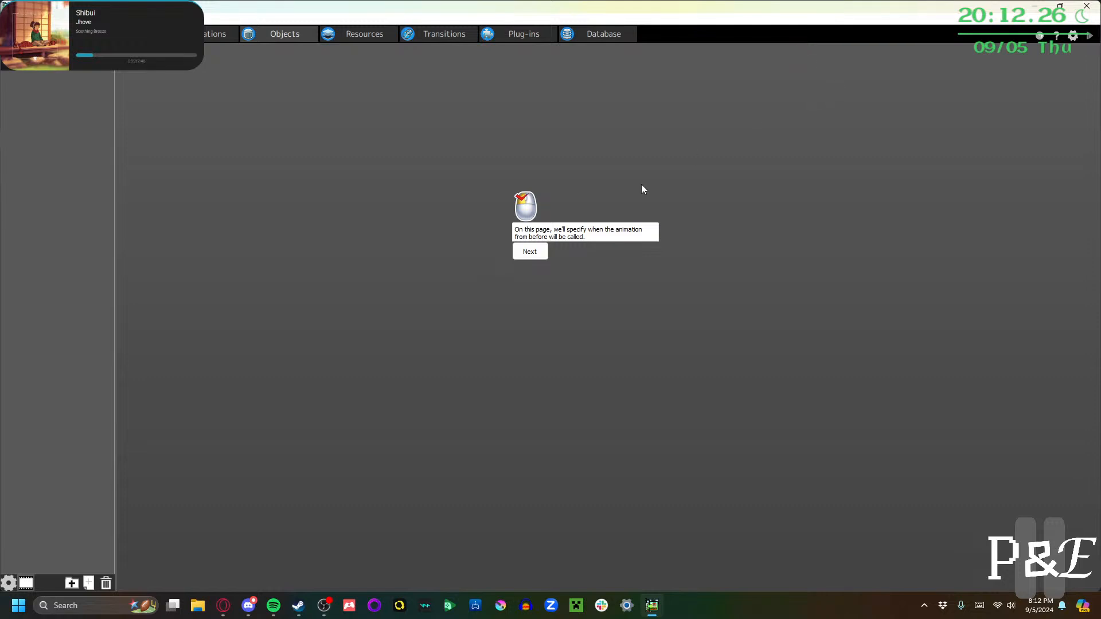
{"action": "left_click", "coordinate": [542, 254]}
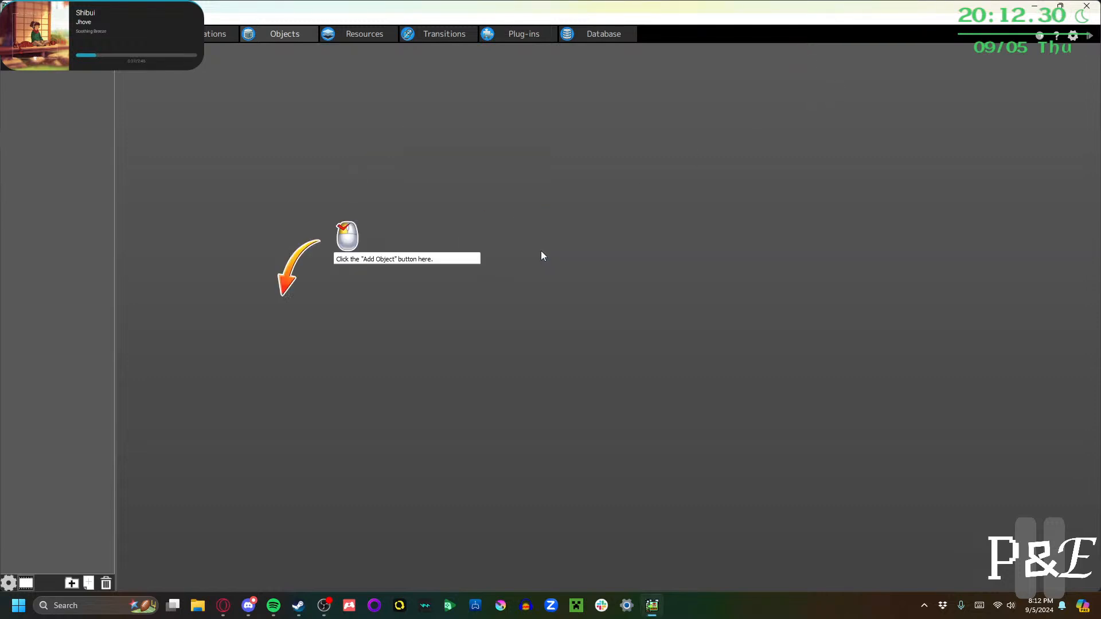
Add an object named Player with the PLAYER > player animation and enable Object Controlled by Input Device
{"action": "left_click", "coordinate": [88, 583]}
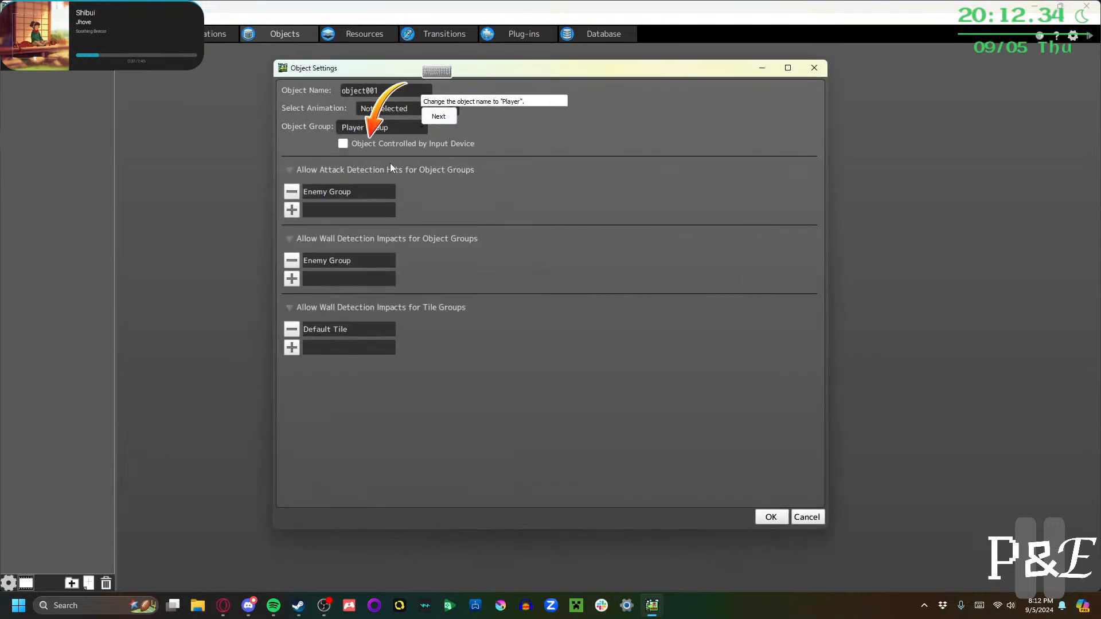
{"action": "left_click_drag", "start_coordinate": [379, 92], "coordinate": [338, 94]}
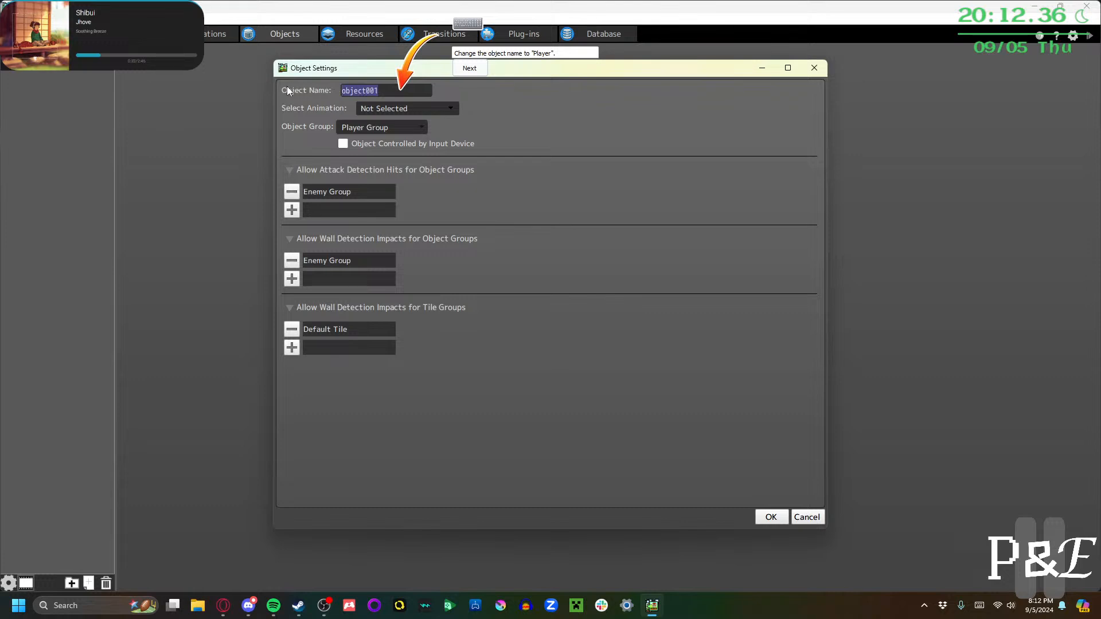
{"action": "type", "text": "Player"}
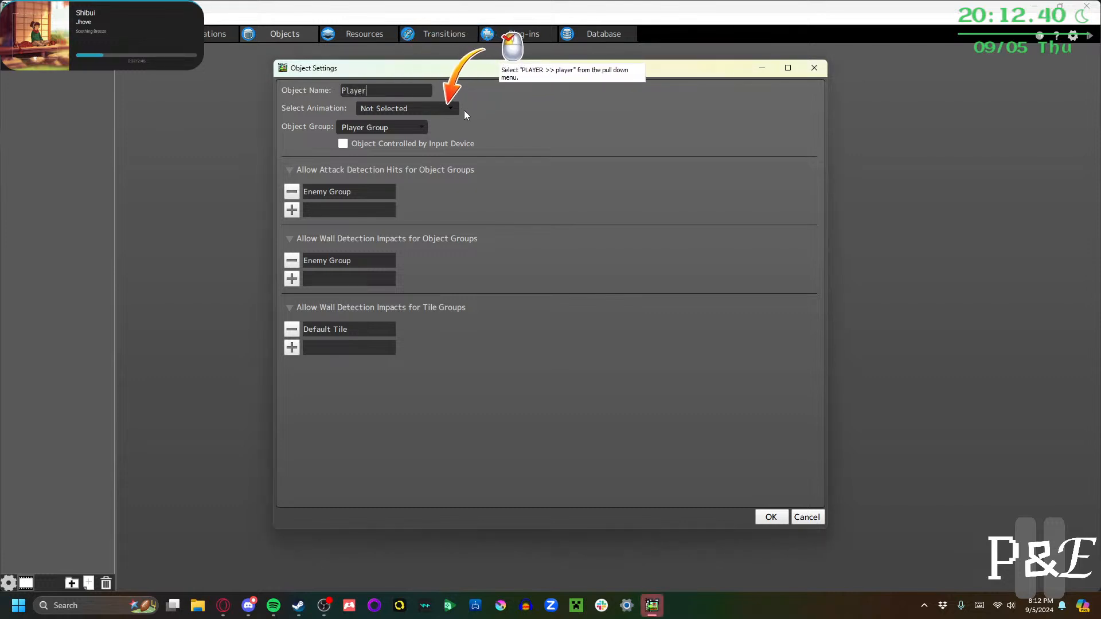
{"action": "left_click", "coordinate": [428, 108]}
{"action": "mouse_move", "coordinate": [430, 138]}
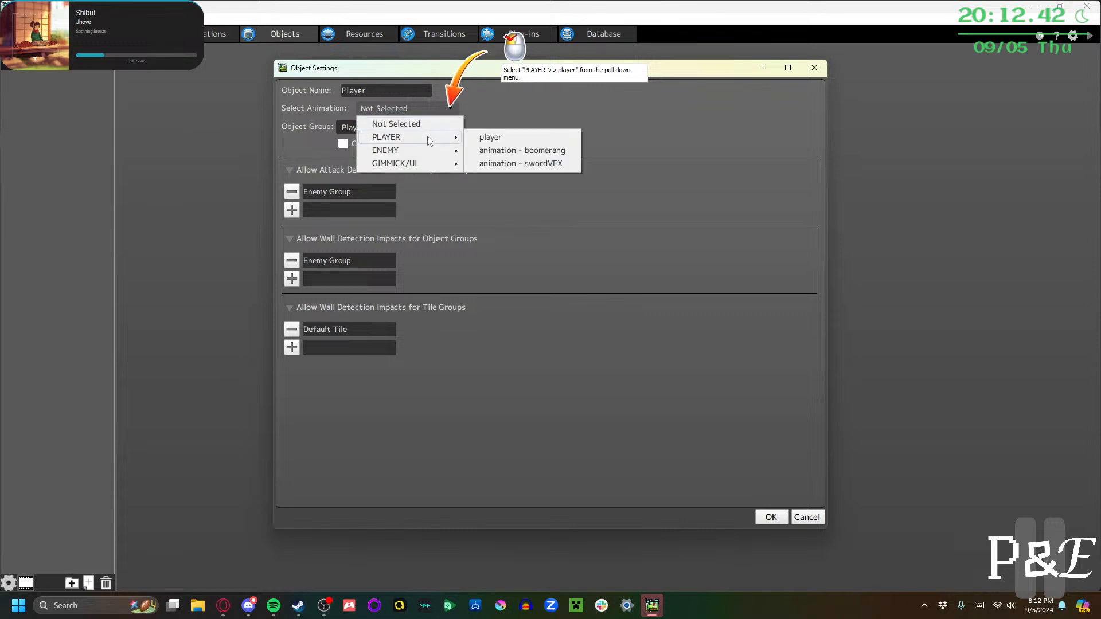
{"action": "left_click", "coordinate": [506, 140]}
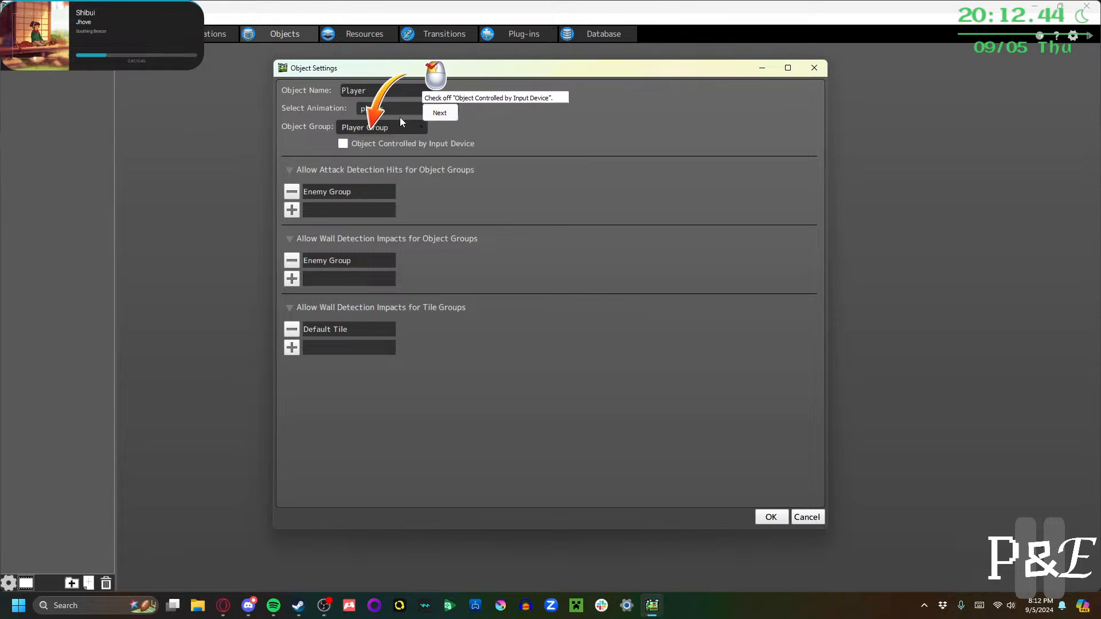
{"action": "left_click", "coordinate": [343, 143]}
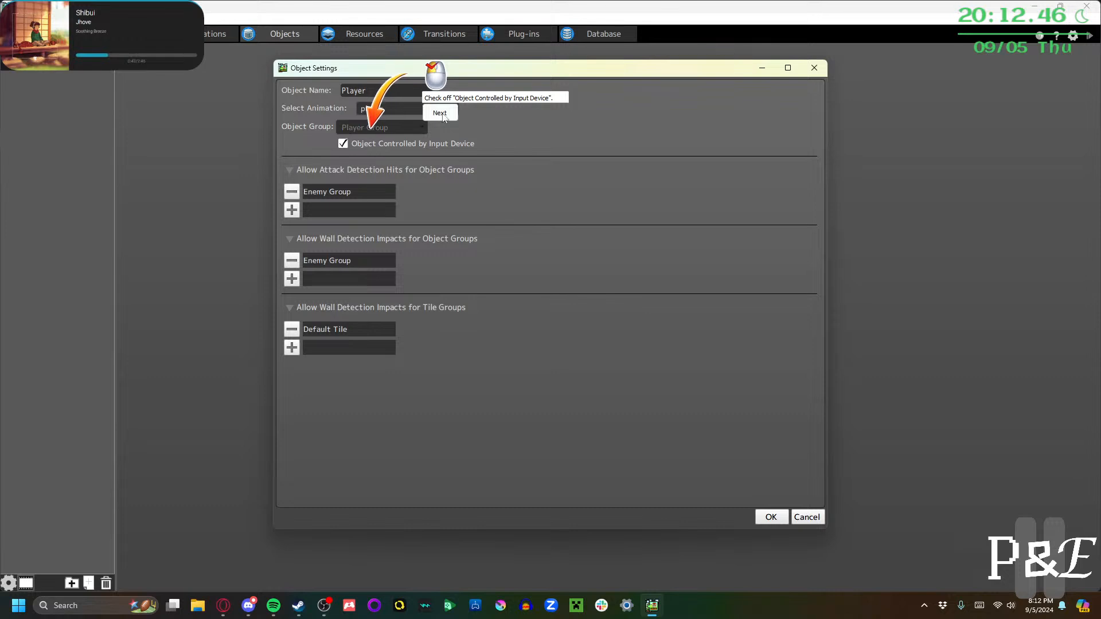
{"action": "left_click", "coordinate": [440, 113]}
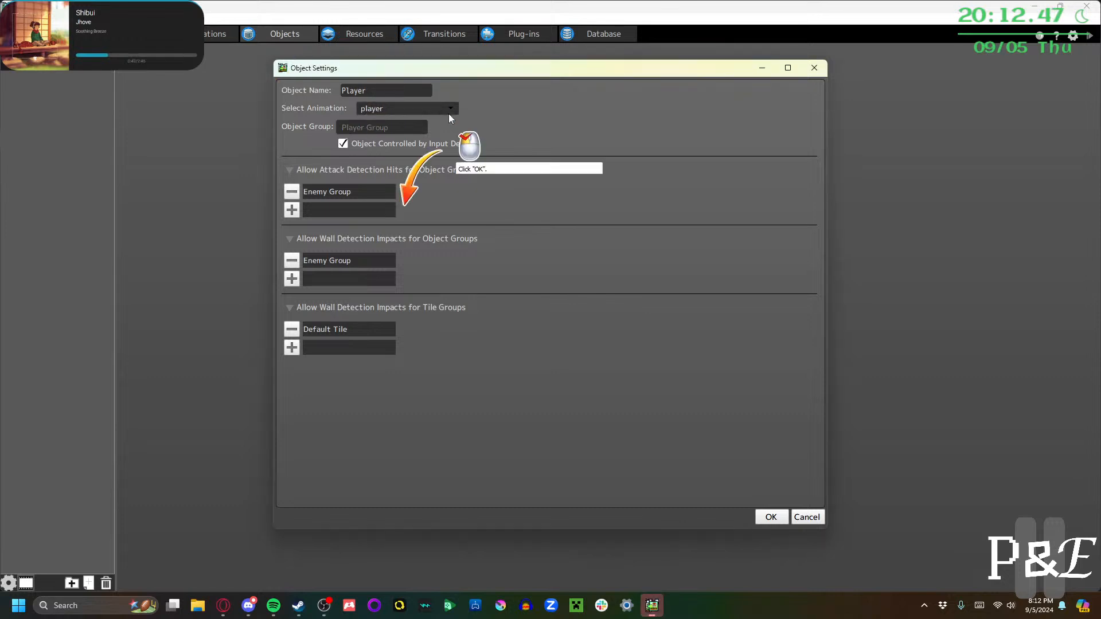
{"action": "left_click", "coordinate": [768, 517]}
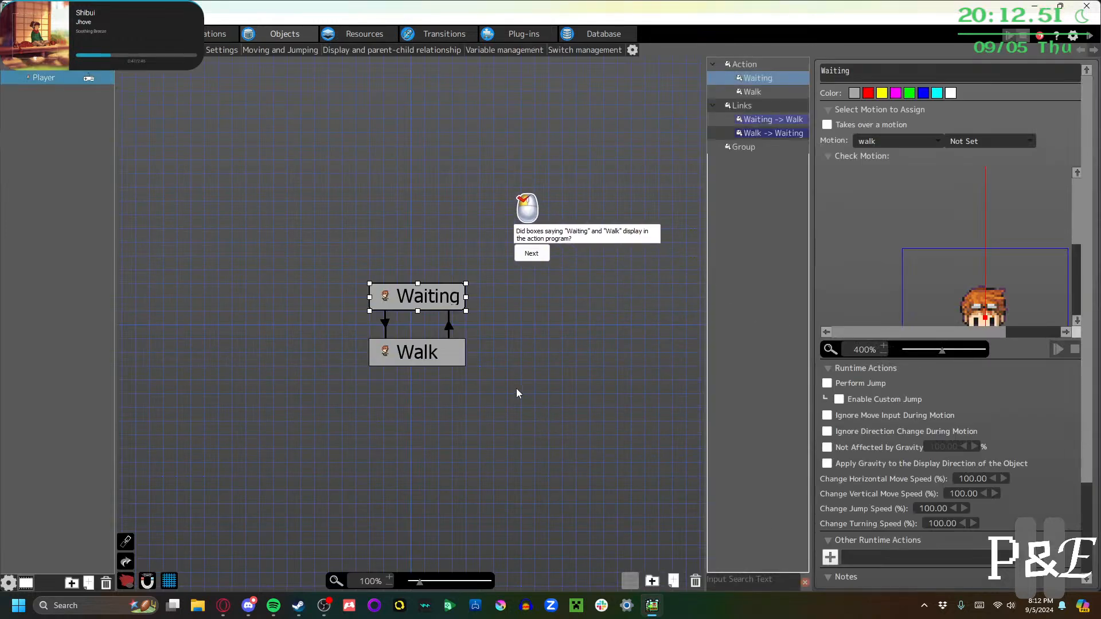
Advance past the tutorial notes introducing the action boxes and the Waiting action's details
{"action": "left_click", "coordinate": [532, 254]}
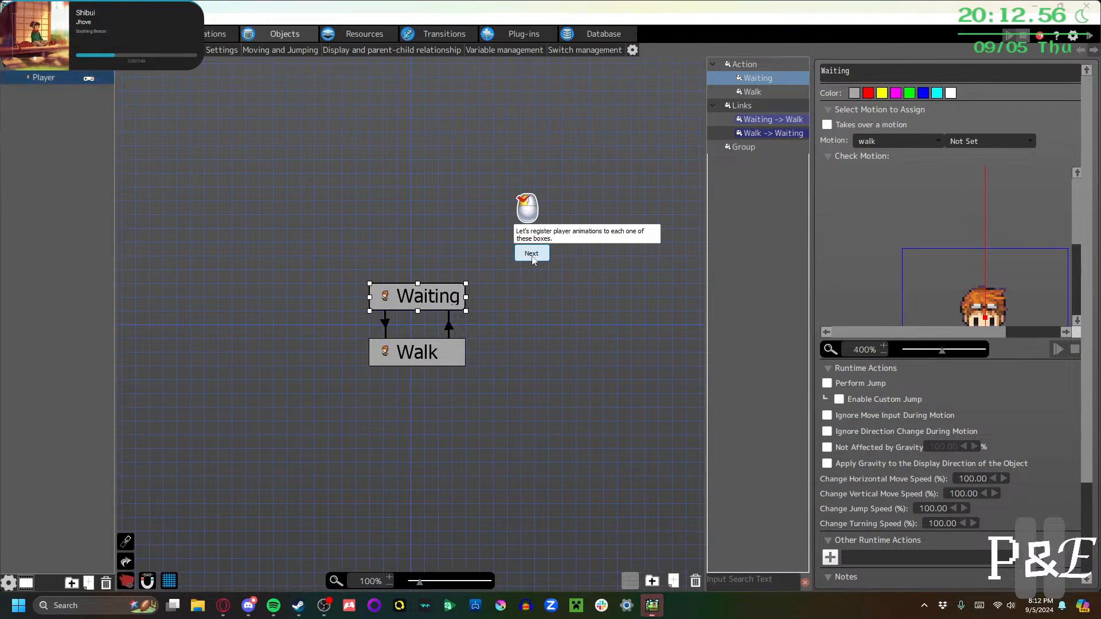
{"action": "left_click", "coordinate": [532, 257]}
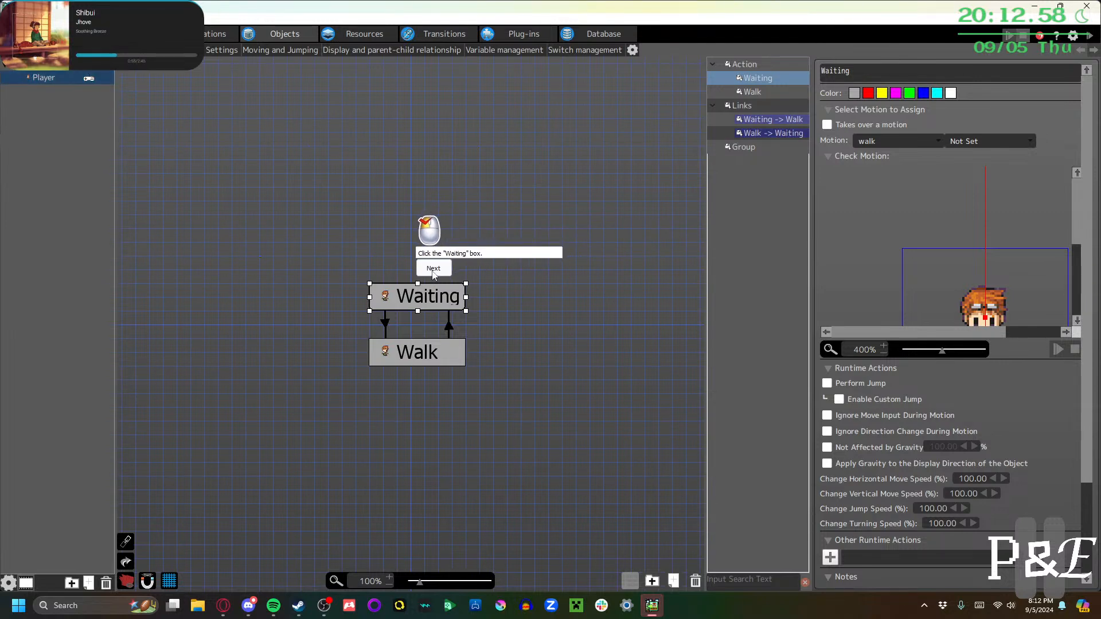
{"action": "left_click", "coordinate": [433, 270]}
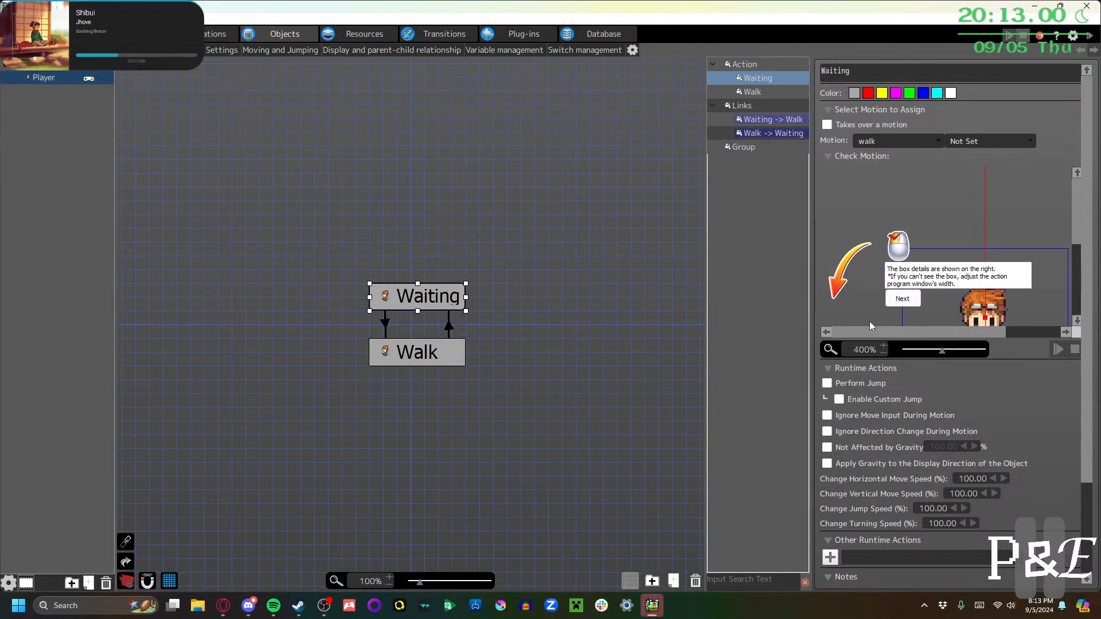
{"action": "scroll", "coordinate": [1003, 202], "scroll_direction": "up", "scroll_amount": 3}
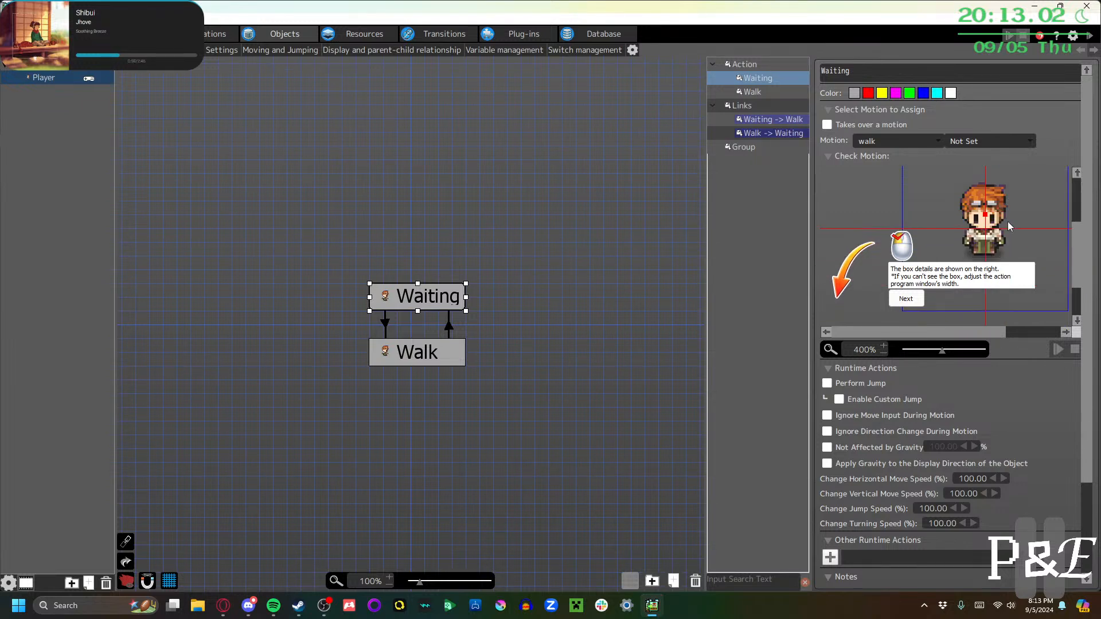
{"action": "scroll", "coordinate": [1007, 223], "scroll_direction": "up", "scroll_amount": 3}
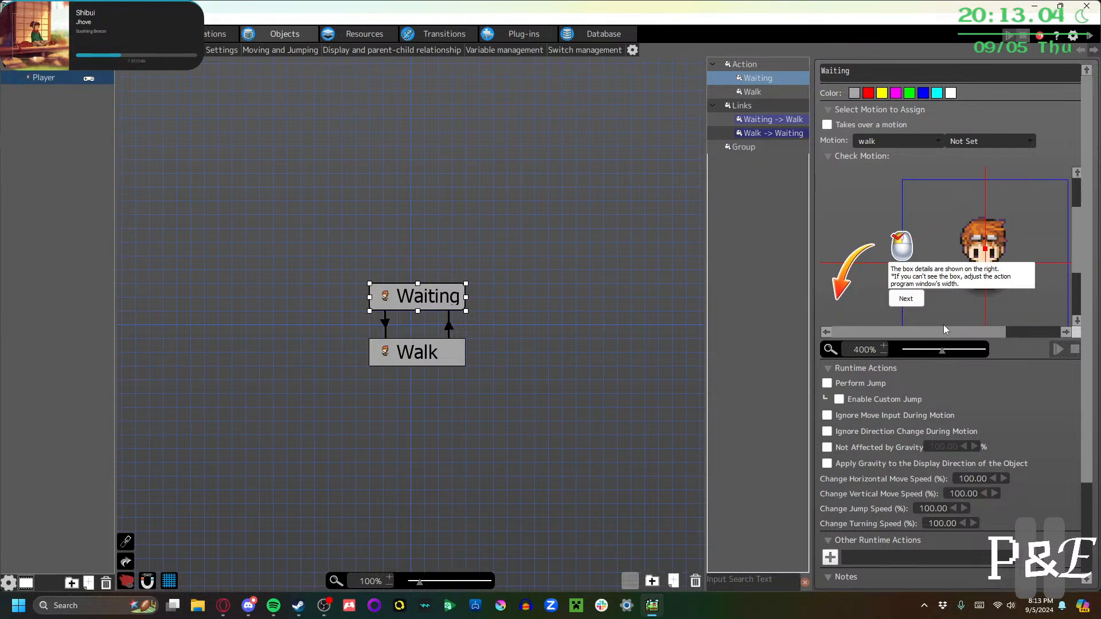
{"action": "left_click", "coordinate": [906, 298]}
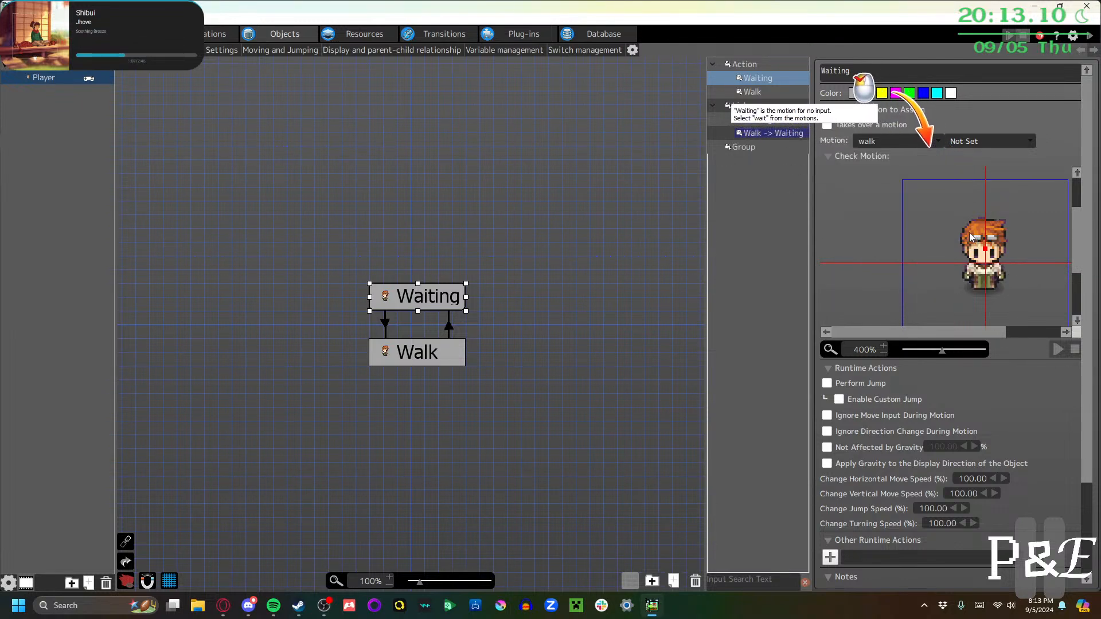
Assign the wait motion to the Waiting action, enable Not Affected by Gravity for it, and continue the tutorial
{"action": "scroll", "coordinate": [935, 174], "scroll_direction": "up", "scroll_amount": 2}
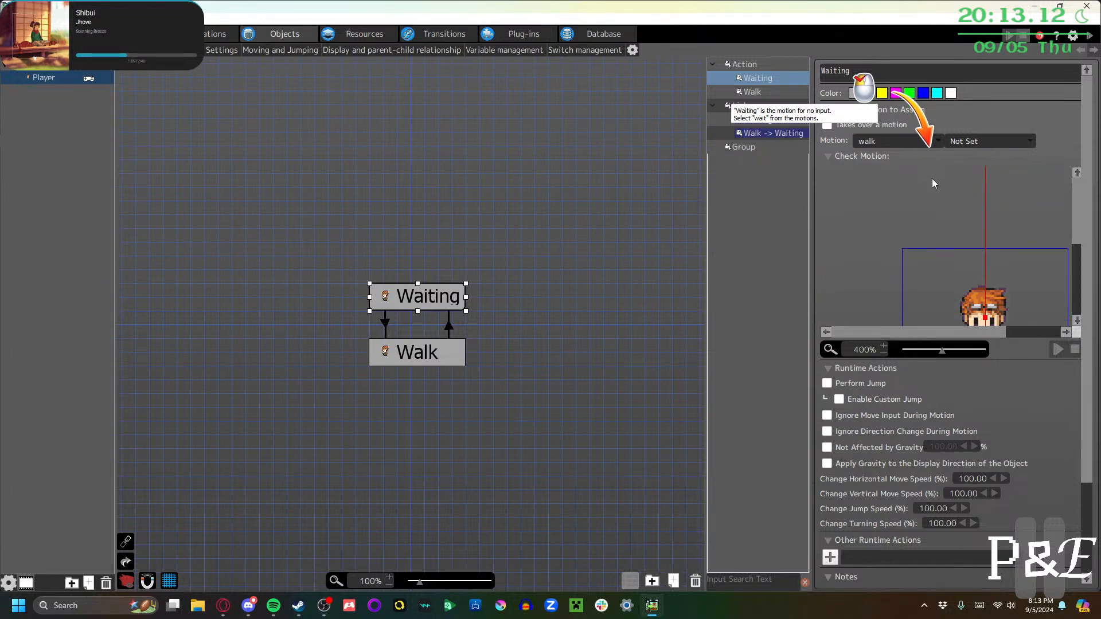
{"action": "left_click", "coordinate": [971, 143]}
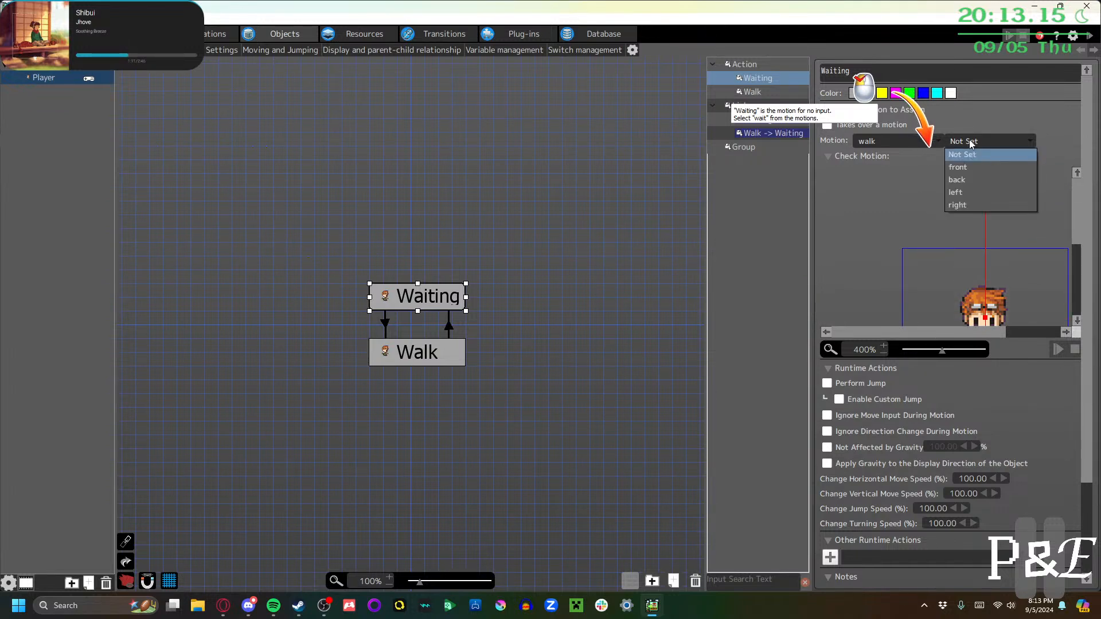
{"action": "left_click", "coordinate": [932, 143]}
{"action": "left_click", "coordinate": [933, 142]}
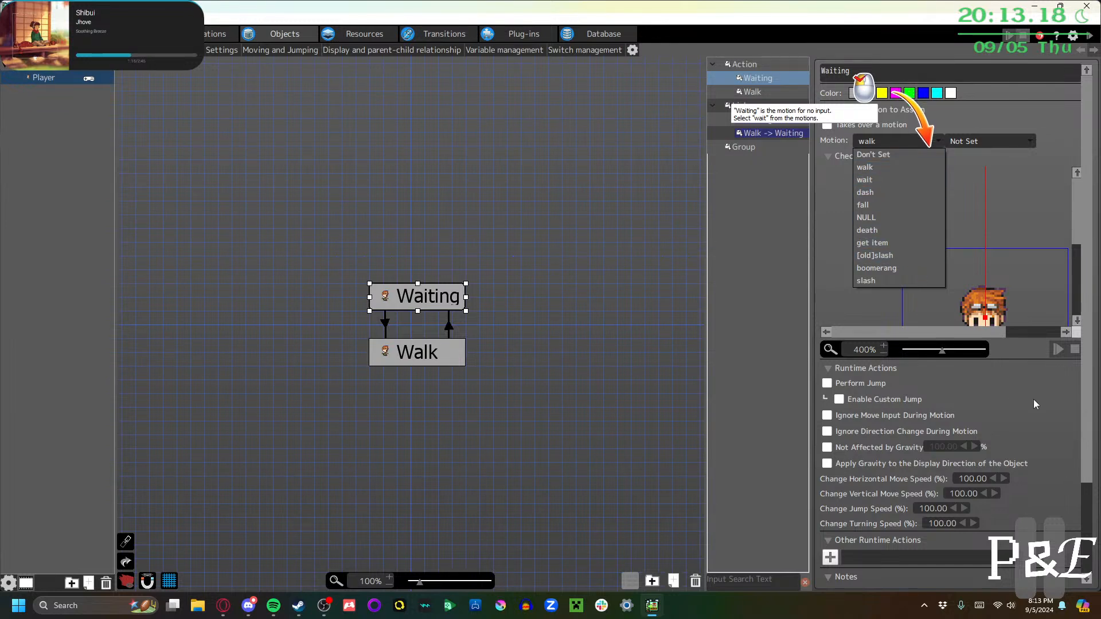
{"action": "left_click", "coordinate": [948, 222]}
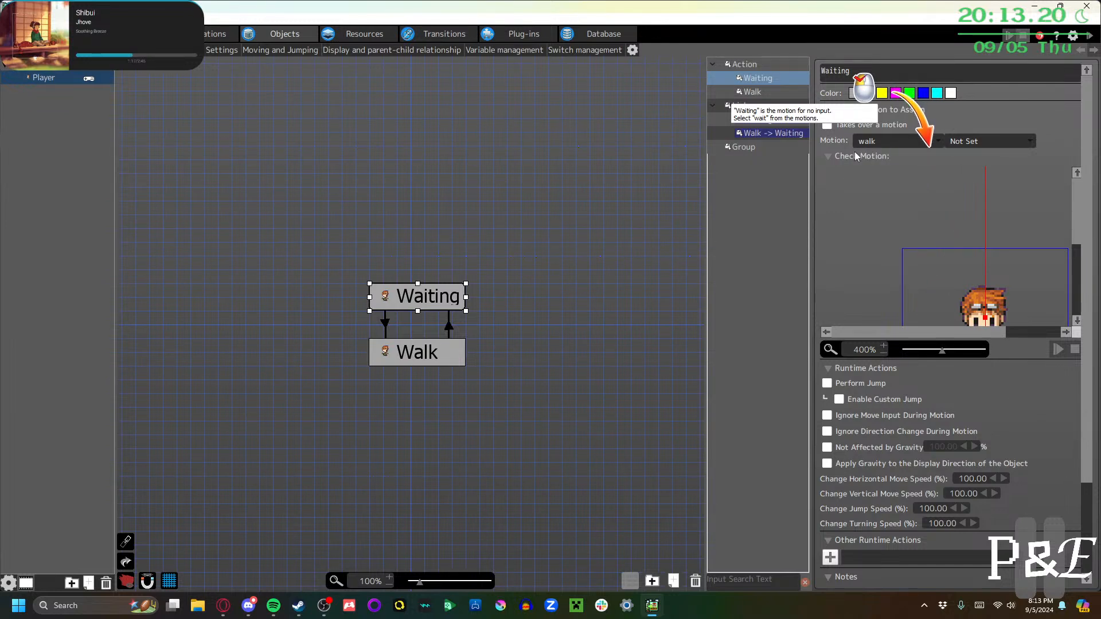
{"action": "left_click", "coordinate": [892, 140]}
{"action": "left_click", "coordinate": [890, 180]}
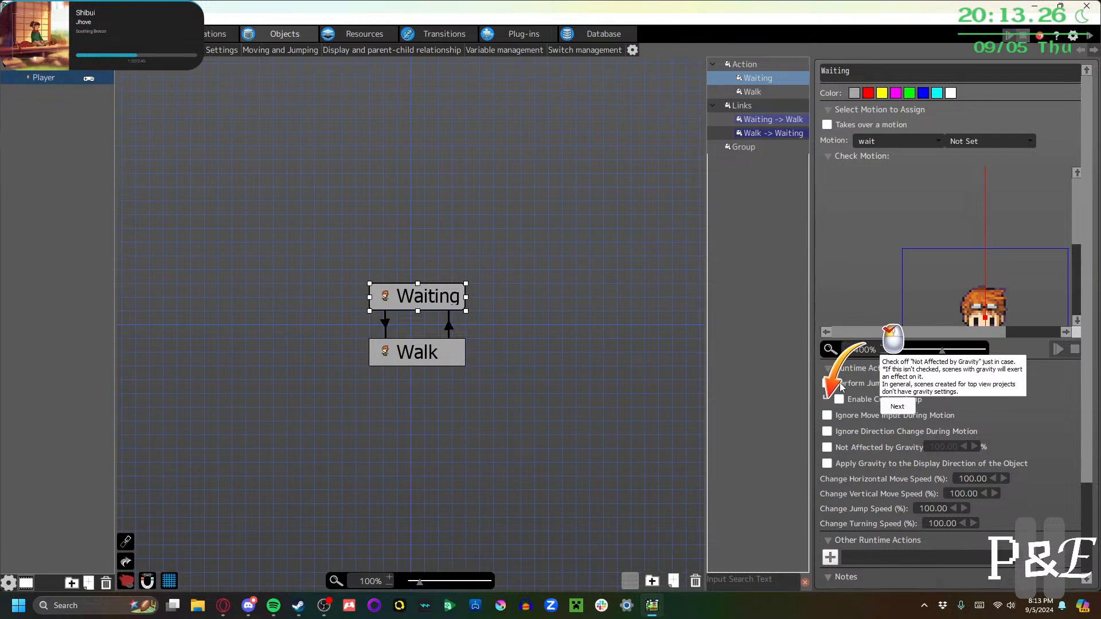
{"action": "left_click", "coordinate": [827, 447]}
{"action": "left_click", "coordinate": [897, 407]}
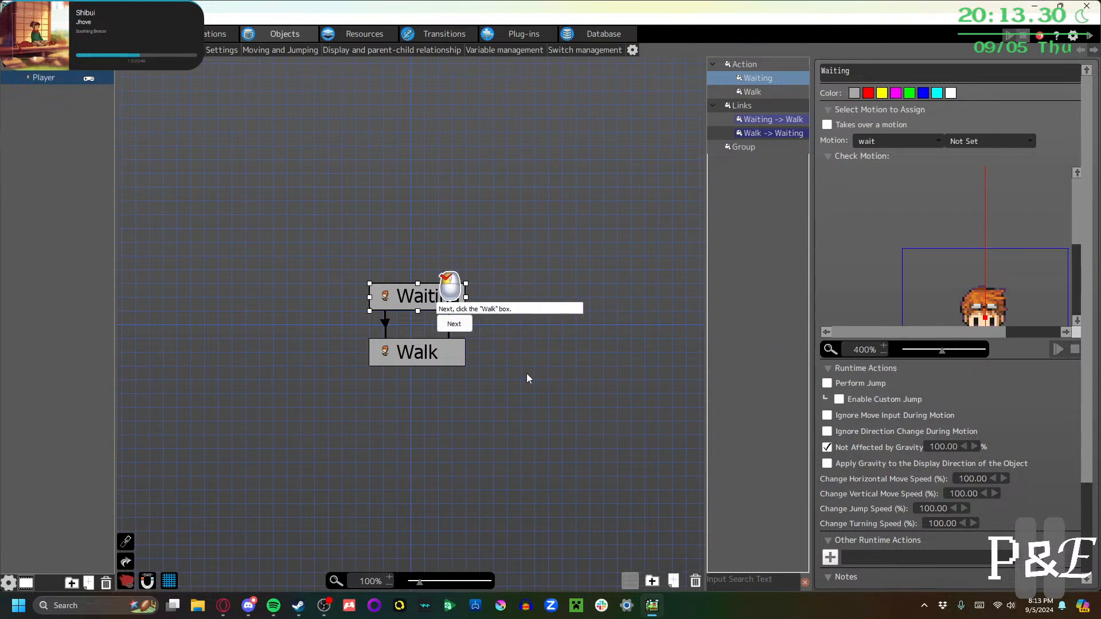
Select the Walk action, keep its walk motion, and enable Not Affected by Gravity for it
{"action": "left_click", "coordinate": [436, 355]}
{"action": "left_click", "coordinate": [425, 325]}
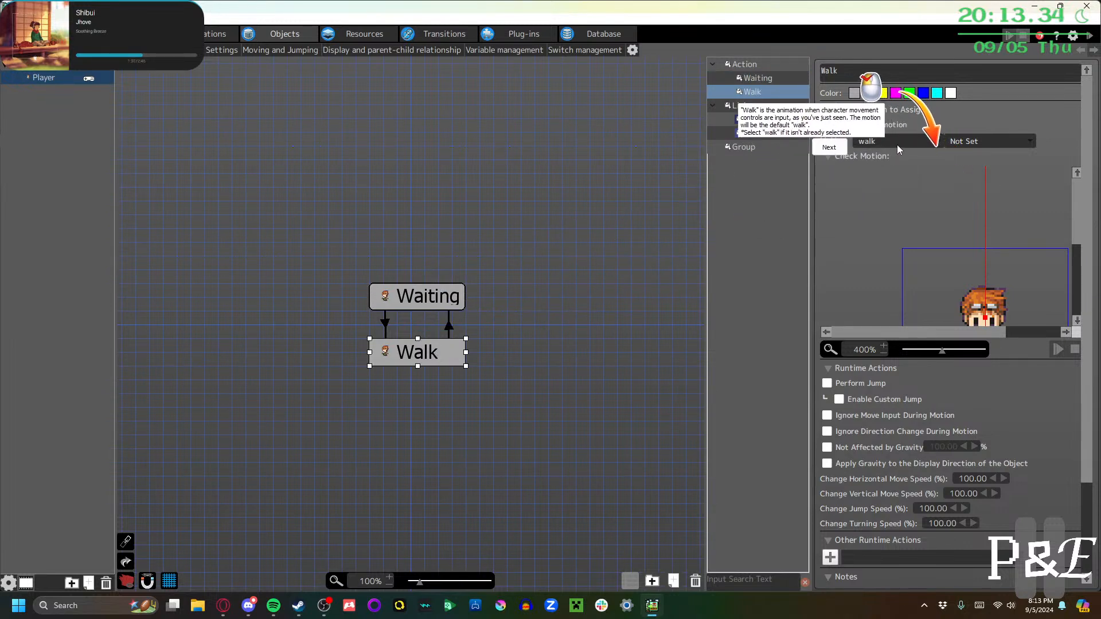
{"action": "left_click", "coordinate": [827, 149]}
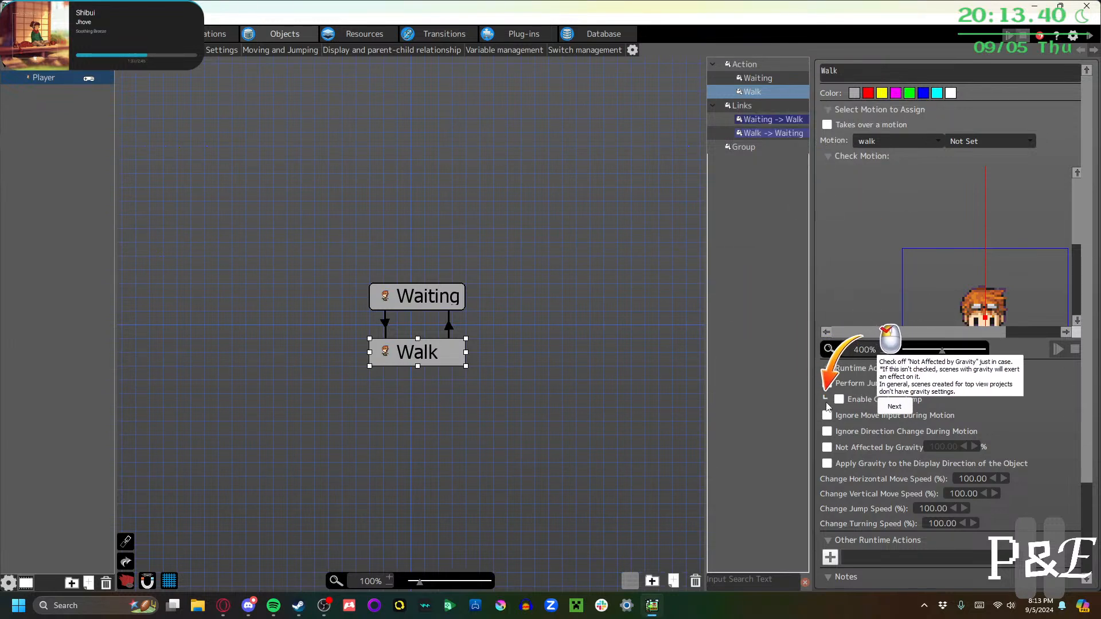
{"action": "left_click", "coordinate": [827, 448]}
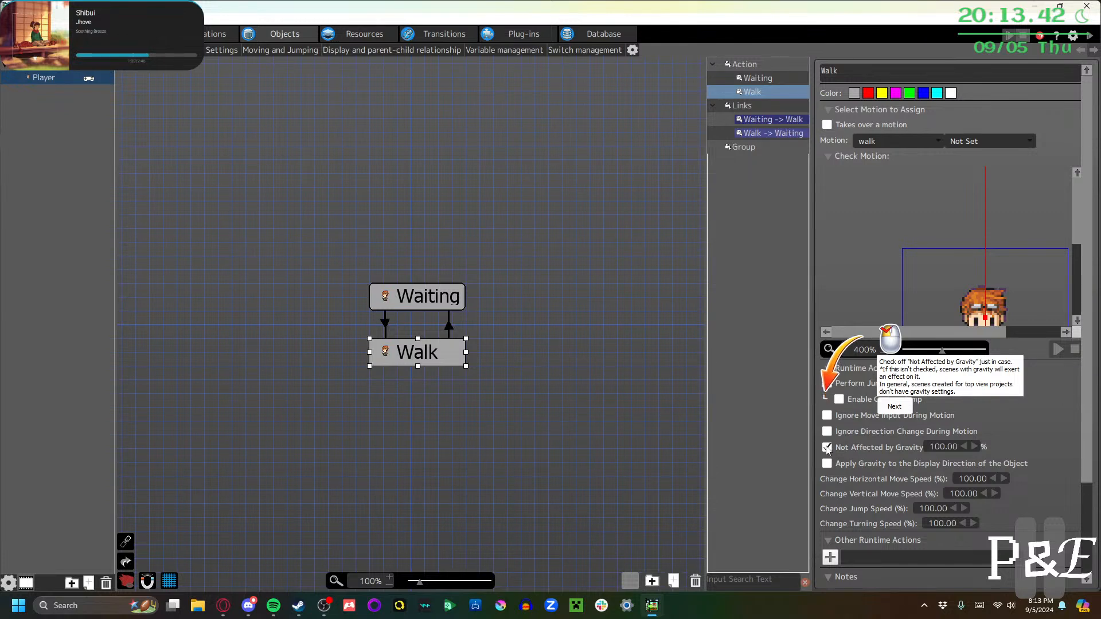
{"action": "left_click", "coordinate": [896, 406]}
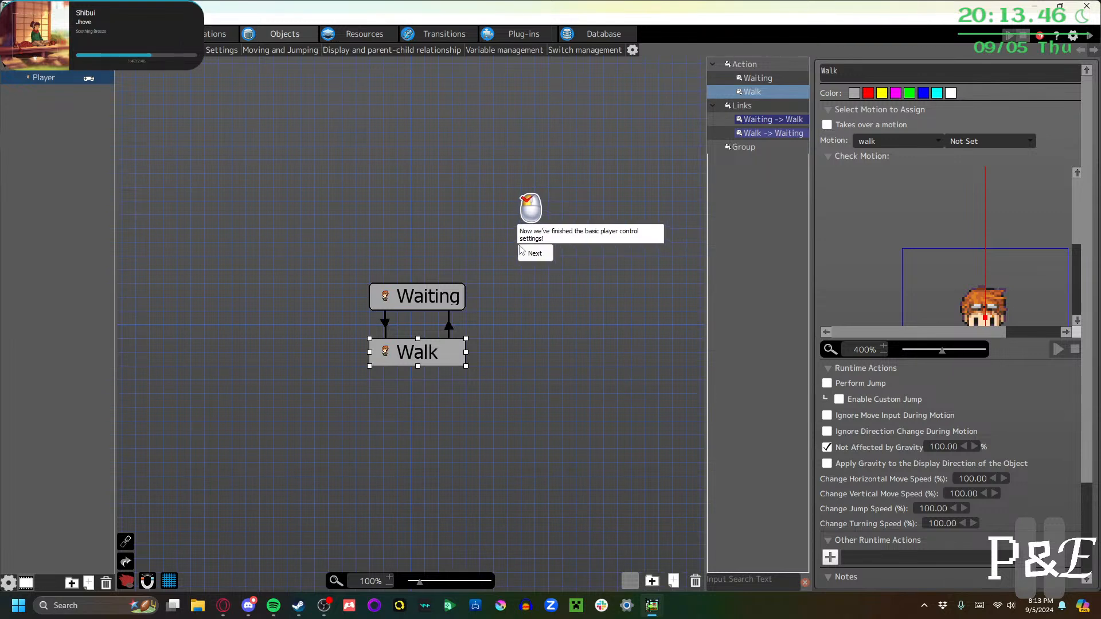
In the Player object's basic settings, enable Set Default Display Direction with a value of 180
{"action": "left_click", "coordinate": [522, 256]}
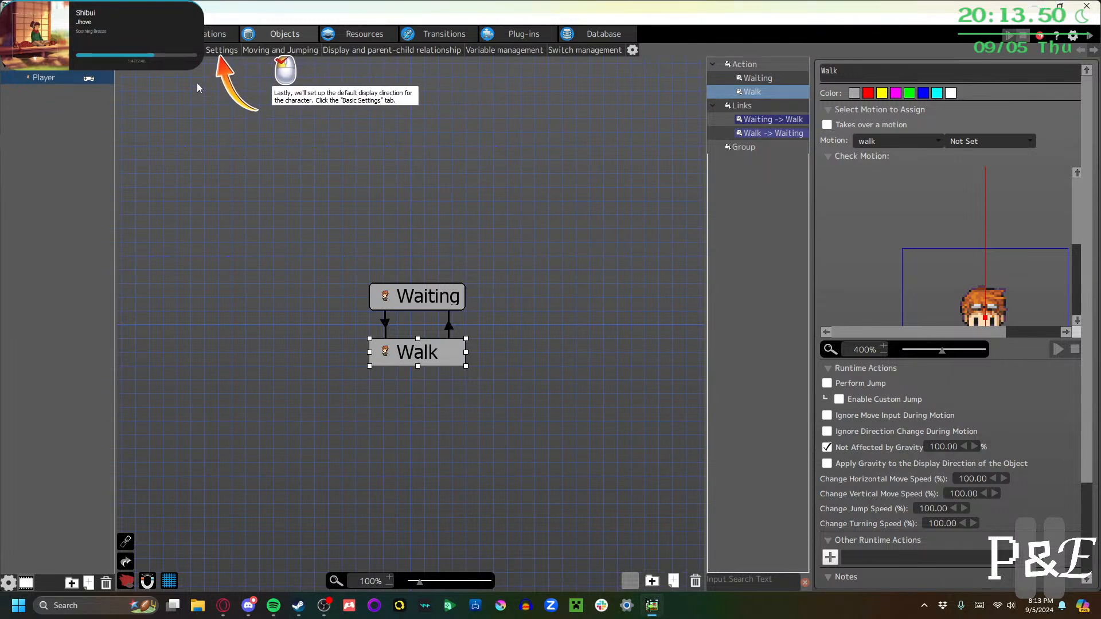
{"action": "left_click", "coordinate": [205, 49]}
{"action": "left_click", "coordinate": [279, 36]}
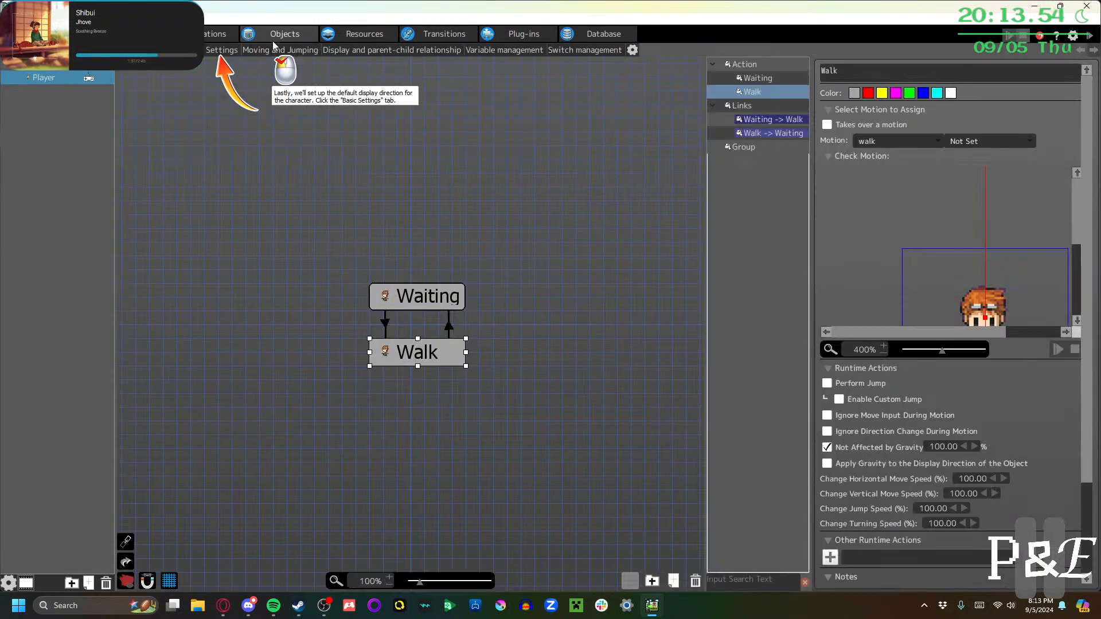
{"action": "left_click", "coordinate": [222, 50]}
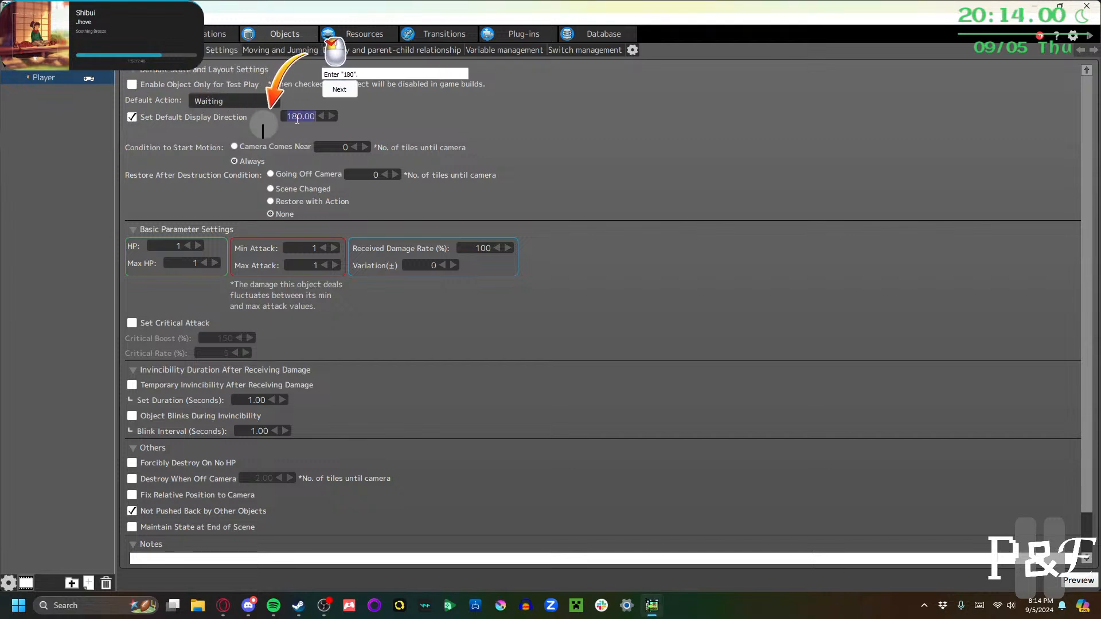
{"action": "left_click", "coordinate": [336, 89]}
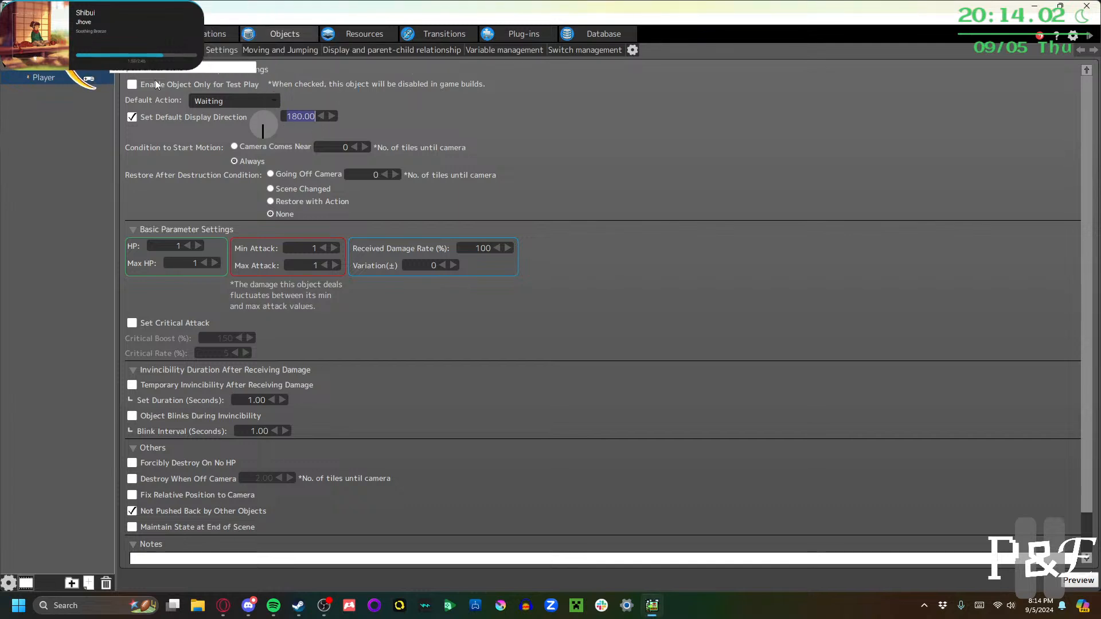
Return to the scene editor, open Scene 1 and make Layer 2 active
{"action": "left_click", "coordinate": [47, 35]}
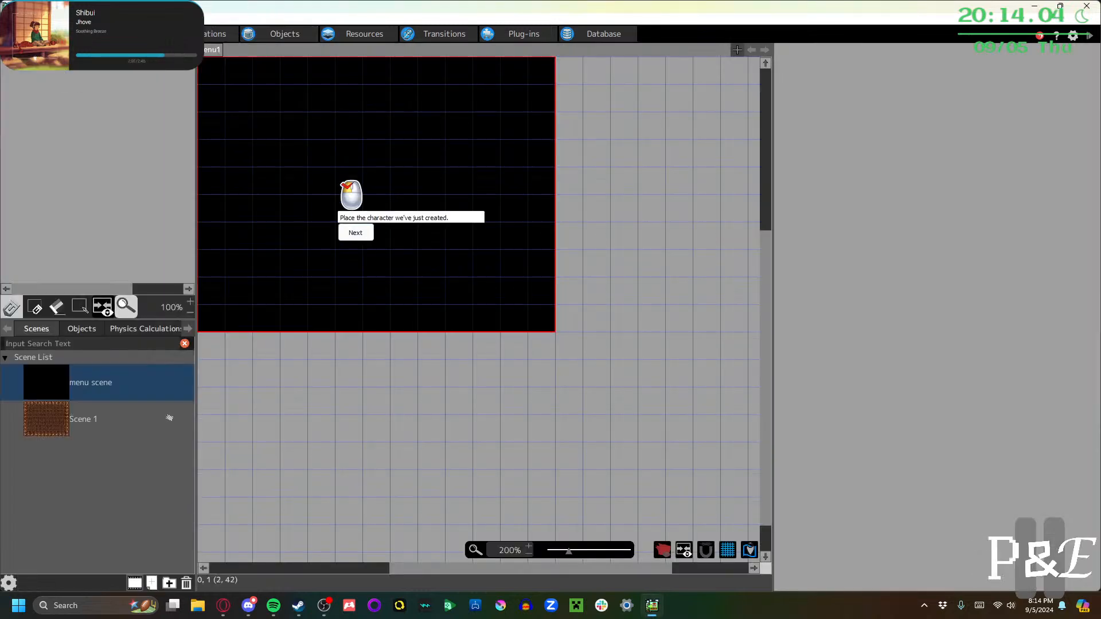
{"action": "left_click", "coordinate": [88, 418]}
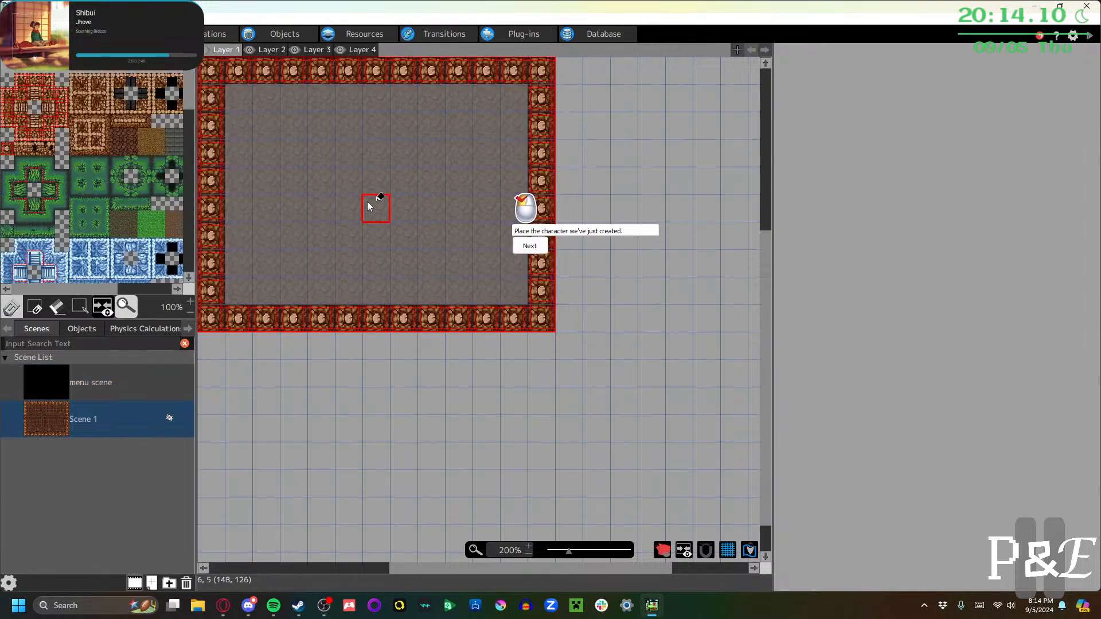
{"action": "left_click", "coordinate": [258, 54]}
{"action": "left_click", "coordinate": [529, 246]}
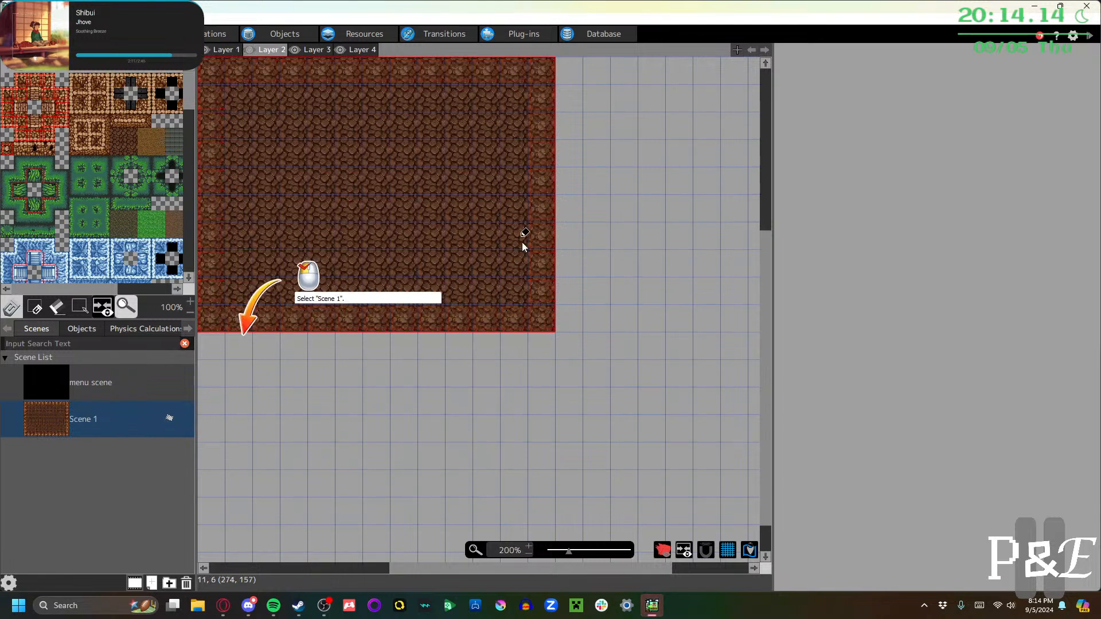
{"action": "left_click", "coordinate": [121, 424]}
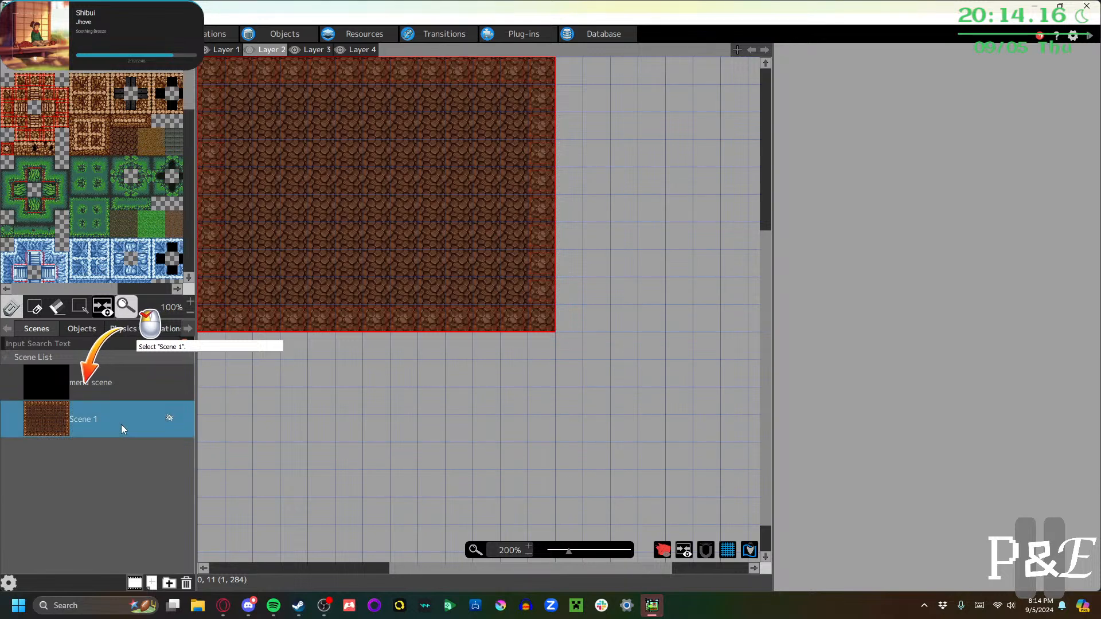
{"action": "left_click", "coordinate": [122, 376]}
{"action": "left_click", "coordinate": [119, 414]}
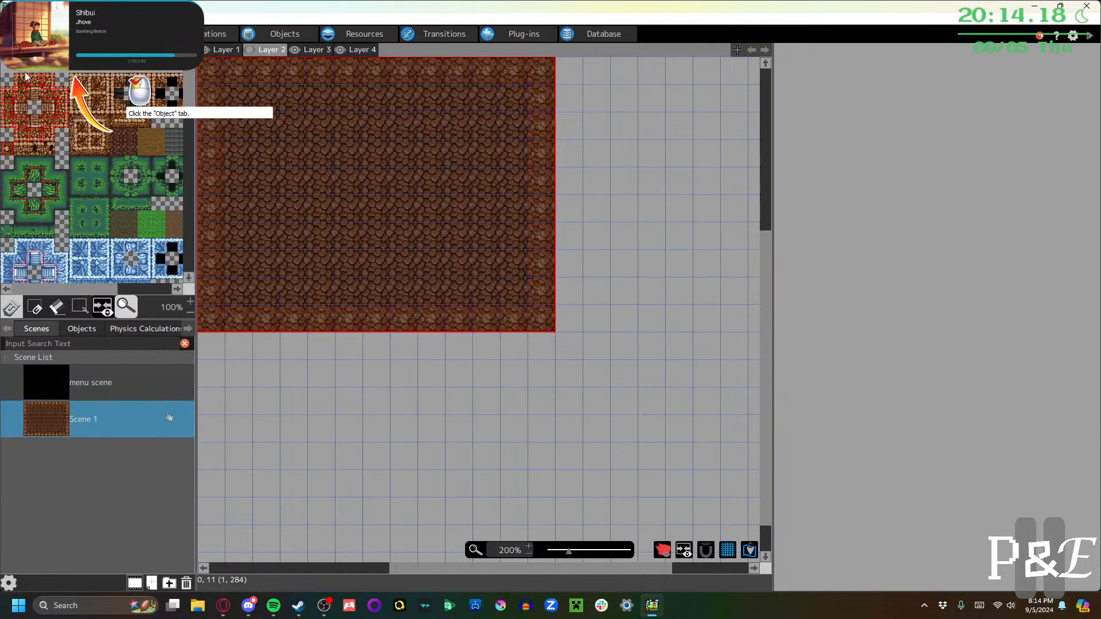
Place the Player object at position 6,4 on Layer 2 of Scene 1 and save the project
{"action": "left_click", "coordinate": [78, 50]}
{"action": "left_click", "coordinate": [70, 108]}
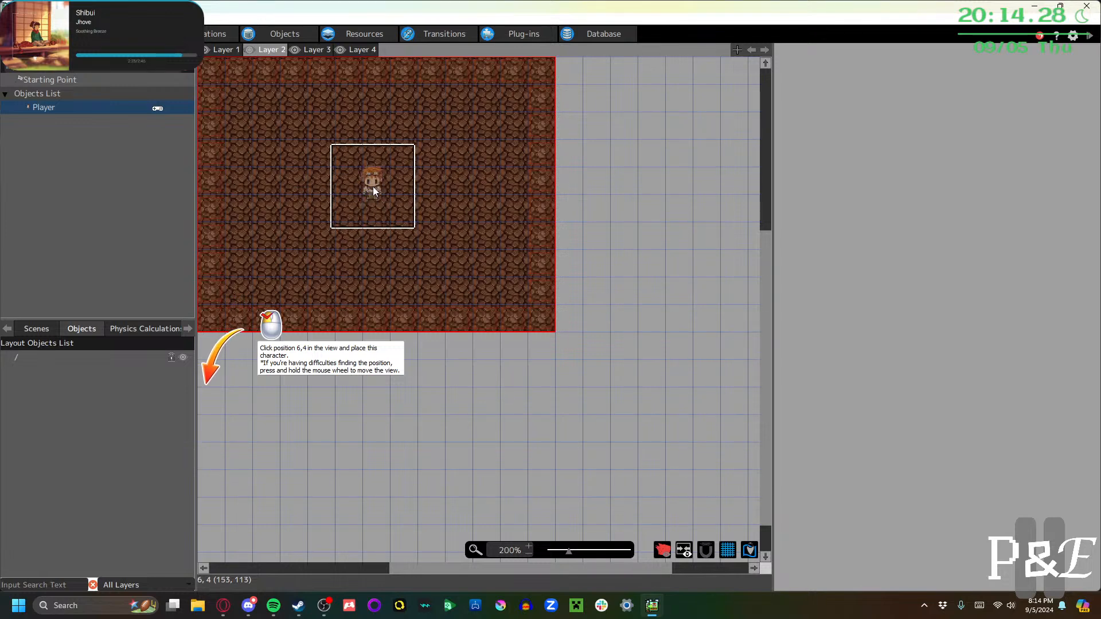
{"action": "left_click", "coordinate": [376, 181]}
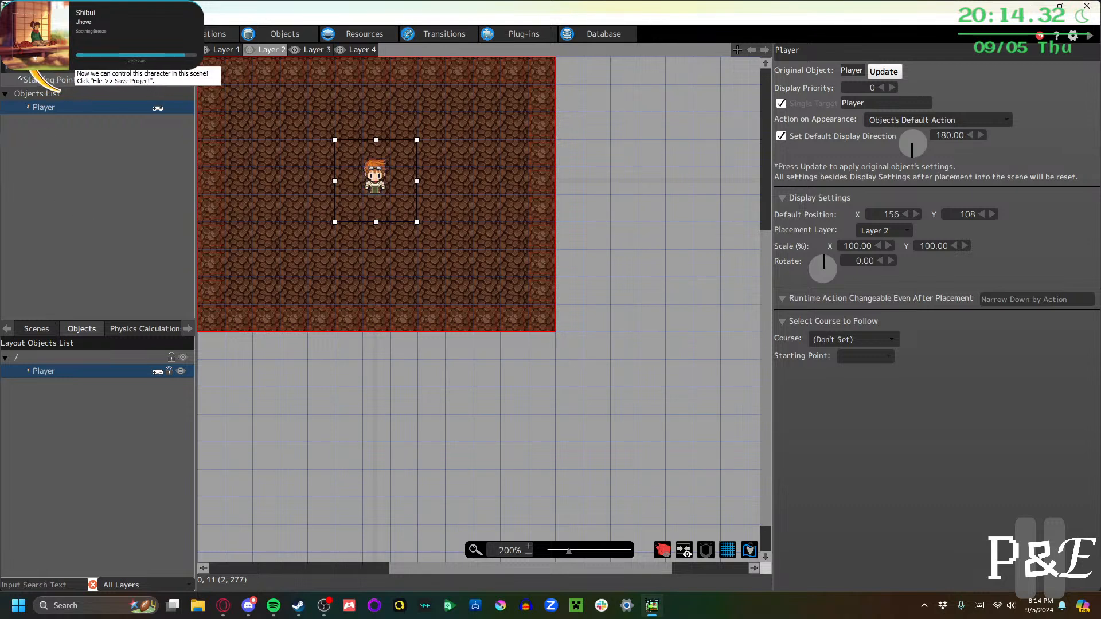
{"action": "left_click", "coordinate": [10, 18]}
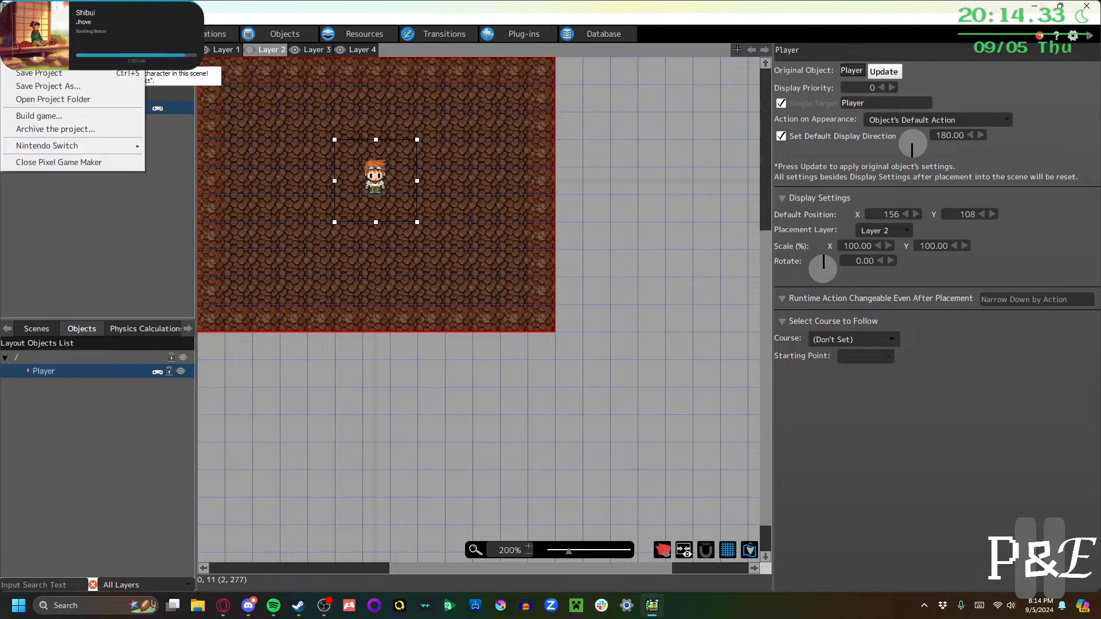
{"action": "left_click", "coordinate": [36, 74]}
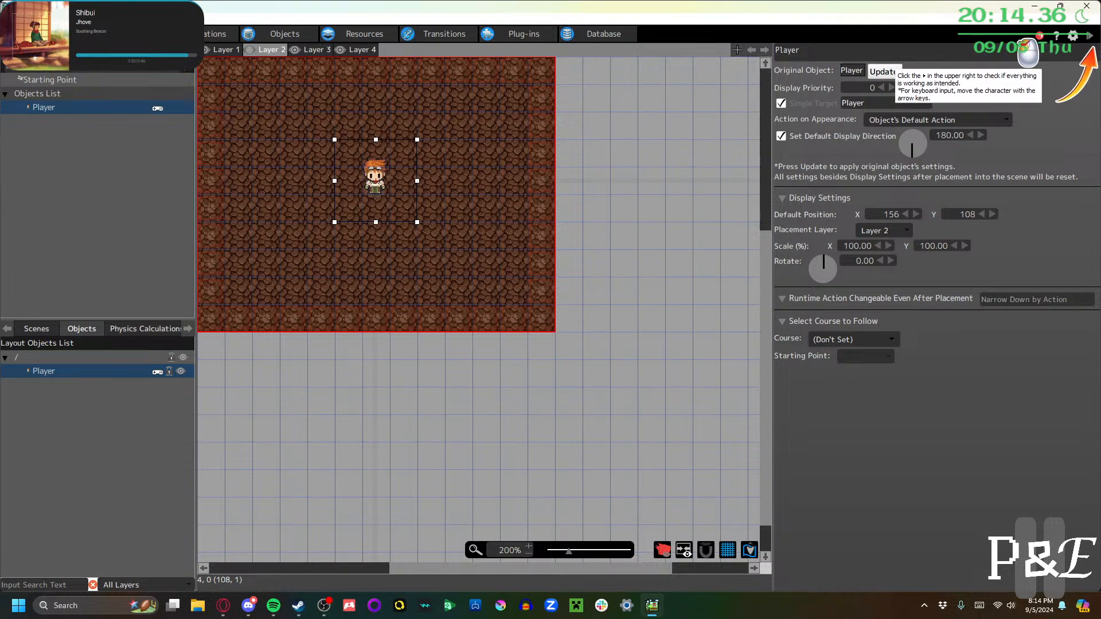
Run a test play and walk the player around the room in all four directions to check its movement
{"action": "left_click", "coordinate": [1088, 36]}
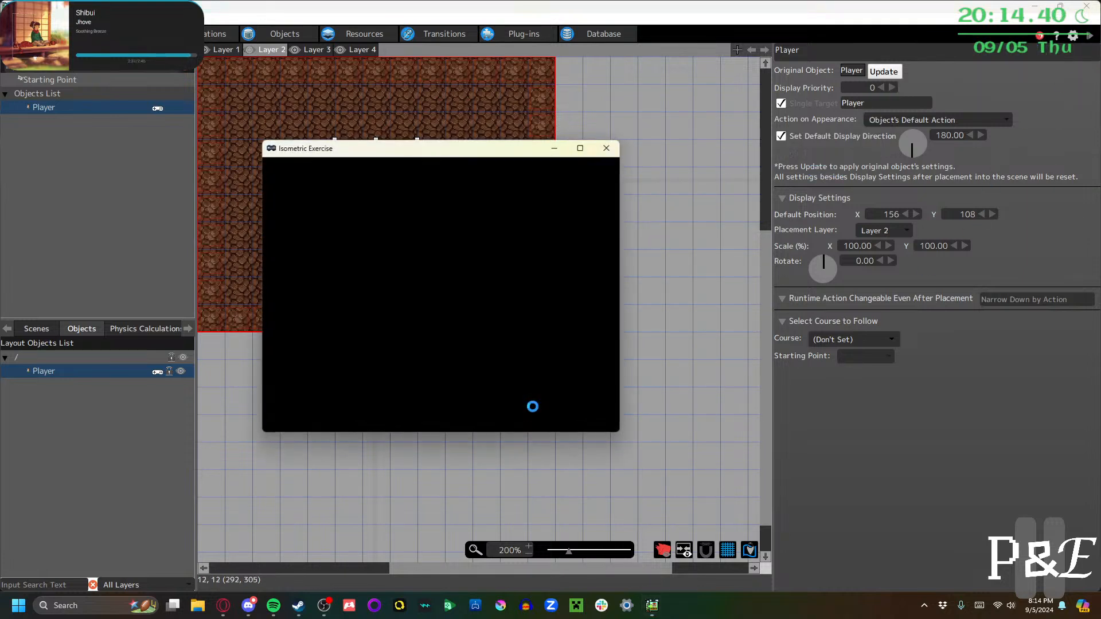
{"action": "key", "text": "Down"}
{"action": "key", "text": "Left"}
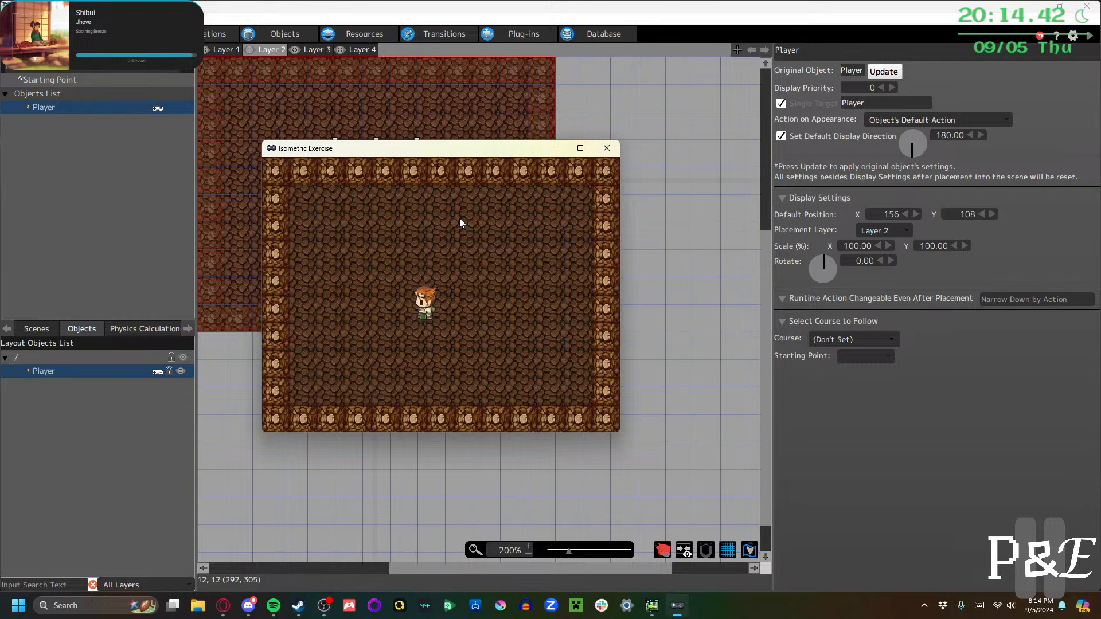
{"action": "key", "text": "Up"}
{"action": "key", "text": "Right"}
{"action": "key", "text": "Down"}
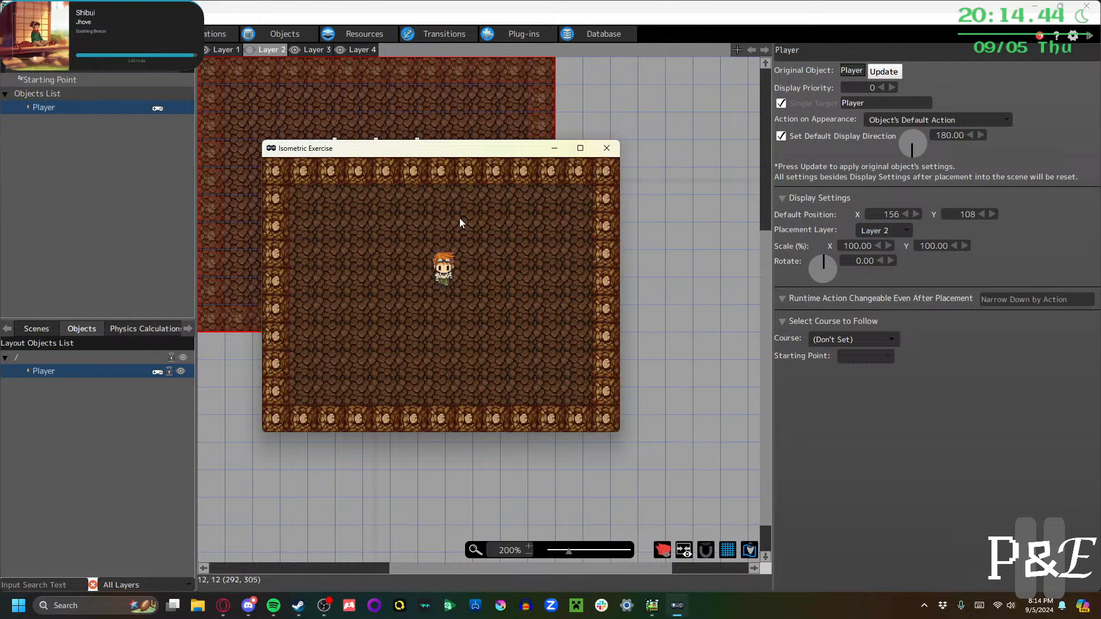
{"action": "key", "text": "Left"}
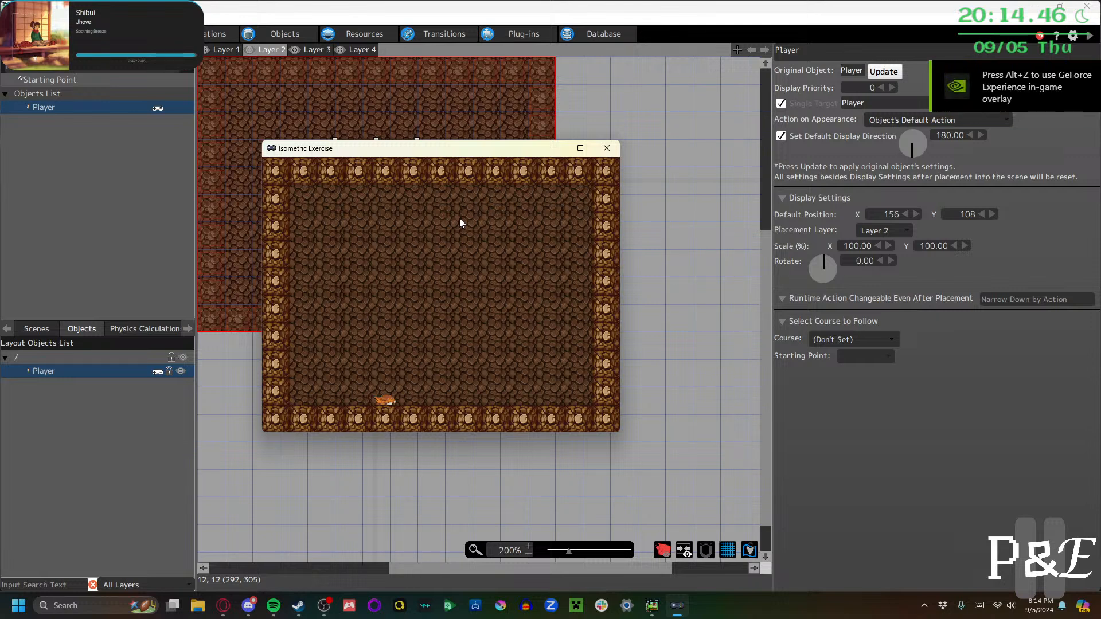
{"action": "key", "text": "Right"}
{"action": "key", "text": "Up"}
{"action": "key", "text": "Left"}
{"action": "key", "text": "Up"}
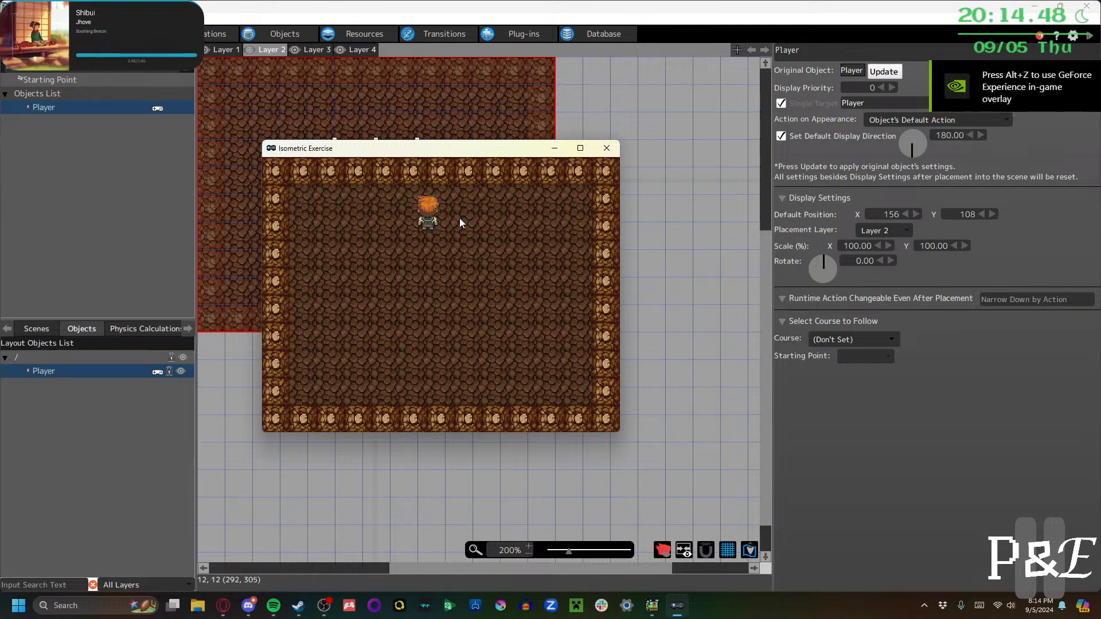
{"action": "key", "text": "Left"}
{"action": "key", "text": "Down"}
{"action": "key", "text": "Right"}
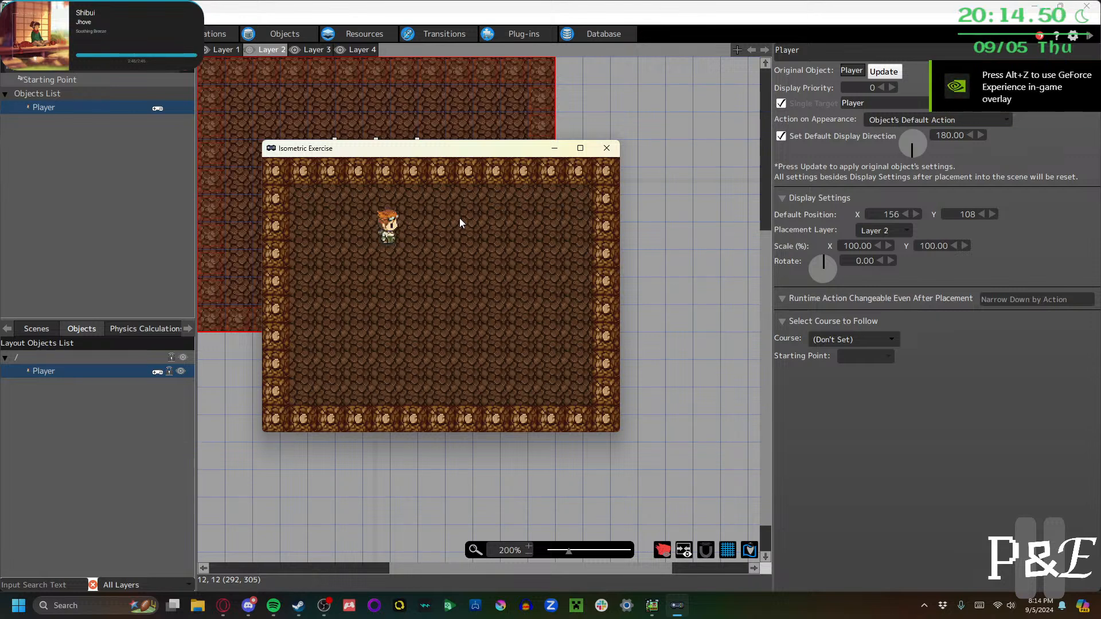
Walk the player along the room's walls and into its corners in the test play to check movement at the edges
{"action": "key", "text": "Up"}
{"action": "key", "text": "Down"}
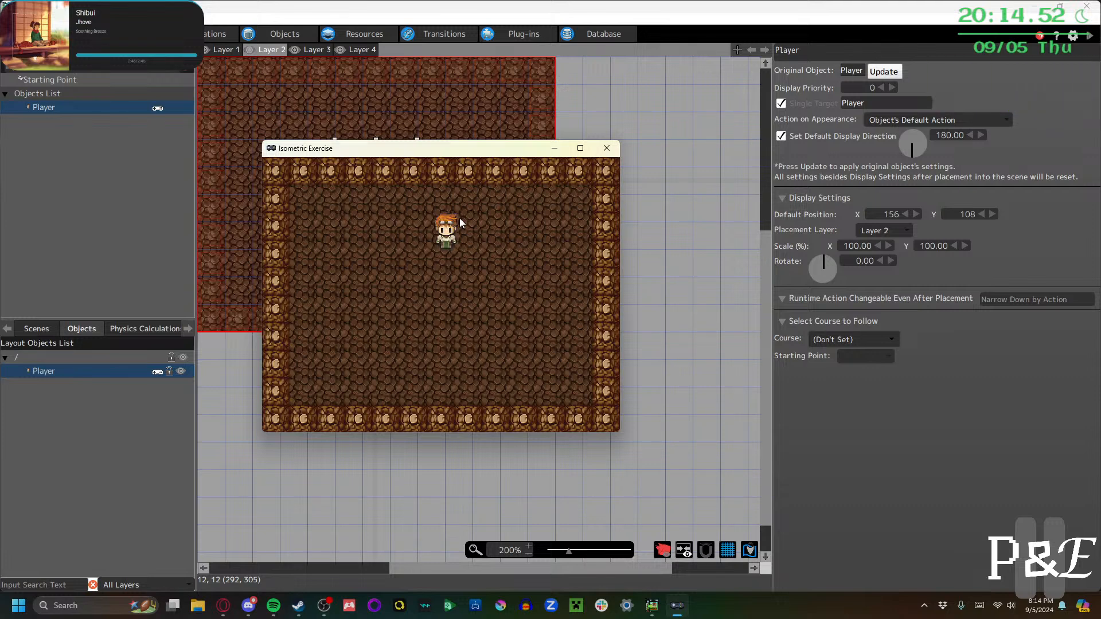
{"action": "key", "text": "Left"}
{"action": "key", "text": "Left"}
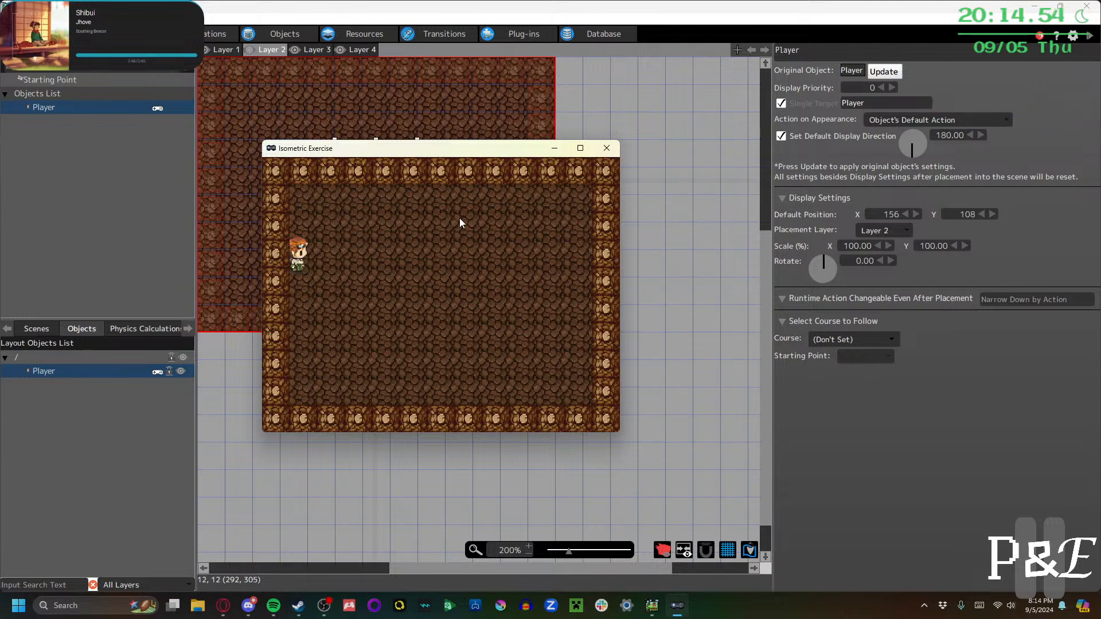
{"action": "key", "text": "Right"}
{"action": "key", "text": "Left"}
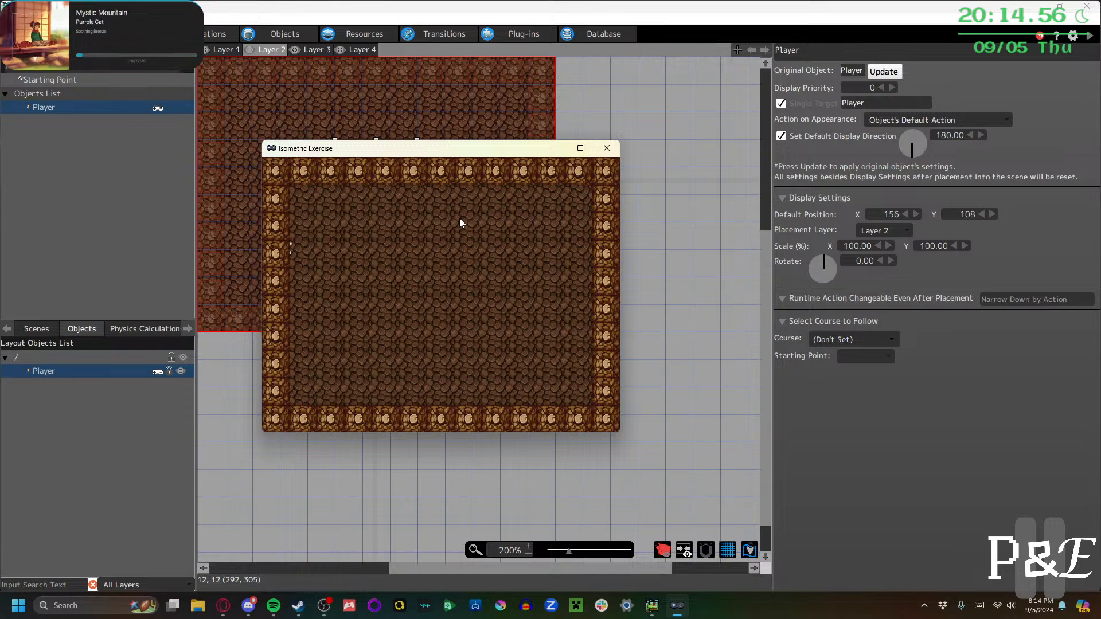
{"action": "key", "text": "Up"}
{"action": "key", "text": "Left"}
{"action": "key", "text": "Down"}
{"action": "key", "text": "Right"}
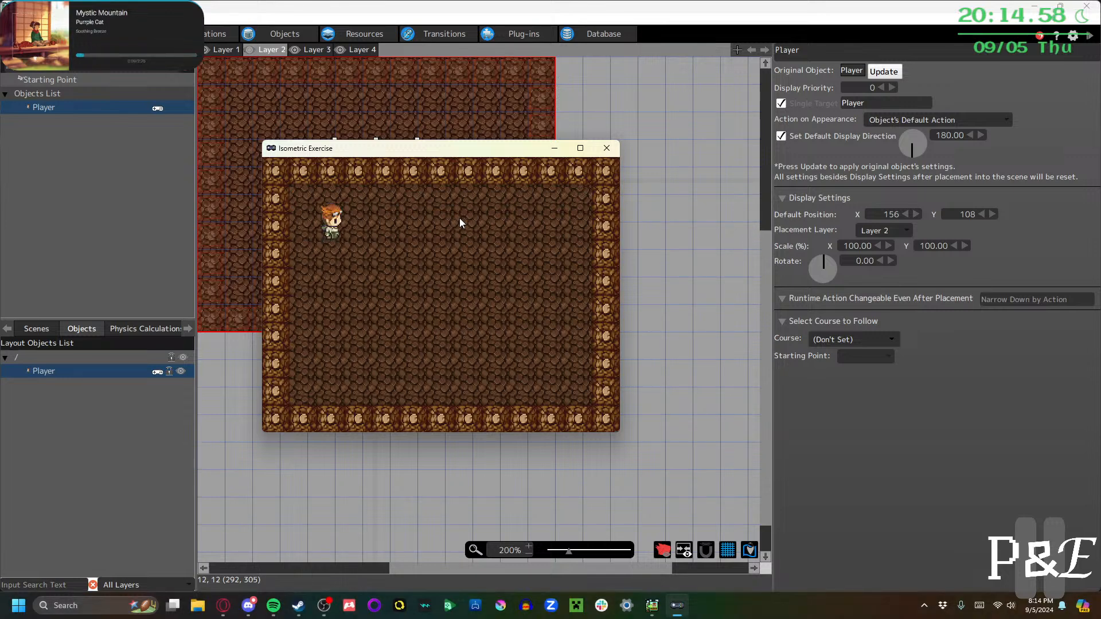
{"action": "key", "text": "Left"}
{"action": "key", "text": "Up"}
{"action": "key", "text": "Left"}
{"action": "key", "text": "Up"}
{"action": "key", "text": "Down"}
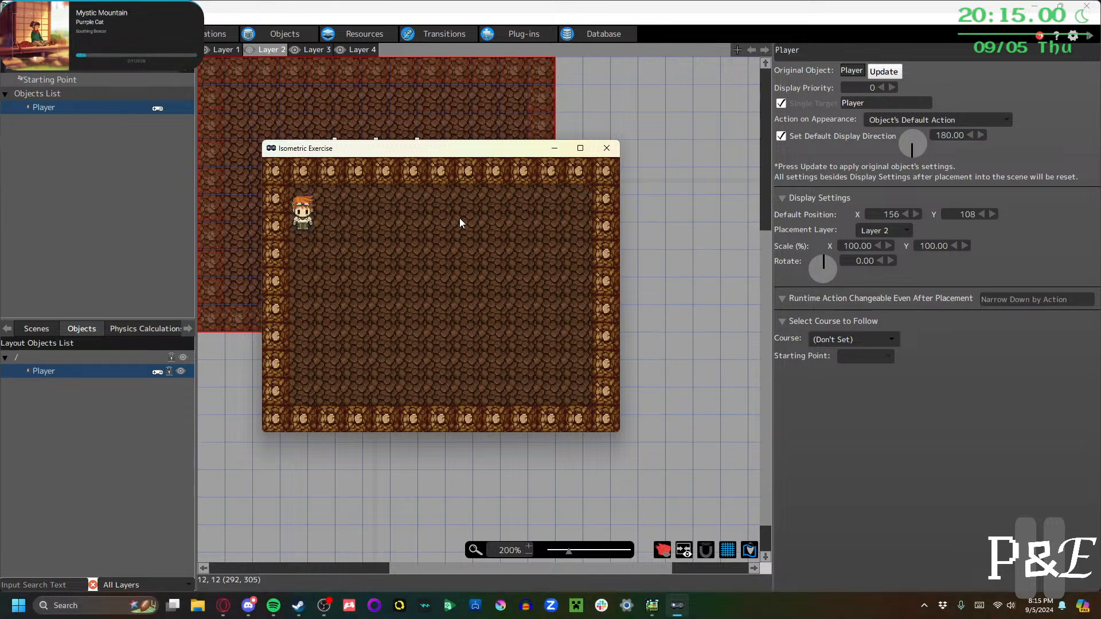
{"action": "key", "text": "Up"}
{"action": "key", "text": "Down"}
{"action": "key", "text": "Down"}
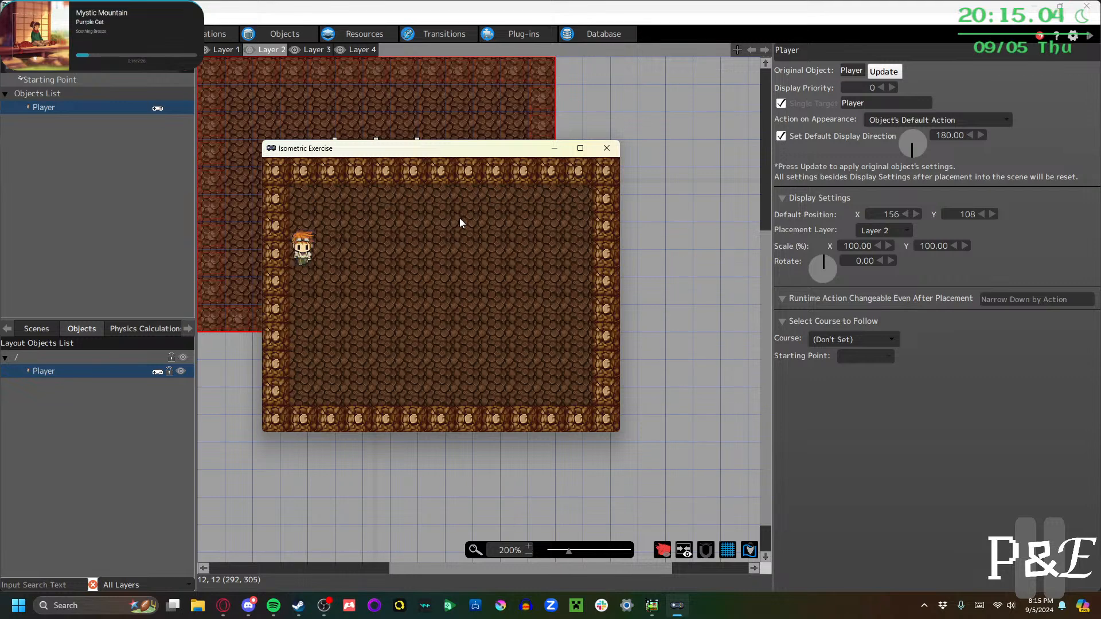
{"action": "key", "text": "Down"}
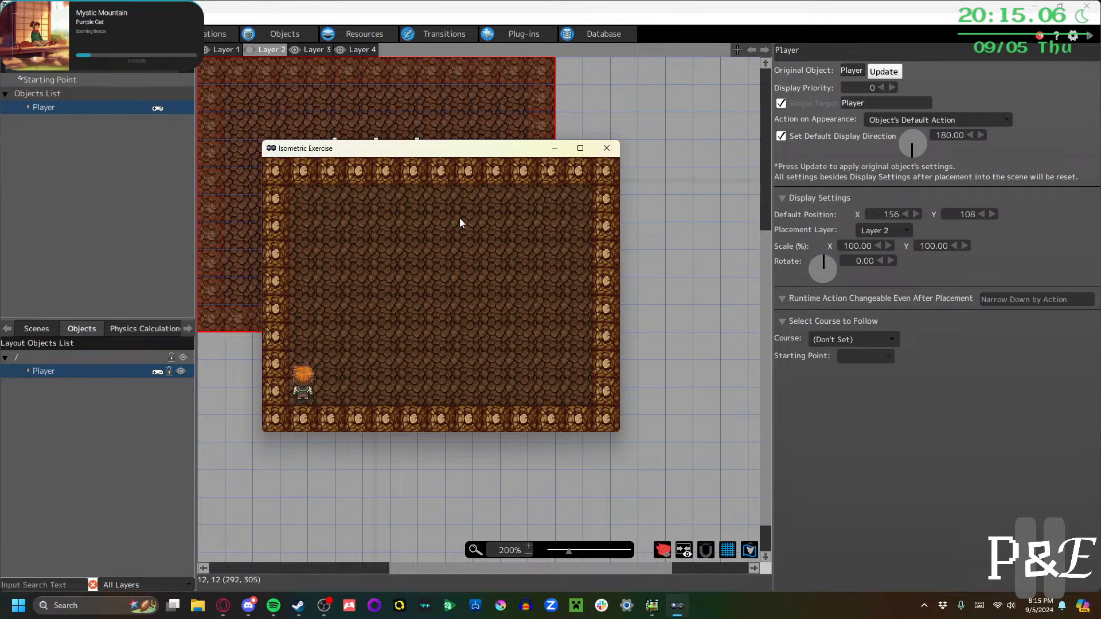
{"action": "key", "text": "Up"}
{"action": "key", "text": "Right"}
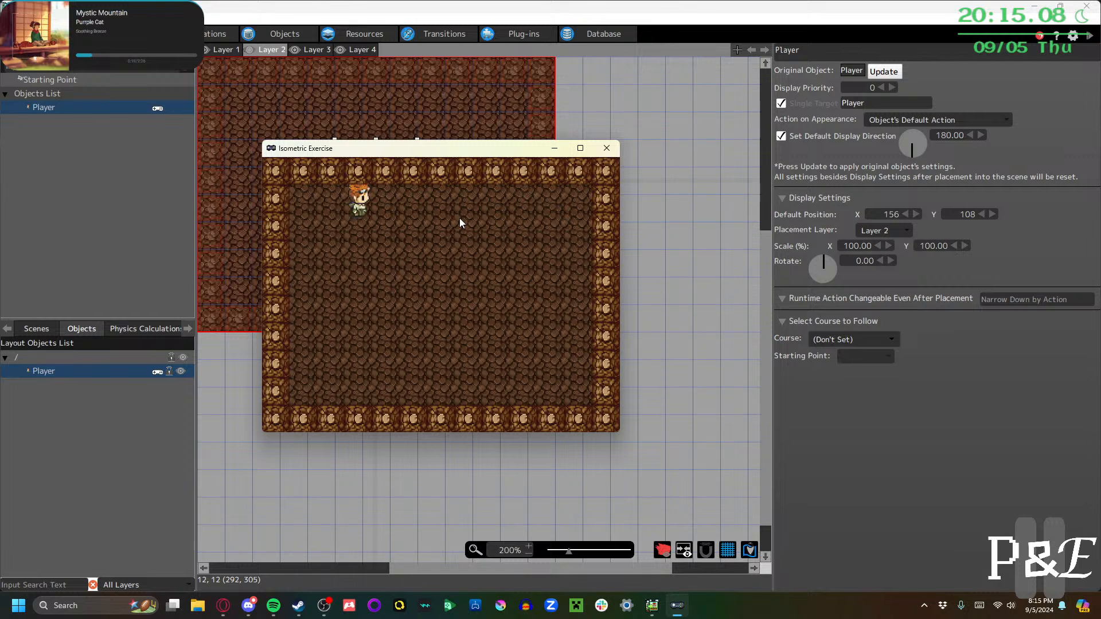
{"action": "key", "text": "Right"}
{"action": "key", "text": "Down"}
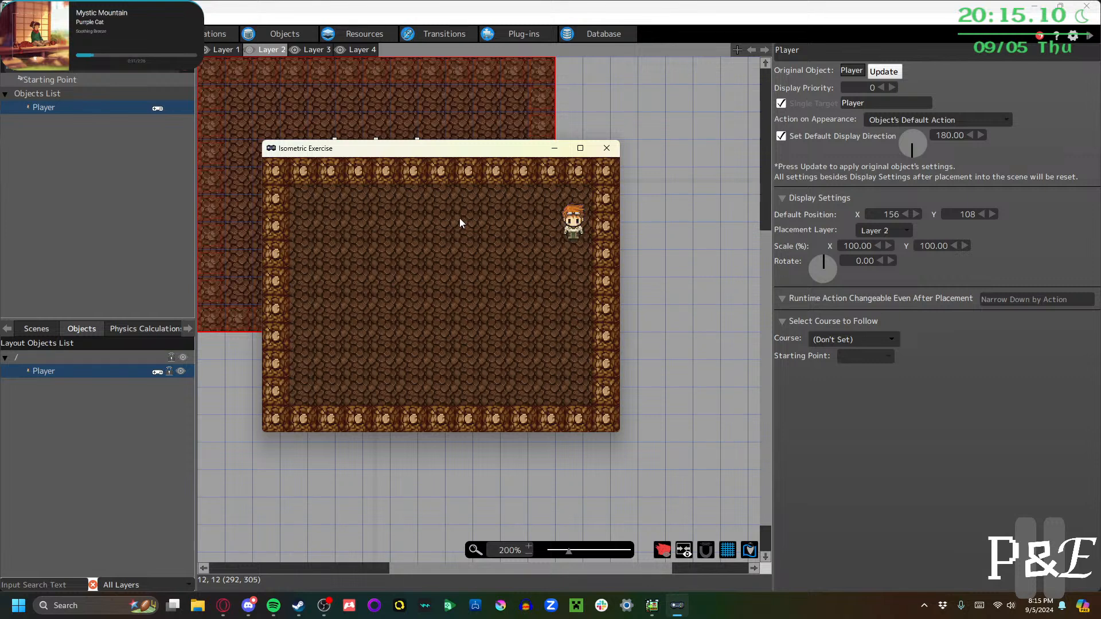
{"action": "key", "text": "Left"}
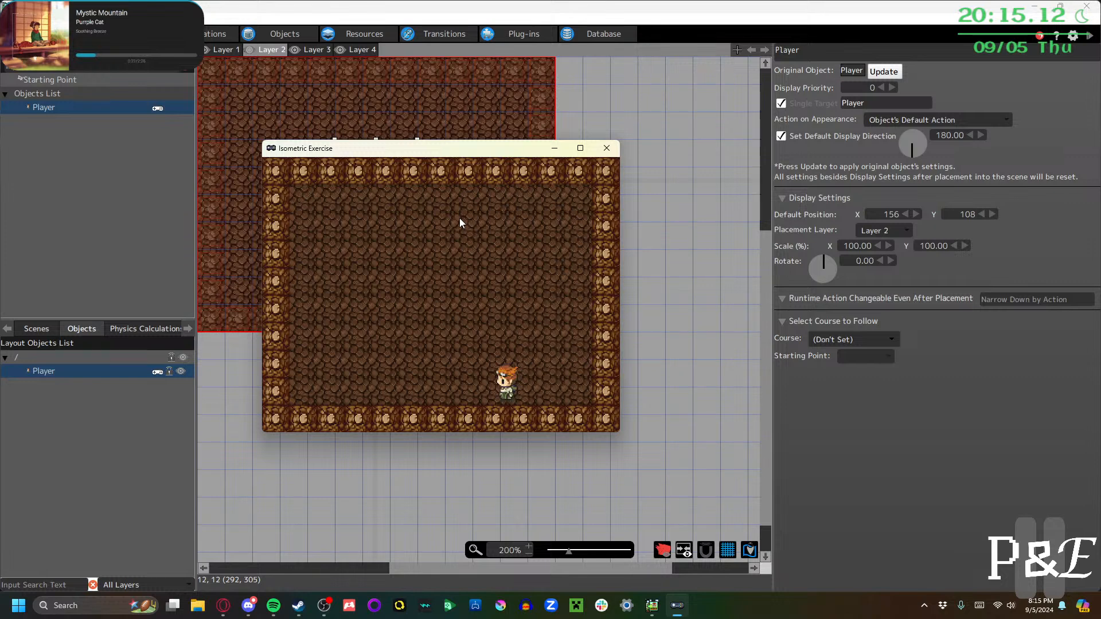
{"action": "key", "text": "Left"}
{"action": "key", "text": "Up"}
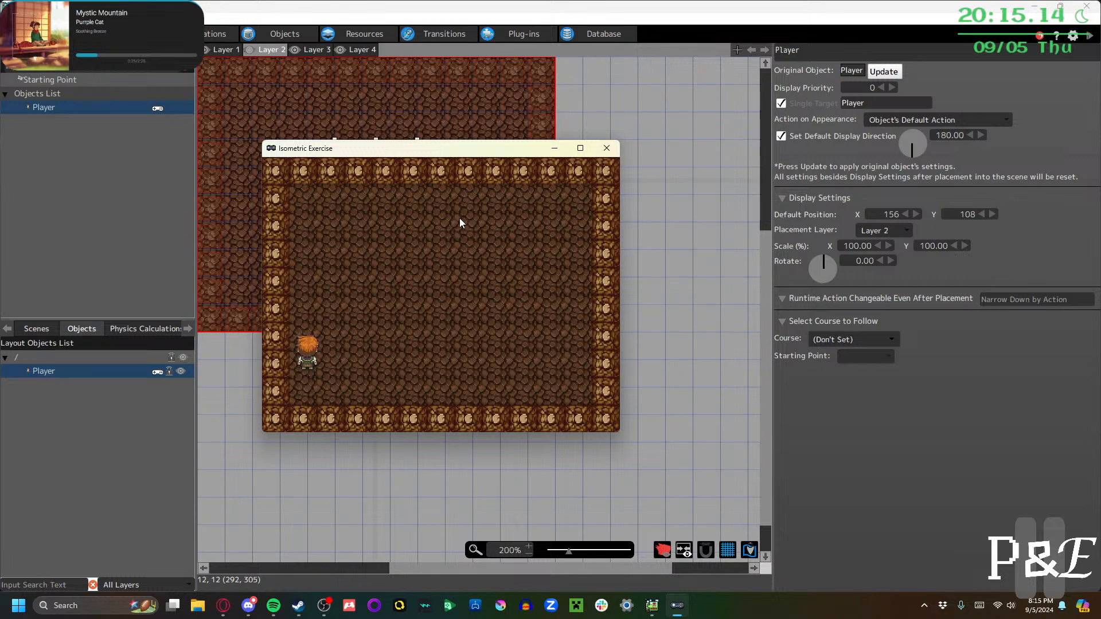
{"action": "key", "text": "Right"}
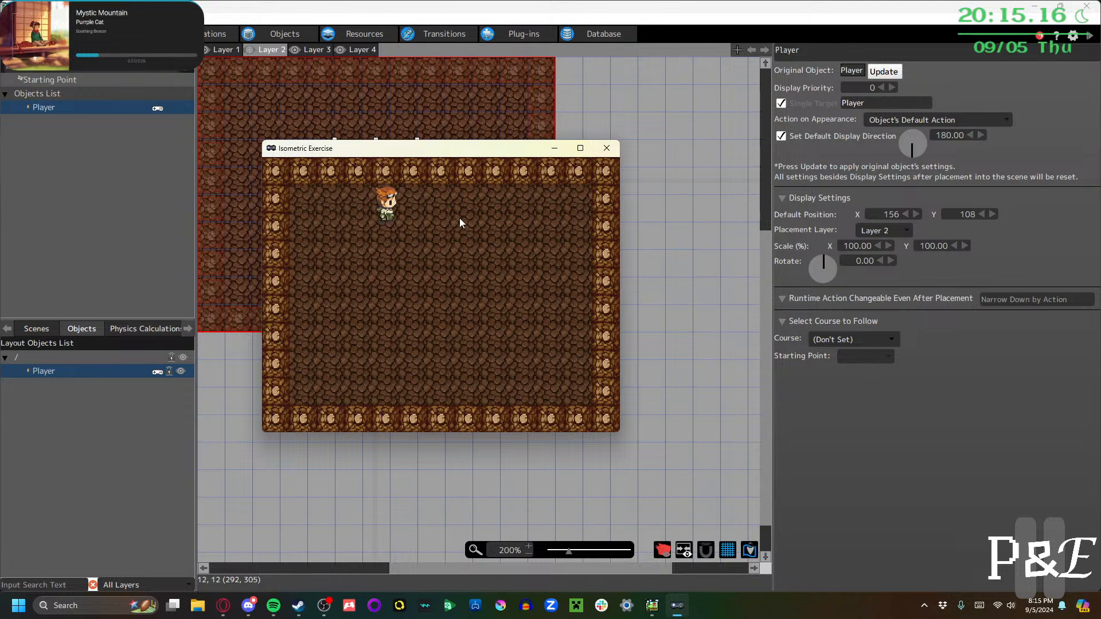
Walk the player repeatedly up and down between the room's middle and the upper wall to check its vertical movement and facing
{"action": "key", "text": "Up"}
{"action": "key", "text": "Down"}
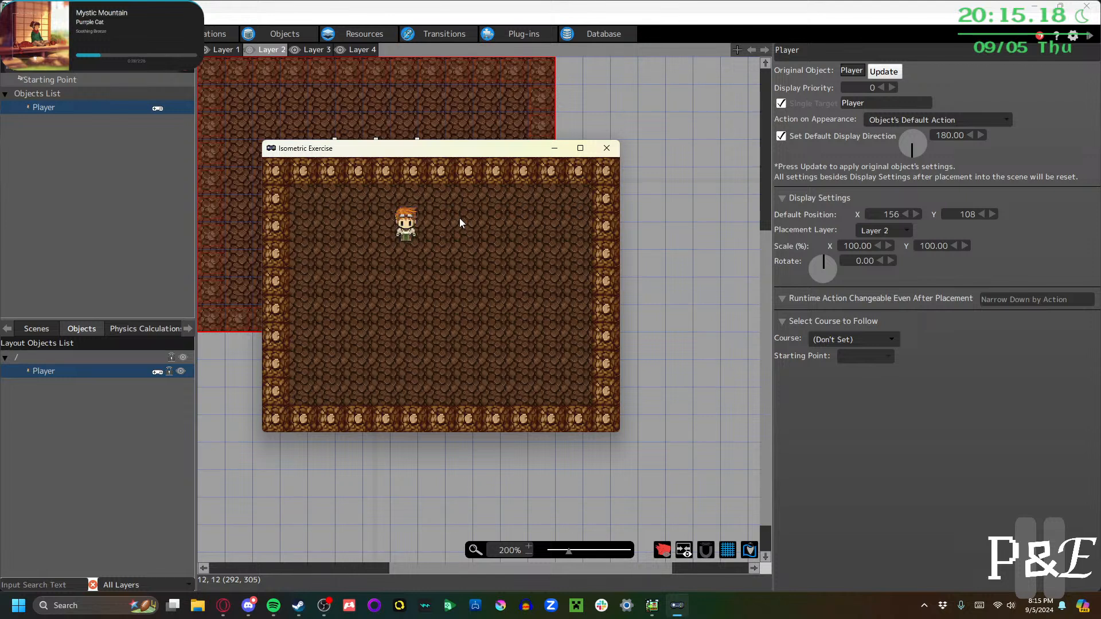
{"action": "key", "text": "Up"}
{"action": "key", "text": "Down"}
{"action": "key", "text": "Up"}
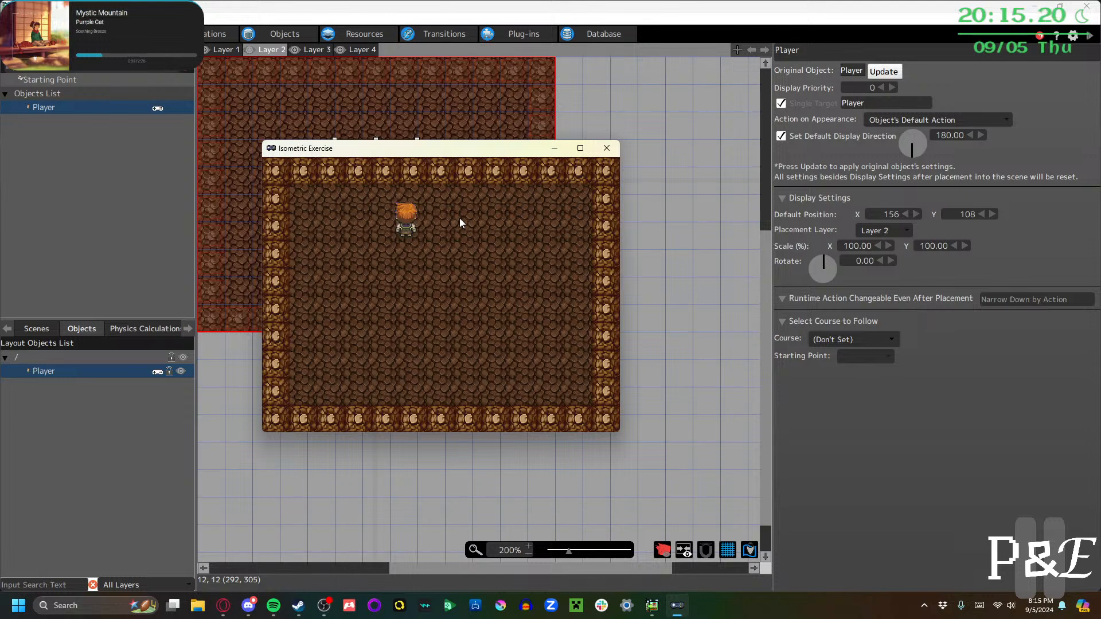
{"action": "key", "text": "Down"}
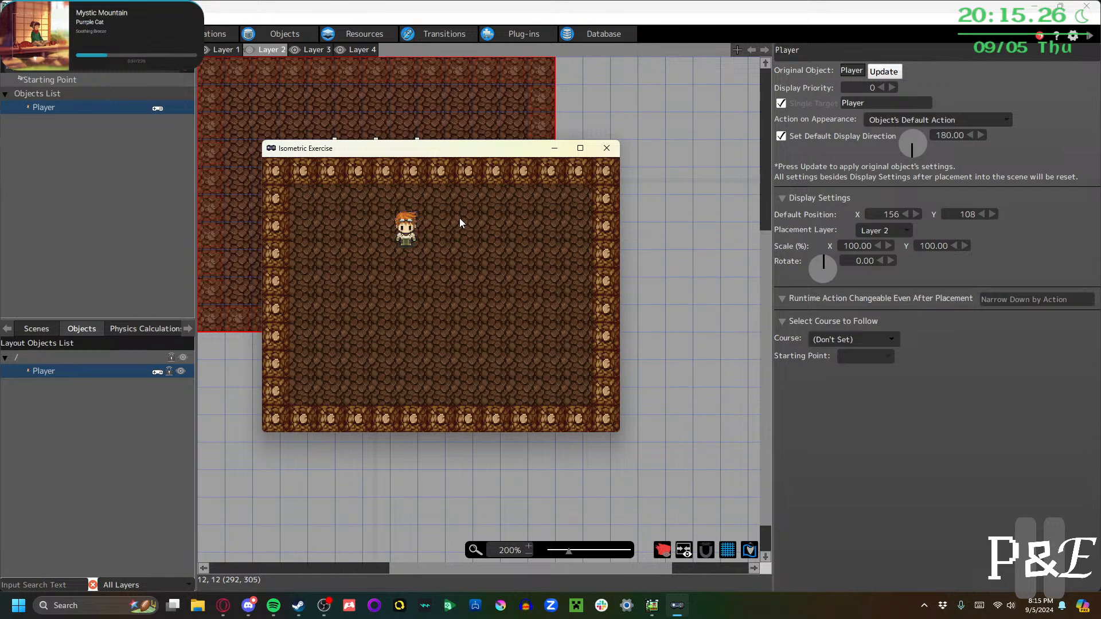
{"action": "key", "text": "Up"}
{"action": "key", "text": "Down"}
{"action": "key", "text": "Down"}
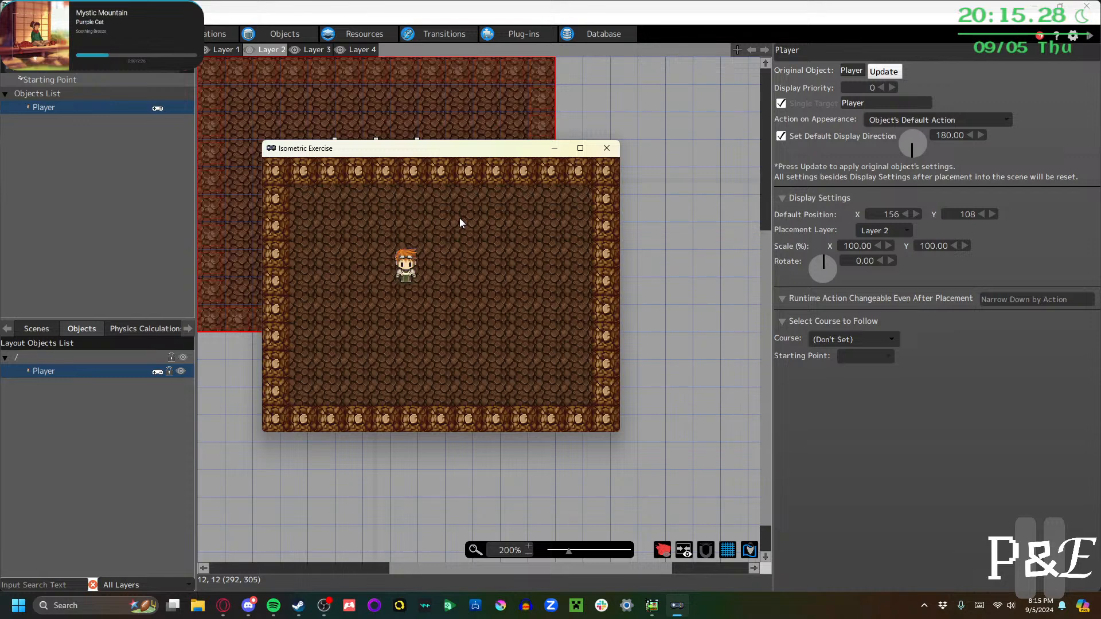
{"action": "key", "text": "Up"}
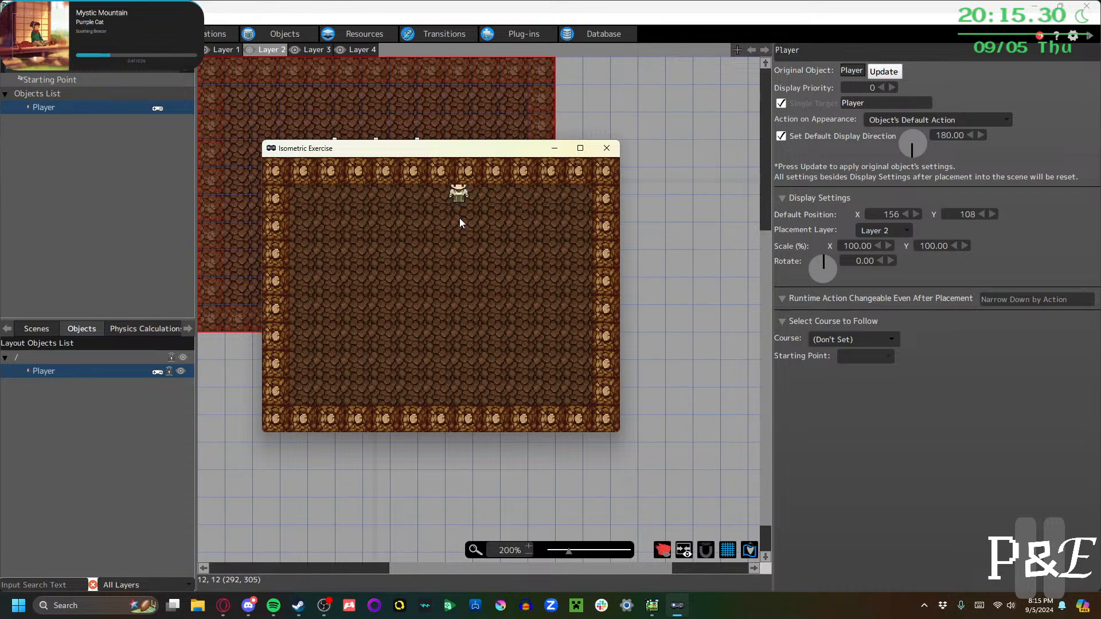
{"action": "key", "text": "Down"}
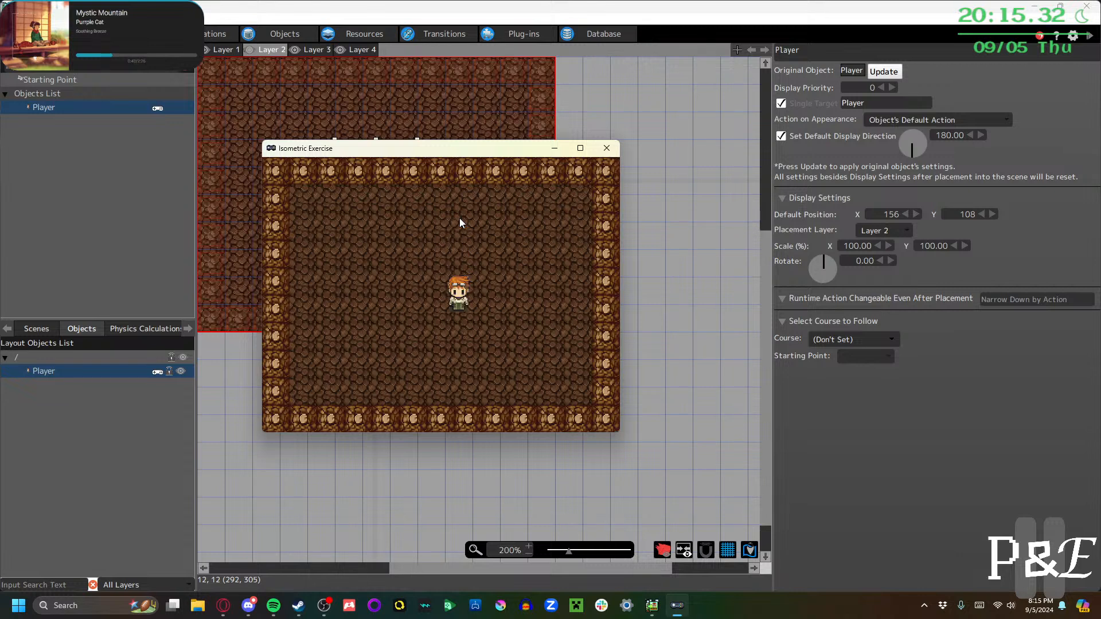
{"action": "key", "text": "Left"}
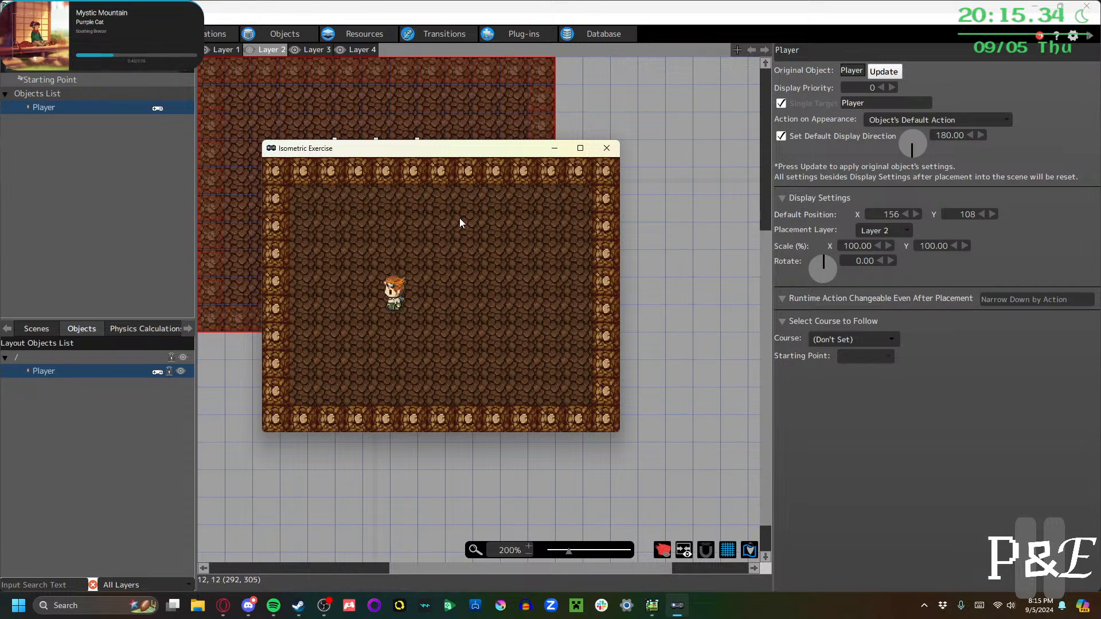
{"action": "key", "text": "Up"}
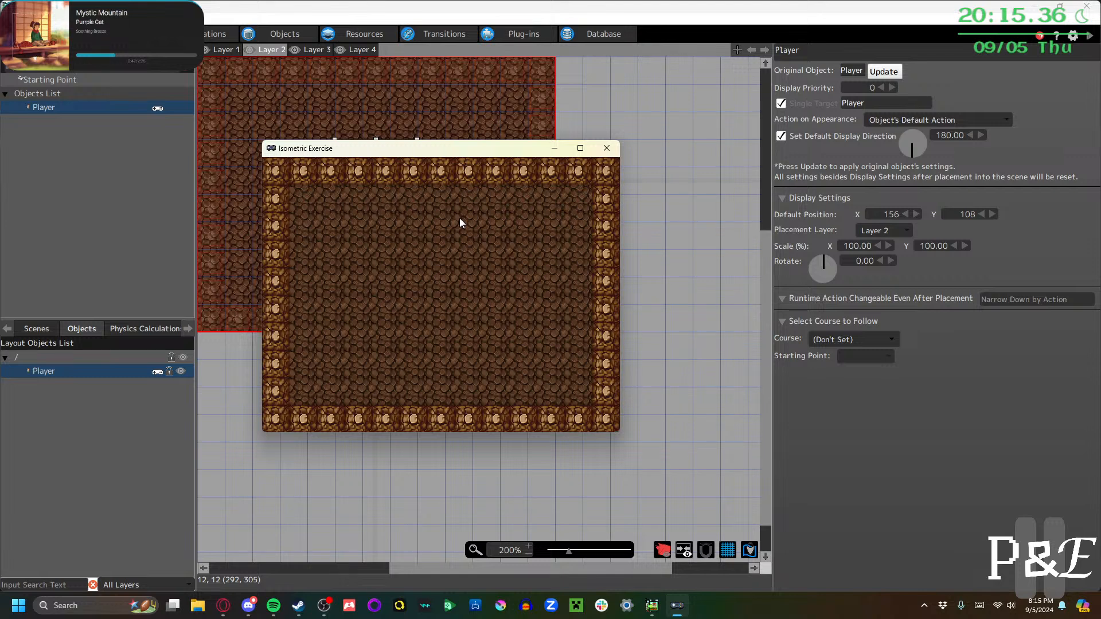
Walk the player in quick loops around the middle of the room to check its direction changes, and close the test play
{"action": "key", "text": "Down"}
{"action": "key", "text": "Right"}
{"action": "key", "text": "Down"}
{"action": "key", "text": "Down"}
{"action": "key", "text": "Left"}
{"action": "key", "text": "Right"}
{"action": "key", "text": "Down"}
{"action": "key", "text": "Up"}
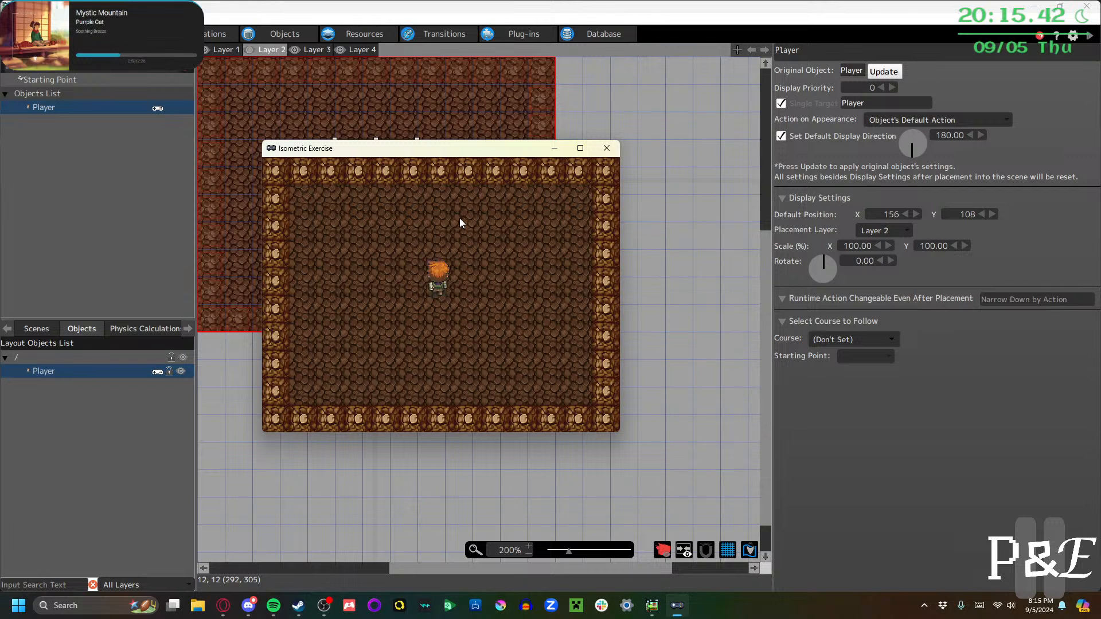
{"action": "key", "text": "Right"}
{"action": "key", "text": "Right"}
{"action": "key", "text": "Down"}
{"action": "key", "text": "Left"}
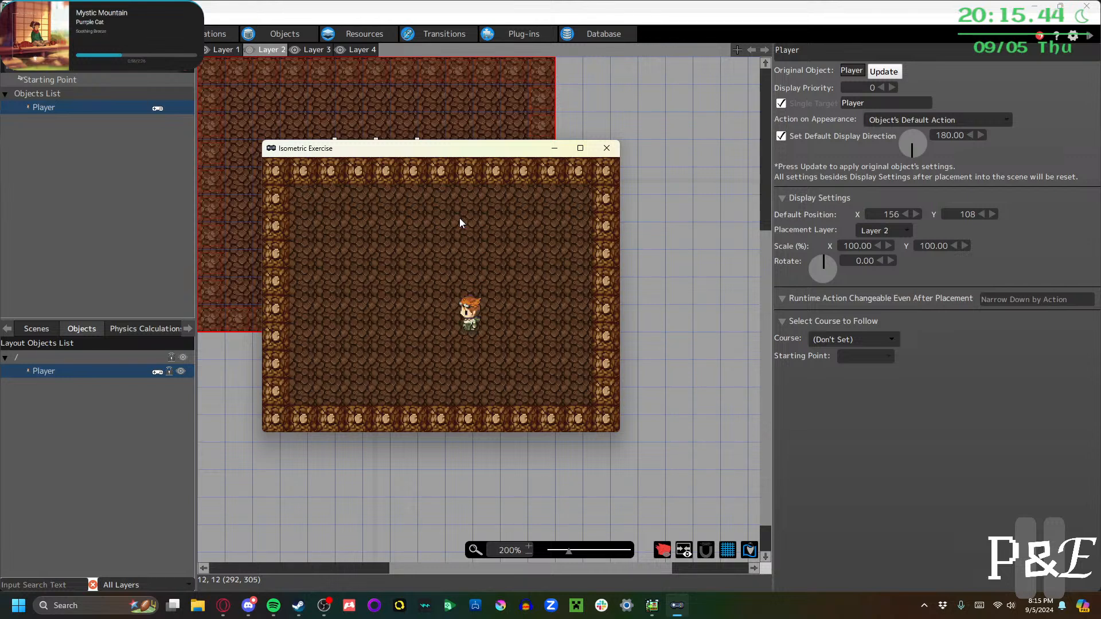
{"action": "key", "text": "Left"}
{"action": "key", "text": "Up"}
{"action": "key", "text": "Left"}
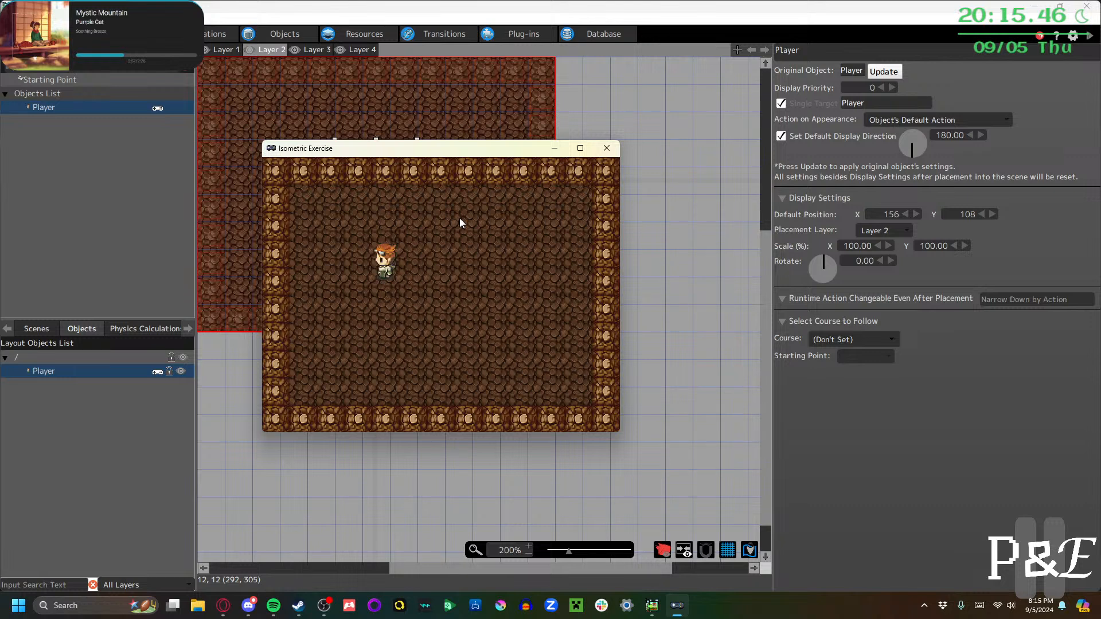
{"action": "key", "text": "Down"}
{"action": "key", "text": "Right"}
{"action": "key", "text": "Down"}
{"action": "key", "text": "Left"}
{"action": "key", "text": "Up"}
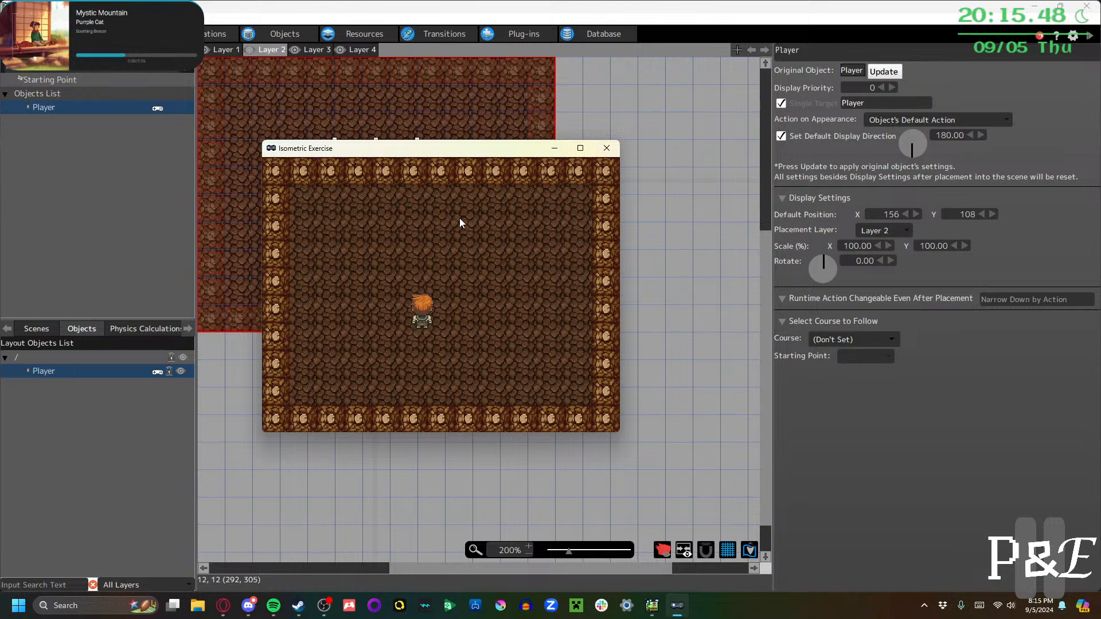
{"action": "key", "text": "Right"}
{"action": "key", "text": "Down"}
{"action": "key", "text": "Left"}
{"action": "key", "text": "Up"}
{"action": "key", "text": "Right"}
{"action": "key", "text": "Up"}
{"action": "key", "text": "Right"}
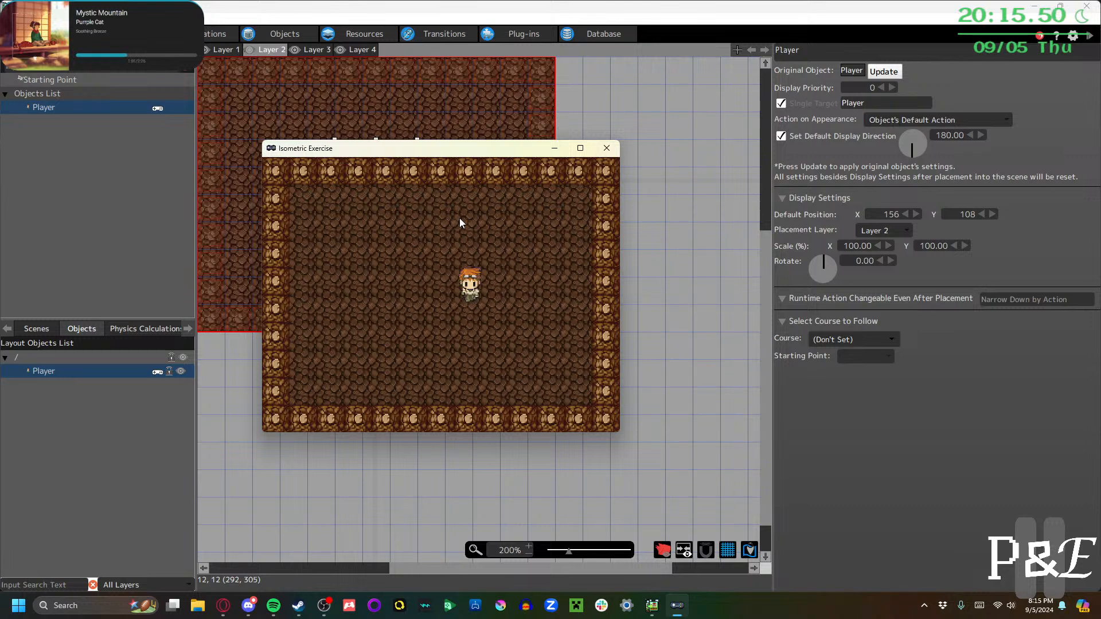
{"action": "key", "text": "Left"}
{"action": "key", "text": "Up"}
{"action": "key", "text": "Down"}
{"action": "key", "text": "Right"}
{"action": "key", "text": "Up"}
{"action": "key", "text": "Left"}
{"action": "key", "text": "Down"}
{"action": "key", "text": "Right"}
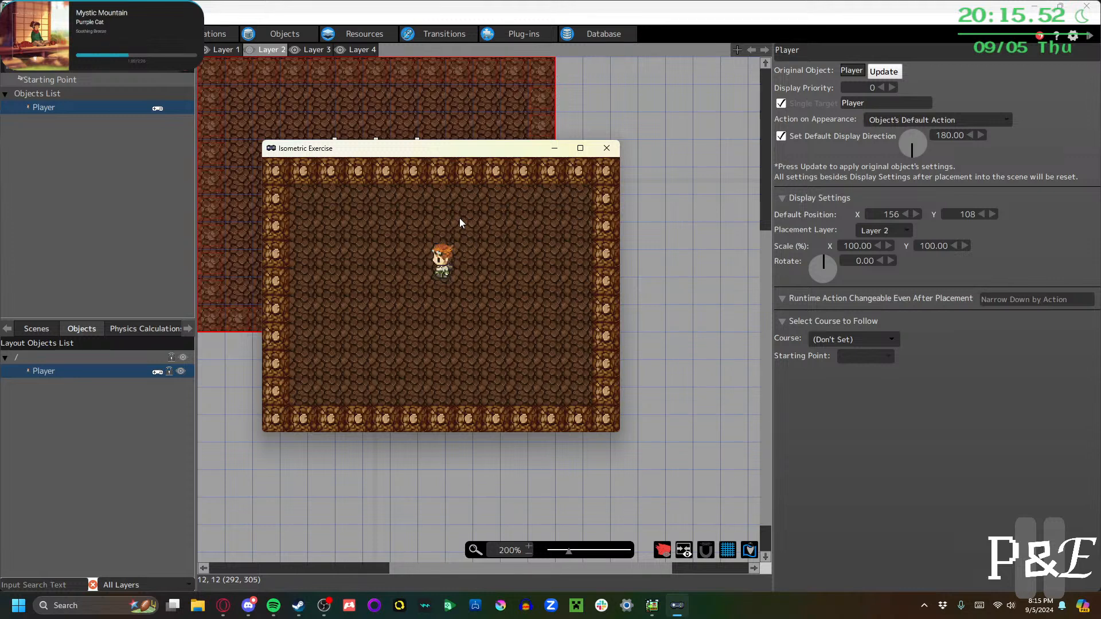
{"action": "key", "text": "Left"}
{"action": "key", "text": "Right"}
{"action": "key", "text": "Up"}
{"action": "key", "text": "Left"}
{"action": "key", "text": "Down"}
{"action": "key", "text": "Right"}
{"action": "key", "text": "Left"}
{"action": "key", "text": "Down"}
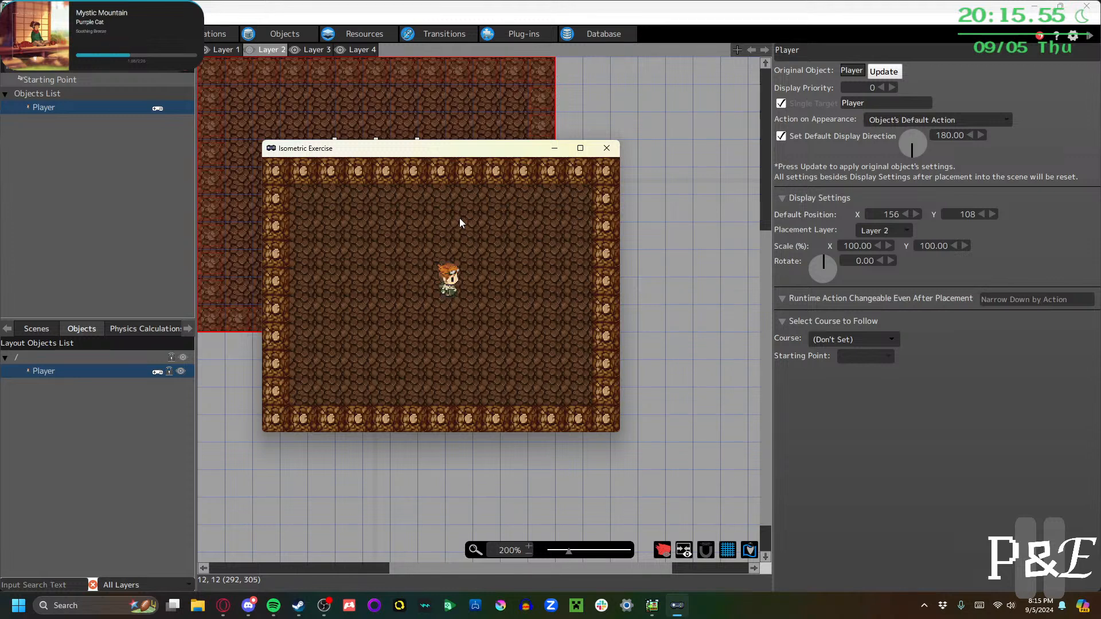
{"action": "key", "text": "Up"}
{"action": "key", "text": "Left"}
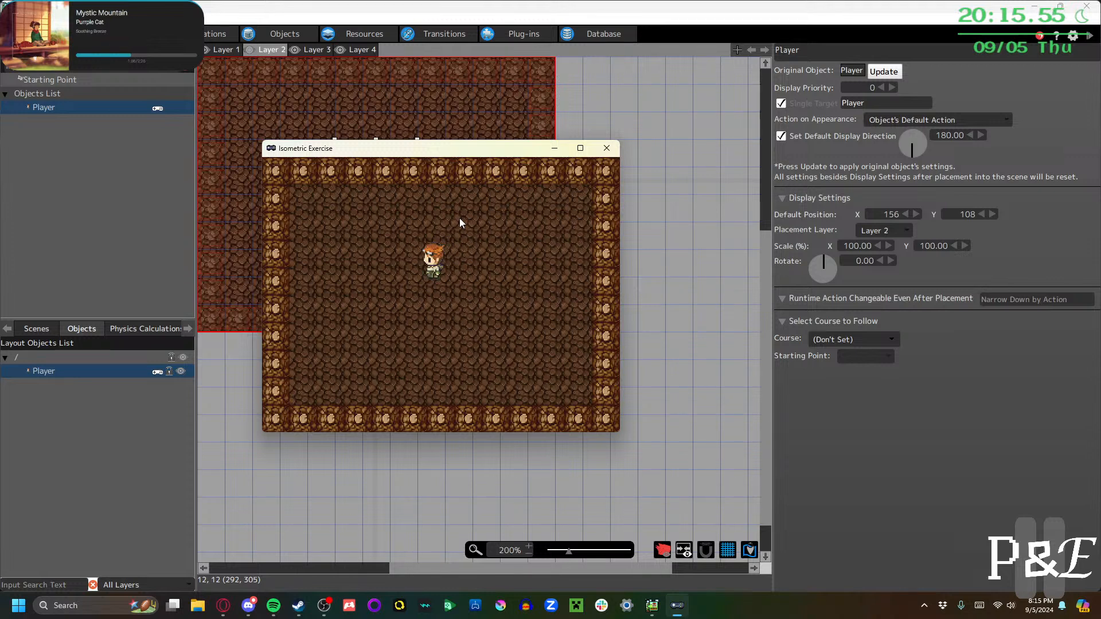
{"action": "left_click", "coordinate": [605, 148]}
Start the Top Views tutorial Step 3: Create and Connect Another Scene, answering Yes to having the previous step's project data
{"action": "left_click", "coordinate": [530, 261]}
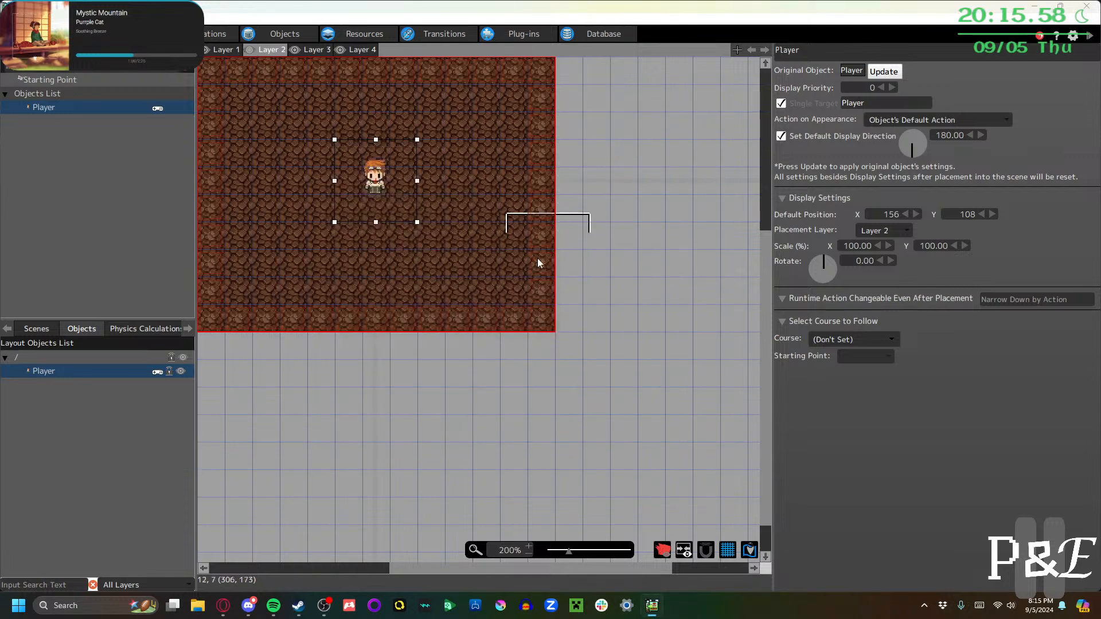
{"action": "left_click", "coordinate": [561, 308]}
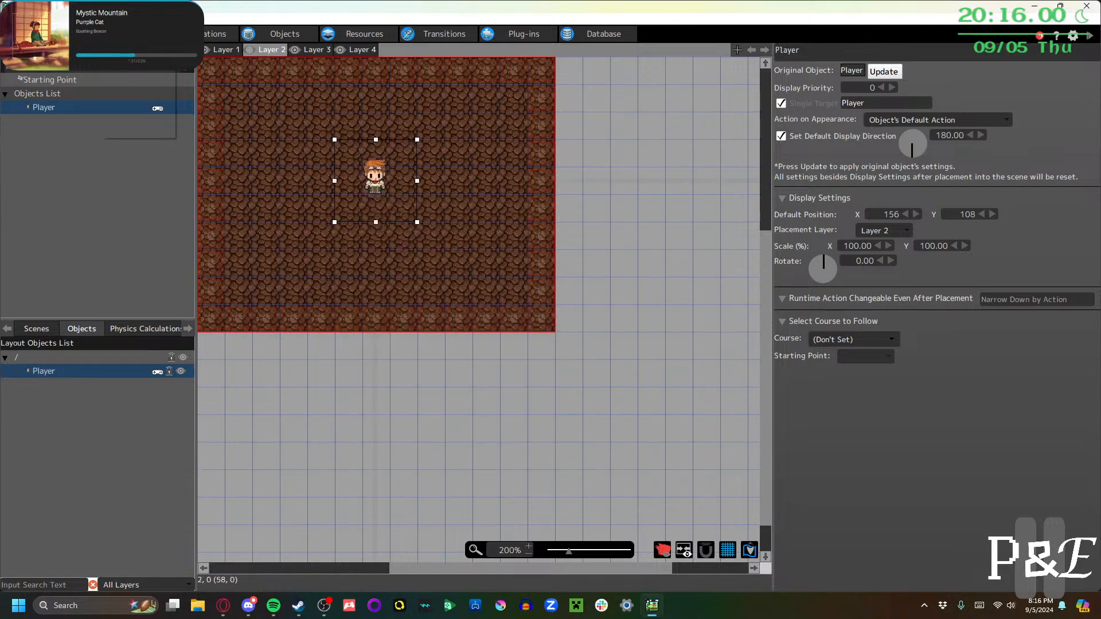
{"action": "mouse_move", "coordinate": [142, 19]}
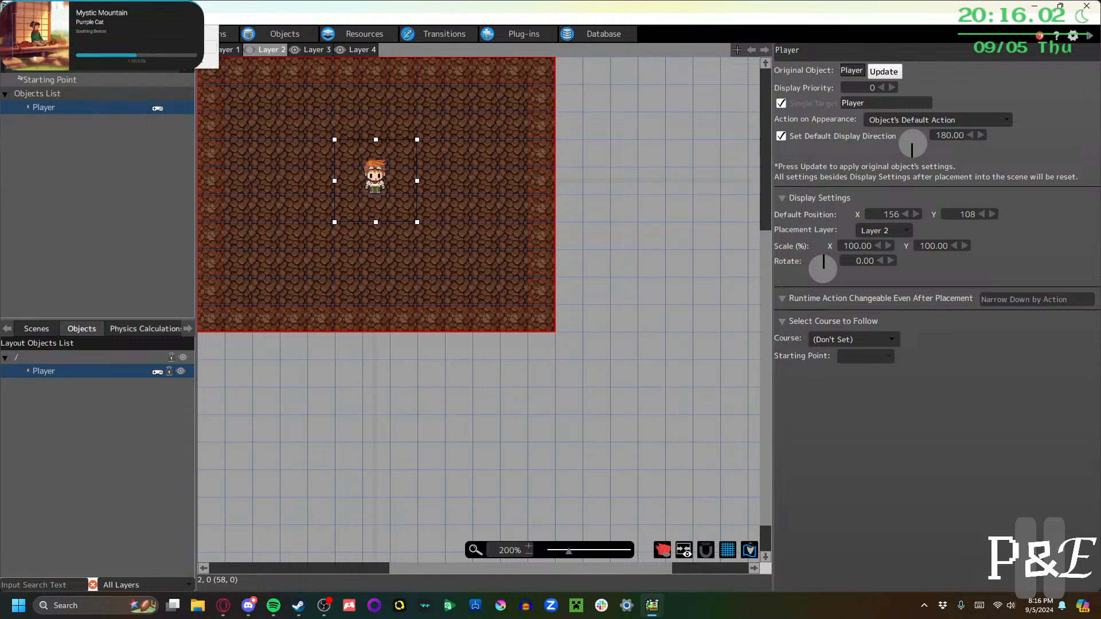
{"action": "left_click", "coordinate": [166, 46]}
{"action": "left_click", "coordinate": [590, 220]}
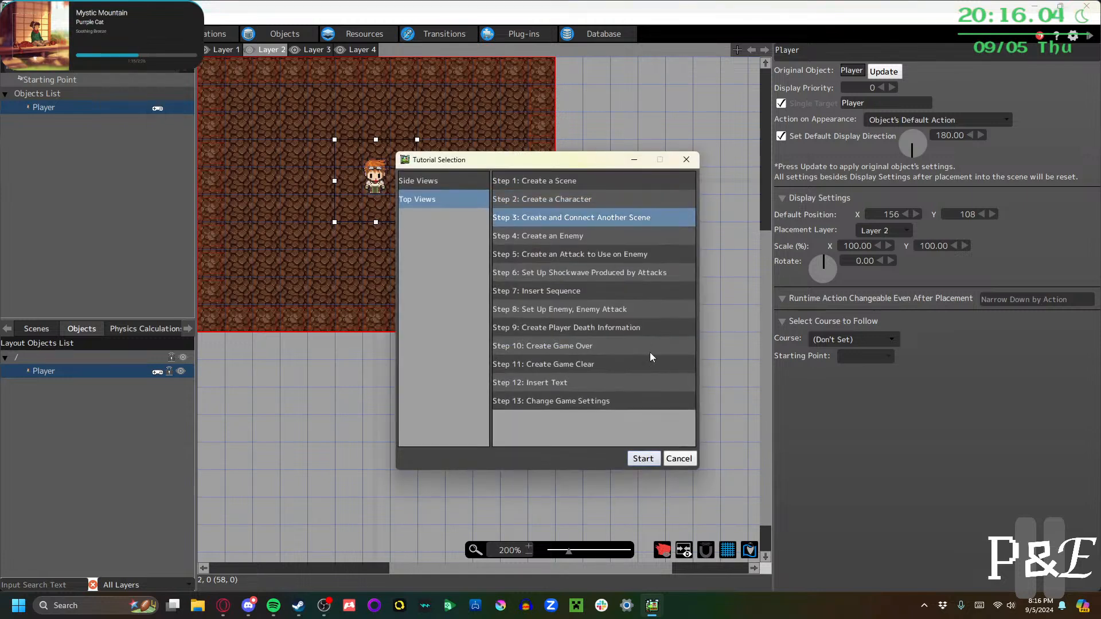
{"action": "left_click", "coordinate": [641, 459]}
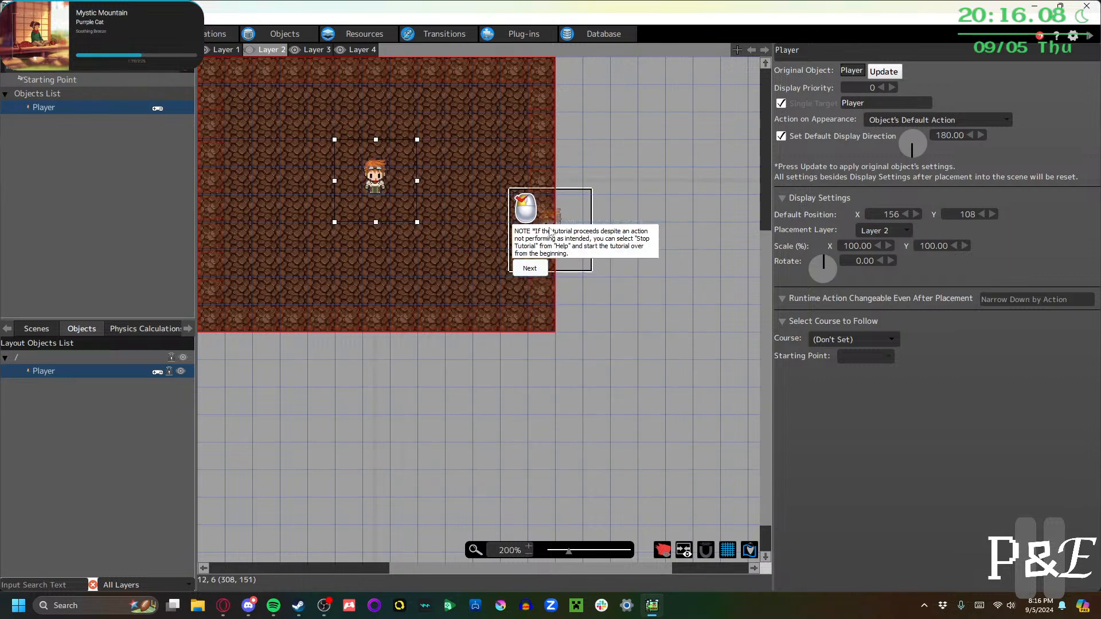
{"action": "left_click", "coordinate": [532, 264]}
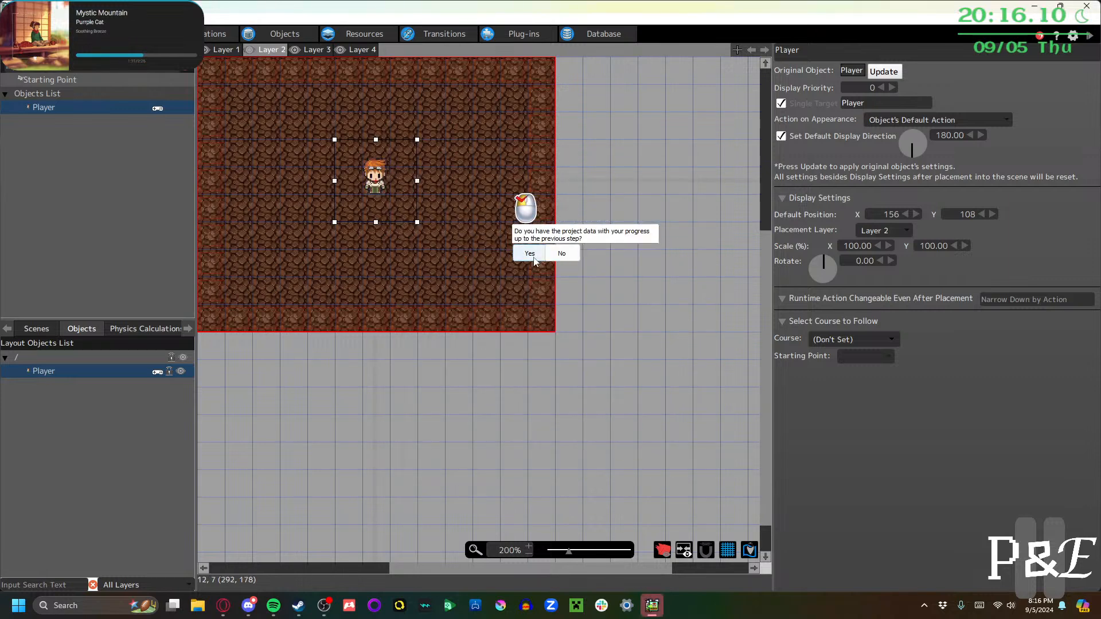
{"action": "left_click", "coordinate": [531, 255]}
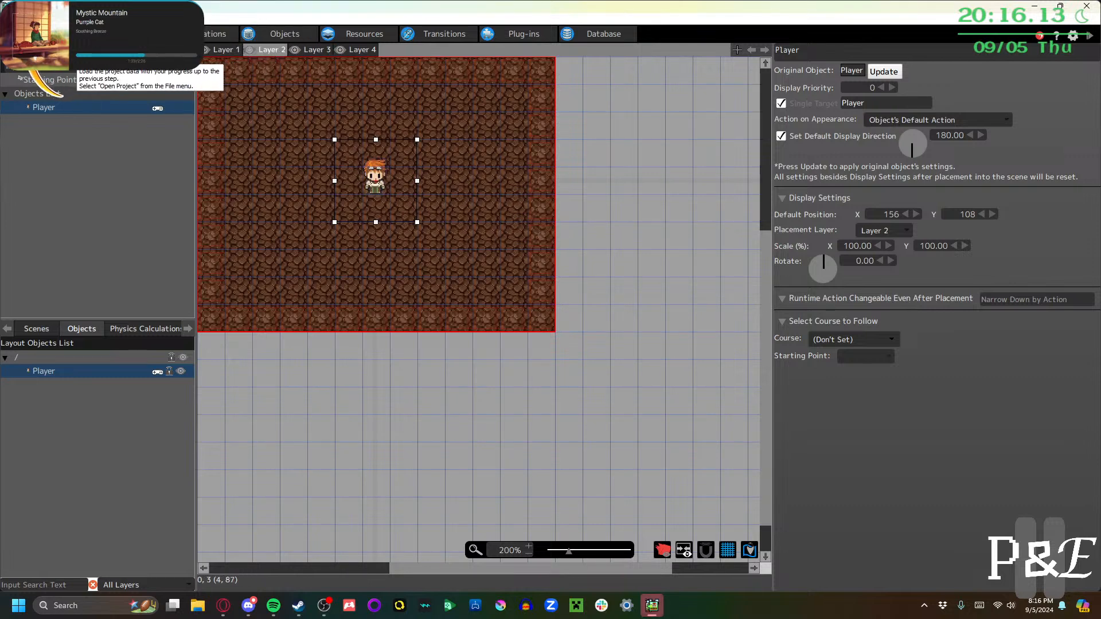
Reopen the project with the previous step's progress for the tutorial, cancelling the file browser
{"action": "left_click", "coordinate": [10, 18]}
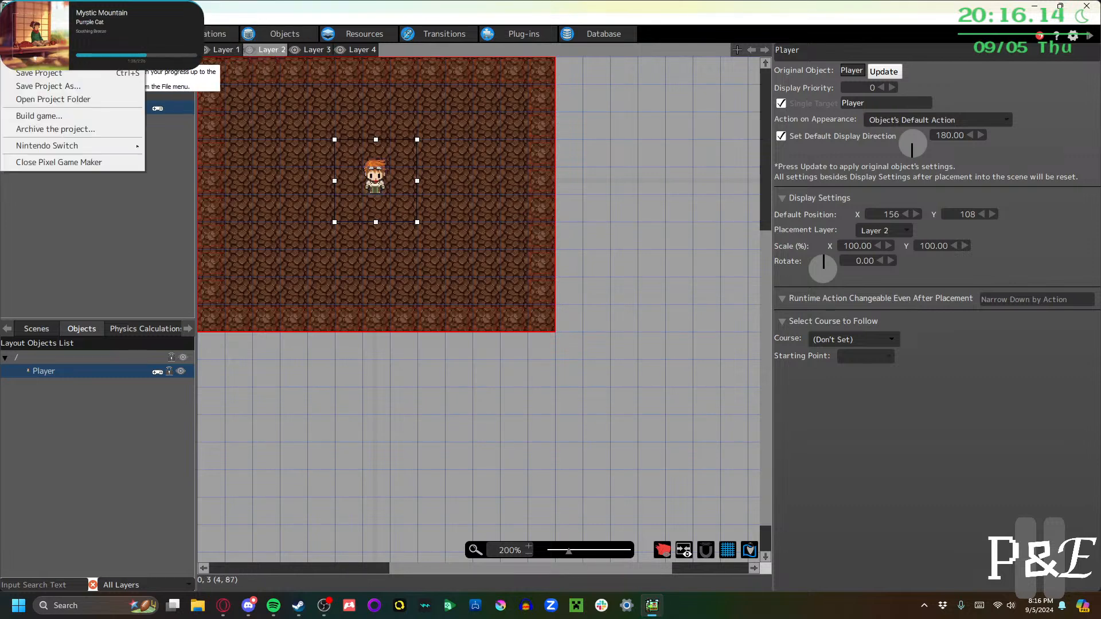
{"action": "left_click", "coordinate": [51, 48]}
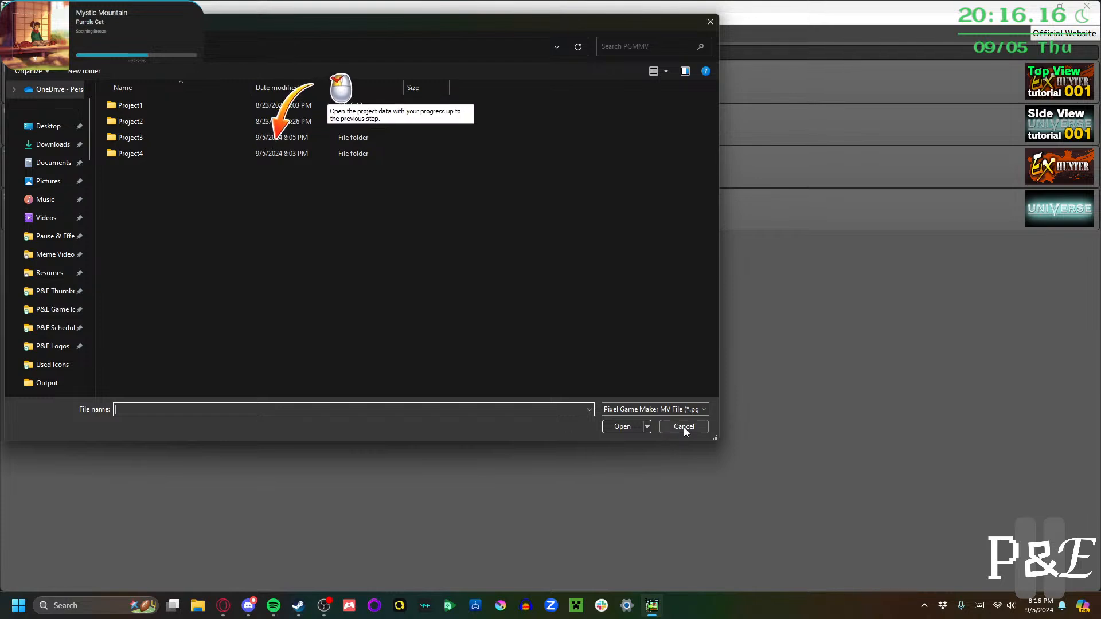
{"action": "left_click", "coordinate": [684, 428]}
{"action": "left_click", "coordinate": [94, 75]}
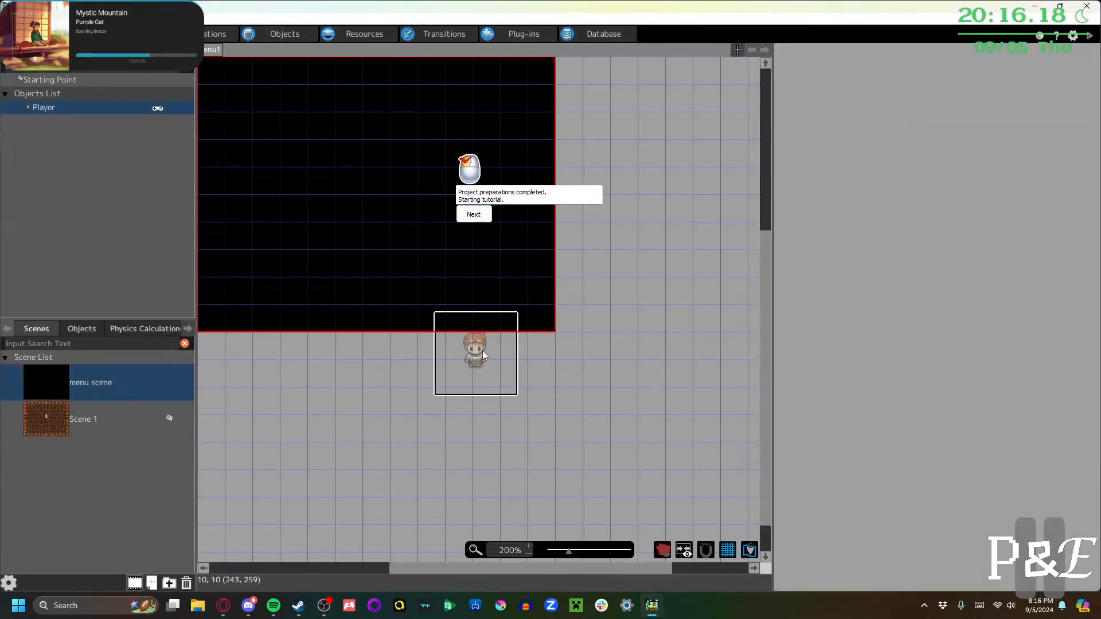
Advance through the tutorial's introduction and duplicate Scene 1 by copying and pasting it in the scene list
{"action": "left_click", "coordinate": [518, 243]}
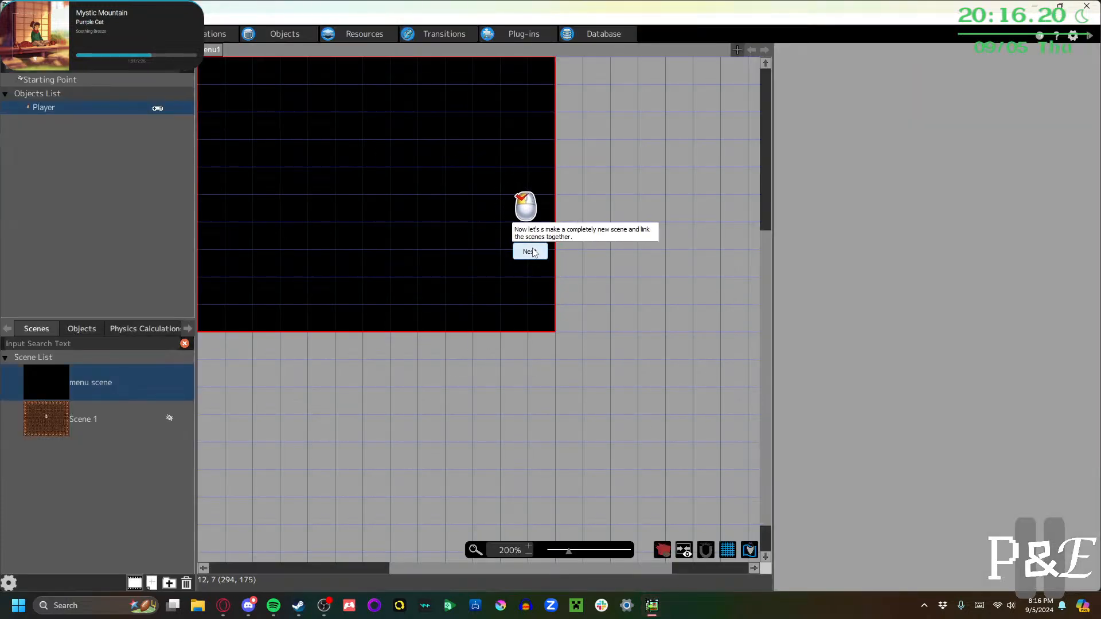
{"action": "left_click", "coordinate": [533, 255]}
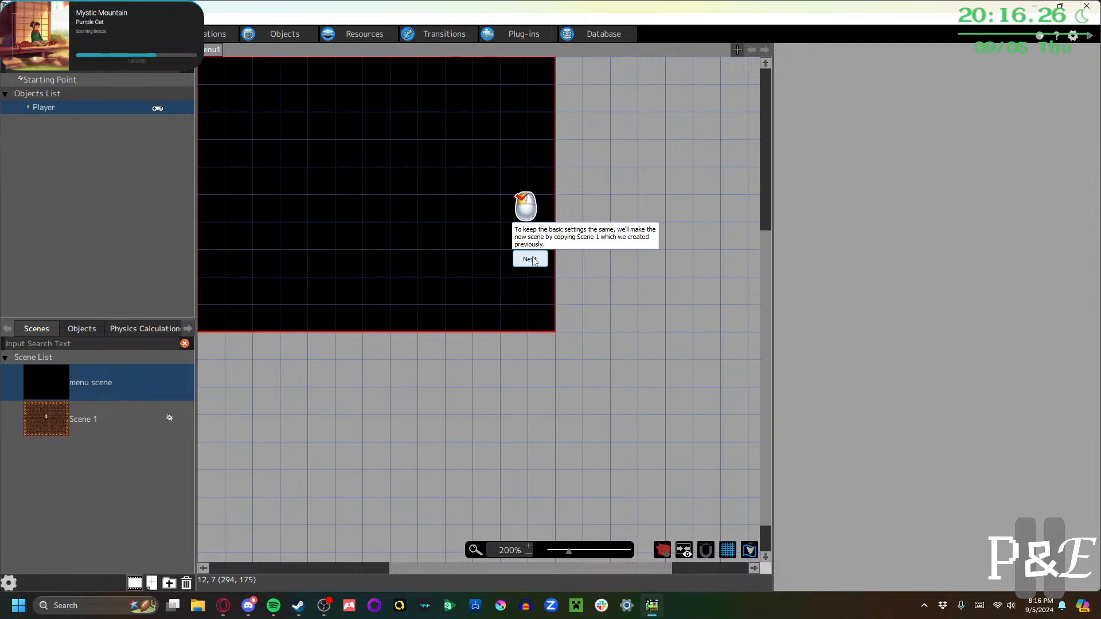
{"action": "left_click", "coordinate": [528, 261]}
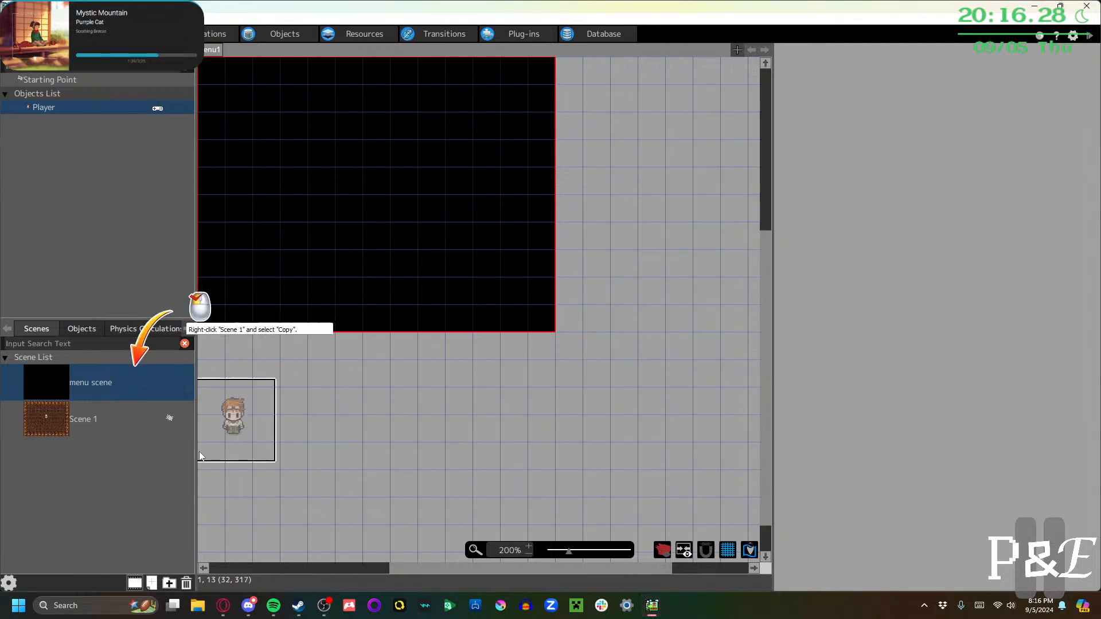
{"action": "left_click", "coordinate": [115, 420]}
{"action": "right_click", "coordinate": [115, 420]}
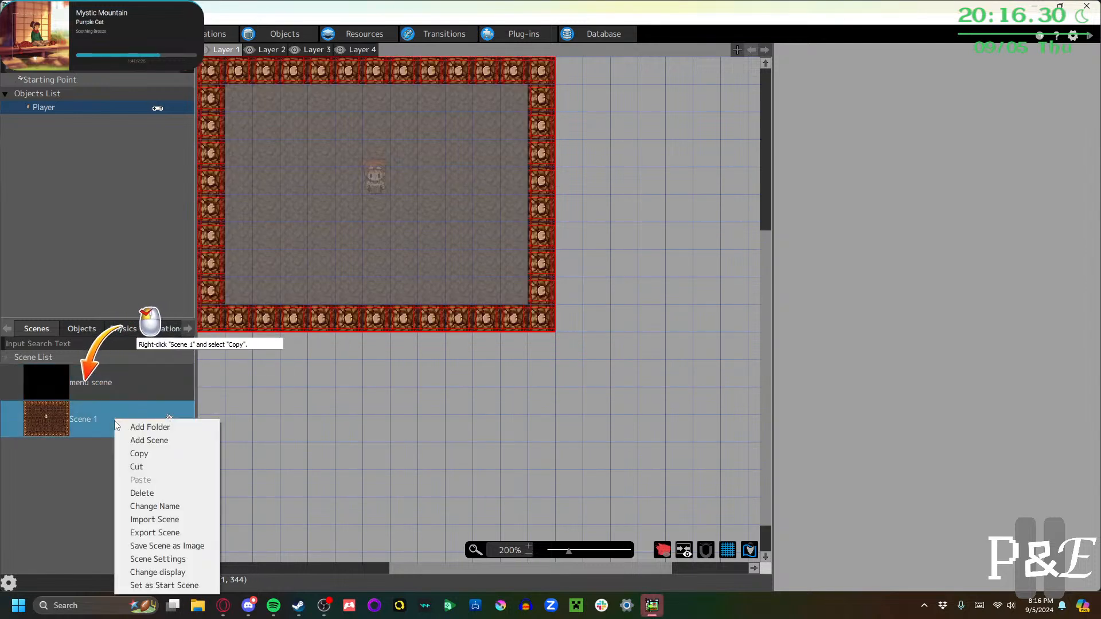
{"action": "left_click", "coordinate": [147, 457]}
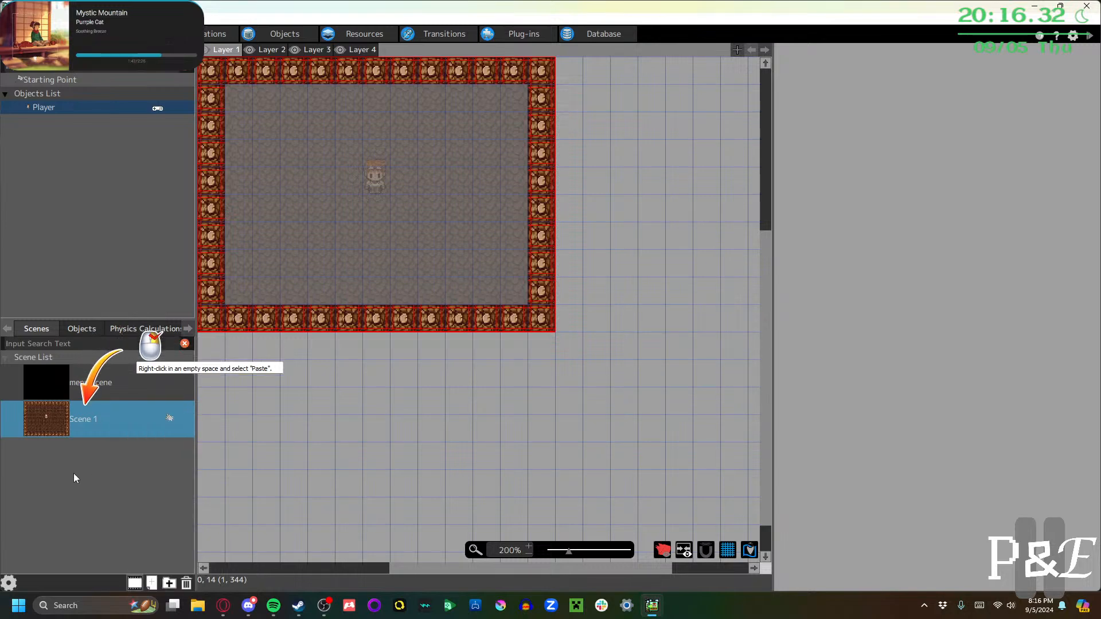
{"action": "right_click", "coordinate": [71, 457]}
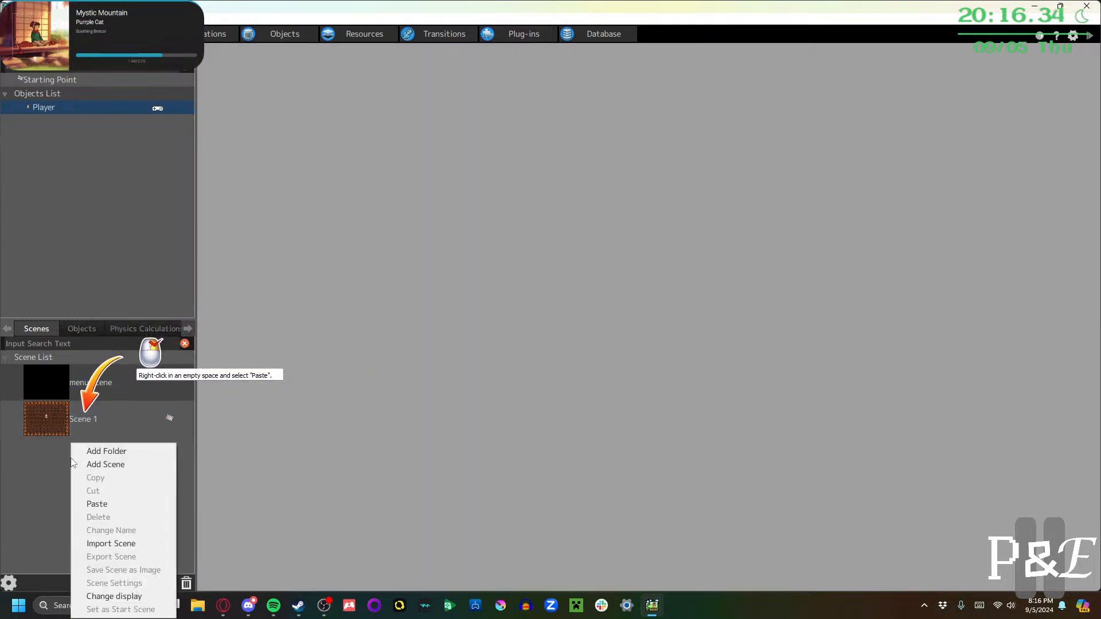
{"action": "left_click", "coordinate": [97, 502]}
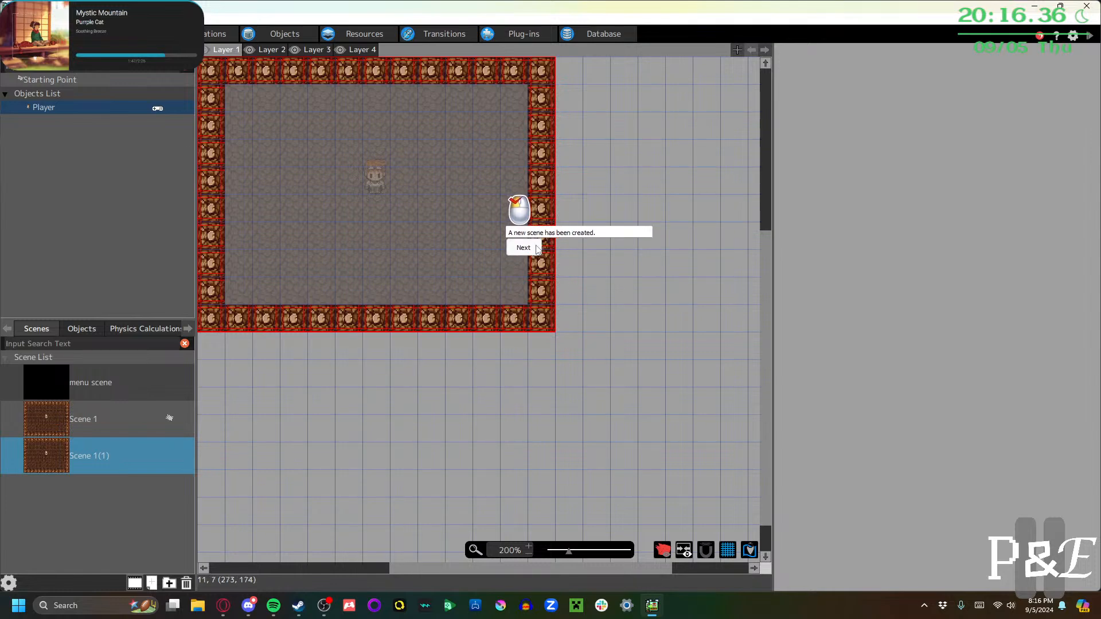
Rename the copied scene as "Scene 2" in its scene settings
{"action": "left_click", "coordinate": [507, 251]}
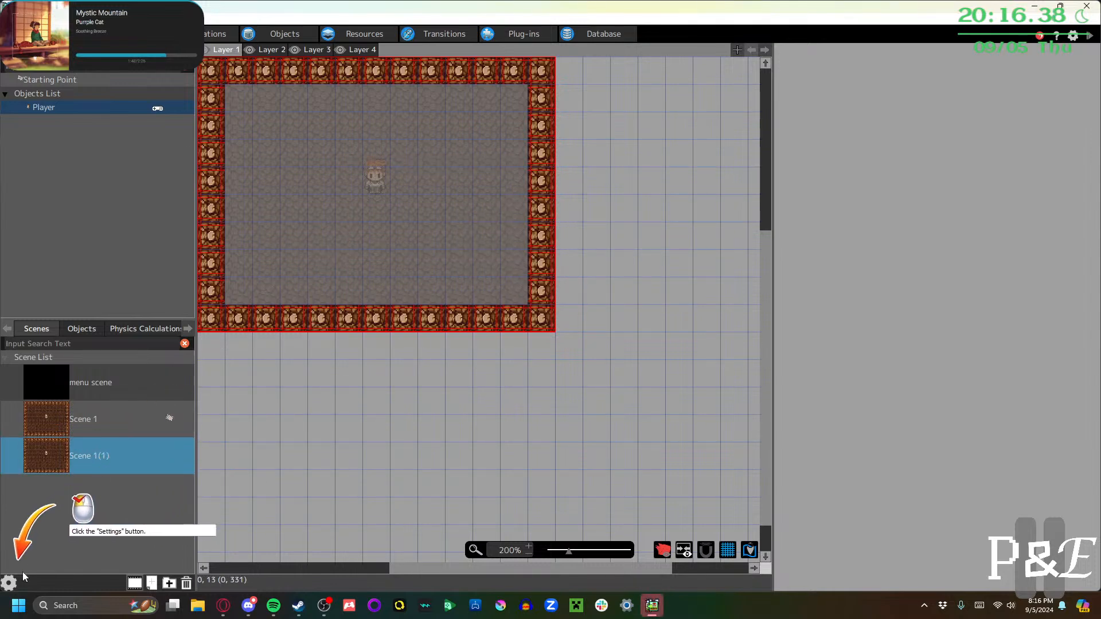
{"action": "left_click", "coordinate": [8, 583]}
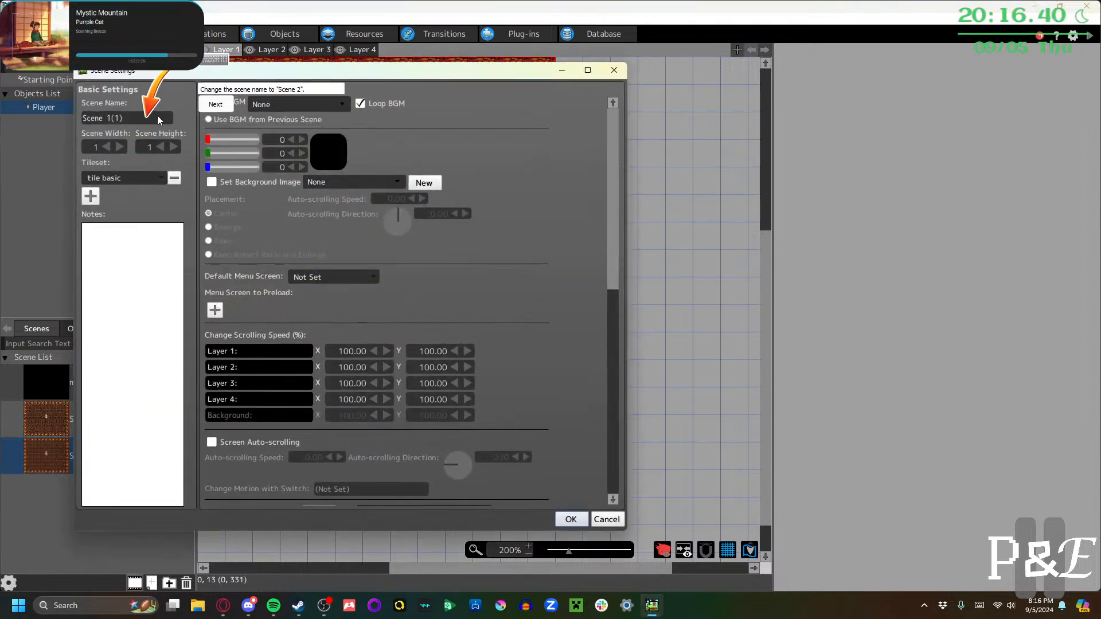
{"action": "left_click_drag", "start_coordinate": [132, 119], "coordinate": [109, 119]}
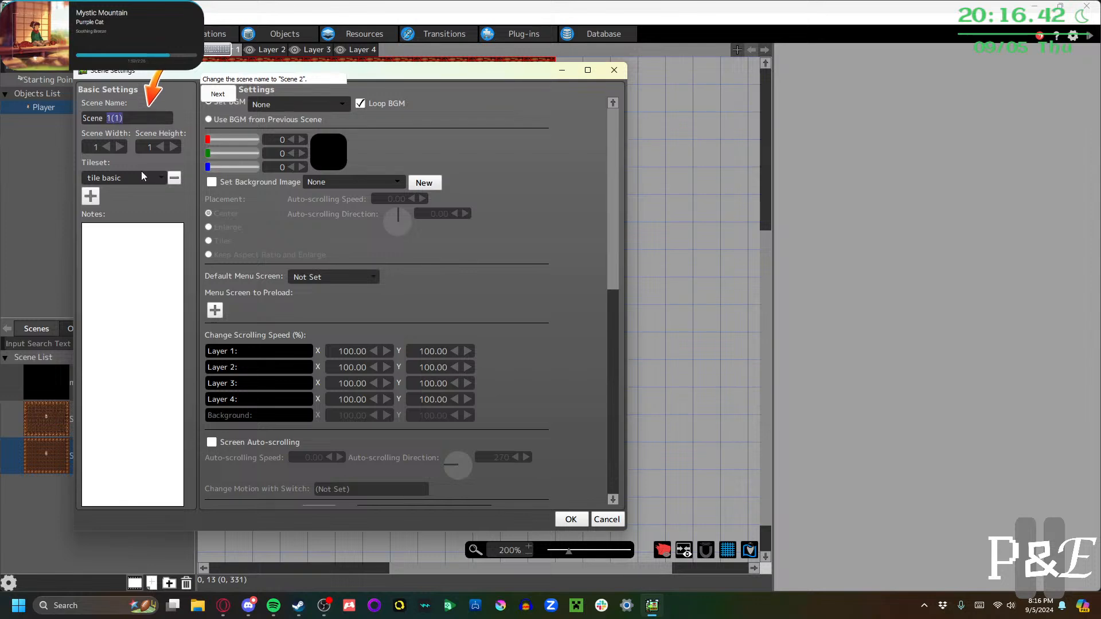
{"action": "type", "text": "2"}
{"action": "left_click", "coordinate": [218, 94]}
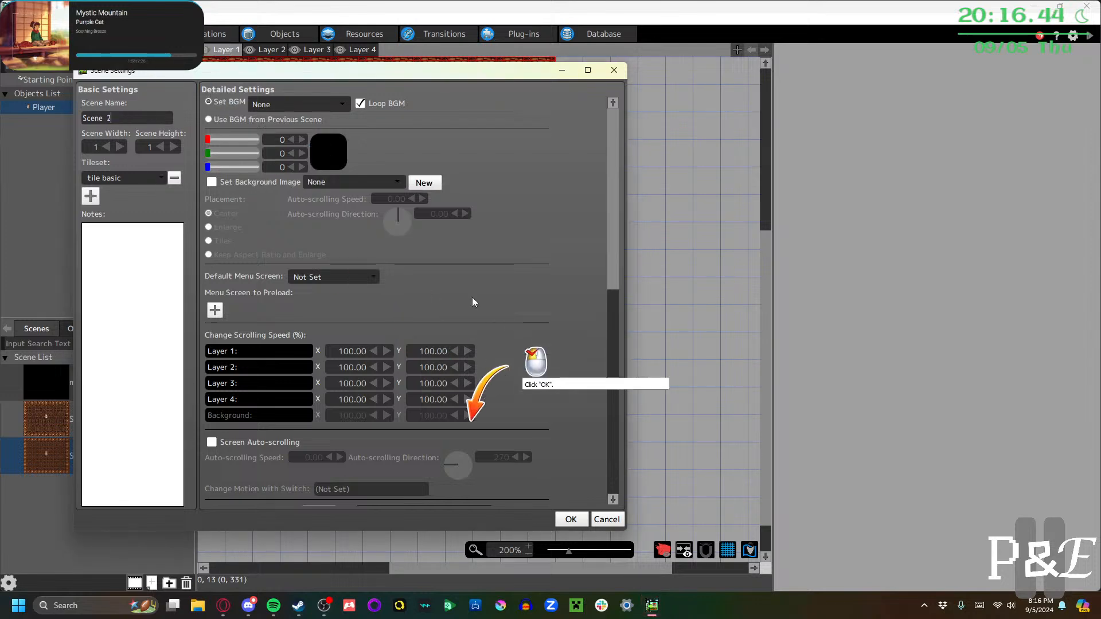
{"action": "left_click", "coordinate": [565, 520]}
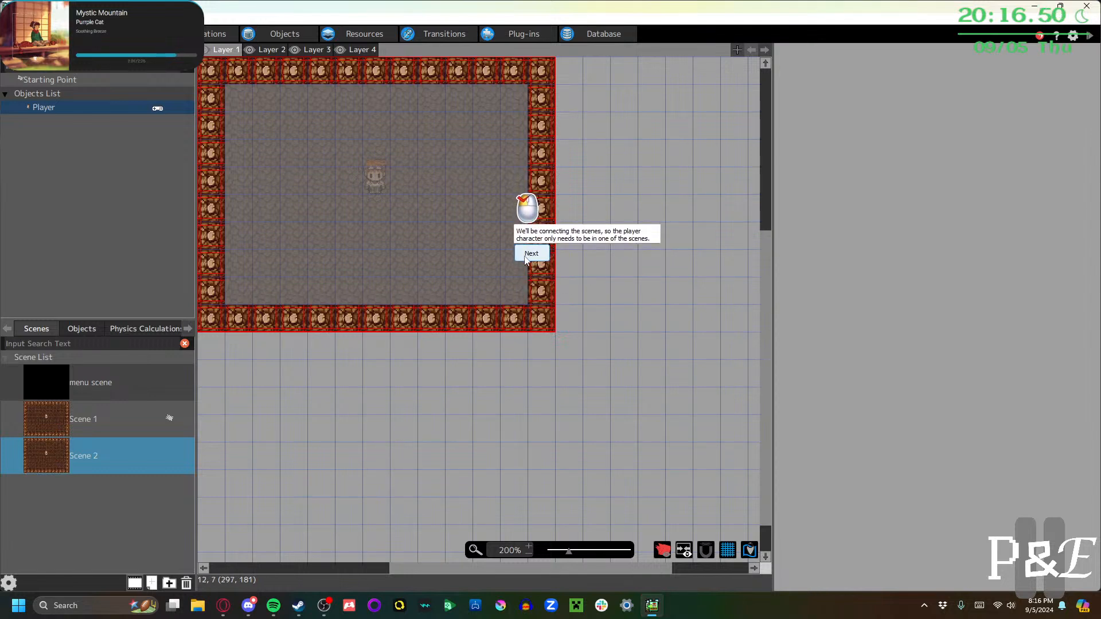
Delete the Player object from Scene 2's layout objects, confirming the deletion
{"action": "left_click", "coordinate": [532, 254]}
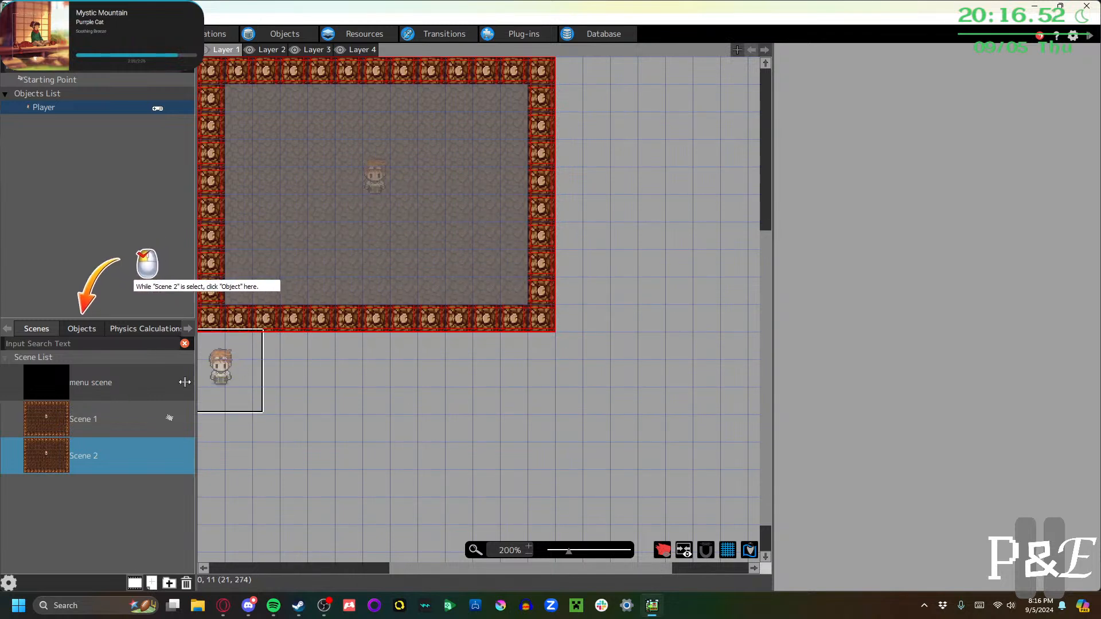
{"action": "left_click", "coordinate": [81, 329]}
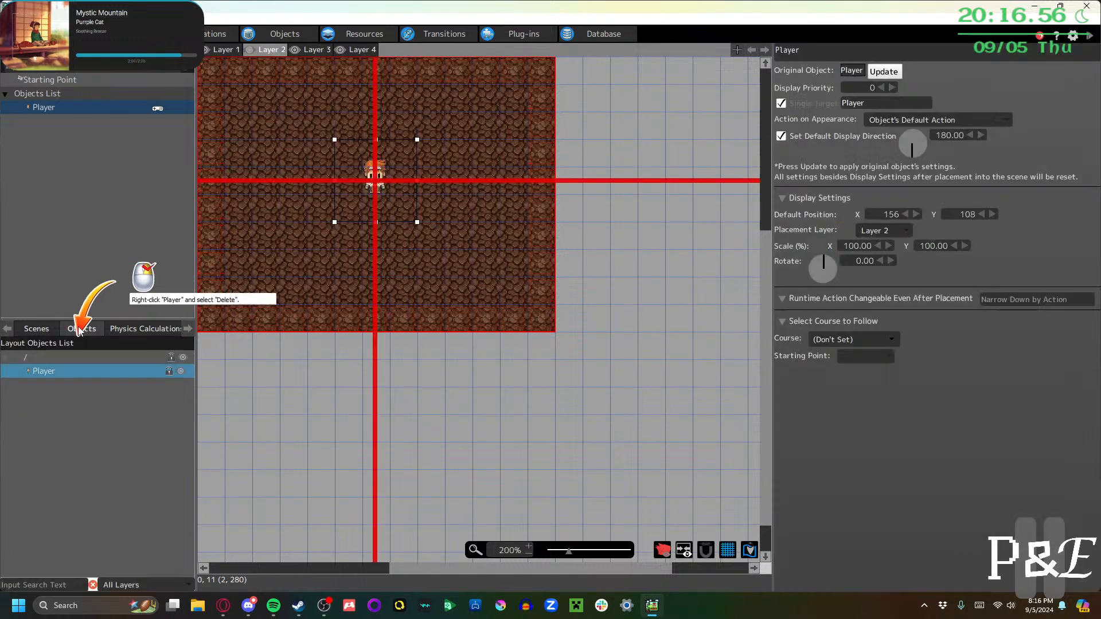
{"action": "right_click", "coordinate": [73, 373]}
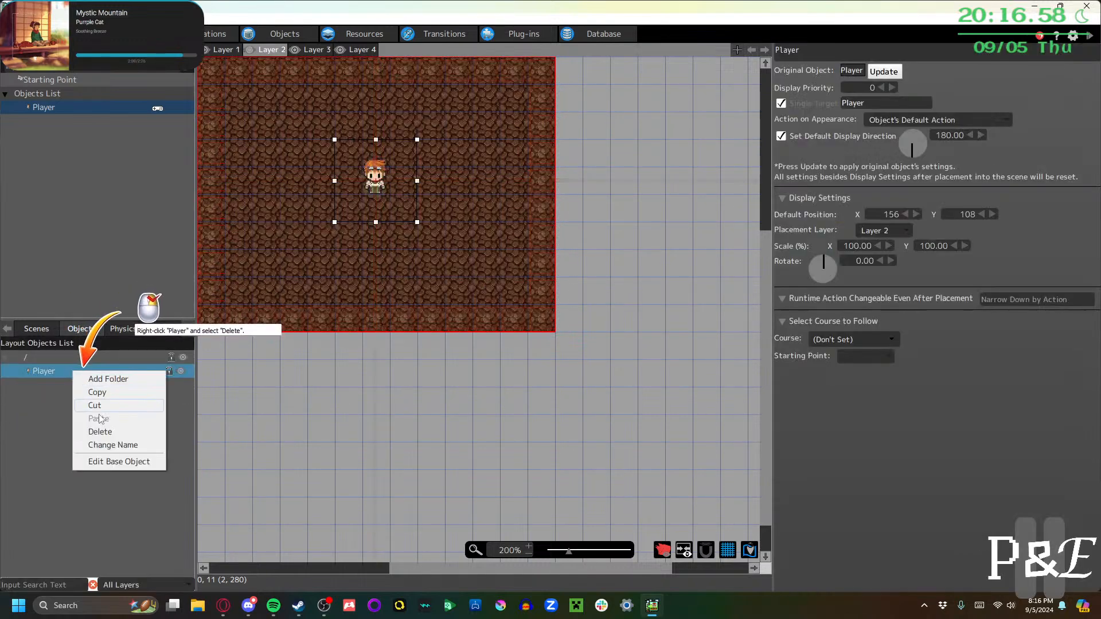
{"action": "left_click", "coordinate": [100, 432]}
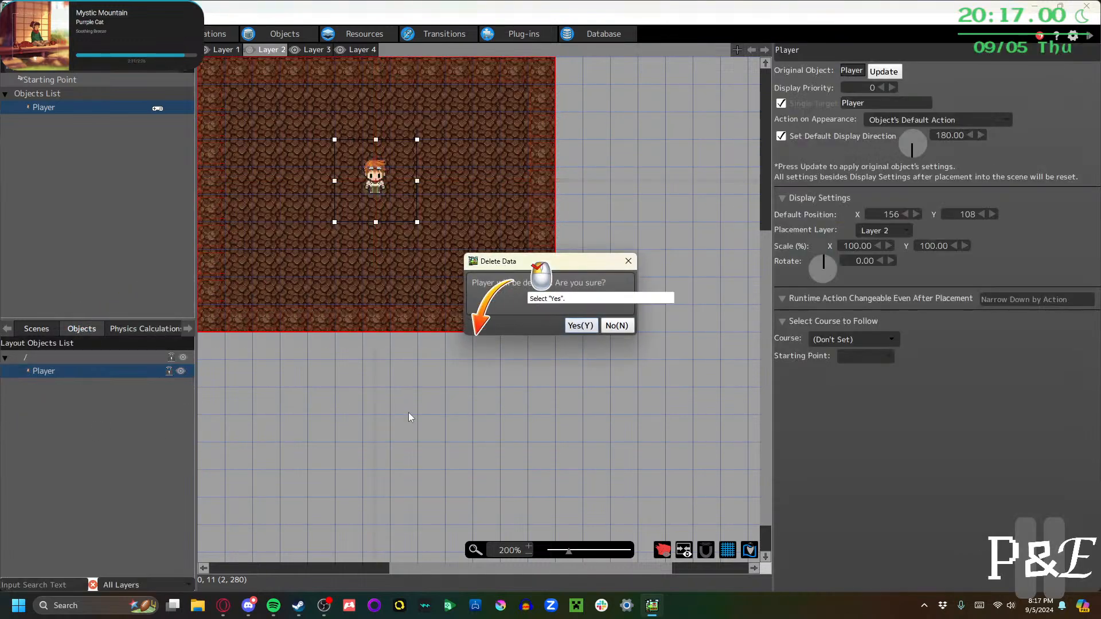
{"action": "left_click", "coordinate": [571, 327]}
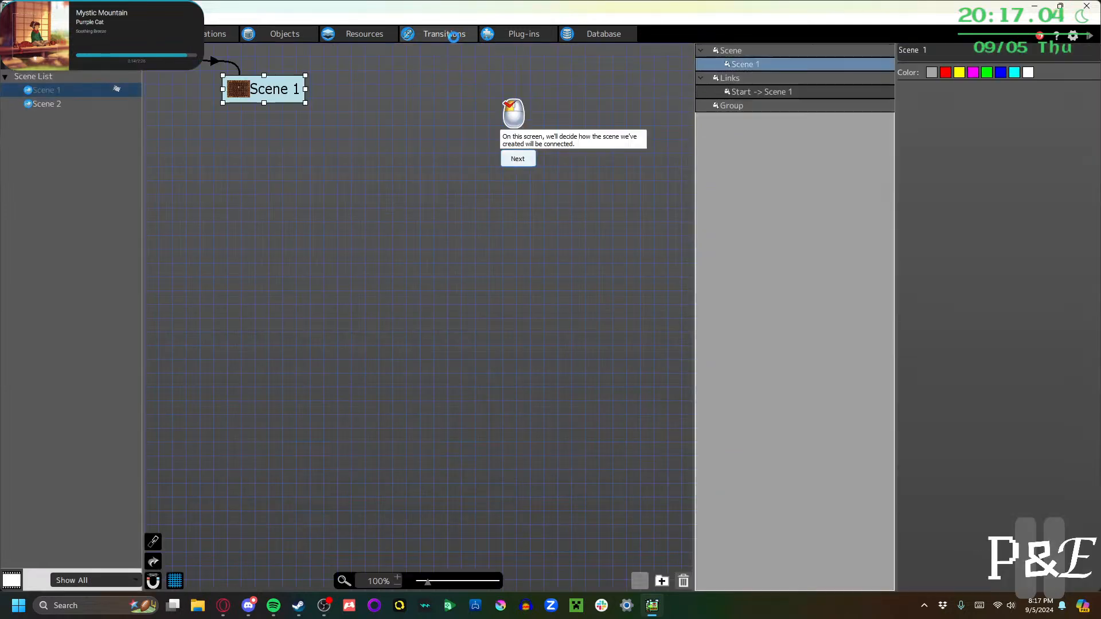
Add a new portal under Portal Transfer in the transition settings and advance through the tutorial's explanation of portals
{"action": "left_click", "coordinate": [457, 33]}
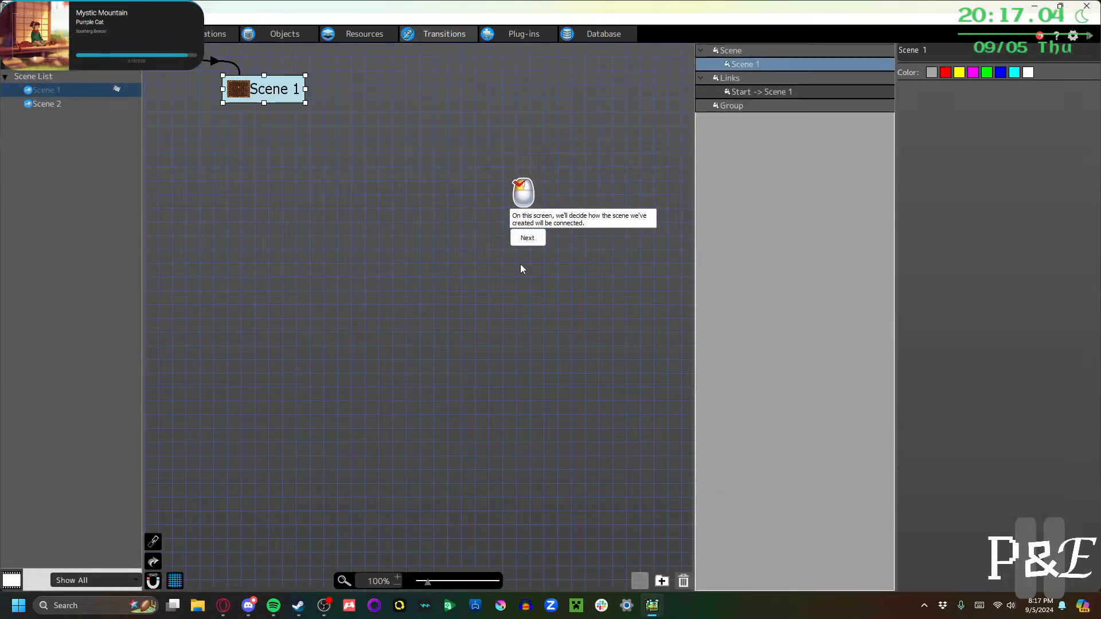
{"action": "left_click", "coordinate": [529, 251]}
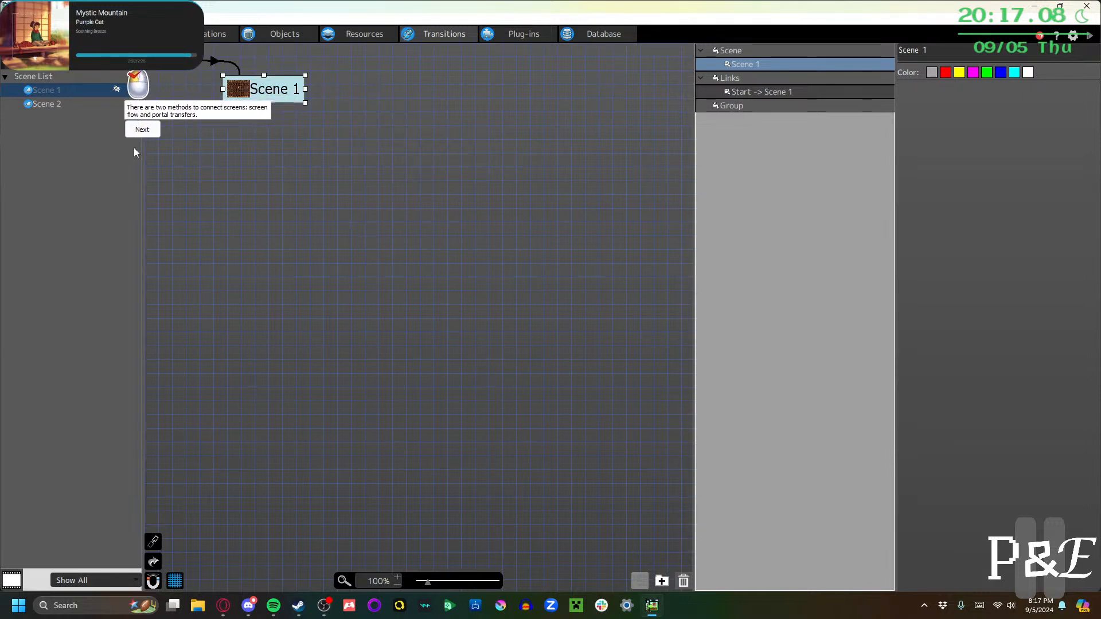
{"action": "left_click", "coordinate": [137, 130]}
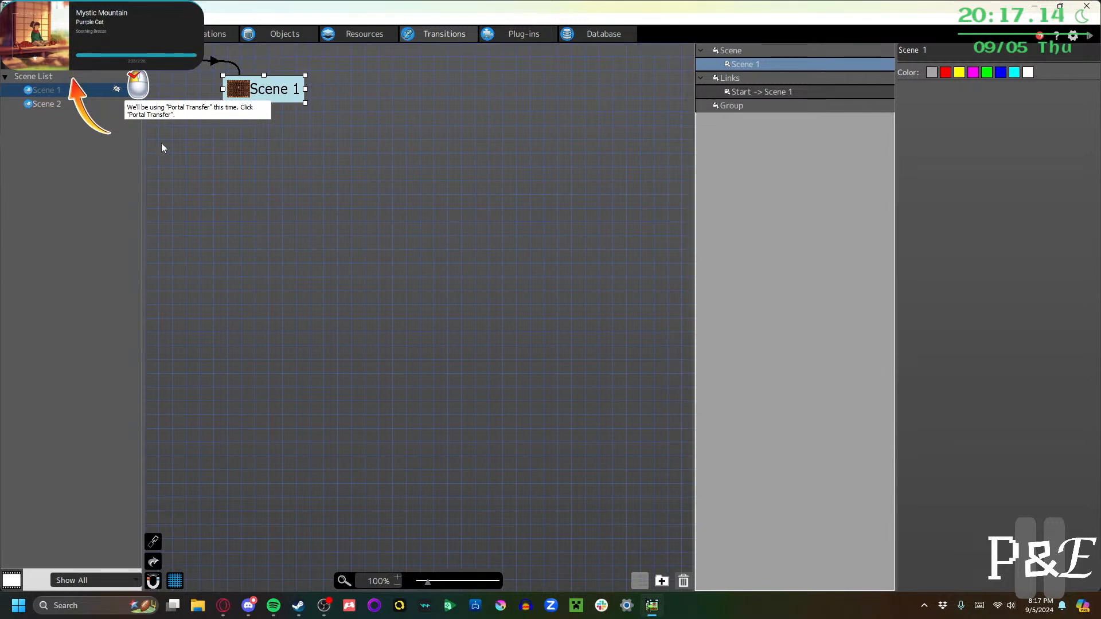
{"action": "left_click", "coordinate": [63, 34]}
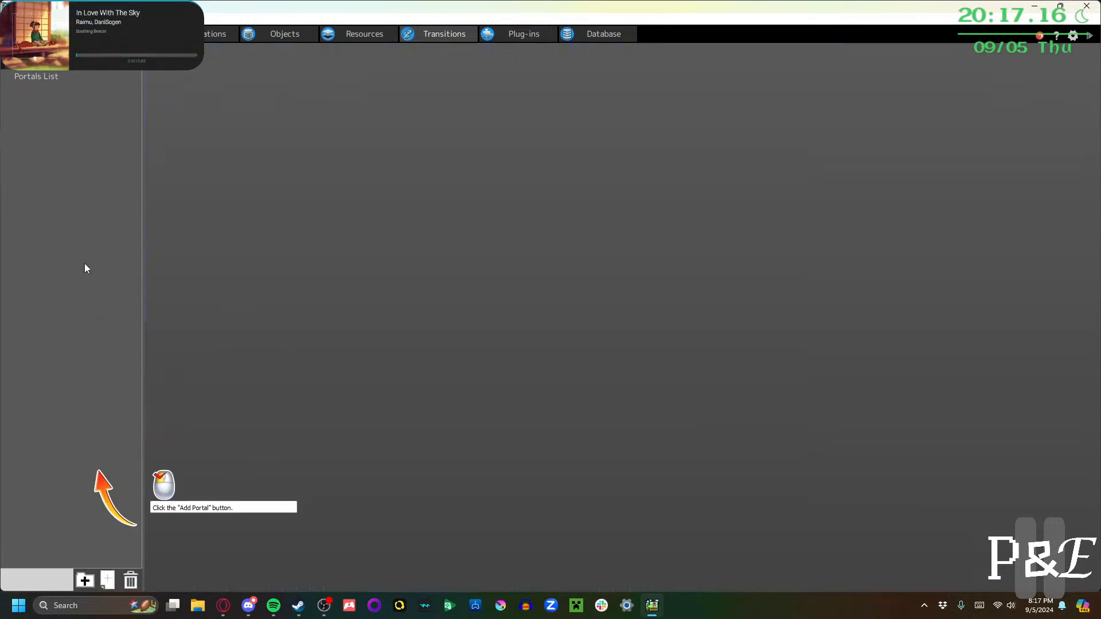
{"action": "left_click", "coordinate": [107, 581]}
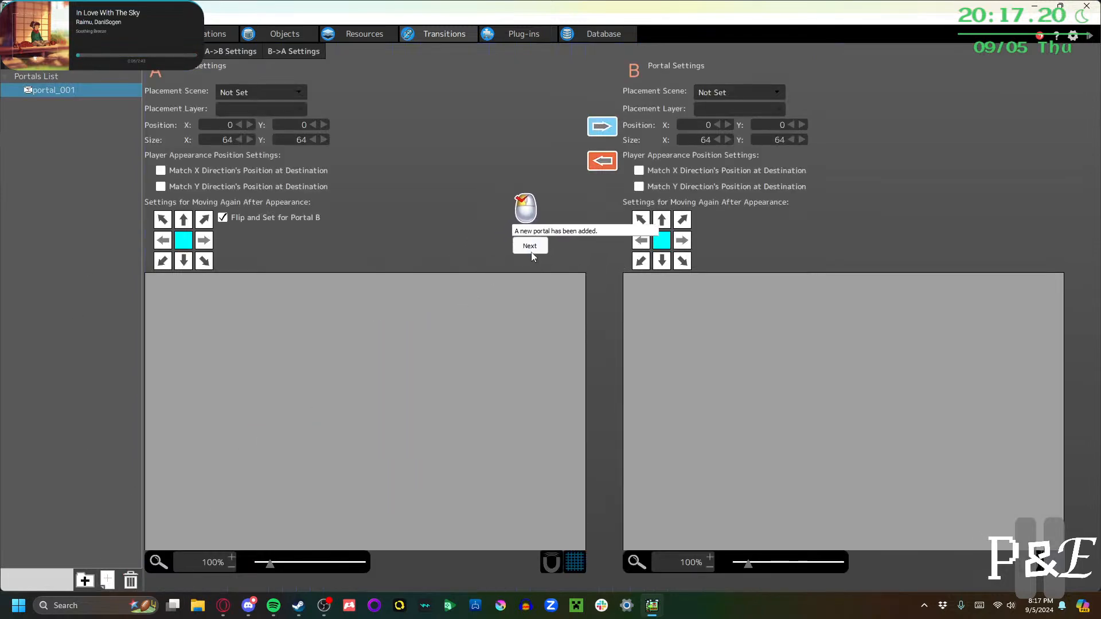
{"action": "left_click", "coordinate": [530, 248]}
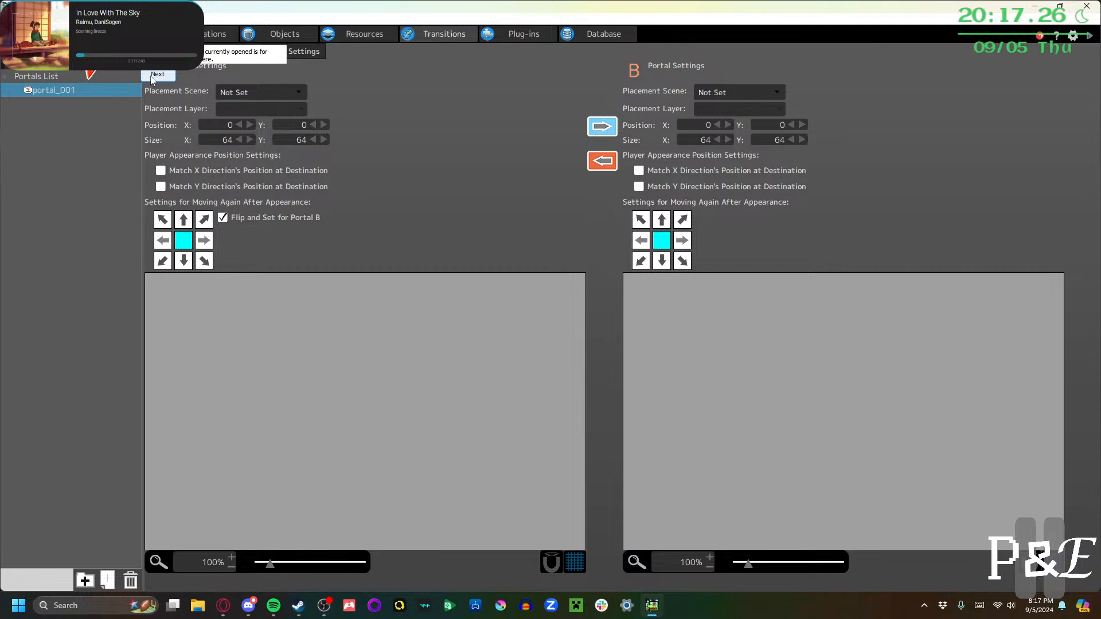
{"action": "left_click", "coordinate": [155, 75]}
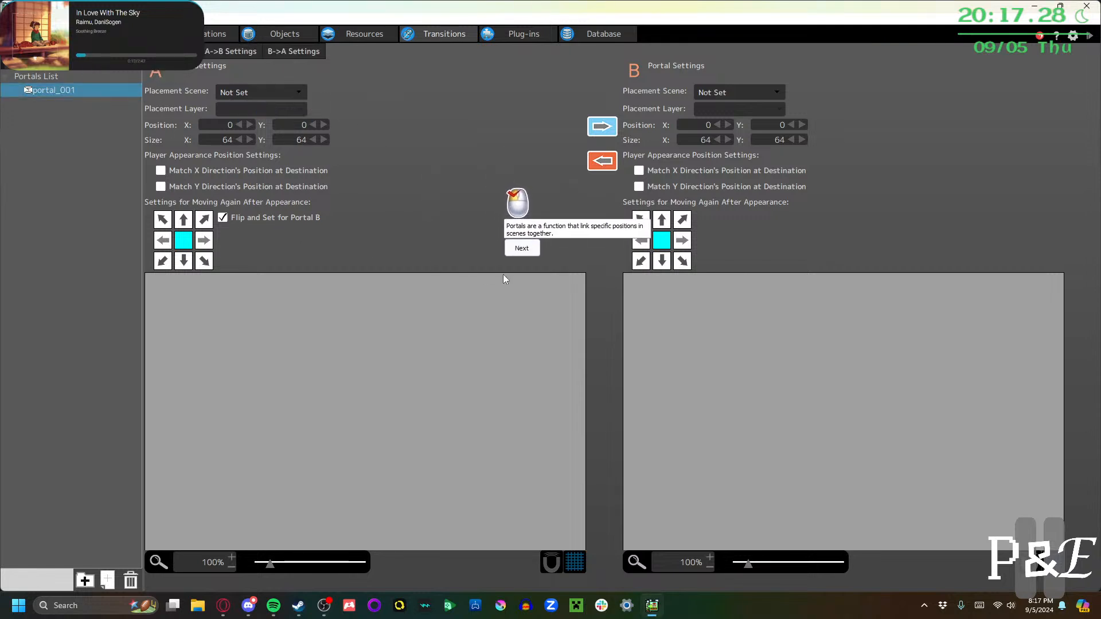
{"action": "left_click", "coordinate": [528, 252]}
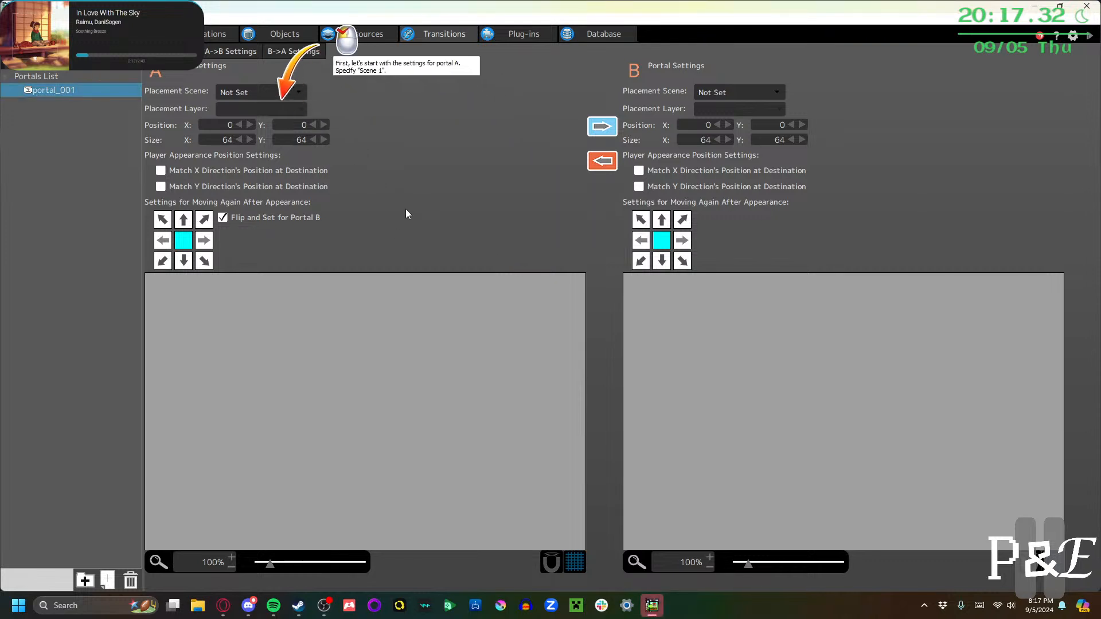
Set portal A's placement scene to Scene 1, keep its placement layer on Layer 1, and continue the tutorial
{"action": "left_click", "coordinate": [259, 93]}
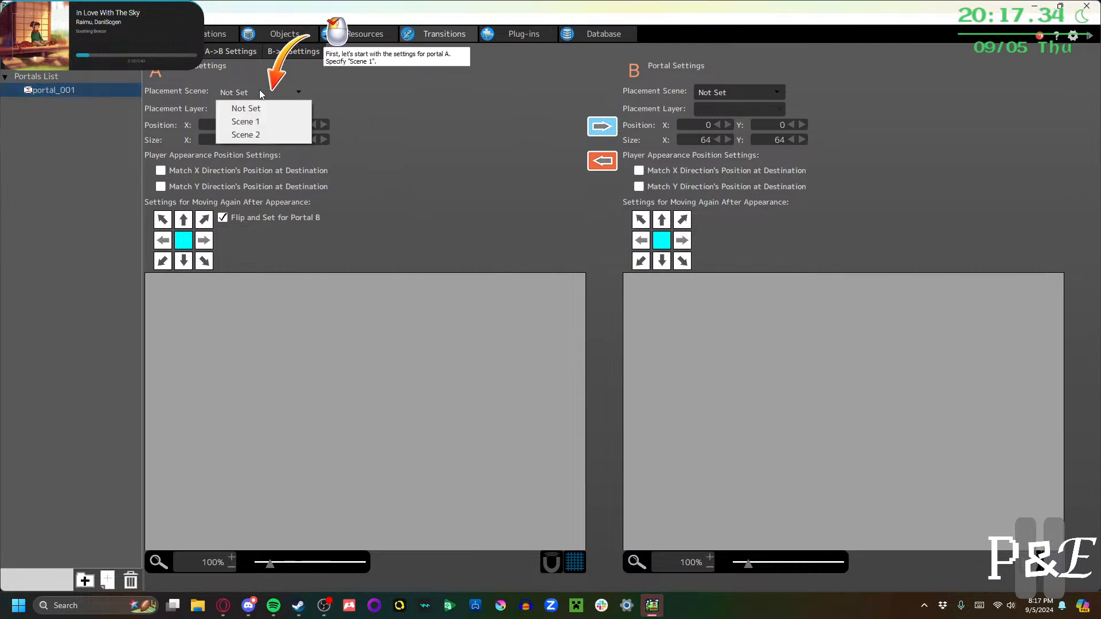
{"action": "left_click", "coordinate": [258, 122]}
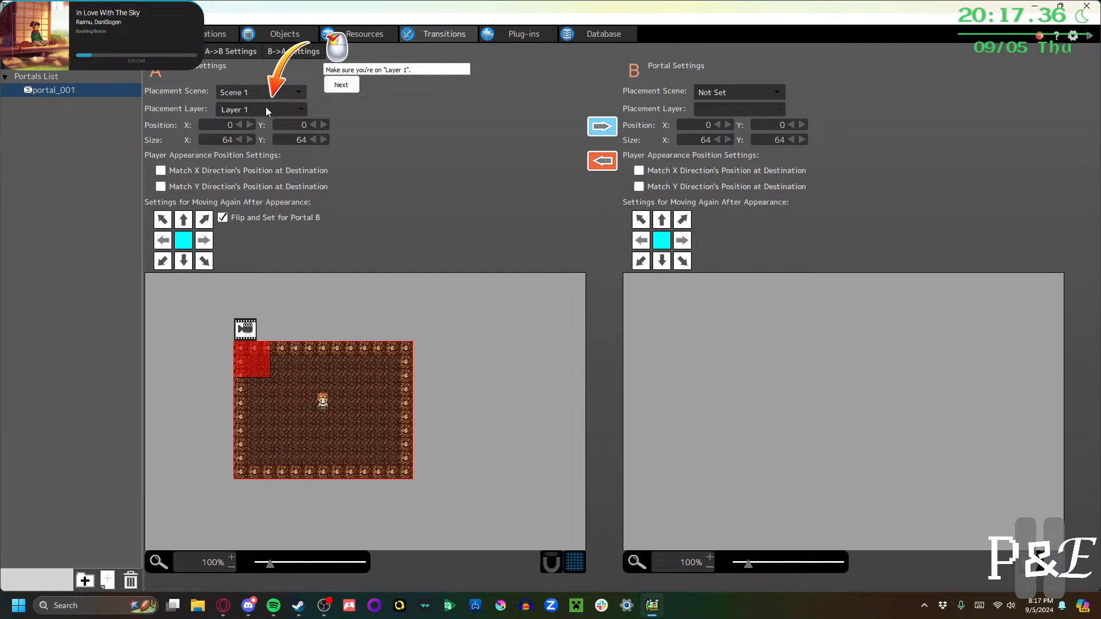
{"action": "left_click", "coordinate": [266, 111]}
{"action": "left_click", "coordinate": [266, 110]}
{"action": "left_click", "coordinate": [265, 110]}
{"action": "left_click", "coordinate": [256, 136]}
{"action": "left_click", "coordinate": [341, 85]}
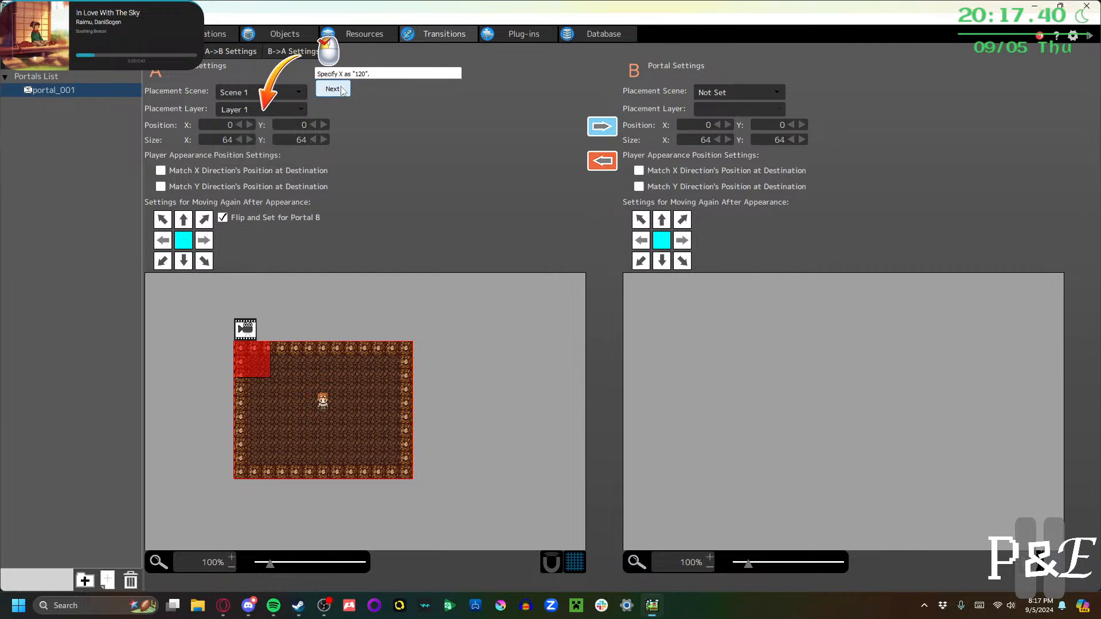
Set portal A's position to X 120 and Y 216
{"action": "double_click", "coordinate": [218, 128]}
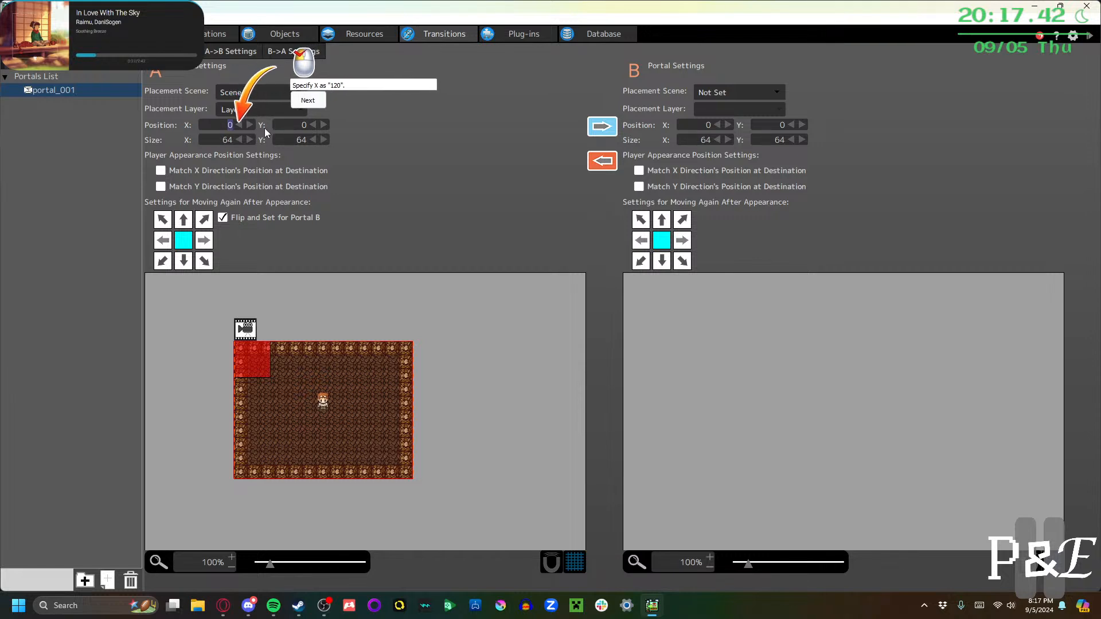
{"action": "type", "text": "120"}
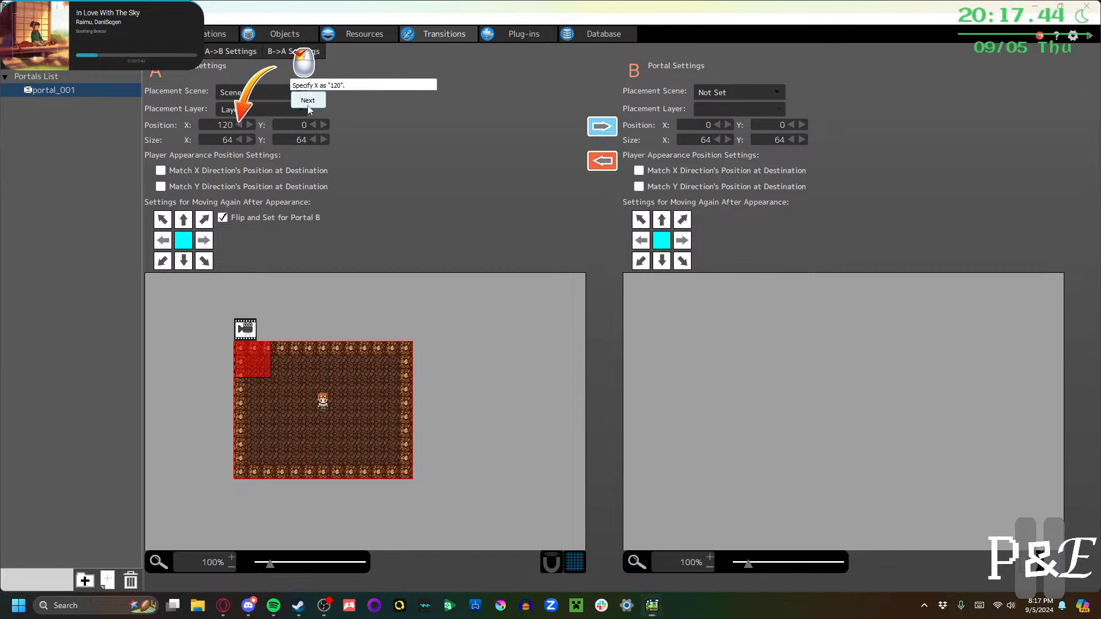
{"action": "key", "text": "Return"}
{"action": "double_click", "coordinate": [293, 131]}
{"action": "type", "text": "21"}
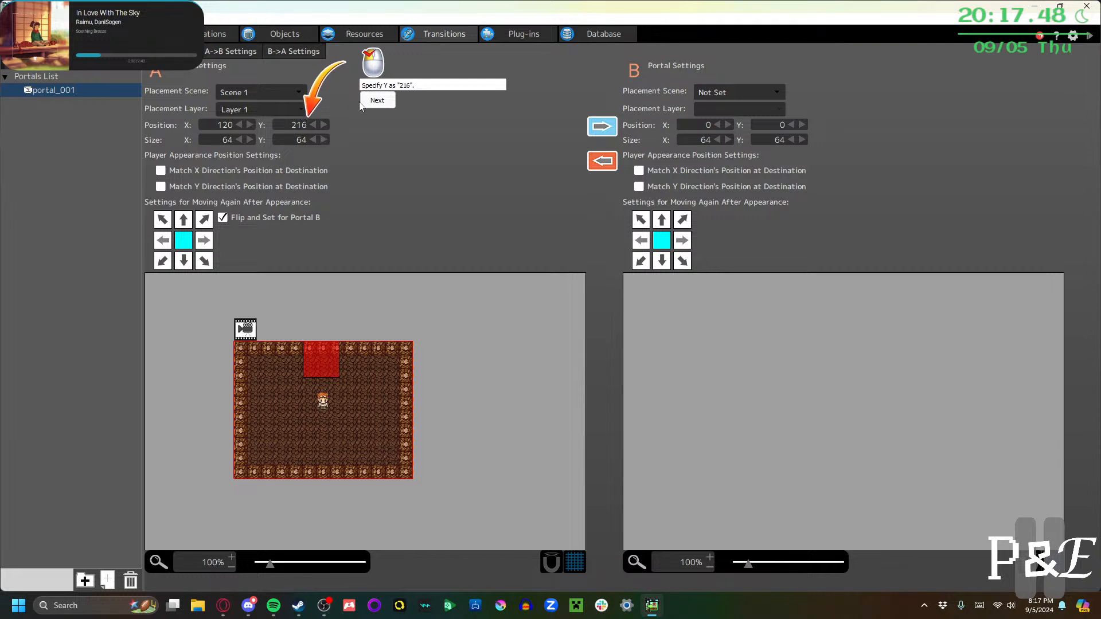
{"action": "type", "text": "6"}
{"action": "key", "text": "Return"}
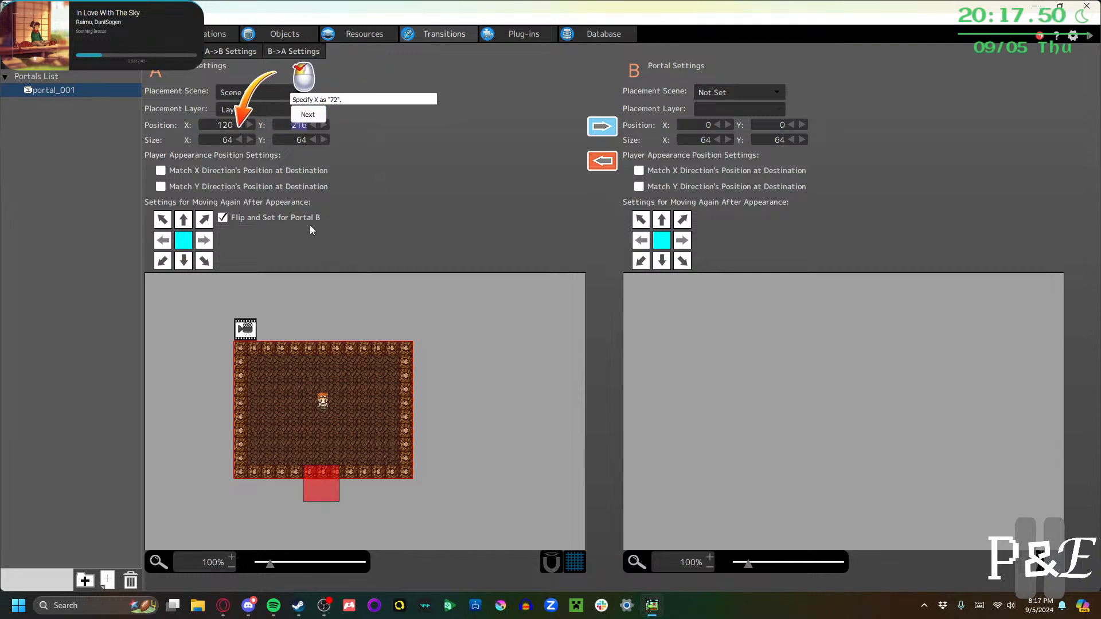
Set portal A's size to X 72 and Y 24, and continue the tutorial
{"action": "double_click", "coordinate": [237, 140]}
{"action": "type", "text": "72"}
{"action": "key", "text": "Return"}
{"action": "left_click_drag", "start_coordinate": [295, 141], "coordinate": [301, 144]}
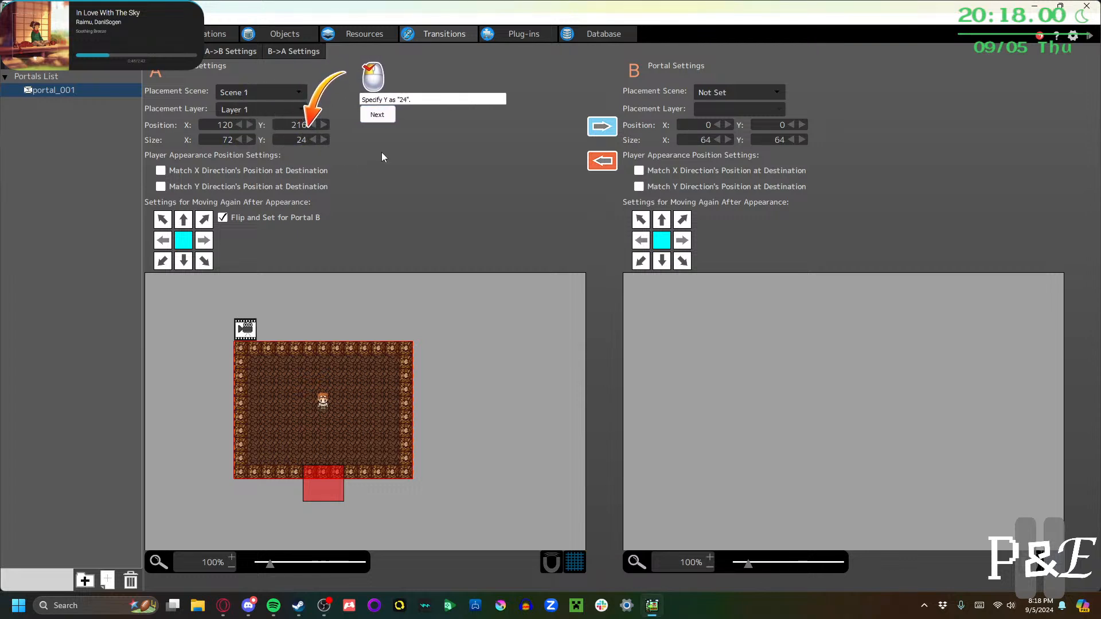
{"action": "type", "text": "2"}
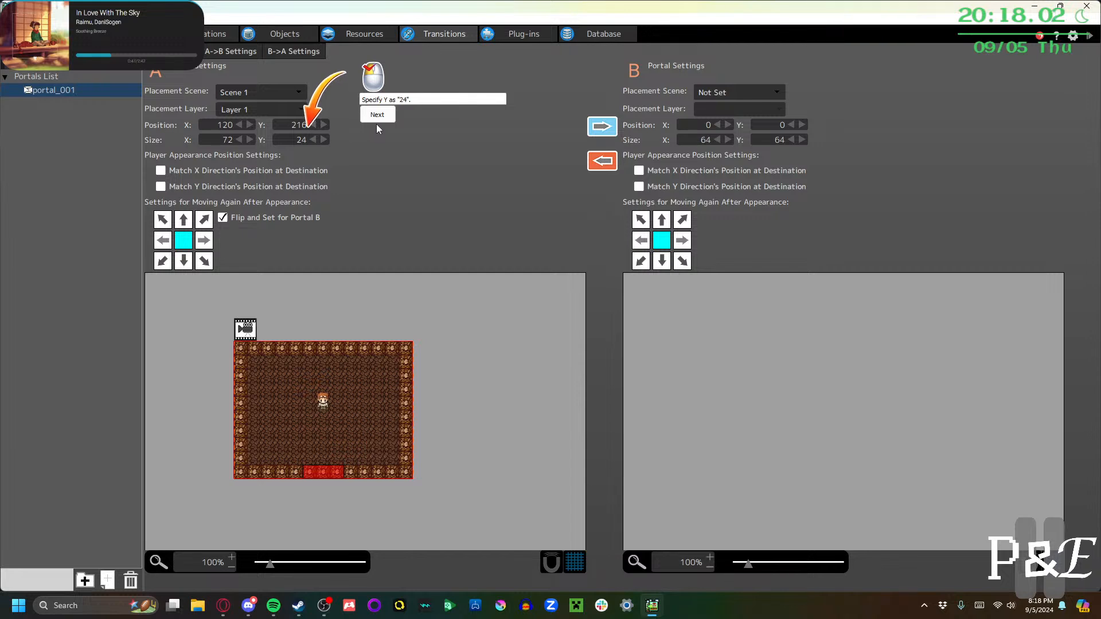
{"action": "left_click", "coordinate": [377, 118]}
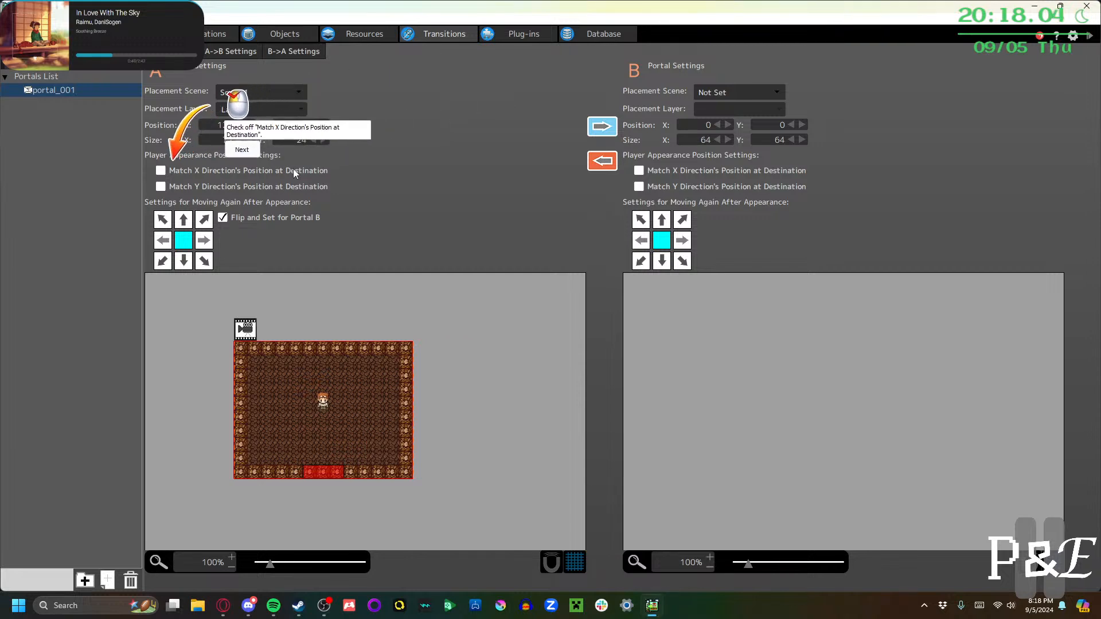
Enable Match X Direction's Position at Destination for portal A and advance the tutorial past the red border explanation
{"action": "left_click", "coordinate": [181, 171]}
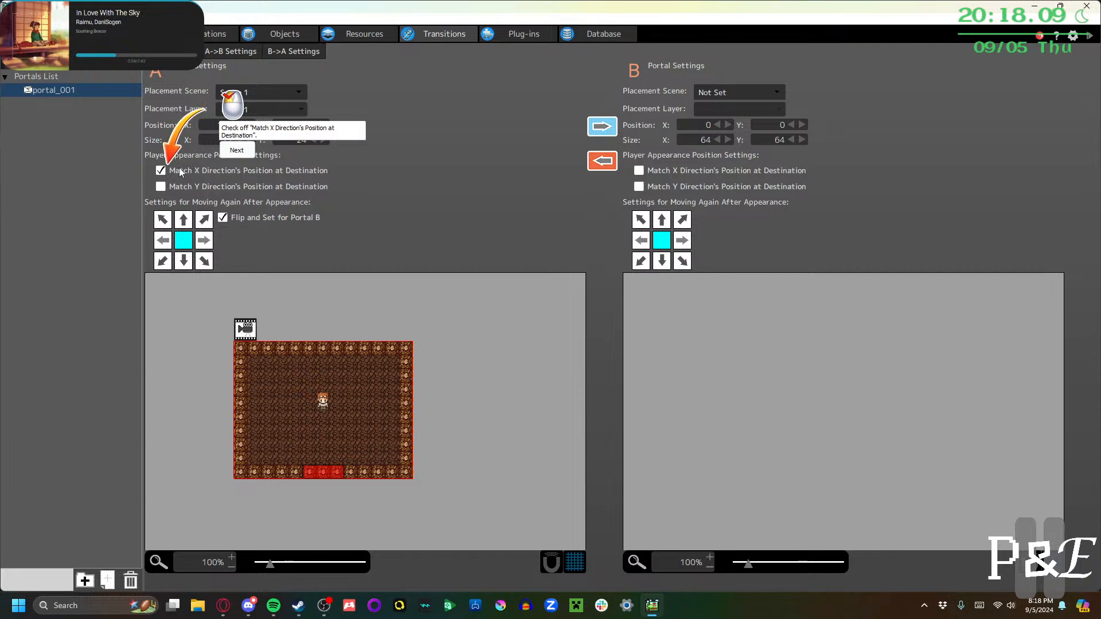
{"action": "left_click", "coordinate": [236, 151]}
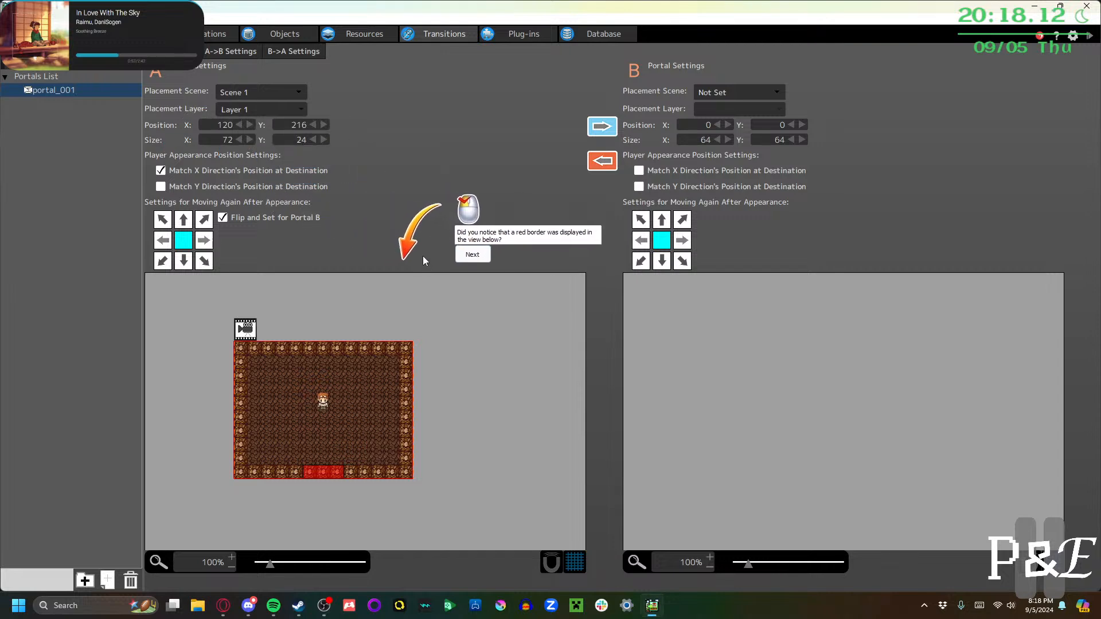
{"action": "left_click", "coordinate": [486, 253]}
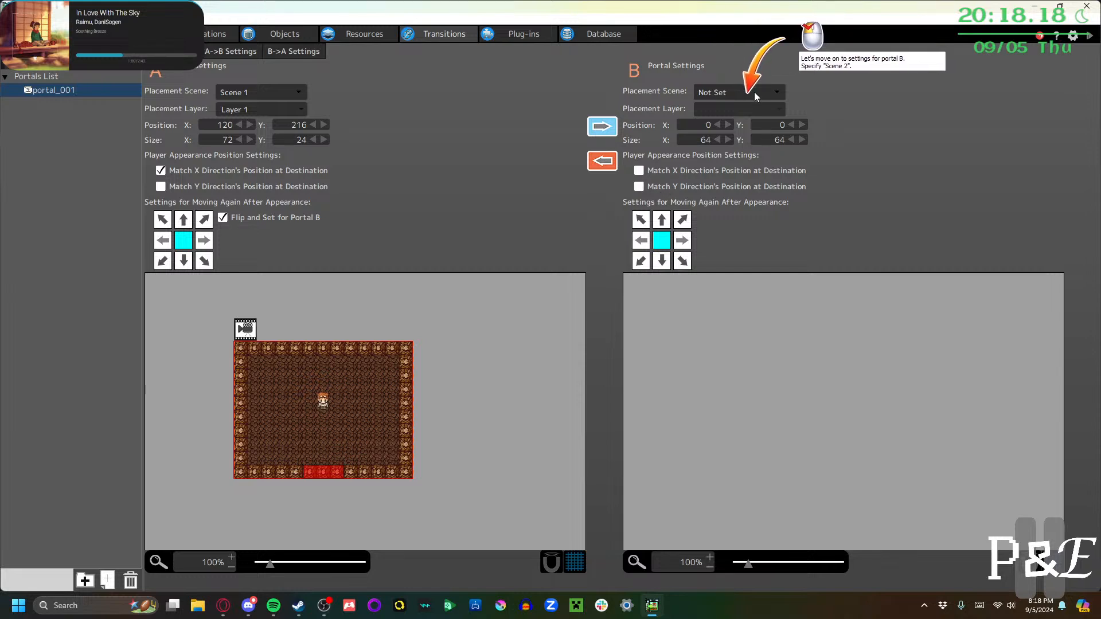
Set portal B's placement scene to Scene 2, keep its placement layer on Layer 1, and continue the tutorial
{"action": "left_click", "coordinate": [771, 93]}
{"action": "left_click", "coordinate": [741, 134]}
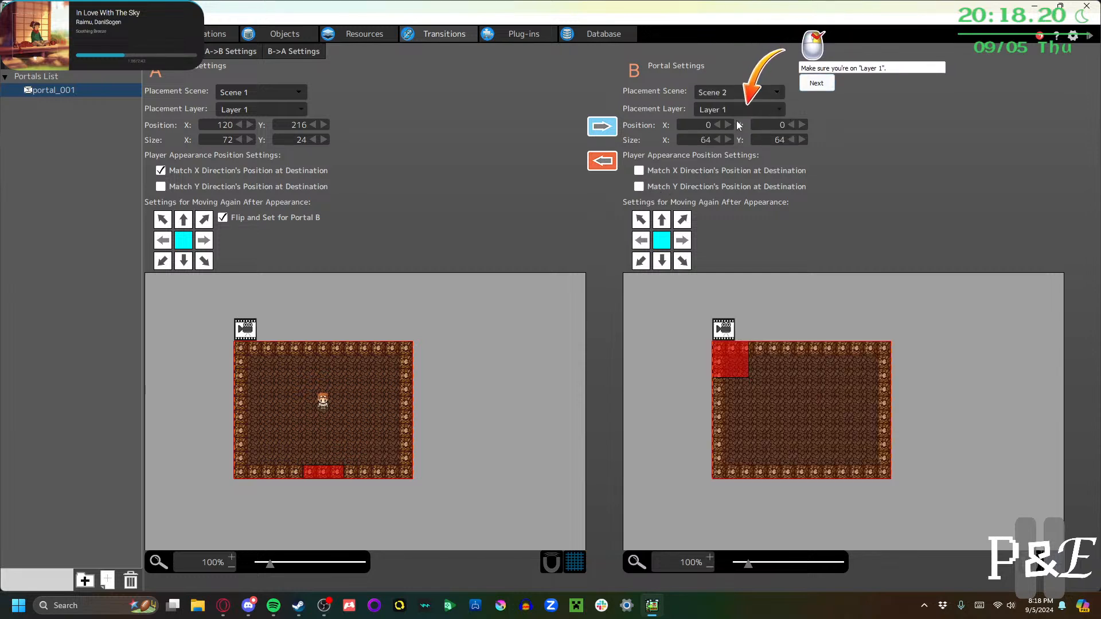
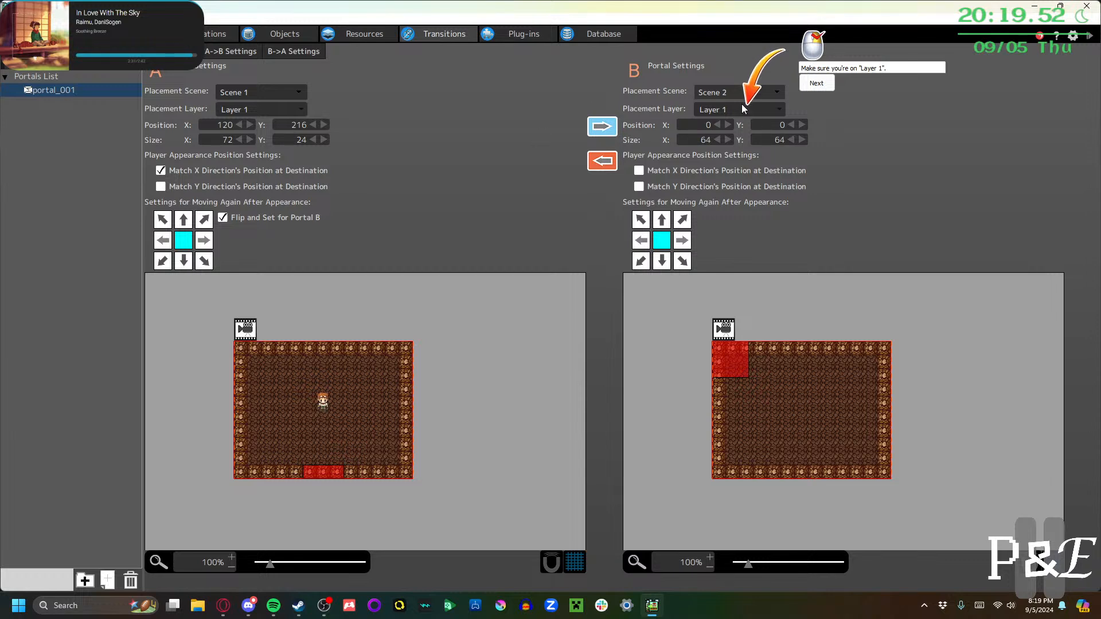
{"action": "left_click", "coordinate": [820, 86]}
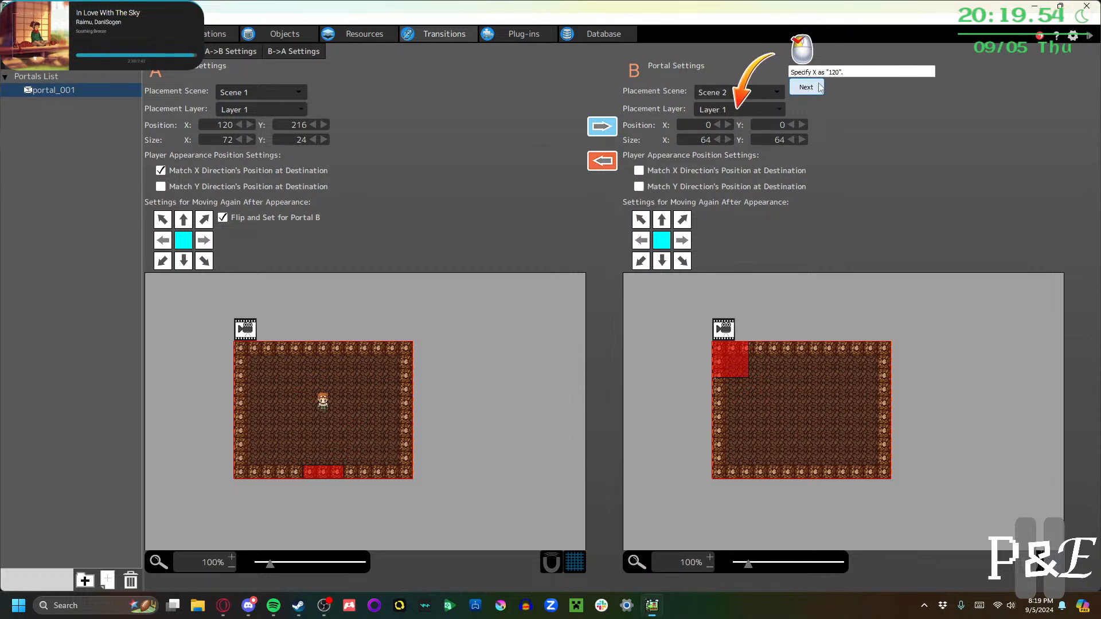
Set portal B's position to X 120, keeping Y at 0, and continue the tutorial
{"action": "double_click", "coordinate": [710, 125]}
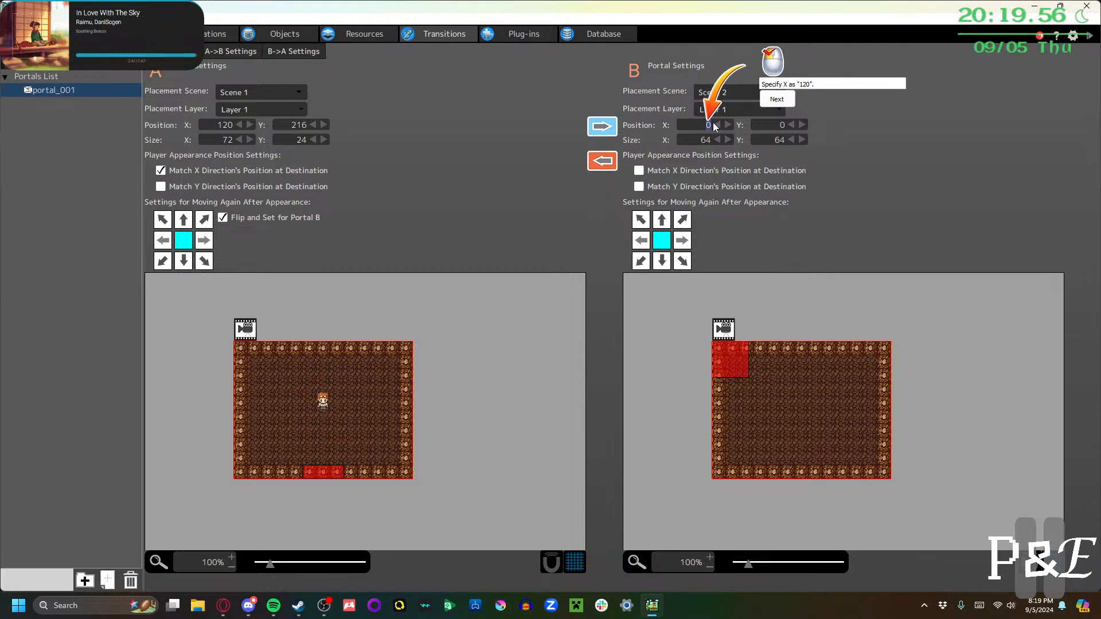
{"action": "type", "text": "120"}
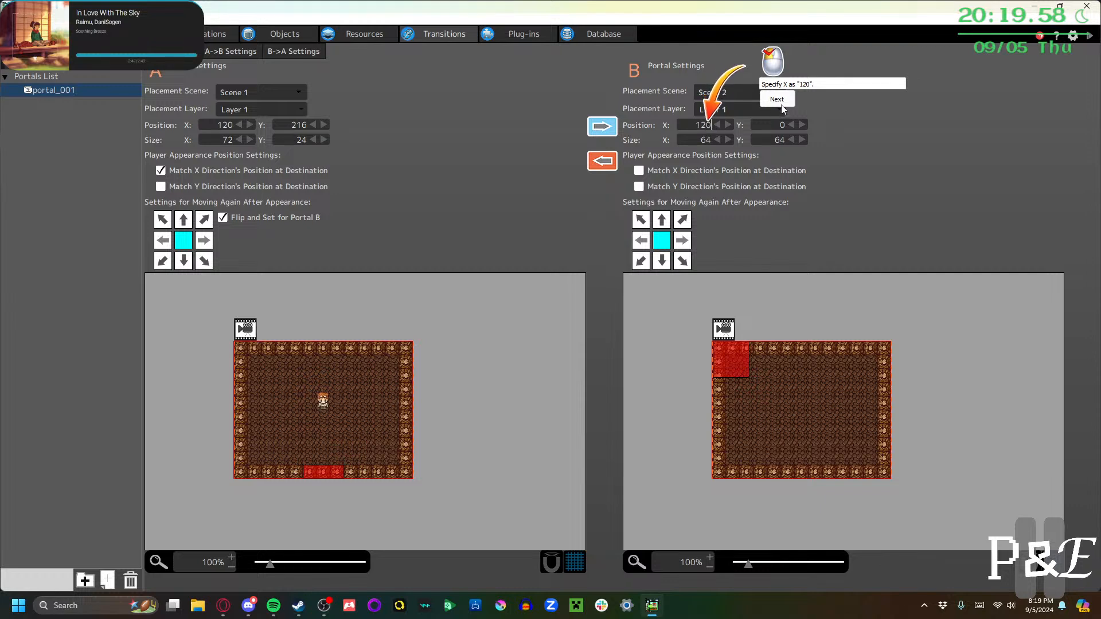
{"action": "left_click", "coordinate": [778, 101]}
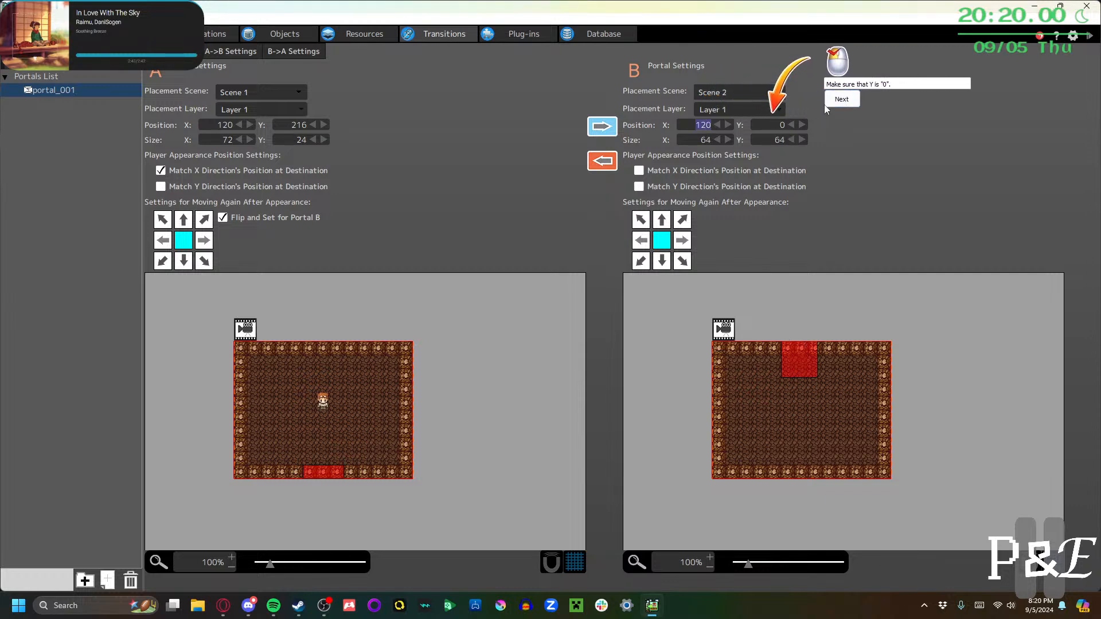
{"action": "left_click", "coordinate": [830, 103]}
Set portal B's size to X 72 and Y 24, and enable Match X Direction's Position at Destination for it
{"action": "double_click", "coordinate": [710, 140]}
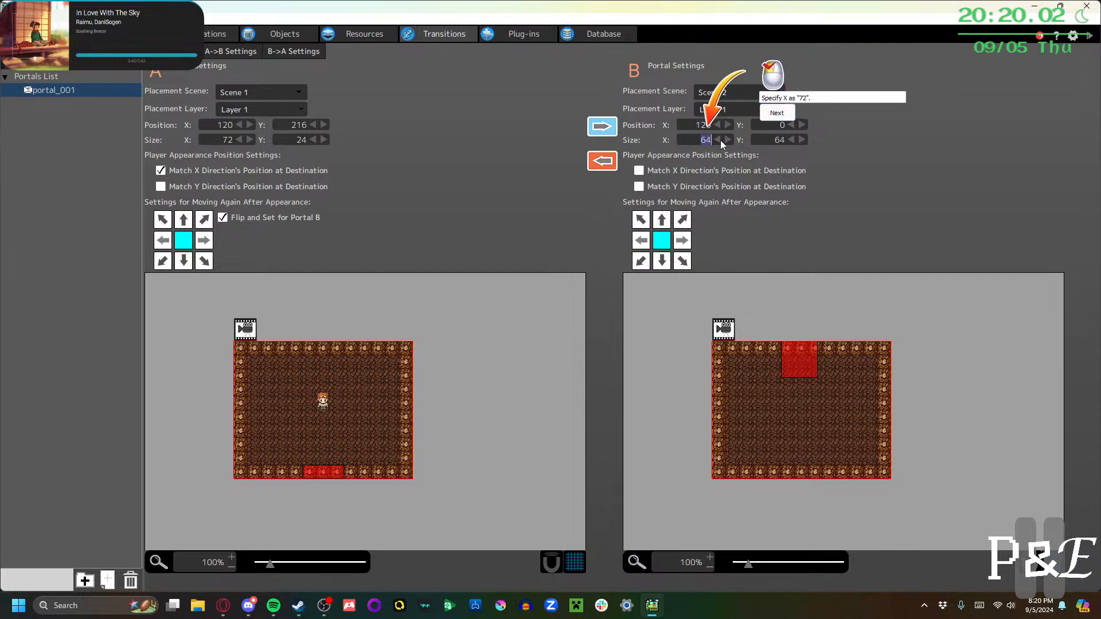
{"action": "type", "text": "72"}
{"action": "left_click", "coordinate": [778, 117]}
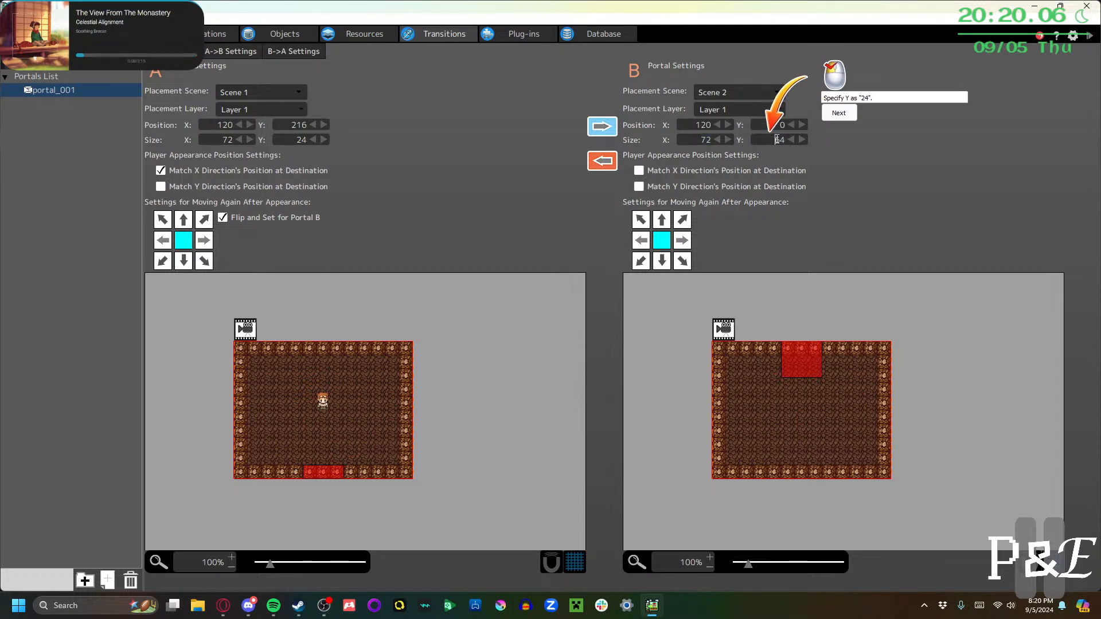
{"action": "double_click", "coordinate": [784, 140]}
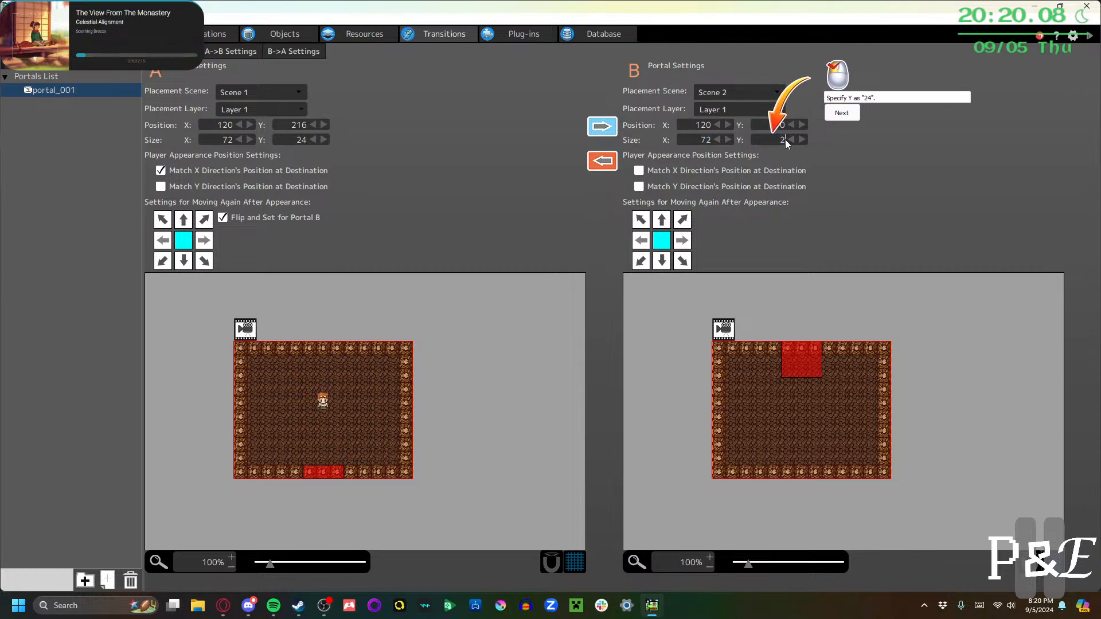
{"action": "type", "text": "24"}
{"action": "left_click", "coordinate": [836, 116]}
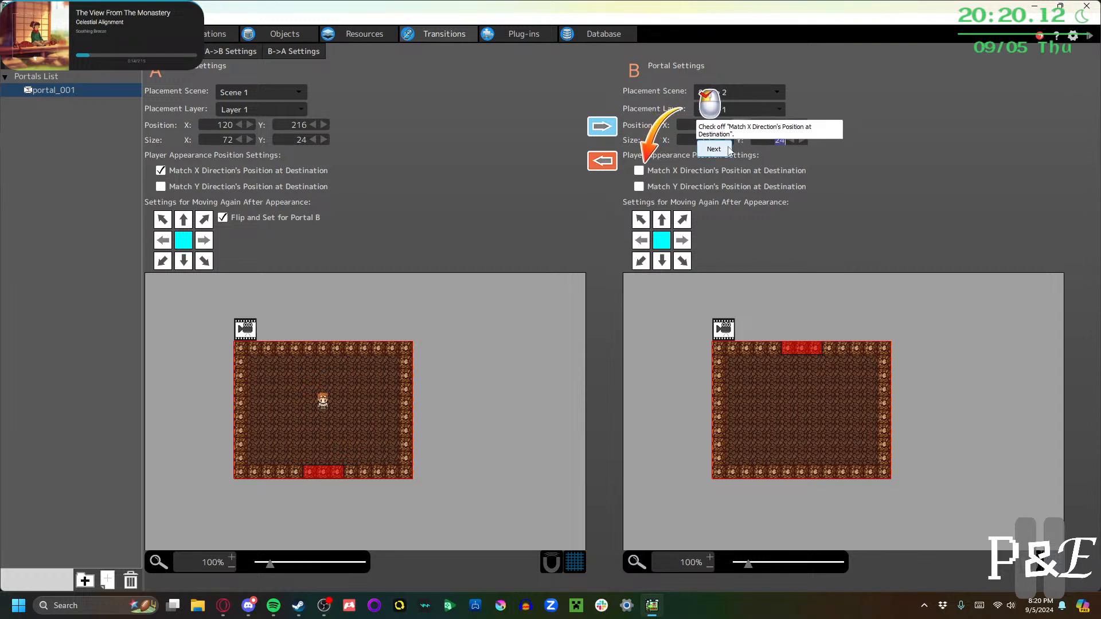
{"action": "left_click", "coordinate": [665, 172]}
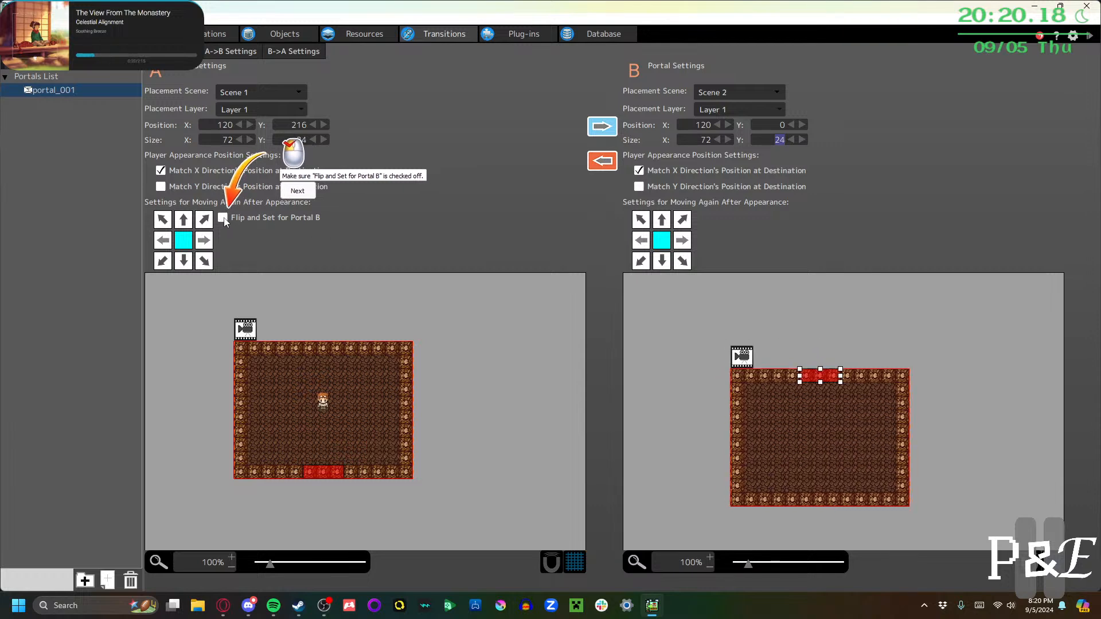
With Flip and Set for Portal B enabled, activate all three downward arrows in portal A's settings for moving again after appearance
{"action": "left_click", "coordinate": [297, 190]}
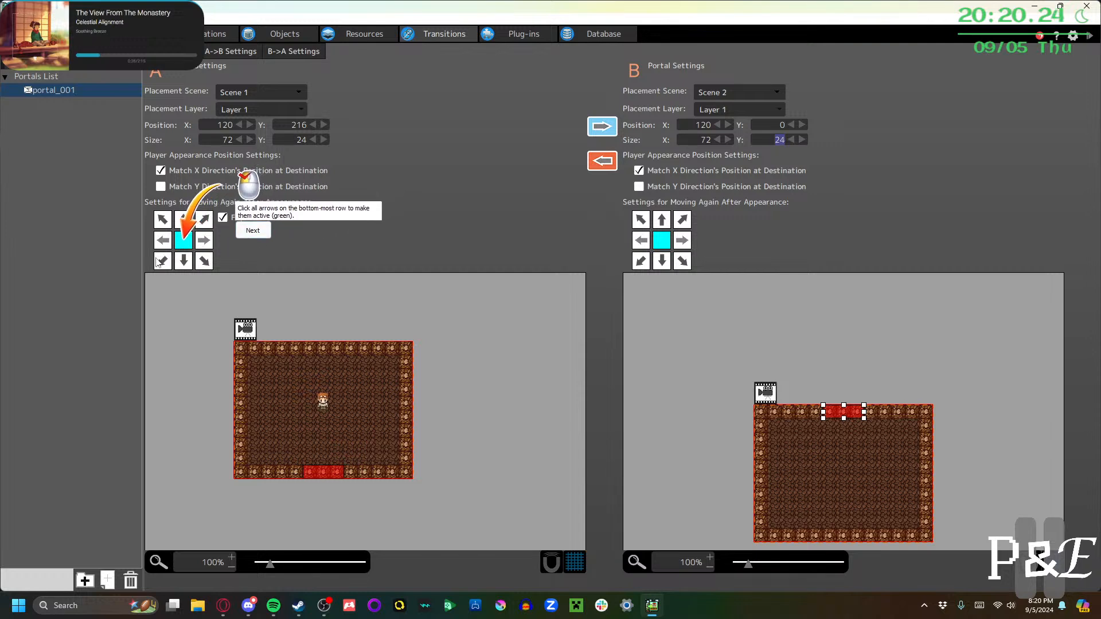
{"action": "left_click", "coordinate": [162, 261]}
{"action": "left_click", "coordinate": [183, 261]}
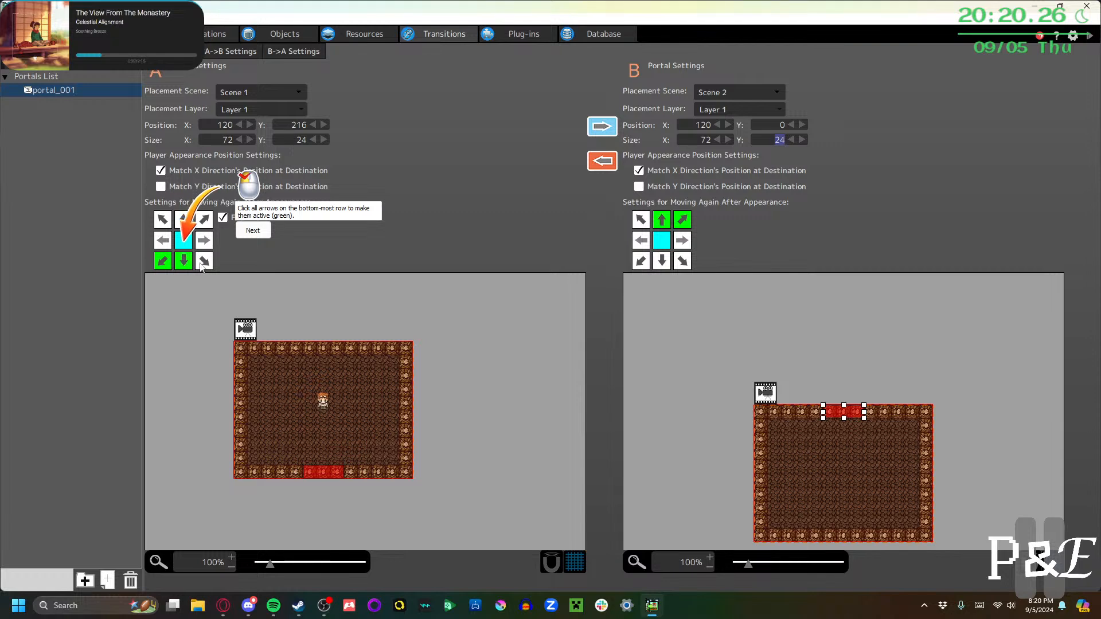
{"action": "left_click", "coordinate": [204, 261]}
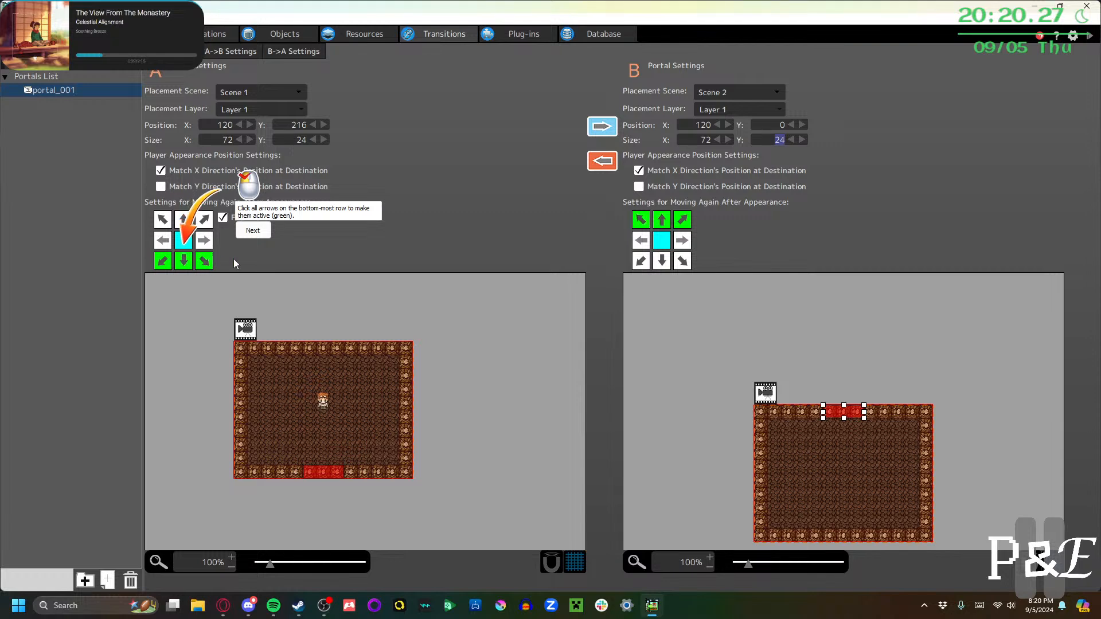
{"action": "left_click", "coordinate": [259, 230]}
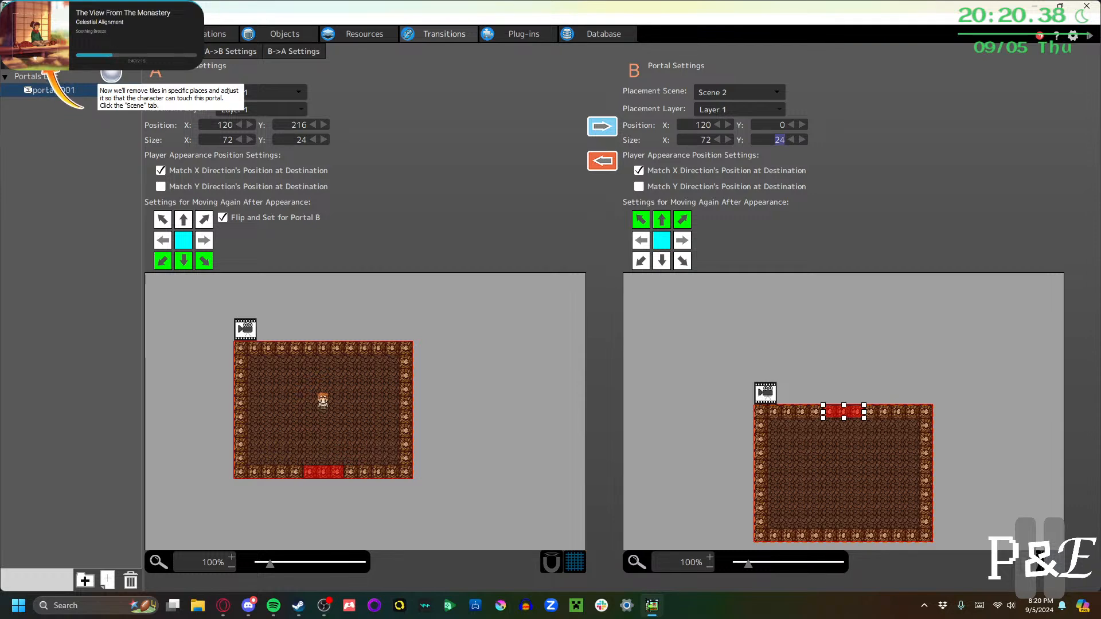
Erase the wall tiles from 5,9 to 7,9 on Layer 1 of Scene 1, using the tile Eraser, and continue the tutorial
{"action": "left_click", "coordinate": [40, 35]}
{"action": "left_click", "coordinate": [36, 329]}
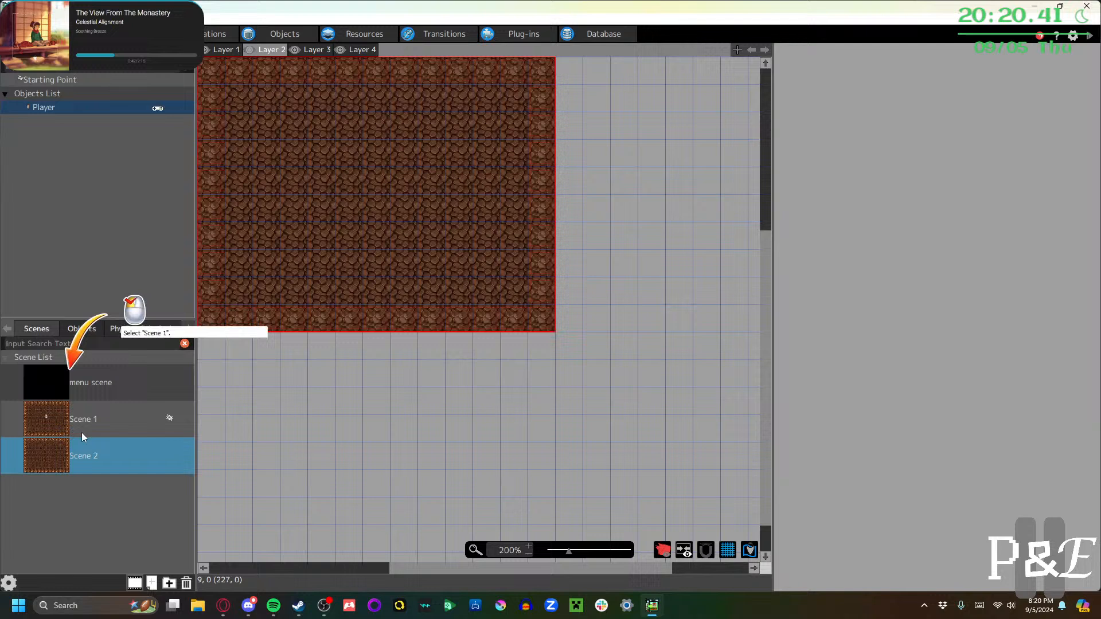
{"action": "left_click", "coordinate": [95, 414]}
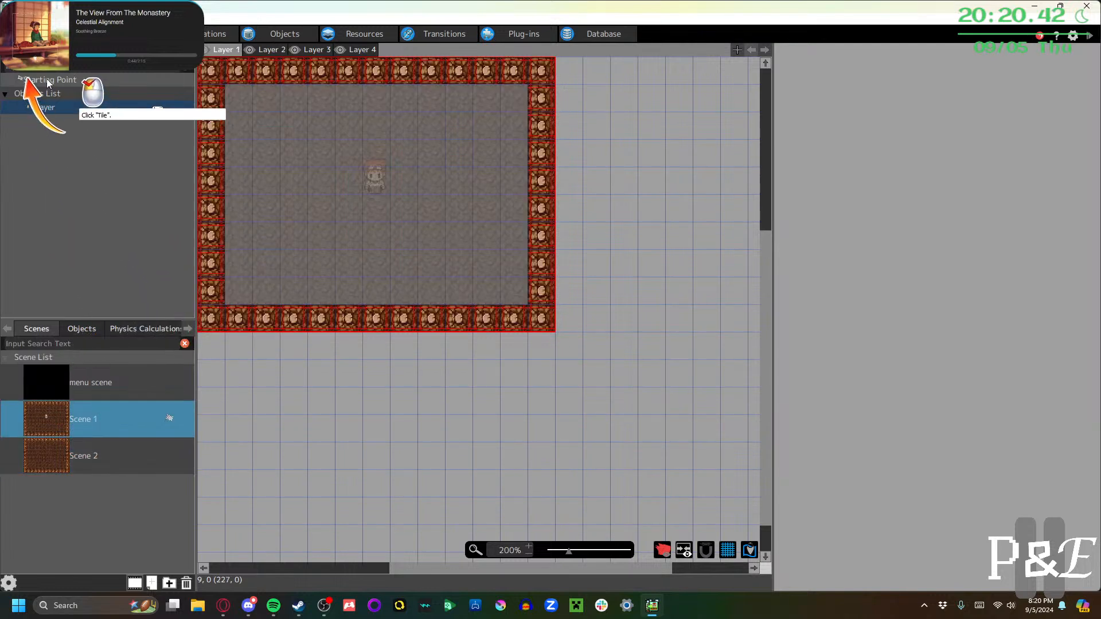
{"action": "left_click", "coordinate": [21, 78]}
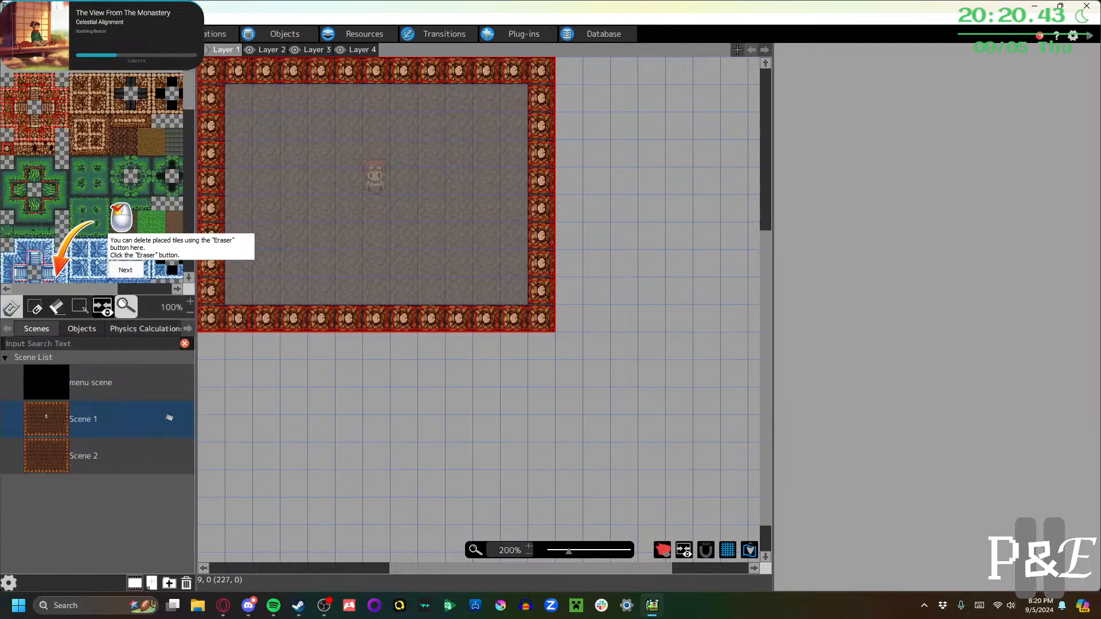
{"action": "left_click", "coordinate": [58, 310]}
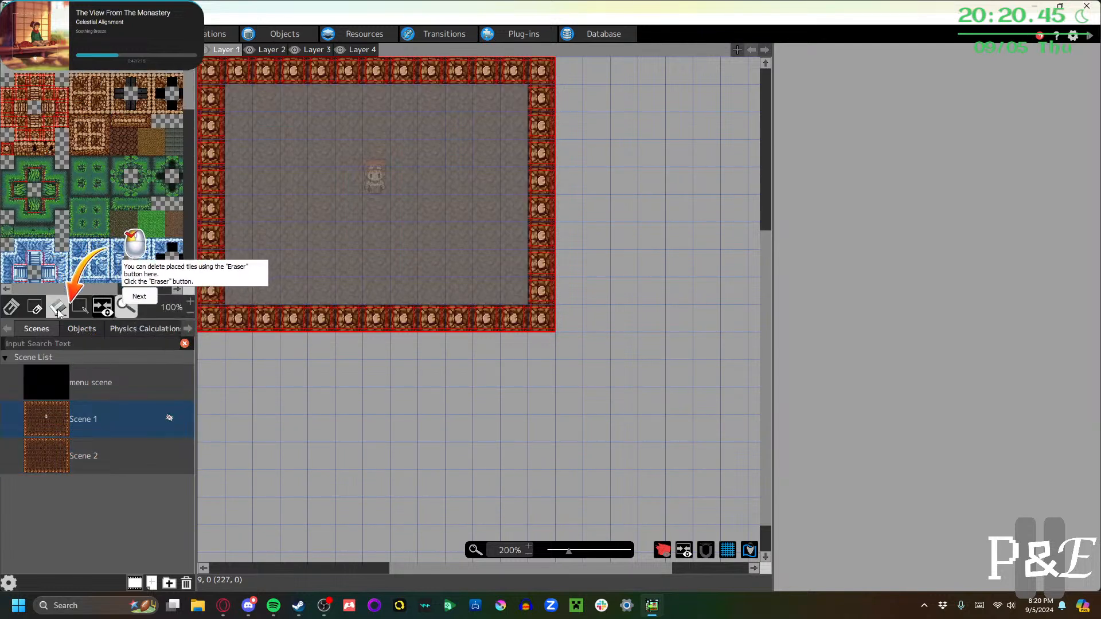
{"action": "left_click", "coordinate": [140, 297]}
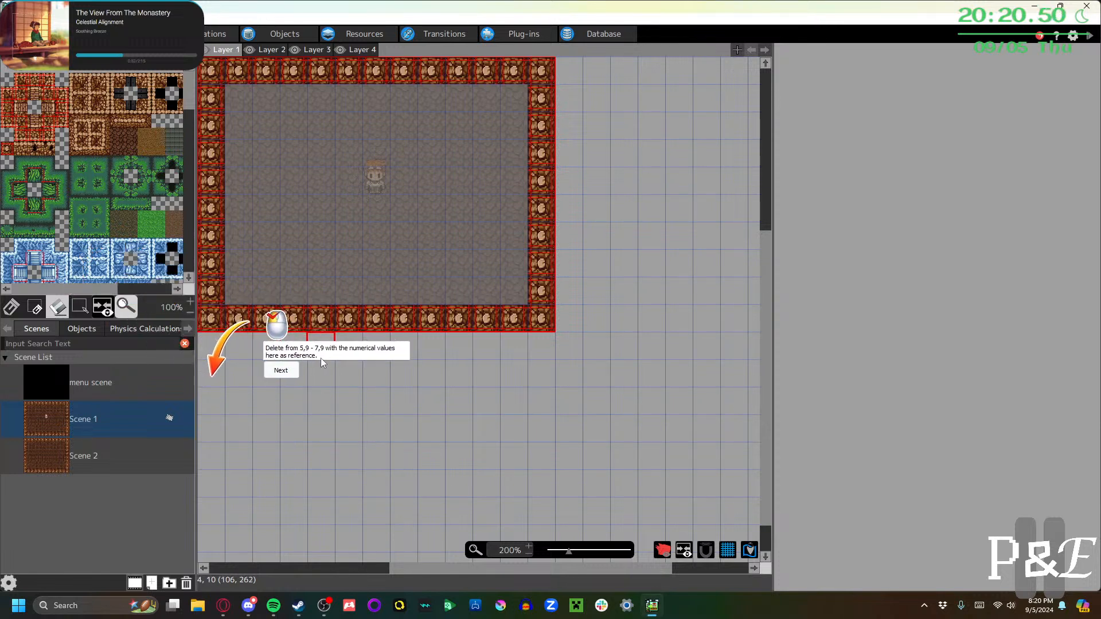
{"action": "left_click", "coordinate": [346, 325]}
{"action": "left_click", "coordinate": [376, 319]}
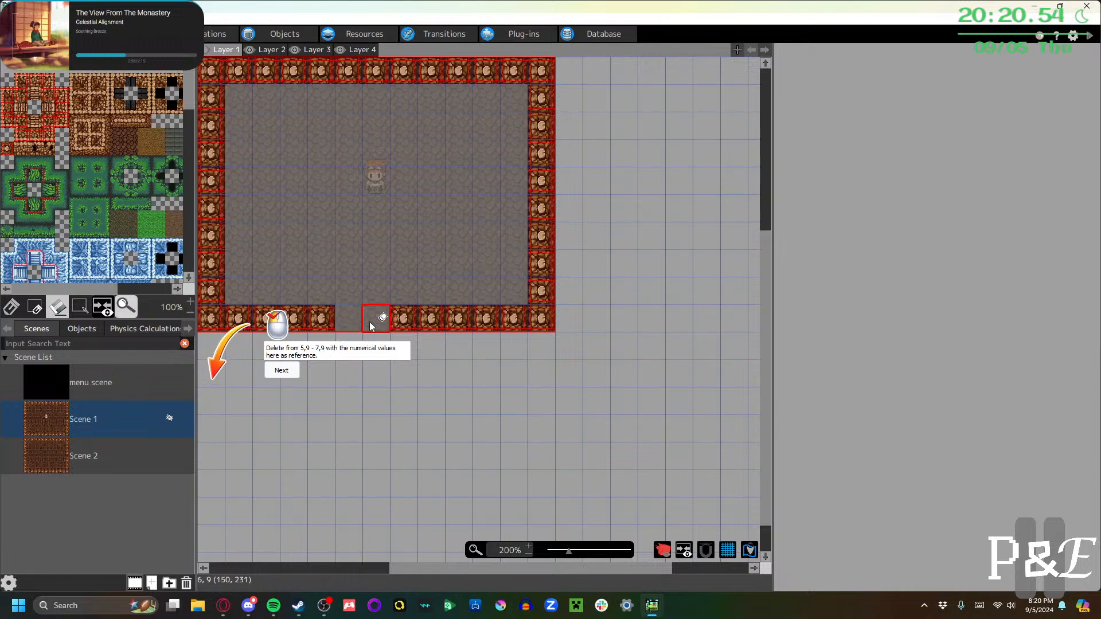
{"action": "left_click", "coordinate": [402, 319]}
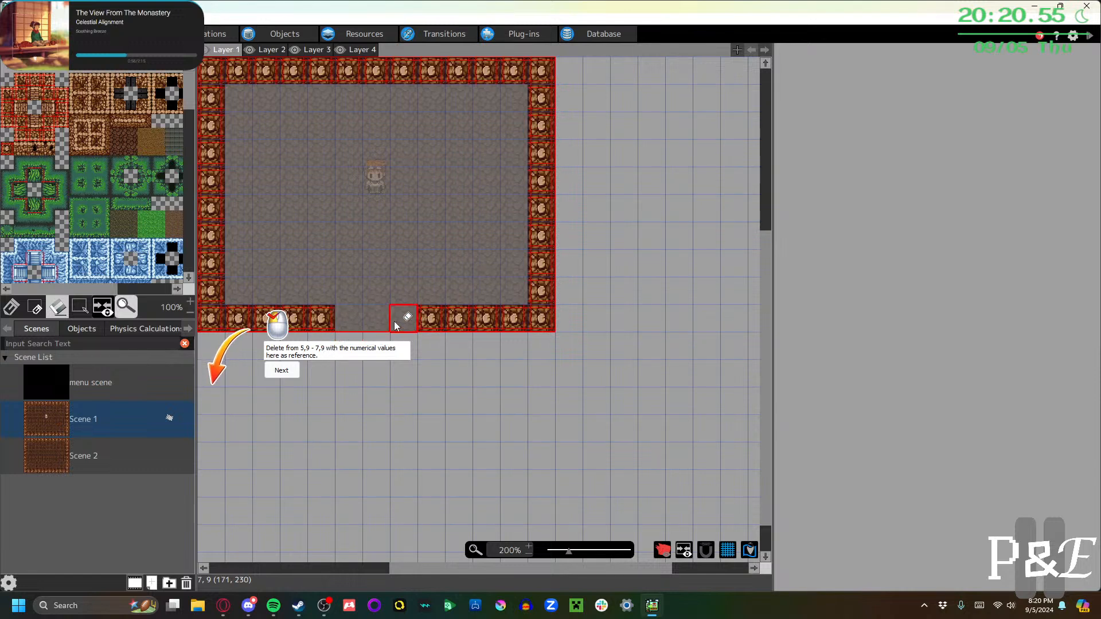
{"action": "left_click", "coordinate": [281, 371]}
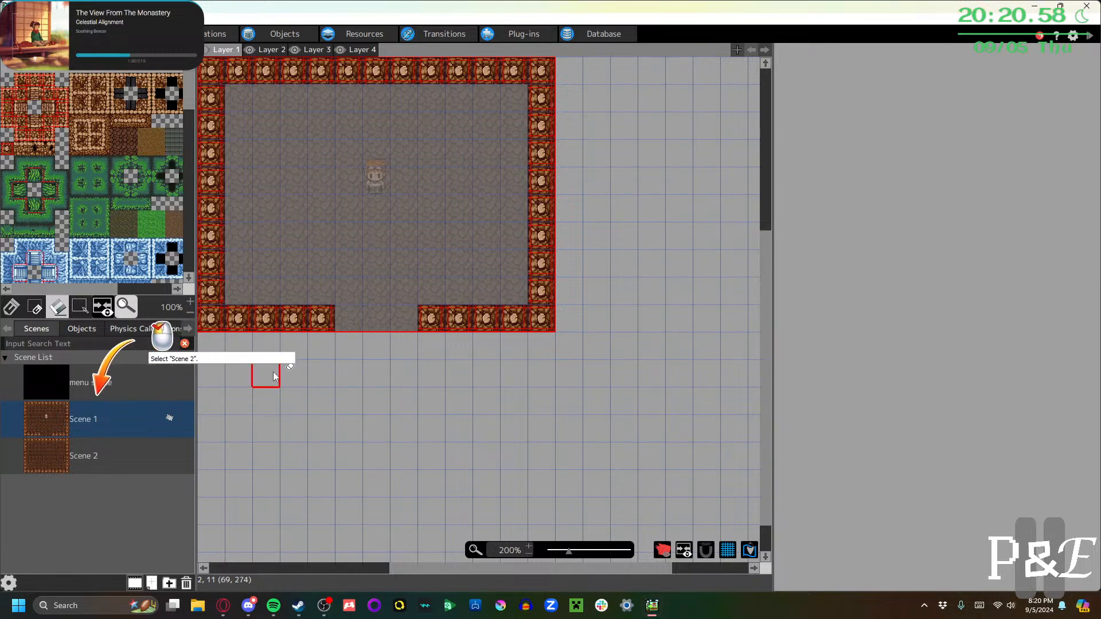
Erase the wall tiles from 5,0 to 7,0 on Layer 1 of Scene 2 and continue the tutorial
{"action": "left_click", "coordinate": [111, 453]}
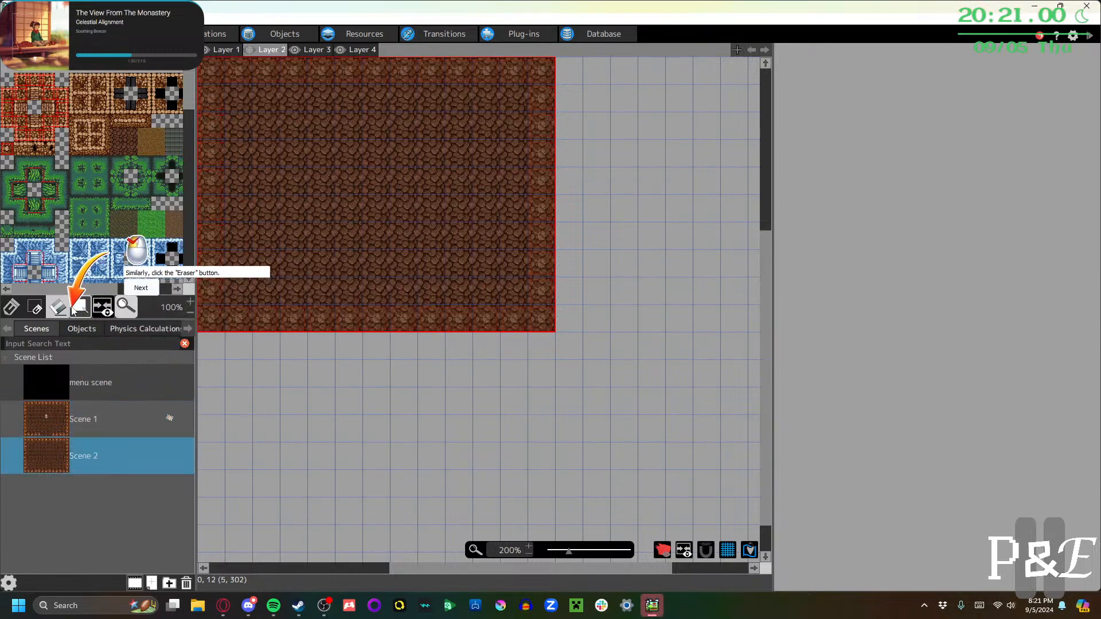
{"action": "left_click", "coordinate": [150, 285]}
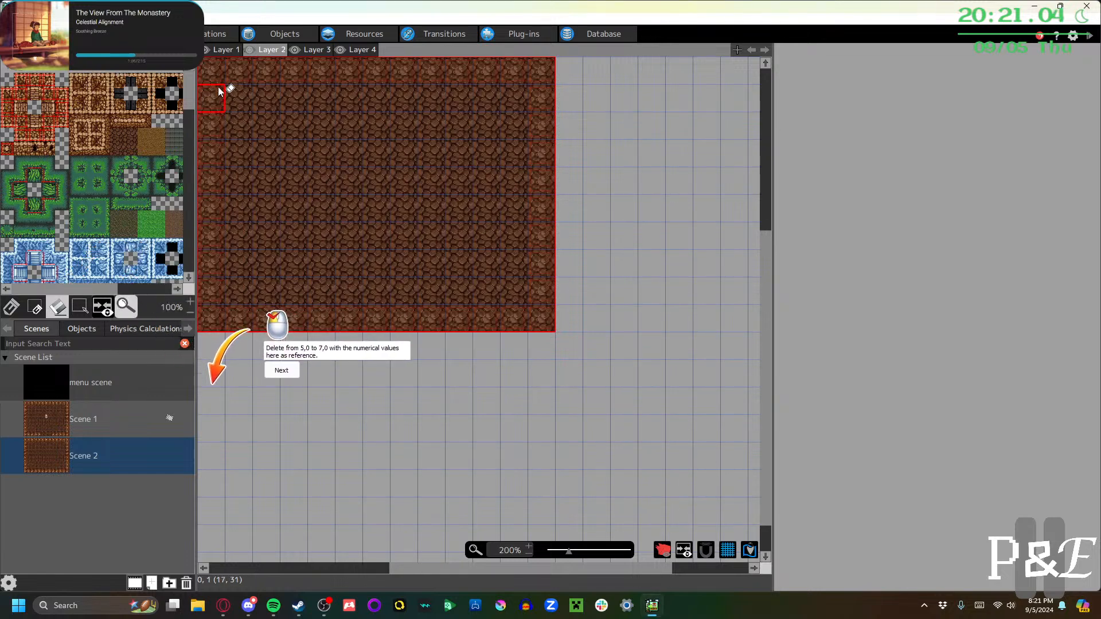
{"action": "left_click", "coordinate": [215, 52]}
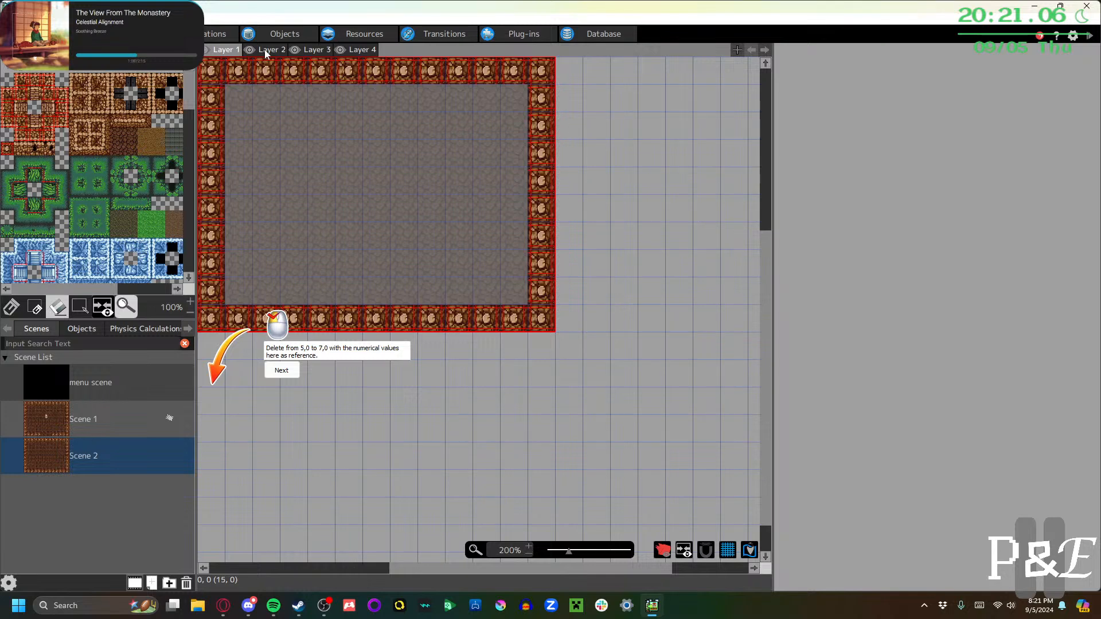
{"action": "left_click", "coordinate": [264, 50]}
{"action": "left_click", "coordinate": [226, 51]}
{"action": "left_click", "coordinate": [340, 72]}
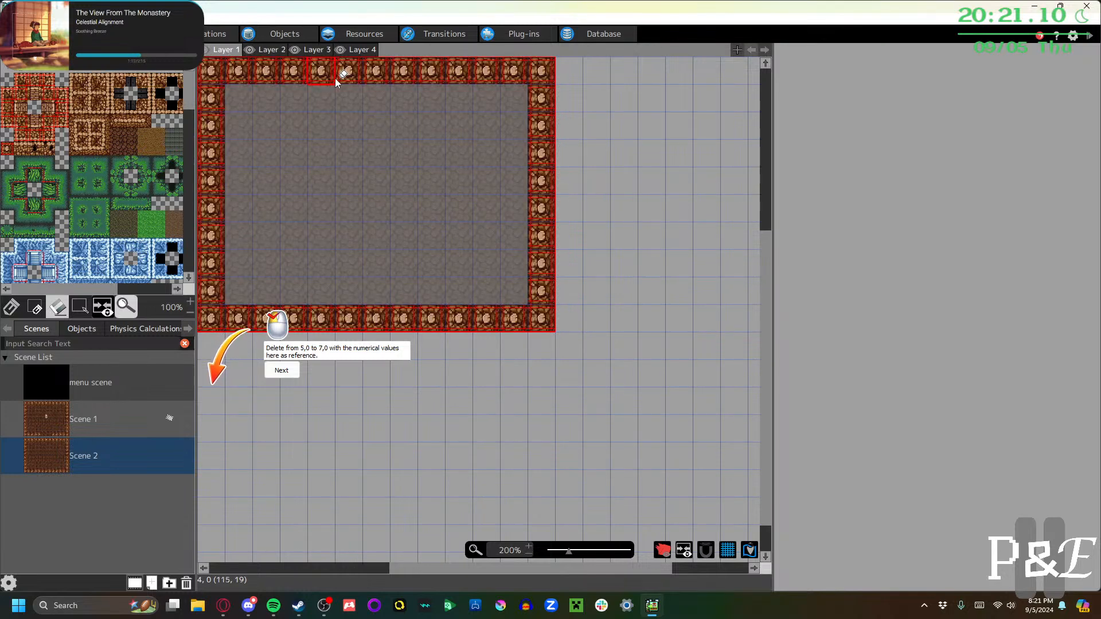
{"action": "left_click_drag", "start_coordinate": [378, 74], "coordinate": [406, 70]}
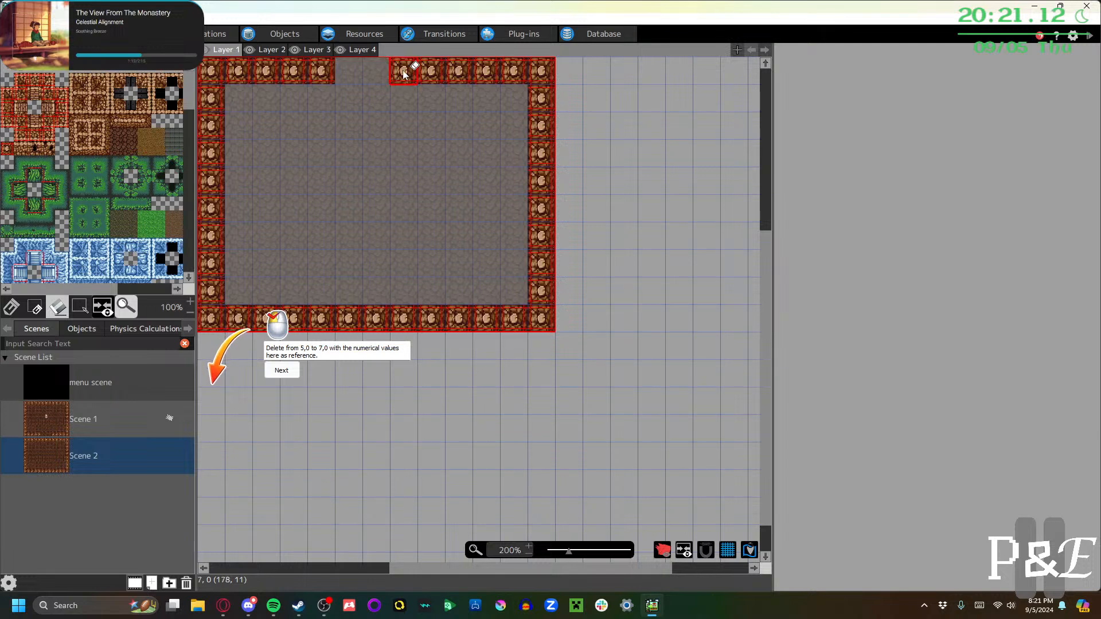
{"action": "left_click", "coordinate": [281, 372]}
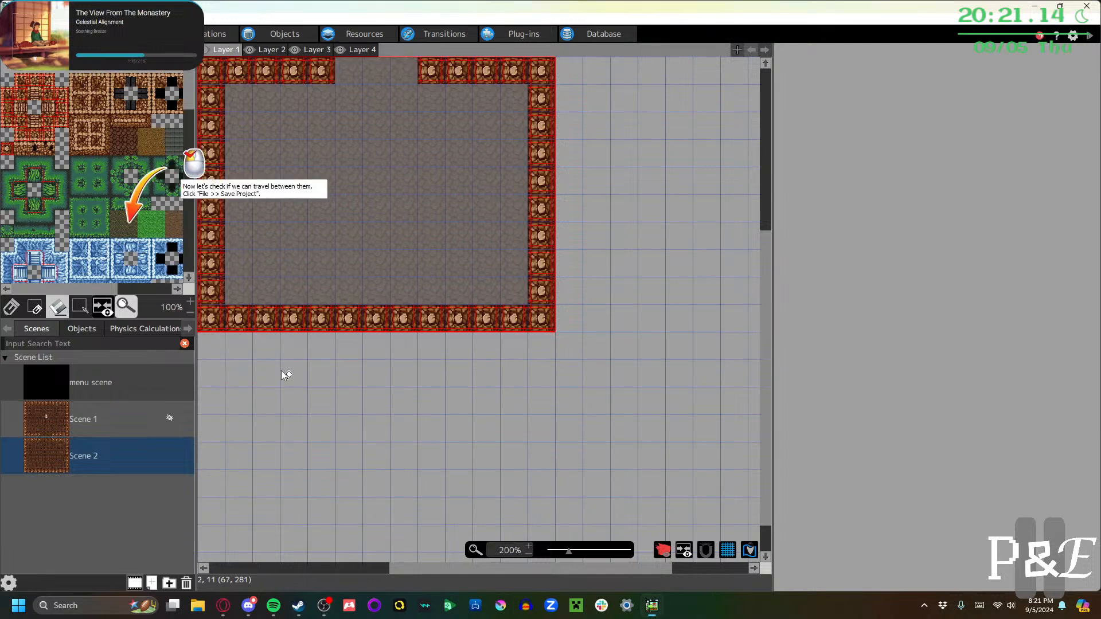
Save the project and launch a test play of the game
{"action": "left_click", "coordinate": [10, 20]}
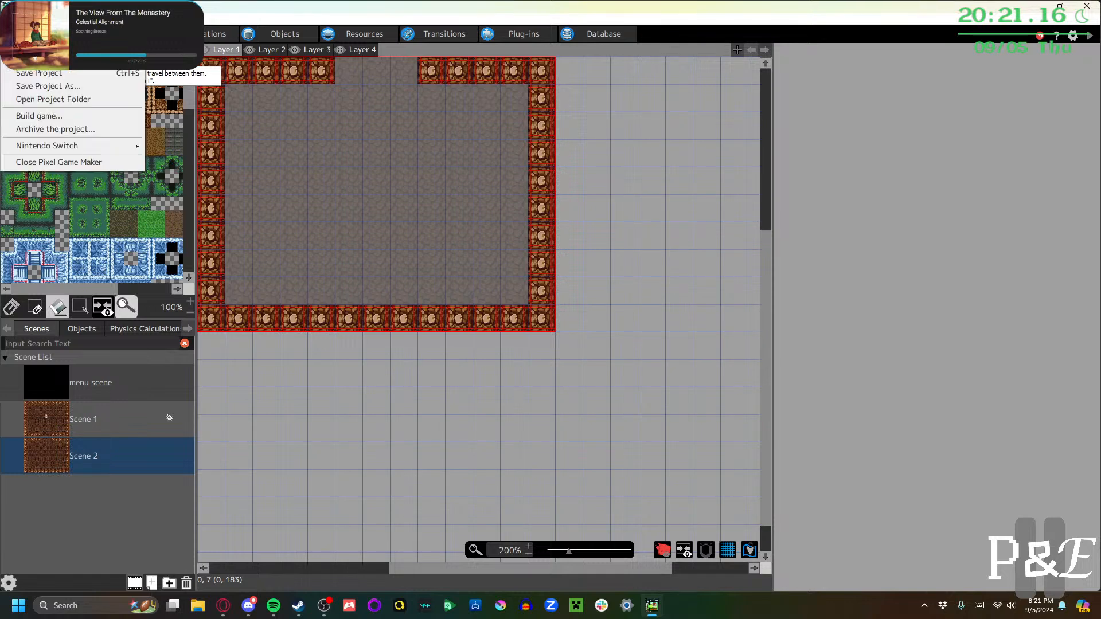
{"action": "left_click", "coordinate": [37, 72]}
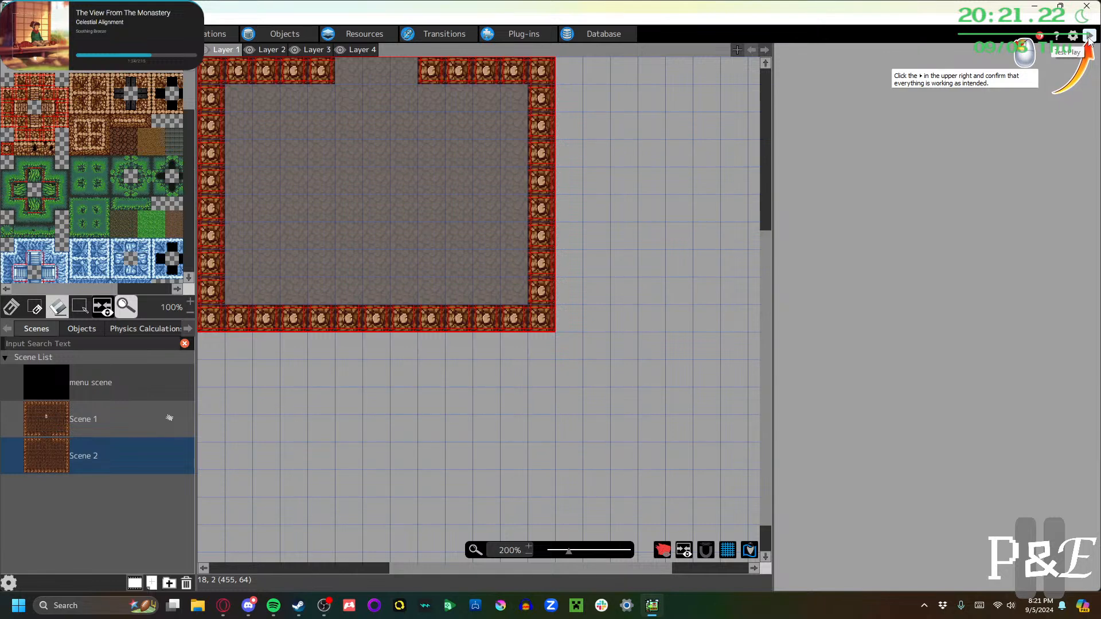
{"action": "left_click", "coordinate": [1089, 36]}
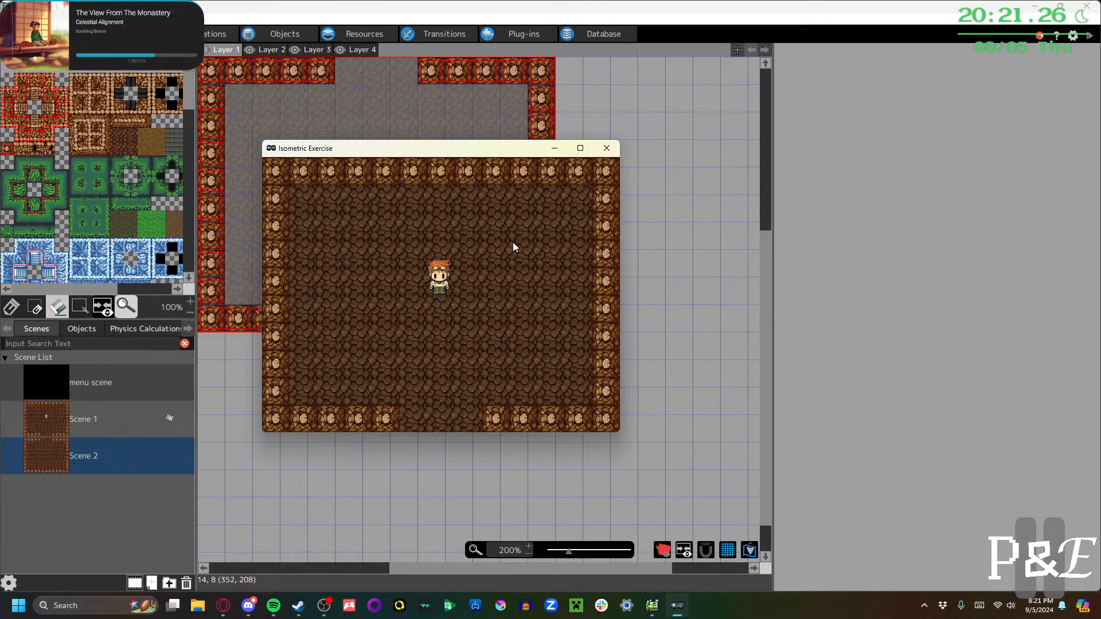
Walk the player around and through Scene 1's lower wall opening to test travel to Scene 2
{"action": "key", "text": "Down"}
{"action": "key", "text": "Left"}
{"action": "key", "text": "Right"}
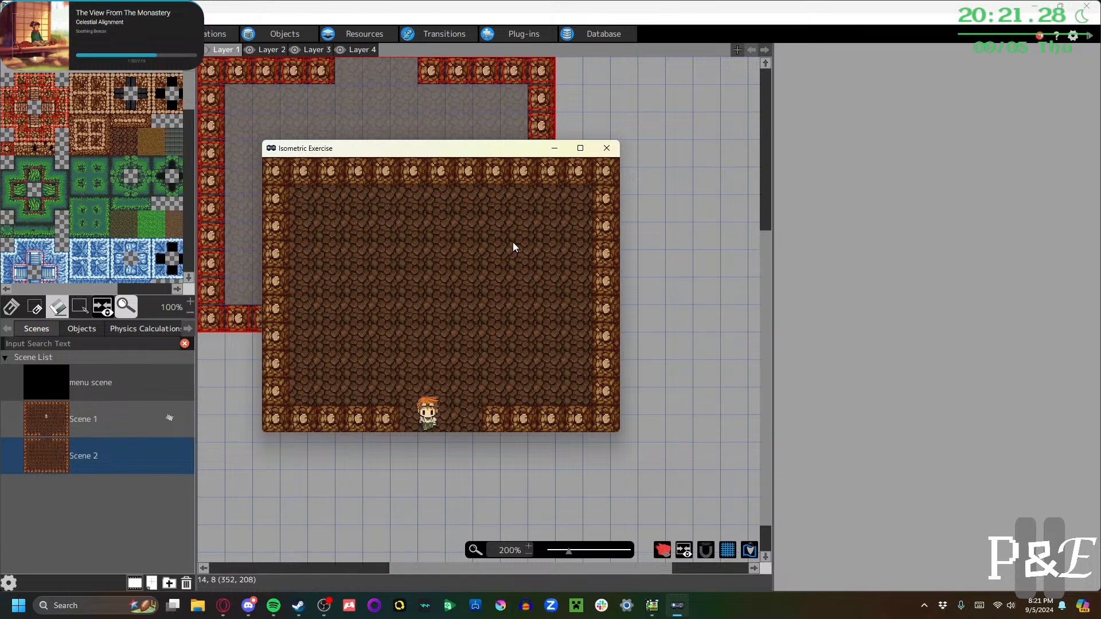
{"action": "key", "text": "Right"}
{"action": "key", "text": "Left"}
{"action": "key", "text": "Up"}
{"action": "key", "text": "Right"}
{"action": "key", "text": "Down"}
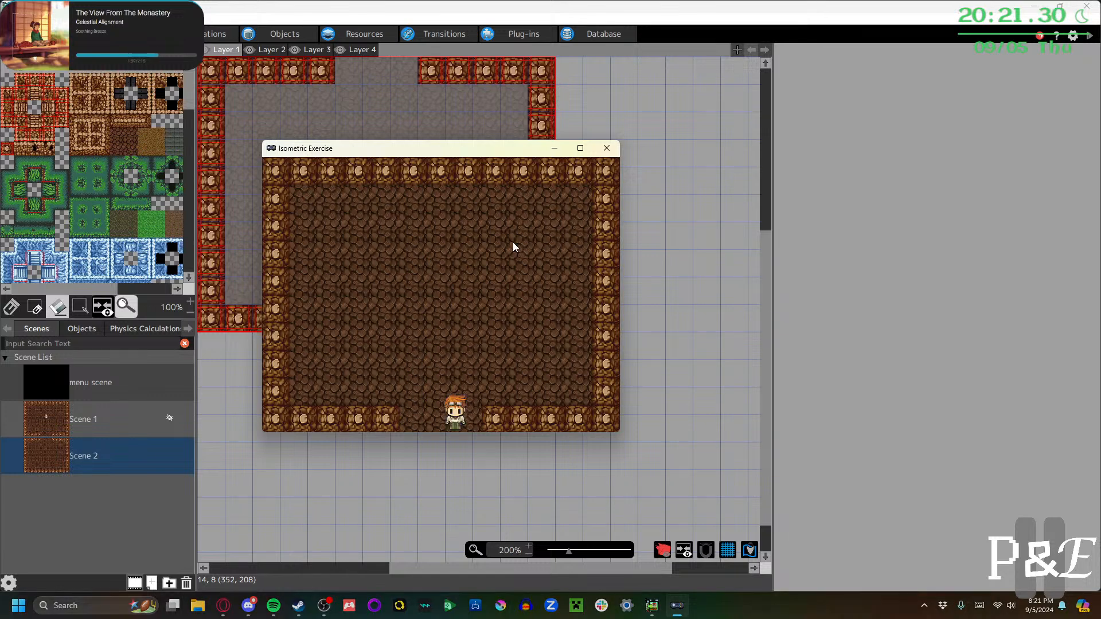
{"action": "key", "text": "Left"}
{"action": "key", "text": "Up"}
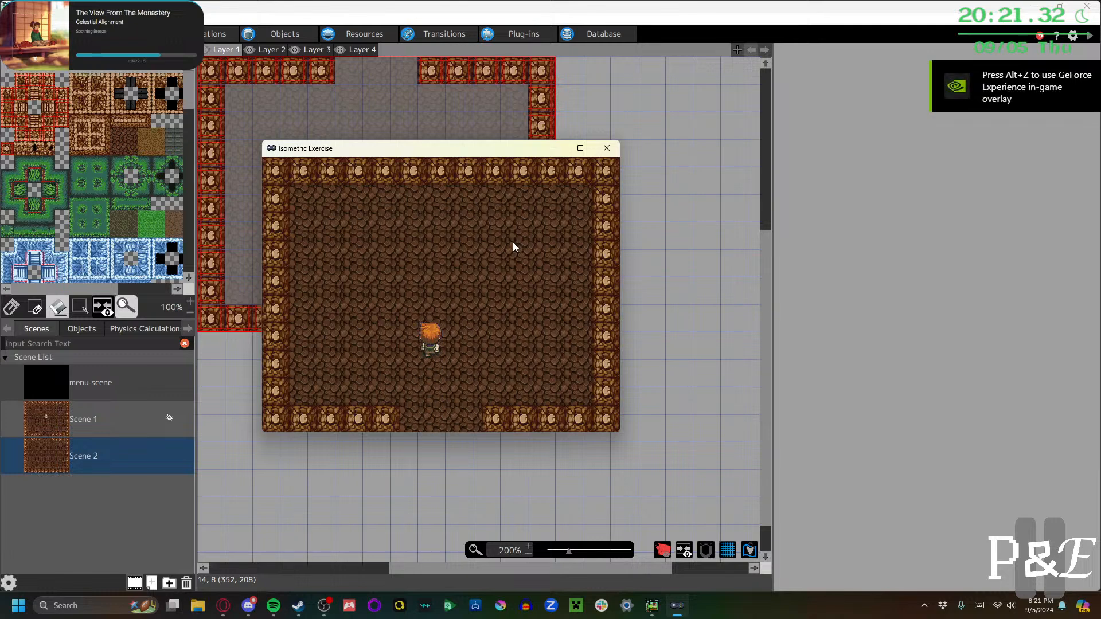
{"action": "key", "text": "Right"}
{"action": "key", "text": "Down"}
{"action": "key", "text": "Up"}
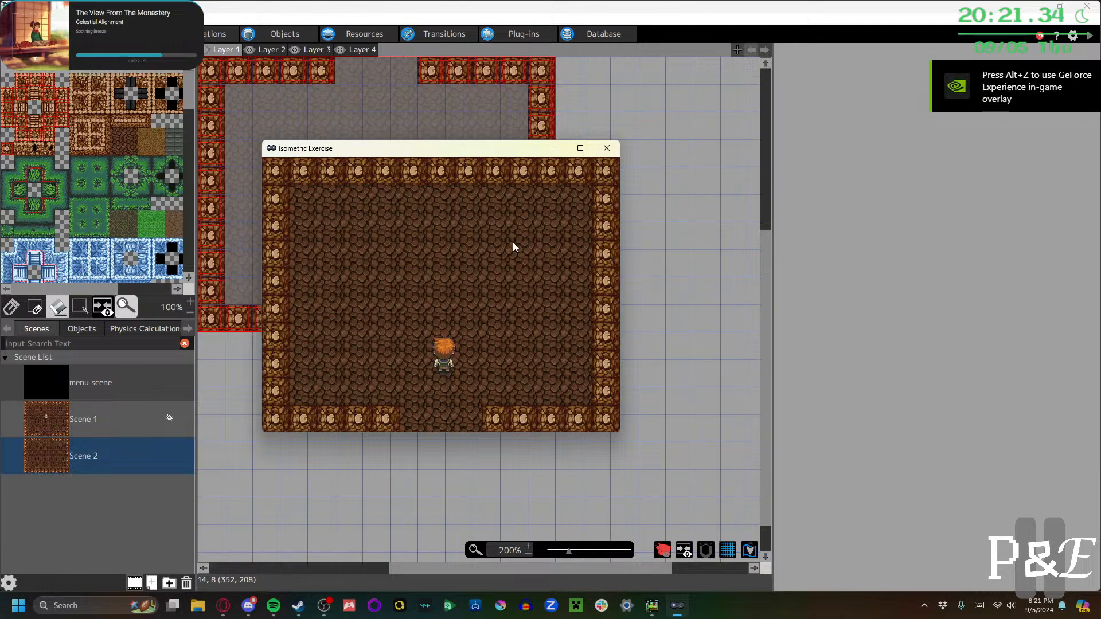
{"action": "key", "text": "Down"}
{"action": "key", "text": "Up"}
{"action": "key", "text": "Down"}
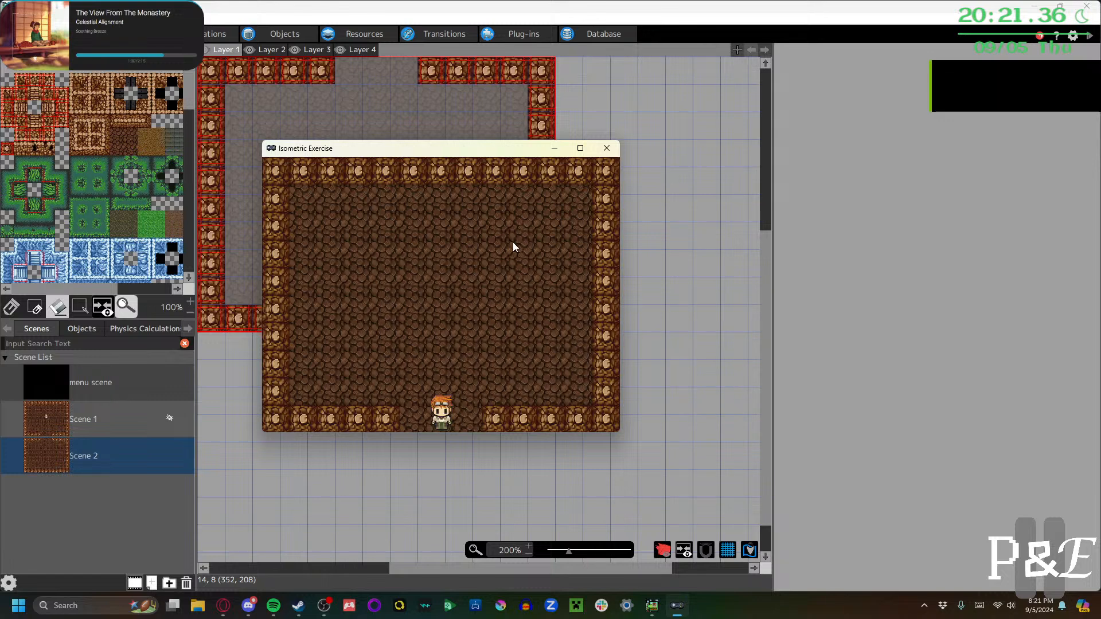
{"action": "key", "text": "Up"}
{"action": "key", "text": "Down"}
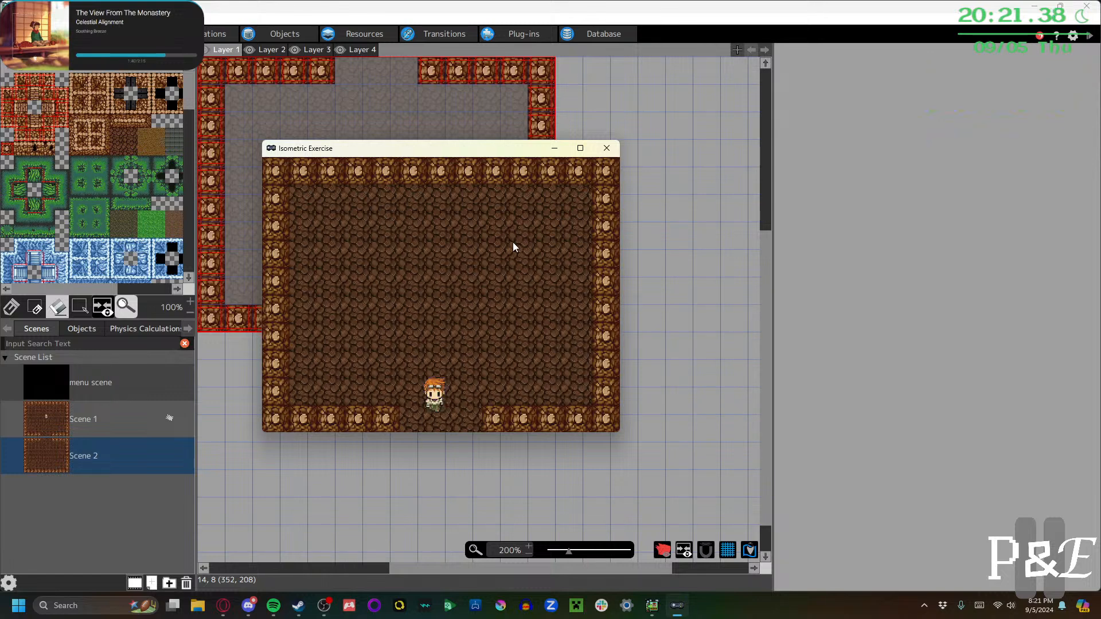
{"action": "key", "text": "Down"}
{"action": "key", "text": "Up"}
{"action": "key", "text": "Down"}
{"action": "key", "text": "Up"}
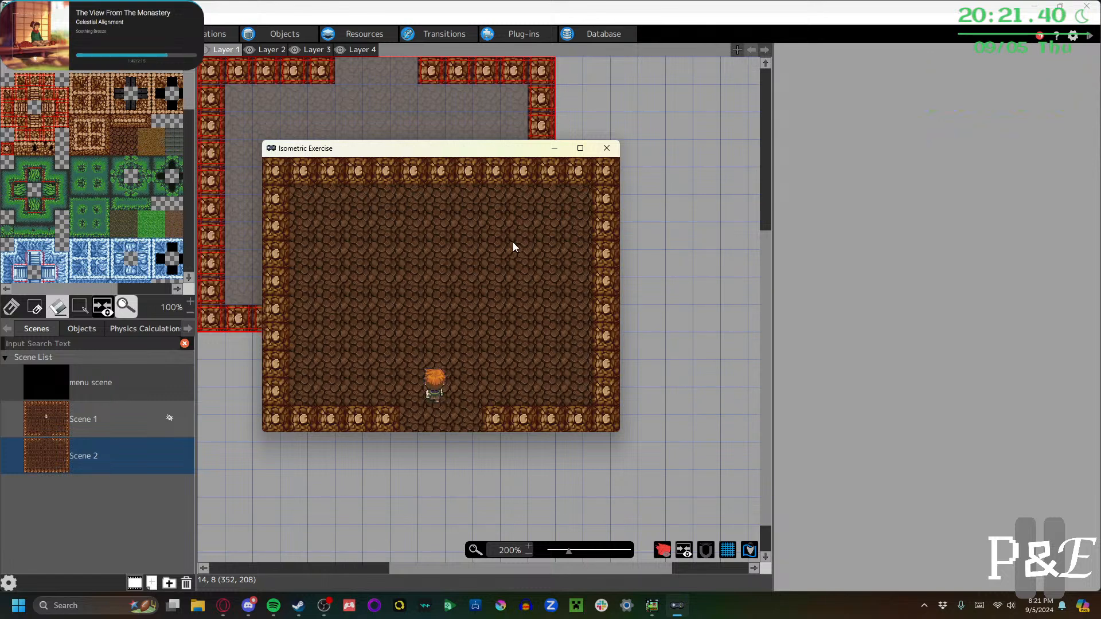
{"action": "key", "text": "Up"}
{"action": "key", "text": "Down"}
{"action": "key", "text": "Left"}
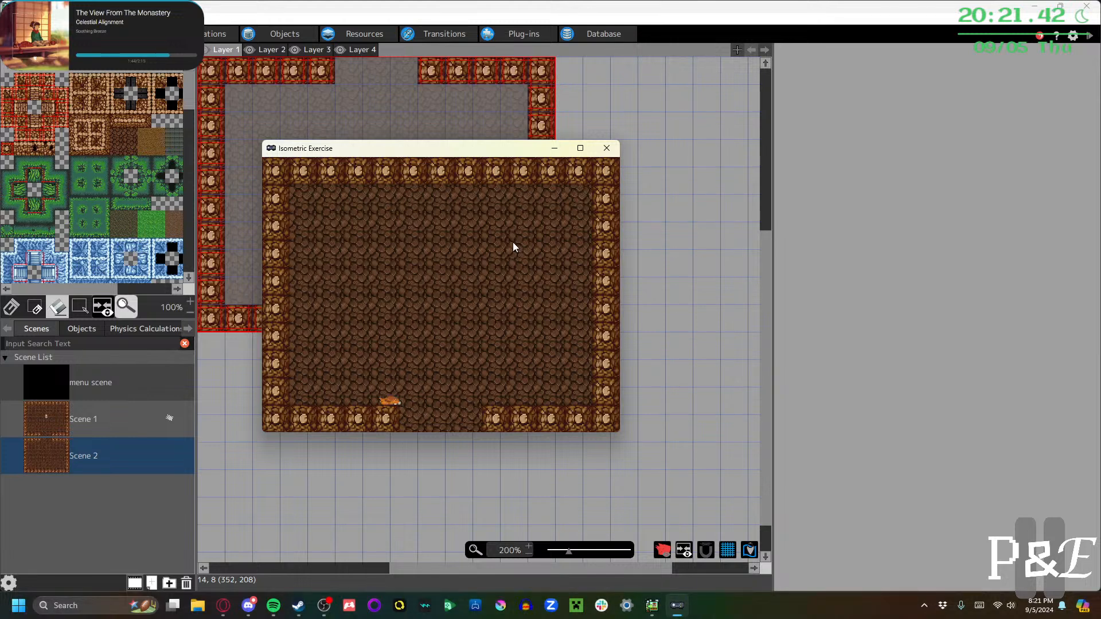
{"action": "key", "text": "Right"}
{"action": "key", "text": "Left"}
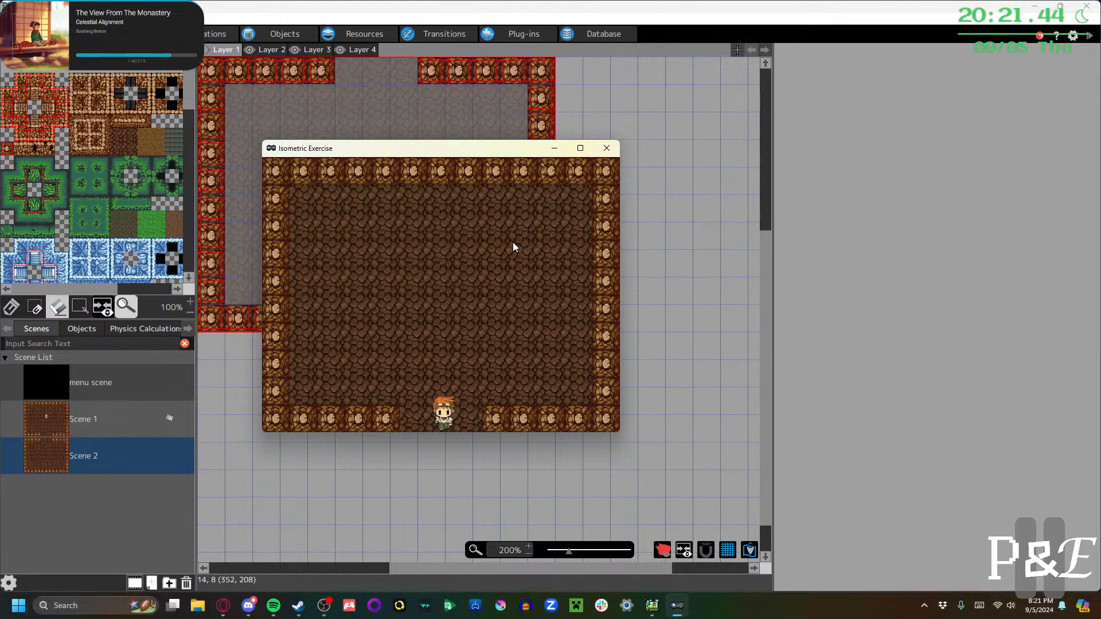
{"action": "key", "text": "Left"}
{"action": "key", "text": "Right"}
{"action": "key", "text": "Left"}
{"action": "key", "text": "Down"}
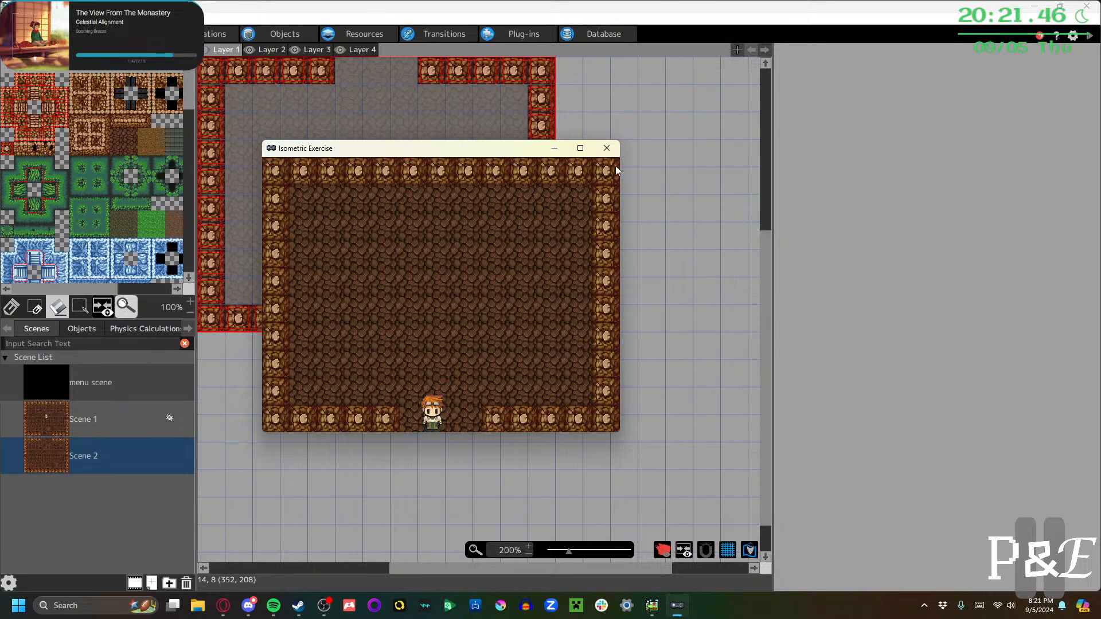
Close the test play window, advance past the final tutorial message and end the tutorial
{"action": "left_click", "coordinate": [607, 148]}
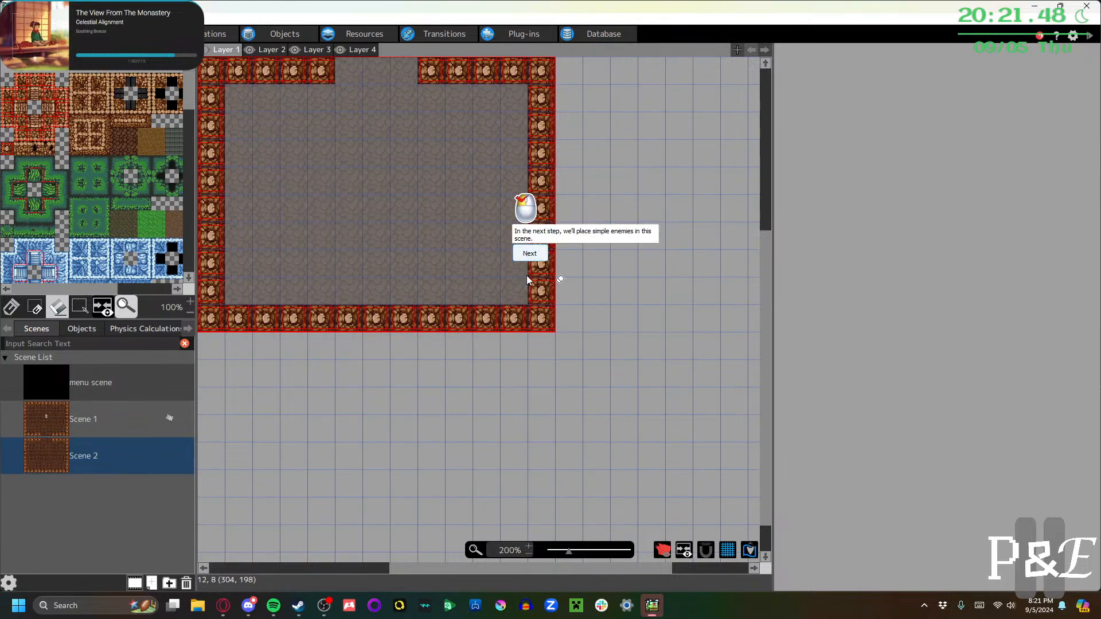
{"action": "left_click", "coordinate": [529, 254]}
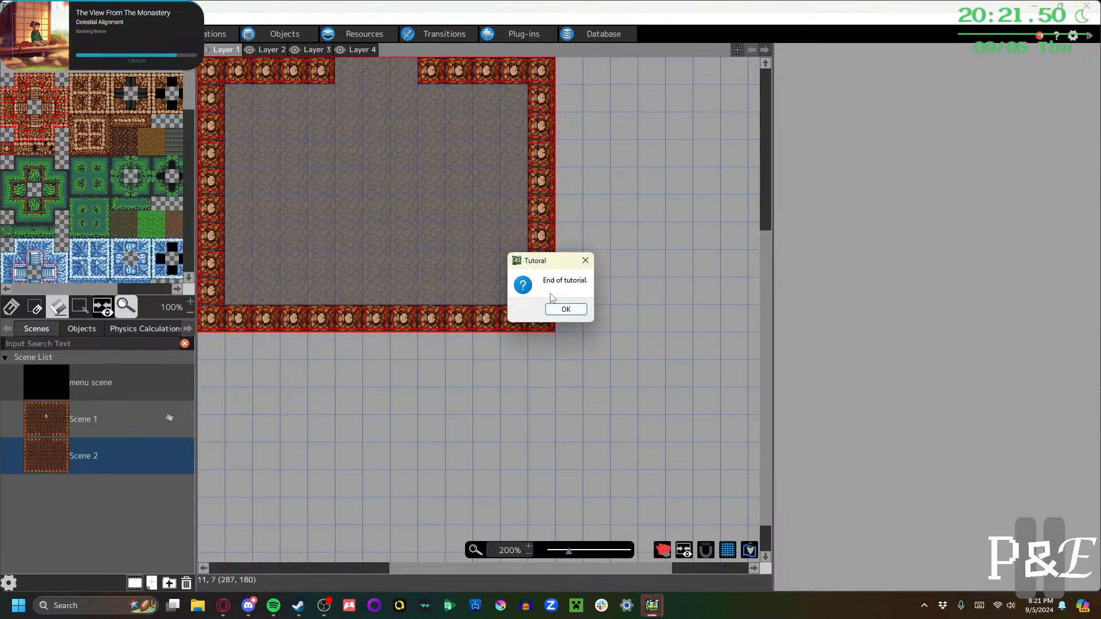
{"action": "left_click", "coordinate": [564, 310]}
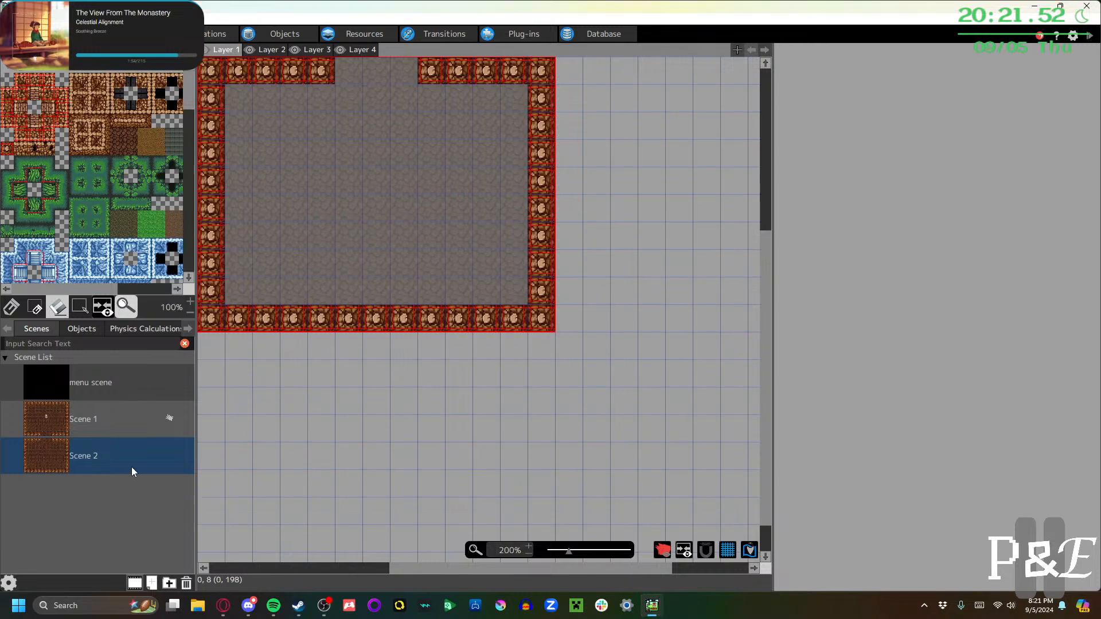
Change the placement layer of the Player object in Scene 1 to Layer 1
{"action": "left_click", "coordinate": [118, 411]}
{"action": "left_click", "coordinate": [245, 51]}
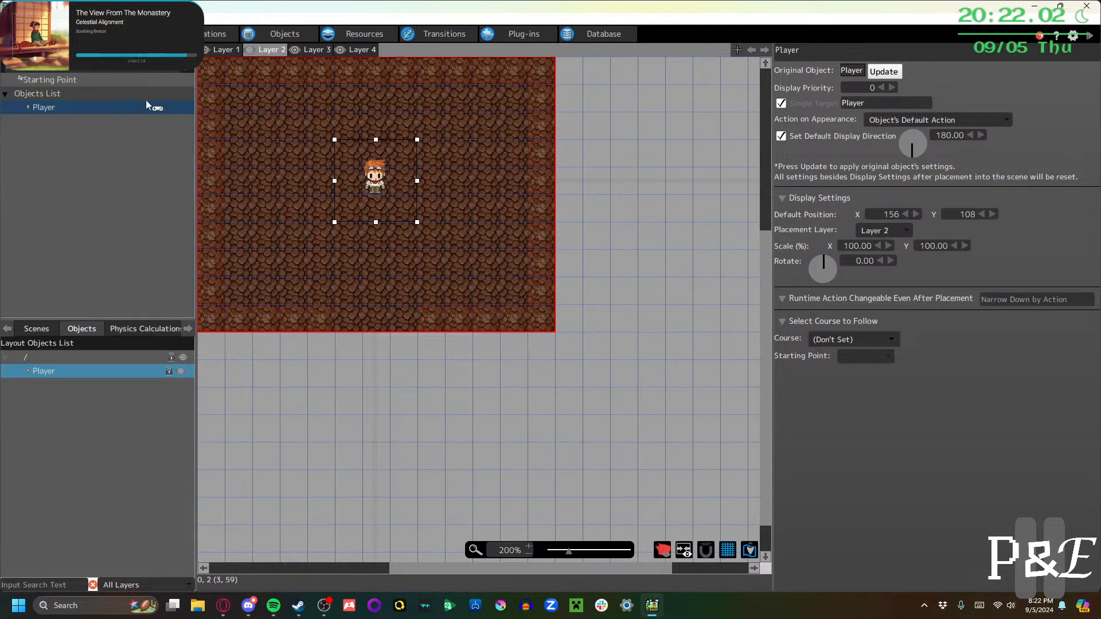
{"action": "right_click", "coordinate": [105, 108]}
{"action": "left_click", "coordinate": [91, 185]}
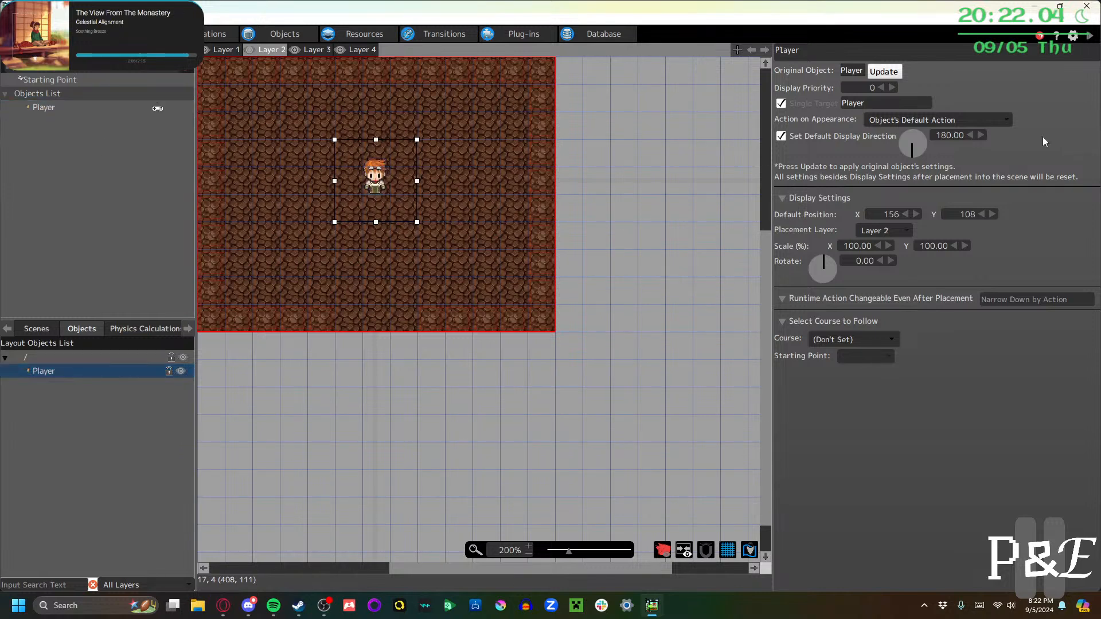
{"action": "left_click", "coordinate": [893, 232]}
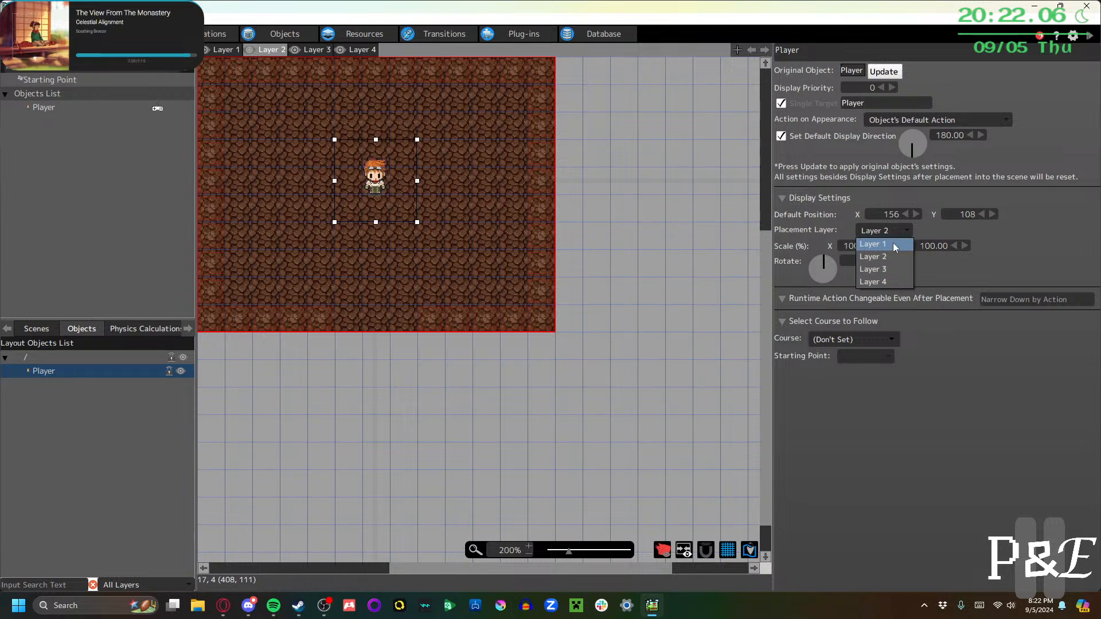
{"action": "left_click", "coordinate": [893, 244]}
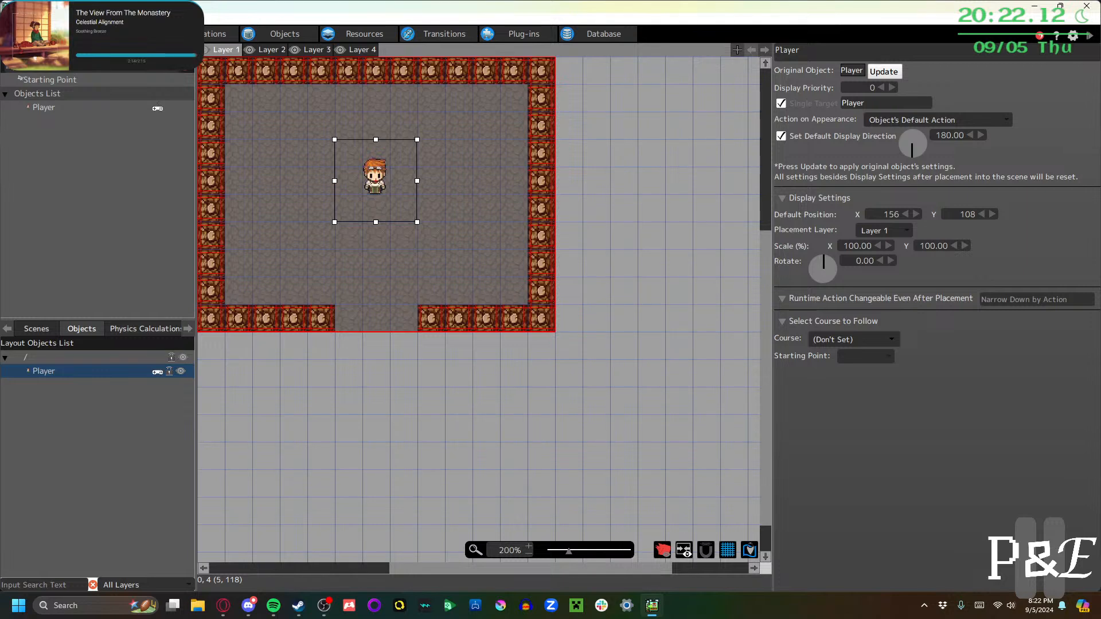
Save the project with the player's new layer and start another test play
{"action": "left_click", "coordinate": [10, 19]}
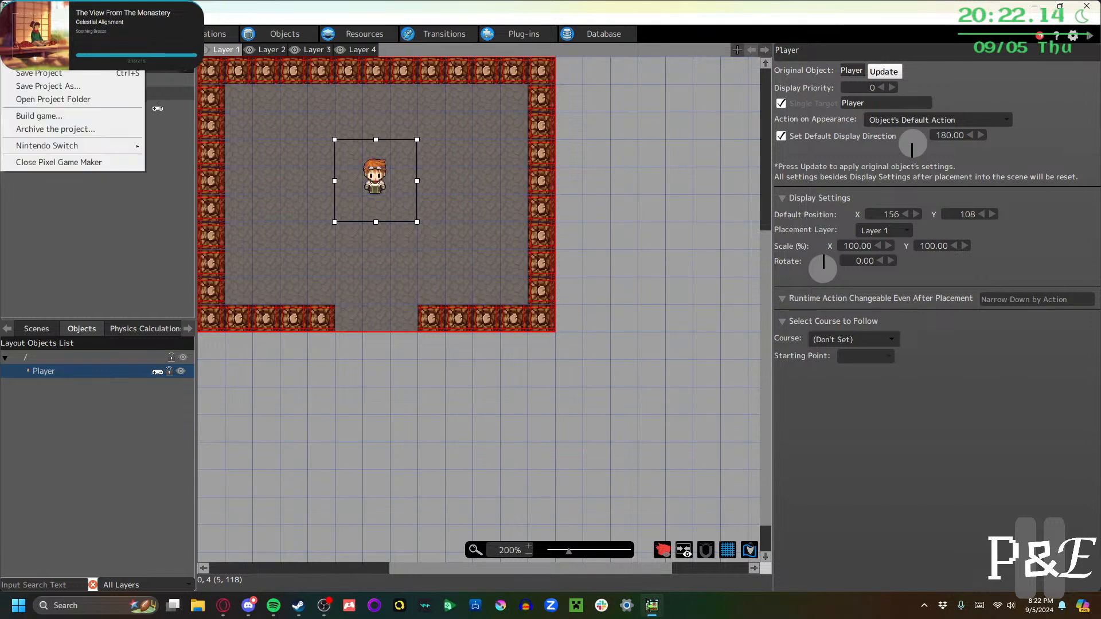
{"action": "left_click", "coordinate": [39, 75]}
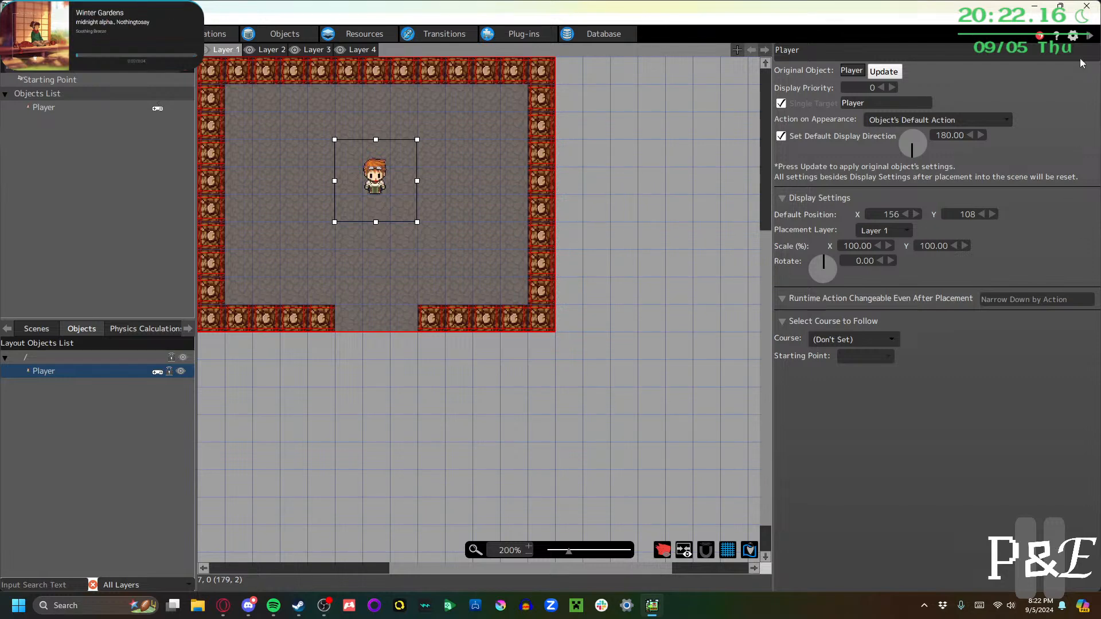
{"action": "left_click", "coordinate": [1091, 37]}
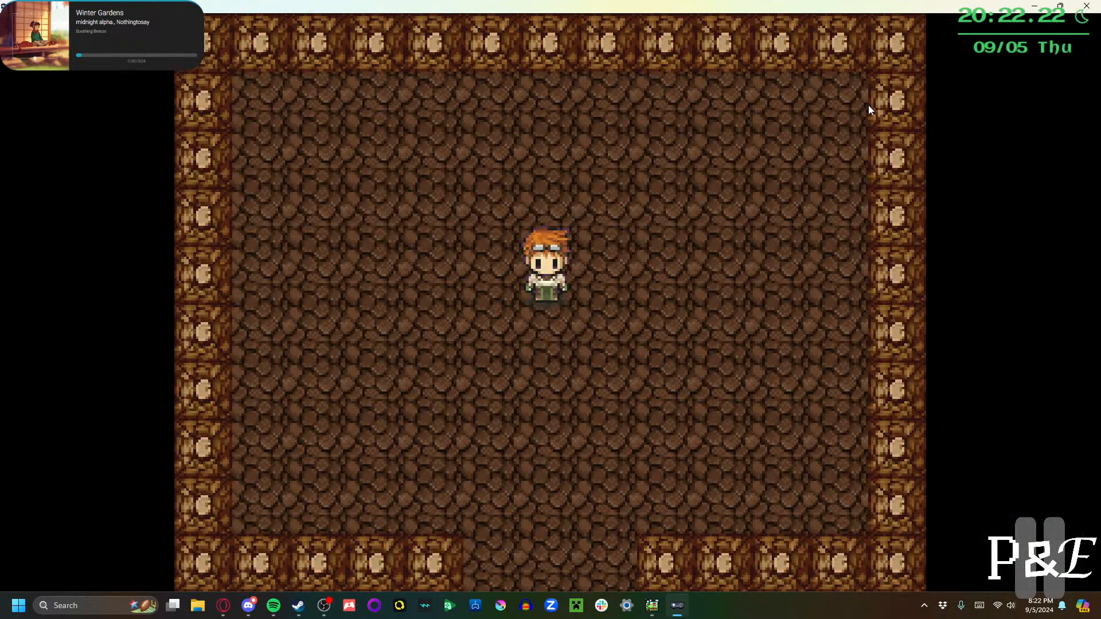
Walk the player against the upper, left, lower and right walls of Scene 1 to test wall collision
{"action": "key", "text": "Up"}
{"action": "key", "text": "Left"}
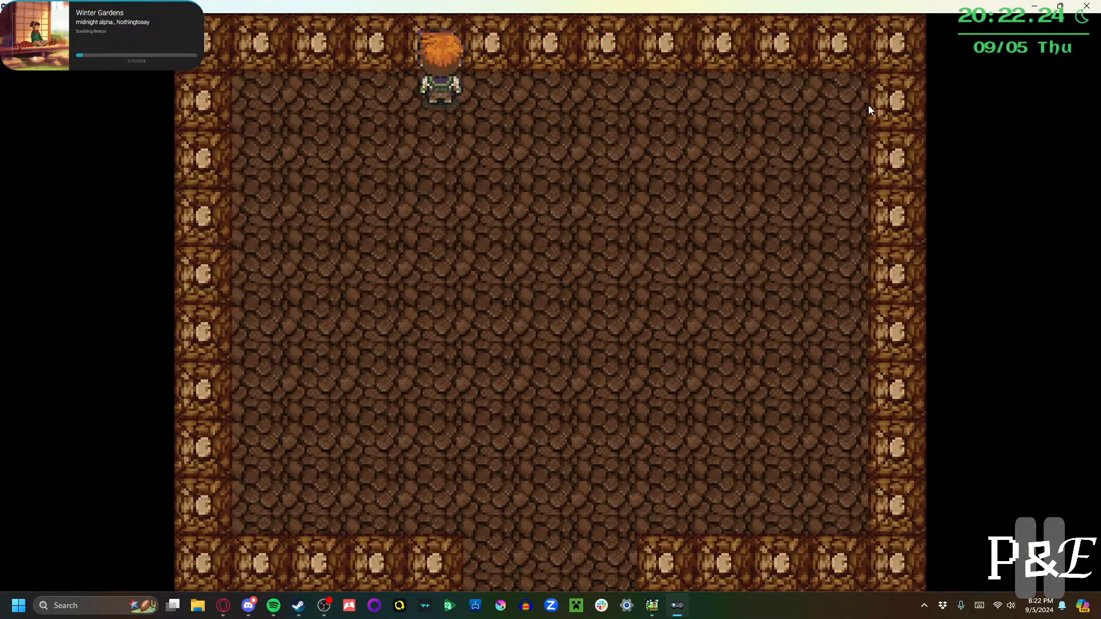
{"action": "key", "text": "Down"}
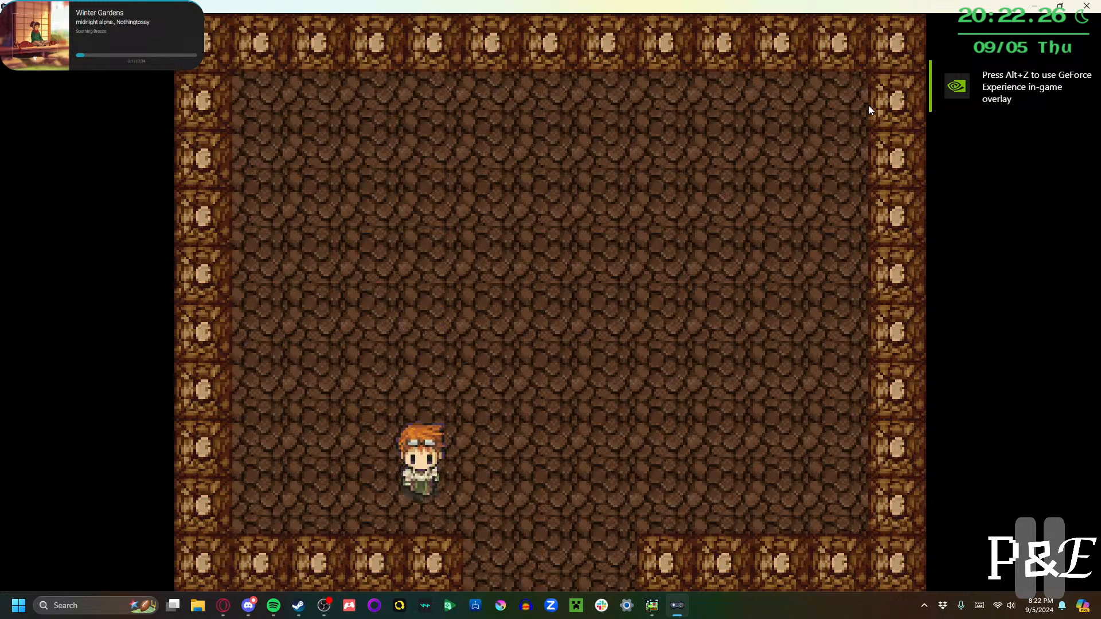
{"action": "key", "text": "Up"}
{"action": "key", "text": "Down"}
{"action": "key", "text": "Left"}
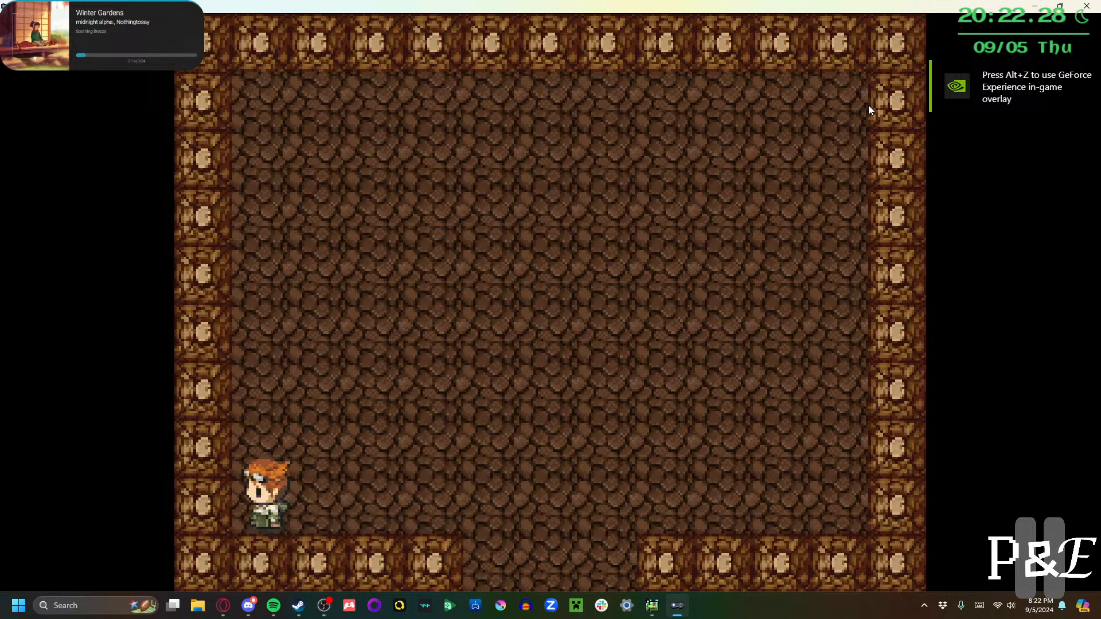
{"action": "key", "text": "Up"}
{"action": "key", "text": "Right"}
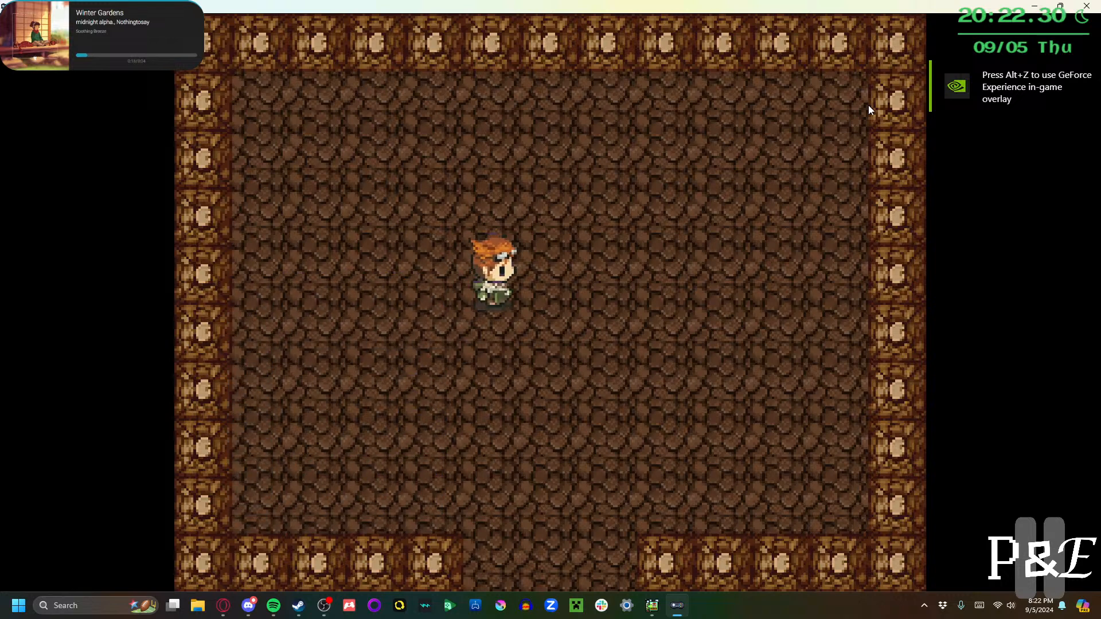
{"action": "key", "text": "Right"}
{"action": "key", "text": "Down"}
{"action": "key", "text": "Up"}
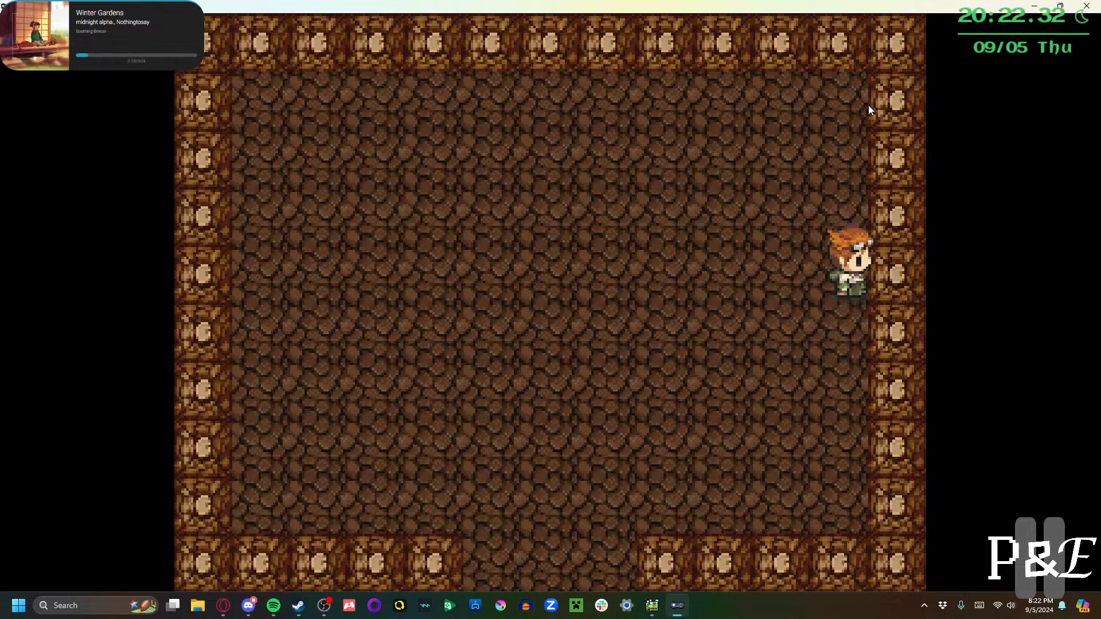
{"action": "key", "text": "Left"}
{"action": "key", "text": "Right"}
{"action": "key", "text": "Left"}
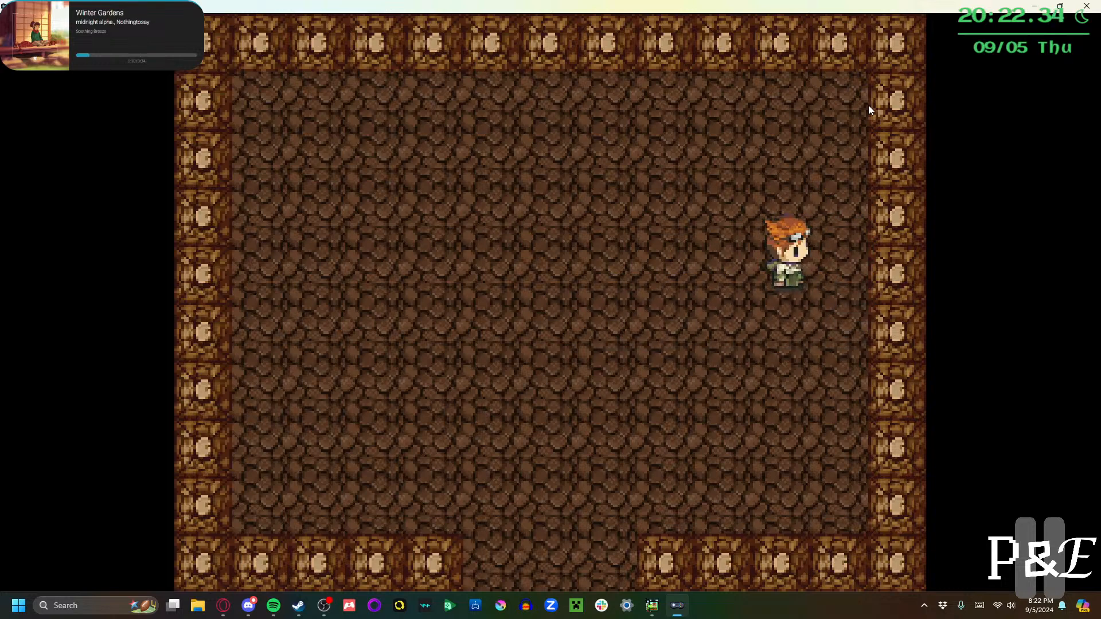
{"action": "key", "text": "Right"}
{"action": "key", "text": "Left"}
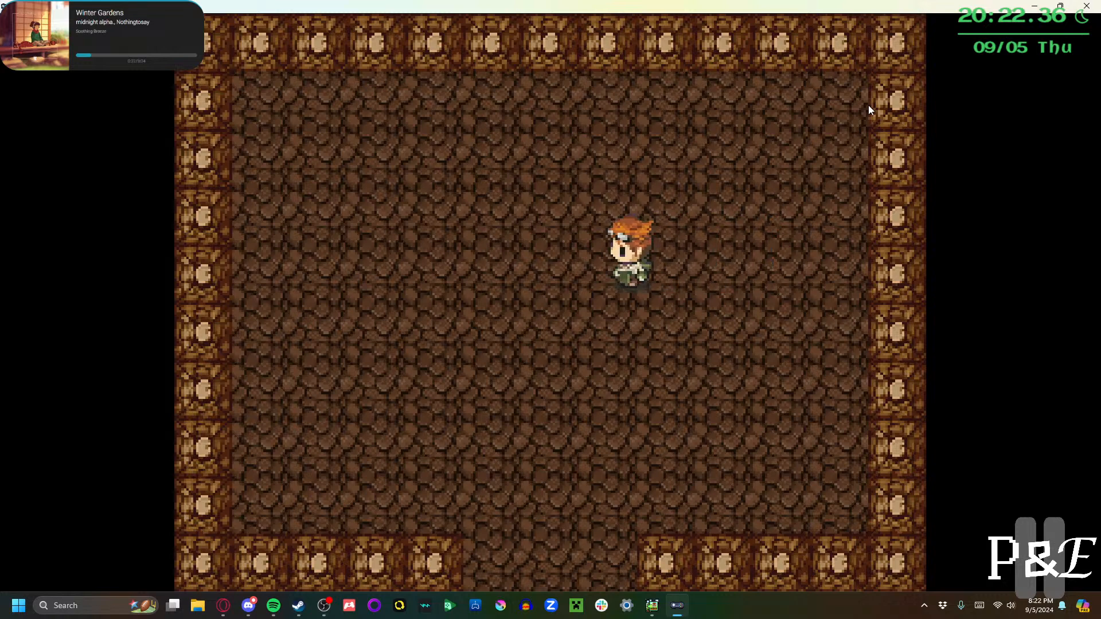
Walk the player back and forth through the wall openings to test the portal between Scene 1 and Scene 2
{"action": "key", "text": "Left"}
{"action": "key", "text": "Down"}
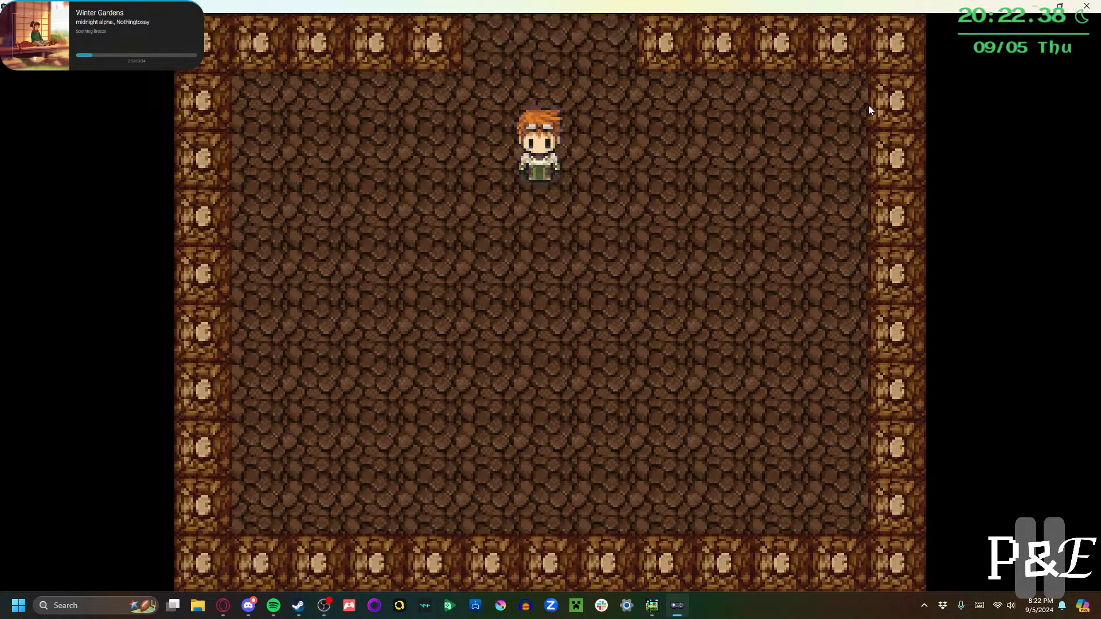
{"action": "key", "text": "Down"}
{"action": "key", "text": "Up"}
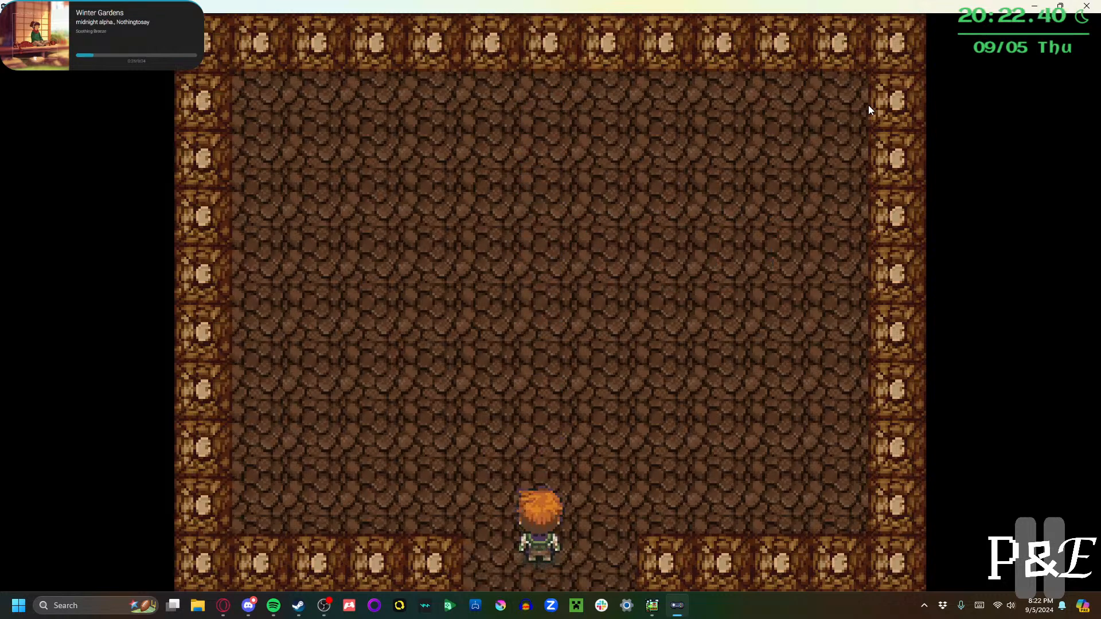
{"action": "key", "text": "Up"}
{"action": "key", "text": "Down"}
{"action": "key", "text": "Up"}
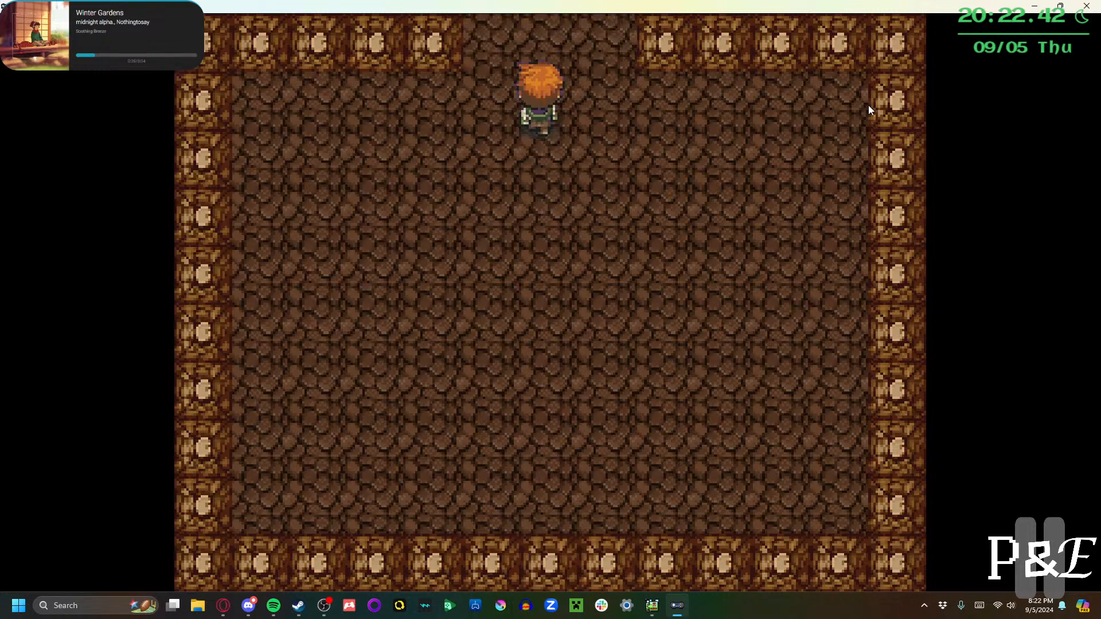
{"action": "key", "text": "Up"}
{"action": "key", "text": "Down"}
{"action": "key", "text": "Up"}
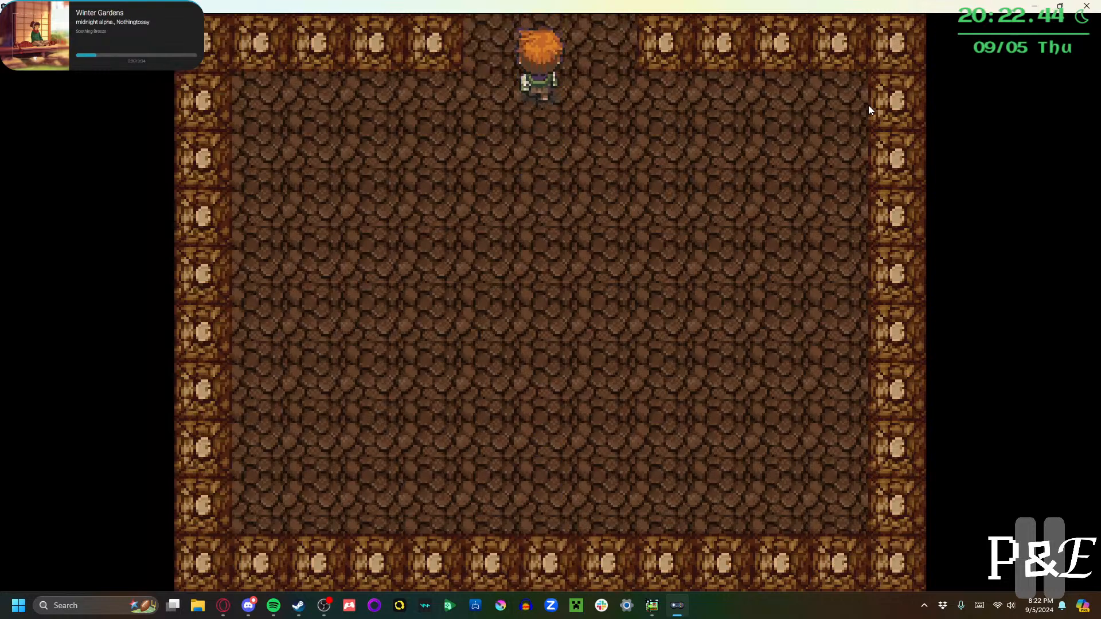
{"action": "key", "text": "Down"}
{"action": "key", "text": "Up"}
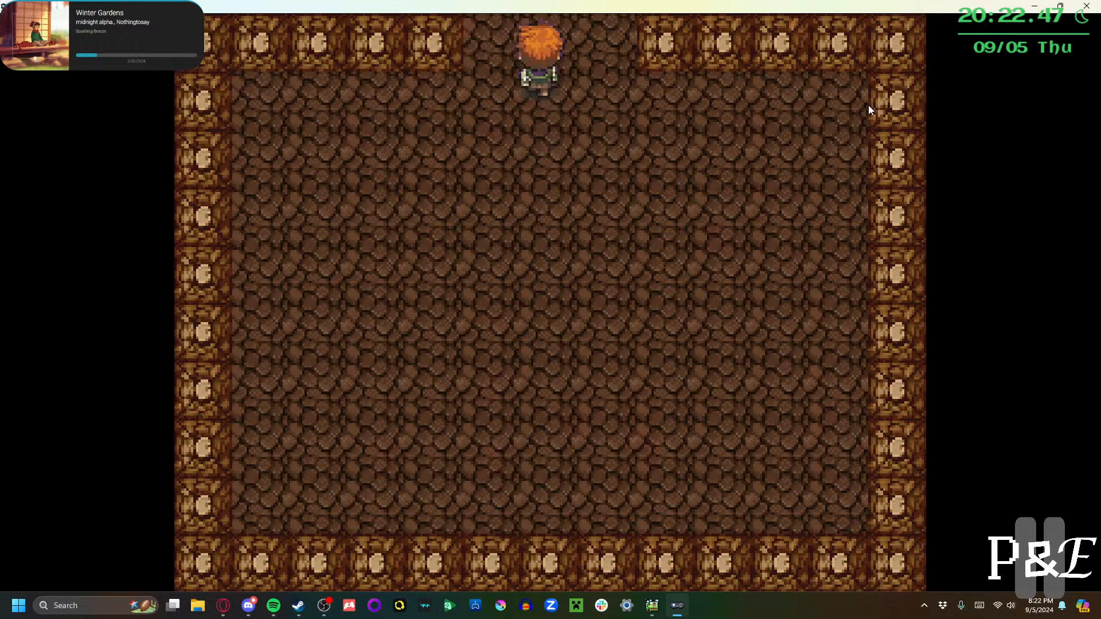
End the test play and save the project
{"action": "key", "text": "Down"}
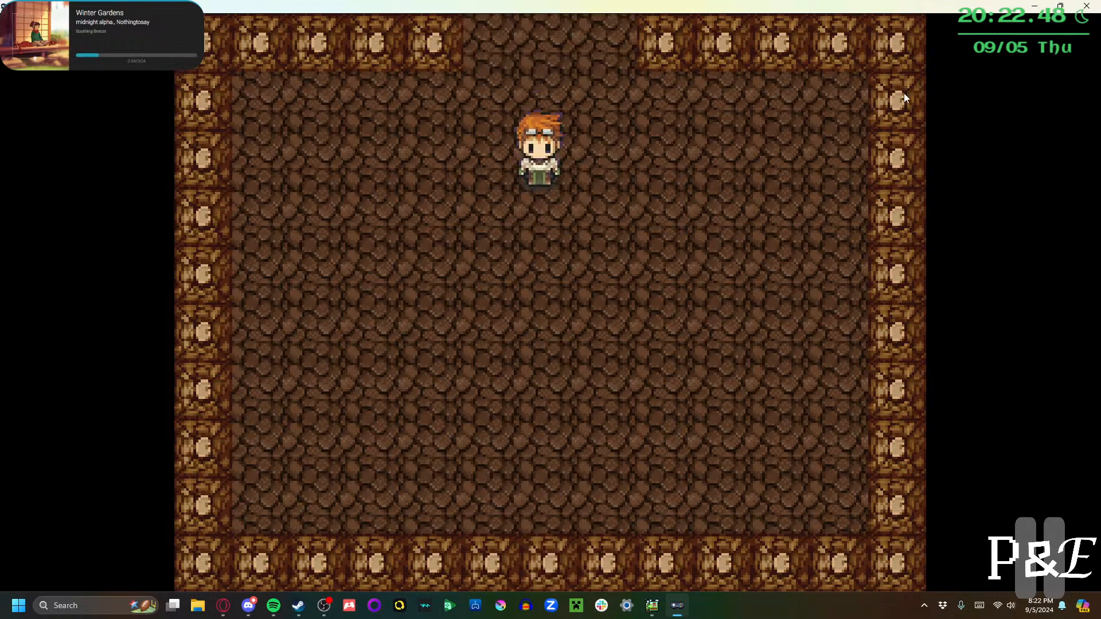
{"action": "left_click", "coordinate": [1087, 6]}
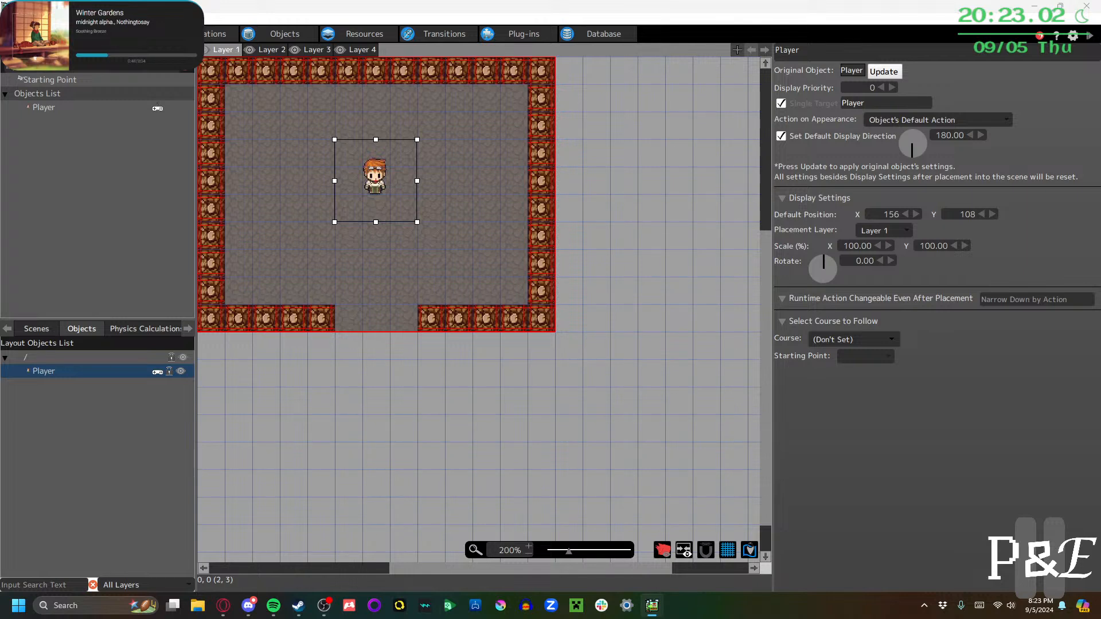
{"action": "left_click", "coordinate": [13, 19]}
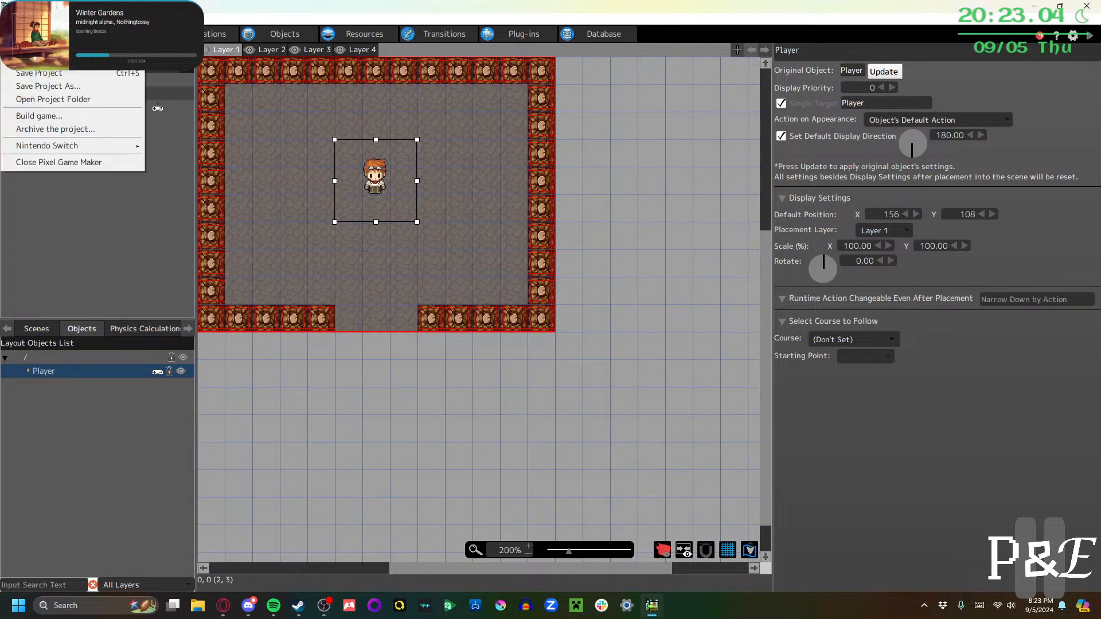
{"action": "left_click", "coordinate": [17, 73]}
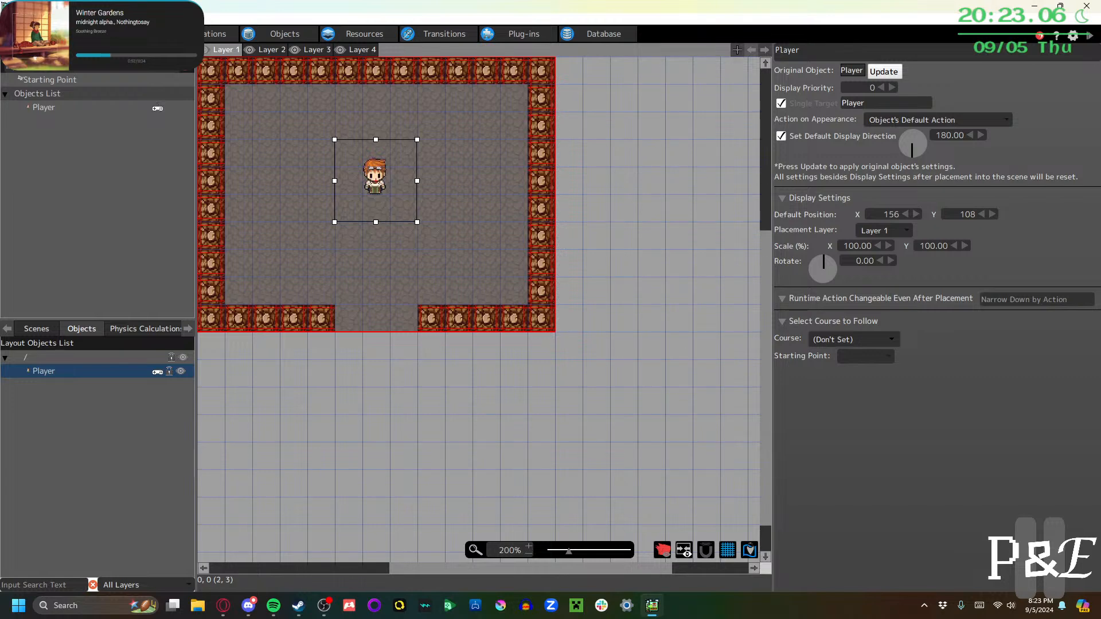
Start the Top Views tutorial "Step 4: Create an Enemy" and confirm that project data from the previous step exists
{"action": "left_click", "coordinate": [122, 19]}
{"action": "left_click", "coordinate": [143, 33]}
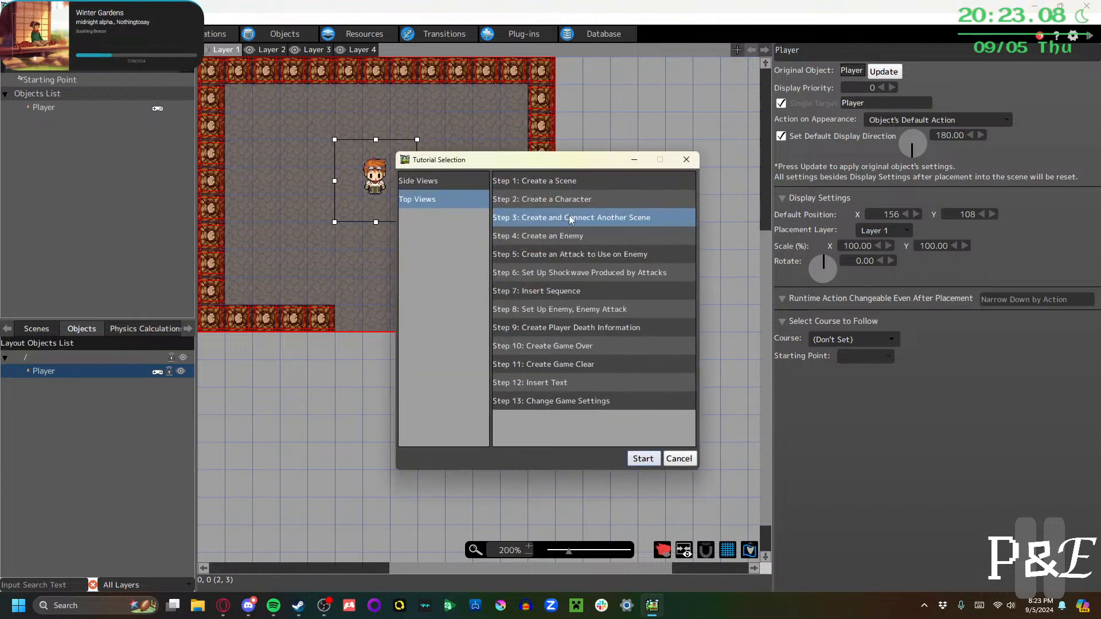
{"action": "left_click", "coordinate": [563, 233]}
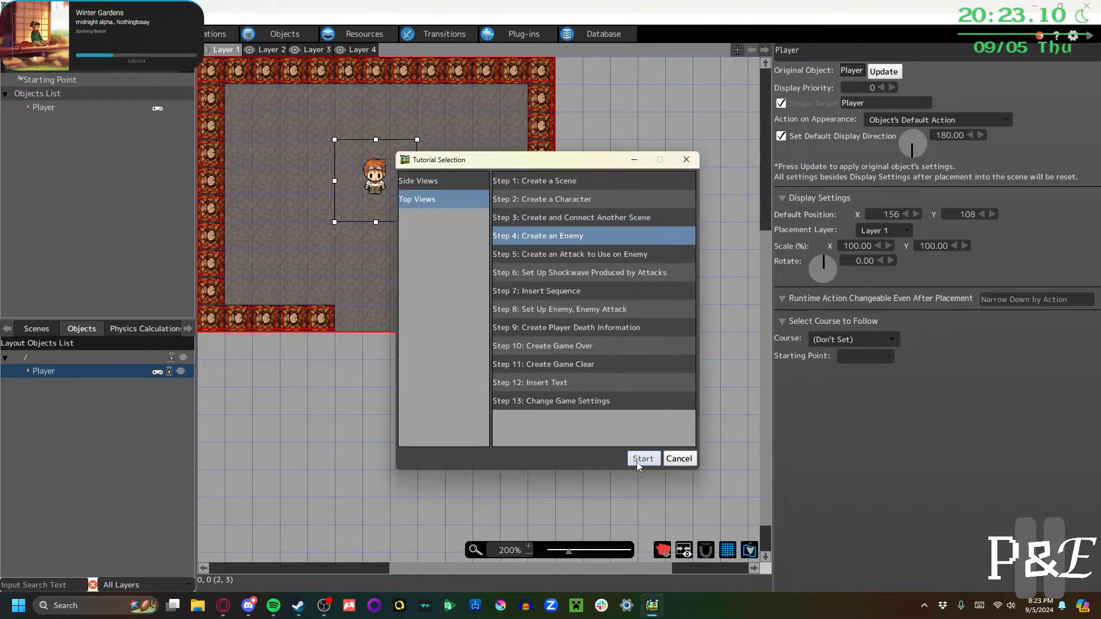
{"action": "left_click", "coordinate": [639, 461]}
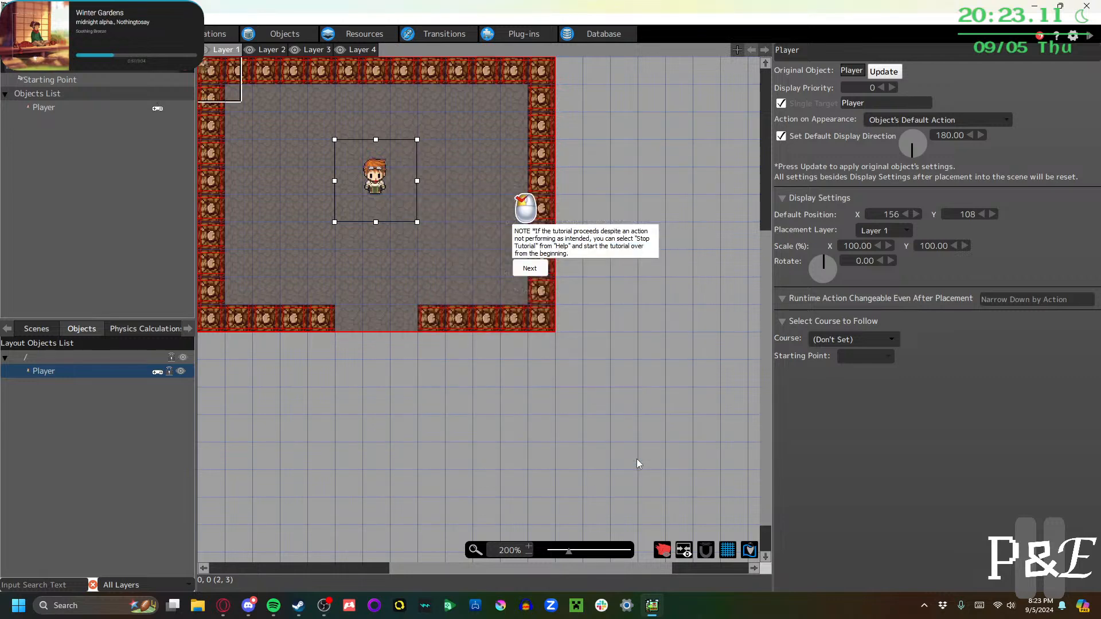
{"action": "left_click", "coordinate": [535, 269]}
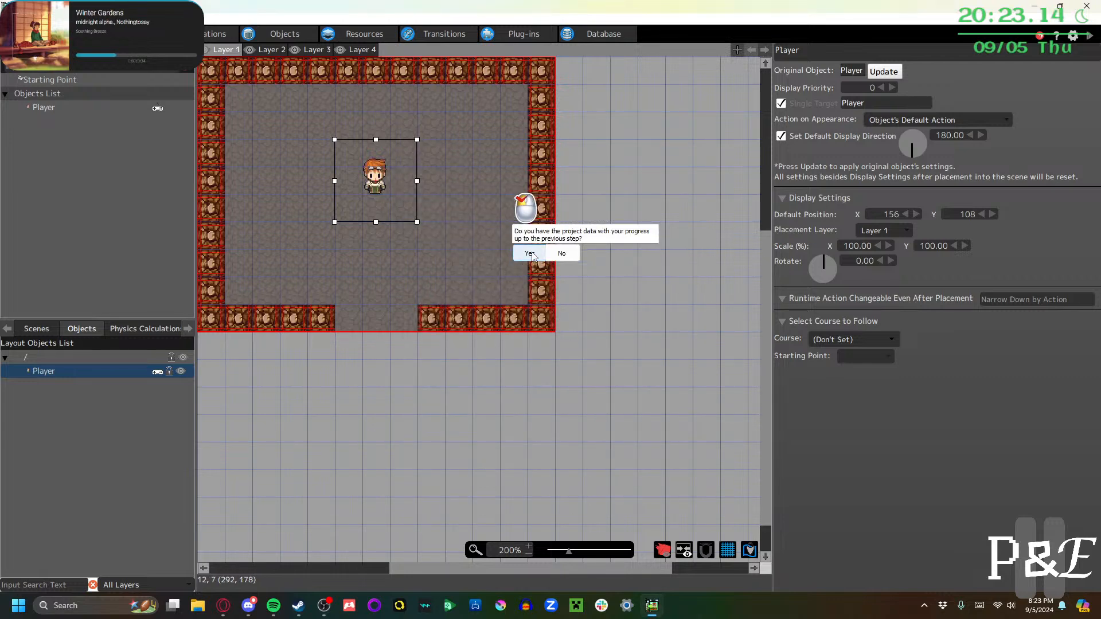
{"action": "left_click", "coordinate": [534, 258]}
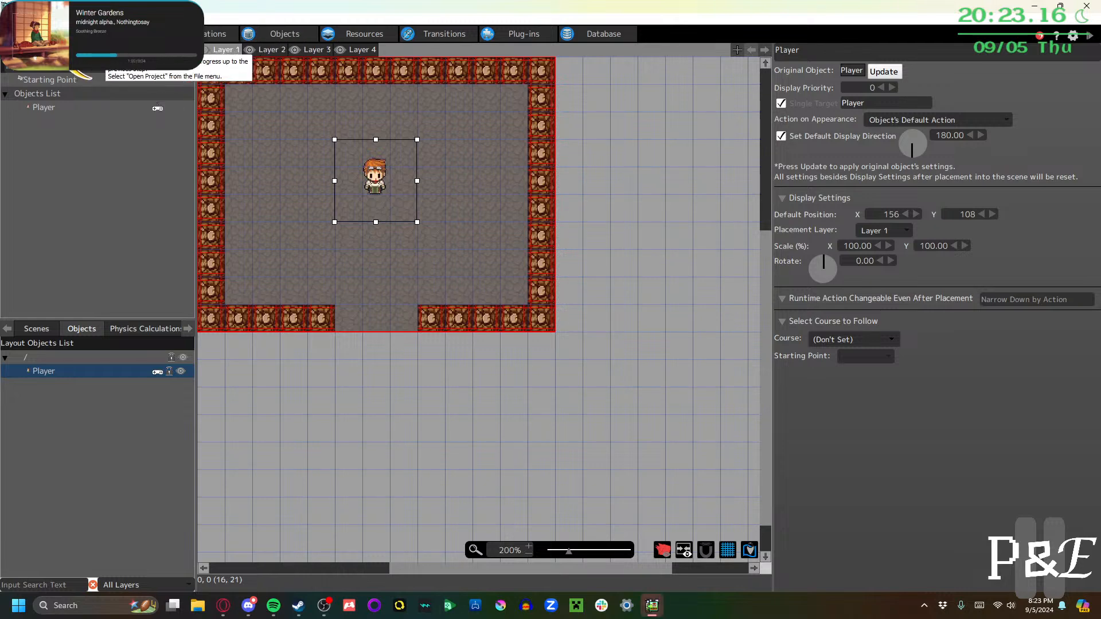
Reopen the existing project stored in the Project3 folder and continue past the tutorial's introduction
{"action": "left_click", "coordinate": [12, 18]}
{"action": "left_click", "coordinate": [40, 47]}
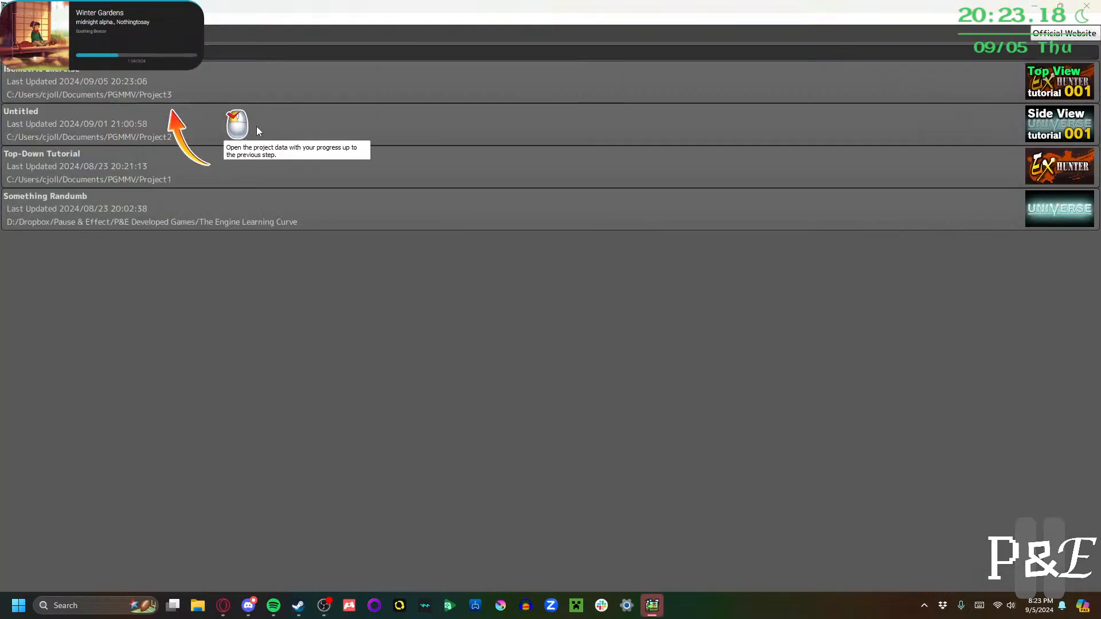
{"action": "left_click", "coordinate": [682, 427]}
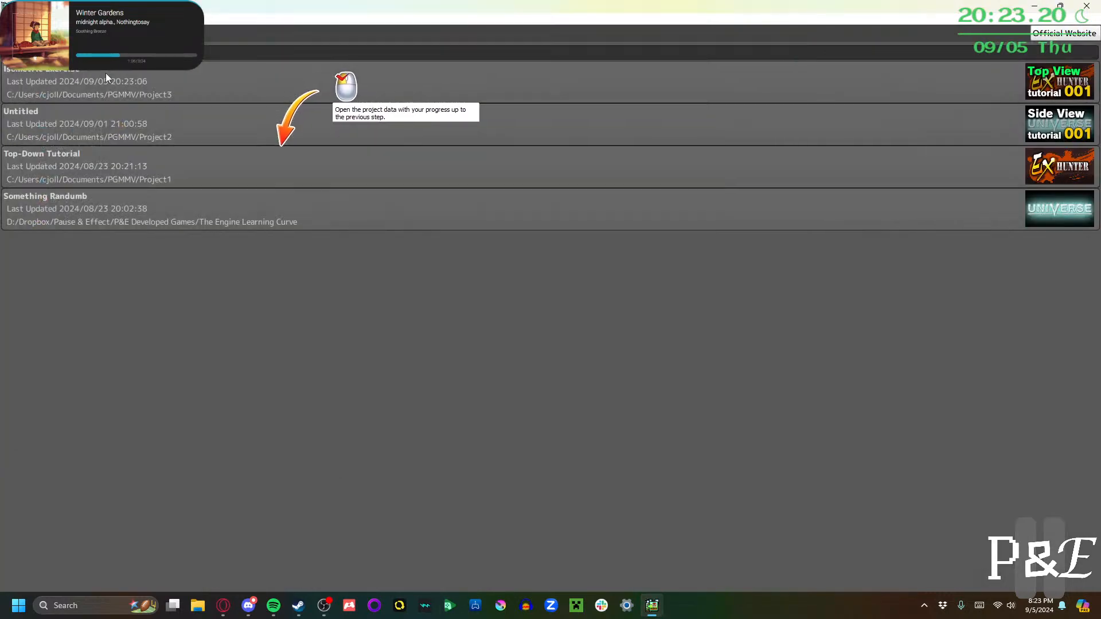
{"action": "left_click", "coordinate": [105, 73]}
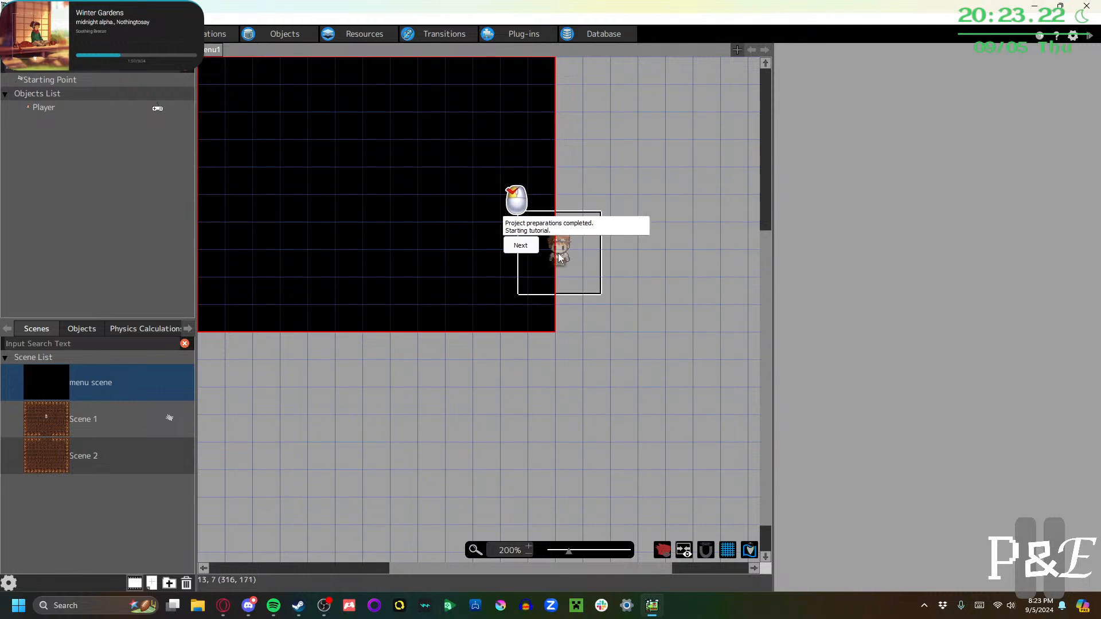
{"action": "left_click", "coordinate": [520, 246]}
{"action": "left_click", "coordinate": [516, 248]}
{"action": "left_click_drag", "start_coordinate": [514, 248], "coordinate": [413, 264]}
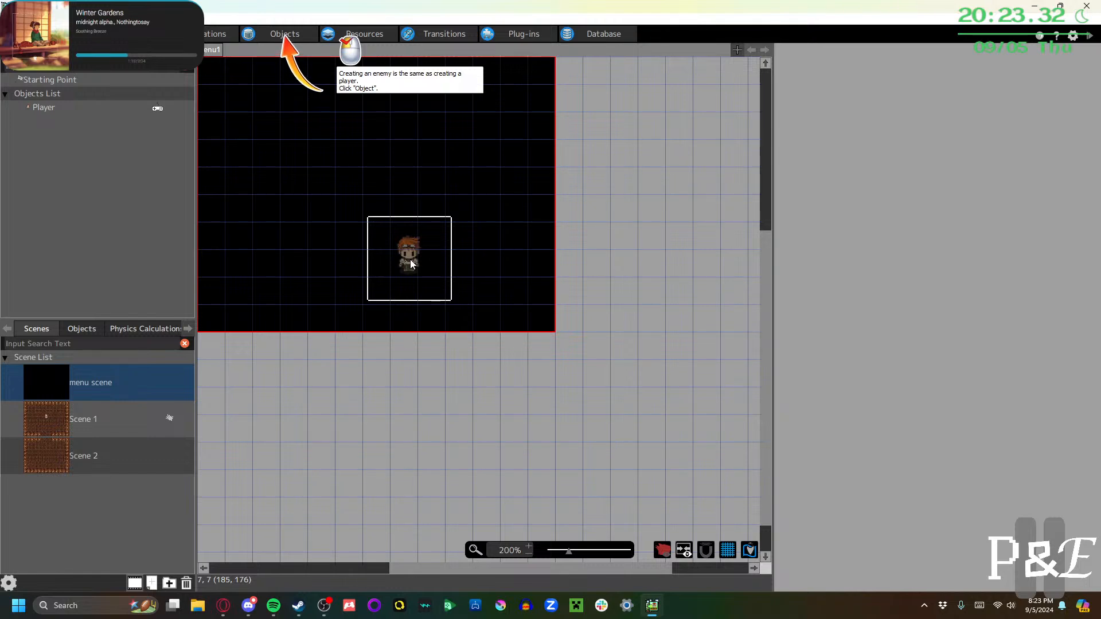
{"action": "left_click_drag", "start_coordinate": [411, 264], "coordinate": [298, 26]}
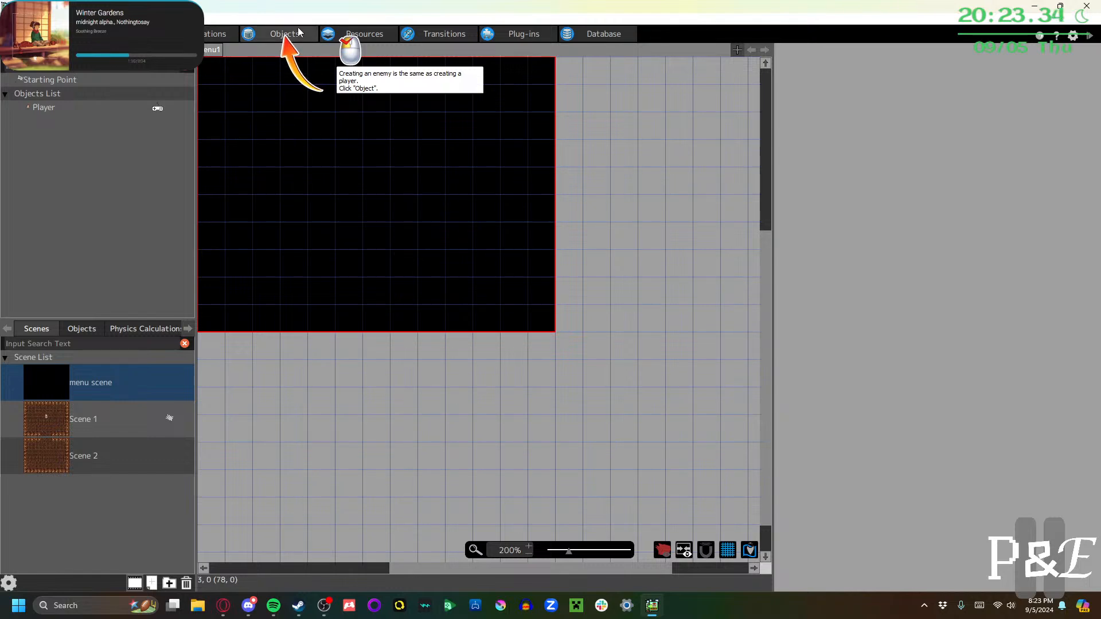
Add a new object named "Enemy 1" to the project's objects
{"action": "left_click", "coordinate": [295, 32]}
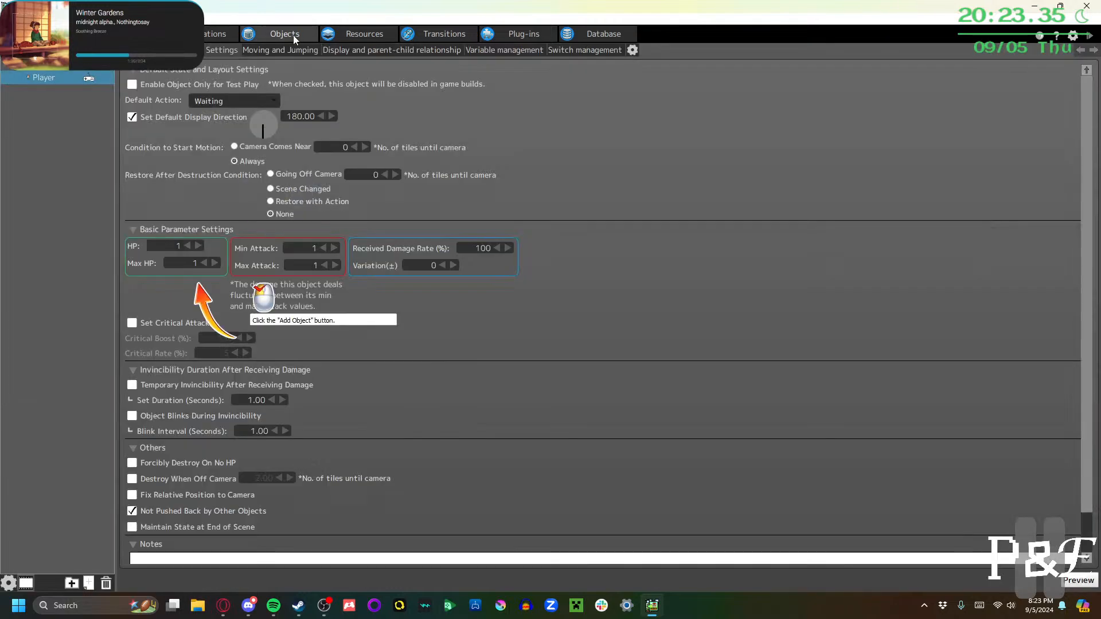
{"action": "left_click", "coordinate": [89, 584]}
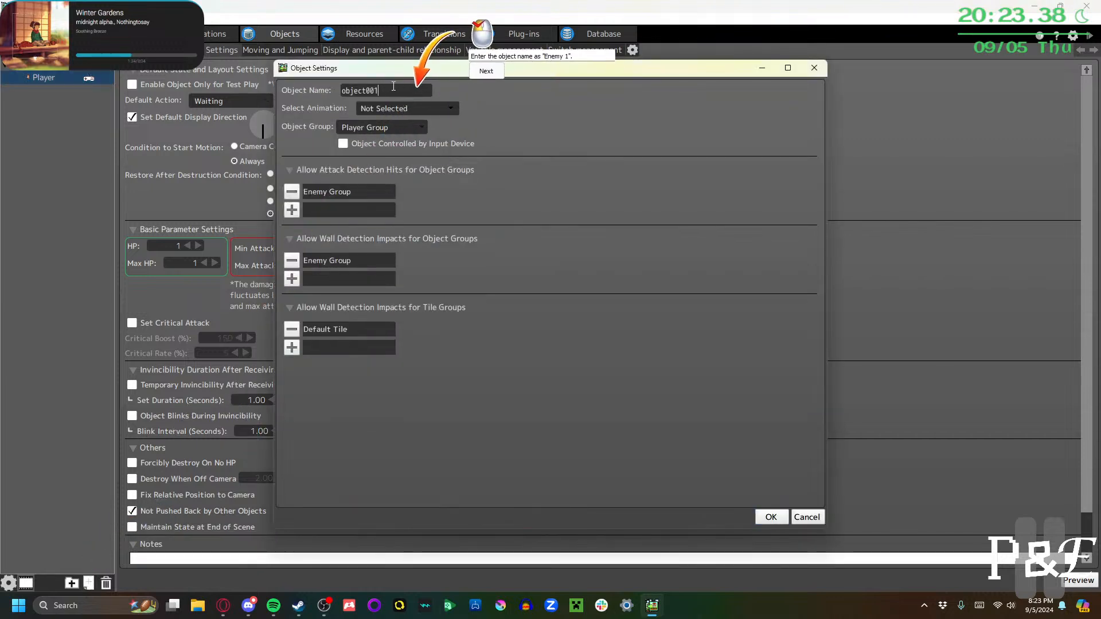
{"action": "left_click_drag", "start_coordinate": [394, 86], "coordinate": [300, 90]}
{"action": "type", "text": "Enem"}
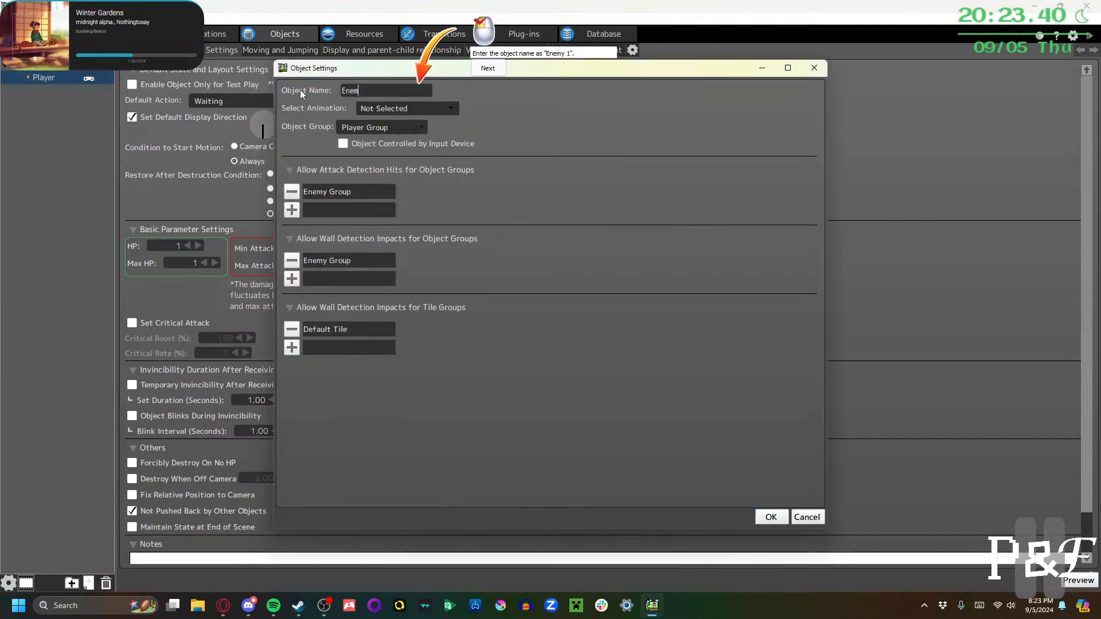
{"action": "type", "text": "y 1"}
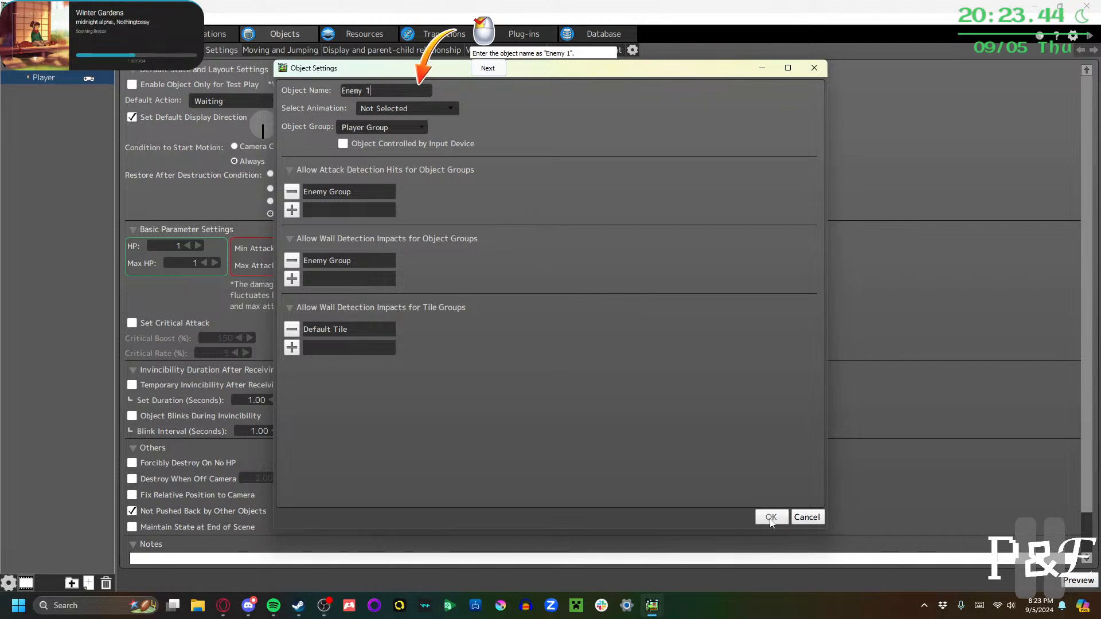
{"action": "left_click", "coordinate": [488, 69]}
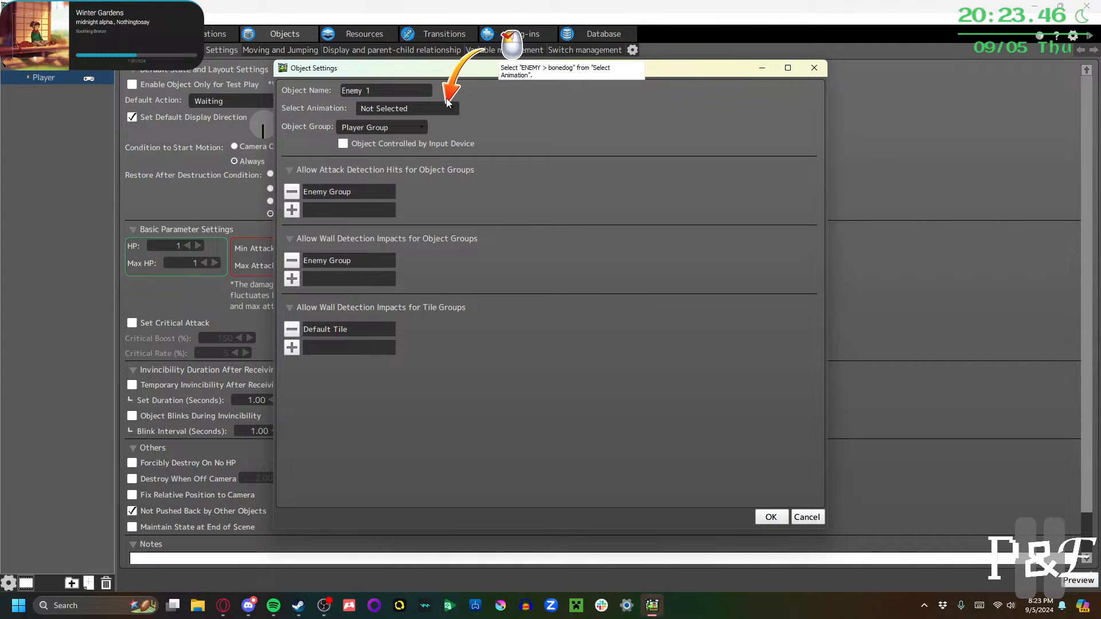
Assign the ENEMY bonedog animation and the Enemy Group to Enemy 1 and finish creating the object
{"action": "left_click", "coordinate": [406, 109]}
{"action": "mouse_move", "coordinate": [415, 150]}
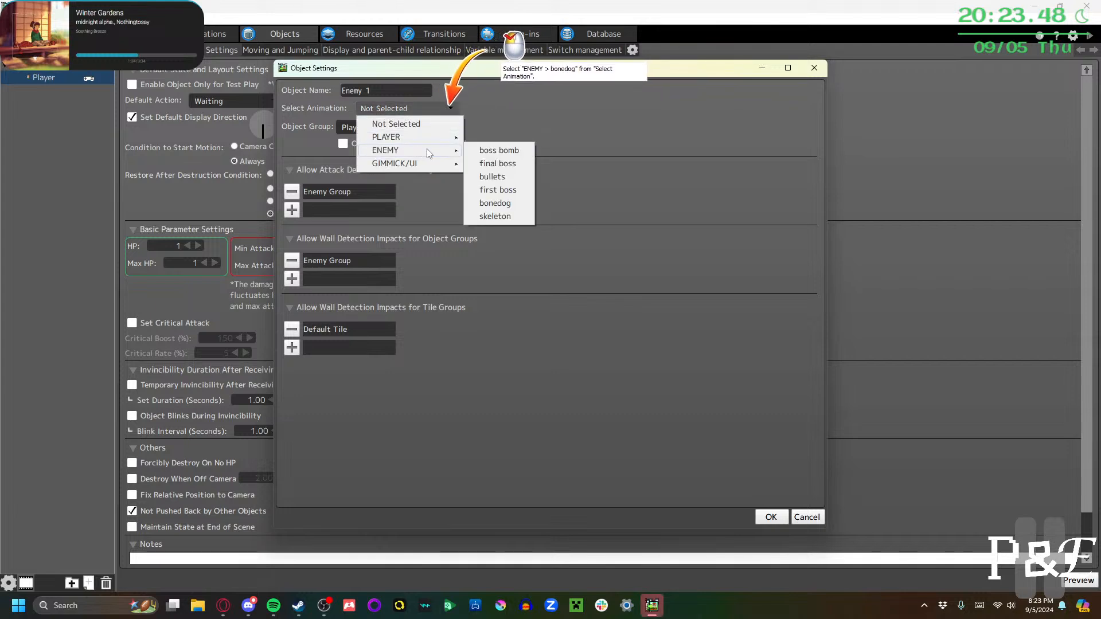
{"action": "left_click", "coordinate": [508, 207]}
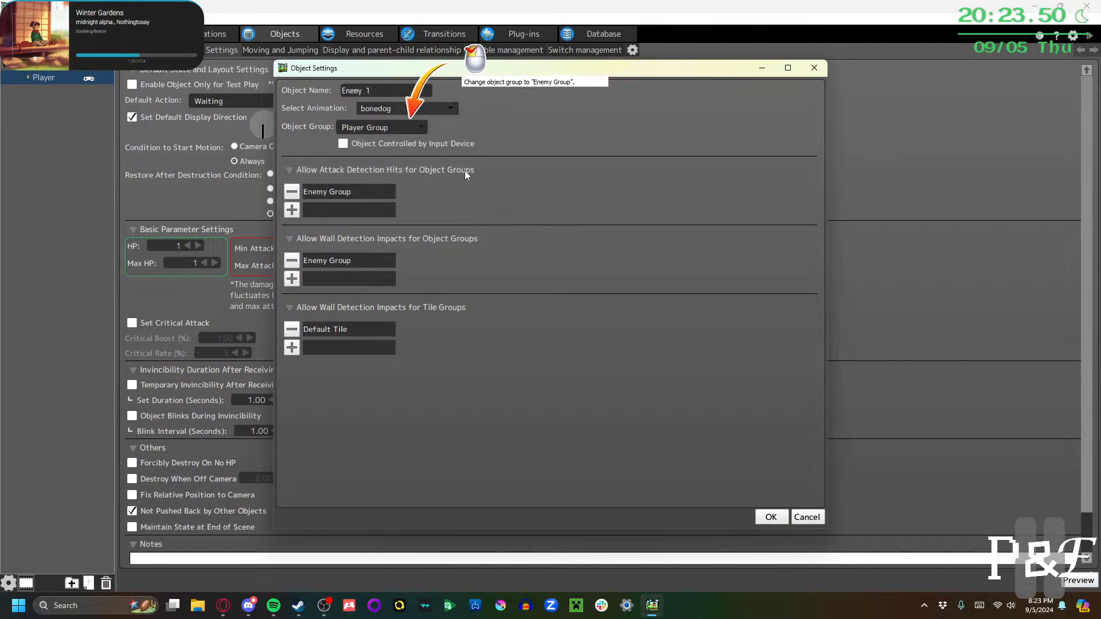
{"action": "left_click", "coordinate": [400, 127]}
{"action": "left_click", "coordinate": [398, 153]}
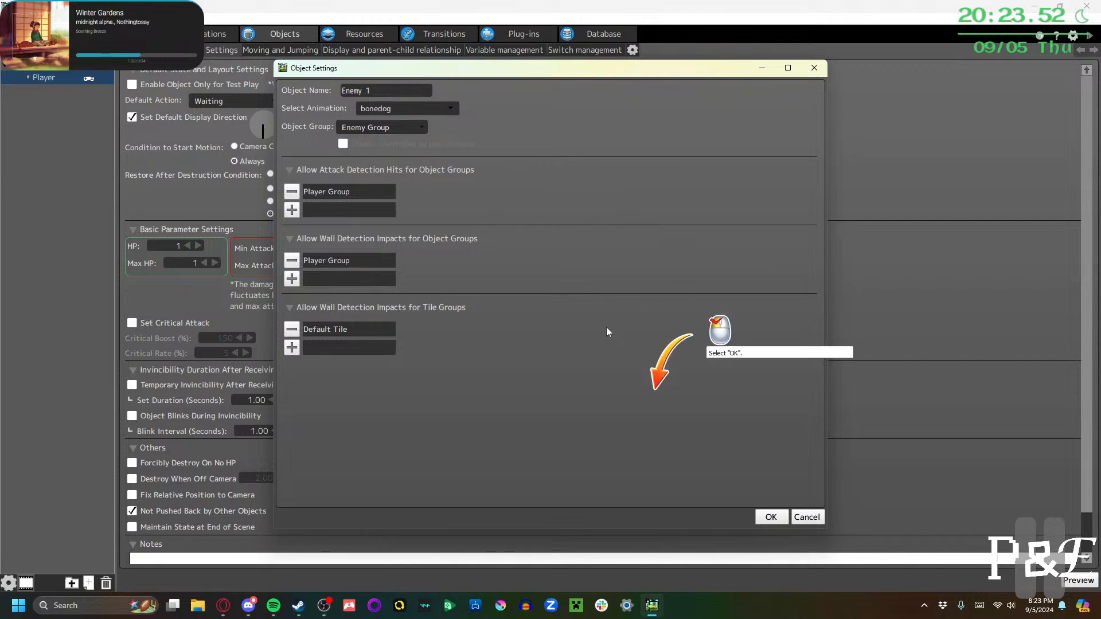
{"action": "left_click", "coordinate": [770, 517]}
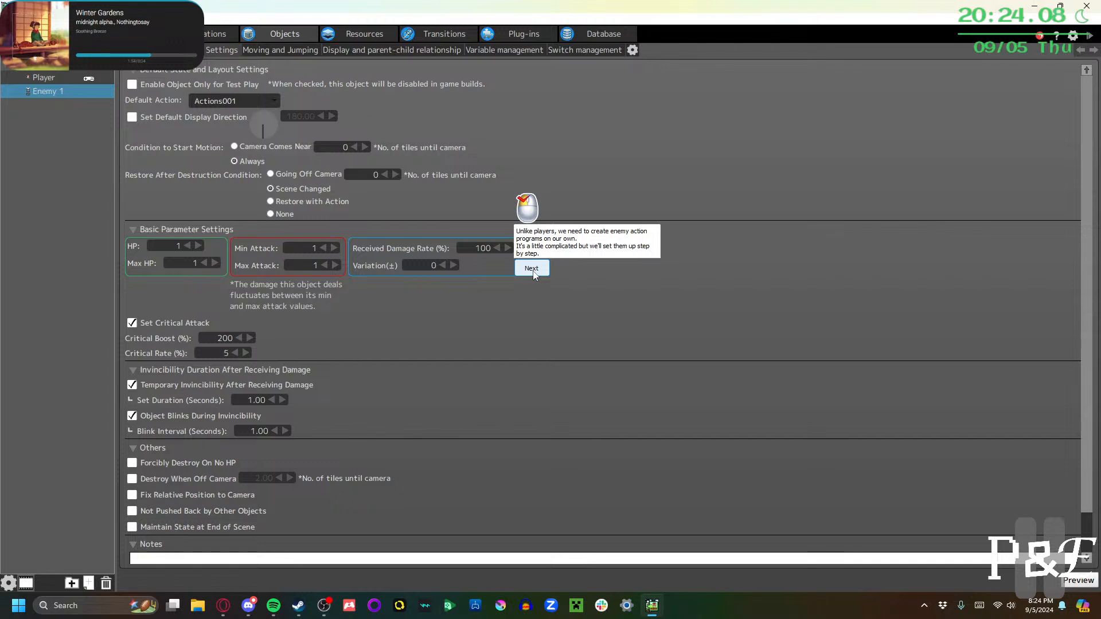
Rename Enemy 1's Actions001 action as "Waiting", following the tutorial's prompts
{"action": "left_click", "coordinate": [532, 269]}
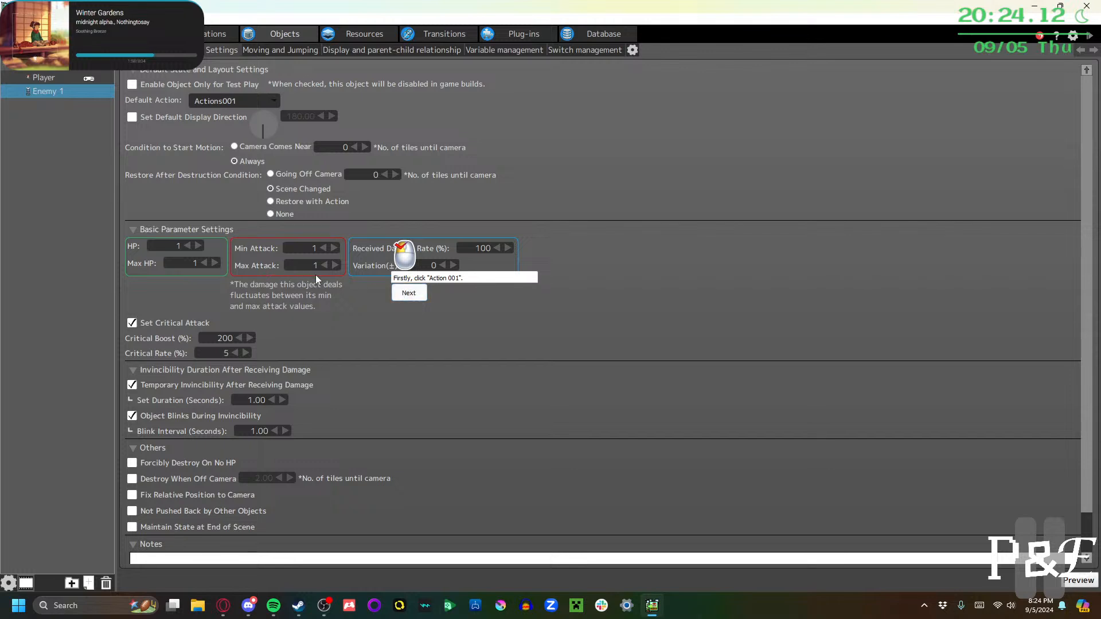
{"action": "left_click", "coordinate": [404, 295]}
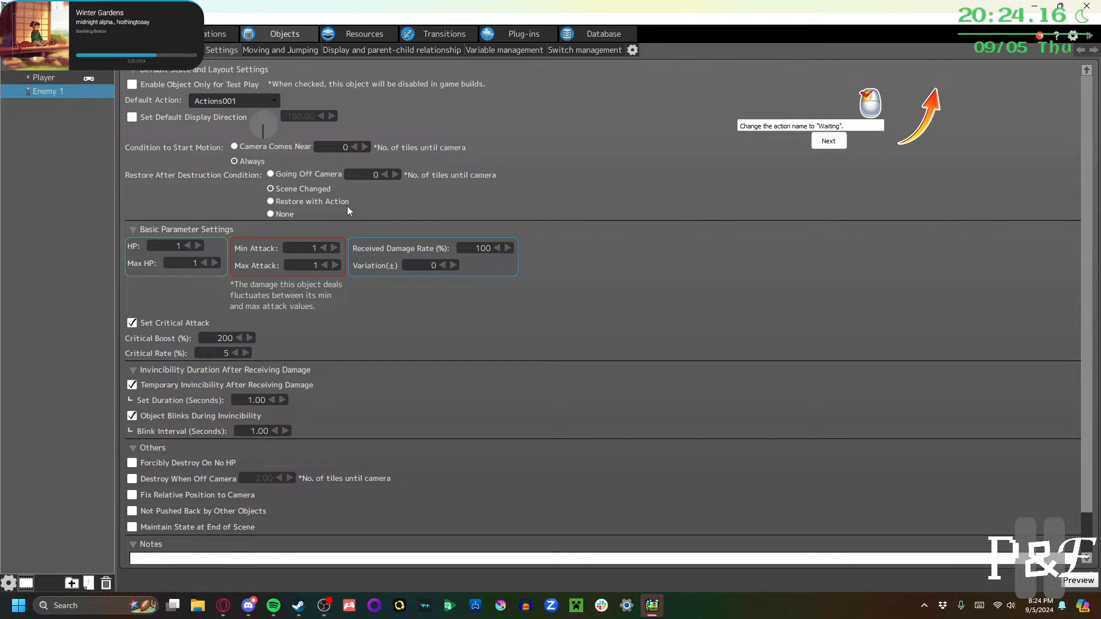
{"action": "left_click", "coordinate": [236, 102]}
{"action": "left_click", "coordinate": [236, 101]}
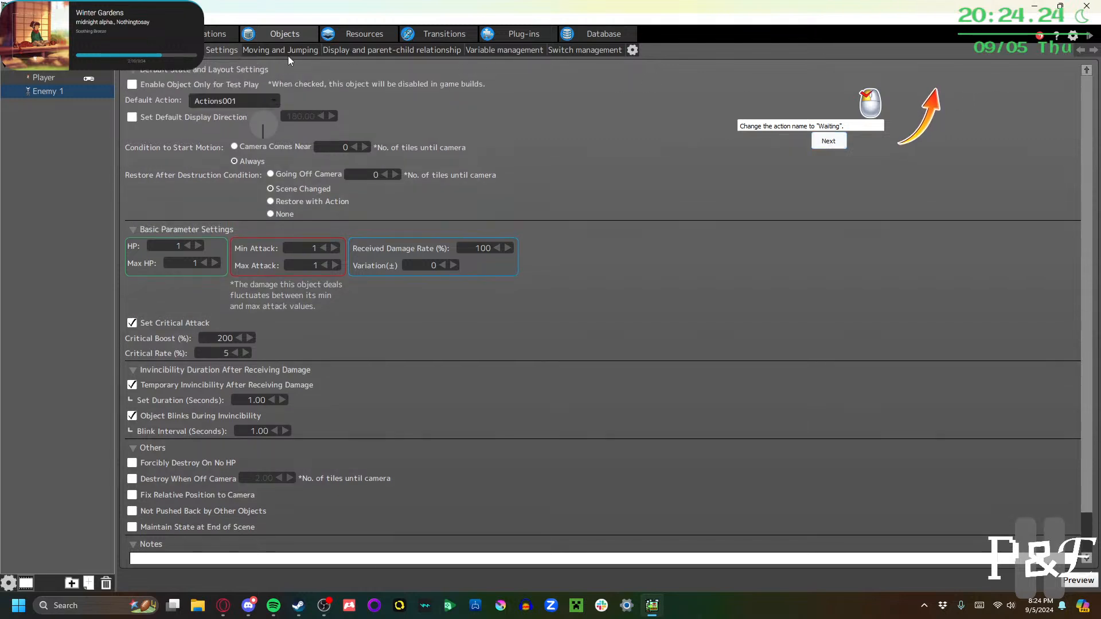
{"action": "left_click", "coordinate": [150, 51]}
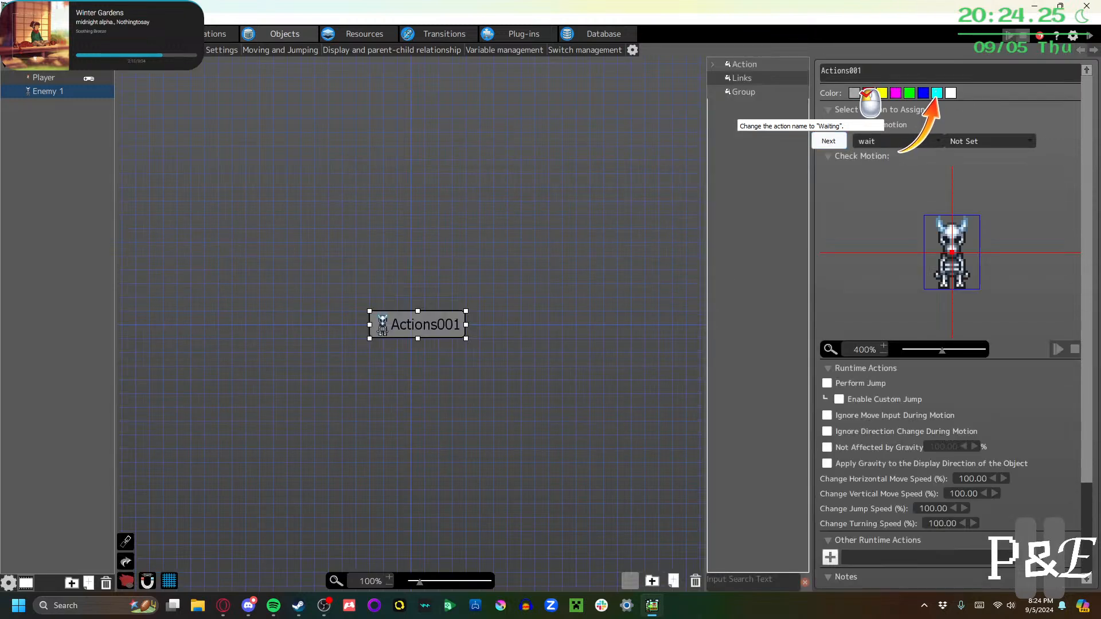
{"action": "double_click", "coordinate": [879, 73]}
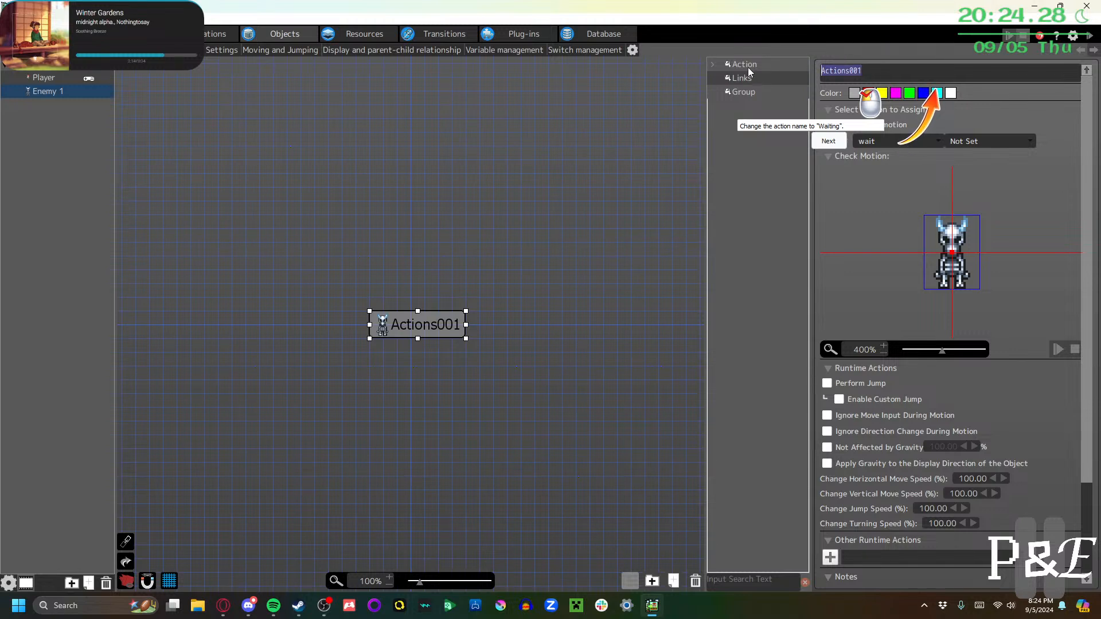
{"action": "type", "text": "Waiting"}
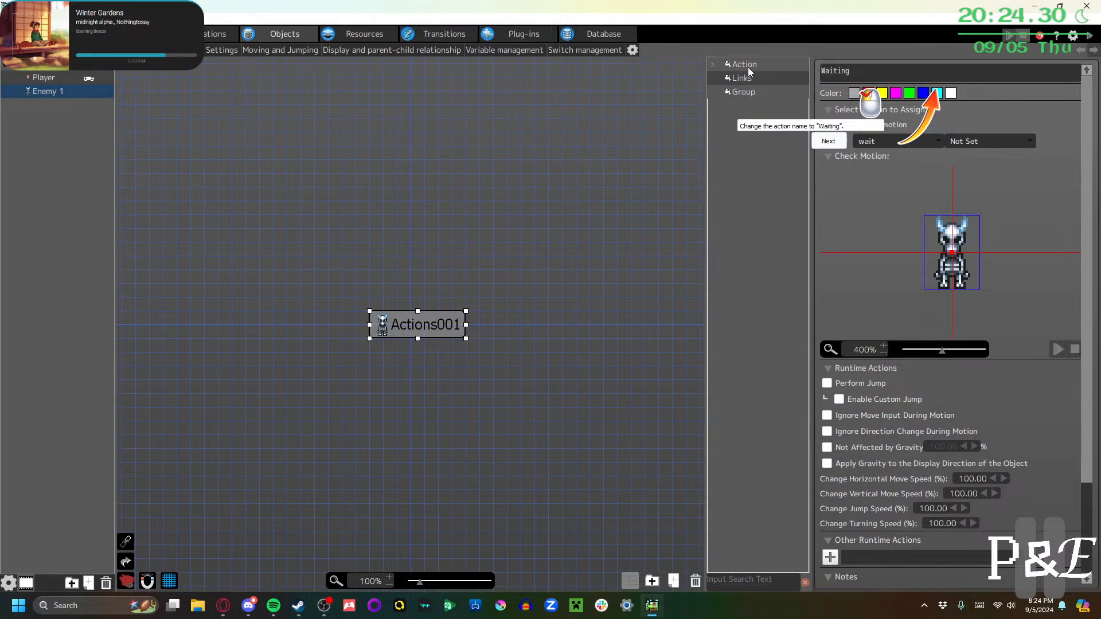
{"action": "left_click", "coordinate": [829, 142]}
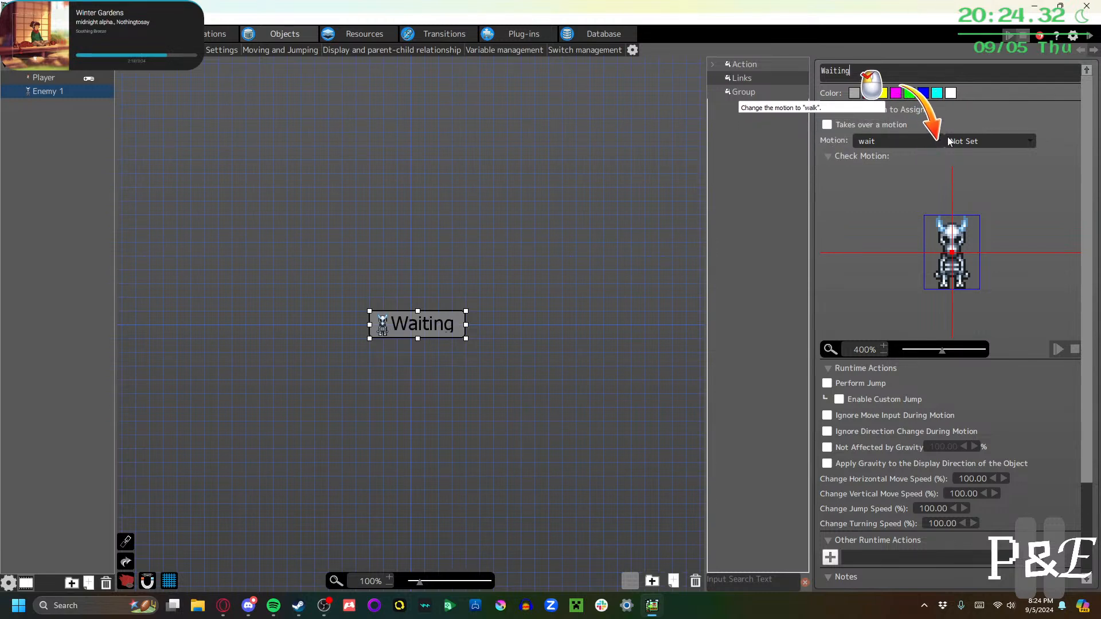
Set the Waiting action's motion to walk and enable Not Affected by Gravity
{"action": "left_click", "coordinate": [931, 140]}
{"action": "left_click", "coordinate": [909, 177]}
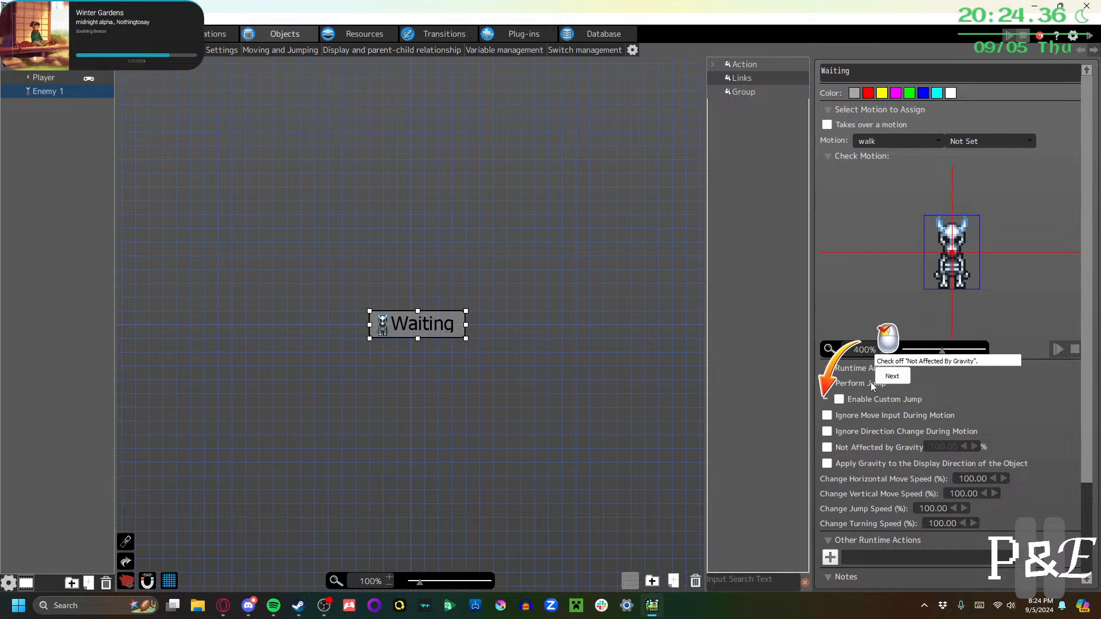
{"action": "left_click", "coordinate": [844, 446]}
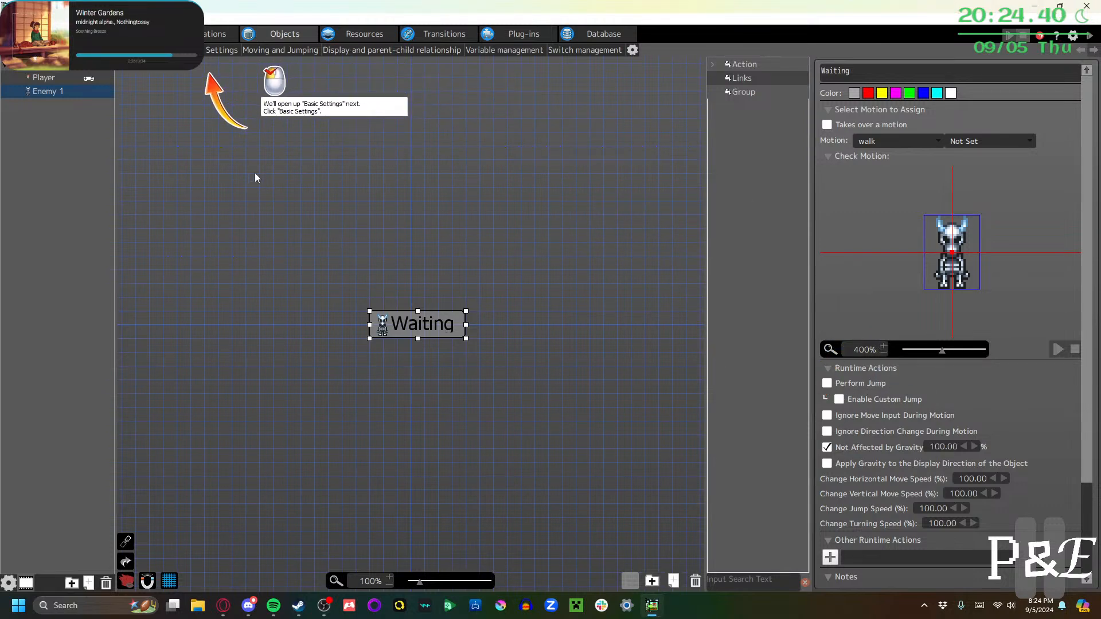
Disable Temporary Invincibility After Receiving Damage in Enemy 1's basic settings, leaving HP at 1
{"action": "left_click", "coordinate": [204, 50]}
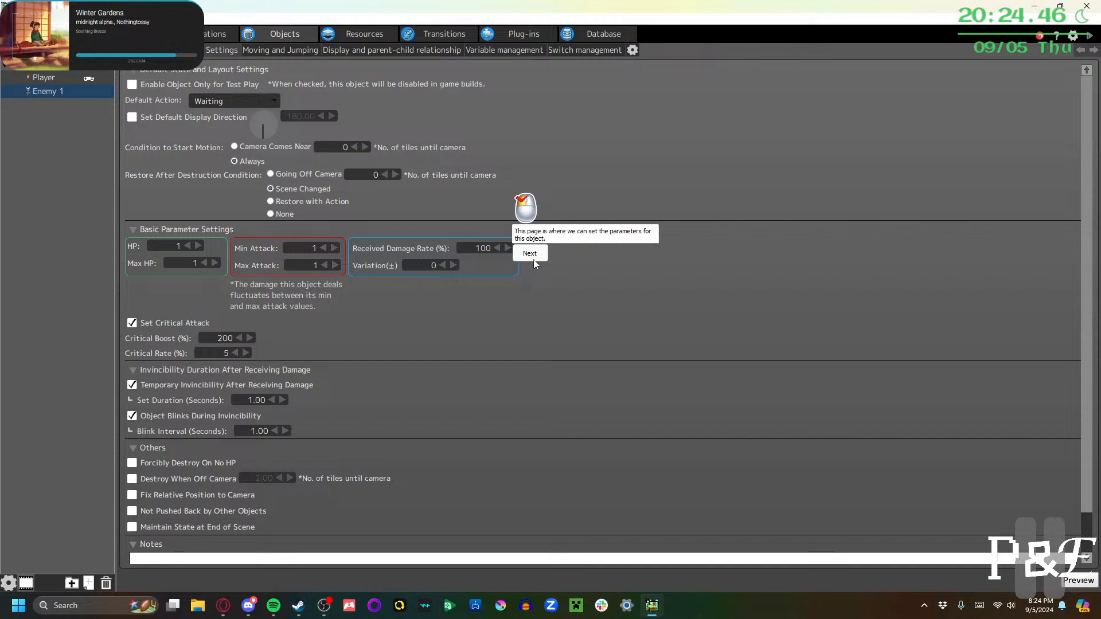
{"action": "left_click", "coordinate": [531, 255]}
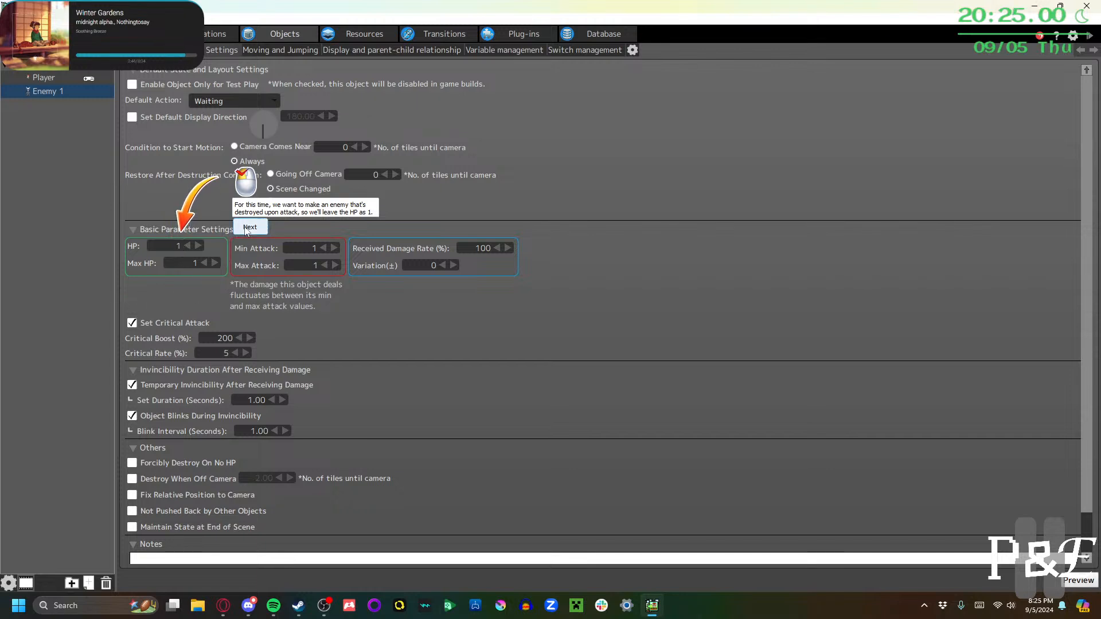
{"action": "left_click", "coordinate": [250, 227]}
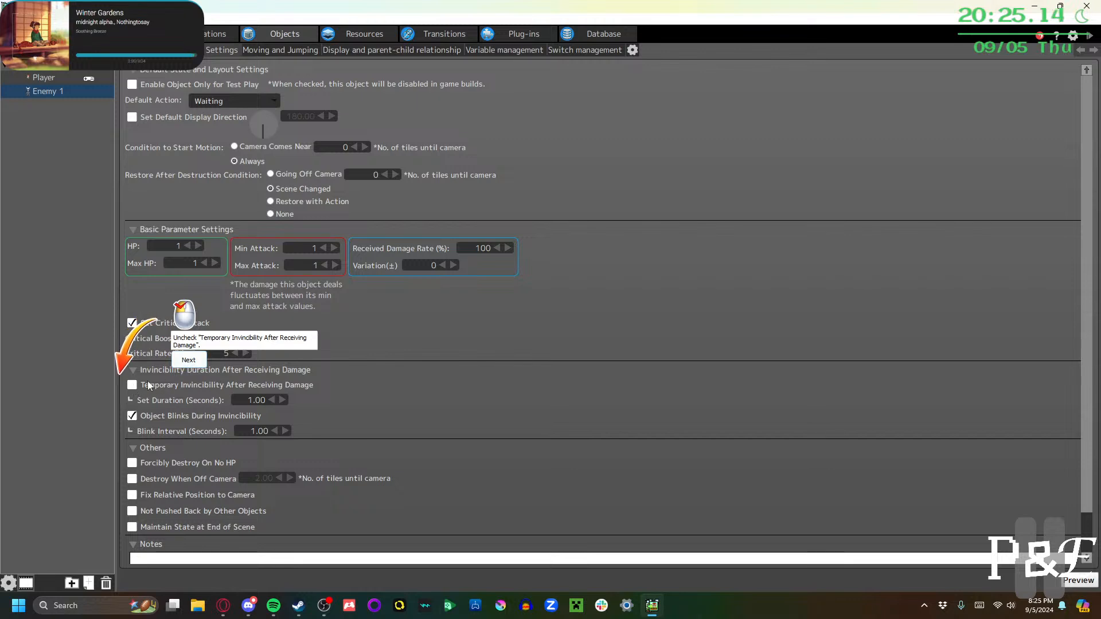
Turn off Object Blinks During Invincibility for Enemy 1 and return to its action program
{"action": "left_click", "coordinate": [194, 363]}
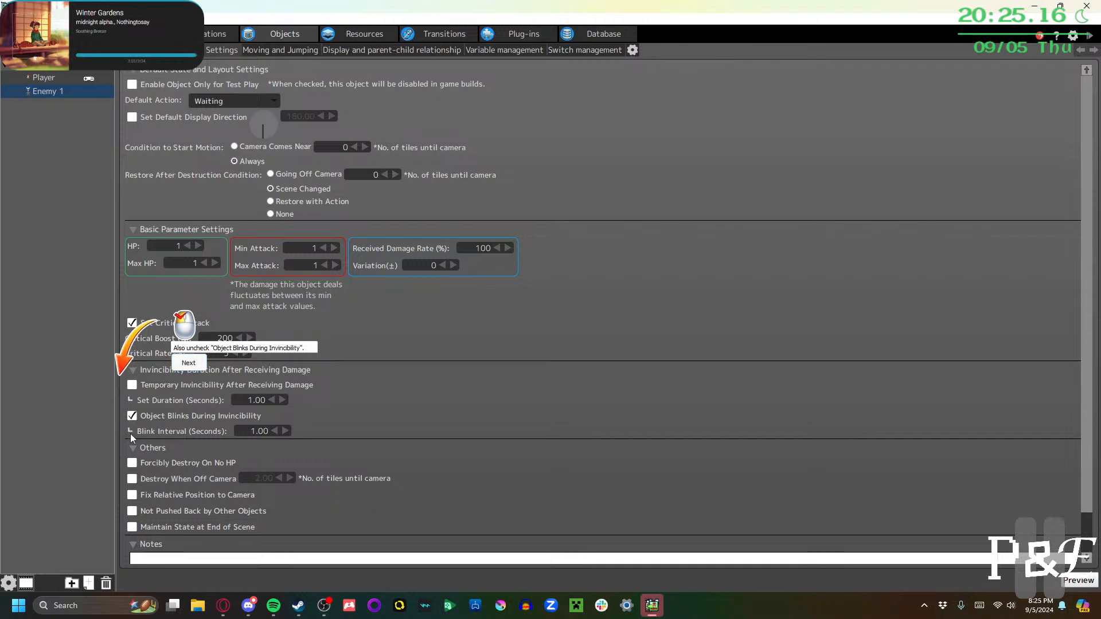
{"action": "left_click", "coordinate": [194, 364]}
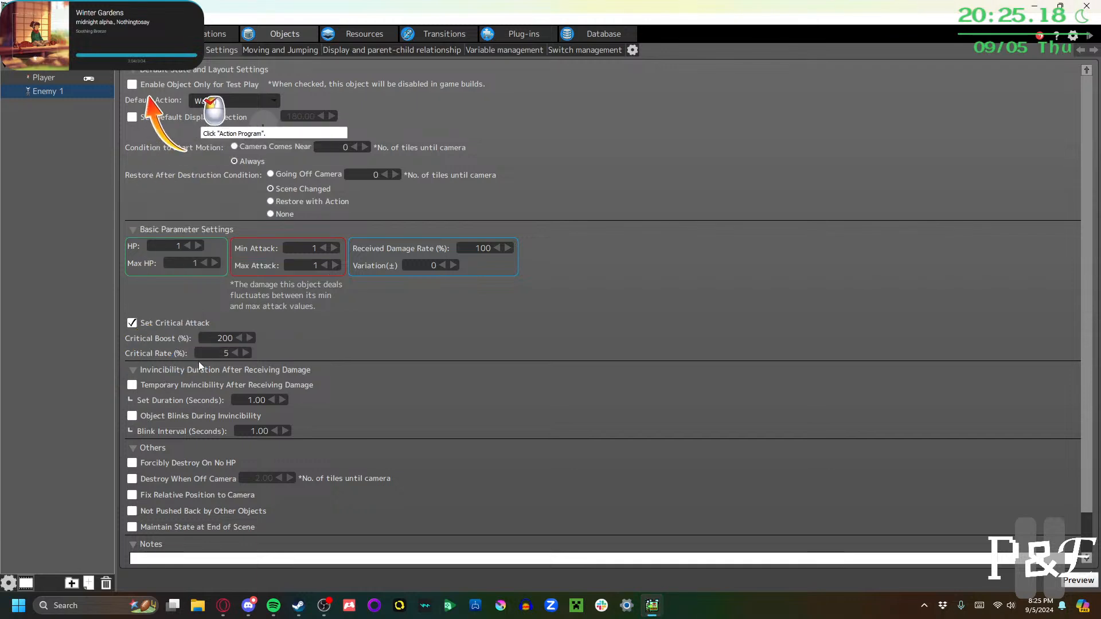
{"action": "left_click", "coordinate": [149, 51]}
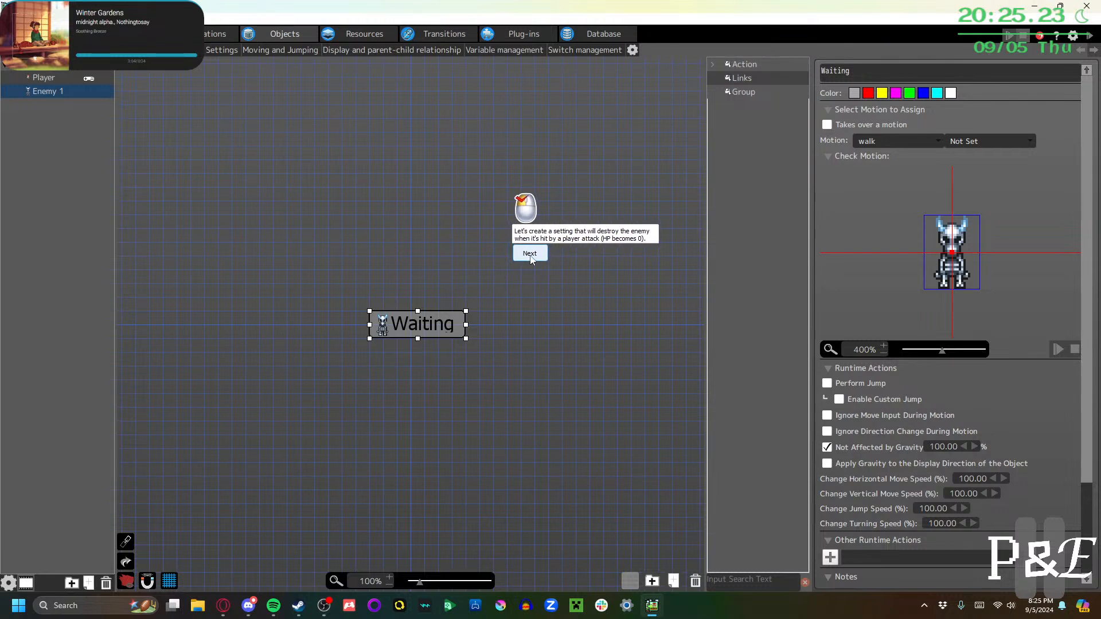
{"action": "left_click", "coordinate": [530, 254]}
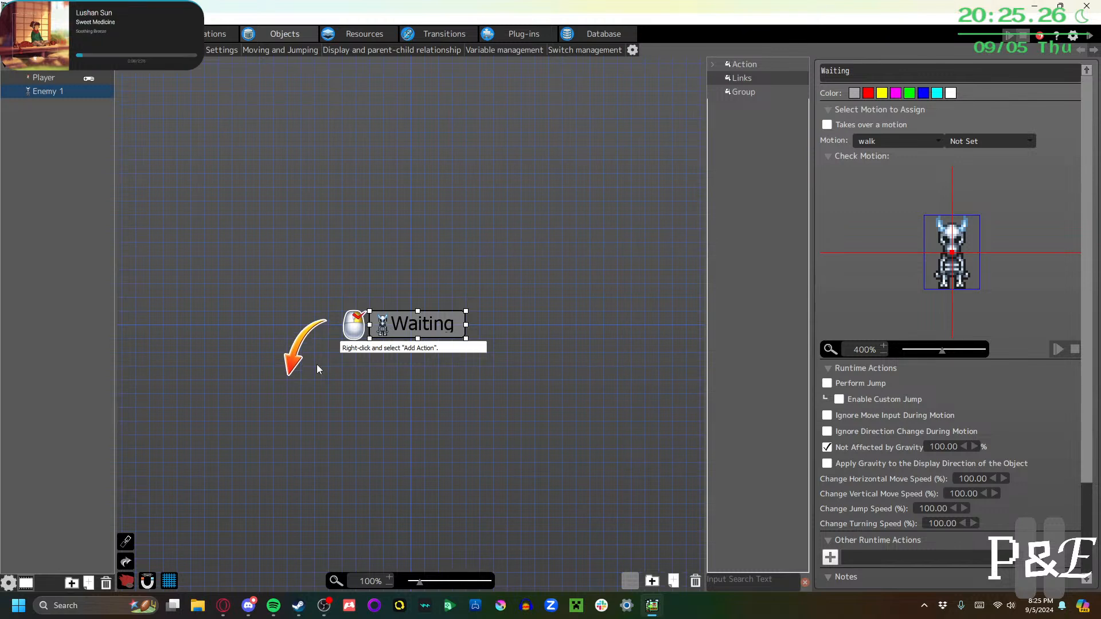
Add a new action below Waiting in Enemy 1's action program and name it "Destroy"
{"action": "right_click", "coordinate": [293, 386]}
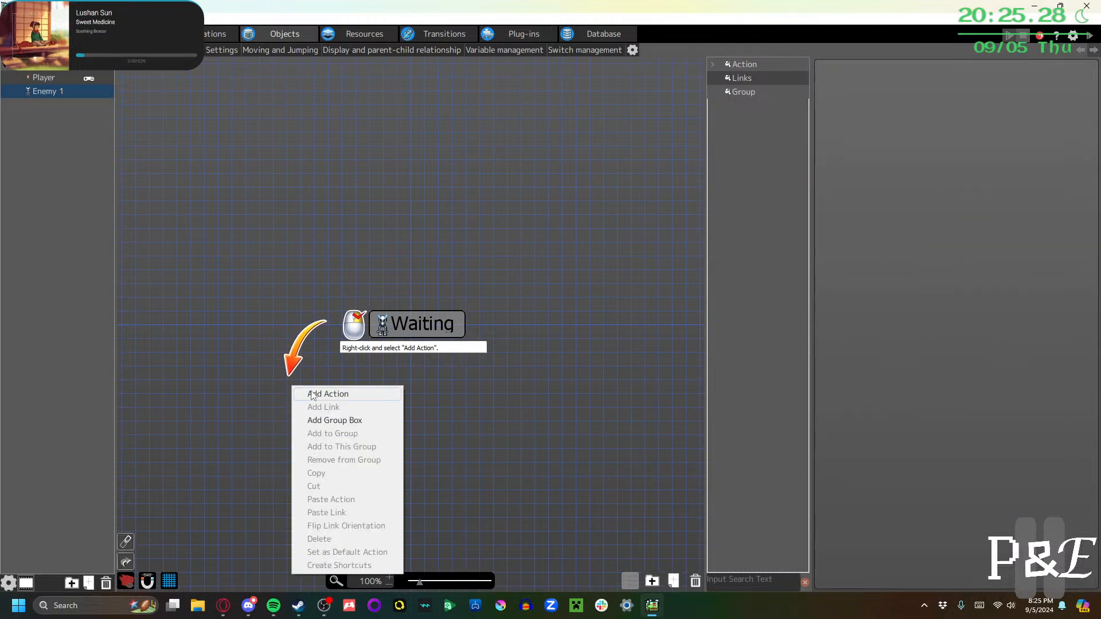
{"action": "left_click", "coordinate": [313, 394]}
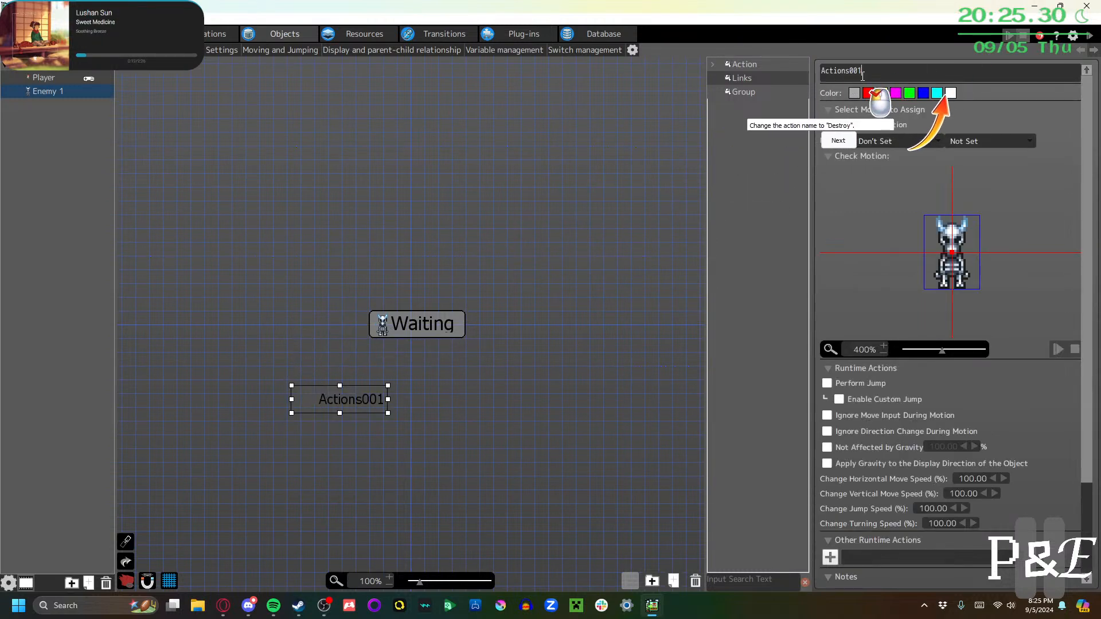
{"action": "left_click_drag", "start_coordinate": [863, 76], "coordinate": [691, 75]}
{"action": "type", "text": "Destroy"}
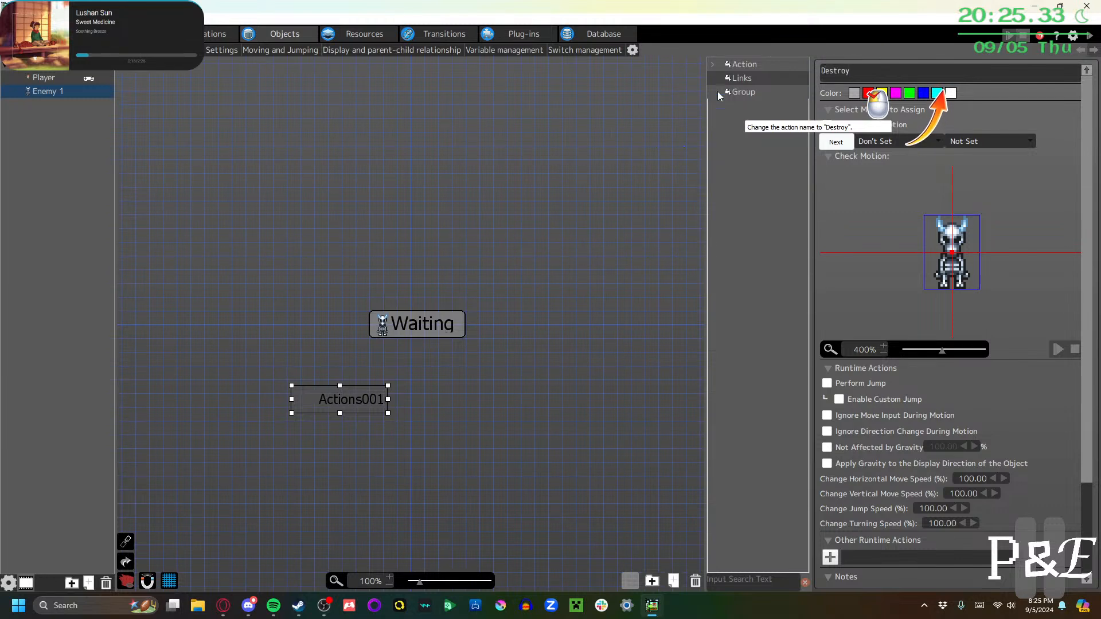
{"action": "left_click", "coordinate": [835, 141]}
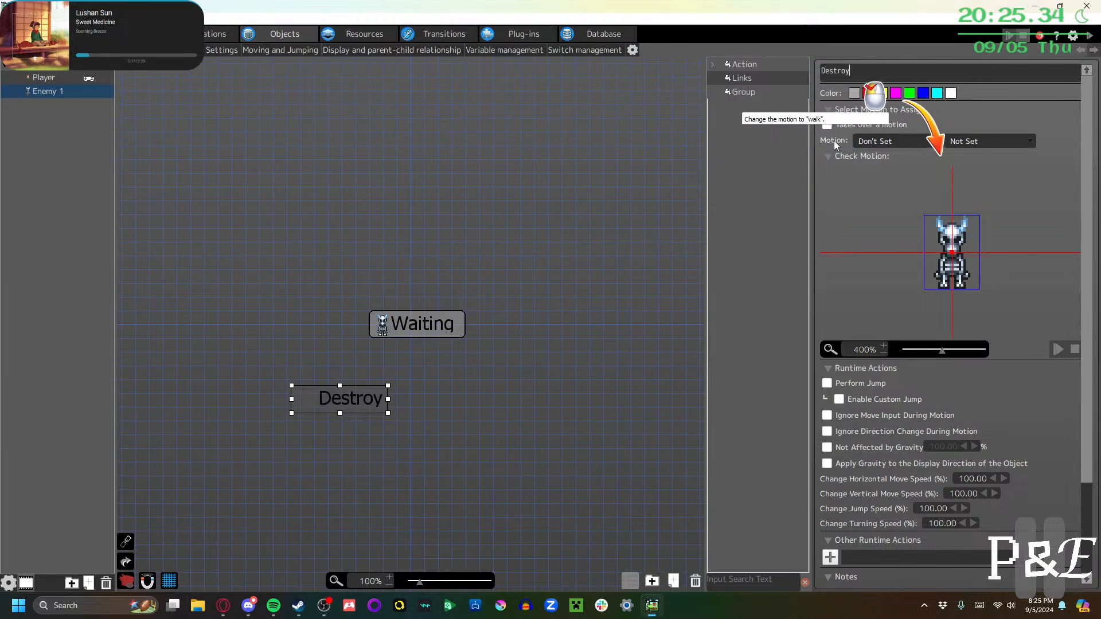
Set the Destroy action's motion to walk and enable Not Affected by Gravity
{"action": "left_click", "coordinate": [907, 141]}
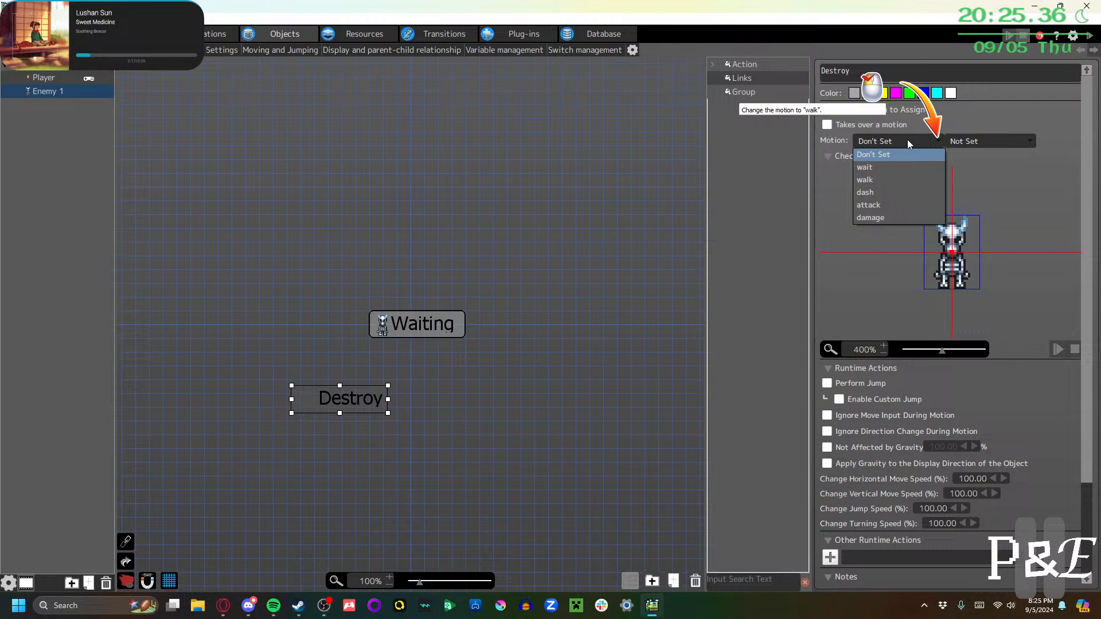
{"action": "left_click", "coordinate": [899, 177]}
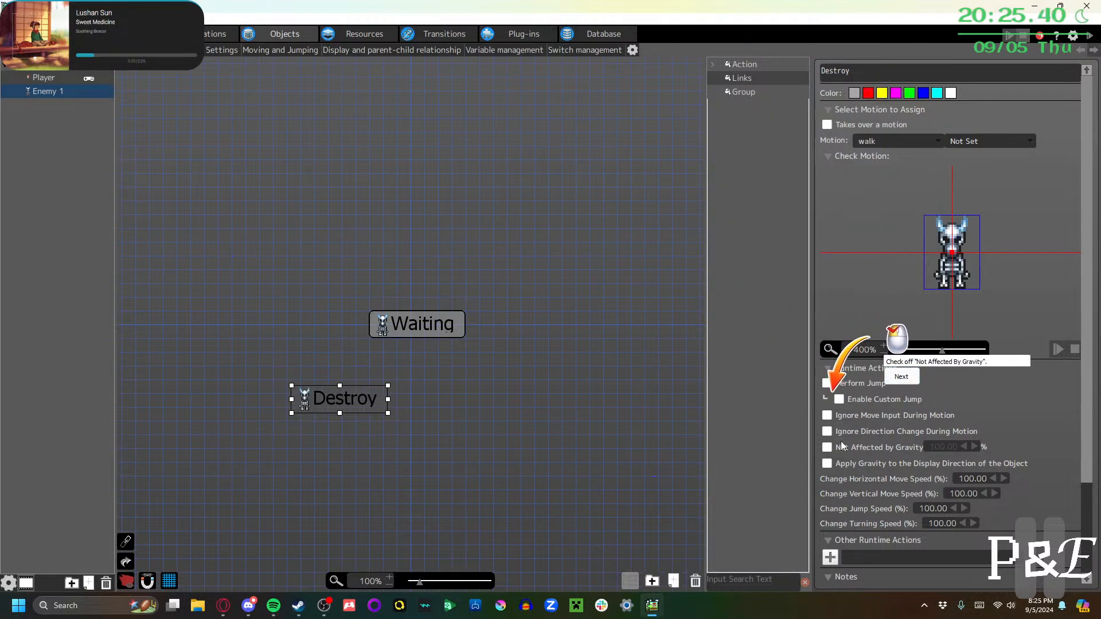
{"action": "left_click", "coordinate": [899, 378]}
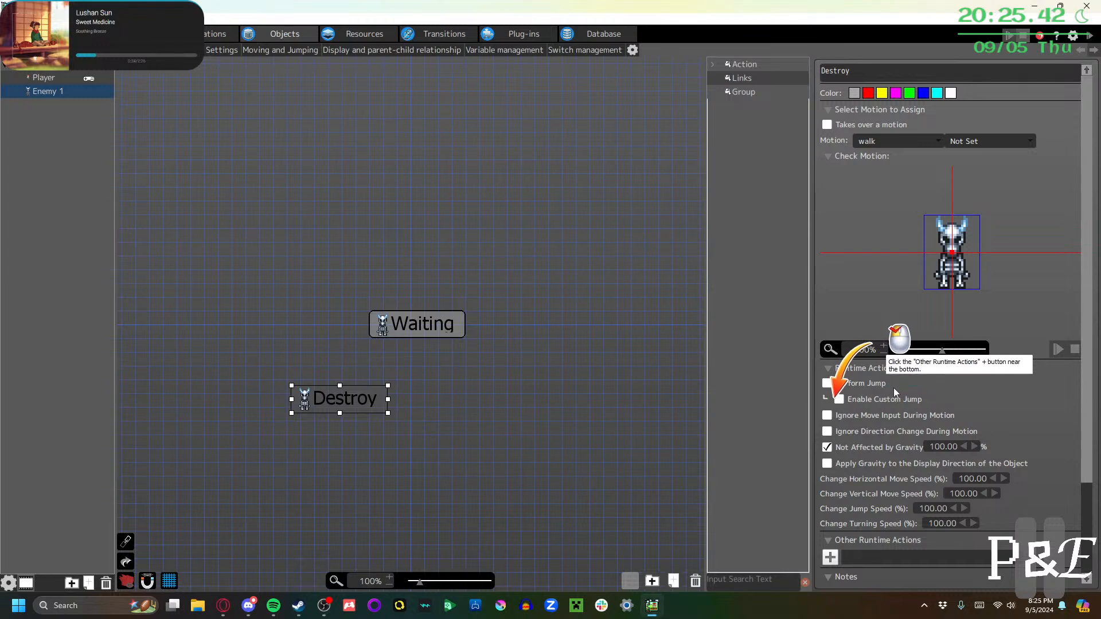
Add the Destroy Object runtime action to the Destroy action
{"action": "scroll", "coordinate": [866, 422], "scroll_direction": "down", "scroll_amount": 3}
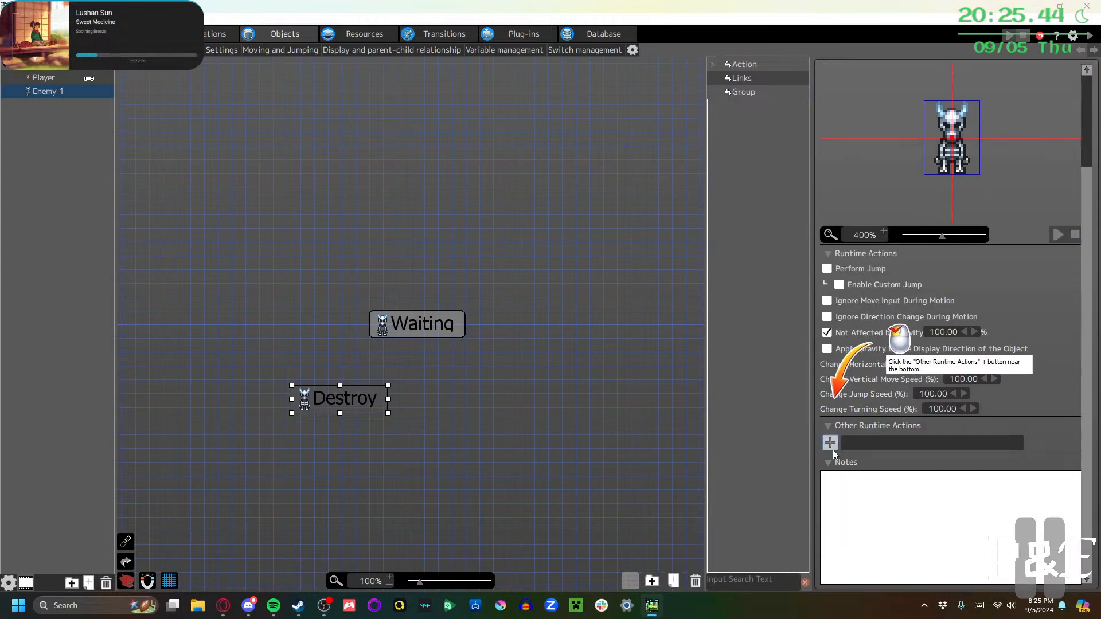
{"action": "left_click", "coordinate": [831, 447]}
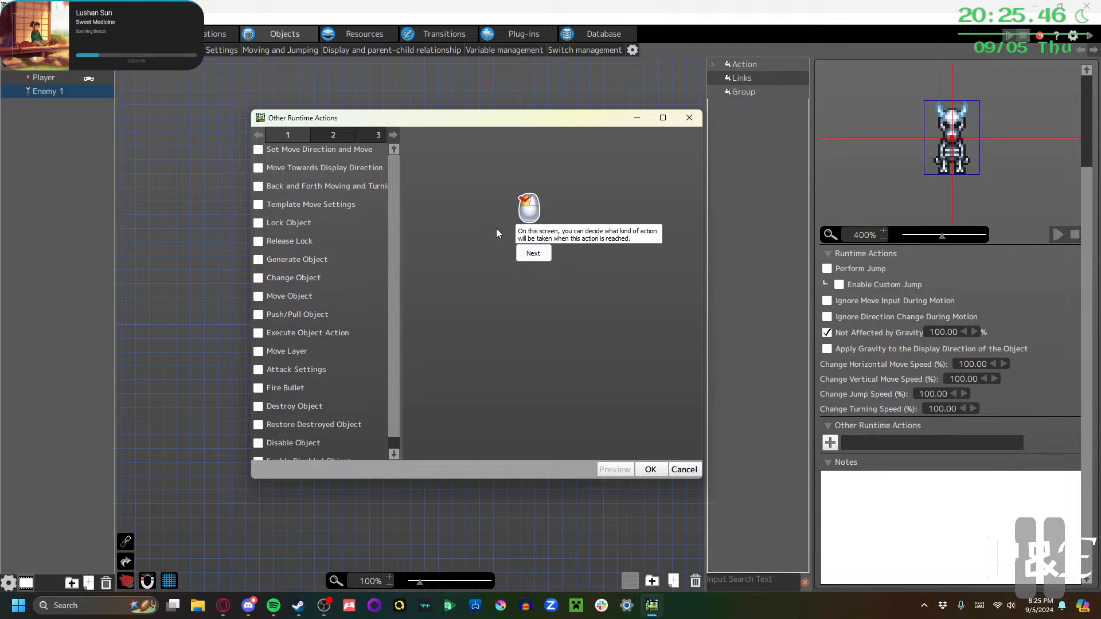
{"action": "left_click", "coordinate": [533, 253]}
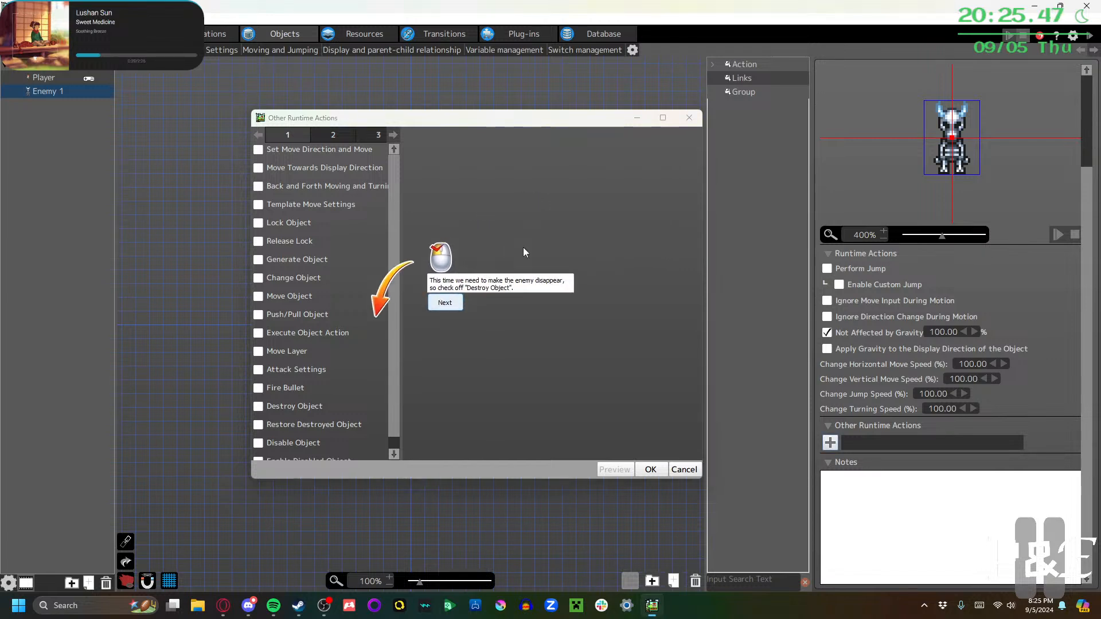
{"action": "left_click", "coordinate": [259, 407]}
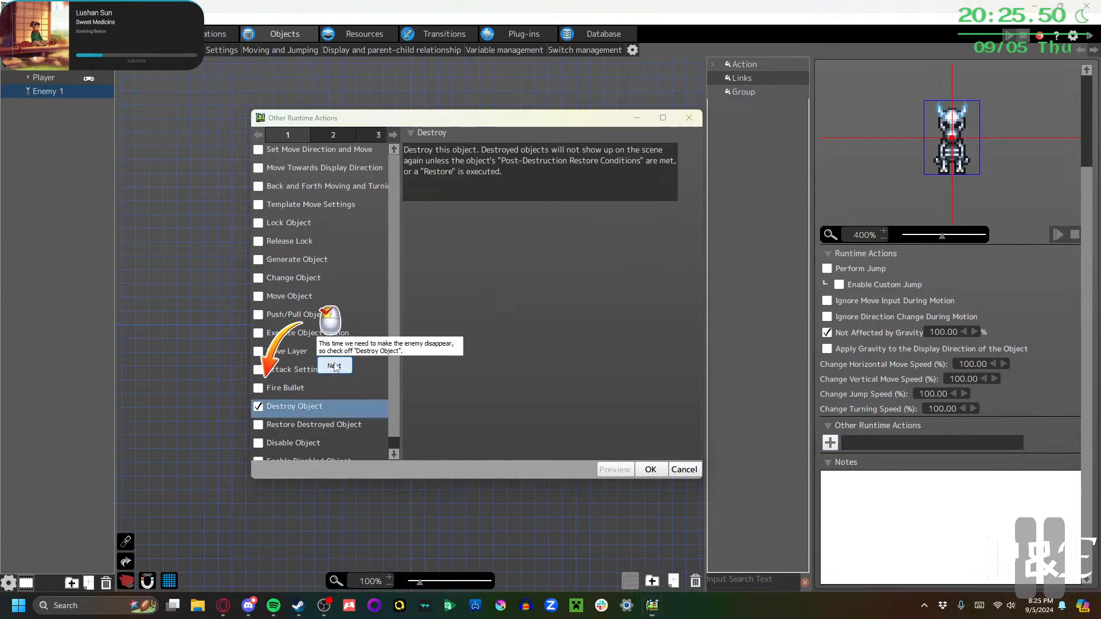
{"action": "left_click", "coordinate": [335, 367]}
{"action": "left_click", "coordinate": [649, 470]}
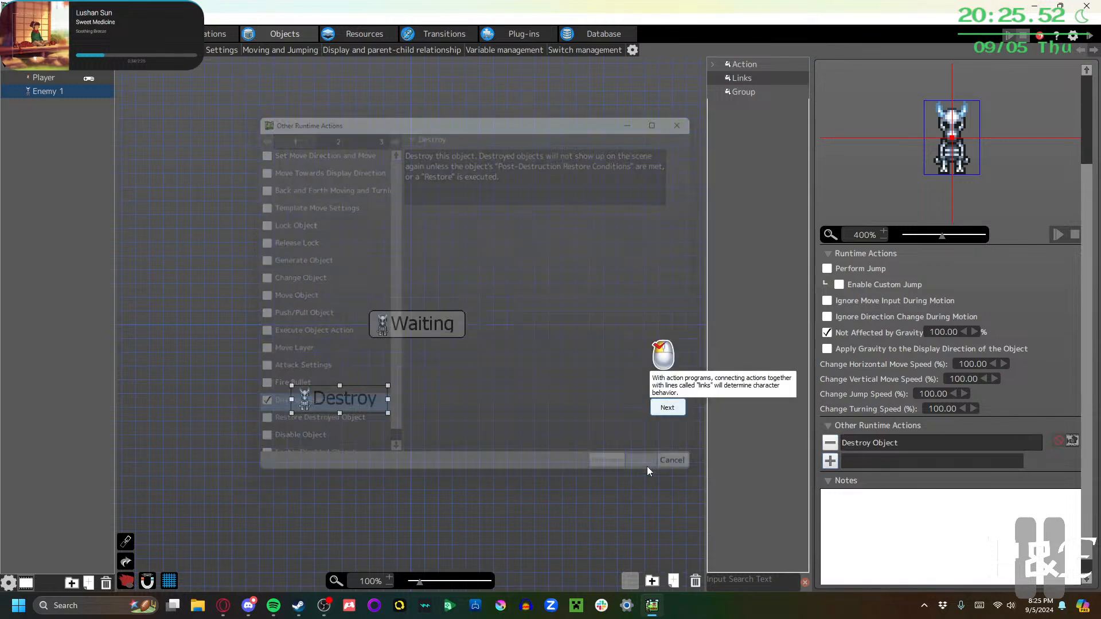
Create a link from the Waiting action to the Destroy action
{"action": "left_click", "coordinate": [538, 264]}
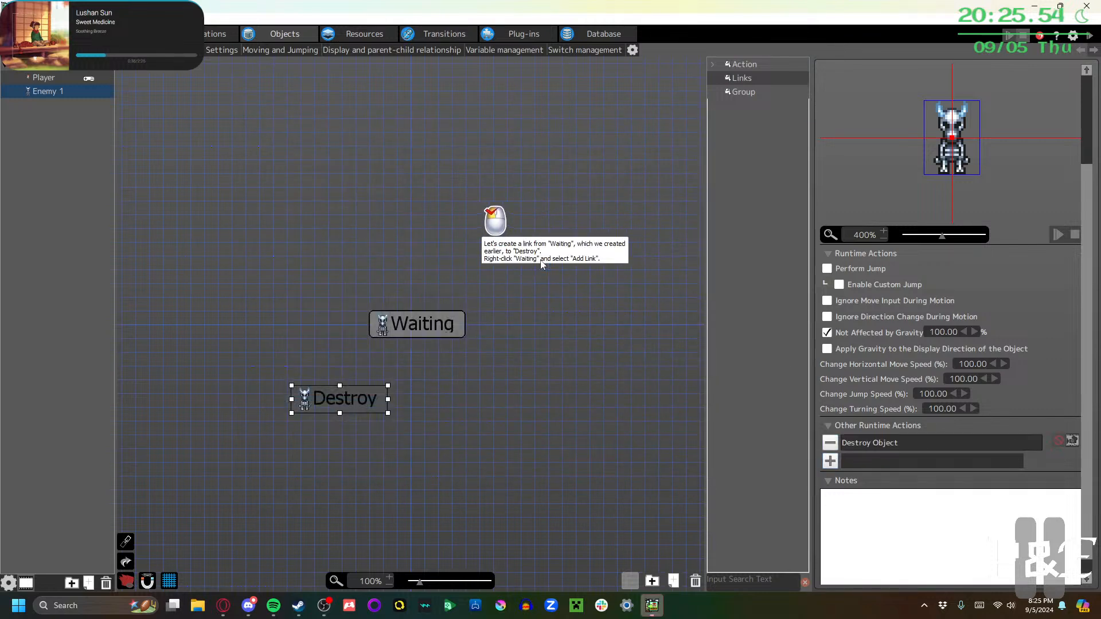
{"action": "right_click", "coordinate": [400, 329]}
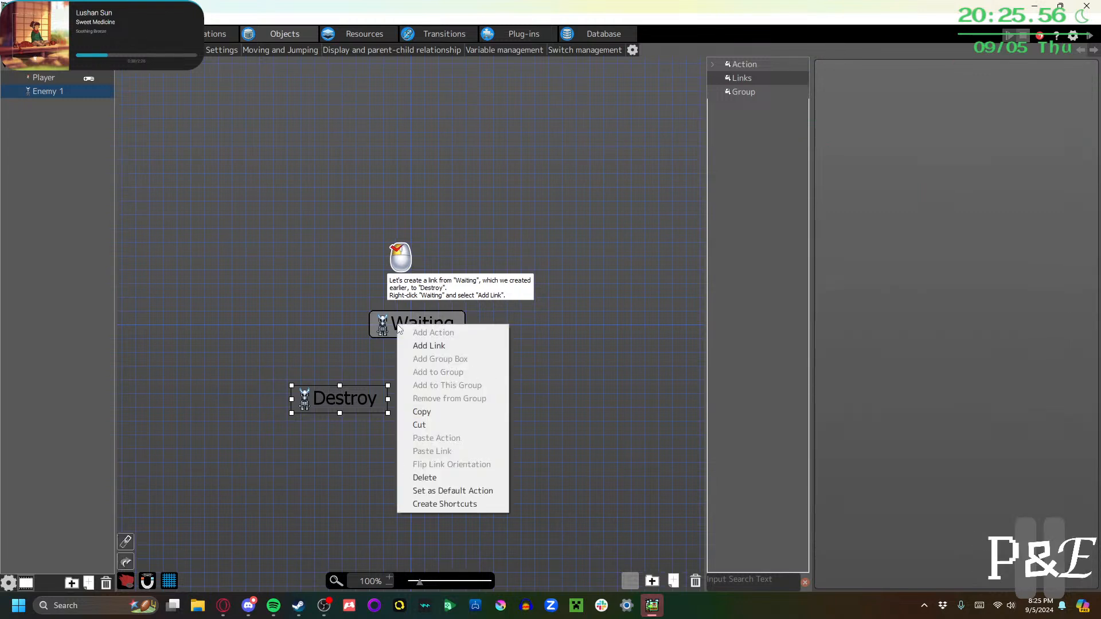
{"action": "left_click", "coordinate": [430, 346]}
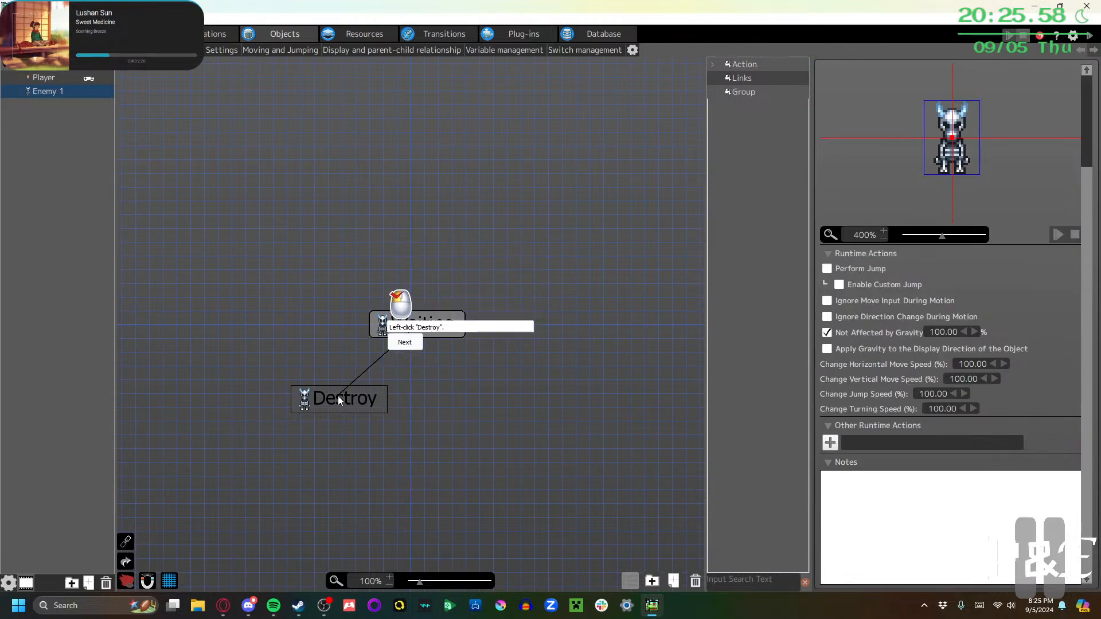
{"action": "left_click", "coordinate": [364, 395]}
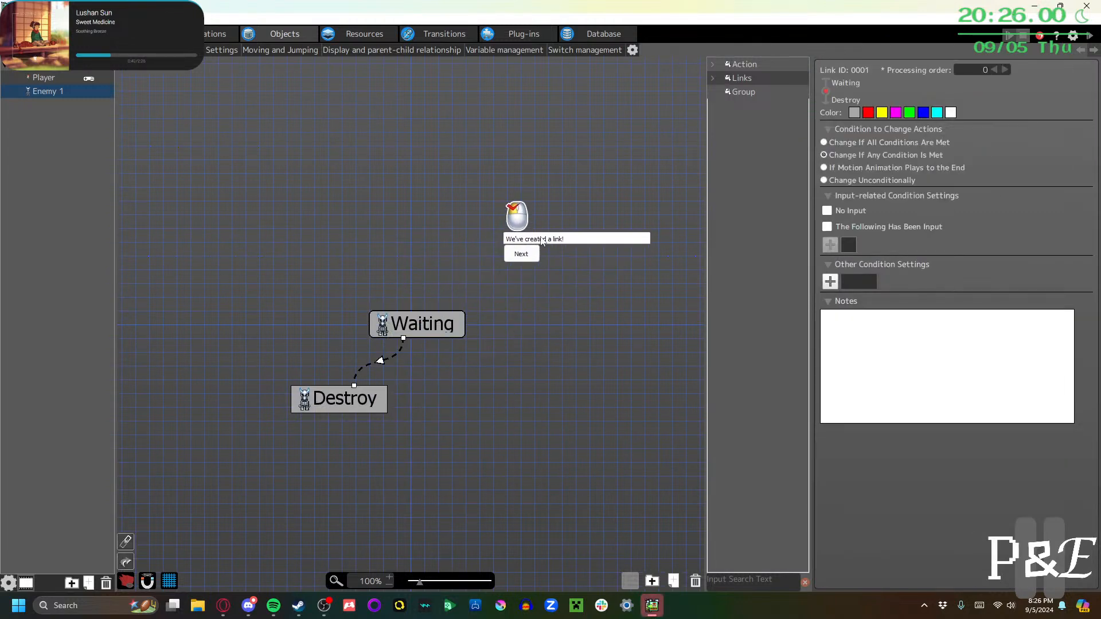
{"action": "left_click", "coordinate": [531, 252]}
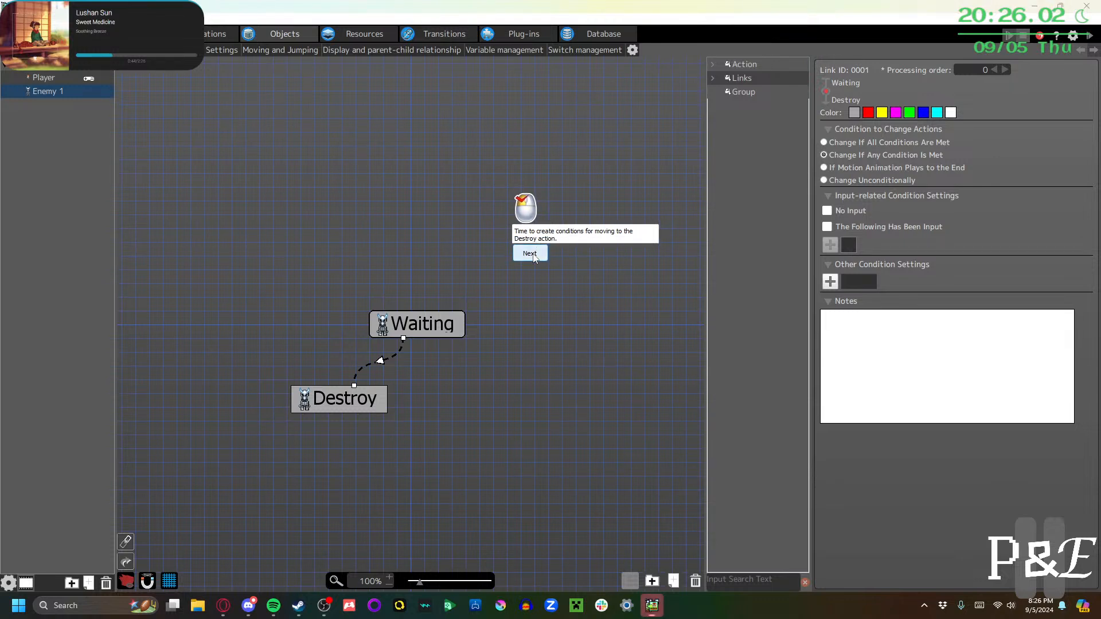
Add the HP Is 0 condition to the Waiting-to-Destroy link, with Object Self as its object
{"action": "left_click", "coordinate": [530, 254]}
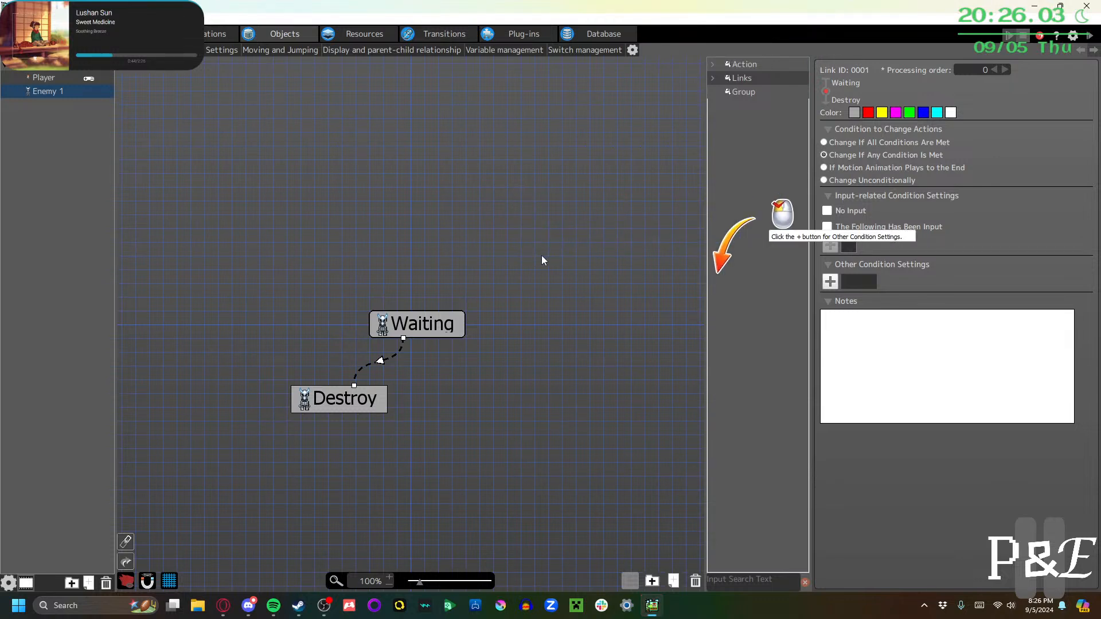
{"action": "left_click", "coordinate": [832, 283]}
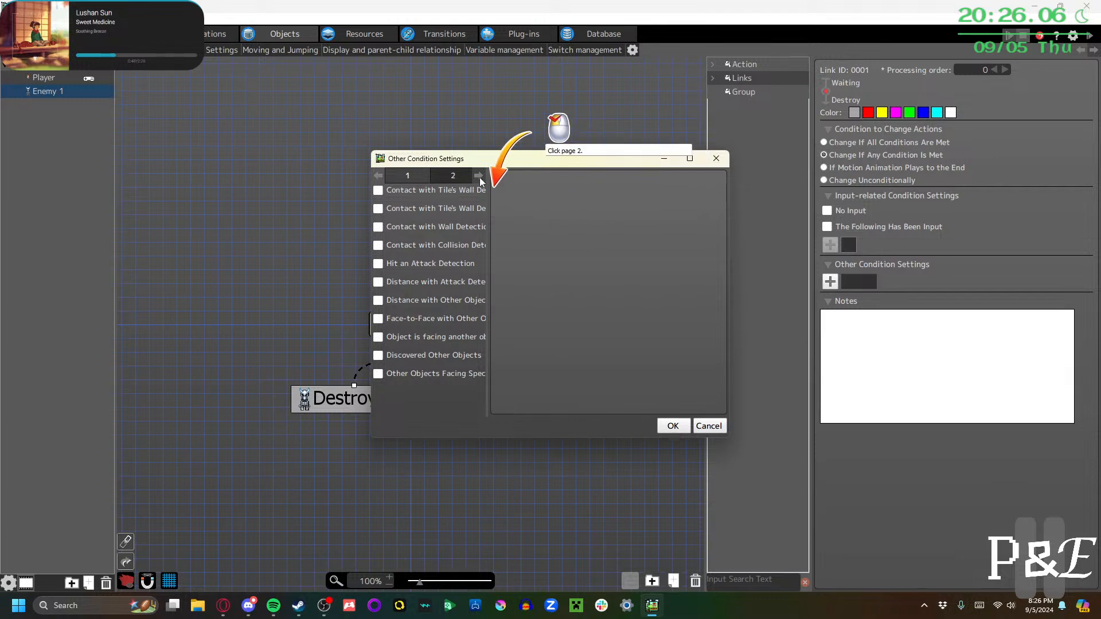
{"action": "left_click", "coordinate": [452, 176]}
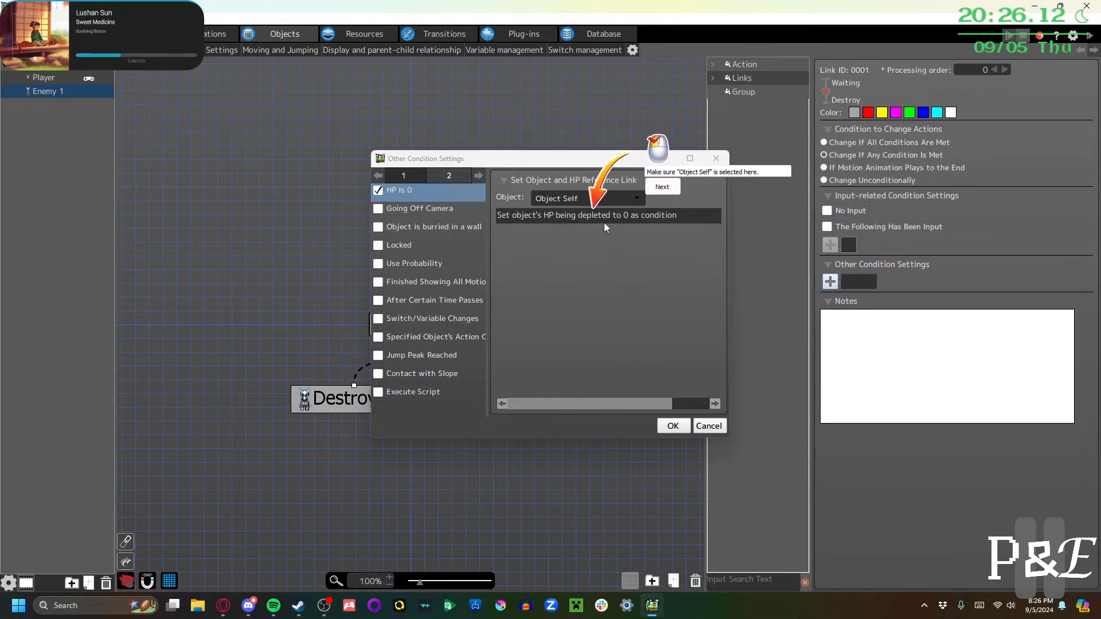
{"action": "left_click", "coordinate": [664, 193]}
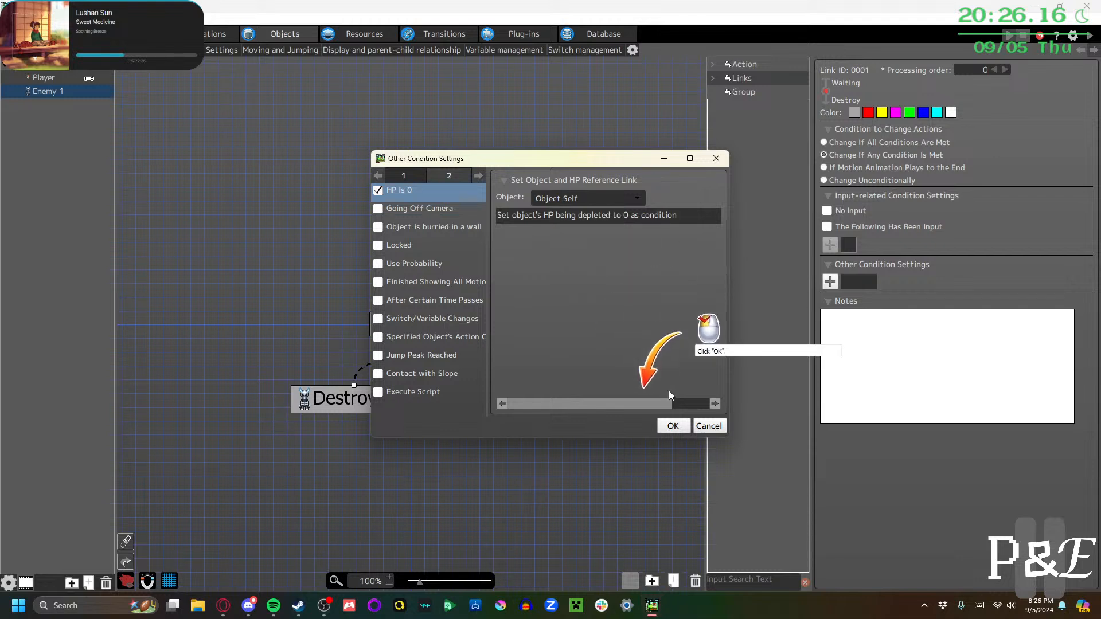
{"action": "left_click", "coordinate": [669, 429]}
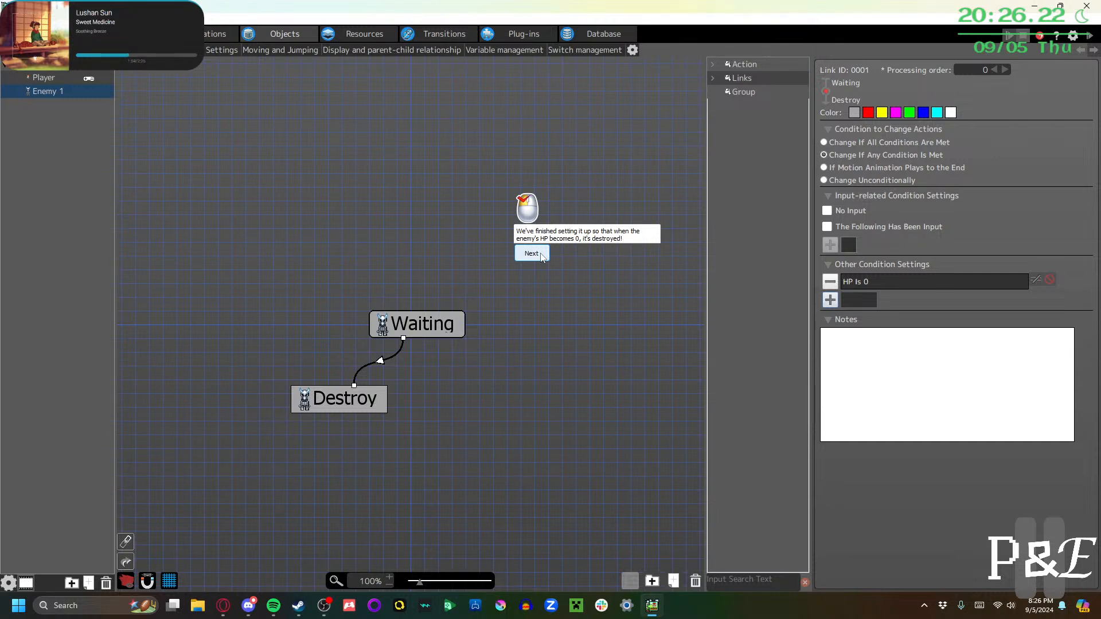
{"action": "left_click", "coordinate": [540, 254]}
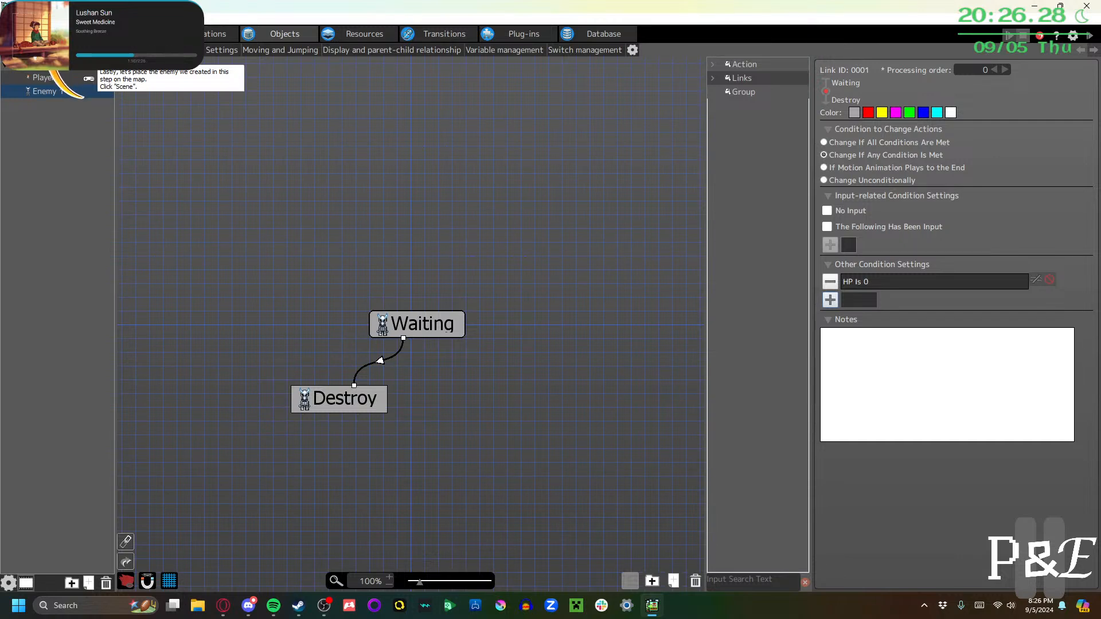
Place Enemy 1 at tile 10,7 in Scene 1 and save the project
{"action": "left_click", "coordinate": [46, 34]}
{"action": "left_click", "coordinate": [90, 426]}
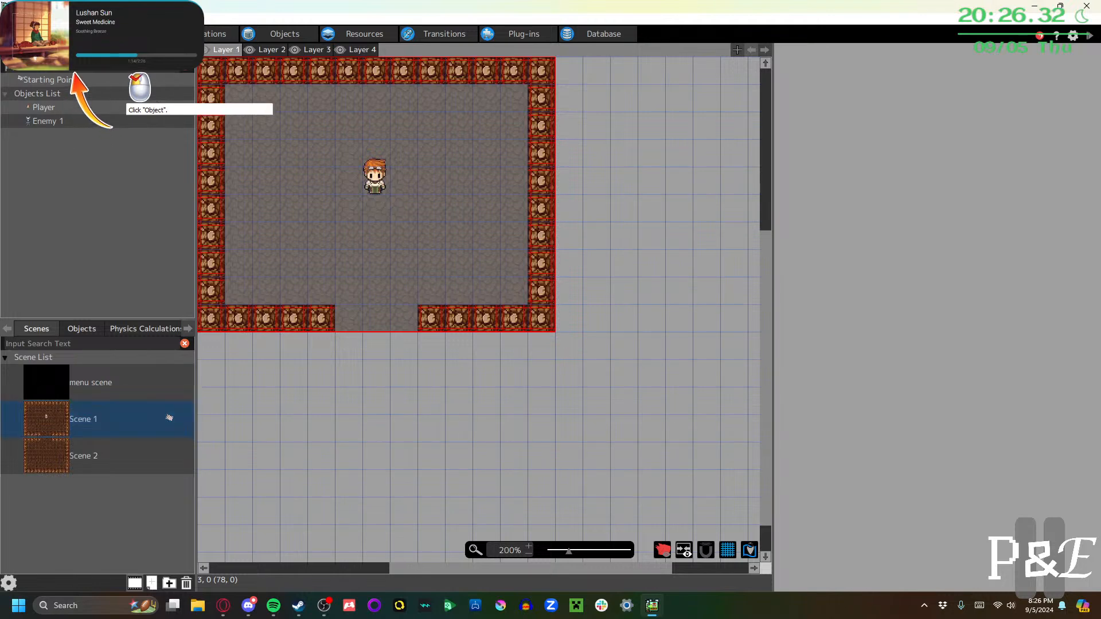
{"action": "left_click", "coordinate": [63, 120]}
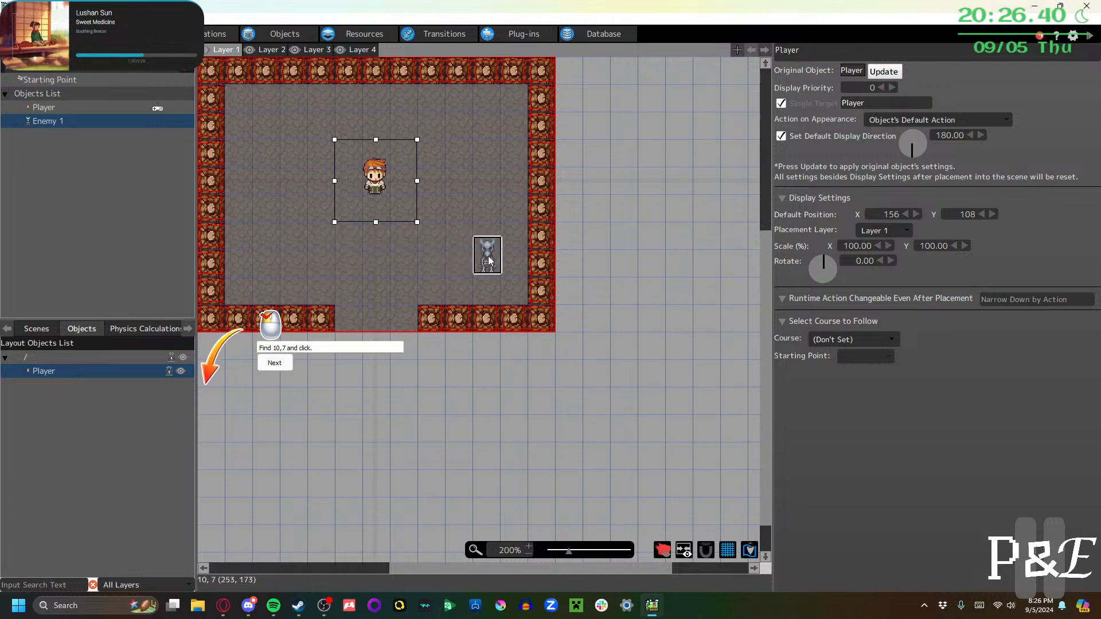
{"action": "left_click", "coordinate": [488, 261]}
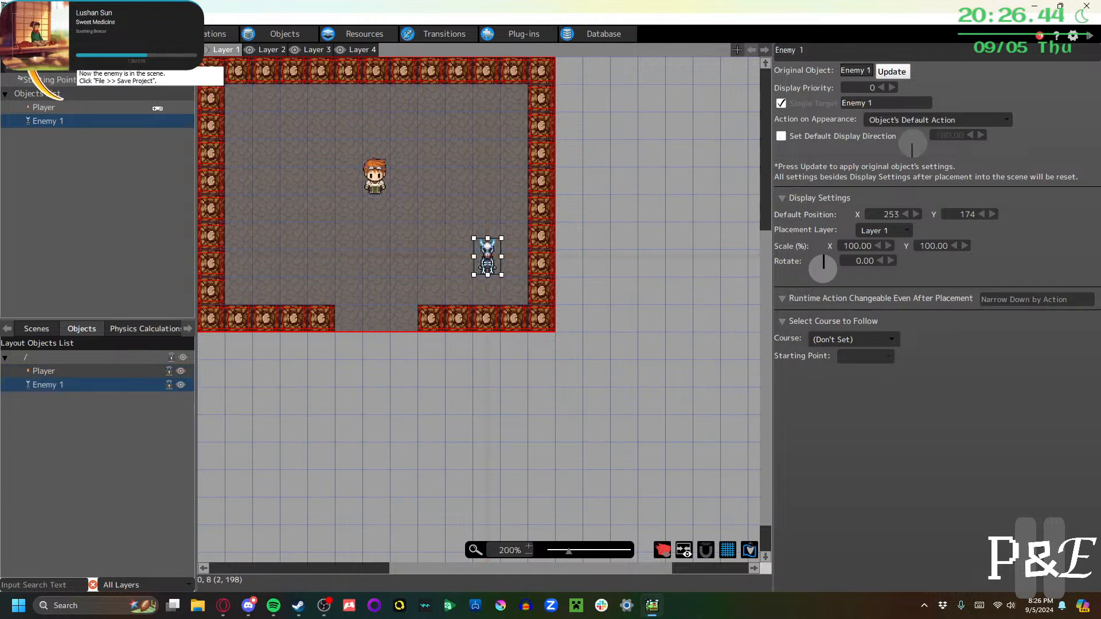
{"action": "left_click", "coordinate": [9, 19]}
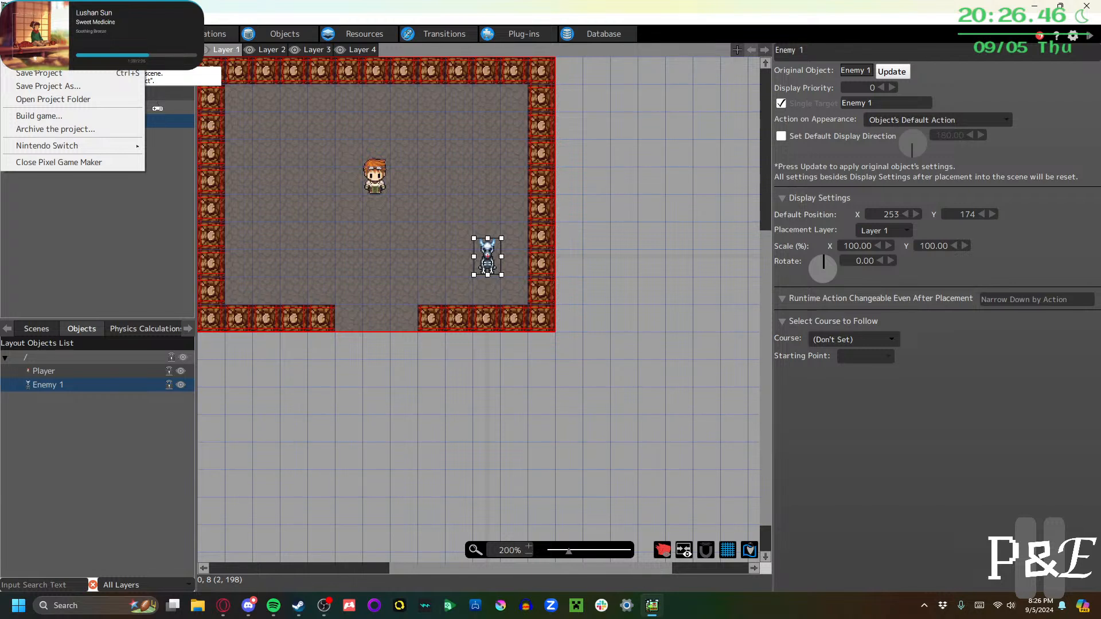
{"action": "left_click", "coordinate": [38, 73]}
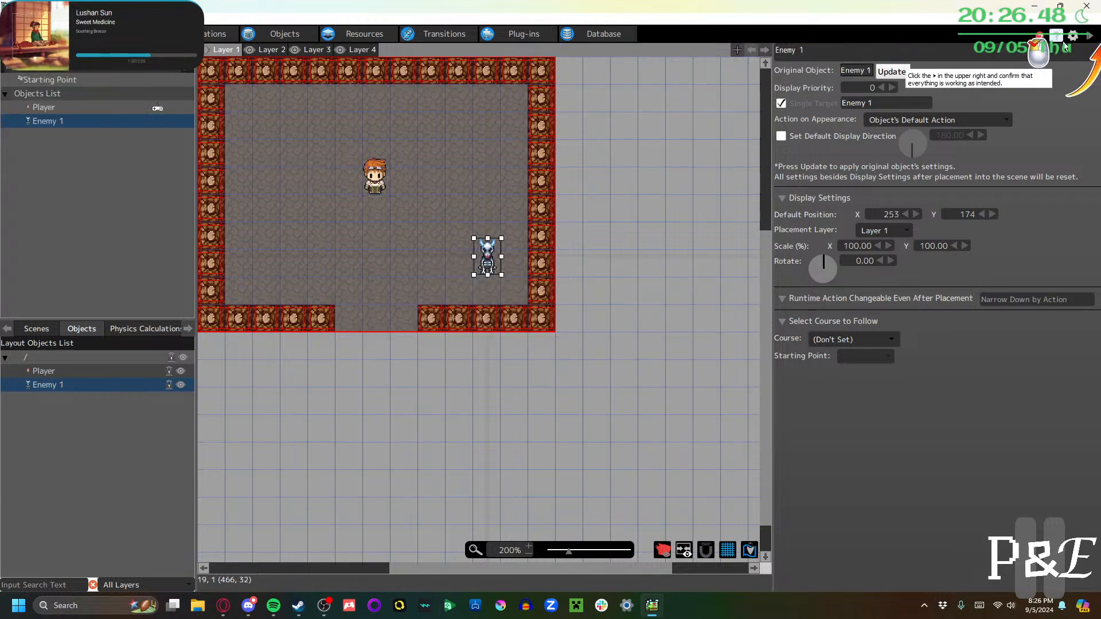
Start a test play and walk the player into Enemy 1 from different sides to check its behavior
{"action": "left_click", "coordinate": [1089, 37]}
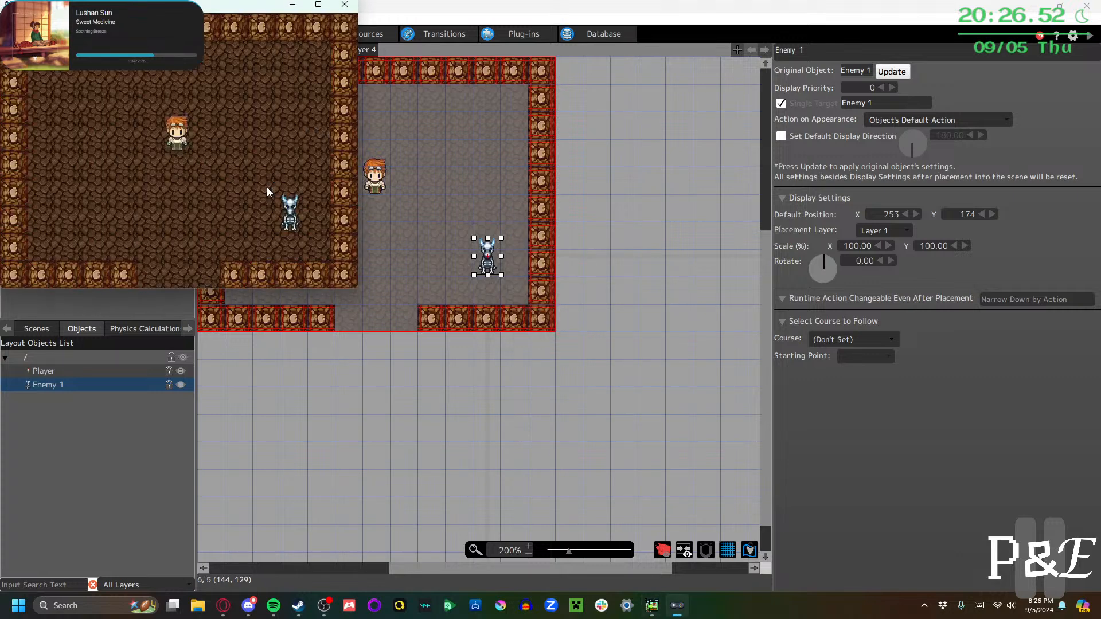
{"action": "key", "text": "Down"}
{"action": "key", "text": "Right"}
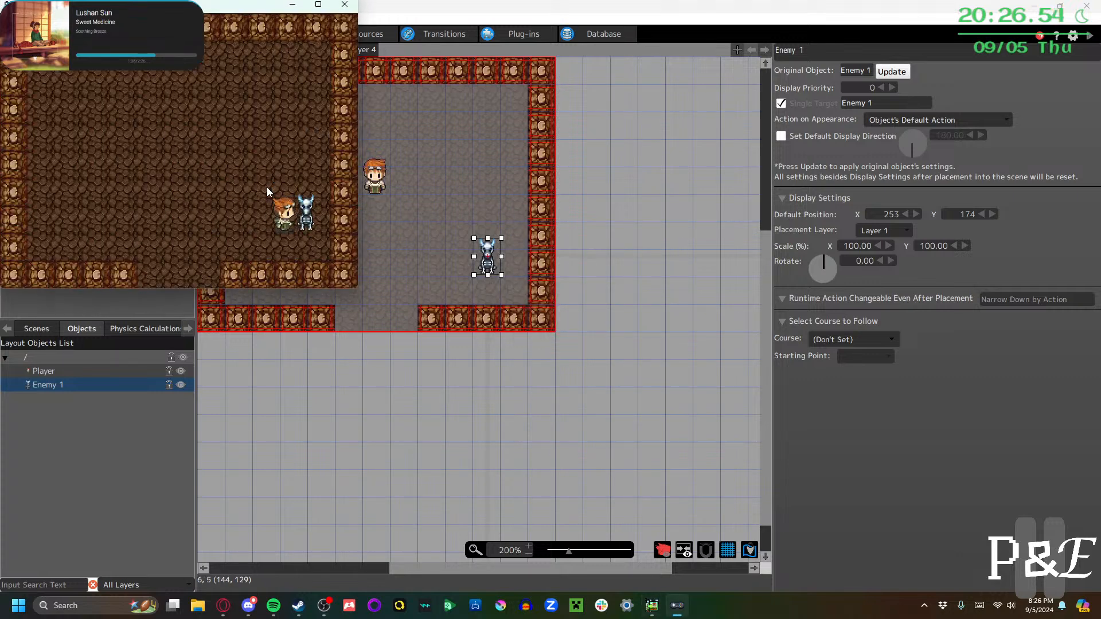
{"action": "key", "text": "Right"}
{"action": "key", "text": "Up"}
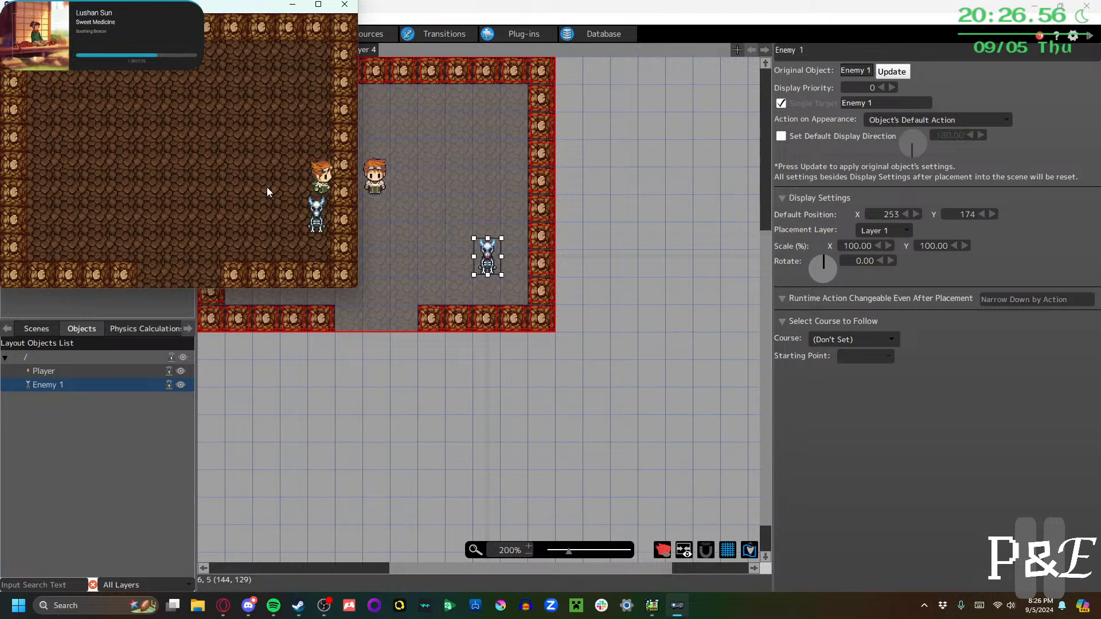
Walk the player around the room and up against Enemy 1 from its side and from above, and end the test play
{"action": "key", "text": "Down"}
{"action": "key", "text": "Left"}
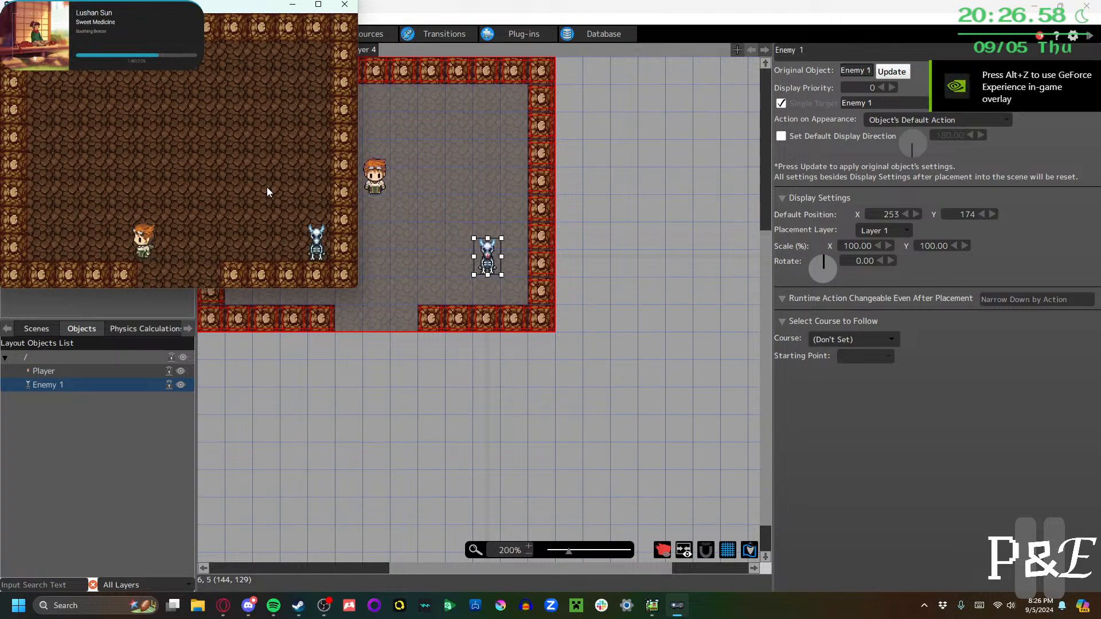
{"action": "key", "text": "Right"}
{"action": "key", "text": "Up"}
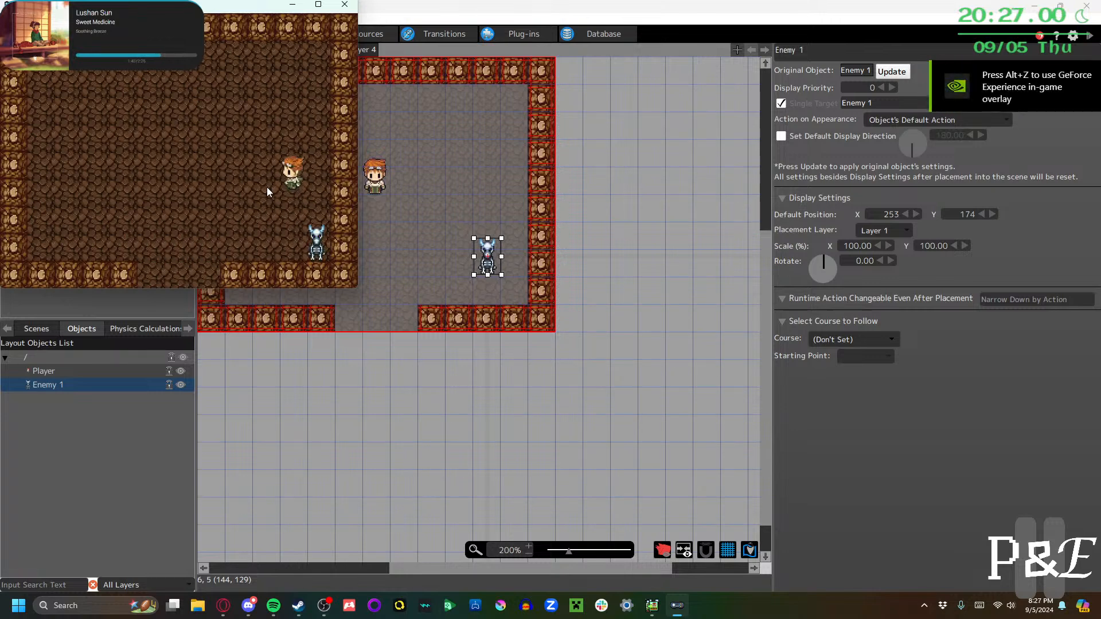
{"action": "key", "text": "Left"}
{"action": "key", "text": "Left"}
{"action": "key", "text": "Down"}
{"action": "key", "text": "Right"}
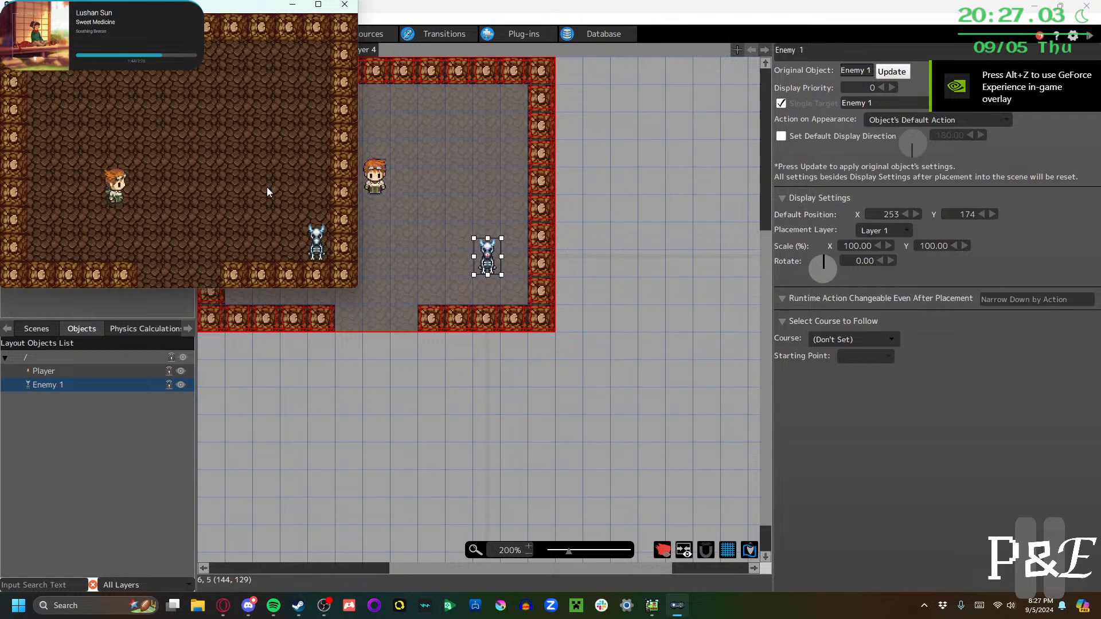
{"action": "key", "text": "Right"}
{"action": "key", "text": "Down"}
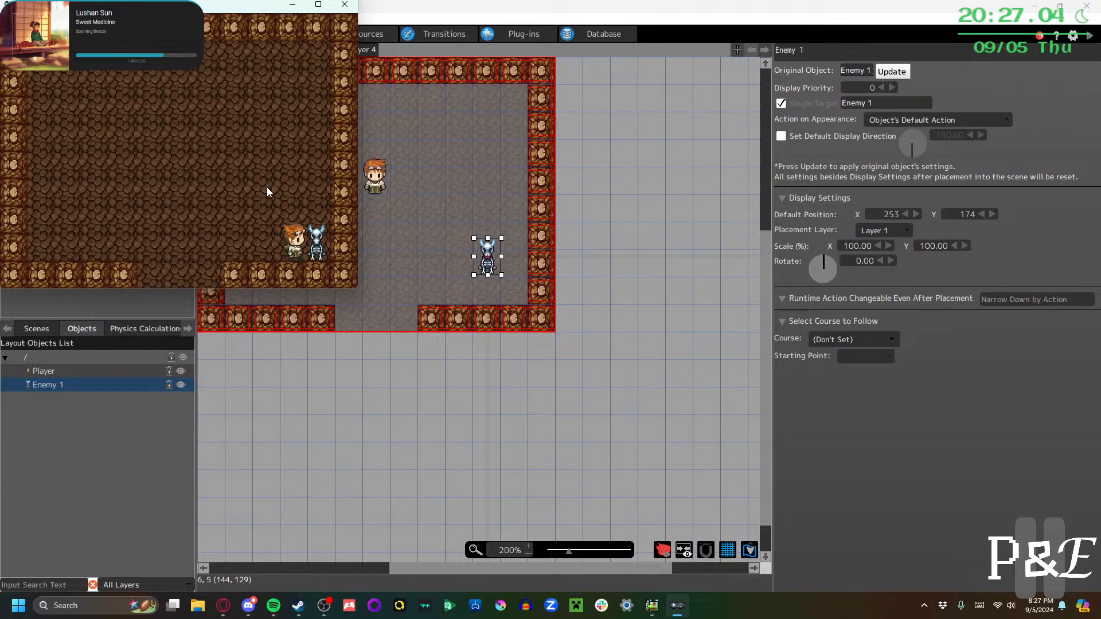
{"action": "key", "text": "Up"}
{"action": "key", "text": "Down"}
{"action": "key", "text": "Left"}
{"action": "key", "text": "Up"}
{"action": "key", "text": "Right"}
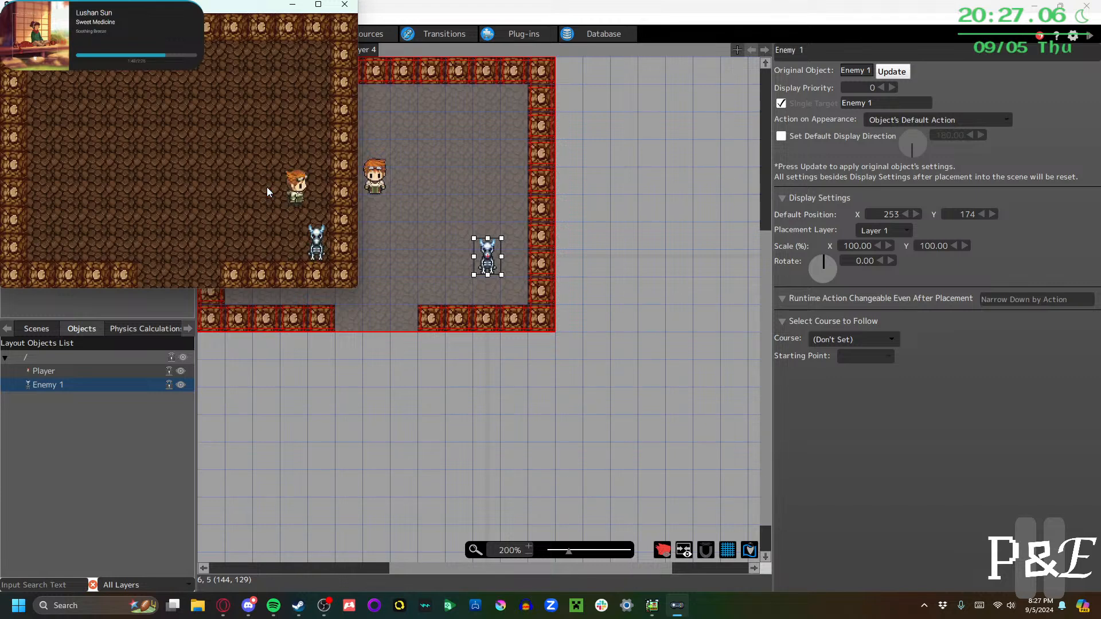
{"action": "key", "text": "Down"}
{"action": "key", "text": "Left"}
{"action": "key", "text": "Up"}
{"action": "key", "text": "Right"}
{"action": "key", "text": "Down"}
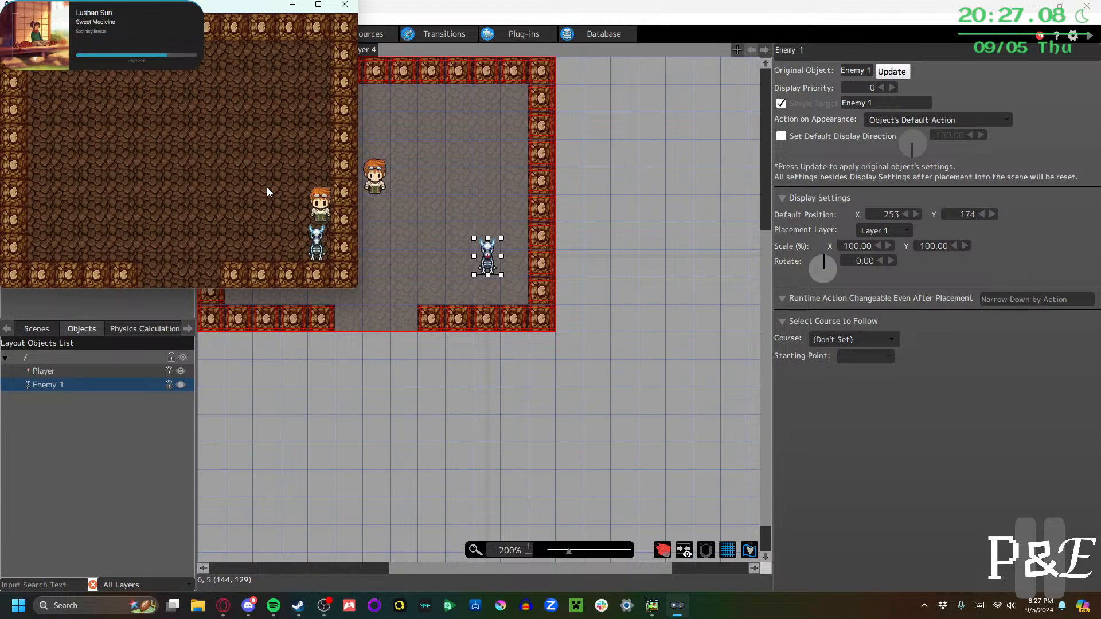
{"action": "left_click", "coordinate": [344, 5]}
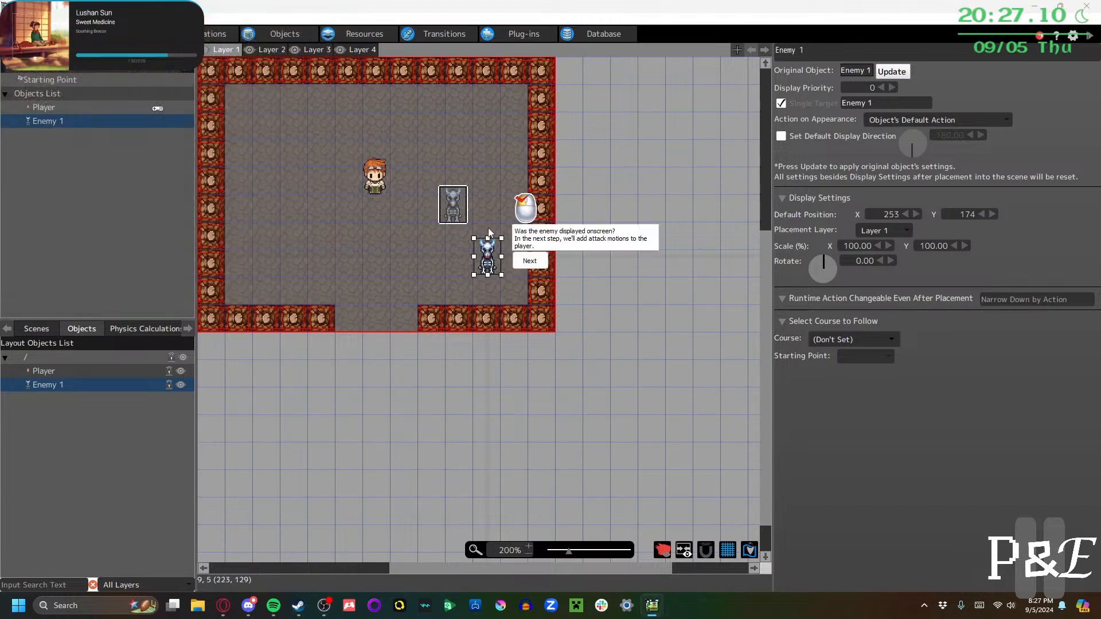
Dismiss the tutorial's closing messages for the enemy step and save the project
{"action": "left_click", "coordinate": [531, 262]}
{"action": "left_click", "coordinate": [565, 310]}
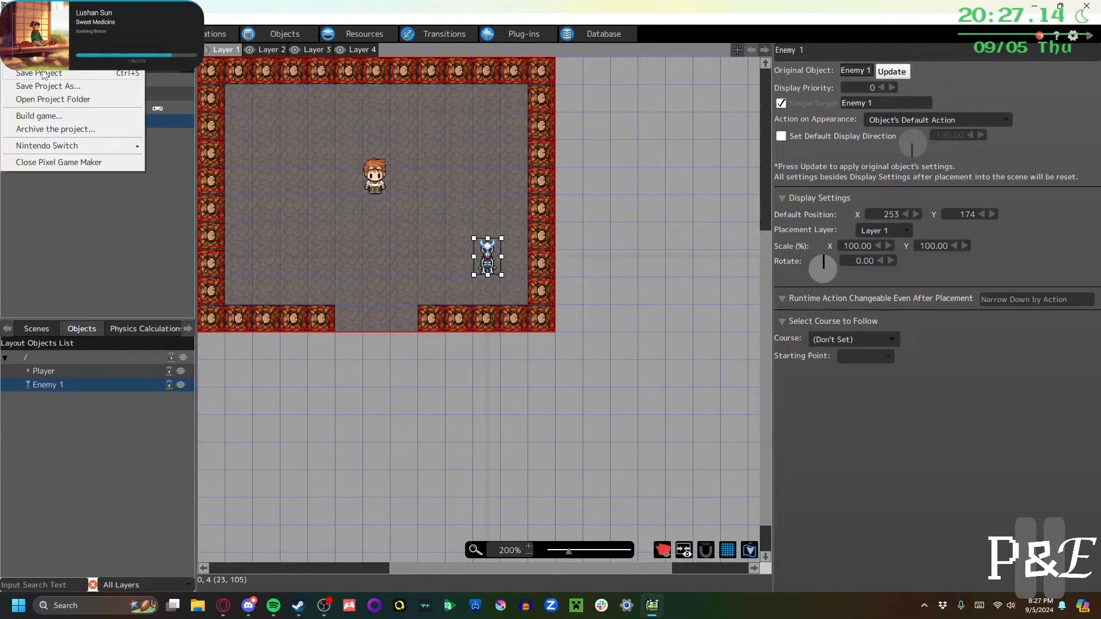
{"action": "left_click", "coordinate": [40, 73]}
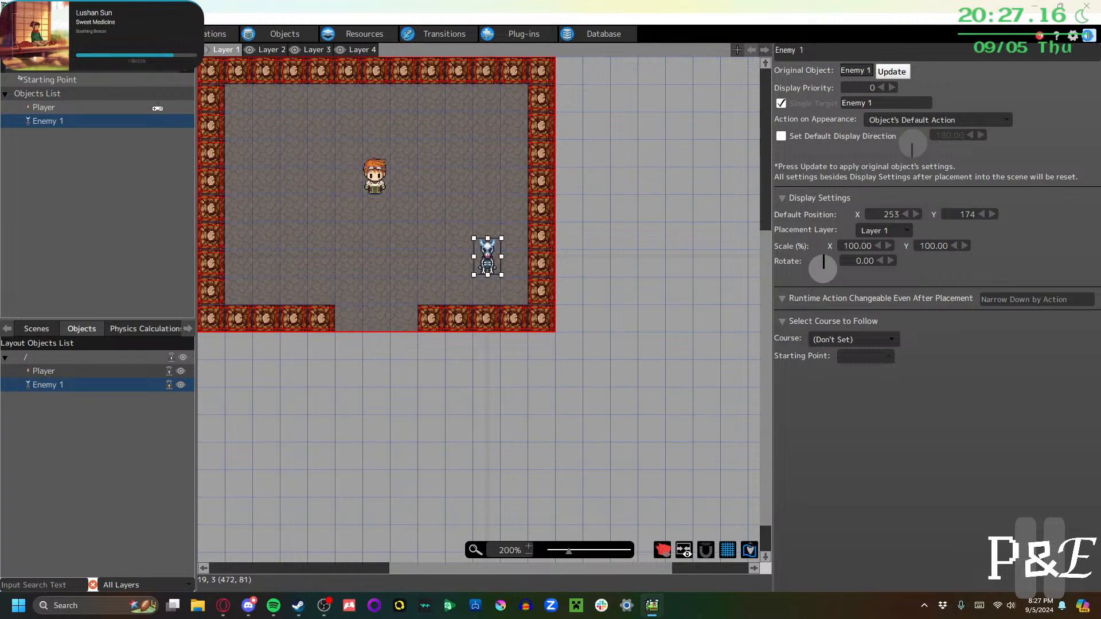
Run another test play in a maximized window and walk the player toward Enemy 1
{"action": "left_click", "coordinate": [1088, 35]}
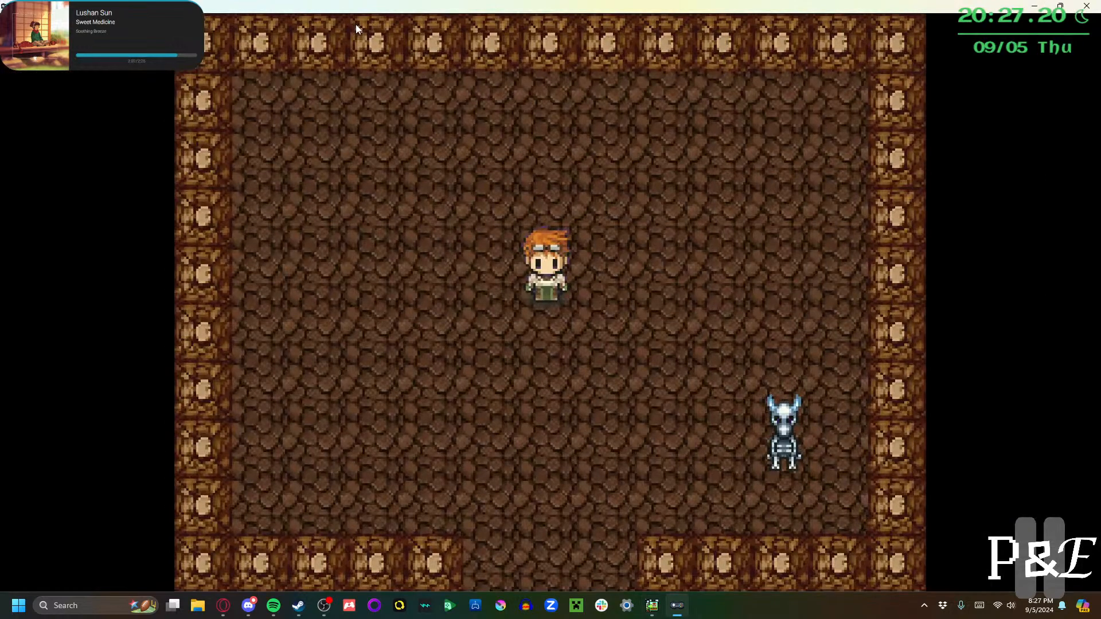
{"action": "key", "text": "Right"}
{"action": "key", "text": "Down"}
{"action": "key", "text": "Right"}
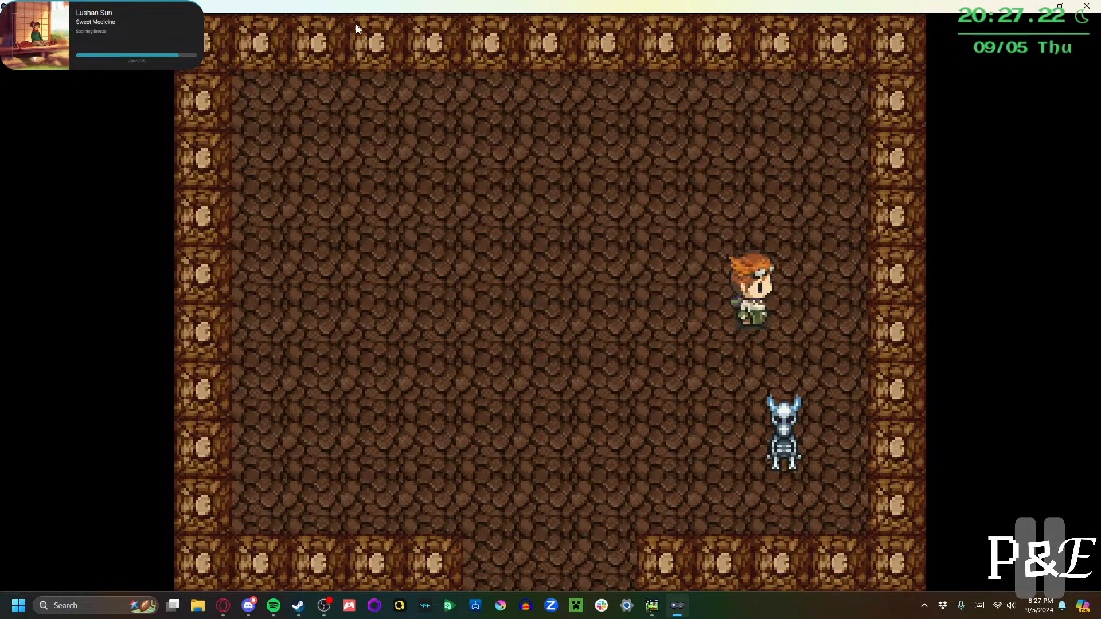
Walk the player around the cave room to test how it collides with the enemy, and end the test play
{"action": "key", "text": "Down"}
{"action": "key", "text": "Left"}
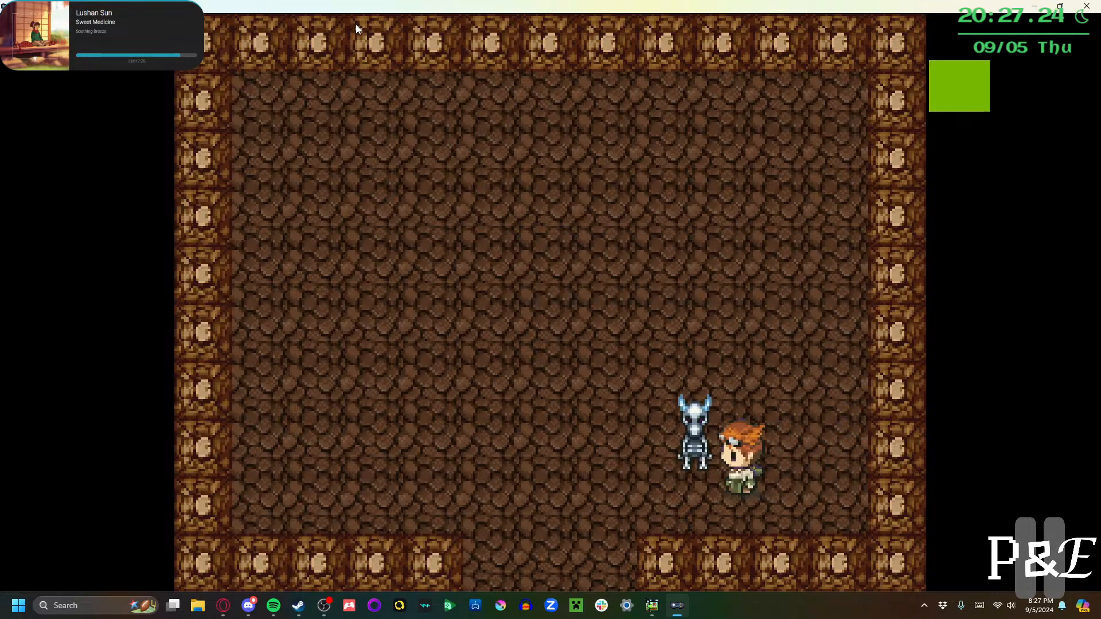
{"action": "key", "text": "Up"}
{"action": "key", "text": "Down"}
{"action": "key", "text": "Left"}
{"action": "key", "text": "Up"}
{"action": "key", "text": "Right"}
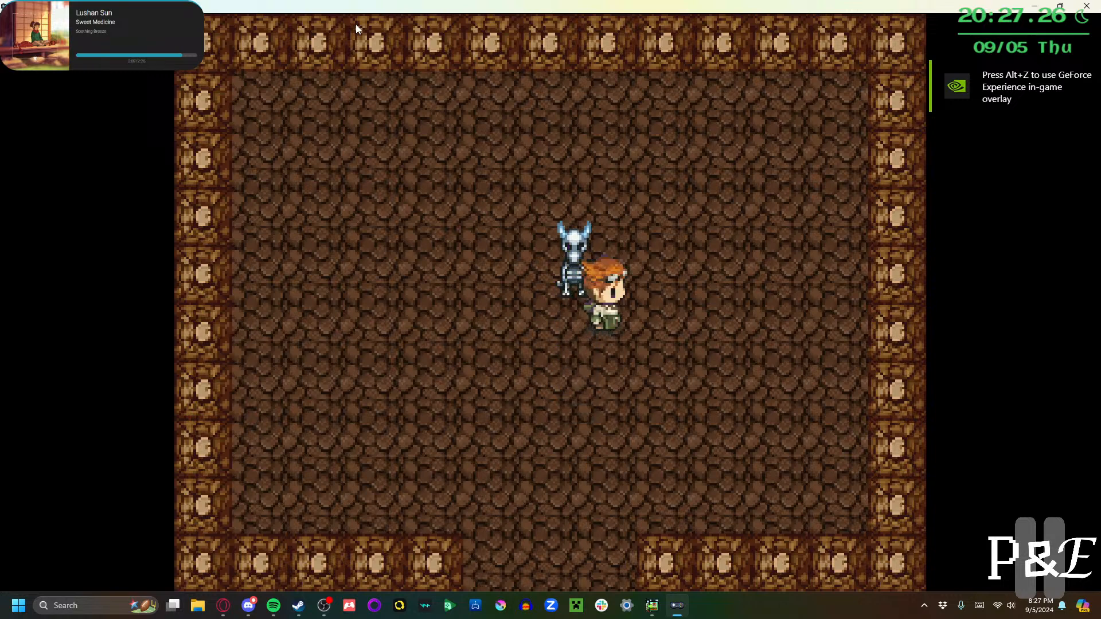
{"action": "key", "text": "Up"}
{"action": "key", "text": "Left"}
{"action": "key", "text": "Left"}
{"action": "key", "text": "Up"}
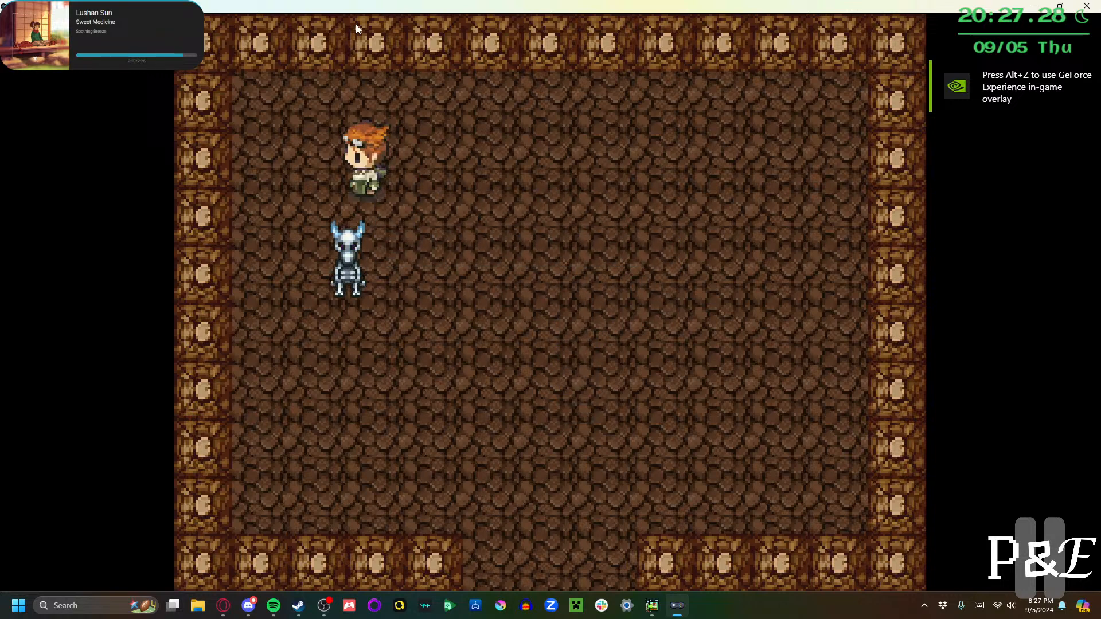
{"action": "key", "text": "Down"}
{"action": "key", "text": "Down"}
{"action": "key", "text": "Left"}
{"action": "key", "text": "Right"}
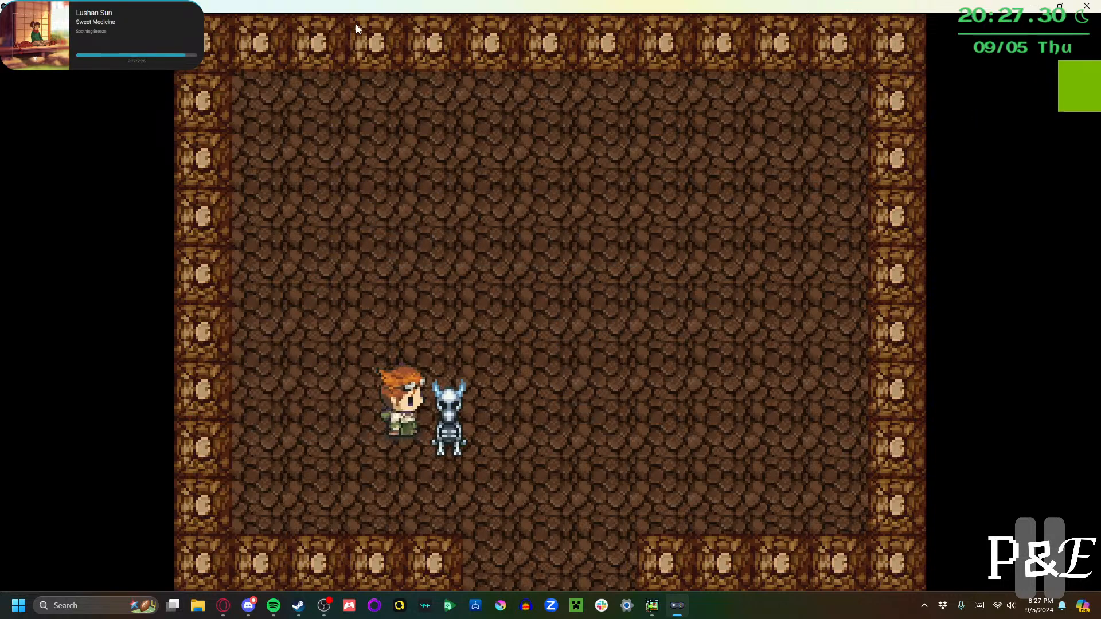
{"action": "key", "text": "Down"}
{"action": "key", "text": "Right"}
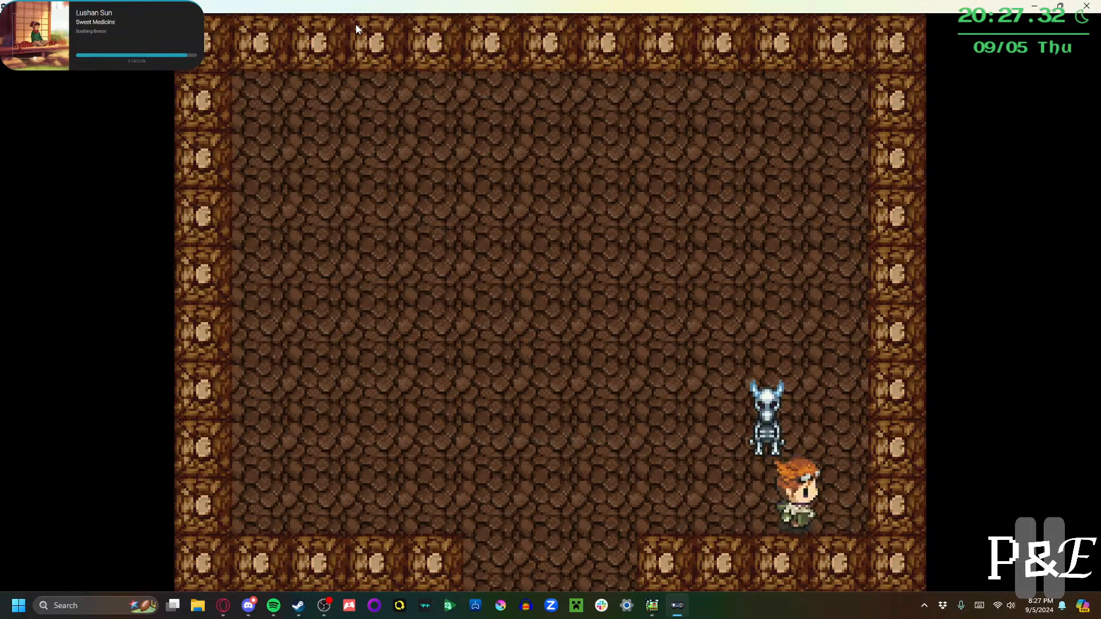
{"action": "key", "text": "Up"}
{"action": "key", "text": "Up"}
{"action": "key", "text": "Right"}
{"action": "key", "text": "Left"}
{"action": "key", "text": "Down"}
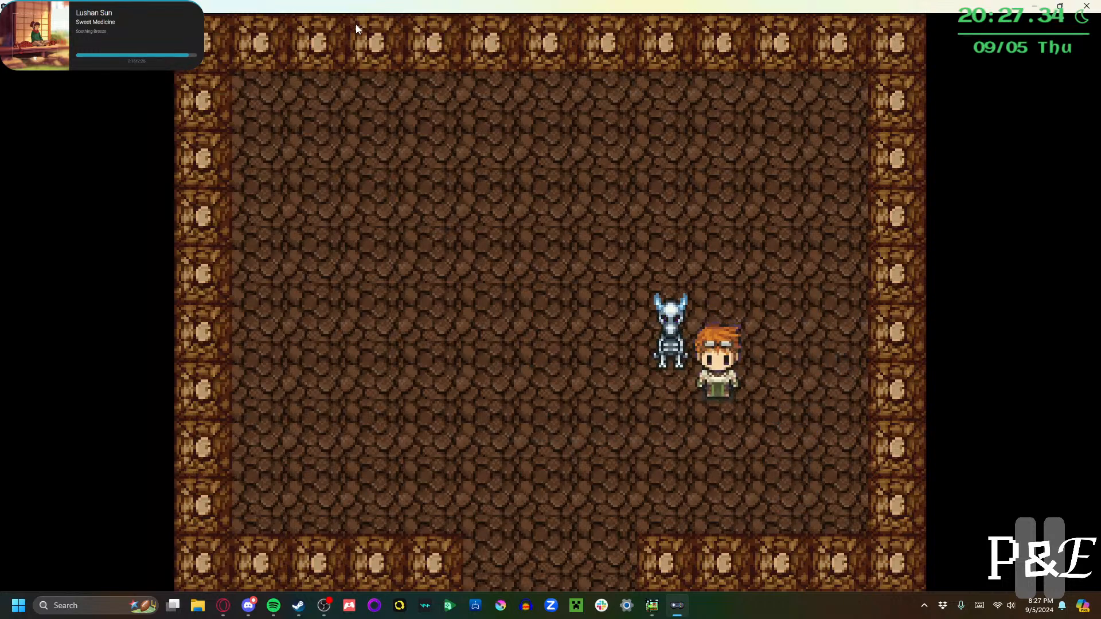
{"action": "key", "text": "Left"}
{"action": "key", "text": "Up"}
{"action": "key", "text": "Left"}
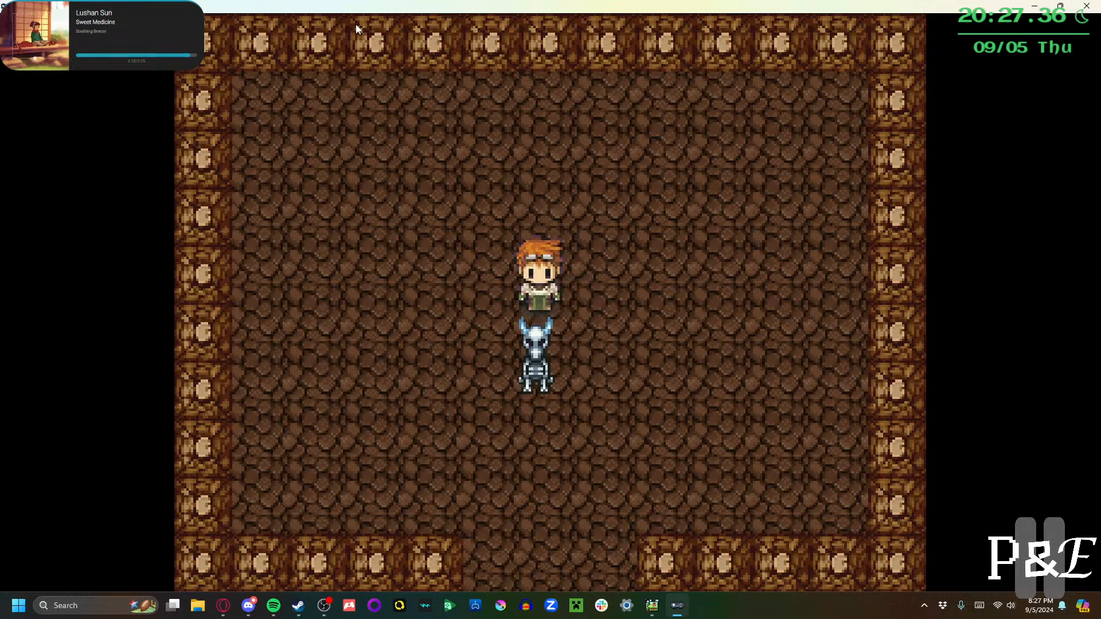
{"action": "key", "text": "Down"}
{"action": "key", "text": "Down"}
{"action": "key", "text": "Right"}
{"action": "key", "text": "Down"}
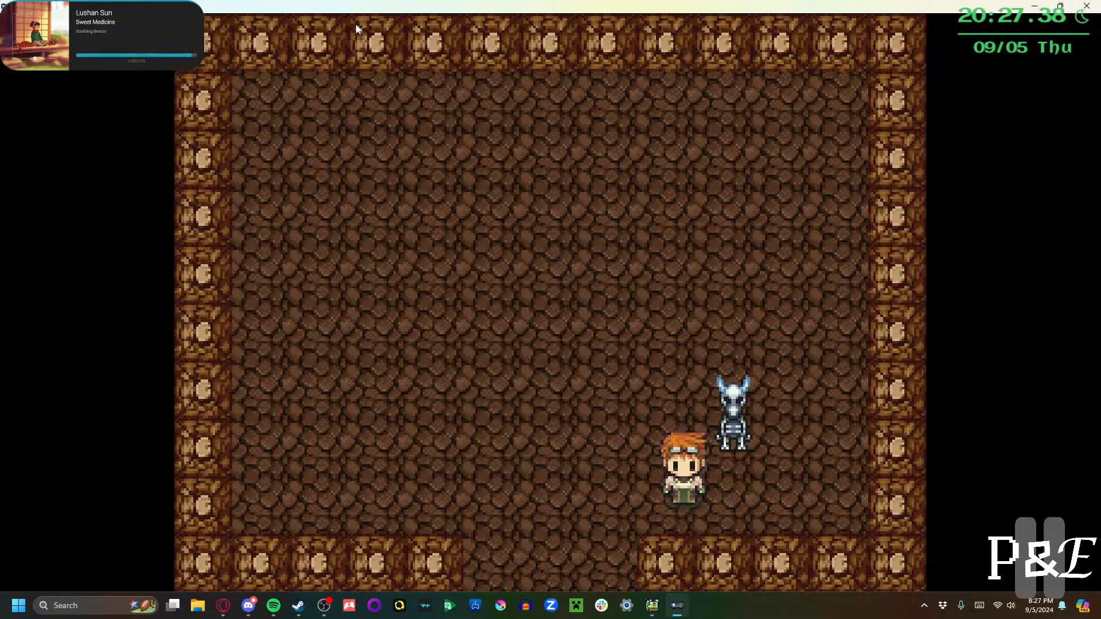
{"action": "key", "text": "Right"}
{"action": "key", "text": "Up"}
{"action": "key", "text": "Up"}
{"action": "key", "text": "Left"}
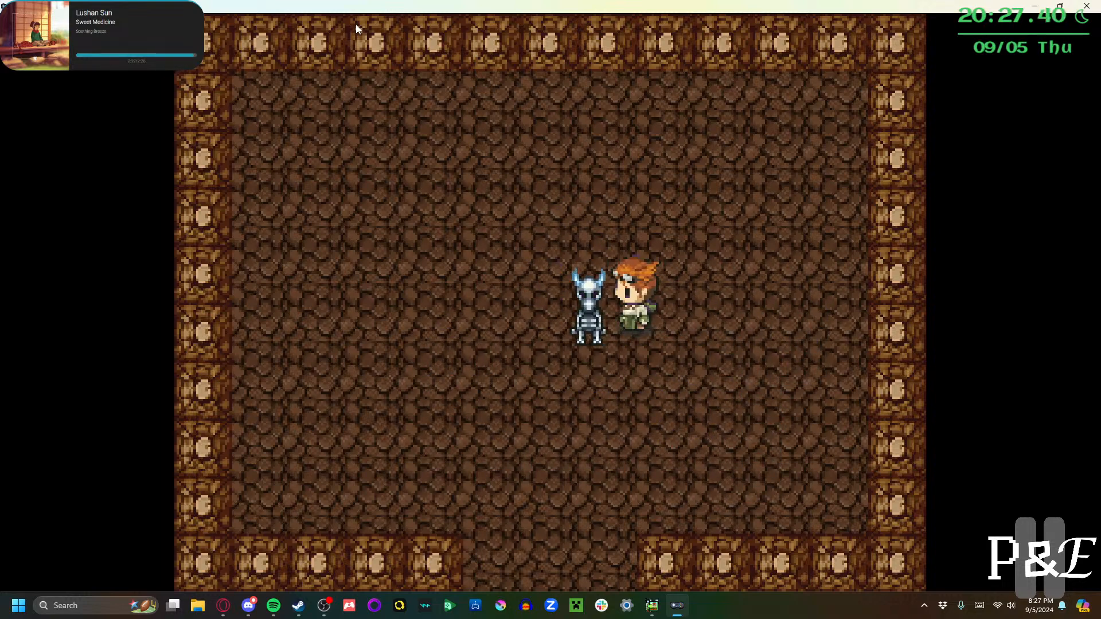
{"action": "key", "text": "Left"}
{"action": "key", "text": "Down"}
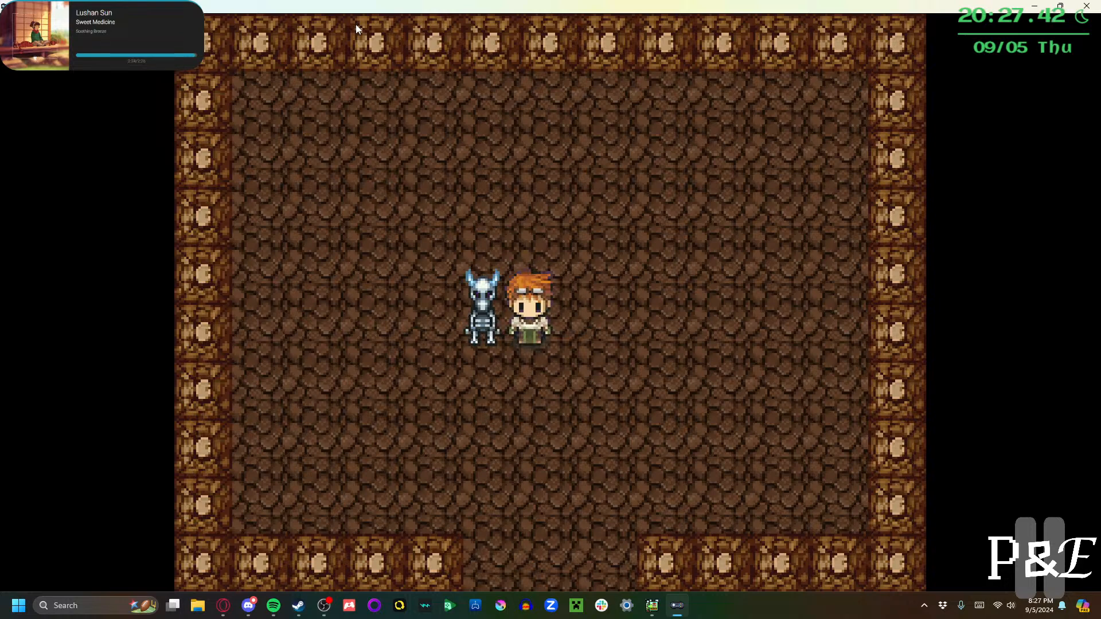
{"action": "key", "text": "Right"}
{"action": "key", "text": "Left"}
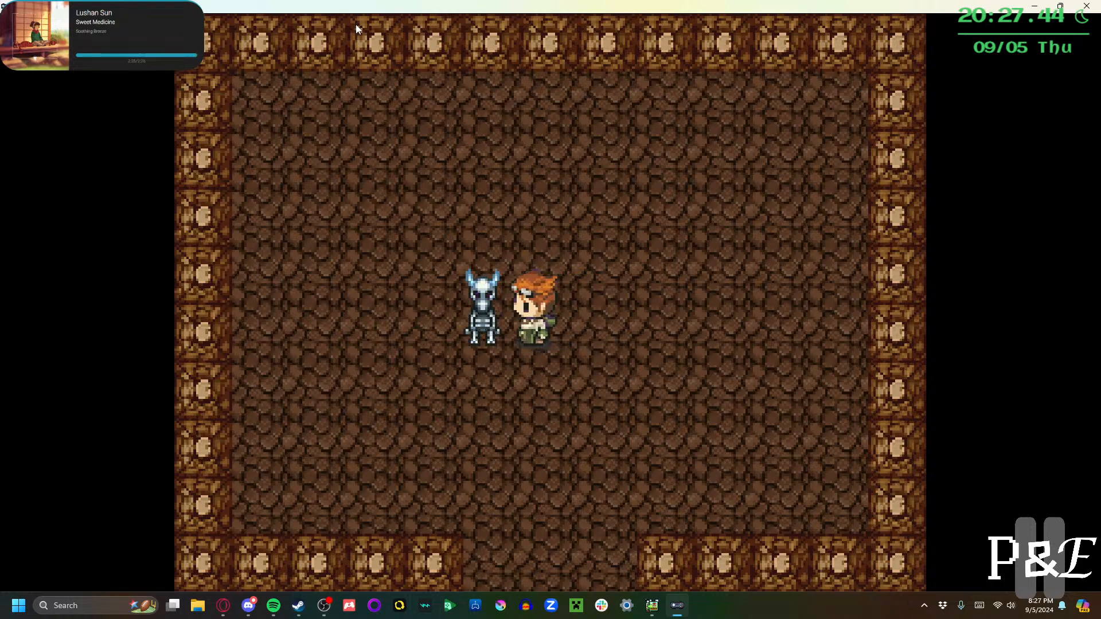
{"action": "key", "text": "Left"}
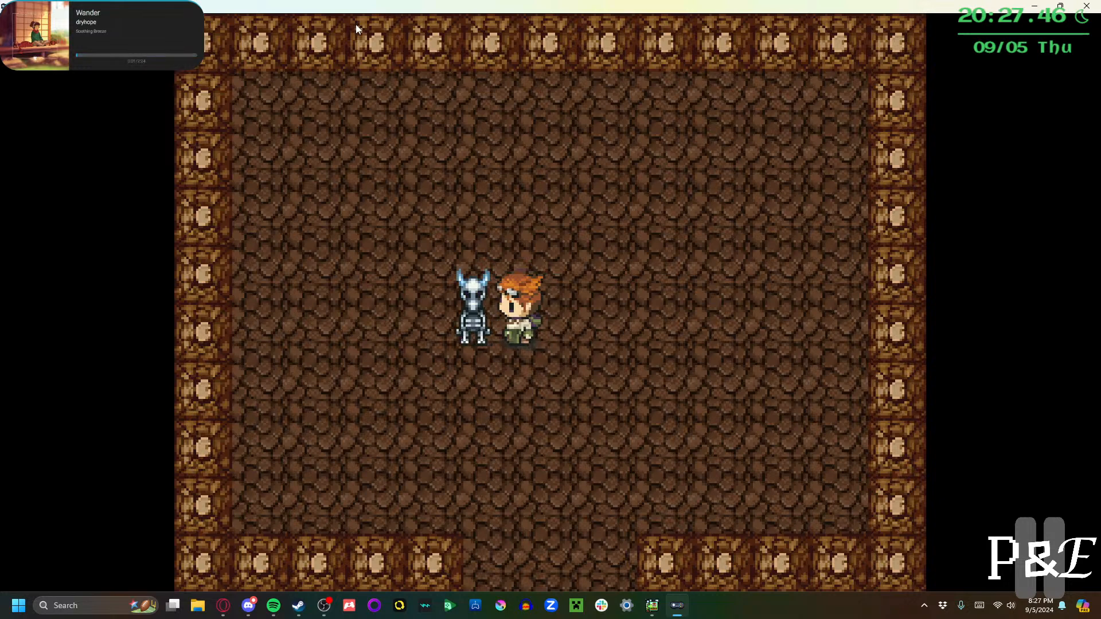
{"action": "key", "text": "Up"}
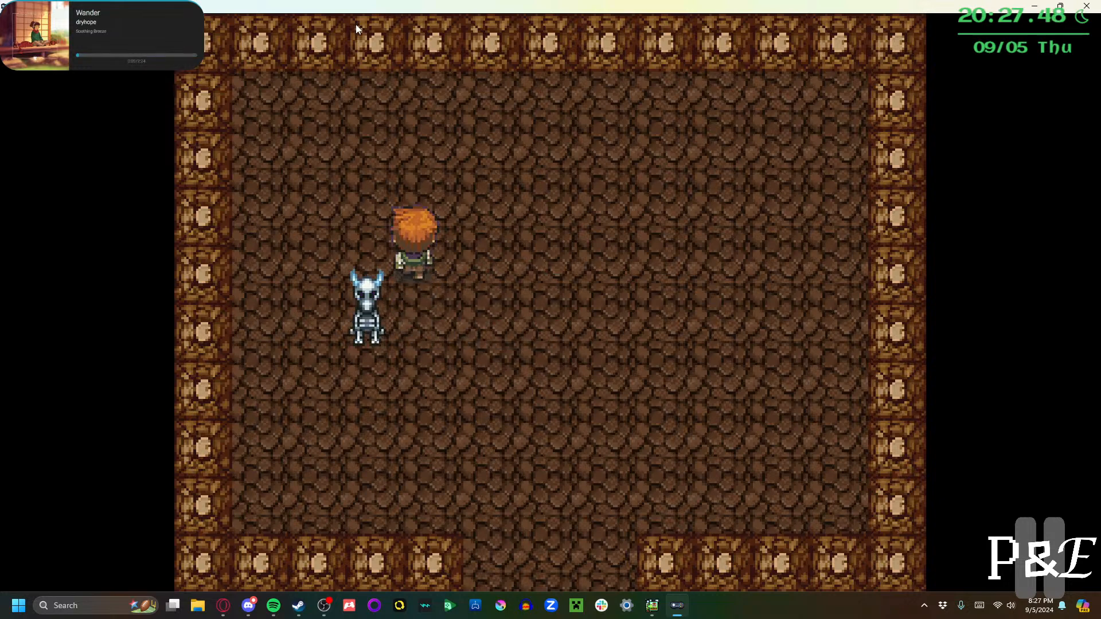
{"action": "key", "text": "Left"}
{"action": "key", "text": "Down"}
{"action": "key", "text": "Right"}
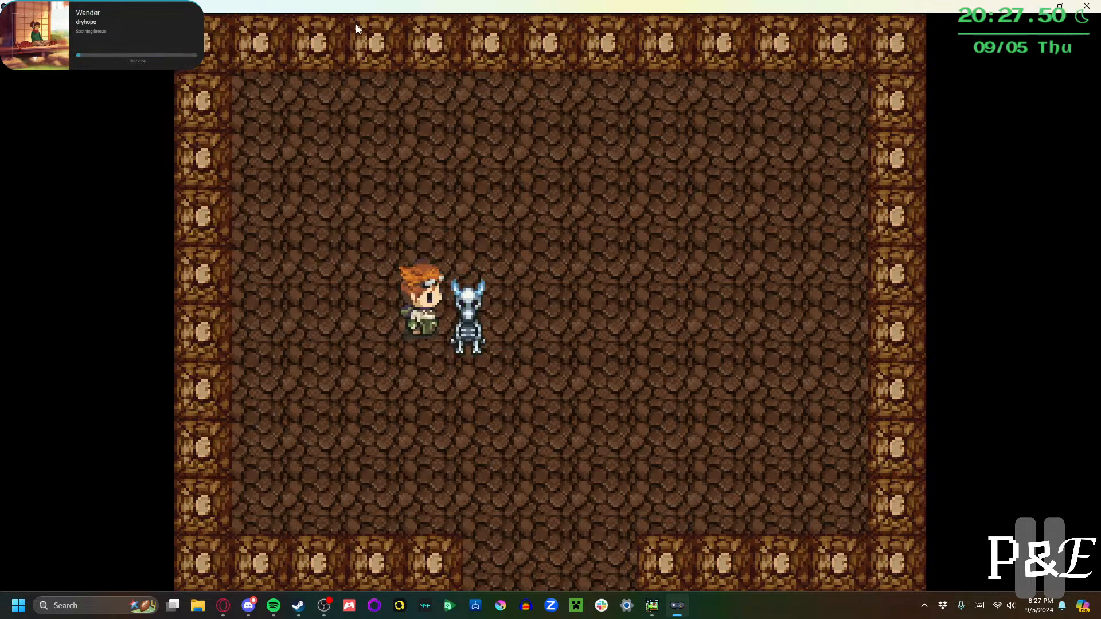
{"action": "key", "text": "Right"}
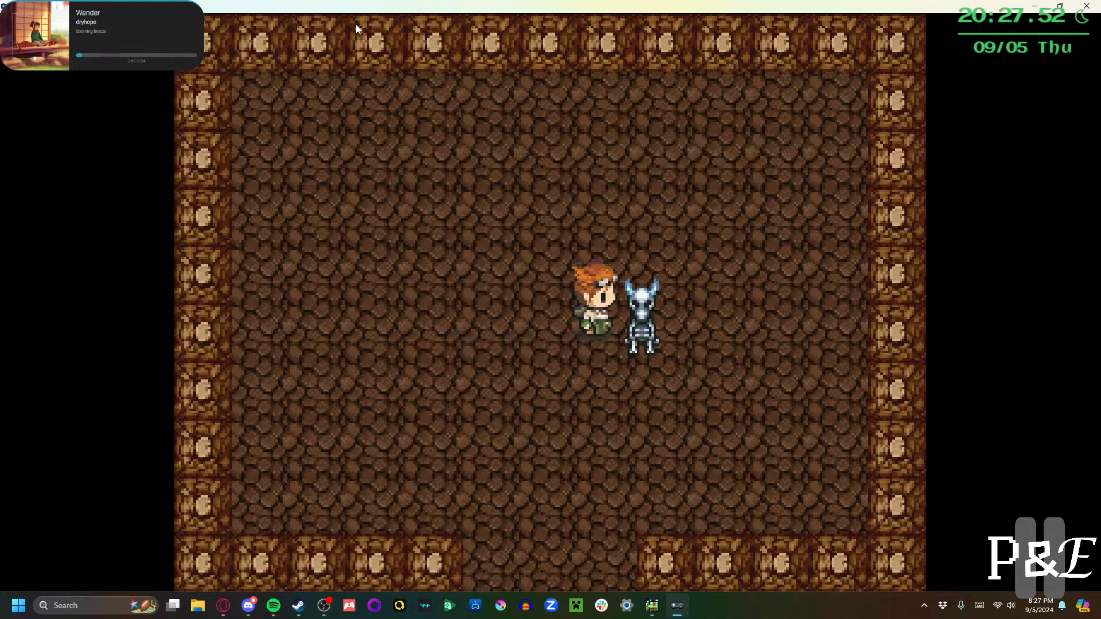
{"action": "key", "text": "Up"}
{"action": "key", "text": "Down"}
{"action": "key", "text": "Right"}
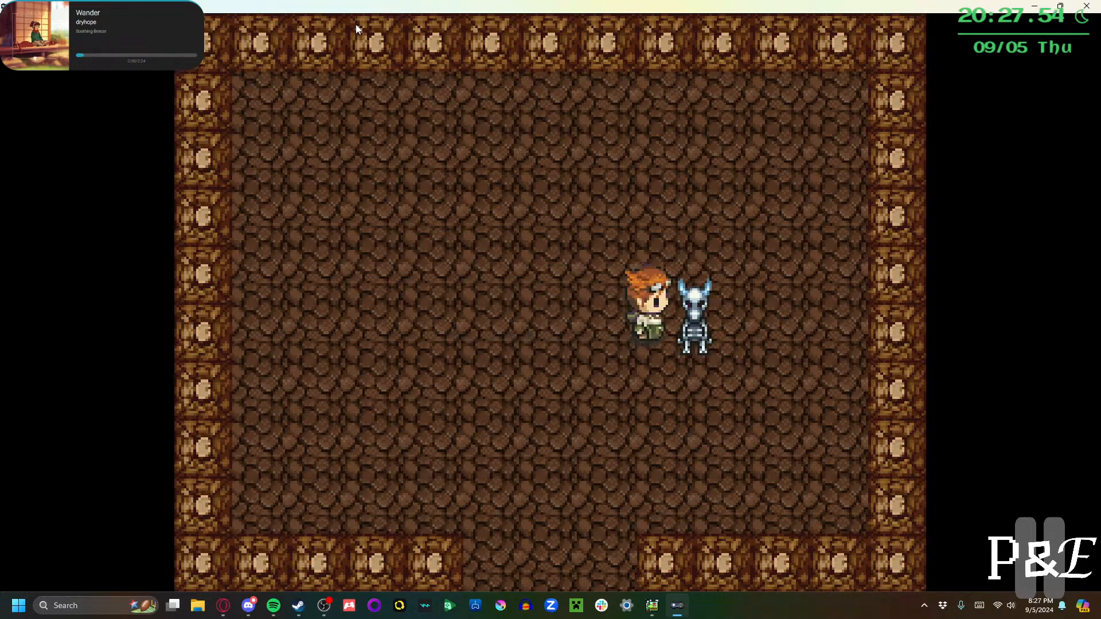
{"action": "key", "text": "Up"}
{"action": "key", "text": "Down"}
{"action": "key", "text": "Right"}
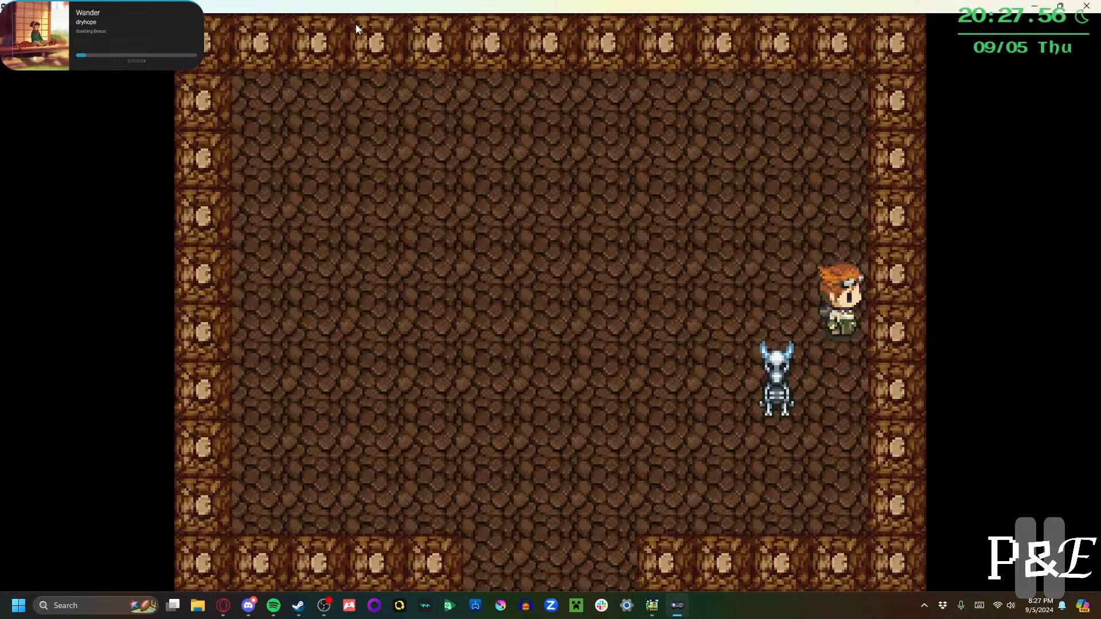
{"action": "key", "text": "Down"}
{"action": "key", "text": "Left"}
{"action": "key", "text": "Left"}
{"action": "key", "text": "Left"}
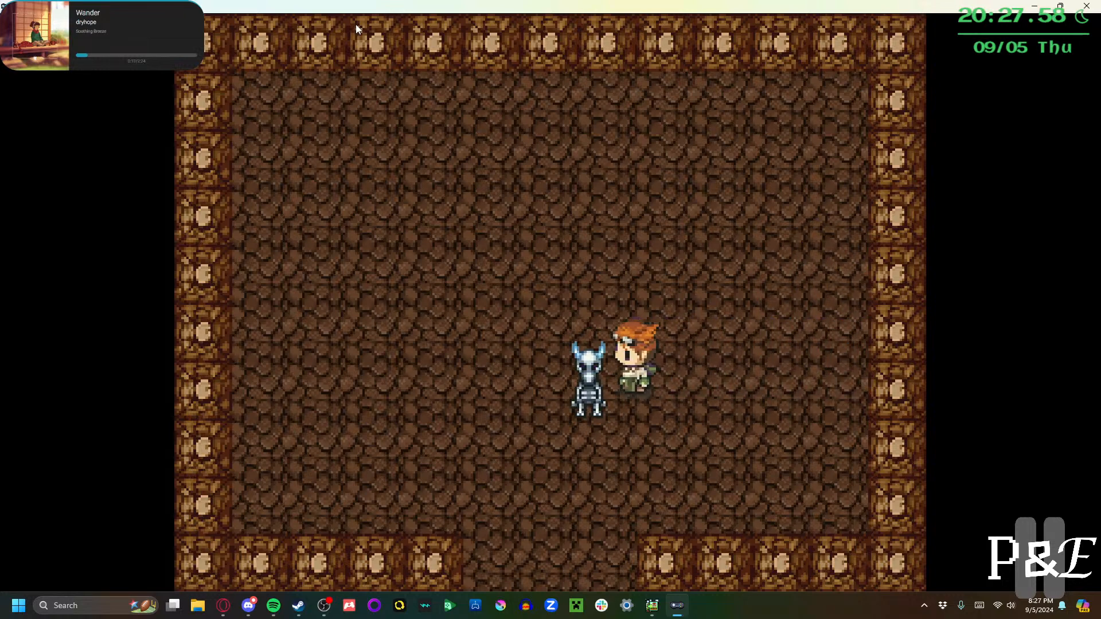
{"action": "left_click", "coordinate": [1087, 7]}
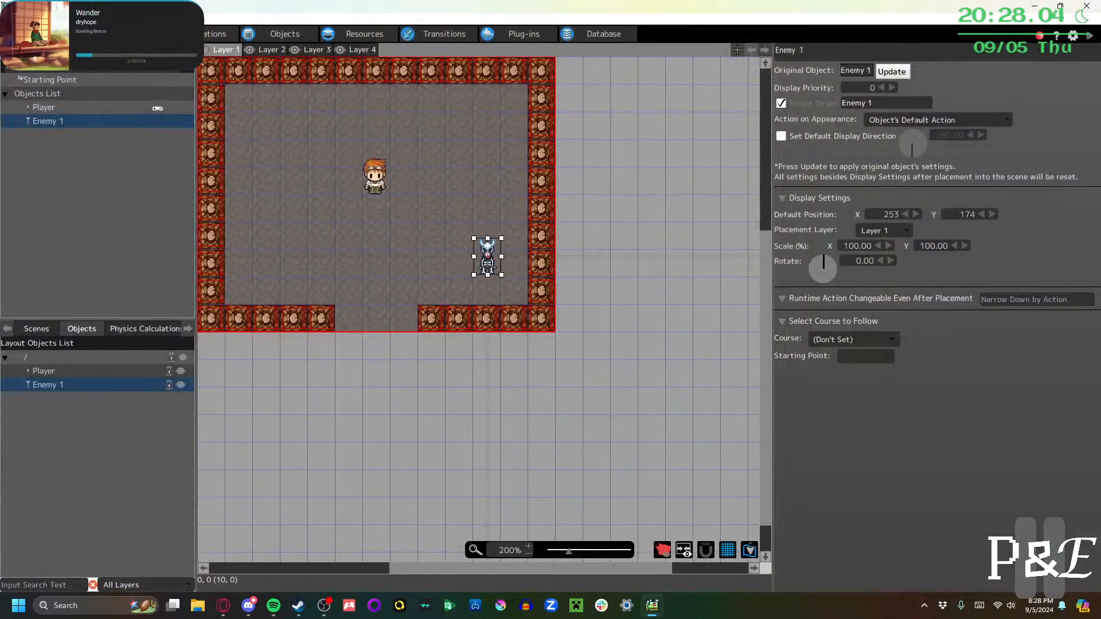
Save the current project
{"action": "left_click", "coordinate": [10, 19]}
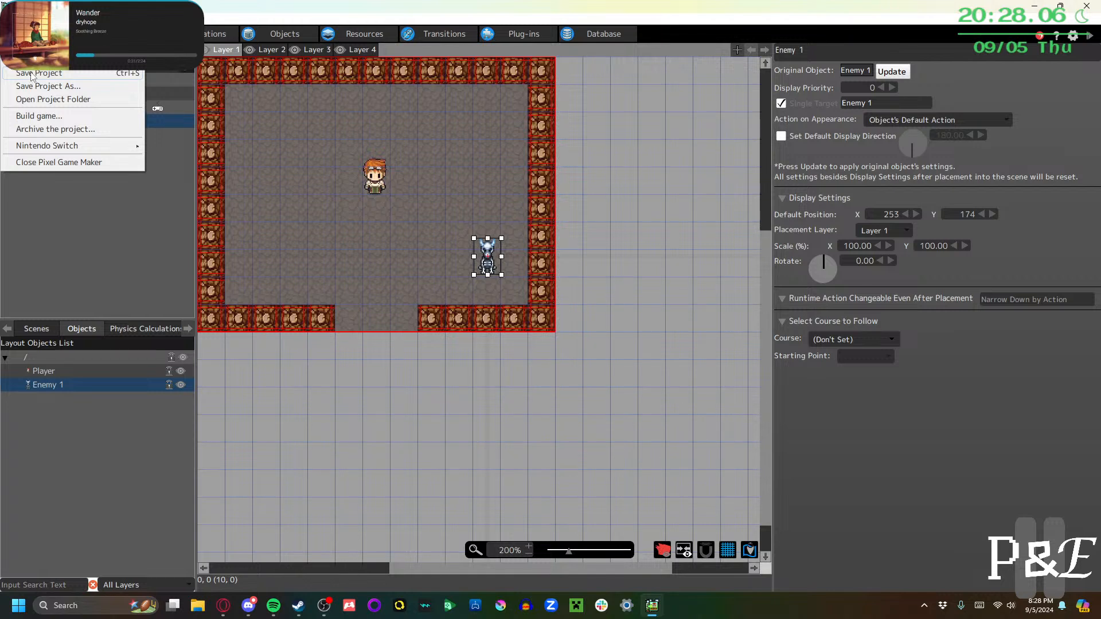
{"action": "left_click", "coordinate": [87, 75]}
{"action": "left_click", "coordinate": [10, 19]}
{"action": "left_click", "coordinate": [9, 19]}
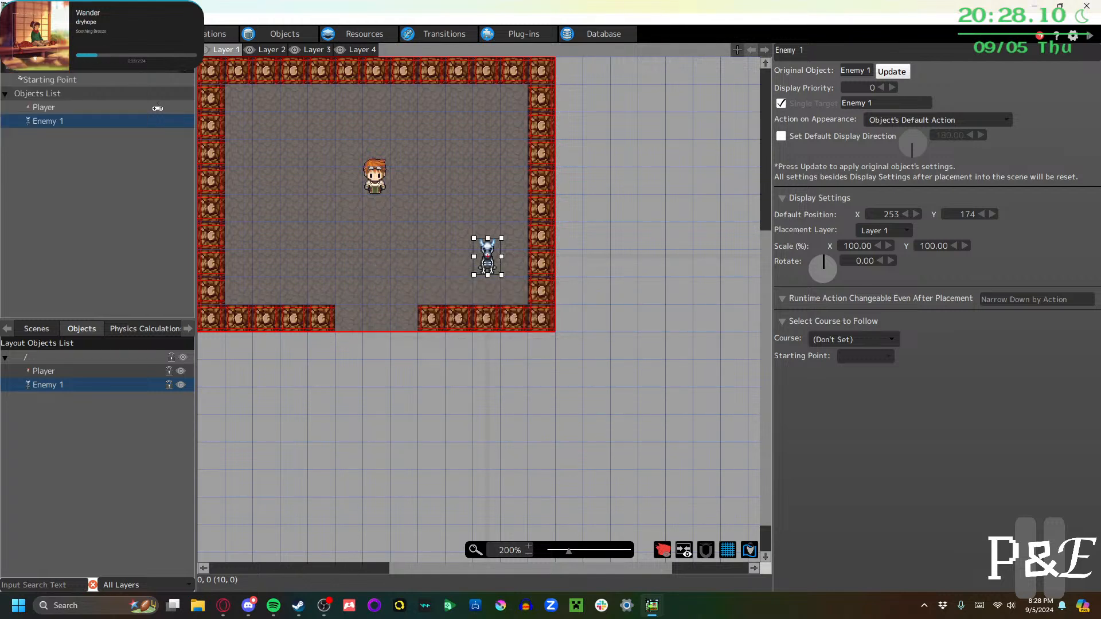
Start the Top Views tutorial "Step 5: Create an Attack to Use on Enemy" and confirm having project data from the previous step
{"action": "left_click", "coordinate": [166, 47]}
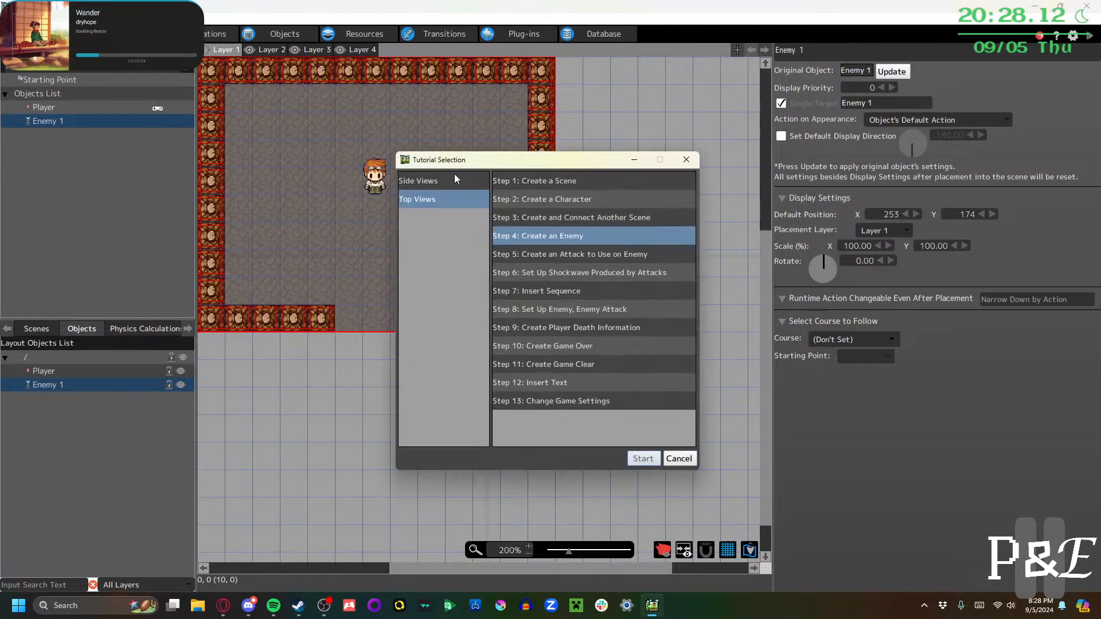
{"action": "left_click", "coordinate": [581, 255]}
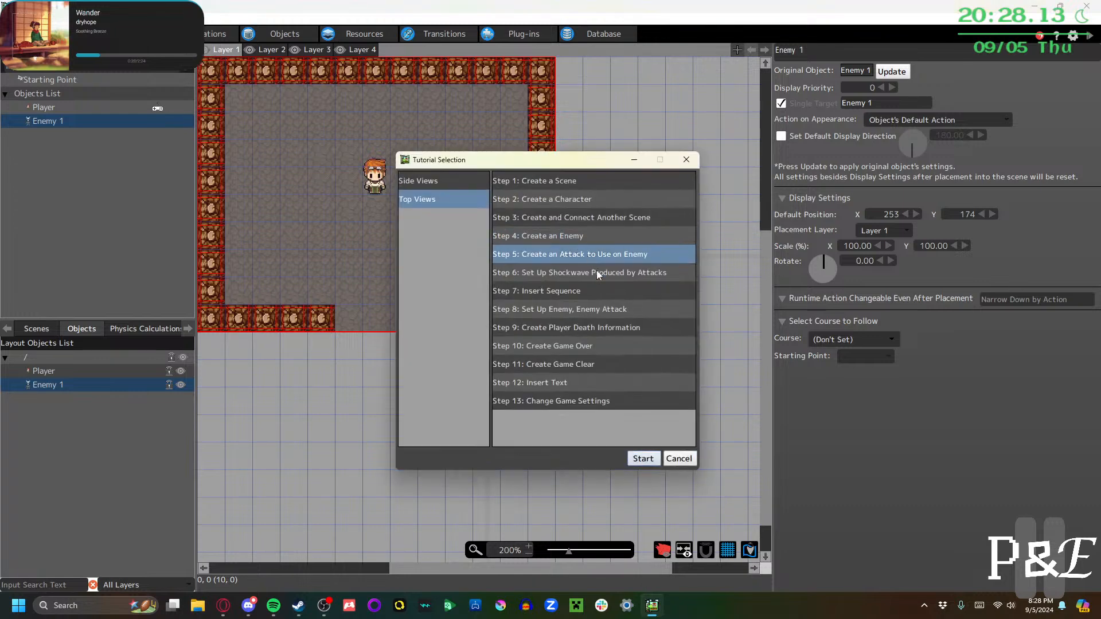
{"action": "left_click", "coordinate": [641, 458]}
{"action": "left_click", "coordinate": [530, 268]}
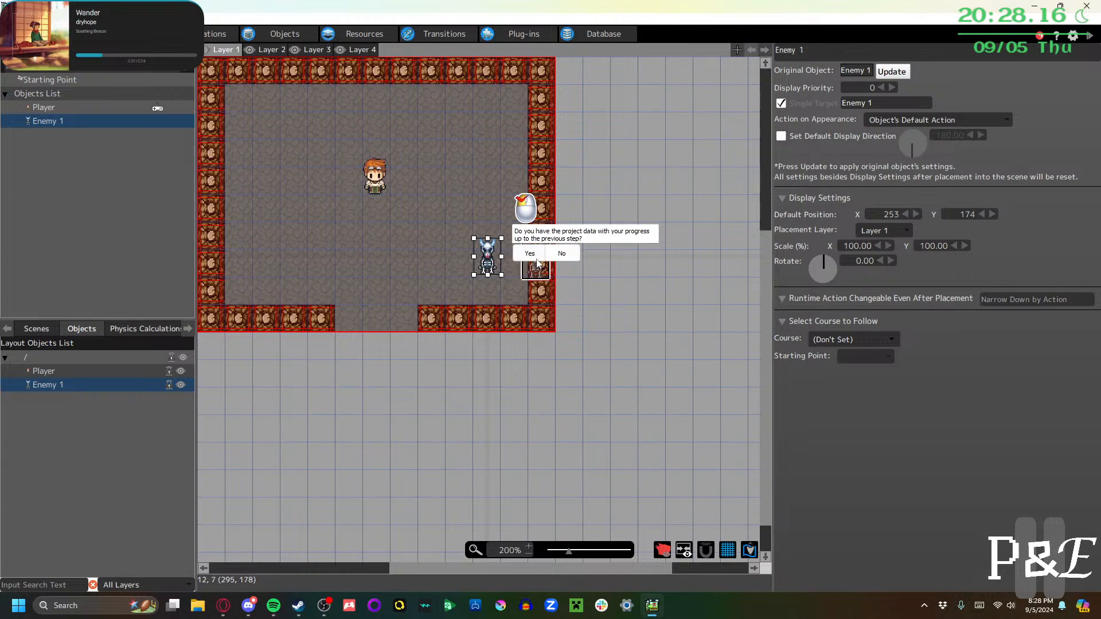
{"action": "left_click", "coordinate": [528, 252]}
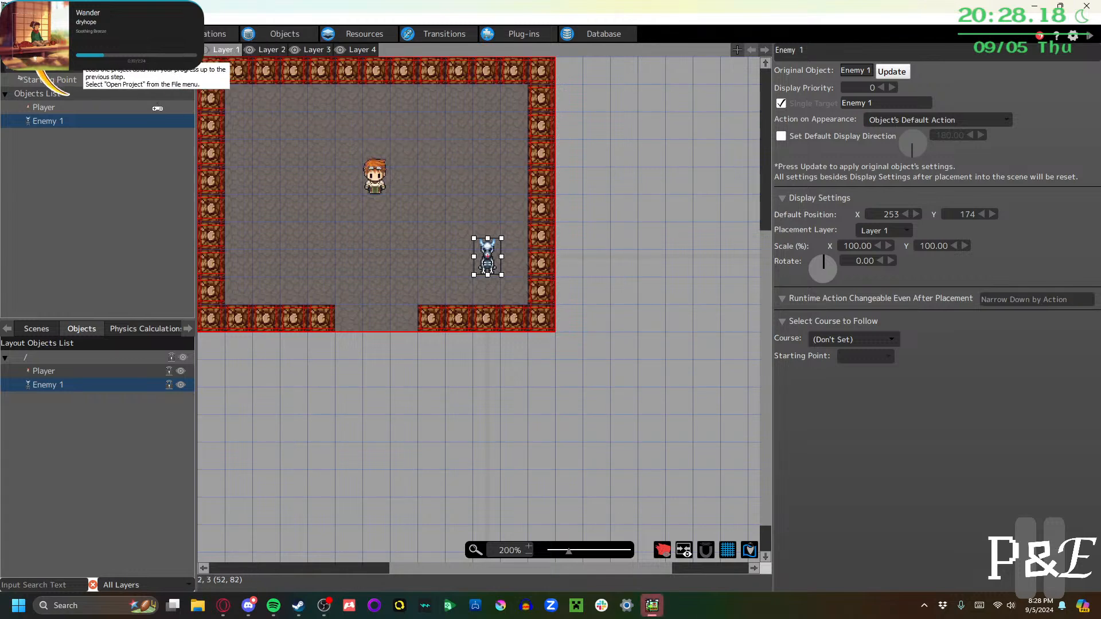
Reopen the project that holds the progress up to the previous tutorial step
{"action": "left_click", "coordinate": [11, 19]}
{"action": "left_click", "coordinate": [35, 45]}
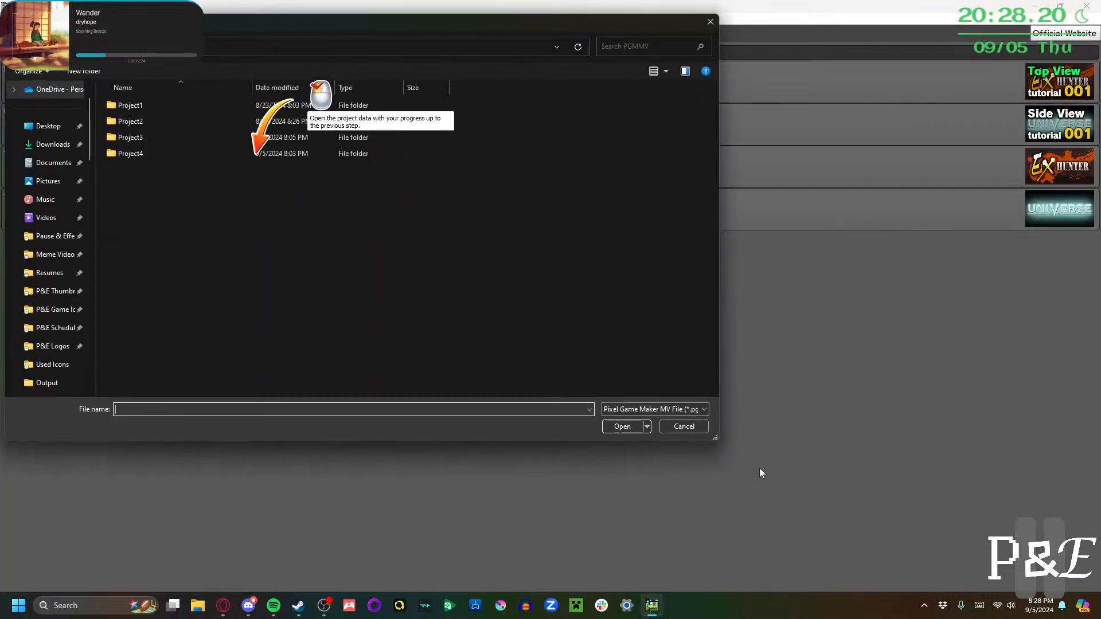
{"action": "left_click", "coordinate": [687, 426]}
{"action": "left_click", "coordinate": [191, 90]}
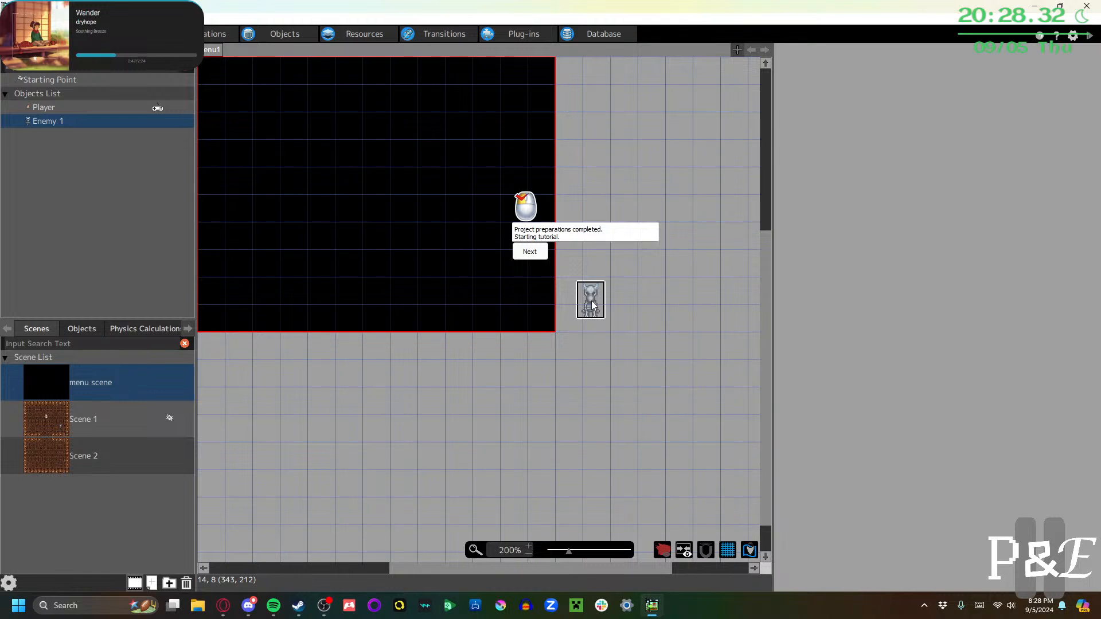
Advance past the tutorial's project preparation and show the player object's action diagram
{"action": "left_click_drag", "start_coordinate": [592, 304], "coordinate": [260, 81]}
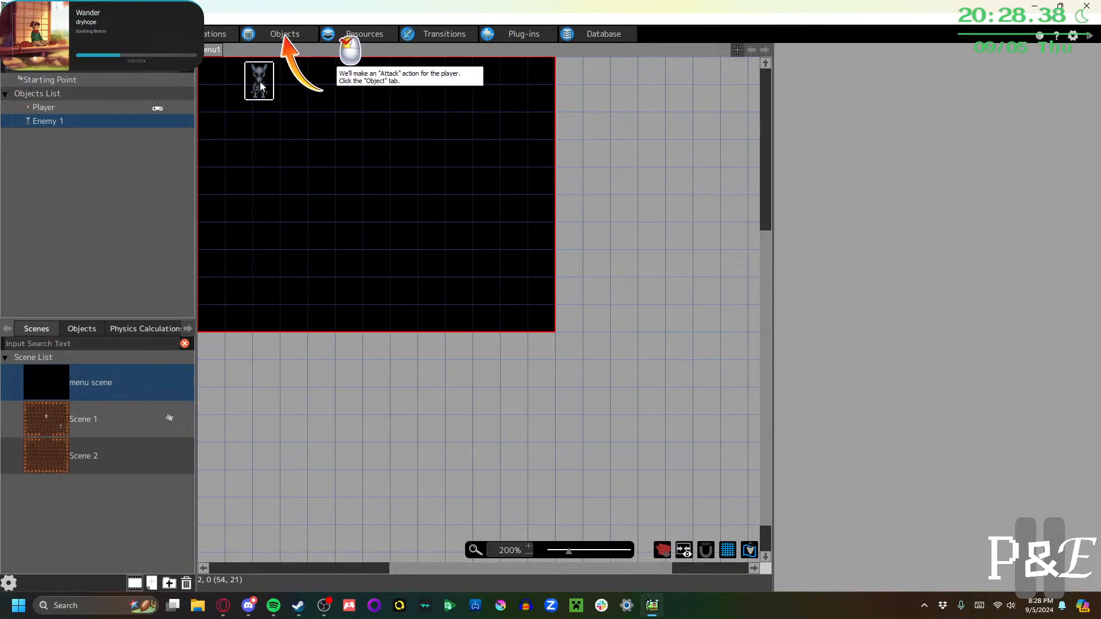
{"action": "left_click", "coordinate": [283, 32]}
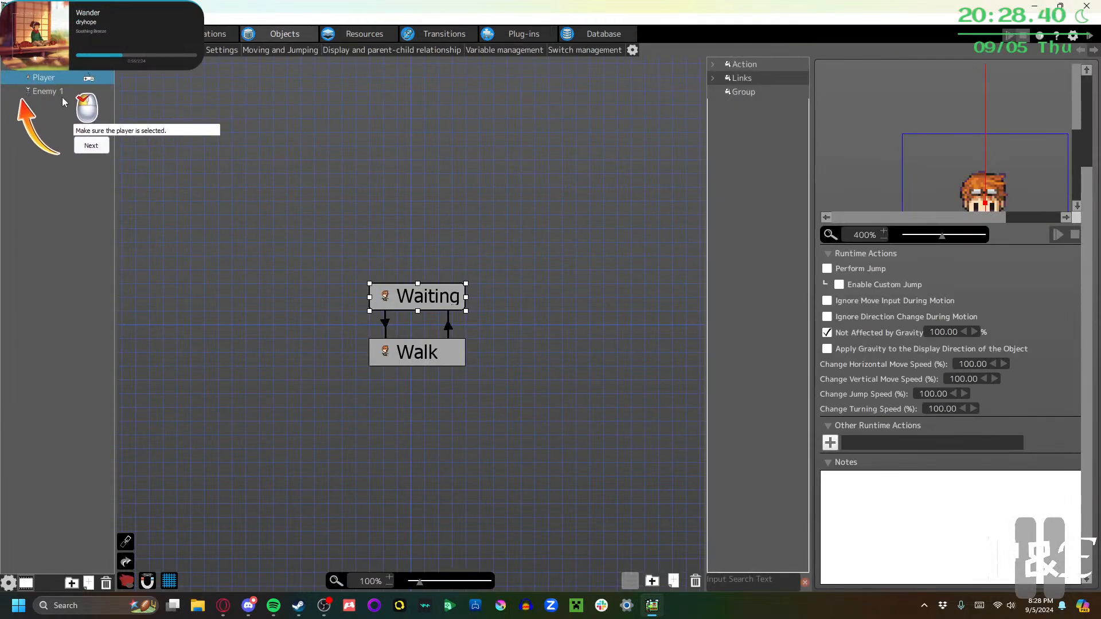
{"action": "left_click", "coordinate": [96, 144]}
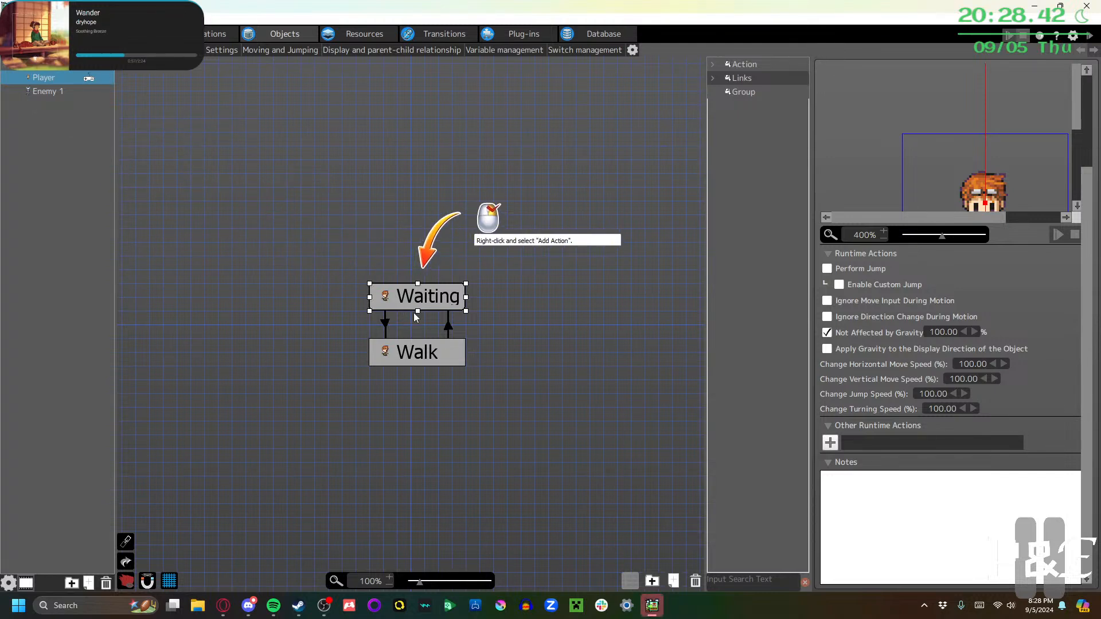
Add a new action beside the Waiting action in the player's diagram and name it "Slash"
{"action": "right_click", "coordinate": [504, 291]}
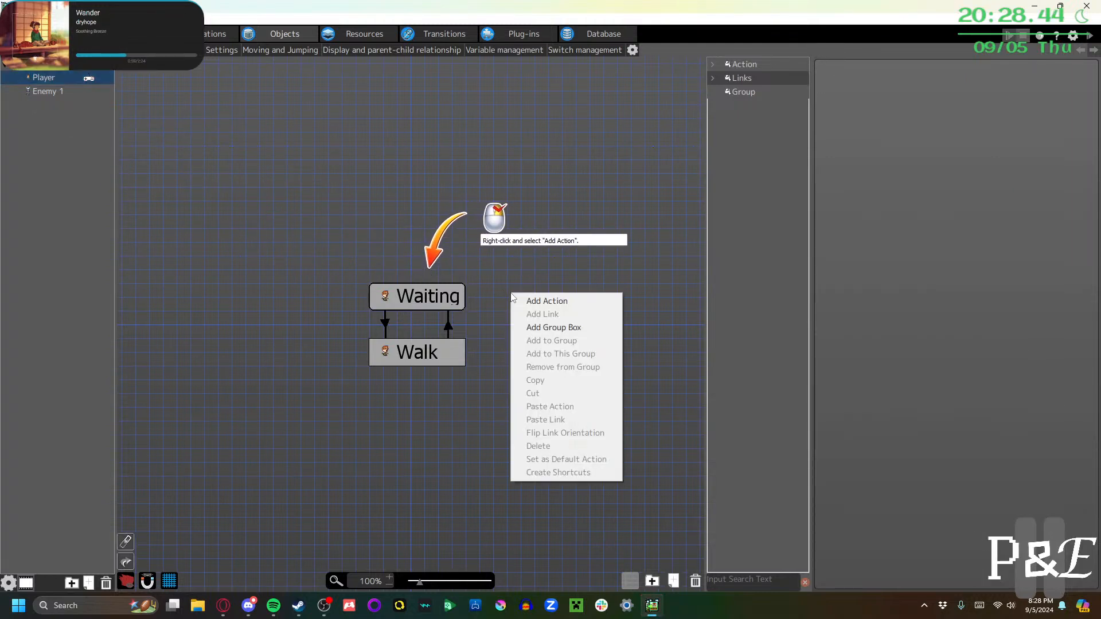
{"action": "left_click", "coordinate": [527, 300]}
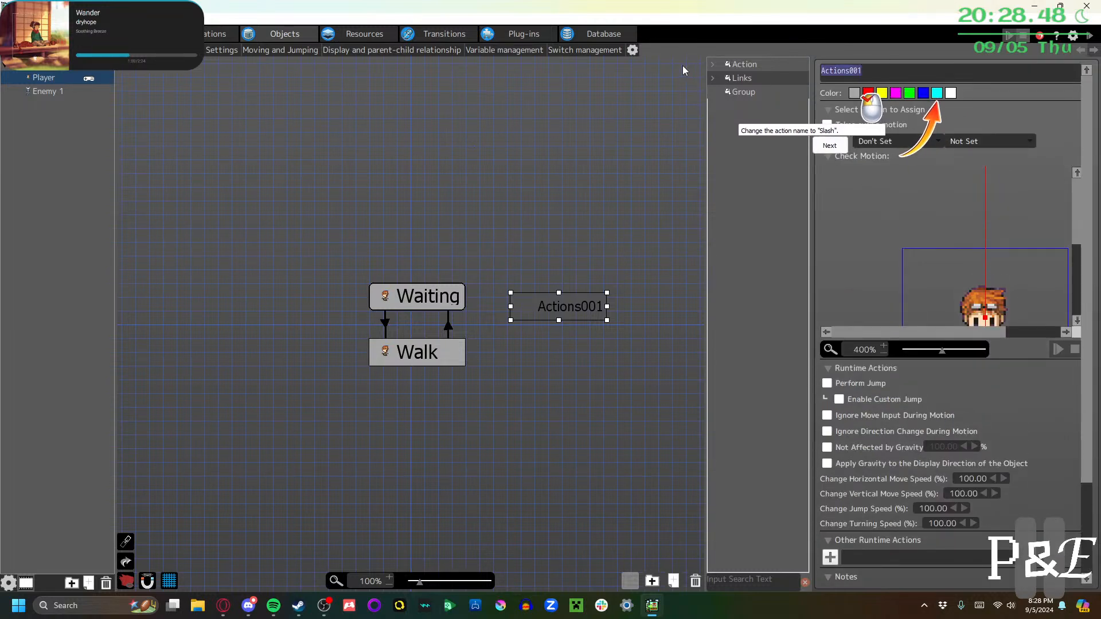
{"action": "type", "text": "Slash"}
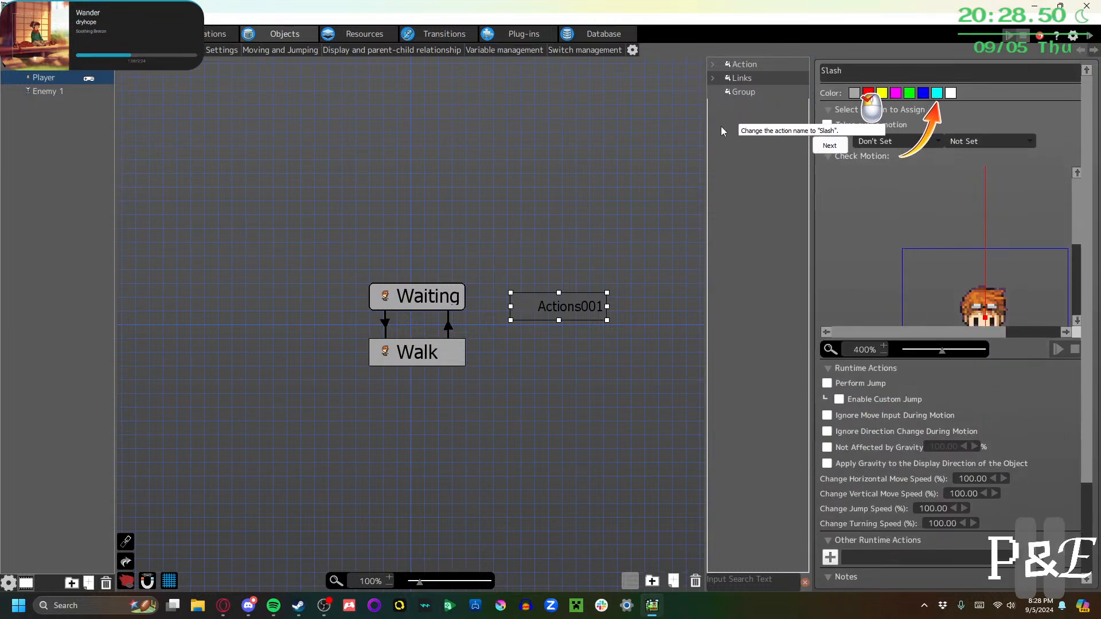
{"action": "left_click", "coordinate": [826, 145]}
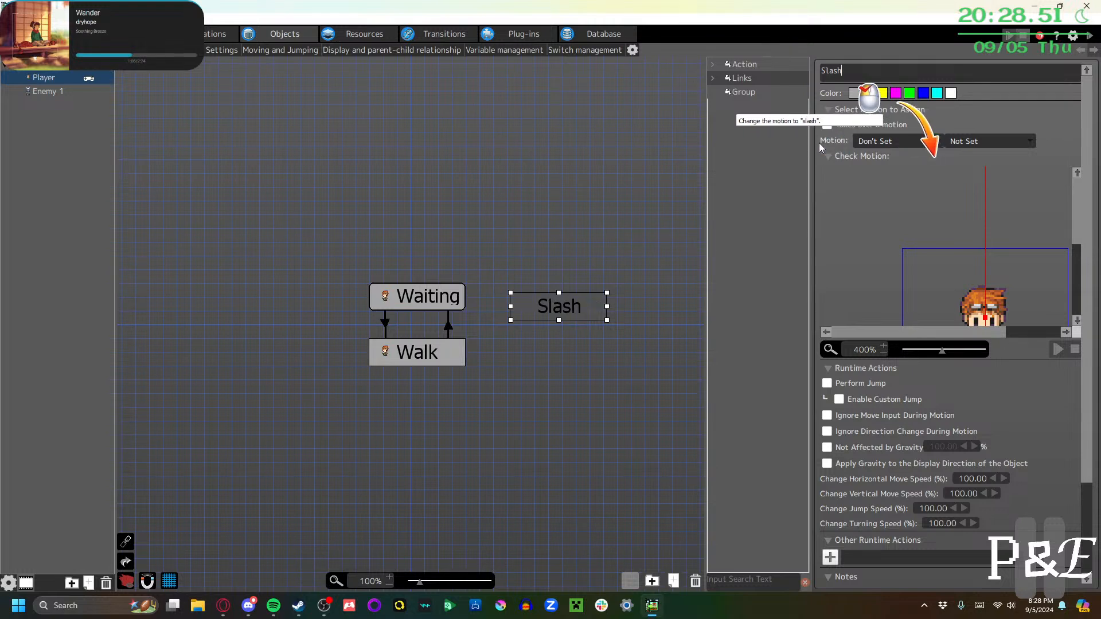
Assign the "slash" motion to the Slash action and advance the tutorial
{"action": "left_click", "coordinate": [916, 141]}
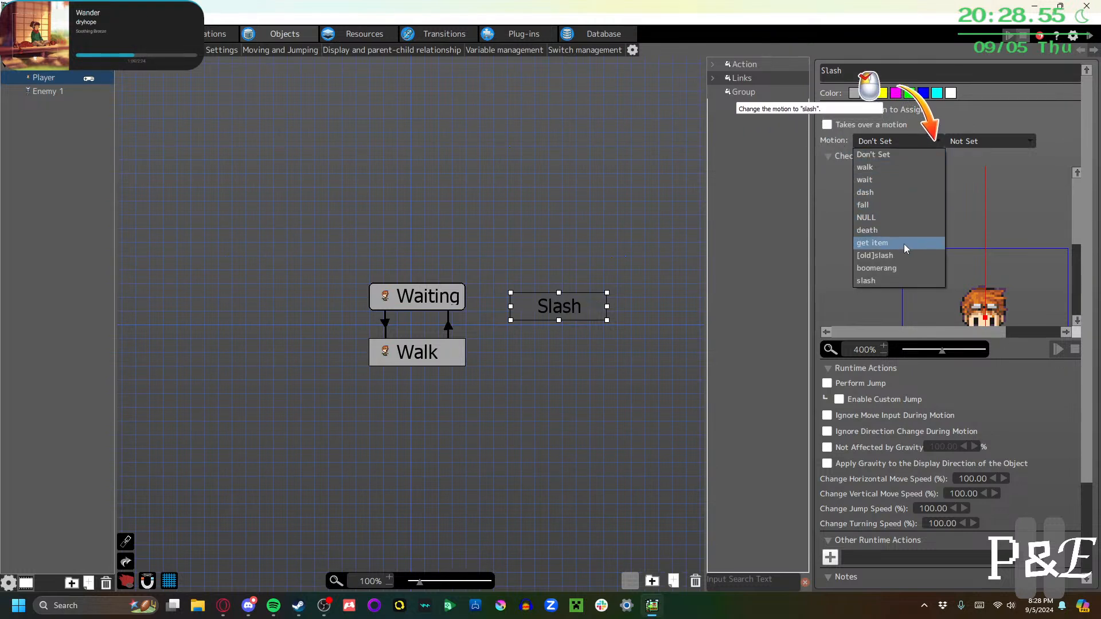
{"action": "left_click", "coordinate": [900, 280]}
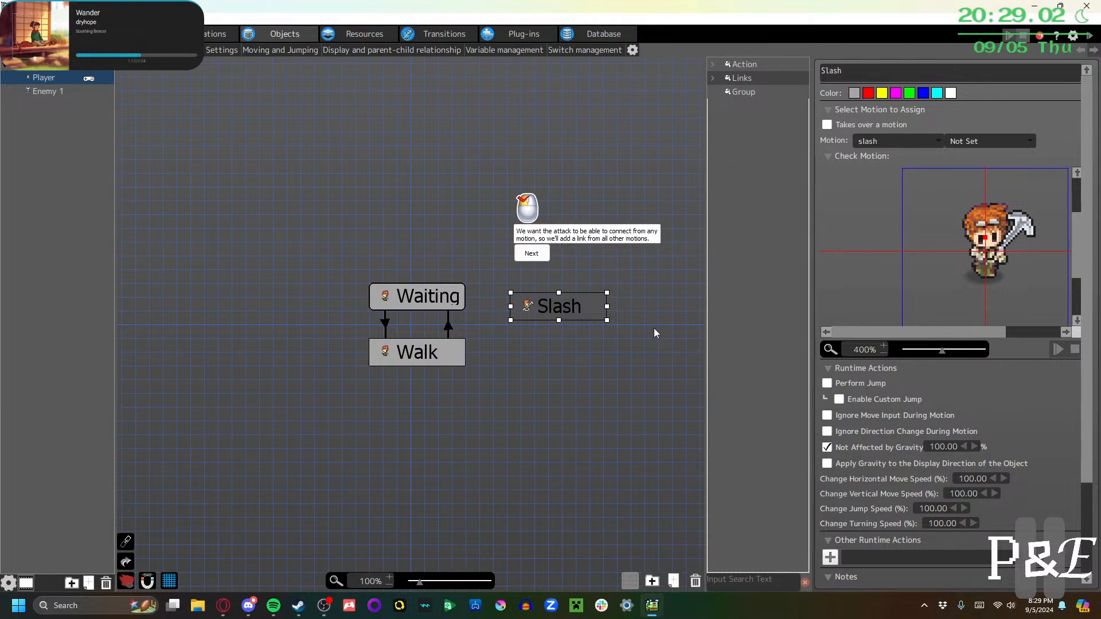
{"action": "left_click", "coordinate": [530, 254]}
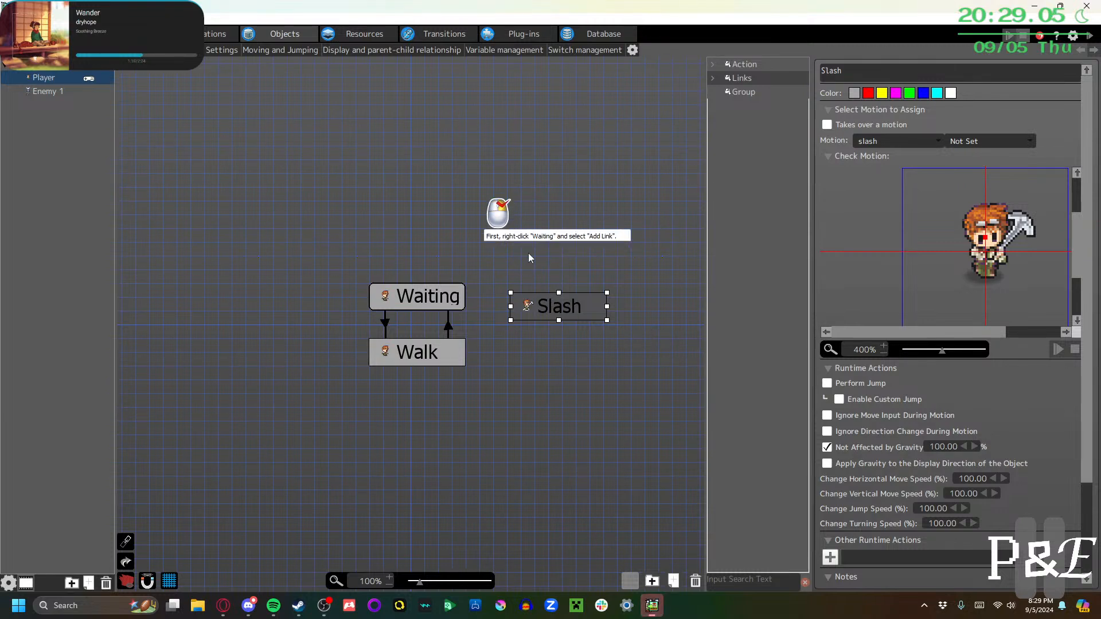
Add a link from the Waiting action to the Slash action and advance the tutorial
{"action": "right_click", "coordinate": [426, 298]}
{"action": "left_click", "coordinate": [458, 319]}
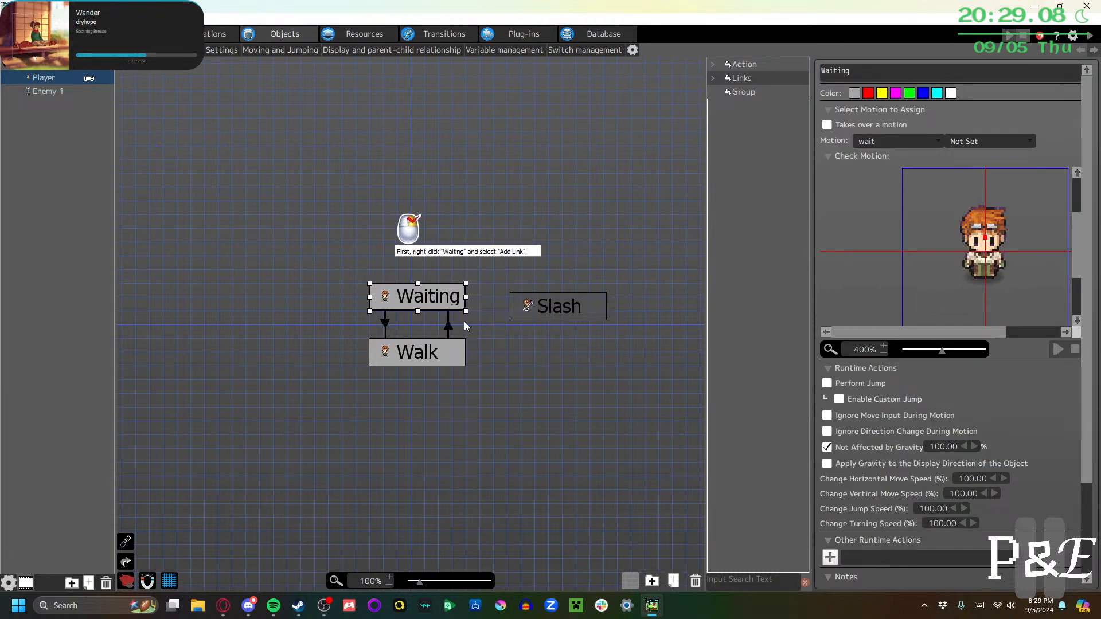
{"action": "left_click", "coordinate": [553, 307]}
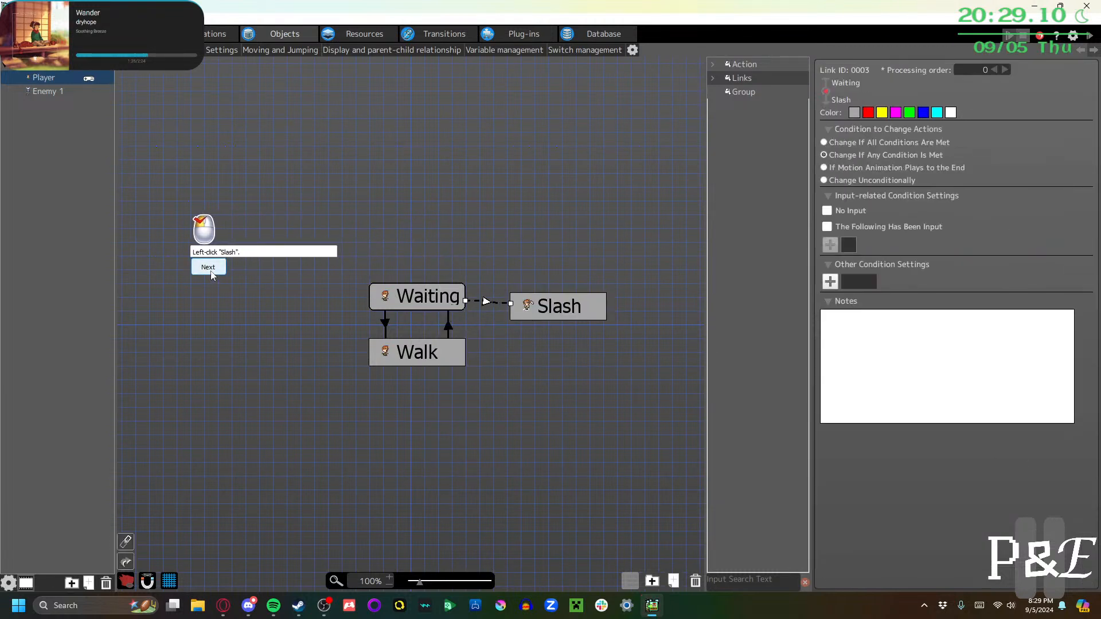
{"action": "left_click", "coordinate": [210, 270]}
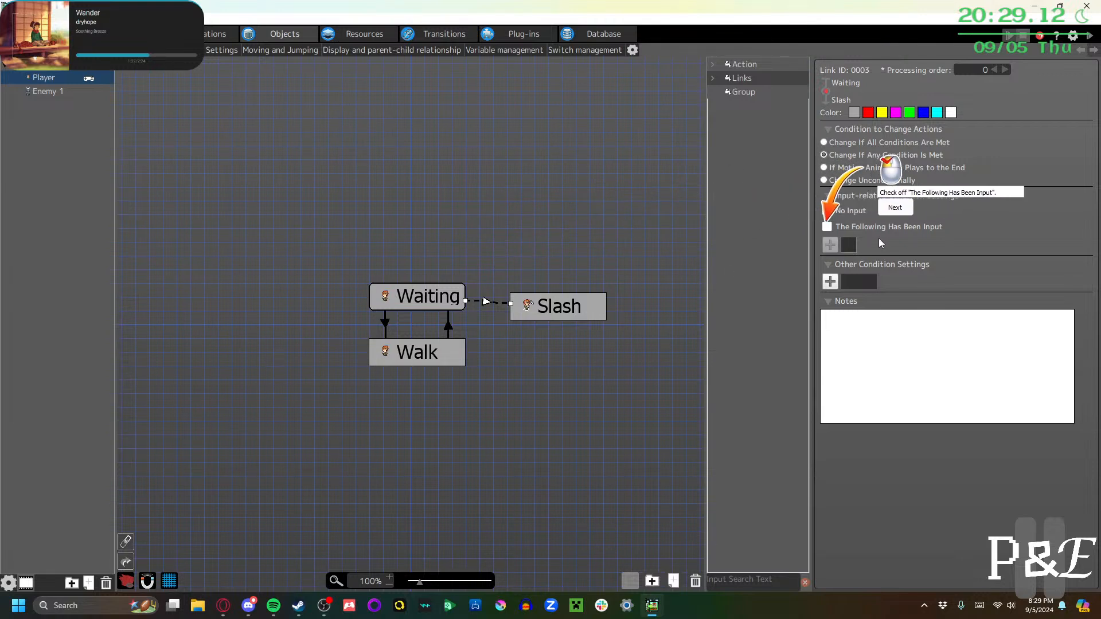
Enable "The Following Has Been Input" for the Waiting-to-Slash link and start a new input condition
{"action": "left_click", "coordinate": [827, 226]}
{"action": "left_click", "coordinate": [830, 246]}
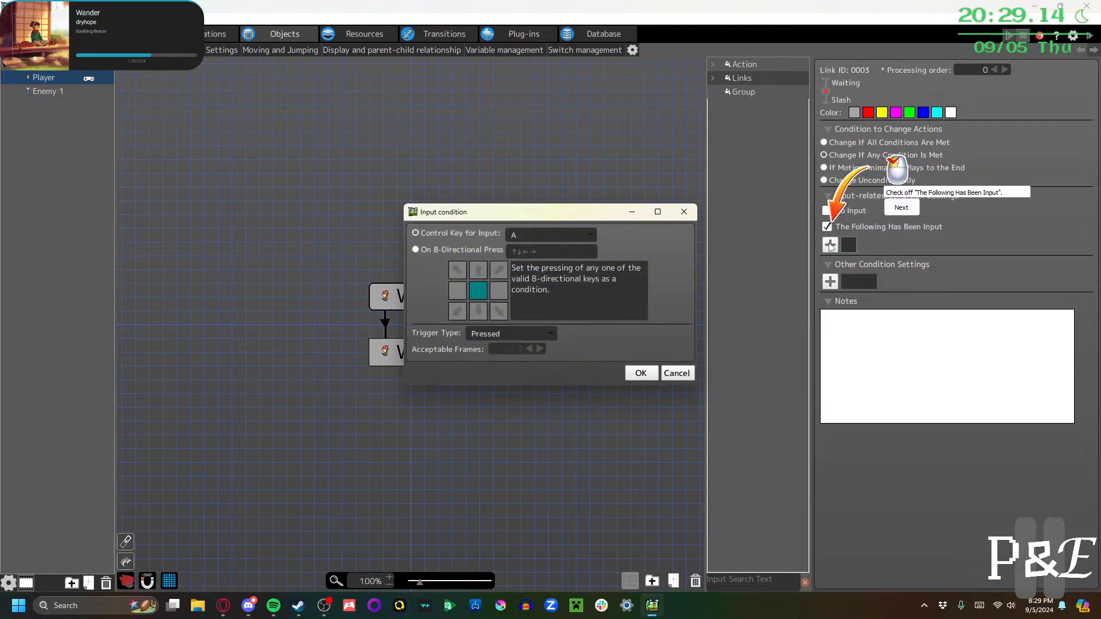
{"action": "left_click", "coordinate": [899, 209]}
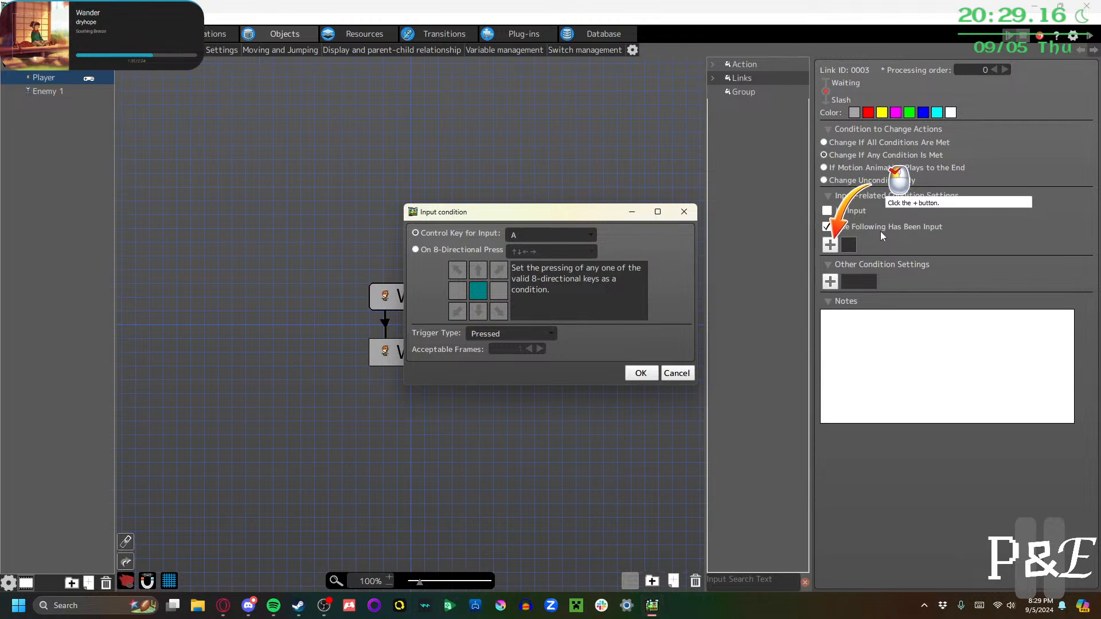
{"action": "left_click", "coordinate": [678, 373]}
{"action": "left_click", "coordinate": [831, 246]}
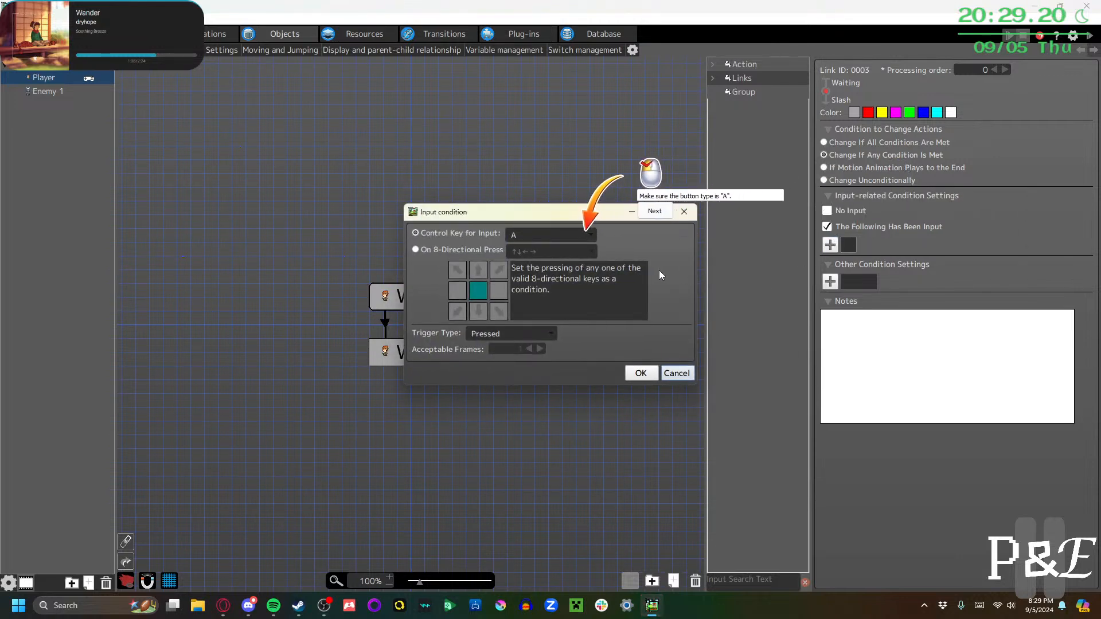
{"action": "left_click", "coordinate": [550, 236]}
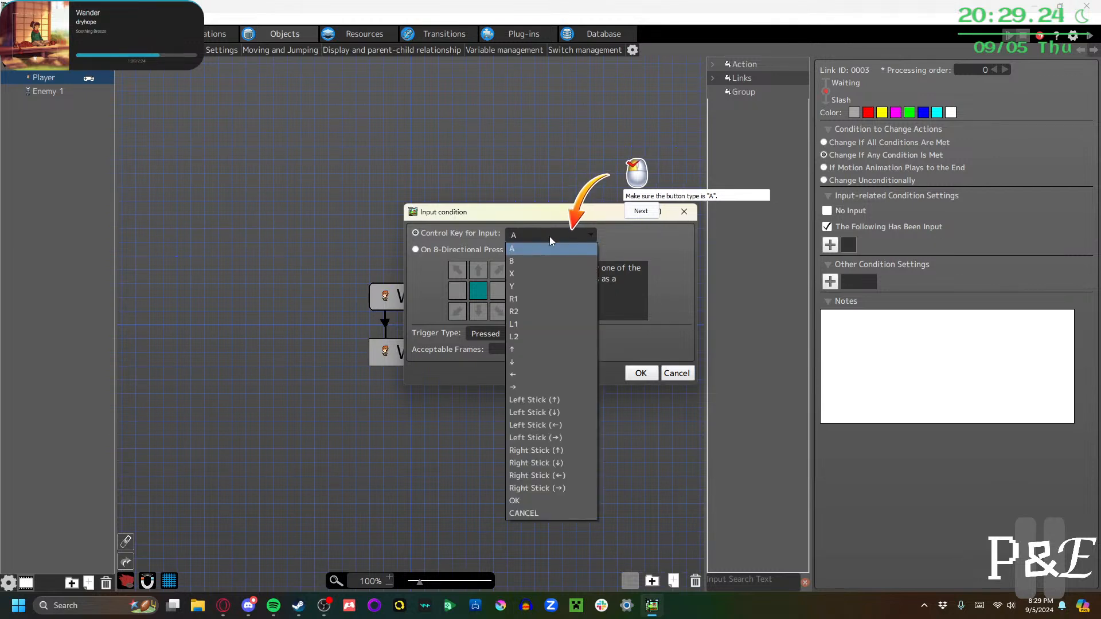
{"action": "left_click", "coordinate": [549, 236]}
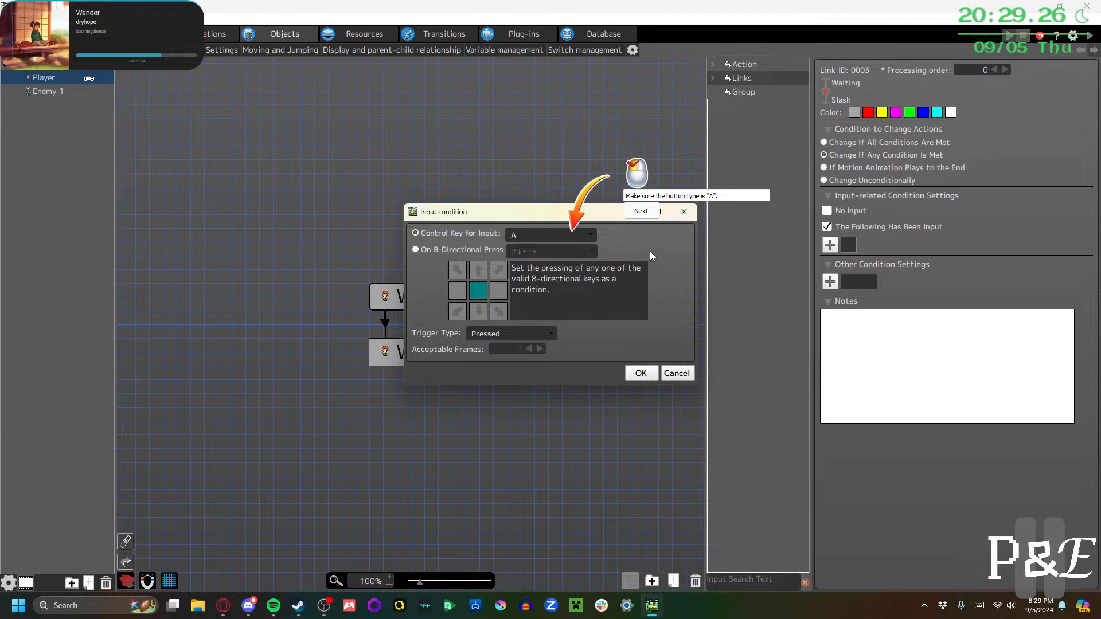
{"action": "left_click", "coordinate": [490, 248]}
{"action": "left_click", "coordinate": [527, 247]}
{"action": "left_click", "coordinate": [528, 246]}
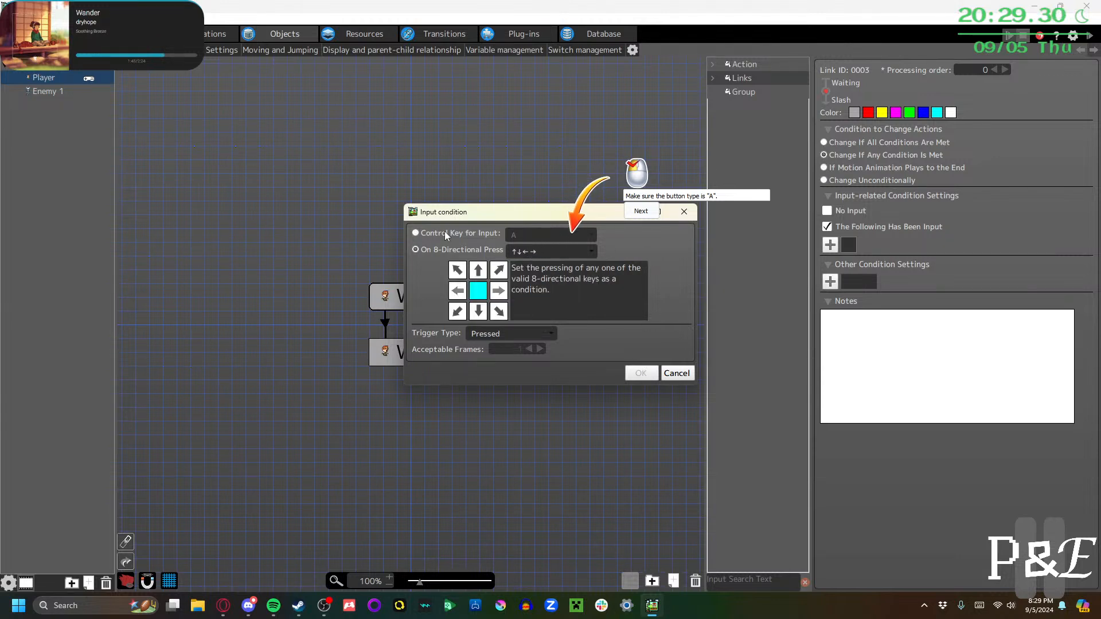
{"action": "left_click", "coordinate": [445, 232]}
{"action": "left_click", "coordinate": [538, 231]}
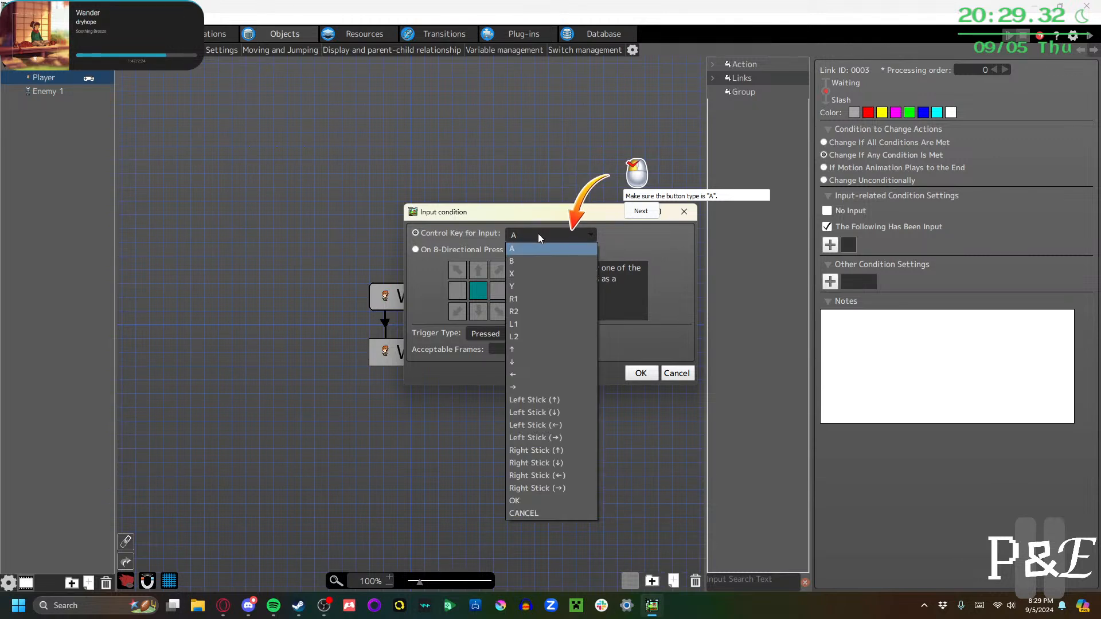
{"action": "left_click", "coordinate": [538, 237]}
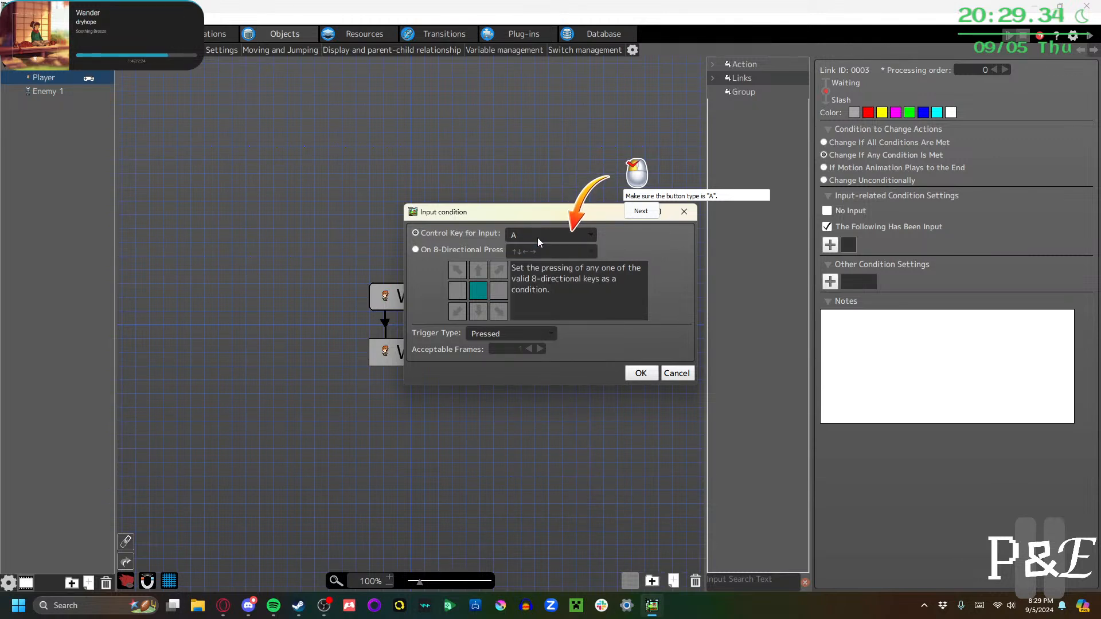
{"action": "left_click", "coordinate": [538, 237]}
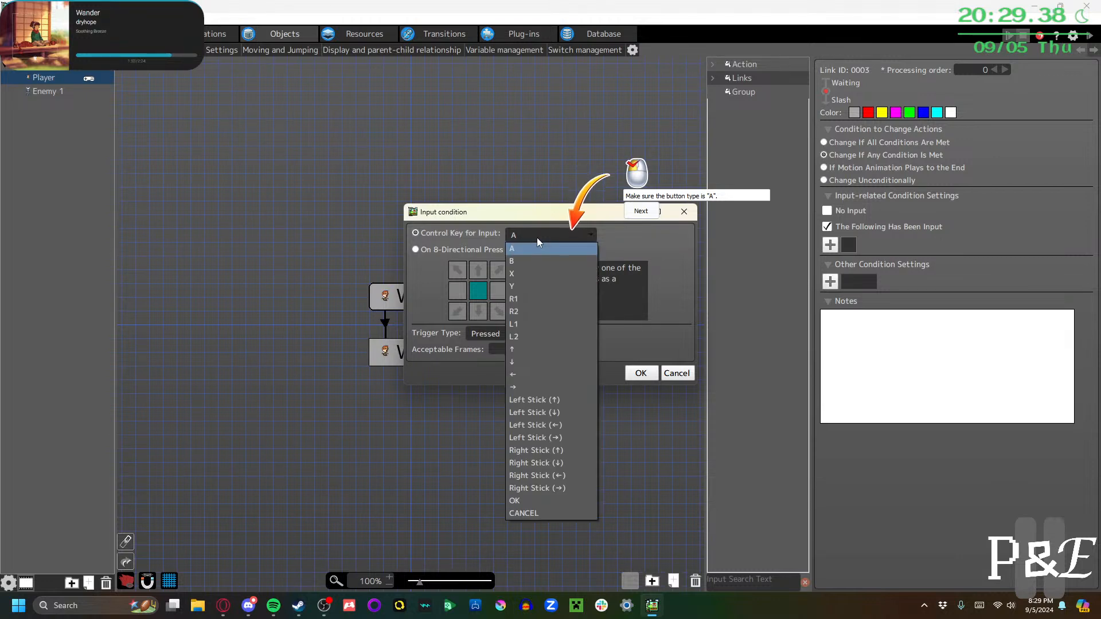
{"action": "left_click", "coordinate": [537, 237]}
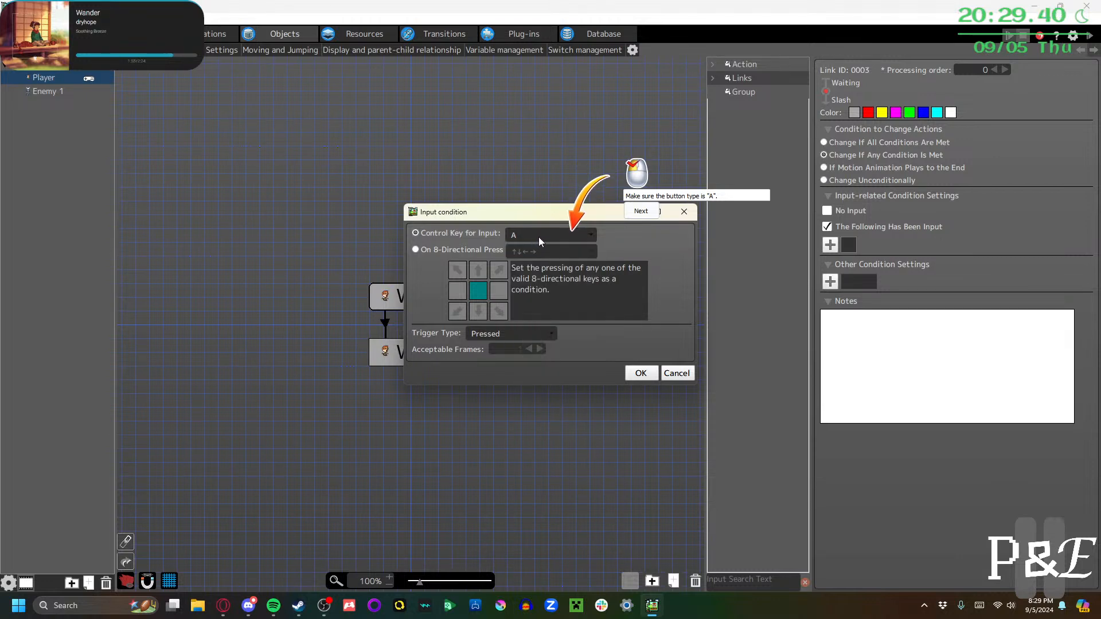
Set the input condition to control key X with trigger type On Press and confirm it
{"action": "left_click", "coordinate": [538, 237]}
{"action": "left_click", "coordinate": [533, 273]}
{"action": "left_click", "coordinate": [645, 211]}
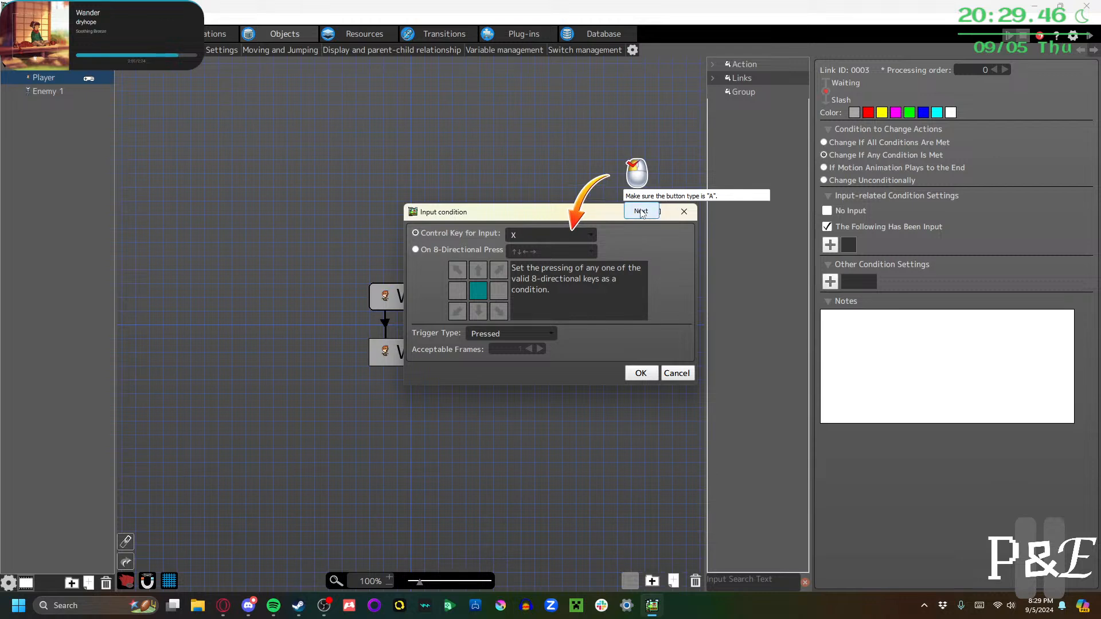
{"action": "left_click", "coordinate": [508, 331]}
{"action": "left_click", "coordinate": [509, 359]}
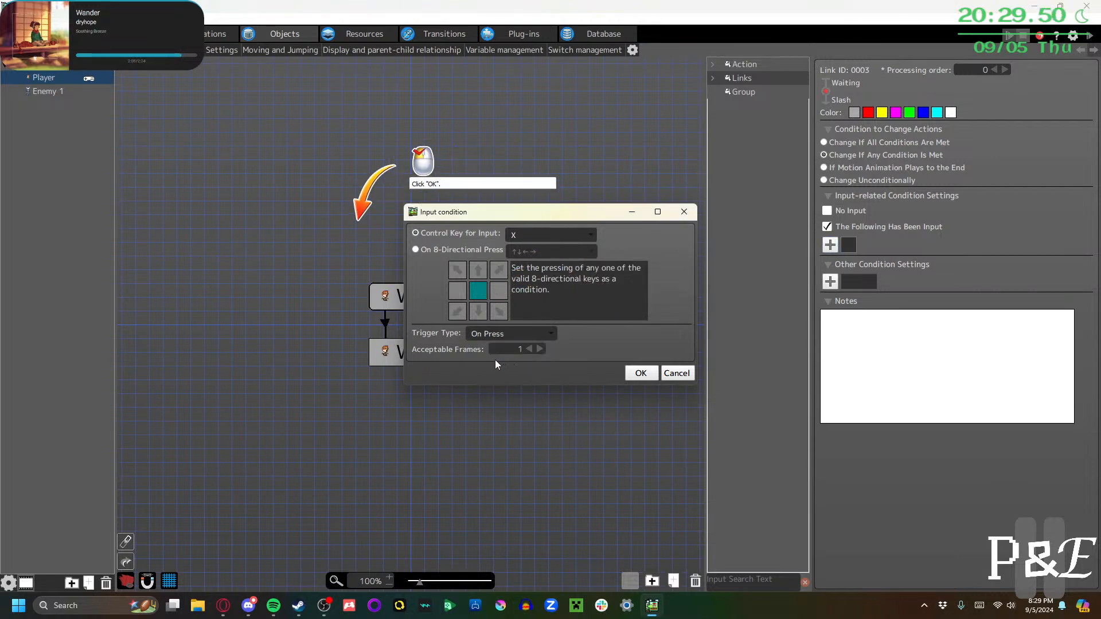
{"action": "left_click", "coordinate": [640, 373]}
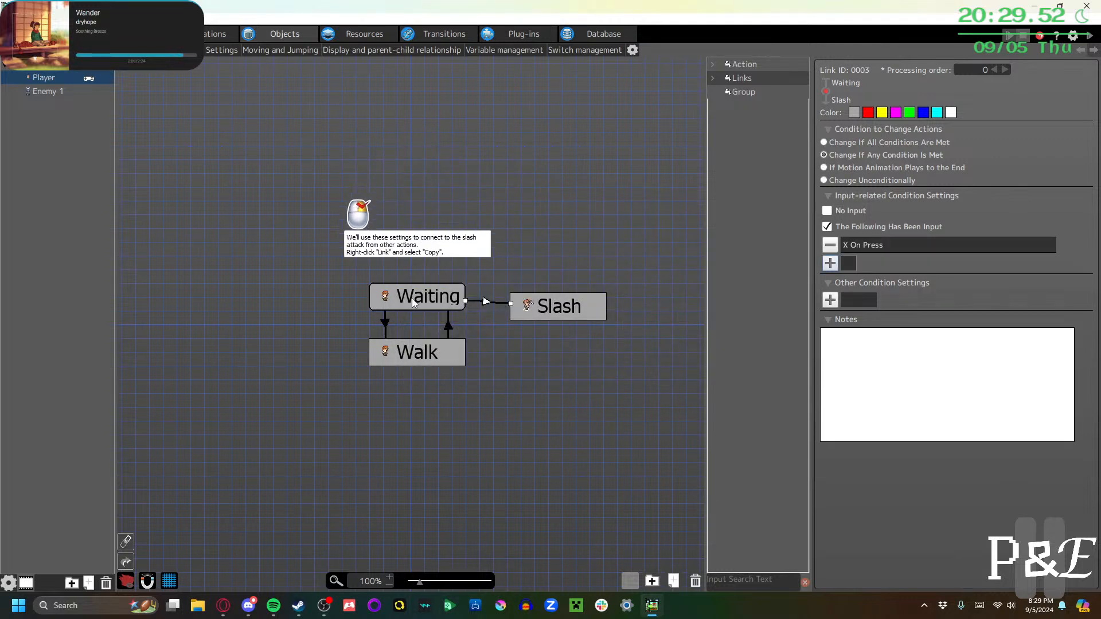
Copy the Waiting-to-Slash link and paste it from the Walk action to the Slash action
{"action": "right_click", "coordinate": [485, 304]}
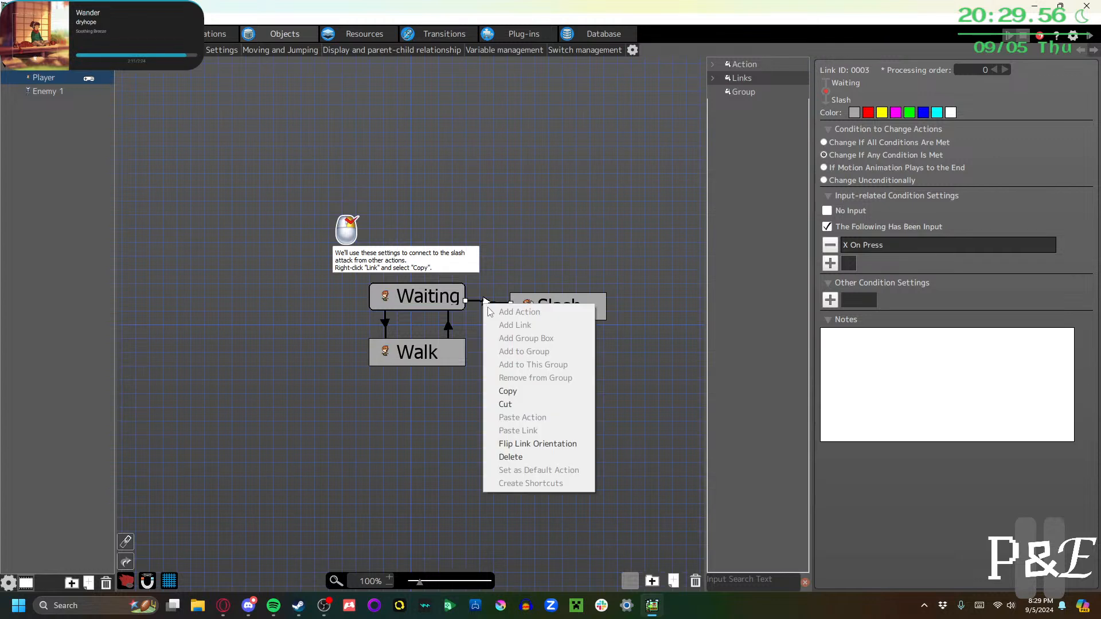
{"action": "left_click", "coordinate": [508, 391]}
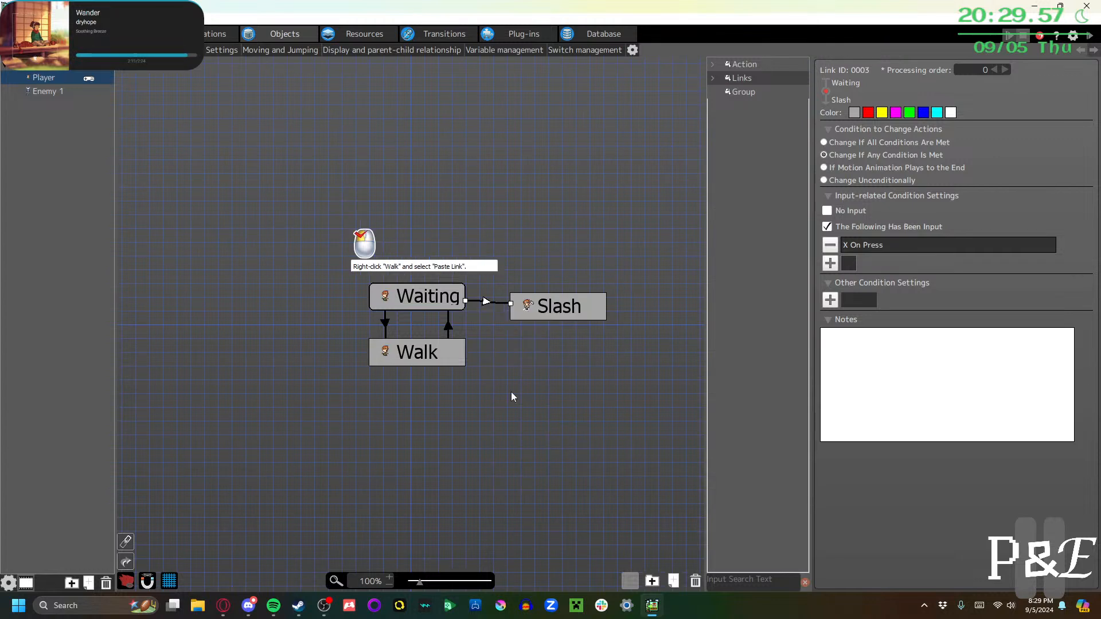
{"action": "left_click", "coordinate": [439, 354]}
{"action": "right_click", "coordinate": [439, 353]}
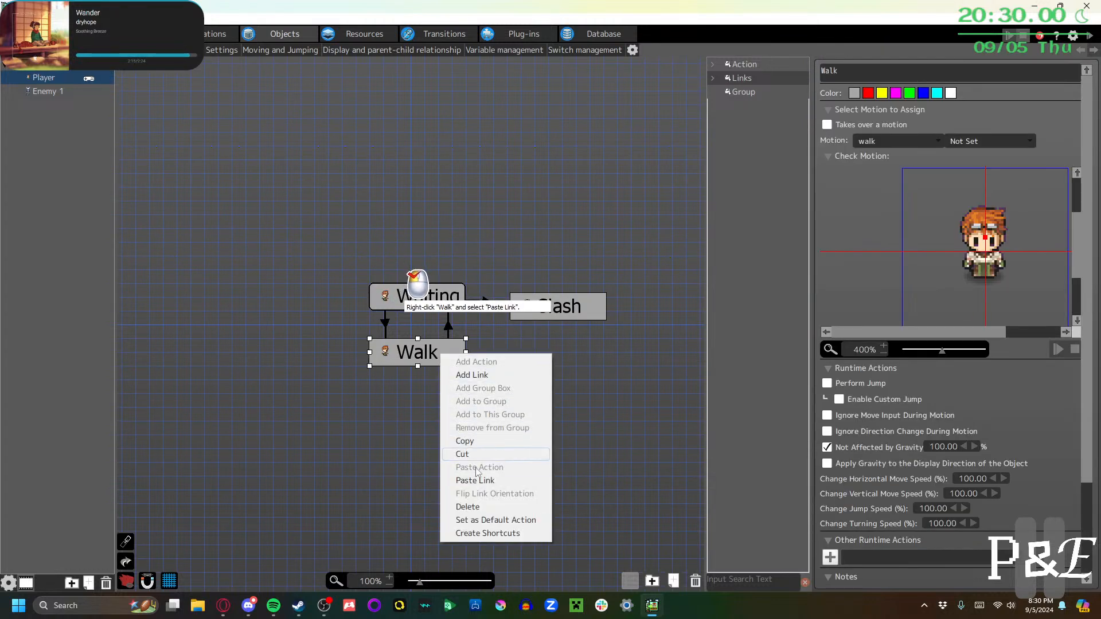
{"action": "left_click", "coordinate": [478, 485]}
{"action": "left_click", "coordinate": [542, 316]}
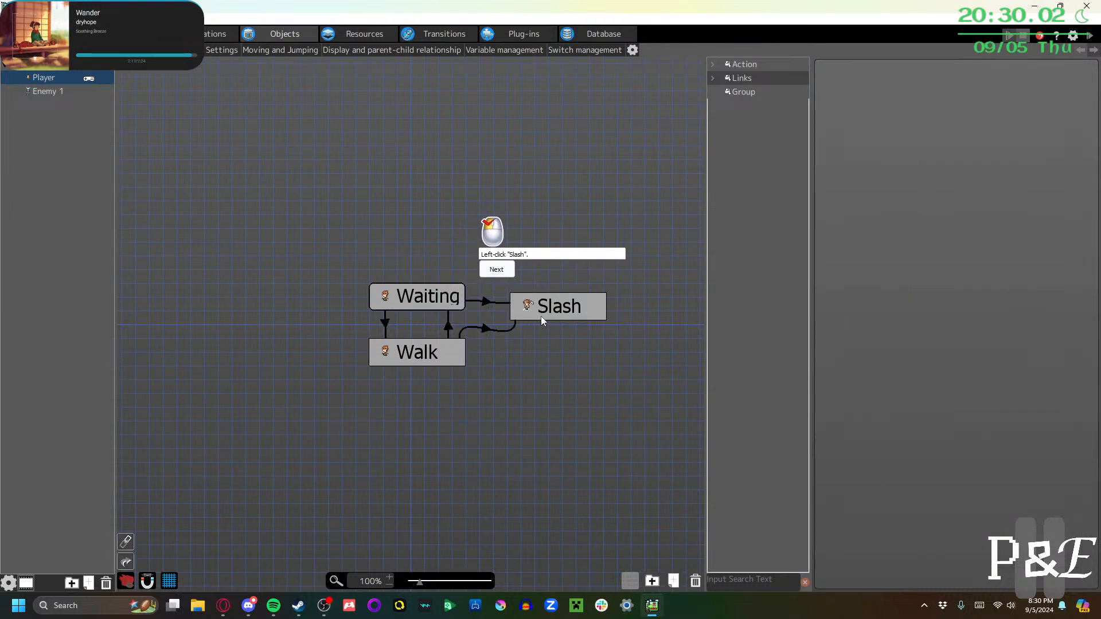
{"action": "left_click", "coordinate": [502, 278]}
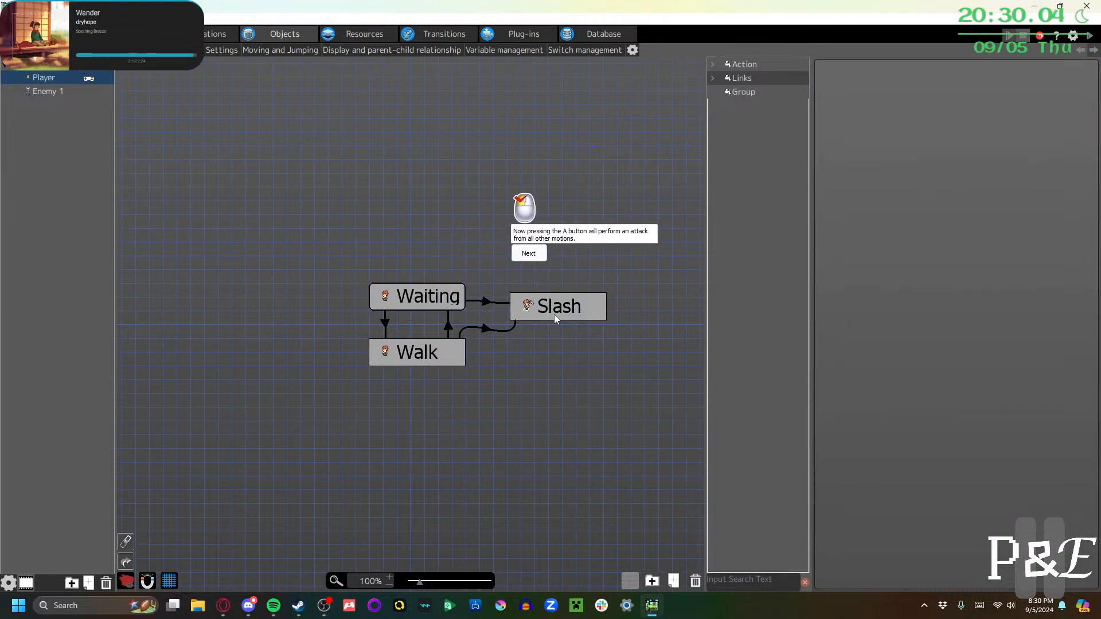
Move the Slash action to a height midway between Waiting and Walk, and advance the tutorial to the return link
{"action": "left_click_drag", "start_coordinate": [554, 314], "coordinate": [550, 338]}
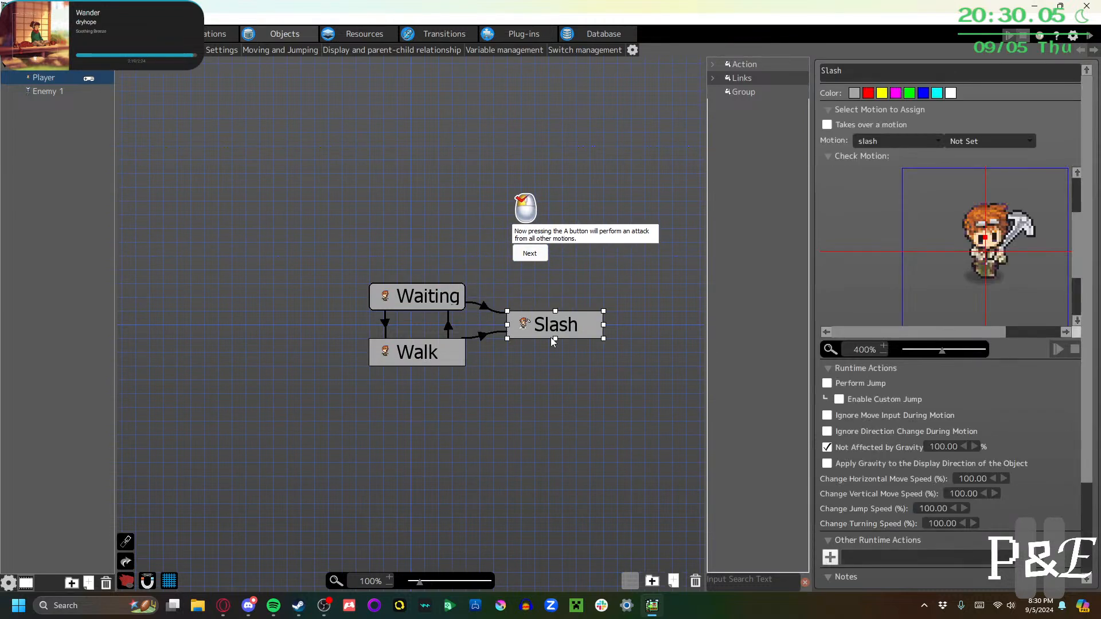
{"action": "left_click", "coordinate": [531, 254]}
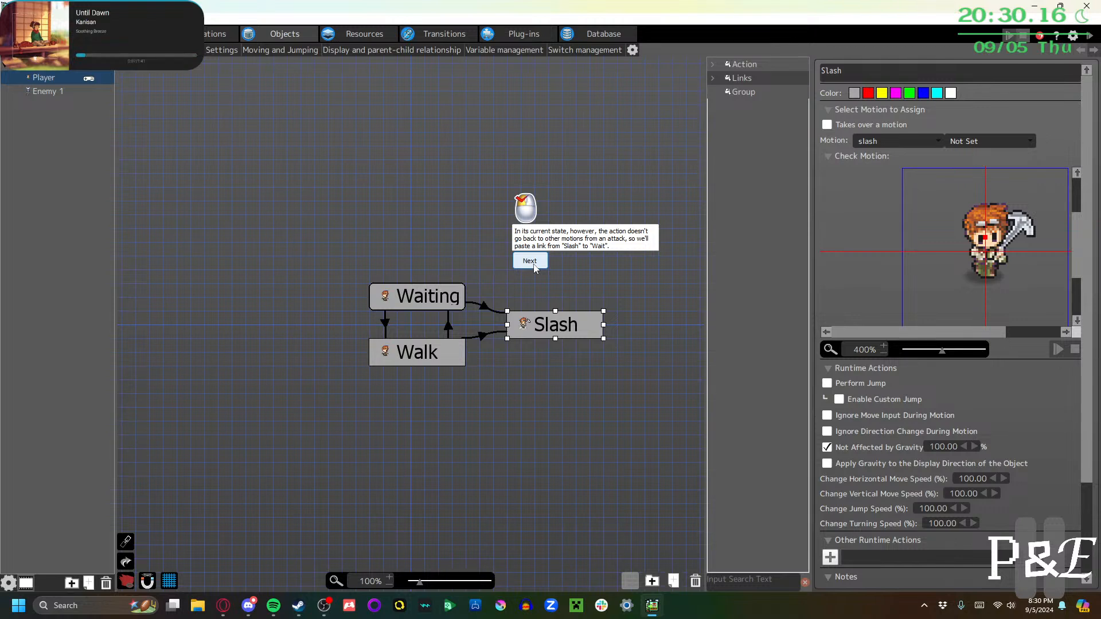
{"action": "left_click", "coordinate": [533, 263]}
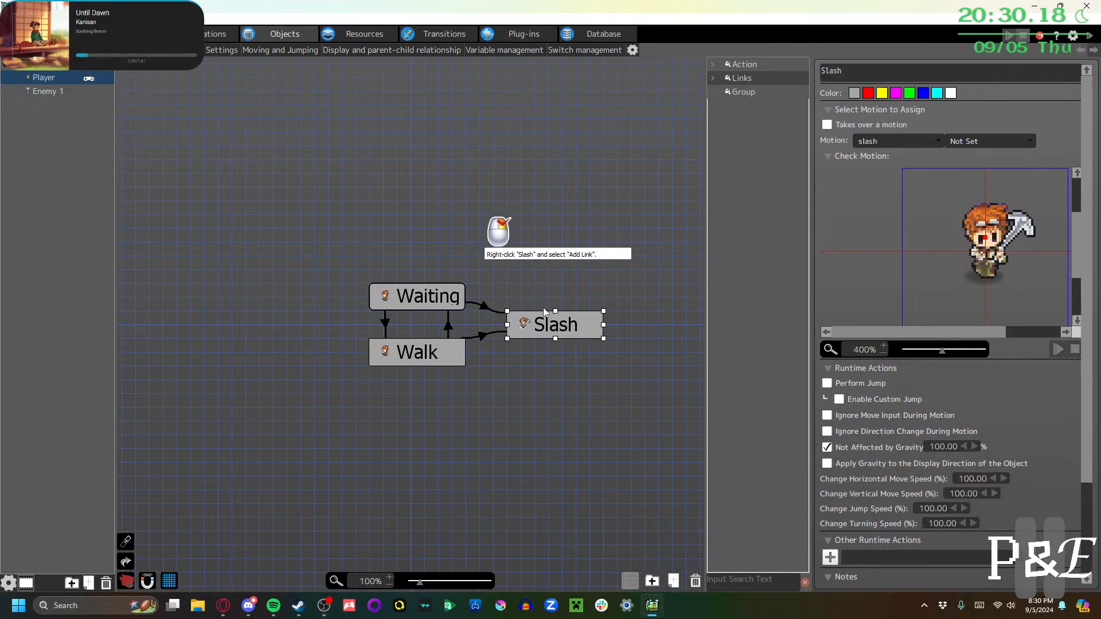
Add a return link from the Slash action to the Waiting action
{"action": "right_click", "coordinate": [560, 338]}
{"action": "left_click", "coordinate": [575, 346]}
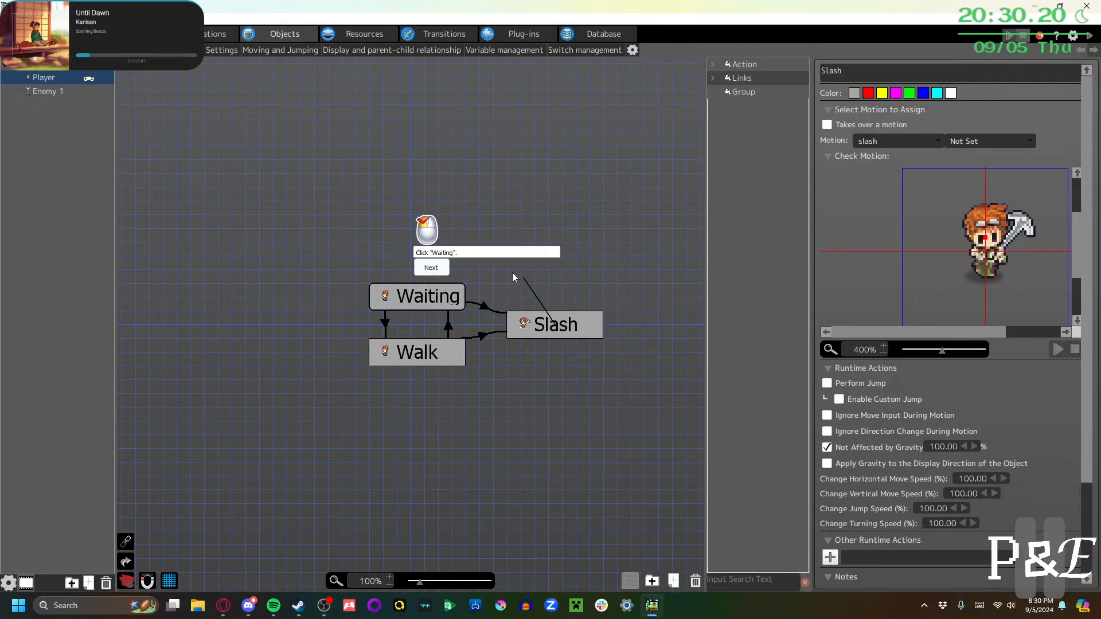
{"action": "left_click", "coordinate": [456, 295]}
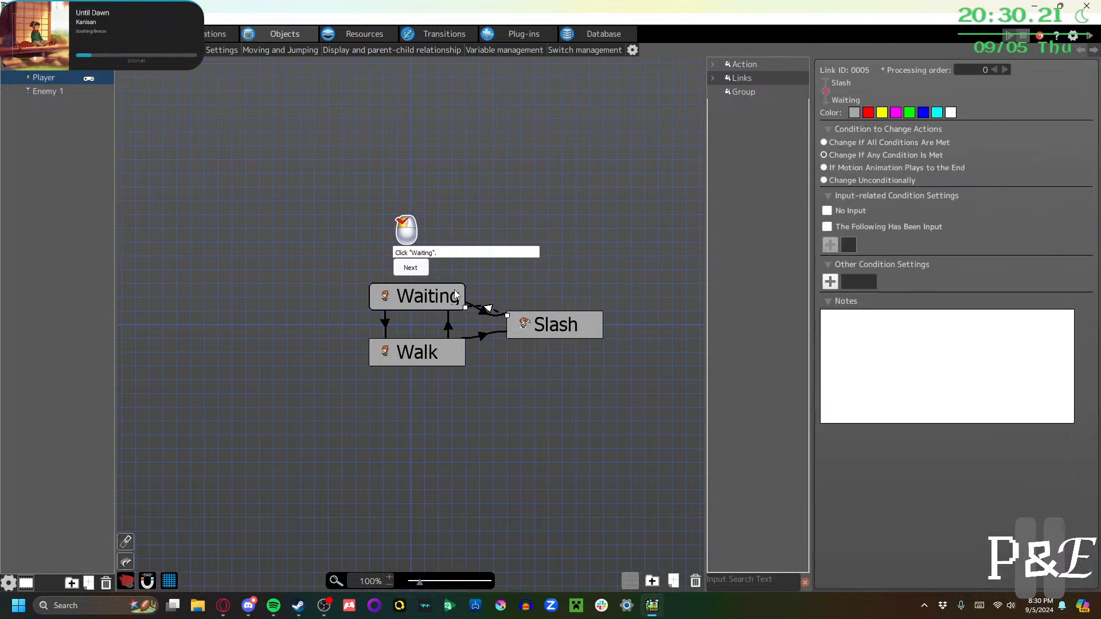
Move the Slash action farther away from Waiting so the two opposing link arrows are spread apart, and advance the tutorial
{"action": "left_click", "coordinate": [494, 309]}
{"action": "left_click_drag", "start_coordinate": [520, 337], "coordinate": [562, 322]}
{"action": "left_click", "coordinate": [504, 312]}
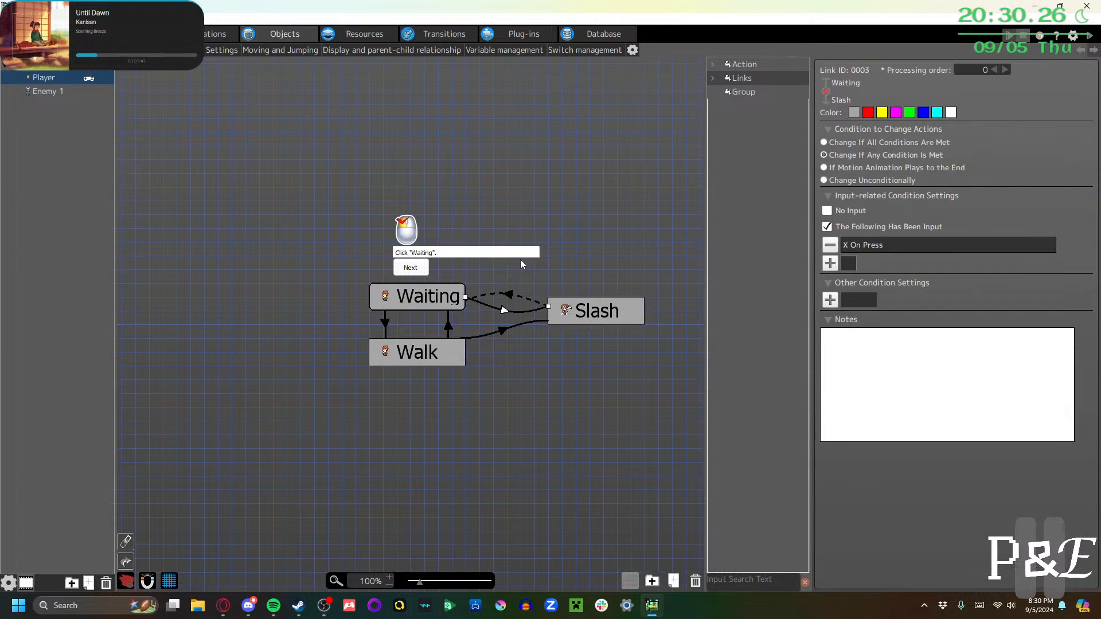
{"action": "left_click", "coordinate": [508, 295]}
{"action": "left_click", "coordinate": [423, 297]}
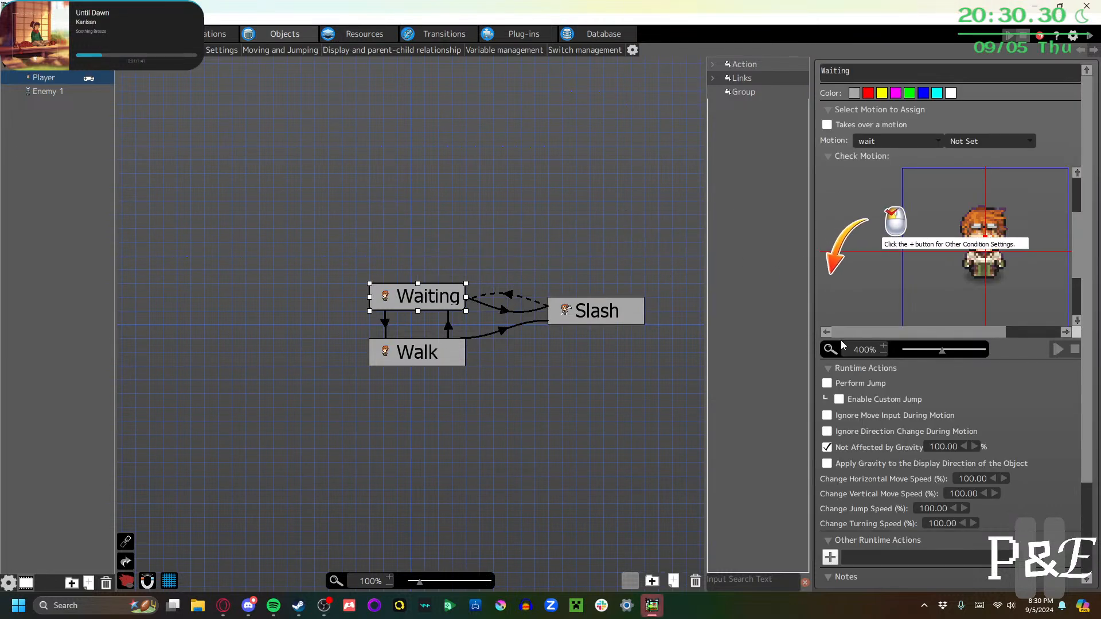
{"action": "scroll", "coordinate": [833, 339], "scroll_direction": "down", "scroll_amount": 2}
{"action": "left_click", "coordinate": [837, 439]}
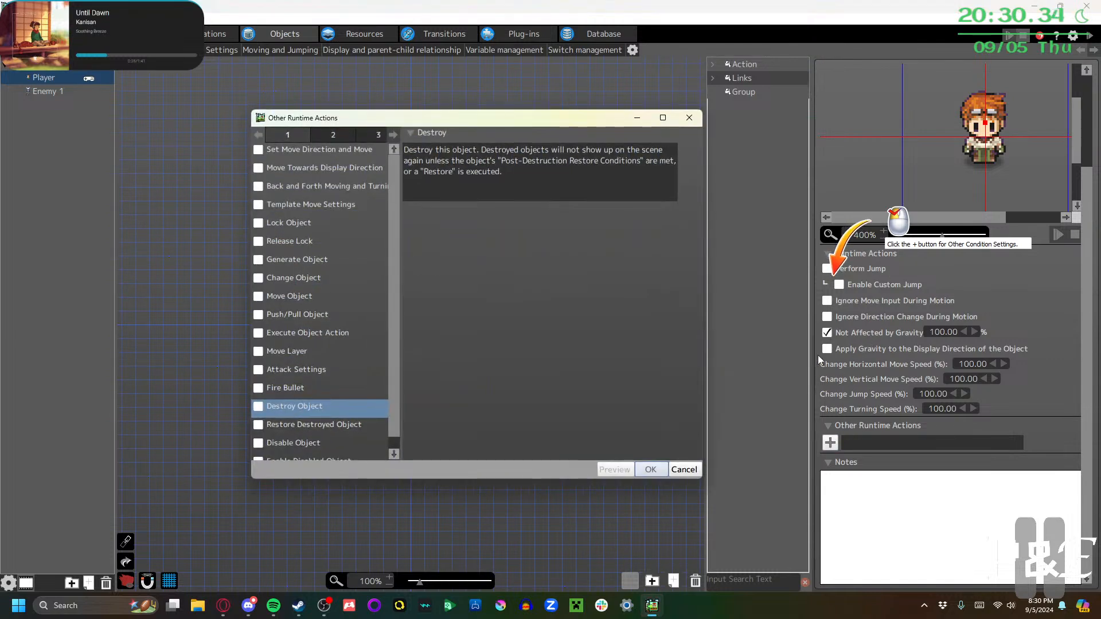
{"action": "left_click", "coordinate": [690, 118]}
{"action": "scroll", "coordinate": [858, 332], "scroll_direction": "up", "scroll_amount": 2}
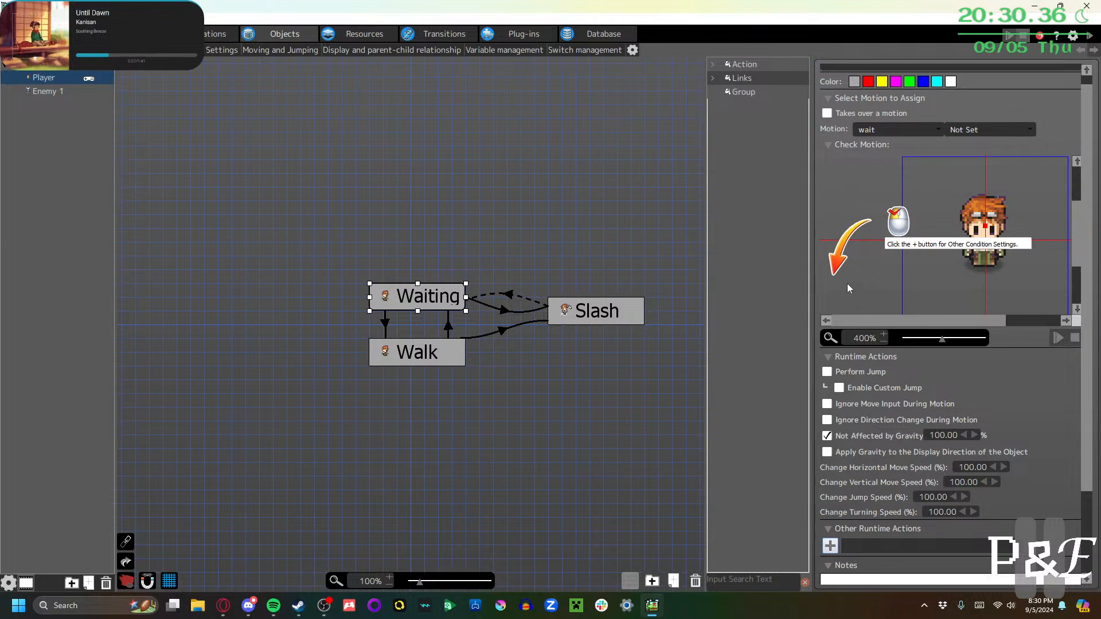
Add the condition "Finished Showing All Motion" to the link from the Slash action to the Waiting action
{"action": "left_click", "coordinate": [510, 296]}
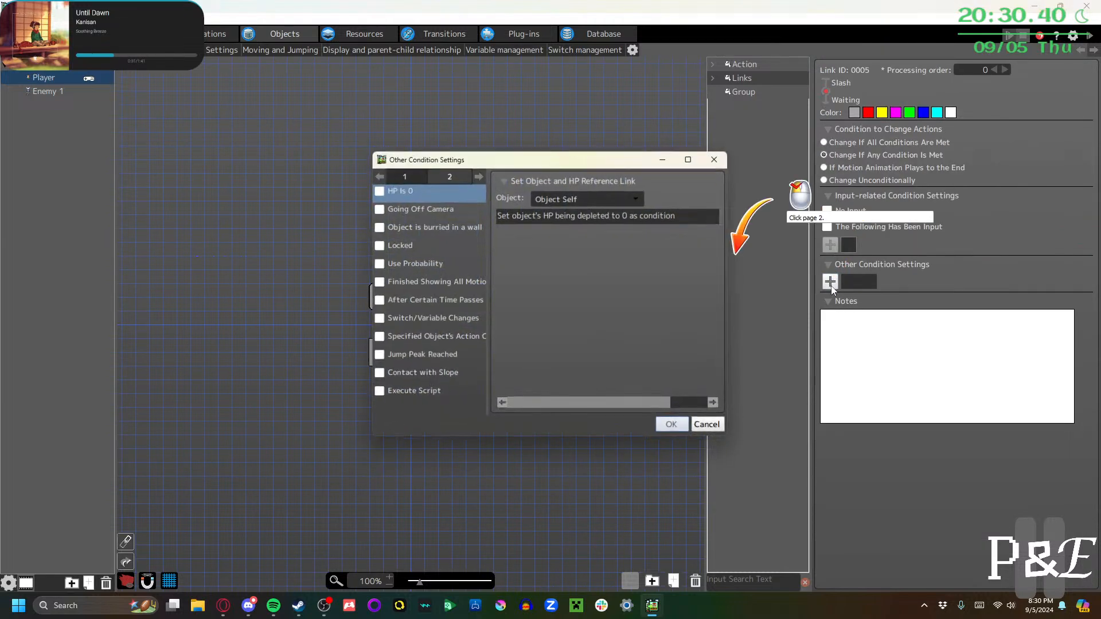
{"action": "left_click", "coordinate": [830, 281]}
{"action": "left_click", "coordinate": [449, 174]}
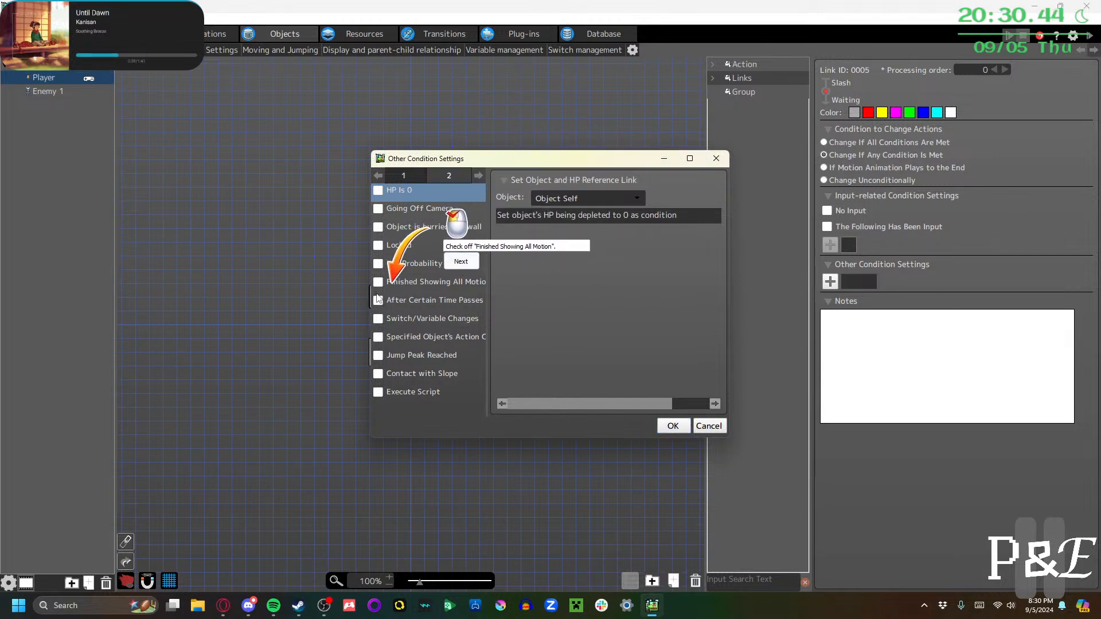
{"action": "left_click", "coordinate": [377, 283]}
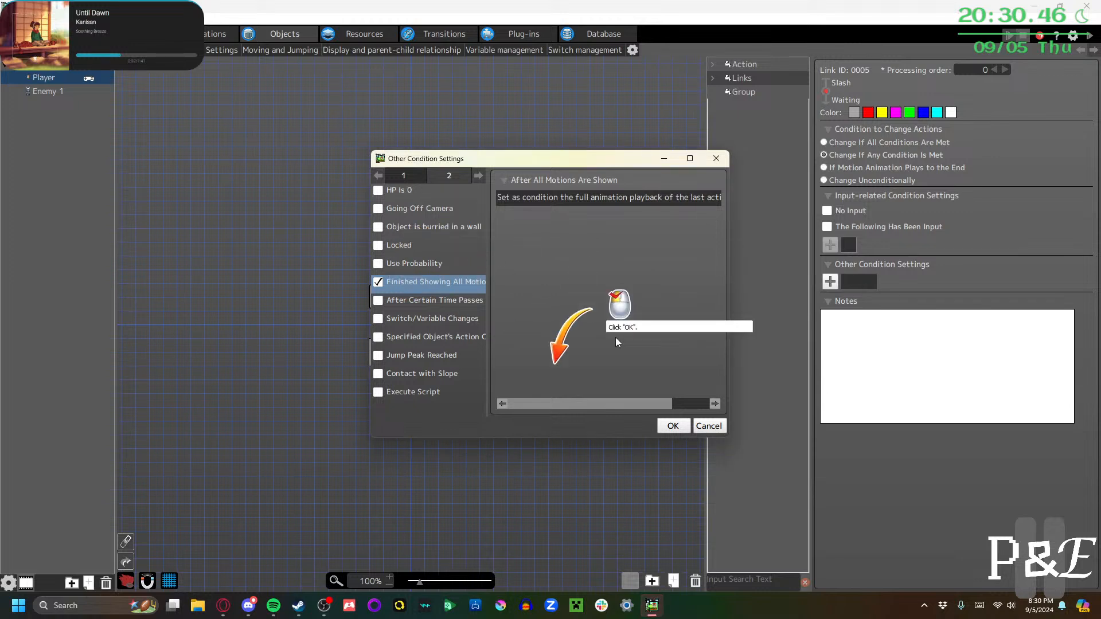
{"action": "left_click", "coordinate": [672, 426]}
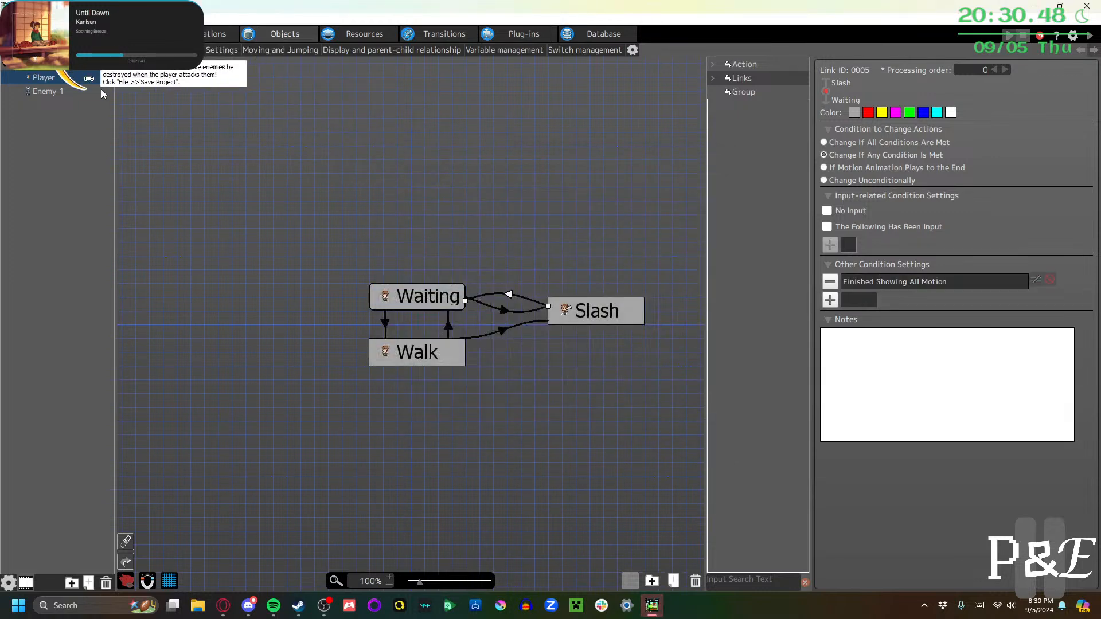
Save the project and start a test play of the game
{"action": "left_click", "coordinate": [10, 19]}
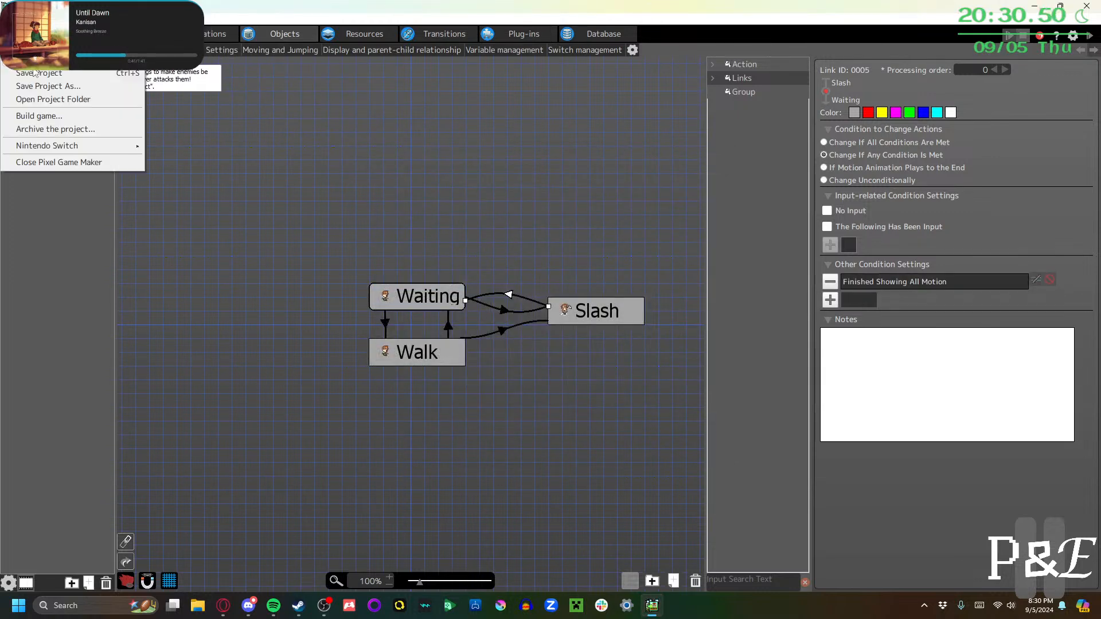
{"action": "left_click", "coordinate": [34, 72]}
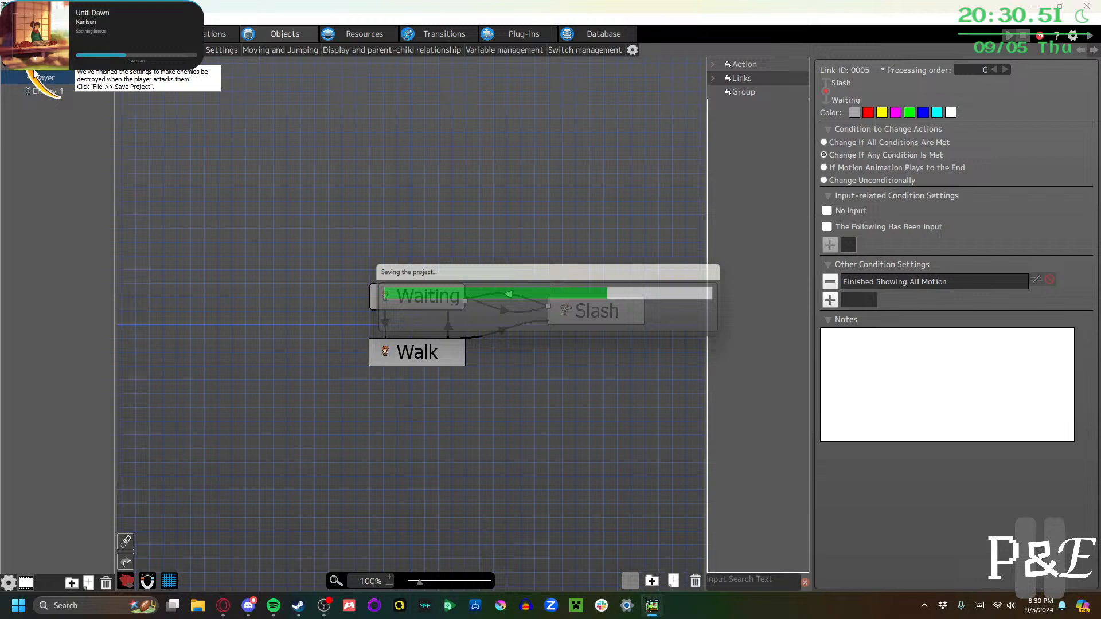
{"action": "left_click", "coordinate": [1088, 36]}
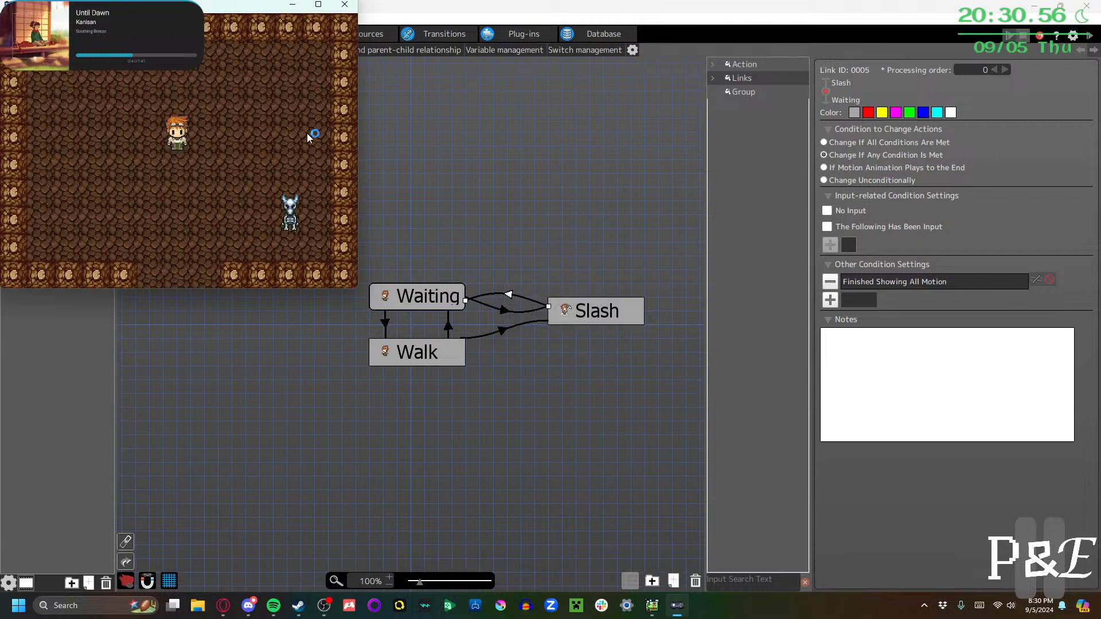
Test the player's walking and slash attack in different directions around the enemy's room
{"action": "key", "text": "z"}
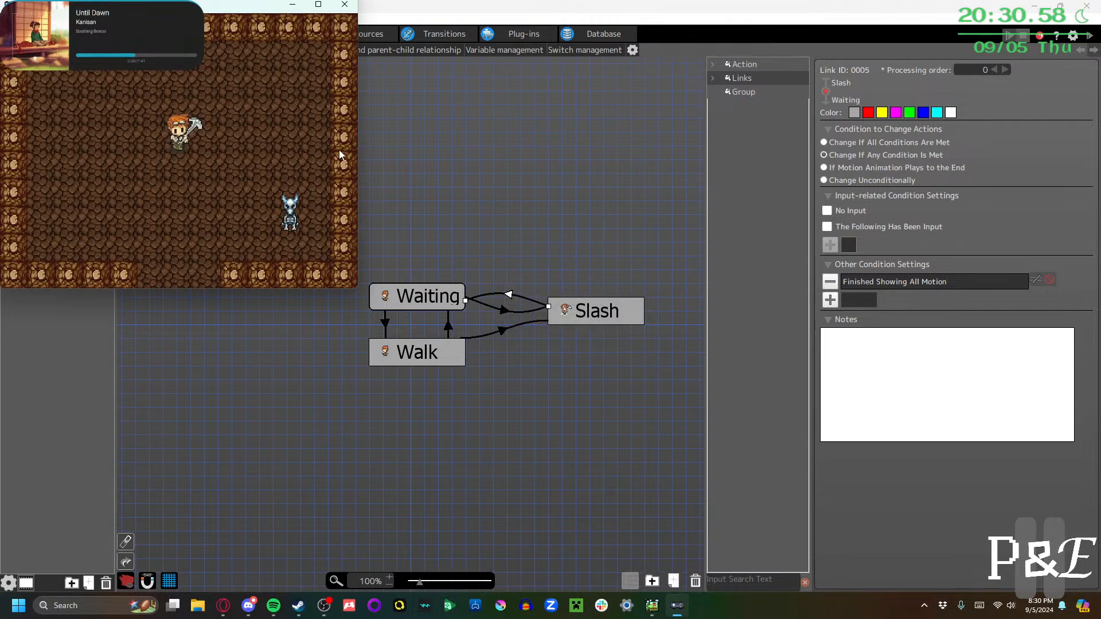
{"action": "key", "text": "z"}
{"action": "key", "text": "Down"}
{"action": "key", "text": "Left"}
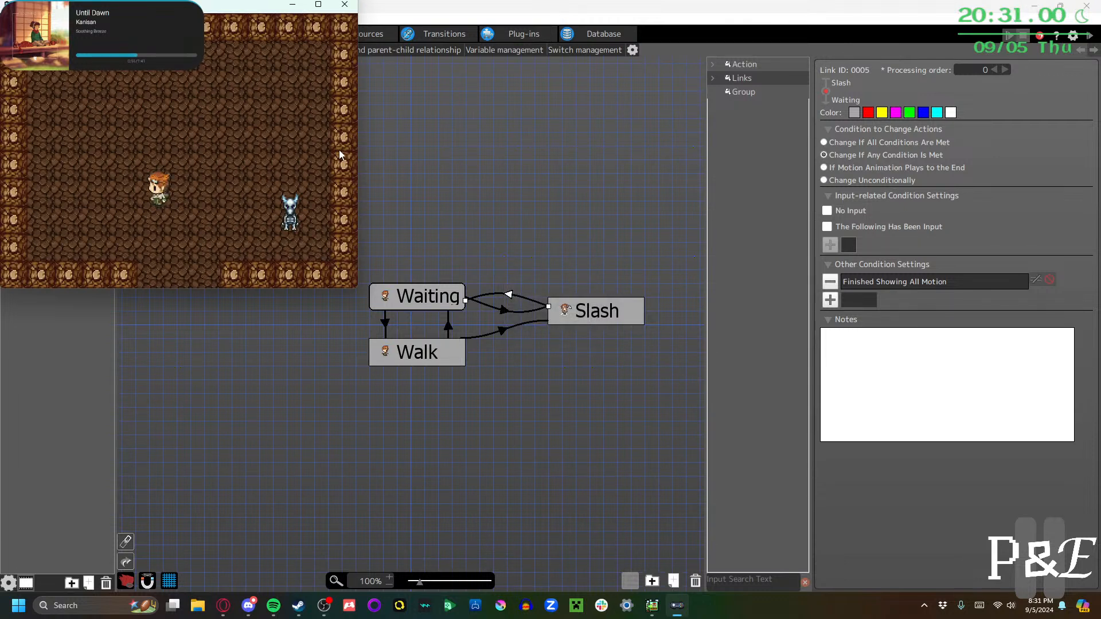
{"action": "key", "text": "z"}
{"action": "key", "text": "Right"}
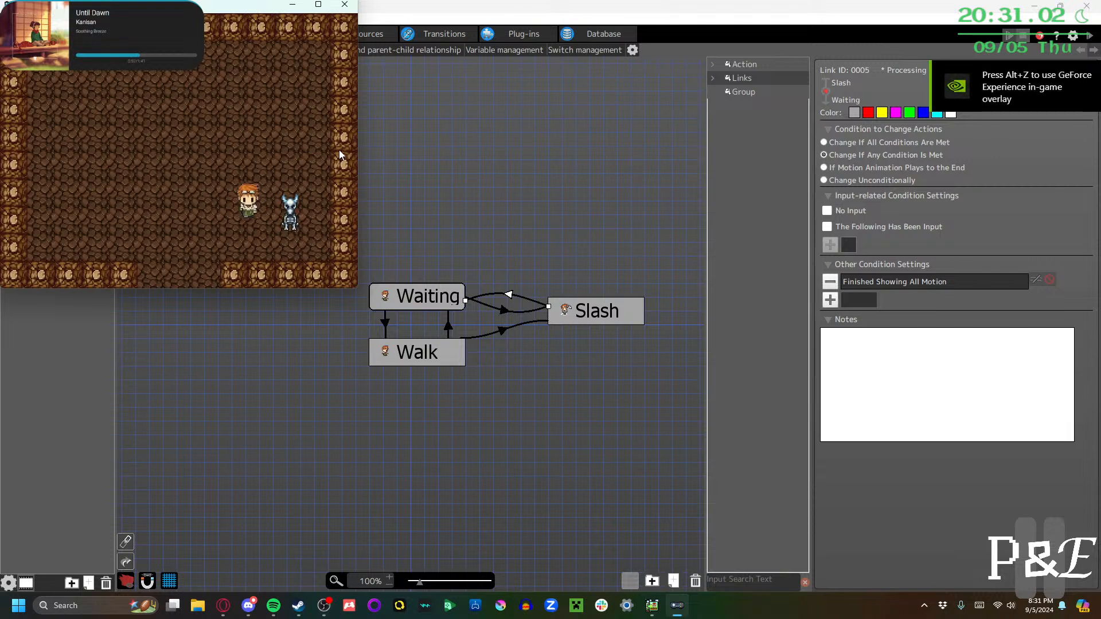
{"action": "key", "text": "Left"}
{"action": "key", "text": "Up"}
{"action": "key", "text": "Right"}
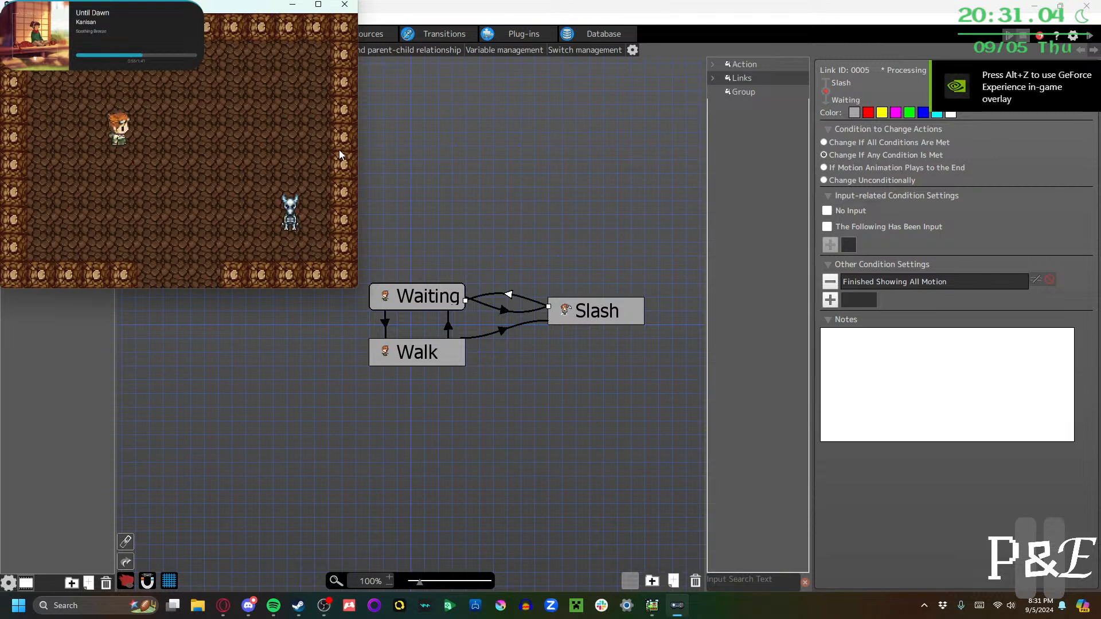
{"action": "key", "text": "Down"}
{"action": "key", "text": "z"}
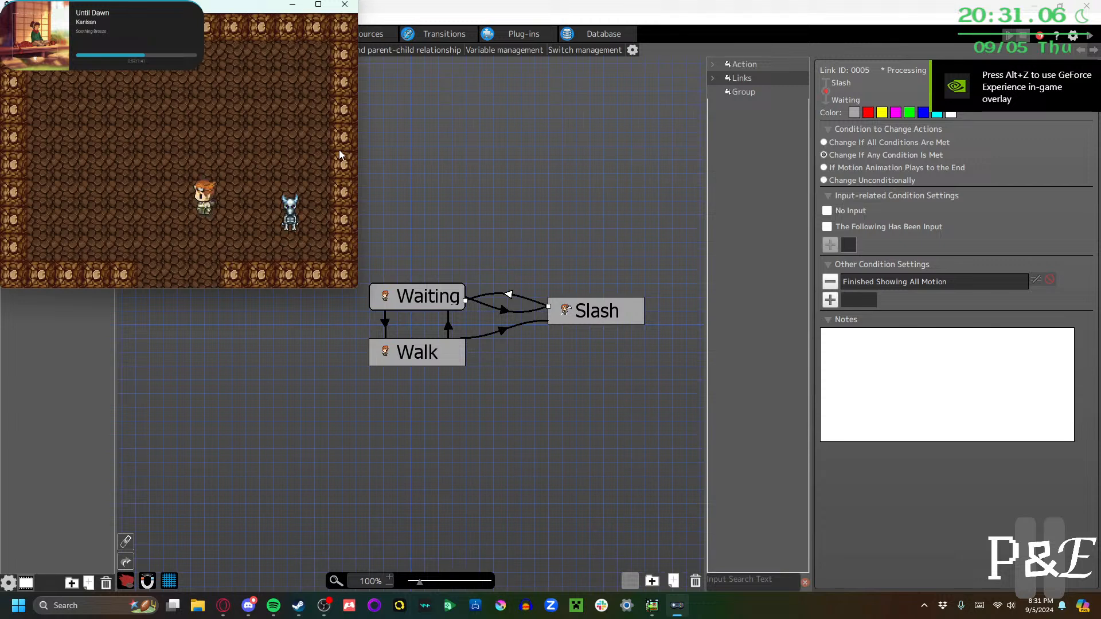
{"action": "key", "text": "Left"}
{"action": "key", "text": "z"}
{"action": "key", "text": "Up"}
{"action": "key", "text": "z"}
{"action": "key", "text": "Right"}
{"action": "key", "text": "z"}
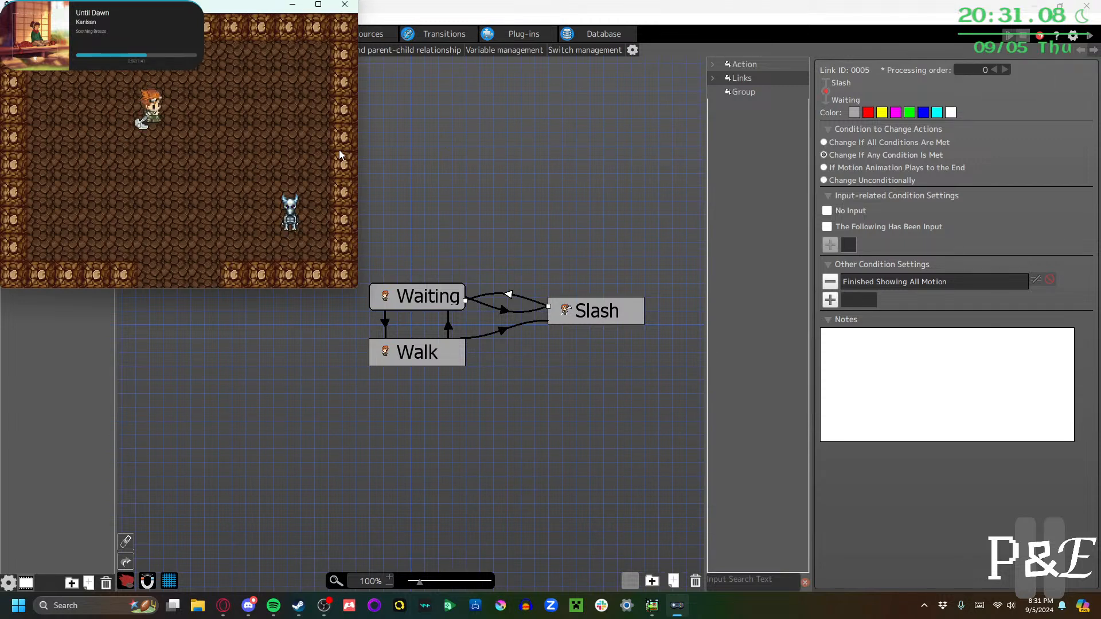
{"action": "key", "text": "Down"}
{"action": "key", "text": "z"}
{"action": "key", "text": "Left"}
{"action": "key", "text": "z"}
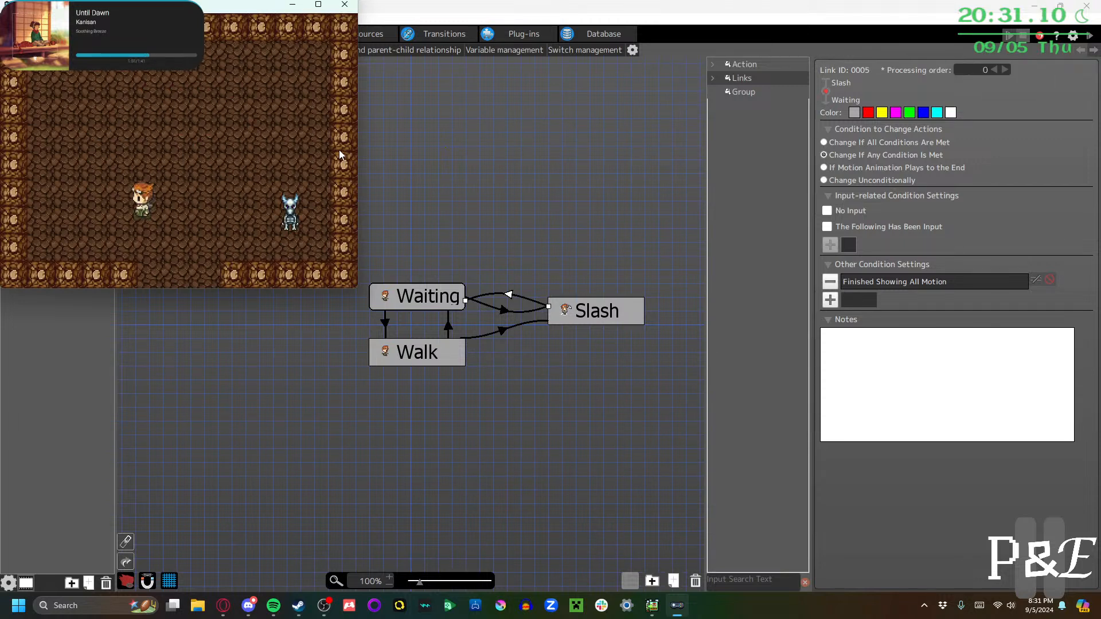
Walk the player up to the enemy and slash it to test whether the attack destroys it
{"action": "key", "text": "Left"}
{"action": "key", "text": "Right"}
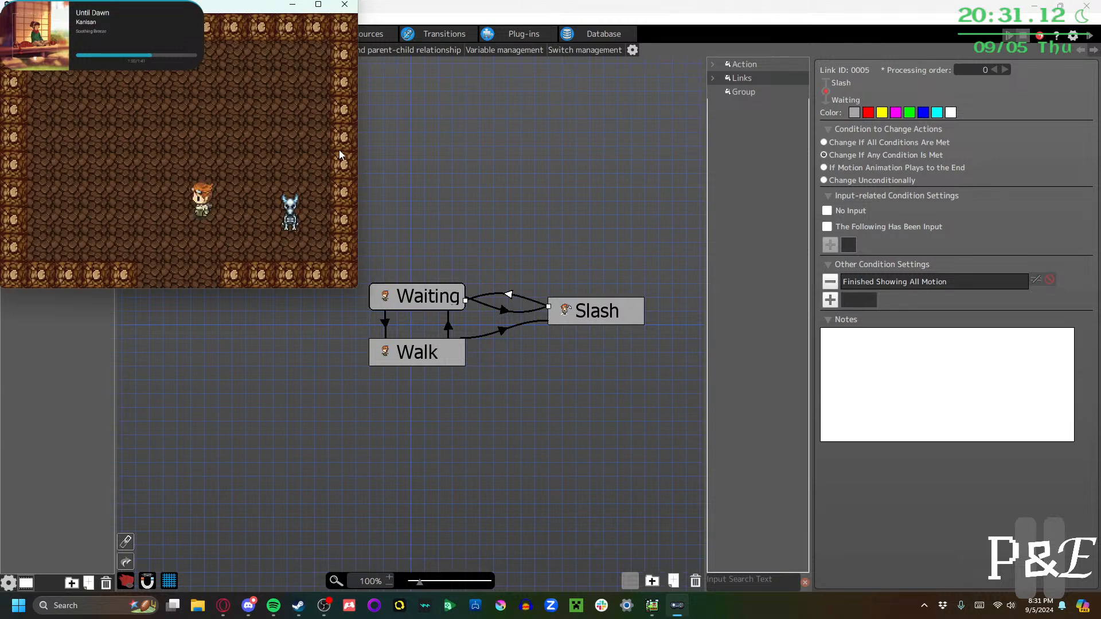
{"action": "key", "text": "Left"}
{"action": "key", "text": "Right"}
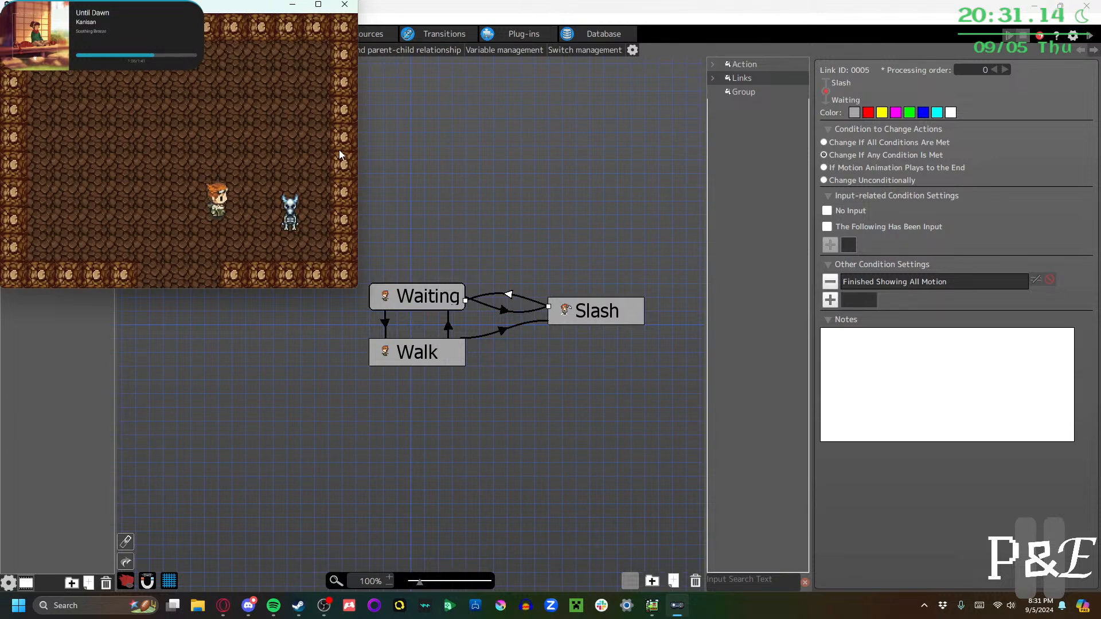
{"action": "key", "text": "Right"}
{"action": "key", "text": "z"}
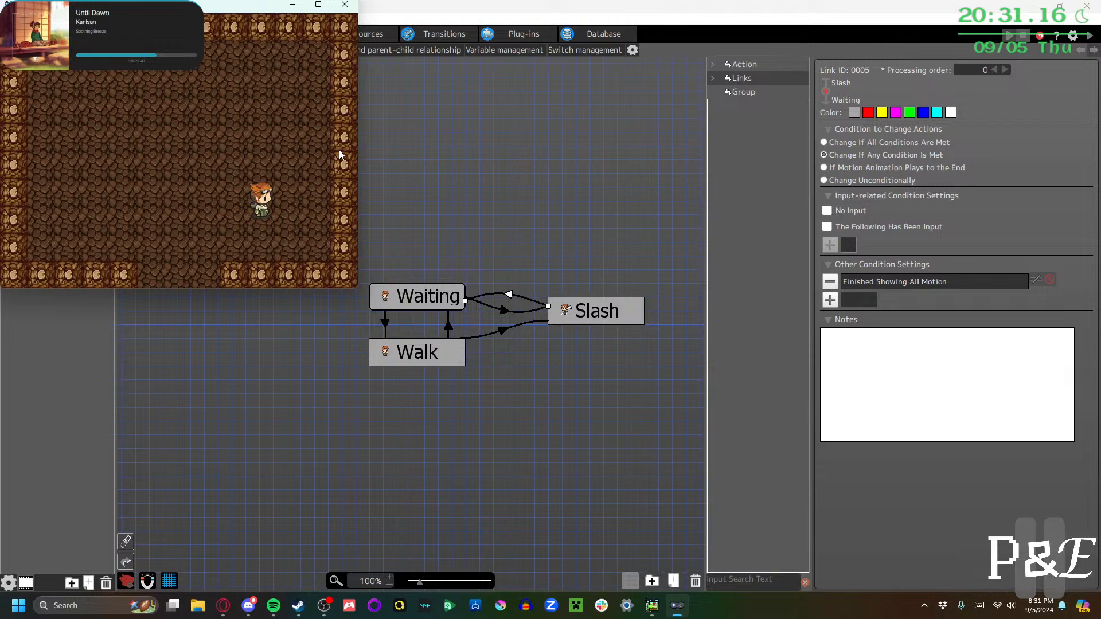
Walk the player around the room and out through the opening in its lower wall
{"action": "key", "text": "Left"}
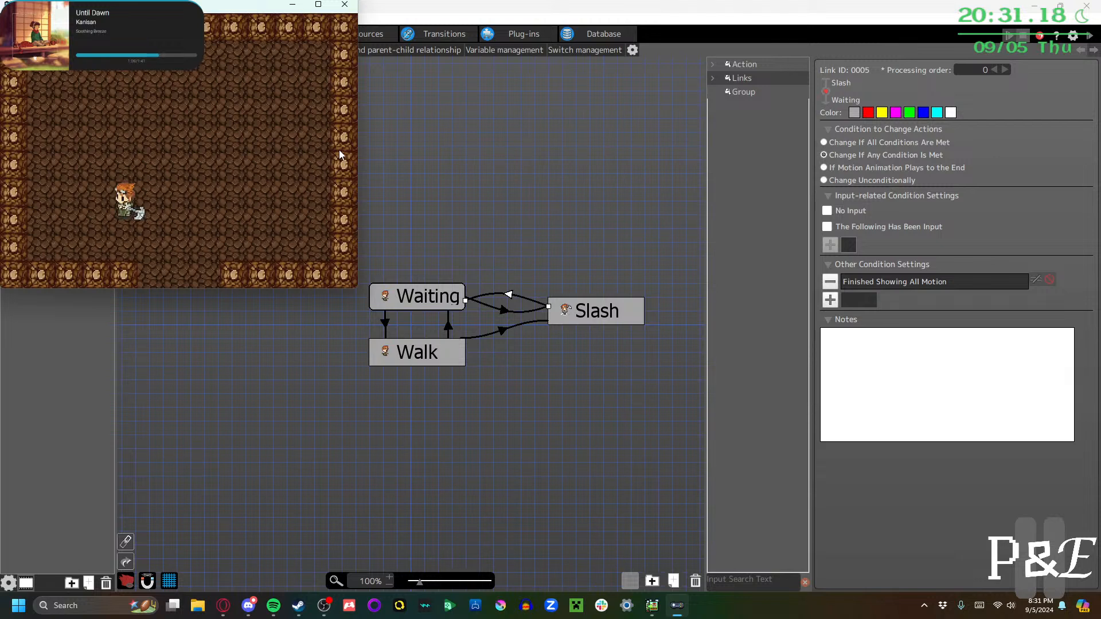
{"action": "key", "text": "Up"}
{"action": "key", "text": "Right"}
{"action": "key", "text": "Down"}
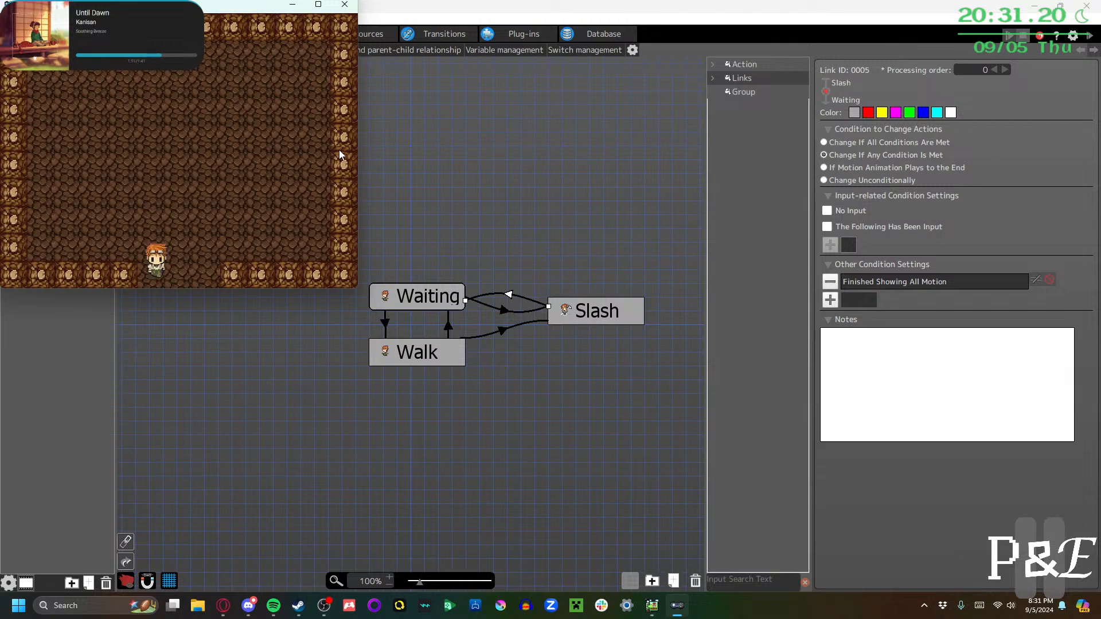
{"action": "key", "text": "Right"}
{"action": "key", "text": "Down"}
Test walking and slashing in all four directions throughout the adjoining empty room
{"action": "key", "text": "z"}
{"action": "key", "text": "Left"}
{"action": "key", "text": "Up"}
{"action": "key", "text": "z"}
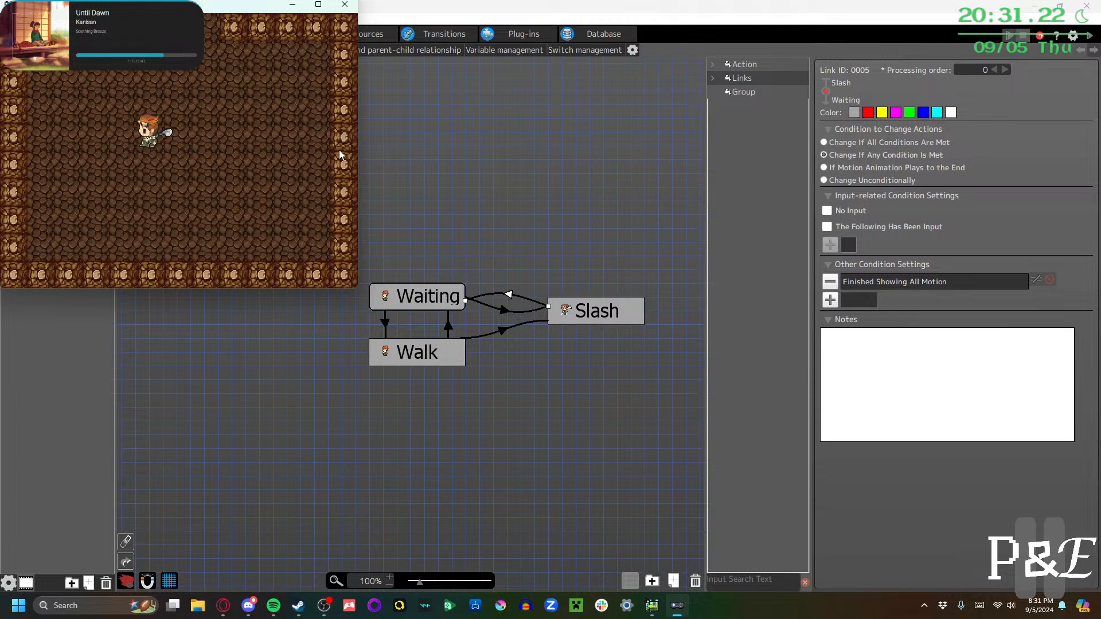
{"action": "key", "text": "Down"}
{"action": "key", "text": "Right"}
{"action": "key", "text": "Right"}
{"action": "key", "text": "z"}
{"action": "key", "text": "Up"}
{"action": "key", "text": "z"}
{"action": "key", "text": "Left"}
{"action": "key", "text": "z"}
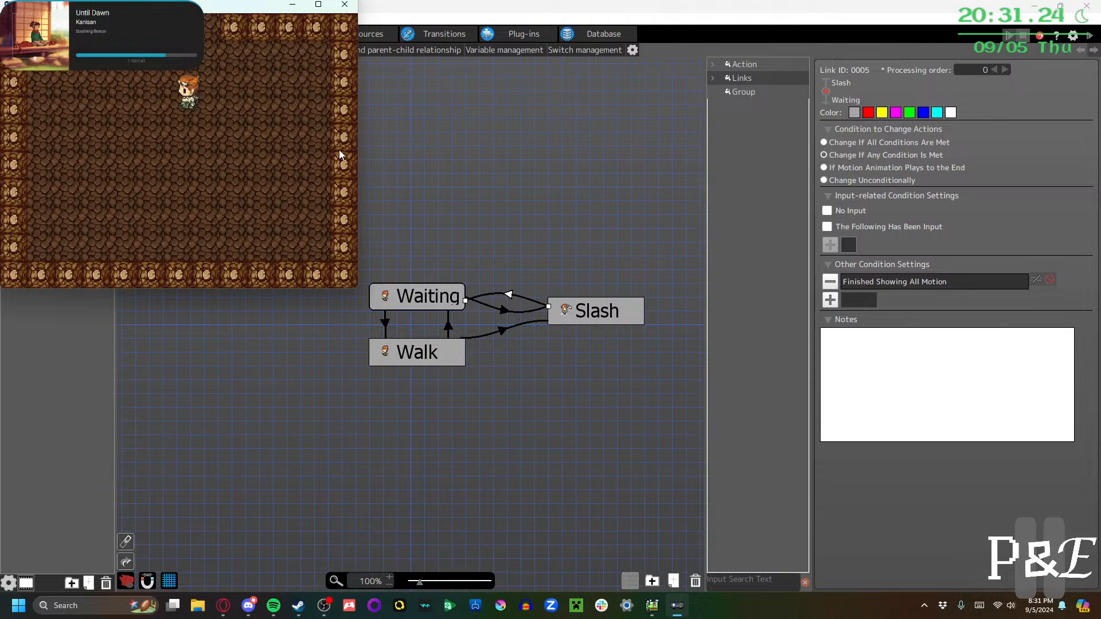
{"action": "key", "text": "Down"}
{"action": "key", "text": "Up"}
{"action": "key", "text": "Down"}
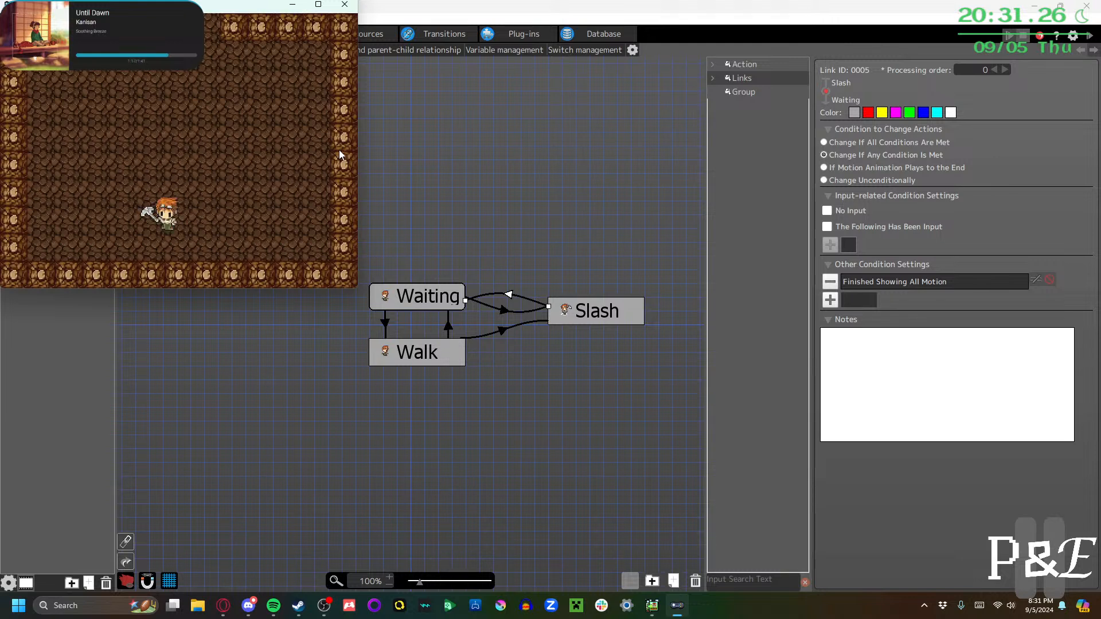
{"action": "key", "text": "Right"}
{"action": "key", "text": "Up"}
{"action": "key", "text": "z"}
{"action": "key", "text": "Left"}
{"action": "key", "text": "Down"}
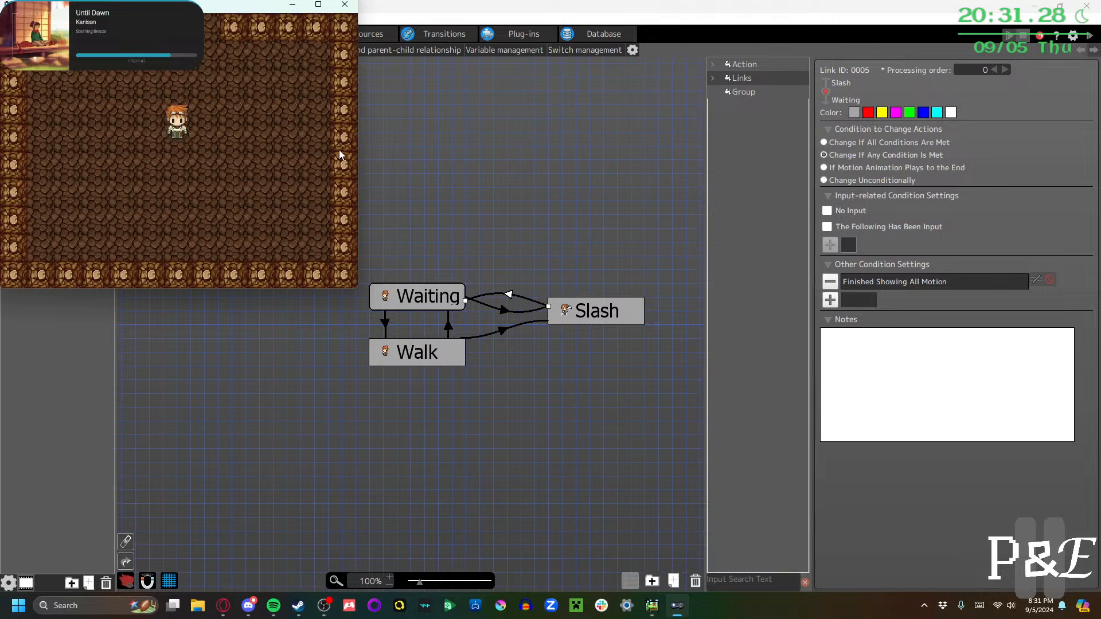
{"action": "key", "text": "z"}
{"action": "key", "text": "Up"}
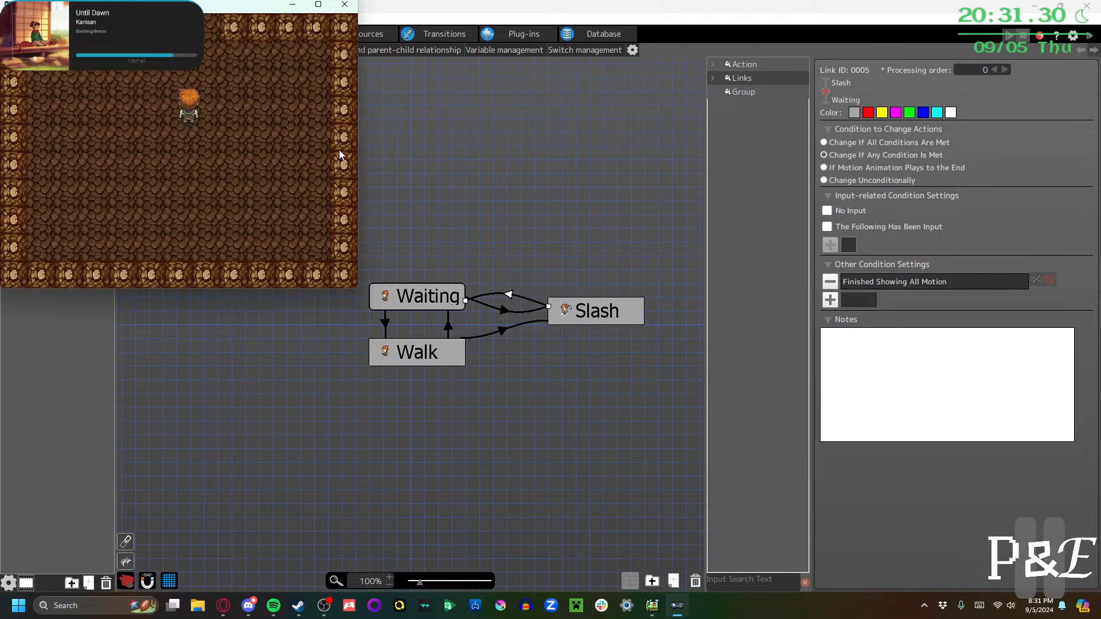
{"action": "key", "text": "Right"}
{"action": "key", "text": "Down"}
{"action": "key", "text": "Down"}
{"action": "key", "text": "Left"}
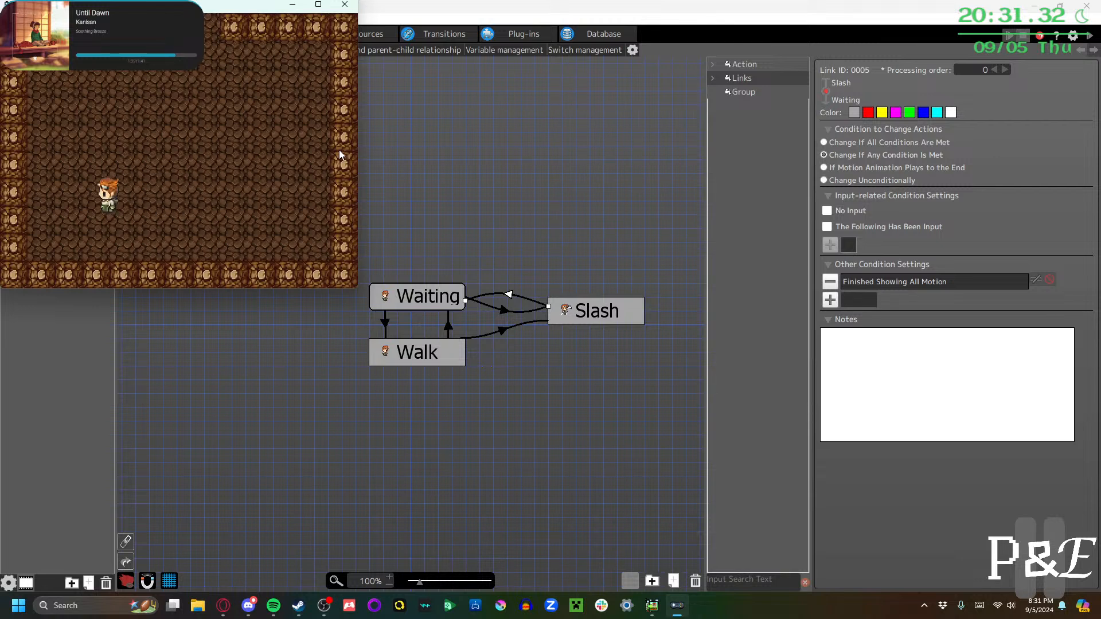
{"action": "key", "text": "Up"}
{"action": "key", "text": "z"}
{"action": "key", "text": "Up"}
{"action": "key", "text": "Right"}
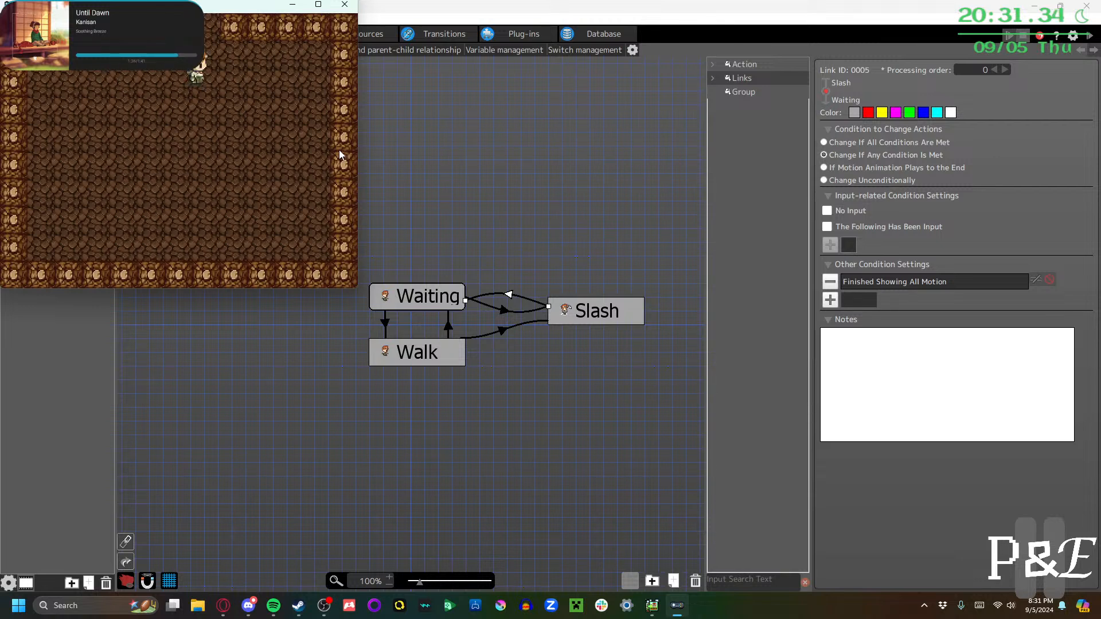
{"action": "key", "text": "Down"}
{"action": "key", "text": "z"}
{"action": "key", "text": "Down"}
{"action": "key", "text": "Left"}
{"action": "key", "text": "z"}
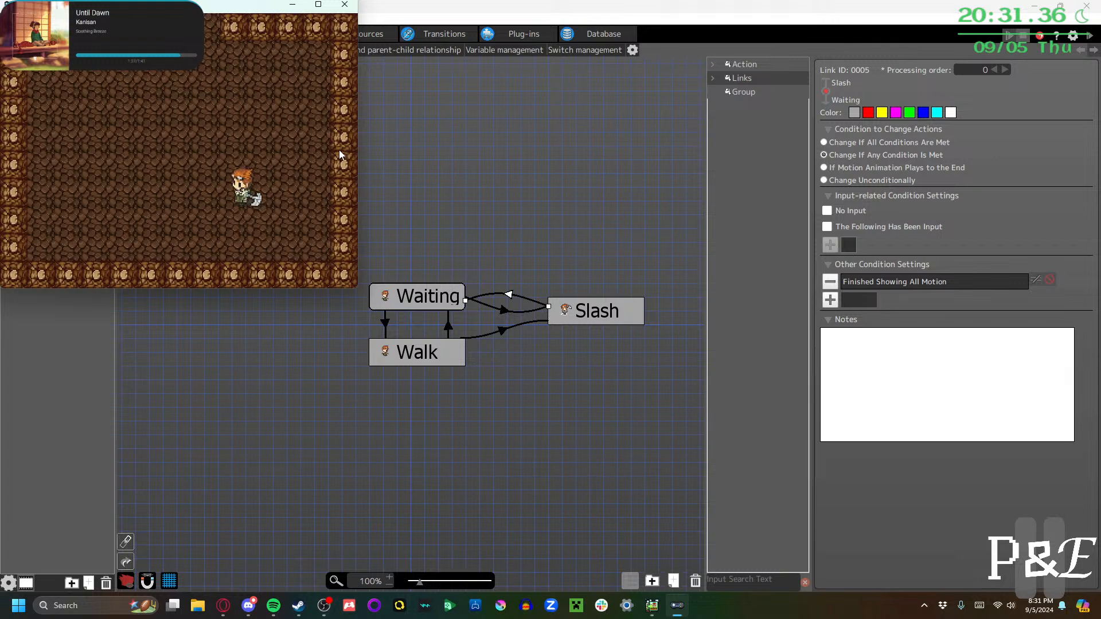
{"action": "key", "text": "Up"}
{"action": "key", "text": "z"}
{"action": "key", "text": "Right"}
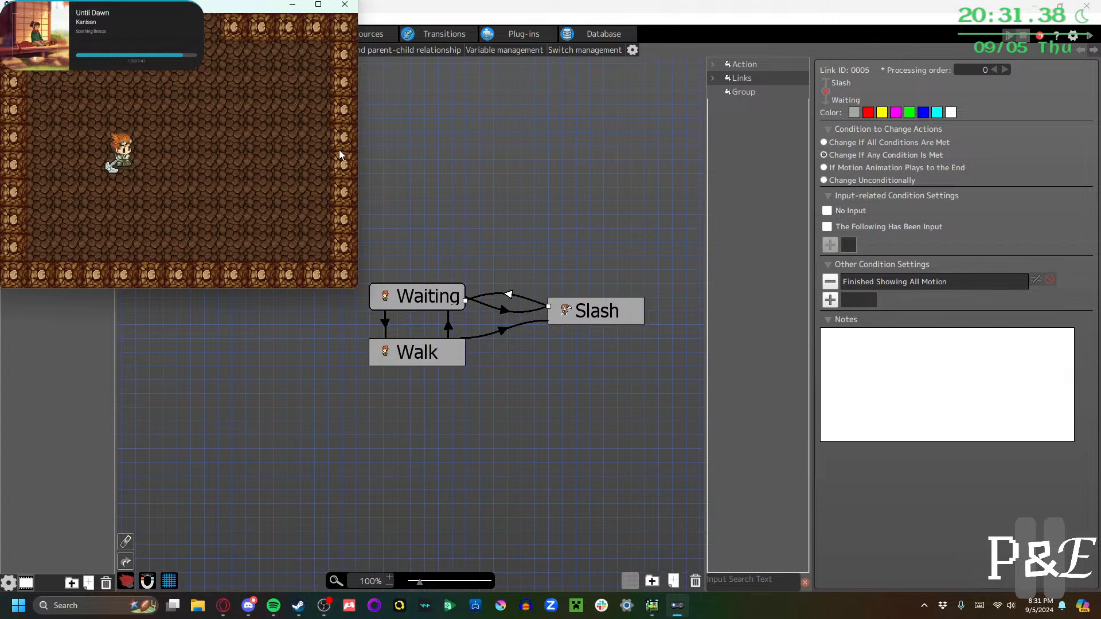
{"action": "key", "text": "z"}
{"action": "key", "text": "Left"}
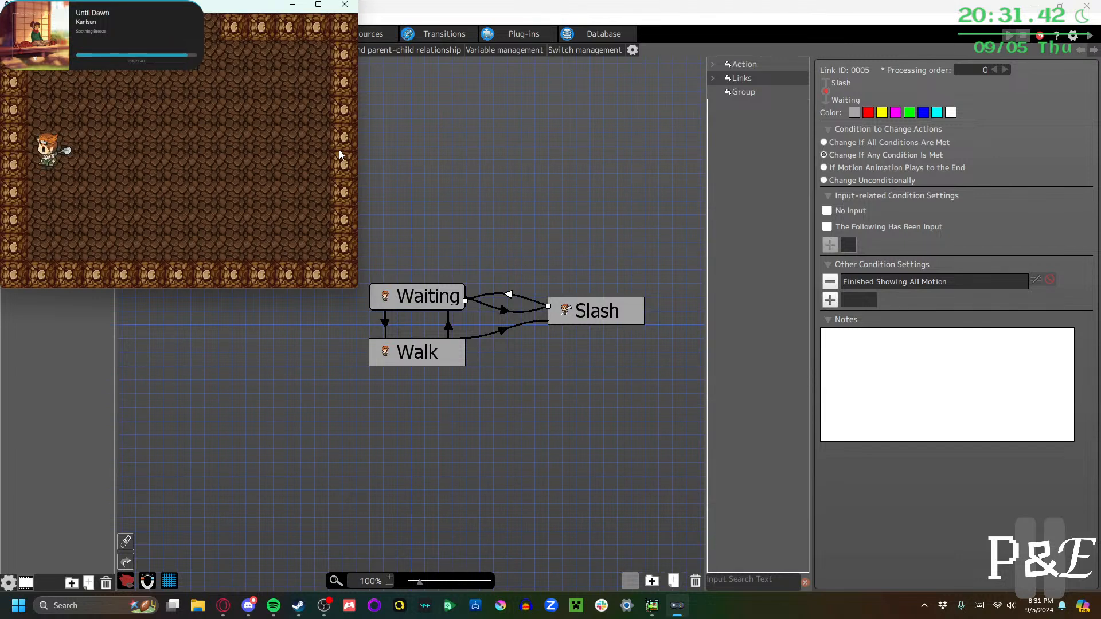
{"action": "key", "text": "Right"}
{"action": "key", "text": "z"}
{"action": "key", "text": "Right"}
{"action": "key", "text": "Up"}
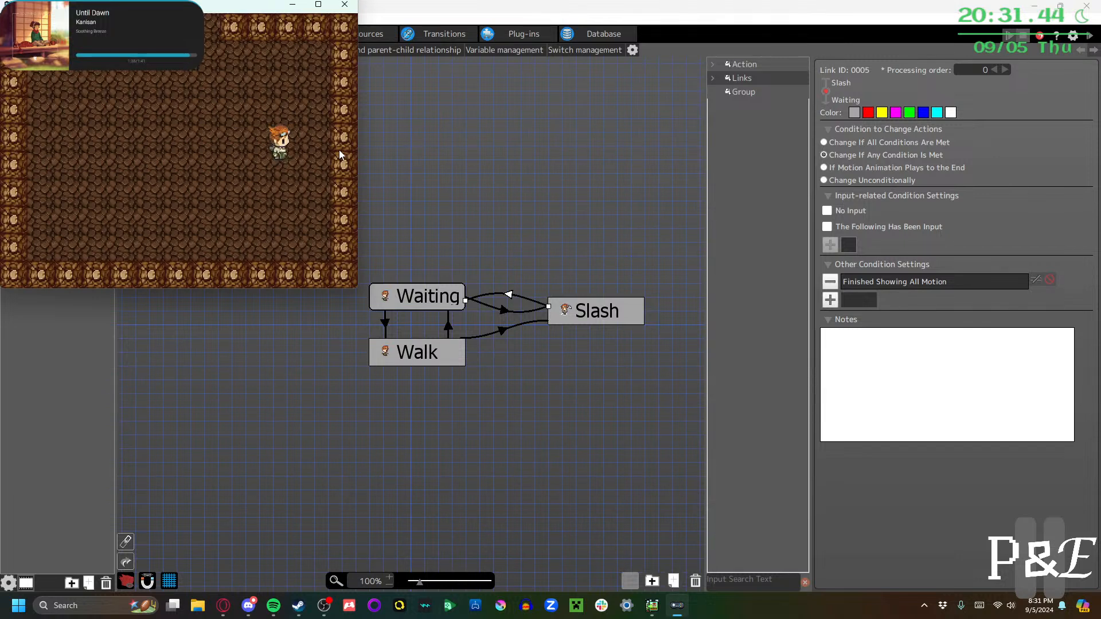
{"action": "key", "text": "z"}
{"action": "key", "text": "Left"}
{"action": "key", "text": "z"}
{"action": "key", "text": "Left"}
{"action": "key", "text": "z"}
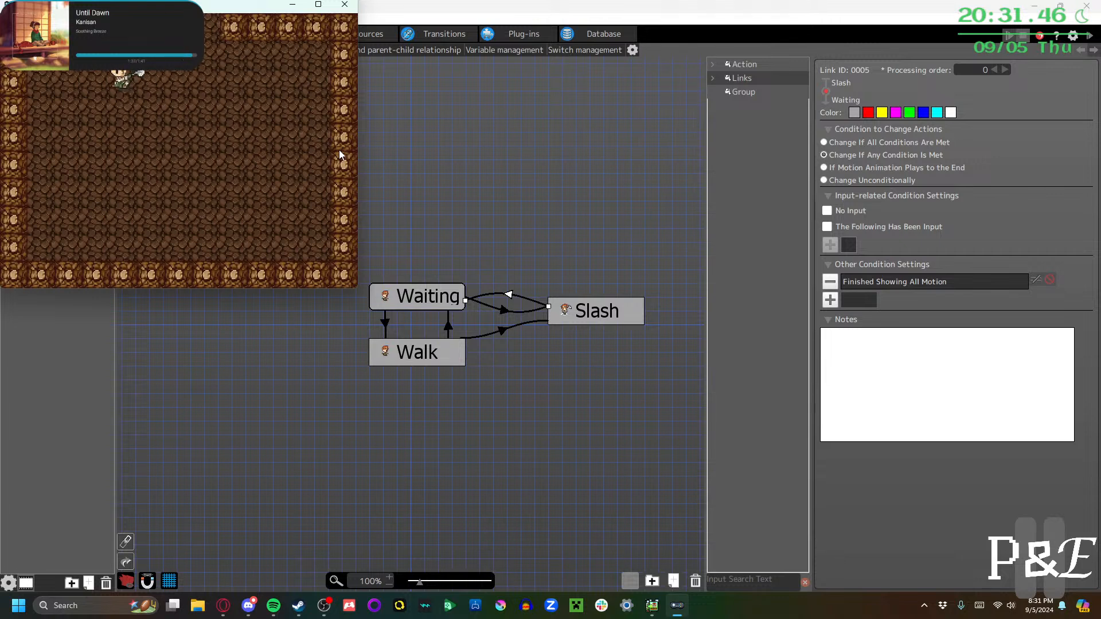
{"action": "key", "text": "Right"}
{"action": "key", "text": "z"}
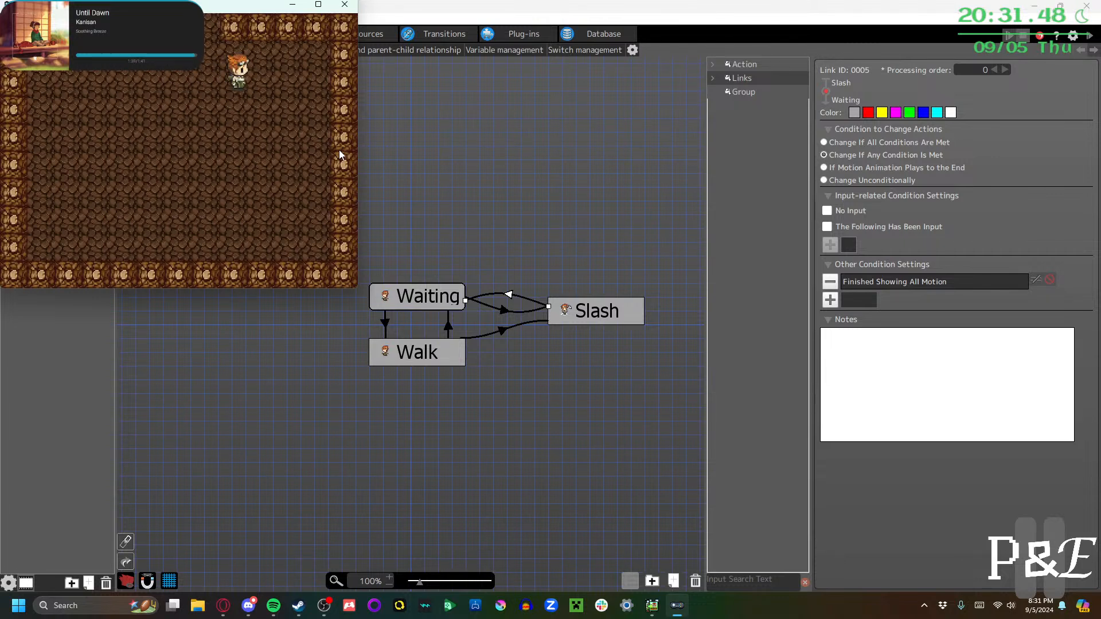
{"action": "key", "text": "z"}
{"action": "key", "text": "Left"}
{"action": "key", "text": "z"}
{"action": "key", "text": "Left"}
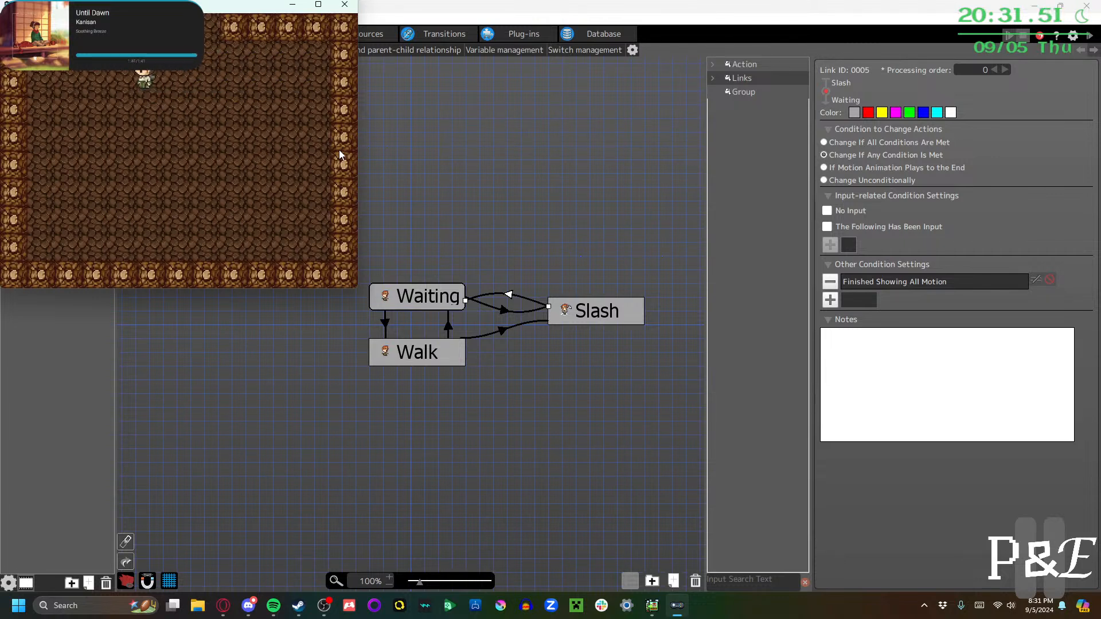
Maximize the test play window and walk the player back up into the enemy's room
{"action": "left_click", "coordinate": [317, 12]}
{"action": "key", "text": "Right"}
{"action": "key", "text": "Up"}
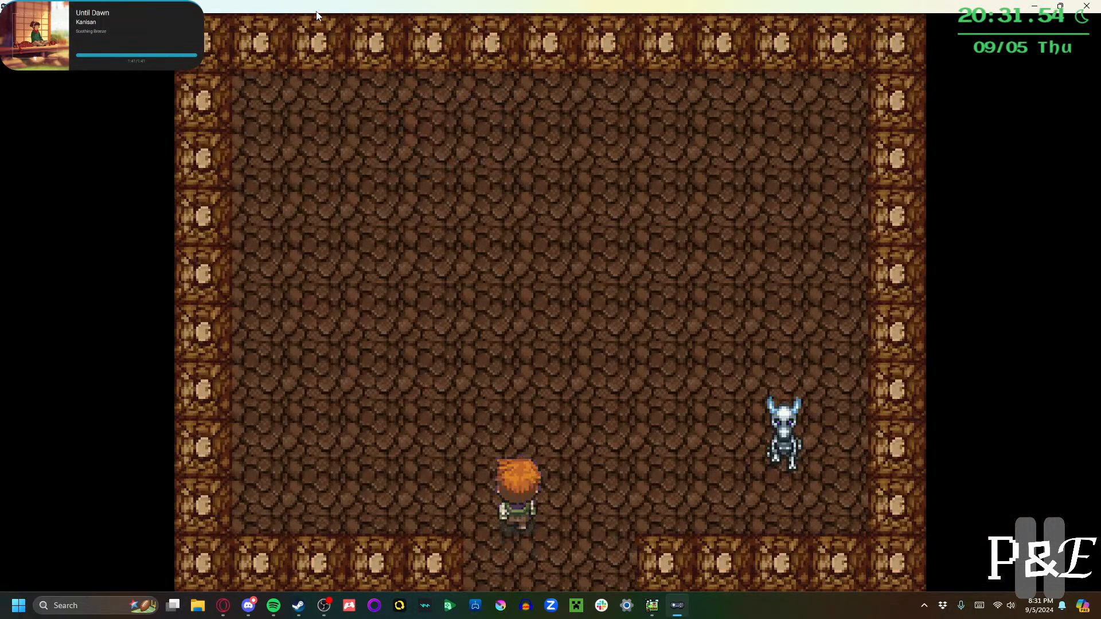
Test the slash near the room's lower opening and walk the player over to and around the enemy
{"action": "key", "text": "z"}
{"action": "key", "text": "Right"}
{"action": "key", "text": "Down"}
{"action": "key", "text": "Up"}
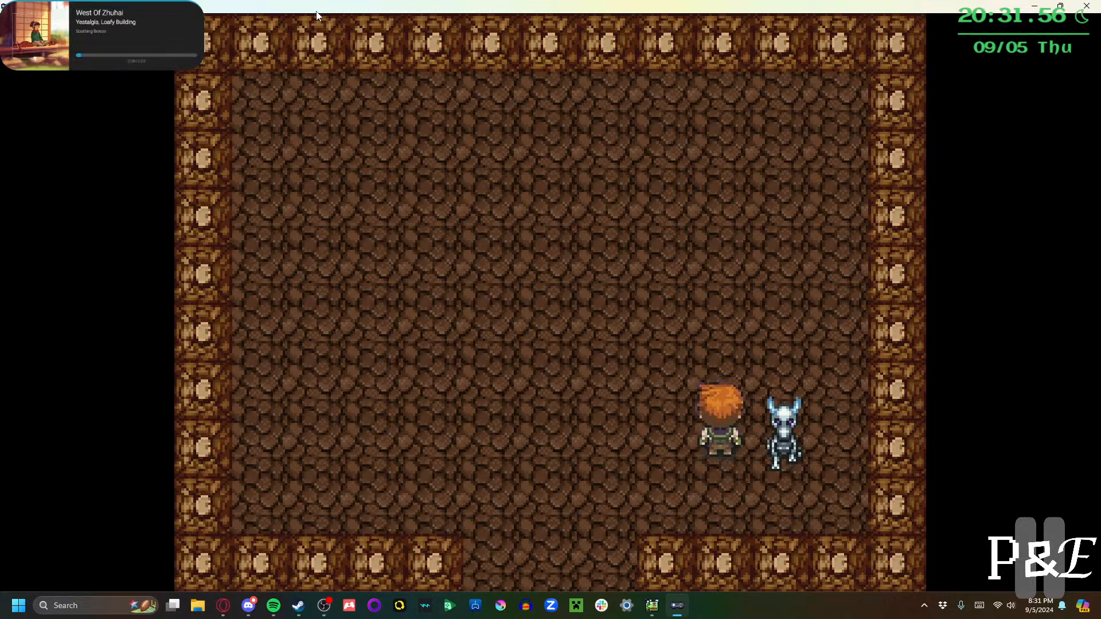
{"action": "key", "text": "Up"}
{"action": "key", "text": "Right"}
{"action": "key", "text": "Down"}
{"action": "key", "text": "Left"}
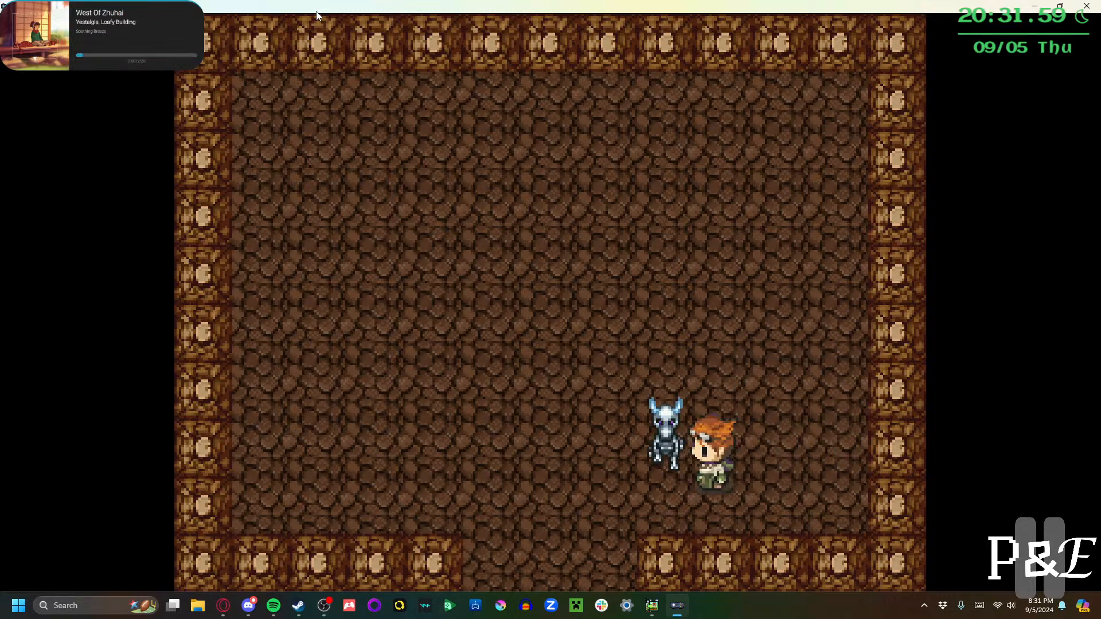
Follow the enemy to the middle of the room, face it and slash it to test the attack
{"action": "key", "text": "Down"}
{"action": "key", "text": "Up"}
{"action": "key", "text": "Right"}
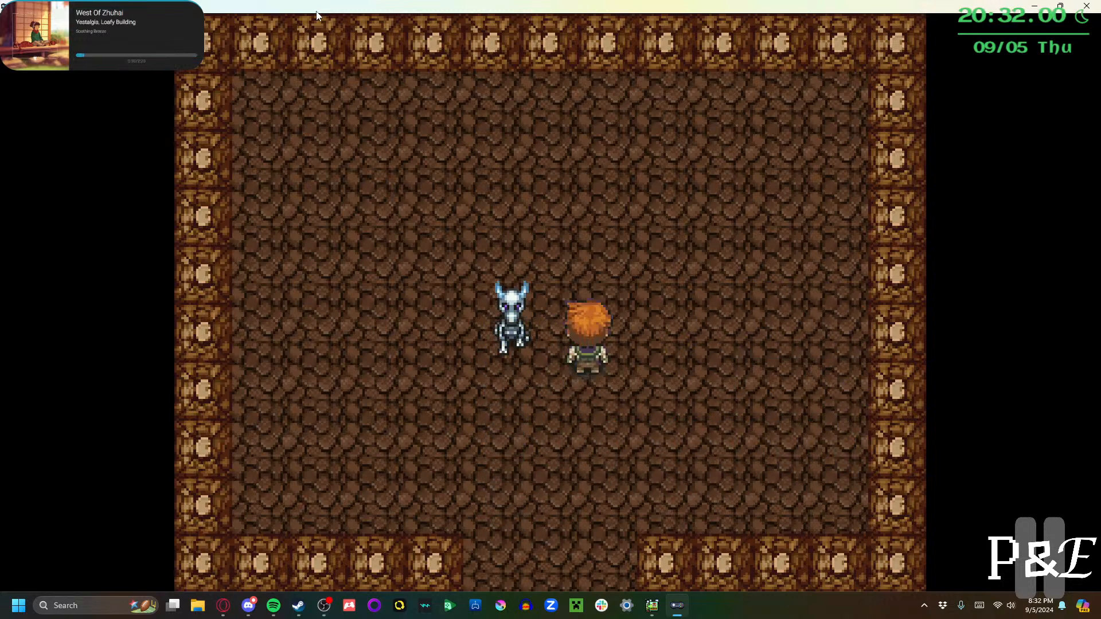
{"action": "key", "text": "Right"}
{"action": "key", "text": "Left"}
{"action": "key", "text": "z"}
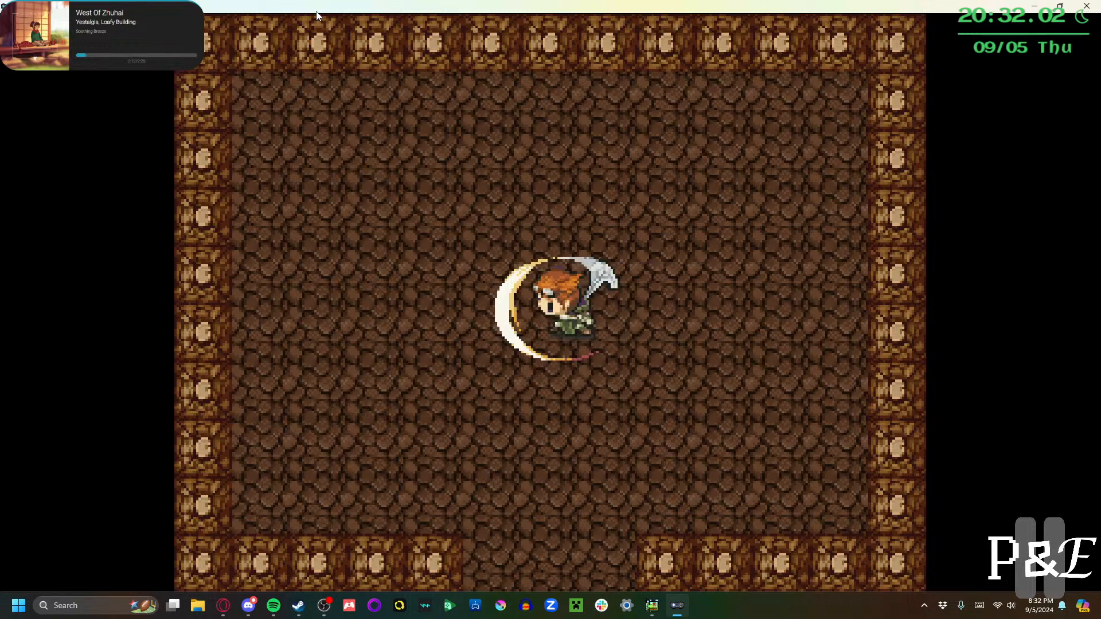
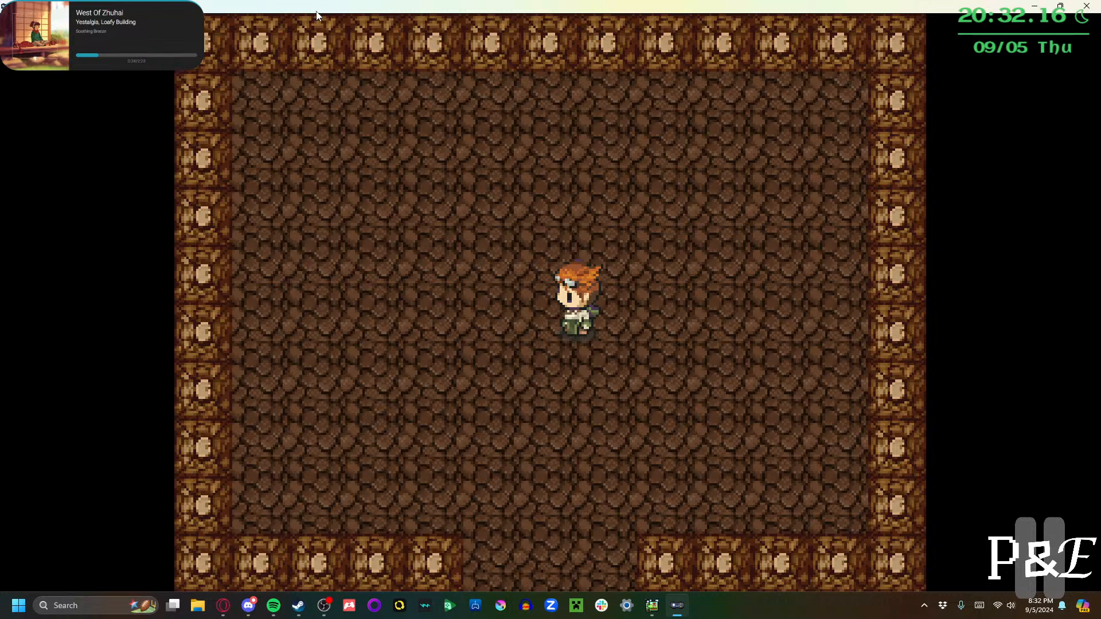
Close the test play and finish the attack-creation tutorial step
{"action": "left_click", "coordinate": [1081, 7]}
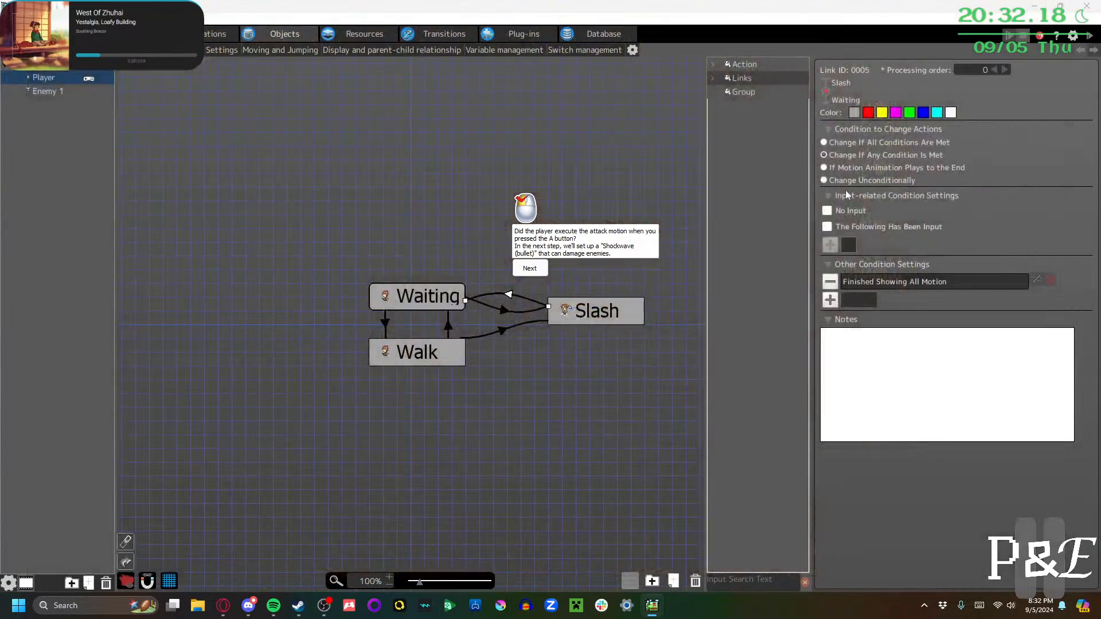
{"action": "left_click", "coordinate": [540, 268]}
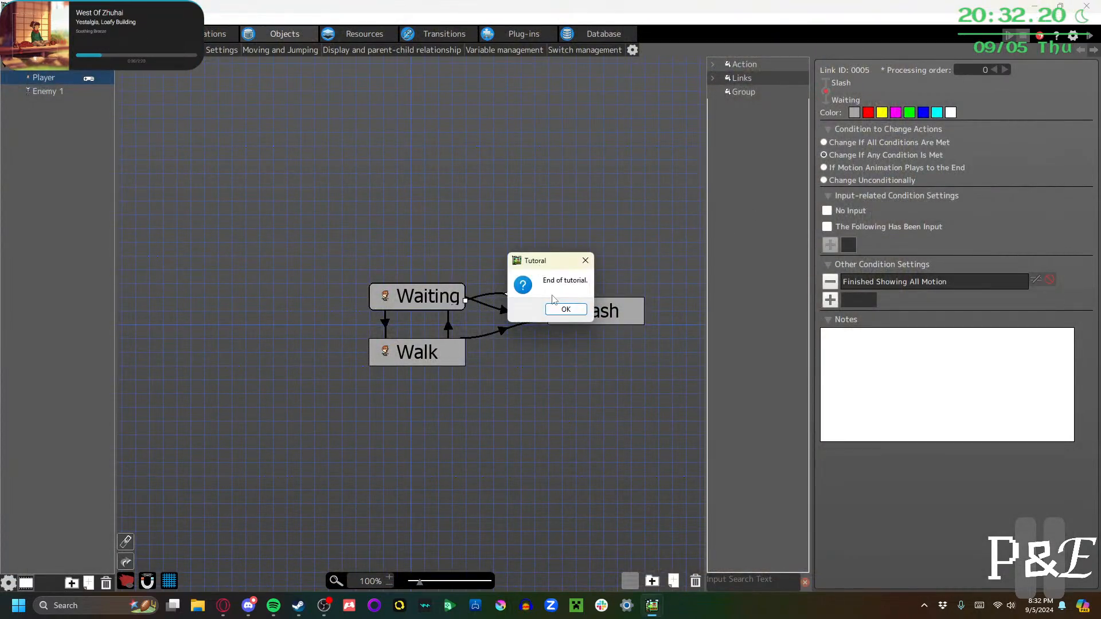
{"action": "left_click", "coordinate": [554, 310]}
Start the Top Views tutorial "Step 6: Set Up Shockwave Produced by Attacks" and proceed past its introductory notes
{"action": "left_click", "coordinate": [13, 19]}
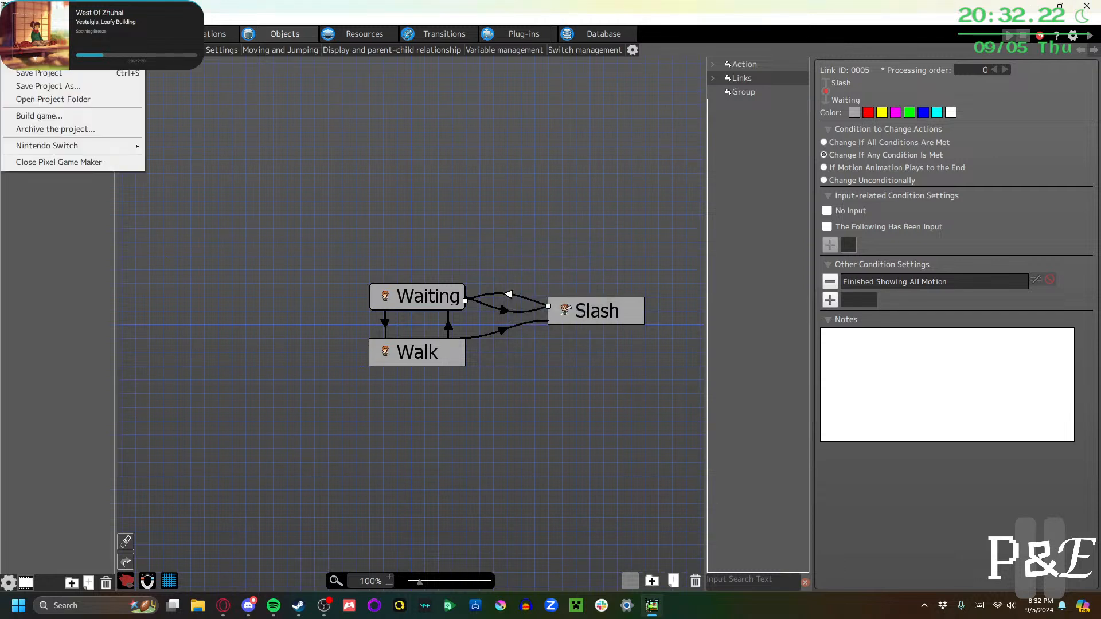
{"action": "mouse_move", "coordinate": [74, 19]}
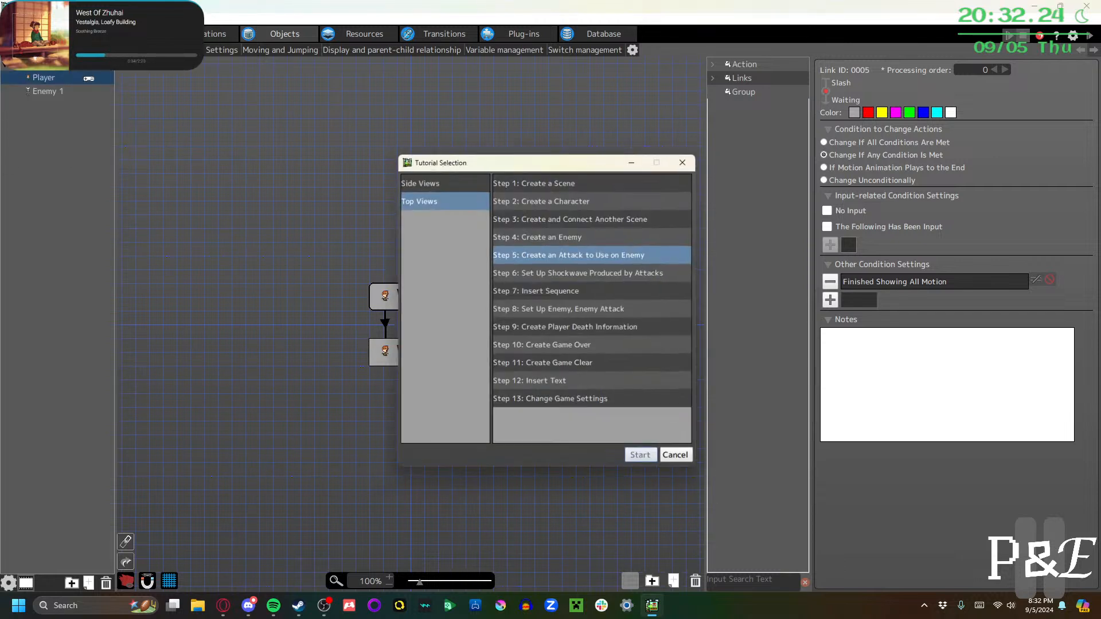
{"action": "left_click", "coordinate": [583, 272]}
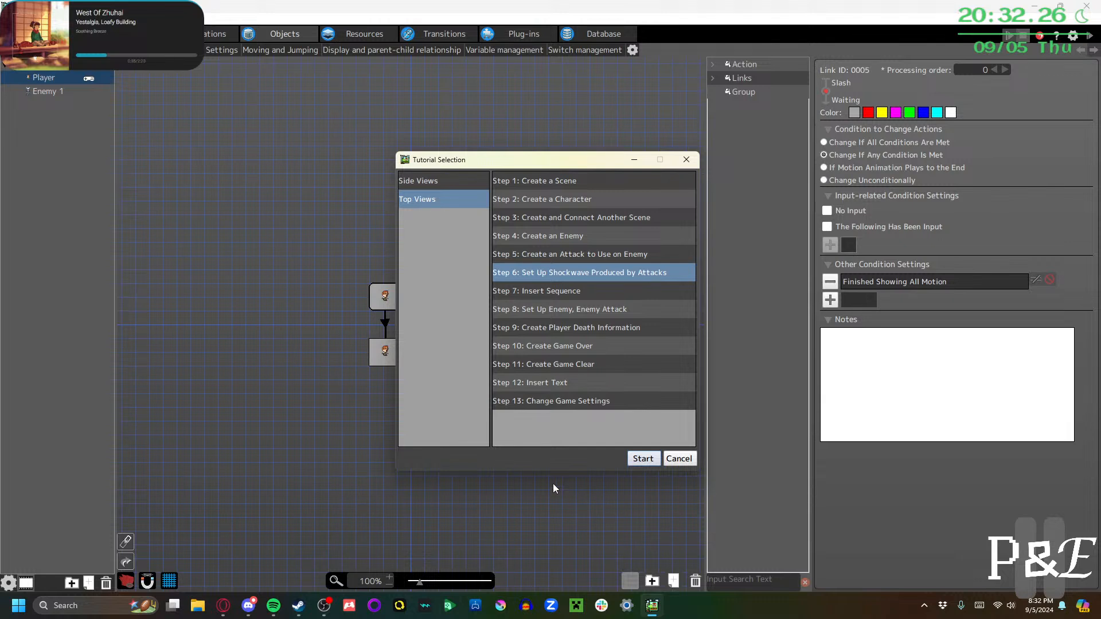
{"action": "left_click", "coordinate": [644, 459]}
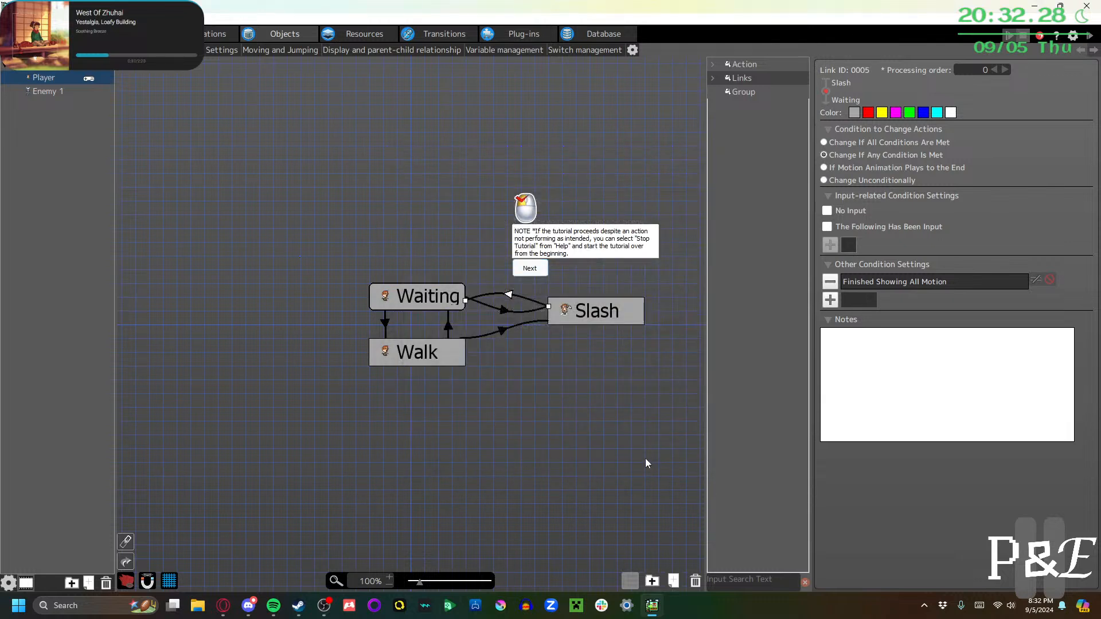
{"action": "left_click", "coordinate": [533, 273]}
{"action": "left_click", "coordinate": [528, 251]}
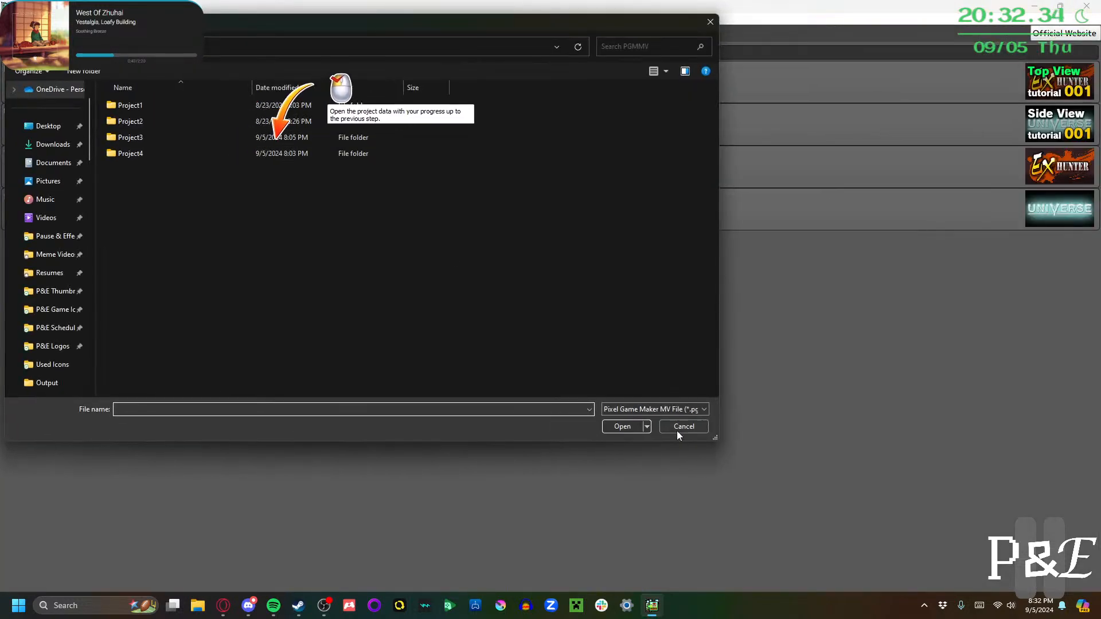
Cancel the file browser, open Project3 from the recent projects instead, and continue the tutorial
{"action": "left_click", "coordinate": [677, 428]}
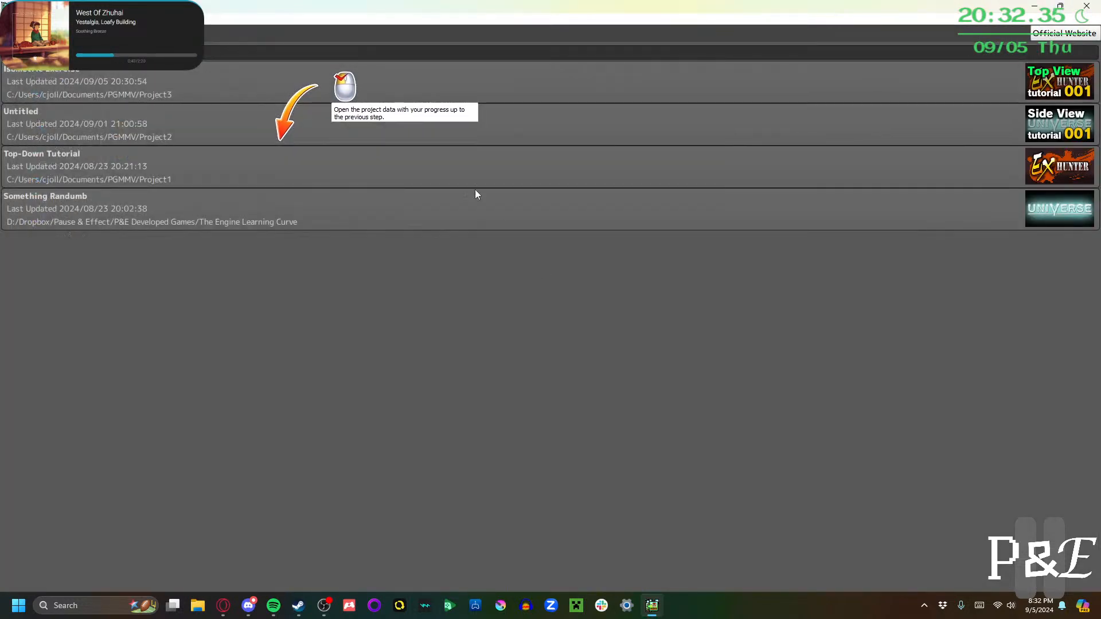
{"action": "double_click", "coordinate": [125, 70]}
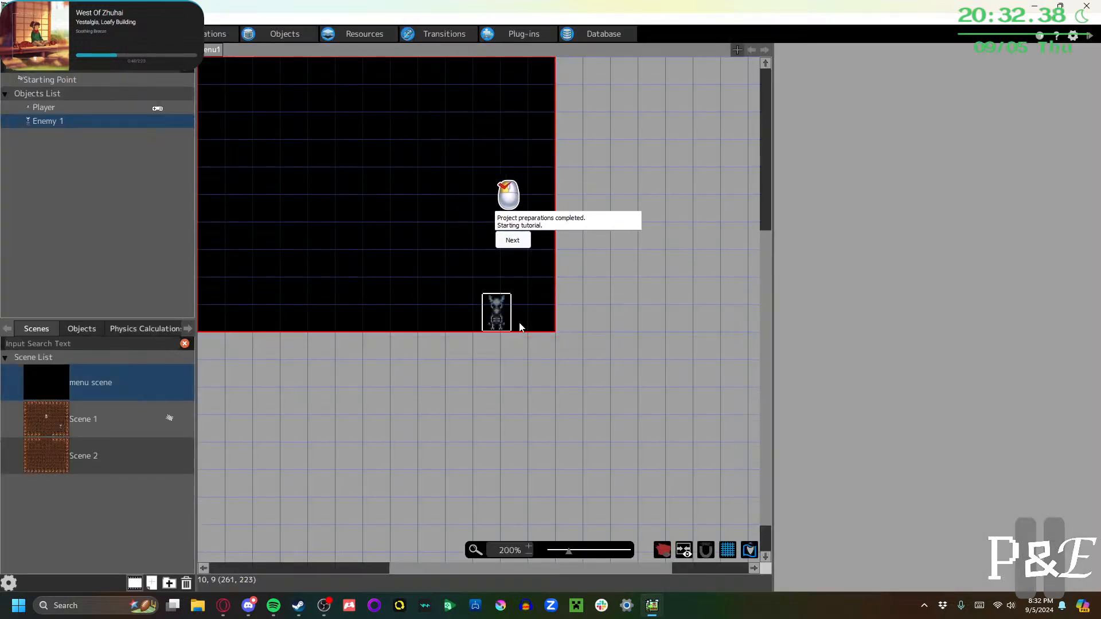
{"action": "left_click", "coordinate": [519, 245]}
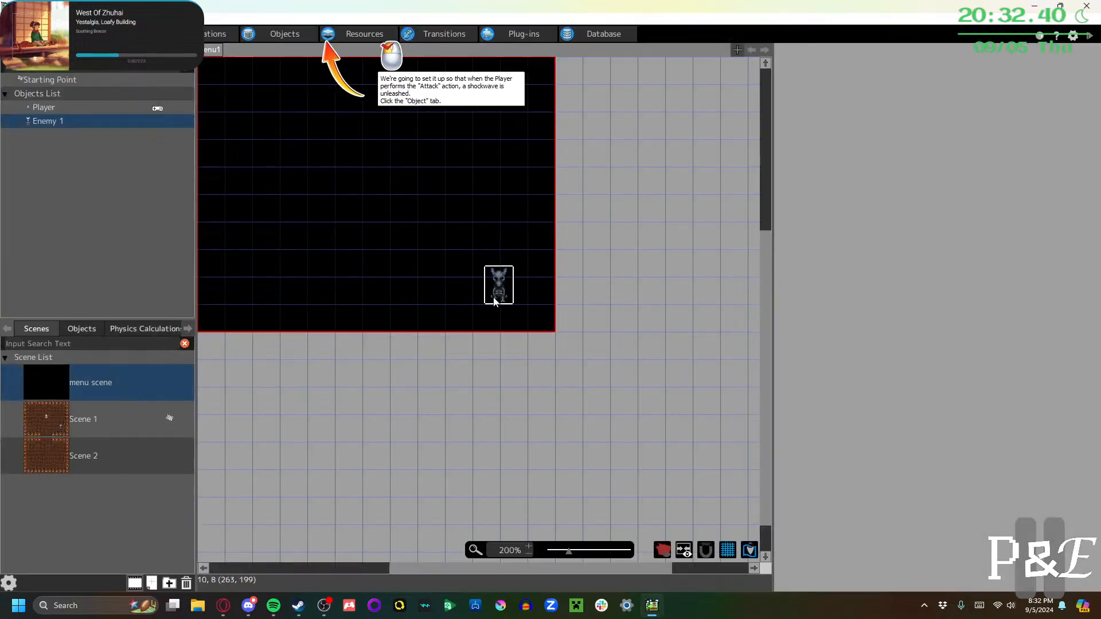
Add a new object named Slash to the objects list, using the PLAYER animation "animation - swordVFX"
{"action": "left_click_drag", "start_coordinate": [496, 301], "coordinate": [268, 39]}
{"action": "left_click", "coordinate": [267, 34]}
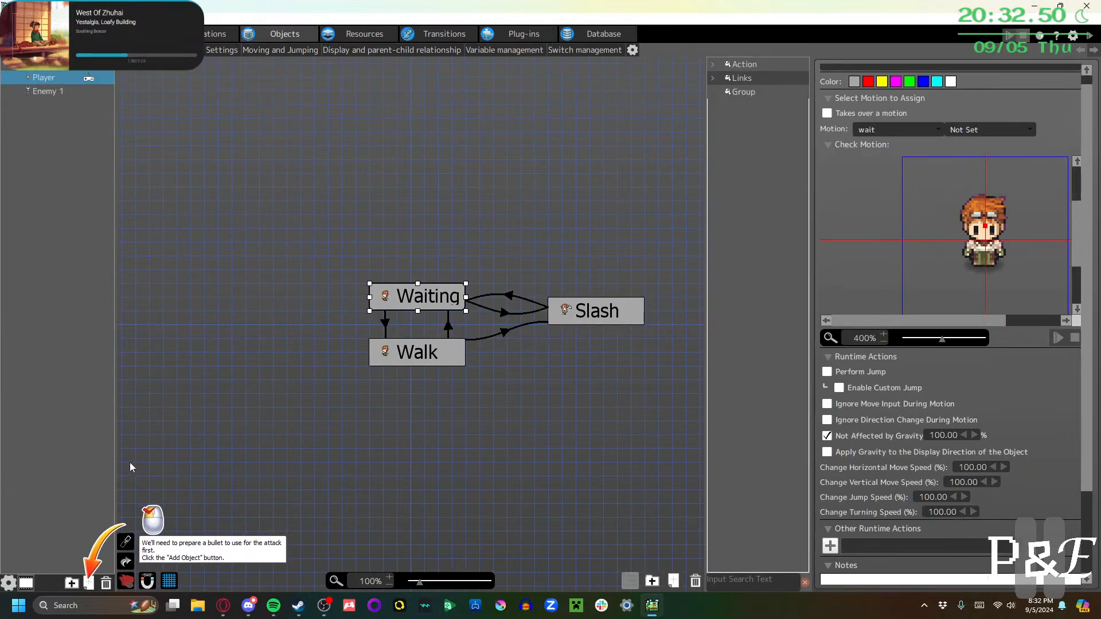
{"action": "left_click", "coordinate": [88, 583]}
{"action": "left_click", "coordinate": [366, 98]}
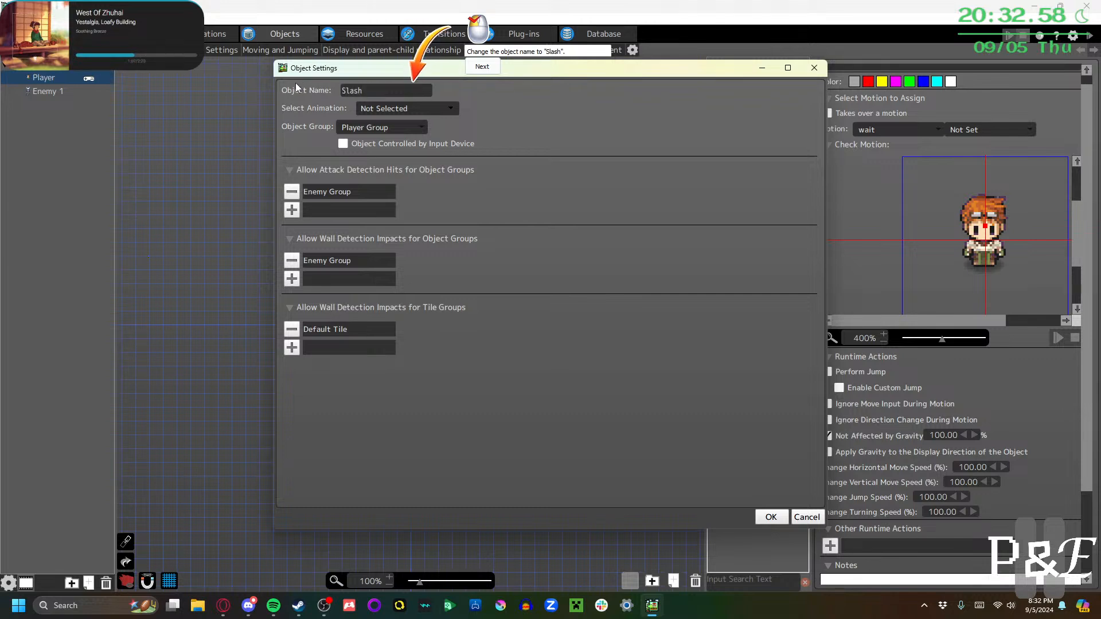
{"action": "left_click", "coordinate": [482, 66]}
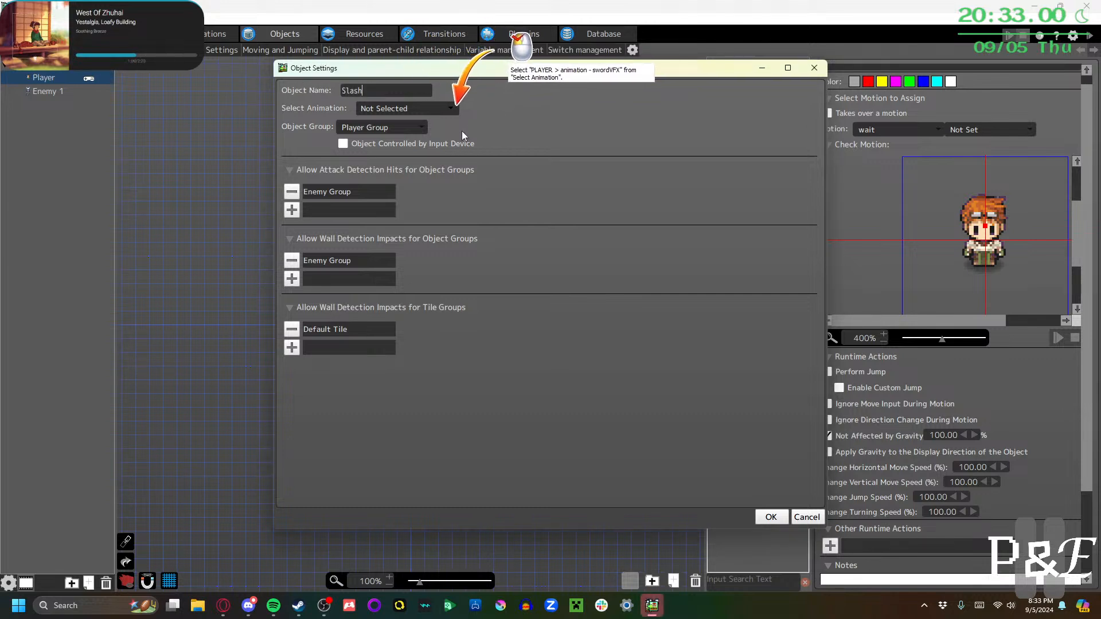
{"action": "left_click", "coordinate": [423, 108]}
{"action": "mouse_move", "coordinate": [426, 141]}
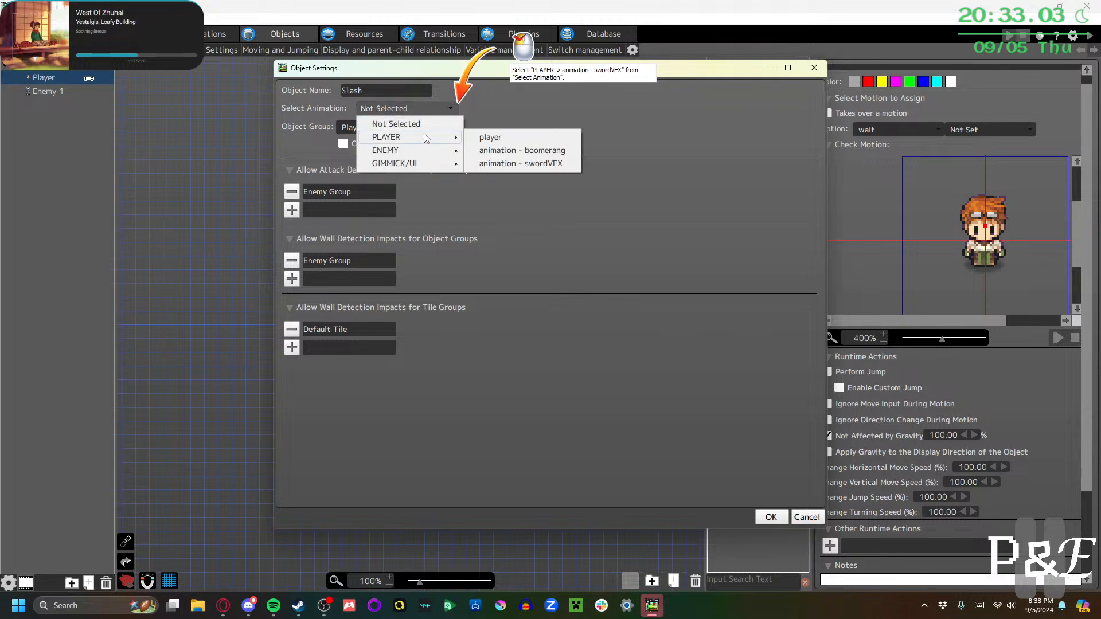
{"action": "left_click", "coordinate": [512, 164]}
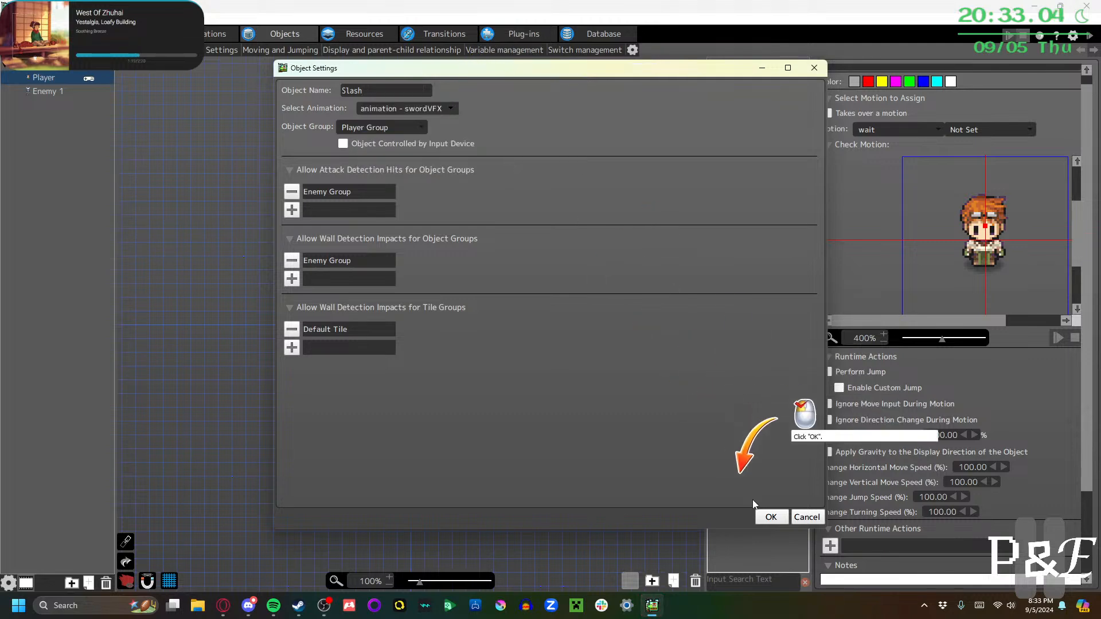
{"action": "left_click", "coordinate": [771, 517]}
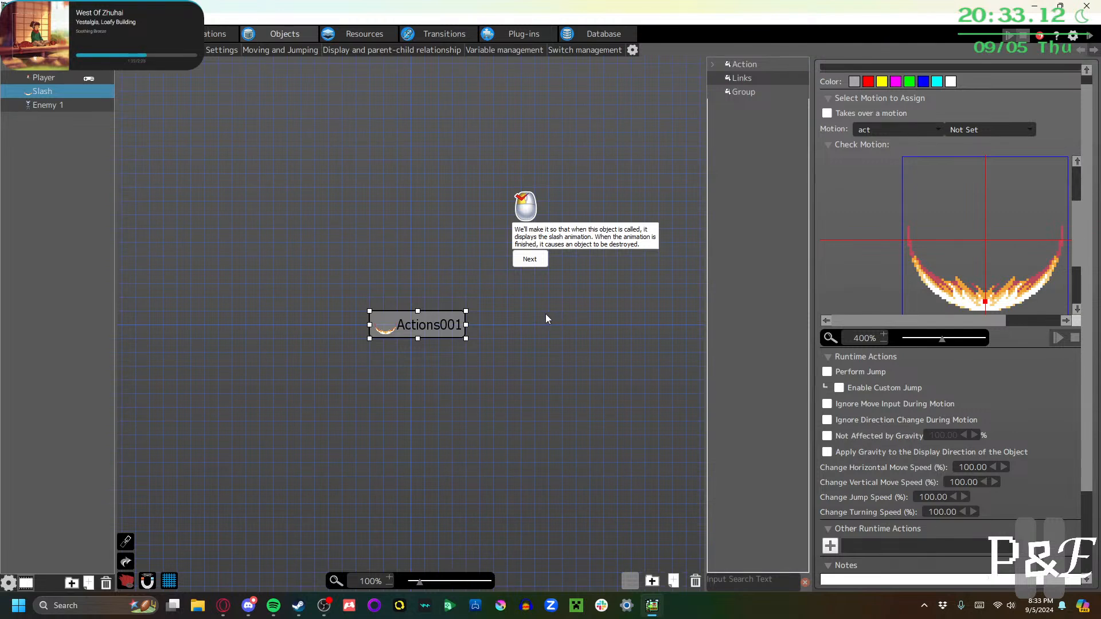
Rename the Slash object's Actions001 action as Slash and enable Not Affected by Gravity for it
{"action": "left_click", "coordinate": [530, 260]}
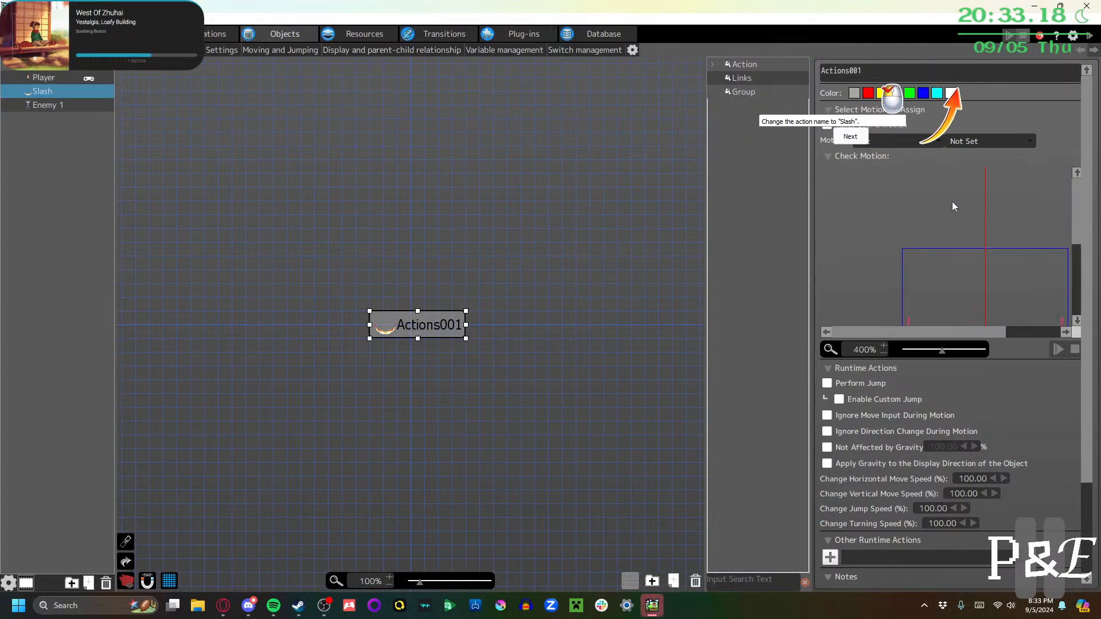
{"action": "left_click", "coordinate": [883, 79]}
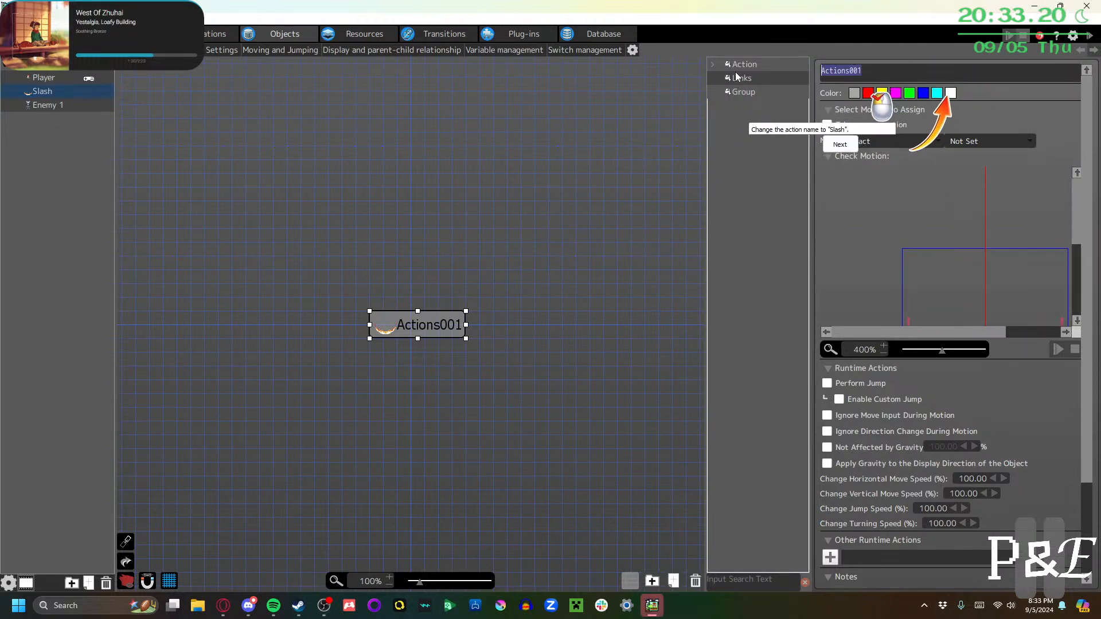
{"action": "type", "text": "SL"}
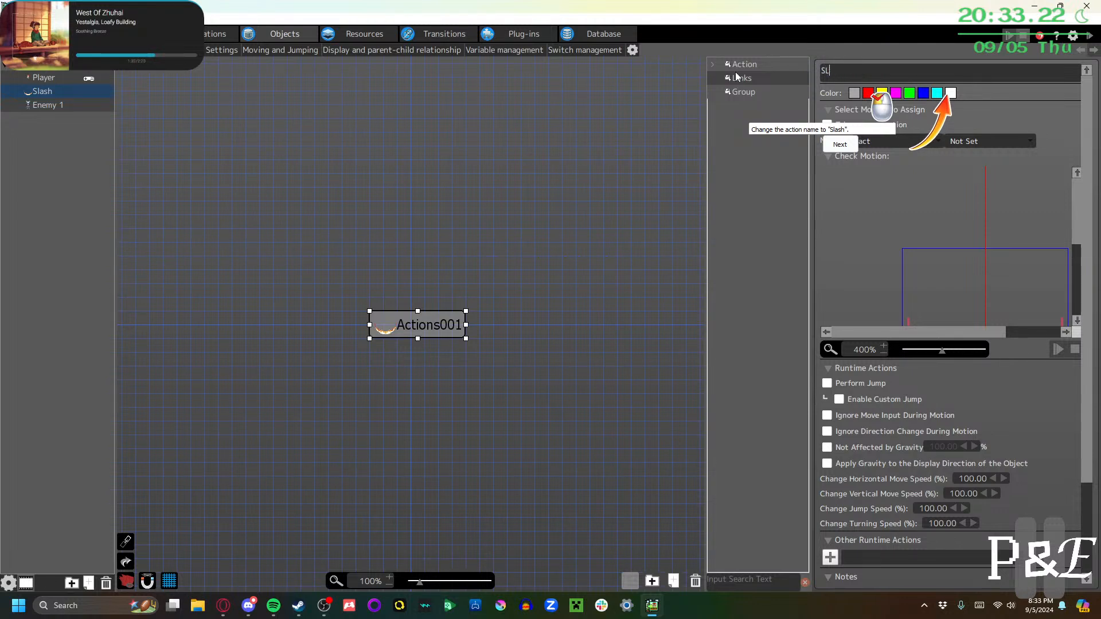
{"action": "type", "text": "ash"}
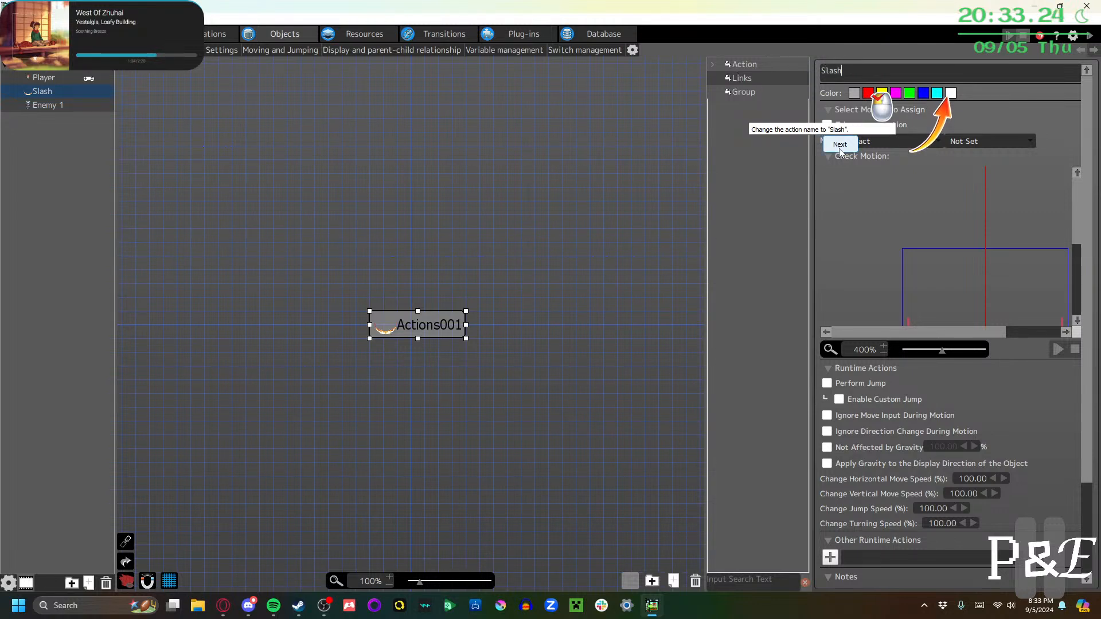
{"action": "left_click", "coordinate": [840, 146]}
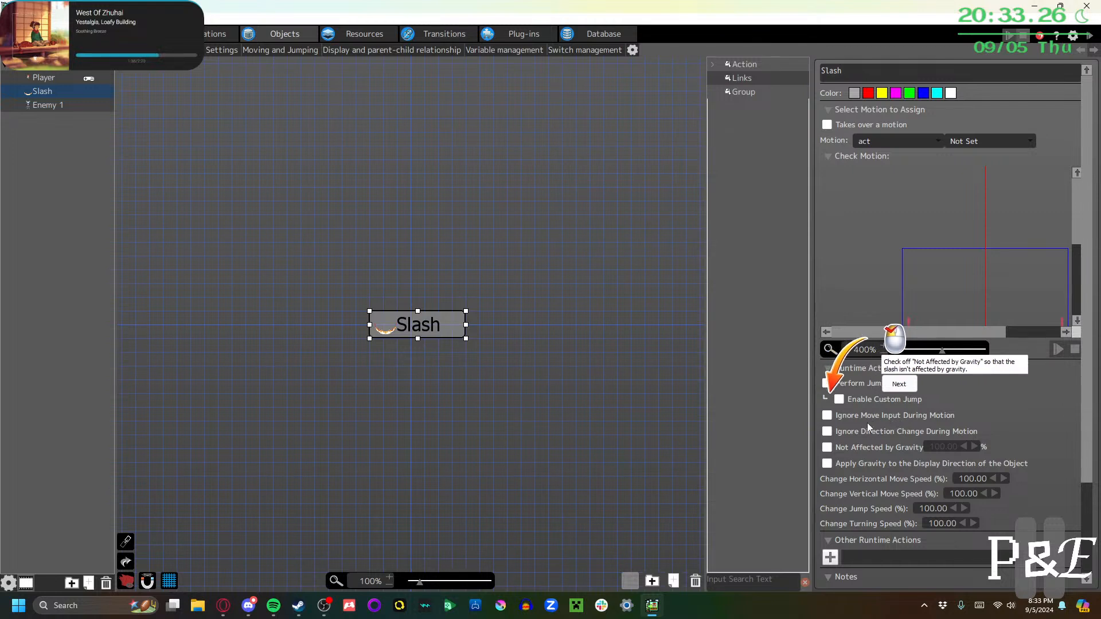
{"action": "left_click", "coordinate": [843, 448]}
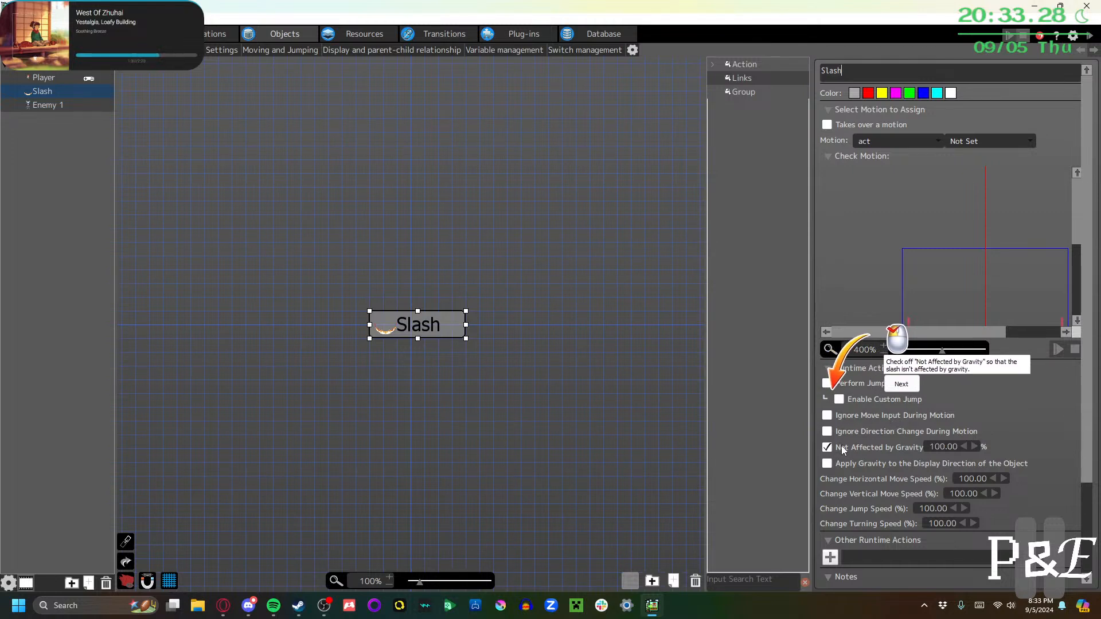
{"action": "left_click", "coordinate": [900, 385]}
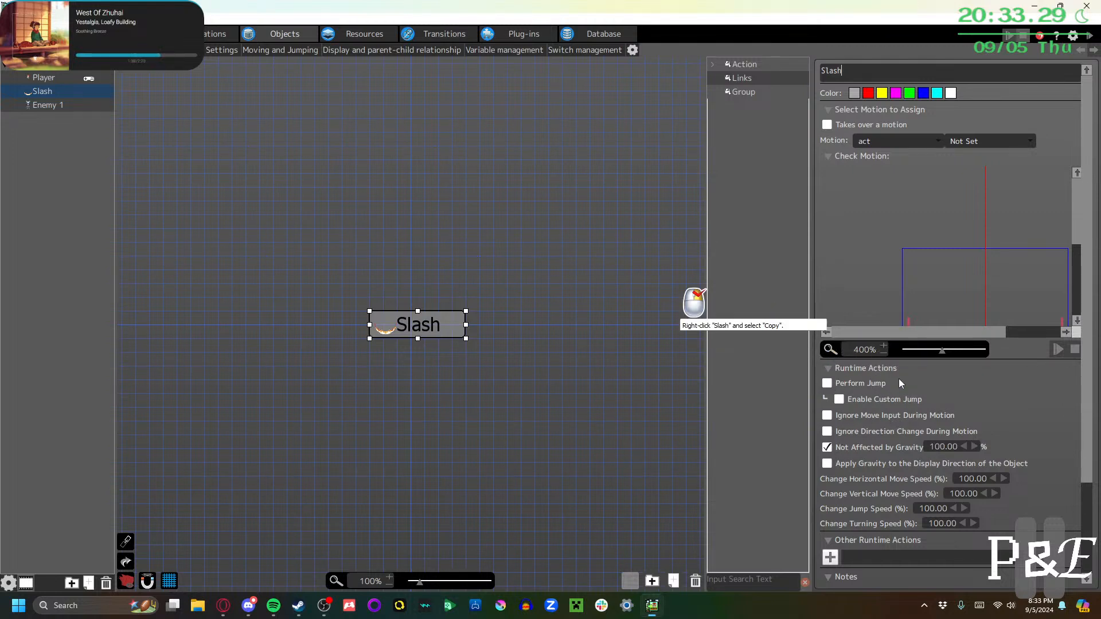
Duplicate the Slash action in the empty area below it and rename the copy as Destroy
{"action": "right_click", "coordinate": [414, 326]}
{"action": "left_click", "coordinate": [441, 411]}
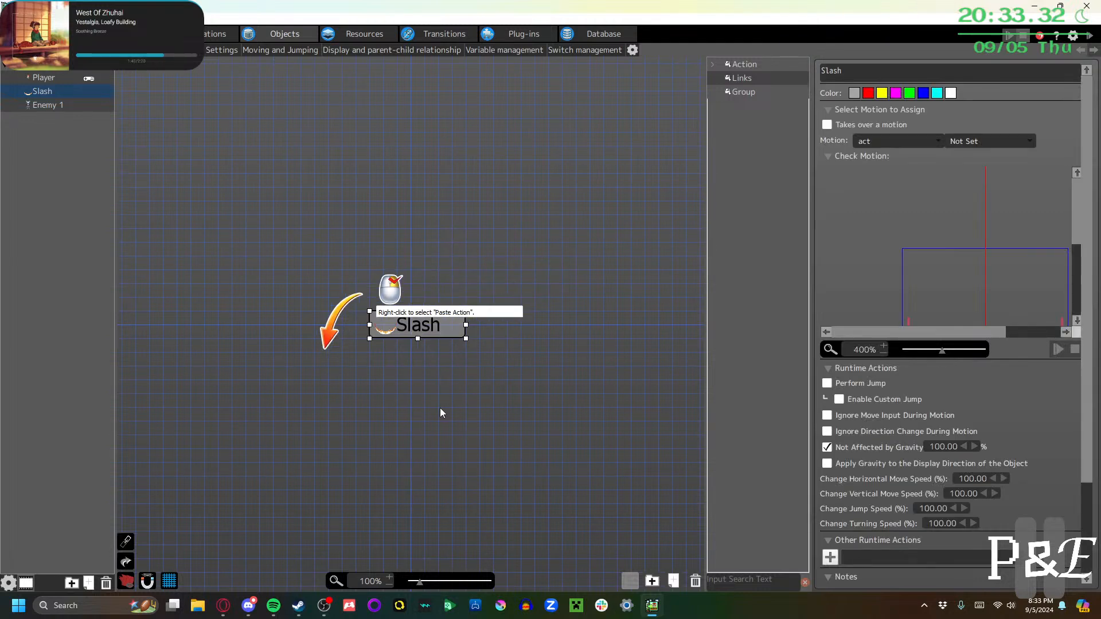
{"action": "right_click", "coordinate": [280, 389]}
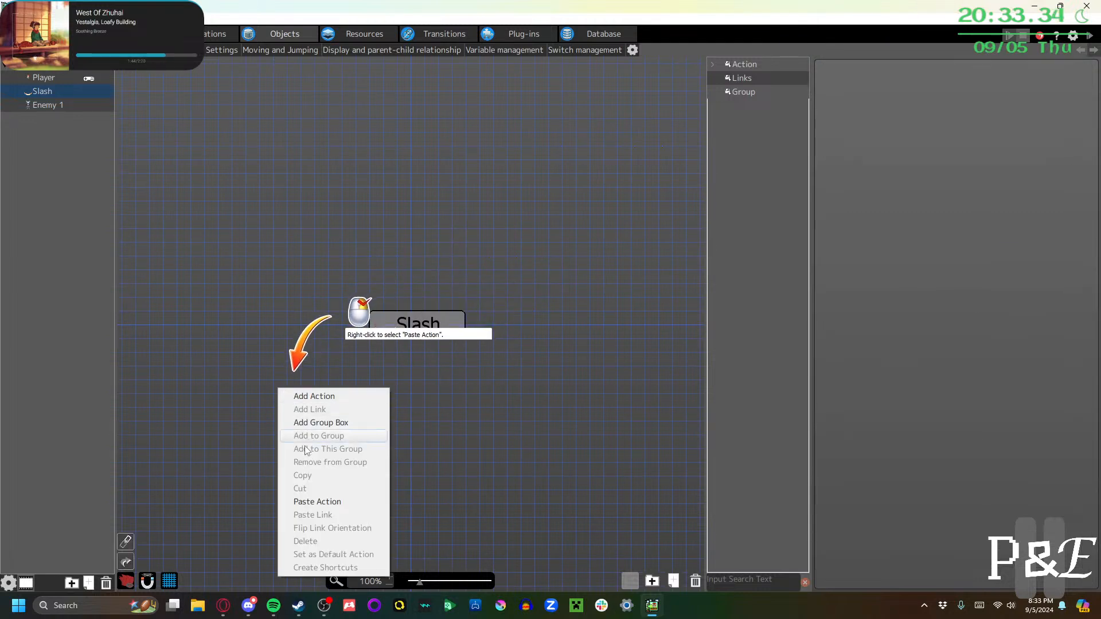
{"action": "left_click", "coordinate": [305, 503]}
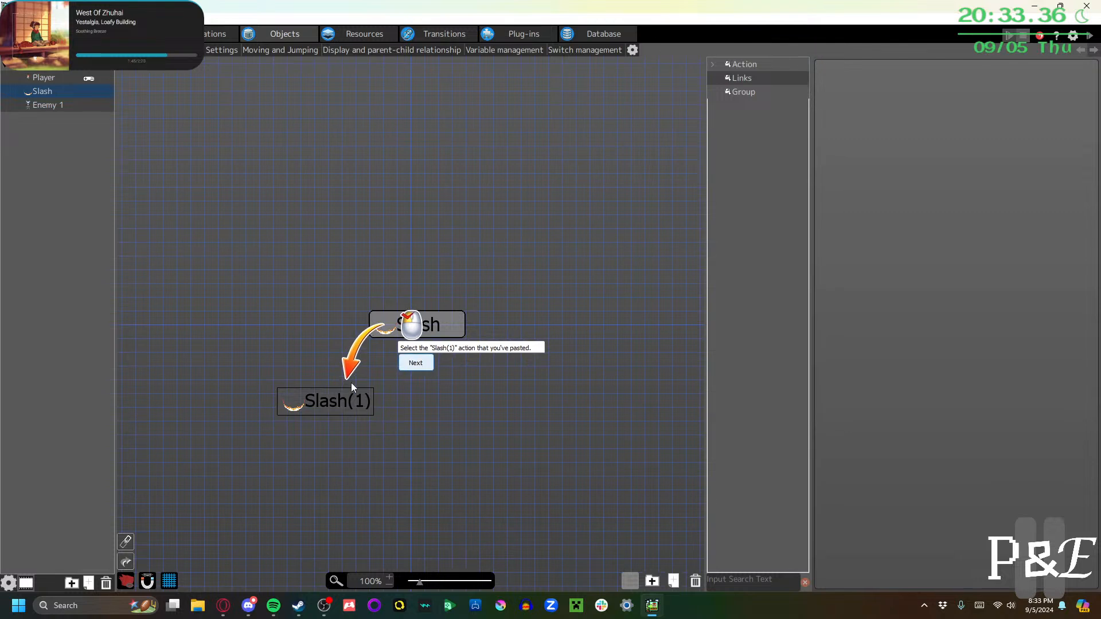
{"action": "left_click", "coordinate": [319, 409]}
{"action": "left_click", "coordinate": [417, 364]}
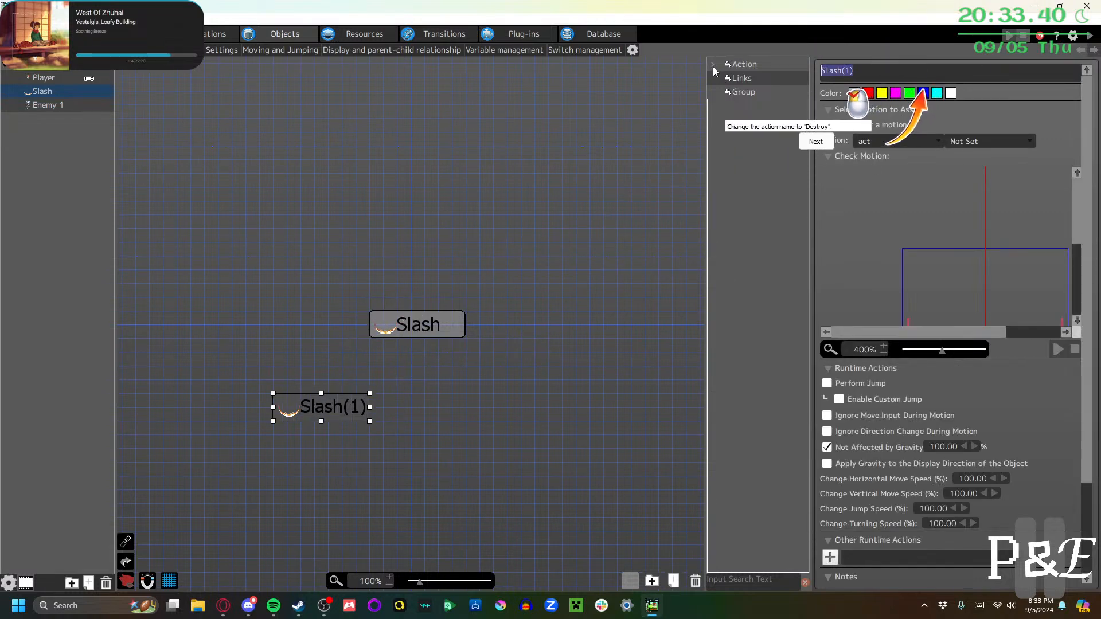
{"action": "type", "text": "Destroy"}
{"action": "left_click", "coordinate": [815, 142]}
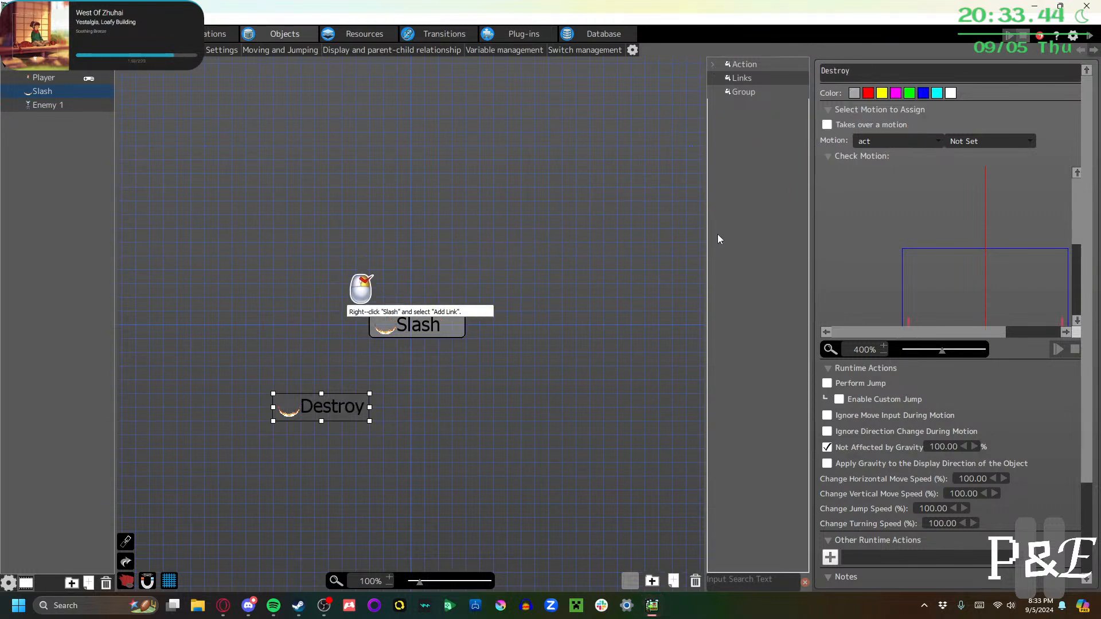
Add a link from the Slash action to the Destroy action
{"action": "right_click", "coordinate": [407, 329]}
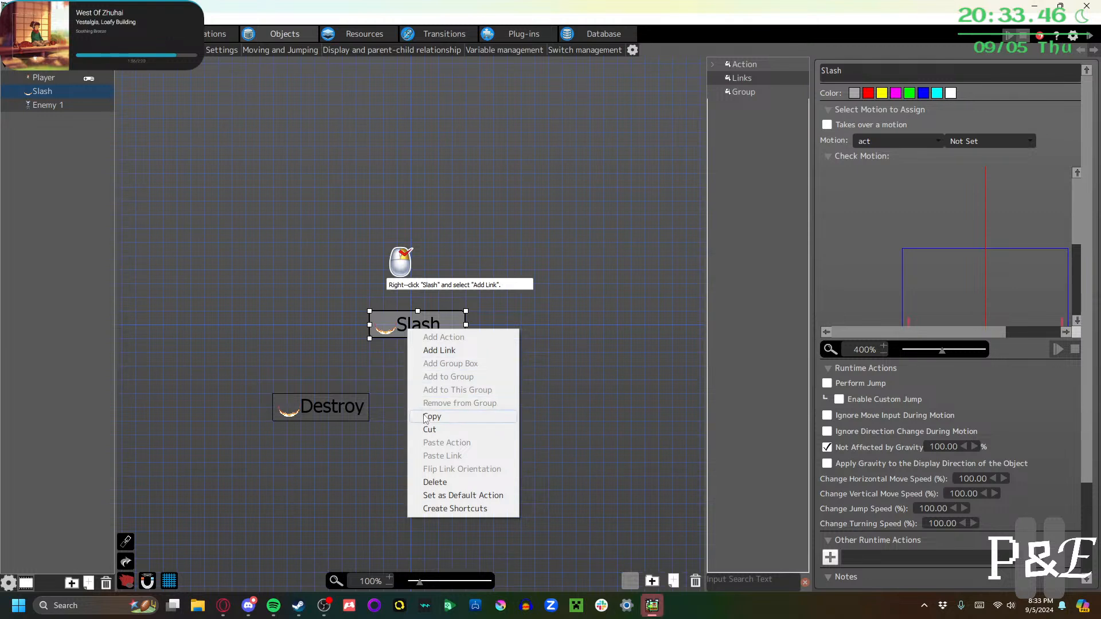
{"action": "left_click", "coordinate": [439, 350]}
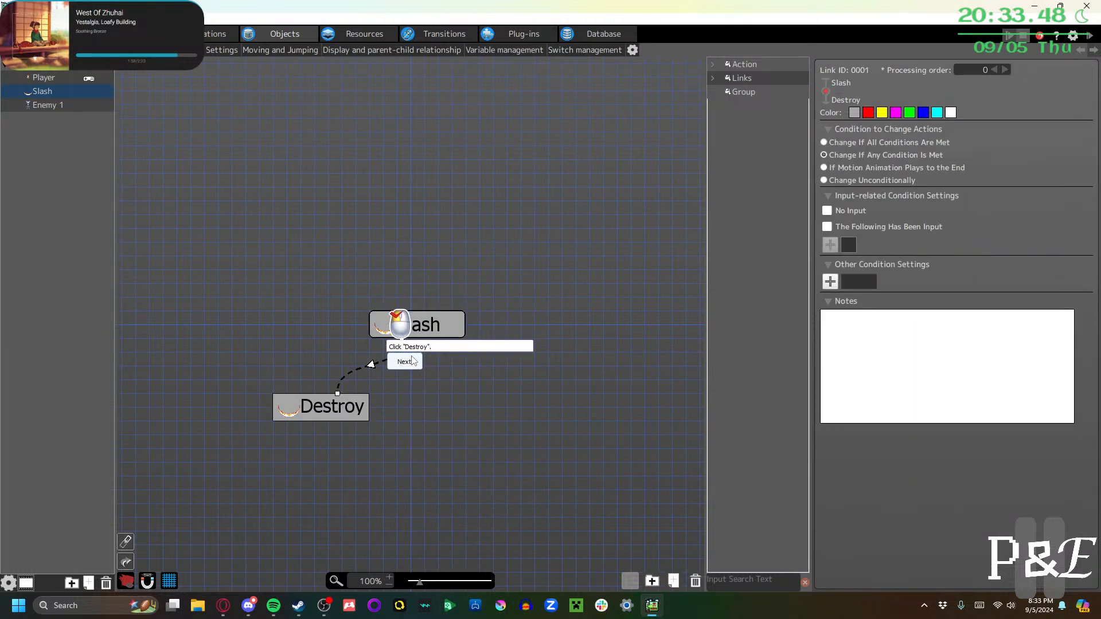
Add the Contact with Tile's Wall Detection condition for all directions to the link from Slash to Destroy
{"action": "left_click", "coordinate": [830, 282]}
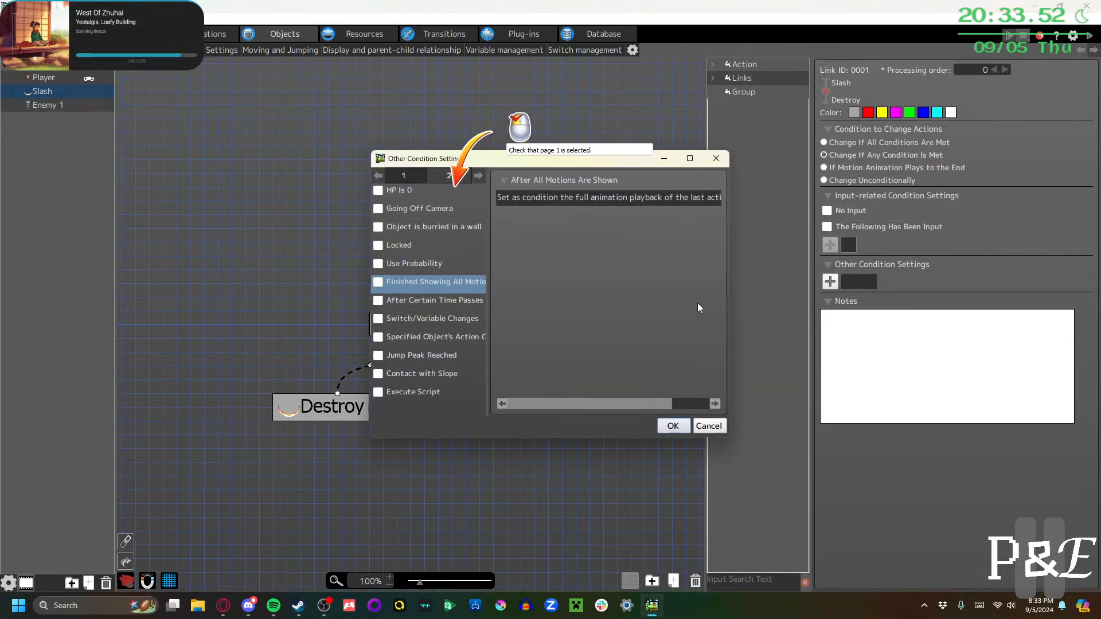
{"action": "left_click", "coordinate": [403, 175]}
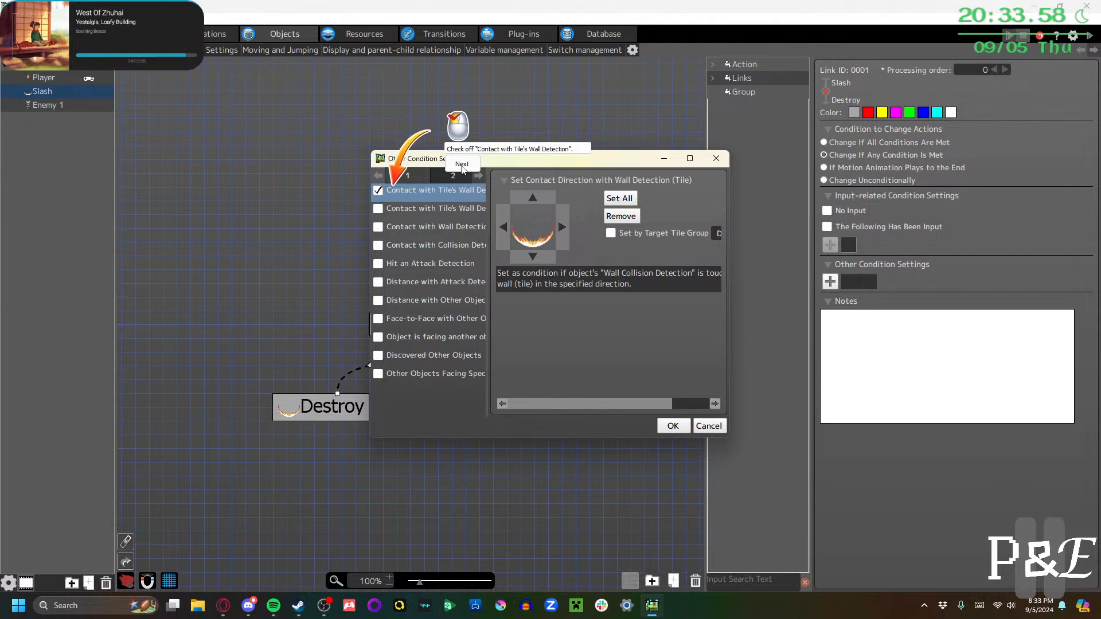
{"action": "left_click", "coordinate": [612, 200]}
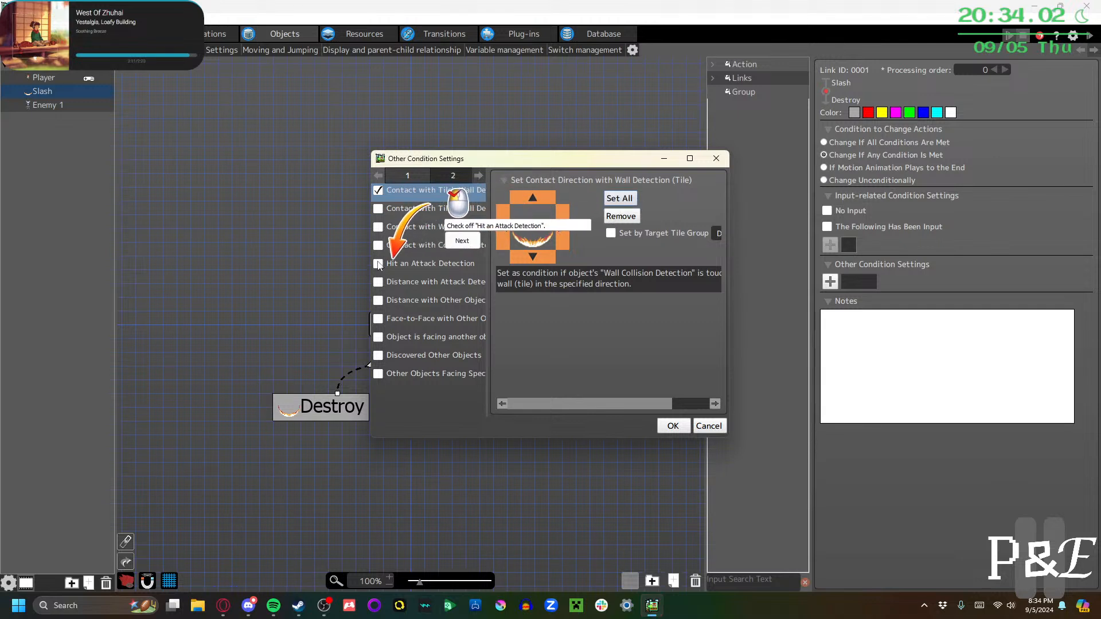
Add the Hit an Attack Detection condition for all directions, with the attacking object group set to Enemy Group
{"action": "left_click", "coordinate": [378, 264]}
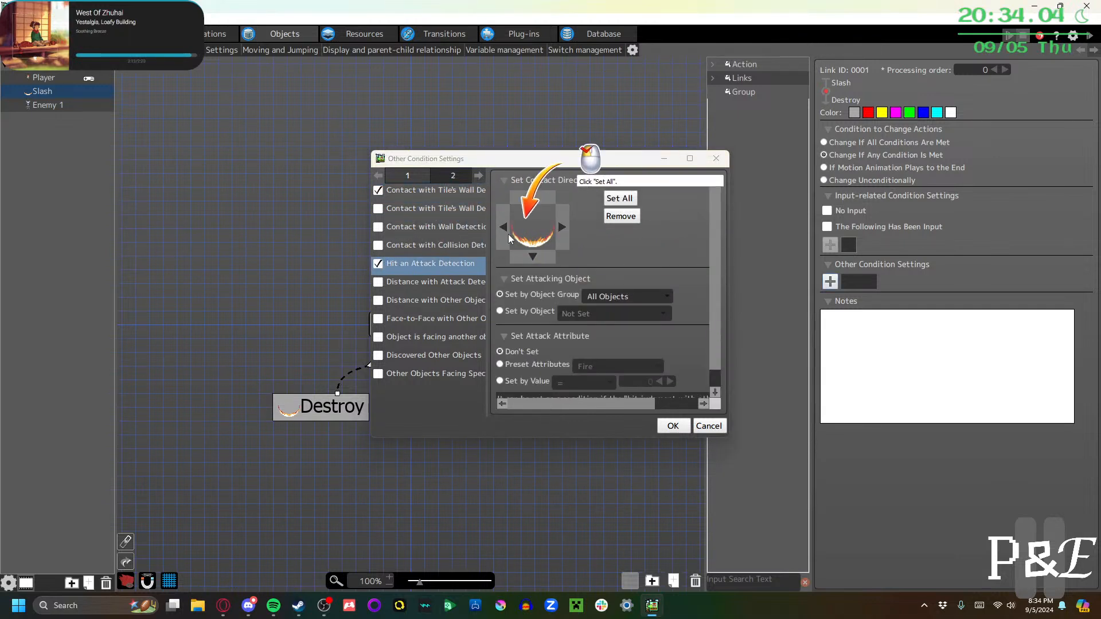
{"action": "left_click", "coordinate": [619, 199]}
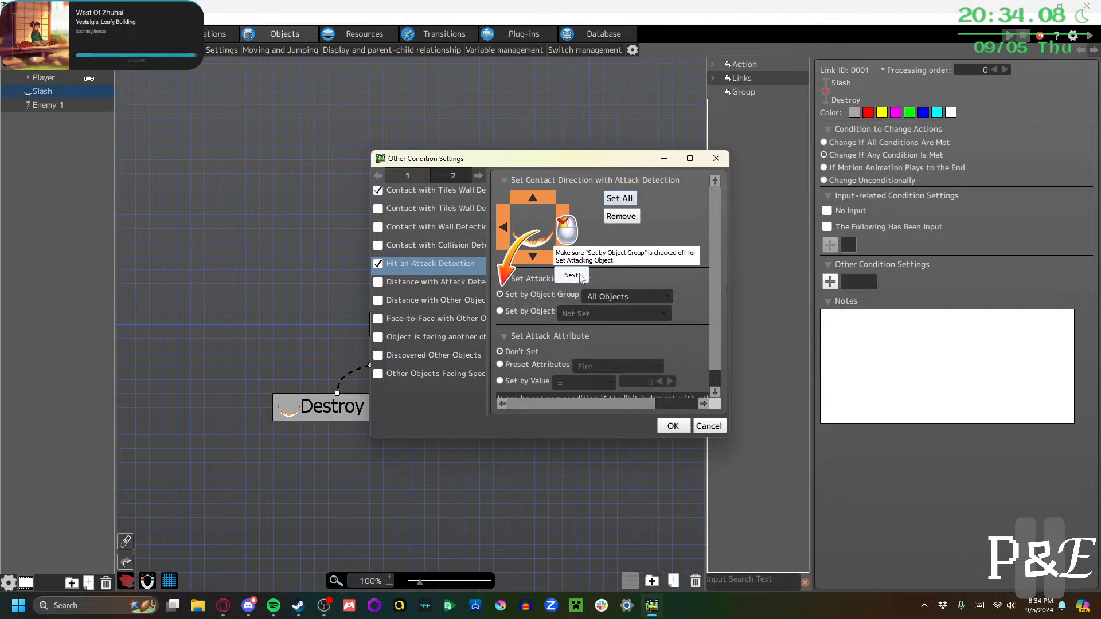
{"action": "left_click", "coordinate": [515, 294]}
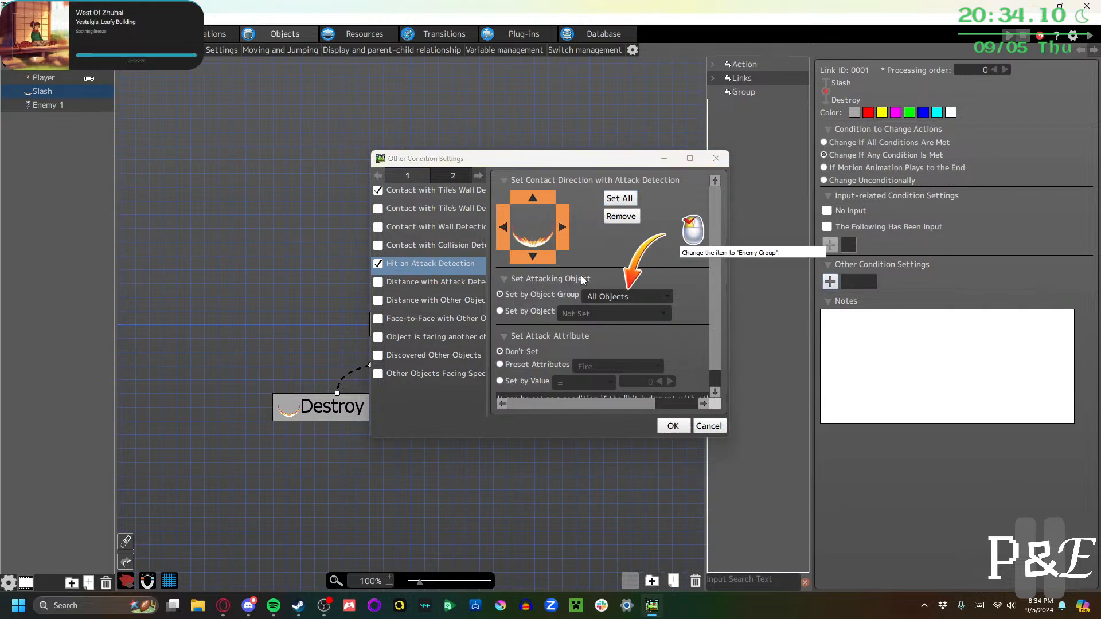
{"action": "left_click", "coordinate": [627, 294]}
{"action": "left_click", "coordinate": [620, 336]}
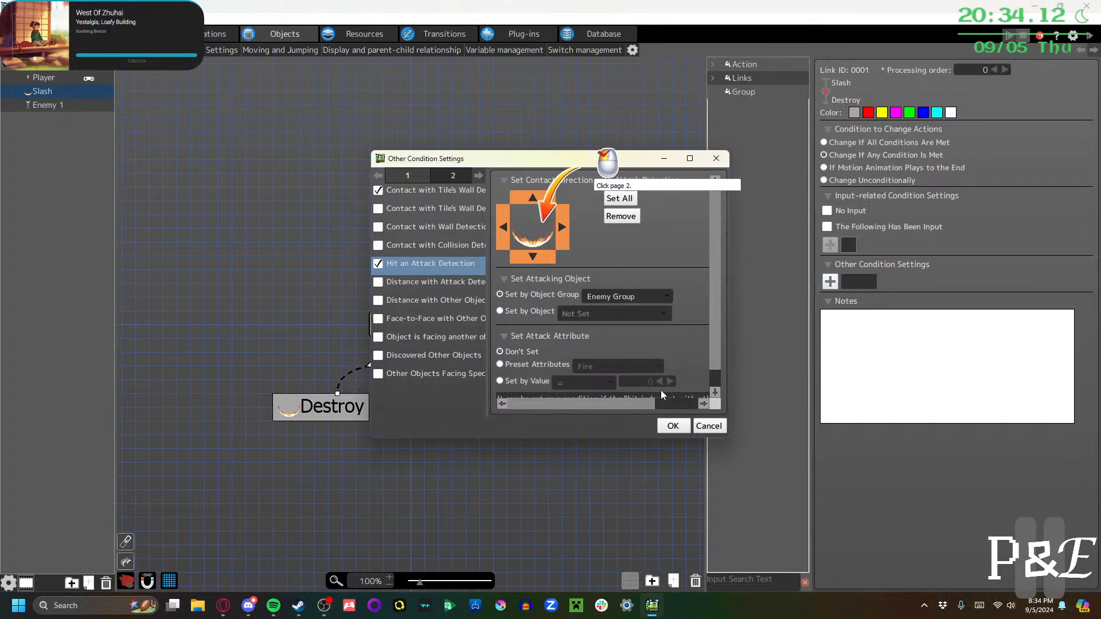
Add the Going Off Camera condition for the object itself and apply the link's condition settings
{"action": "left_click", "coordinate": [461, 176]}
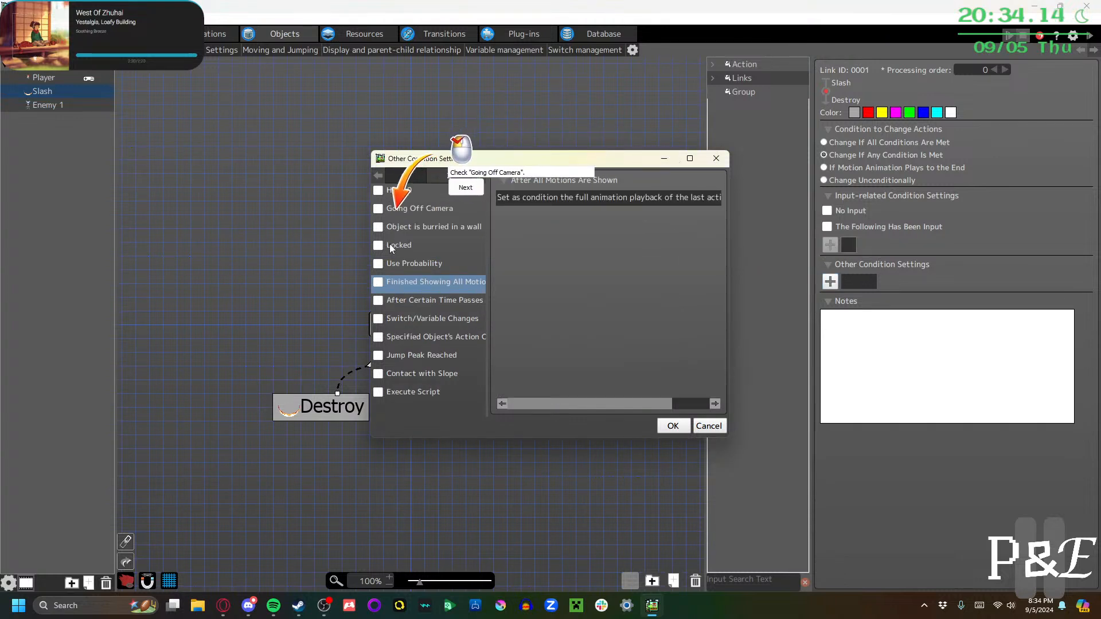
{"action": "left_click", "coordinate": [379, 209]}
{"action": "left_click", "coordinate": [467, 190]}
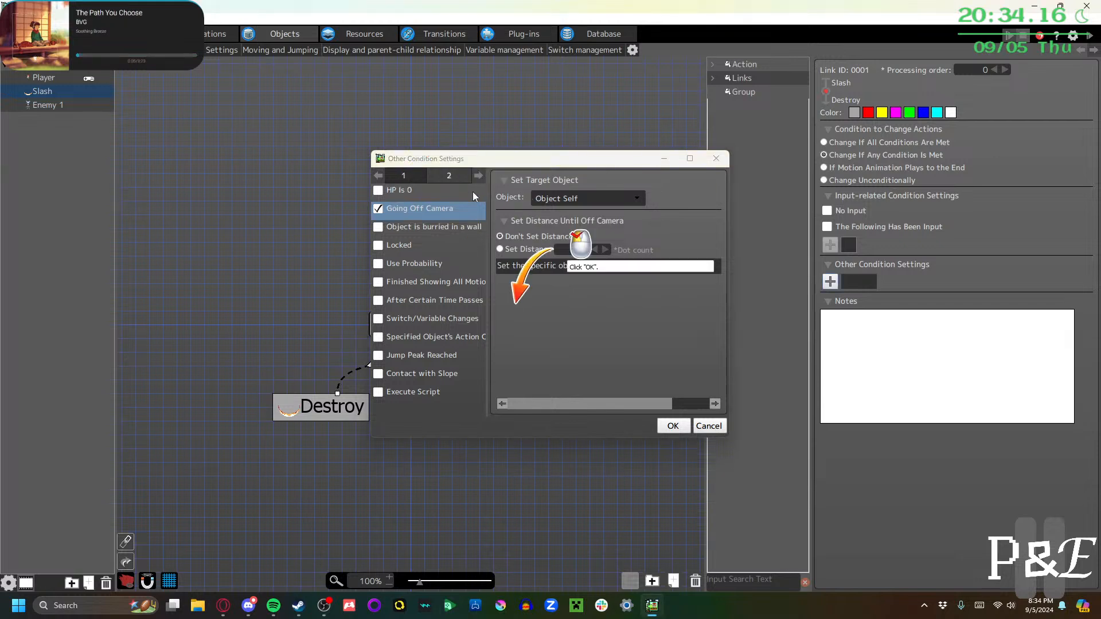
{"action": "left_click", "coordinate": [665, 428]}
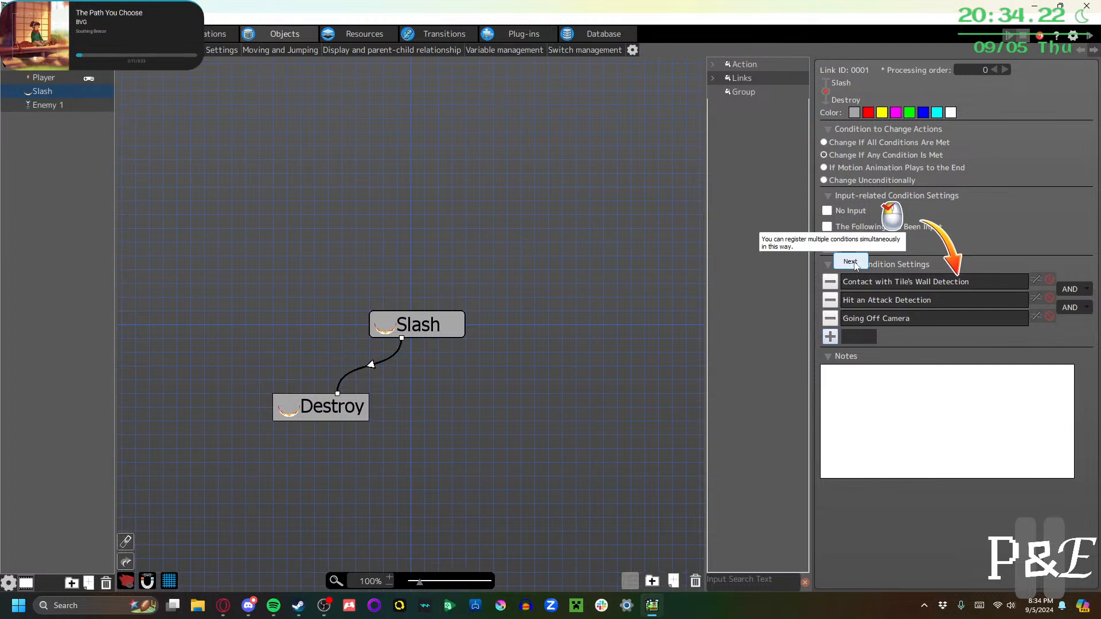
Combine the link's three conditions with OR and advance the tutorial past the link explanation
{"action": "left_click", "coordinate": [852, 262]}
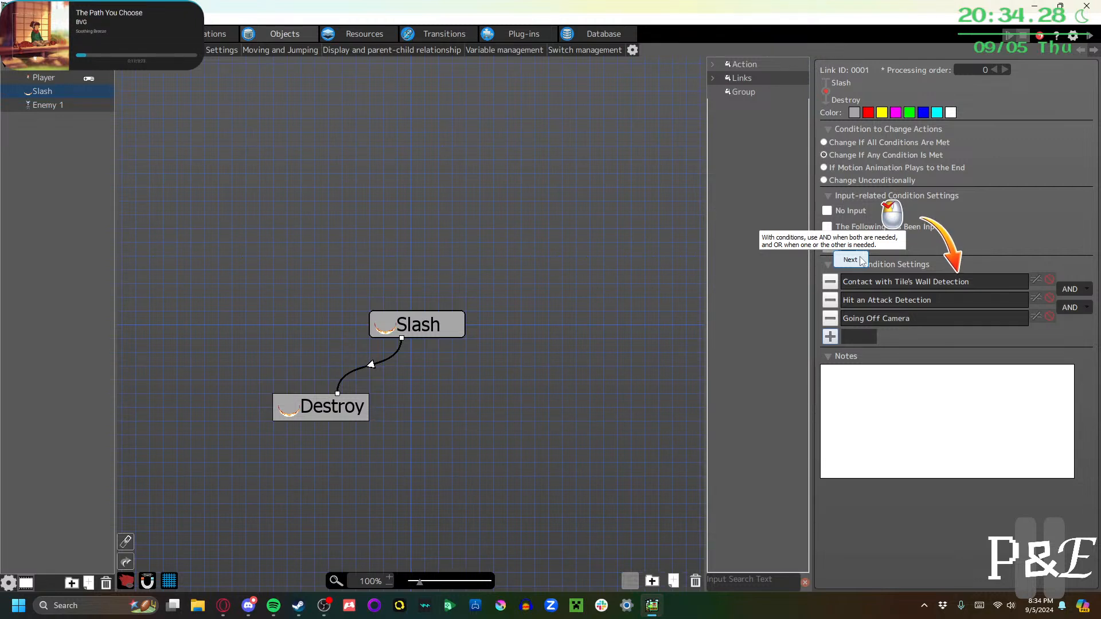
{"action": "left_click", "coordinate": [861, 261]}
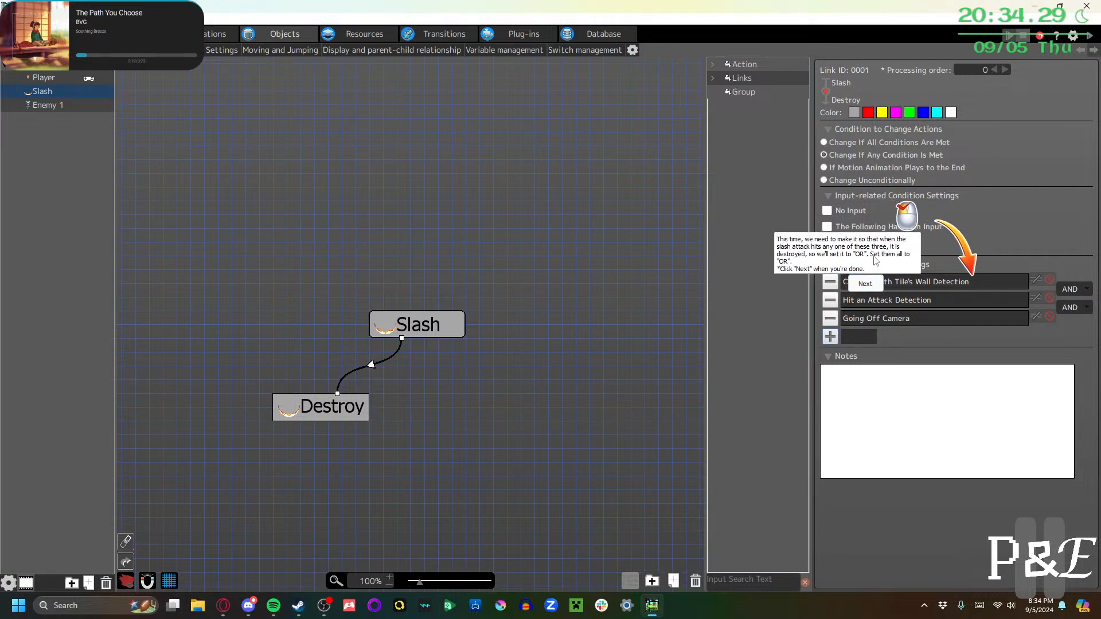
{"action": "left_click", "coordinate": [1076, 296]}
{"action": "left_click", "coordinate": [1075, 316]}
{"action": "left_click", "coordinate": [1066, 333]}
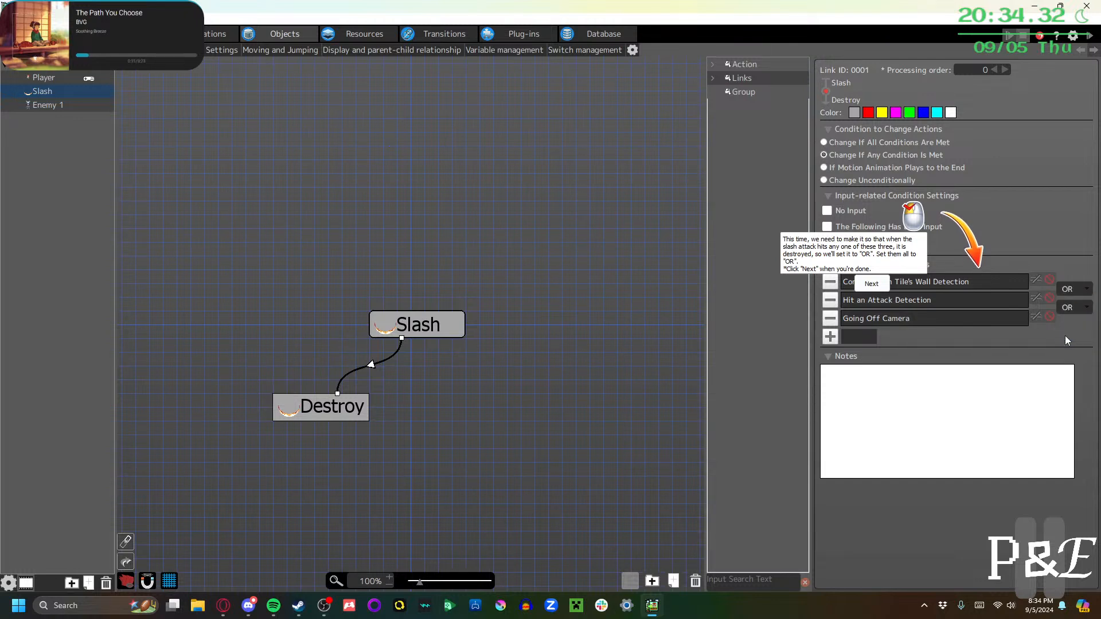
{"action": "left_click", "coordinate": [871, 284]}
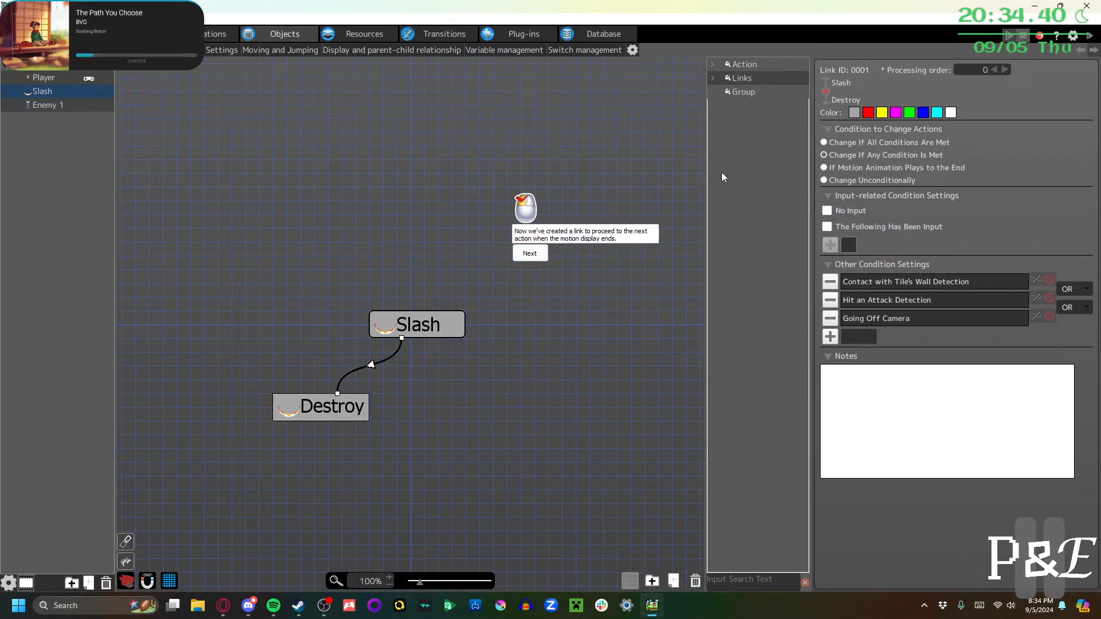
{"action": "left_click", "coordinate": [531, 256]}
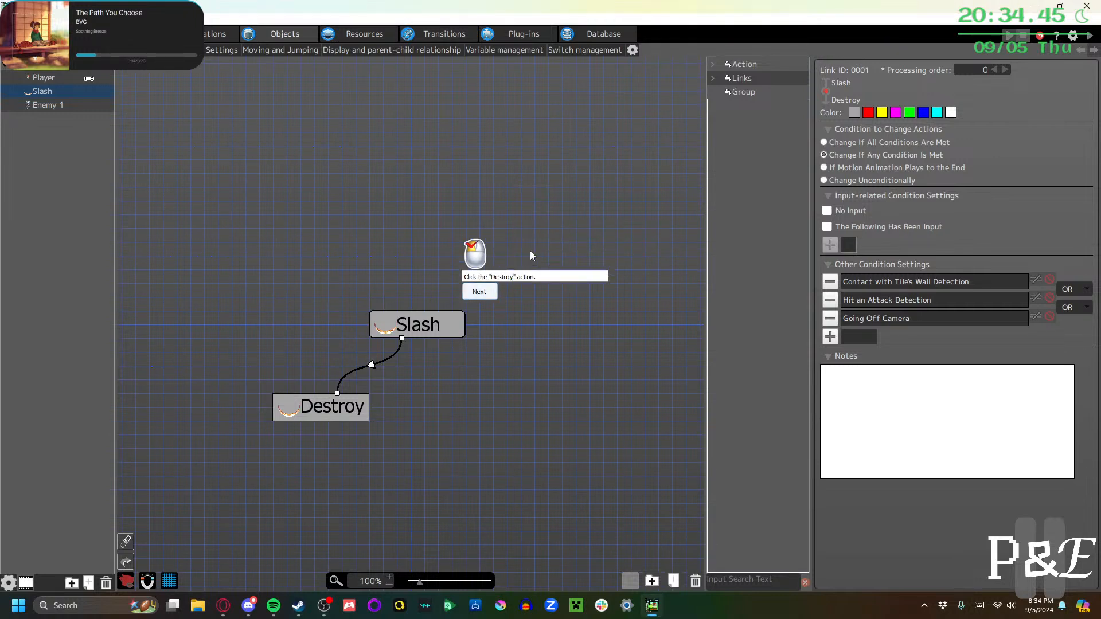
Add the Destroy Object runtime action to the Destroy action
{"action": "left_click", "coordinate": [335, 407]}
{"action": "left_click", "coordinate": [416, 350]}
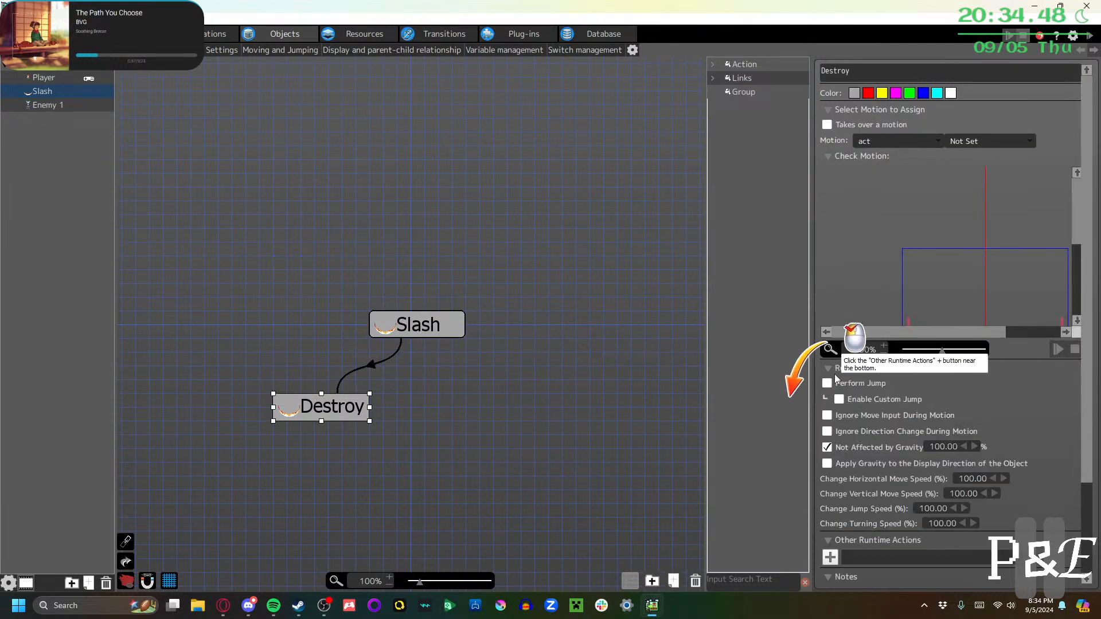
{"action": "scroll", "coordinate": [846, 415], "scroll_direction": "down", "scroll_amount": 2}
{"action": "left_click", "coordinate": [830, 442]}
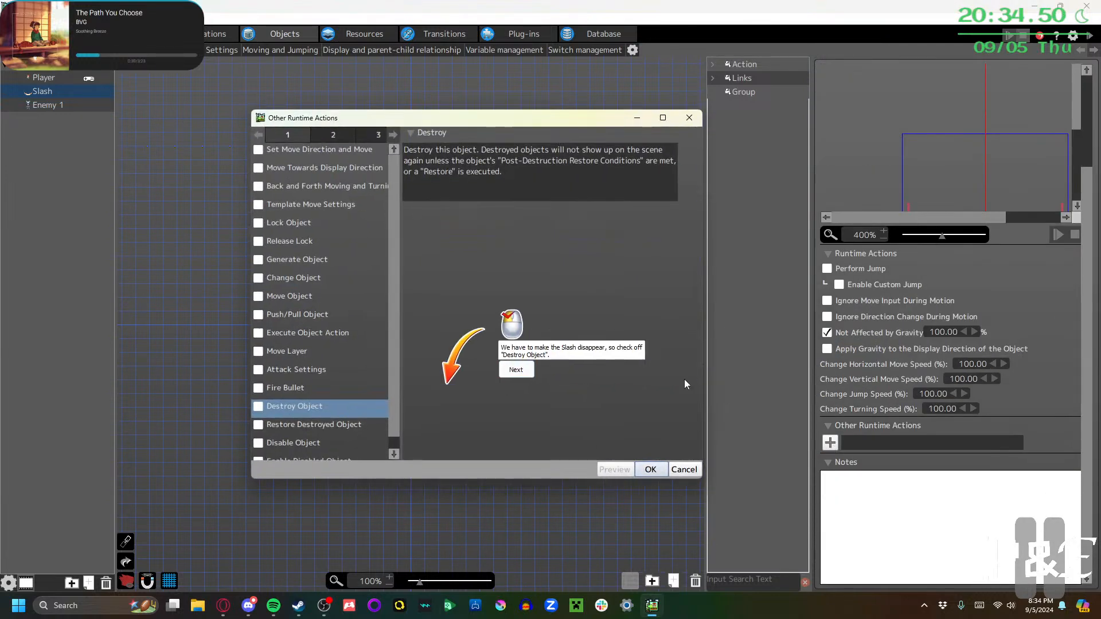
{"action": "left_click", "coordinate": [277, 407]}
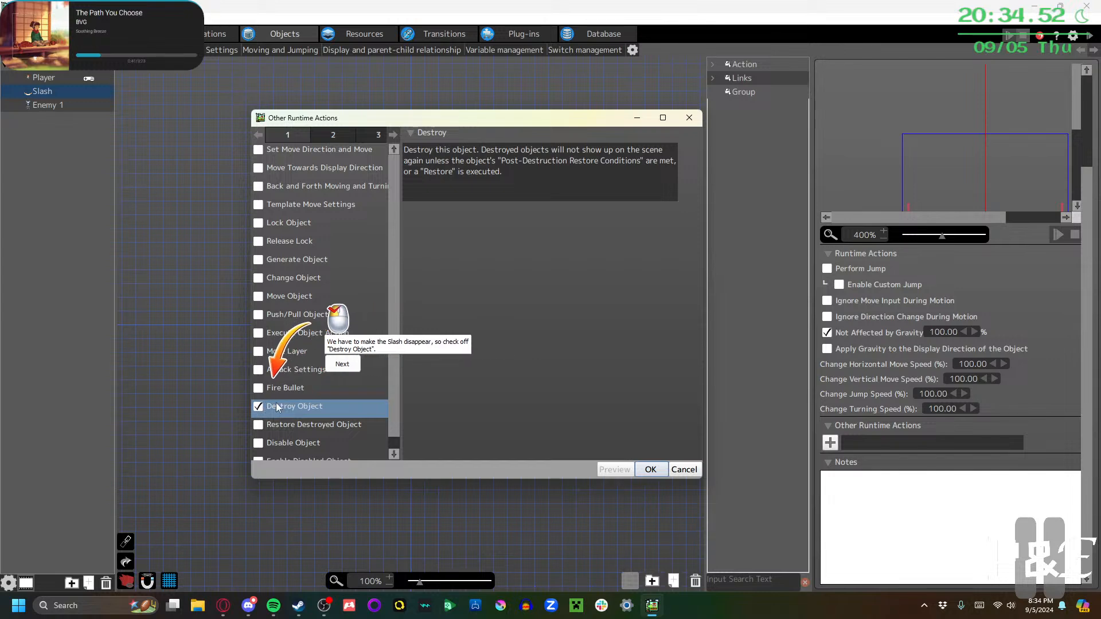
{"action": "left_click", "coordinate": [342, 365]}
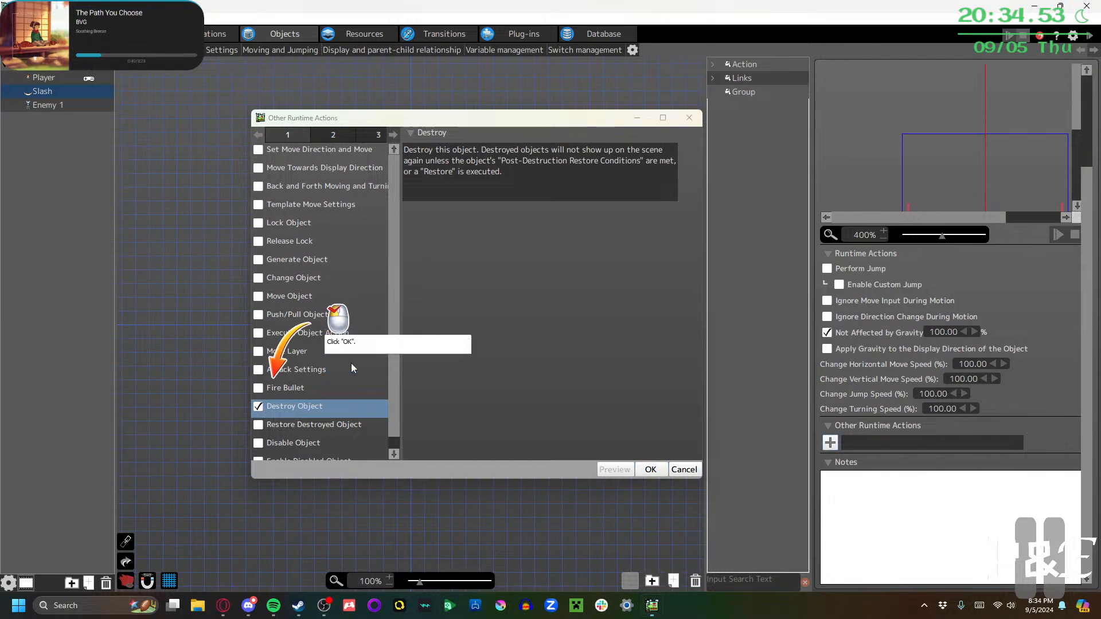
{"action": "left_click", "coordinate": [650, 469]}
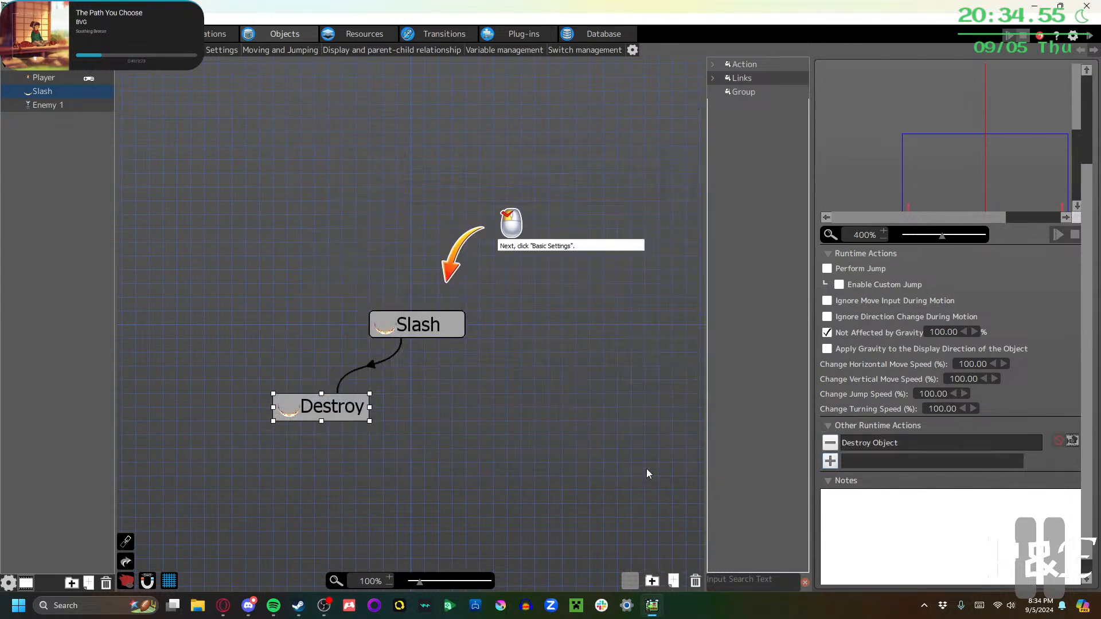
Set the Slash object's Restore After Destruction Condition to None in its basic settings
{"action": "left_click", "coordinate": [208, 51]}
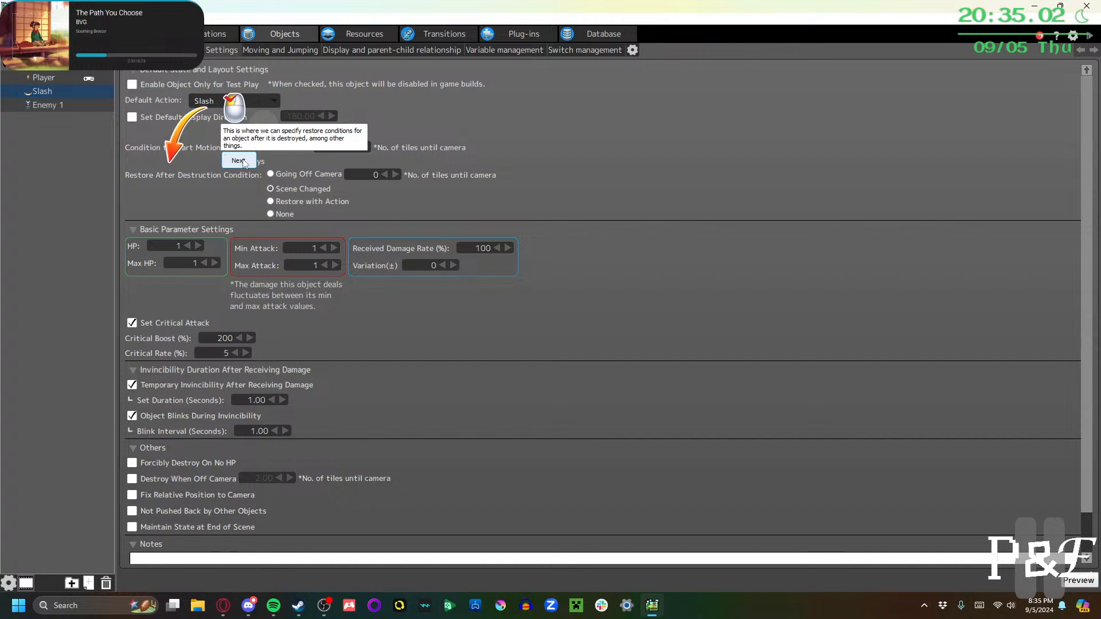
{"action": "left_click", "coordinate": [244, 162]}
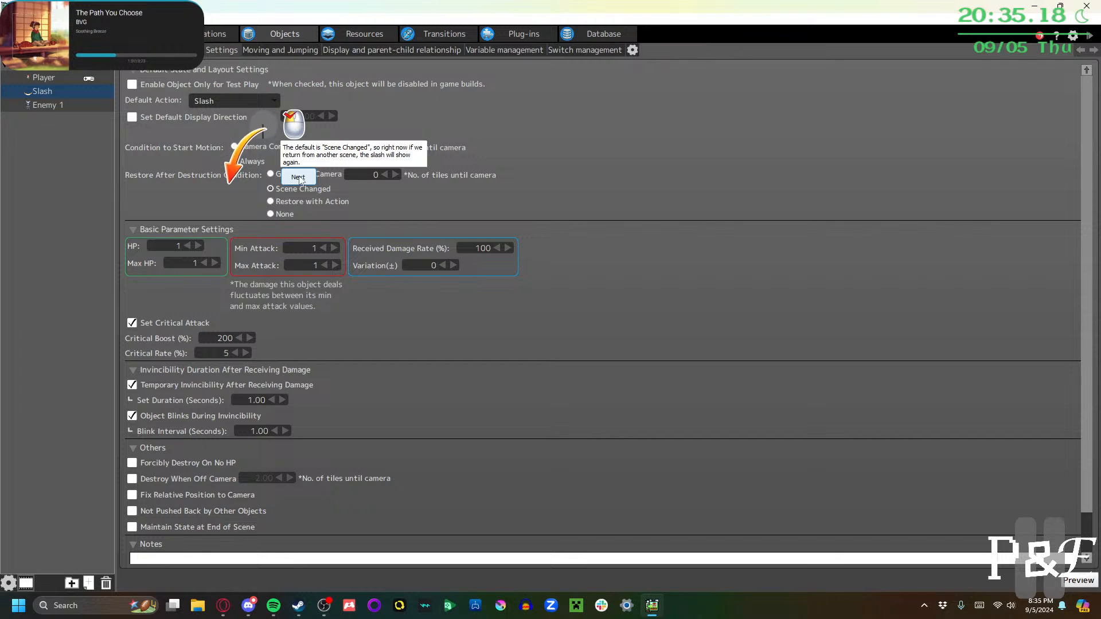
{"action": "left_click", "coordinate": [298, 177]}
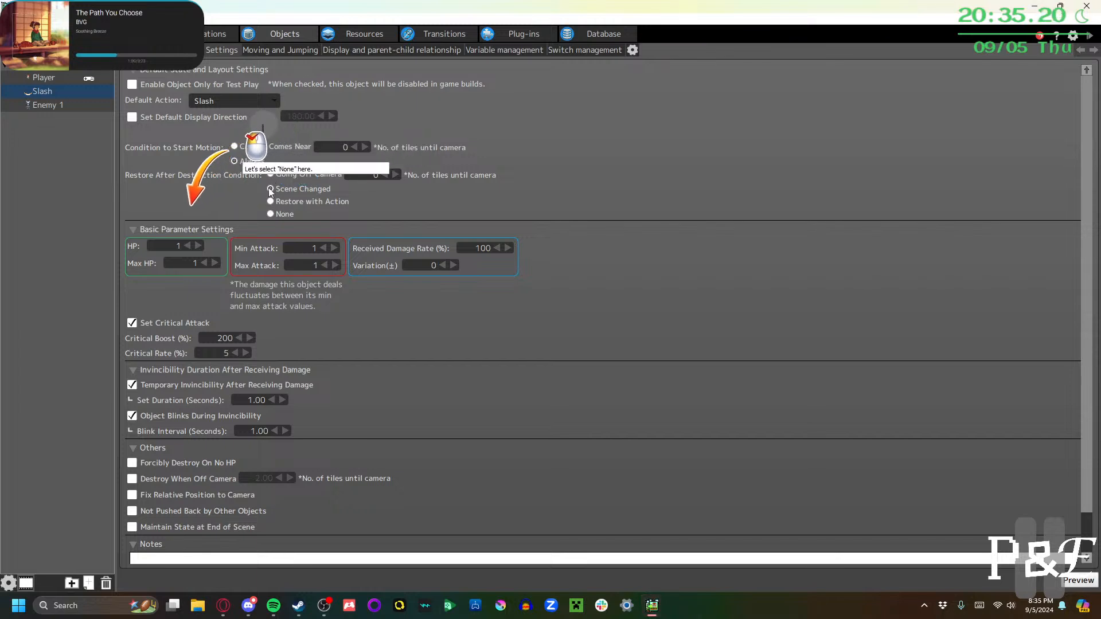
{"action": "left_click", "coordinate": [271, 214]}
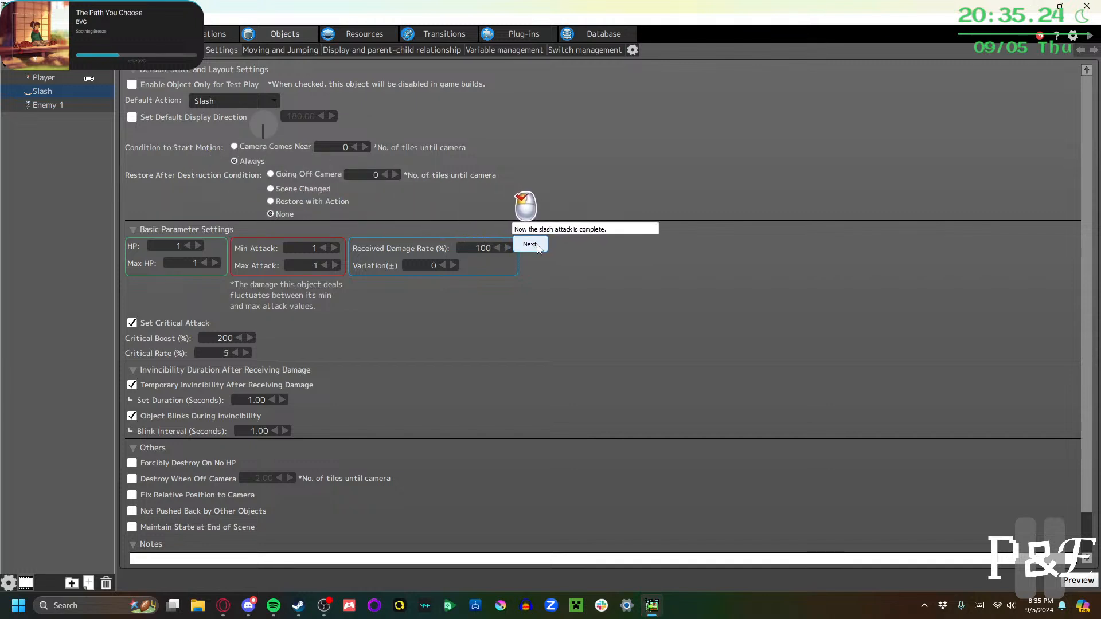
{"action": "left_click", "coordinate": [530, 245]}
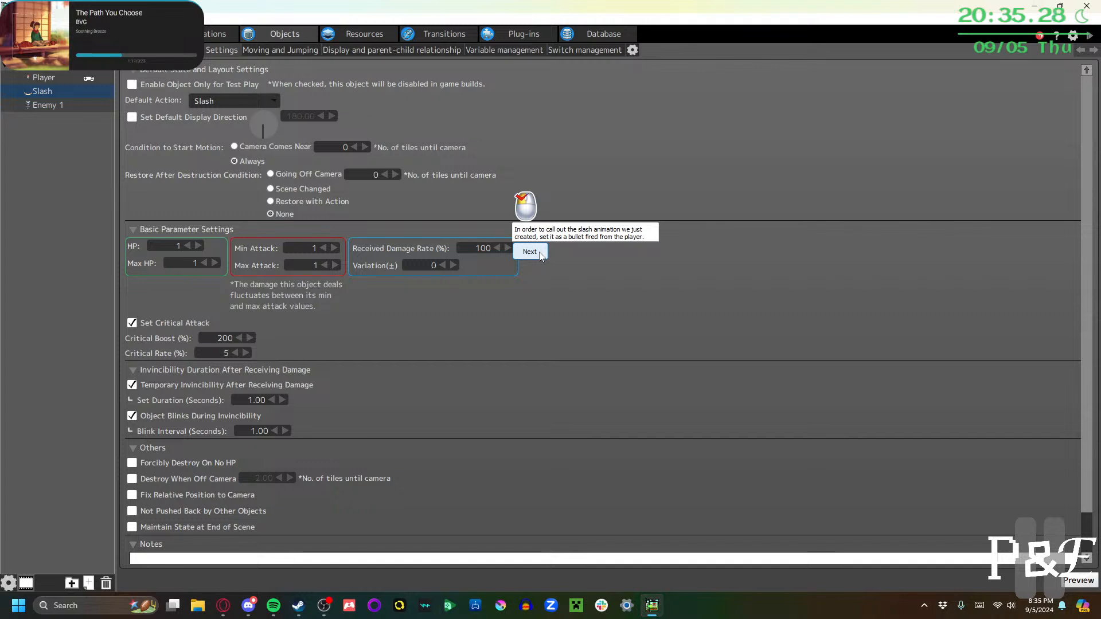
{"action": "left_click", "coordinate": [530, 252]}
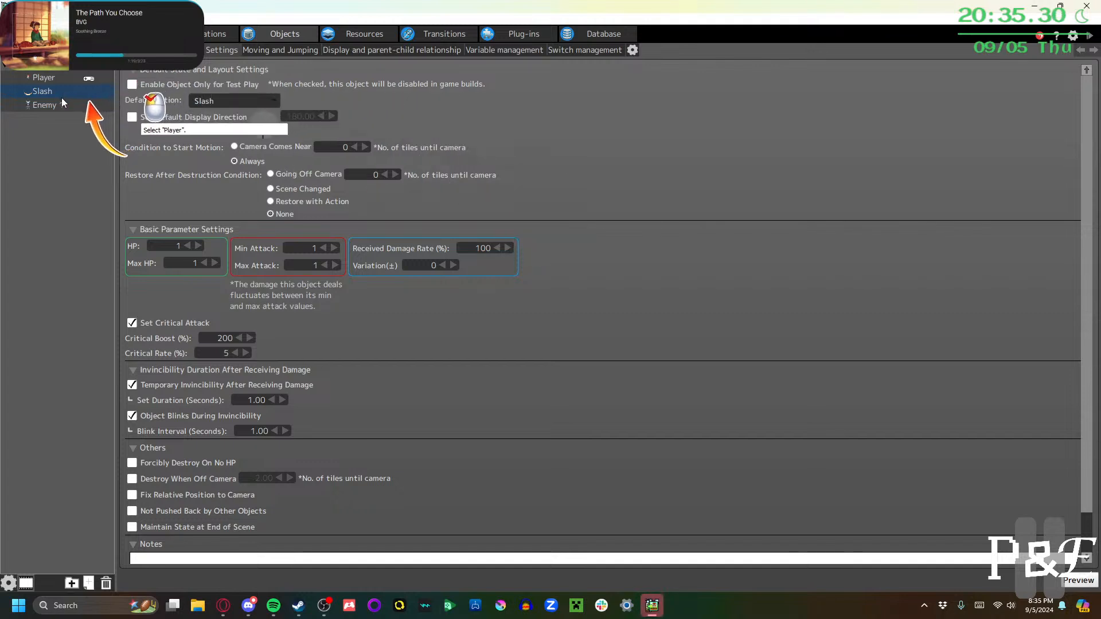
Enable Bullet Shot Settings for the Player object
{"action": "left_click", "coordinate": [46, 78]}
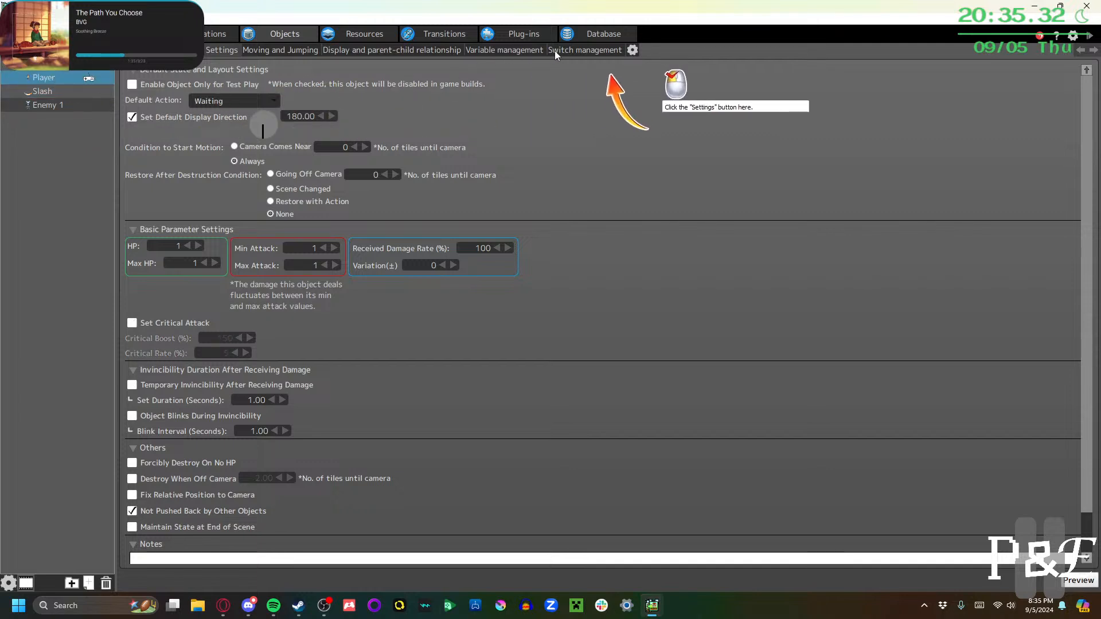
{"action": "left_click", "coordinate": [633, 50]}
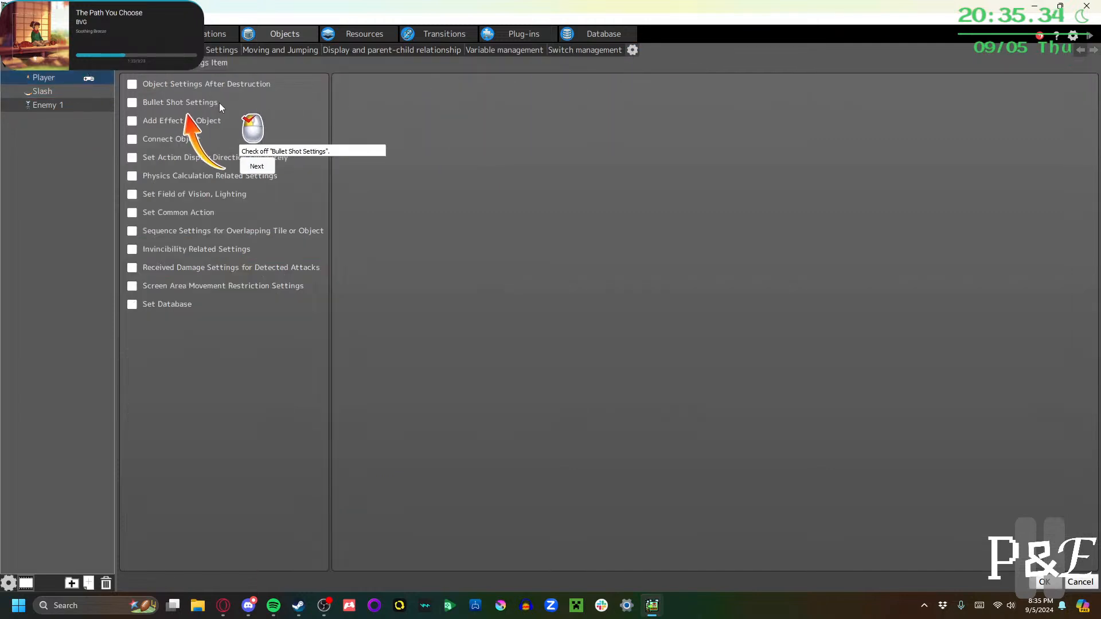
{"action": "left_click", "coordinate": [133, 103]}
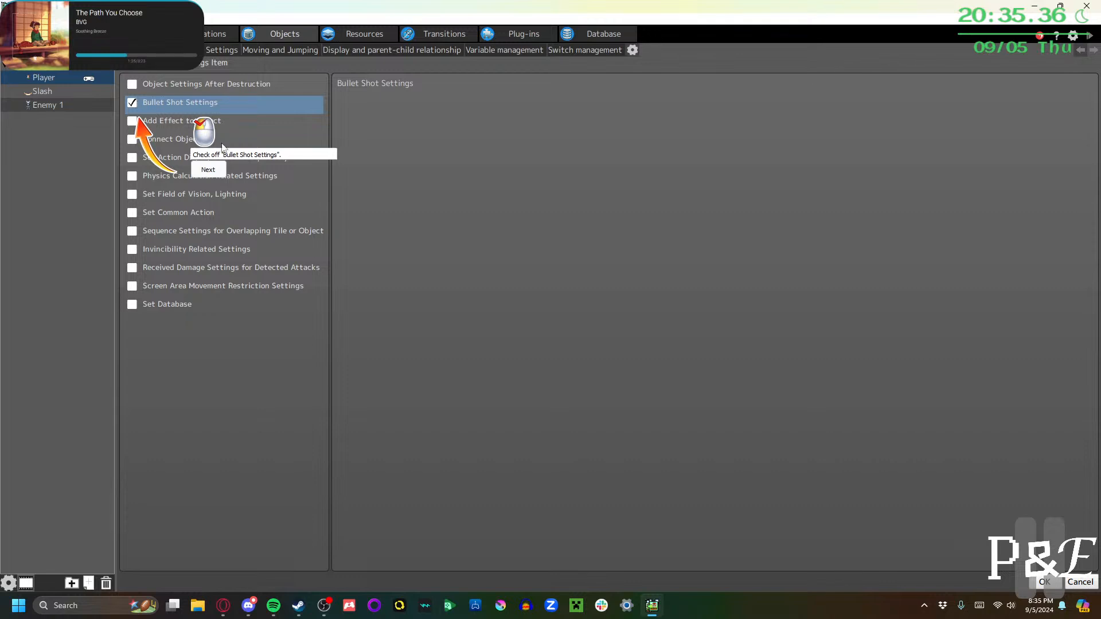
{"action": "left_click", "coordinate": [208, 170]}
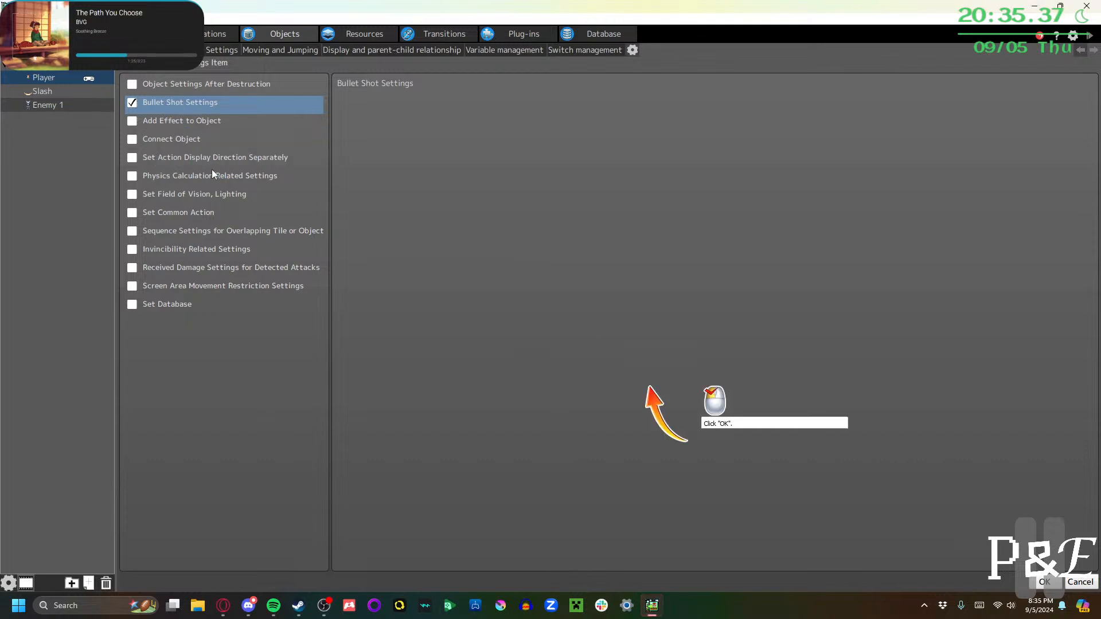
{"action": "left_click", "coordinate": [1027, 581]}
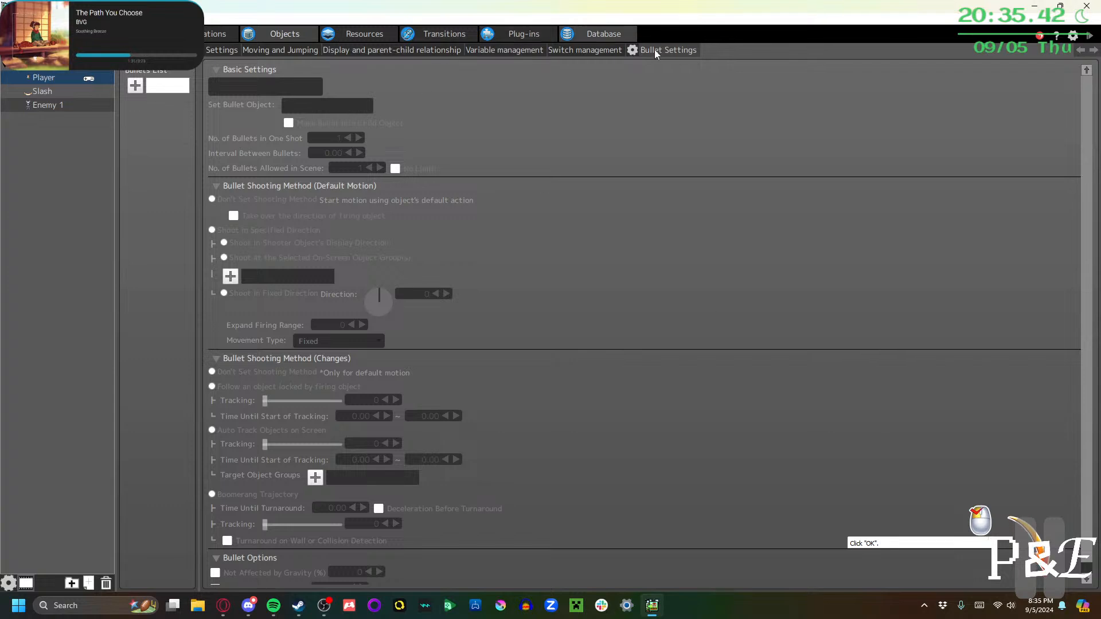
{"action": "left_click", "coordinate": [632, 50]}
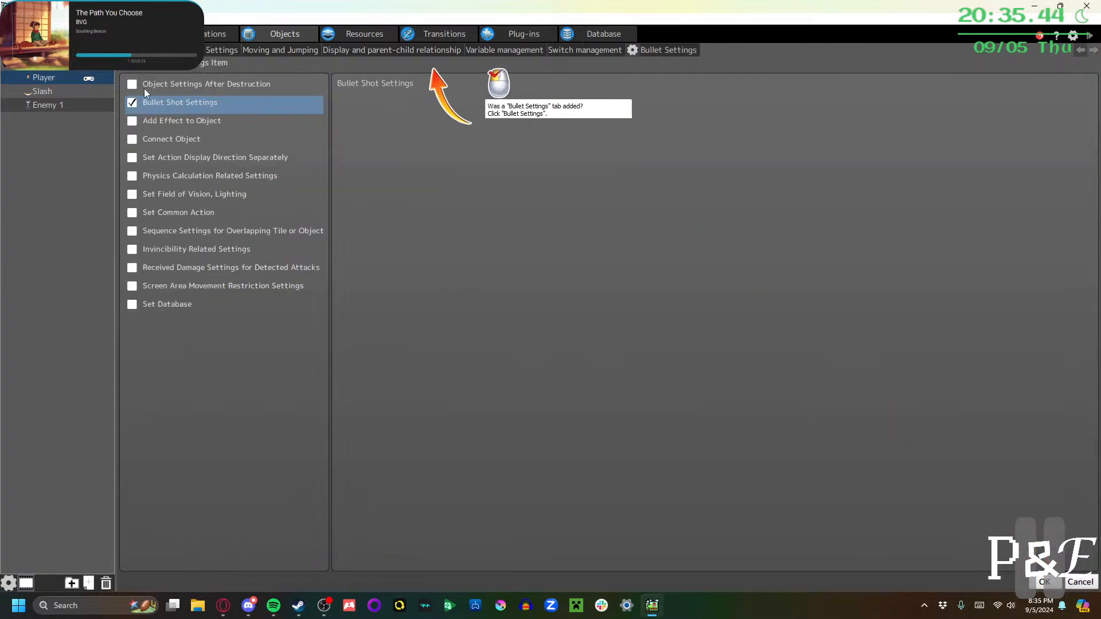
Add a bullet in the Player's Bullet Settings and assign Slash as its bullet object
{"action": "left_click", "coordinate": [663, 50]}
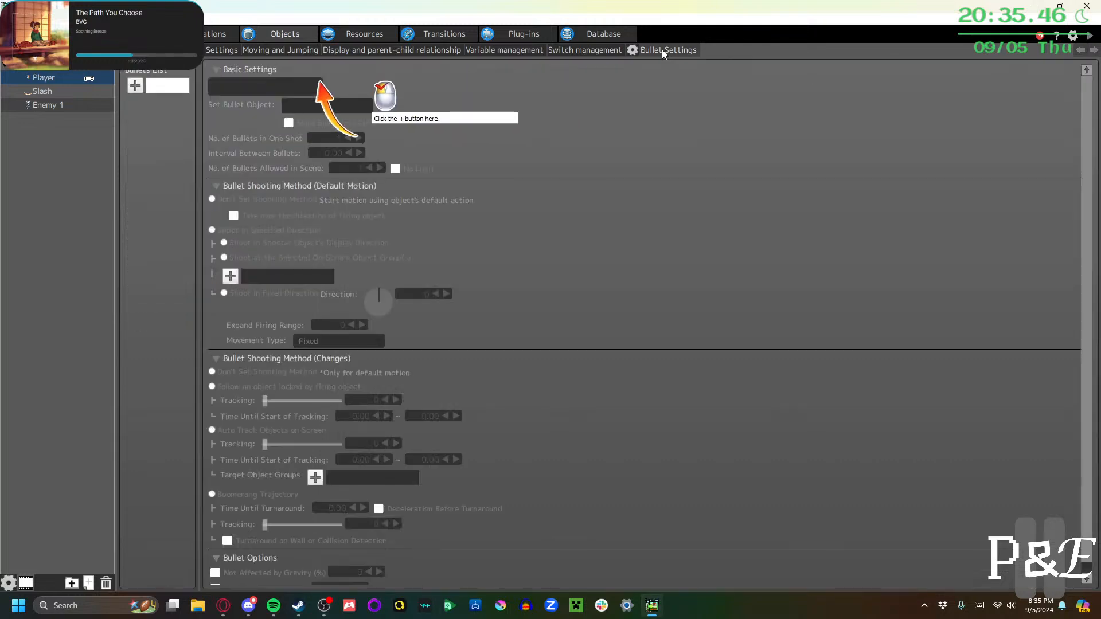
{"action": "left_click", "coordinate": [135, 86]}
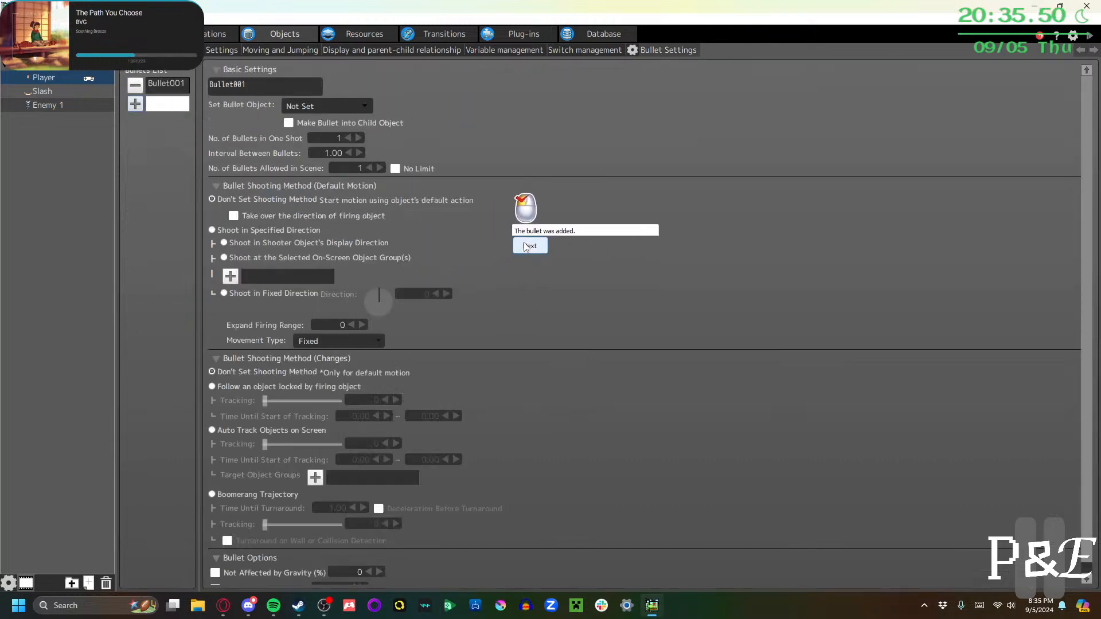
{"action": "left_click", "coordinate": [338, 106]}
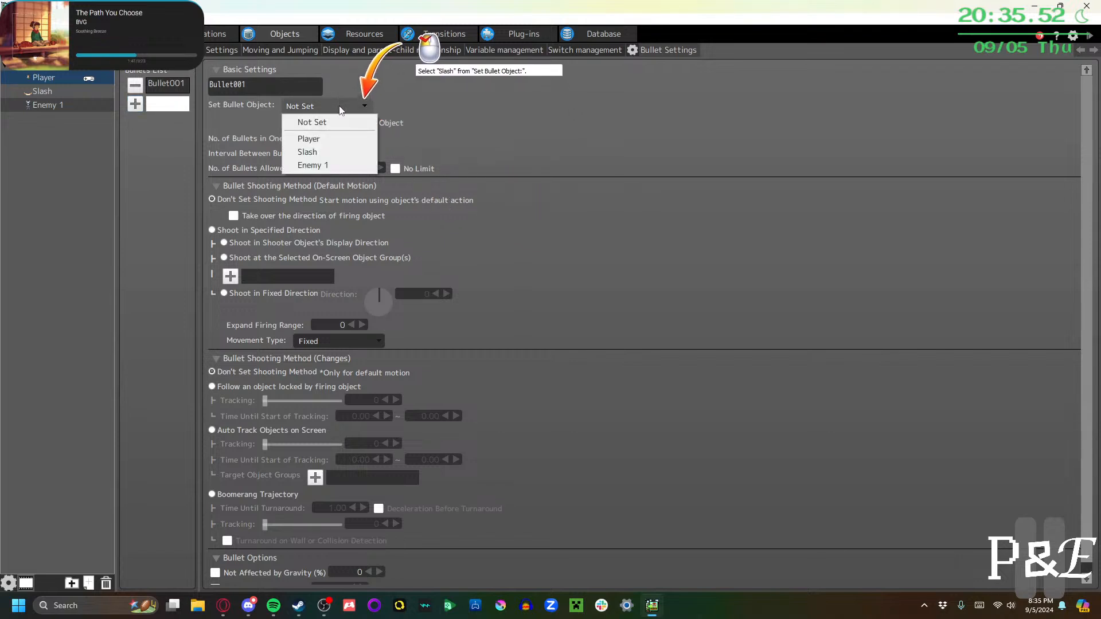
{"action": "left_click", "coordinate": [331, 153]}
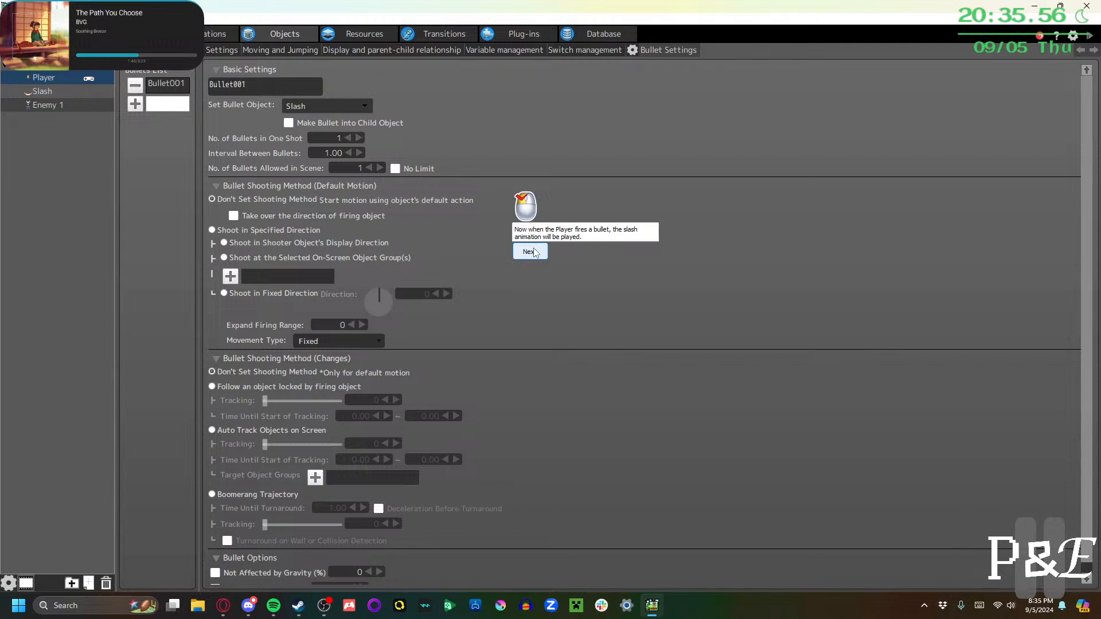
{"action": "left_click", "coordinate": [529, 253]}
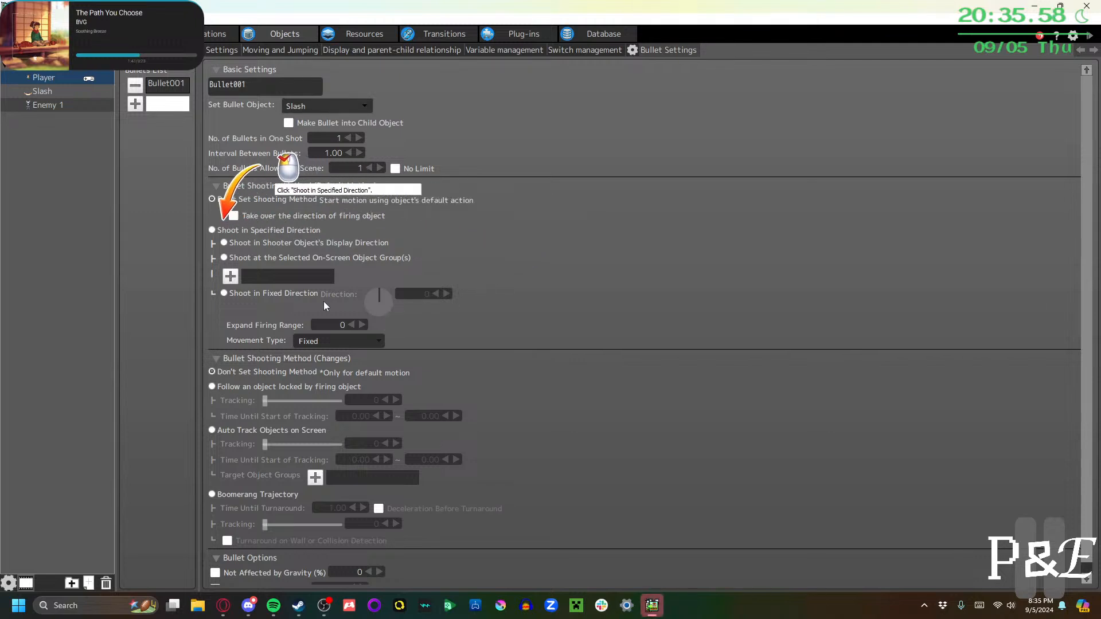
Make the bullet shoot in the shooter object's display direction and change its move speed to 600%
{"action": "left_click", "coordinate": [212, 230]}
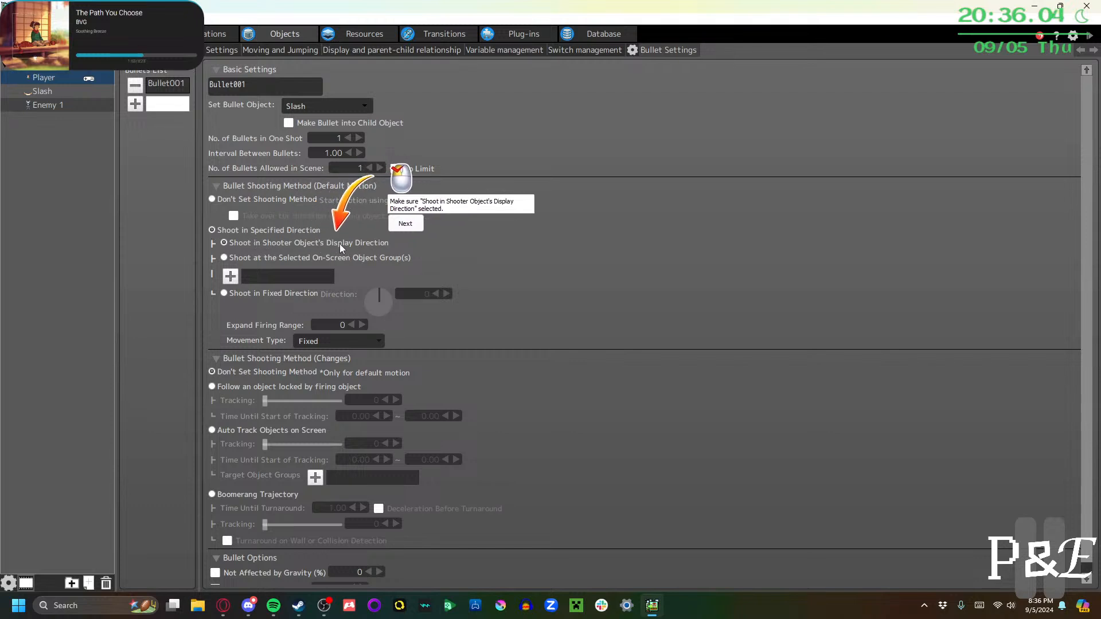
{"action": "left_click", "coordinate": [406, 224]}
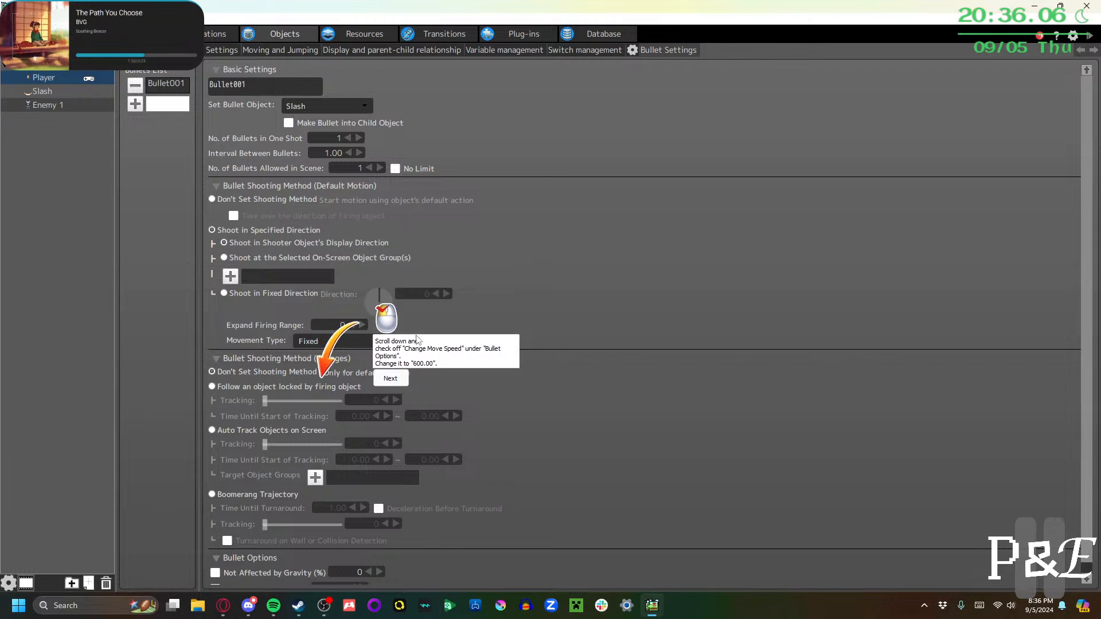
{"action": "scroll", "coordinate": [312, 391], "scroll_direction": "down", "scroll_amount": 1}
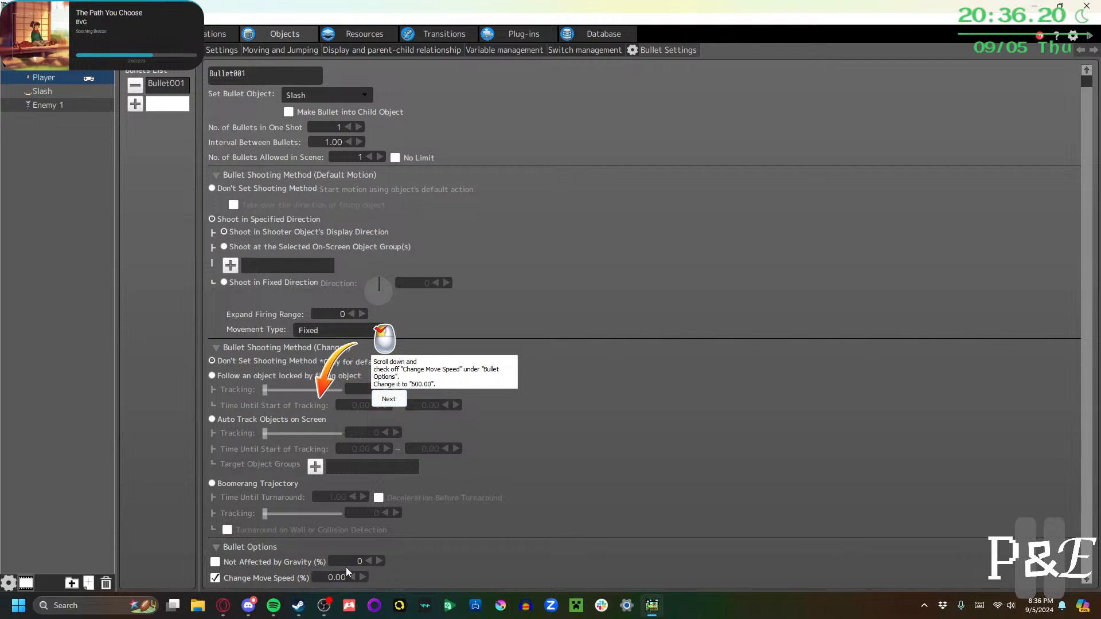
{"action": "type", "text": "60"}
{"action": "key", "text": "Return"}
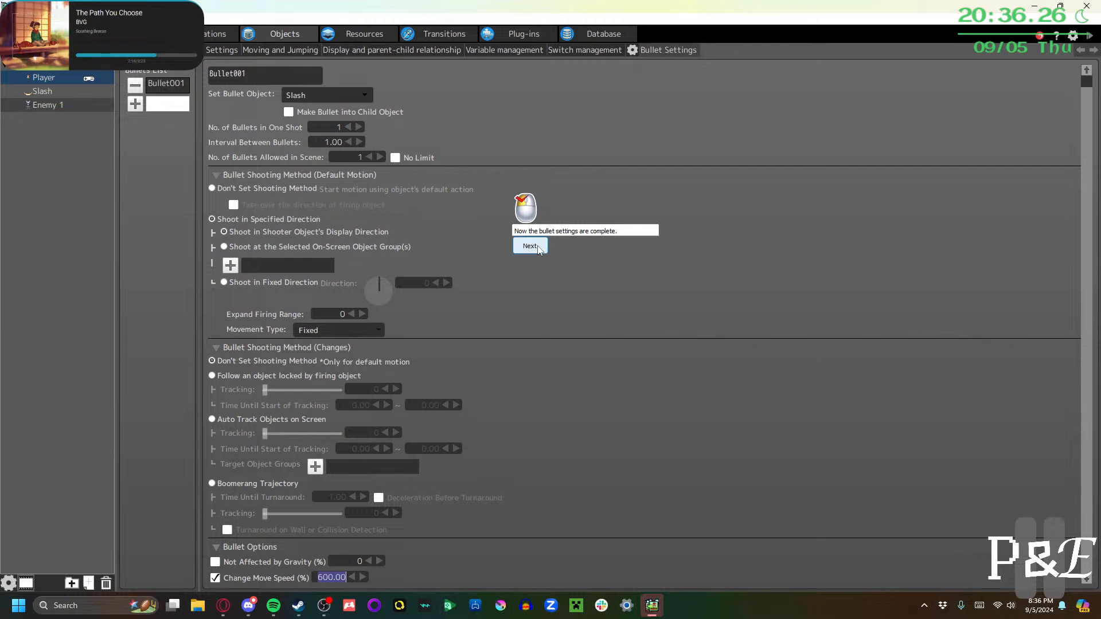
{"action": "left_click", "coordinate": [529, 246]}
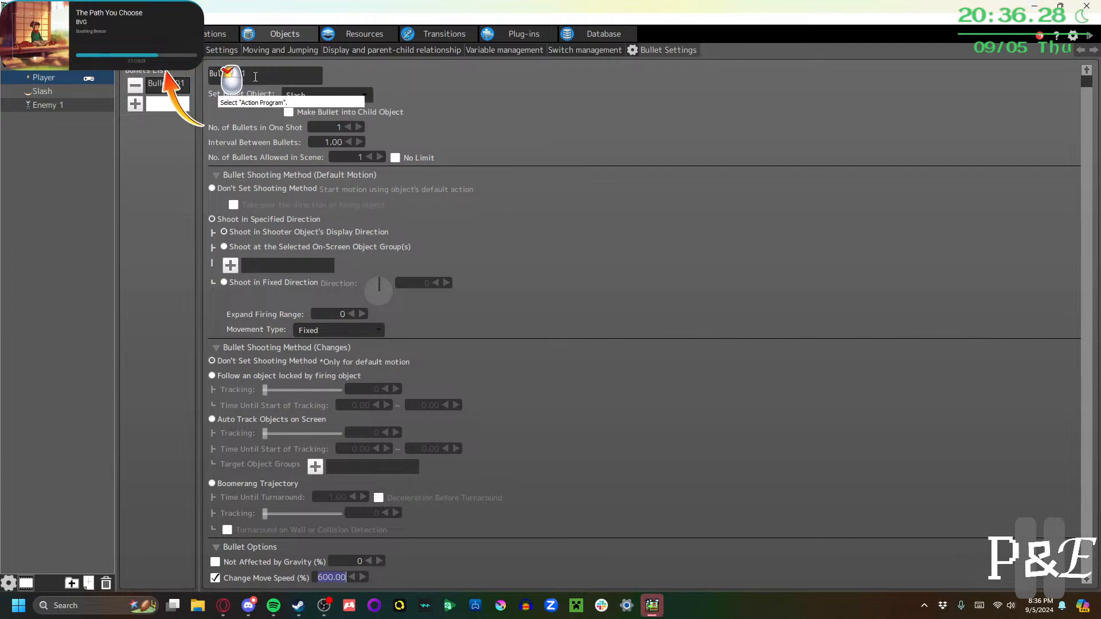
Add a Fire Bullet runtime action to the Player's Slash action in the action program
{"action": "left_click", "coordinate": [156, 50]}
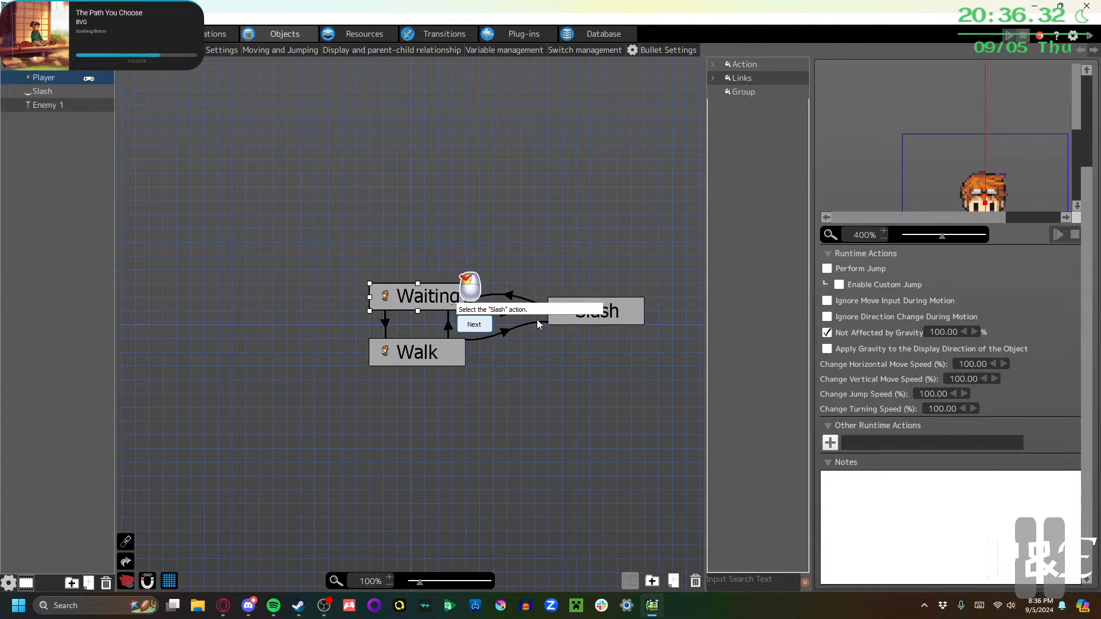
{"action": "left_click", "coordinate": [616, 316]}
{"action": "left_click", "coordinate": [487, 325]}
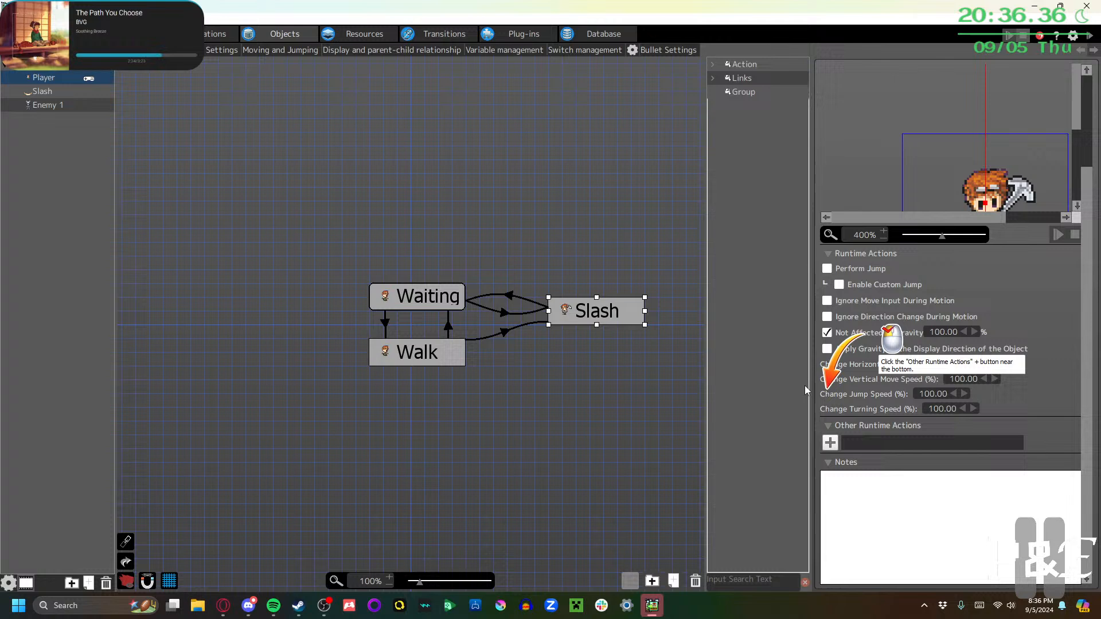
{"action": "left_click", "coordinate": [830, 443]}
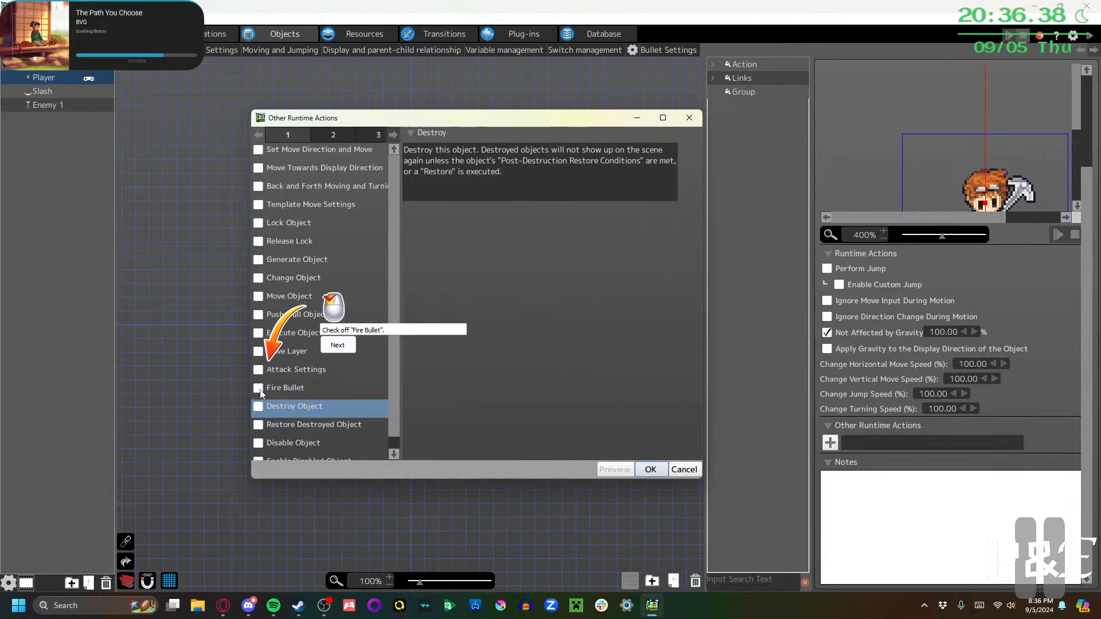
{"action": "left_click", "coordinate": [277, 390]}
{"action": "left_click", "coordinate": [345, 350]}
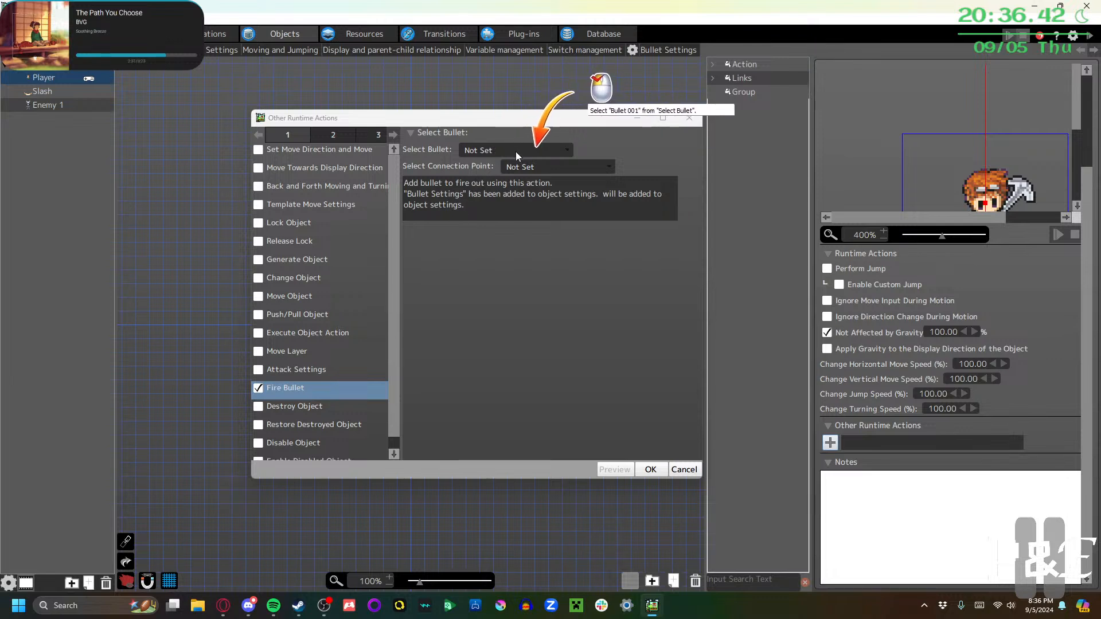
Set Fire Bullet to use Bullet001 from the Connection Point, apply it and advance the tutorial
{"action": "left_click", "coordinate": [535, 166]}
{"action": "left_click", "coordinate": [515, 181]}
{"action": "left_click", "coordinate": [516, 151]}
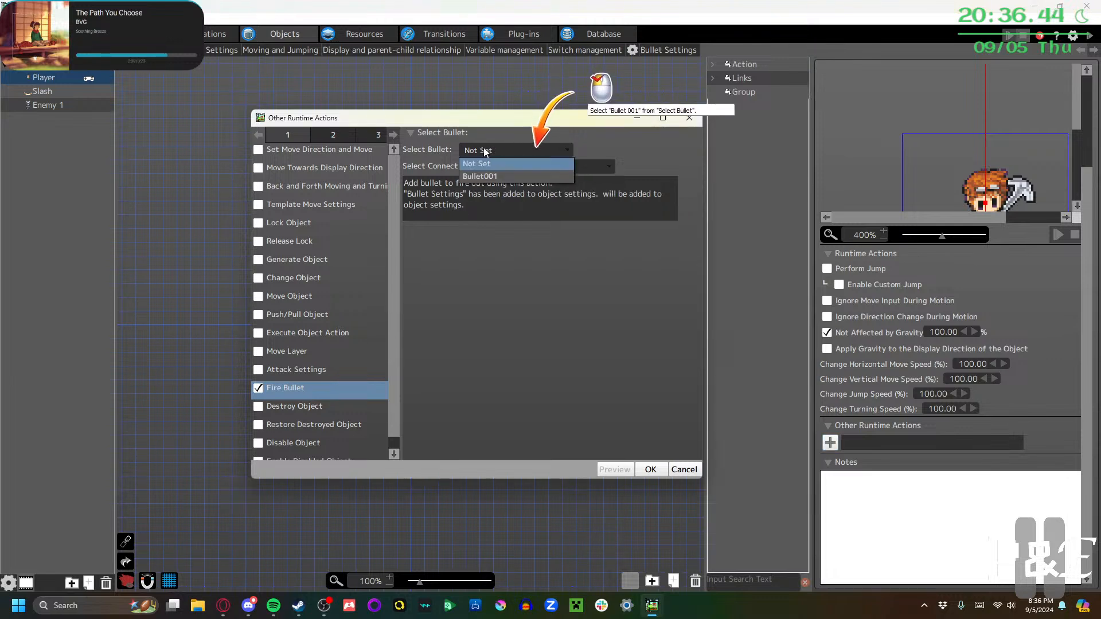
{"action": "left_click", "coordinate": [490, 172]}
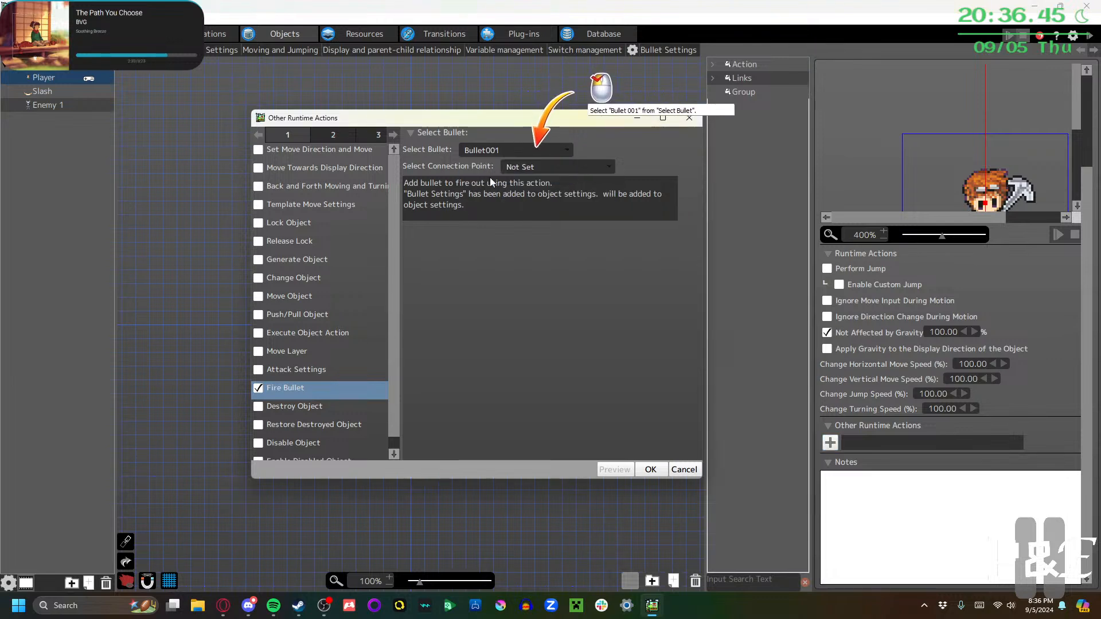
{"action": "left_click", "coordinate": [533, 165]}
{"action": "left_click", "coordinate": [534, 194]}
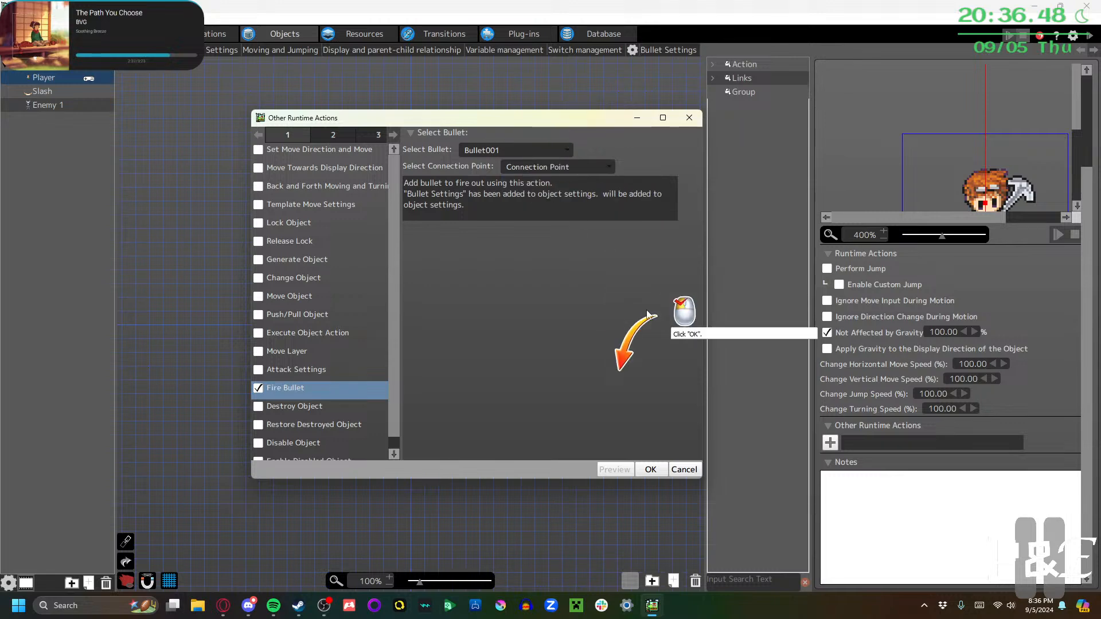
{"action": "left_click", "coordinate": [651, 470]}
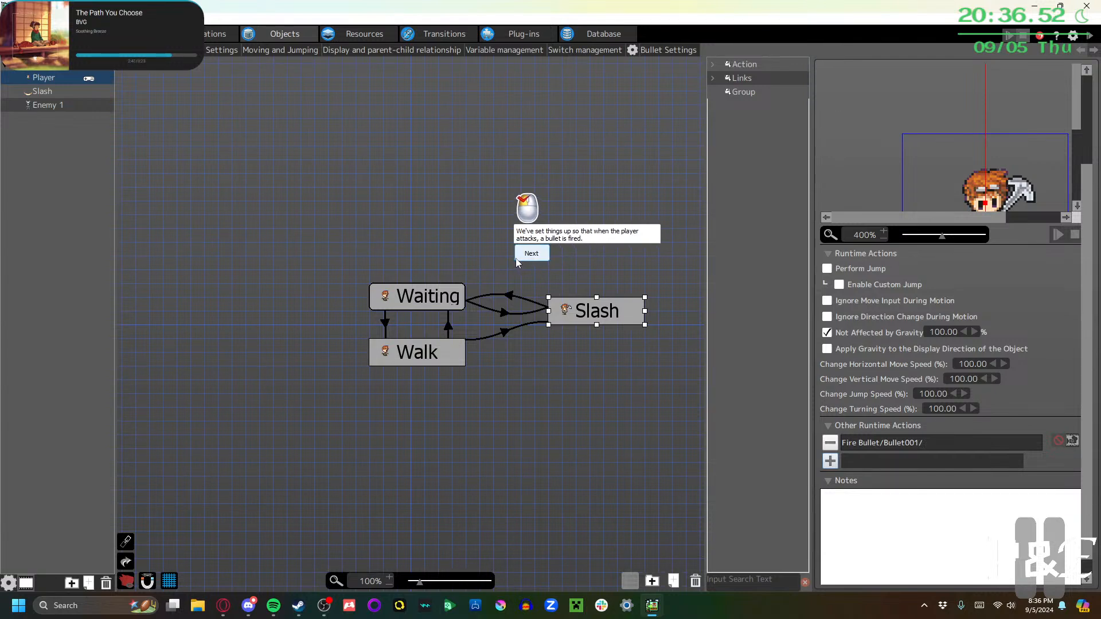
{"action": "left_click", "coordinate": [515, 259]}
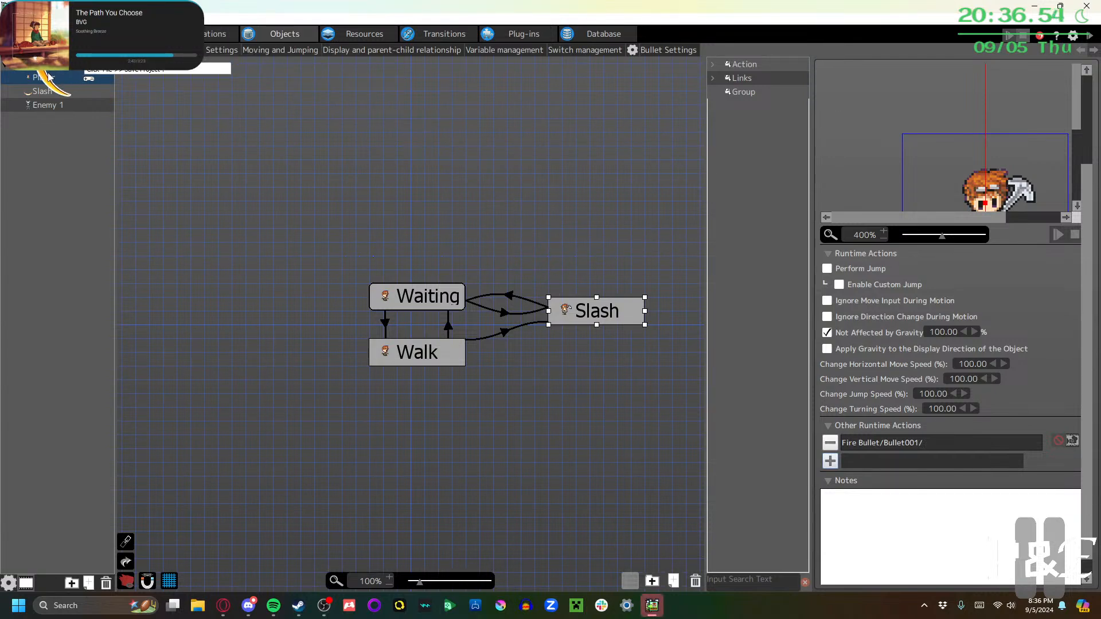
Save the project and start a test play in a maximized game window
{"action": "left_click", "coordinate": [8, 62]}
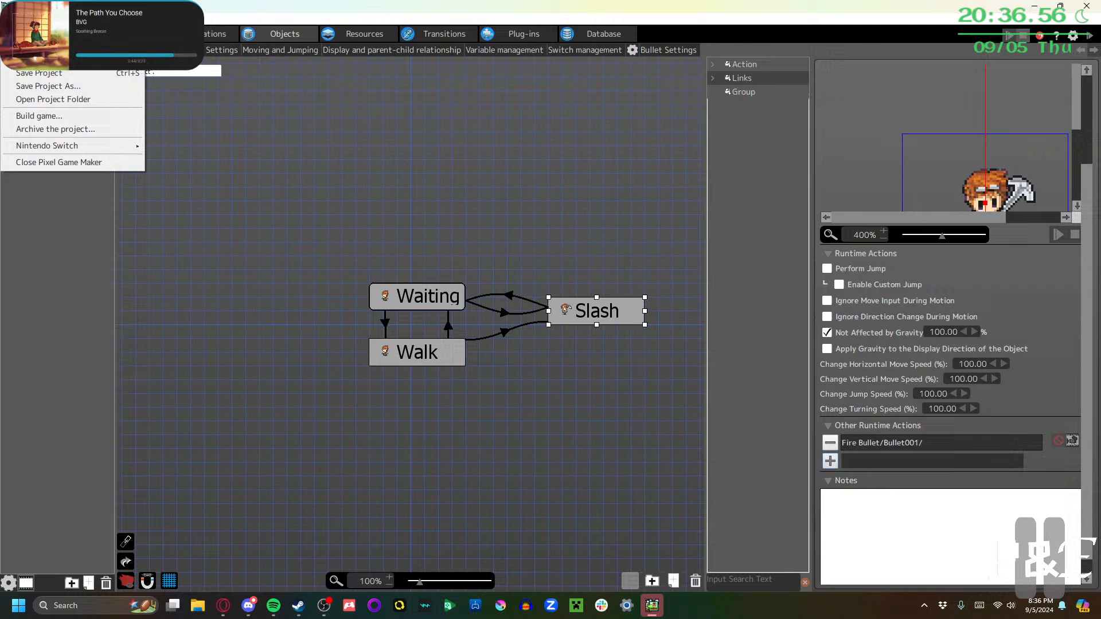
{"action": "left_click", "coordinate": [33, 73]}
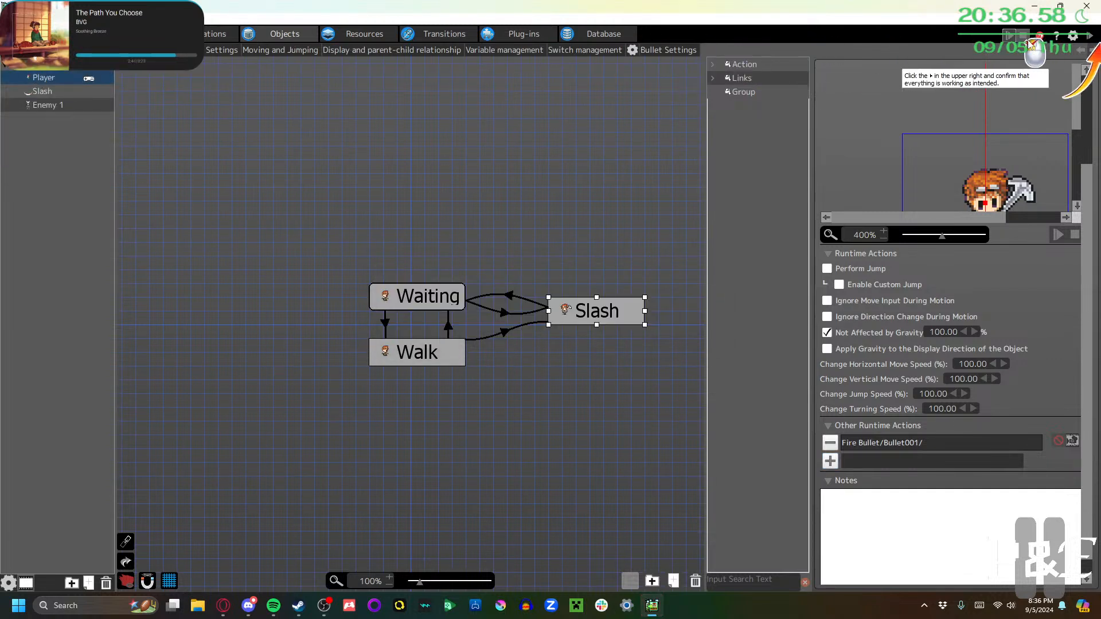
{"action": "left_click", "coordinate": [1089, 35]}
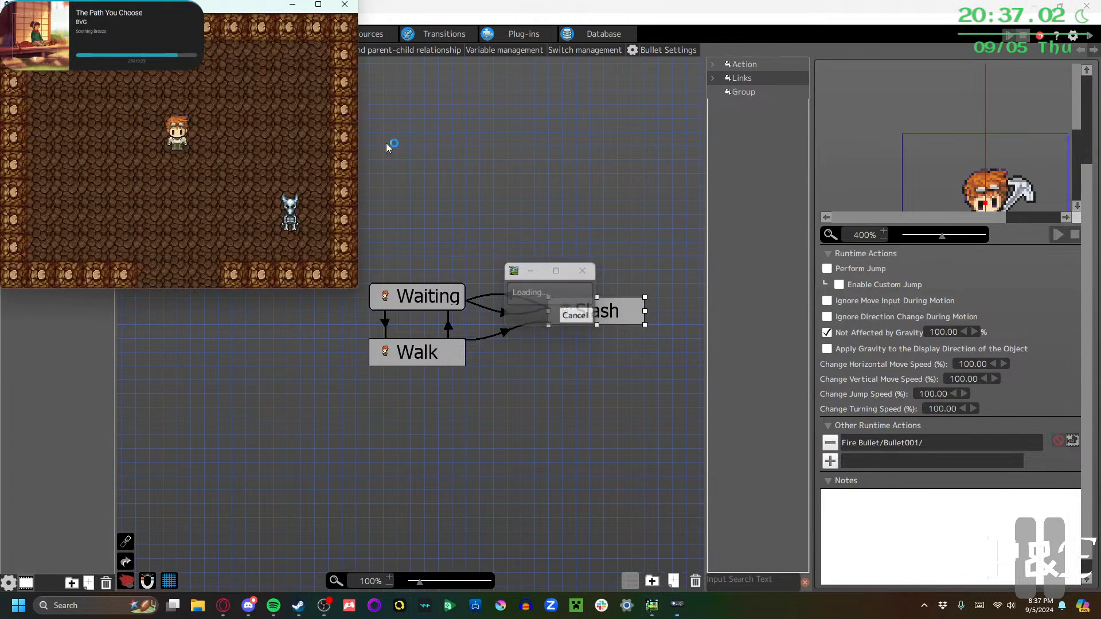
{"action": "left_click", "coordinate": [320, 8]}
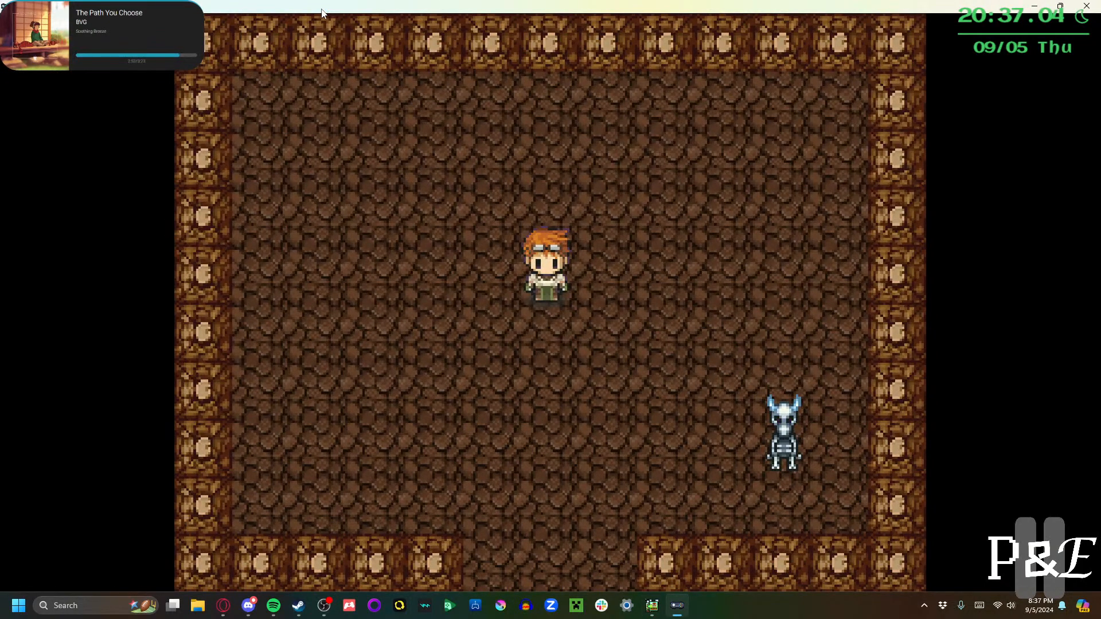
Test the player's attack by walking toward the room's upper left and repeatedly firing the slash shockwave sideways
{"action": "key", "text": "Left"}
{"action": "key", "text": "z"}
{"action": "key", "text": "Right"}
{"action": "key", "text": "Up"}
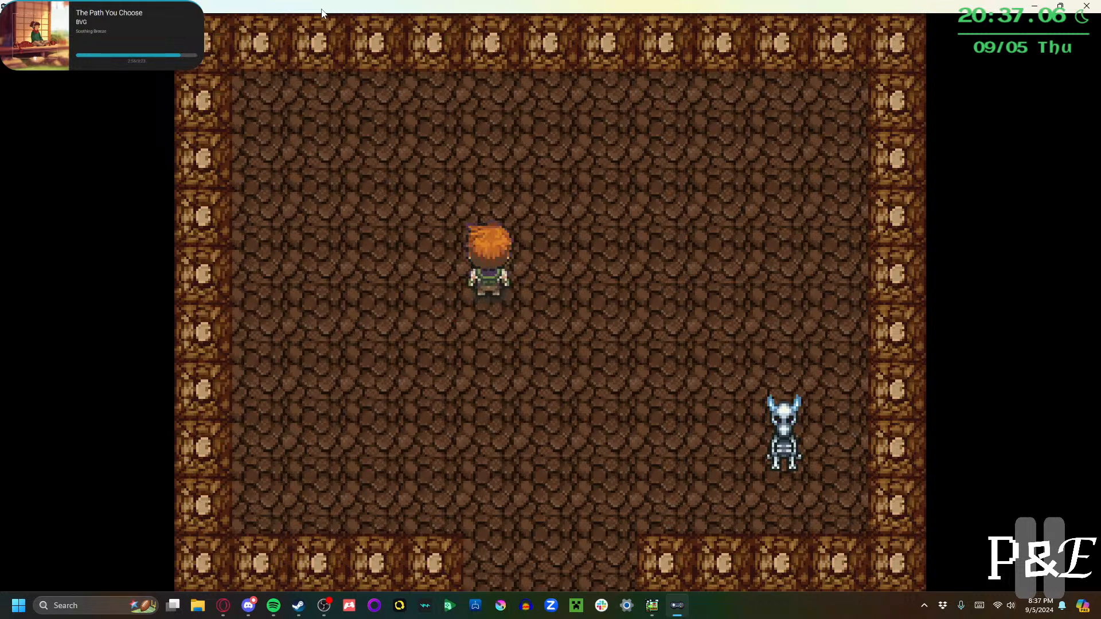
{"action": "key", "text": "Up"}
{"action": "key", "text": "Right"}
{"action": "key", "text": "z"}
{"action": "key", "text": "Left"}
{"action": "key", "text": "Right"}
{"action": "key", "text": "z"}
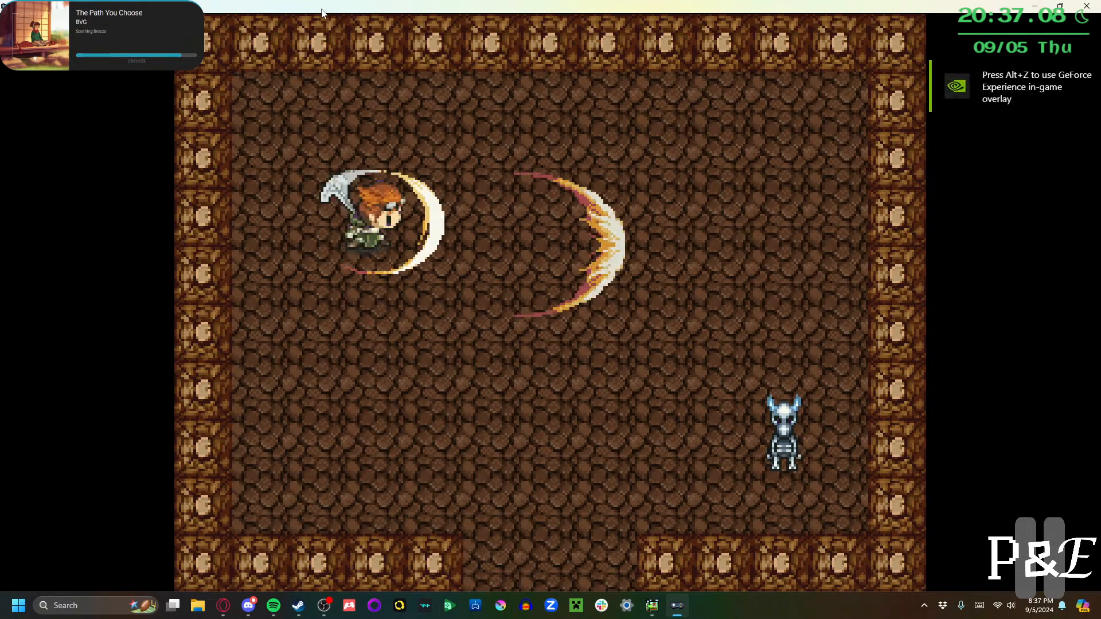
{"action": "key", "text": "z"}
{"action": "key", "text": "Right"}
{"action": "key", "text": "z"}
{"action": "key", "text": "z"}
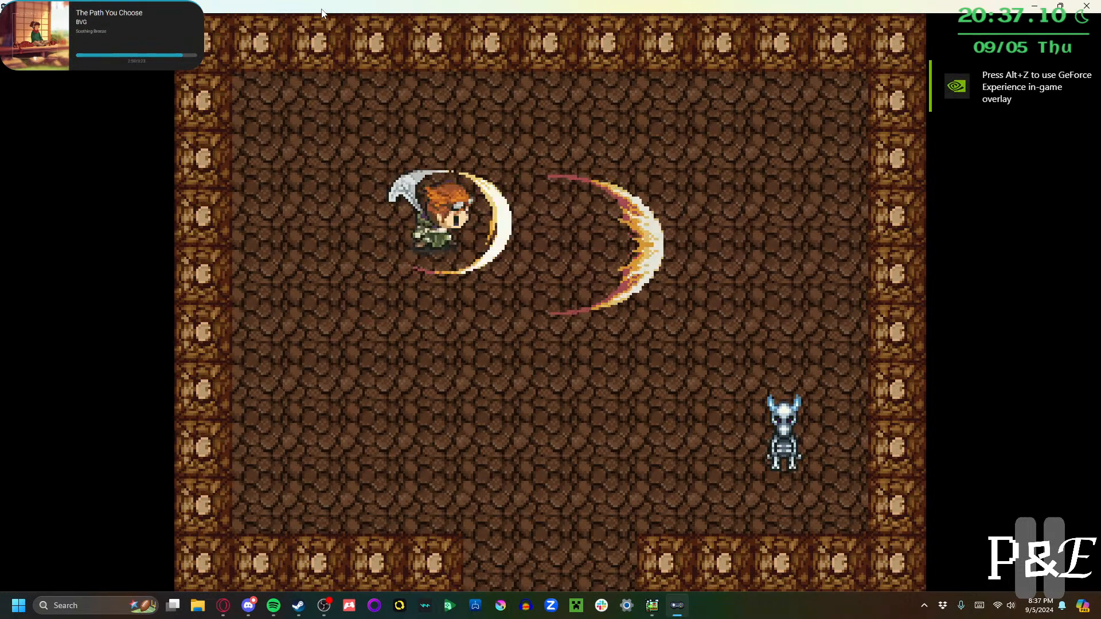
{"action": "key", "text": "z"}
{"action": "key", "text": "z"}
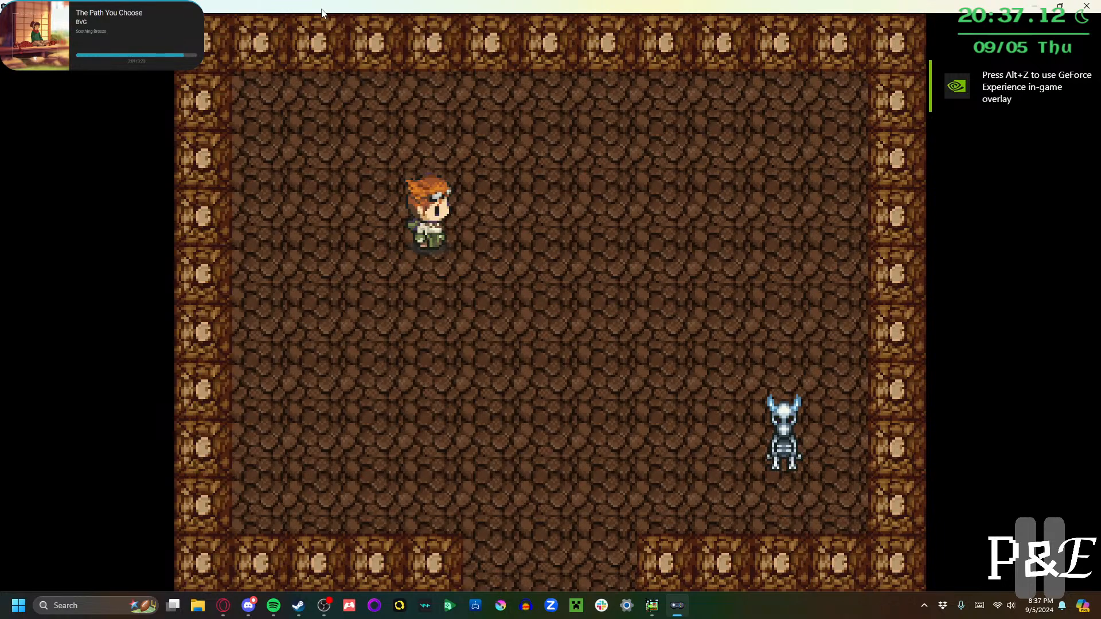
{"action": "key", "text": "z"}
Line the player up with the enemy from the room's left side and fire the slash shockwave at it
{"action": "key", "text": "Left"}
{"action": "key", "text": "Down"}
{"action": "key", "text": "Down"}
{"action": "key", "text": "Right"}
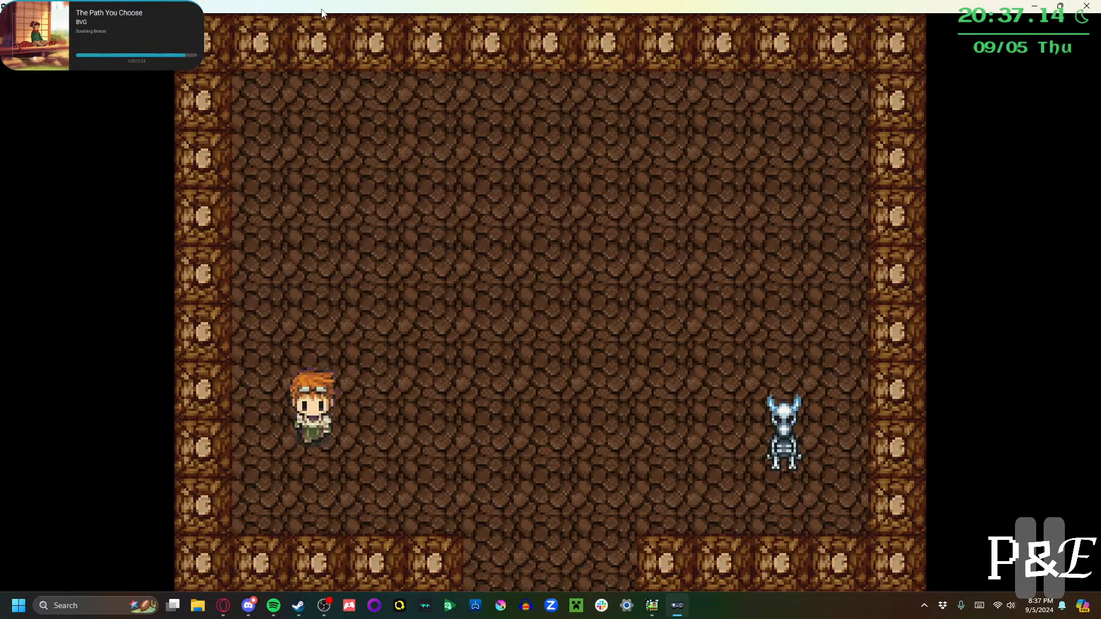
{"action": "key", "text": "Right"}
{"action": "key", "text": "z"}
{"action": "key", "text": "Right"}
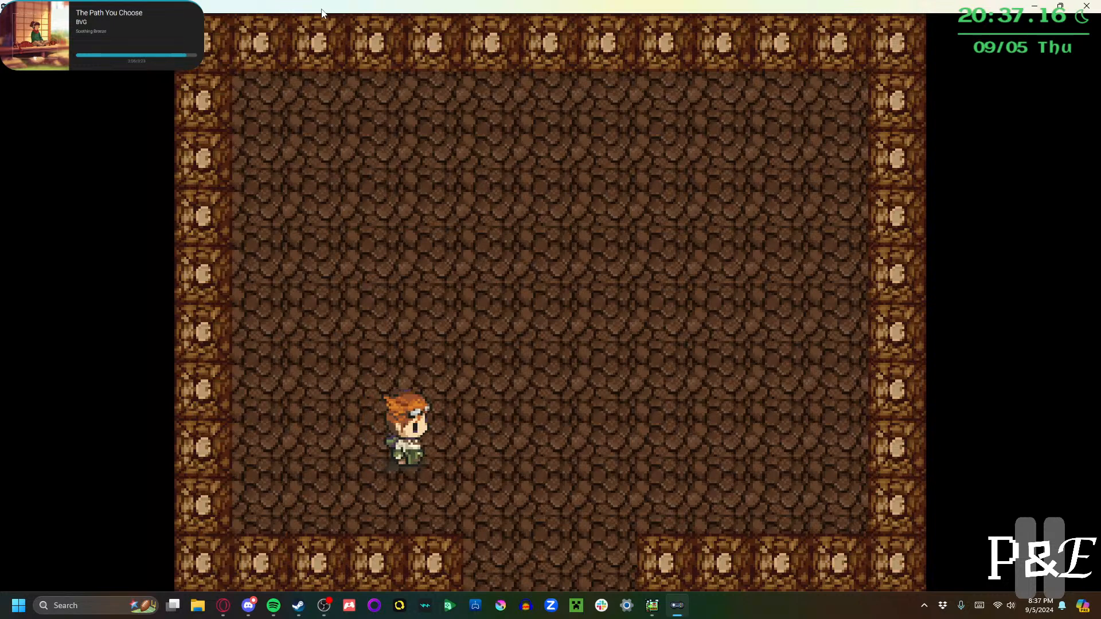
Walk the player around and into the enemy to test how the two collide
{"action": "key", "text": "Down"}
{"action": "key", "text": "Right"}
{"action": "key", "text": "Up"}
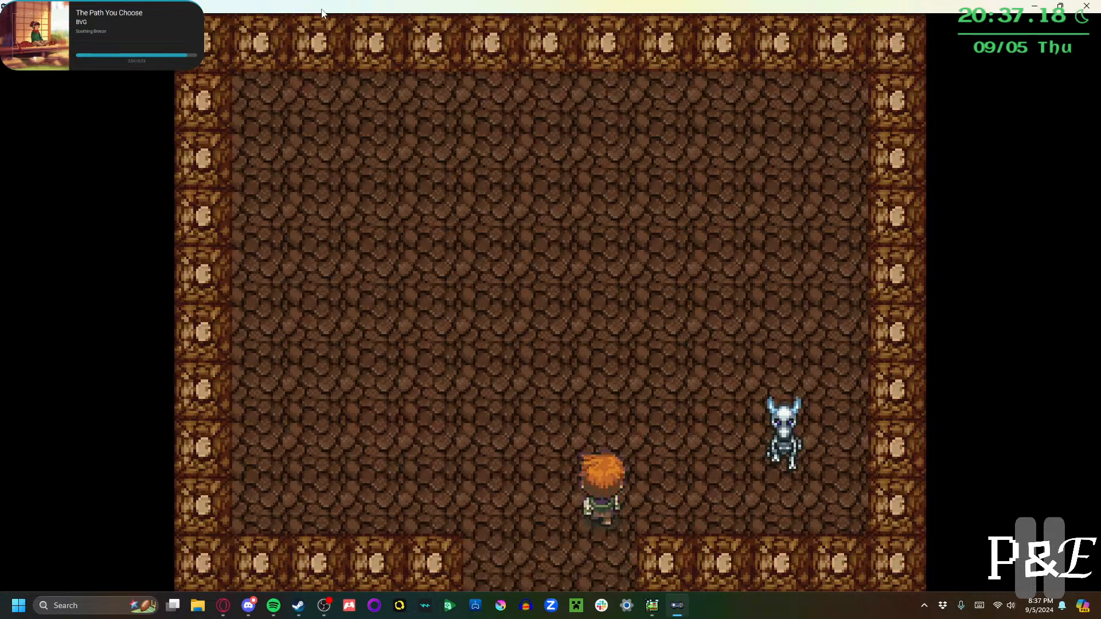
{"action": "key", "text": "Up"}
{"action": "key", "text": "Right"}
{"action": "key", "text": "Down"}
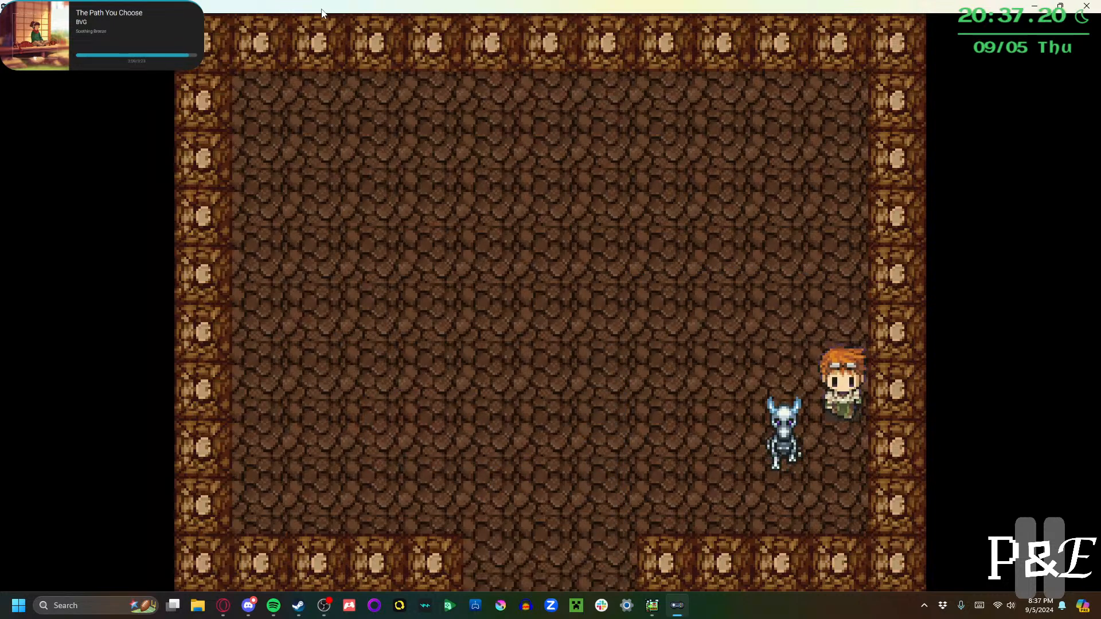
{"action": "key", "text": "Down"}
{"action": "key", "text": "Left"}
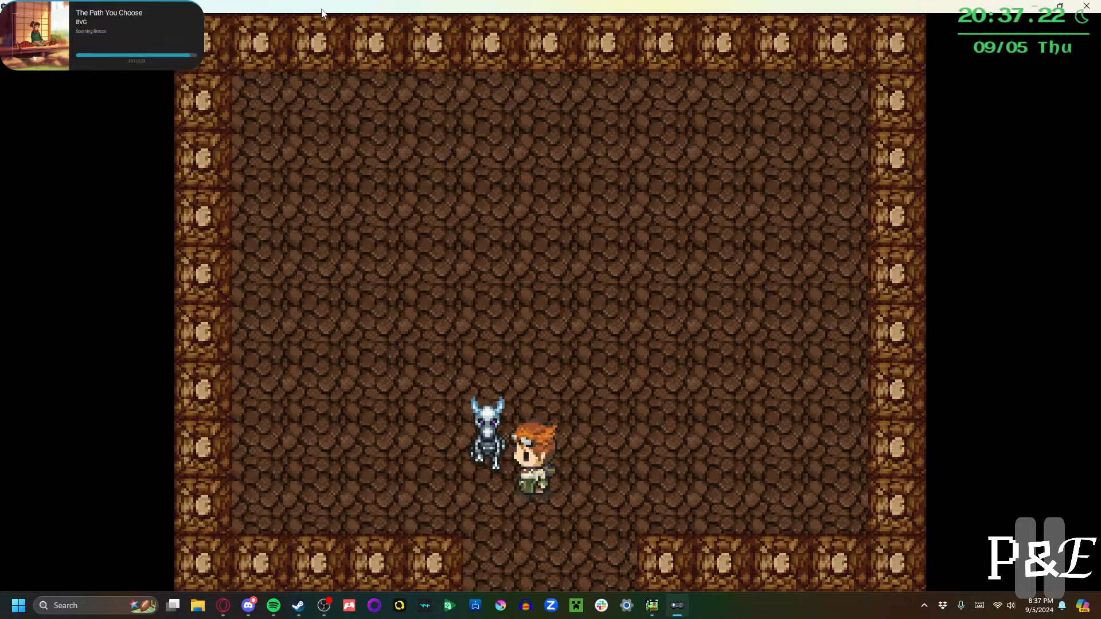
{"action": "key", "text": "Down"}
{"action": "key", "text": "Left"}
{"action": "key", "text": "Up"}
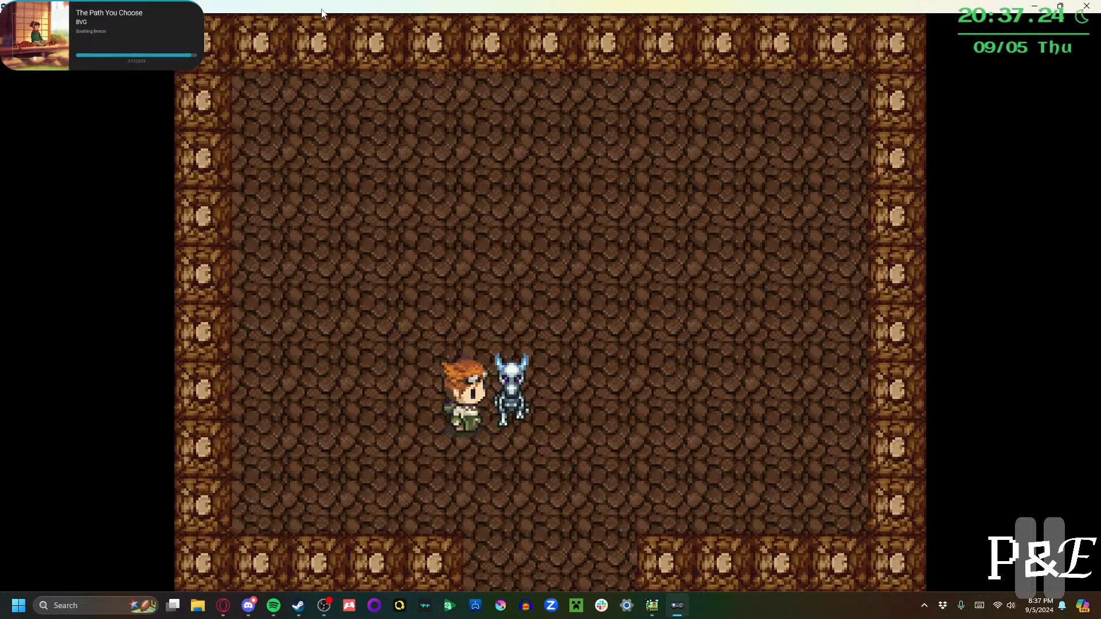
Move the player below the enemy and fire the slash shockwave upward at close range
{"action": "key", "text": "Right"}
{"action": "key", "text": "Down"}
{"action": "key", "text": "Right"}
{"action": "key", "text": "Down"}
{"action": "key", "text": "Up"}
{"action": "key", "text": "space"}
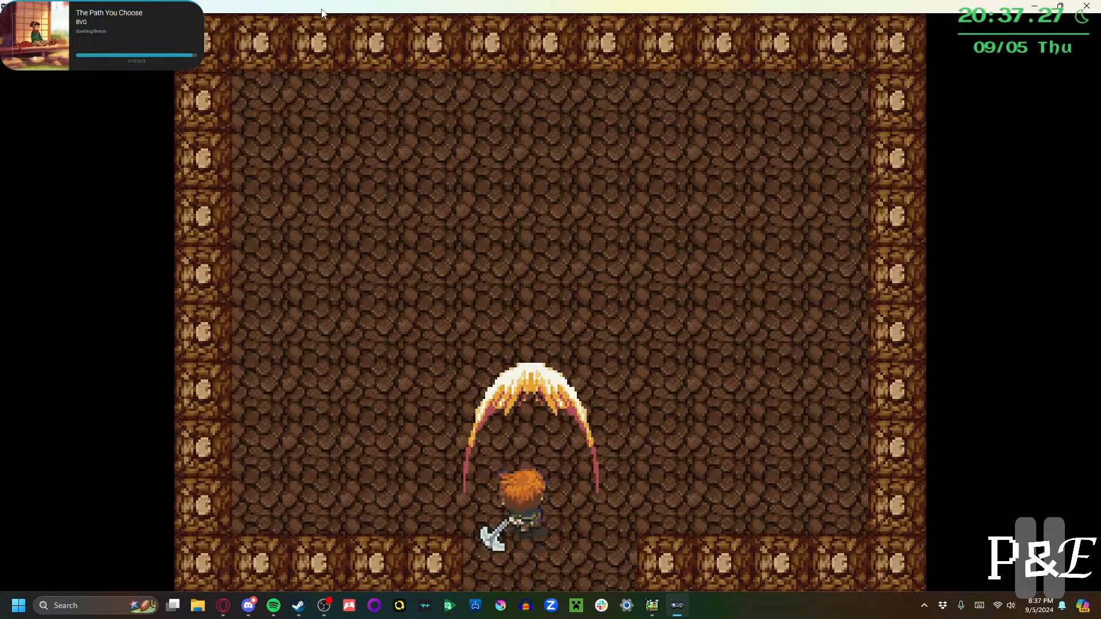
{"action": "key", "text": "Down"}
{"action": "key", "text": "Up"}
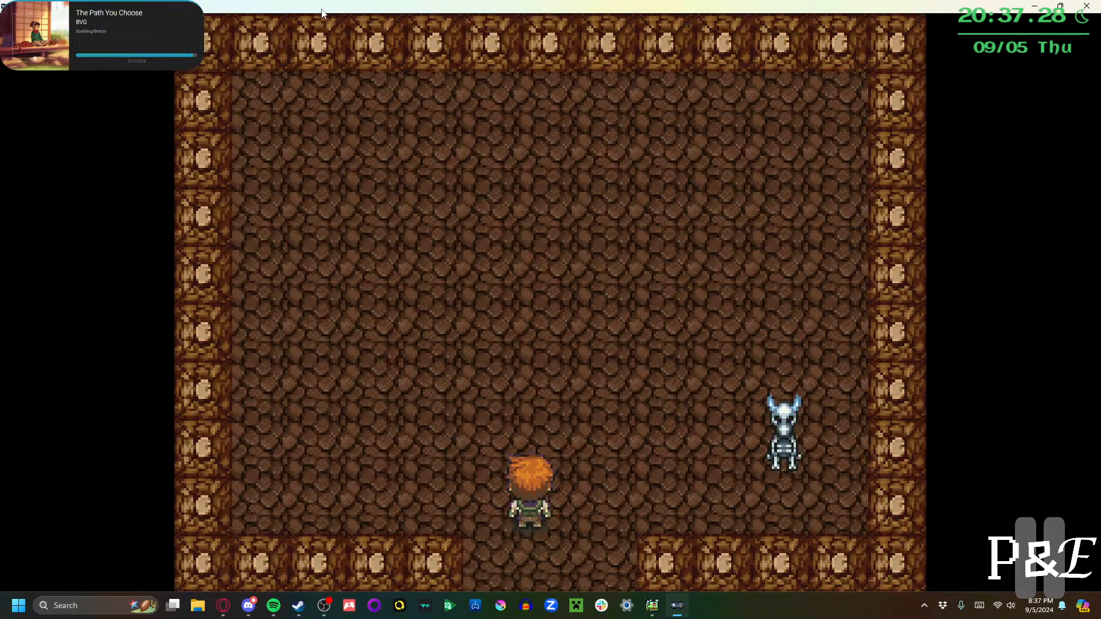
Line the player up with the enemy from the room's left half and fire the slash shockwave rightward at it
{"action": "key", "text": "Left"}
{"action": "key", "text": "Up"}
{"action": "key", "text": "Right"}
{"action": "key", "text": "space"}
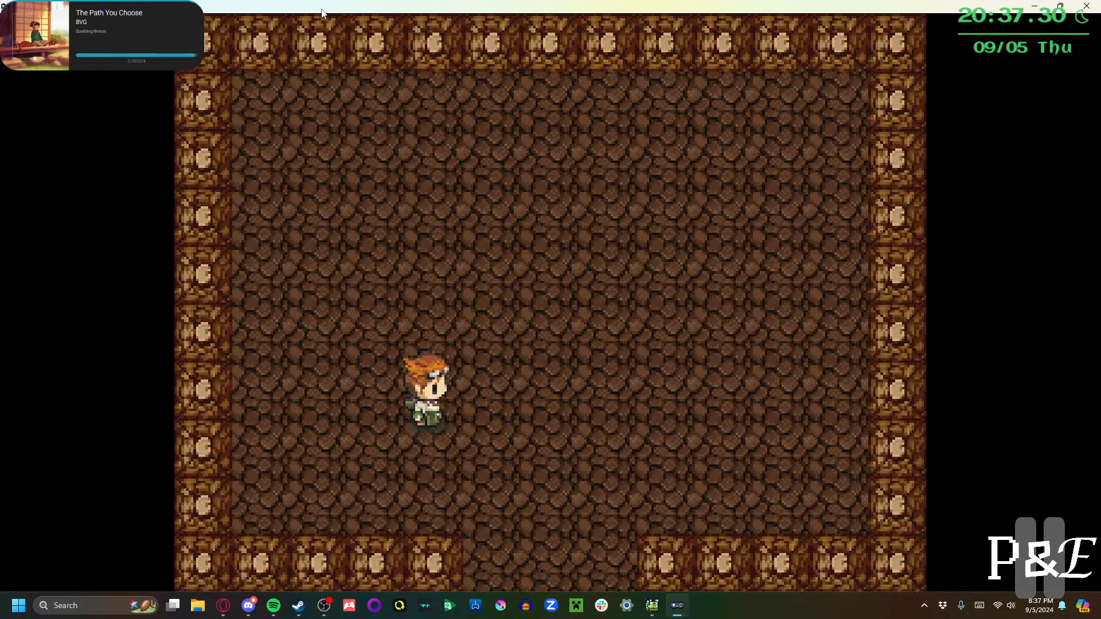
Walk the player through the bottom opening into the lower room and back up to check whether the enemy respawns
{"action": "key", "text": "Right"}
{"action": "key", "text": "Down"}
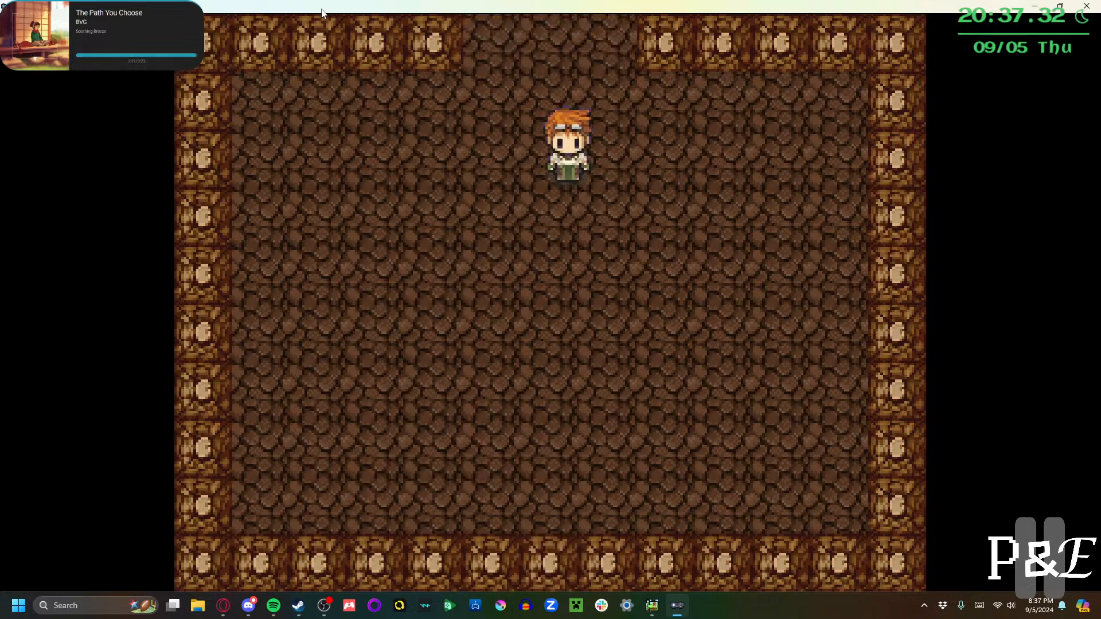
{"action": "key", "text": "space"}
{"action": "key", "text": "Up"}
{"action": "key", "text": "space"}
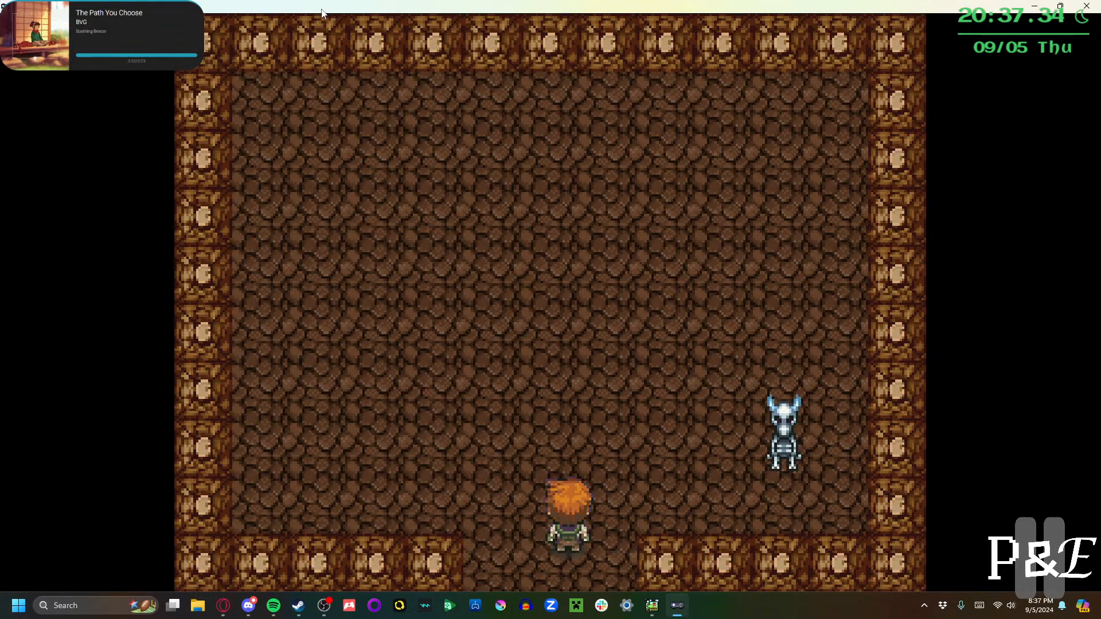
Walk the player around to the enemy's right side and push it leftward across the room
{"action": "key", "text": "Right"}
{"action": "key", "text": "Up"}
{"action": "key", "text": "Right"}
{"action": "key", "text": "Down"}
{"action": "key", "text": "Up"}
{"action": "key", "text": "Left"}
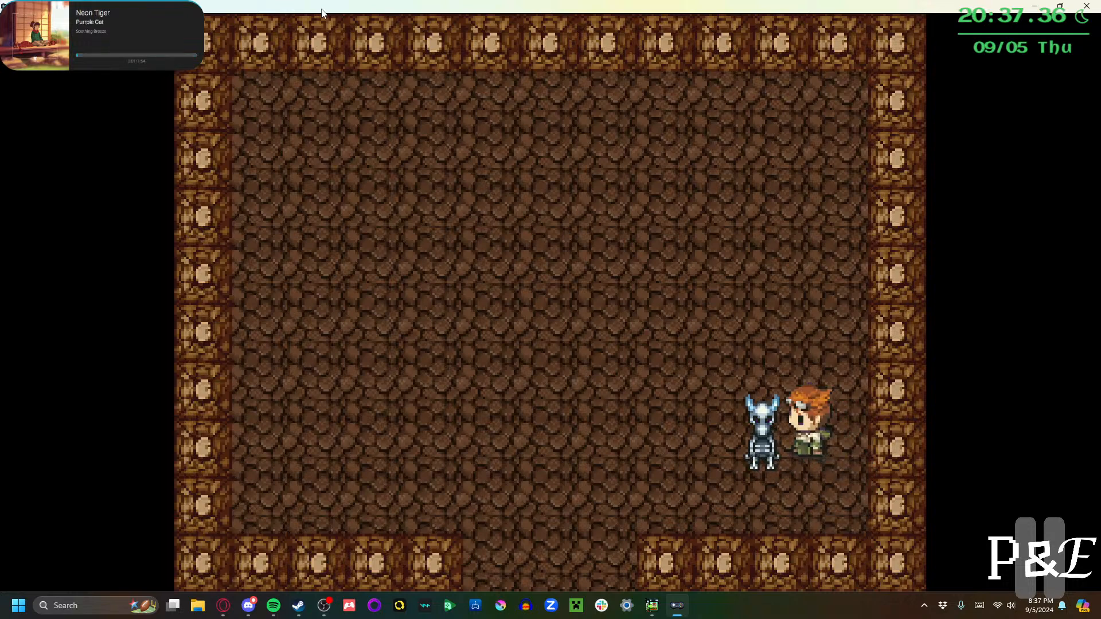
{"action": "key", "text": "Left"}
Push the enemy upward from below, back away, and fire the slash shockwave upward at it
{"action": "key", "text": "Down"}
{"action": "key", "text": "Up"}
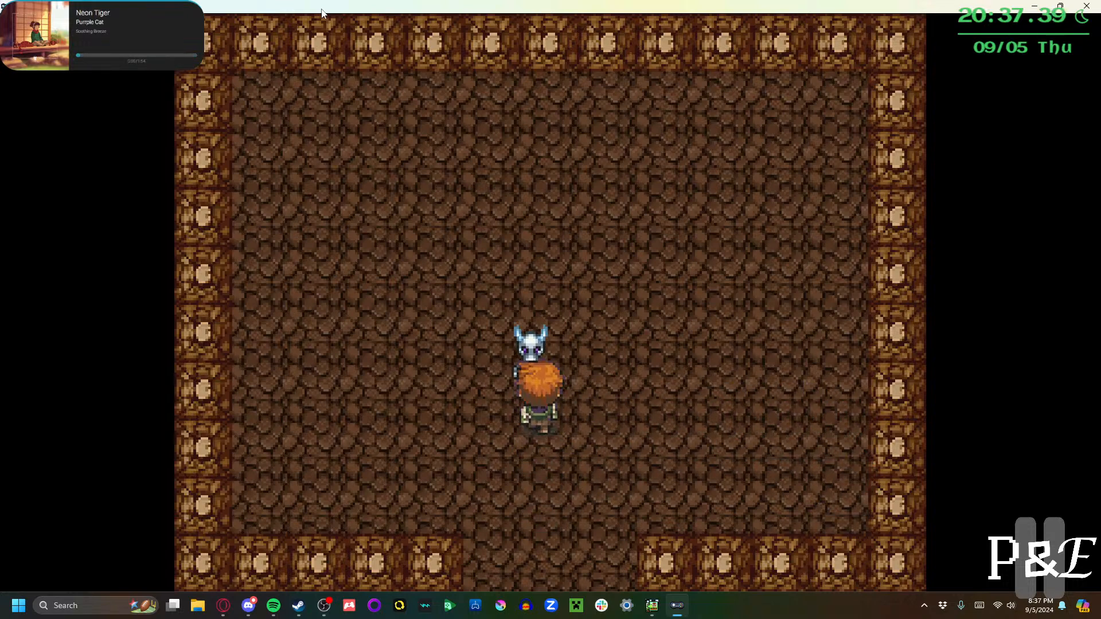
{"action": "key", "text": "Down"}
{"action": "key", "text": "Up"}
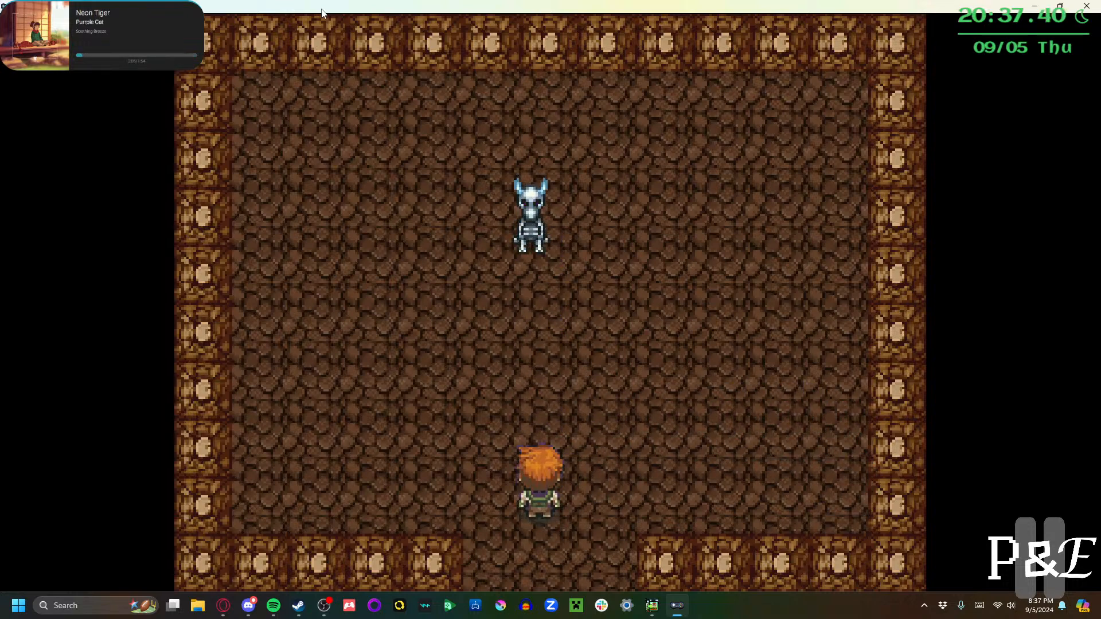
{"action": "key", "text": "space"}
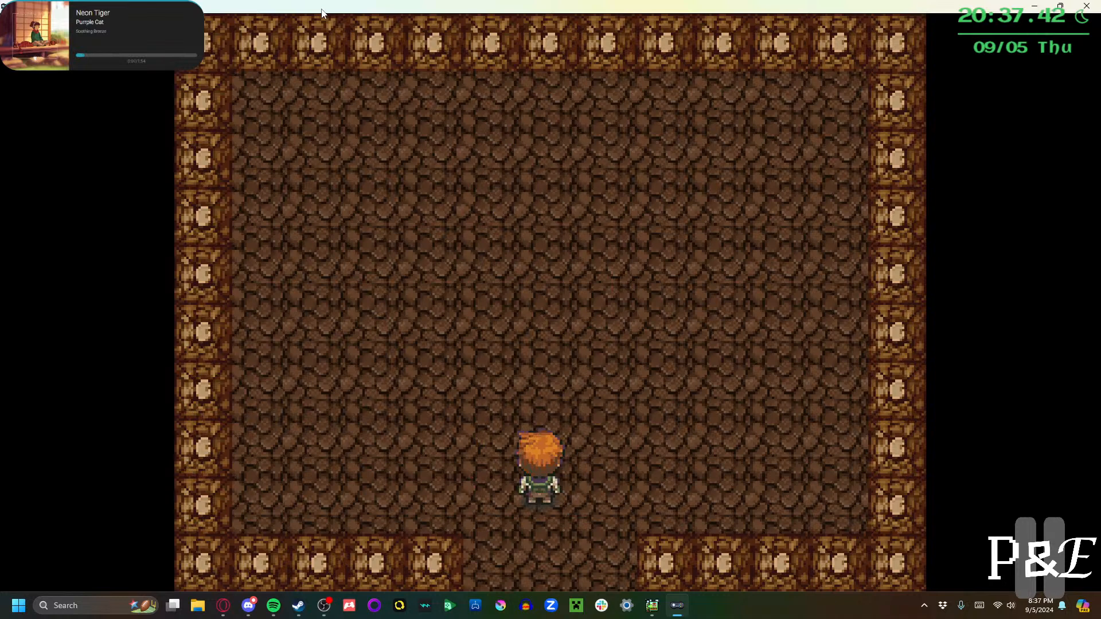
Re-enter the room from the lower one, move above the enemy, and fire the slash shockwave downward at it
{"action": "key", "text": "Down"}
{"action": "key", "text": "Up"}
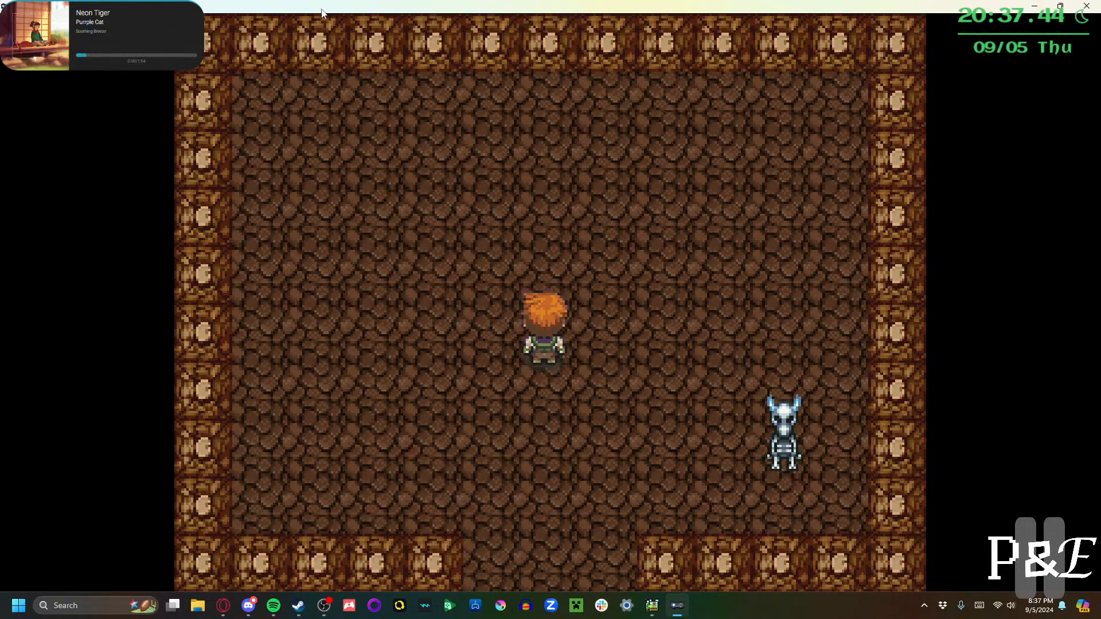
{"action": "key", "text": "Up"}
{"action": "key", "text": "Right"}
{"action": "key", "text": "Down"}
{"action": "key", "text": "space"}
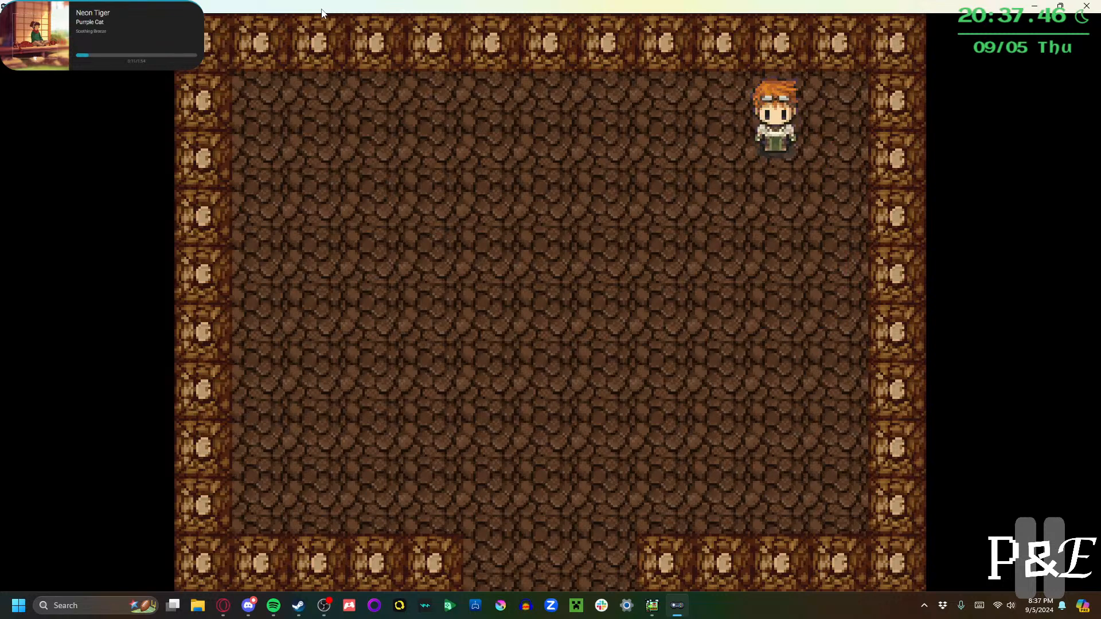
Take the player down into the lower room and return to the enemy's room to make it respawn
{"action": "key", "text": "Down"}
{"action": "key", "text": "Left"}
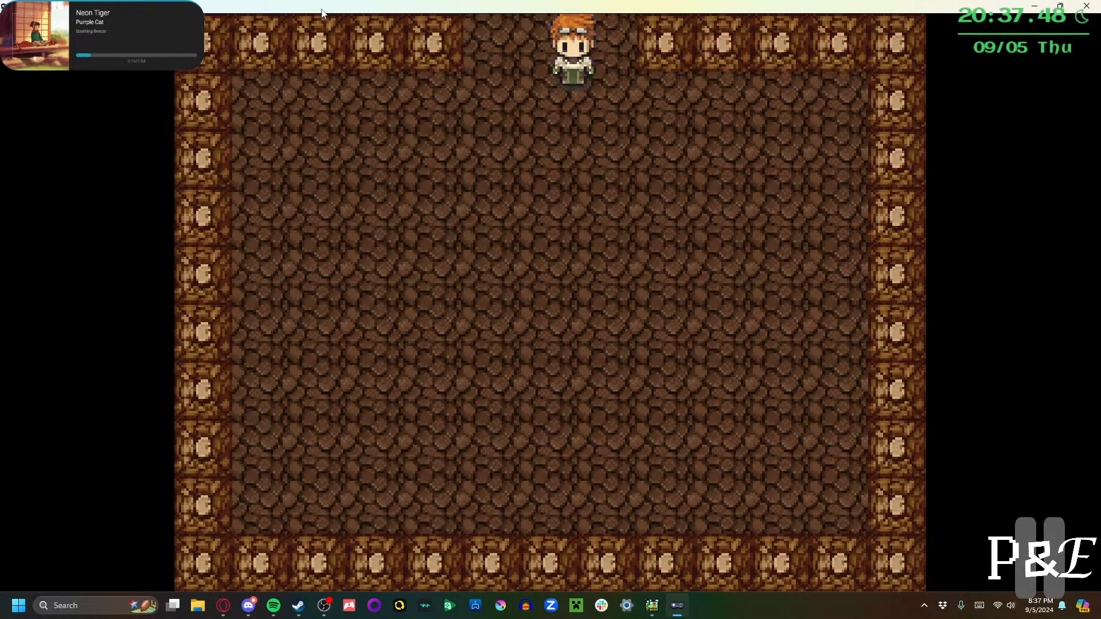
{"action": "key", "text": "Up"}
{"action": "key", "text": "Left"}
{"action": "key", "text": "Right"}
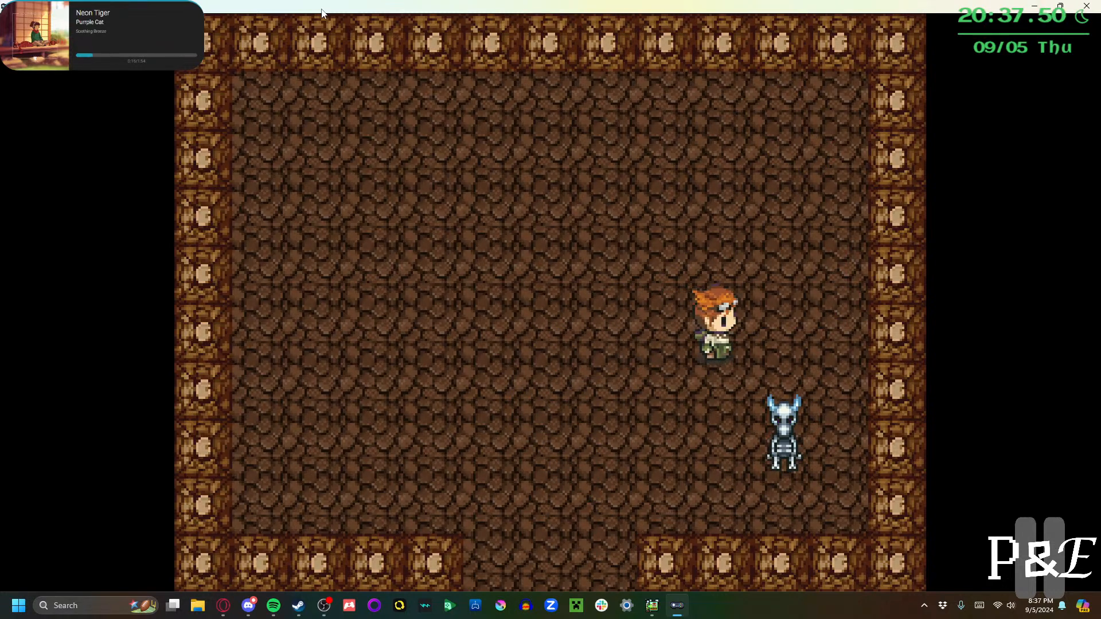
Push the enemy leftward from its right side, retreat to the right wall, and fire the slash shockwave leftward at it
{"action": "key", "text": "Right"}
{"action": "key", "text": "Down"}
{"action": "key", "text": "Left"}
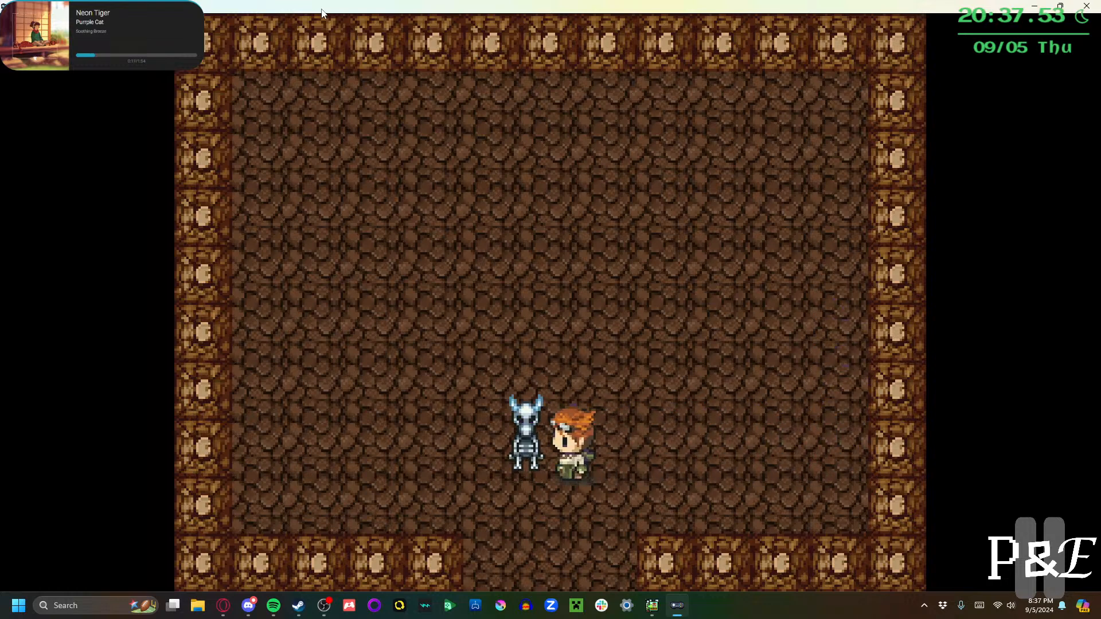
{"action": "key", "text": "Right"}
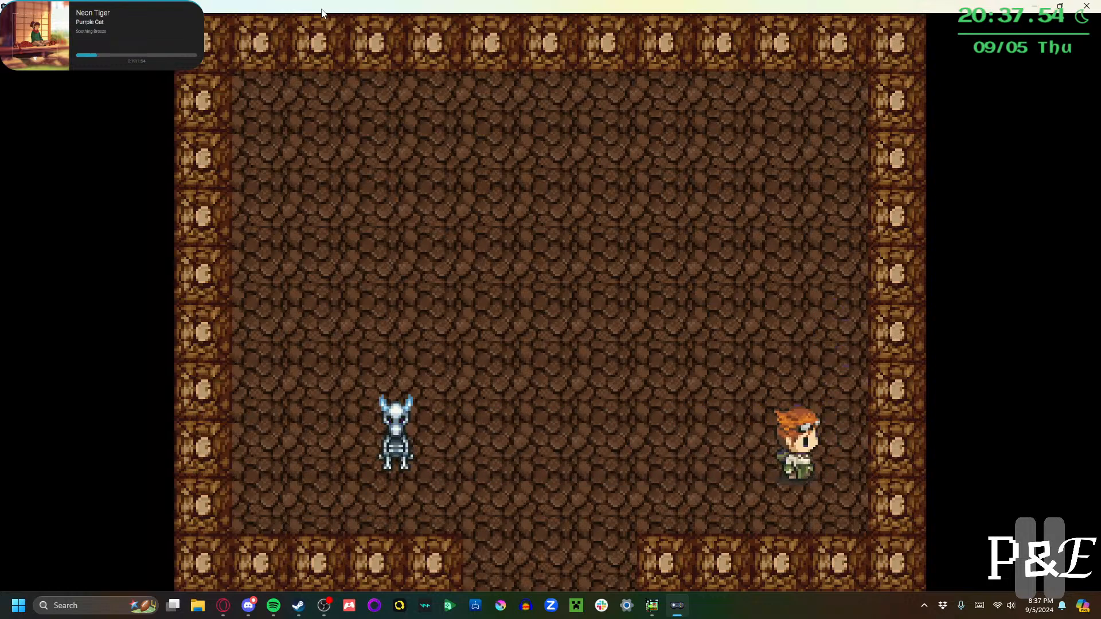
{"action": "key", "text": "Left"}
{"action": "key", "text": "z"}
{"action": "key", "text": "Left"}
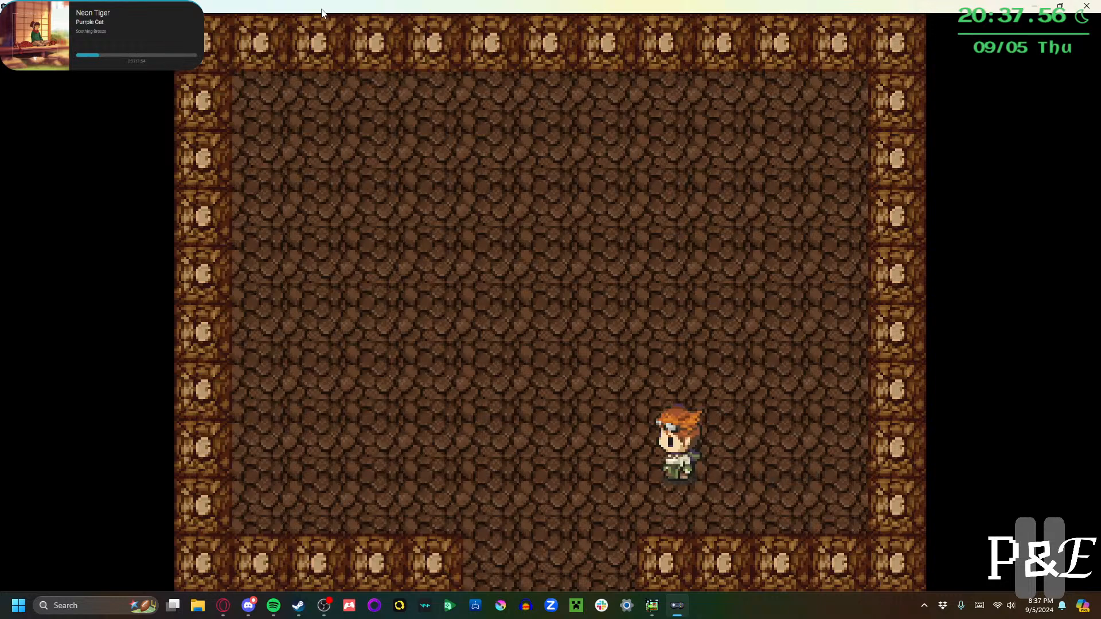
Leave and re-enter the room, then push the respawned enemy upward along the right wall from below
{"action": "key", "text": "Down"}
{"action": "key", "text": "Up"}
{"action": "key", "text": "Right"}
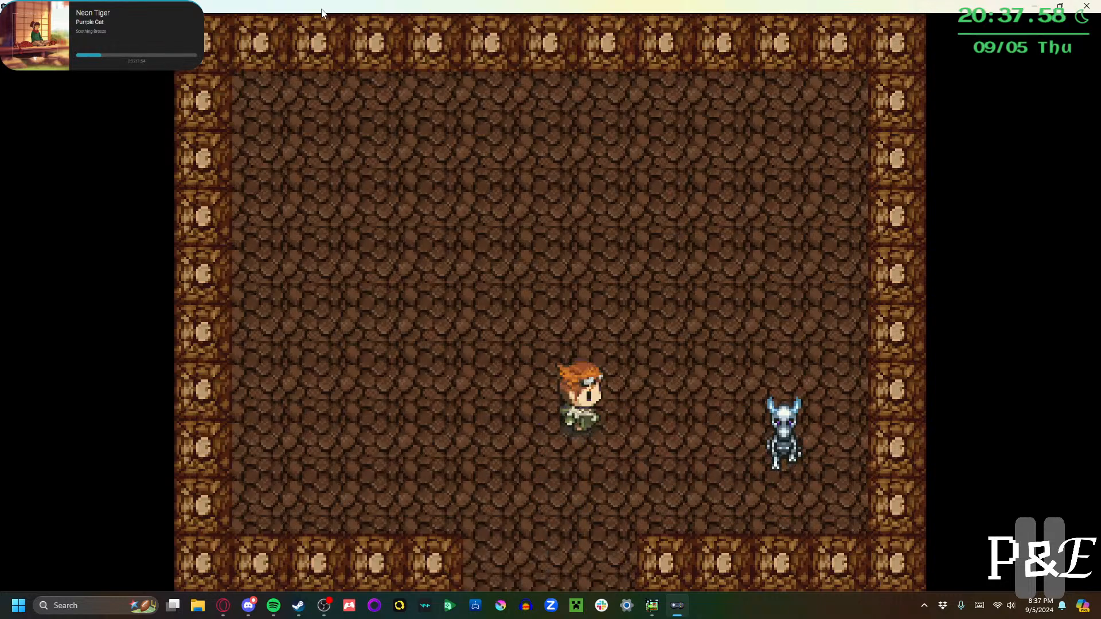
{"action": "key", "text": "Down"}
{"action": "key", "text": "Up"}
{"action": "key", "text": "Left"}
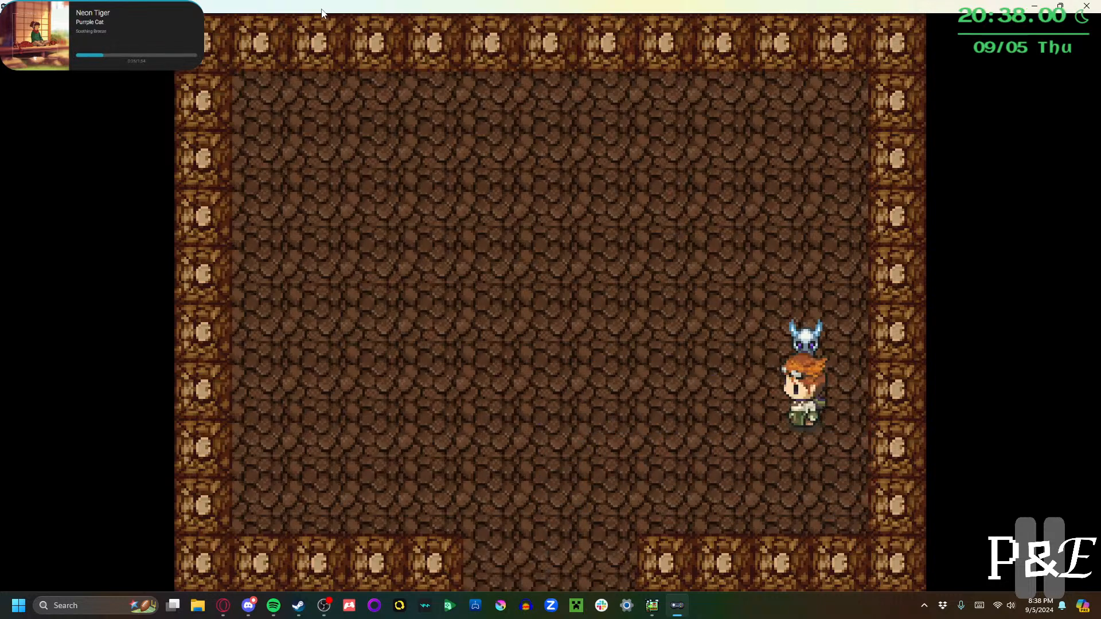
{"action": "key", "text": "Right"}
{"action": "key", "text": "Up"}
Move the player to the room's left wall level with the enemy and fire the slash shockwave across the room
{"action": "key", "text": "Left"}
{"action": "key", "text": "Left"}
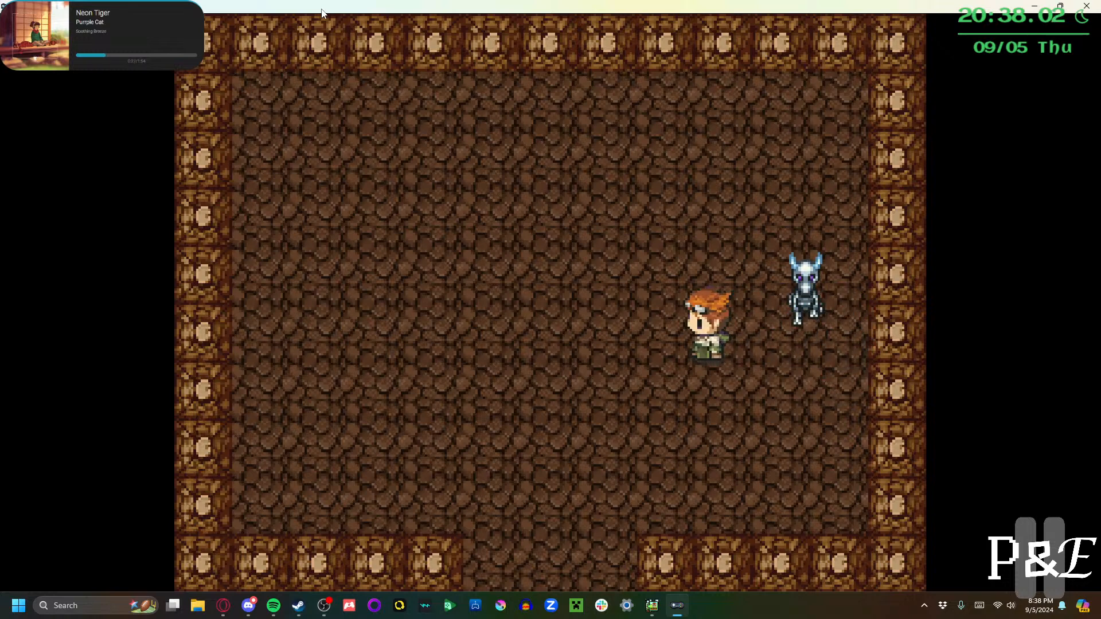
{"action": "key", "text": "Up"}
{"action": "key", "text": "Left"}
{"action": "key", "text": "Down"}
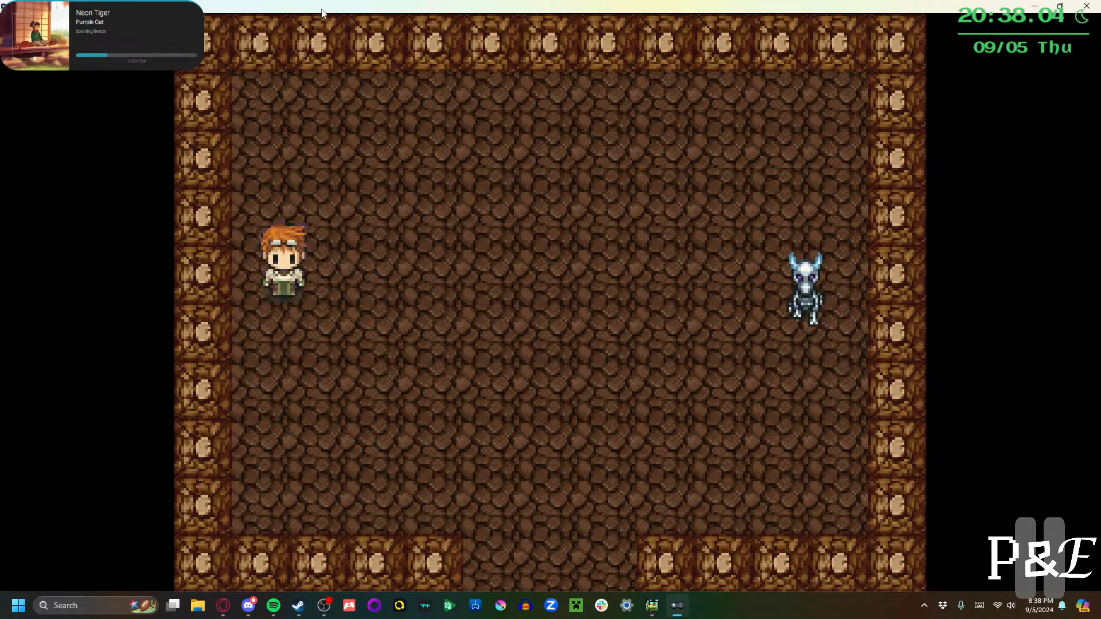
{"action": "key", "text": "Right"}
{"action": "key", "text": "space"}
Cycle the player through the lower room and back, and approach the respawned enemy from its lower left
{"action": "key", "text": "Right"}
{"action": "key", "text": "Down"}
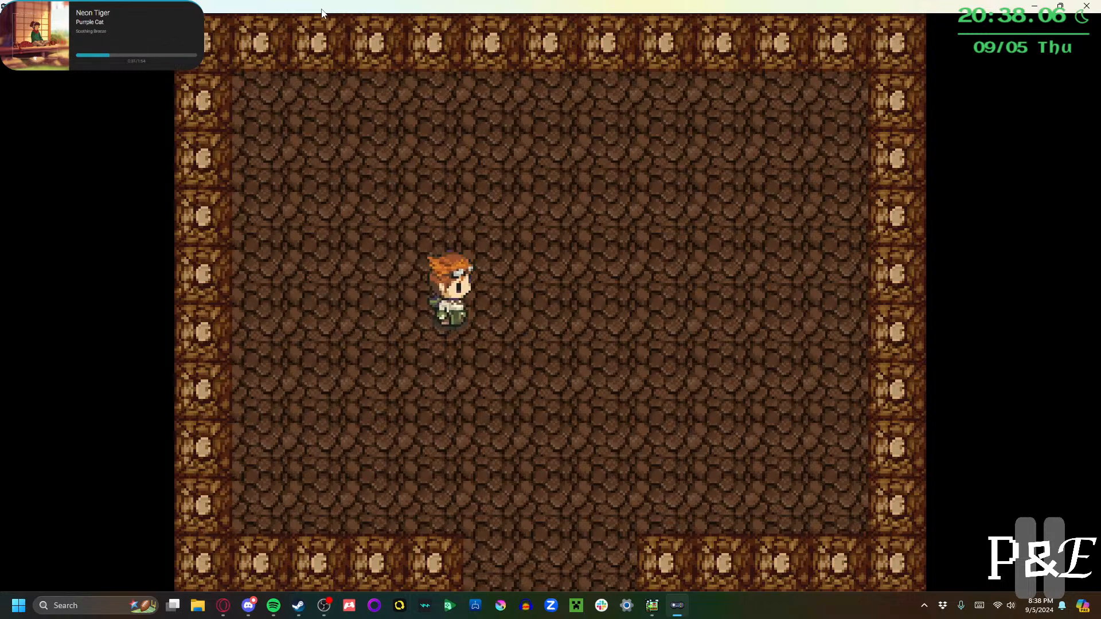
{"action": "key", "text": "Down"}
{"action": "key", "text": "Left"}
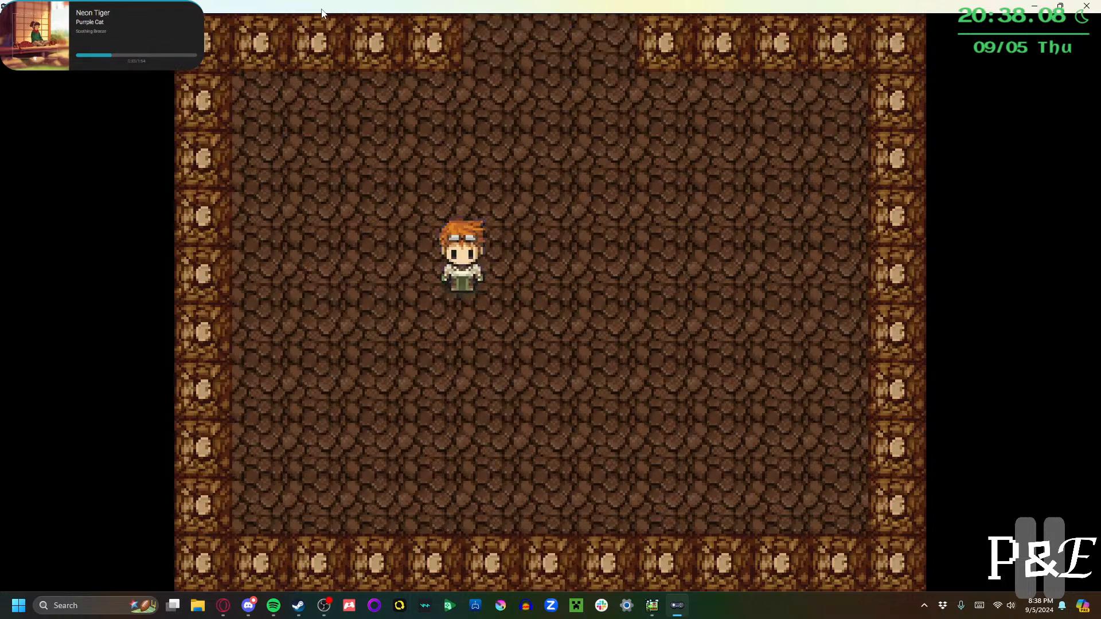
{"action": "key", "text": "Up"}
{"action": "key", "text": "Right"}
{"action": "key", "text": "Right"}
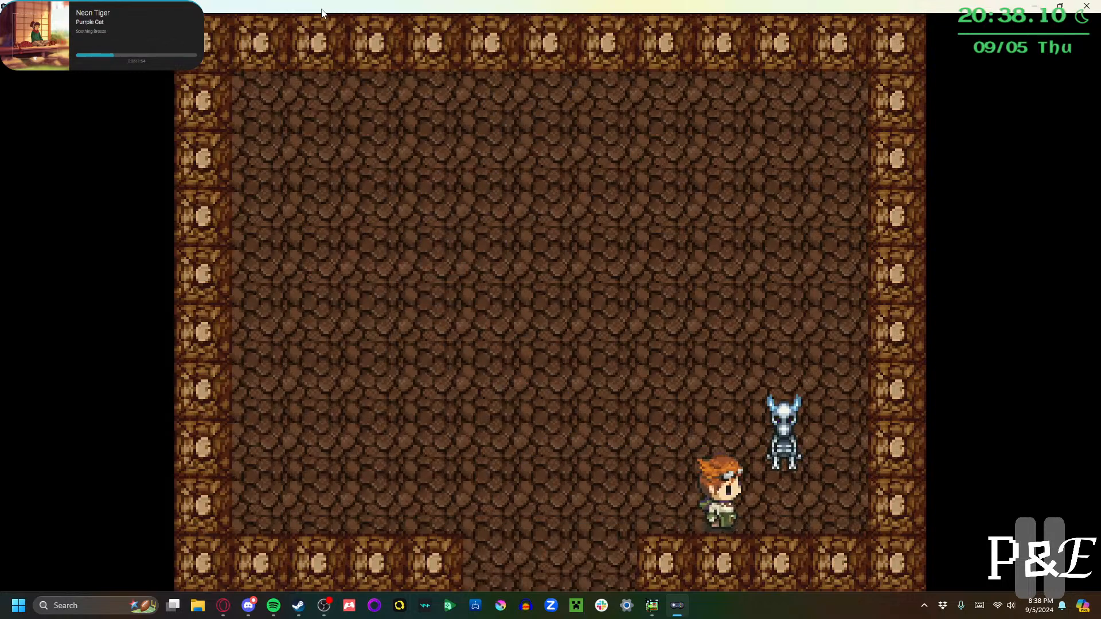
Push the enemy upward near the right wall, step back down, and fire the slash shockwave upward at it
{"action": "key", "text": "Up"}
{"action": "key", "text": "Down"}
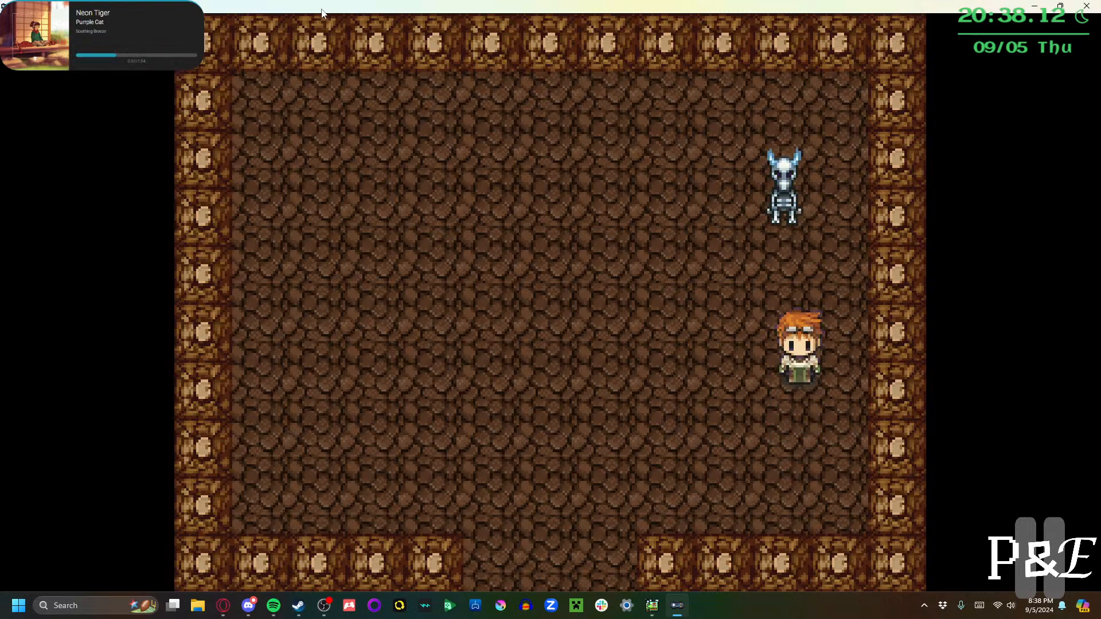
{"action": "key", "text": "Up"}
{"action": "key", "text": "space"}
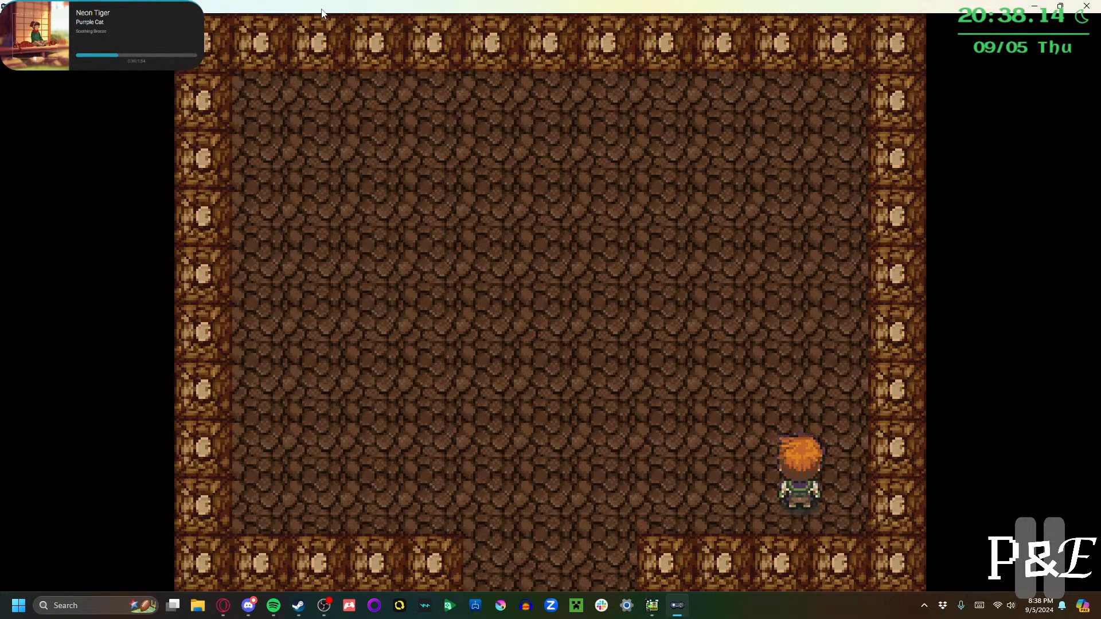
{"action": "key", "text": "Left"}
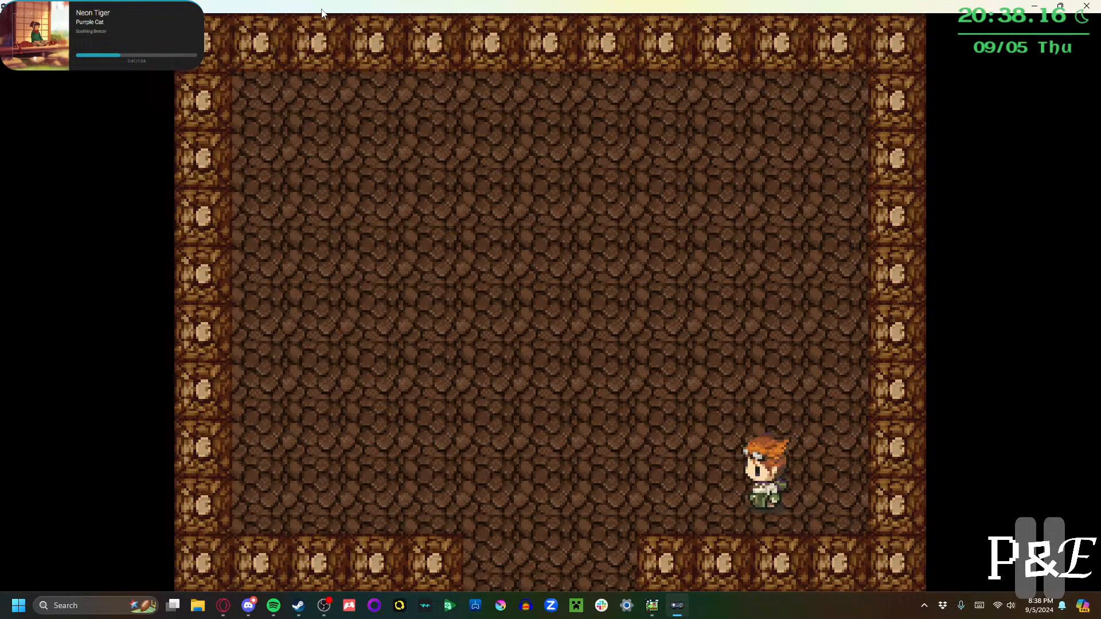
{"action": "key", "text": "Right"}
{"action": "key", "text": "Up"}
{"action": "key", "text": "Left"}
{"action": "key", "text": "Down"}
{"action": "key", "text": "Up"}
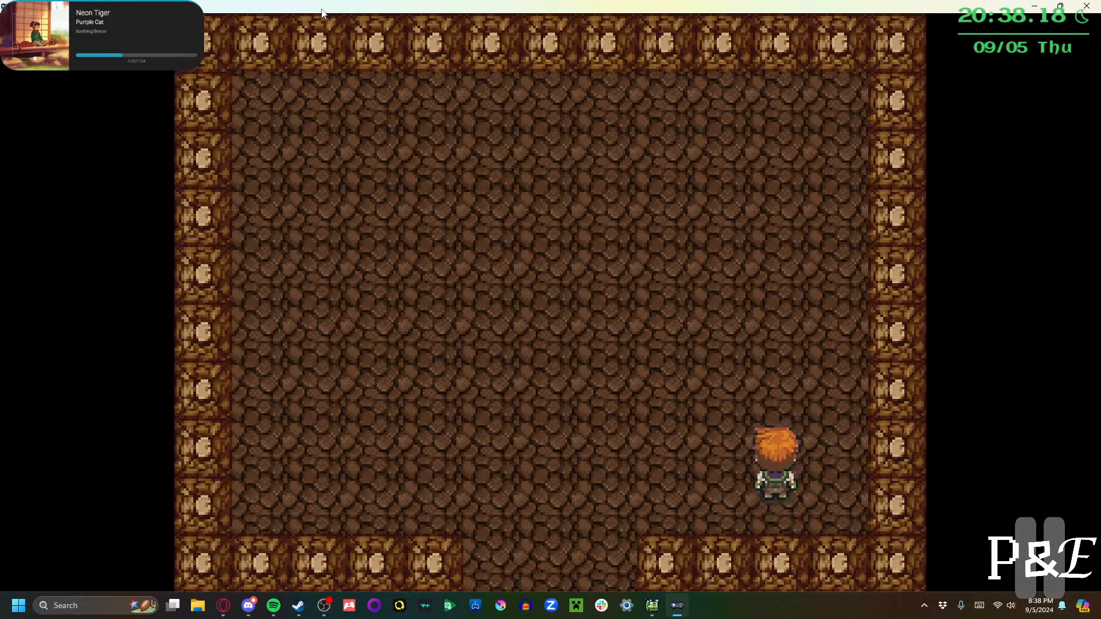
Walk the player out through the bottom opening and up and down inside the lower room
{"action": "key", "text": "Left"}
{"action": "key", "text": "Down"}
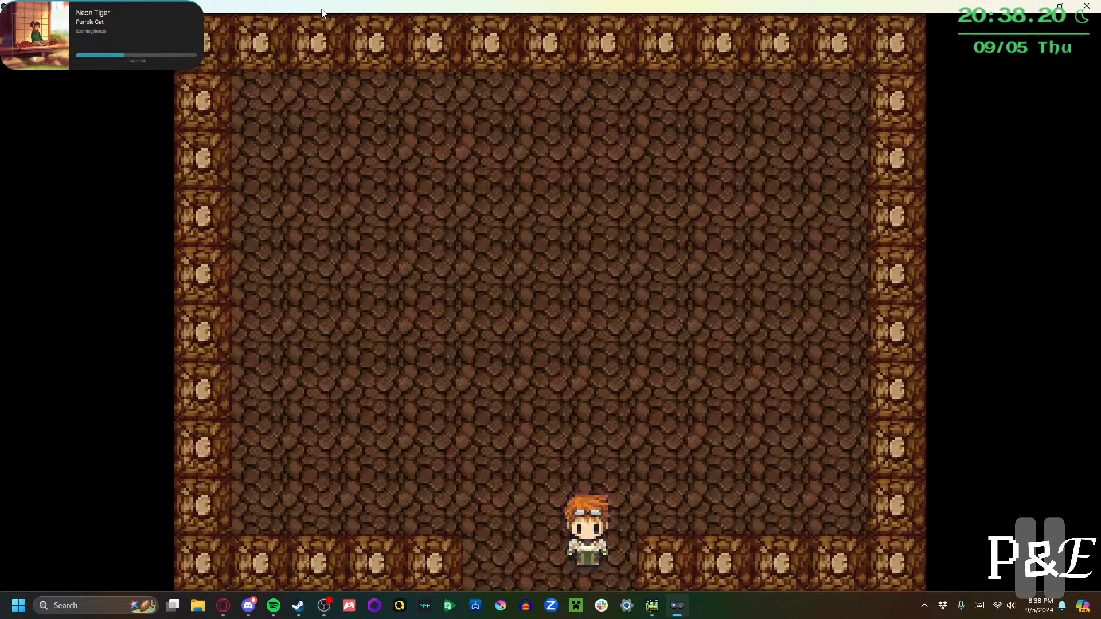
{"action": "key", "text": "Up"}
{"action": "key", "text": "Down"}
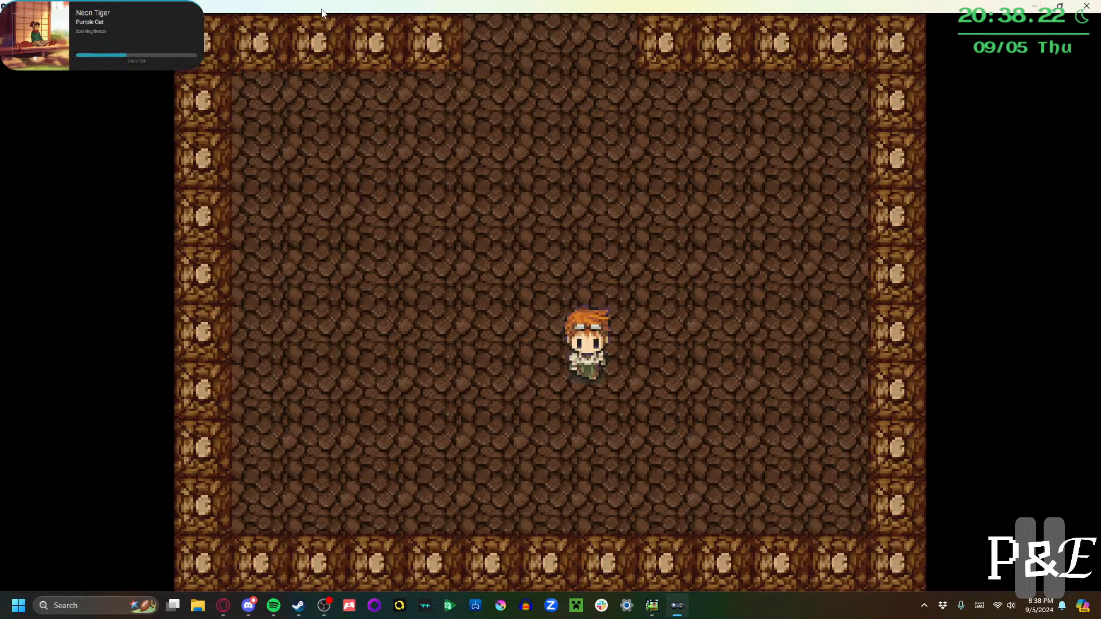
{"action": "key", "text": "Up"}
{"action": "key", "text": "Down"}
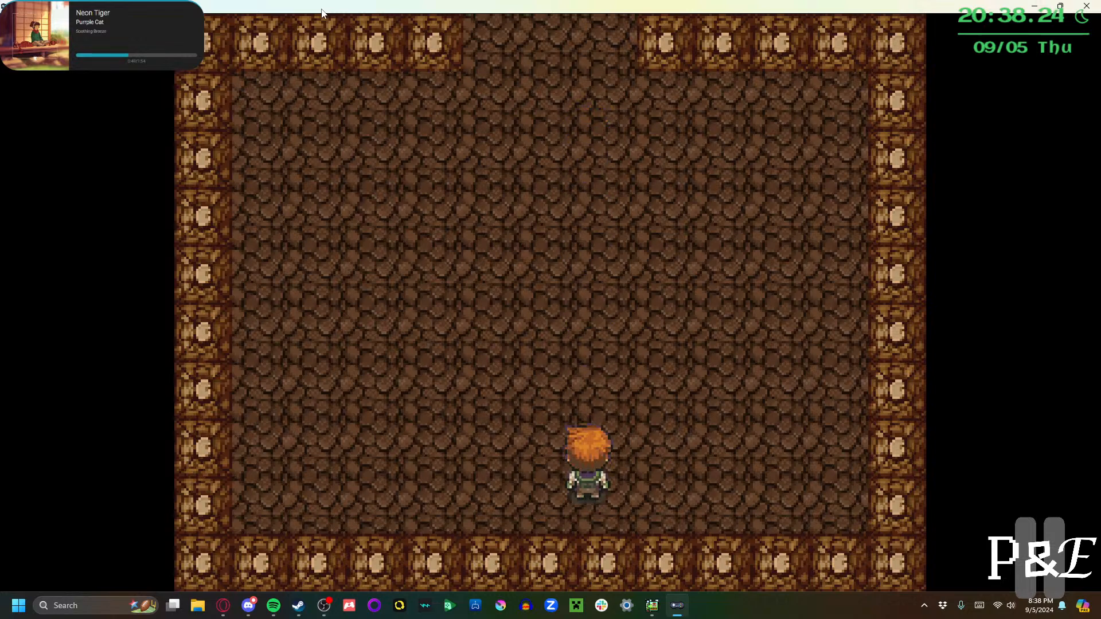
{"action": "key", "text": "Up"}
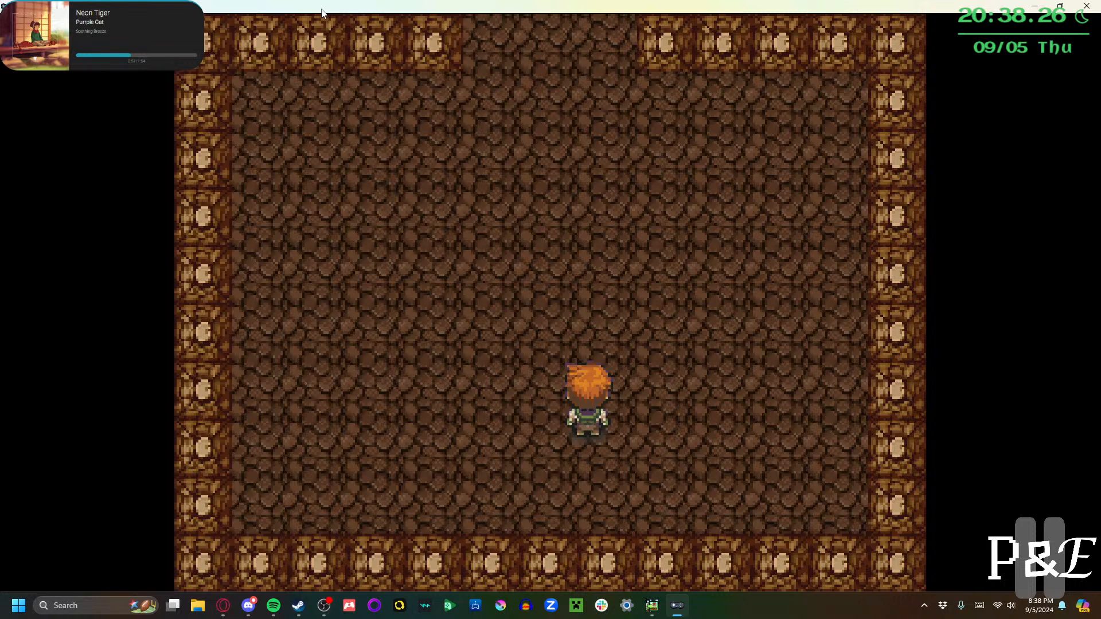
Test the slash shockwave upward and downward in the empty lower room
{"action": "key", "text": "space"}
{"action": "key", "text": "Up"}
{"action": "key", "text": "Down"}
{"action": "key", "text": "space"}
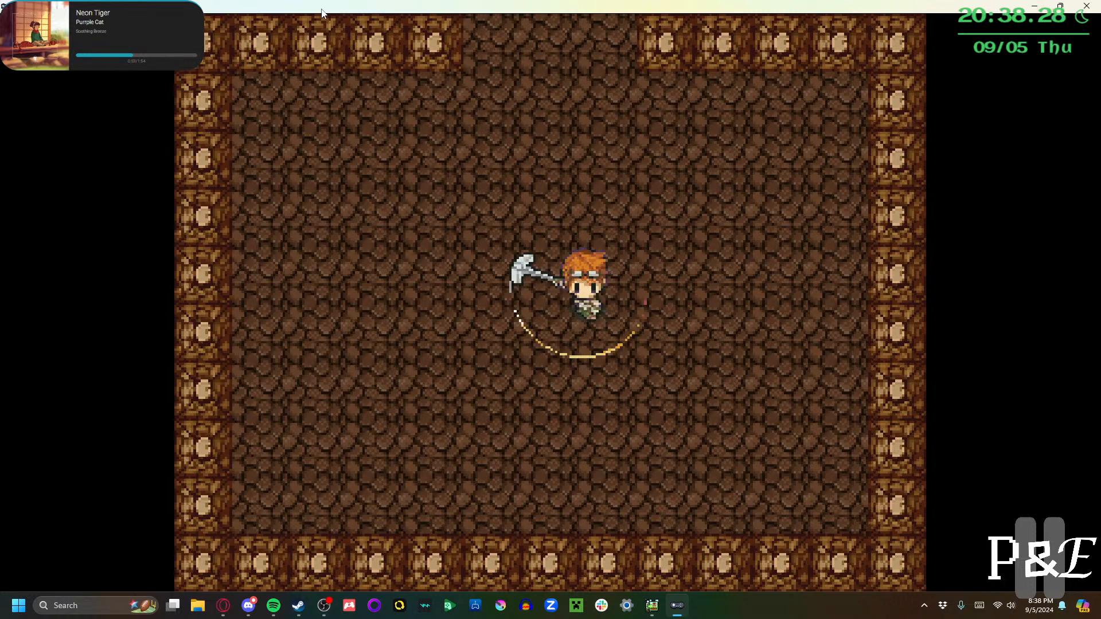
Test the slash shockwave sideways in the lower room, firing leftward from the right side and rightward from the left side
{"action": "key", "text": "Right"}
{"action": "key", "text": "Up"}
{"action": "key", "text": "Left"}
{"action": "key", "text": "space"}
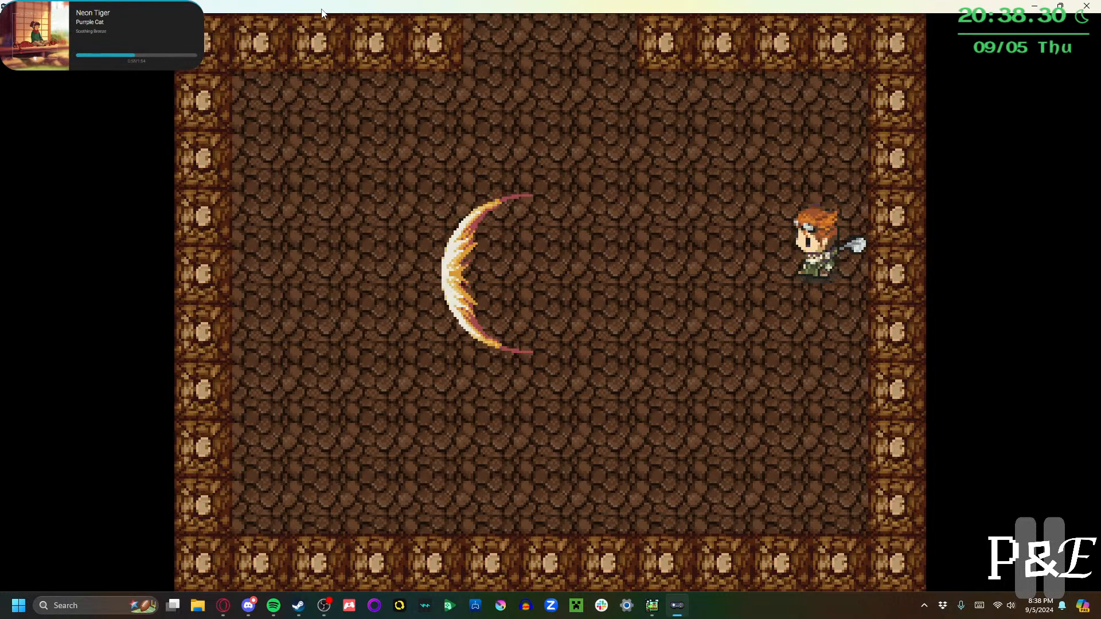
{"action": "key", "text": "Left"}
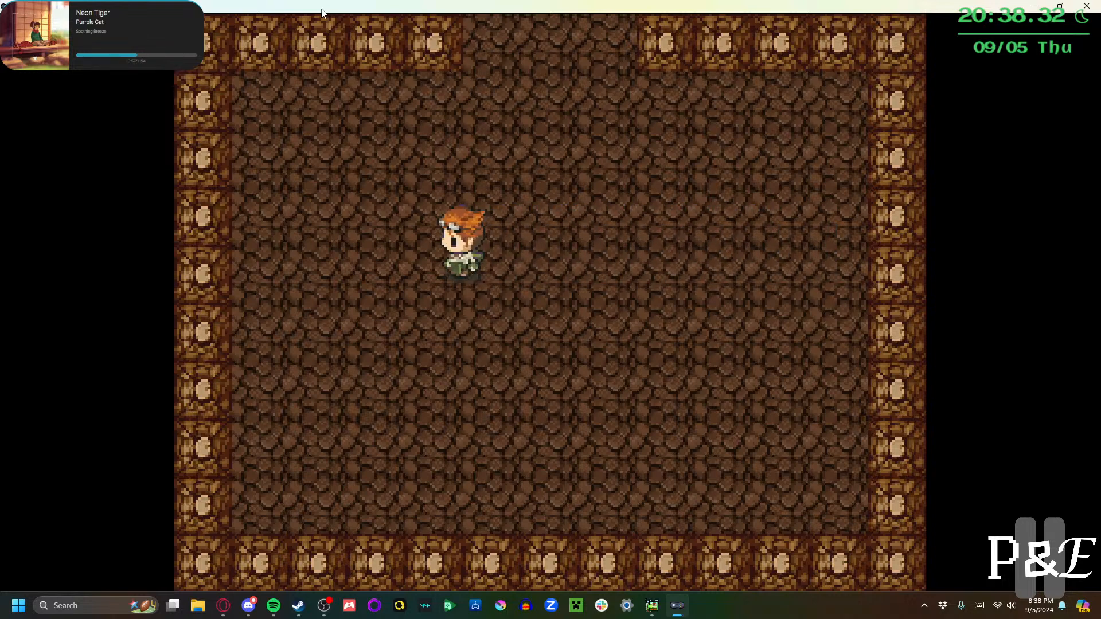
{"action": "key", "text": "Left"}
{"action": "key", "text": "Right"}
{"action": "key", "text": "space"}
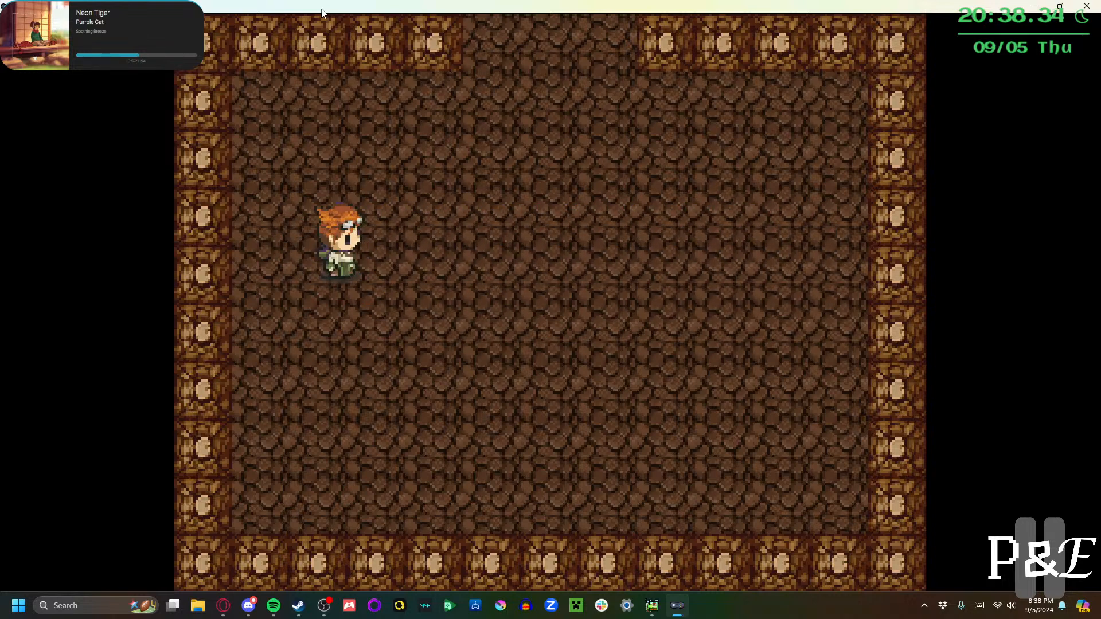
Walk the player back up into the enemy's room and push the enemy left to the middle of the room
{"action": "key", "text": "Right"}
{"action": "key", "text": "Up"}
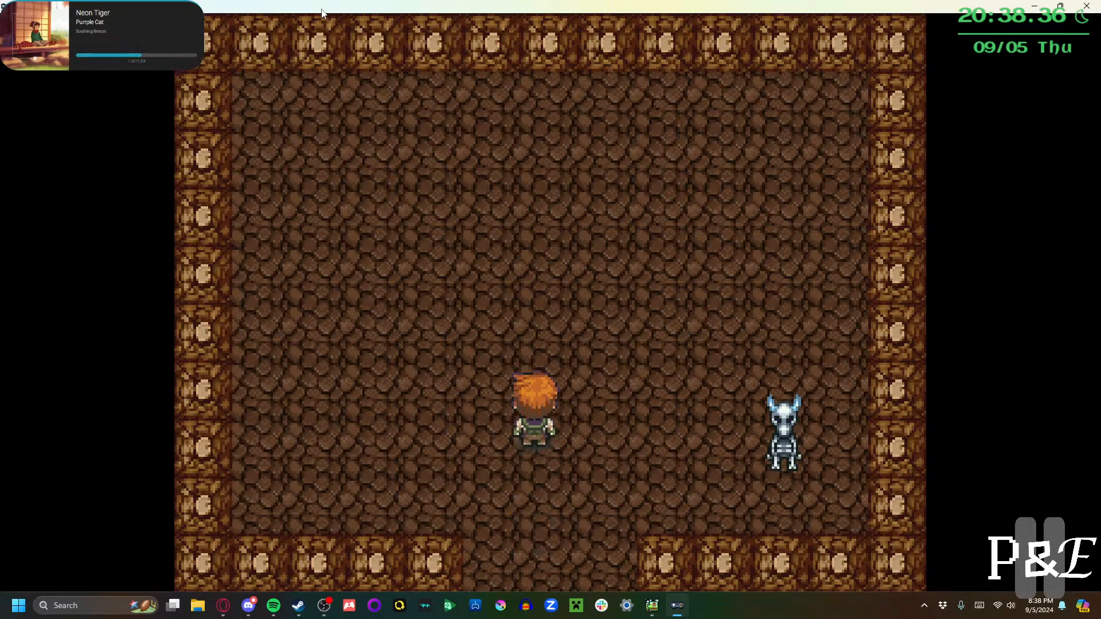
{"action": "key", "text": "Right"}
{"action": "key", "text": "Down"}
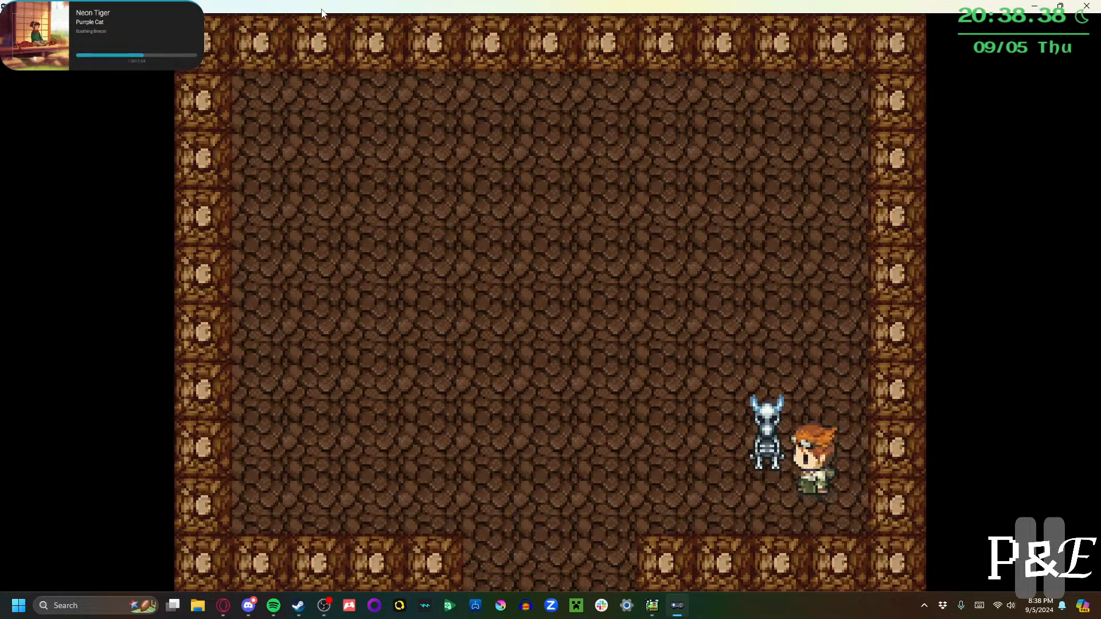
{"action": "key", "text": "Left"}
{"action": "key", "text": "Up"}
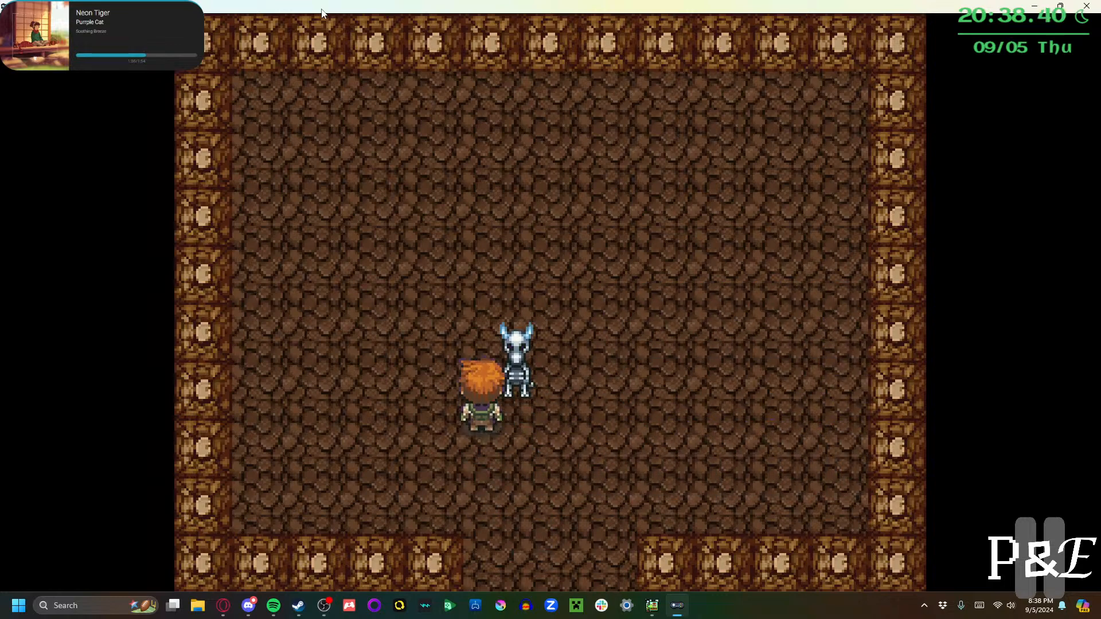
Push the enemy farther up the middle of the room, step to its left, and fire the slash shockwave rightward at it
{"action": "key", "text": "Right"}
{"action": "key", "text": "Left"}
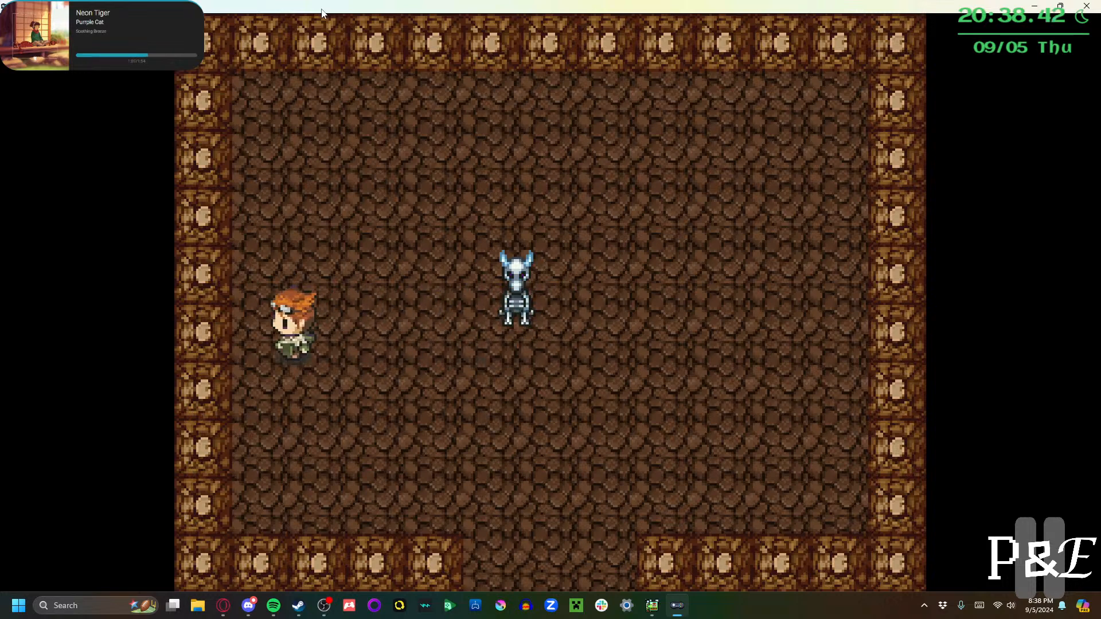
{"action": "key", "text": "Up"}
{"action": "key", "text": "Right"}
{"action": "key", "text": "z"}
Leave and re-enter the upper room to respawn the enemy, then shoot it with a rightward shockwave from the room's lower-left area
{"action": "key", "text": "Right"}
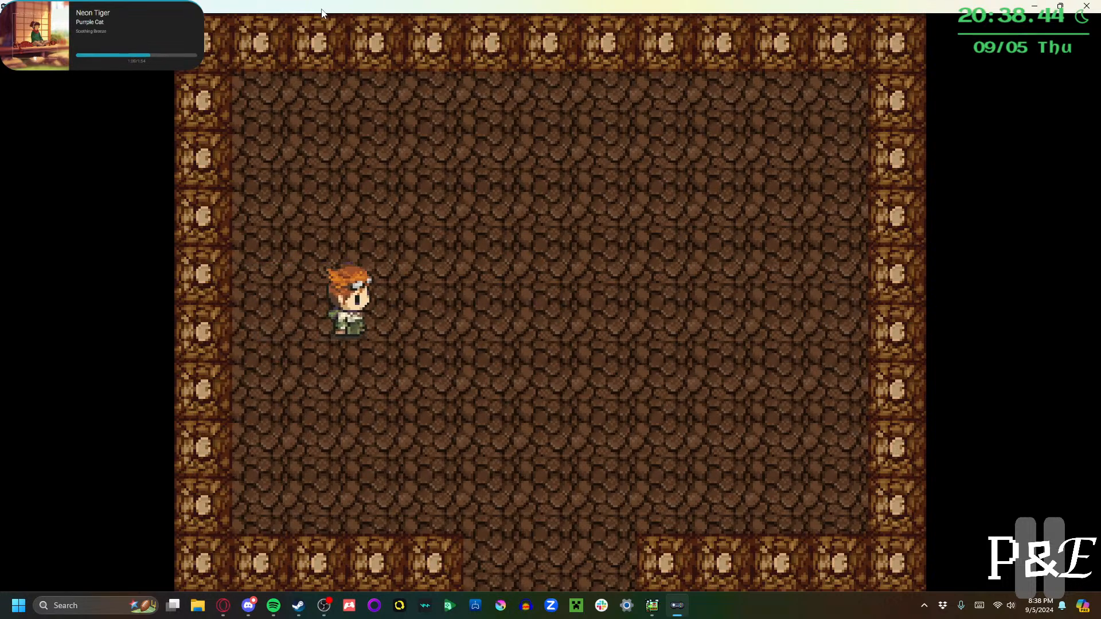
{"action": "key", "text": "Down"}
{"action": "key", "text": "Up"}
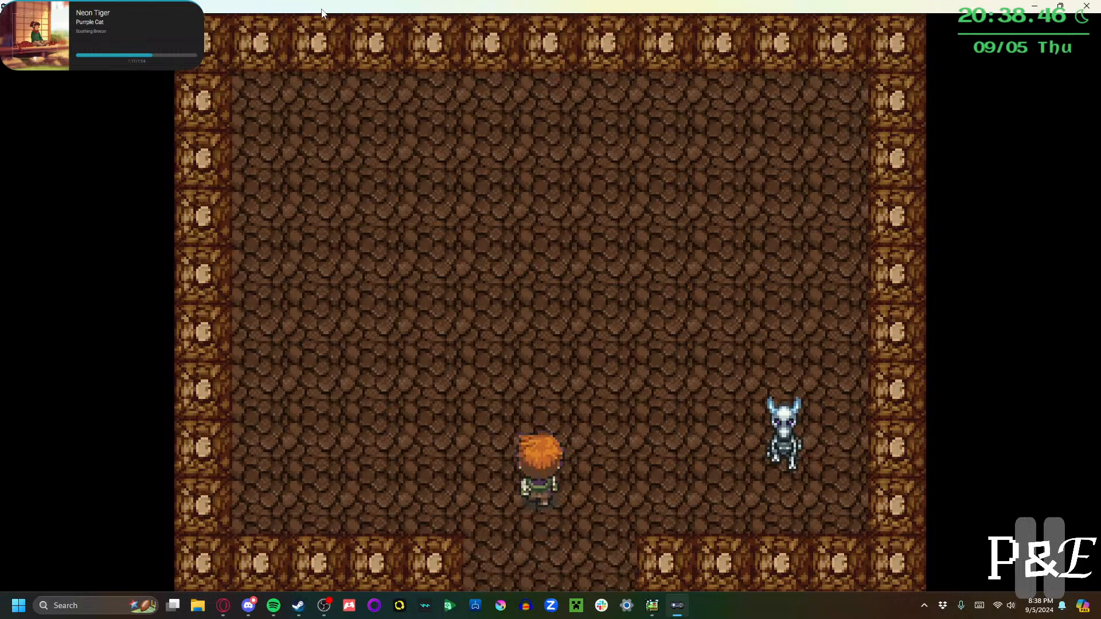
{"action": "key", "text": "Left"}
{"action": "key", "text": "Down"}
{"action": "key", "text": "Right"}
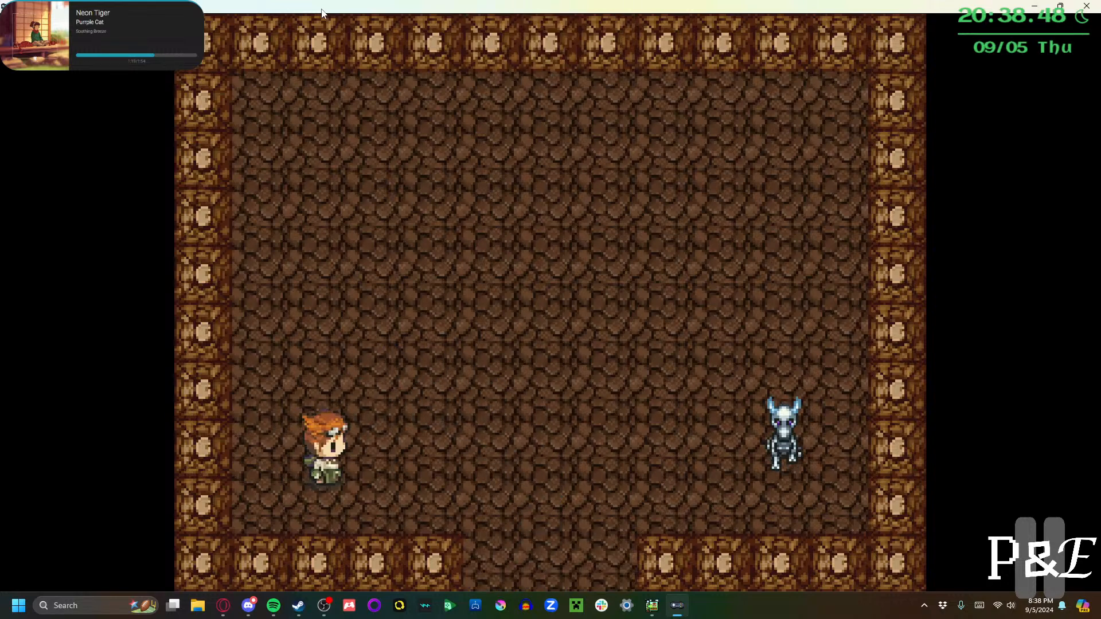
{"action": "key", "text": "z"}
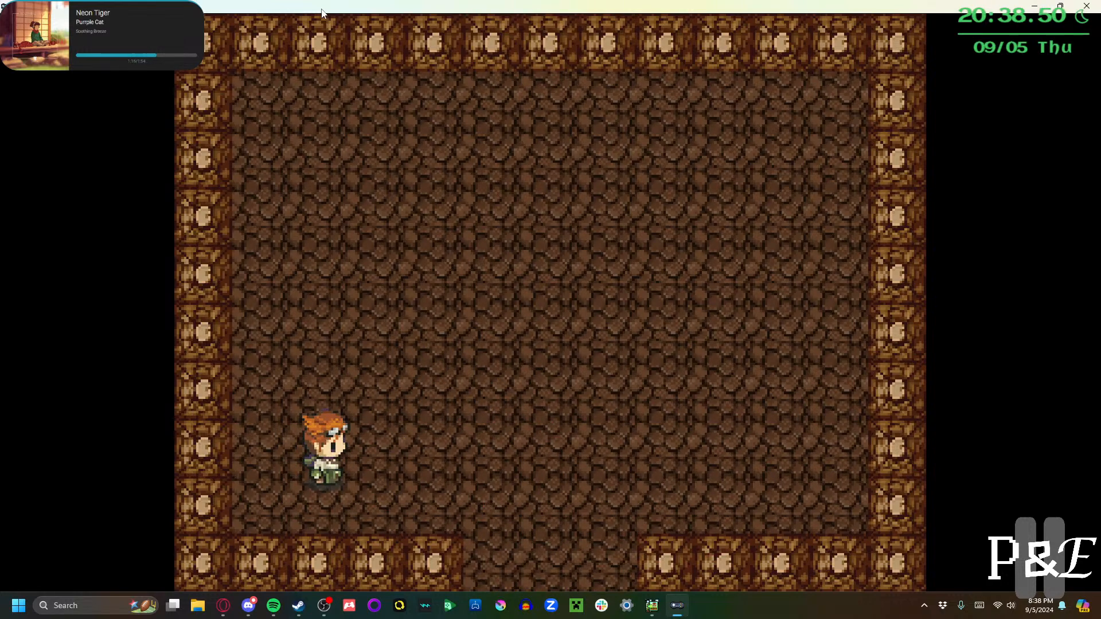
Respawn the enemy by changing rooms again and fire two slash shockwaves rightward from near the left wall
{"action": "key", "text": "Right"}
{"action": "key", "text": "Down"}
{"action": "key", "text": "Up"}
{"action": "key", "text": "Left"}
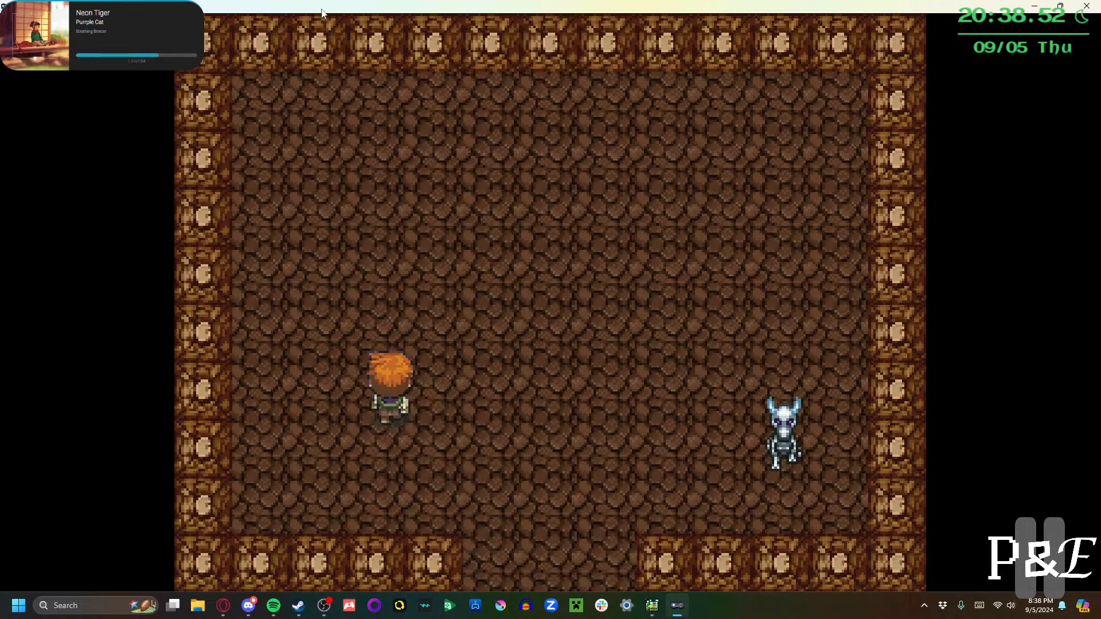
{"action": "key", "text": "Down"}
{"action": "key", "text": "Left"}
{"action": "key", "text": "Up"}
{"action": "key", "text": "Right"}
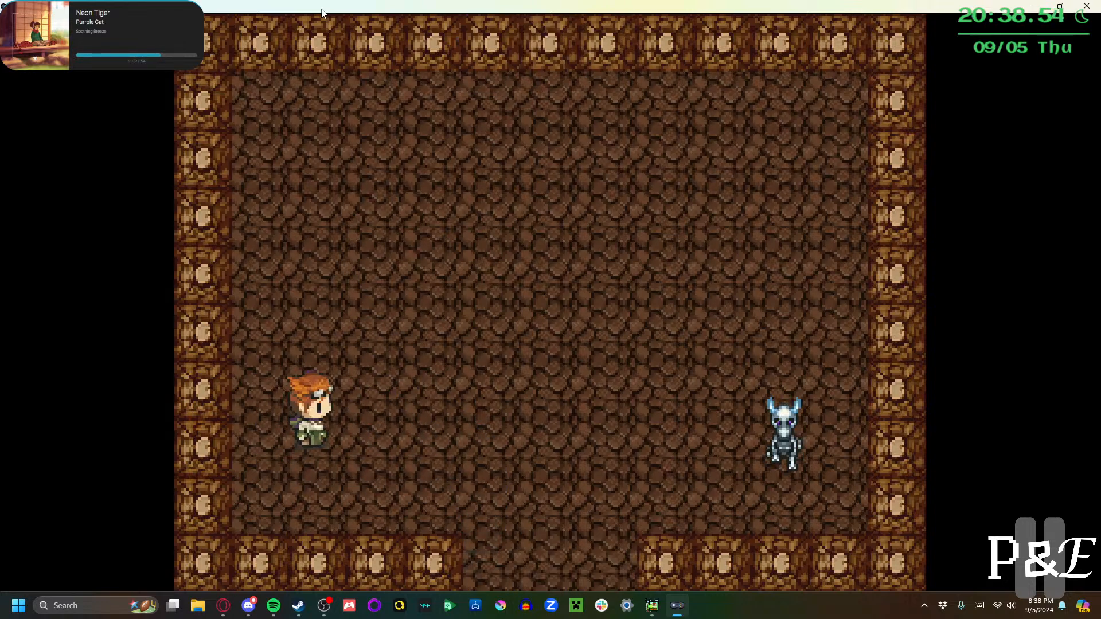
{"action": "key", "text": "z"}
{"action": "key", "text": "z"}
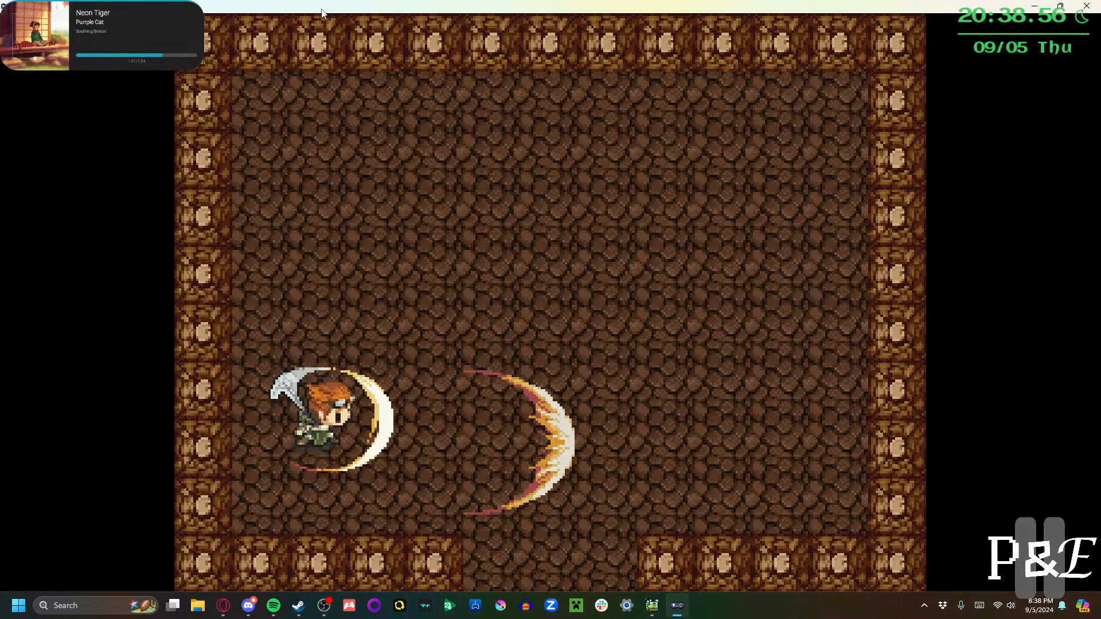
Respawn the enemy through the bottom opening and test two rightward slash shockwaves from the room's lower-left corner
{"action": "key", "text": "Right"}
{"action": "key", "text": "Down"}
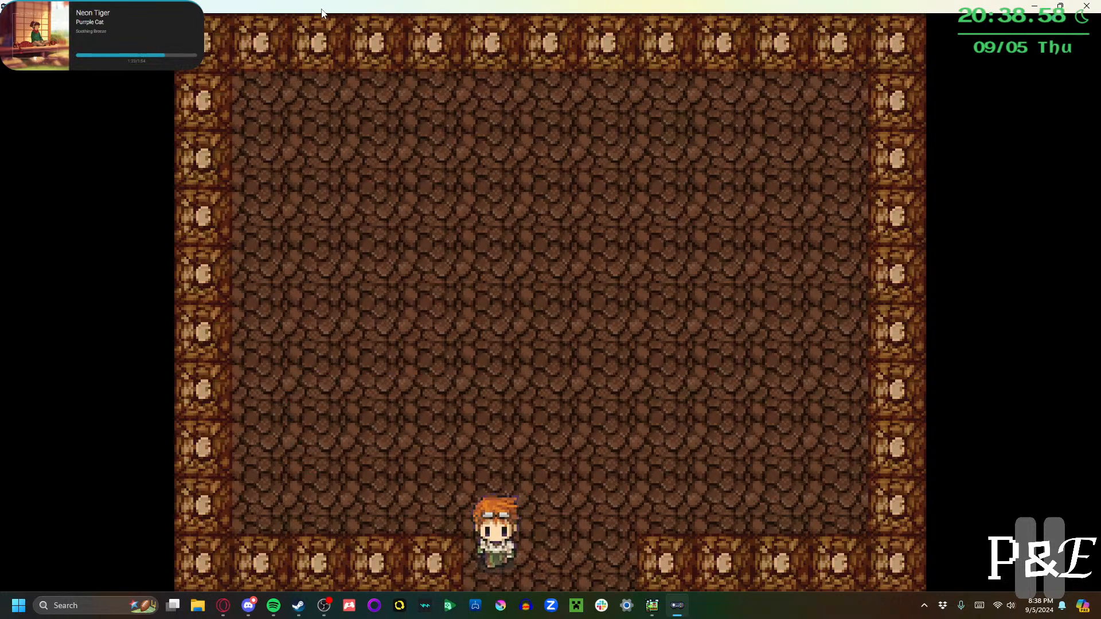
{"action": "key", "text": "Left"}
{"action": "key", "text": "Down"}
{"action": "key", "text": "Left"}
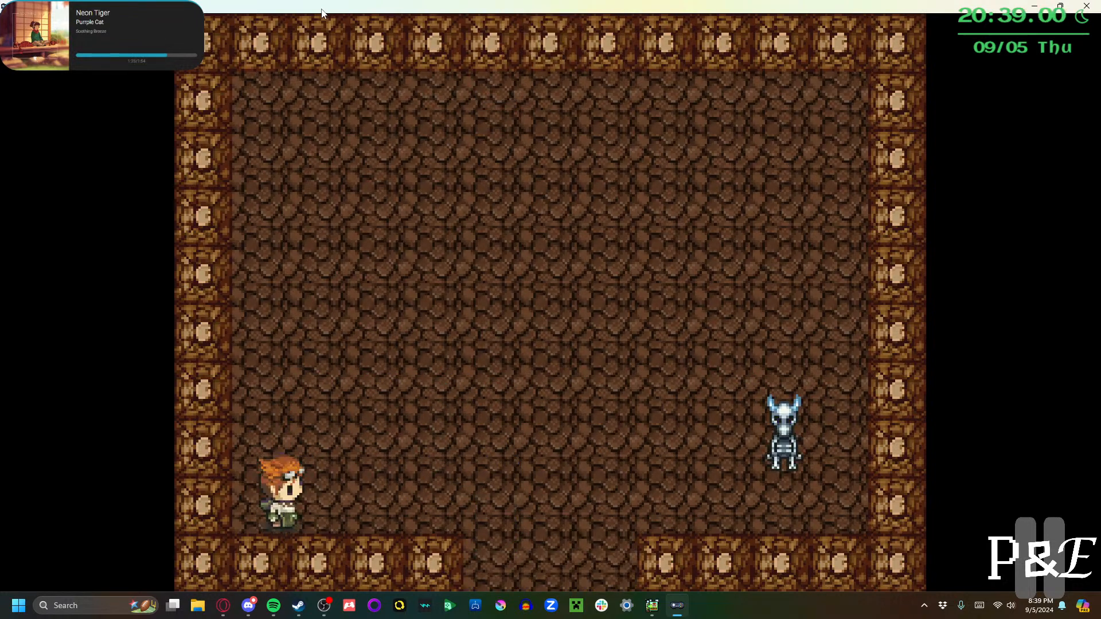
{"action": "key", "text": "Right"}
{"action": "key", "text": "z"}
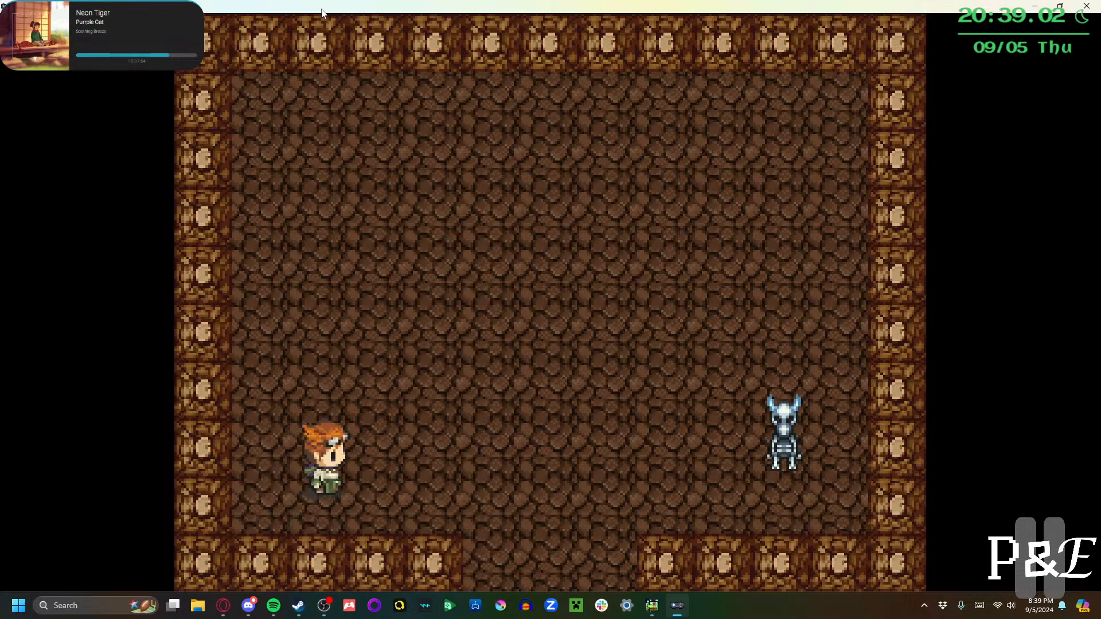
{"action": "key", "text": "z"}
Go down to the lower room and back, then fire the shockwave rightward from higher up along the left wall
{"action": "key", "text": "Up"}
{"action": "key", "text": "Right"}
{"action": "key", "text": "Right"}
{"action": "key", "text": "Down"}
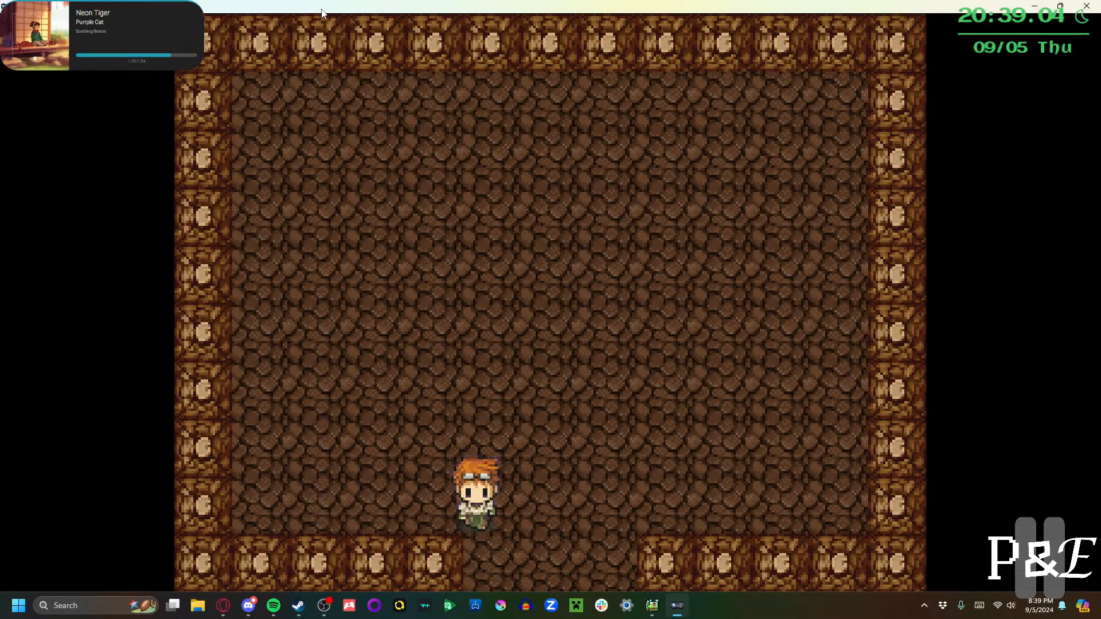
{"action": "key", "text": "Down"}
{"action": "key", "text": "Up"}
{"action": "key", "text": "Left"}
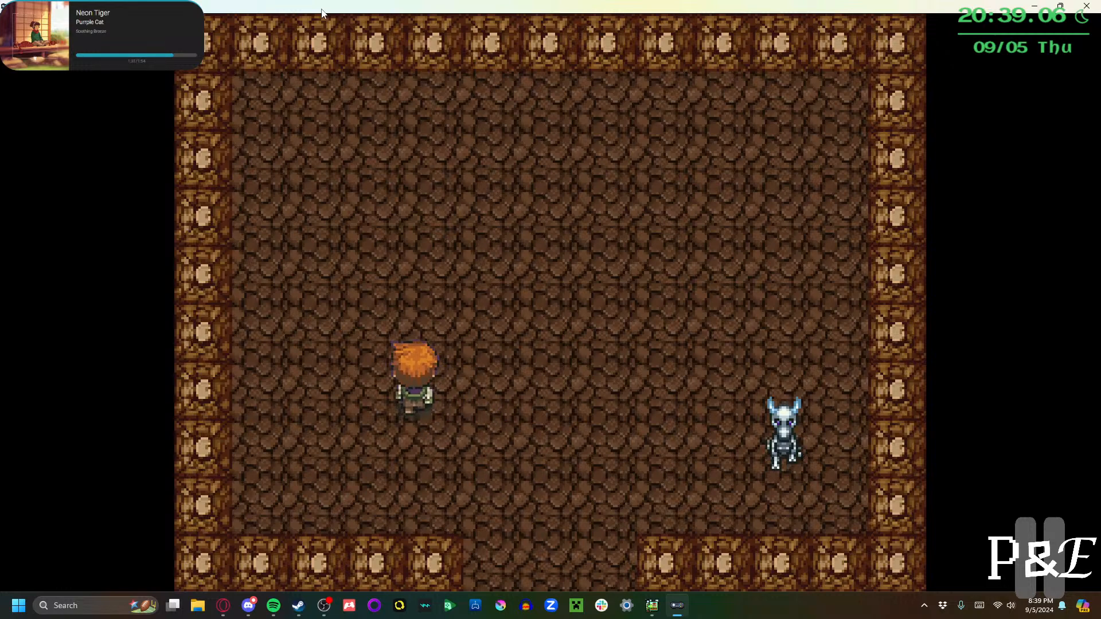
{"action": "key", "text": "Left"}
{"action": "key", "text": "Right"}
{"action": "key", "text": "z"}
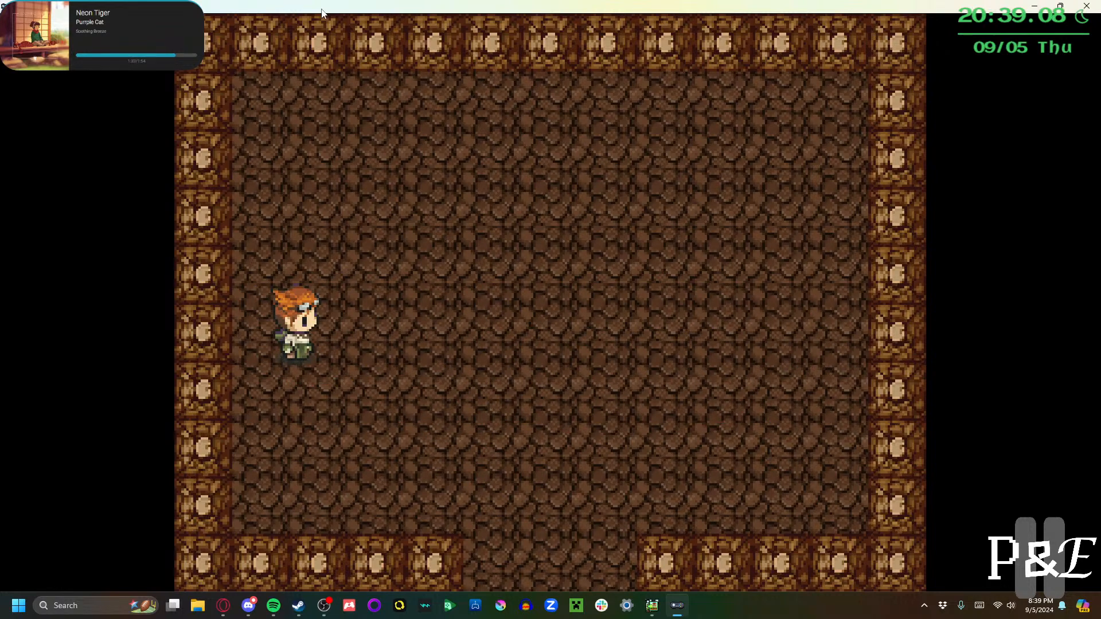
Change rooms to respawn the enemy and fire the shockwave rightward from the left wall, level with the enemy
{"action": "key", "text": "Right"}
{"action": "key", "text": "Right"}
{"action": "key", "text": "Down"}
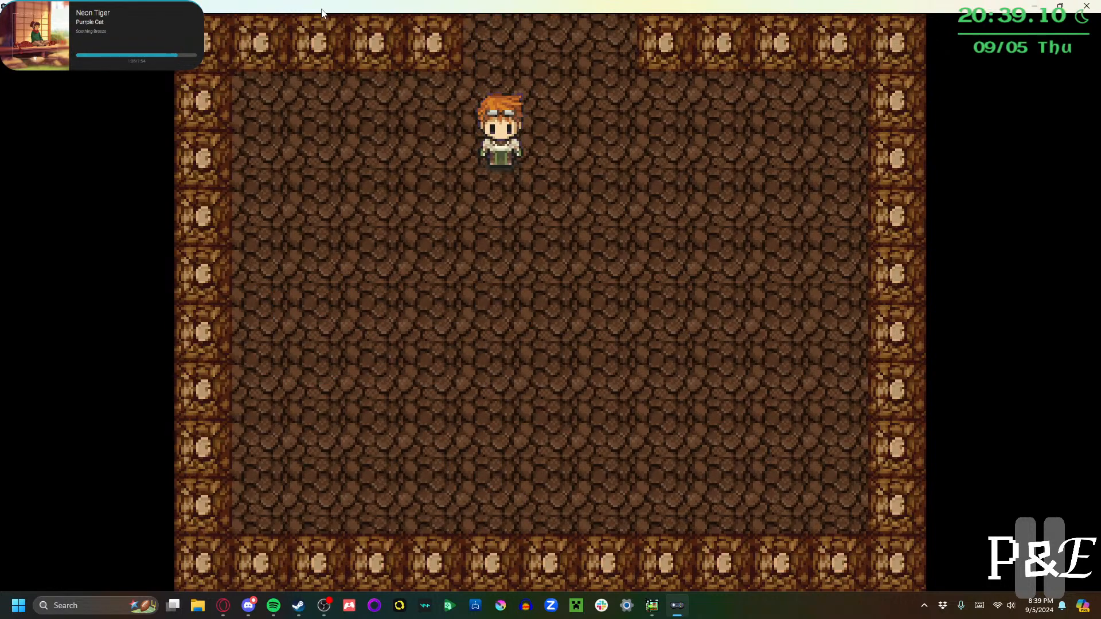
{"action": "key", "text": "Up"}
{"action": "key", "text": "Up"}
{"action": "key", "text": "Left"}
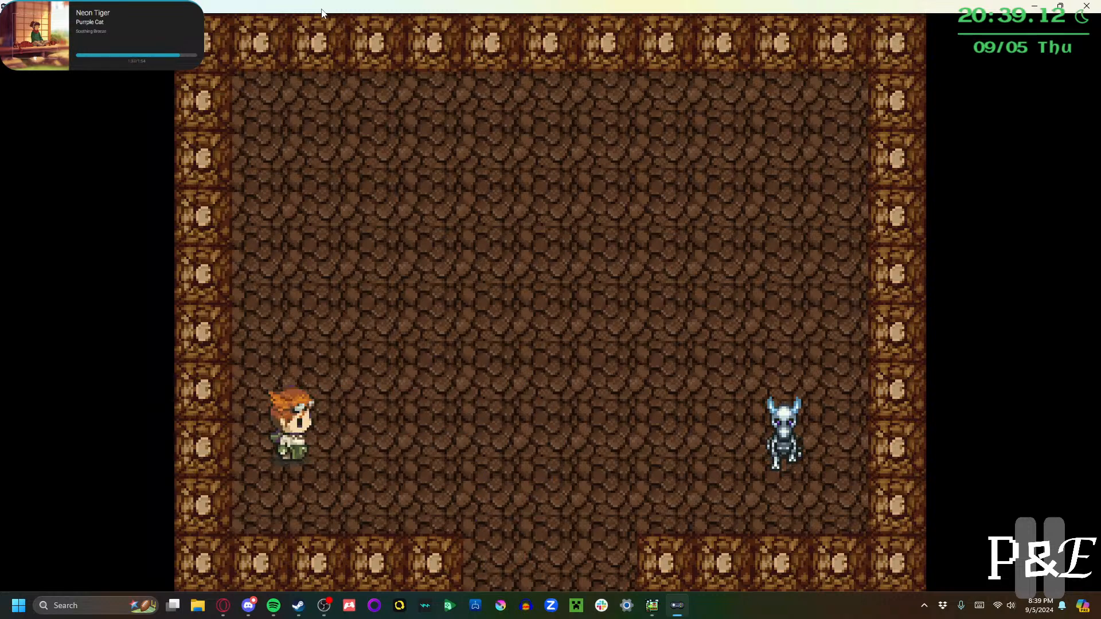
{"action": "key", "text": "Right"}
{"action": "key", "text": "z"}
Exit and re-enter the enemy's room, then attack the respawned enemy with a rightward shockwave from the lower-left area
{"action": "key", "text": "Right"}
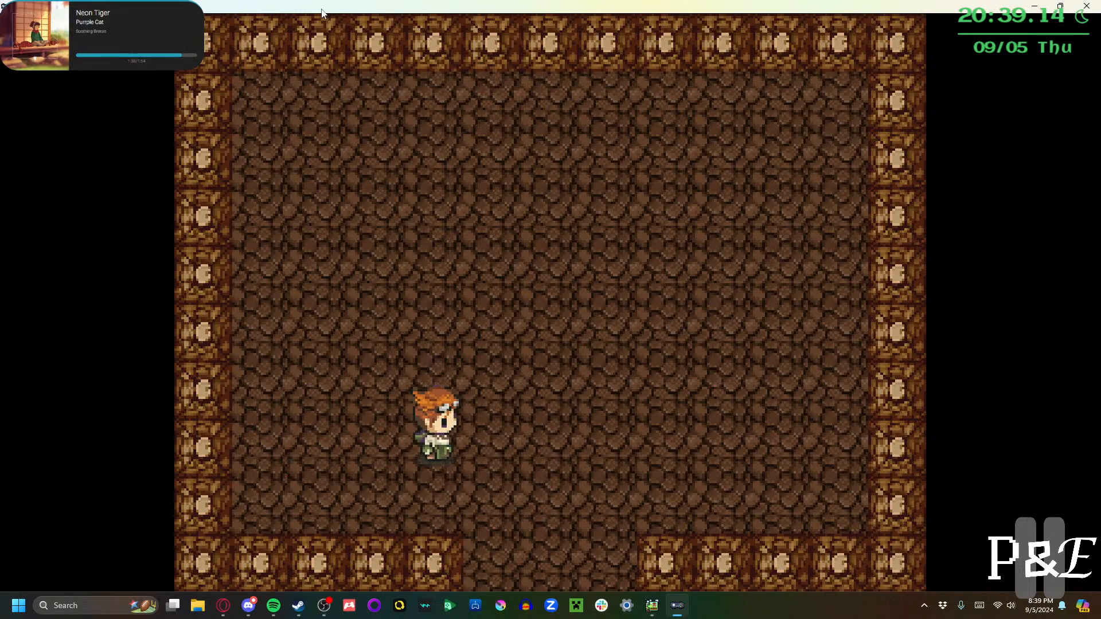
{"action": "key", "text": "Down"}
{"action": "key", "text": "Up"}
{"action": "key", "text": "Up"}
{"action": "key", "text": "Left"}
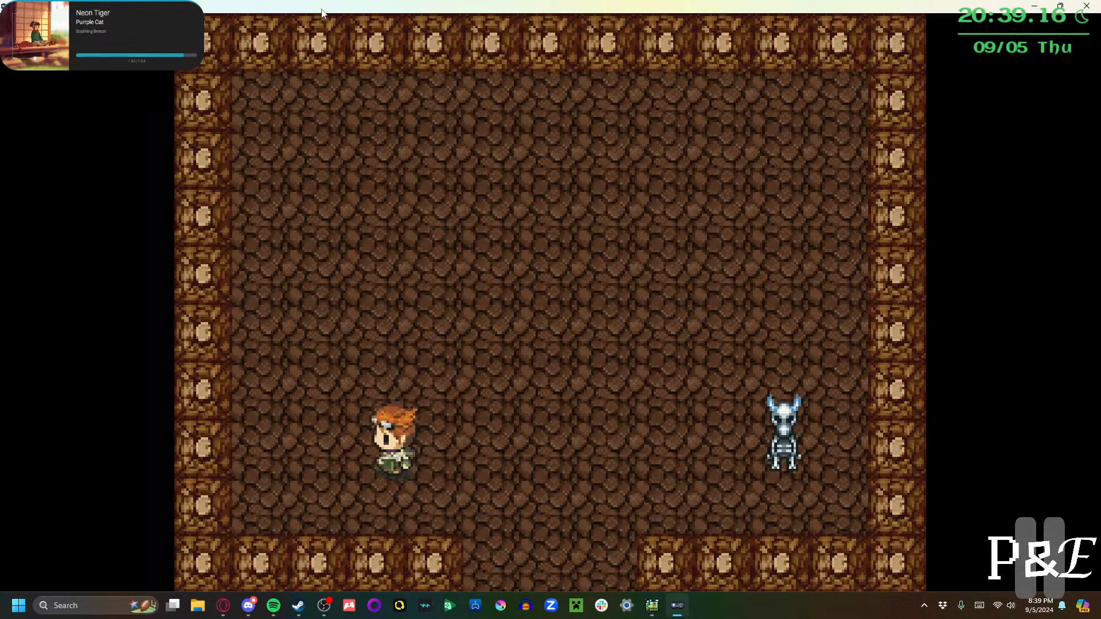
{"action": "key", "text": "Right"}
{"action": "key", "text": "z"}
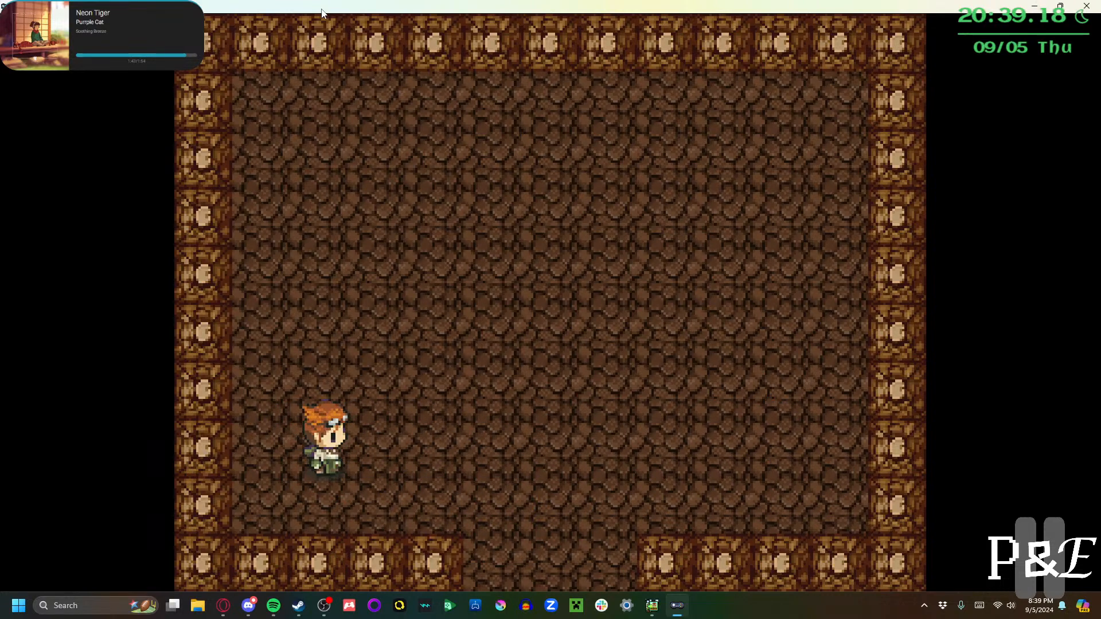
Respawn the enemy by changing rooms, walk around to its right side, and push it left across the room toward the left wall
{"action": "key", "text": "Right"}
{"action": "key", "text": "Down"}
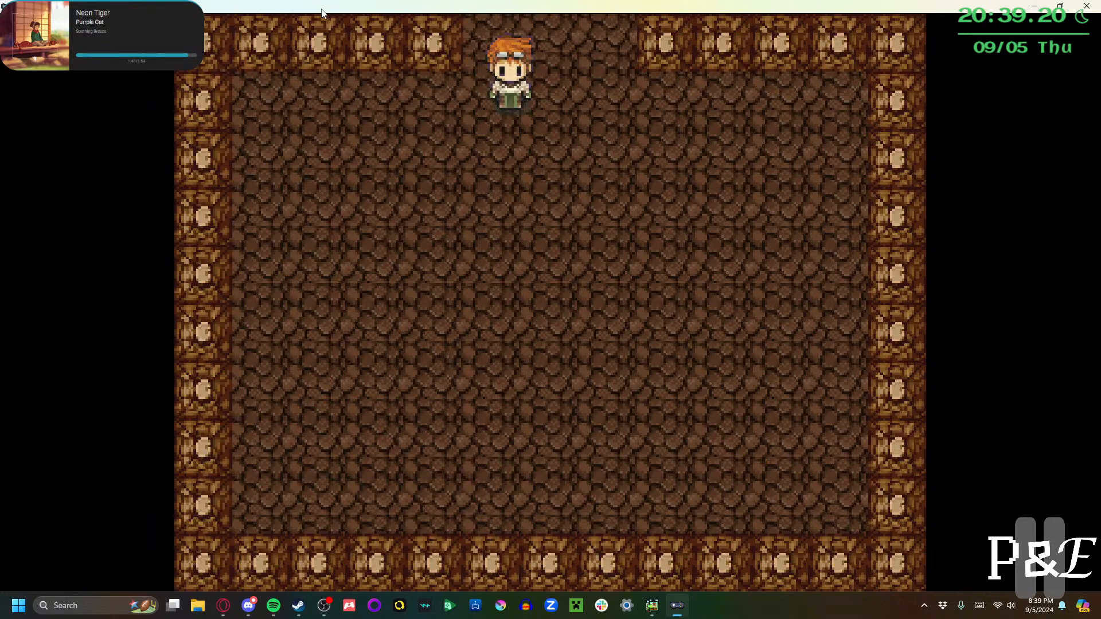
{"action": "key", "text": "Up"}
{"action": "key", "text": "Right"}
{"action": "key", "text": "Up"}
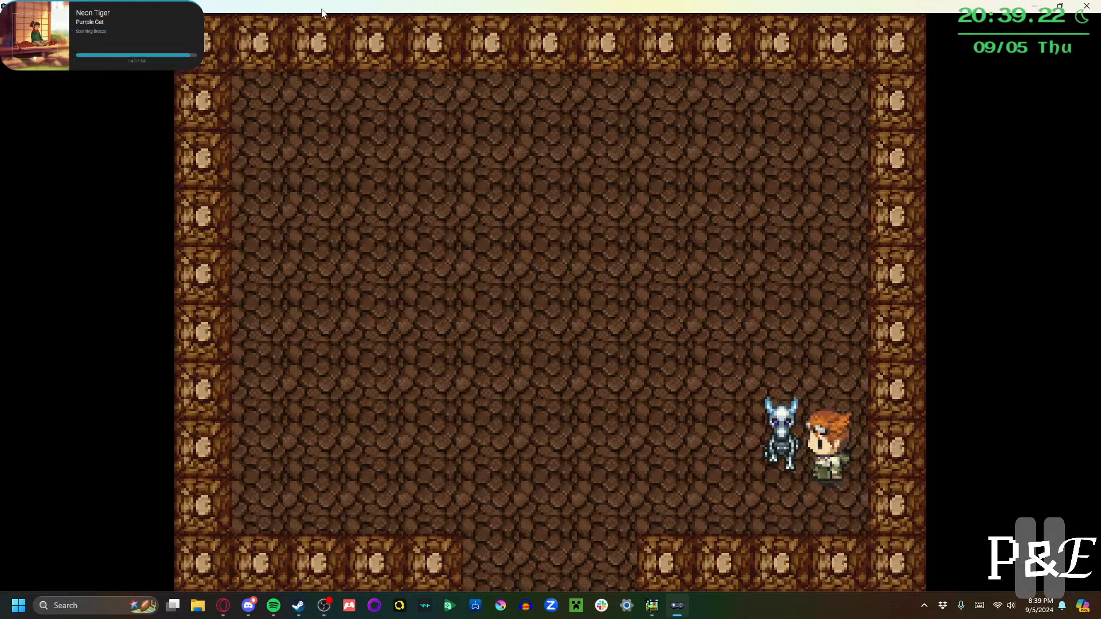
{"action": "key", "text": "Left"}
{"action": "key", "text": "Left"}
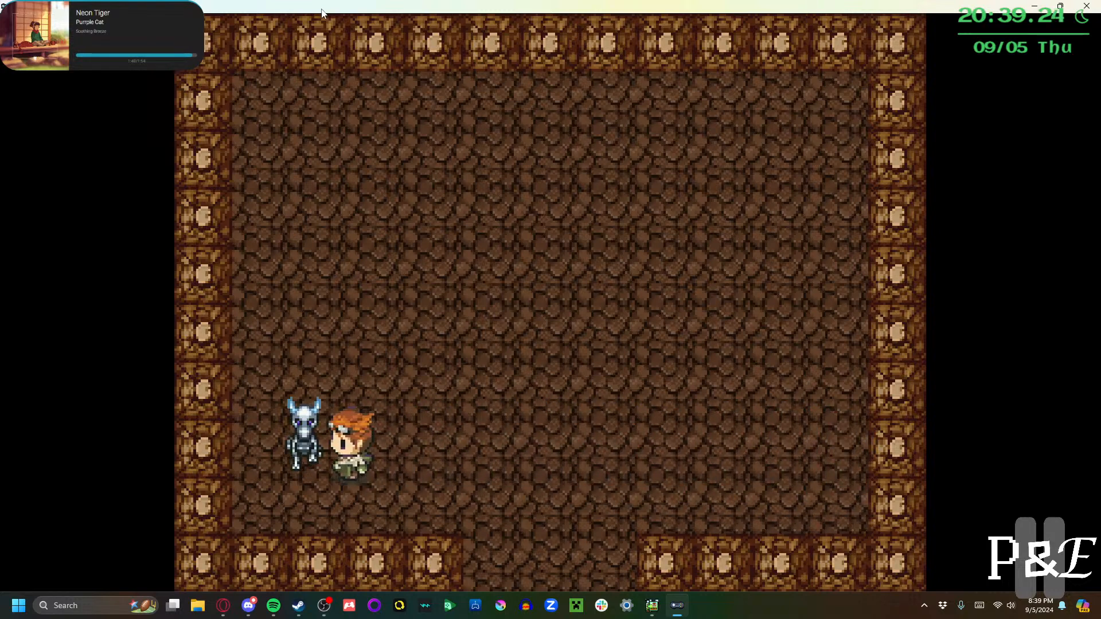
Walk the player back to the right wall and fire the slash shockwave leftward at the enemy
{"action": "key", "text": "Right"}
{"action": "key", "text": "Right"}
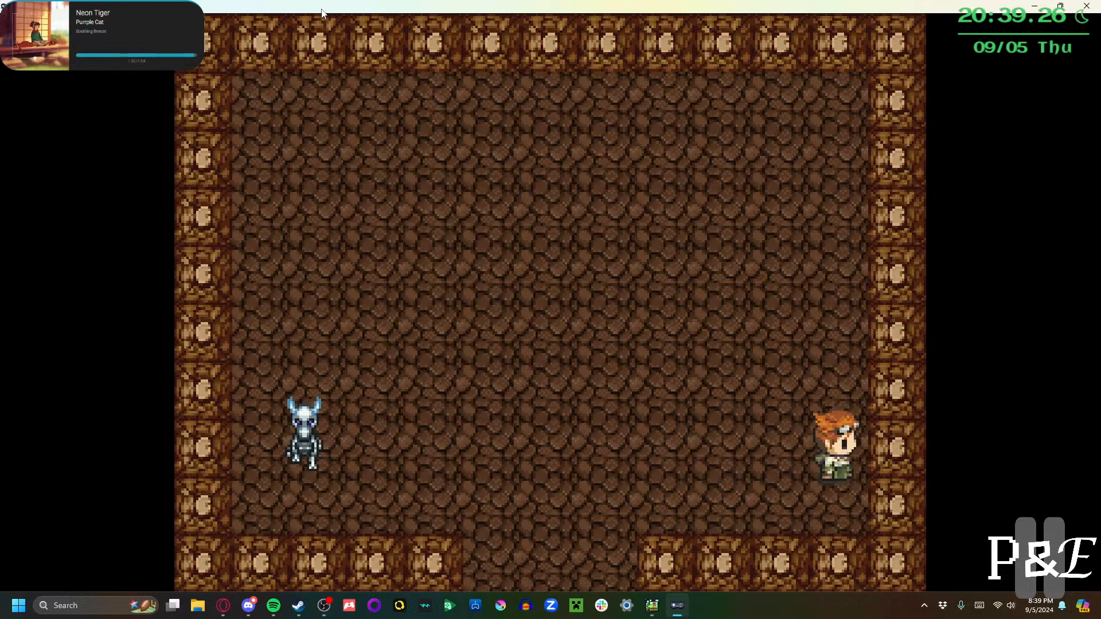
{"action": "key", "text": "Up"}
{"action": "key", "text": "Left"}
{"action": "key", "text": "z"}
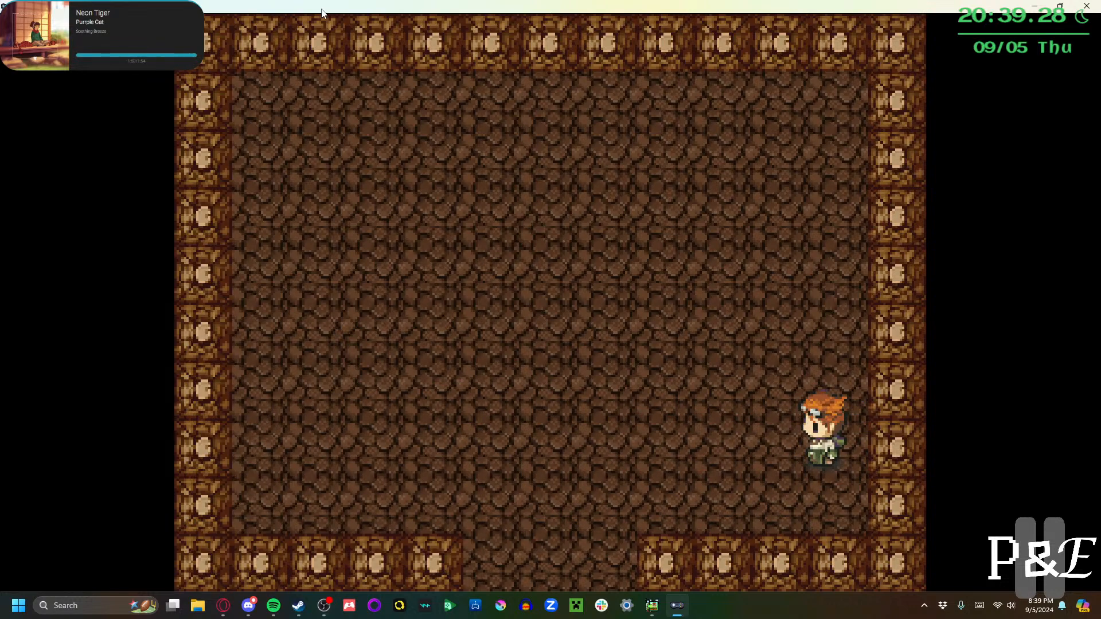
Re-enter the upper room to respawn the enemy and push it left across the room from its right side
{"action": "key", "text": "Left"}
{"action": "key", "text": "Down"}
{"action": "key", "text": "Up"}
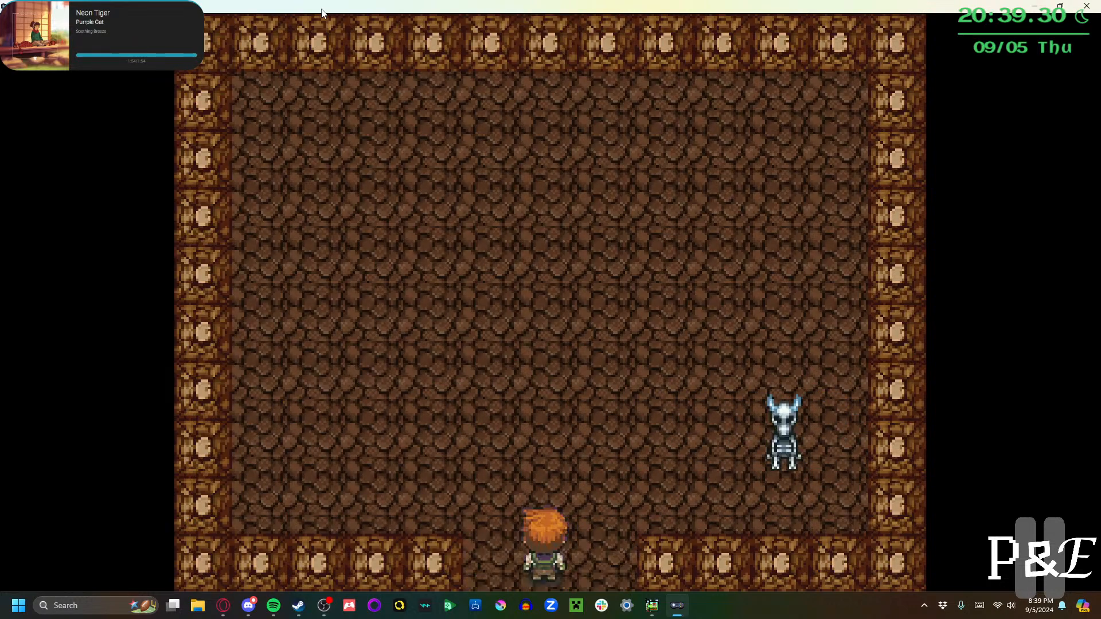
{"action": "key", "text": "Right"}
{"action": "key", "text": "Left"}
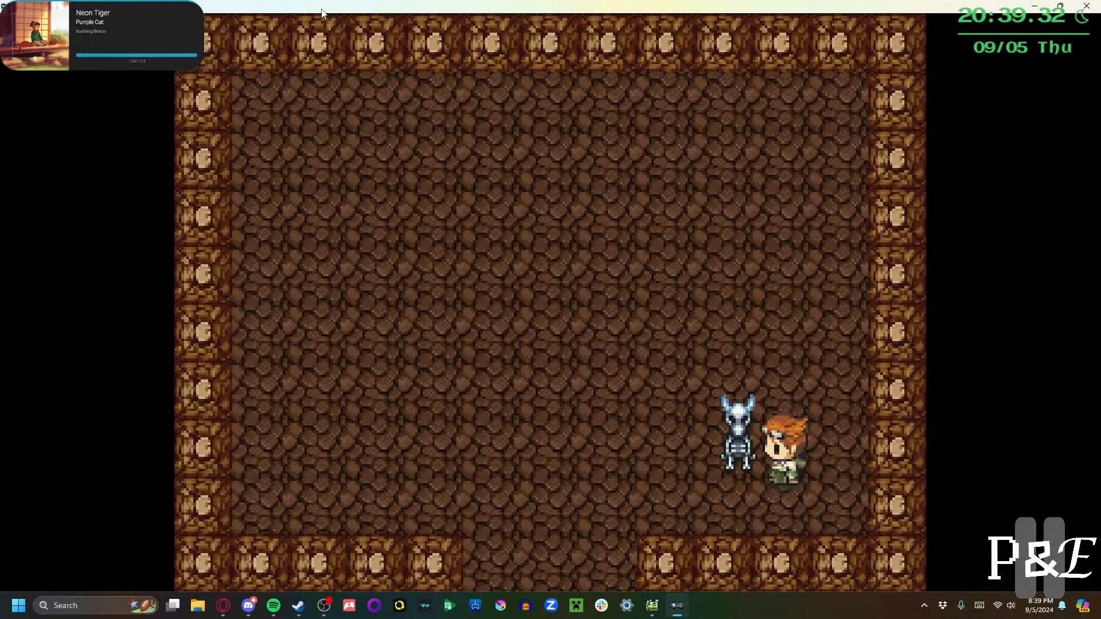
Return the player to the room's right side, line up with the enemy, and shoot the shockwave leftward
{"action": "key", "text": "Right"}
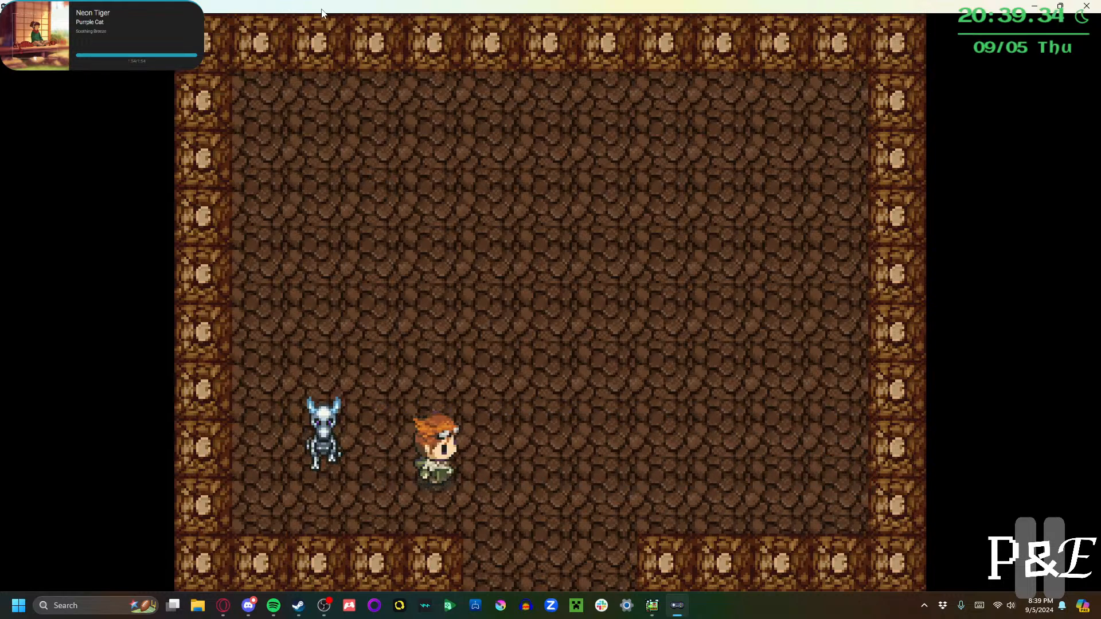
{"action": "key", "text": "Up"}
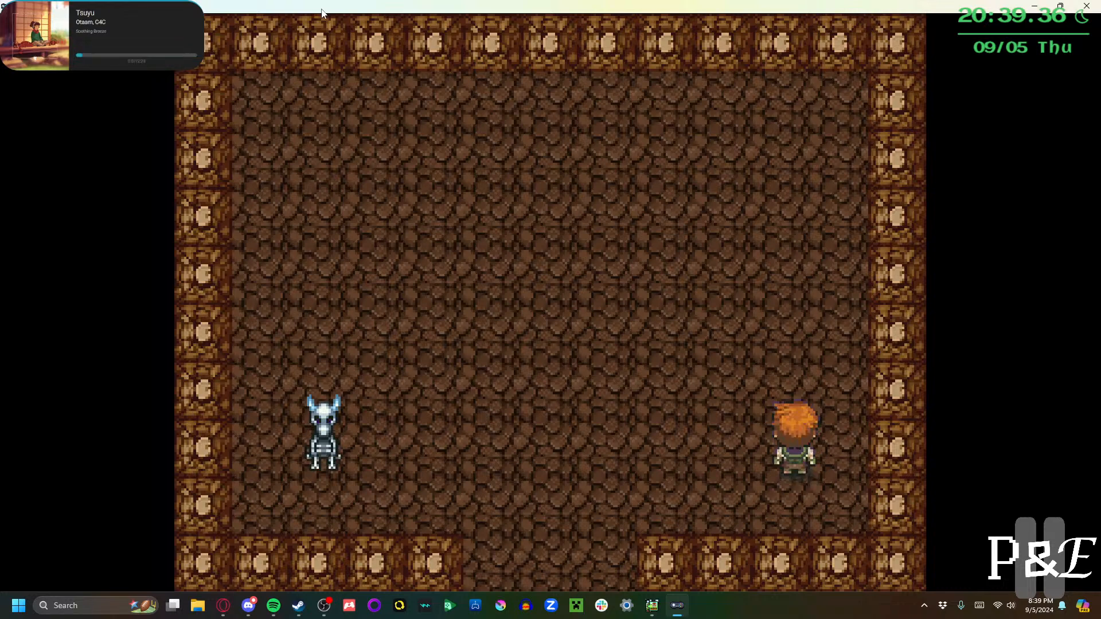
{"action": "key", "text": "z"}
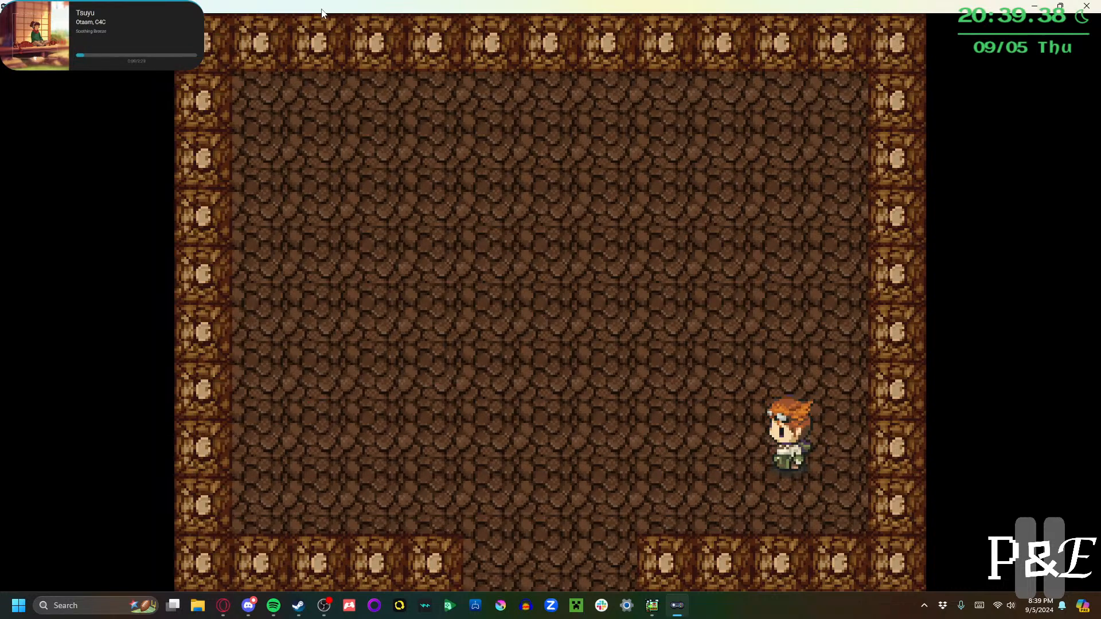
Leave and return to respawn the enemy, then fire the slash shockwave rightward at it from beside the left wall
{"action": "key", "text": "Left"}
{"action": "key", "text": "Down"}
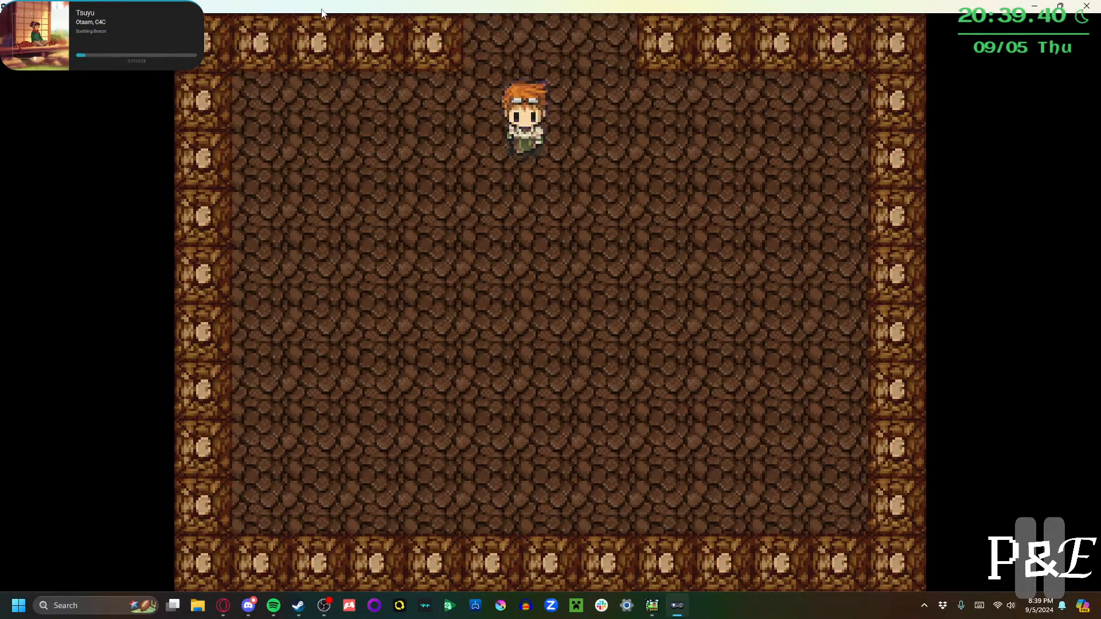
{"action": "key", "text": "Up"}
{"action": "key", "text": "Left"}
{"action": "key", "text": "Left"}
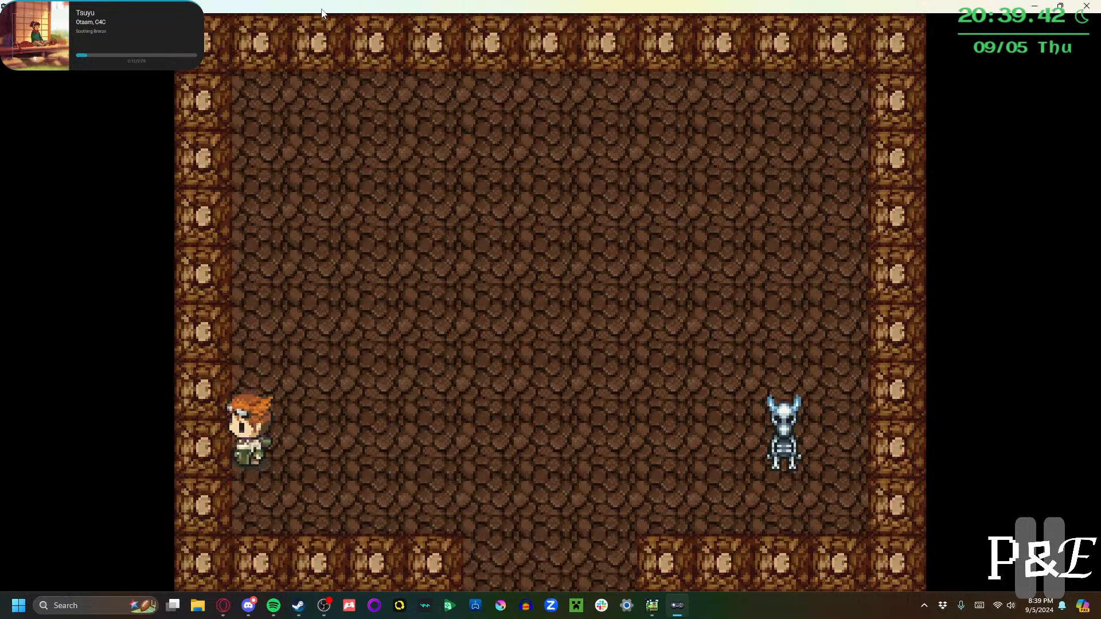
{"action": "key", "text": "Right"}
{"action": "key", "text": "z"}
{"action": "key", "text": "Right"}
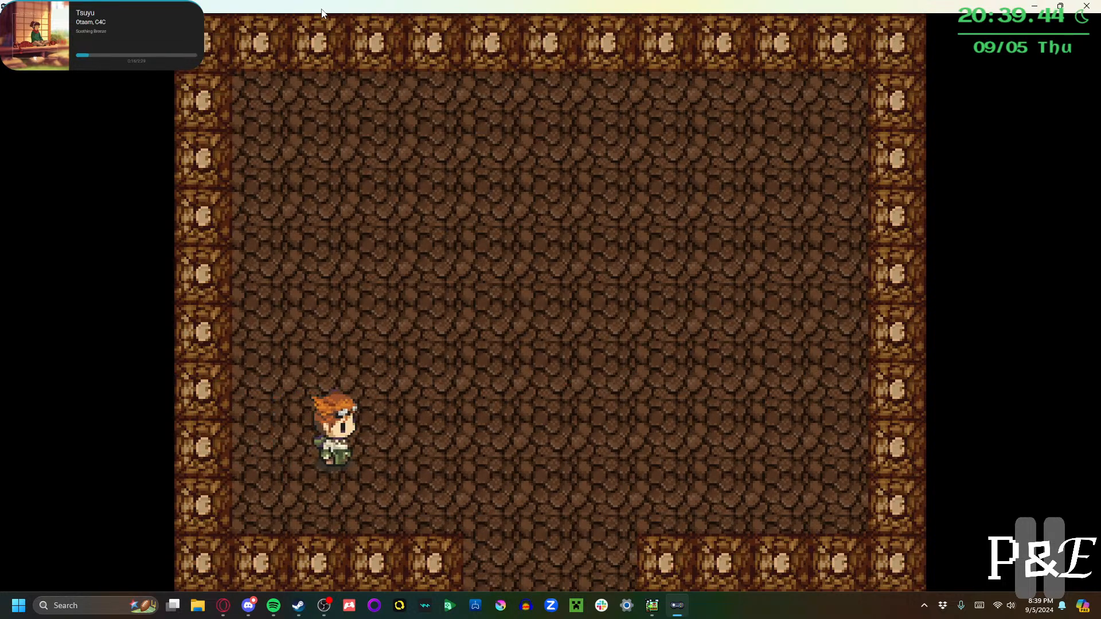
Walk the player down through the opening into the lower room and end the test play
{"action": "key", "text": "Down"}
{"action": "key", "text": "Down"}
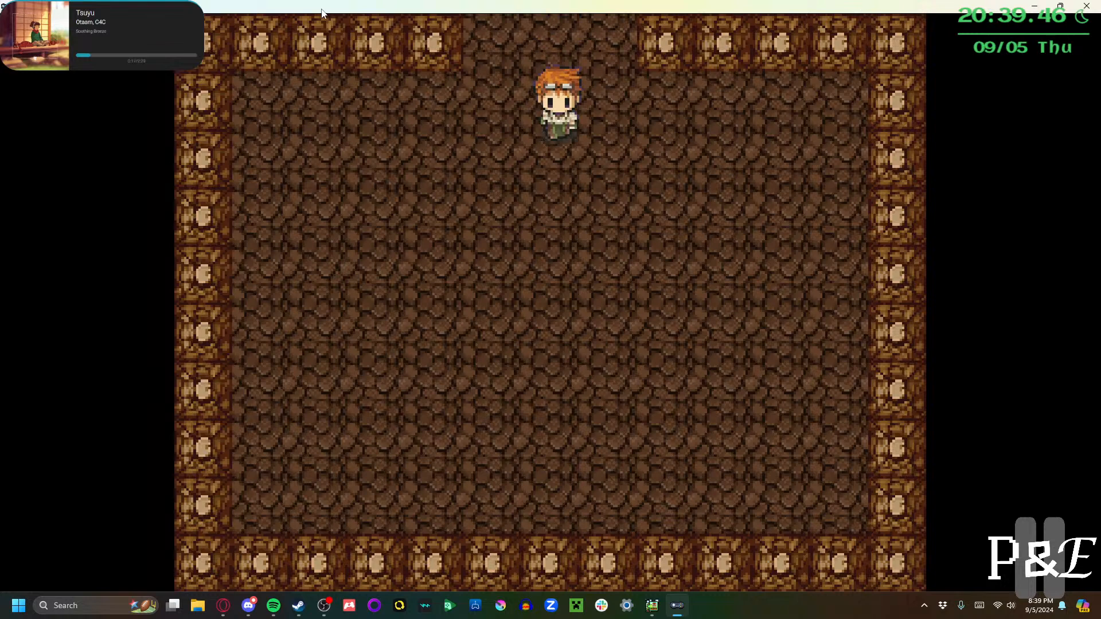
{"action": "key", "text": "Left"}
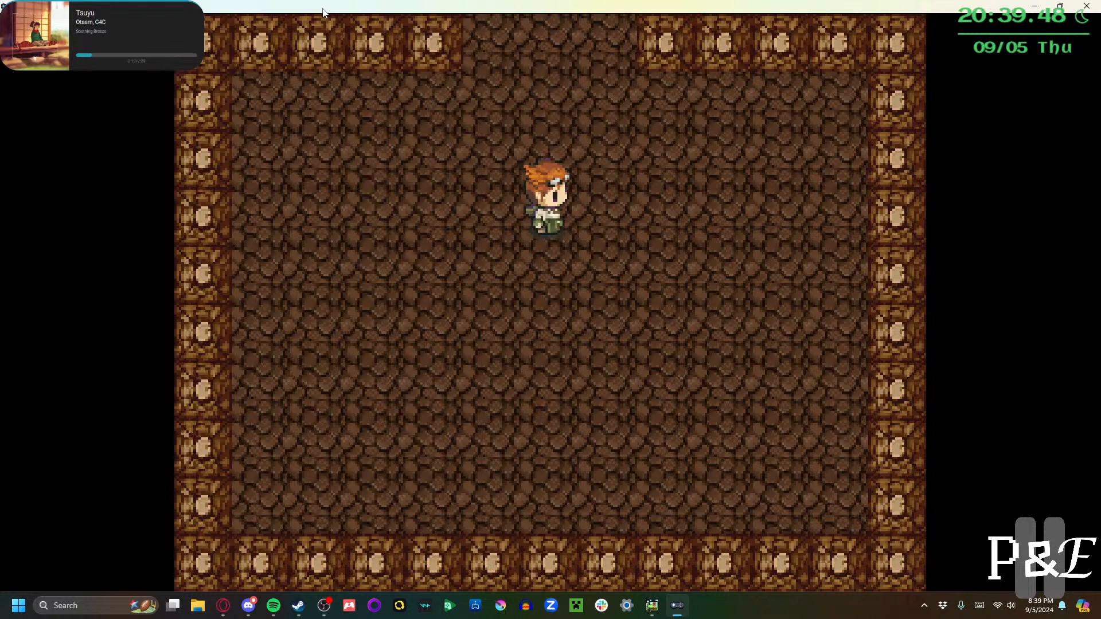
{"action": "left_click", "coordinate": [1085, 8]}
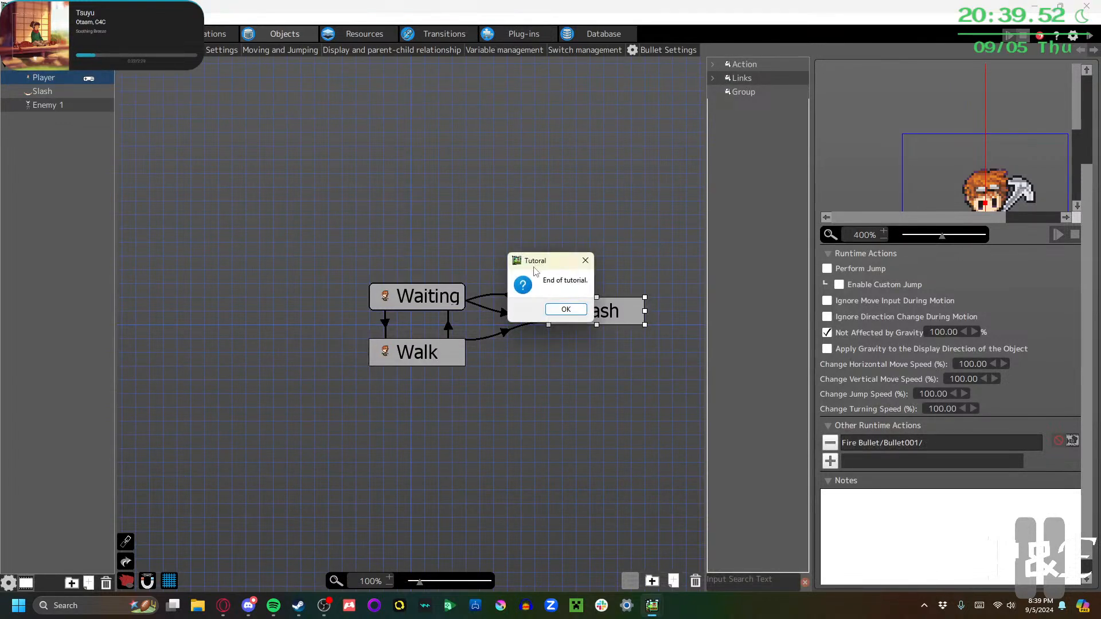
Dismiss the end-of-tutorial notice and save the project
{"action": "left_click", "coordinate": [567, 312]}
{"action": "left_click", "coordinate": [10, 19]}
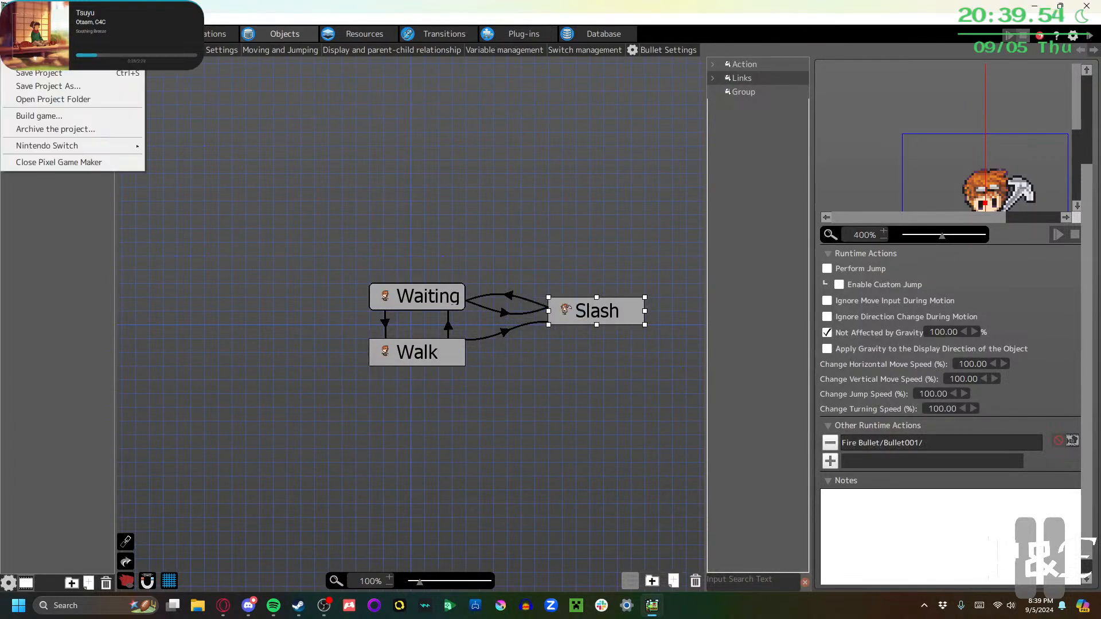
{"action": "left_click", "coordinate": [60, 73]}
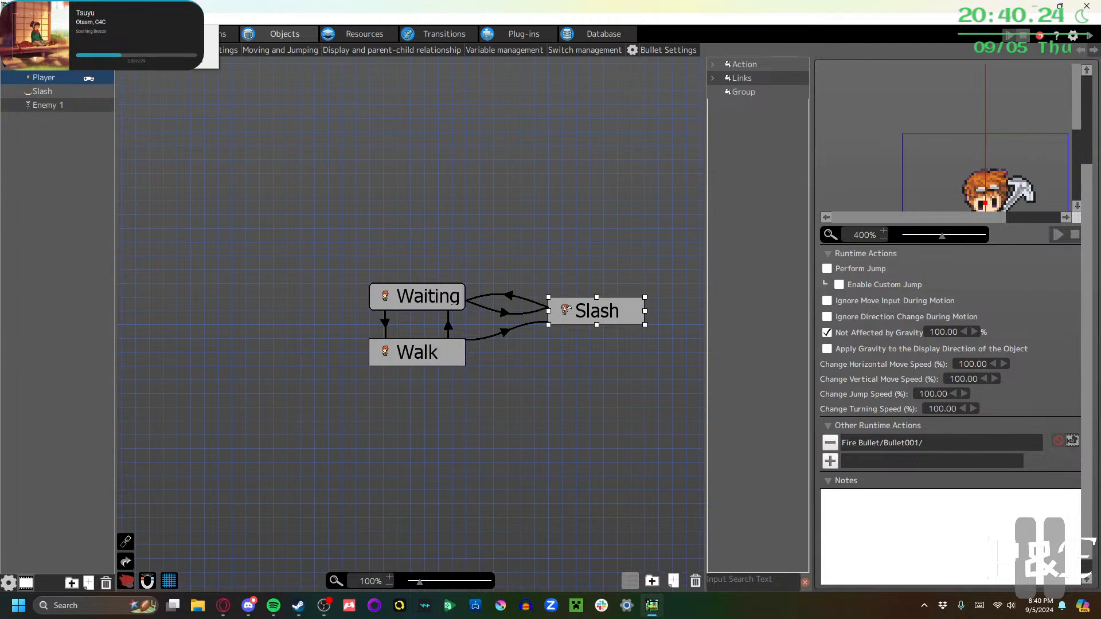
Start the Top Views tutorial "Step 7: Insert Sequence" and confirm that project data from the previous step exists
{"action": "left_click", "coordinate": [172, 47]}
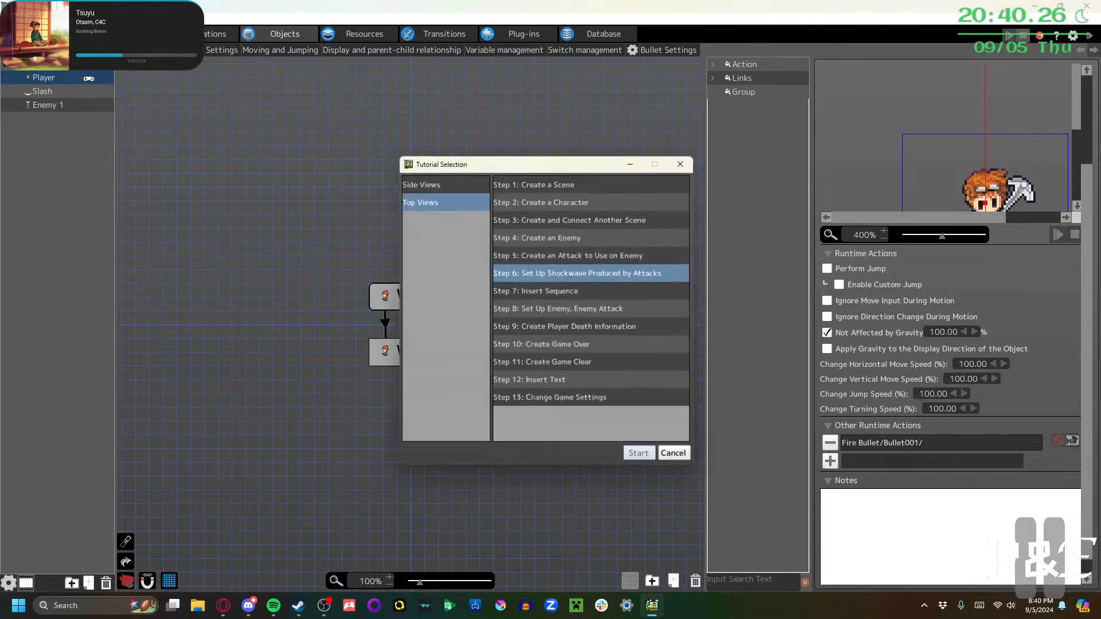
{"action": "left_click", "coordinate": [538, 291]}
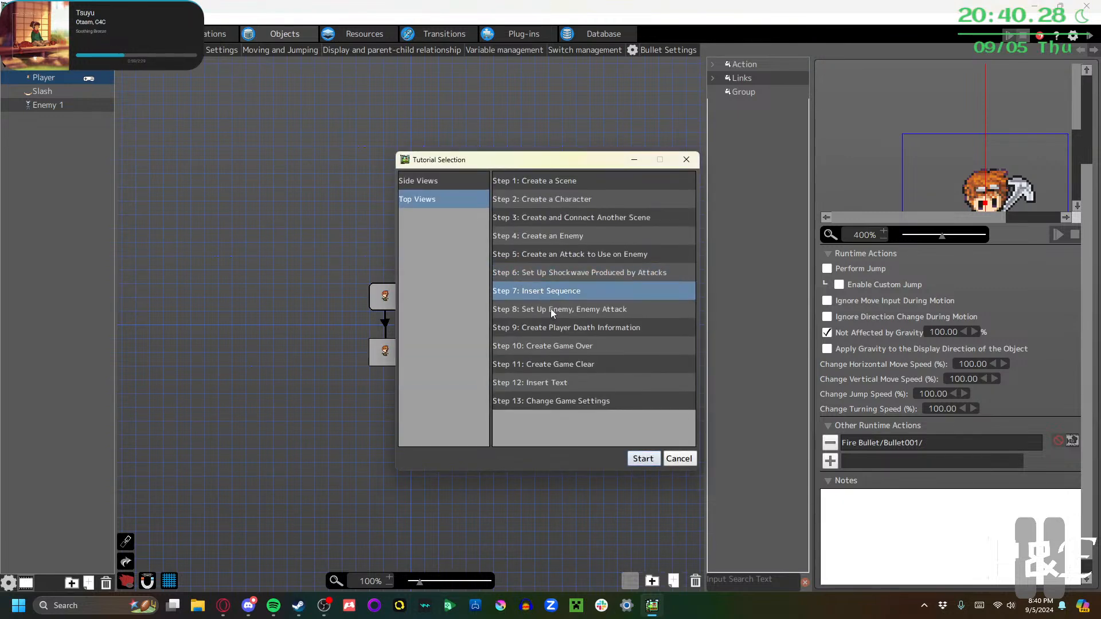
{"action": "left_click", "coordinate": [641, 459]}
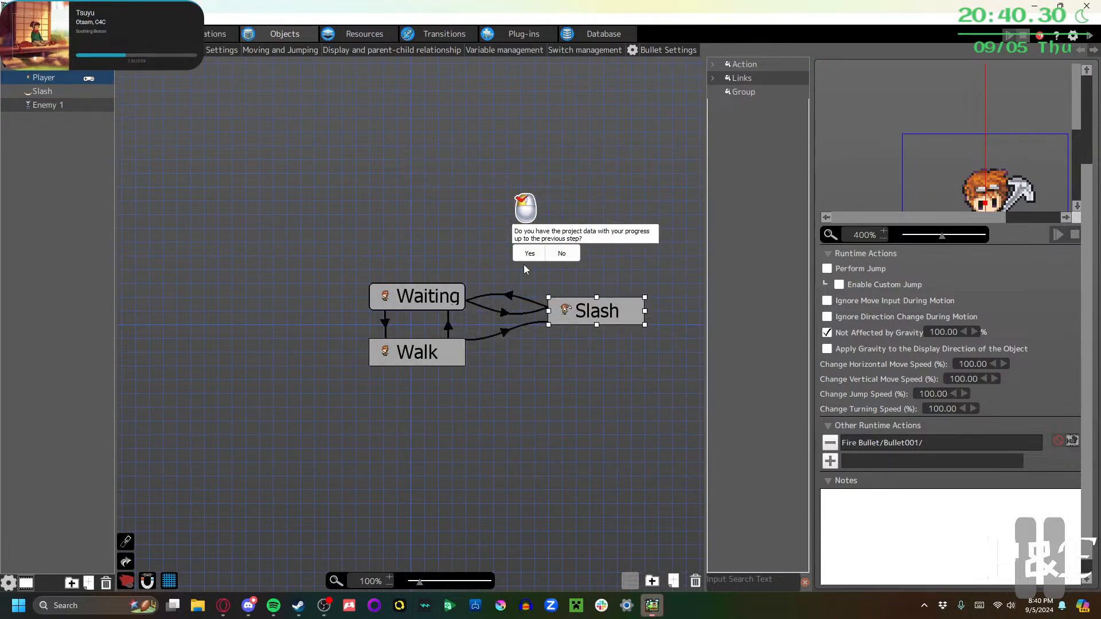
{"action": "left_click", "coordinate": [528, 253]}
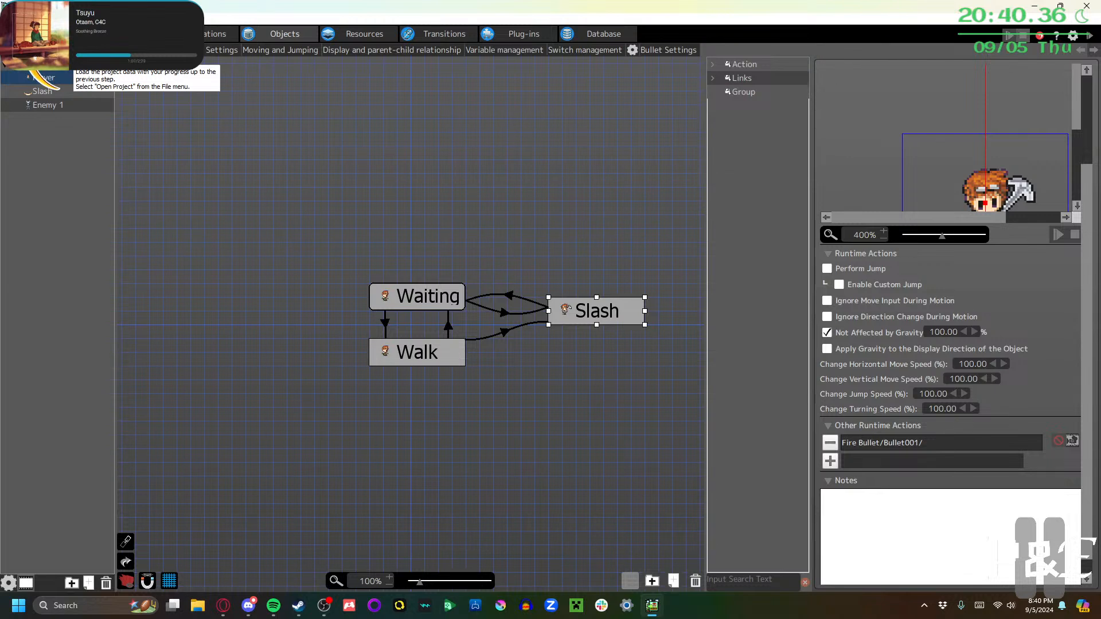
Reopen the saved Project3 project and advance through the tutorial's introduction
{"action": "left_click", "coordinate": [10, 19]}
{"action": "left_click", "coordinate": [38, 47]}
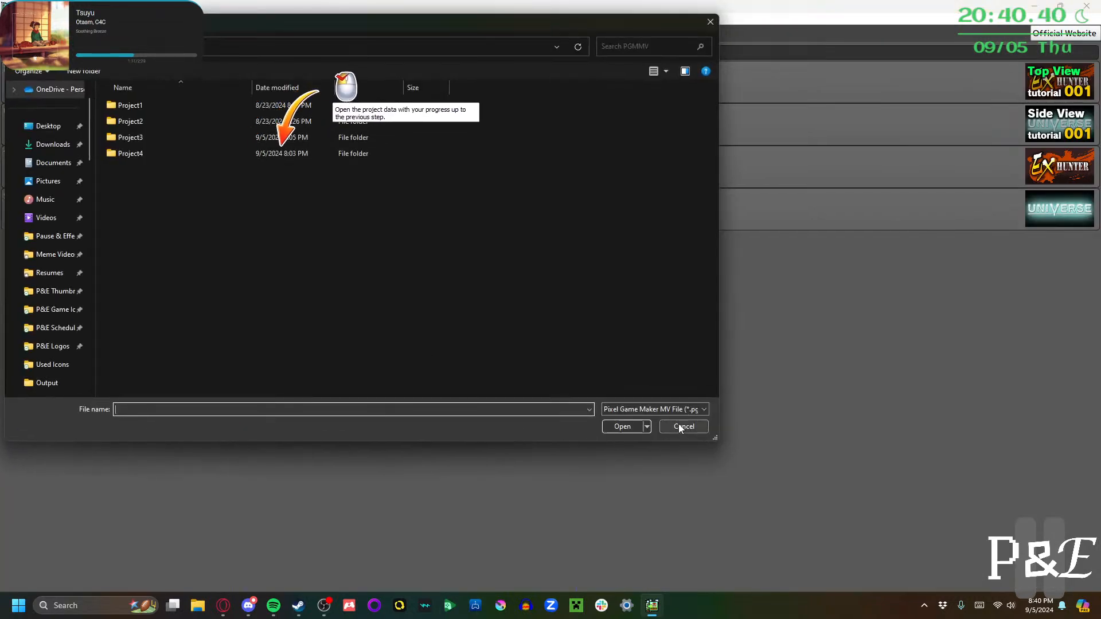
{"action": "left_click", "coordinate": [682, 426]}
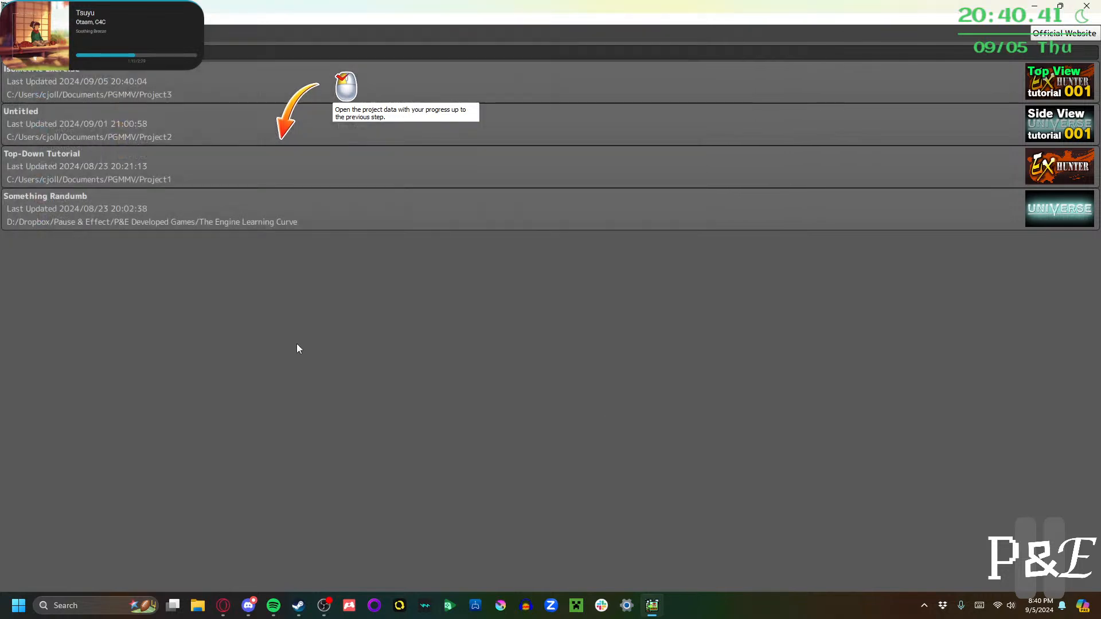
{"action": "double_click", "coordinate": [127, 84]}
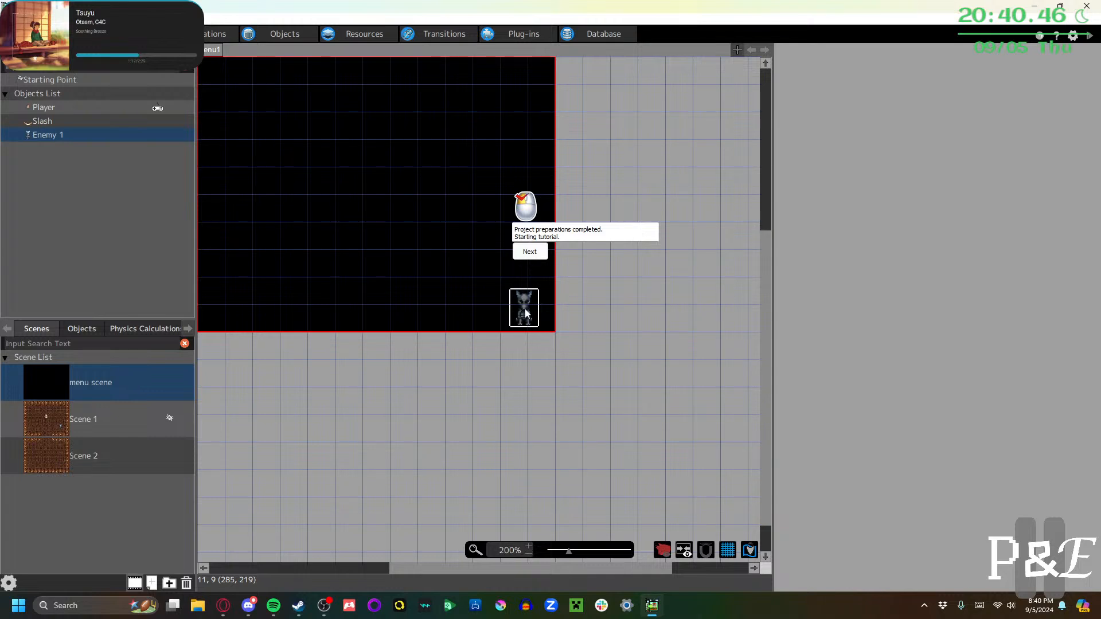
{"action": "left_click_drag", "start_coordinate": [525, 309], "coordinate": [524, 258]}
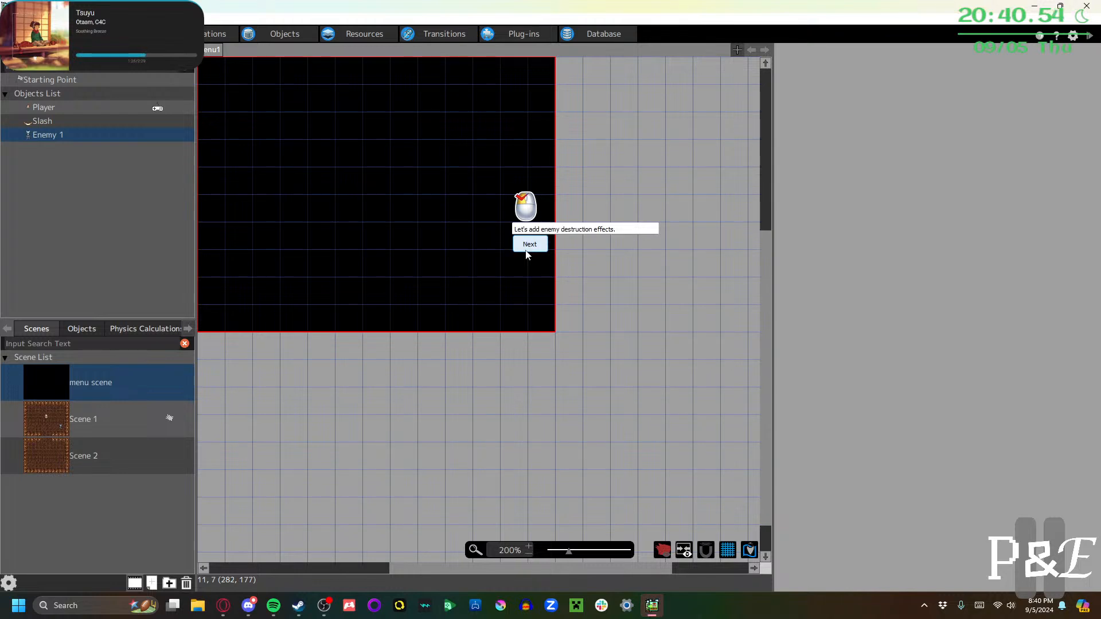
{"action": "left_click", "coordinate": [529, 245]}
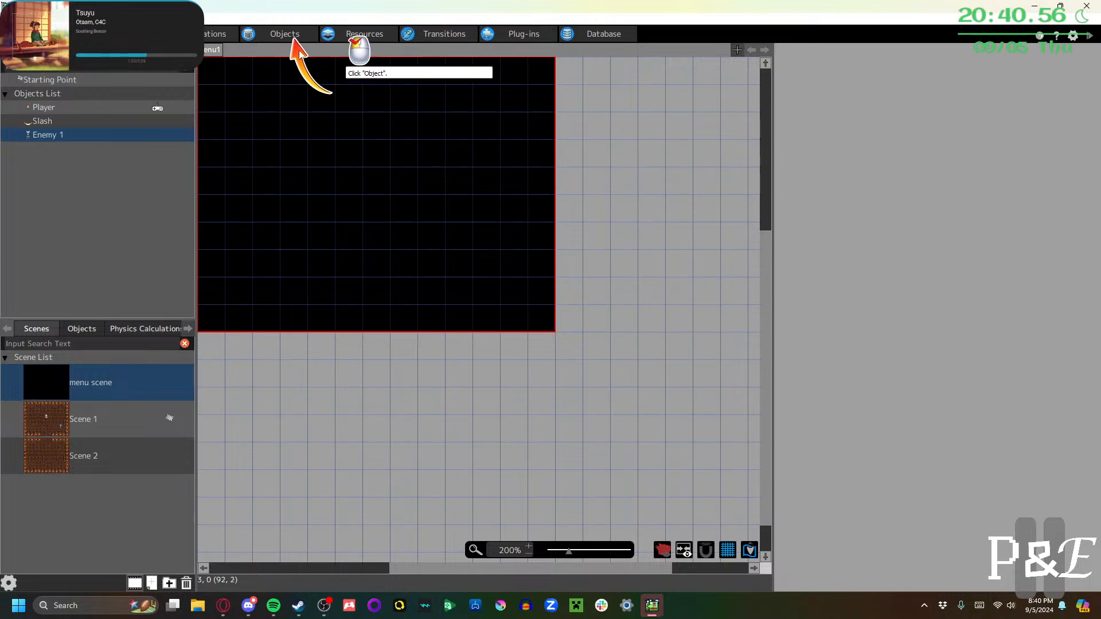
Copy the Waiting action of the Enemy 1 object and paste it to the right of the Destroy action
{"action": "left_click", "coordinate": [286, 34]}
{"action": "left_click", "coordinate": [33, 105]}
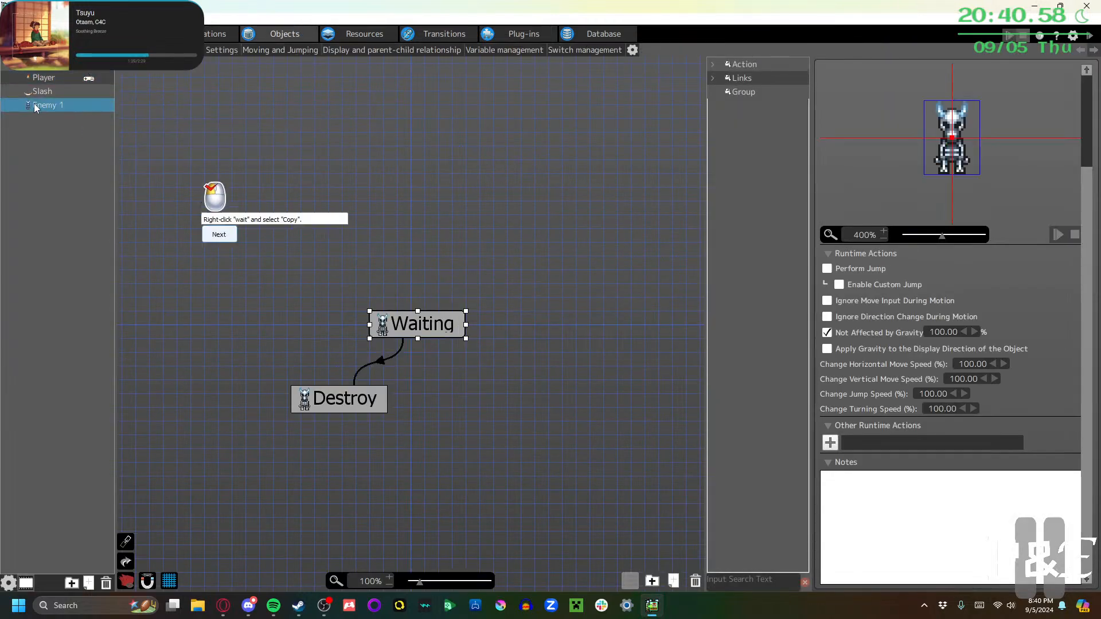
{"action": "right_click", "coordinate": [440, 333]}
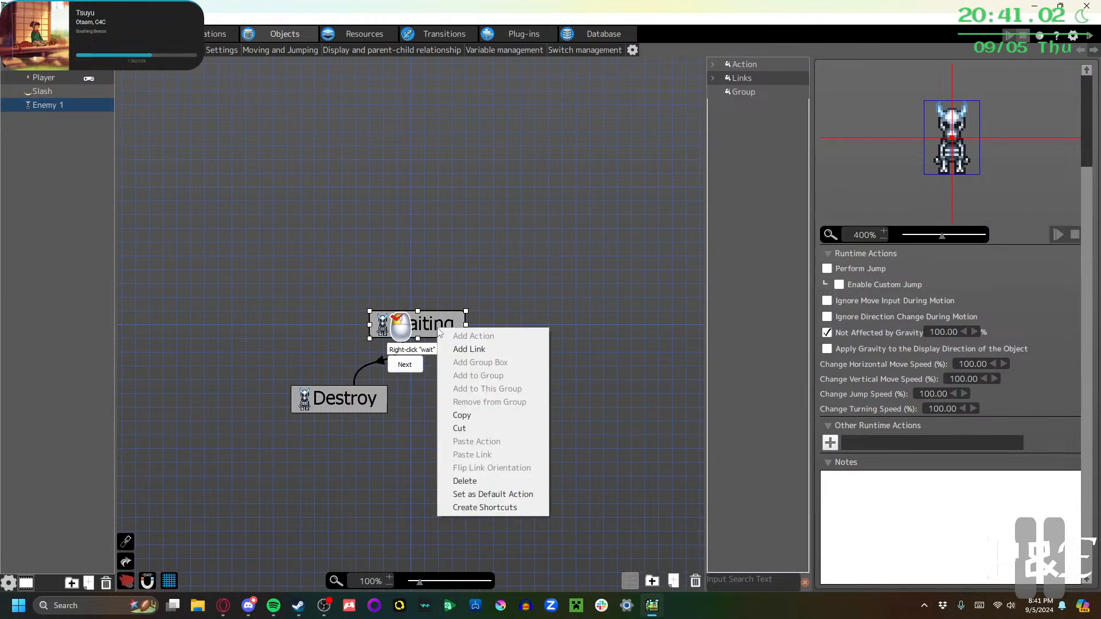
{"action": "left_click", "coordinate": [462, 416]}
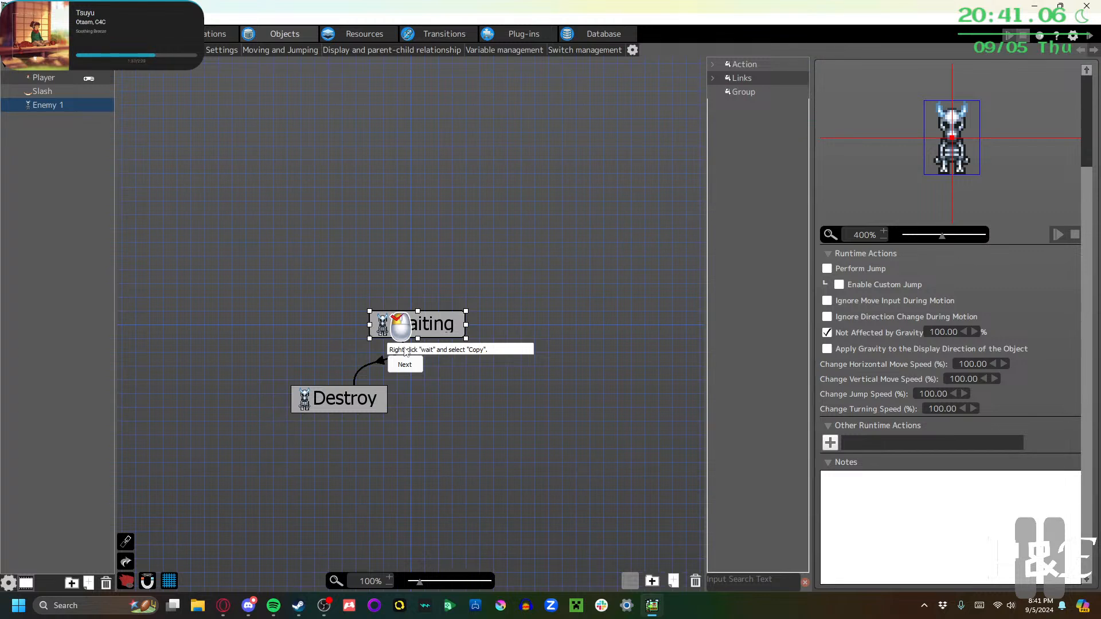
{"action": "right_click", "coordinate": [429, 330]}
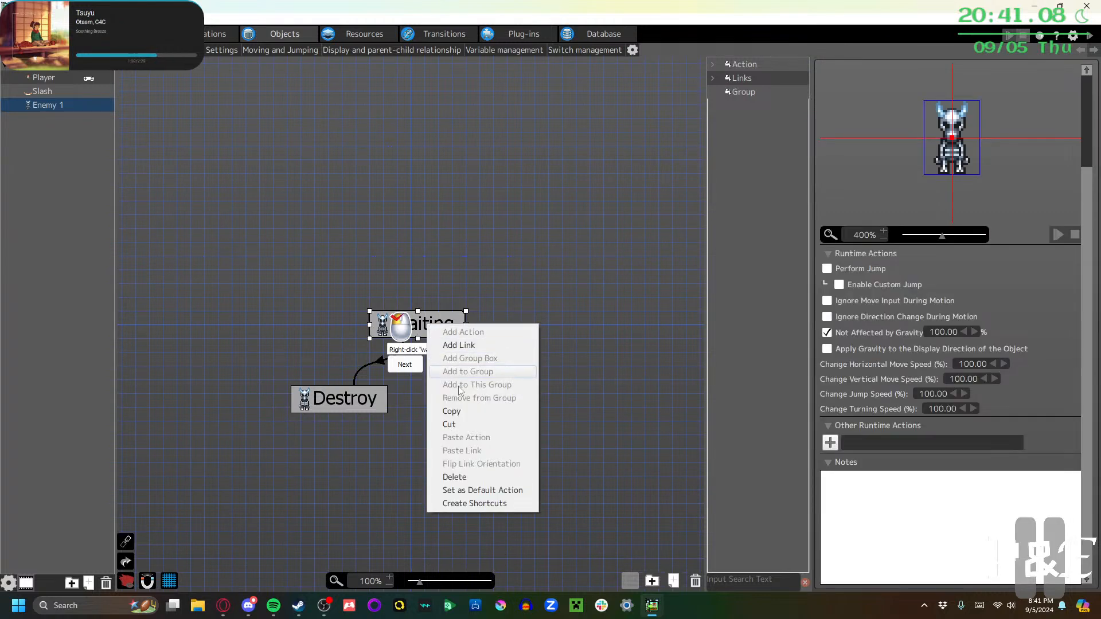
{"action": "left_click", "coordinate": [457, 413]}
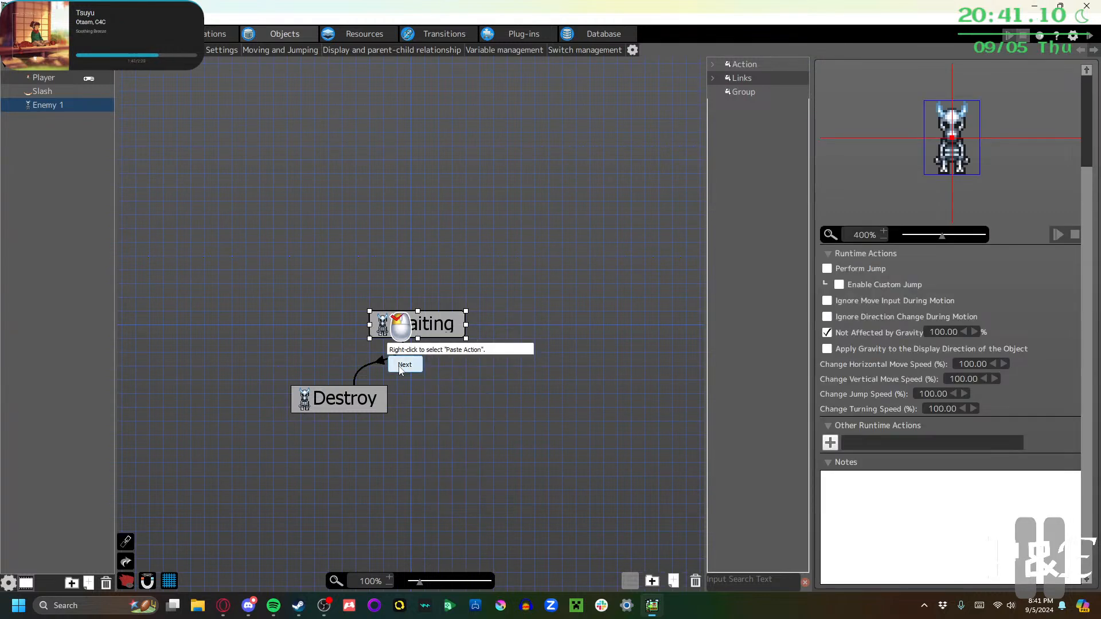
{"action": "right_click", "coordinate": [434, 397]}
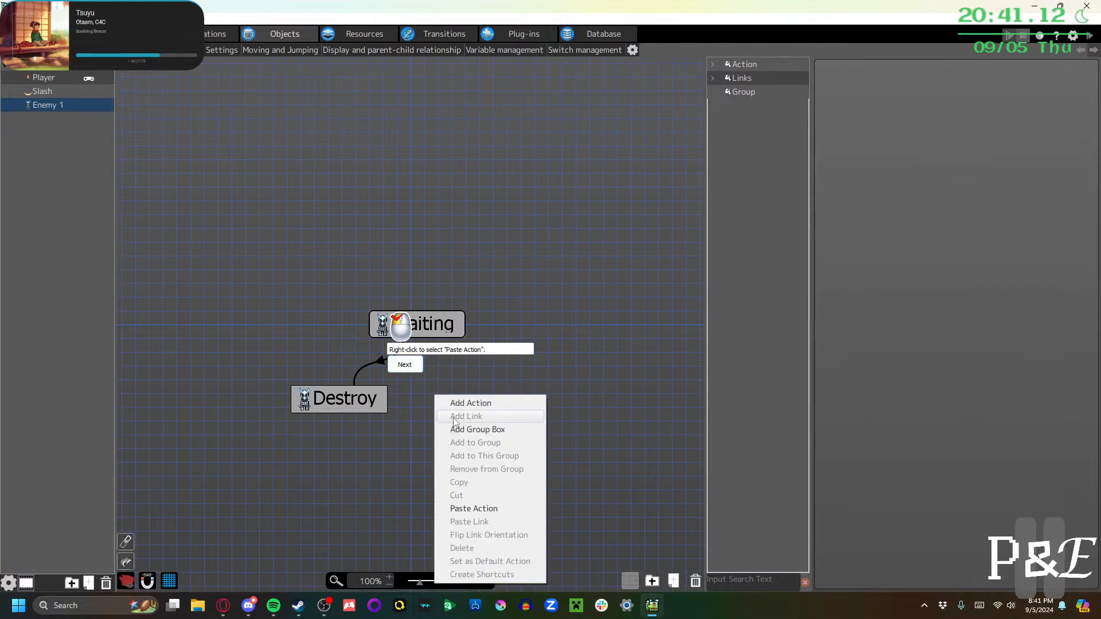
{"action": "left_click", "coordinate": [480, 509]}
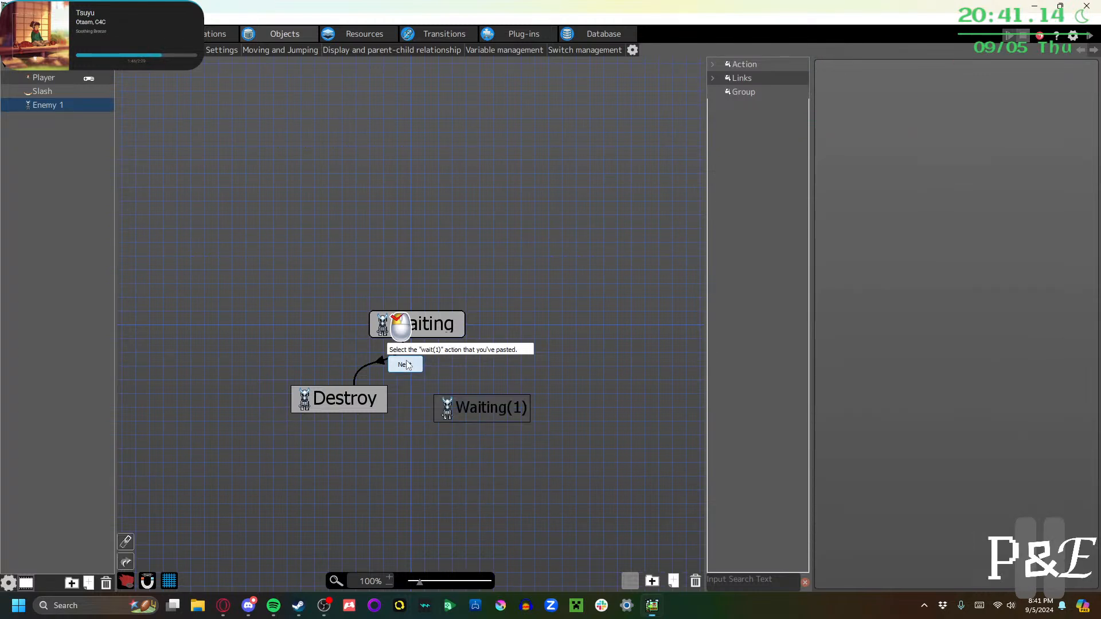
Rename the pasted Waiting(1) action as Explosion and set its motion to damage
{"action": "left_click", "coordinate": [477, 420]}
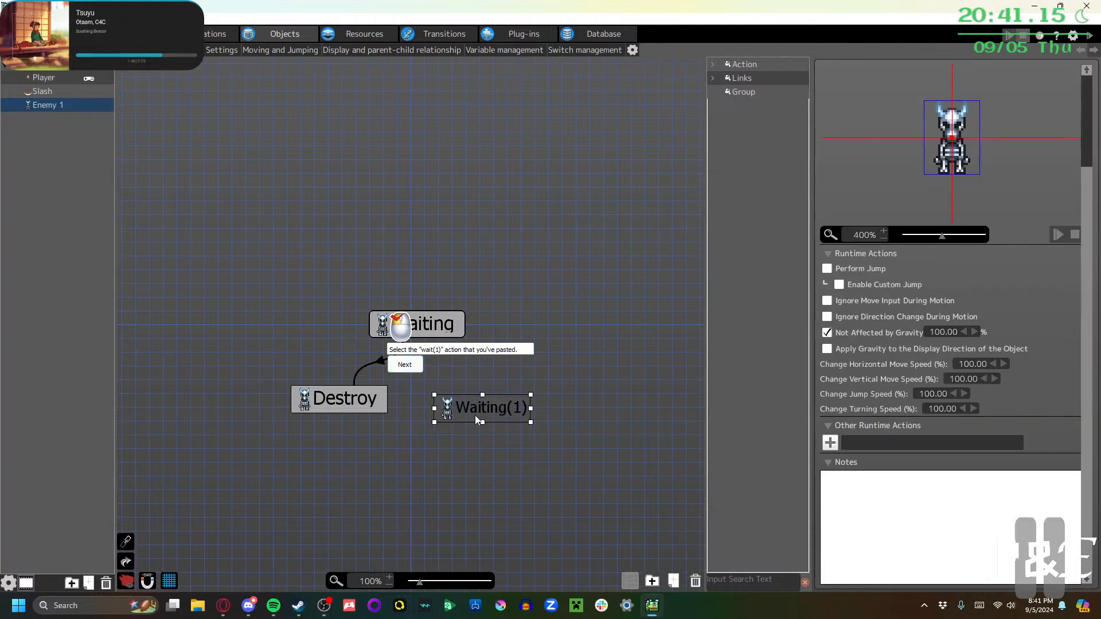
{"action": "left_click", "coordinate": [406, 365]}
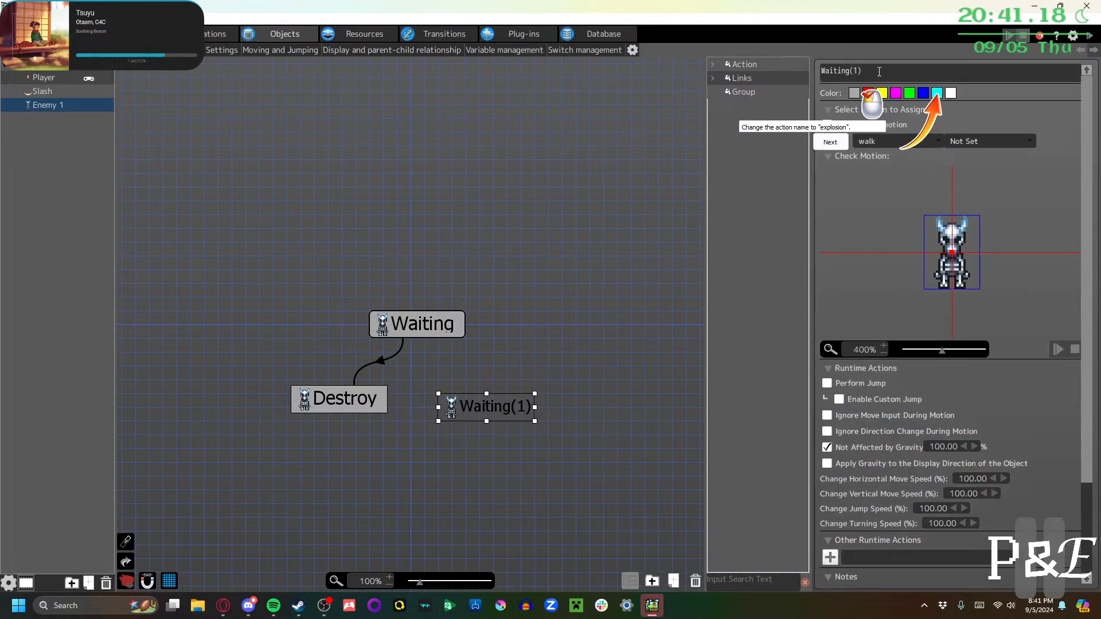
{"action": "left_click", "coordinate": [879, 71]}
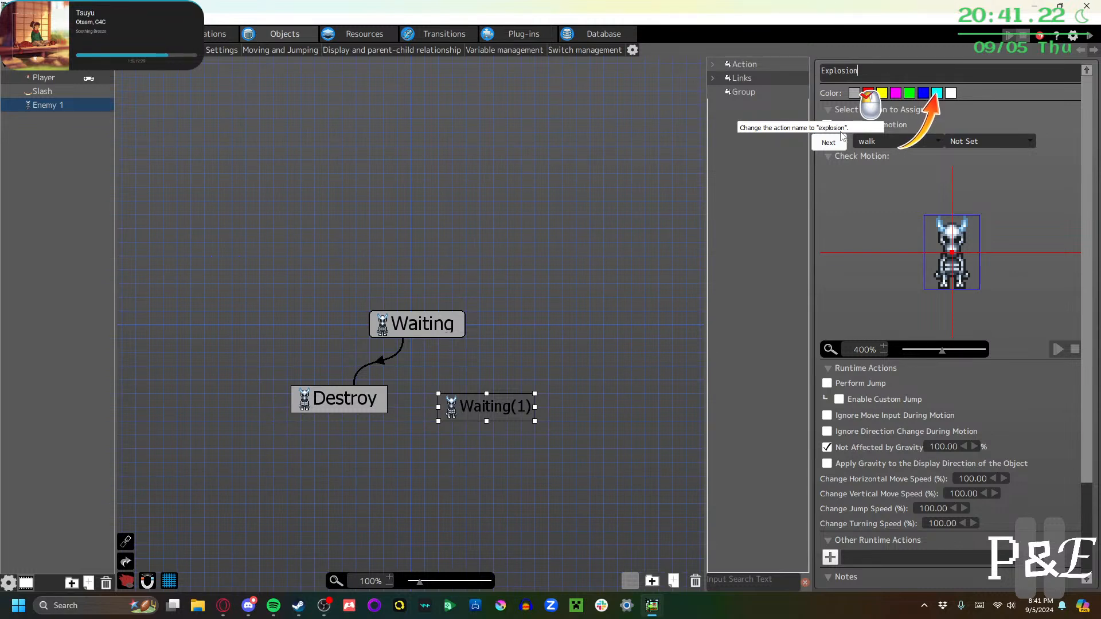
{"action": "type", "text": "Explosion"}
{"action": "left_click", "coordinate": [829, 142]}
{"action": "left_click", "coordinate": [925, 142]}
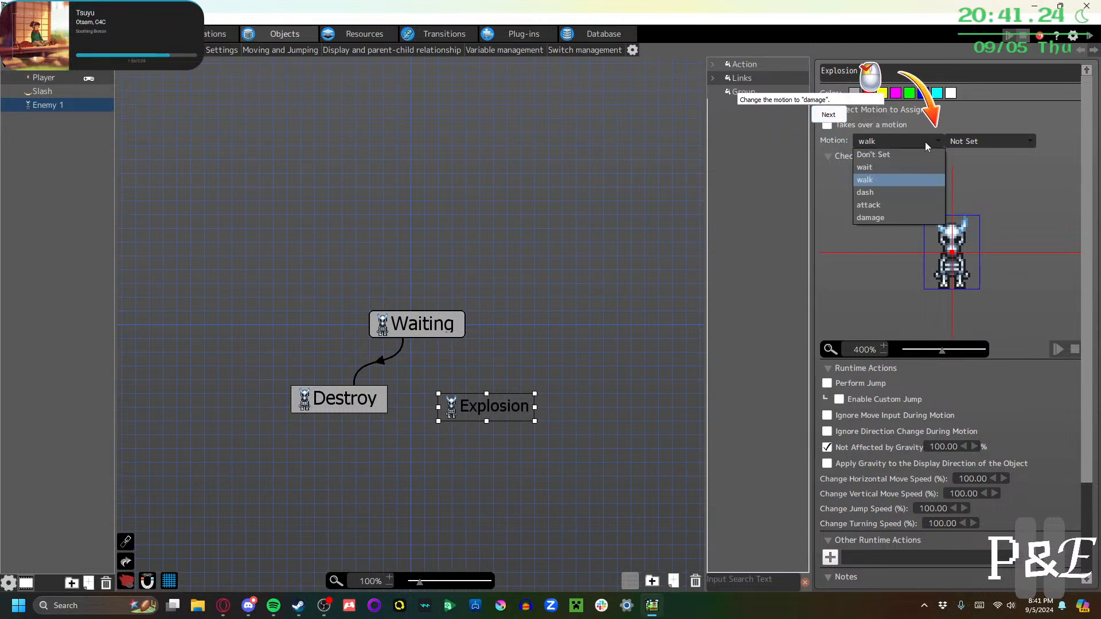
{"action": "left_click", "coordinate": [906, 215]}
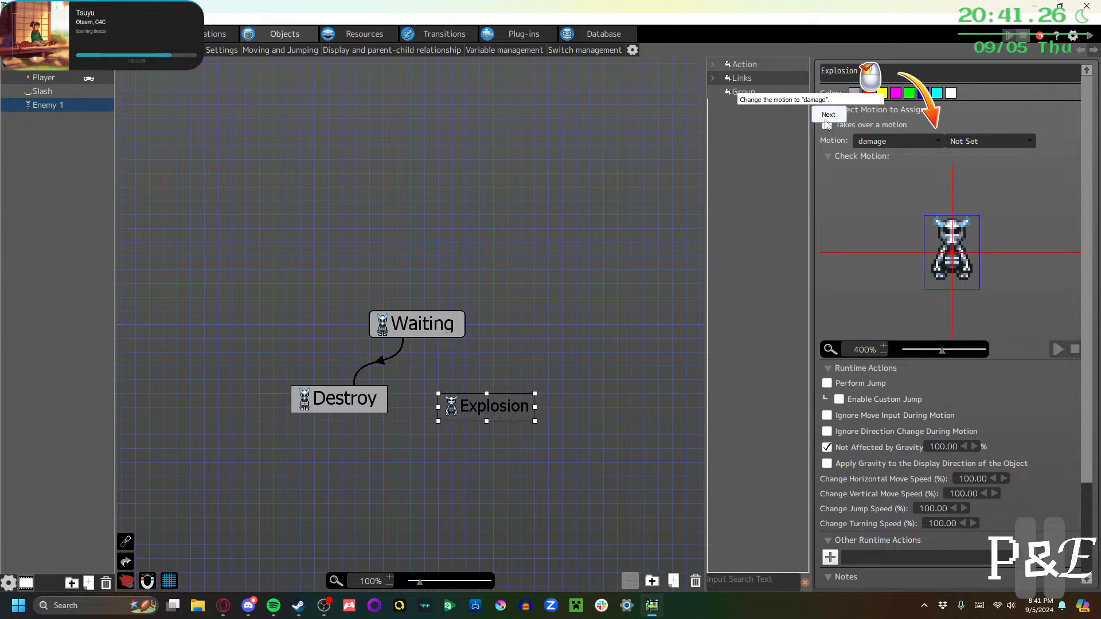
{"action": "left_click", "coordinate": [828, 124]}
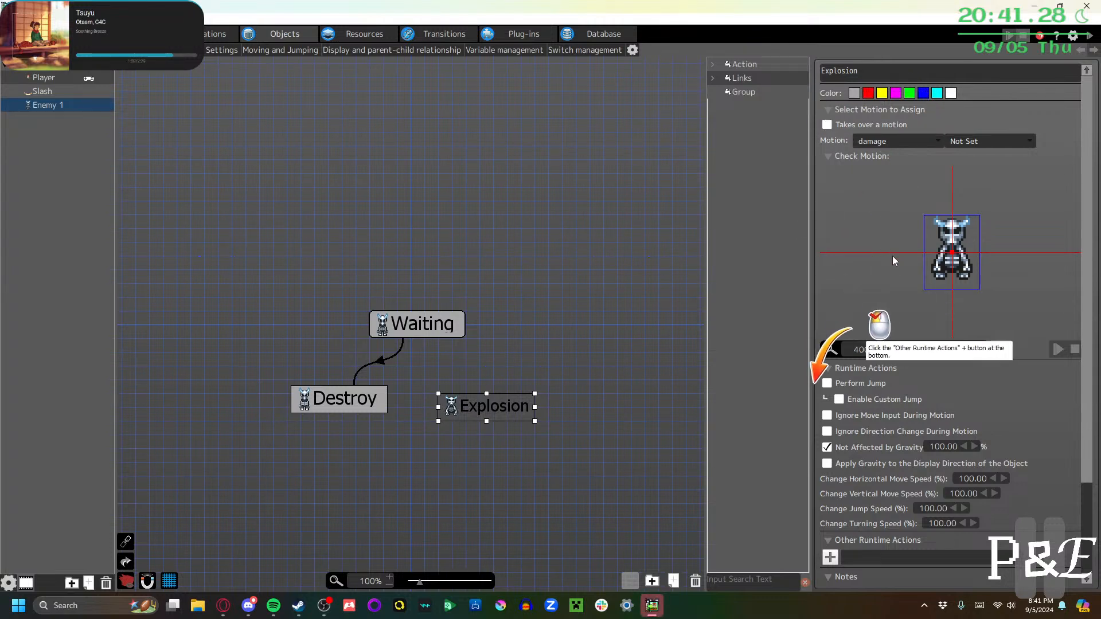
Add a Show Particles runtime action to the Explosion action, using the "explosion S" particle
{"action": "scroll", "coordinate": [846, 454], "scroll_direction": "down", "scroll_amount": 2}
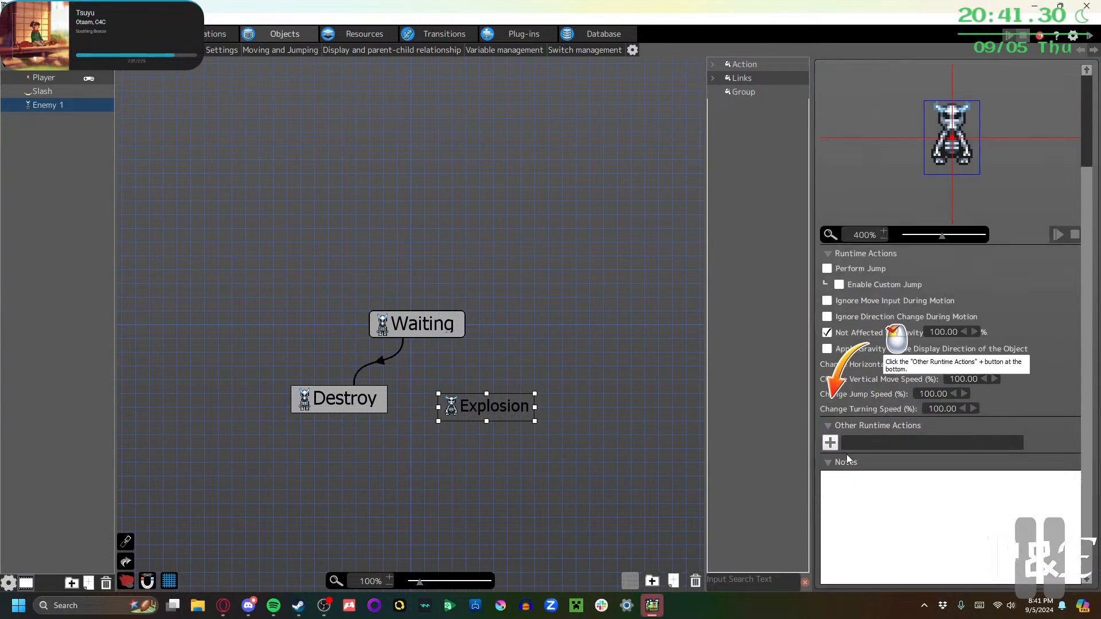
{"action": "left_click", "coordinate": [831, 443]}
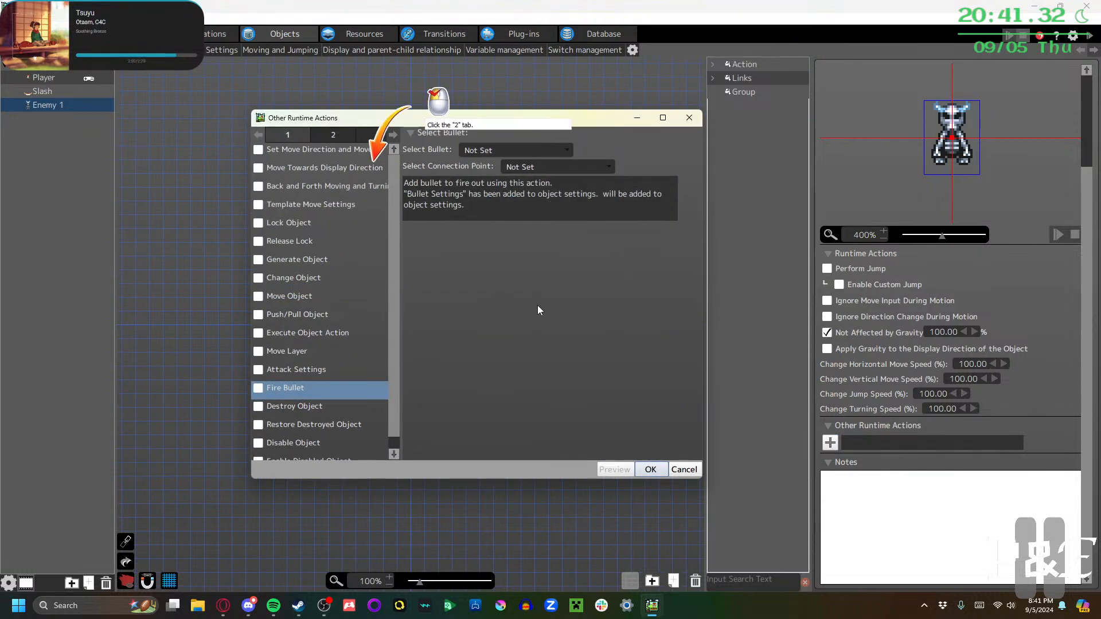
{"action": "left_click", "coordinate": [334, 135]}
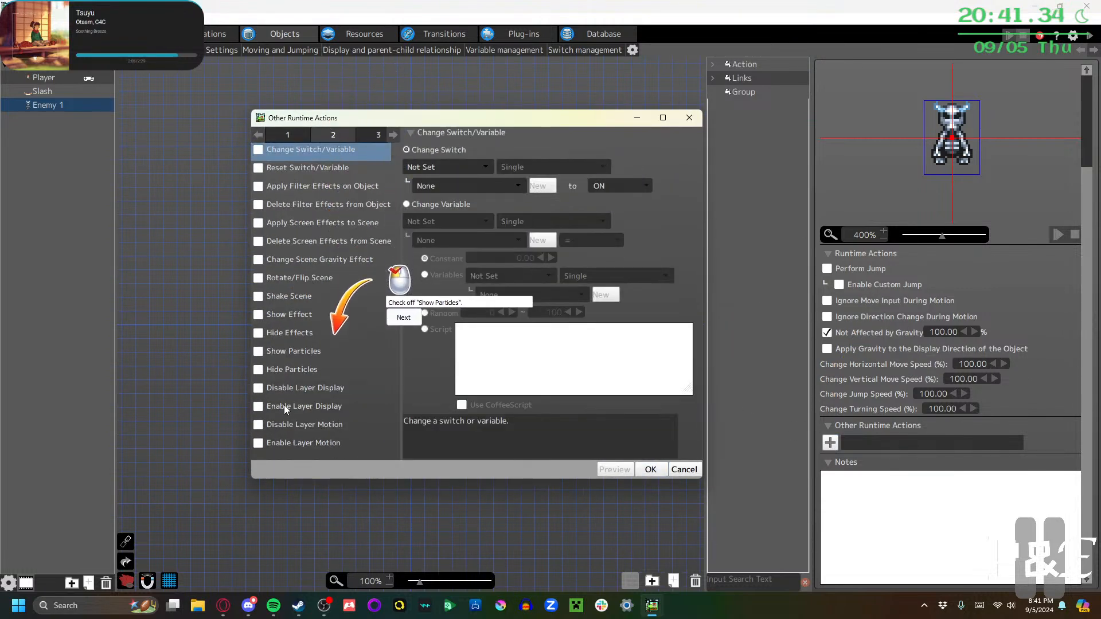
{"action": "left_click", "coordinate": [259, 352]}
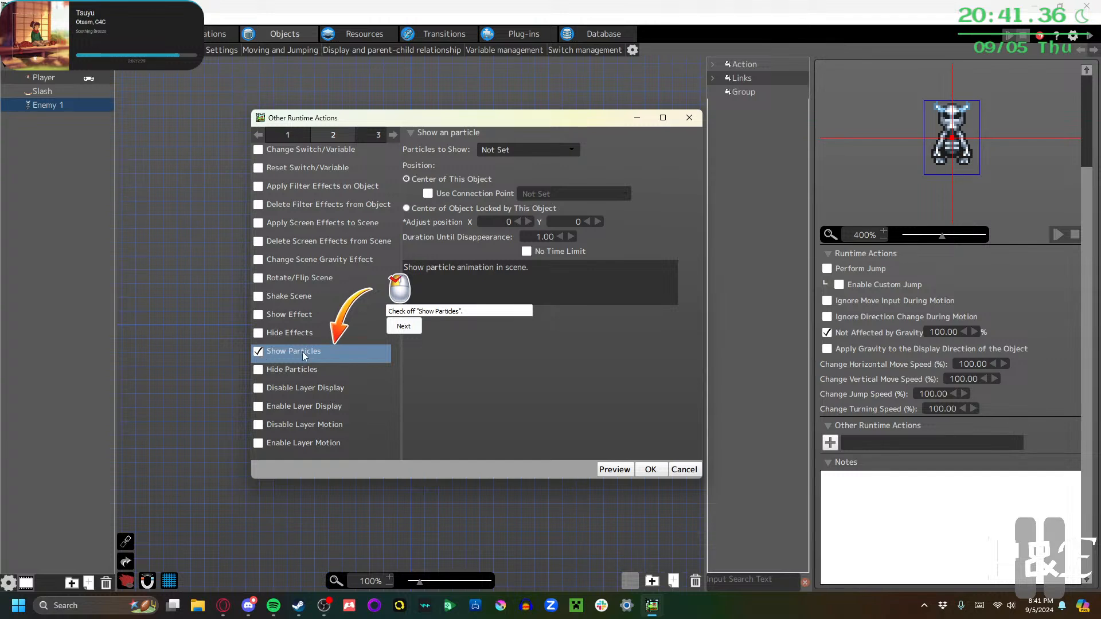
{"action": "left_click", "coordinate": [408, 333]}
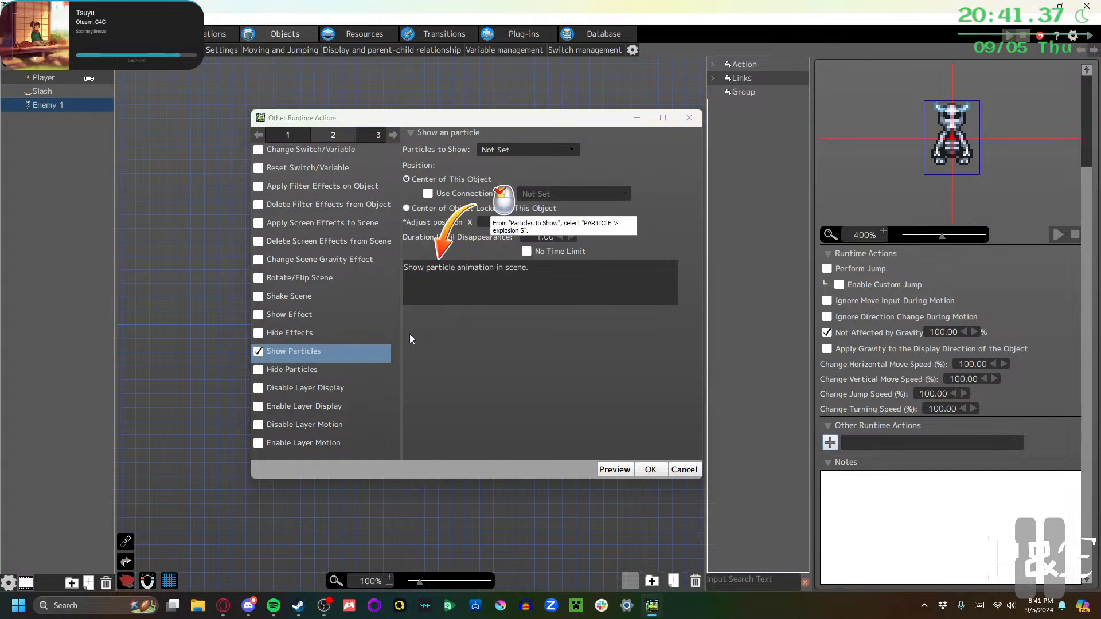
{"action": "left_click", "coordinate": [518, 151]}
{"action": "mouse_move", "coordinate": [567, 182]}
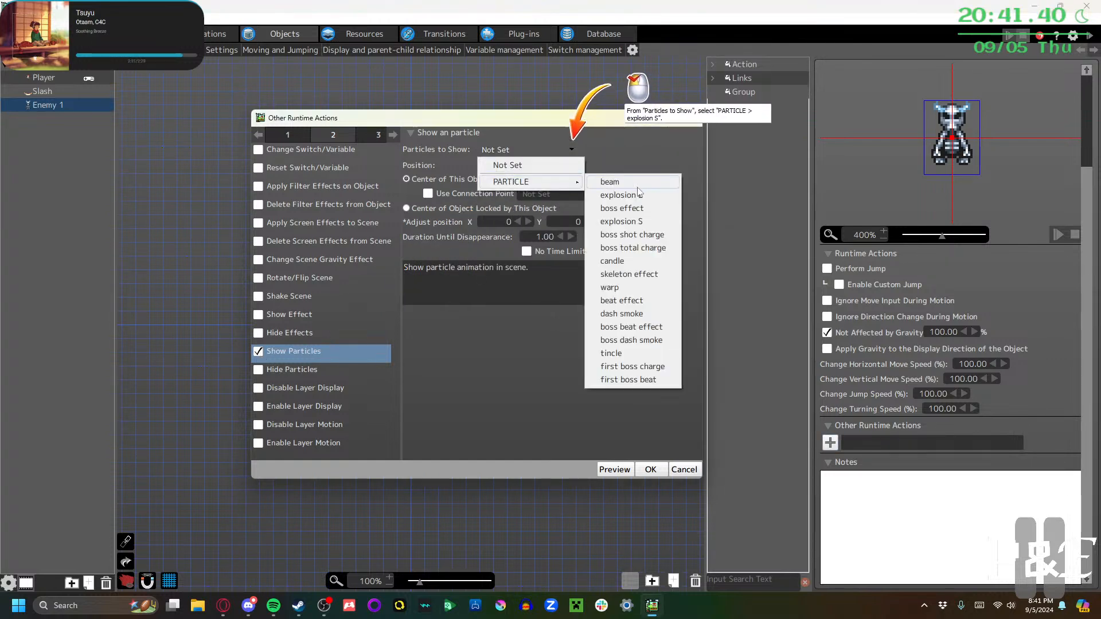
{"action": "left_click", "coordinate": [641, 222]}
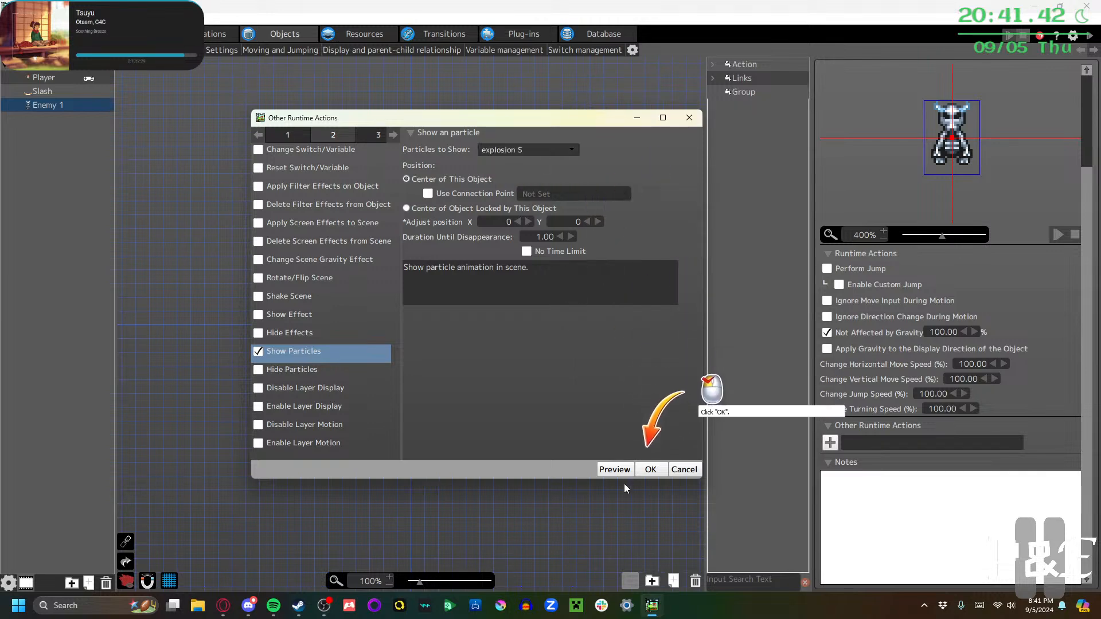
{"action": "left_click", "coordinate": [646, 472]}
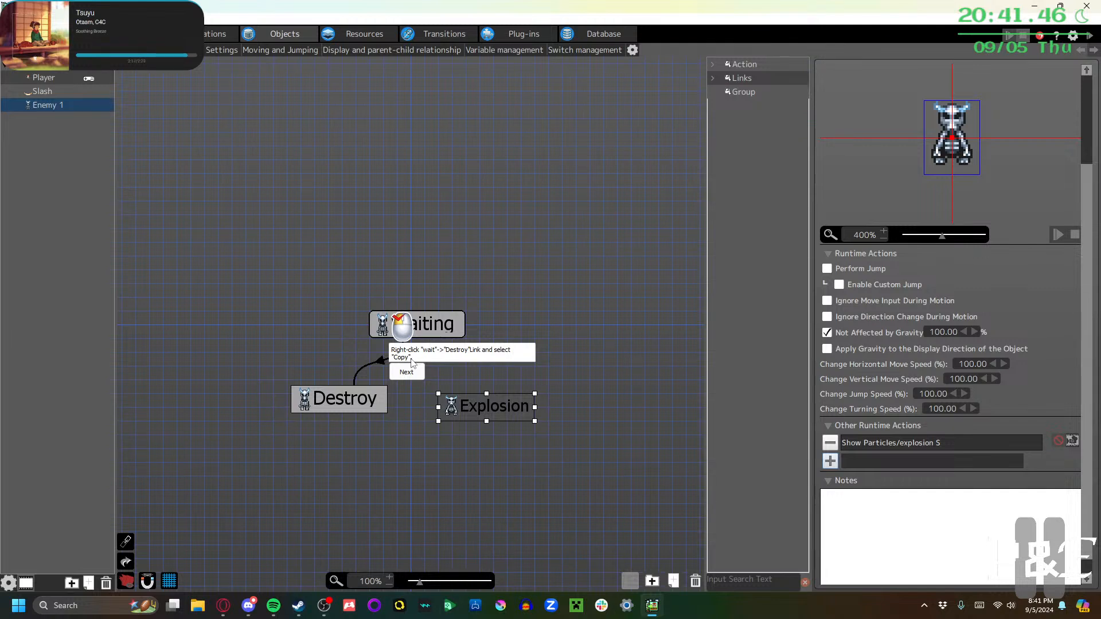
Copy the Waiting-to-Destroy link and paste it onto the Waiting action so that it leads to Explosion
{"action": "right_click", "coordinate": [429, 325]}
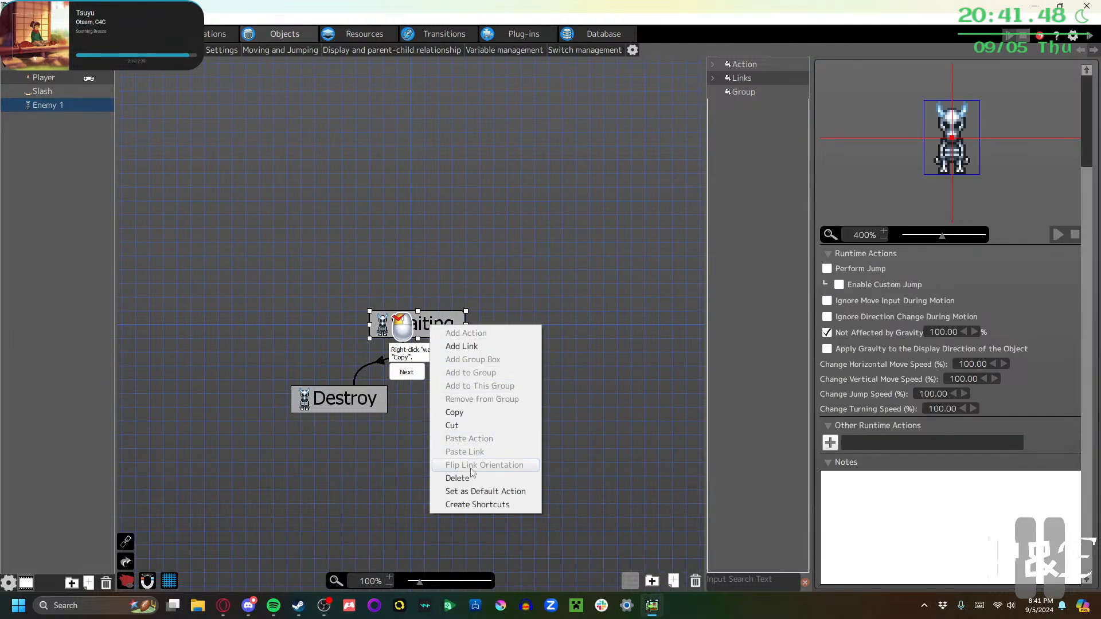
{"action": "left_click", "coordinate": [337, 347]}
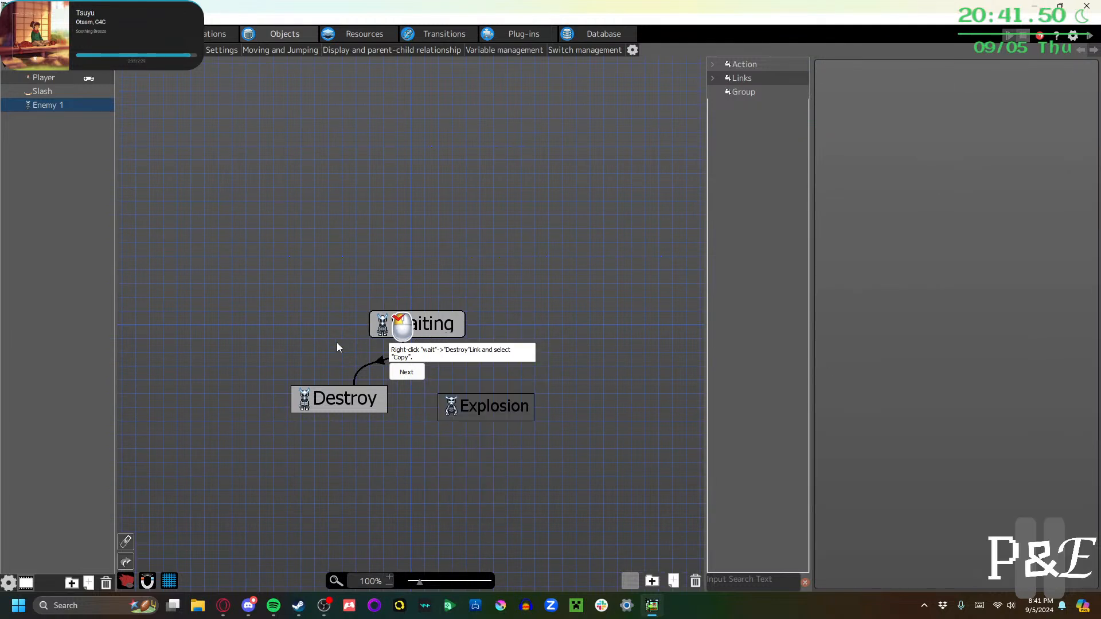
{"action": "right_click", "coordinate": [380, 362]}
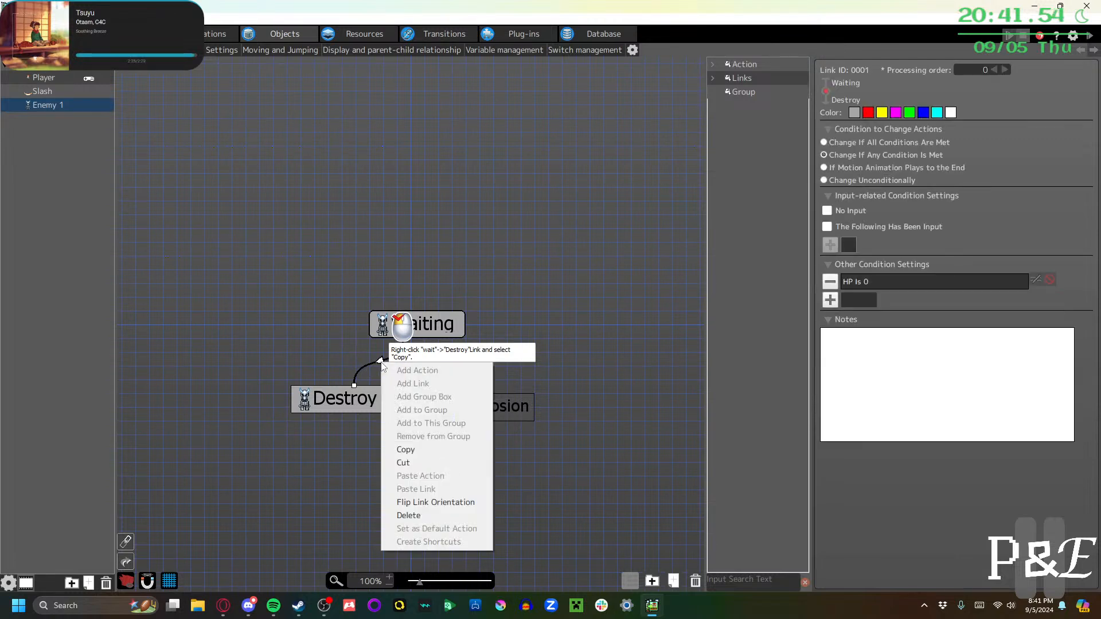
{"action": "left_click", "coordinate": [405, 452]}
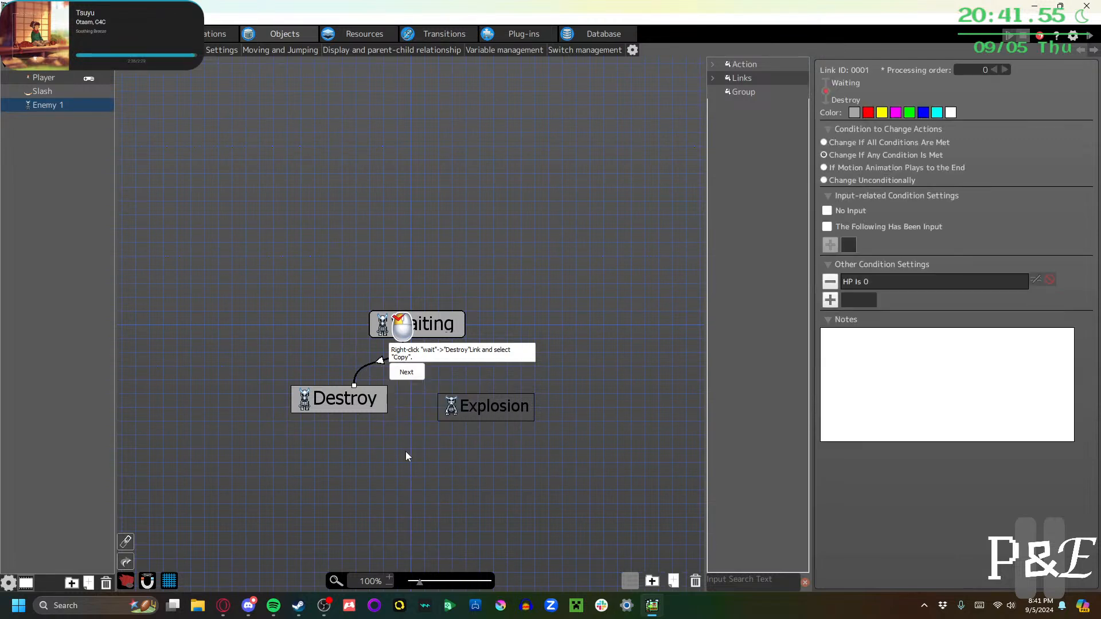
{"action": "left_click", "coordinate": [410, 373]}
{"action": "right_click", "coordinate": [449, 332]}
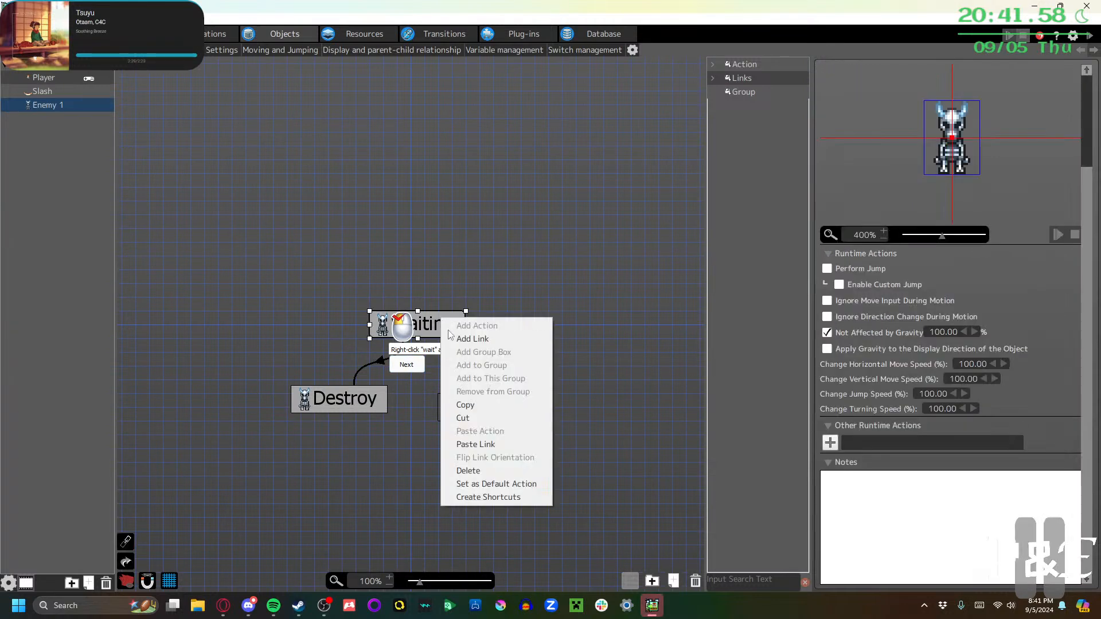
{"action": "left_click", "coordinate": [476, 444]}
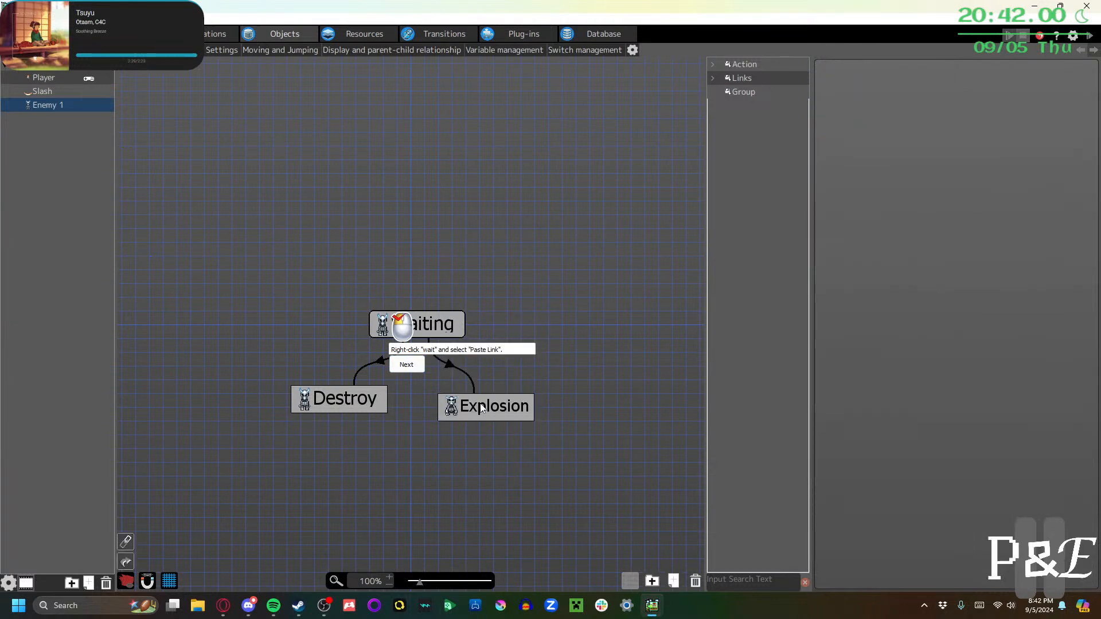
{"action": "left_click", "coordinate": [410, 367]}
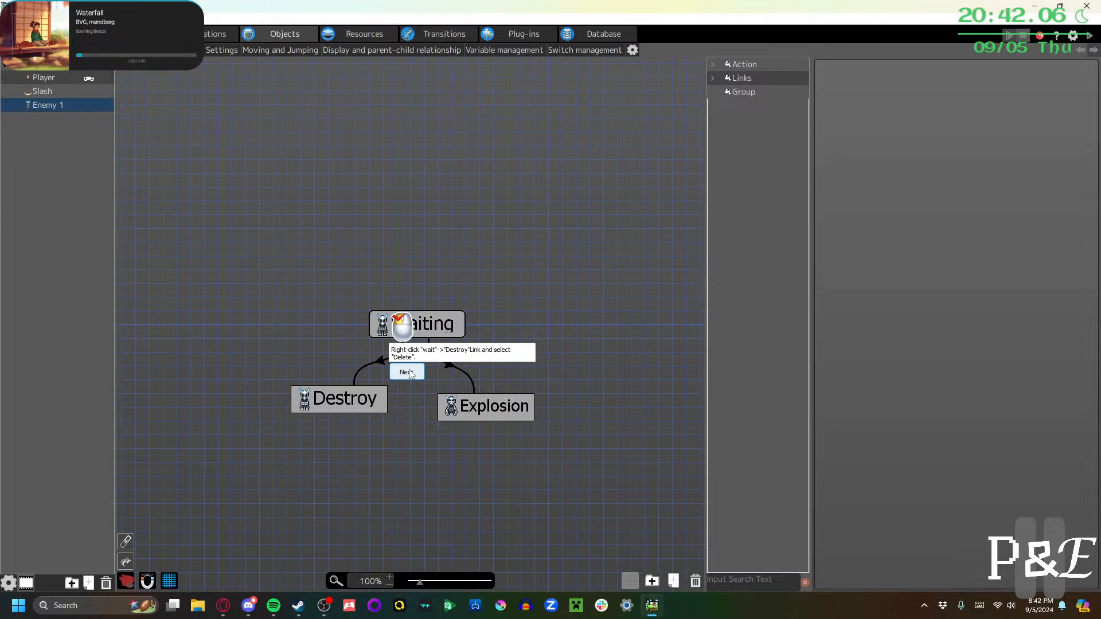
Delete the original link from Waiting to Destroy and advance the tutorial
{"action": "left_click", "coordinate": [380, 362]}
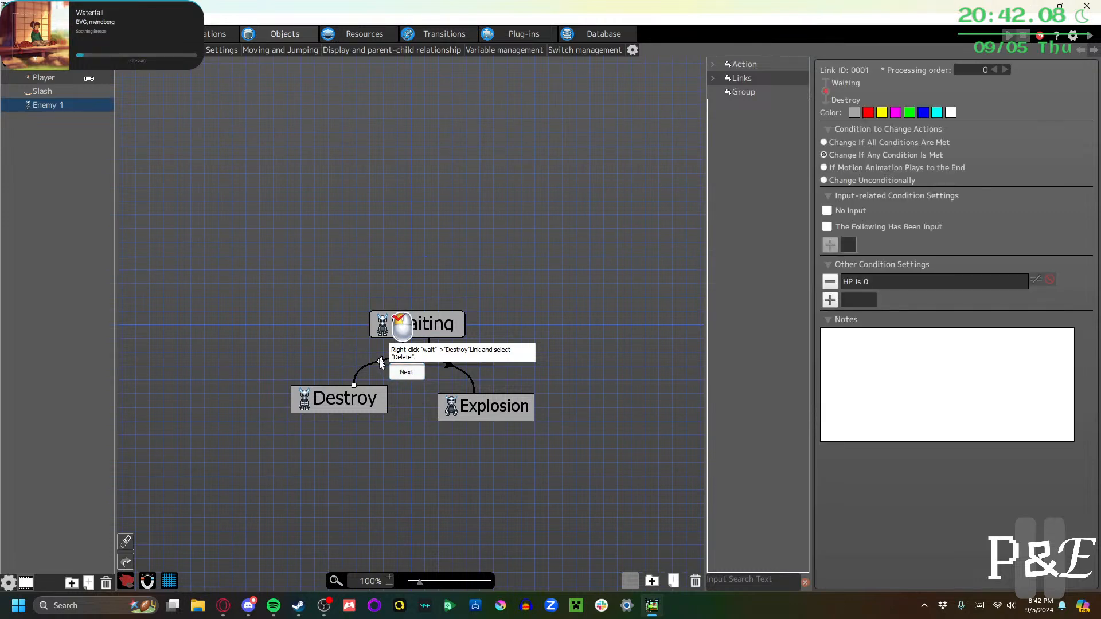
{"action": "right_click", "coordinate": [379, 362]}
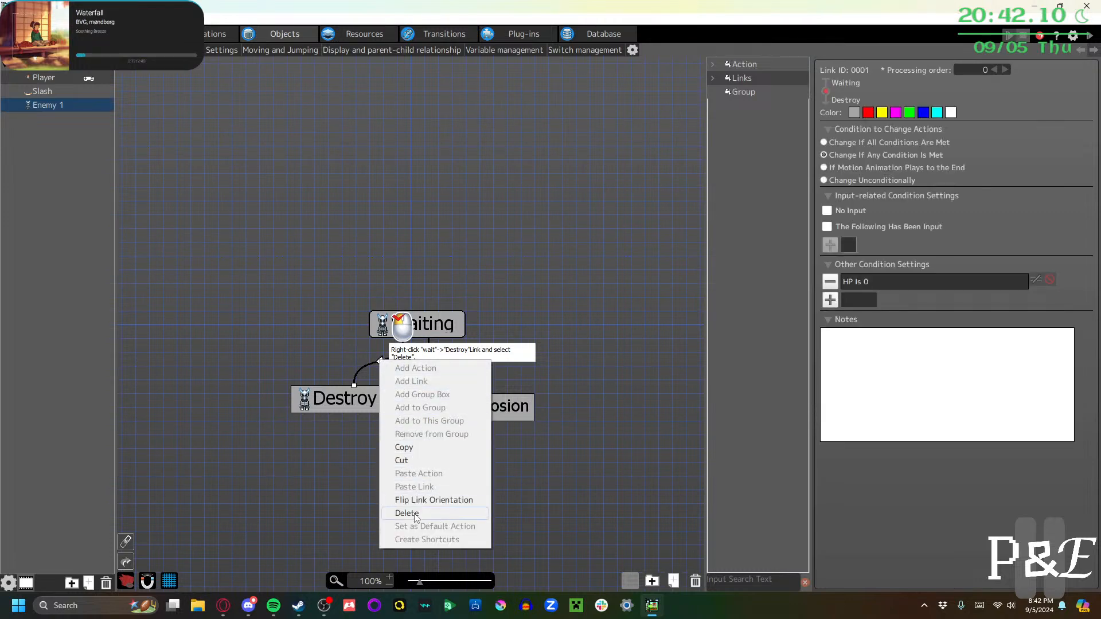
{"action": "left_click", "coordinate": [407, 513]}
{"action": "left_click", "coordinate": [405, 372]}
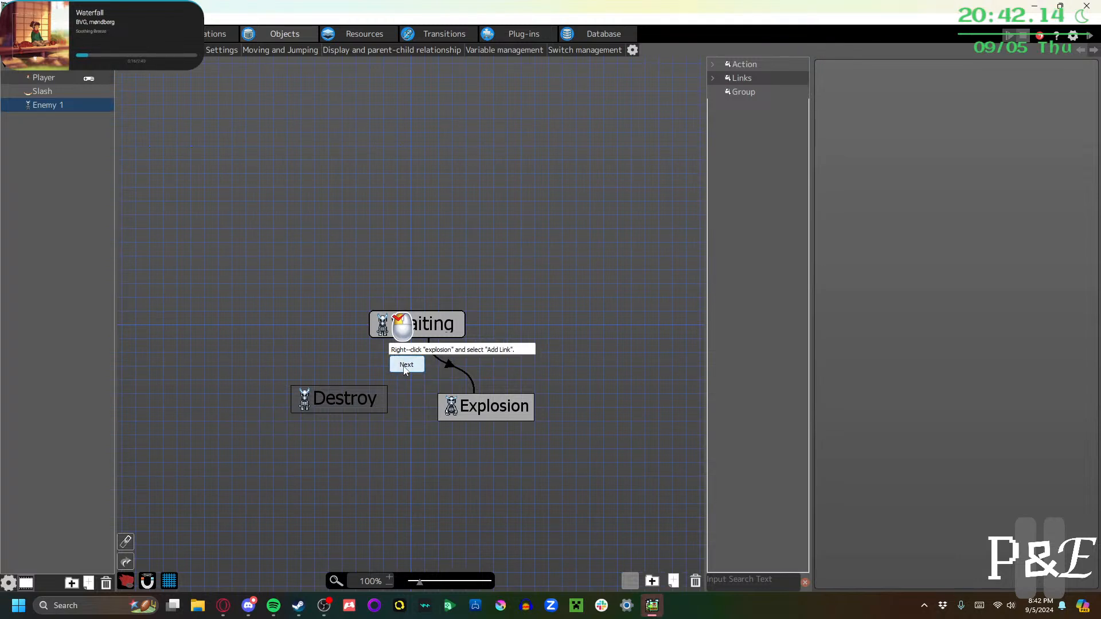
Add a link from the Explosion action to the Destroy action
{"action": "right_click", "coordinate": [478, 418]}
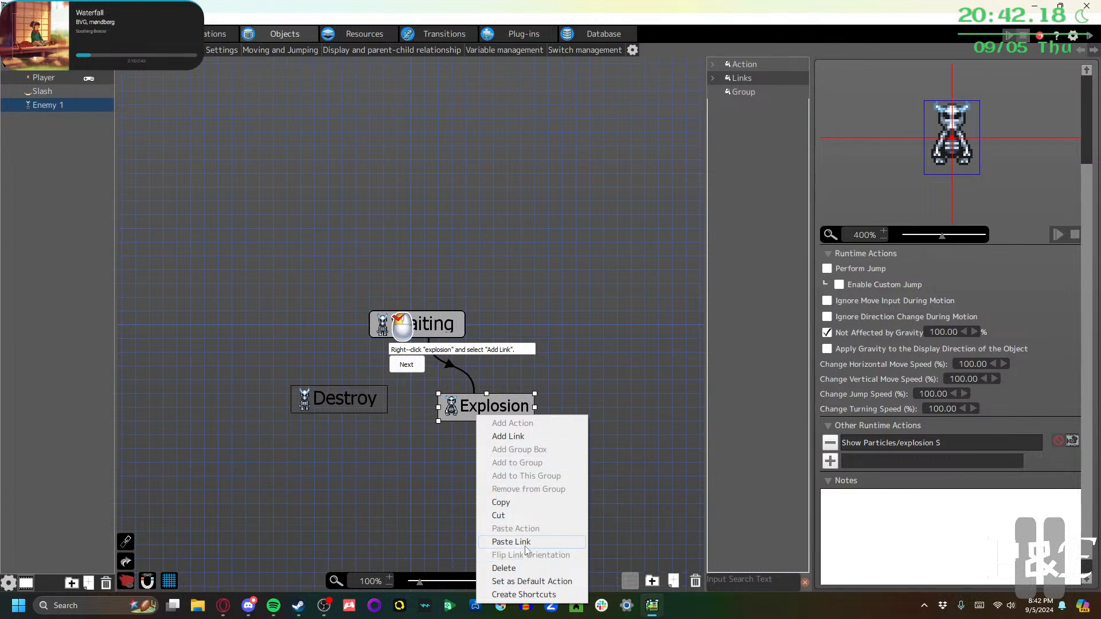
{"action": "left_click", "coordinate": [497, 437]}
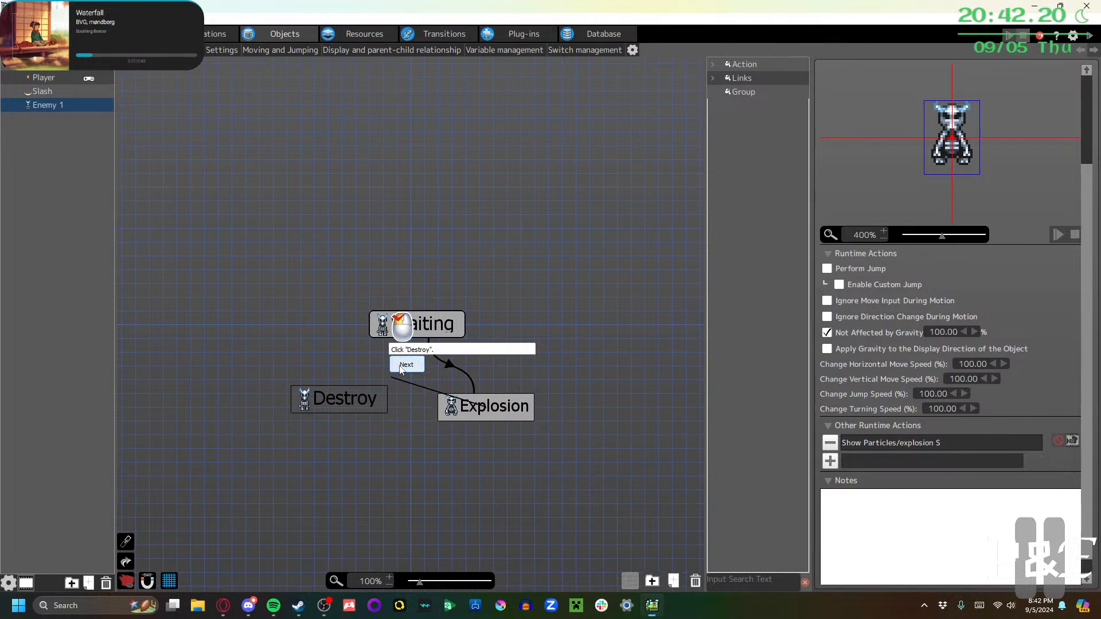
{"action": "left_click", "coordinate": [352, 399]}
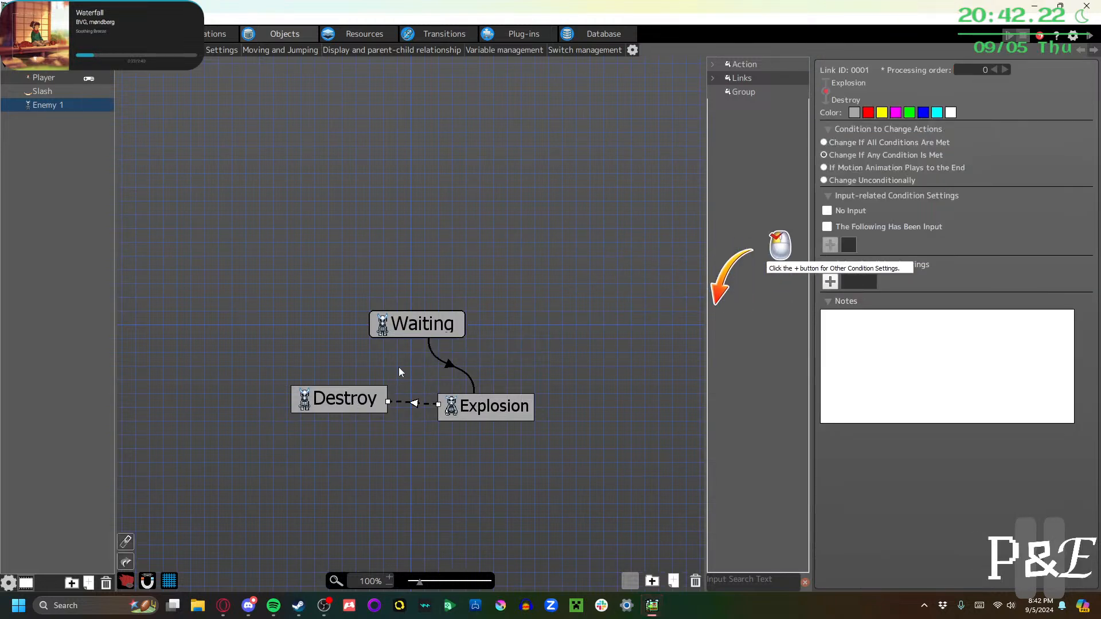
Add an After Certain Time Passes condition of 0.3 seconds to the Explosion-to-Destroy link
{"action": "left_click", "coordinate": [830, 281]}
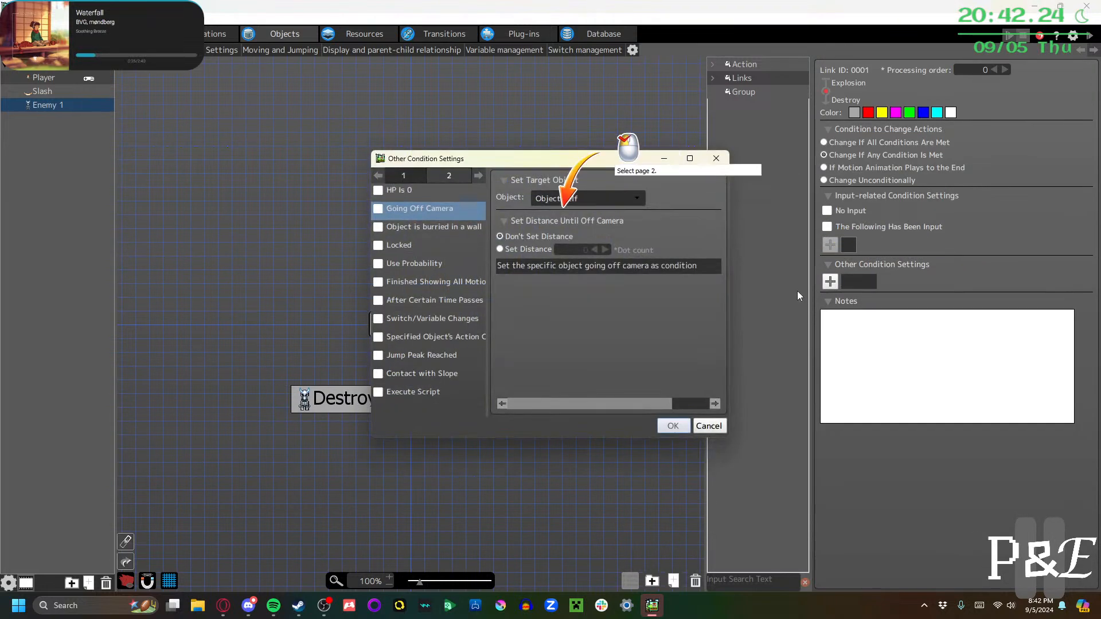
{"action": "left_click", "coordinate": [433, 175]}
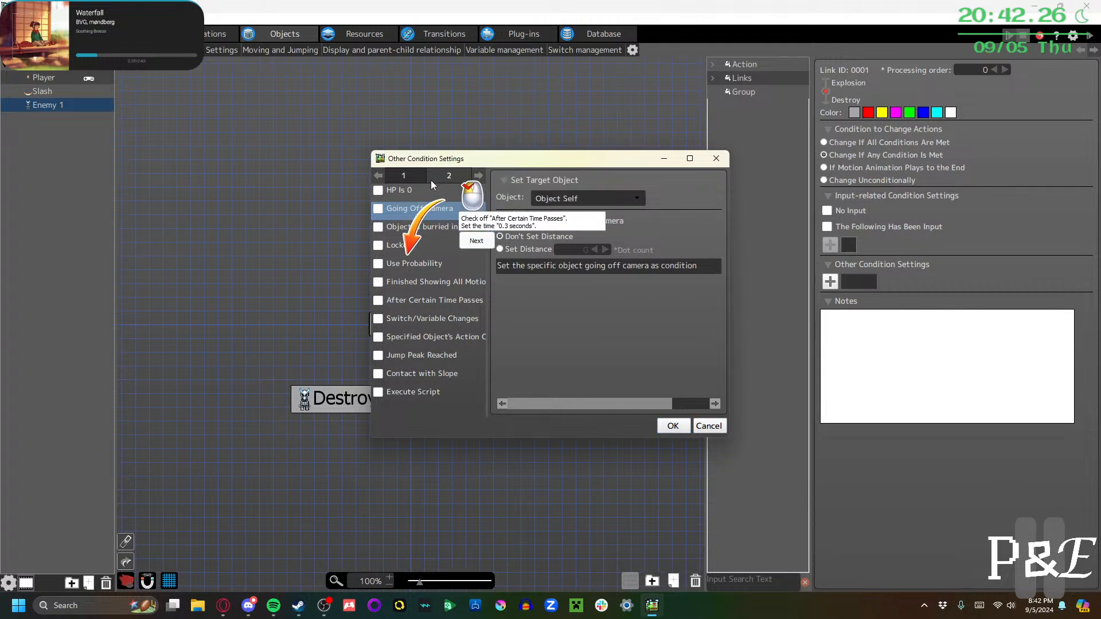
{"action": "left_click", "coordinate": [377, 302]}
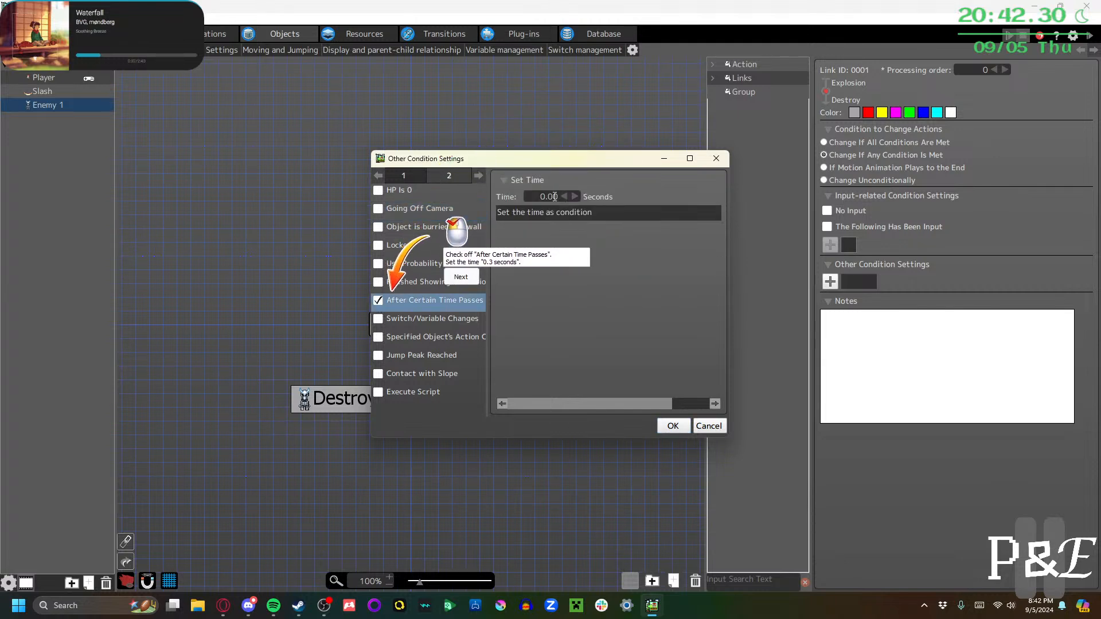
{"action": "type", "text": "0.3"}
{"action": "left_click", "coordinate": [475, 277]}
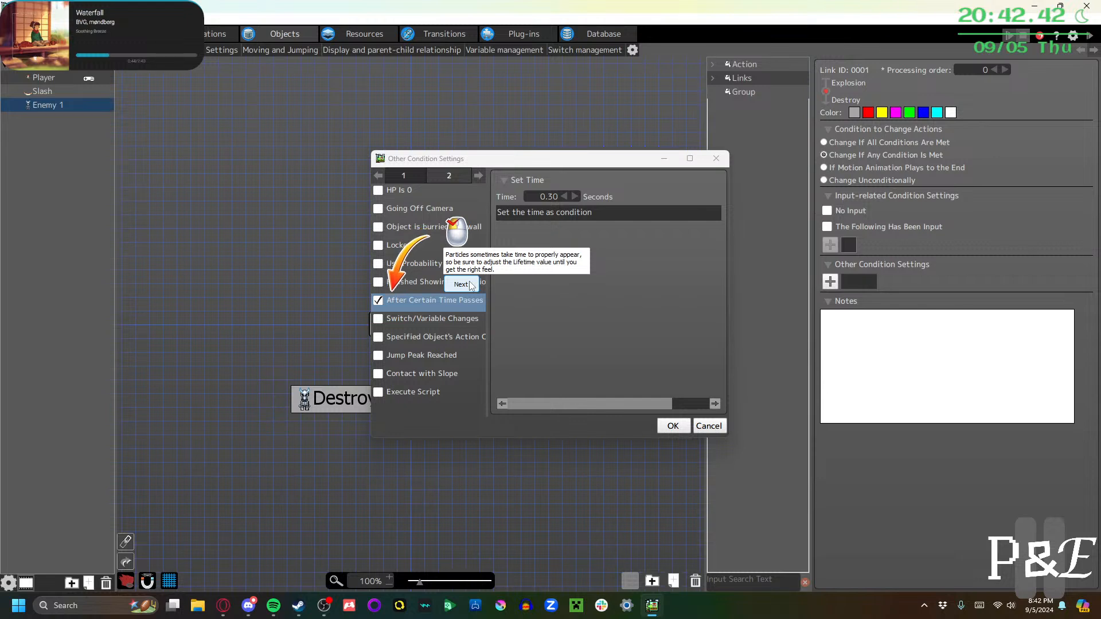
{"action": "left_click", "coordinate": [470, 284]}
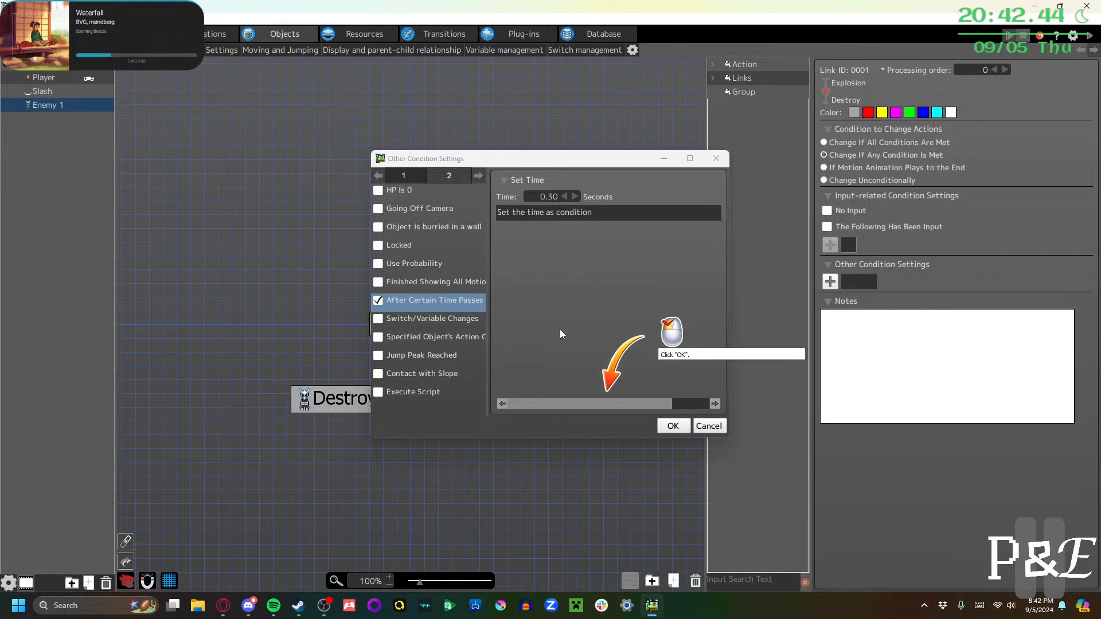
{"action": "left_click", "coordinate": [671, 425]}
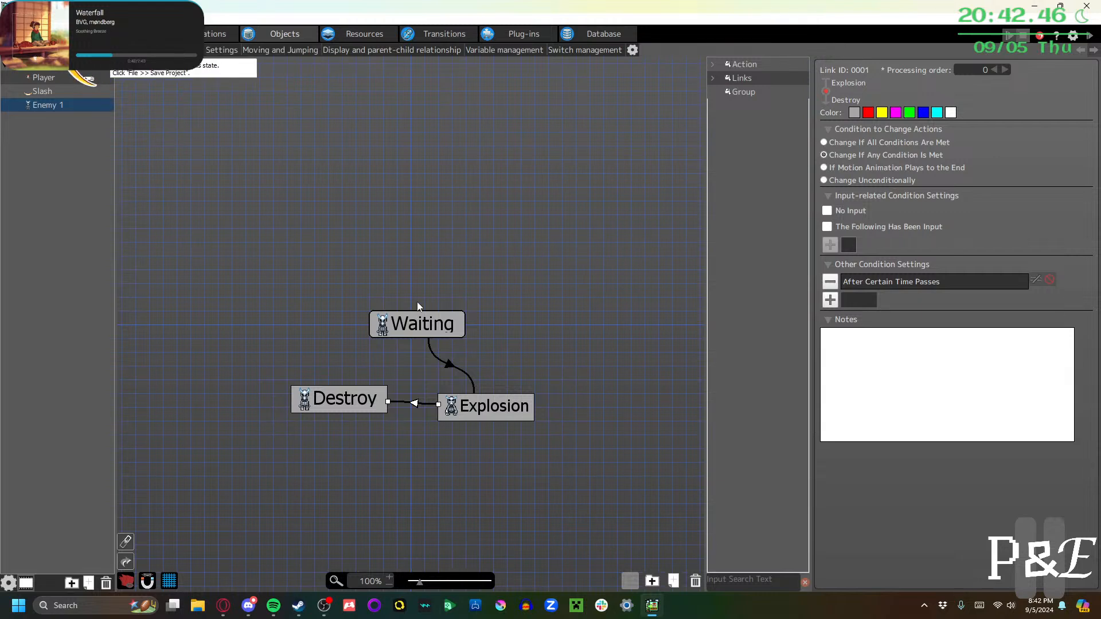
Save the project and start a test play of the game
{"action": "left_click", "coordinate": [17, 34]}
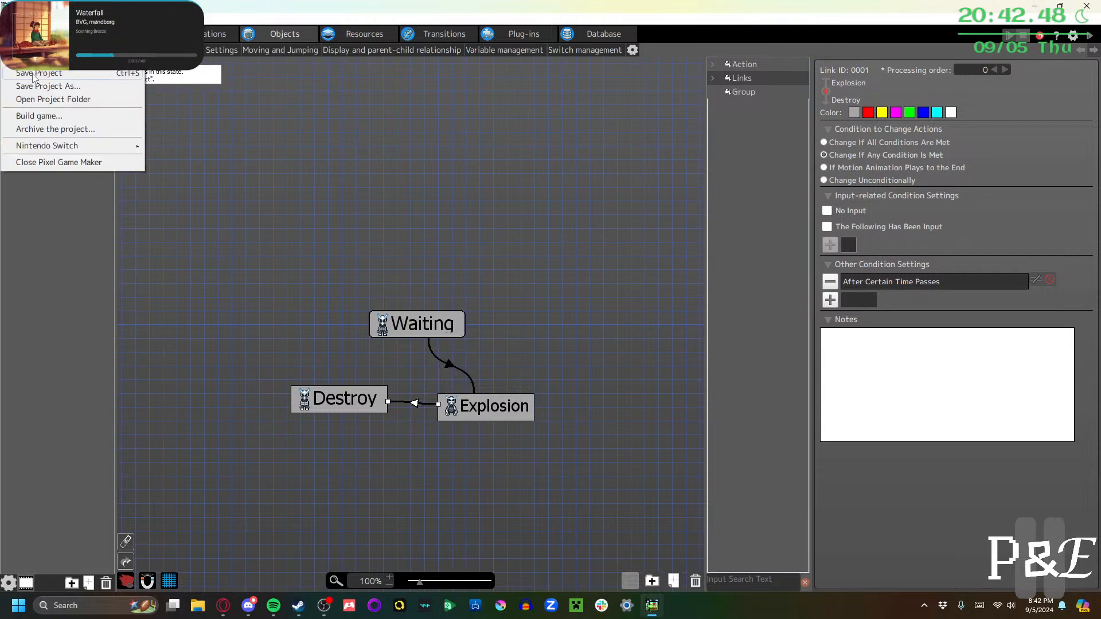
{"action": "left_click", "coordinate": [35, 74]}
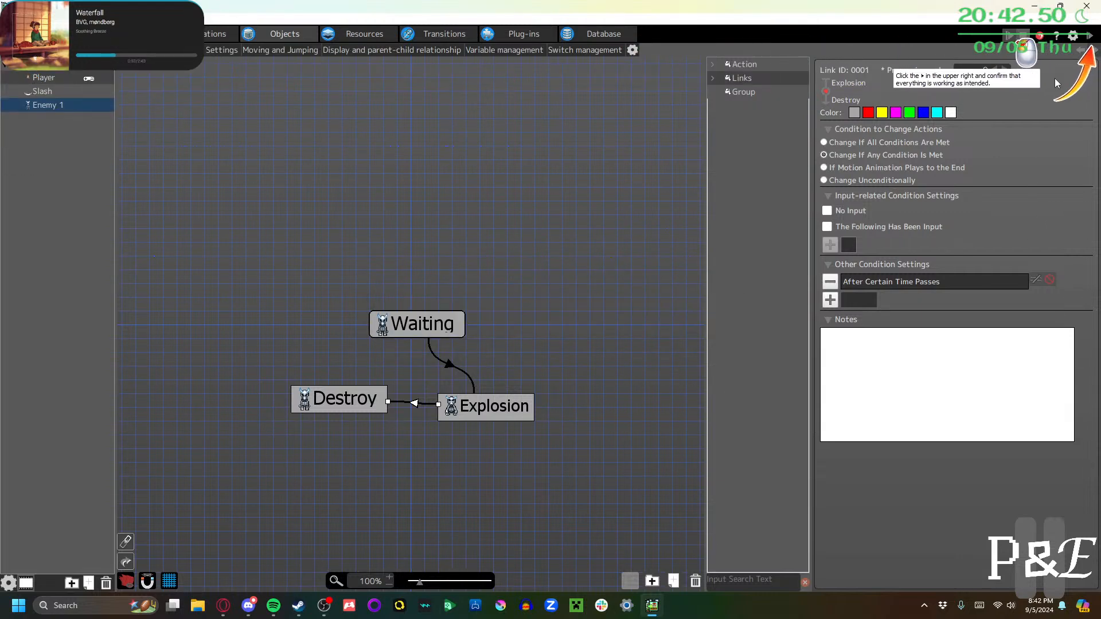
{"action": "left_click", "coordinate": [1086, 38]}
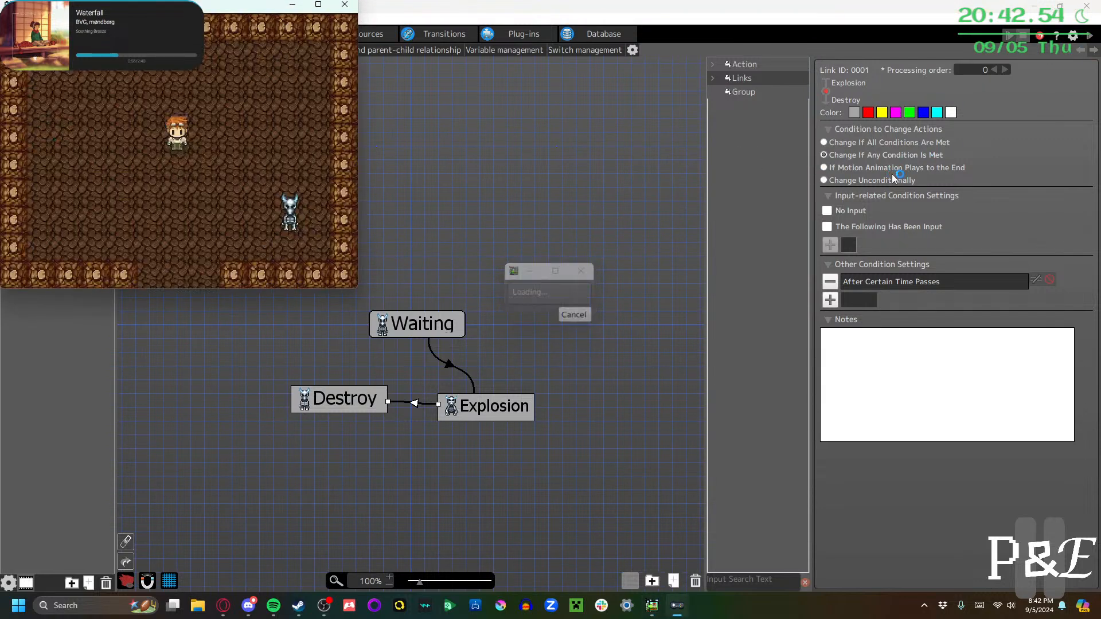
Walk the player around the room and attack Enemy 1 with a slash to check its explosion effect
{"action": "key", "text": "Left"}
{"action": "key", "text": "Down"}
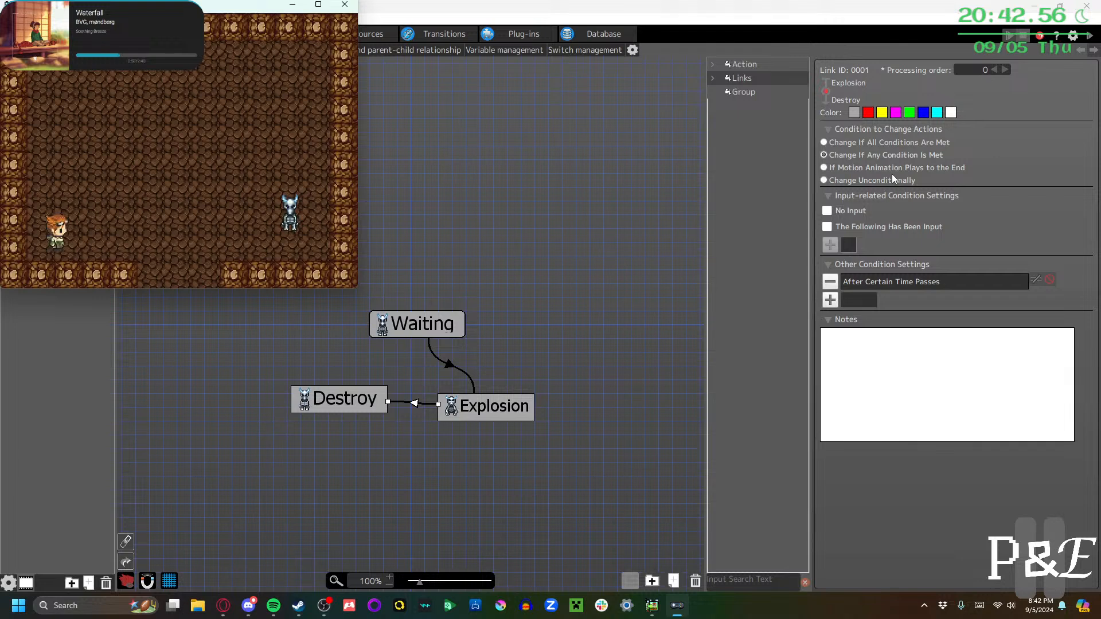
{"action": "key", "text": "Right"}
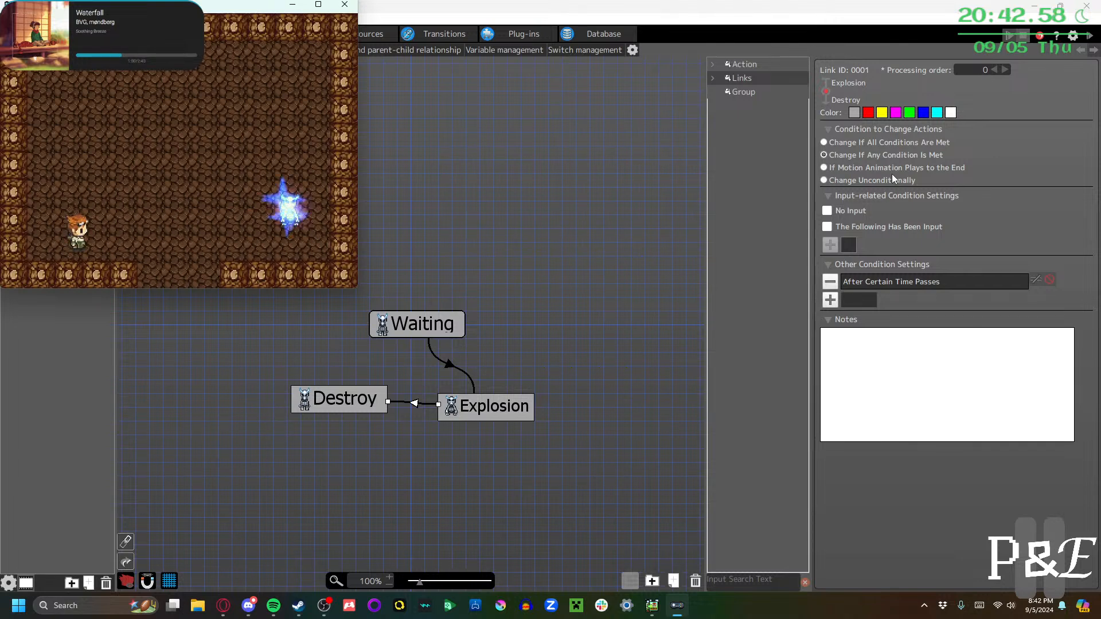
{"action": "key", "text": "Right"}
{"action": "key", "text": "Up"}
{"action": "key", "text": "Right"}
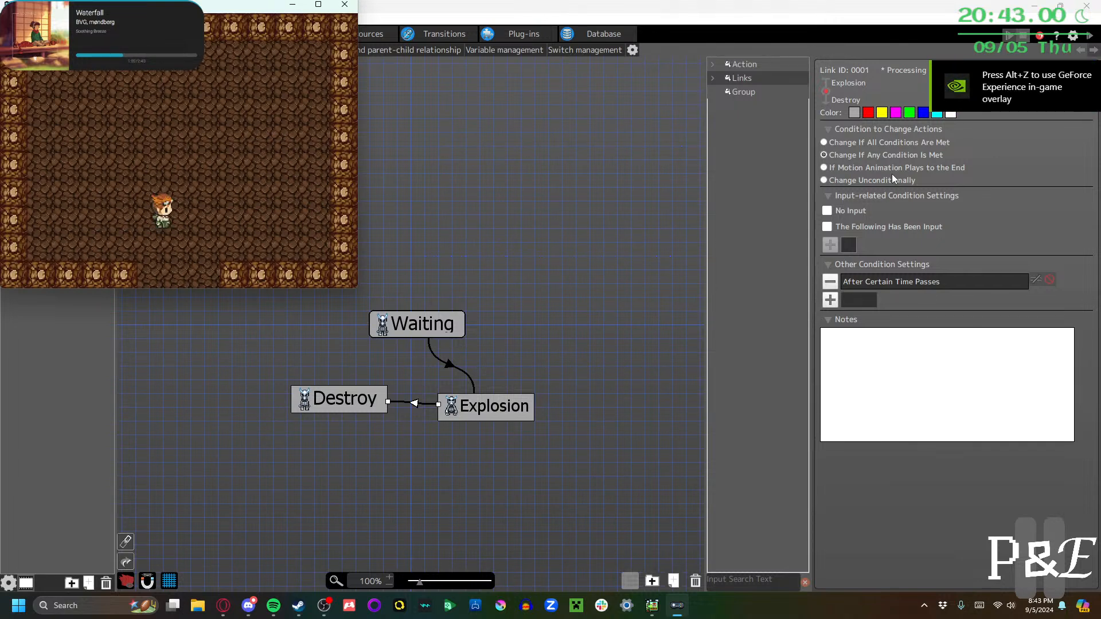
Maximize the test play window and slash Enemy 1 repeatedly from several spots across the room to check its explosion particles
{"action": "left_click", "coordinate": [317, 5]}
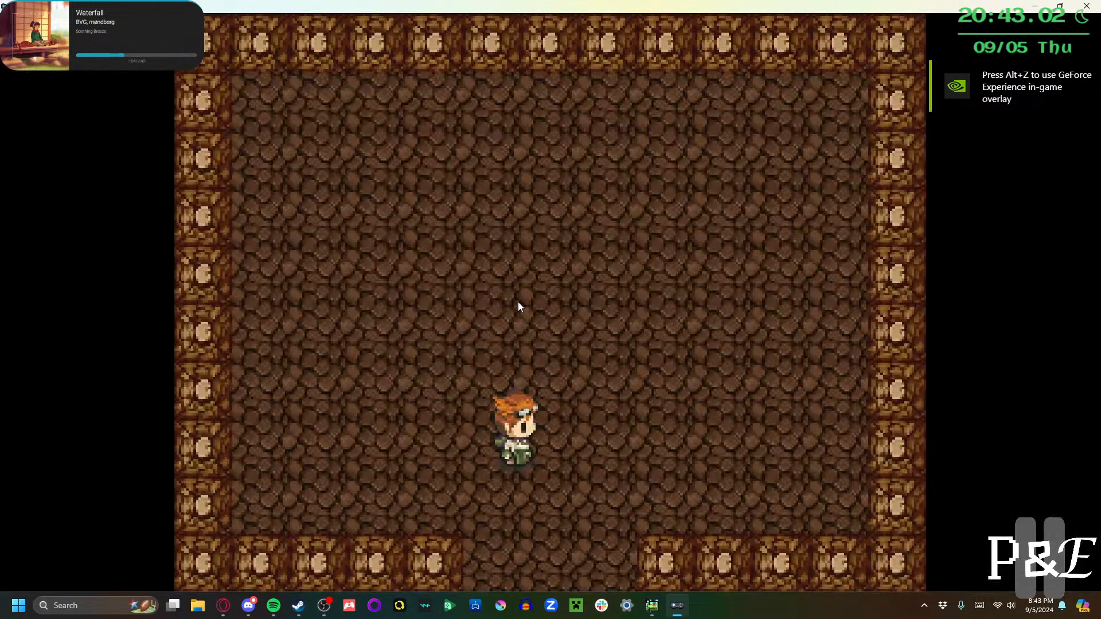
{"action": "key", "text": "Down"}
{"action": "key", "text": "Up"}
{"action": "key", "text": "Left"}
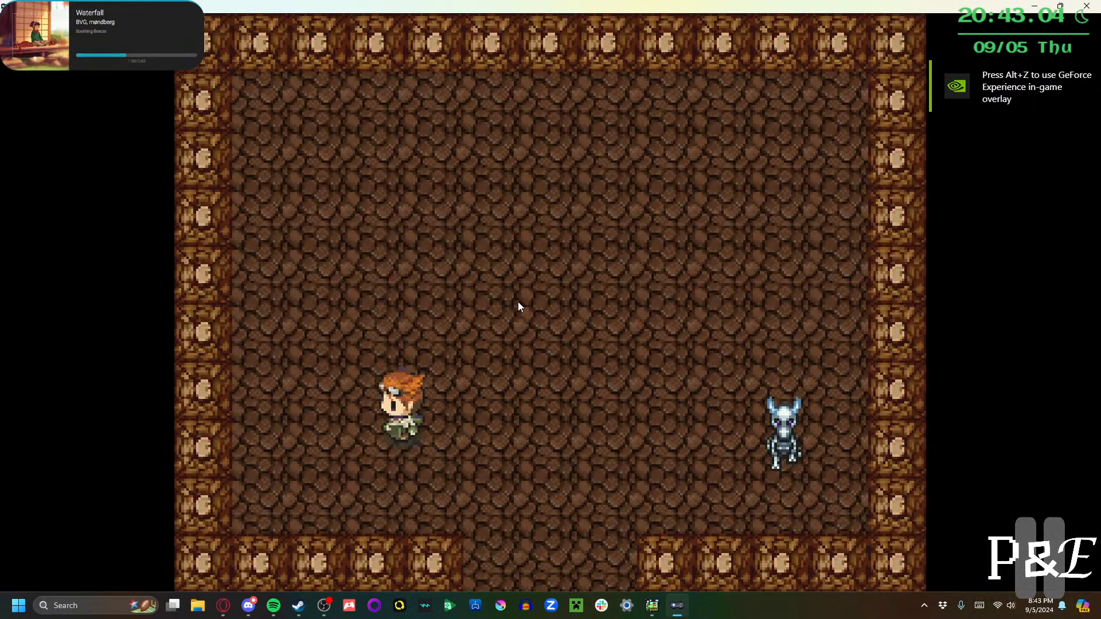
{"action": "key", "text": "Right"}
{"action": "key", "text": "z"}
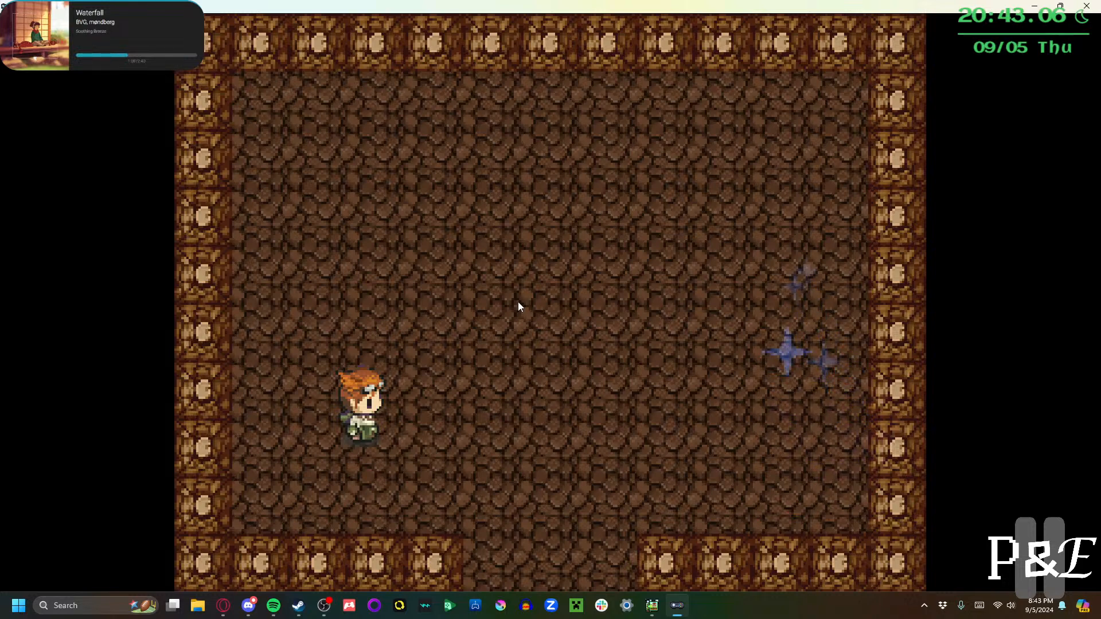
{"action": "key", "text": "Right"}
{"action": "key", "text": "Down"}
{"action": "key", "text": "Left"}
{"action": "key", "text": "Up"}
{"action": "key", "text": "Left"}
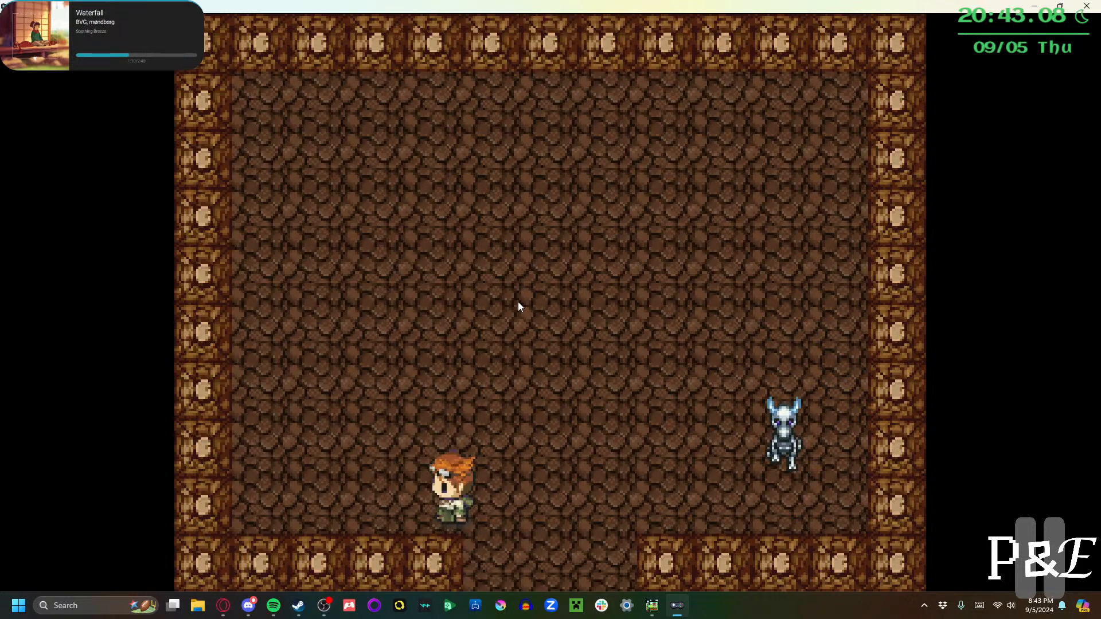
{"action": "key", "text": "Right"}
{"action": "key", "text": "z"}
{"action": "key", "text": "Up"}
{"action": "key", "text": "Right"}
{"action": "key", "text": "z"}
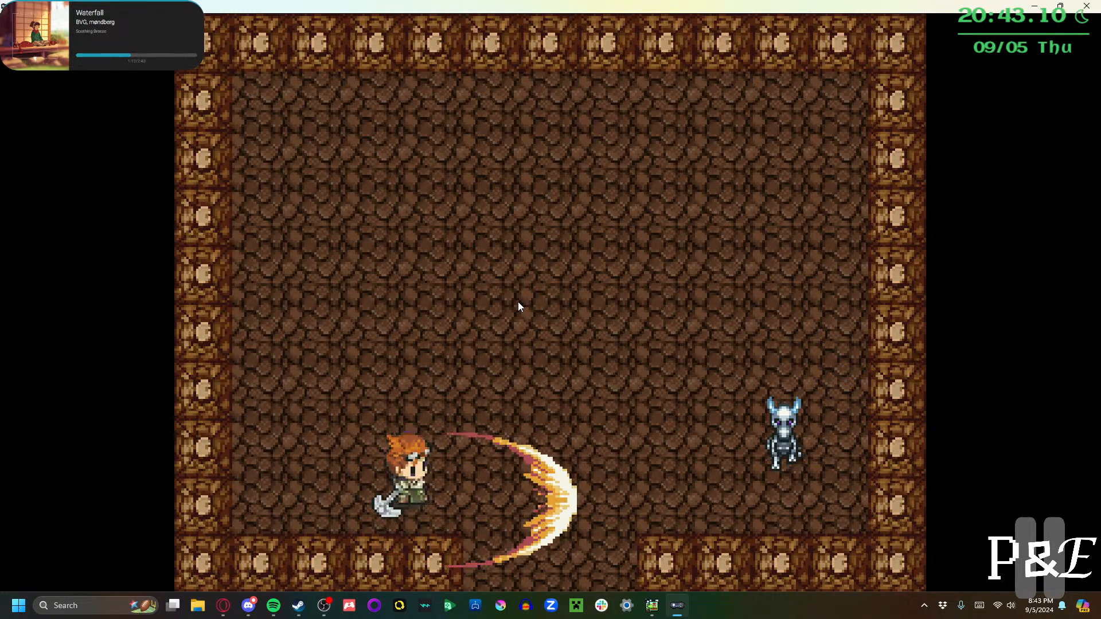
{"action": "key", "text": "Right"}
{"action": "key", "text": "Down"}
{"action": "key", "text": "Up"}
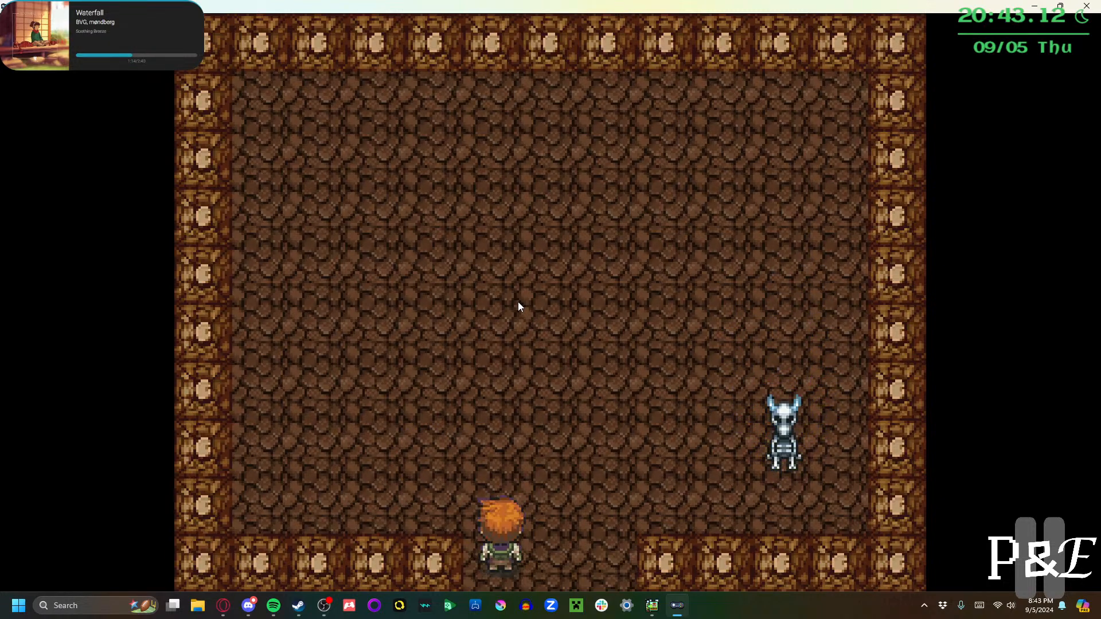
{"action": "key", "text": "Left"}
{"action": "key", "text": "Right"}
{"action": "key", "text": "z"}
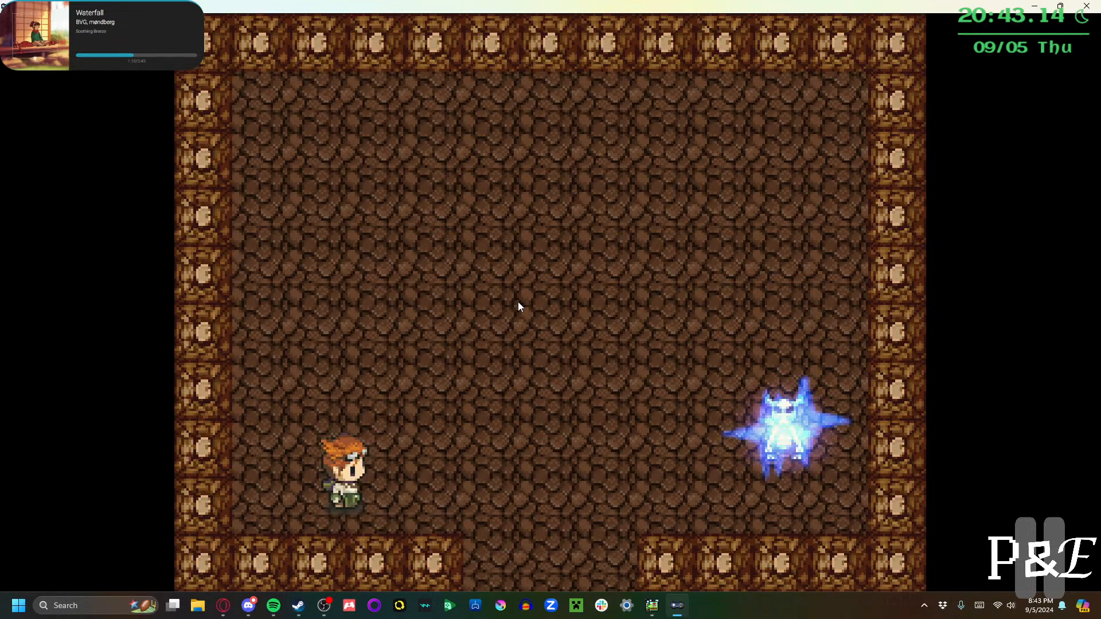
{"action": "key", "text": "Right"}
{"action": "key", "text": "Down"}
{"action": "key", "text": "Up"}
{"action": "key", "text": "Left"}
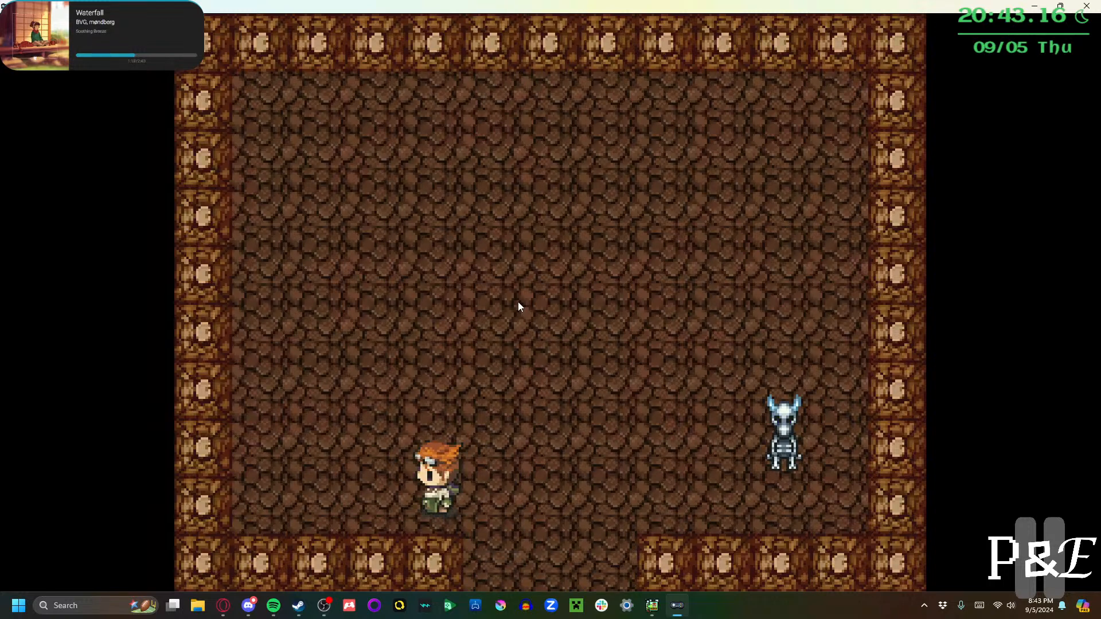
{"action": "key", "text": "z"}
{"action": "key", "text": "Right"}
{"action": "key", "text": "Down"}
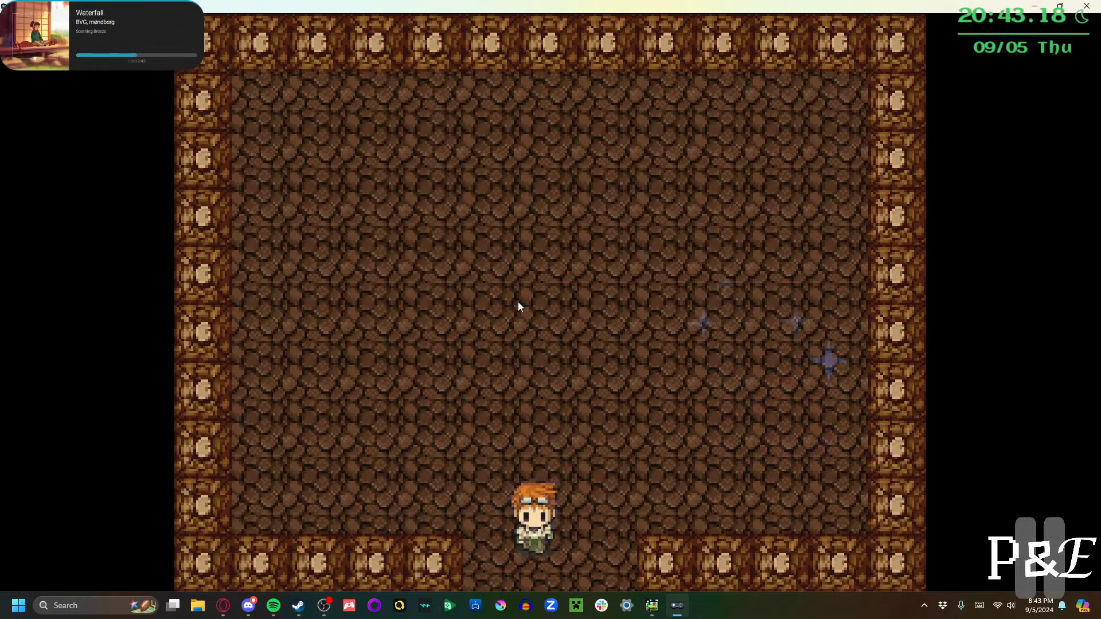
{"action": "key", "text": "Up"}
{"action": "key", "text": "Left"}
{"action": "key", "text": "Right"}
{"action": "key", "text": "z"}
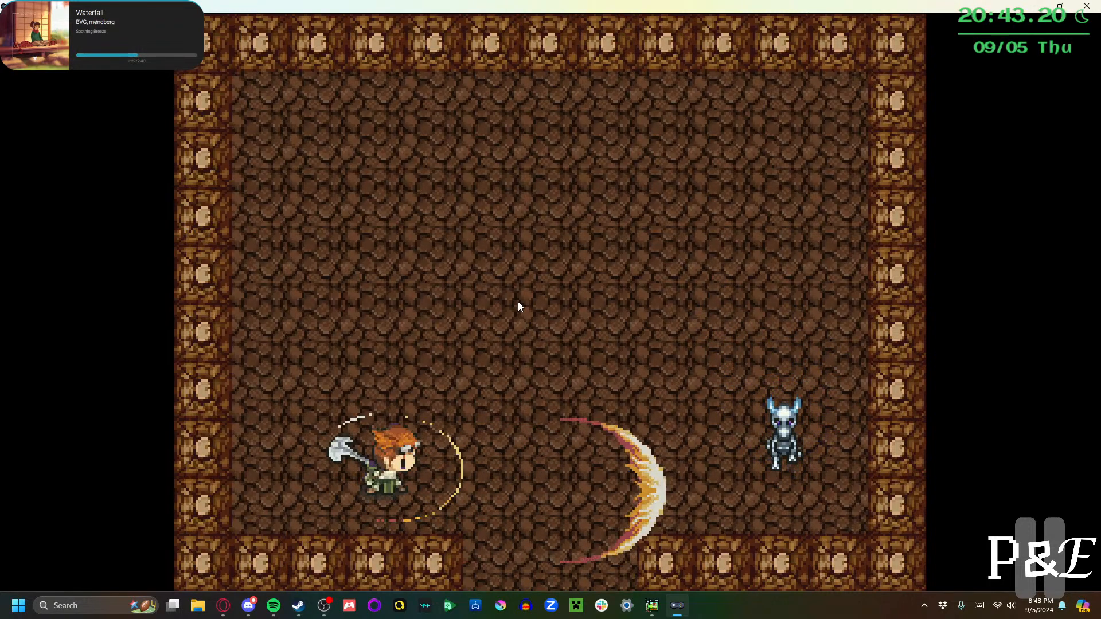
{"action": "key", "text": "Right"}
{"action": "key", "text": "Down"}
{"action": "key", "text": "Up"}
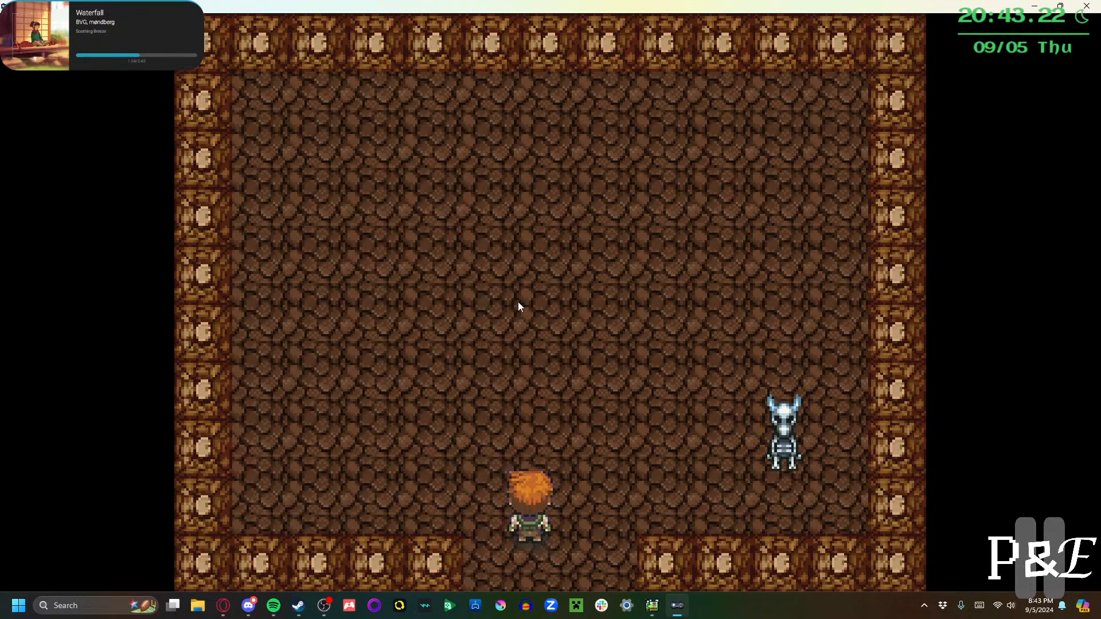
{"action": "key", "text": "Left"}
{"action": "key", "text": "Right"}
{"action": "key", "text": "z"}
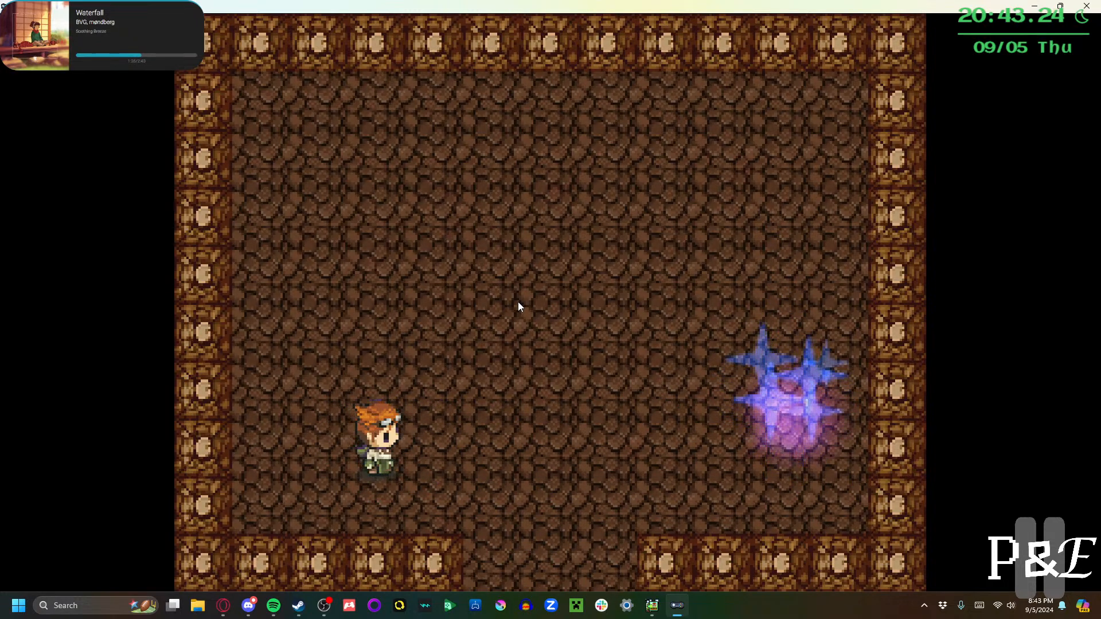
{"action": "key", "text": "Right"}
{"action": "key", "text": "Down"}
{"action": "key", "text": "Up"}
{"action": "key", "text": "Left"}
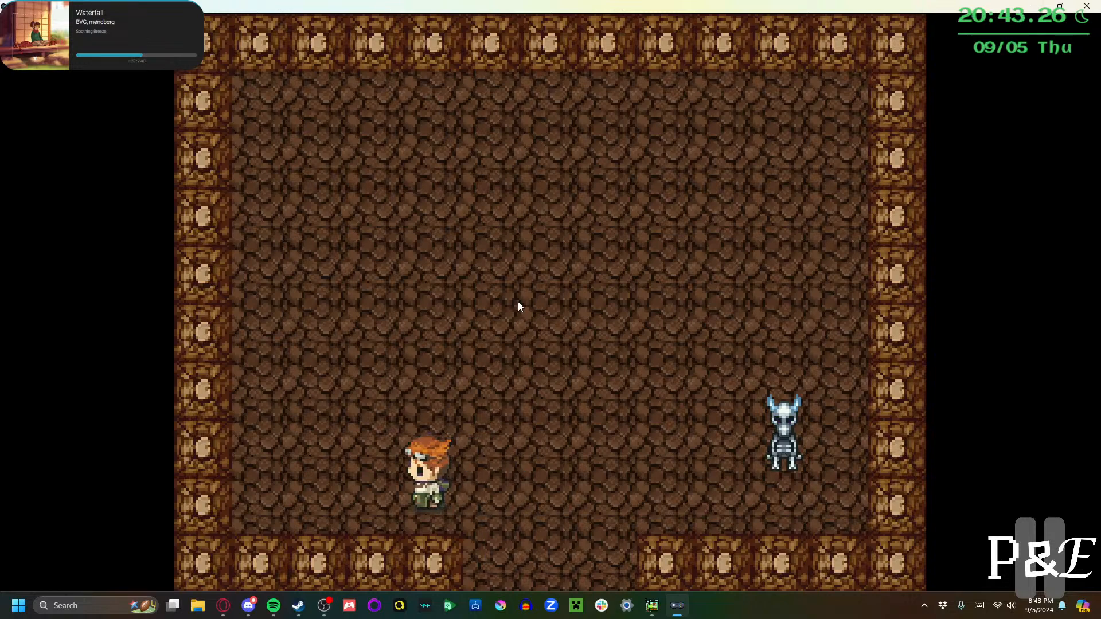
{"action": "key", "text": "Right"}
{"action": "key", "text": "z"}
{"action": "key", "text": "Right"}
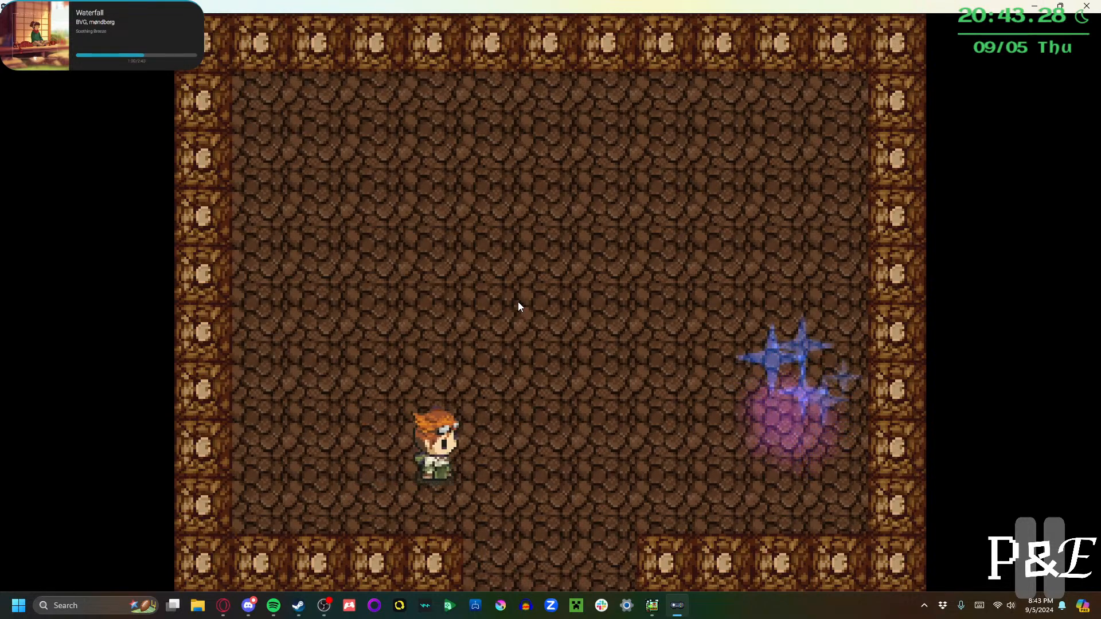
Walk the player down into the adjoining room, end the test play and advance the tutorial to the sound instructions
{"action": "key", "text": "Down"}
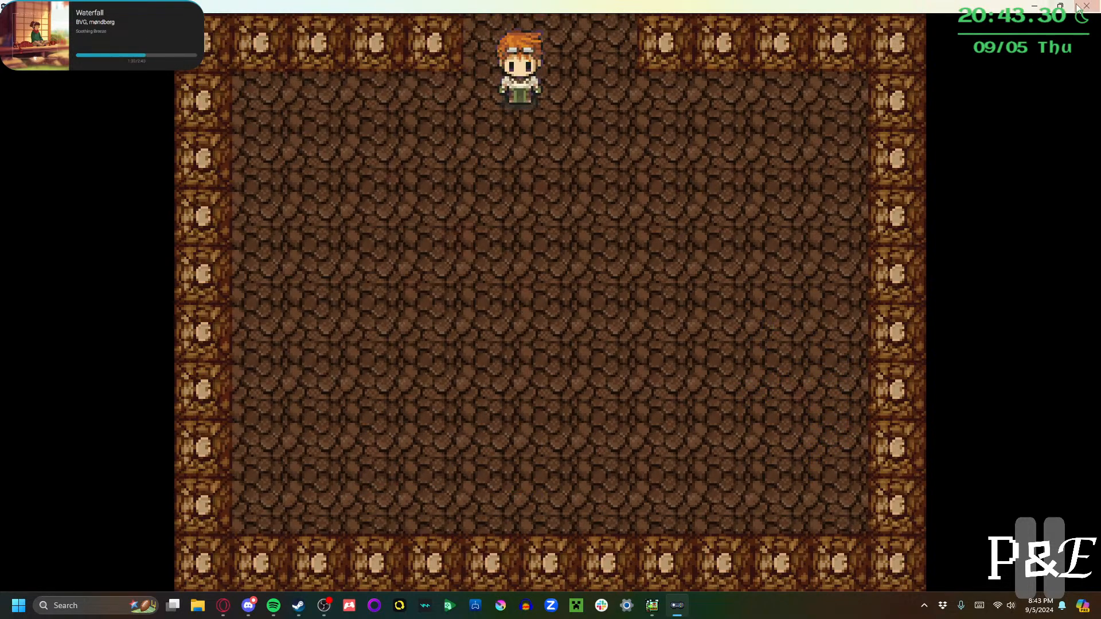
{"action": "left_click", "coordinate": [1078, 7]}
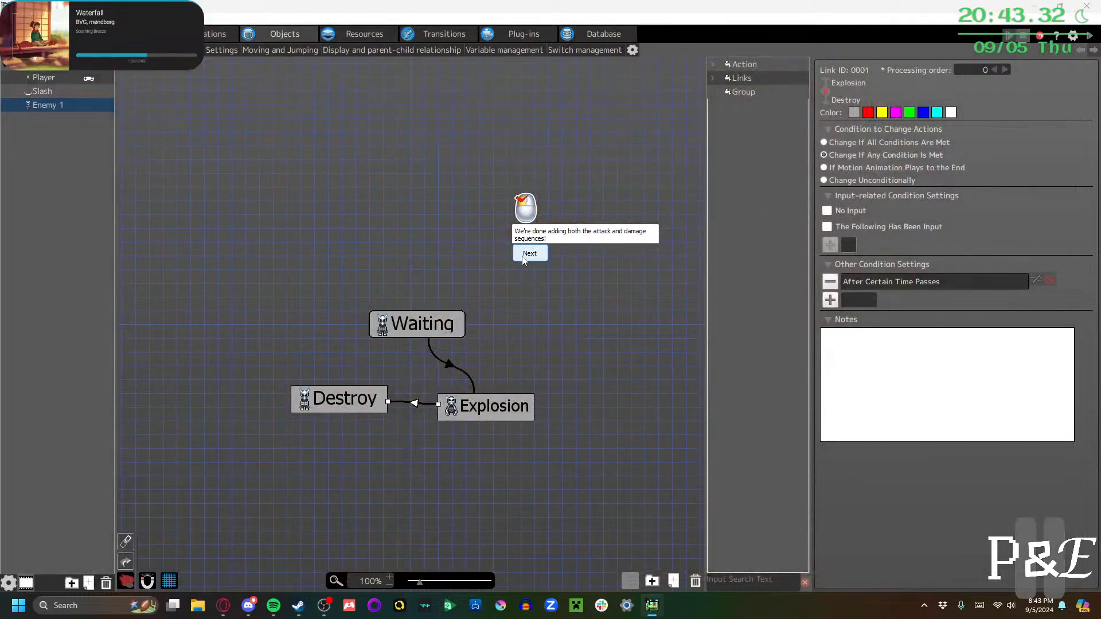
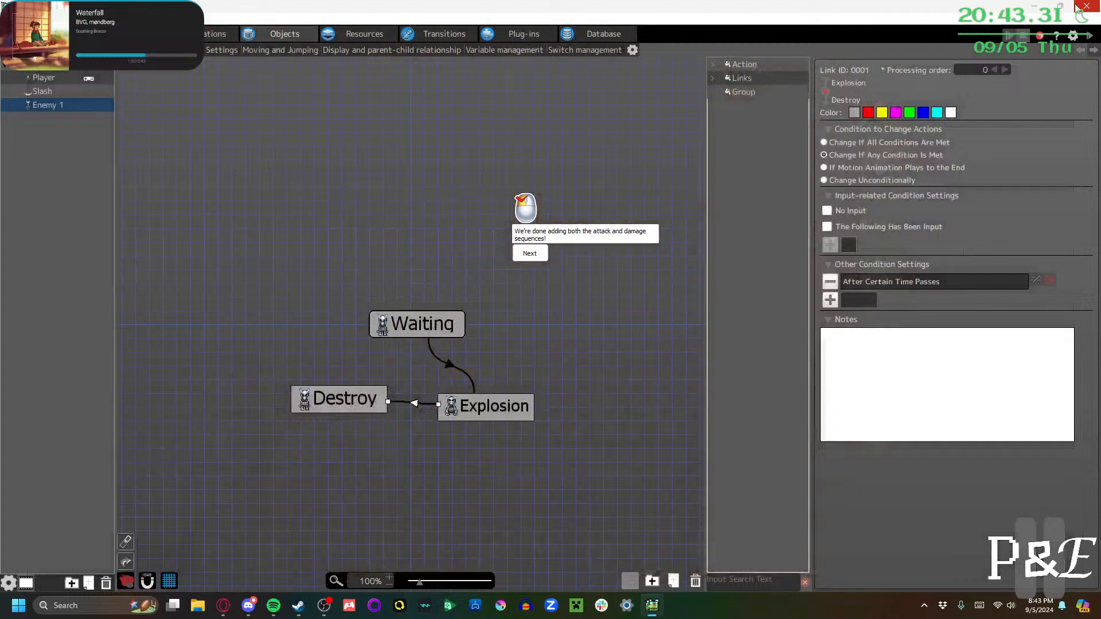
{"action": "left_click", "coordinate": [529, 253]}
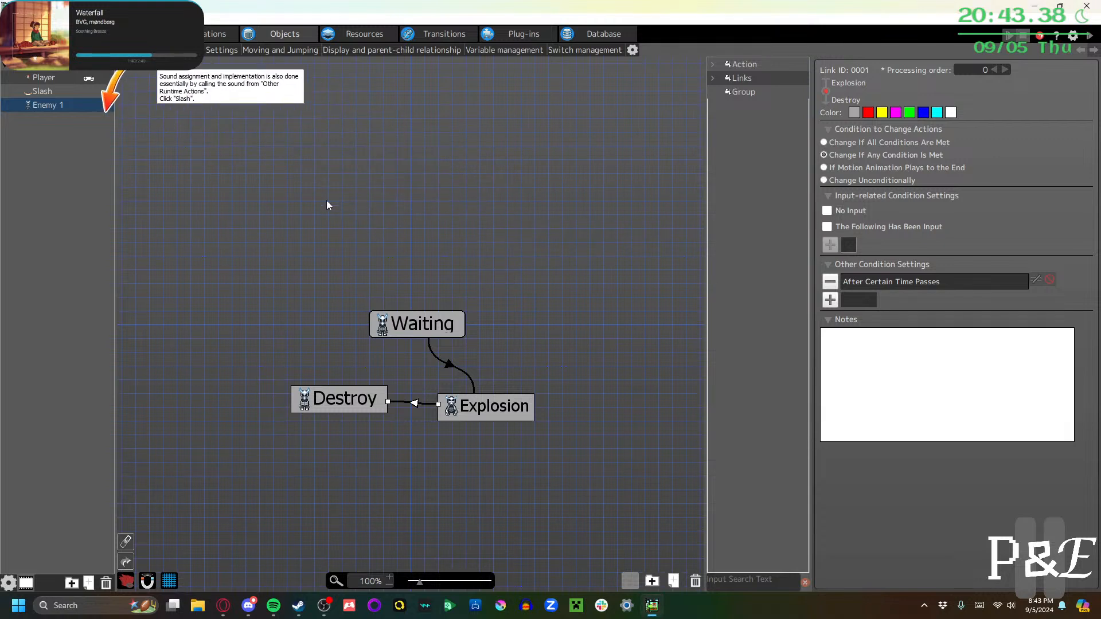
Add an Audio Playback runtime action to the Slash action of the Slash object
{"action": "left_click", "coordinate": [58, 92]}
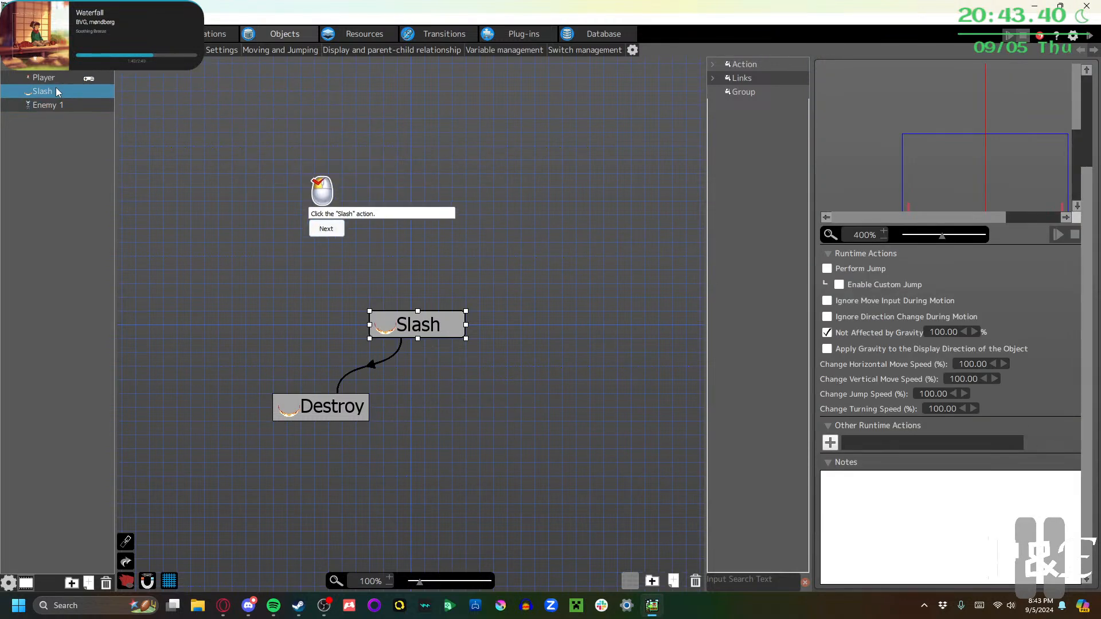
{"action": "left_click", "coordinate": [405, 325]}
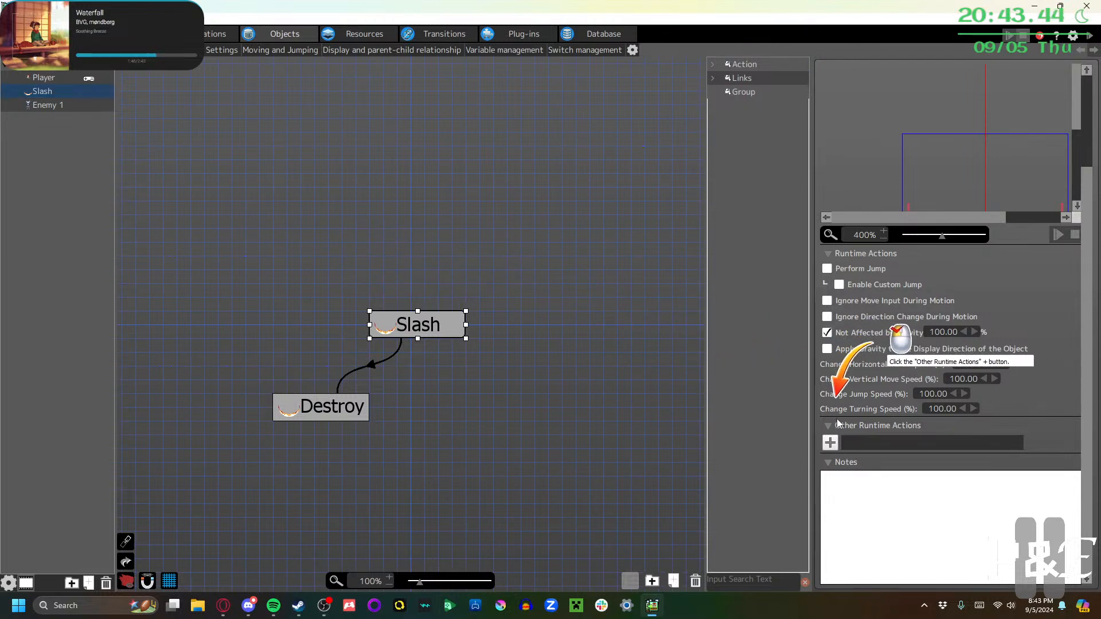
{"action": "left_click", "coordinate": [830, 443]}
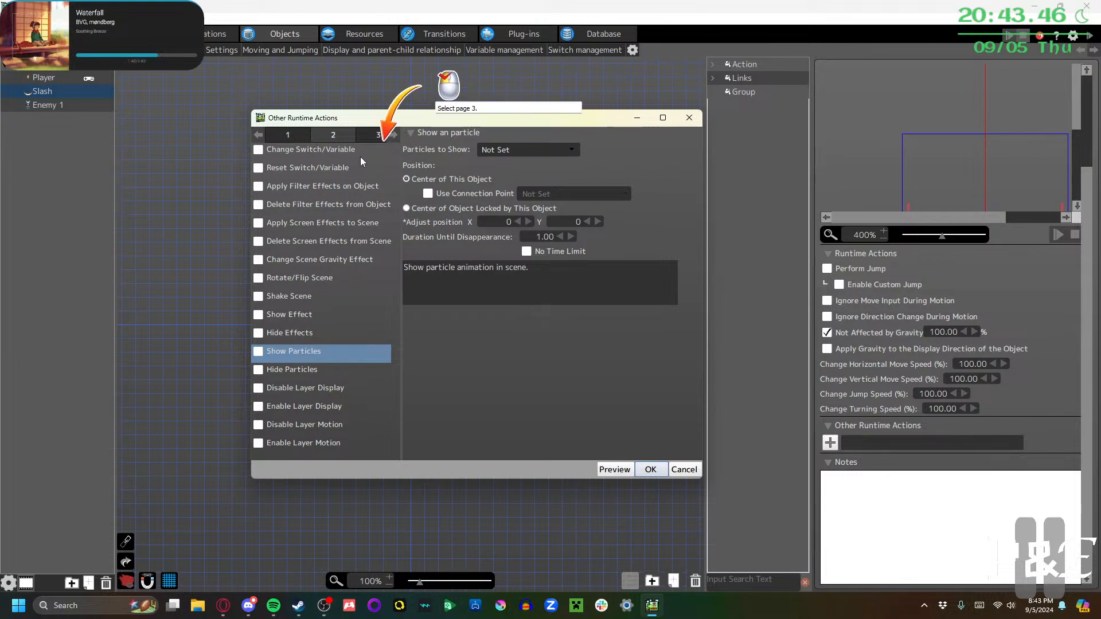
{"action": "left_click", "coordinate": [377, 136]}
{"action": "left_click", "coordinate": [258, 167]}
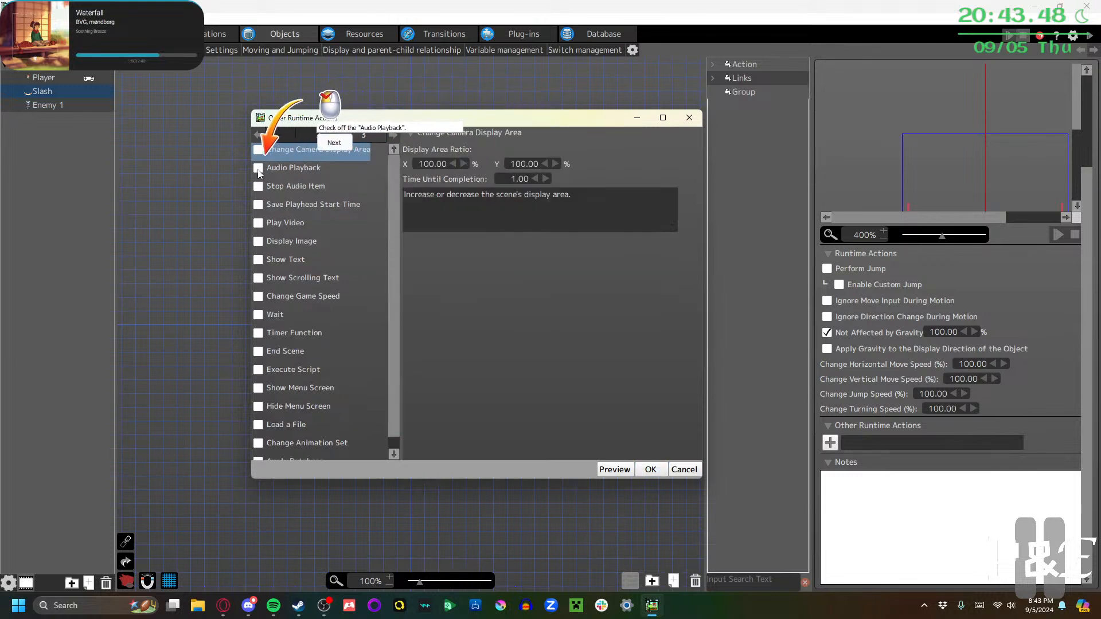
{"action": "left_click", "coordinate": [336, 144]}
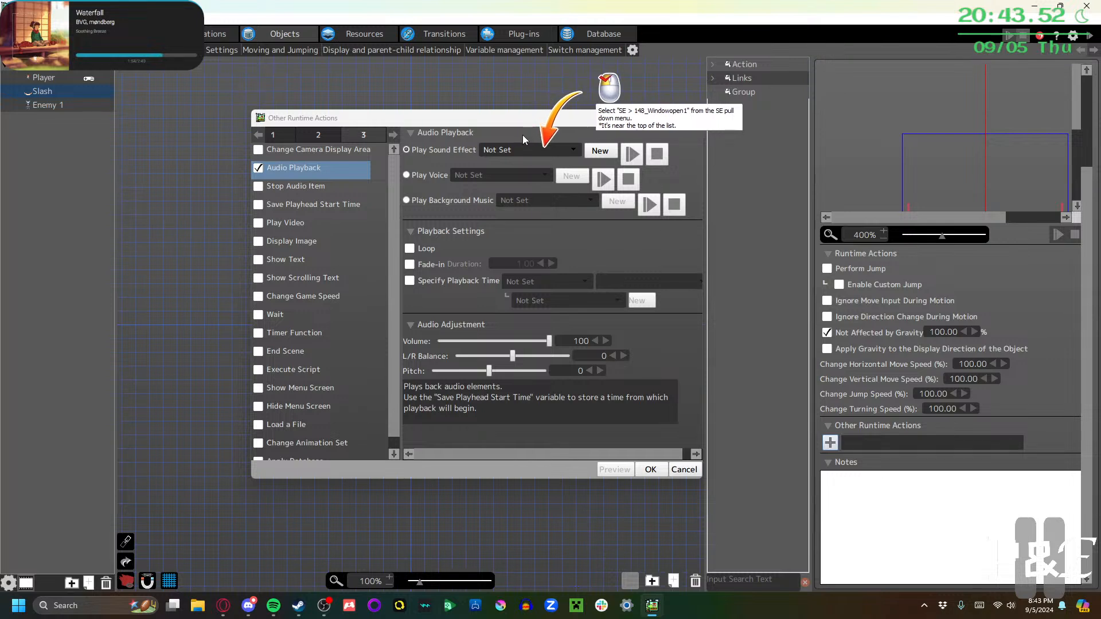
Set the Audio Playback sound effect to 148_Windowopen1 from the SE group
{"action": "left_click", "coordinate": [520, 150]}
{"action": "mouse_move", "coordinate": [523, 197]}
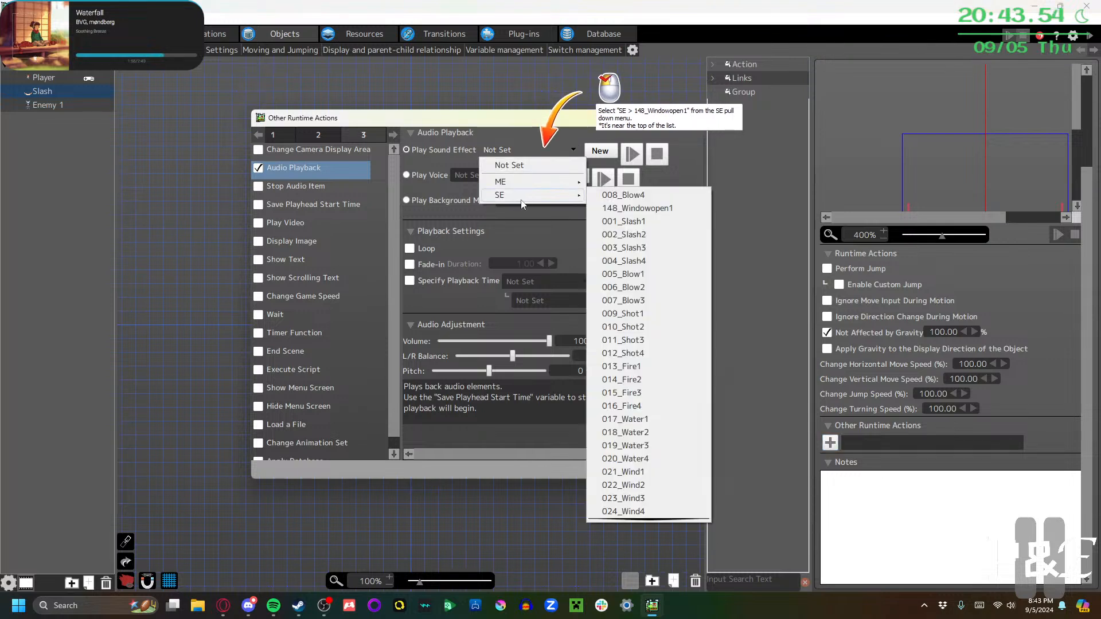
{"action": "left_click", "coordinate": [638, 208]}
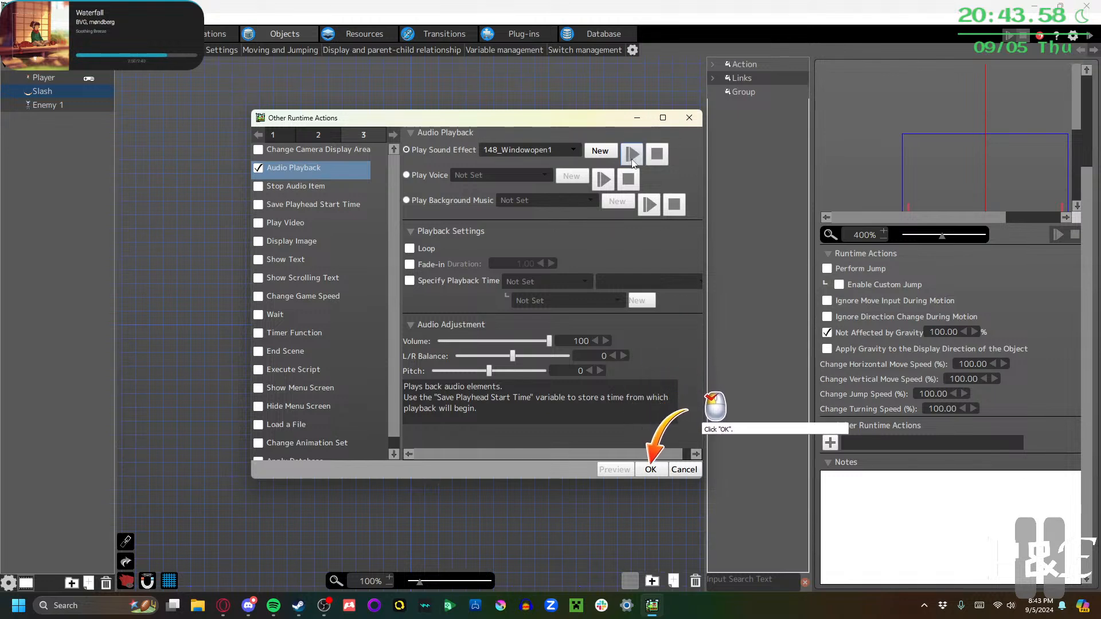
Change the Audio Playback sound effect to 008_Blow4 from the SE group
{"action": "left_click", "coordinate": [555, 152]}
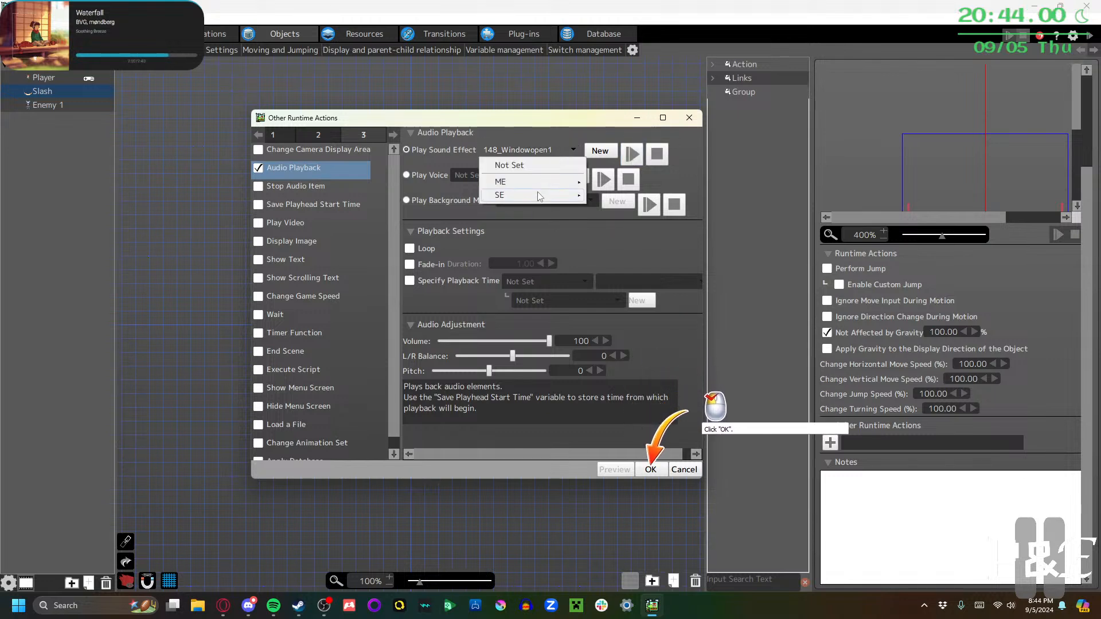
{"action": "mouse_move", "coordinate": [572, 195]}
{"action": "left_click", "coordinate": [613, 196]}
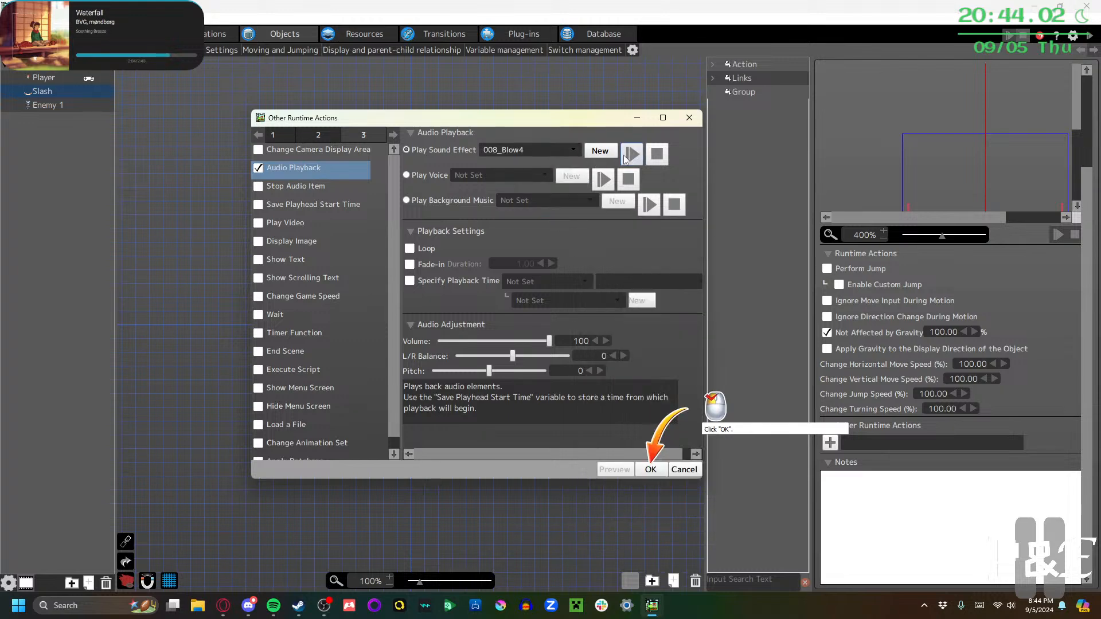
Browse the SE sound effects for another sound to use for the slash
{"action": "left_click", "coordinate": [551, 151]}
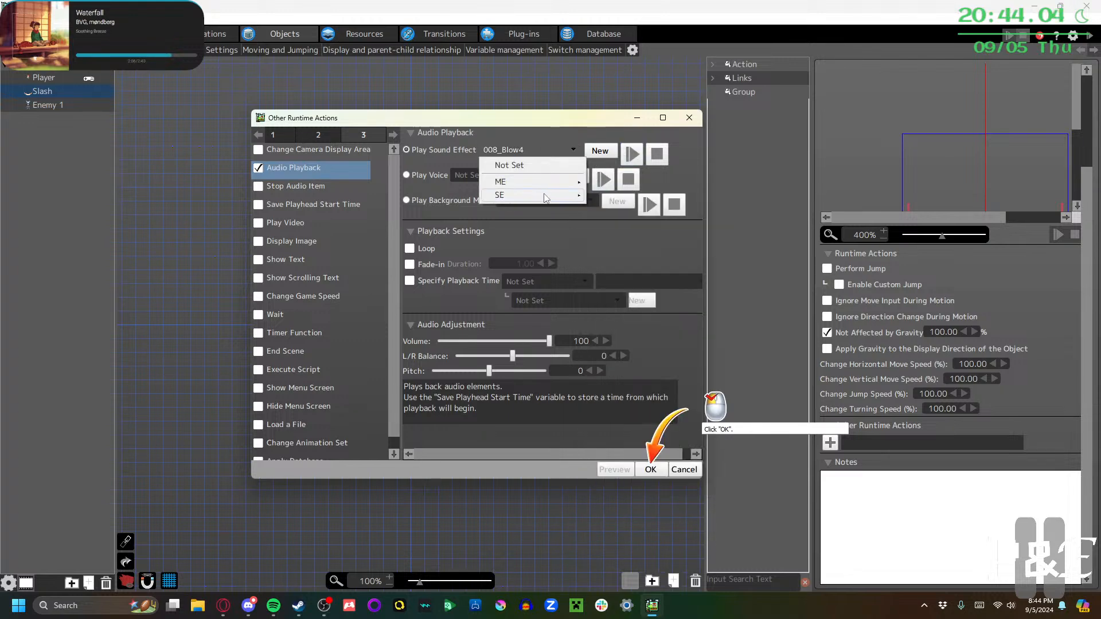
{"action": "mouse_move", "coordinate": [545, 198]}
{"action": "scroll", "coordinate": [635, 248], "scroll_direction": "down", "scroll_amount": 20}
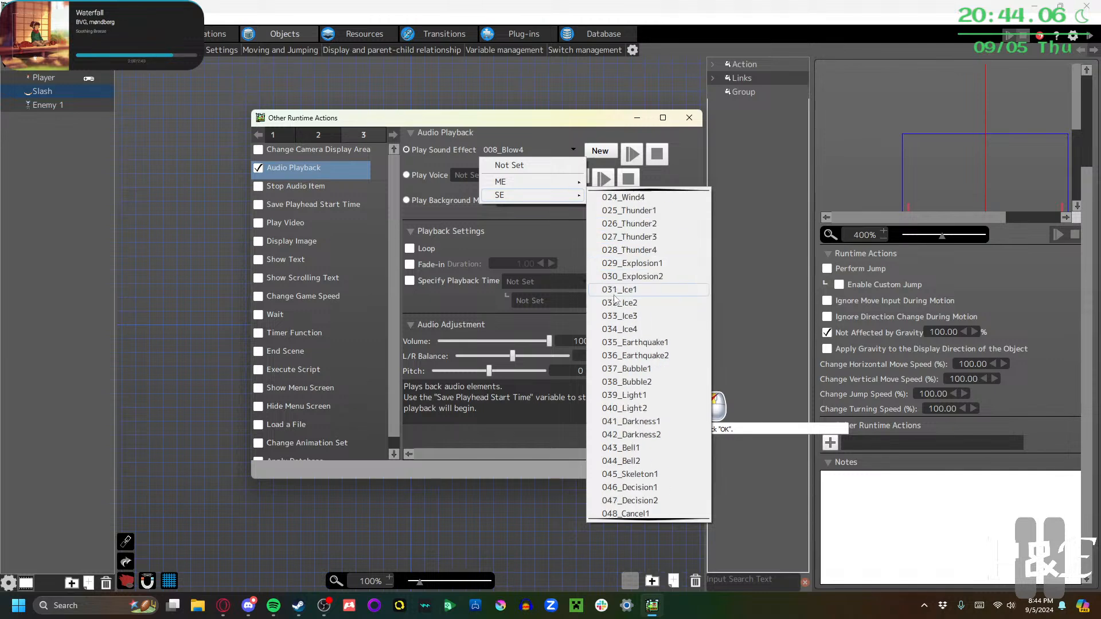
Set the Slash action's audio playback sound effect to 148_Windowopen1 and apply the runtime action
{"action": "scroll", "coordinate": [618, 290], "scroll_direction": "down", "scroll_amount": 10}
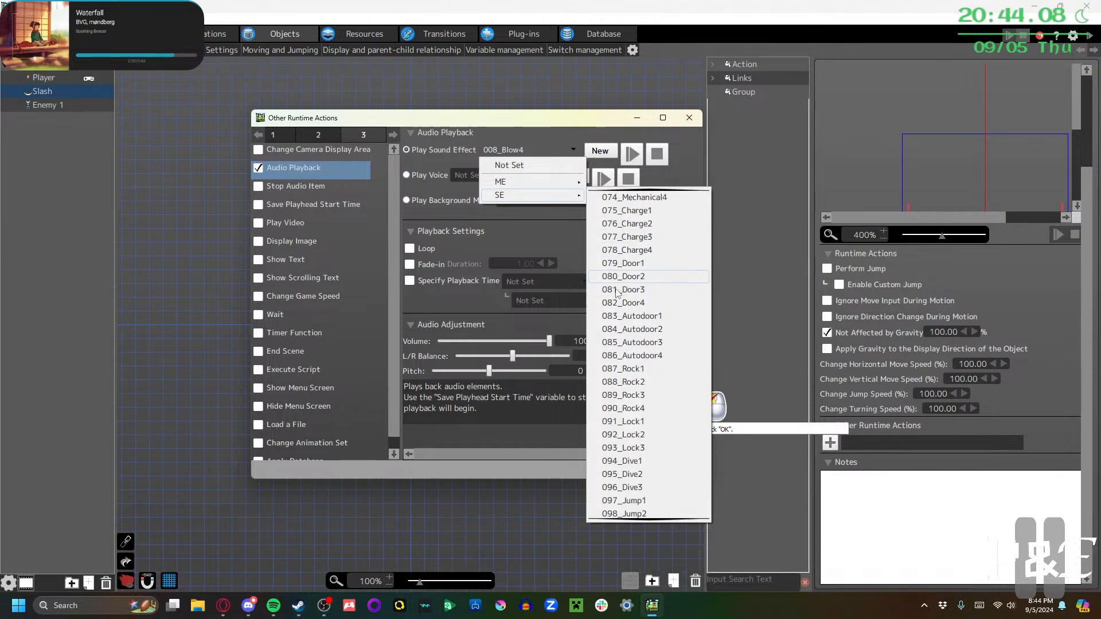
{"action": "left_click", "coordinate": [615, 304]}
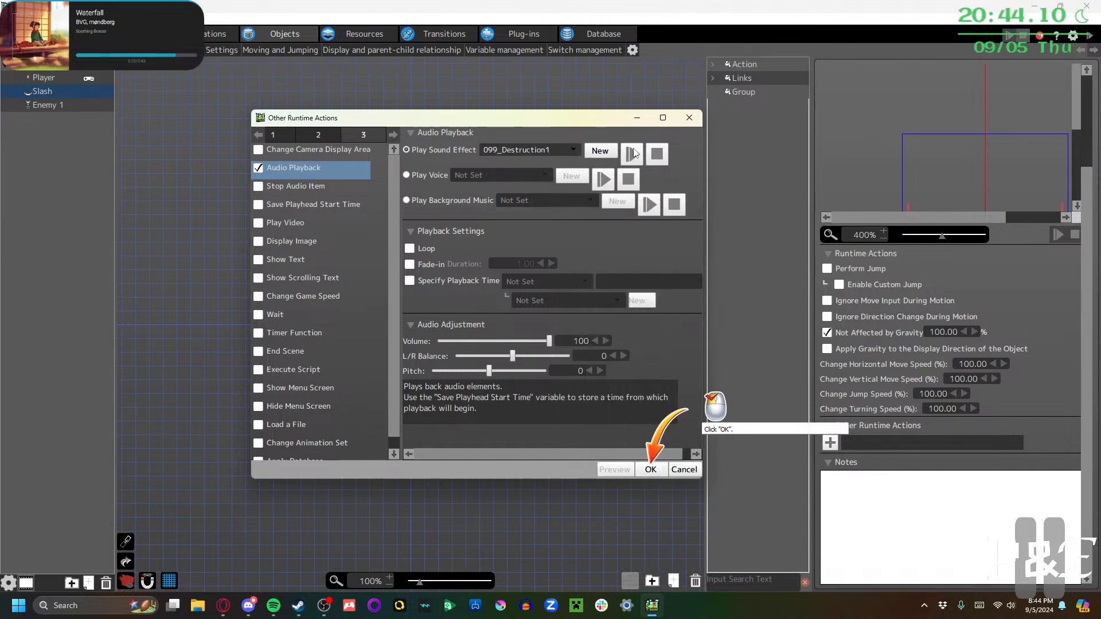
{"action": "left_click", "coordinate": [565, 151]}
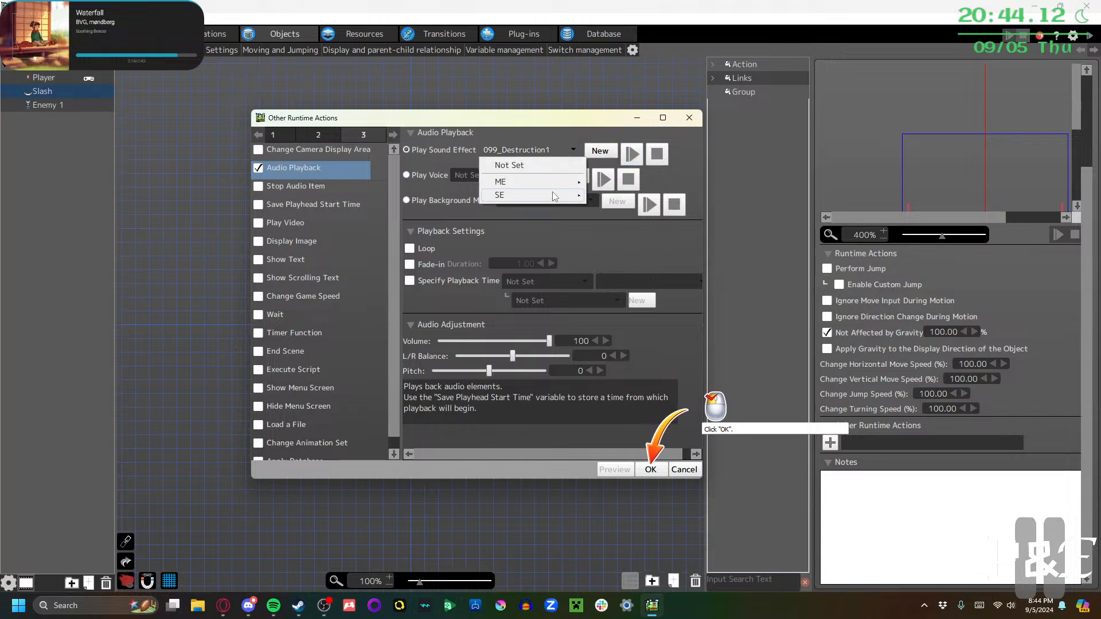
{"action": "mouse_move", "coordinate": [555, 196]}
{"action": "left_click", "coordinate": [624, 209]}
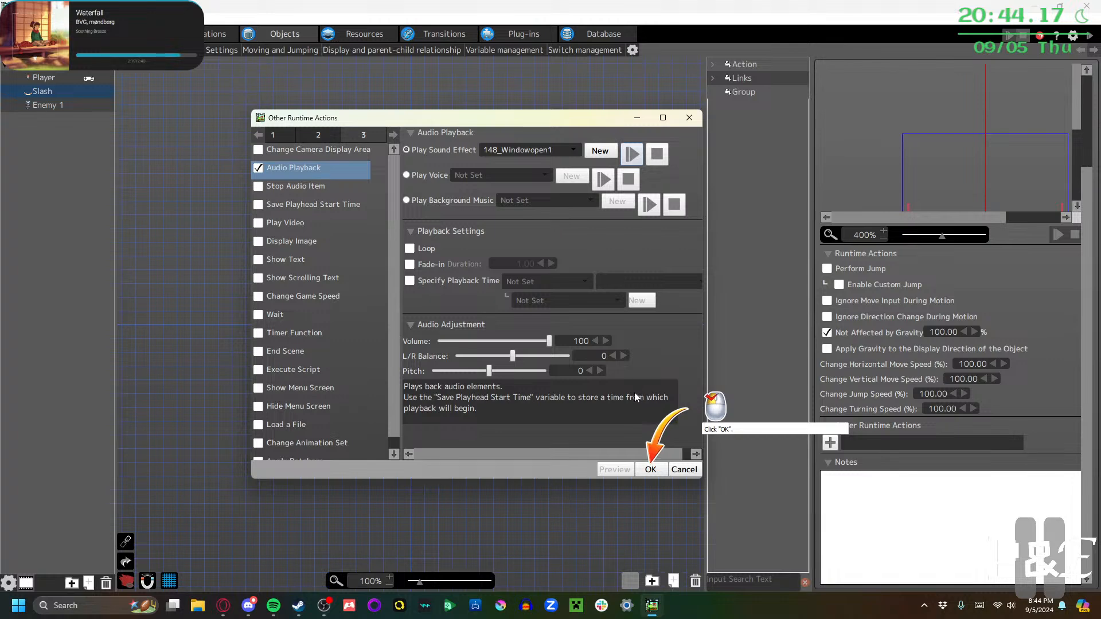
{"action": "left_click", "coordinate": [648, 470]}
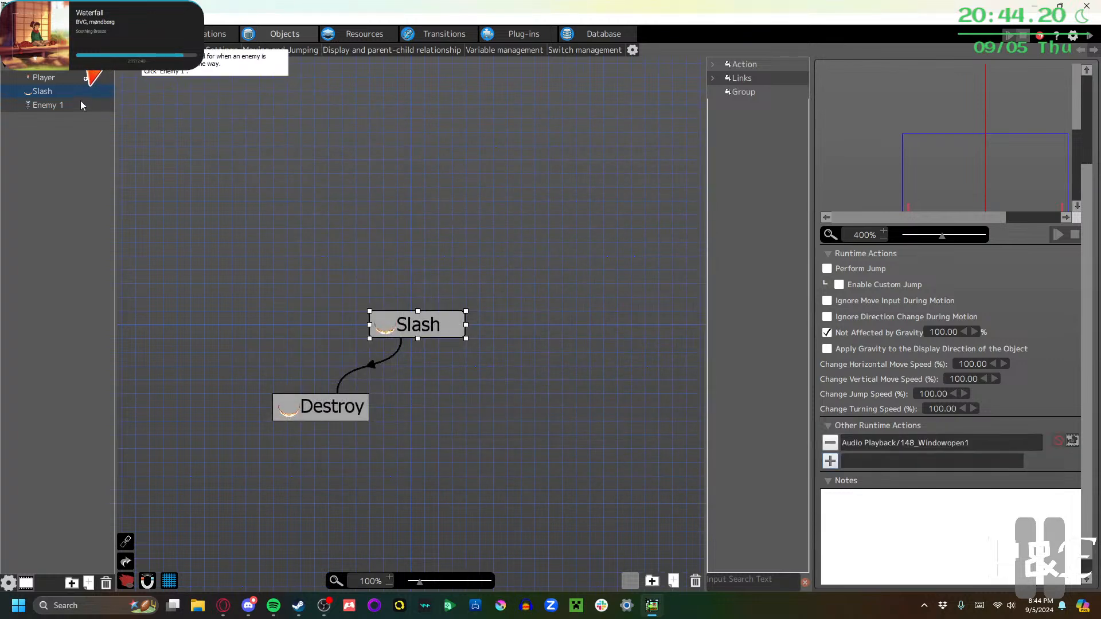
Add an Audio Playback runtime action with the sound effect 008_Blow4 to Enemy 1's Explosion action
{"action": "left_click", "coordinate": [61, 102]}
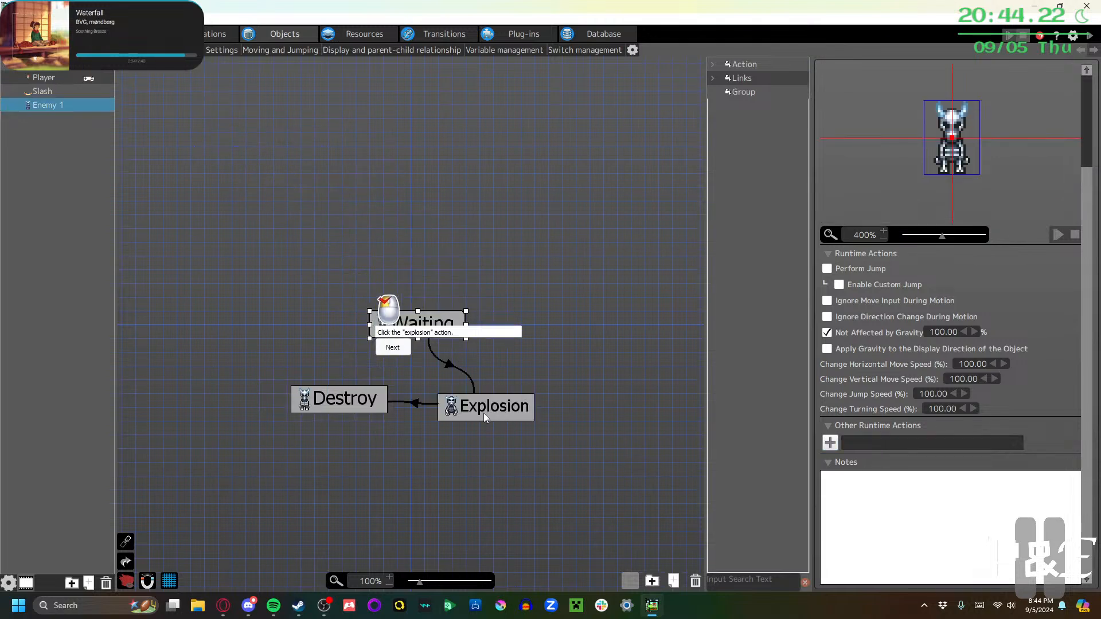
{"action": "right_click", "coordinate": [462, 408]}
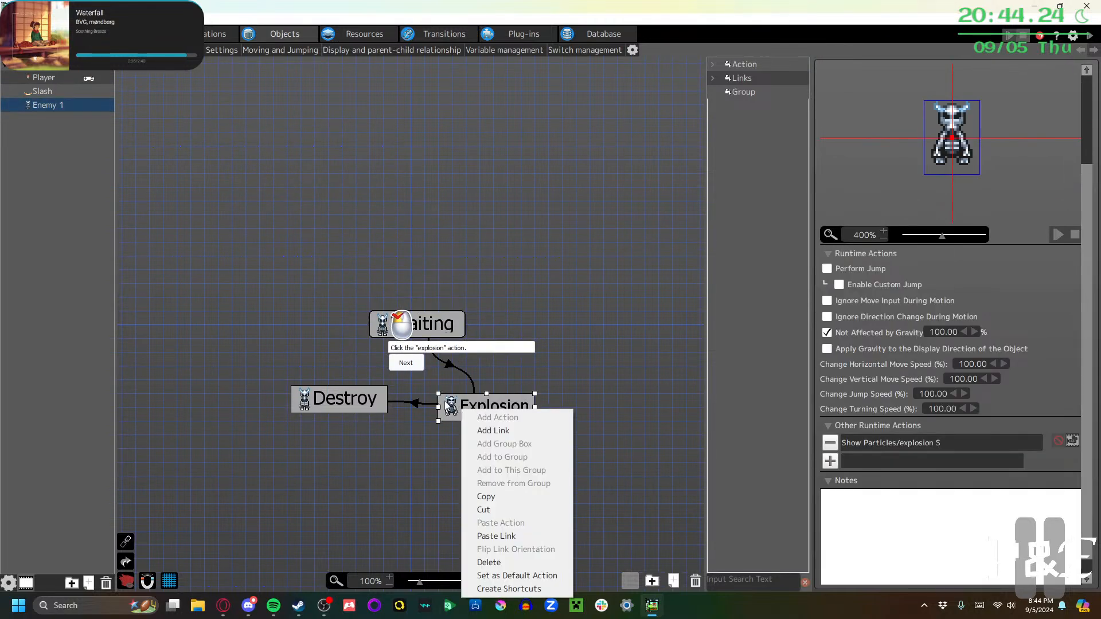
{"action": "left_click", "coordinate": [446, 404]}
{"action": "left_click", "coordinate": [402, 365]}
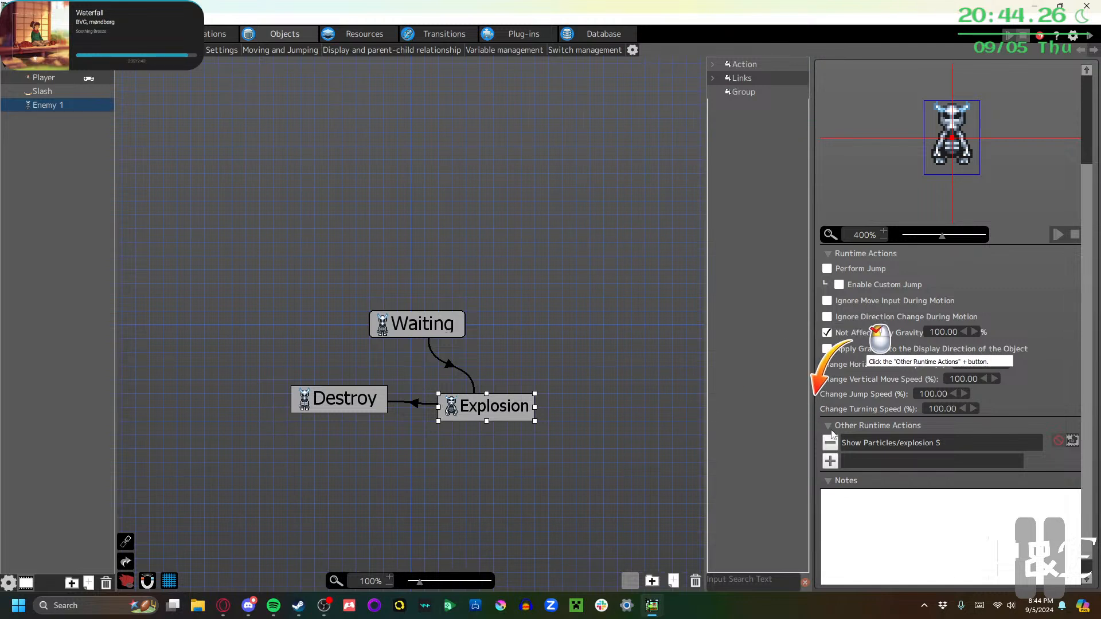
{"action": "left_click", "coordinate": [830, 461]}
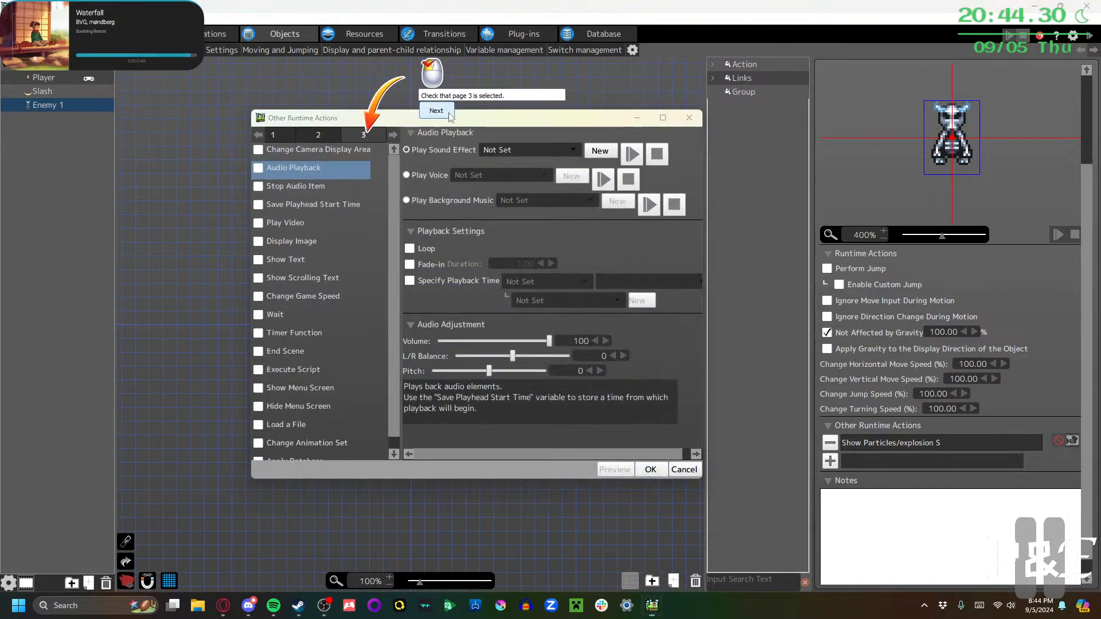
{"action": "left_click", "coordinate": [437, 110]}
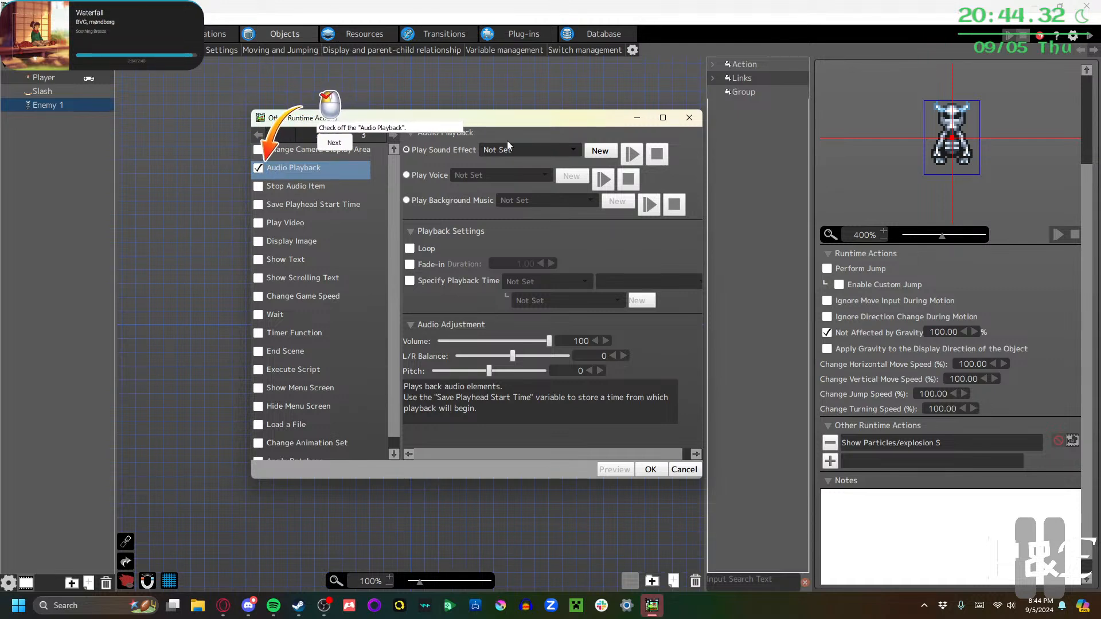
{"action": "left_click", "coordinate": [344, 144]}
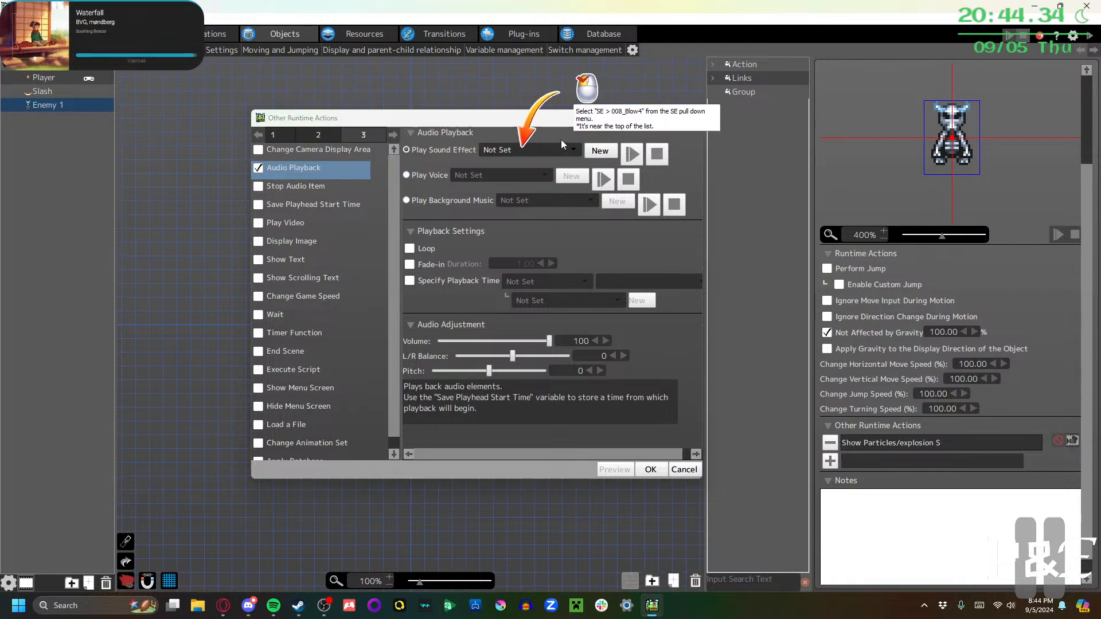
{"action": "left_click", "coordinate": [560, 151]}
{"action": "mouse_move", "coordinate": [544, 198]}
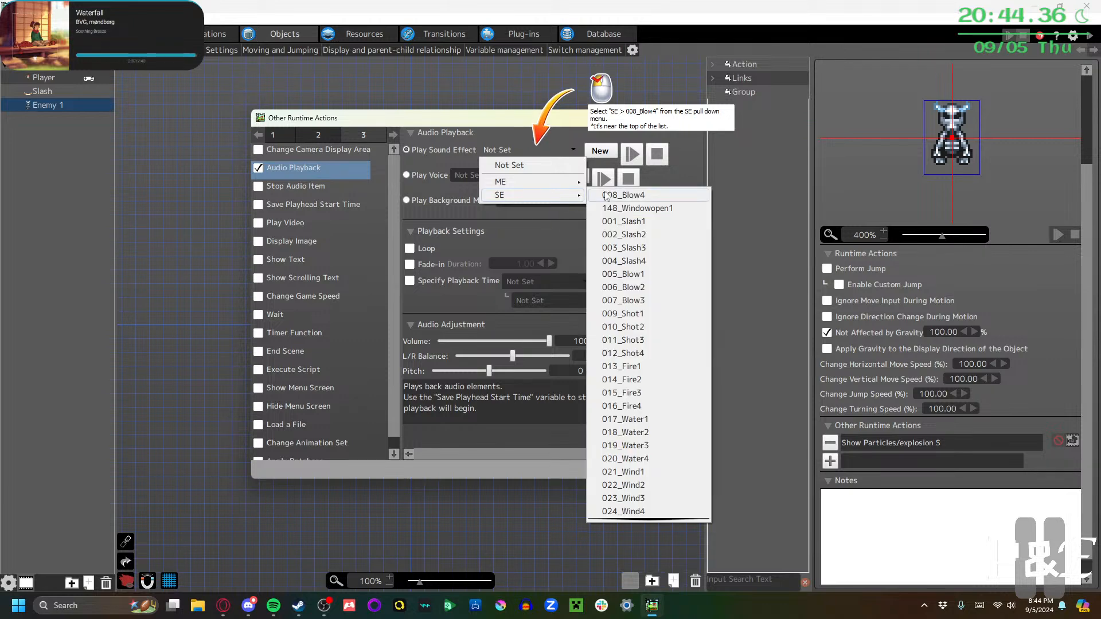
{"action": "left_click", "coordinate": [627, 190]}
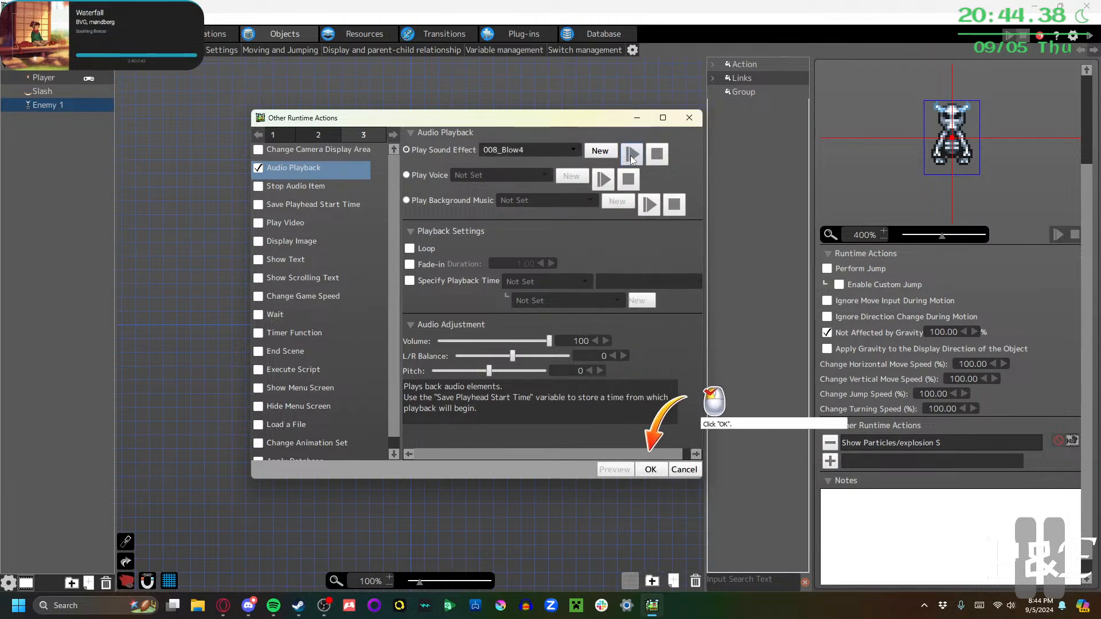
{"action": "left_click", "coordinate": [651, 470]}
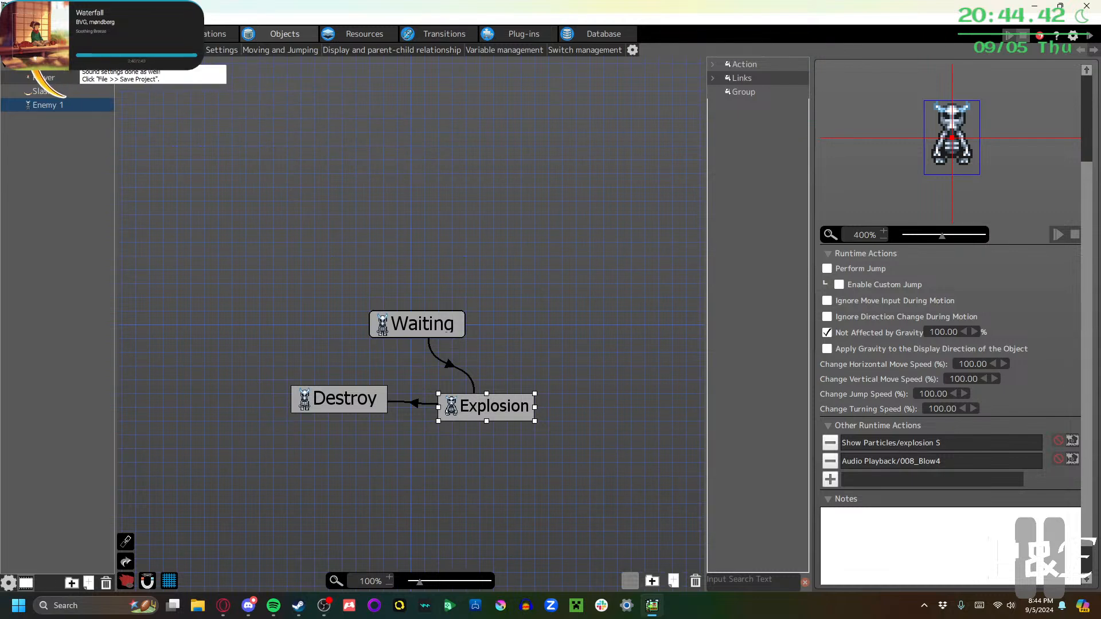
Save the project and start a test play of the game
{"action": "left_click", "coordinate": [10, 19]}
{"action": "left_click", "coordinate": [39, 72]}
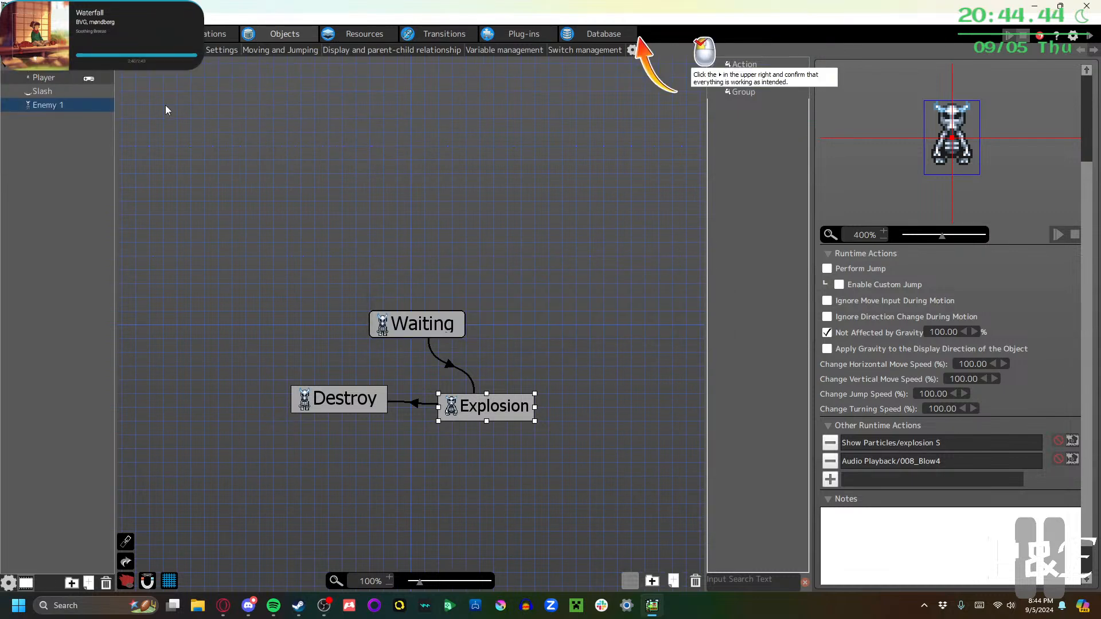
{"action": "left_click", "coordinate": [1089, 35]}
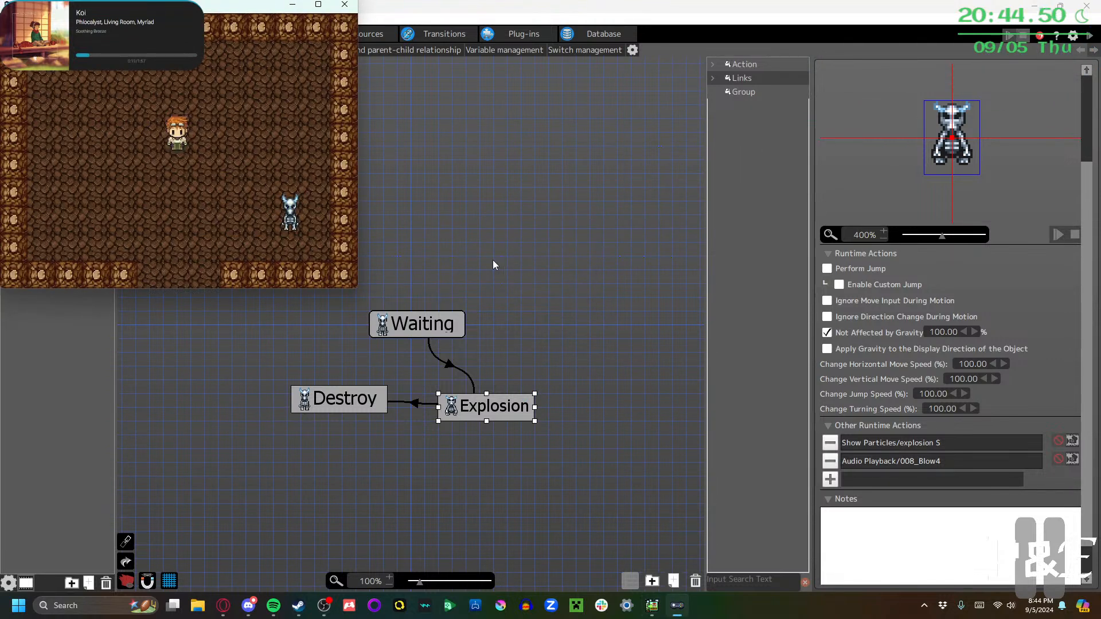
Test the slash attack and its sound by walking the player around the cave rooms and attacking in several directions
{"action": "key", "text": "z"}
{"action": "key", "text": "Down"}
{"action": "key", "text": "z"}
{"action": "key", "text": "Left"}
{"action": "key", "text": "Up"}
{"action": "key", "text": "z"}
{"action": "key", "text": "Up"}
{"action": "key", "text": "Left"}
{"action": "key", "text": "z"}
{"action": "key", "text": "Up"}
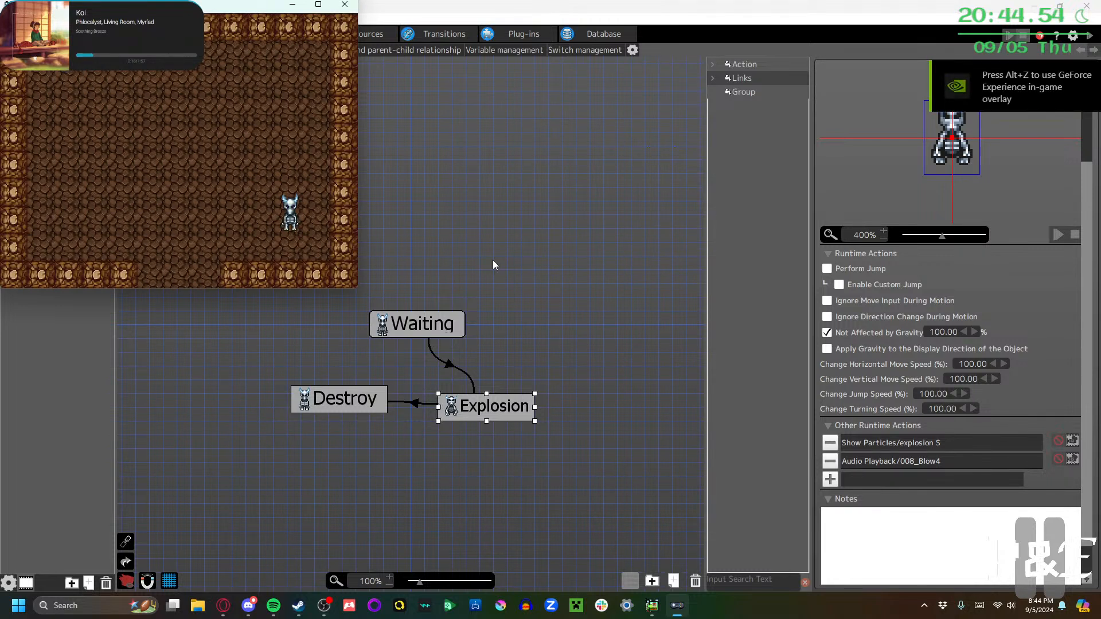
{"action": "key", "text": "Down"}
{"action": "key", "text": "Left"}
{"action": "key", "text": "Down"}
{"action": "key", "text": "Left"}
{"action": "key", "text": "Right"}
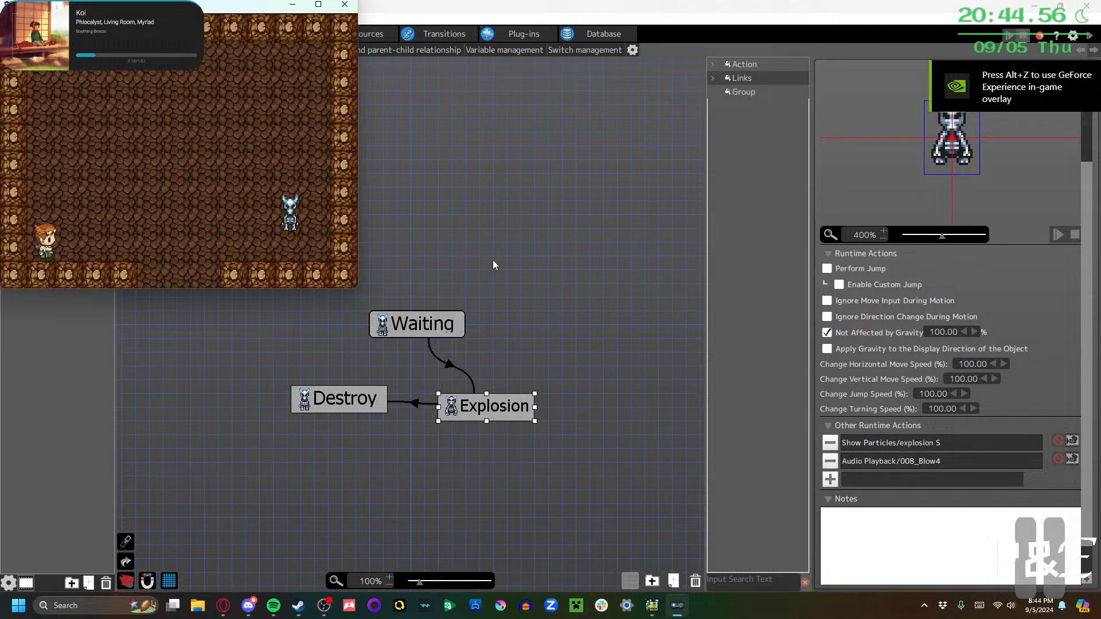
{"action": "key", "text": "Up"}
{"action": "key", "text": "z"}
{"action": "key", "text": "Left"}
{"action": "key", "text": "Up"}
{"action": "key", "text": "Right"}
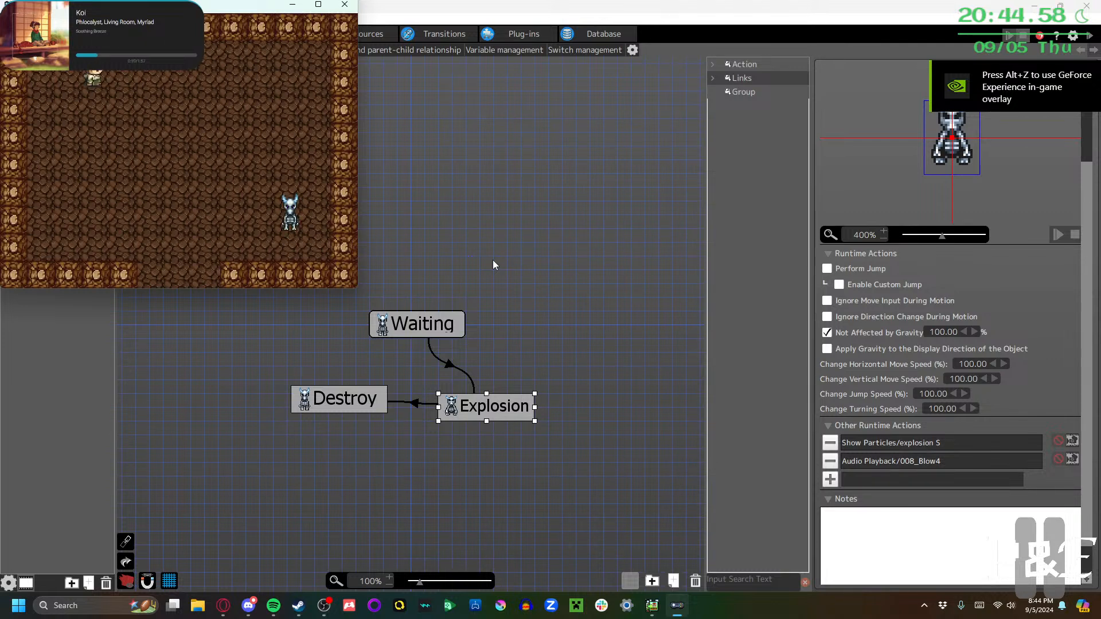
{"action": "key", "text": "Down"}
{"action": "key", "text": "z"}
{"action": "key", "text": "Left"}
{"action": "key", "text": "Down"}
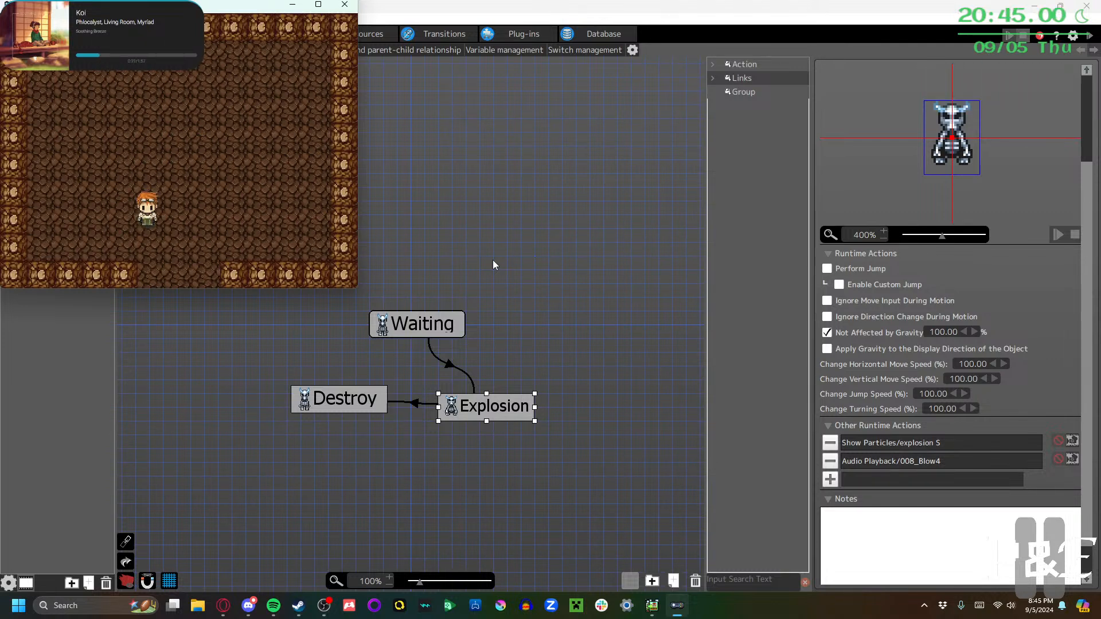
{"action": "key", "text": "Right"}
{"action": "key", "text": "Up"}
{"action": "key", "text": "Left"}
{"action": "key", "text": "Right"}
{"action": "key", "text": "z"}
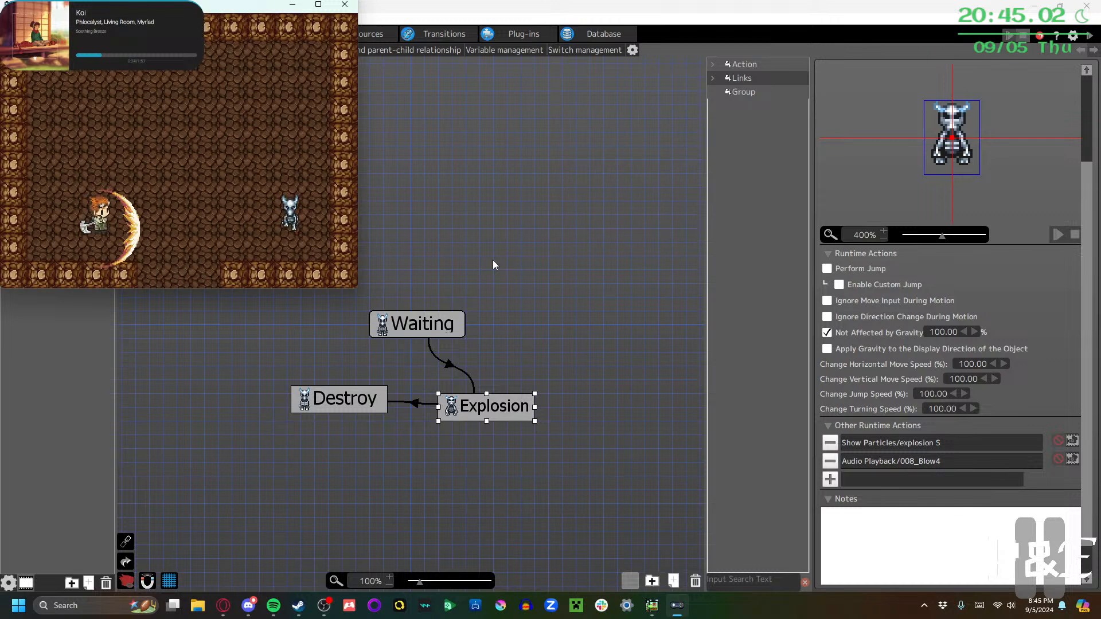
{"action": "key", "text": "Right"}
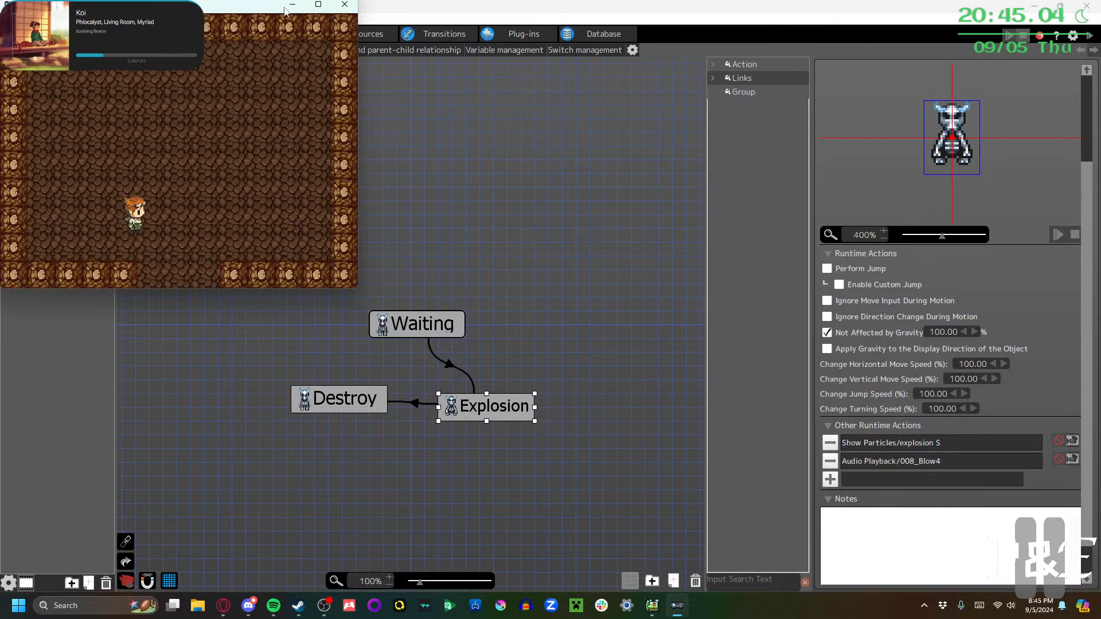
Maximize the test play window and move the player between the two rooms, slashing in different directions
{"action": "left_click", "coordinate": [319, 4]}
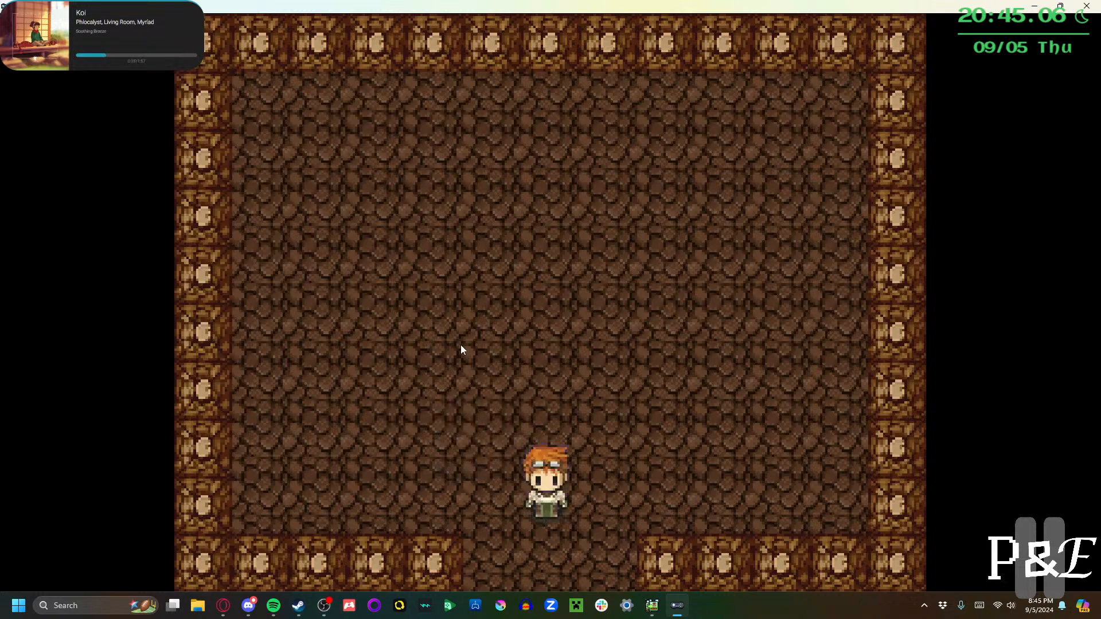
{"action": "key", "text": "Down"}
{"action": "key", "text": "Left"}
{"action": "key", "text": "Up"}
{"action": "key", "text": "Left"}
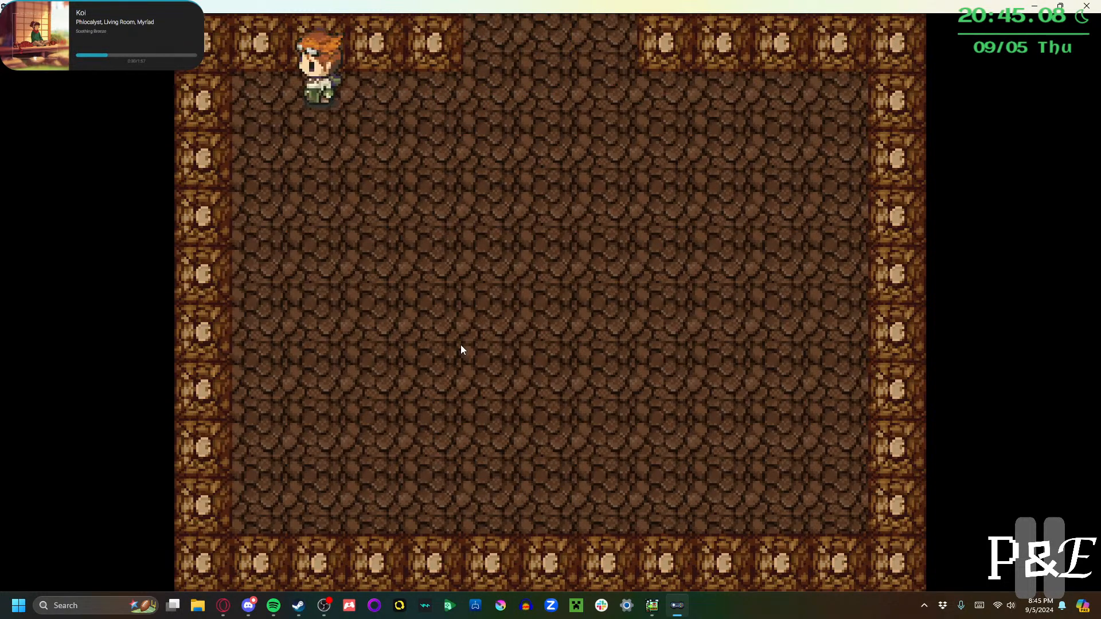
{"action": "key", "text": "Right"}
{"action": "key", "text": "Up"}
{"action": "key", "text": "Left"}
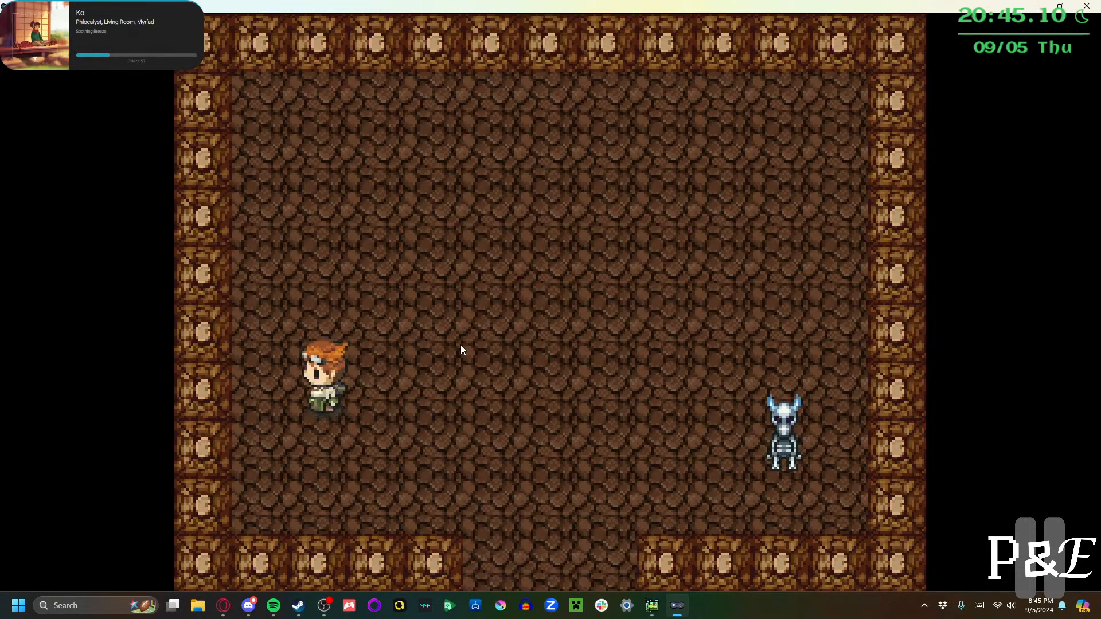
{"action": "key", "text": "z"}
{"action": "key", "text": "Right"}
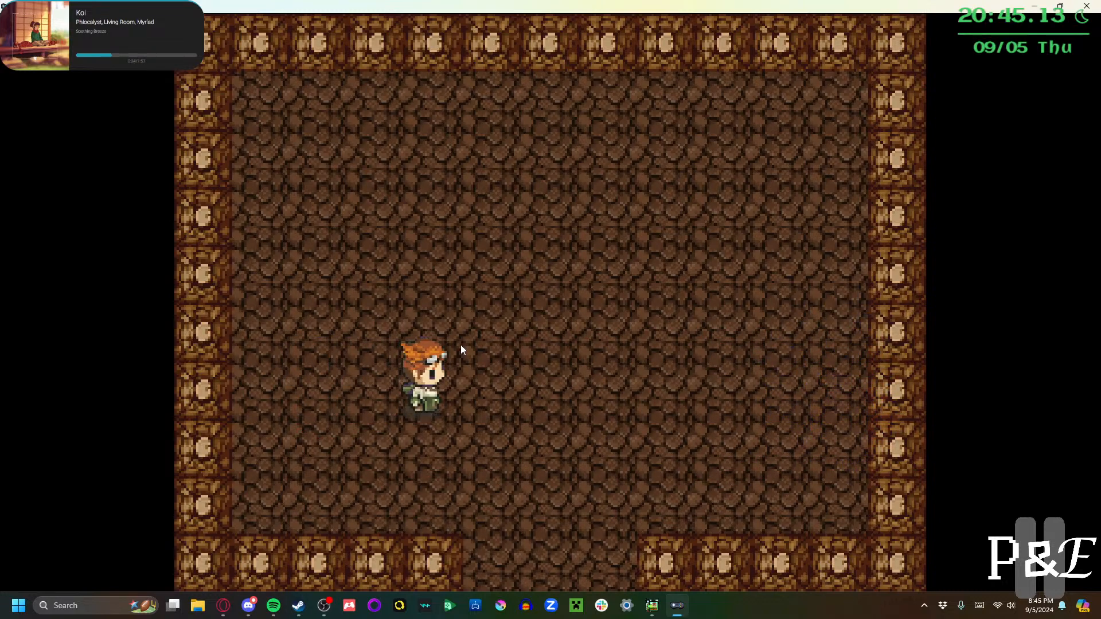
{"action": "key", "text": "Down"}
{"action": "key", "text": "Up"}
{"action": "key", "text": "z"}
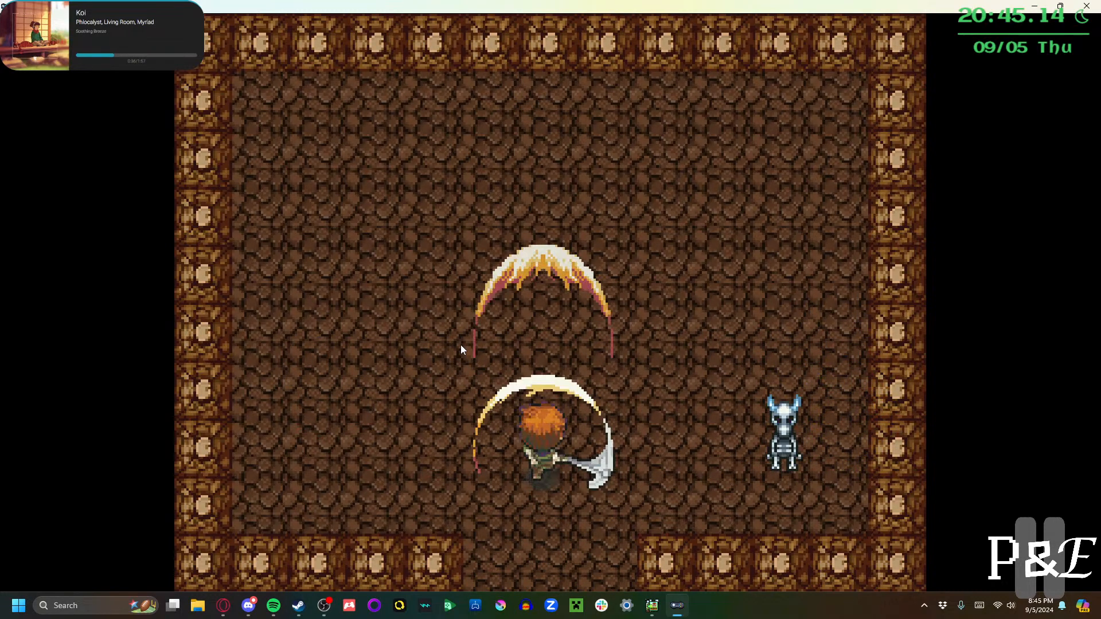
{"action": "key", "text": "Up"}
{"action": "key", "text": "Left"}
{"action": "key", "text": "Down"}
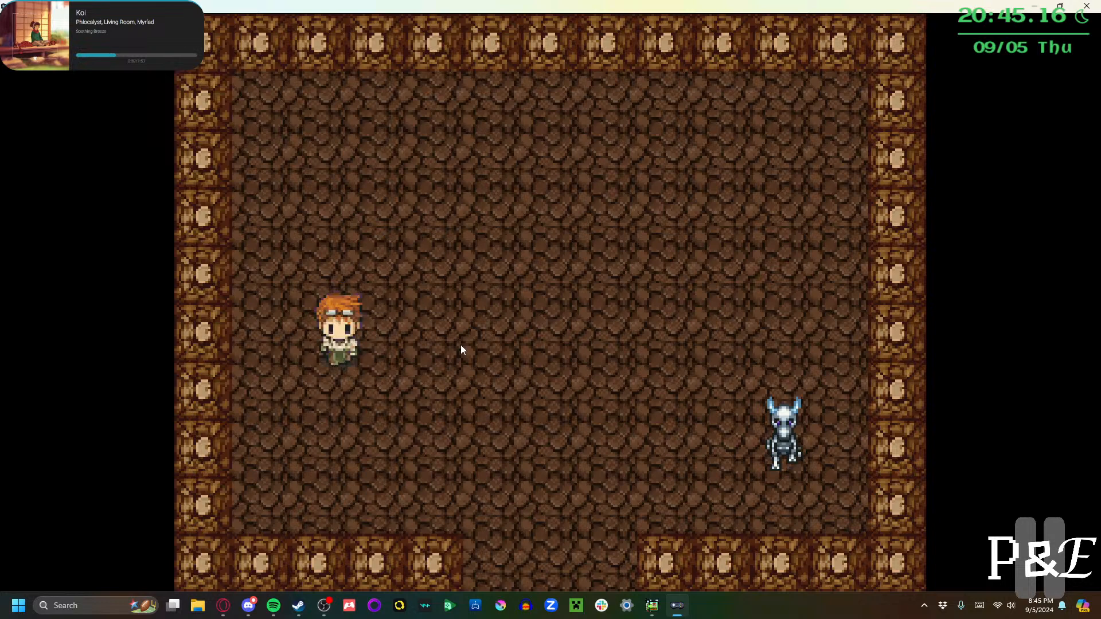
Slash the enemy repeatedly, leaving and re-entering its room between attacks, to check its explosion effect and sound
{"action": "key", "text": "Right"}
{"action": "key", "text": "z"}
{"action": "key", "text": "Right"}
{"action": "key", "text": "Down"}
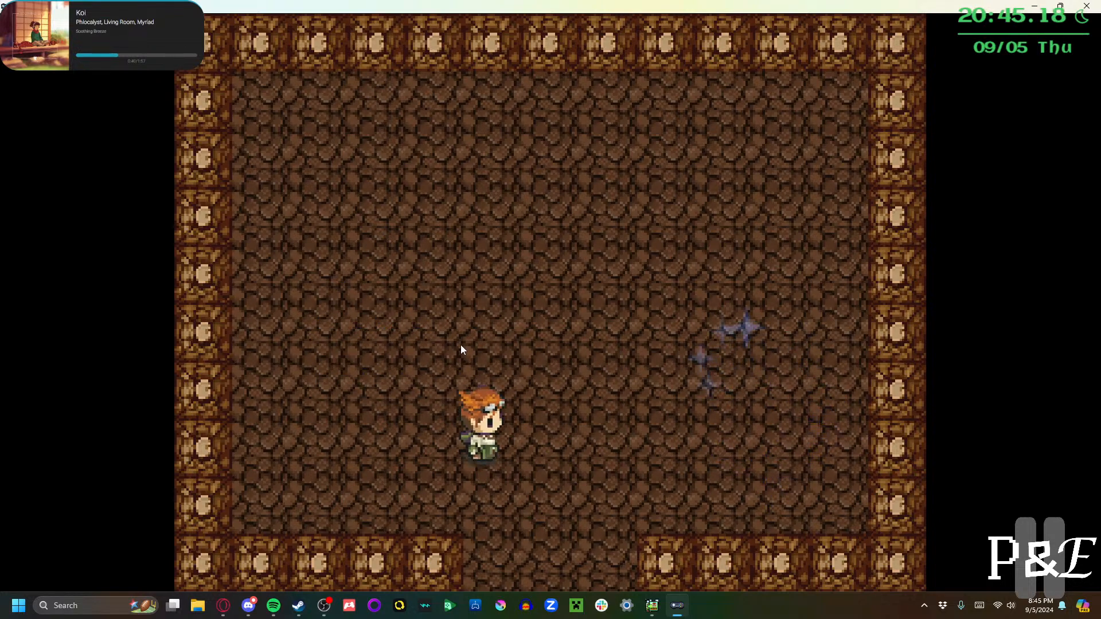
{"action": "key", "text": "Down"}
{"action": "key", "text": "Up"}
{"action": "key", "text": "Left"}
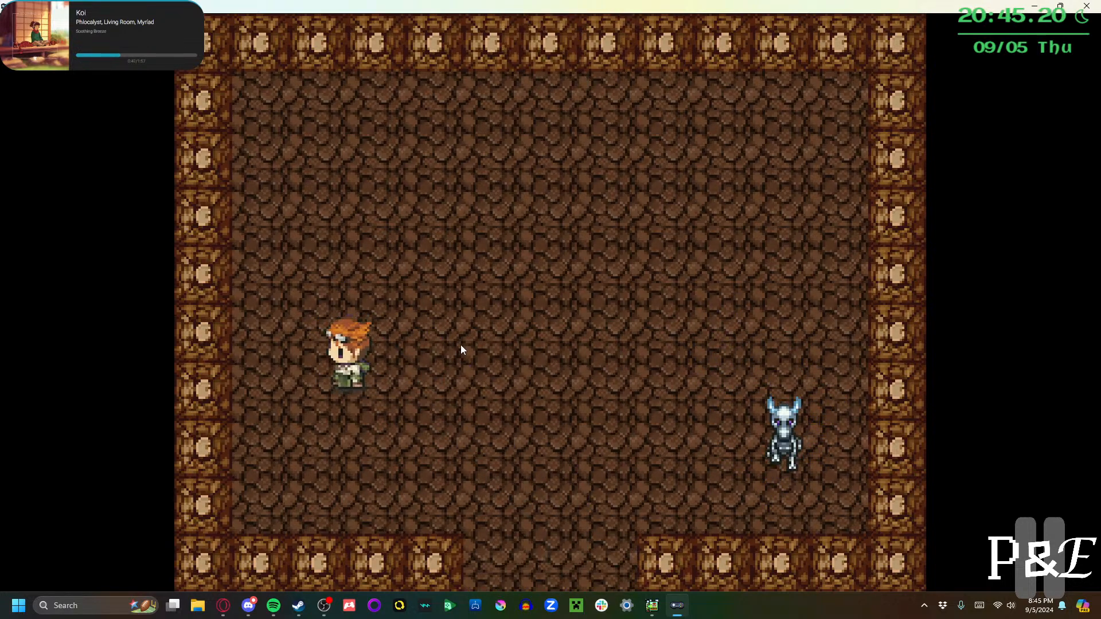
{"action": "key", "text": "Right"}
{"action": "key", "text": "z"}
{"action": "key", "text": "Right"}
{"action": "key", "text": "Down"}
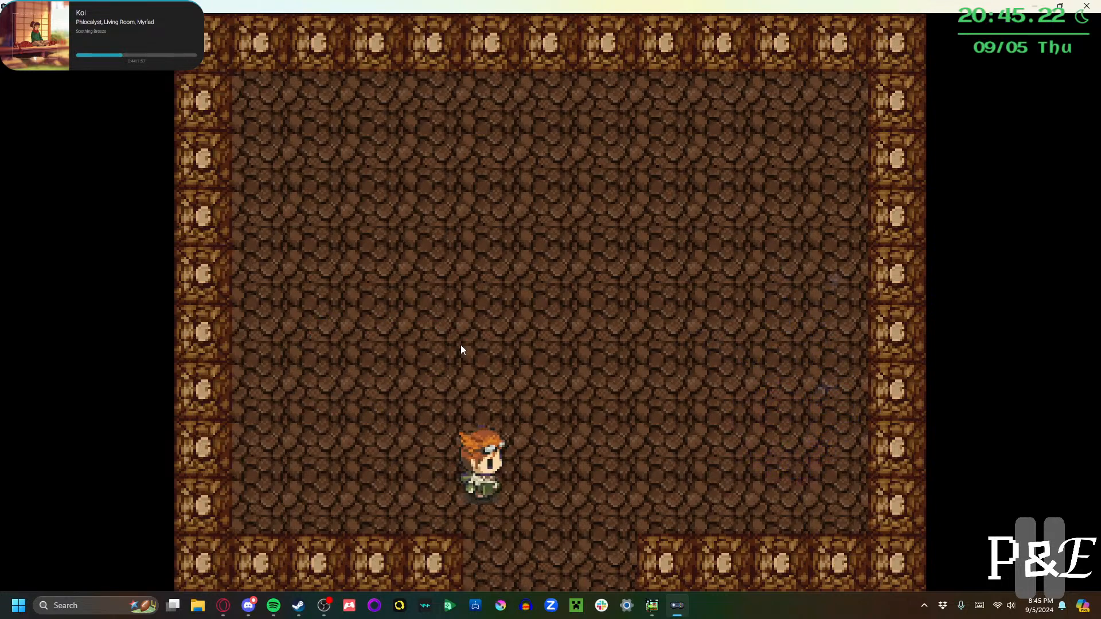
{"action": "key", "text": "Down"}
{"action": "key", "text": "Up"}
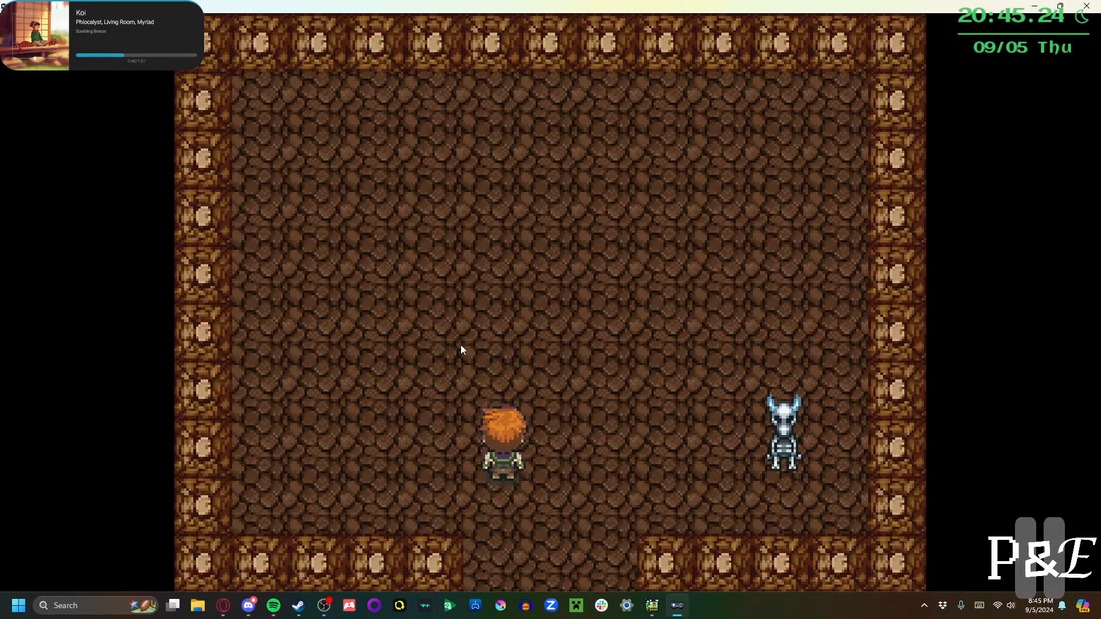
{"action": "key", "text": "Up"}
{"action": "key", "text": "Right"}
{"action": "key", "text": "Down"}
{"action": "key", "text": "z"}
{"action": "key", "text": "Left"}
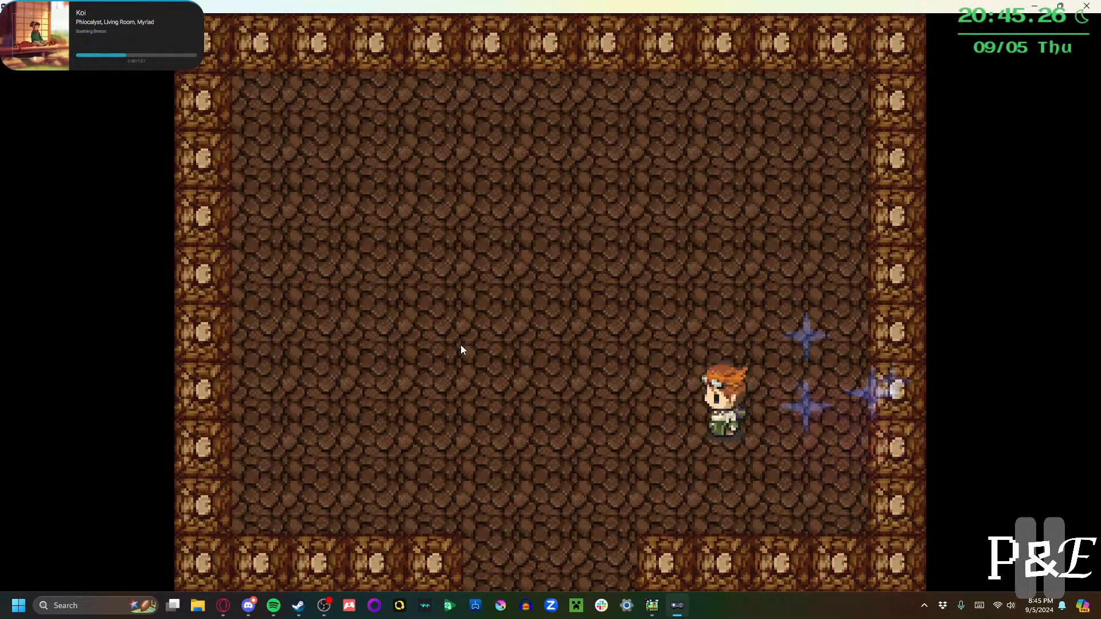
{"action": "key", "text": "z"}
{"action": "key", "text": "Down"}
{"action": "key", "text": "z"}
{"action": "key", "text": "z"}
{"action": "key", "text": "Up"}
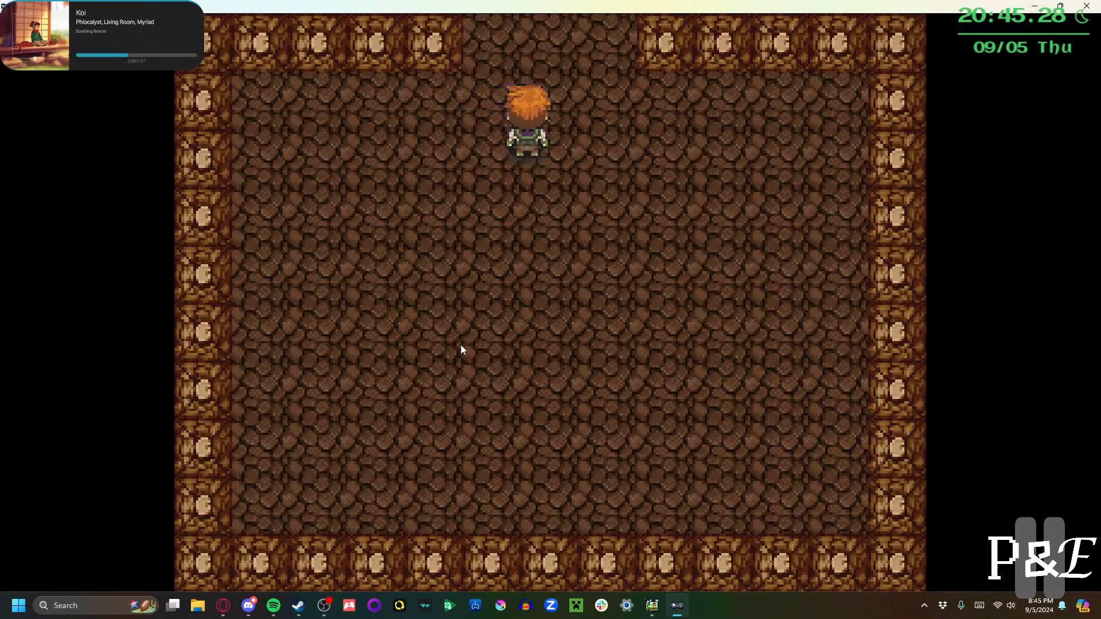
{"action": "key", "text": "Right"}
{"action": "key", "text": "Down"}
{"action": "key", "text": "z"}
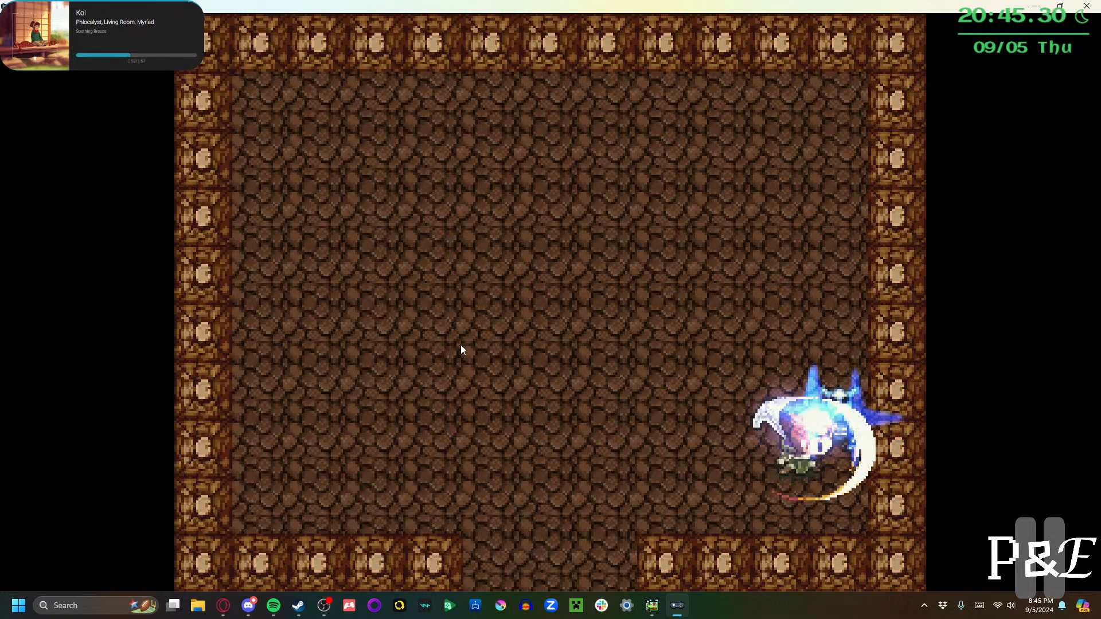
Walk the player around the cave room while slashing in all directions to test the attack effect and sound
{"action": "key", "text": "Up"}
{"action": "key", "text": "Left"}
{"action": "key", "text": "z"}
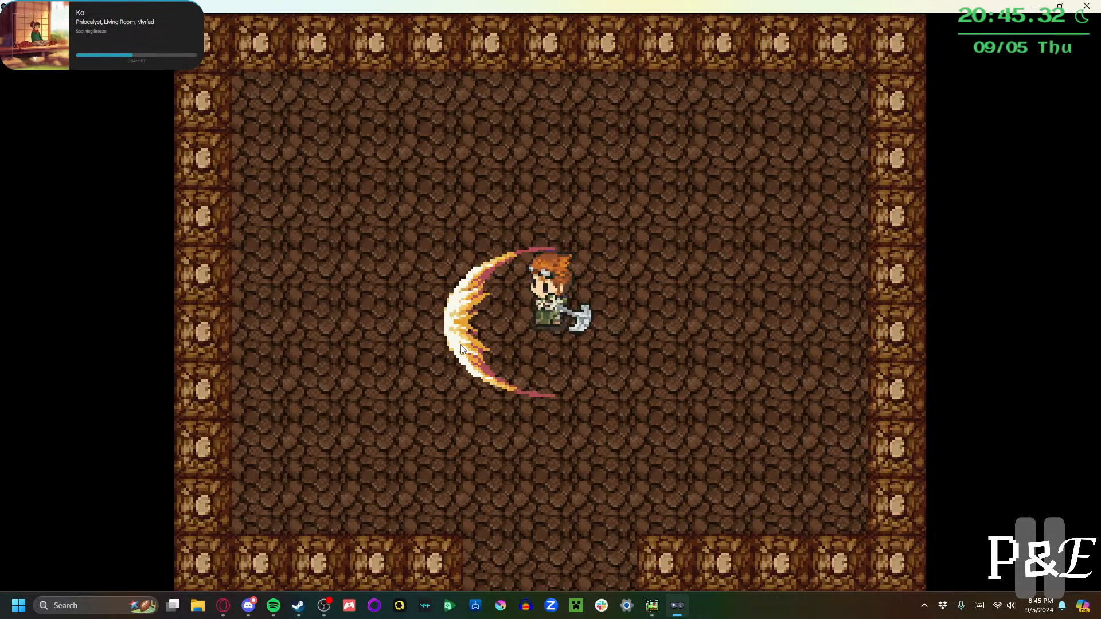
{"action": "key", "text": "Down"}
{"action": "key", "text": "z"}
{"action": "key", "text": "Right"}
{"action": "key", "text": "z"}
{"action": "key", "text": "Up"}
{"action": "key", "text": "z"}
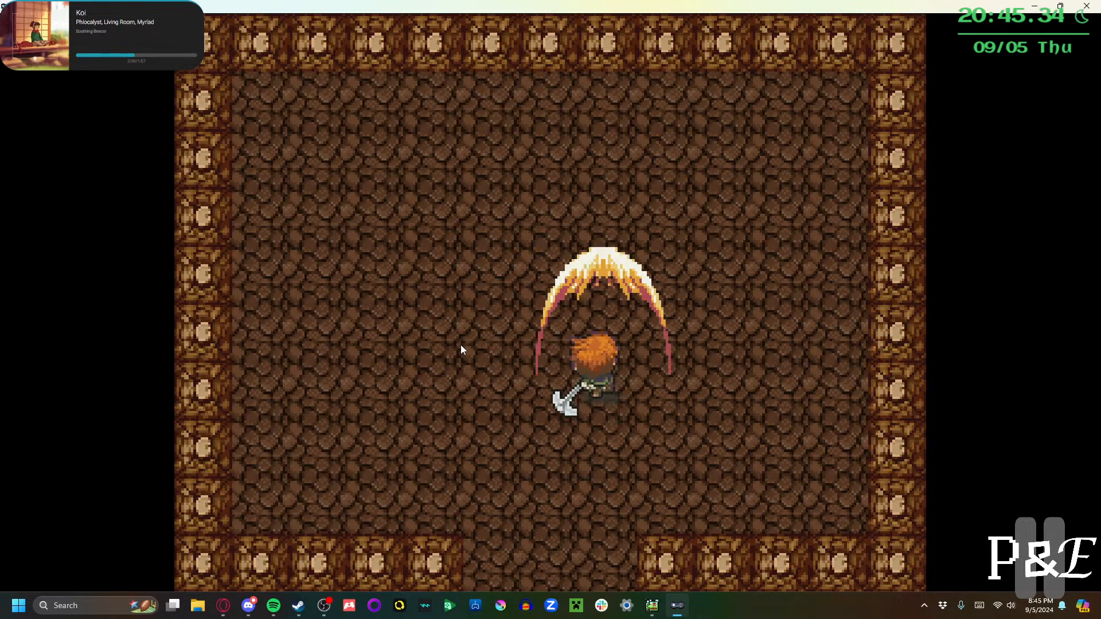
{"action": "key", "text": "Up"}
{"action": "key", "text": "Left"}
{"action": "key", "text": "z"}
{"action": "key", "text": "Right"}
{"action": "key", "text": "z"}
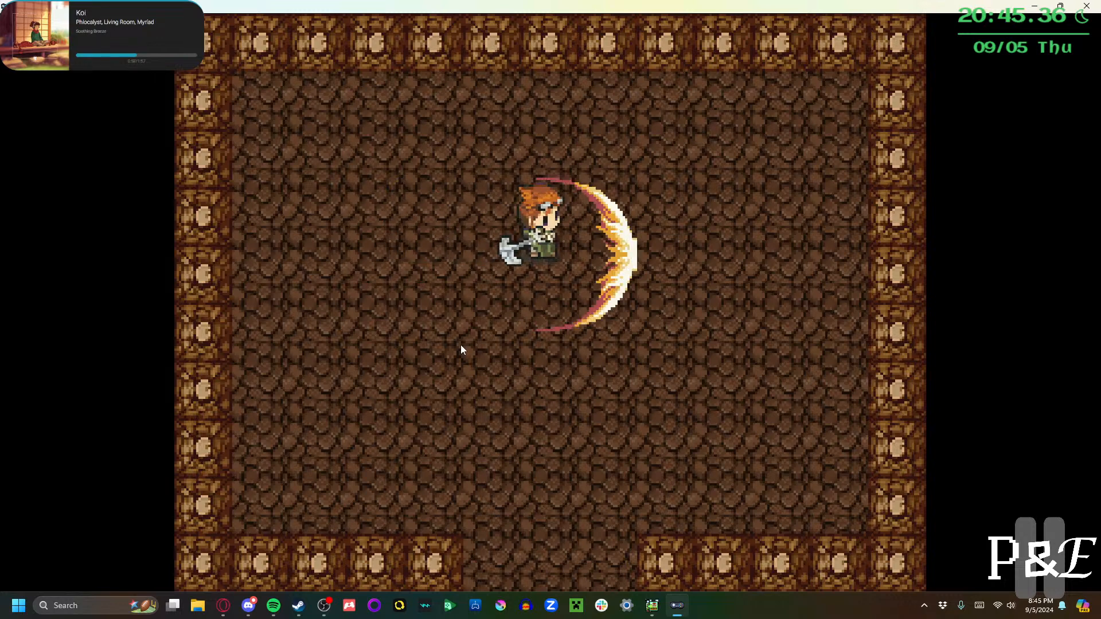
{"action": "key", "text": "Down"}
{"action": "key", "text": "z"}
{"action": "key", "text": "Left"}
{"action": "key", "text": "Up"}
{"action": "key", "text": "z"}
{"action": "key", "text": "Down"}
{"action": "key", "text": "z"}
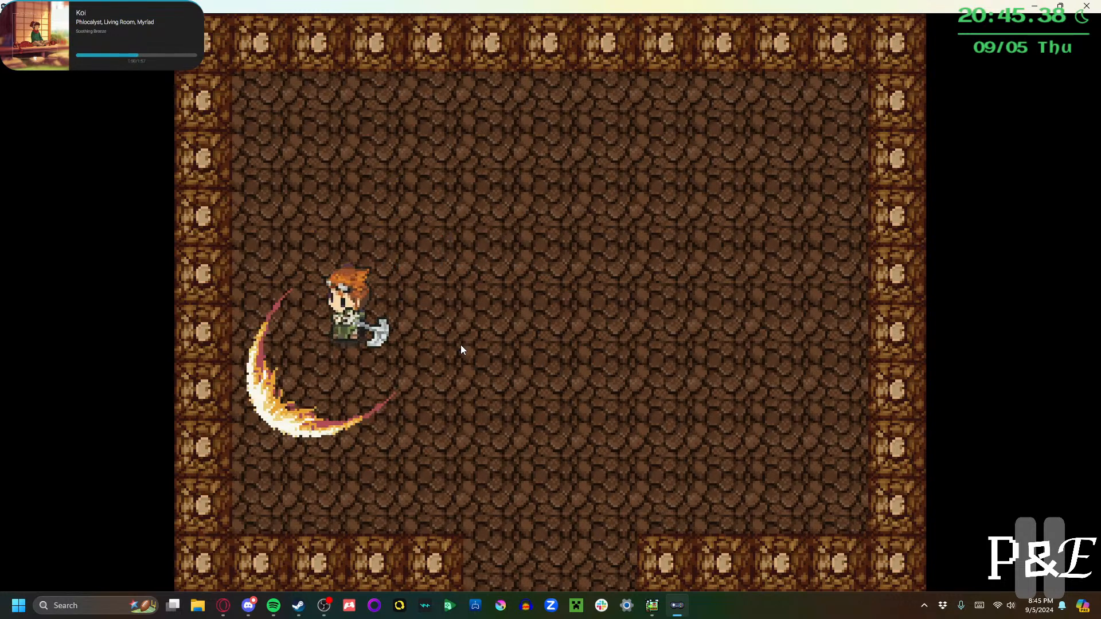
{"action": "key", "text": "Right"}
{"action": "key", "text": "z"}
{"action": "key", "text": "z"}
{"action": "key", "text": "Up"}
{"action": "key", "text": "z"}
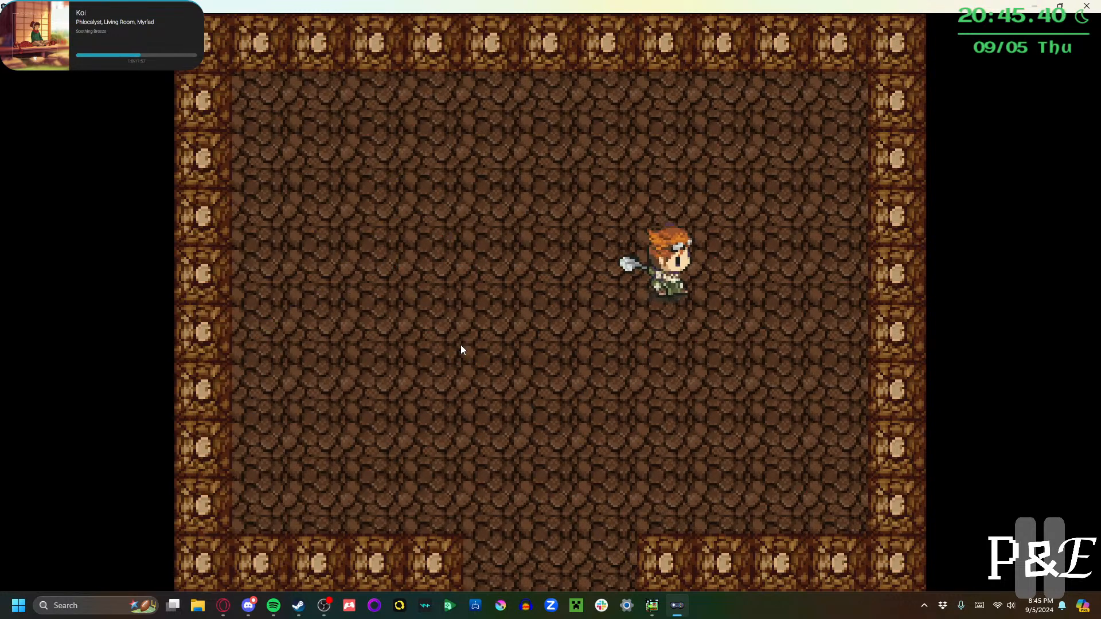
{"action": "key", "text": "Right"}
{"action": "key", "text": "z"}
{"action": "key", "text": "Left"}
{"action": "key", "text": "Down"}
{"action": "key", "text": "z"}
{"action": "key", "text": "z"}
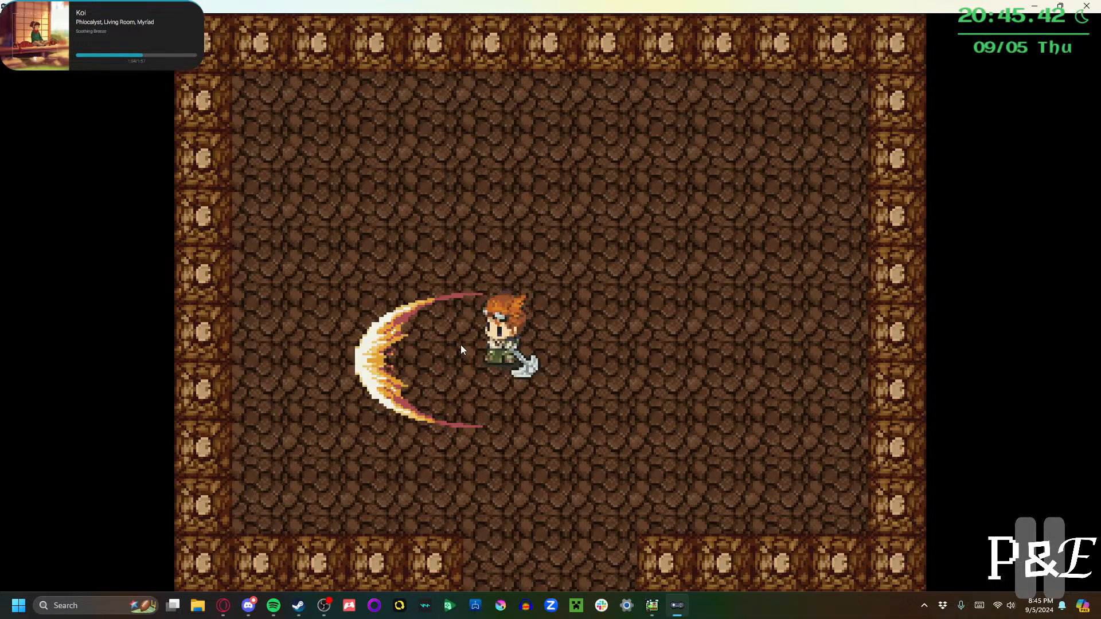
{"action": "key", "text": "Down"}
{"action": "key", "text": "z"}
{"action": "key", "text": "Up"}
{"action": "key", "text": "Right"}
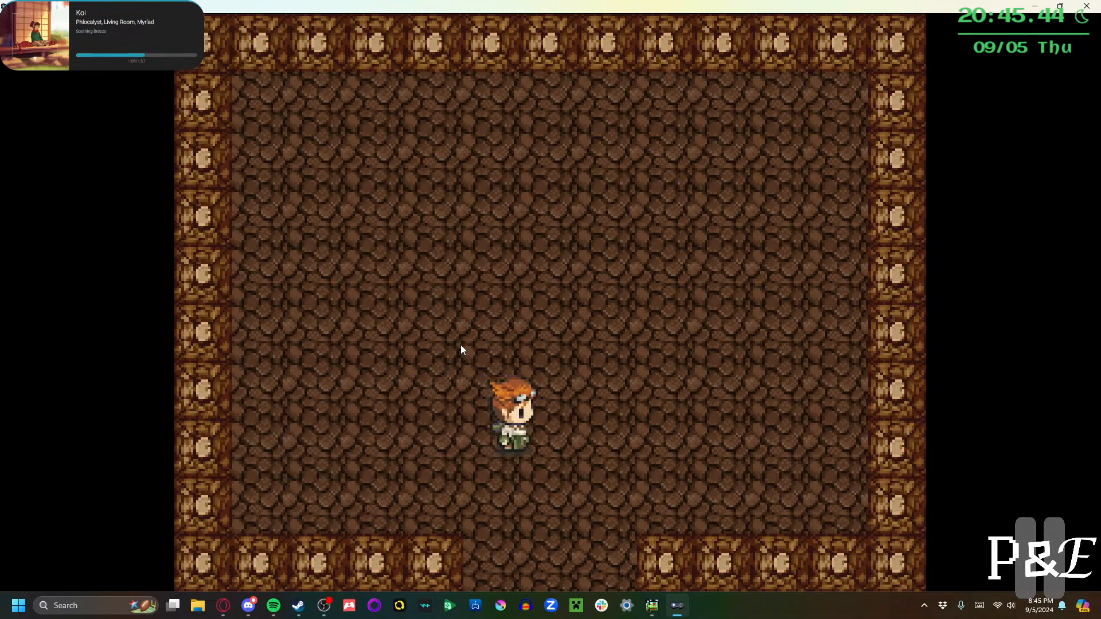
{"action": "key", "text": "z"}
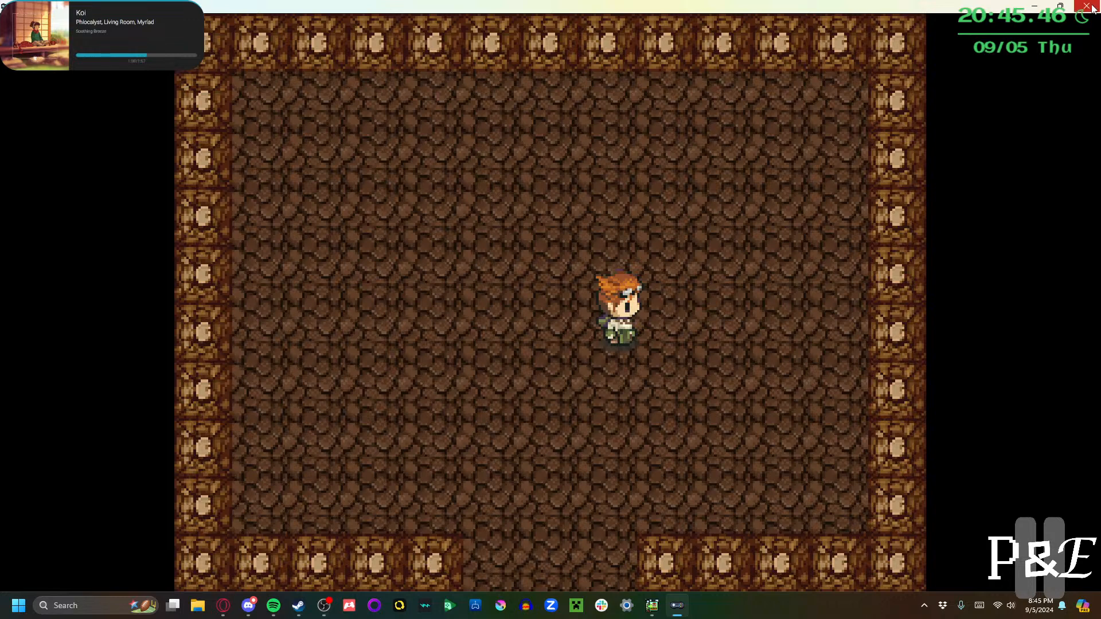
Close the test play window and finish the current tutorial
{"action": "left_click", "coordinate": [1093, 8]}
{"action": "left_click", "coordinate": [532, 256]}
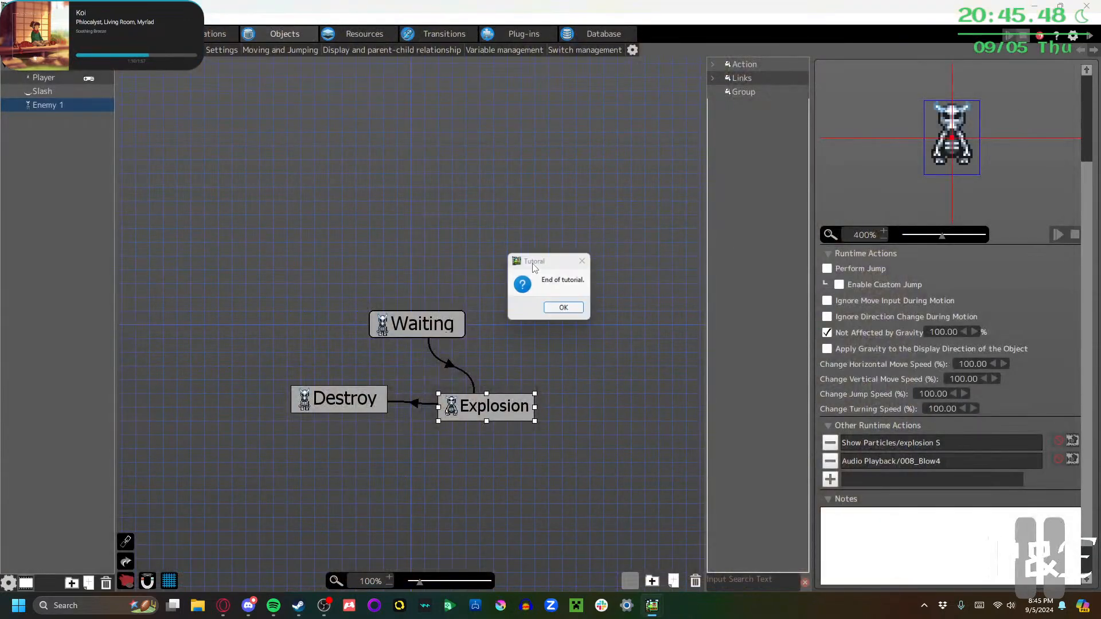
{"action": "left_click", "coordinate": [561, 308]}
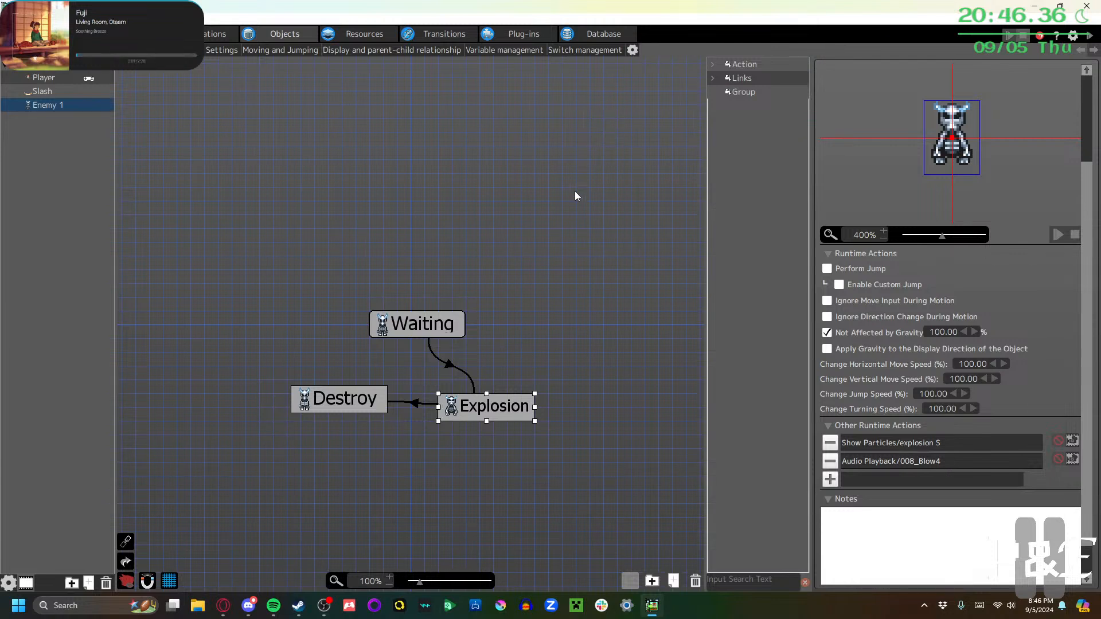
Start the Top Views tutorial "Step 8: Set Up Enemy, Enemy Attack"
{"action": "middle_click_drag", "start_coordinate": [423, 284], "coordinate": [447, 270]}
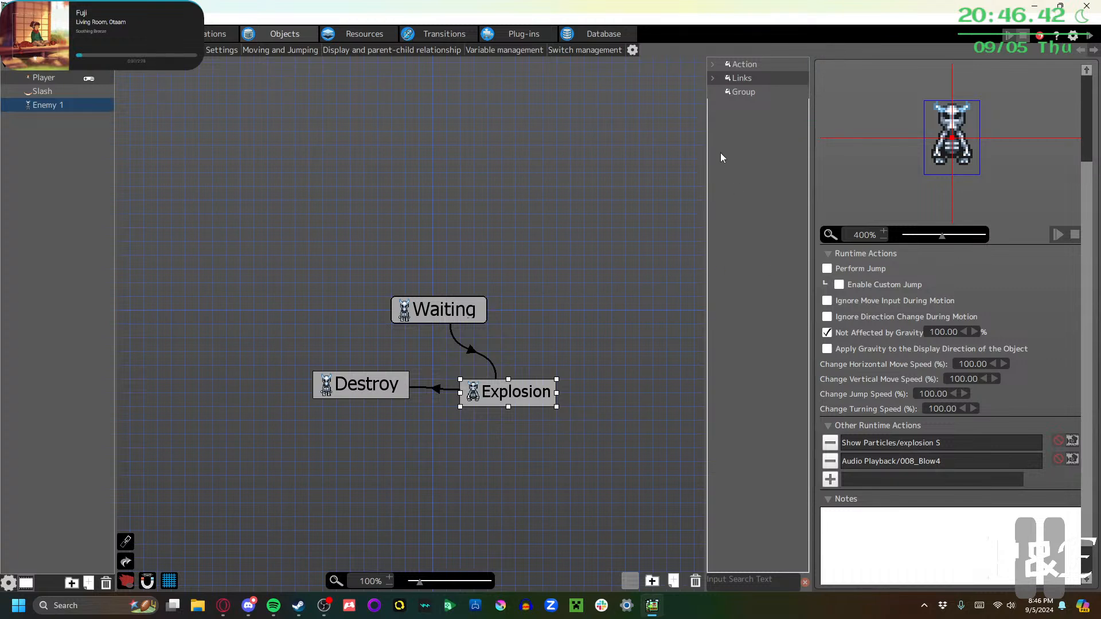
{"action": "left_click", "coordinate": [166, 47]}
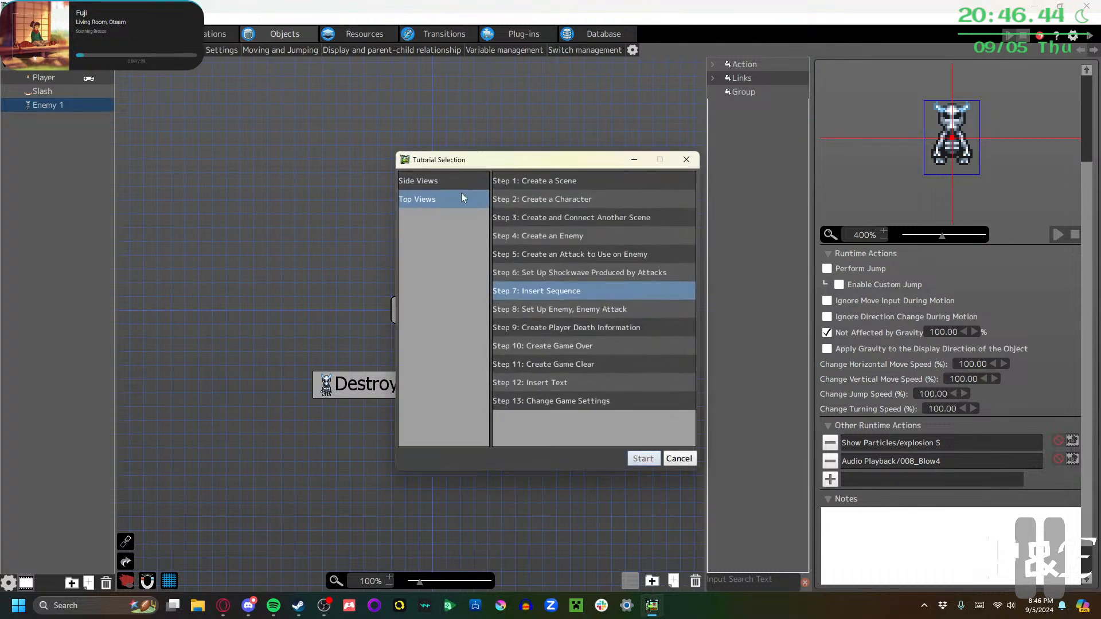
{"action": "left_click", "coordinate": [551, 311]}
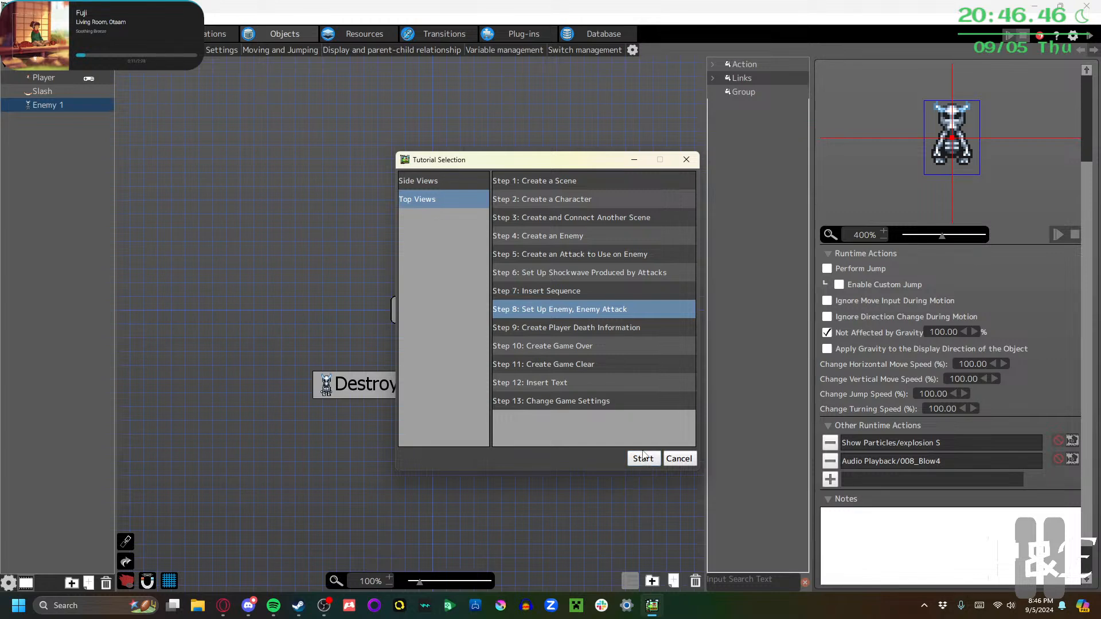
{"action": "left_click", "coordinate": [642, 459]}
{"action": "left_click", "coordinate": [538, 276]}
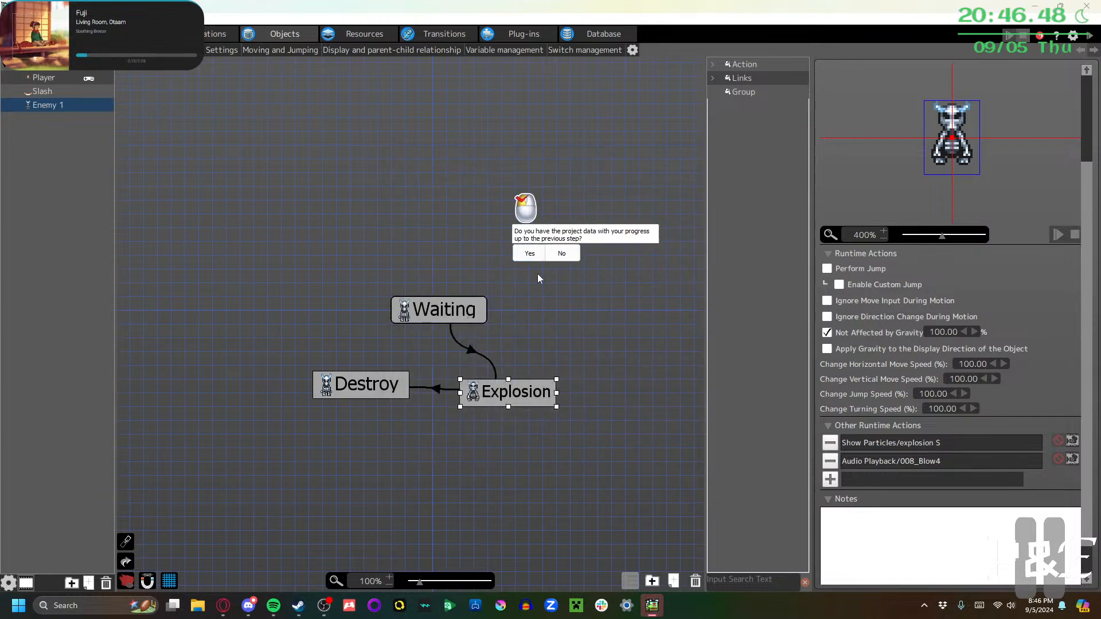
Confirm having the previous progress data, reopen Project3 from the recent projects, and advance past the enemy behaviour explanation
{"action": "left_click", "coordinate": [530, 254]}
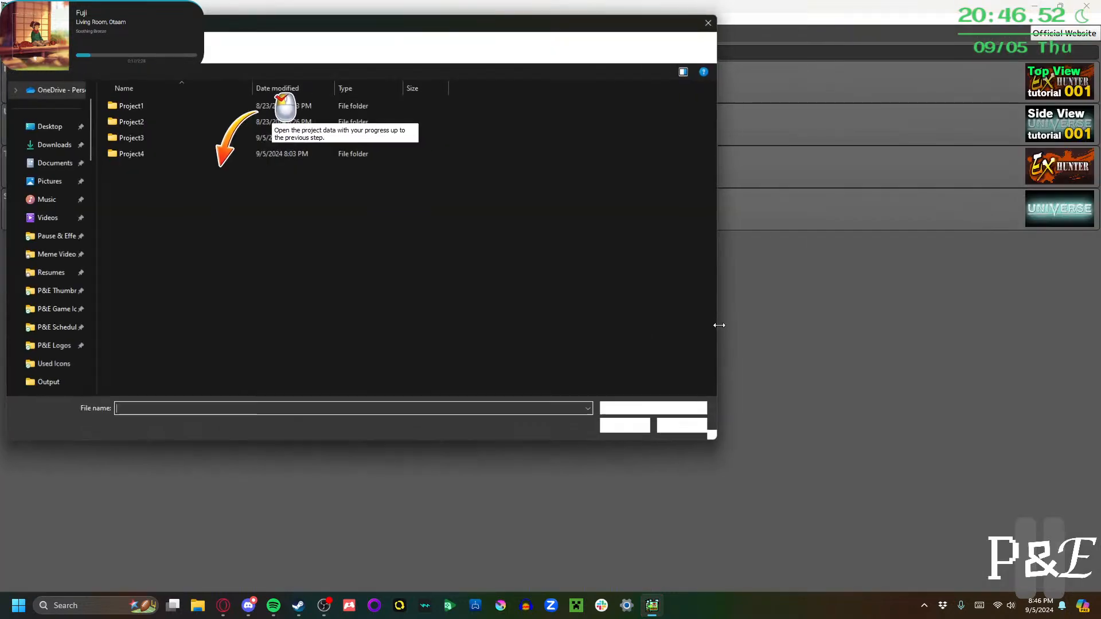
{"action": "left_click", "coordinate": [683, 426]}
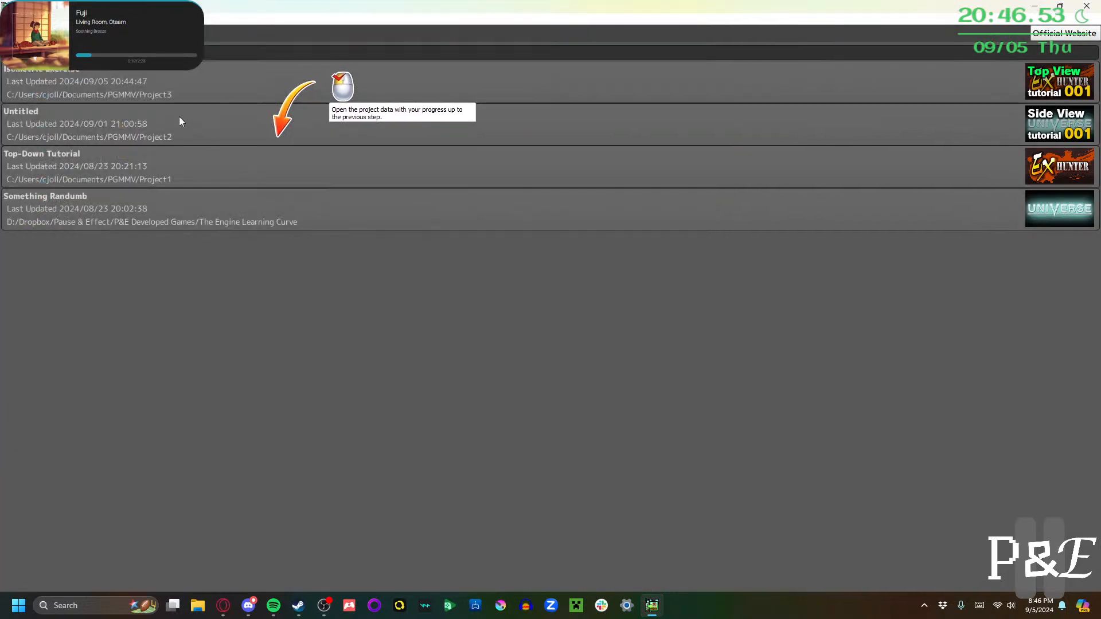
{"action": "left_click", "coordinate": [163, 86]}
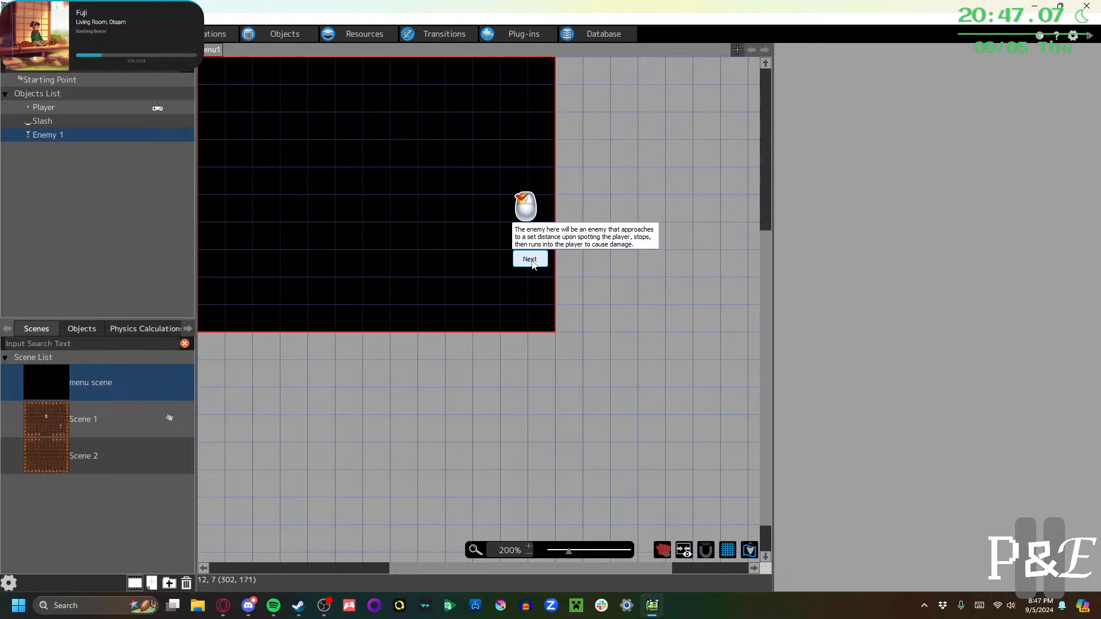
{"action": "left_click", "coordinate": [531, 260]}
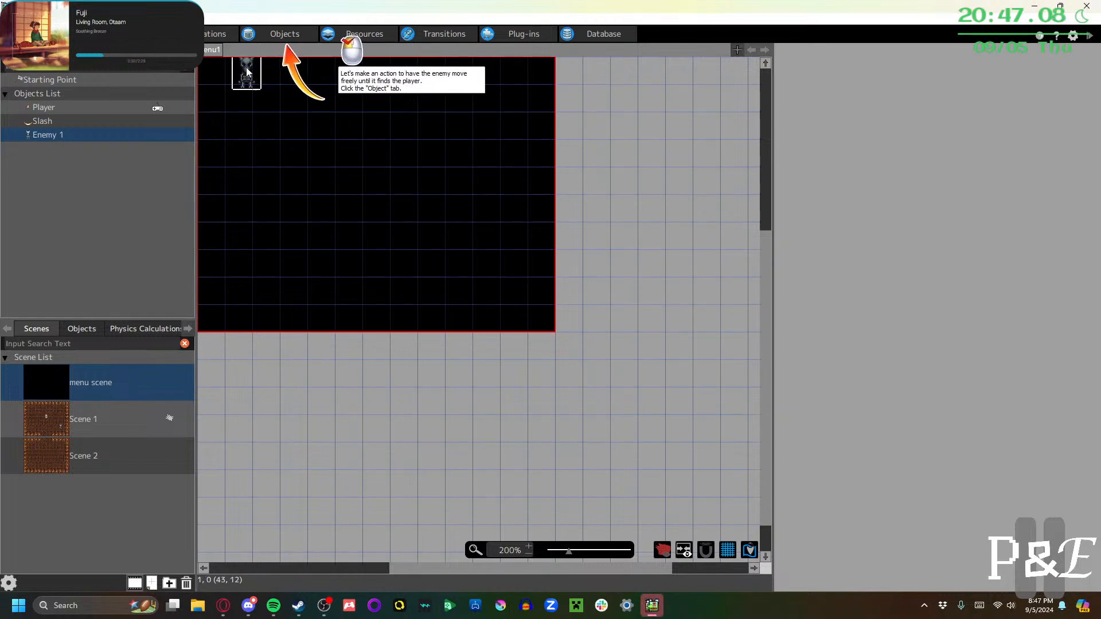
Add a Template Move Settings runtime action with Random movement to the Waiting action of Enemy 1
{"action": "left_click", "coordinate": [285, 33]}
{"action": "left_click", "coordinate": [39, 108]}
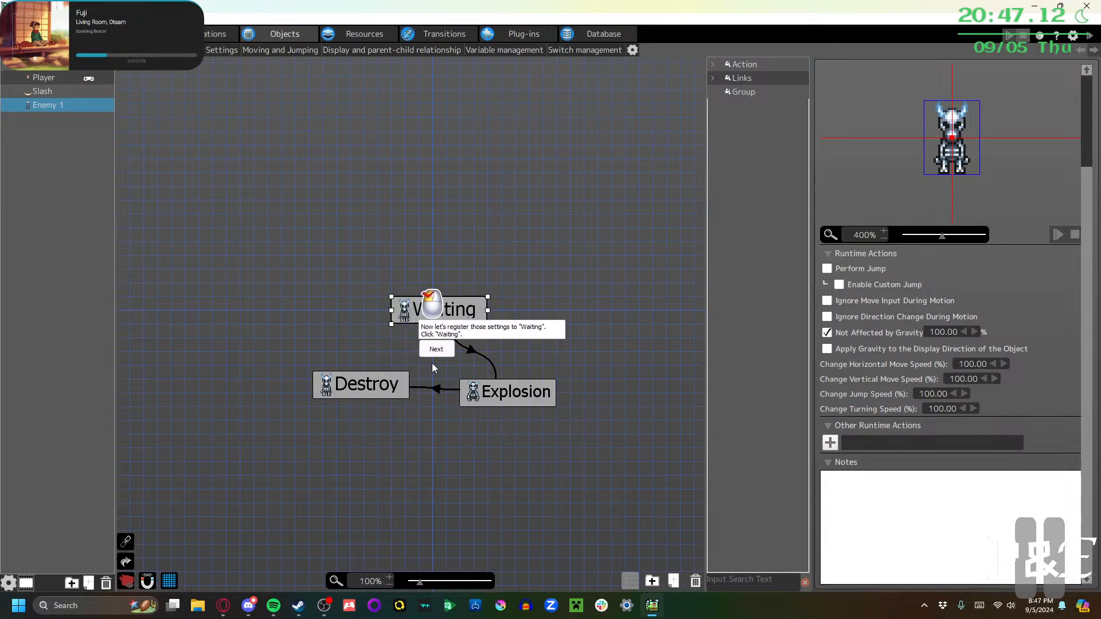
{"action": "left_click", "coordinate": [427, 348]}
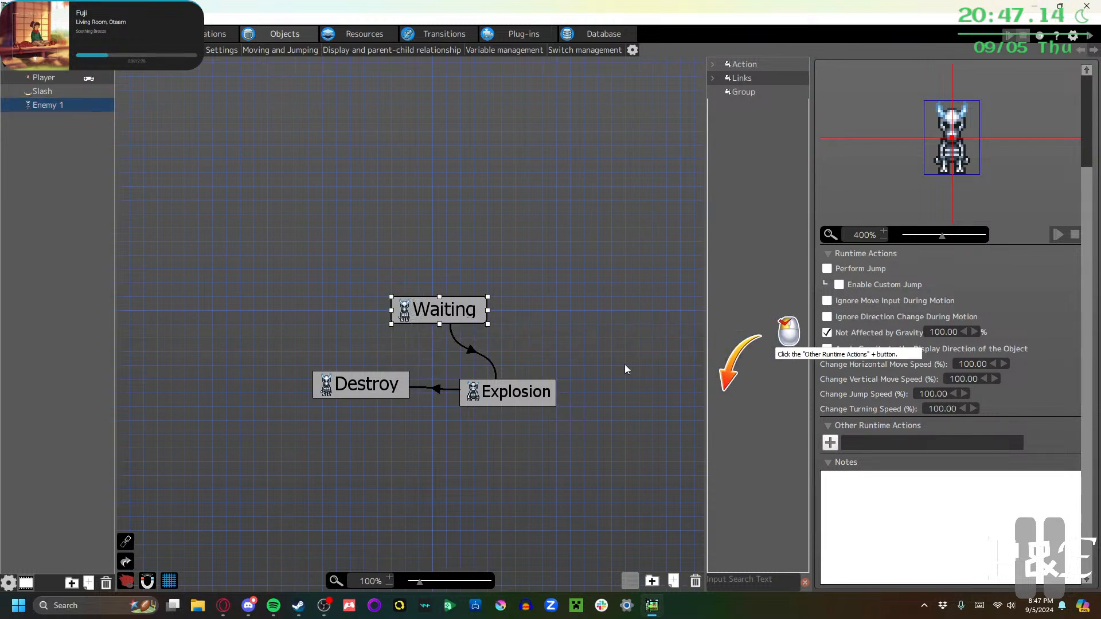
{"action": "left_click", "coordinate": [830, 443]}
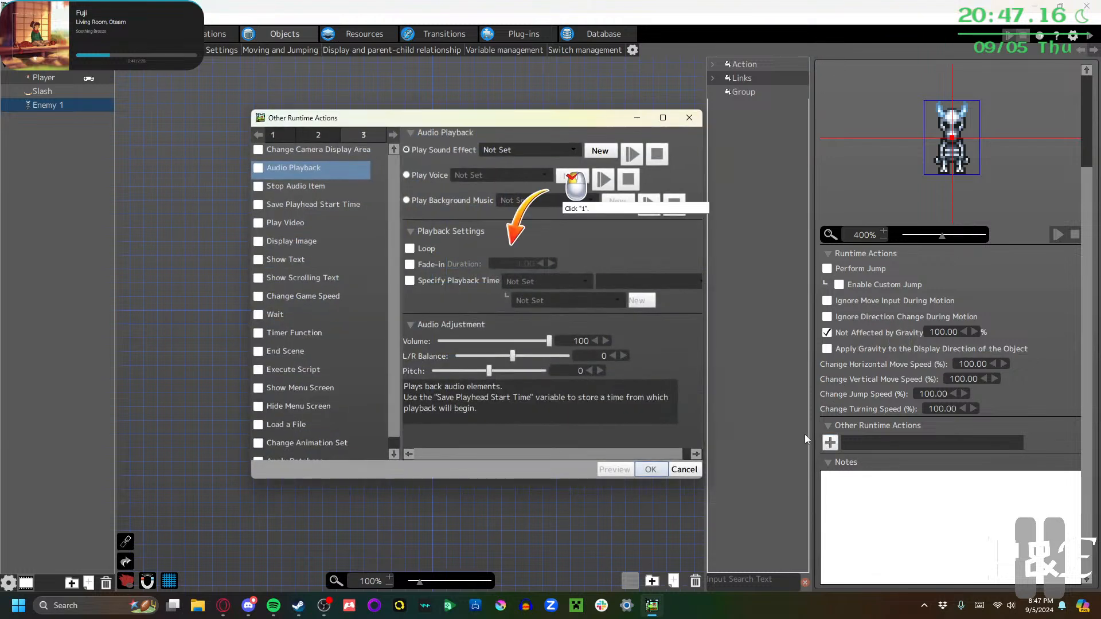
{"action": "left_click", "coordinate": [272, 134]}
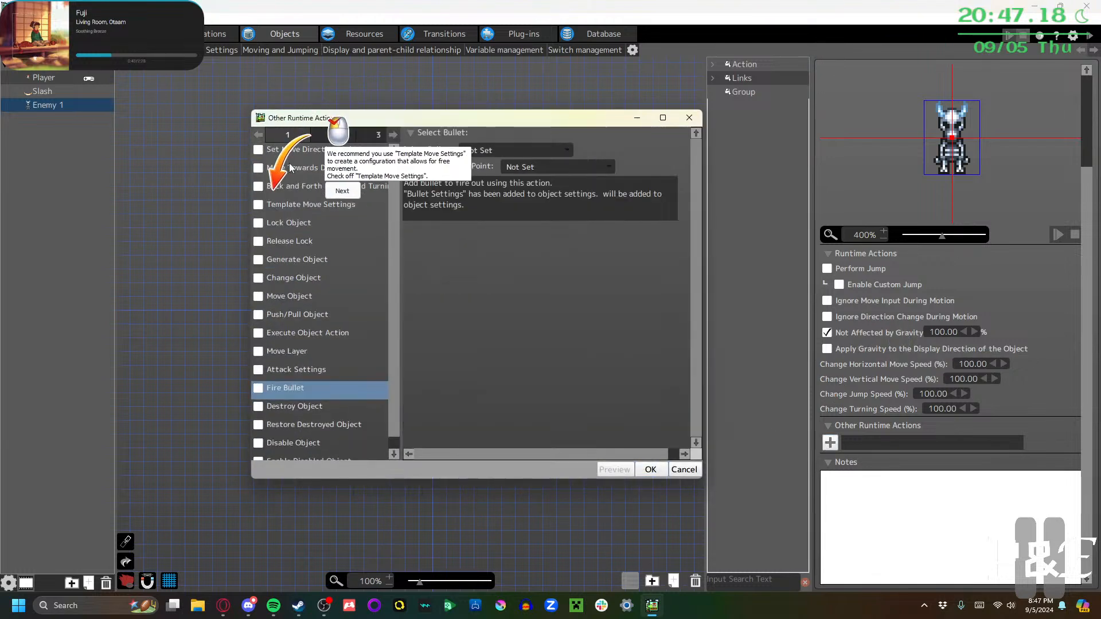
{"action": "left_click", "coordinate": [258, 204]}
{"action": "left_click", "coordinate": [340, 203]}
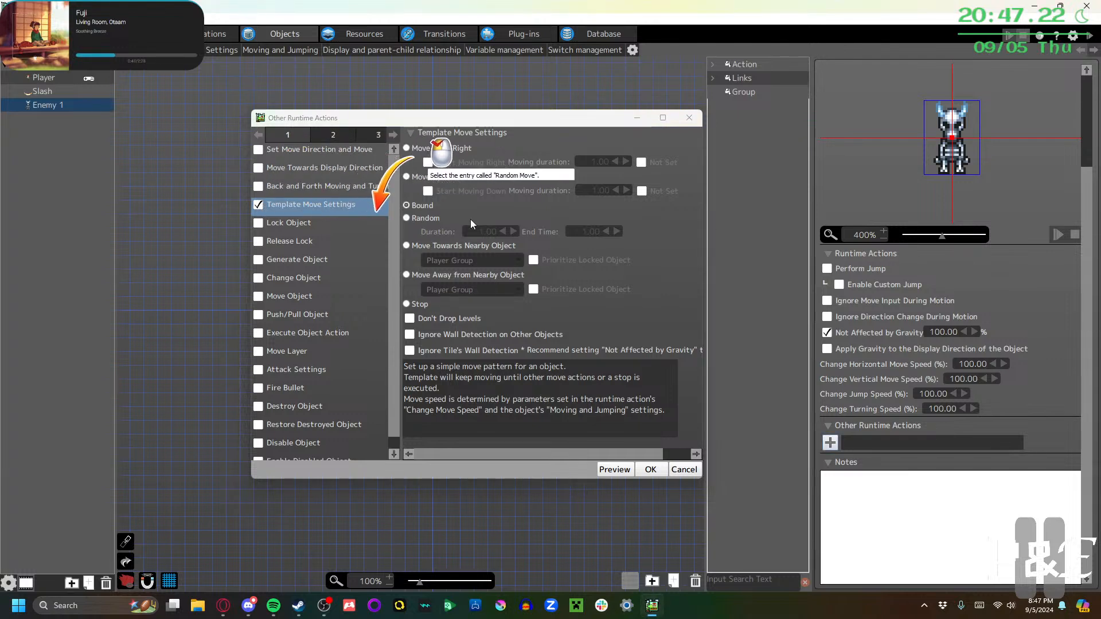
{"action": "left_click", "coordinate": [408, 218]}
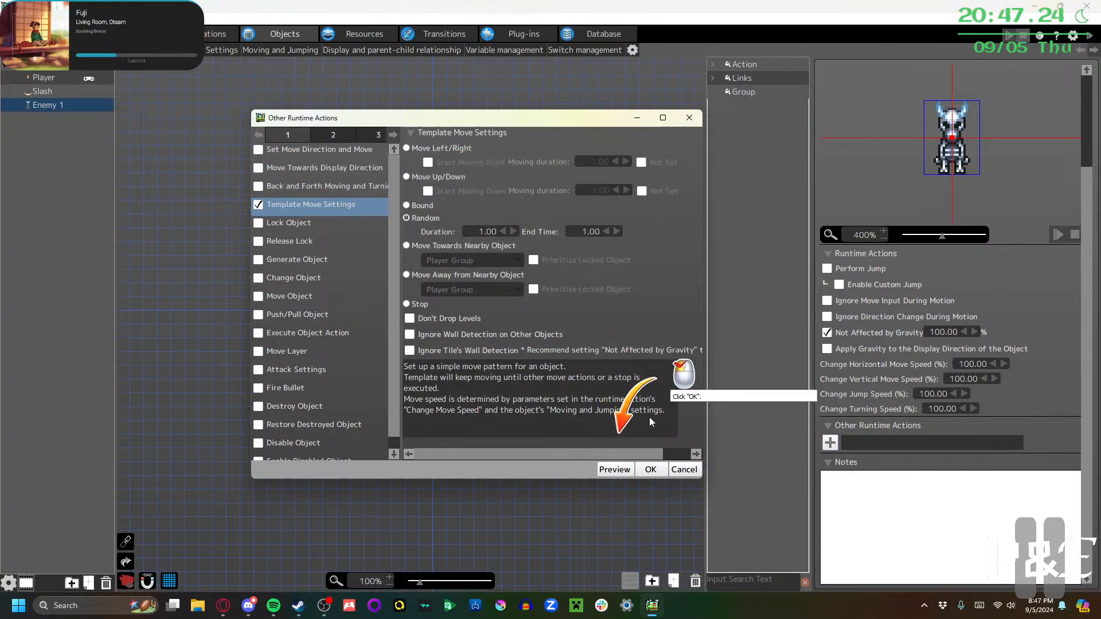
{"action": "left_click", "coordinate": [651, 471]}
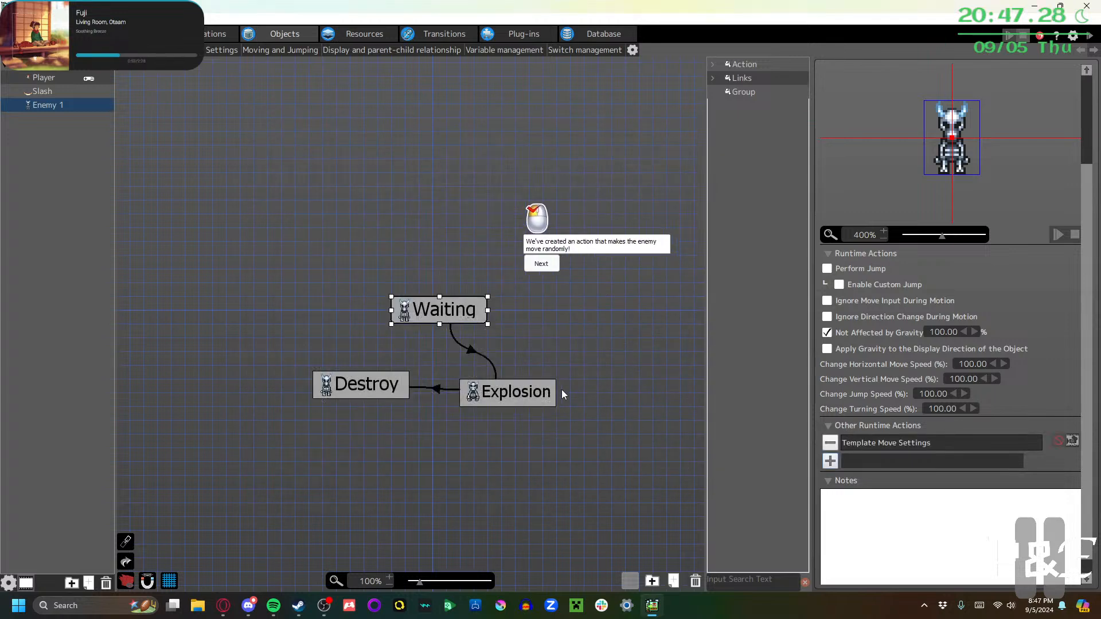
Add a new action for Enemy 1, place it above and right of Waiting, and name it "Search"
{"action": "left_click", "coordinate": [532, 253]}
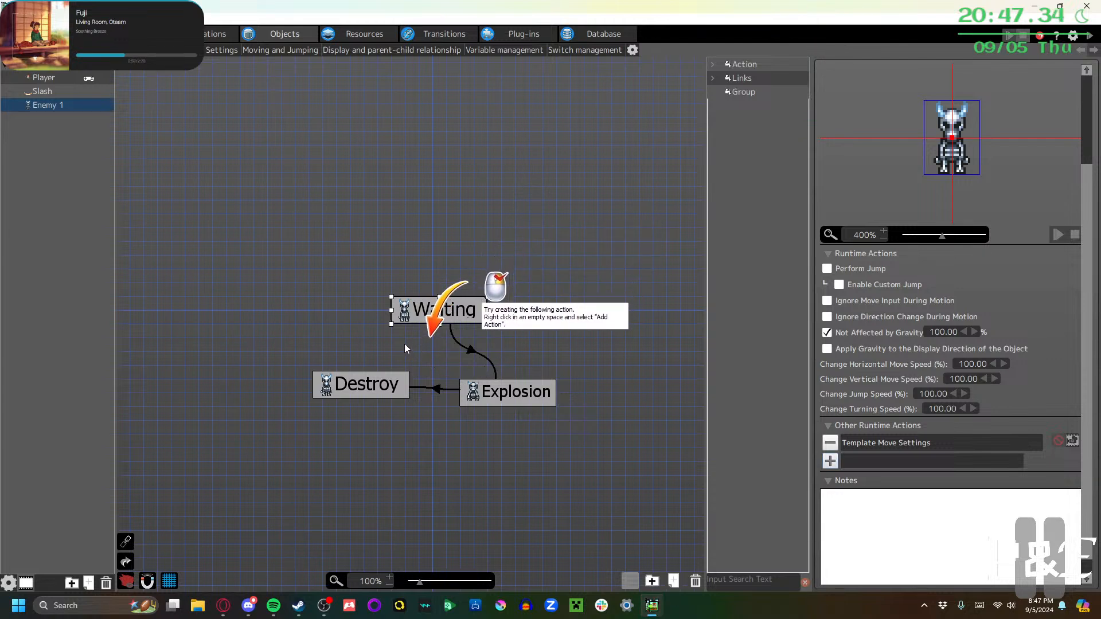
{"action": "right_click", "coordinate": [342, 262]}
{"action": "left_click", "coordinate": [396, 271]}
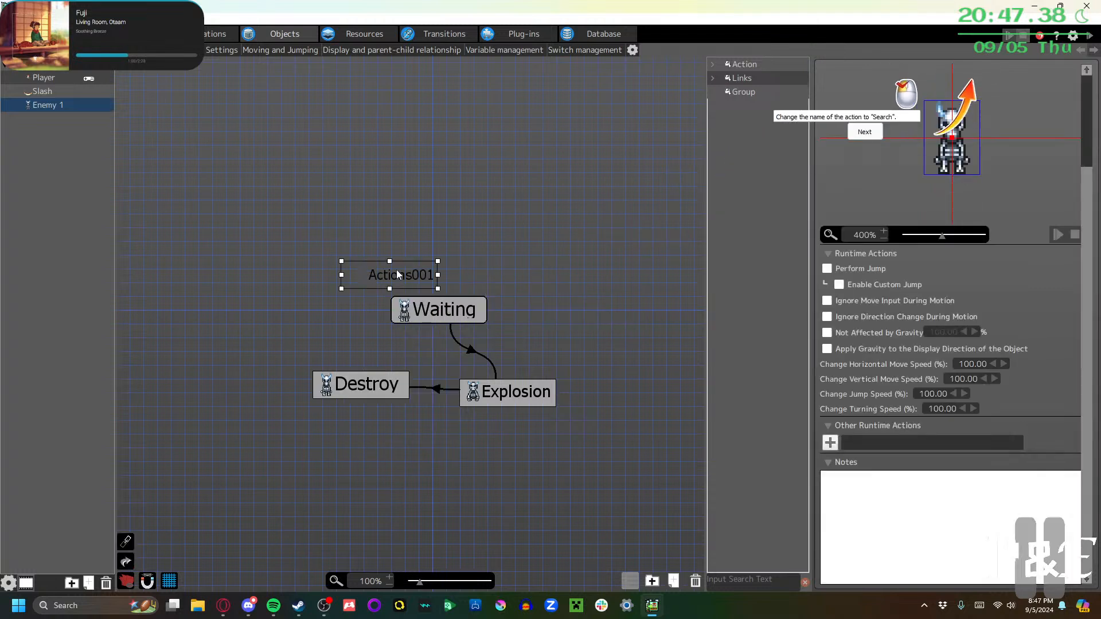
{"action": "left_click_drag", "start_coordinate": [397, 270], "coordinate": [552, 267]}
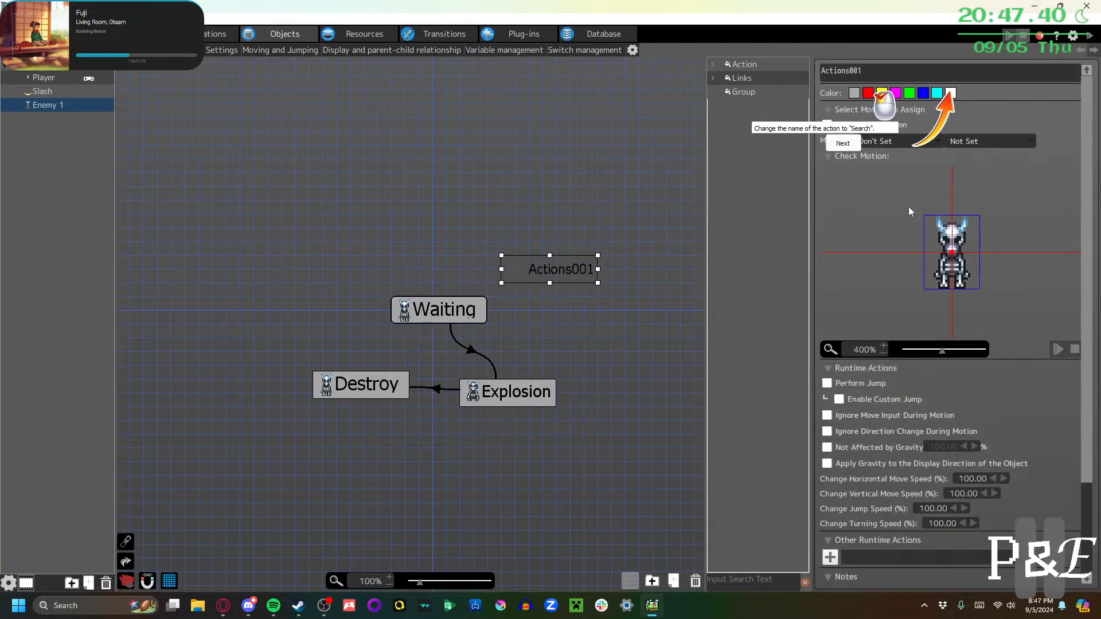
{"action": "left_click_drag", "start_coordinate": [880, 72], "coordinate": [664, 66]}
{"action": "type", "text": "Search"}
{"action": "key", "text": "Return"}
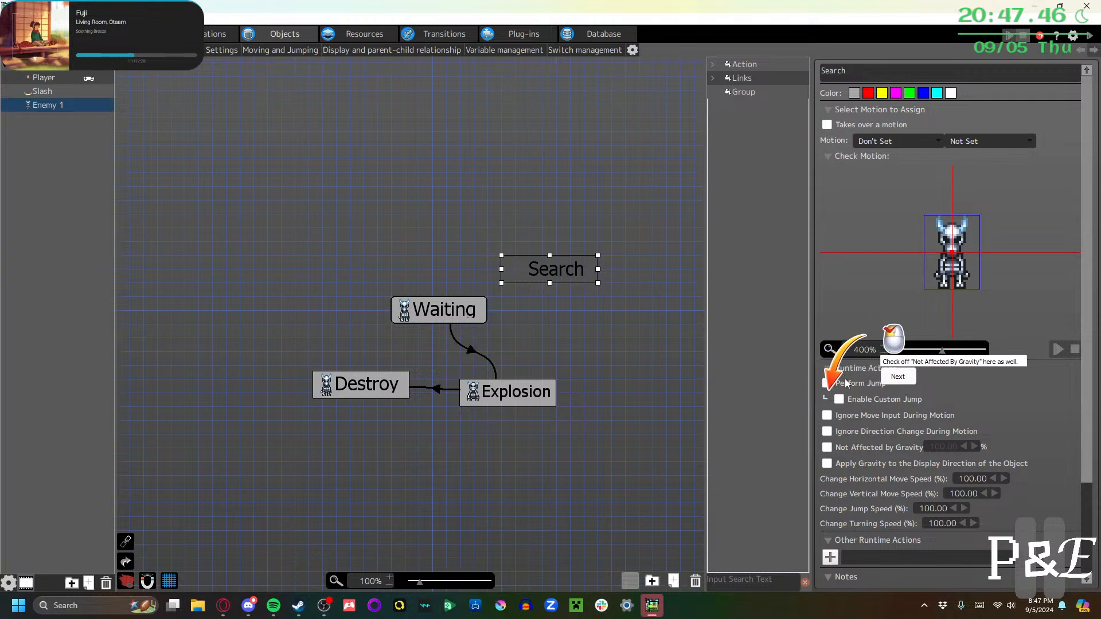
Make the Search action not affected by gravity and assign it the "dash" motion
{"action": "left_click", "coordinate": [900, 377]}
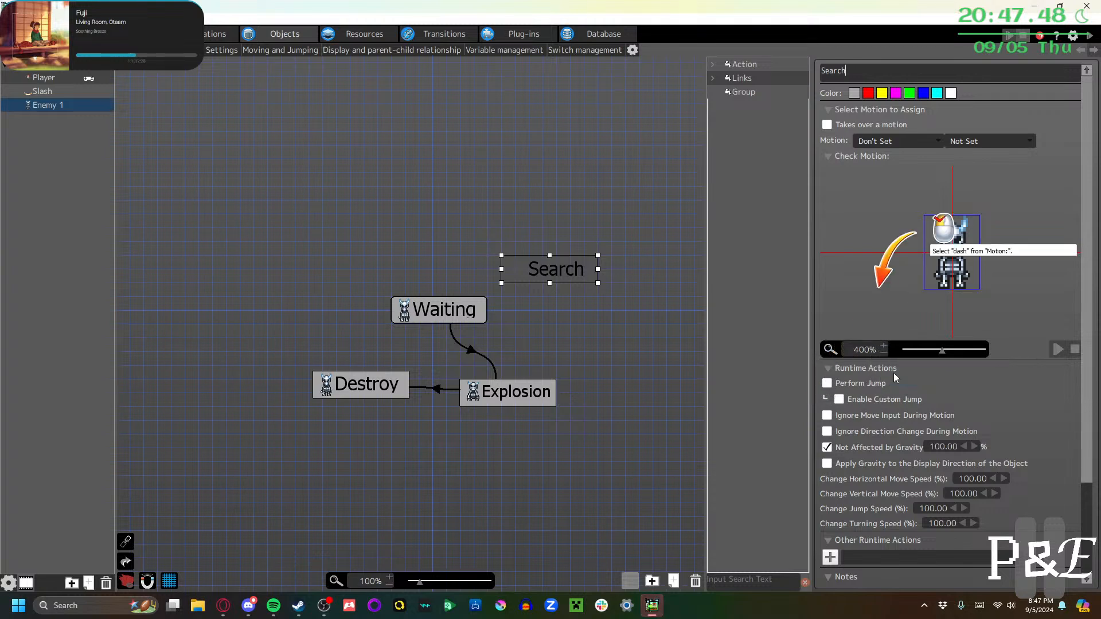
{"action": "left_click", "coordinate": [896, 142]}
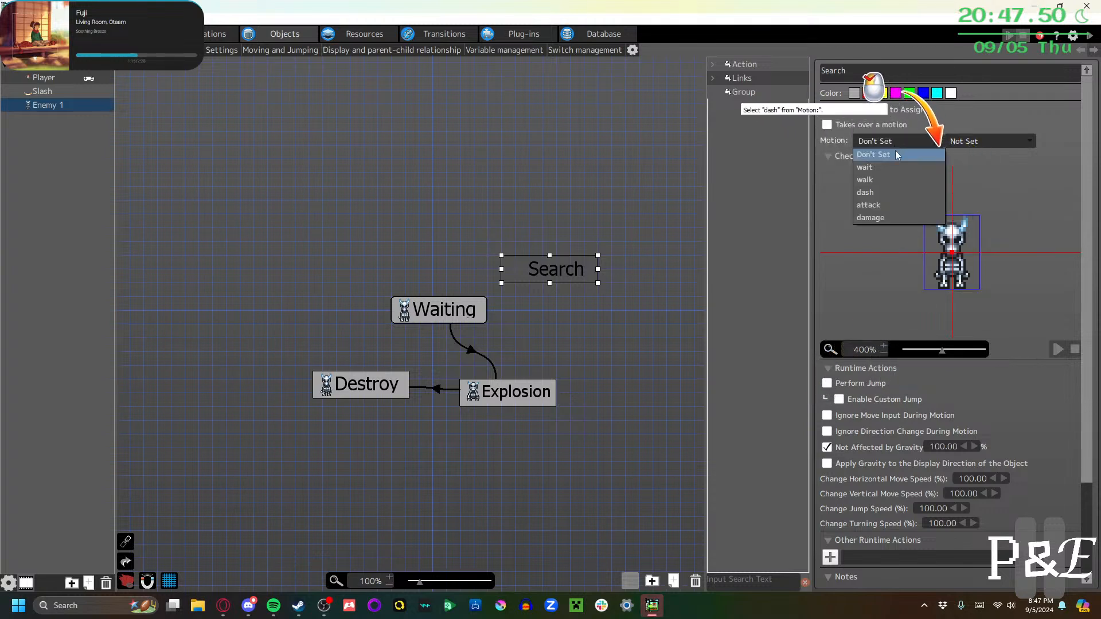
{"action": "left_click", "coordinate": [893, 195]}
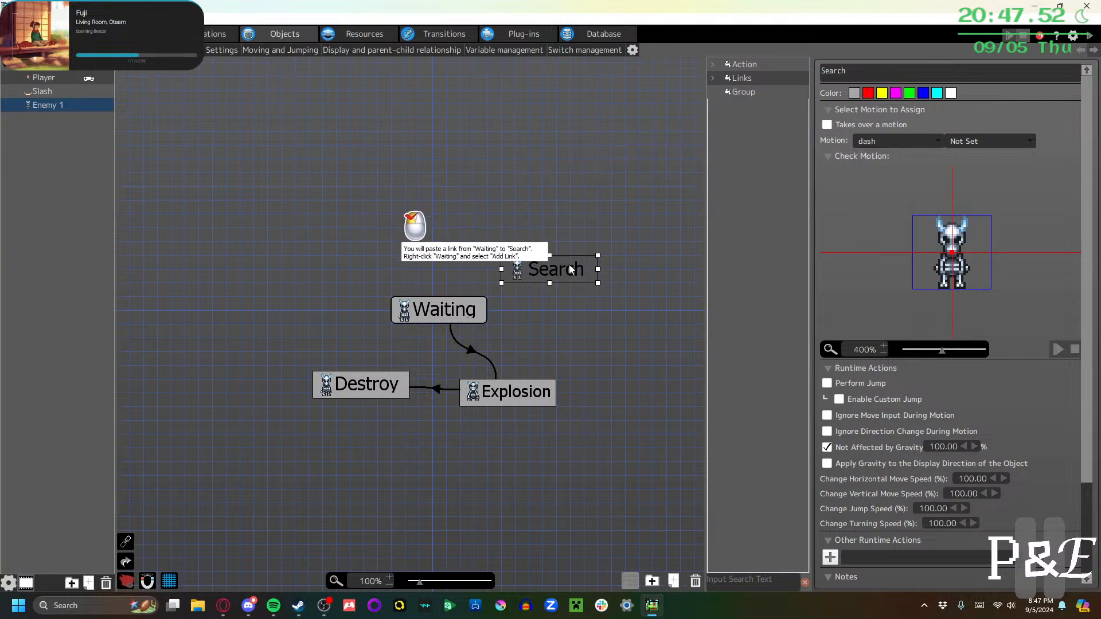
Add a link from the Waiting action to the Search action
{"action": "right_click", "coordinate": [449, 304]}
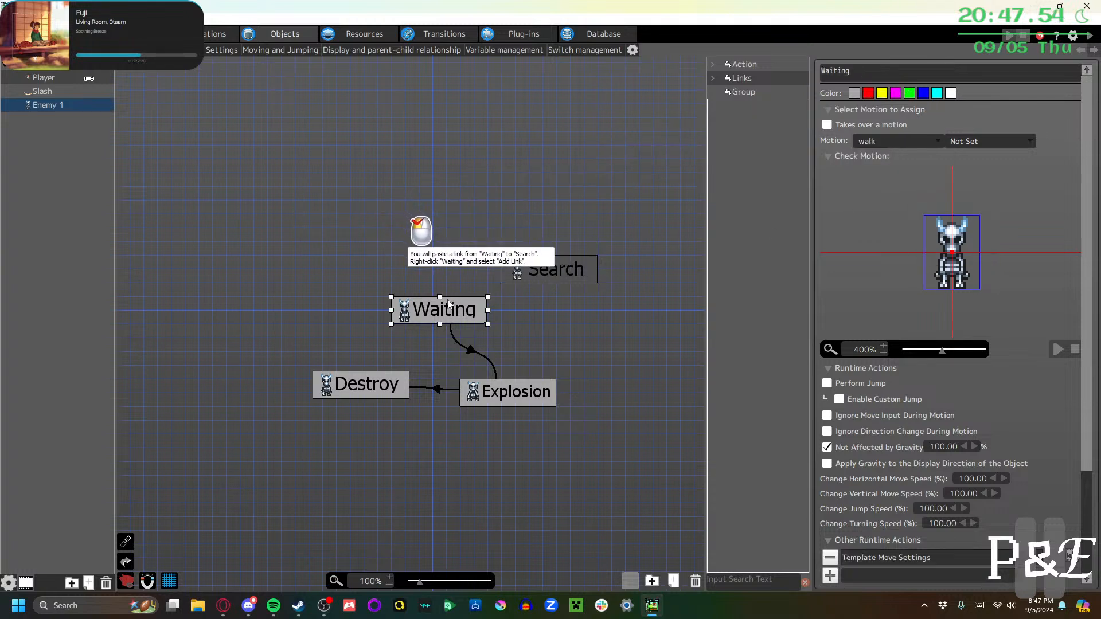
{"action": "left_click", "coordinate": [475, 326]}
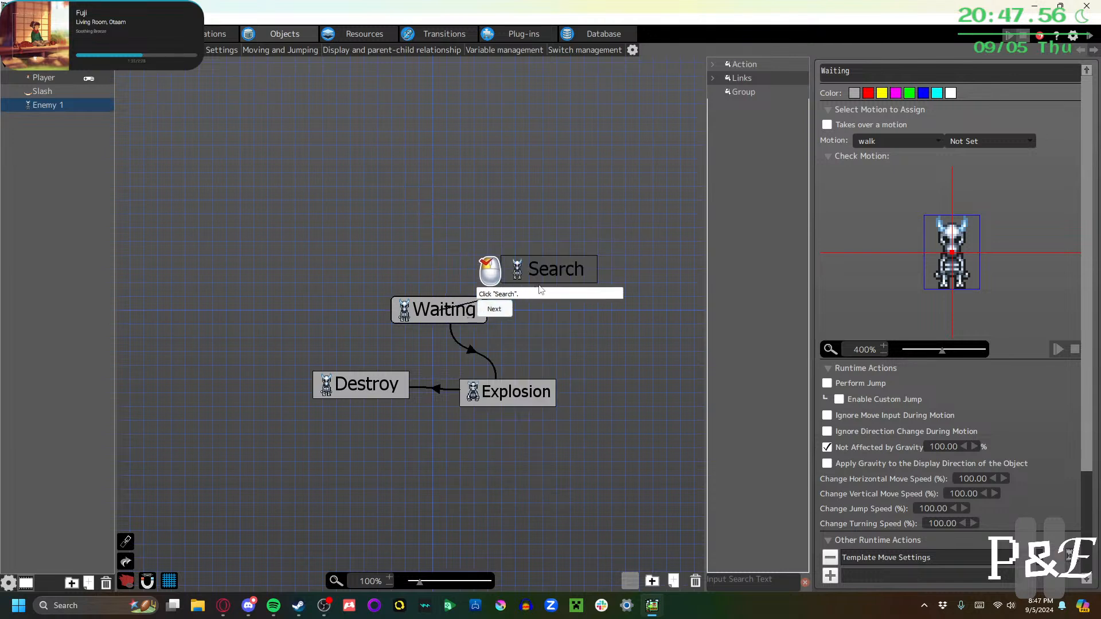
{"action": "left_click", "coordinate": [519, 277]}
{"action": "left_click", "coordinate": [542, 339]}
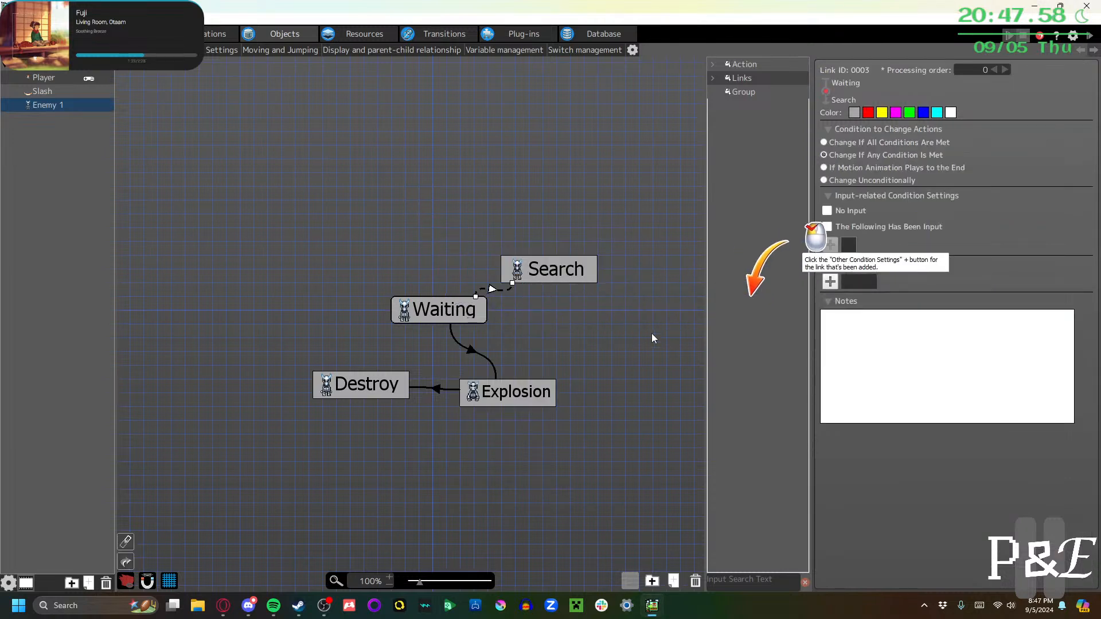
Add a Distance with Other Objects condition to the Waiting-to-Search link, met at less than the specified distance of 96 dots
{"action": "left_click", "coordinate": [830, 282]}
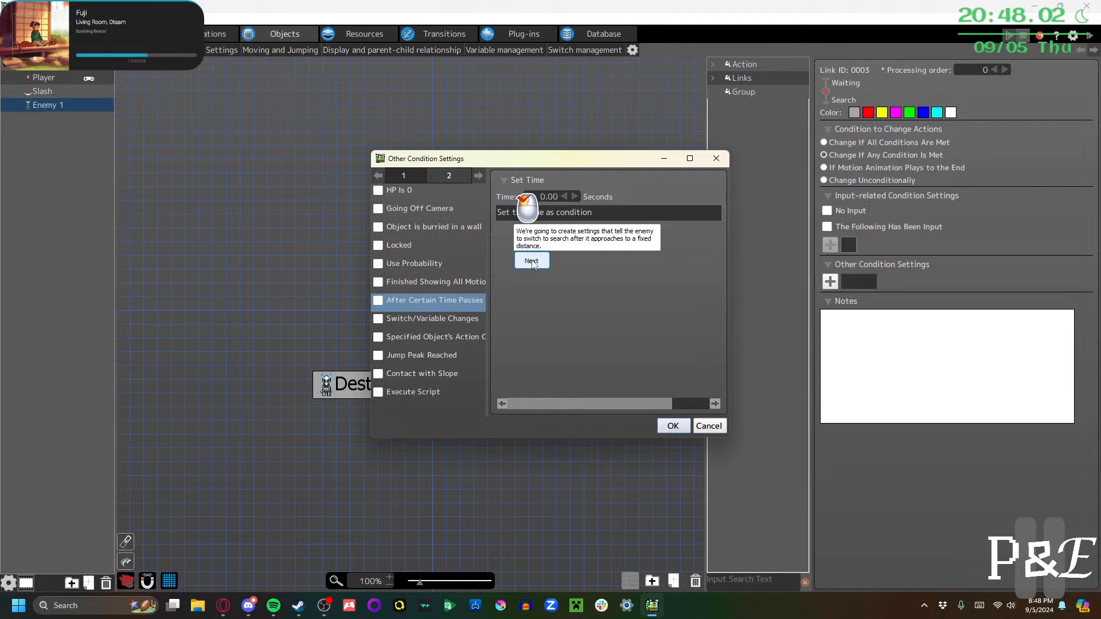
{"action": "left_click", "coordinate": [531, 261]}
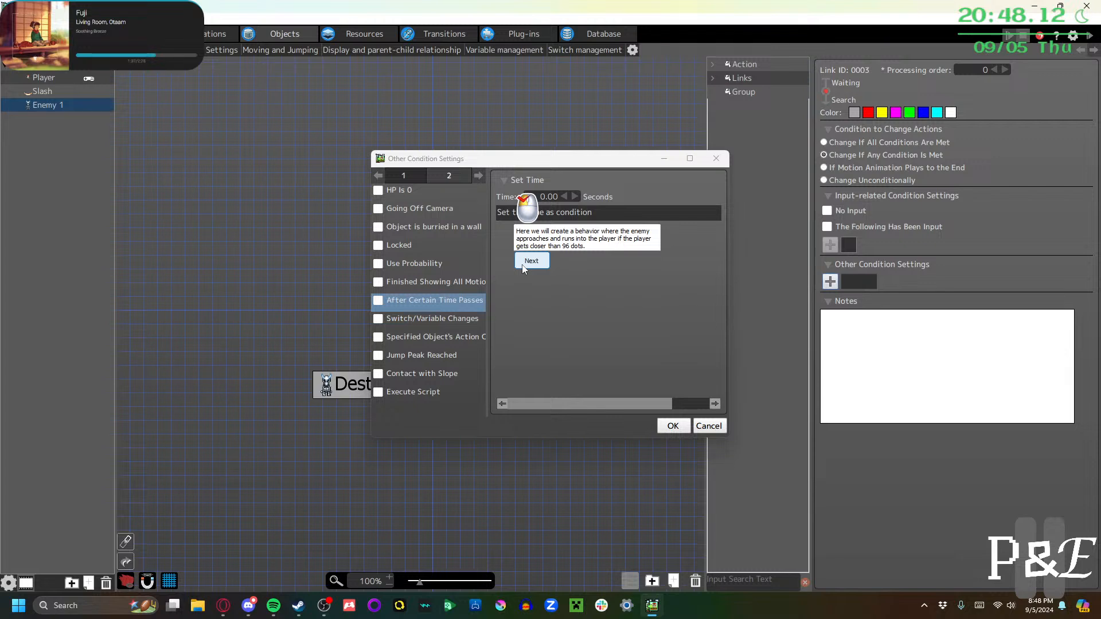
{"action": "left_click", "coordinate": [530, 261]}
{"action": "left_click", "coordinate": [408, 176]}
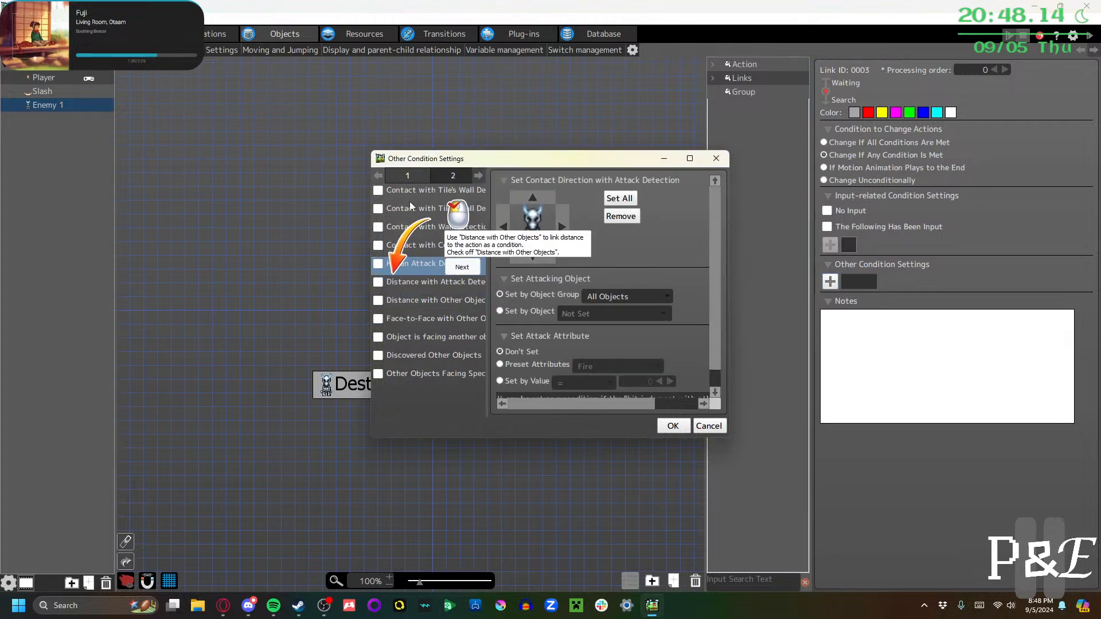
{"action": "left_click", "coordinate": [378, 302]}
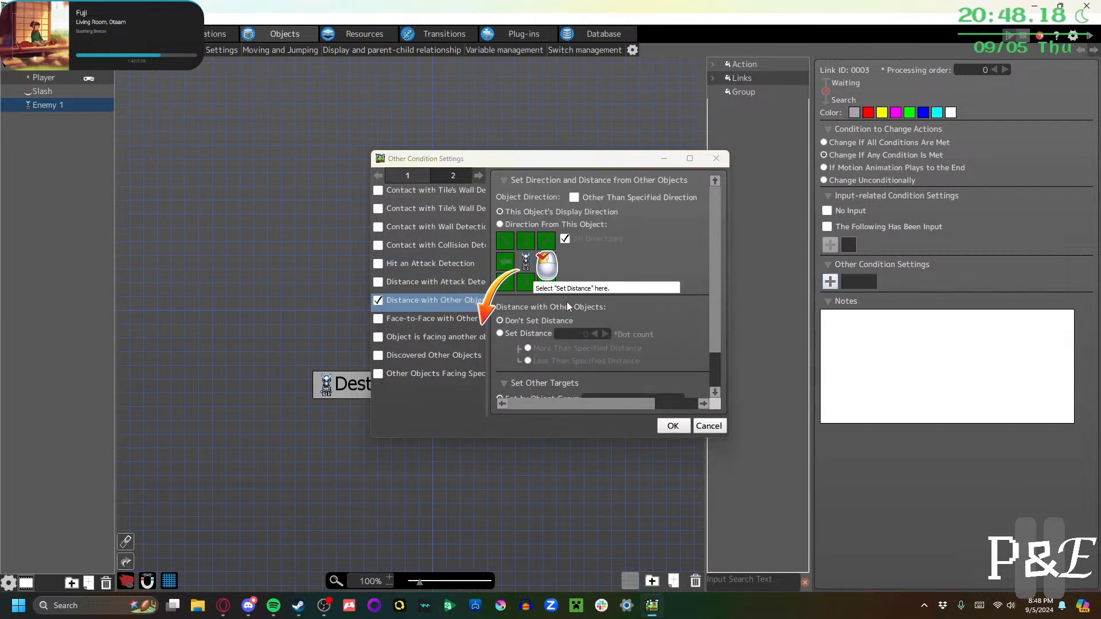
{"action": "left_click", "coordinate": [528, 333]}
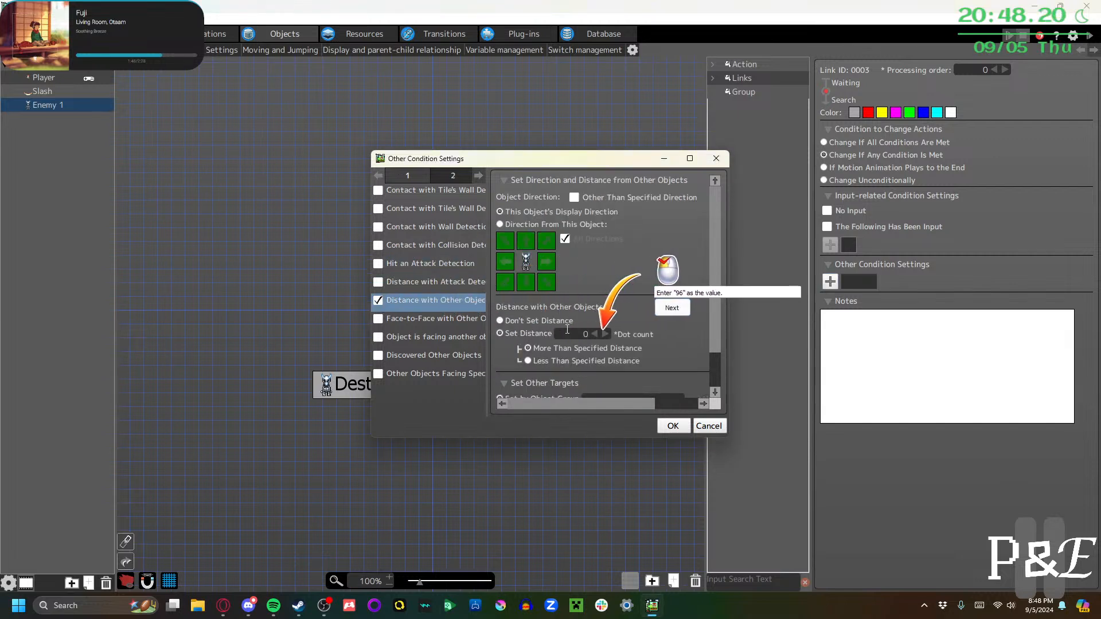
{"action": "left_click", "coordinate": [567, 332]}
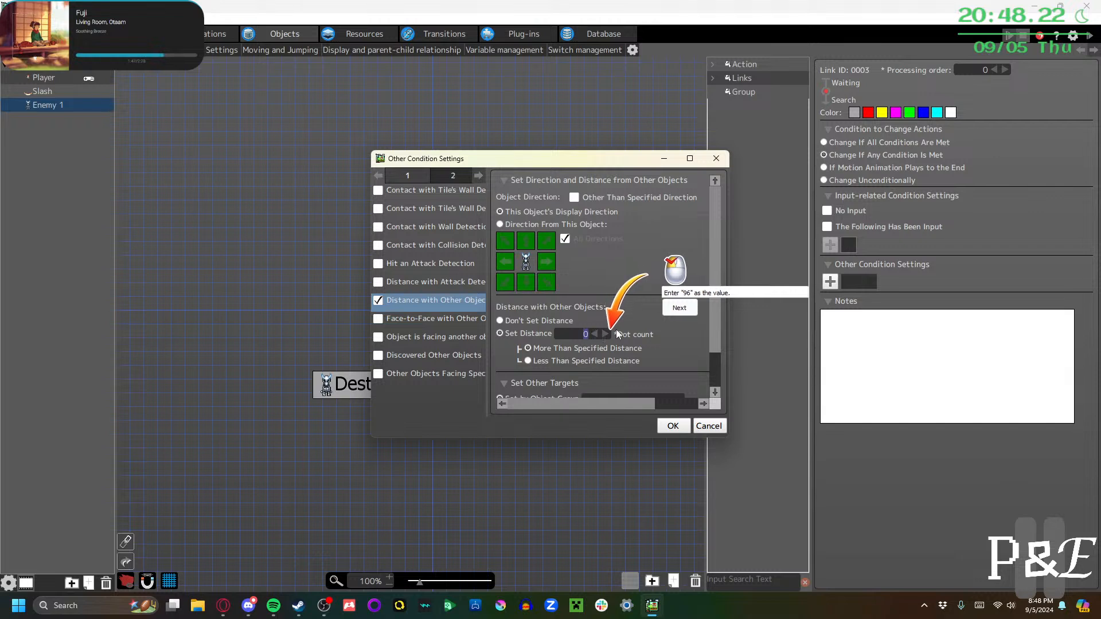
{"action": "type", "text": "96"}
{"action": "left_click", "coordinate": [546, 361]}
Target the distance condition by object at Player and apply it to the link
{"action": "scroll", "coordinate": [546, 379], "scroll_direction": "down", "scroll_amount": 2}
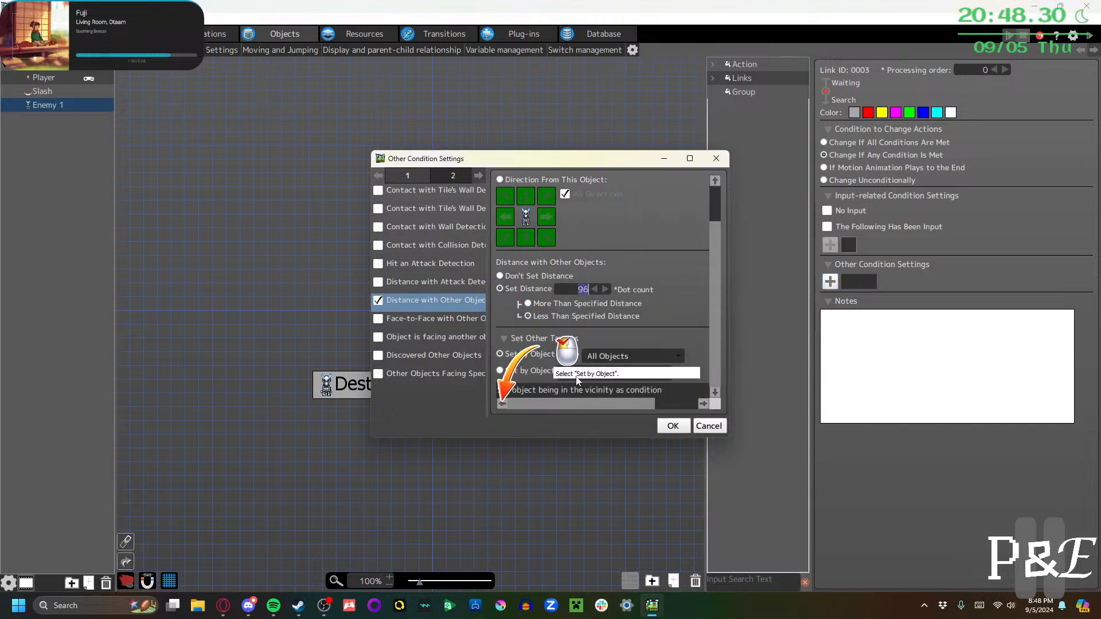
{"action": "left_click", "coordinate": [592, 359]}
{"action": "left_click", "coordinate": [592, 359]}
{"action": "left_click", "coordinate": [507, 370]}
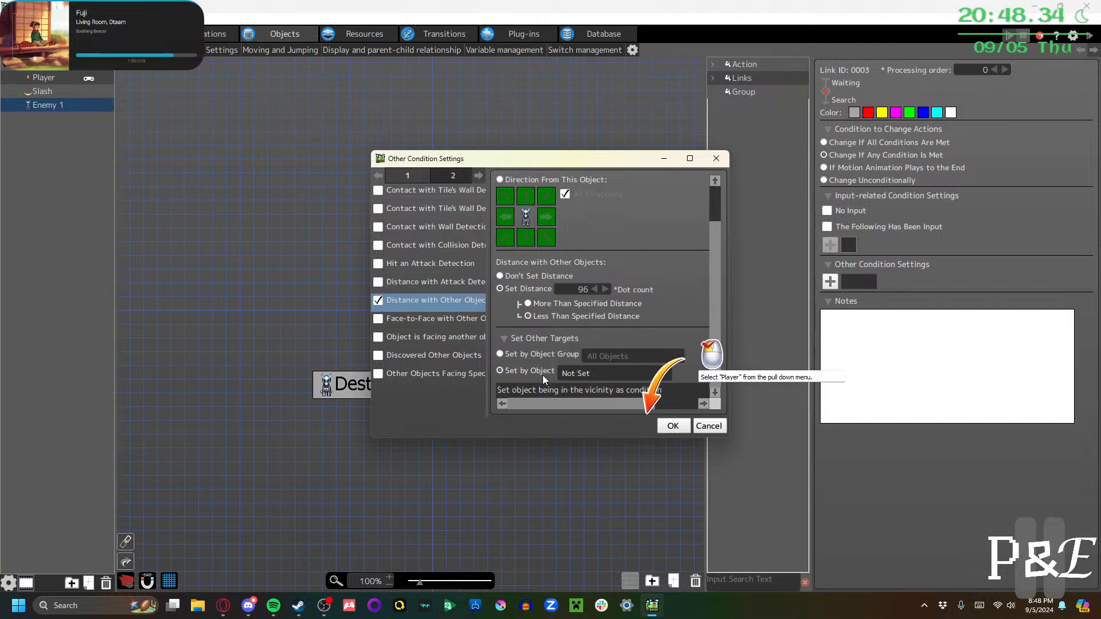
{"action": "left_click", "coordinate": [591, 373]}
{"action": "left_click", "coordinate": [585, 419]}
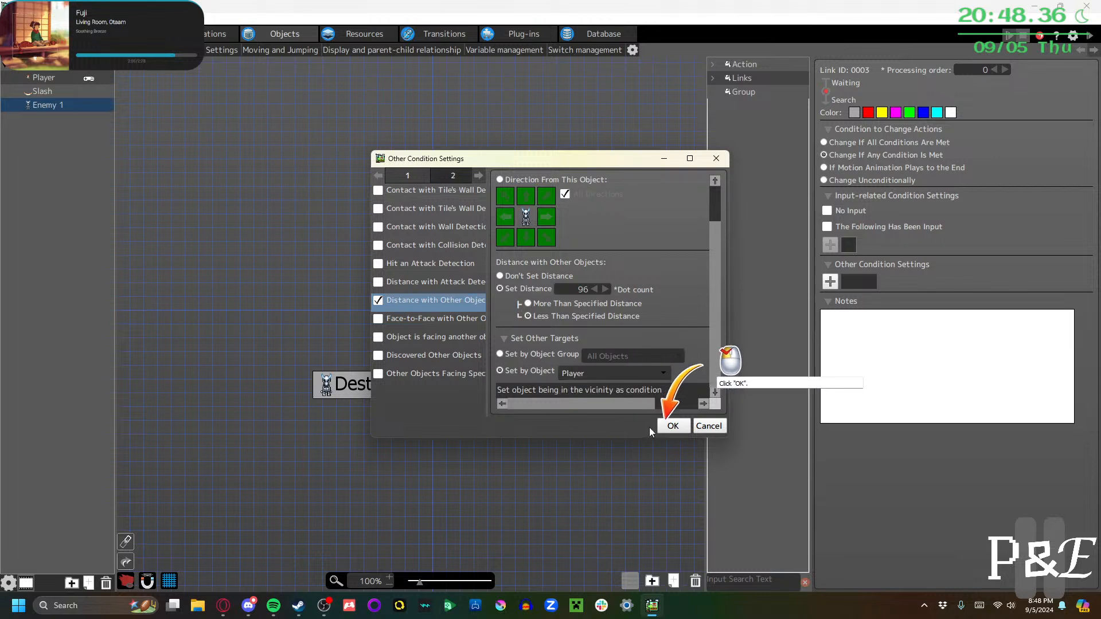
{"action": "left_click", "coordinate": [666, 426]}
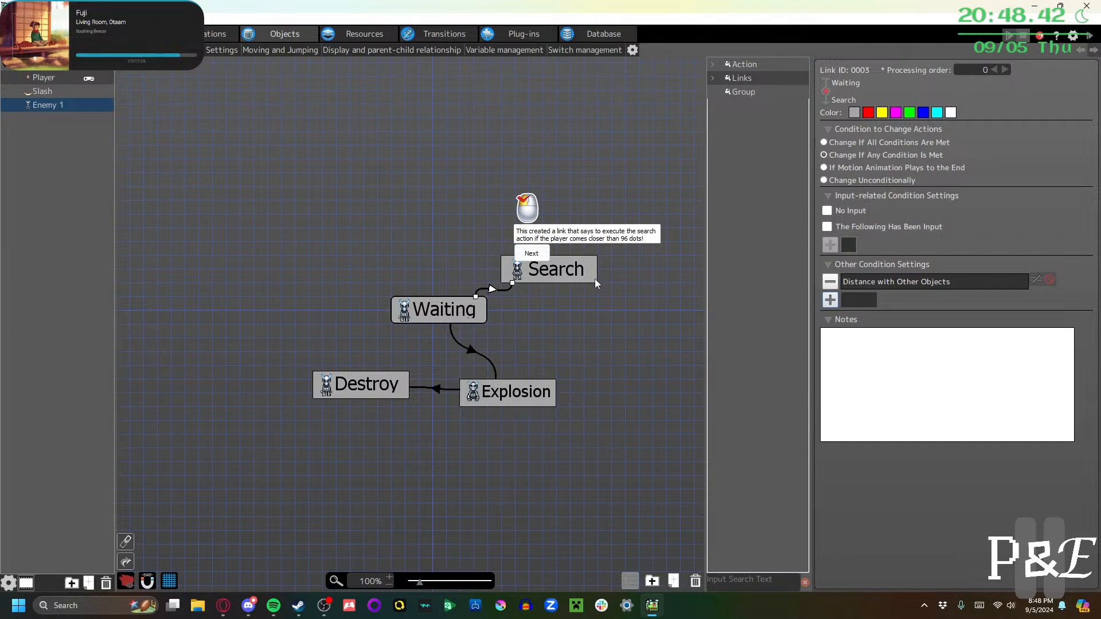
Move the Search action above and left of Waiting, and copy the link between them
{"action": "left_click", "coordinate": [540, 253]}
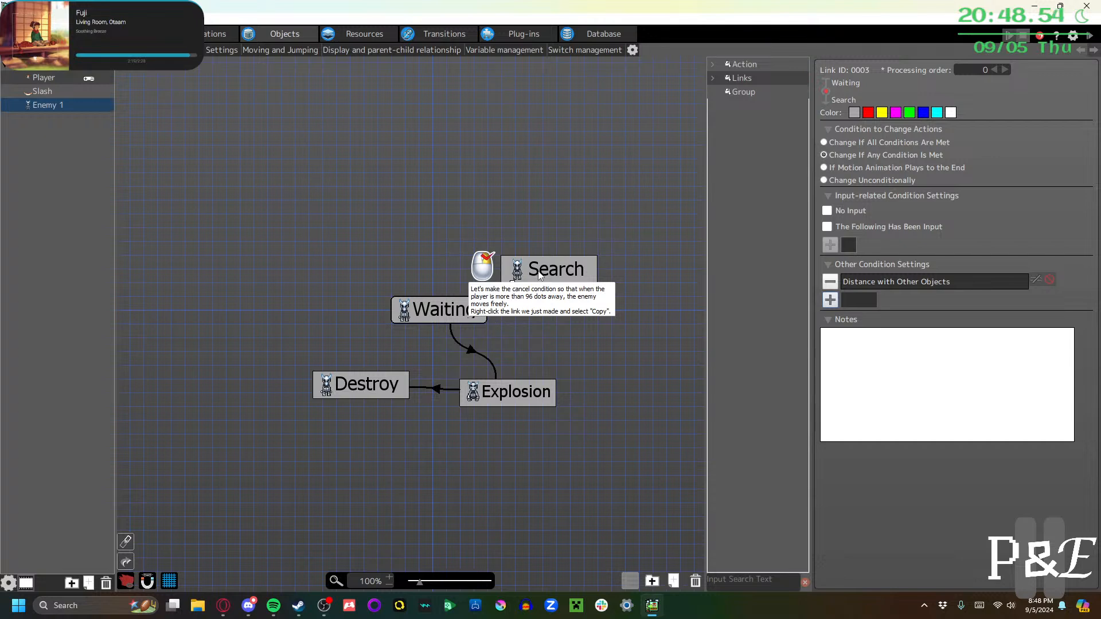
{"action": "left_click_drag", "start_coordinate": [537, 277], "coordinate": [332, 264]}
{"action": "right_click", "coordinate": [384, 278]}
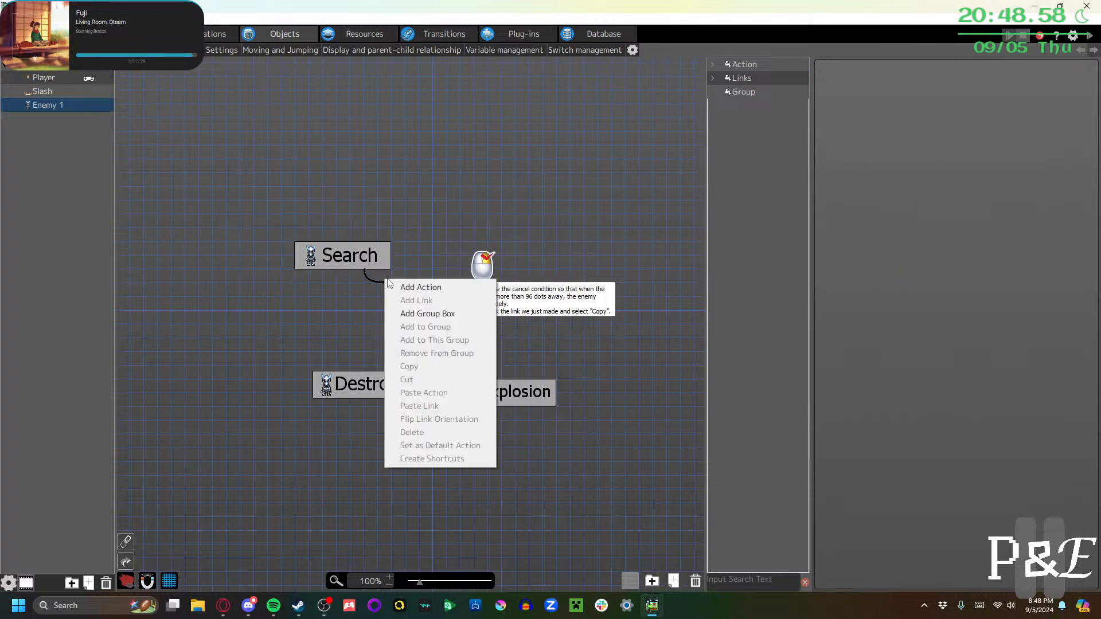
{"action": "left_click", "coordinate": [413, 379]}
{"action": "left_click", "coordinate": [384, 283]}
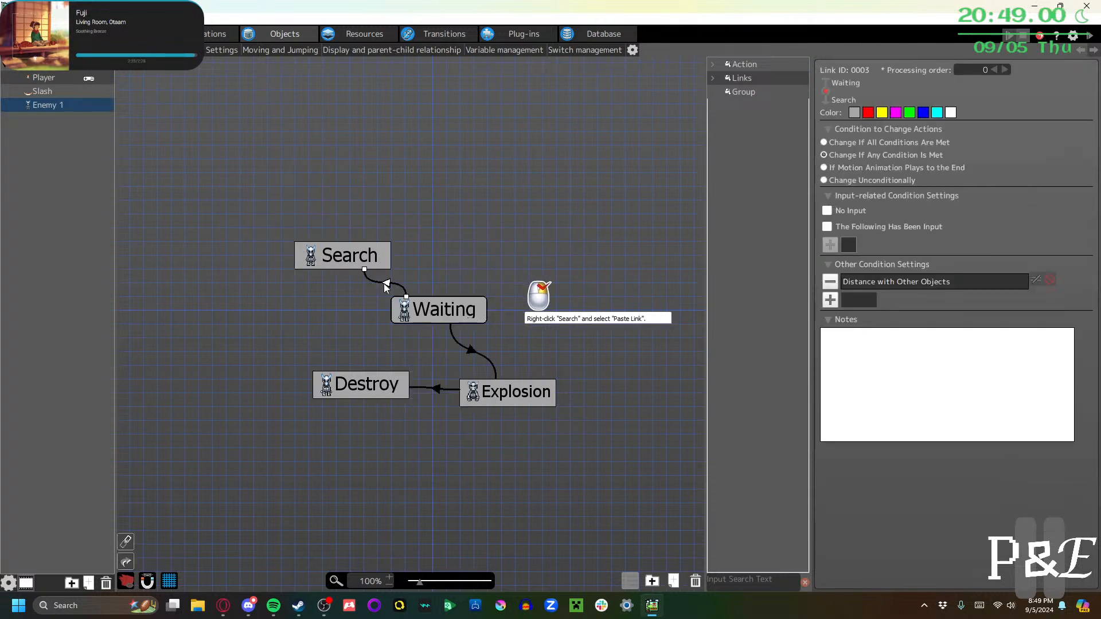
{"action": "right_click", "coordinate": [384, 283]}
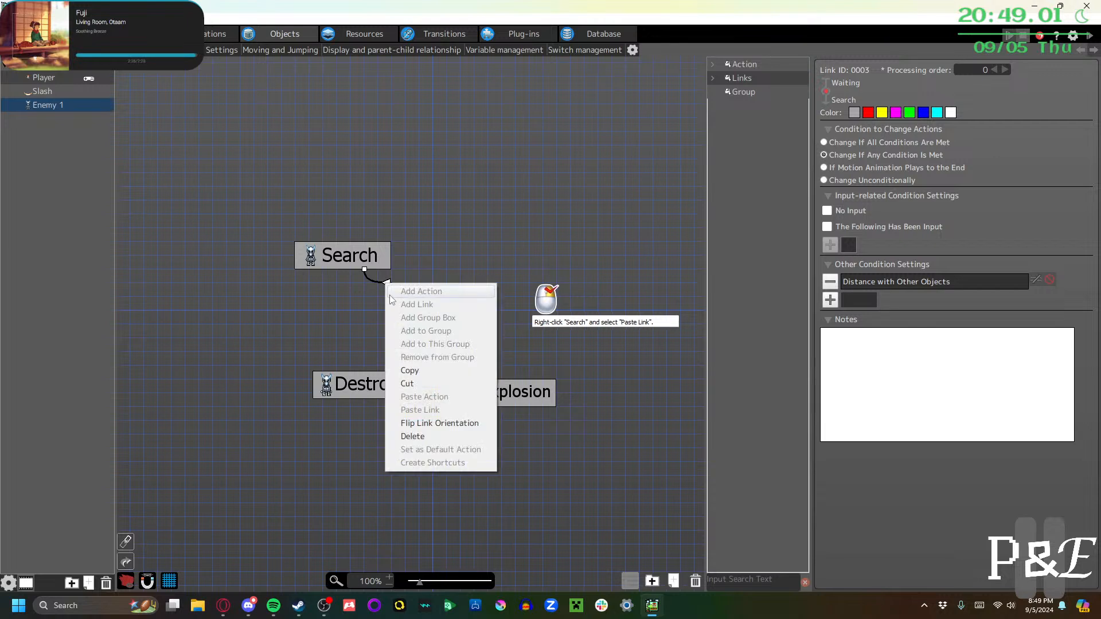
{"action": "left_click", "coordinate": [405, 372]}
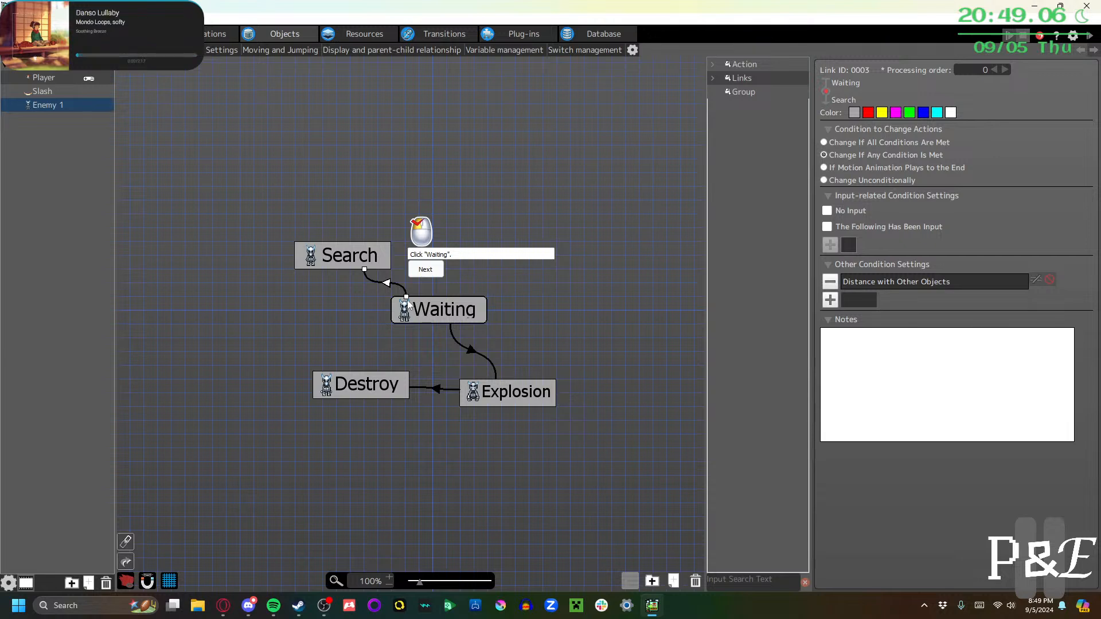
Paste the copied link from Search back to Waiting, and place Search directly above Waiting
{"action": "right_click", "coordinate": [346, 260]}
{"action": "left_click", "coordinate": [382, 386]}
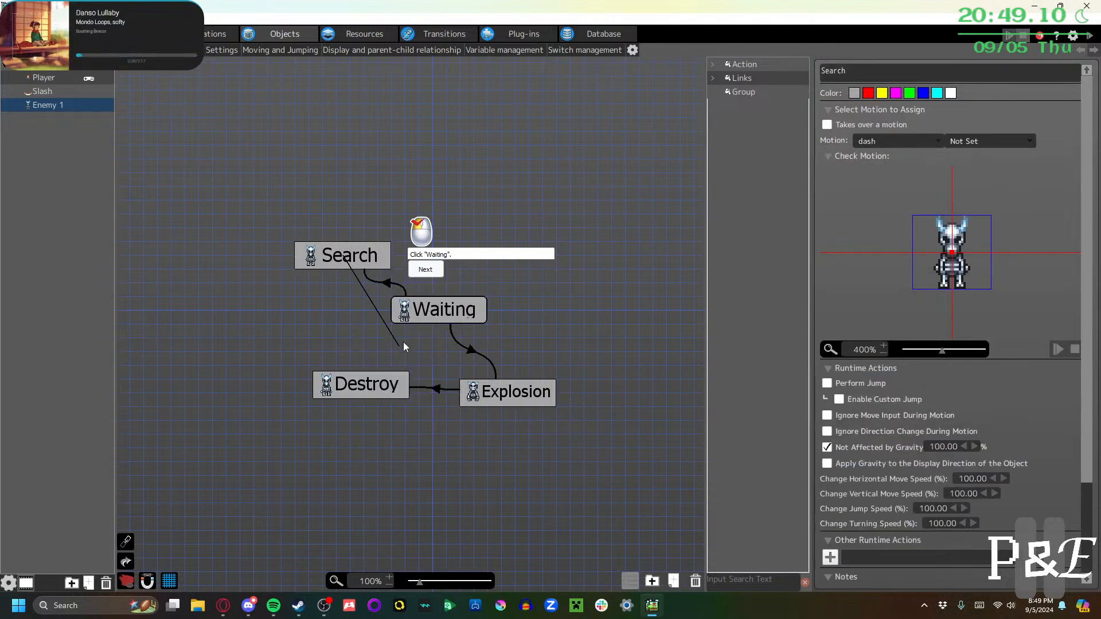
{"action": "left_click", "coordinate": [396, 301]}
{"action": "left_click", "coordinate": [386, 288]}
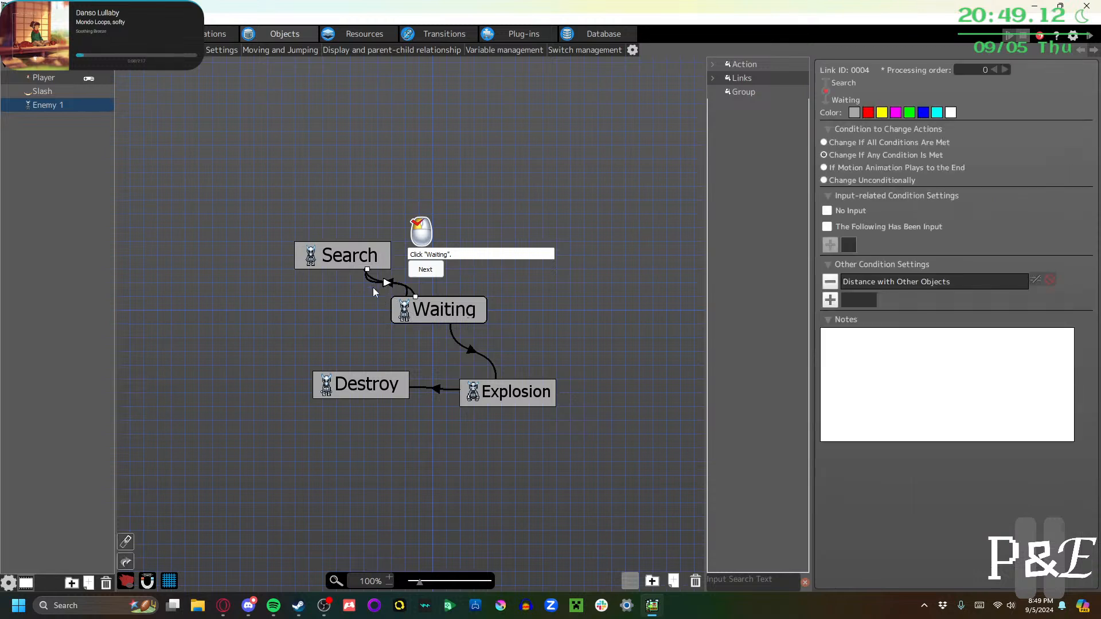
{"action": "left_click_drag", "start_coordinate": [359, 262], "coordinate": [481, 228]}
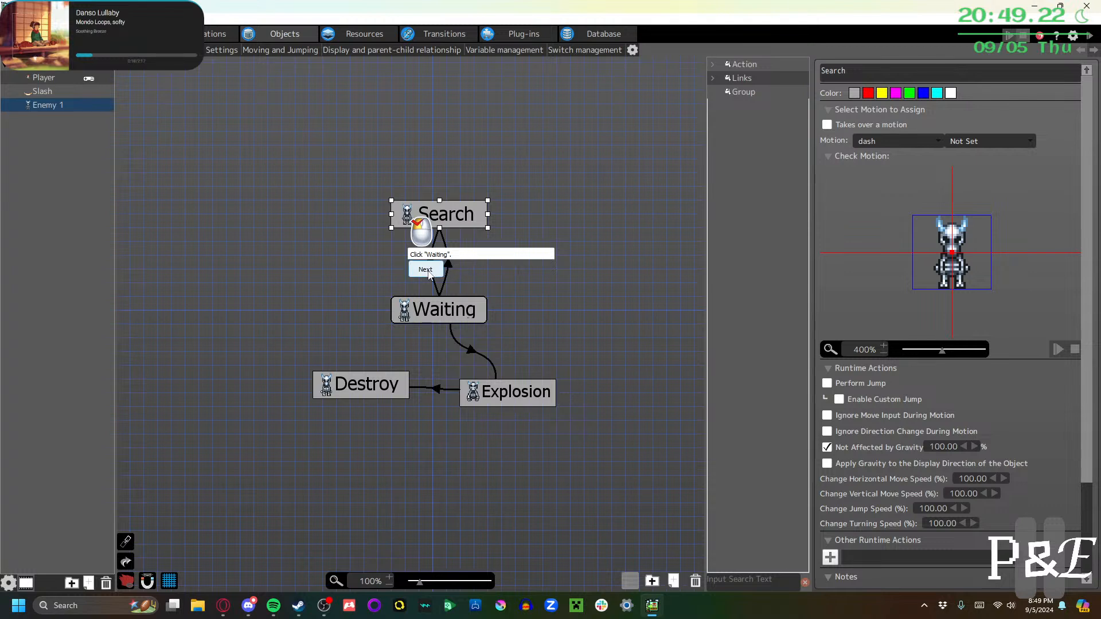
Change the distance condition of the Search-to-Waiting link to More Than Specified Distance
{"action": "left_click", "coordinate": [448, 307]}
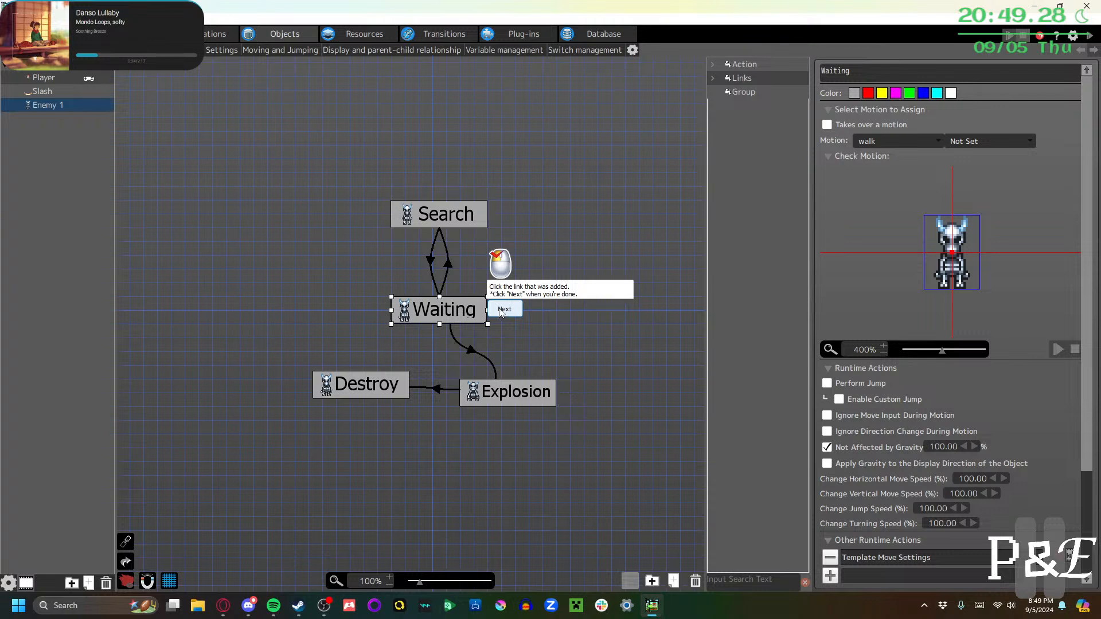
{"action": "left_click", "coordinate": [502, 311]}
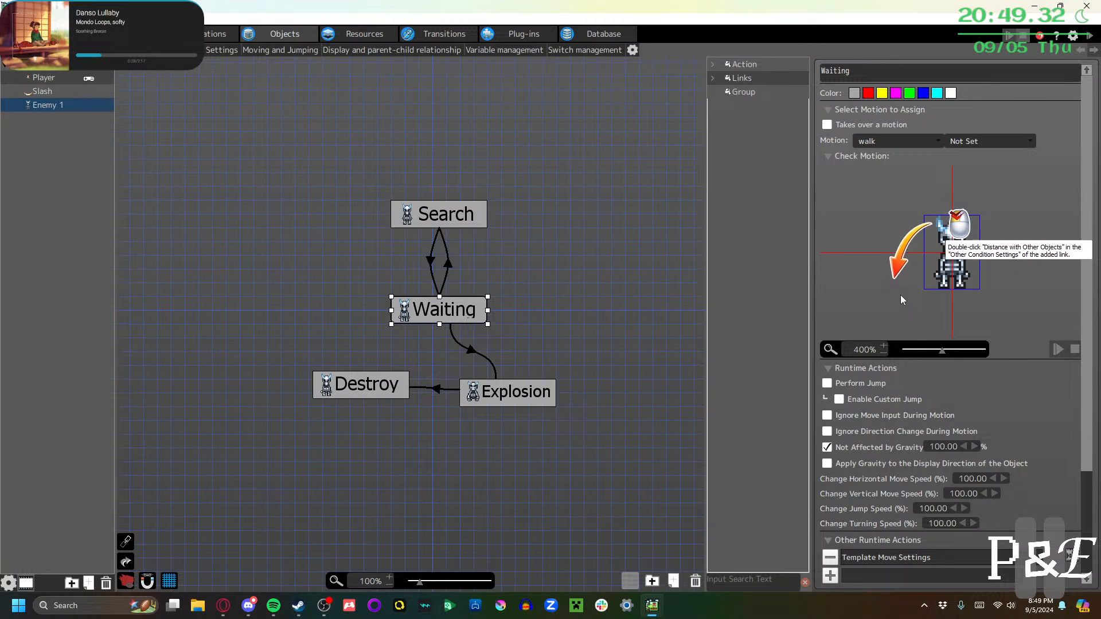
{"action": "scroll", "coordinate": [892, 270], "scroll_direction": "down", "scroll_amount": 4}
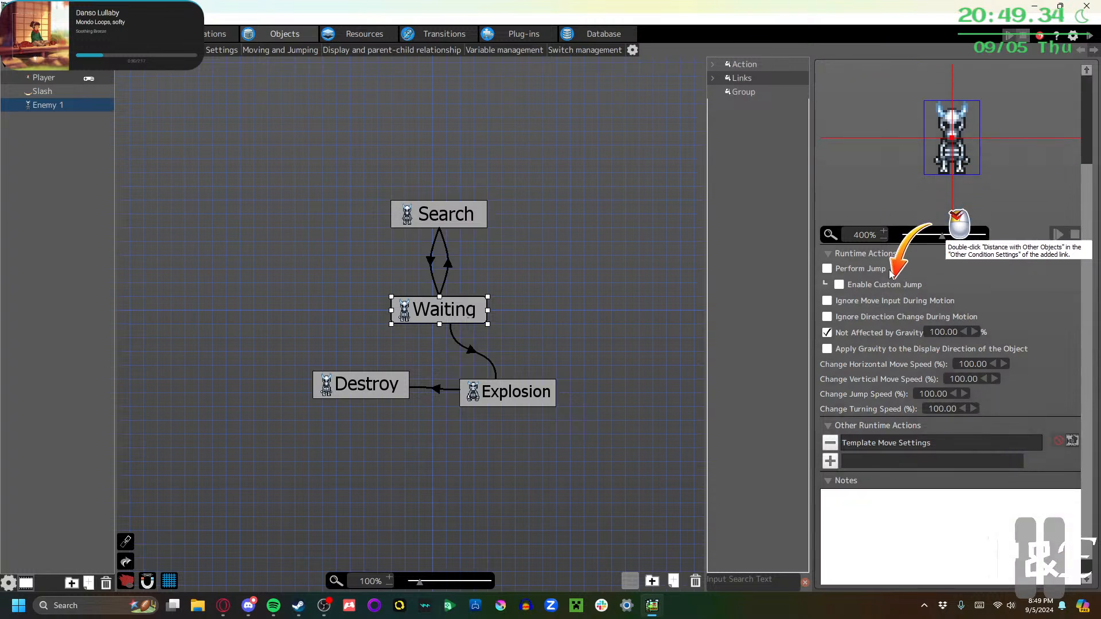
{"action": "scroll", "coordinate": [872, 336], "scroll_direction": "up", "scroll_amount": 4}
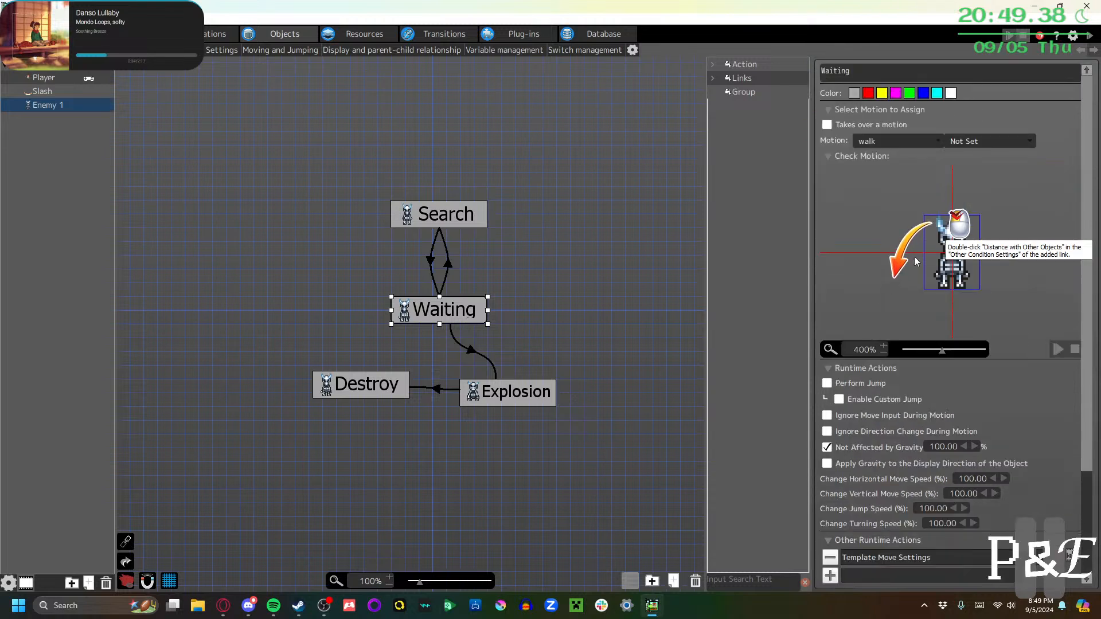
{"action": "left_click", "coordinate": [434, 267]}
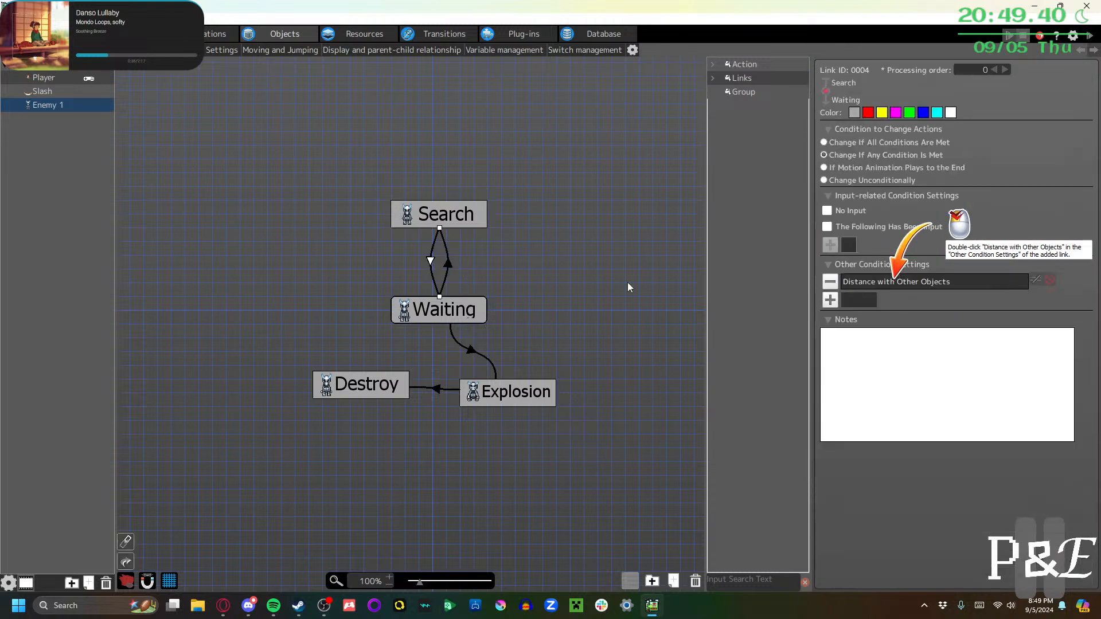
{"action": "double_click", "coordinate": [876, 280]}
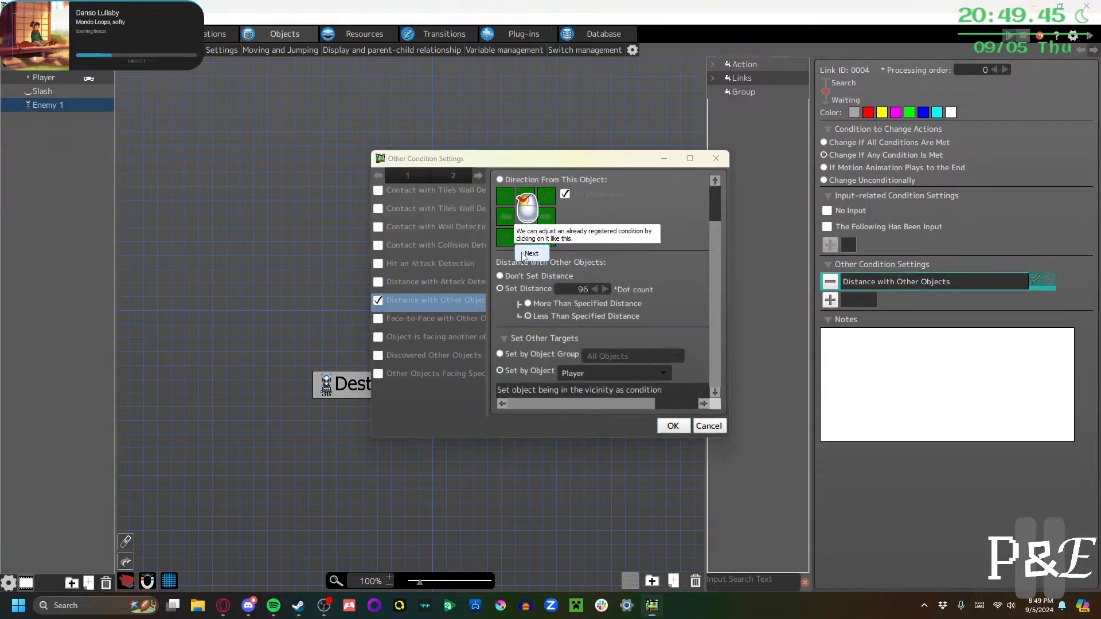
{"action": "left_click", "coordinate": [537, 252]}
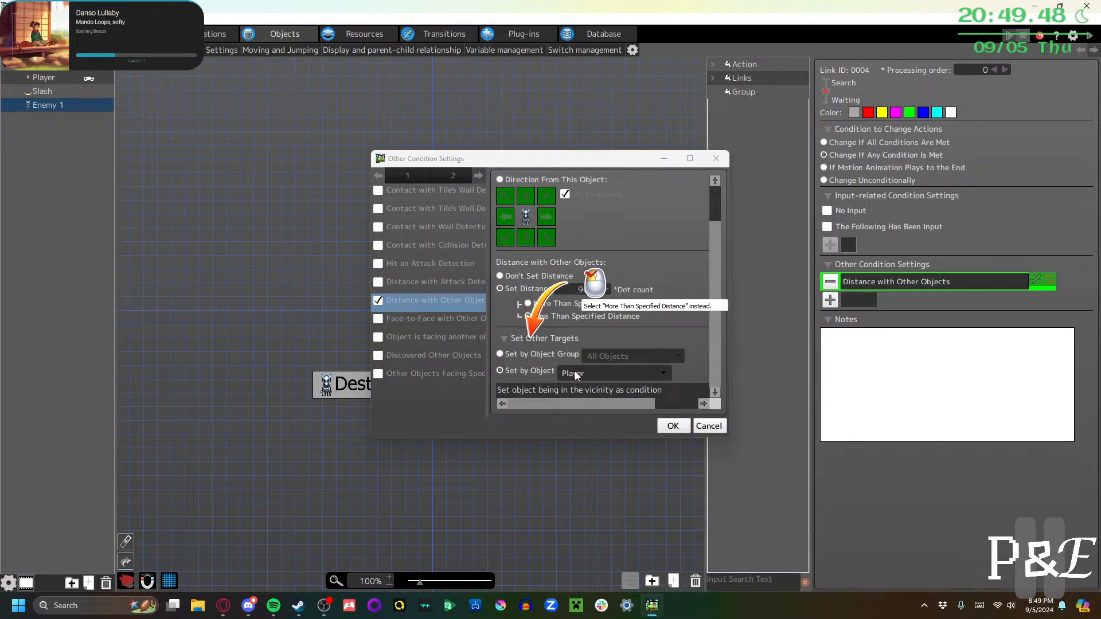
{"action": "left_click", "coordinate": [536, 305]}
{"action": "left_click", "coordinate": [675, 426]}
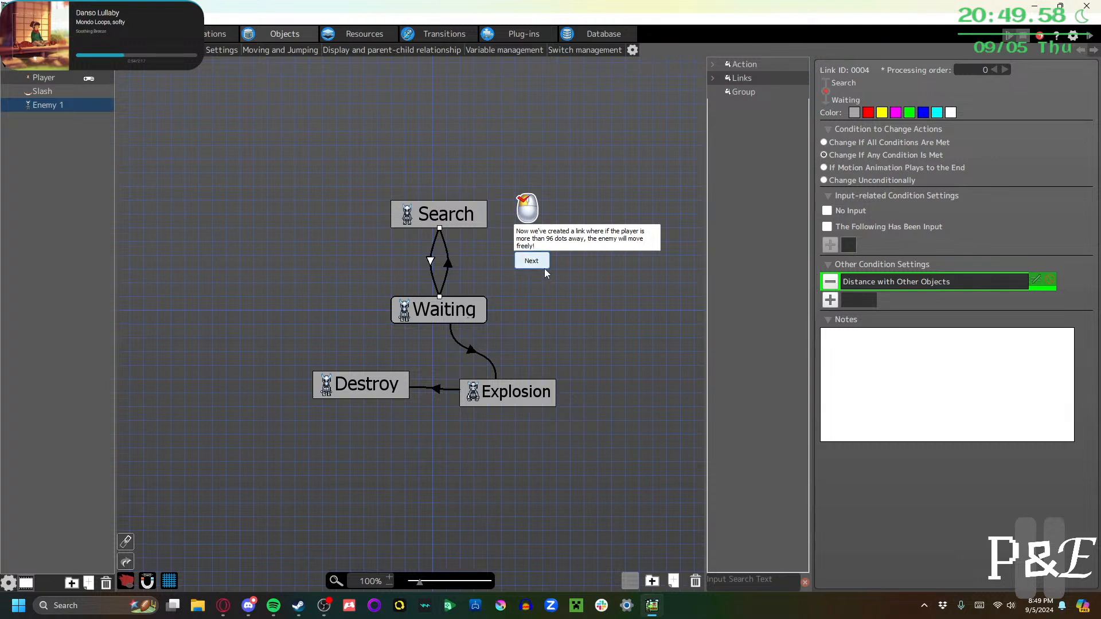
Add Template Move Settings to the Search action's other runtime actions
{"action": "left_click", "coordinate": [544, 265]}
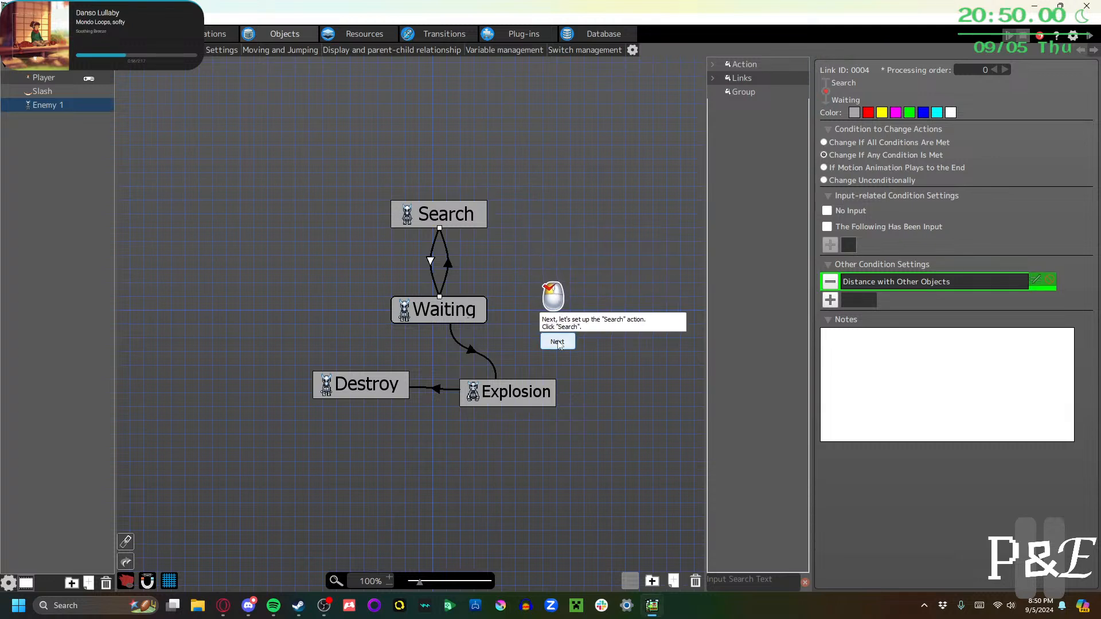
{"action": "left_click", "coordinate": [561, 347]}
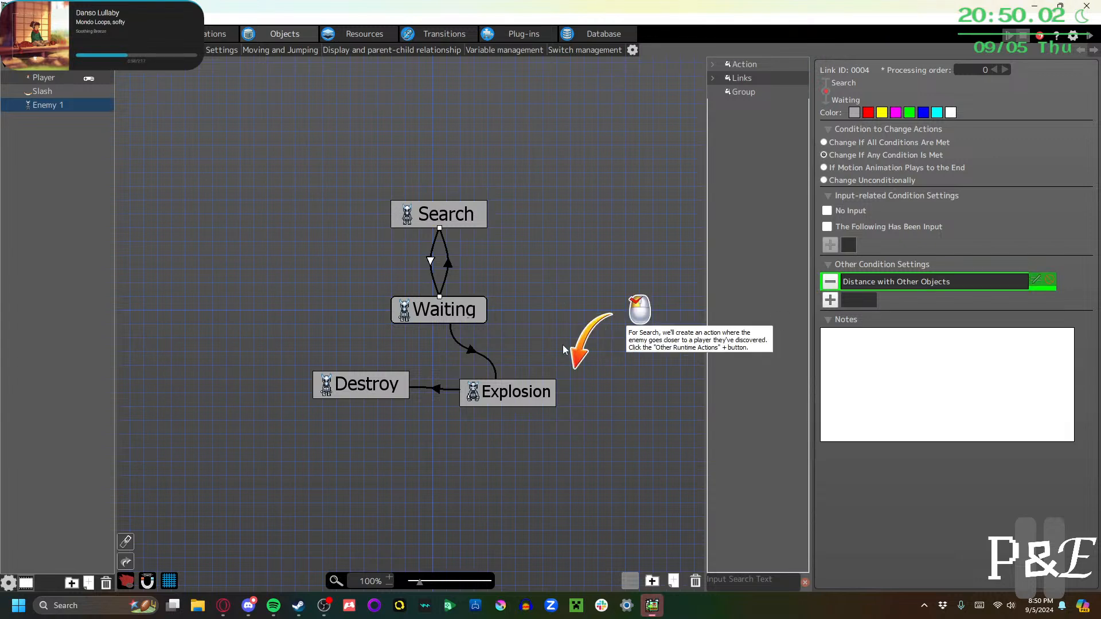
{"action": "left_click", "coordinate": [453, 216]}
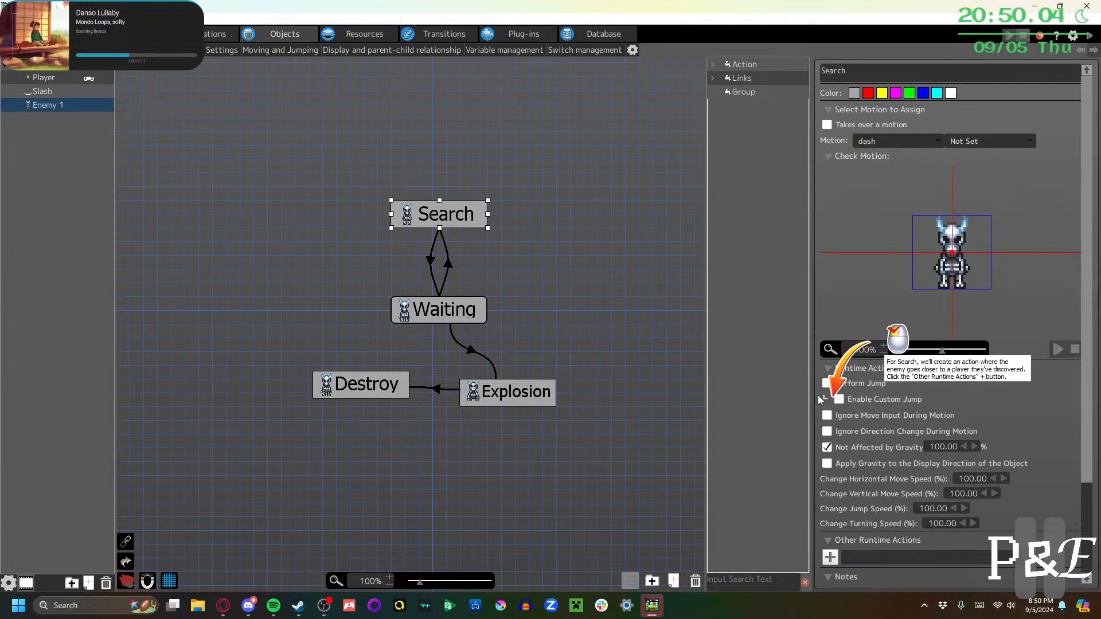
{"action": "scroll", "coordinate": [826, 413], "scroll_direction": "down", "scroll_amount": 3}
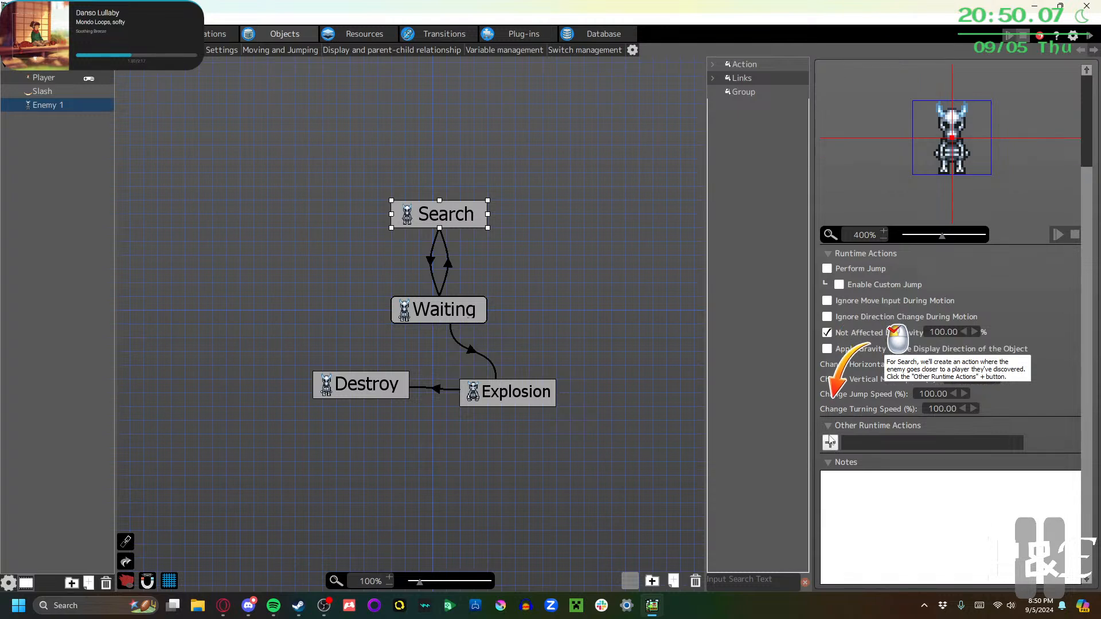
{"action": "left_click", "coordinate": [830, 444]}
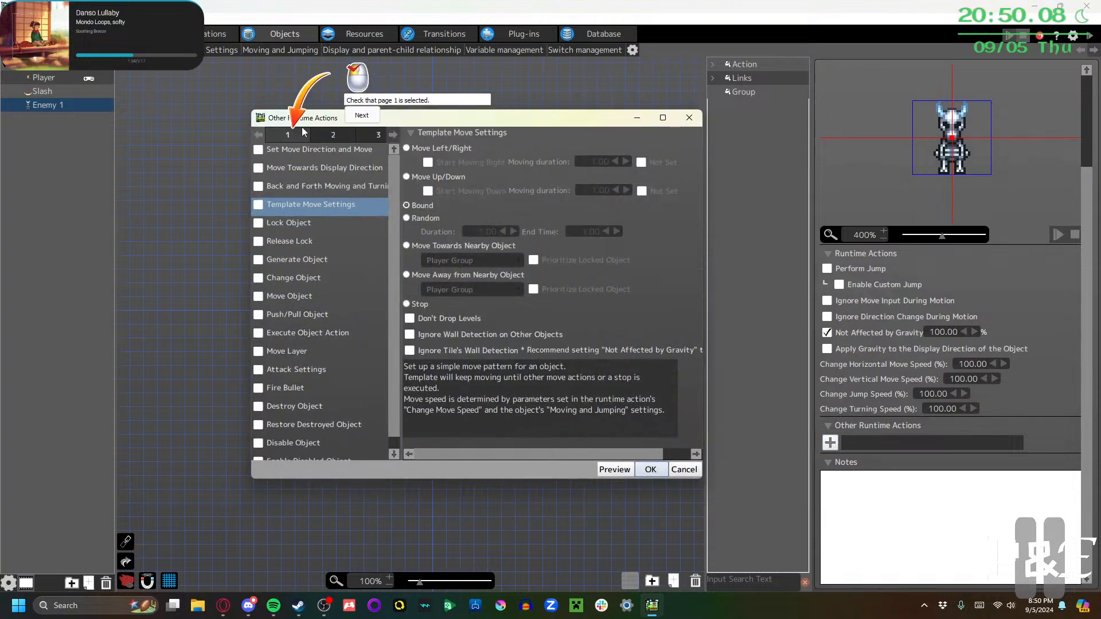
{"action": "left_click", "coordinate": [352, 110]}
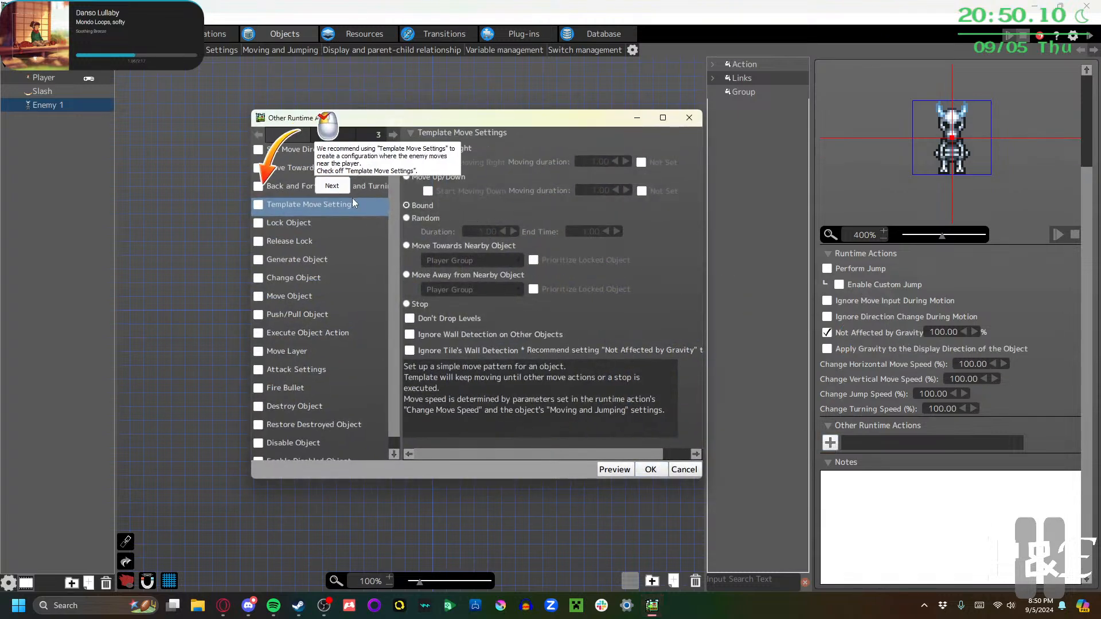
{"action": "left_click", "coordinate": [260, 205]}
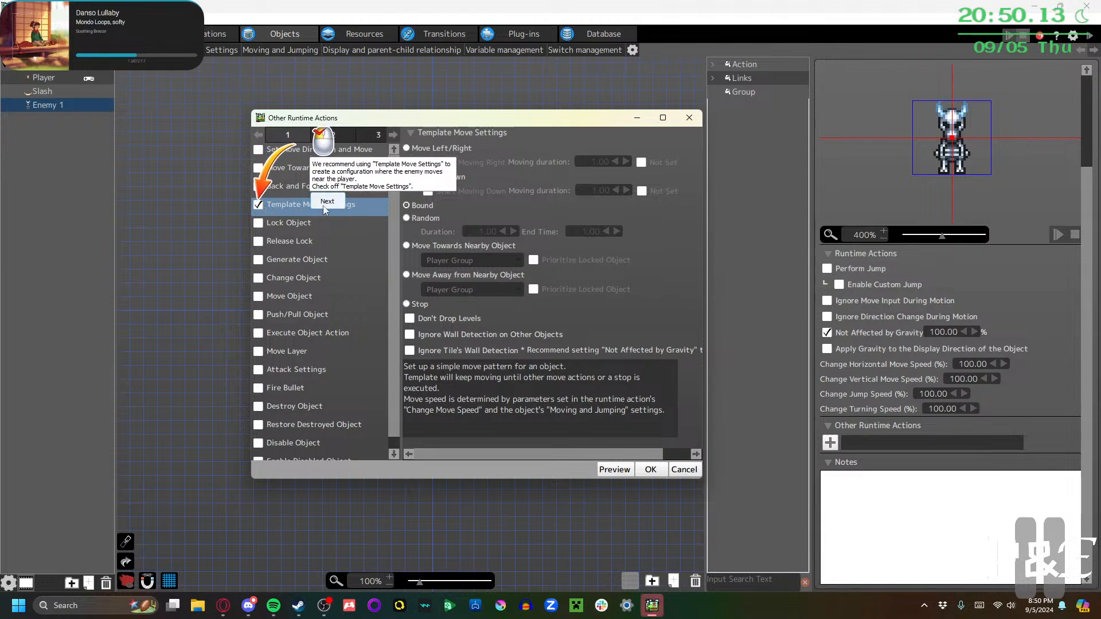
Set the template move to Move Towards Nearby Object with Player Group as the target, and apply it to the Search action
{"action": "left_click", "coordinate": [436, 247]}
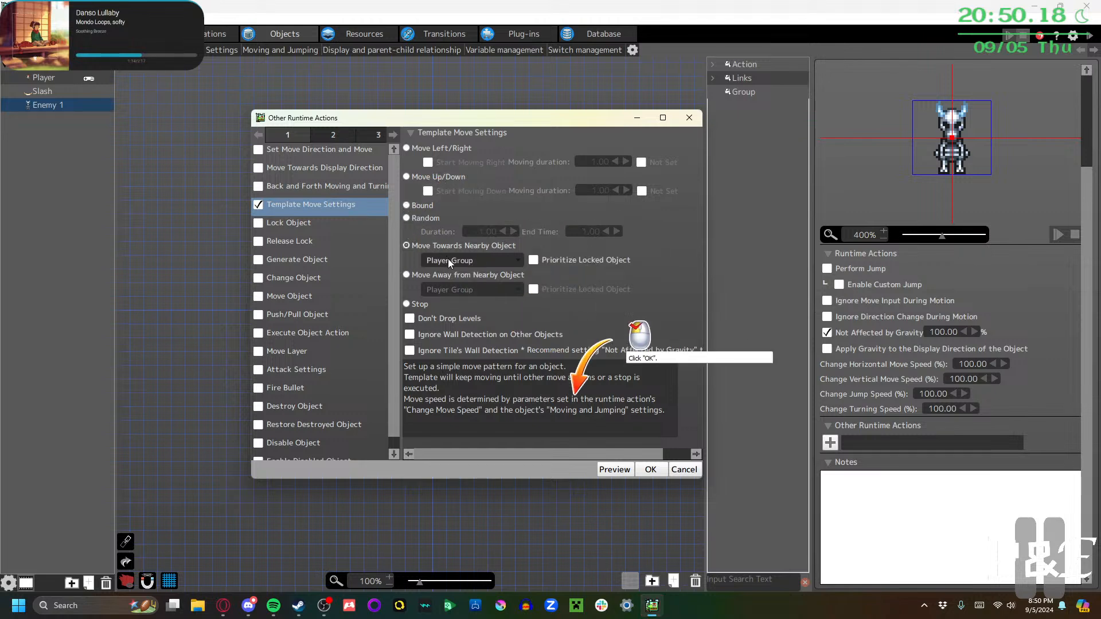
{"action": "left_click", "coordinate": [448, 259]}
{"action": "left_click", "coordinate": [448, 259]}
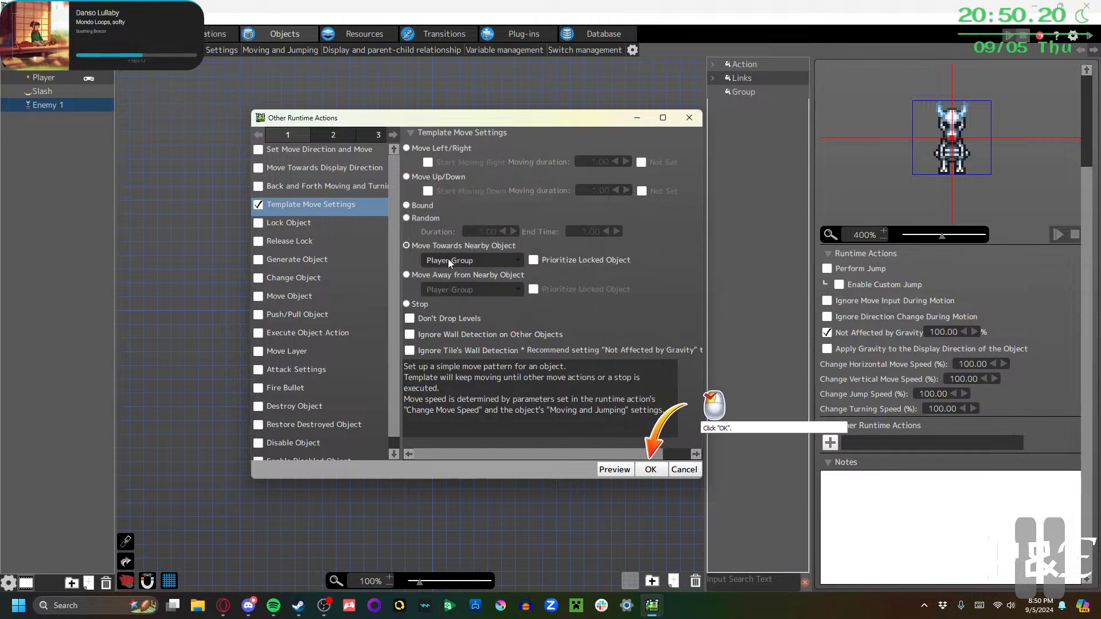
{"action": "left_click", "coordinate": [652, 470]}
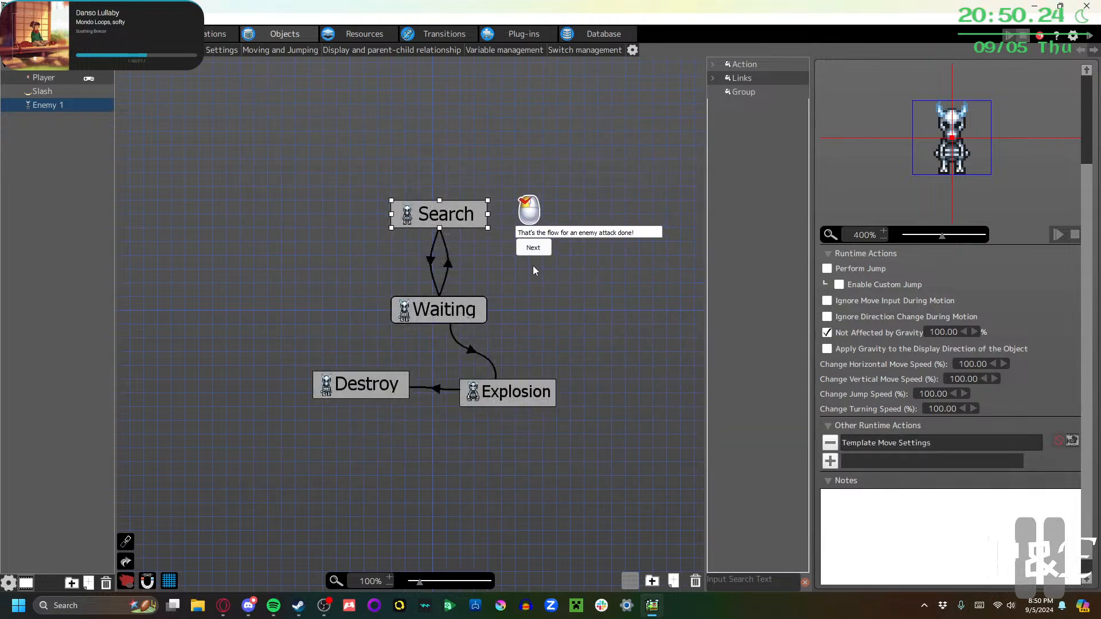
Advance the tutorial to the enemy death setup and copy the link from Waiting to Explosion
{"action": "left_click", "coordinate": [532, 247]}
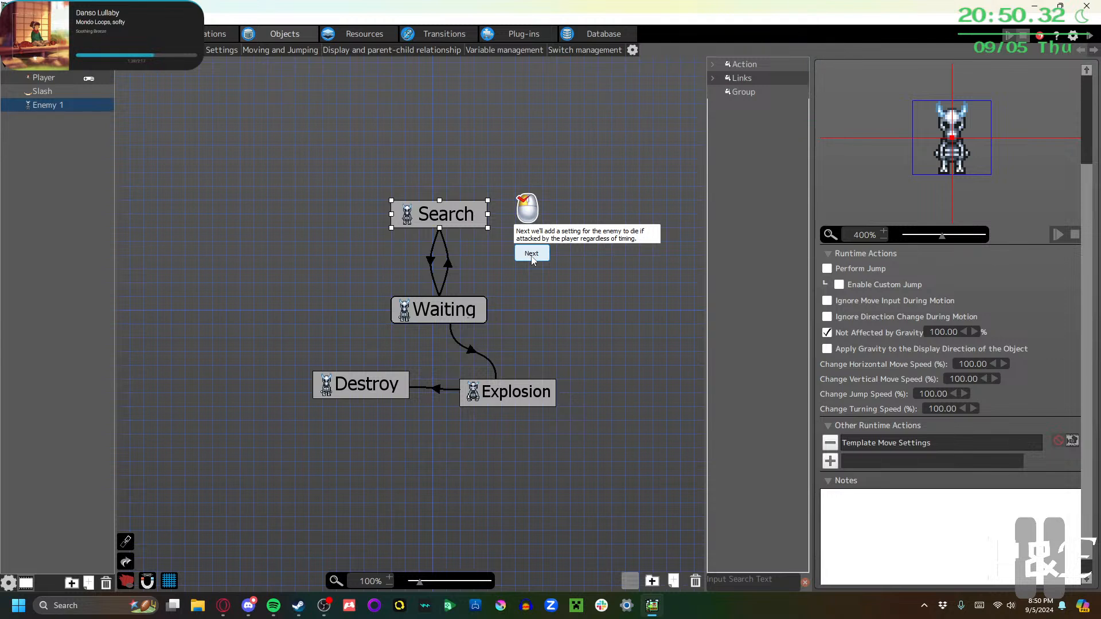
{"action": "left_click", "coordinate": [531, 254]}
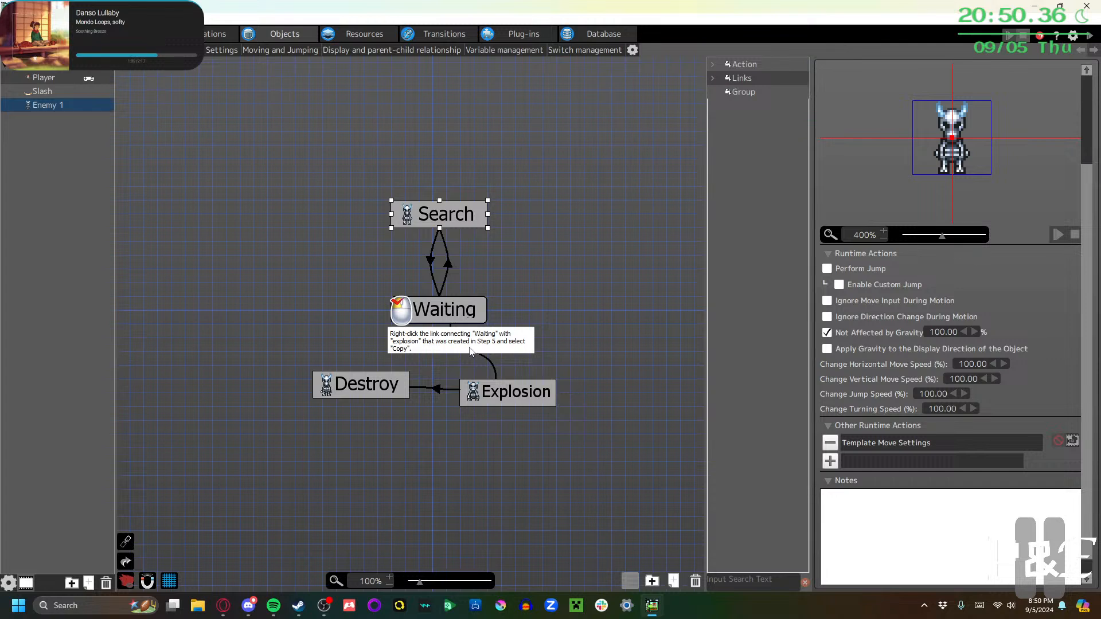
{"action": "scroll", "coordinate": [543, 298], "scroll_direction": "down", "scroll_amount": 5}
{"action": "scroll", "coordinate": [505, 252], "scroll_direction": "up", "scroll_amount": 1}
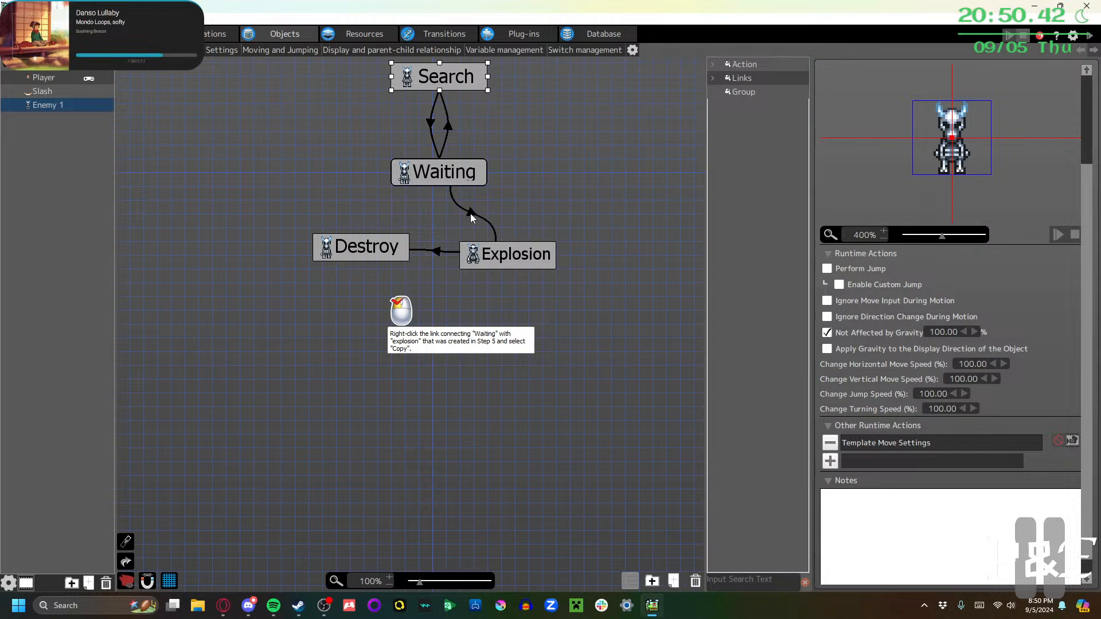
{"action": "right_click", "coordinate": [470, 213]}
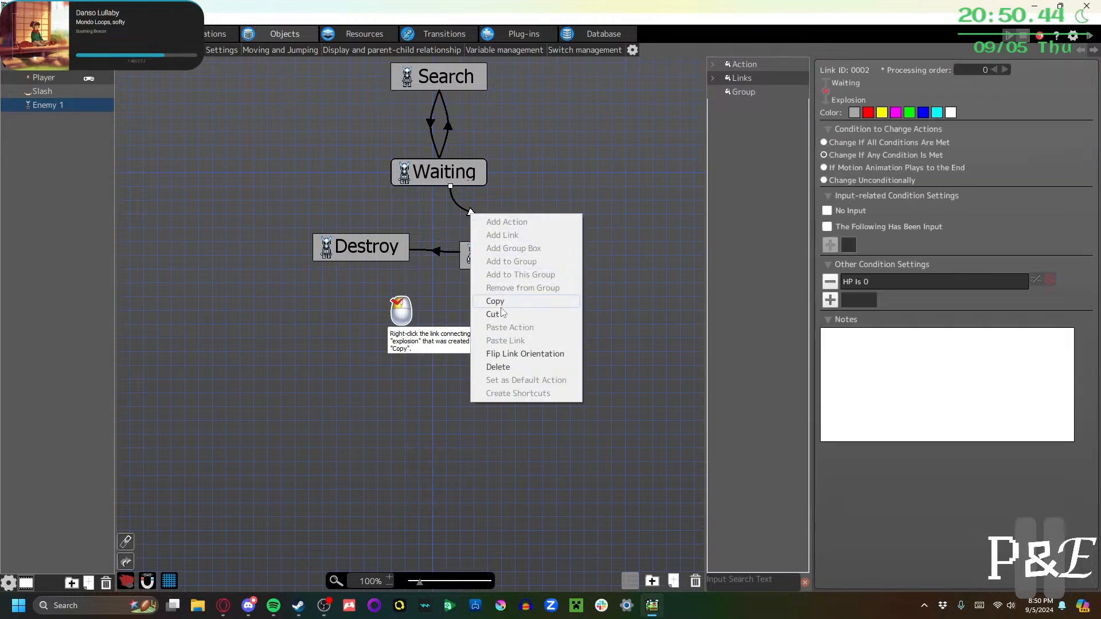
{"action": "left_click", "coordinate": [496, 302]}
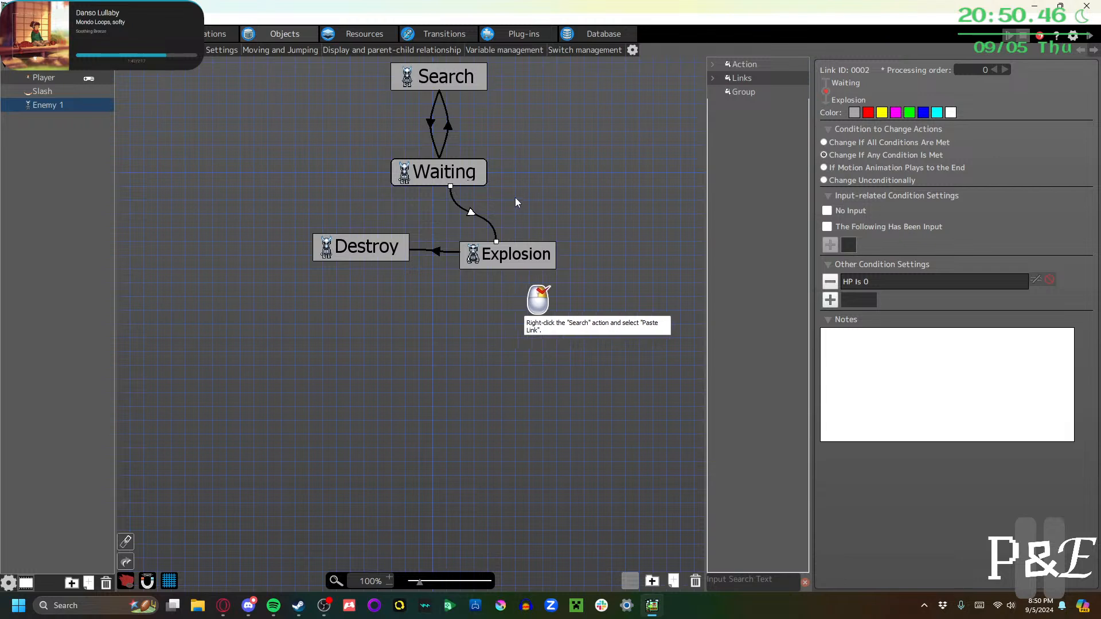
Paste the copied HP Is 0 link from the Search action to the Explosion action
{"action": "scroll", "coordinate": [515, 198], "scroll_direction": "up", "scroll_amount": 2}
{"action": "right_click", "coordinate": [445, 150]}
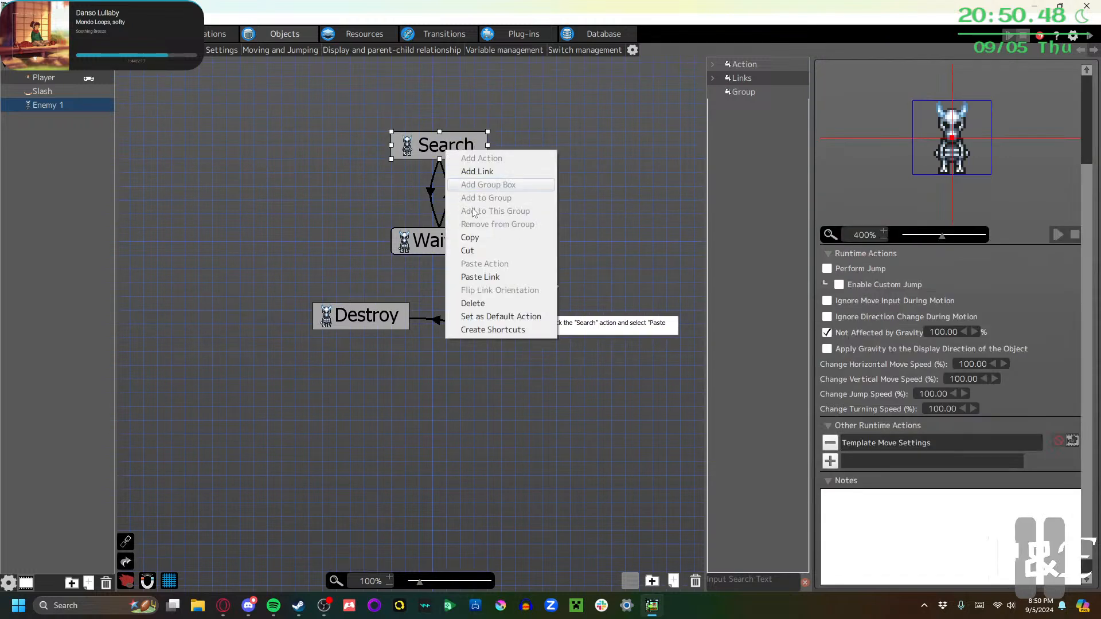
{"action": "left_click", "coordinate": [488, 278]}
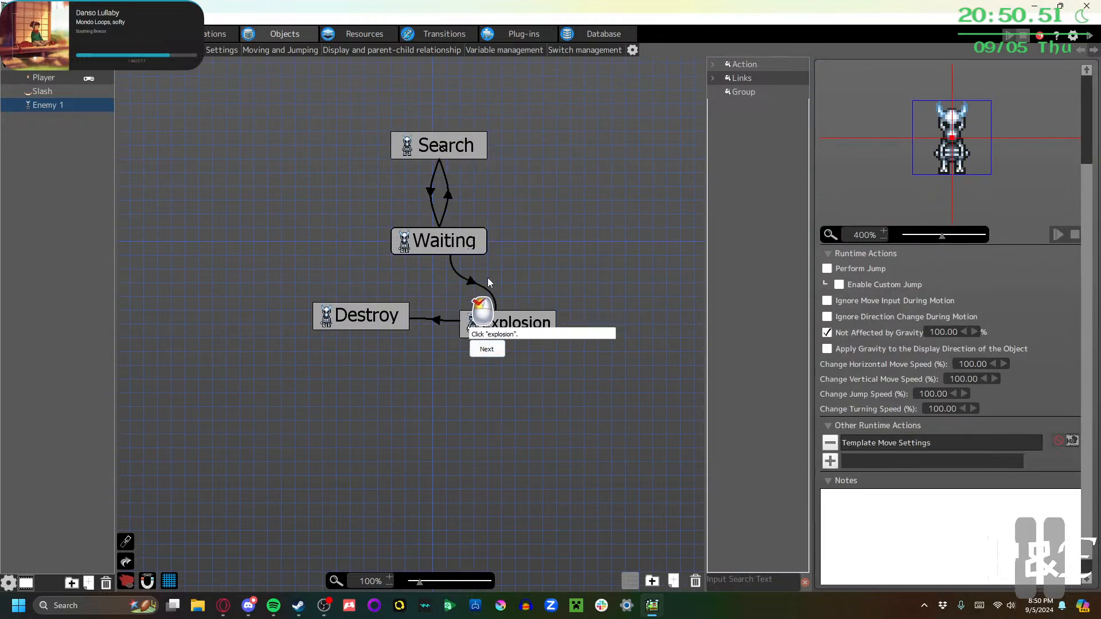
{"action": "left_click", "coordinate": [536, 321]}
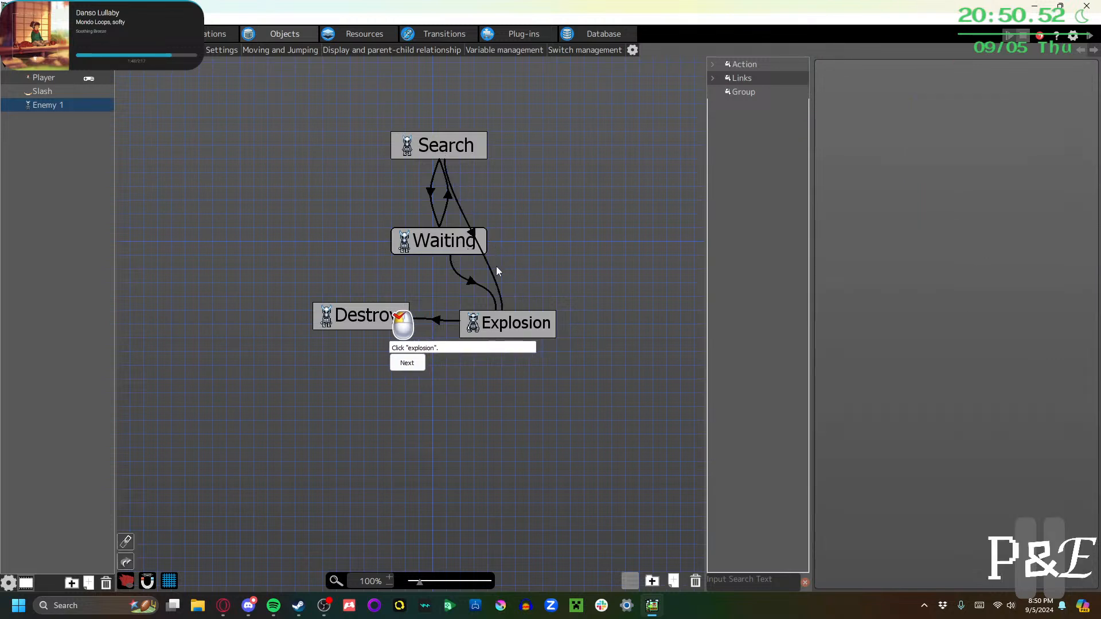
Move the Waiting action left, clear of the Search-to-Explosion link, and check that link's settings
{"action": "left_click_drag", "start_coordinate": [466, 245], "coordinate": [405, 244]}
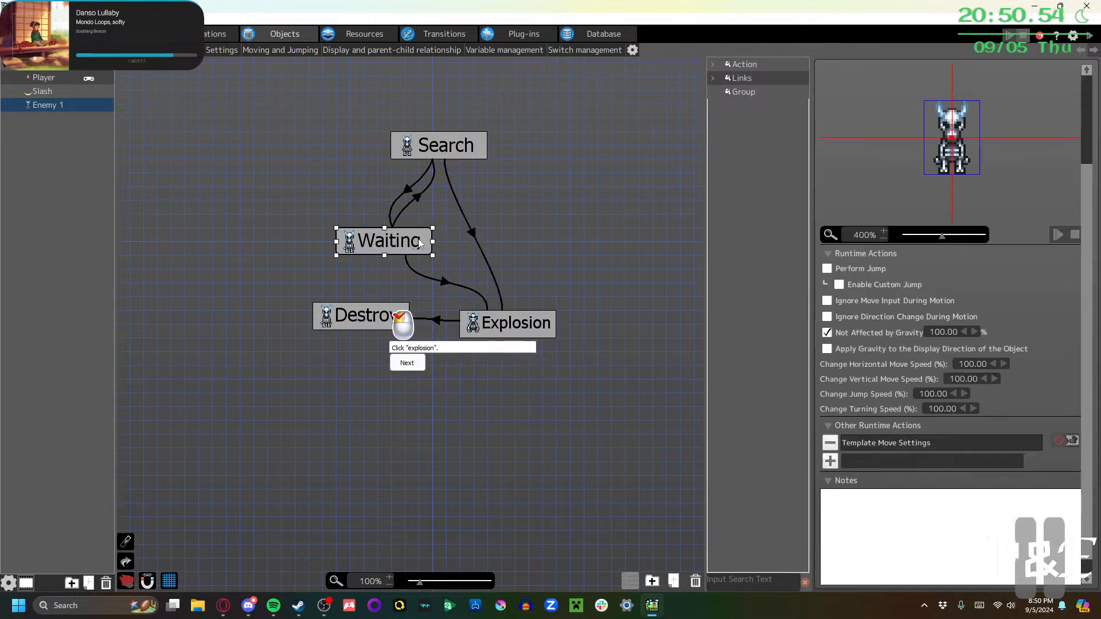
{"action": "left_click", "coordinate": [470, 231]}
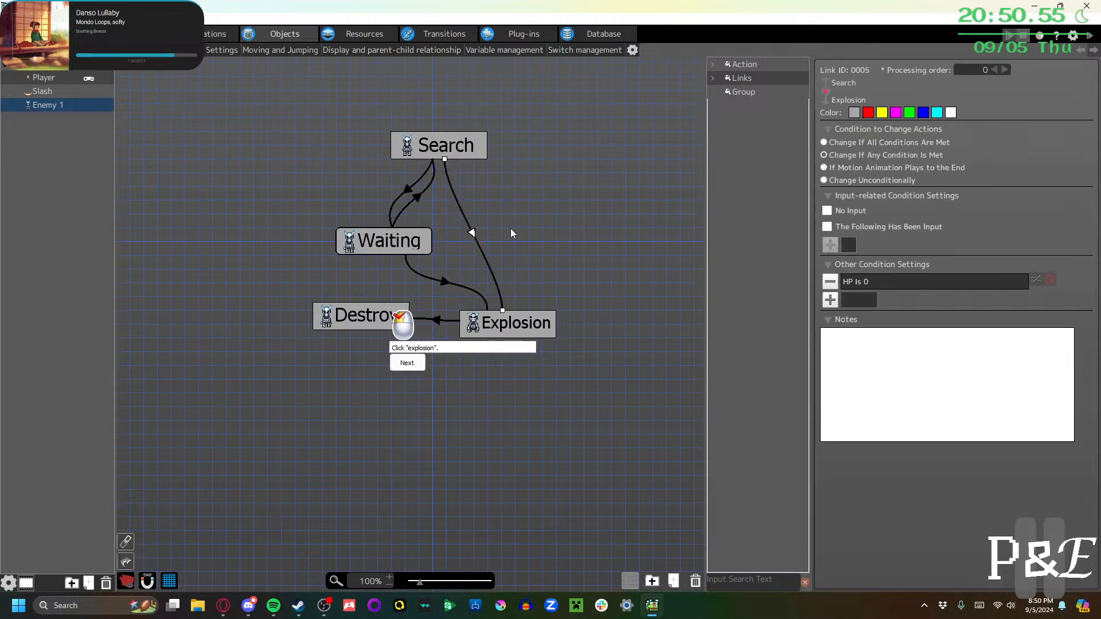
{"action": "left_click", "coordinate": [405, 363]}
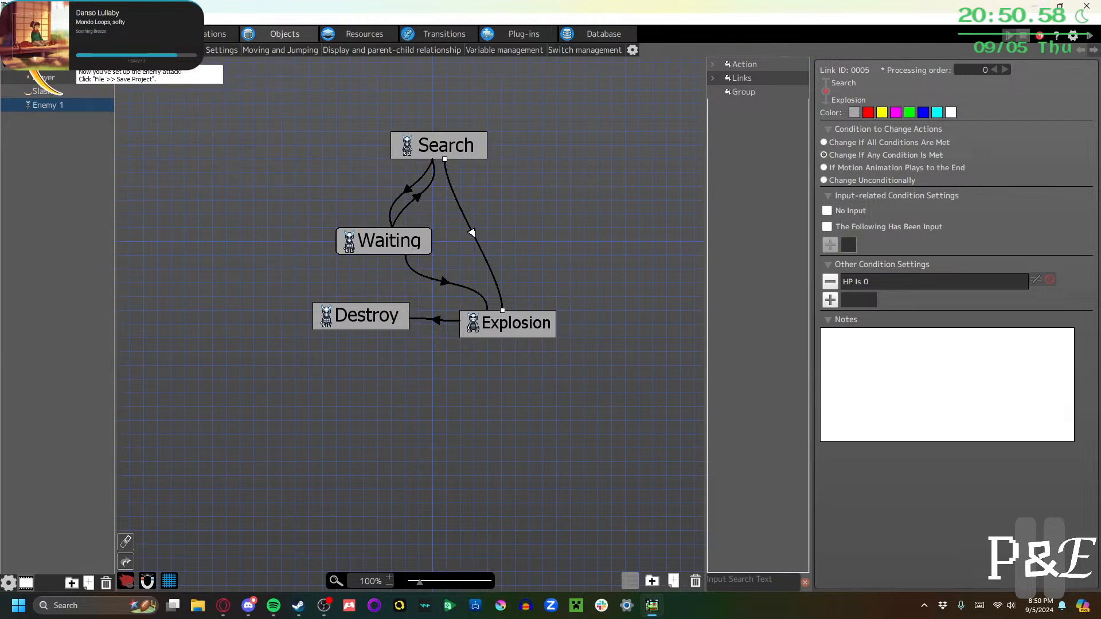
Save the project and start a test play
{"action": "left_click", "coordinate": [11, 19]}
{"action": "left_click", "coordinate": [39, 74]}
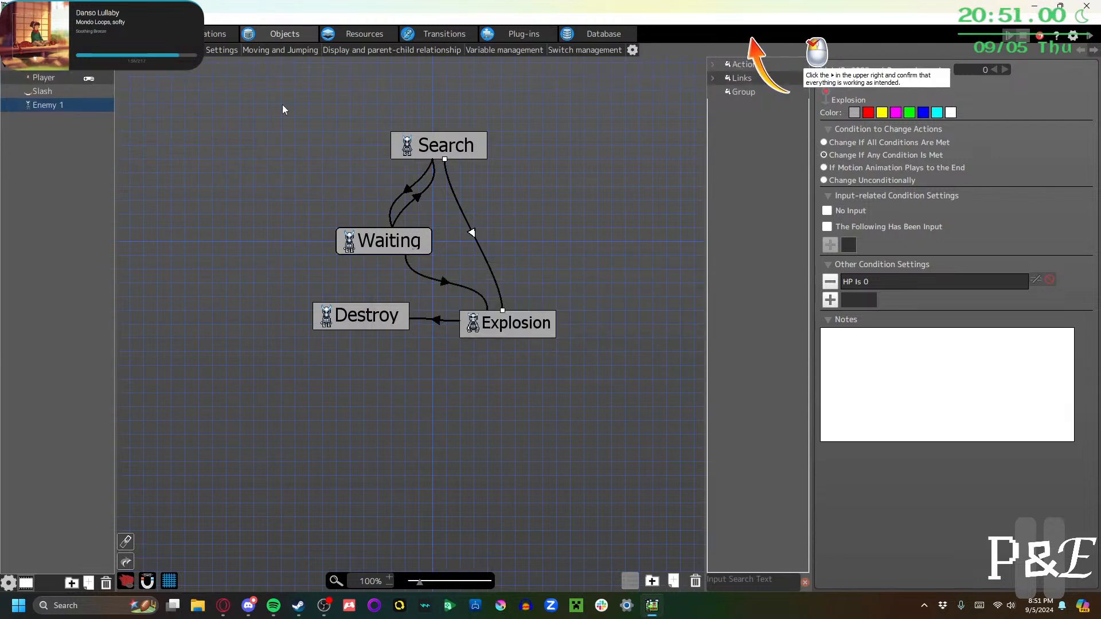
{"action": "left_click", "coordinate": [1084, 46]}
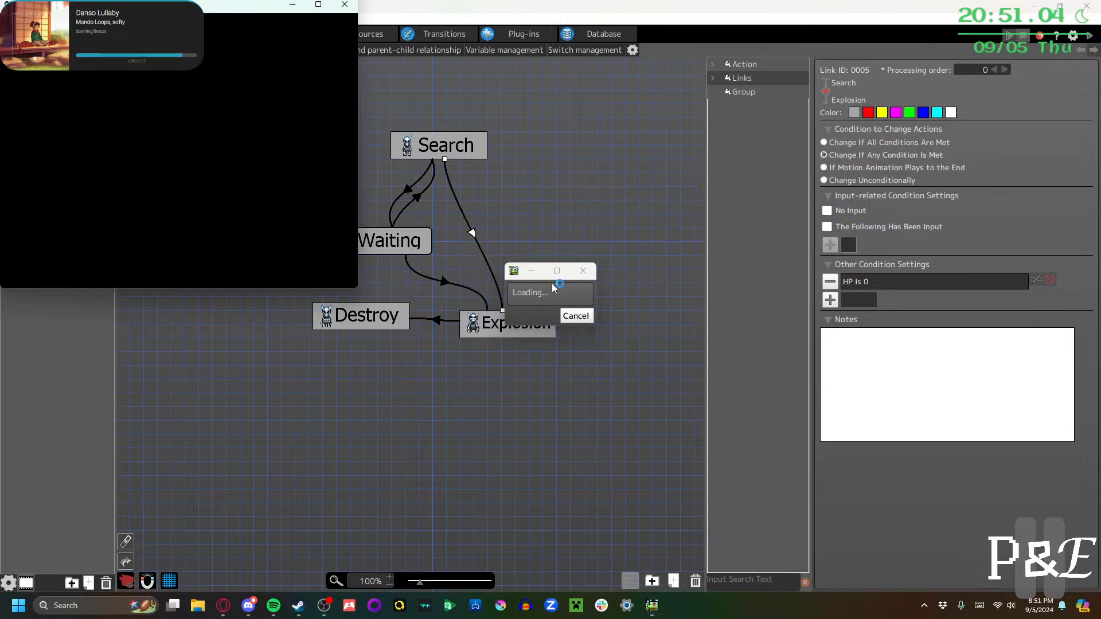
Test-play the enemy's detection and pursuit by walking the player around the room and luring the enemy, and end the test play
{"action": "key", "text": "Left"}
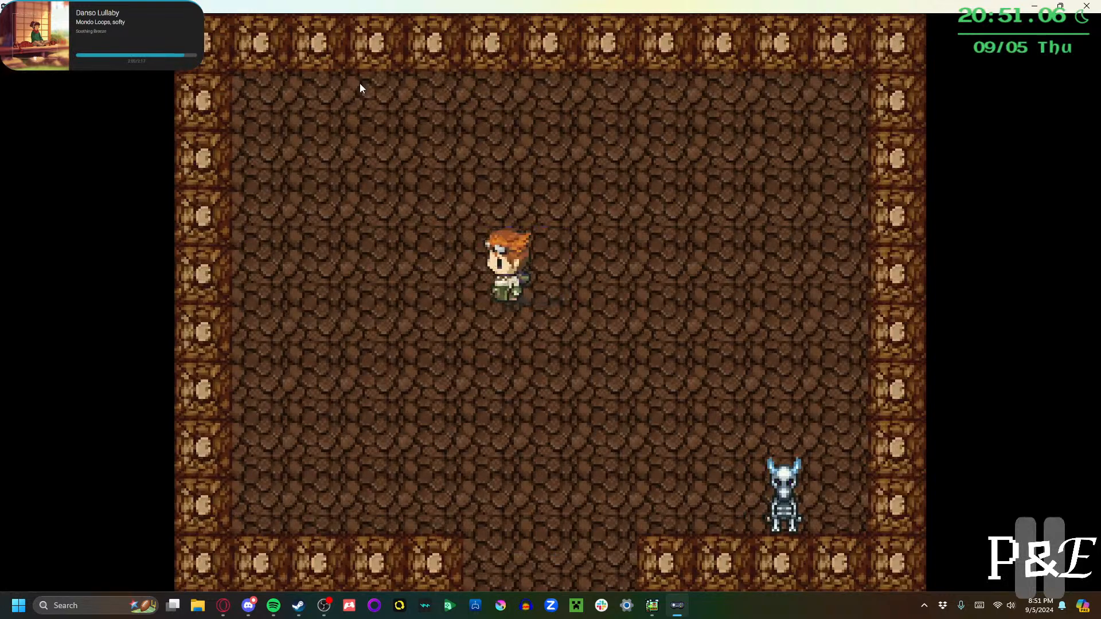
{"action": "key", "text": "Up"}
{"action": "key", "text": "Down"}
{"action": "key", "text": "Right"}
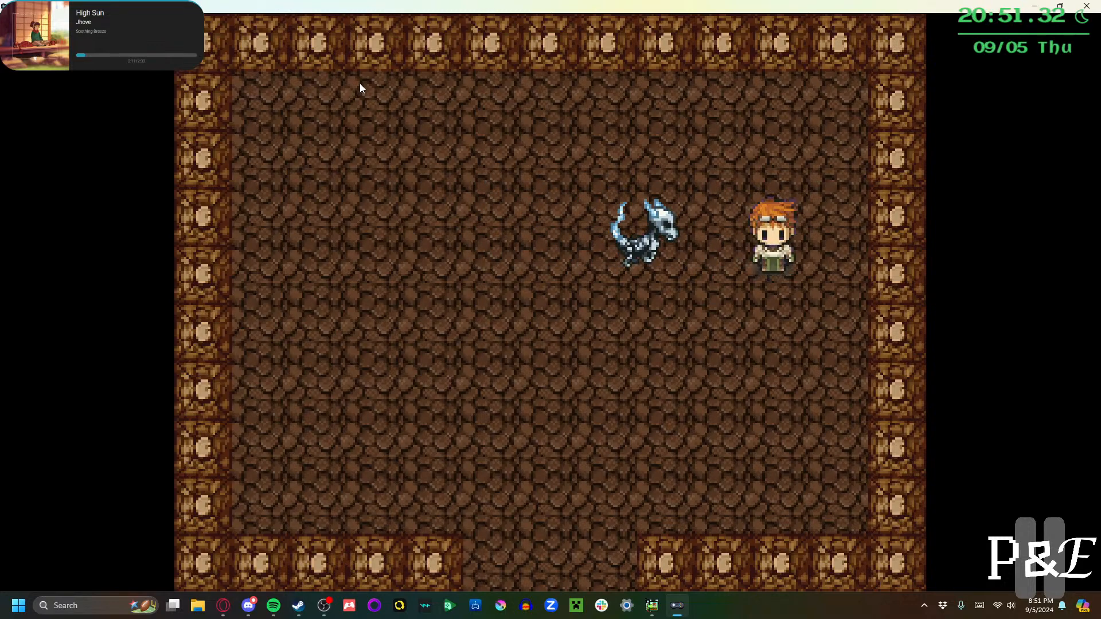
{"action": "key", "text": "Up"}
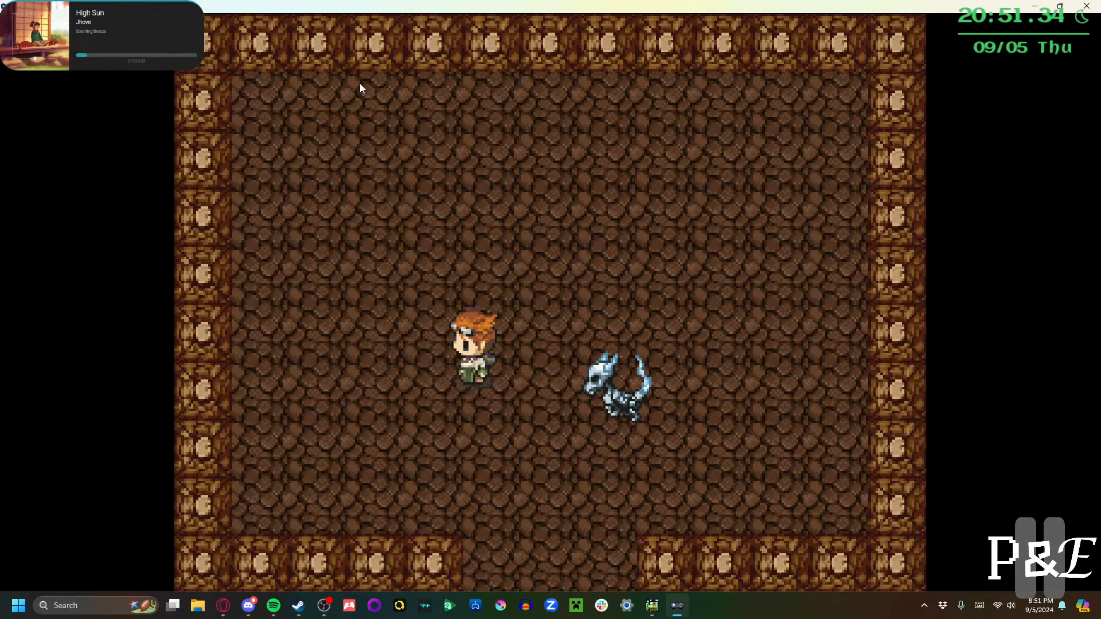
{"action": "key", "text": "Up"}
{"action": "key", "text": "Left"}
{"action": "key", "text": "Right"}
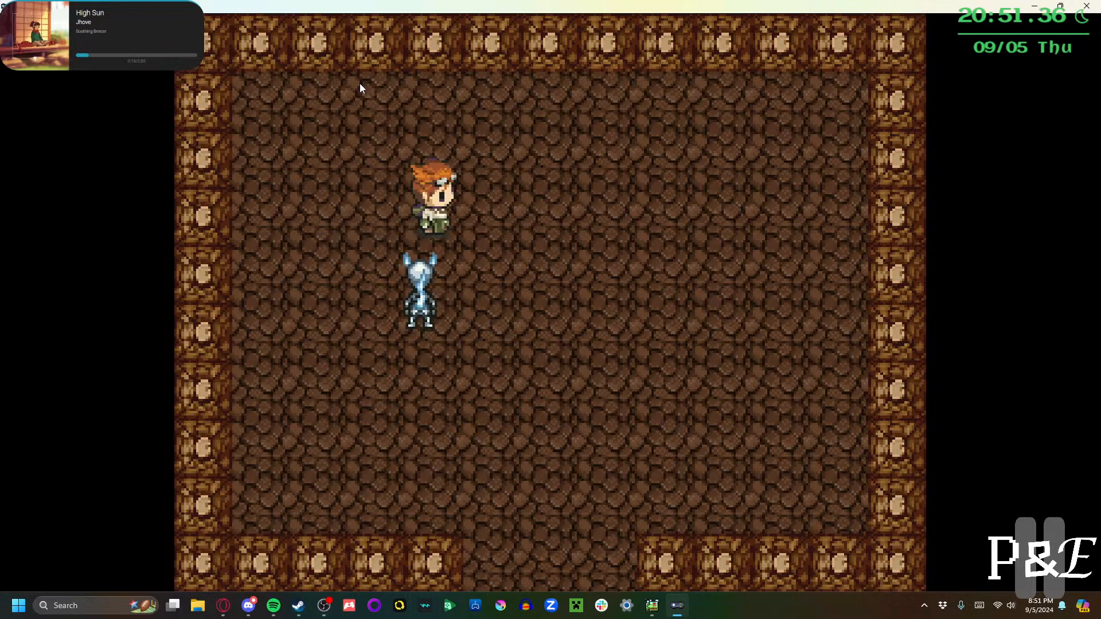
{"action": "key", "text": "Up"}
{"action": "key", "text": "Right"}
{"action": "key", "text": "Down"}
{"action": "key", "text": "Right"}
{"action": "key", "text": "Right"}
{"action": "key", "text": "Down"}
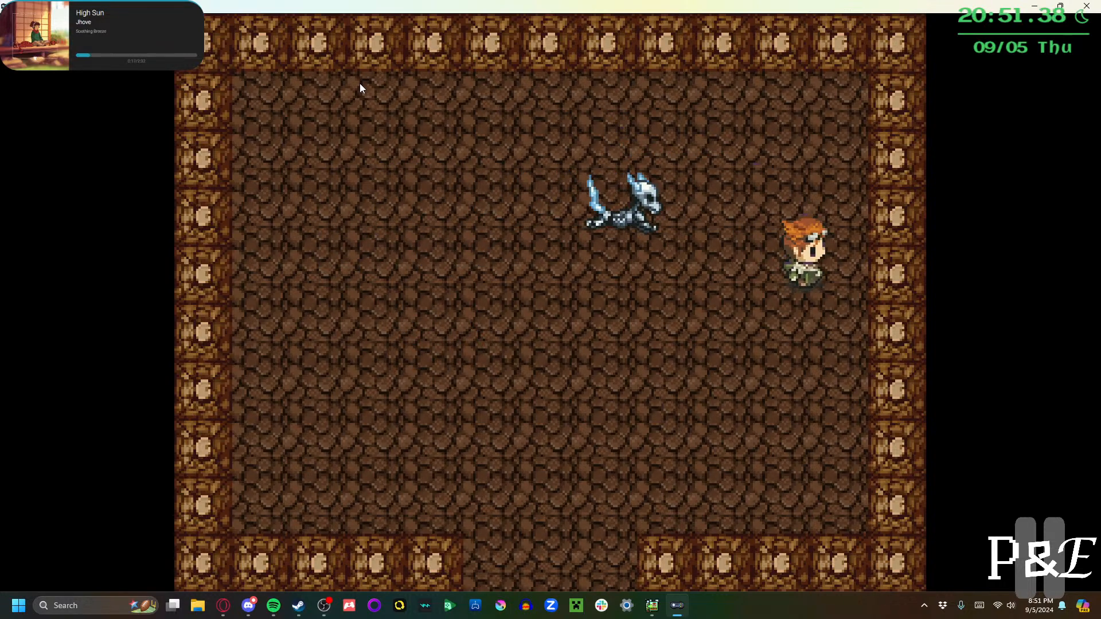
{"action": "key", "text": "Left"}
{"action": "key", "text": "Left"}
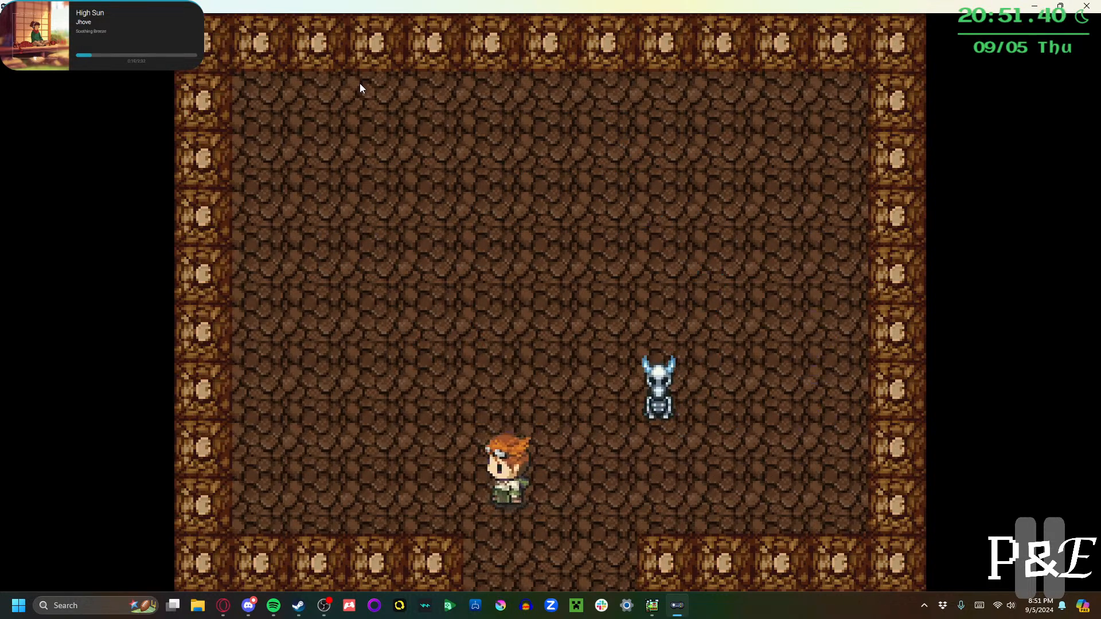
{"action": "key", "text": "Up"}
{"action": "key", "text": "Right"}
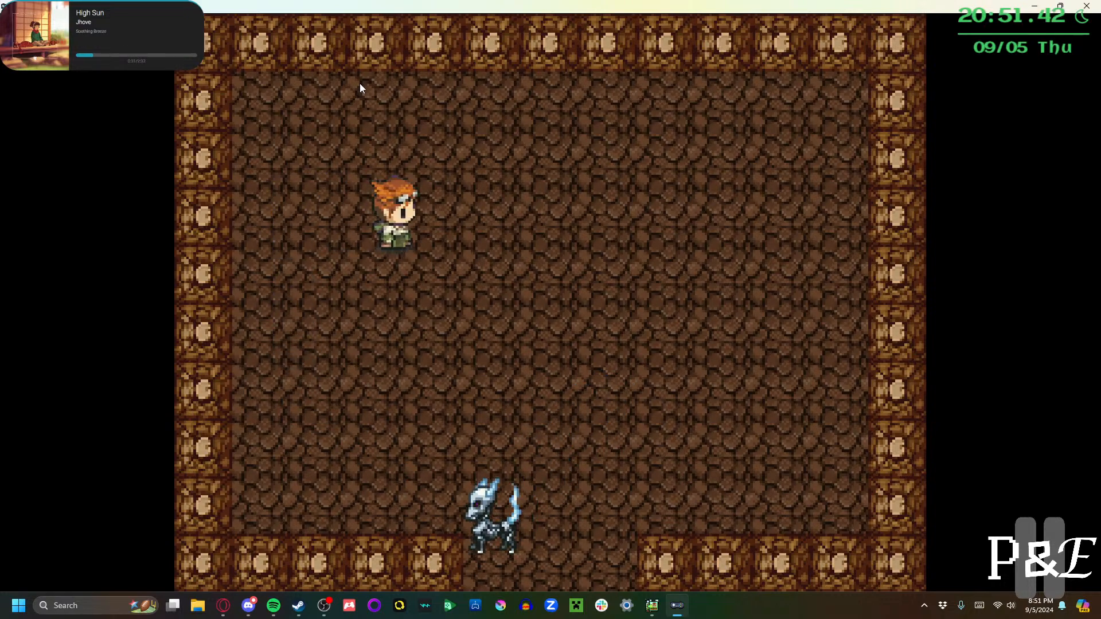
{"action": "key", "text": "Down"}
{"action": "key", "text": "Right"}
{"action": "key", "text": "Down"}
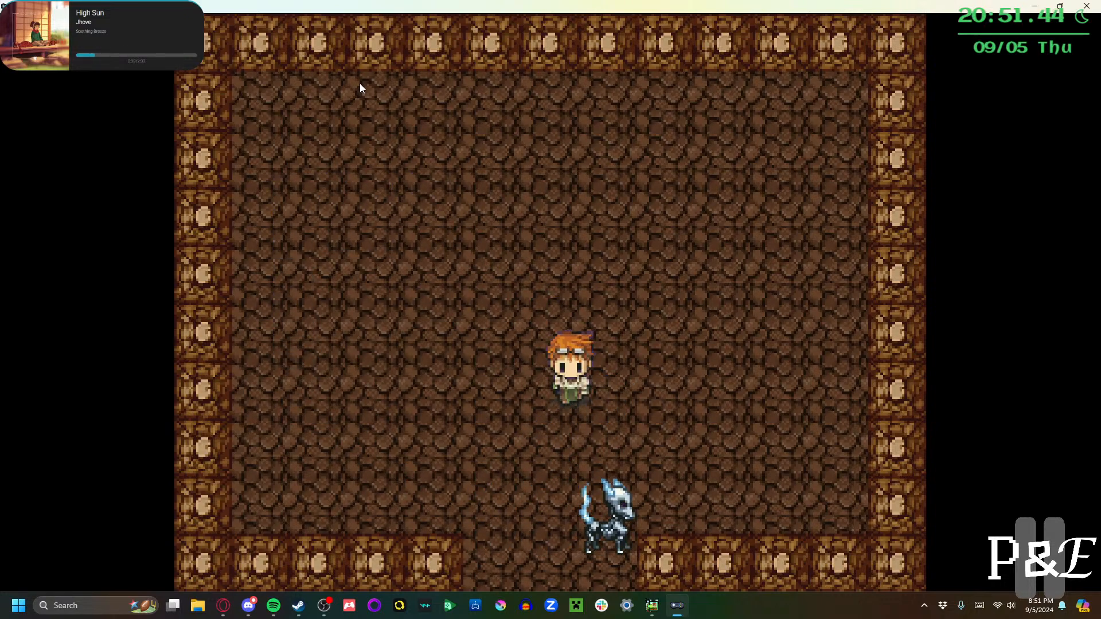
{"action": "key", "text": "Right"}
{"action": "key", "text": "Up"}
{"action": "key", "text": "Down"}
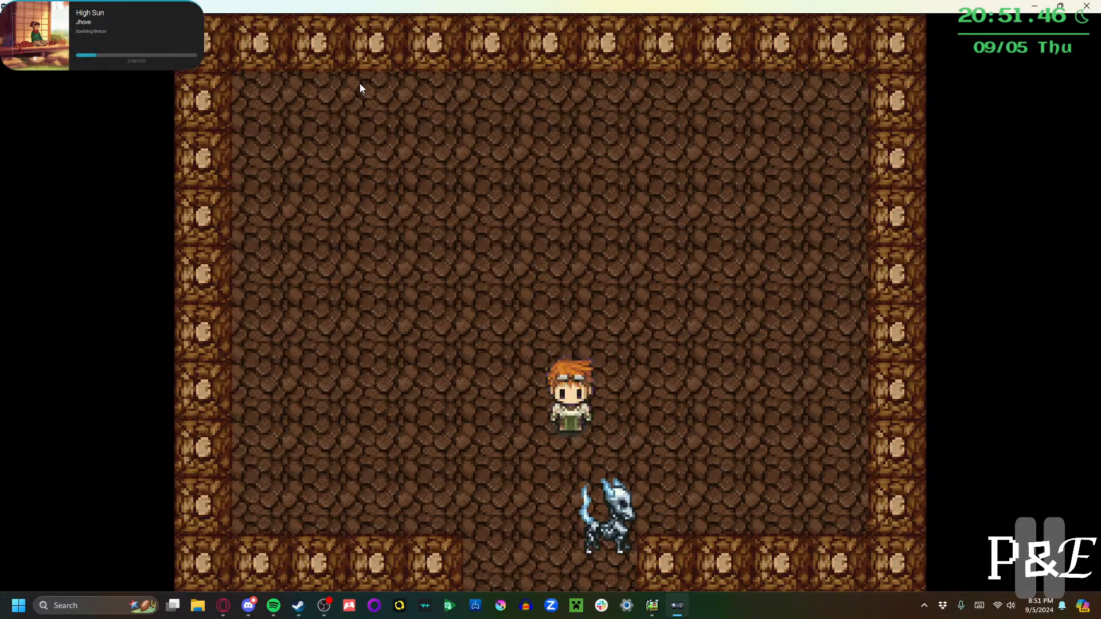
{"action": "key", "text": "Left"}
{"action": "key", "text": "Down"}
{"action": "key", "text": "Left"}
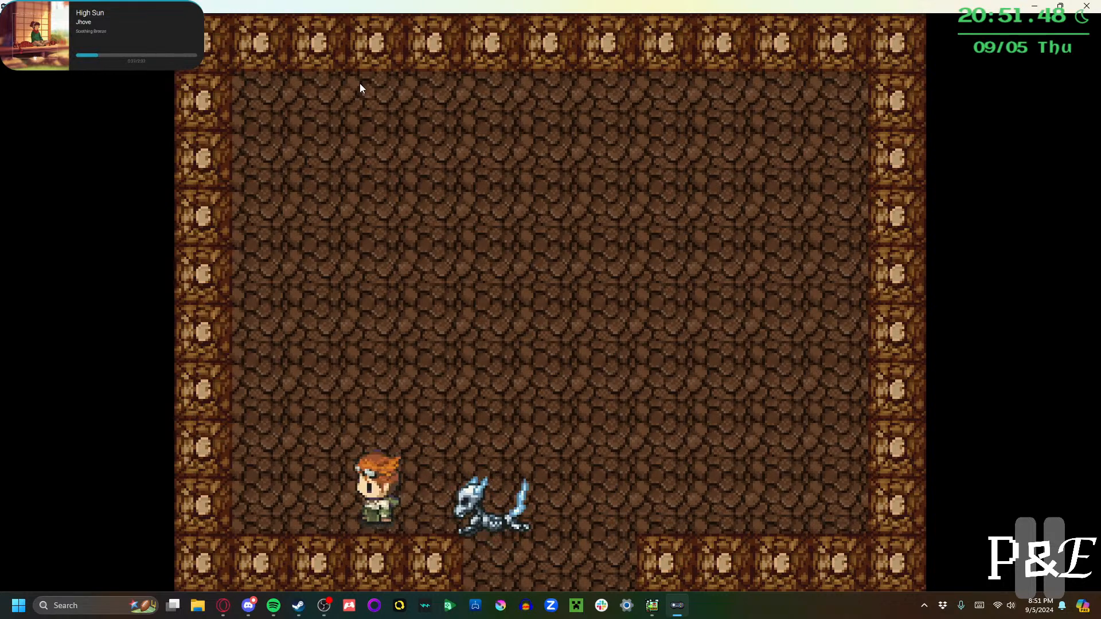
{"action": "key", "text": "Up"}
{"action": "key", "text": "Right"}
{"action": "key", "text": "Right"}
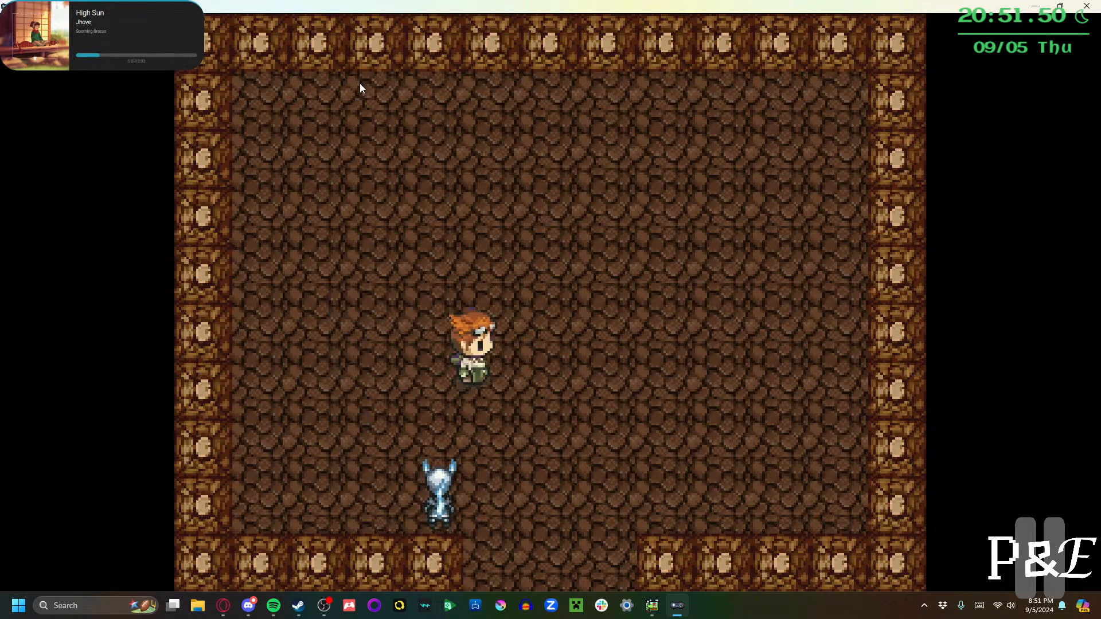
{"action": "key", "text": "Up"}
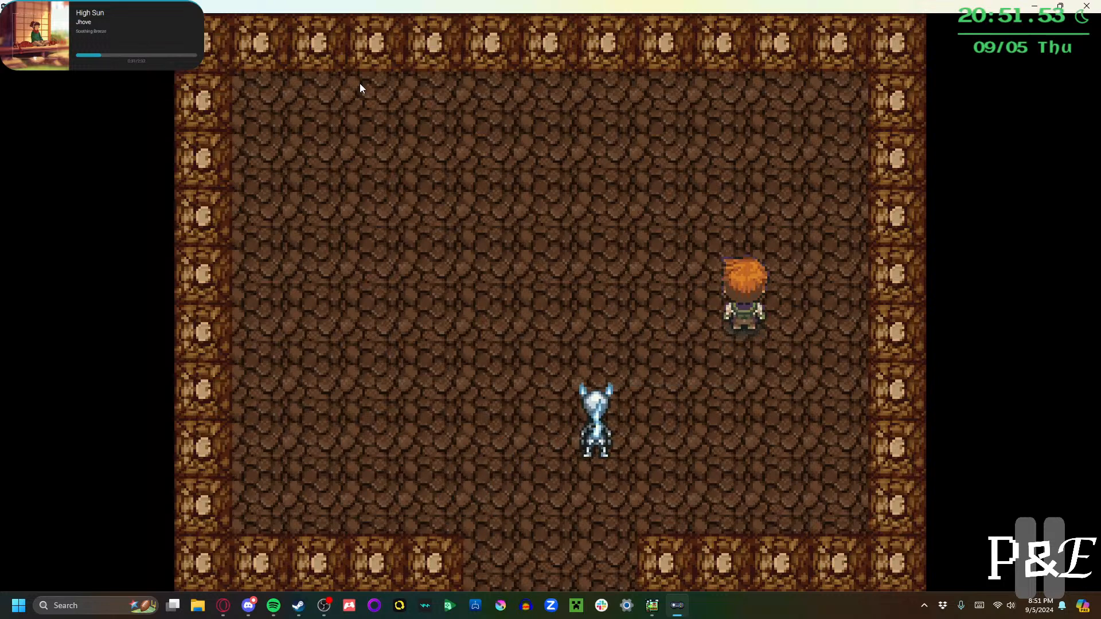
{"action": "key", "text": "Left"}
{"action": "key", "text": "Up"}
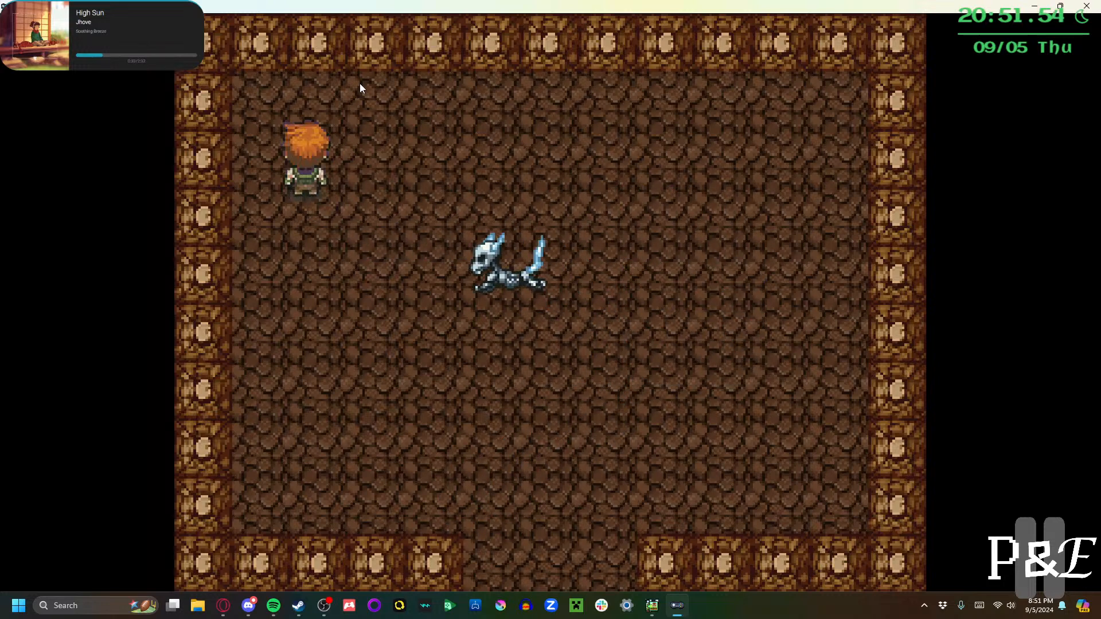
{"action": "key", "text": "Right"}
{"action": "key", "text": "Down"}
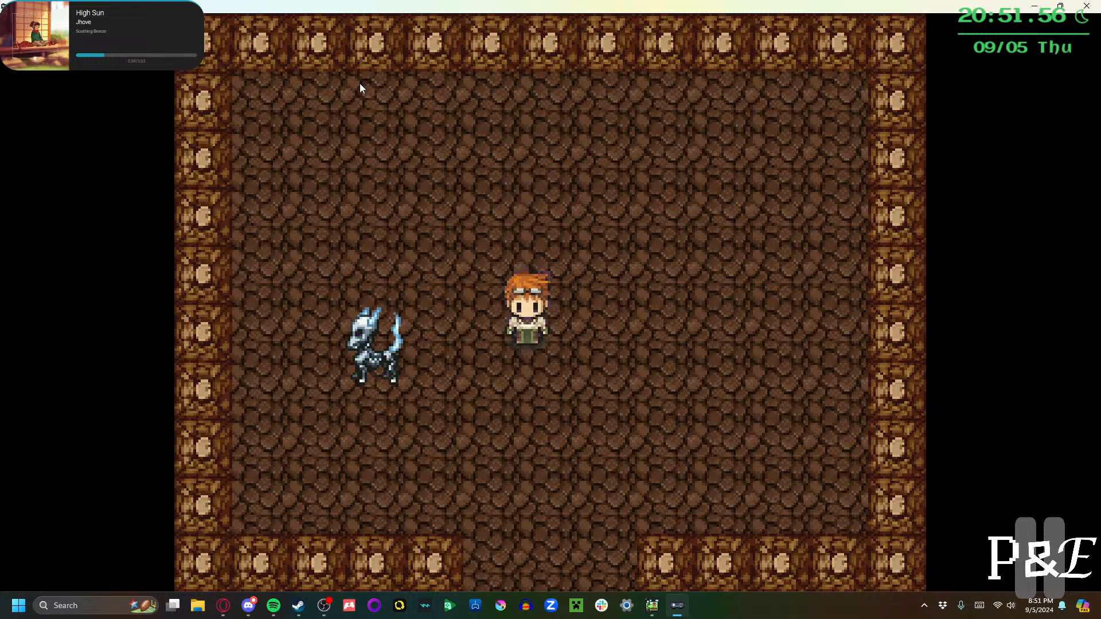
{"action": "key", "text": "Left"}
{"action": "key", "text": "Up"}
{"action": "key", "text": "Up"}
{"action": "key", "text": "Right"}
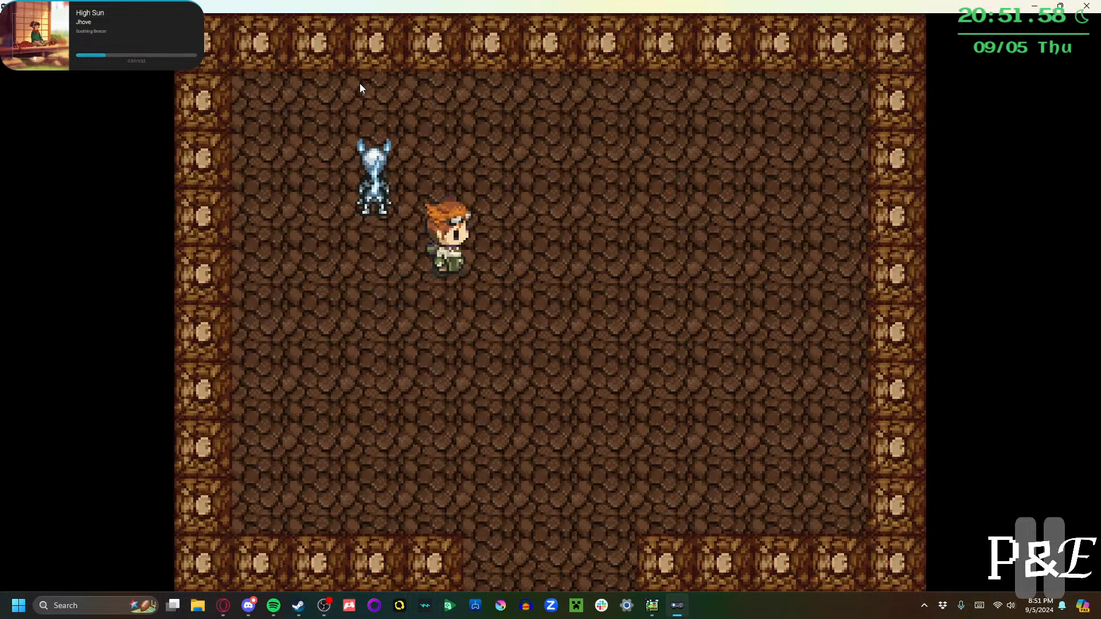
{"action": "key", "text": "Up"}
{"action": "key", "text": "Left"}
{"action": "key", "text": "Right"}
{"action": "key", "text": "Right"}
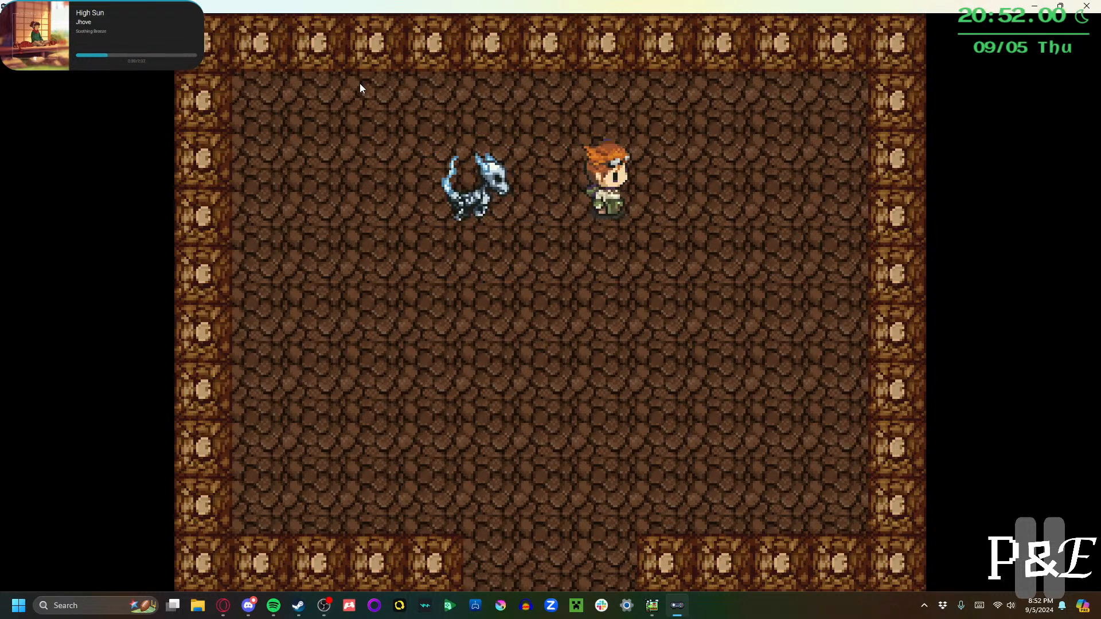
{"action": "key", "text": "Down"}
{"action": "key", "text": "Left"}
{"action": "key", "text": "Left"}
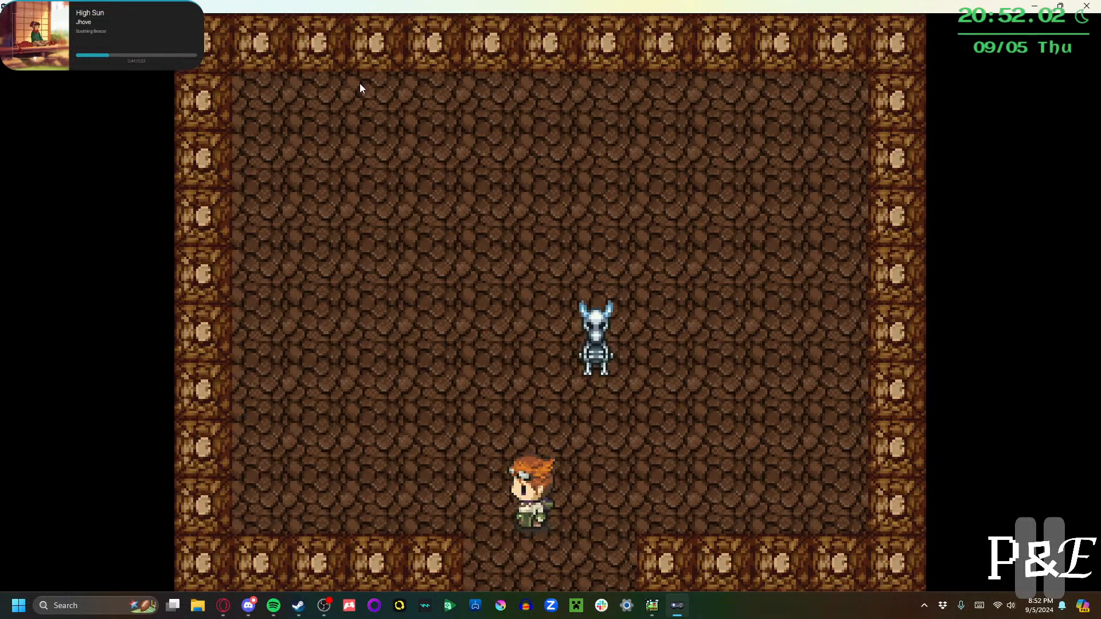
{"action": "key", "text": "Up"}
{"action": "key", "text": "Right"}
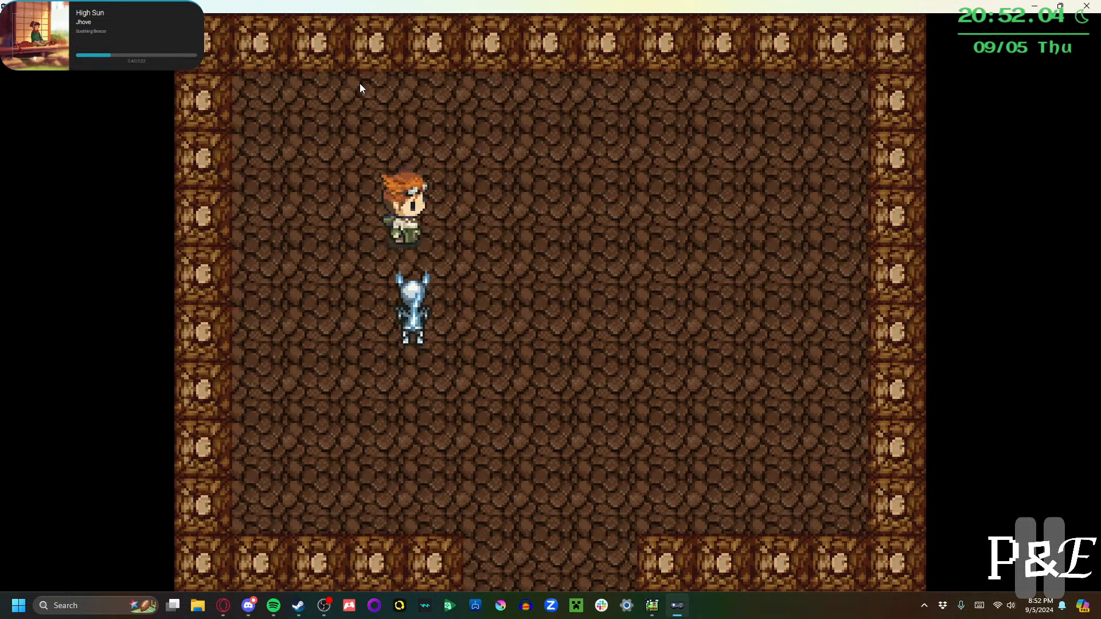
{"action": "key", "text": "Up"}
{"action": "key", "text": "Down"}
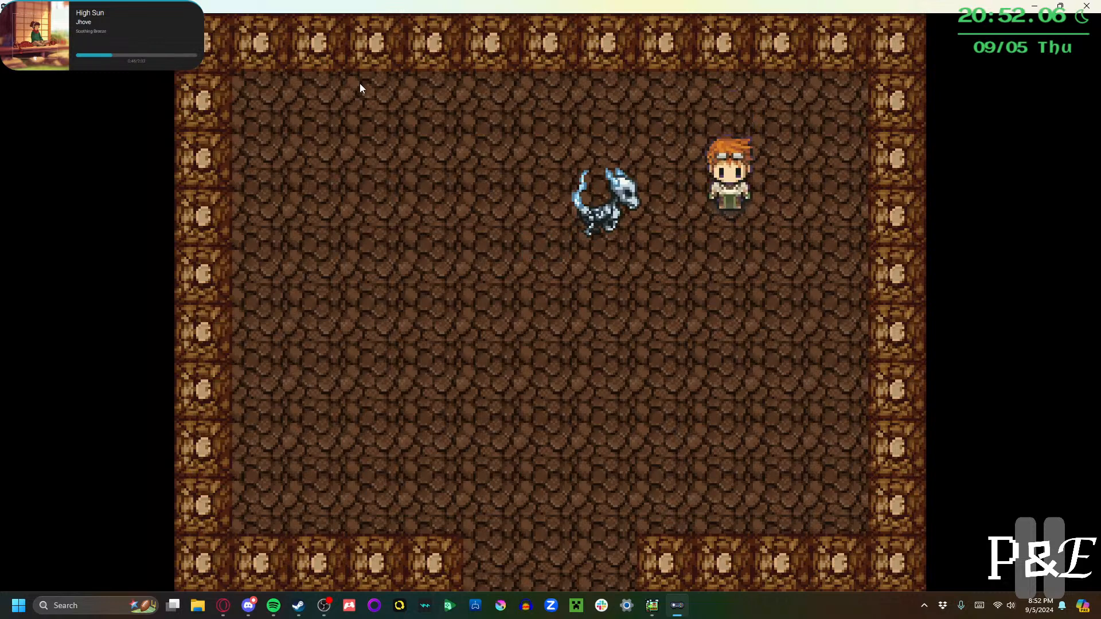
{"action": "key", "text": "Right"}
{"action": "key", "text": "Down"}
{"action": "key", "text": "Left"}
{"action": "key", "text": "Left"}
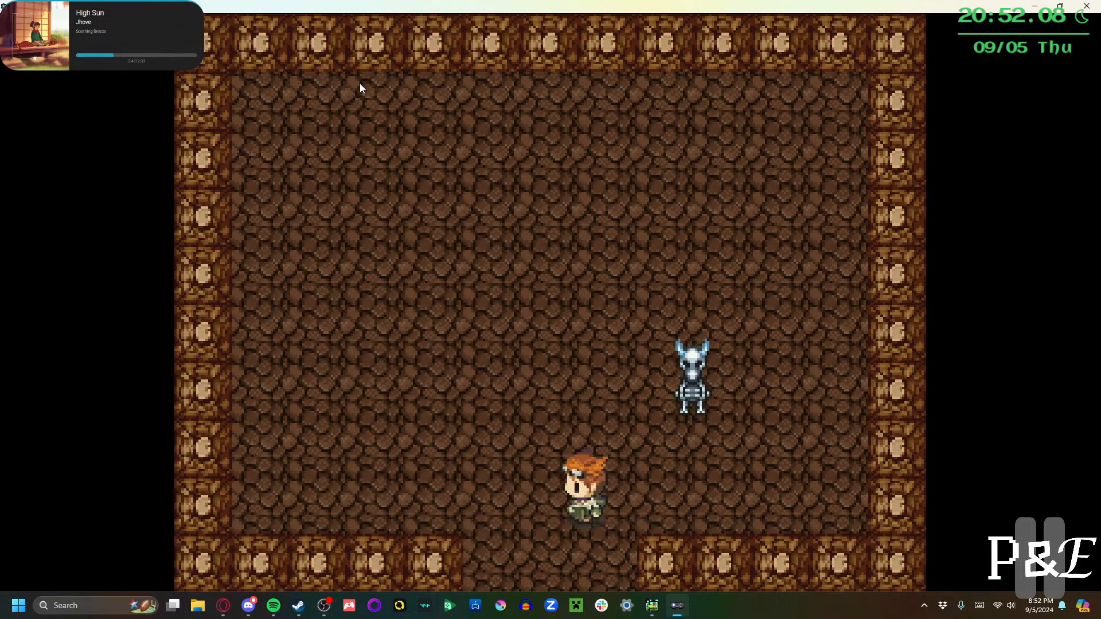
{"action": "key", "text": "Up"}
{"action": "key", "text": "Left"}
{"action": "key", "text": "Up"}
{"action": "key", "text": "Right"}
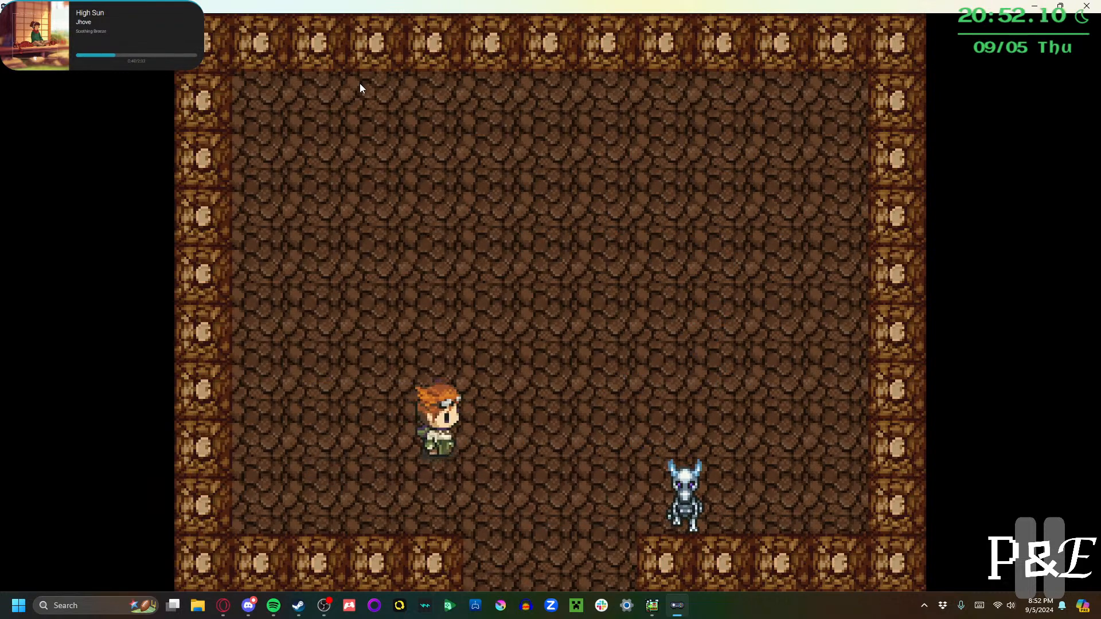
{"action": "key", "text": "Down"}
{"action": "key", "text": "Up"}
{"action": "key", "text": "Left"}
{"action": "key", "text": "Right"}
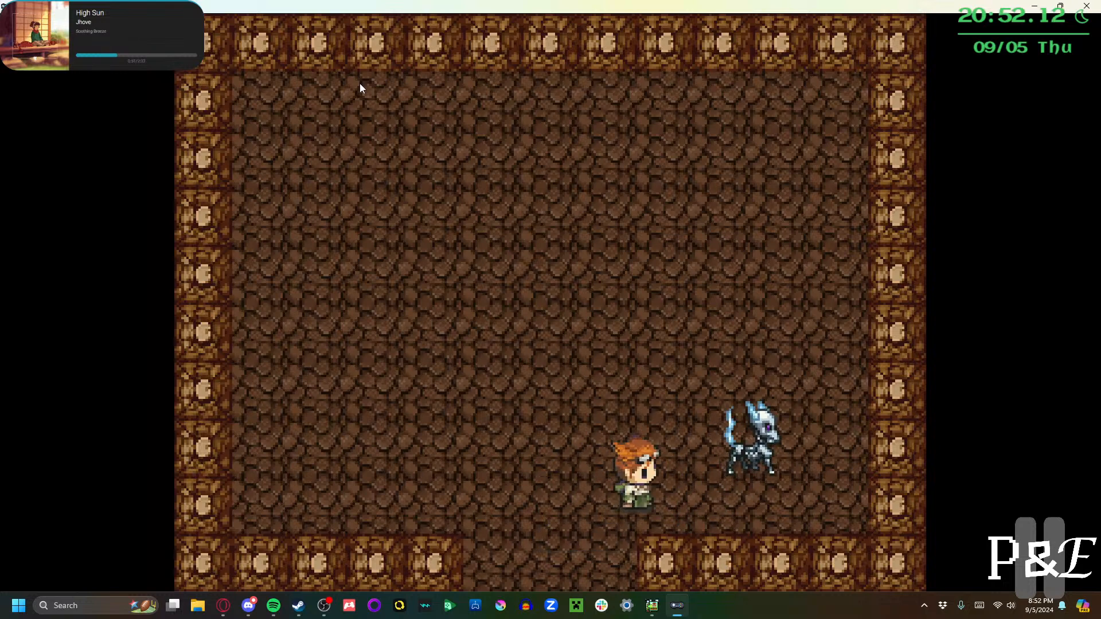
{"action": "key", "text": "Up"}
{"action": "key", "text": "Left"}
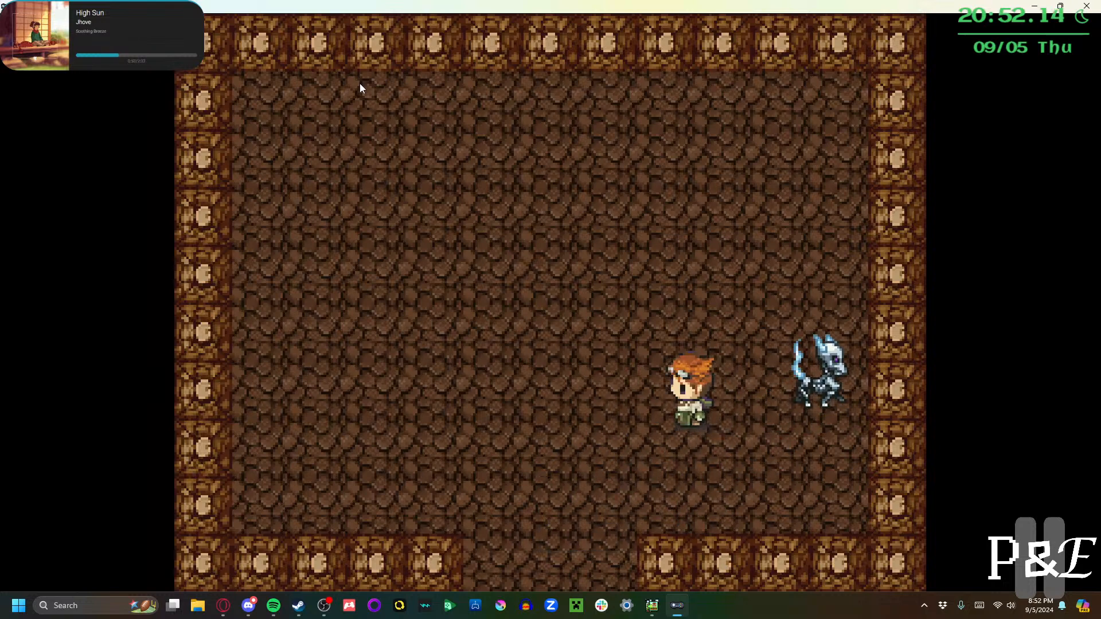
{"action": "key", "text": "Right"}
{"action": "key", "text": "Up"}
{"action": "key", "text": "Left"}
{"action": "key", "text": "Right"}
{"action": "key", "text": "Down"}
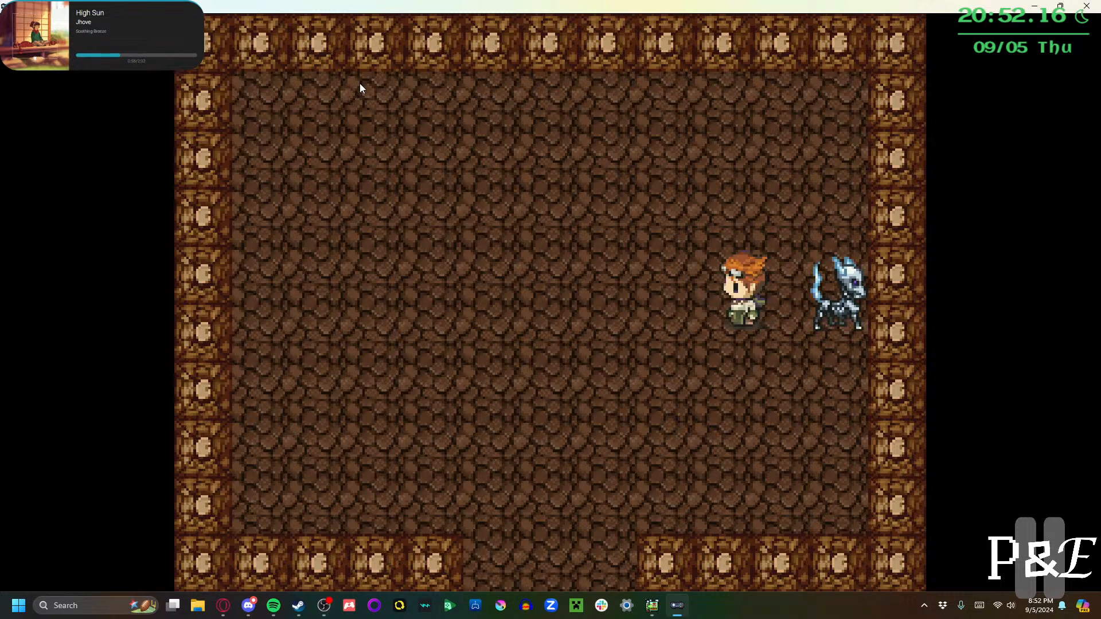
{"action": "key", "text": "Left"}
{"action": "key", "text": "Up"}
{"action": "key", "text": "Right"}
{"action": "key", "text": "Down"}
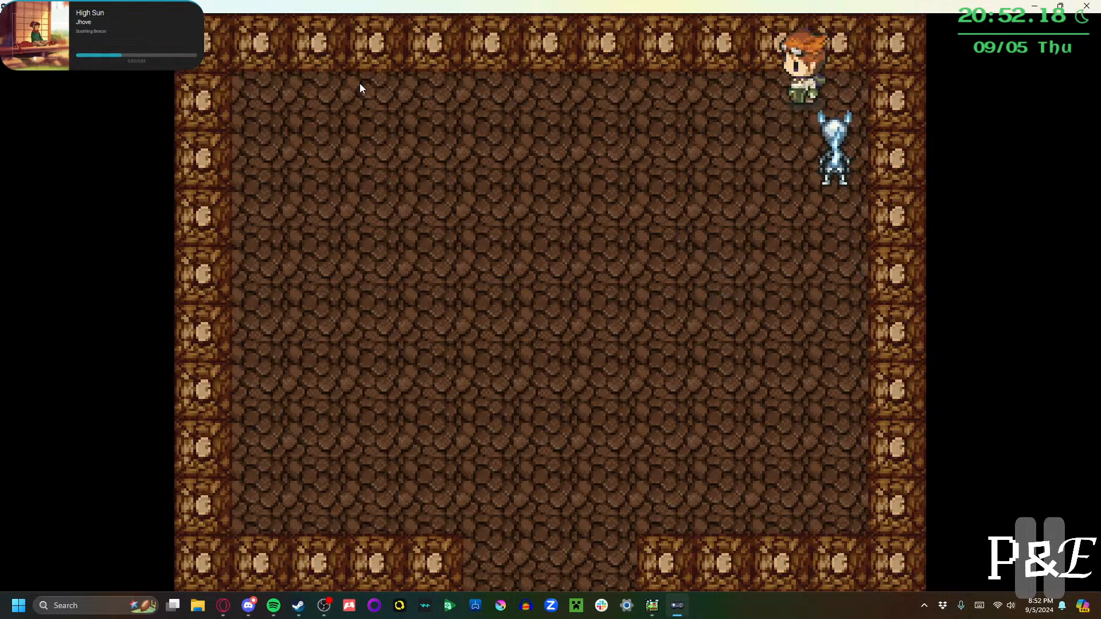
{"action": "key", "text": "Left"}
{"action": "key", "text": "Down"}
{"action": "key", "text": "Down"}
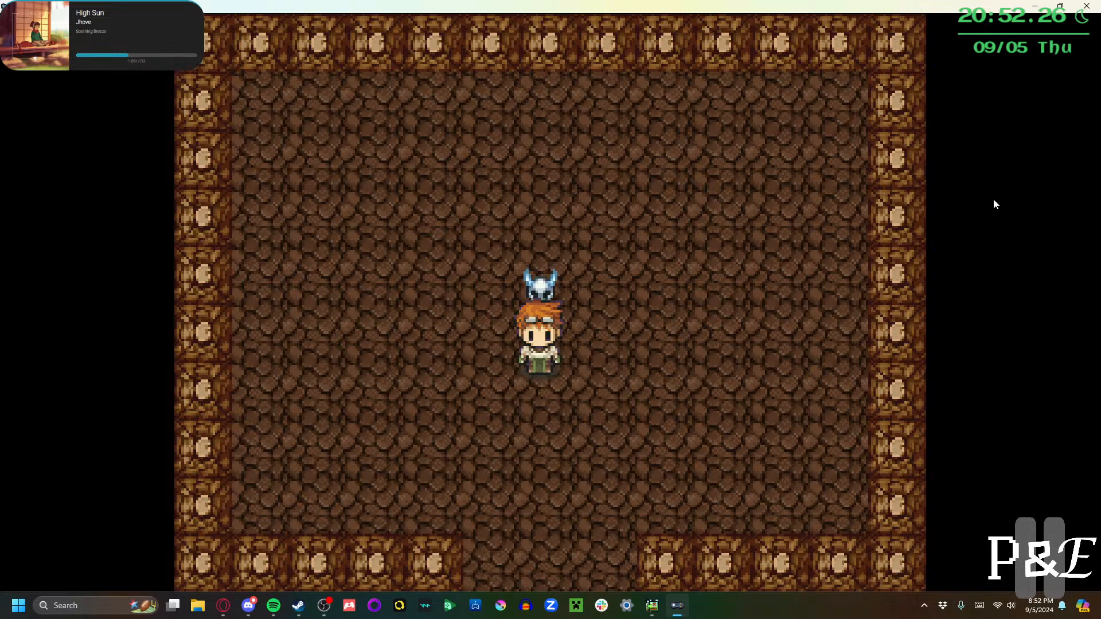
{"action": "left_click", "coordinate": [1087, 6]}
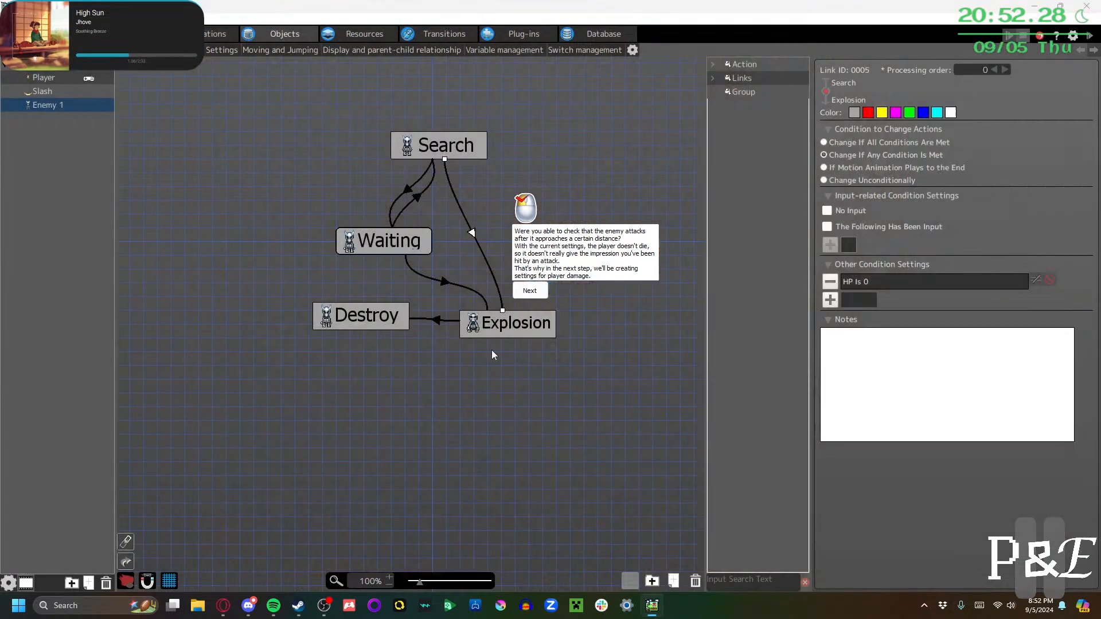
Finish the current tutorial and start the Top Views tutorial Step 9: Create Player Death Information
{"action": "left_click", "coordinate": [528, 292]}
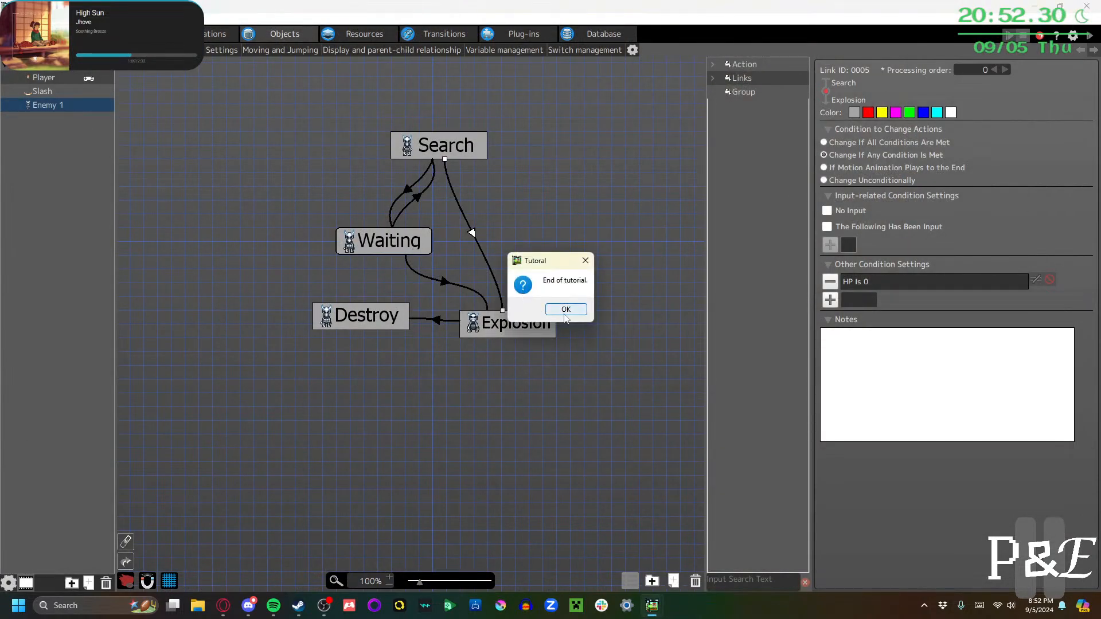
{"action": "left_click", "coordinate": [563, 308]}
{"action": "left_click", "coordinate": [117, 18]}
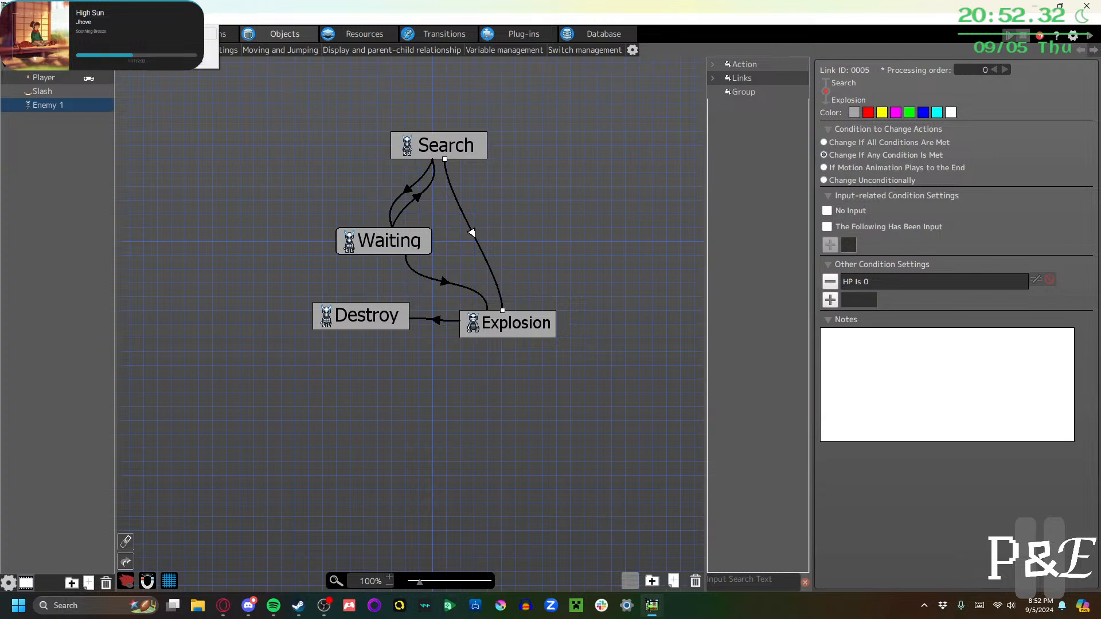
{"action": "left_click", "coordinate": [143, 47]}
{"action": "left_click", "coordinate": [544, 328]}
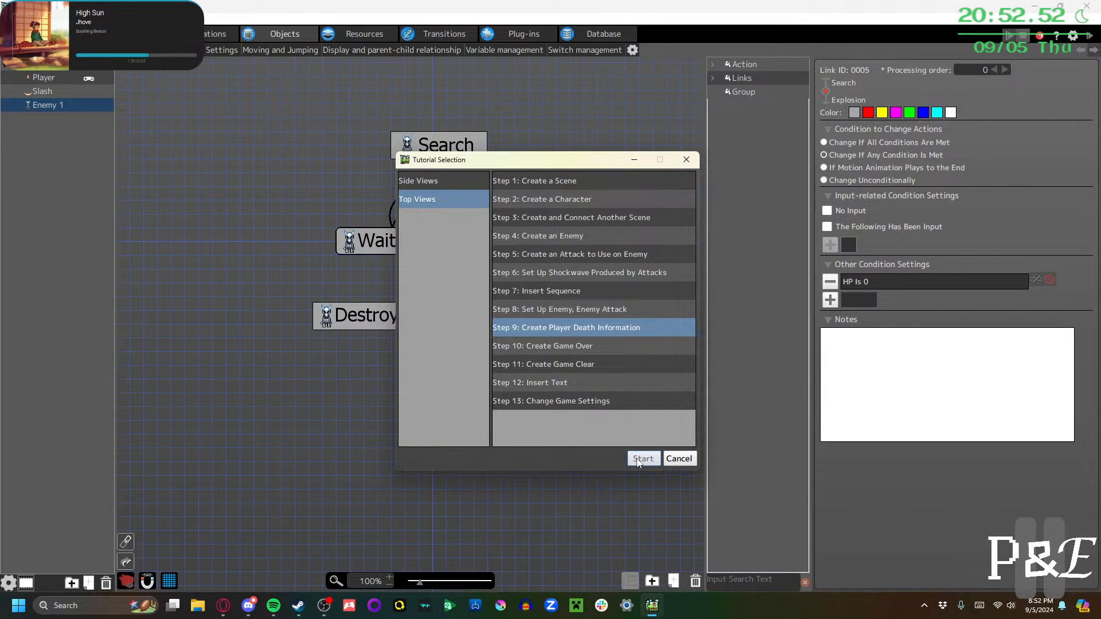
{"action": "left_click", "coordinate": [642, 459]}
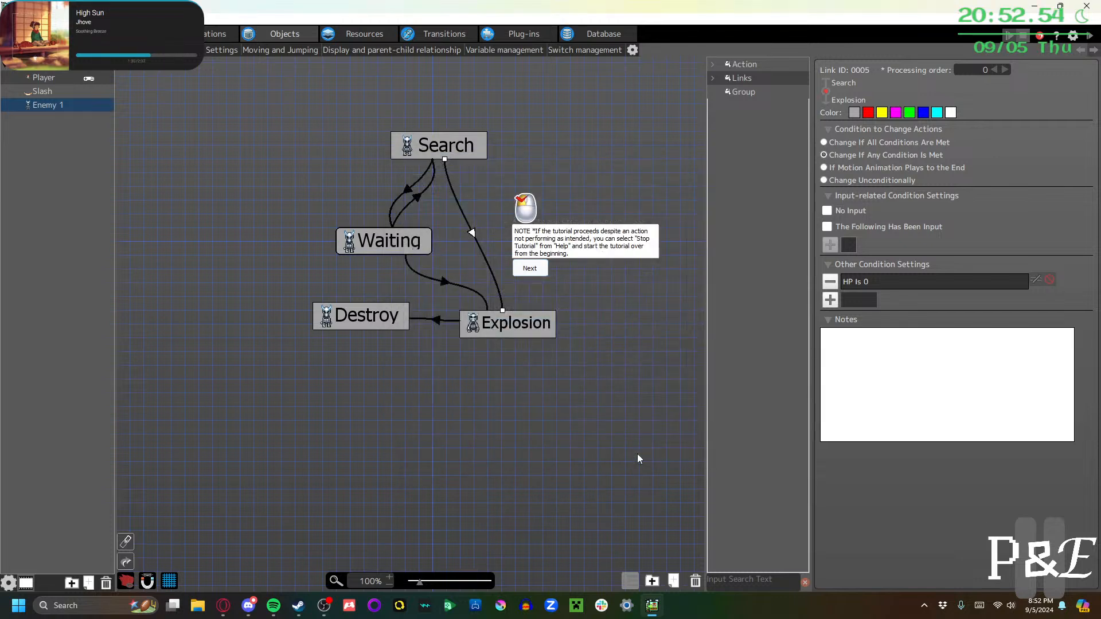
Confirm that data from the previous tutorial step exists, and reopen the most recently saved project, Project3
{"action": "left_click", "coordinate": [544, 273]}
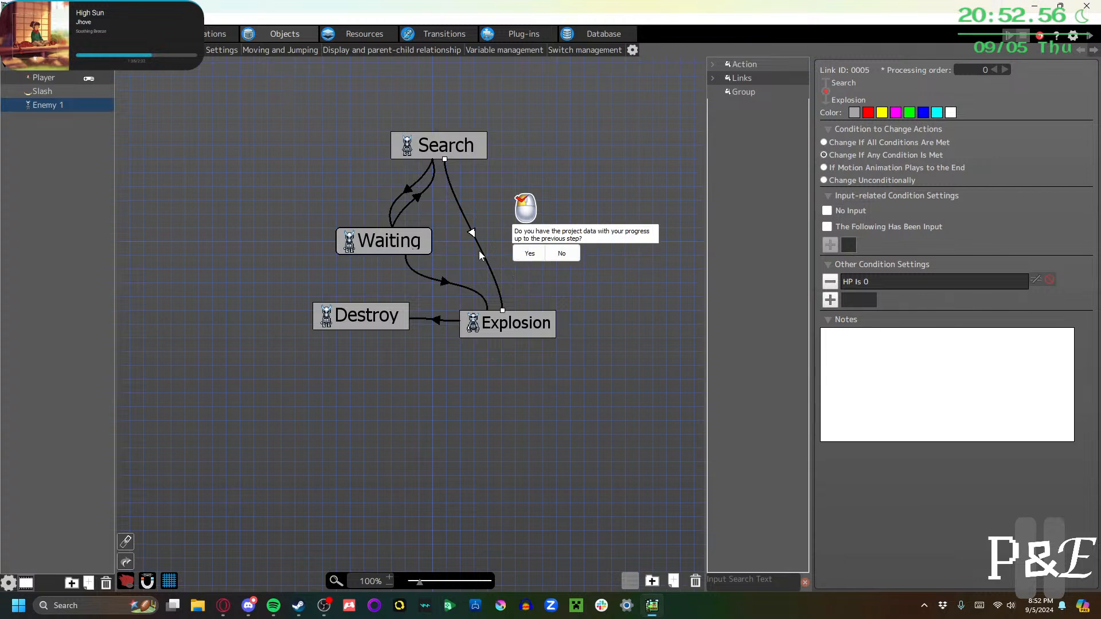
{"action": "left_click", "coordinate": [527, 252]}
{"action": "left_click", "coordinate": [10, 19]}
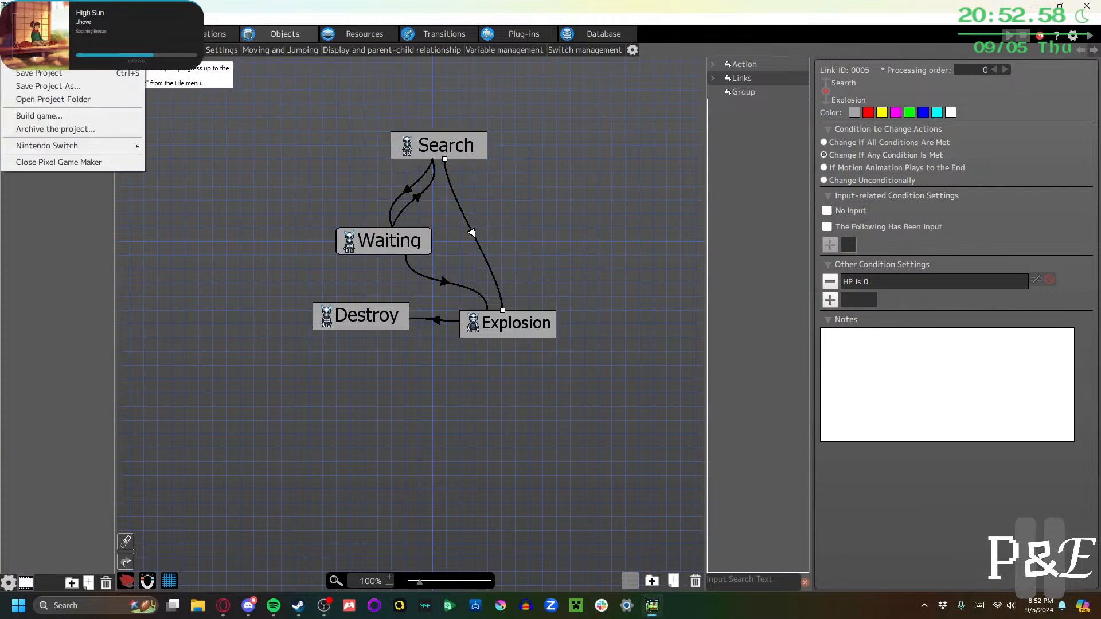
{"action": "left_click", "coordinate": [29, 44]}
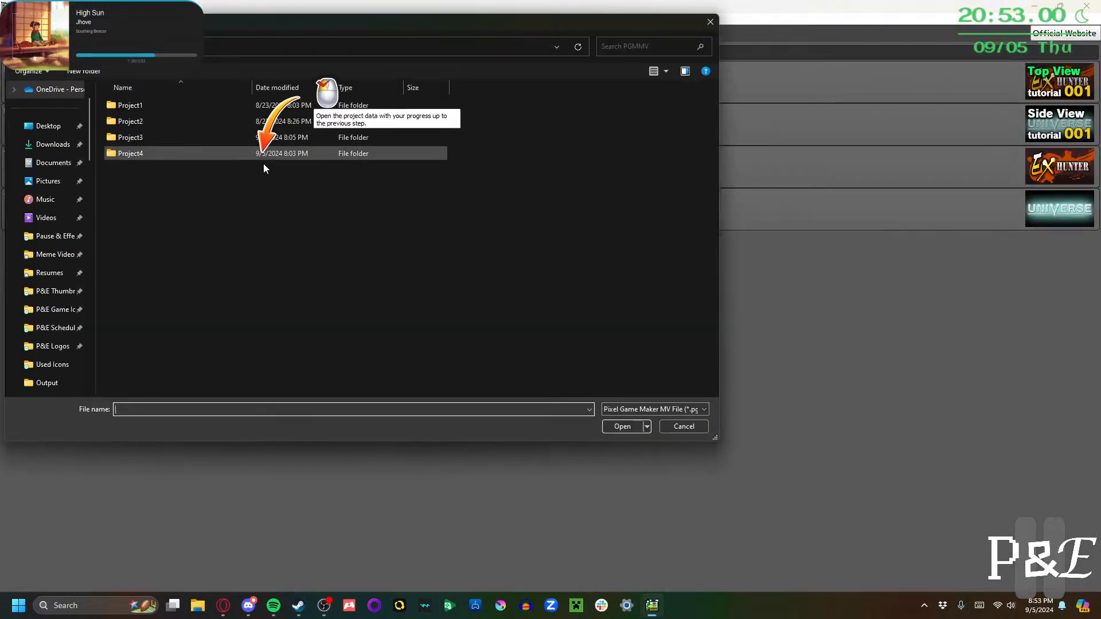
{"action": "left_click", "coordinate": [683, 432]}
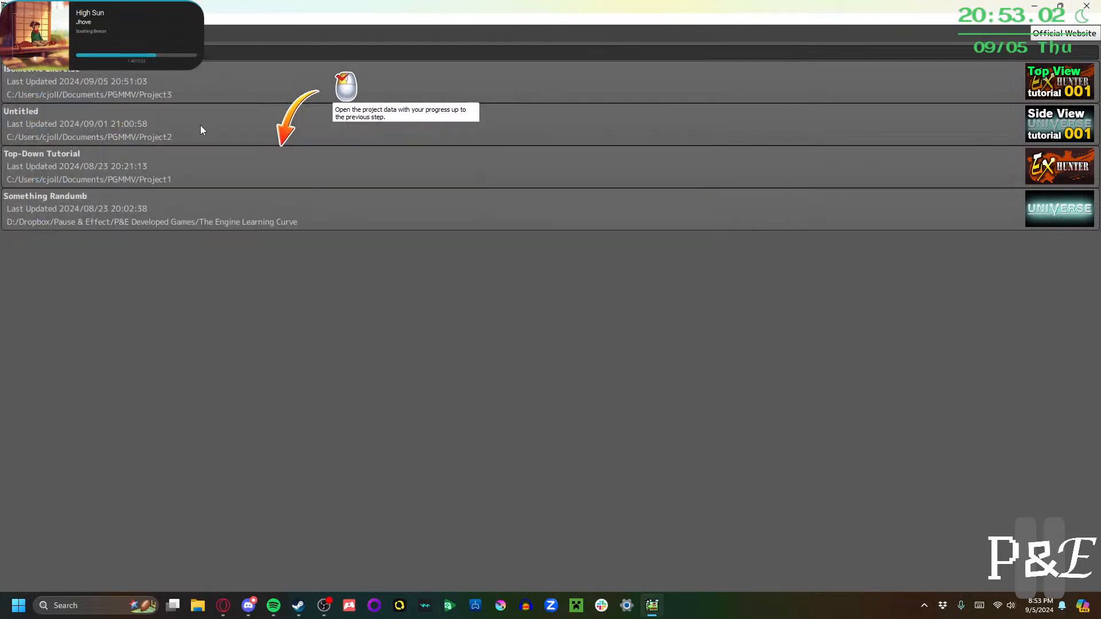
{"action": "left_click", "coordinate": [108, 80]}
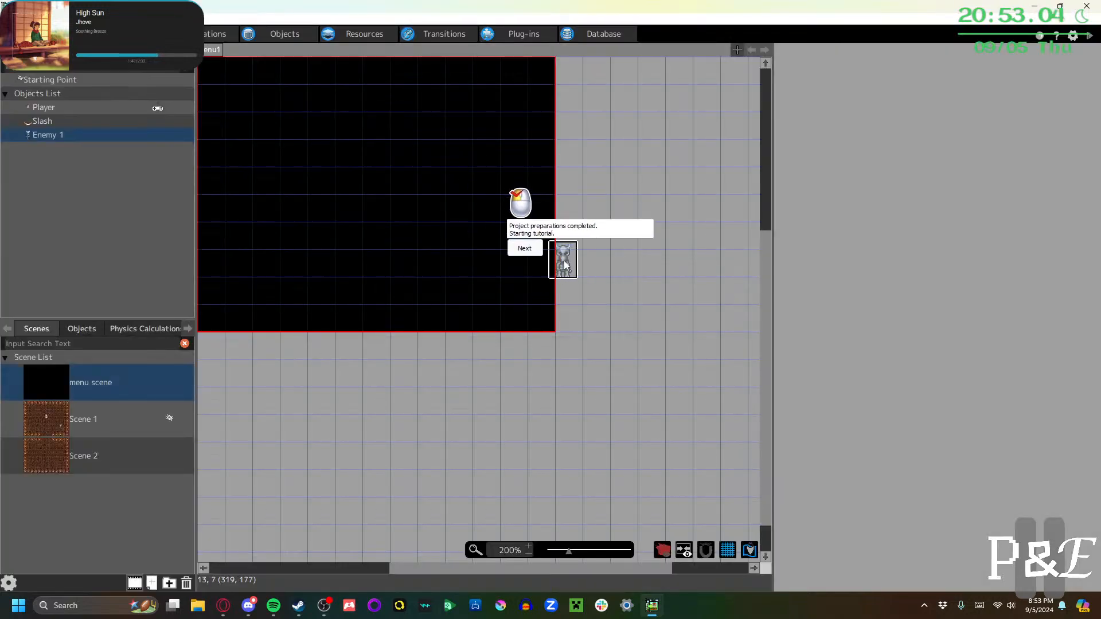
Start the player damage tutorial and open the Player object's Basic Settings
{"action": "left_click", "coordinate": [528, 249]}
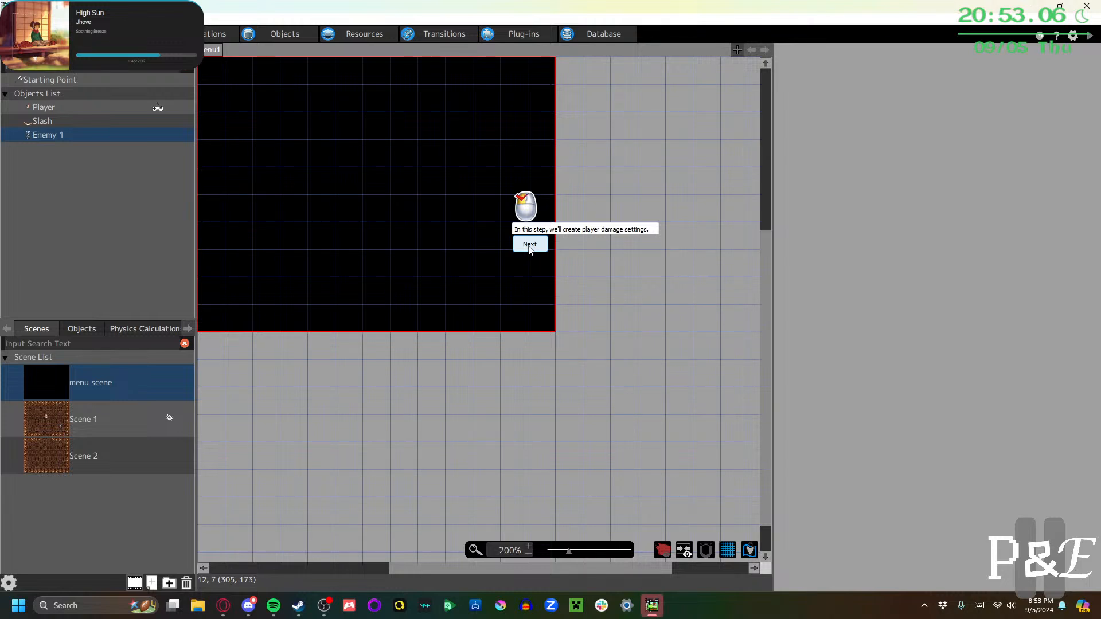
{"action": "left_click", "coordinate": [531, 245]}
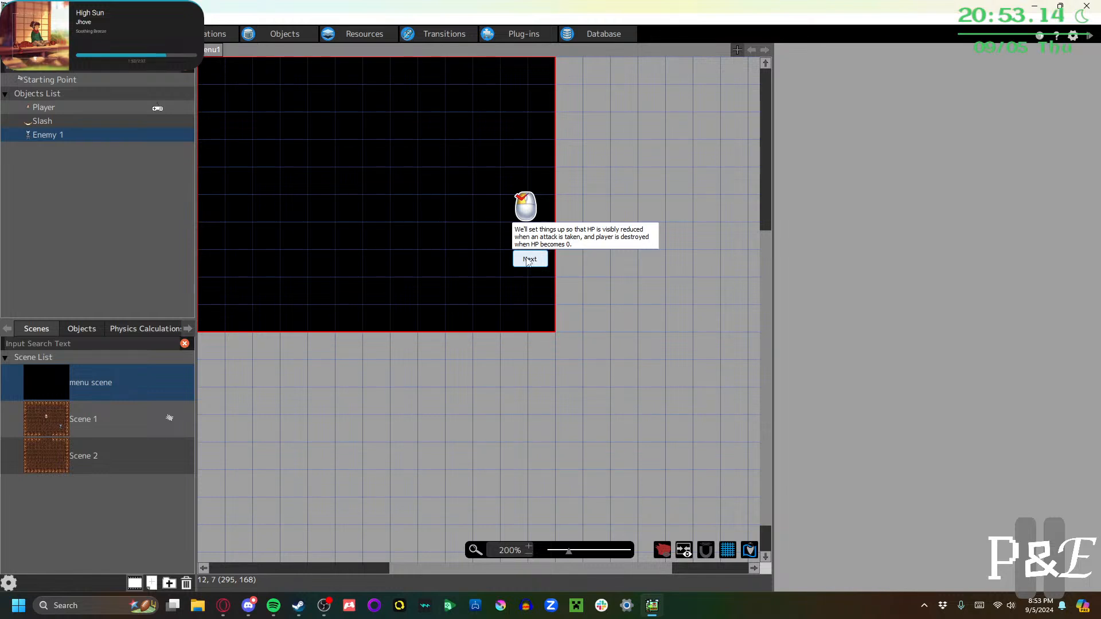
{"action": "left_click", "coordinate": [529, 260]}
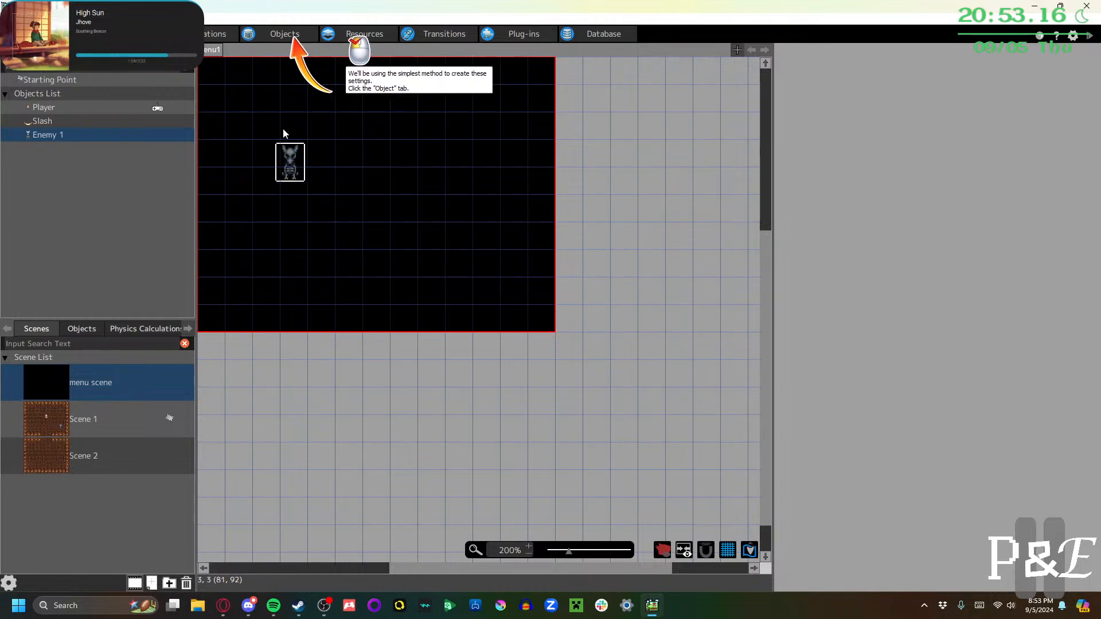
{"action": "left_click", "coordinate": [274, 33]}
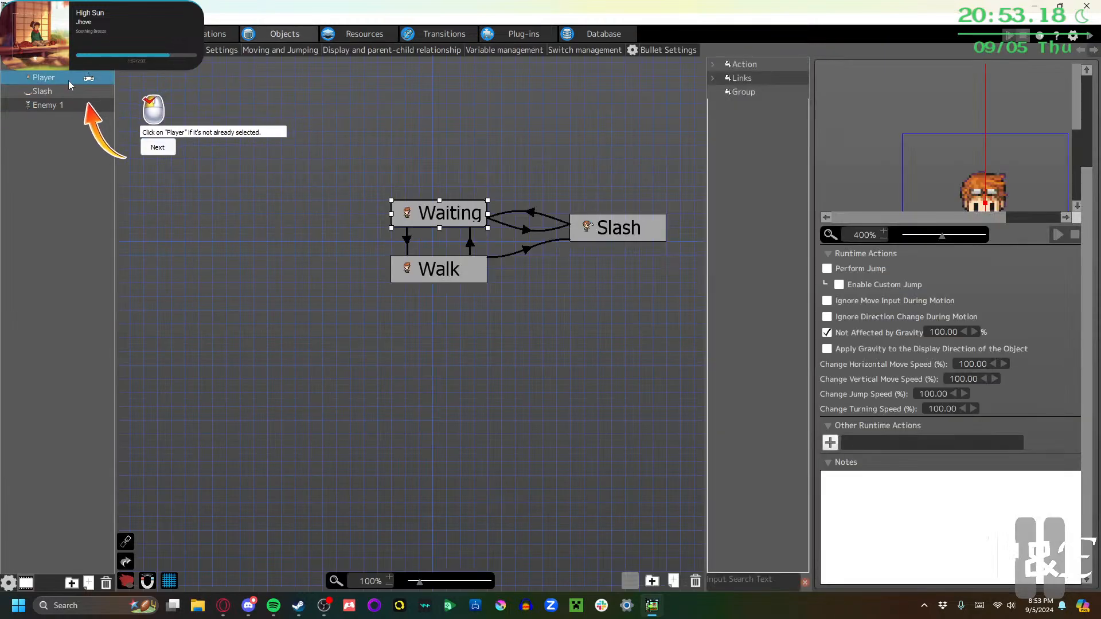
{"action": "left_click", "coordinate": [154, 148]}
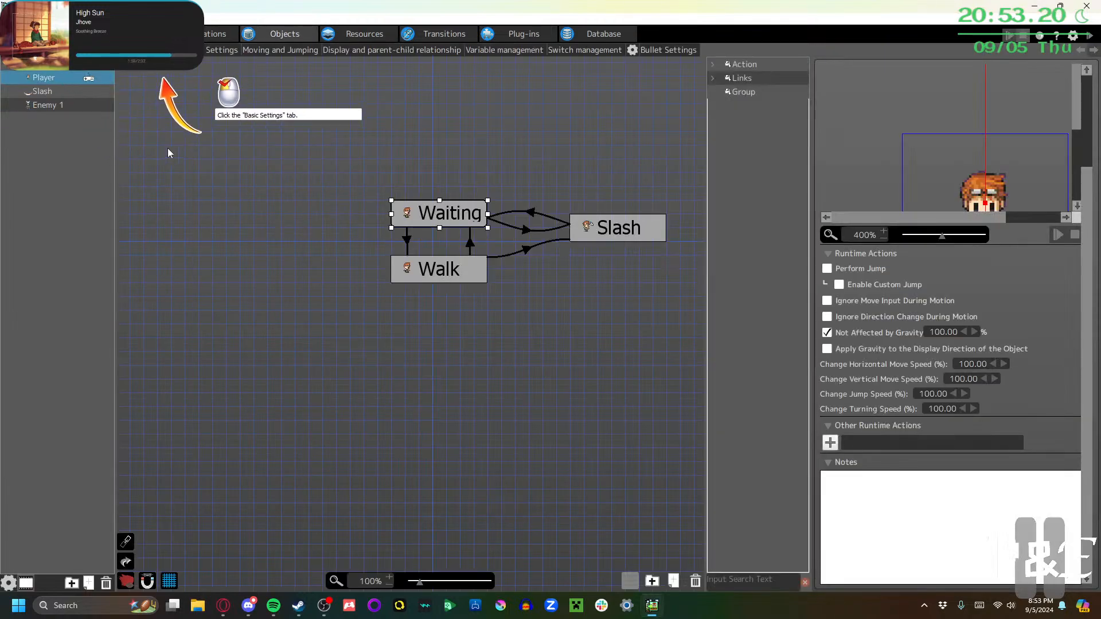
{"action": "left_click", "coordinate": [212, 50]}
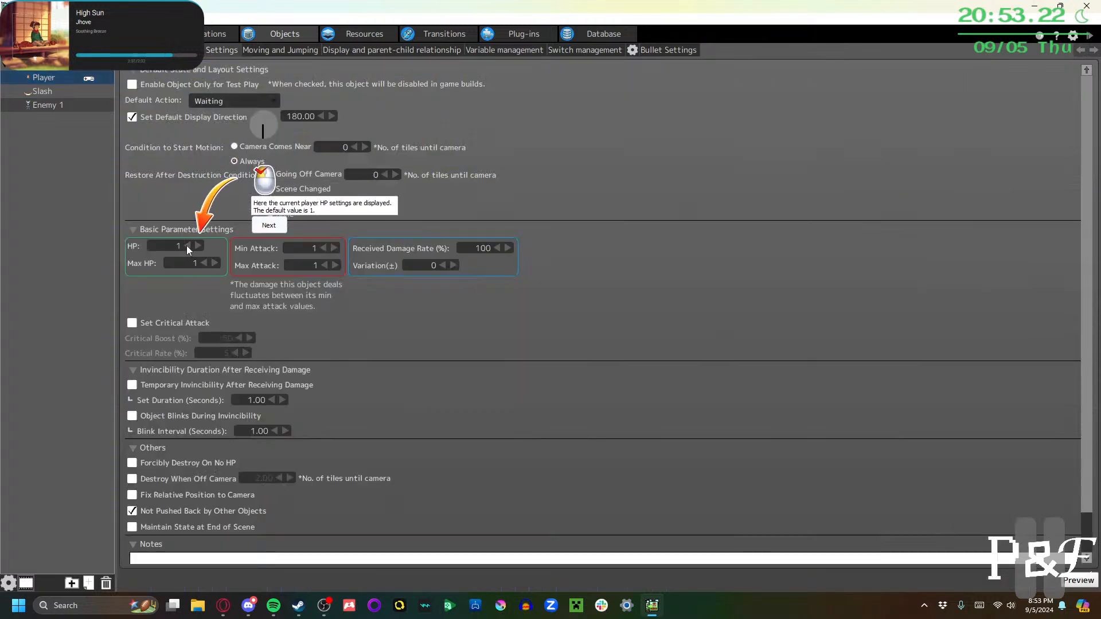
Set the Player's HP and Max HP both to 20 and advance the tutorial
{"action": "left_click", "coordinate": [269, 227]}
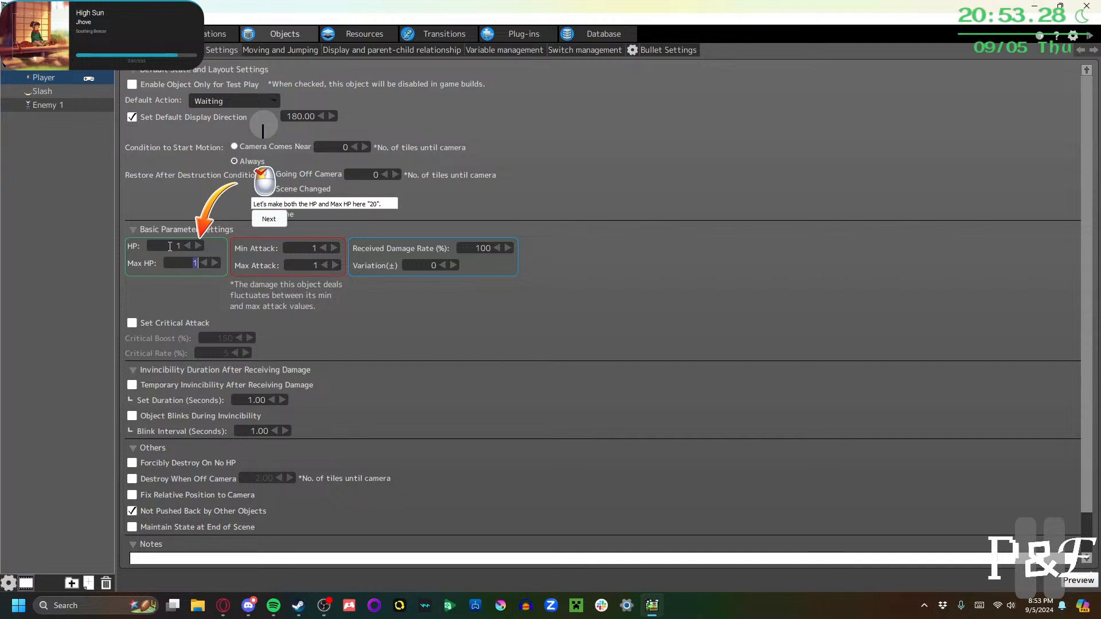
{"action": "left_click", "coordinate": [185, 247]}
{"action": "type", "text": "20"}
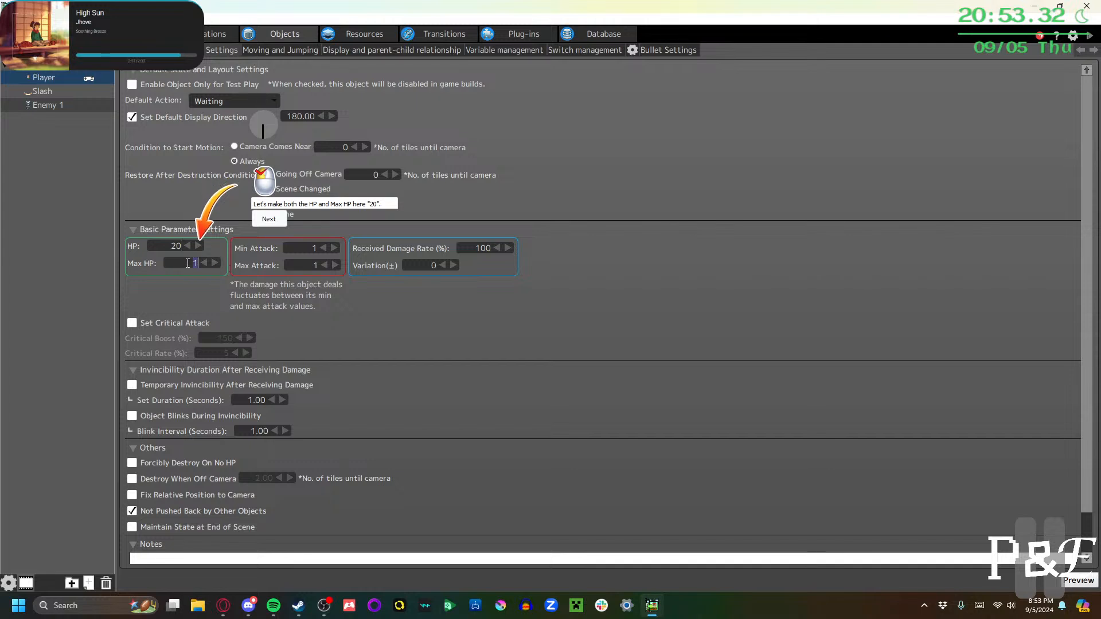
{"action": "left_click", "coordinate": [196, 263]}
{"action": "type", "text": "20"}
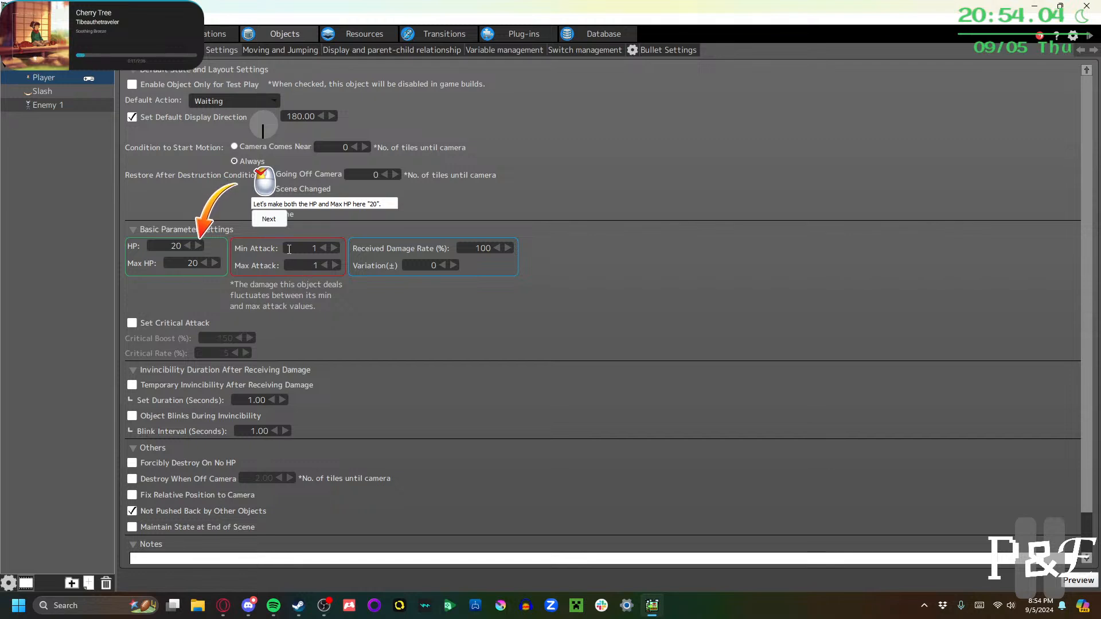
{"action": "left_click", "coordinate": [280, 221]}
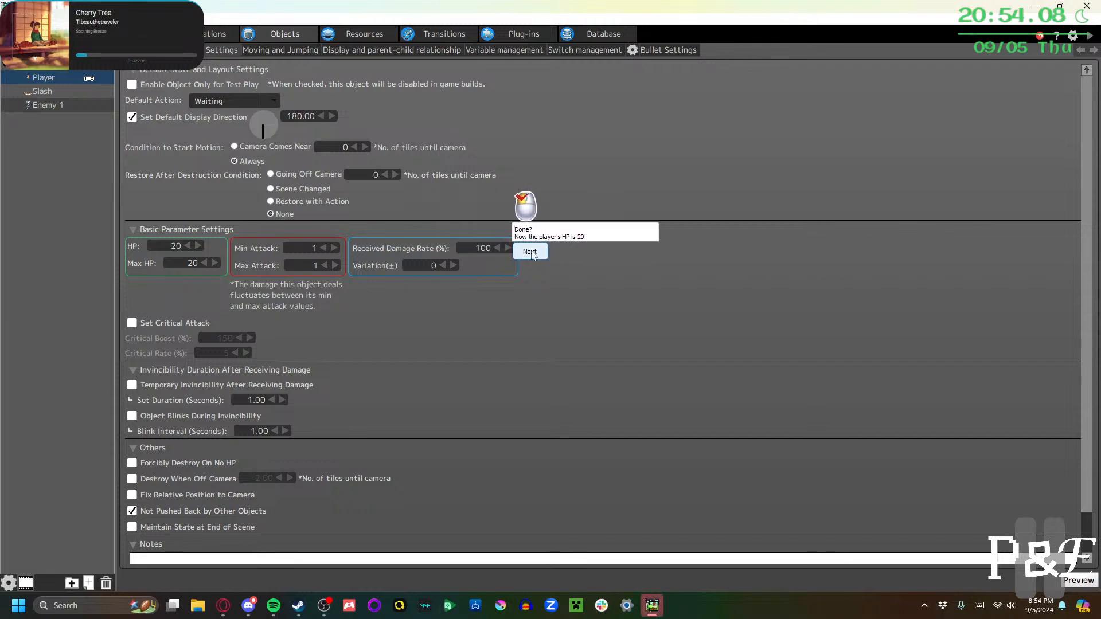
{"action": "left_click", "coordinate": [530, 253]}
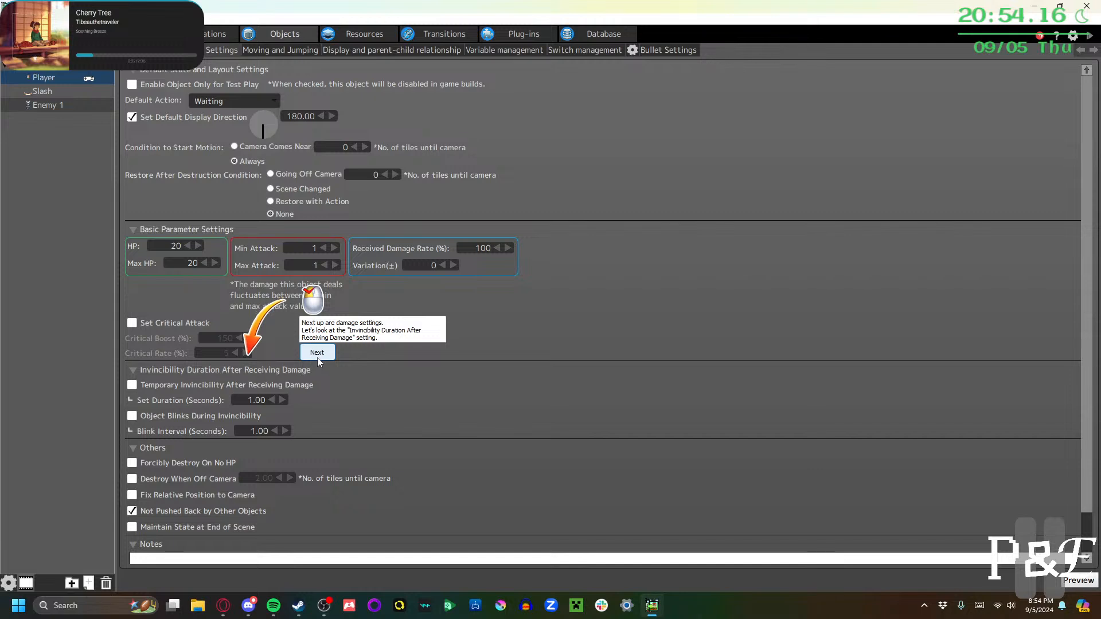
Enable Temporary Invincibility After Receiving Damage for the Player and set its duration to 2.00 seconds
{"action": "left_click", "coordinate": [314, 353]}
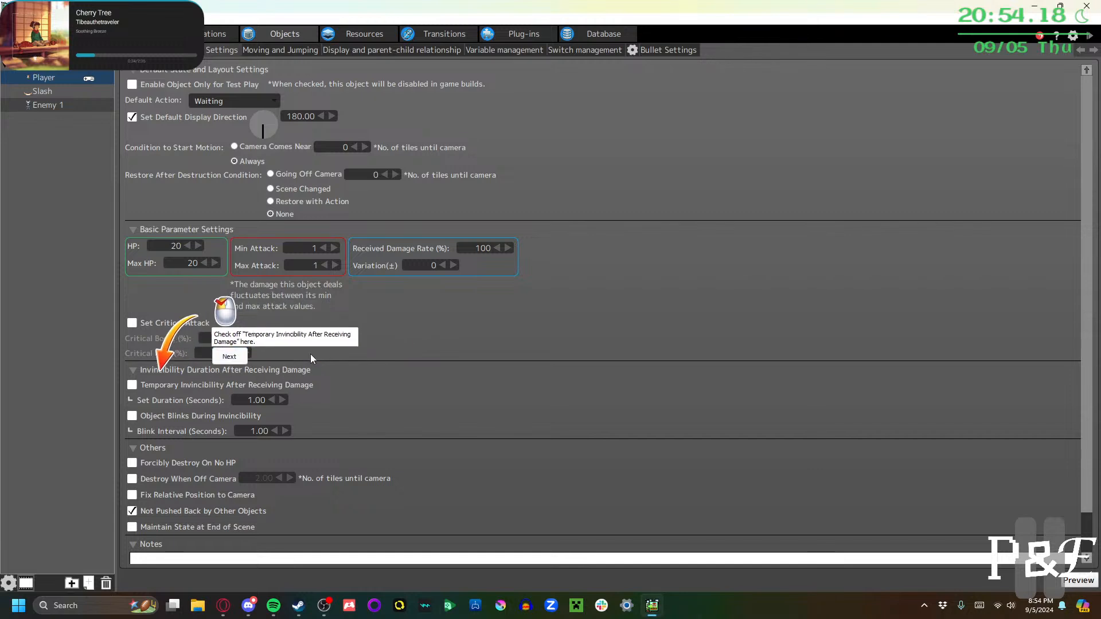
{"action": "left_click", "coordinate": [131, 384]}
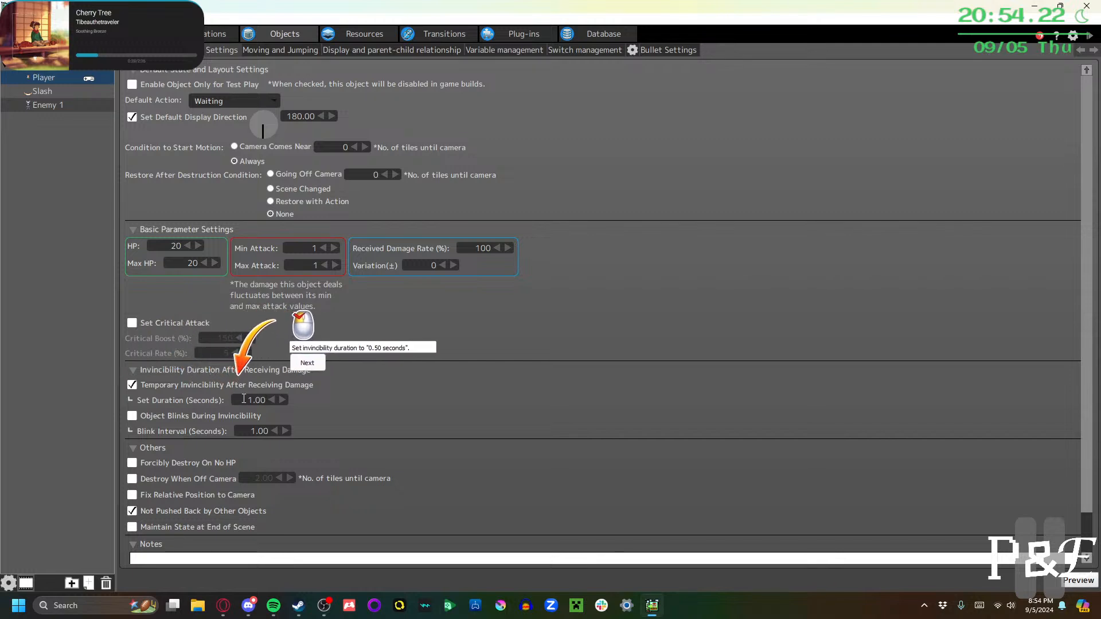
{"action": "left_click_drag", "start_coordinate": [243, 399], "coordinate": [308, 405]}
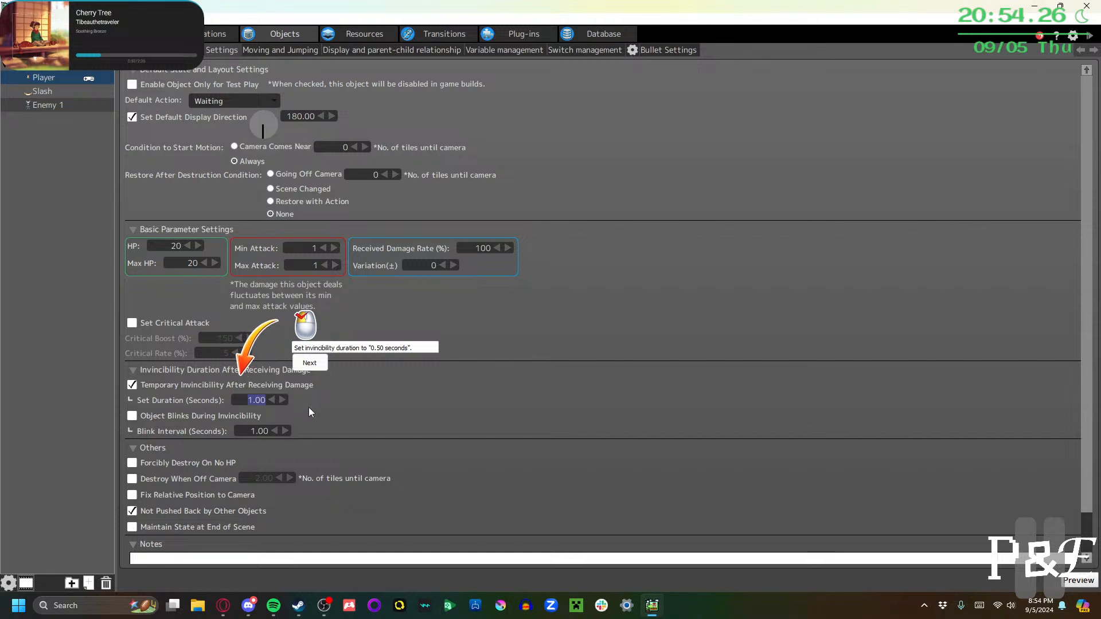
{"action": "type", "text": "2"}
{"action": "left_click", "coordinate": [352, 394]}
{"action": "left_click", "coordinate": [321, 367]}
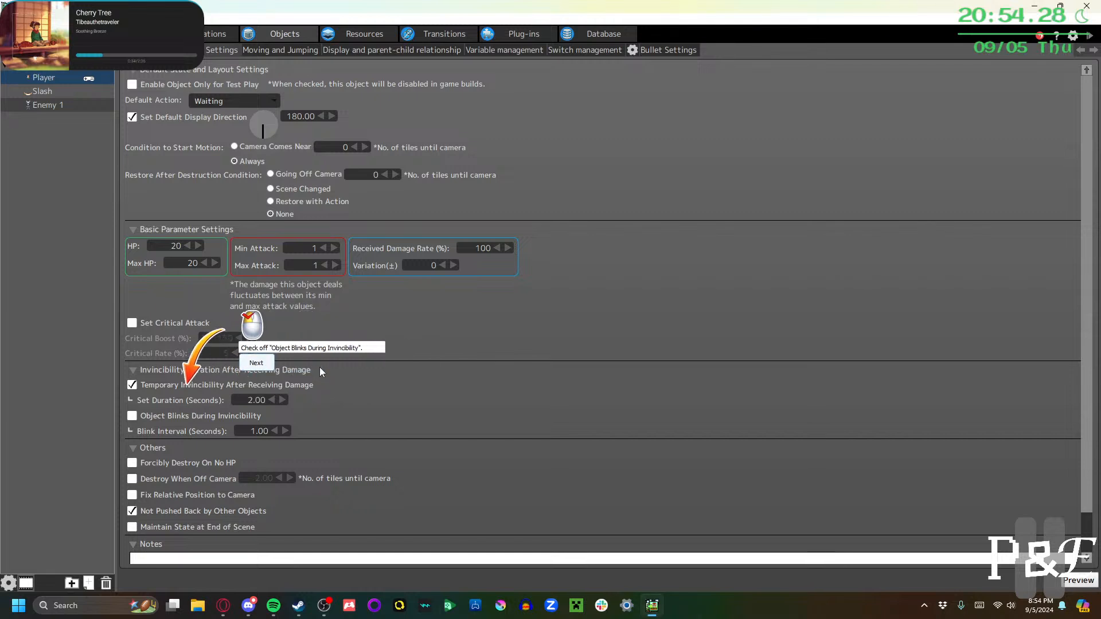
Enable Object Blinks During Invincibility for the Player, leaving the blink interval at its default
{"action": "left_click", "coordinate": [140, 414]}
{"action": "left_click", "coordinate": [189, 367]}
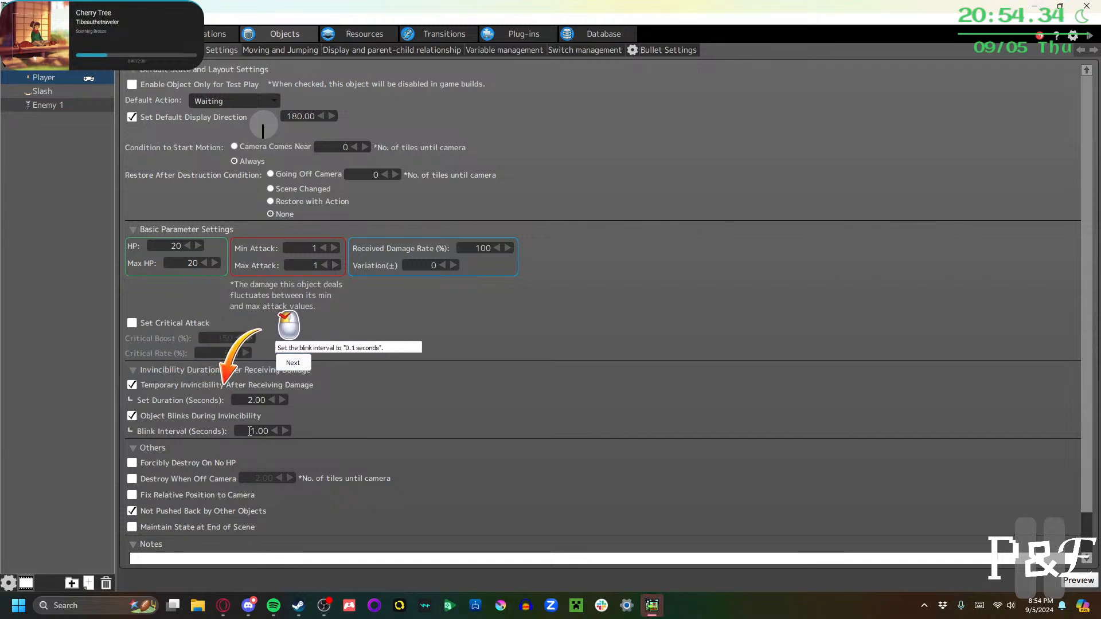
{"action": "left_click", "coordinate": [282, 366]}
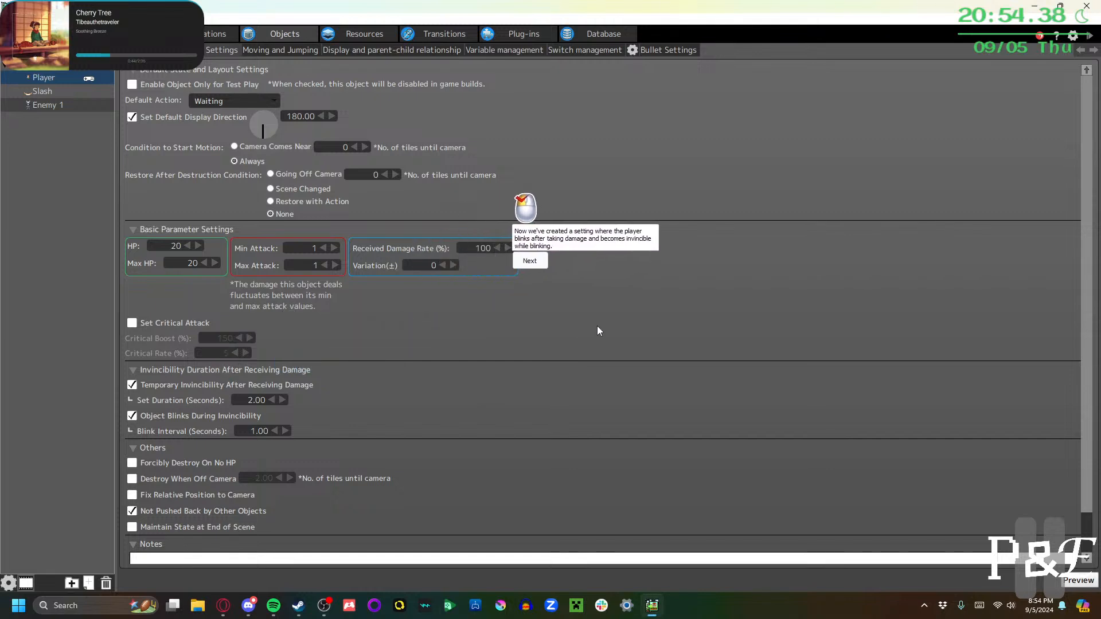
{"action": "left_click", "coordinate": [530, 262]}
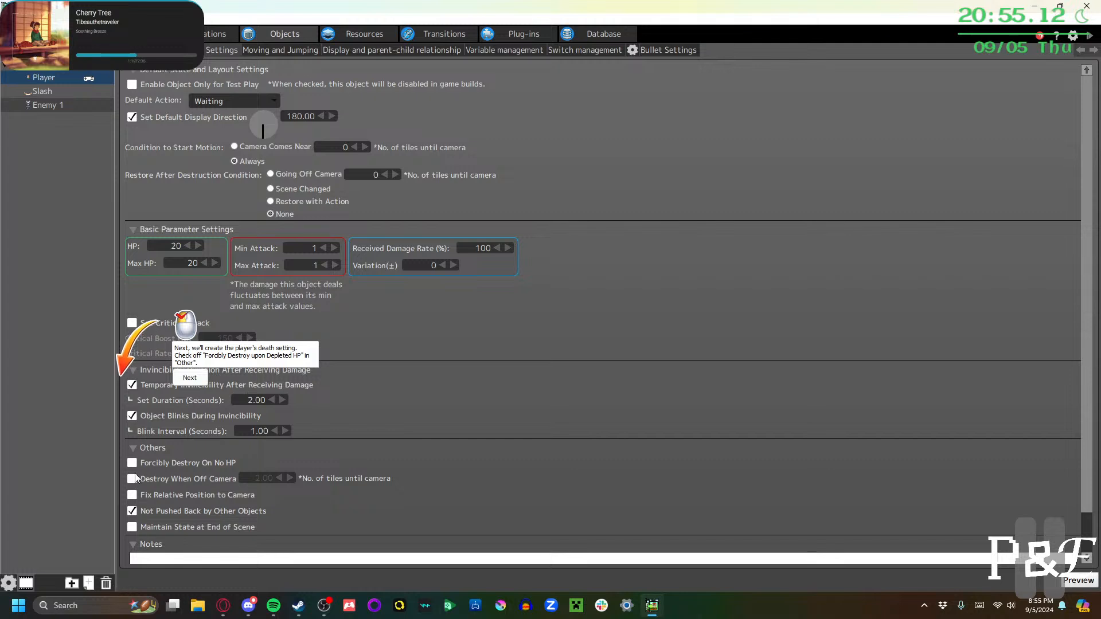
Enable Forcibly Destroy On No HP for the Player and advance the tutorial to the game test
{"action": "scroll", "coordinate": [146, 453], "scroll_direction": "down", "scroll_amount": 2}
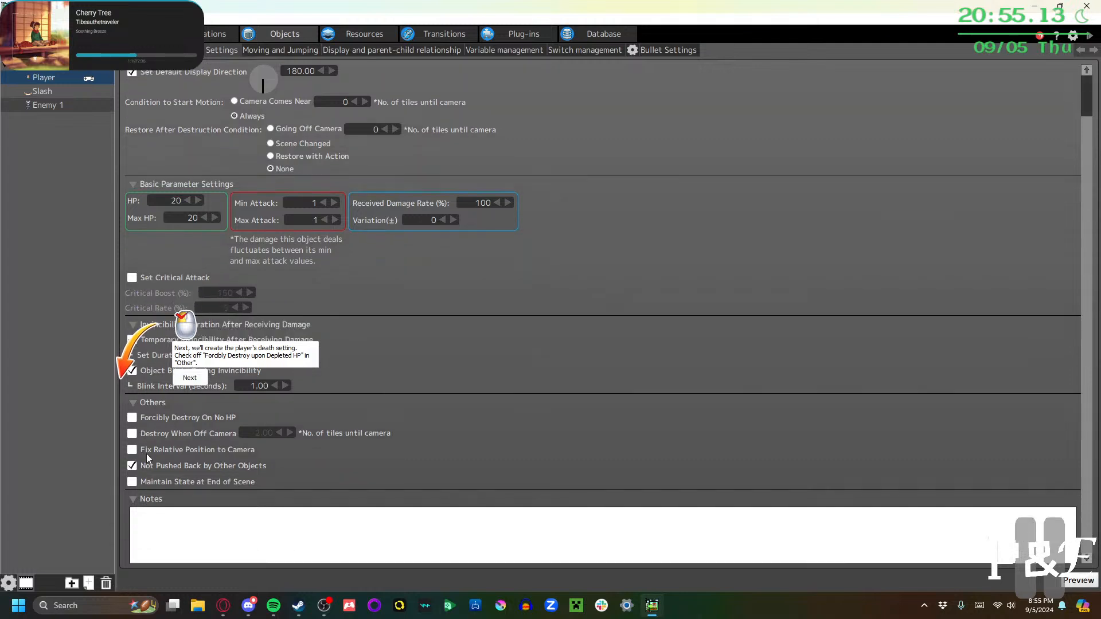
{"action": "left_click", "coordinate": [197, 378]}
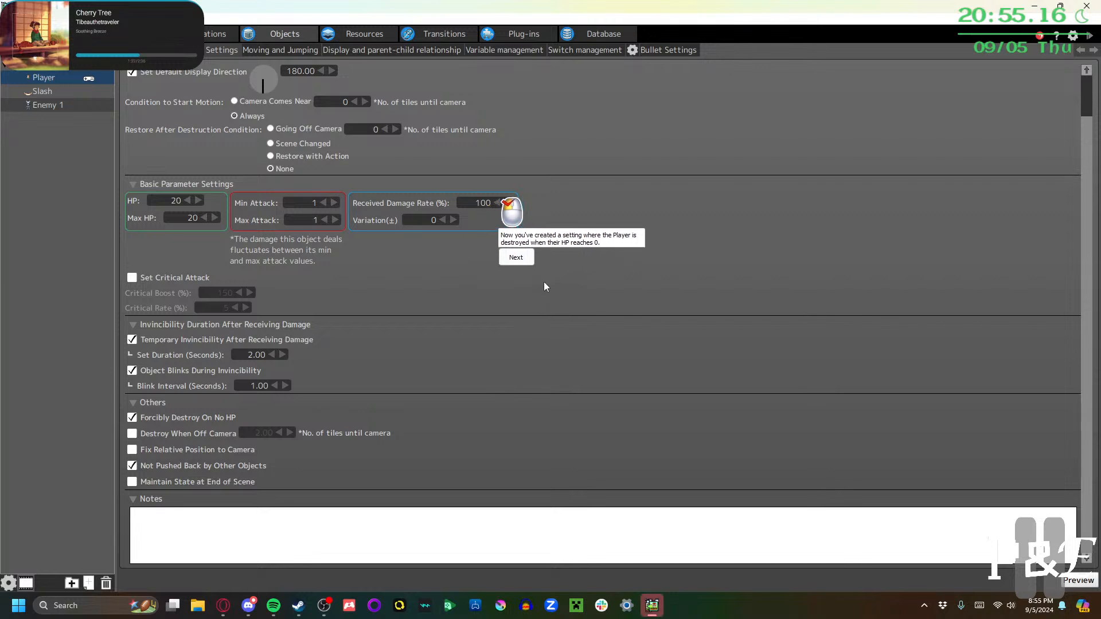
{"action": "left_click", "coordinate": [530, 253]}
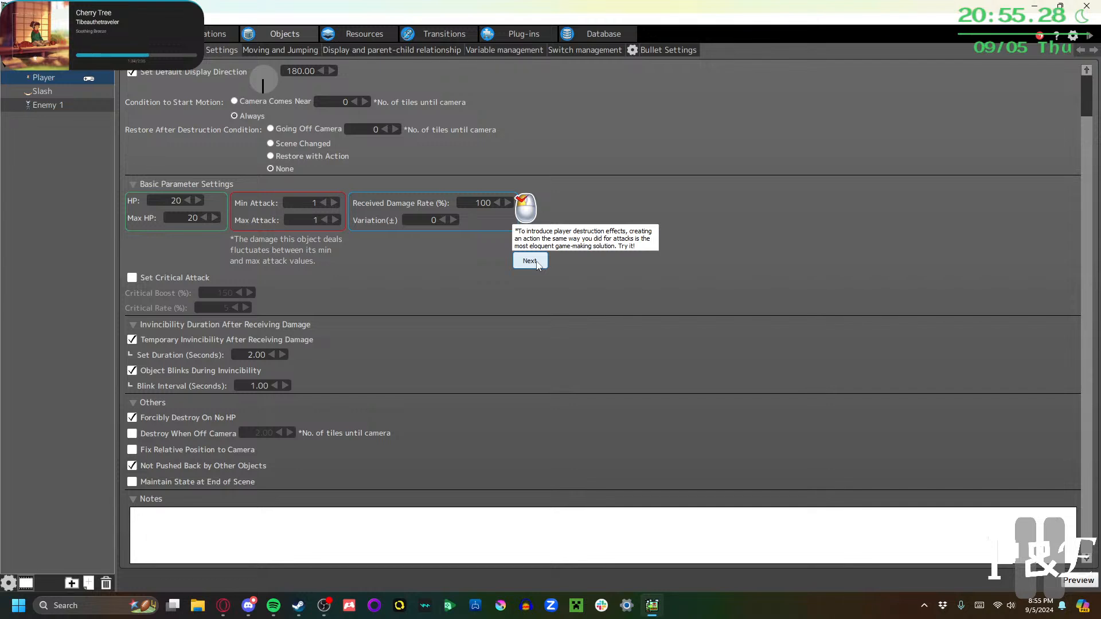
{"action": "left_click", "coordinate": [537, 263]}
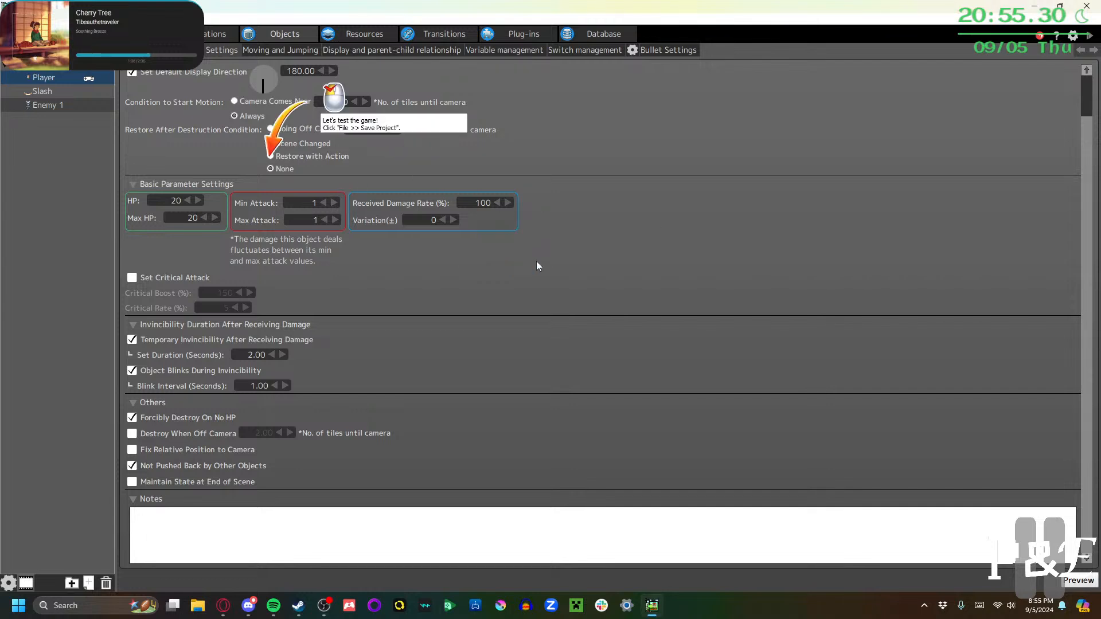
Save the project, start a test play and maximize the game window
{"action": "left_click", "coordinate": [10, 19]}
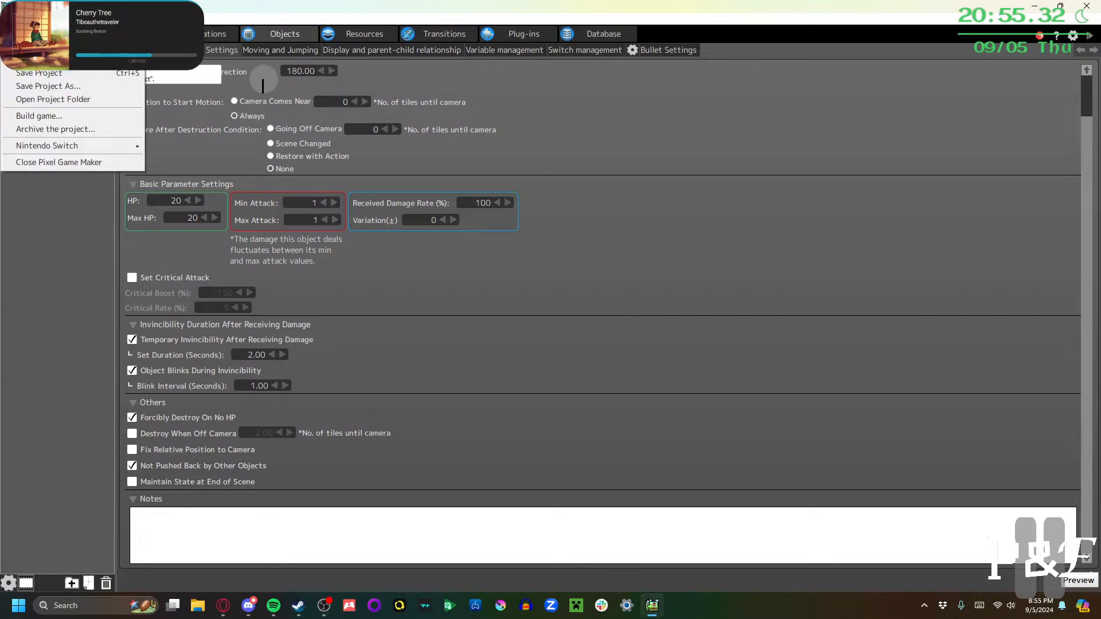
{"action": "left_click", "coordinate": [38, 73]}
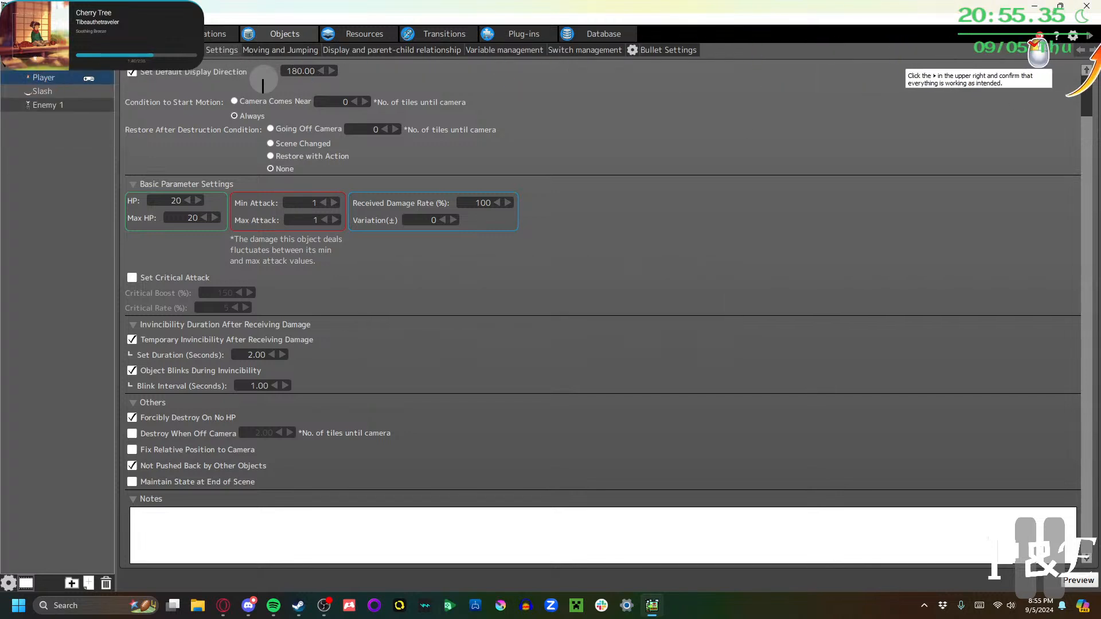
{"action": "left_click", "coordinate": [1088, 36]}
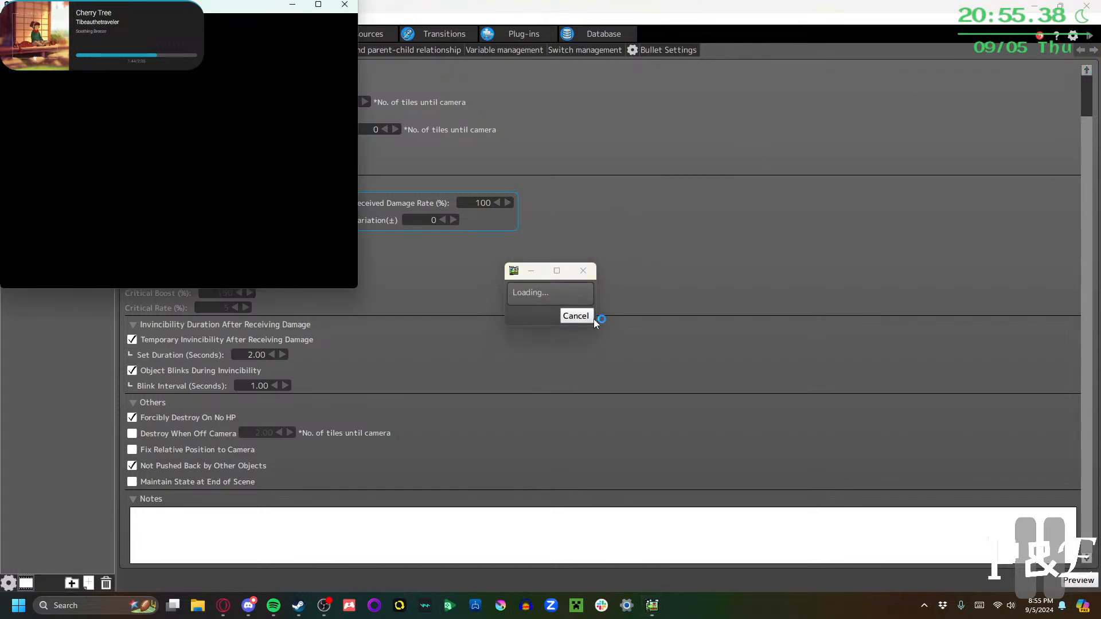
{"action": "left_click", "coordinate": [318, 5]}
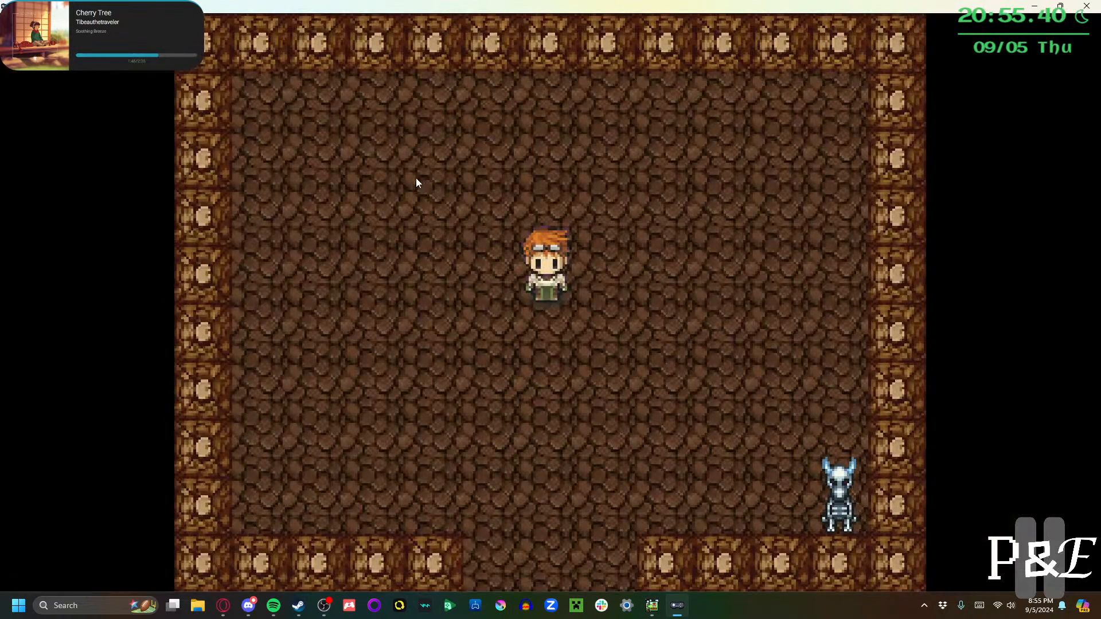
Test how the Player blinks and dies by steering it around the room into the enemy, and close the test play
{"action": "key", "text": "Down"}
{"action": "key", "text": "Right"}
{"action": "key", "text": "Right"}
{"action": "key", "text": "Down"}
{"action": "key", "text": "Up"}
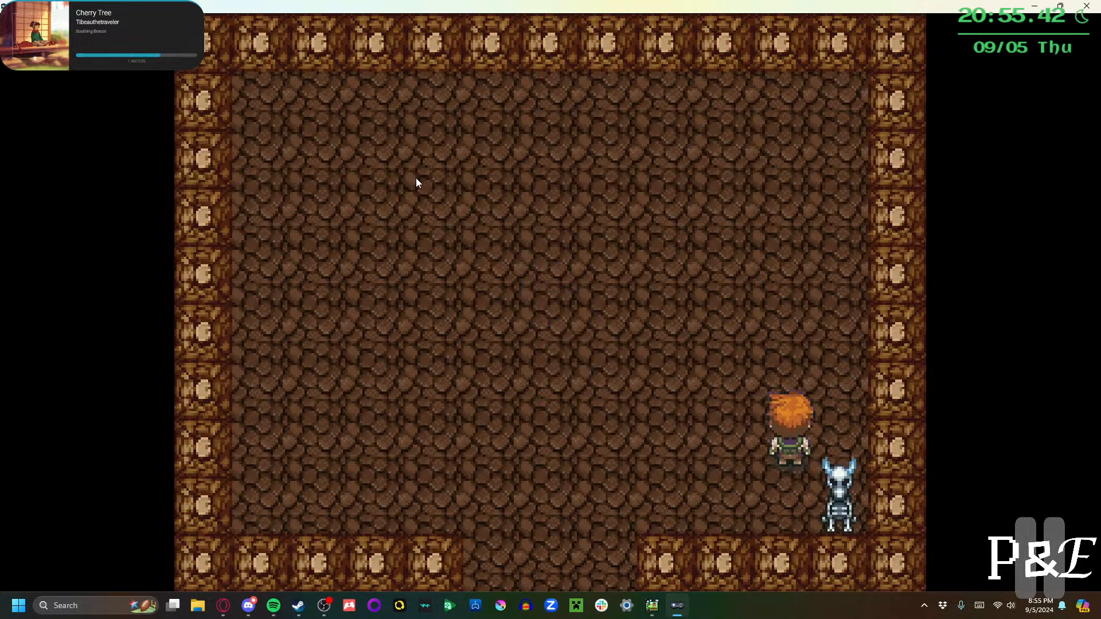
{"action": "key", "text": "Left"}
{"action": "key", "text": "Down"}
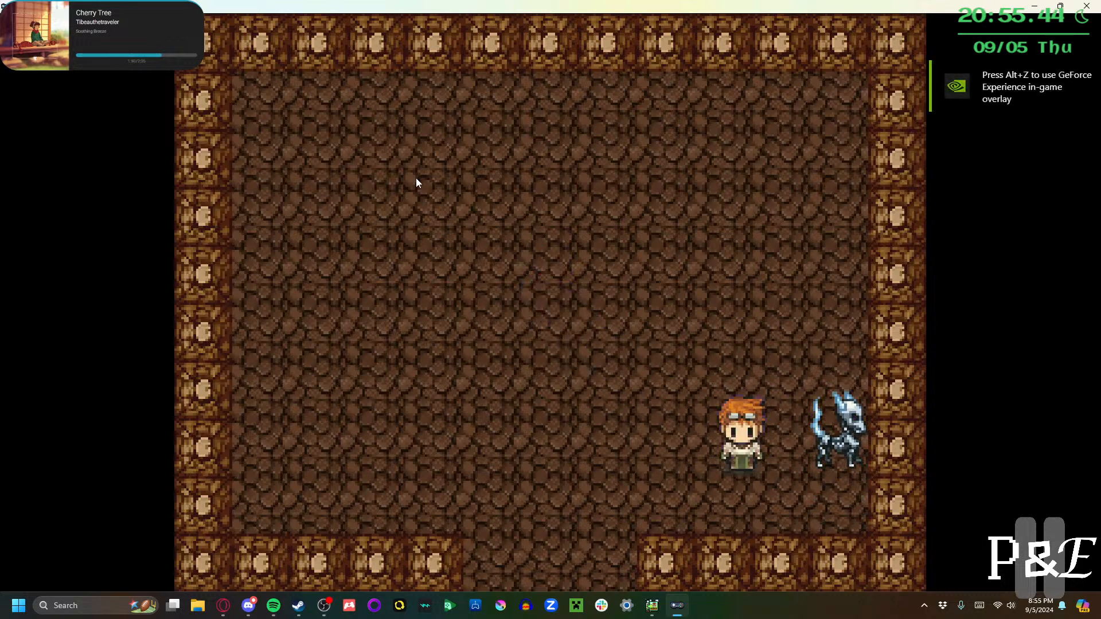
{"action": "key", "text": "Left"}
{"action": "key", "text": "Up"}
{"action": "key", "text": "Right"}
{"action": "key", "text": "Down"}
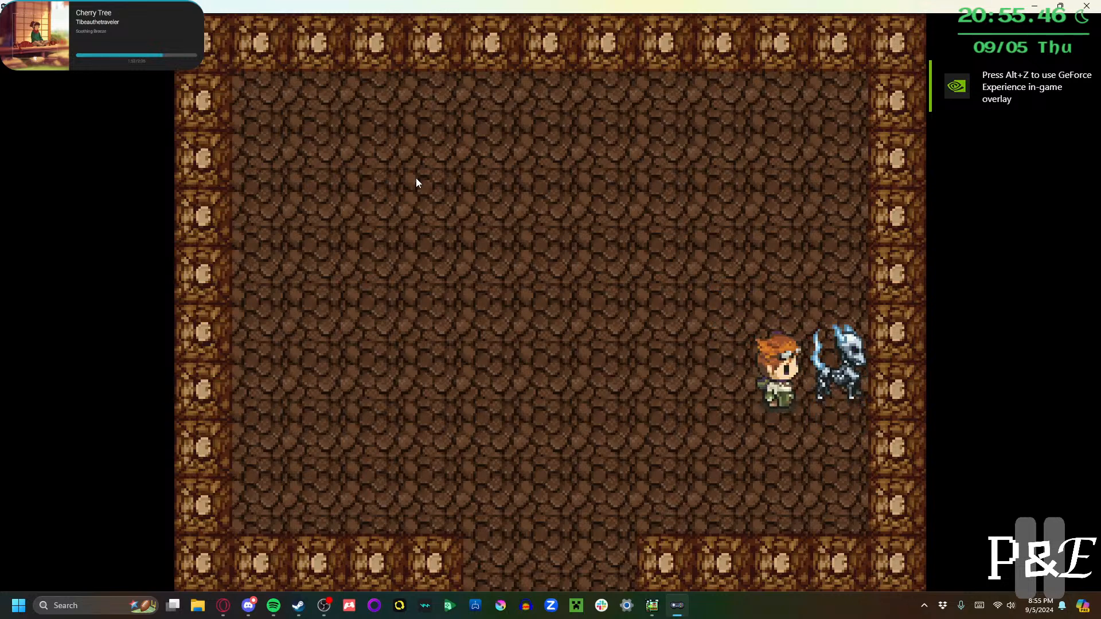
{"action": "key", "text": "Up"}
{"action": "key", "text": "Left"}
{"action": "key", "text": "Down"}
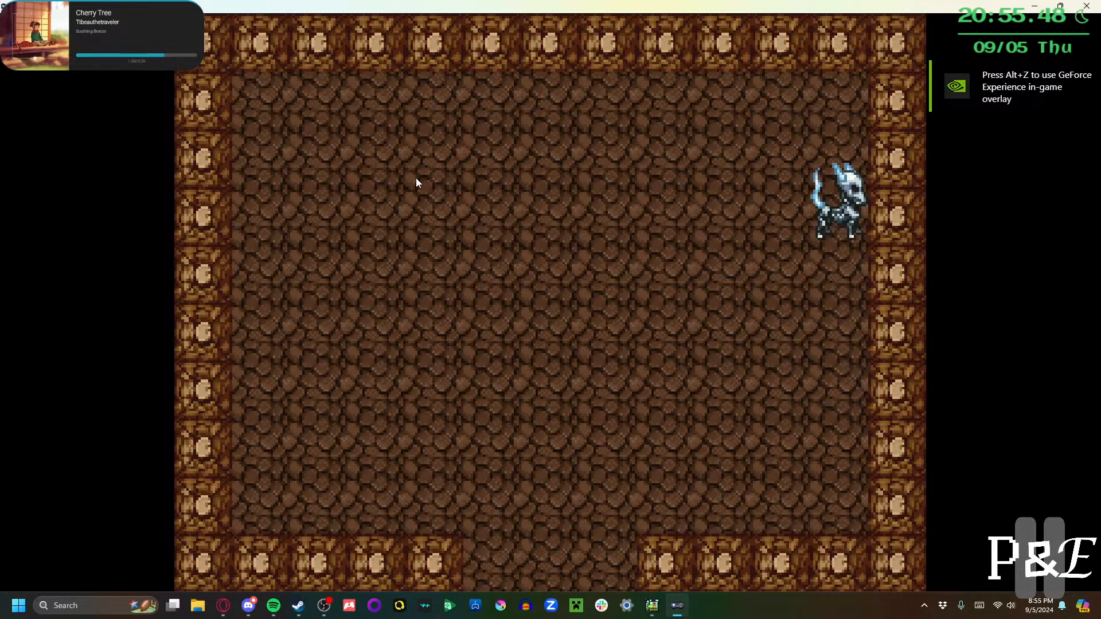
{"action": "key", "text": "Right"}
{"action": "key", "text": "Left"}
{"action": "key", "text": "Right"}
{"action": "key", "text": "Left"}
{"action": "key", "text": "Up"}
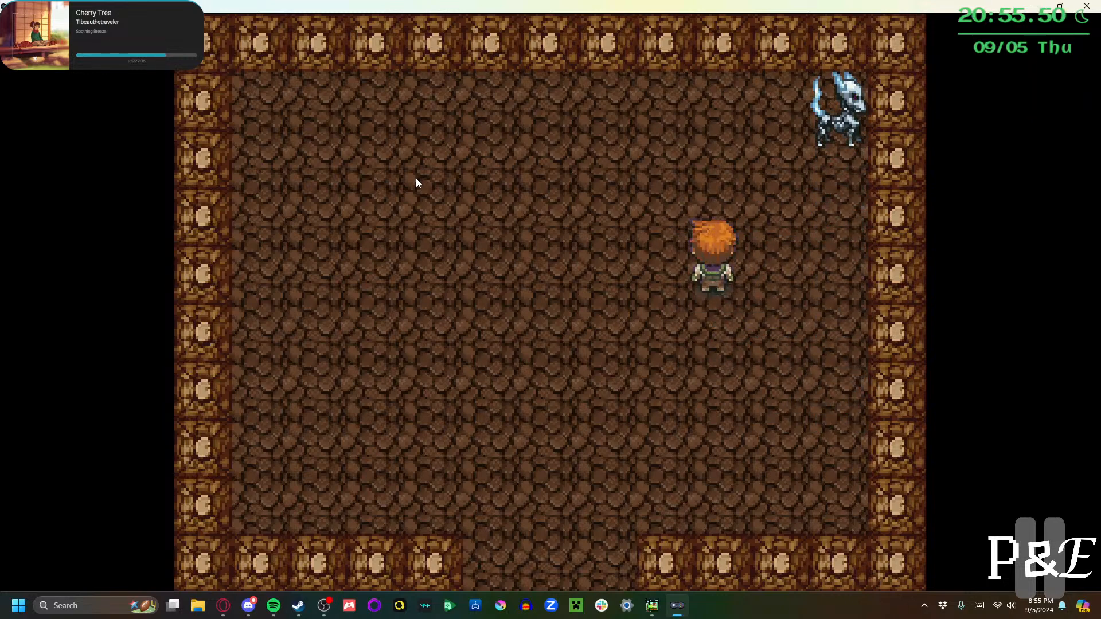
{"action": "key", "text": "Right"}
{"action": "key", "text": "Left"}
{"action": "key", "text": "Up"}
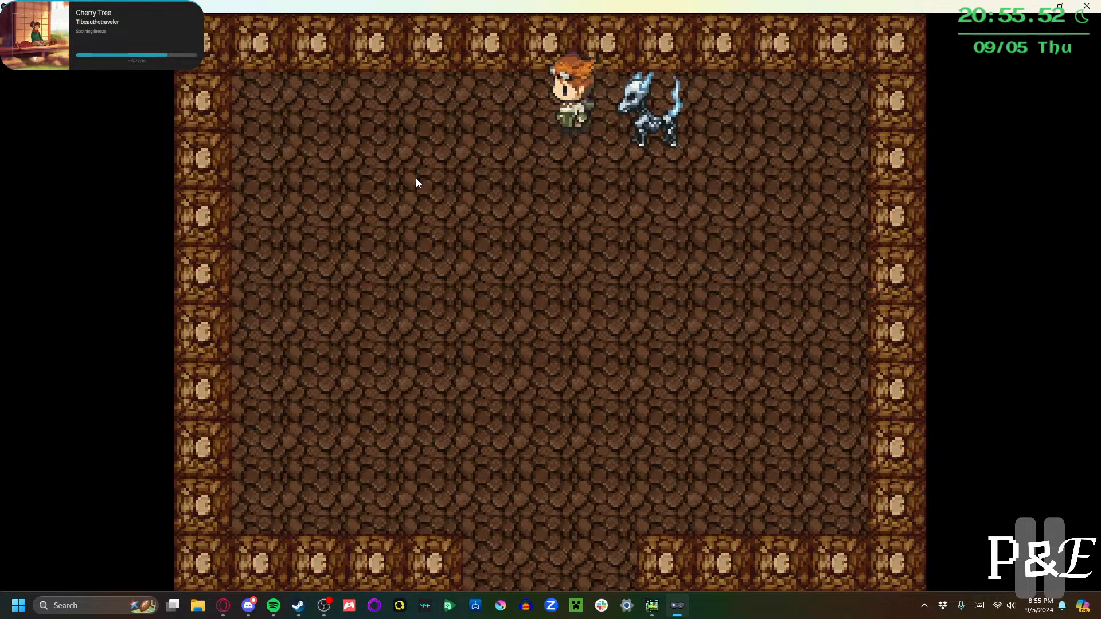
{"action": "key", "text": "Left"}
{"action": "key", "text": "Right"}
{"action": "key", "text": "Down"}
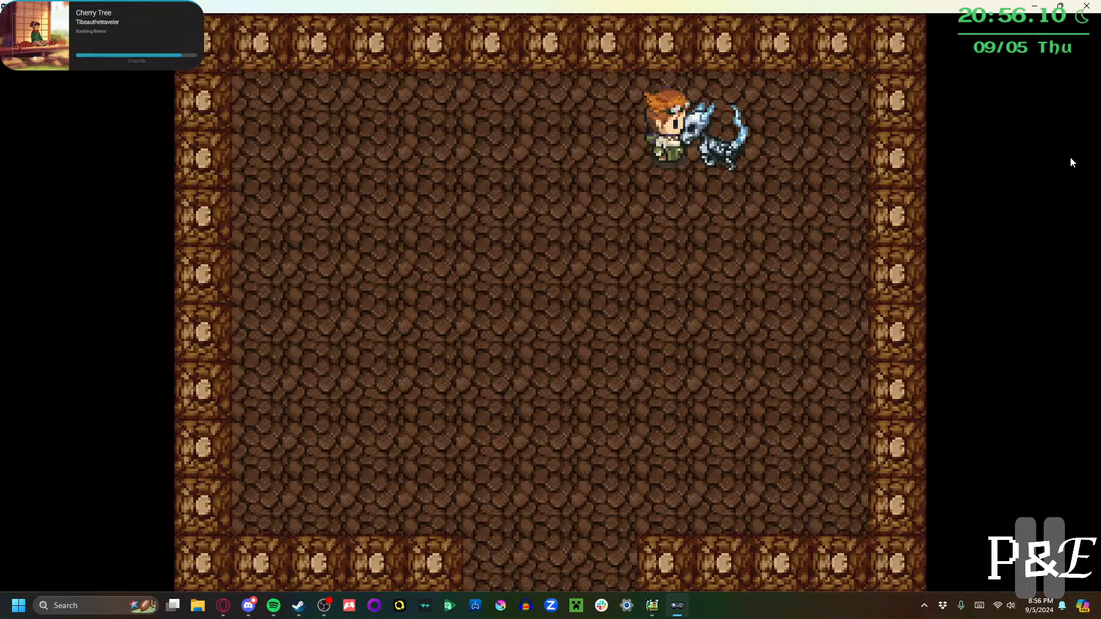
{"action": "left_click", "coordinate": [1090, 11]}
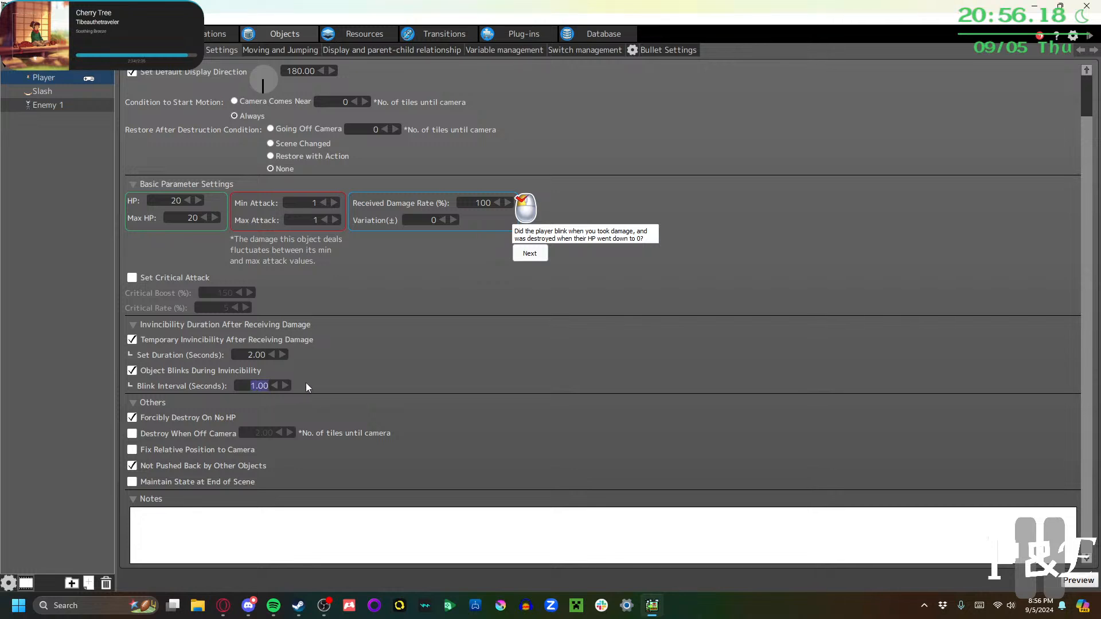
Set the Player's Blink Interval to 0.25 seconds and advance the tutorial to the HP gauge message
{"action": "type", "text": "0.25"}
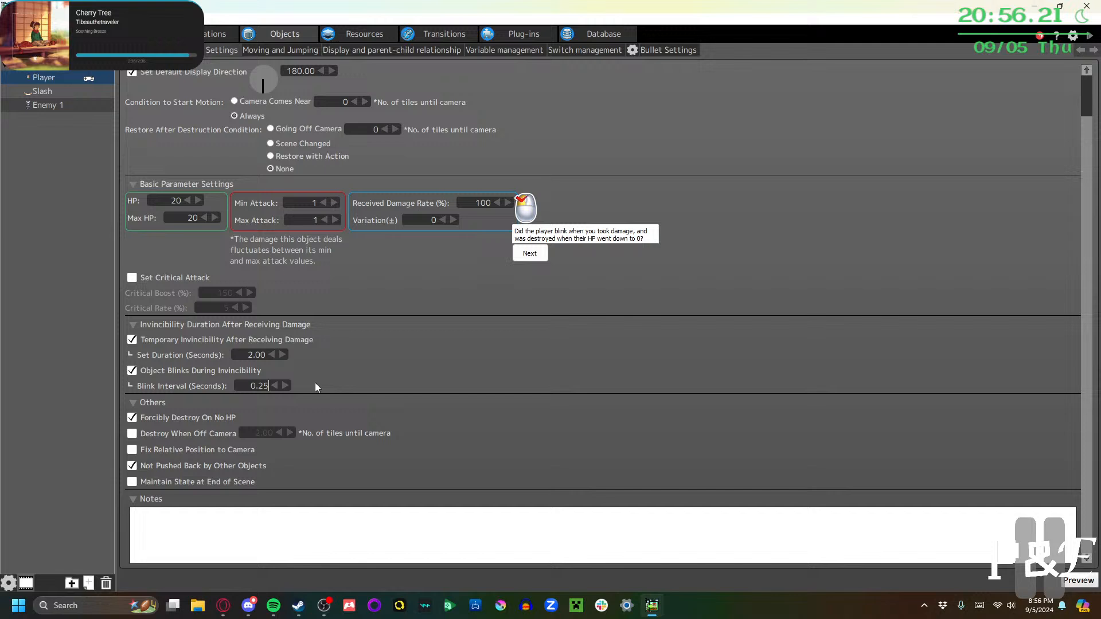
{"action": "left_click", "coordinate": [529, 253]}
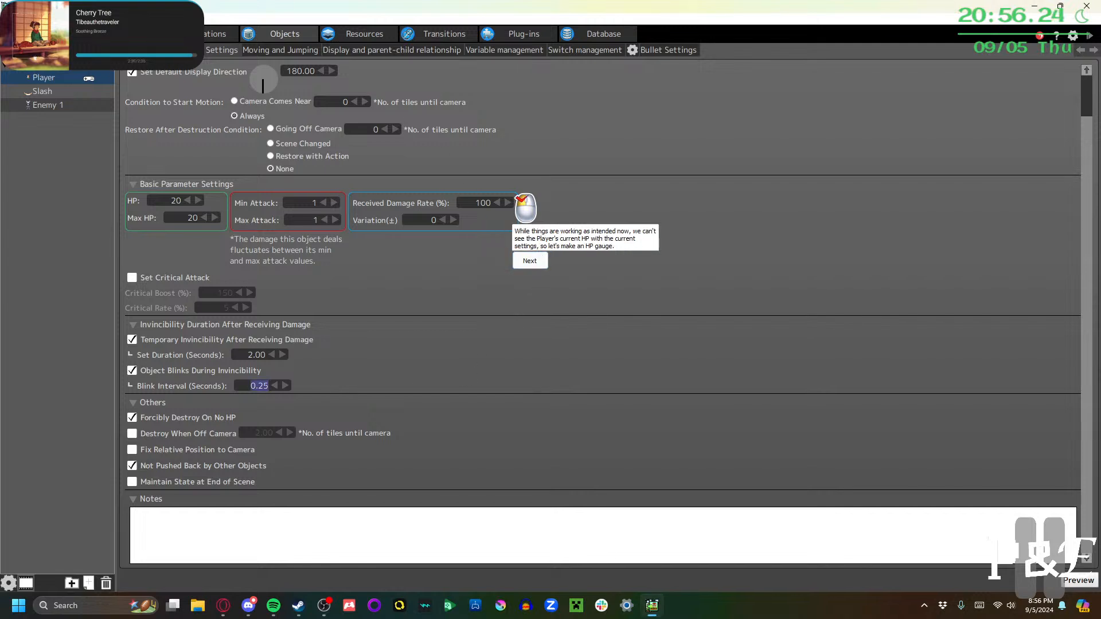
Save the project and start a test play in a maximized game window
{"action": "left_click", "coordinate": [10, 19]}
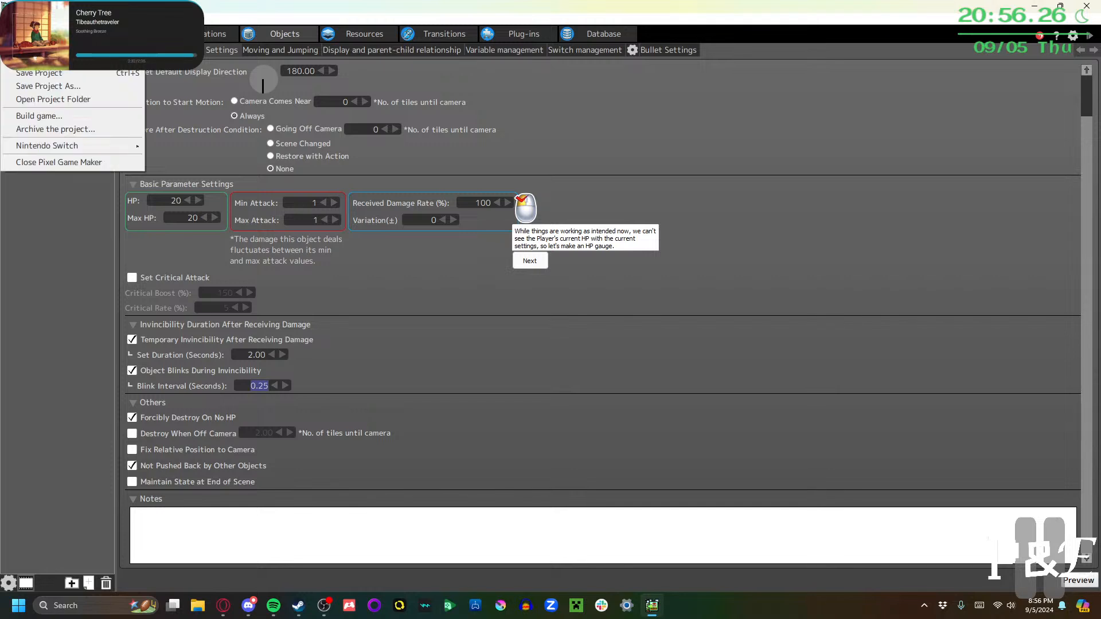
{"action": "left_click", "coordinate": [15, 73]}
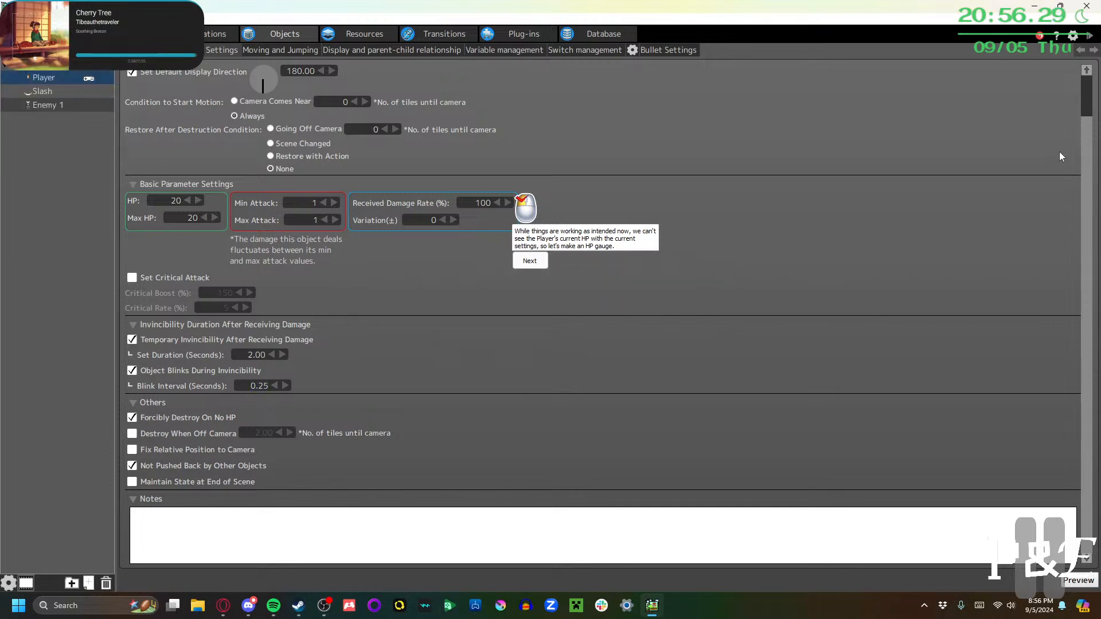
{"action": "left_click", "coordinate": [1087, 37]}
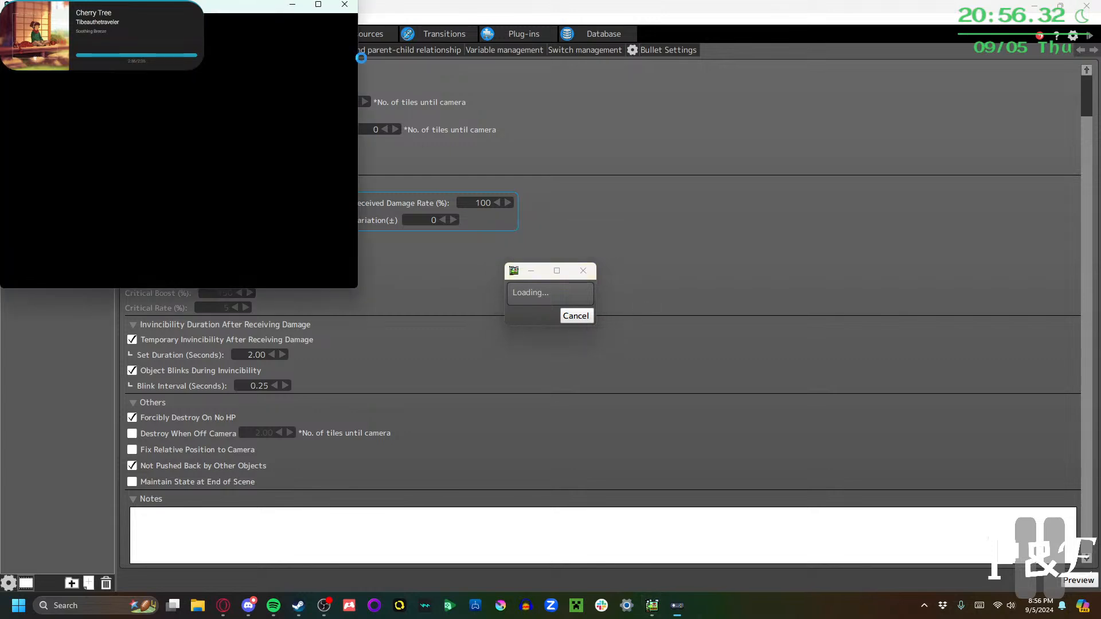
{"action": "left_click", "coordinate": [323, 4]}
Let the enemy hit the Player to check the 0.25-second blinking, and close the test play
{"action": "key", "text": "Down"}
{"action": "key", "text": "Left"}
{"action": "key", "text": "Right"}
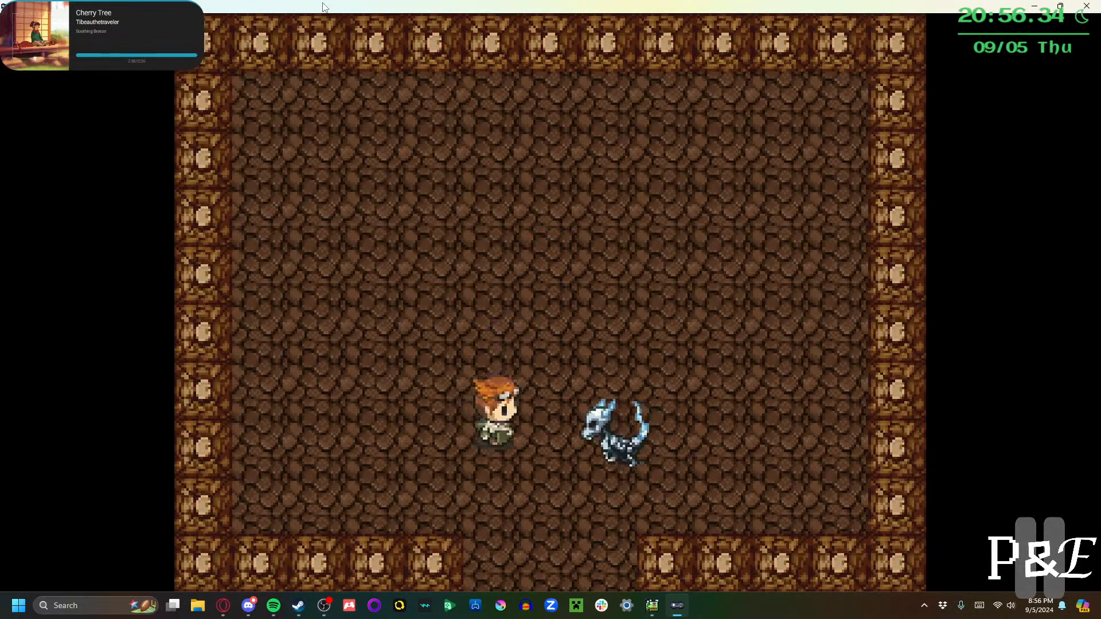
{"action": "key", "text": "Right"}
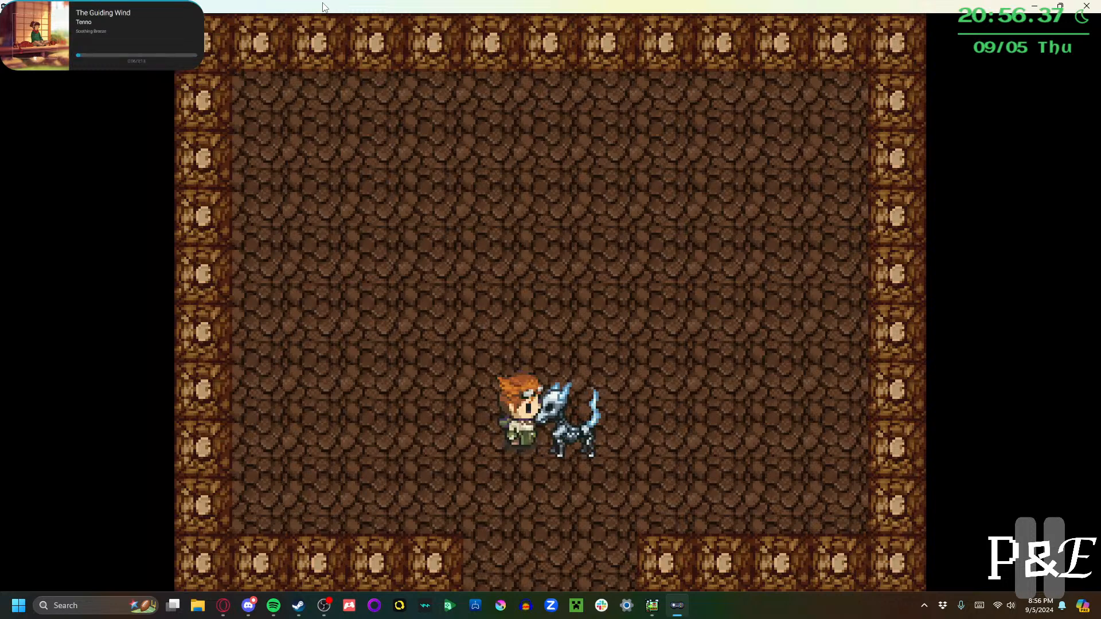
{"action": "key", "text": "Left"}
{"action": "key", "text": "Right"}
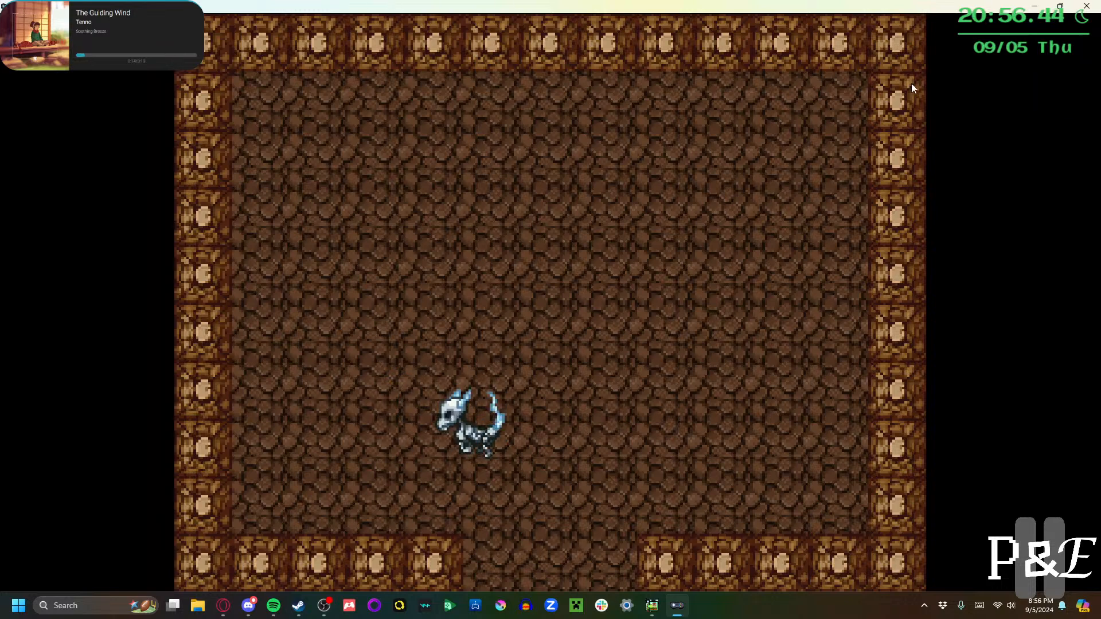
{"action": "left_click", "coordinate": [1086, 6]}
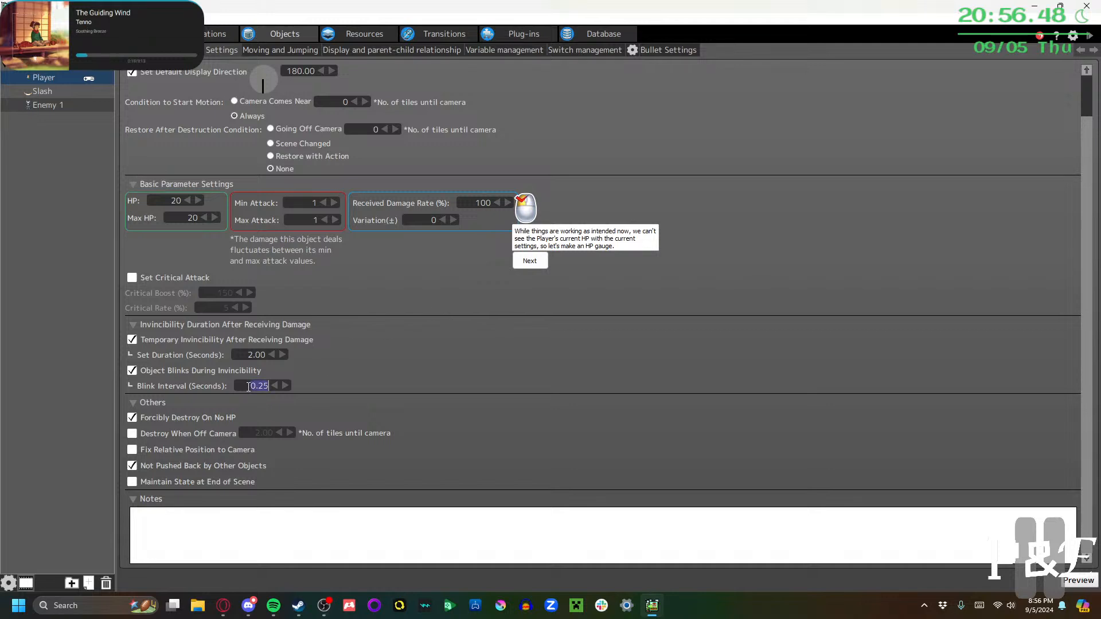
Set the Player's Blink Interval to 0.10 seconds and save the project
{"action": "key", "text": "BackSpace"}
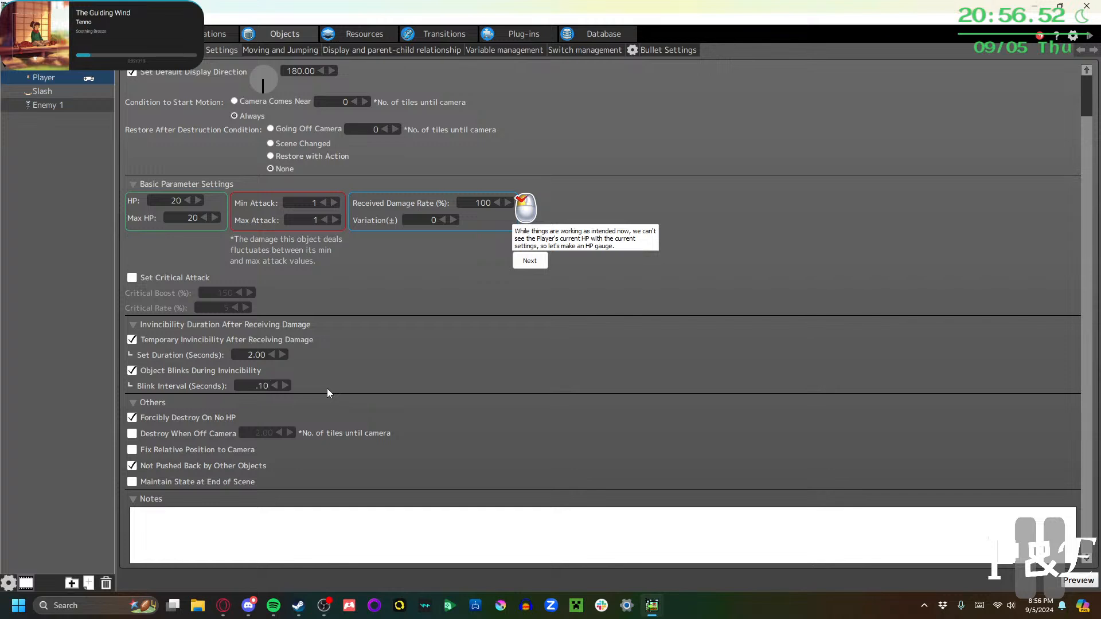
{"action": "left_click", "coordinate": [453, 394]}
{"action": "left_click", "coordinate": [10, 18]}
{"action": "left_click", "coordinate": [162, 78]}
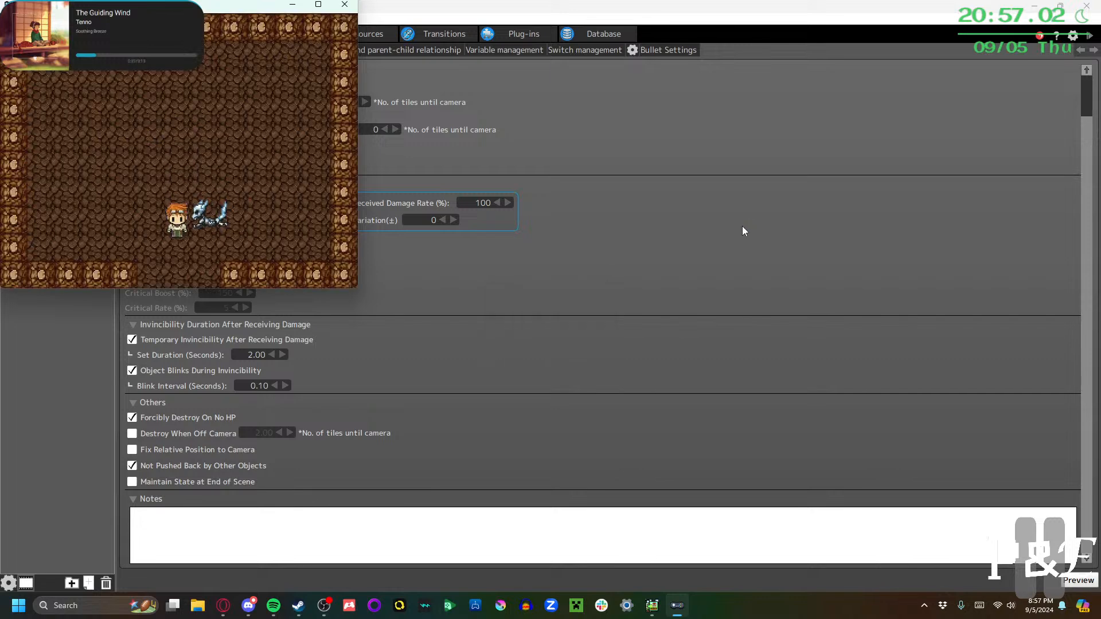
Maximize the test play, check the 0.10-second blinking by running the Player into the enemy, and close the game
{"action": "left_click", "coordinate": [318, 4]}
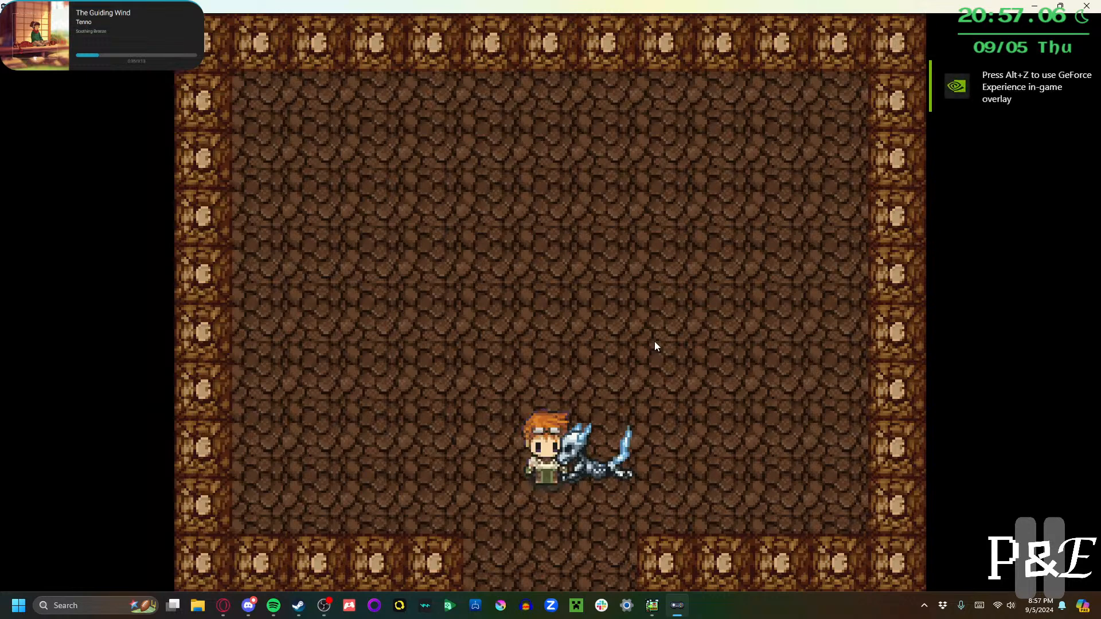
{"action": "key", "text": "Left"}
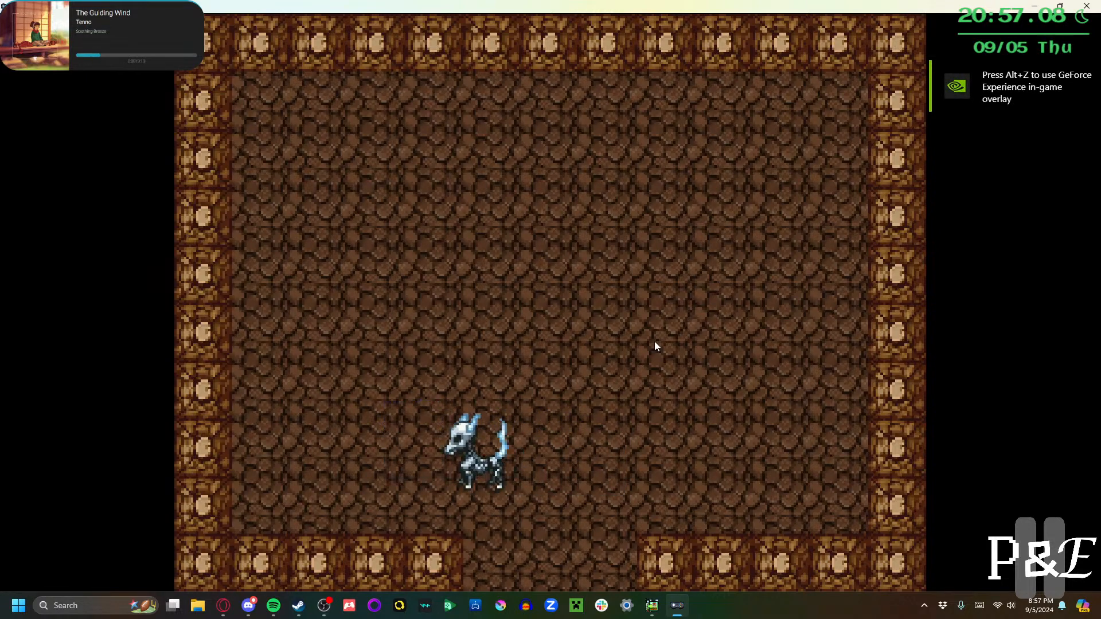
{"action": "key", "text": "Up"}
{"action": "key", "text": "Right"}
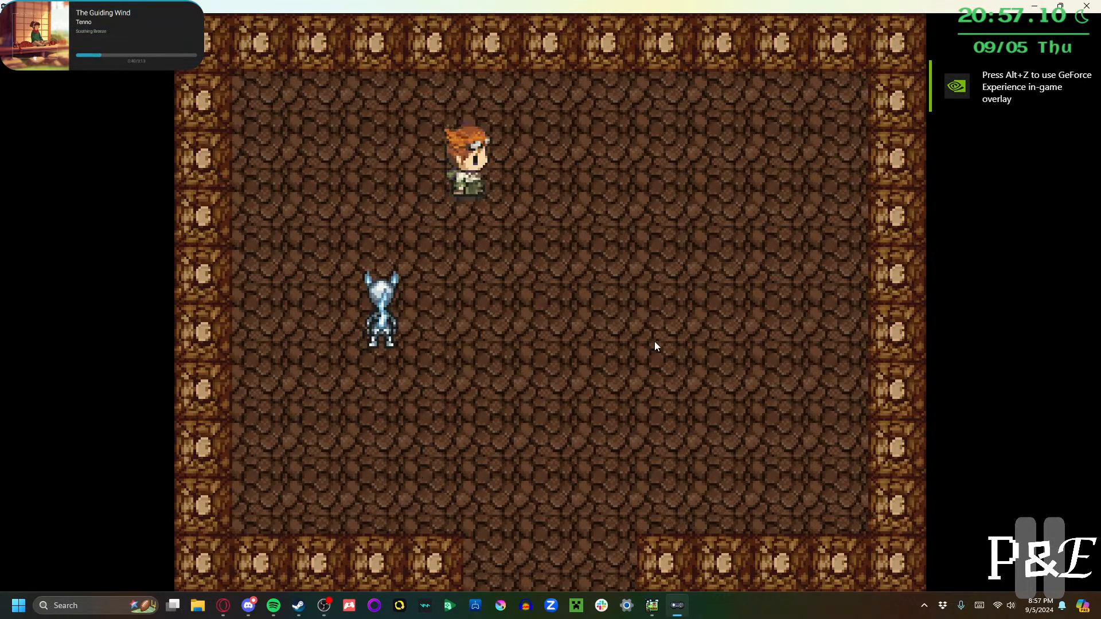
{"action": "key", "text": "Down"}
{"action": "key", "text": "Left"}
{"action": "key", "text": "Down"}
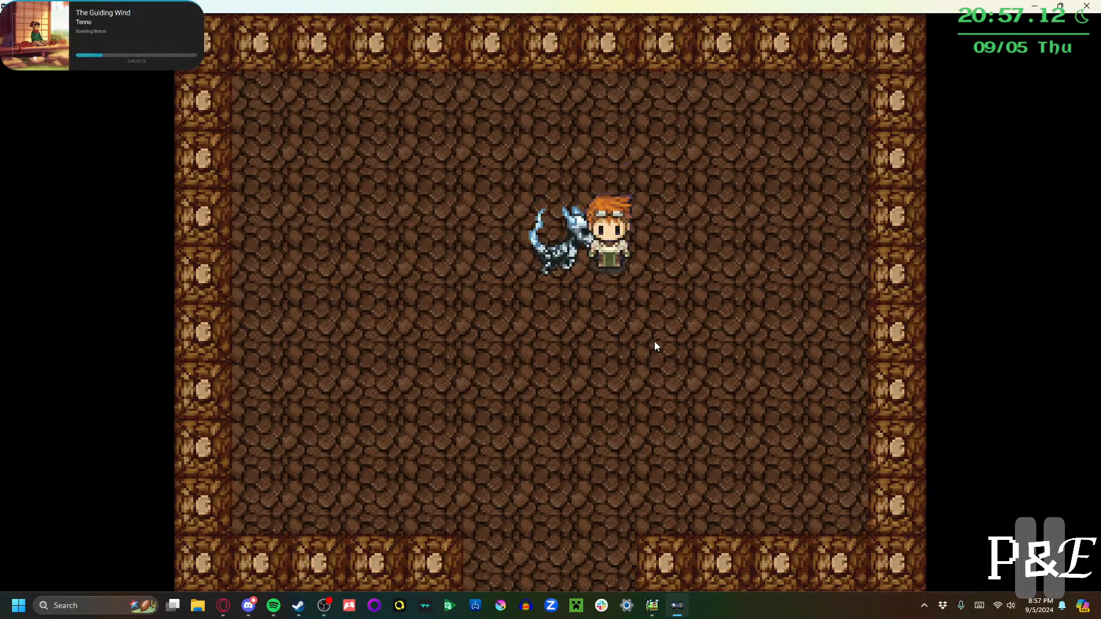
{"action": "key", "text": "Right"}
{"action": "key", "text": "Down"}
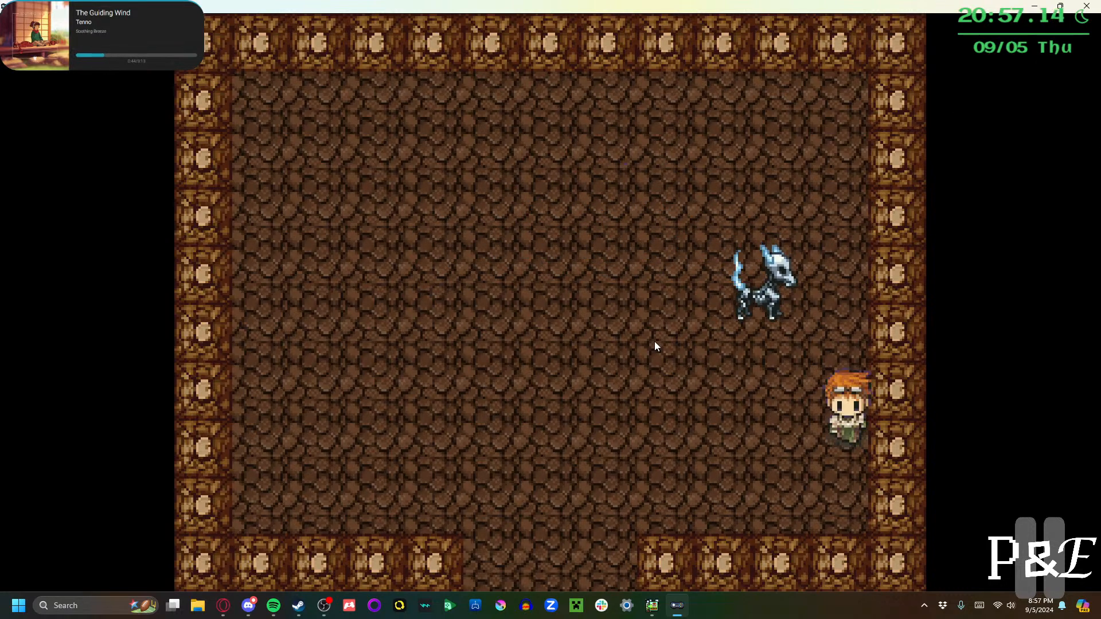
{"action": "key", "text": "Left"}
{"action": "key", "text": "Up"}
{"action": "key", "text": "Right"}
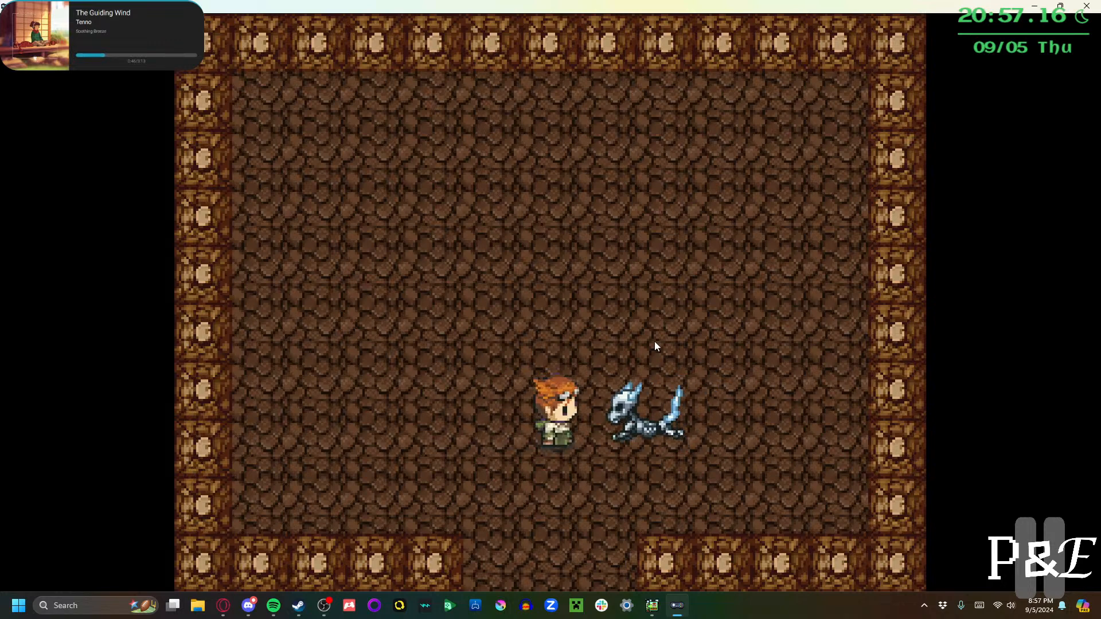
{"action": "key", "text": "Up"}
{"action": "key", "text": "Left"}
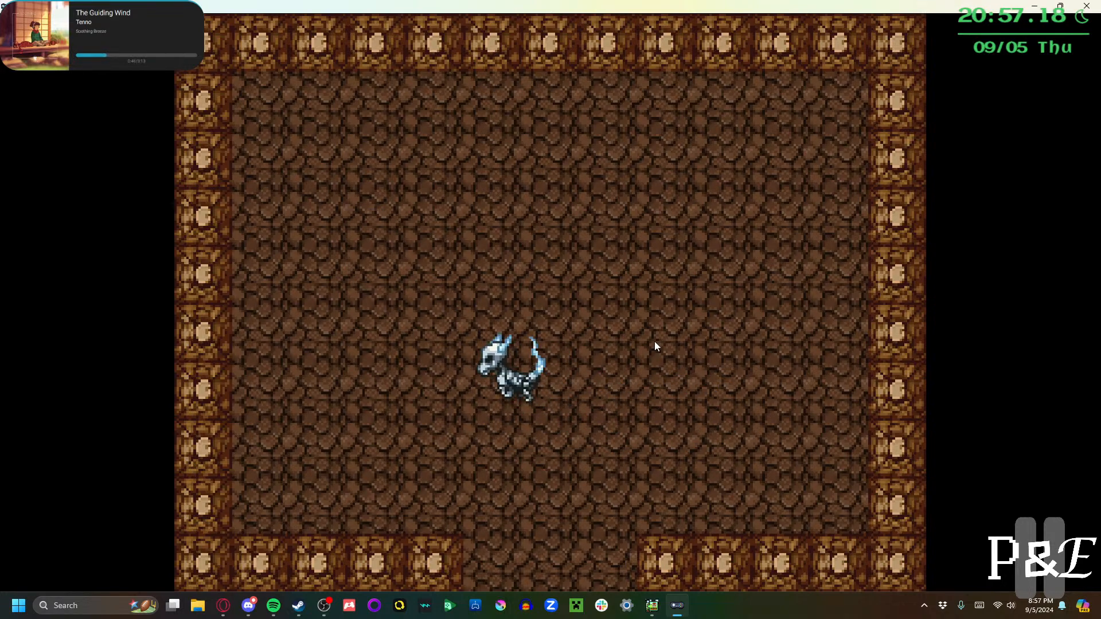
{"action": "left_click", "coordinate": [1086, 6]}
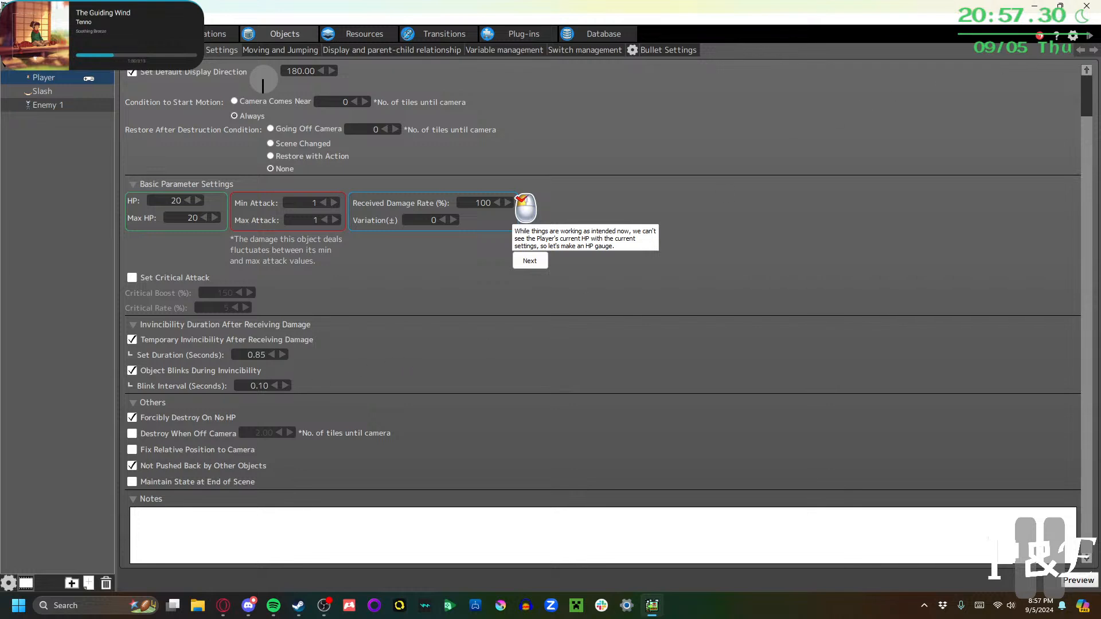
Save the project with the Player's invincibility duration set to 0.85 seconds and start a test play
{"action": "left_click", "coordinate": [10, 19]}
{"action": "left_click", "coordinate": [31, 73]}
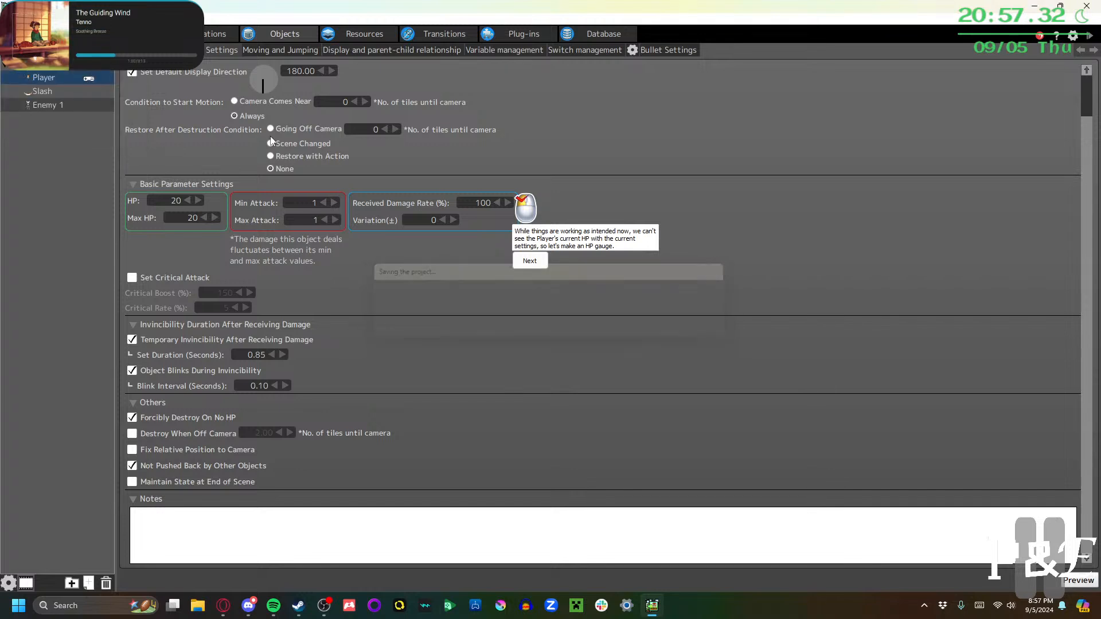
{"action": "left_click", "coordinate": [1092, 40]}
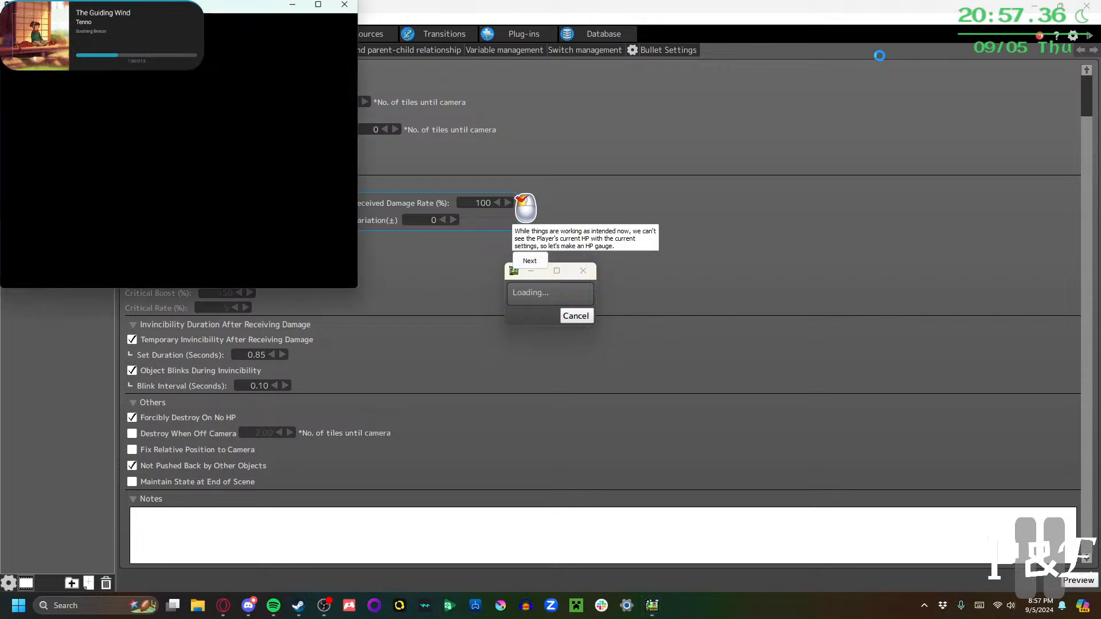
Run the Player around and into the enemy to check the 0.85-second invincibility with 0.10-second blinking, and close the test play
{"action": "key", "text": "Down"}
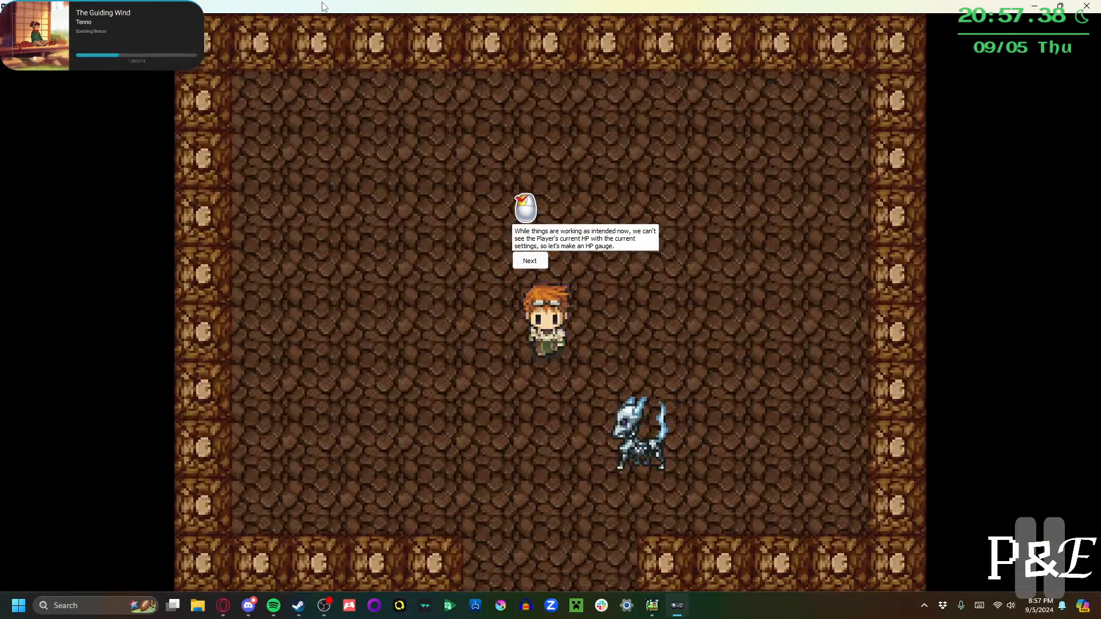
{"action": "key", "text": "Left"}
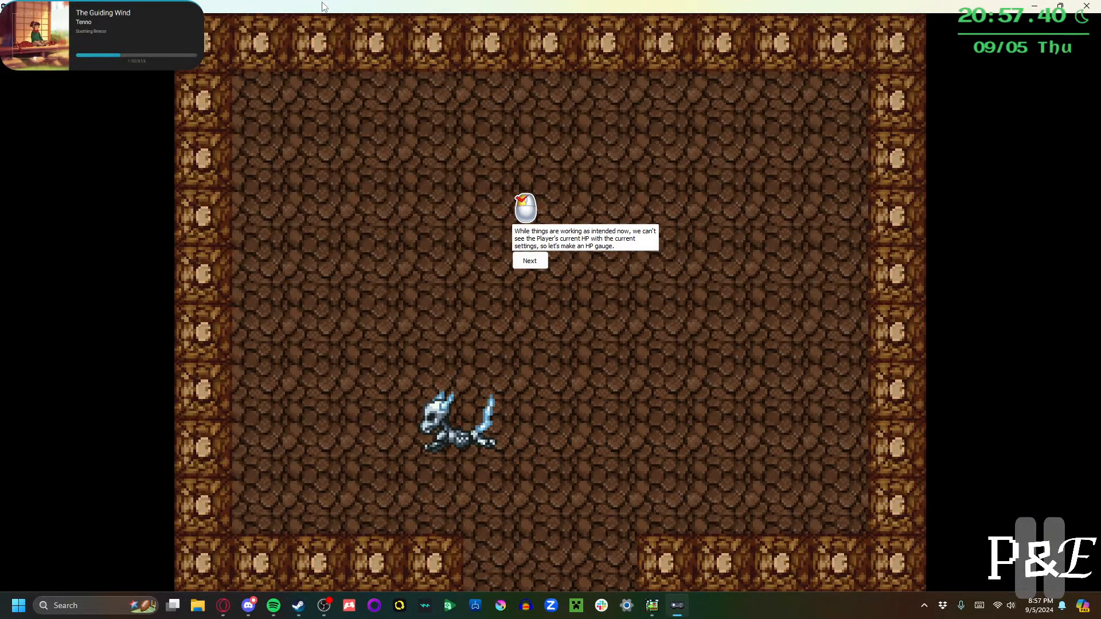
{"action": "key", "text": "Up"}
{"action": "key", "text": "Right"}
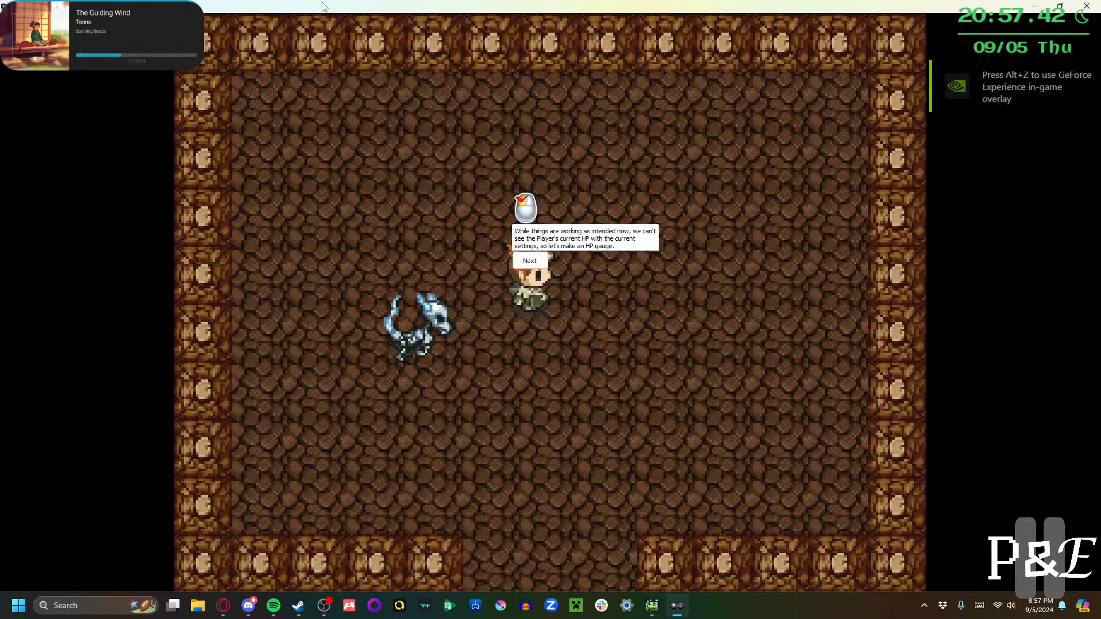
{"action": "key", "text": "Down"}
{"action": "key", "text": "Up"}
{"action": "key", "text": "Left"}
{"action": "key", "text": "Down"}
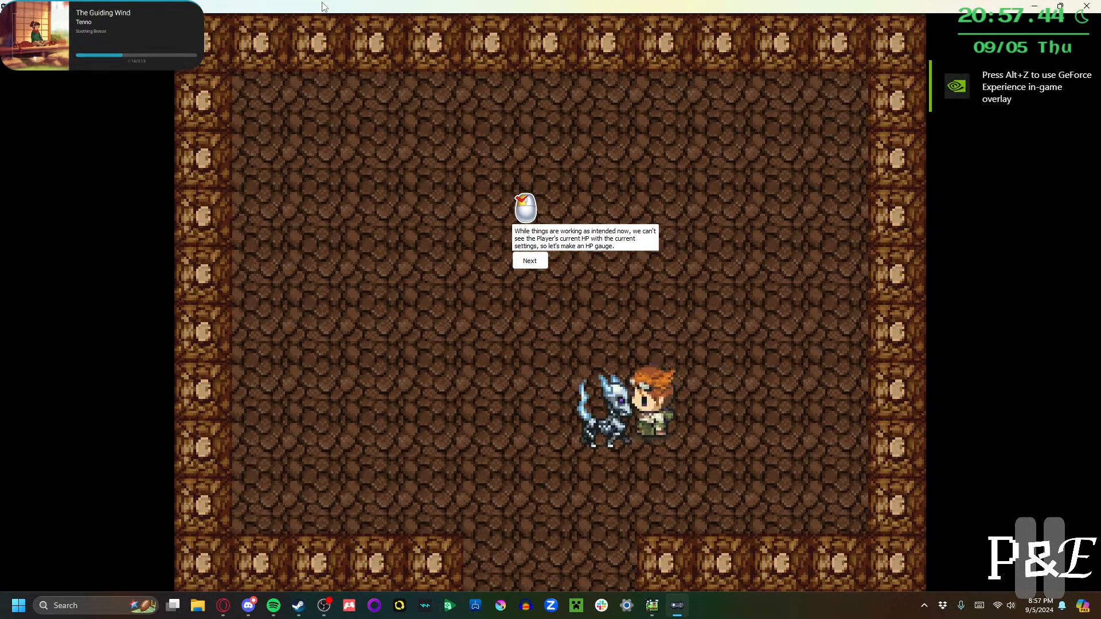
{"action": "key", "text": "Right"}
{"action": "key", "text": "Down"}
{"action": "key", "text": "Up"}
{"action": "key", "text": "Left"}
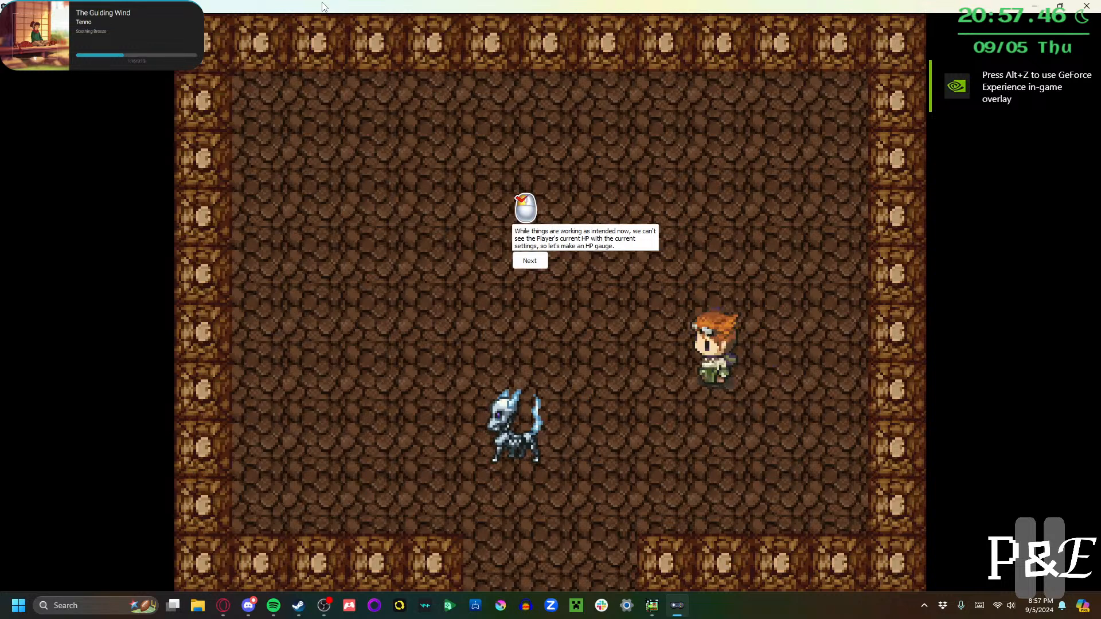
{"action": "key", "text": "Down"}
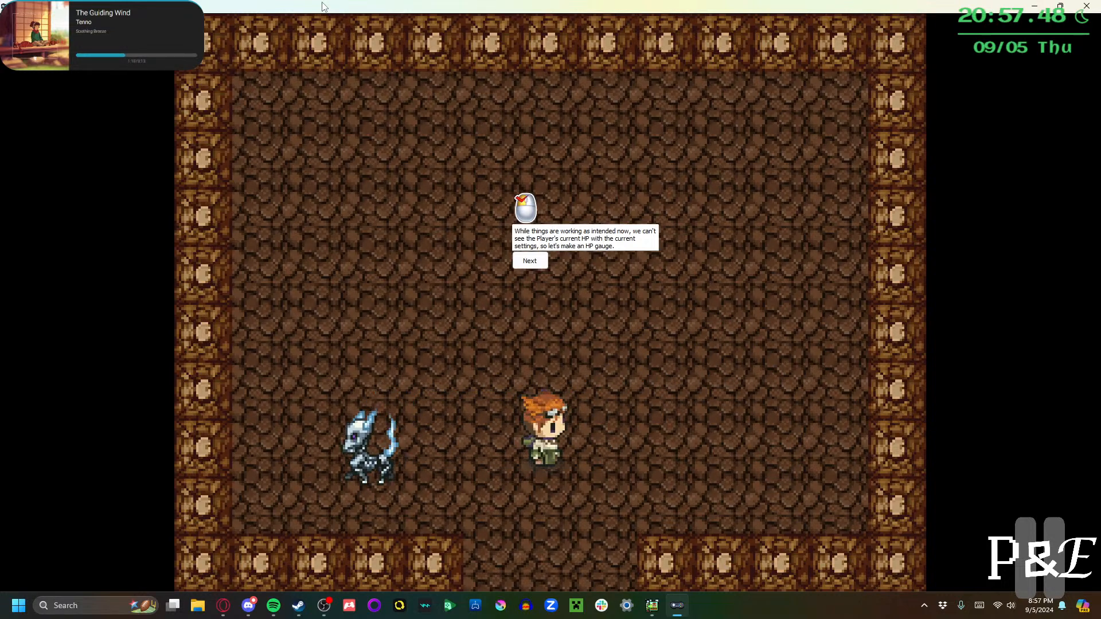
{"action": "key", "text": "Left"}
{"action": "key", "text": "Down"}
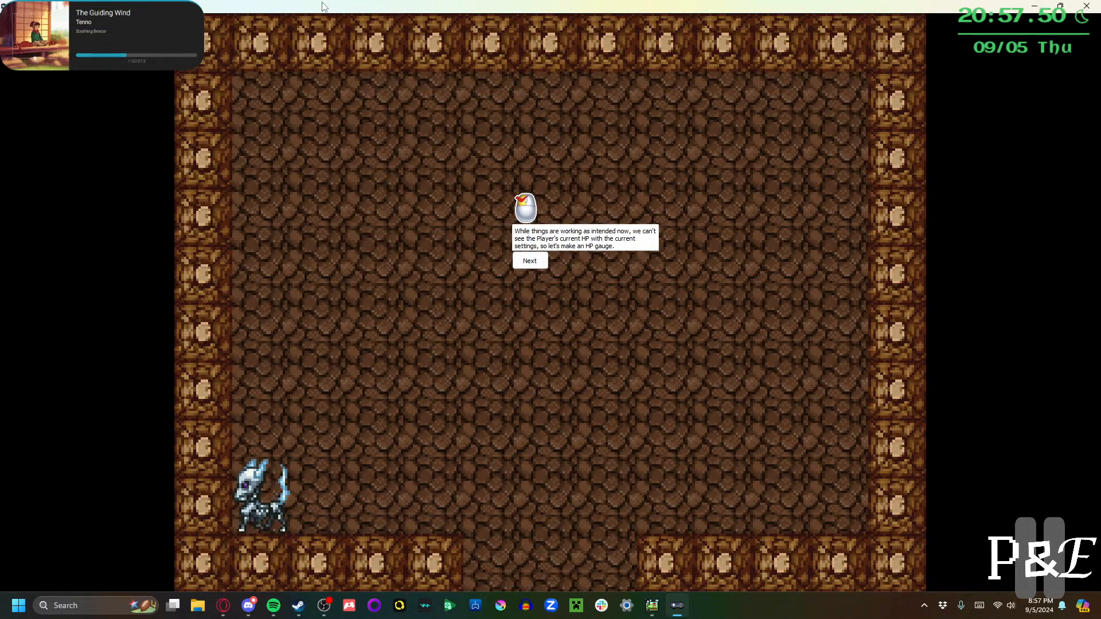
{"action": "key", "text": "Left"}
{"action": "key", "text": "Up"}
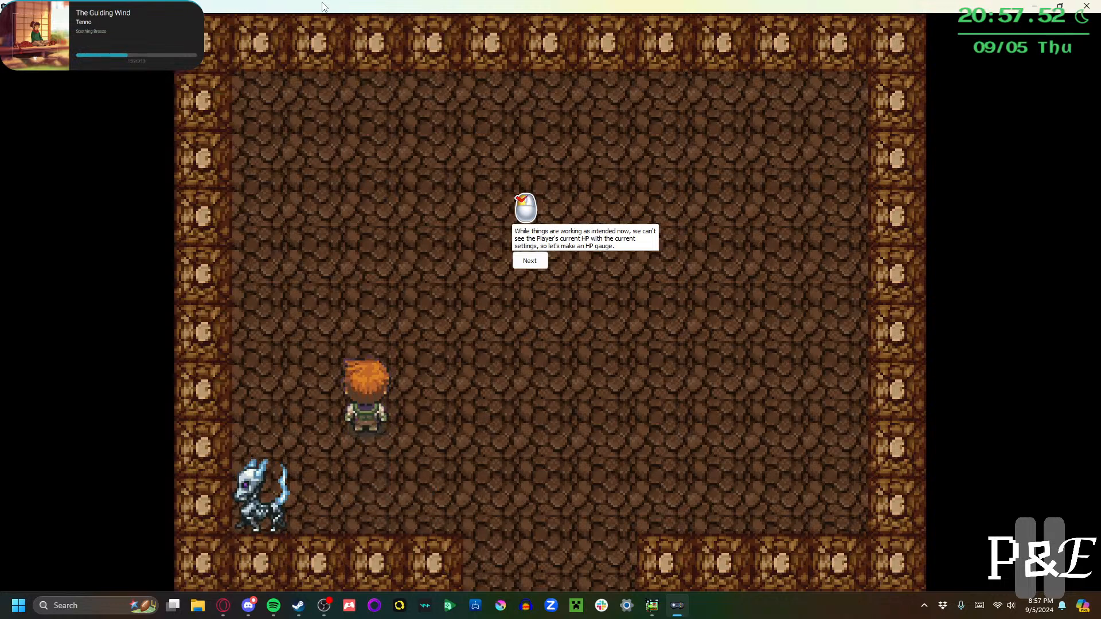
{"action": "key", "text": "Left"}
{"action": "key", "text": "Down"}
{"action": "key", "text": "Right"}
{"action": "key", "text": "Right"}
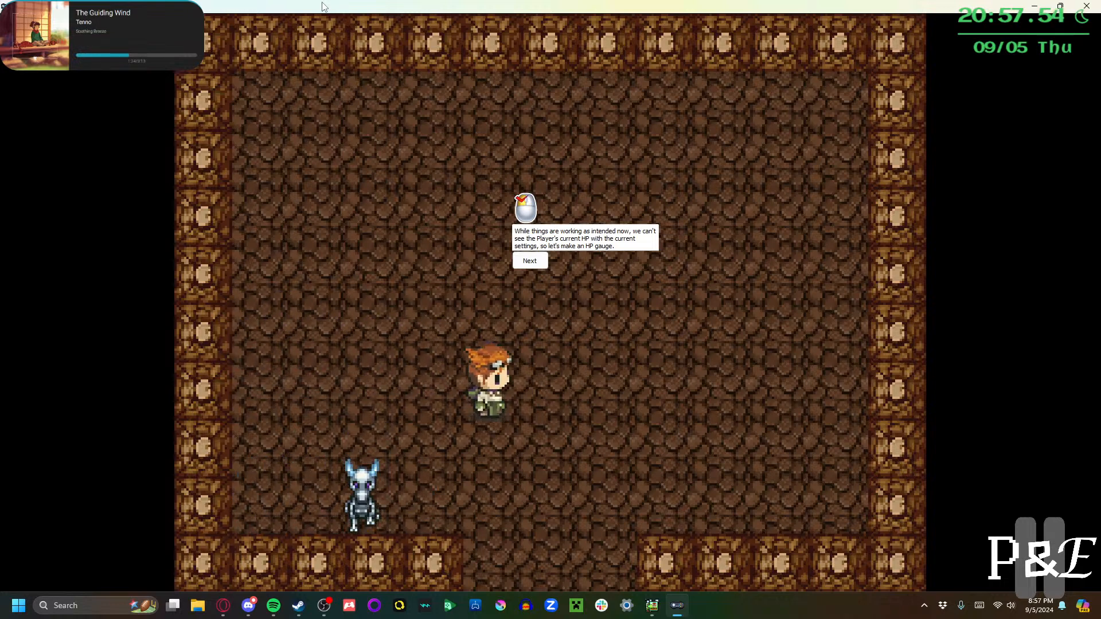
{"action": "key", "text": "Down"}
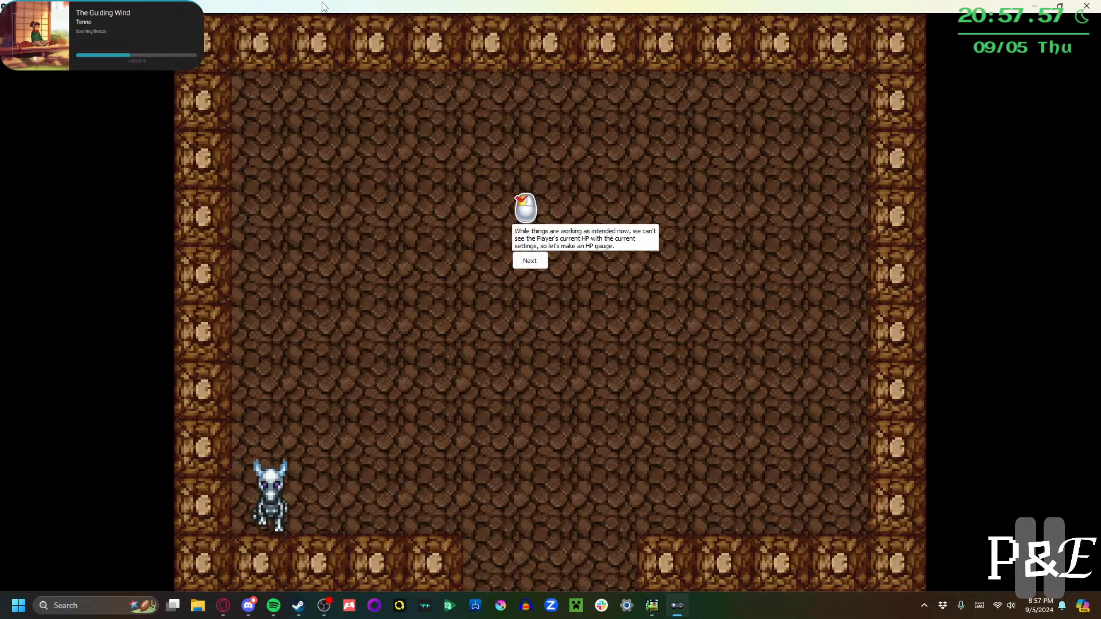
{"action": "key", "text": "Up"}
{"action": "key", "text": "Left"}
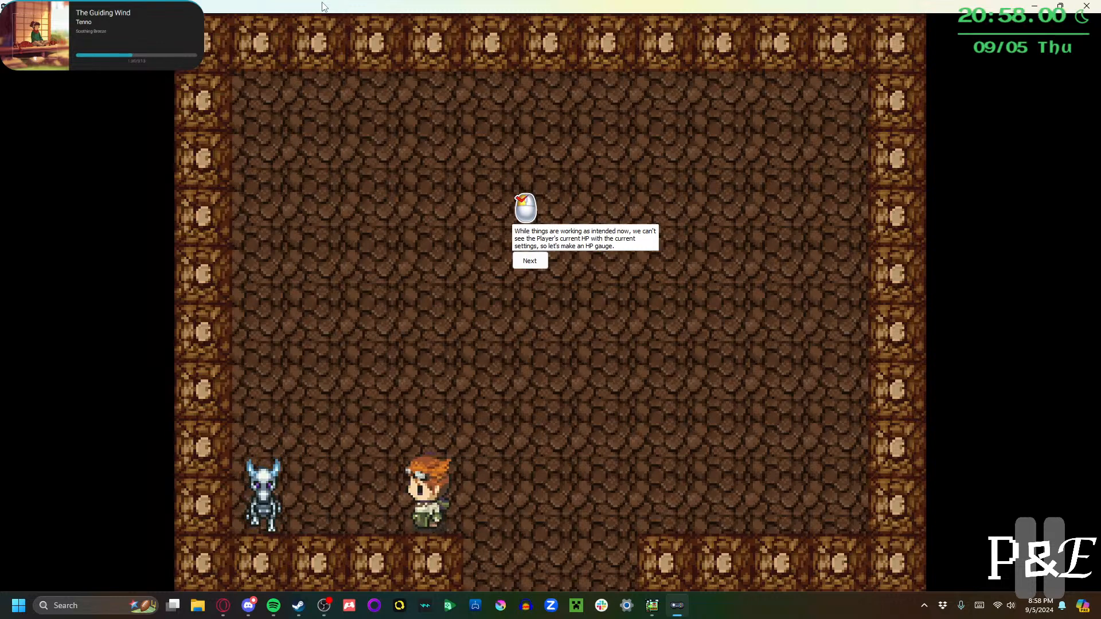
{"action": "key", "text": "Left"}
{"action": "key", "text": "Right"}
{"action": "key", "text": "Right"}
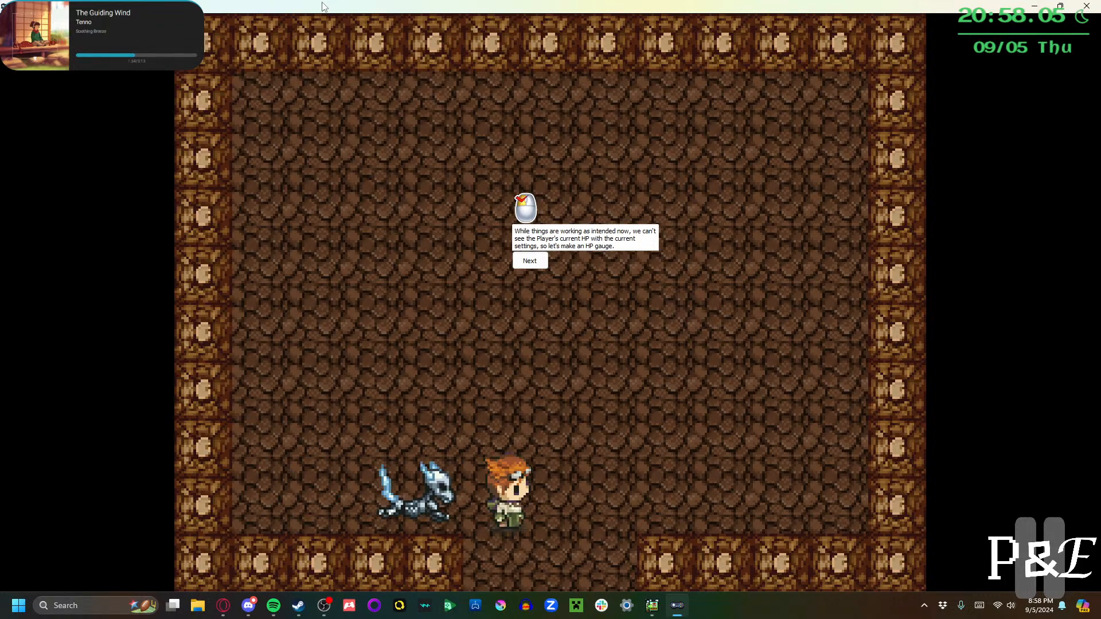
{"action": "key", "text": "Right"}
{"action": "key", "text": "Left"}
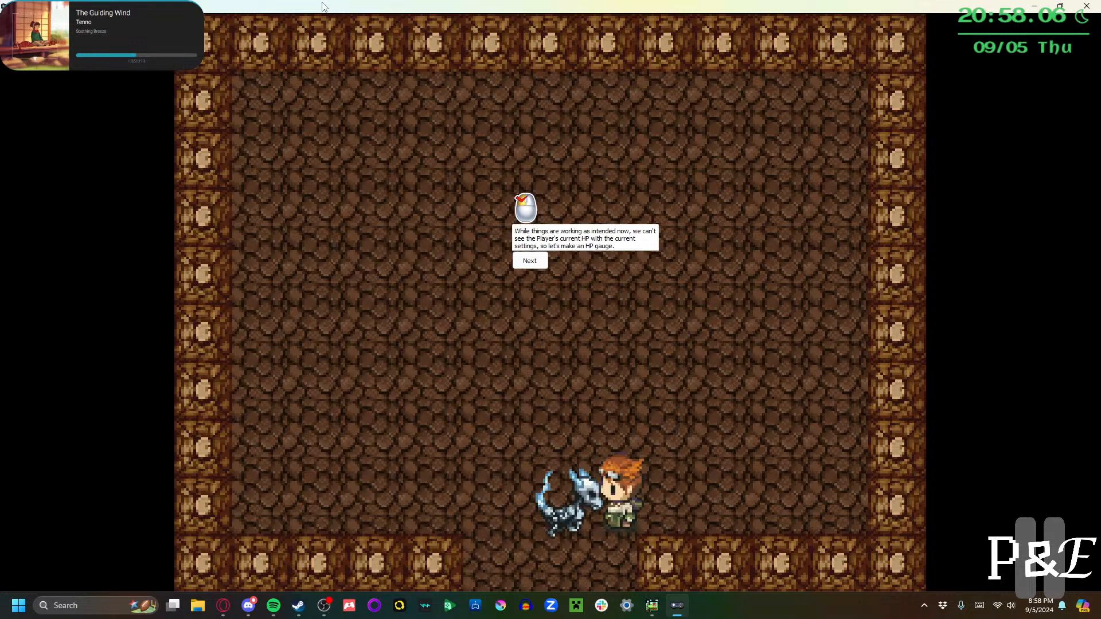
{"action": "key", "text": "Up"}
{"action": "key", "text": "Left"}
{"action": "key", "text": "Left"}
{"action": "key", "text": "Down"}
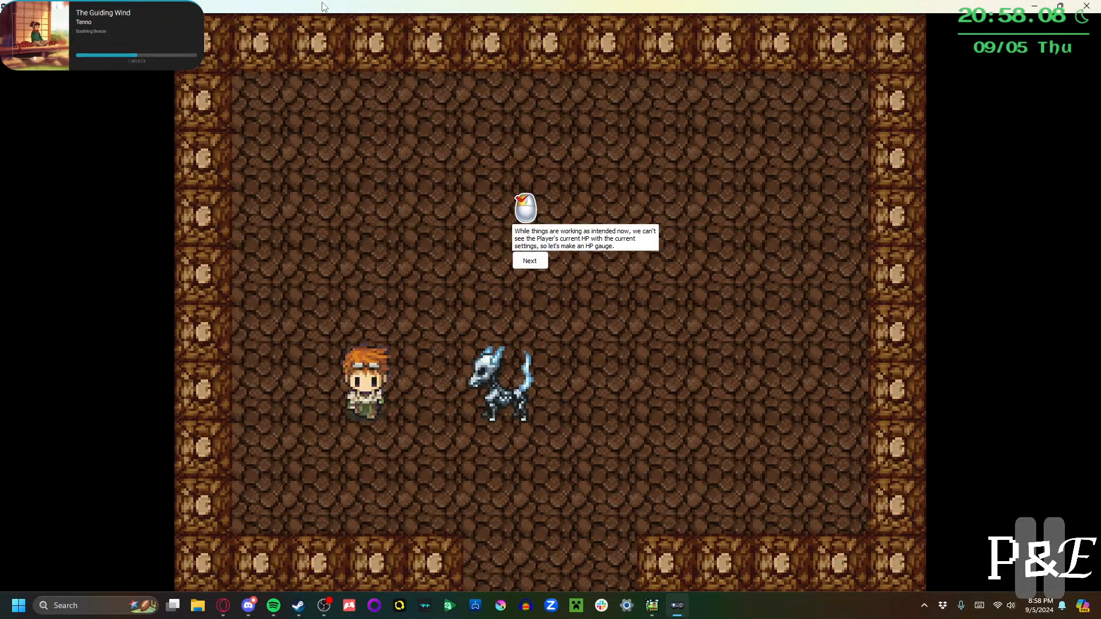
{"action": "key", "text": "Right"}
{"action": "key", "text": "Right"}
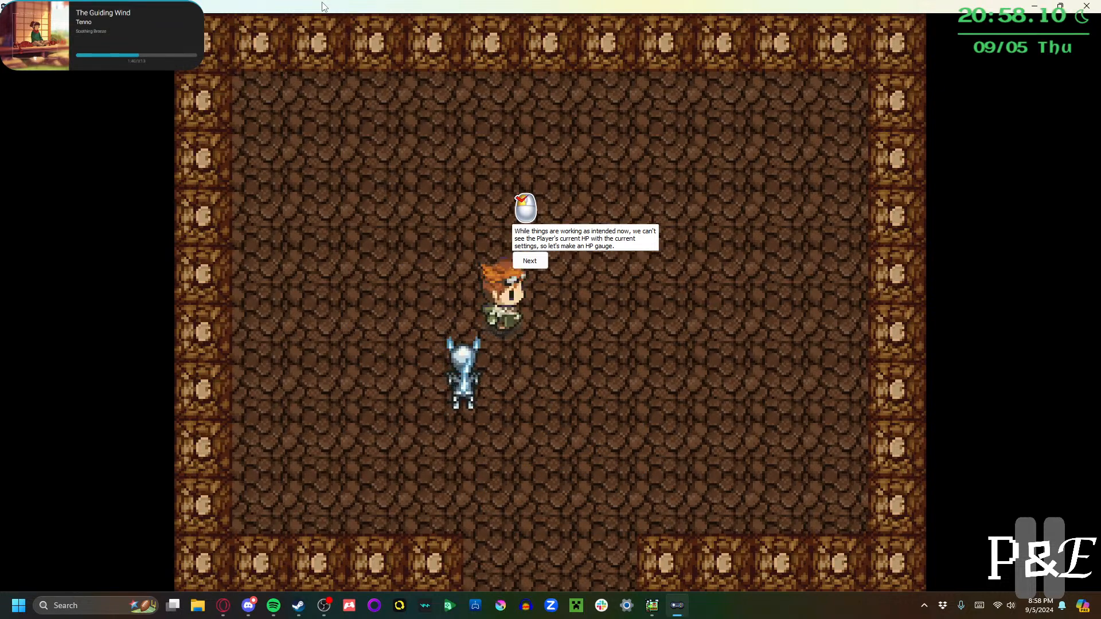
{"action": "key", "text": "Down"}
{"action": "key", "text": "Left"}
{"action": "key", "text": "Right"}
{"action": "key", "text": "Right"}
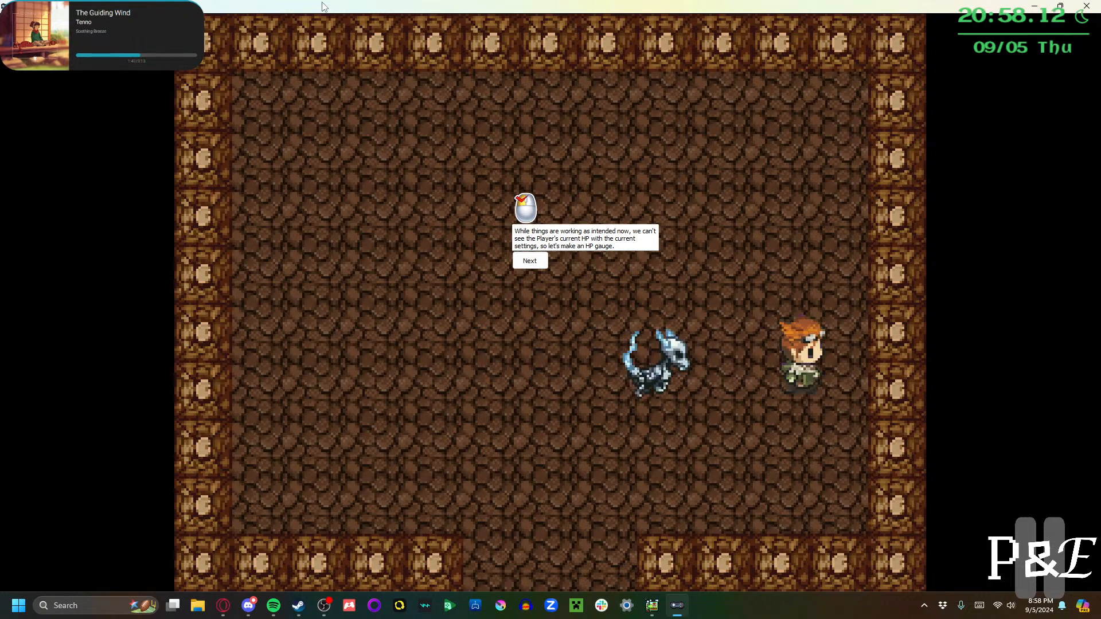
{"action": "key", "text": "Down"}
{"action": "key", "text": "Down"}
{"action": "key", "text": "Left"}
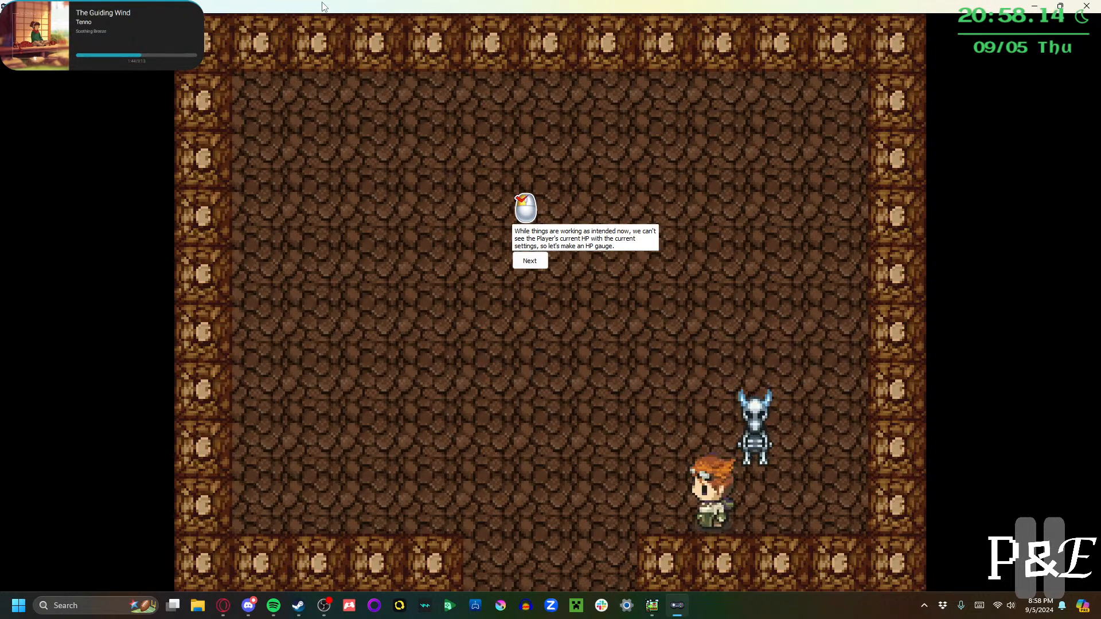
{"action": "key", "text": "Up"}
{"action": "key", "text": "Right"}
{"action": "key", "text": "Left"}
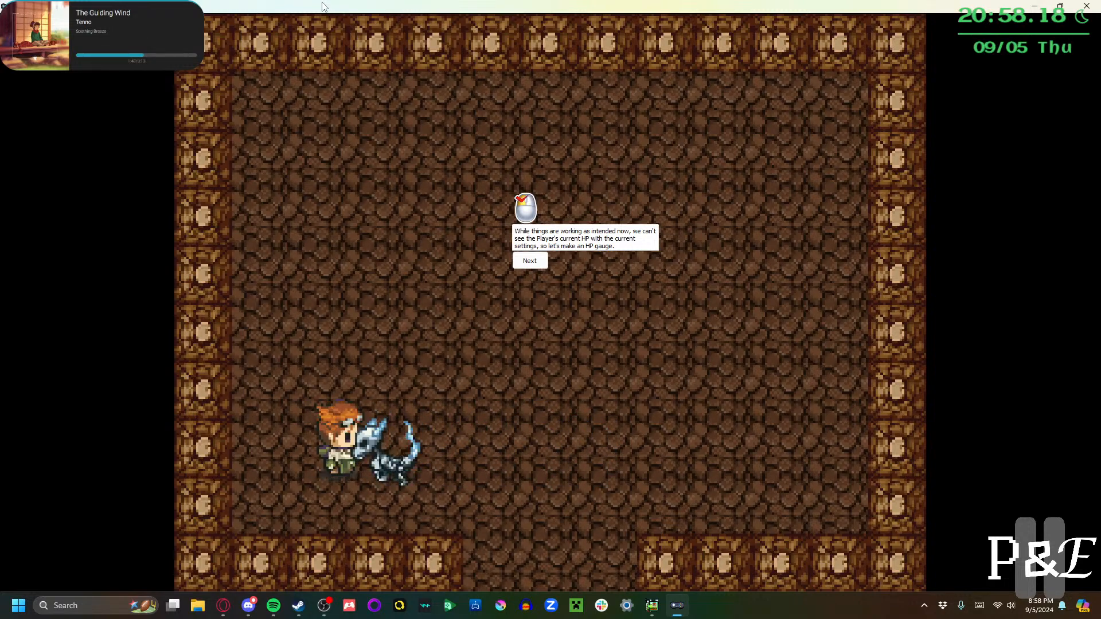
{"action": "key", "text": "Up"}
{"action": "key", "text": "Right"}
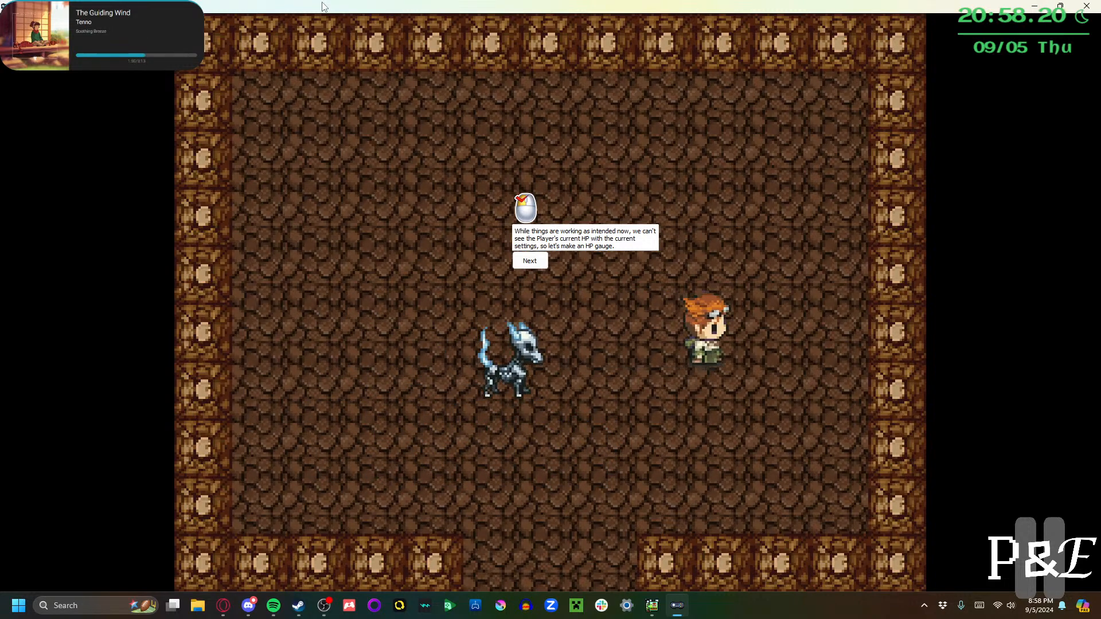
{"action": "key", "text": "Down"}
{"action": "key", "text": "Left"}
{"action": "key", "text": "Left"}
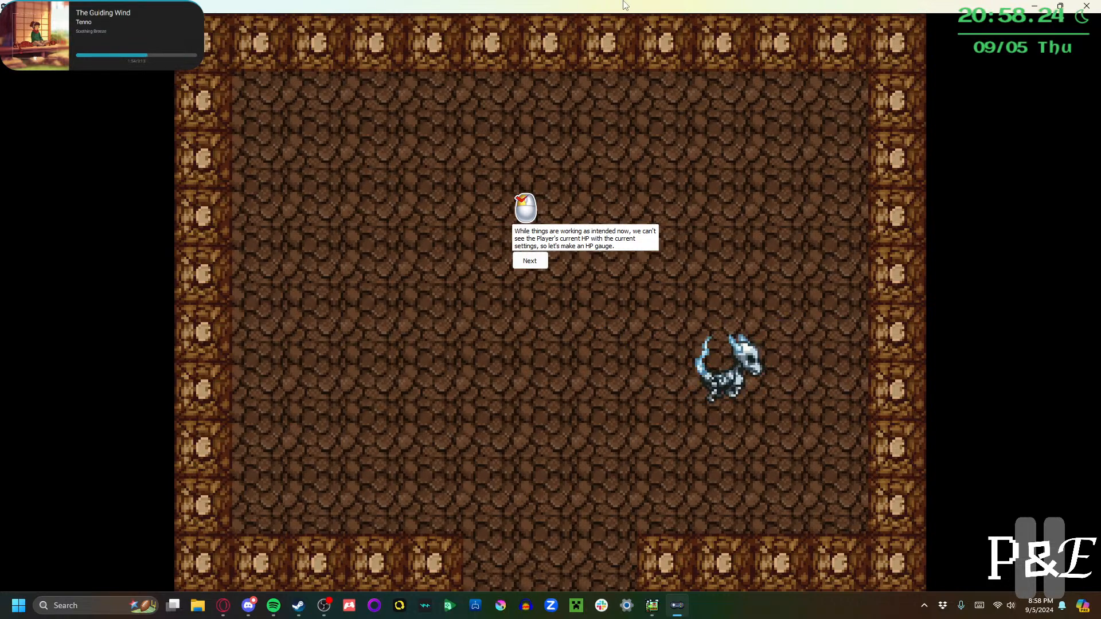
{"action": "left_click", "coordinate": [1088, 7]}
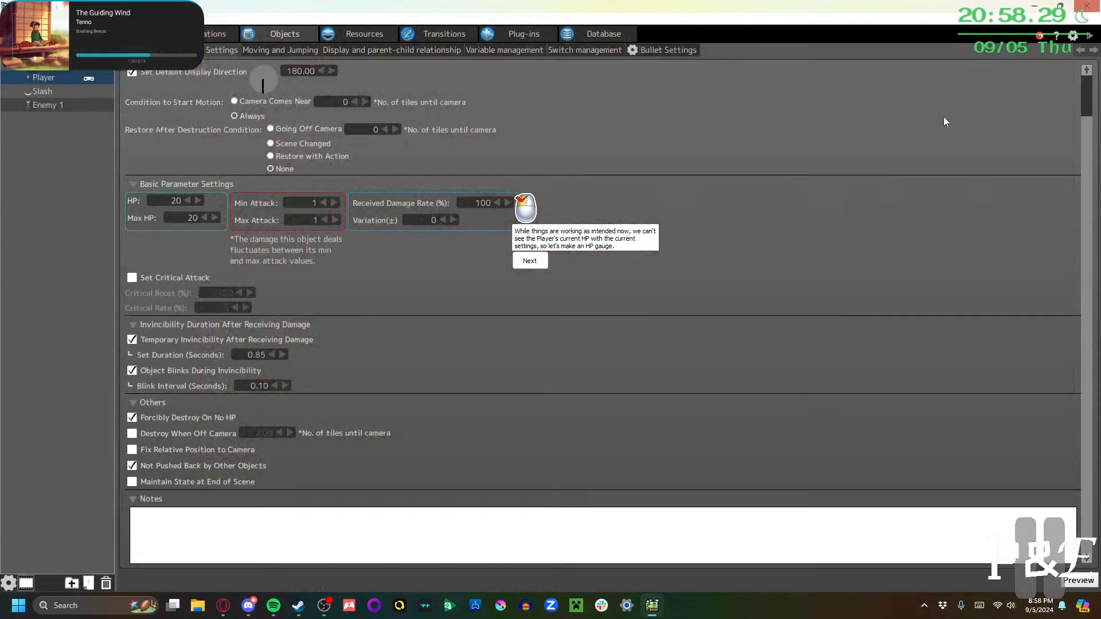
Advance the tutorial and start a new Show Text/Variable Value entry in the Player's display and parent-child relationship settings
{"action": "left_click", "coordinate": [529, 261]}
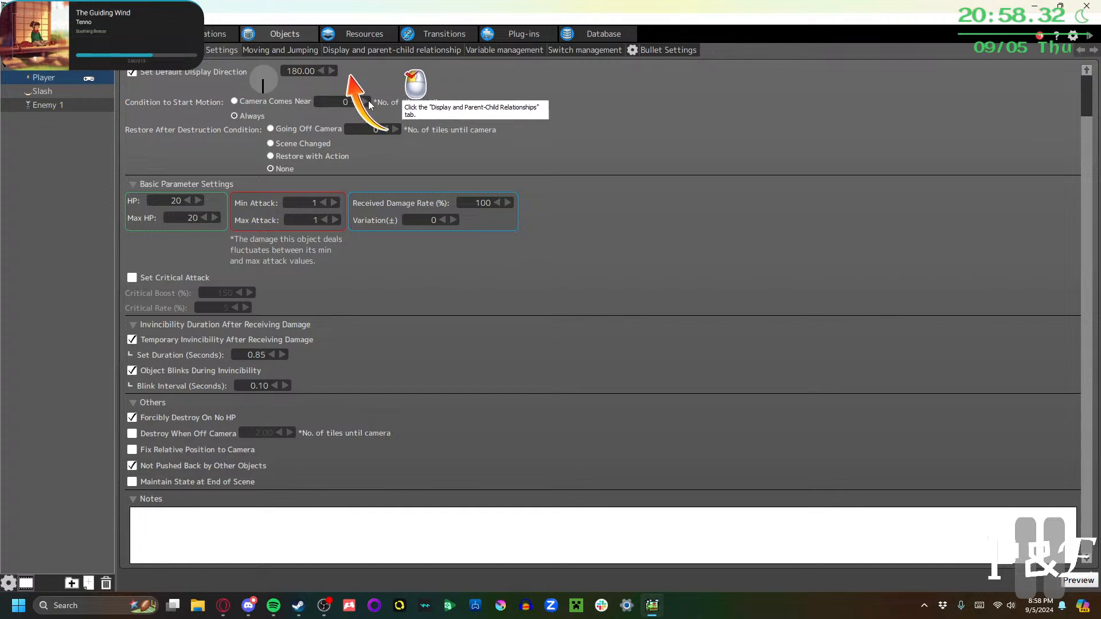
{"action": "scroll", "coordinate": [313, 153], "scroll_direction": "up", "scroll_amount": 2}
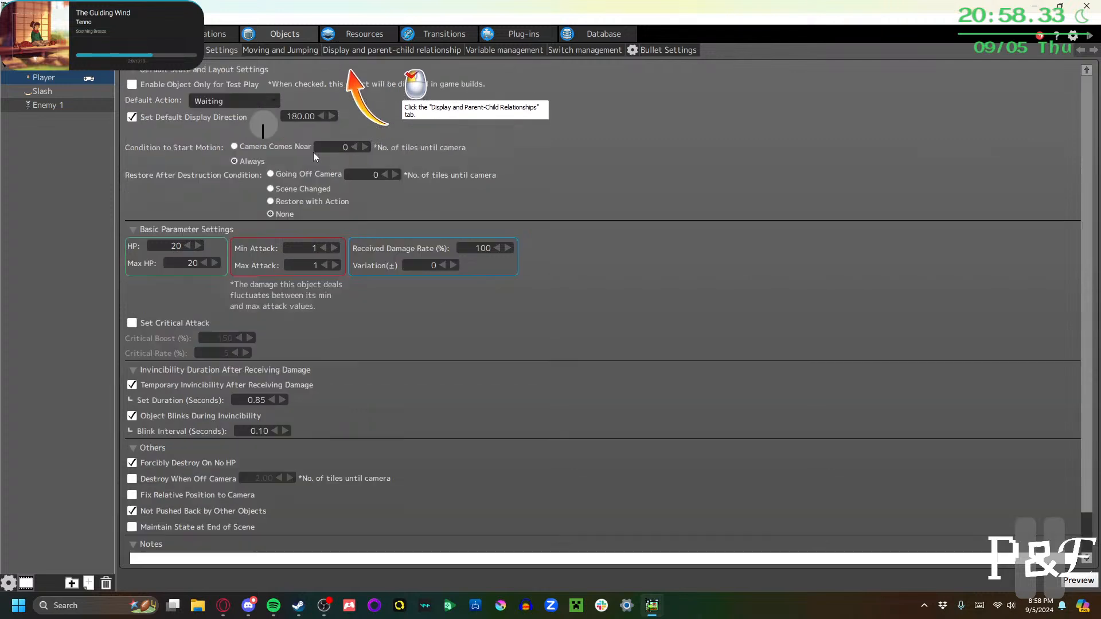
{"action": "left_click", "coordinate": [347, 50]}
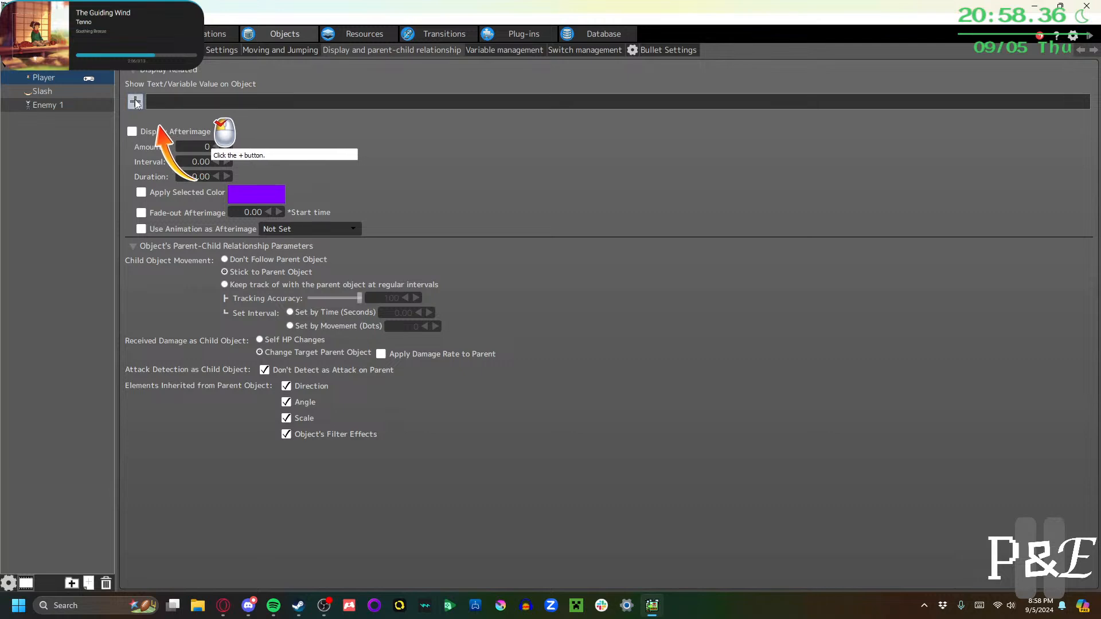
{"action": "left_click", "coordinate": [136, 102]}
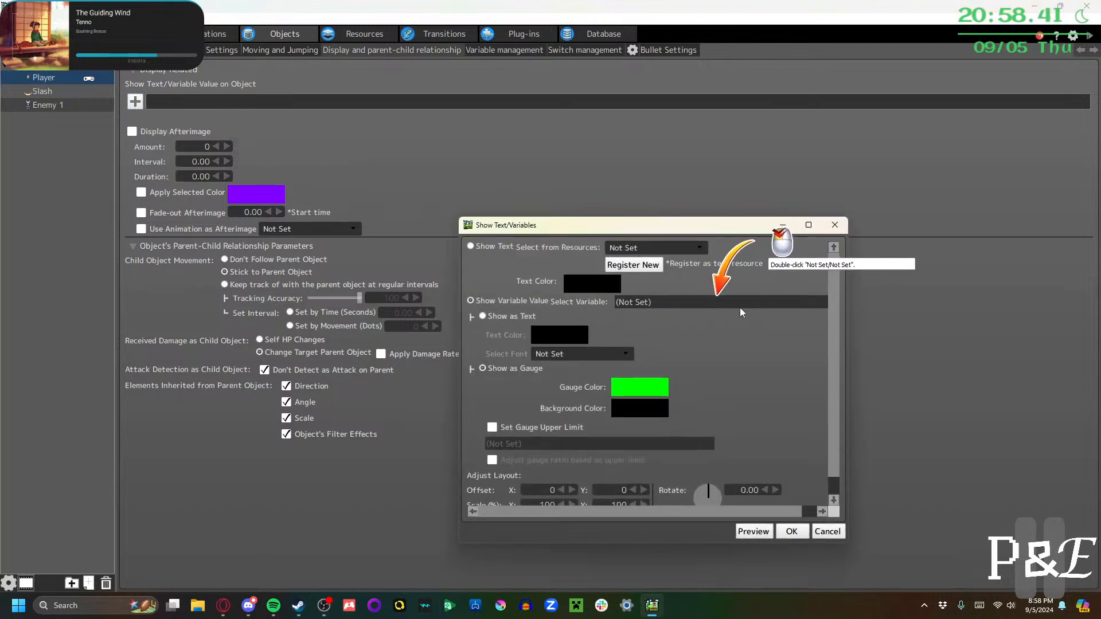
Set the variable shown by the new entry to the Player's Object ID
{"action": "double_click", "coordinate": [647, 303]}
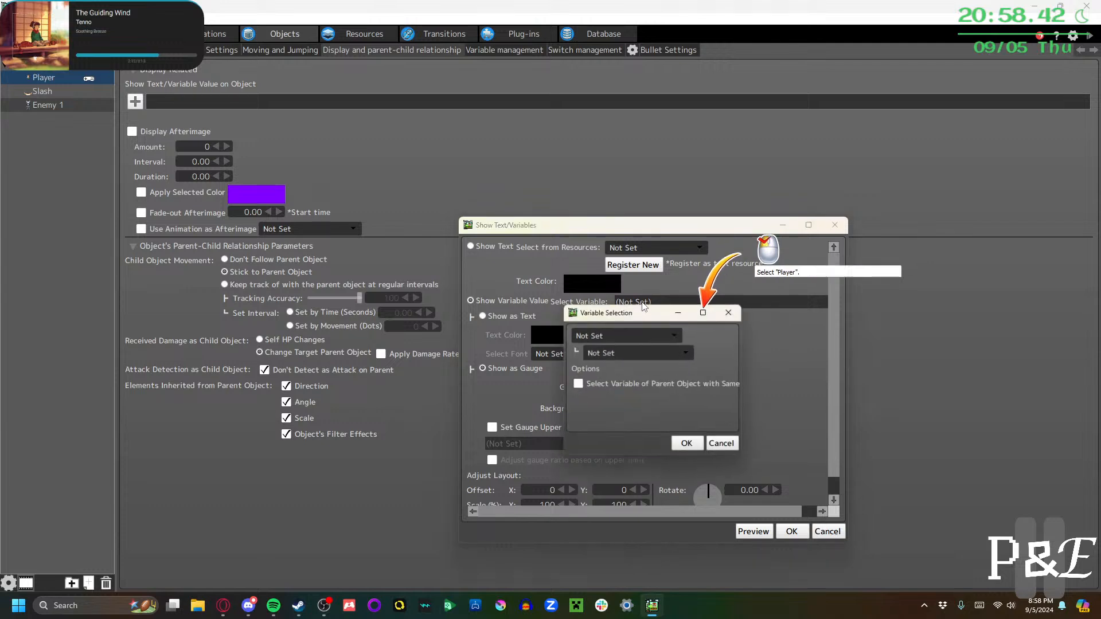
{"action": "left_click", "coordinate": [630, 338]}
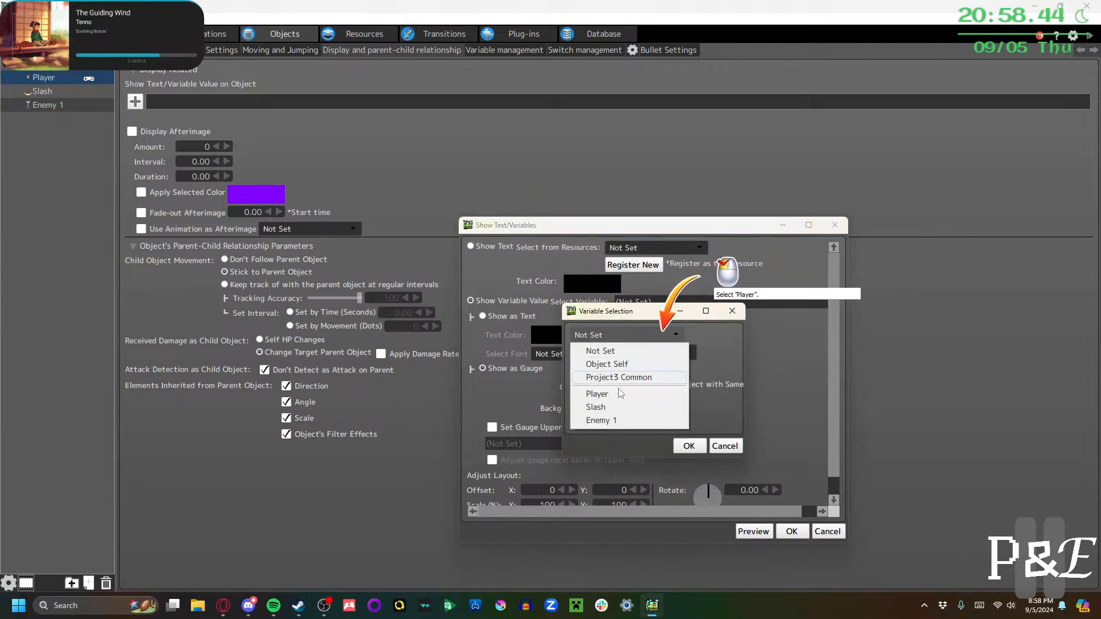
{"action": "left_click", "coordinate": [597, 394]}
{"action": "left_click", "coordinate": [637, 353]}
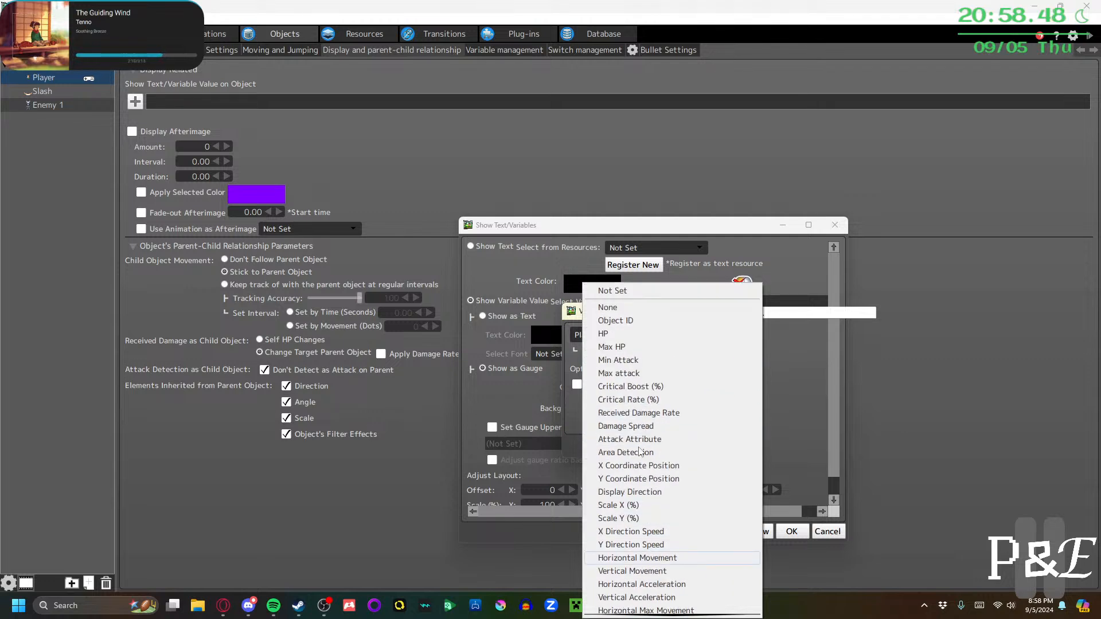
{"action": "left_click", "coordinate": [603, 334]}
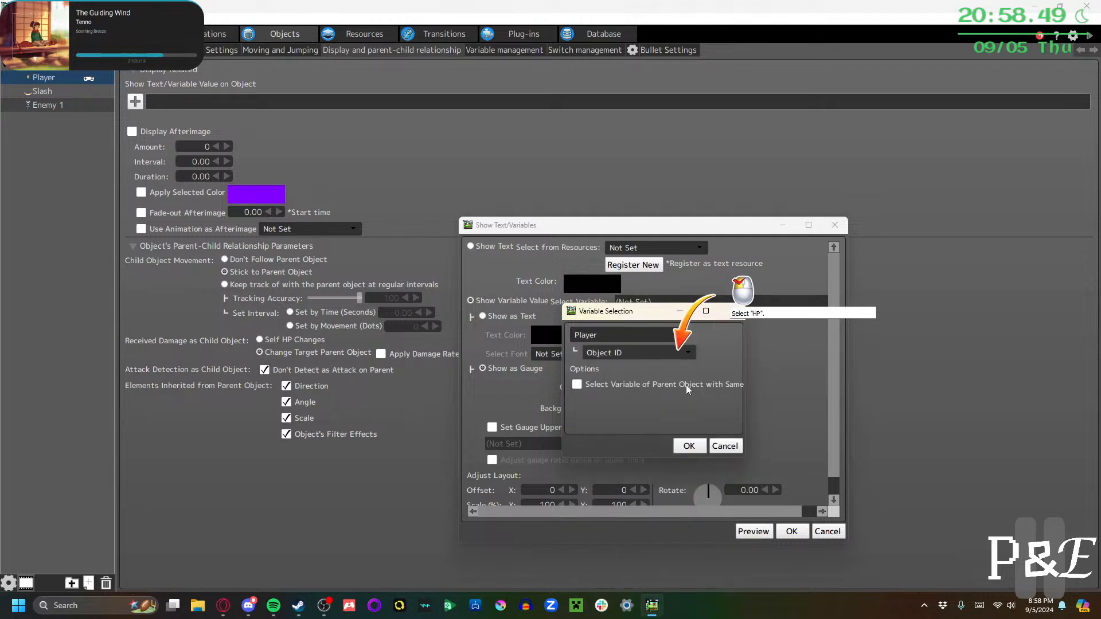
{"action": "left_click", "coordinate": [687, 446]}
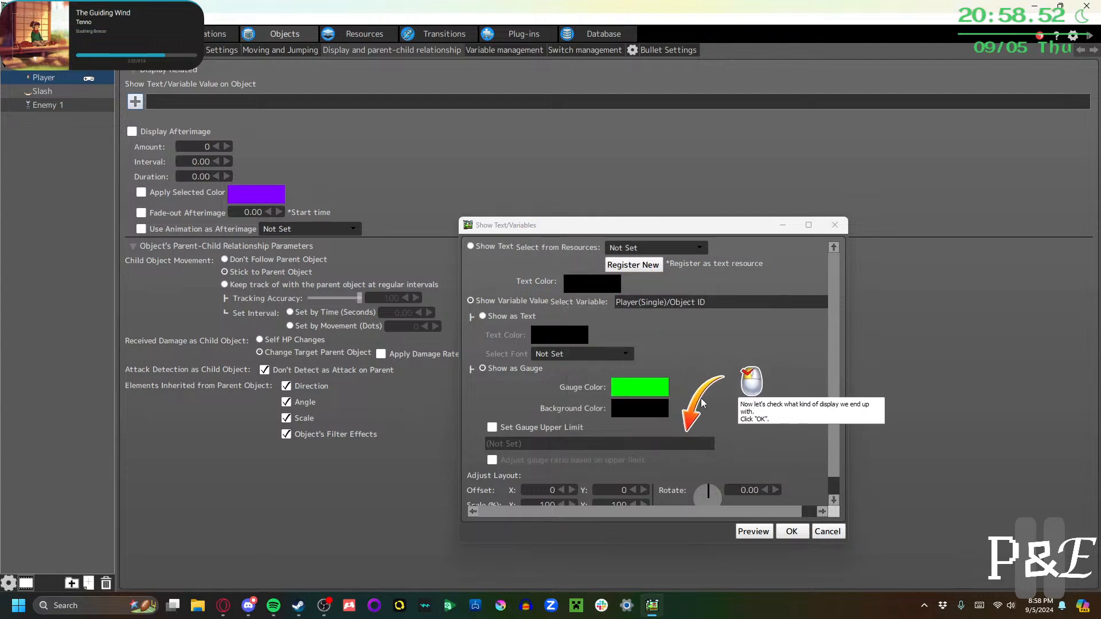
Examine the text, gauge color, gauge upper limit and layout options for the new display entry
{"action": "scroll", "coordinate": [759, 396], "scroll_direction": "down", "scroll_amount": 1}
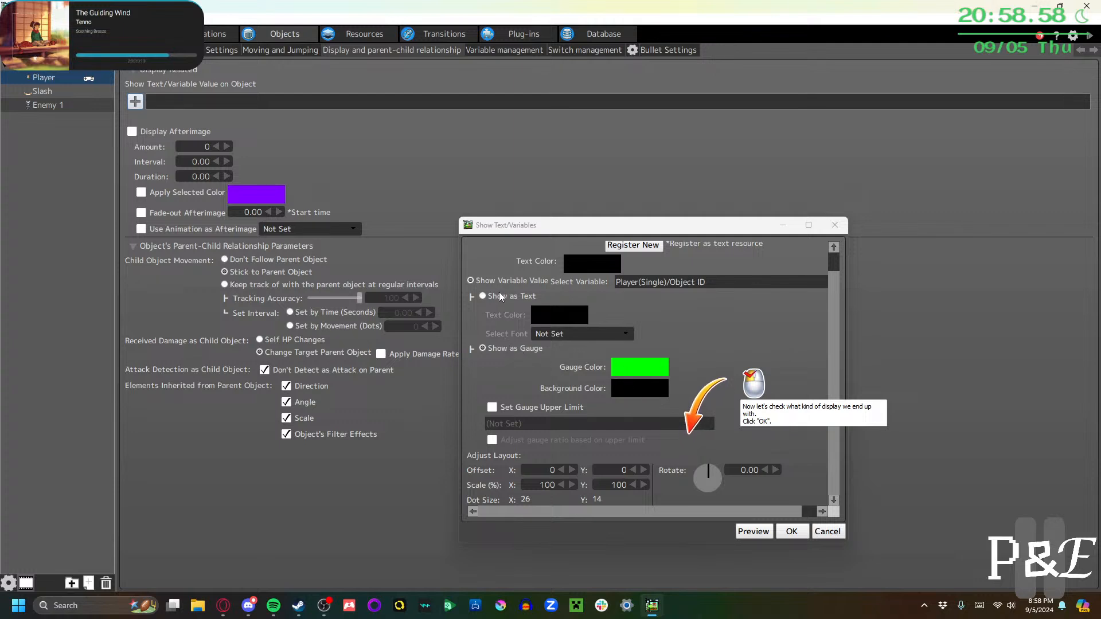
{"action": "scroll", "coordinate": [583, 329], "scroll_direction": "up", "scroll_amount": 1}
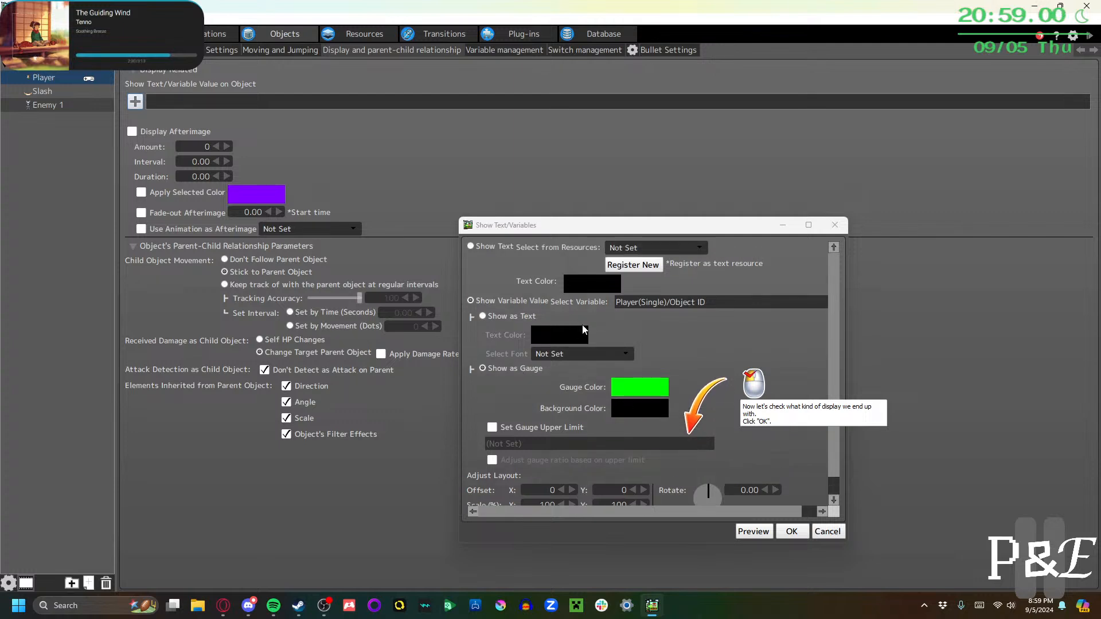
{"action": "scroll", "coordinate": [522, 300], "scroll_direction": "down", "scroll_amount": 1}
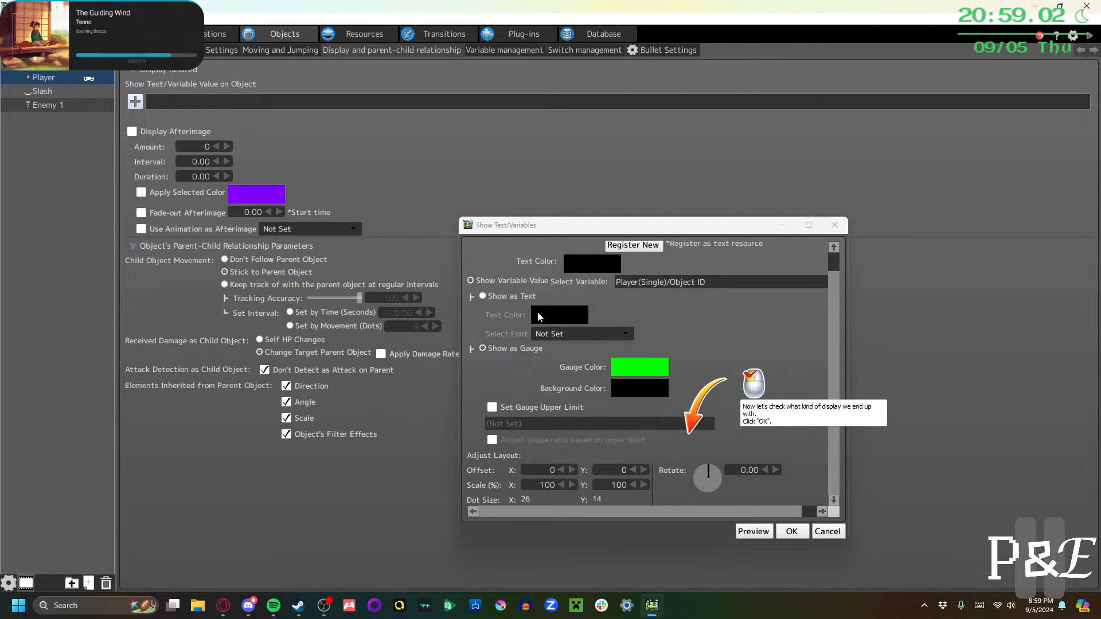
{"action": "scroll", "coordinate": [552, 476], "scroll_direction": "up", "scroll_amount": 1}
{"action": "scroll", "coordinate": [559, 438], "scroll_direction": "down", "scroll_amount": 1}
{"action": "scroll", "coordinate": [562, 411], "scroll_direction": "up", "scroll_amount": 1}
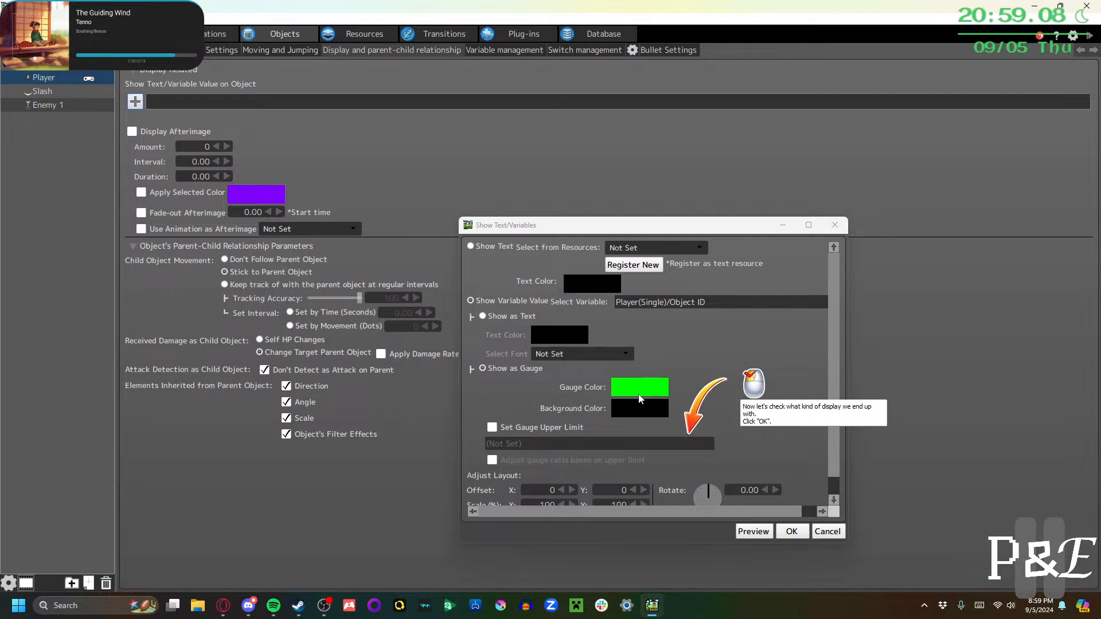
{"action": "scroll", "coordinate": [647, 384], "scroll_direction": "down", "scroll_amount": 1}
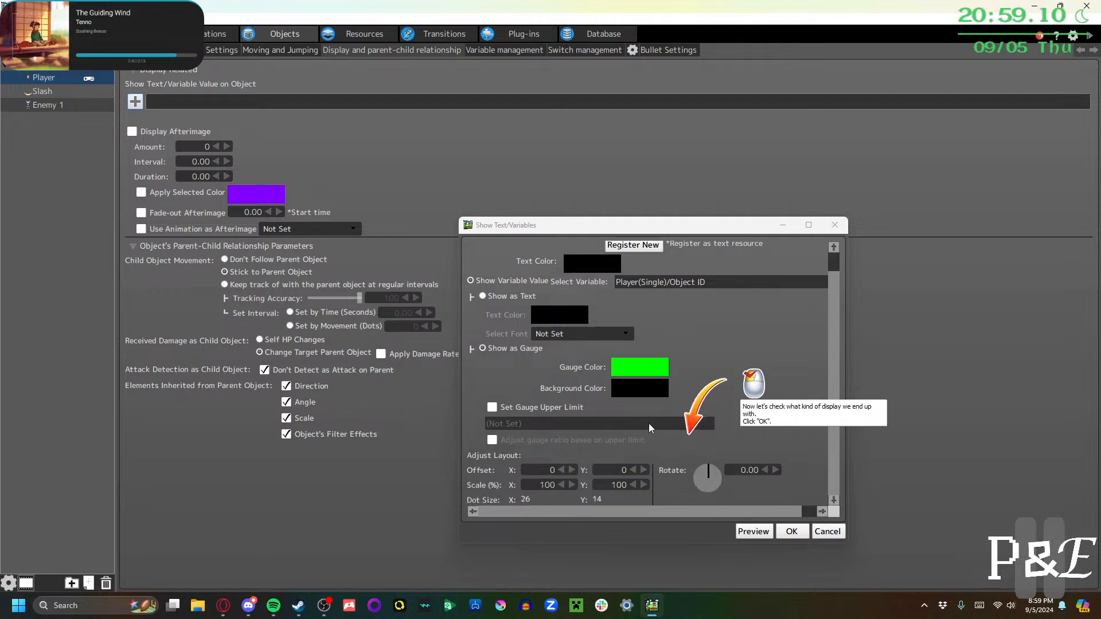
Review the text and gauge options and accept the gauge display entry for the Player's Object ID
{"action": "scroll", "coordinate": [703, 450], "scroll_direction": "up", "scroll_amount": 1}
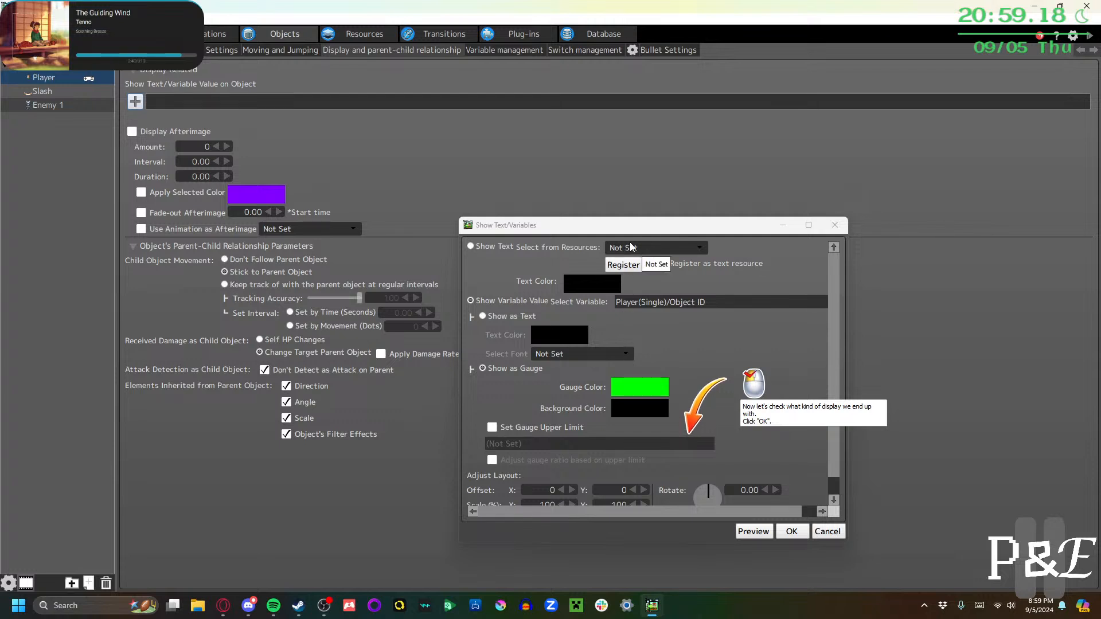
{"action": "scroll", "coordinate": [576, 292], "scroll_direction": "down", "scroll_amount": 1}
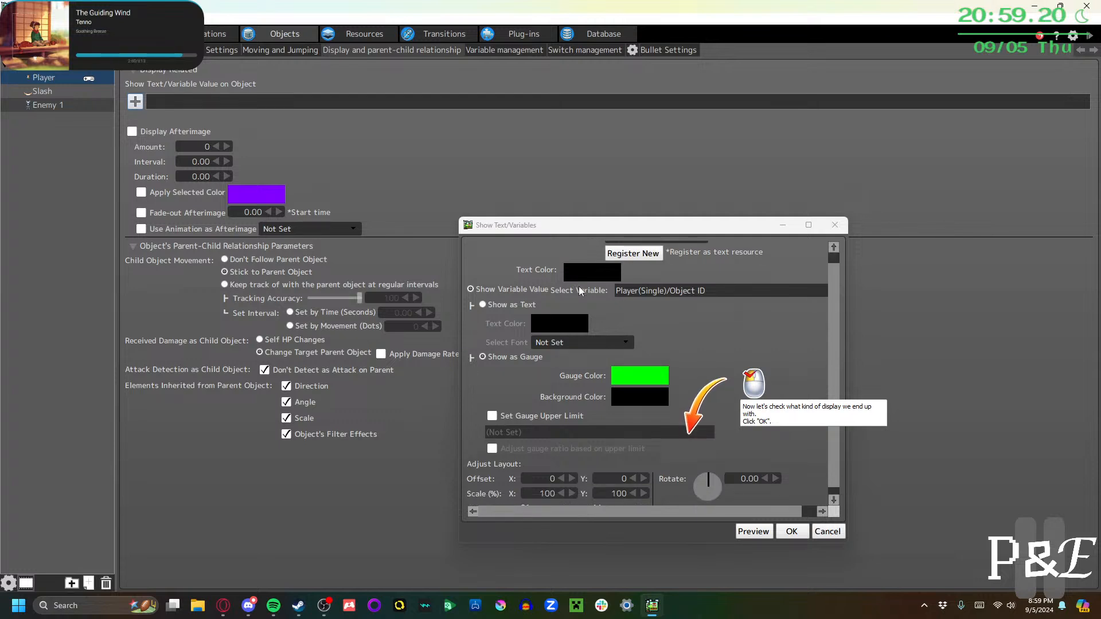
{"action": "scroll", "coordinate": [580, 293], "scroll_direction": "up", "scroll_amount": 1}
{"action": "left_click", "coordinate": [618, 247]}
{"action": "left_click", "coordinate": [620, 248]}
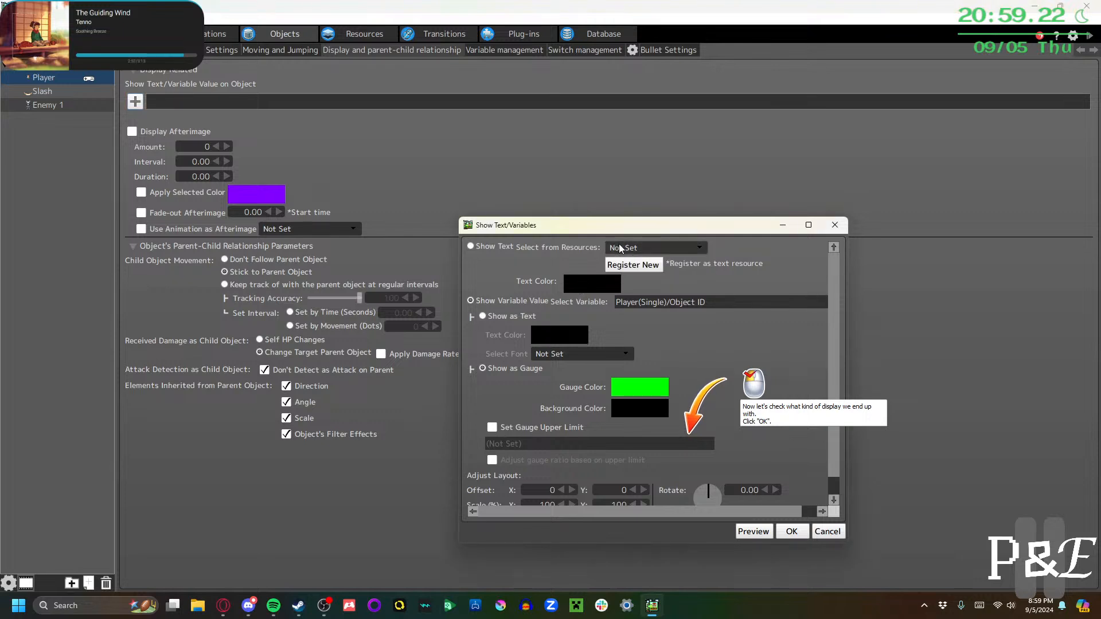
{"action": "scroll", "coordinate": [566, 287], "scroll_direction": "down", "scroll_amount": 2}
{"action": "scroll", "coordinate": [567, 296], "scroll_direction": "up", "scroll_amount": 2}
{"action": "left_click", "coordinate": [781, 533]}
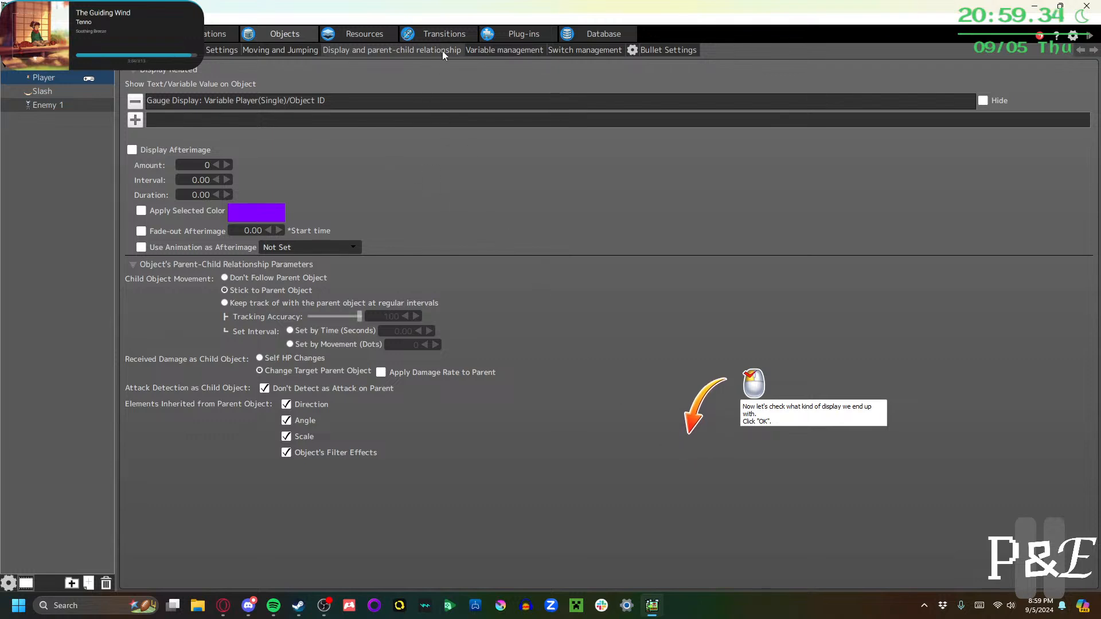
{"action": "double_click", "coordinate": [377, 101]}
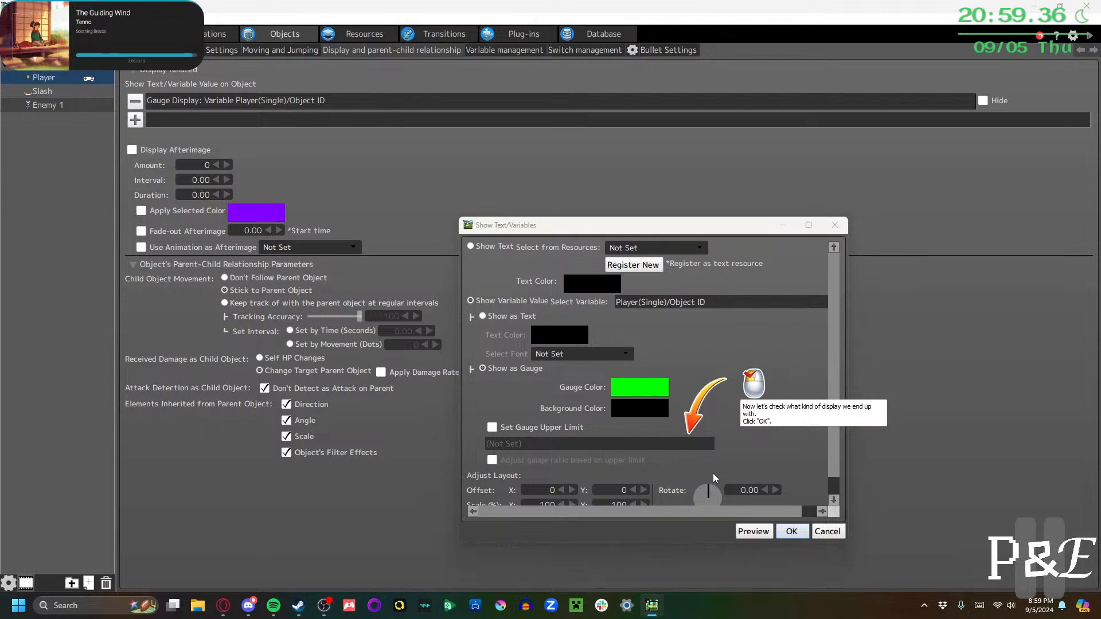
{"action": "left_click", "coordinate": [787, 533]}
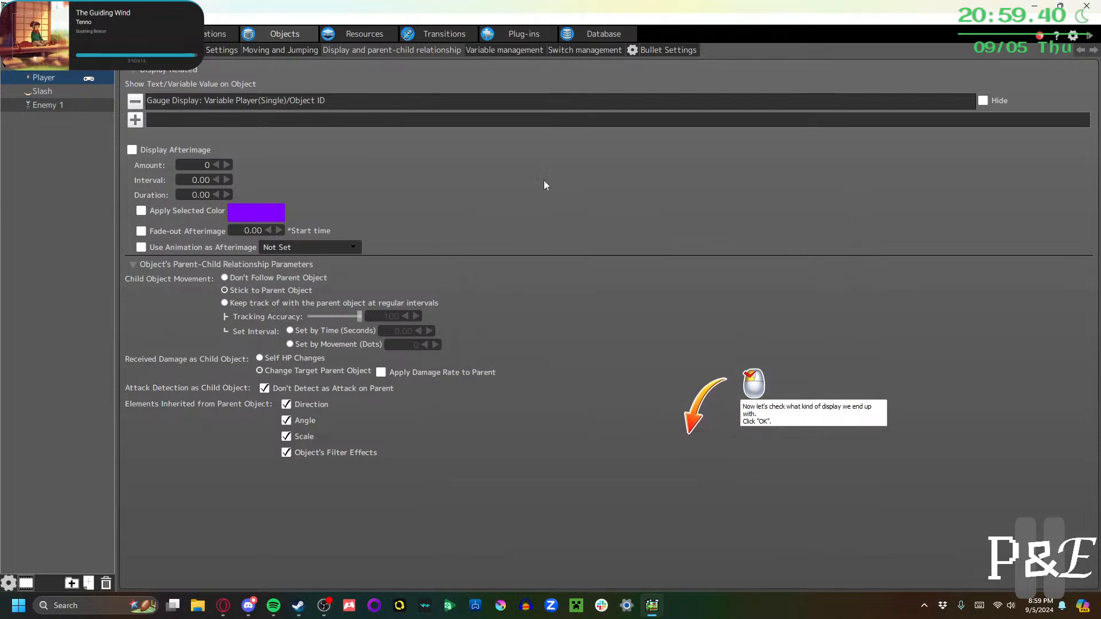
{"action": "left_click", "coordinate": [514, 35]}
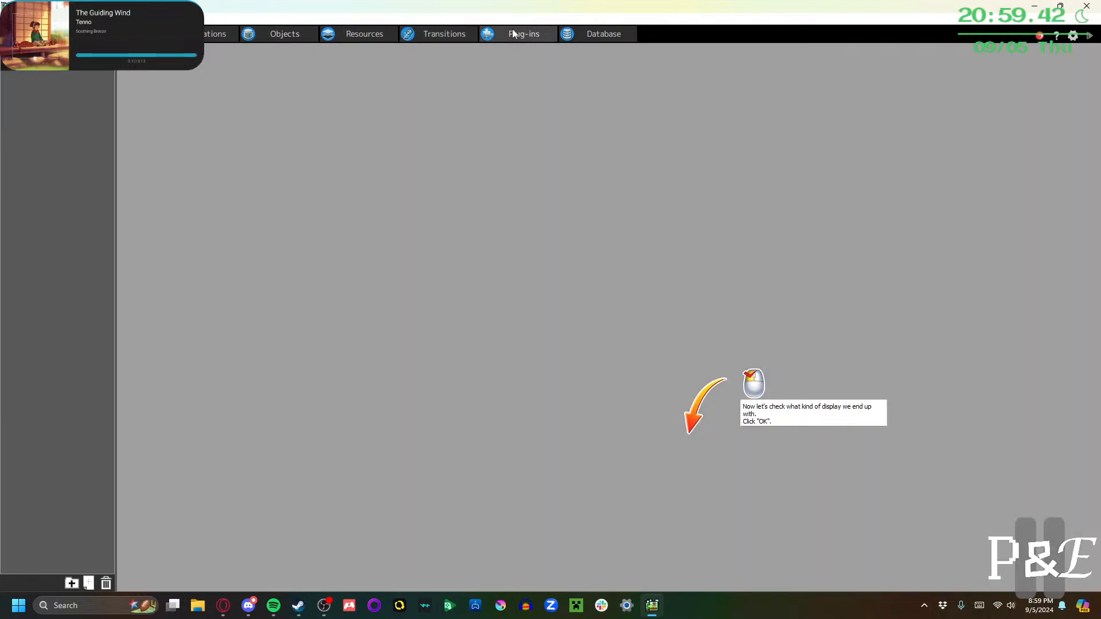
{"action": "left_click", "coordinate": [444, 35]}
{"action": "left_click", "coordinate": [361, 38]}
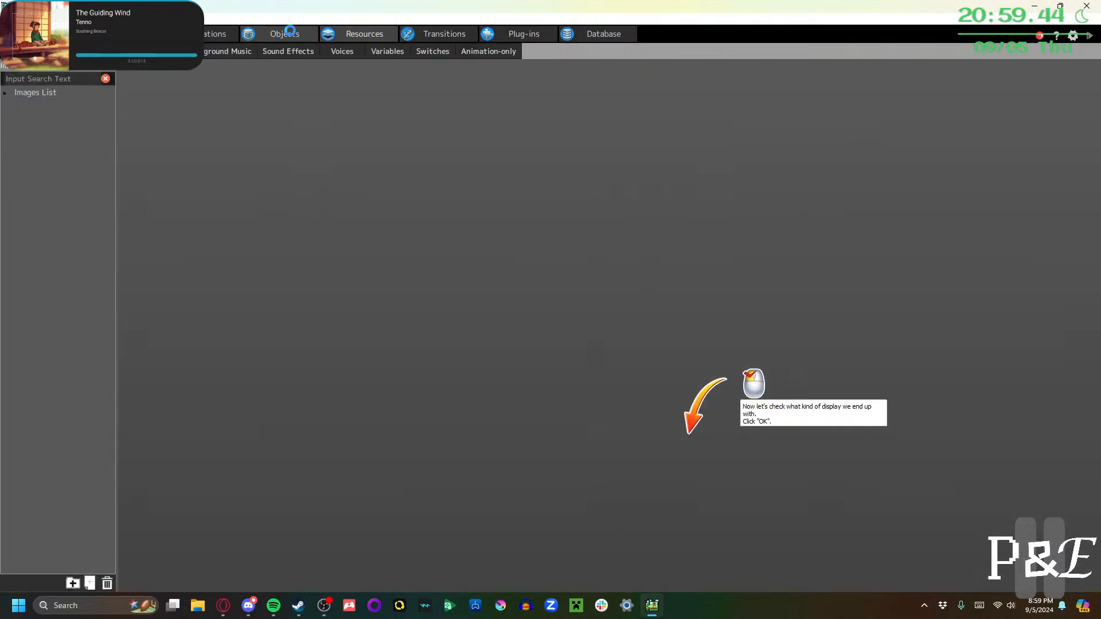
{"action": "left_click", "coordinate": [285, 34]}
{"action": "left_click", "coordinate": [392, 50]}
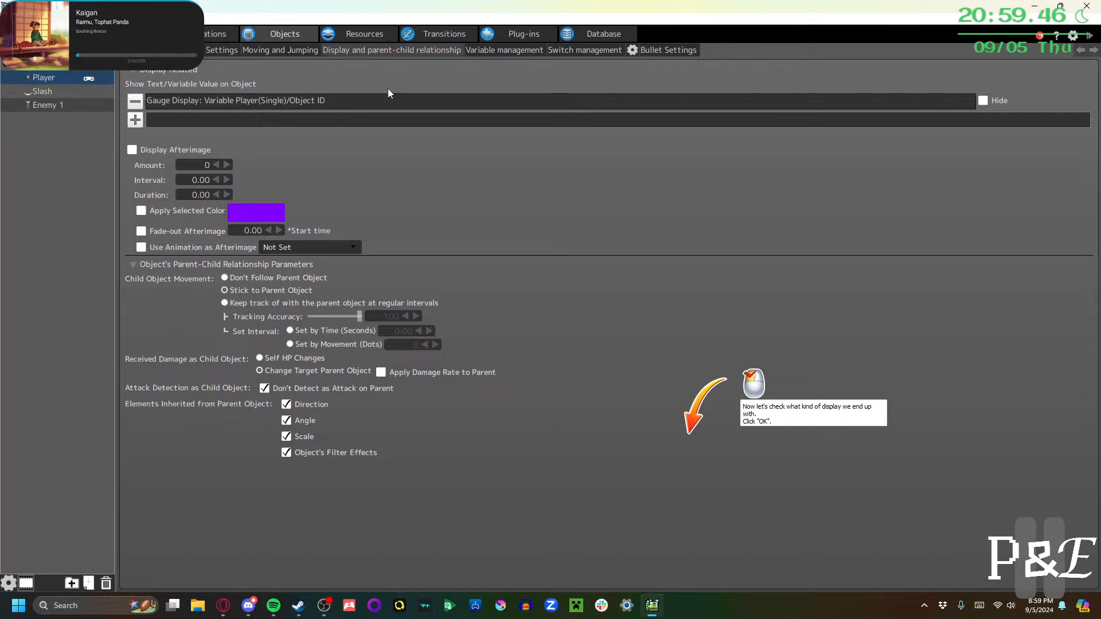
Reopen the Player's gauge display entry and reconfirm Object ID as its variable
{"action": "double_click", "coordinate": [359, 102]}
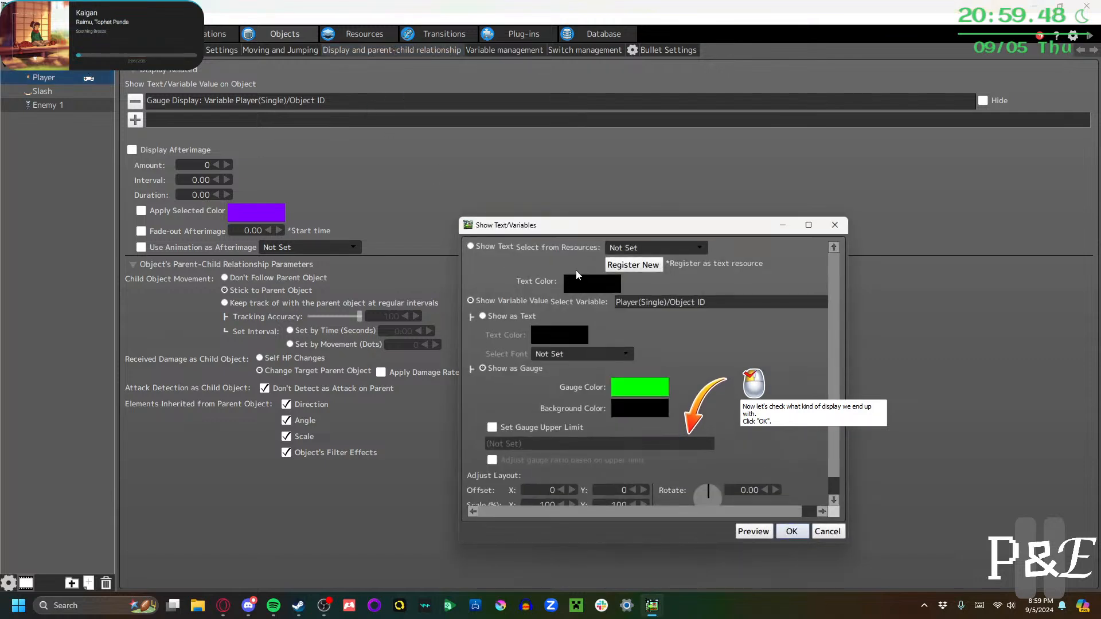
{"action": "left_click", "coordinate": [642, 305]}
{"action": "left_click", "coordinate": [688, 447]}
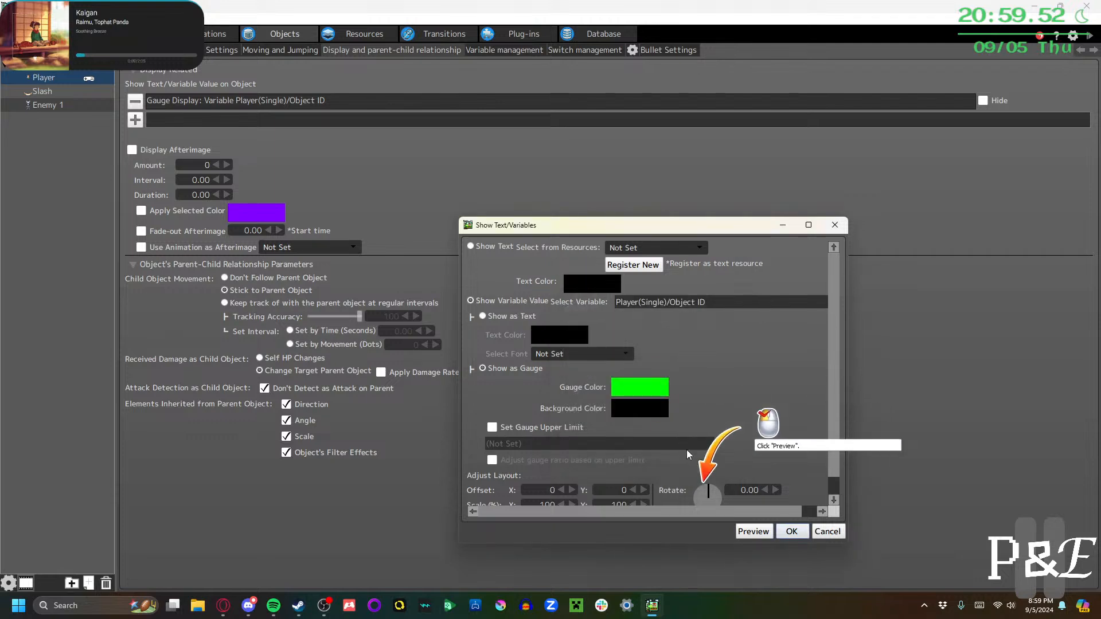
Preview the gauge while running the Player around the room, and close the preview
{"action": "left_click", "coordinate": [770, 533]}
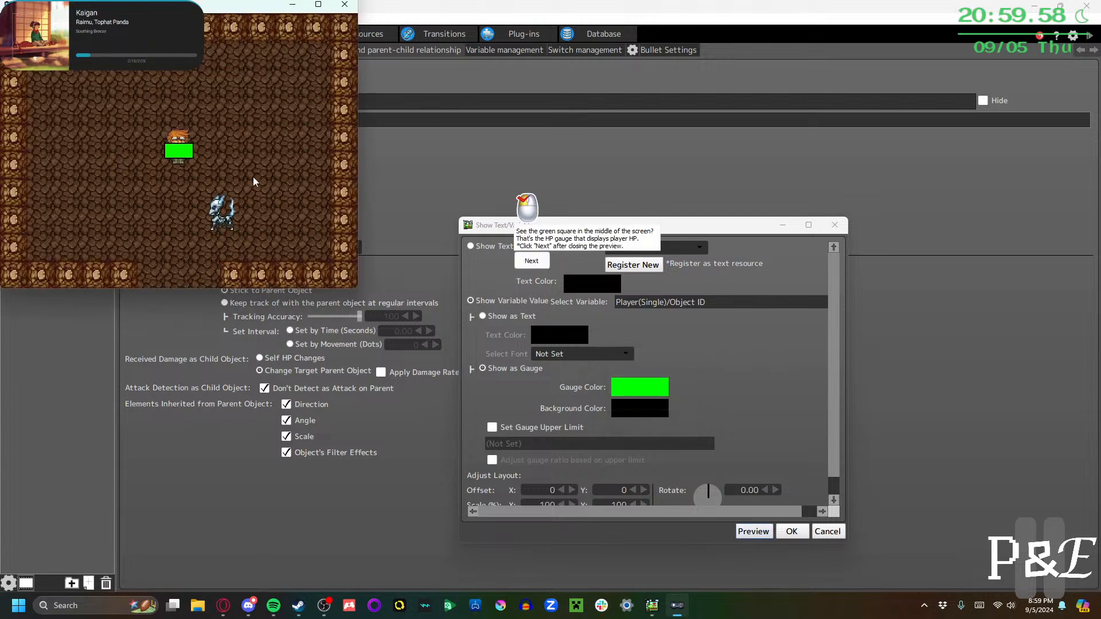
{"action": "key", "text": "Down"}
{"action": "key", "text": "Left"}
{"action": "key", "text": "Up"}
{"action": "key", "text": "Right"}
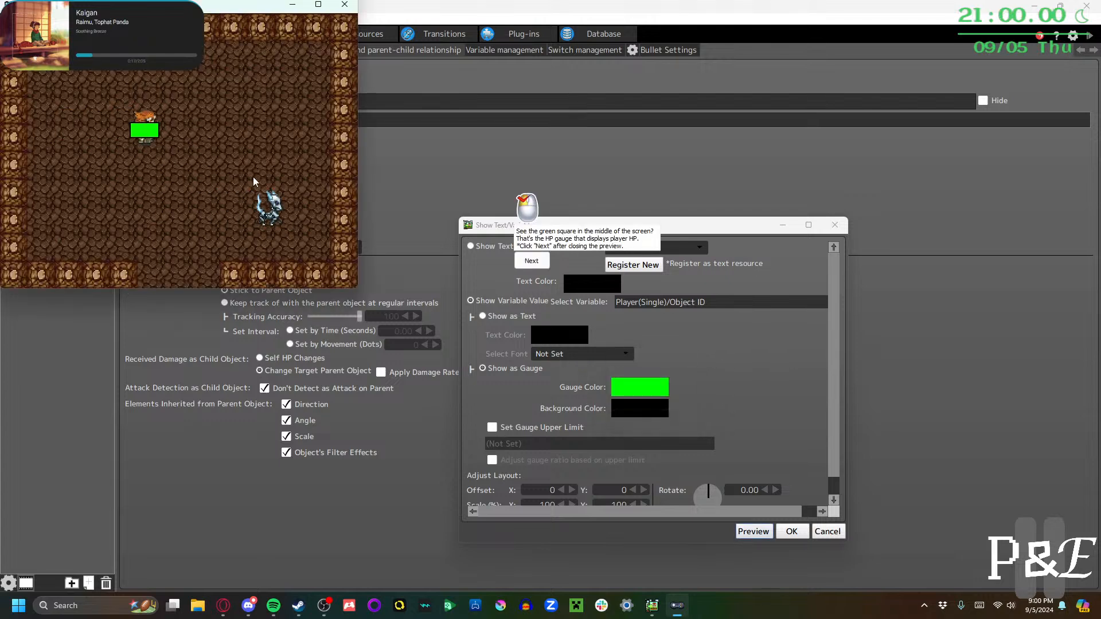
{"action": "key", "text": "Left"}
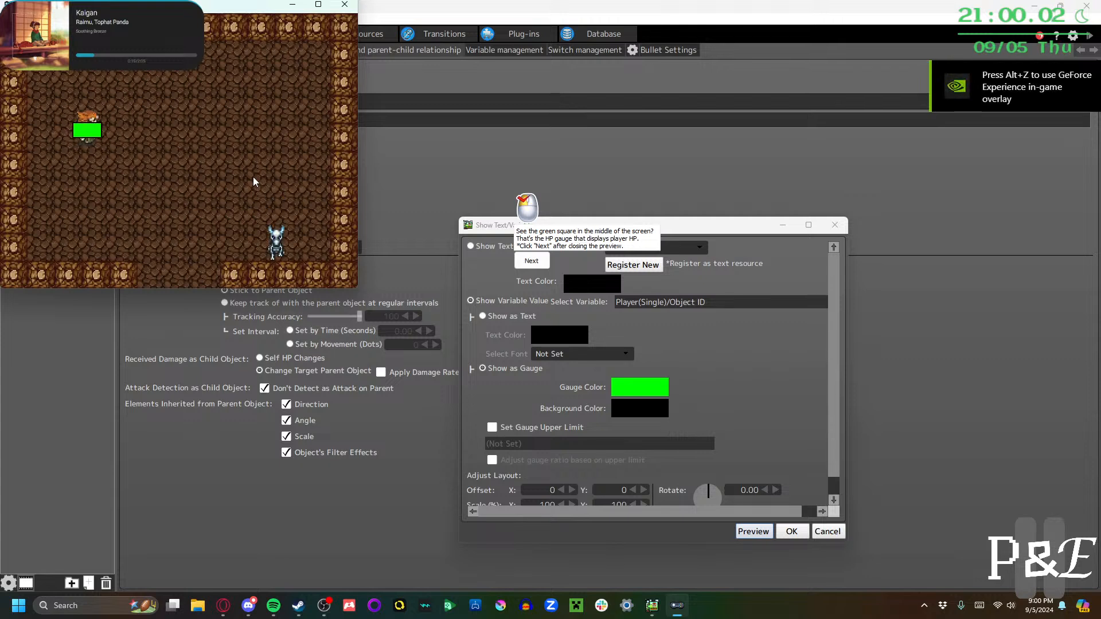
{"action": "key", "text": "Right"}
{"action": "key", "text": "Up"}
{"action": "key", "text": "Down"}
{"action": "key", "text": "Left"}
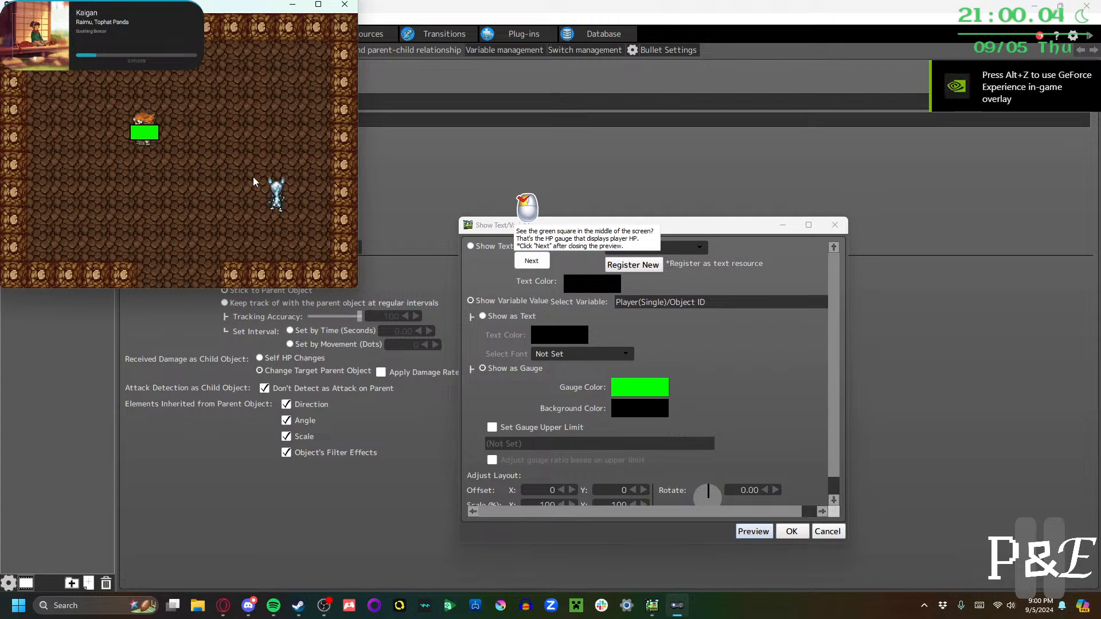
{"action": "key", "text": "Left"}
{"action": "key", "text": "Up"}
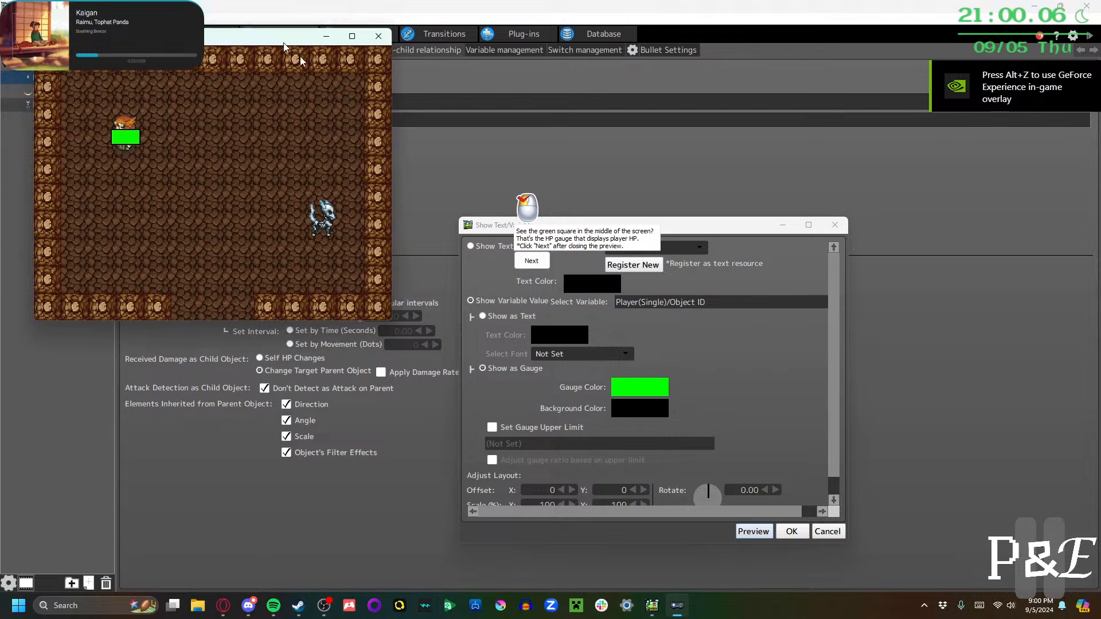
{"action": "left_click_drag", "start_coordinate": [248, 10], "coordinate": [411, 147]}
{"action": "left_click", "coordinate": [508, 136]}
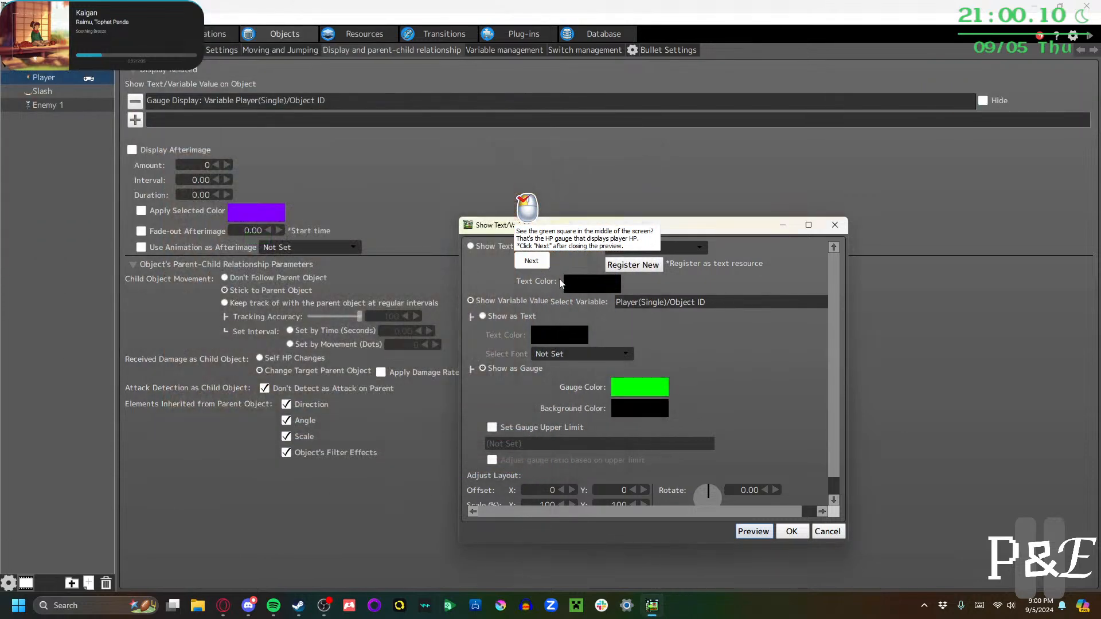
Adjust the Player's gauge layout to Scale X 100, Scale Y 28 and Offset Y -24, advancing the tutorial
{"action": "left_click", "coordinate": [531, 262]}
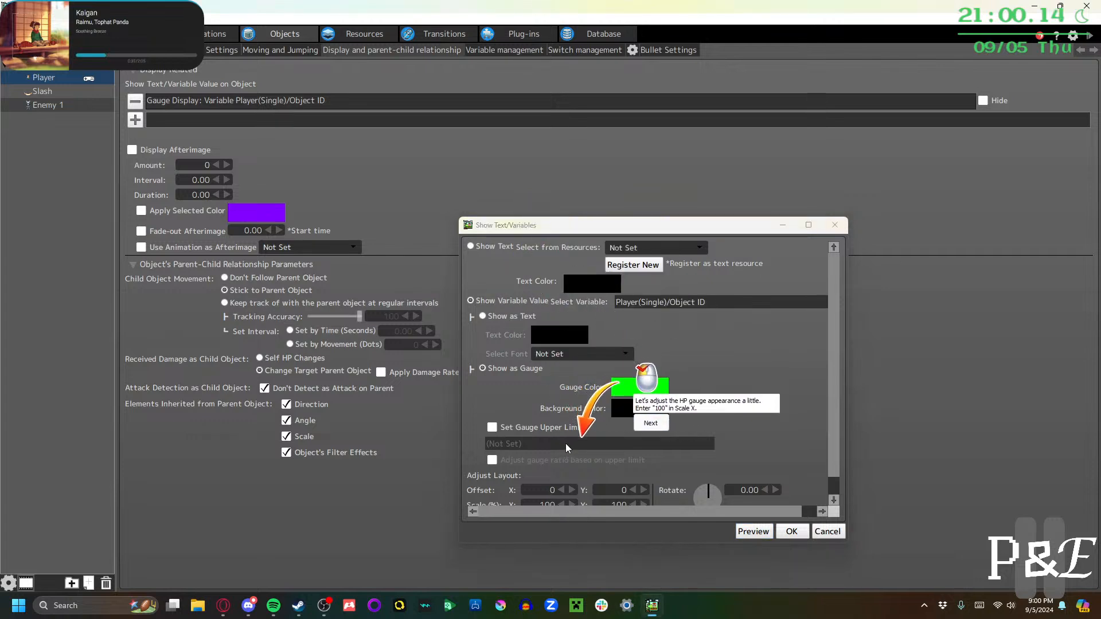
{"action": "scroll", "coordinate": [566, 448], "scroll_direction": "down", "scroll_amount": 1}
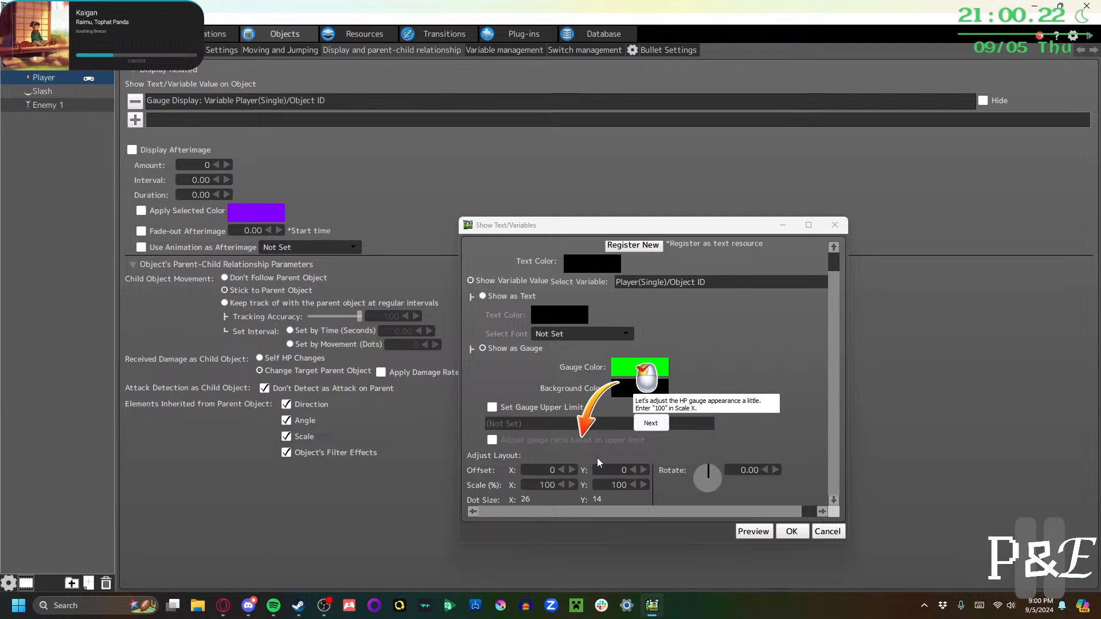
{"action": "left_click", "coordinate": [650, 424]}
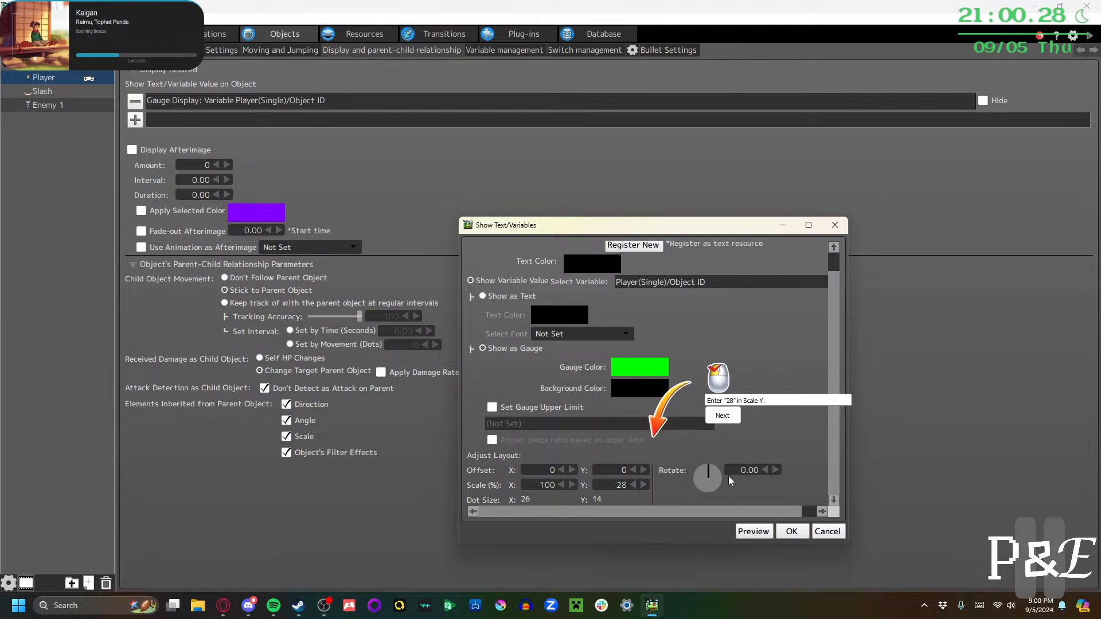
{"action": "left_click", "coordinate": [723, 416]}
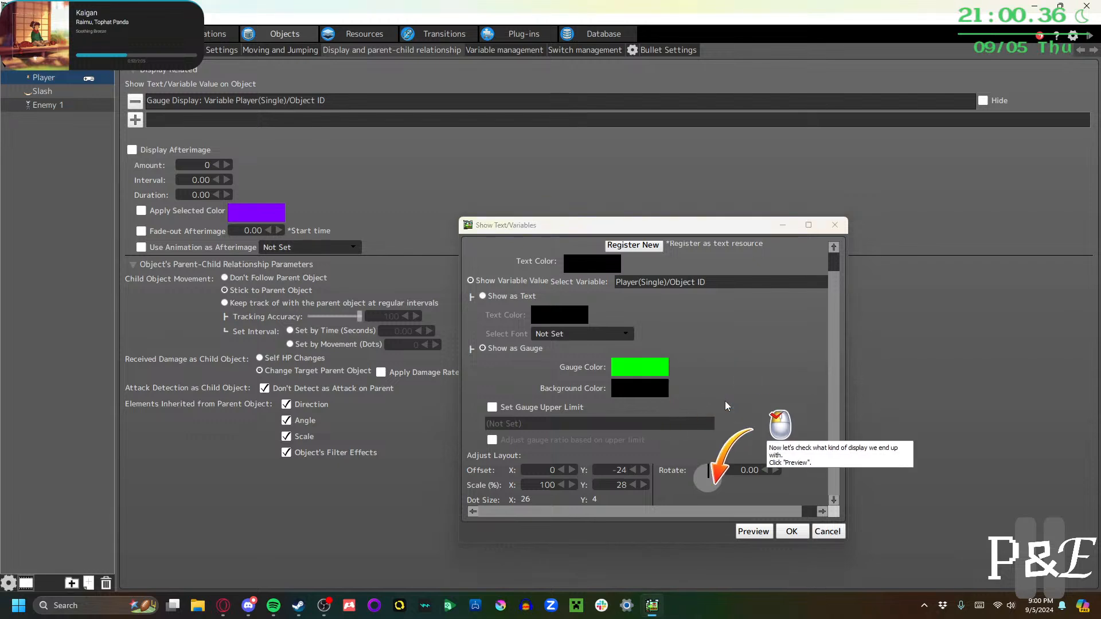
Preview the adjusted gauge while running the Player around the enemy, and accept the gauge entry
{"action": "left_click", "coordinate": [753, 531]}
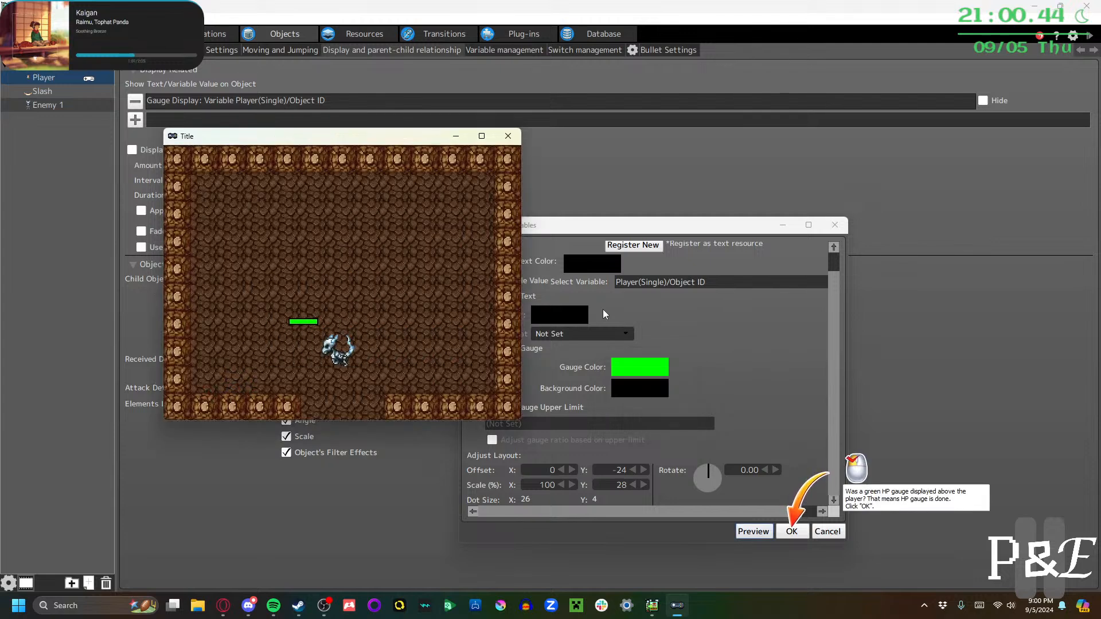
{"action": "key", "text": "Left"}
{"action": "key", "text": "Down"}
{"action": "key", "text": "Right"}
{"action": "key", "text": "Up"}
{"action": "key", "text": "Right"}
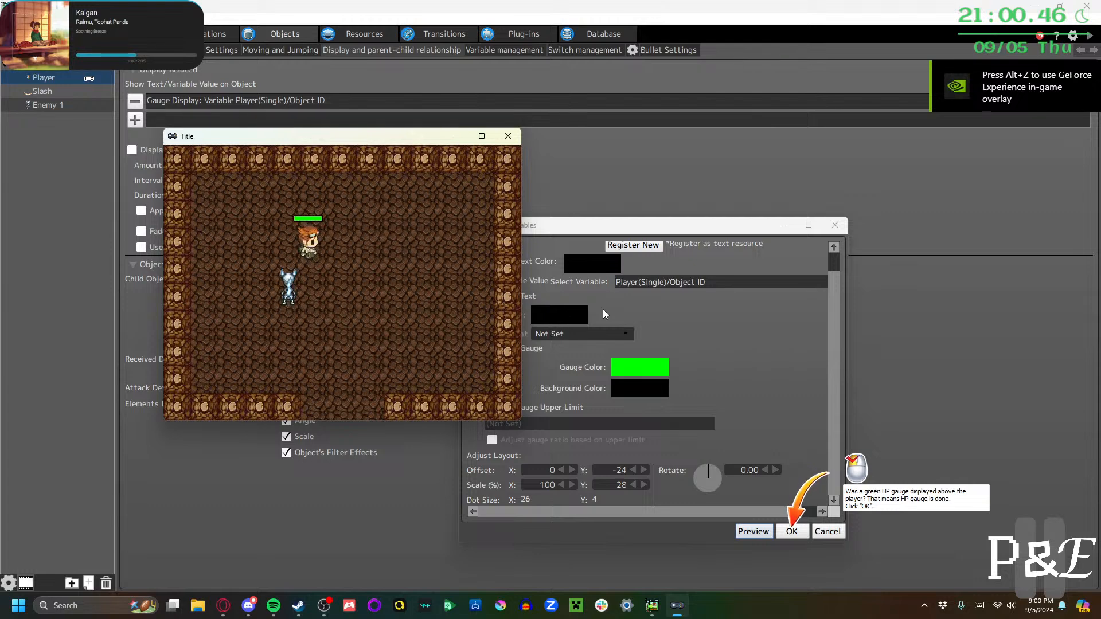
{"action": "key", "text": "Down"}
{"action": "key", "text": "Left"}
{"action": "key", "text": "Right"}
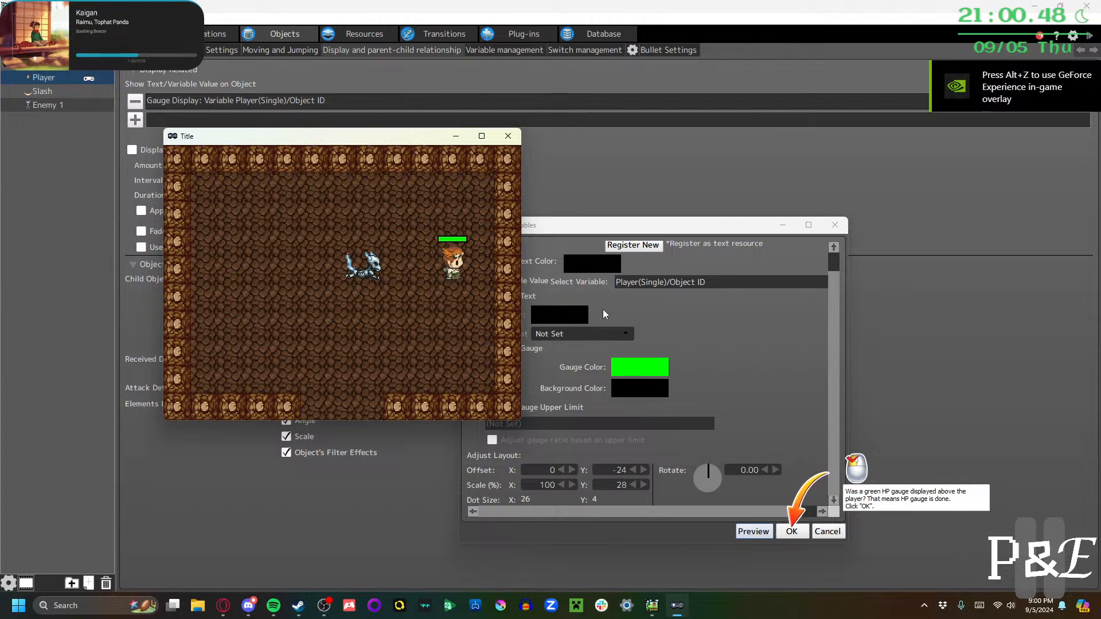
{"action": "key", "text": "Left"}
{"action": "key", "text": "Right"}
{"action": "key", "text": "Down"}
{"action": "key", "text": "Left"}
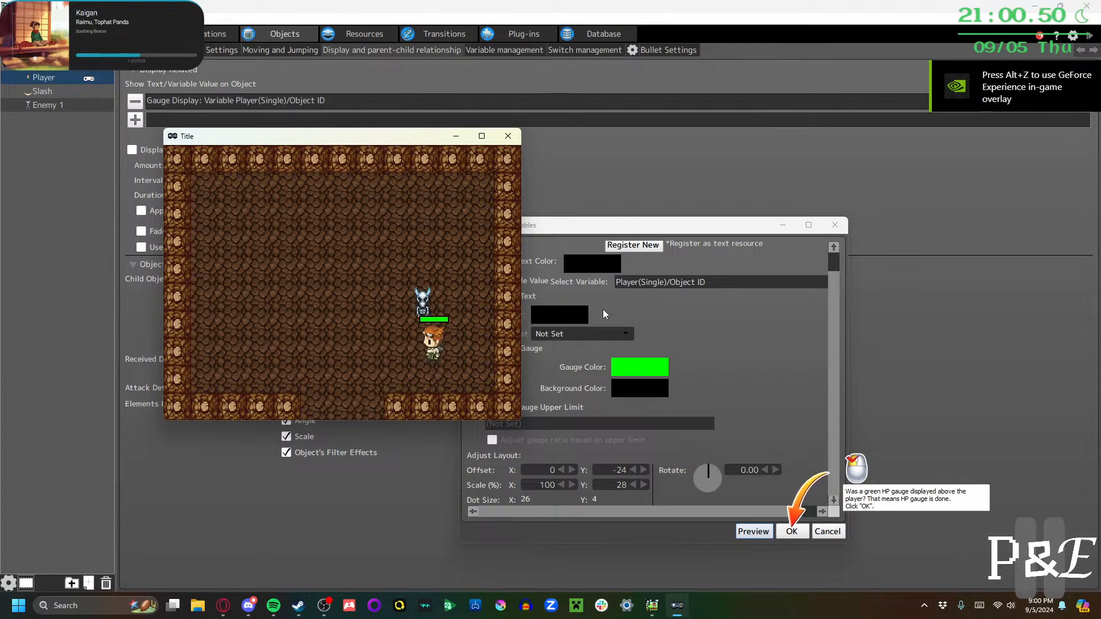
{"action": "key", "text": "Up"}
{"action": "key", "text": "Left"}
{"action": "key", "text": "Right"}
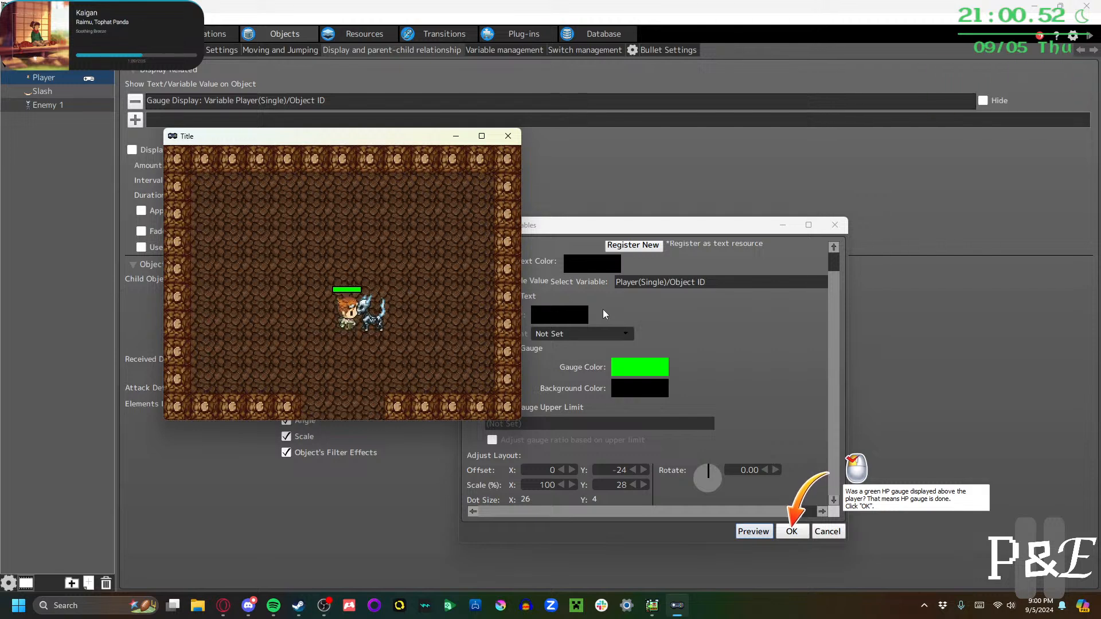
{"action": "key", "text": "Left"}
{"action": "key", "text": "Left"}
{"action": "key", "text": "Right"}
{"action": "key", "text": "Left"}
{"action": "key", "text": "Up"}
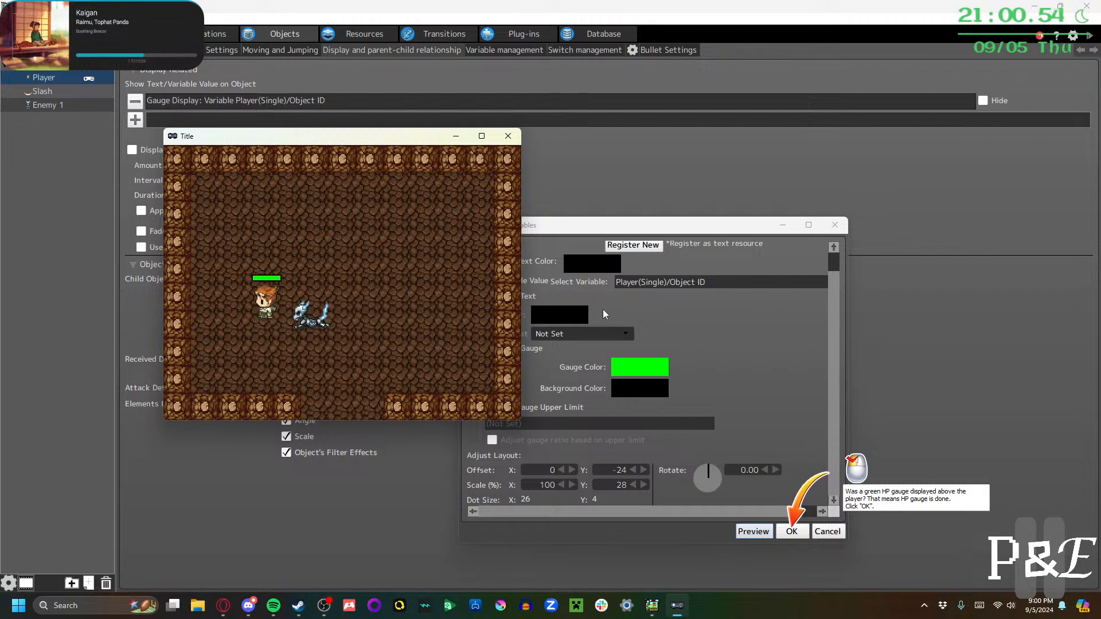
{"action": "key", "text": "Right"}
{"action": "key", "text": "Down"}
{"action": "key", "text": "Right"}
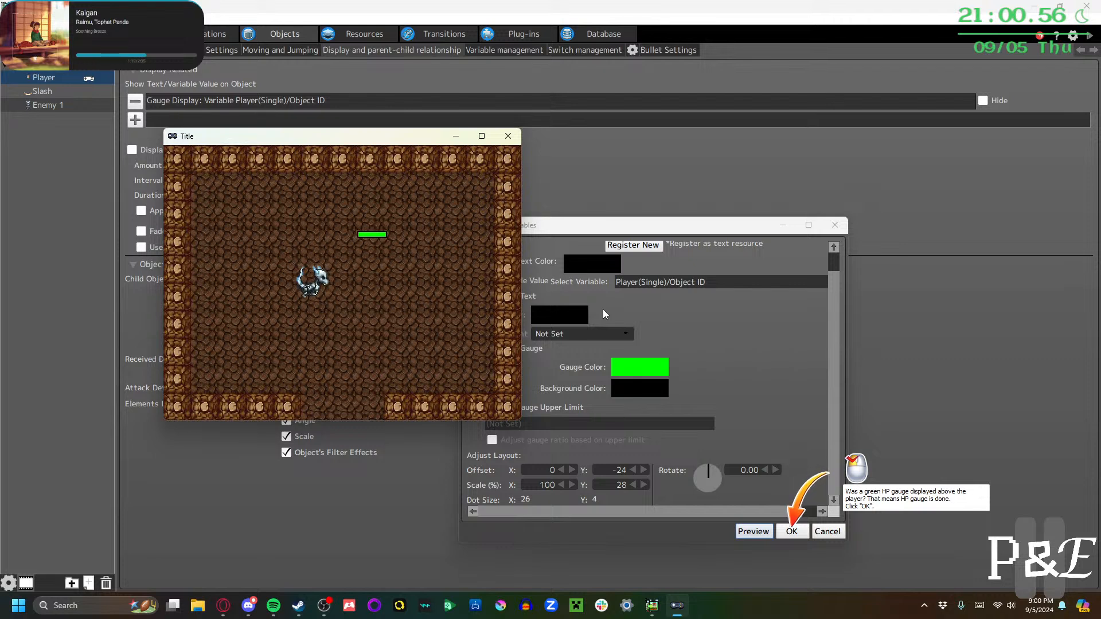
{"action": "key", "text": "Down"}
{"action": "key", "text": "Left"}
{"action": "key", "text": "Right"}
{"action": "key", "text": "Left"}
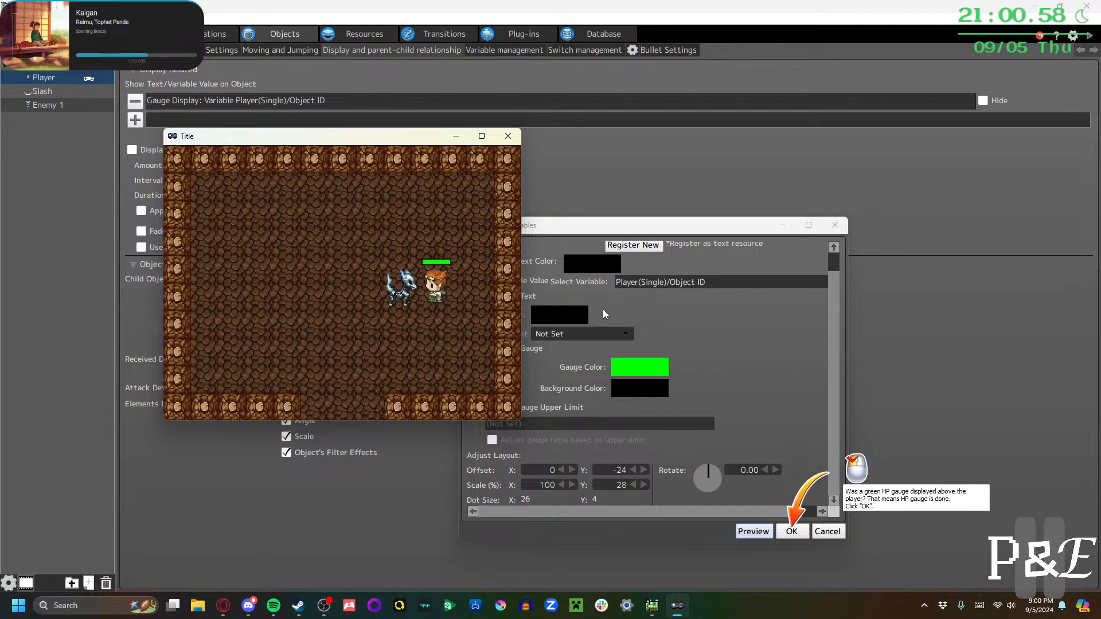
{"action": "key", "text": "Up"}
{"action": "key", "text": "Right"}
{"action": "key", "text": "Down"}
{"action": "key", "text": "Left"}
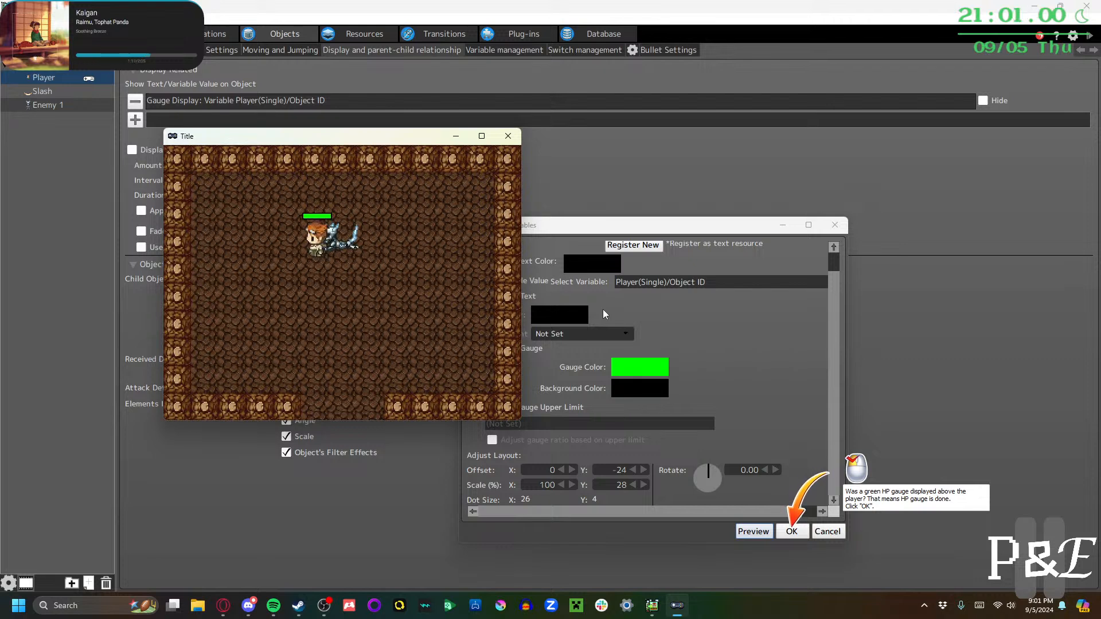
{"action": "key", "text": "Right"}
{"action": "key", "text": "Left"}
{"action": "key", "text": "Down"}
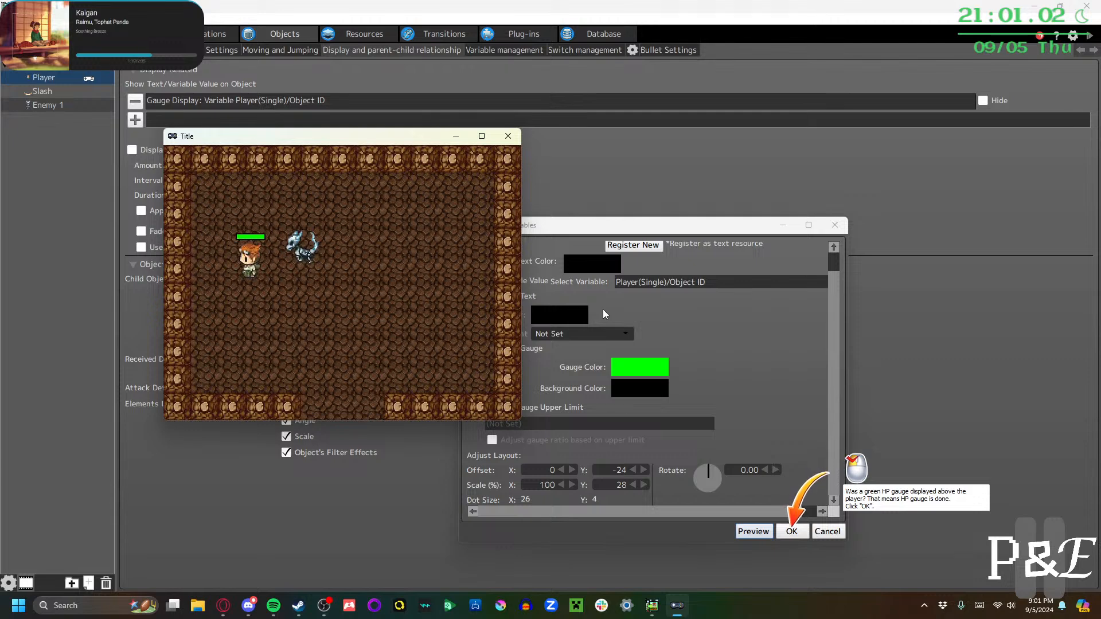
{"action": "left_click", "coordinate": [508, 136]}
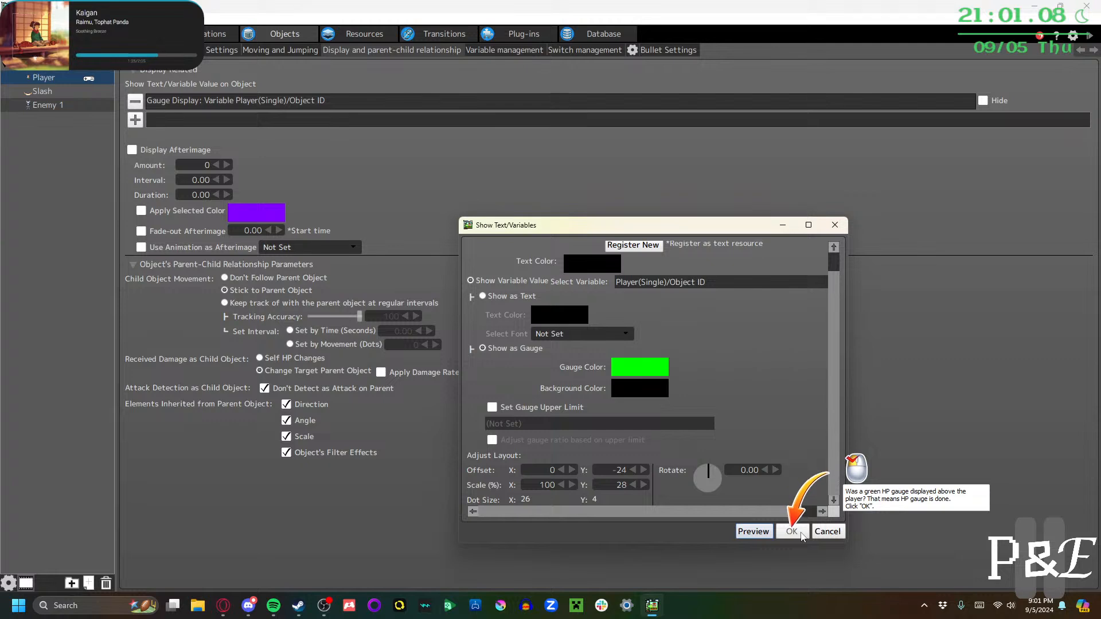
{"action": "left_click", "coordinate": [801, 534]}
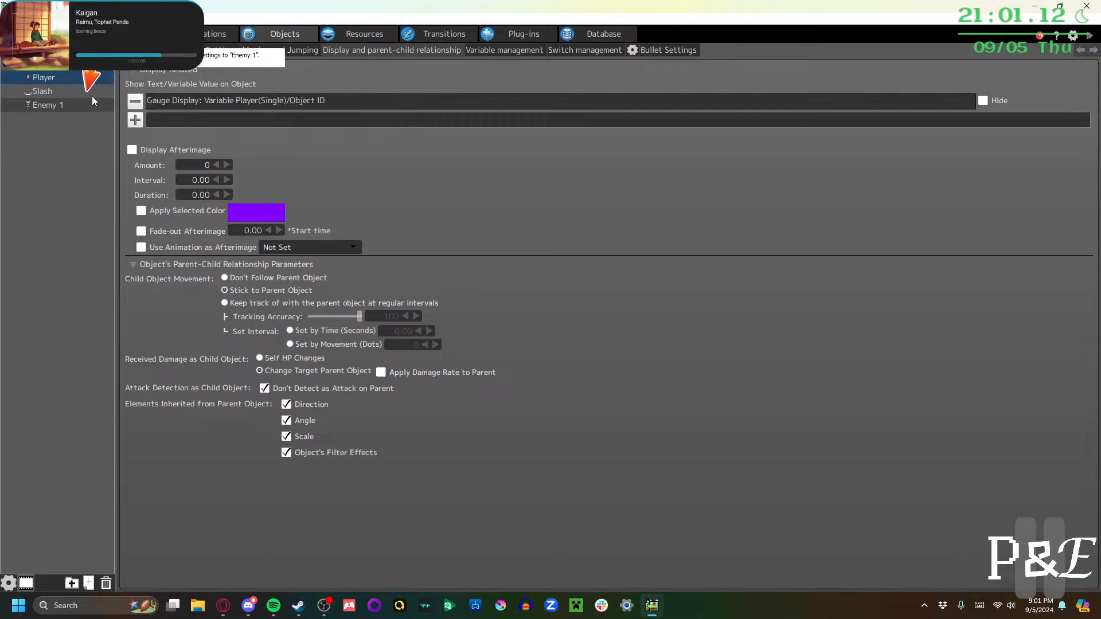
Add a text/variable display entry to Enemy 1 and select Enemy 1's HP as its variable
{"action": "left_click", "coordinate": [91, 100]}
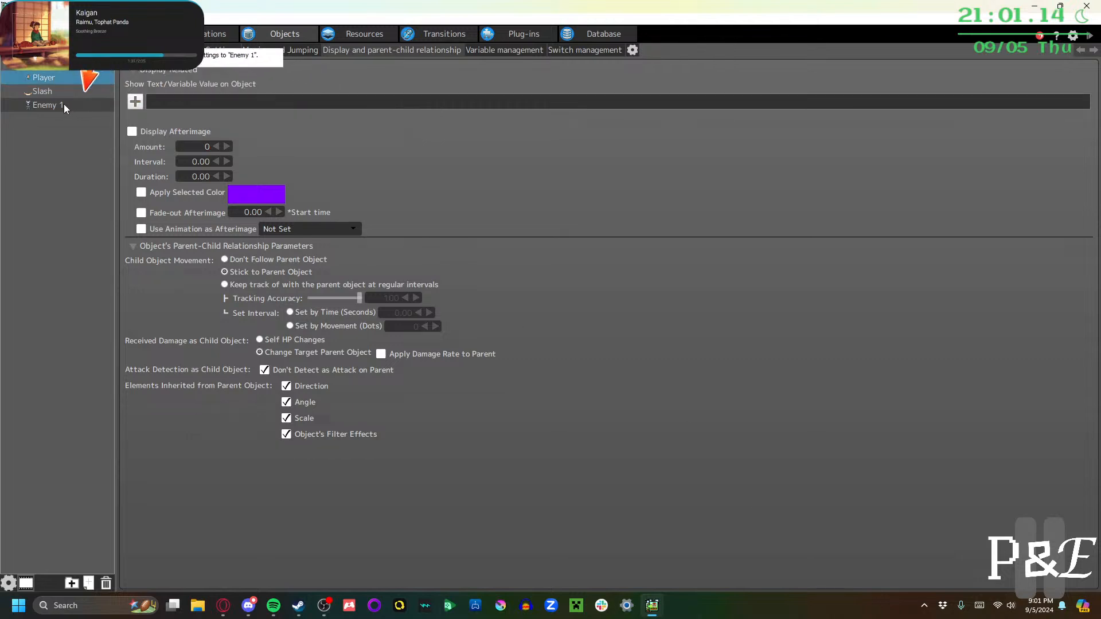
{"action": "left_click", "coordinate": [64, 104]}
{"action": "left_click", "coordinate": [136, 101]}
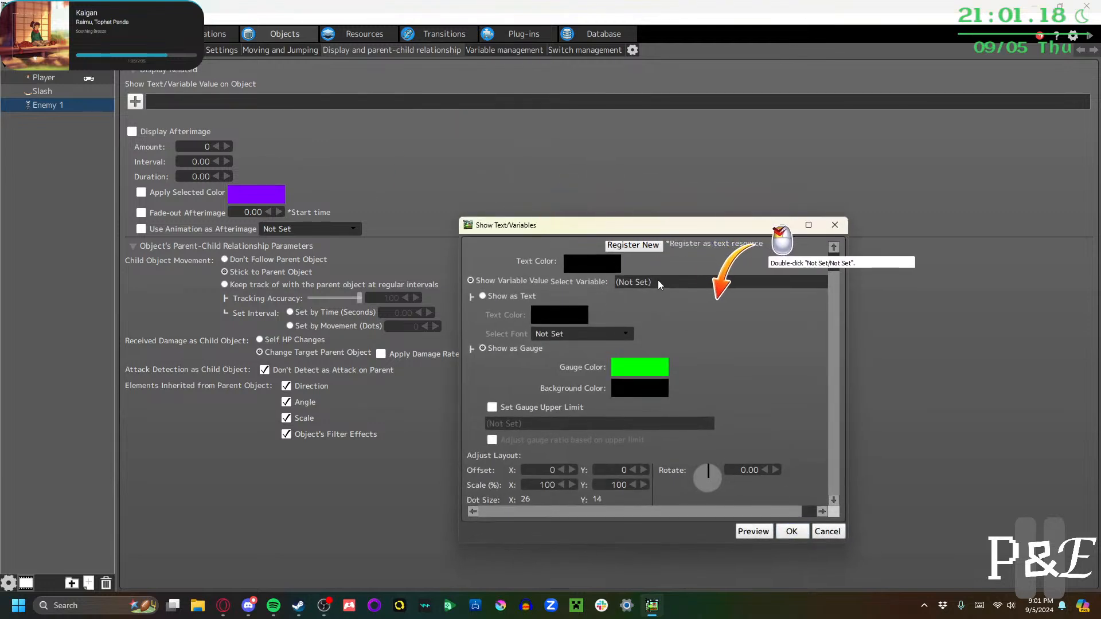
{"action": "double_click", "coordinate": [657, 281]}
{"action": "left_click", "coordinate": [621, 333]}
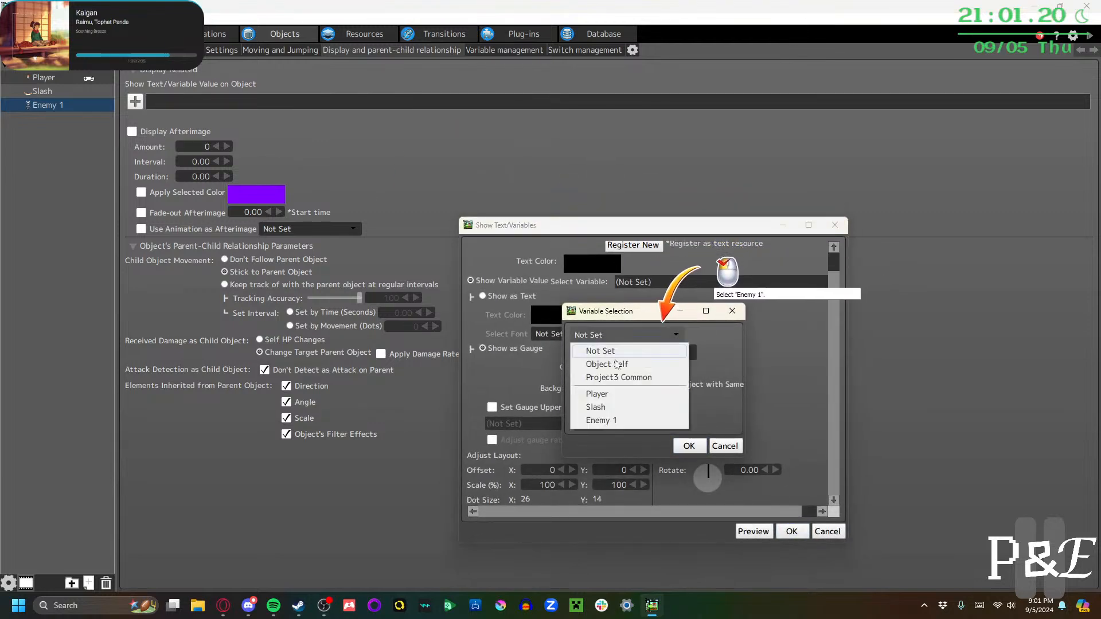
{"action": "left_click", "coordinate": [656, 426]}
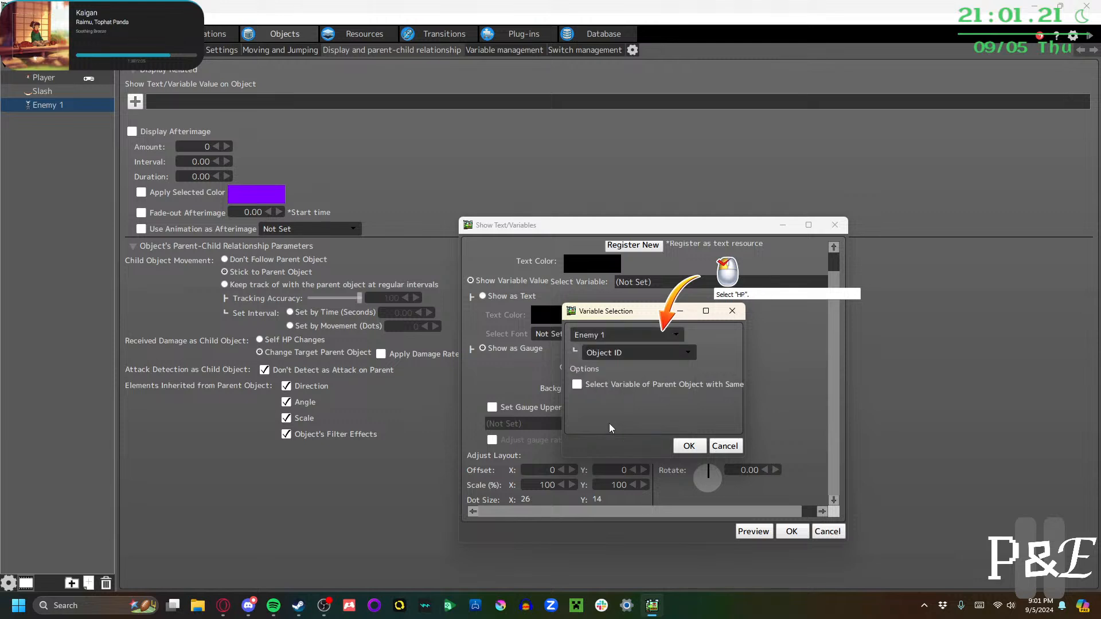
{"action": "left_click", "coordinate": [631, 353]}
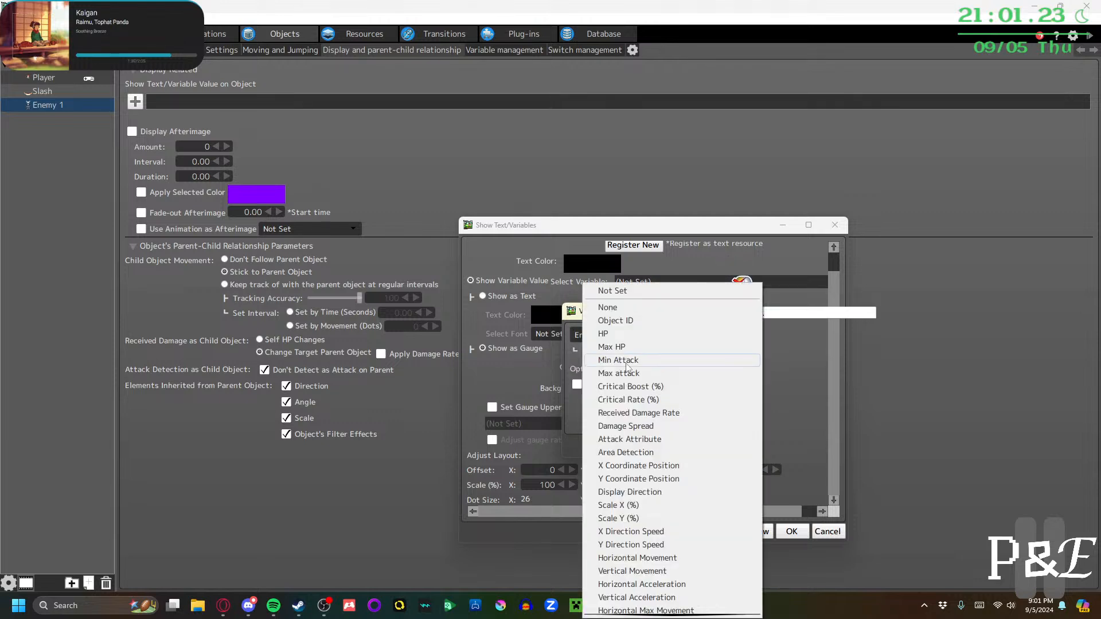
{"action": "left_click", "coordinate": [631, 334]}
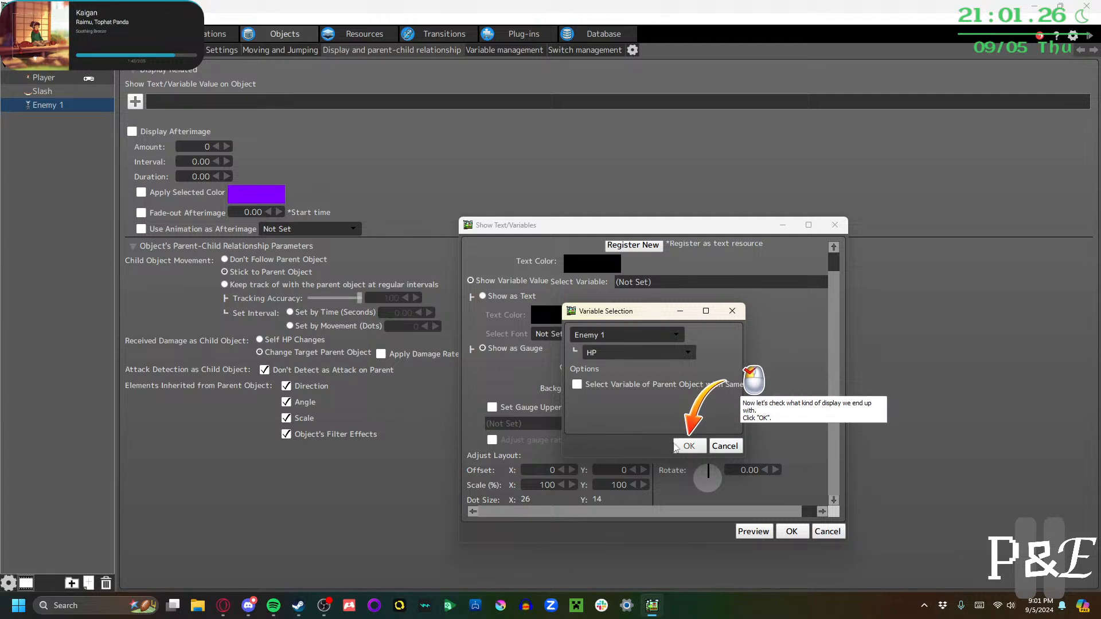
{"action": "left_click", "coordinate": [686, 446]}
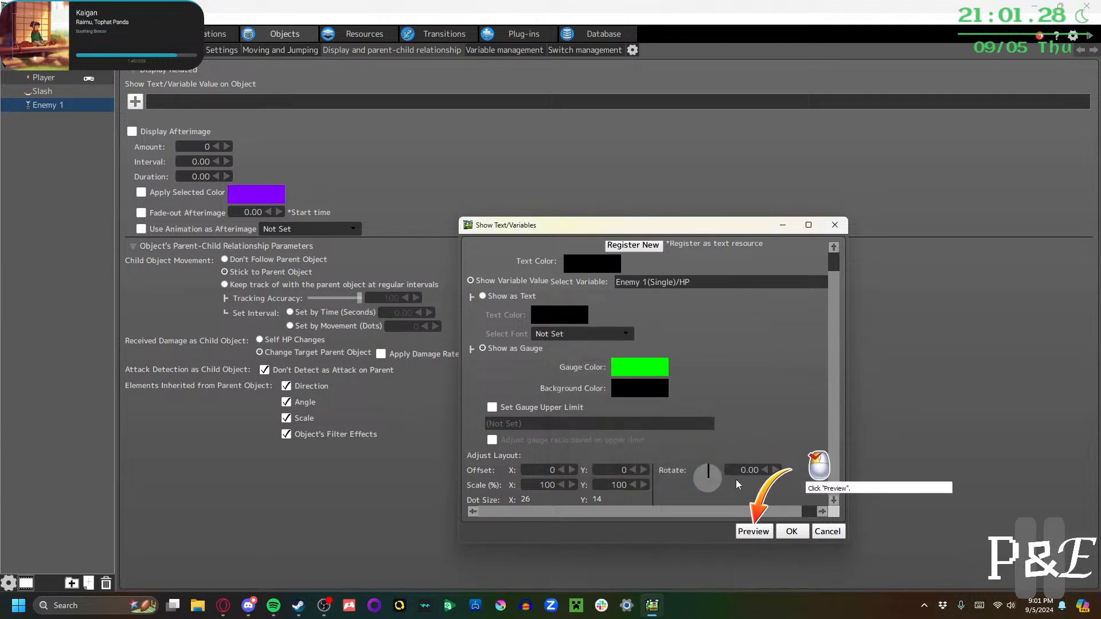
Preview Enemy 1's HP gauge while running the Player around the rooms, and close the preview
{"action": "left_click", "coordinate": [754, 532]}
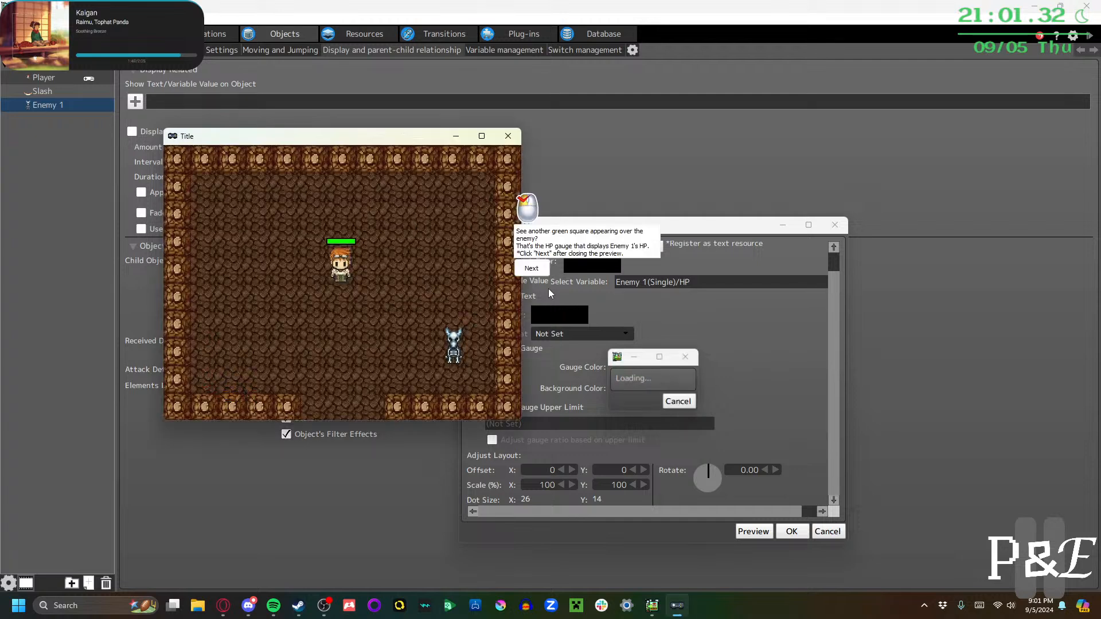
{"action": "key", "text": "Down"}
{"action": "key", "text": "Left"}
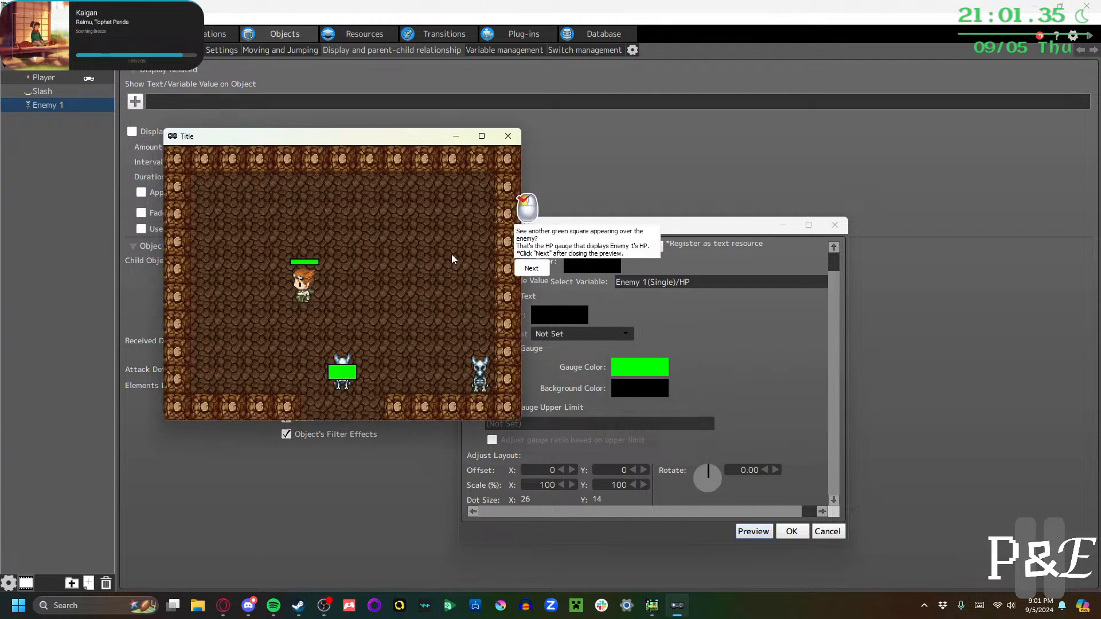
{"action": "key", "text": "Right"}
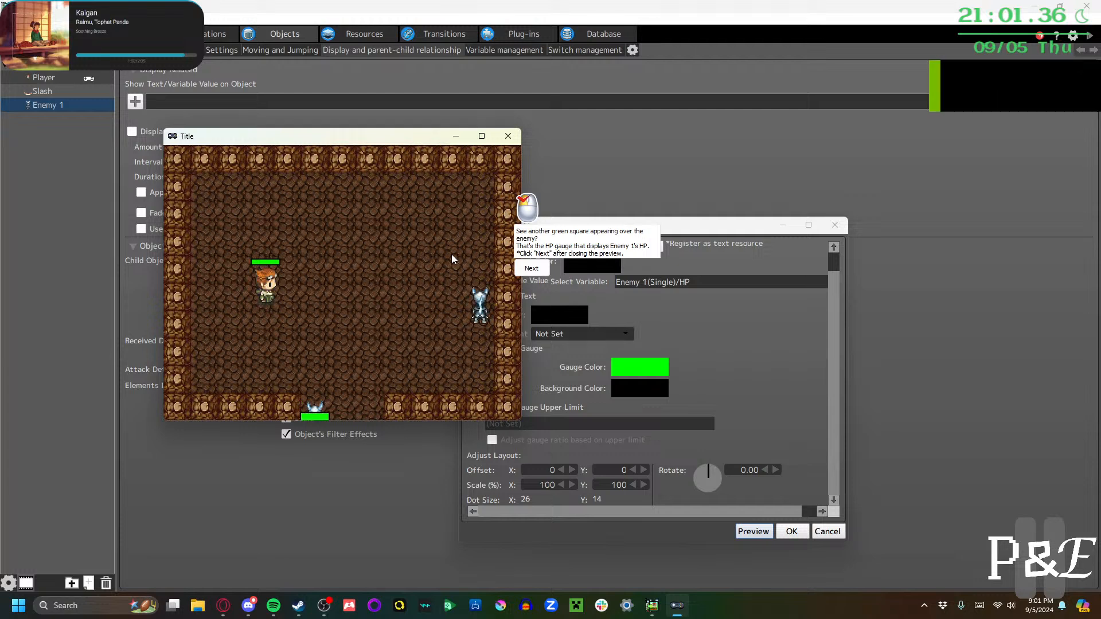
{"action": "key", "text": "Up"}
{"action": "key", "text": "Right"}
{"action": "key", "text": "Left"}
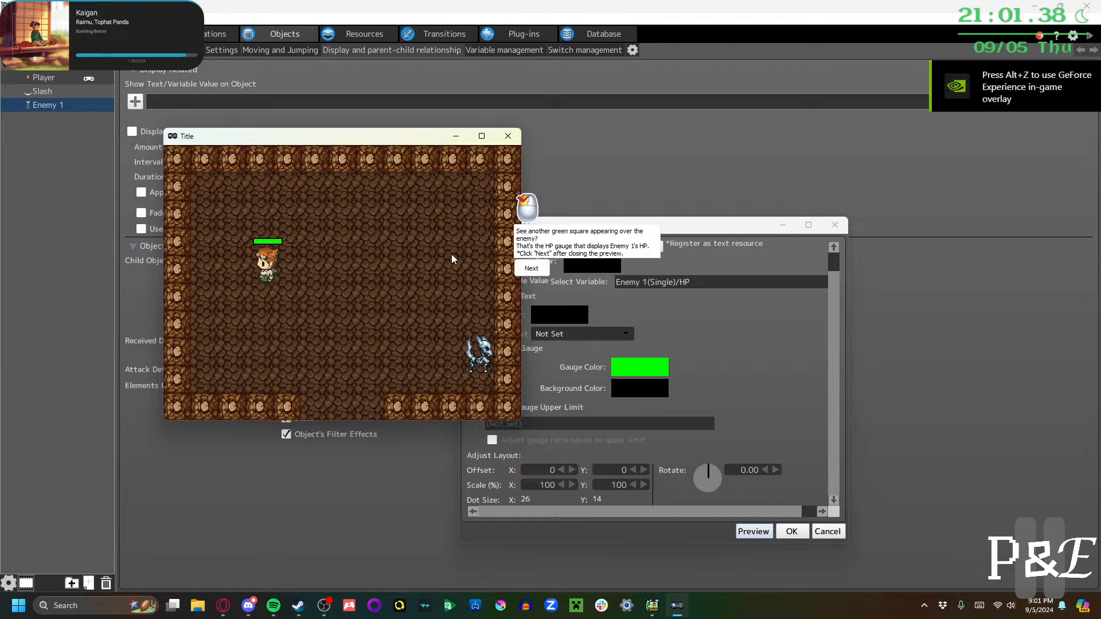
{"action": "key", "text": "Down"}
{"action": "key", "text": "Right"}
{"action": "key", "text": "Up"}
{"action": "key", "text": "Right"}
{"action": "key", "text": "Down"}
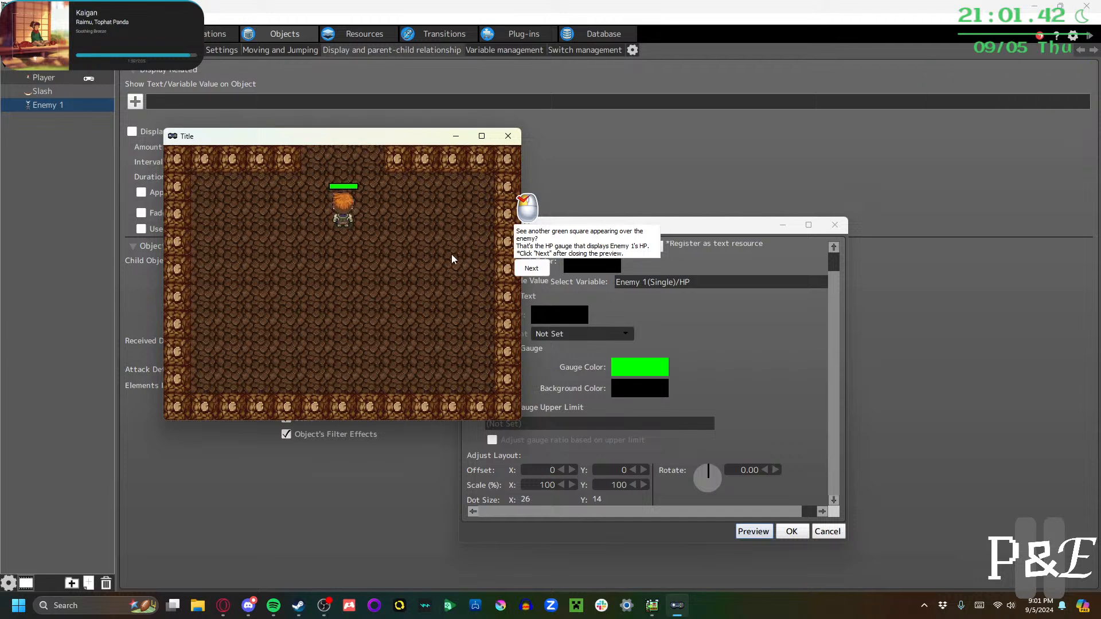
{"action": "key", "text": "Up"}
{"action": "key", "text": "Left"}
{"action": "key", "text": "Up"}
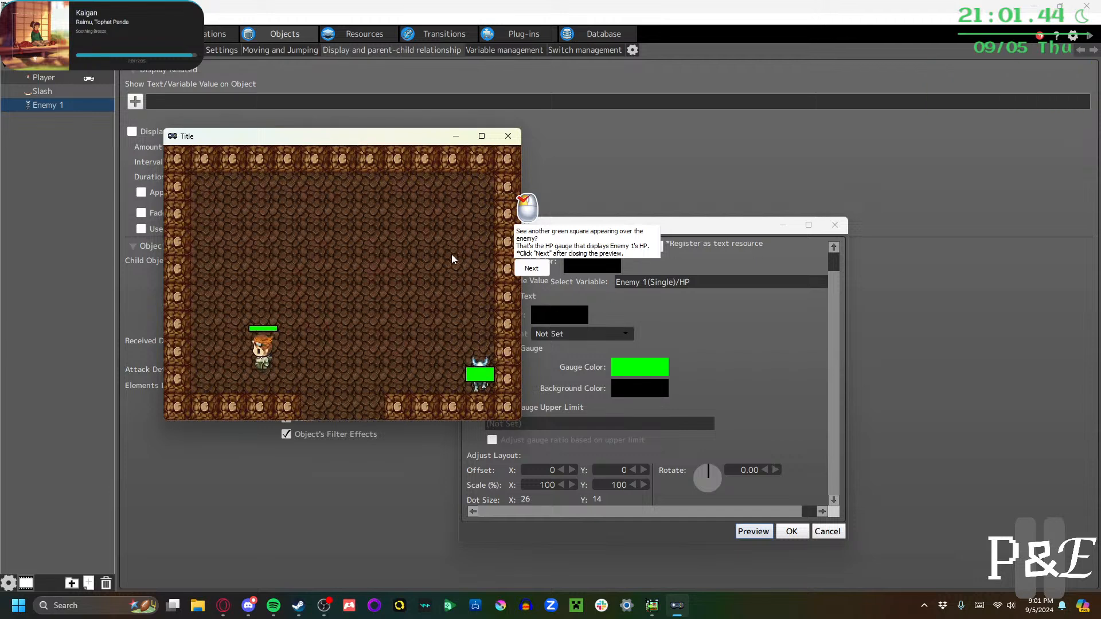
{"action": "key", "text": "Right"}
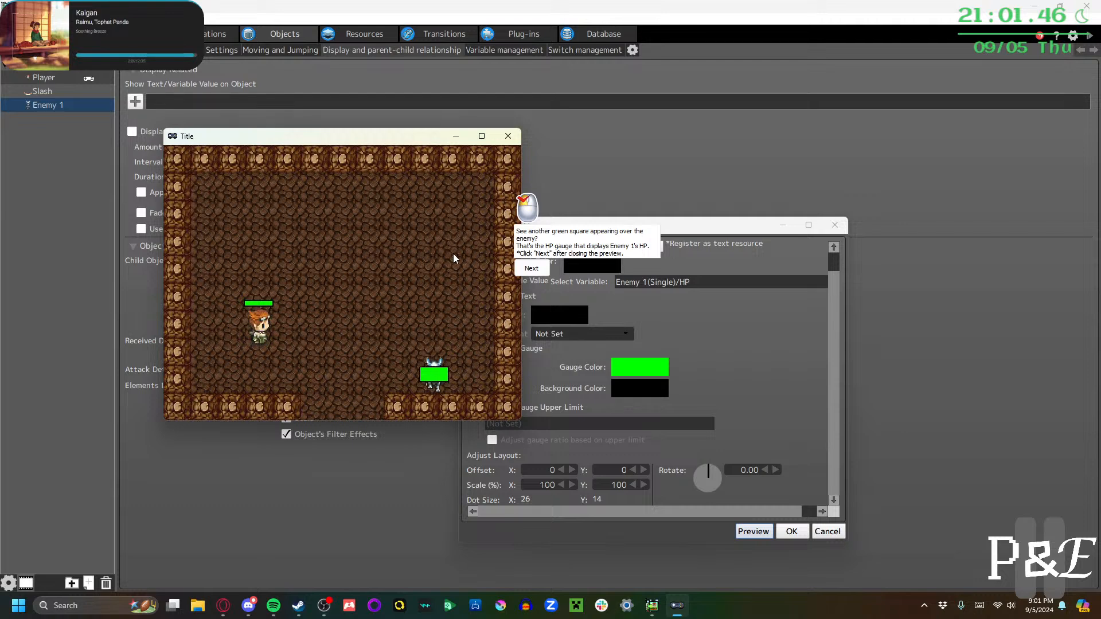
{"action": "left_click", "coordinate": [508, 137]}
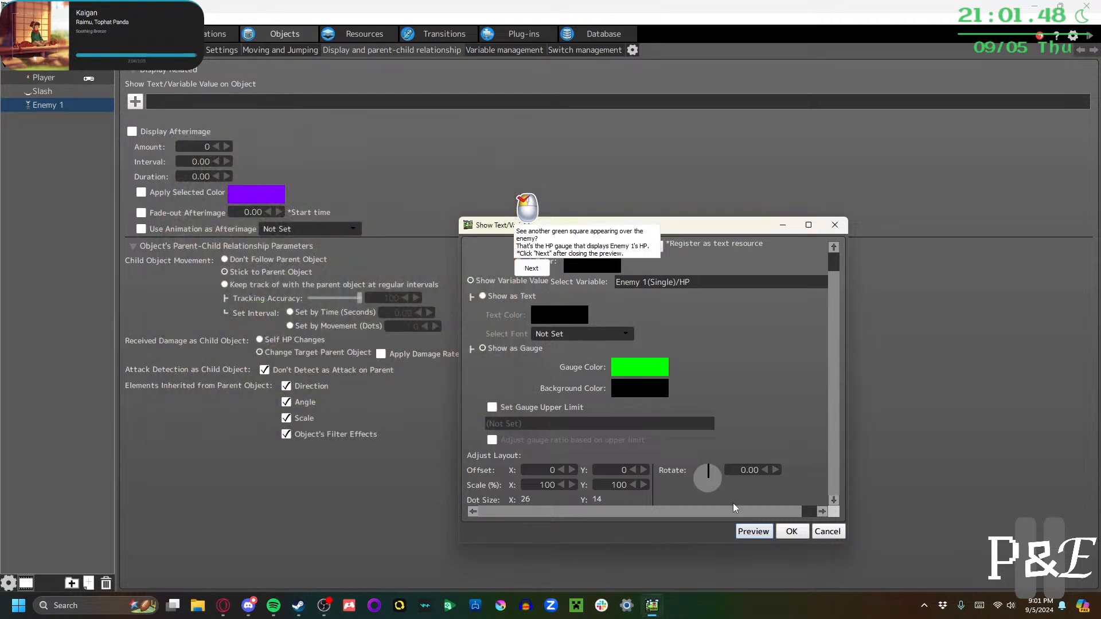
Preview Enemy 1's unadjusted gauge once more with a short Player run, close it, and advance the tutorial
{"action": "left_click", "coordinate": [753, 531]}
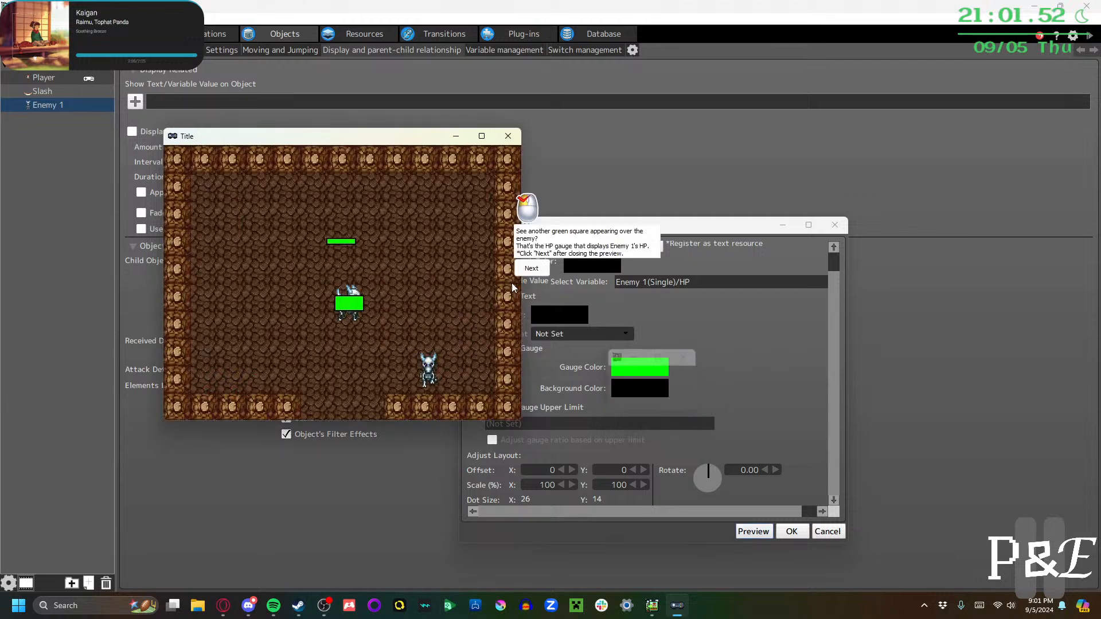
{"action": "key", "text": "Left"}
{"action": "key", "text": "Up"}
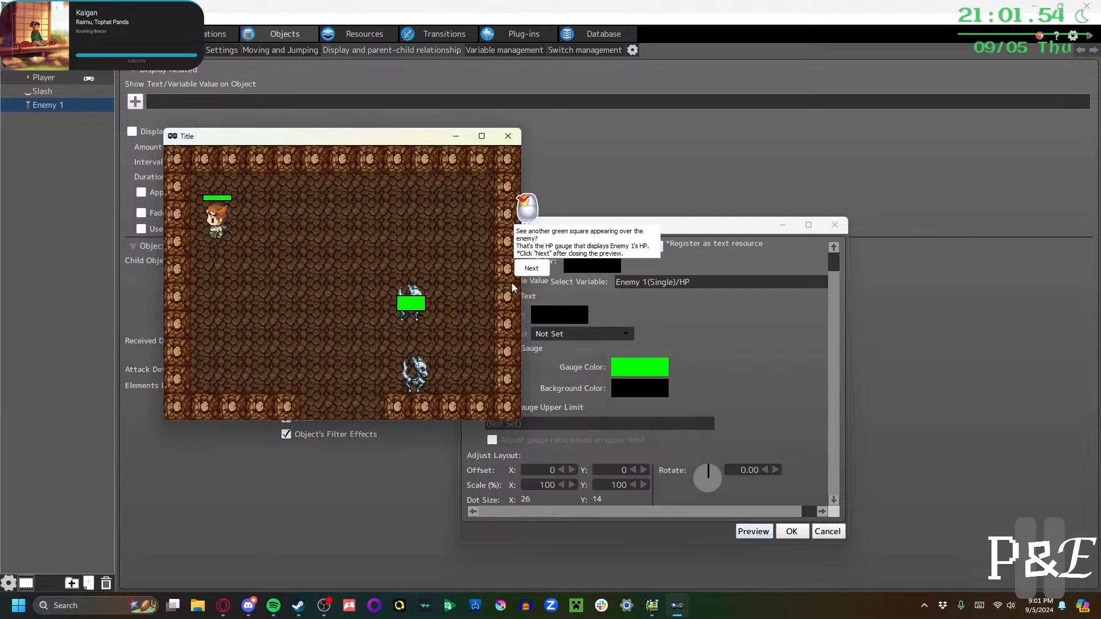
{"action": "key", "text": "Right"}
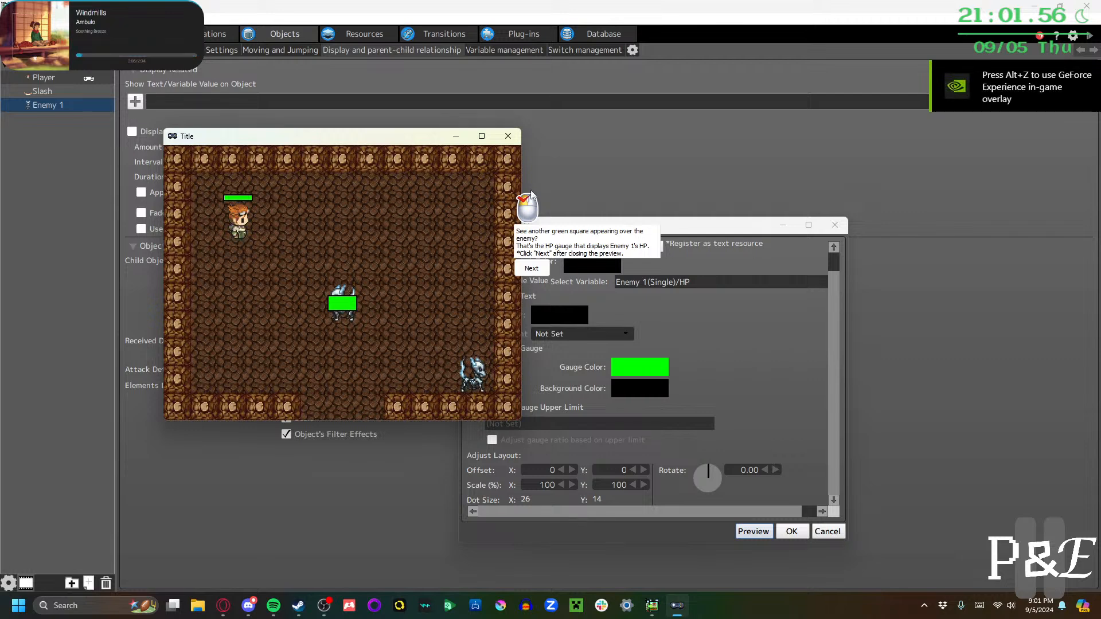
{"action": "left_click", "coordinate": [507, 137]}
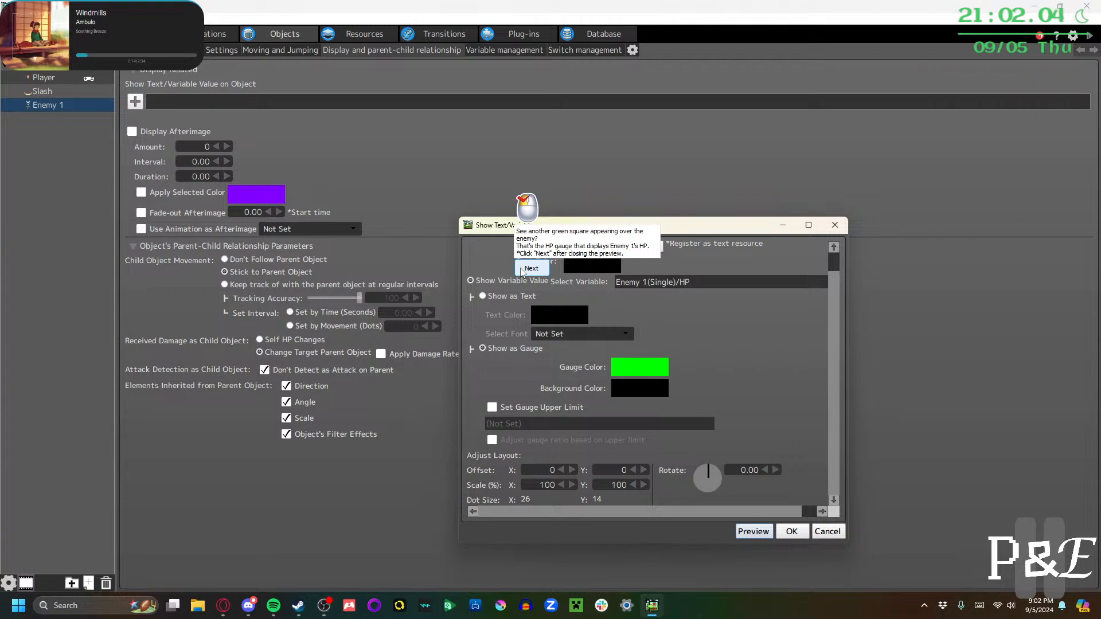
{"action": "left_click", "coordinate": [528, 268]}
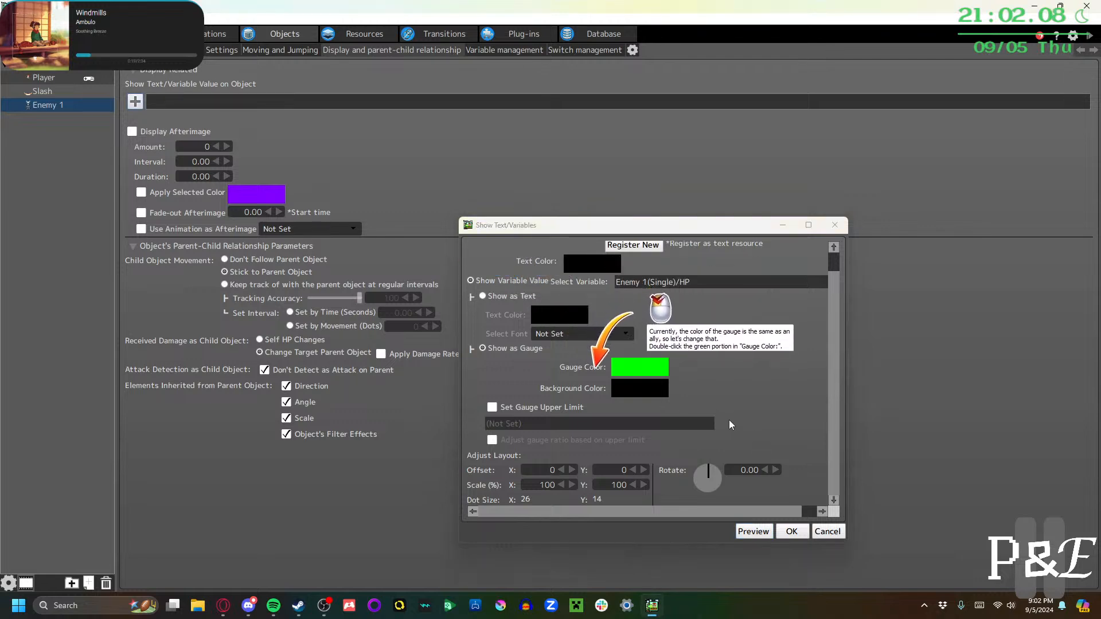
Set Enemy 1's gauge color to orange with red 255, green 128 and blue 0, advancing the tutorial
{"action": "double_click", "coordinate": [638, 368]}
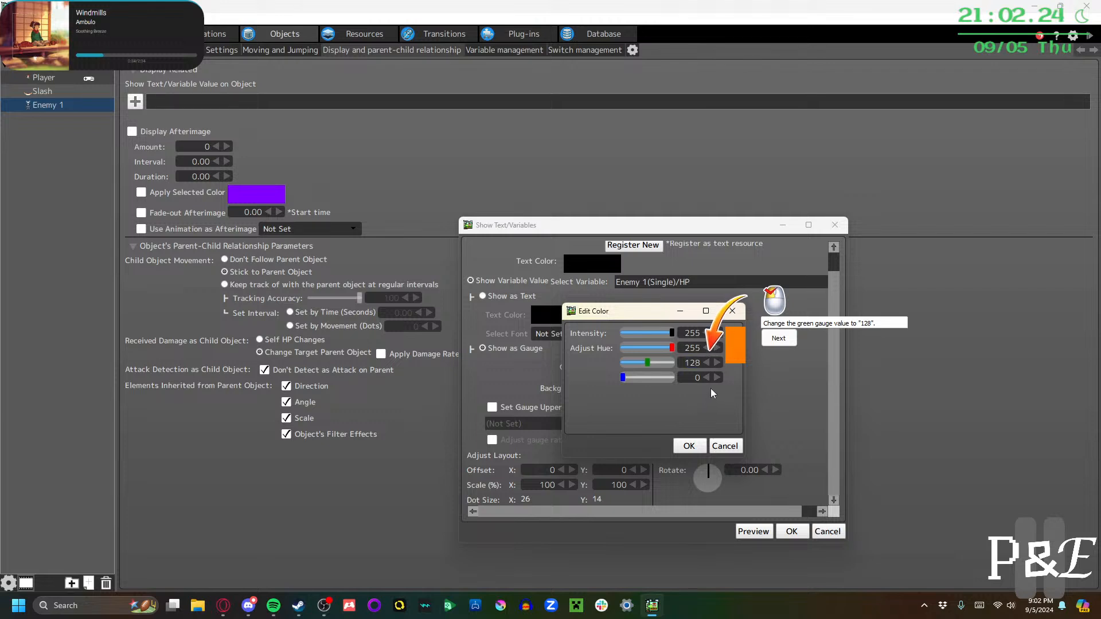
{"action": "left_click", "coordinate": [778, 339]}
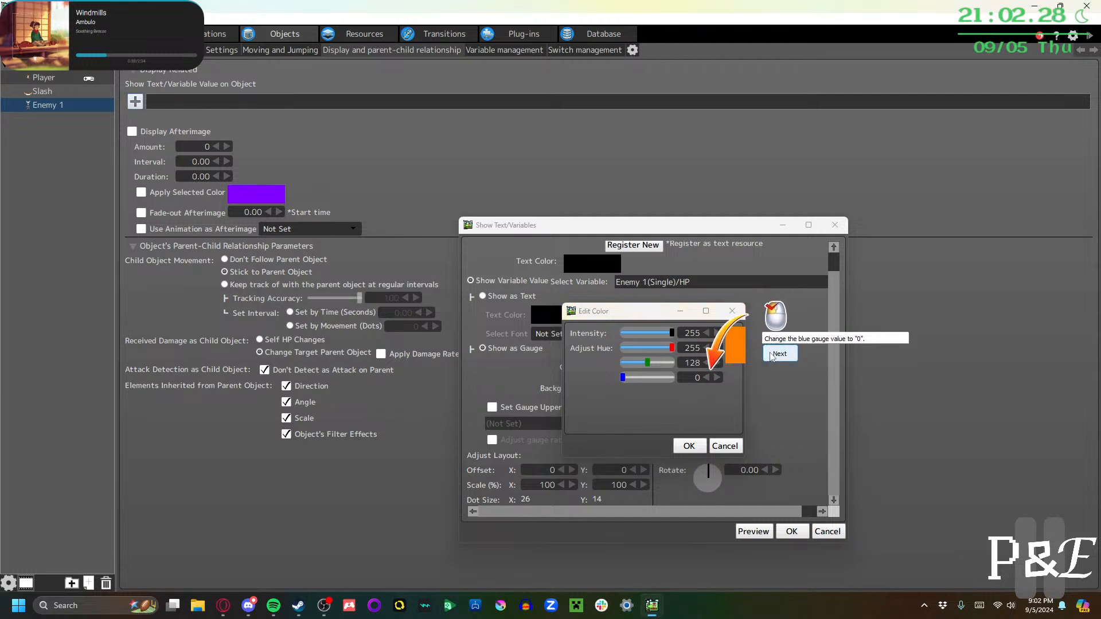
{"action": "left_click", "coordinate": [774, 353]}
{"action": "left_click", "coordinate": [688, 447]}
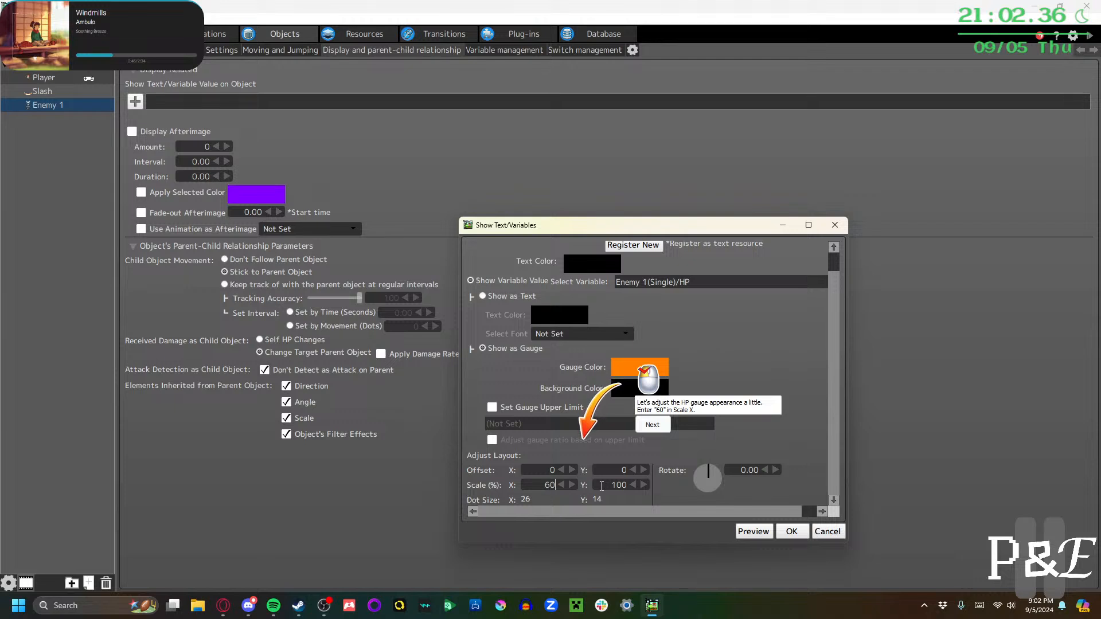
Adjust Enemy 1's gauge layout to Scale X 60, Scale Y 28 and Offset Y -24, advancing the tutorial
{"action": "left_click", "coordinate": [652, 424]}
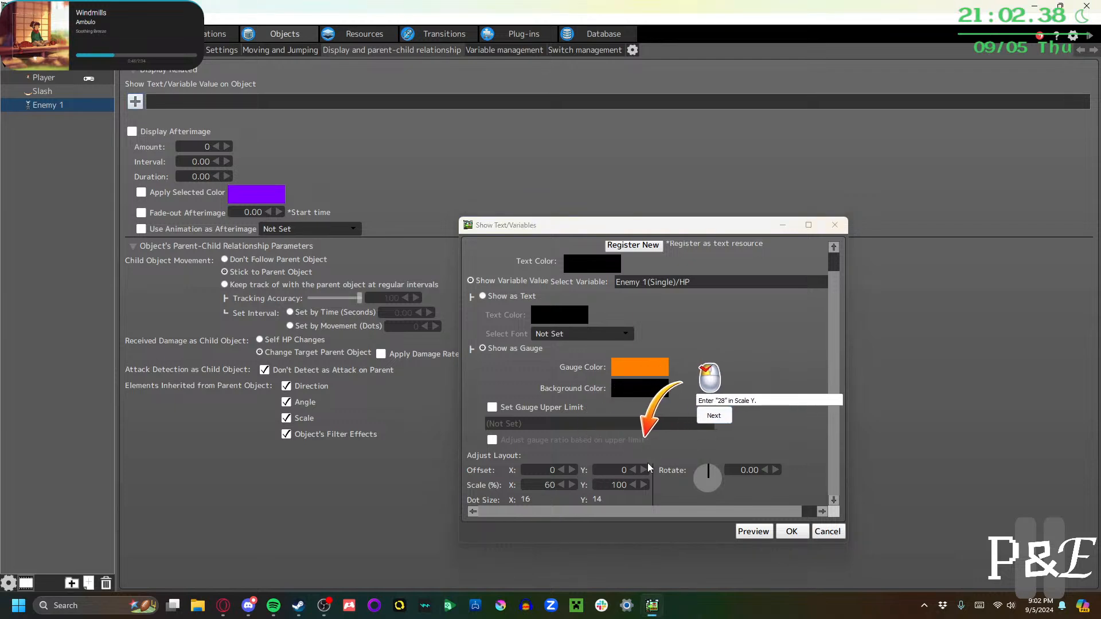
{"action": "left_click", "coordinate": [623, 486]}
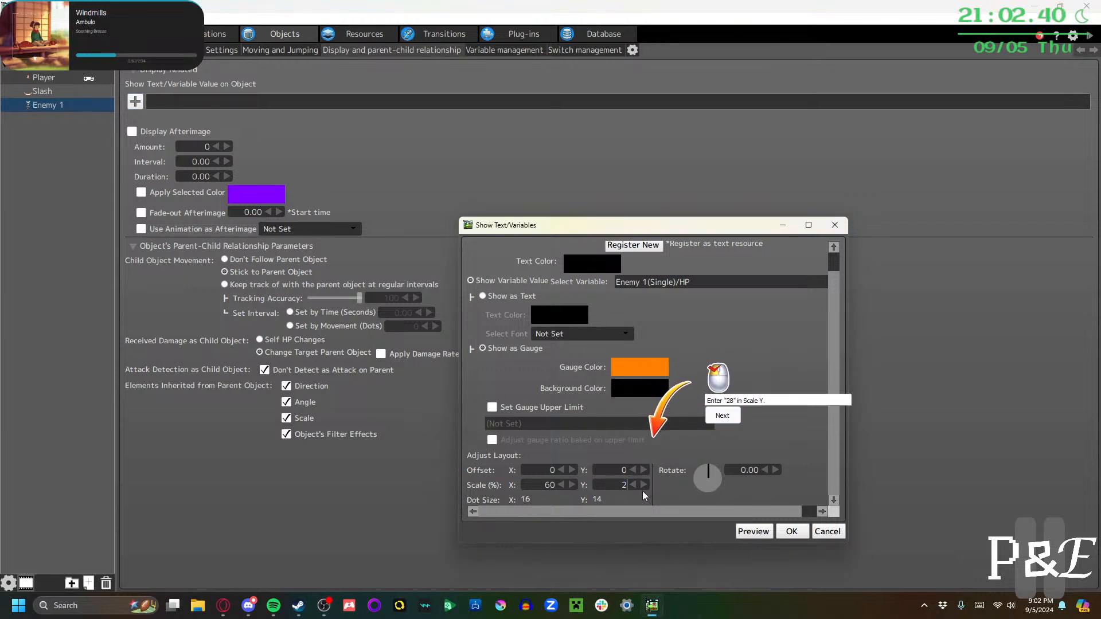
{"action": "left_click", "coordinate": [722, 415]}
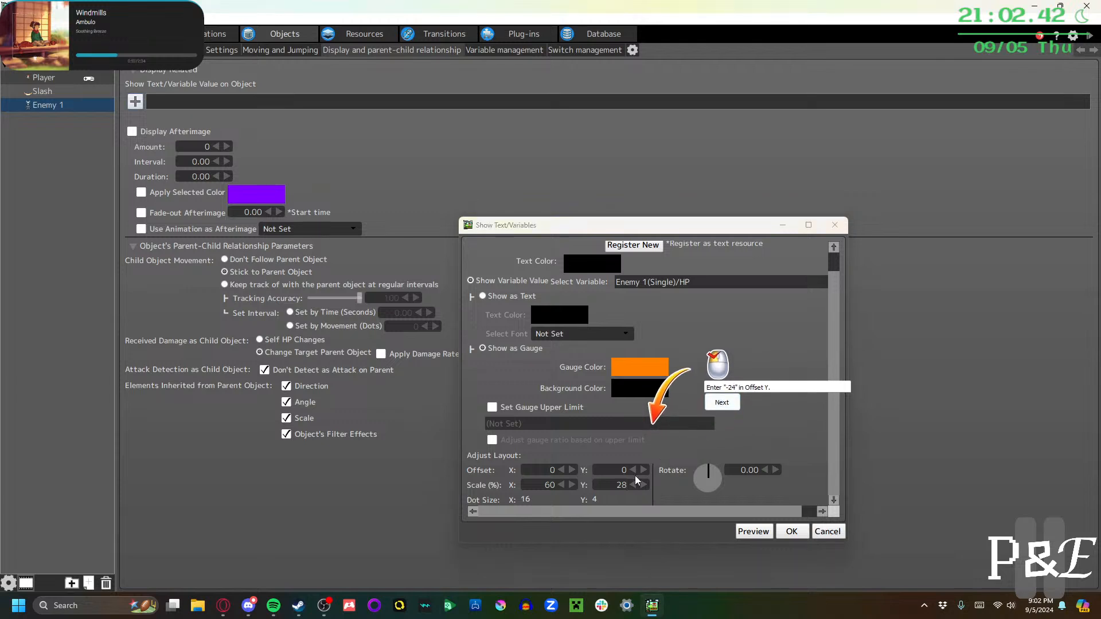
{"action": "left_click", "coordinate": [609, 471]}
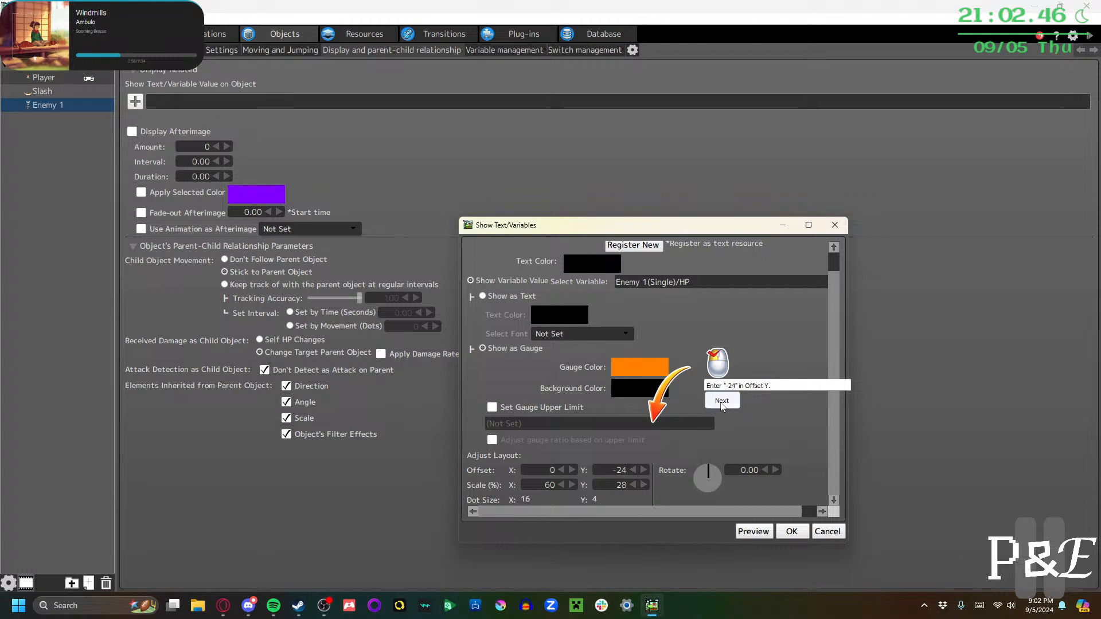
{"action": "left_click", "coordinate": [722, 401]}
Preview the orange gauge while running the Player around the enemy, advance the tutorial, and close the preview
{"action": "left_click", "coordinate": [747, 528]}
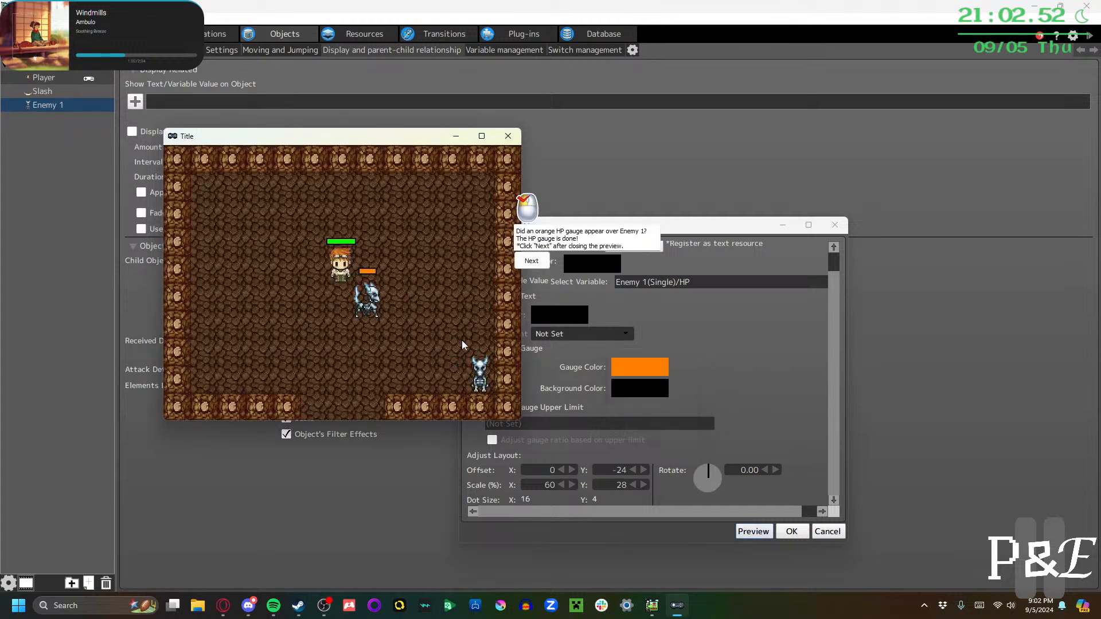
{"action": "key", "text": "s"}
{"action": "key", "text": "a"}
{"action": "key", "text": "d"}
{"action": "key", "text": "s"}
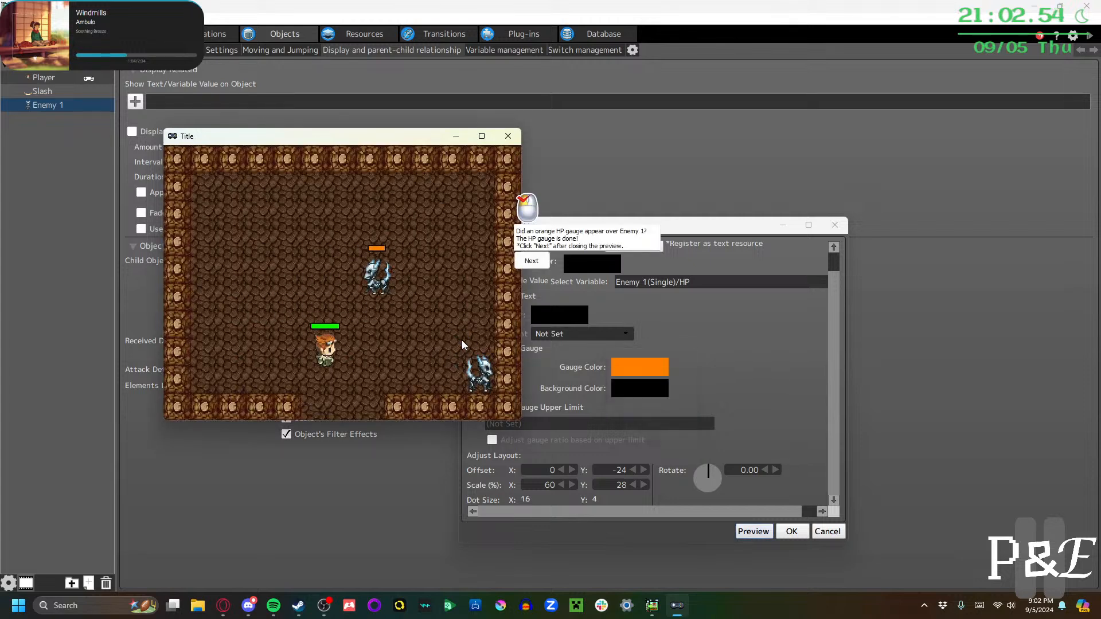
{"action": "key", "text": "w"}
{"action": "key", "text": "a"}
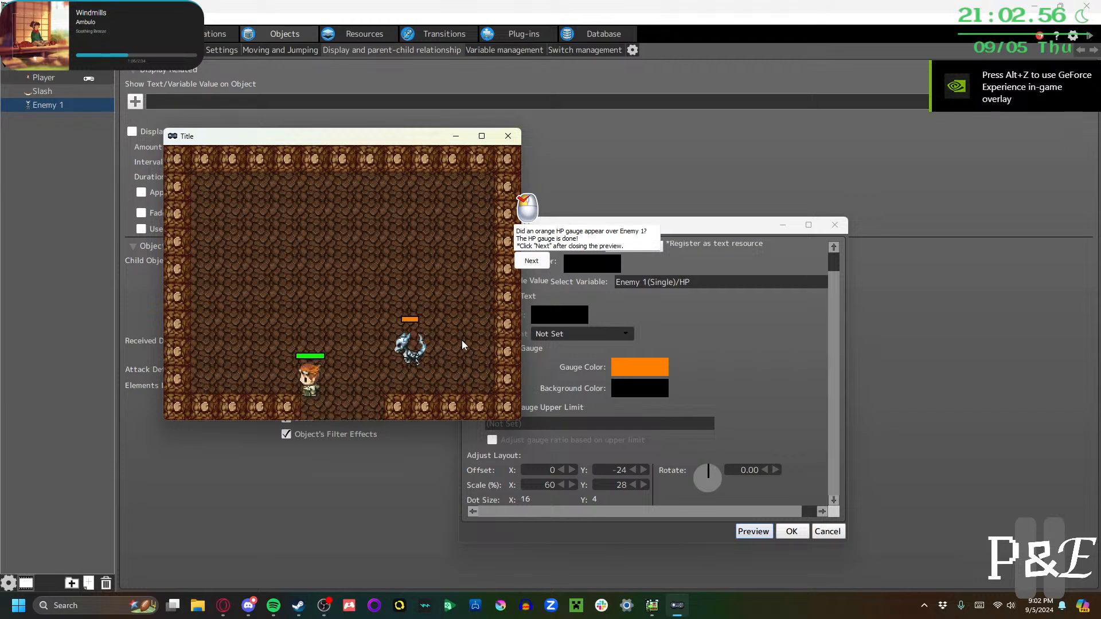
{"action": "key", "text": "d"}
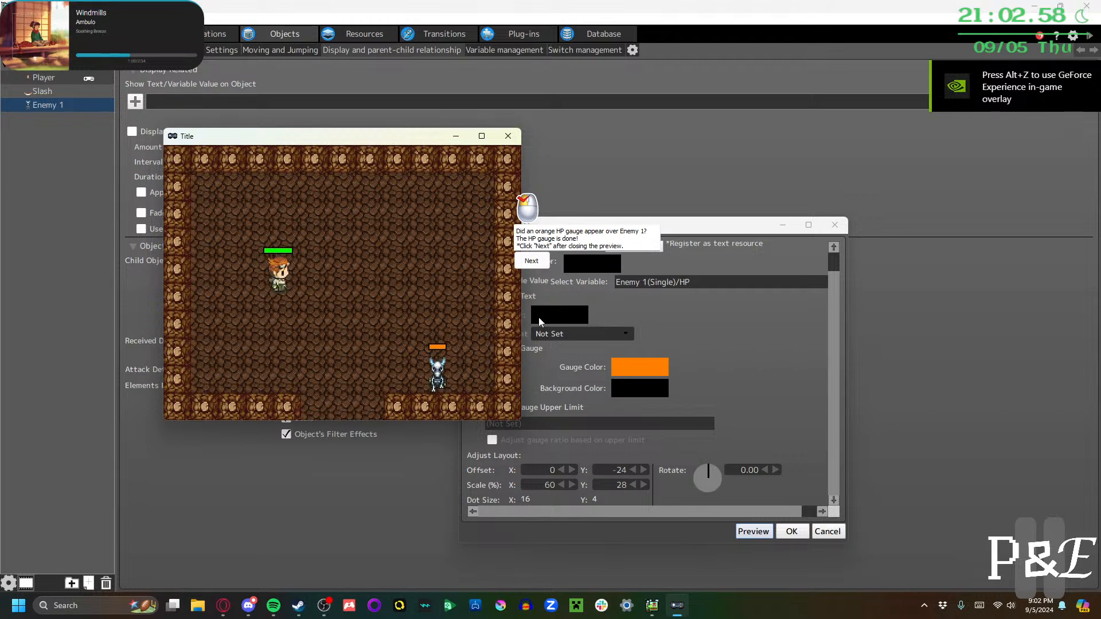
{"action": "left_click", "coordinate": [538, 260]}
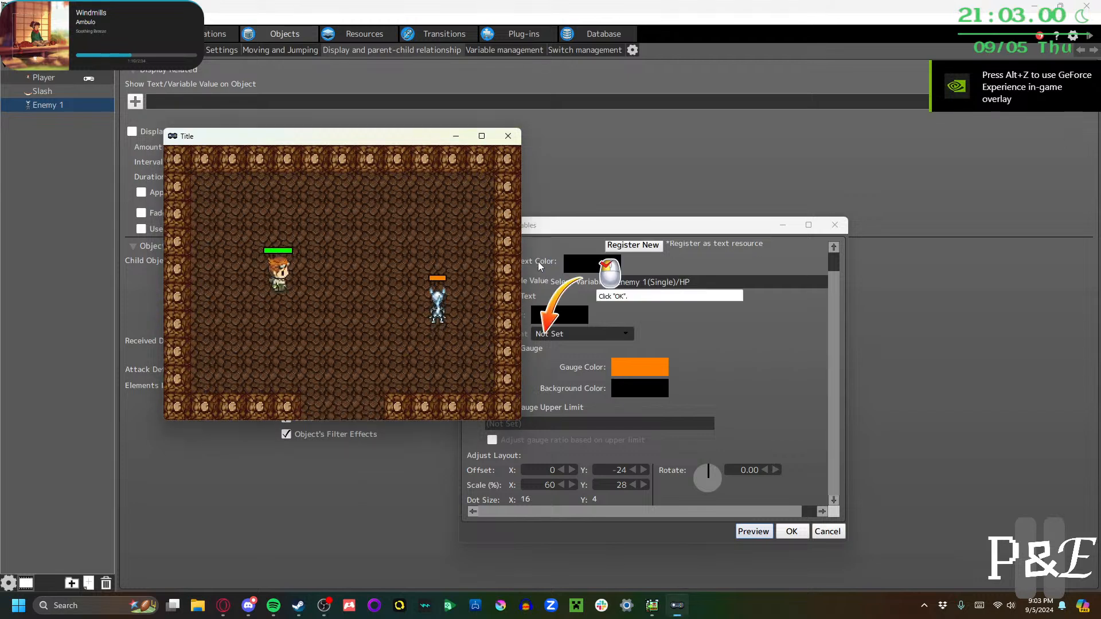
{"action": "left_click", "coordinate": [508, 136]}
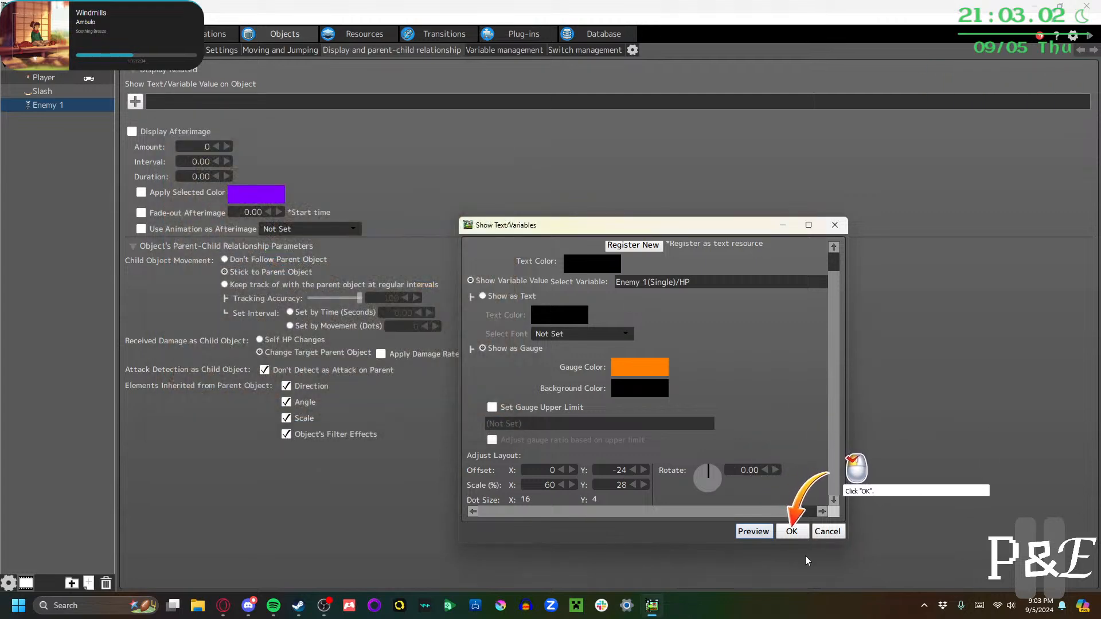
Accept Enemy 1's HP gauge entry and save the project
{"action": "left_click", "coordinate": [792, 531]}
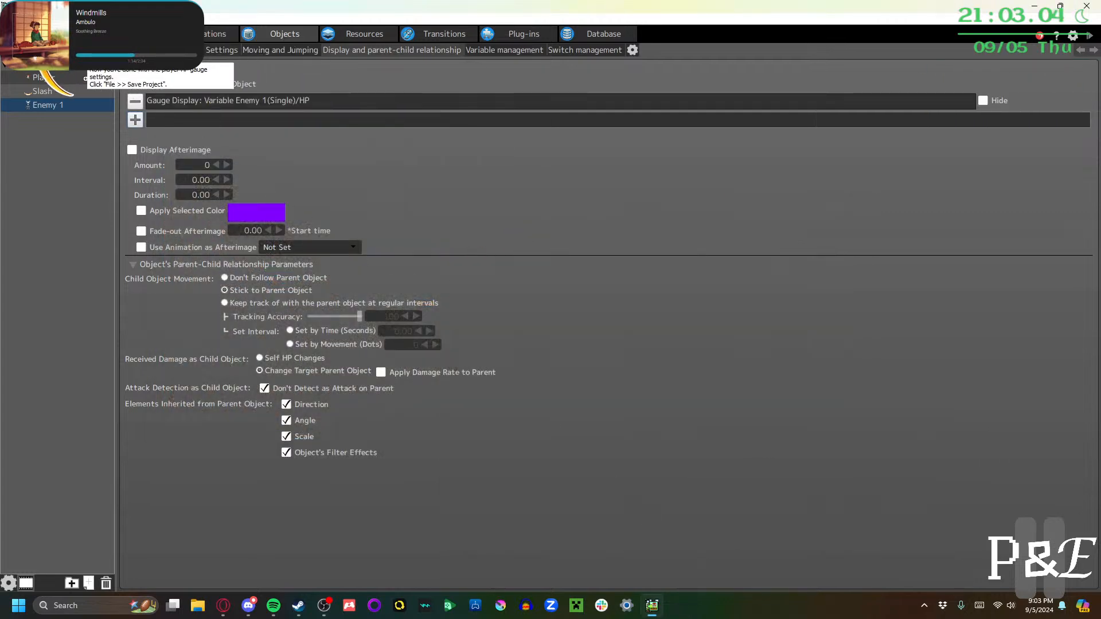
{"action": "left_click", "coordinate": [12, 19]}
{"action": "left_click", "coordinate": [32, 74]}
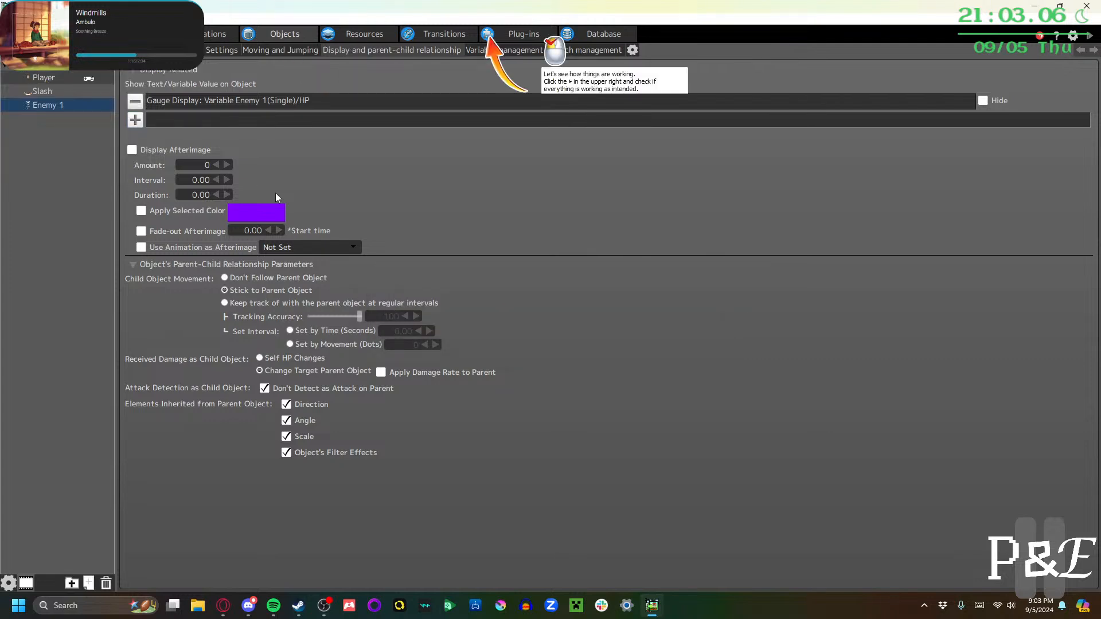
Test-play the game and walk the Player around the room to check the HP gauges above the Player and Enemy 1
{"action": "left_click", "coordinate": [1089, 36]}
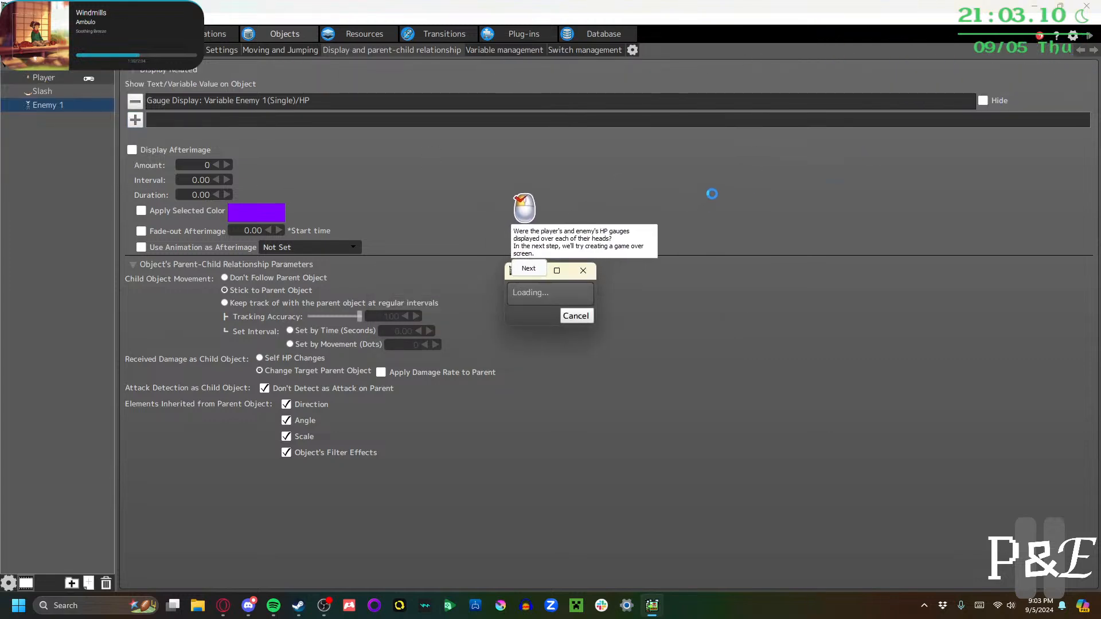
{"action": "key", "text": "Left"}
{"action": "key", "text": "Down"}
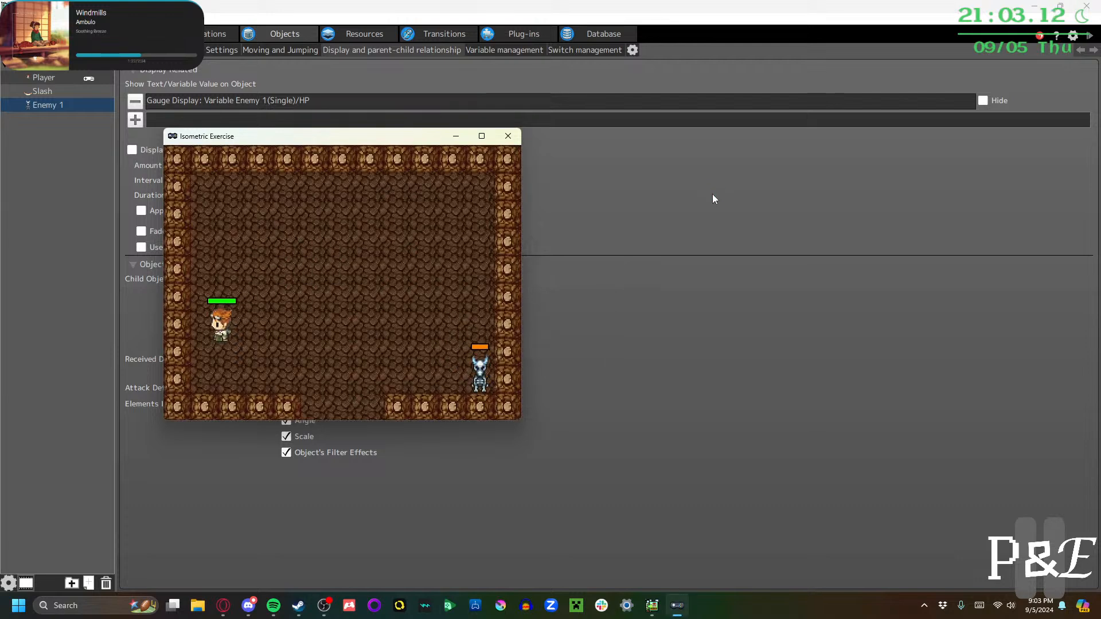
{"action": "key", "text": "Right"}
{"action": "key", "text": "Up"}
{"action": "key", "text": "Left"}
{"action": "key", "text": "Up"}
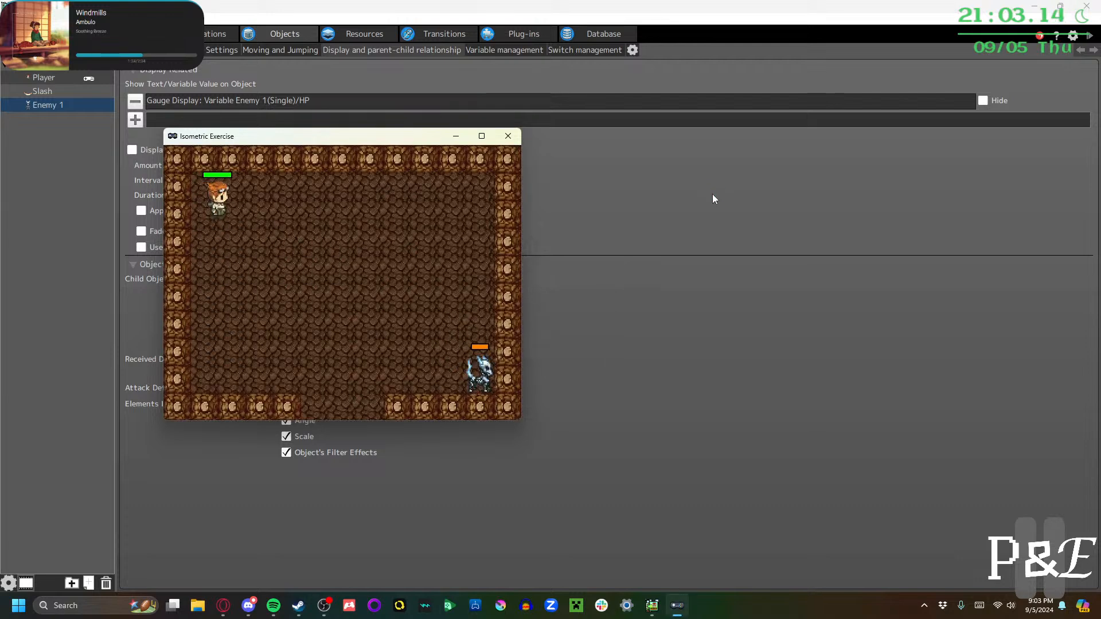
{"action": "key", "text": "Right"}
{"action": "key", "text": "Down"}
{"action": "key", "text": "Left"}
{"action": "key", "text": "Right"}
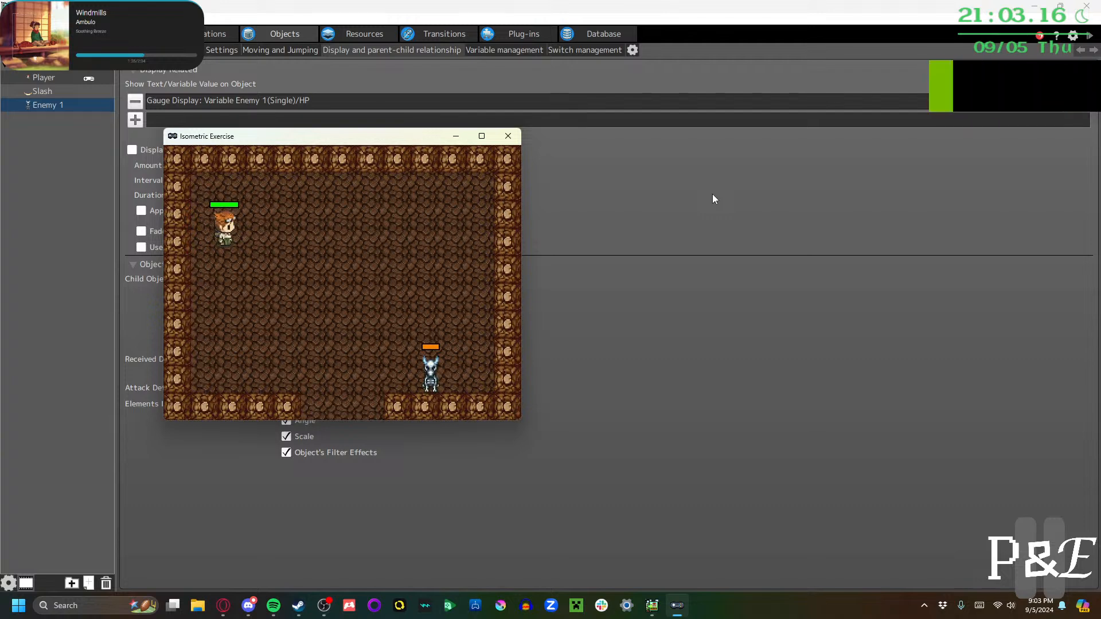
{"action": "key", "text": "Right"}
{"action": "key", "text": "Left"}
{"action": "key", "text": "Down"}
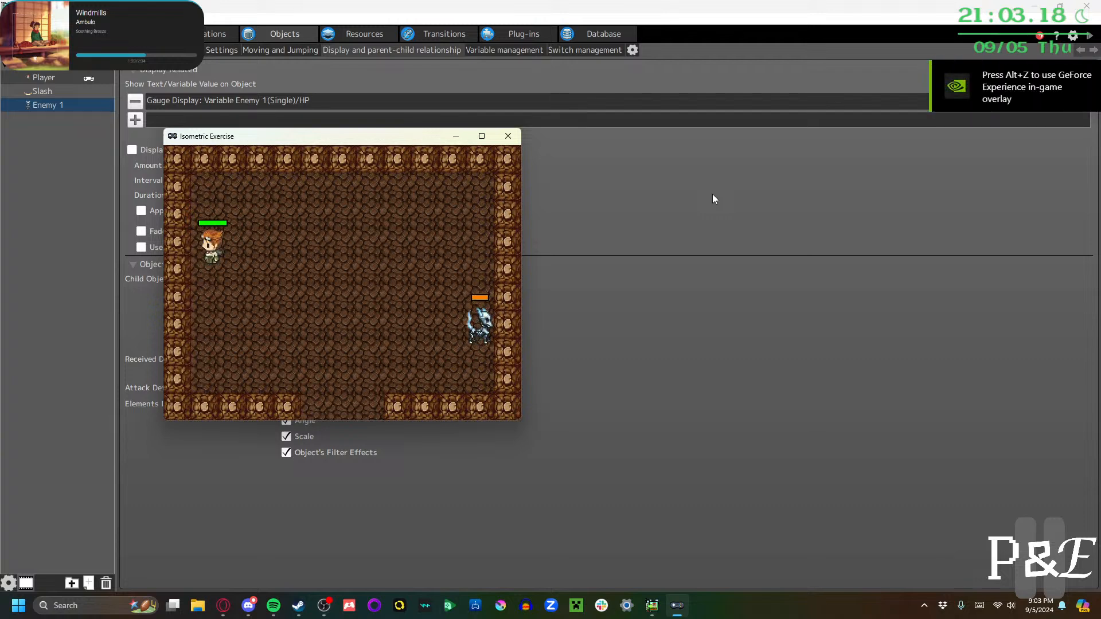
{"action": "key", "text": "Right"}
{"action": "key", "text": "Right"}
{"action": "key", "text": "Down"}
{"action": "key", "text": "Left"}
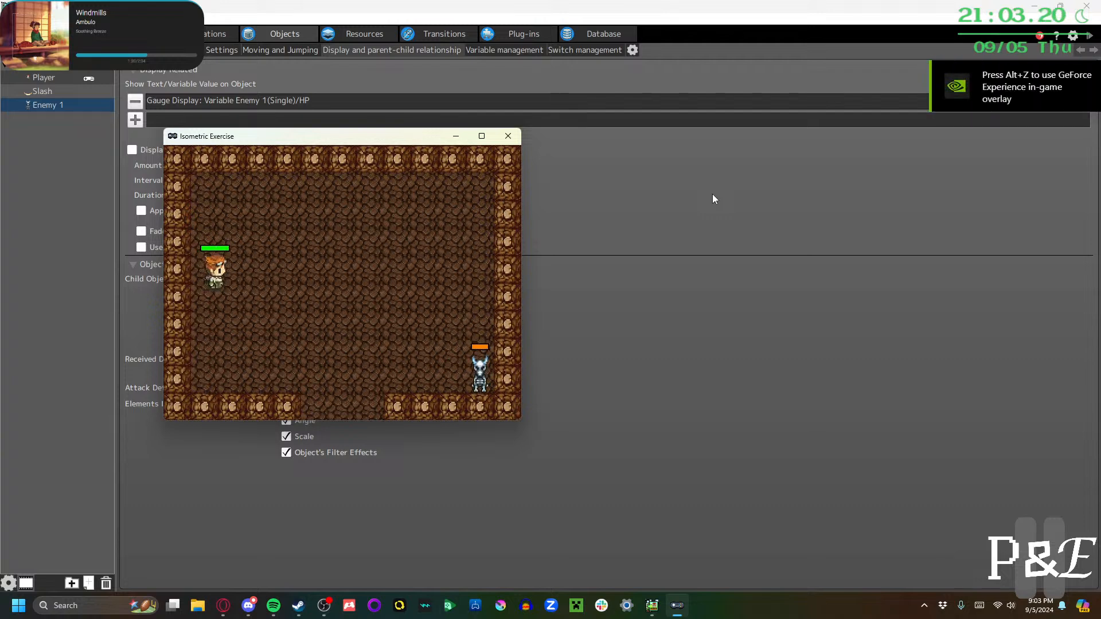
Attack Enemy 1 with slashes in the test play to check its gauge under damage
{"action": "key", "text": "Right"}
{"action": "key", "text": "z"}
{"action": "key", "text": "Right"}
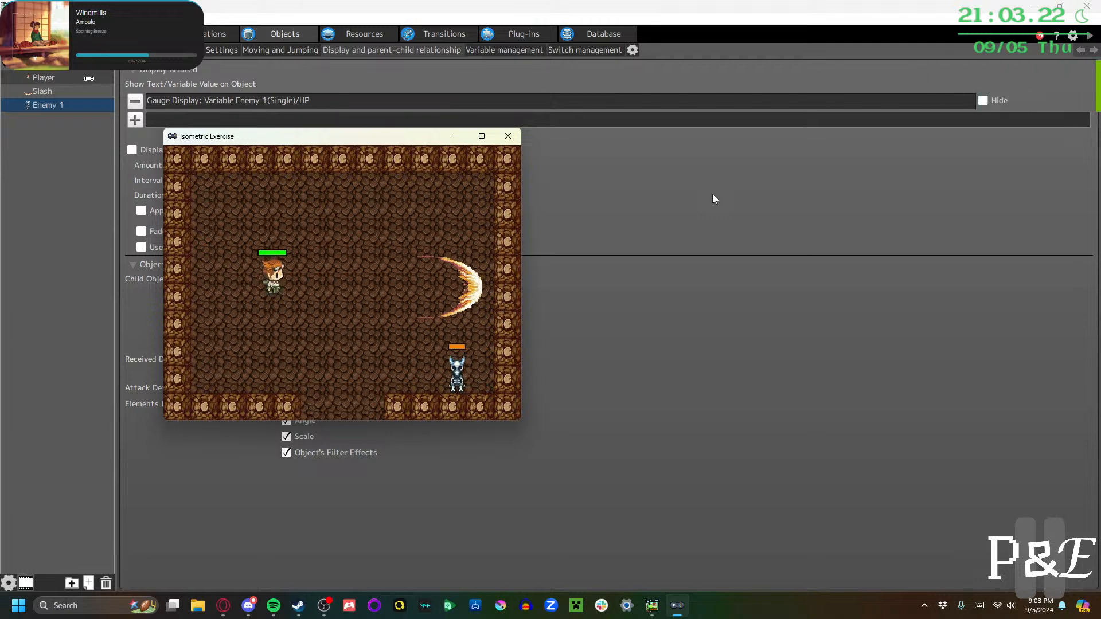
{"action": "key", "text": "Down"}
{"action": "key", "text": "Right"}
{"action": "key", "text": "z"}
{"action": "key", "text": "Left"}
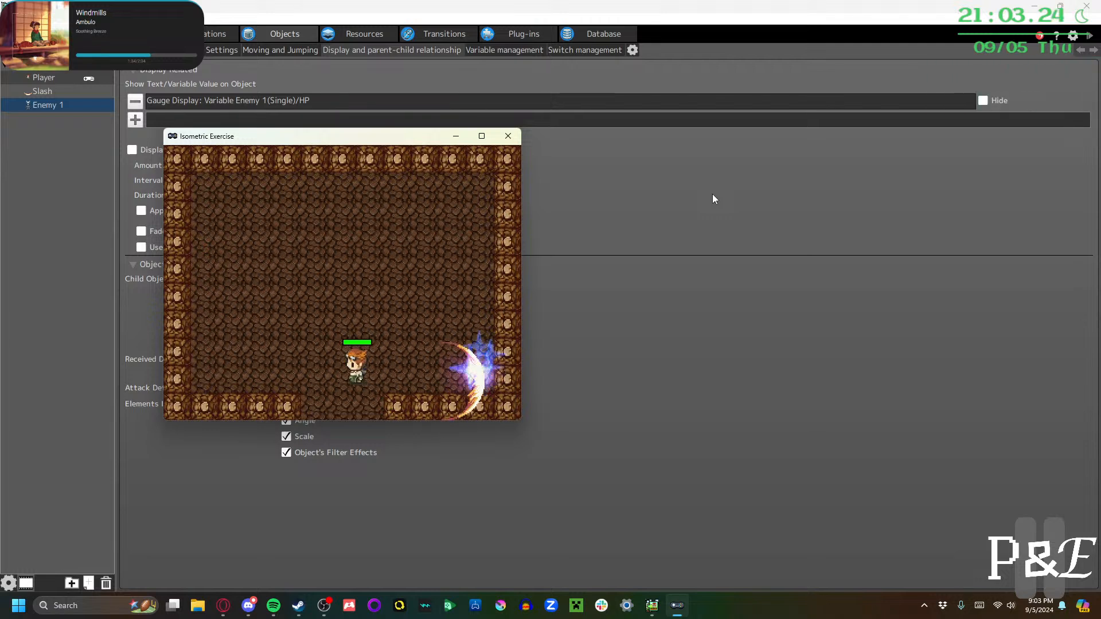
Keep moving and slashing in all directions to check that the Player's gauge follows, and close the test play
{"action": "key", "text": "Right"}
{"action": "key", "text": "Up"}
{"action": "key", "text": "z"}
{"action": "key", "text": "Up"}
{"action": "key", "text": "z"}
{"action": "key", "text": "Left"}
{"action": "key", "text": "z"}
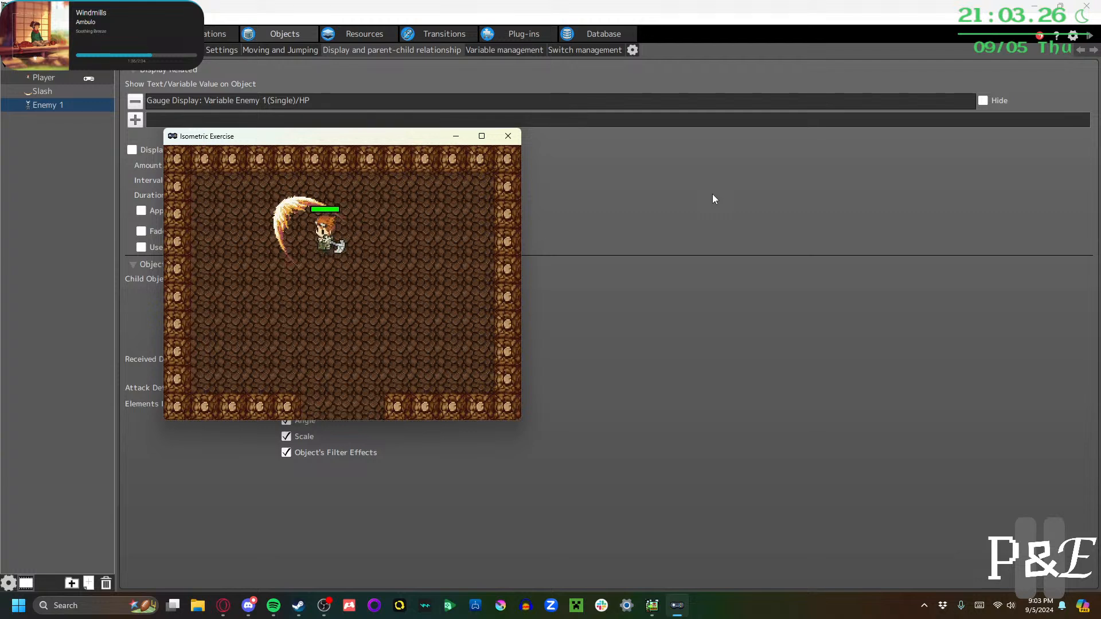
{"action": "key", "text": "Down"}
{"action": "key", "text": "z"}
{"action": "key", "text": "Right"}
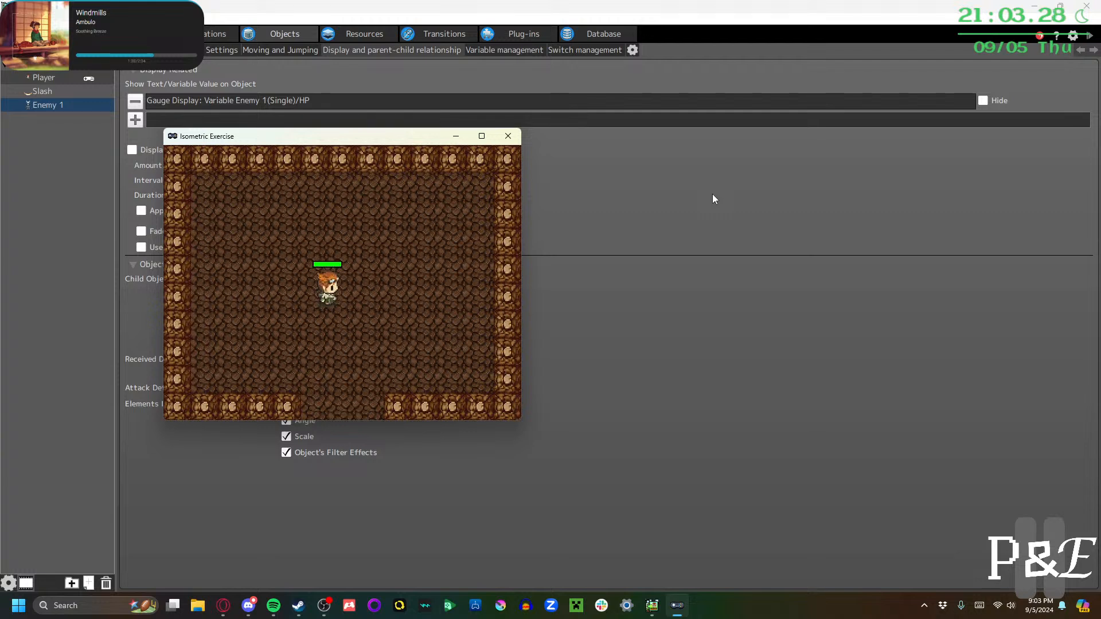
{"action": "key", "text": "Down"}
{"action": "key", "text": "z"}
{"action": "key", "text": "Left"}
{"action": "key", "text": "Right"}
{"action": "key", "text": "Down"}
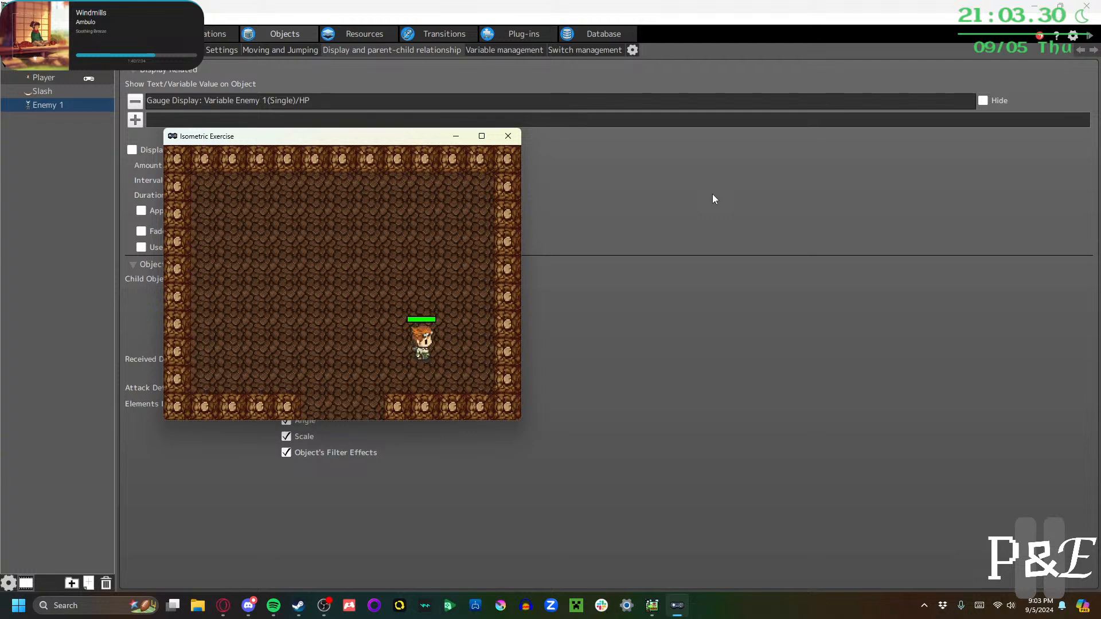
{"action": "key", "text": "Left"}
{"action": "key", "text": "Up"}
{"action": "key", "text": "z"}
{"action": "key", "text": "z"}
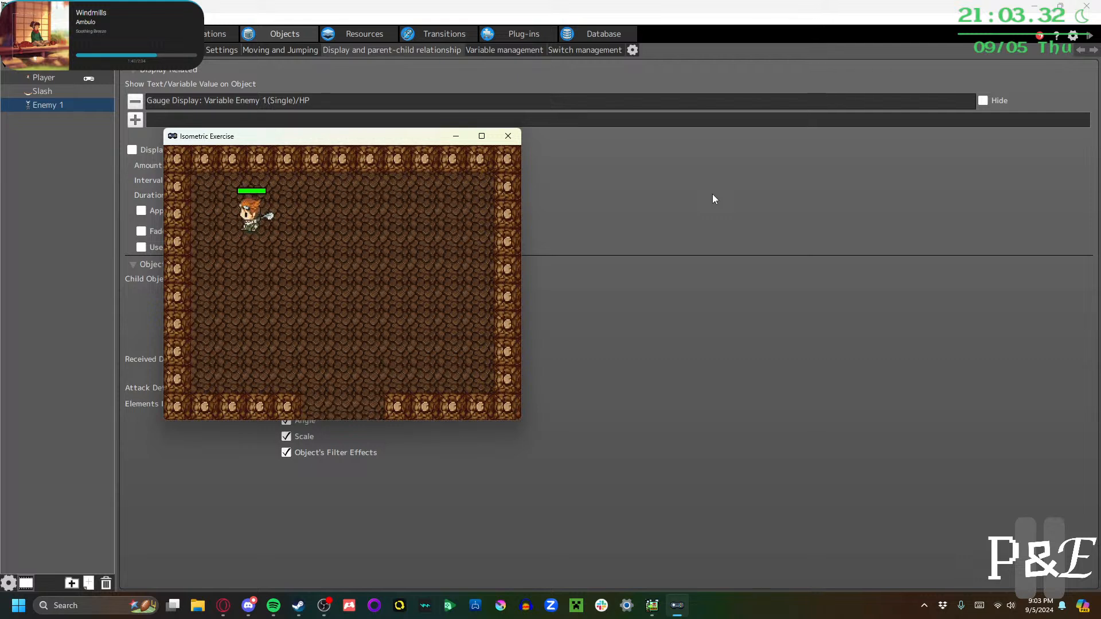
{"action": "key", "text": "Down"}
{"action": "key", "text": "z"}
{"action": "key", "text": "Right"}
{"action": "key", "text": "Right"}
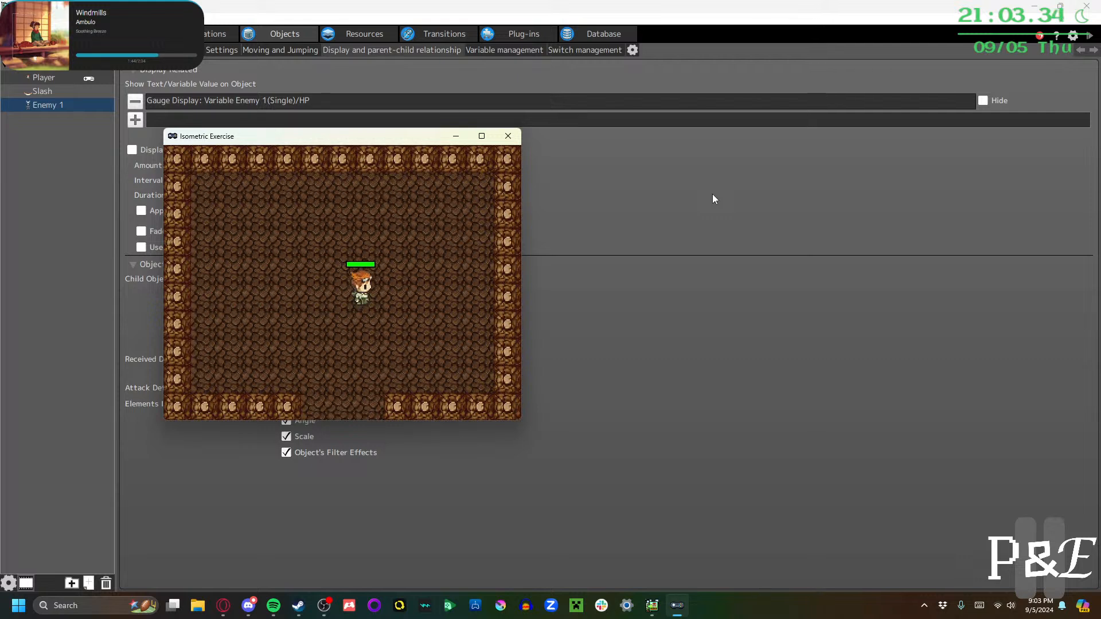
{"action": "key", "text": "Up"}
{"action": "key", "text": "z"}
{"action": "key", "text": "Left"}
{"action": "key", "text": "Up"}
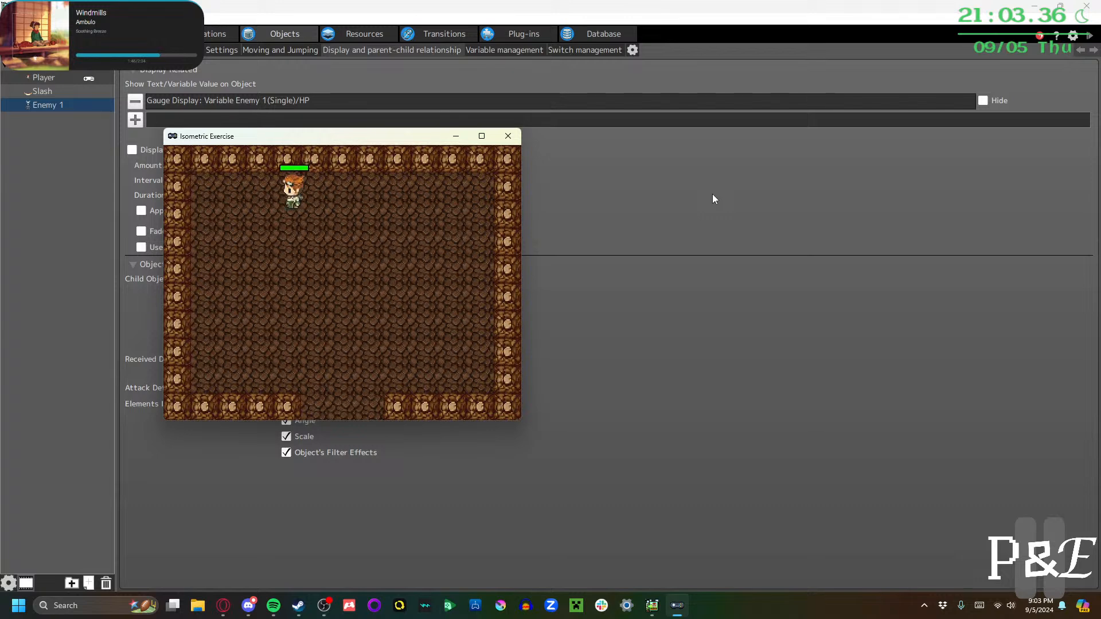
{"action": "key", "text": "Right"}
{"action": "key", "text": "Down"}
{"action": "key", "text": "z"}
{"action": "key", "text": "Left"}
{"action": "key", "text": "Down"}
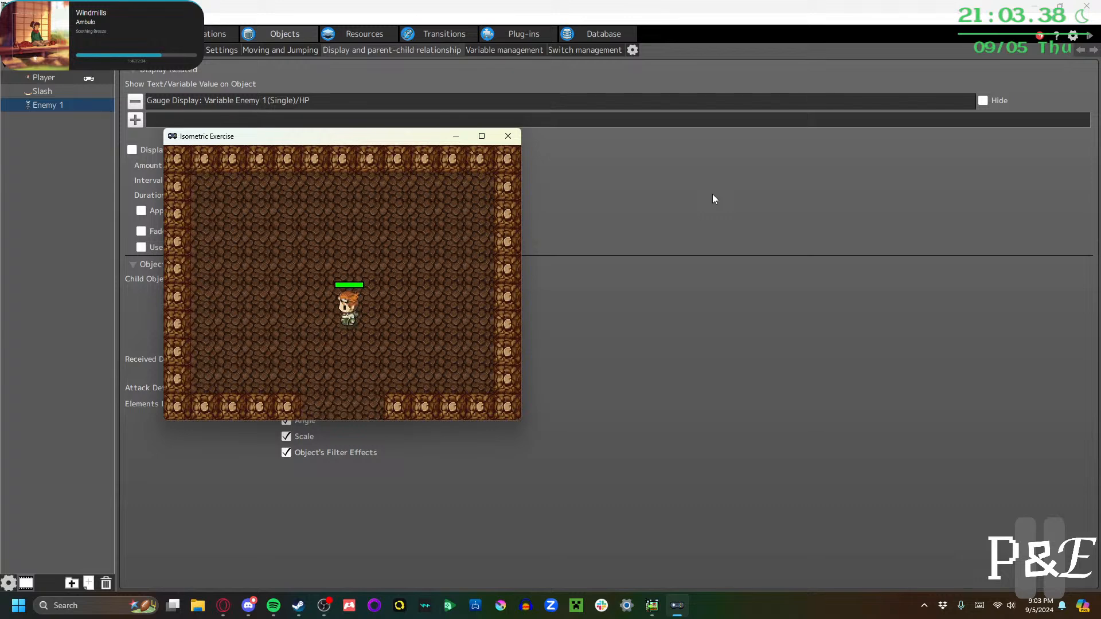
{"action": "left_click", "coordinate": [507, 141]}
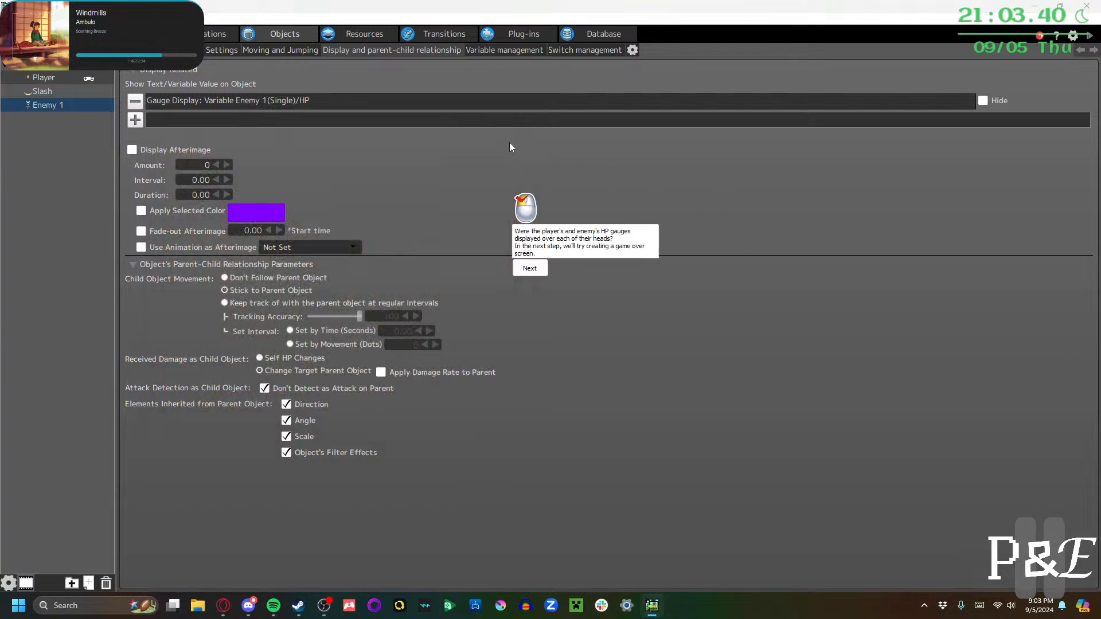
Finish Step 9 and start Top Views Step 10: Create Game Over, confirming that earlier progress exists and cancelling the project file selection
{"action": "left_click", "coordinate": [532, 270]}
{"action": "left_click", "coordinate": [566, 310]}
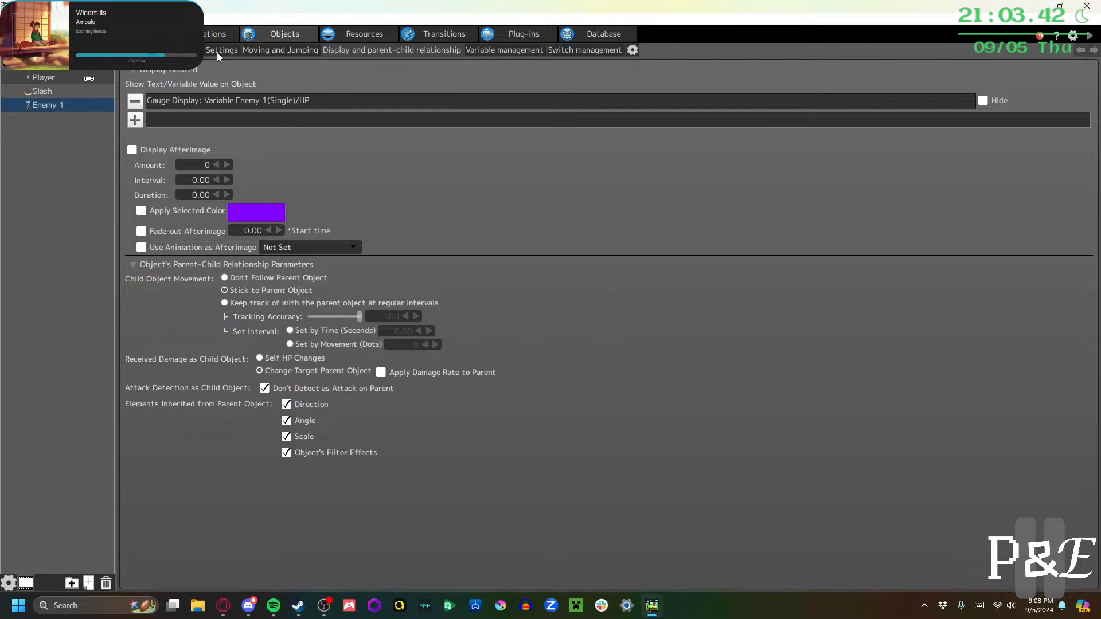
{"action": "left_click", "coordinate": [161, 47]}
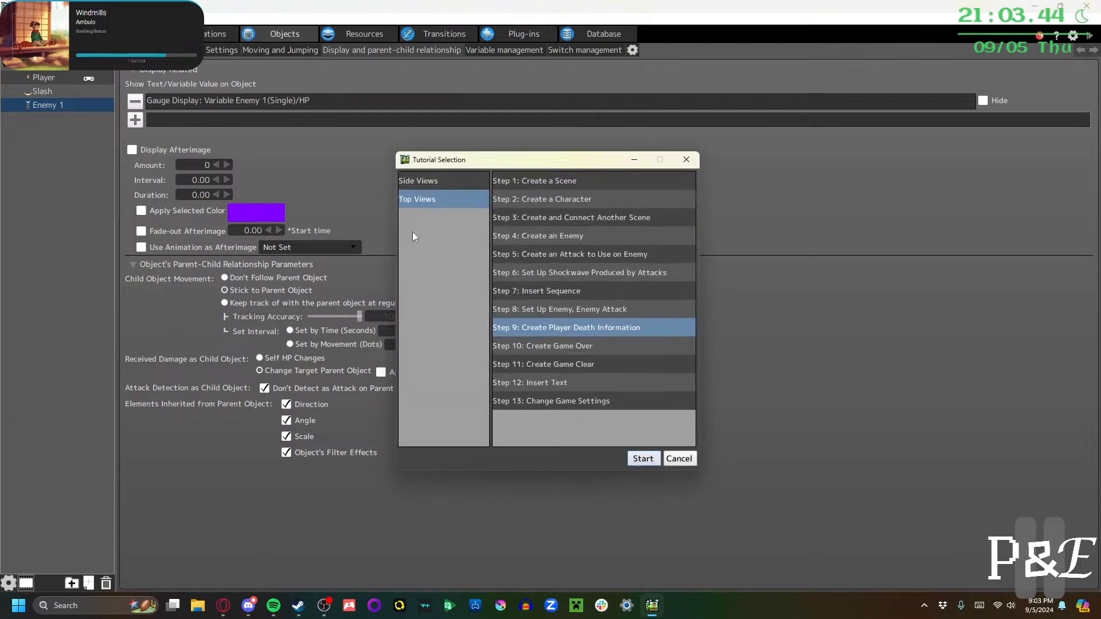
{"action": "left_click", "coordinate": [548, 344]}
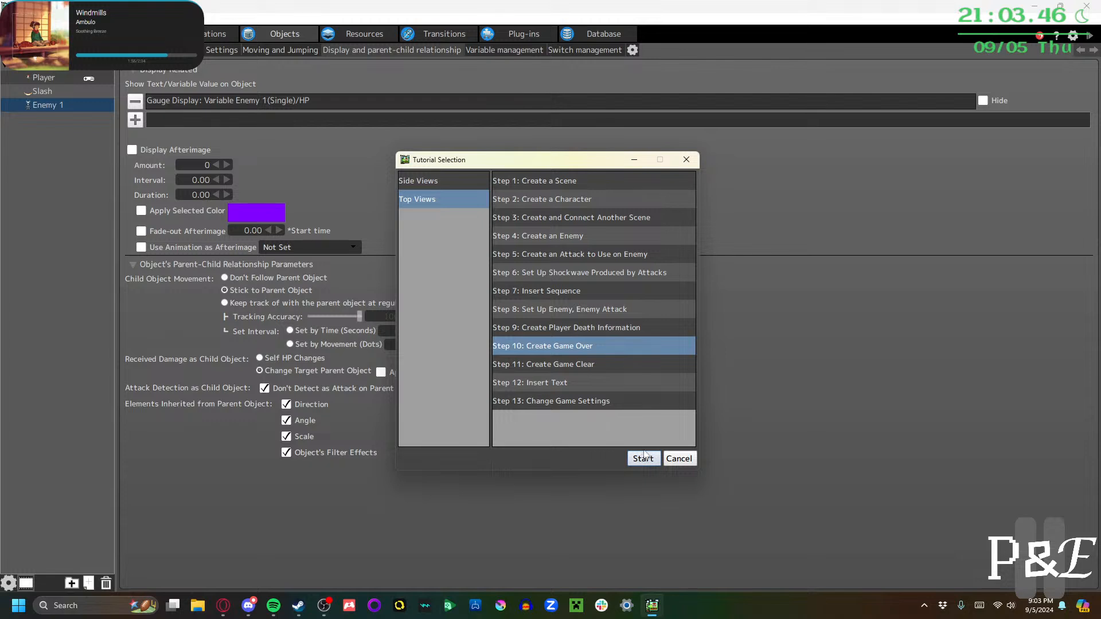
{"action": "left_click", "coordinate": [643, 459]}
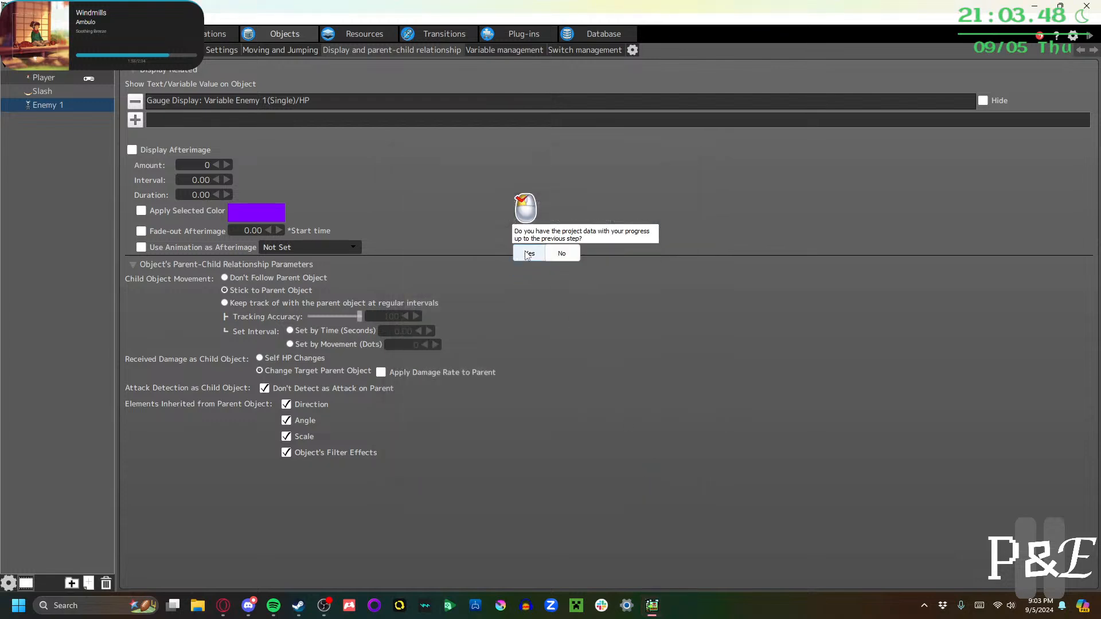
{"action": "left_click", "coordinate": [527, 254]}
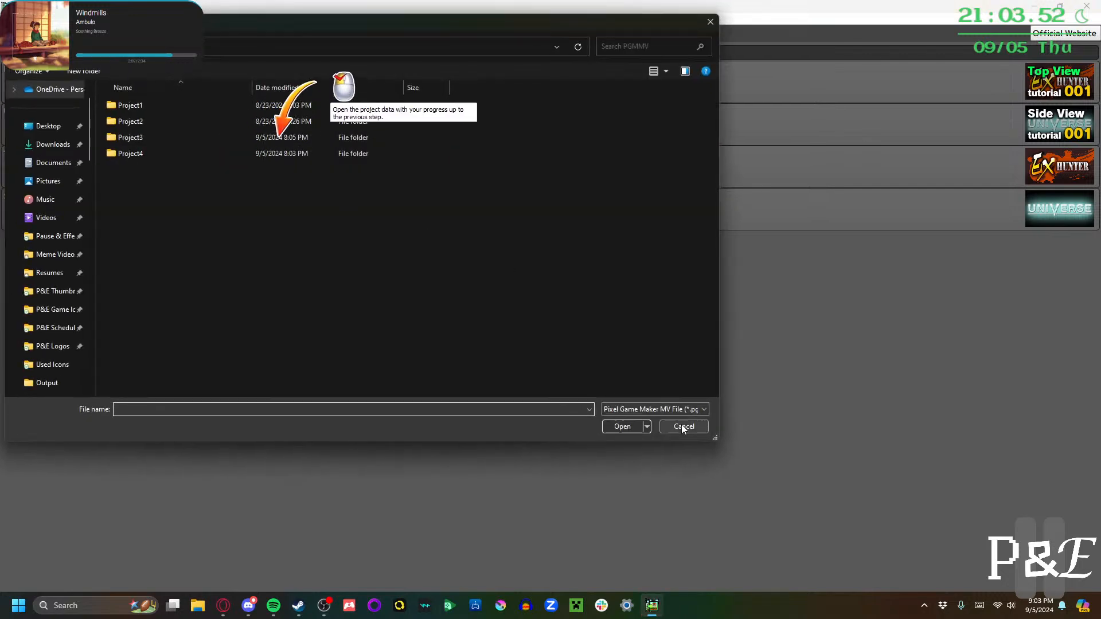
{"action": "left_click", "coordinate": [684, 428]}
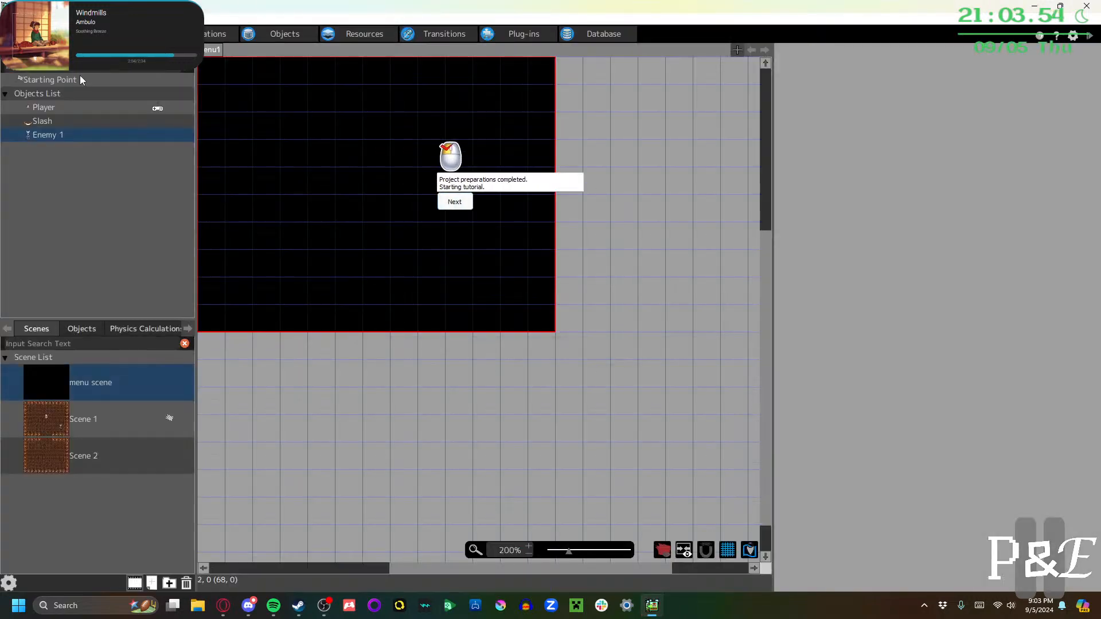
Advance through the Step 10 introduction and switch to object editing
{"action": "left_click", "coordinate": [530, 252]}
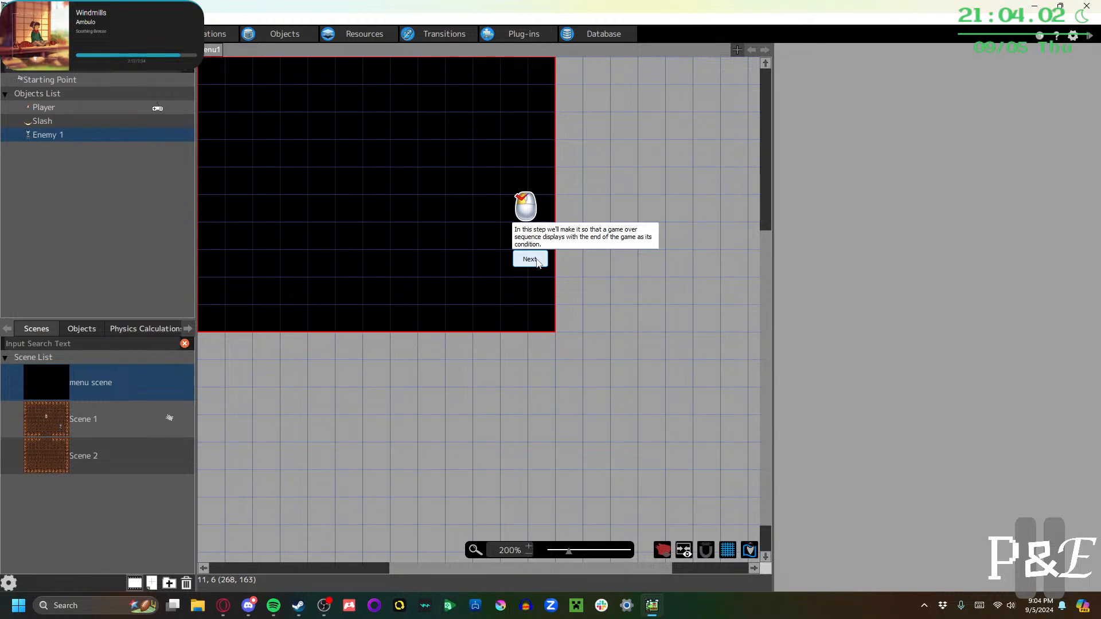
{"action": "left_click", "coordinate": [537, 261]}
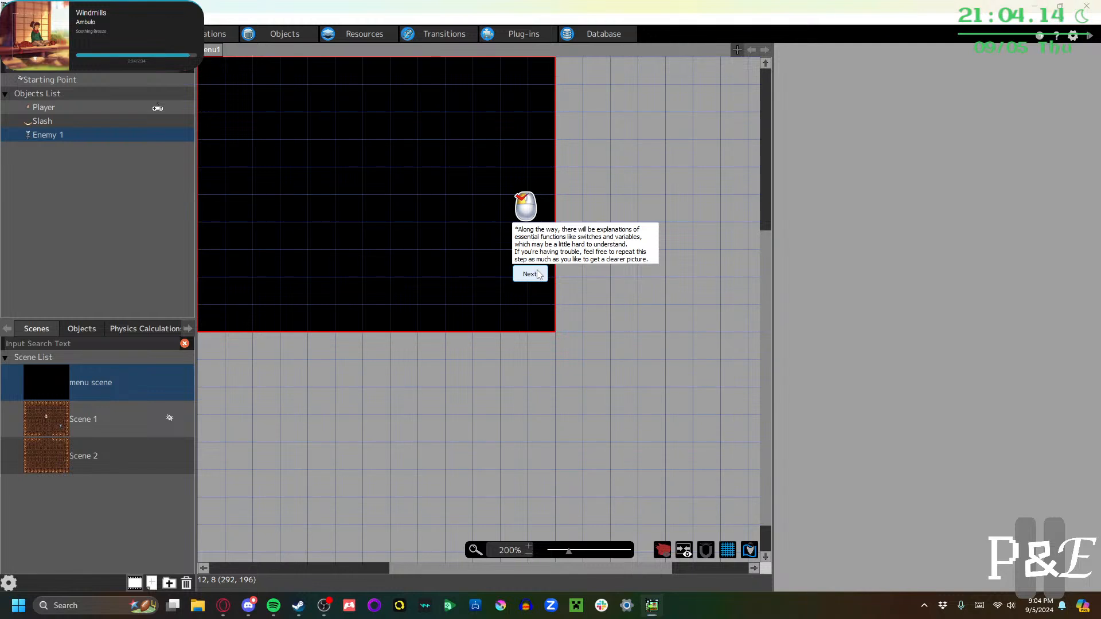
{"action": "left_click", "coordinate": [537, 274]}
{"action": "left_click", "coordinate": [537, 254]}
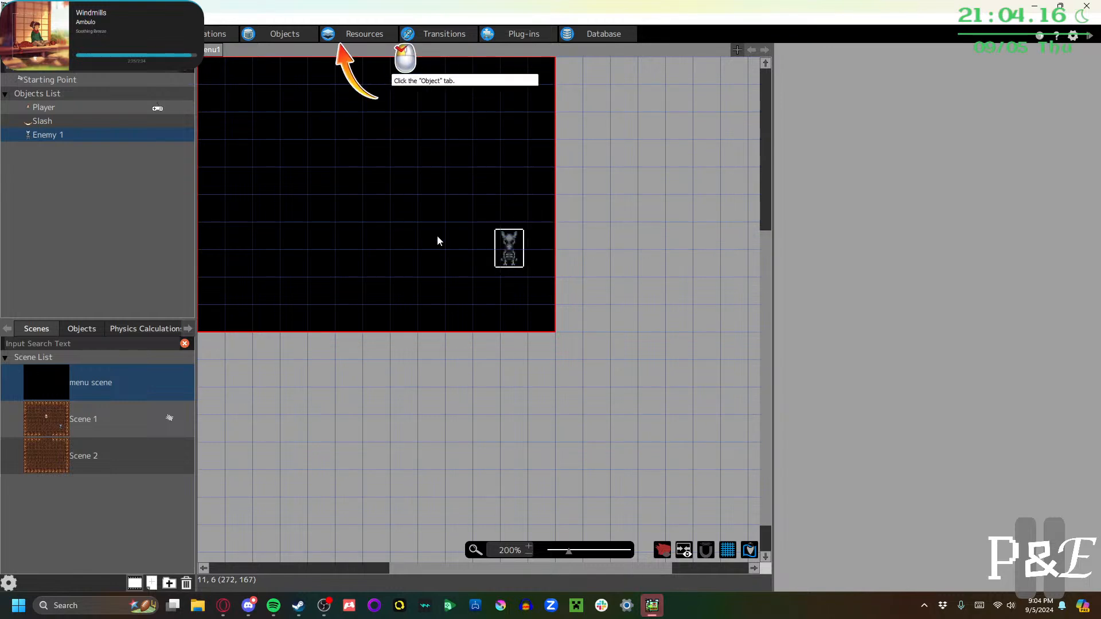
{"action": "left_click", "coordinate": [275, 35]}
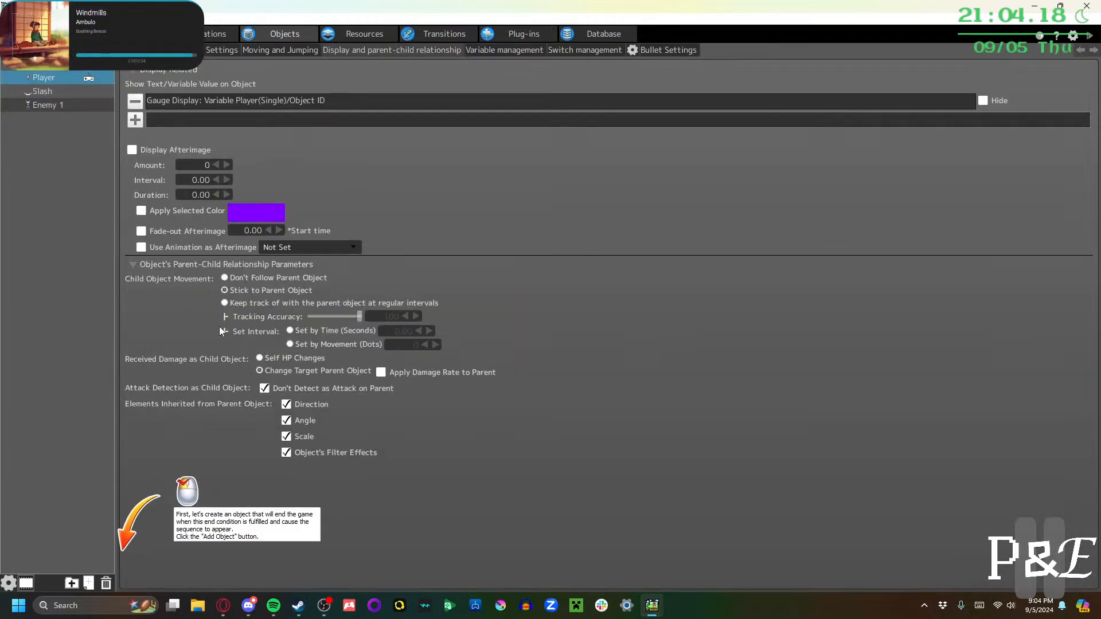
Add an object named Clear/Game Over with the GIMMICK/UI telop animation, keeping it in Player Group
{"action": "left_click", "coordinate": [87, 584]}
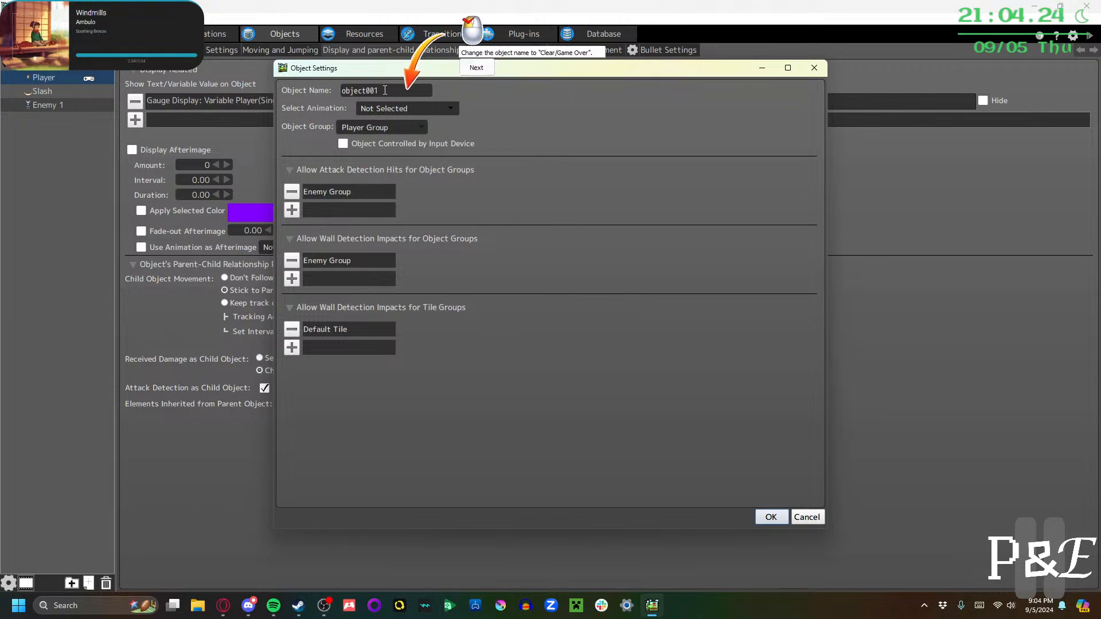
{"action": "left_click_drag", "start_coordinate": [385, 91], "coordinate": [268, 95]}
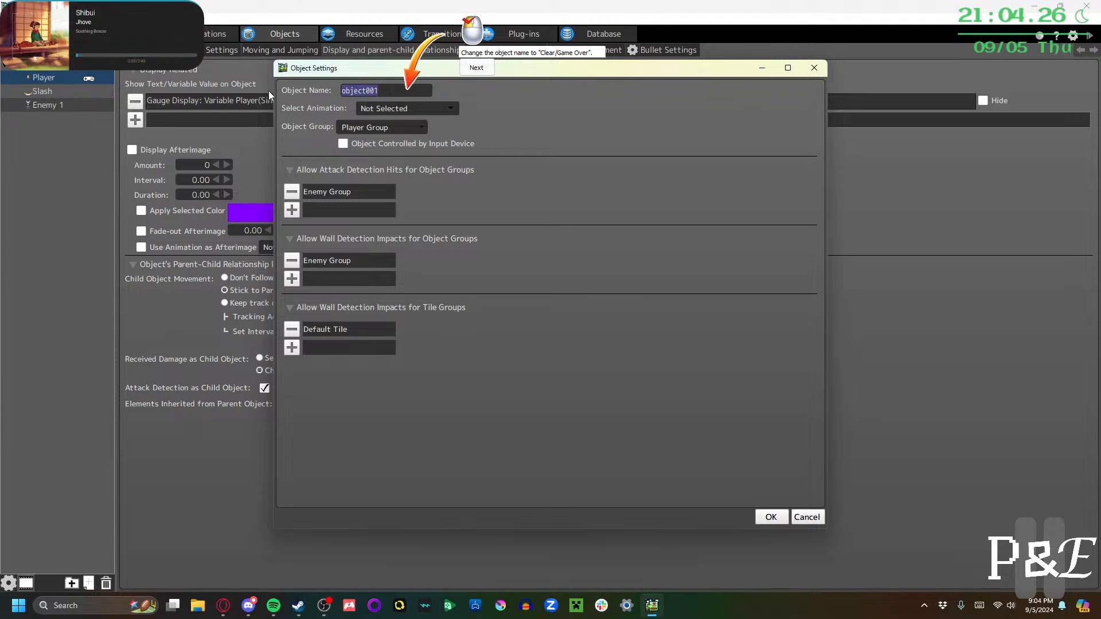
{"action": "type", "text": "Clear/Game Over"}
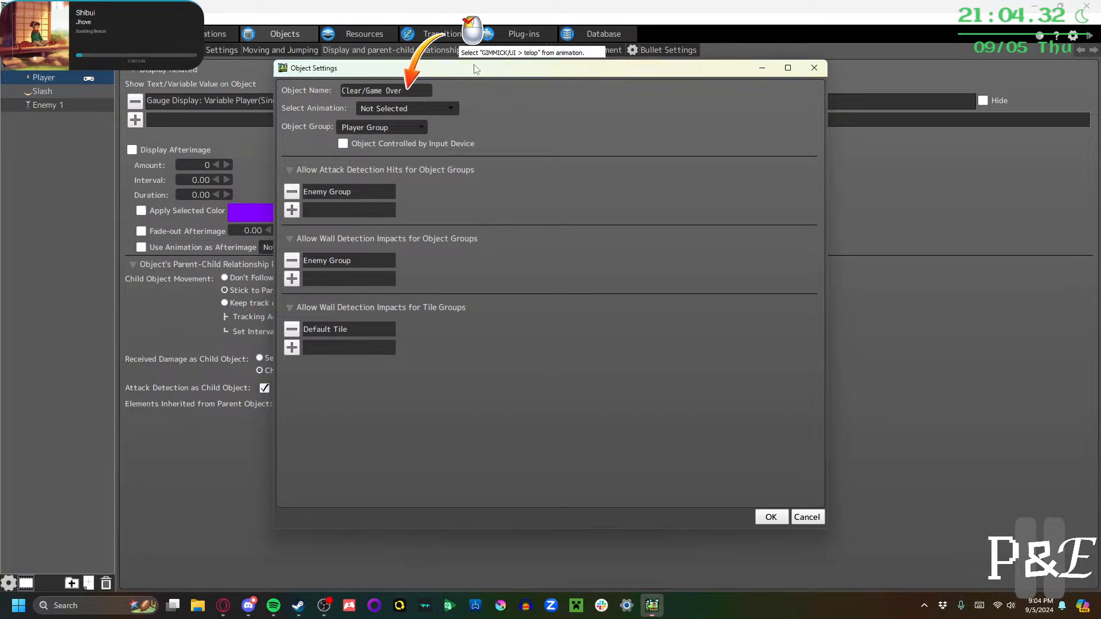
{"action": "left_click", "coordinate": [417, 110]}
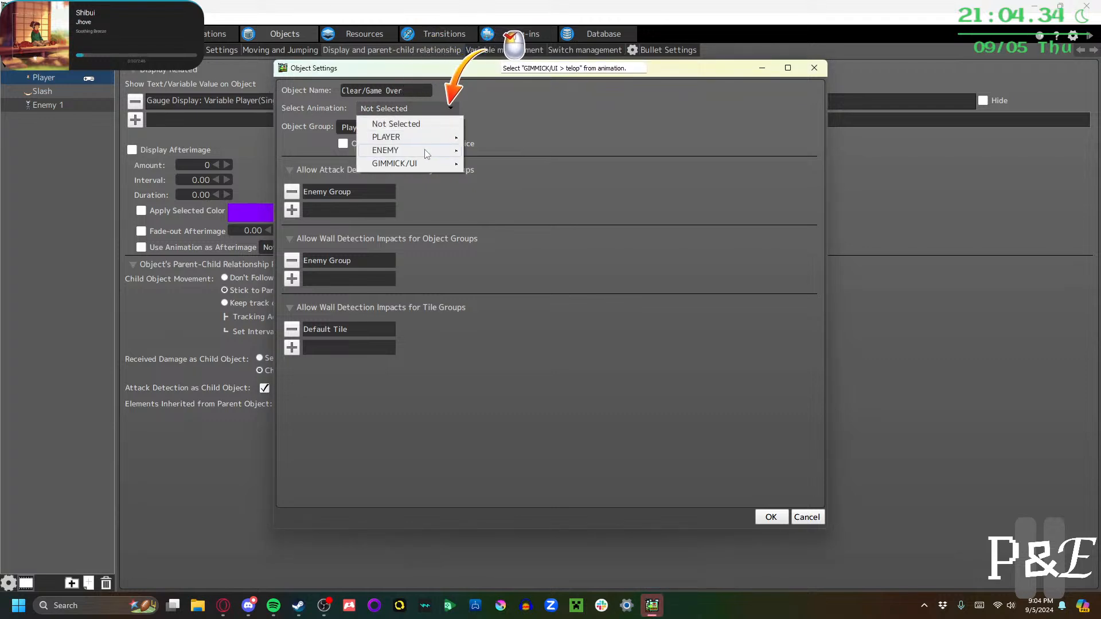
{"action": "mouse_move", "coordinate": [427, 165]}
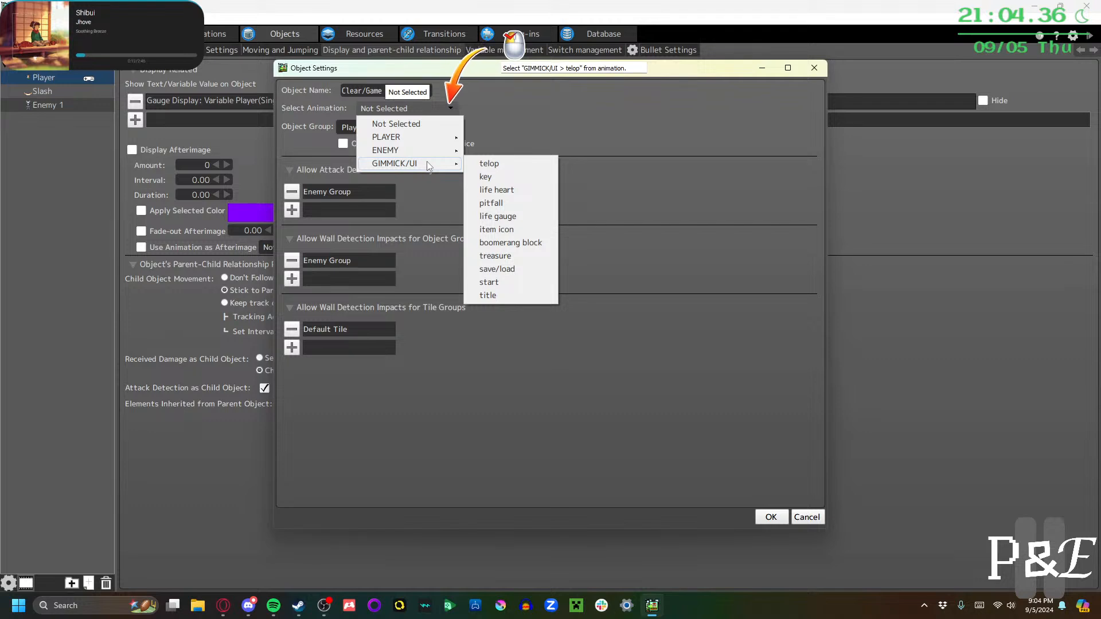
{"action": "left_click", "coordinate": [489, 164]}
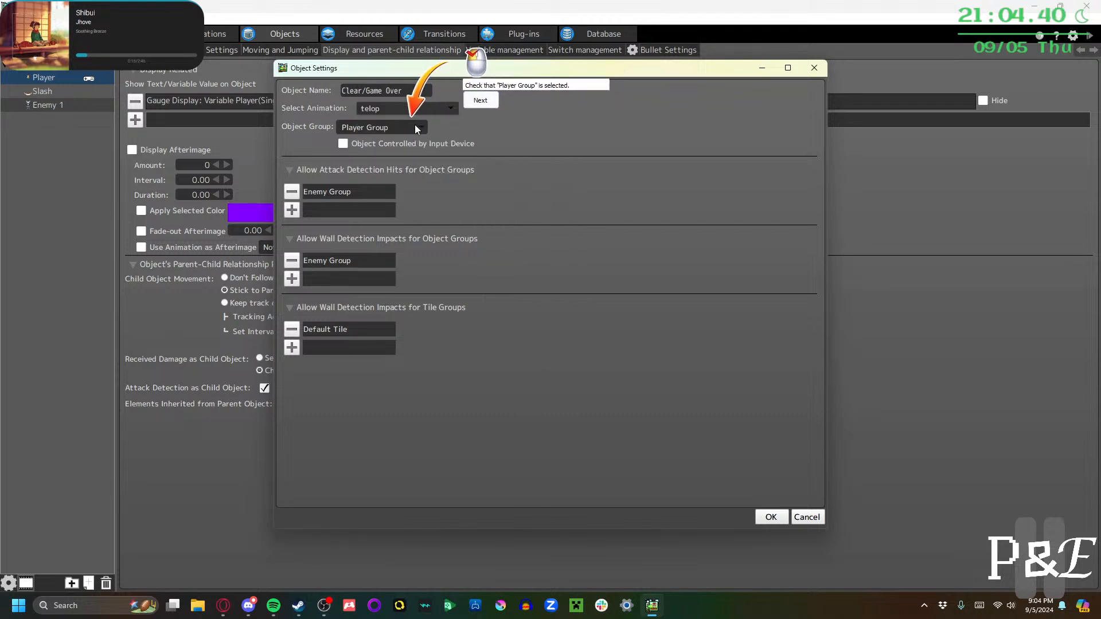
{"action": "left_click", "coordinate": [472, 102]}
{"action": "left_click", "coordinate": [771, 517]}
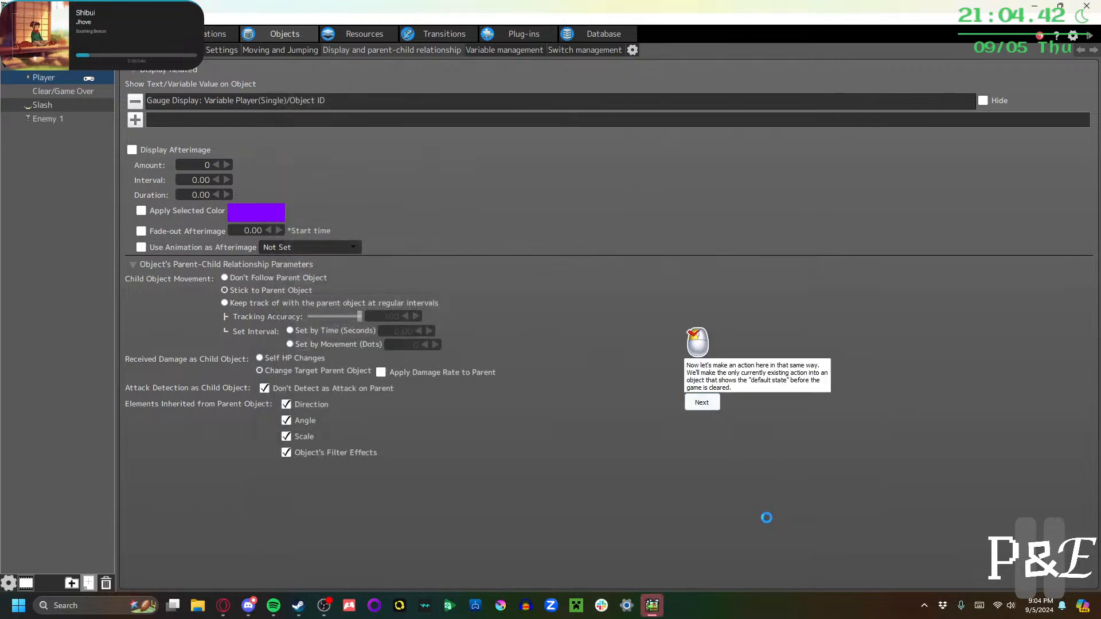
Return focus to the editor and advance the tutorial past the default state explanation for Clear/Game Over
{"action": "left_click", "coordinate": [653, 609]}
{"action": "left_click", "coordinate": [653, 610]}
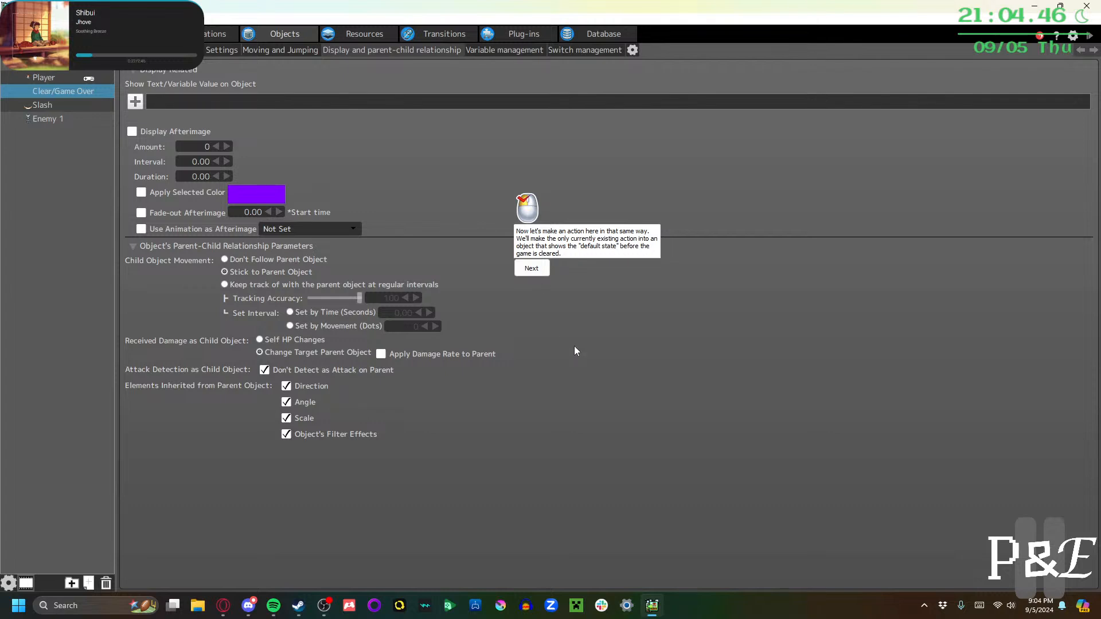
{"action": "left_click", "coordinate": [532, 268]}
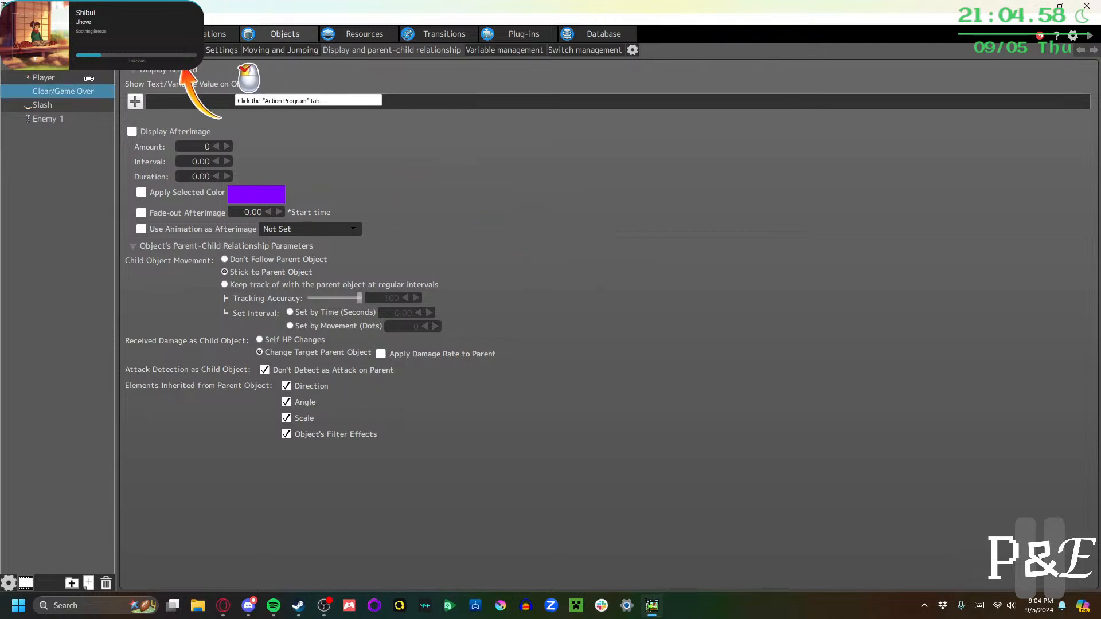
In the action program of Clear/Game Over, rename the existing action as Default State and set its motion to Don't Set
{"action": "left_click", "coordinate": [152, 50]}
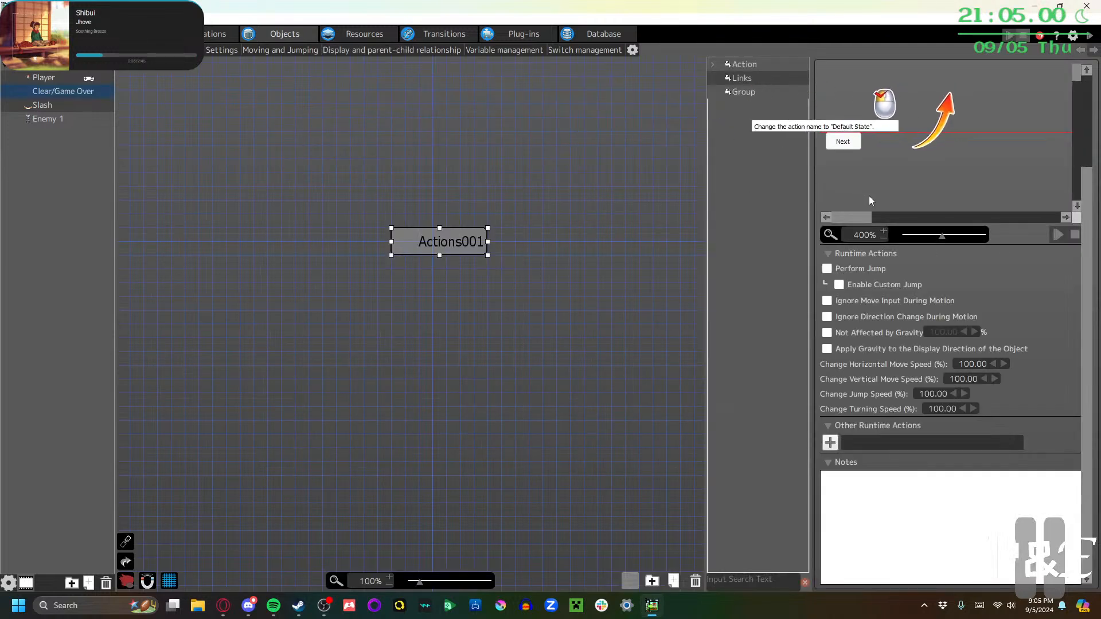
{"action": "scroll", "coordinate": [881, 194], "scroll_direction": "up", "scroll_amount": 3}
{"action": "left_click_drag", "start_coordinate": [869, 71], "coordinate": [710, 64]}
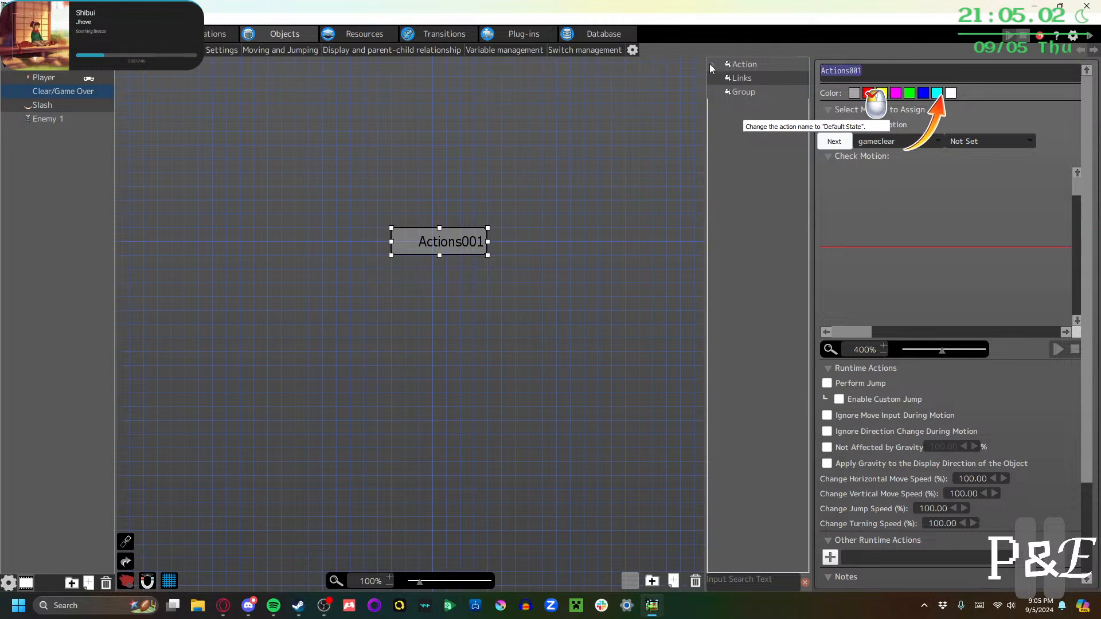
{"action": "type", "text": "Defau"}
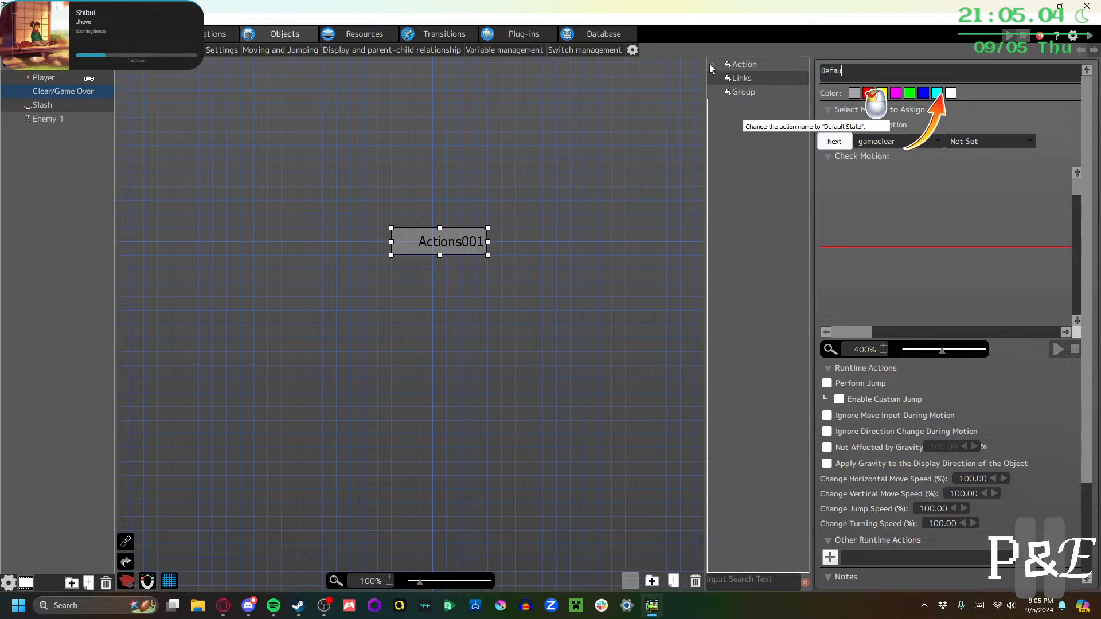
{"action": "type", "text": "lt State"}
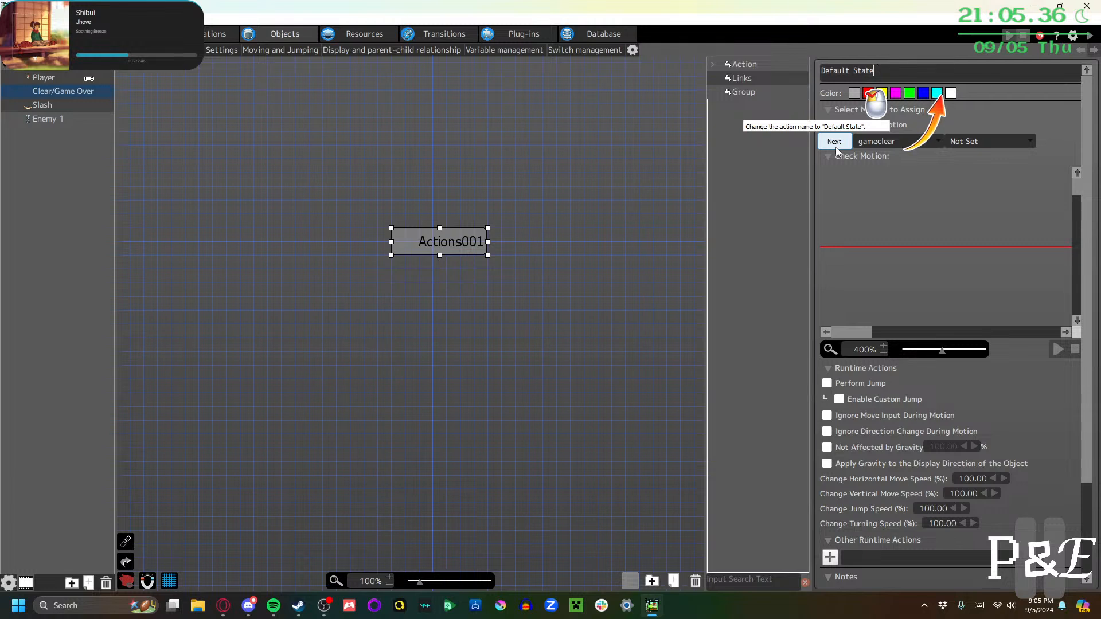
{"action": "left_click", "coordinate": [835, 142]}
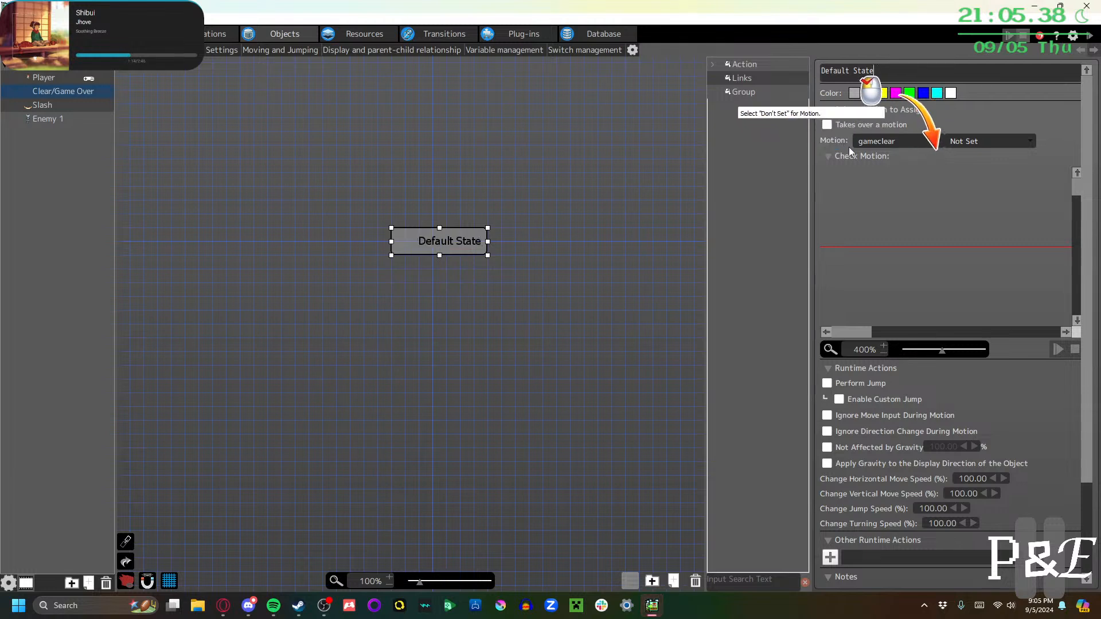
{"action": "left_click", "coordinate": [920, 140]}
{"action": "left_click", "coordinate": [914, 154]}
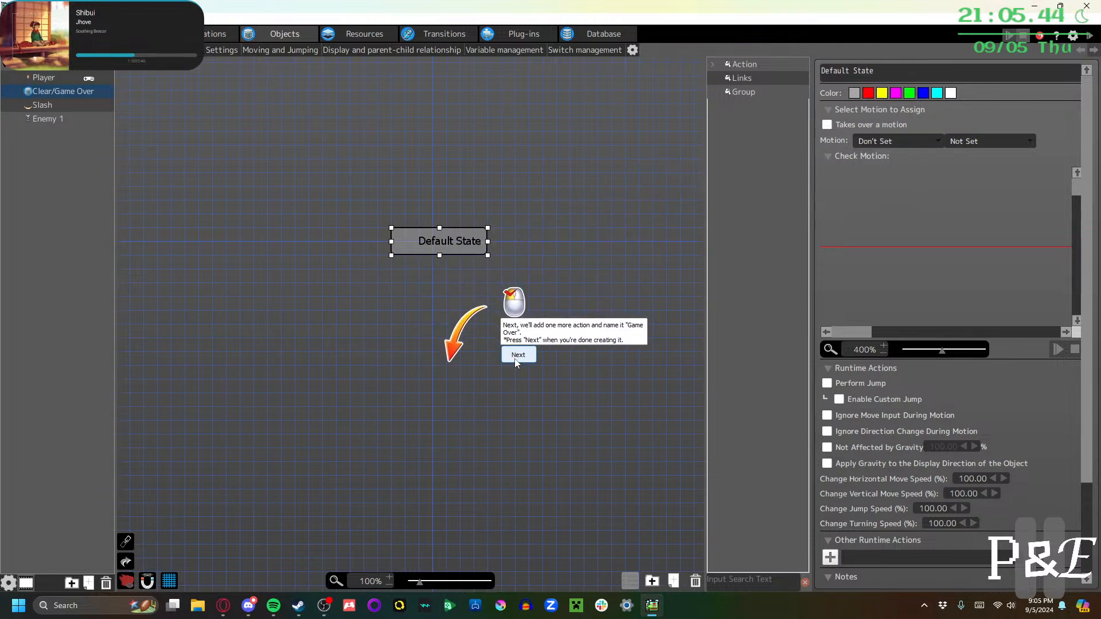
Add a second action below Default State, name it Game Over, and advance the tutorial
{"action": "right_click", "coordinate": [315, 309]}
{"action": "left_click", "coordinate": [341, 315]}
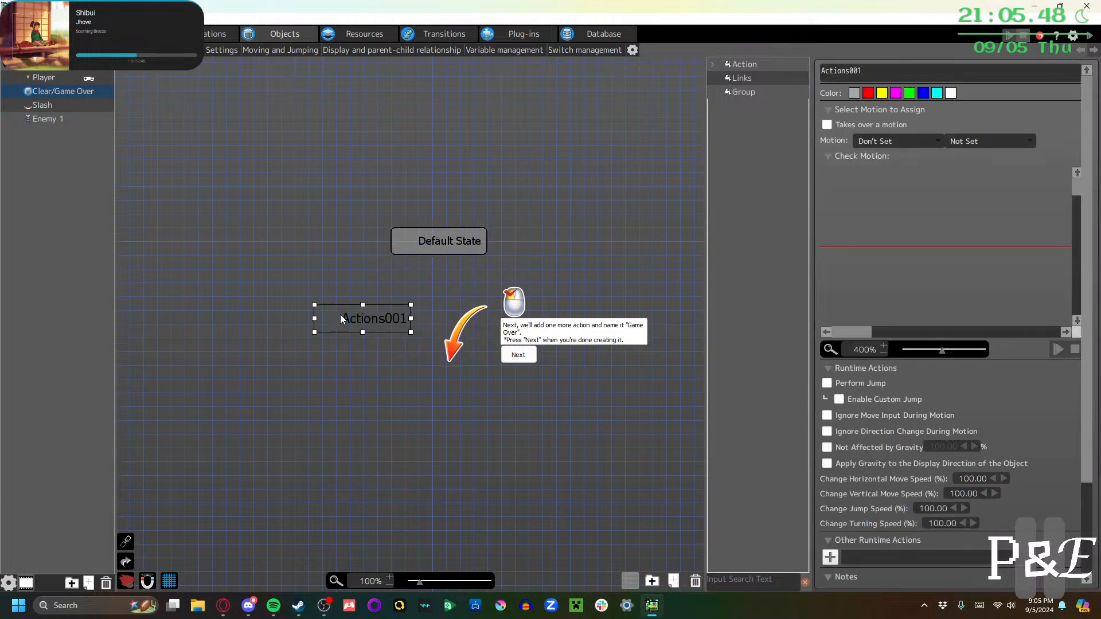
{"action": "double_click", "coordinate": [894, 68]}
{"action": "type", "text": "Game Over"}
{"action": "left_click", "coordinate": [517, 355]}
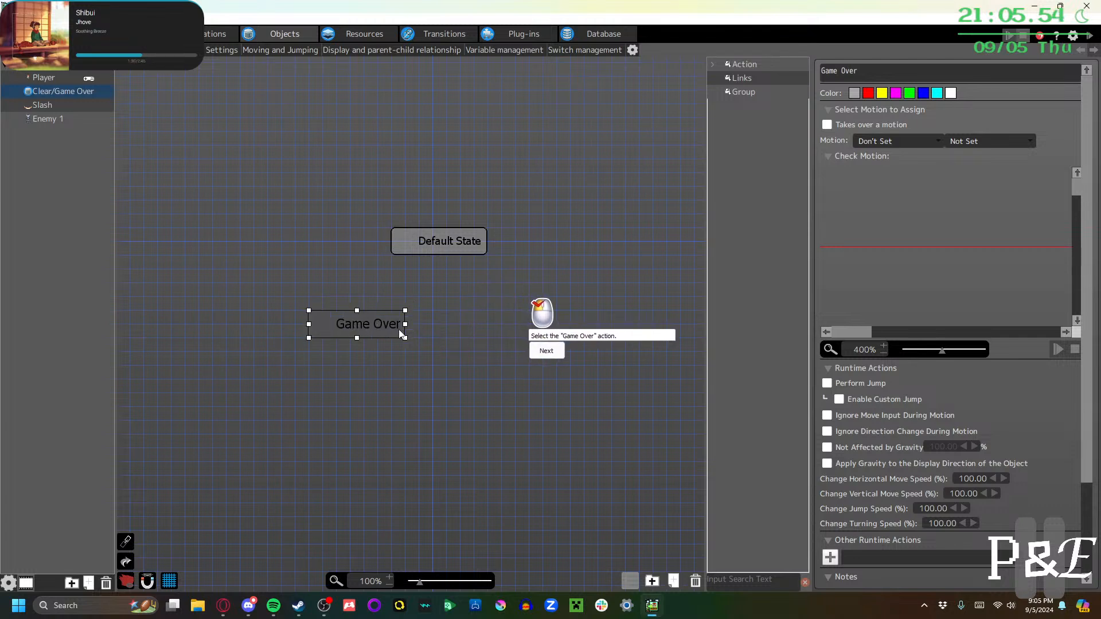
Assign the gameover motion to the Game Over action, enable Not Affected by Gravity, and advance the tutorial to link creation
{"action": "left_click", "coordinate": [548, 351]}
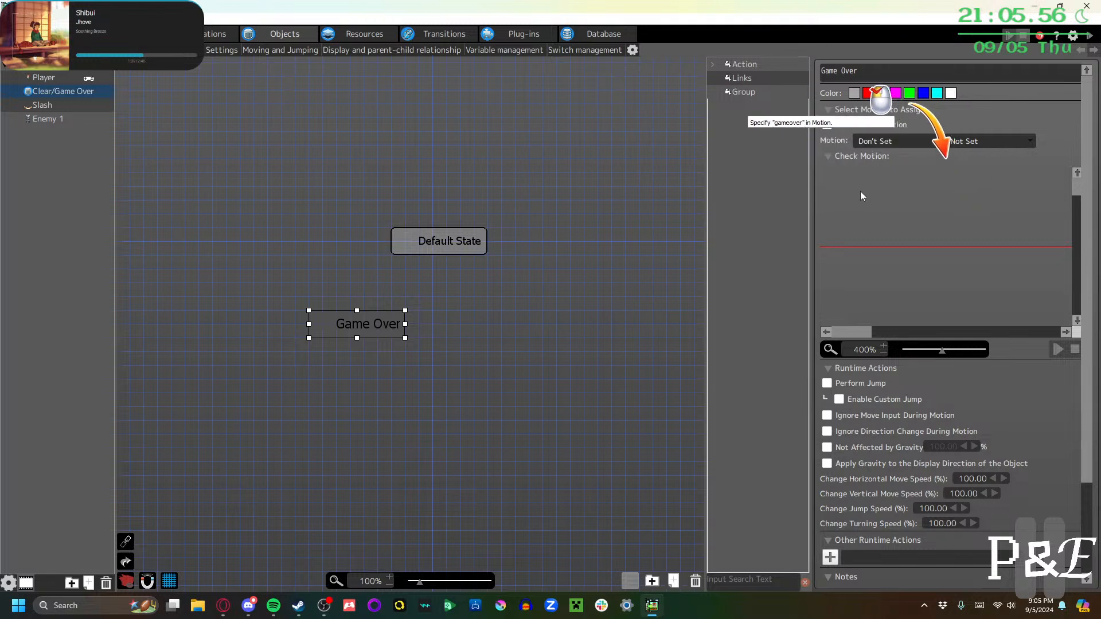
{"action": "left_click", "coordinate": [909, 141]}
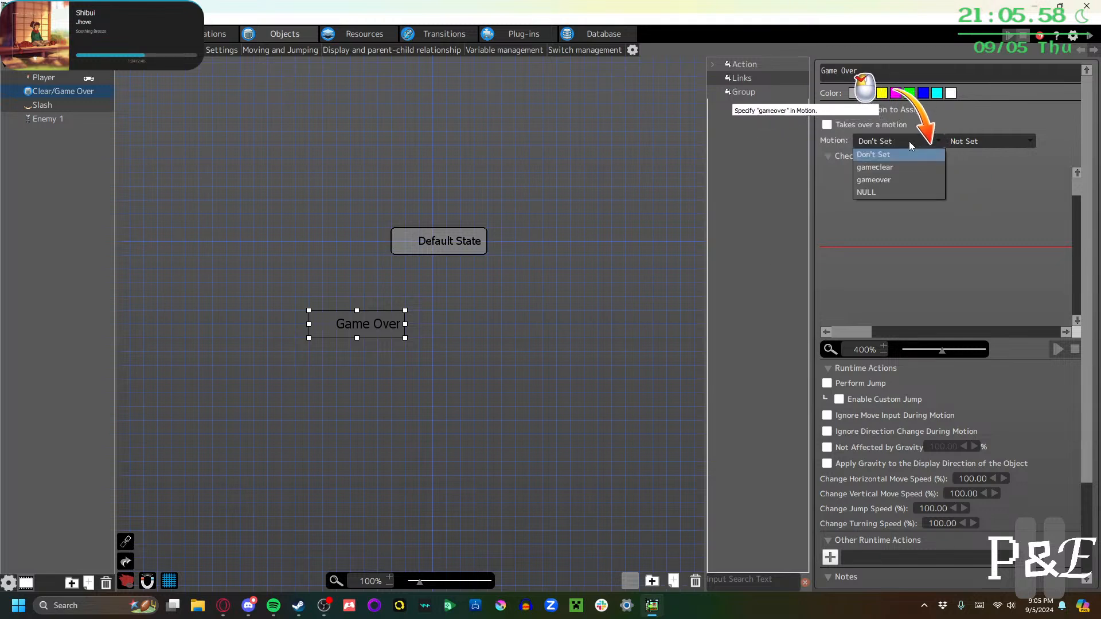
{"action": "left_click", "coordinate": [905, 170]}
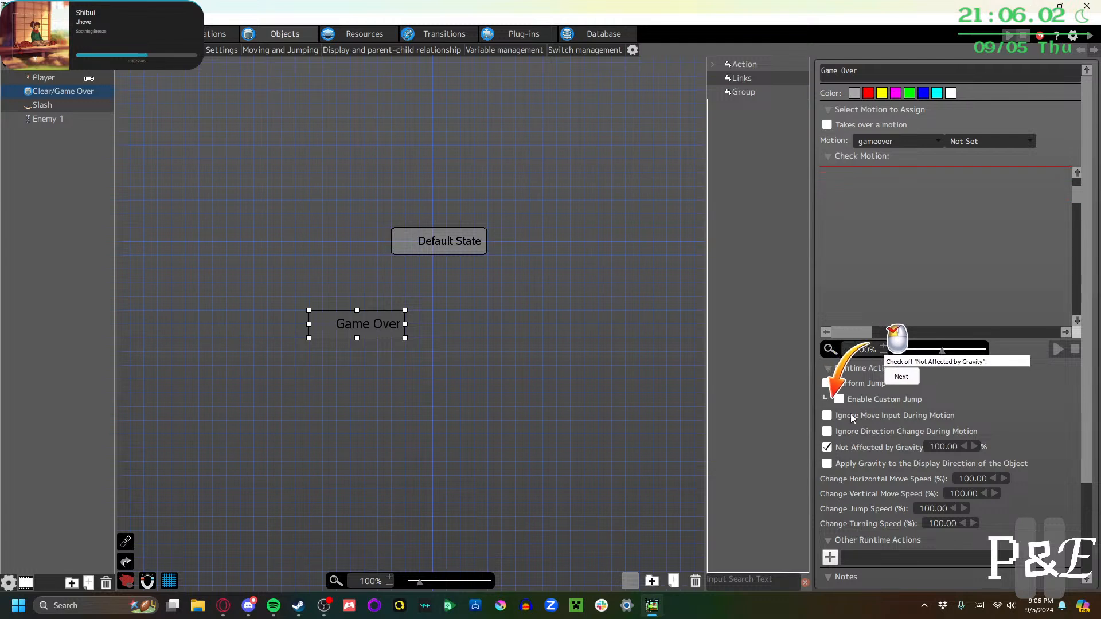
{"action": "left_click", "coordinate": [899, 377]}
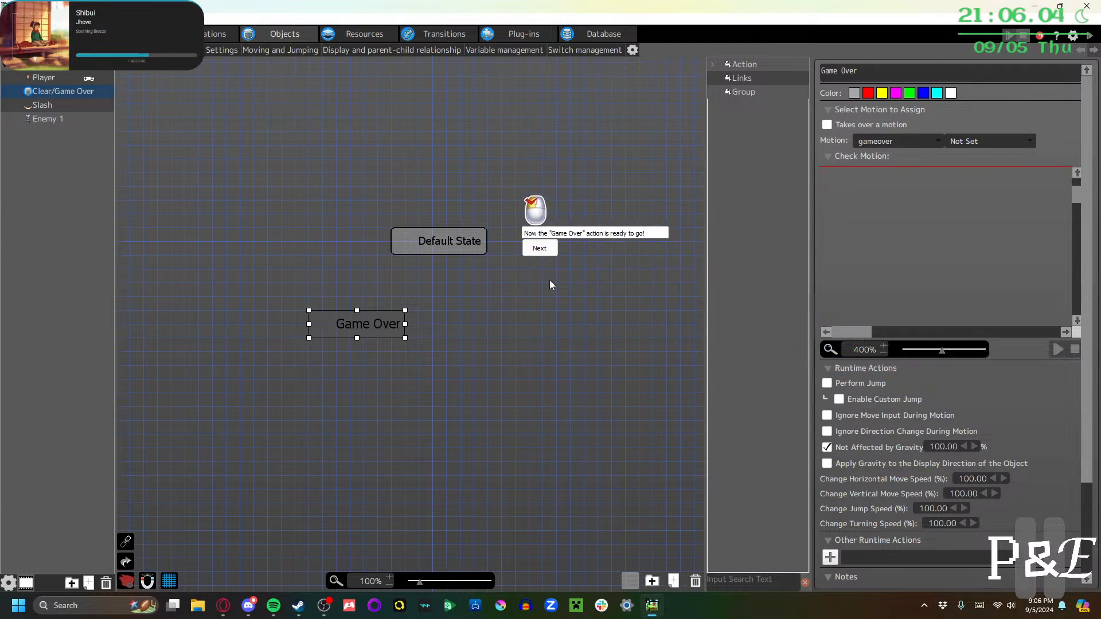
{"action": "left_click", "coordinate": [532, 246]}
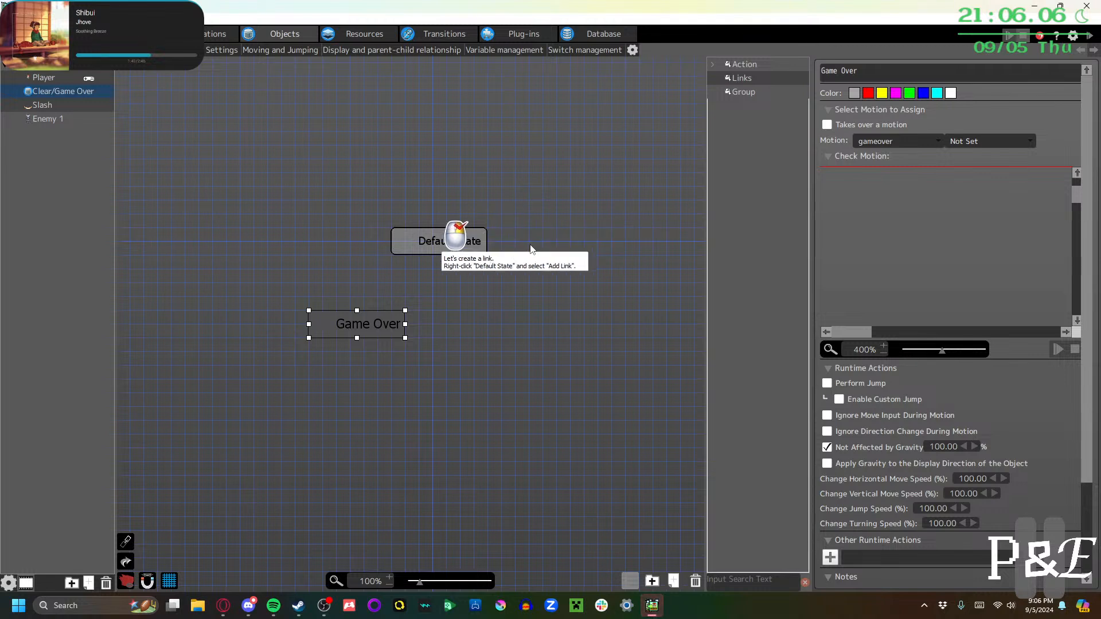
Create a link from the Default State action to the Game Over action of the Clear/Game Over object
{"action": "right_click", "coordinate": [433, 240]}
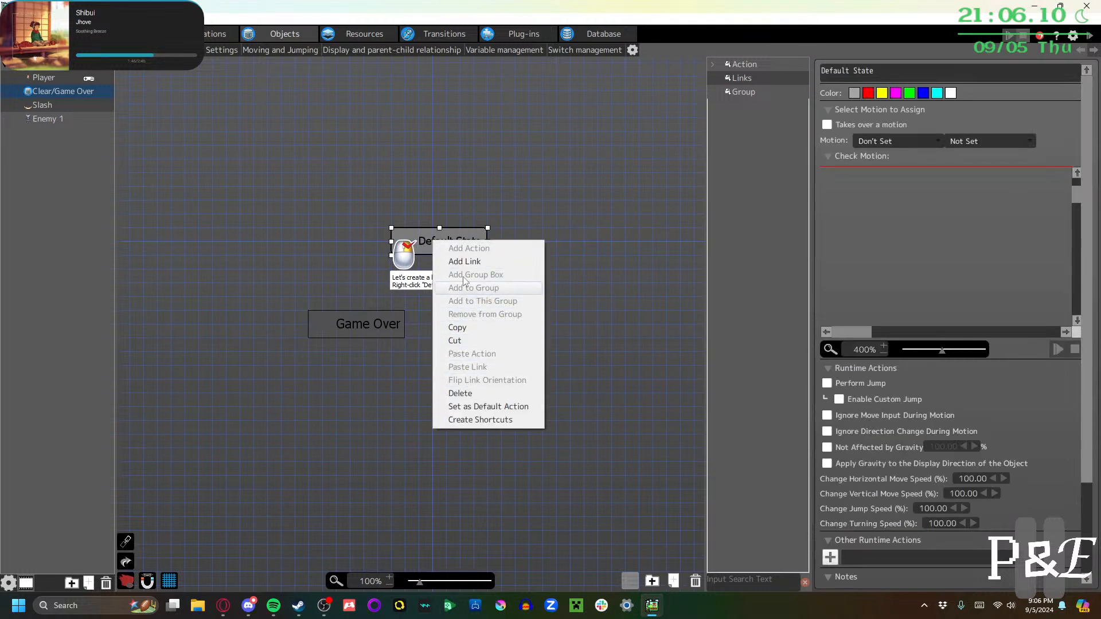
{"action": "left_click", "coordinate": [464, 261]}
{"action": "left_click", "coordinate": [360, 321]}
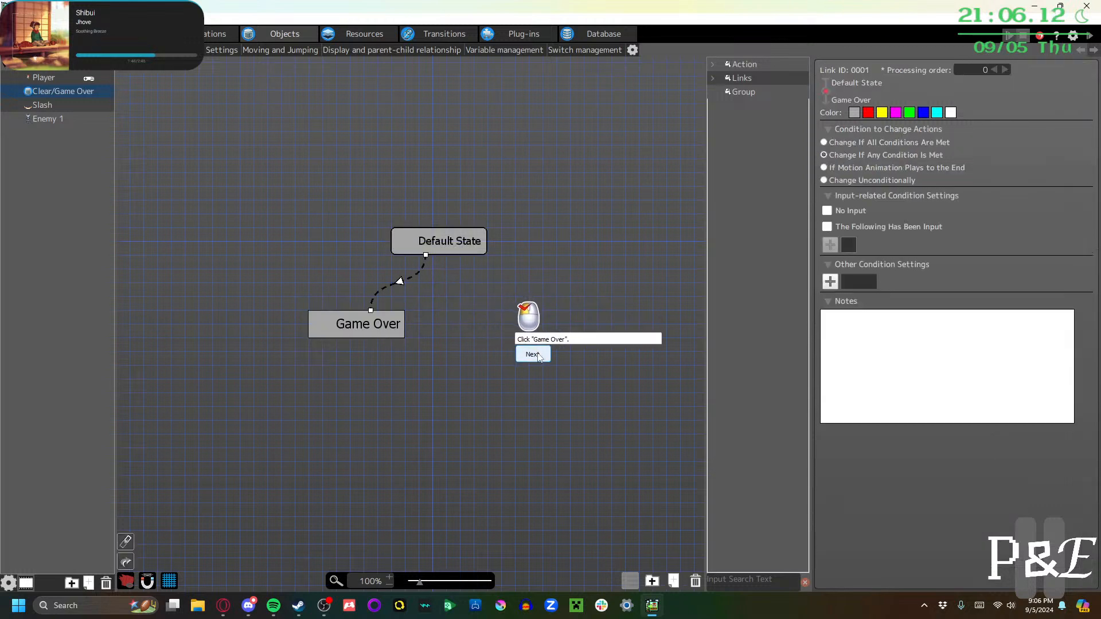
{"action": "left_click", "coordinate": [533, 354]}
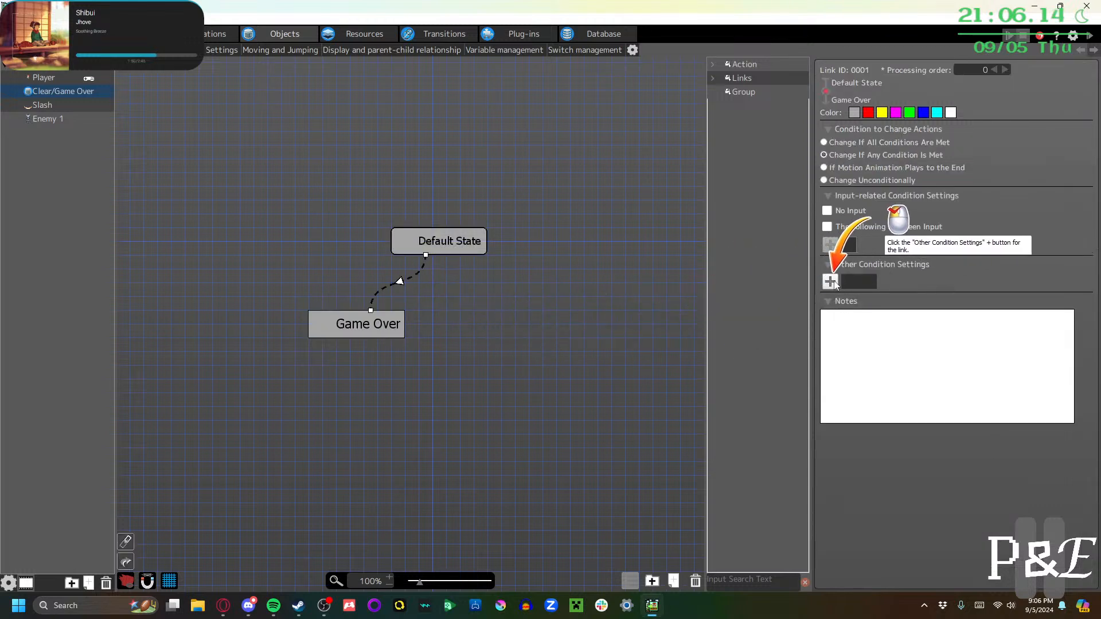
Enable the Switch/Variable Changes condition for the new link and base it on a variable
{"action": "left_click", "coordinate": [831, 282]}
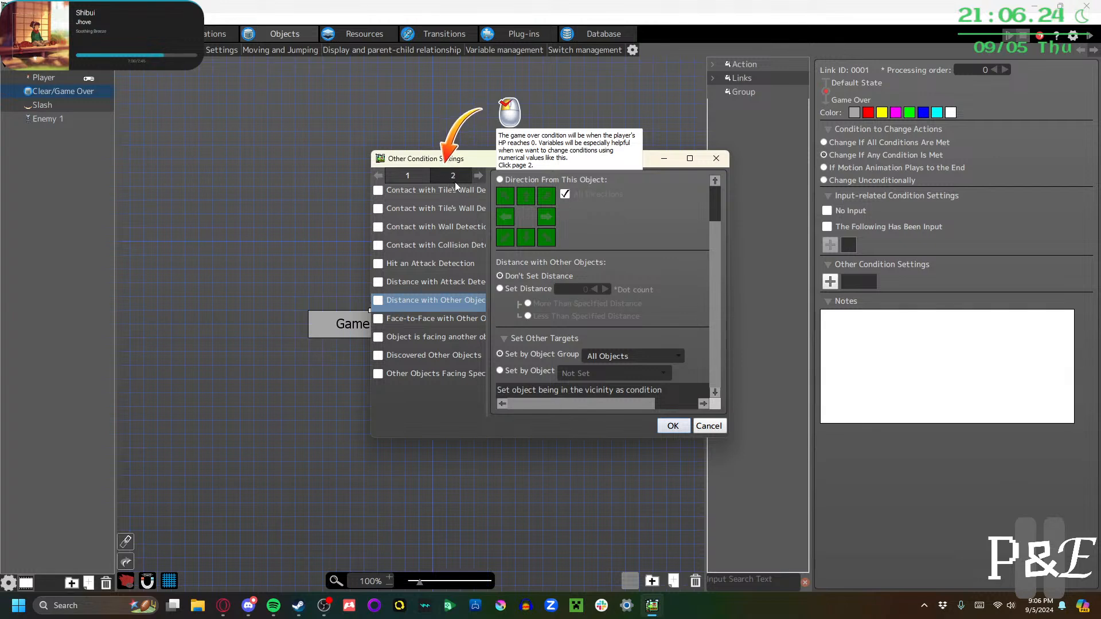
{"action": "left_click", "coordinate": [448, 178]}
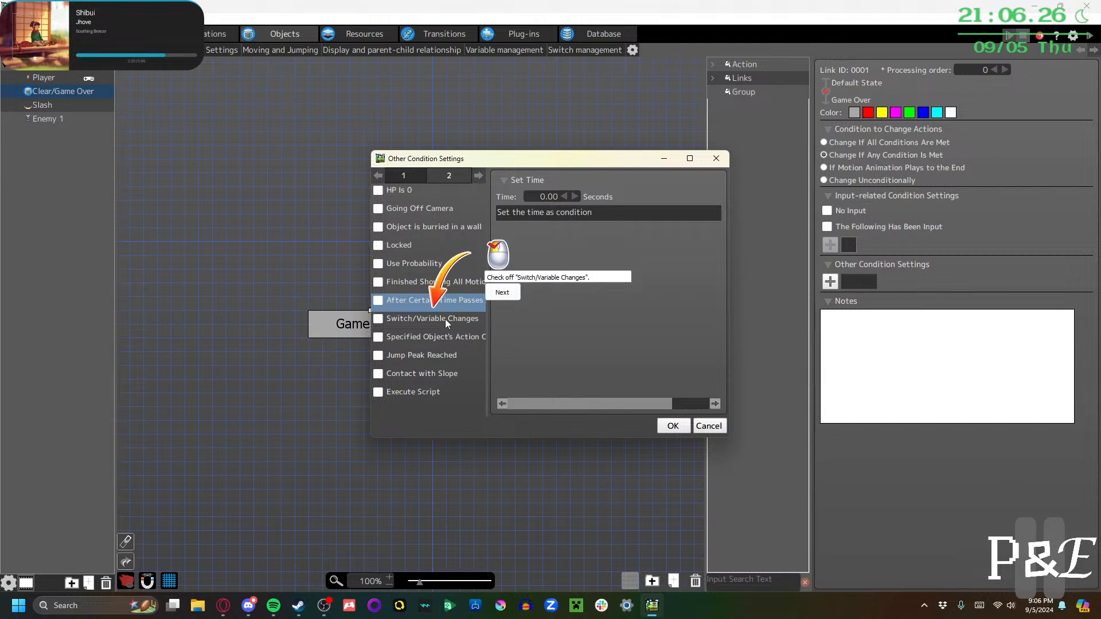
{"action": "left_click", "coordinate": [380, 321]}
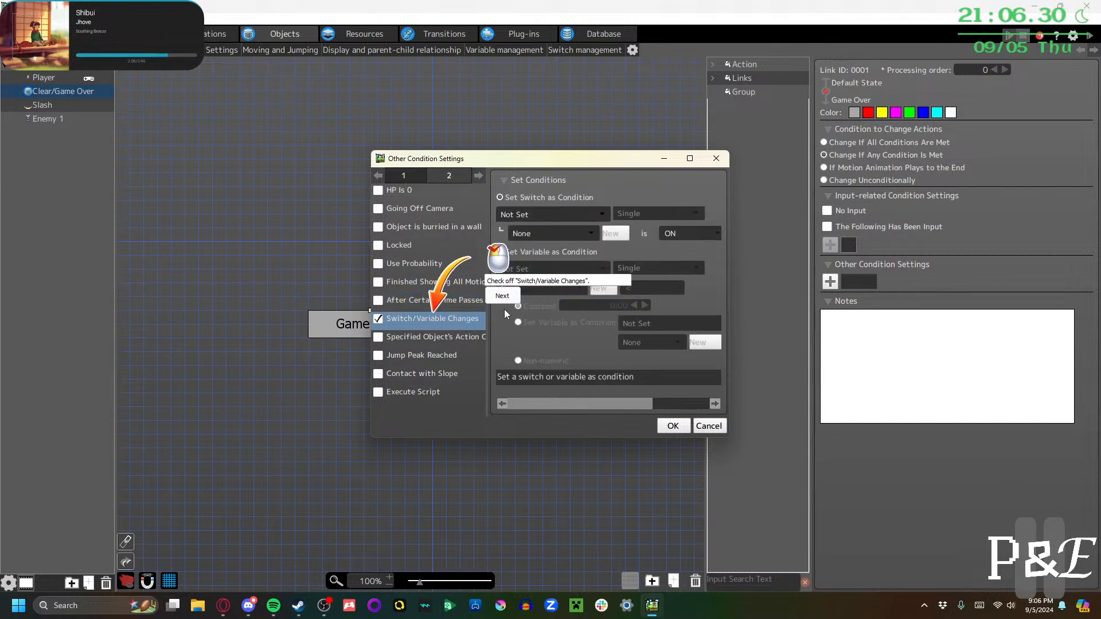
{"action": "left_click", "coordinate": [502, 297]}
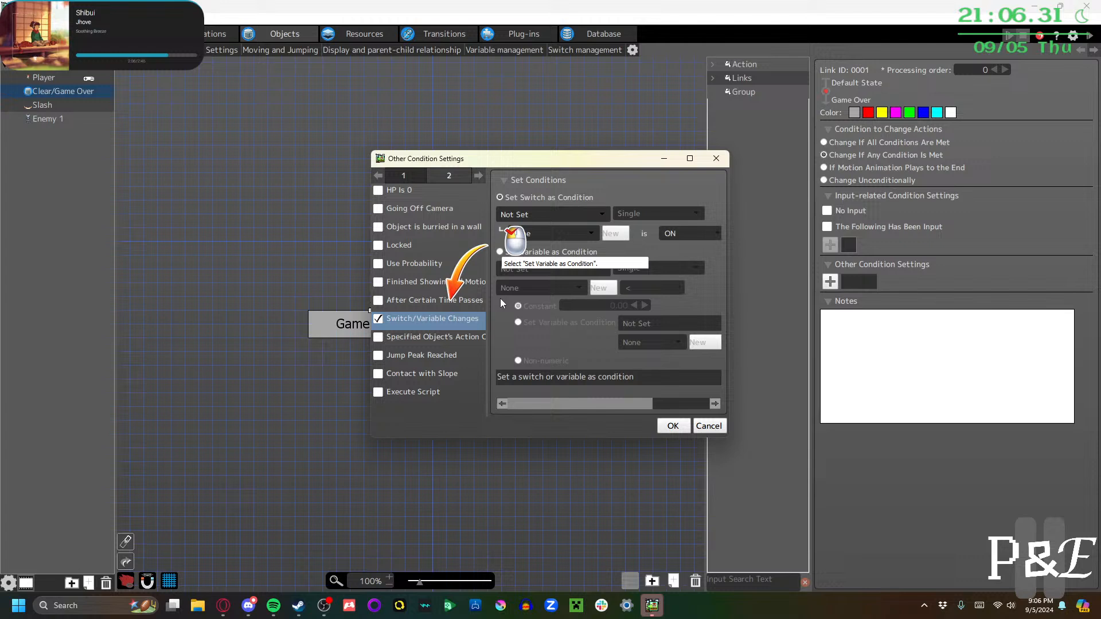
{"action": "left_click", "coordinate": [521, 252]}
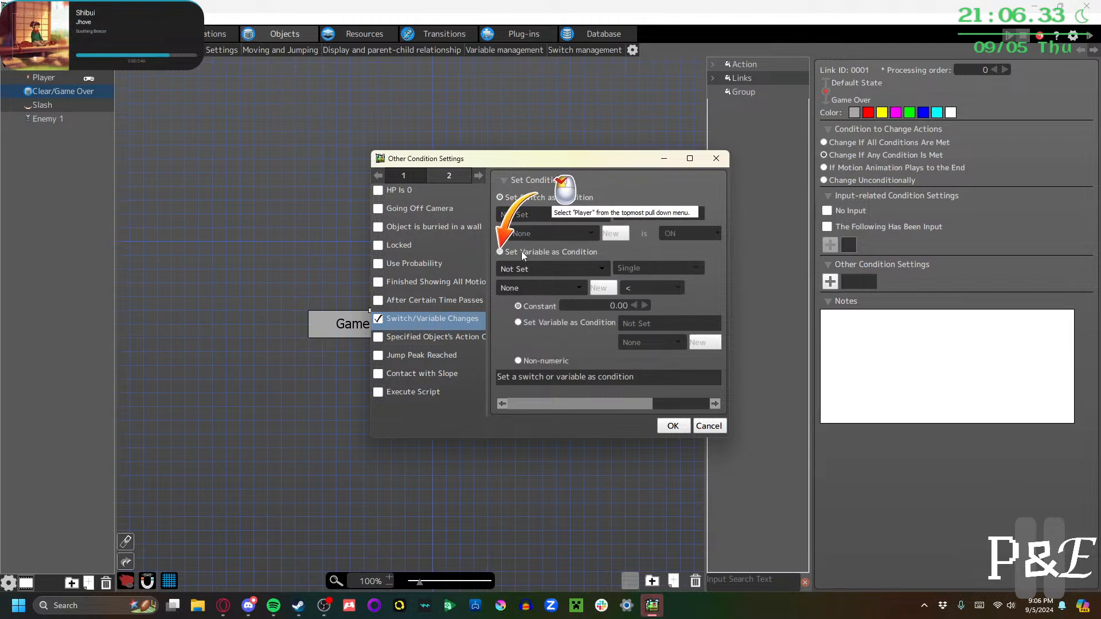
Define the variable condition as the Player's HP <= the constant 0 and apply it to the link
{"action": "left_click", "coordinate": [565, 269]}
{"action": "left_click", "coordinate": [548, 355]}
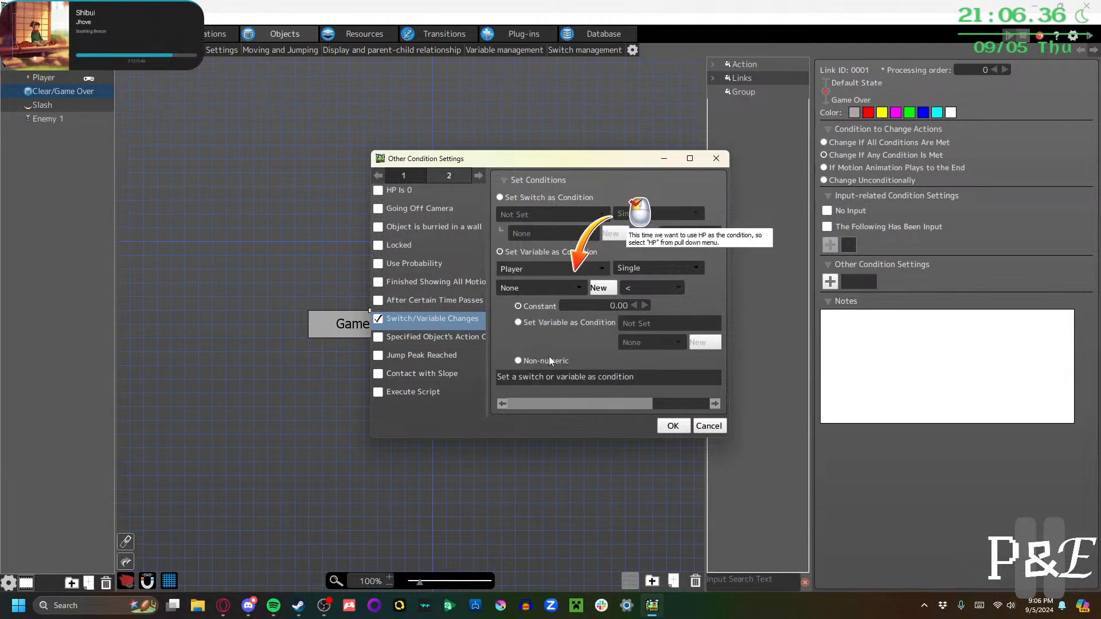
{"action": "left_click", "coordinate": [556, 285]}
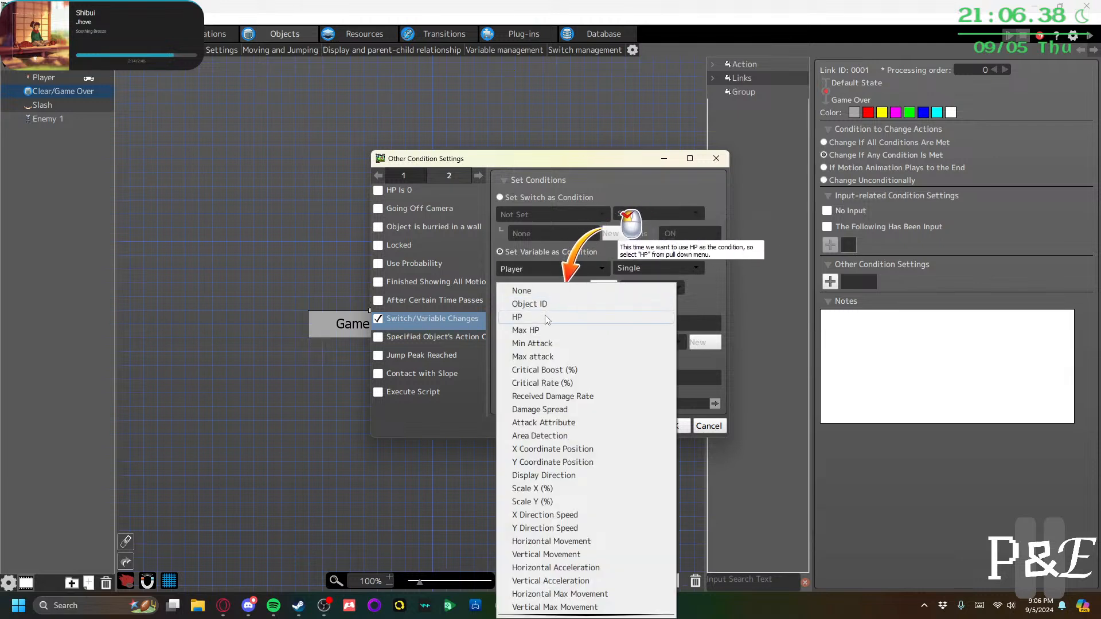
{"action": "left_click", "coordinate": [545, 317]}
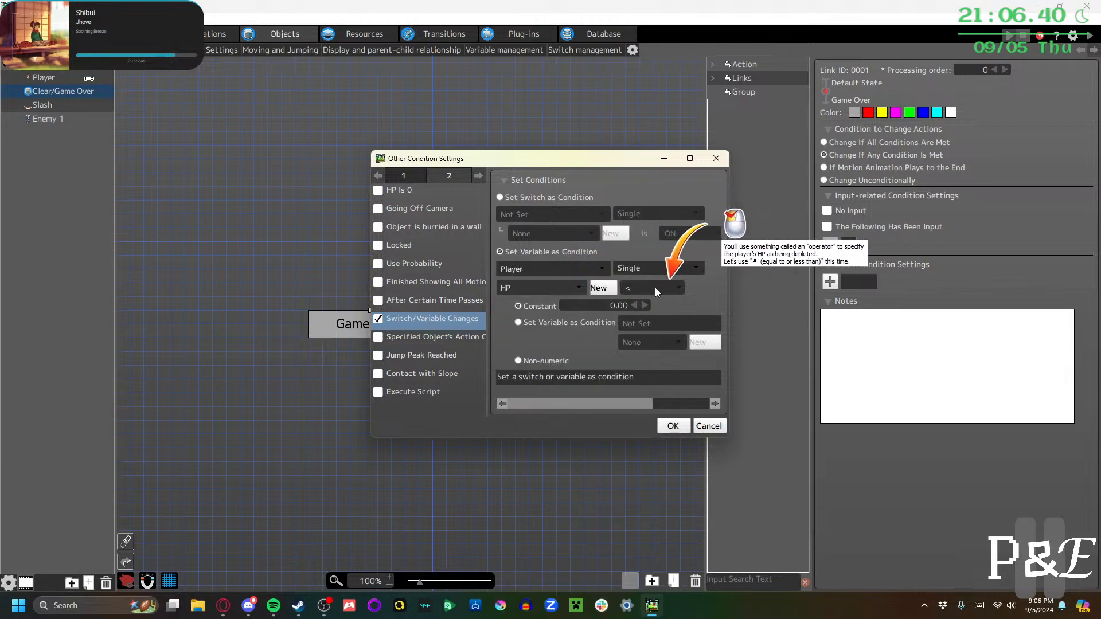
{"action": "left_click", "coordinate": [655, 288]}
{"action": "left_click", "coordinate": [632, 319]}
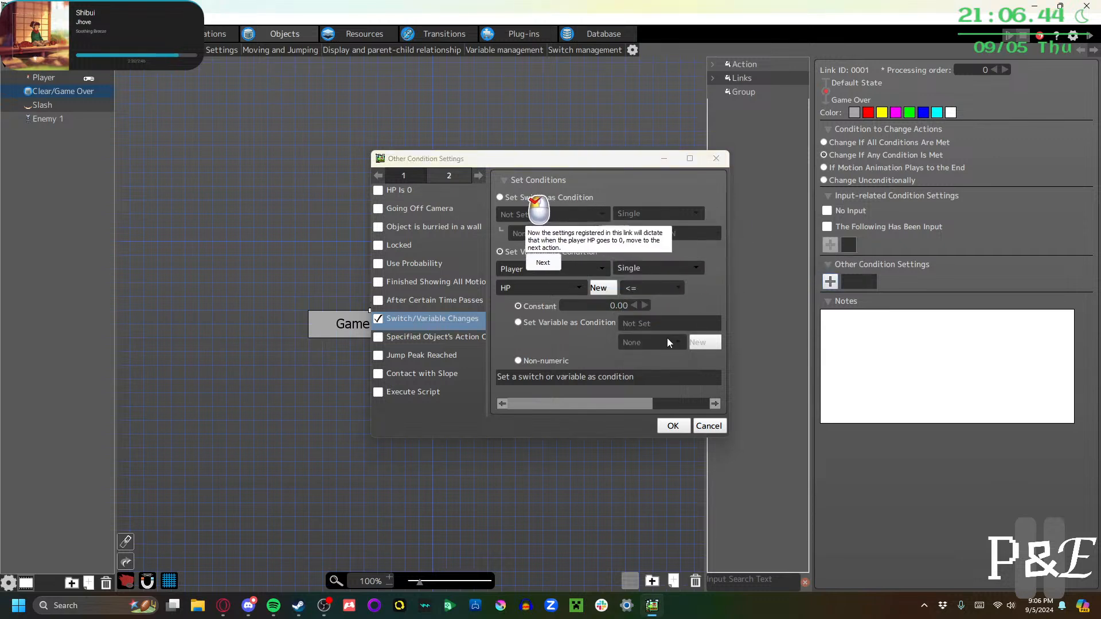
{"action": "left_click", "coordinate": [532, 262]}
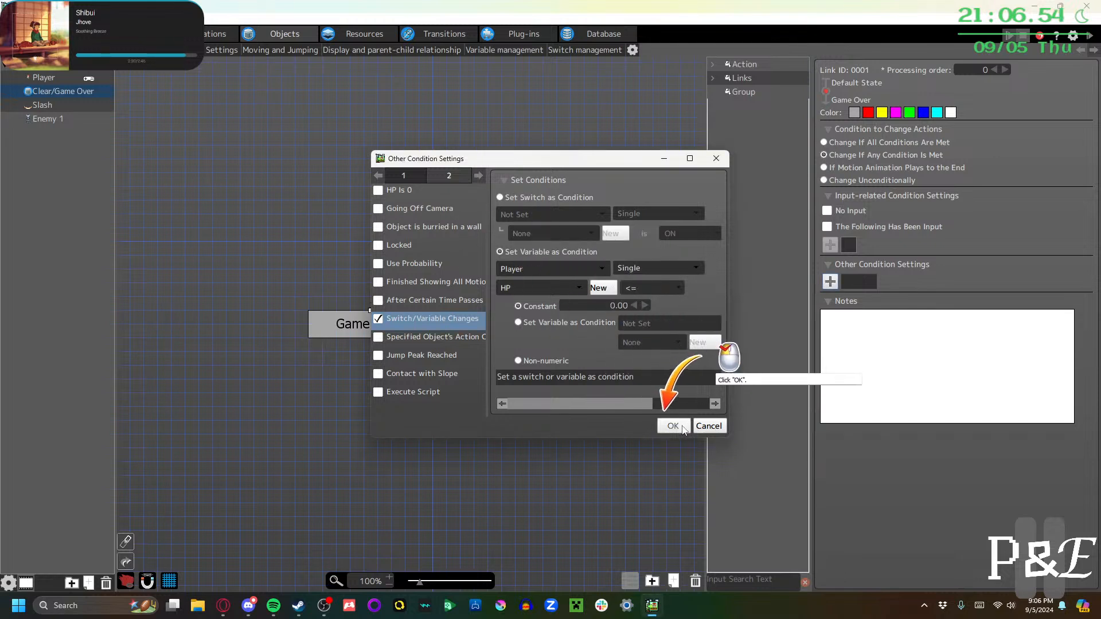
{"action": "left_click", "coordinate": [665, 429]}
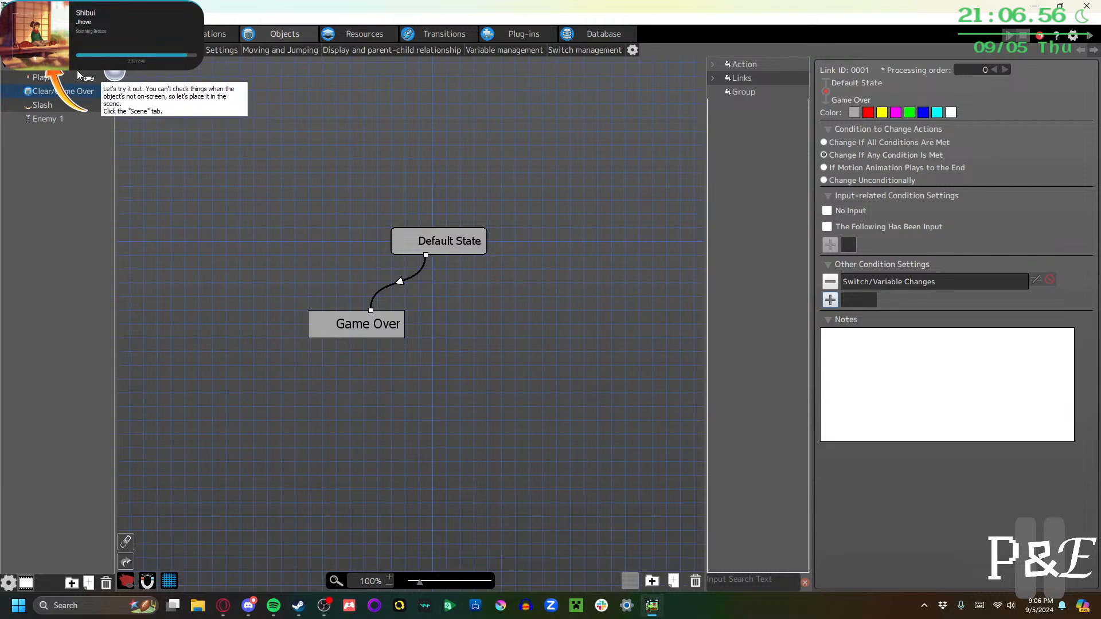
Place the Clear/Game Over object in the menu scene, near the upper-left corner of its canvas
{"action": "left_click", "coordinate": [43, 34]}
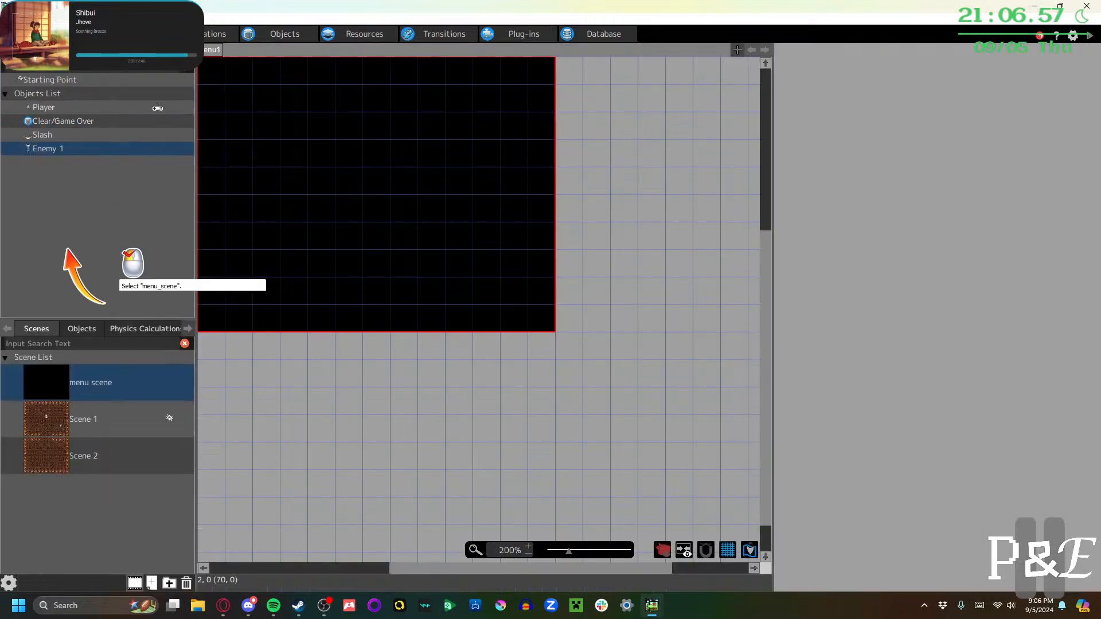
{"action": "left_click", "coordinate": [86, 383]}
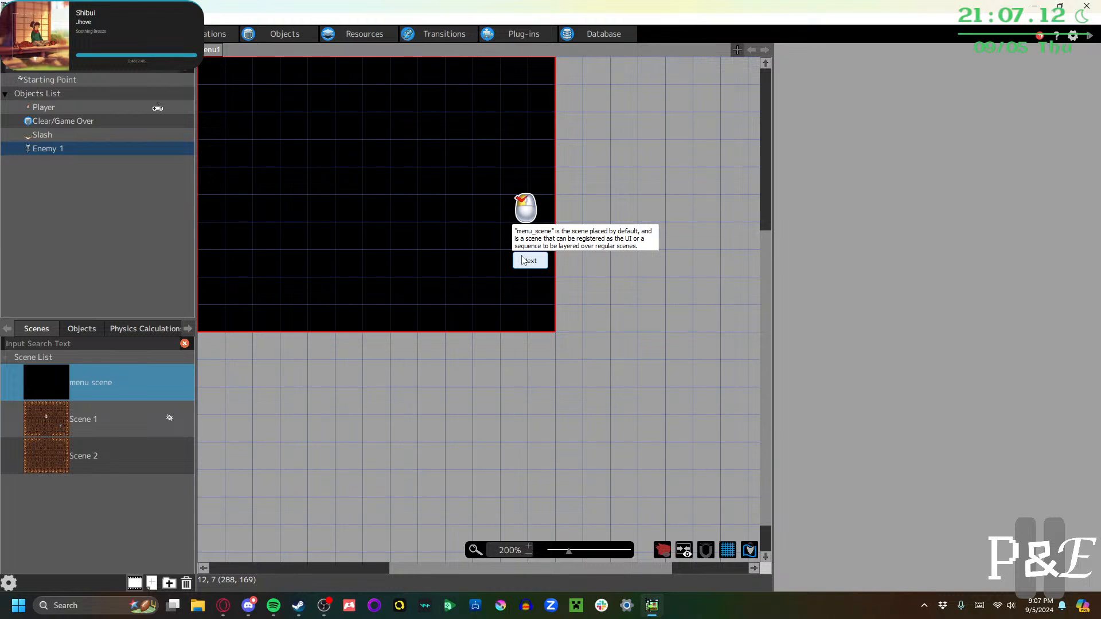
{"action": "left_click", "coordinate": [523, 260]}
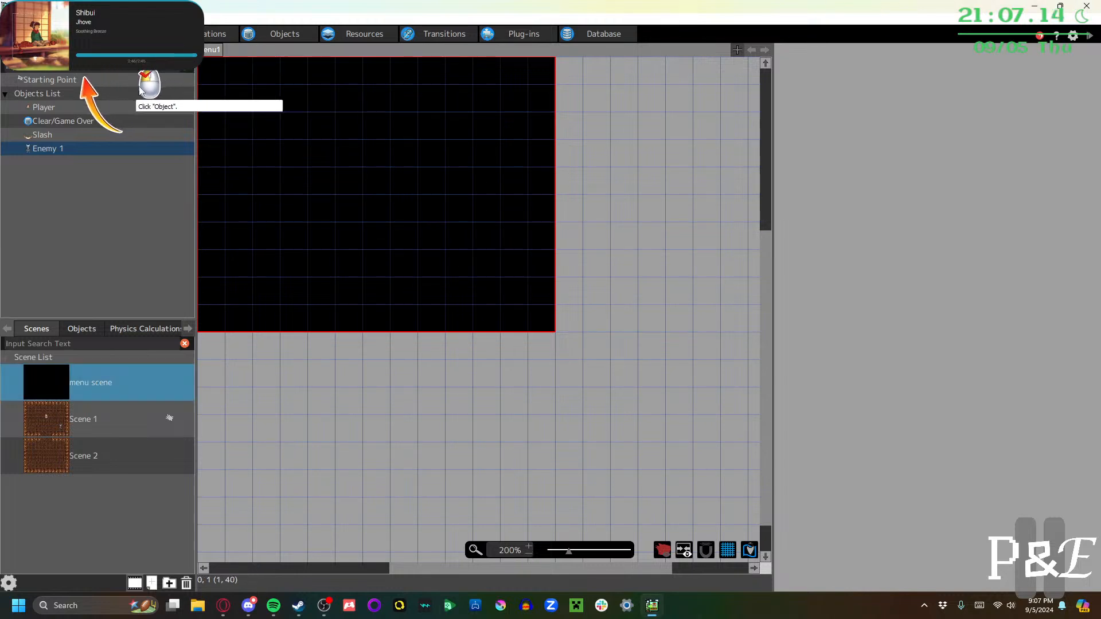
{"action": "left_click", "coordinate": [58, 149]}
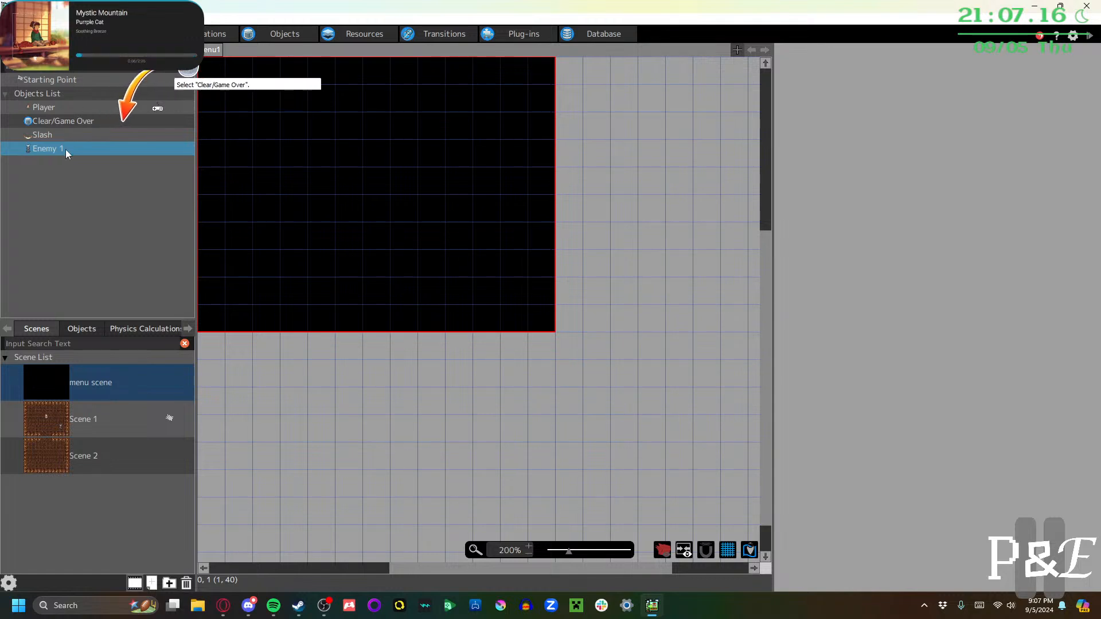
{"action": "left_click", "coordinate": [61, 118]}
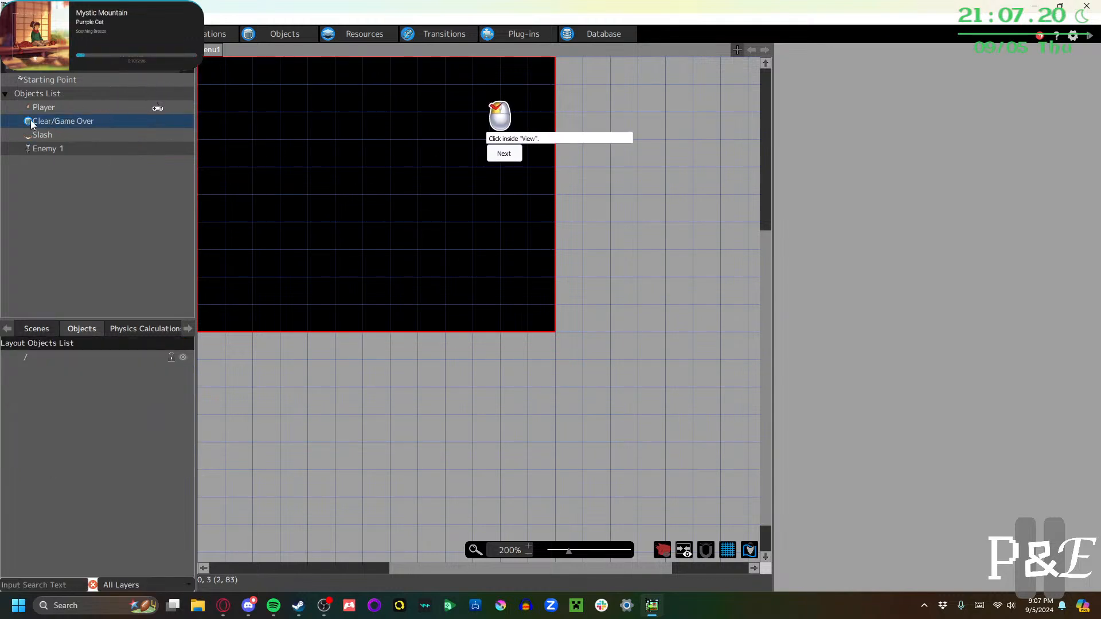
{"action": "left_click", "coordinate": [207, 70]}
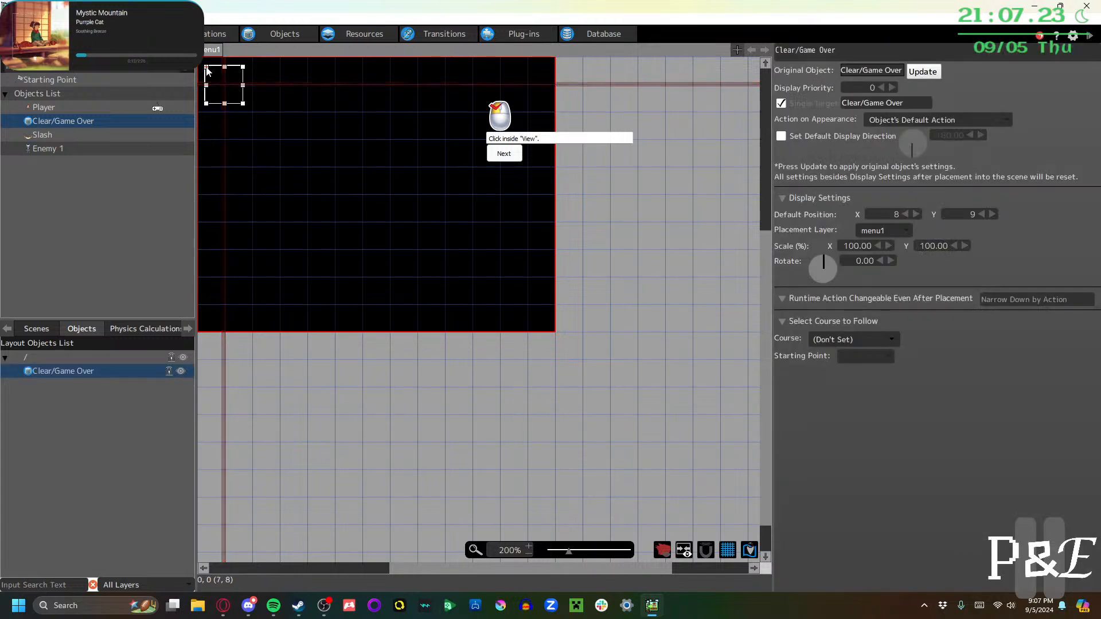
{"action": "left_click", "coordinate": [496, 155]}
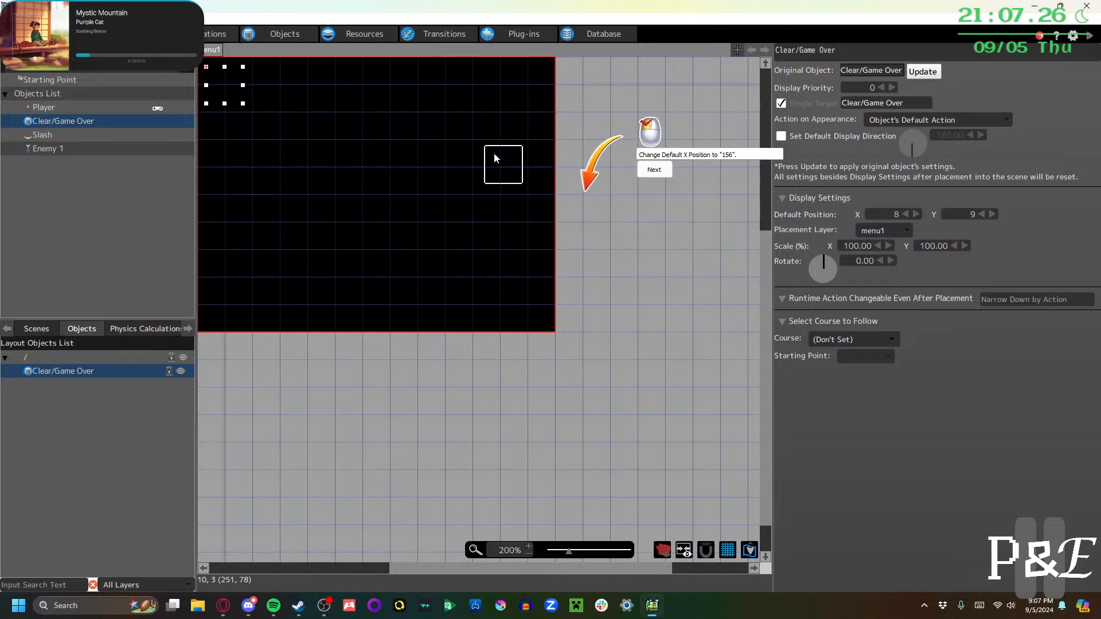
Set the placed Clear/Game Over object's default position to X 156 and Y 112
{"action": "double_click", "coordinate": [893, 214]}
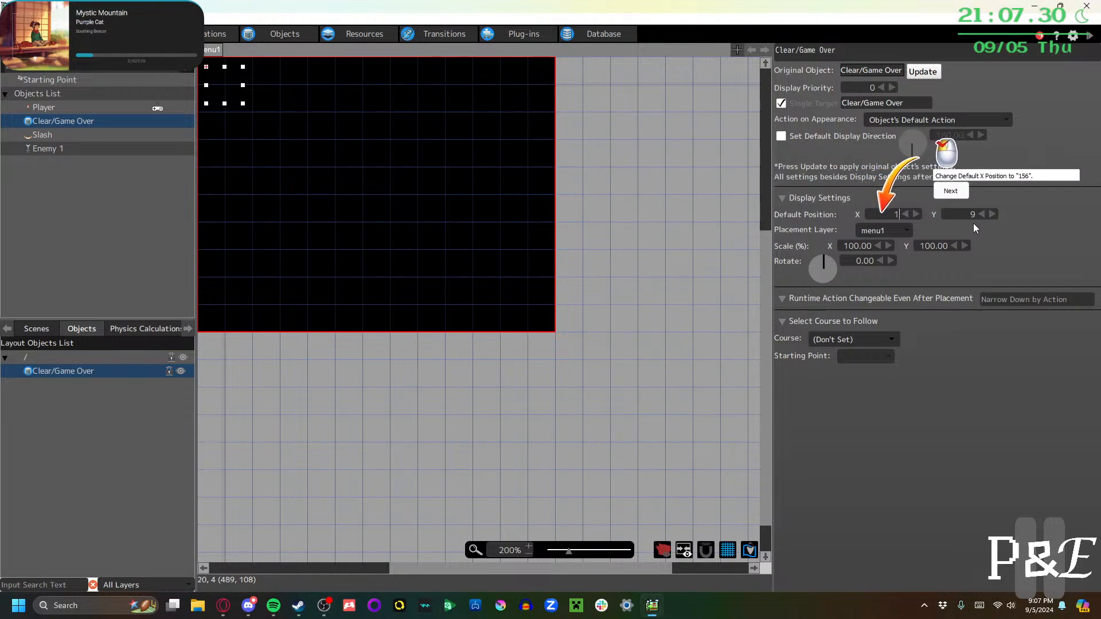
{"action": "type", "text": "156"}
{"action": "key", "text": "Return"}
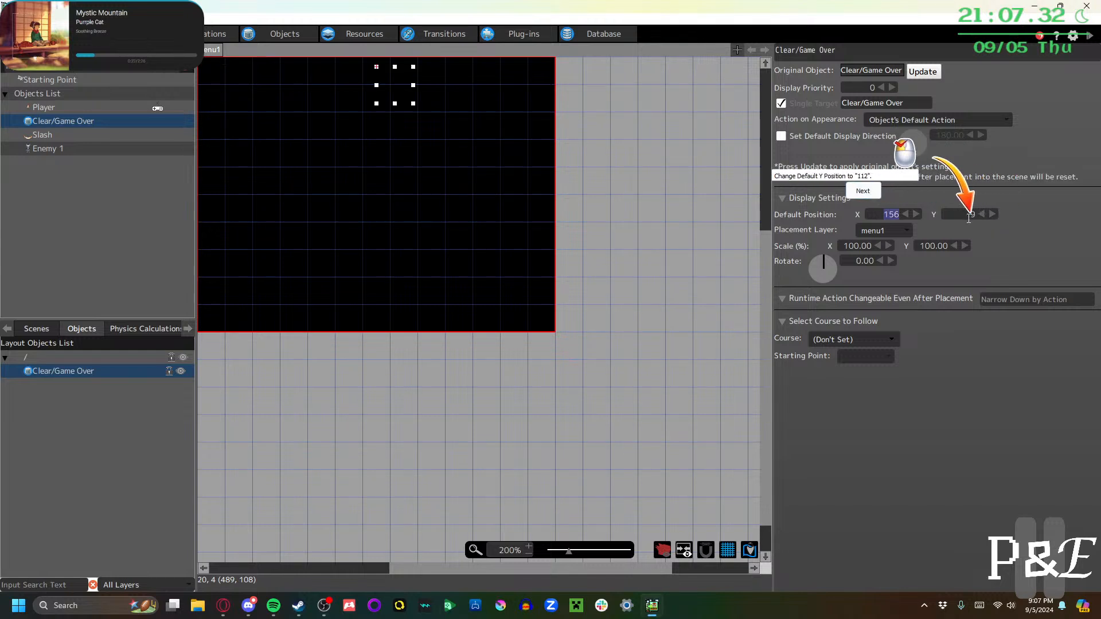
{"action": "double_click", "coordinate": [971, 215]}
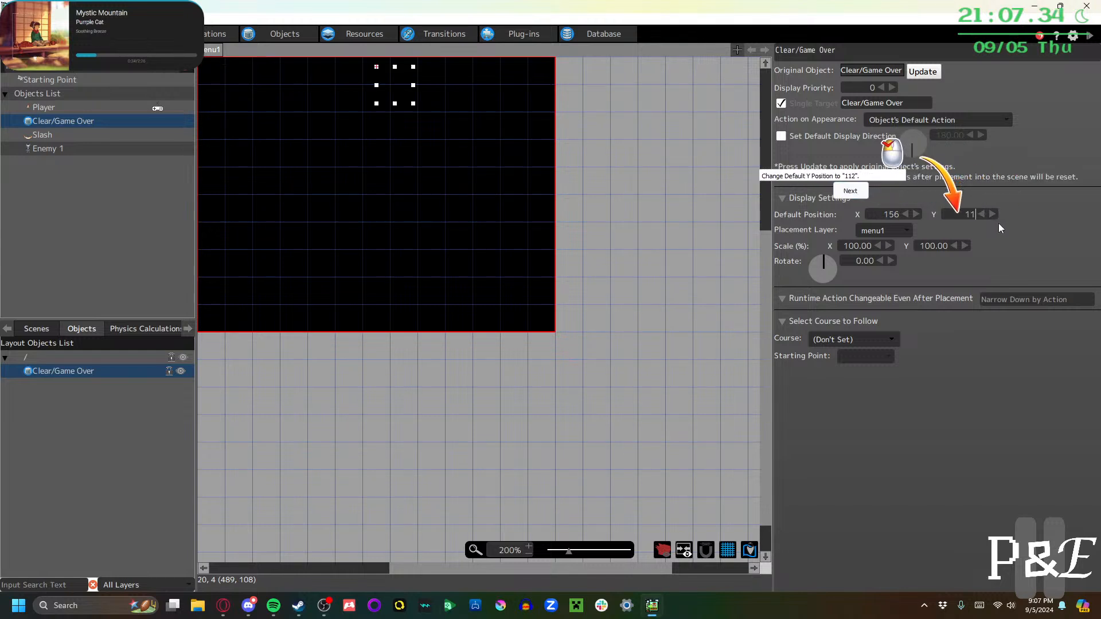
{"action": "type", "text": "112"}
{"action": "key", "text": "Return"}
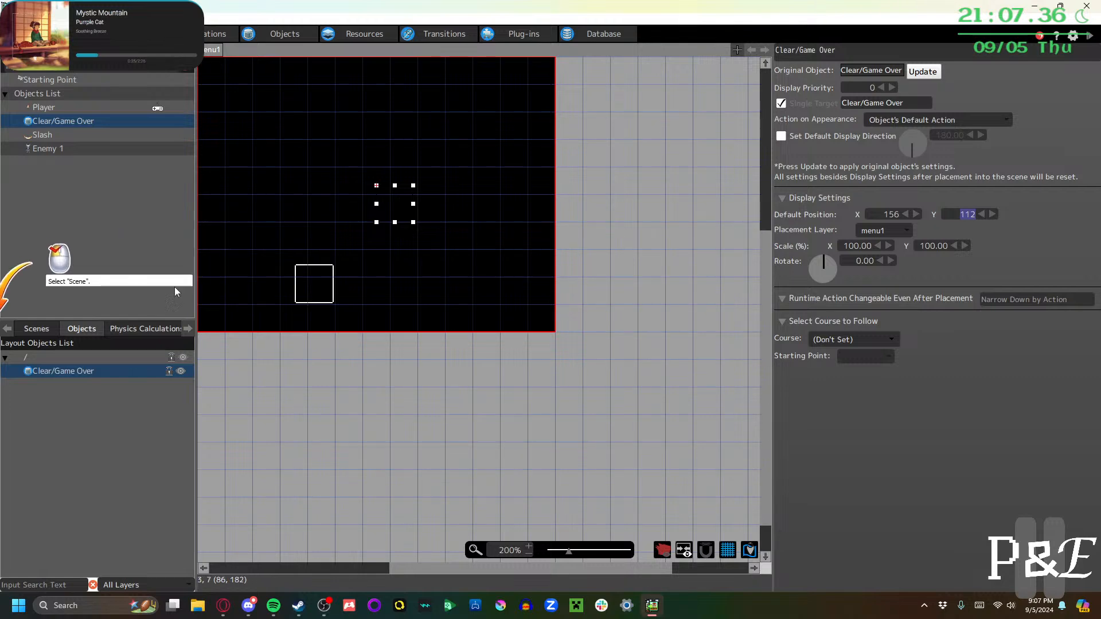
Set the default menu screen of Scene 1 to menu1 in its scene settings
{"action": "left_click", "coordinate": [40, 331]}
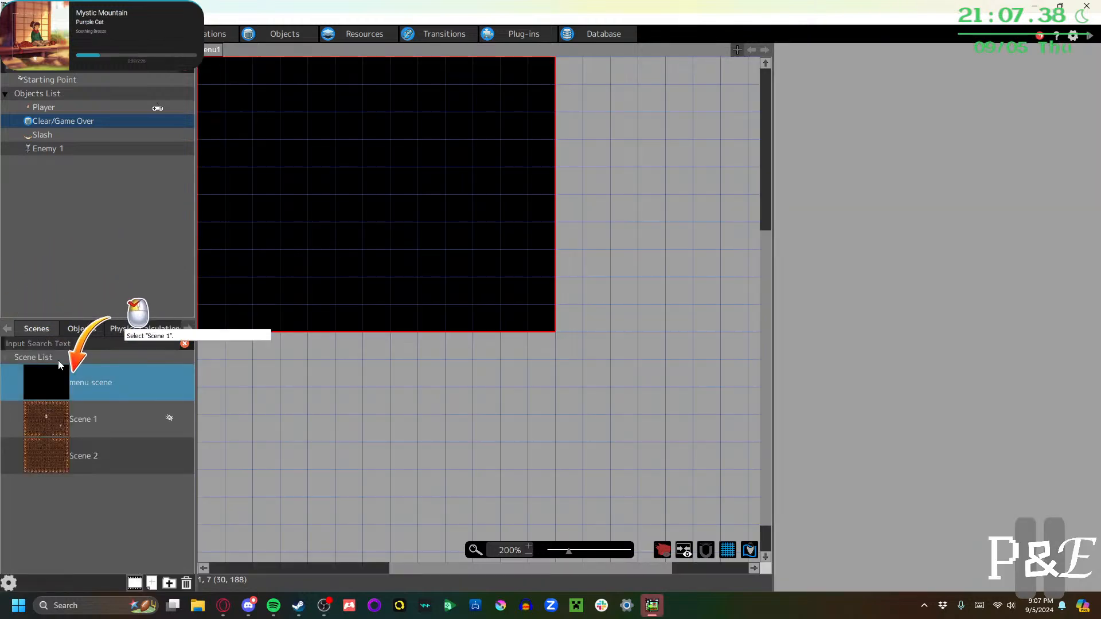
{"action": "left_click", "coordinate": [87, 414]}
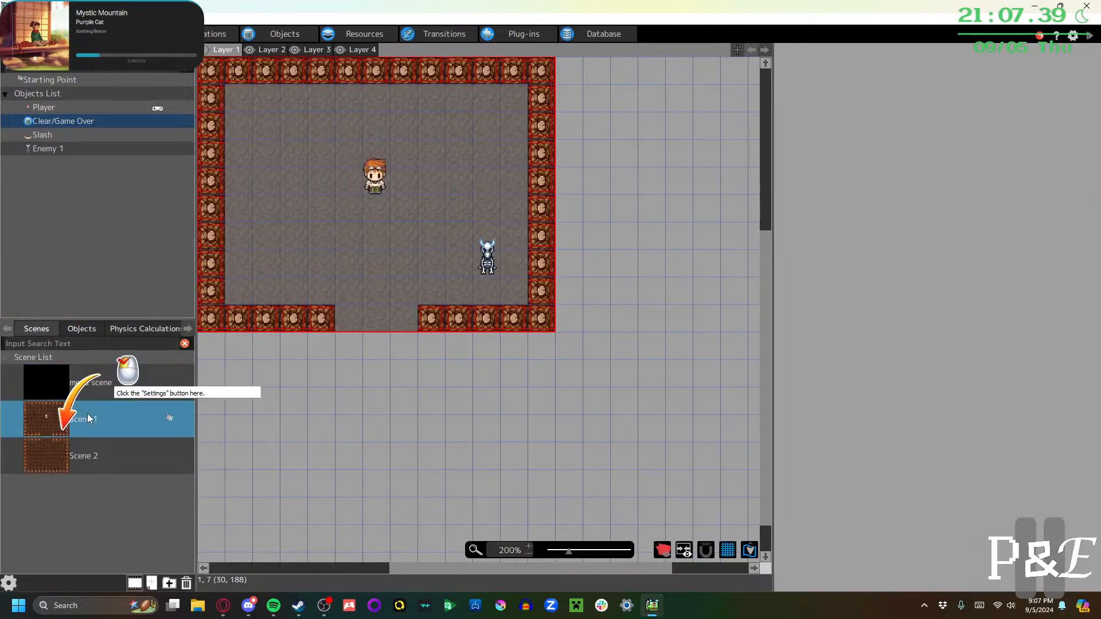
{"action": "left_click", "coordinate": [8, 583]}
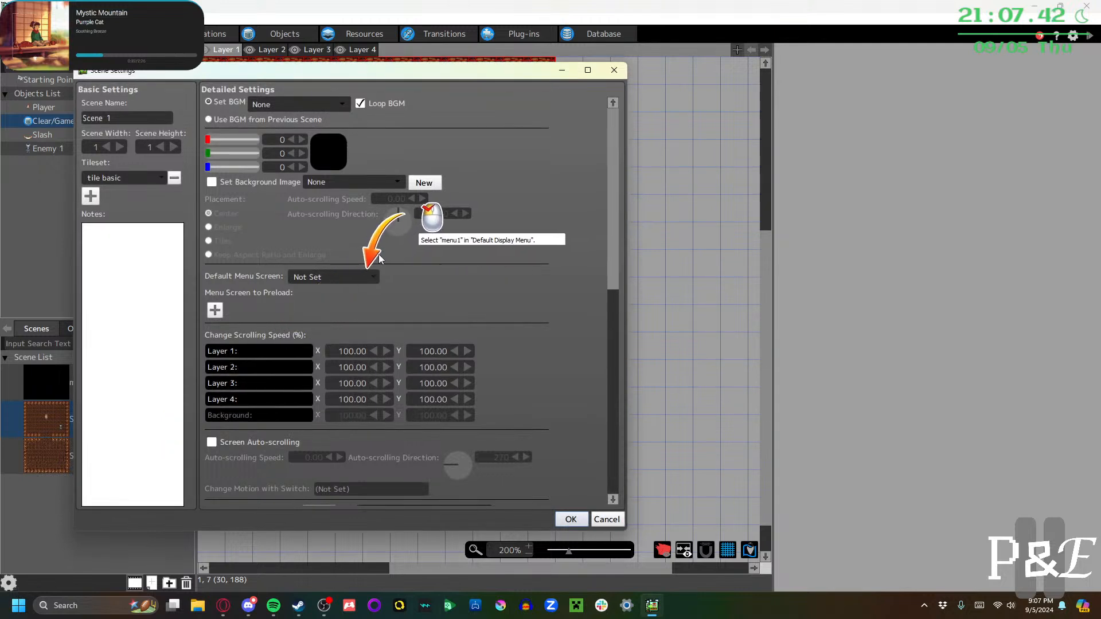
{"action": "left_click", "coordinate": [349, 276]}
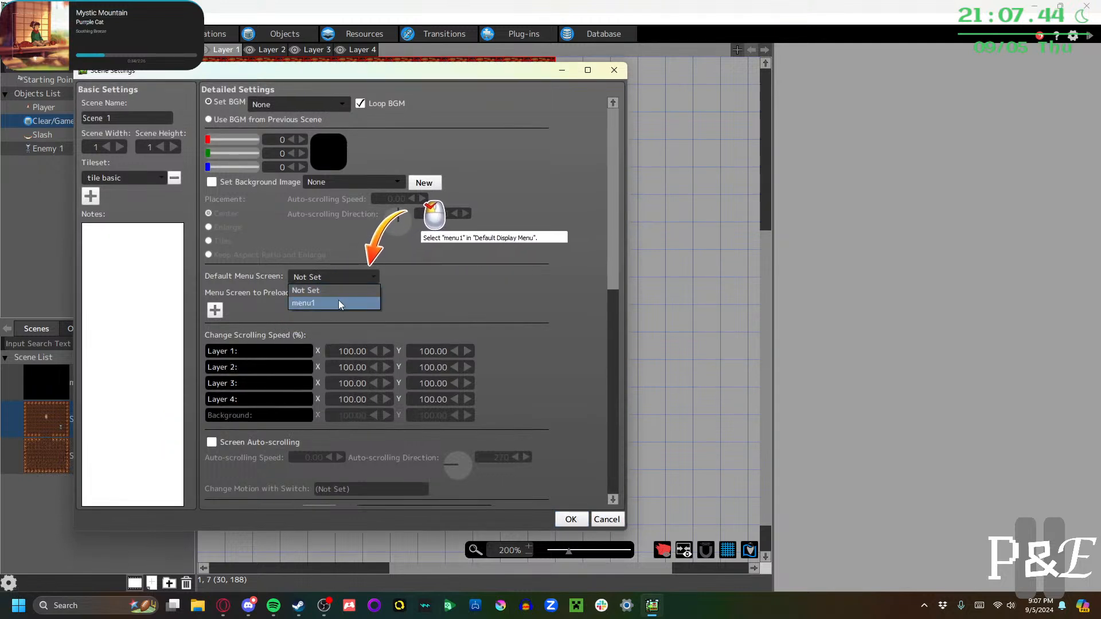
{"action": "left_click", "coordinate": [338, 303]}
{"action": "left_click", "coordinate": [571, 519]}
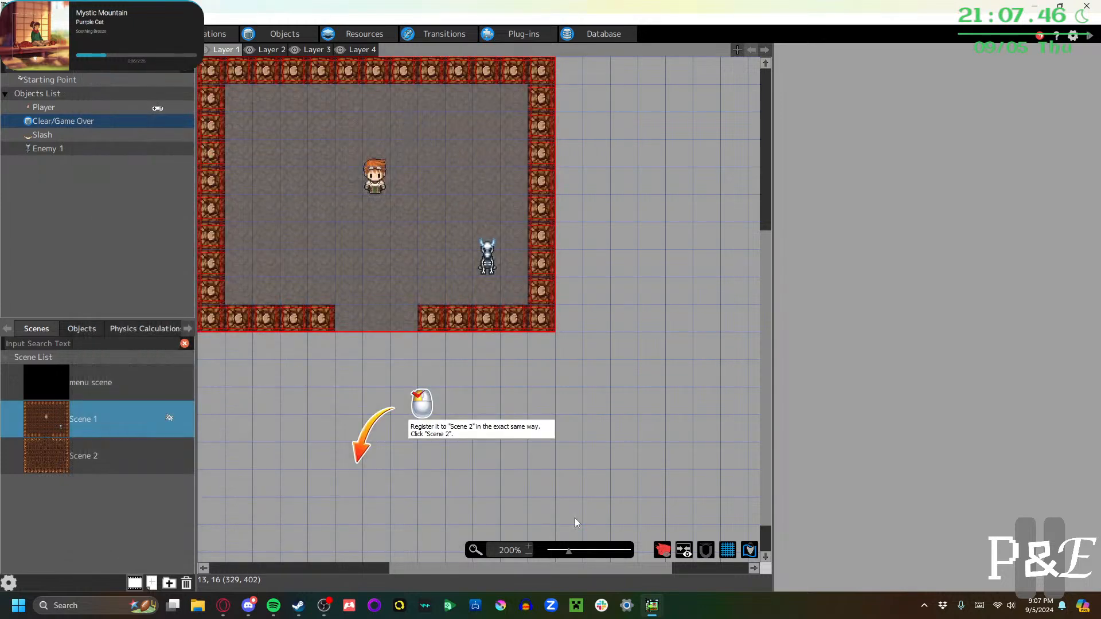
Set the default menu screen of Scene 2 to menu1 in its scene settings
{"action": "left_click", "coordinate": [94, 449]}
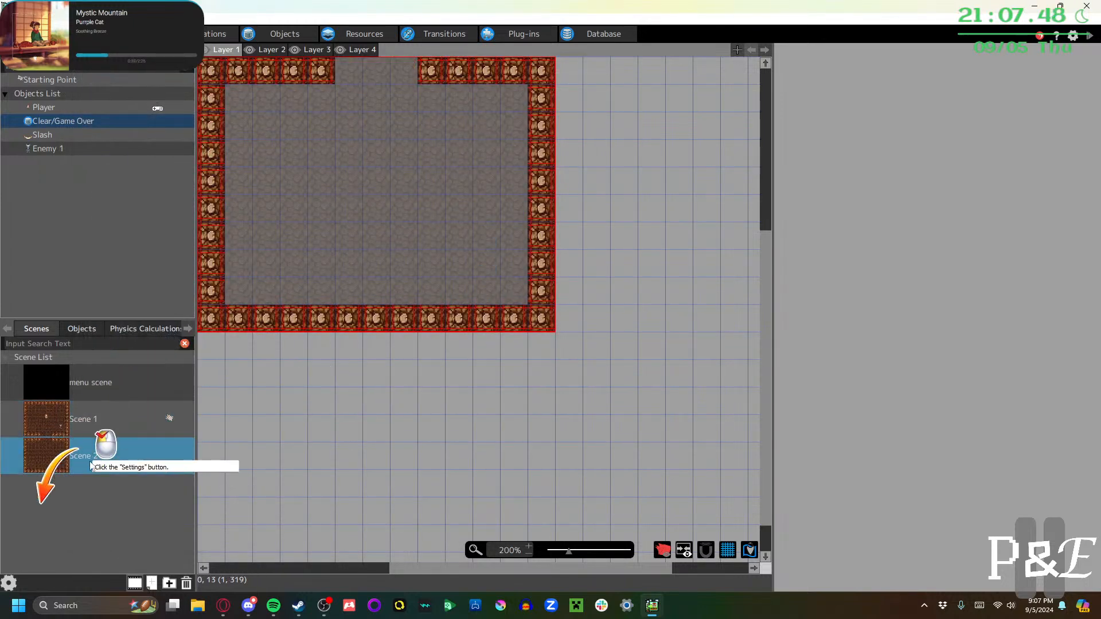
{"action": "left_click", "coordinate": [8, 583]}
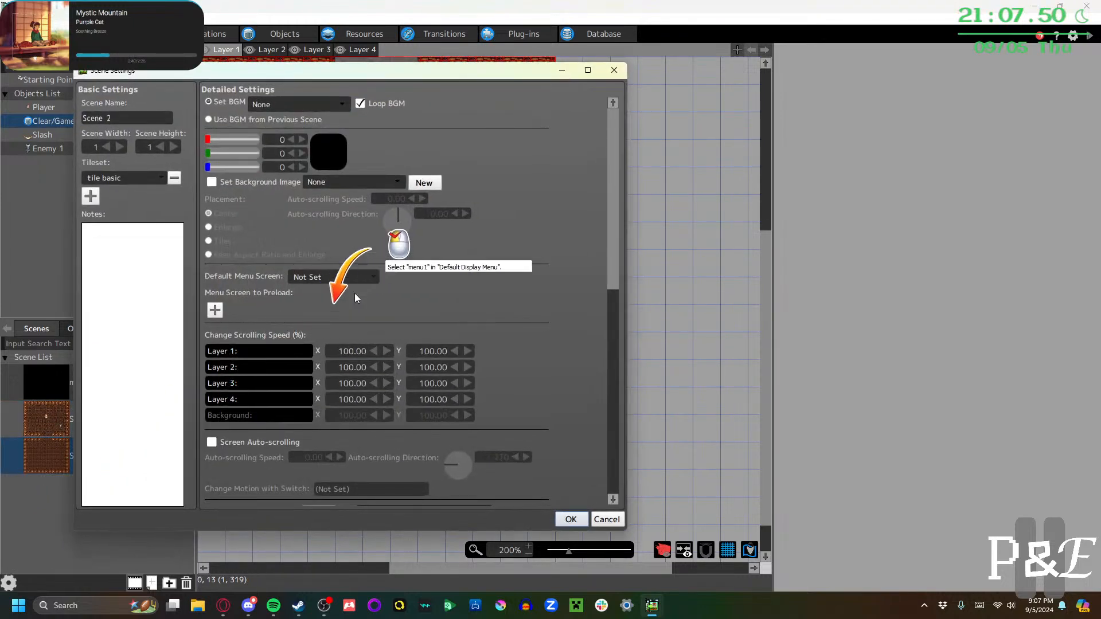
{"action": "left_click", "coordinate": [349, 279]}
{"action": "left_click", "coordinate": [343, 297]}
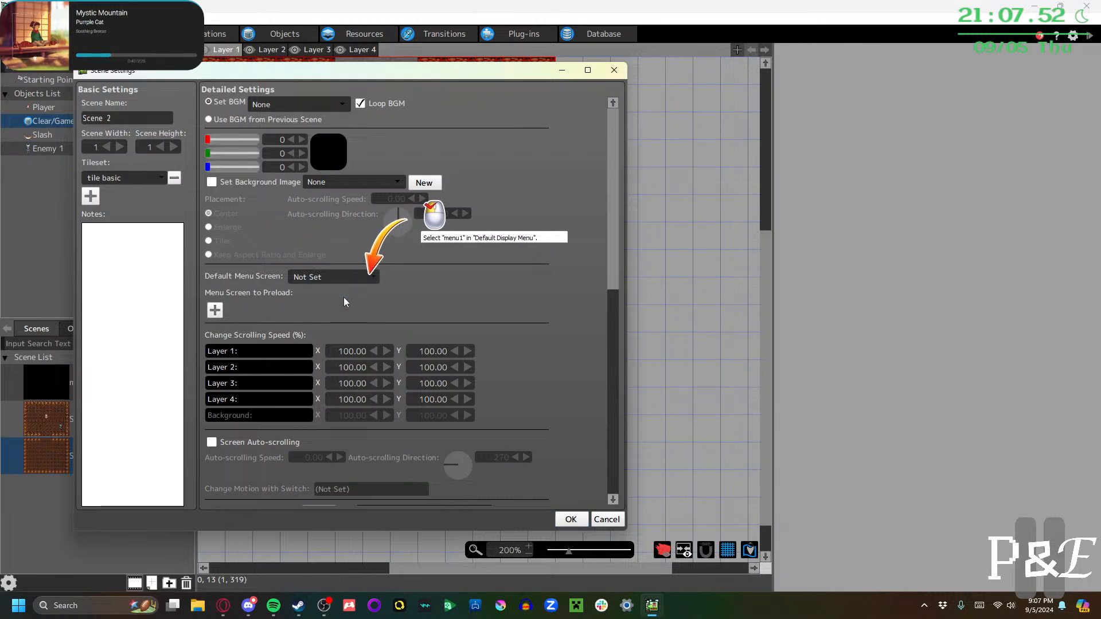
{"action": "left_click", "coordinate": [339, 276]}
{"action": "left_click", "coordinate": [335, 303]}
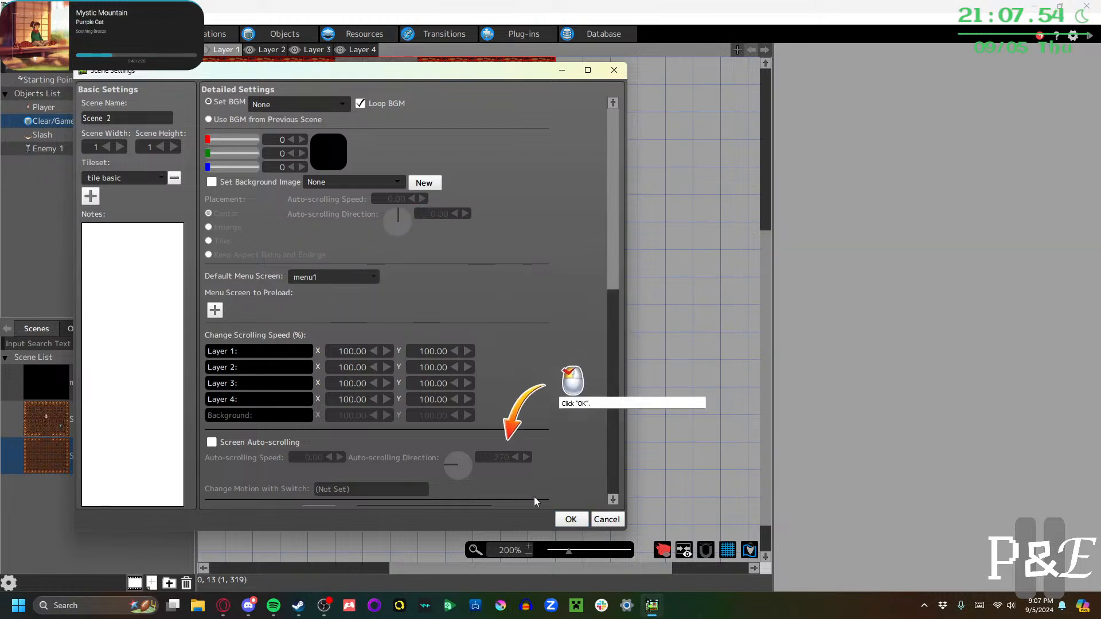
{"action": "left_click", "coordinate": [571, 520]}
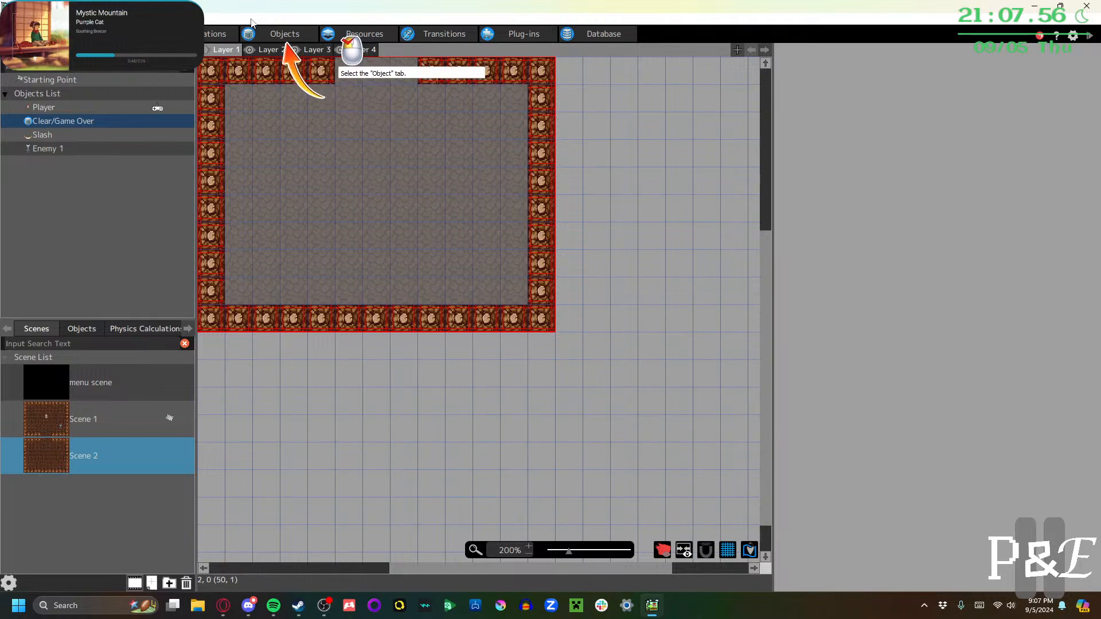
Set the Player object's HP to 1 in its basic settings and save the project
{"action": "left_click", "coordinate": [265, 33]}
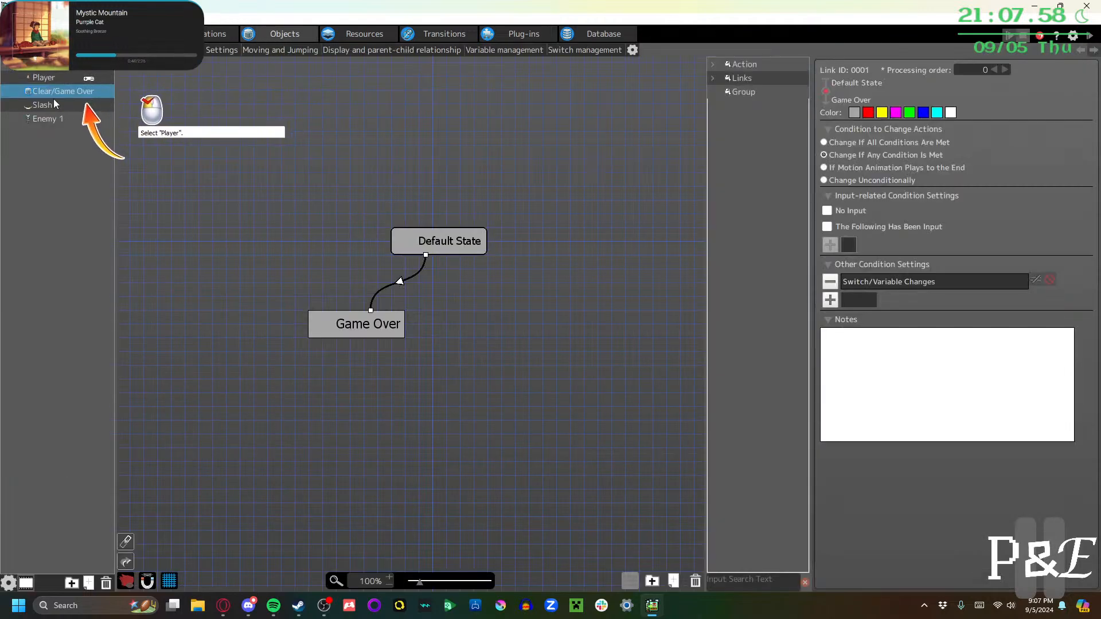
{"action": "left_click", "coordinate": [52, 77]}
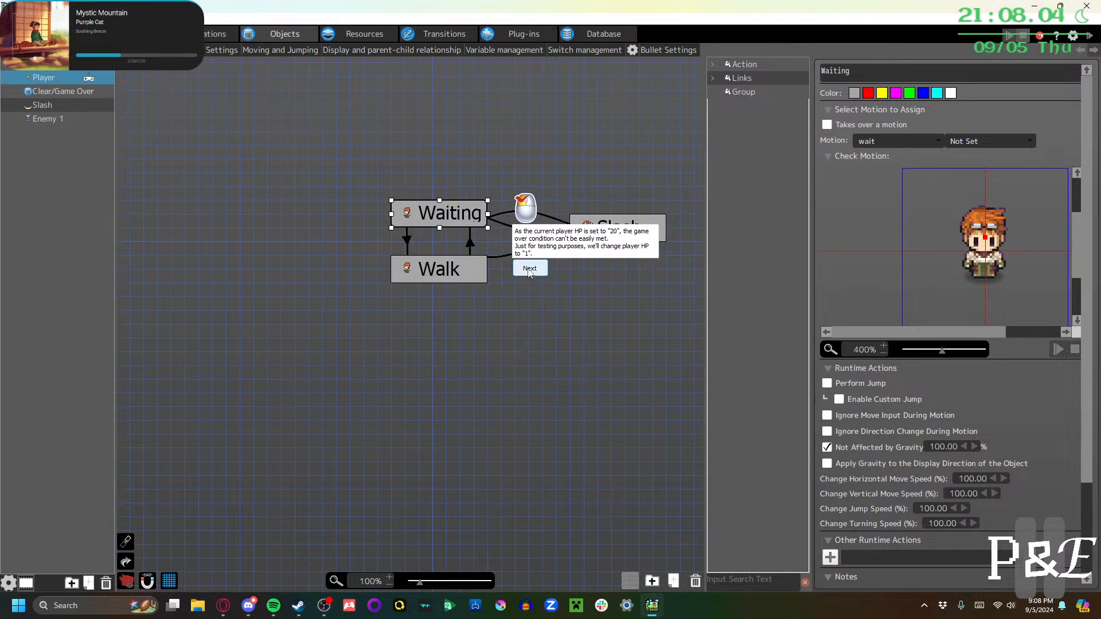
{"action": "left_click", "coordinate": [528, 270]}
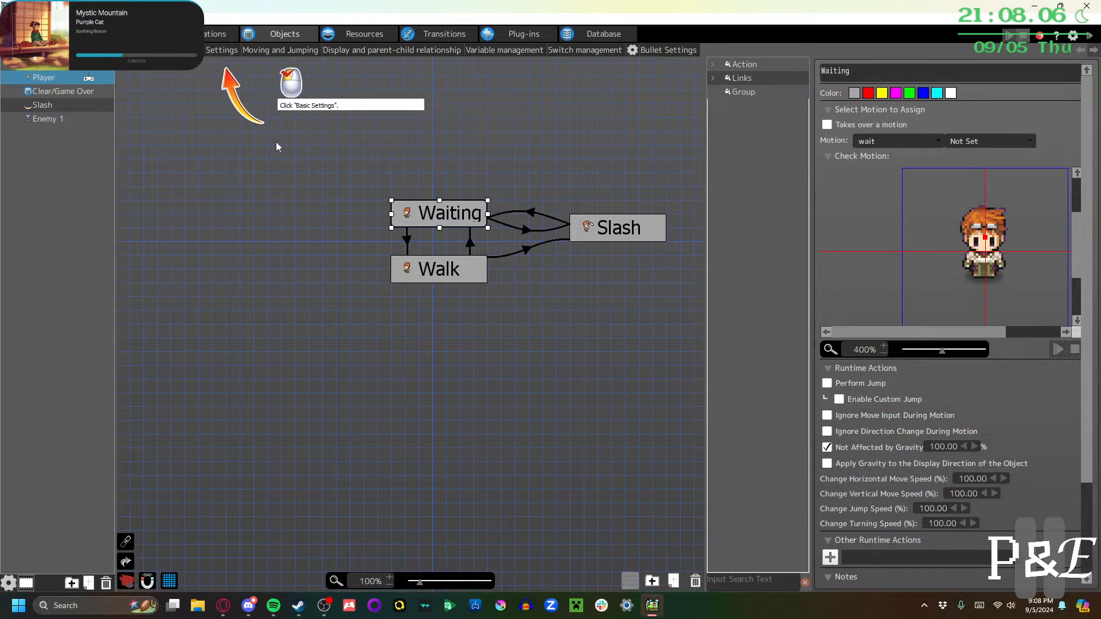
{"action": "left_click", "coordinate": [205, 50]}
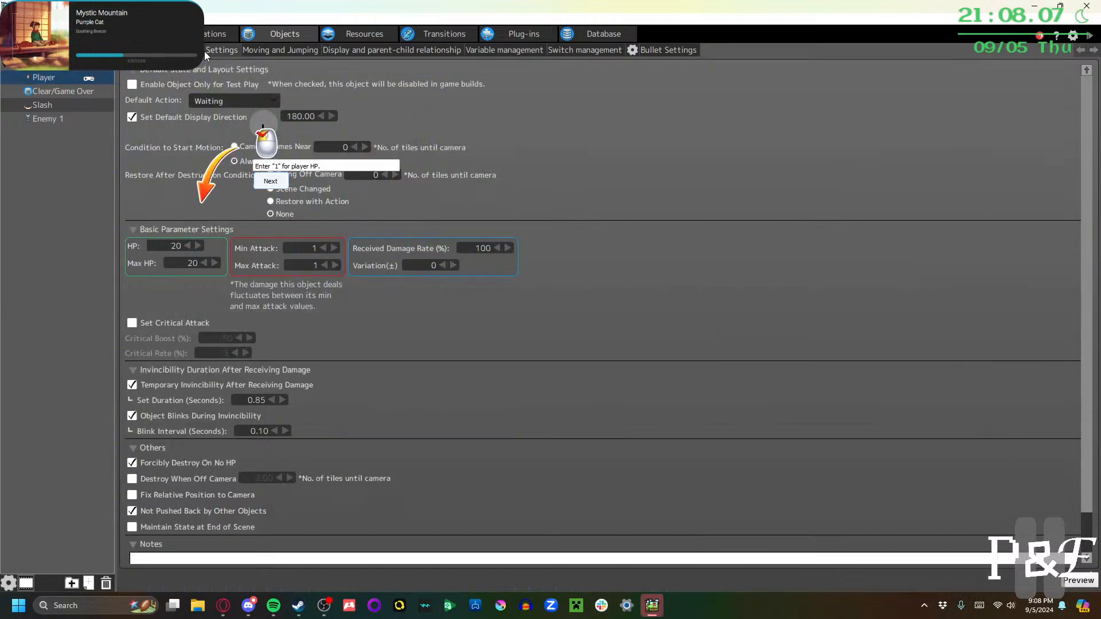
{"action": "double_click", "coordinate": [174, 246]}
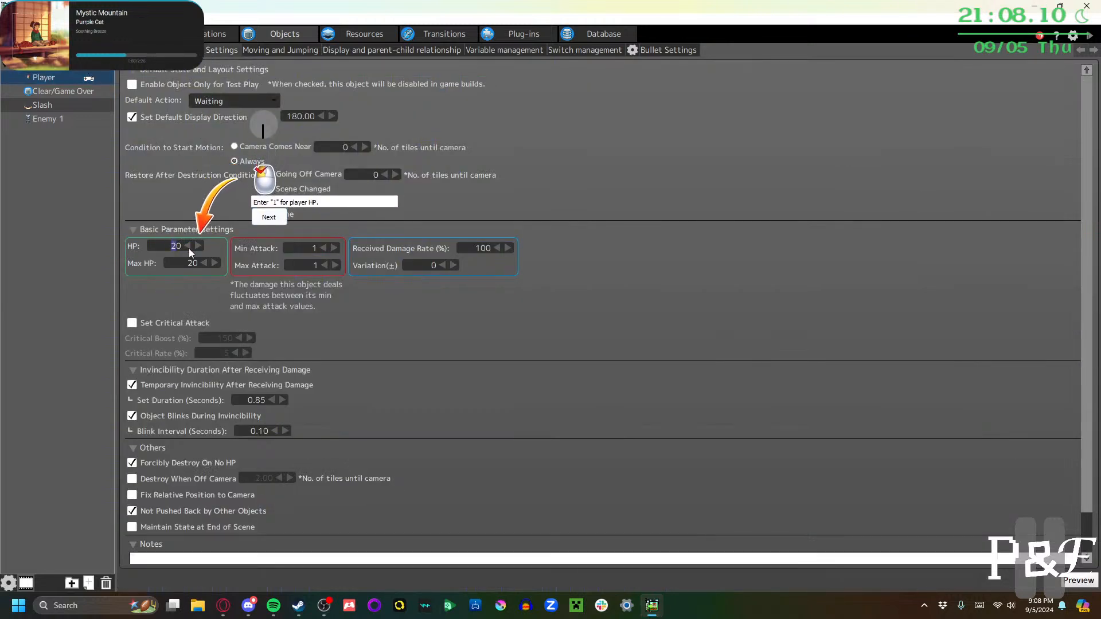
{"action": "type", "text": "1"}
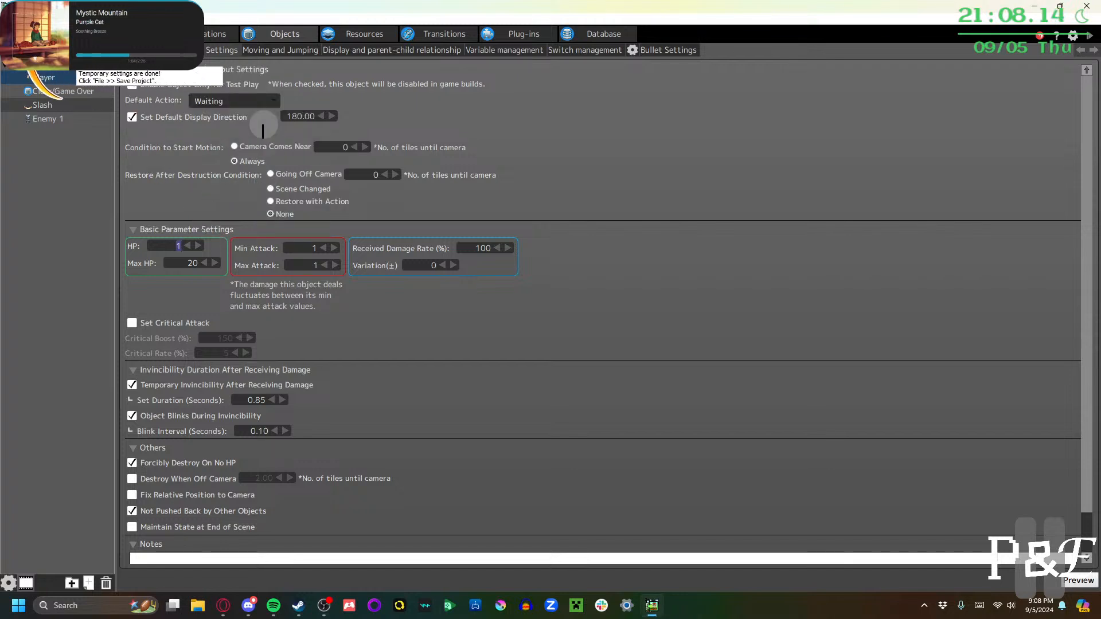
{"action": "left_click", "coordinate": [11, 19]}
{"action": "left_click", "coordinate": [23, 76]}
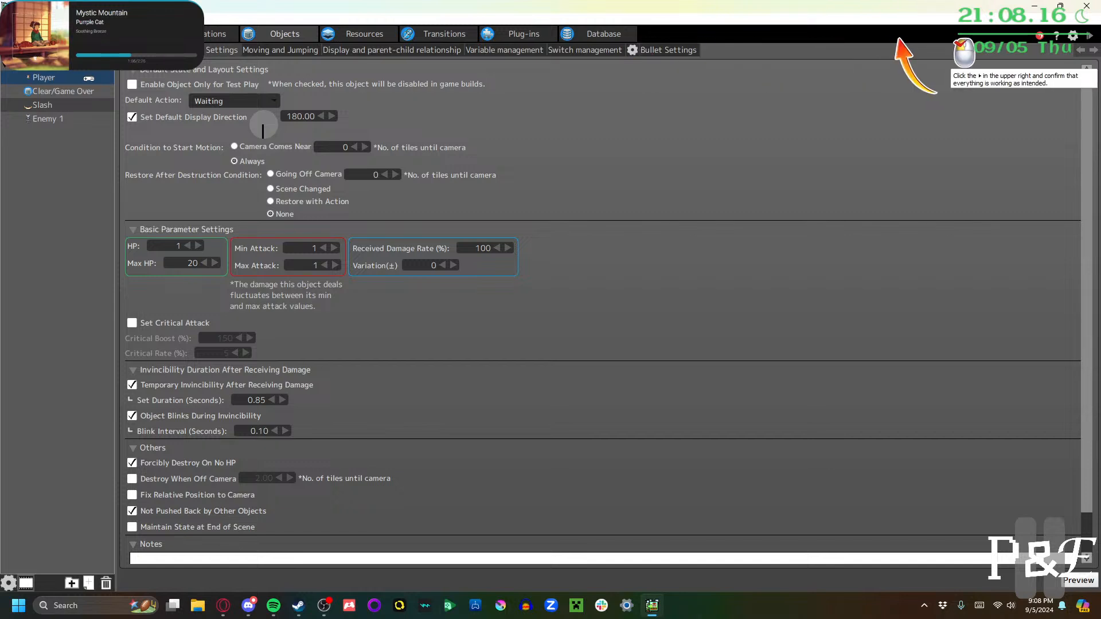
Test-play the game maximized, walk the player into the enemy to check the game-over display, and end the tutorial
{"action": "left_click", "coordinate": [1088, 36]}
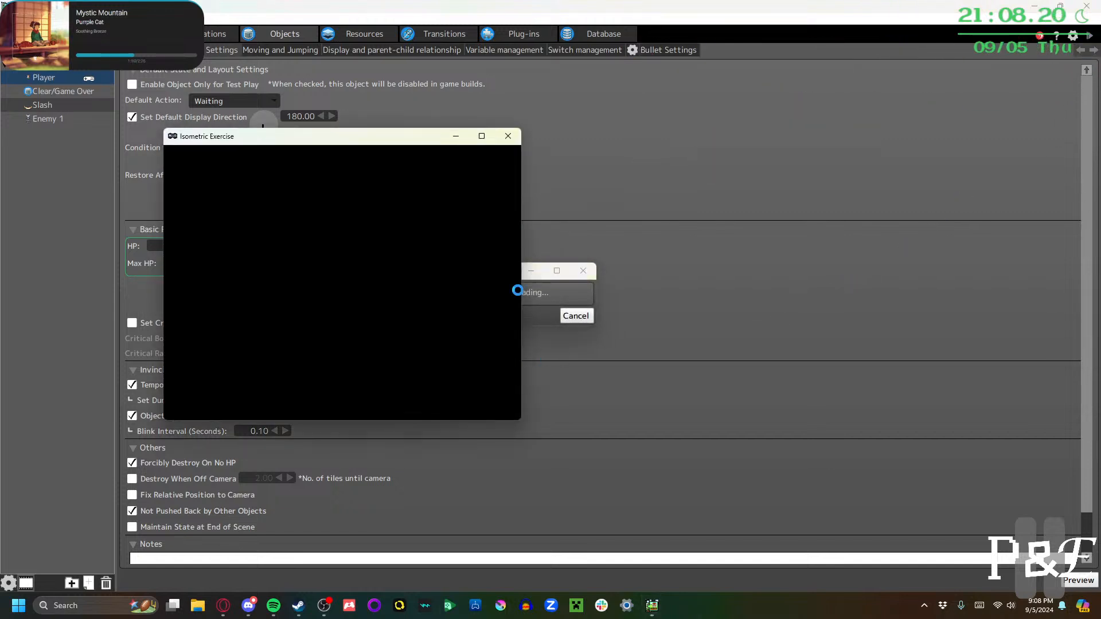
{"action": "left_click", "coordinate": [485, 137]}
{"action": "key", "text": "Down"}
{"action": "key", "text": "Right"}
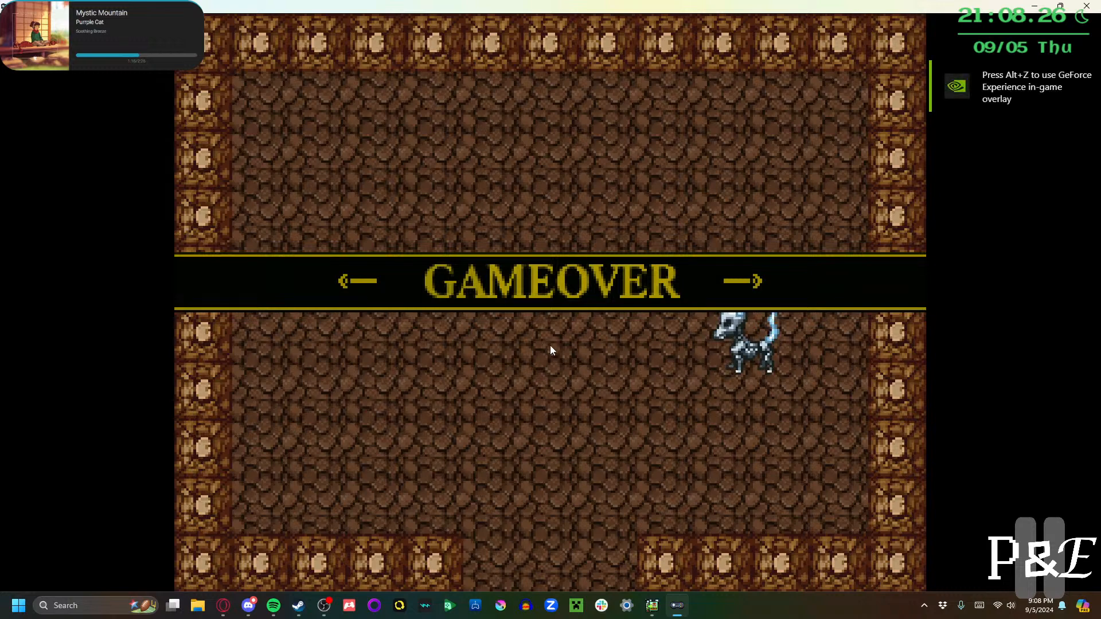
{"action": "left_click", "coordinate": [1087, 6]}
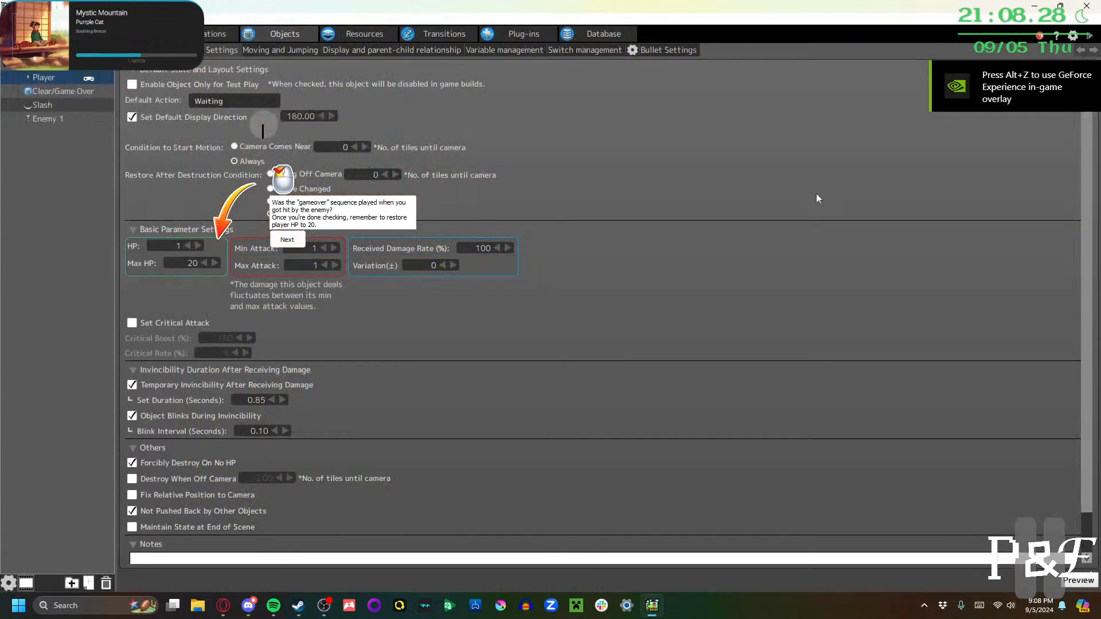
{"action": "left_click", "coordinate": [285, 239]}
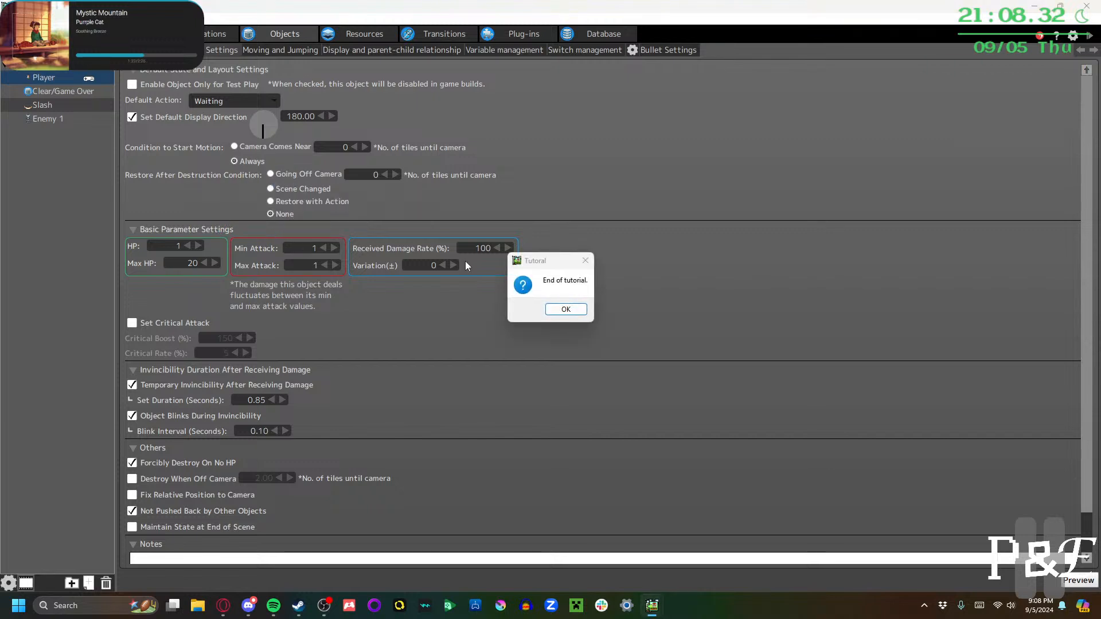
{"action": "left_click", "coordinate": [552, 316]}
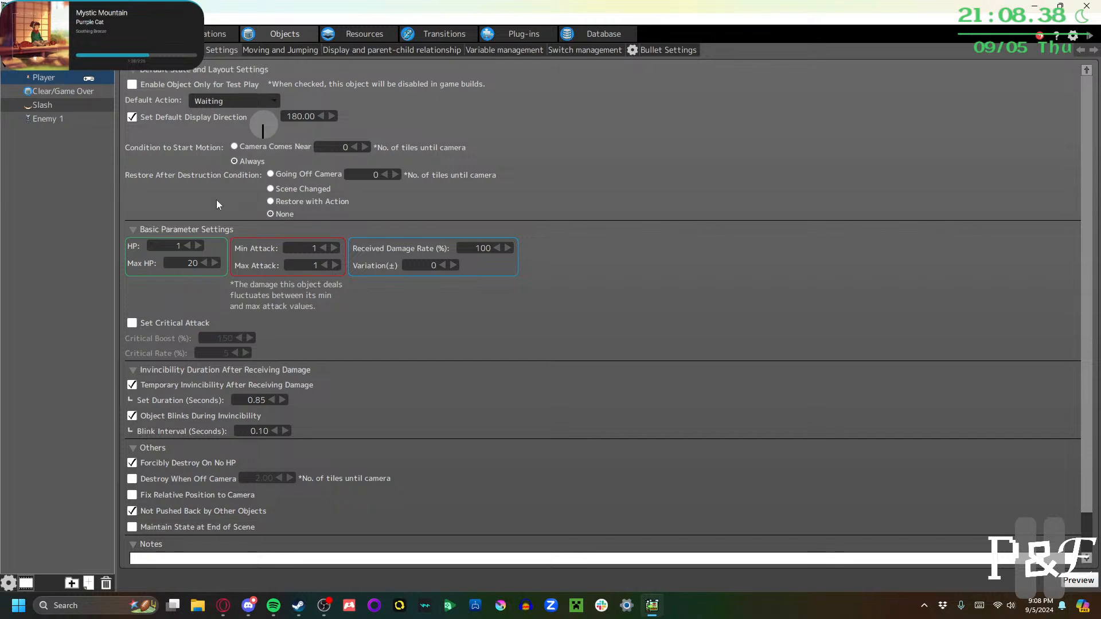
Set the Player's blink interval to 0.05 seconds and its HP to 20, and save the project
{"action": "scroll", "coordinate": [218, 201], "scroll_direction": "down", "scroll_amount": 2}
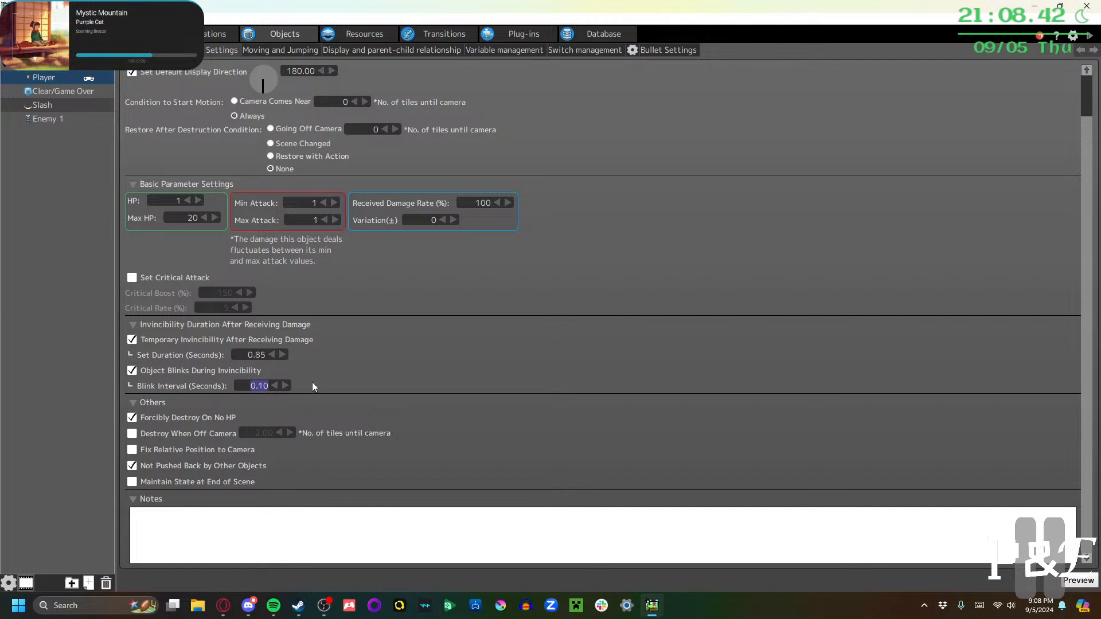
{"action": "type", "text": "0.05"}
{"action": "left_click", "coordinate": [10, 19]}
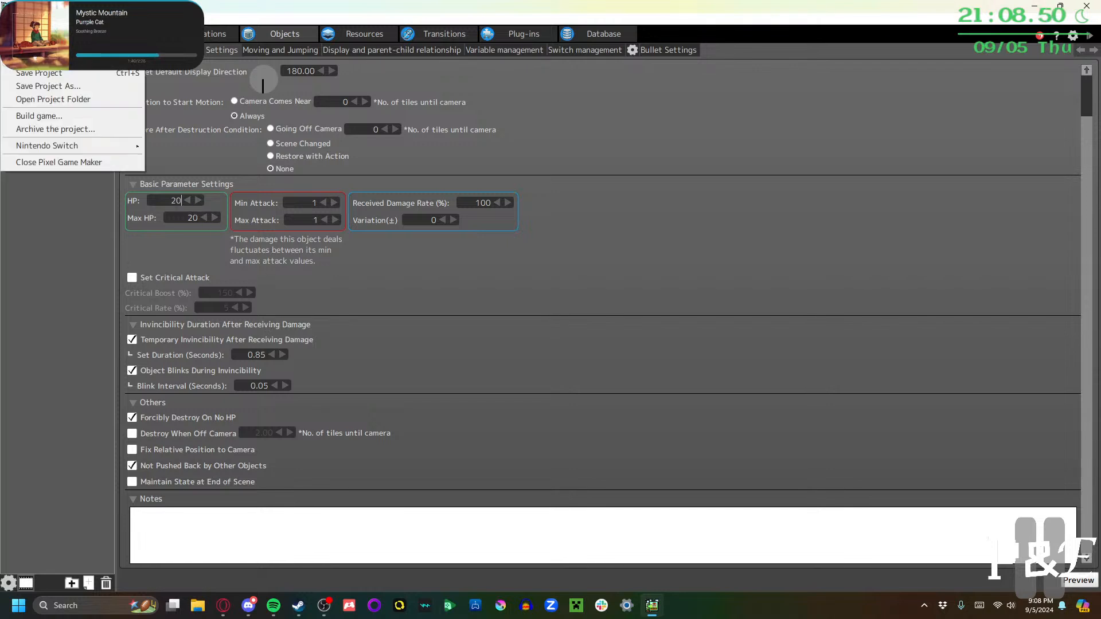
{"action": "left_click", "coordinate": [39, 73]}
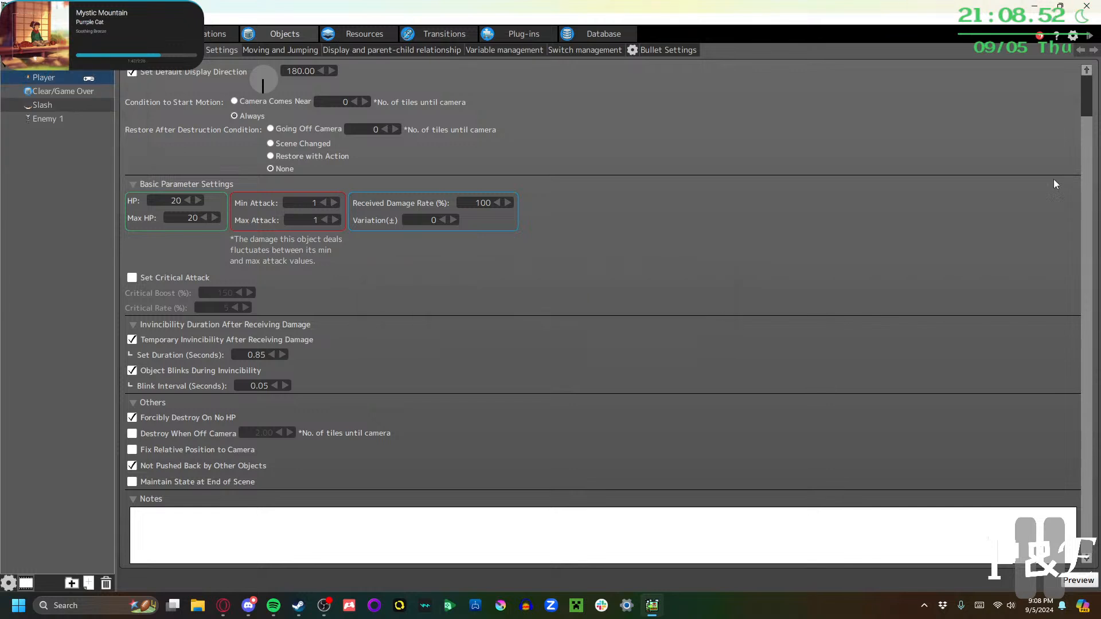
Test-play the game maximized, moving the player around the enemy and attacking it with the slash, and close the test window
{"action": "left_click", "coordinate": [1085, 36]}
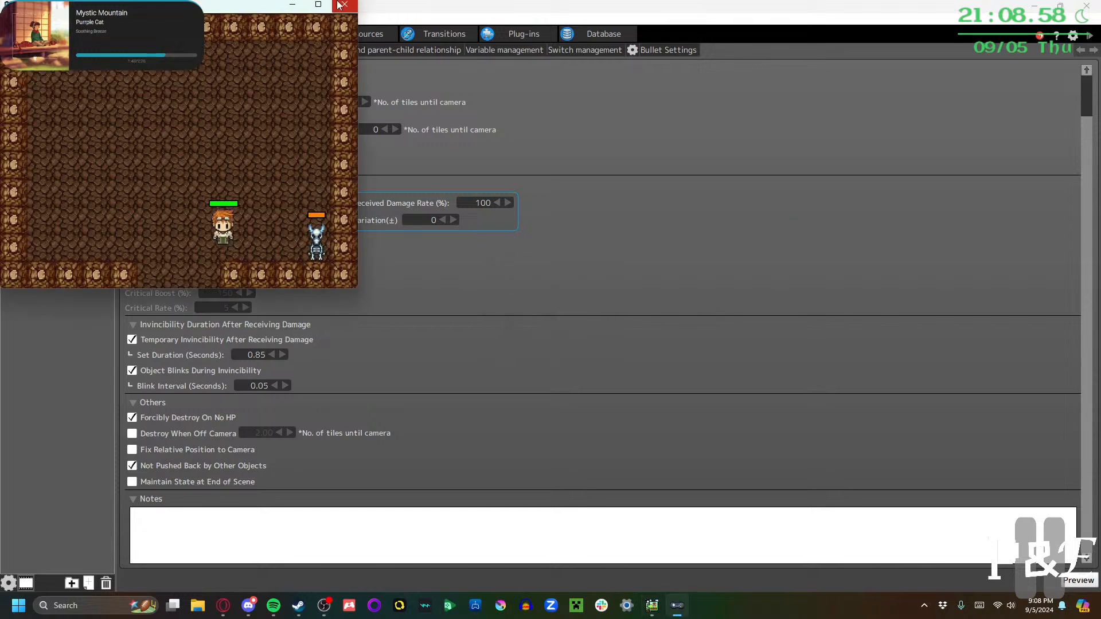
{"action": "left_click", "coordinate": [318, 5]}
{"action": "key", "text": "Right"}
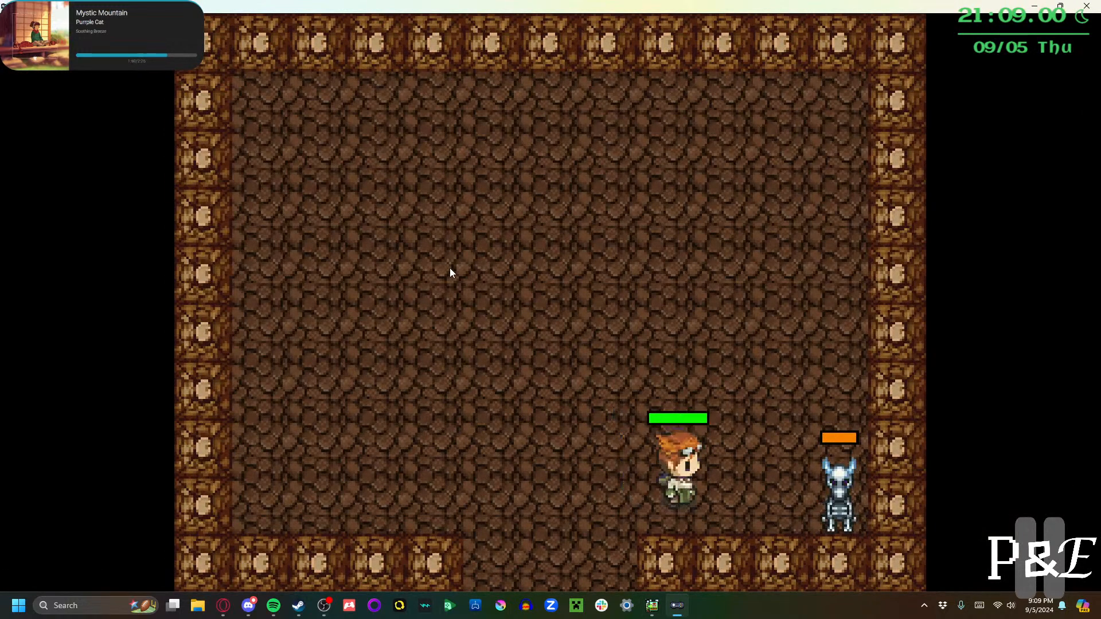
{"action": "key", "text": "Left"}
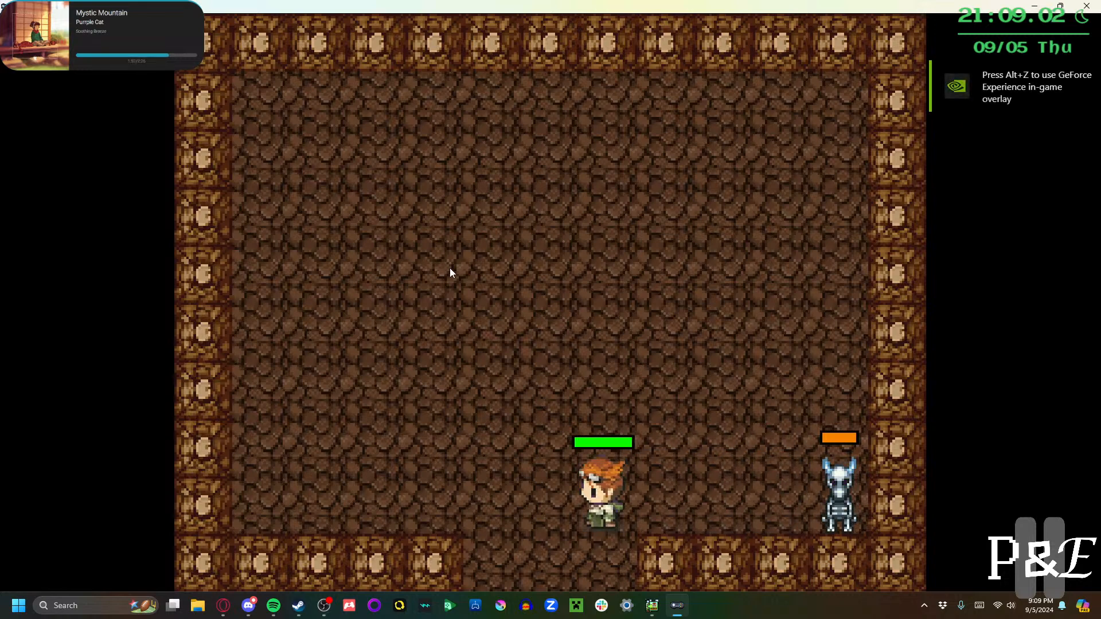
{"action": "key", "text": "Up"}
{"action": "key", "text": "Right"}
{"action": "key", "text": "Up"}
{"action": "key", "text": "Right"}
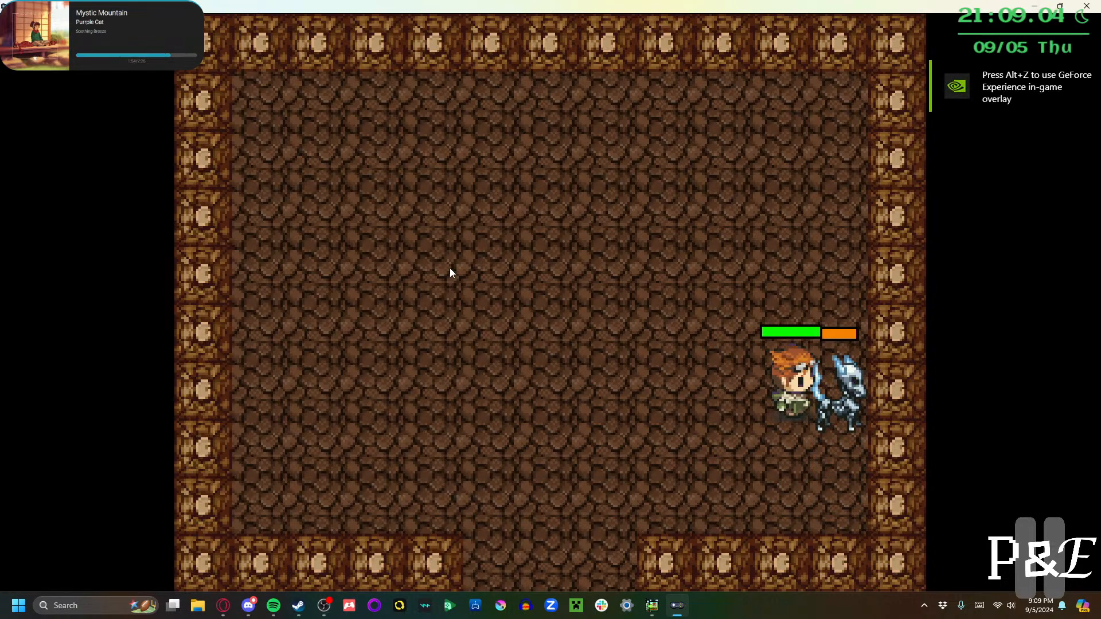
{"action": "key", "text": "Left"}
{"action": "key", "text": "Right"}
{"action": "key", "text": "Right"}
{"action": "key", "text": "Down"}
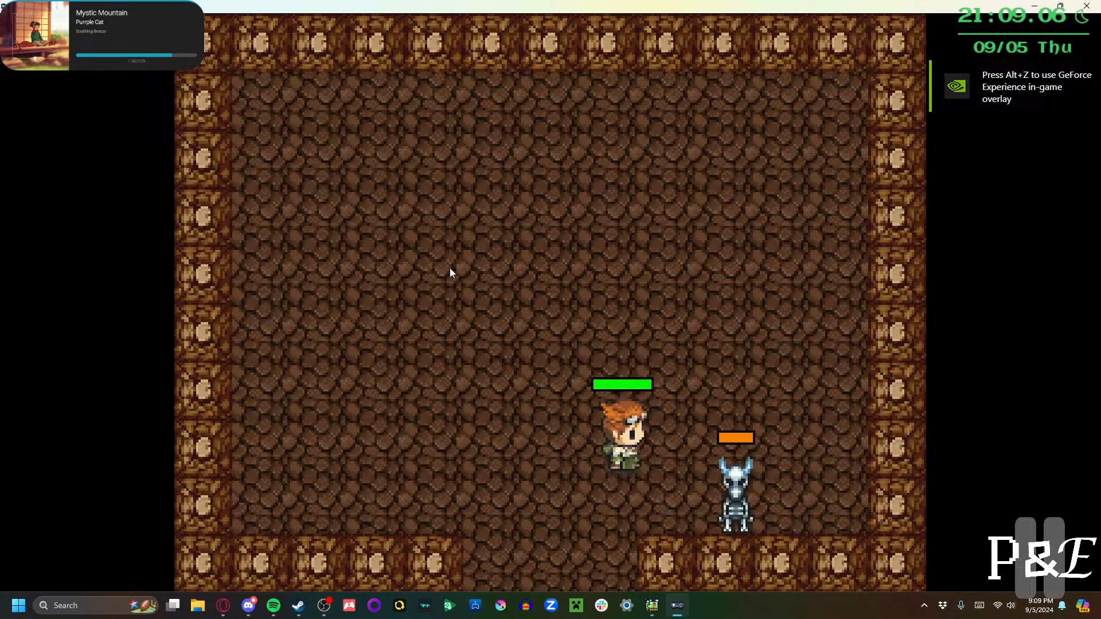
{"action": "key", "text": "Left"}
{"action": "key", "text": "Right"}
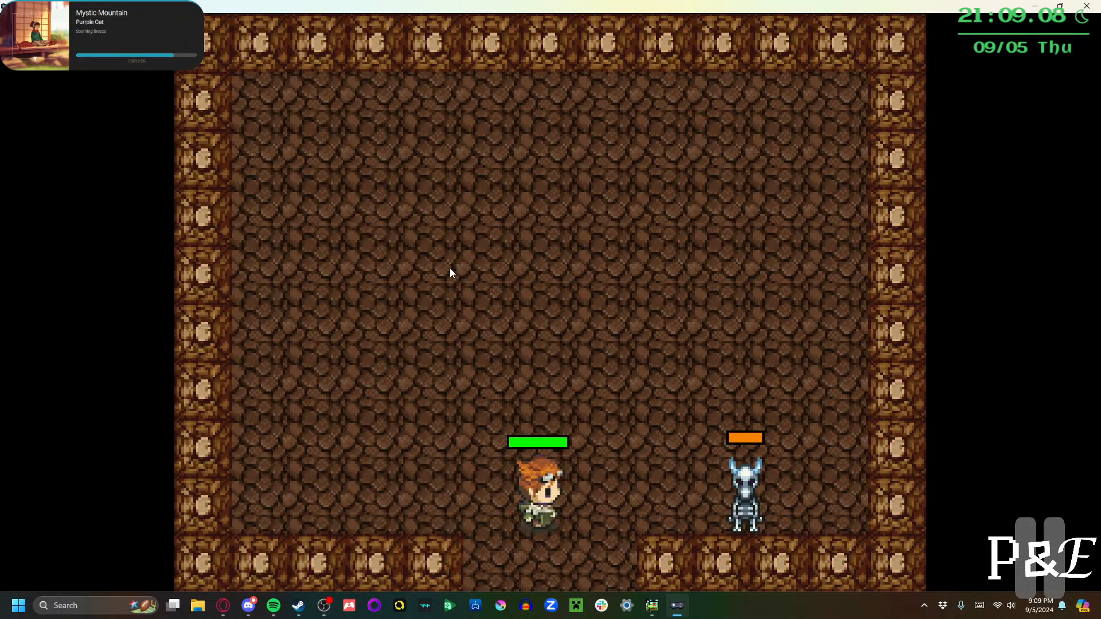
{"action": "key", "text": "Up"}
{"action": "key", "text": "Left"}
{"action": "key", "text": "Up"}
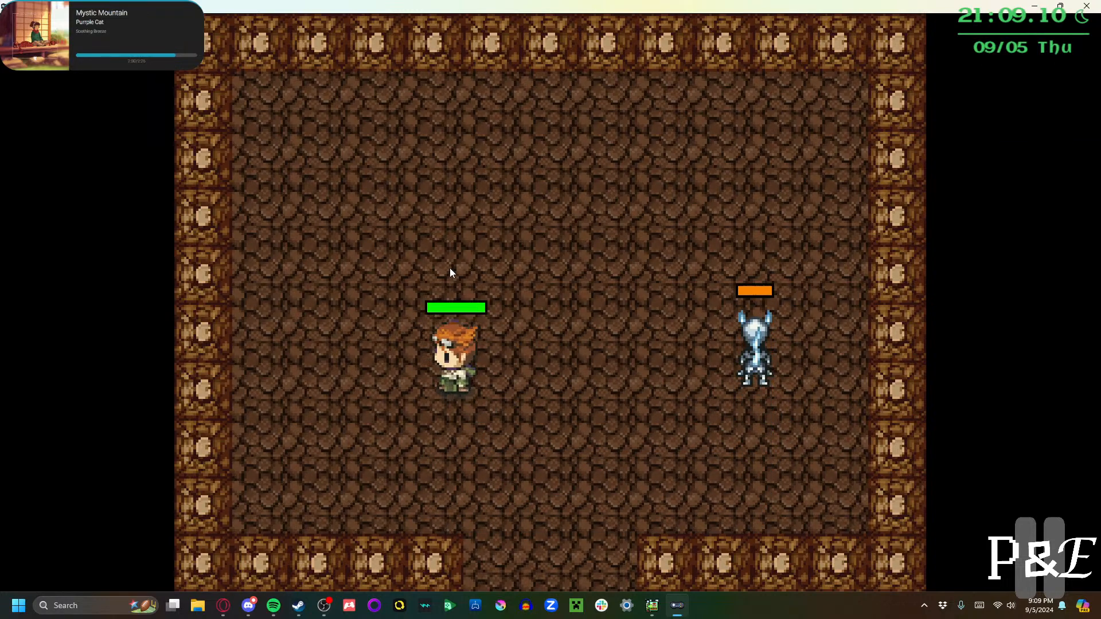
{"action": "key", "text": "Right"}
{"action": "key", "text": "Left"}
{"action": "key", "text": "Down"}
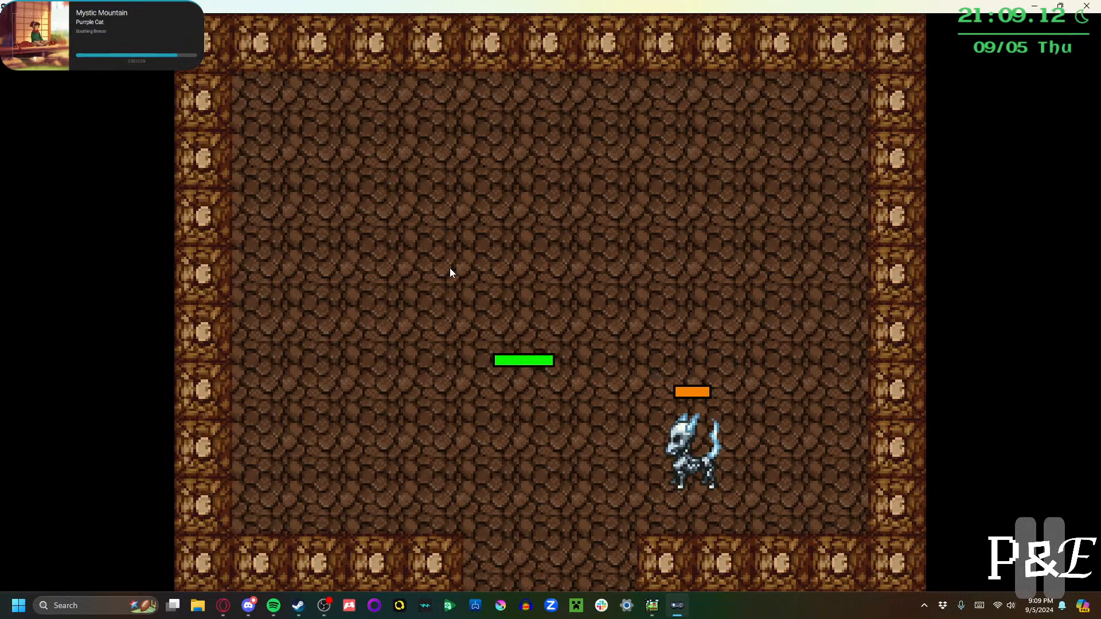
{"action": "key", "text": "Up"}
{"action": "key", "text": "Right"}
{"action": "key", "text": "Right"}
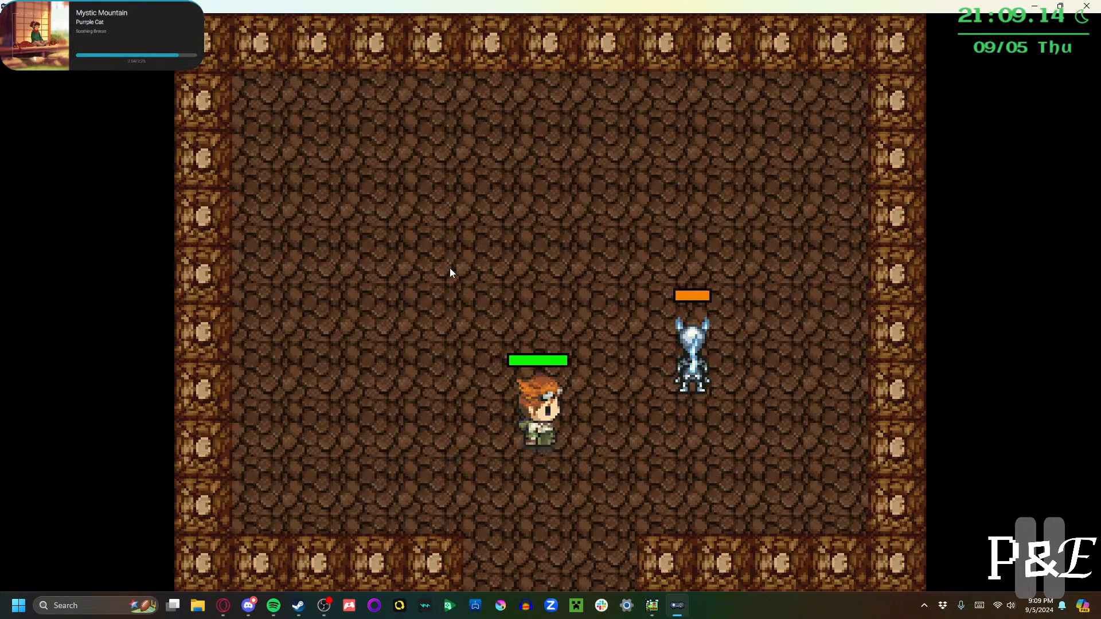
{"action": "key", "text": "Up"}
{"action": "key", "text": "Left"}
{"action": "key", "text": "Left"}
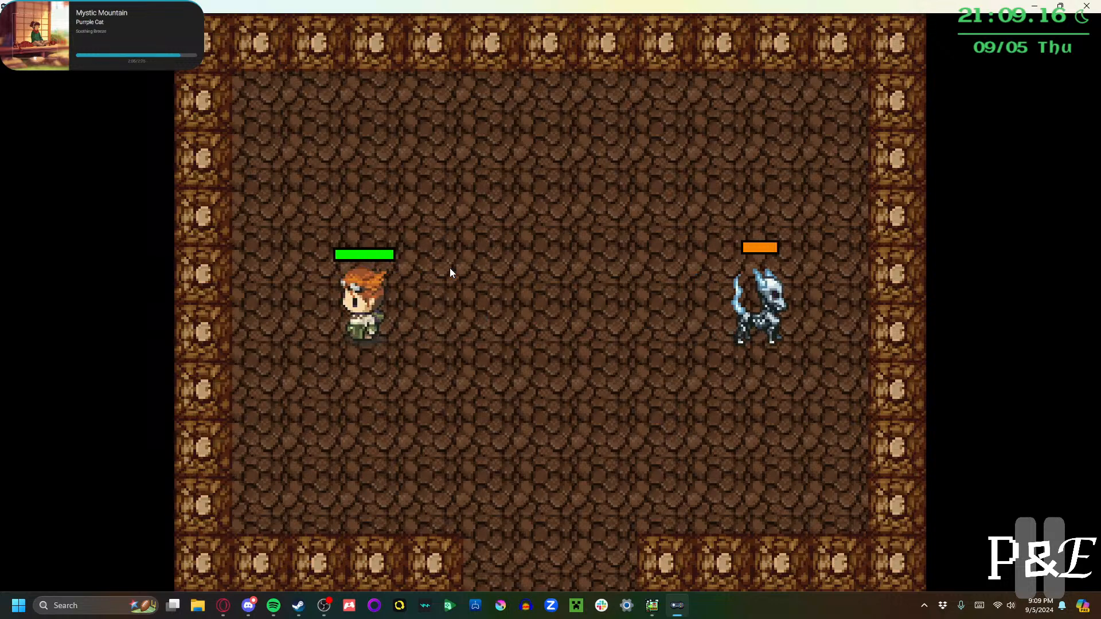
{"action": "key", "text": "Right"}
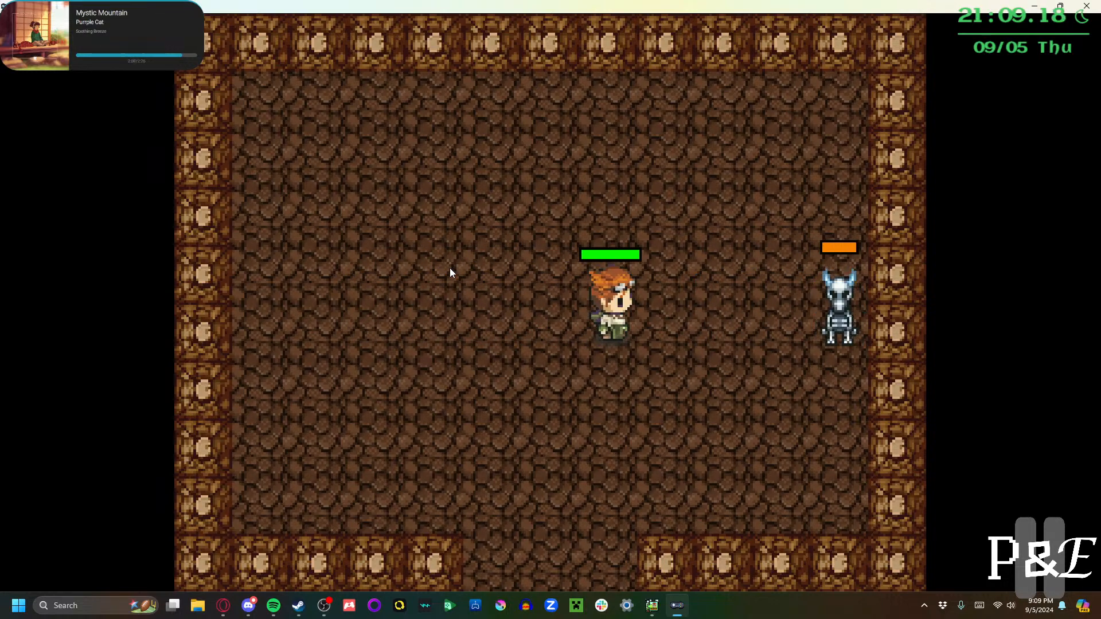
{"action": "key", "text": "Left"}
{"action": "key", "text": "Down"}
{"action": "key", "text": "Right"}
{"action": "key", "text": "space"}
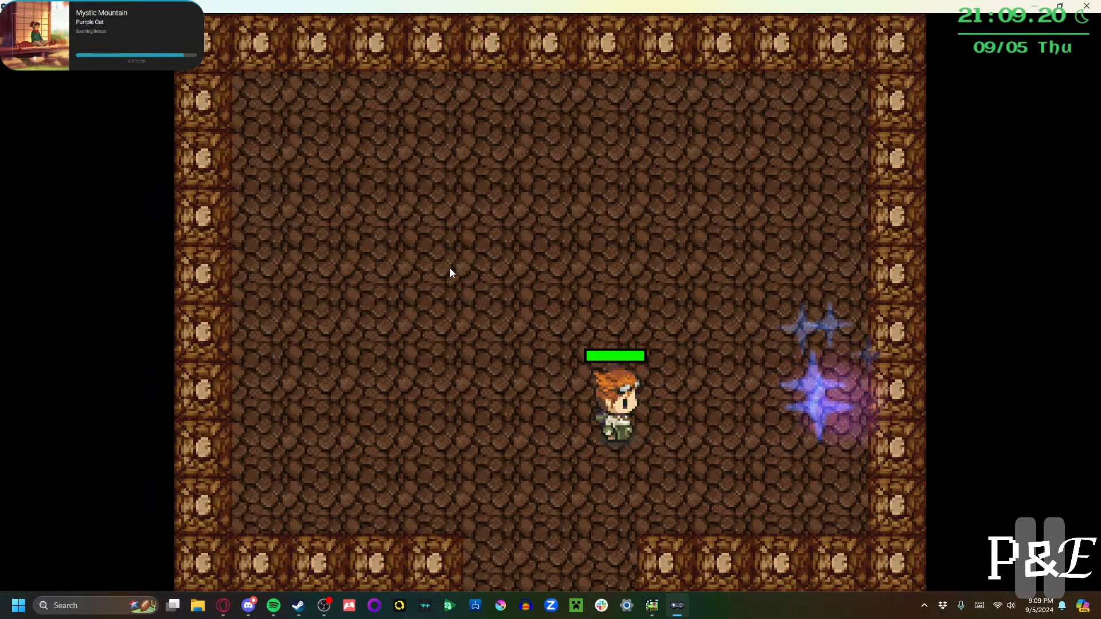
{"action": "left_click", "coordinate": [1083, 6]}
Enable Apply Damage Rate to Parent for the Player, keeping received child damage on Change Target Parent Object, and save the project
{"action": "scroll", "coordinate": [336, 296], "scroll_direction": "up", "scroll_amount": 1}
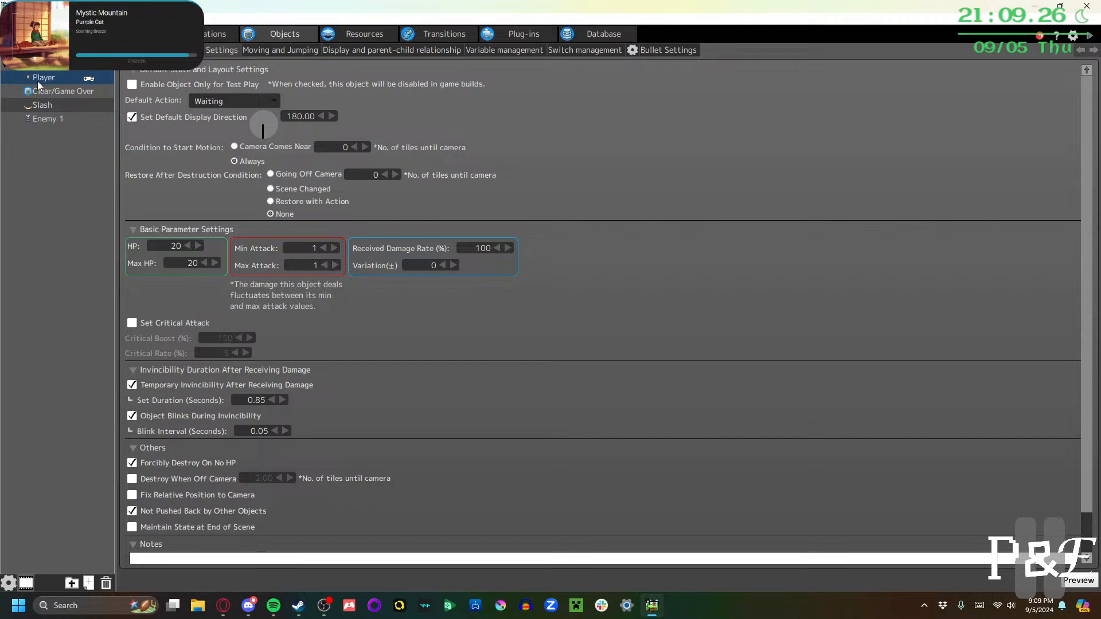
{"action": "left_click", "coordinate": [278, 49]}
{"action": "left_click", "coordinate": [428, 49]}
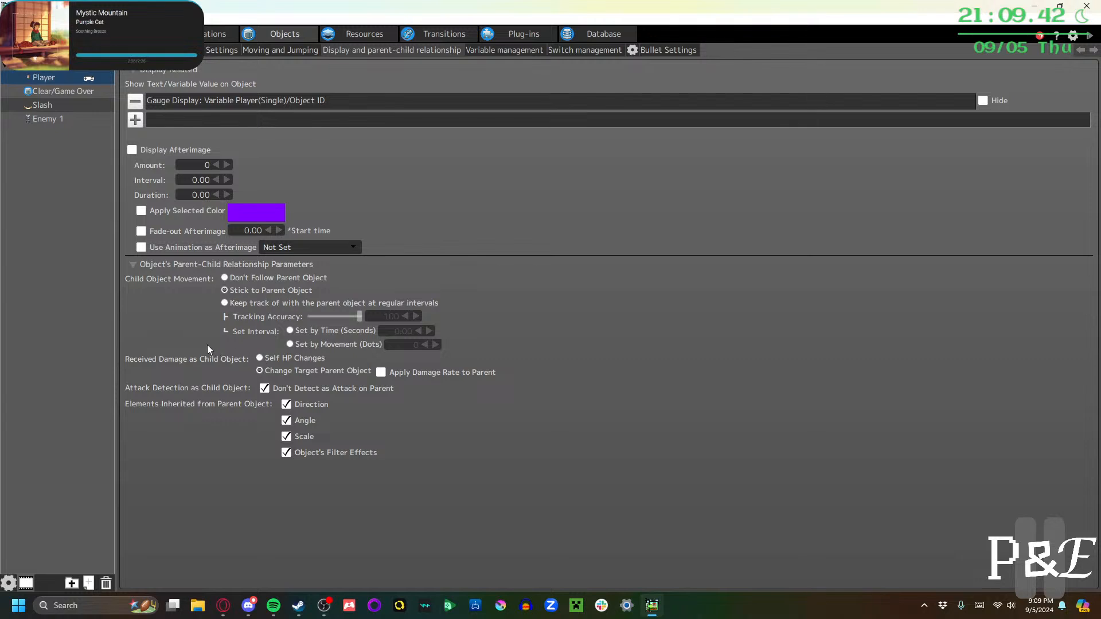
{"action": "left_click", "coordinate": [268, 362]}
{"action": "left_click", "coordinate": [261, 371]}
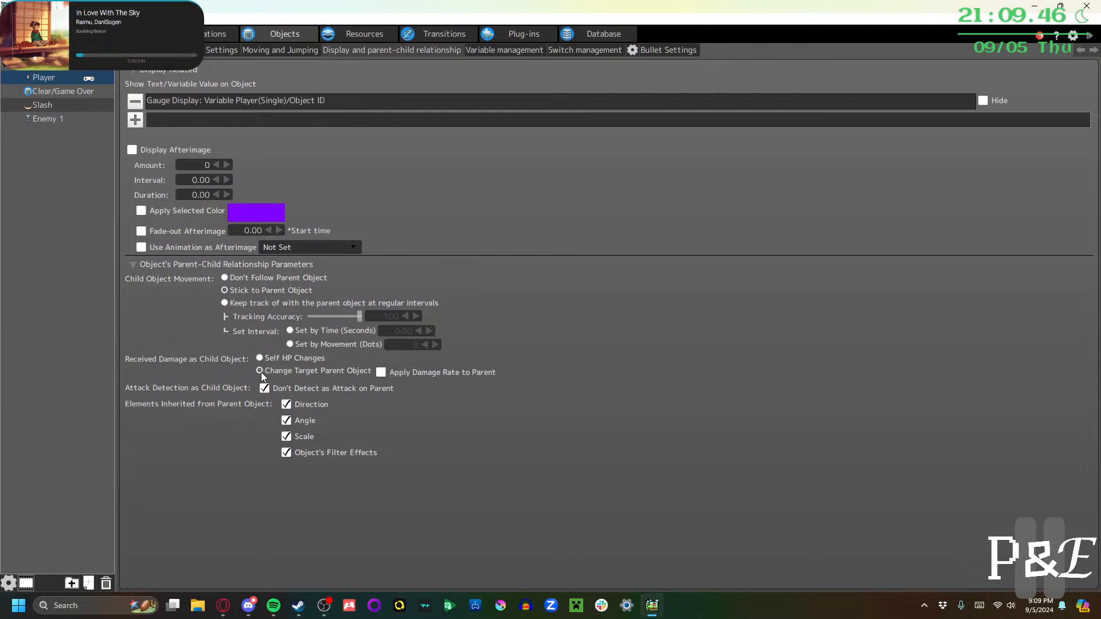
{"action": "left_click", "coordinate": [261, 359]}
{"action": "left_click", "coordinate": [324, 372]}
{"action": "left_click", "coordinate": [11, 19]}
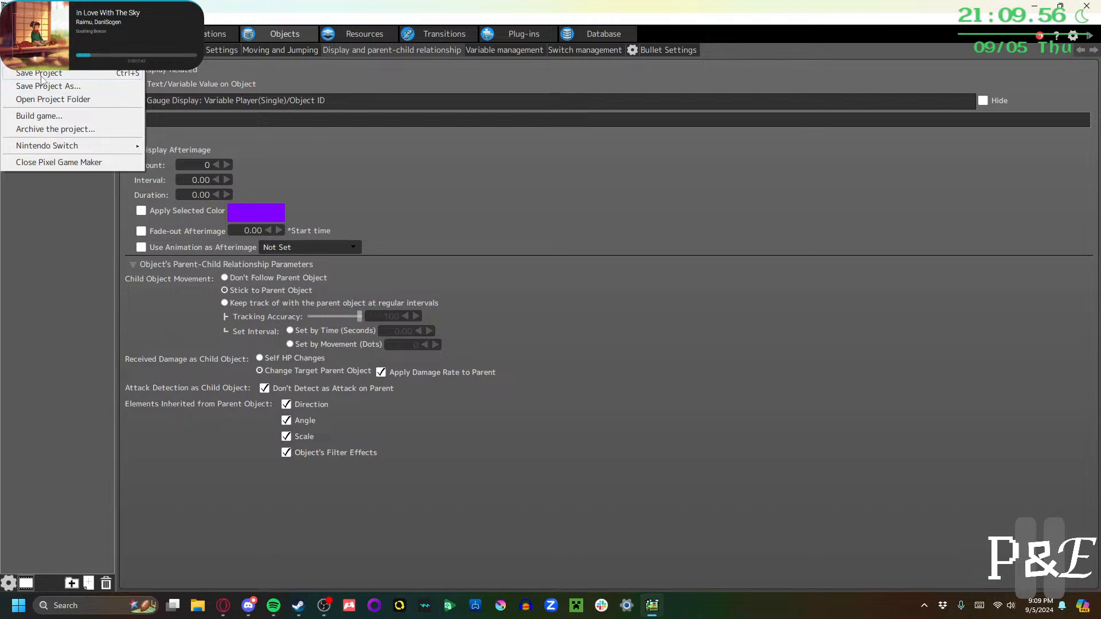
{"action": "left_click", "coordinate": [38, 73]}
Test-play the game maximized, moving the player around the enemy and through the room to check how contact affects the player
{"action": "left_click", "coordinate": [1089, 37]}
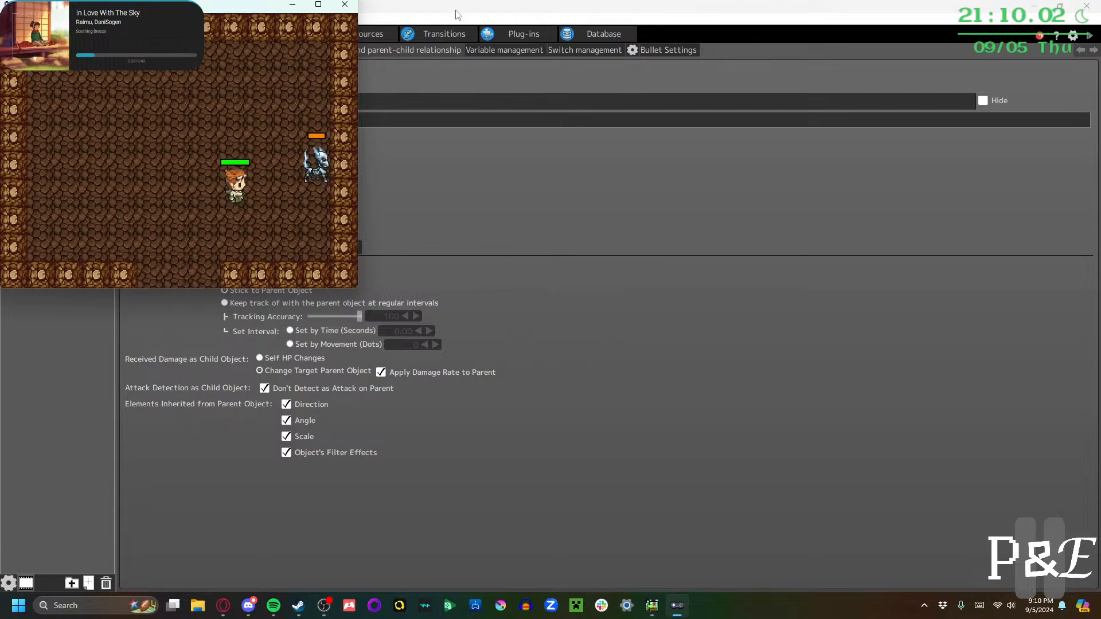
{"action": "left_click", "coordinate": [318, 4]}
{"action": "key", "text": "Up"}
{"action": "key", "text": "Right"}
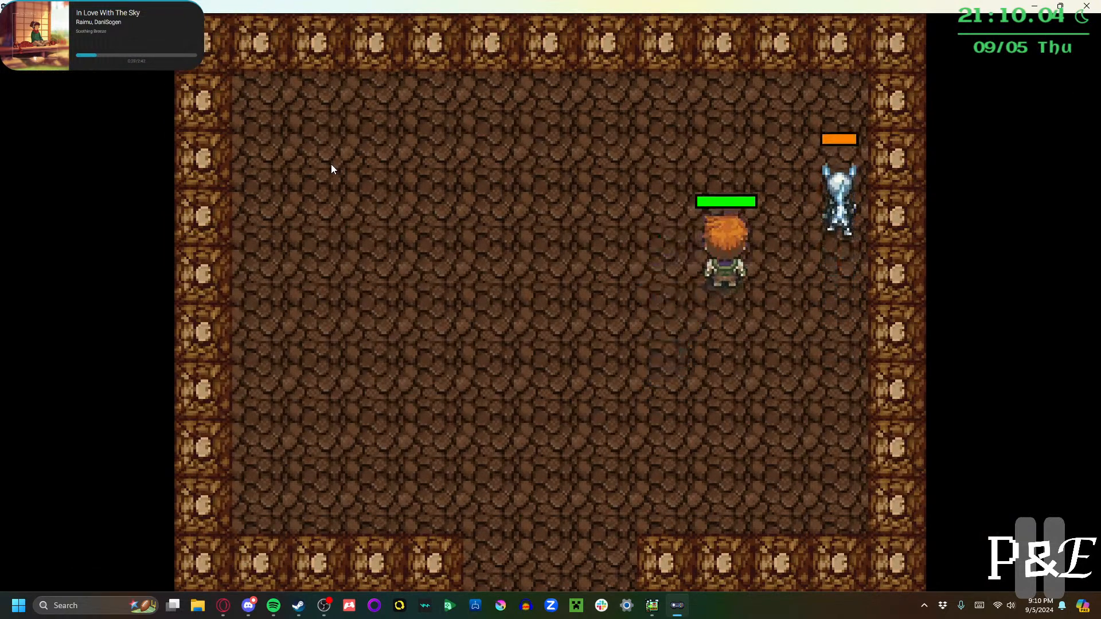
{"action": "key", "text": "Left"}
{"action": "key", "text": "Down"}
{"action": "key", "text": "Right"}
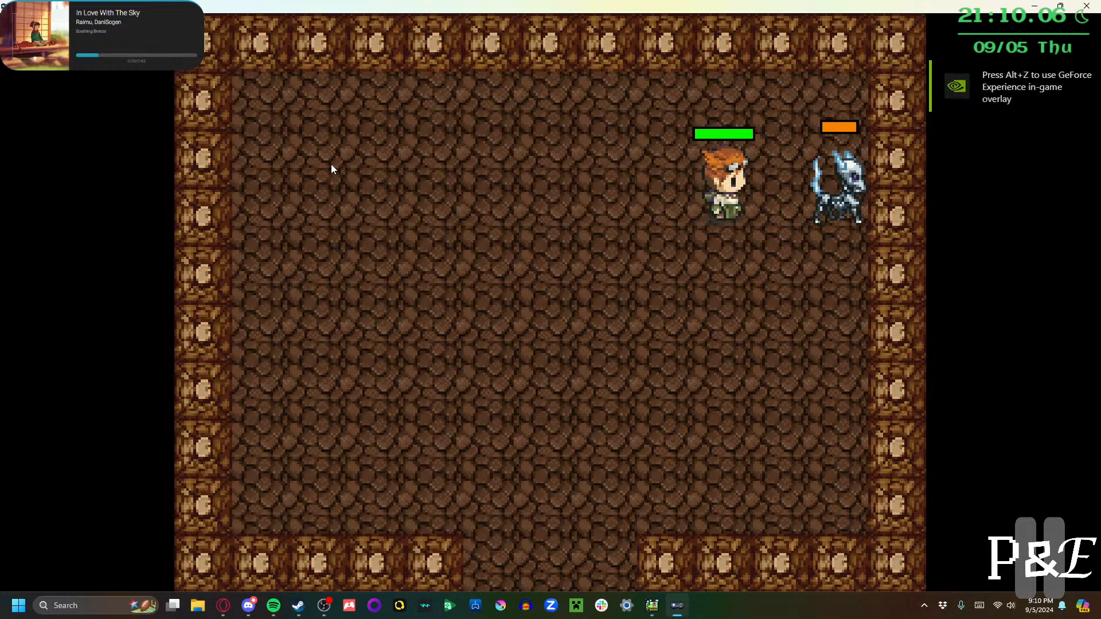
{"action": "key", "text": "Left"}
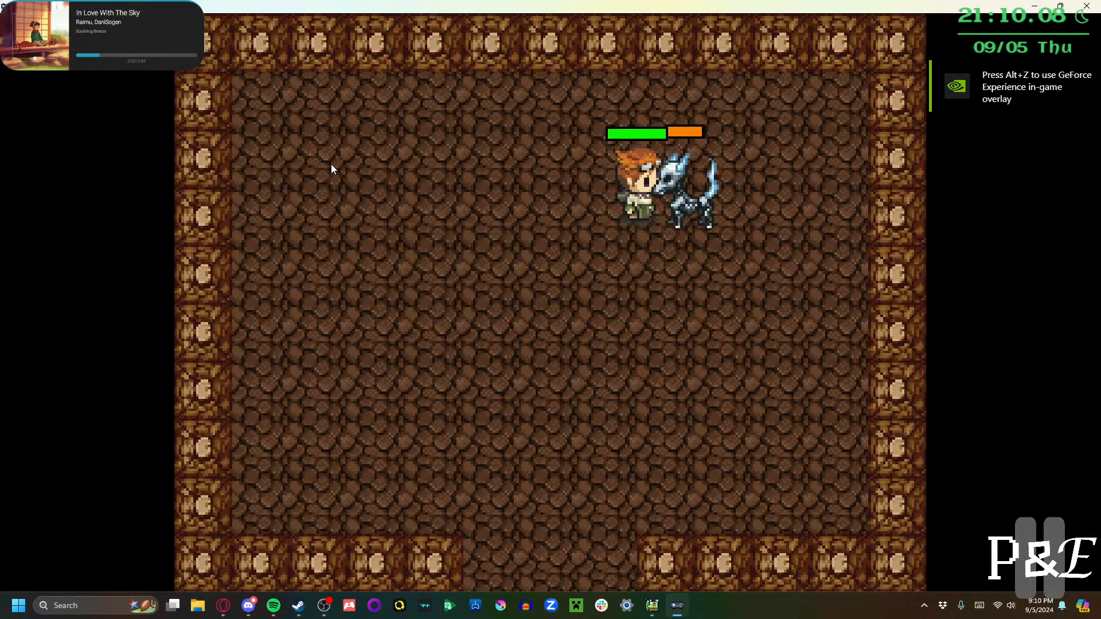
{"action": "key", "text": "Left"}
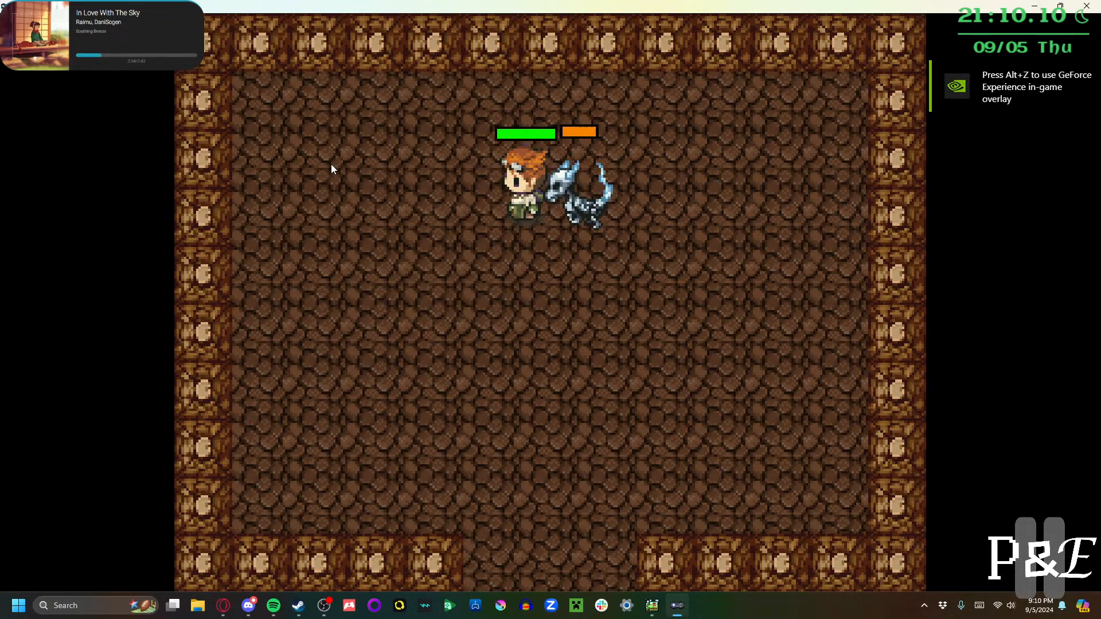
{"action": "key", "text": "Left"}
{"action": "key", "text": "Right"}
{"action": "key", "text": "Down"}
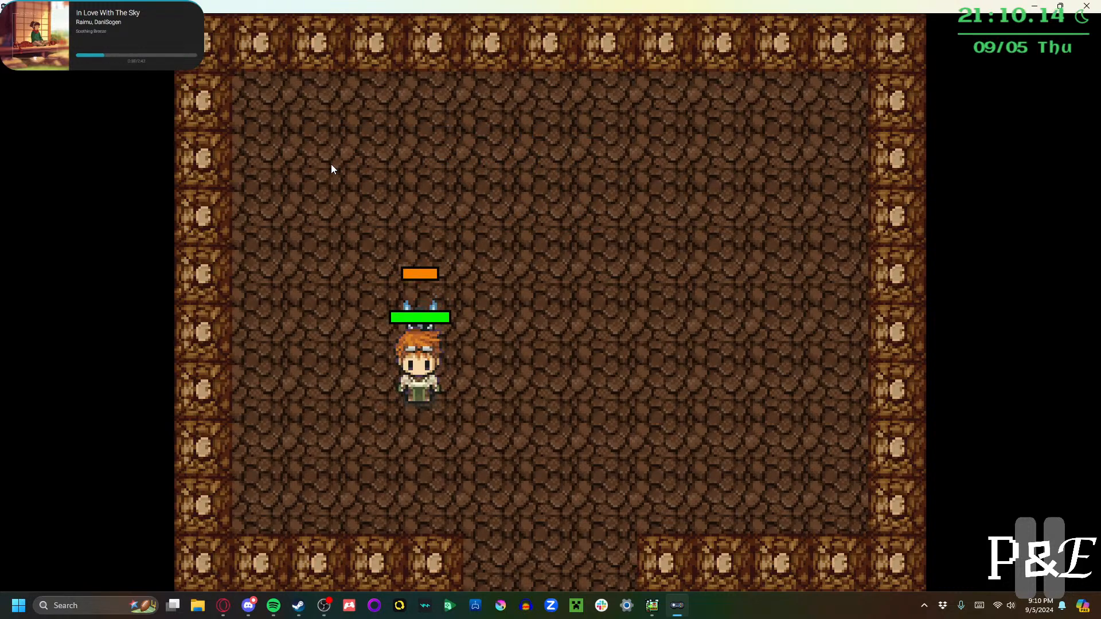
{"action": "key", "text": "Right"}
{"action": "key", "text": "Up"}
{"action": "key", "text": "Left"}
{"action": "key", "text": "Right"}
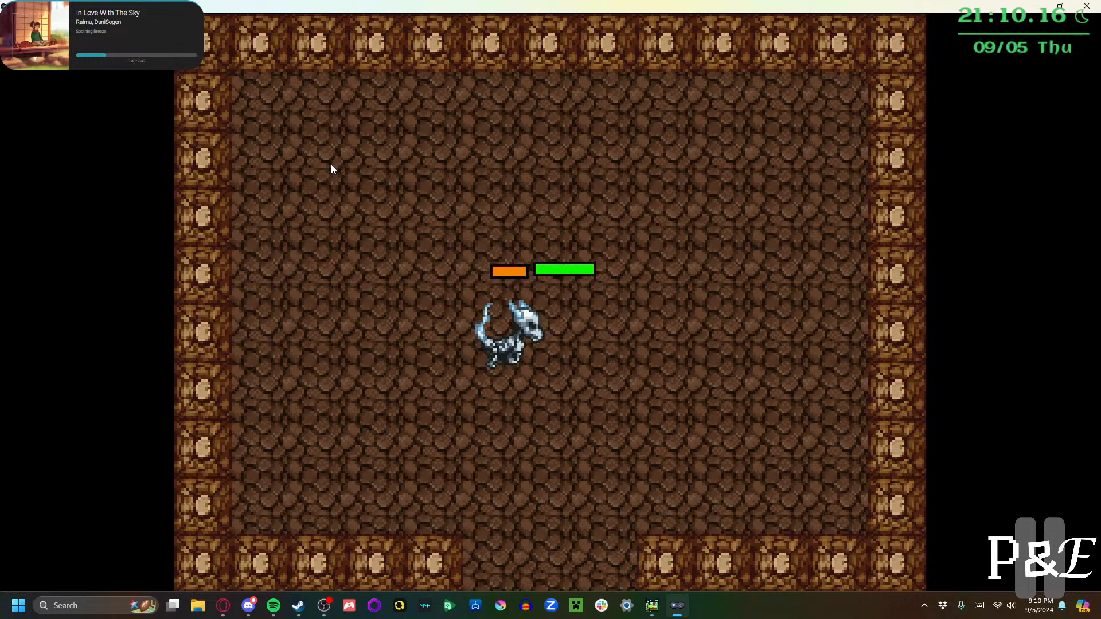
{"action": "key", "text": "Left"}
{"action": "key", "text": "Right"}
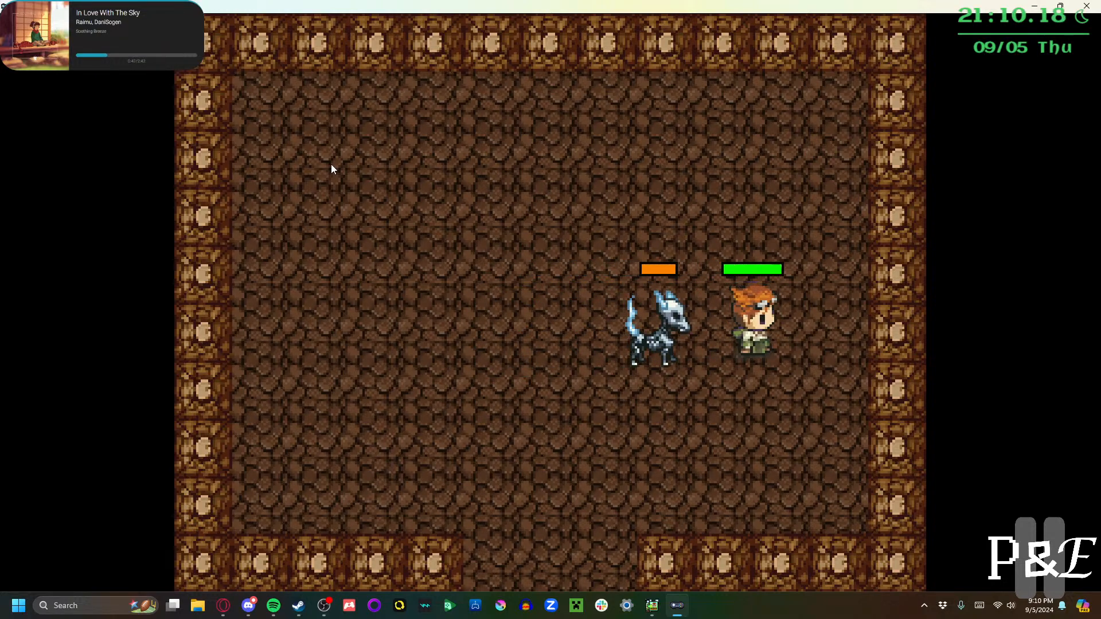
{"action": "key", "text": "Left"}
{"action": "key", "text": "Right"}
{"action": "key", "text": "Up"}
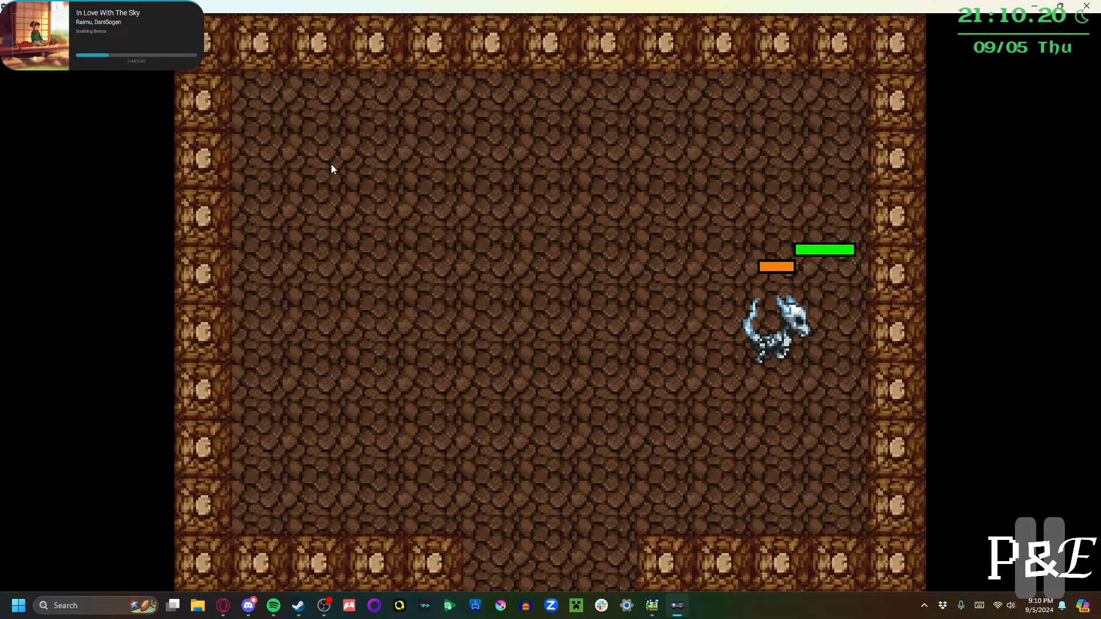
Turn the player toward the enemy, attack it with the slash, and close the test window
{"action": "key", "text": "Left"}
{"action": "key", "text": "Down"}
{"action": "key", "text": "Up"}
{"action": "key", "text": "Down"}
{"action": "key", "text": "space"}
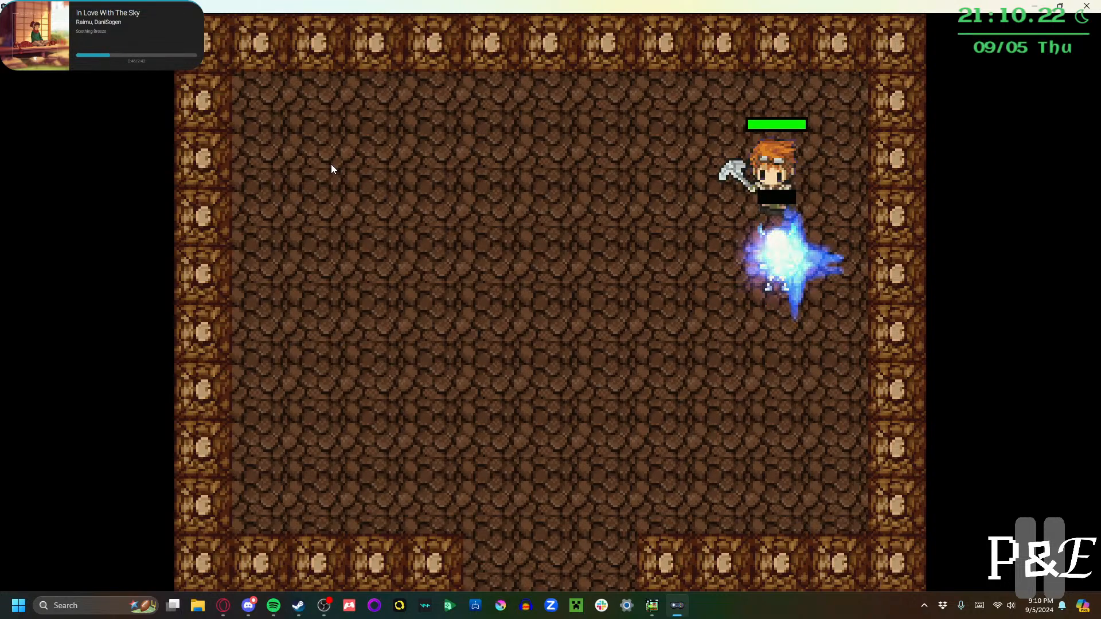
{"action": "left_click", "coordinate": [1088, 8]}
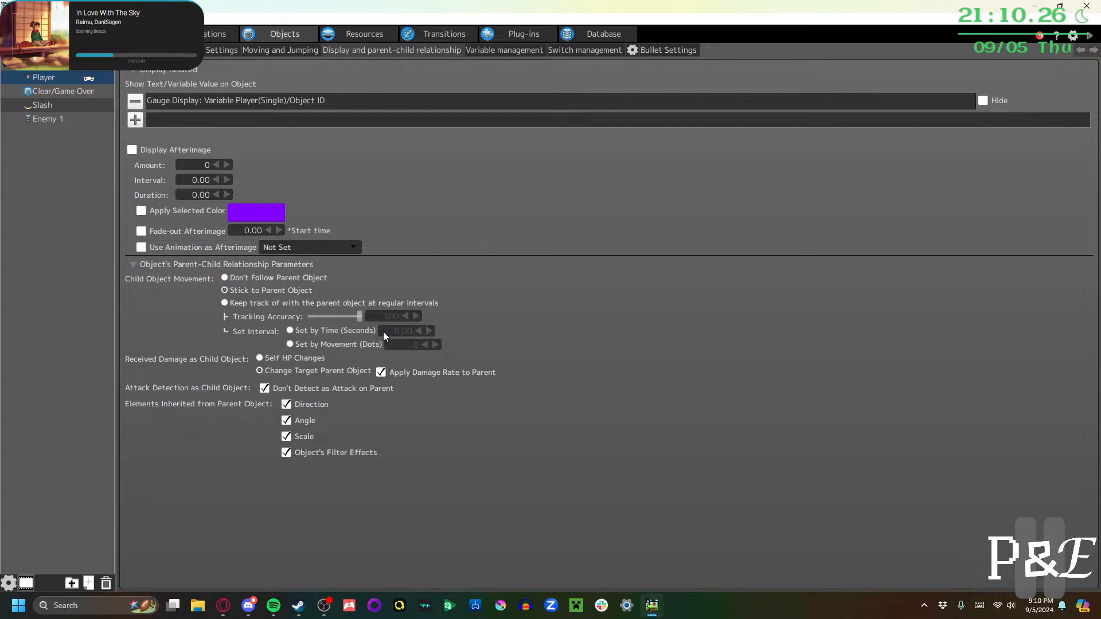
Turn off Apply Damage Rate to Parent, set the Player's received damage as child object to Self HP Changes, and save the project
{"action": "left_click", "coordinate": [318, 334]}
{"action": "left_click", "coordinate": [250, 293]}
{"action": "left_click", "coordinate": [289, 359]}
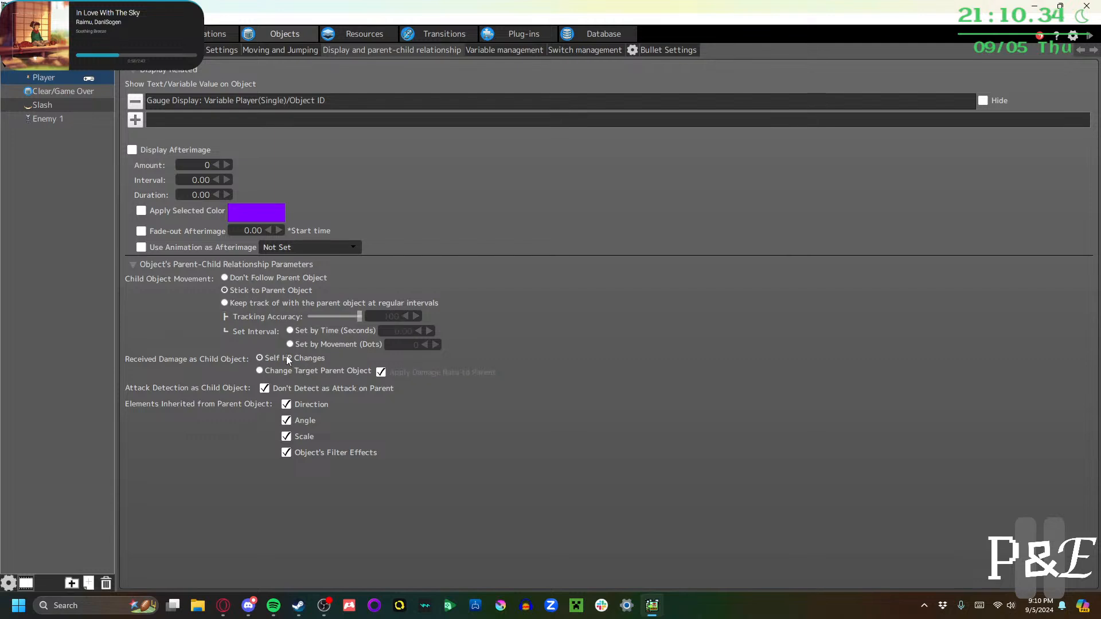
{"action": "left_click", "coordinate": [331, 370]}
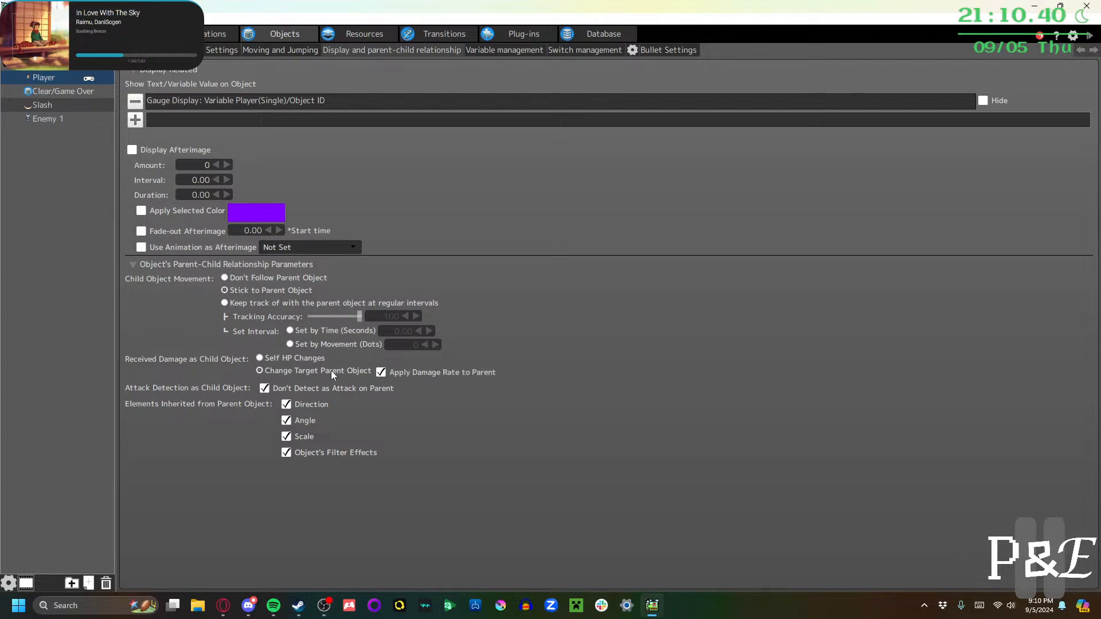
{"action": "left_click", "coordinate": [380, 373]}
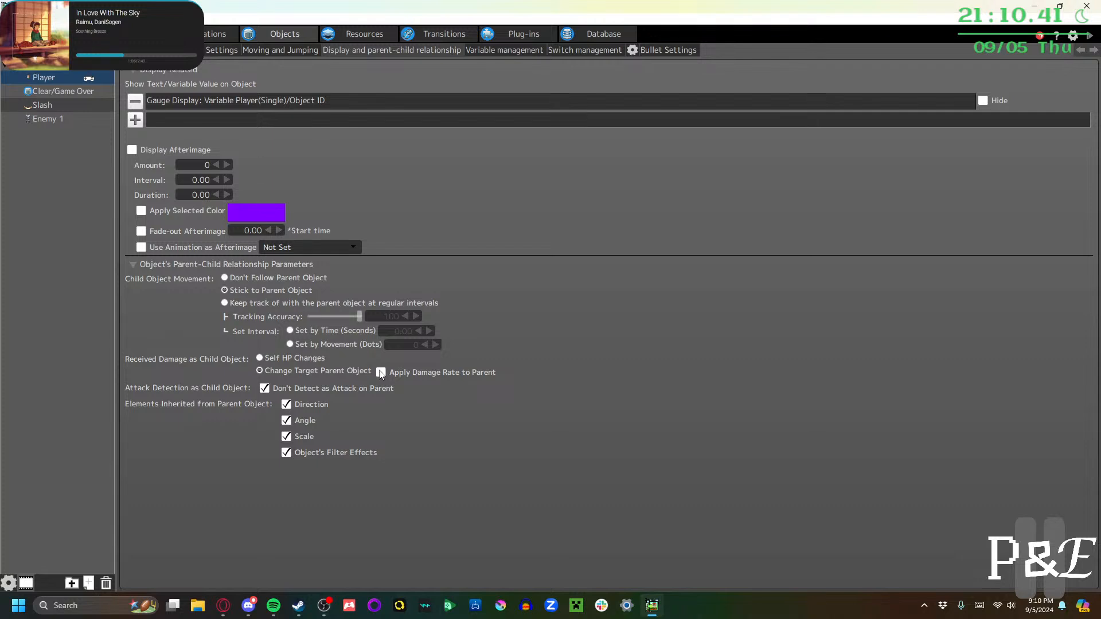
{"action": "left_click", "coordinate": [286, 359]}
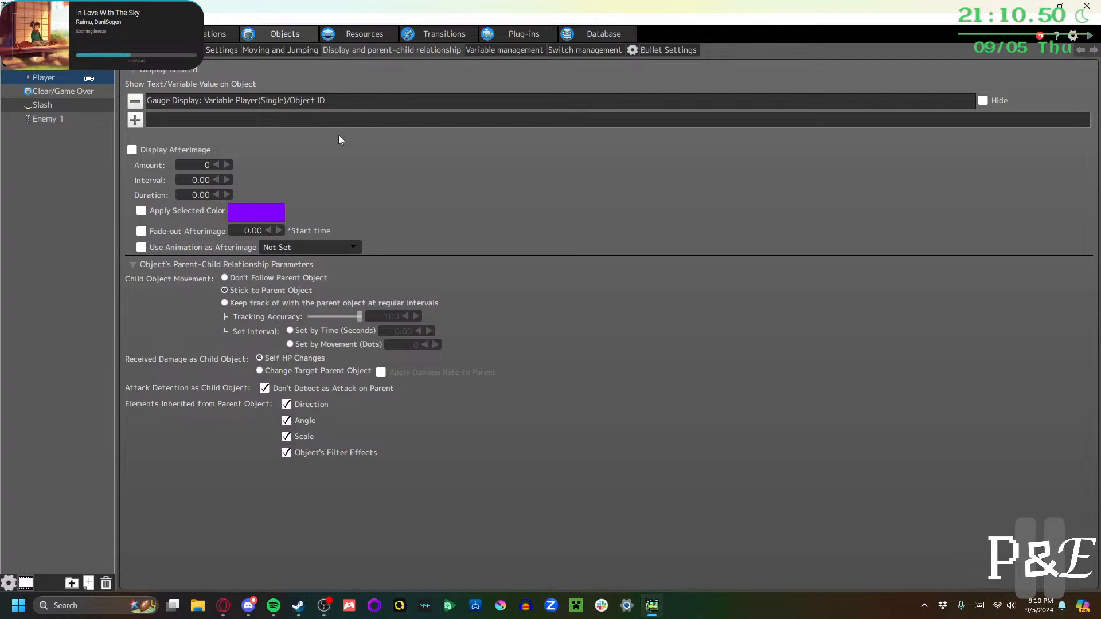
{"action": "left_click", "coordinate": [10, 19]}
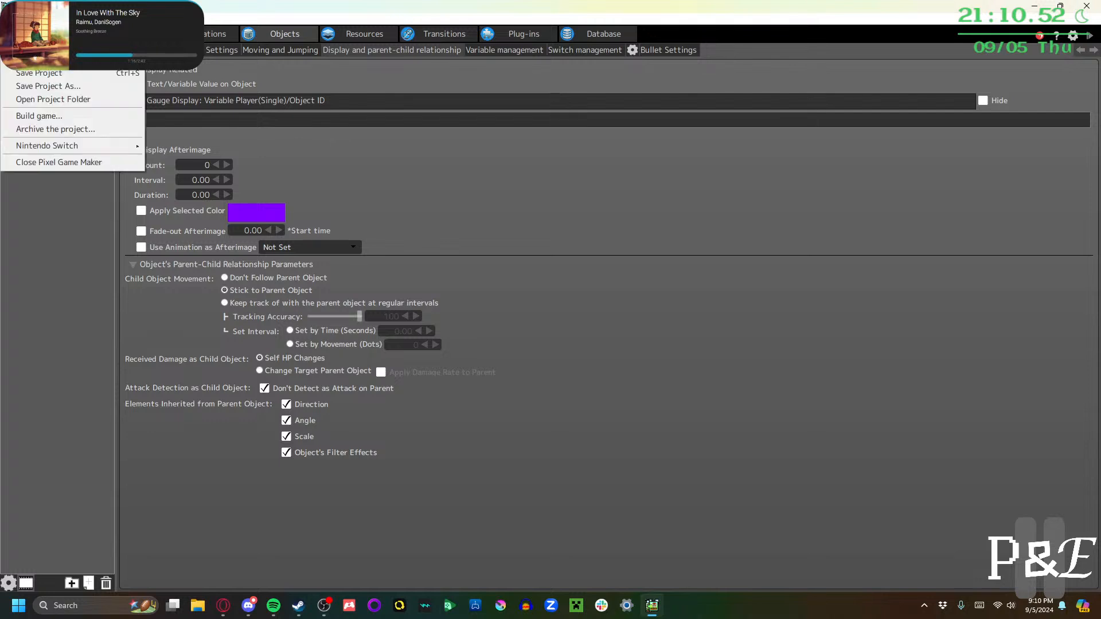
{"action": "left_click", "coordinate": [31, 74]}
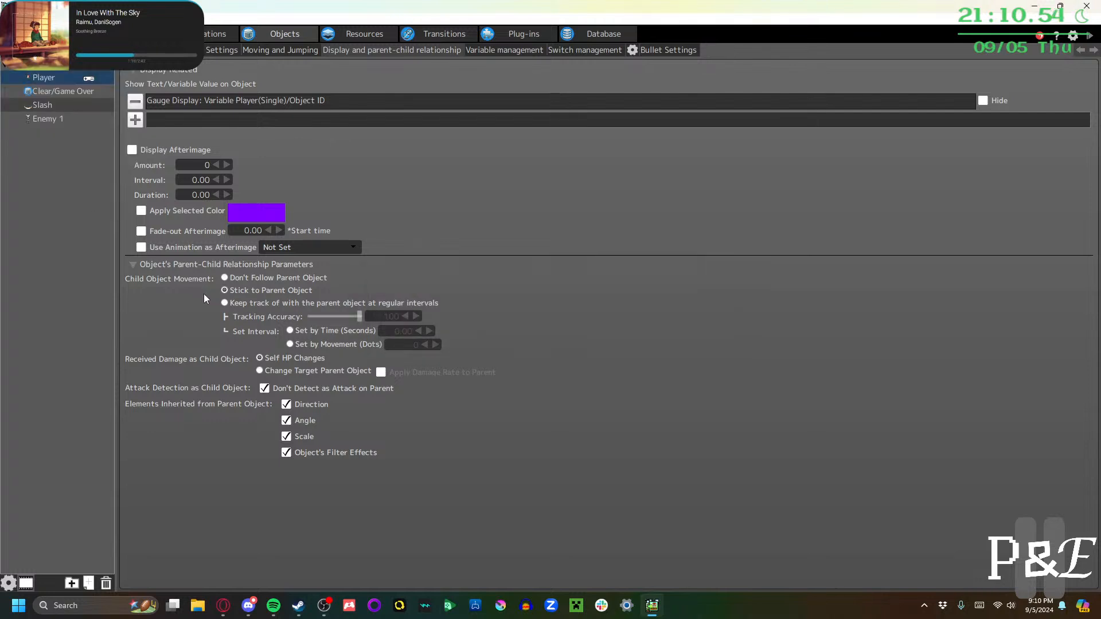
Start the Top Views tutorial "Step 11: Create Game Clear" and advance past its opening note
{"action": "left_click", "coordinate": [46, 34]}
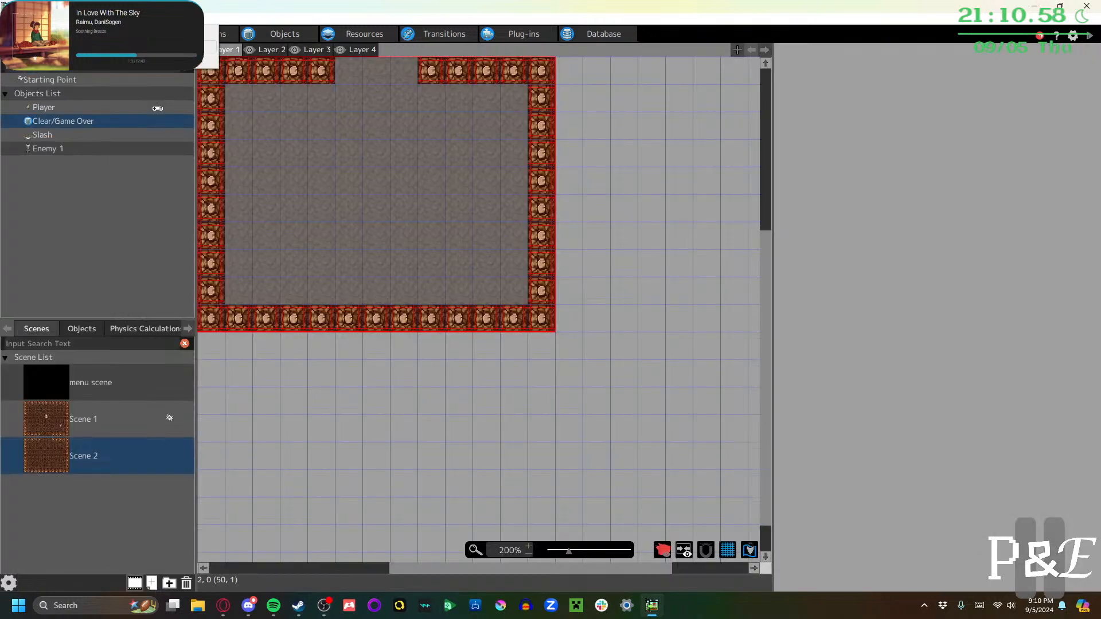
{"action": "left_click", "coordinate": [166, 47]}
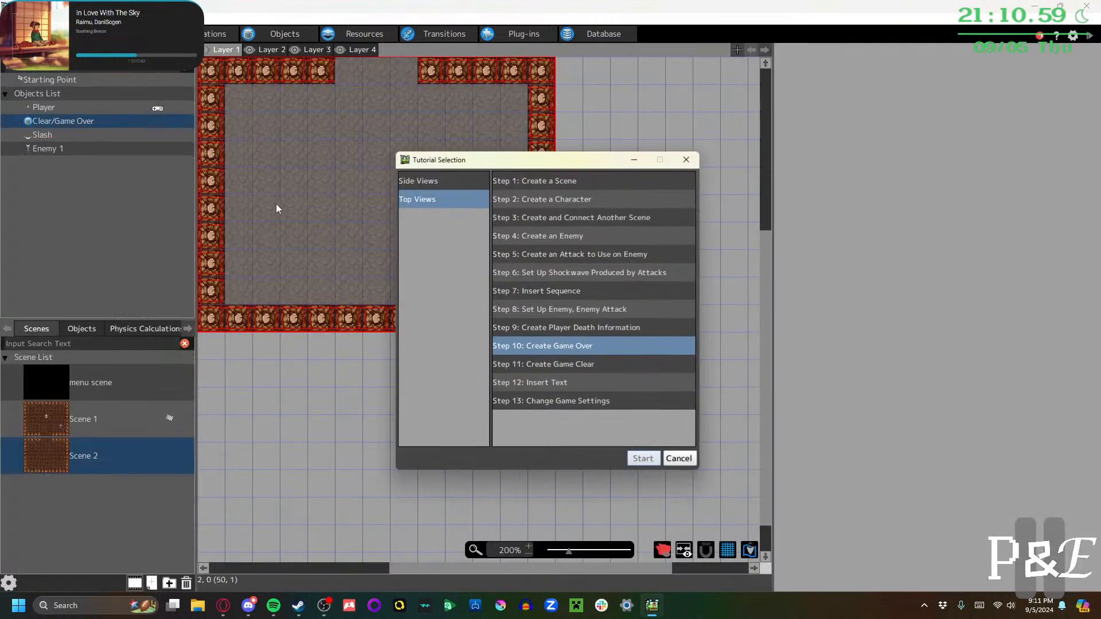
{"action": "left_click", "coordinate": [538, 364]}
{"action": "left_click", "coordinate": [645, 459]}
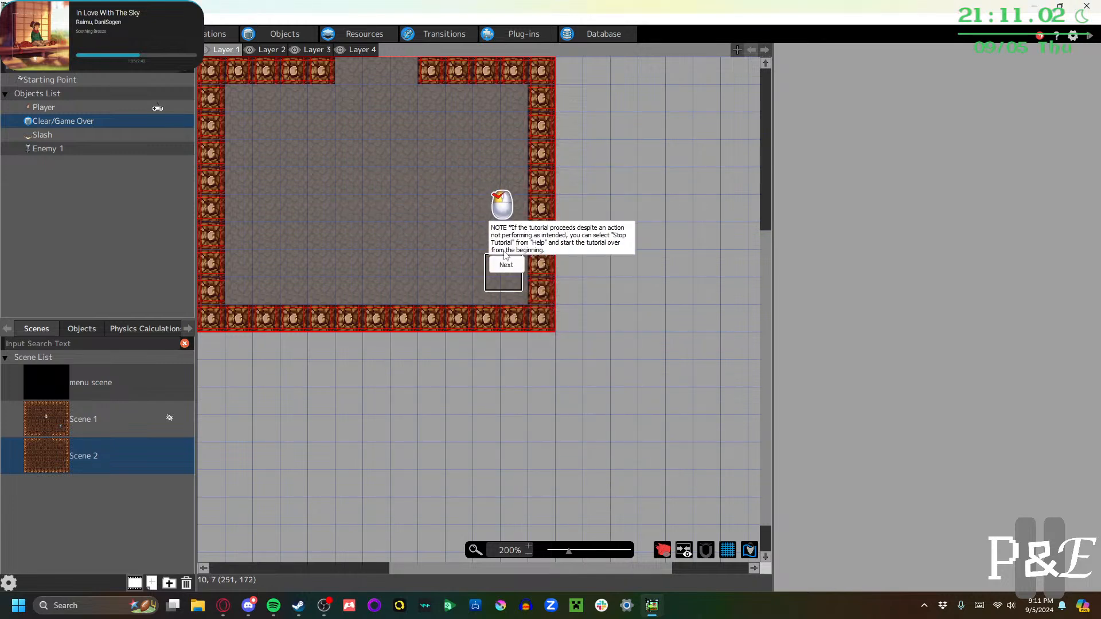
{"action": "left_click", "coordinate": [527, 253]}
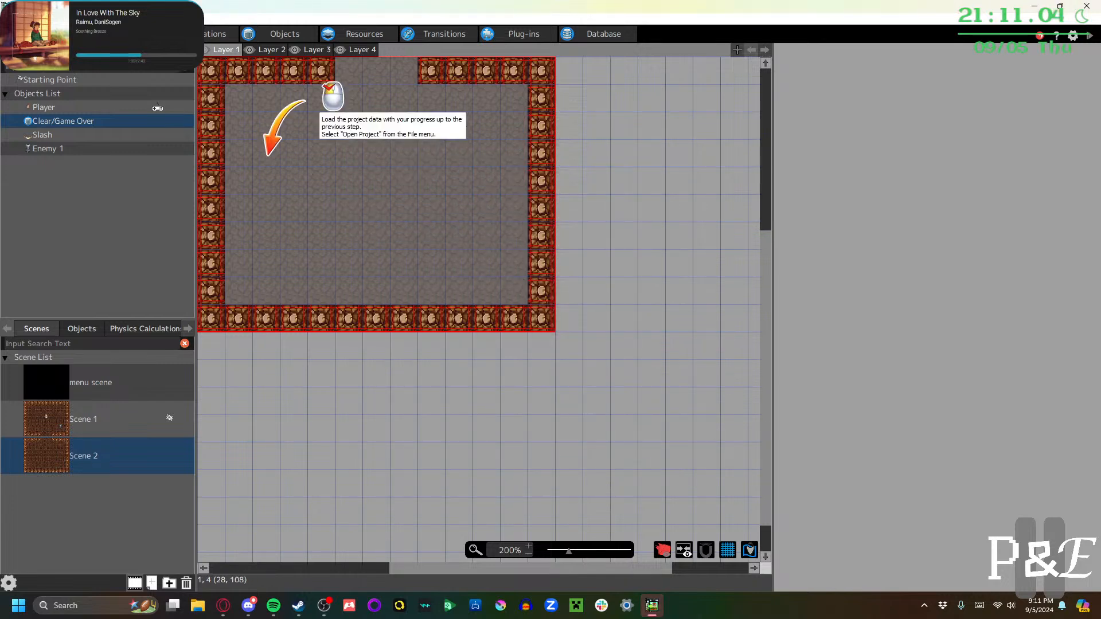
Reopen Project3 from the recent projects instead of browsing for a file, and advance to the tutorial's clear-condition instructions
{"action": "left_click", "coordinate": [11, 19]}
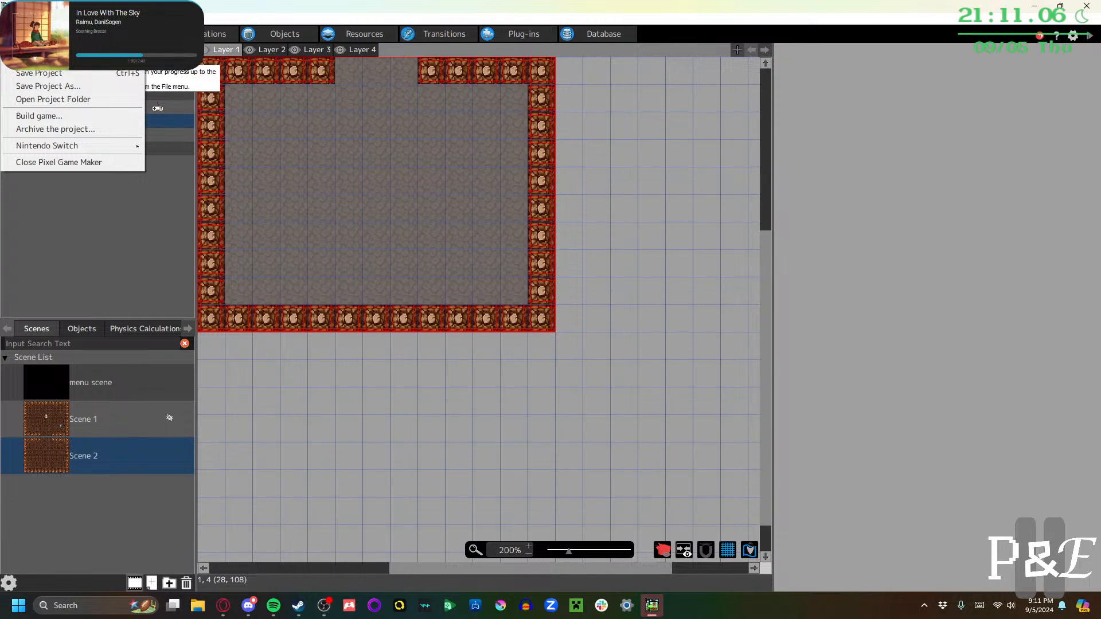
{"action": "left_click", "coordinate": [34, 59]}
{"action": "left_click", "coordinate": [691, 429]}
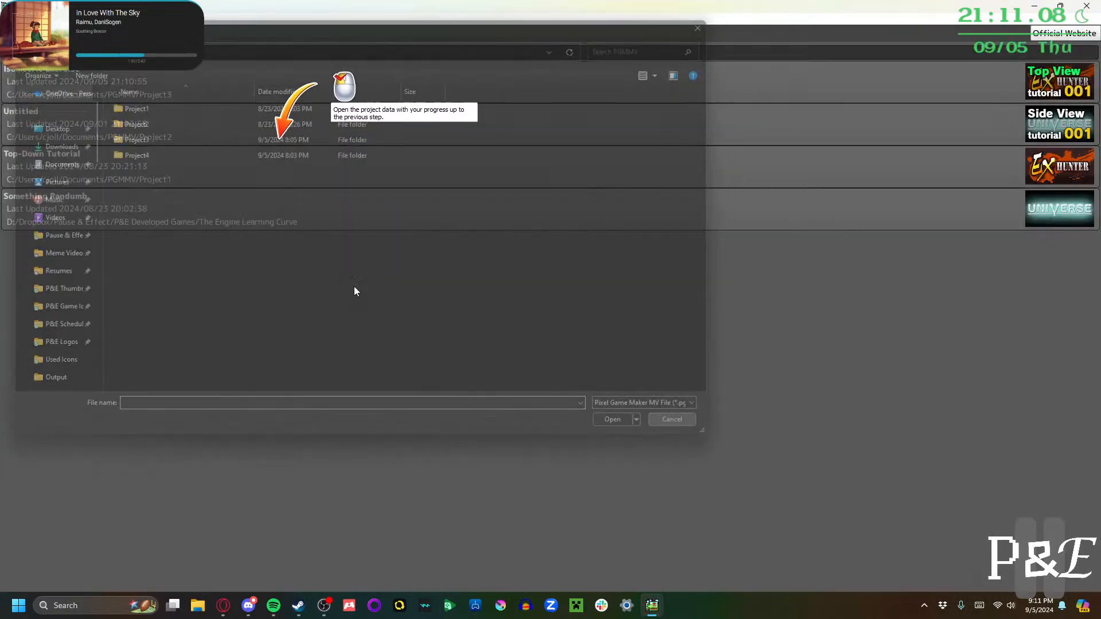
{"action": "left_click", "coordinate": [119, 84]}
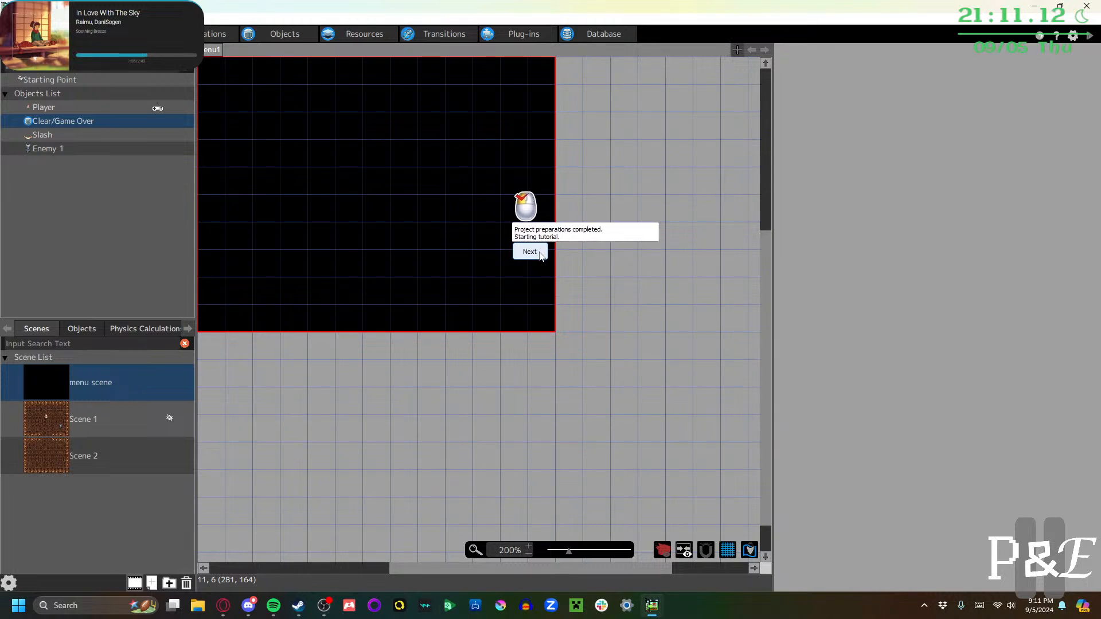
{"action": "left_click", "coordinate": [541, 256]}
{"action": "left_click", "coordinate": [541, 256]}
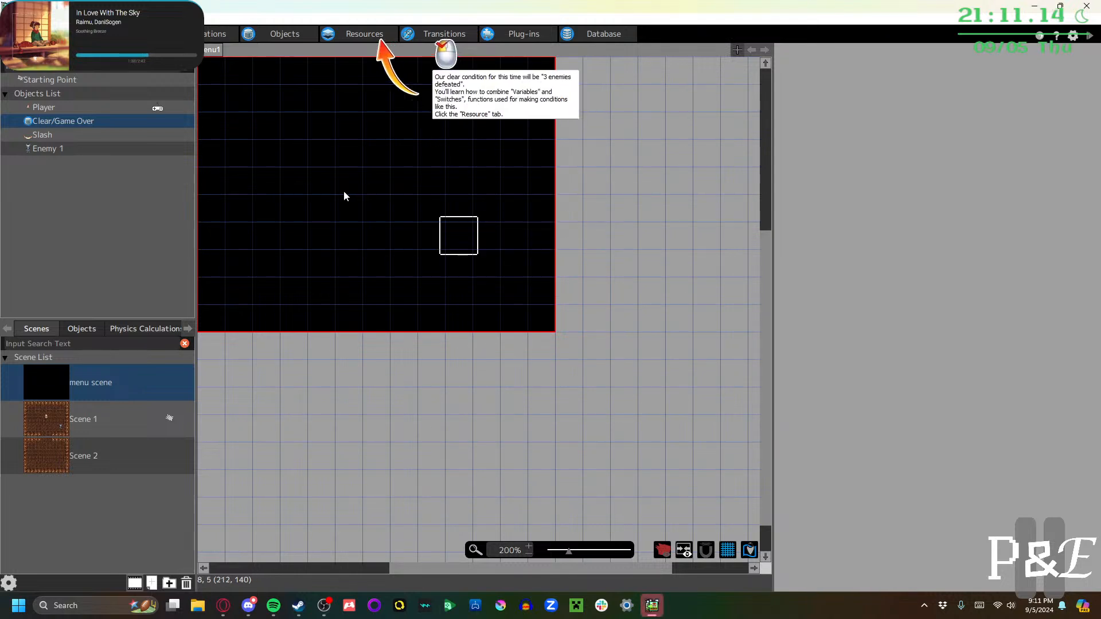
Add a variable named "Enemies Destroyed Count" to the resources while following the tutorial prompts, and return to the object settings
{"action": "left_click", "coordinate": [347, 36]}
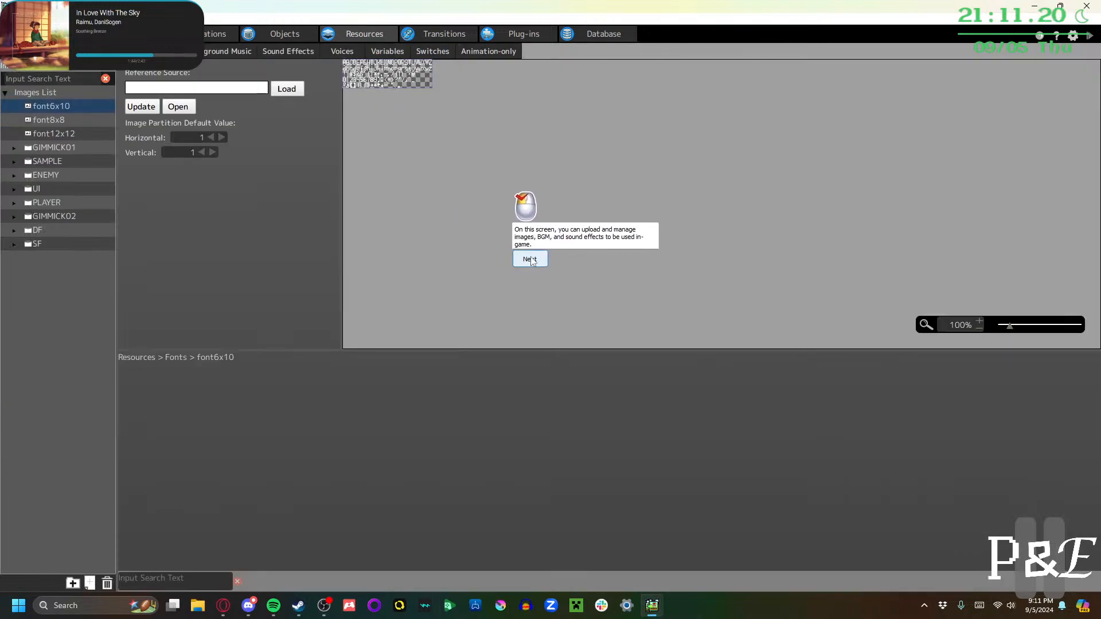
{"action": "left_click", "coordinate": [530, 259]}
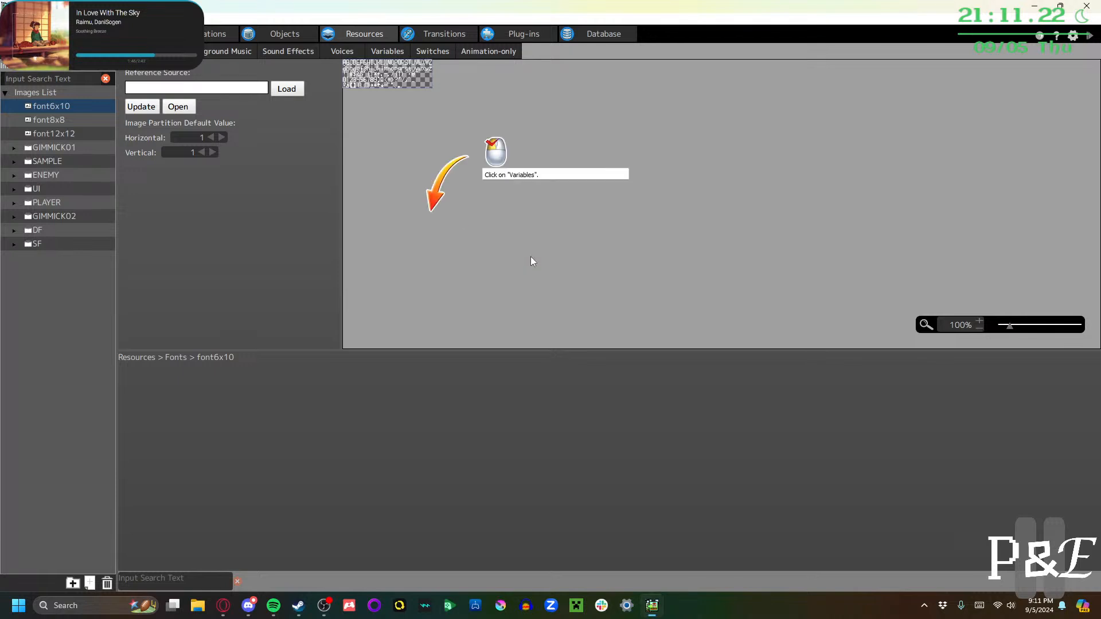
{"action": "left_click", "coordinate": [390, 50]}
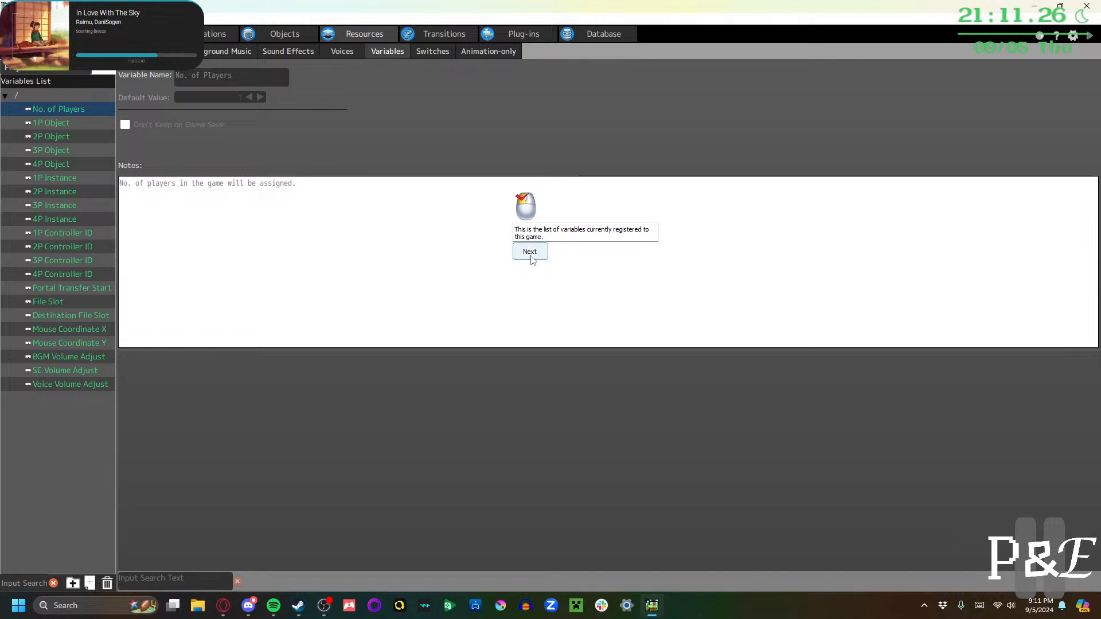
{"action": "left_click", "coordinate": [530, 252]}
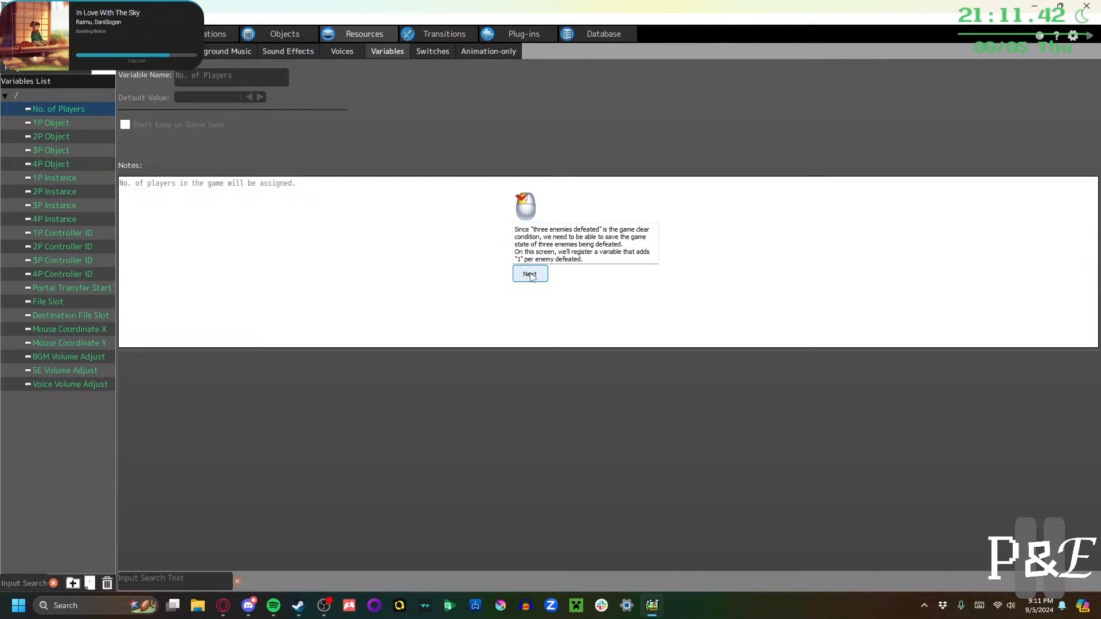
{"action": "left_click", "coordinate": [530, 275]}
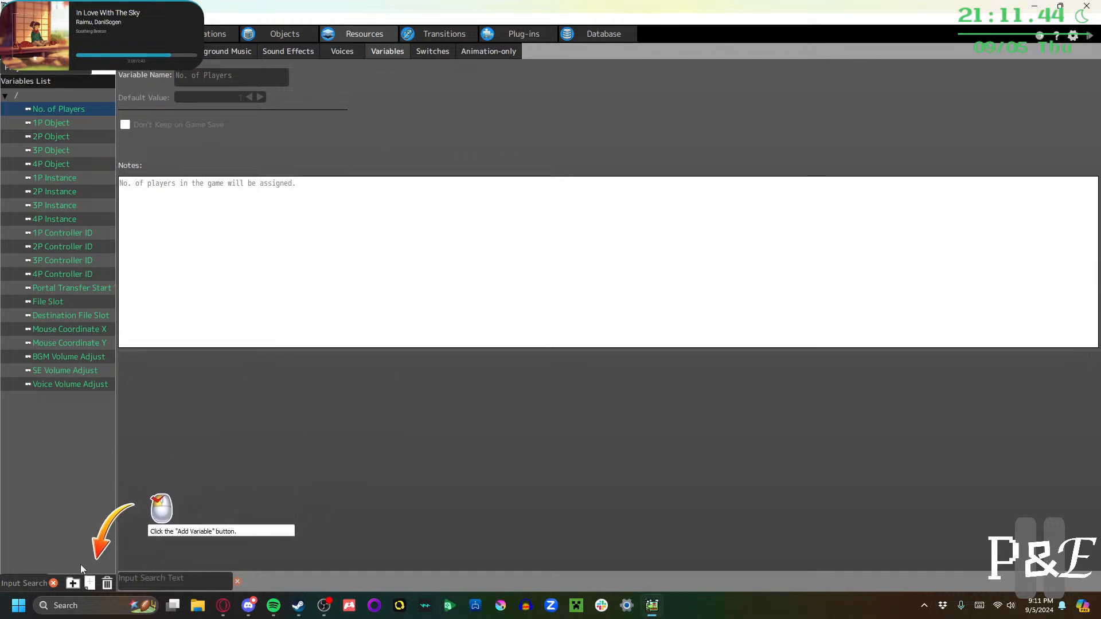
{"action": "left_click", "coordinate": [90, 589]}
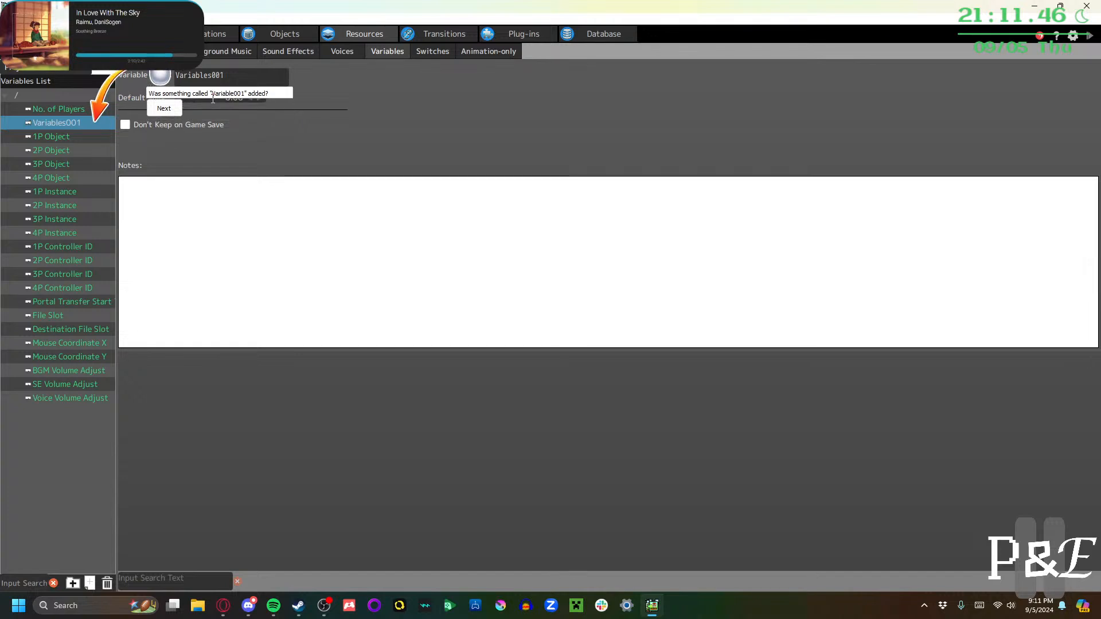
{"action": "left_click", "coordinate": [180, 103]}
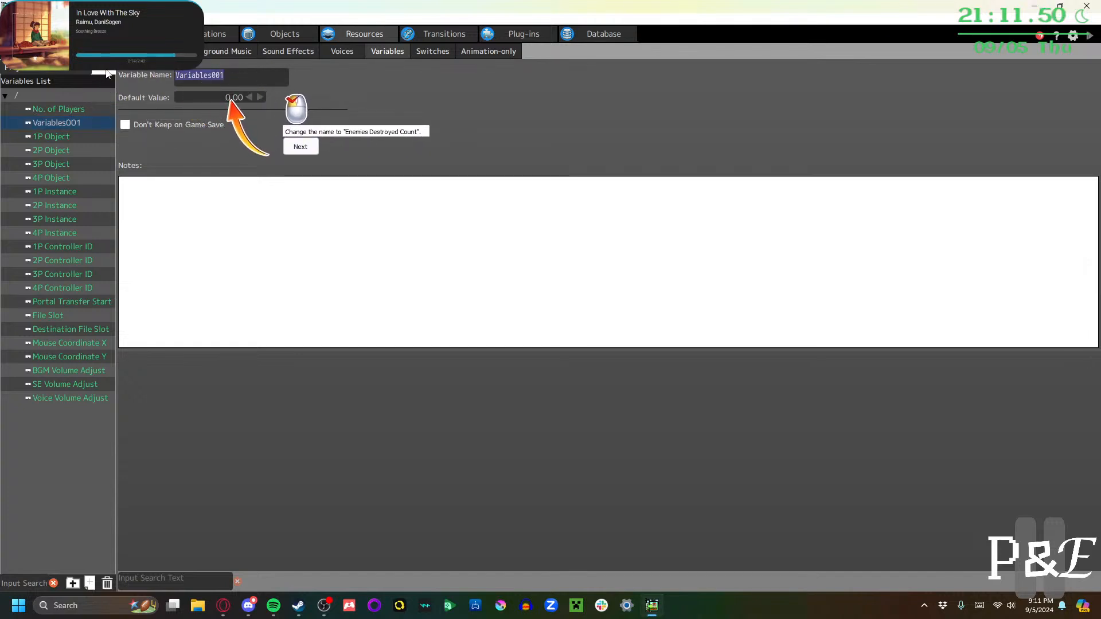
{"action": "type", "text": "Enemies Destroyed Count"}
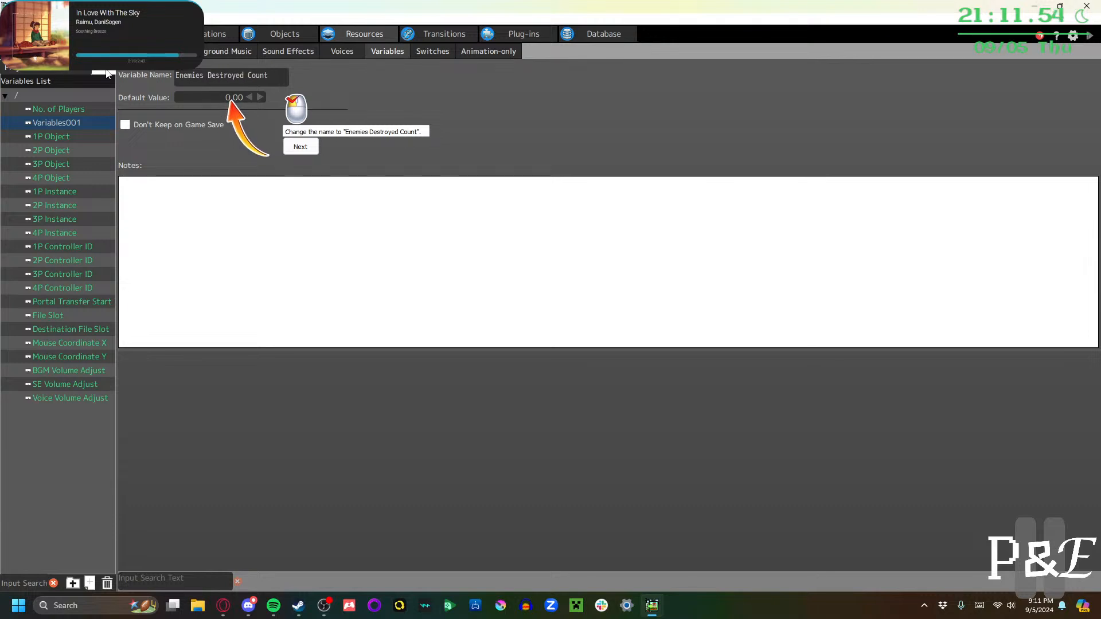
{"action": "left_click", "coordinate": [301, 147]}
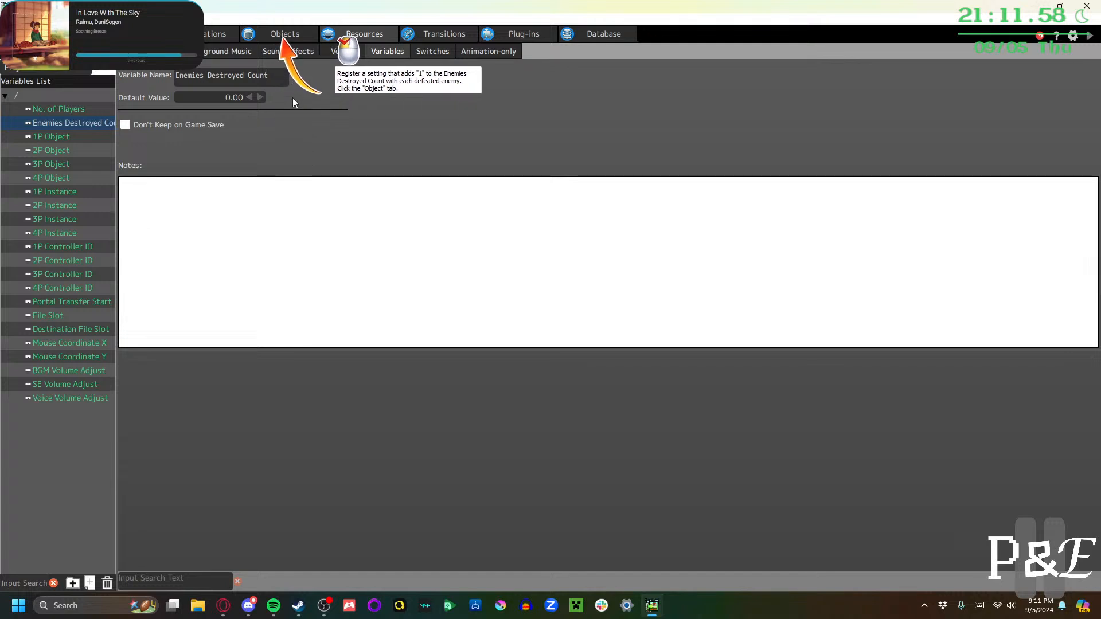
{"action": "left_click", "coordinate": [280, 32]}
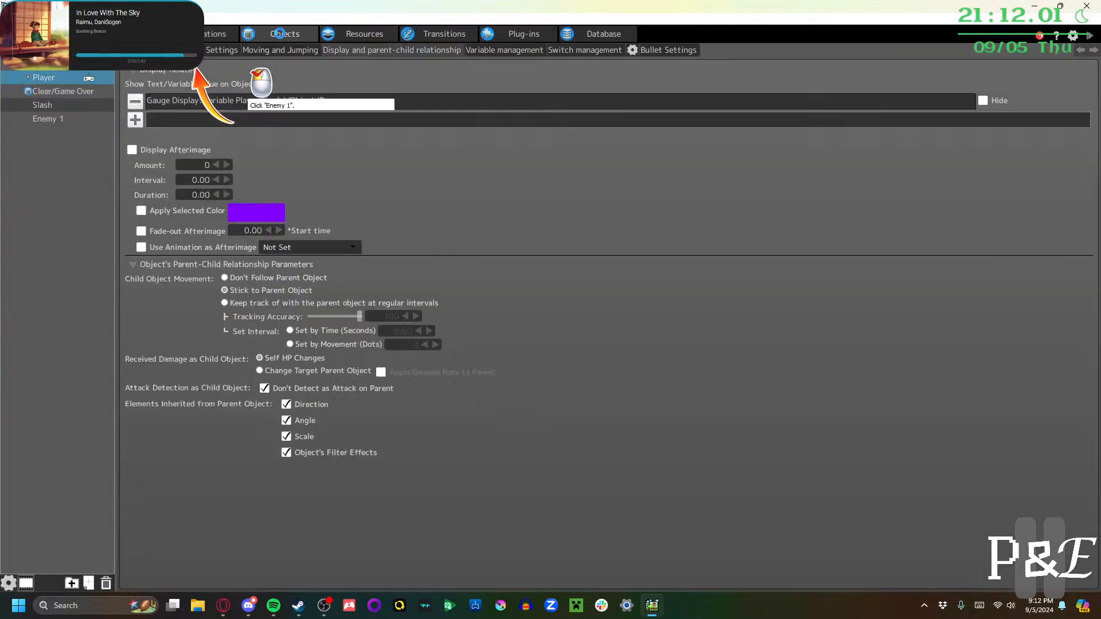
Add a Change Switch/Variable runtime action to the Destroy action of Enemy 1
{"action": "left_click", "coordinate": [48, 118]}
{"action": "left_click", "coordinate": [167, 50]}
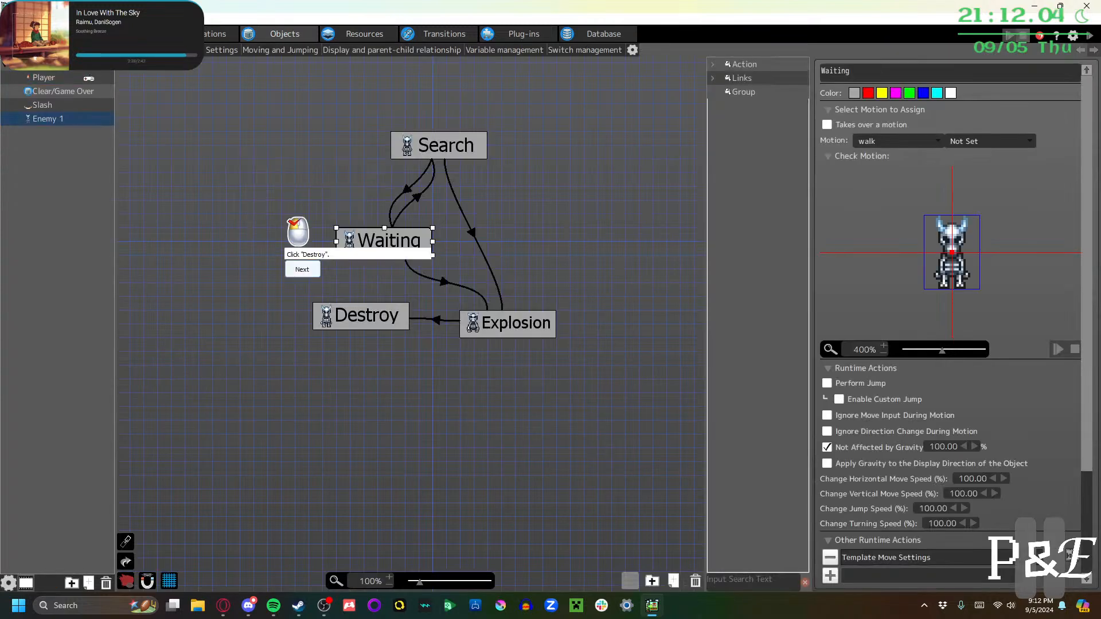
{"action": "left_click", "coordinate": [367, 241]}
{"action": "left_click_drag", "start_coordinate": [402, 308], "coordinate": [396, 302]}
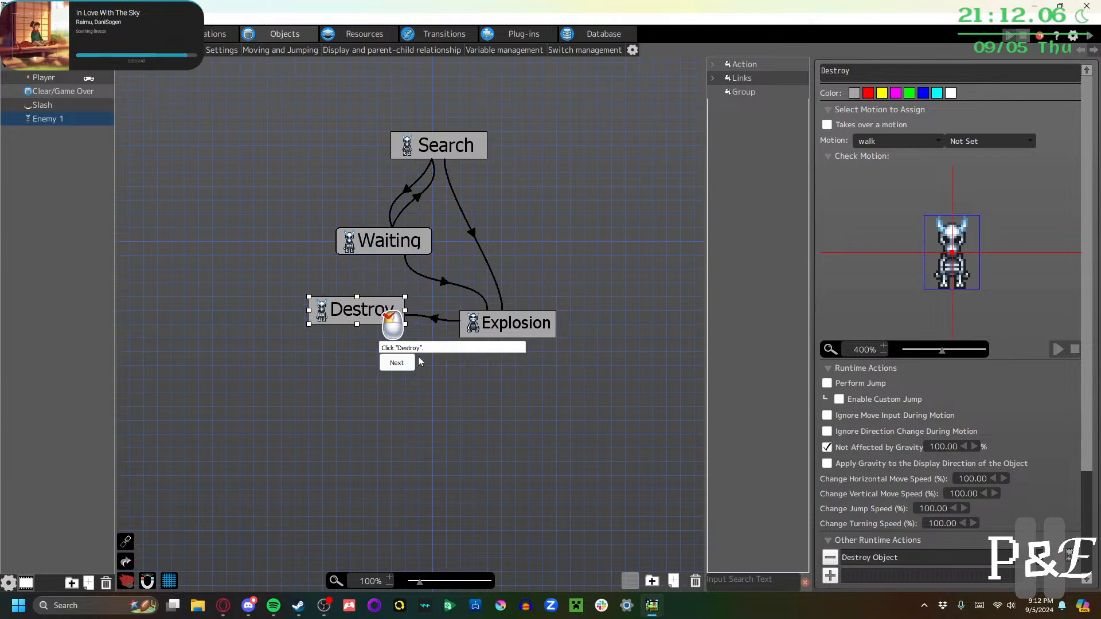
{"action": "scroll", "coordinate": [918, 373], "scroll_direction": "down", "scroll_amount": 3}
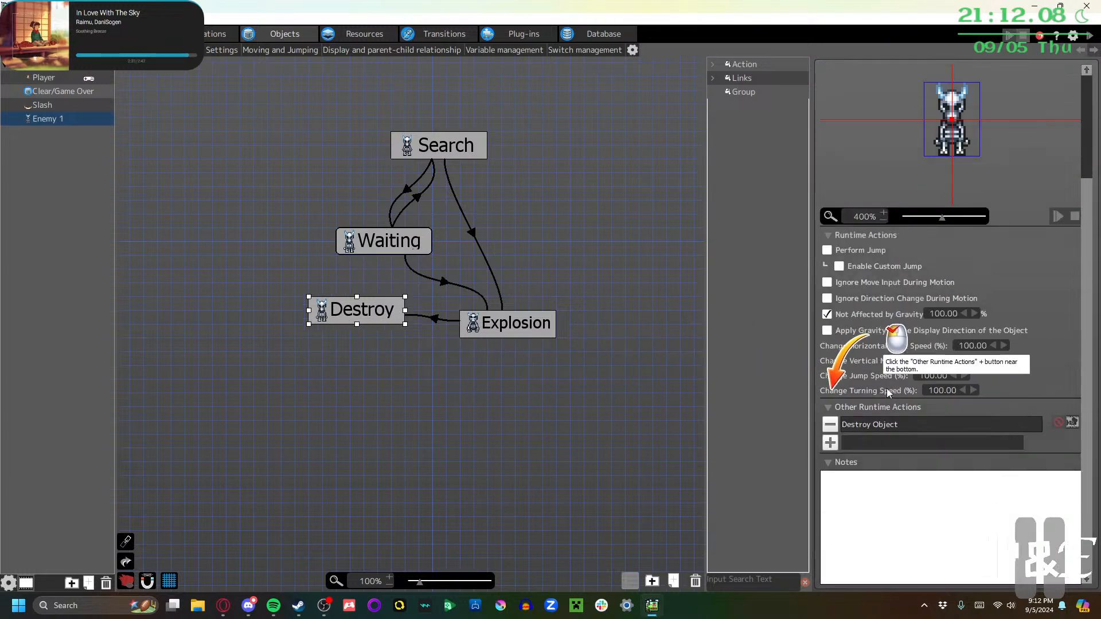
{"action": "left_click", "coordinate": [829, 443]}
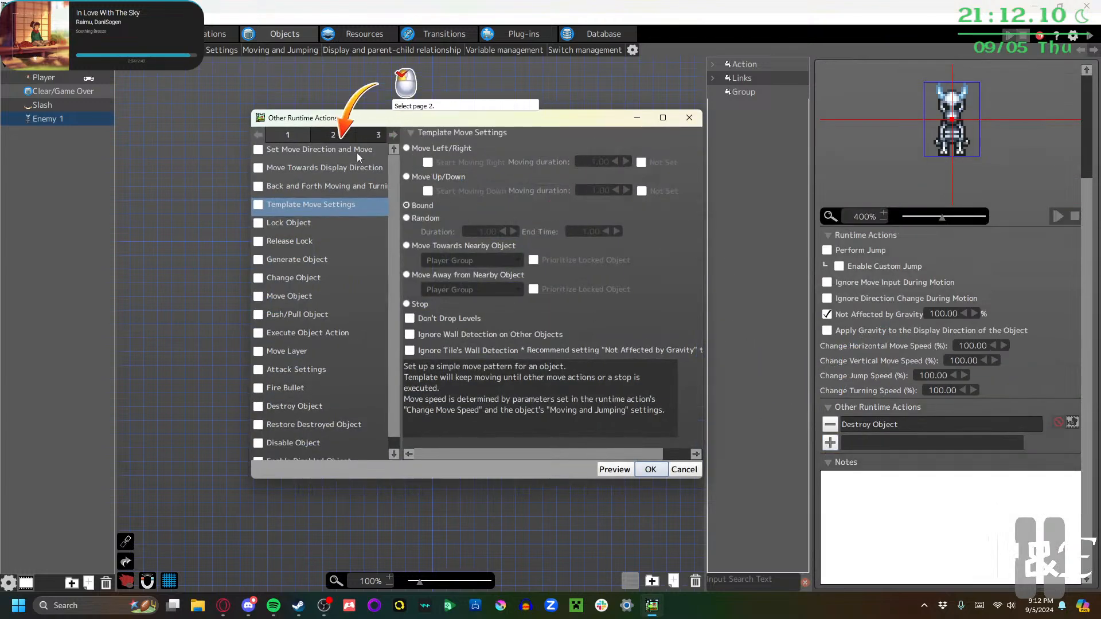
{"action": "left_click", "coordinate": [332, 137]}
{"action": "left_click", "coordinate": [259, 149]}
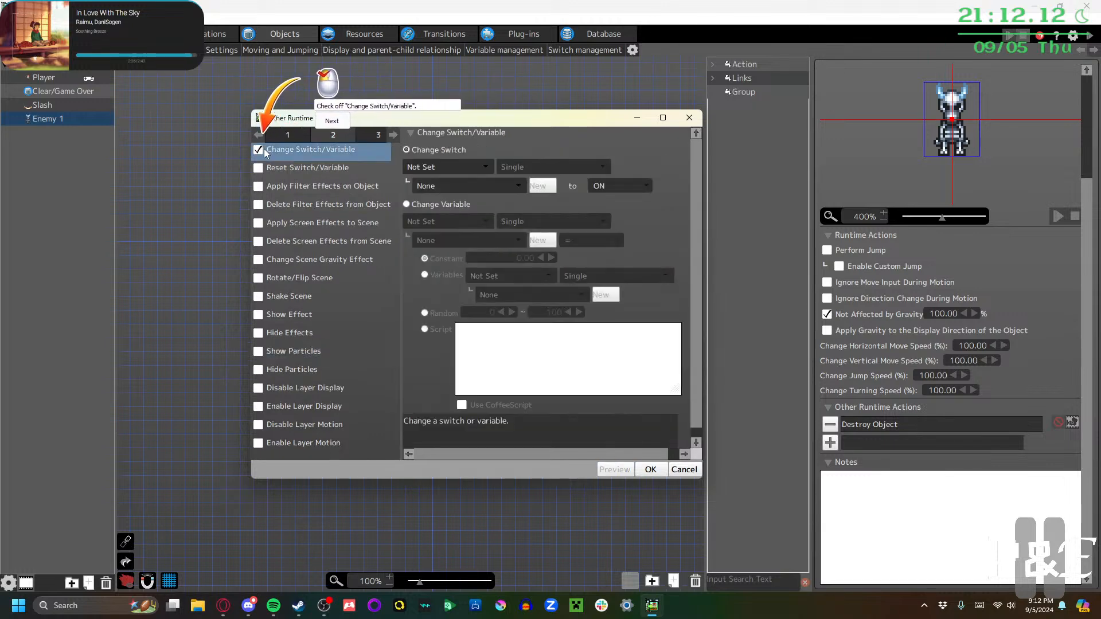
Make the runtime action change a variable, targeting Enemies Destroyed Count from Project3 Common
{"action": "left_click", "coordinate": [435, 207]}
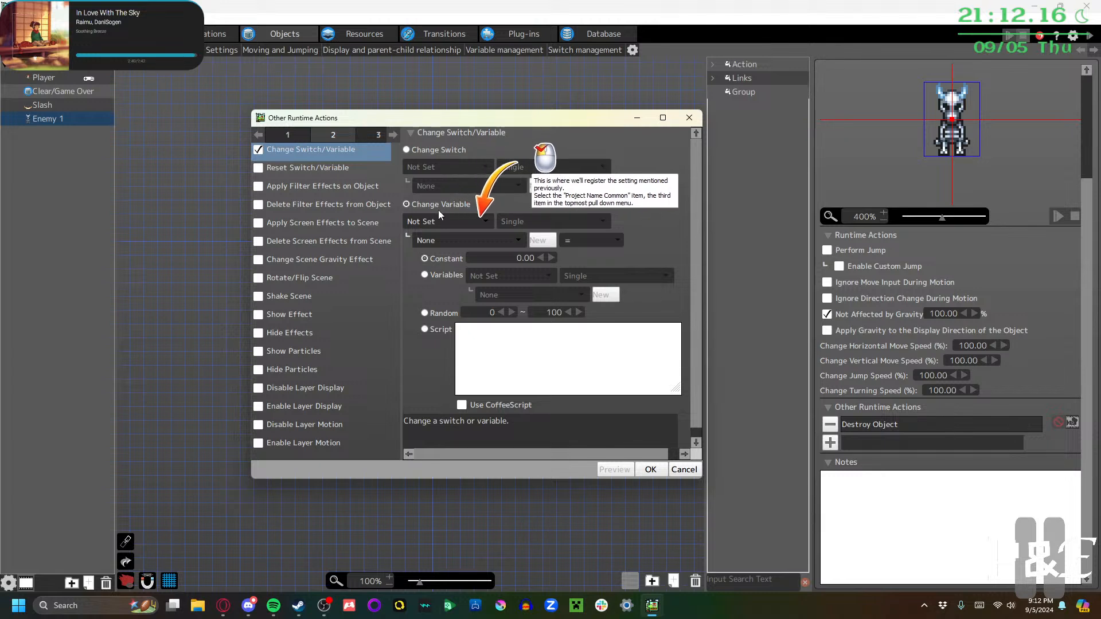
{"action": "left_click", "coordinate": [456, 221]}
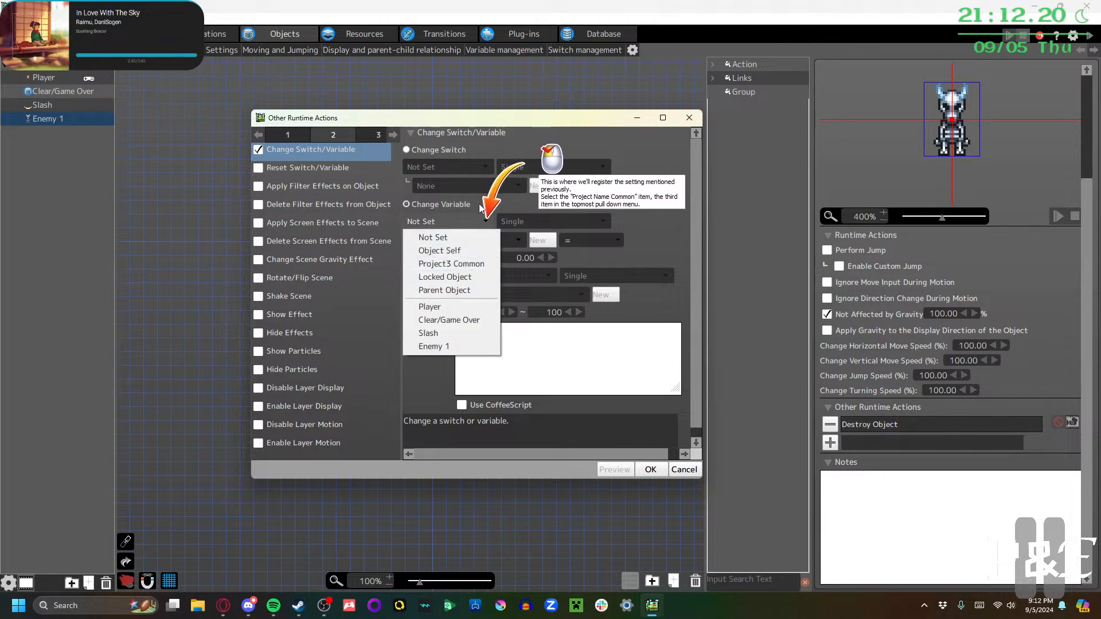
{"action": "left_click", "coordinate": [467, 263]}
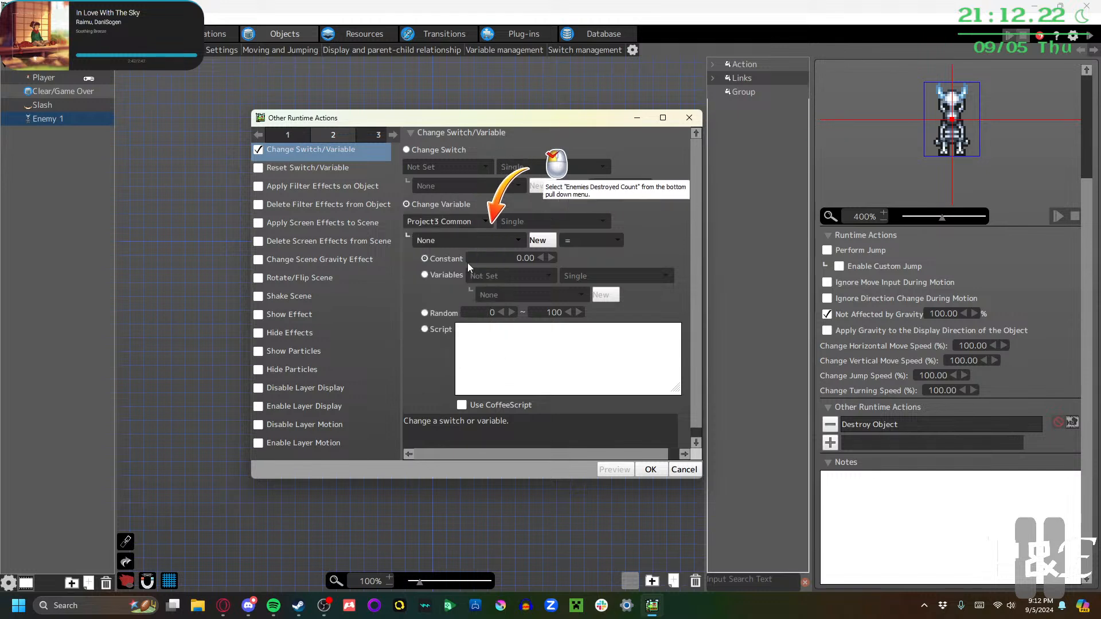
{"action": "left_click", "coordinate": [492, 238]}
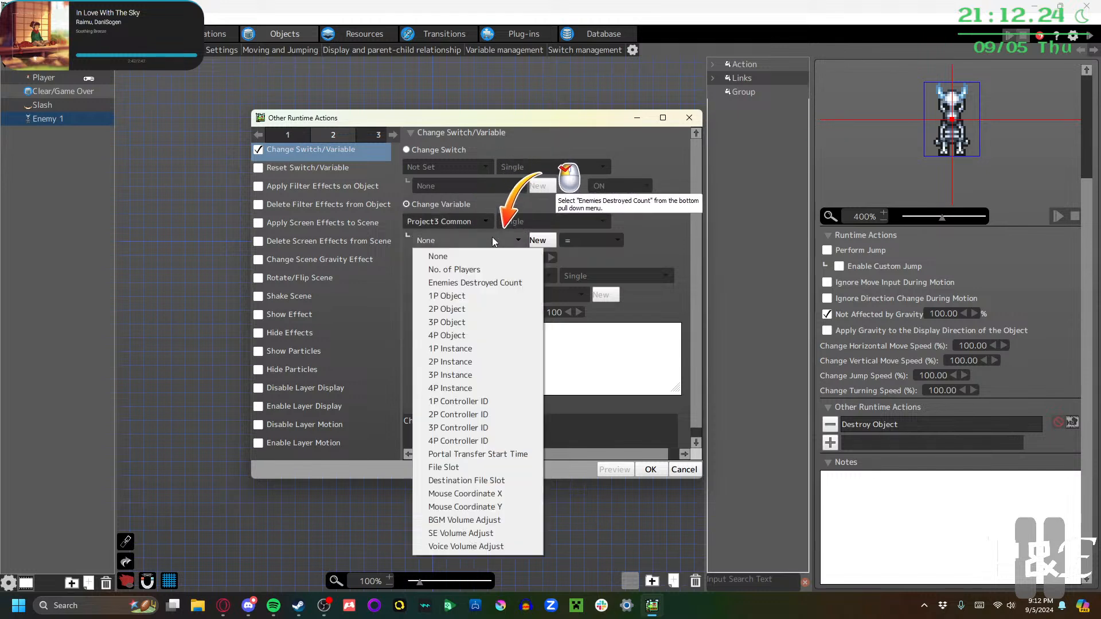
{"action": "left_click", "coordinate": [484, 283]}
Set the variable change to += with a constant of 1, confirm it, and move the action above Destroy Object
{"action": "left_click", "coordinate": [586, 239]}
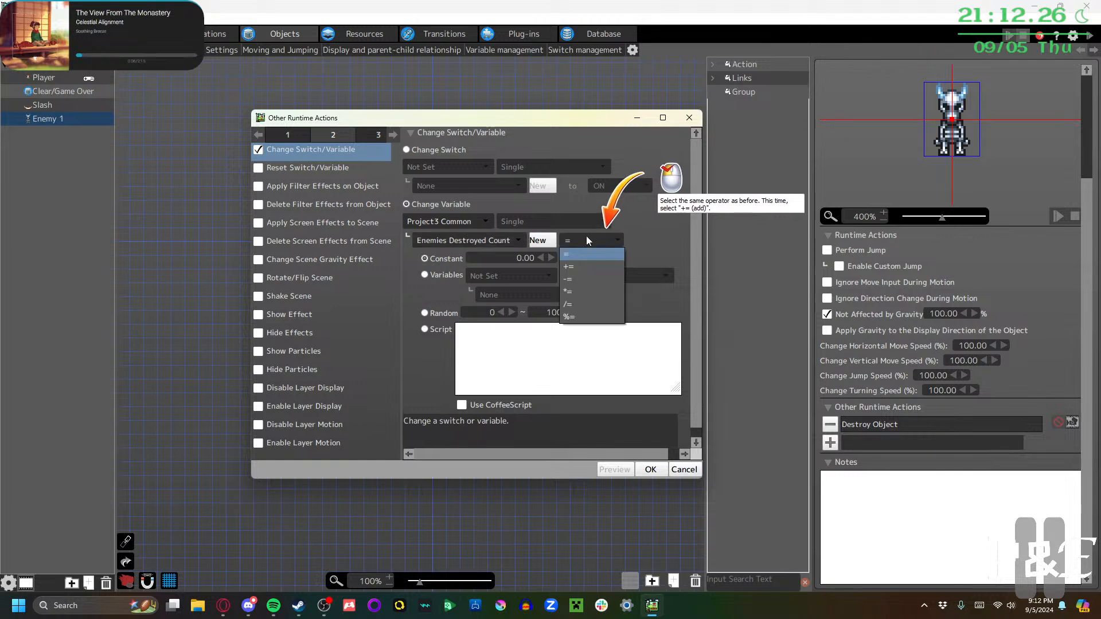
{"action": "left_click", "coordinate": [571, 267]}
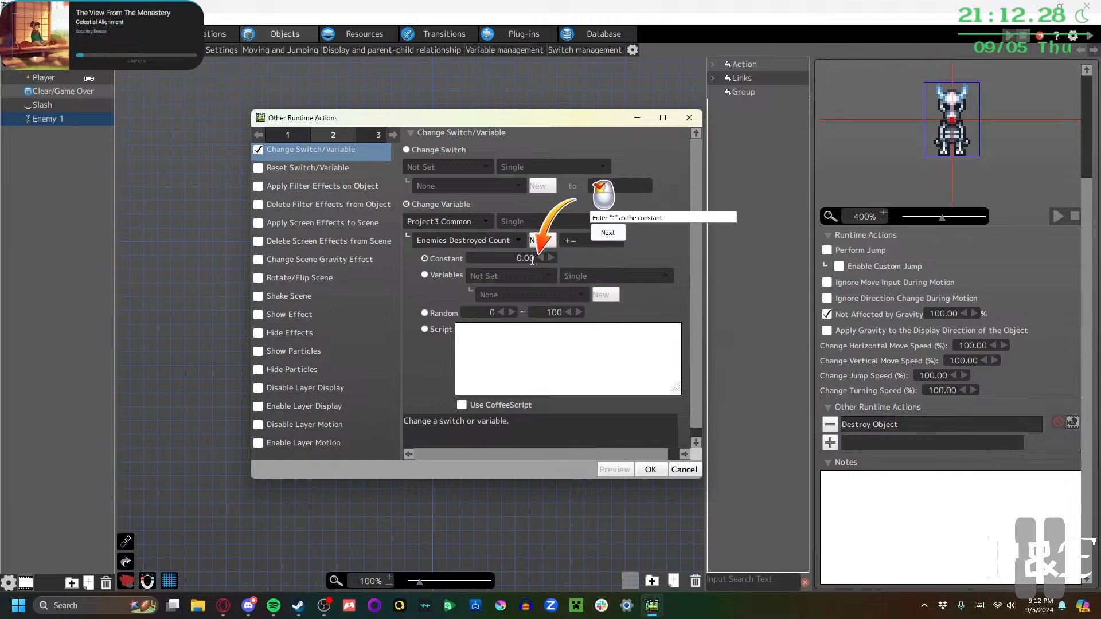
{"action": "left_click", "coordinate": [550, 257]}
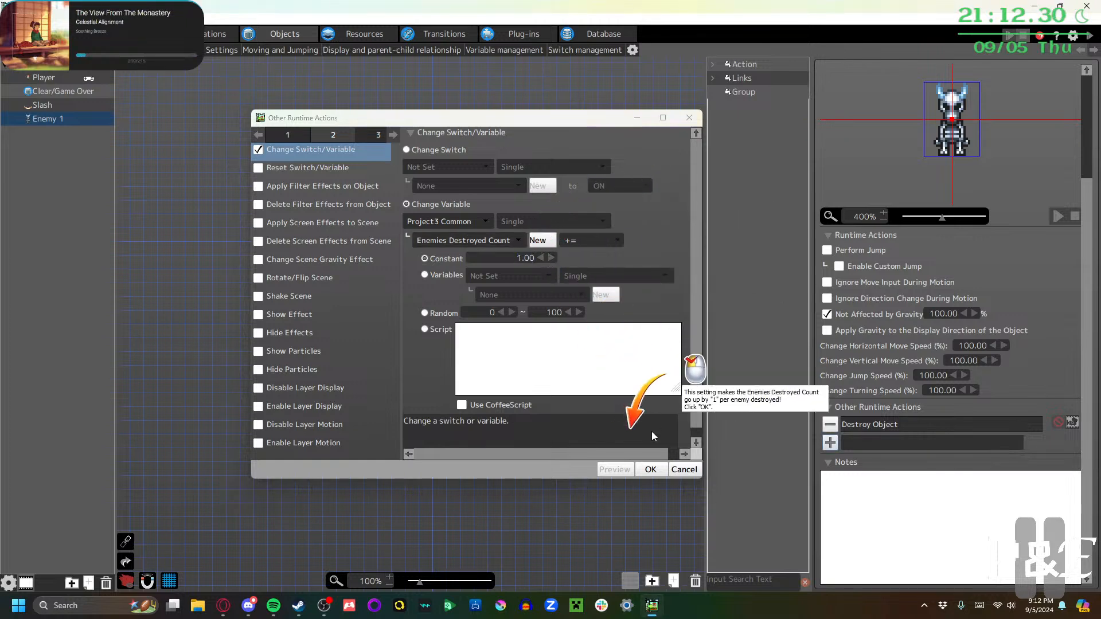
{"action": "left_click", "coordinate": [650, 469]}
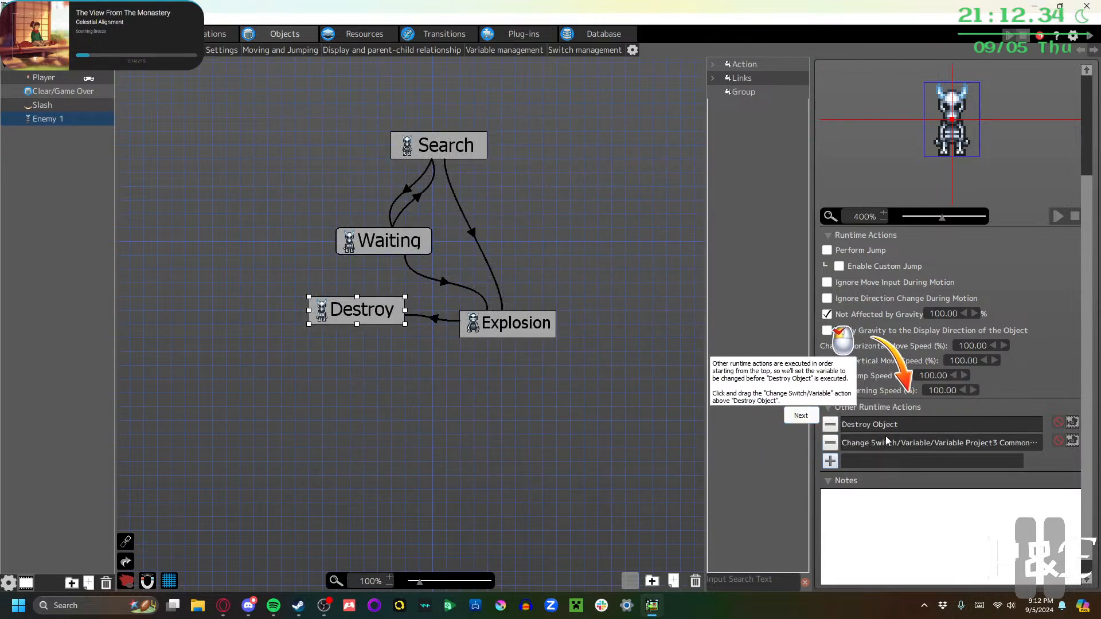
{"action": "left_click_drag", "start_coordinate": [898, 439], "coordinate": [896, 413]}
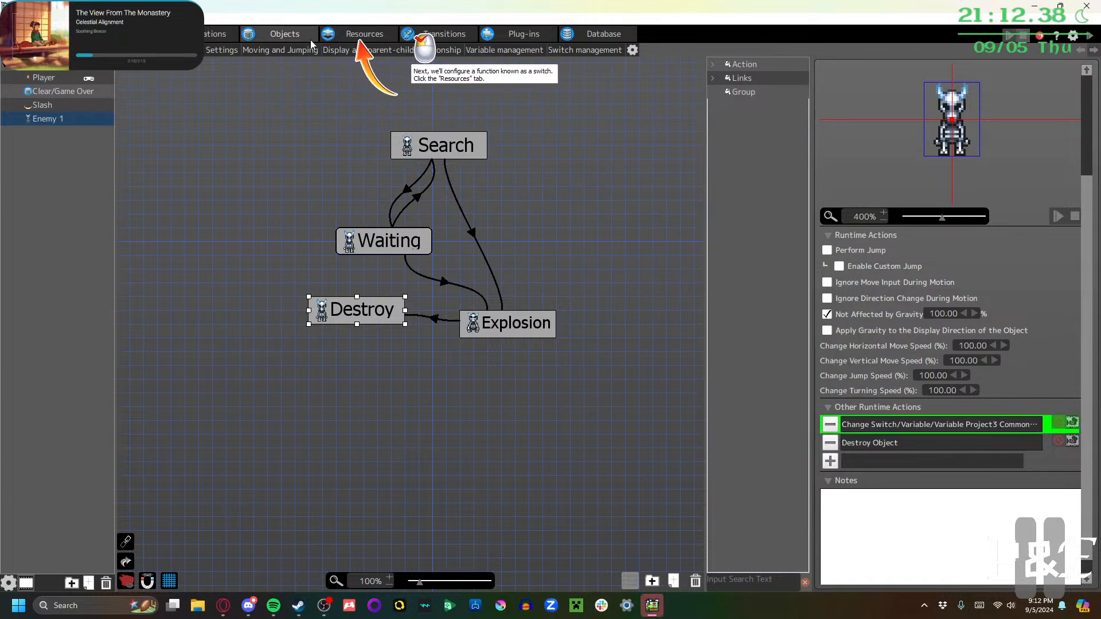
Add a switch named "Enemy Destroyed" to the resources while following the tutorial prompts
{"action": "left_click", "coordinate": [365, 35]}
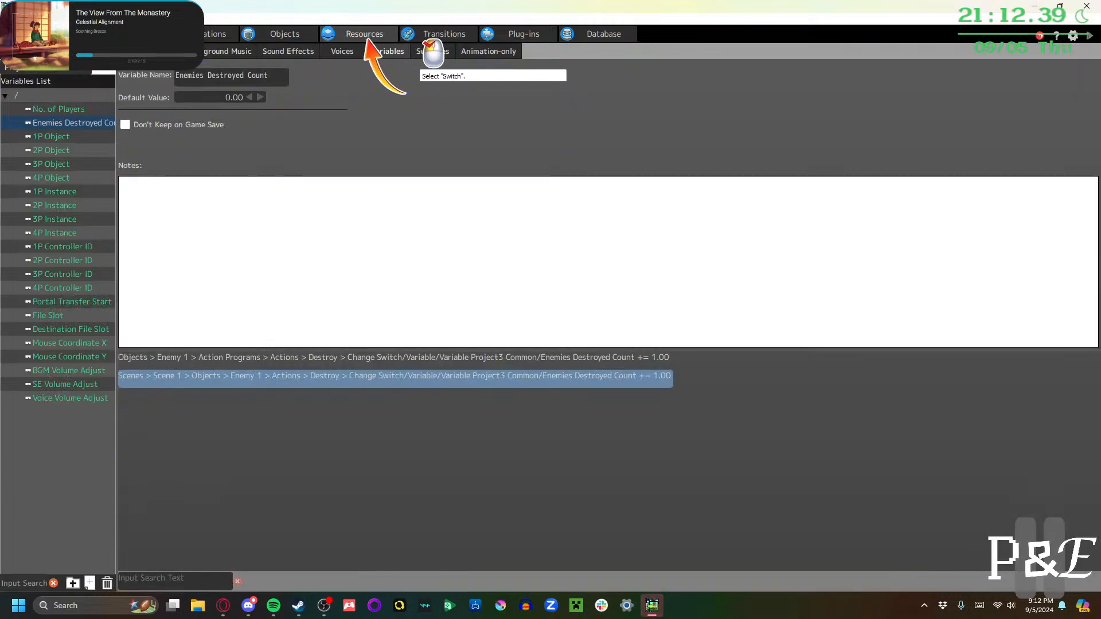
{"action": "left_click", "coordinate": [429, 52]}
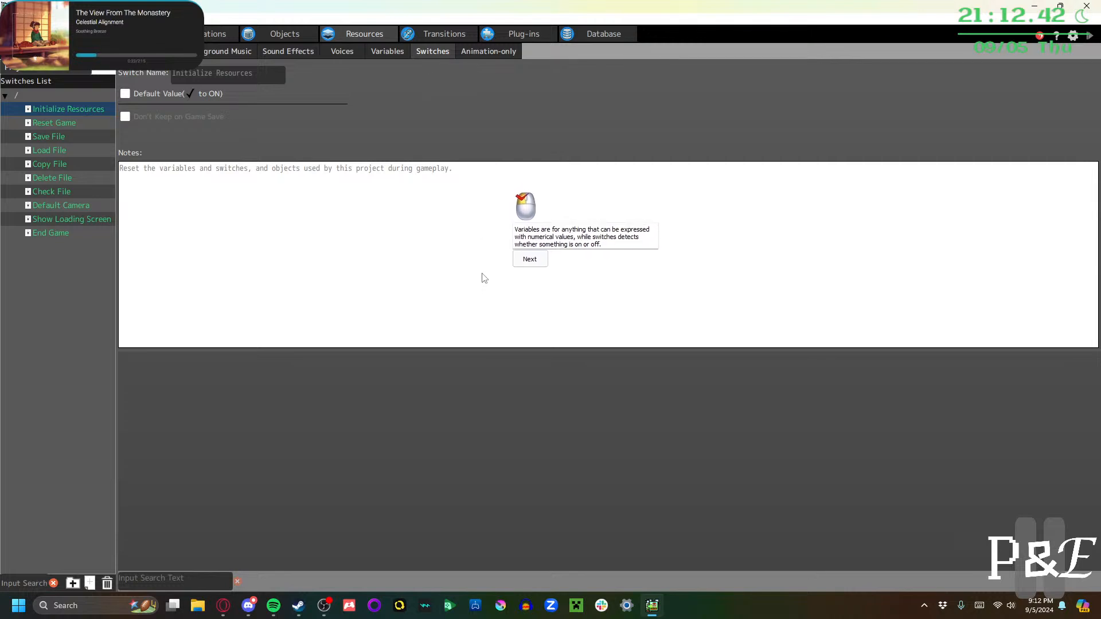
{"action": "left_click", "coordinate": [529, 261]}
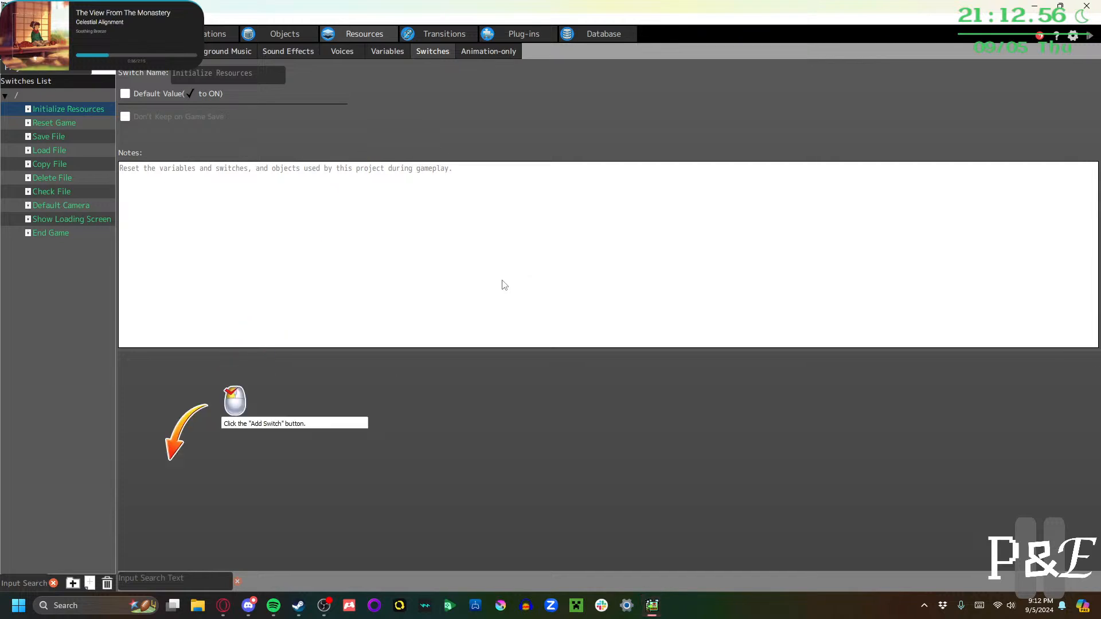
{"action": "left_click", "coordinate": [88, 582]}
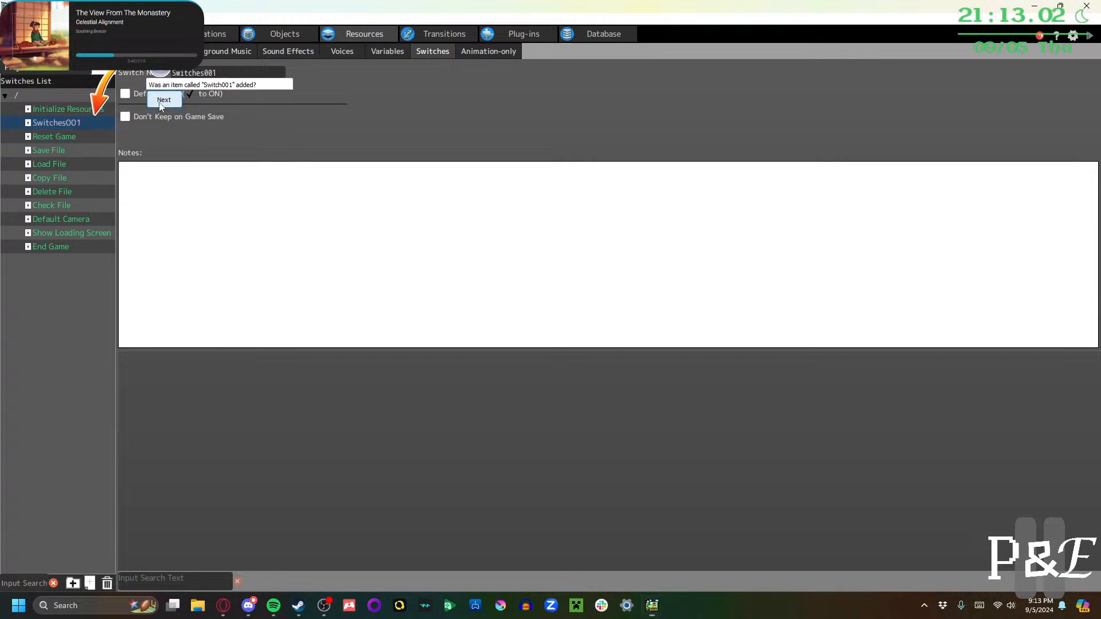
{"action": "left_click", "coordinate": [163, 101]}
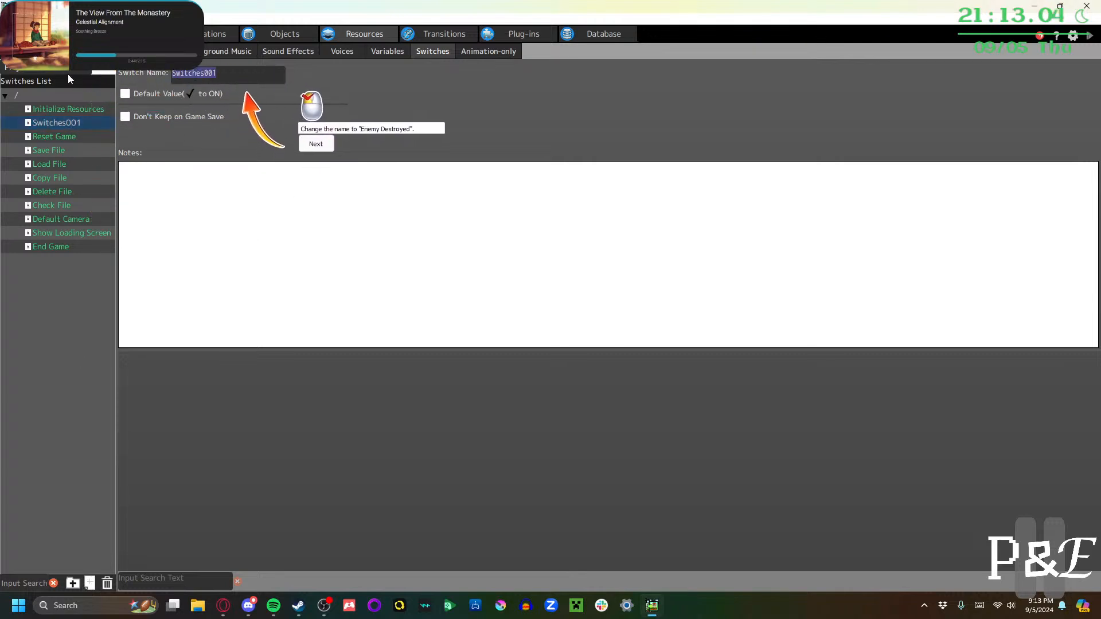
{"action": "type", "text": "Enemy D"}
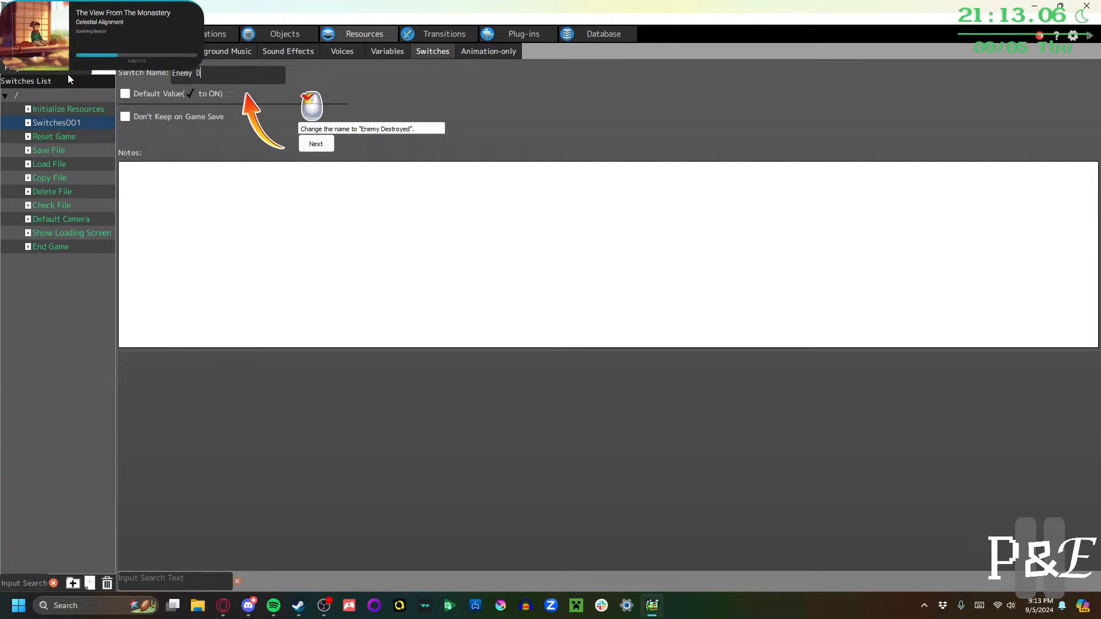
{"action": "type", "text": "estroyed"}
{"action": "left_click", "coordinate": [316, 144]}
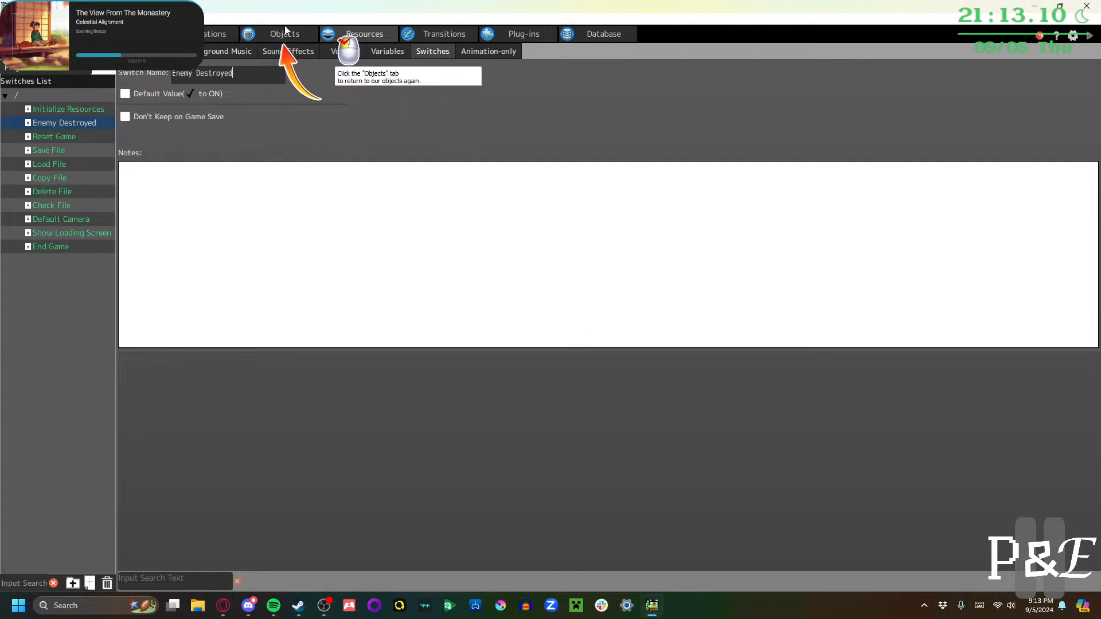
Add an action named "Game Clear" to the Clear/Game Over object and place it level with the Game Over action
{"action": "left_click", "coordinate": [285, 36]}
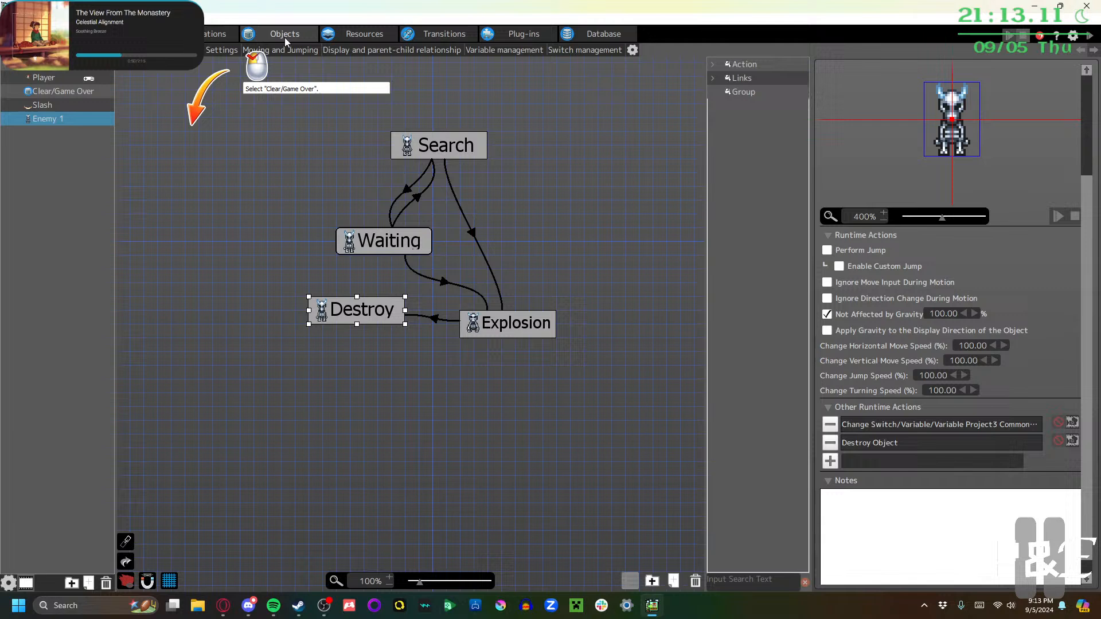
{"action": "left_click", "coordinate": [66, 94]}
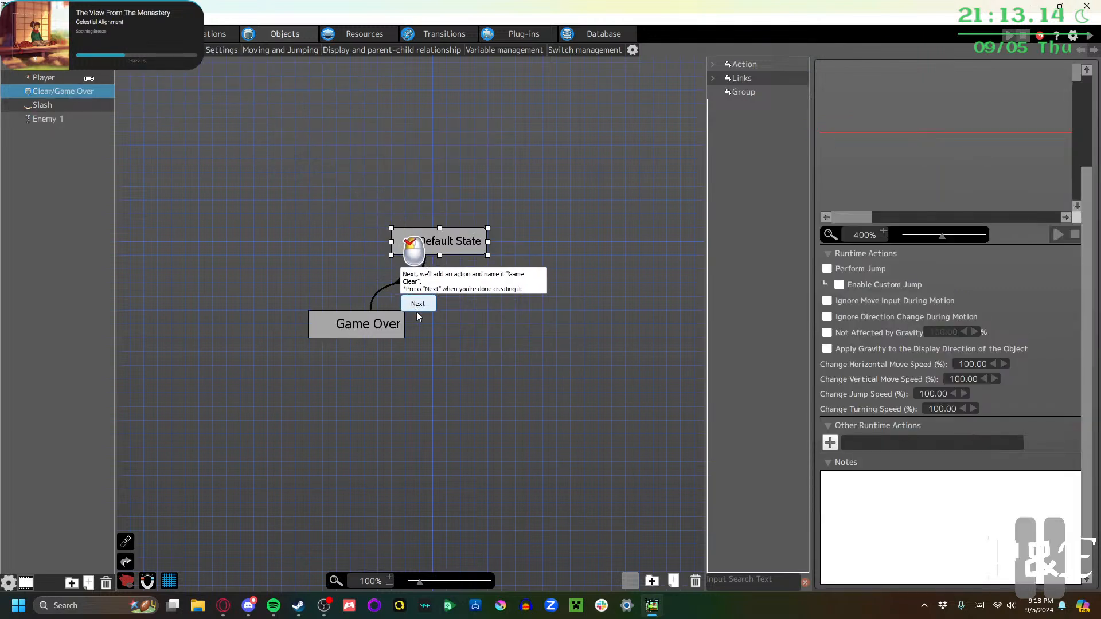
{"action": "right_click", "coordinate": [485, 329]}
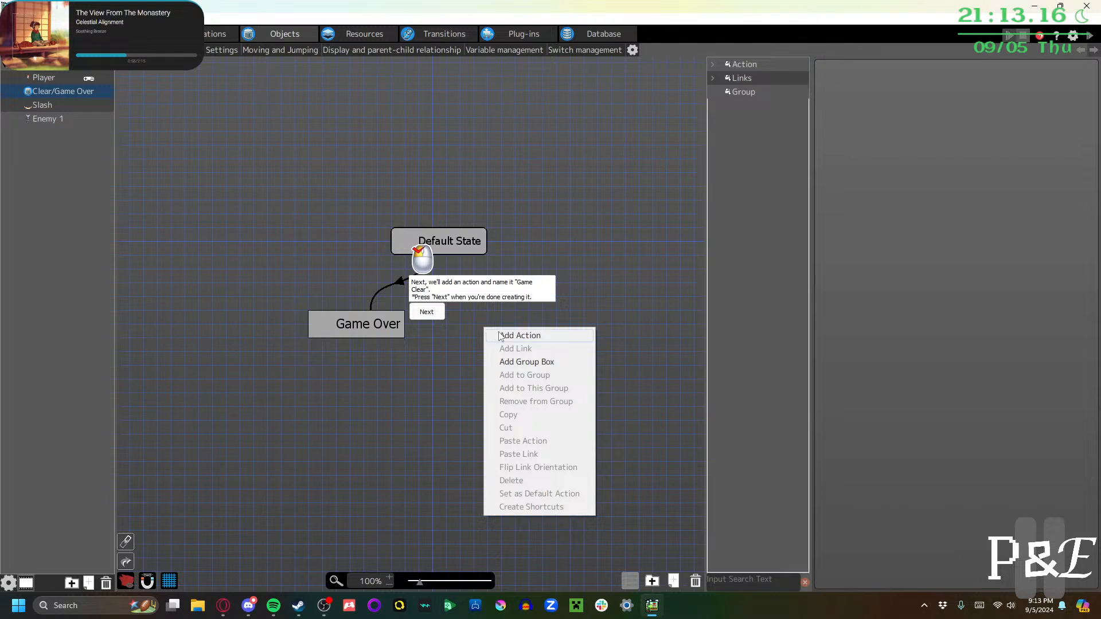
{"action": "left_click", "coordinate": [500, 337]}
{"action": "scroll", "coordinate": [952, 161], "scroll_direction": "up", "scroll_amount": 3}
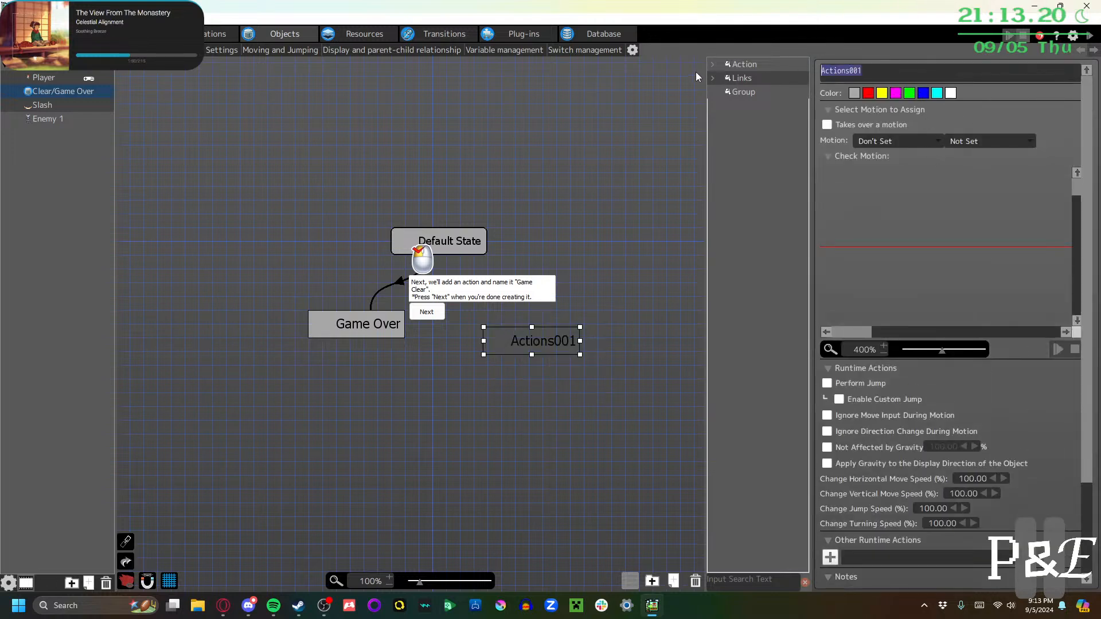
{"action": "type", "text": "Game Clear"}
{"action": "right_click", "coordinate": [697, 72]}
{"action": "left_click", "coordinate": [517, 345]}
{"action": "left_click_drag", "start_coordinate": [517, 345], "coordinate": [506, 315]}
{"action": "left_click", "coordinate": [422, 315]}
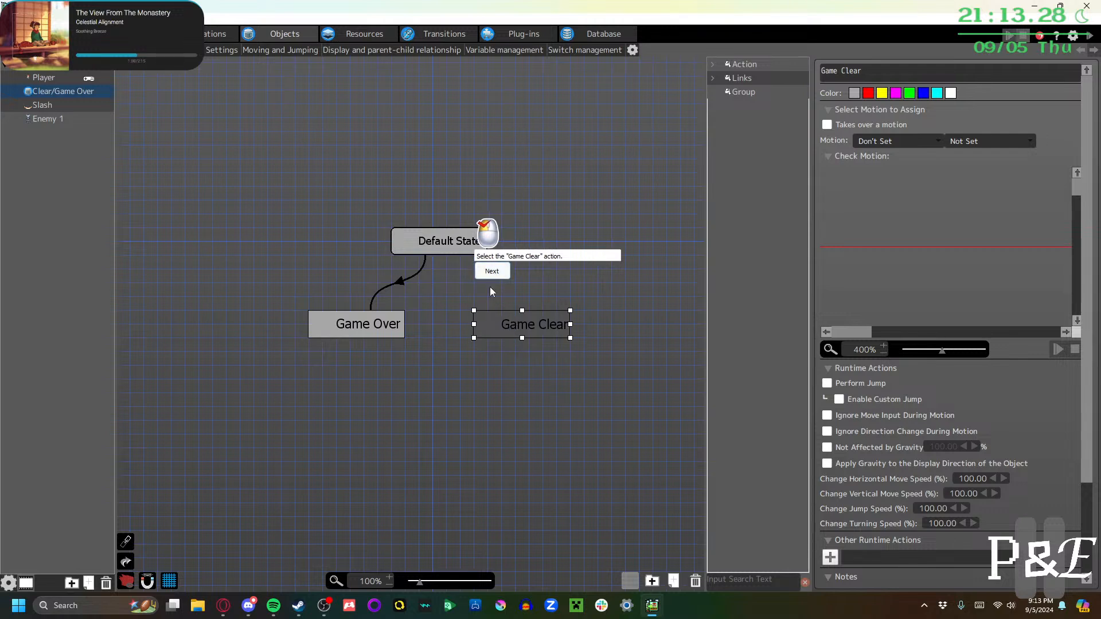
Assign the gameclear motion to the Game Clear action and enable Not Affected by Gravity
{"action": "left_click", "coordinate": [491, 271]}
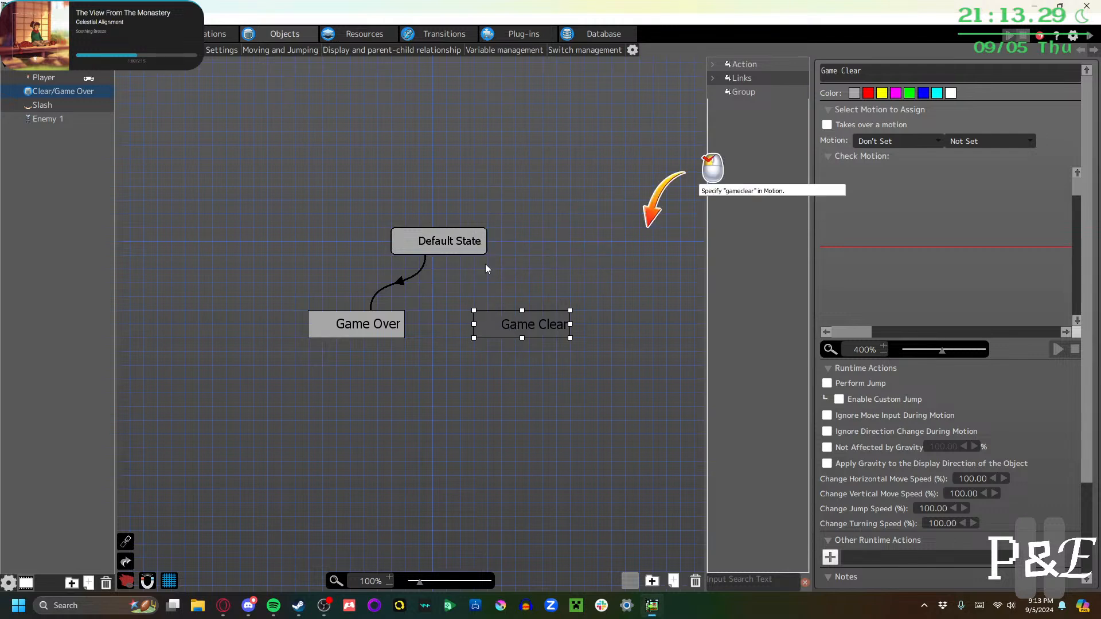
{"action": "left_click", "coordinate": [886, 141]}
{"action": "left_click", "coordinate": [888, 168]}
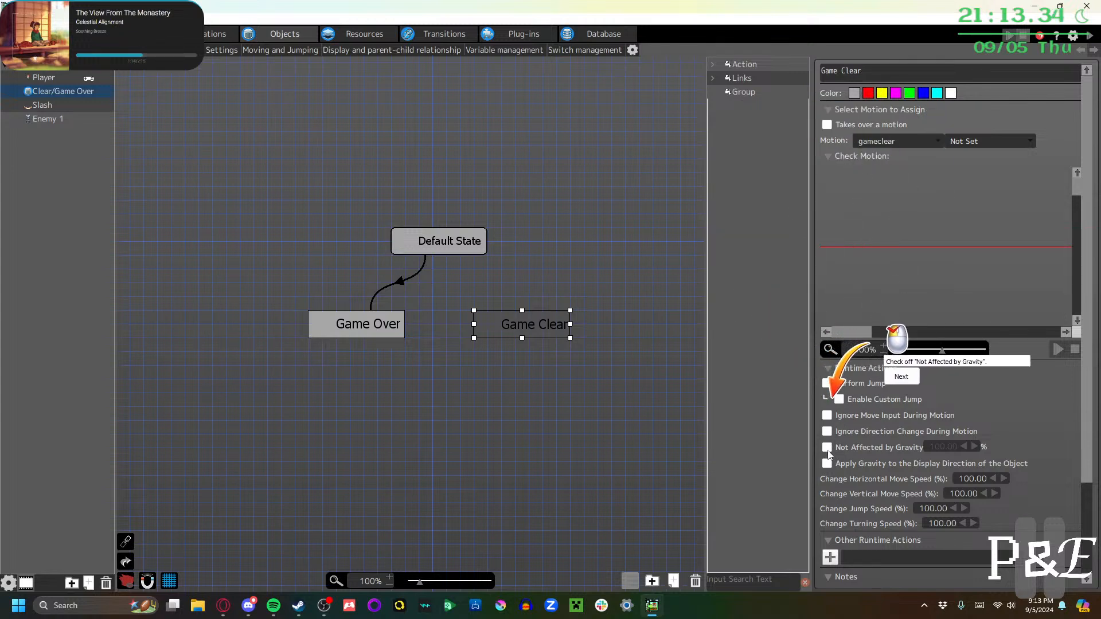
{"action": "left_click", "coordinate": [901, 377]}
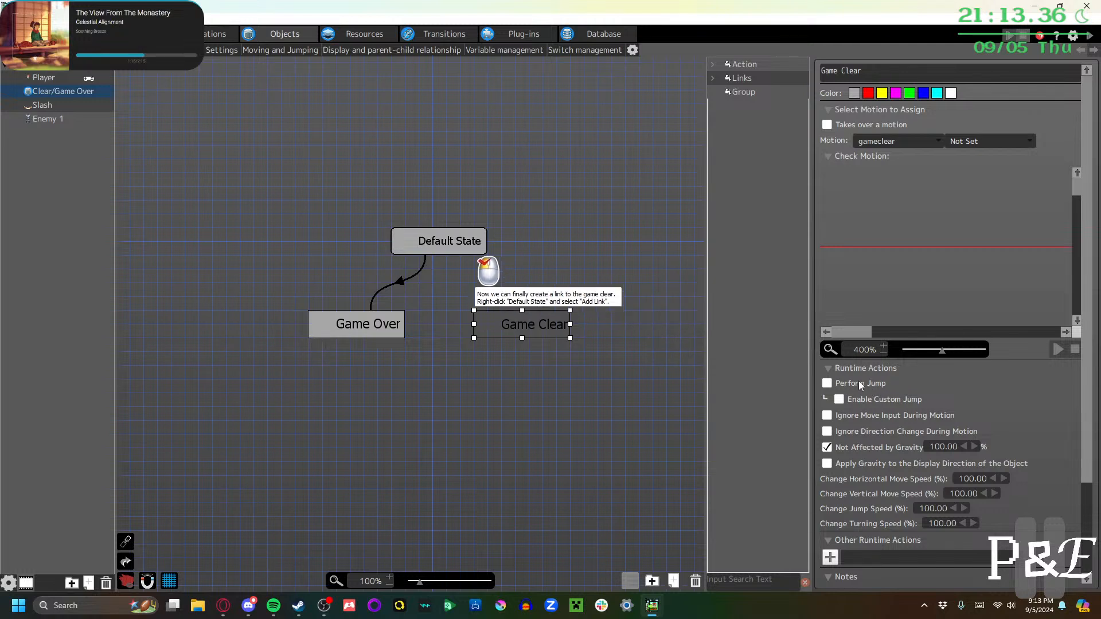
Create a link from the Default State action to the Game Clear action
{"action": "left_click", "coordinate": [452, 240]}
{"action": "right_click", "coordinate": [452, 240]}
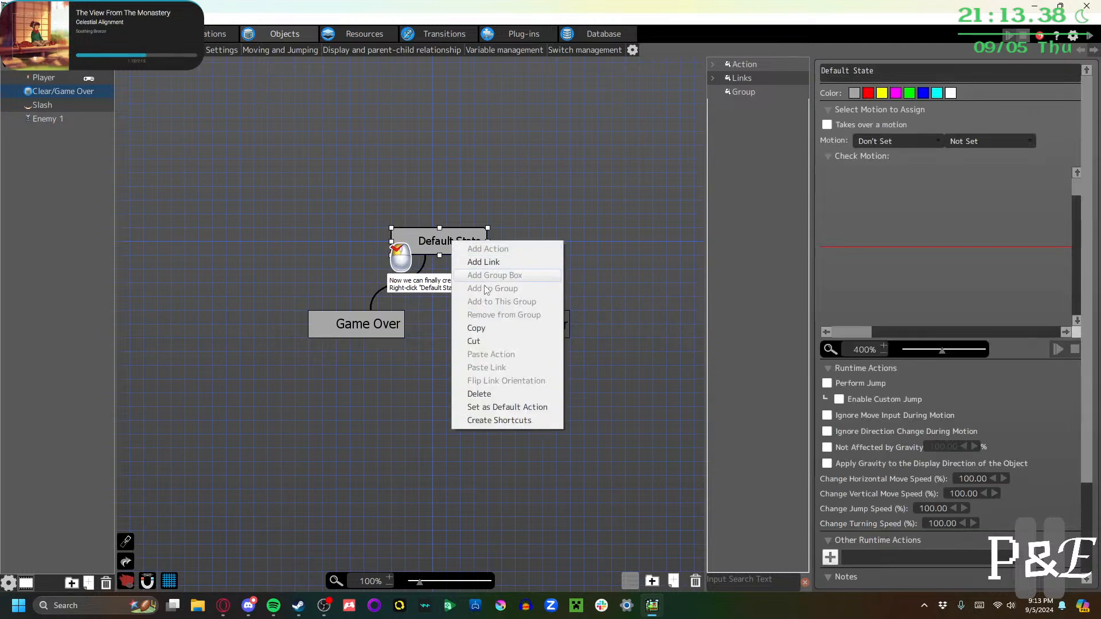
{"action": "left_click", "coordinate": [483, 262]}
{"action": "left_click", "coordinate": [521, 319]}
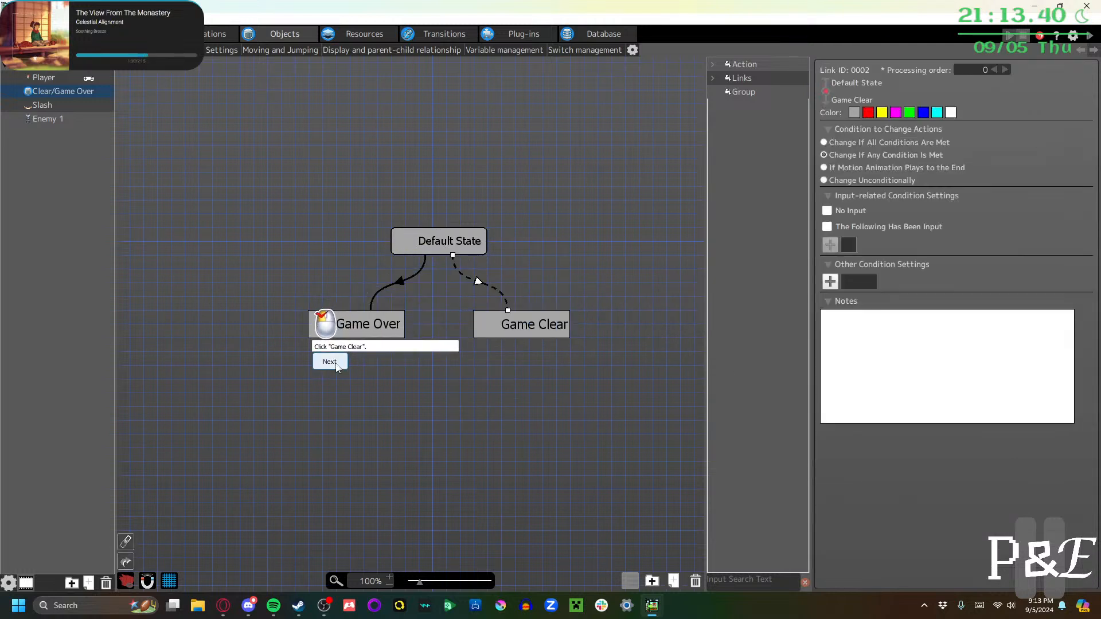
Add a Switch/Variable Changes condition to the Default State to Game Clear link, requiring the Project3 Common switch Enemy Destroyed to be ON
{"action": "left_click", "coordinate": [830, 281]}
{"action": "left_click", "coordinate": [450, 180]}
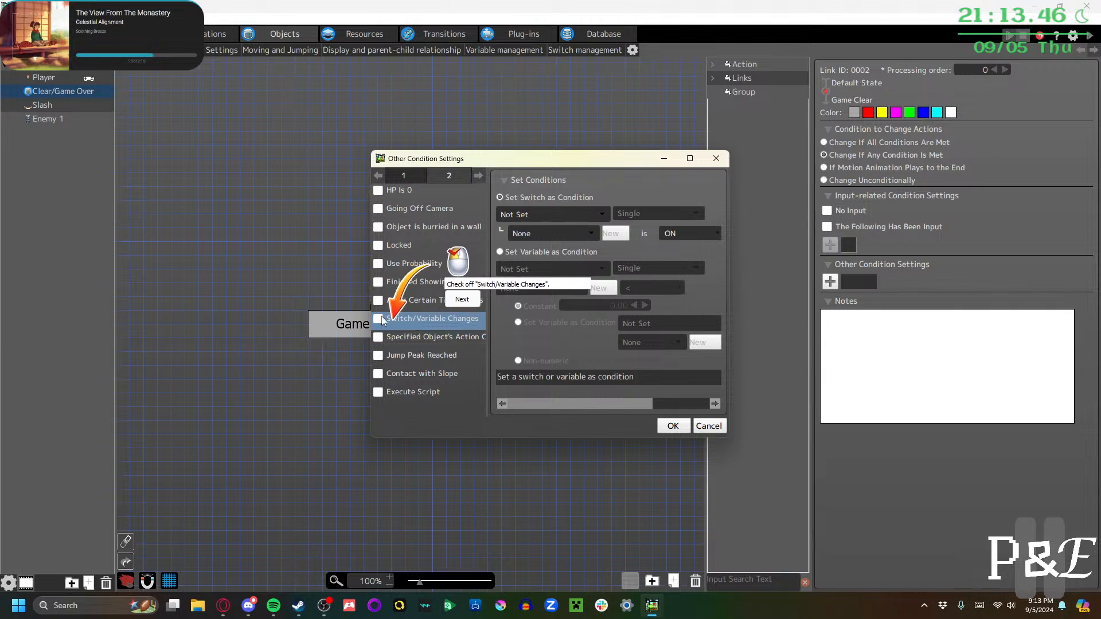
{"action": "left_click", "coordinate": [462, 301]}
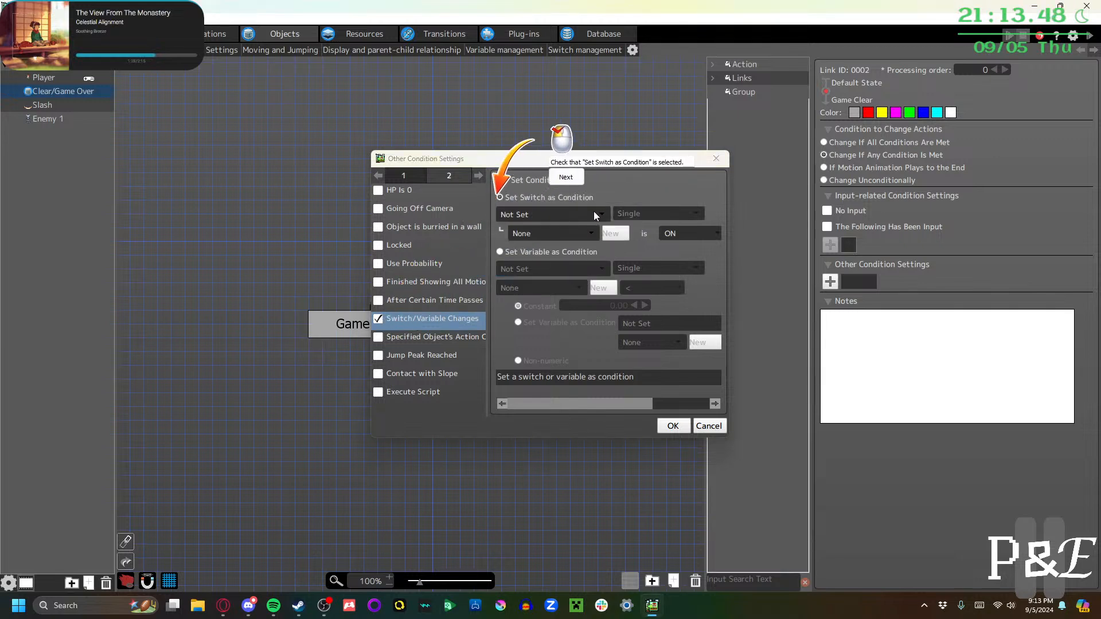
{"action": "left_click", "coordinate": [569, 172]}
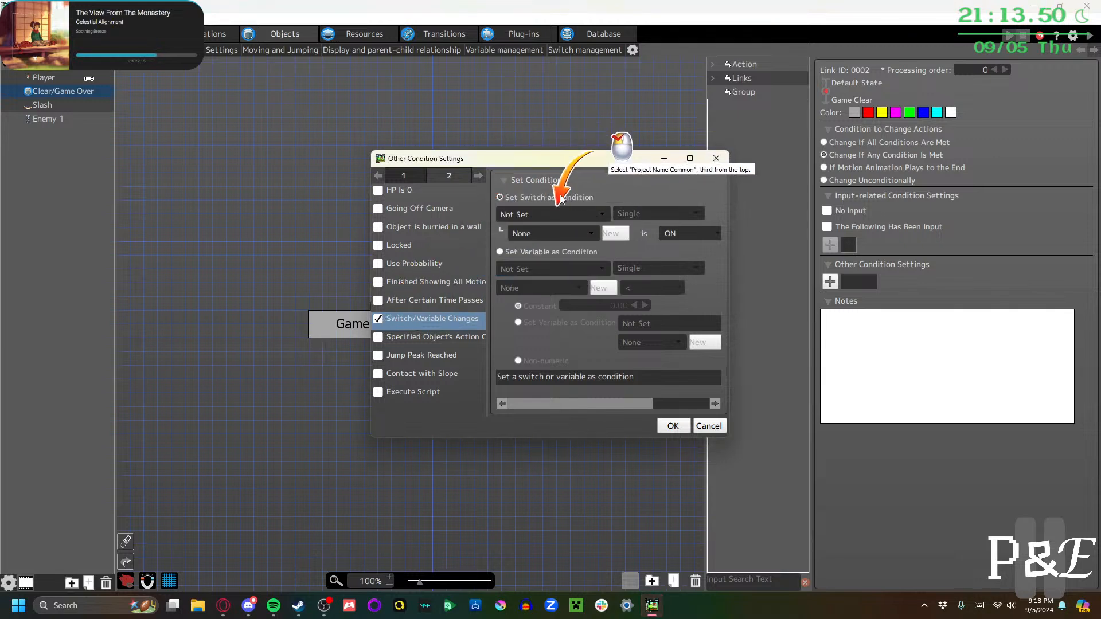
{"action": "left_click", "coordinate": [559, 215]}
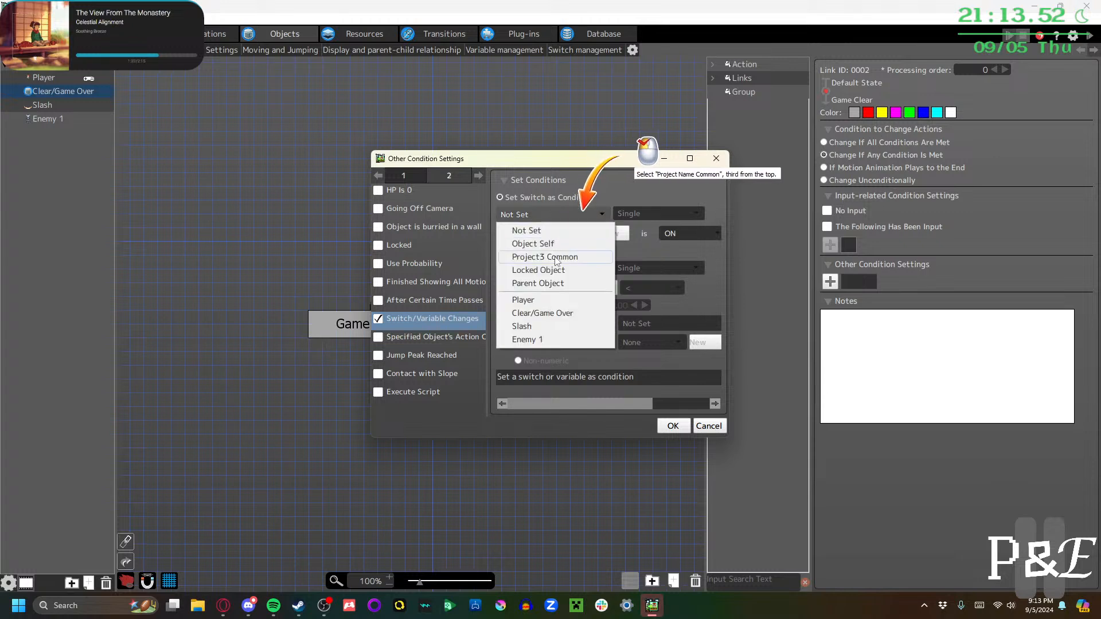
{"action": "left_click", "coordinate": [548, 257]}
{"action": "left_click", "coordinate": [560, 234]}
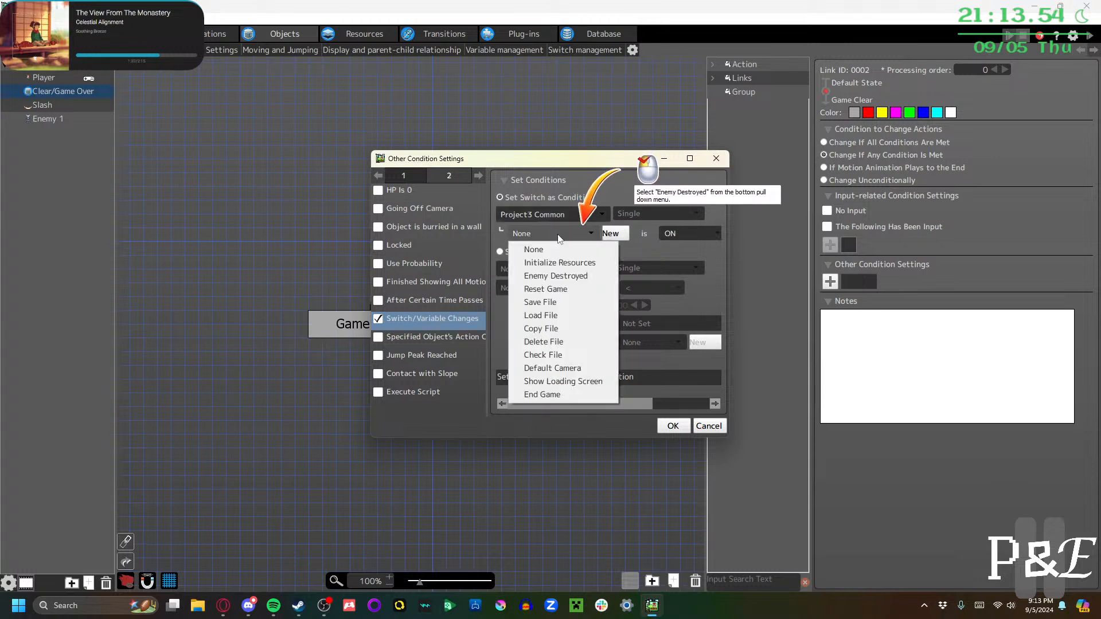
{"action": "left_click", "coordinate": [556, 276]}
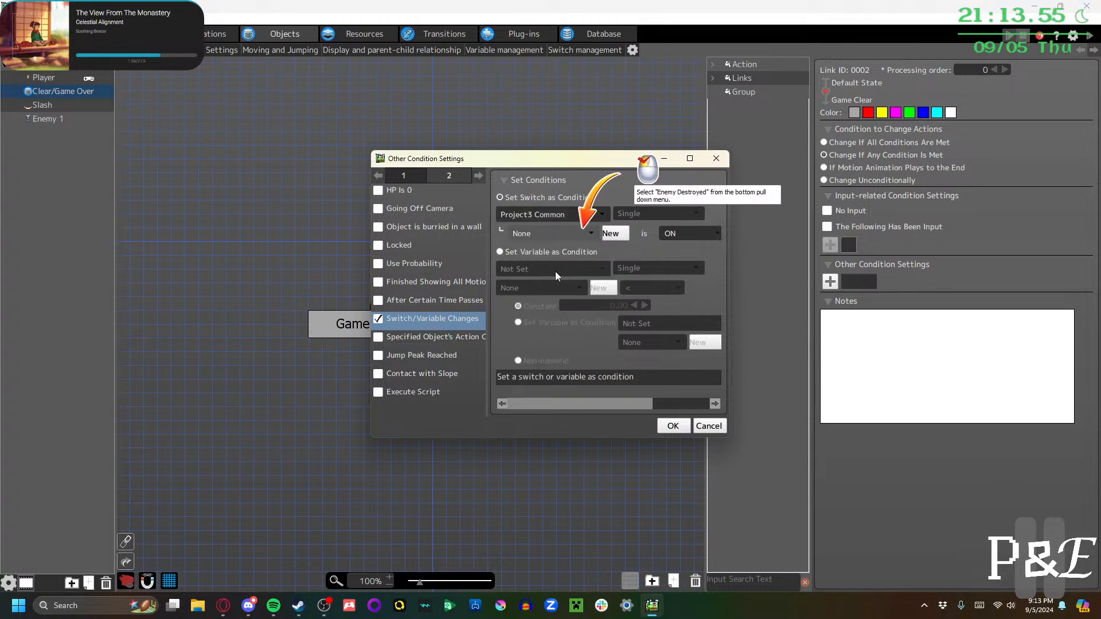
{"action": "left_click", "coordinate": [672, 427]}
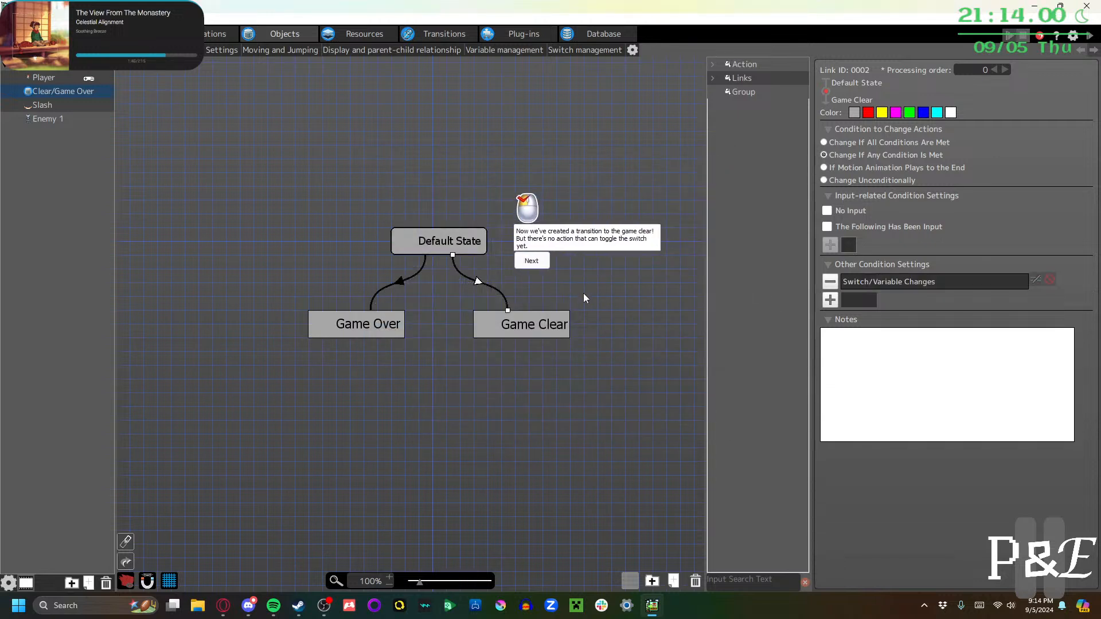
{"action": "left_click", "coordinate": [530, 262]}
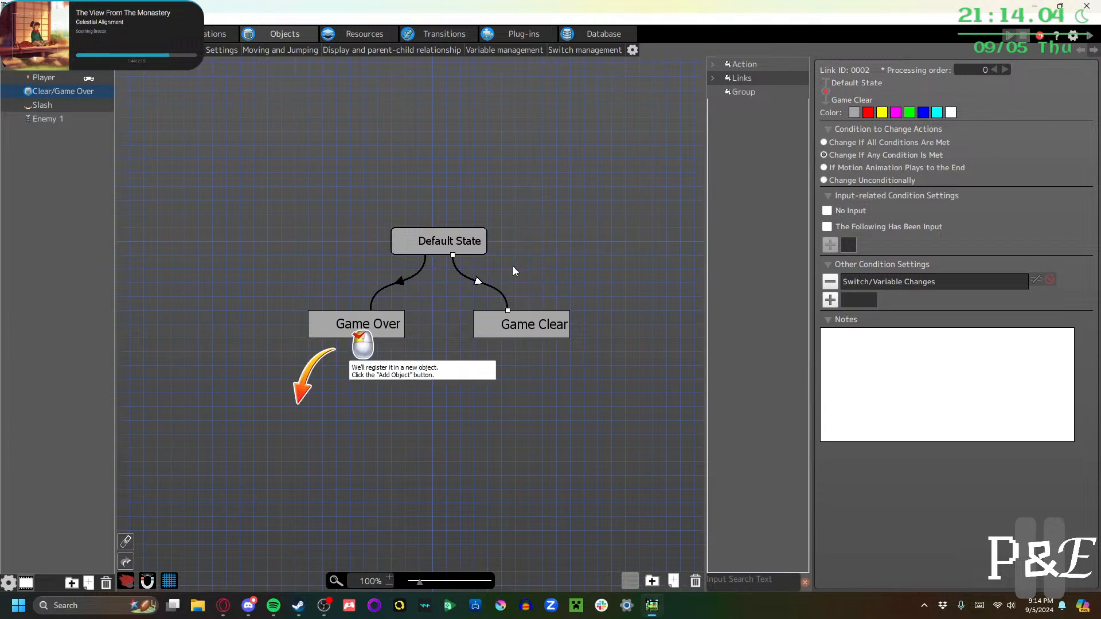
Add an object named "Enemies Destroyed Count" with no animation selected and Player Group as its object group
{"action": "left_click", "coordinate": [88, 583]}
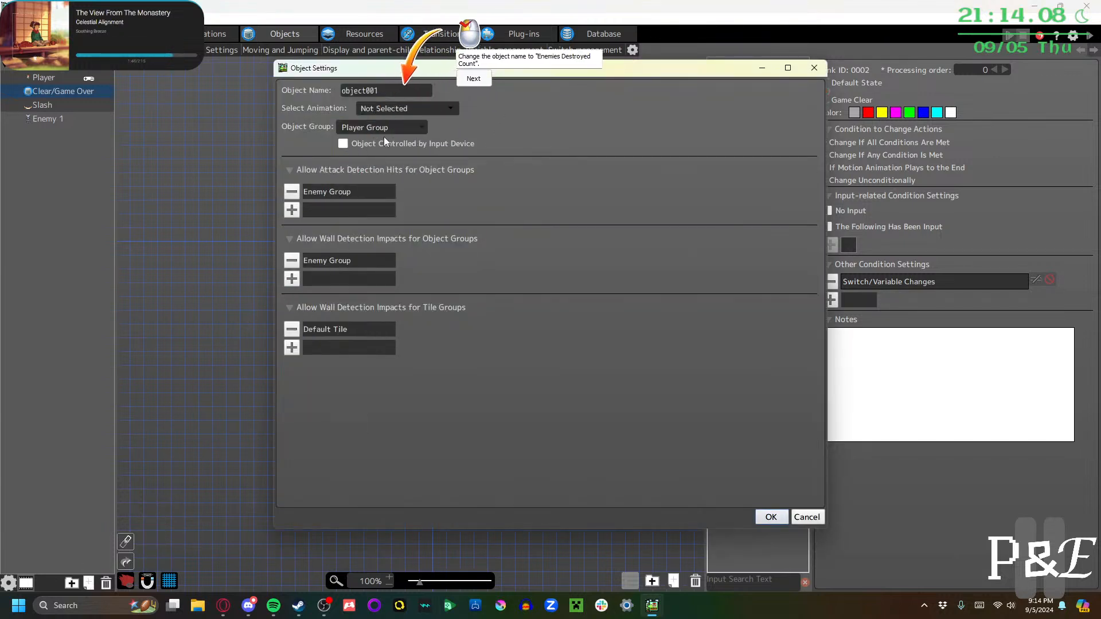
{"action": "left_click", "coordinate": [383, 90]}
{"action": "double_click", "coordinate": [390, 90]}
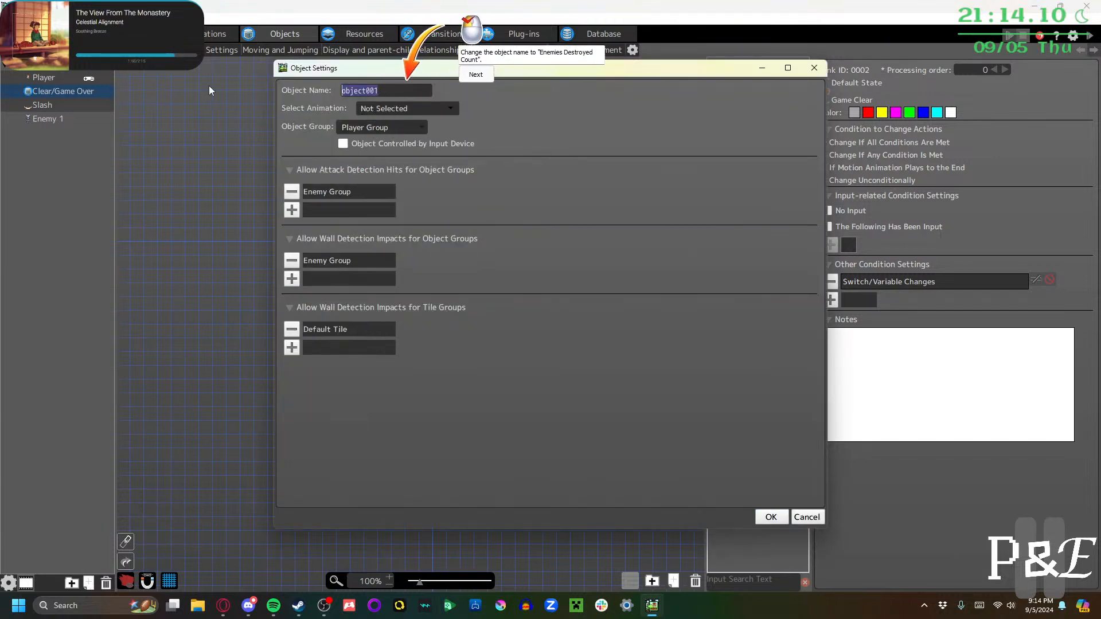
{"action": "type", "text": "Ene"}
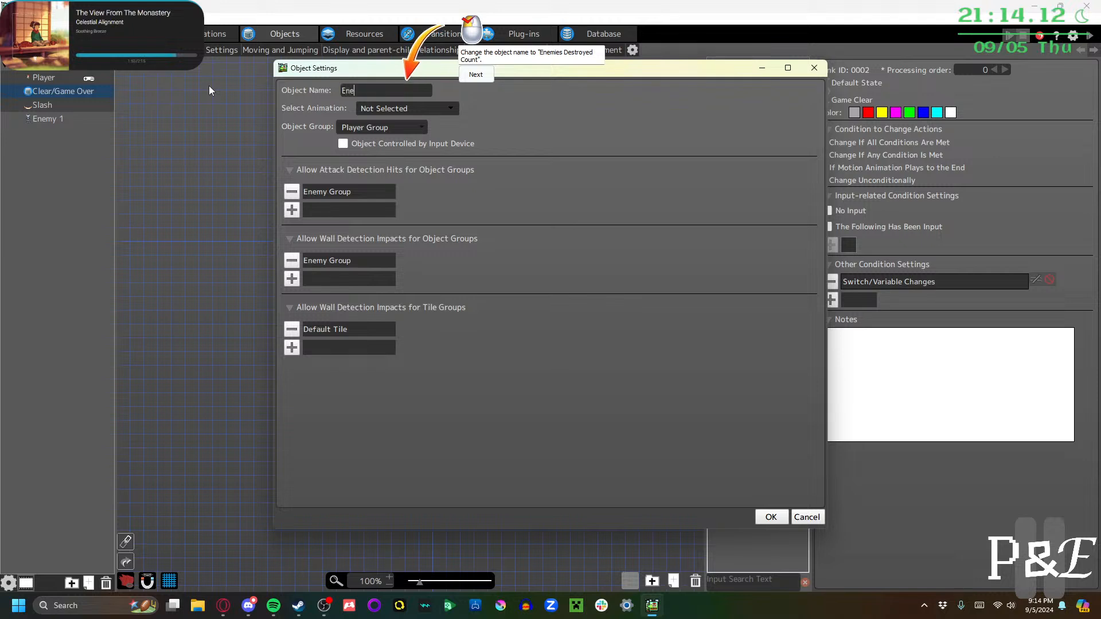
{"action": "type", "text": "mies Destroyed "}
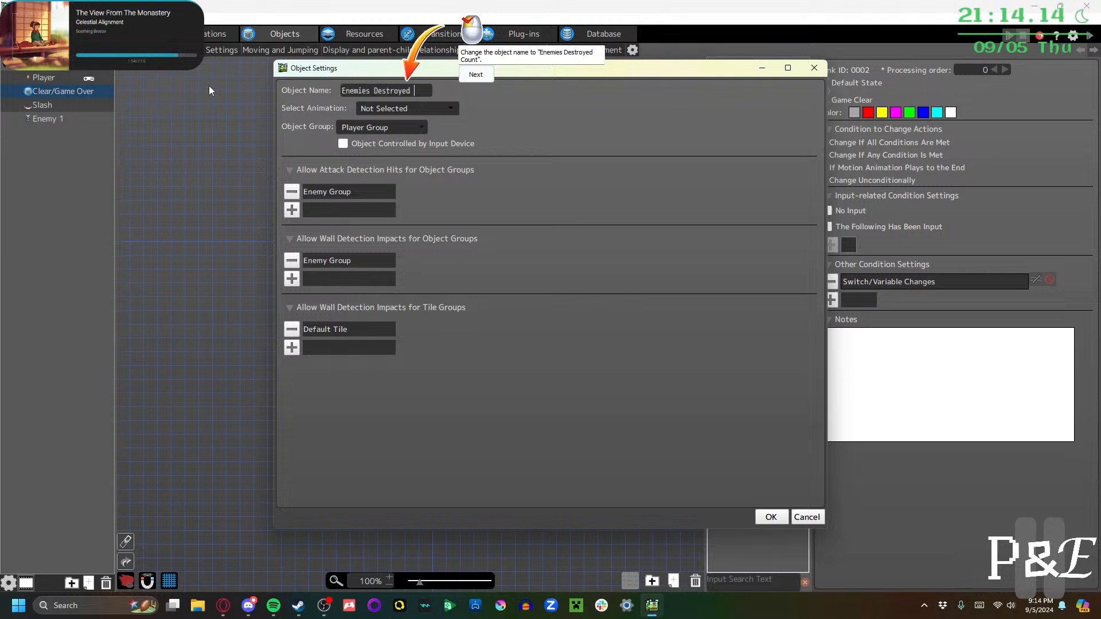
{"action": "type", "text": "Count"}
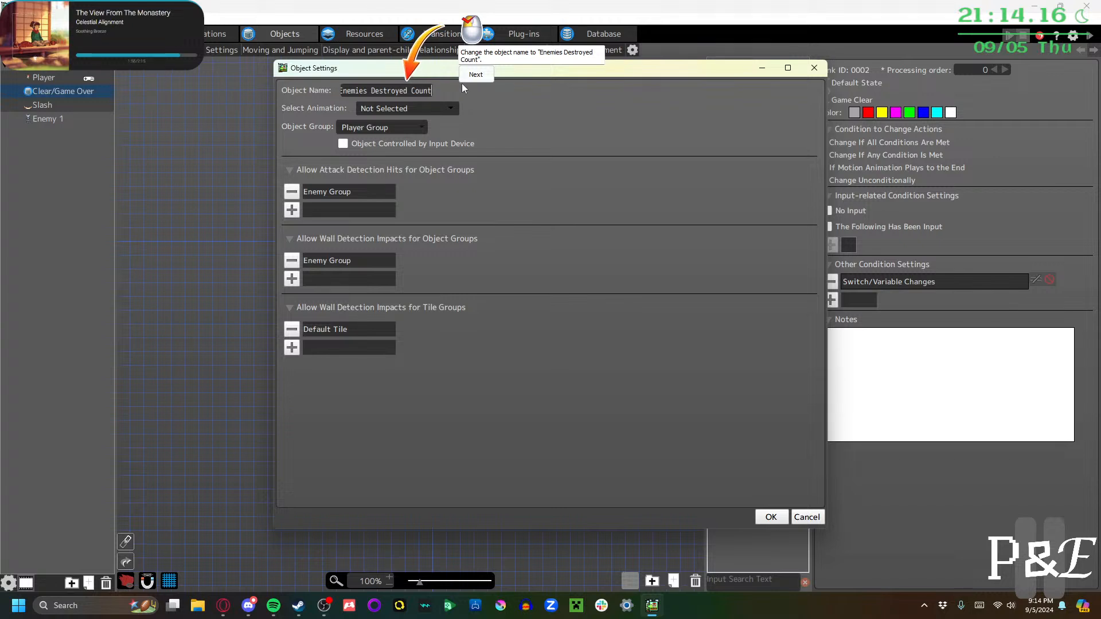
{"action": "left_click", "coordinate": [467, 78]}
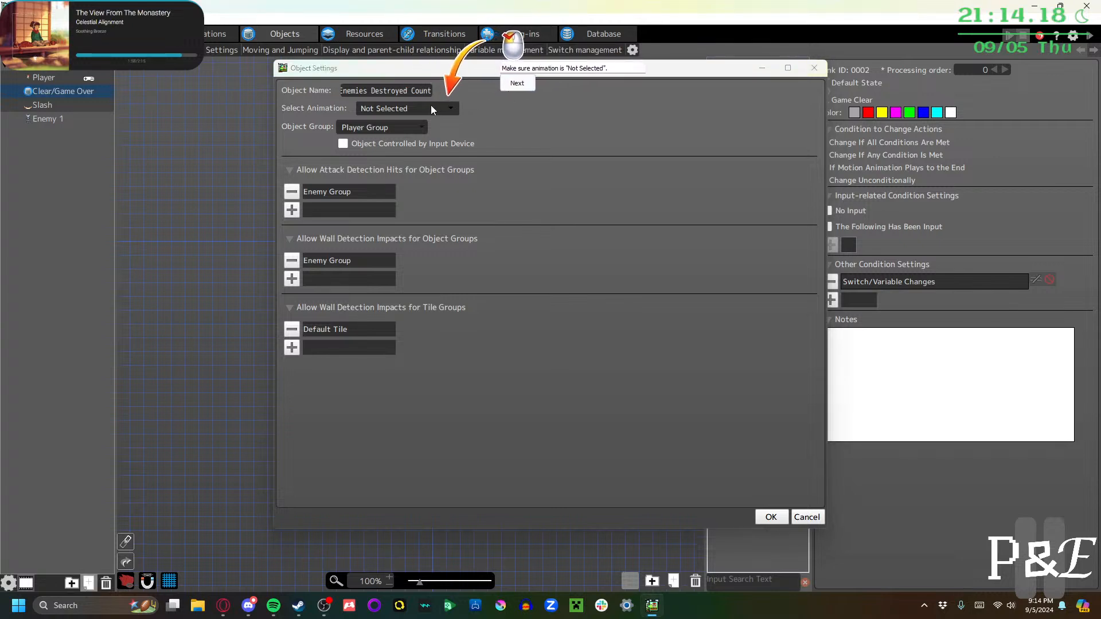
{"action": "left_click", "coordinate": [517, 85]}
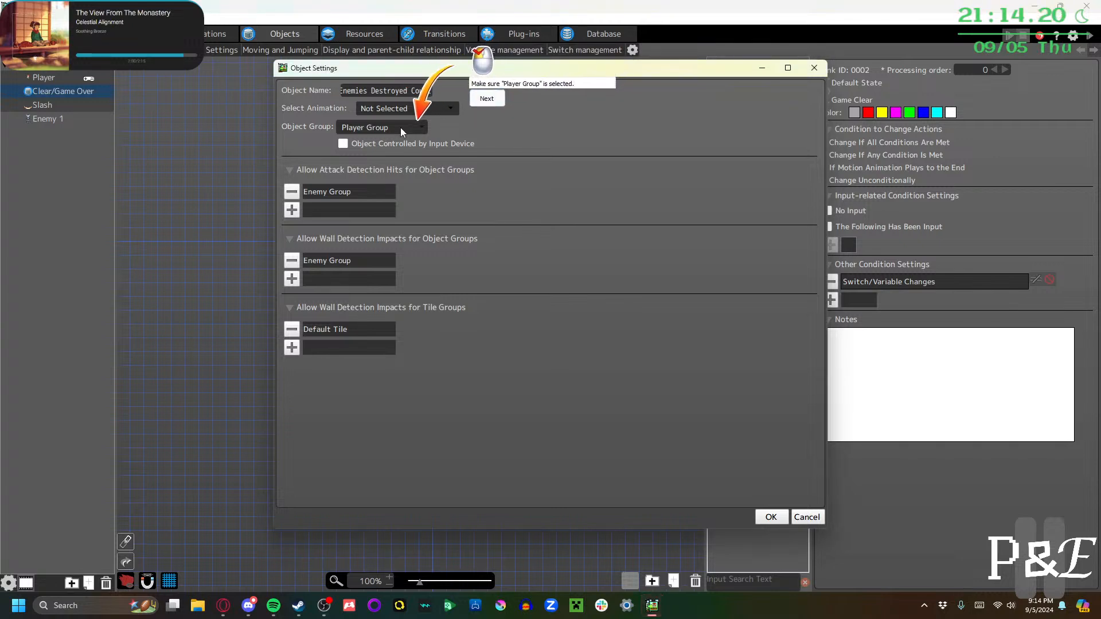
{"action": "left_click", "coordinate": [486, 98]}
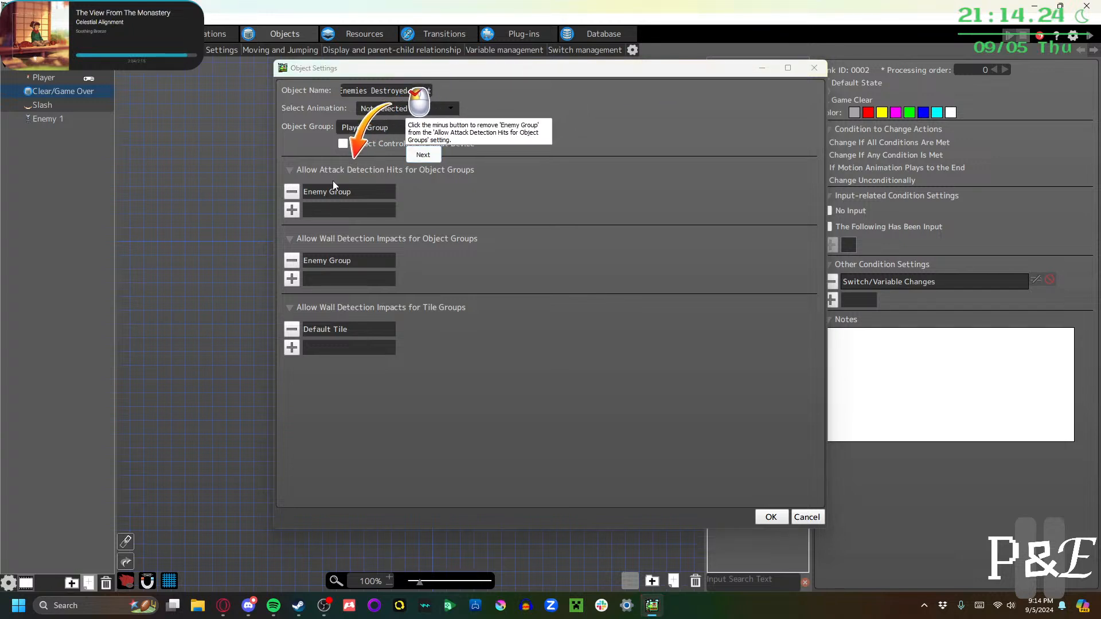
Remove Enemy Group from the new object's attack and wall detection and Default Tile from its tile wall detection, and accept the object settings
{"action": "left_click", "coordinate": [292, 191]}
{"action": "left_click", "coordinate": [293, 242]}
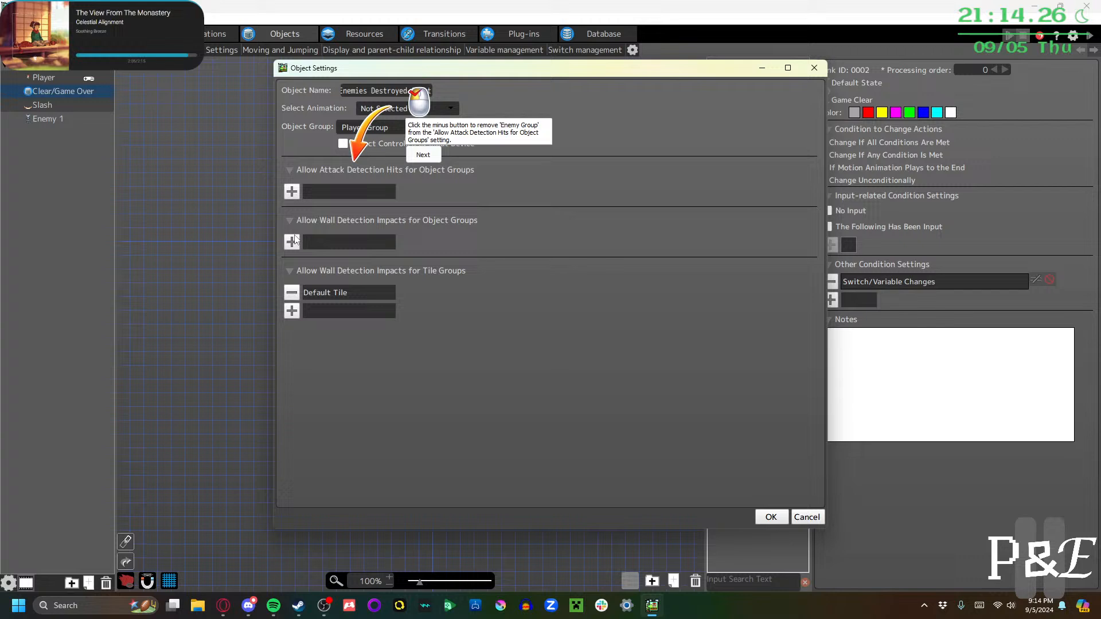
{"action": "left_click", "coordinate": [292, 293]}
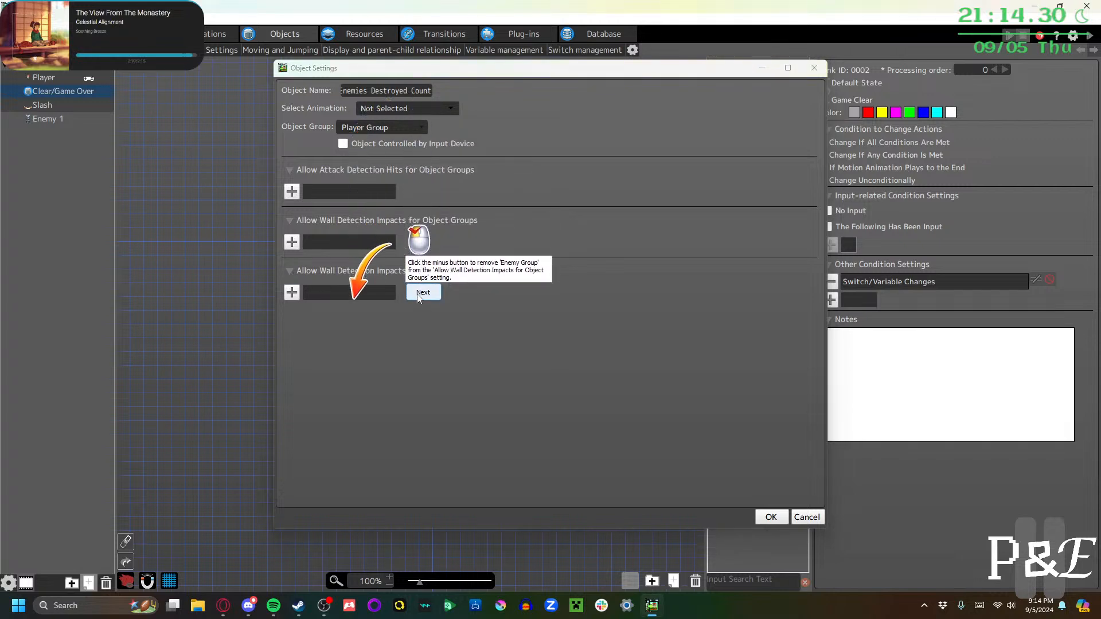
{"action": "left_click", "coordinate": [423, 293]}
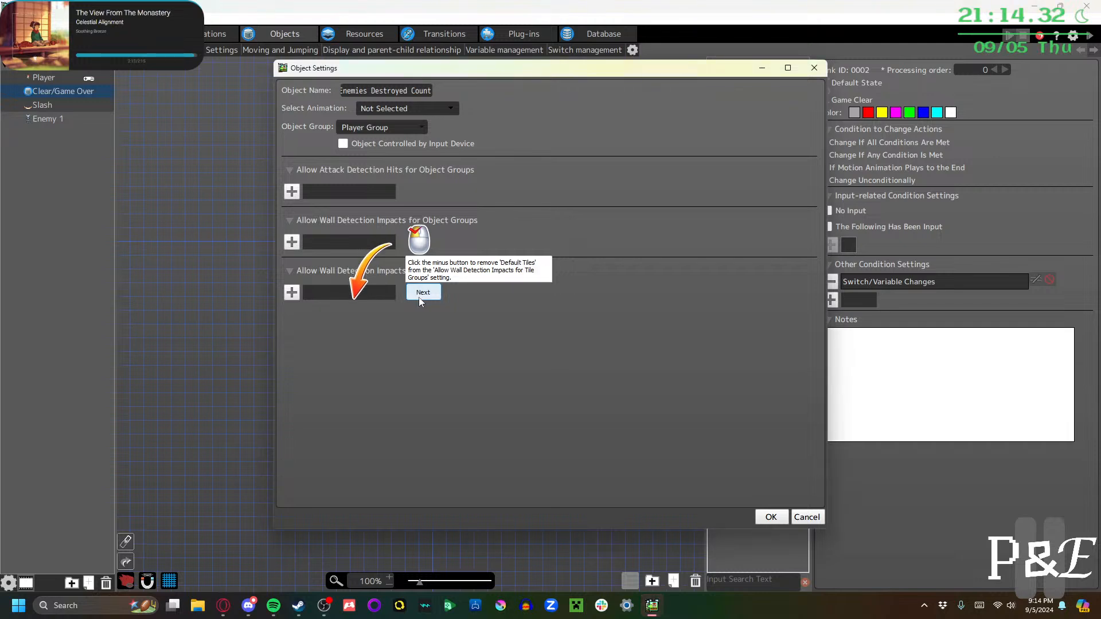
{"action": "left_click", "coordinate": [422, 294]}
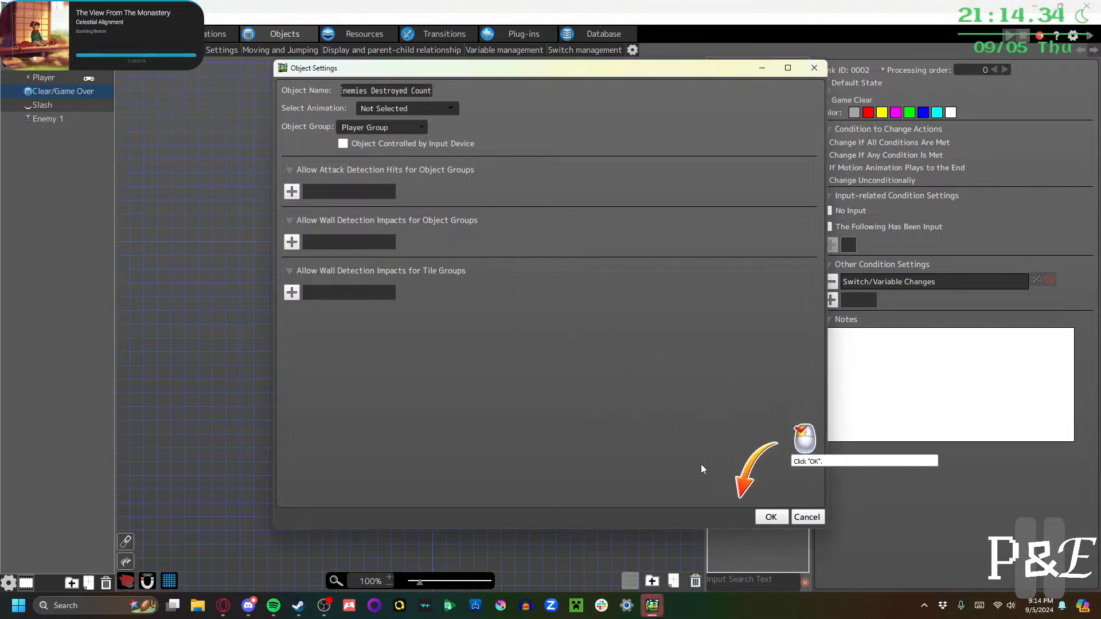
{"action": "left_click", "coordinate": [768, 519]}
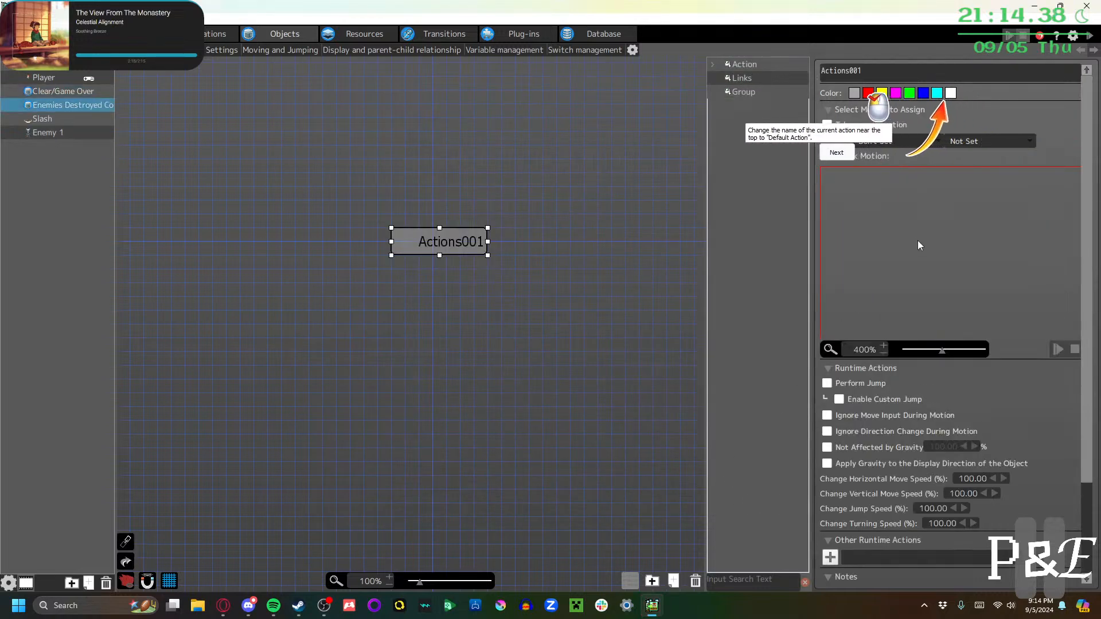
Rename the Enemies Destroyed Count object's initial action to "Default Action" and enable Not Affected by Gravity
{"action": "left_click", "coordinate": [898, 70]}
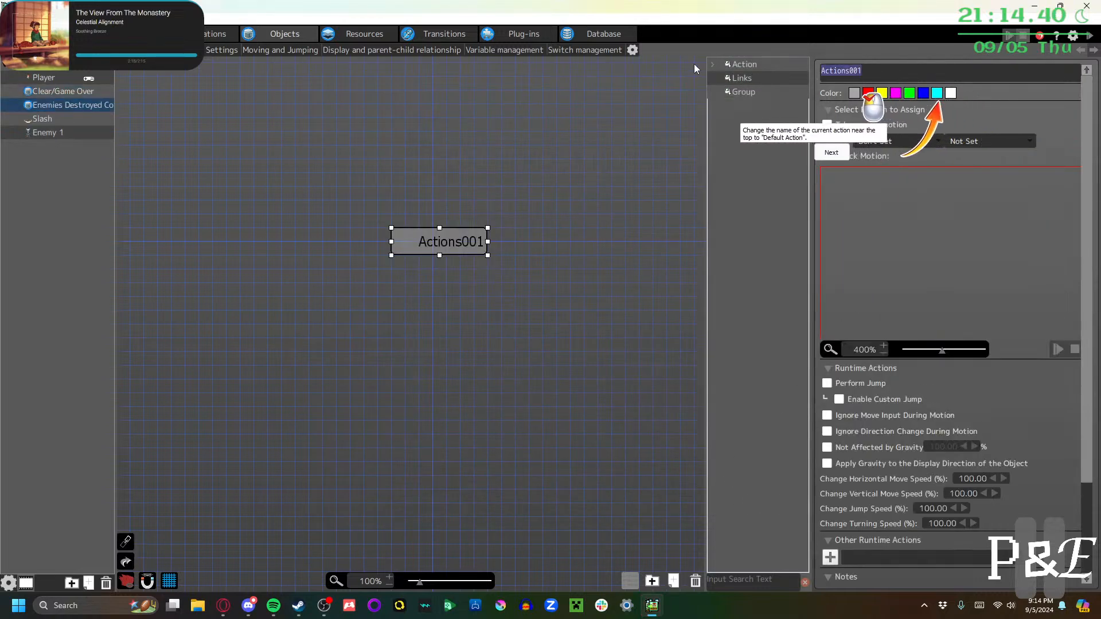
{"action": "type", "text": "Defau"}
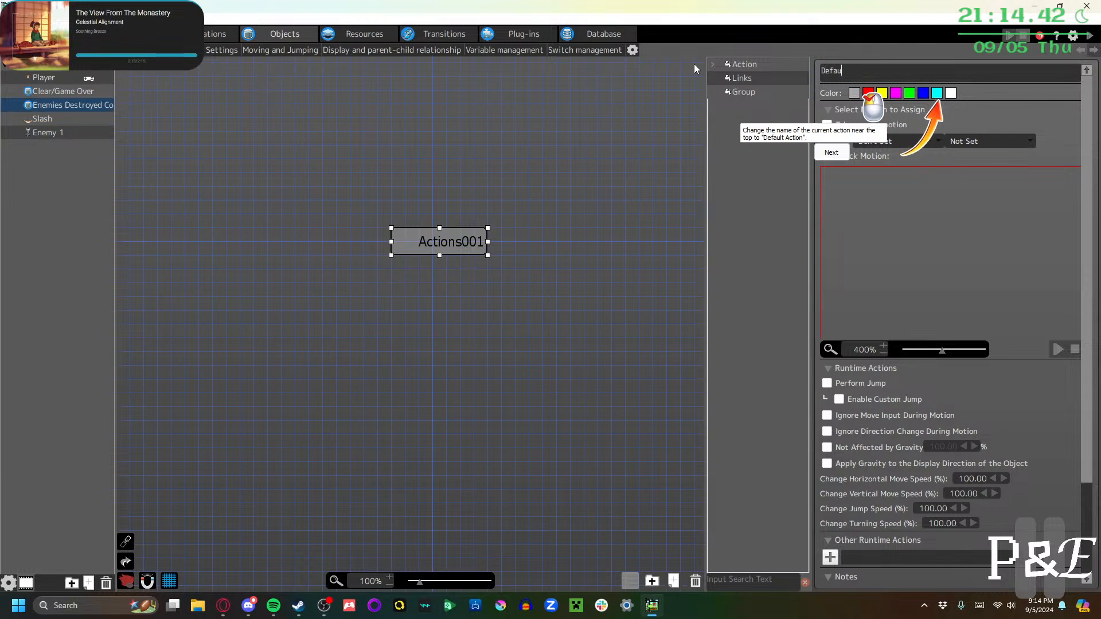
{"action": "type", "text": "lt Action"}
{"action": "left_click", "coordinate": [828, 448]}
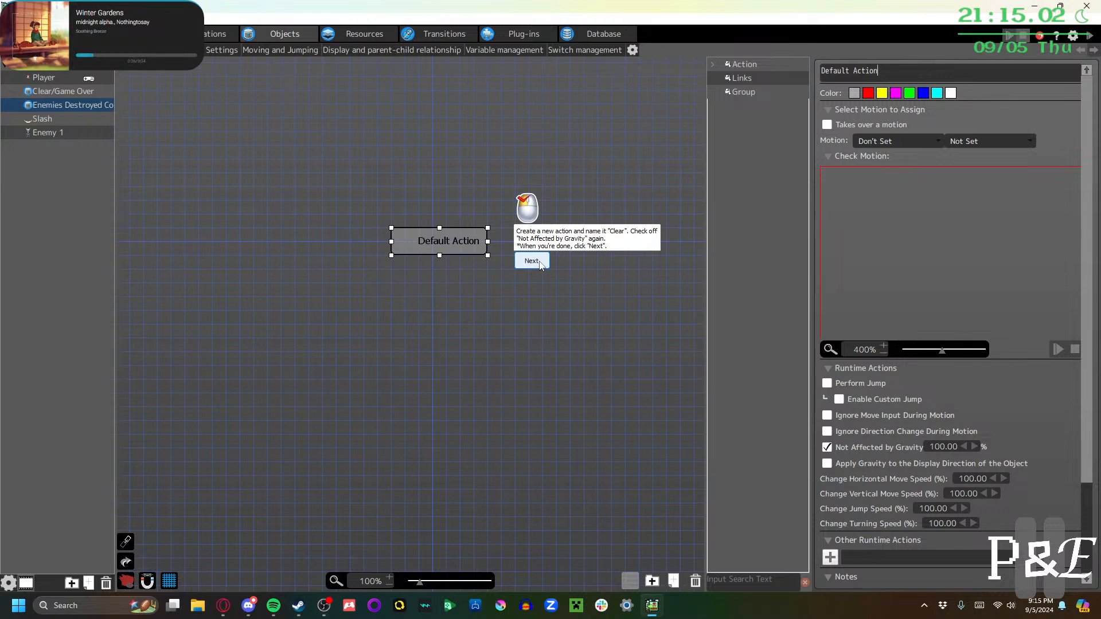
Add an action named "Clear" below Default Action and enable Not Affected by Gravity for it
{"action": "left_click", "coordinate": [428, 320]}
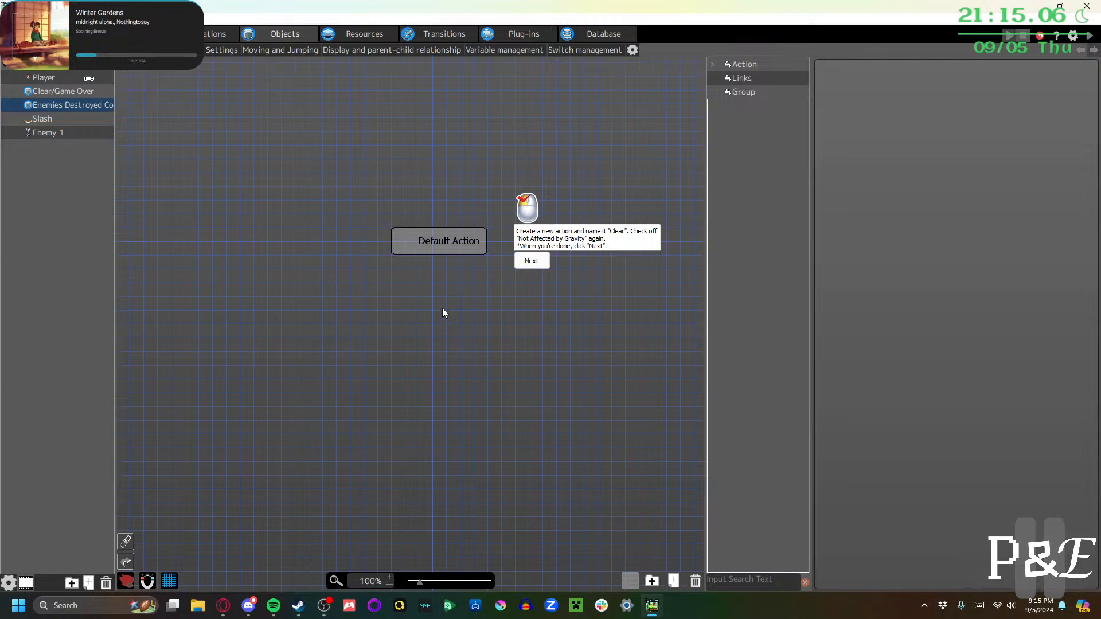
{"action": "right_click", "coordinate": [443, 310]}
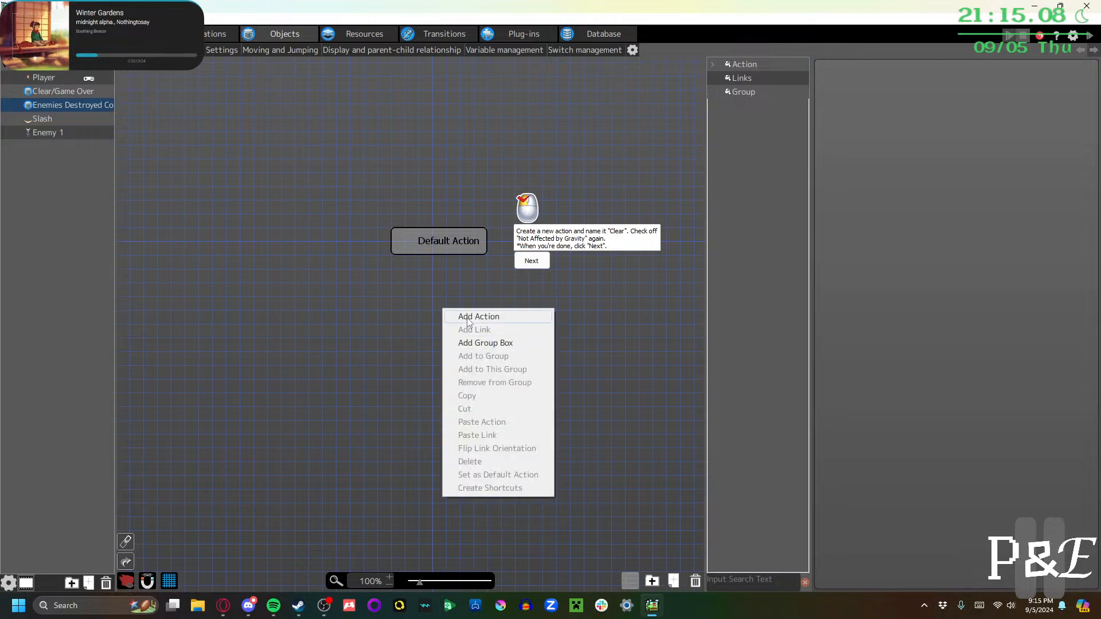
{"action": "left_click", "coordinate": [468, 318]}
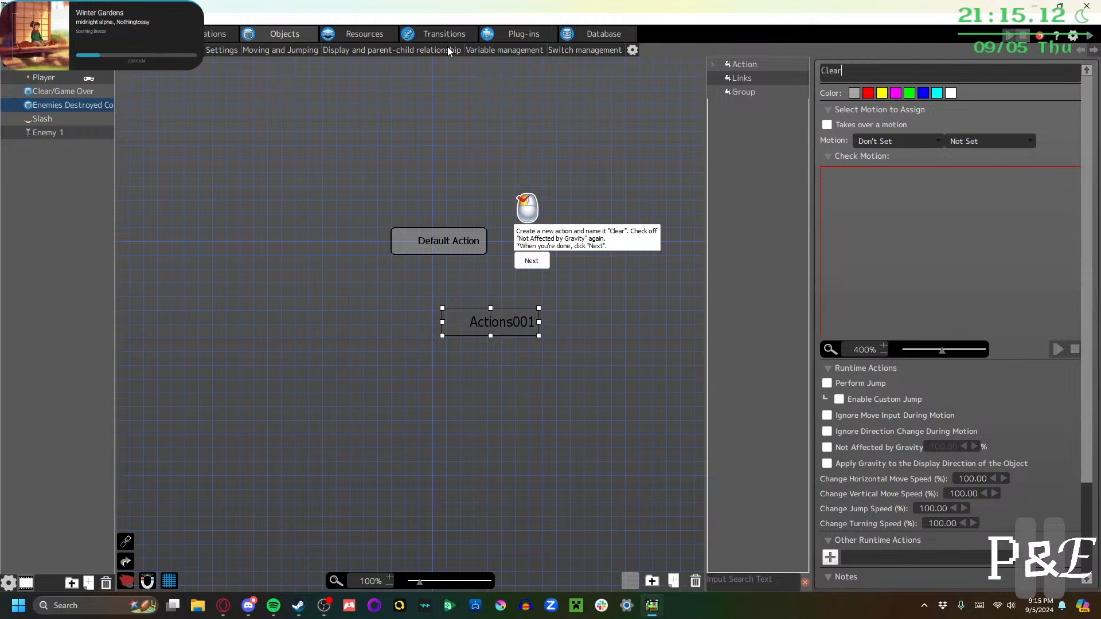
{"action": "left_click", "coordinate": [857, 454]}
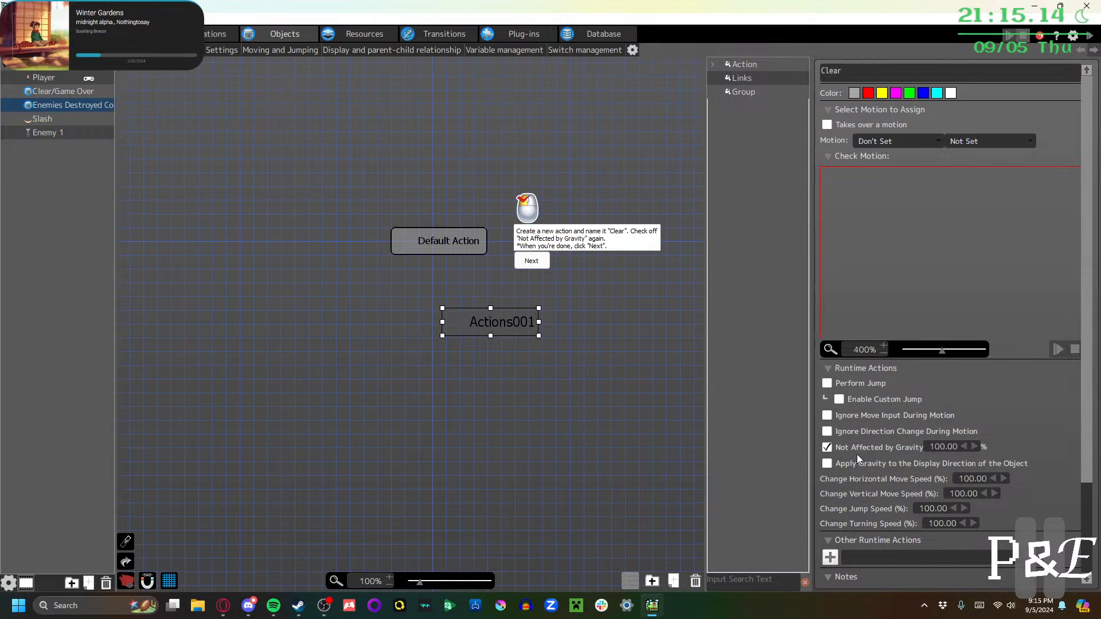
{"action": "left_click", "coordinate": [532, 264]}
Create a link from the Default Action to the Clear action
{"action": "right_click", "coordinate": [455, 238]}
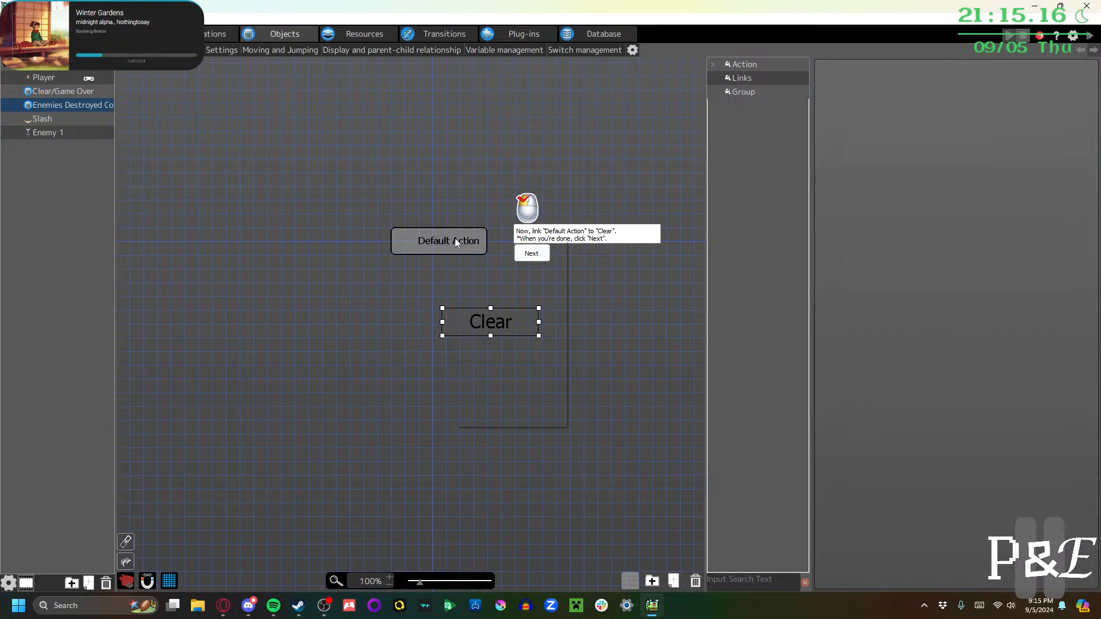
{"action": "left_click", "coordinate": [481, 261]}
{"action": "left_click", "coordinate": [497, 313]}
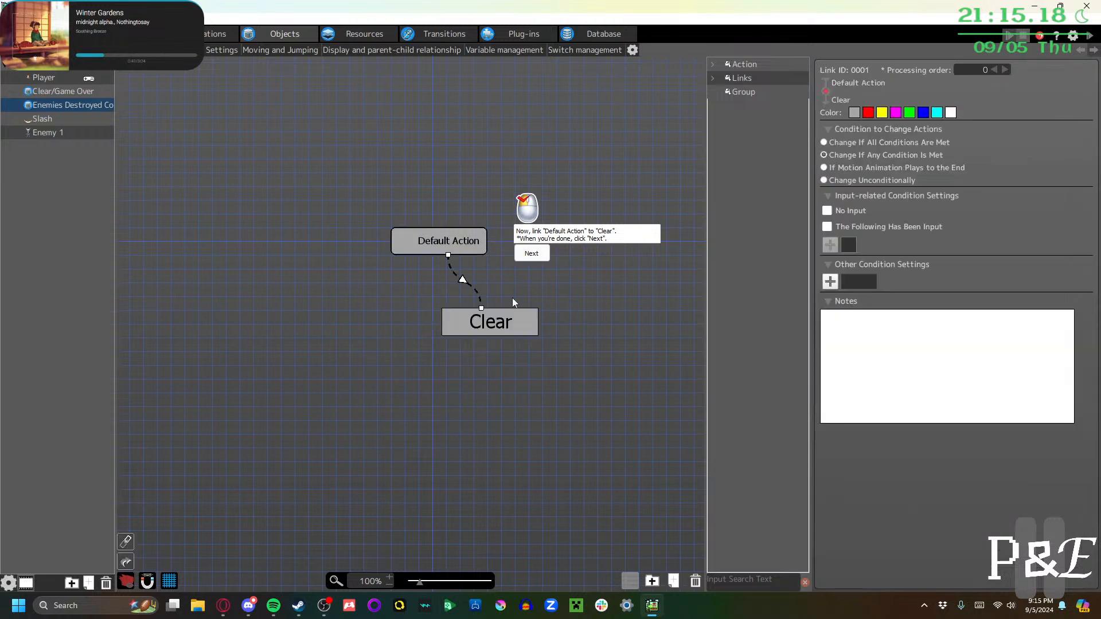
Add a Switch/Variable Changes condition to the link from Default Action to Clear and base it on a variable
{"action": "left_click", "coordinate": [831, 281]}
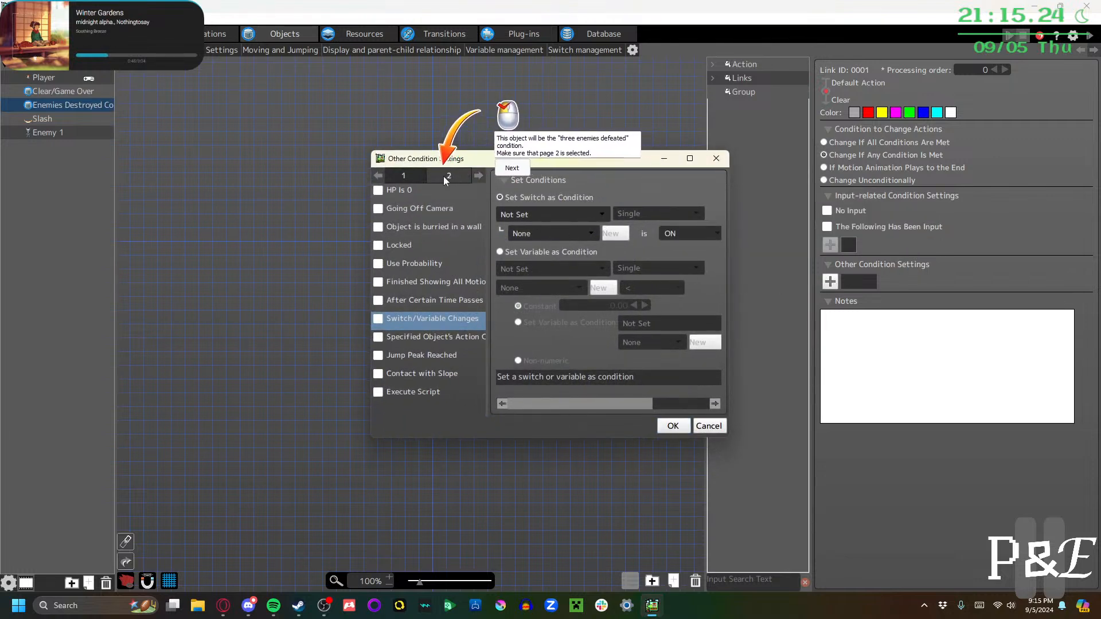
{"action": "left_click", "coordinate": [511, 169]}
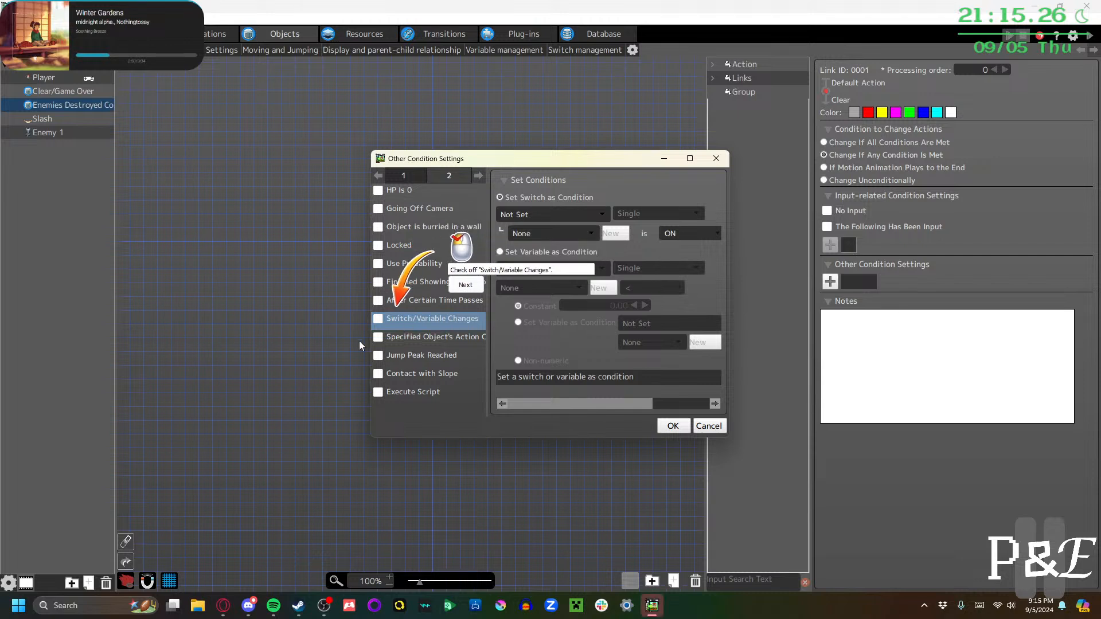
{"action": "left_click", "coordinate": [379, 319]}
{"action": "left_click", "coordinate": [465, 301]}
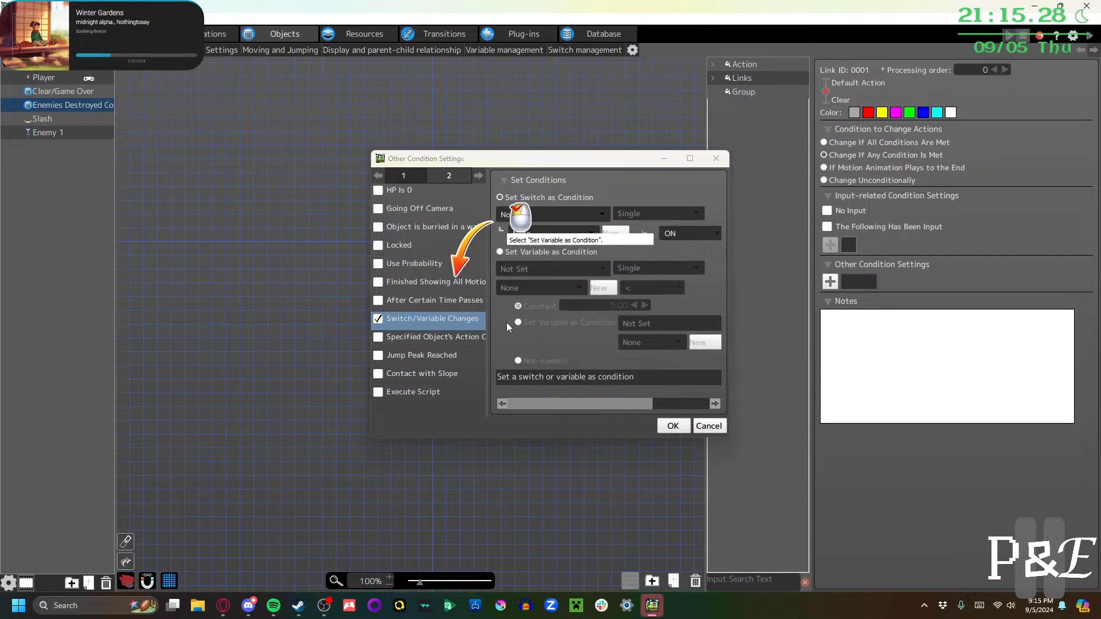
{"action": "left_click", "coordinate": [528, 252]}
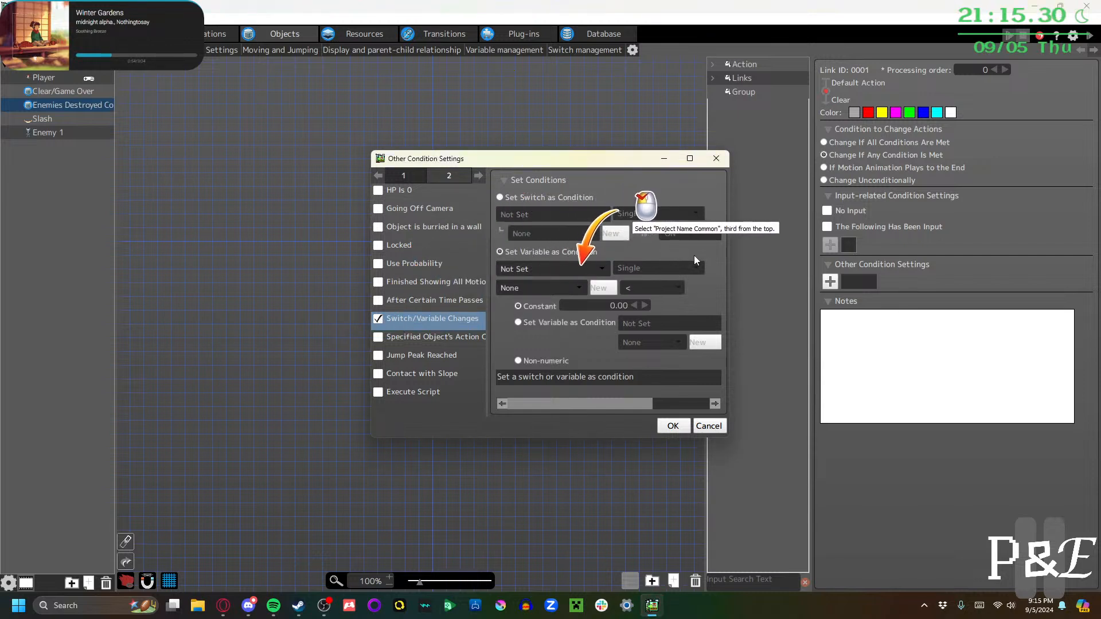
Set the condition to the Project3 Common variable Enemies Destroyed Count = constant 3 and accept it
{"action": "left_click", "coordinate": [594, 268]}
{"action": "left_click", "coordinate": [578, 311]}
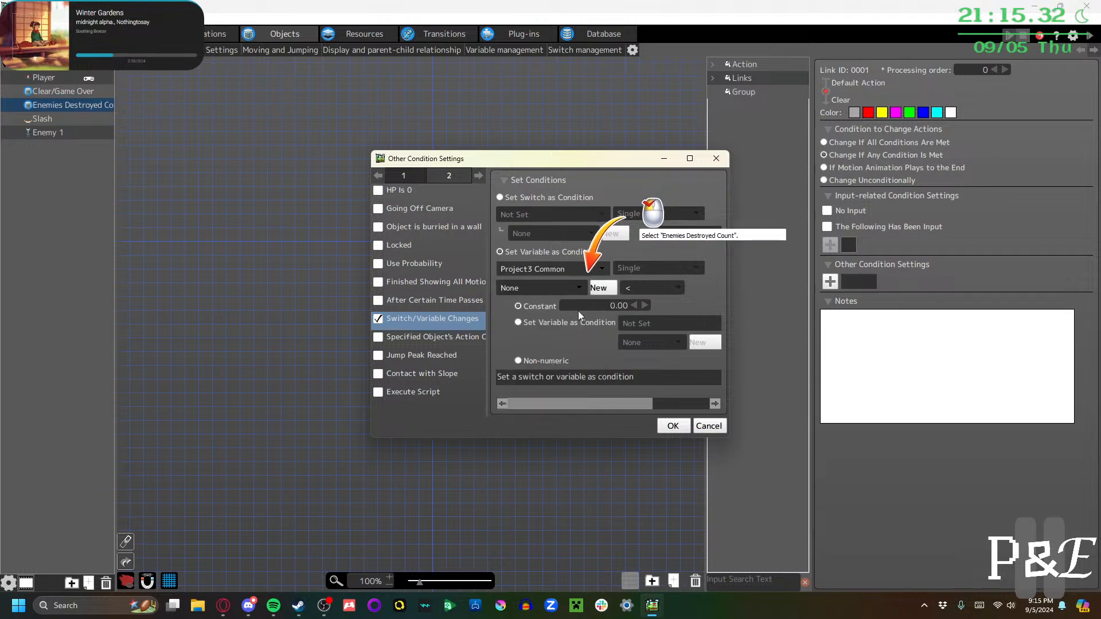
{"action": "left_click", "coordinate": [557, 291]}
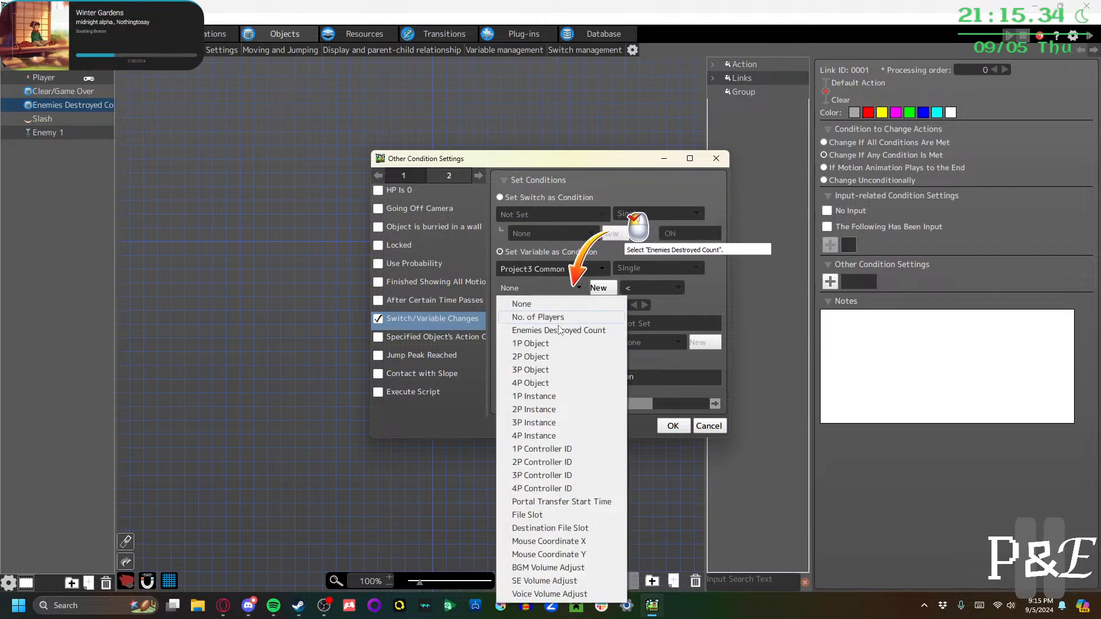
{"action": "left_click", "coordinate": [557, 328]}
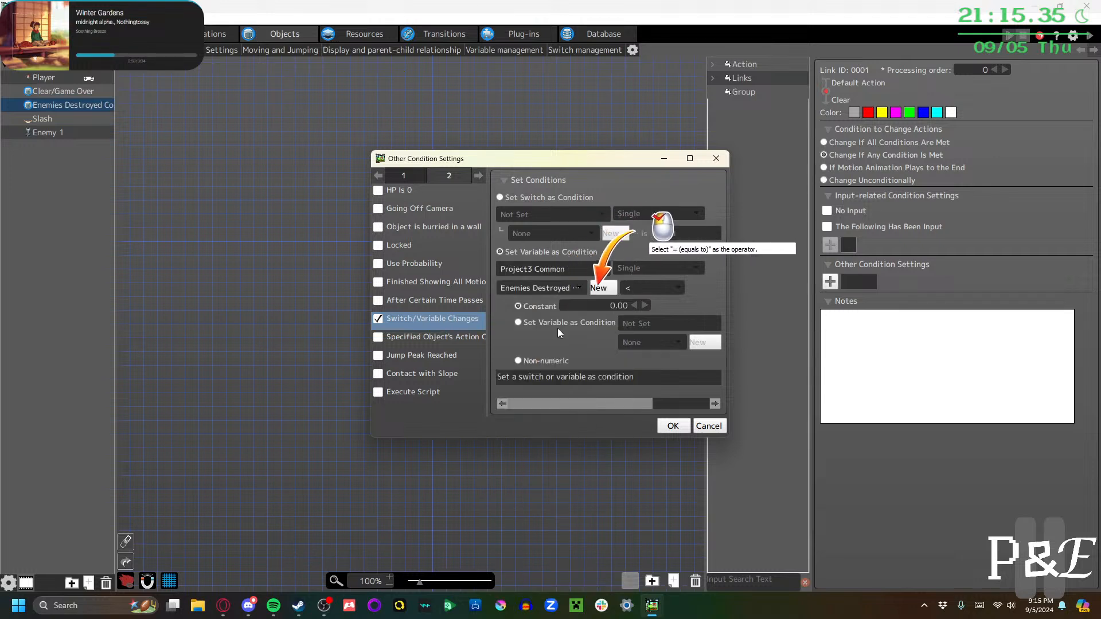
{"action": "left_click", "coordinate": [663, 291]}
{"action": "left_click", "coordinate": [653, 327]}
{"action": "left_click", "coordinate": [602, 306]}
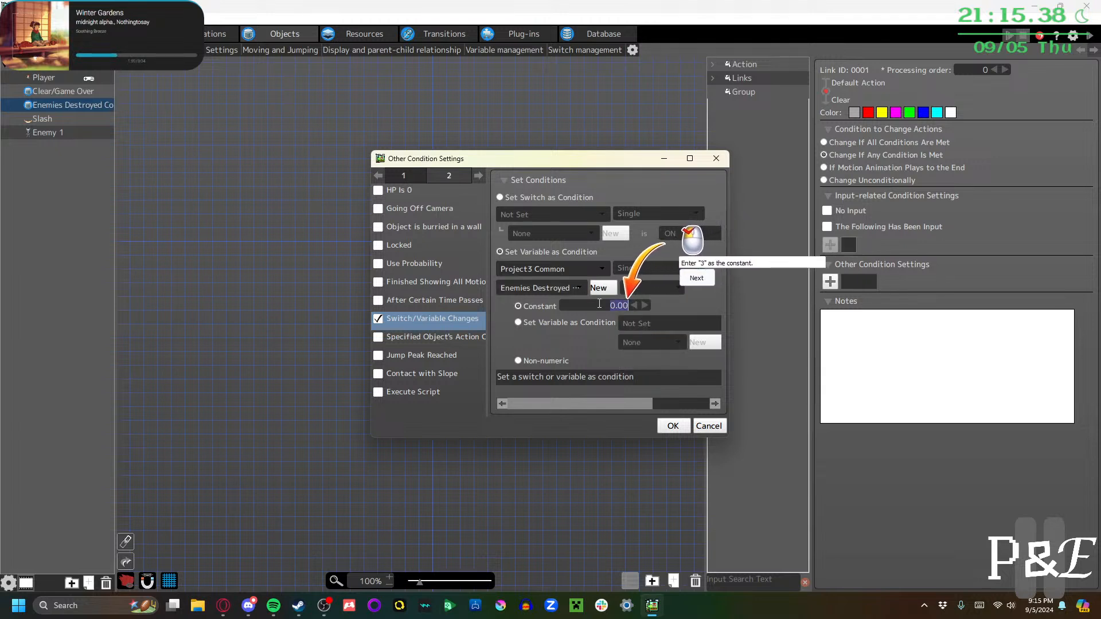
{"action": "type", "text": "3"}
{"action": "left_click", "coordinate": [691, 278]}
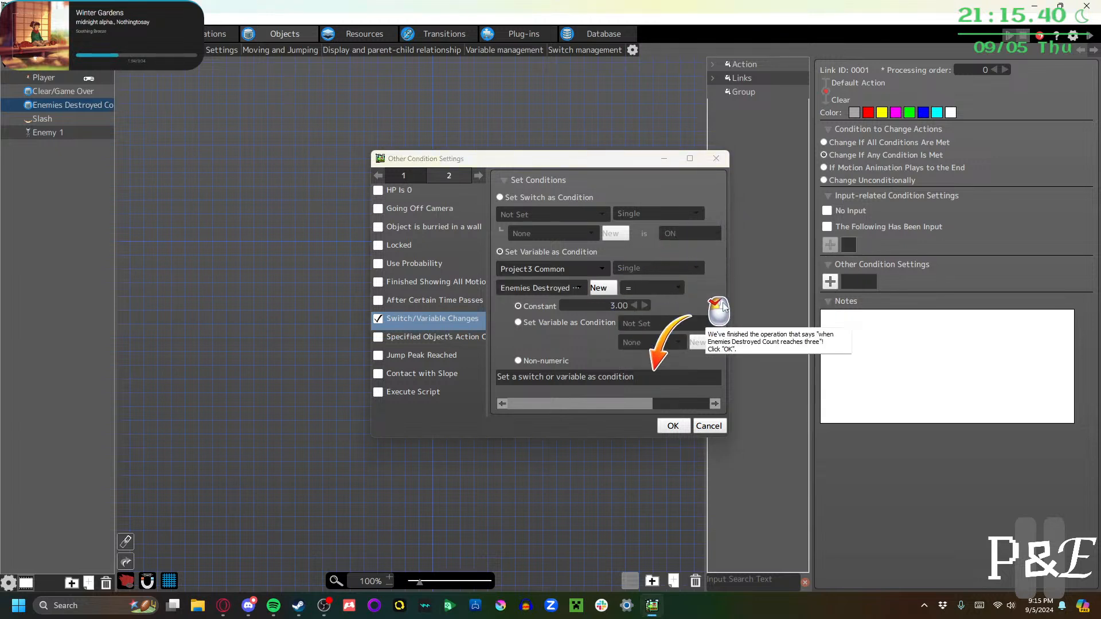
{"action": "left_click", "coordinate": [673, 428]}
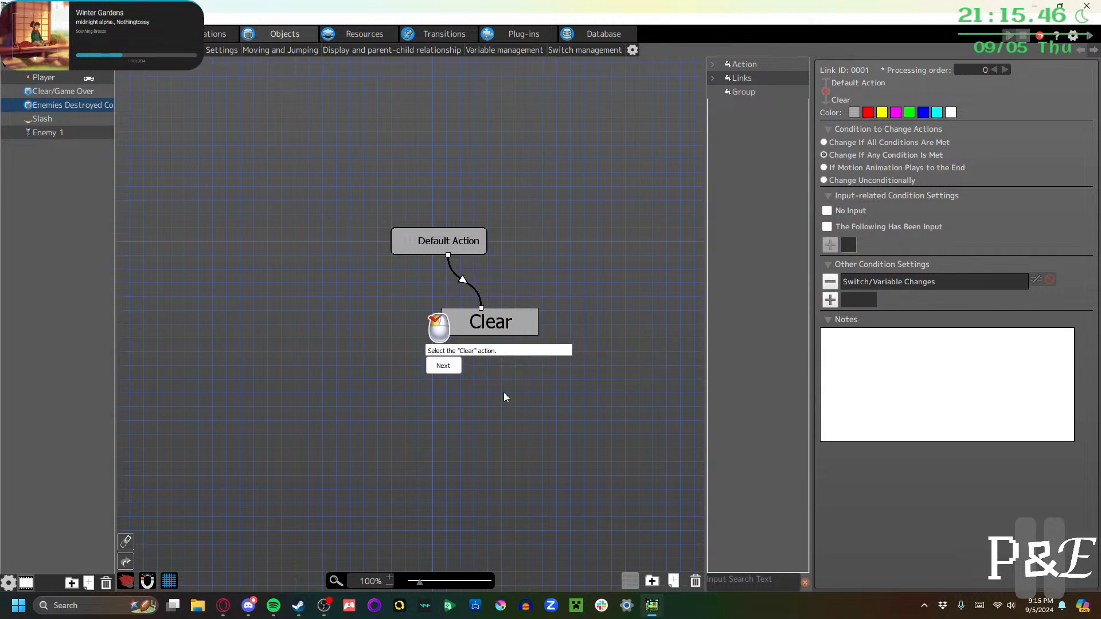
Add a Change Switch/Variable runtime action to the Clear action, using the Change Switch option
{"action": "left_click_drag", "start_coordinate": [464, 324], "coordinate": [467, 326]}
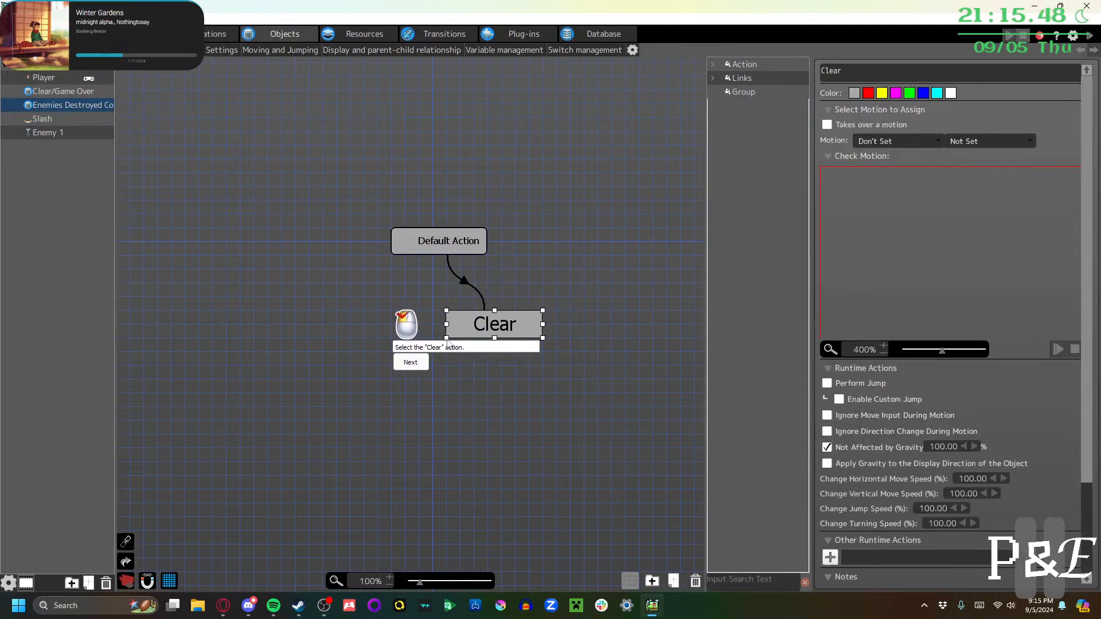
{"action": "left_click", "coordinate": [411, 362]}
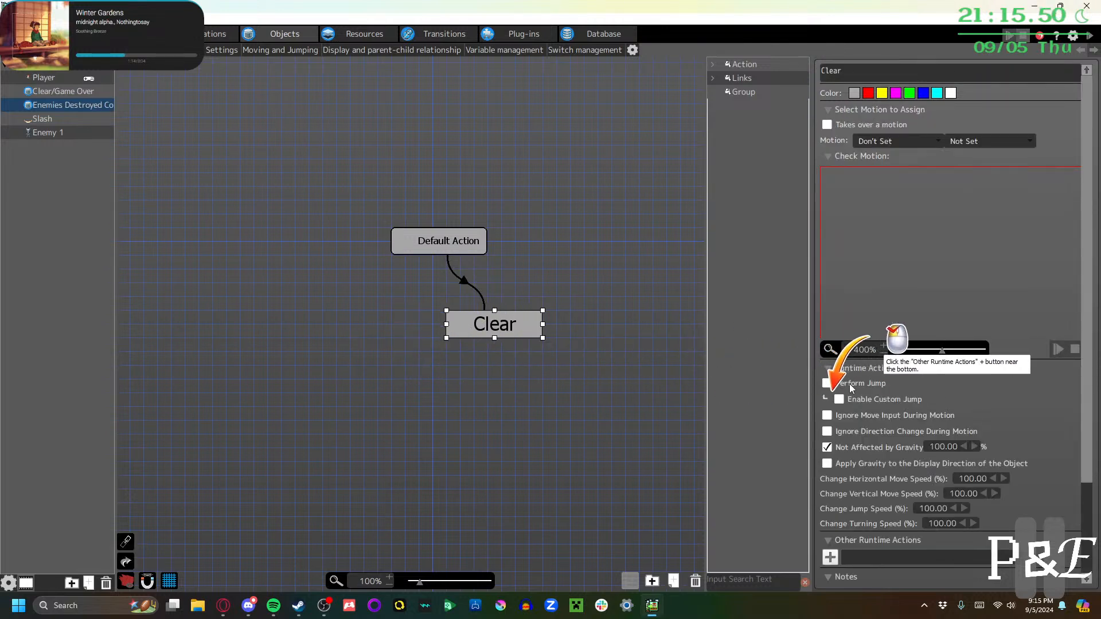
{"action": "scroll", "coordinate": [828, 408], "scroll_direction": "down", "scroll_amount": 3}
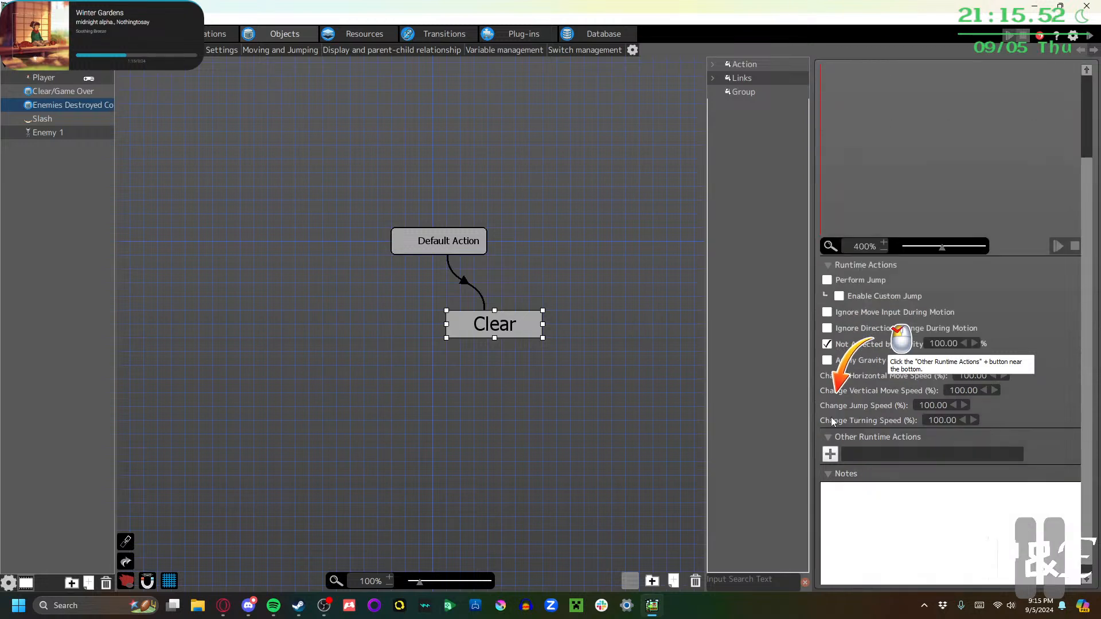
{"action": "left_click", "coordinate": [831, 443]}
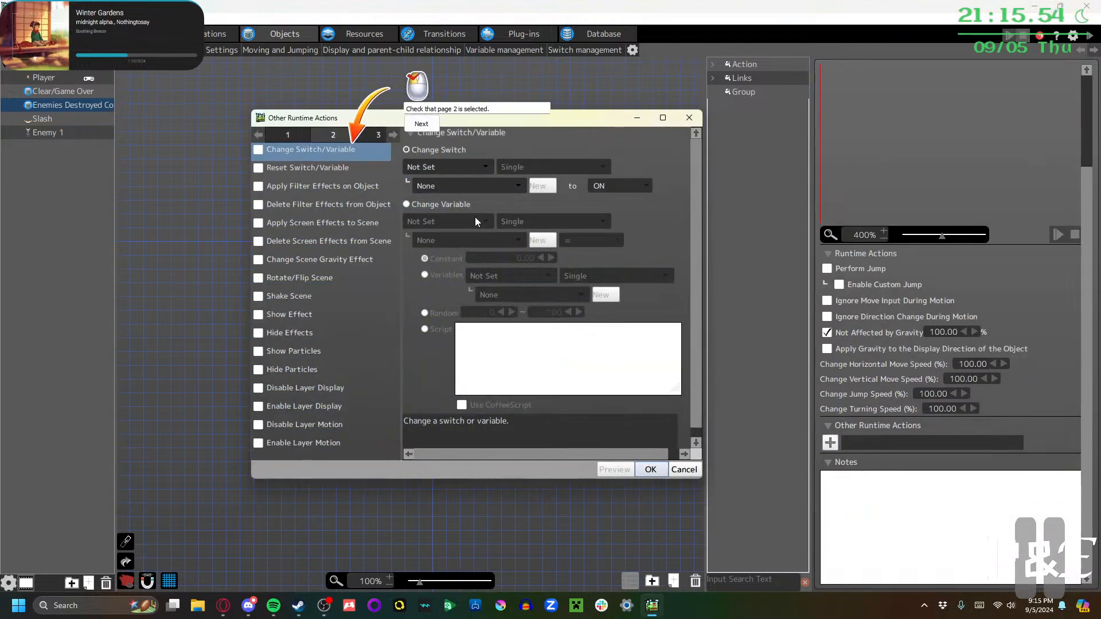
{"action": "left_click", "coordinate": [334, 137]}
{"action": "left_click", "coordinate": [390, 112]}
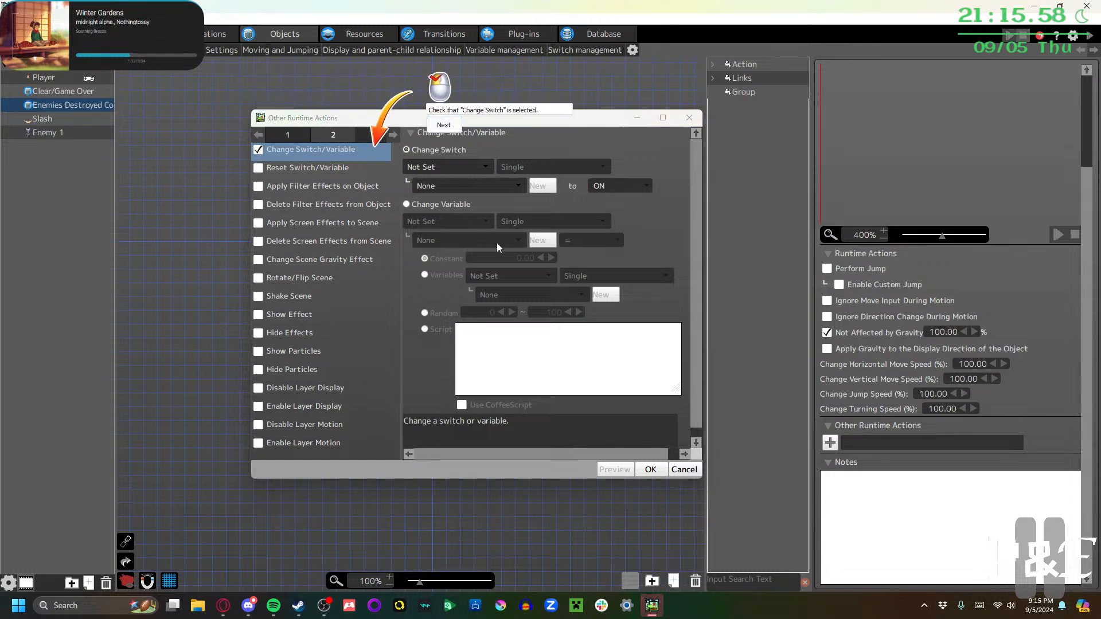
{"action": "left_click", "coordinate": [477, 125]}
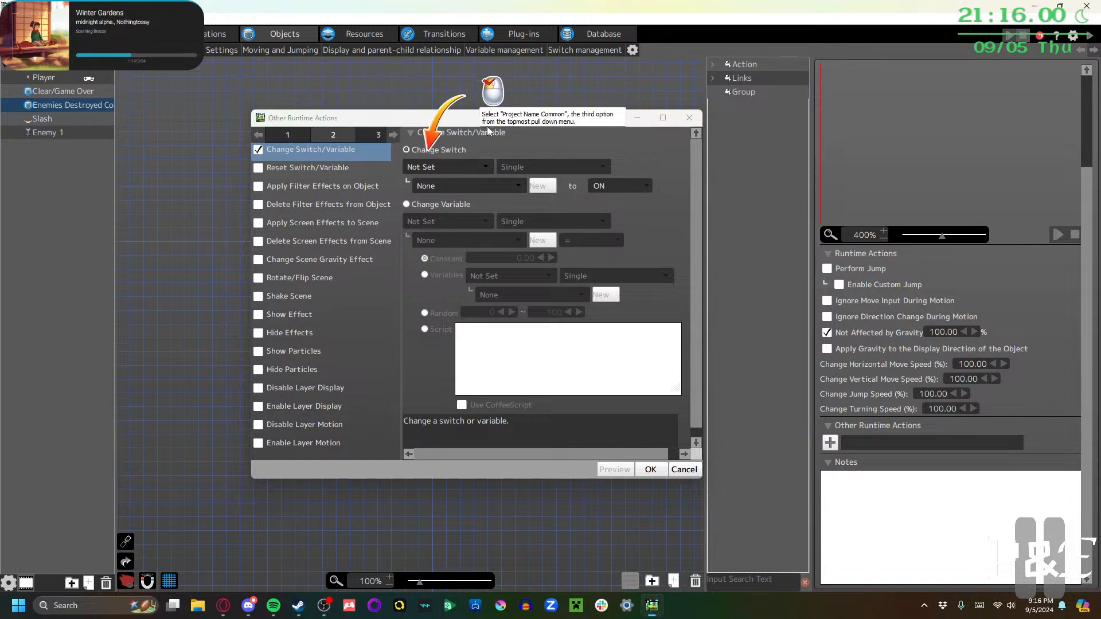
Make the runtime action turn the Project3 Common switch Enemy Destroyed to ON and accept it
{"action": "left_click", "coordinate": [460, 167]}
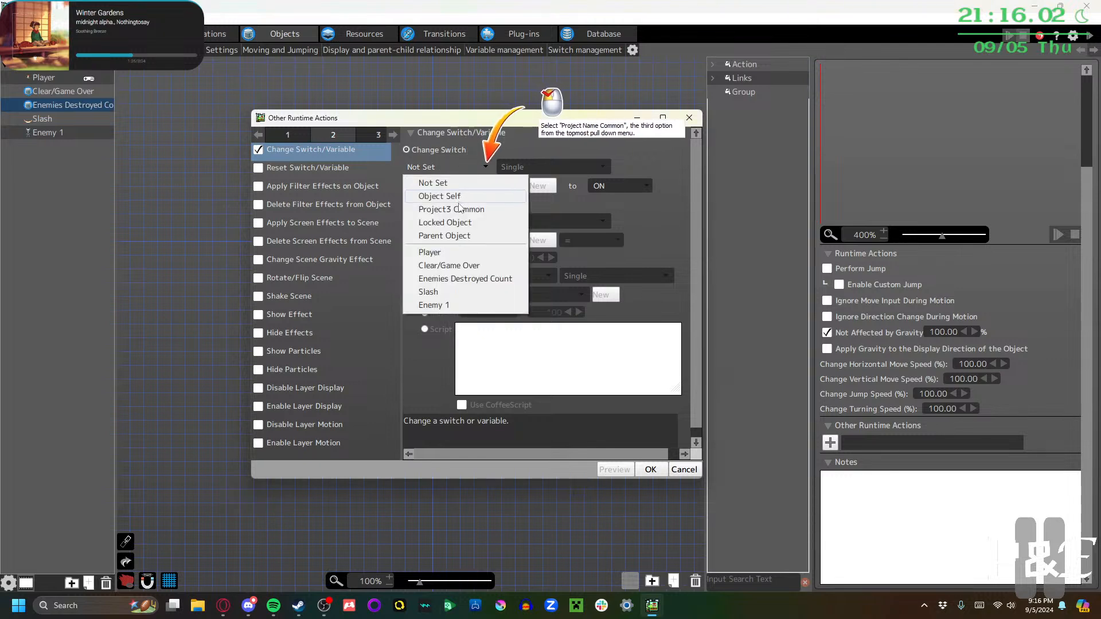
{"action": "left_click", "coordinate": [465, 209]}
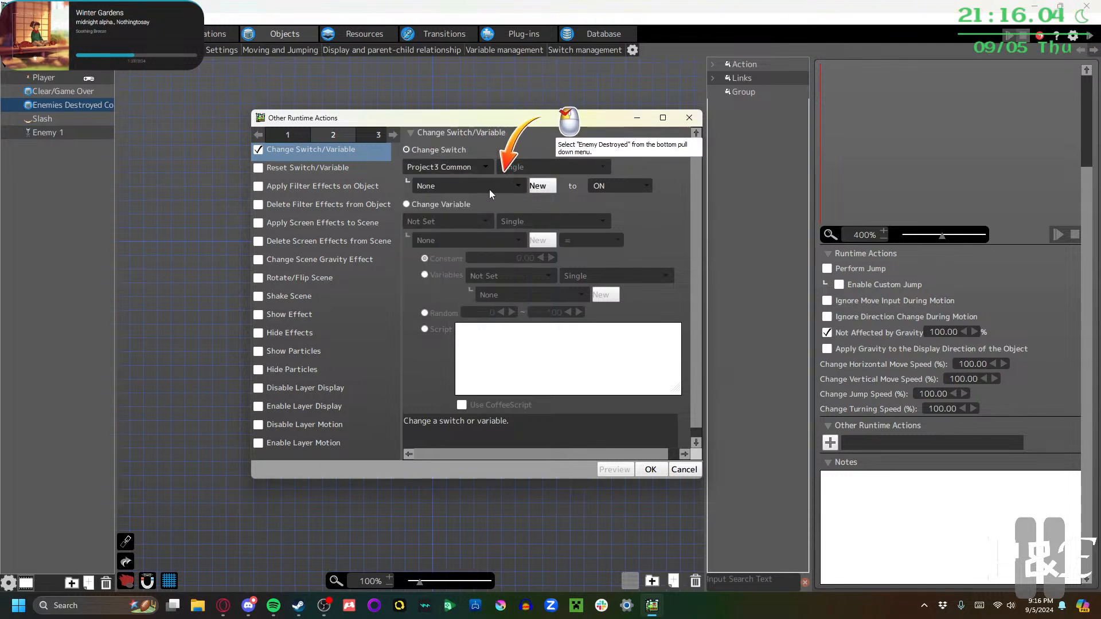
{"action": "left_click", "coordinate": [490, 187]}
{"action": "left_click", "coordinate": [482, 232]}
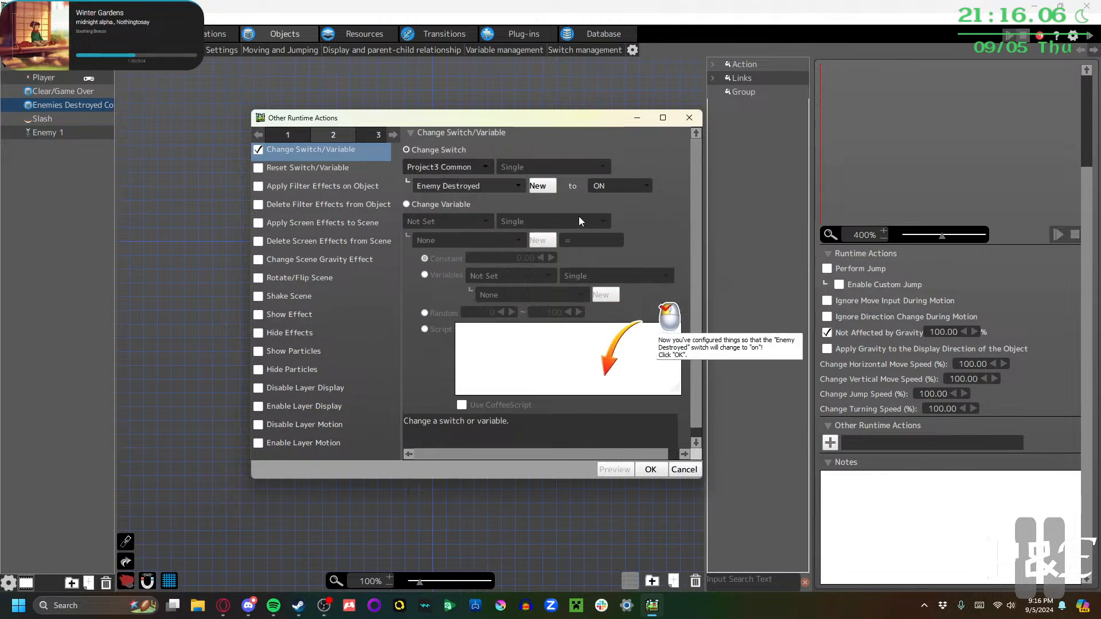
{"action": "left_click", "coordinate": [651, 470]}
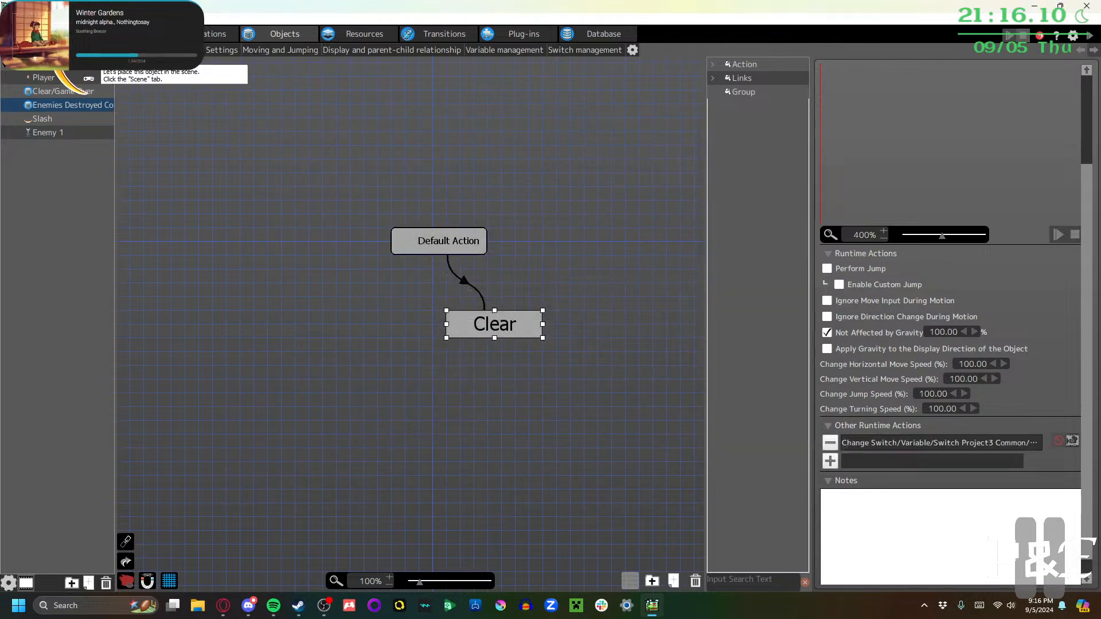
Place the Enemies Destroyed Count object inside the view of the menu scene at about X 260, Y 182
{"action": "left_click", "coordinate": [48, 34]}
{"action": "left_click", "coordinate": [112, 376]}
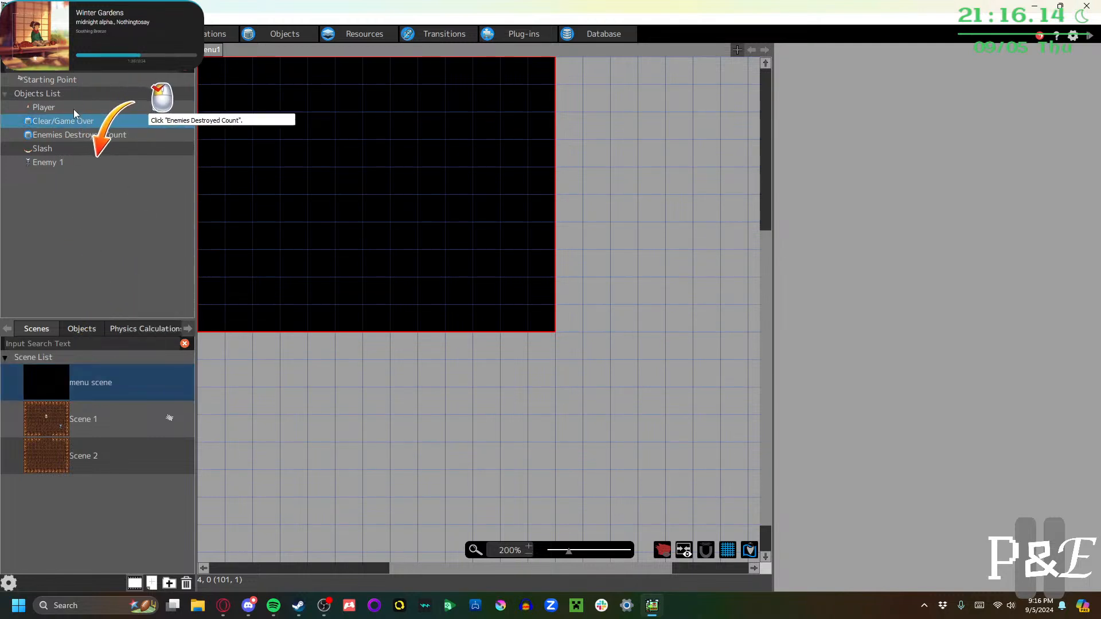
{"action": "left_click", "coordinate": [69, 133]}
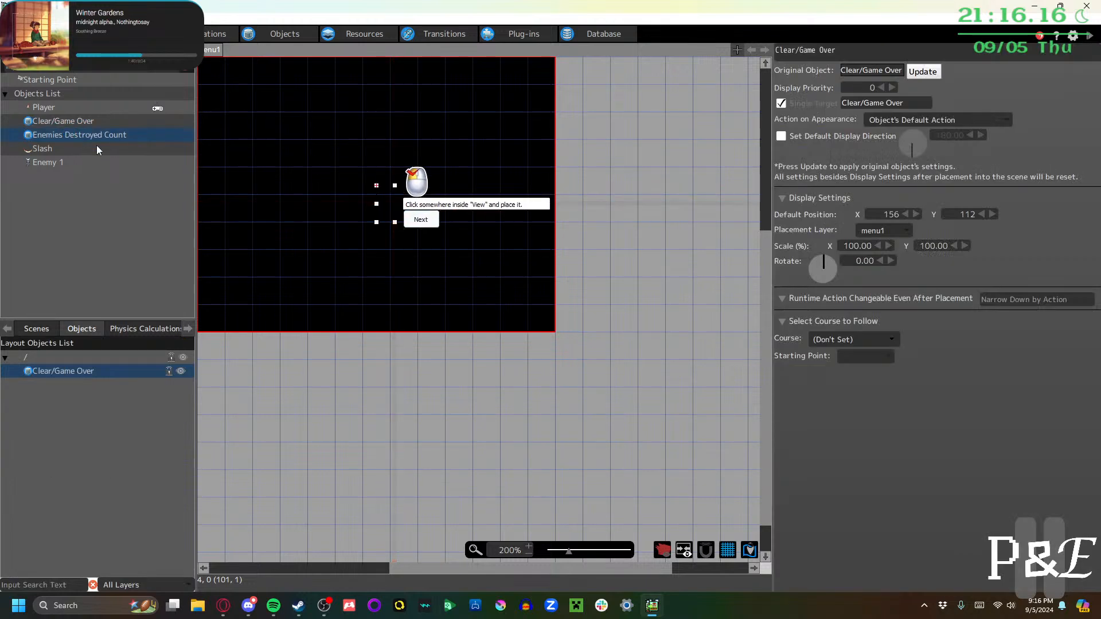
{"action": "left_click", "coordinate": [496, 270]}
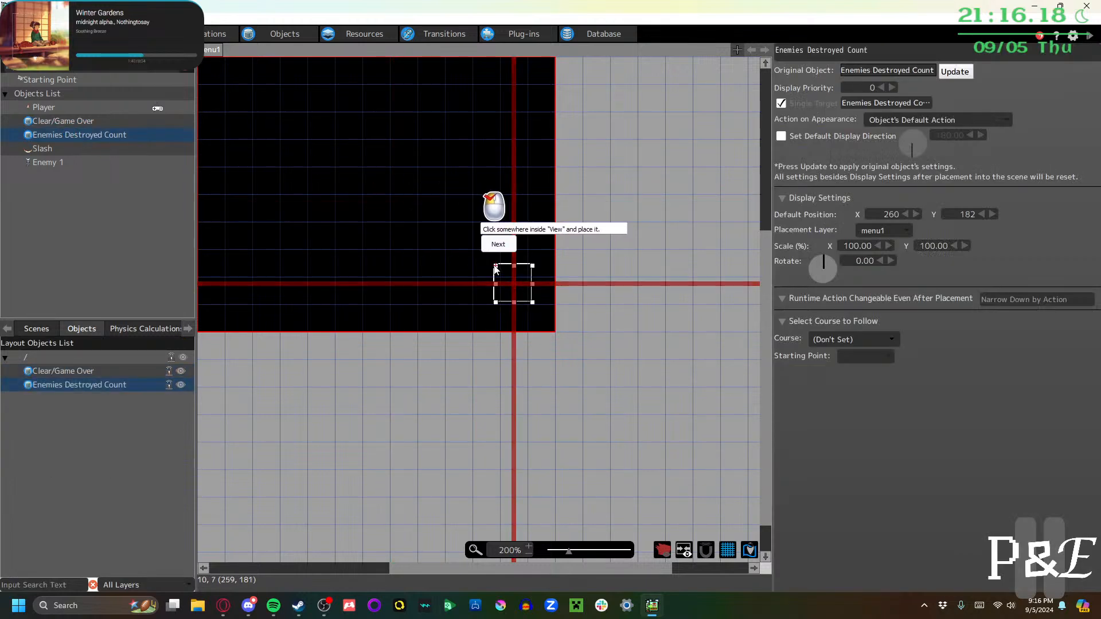
{"action": "left_click", "coordinate": [493, 245]}
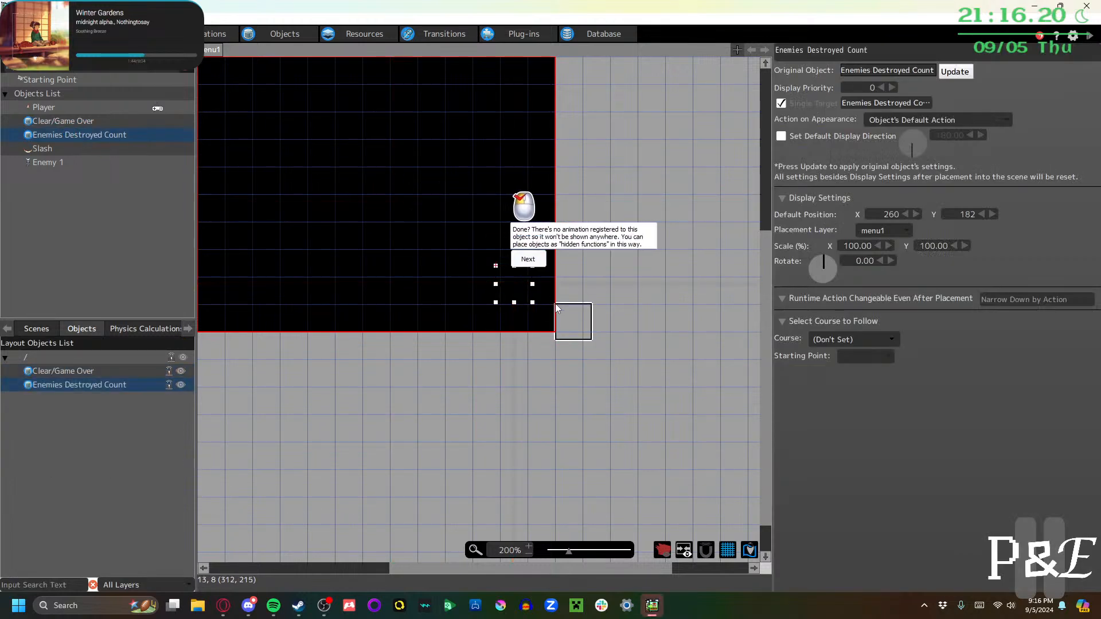
{"action": "left_click", "coordinate": [528, 259]}
{"action": "left_click", "coordinate": [523, 245]}
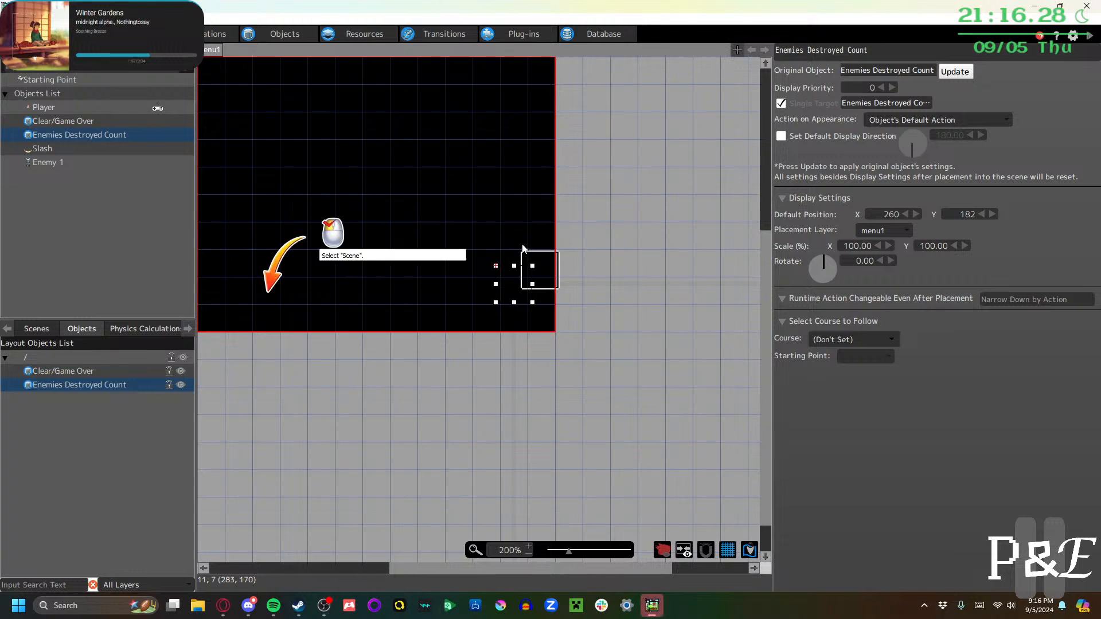
Place two Enemy 1 objects in Scene 2, at about X 251, Y 183 and X 43, Y 139
{"action": "left_click", "coordinate": [42, 330]}
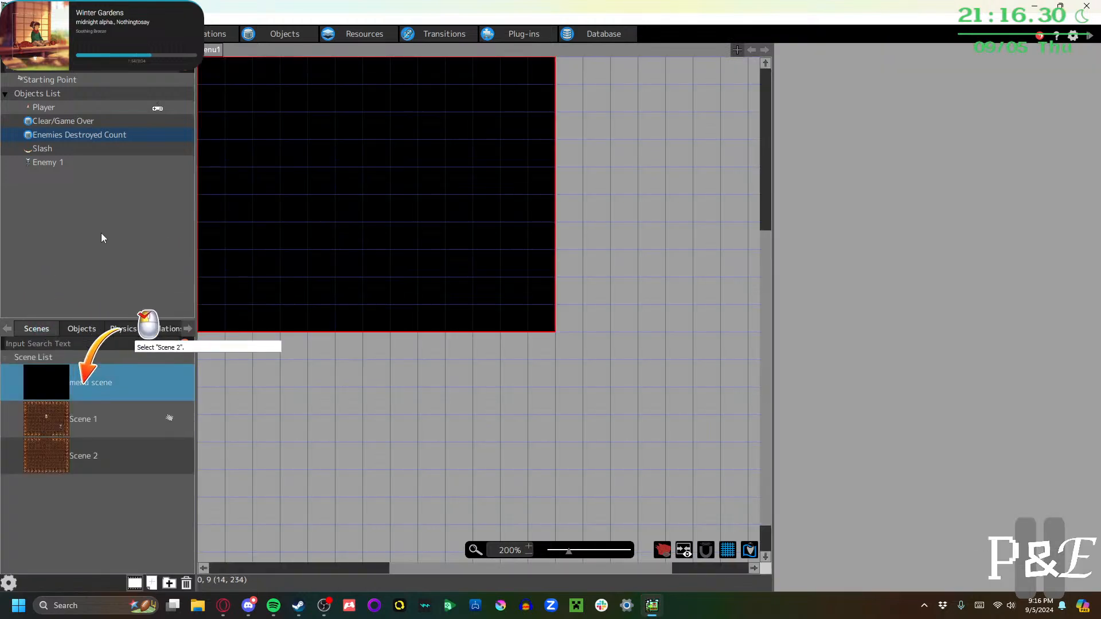
{"action": "left_click", "coordinate": [105, 459]}
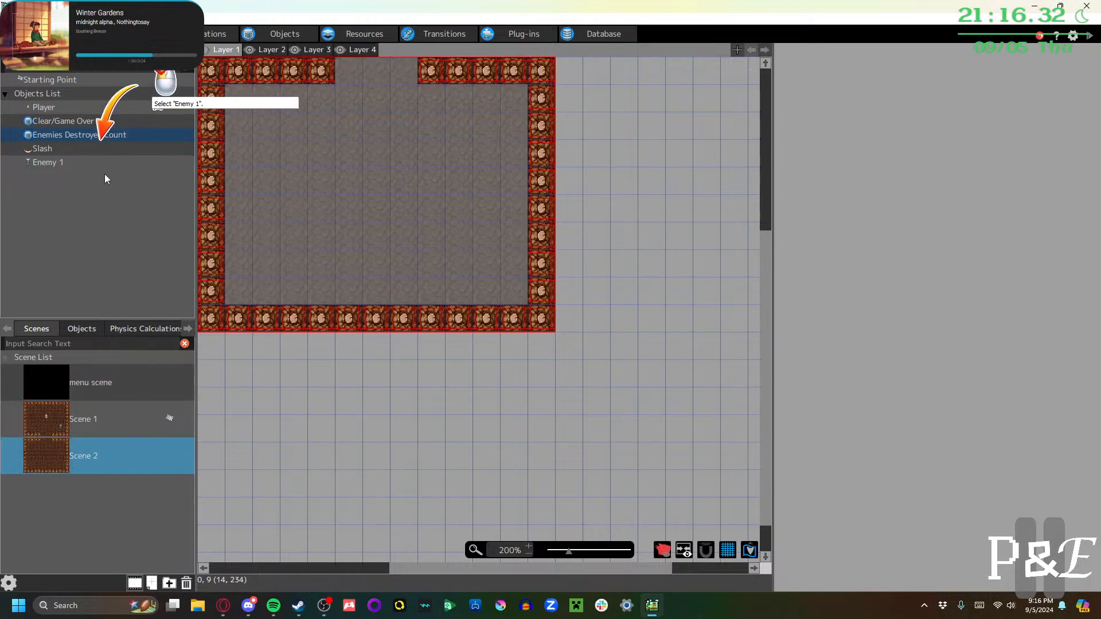
{"action": "left_click", "coordinate": [69, 161]}
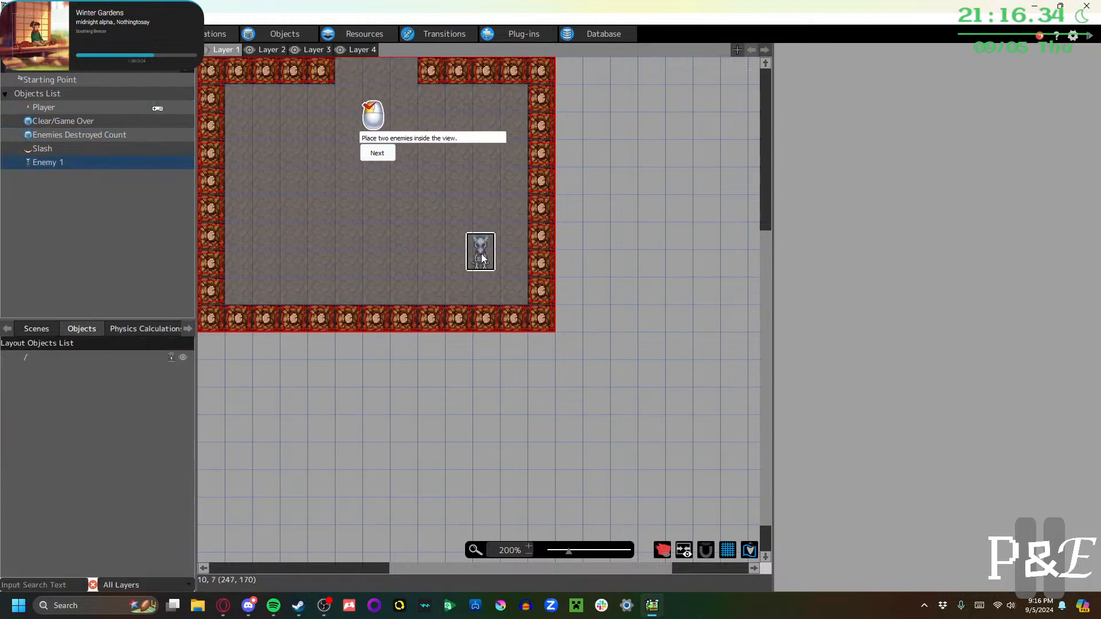
{"action": "left_click", "coordinate": [486, 267]}
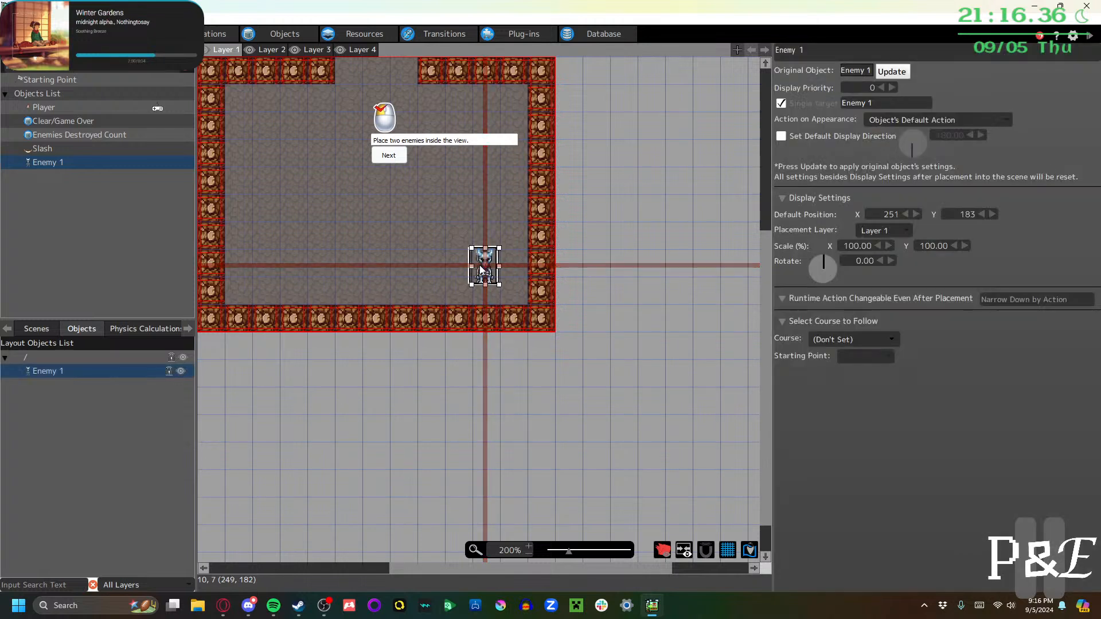
{"action": "left_click", "coordinate": [247, 220]}
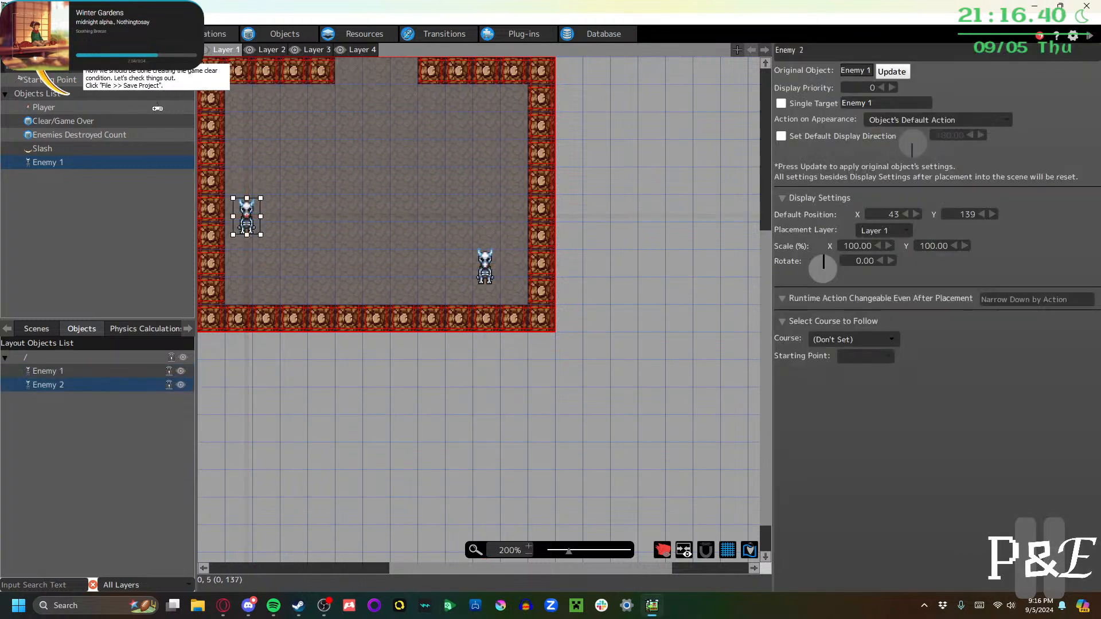
Save the project and launch a test play of the game
{"action": "left_click", "coordinate": [11, 19]}
{"action": "left_click", "coordinate": [42, 74]}
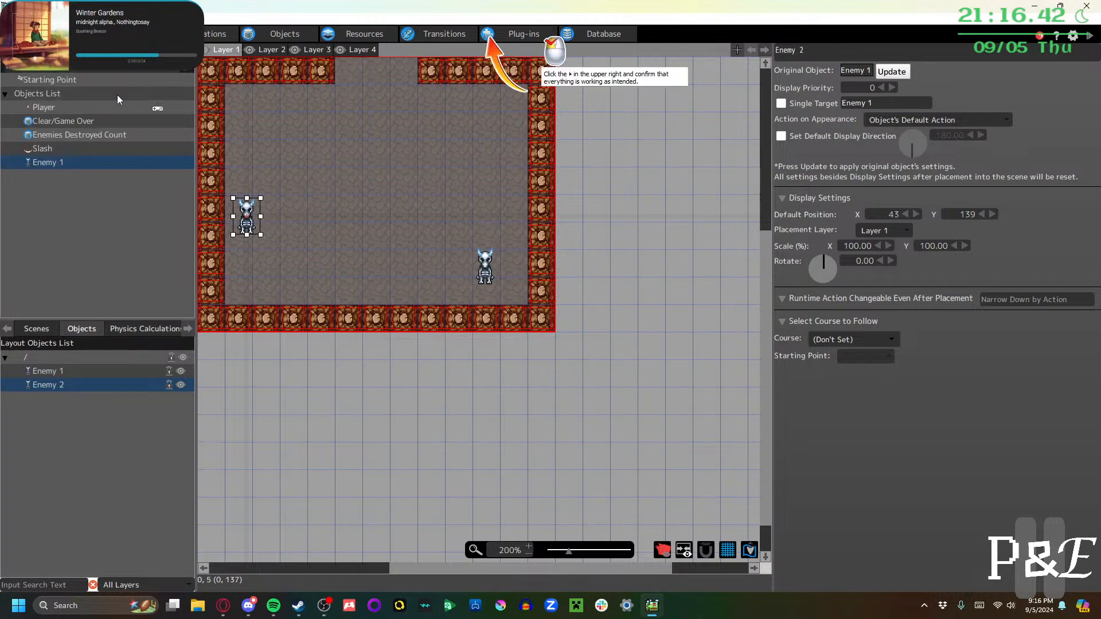
{"action": "left_click", "coordinate": [1076, 36]}
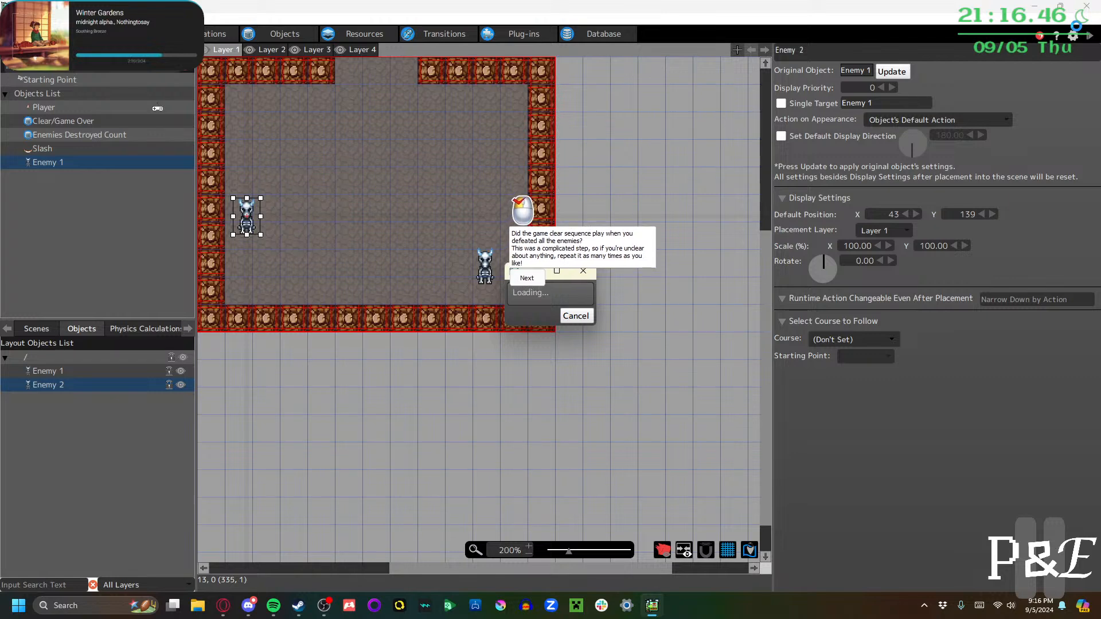
Defeat the enemy in the first scene with the slash attack and walk down to the second scene
{"action": "key", "text": "Left"}
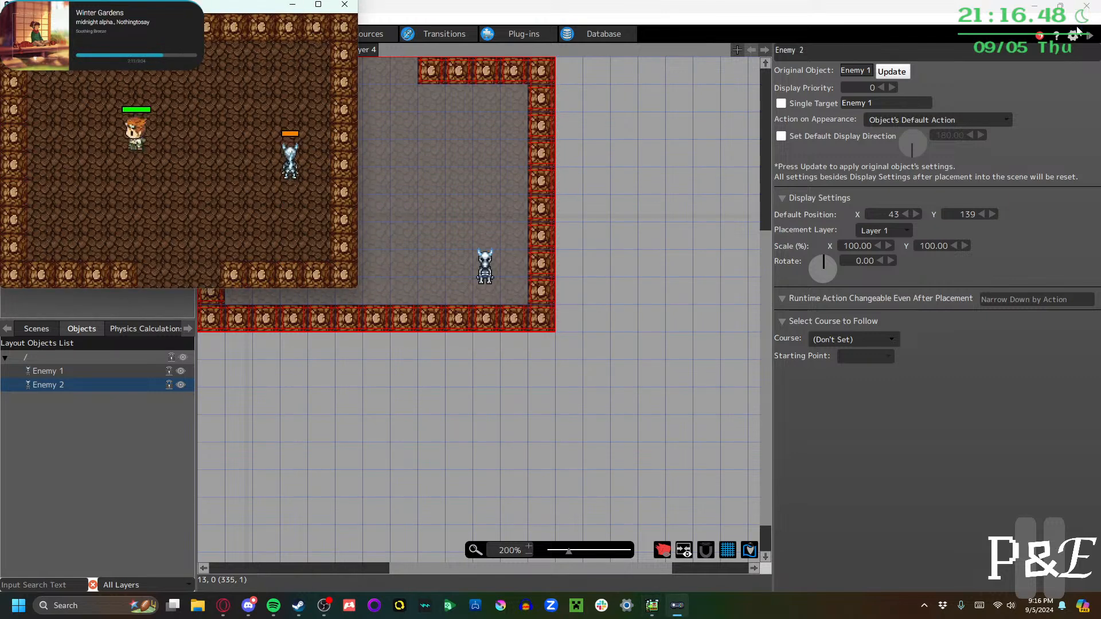
{"action": "key", "text": "Right"}
{"action": "key", "text": "z"}
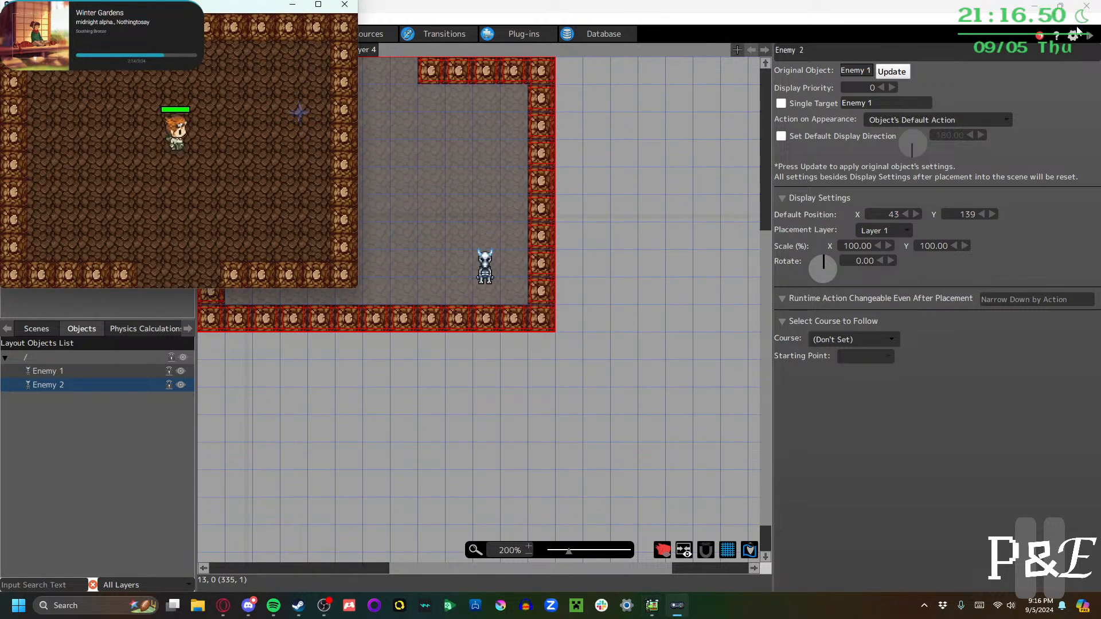
{"action": "key", "text": "Down"}
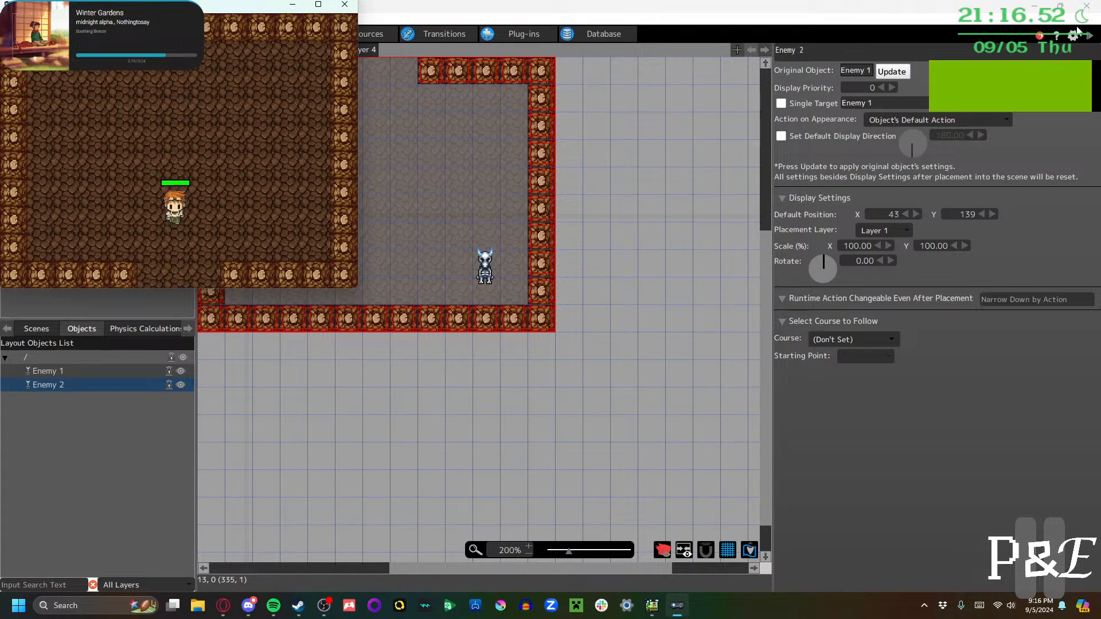
Defeat both enemies in the second scene to check the game-clear sequence, and close the test play
{"action": "key", "text": "z"}
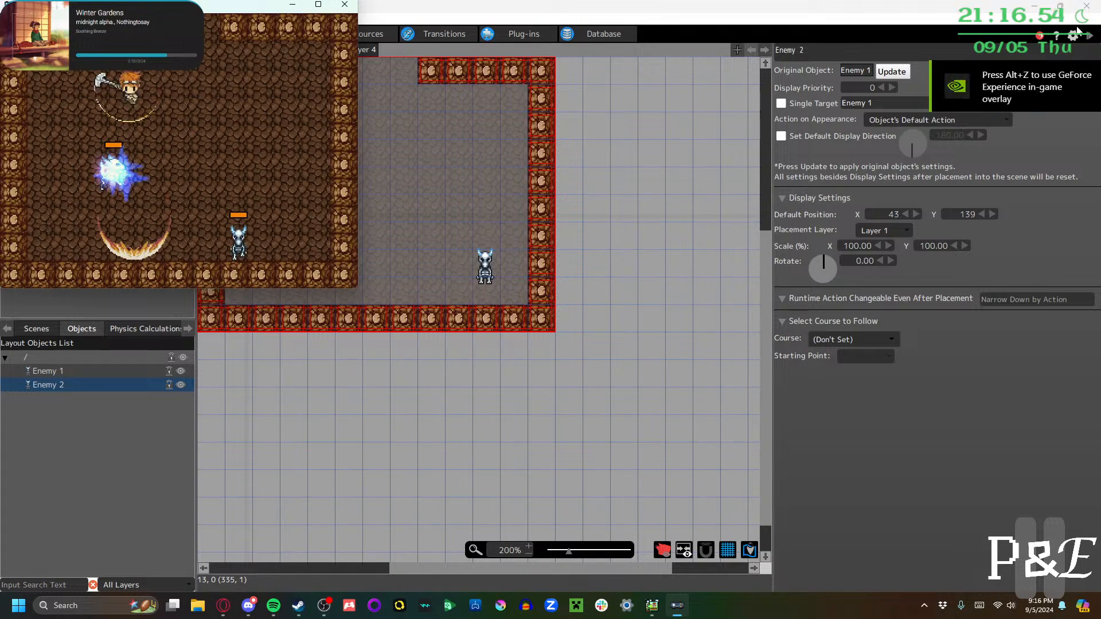
{"action": "key", "text": "Right"}
{"action": "key", "text": "Down"}
{"action": "key", "text": "z"}
{"action": "key", "text": "Right"}
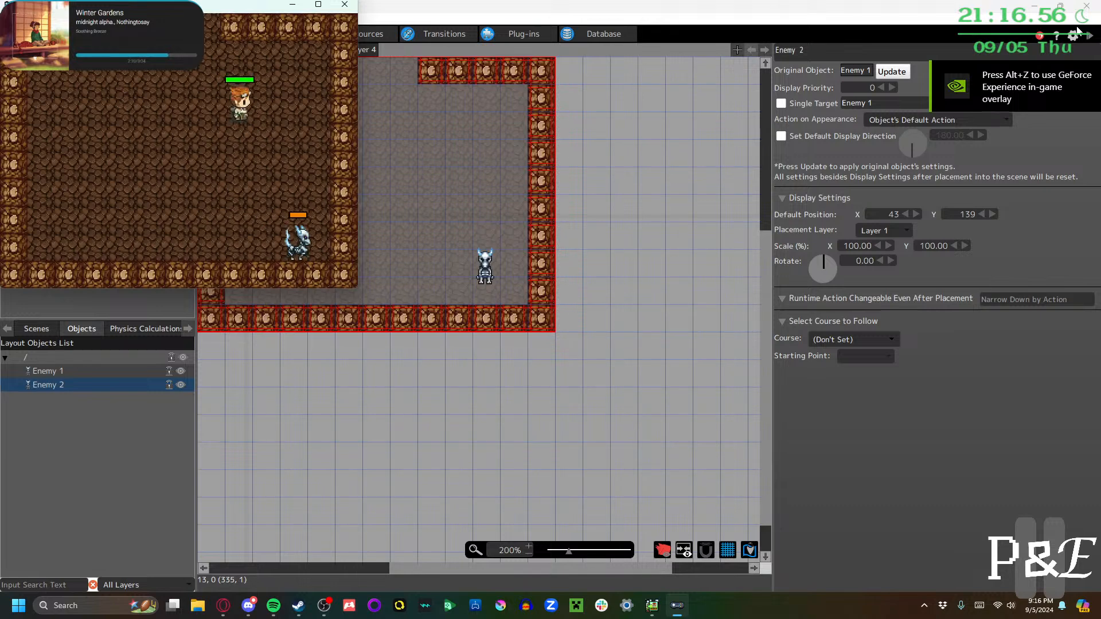
{"action": "key", "text": "Down"}
{"action": "key", "text": "z"}
{"action": "key", "text": "Left"}
{"action": "key", "text": "Up"}
{"action": "key", "text": "Down"}
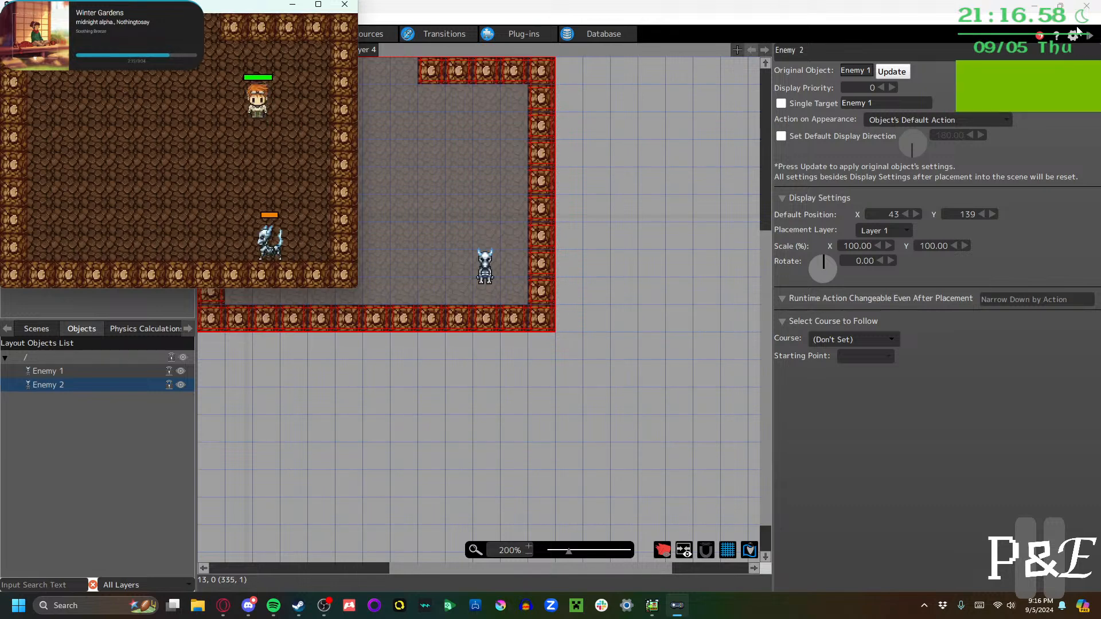
{"action": "key", "text": "z"}
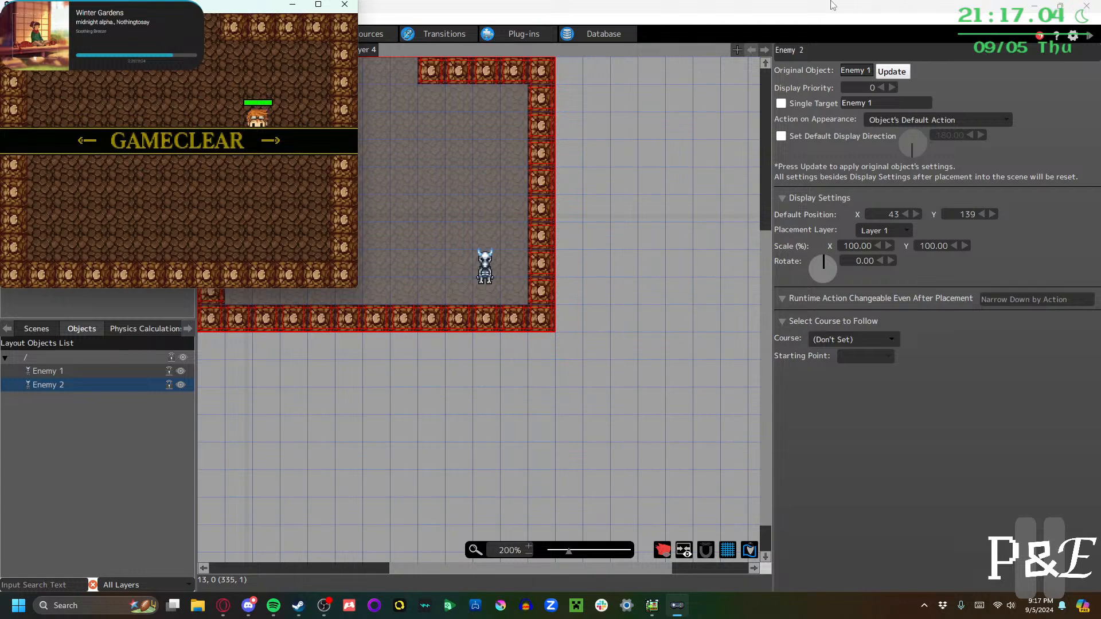
{"action": "left_click", "coordinate": [344, 6]}
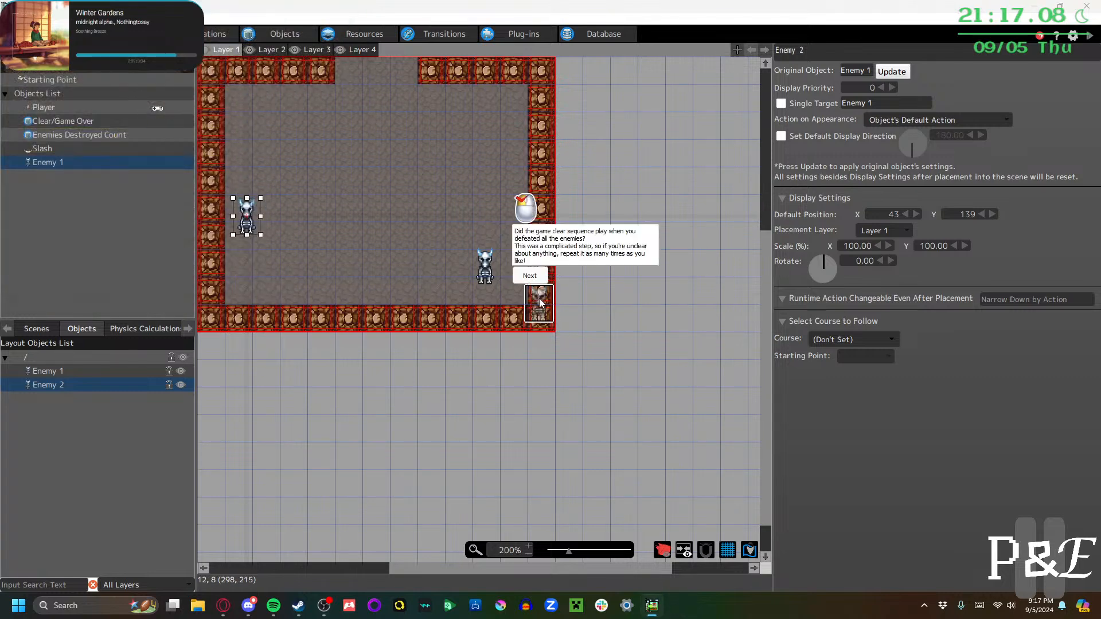
Finish the Step 11 tutorial and save the project
{"action": "left_click", "coordinate": [530, 277]}
{"action": "left_click", "coordinate": [571, 313]}
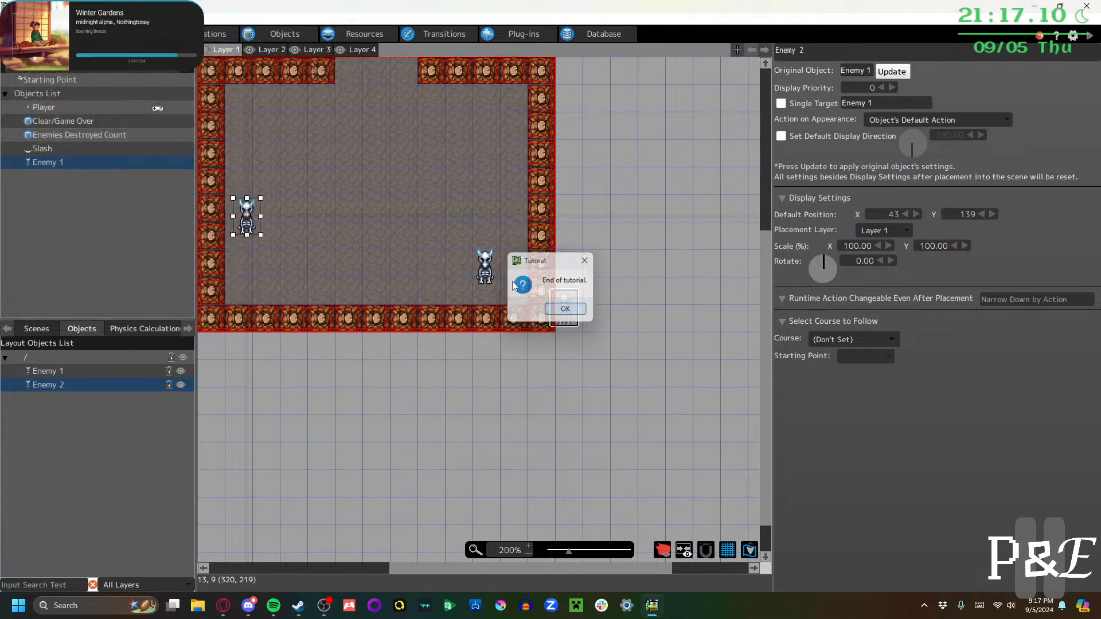
{"action": "left_click", "coordinate": [10, 19]}
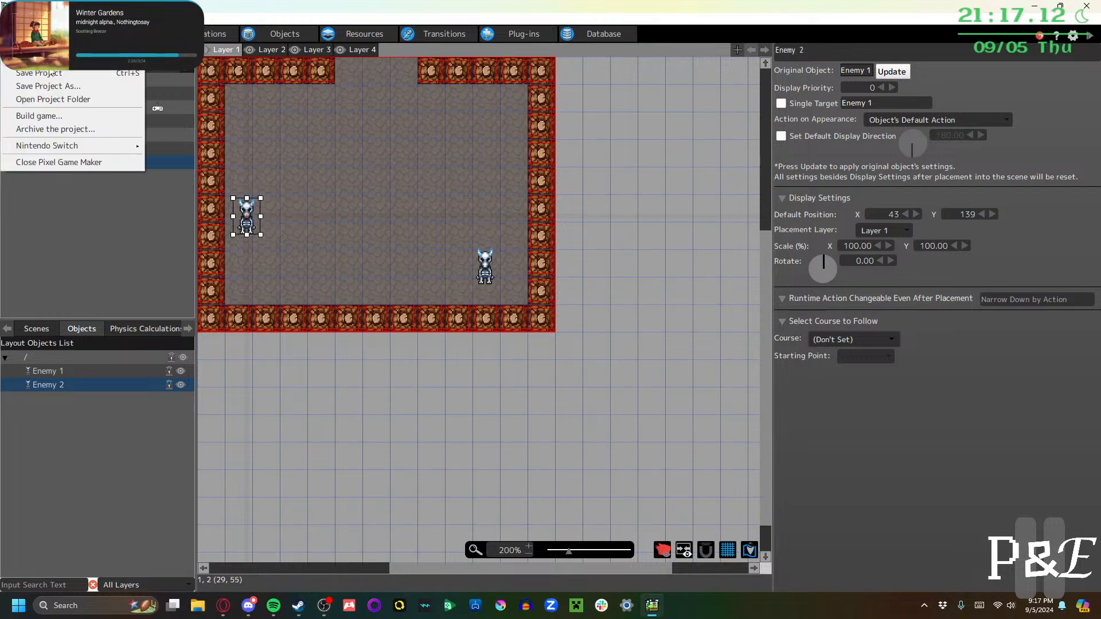
{"action": "left_click", "coordinate": [51, 73]}
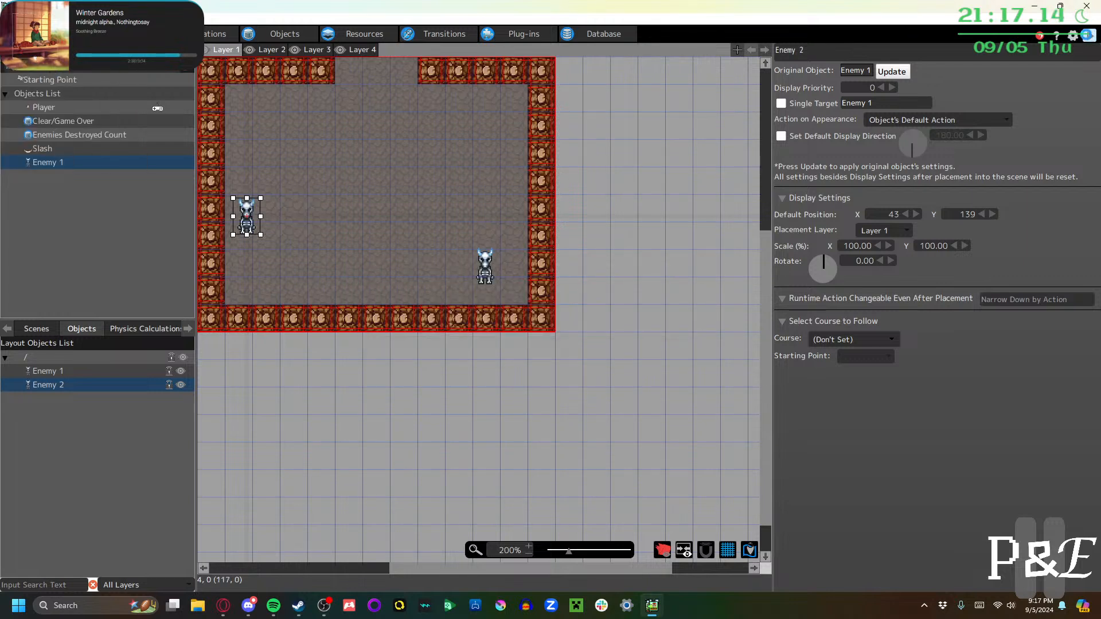
Run another test play in a maximized window and defeat the enemy in the first scene
{"action": "left_click", "coordinate": [1089, 36]}
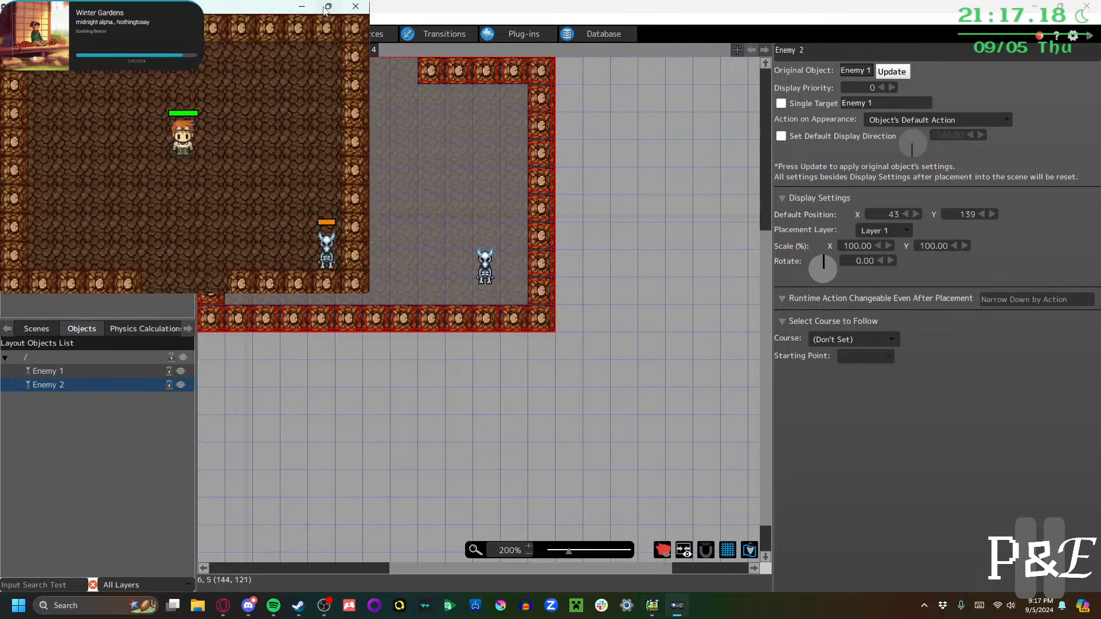
{"action": "left_click", "coordinate": [318, 4]}
{"action": "key", "text": "Down"}
{"action": "key", "text": "Left"}
{"action": "key", "text": "Up"}
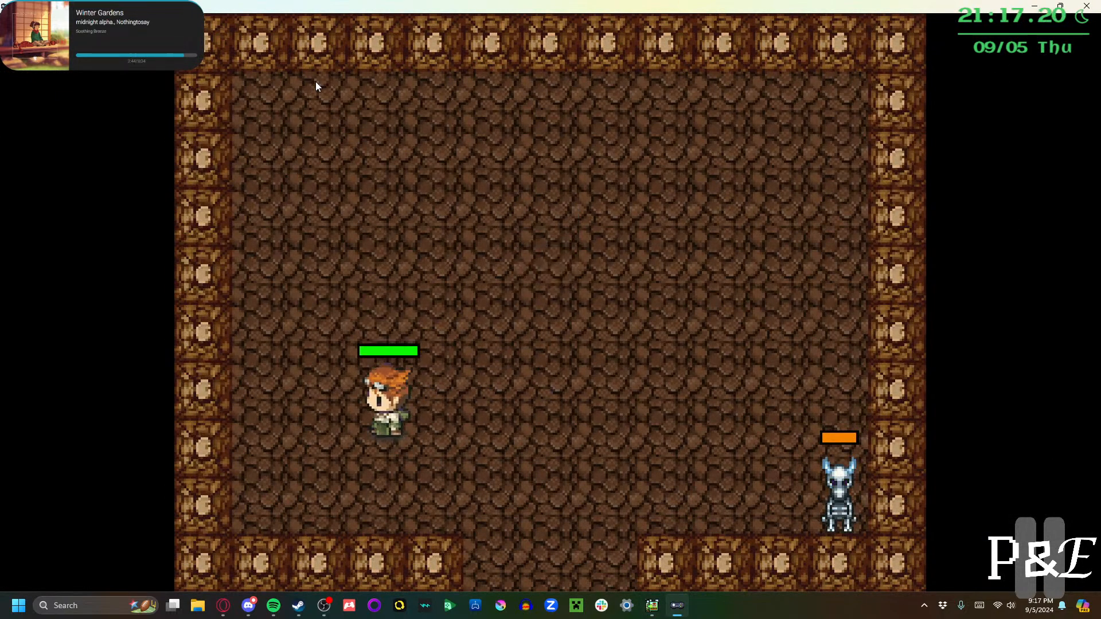
{"action": "key", "text": "Down"}
{"action": "key", "text": "Right"}
{"action": "key", "text": "z"}
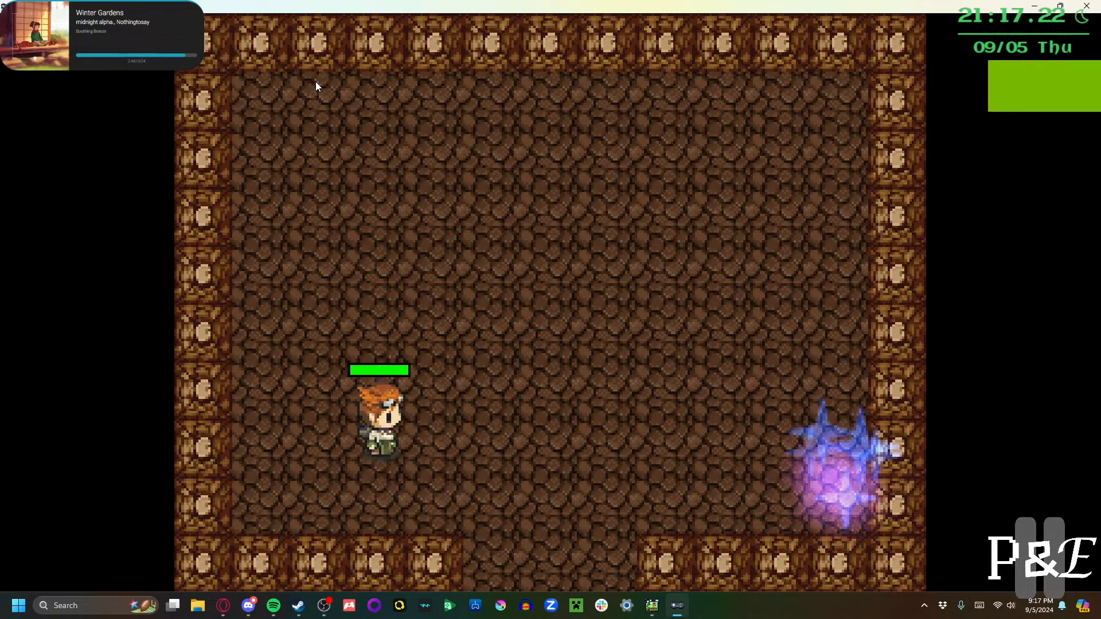
{"action": "key", "text": "z"}
{"action": "key", "text": "Right"}
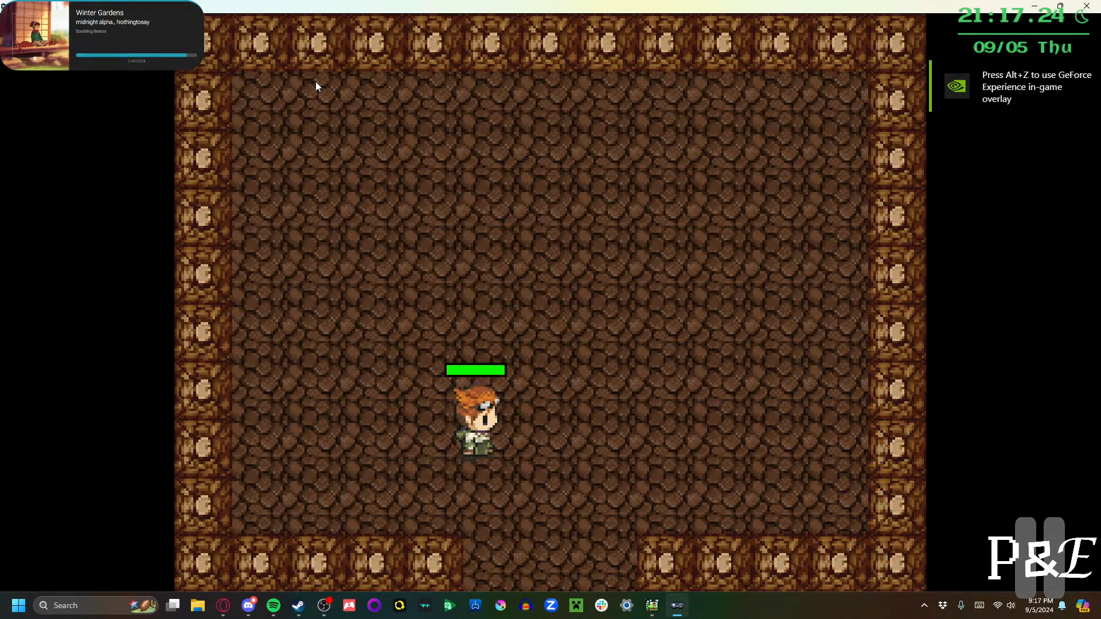
Enter the second scene, defeat its two enemies to trigger the game clear again, and close the test play
{"action": "key", "text": "Down"}
{"action": "key", "text": "Right"}
{"action": "key", "text": "Down"}
{"action": "key", "text": "Left"}
{"action": "key", "text": "z"}
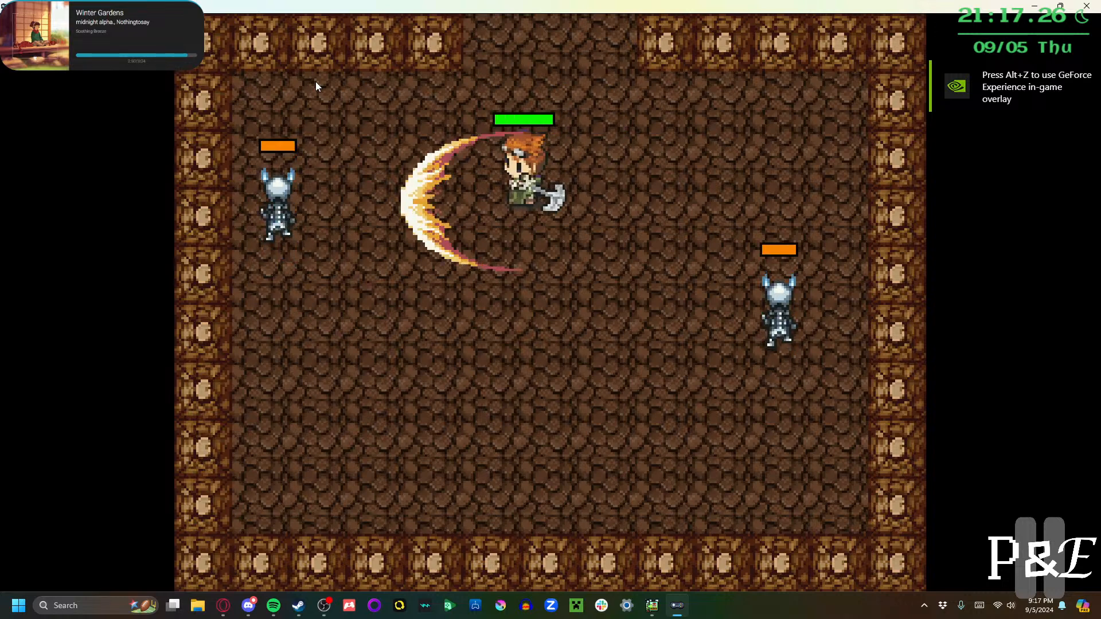
{"action": "key", "text": "Left"}
{"action": "key", "text": "Down"}
{"action": "key", "text": "Down"}
{"action": "key", "text": "Left"}
{"action": "key", "text": "Right"}
{"action": "key", "text": "z"}
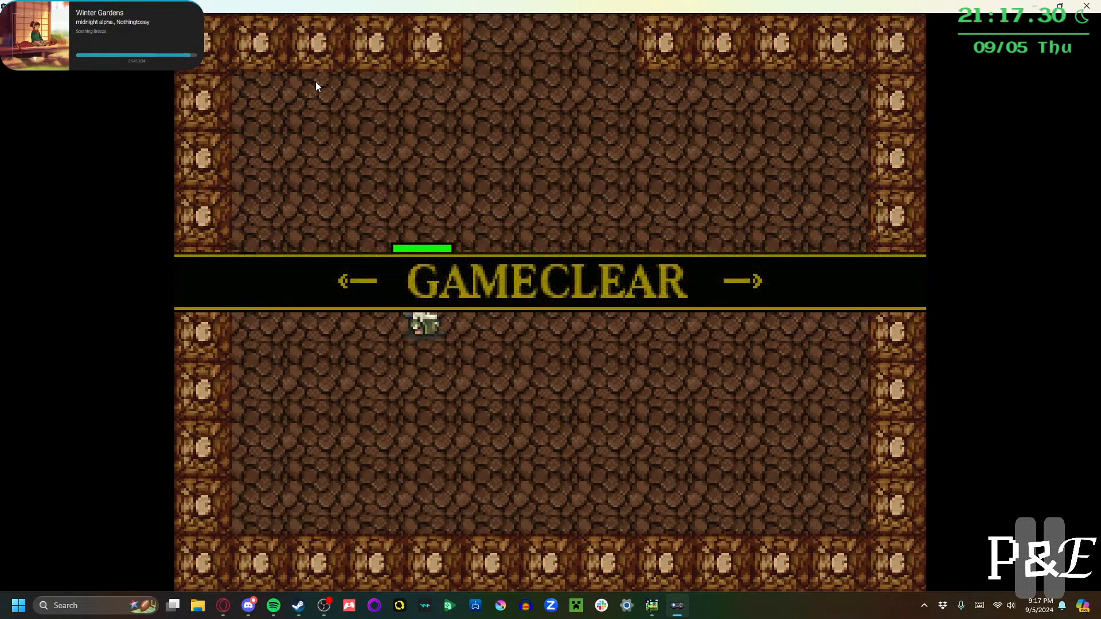
{"action": "left_click", "coordinate": [1088, 8]}
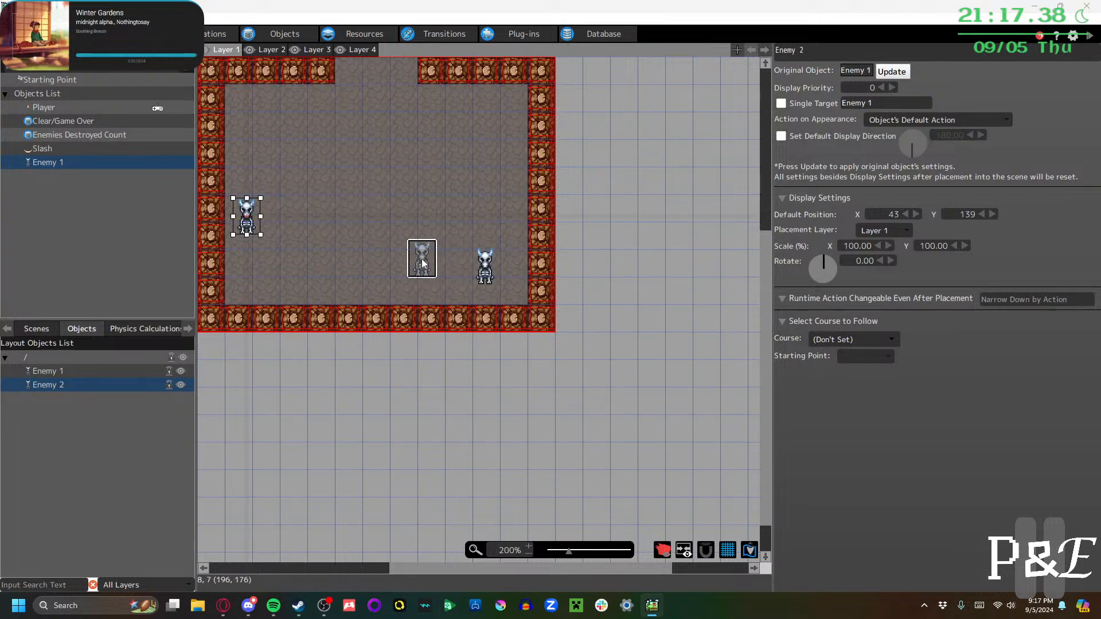
Save the project and start the Top Views tutorial Step 12: Insert Text, answering Yes to having the previous progress data
{"action": "left_click", "coordinate": [11, 19]}
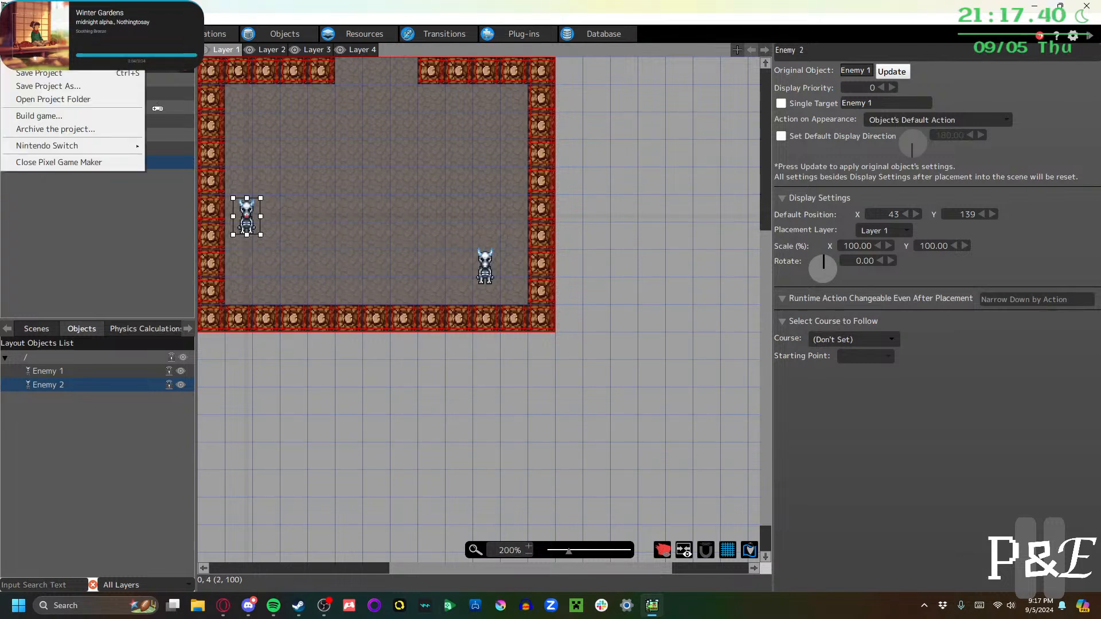
{"action": "left_click", "coordinate": [44, 72]}
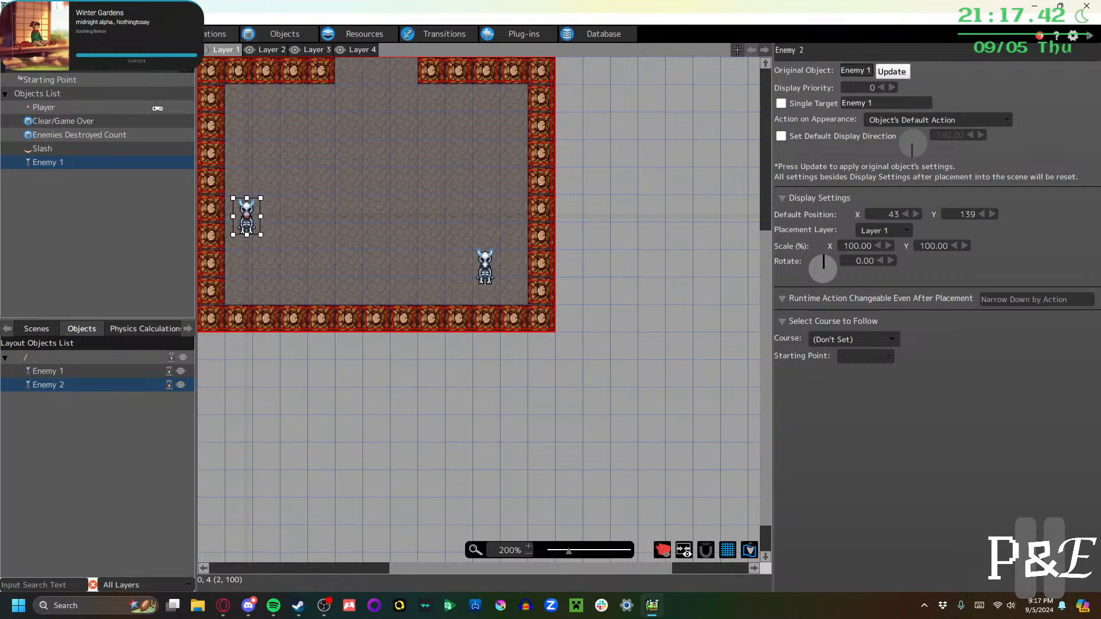
{"action": "left_click", "coordinate": [547, 385]}
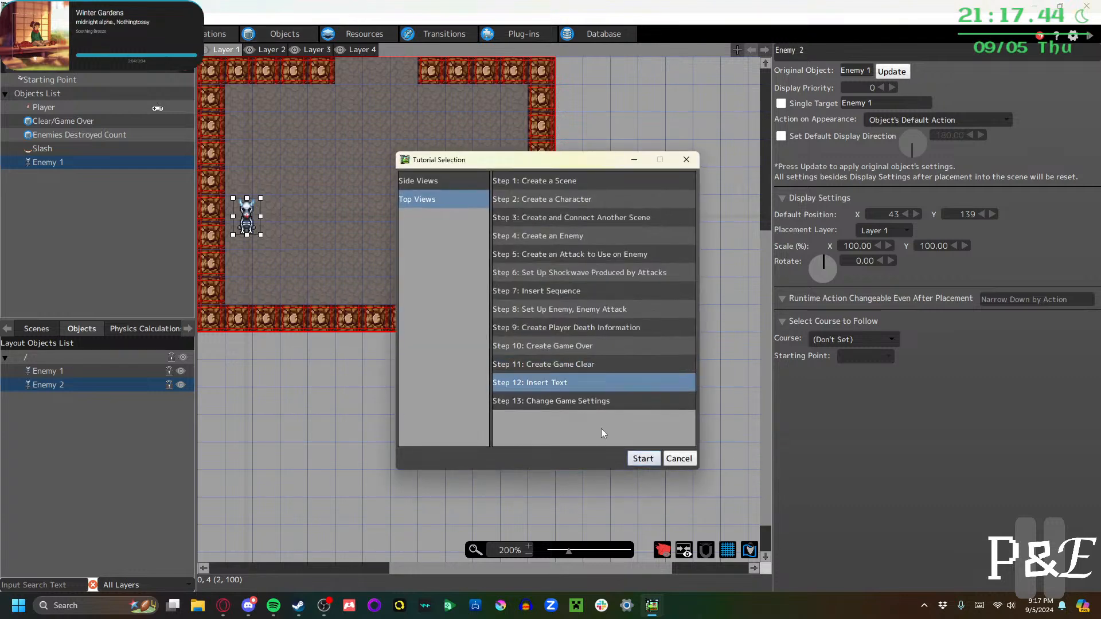
{"action": "left_click", "coordinate": [642, 459]}
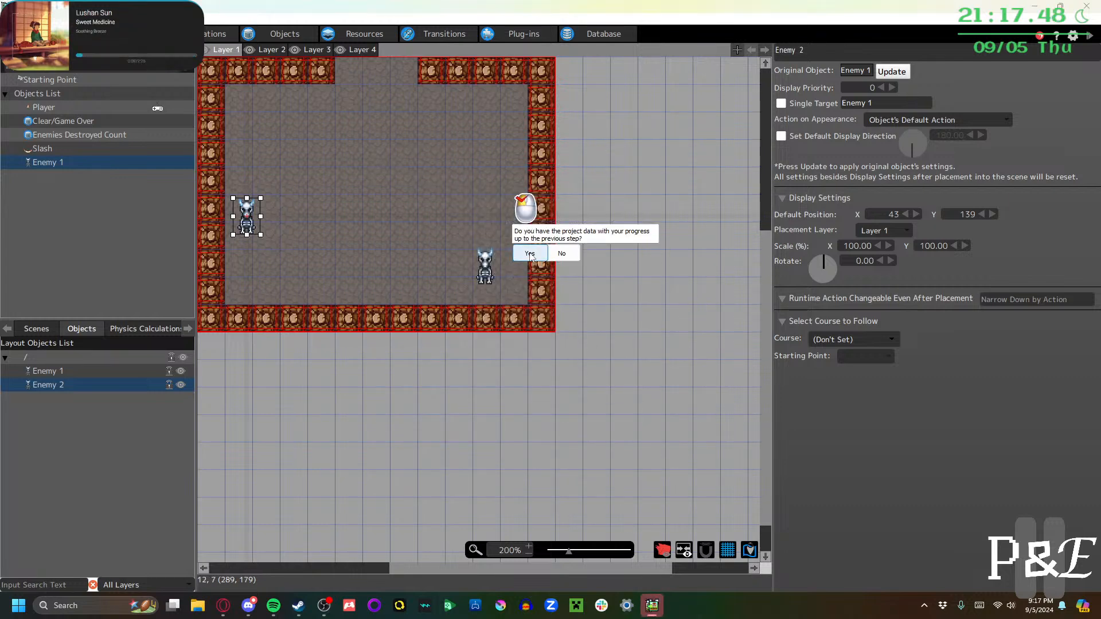
{"action": "left_click", "coordinate": [529, 254]}
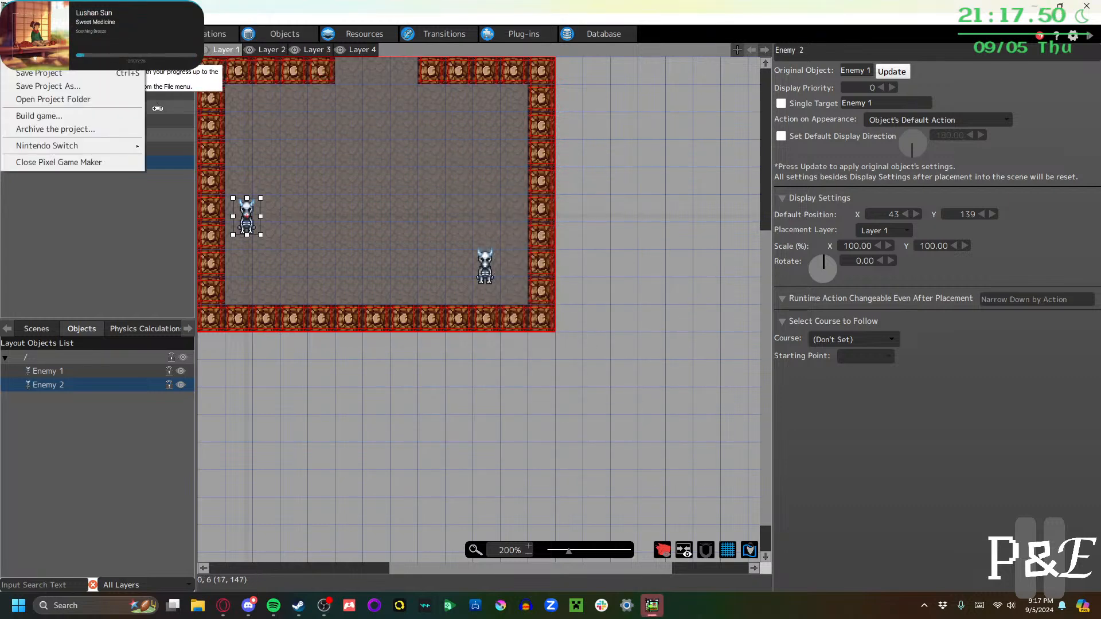
Reopen the project holding the previous step's progress and advance past the tutorial's closing-credits introduction
{"action": "left_click", "coordinate": [49, 60]}
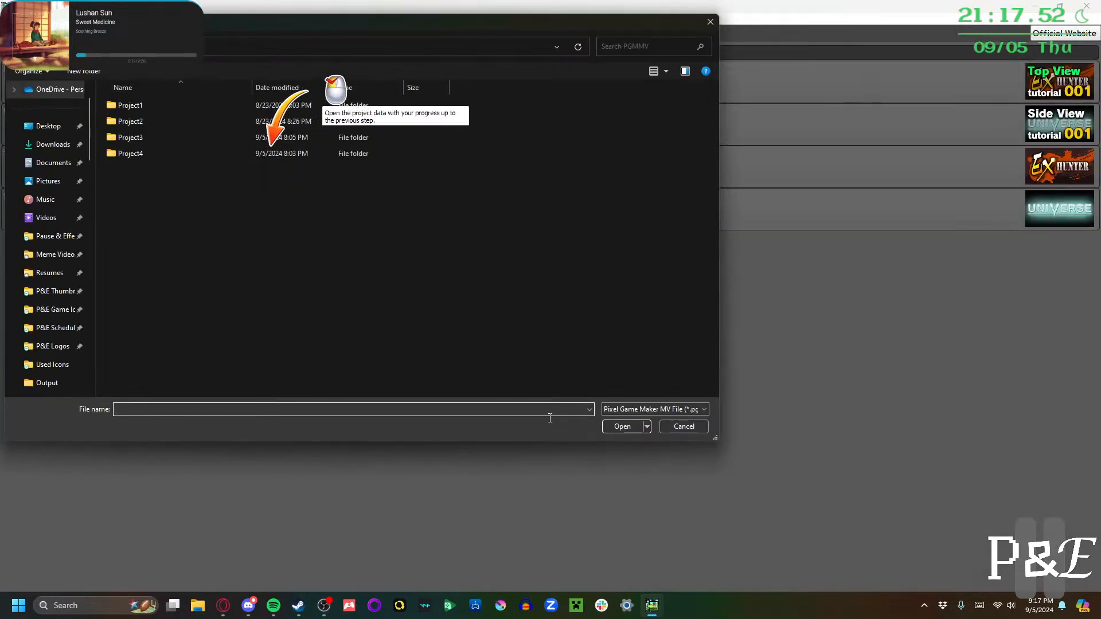
{"action": "left_click", "coordinate": [685, 426]}
{"action": "left_click", "coordinate": [127, 93]}
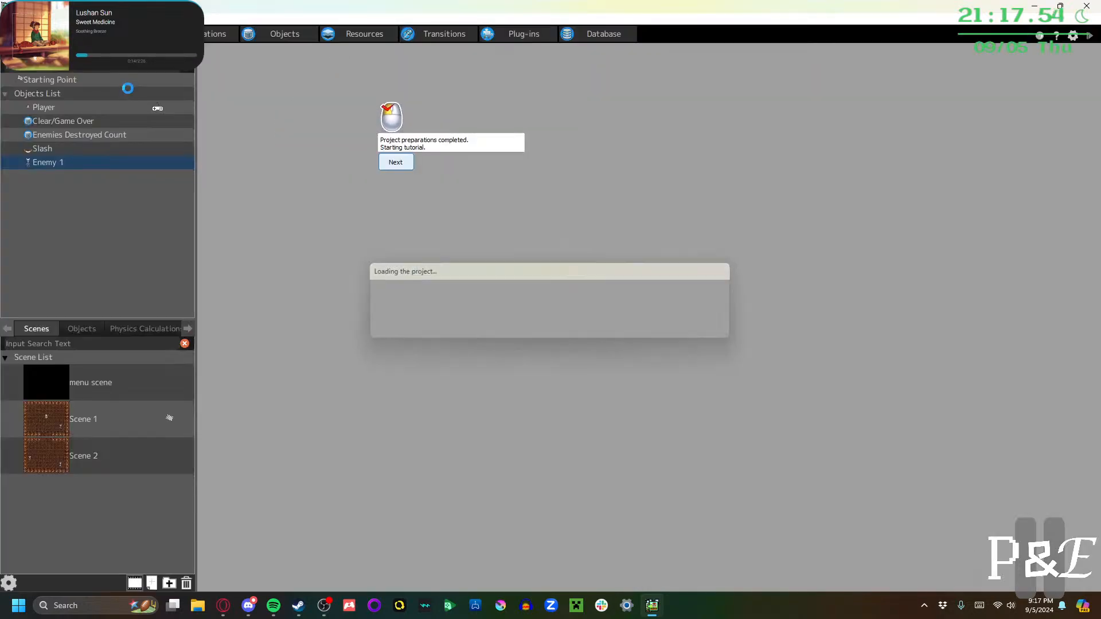
{"action": "left_click", "coordinate": [528, 253]}
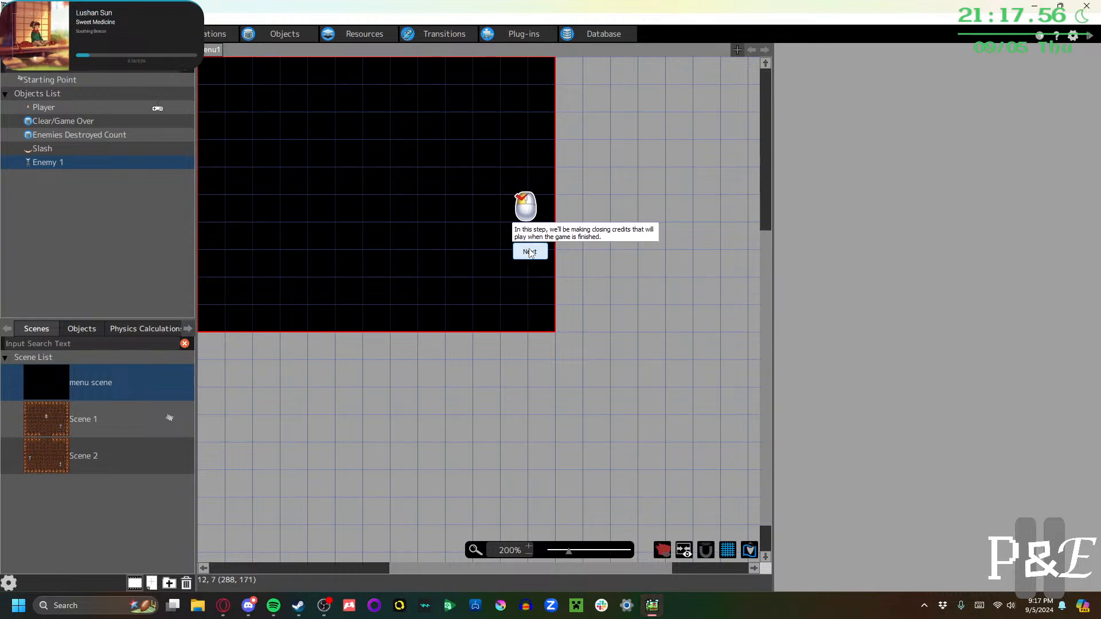
{"action": "left_click", "coordinate": [529, 251]}
Review the font resources along with the tutorial, selecting font003, and continue to the text resources
{"action": "left_click", "coordinate": [342, 36]}
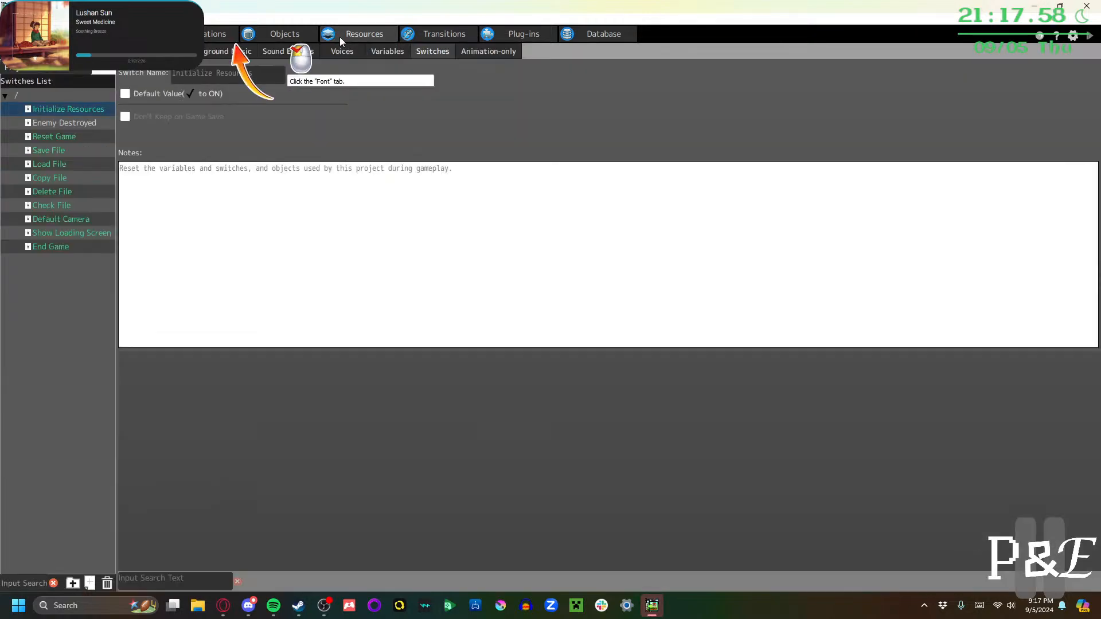
{"action": "left_click", "coordinate": [138, 52]}
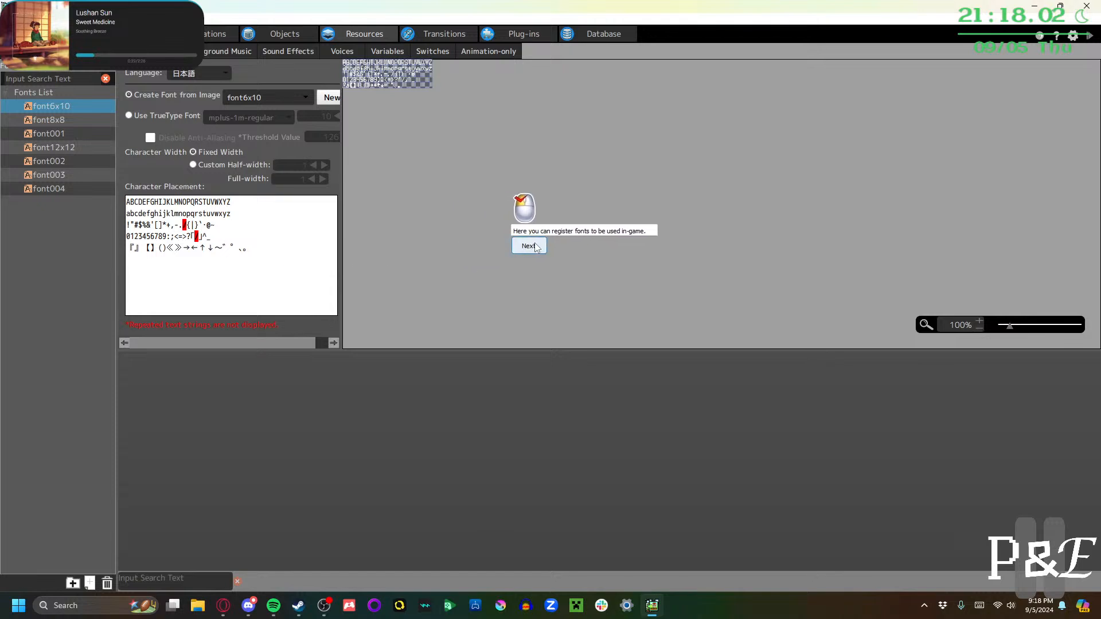
{"action": "left_click", "coordinate": [525, 247]}
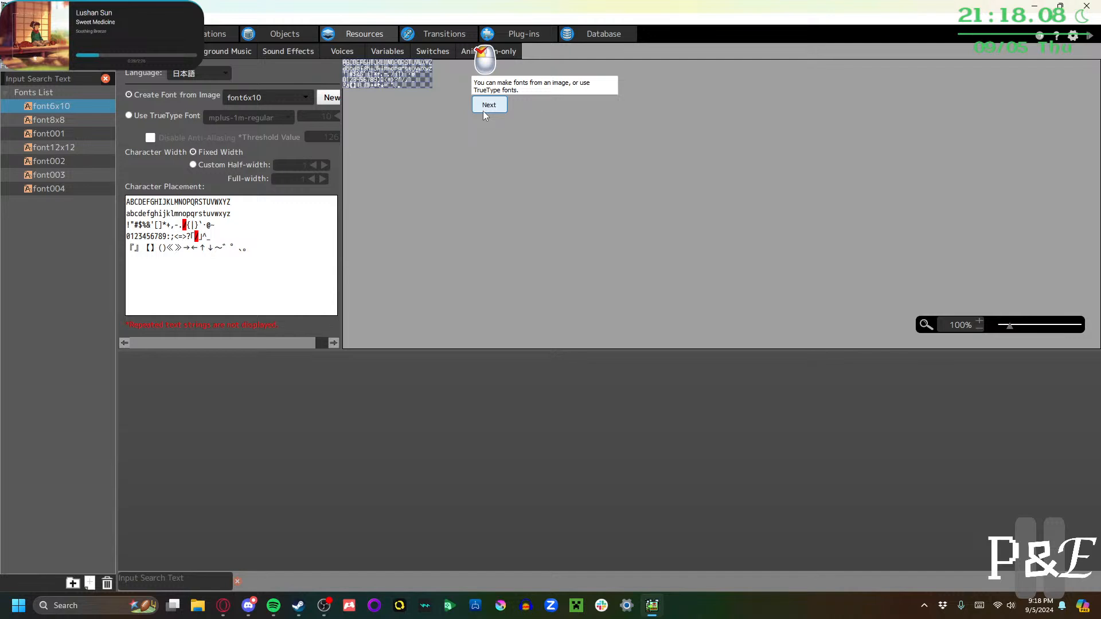
{"action": "left_click", "coordinate": [483, 111]}
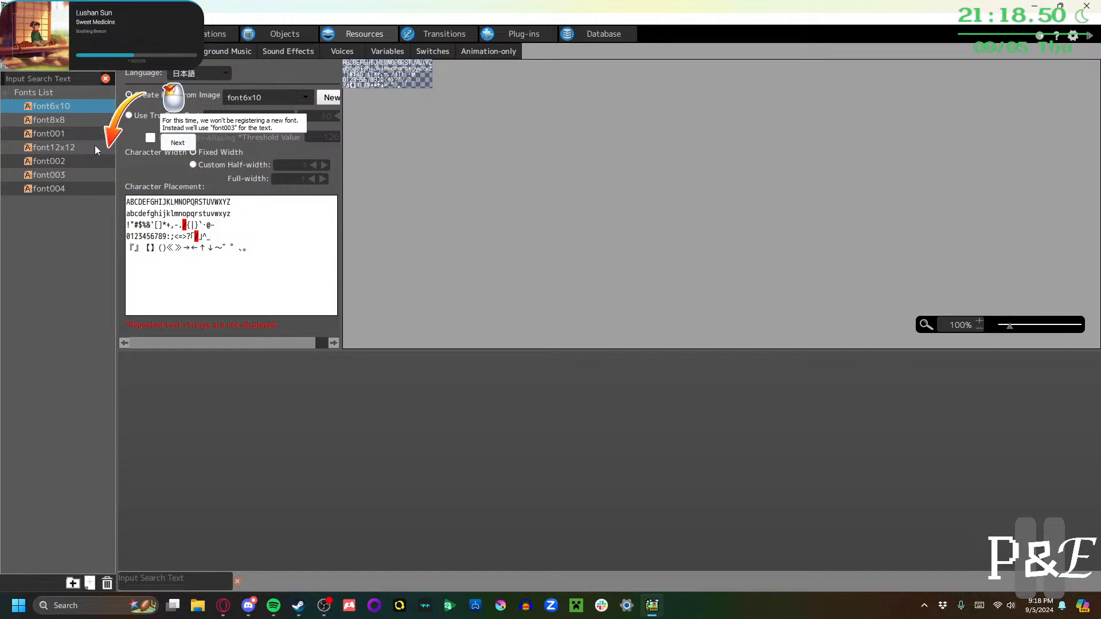
{"action": "left_click", "coordinate": [56, 174]}
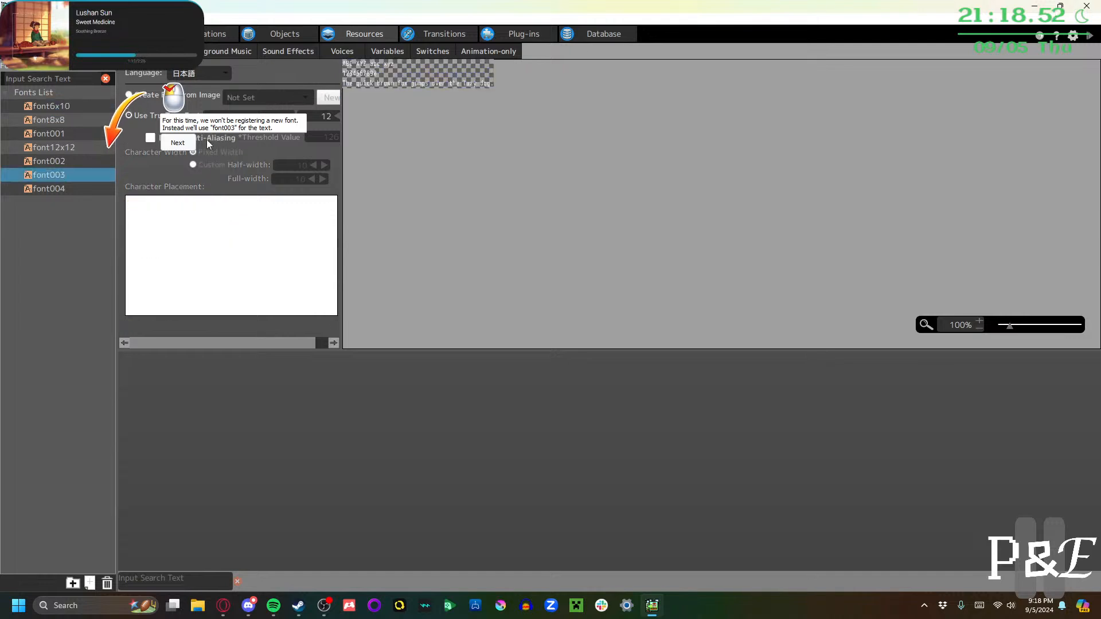
{"action": "left_click", "coordinate": [178, 143]}
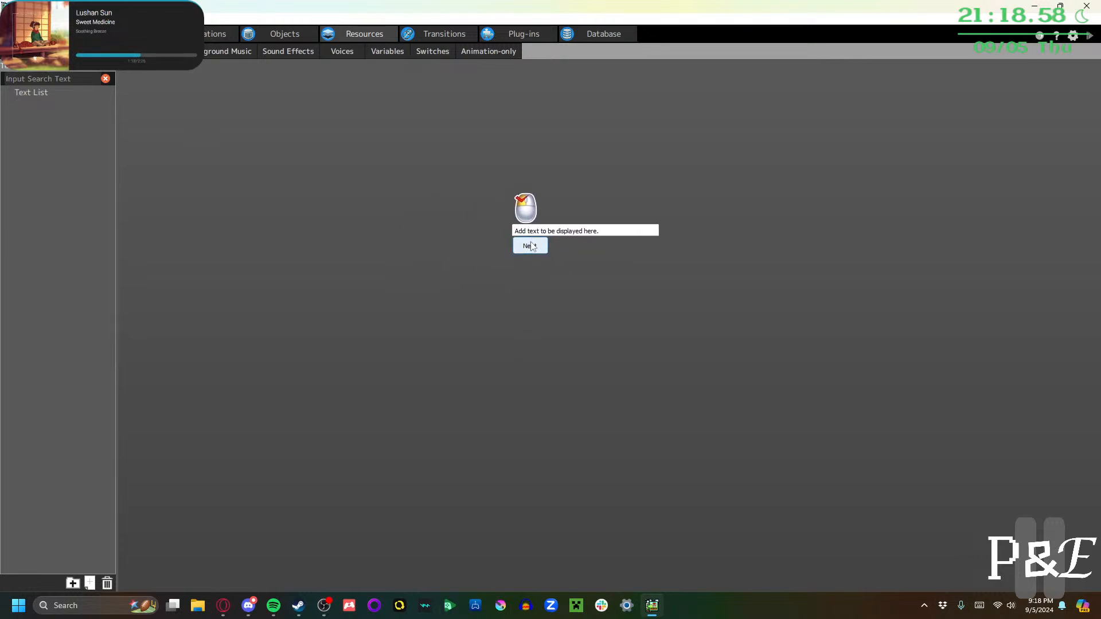
Add a new text resource to the text list and name it Clear
{"action": "left_click", "coordinate": [531, 246]}
{"action": "left_click", "coordinate": [90, 582]}
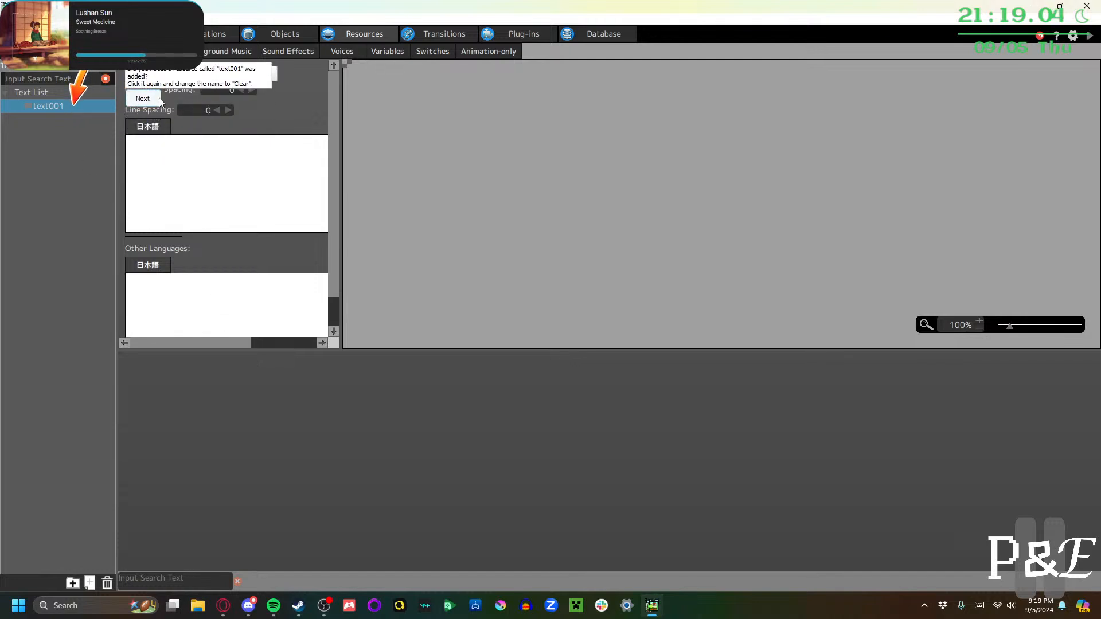
{"action": "left_click", "coordinate": [142, 99]}
{"action": "left_click", "coordinate": [202, 74]}
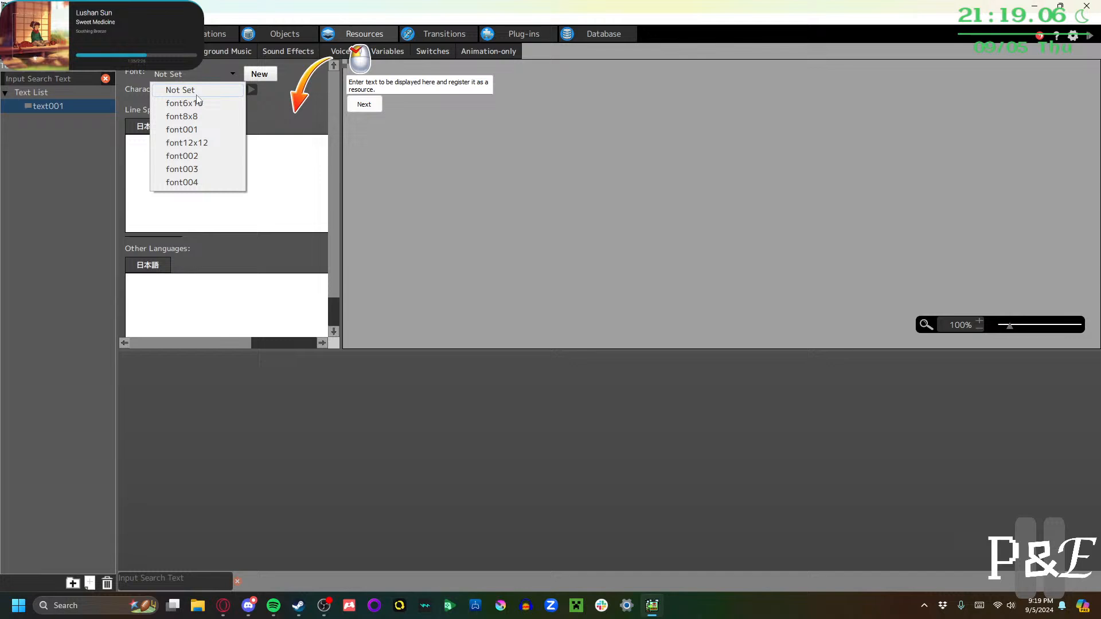
{"action": "left_click", "coordinate": [273, 104]}
{"action": "double_click", "coordinate": [51, 106]}
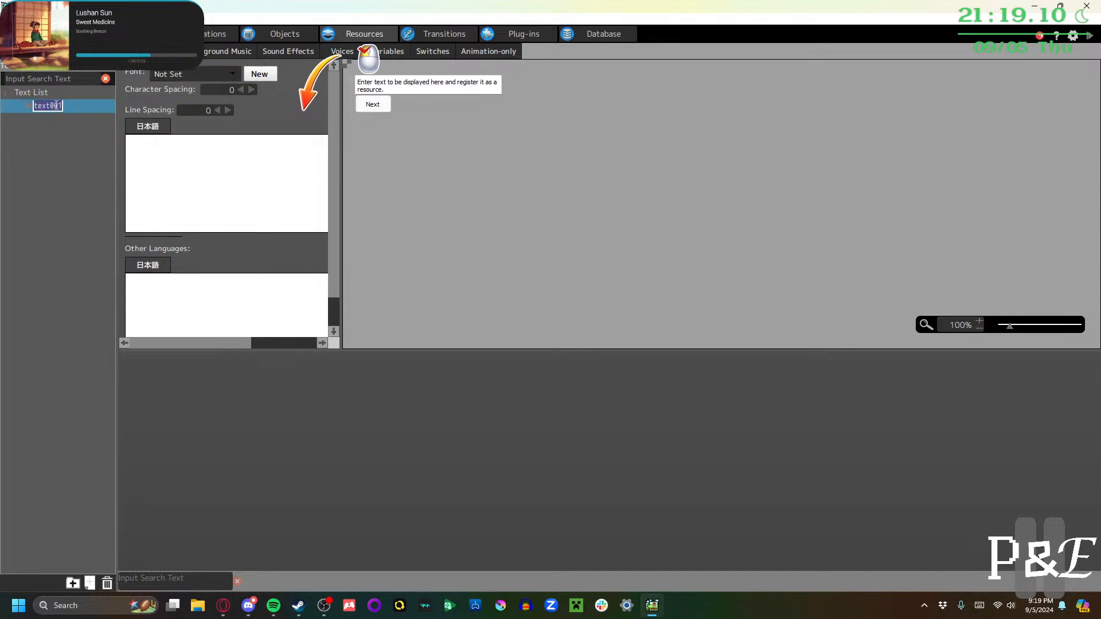
{"action": "type", "text": "Clear"}
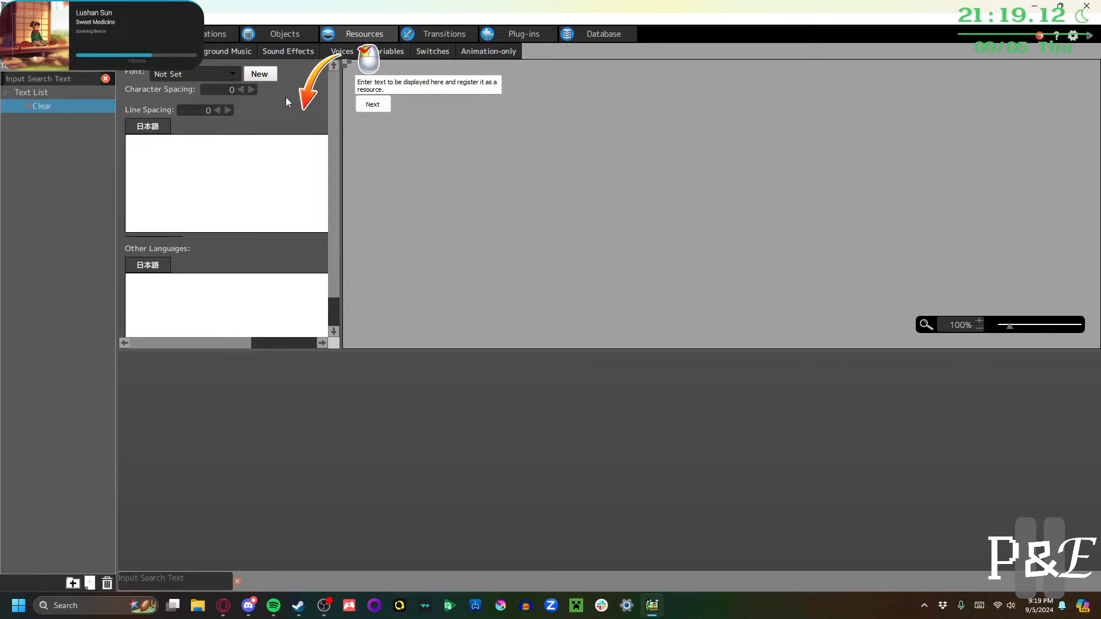
Enter "Thank you so much for to playing my game!" as the Clear text and set its font to font003
{"action": "left_click", "coordinate": [273, 162]}
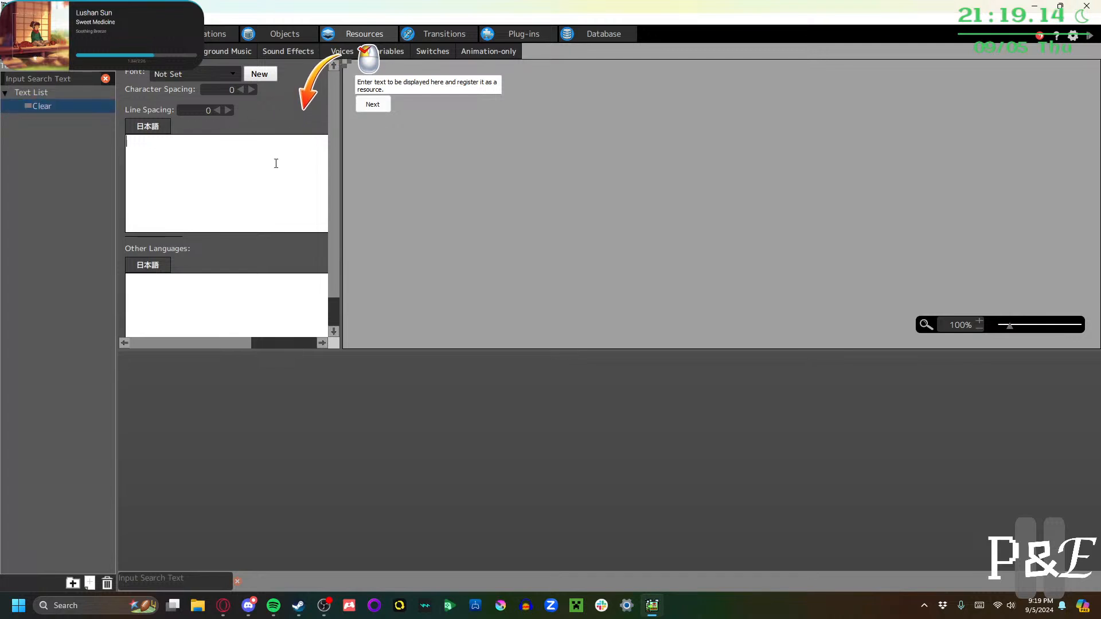
{"action": "type", "text": "Thank you so much for"}
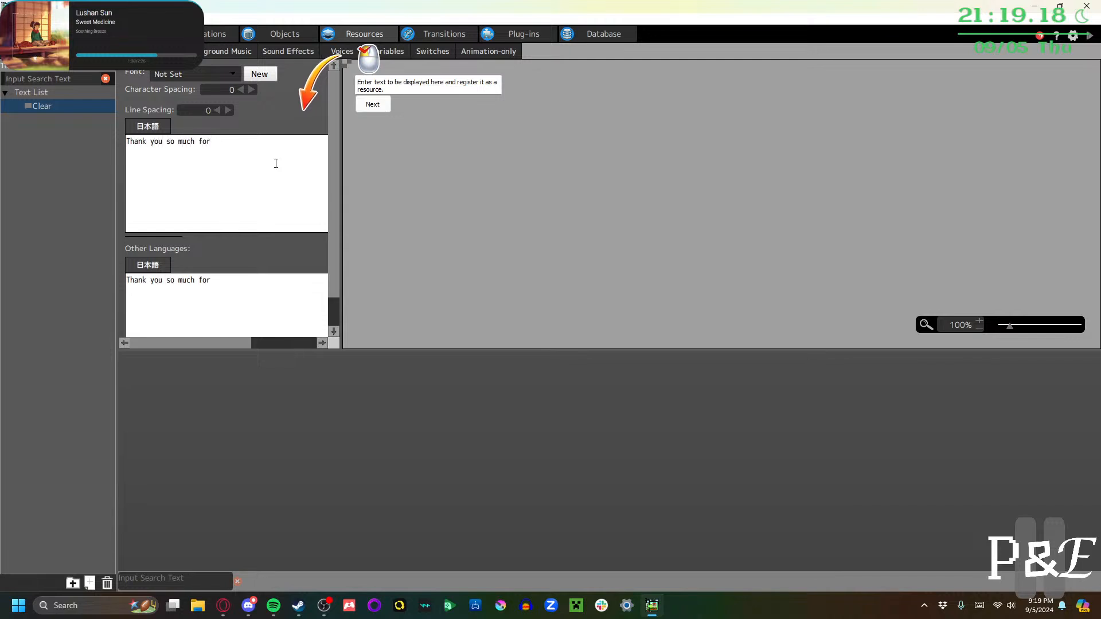
{"action": "type", "text": " to playing my game!"}
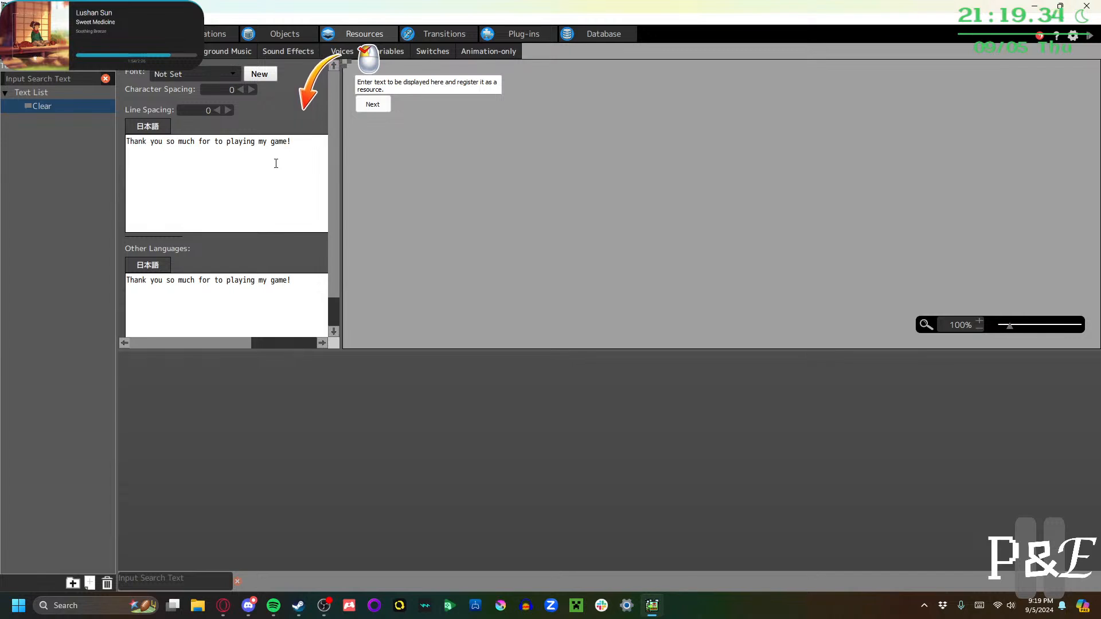
{"action": "left_click", "coordinate": [373, 104]}
{"action": "left_click", "coordinate": [195, 74]}
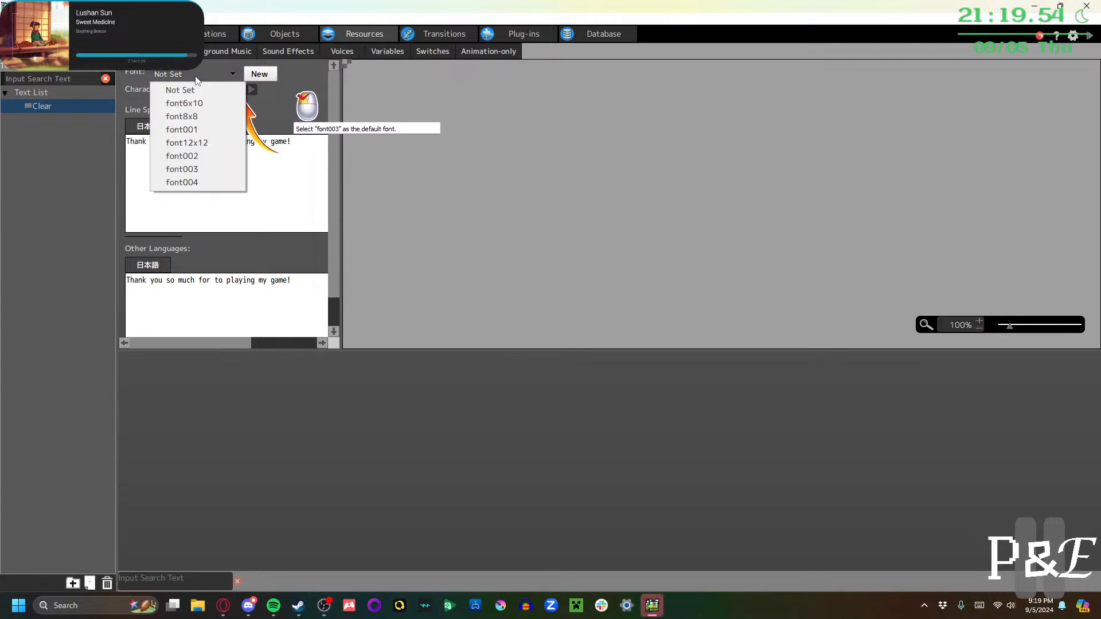
{"action": "left_click", "coordinate": [202, 169]}
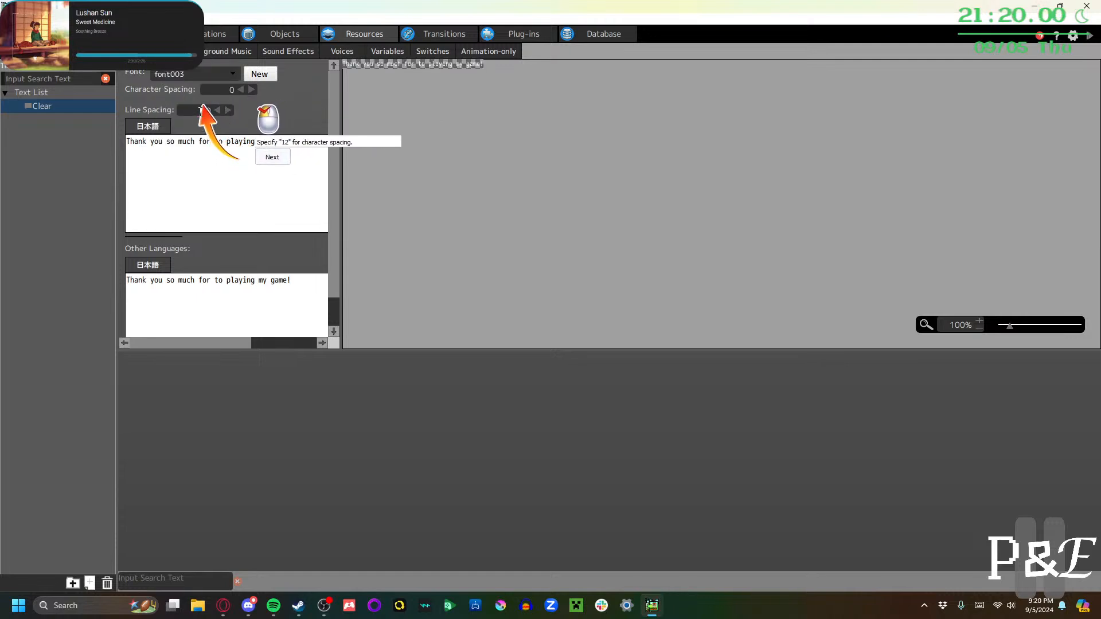
Set the Clear text's character spacing to 12 and its line spacing to 20
{"action": "left_click", "coordinate": [250, 89]}
{"action": "left_click", "coordinate": [250, 90]}
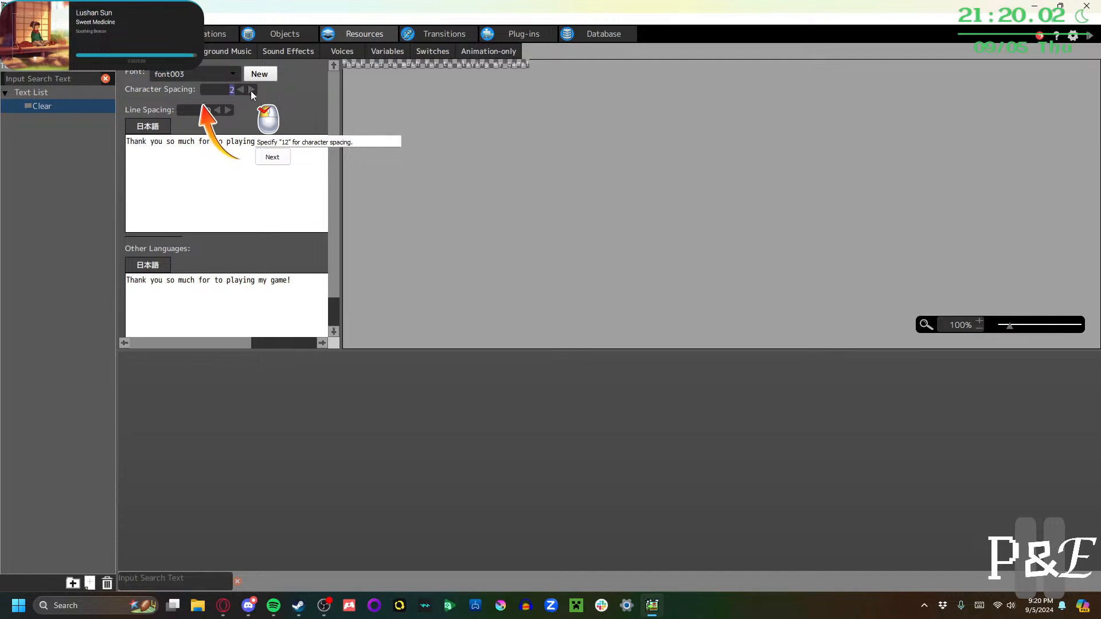
{"action": "left_click", "coordinate": [251, 89]}
{"action": "double_click", "coordinate": [250, 90]}
{"action": "double_click", "coordinate": [251, 89]}
{"action": "left_click", "coordinate": [251, 90]}
{"action": "double_click", "coordinate": [251, 89]}
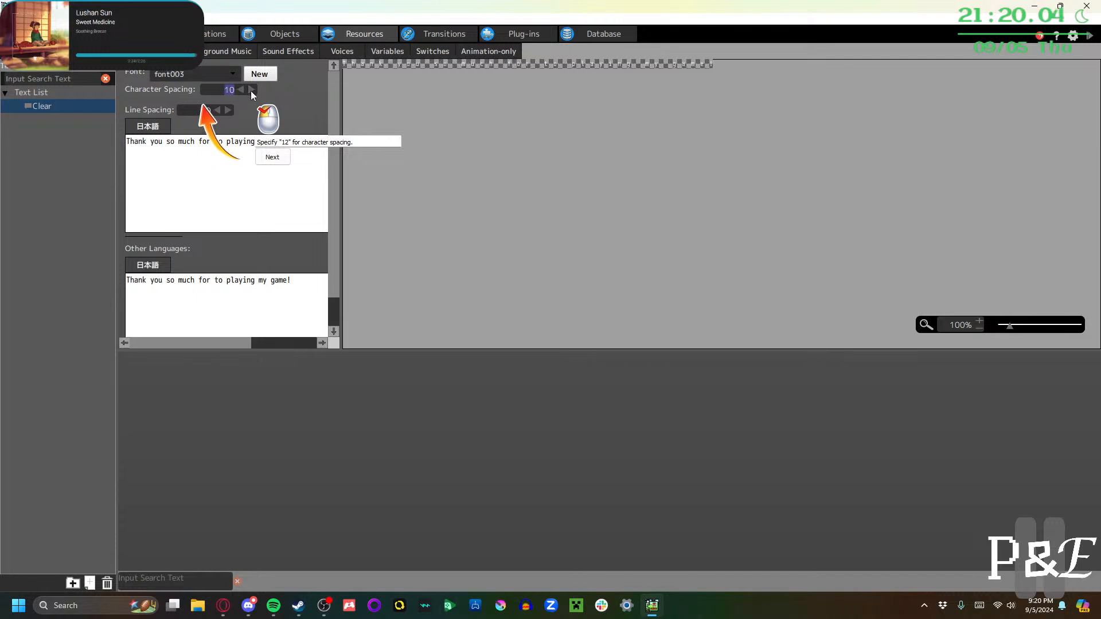
{"action": "left_click", "coordinate": [251, 89]}
{"action": "left_click", "coordinate": [250, 90]}
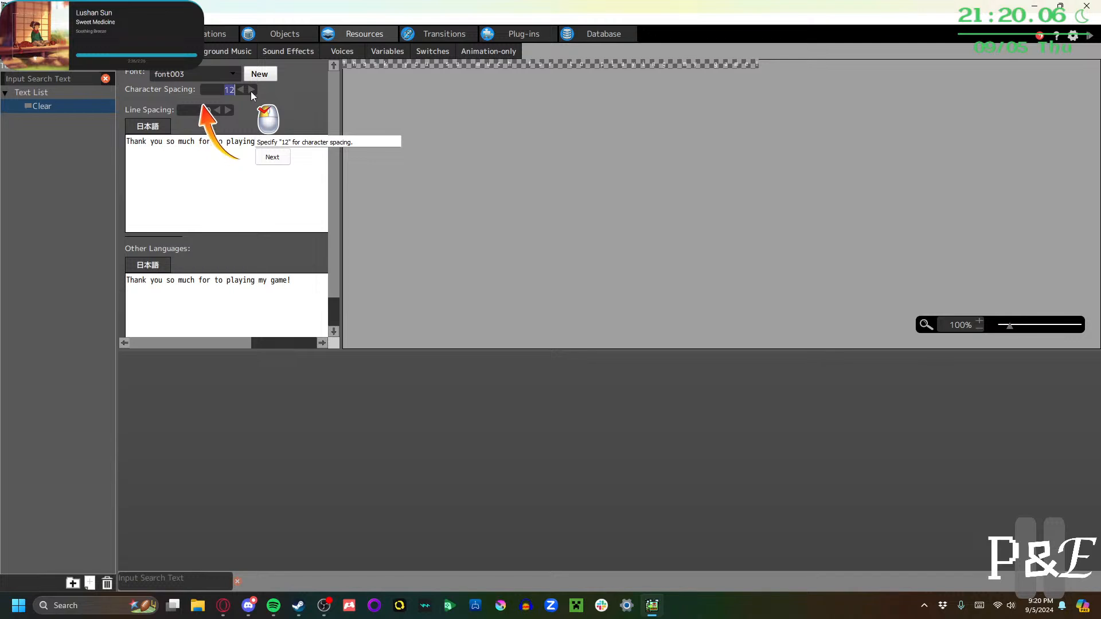
{"action": "left_click", "coordinate": [276, 160]}
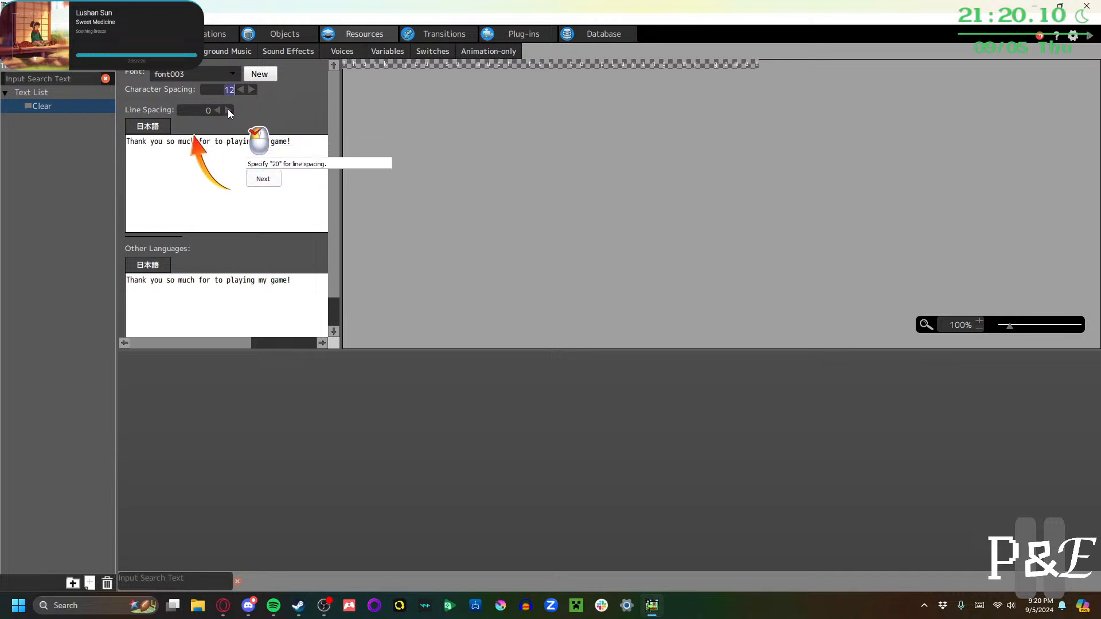
{"action": "left_click", "coordinate": [208, 110]}
{"action": "type", "text": "20"}
{"action": "left_click", "coordinate": [271, 184]}
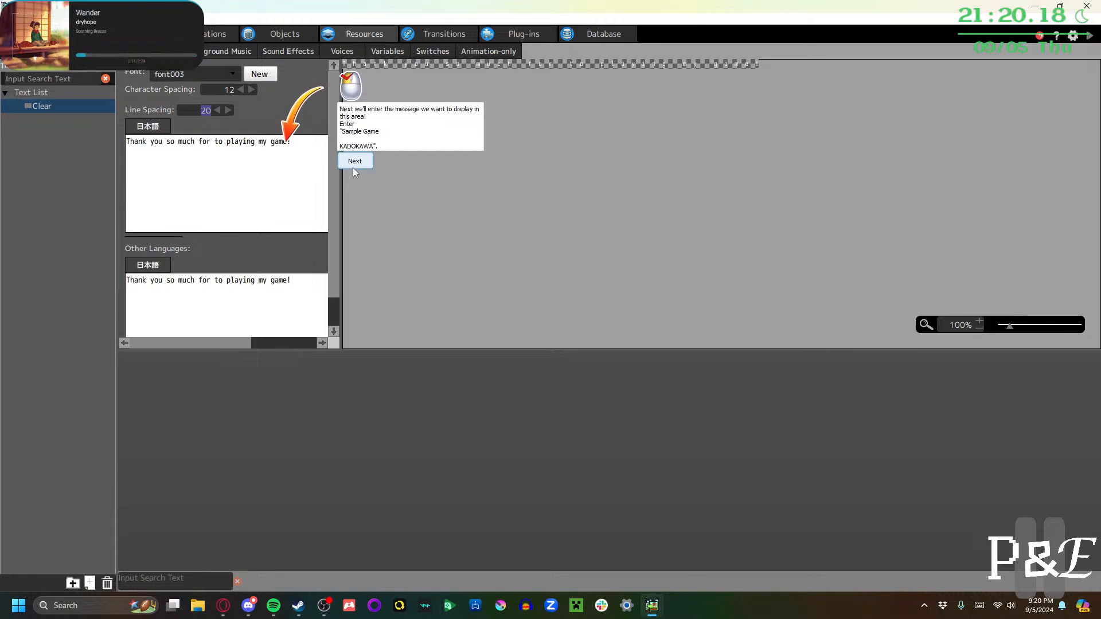
Break the message onto a second line before "to playing my game!" and advance the tutorial past the message entry
{"action": "left_click", "coordinate": [215, 142]}
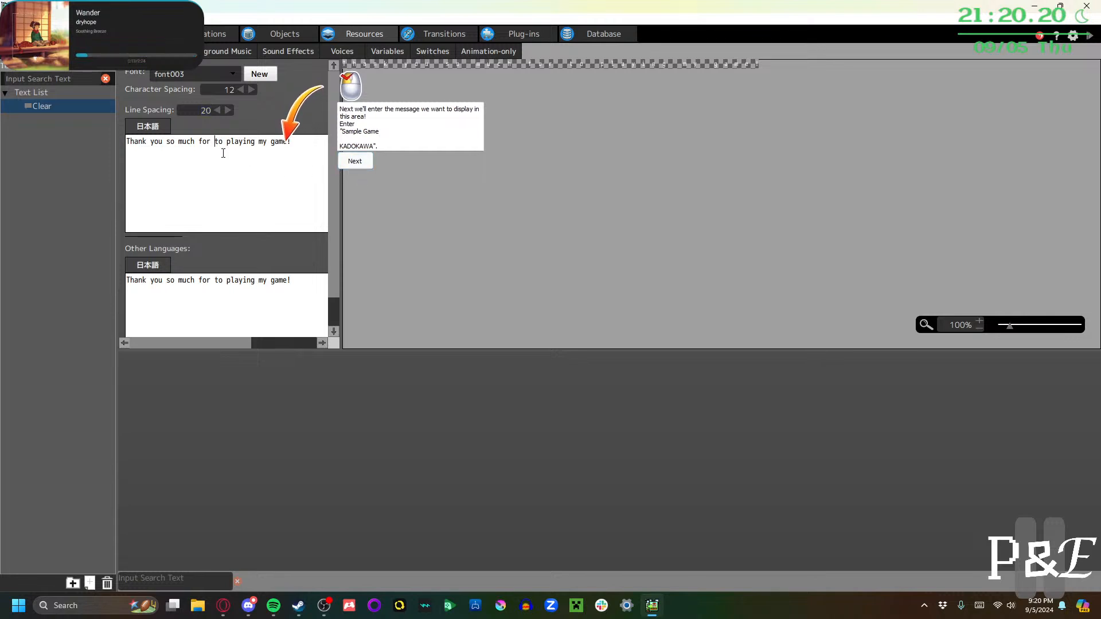
{"action": "key", "text": "Return"}
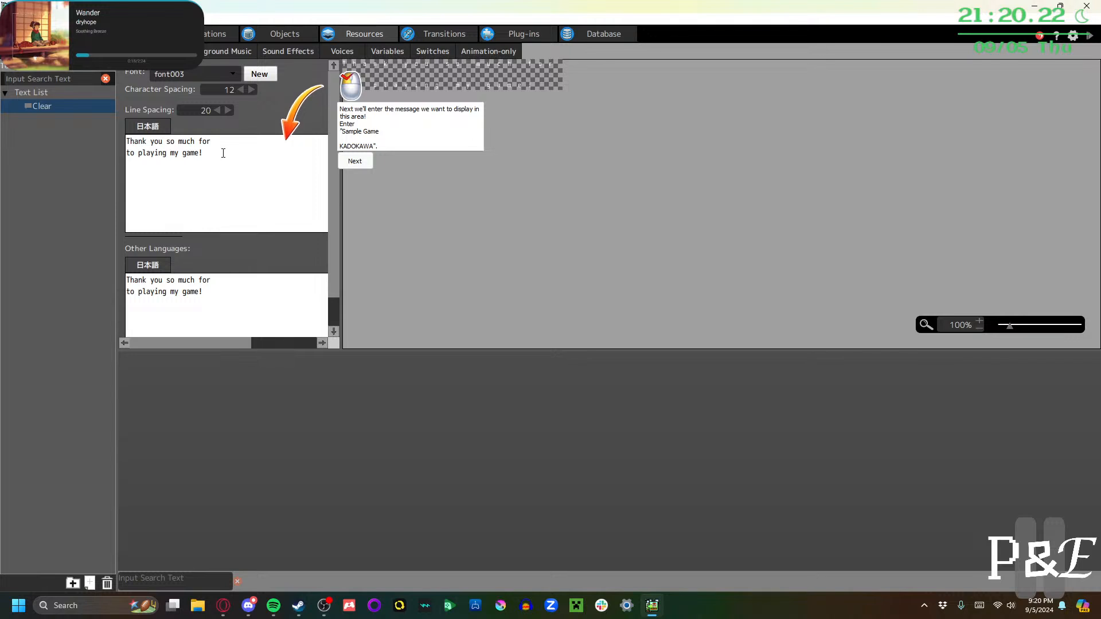
{"action": "left_click", "coordinate": [357, 161]}
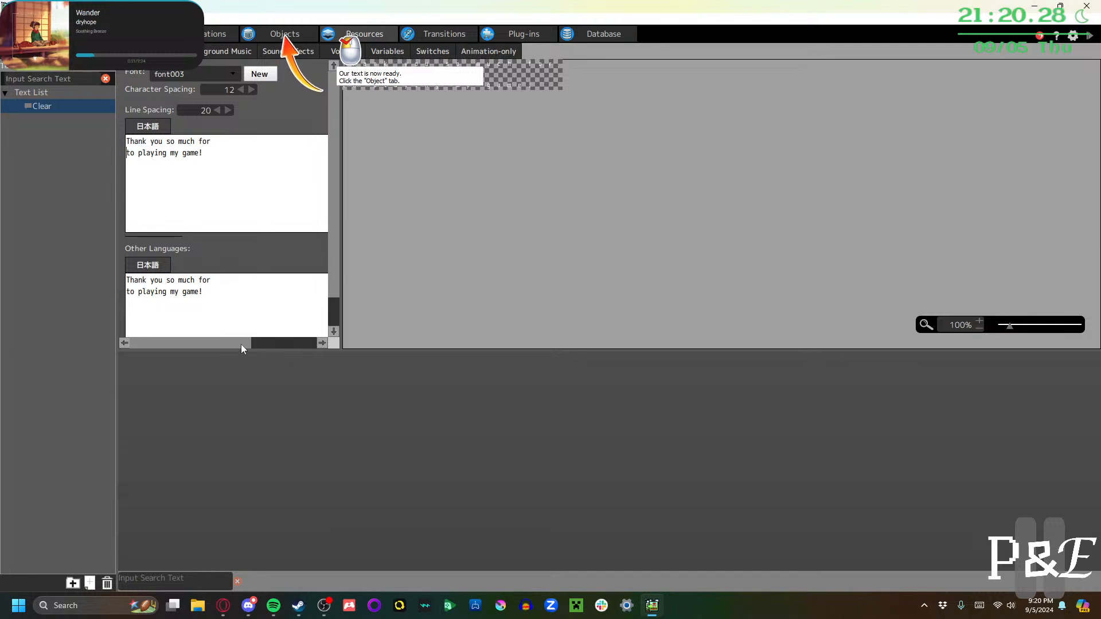
{"action": "left_click_drag", "start_coordinate": [250, 347], "coordinate": [310, 352]}
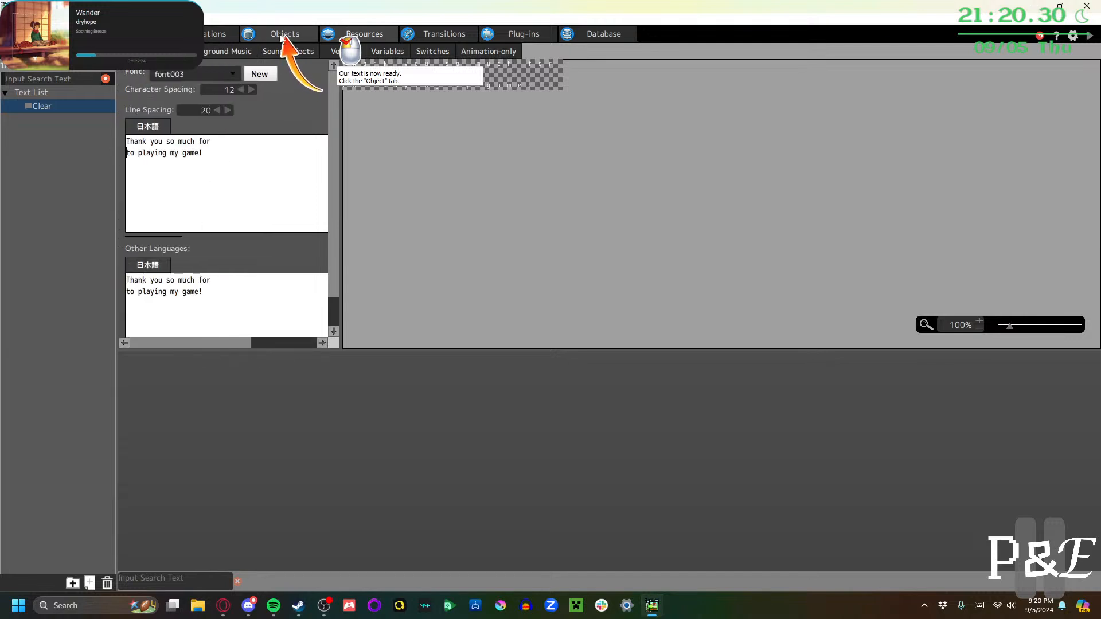
Add a new object named Clear Message, keeping its animation Not Selected and its object group Player Group
{"action": "left_click", "coordinate": [279, 35]}
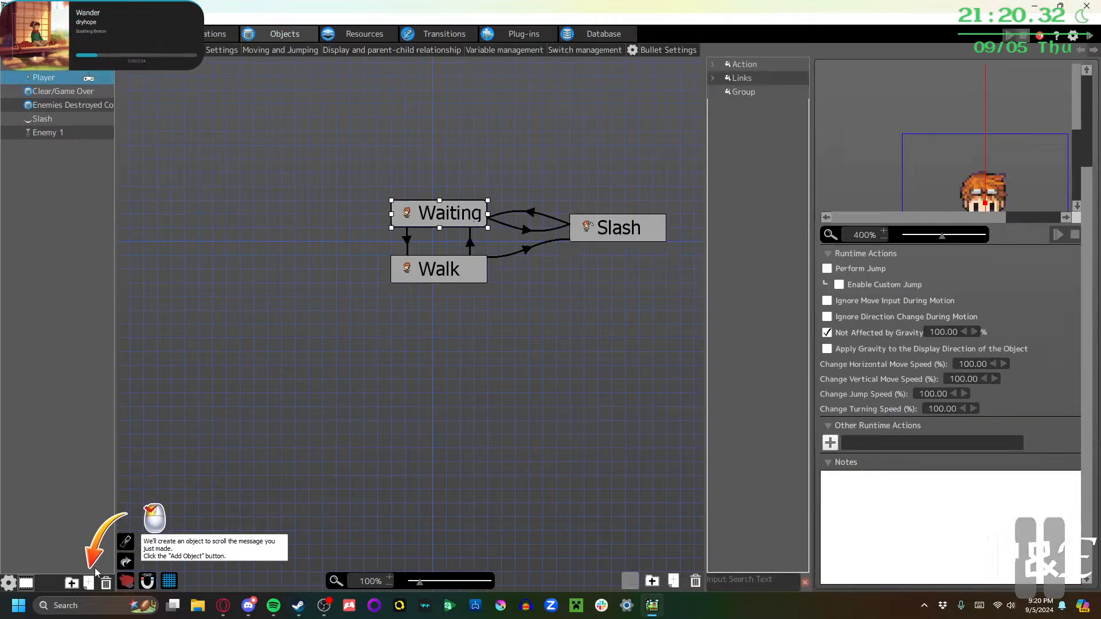
{"action": "left_click", "coordinate": [89, 583]}
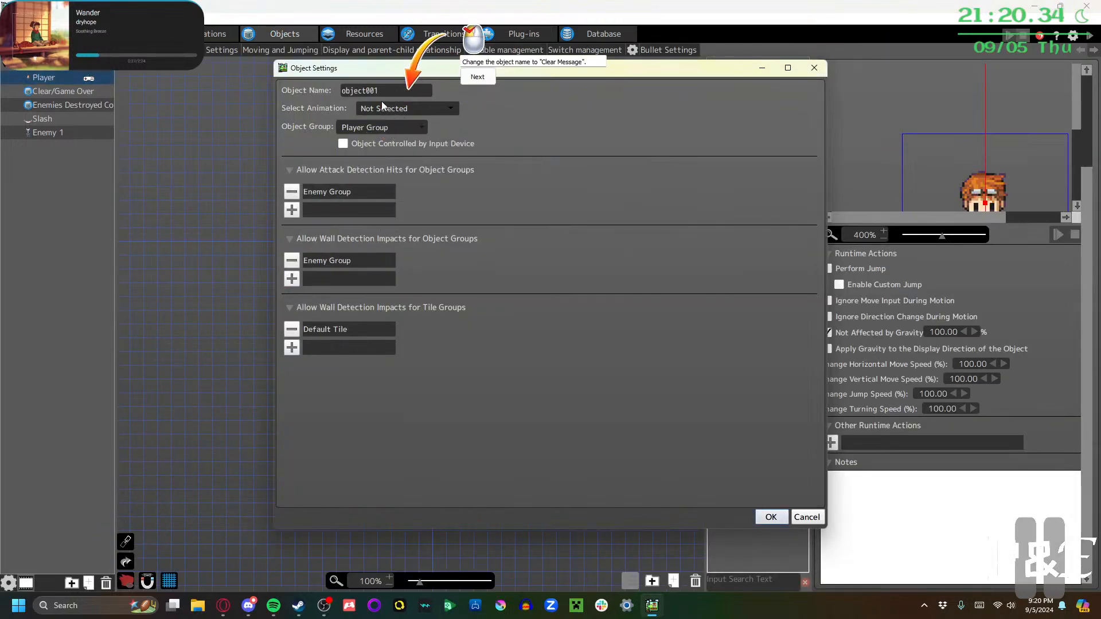
{"action": "key", "text": "ctrl+a"}
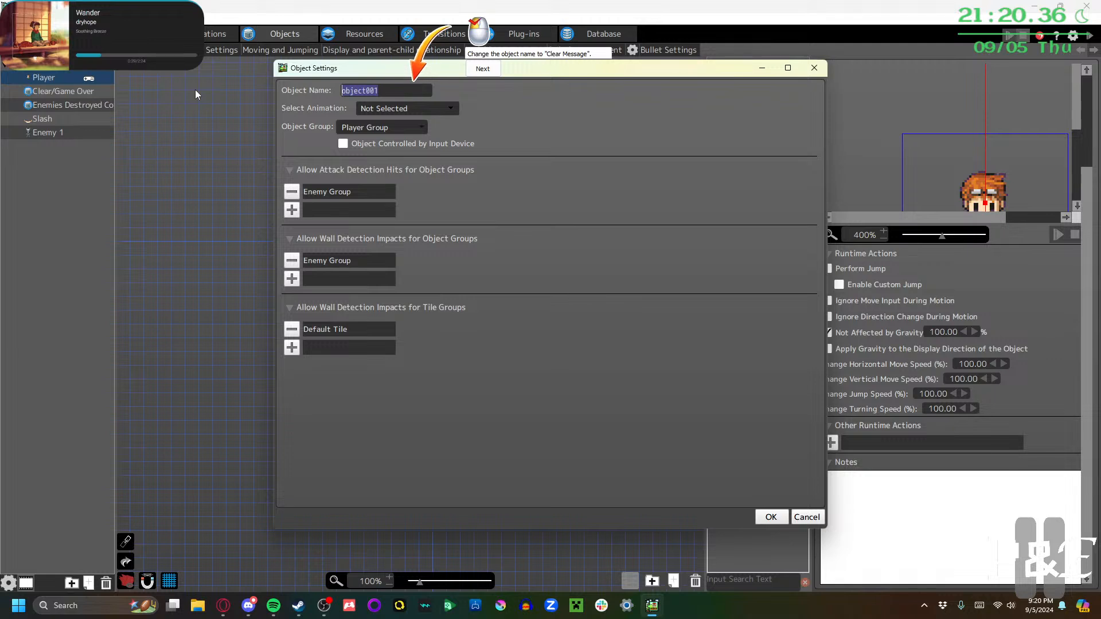
{"action": "type", "text": "Clear Message"}
{"action": "left_click", "coordinate": [482, 68]}
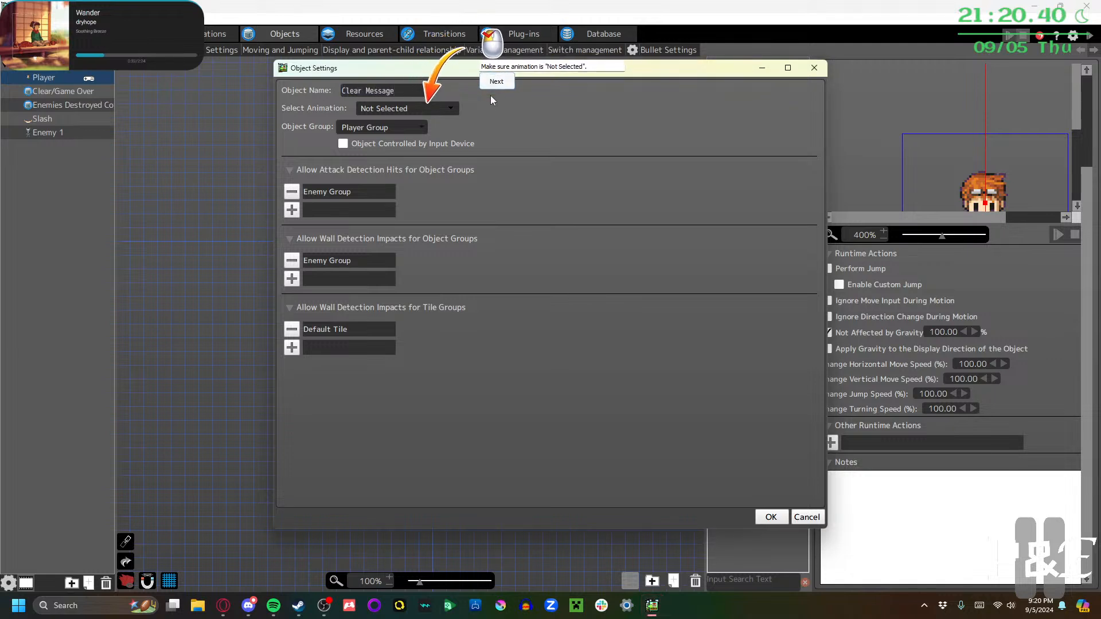
{"action": "left_click", "coordinate": [491, 86]}
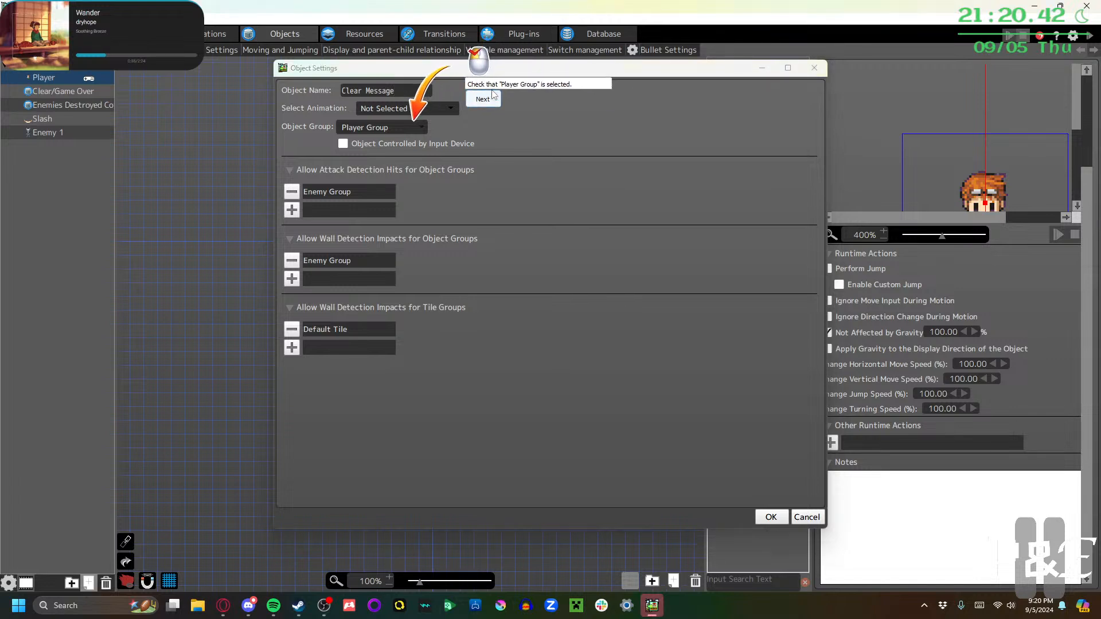
{"action": "left_click", "coordinate": [481, 103]}
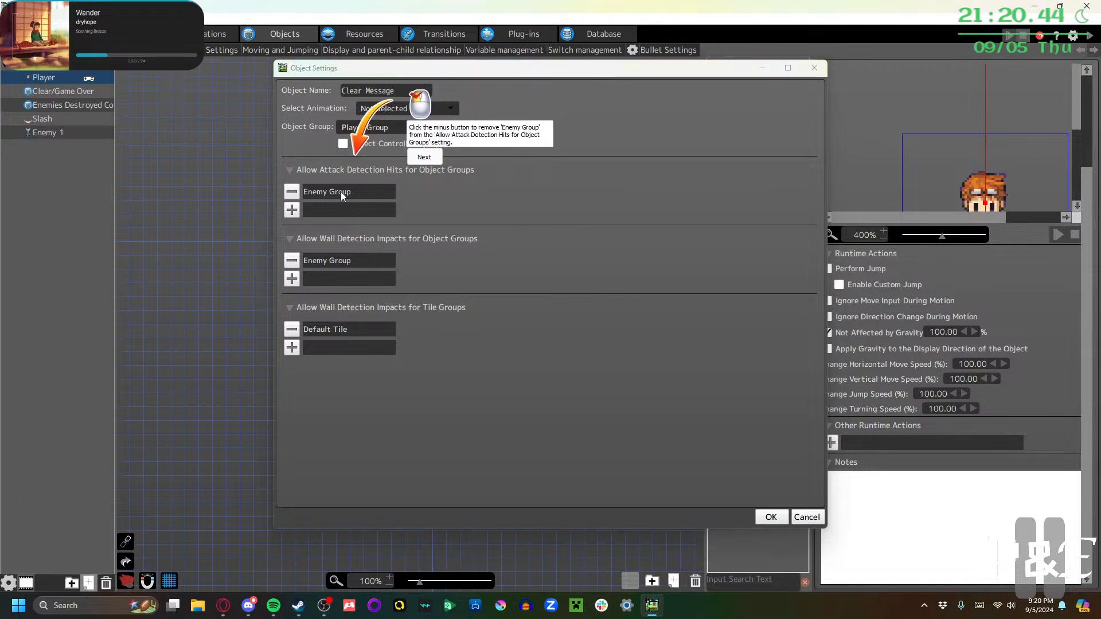
Remove Enemy Group from the object's attack and wall detection and Default Tile from its tile wall detection, and confirm the settings
{"action": "left_click", "coordinate": [291, 191]}
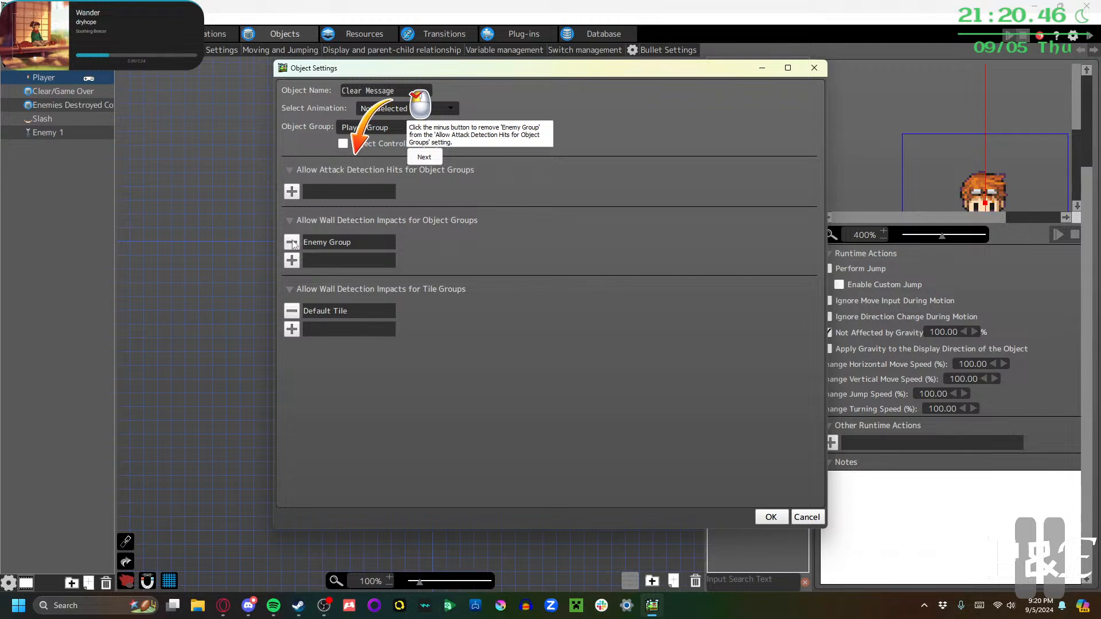
{"action": "left_click", "coordinate": [292, 242]}
{"action": "left_click", "coordinate": [291, 294]}
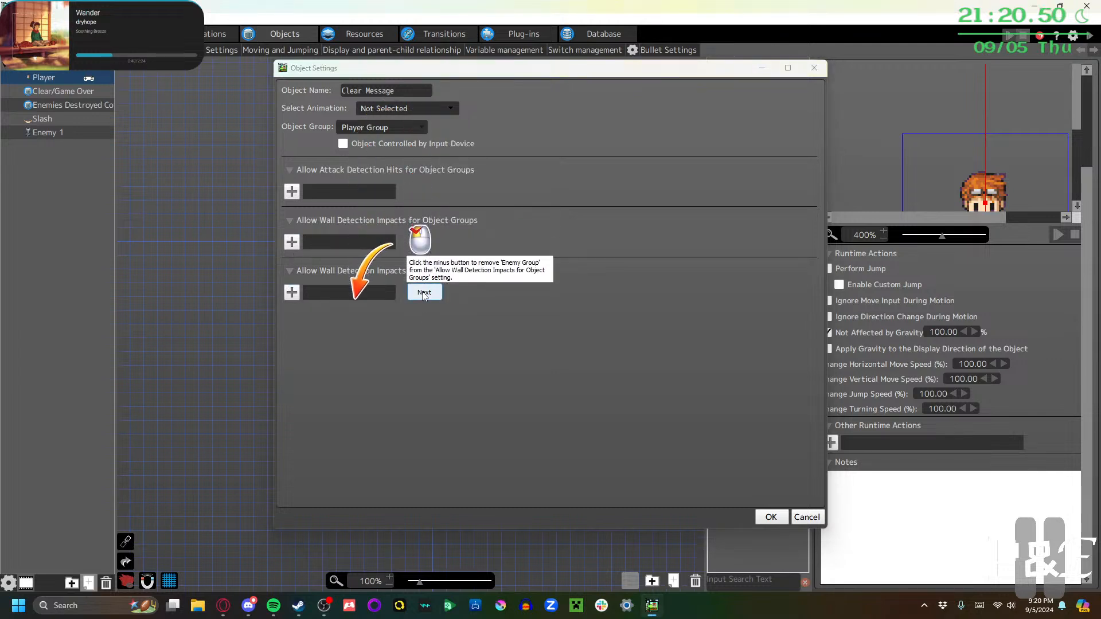
{"action": "left_click", "coordinate": [424, 293]}
{"action": "left_click", "coordinate": [424, 293]}
{"action": "left_click", "coordinate": [770, 517]}
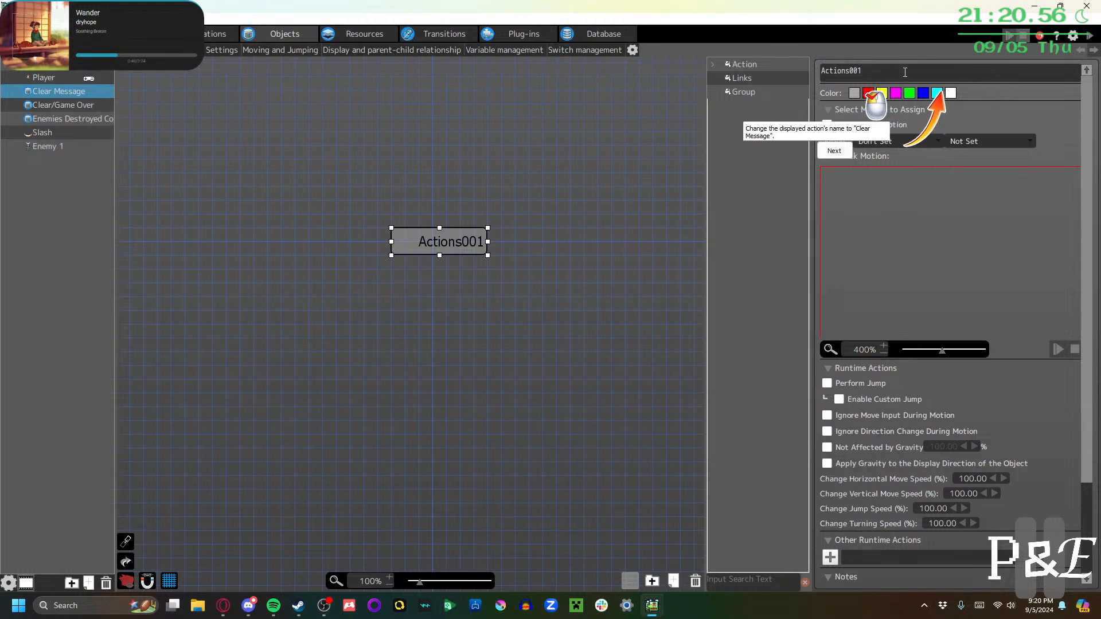
Rename the new object's action as Clear Message
{"action": "left_click", "coordinate": [905, 72]}
{"action": "type", "text": "Clea"}
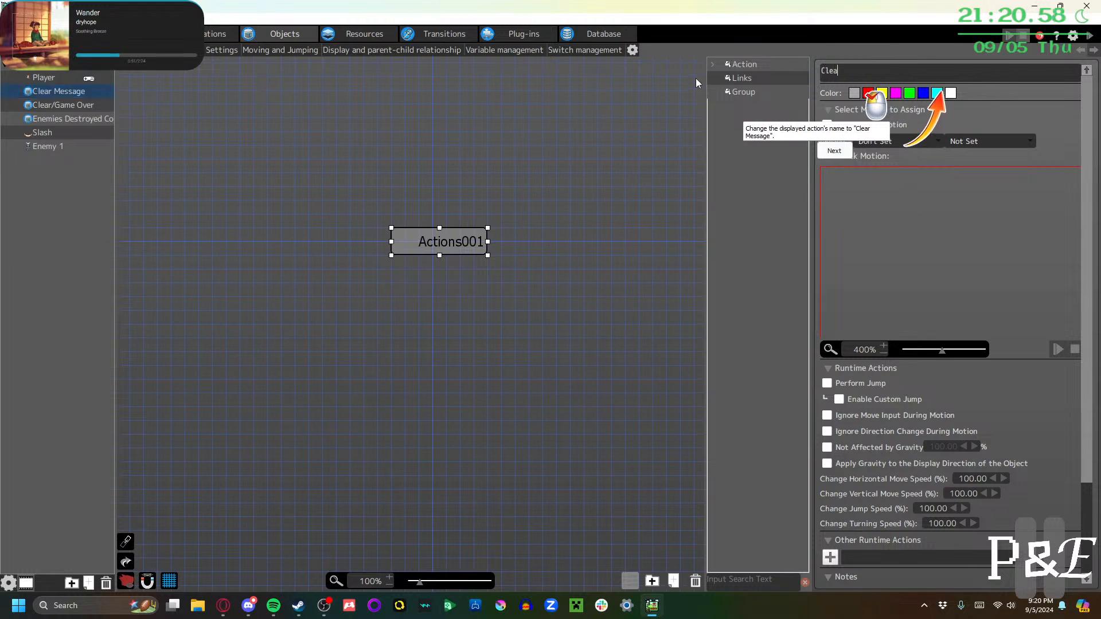
{"action": "type", "text": "r Message"}
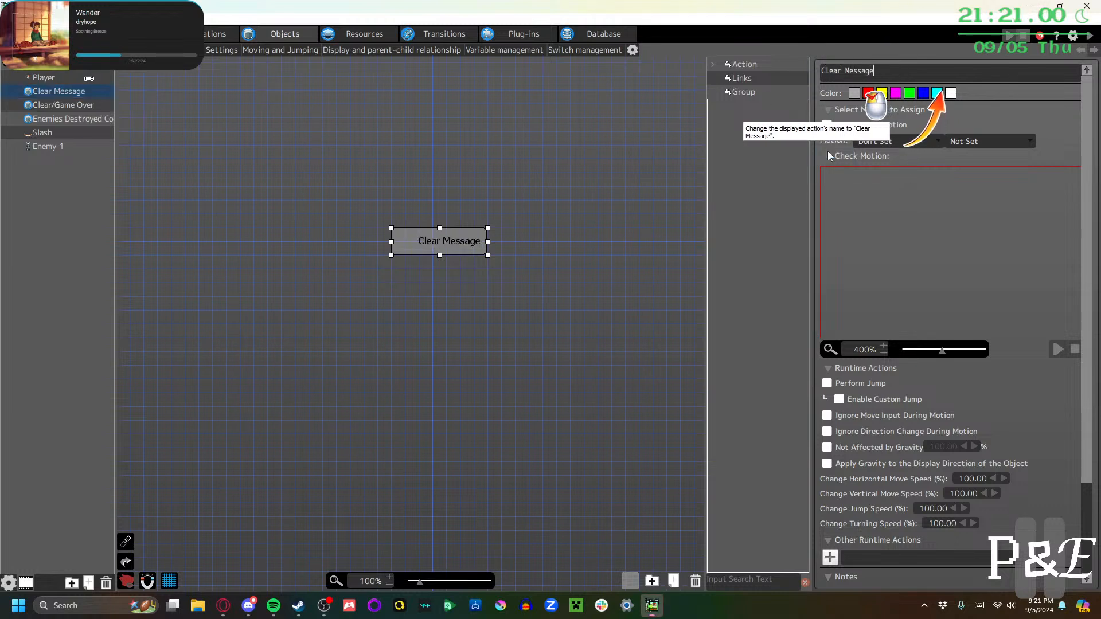
Enable Show Scrolling Text as another runtime action of the Clear Message action and select Clear as its text resource
{"action": "scroll", "coordinate": [853, 464], "scroll_direction": "down", "scroll_amount": 3}
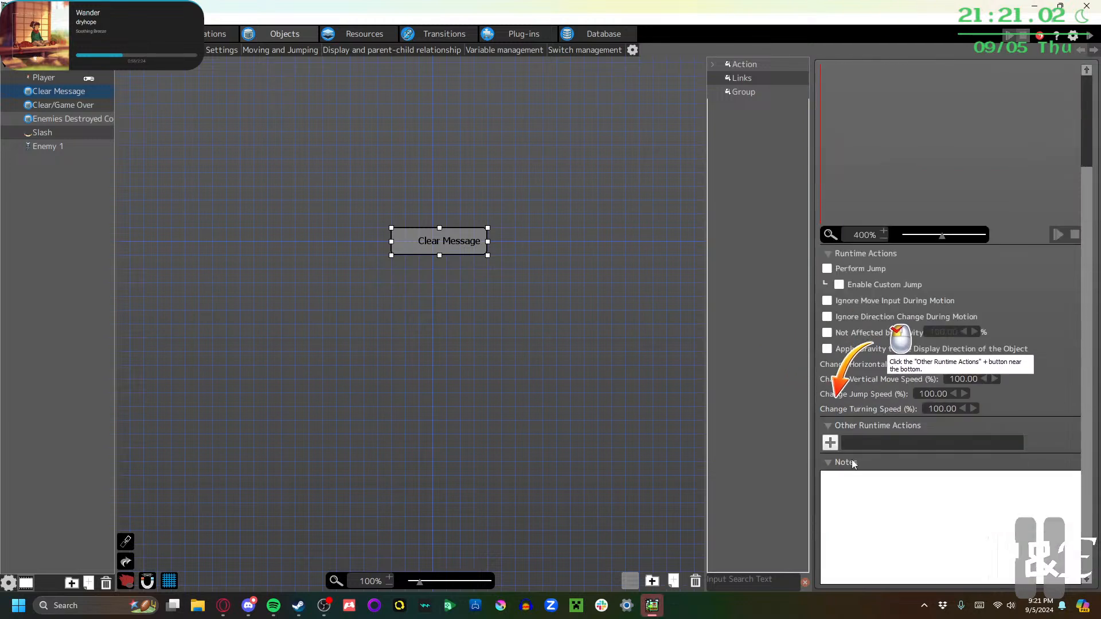
{"action": "left_click", "coordinate": [830, 443]}
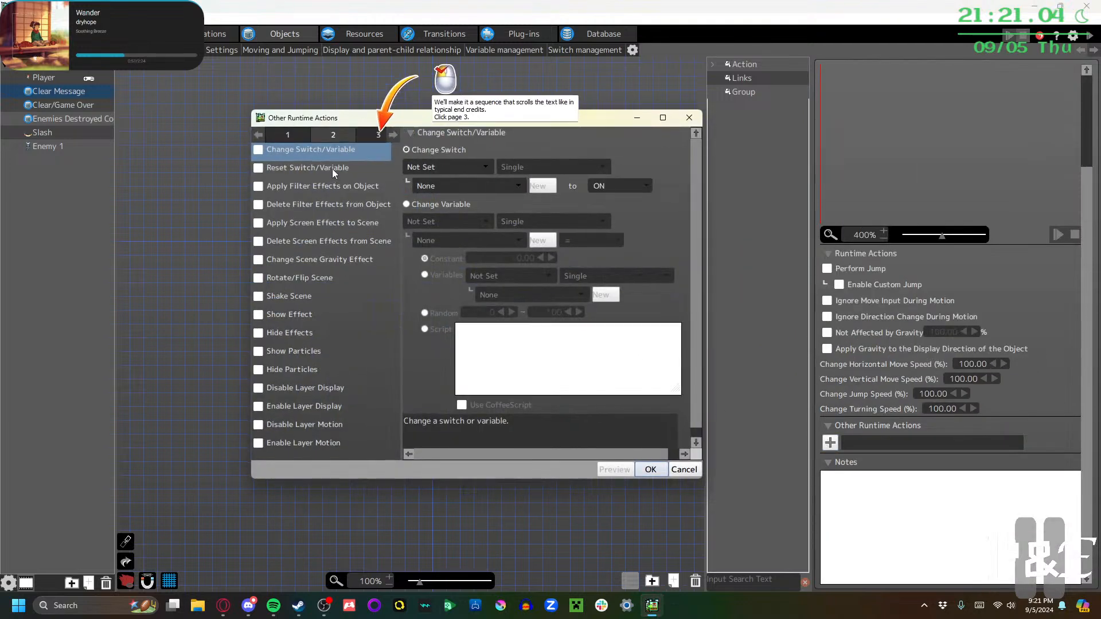
{"action": "left_click", "coordinate": [378, 134]}
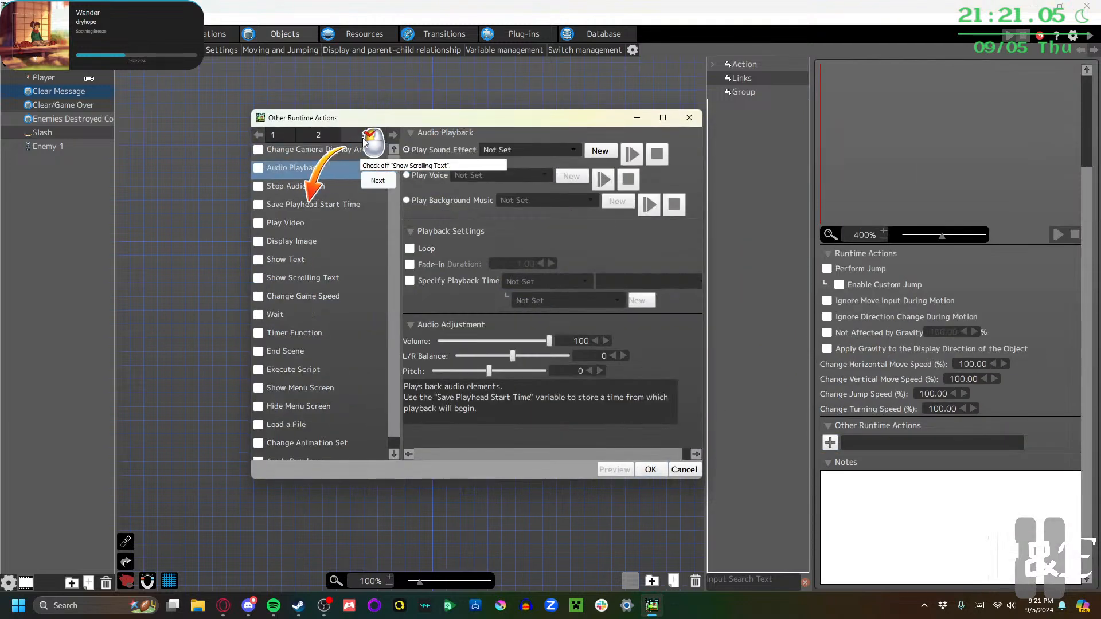
{"action": "left_click", "coordinate": [258, 279]}
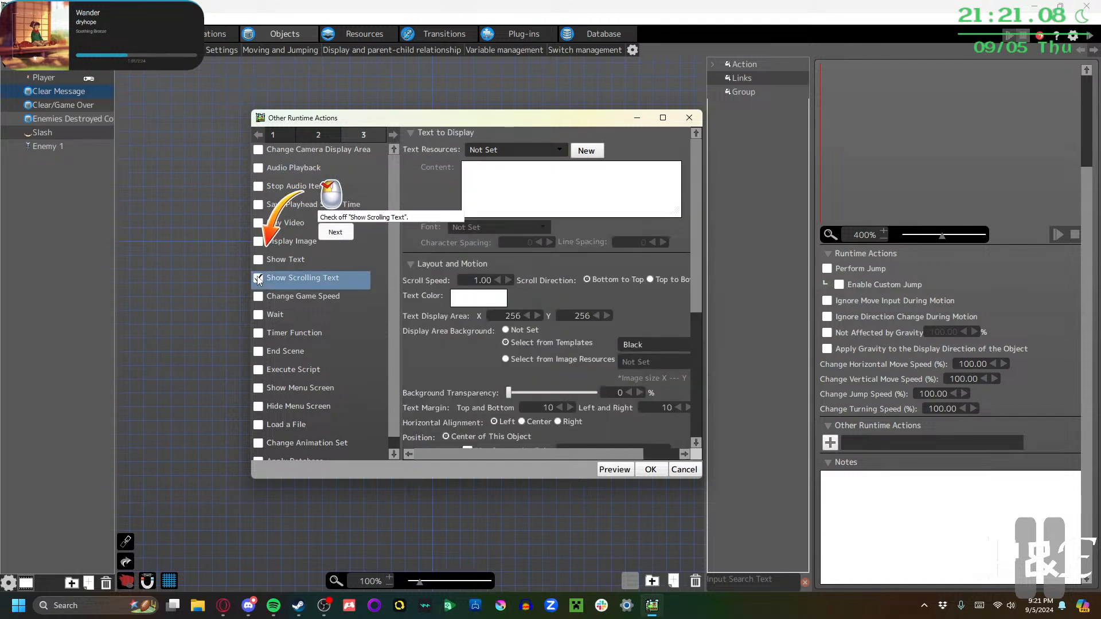
{"action": "left_click", "coordinate": [338, 235]}
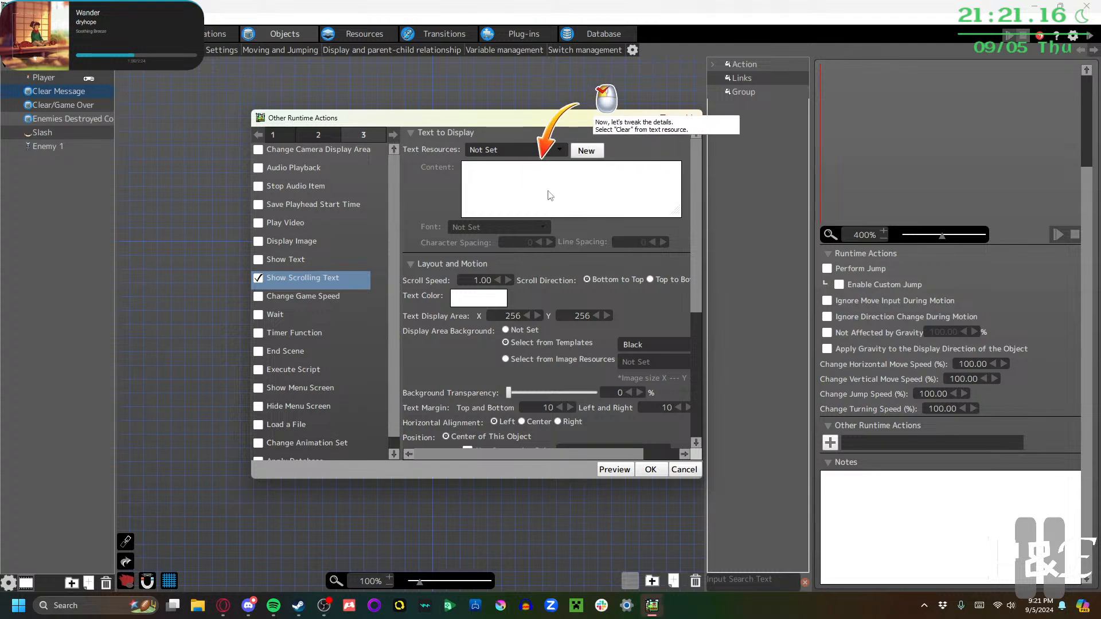
{"action": "left_click", "coordinate": [538, 150]}
{"action": "left_click", "coordinate": [520, 182]}
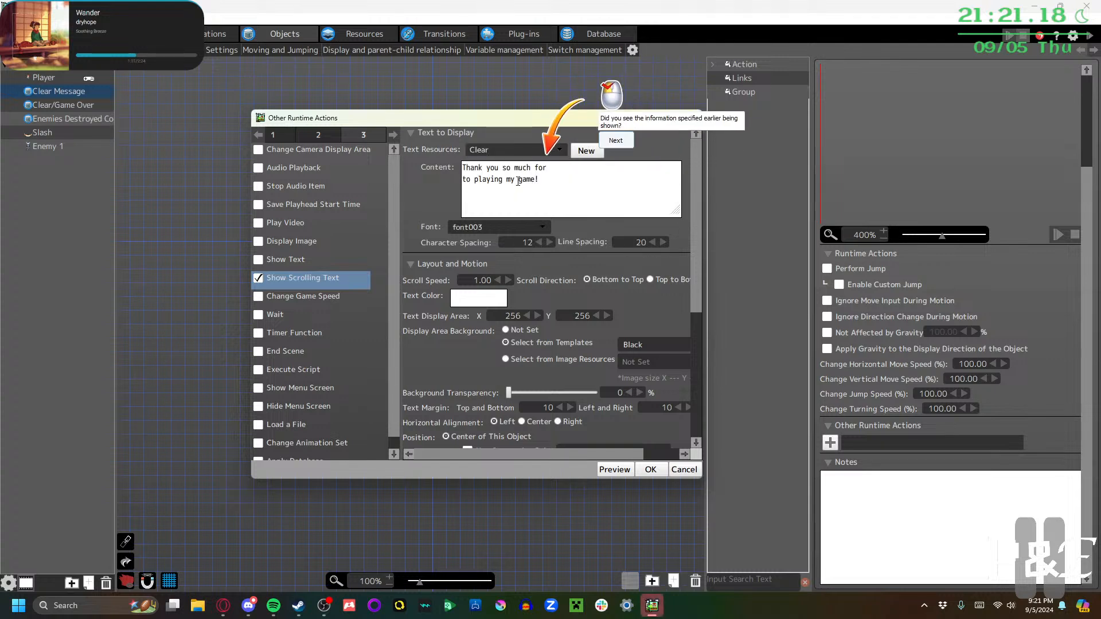
Keep the default scroll speed and direction for the scrolling text, and set its text display area to X 312 and Y 360
{"action": "left_click", "coordinate": [605, 166]}
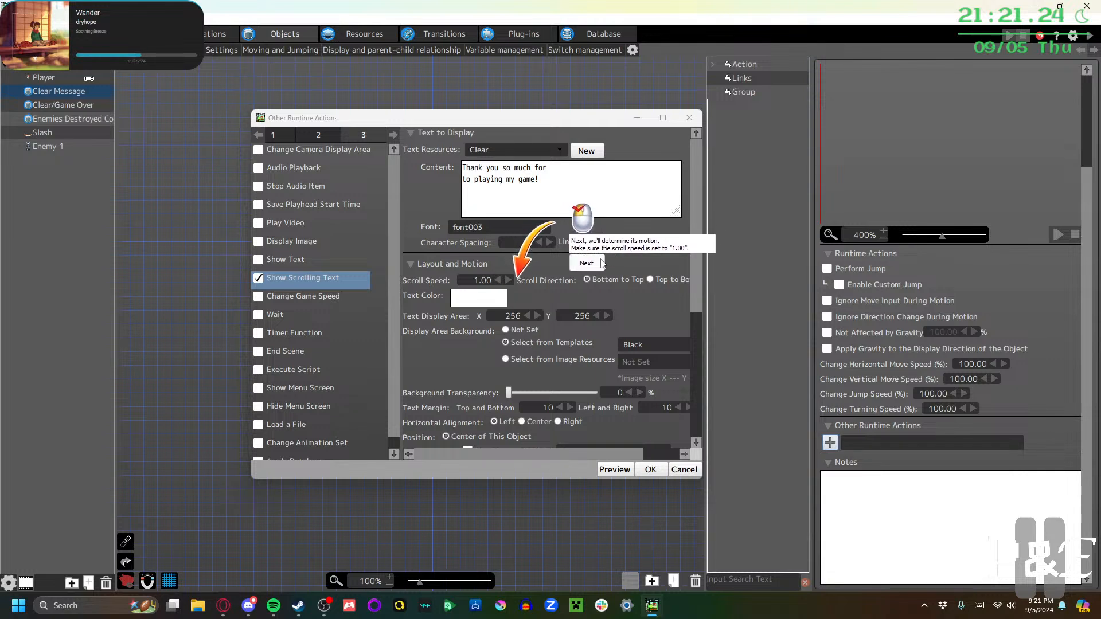
{"action": "left_click", "coordinate": [592, 266]}
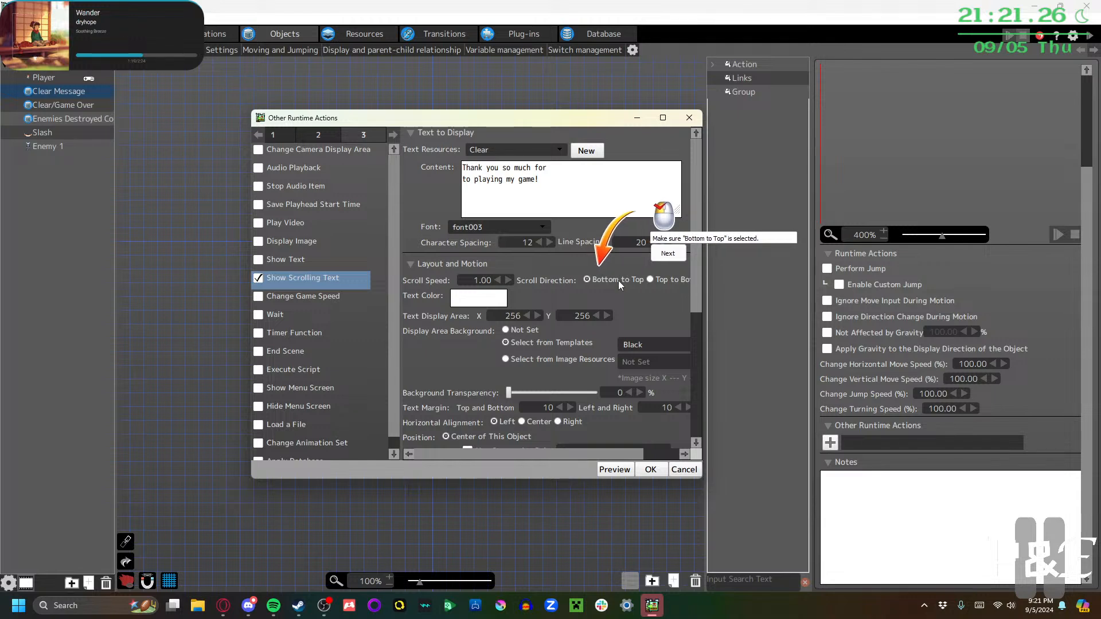
{"action": "left_click", "coordinate": [668, 254]}
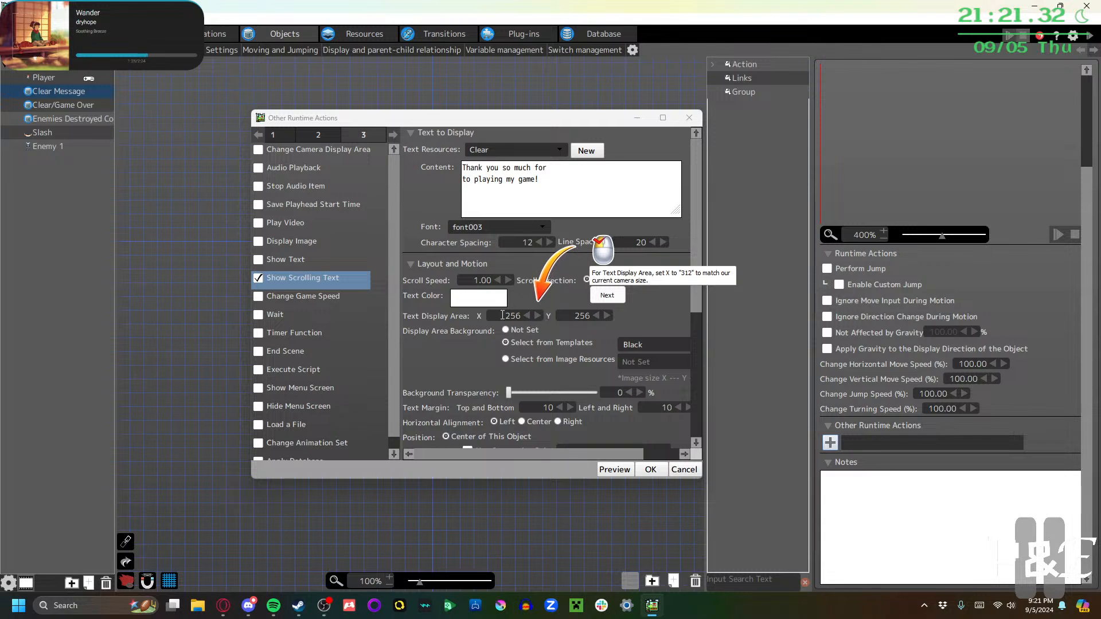
{"action": "left_click_drag", "start_coordinate": [503, 316], "coordinate": [561, 316]}
{"action": "type", "text": "312"}
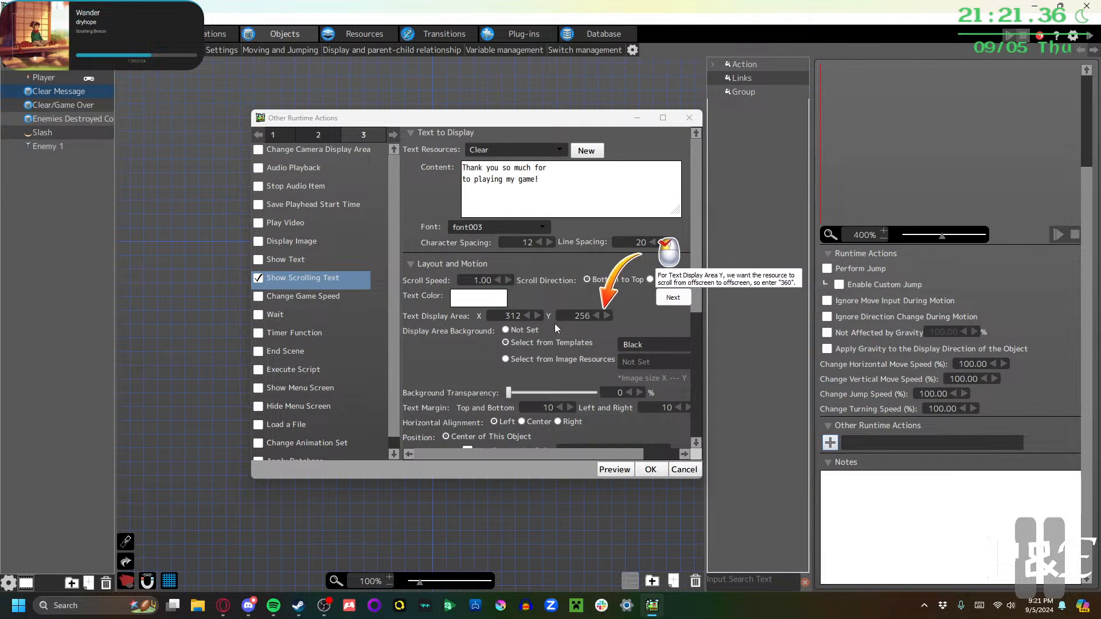
{"action": "key", "text": "Tab"}
{"action": "type", "text": "36"}
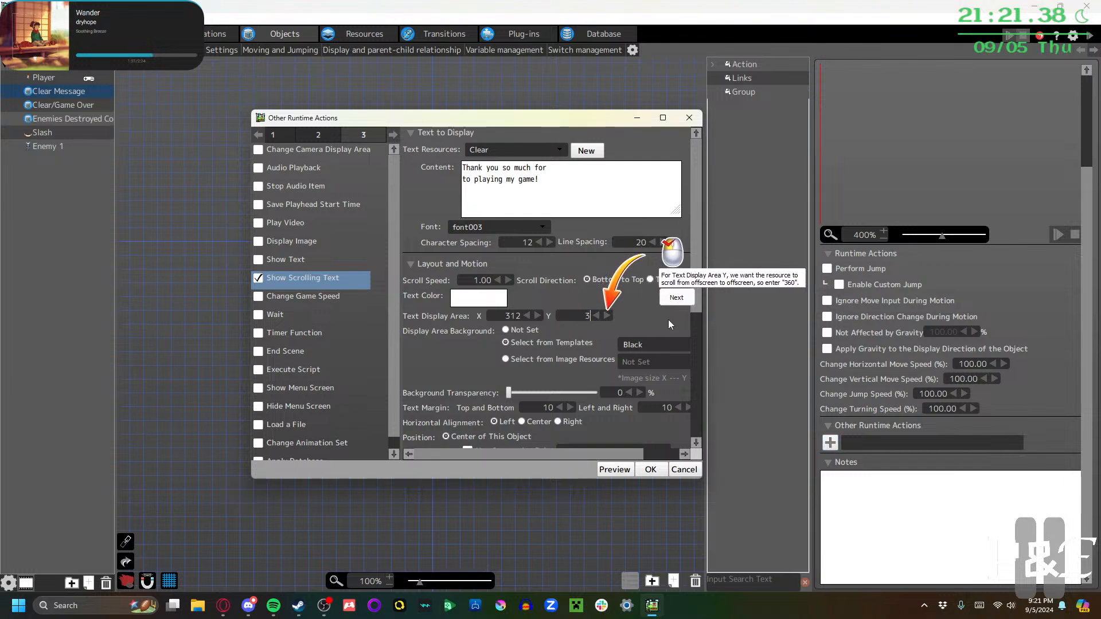
{"action": "left_click", "coordinate": [677, 298]}
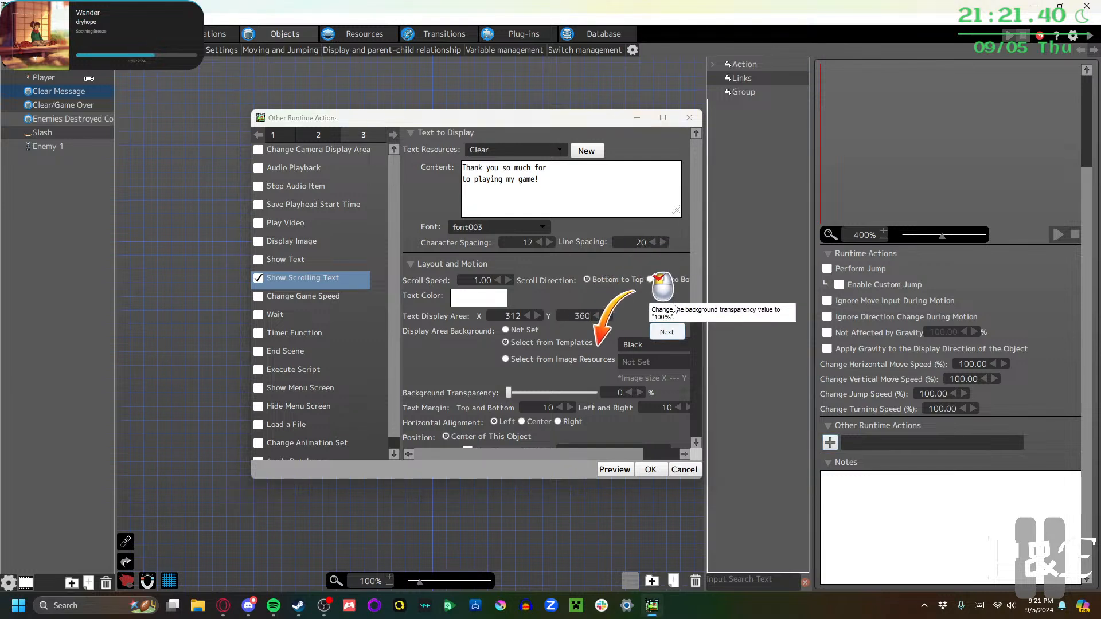
Enlarge the runtime action dialog and set the scrolling text's background transparency to 100%
{"action": "scroll", "coordinate": [560, 394], "scroll_direction": "down", "scroll_amount": 2}
{"action": "scroll", "coordinate": [561, 386], "scroll_direction": "down", "scroll_amount": 5}
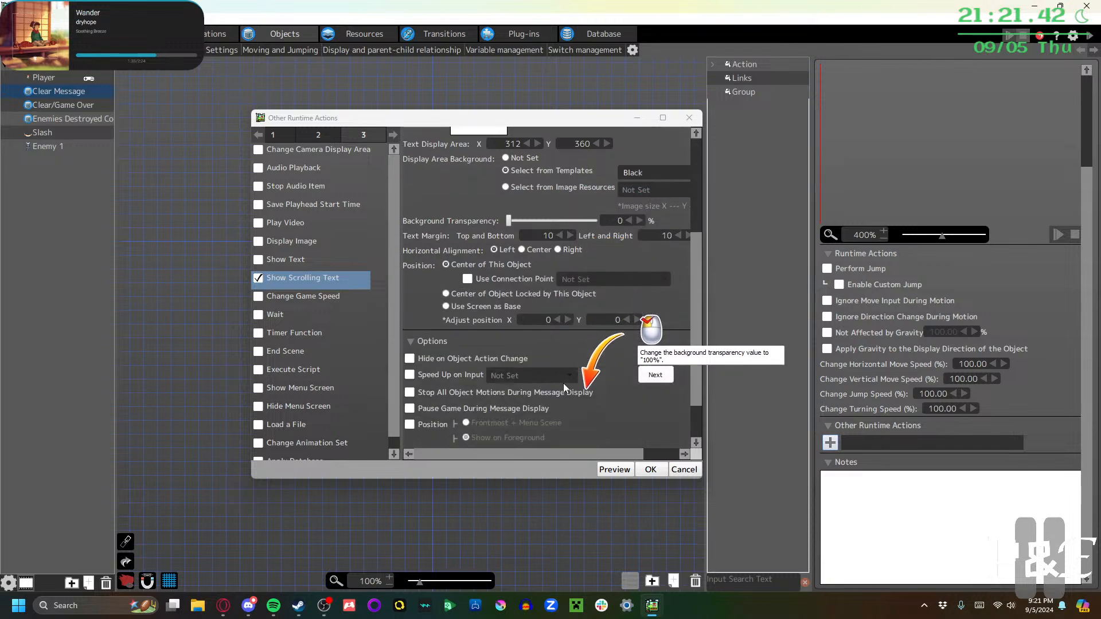
{"action": "scroll", "coordinate": [563, 383], "scroll_direction": "up", "scroll_amount": 8}
{"action": "scroll", "coordinate": [565, 382], "scroll_direction": "down", "scroll_amount": 1}
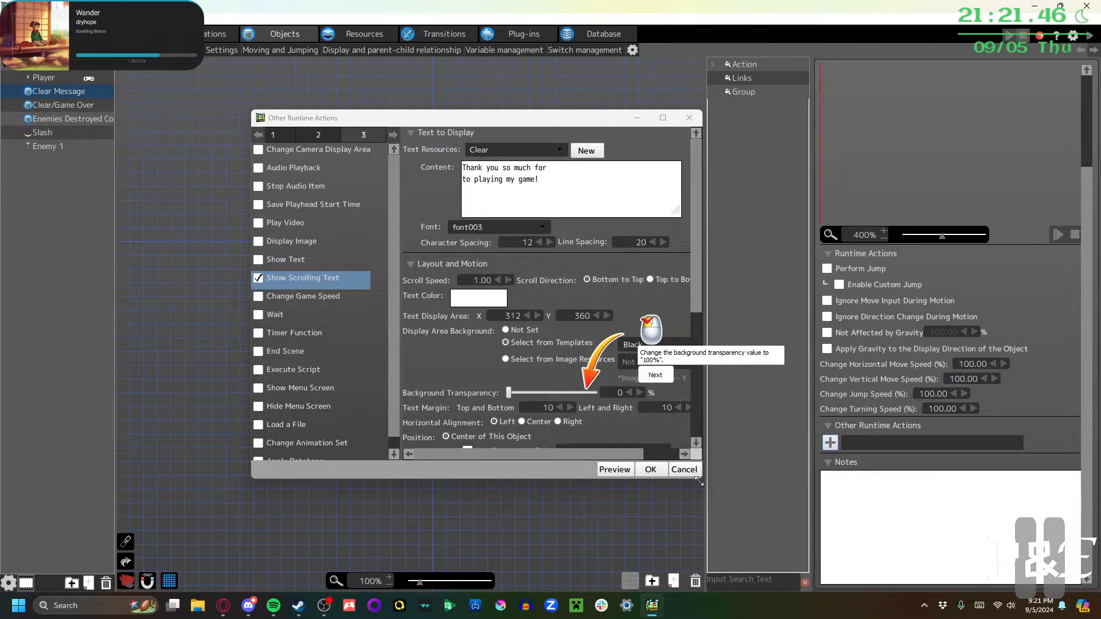
{"action": "left_click_drag", "start_coordinate": [702, 480], "coordinate": [843, 577]}
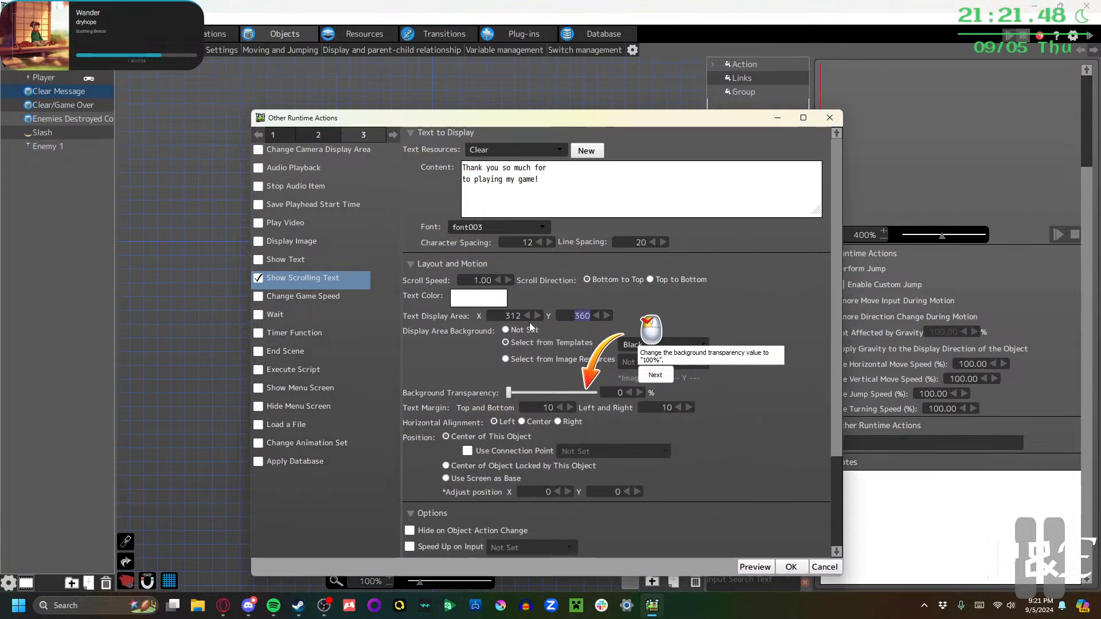
{"action": "scroll", "coordinate": [546, 292], "scroll_direction": "down", "scroll_amount": 2}
{"action": "scroll", "coordinate": [546, 292], "scroll_direction": "up", "scroll_amount": 2}
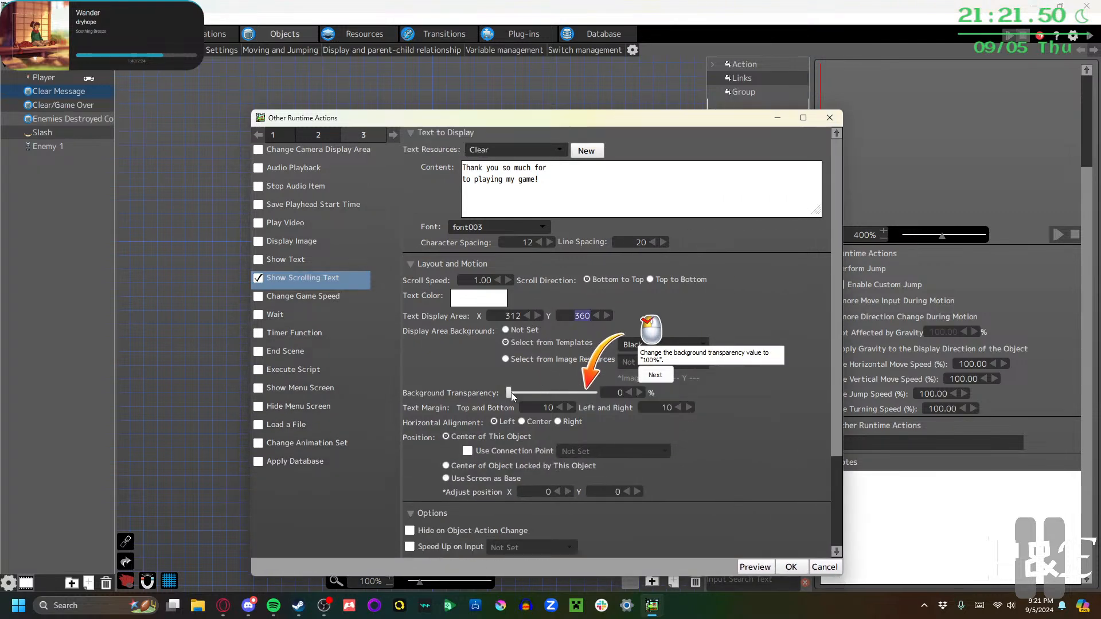
{"action": "left_click_drag", "start_coordinate": [511, 393], "coordinate": [602, 394]}
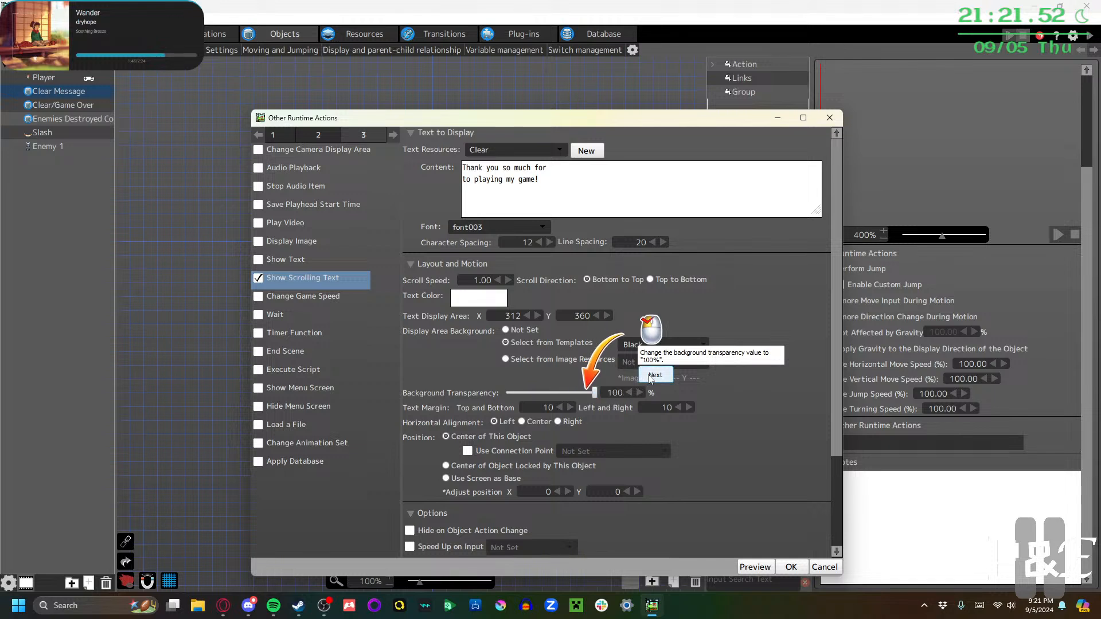
{"action": "left_click", "coordinate": [652, 378]}
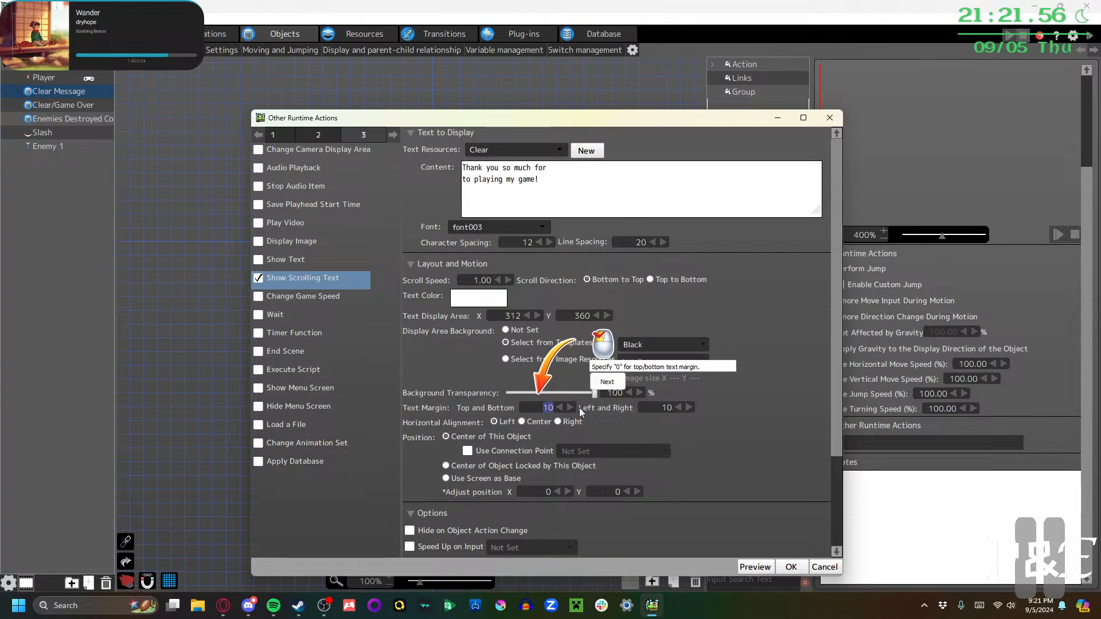
Set the top/bottom and left/right text margins to 0 and the horizontal alignment to Center, keeping the position at Center of This Object
{"action": "type", "text": "0"}
{"action": "left_click", "coordinate": [606, 381]}
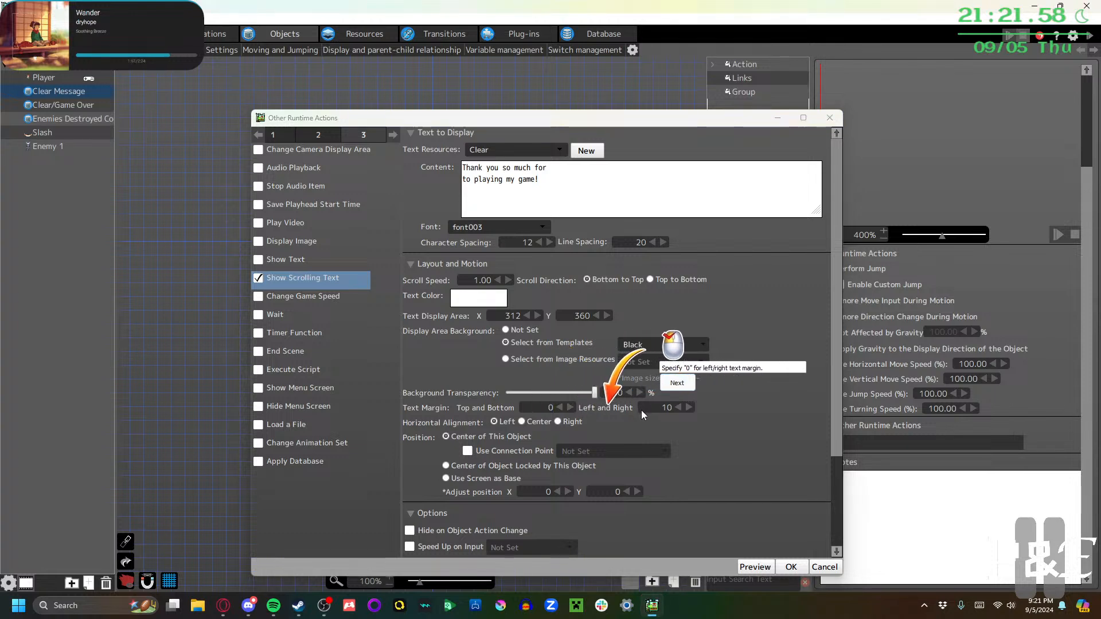
{"action": "left_click_drag", "start_coordinate": [653, 408], "coordinate": [749, 415]}
{"action": "type", "text": "0"}
{"action": "left_click", "coordinate": [696, 384]}
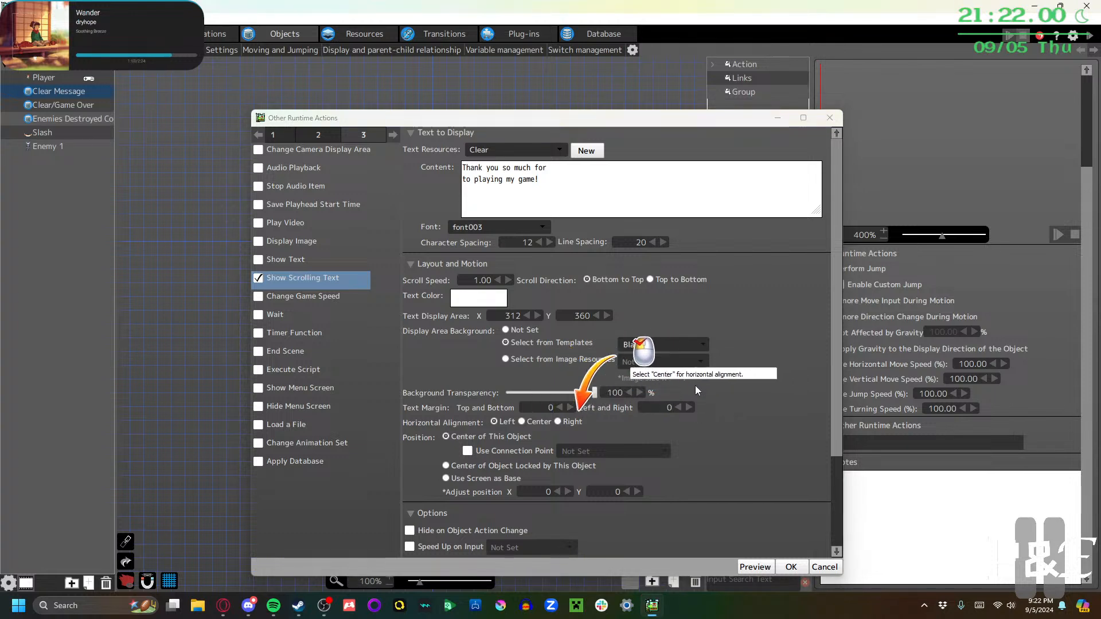
{"action": "left_click", "coordinate": [523, 422]}
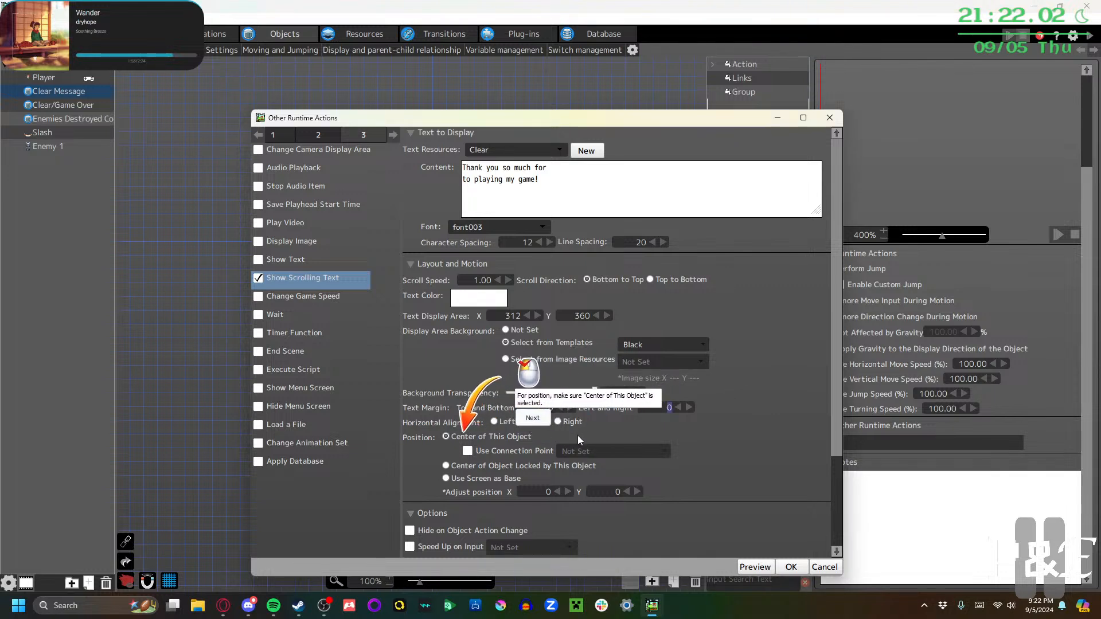
{"action": "left_click", "coordinate": [532, 419]}
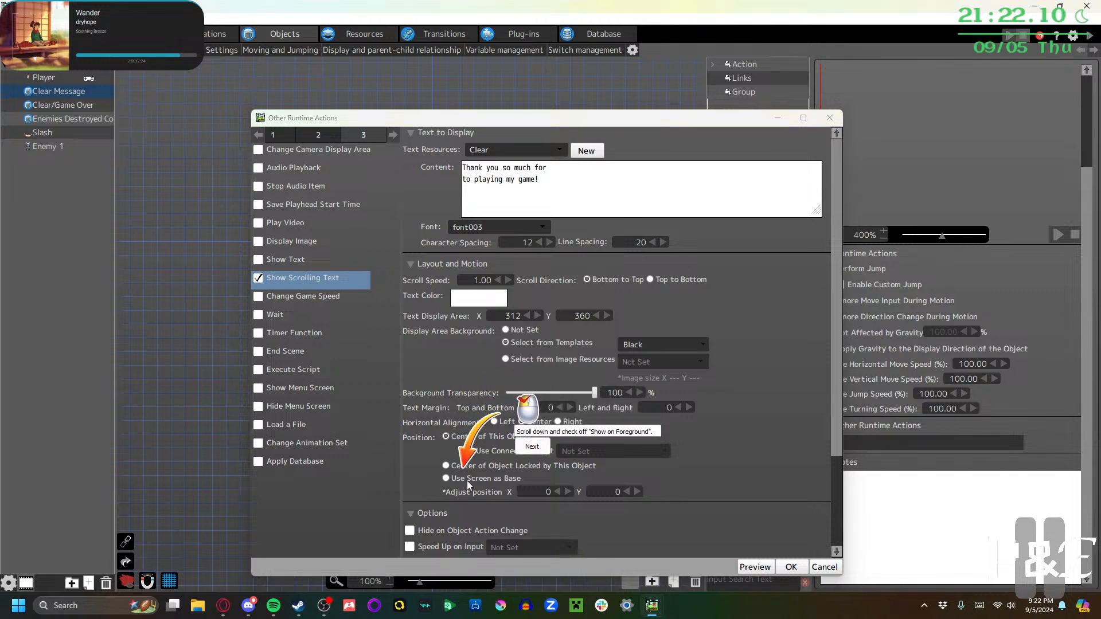
Enable the scrolling text's Position option with Show on Foreground, and confirm the runtime action settings
{"action": "scroll", "coordinate": [468, 480], "scroll_direction": "down", "scroll_amount": 3}
{"action": "scroll", "coordinate": [468, 476], "scroll_direction": "up", "scroll_amount": 3}
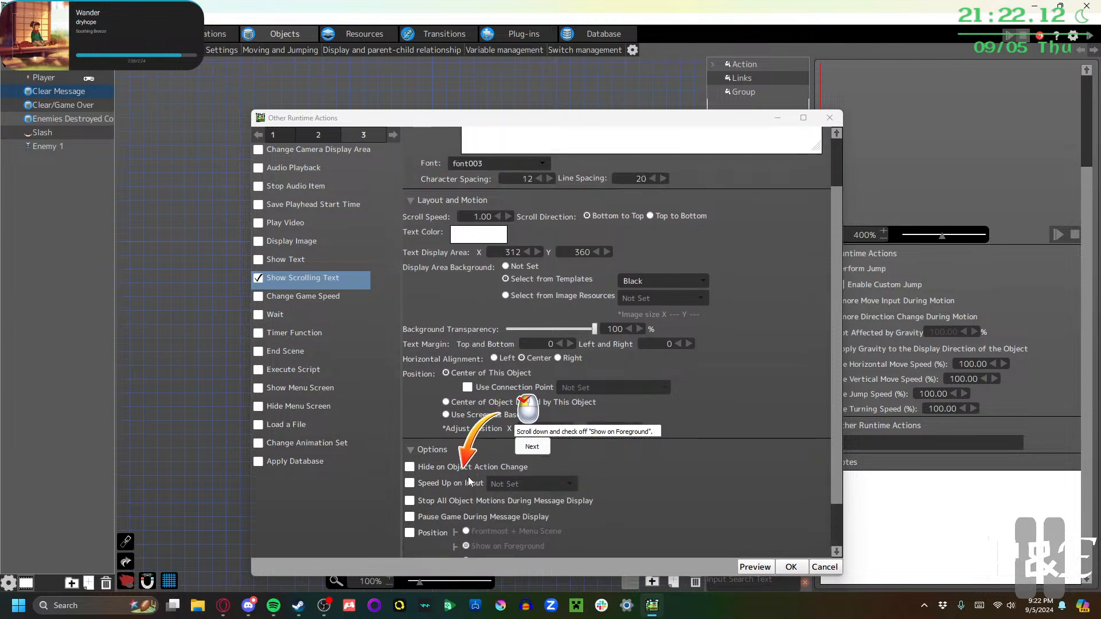
{"action": "scroll", "coordinate": [468, 482], "scroll_direction": "down", "scroll_amount": 2}
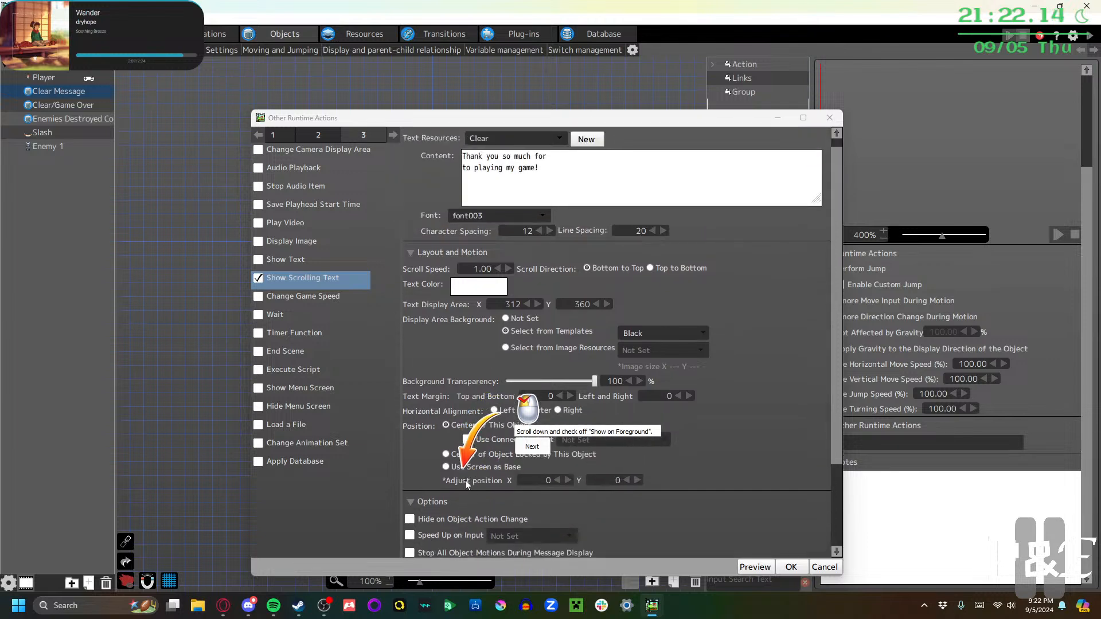
{"action": "scroll", "coordinate": [466, 483], "scroll_direction": "down", "scroll_amount": 2}
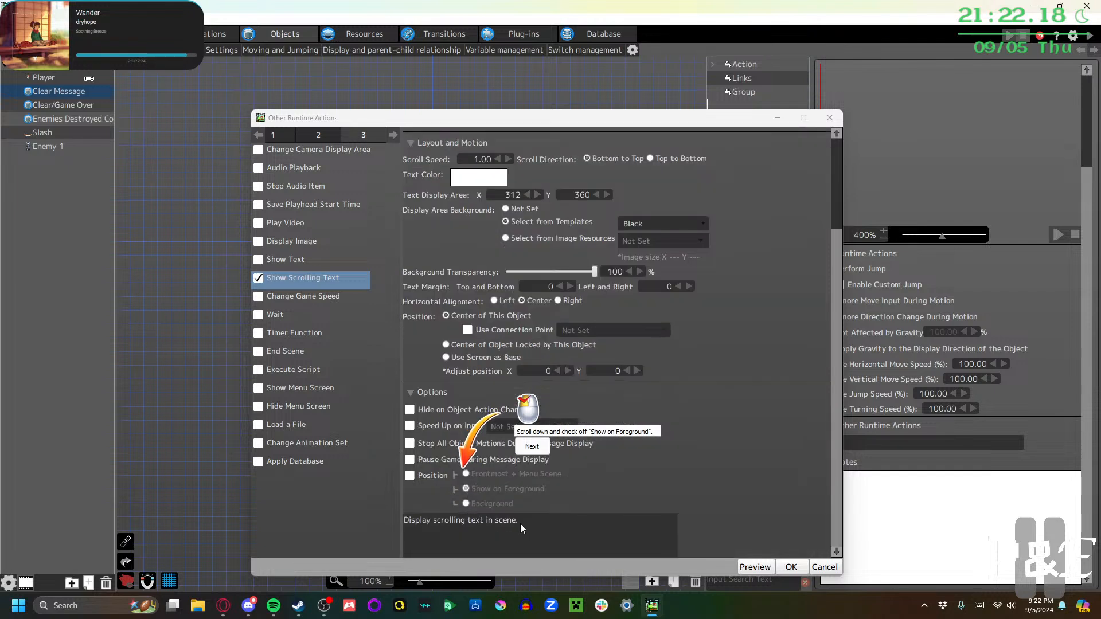
{"action": "scroll", "coordinate": [511, 524], "scroll_direction": "up", "scroll_amount": 2}
{"action": "scroll", "coordinate": [512, 525], "scroll_direction": "up", "scroll_amount": 1}
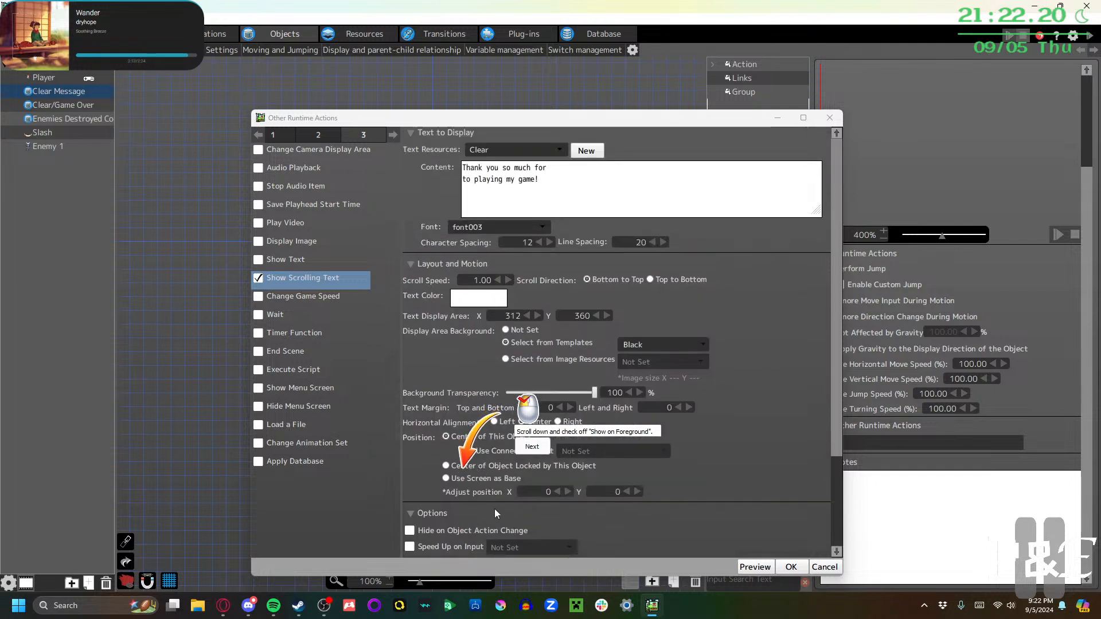
{"action": "scroll", "coordinate": [491, 504], "scroll_direction": "down", "scroll_amount": 1}
{"action": "scroll", "coordinate": [446, 497], "scroll_direction": "down", "scroll_amount": 1}
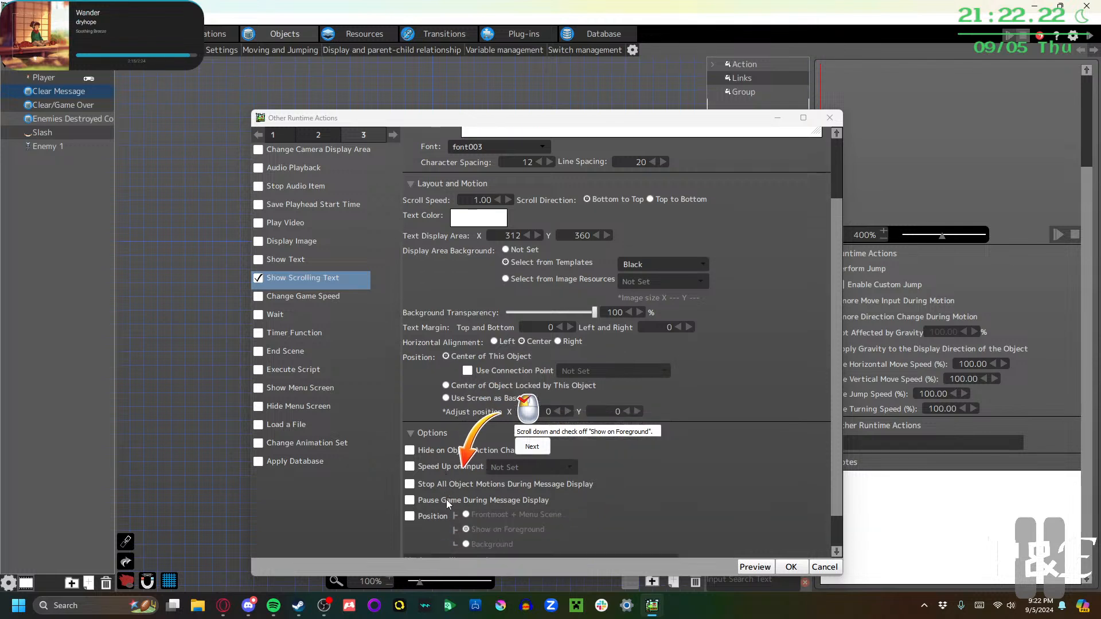
{"action": "scroll", "coordinate": [447, 500], "scroll_direction": "up", "scroll_amount": 1}
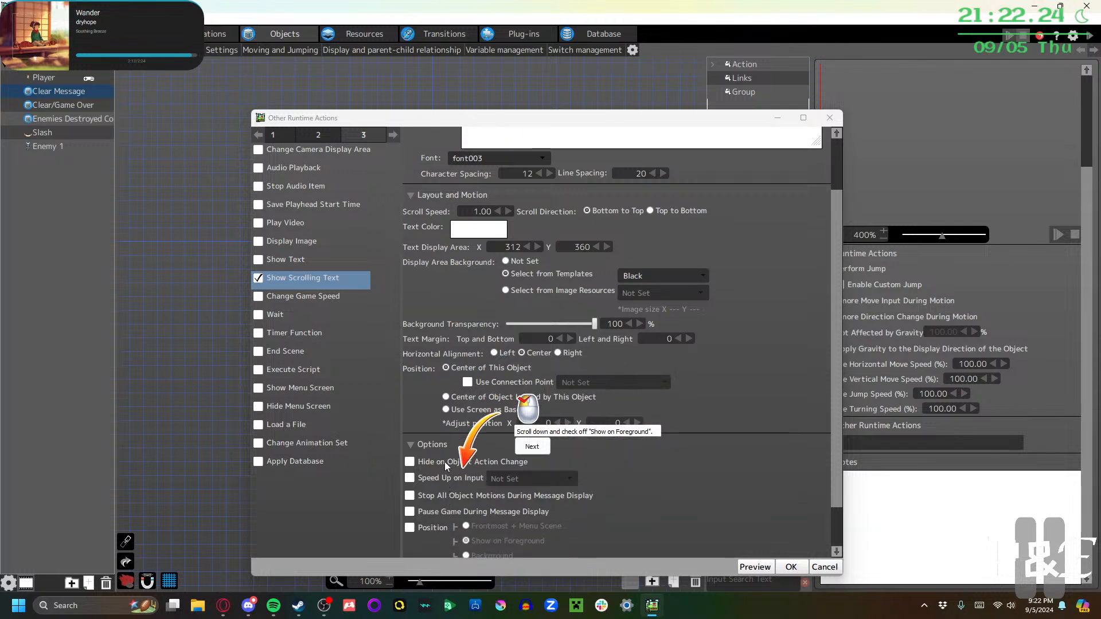
{"action": "scroll", "coordinate": [445, 462], "scroll_direction": "up", "scroll_amount": 2}
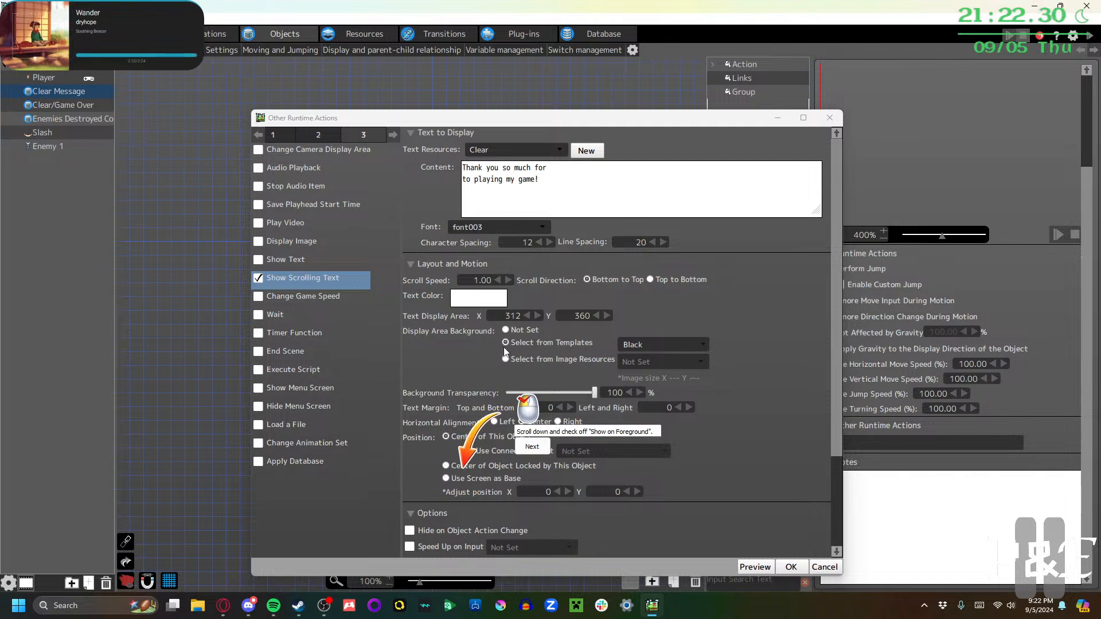
{"action": "scroll", "coordinate": [505, 347], "scroll_direction": "down", "scroll_amount": 3}
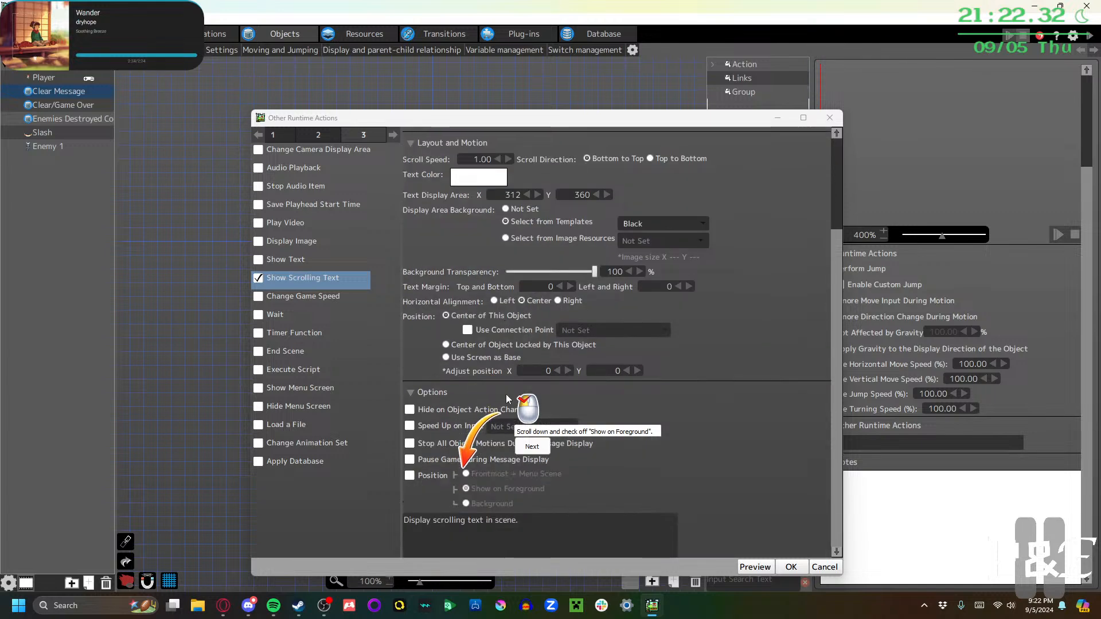
{"action": "left_click", "coordinate": [423, 474]}
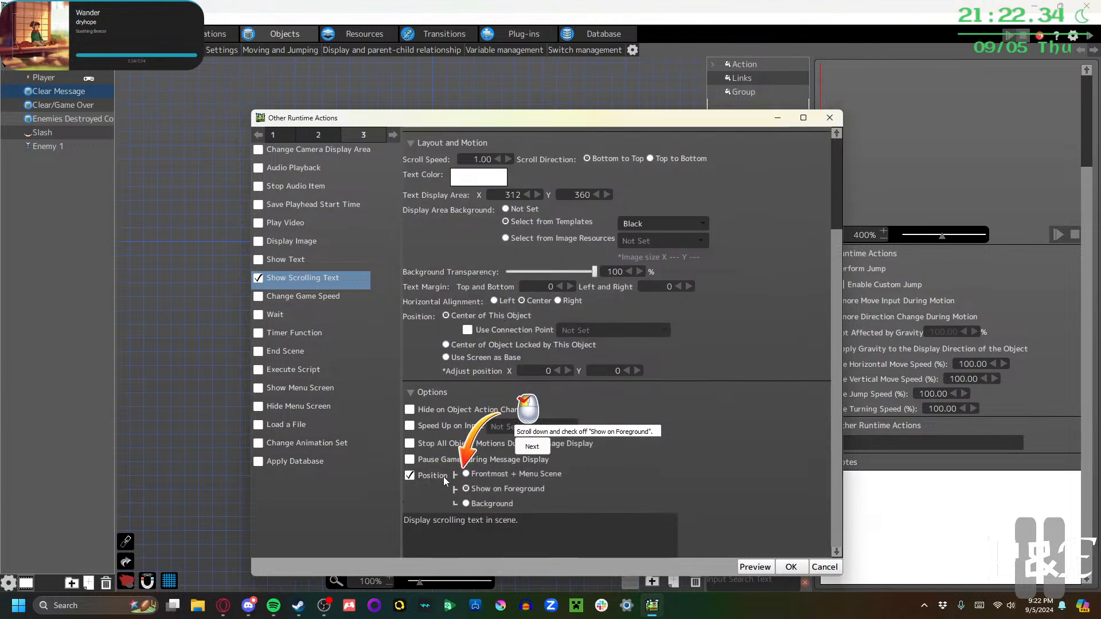
{"action": "left_click", "coordinate": [531, 447]}
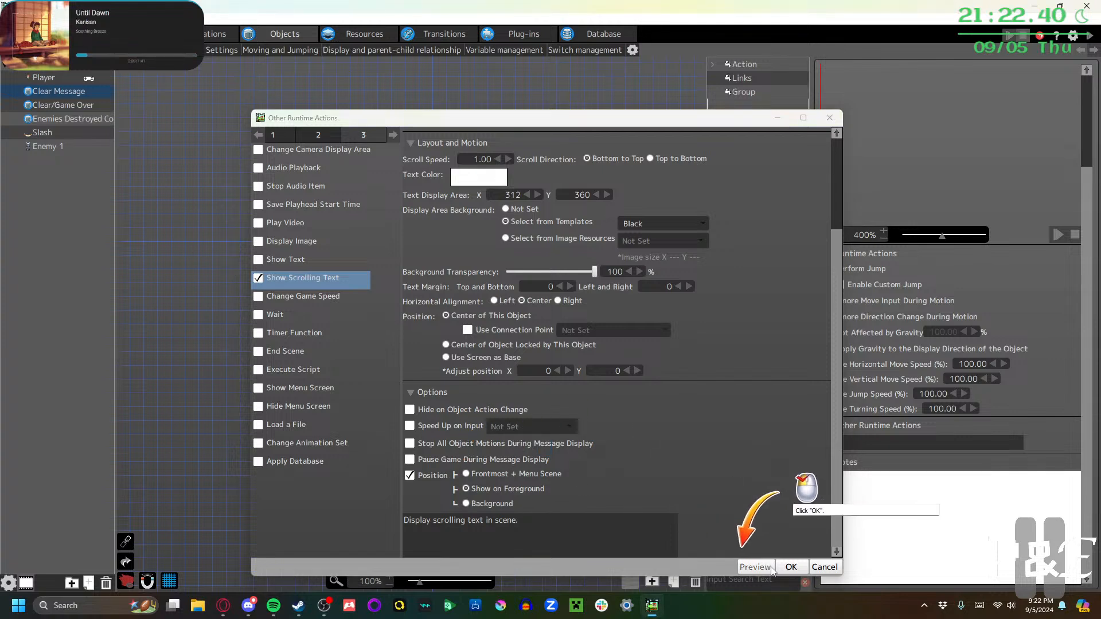
{"action": "left_click", "coordinate": [792, 567]}
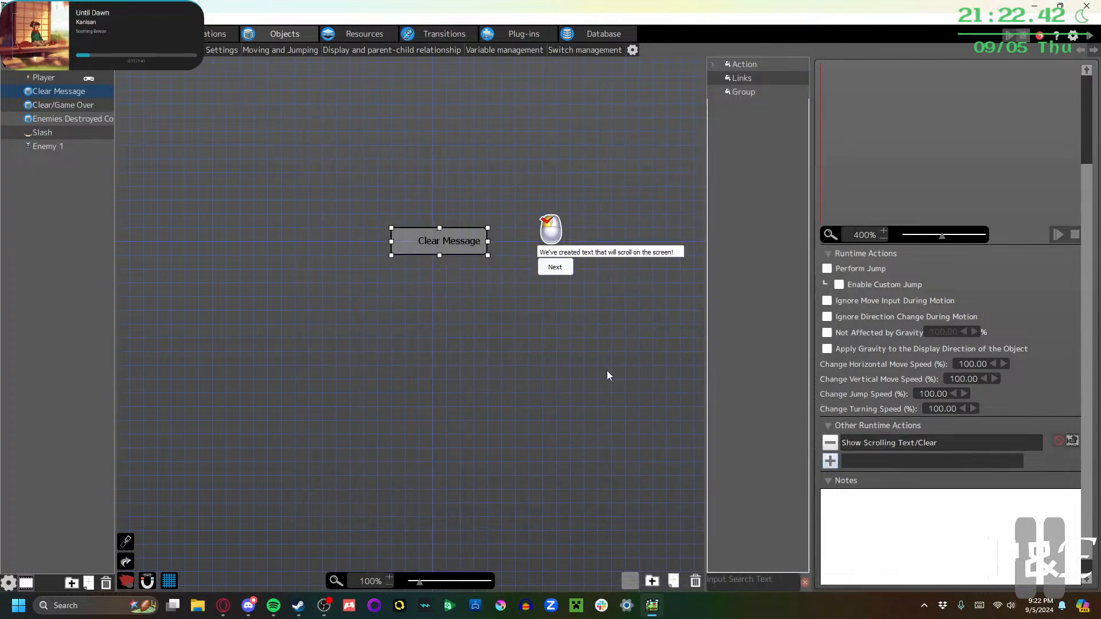
Add a new scene named Clear to the scene list
{"action": "left_click", "coordinate": [536, 252]}
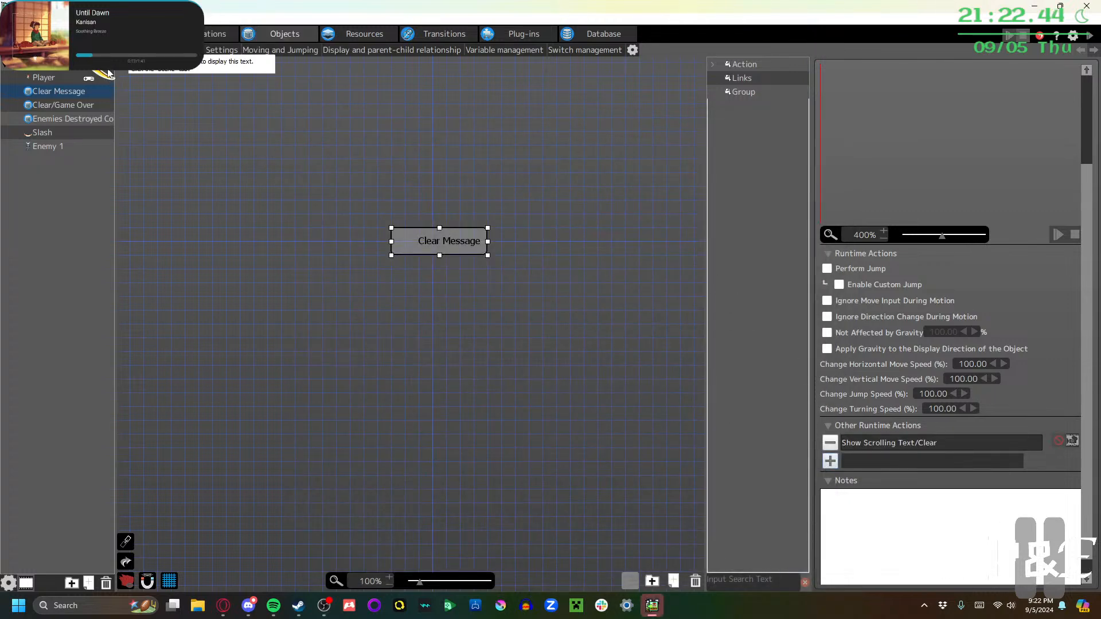
{"action": "left_click", "coordinate": [46, 34]}
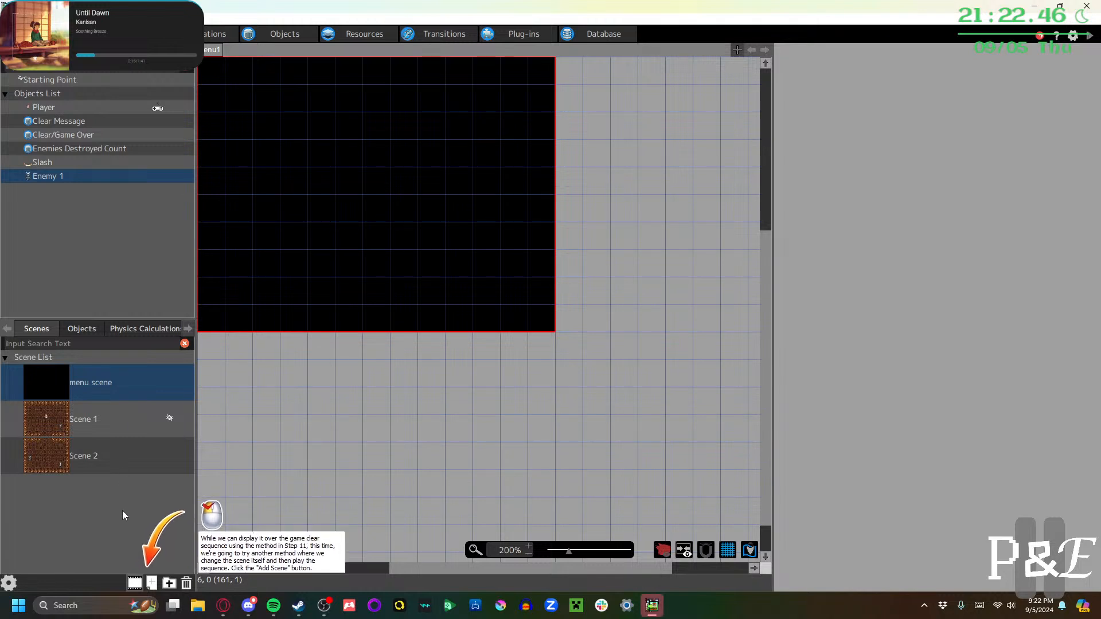
{"action": "left_click", "coordinate": [149, 583]}
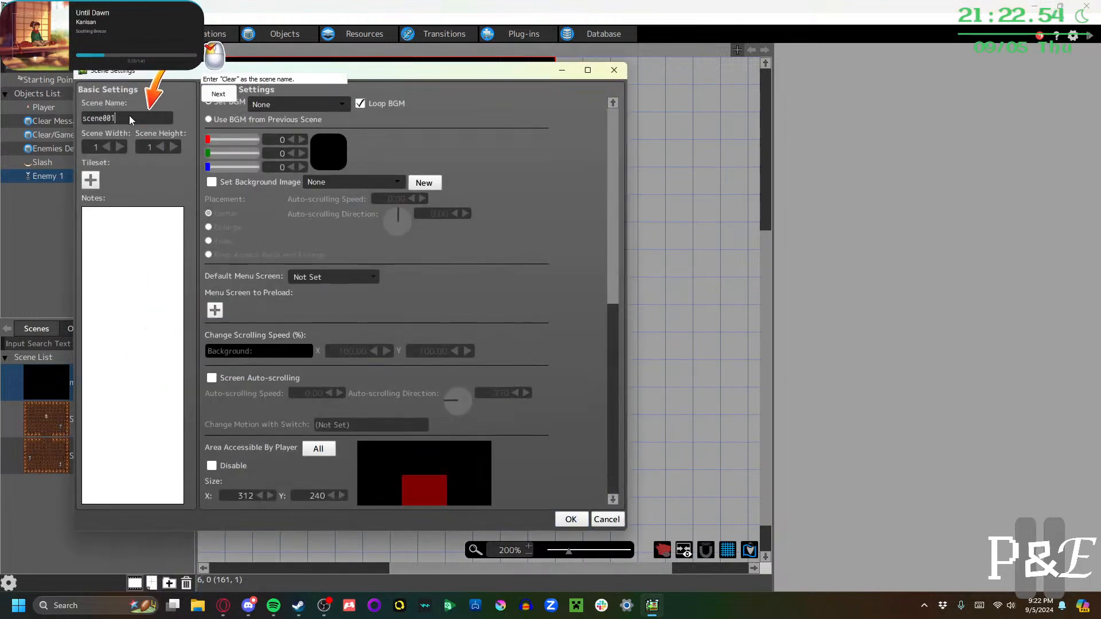
{"action": "left_click_drag", "start_coordinate": [129, 115], "coordinate": [50, 115]}
{"action": "type", "text": "CLea"}
{"action": "left_click", "coordinate": [204, 96]}
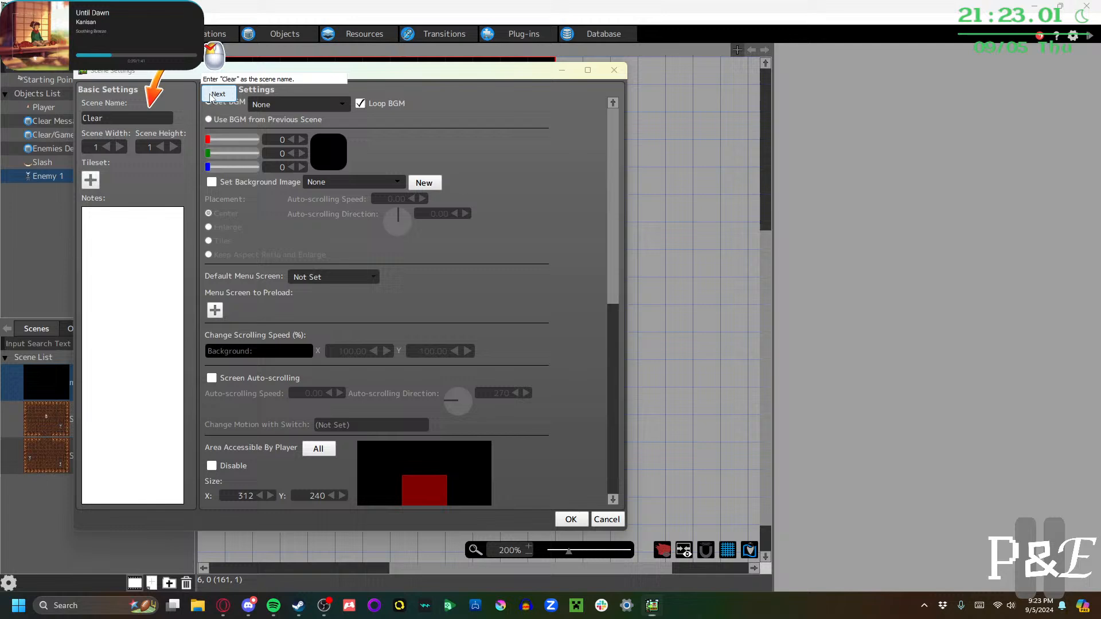
{"action": "left_click", "coordinate": [583, 523]}
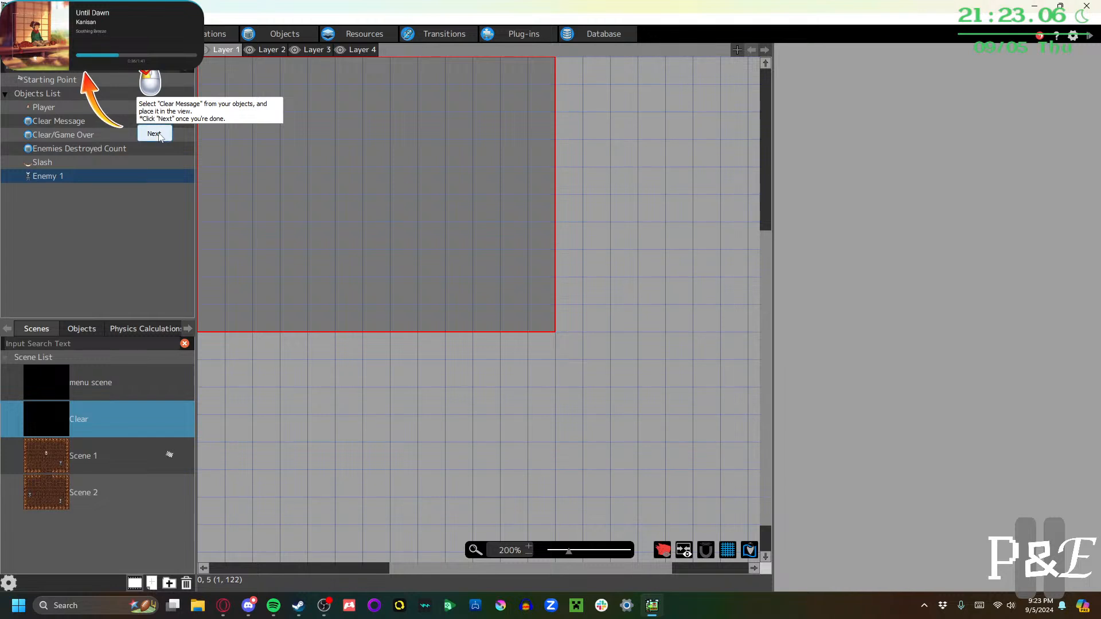
Place the Clear Message object in the Clear scene and set its default position to X 156 and Y 112
{"action": "left_click", "coordinate": [57, 121]}
{"action": "left_click_drag", "start_coordinate": [65, 120], "coordinate": [383, 196]}
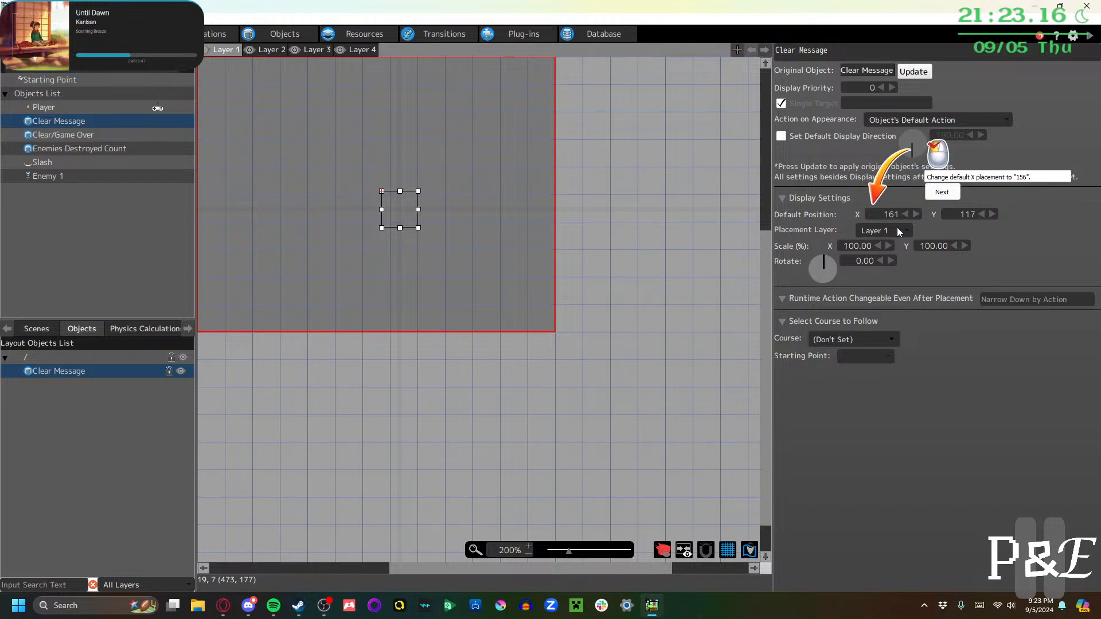
{"action": "left_click_drag", "start_coordinate": [882, 215], "coordinate": [937, 216]}
{"action": "type", "text": "15"}
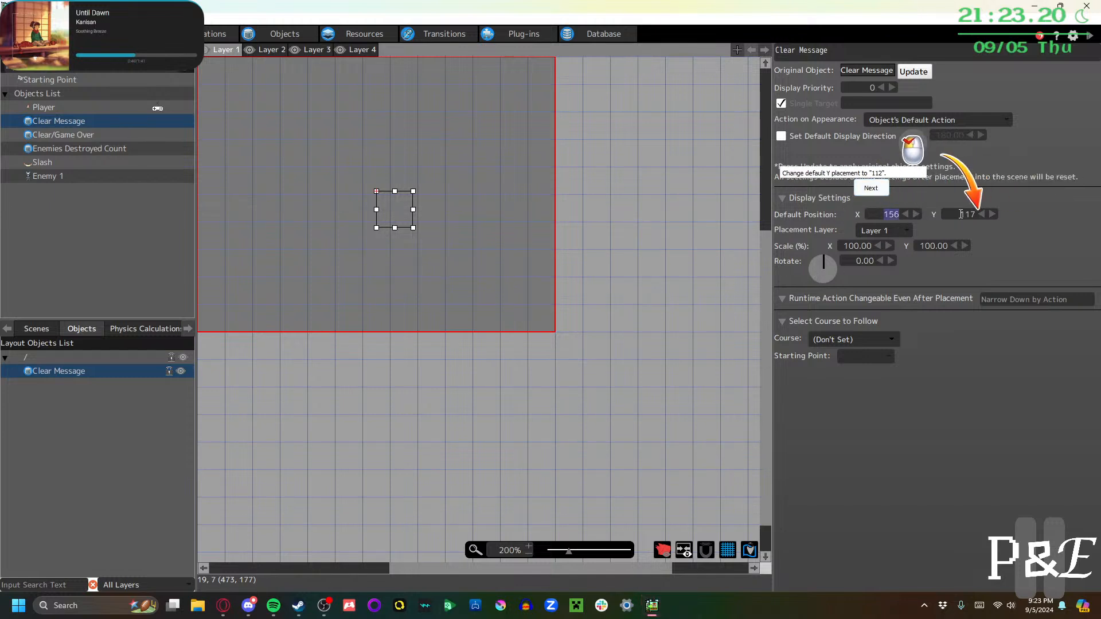
{"action": "left_click_drag", "start_coordinate": [956, 219], "coordinate": [1007, 215]}
{"action": "type", "text": "112"}
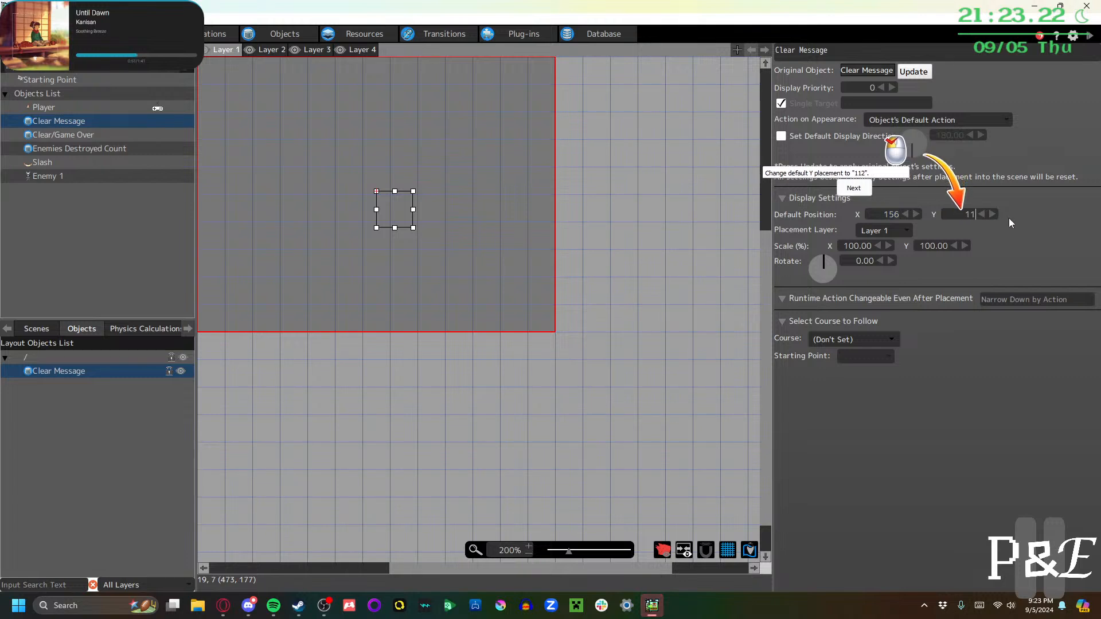
Continue the tutorial past the Clear Message placement instructions and open the transition settings
{"action": "left_click", "coordinate": [865, 193]}
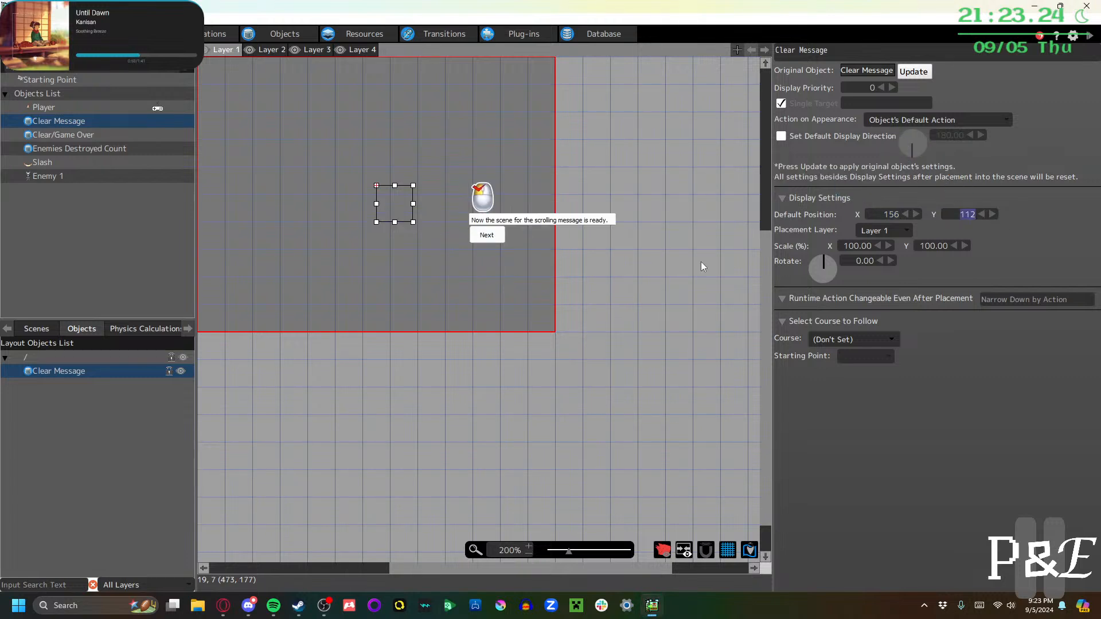
{"action": "left_click", "coordinate": [527, 243]}
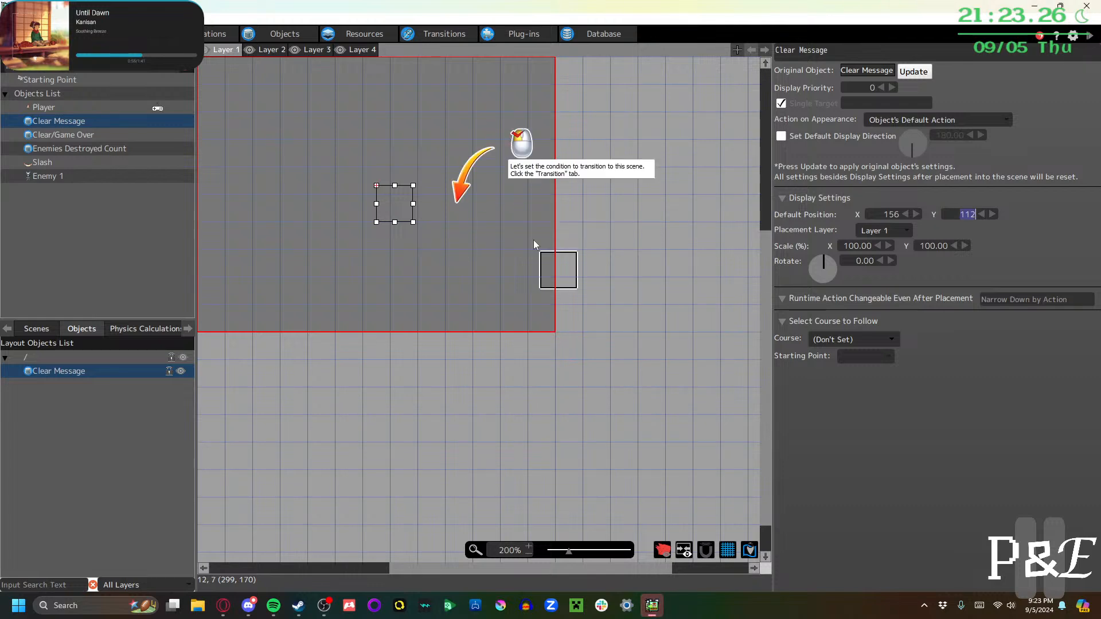
{"action": "left_click", "coordinate": [426, 36]}
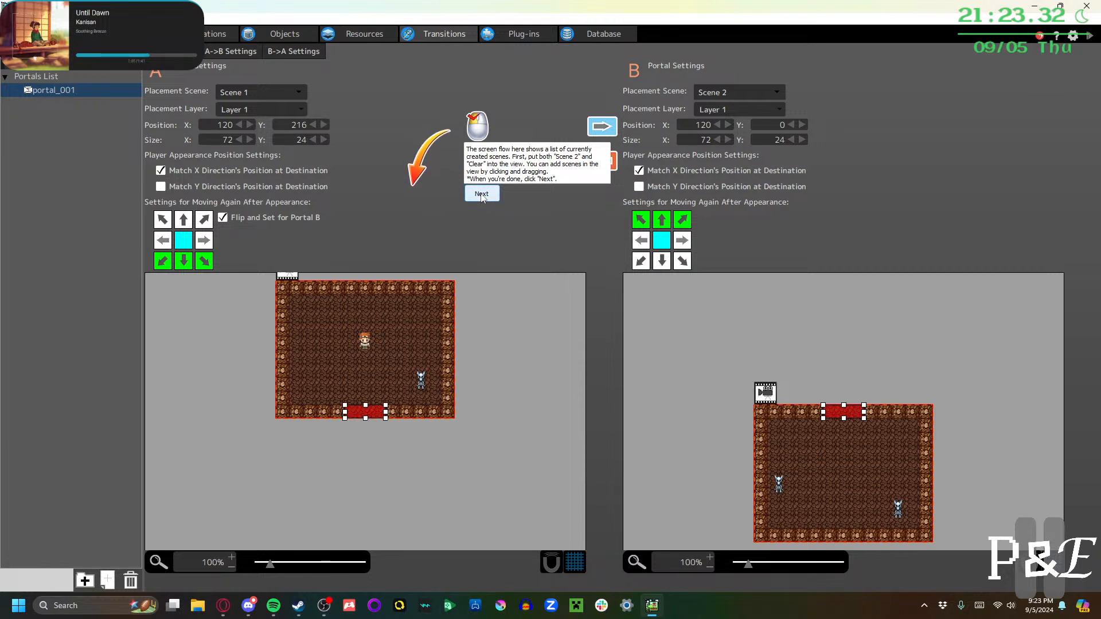
Set portal_001's placement scenes to Scene 2 for portal A and Clear for portal B, and continue the tutorial
{"action": "left_click", "coordinate": [260, 94]}
{"action": "left_click", "coordinate": [247, 148]}
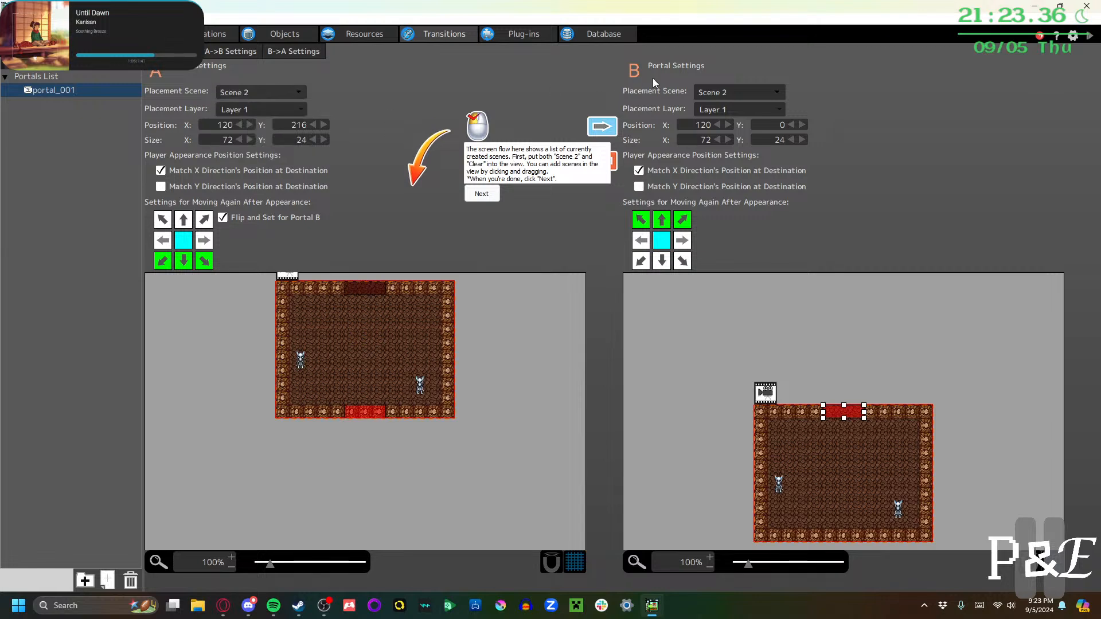
{"action": "left_click", "coordinate": [716, 94]}
{"action": "left_click", "coordinate": [719, 122]}
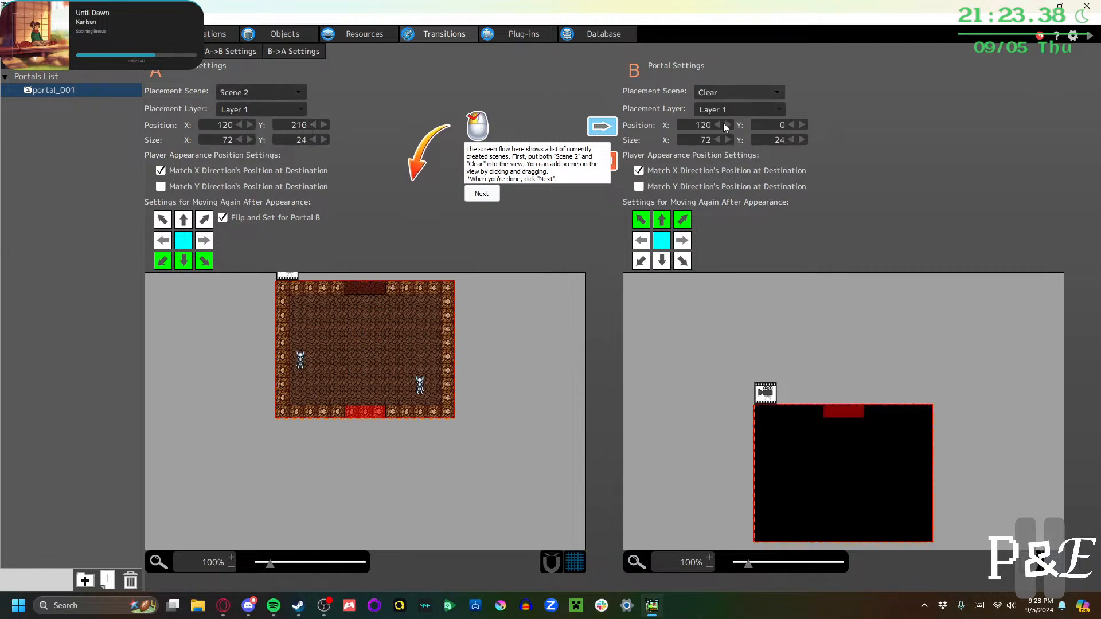
{"action": "left_click", "coordinate": [482, 194]}
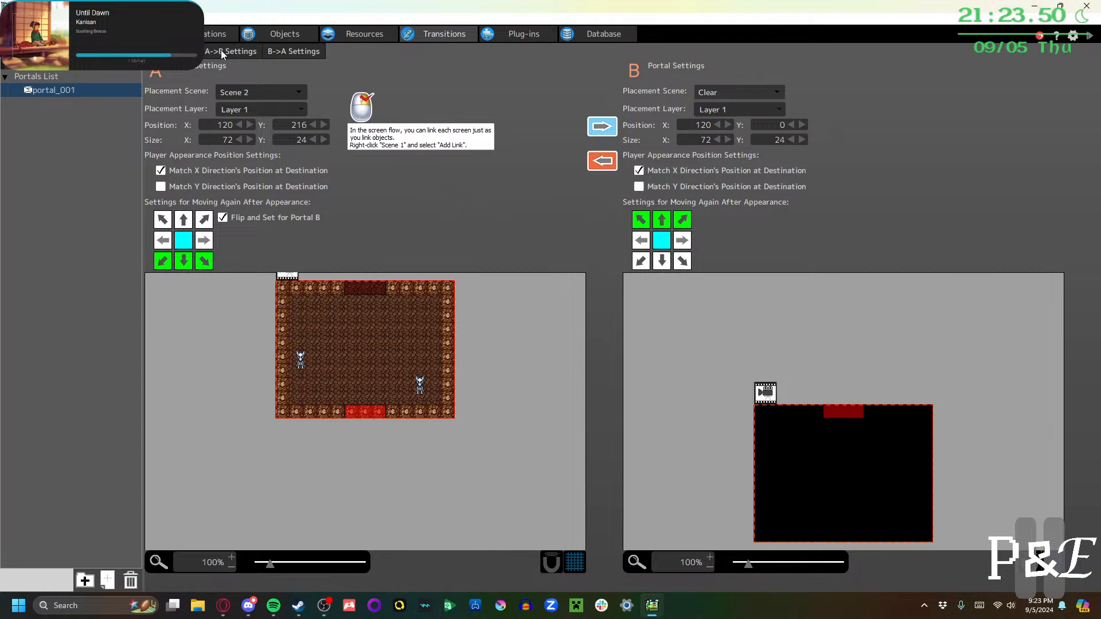
Restore portal_001's placement scenes to Scene 1 for portal A and Scene 2 for portal B
{"action": "left_click", "coordinate": [60, 77]}
{"action": "left_click", "coordinate": [61, 91]}
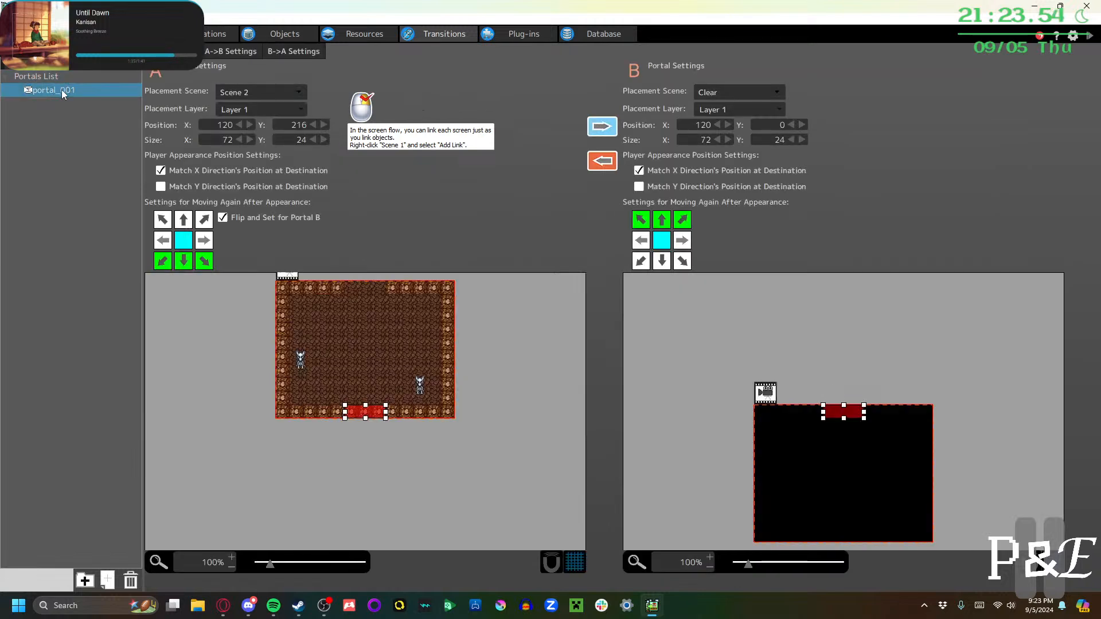
{"action": "left_click", "coordinate": [245, 91]}
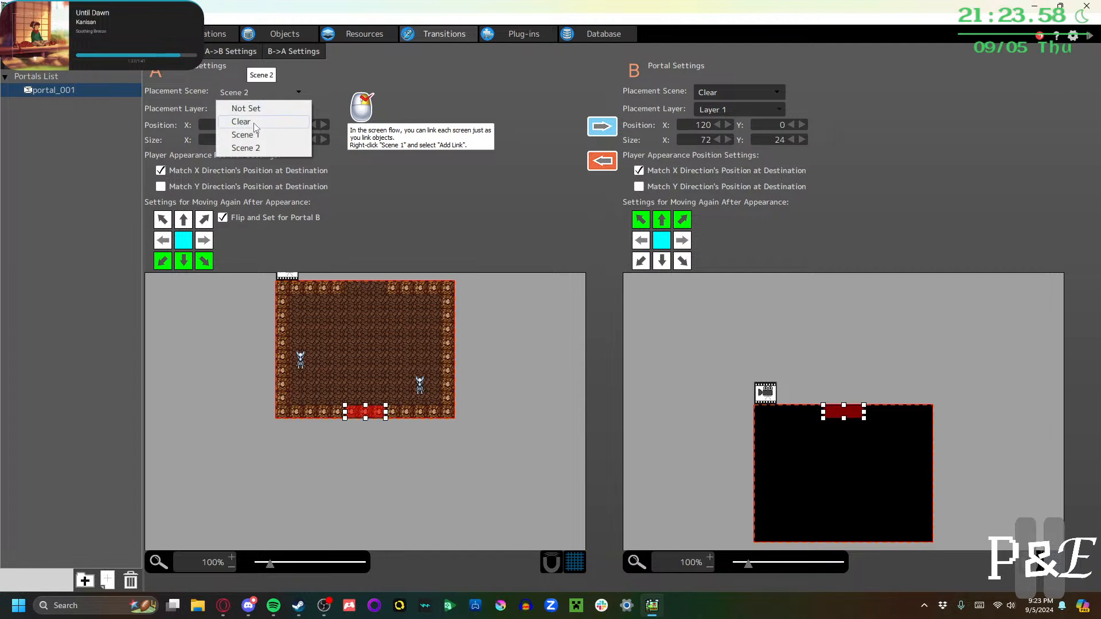
{"action": "left_click", "coordinate": [247, 135]}
{"action": "left_click", "coordinate": [714, 94]}
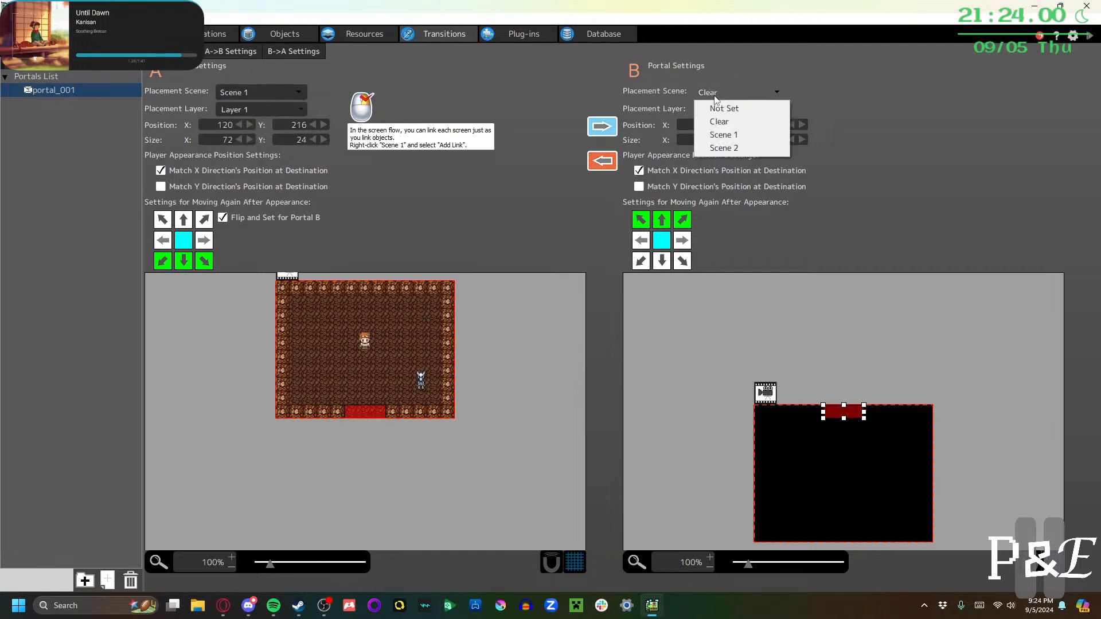
{"action": "left_click", "coordinate": [722, 147]}
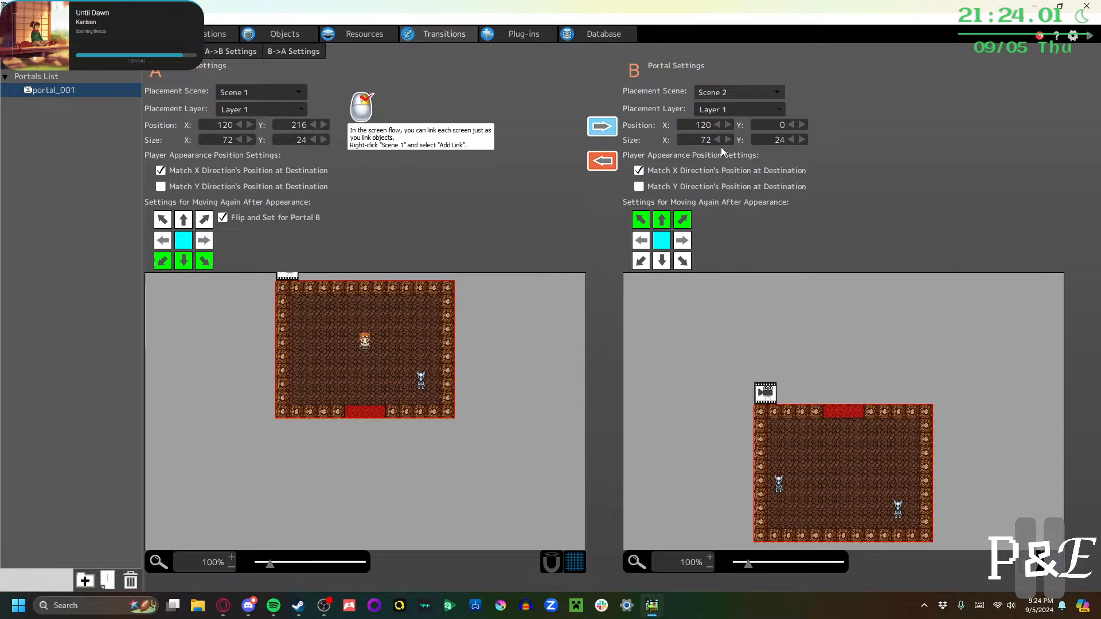
Examine portal_001's directional move settings and the options in its Scene 1 preview for a way to add a link
{"action": "left_click", "coordinate": [241, 53]}
{"action": "left_click", "coordinate": [284, 56]}
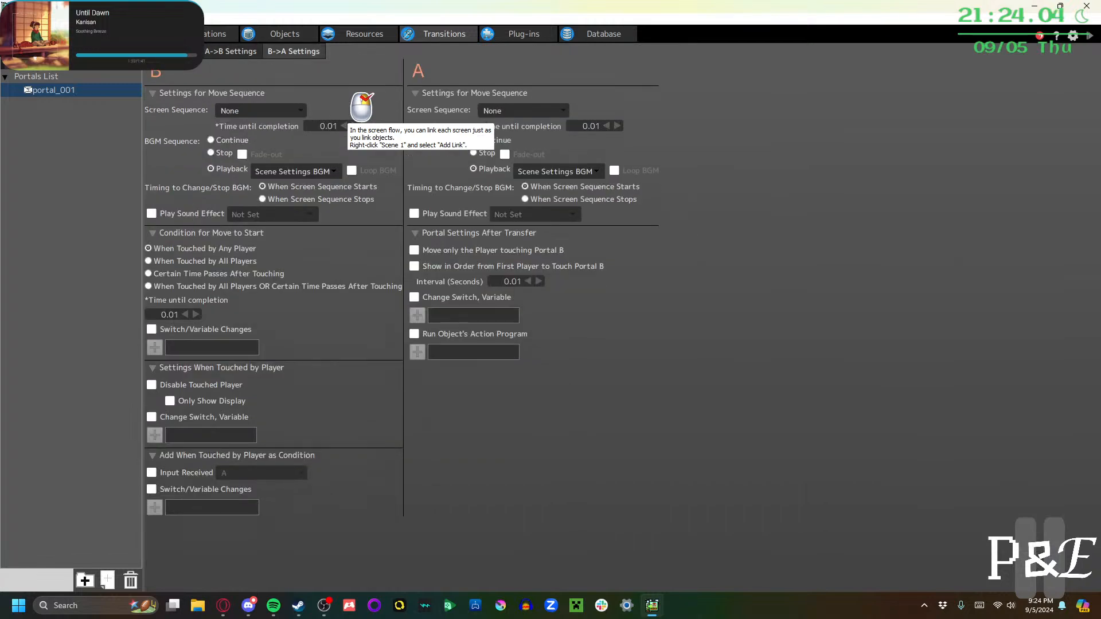
{"action": "left_click", "coordinate": [176, 52]}
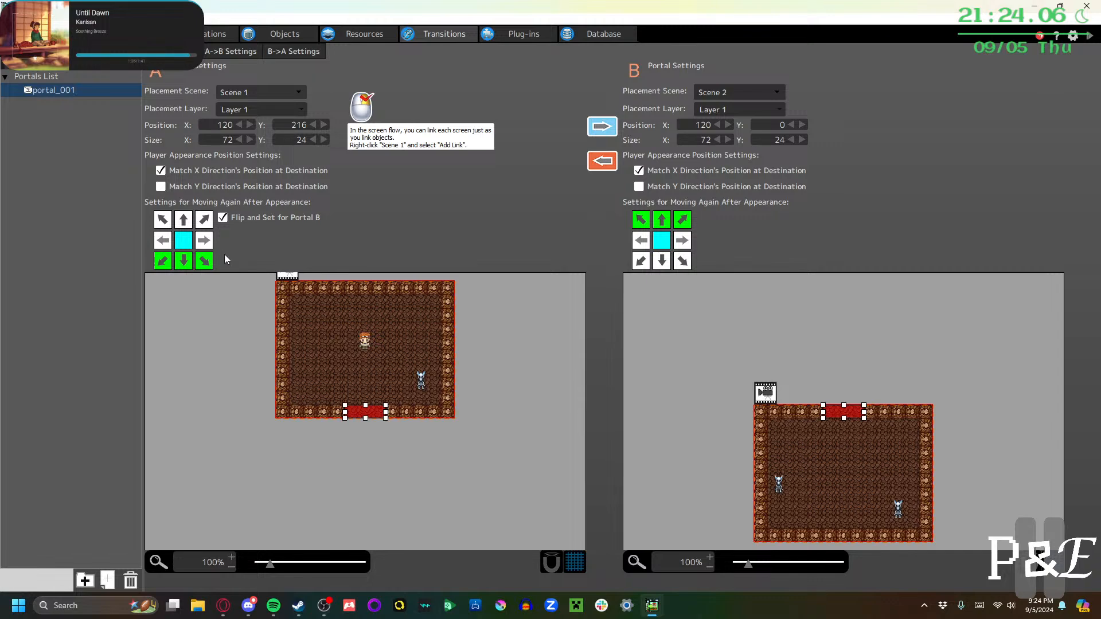
{"action": "scroll", "coordinate": [195, 413], "scroll_direction": "down", "scroll_amount": 3}
{"action": "scroll", "coordinate": [194, 407], "scroll_direction": "up", "scroll_amount": 5}
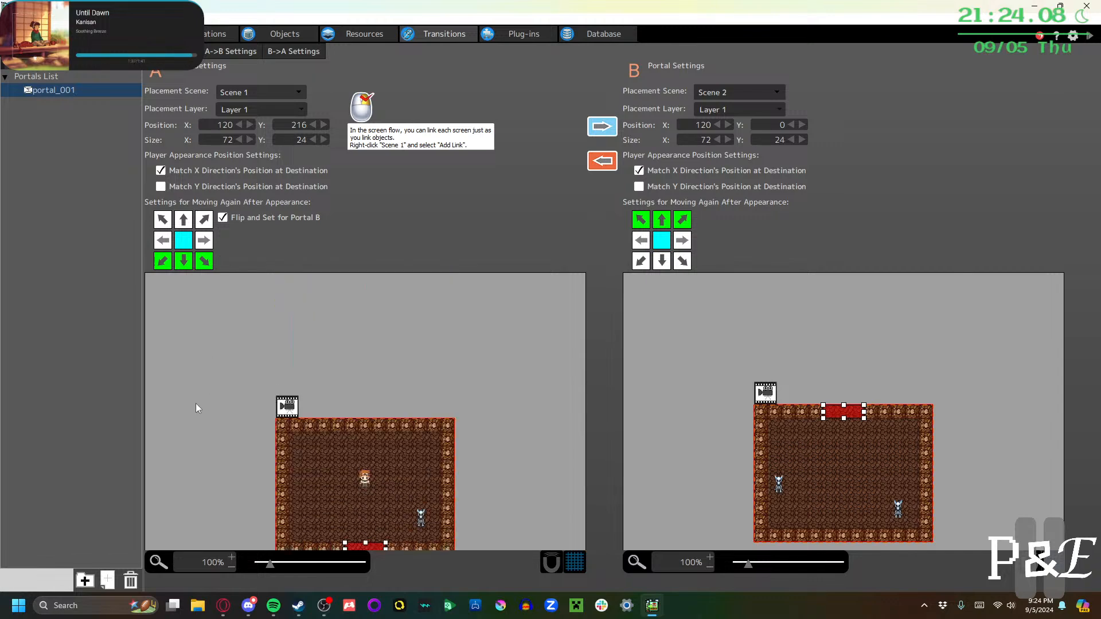
{"action": "scroll", "coordinate": [195, 404], "scroll_direction": "down", "scroll_amount": 3}
{"action": "scroll", "coordinate": [194, 403], "scroll_direction": "up", "scroll_amount": 1}
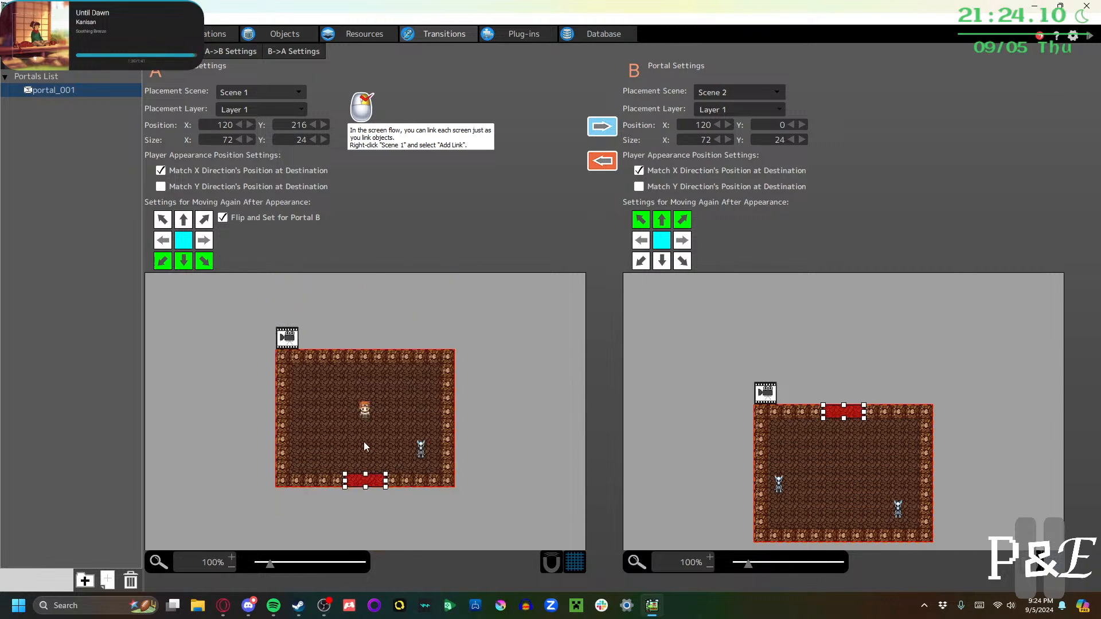
{"action": "right_click", "coordinate": [317, 419]}
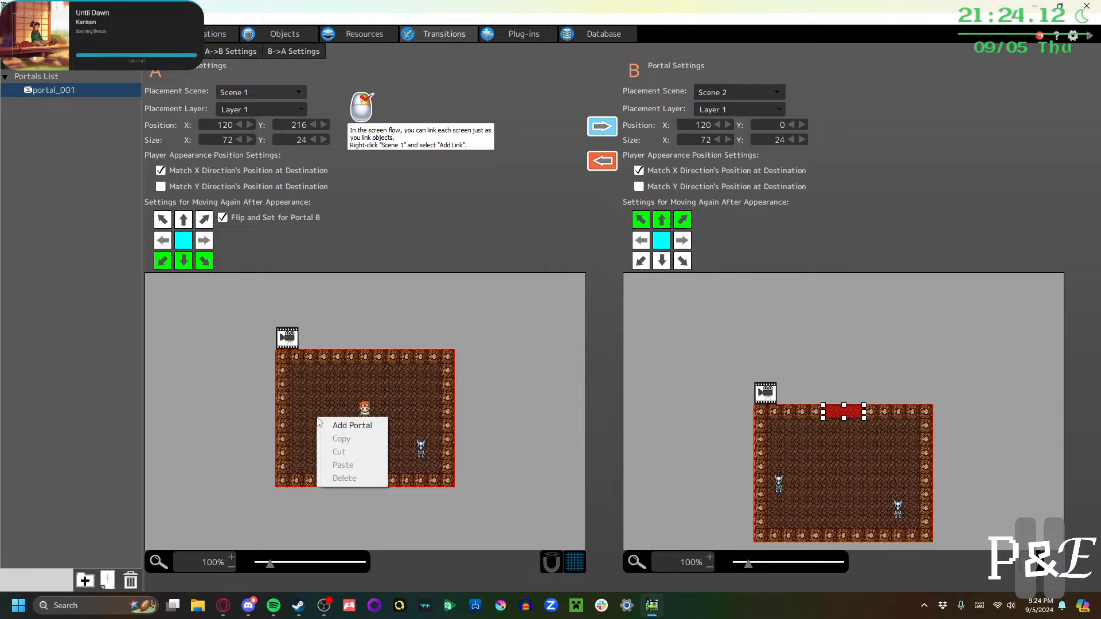
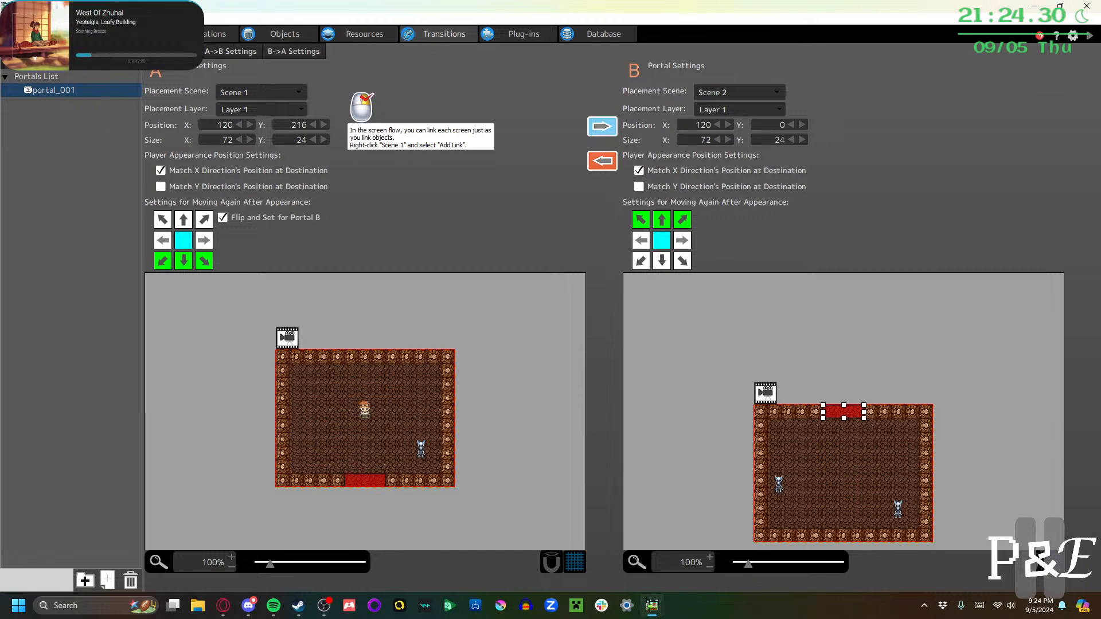
Open the scene transition flow and try to add a link starting from Scene 1
{"action": "left_click", "coordinate": [35, 58]}
{"action": "left_click_drag", "start_coordinate": [279, 202], "coordinate": [340, 287]}
{"action": "left_click", "coordinate": [350, 293]}
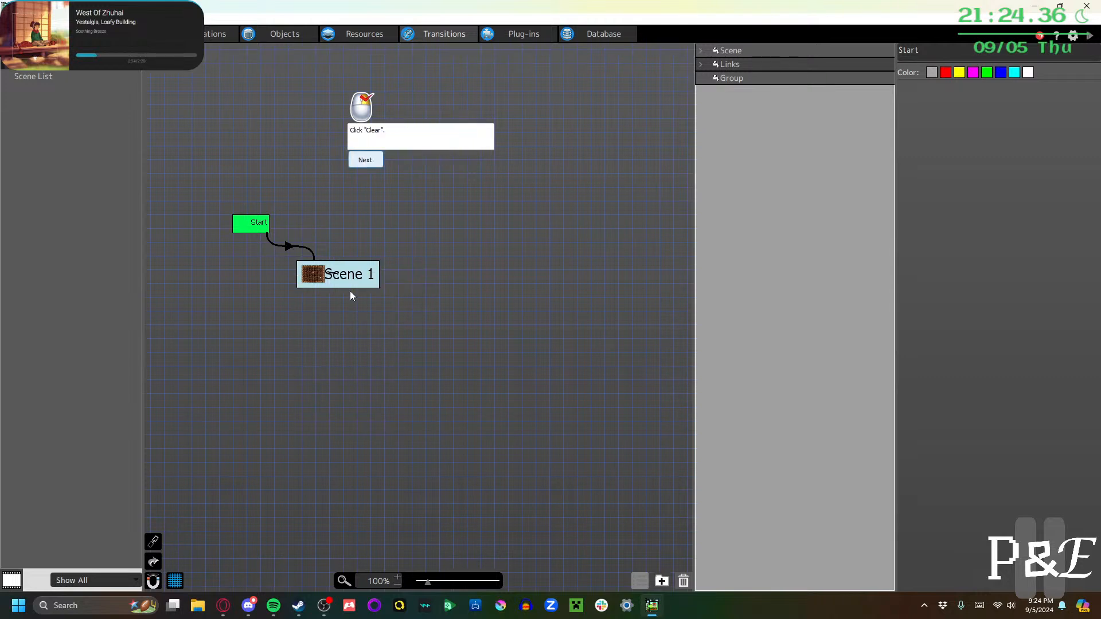
{"action": "left_click_drag", "start_coordinate": [537, 352], "coordinate": [492, 272]}
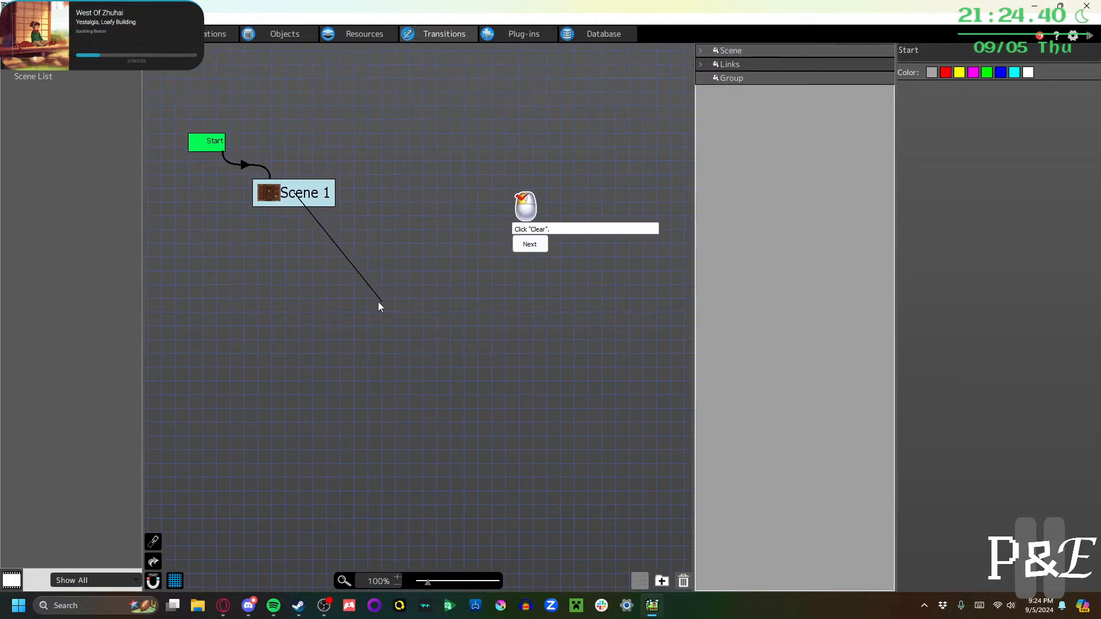
{"action": "left_click", "coordinate": [372, 254]}
Examine the scene list, the Scene 1 node and the Links and Group entries for the scenes that can be linked
{"action": "left_click", "coordinate": [56, 72]}
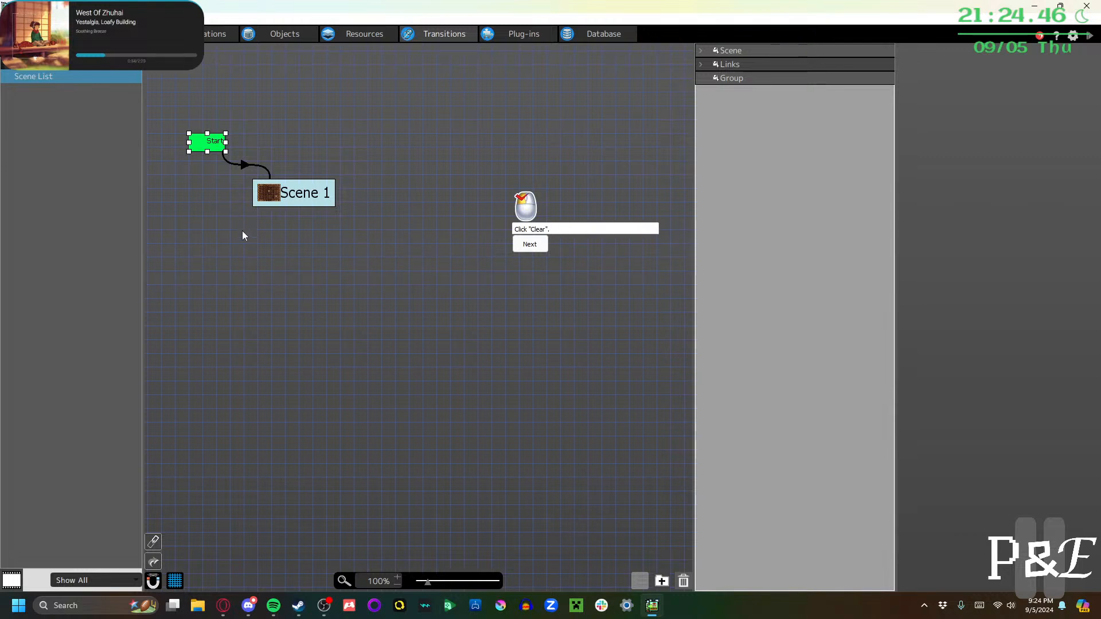
{"action": "middle_click_drag", "start_coordinate": [322, 335], "coordinate": [393, 335]}
{"action": "left_click", "coordinate": [397, 245]}
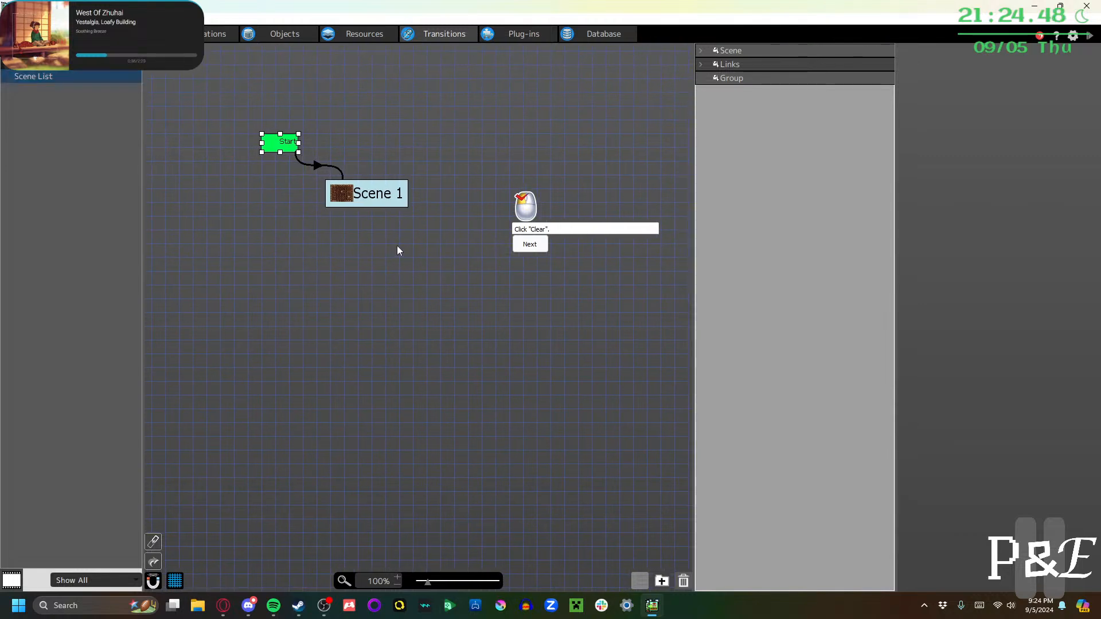
{"action": "left_click_drag", "start_coordinate": [350, 199], "coordinate": [350, 192]}
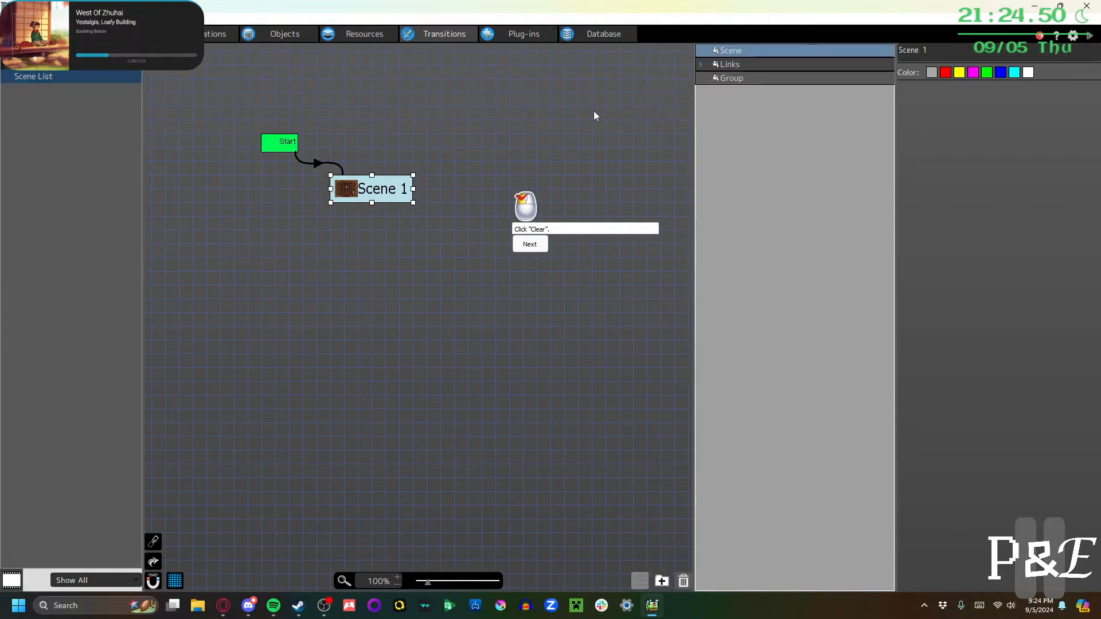
{"action": "left_click", "coordinate": [700, 63]}
{"action": "left_click", "coordinate": [739, 77]}
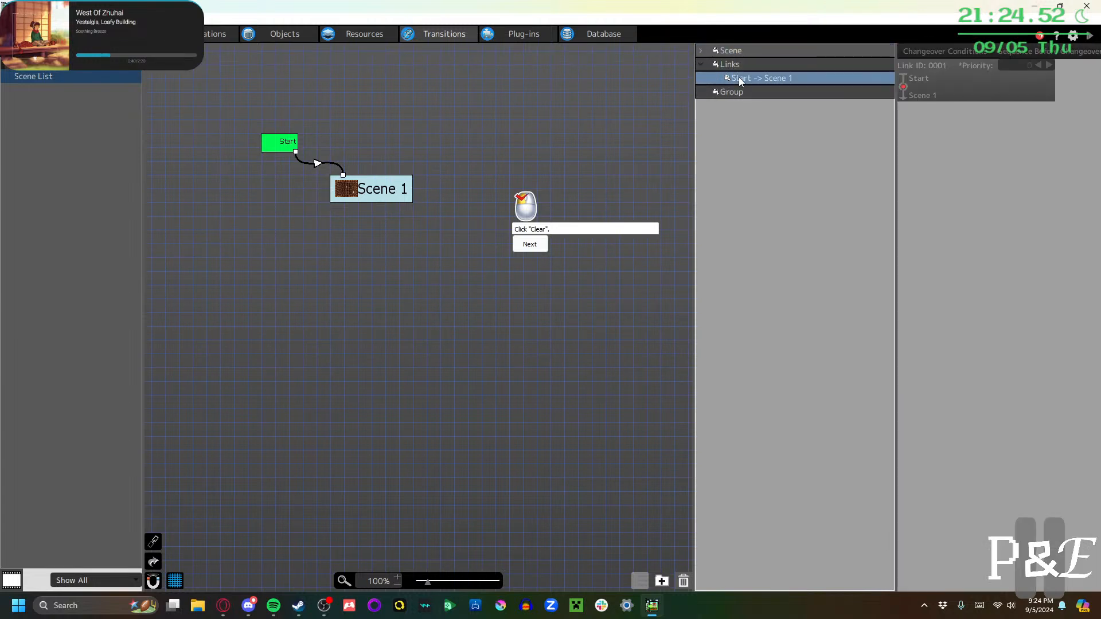
{"action": "left_click", "coordinate": [740, 92]}
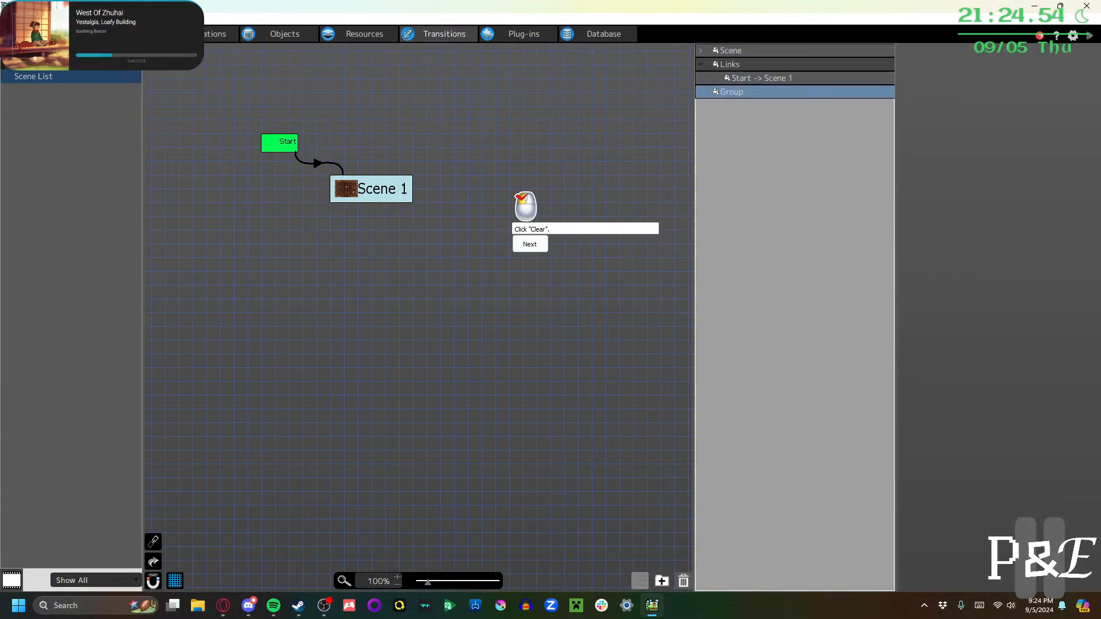
{"action": "left_click", "coordinate": [104, 57]}
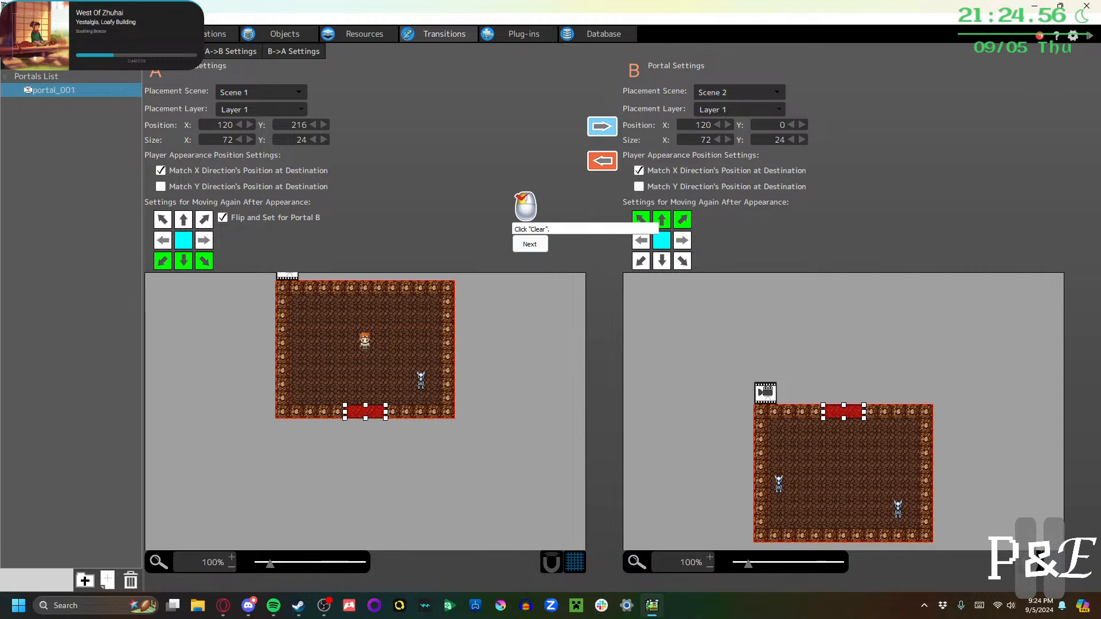
{"action": "left_click", "coordinate": [37, 56]}
{"action": "left_click", "coordinate": [368, 188]}
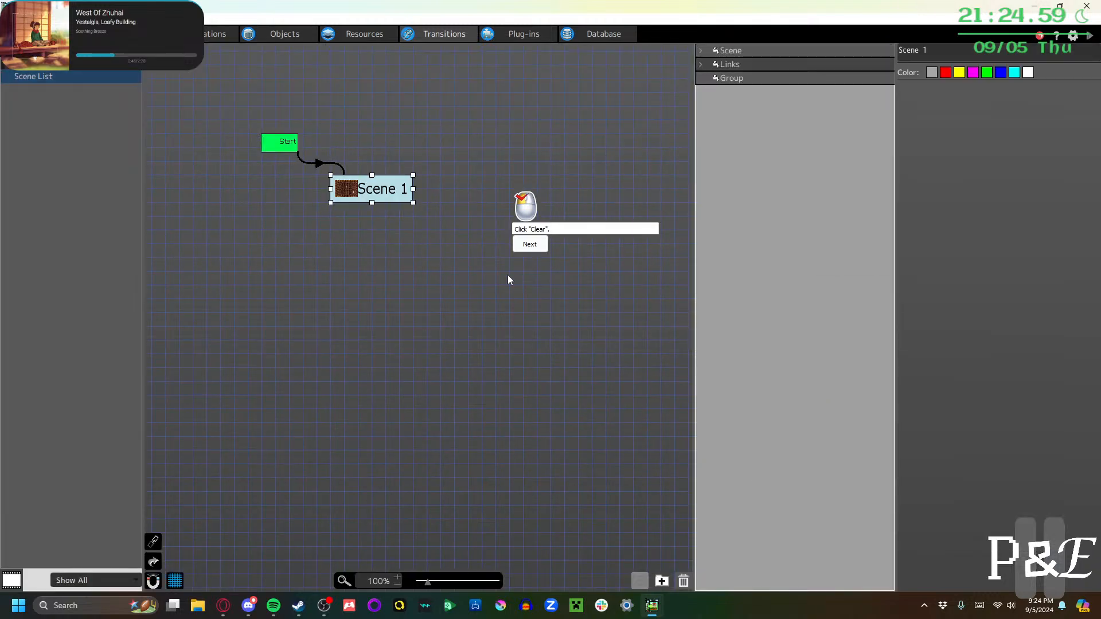
Continue to the switch-condition instruction and examine the Scene entries and the options offered for the flow canvas, Scene 1 and Start
{"action": "left_click", "coordinate": [542, 245]}
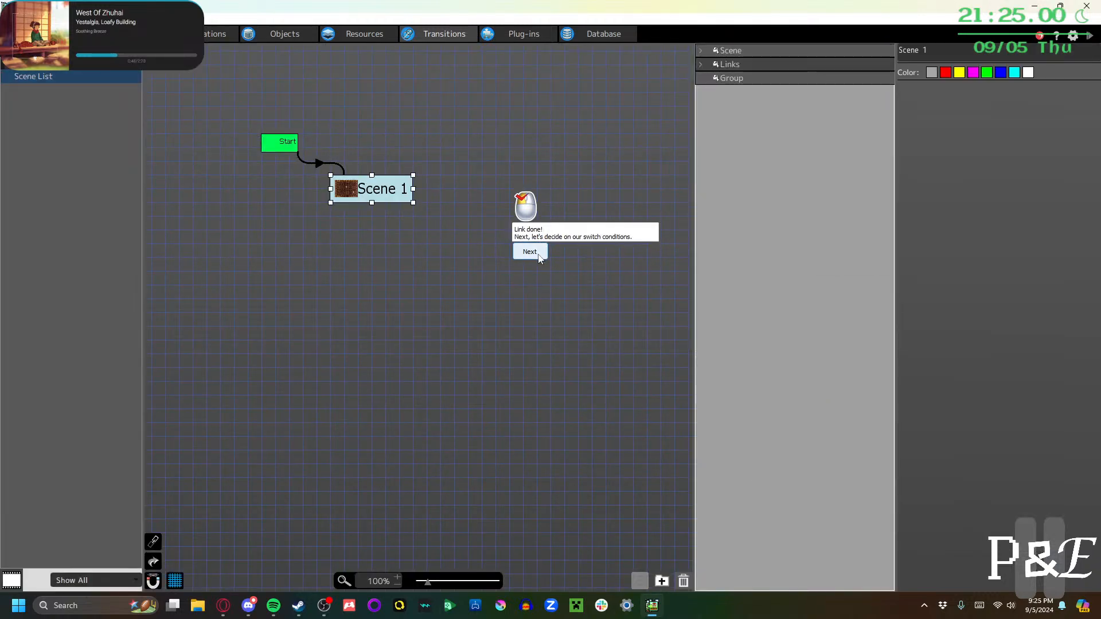
{"action": "left_click", "coordinate": [731, 83]}
{"action": "left_click", "coordinate": [715, 51]}
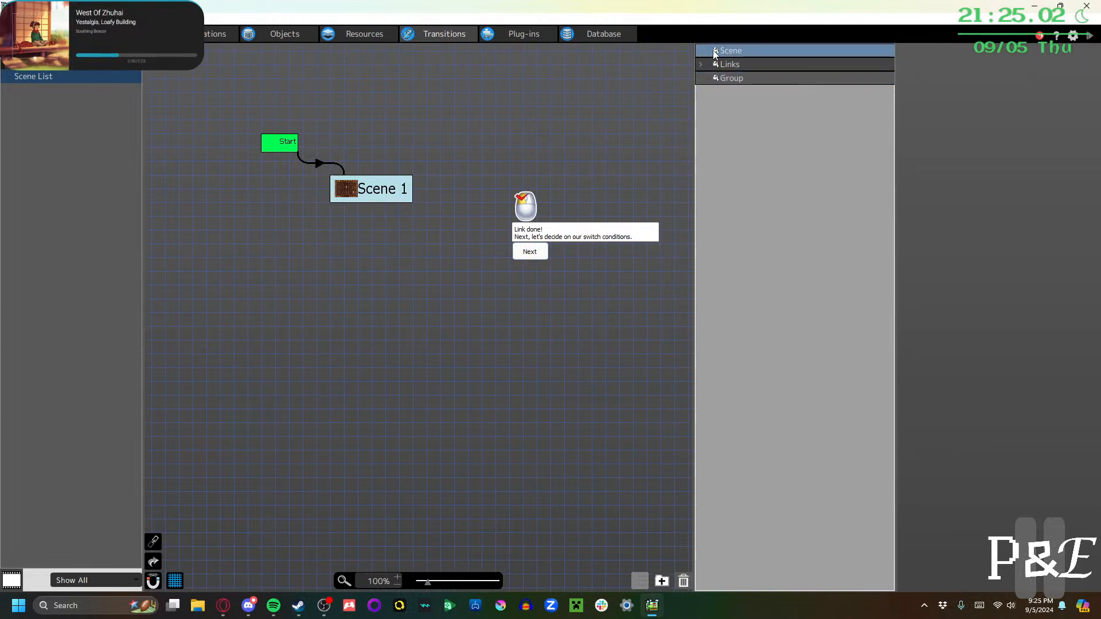
{"action": "left_click", "coordinate": [701, 50]}
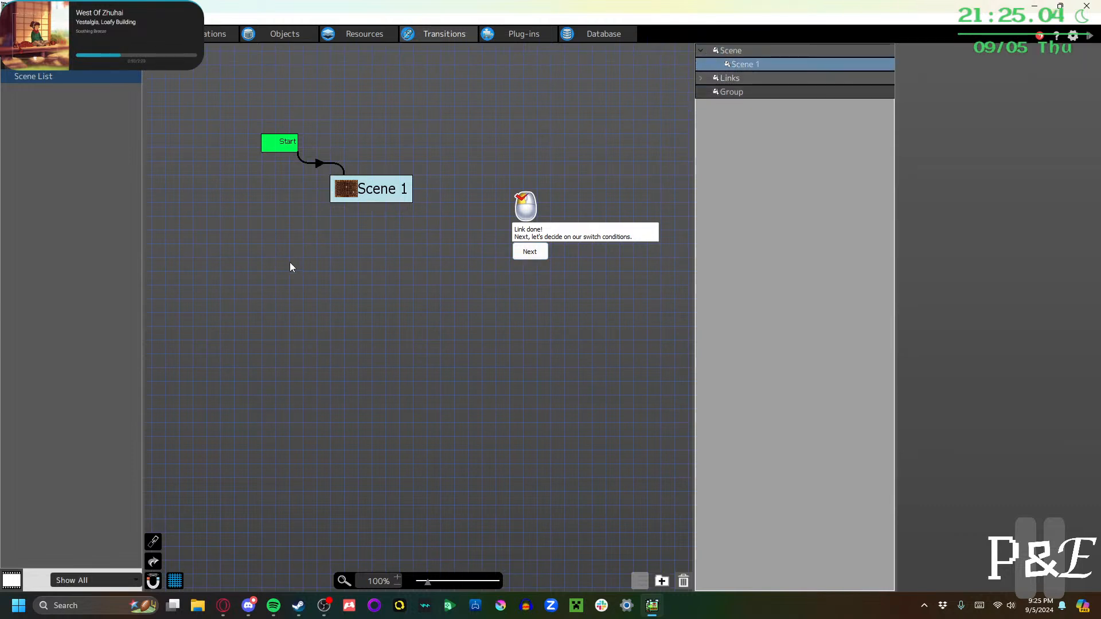
{"action": "middle_click_drag", "start_coordinate": [356, 251], "coordinate": [295, 240]}
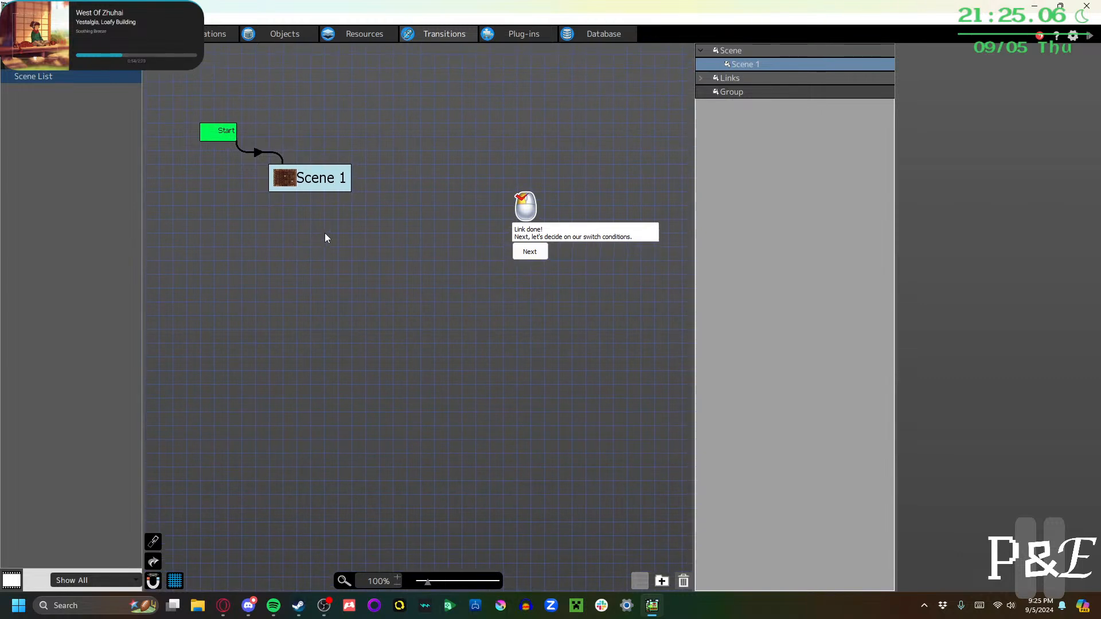
{"action": "right_click", "coordinate": [340, 233]}
{"action": "left_click", "coordinate": [313, 269]}
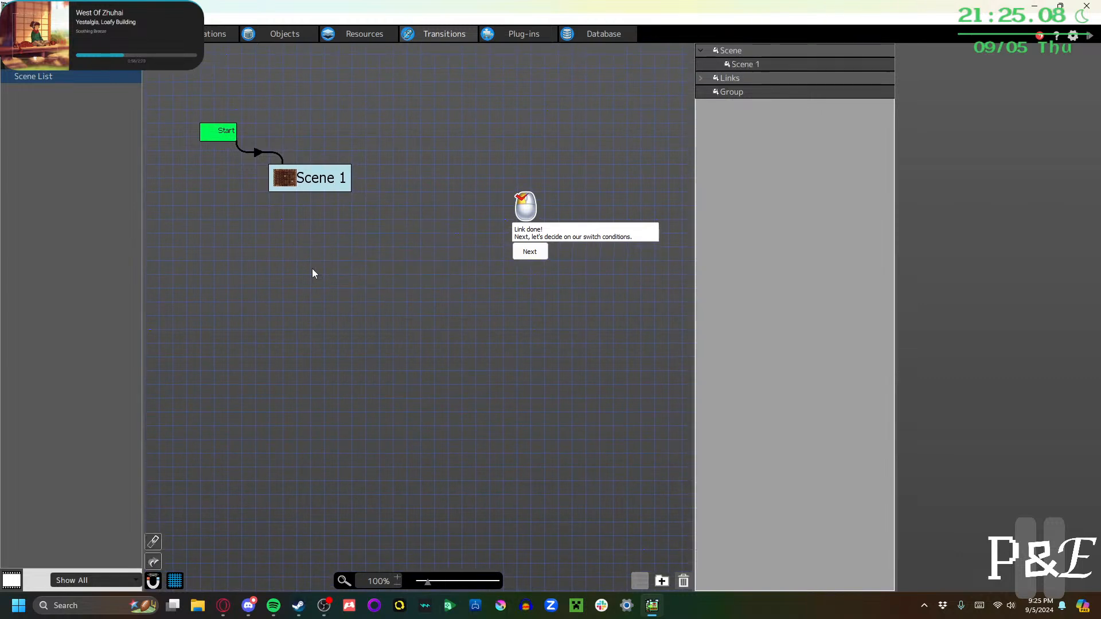
{"action": "left_click", "coordinate": [302, 180]}
{"action": "right_click", "coordinate": [303, 181]}
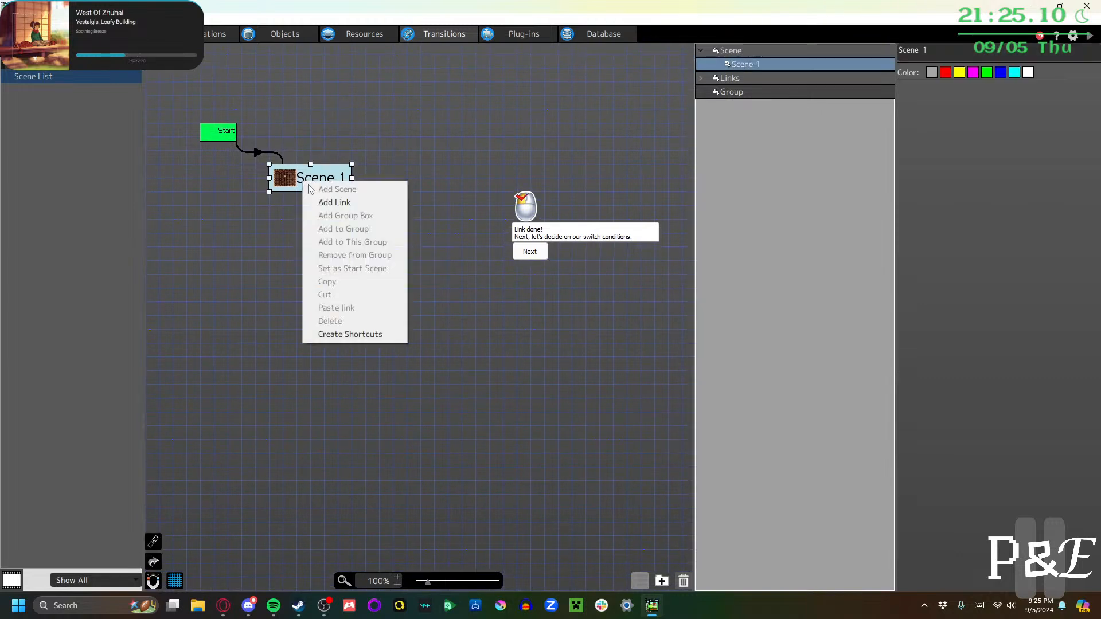
{"action": "left_click", "coordinate": [255, 256]}
{"action": "left_click", "coordinate": [220, 132]}
{"action": "right_click", "coordinate": [223, 136]}
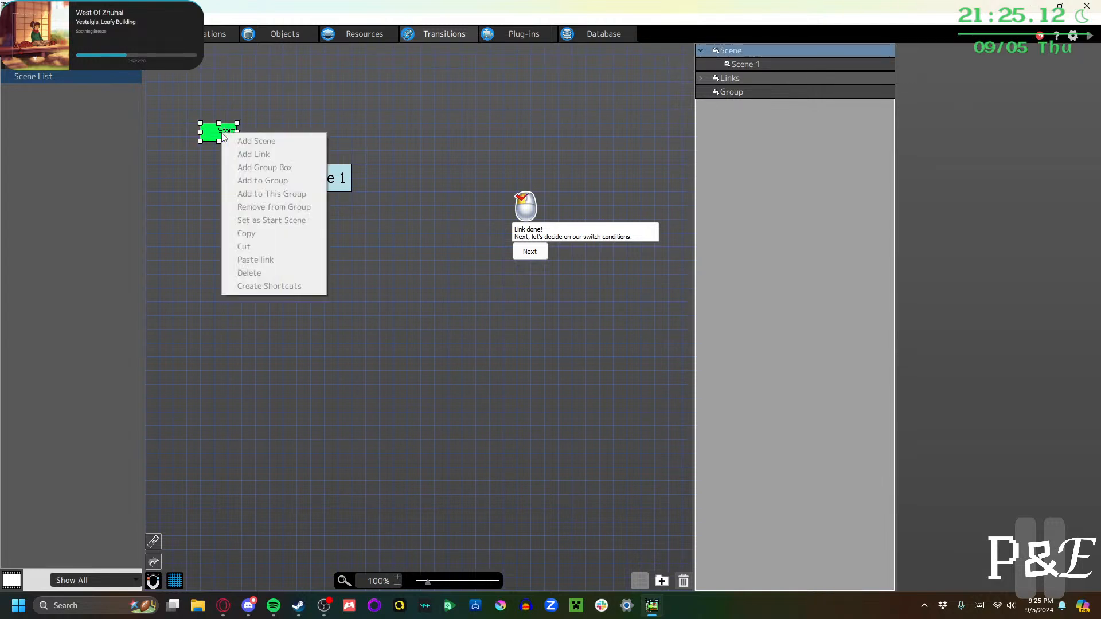
{"action": "left_click", "coordinate": [182, 205]}
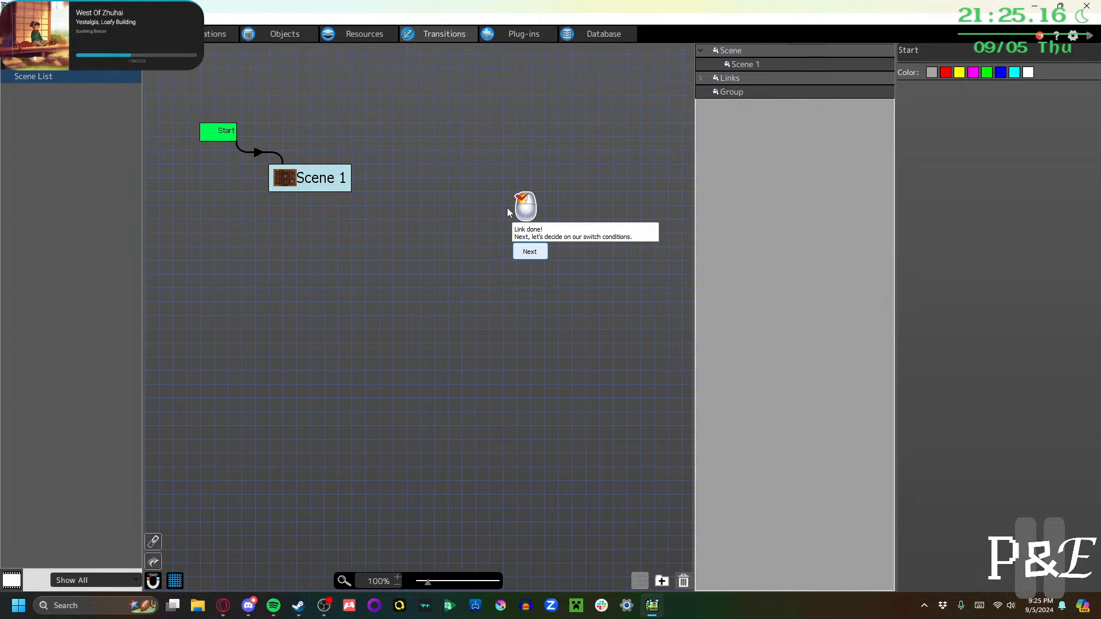
Dismiss the running tutorial guidance at the switch-condition instruction
{"action": "left_click", "coordinate": [112, 19]}
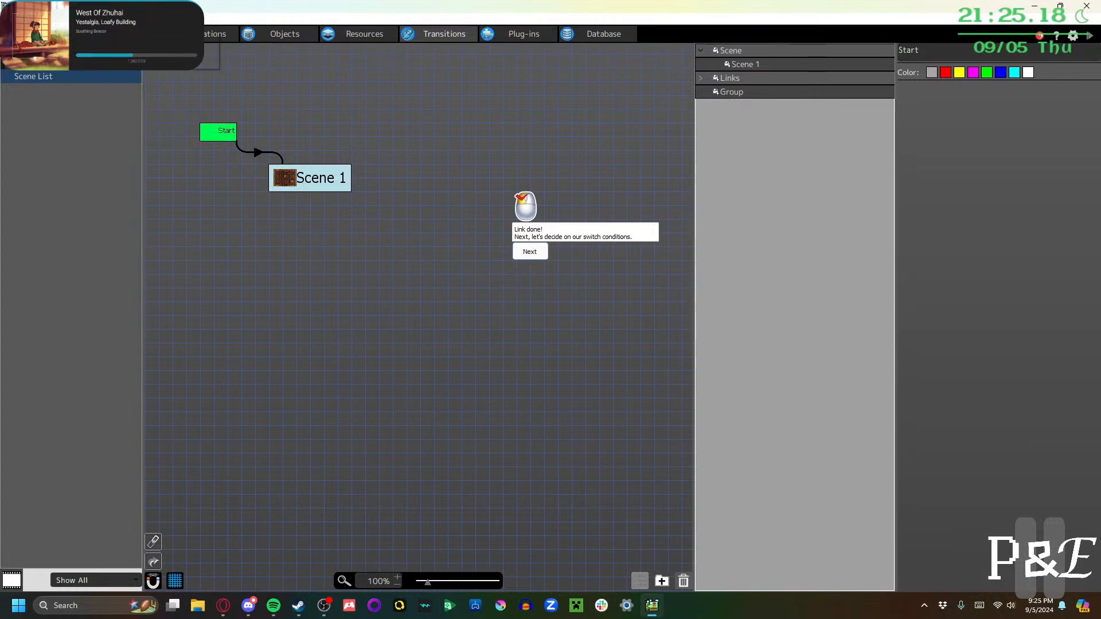
{"action": "left_click", "coordinate": [167, 47]}
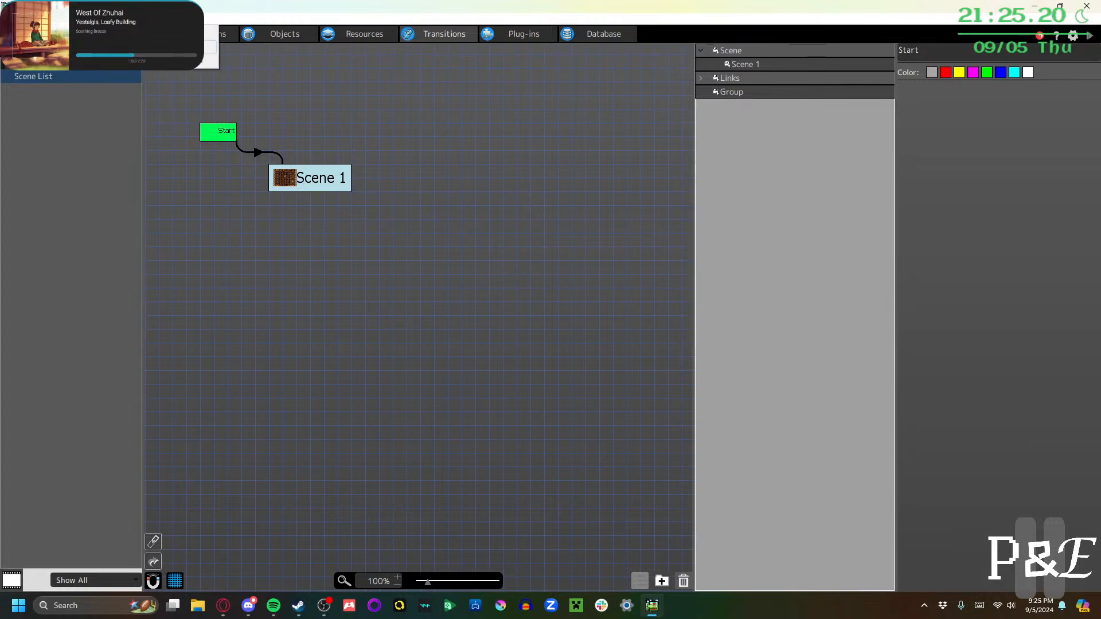
Restart the closing-credits tutorial and load the project with the progress from the previous step
{"action": "left_click", "coordinate": [632, 454]}
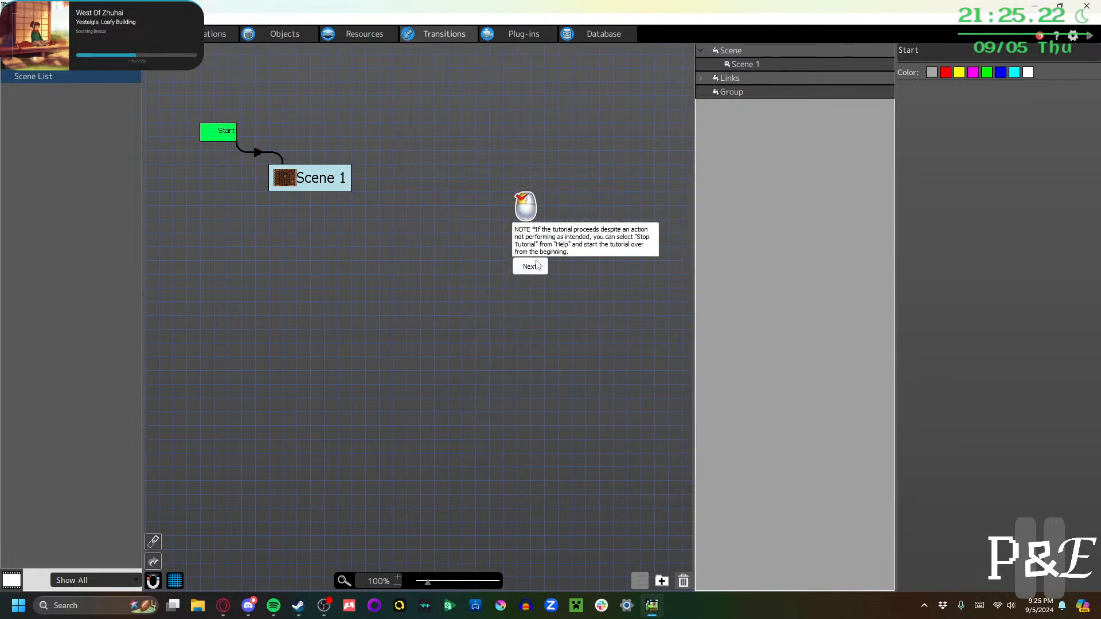
{"action": "left_click", "coordinate": [529, 252]}
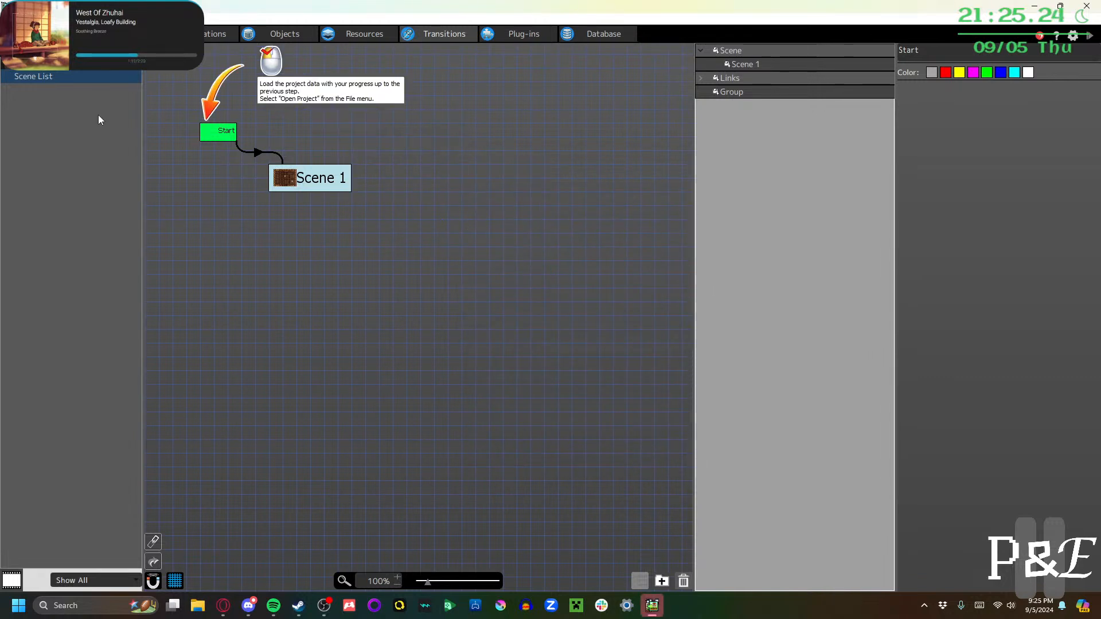
{"action": "left_click", "coordinate": [10, 19]}
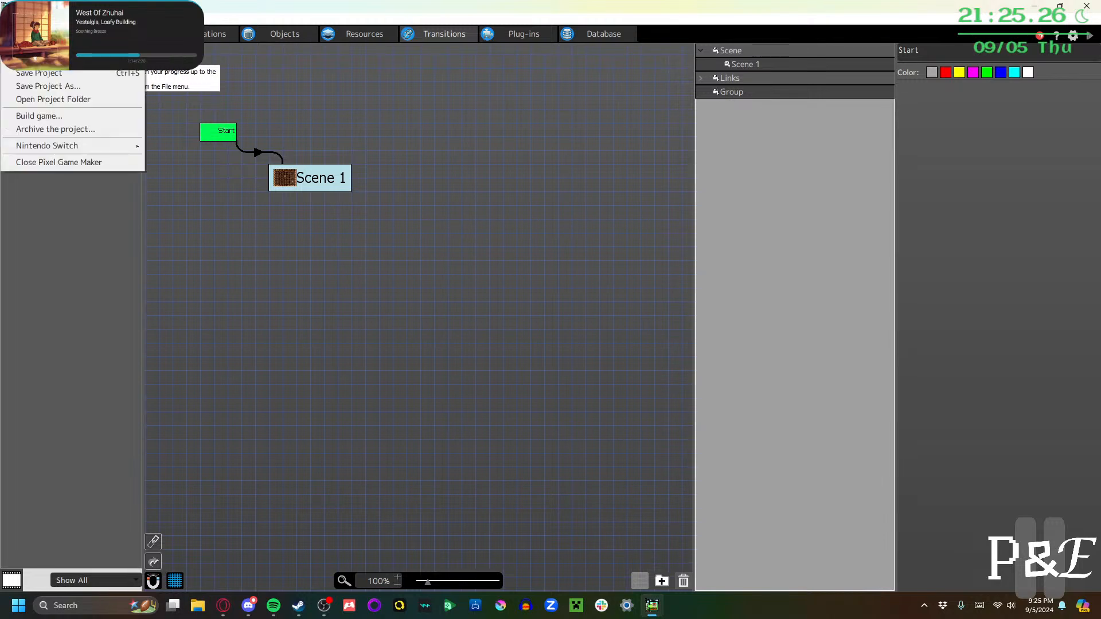
{"action": "left_click", "coordinate": [33, 72]}
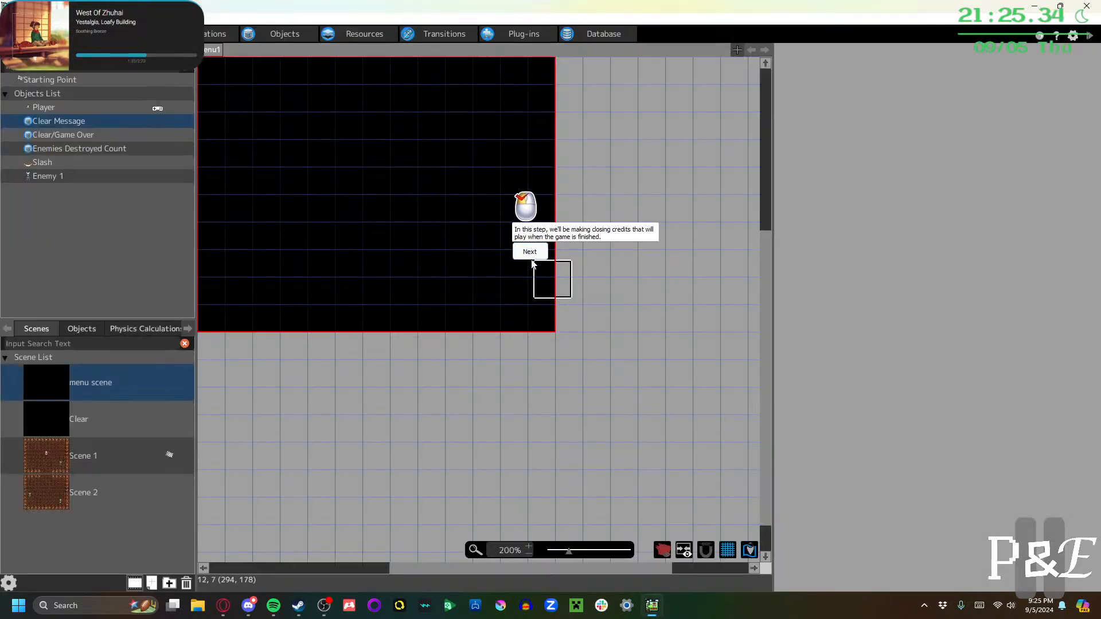
Follow the tutorial to the font resources, select font003 and continue to the text instruction
{"action": "left_click", "coordinate": [355, 33]}
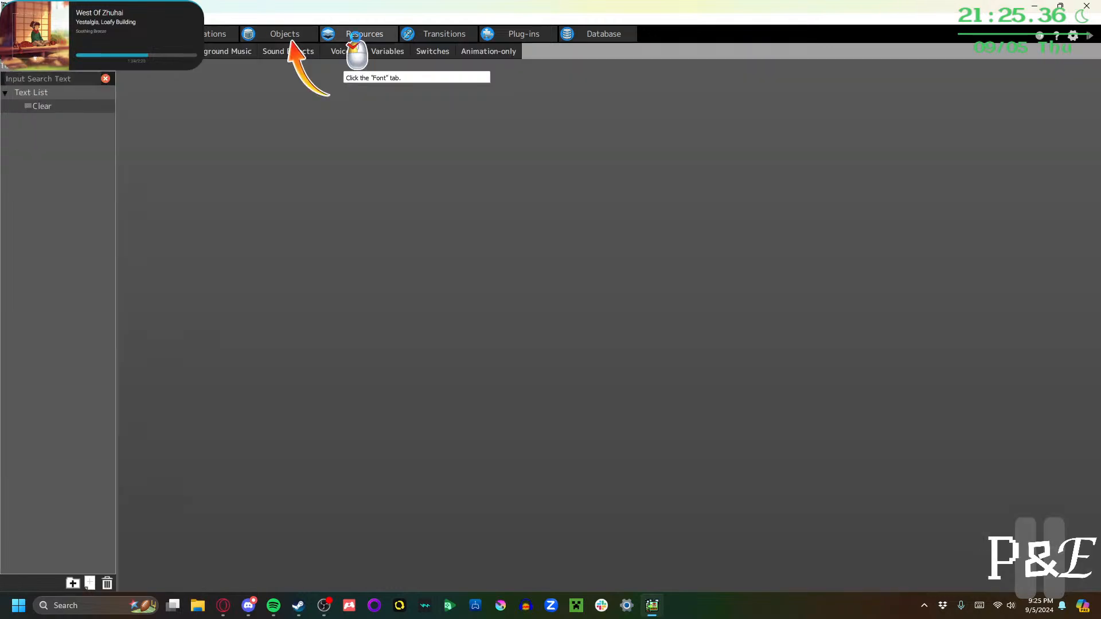
{"action": "left_click", "coordinate": [70, 53]}
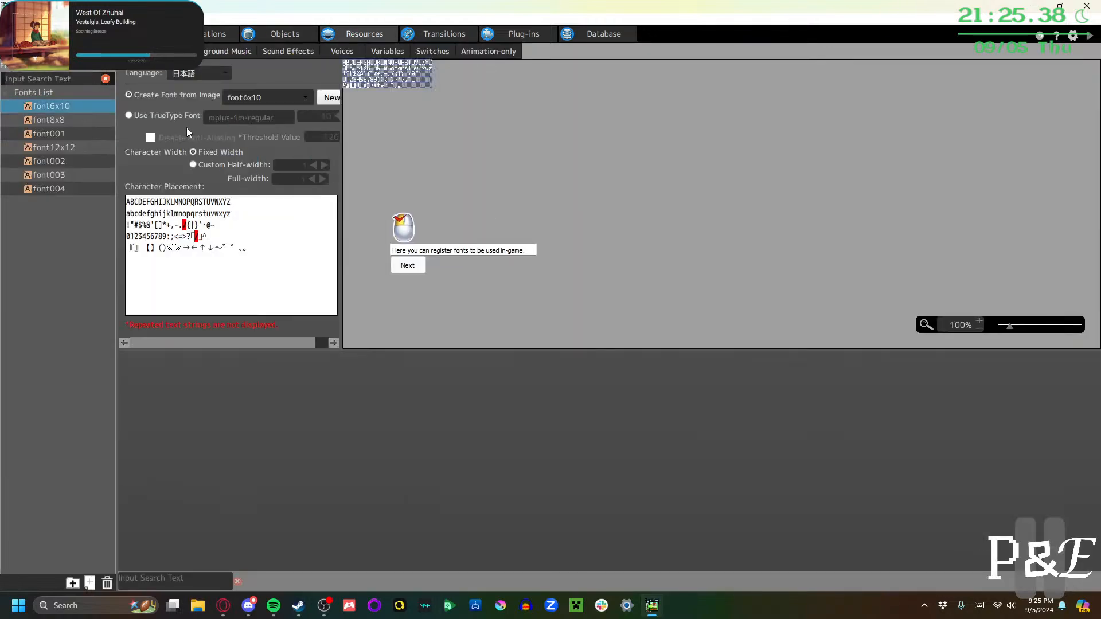
{"action": "left_click", "coordinate": [523, 246]}
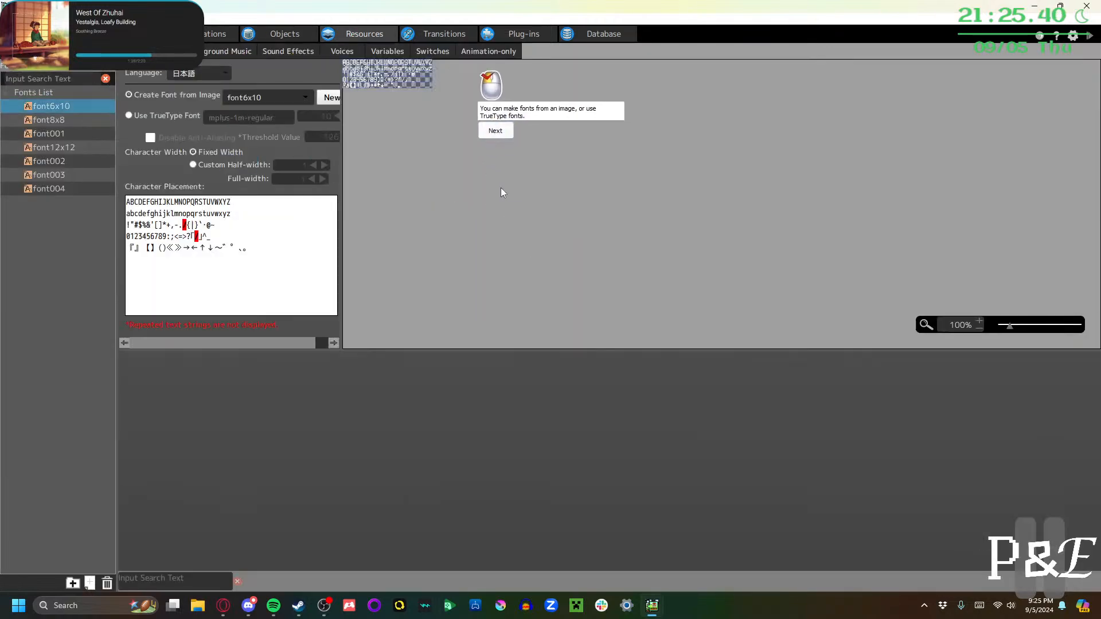
{"action": "left_click", "coordinate": [487, 115]}
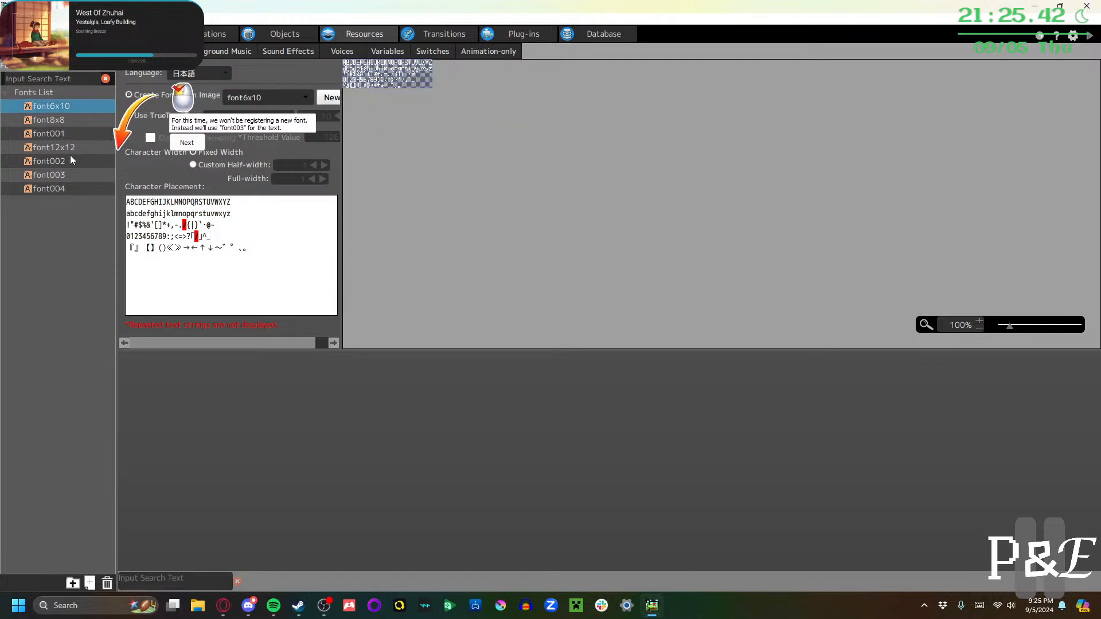
{"action": "left_click", "coordinate": [67, 174]}
{"action": "left_click", "coordinate": [178, 143]}
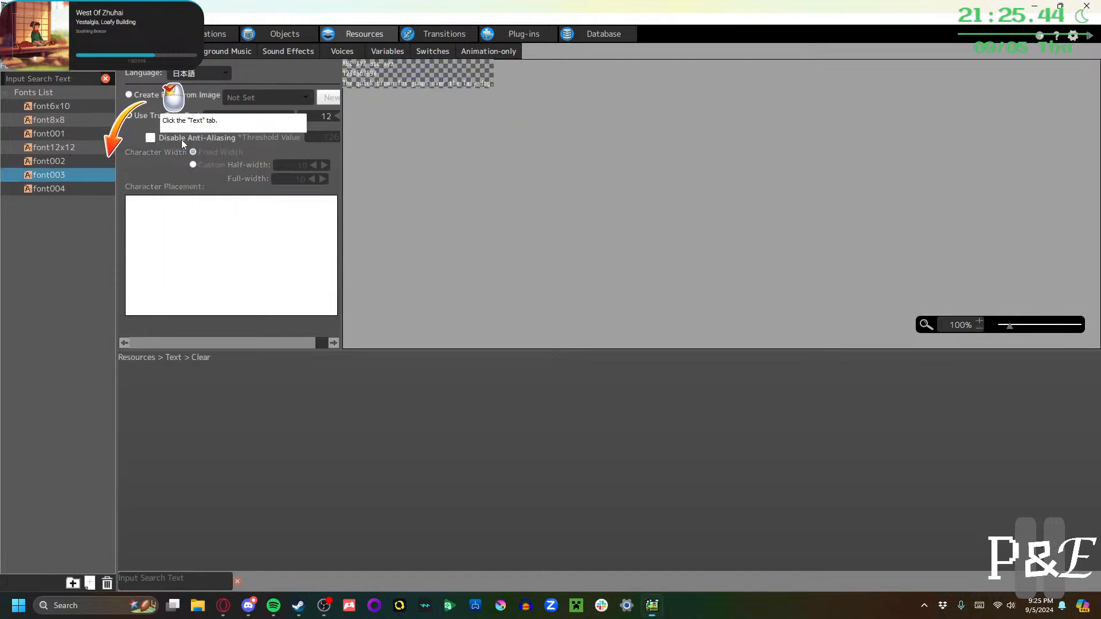
Add a new text resource to advance the tutorial, and delete the extra text001
{"action": "left_click", "coordinate": [113, 52]}
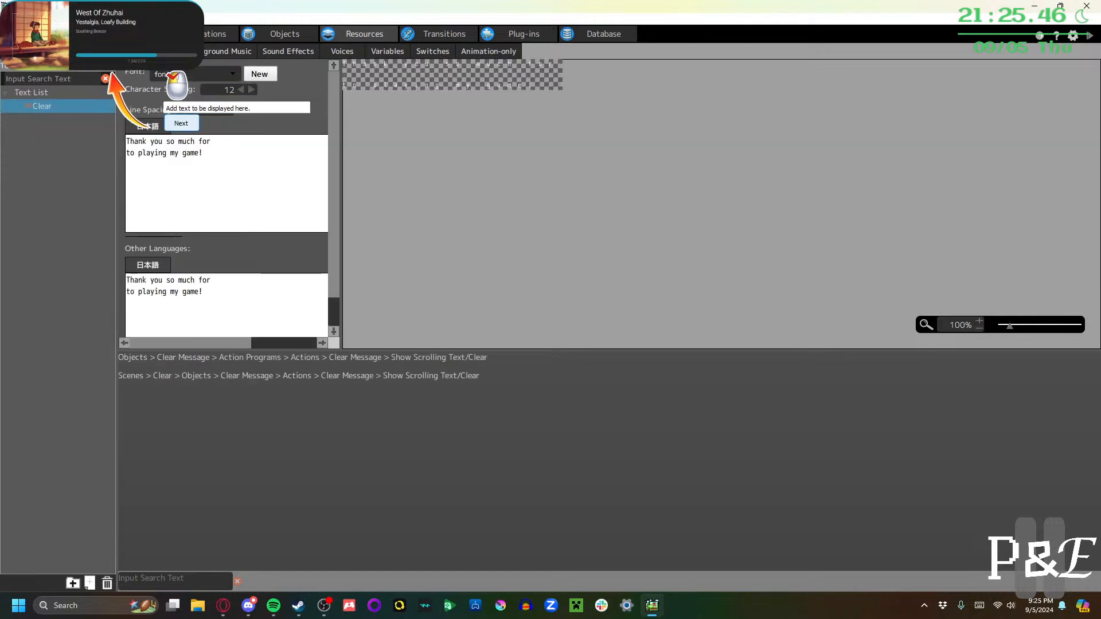
{"action": "left_click", "coordinate": [525, 246]}
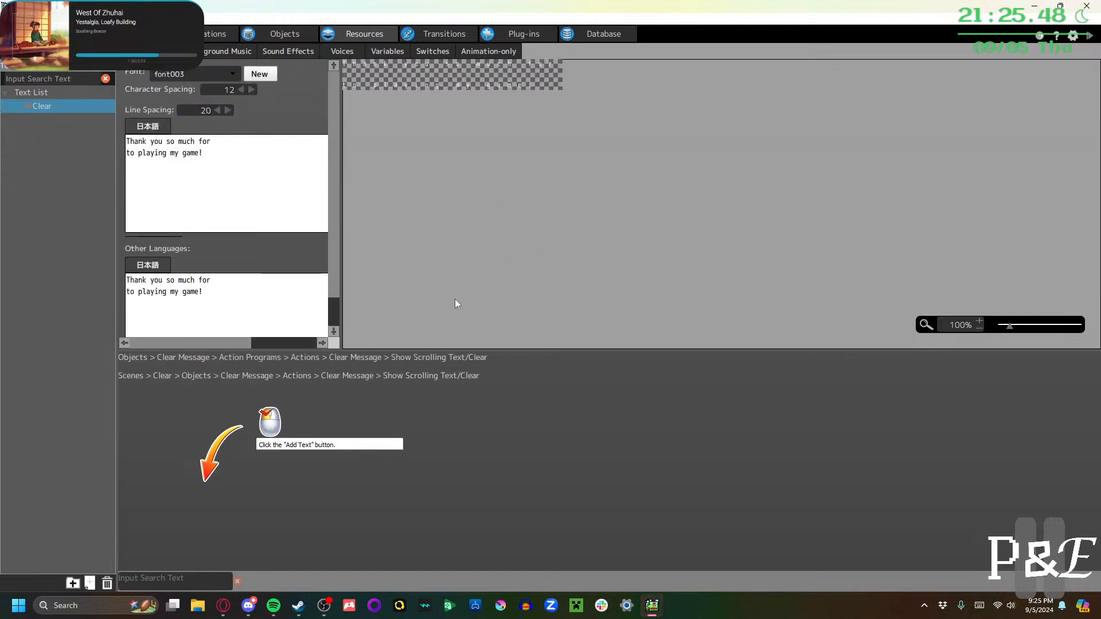
{"action": "left_click", "coordinate": [86, 585]}
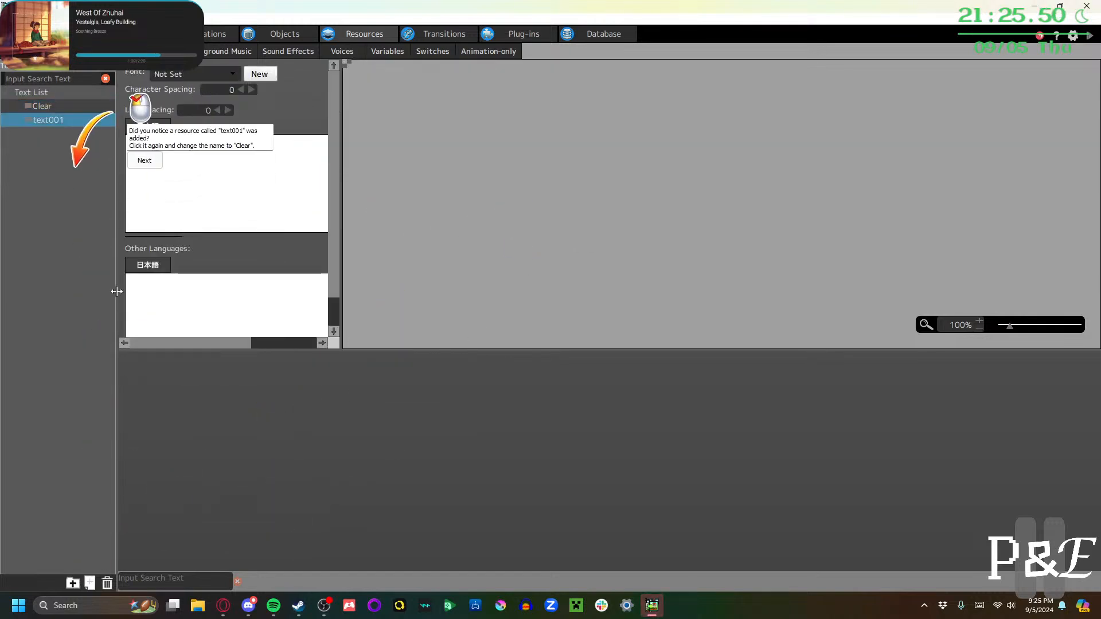
{"action": "right_click", "coordinate": [55, 121]}
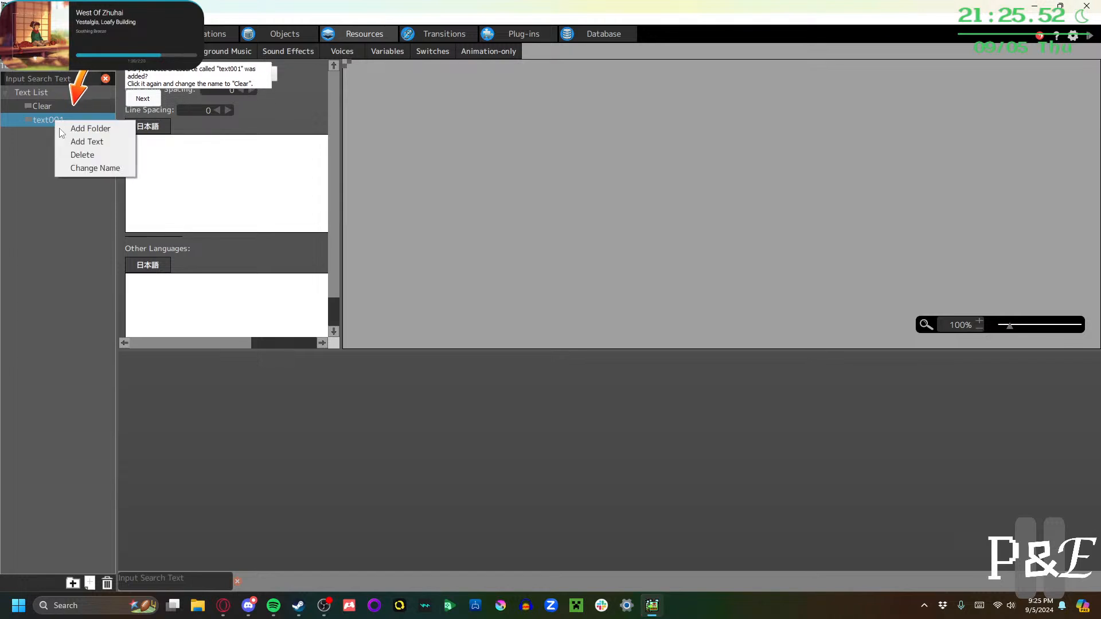
{"action": "left_click", "coordinate": [82, 155]}
{"action": "left_click", "coordinate": [586, 325]}
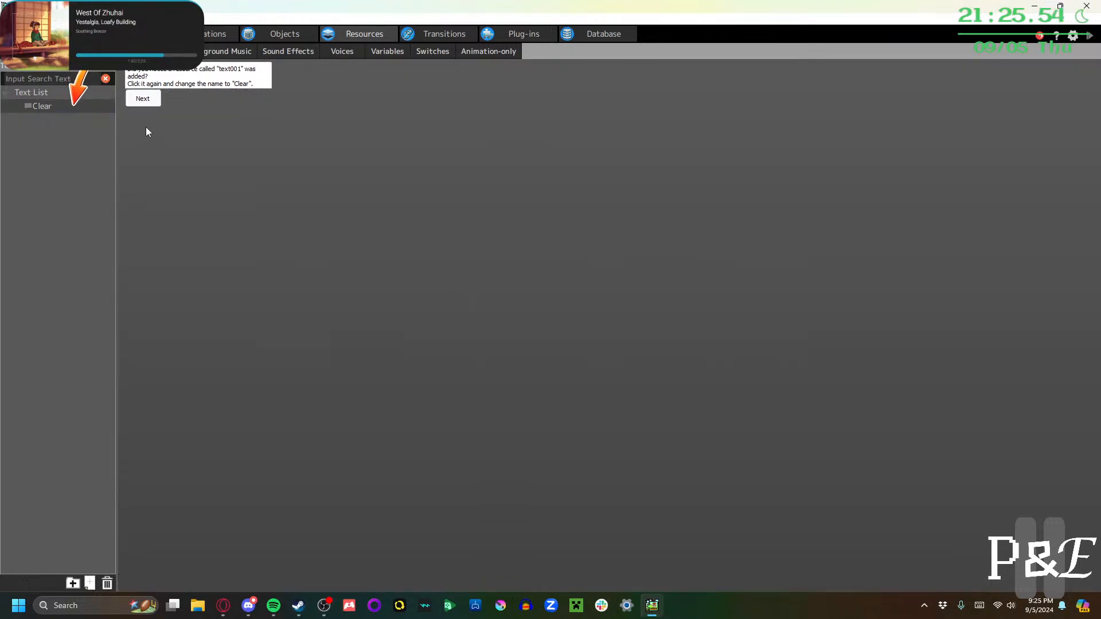
Switch the existing Clear text's font to font6x10 and back to font003, and continue past the spacing instructions
{"action": "left_click", "coordinate": [154, 103]}
{"action": "left_click", "coordinate": [67, 106]}
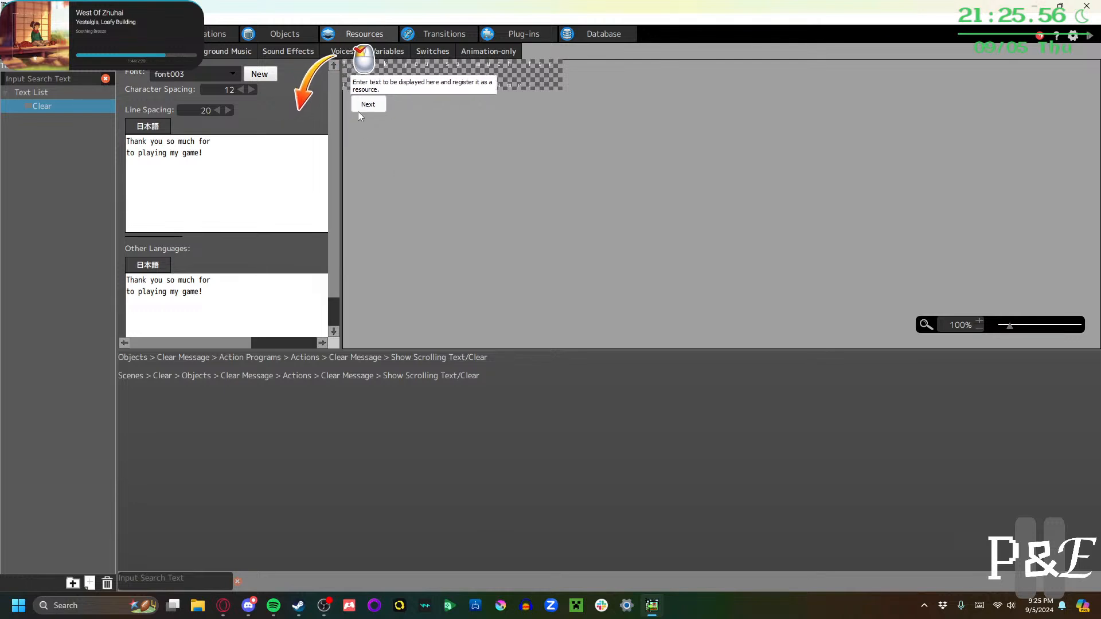
{"action": "left_click", "coordinate": [219, 75]}
{"action": "left_click", "coordinate": [212, 168]}
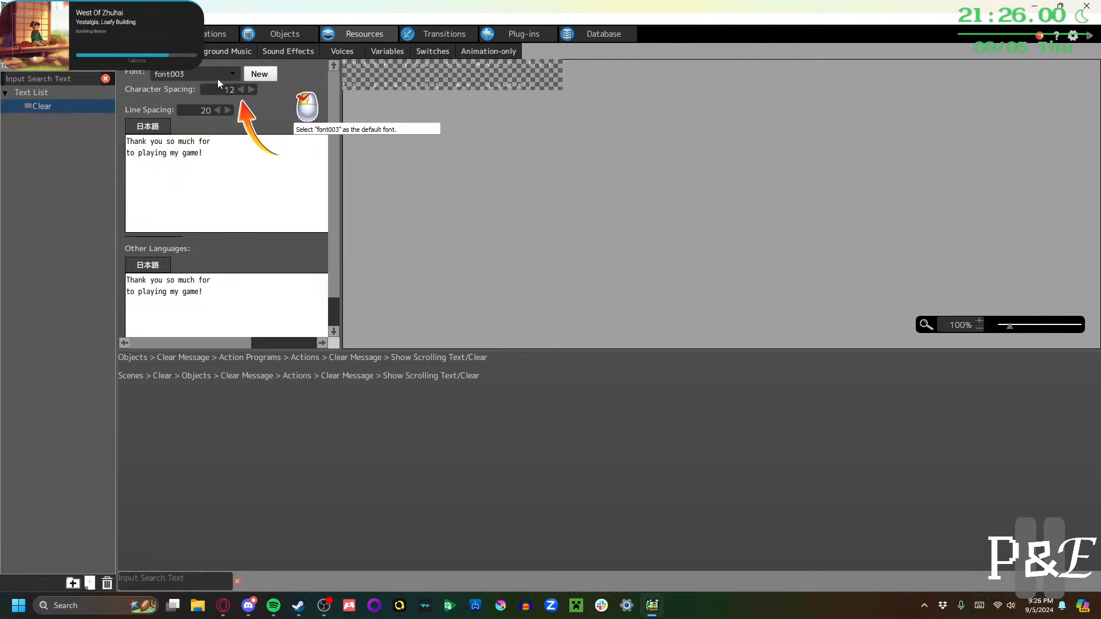
{"action": "left_click", "coordinate": [218, 79]}
{"action": "left_click", "coordinate": [209, 103]}
{"action": "left_click", "coordinate": [205, 74]}
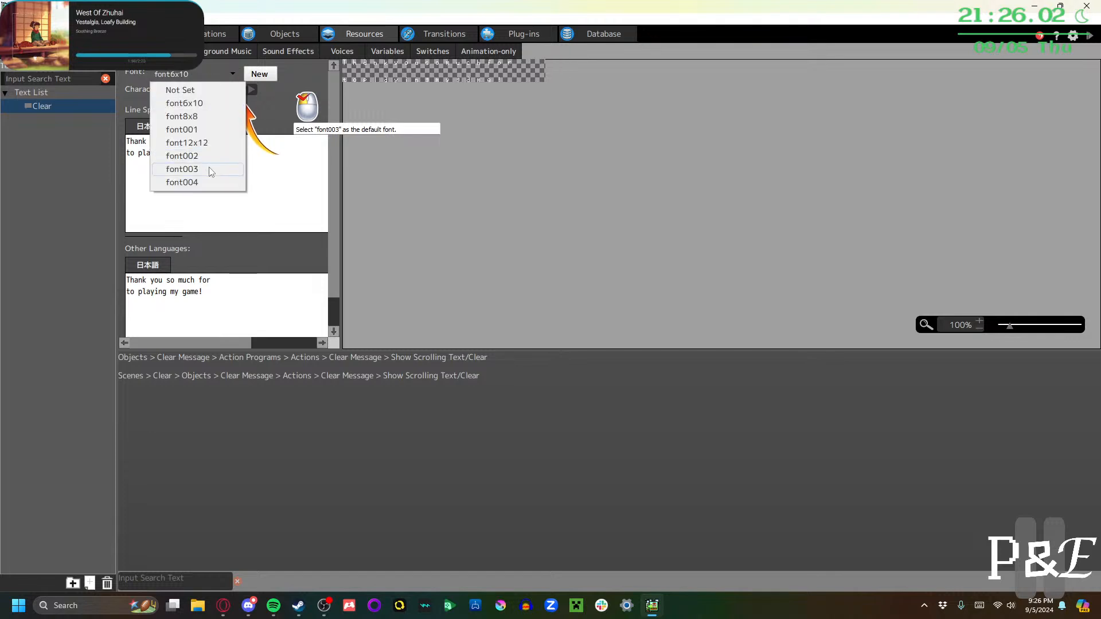
{"action": "left_click", "coordinate": [210, 169]}
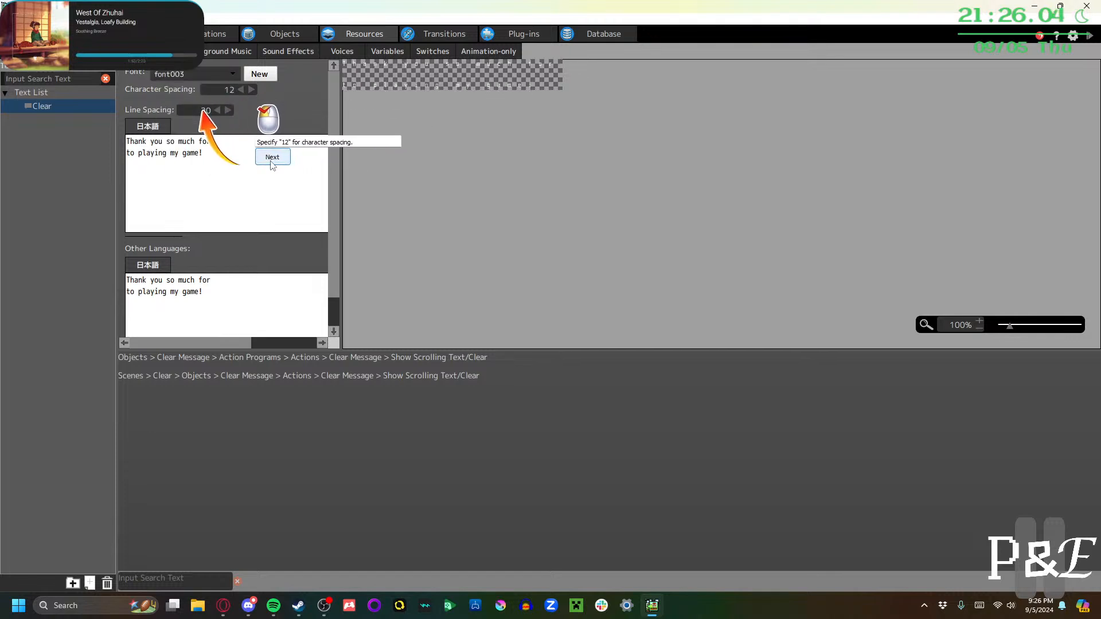
{"action": "left_click", "coordinate": [272, 165]}
{"action": "left_click", "coordinate": [358, 170]}
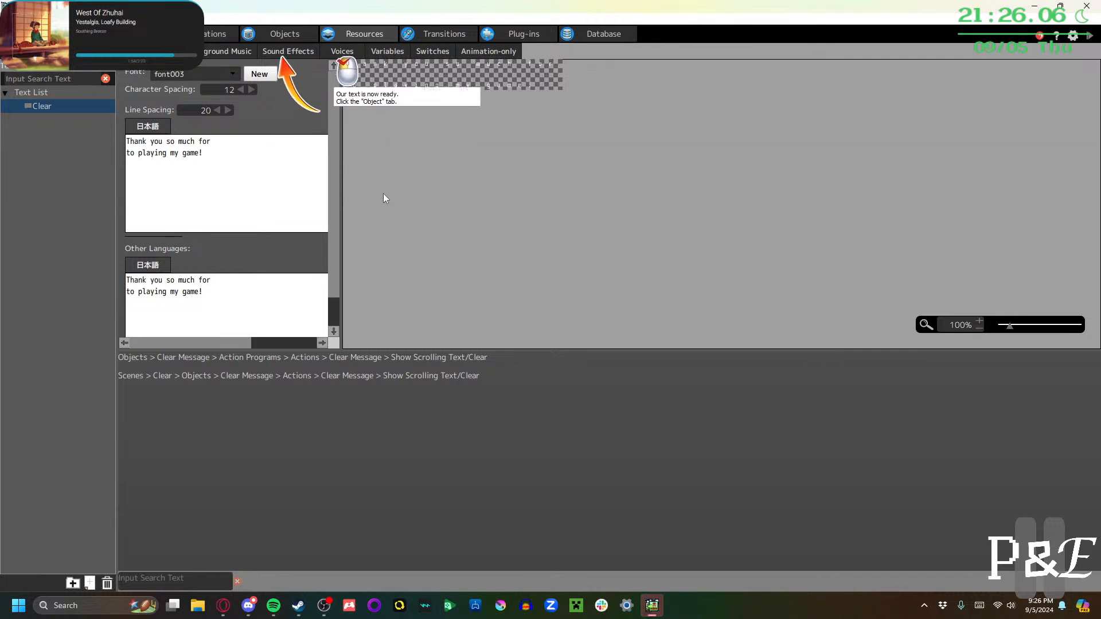
Open the settings for a new object, continue past the naming instruction and cancel the creation
{"action": "left_click", "coordinate": [285, 34]}
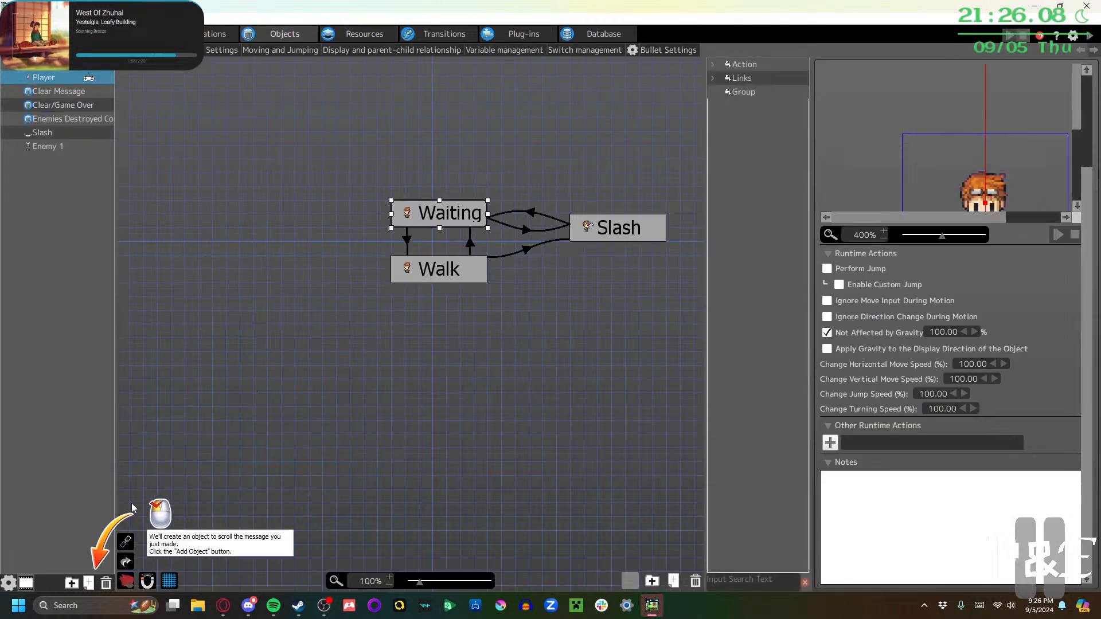
{"action": "left_click", "coordinate": [72, 582]}
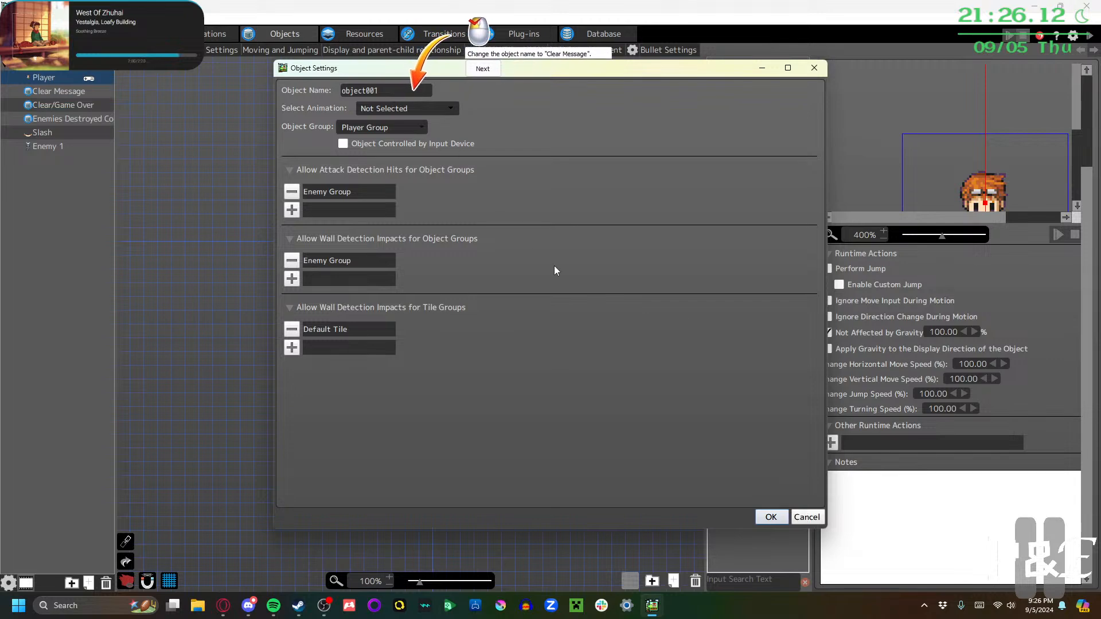
{"action": "left_click", "coordinate": [488, 75]}
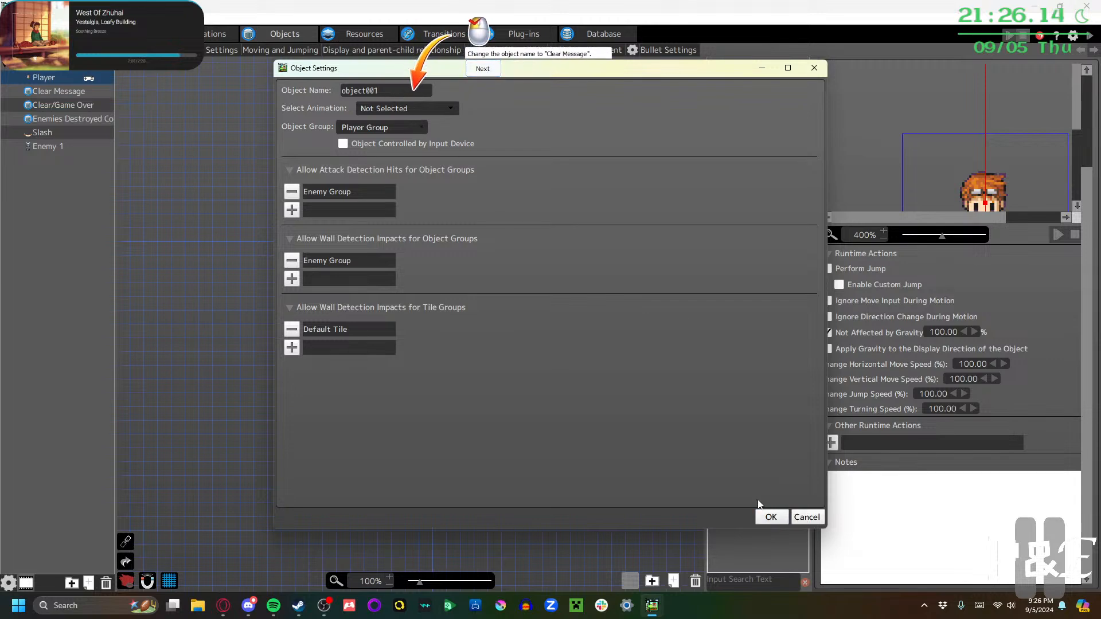
{"action": "left_click", "coordinate": [807, 516]}
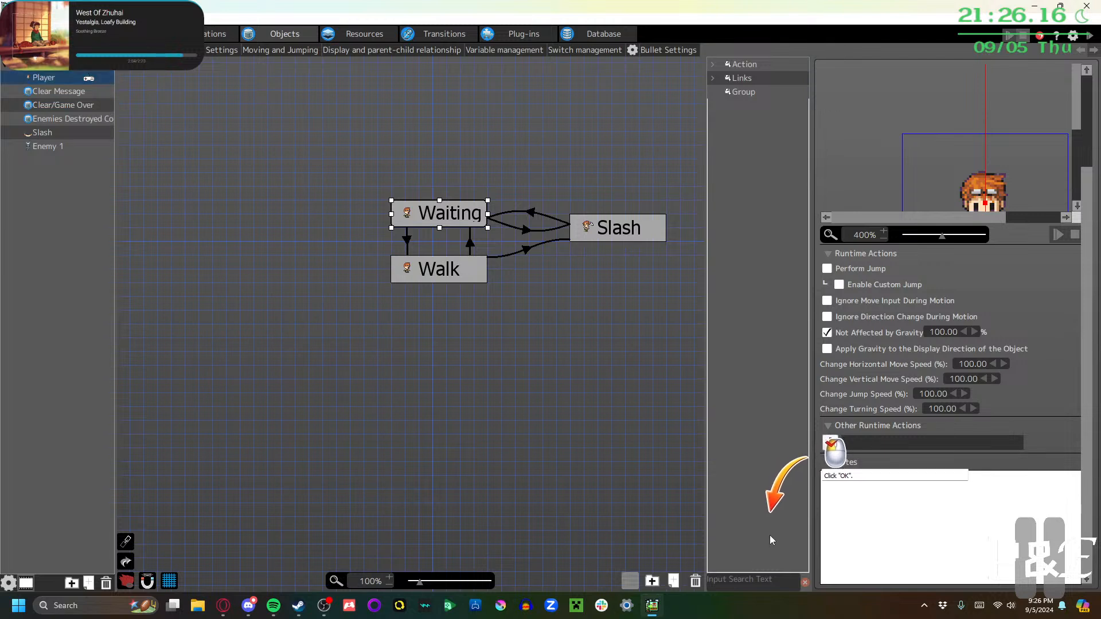
{"action": "left_click", "coordinate": [89, 584]}
{"action": "left_click", "coordinate": [806, 516]}
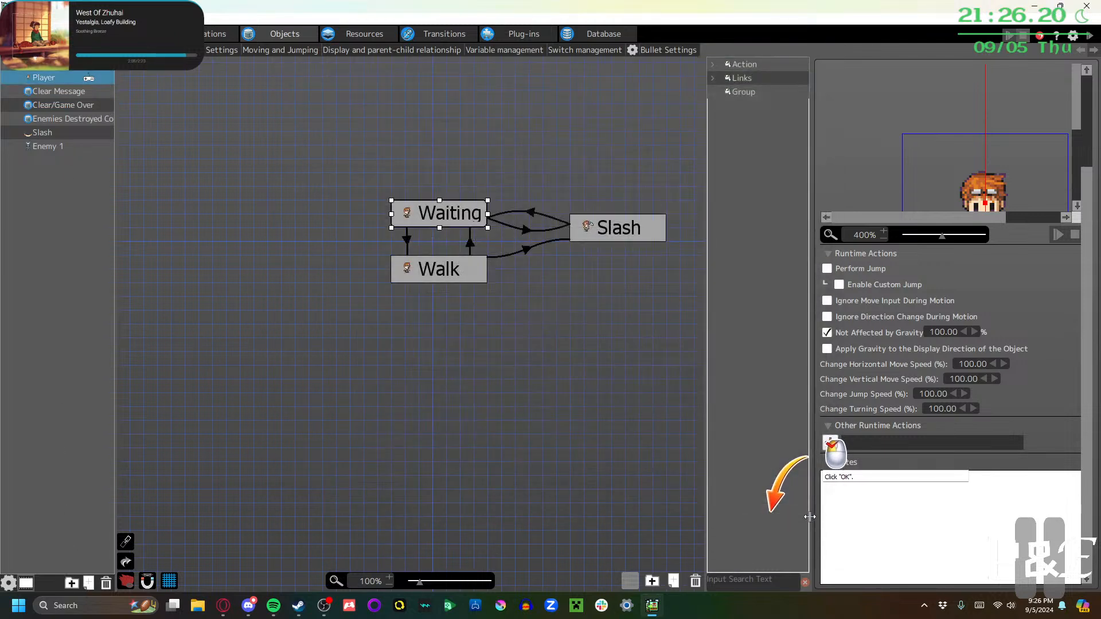
Create a new object with the default settings to satisfy the tutorial, and delete object001 from the object list
{"action": "left_click", "coordinate": [89, 583]}
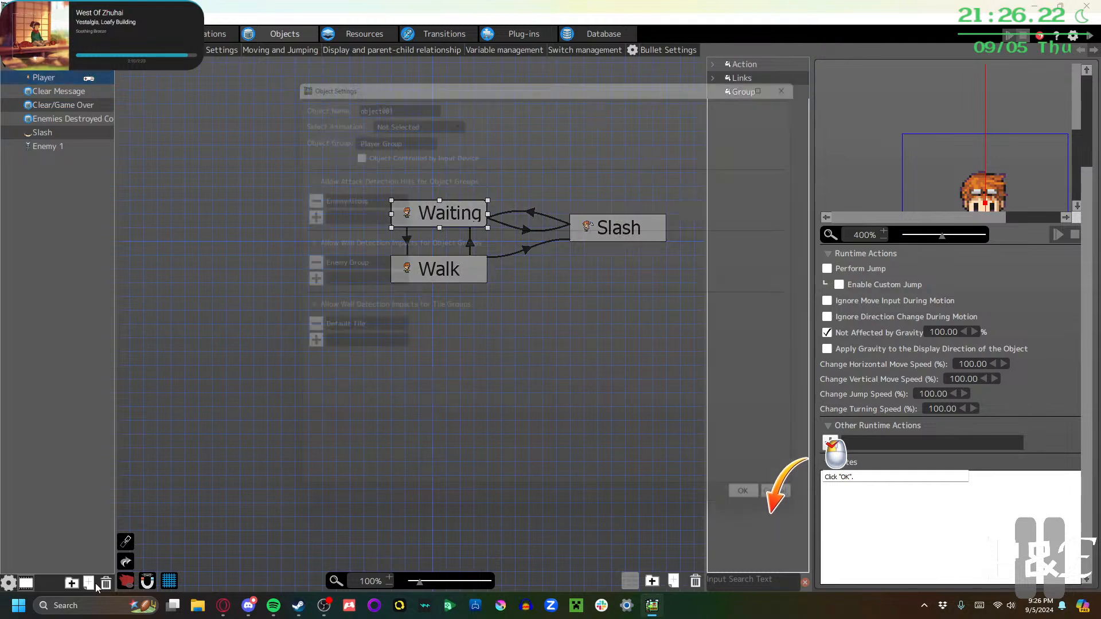
{"action": "left_click", "coordinate": [770, 517]}
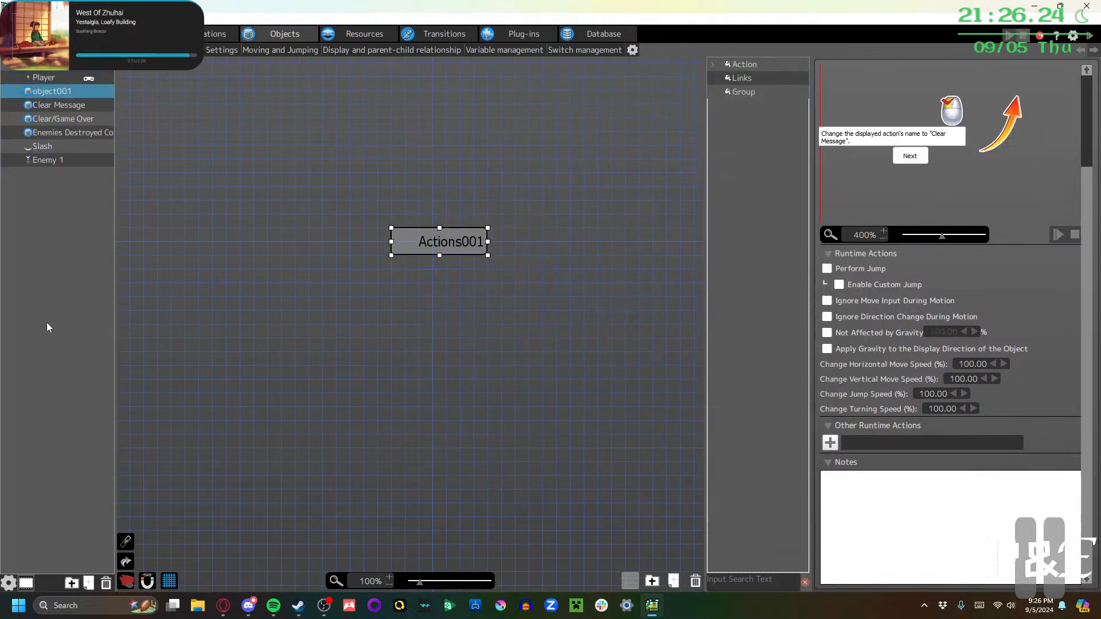
{"action": "right_click", "coordinate": [43, 94]}
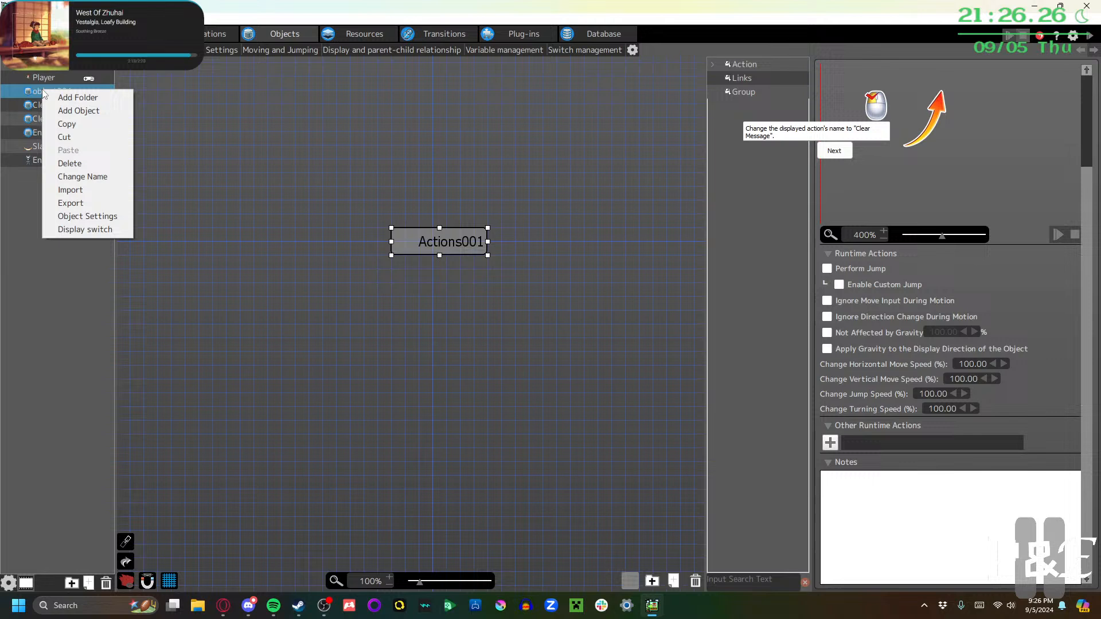
{"action": "left_click", "coordinate": [70, 163]}
{"action": "left_click", "coordinate": [587, 327]}
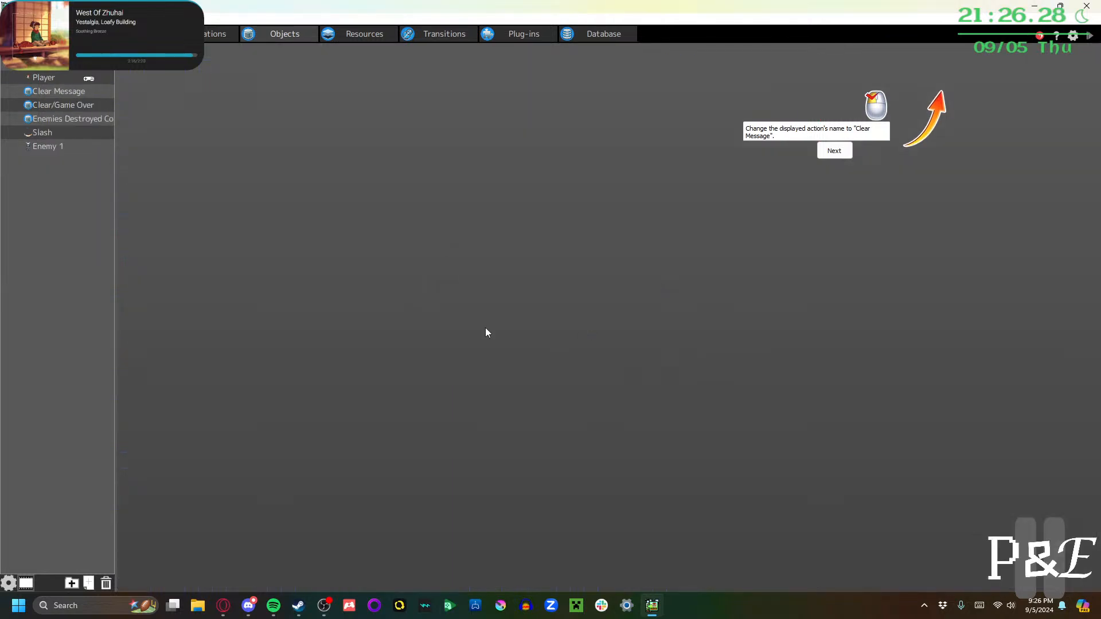
Select the existing Clear Message object and continue past its action's naming instruction to Other Runtime Actions
{"action": "left_click", "coordinate": [58, 95]}
{"action": "scroll", "coordinate": [869, 185], "scroll_direction": "up", "scroll_amount": 5}
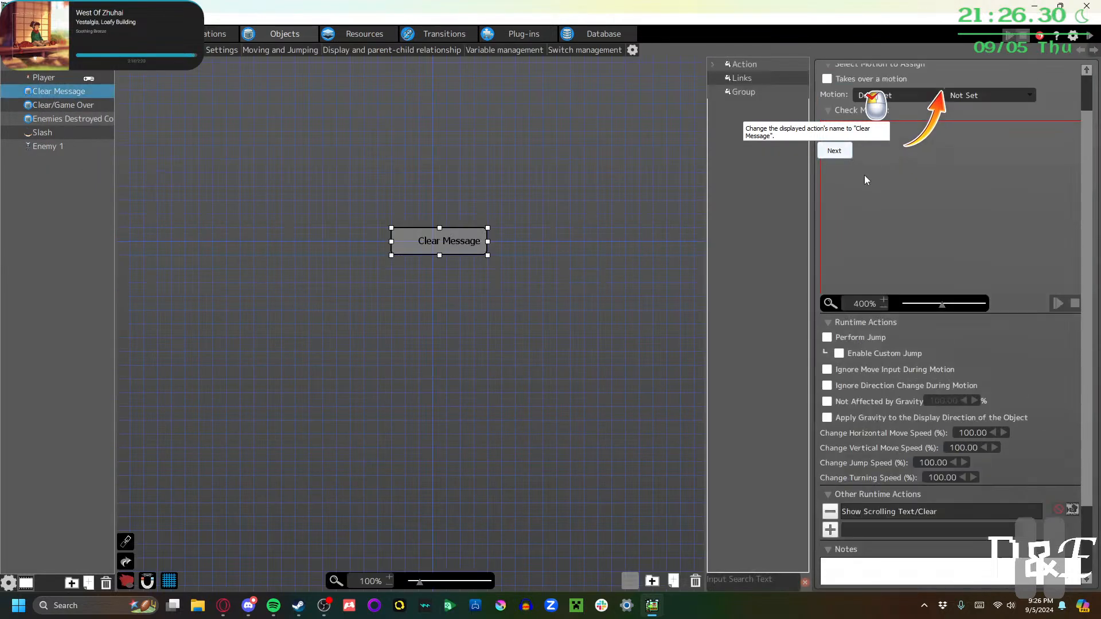
{"action": "left_click", "coordinate": [907, 70]}
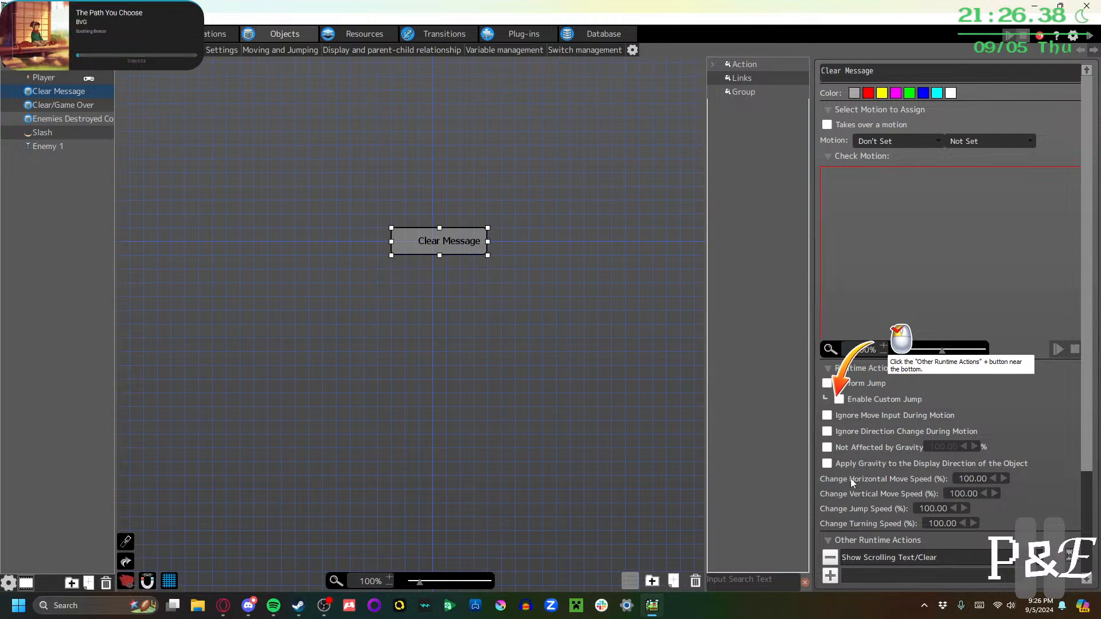
Start another runtime action for Clear Message and enable Show Scrolling Text in it
{"action": "scroll", "coordinate": [851, 481], "scroll_direction": "down", "scroll_amount": 3}
{"action": "double_click", "coordinate": [863, 425]}
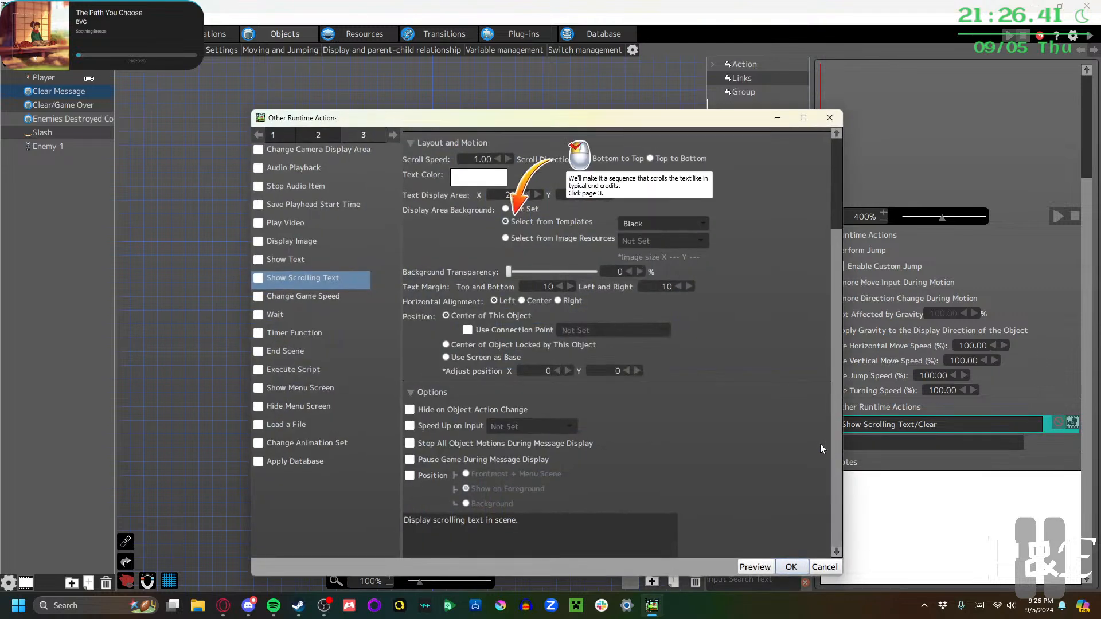
{"action": "left_click", "coordinate": [347, 132]}
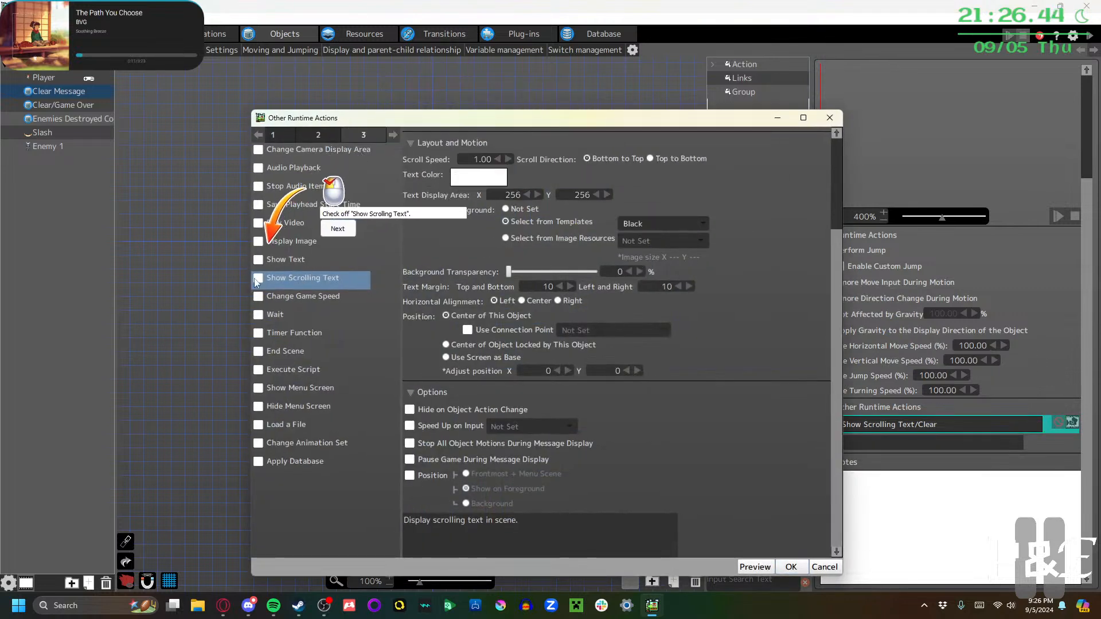
{"action": "left_click", "coordinate": [323, 283]}
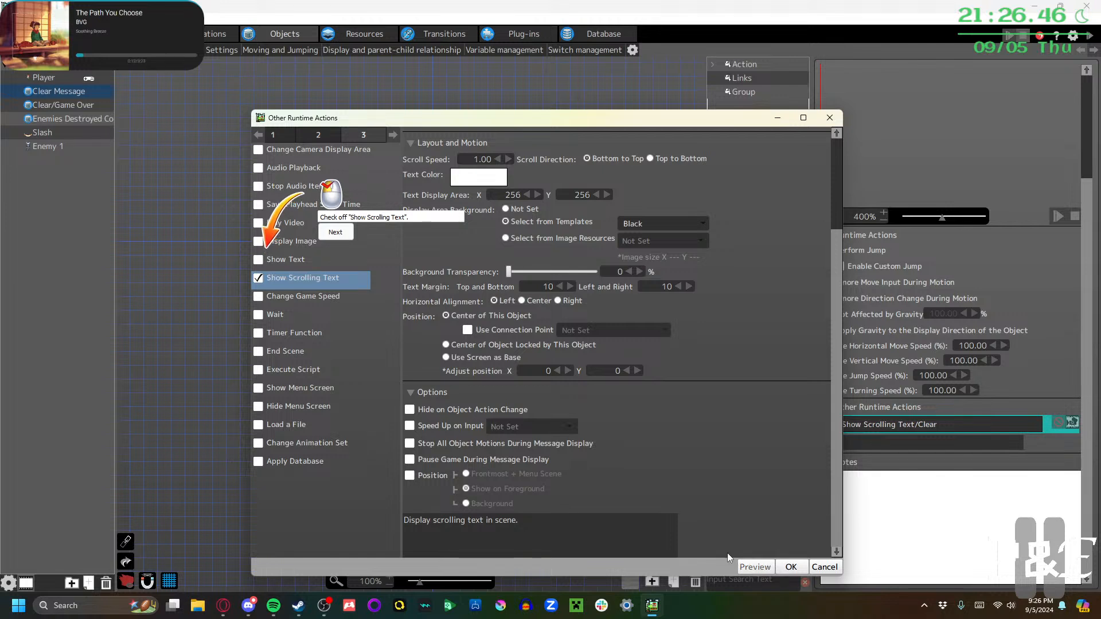
{"action": "left_click", "coordinate": [337, 231]}
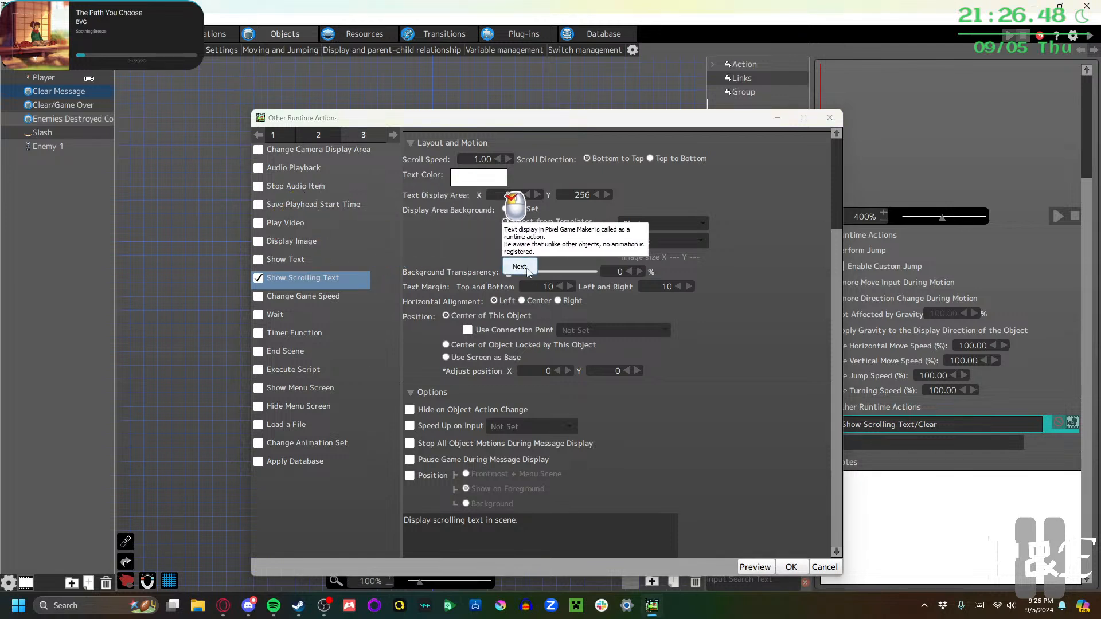
{"action": "left_click", "coordinate": [526, 266]}
Assign the Clear text resource to the scrolling text and go through the tutorial's content and scroll speed hints
{"action": "scroll", "coordinate": [612, 183], "scroll_direction": "up", "scroll_amount": 3}
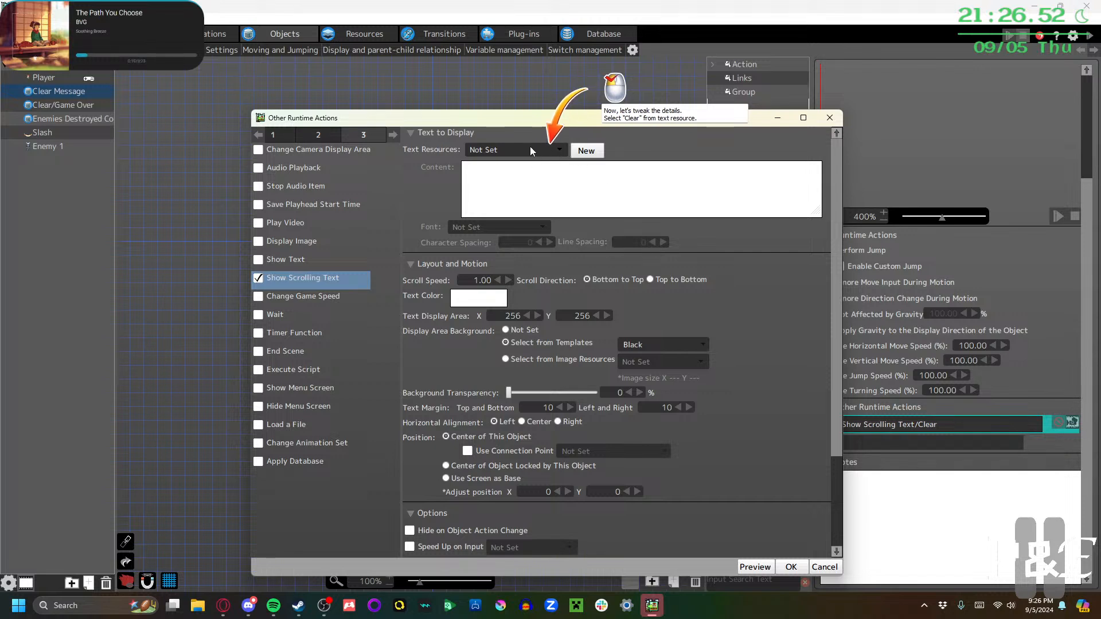
{"action": "left_click", "coordinate": [530, 146]}
{"action": "left_click", "coordinate": [521, 172]}
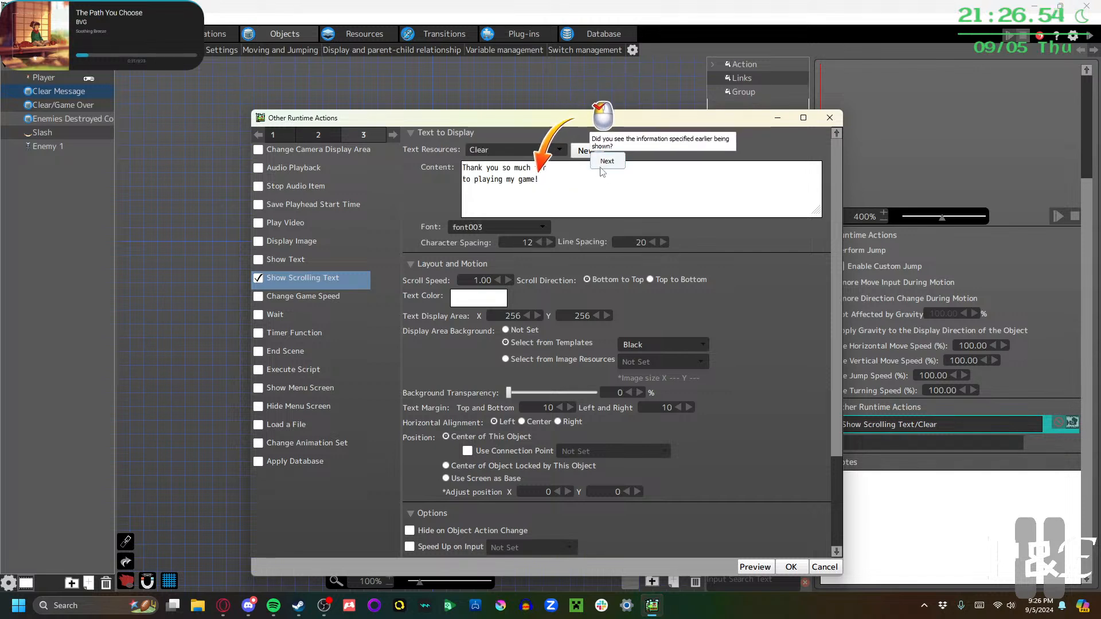
{"action": "left_click", "coordinate": [604, 164]}
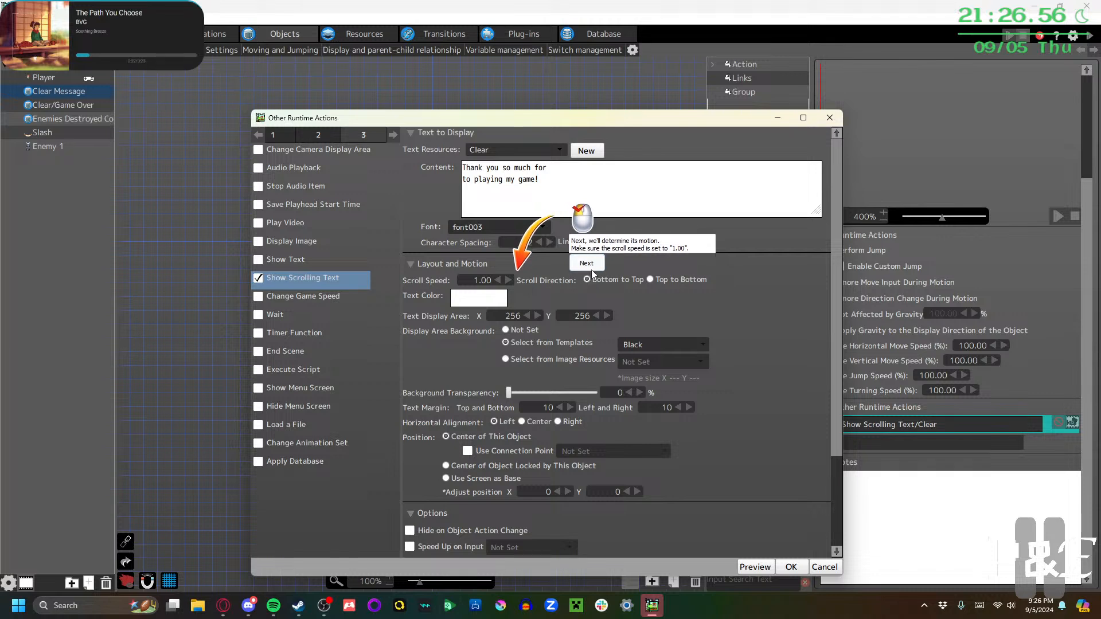
{"action": "left_click", "coordinate": [589, 265]}
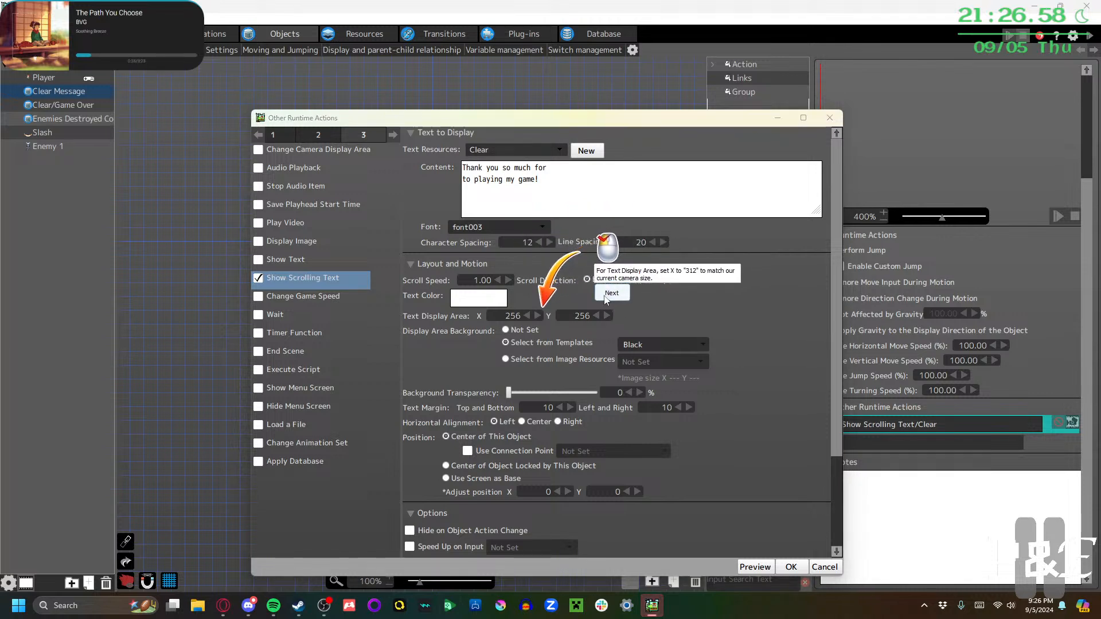
Center the scrolling text's horizontal alignment, confirm the action, and remove the duplicate Show Scrolling Text/Clear entry
{"action": "left_click", "coordinate": [605, 299]}
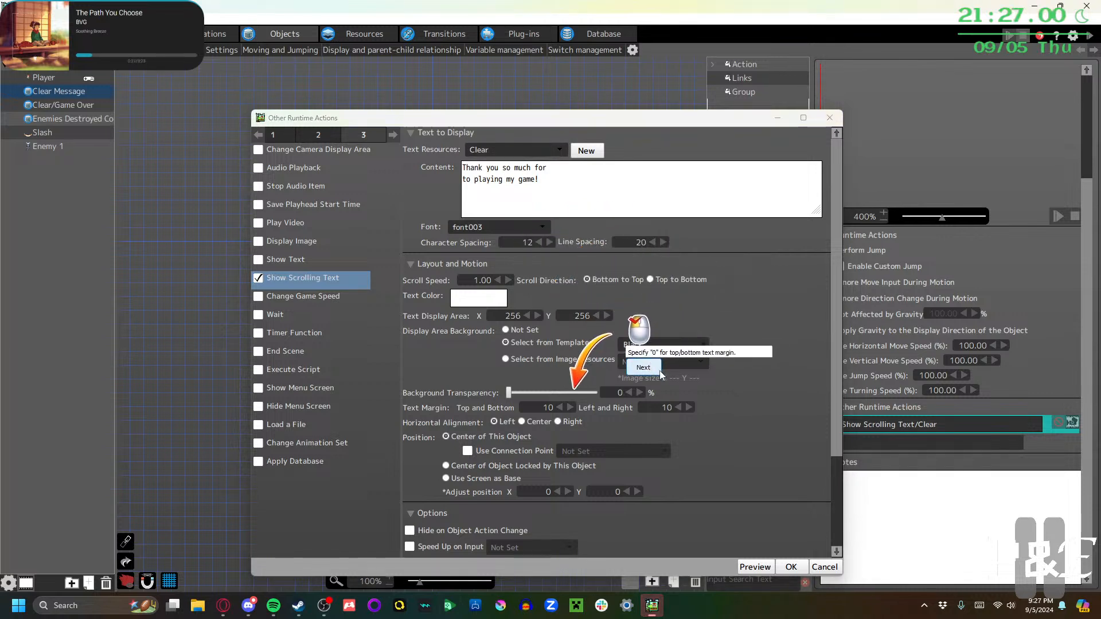
{"action": "left_click", "coordinate": [650, 369]}
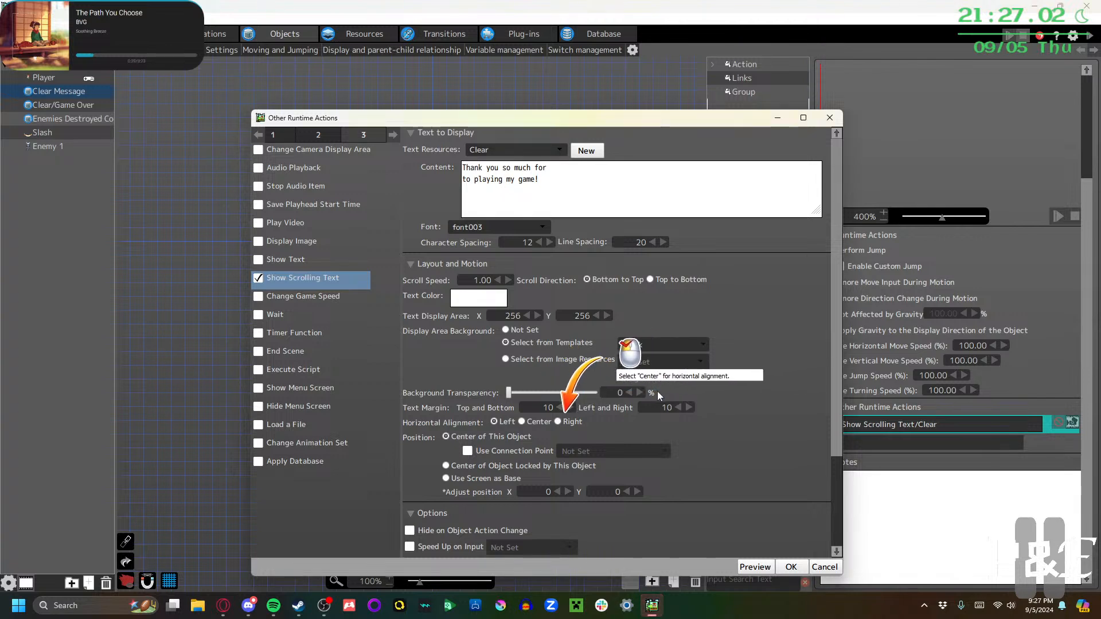
{"action": "left_click", "coordinate": [522, 422]}
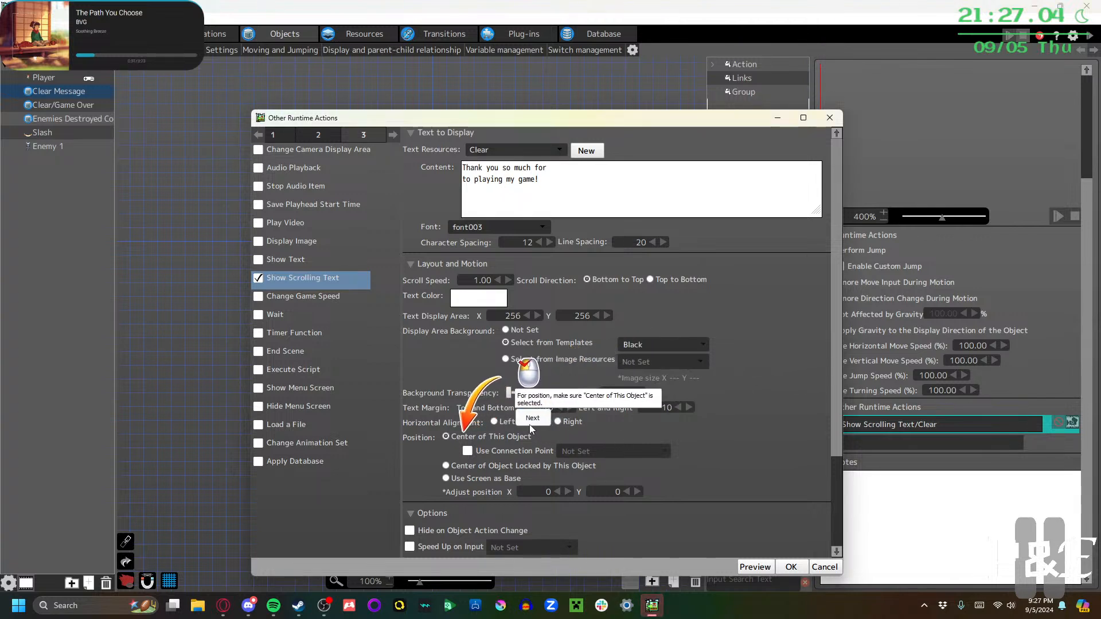
{"action": "left_click", "coordinate": [531, 423]}
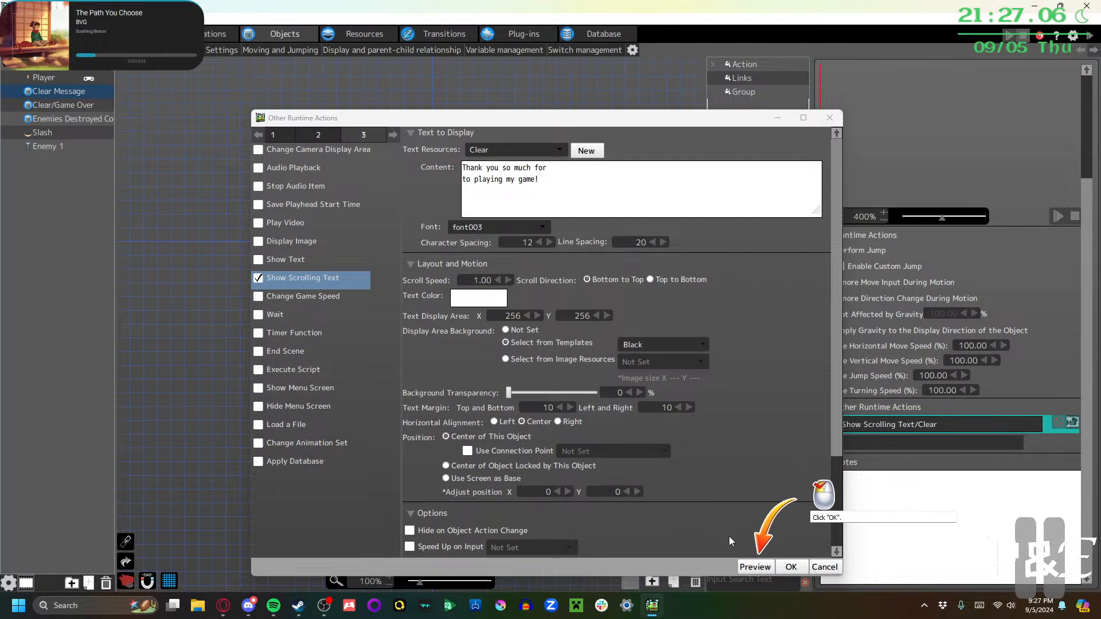
{"action": "left_click", "coordinate": [791, 567]}
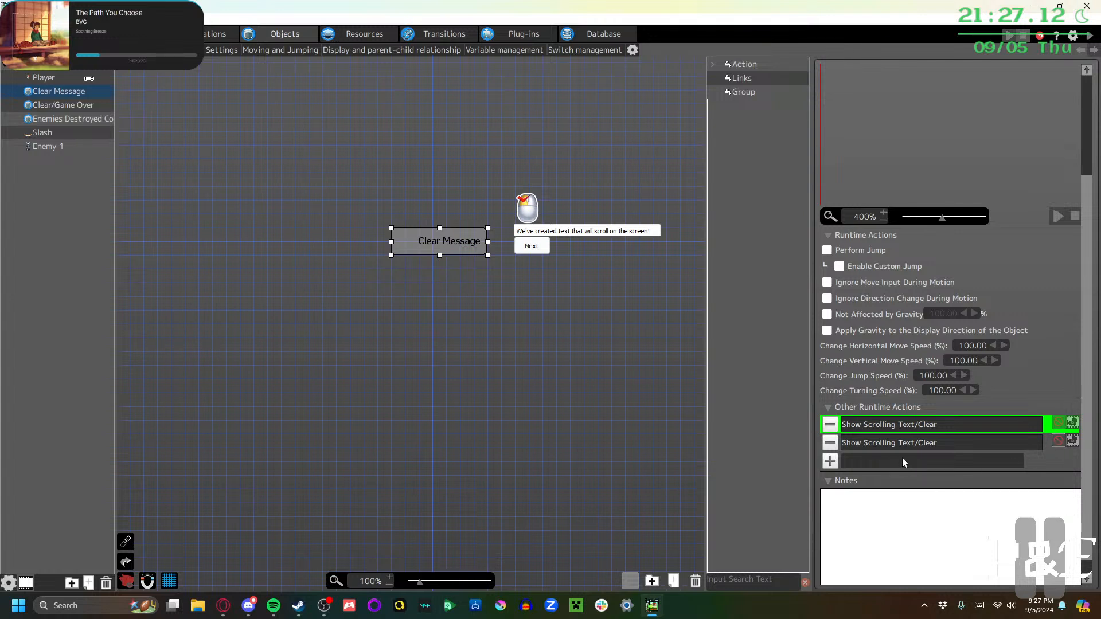
{"action": "left_click", "coordinate": [829, 444]}
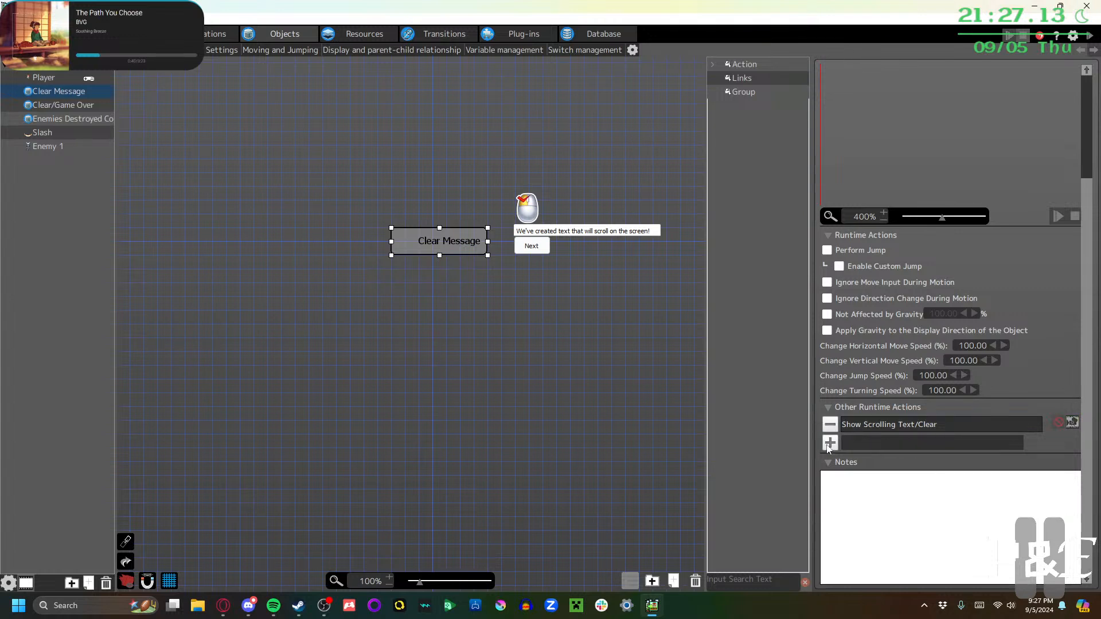
Advance the tutorial to the scene-creation stage and open the Clear scene
{"action": "left_click", "coordinate": [532, 245]}
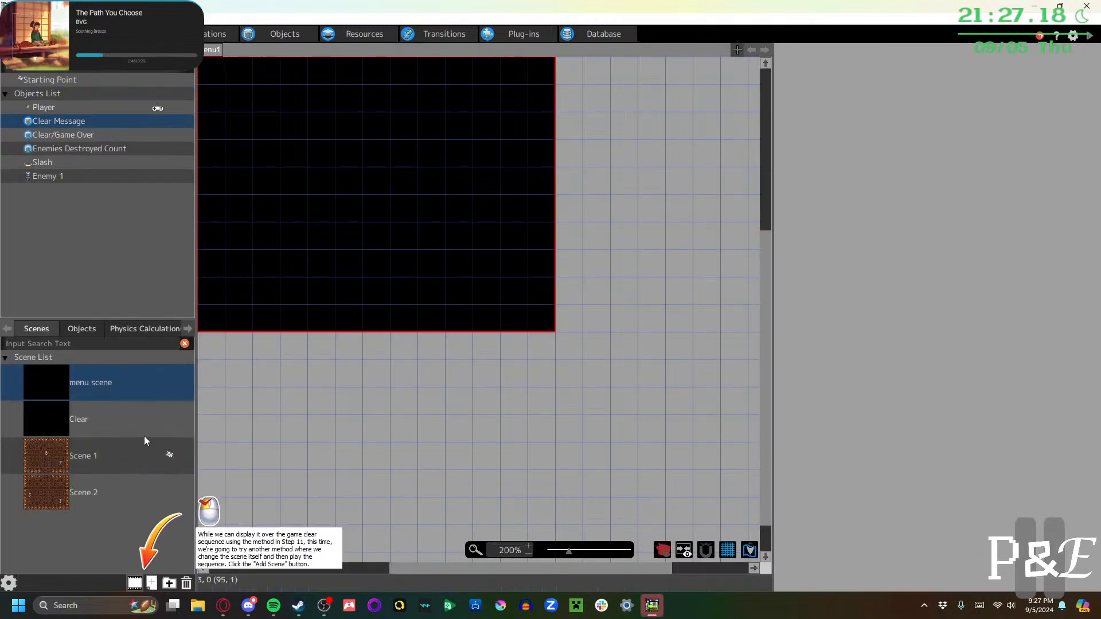
{"action": "left_click", "coordinate": [106, 421]}
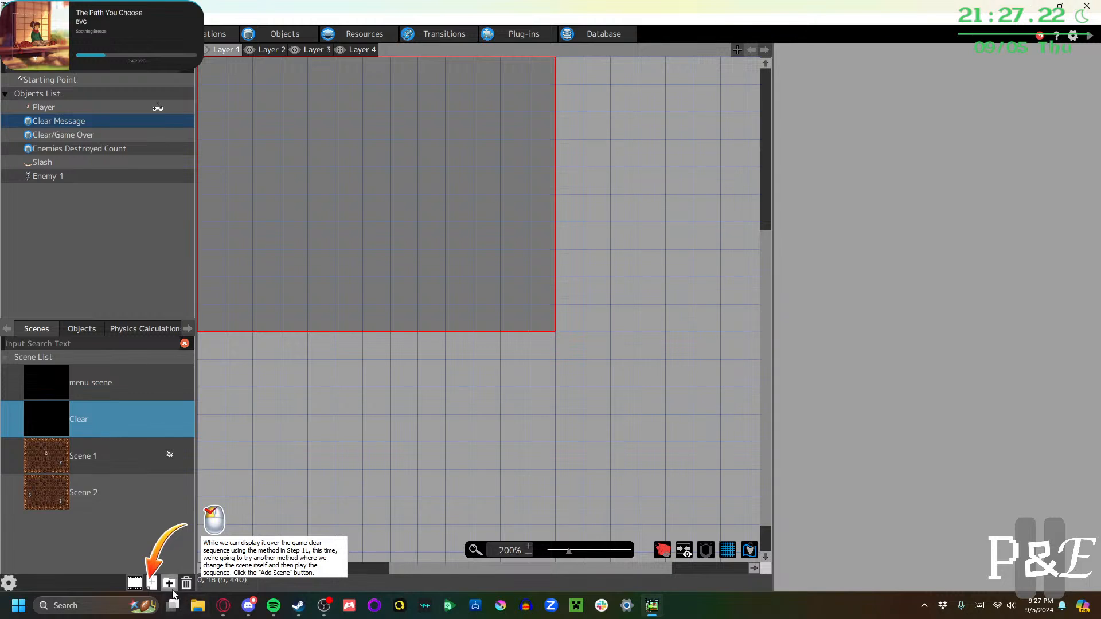
Add a new scene with the default name and settings
{"action": "left_click", "coordinate": [151, 584]}
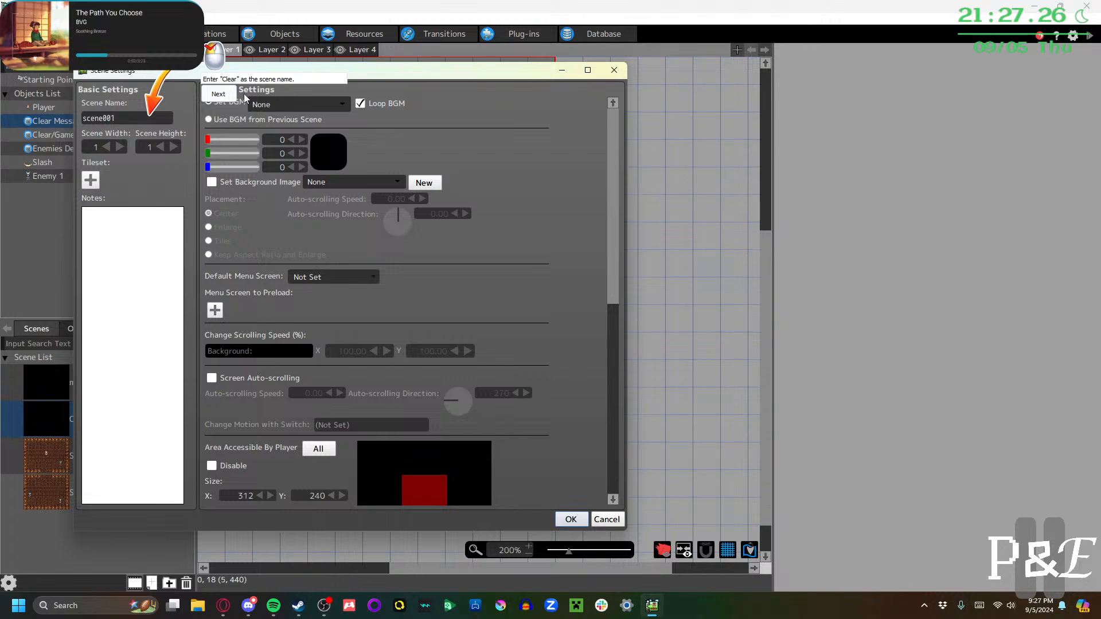
{"action": "left_click", "coordinate": [218, 94]}
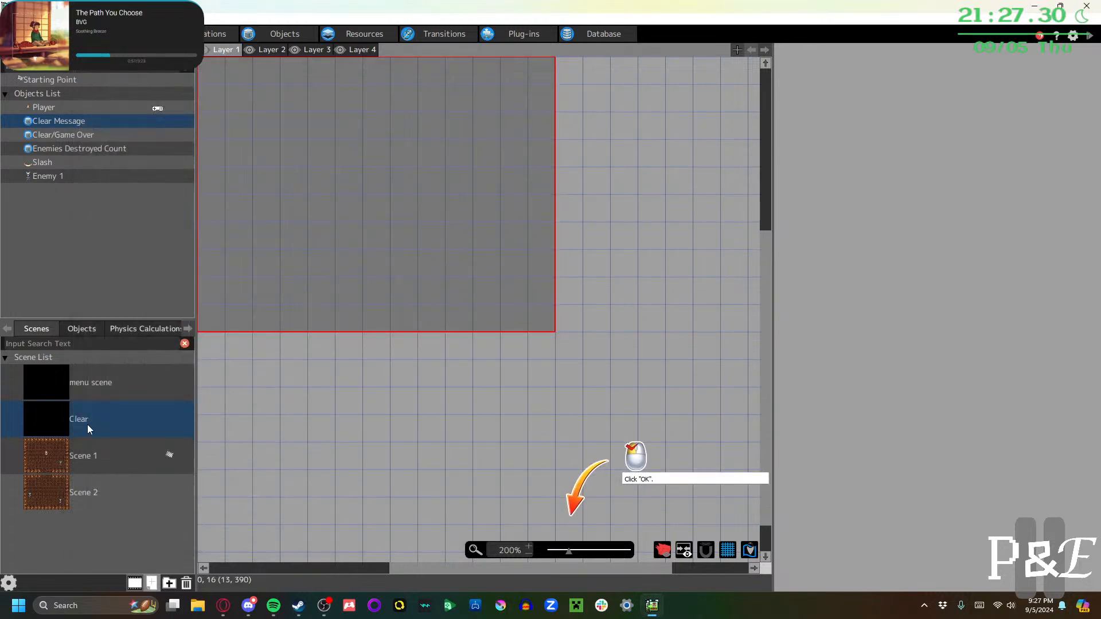
{"action": "left_click", "coordinate": [152, 583]}
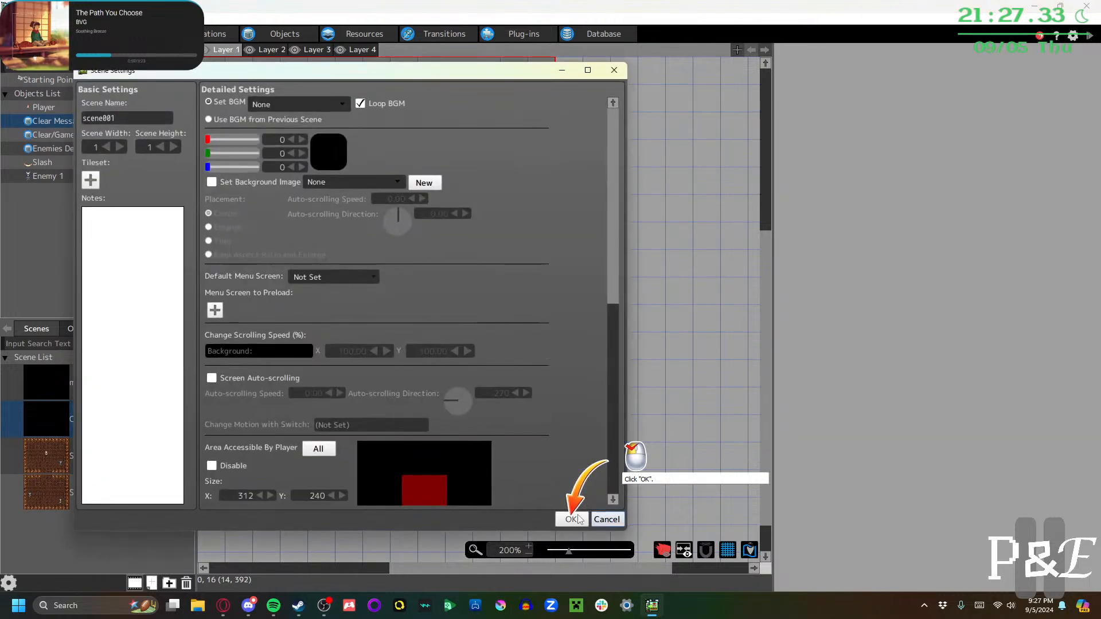
{"action": "left_click", "coordinate": [573, 517]}
Delete the extra scene001 from the scene list
{"action": "right_click", "coordinate": [84, 455]}
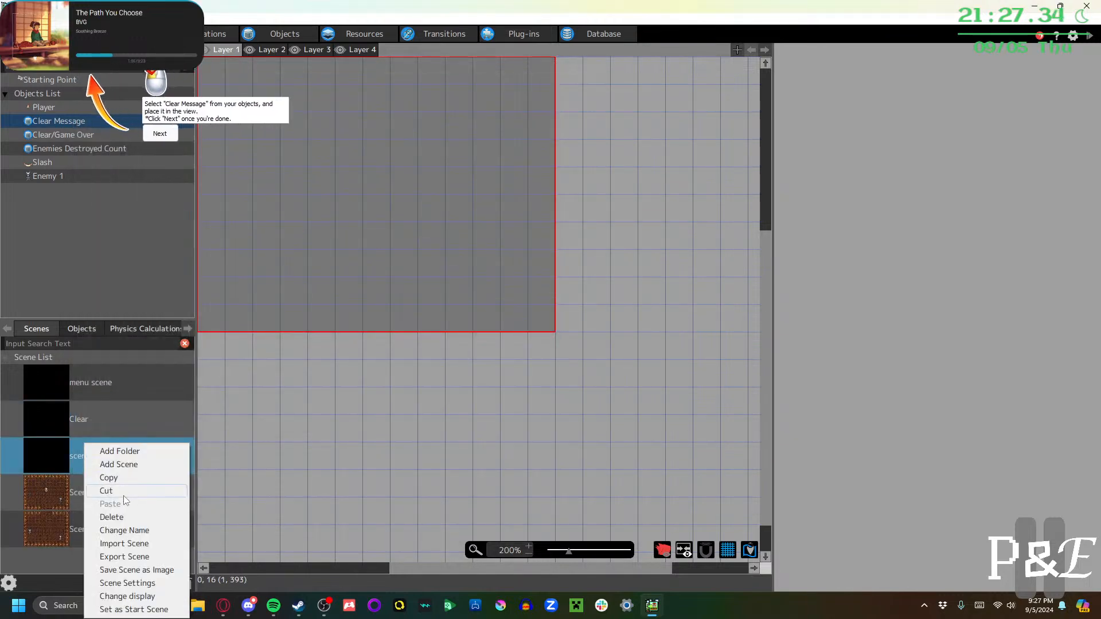
{"action": "left_click", "coordinate": [112, 517]}
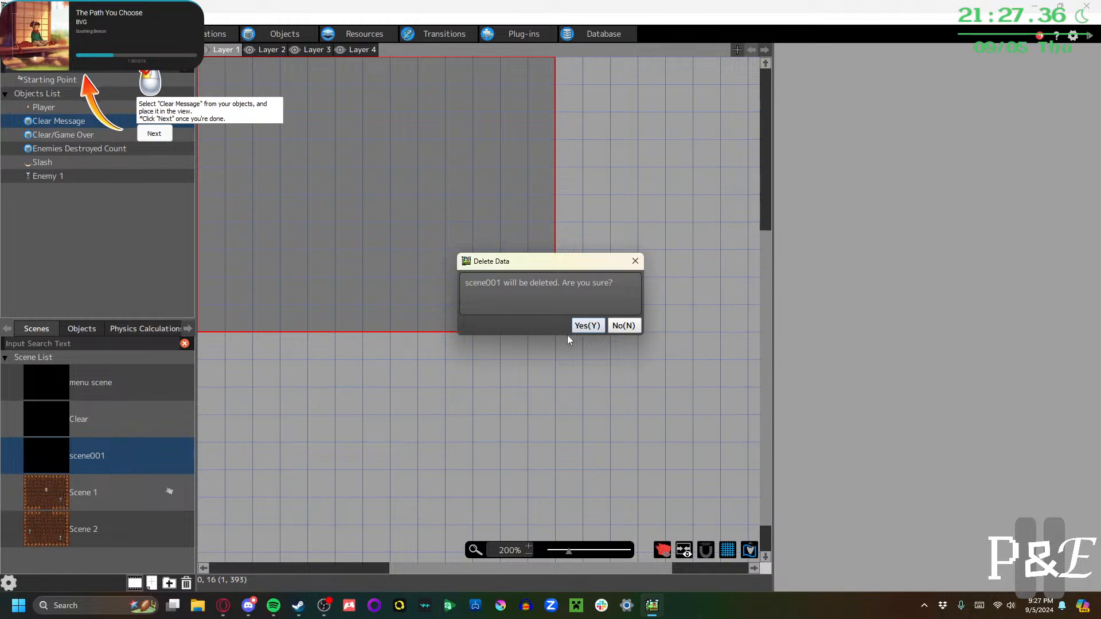
{"action": "left_click", "coordinate": [588, 325]}
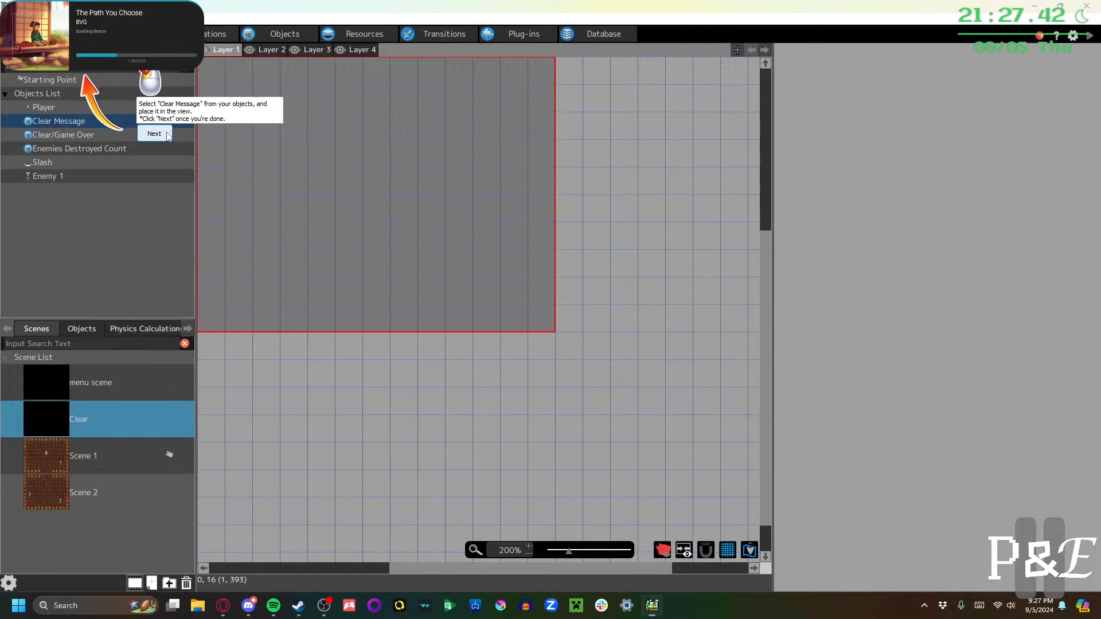
Check the default X and Y position of the Clear Message object in the Clear scene while advancing the tutorial's placement hints
{"action": "left_click", "coordinate": [166, 135]}
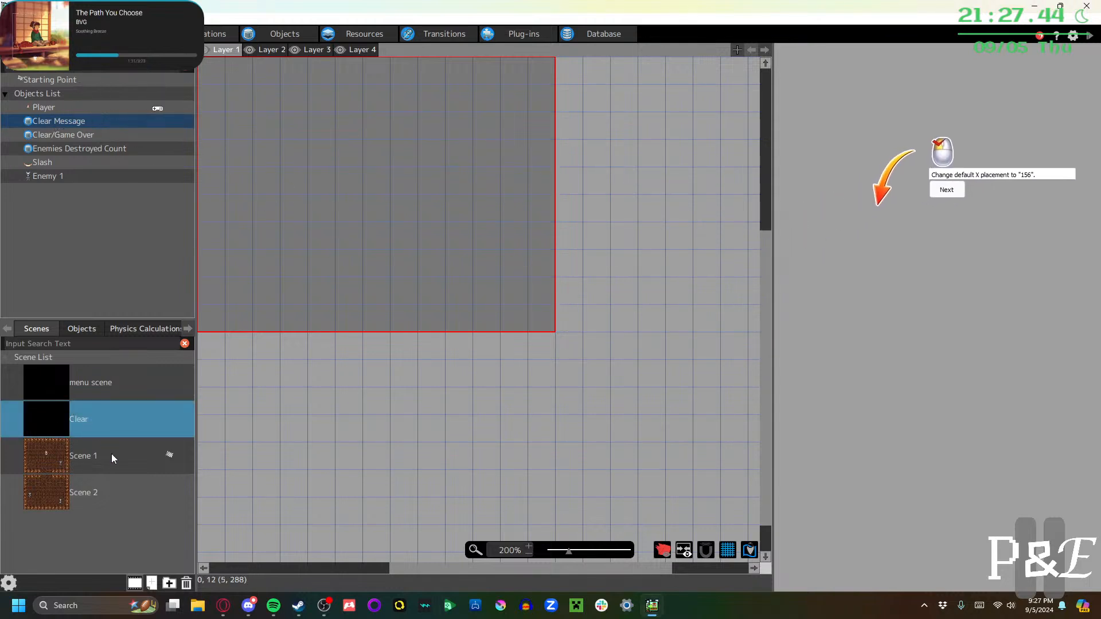
{"action": "left_click", "coordinate": [82, 328]}
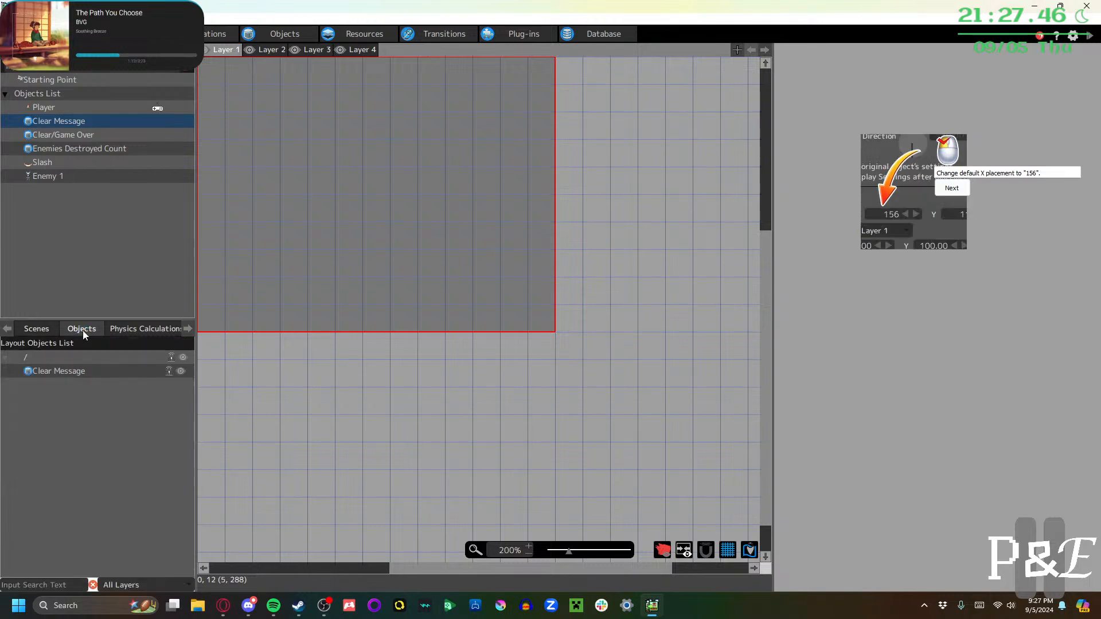
{"action": "left_click", "coordinate": [36, 329]}
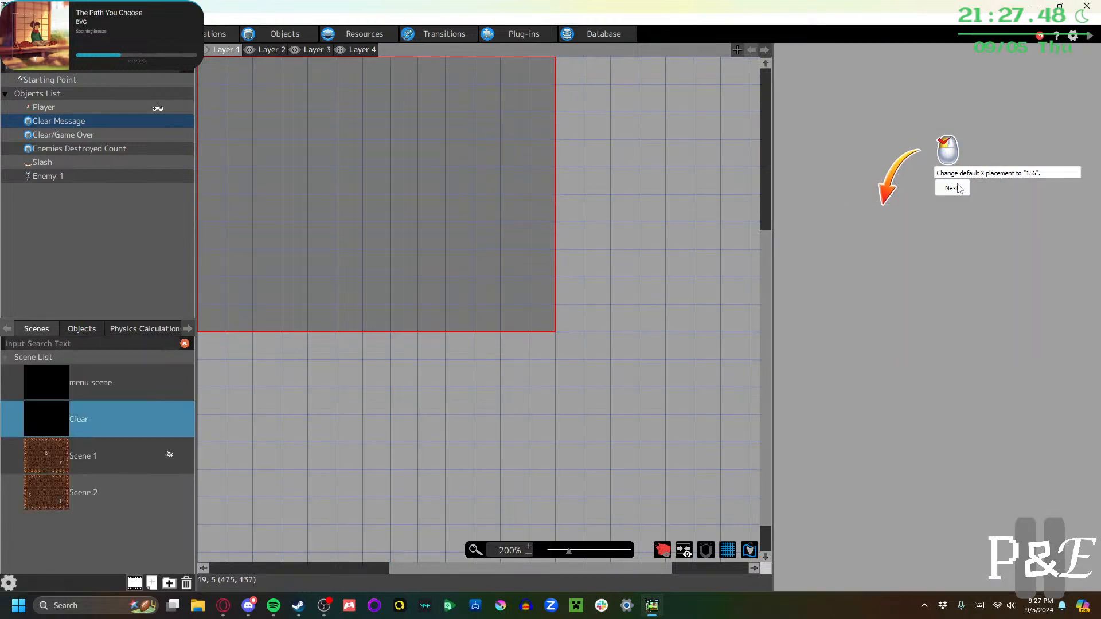
{"action": "left_click", "coordinate": [953, 189]}
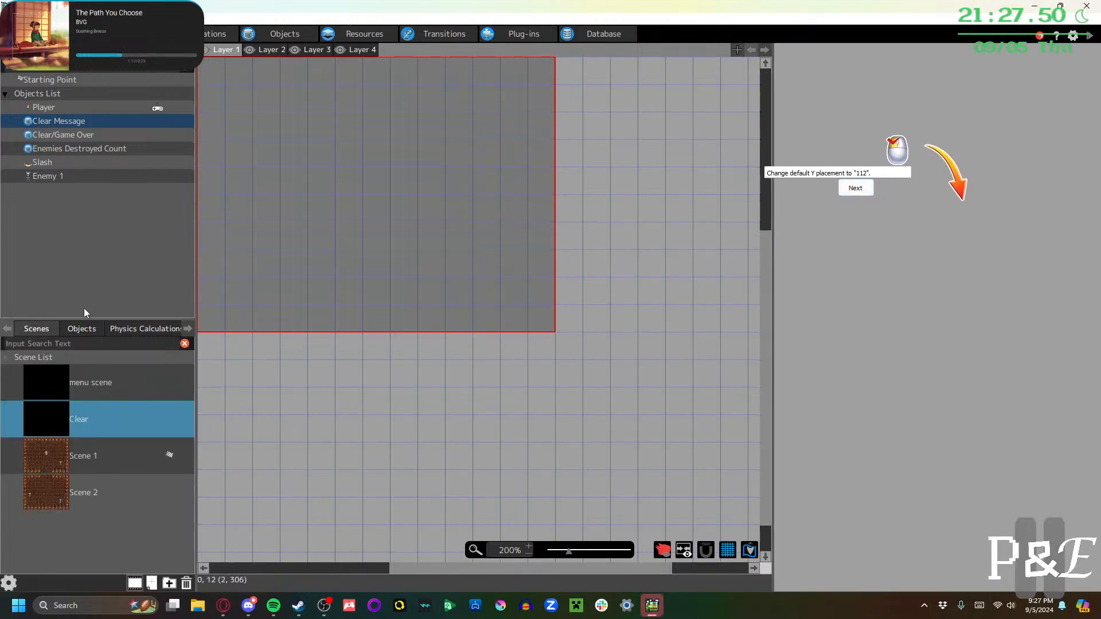
{"action": "left_click", "coordinate": [81, 328]}
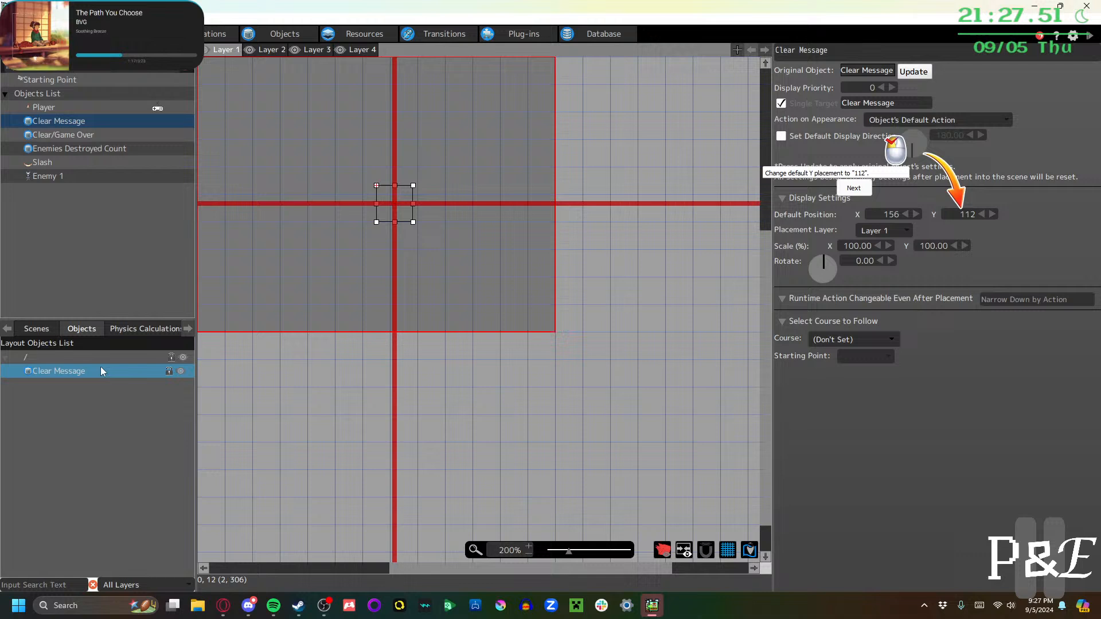
{"action": "left_click", "coordinate": [853, 187]}
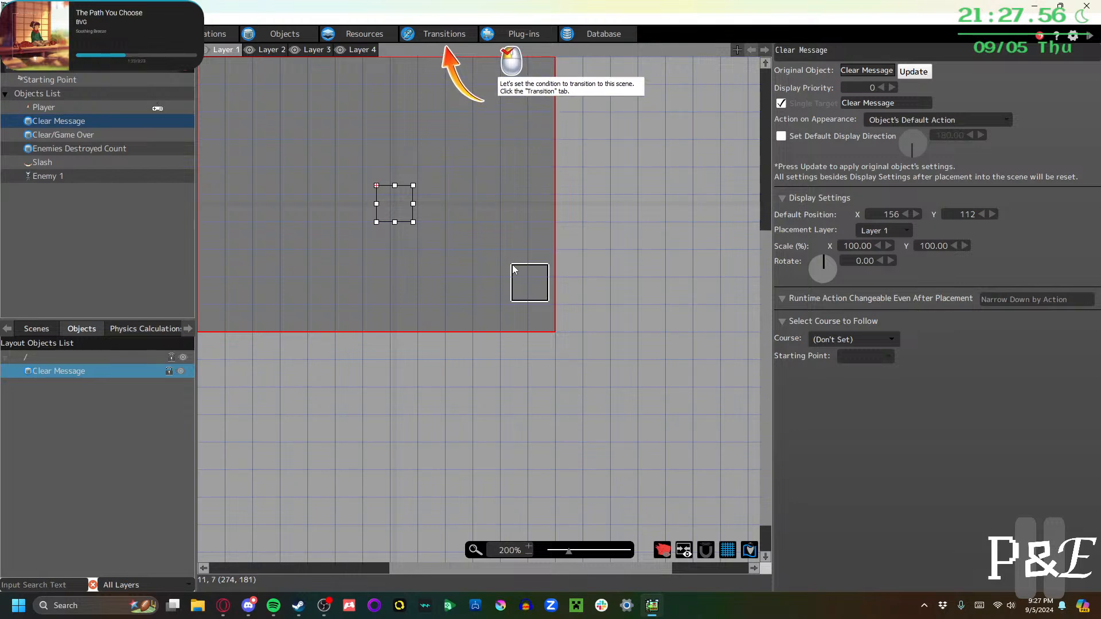
Add Scene 2 and Clear from the scene list to the transitions screen flow
{"action": "left_click", "coordinate": [431, 38]}
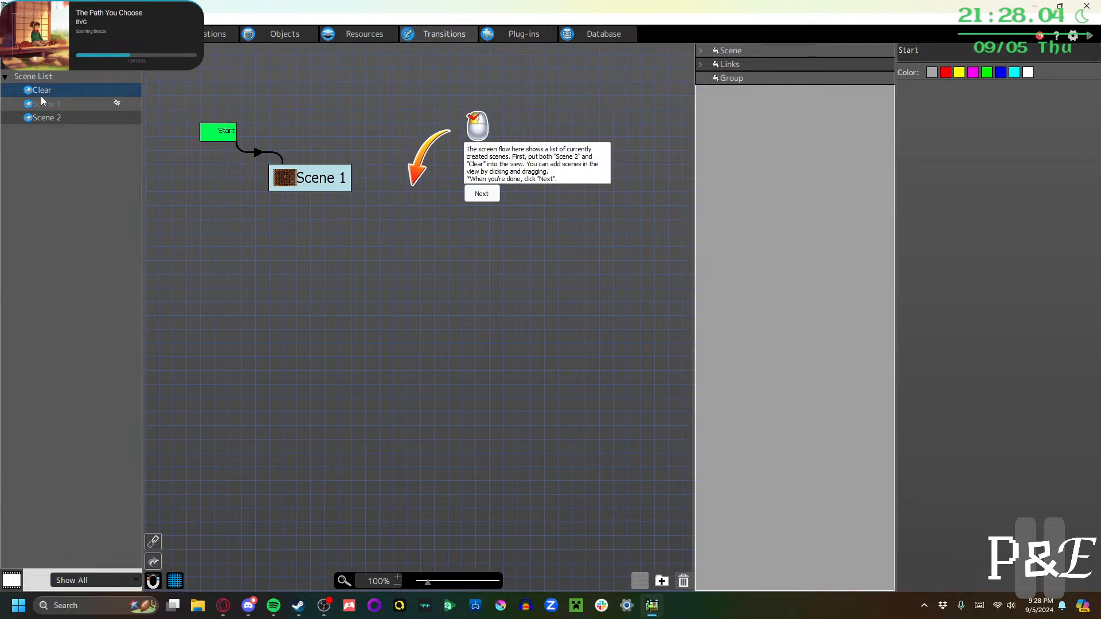
{"action": "left_click_drag", "start_coordinate": [46, 94], "coordinate": [435, 260]}
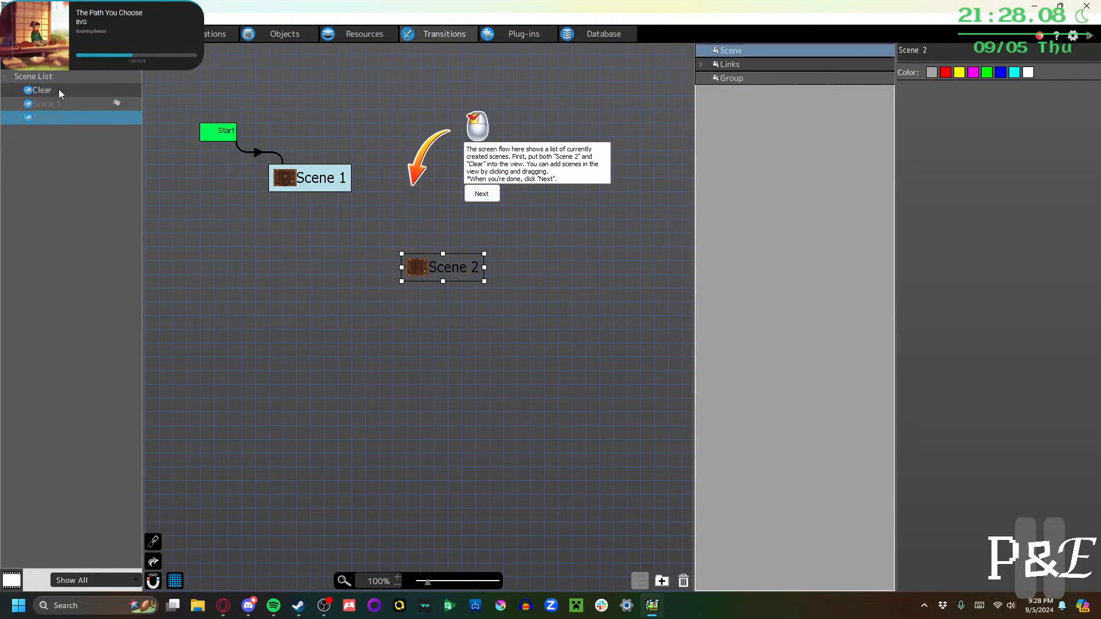
{"action": "left_click_drag", "start_coordinate": [58, 88], "coordinate": [521, 290]}
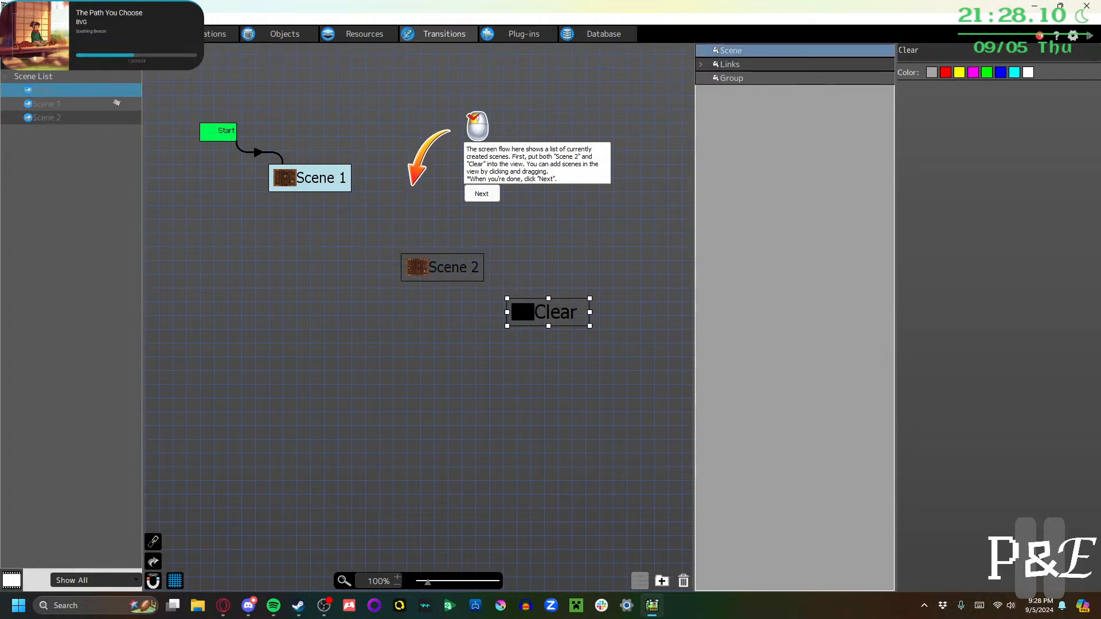
{"action": "left_click", "coordinate": [6, 80]}
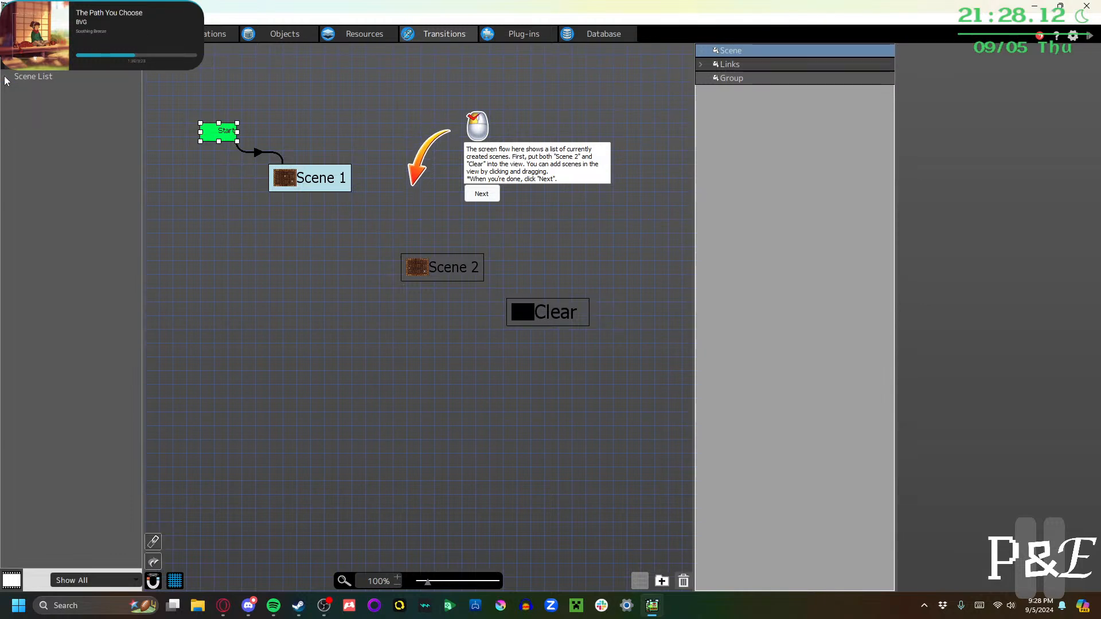
{"action": "left_click", "coordinate": [6, 80]}
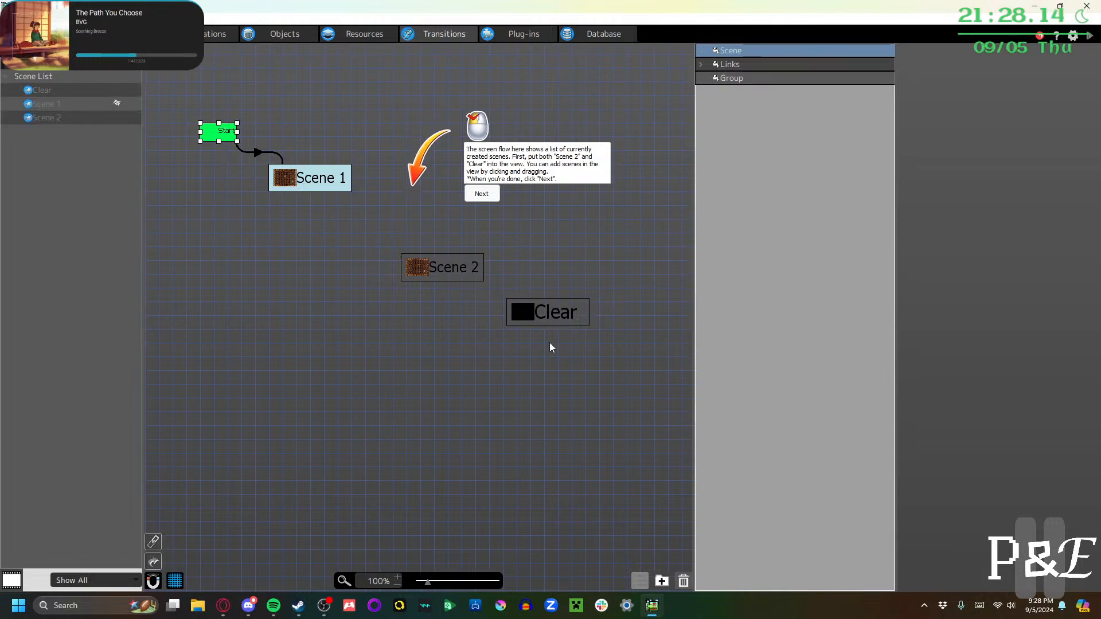
Arrange the flow with Scene 2 directly below Scene 1 and Clear beside them, and advance the tutorial
{"action": "left_click_drag", "start_coordinate": [439, 264], "coordinate": [307, 243]}
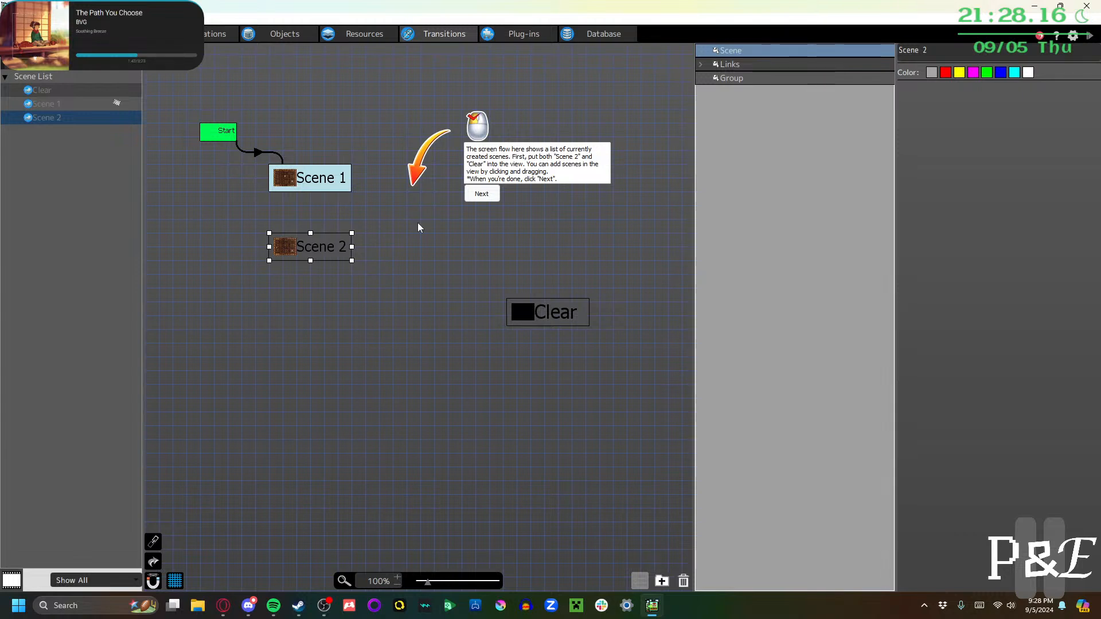
{"action": "left_click", "coordinate": [475, 194]}
{"action": "left_click_drag", "start_coordinate": [549, 313], "coordinate": [447, 206]}
Link Scene 1 to Clear in the screen flow and advance the tutorial to the switch conditions
{"action": "right_click", "coordinate": [327, 182]}
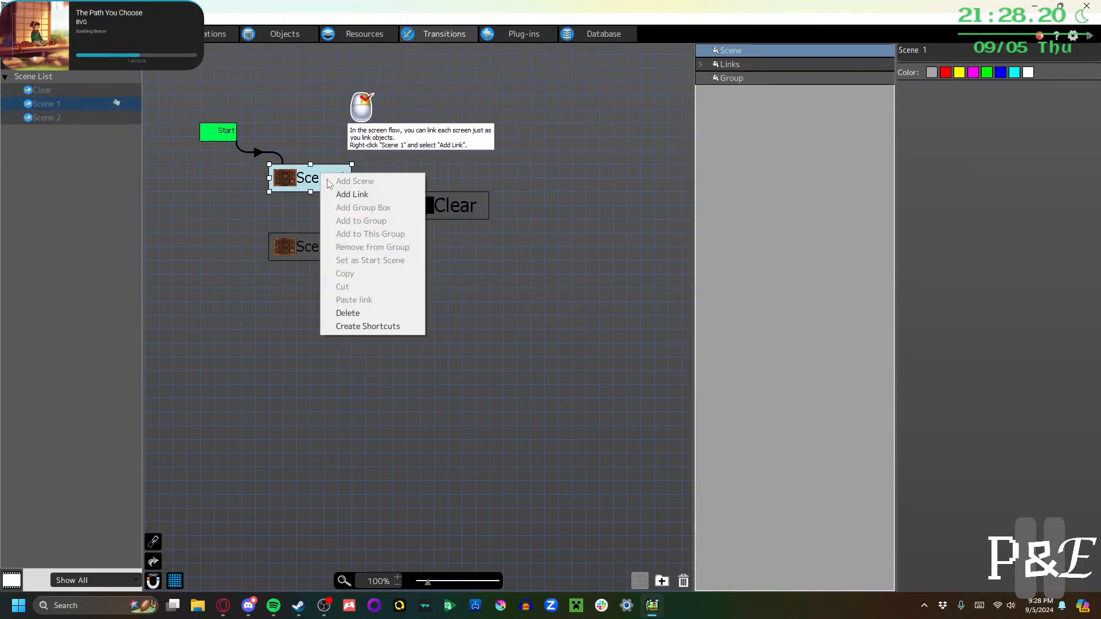
{"action": "left_click", "coordinate": [353, 195]}
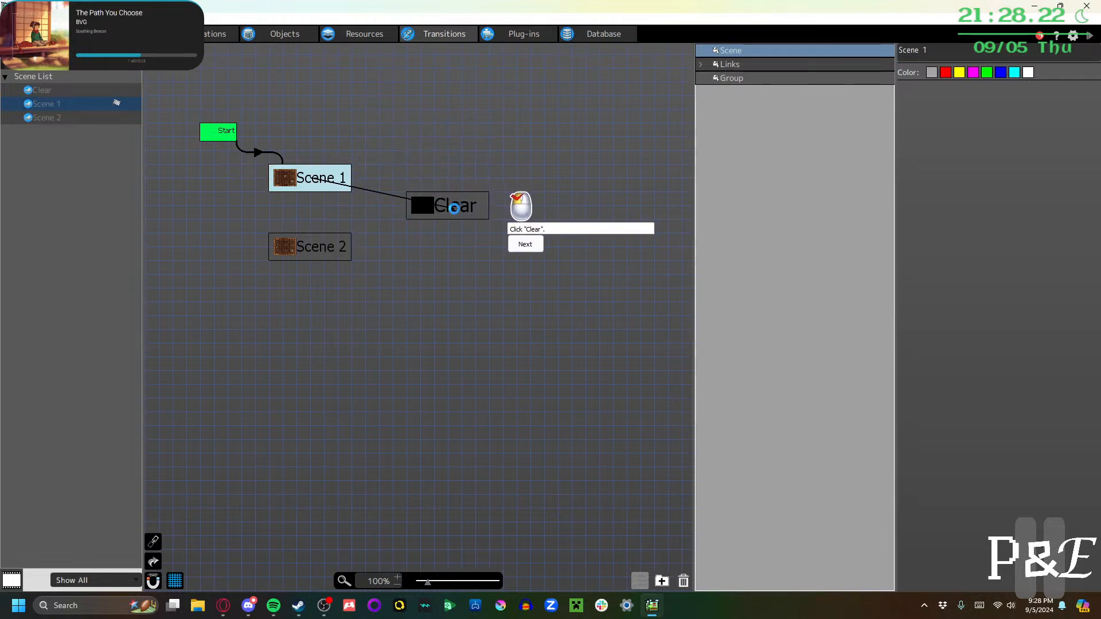
{"action": "left_click", "coordinate": [454, 206]}
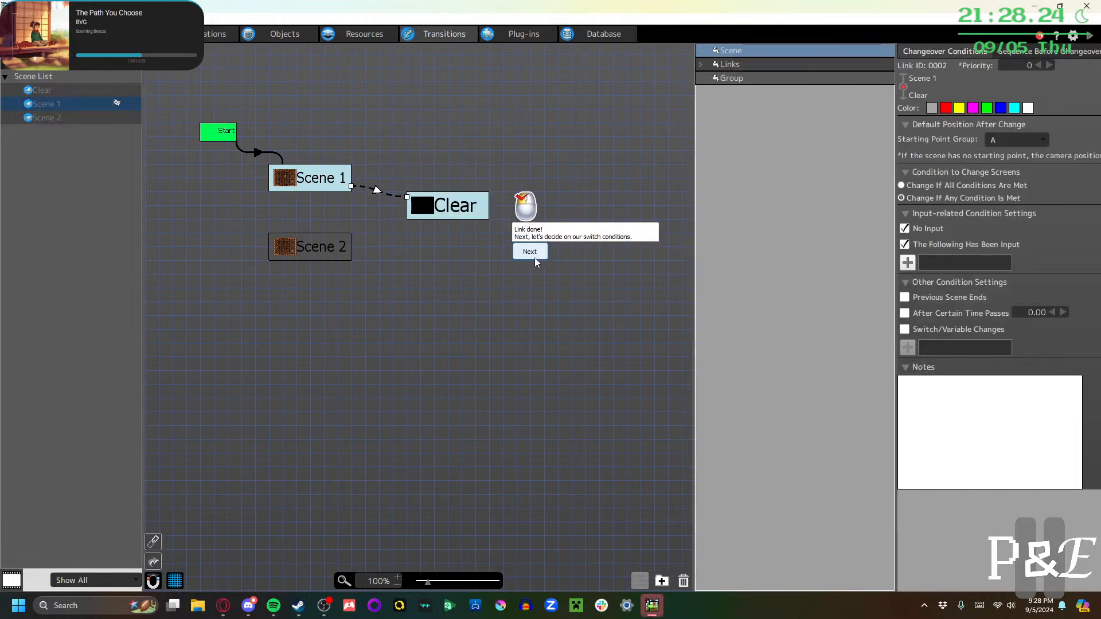
{"action": "left_click", "coordinate": [530, 253]}
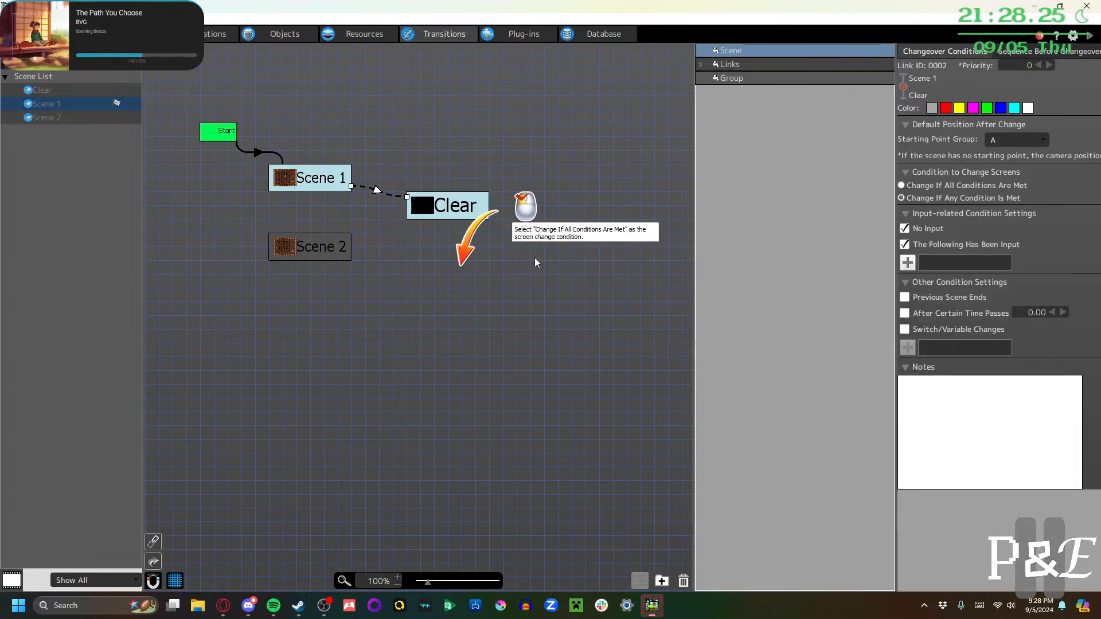
Set the Scene 1 to Clear link to Change If All Conditions Are Met, with only Previous Scene Ends enabled, and advance the tutorial
{"action": "left_click", "coordinate": [919, 189]}
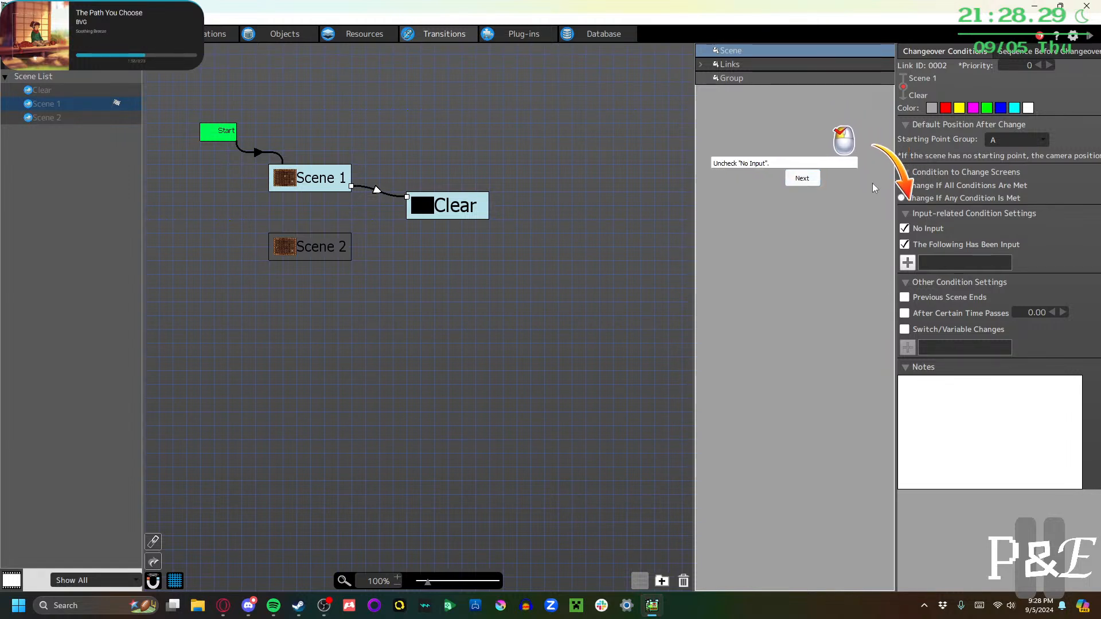
{"action": "left_click", "coordinate": [914, 230]}
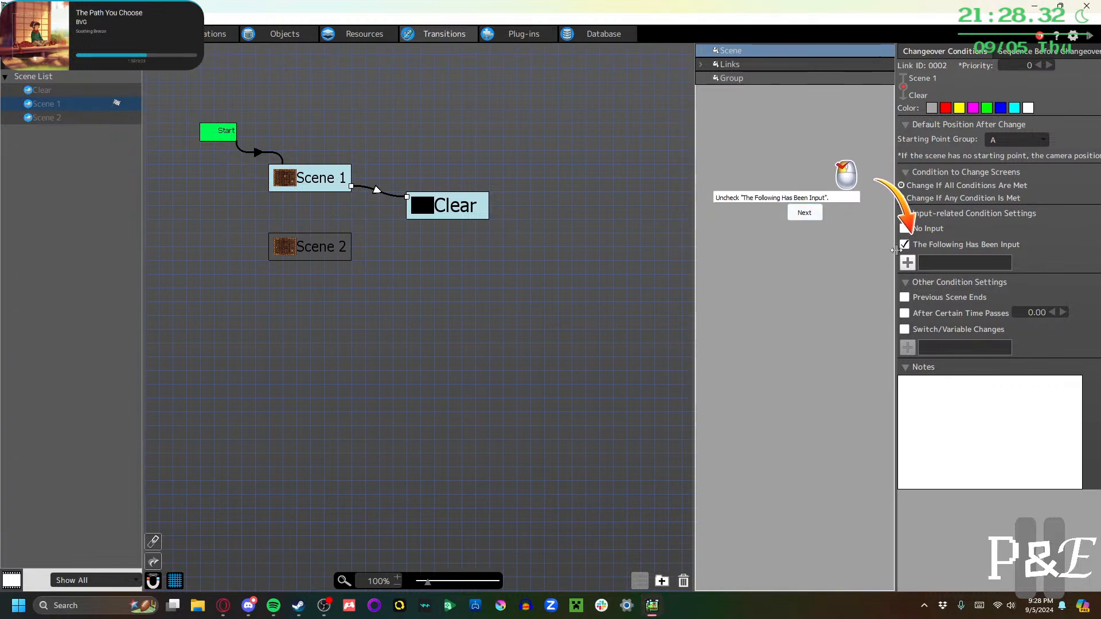
{"action": "left_click", "coordinate": [905, 244]}
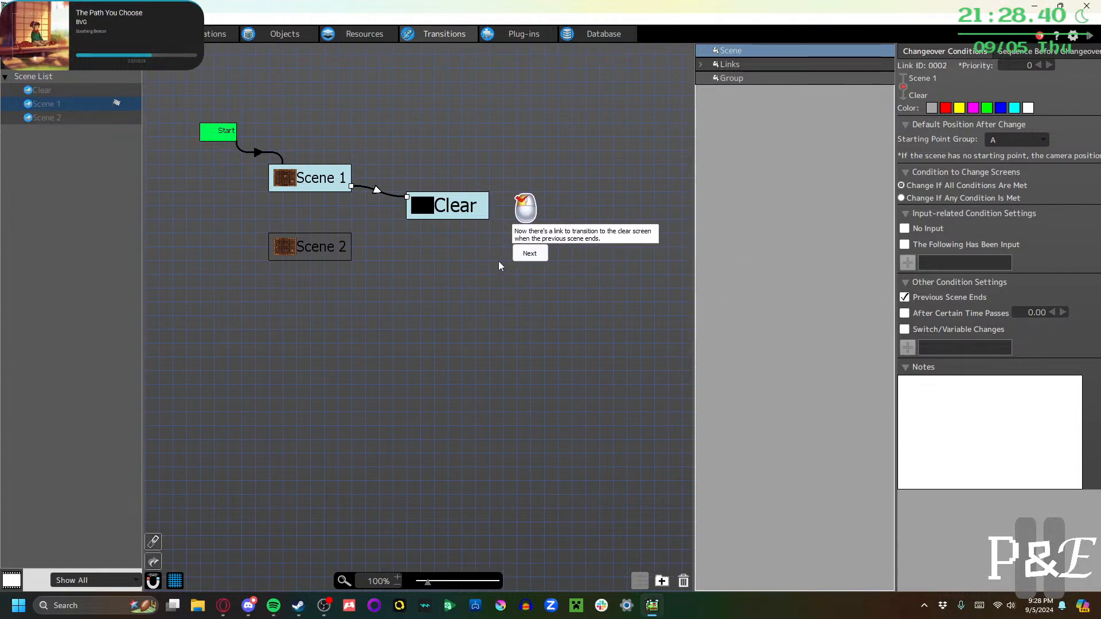
{"action": "left_click", "coordinate": [529, 253]}
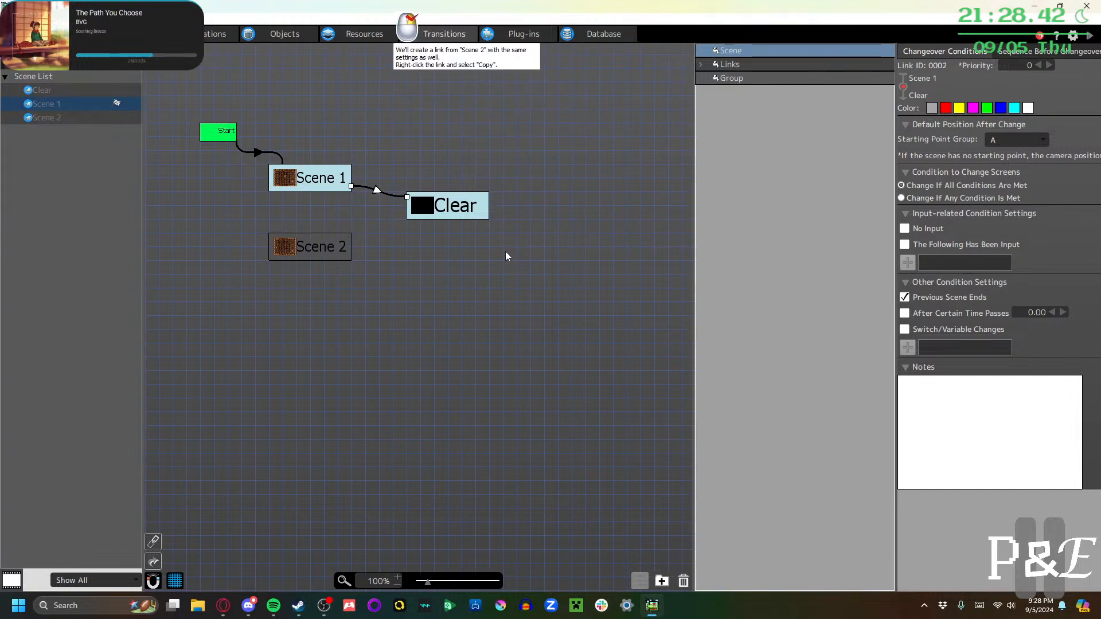
Copy the Scene 1 to Clear link and paste it onto Scene 2 with Clear as its destination
{"action": "right_click", "coordinate": [377, 192]}
{"action": "left_click", "coordinate": [398, 291]}
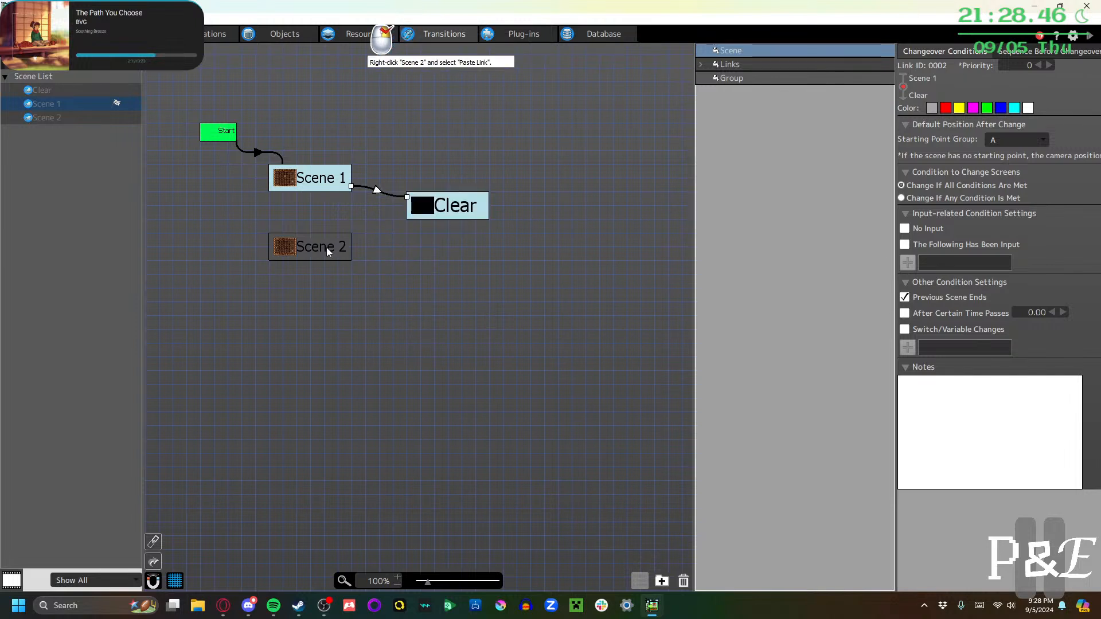
{"action": "right_click", "coordinate": [323, 245]}
{"action": "left_click", "coordinate": [354, 370]}
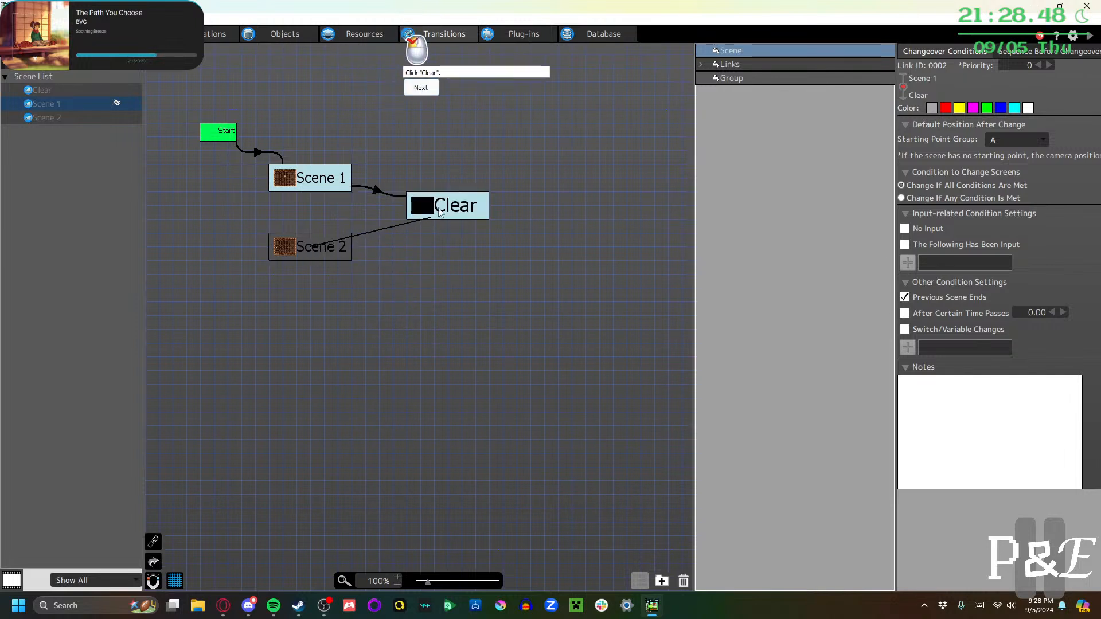
{"action": "left_click", "coordinate": [462, 209]}
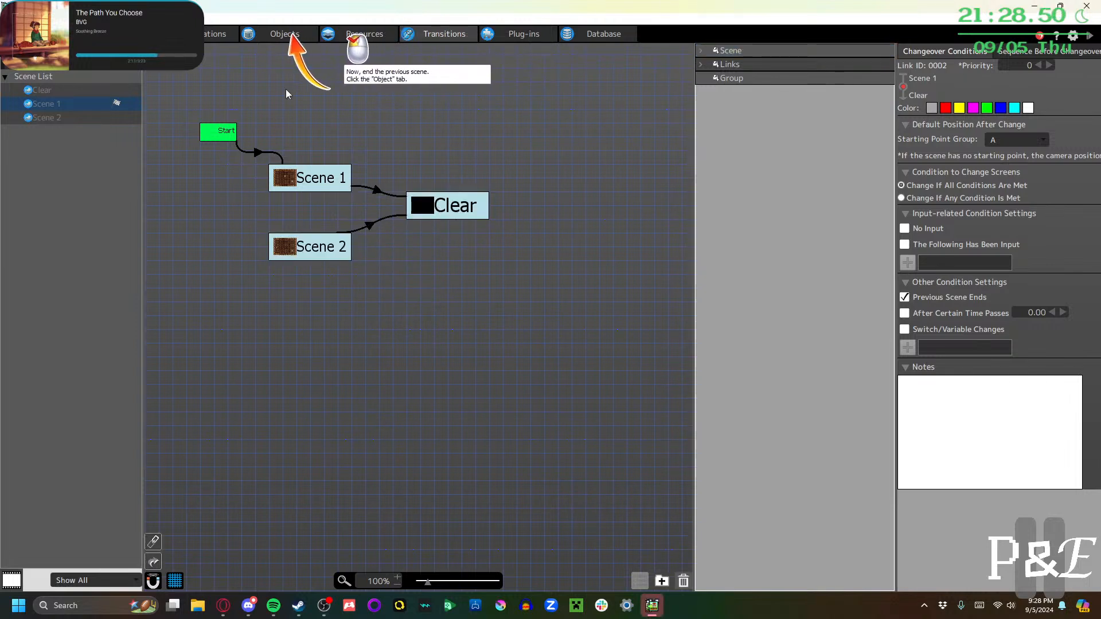
Add a new action to the Clear/Game Over object and place it directly below the Game Clear action
{"action": "left_click", "coordinate": [265, 34]}
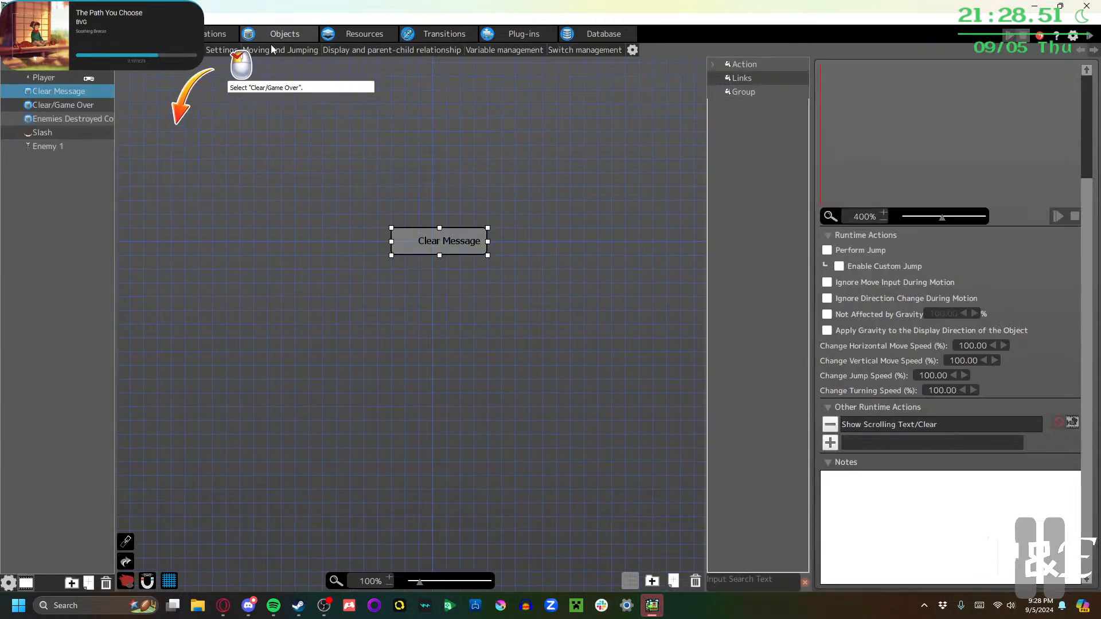
{"action": "left_click", "coordinate": [66, 109]}
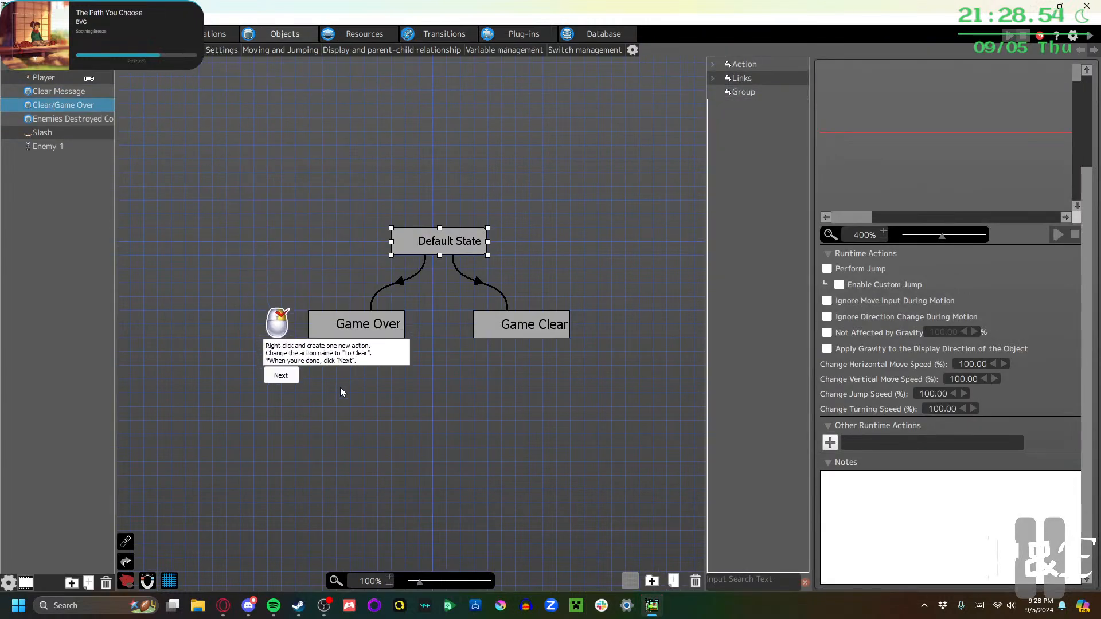
{"action": "right_click", "coordinate": [386, 396]}
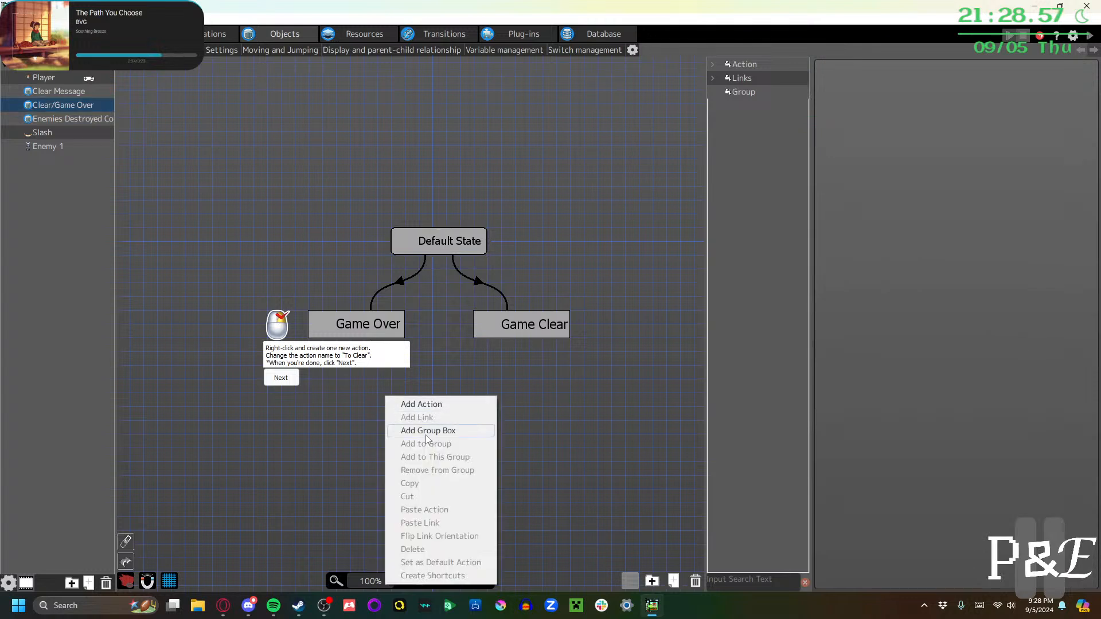
{"action": "left_click", "coordinate": [424, 405]}
{"action": "left_click_drag", "start_coordinate": [439, 412], "coordinate": [525, 390]}
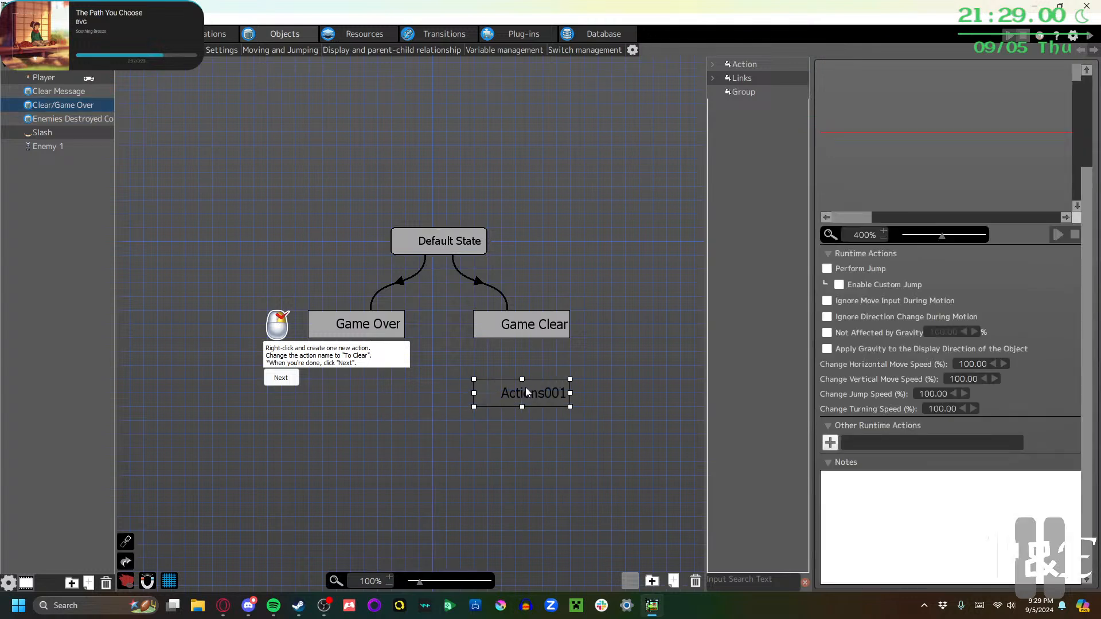
Rename the new action as To Clear and advance the tutorial
{"action": "scroll", "coordinate": [872, 144], "scroll_direction": "up", "scroll_amount": 3}
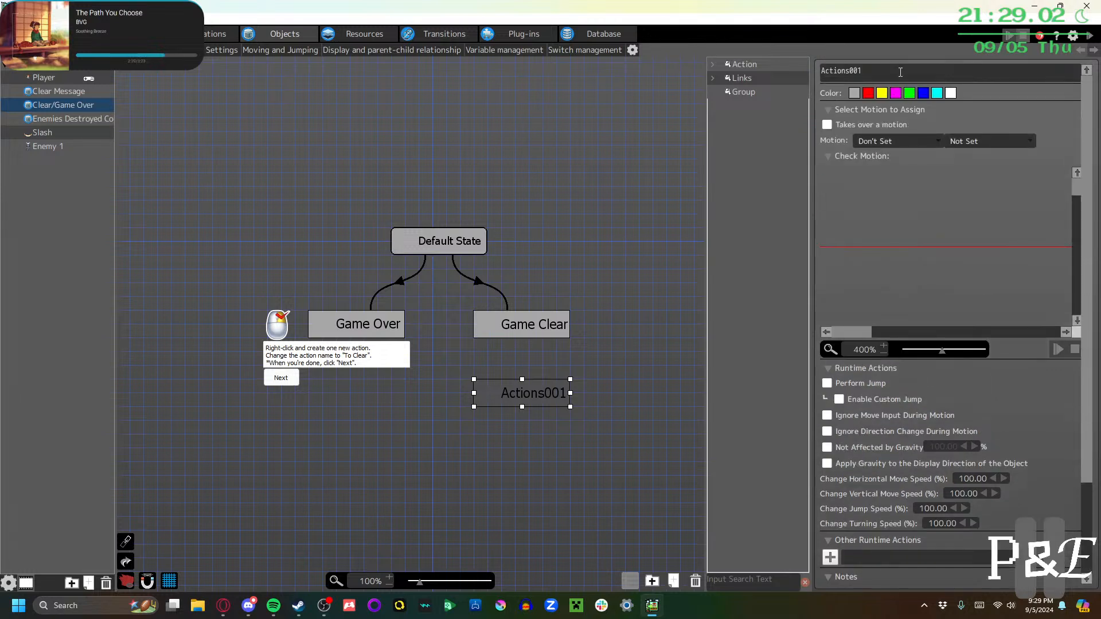
{"action": "left_click_drag", "start_coordinate": [899, 71], "coordinate": [555, 70]}
{"action": "type", "text": "To Clear"}
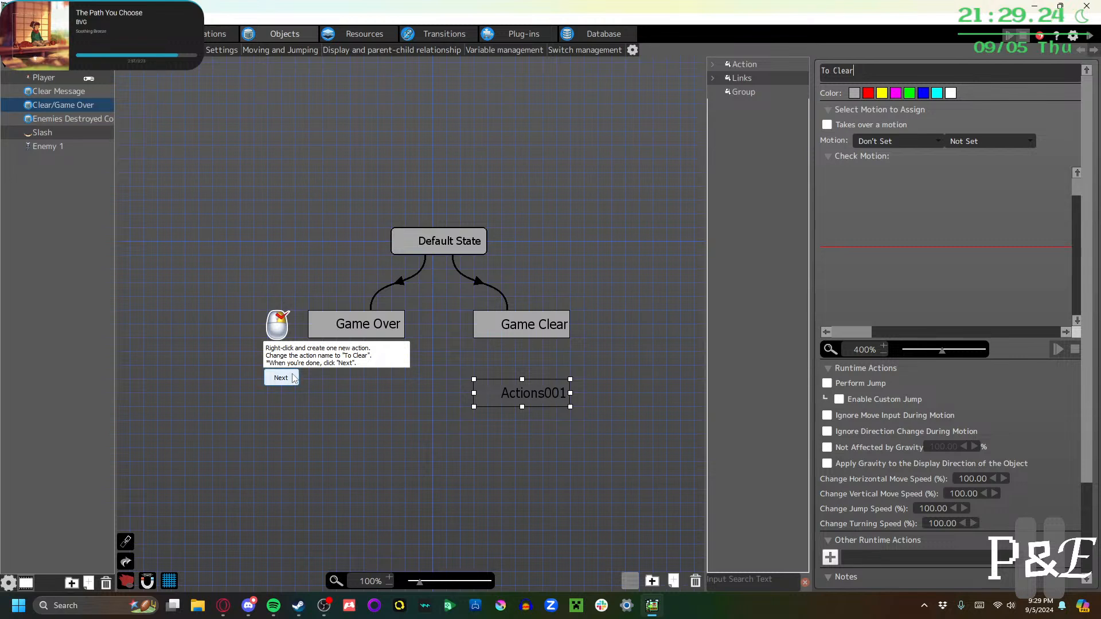
{"action": "left_click", "coordinate": [593, 426]}
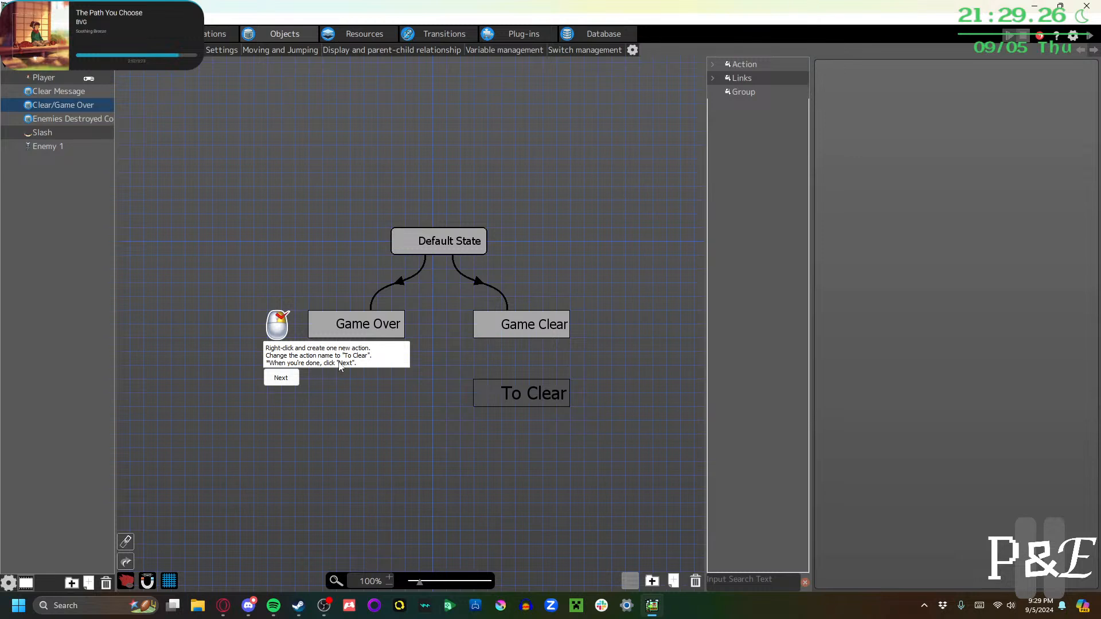
{"action": "left_click", "coordinate": [281, 377]}
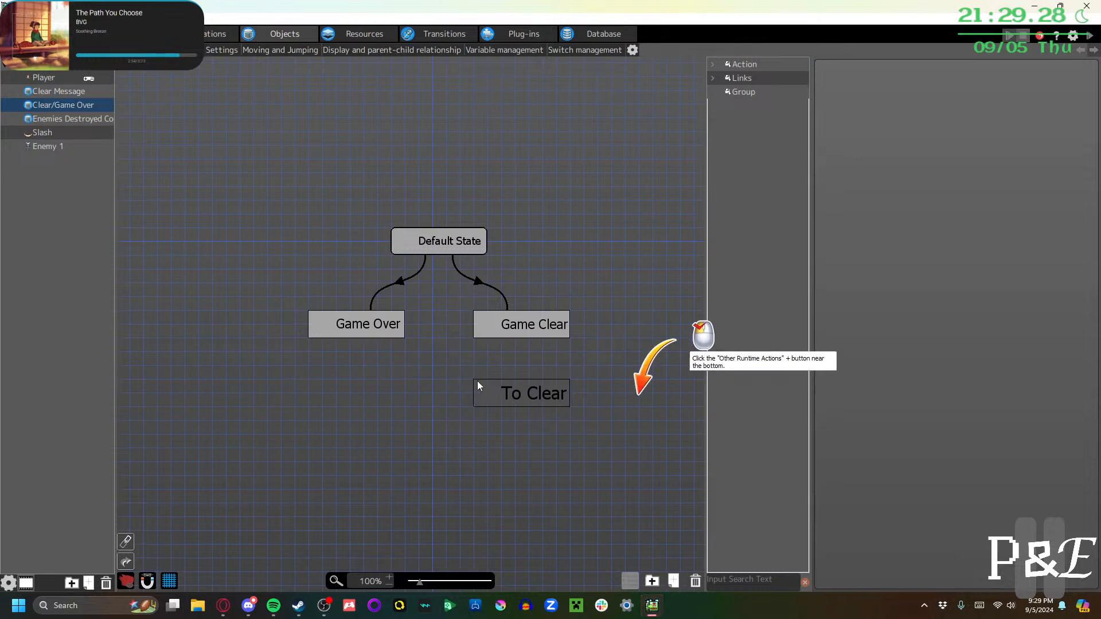
Add the End Scene runtime action to the To Clear action
{"action": "left_click", "coordinate": [517, 395]}
{"action": "scroll", "coordinate": [833, 447], "scroll_direction": "down", "scroll_amount": 3}
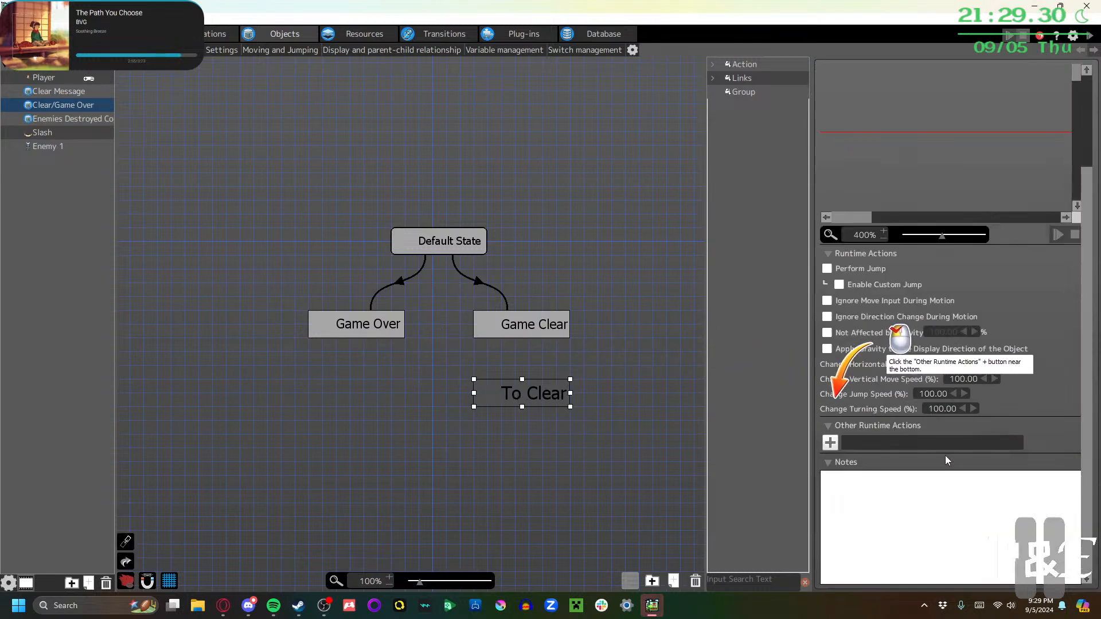
{"action": "left_click", "coordinate": [831, 444]}
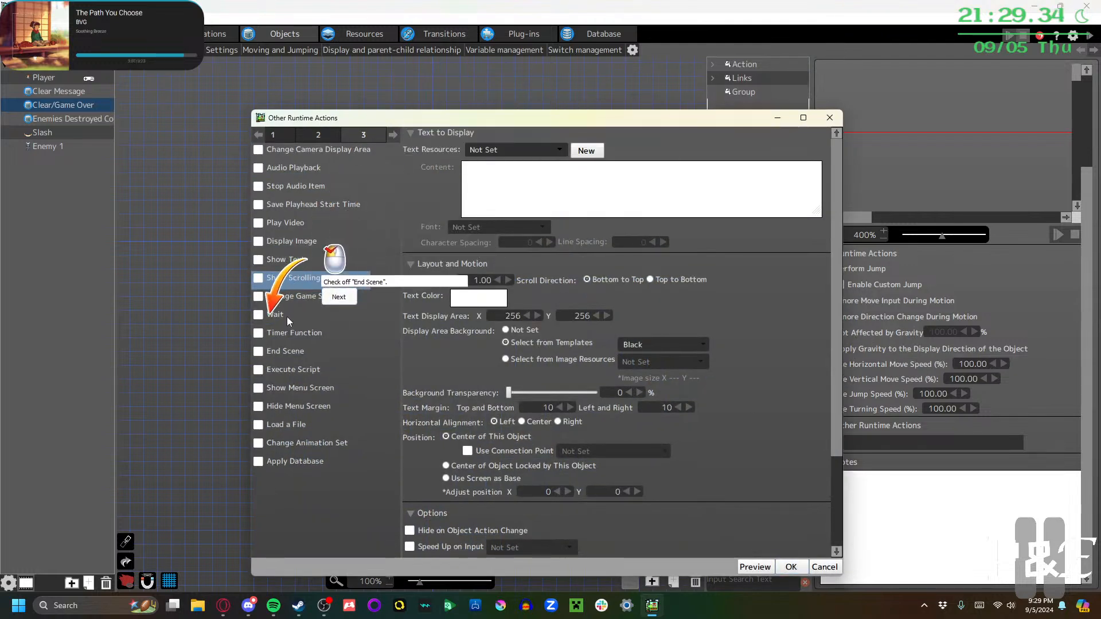
{"action": "left_click", "coordinate": [258, 352]}
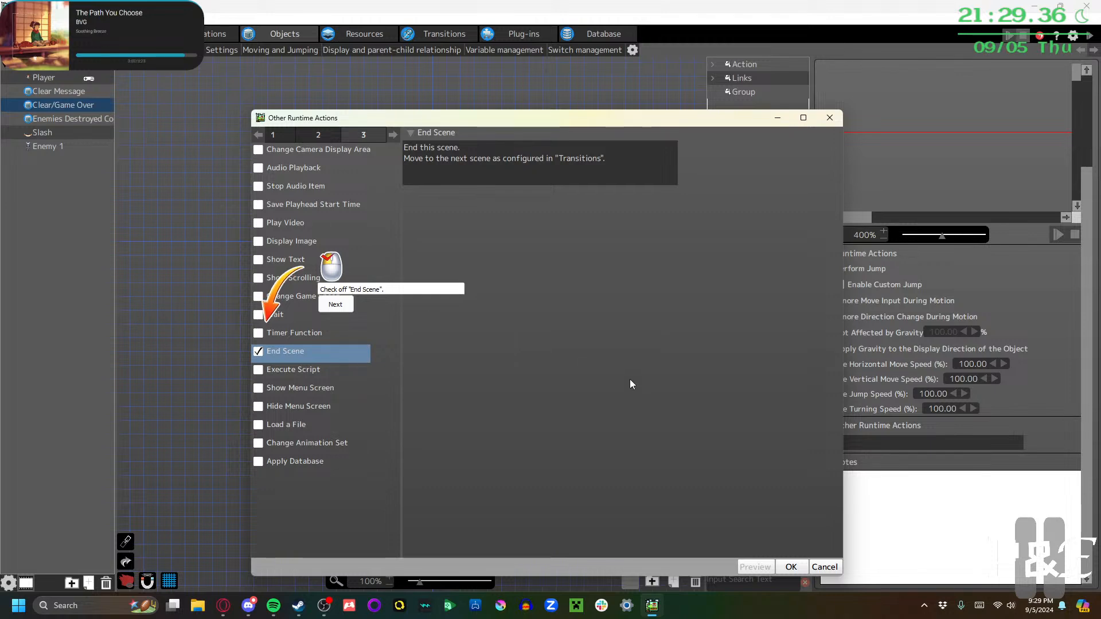
{"action": "left_click", "coordinate": [799, 566]}
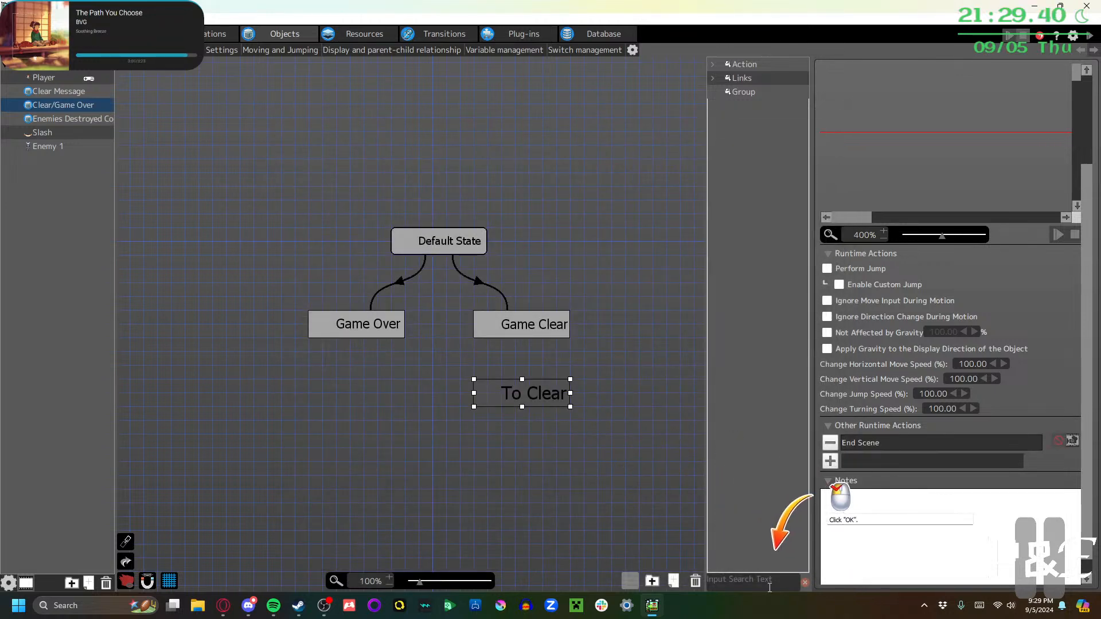
Reopen Other Runtime Actions and confirm it with nothing checked to satisfy the tutorial prompt, then close it and advance the tutorial
{"action": "double_click", "coordinate": [861, 441]}
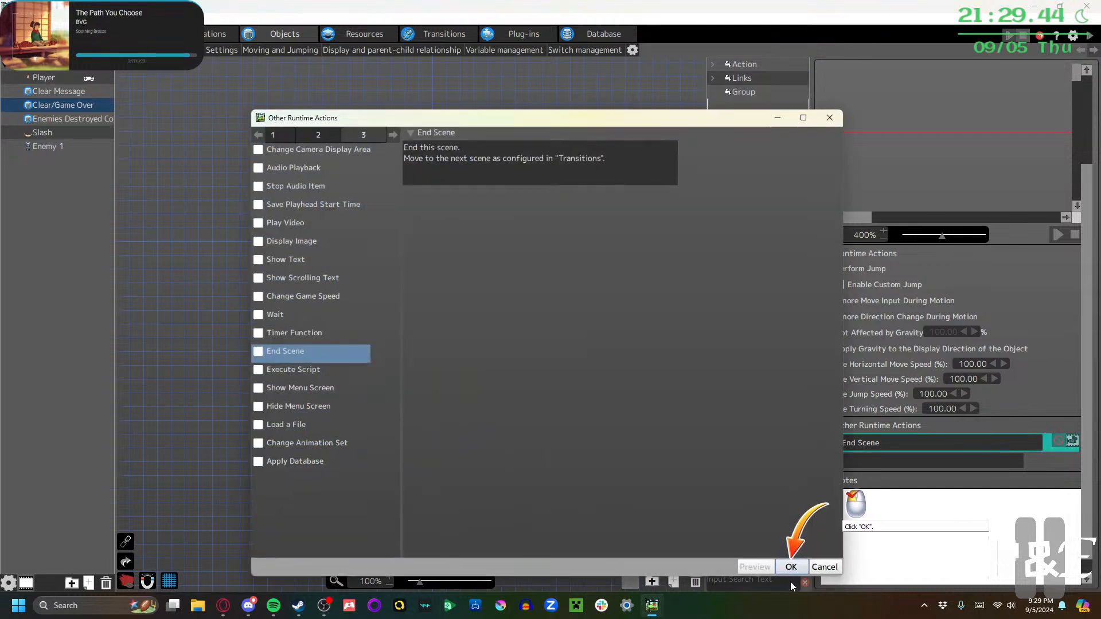
{"action": "left_click", "coordinate": [791, 567]}
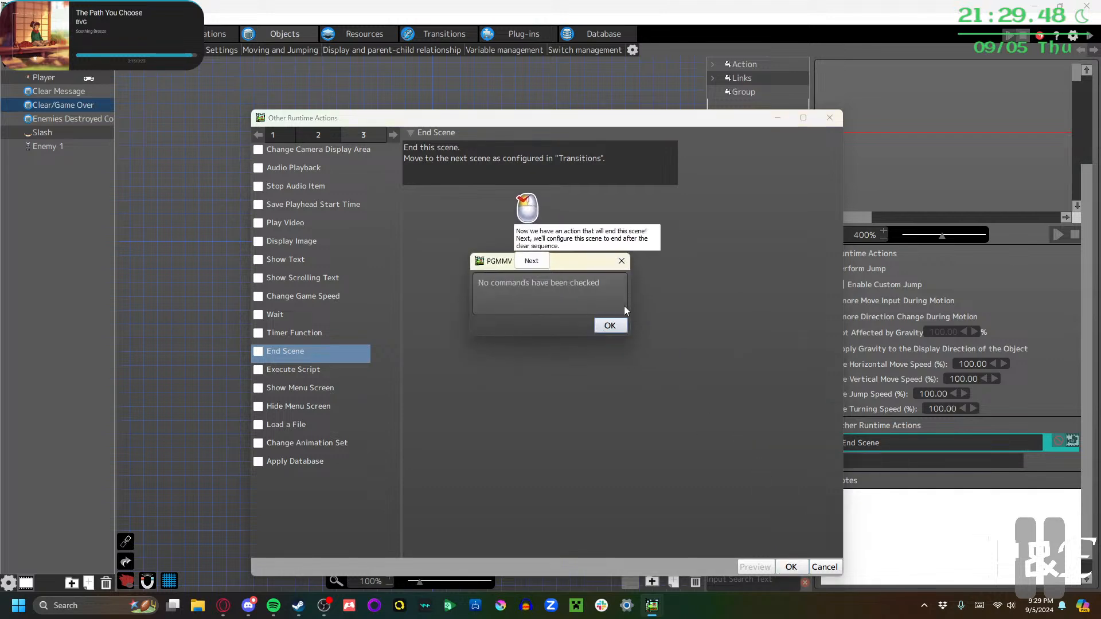
{"action": "left_click", "coordinate": [609, 325]}
{"action": "left_click", "coordinate": [830, 117]}
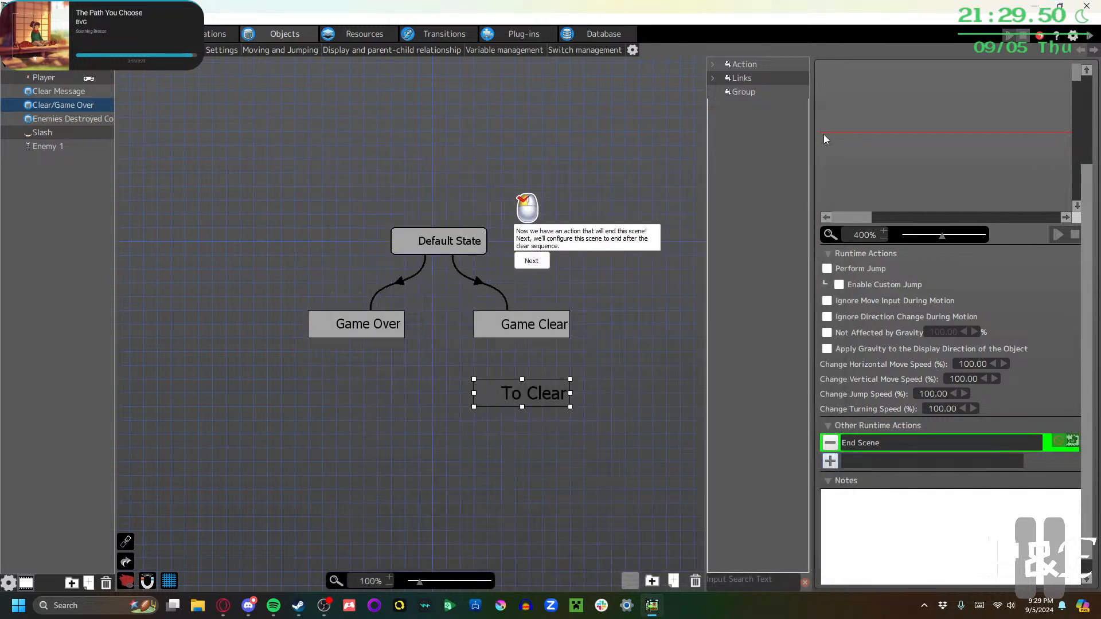
{"action": "left_click", "coordinate": [533, 262]}
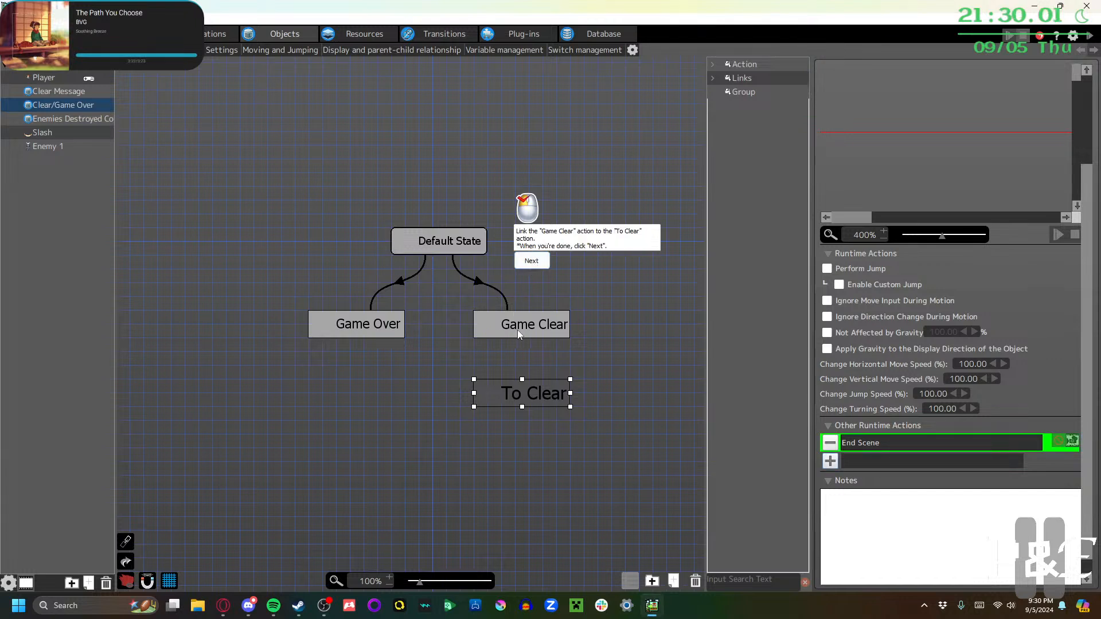
Link the Game Clear action to the To Clear action and advance the tutorial
{"action": "left_click", "coordinate": [517, 329]}
{"action": "right_click", "coordinate": [518, 330]}
{"action": "left_click", "coordinate": [545, 351]}
{"action": "left_click", "coordinate": [523, 390]}
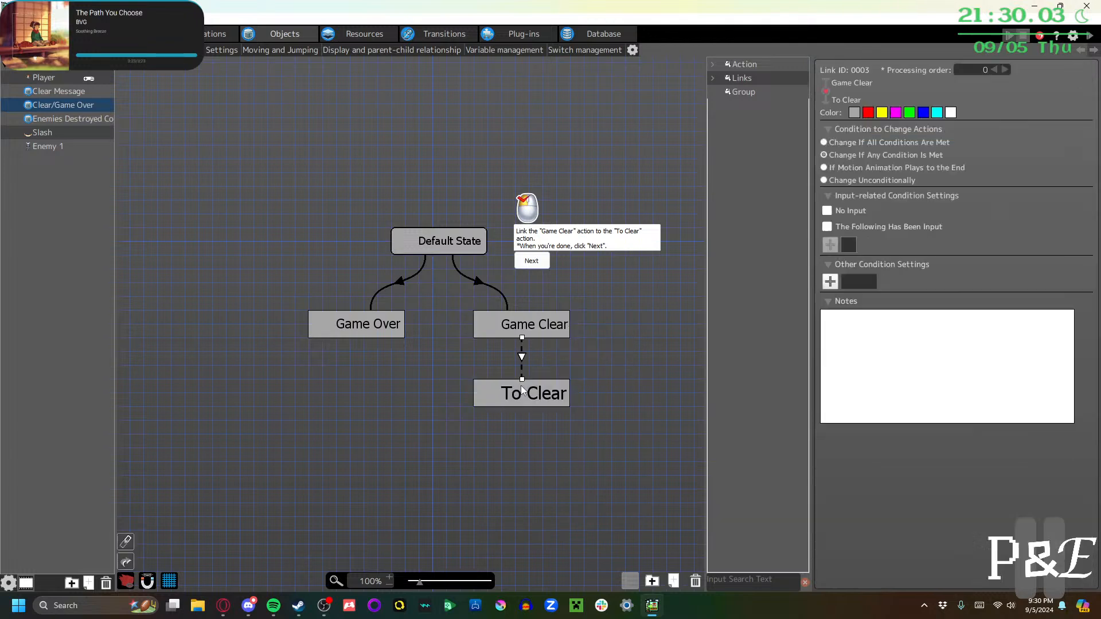
{"action": "left_click", "coordinate": [547, 262]}
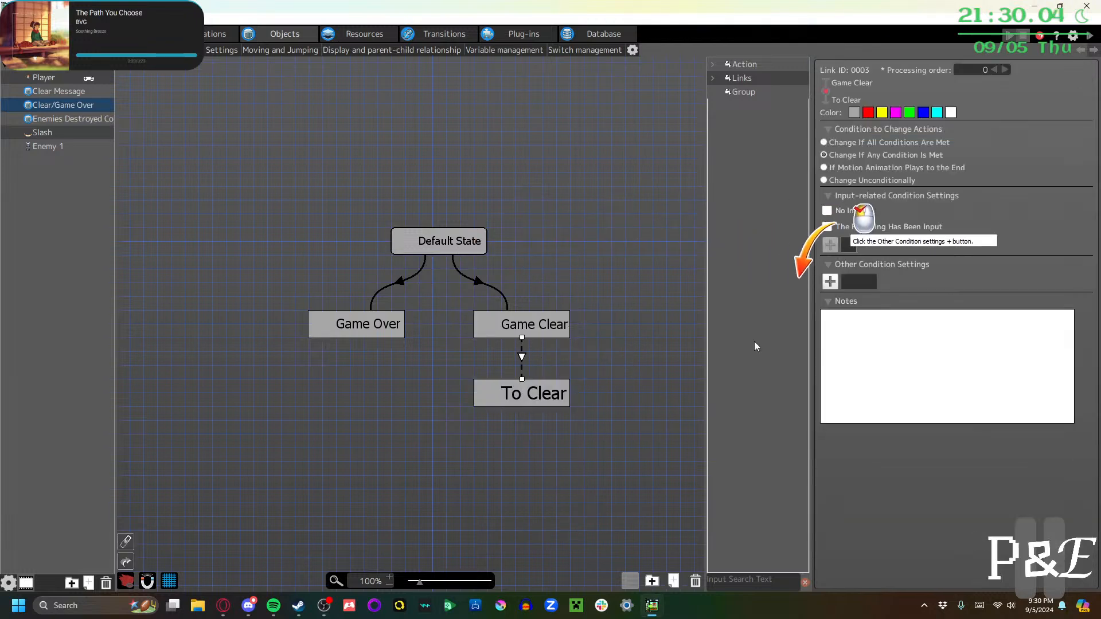
Add Finished Showing All Motion as a condition on the Game Clear to To Clear link
{"action": "left_click", "coordinate": [832, 282]}
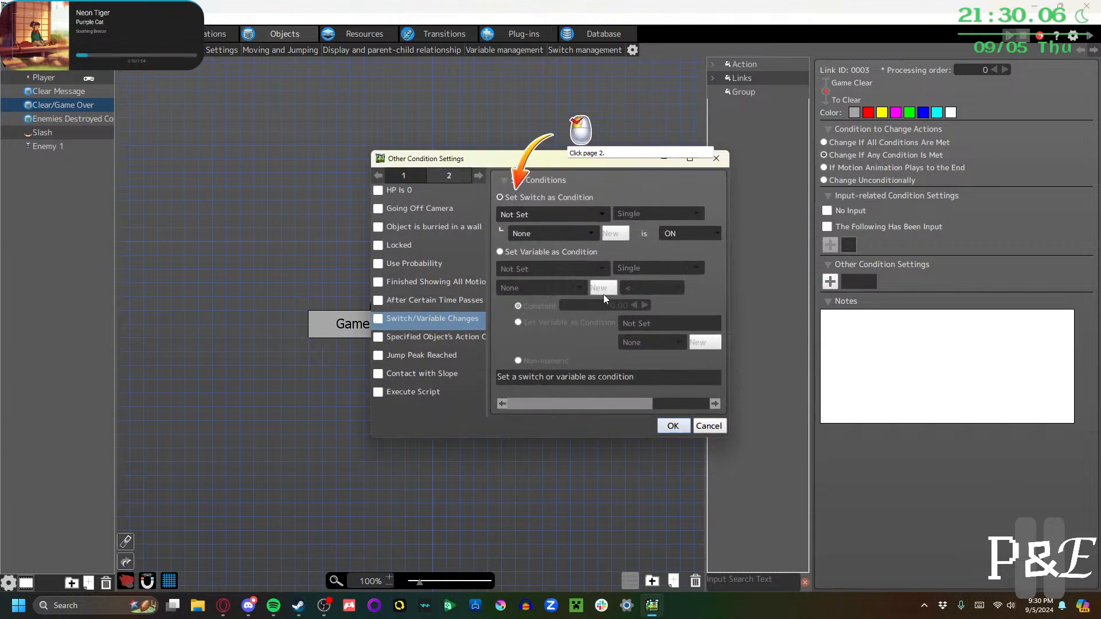
{"action": "left_click", "coordinate": [448, 177]}
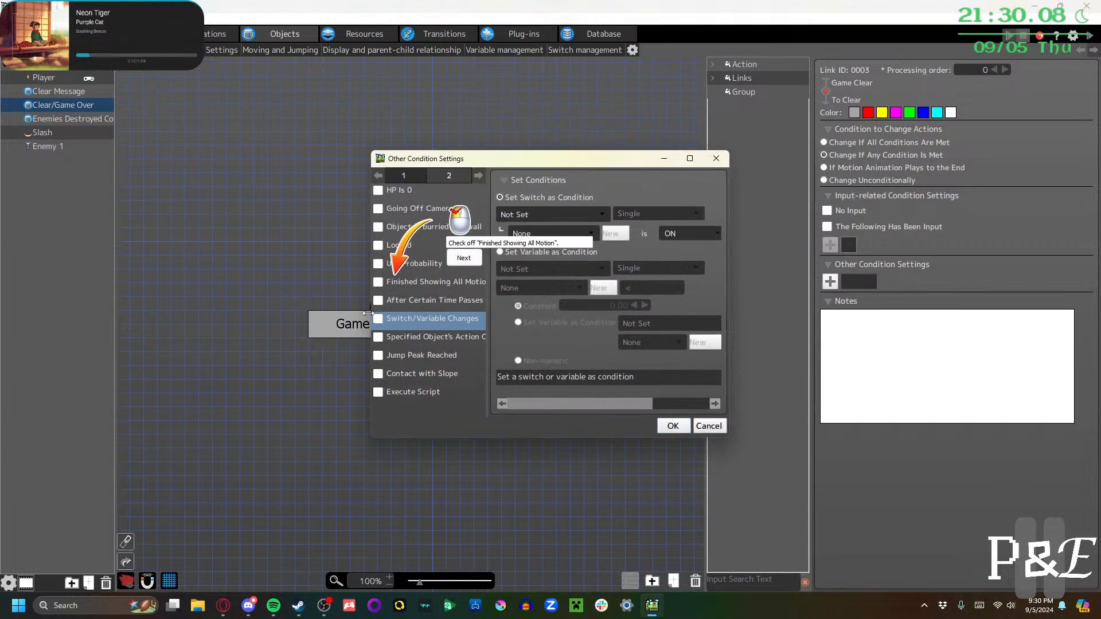
{"action": "left_click", "coordinate": [377, 282]}
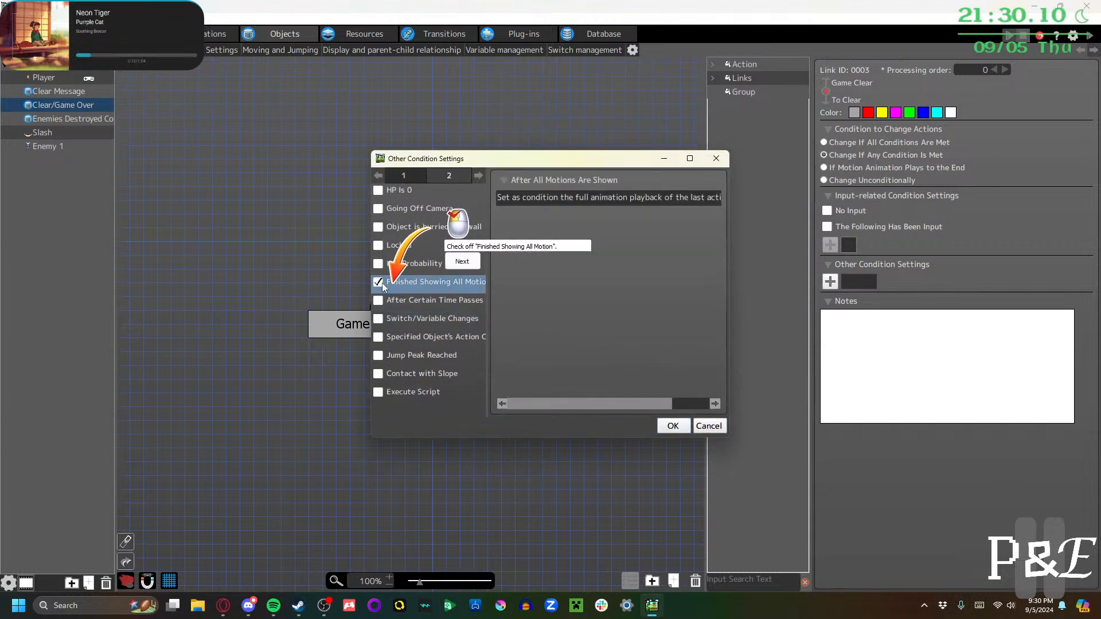
{"action": "left_click", "coordinate": [673, 425]}
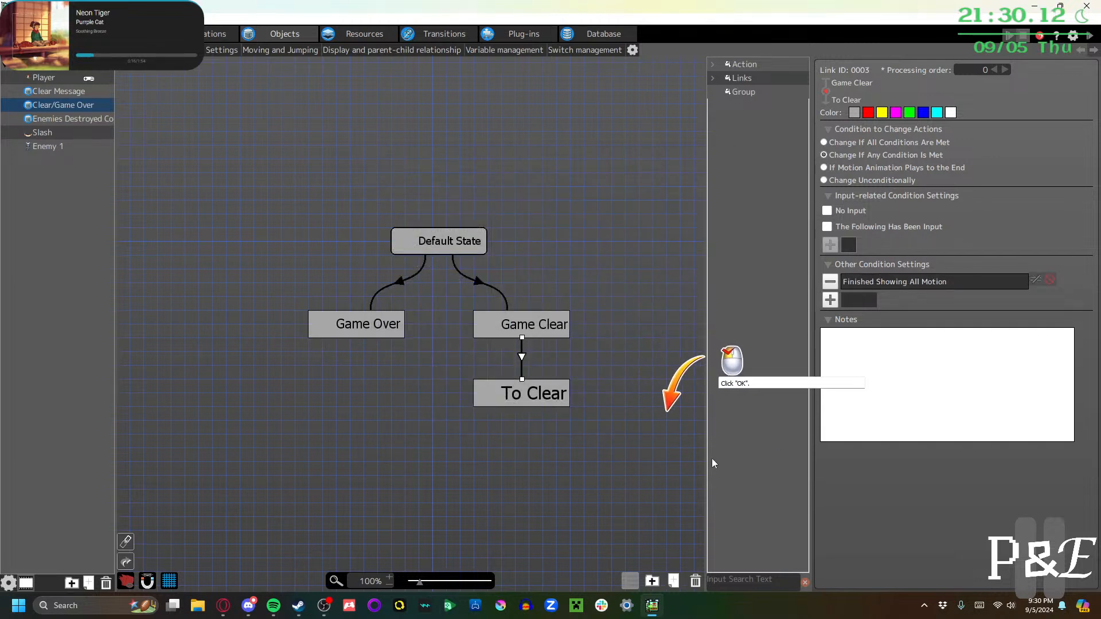
Reopen Other Condition Settings on the Game Clear to To Clear link, confirm it with nothing checked, close it and advance the tutorial
{"action": "left_click", "coordinate": [830, 300]}
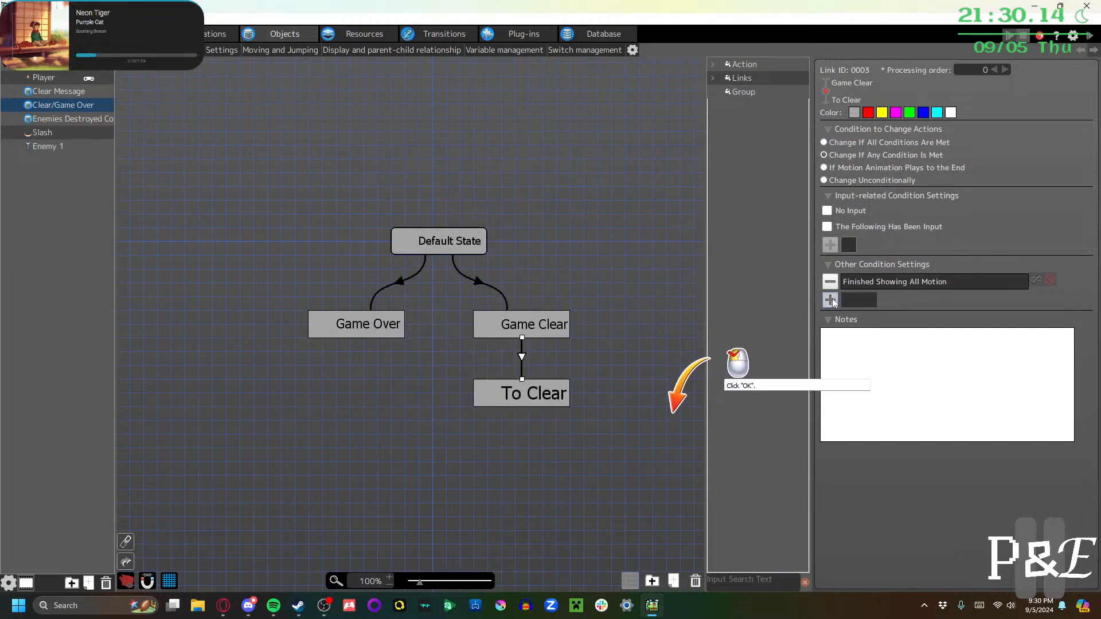
{"action": "left_click", "coordinate": [674, 429]}
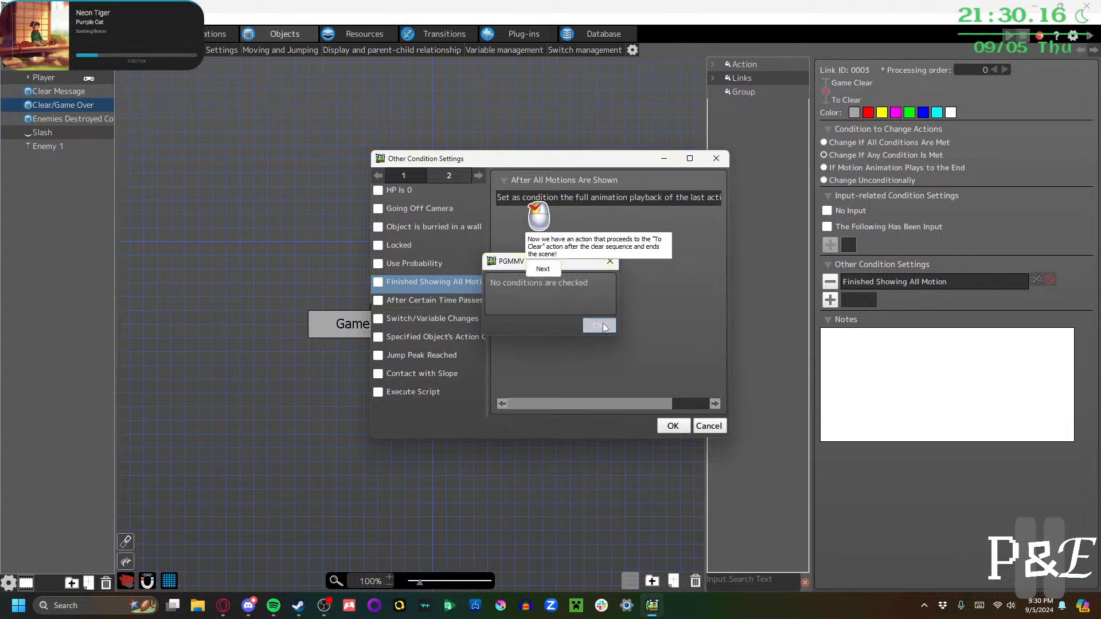
{"action": "left_click", "coordinate": [602, 323]}
{"action": "left_click", "coordinate": [689, 428]}
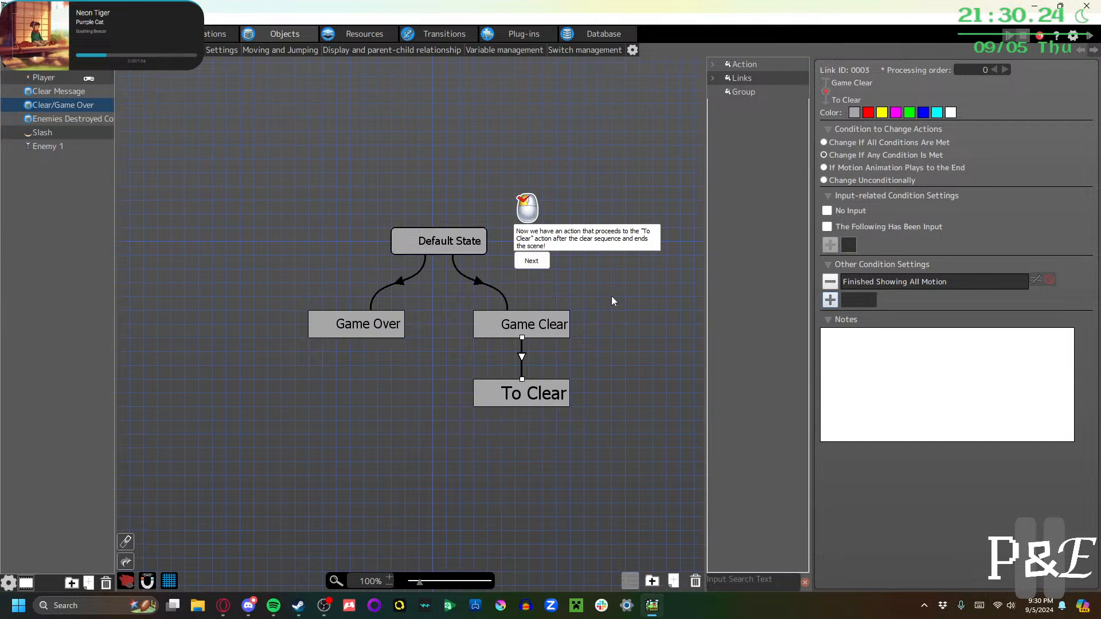
{"action": "left_click", "coordinate": [532, 264]}
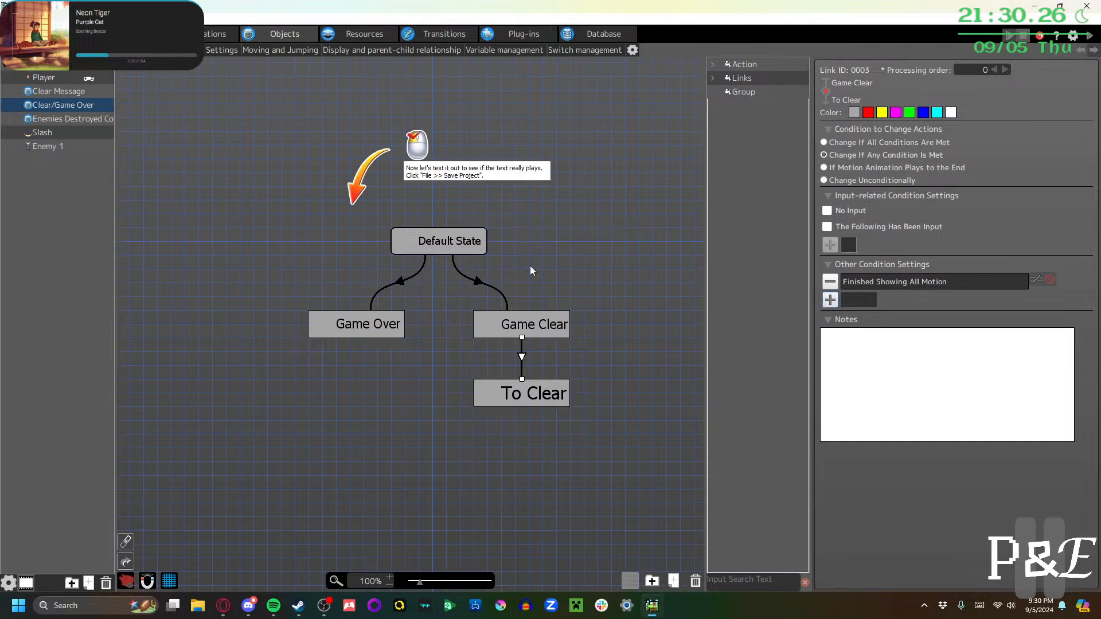
Save the project and launch a test play of the game
{"action": "left_click", "coordinate": [14, 33]}
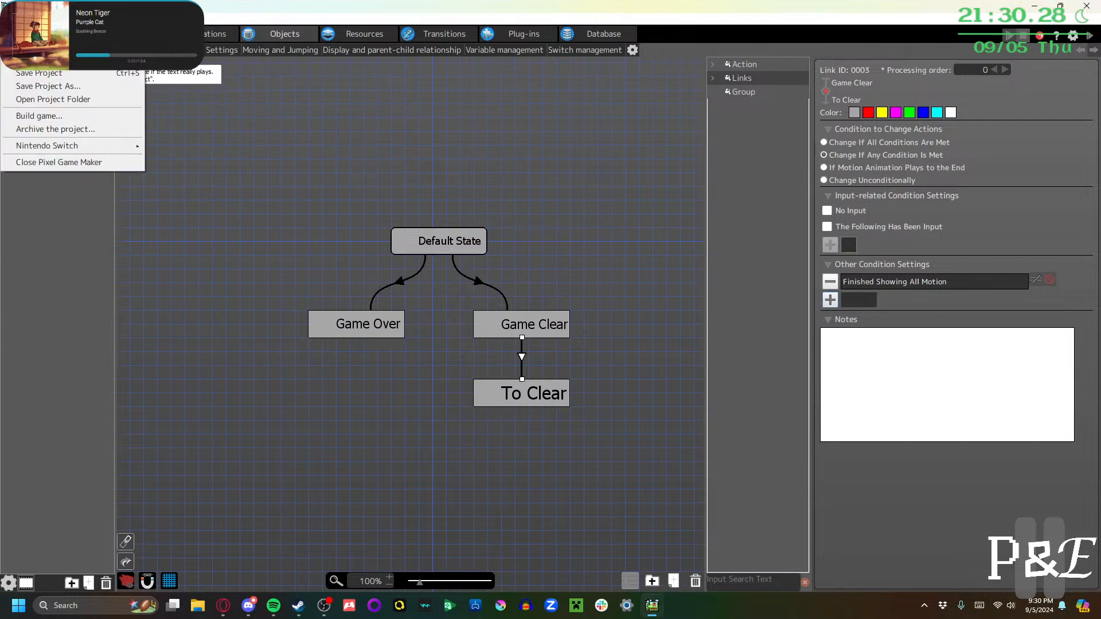
{"action": "left_click", "coordinate": [40, 77]}
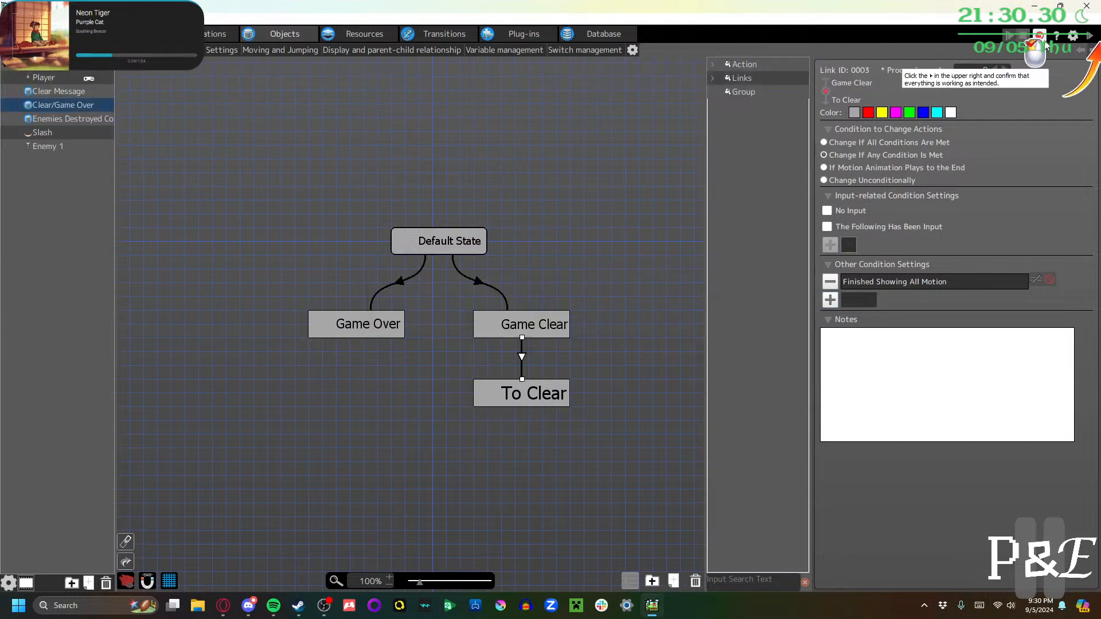
{"action": "left_click", "coordinate": [1008, 36]}
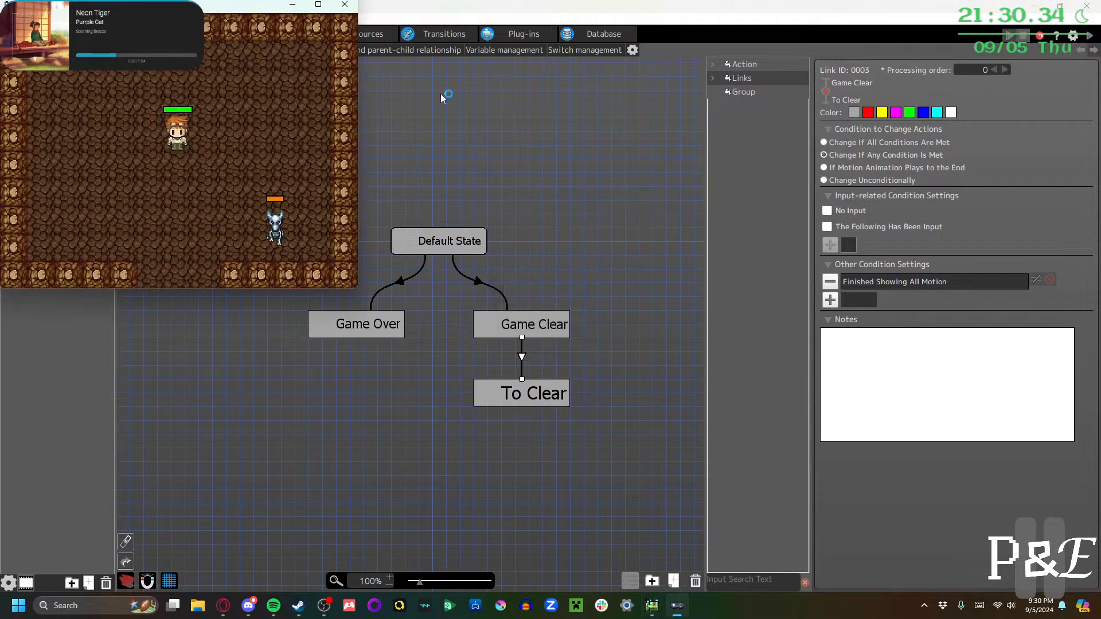
Maximize the test play, defeat all enemies in both rooms to check the clear text sequence, and close the game window
{"action": "left_click", "coordinate": [318, 4]}
{"action": "key", "text": "Down"}
{"action": "key", "text": "Right"}
{"action": "key", "text": "z"}
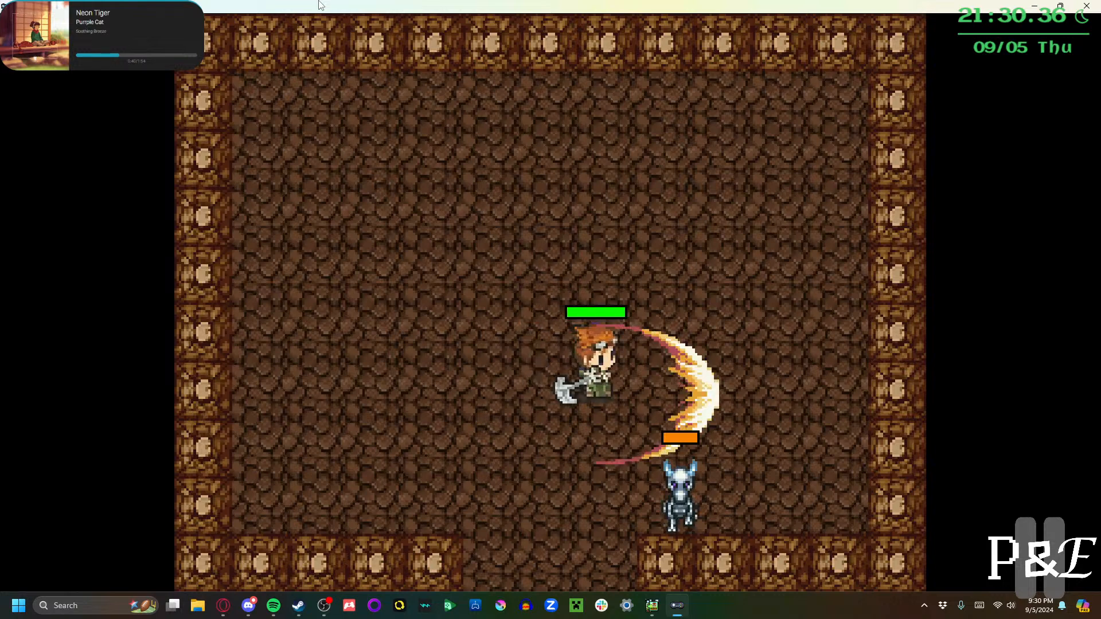
{"action": "key", "text": "Right"}
{"action": "key", "text": "z"}
{"action": "key", "text": "Right"}
{"action": "key", "text": "z"}
{"action": "key", "text": "Left"}
{"action": "key", "text": "Down"}
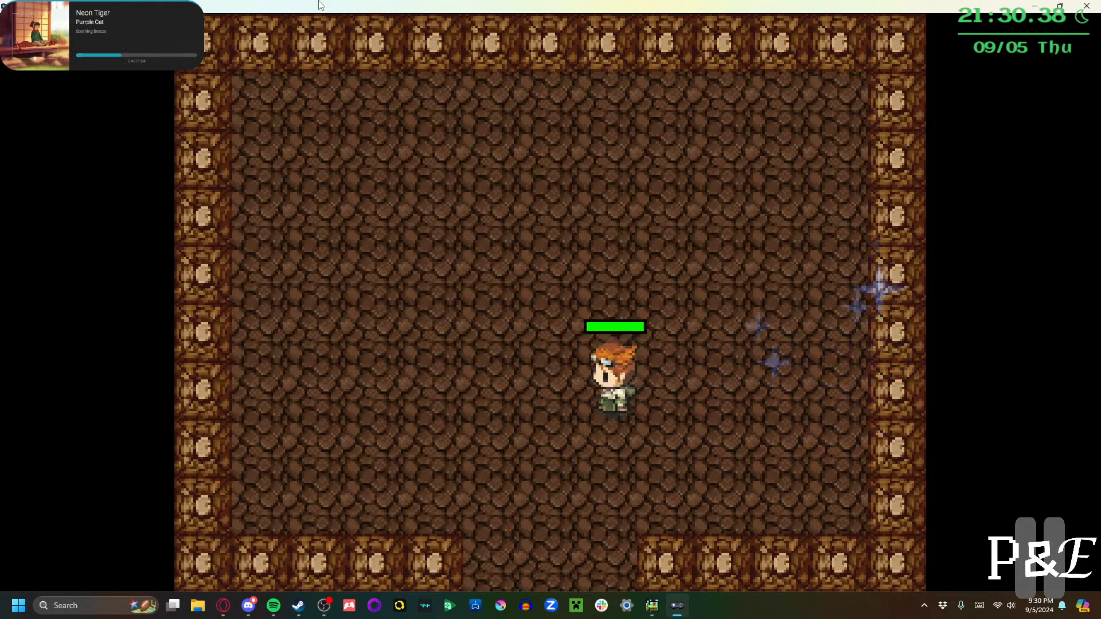
{"action": "key", "text": "Left"}
{"action": "key", "text": "Left"}
{"action": "key", "text": "z"}
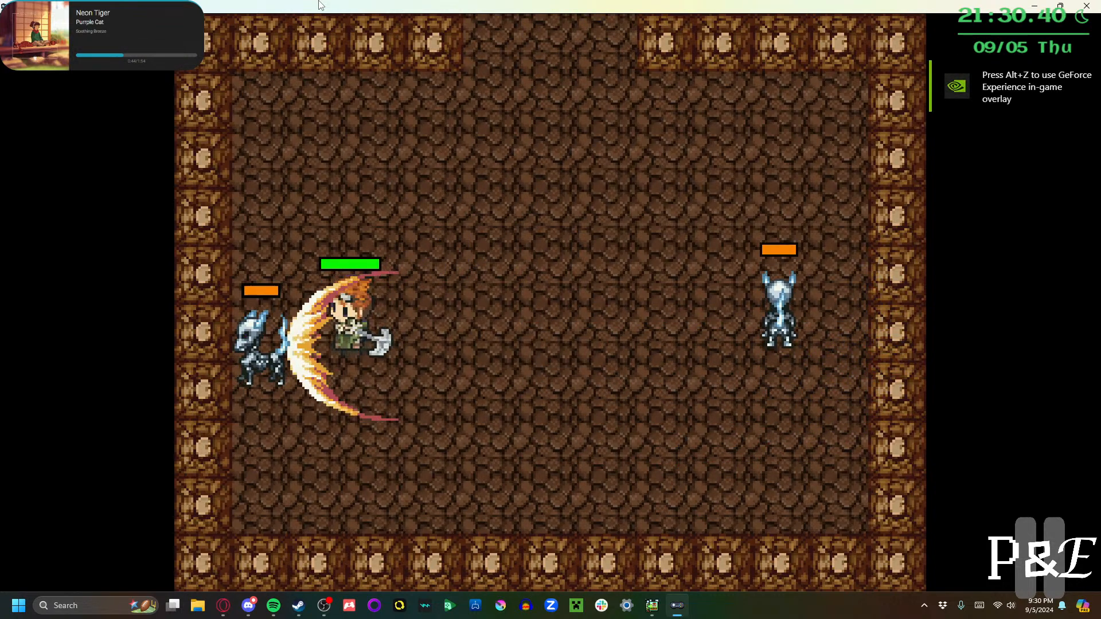
{"action": "key", "text": "z"}
{"action": "key", "text": "Right"}
{"action": "key", "text": "Up"}
{"action": "key", "text": "z"}
{"action": "key", "text": "z"}
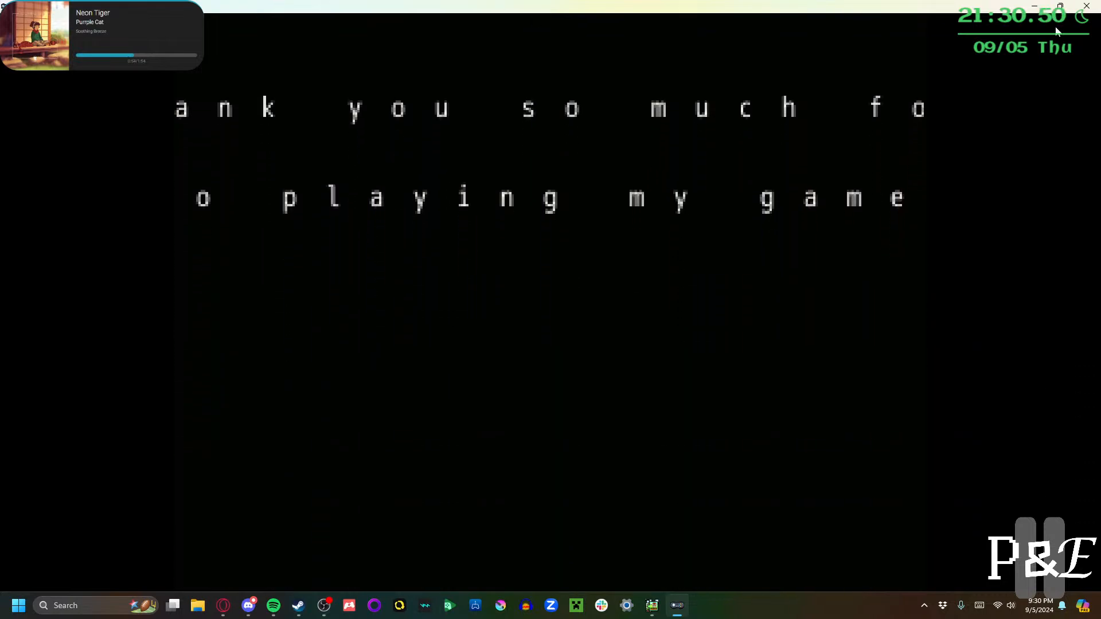
{"action": "left_click", "coordinate": [1087, 6]}
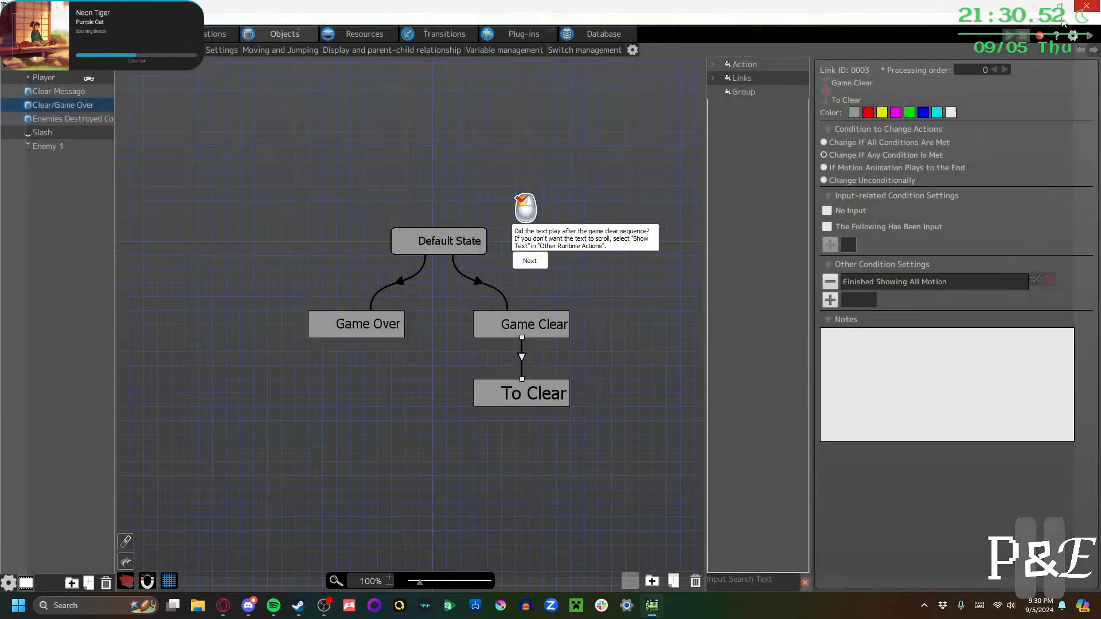
Set the Screen Sequence before changeover to Black on the Scene 1 to Clear transition link
{"action": "left_click", "coordinate": [530, 261]}
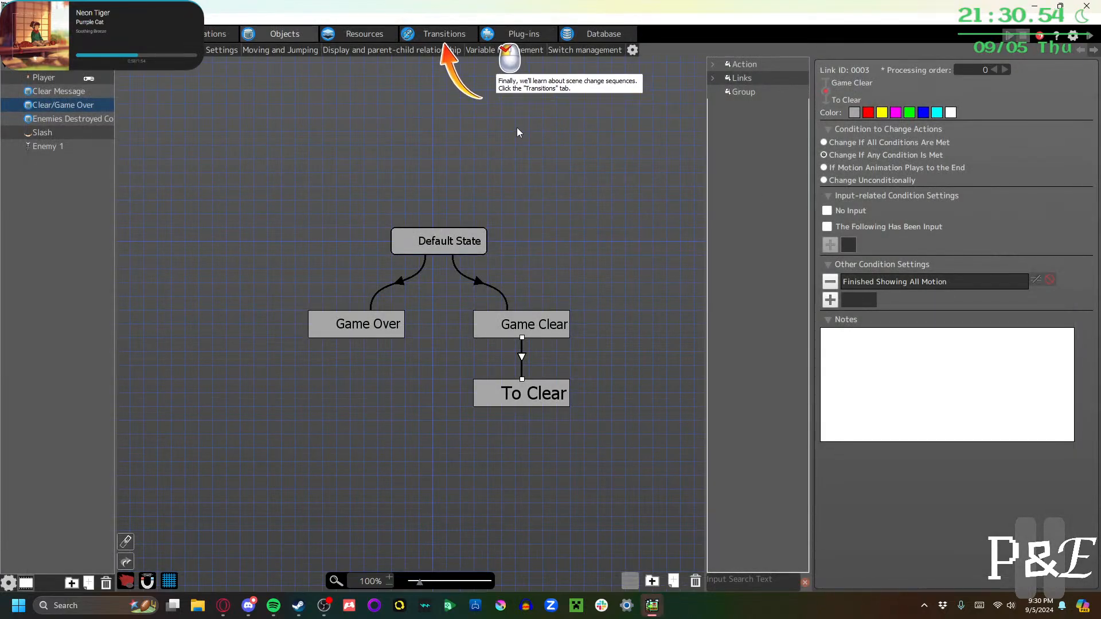
{"action": "left_click", "coordinate": [433, 39]}
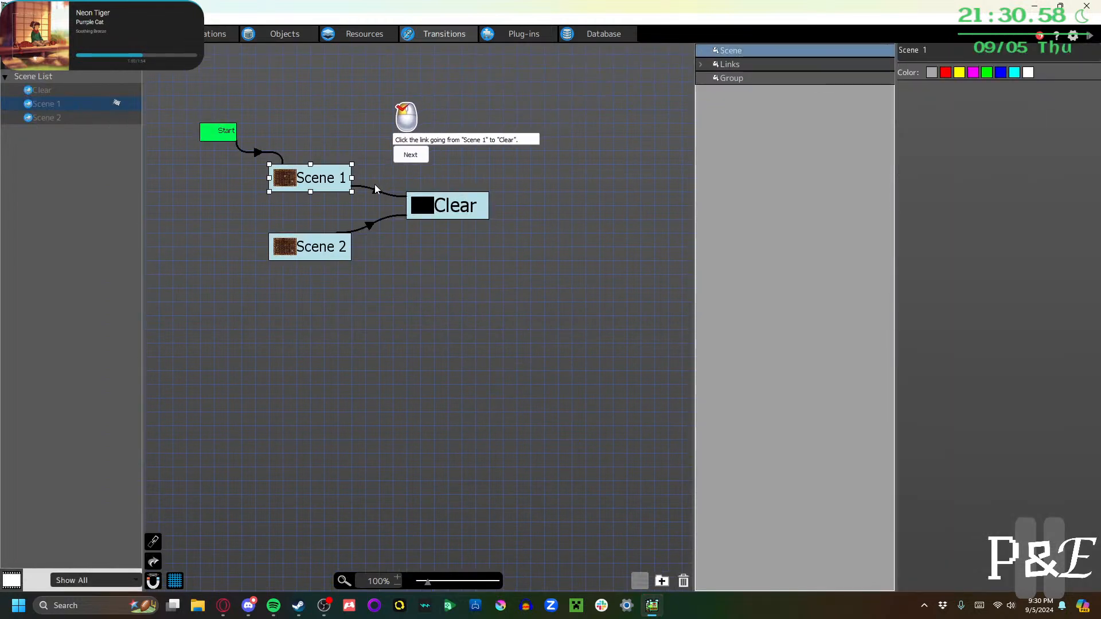
{"action": "left_click", "coordinate": [375, 189]}
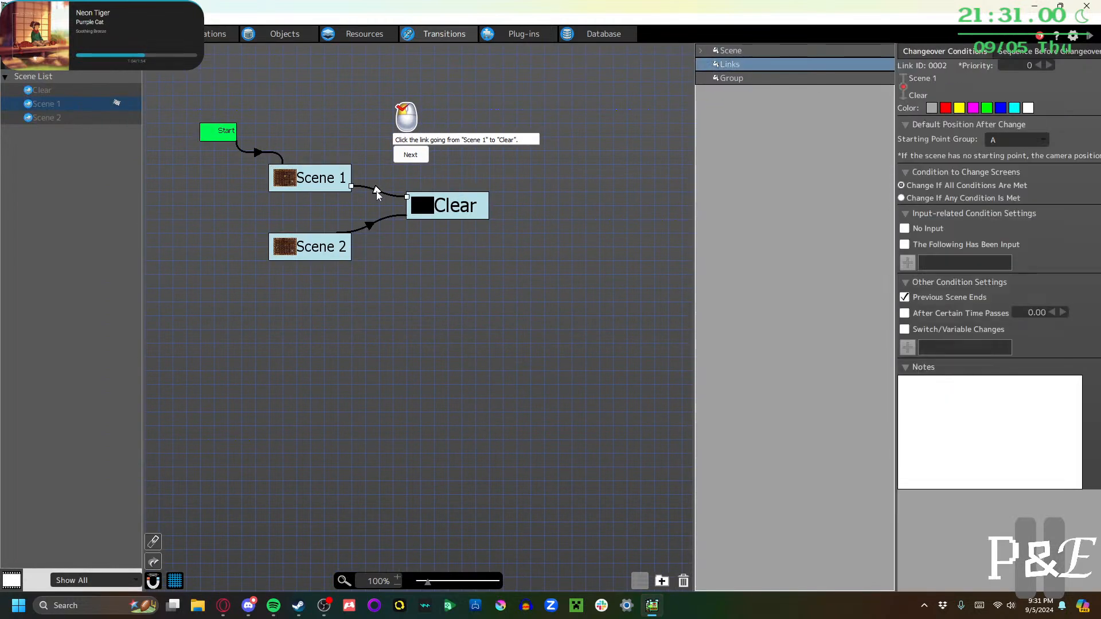
{"action": "left_click", "coordinate": [411, 160]}
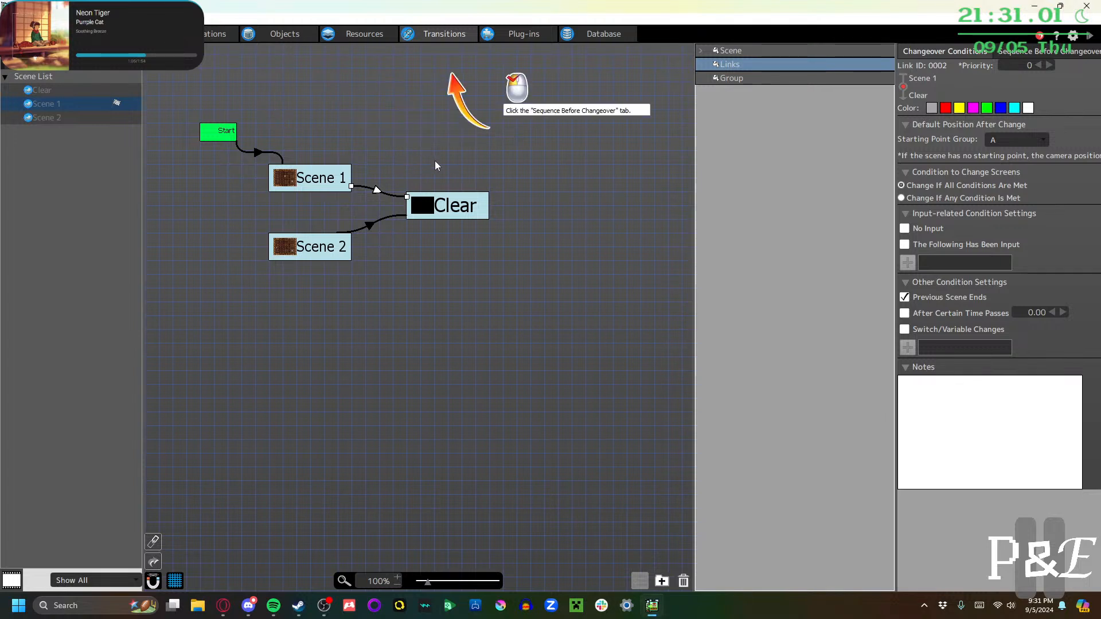
{"action": "left_click", "coordinate": [1041, 53]}
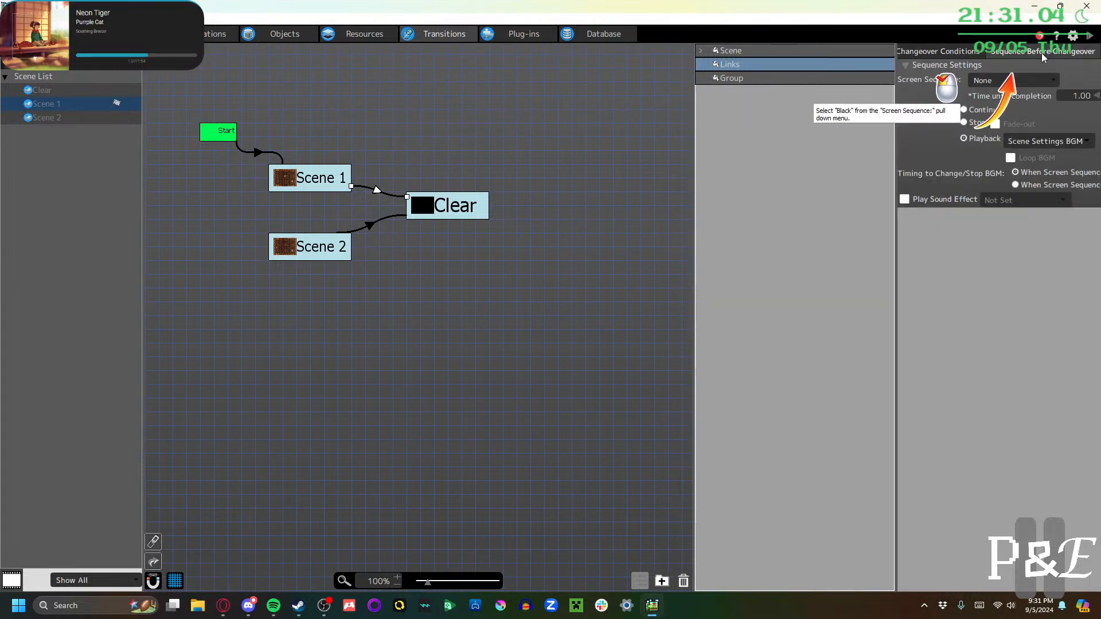
{"action": "left_click", "coordinate": [1009, 77]}
{"action": "left_click", "coordinate": [1010, 107]}
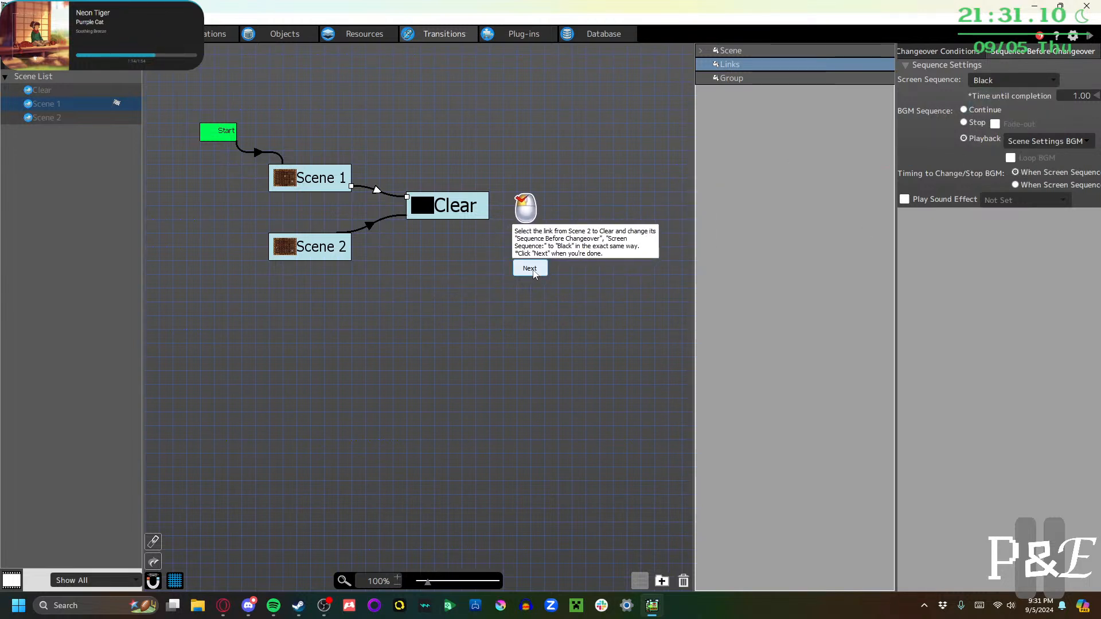
Set the Screen Sequence before changeover to Black on the Scene 2 to Clear link, advance the tutorial and save the project
{"action": "left_click", "coordinate": [984, 80]}
{"action": "left_click", "coordinate": [985, 98]}
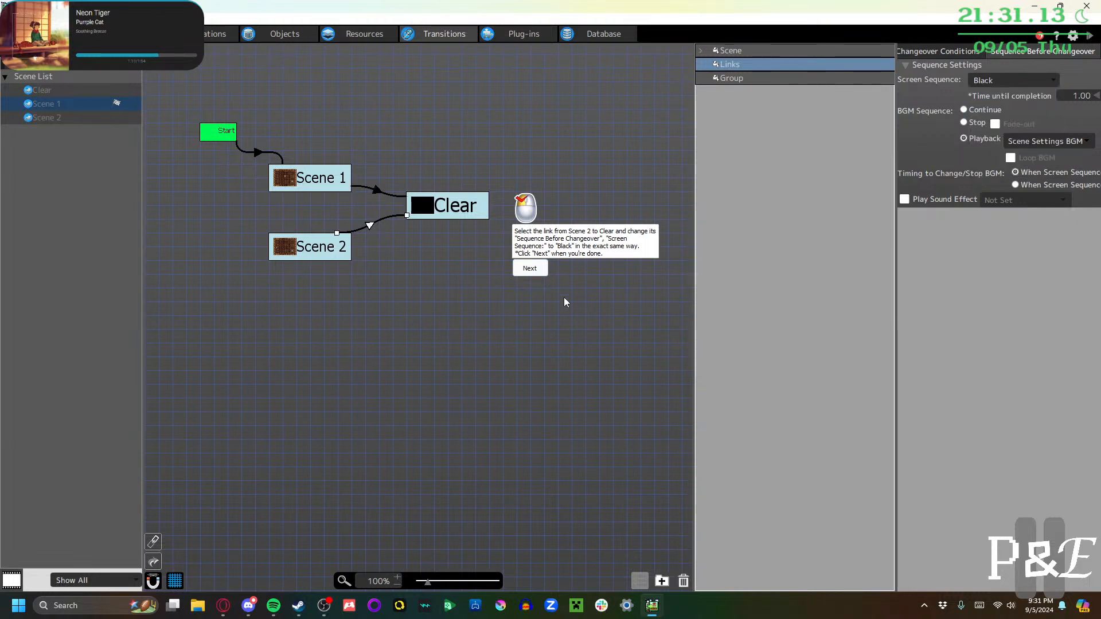
{"action": "left_click", "coordinate": [529, 268]}
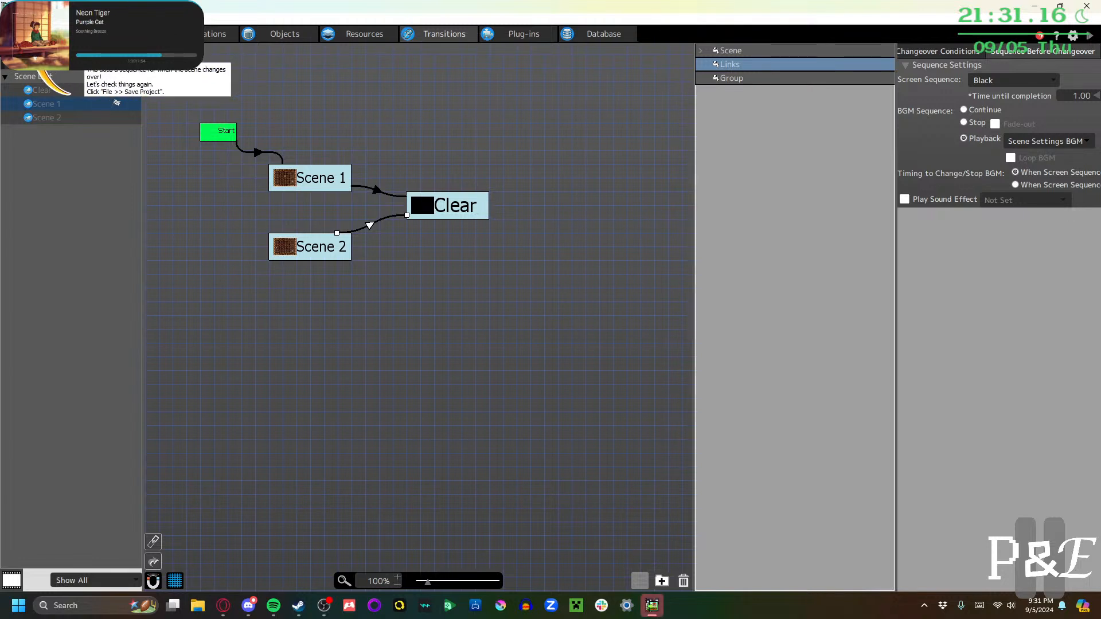
{"action": "left_click", "coordinate": [11, 56]}
{"action": "left_click", "coordinate": [36, 71]}
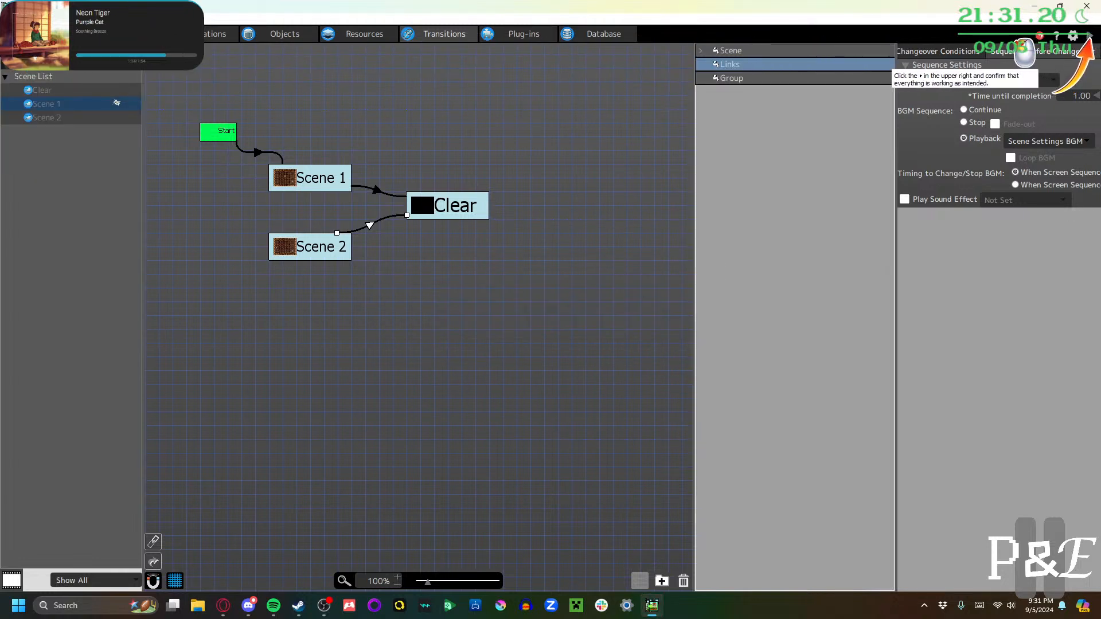
Set the Clear text resource's character spacing to 1 and its line spacing to 5
{"action": "left_click", "coordinate": [355, 34]}
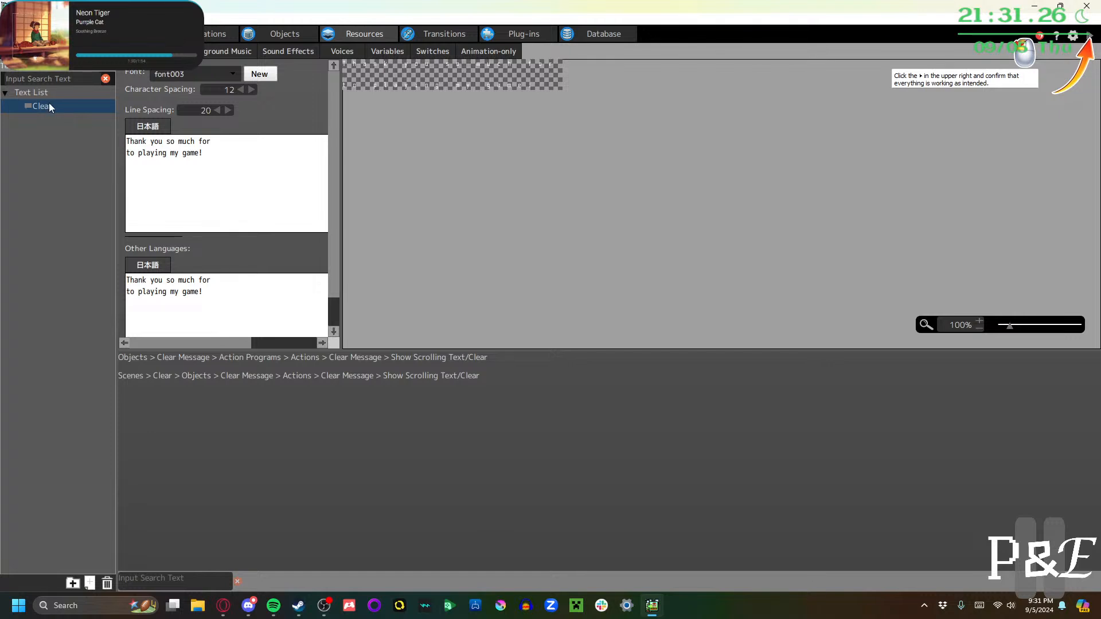
{"action": "left_click", "coordinate": [219, 89]}
{"action": "type", "text": "1"}
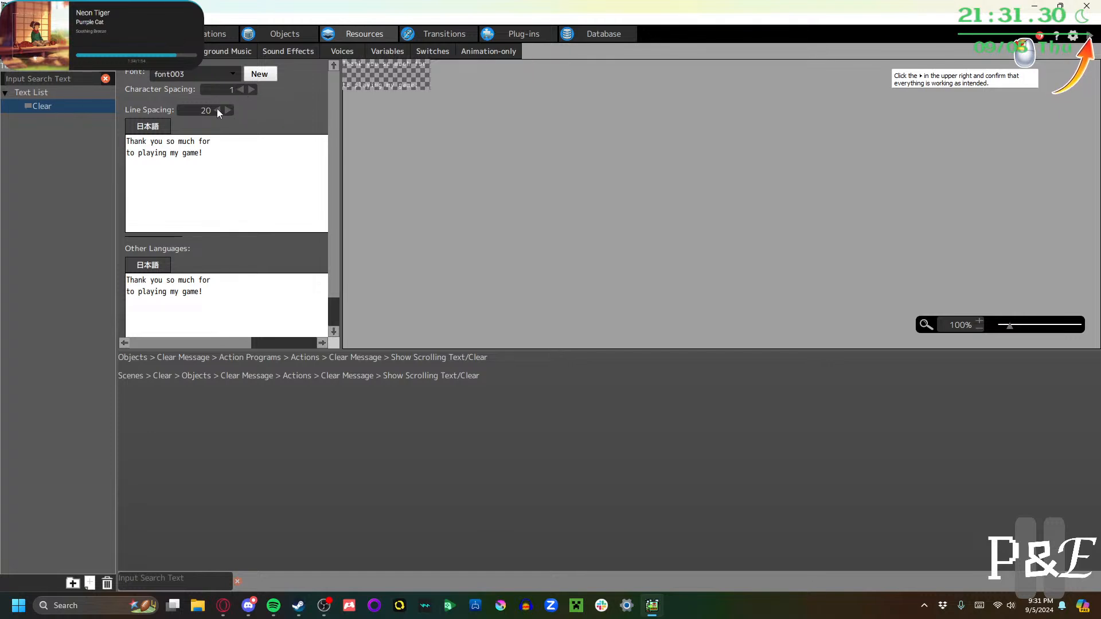
{"action": "left_click", "coordinate": [200, 110]}
{"action": "type", "text": "15"}
{"action": "key", "text": "BackSpace"}
{"action": "type", "text": "5"}
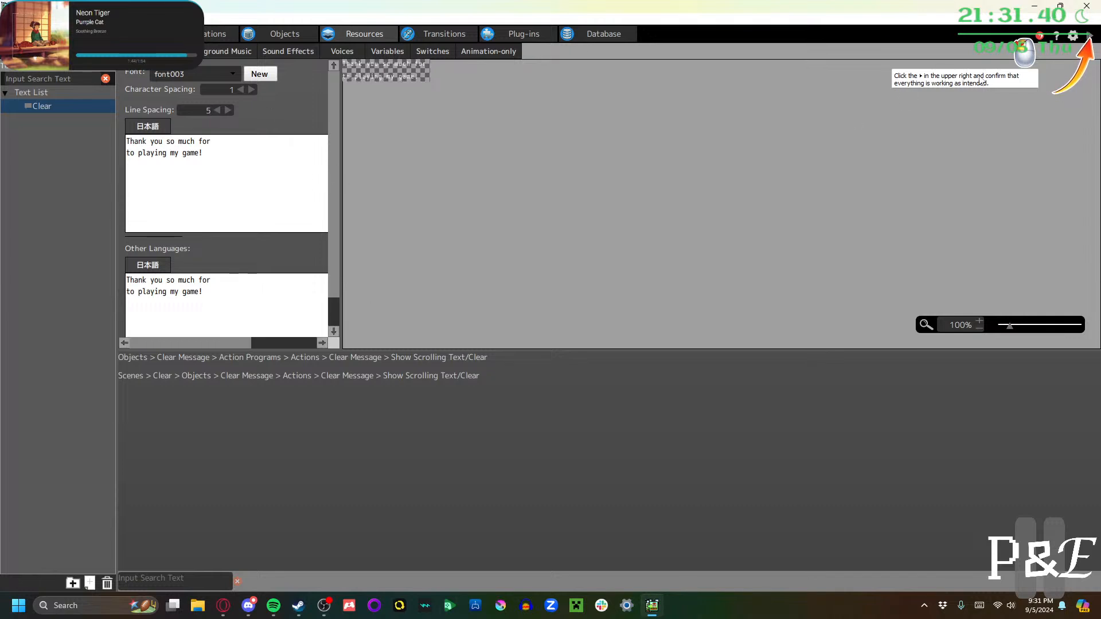
{"action": "scroll", "coordinate": [280, 256], "scroll_direction": "down", "scroll_amount": 1}
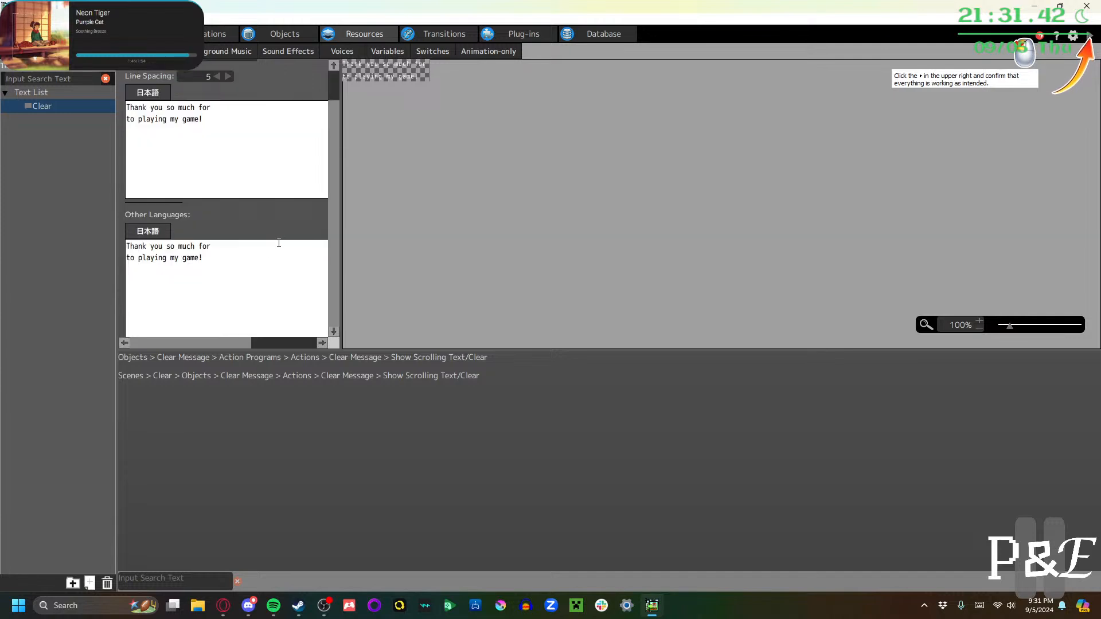
{"action": "scroll", "coordinate": [333, 169], "scroll_direction": "up", "scroll_amount": 1}
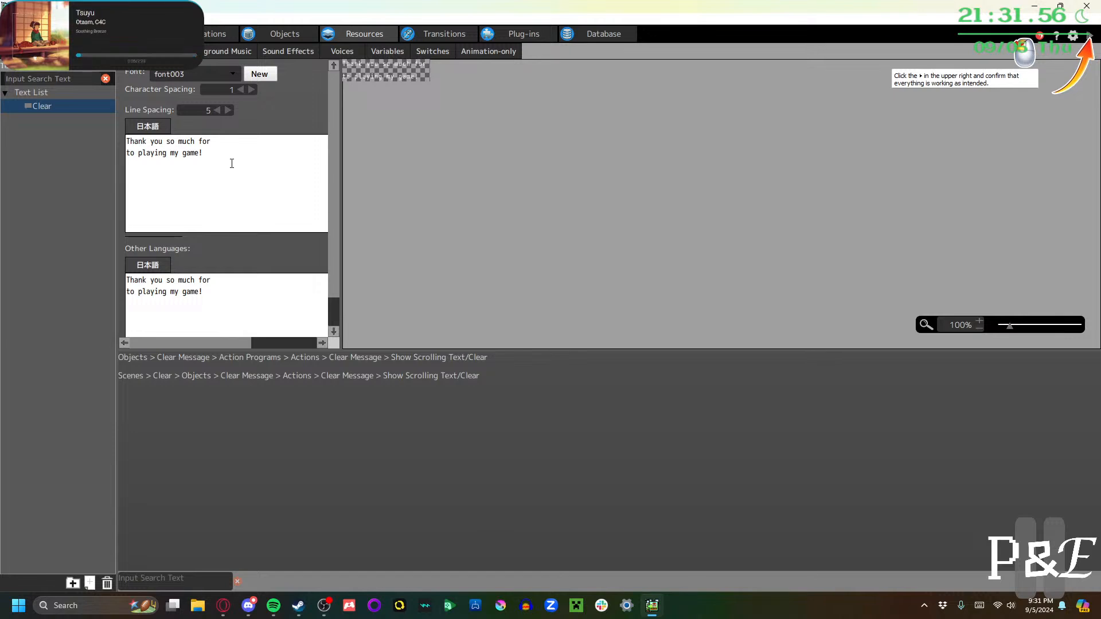
Run a test play, defeat the enemies in both rooms, and view the fade to black and clear text in a maximized window
{"action": "left_click", "coordinate": [1090, 37]}
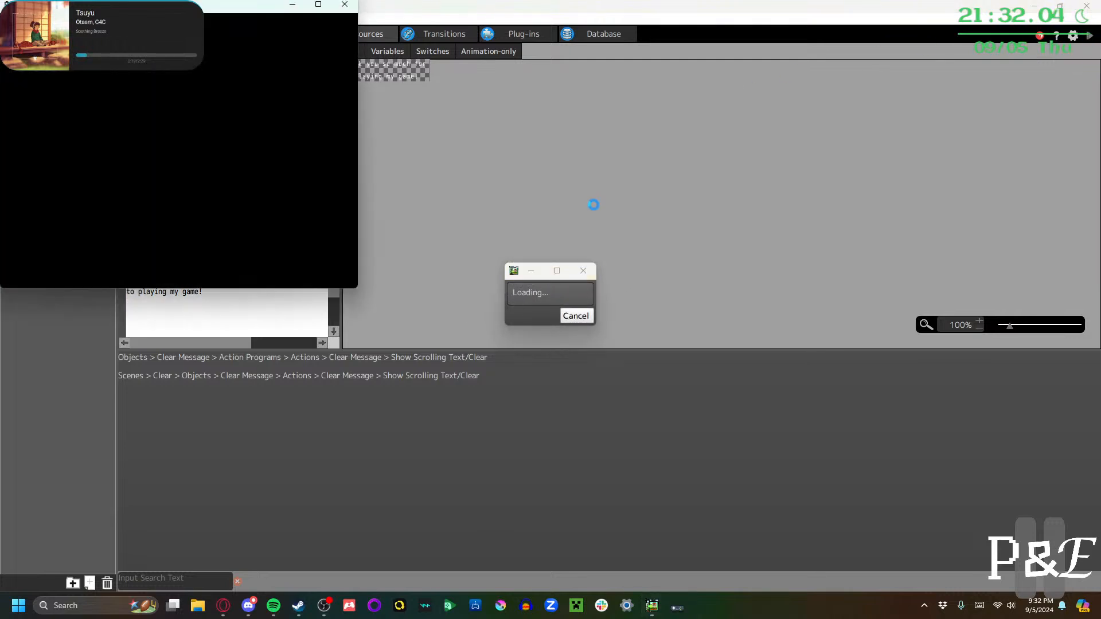
{"action": "key", "text": "Down"}
{"action": "key", "text": "Left"}
{"action": "key", "text": "Right"}
{"action": "key", "text": "Down"}
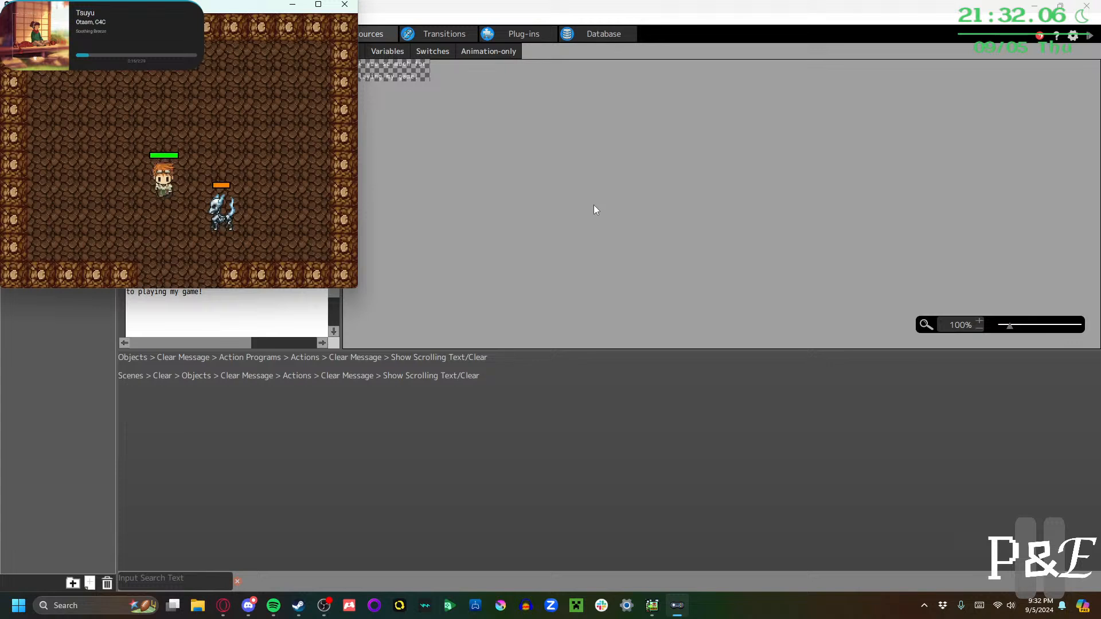
{"action": "key", "text": "Left"}
{"action": "key", "text": "Right"}
{"action": "key", "text": "z"}
{"action": "key", "text": "Down"}
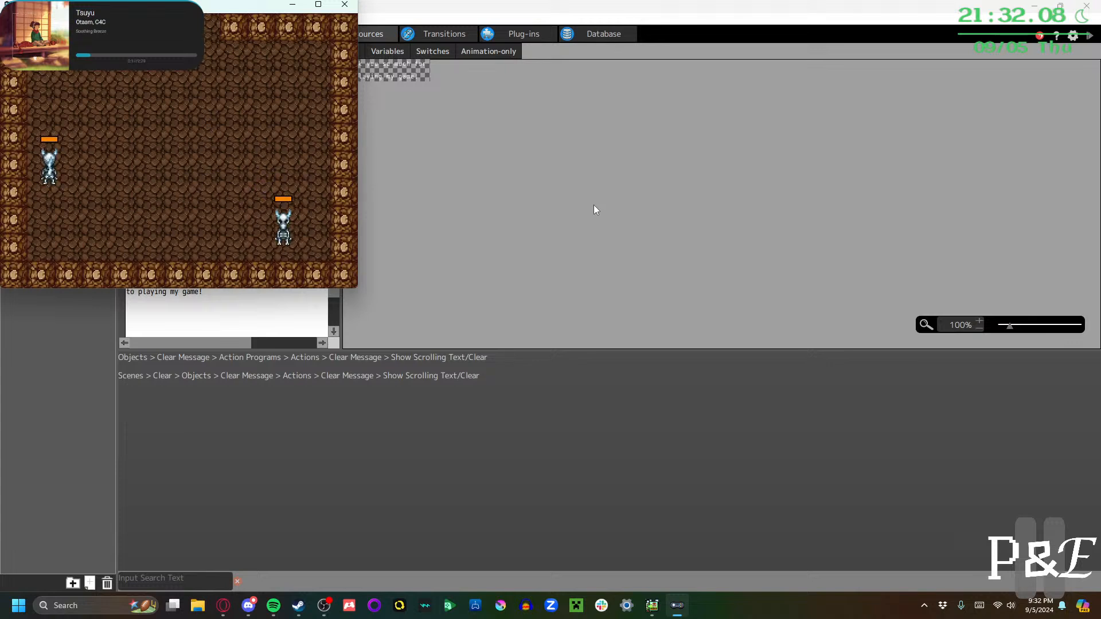
{"action": "key", "text": "Down"}
{"action": "key", "text": "Left"}
{"action": "key", "text": "z"}
{"action": "key", "text": "Down"}
{"action": "key", "text": "Right"}
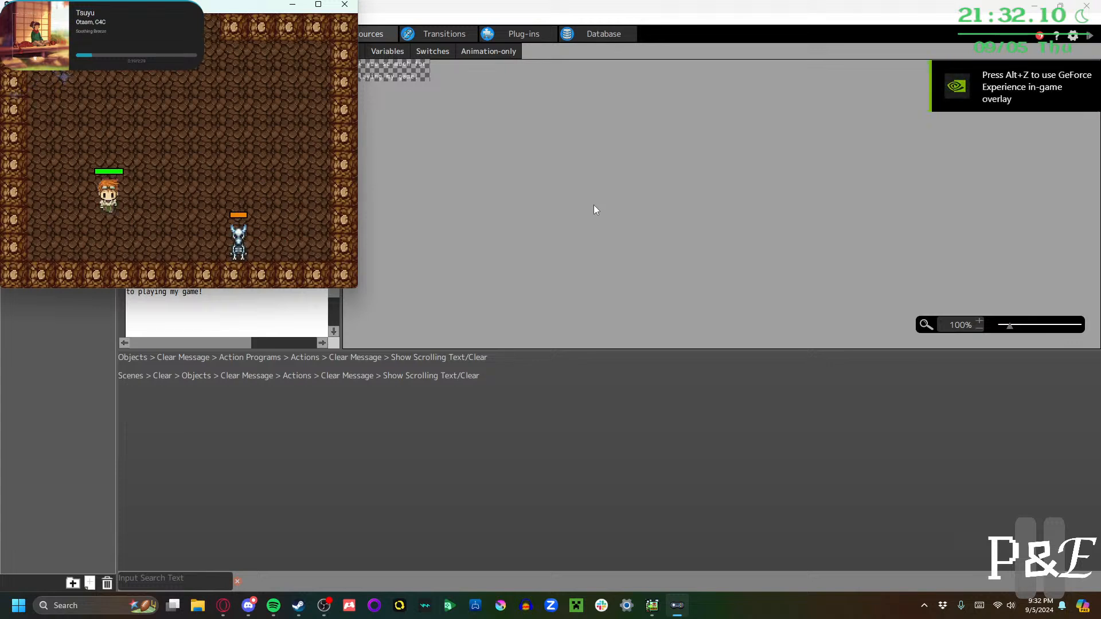
{"action": "key", "text": "z"}
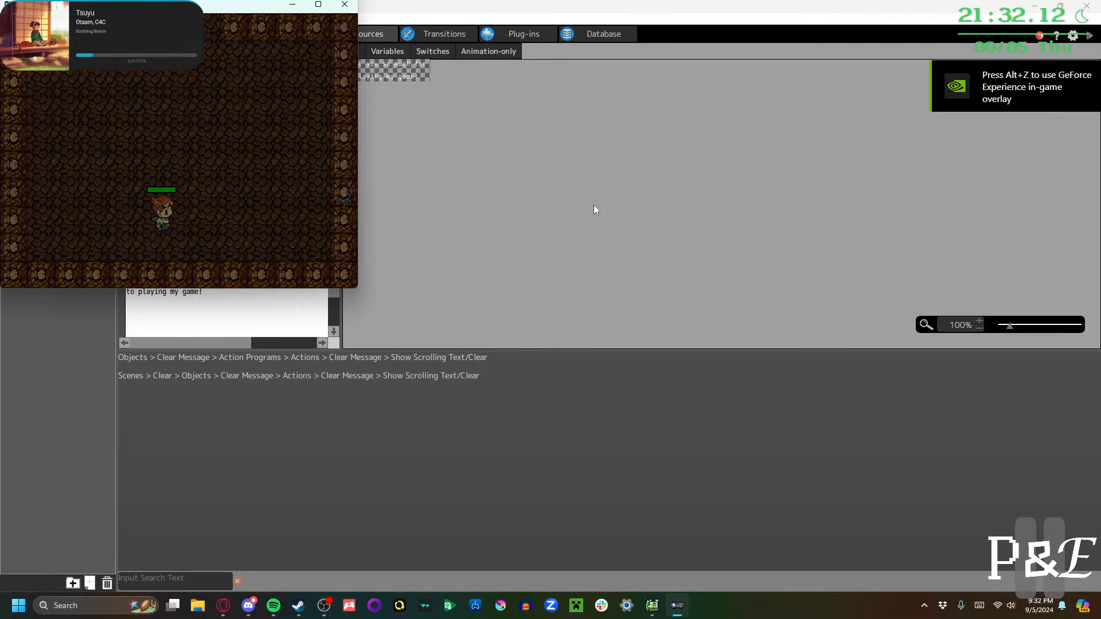
{"action": "left_click", "coordinate": [318, 4]}
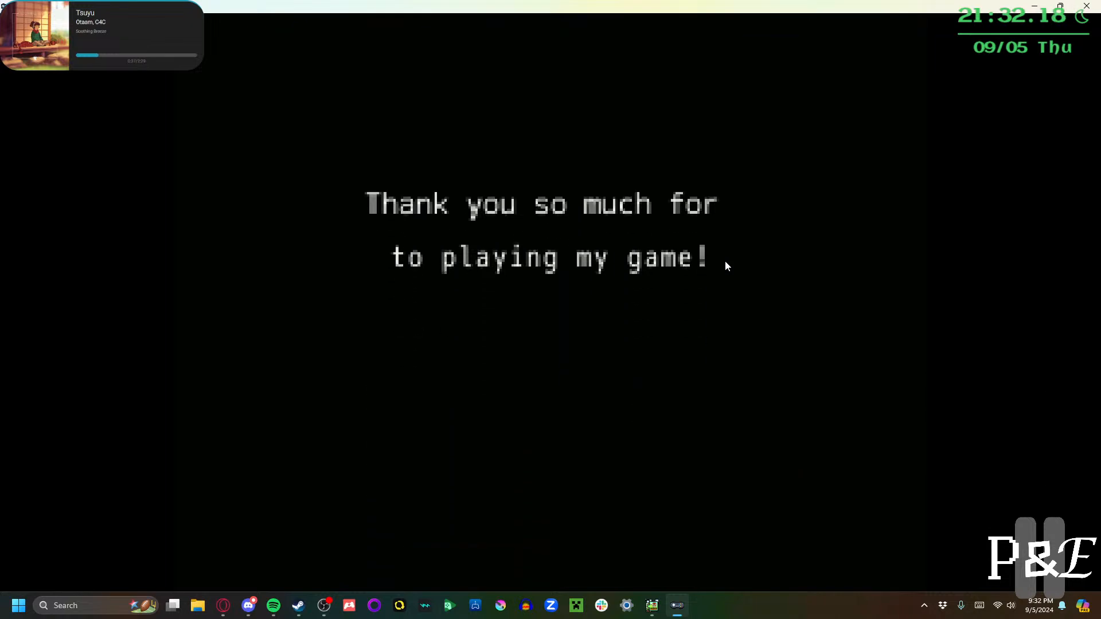
Close the test play, advance past the last tutorial prompt and dismiss the end-of-tutorial notice
{"action": "left_click", "coordinate": [1087, 6]}
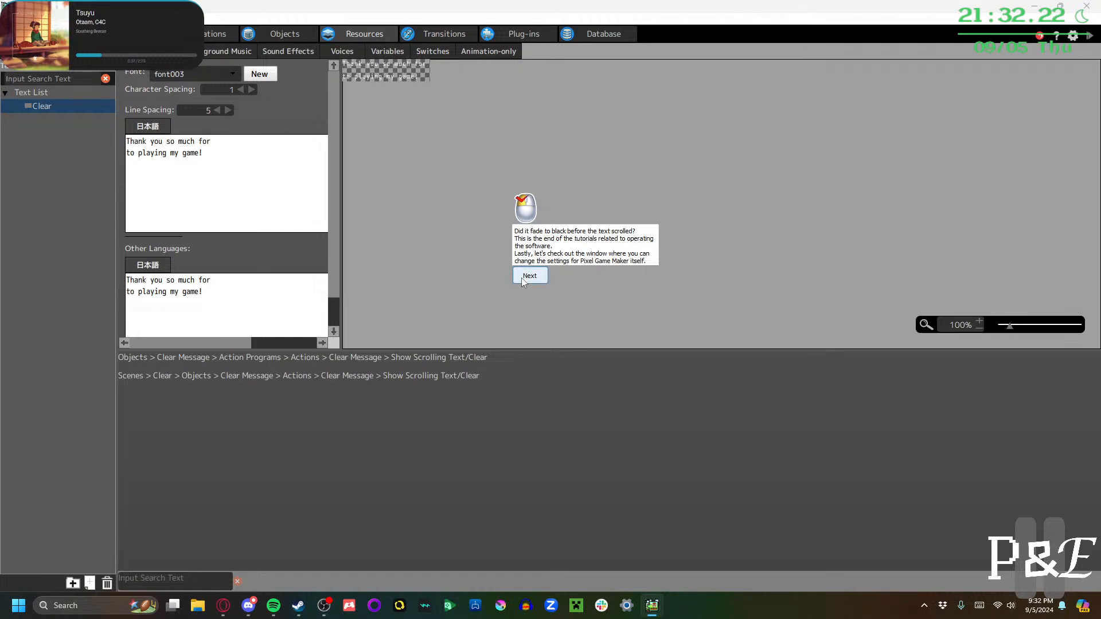
{"action": "left_click", "coordinate": [529, 276]}
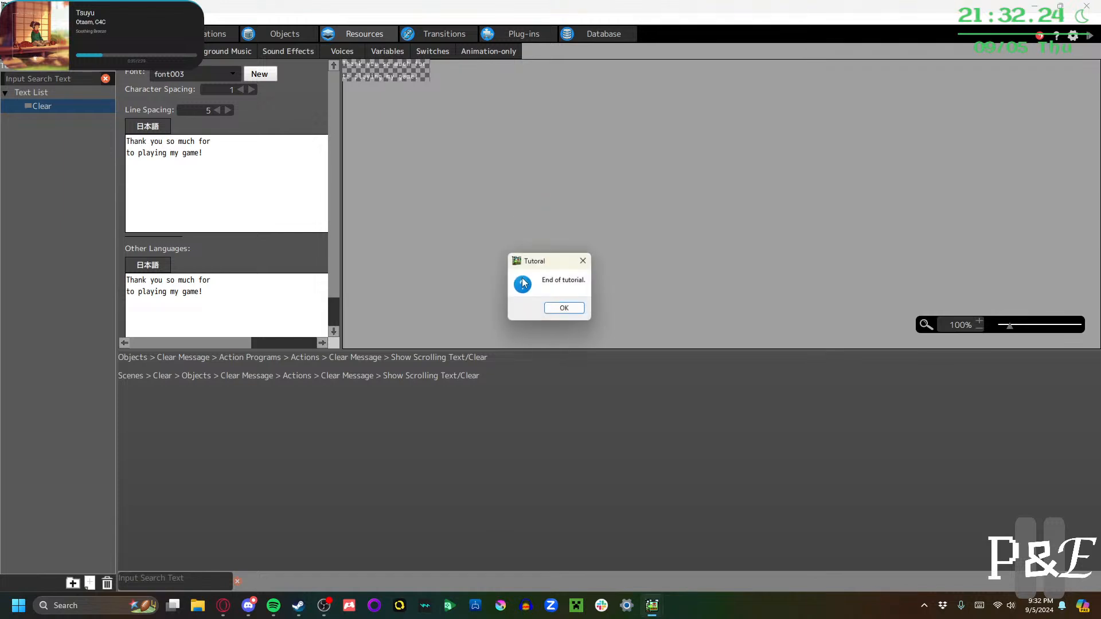
{"action": "left_click", "coordinate": [557, 311]}
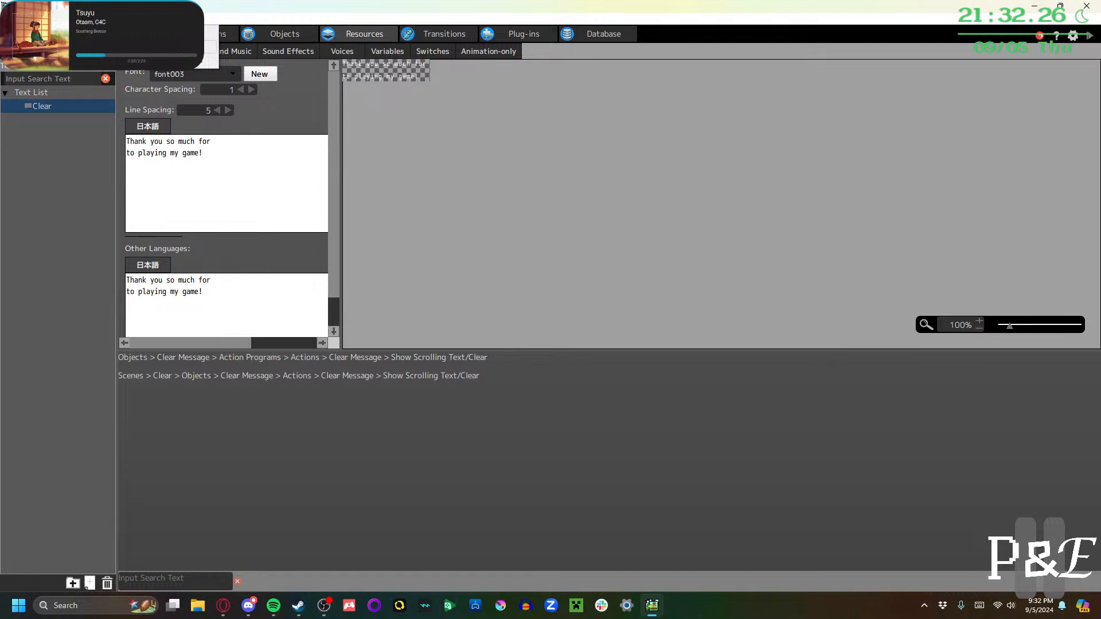
Start the Top Views tutorial "Step 13: Change Game Settings" using the existing project data and advance past its opening notice
{"action": "left_click", "coordinate": [597, 403]}
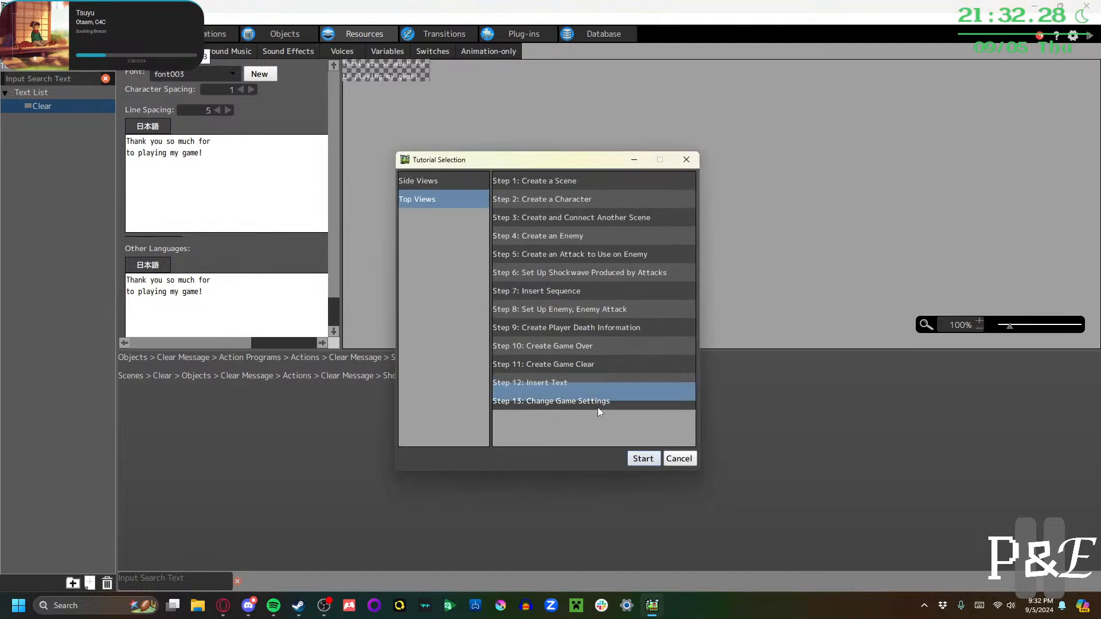
{"action": "left_click", "coordinate": [634, 458]}
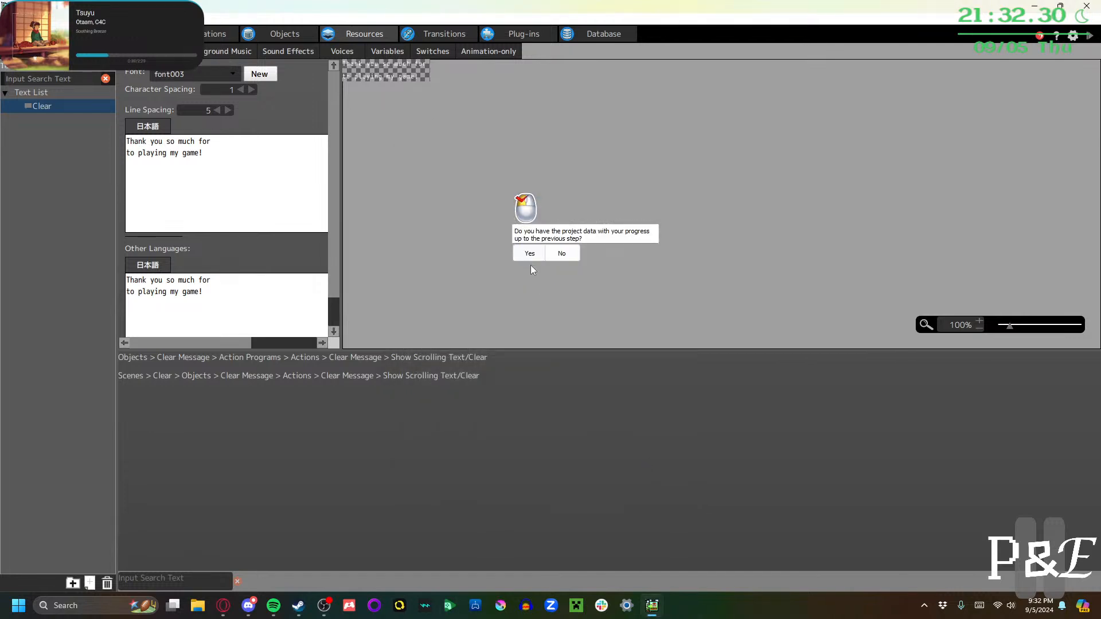
{"action": "left_click", "coordinate": [529, 255]}
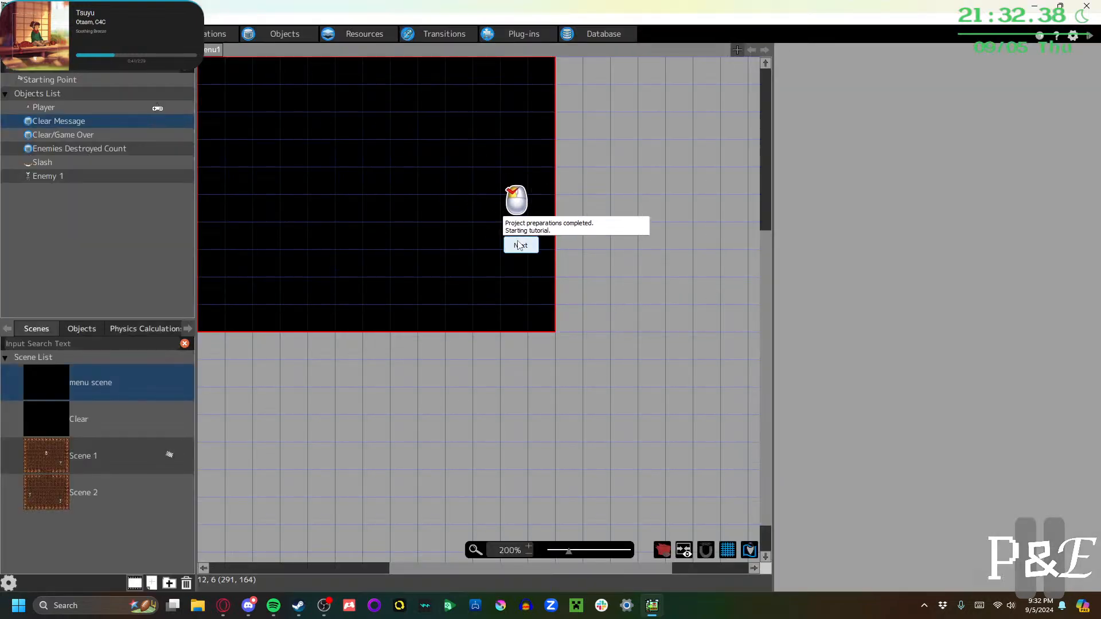
{"action": "left_click", "coordinate": [520, 245]}
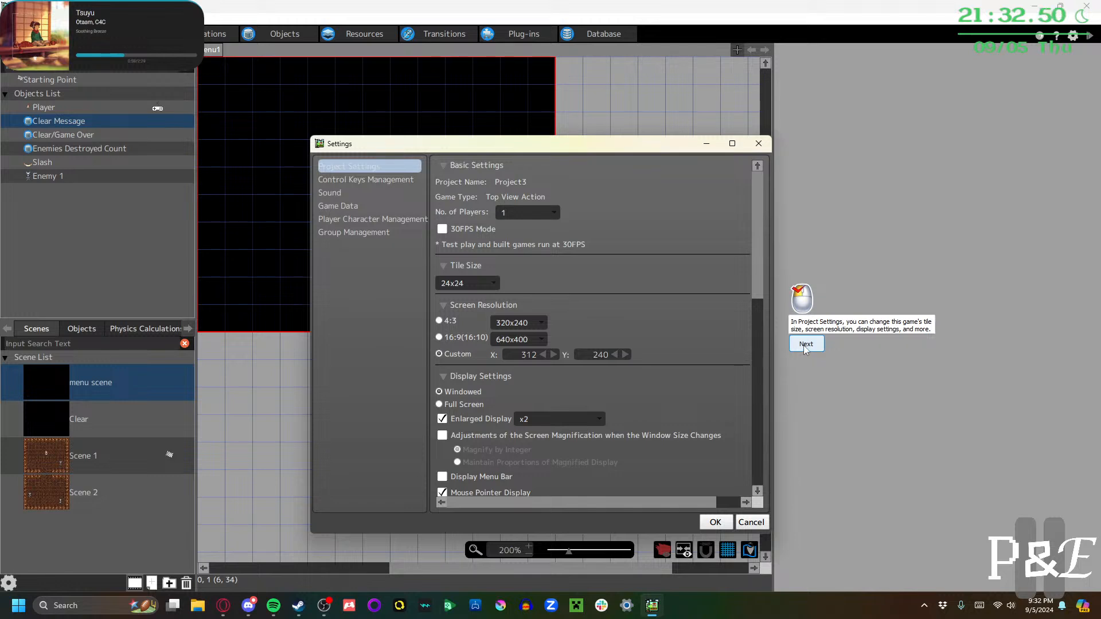
Review the Project Settings and Control Keys Management pages, widening the Settings dialog so that all controller columns fit
{"action": "left_click", "coordinate": [805, 346]}
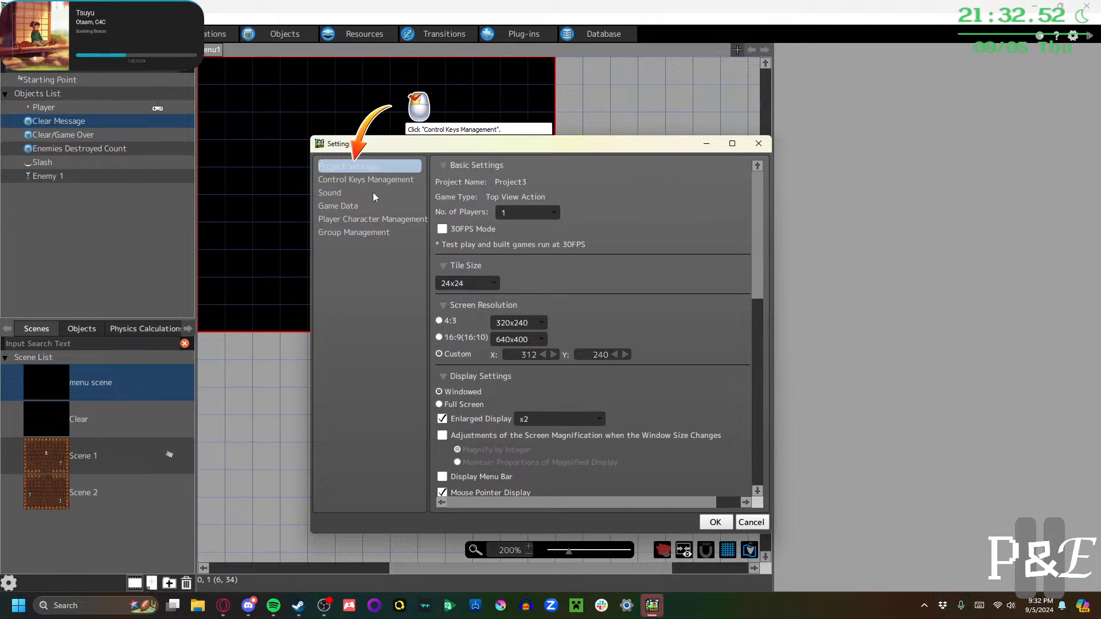
{"action": "left_click", "coordinate": [356, 178]}
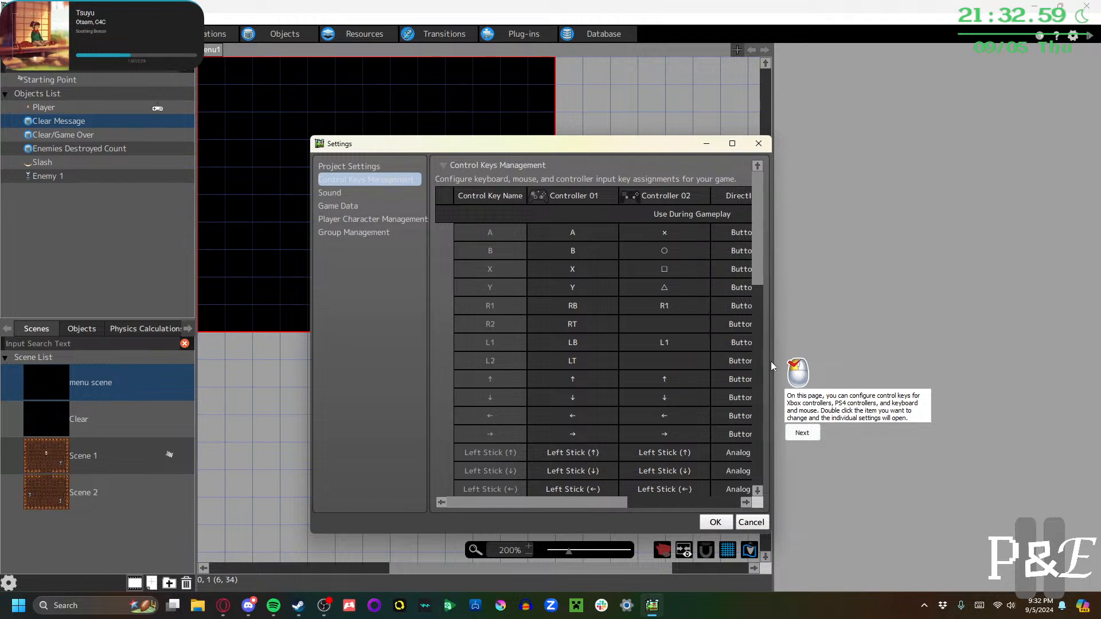
{"action": "left_click_drag", "start_coordinate": [776, 363], "coordinate": [1004, 369]}
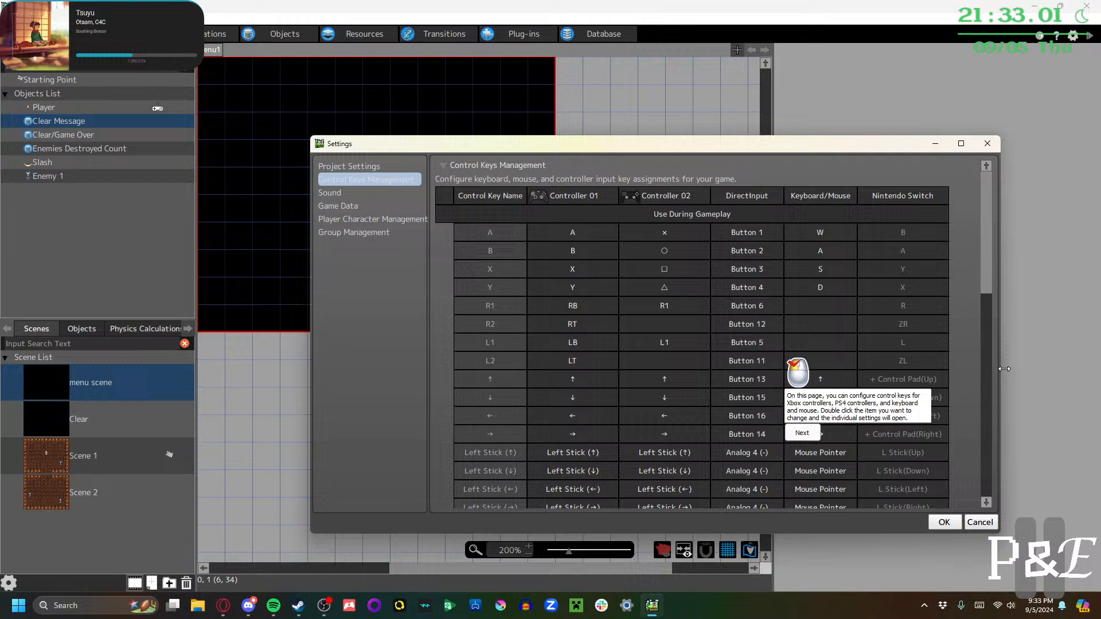
{"action": "left_click", "coordinate": [803, 433]}
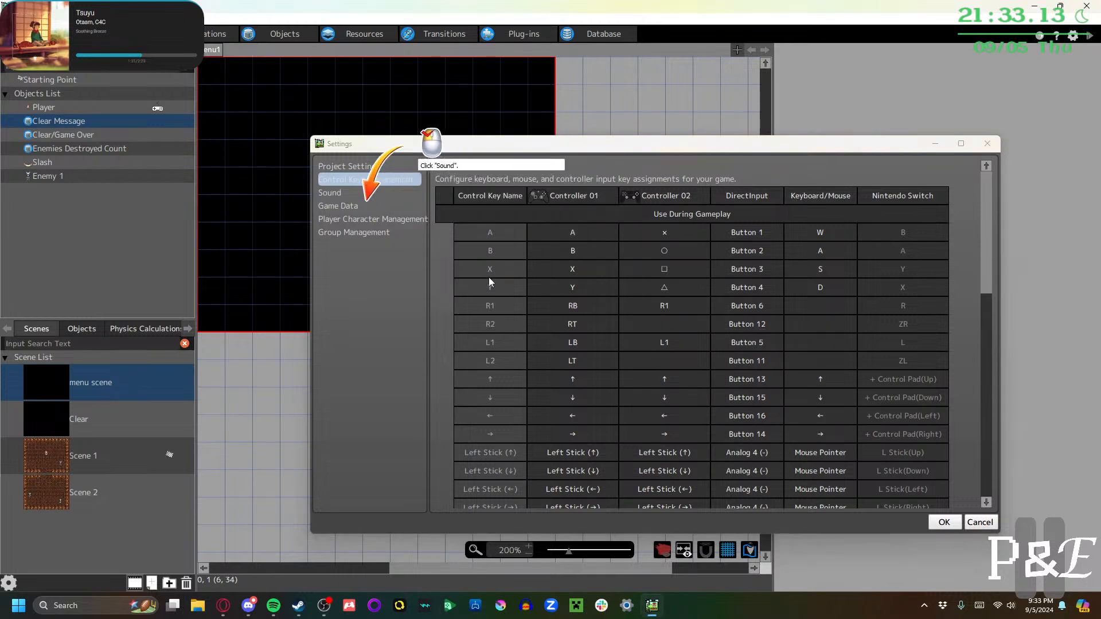
Review the Sound and Game Data settings pages and advance their tutorial prompts
{"action": "left_click", "coordinate": [350, 195]}
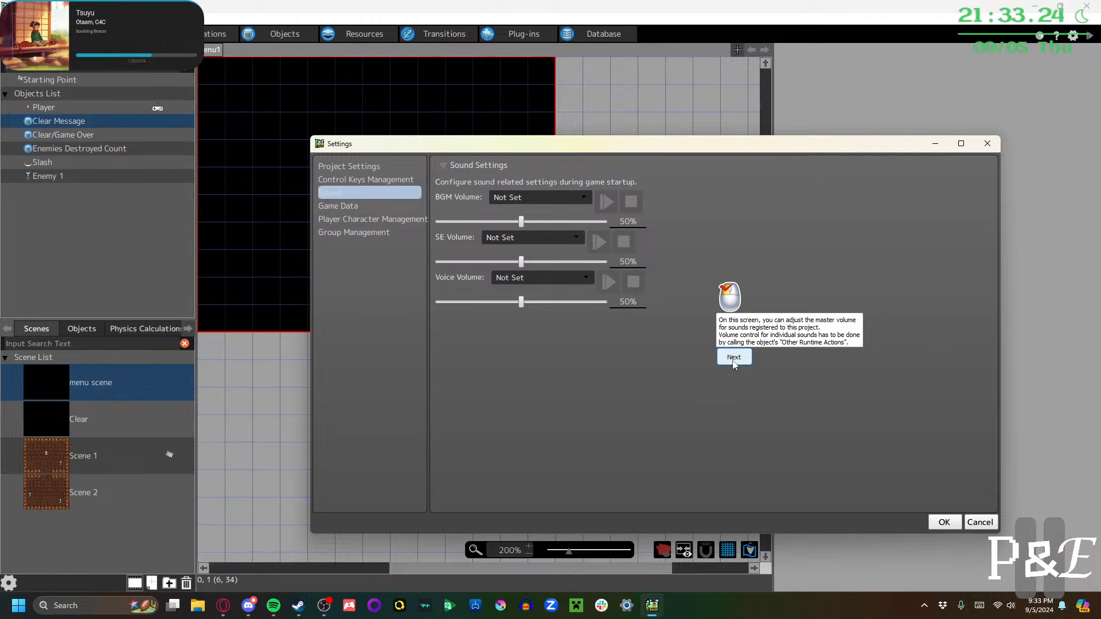
{"action": "left_click", "coordinate": [733, 358]}
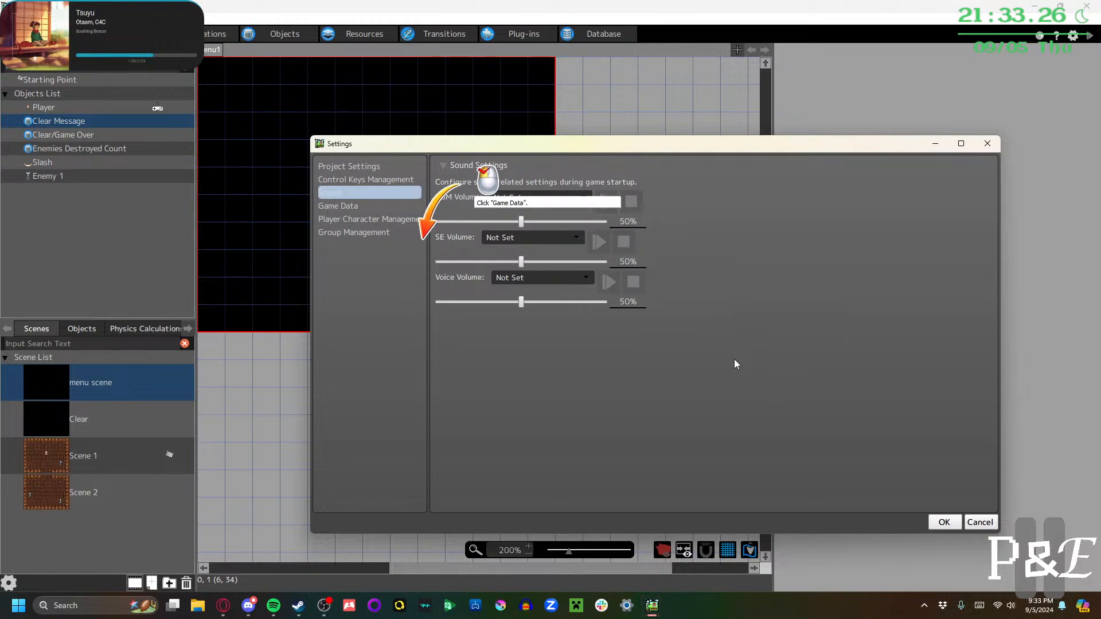
{"action": "left_click", "coordinate": [356, 205]}
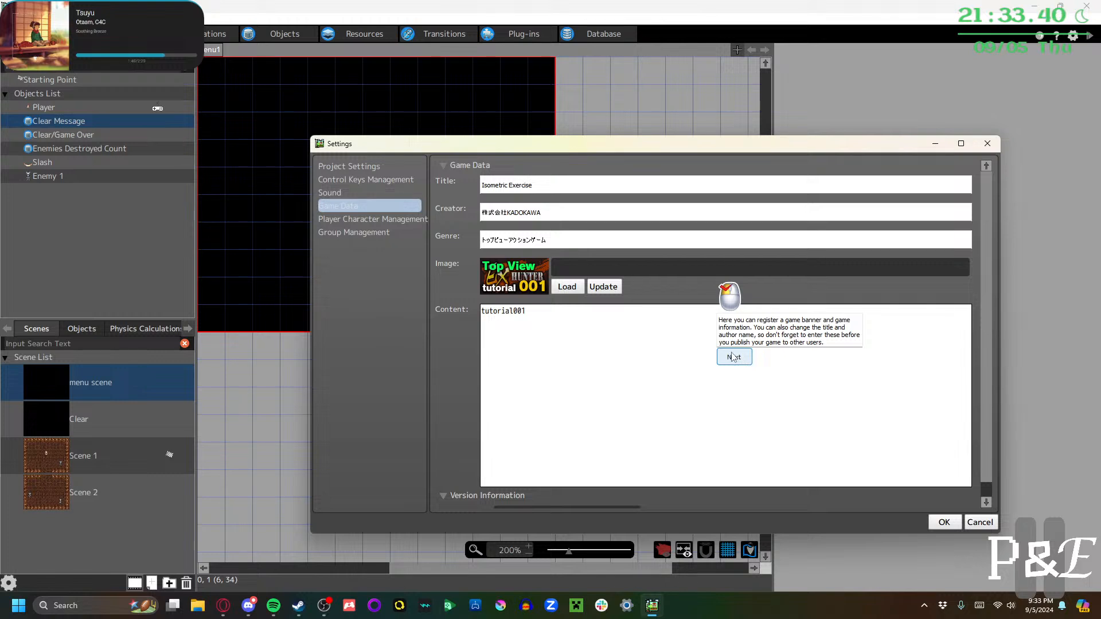
{"action": "left_click", "coordinate": [732, 358]}
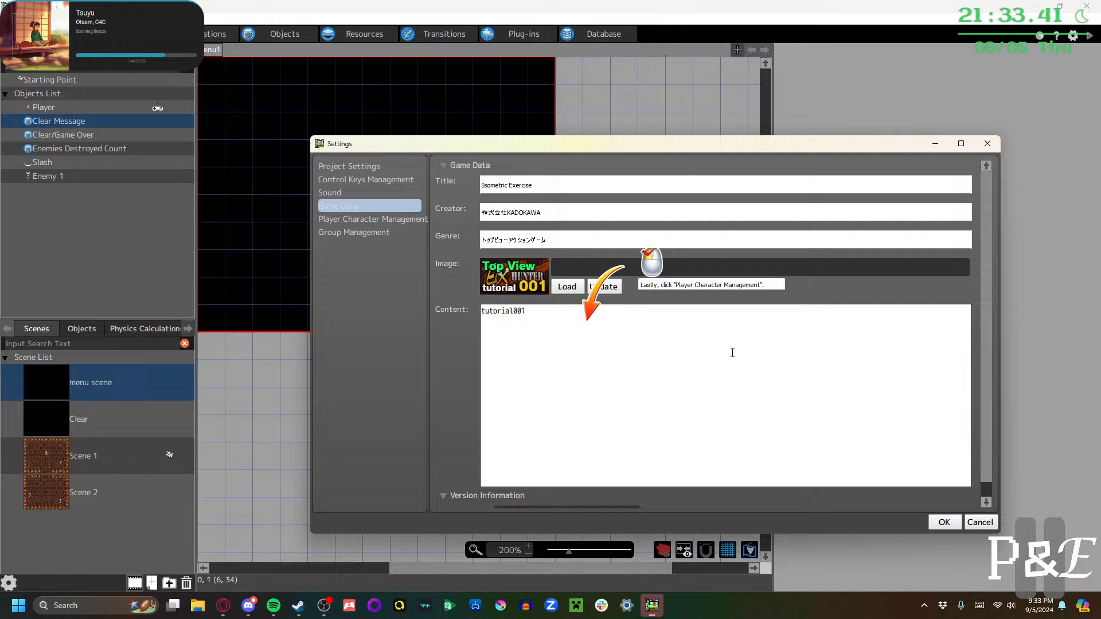
Review the Player Character Management page and confirm the Settings dialog
{"action": "left_click", "coordinate": [352, 219]}
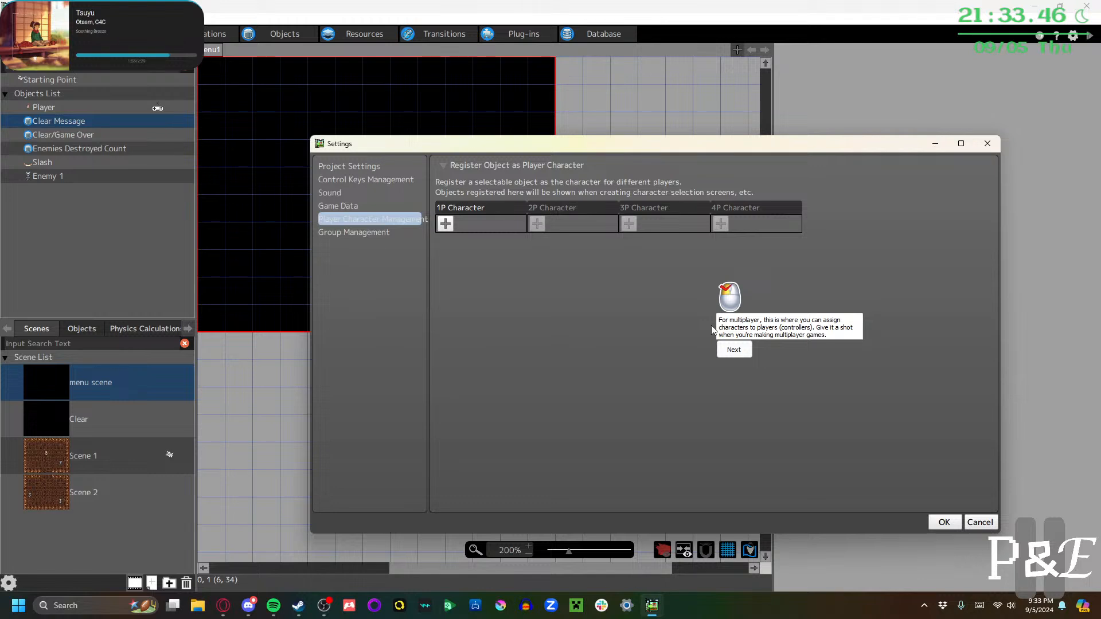
{"action": "left_click", "coordinate": [735, 350]}
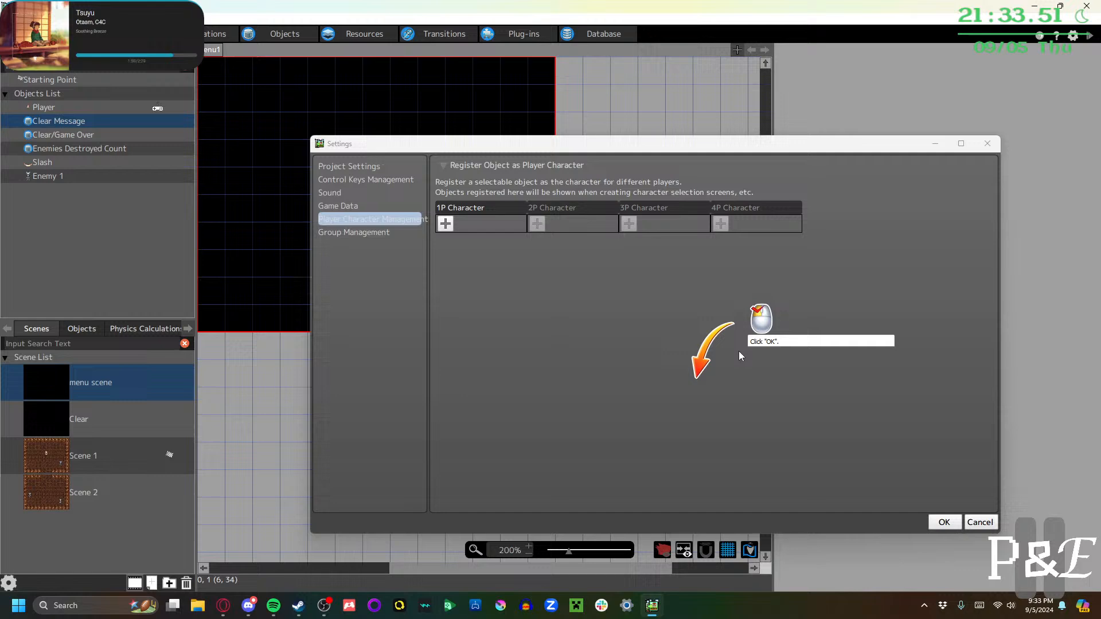
{"action": "left_click", "coordinate": [945, 523]}
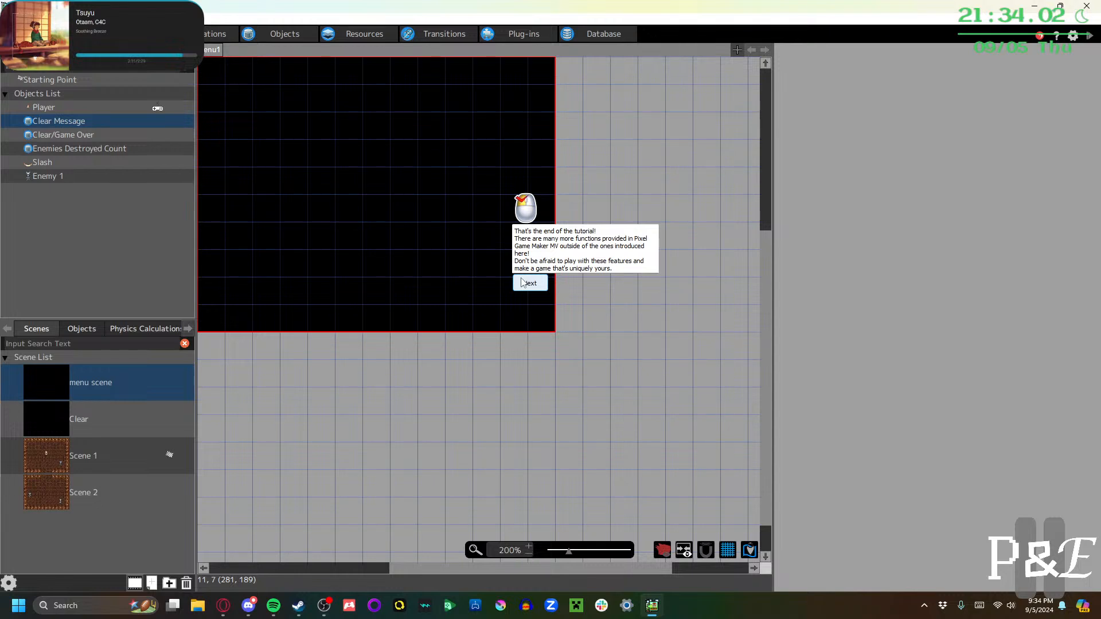
Dismiss the end-of-tutorial notice and save the project
{"action": "left_click", "coordinate": [523, 281]}
{"action": "left_click", "coordinate": [561, 308]}
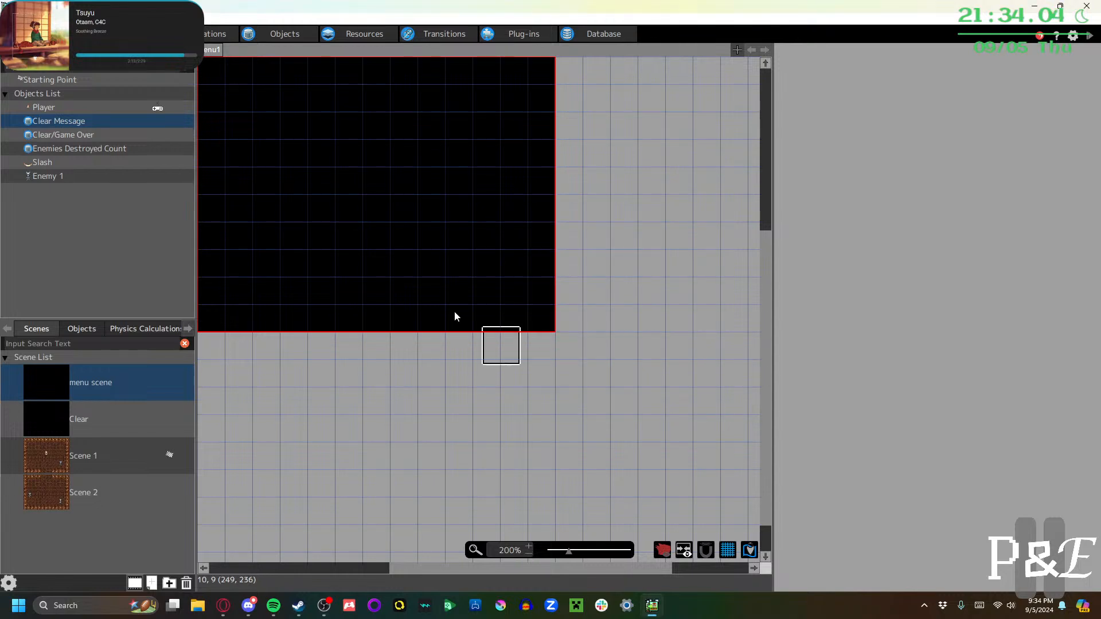
{"action": "left_click", "coordinate": [10, 19]}
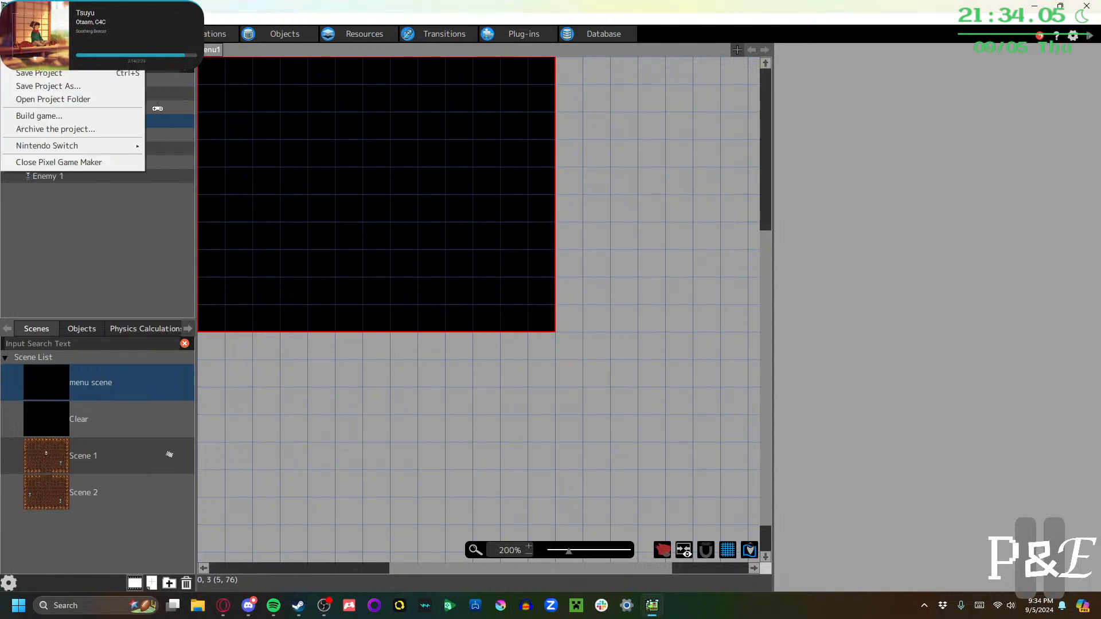
{"action": "left_click", "coordinate": [42, 74]}
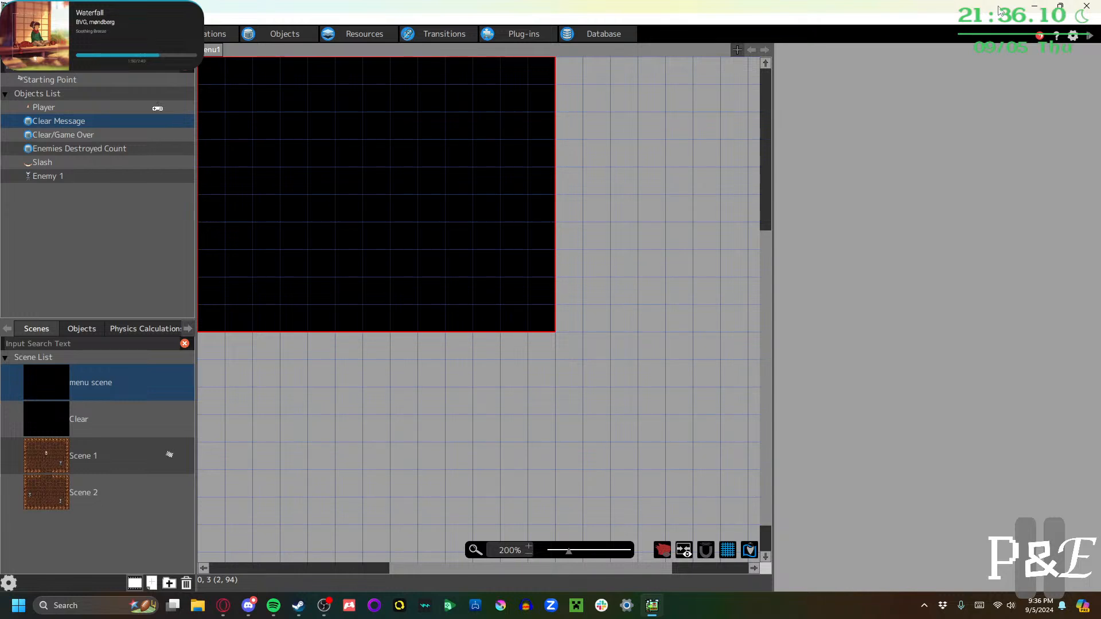
Close Pixel Game Maker MV and launch RPG Maker MV from the Steam library
{"action": "left_click", "coordinate": [1079, 8]}
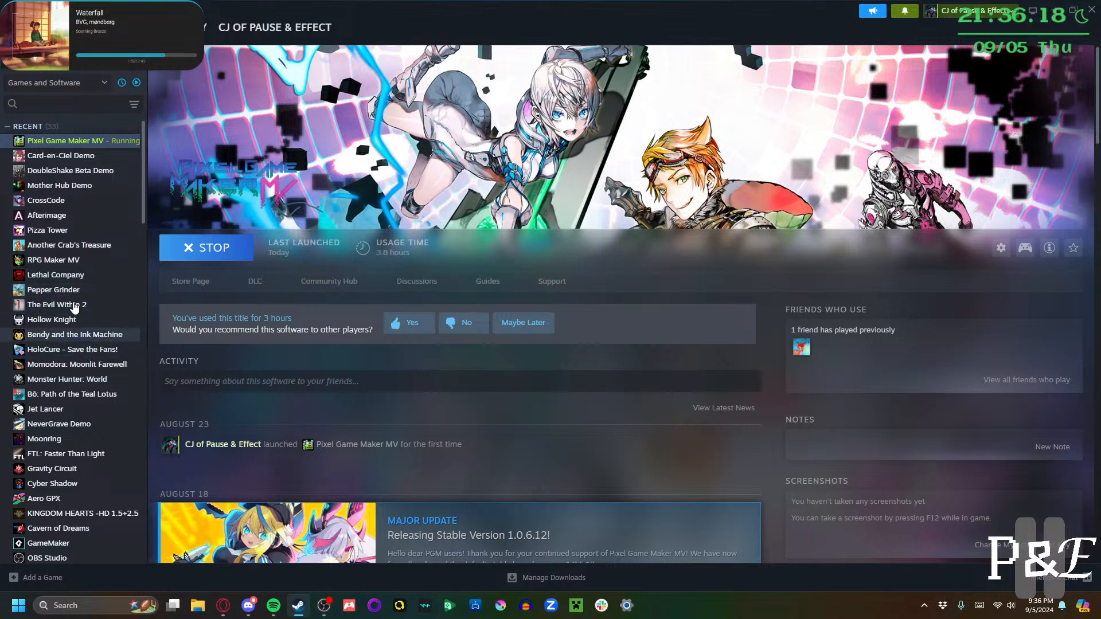
{"action": "left_click", "coordinate": [54, 260]}
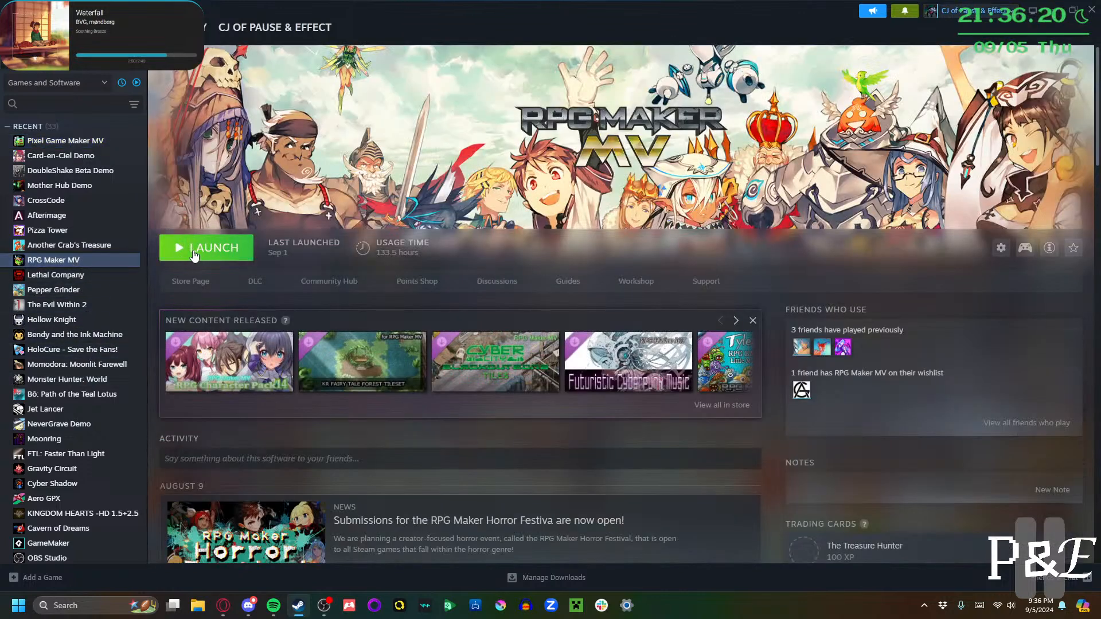
{"action": "left_click", "coordinate": [194, 253]}
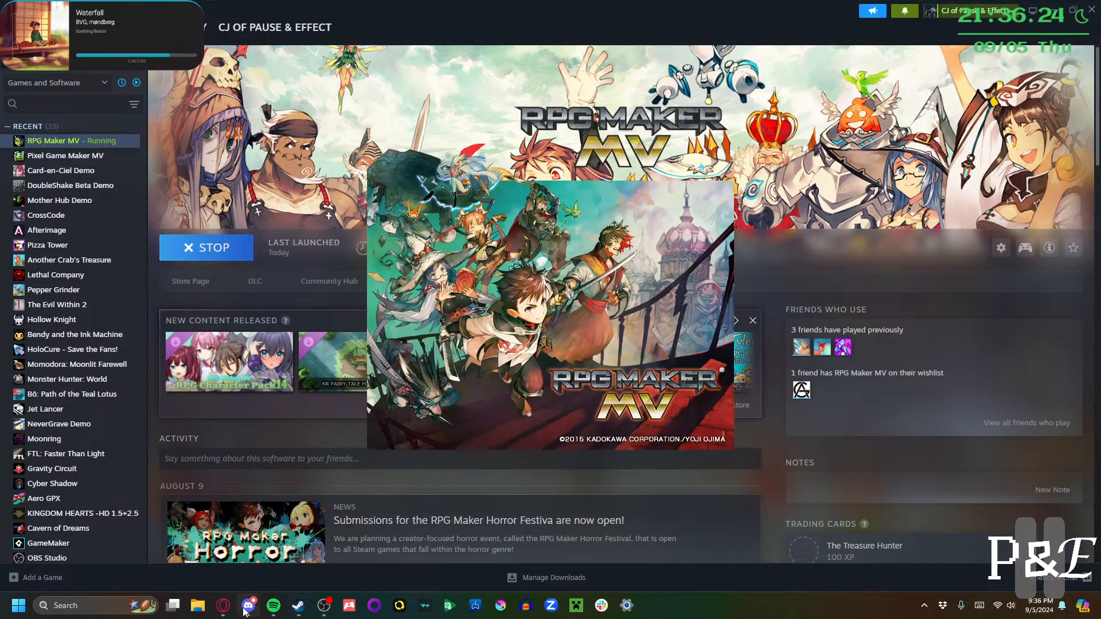
{"action": "left_click", "coordinate": [222, 606]}
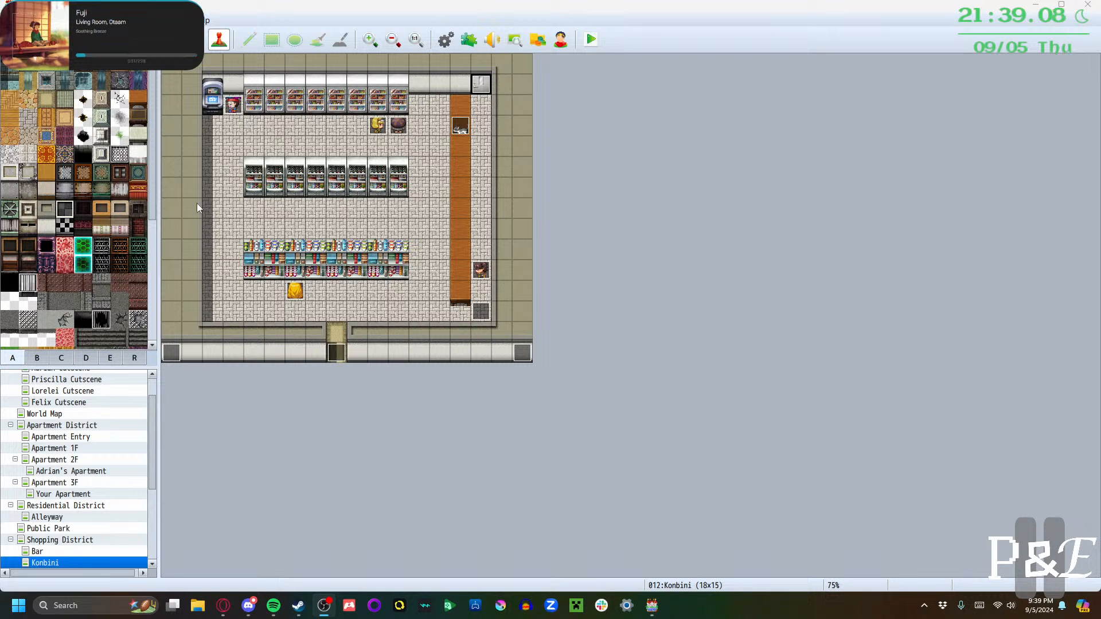
Switch to RPG Maker MV, start a playtest in a maximized window and begin a new game
{"action": "left_click", "coordinate": [328, 3]}
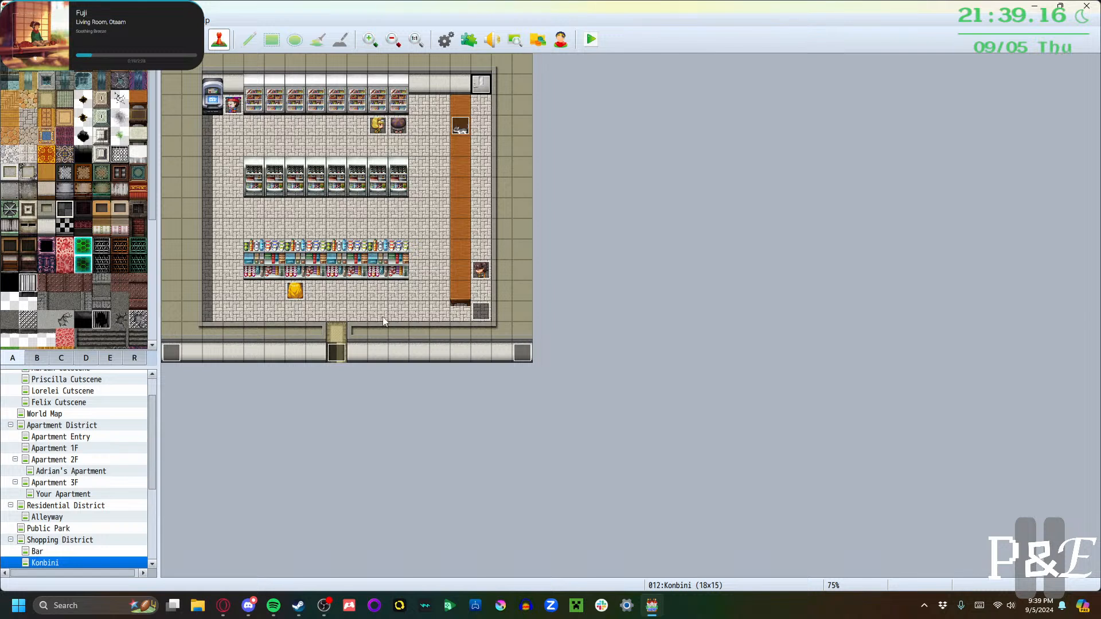
{"action": "left_click", "coordinate": [592, 40]}
{"action": "left_click", "coordinate": [744, 115]}
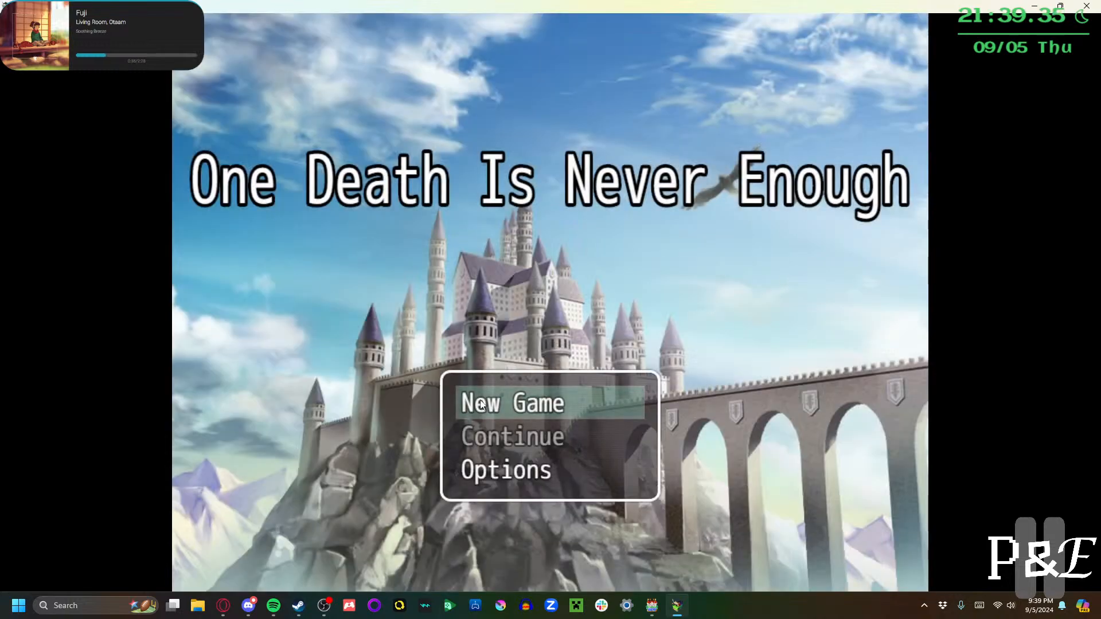
{"action": "left_click", "coordinate": [482, 404]}
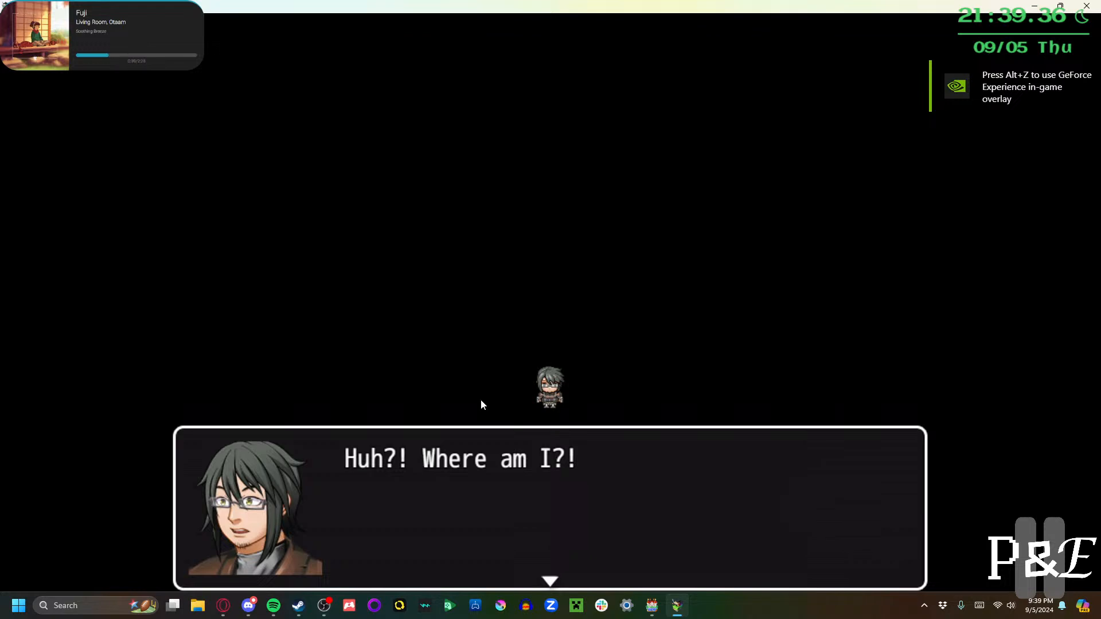
Advance the playtest's opening dialogue up to the choice of path
{"action": "left_click", "coordinate": [482, 401]}
{"action": "left_click", "coordinate": [481, 401]}
{"action": "left_click", "coordinate": [480, 400]}
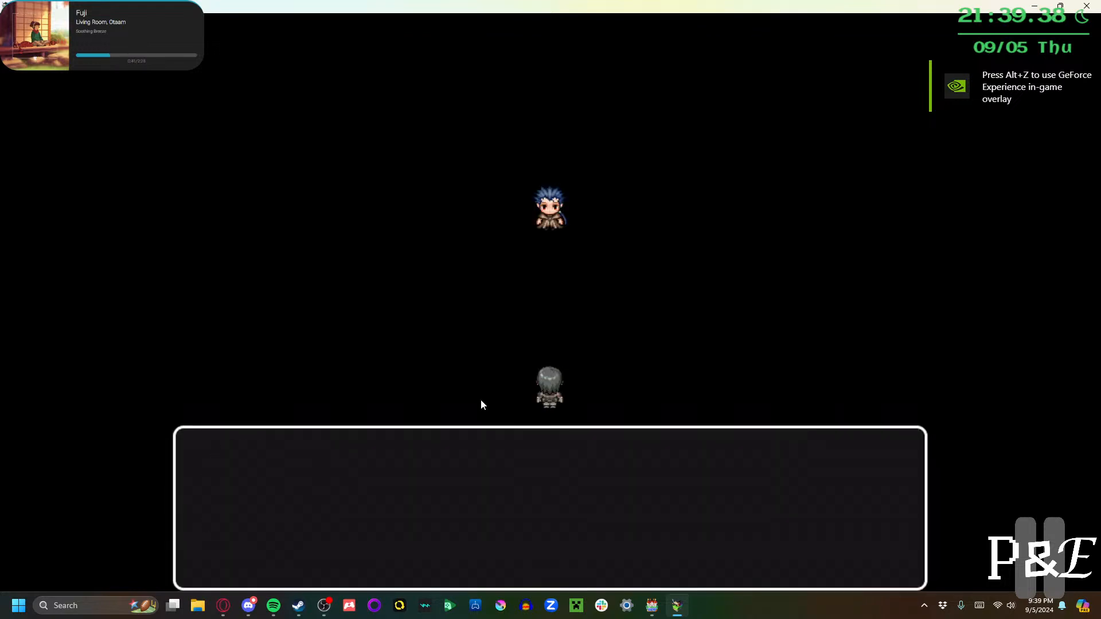
{"action": "left_click", "coordinate": [480, 400]}
{"action": "left_click", "coordinate": [480, 400]}
{"action": "left_click", "coordinate": [481, 400]}
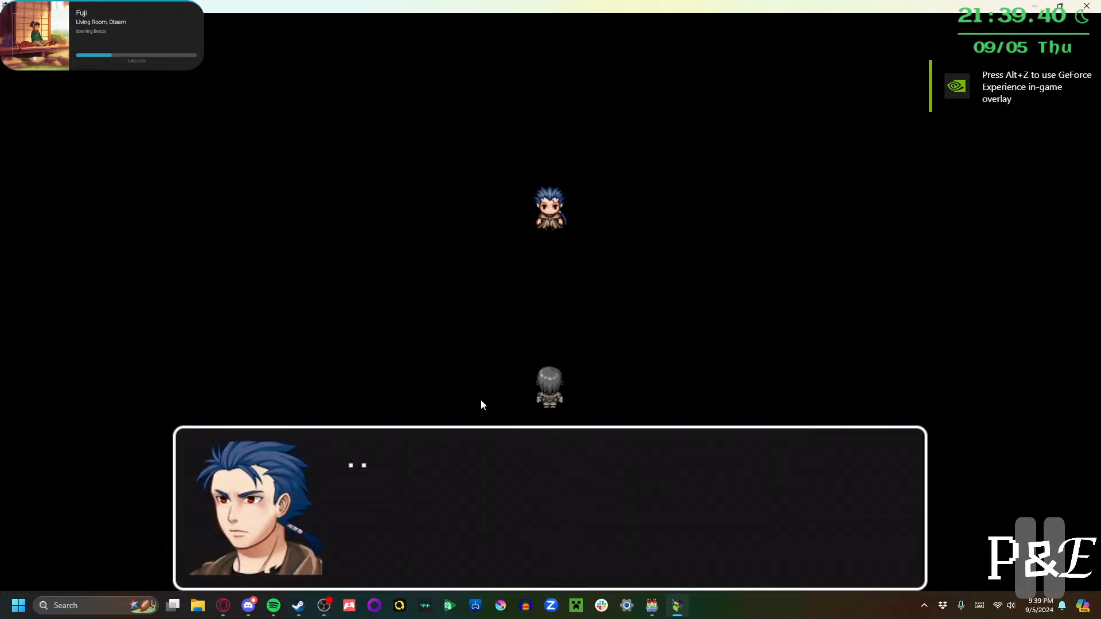
{"action": "left_click", "coordinate": [480, 400]}
{"action": "left_click", "coordinate": [481, 401]}
{"action": "left_click", "coordinate": [481, 400]}
{"action": "left_click", "coordinate": [481, 400]}
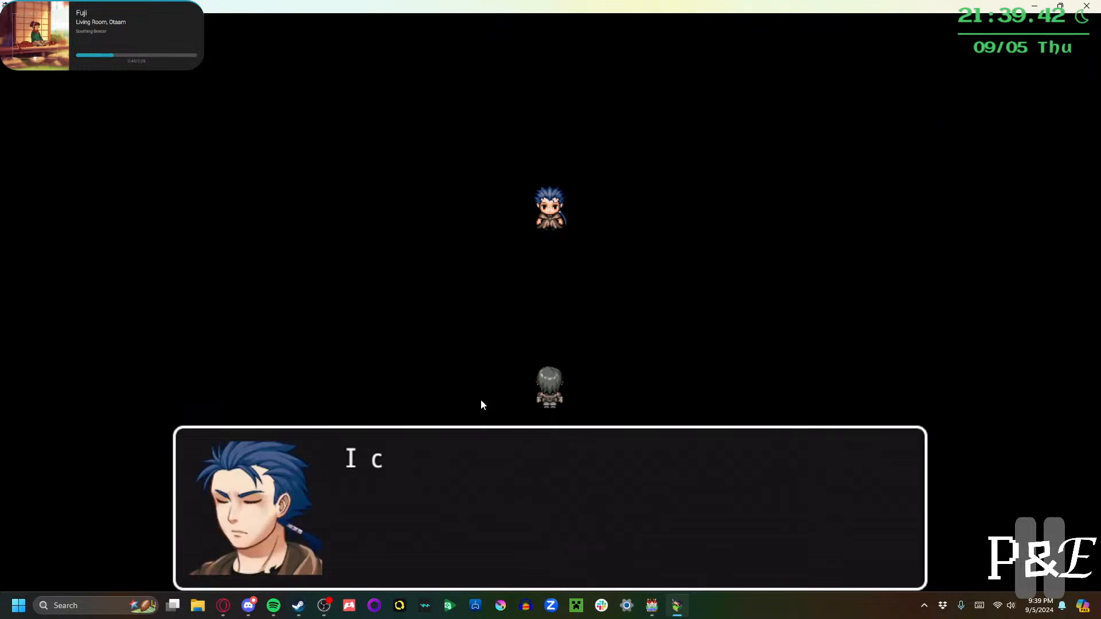
{"action": "left_click", "coordinate": [481, 401]}
{"action": "left_click", "coordinate": [480, 401]}
Choose "Return To Life" and advance the dialogue until the scene moves to the apartment
{"action": "key", "text": "Down"}
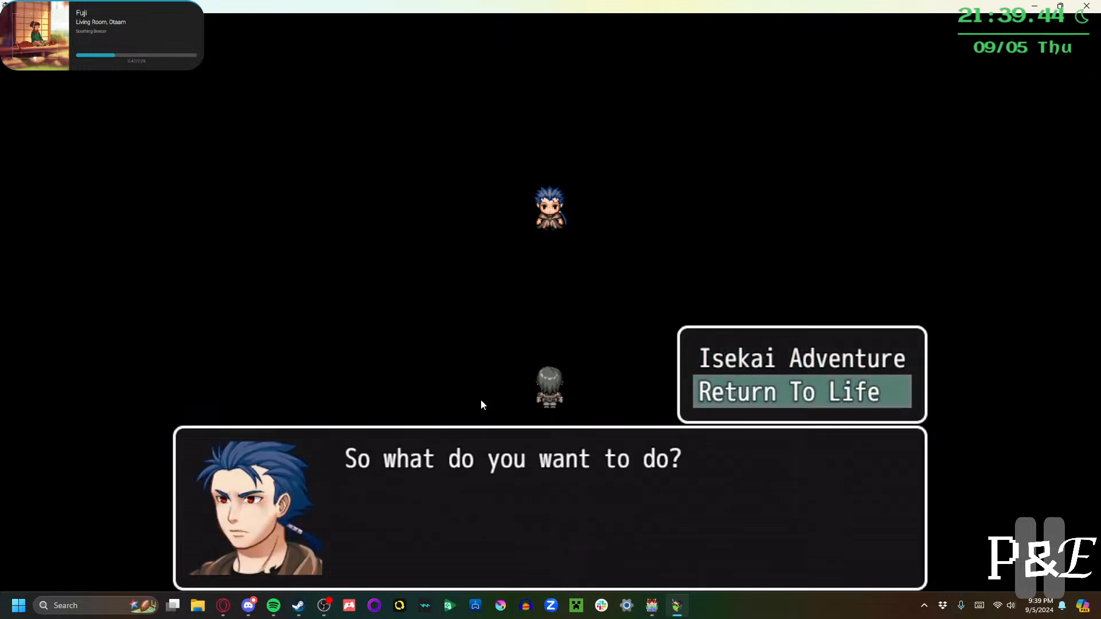
{"action": "key", "text": "Return"}
{"action": "key", "text": "Return"}
{"action": "key", "text": "Return"}
{"action": "key", "text": "Return"}
{"action": "key", "text": "Return"}
{"action": "key", "text": "Return"}
{"action": "key", "text": "Return"}
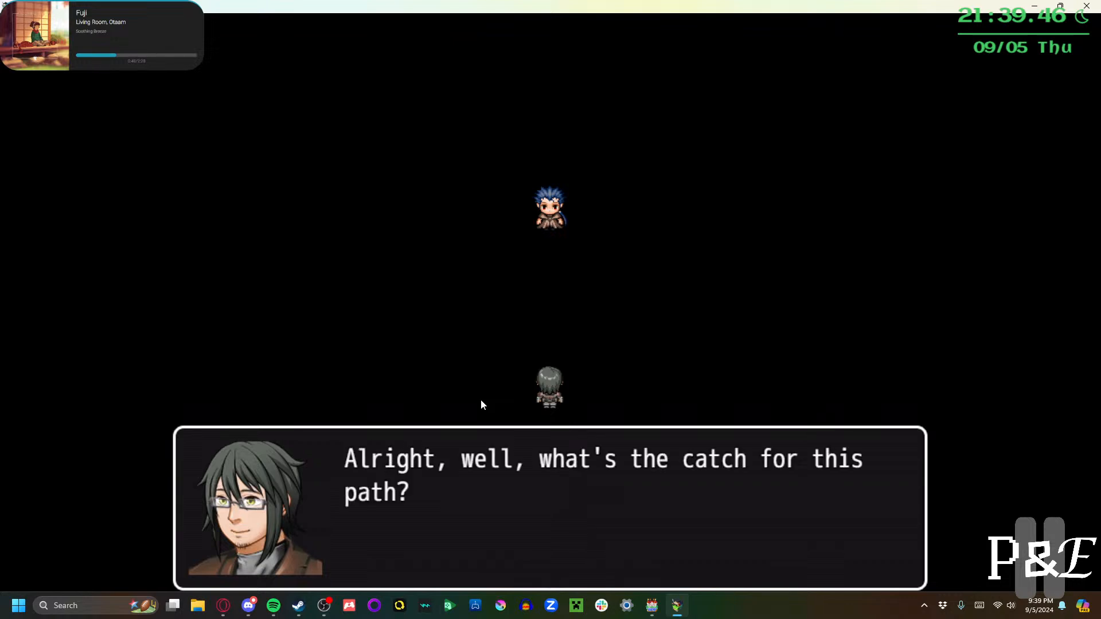
{"action": "key", "text": "Return"}
{"action": "key", "text": "Return"}
{"action": "key", "text": "Return"}
{"action": "key", "text": "Return"}
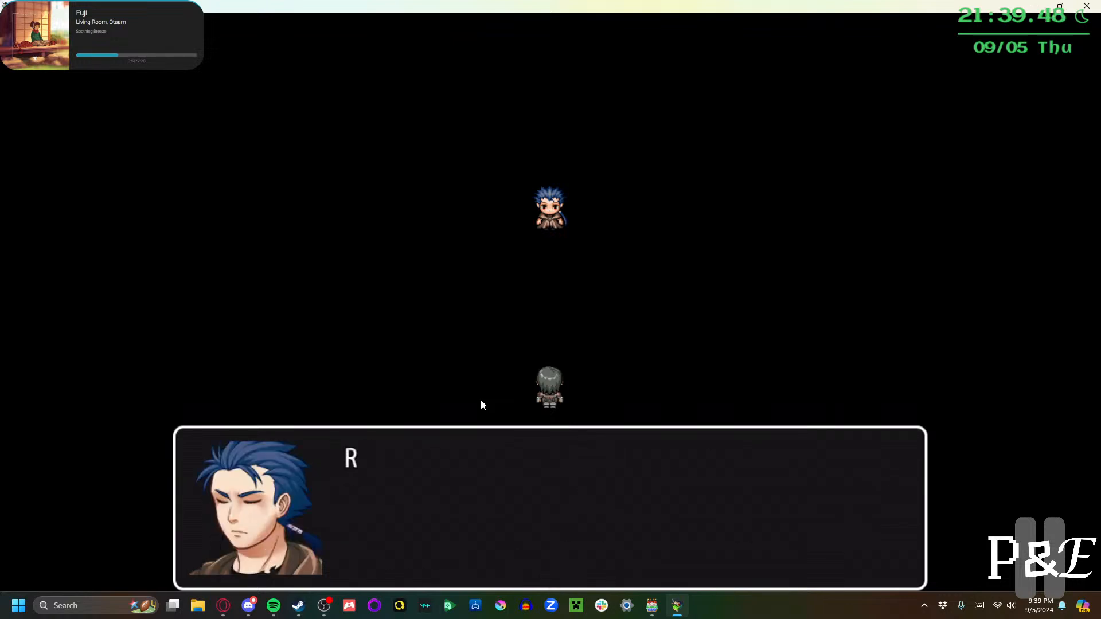
{"action": "key", "text": "Return"}
{"action": "key", "text": "Return"}
{"action": "key", "text": "Return"}
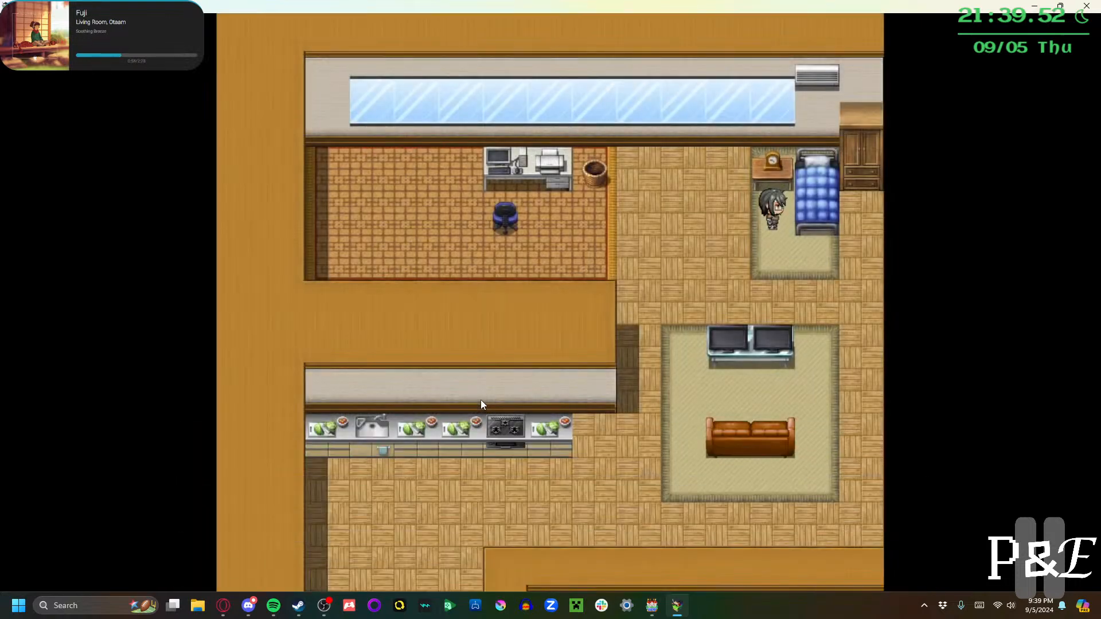
Advance the dialogue by the bed in the apartment to its end
{"action": "key", "text": "Return"}
{"action": "key", "text": "Return"}
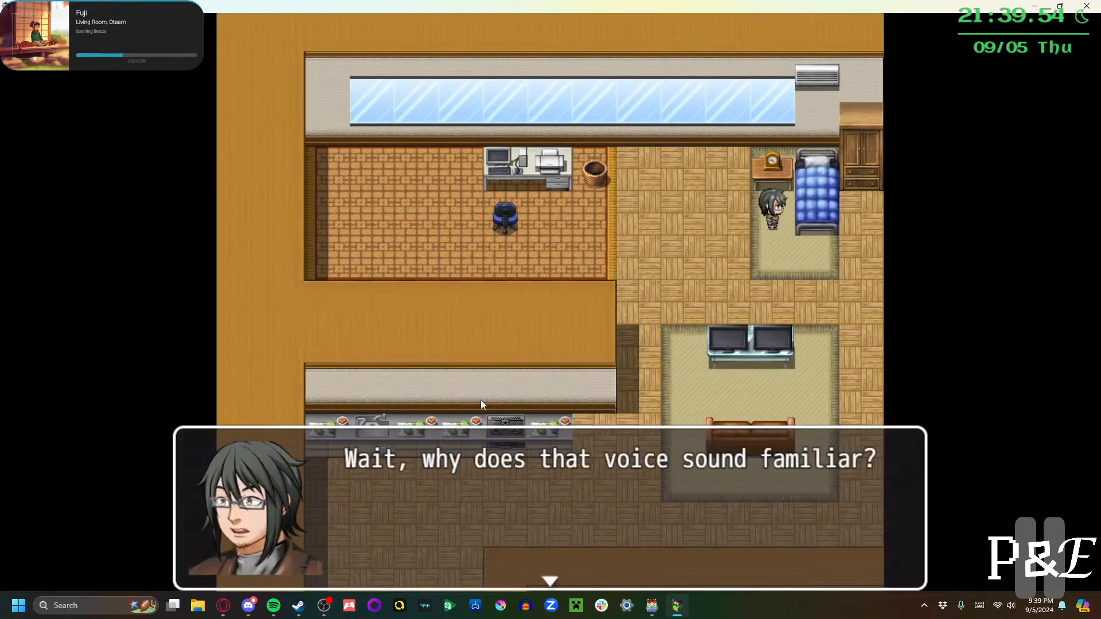
{"action": "key", "text": "Return"}
{"action": "key", "text": "Return"}
{"action": "key", "text": "Return"}
{"action": "key", "text": "Return"}
{"action": "key", "text": "Return"}
{"action": "key", "text": "Return"}
{"action": "key", "text": "Return"}
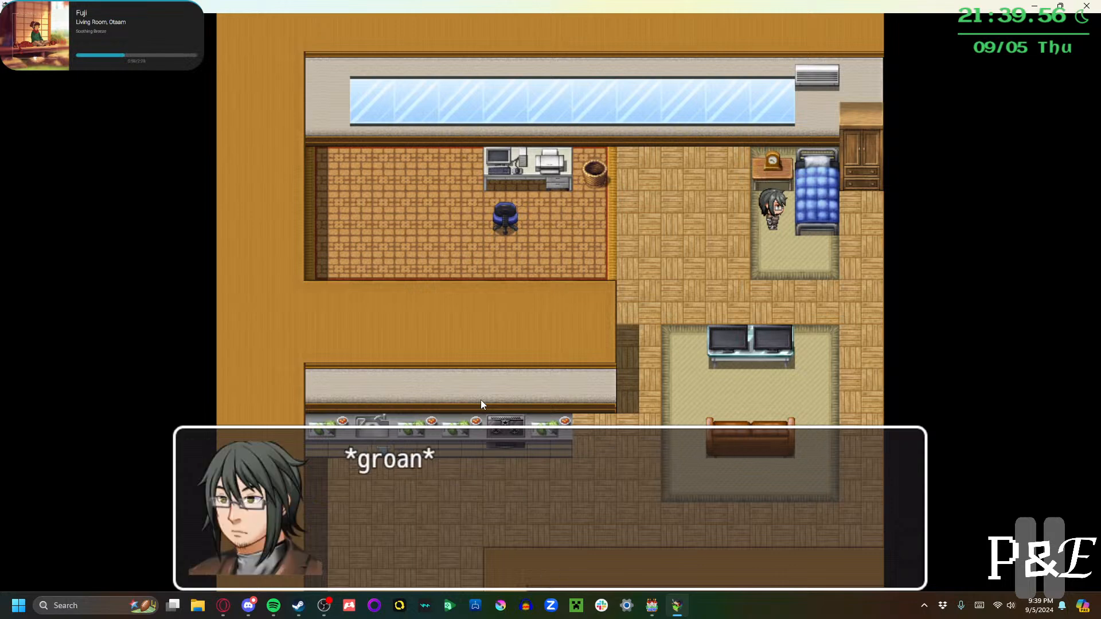
{"action": "key", "text": "Return"}
{"action": "key", "text": "Return"}
{"action": "key", "text": "Return"}
{"action": "key", "text": "Return"}
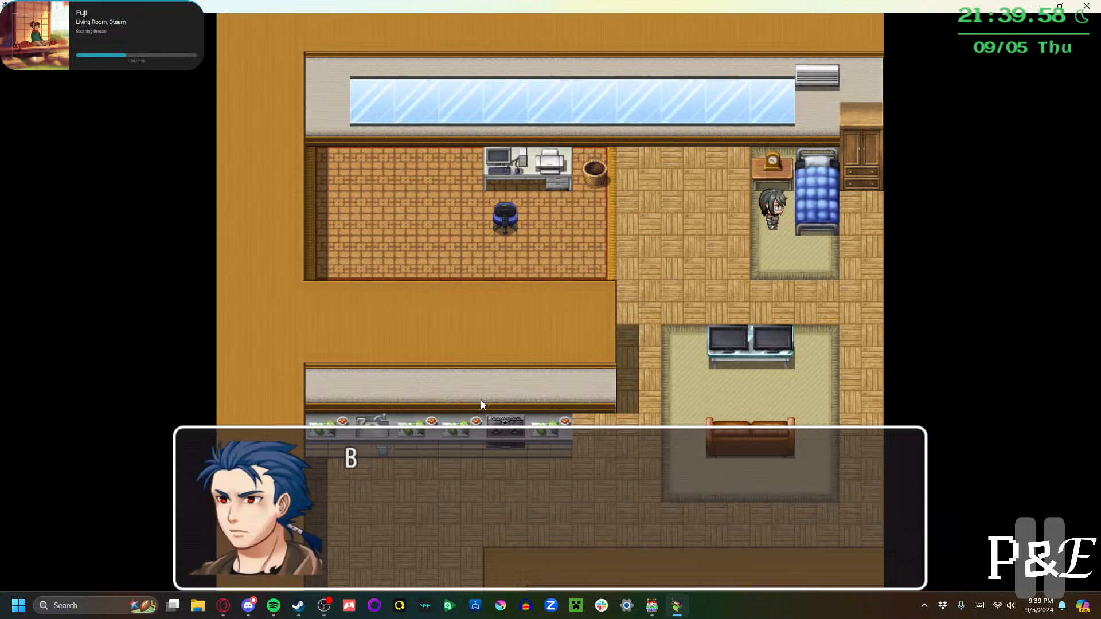
{"action": "key", "text": "Return"}
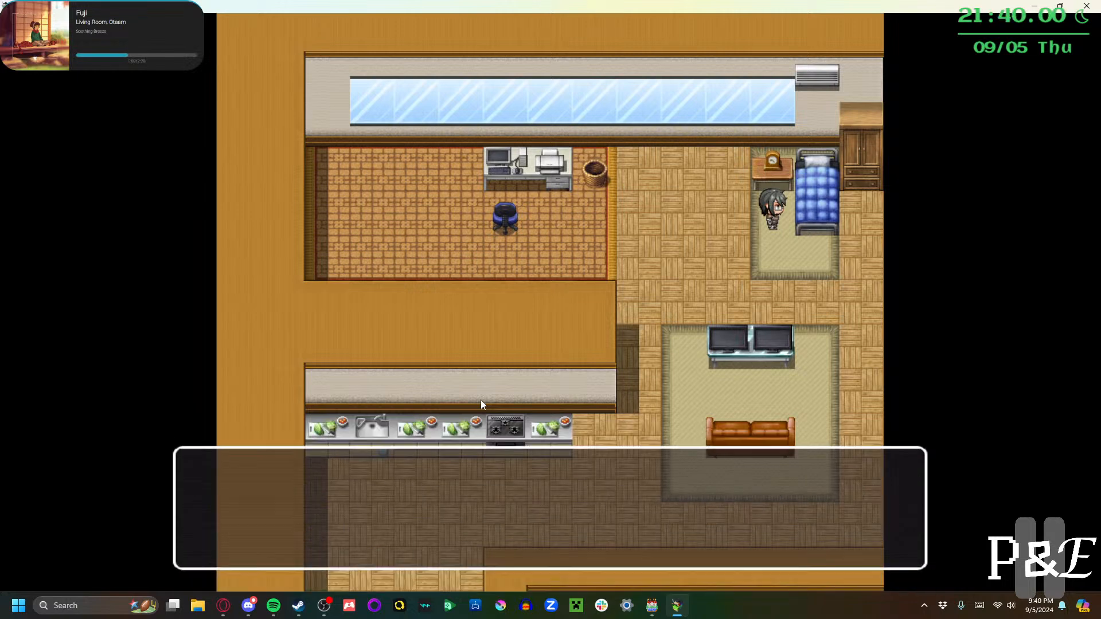
Walk from the bed past the kitchen and leave the apartment through the exit doorway
{"action": "key", "text": "Down"}
{"action": "key", "text": "Left"}
{"action": "key", "text": "Down"}
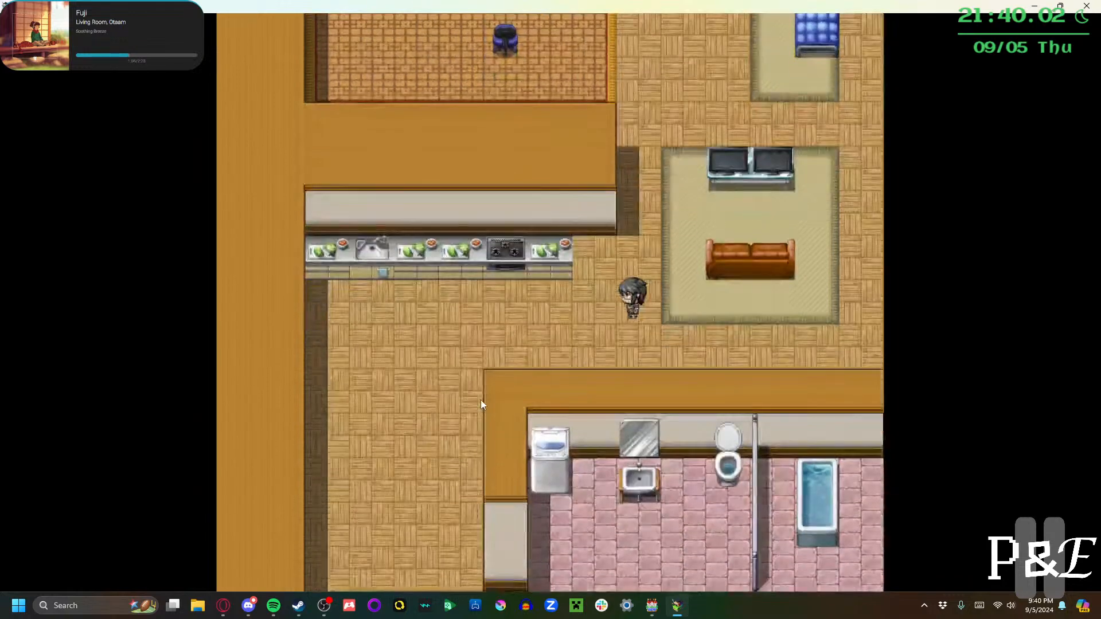
{"action": "key", "text": "Left"}
{"action": "key", "text": "Down"}
{"action": "key", "text": "Down"}
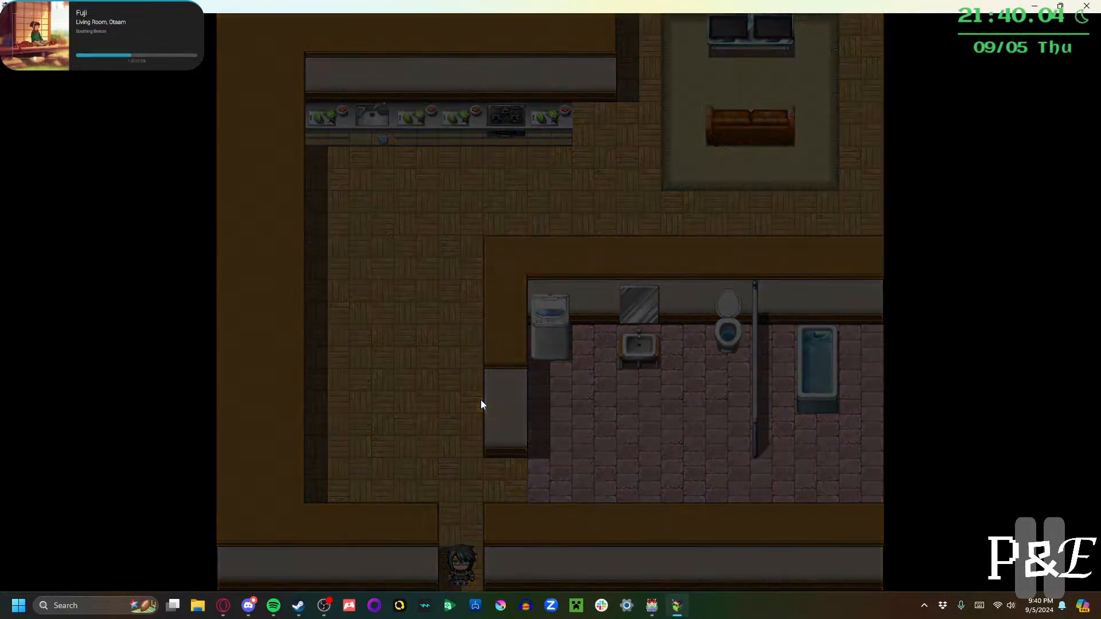
Inspect the hallway door beside the yellow warning sign and advance its dialogue to the end
{"action": "key", "text": "Right"}
{"action": "key", "text": "Right"}
{"action": "key", "text": "Up"}
{"action": "key", "text": "Return"}
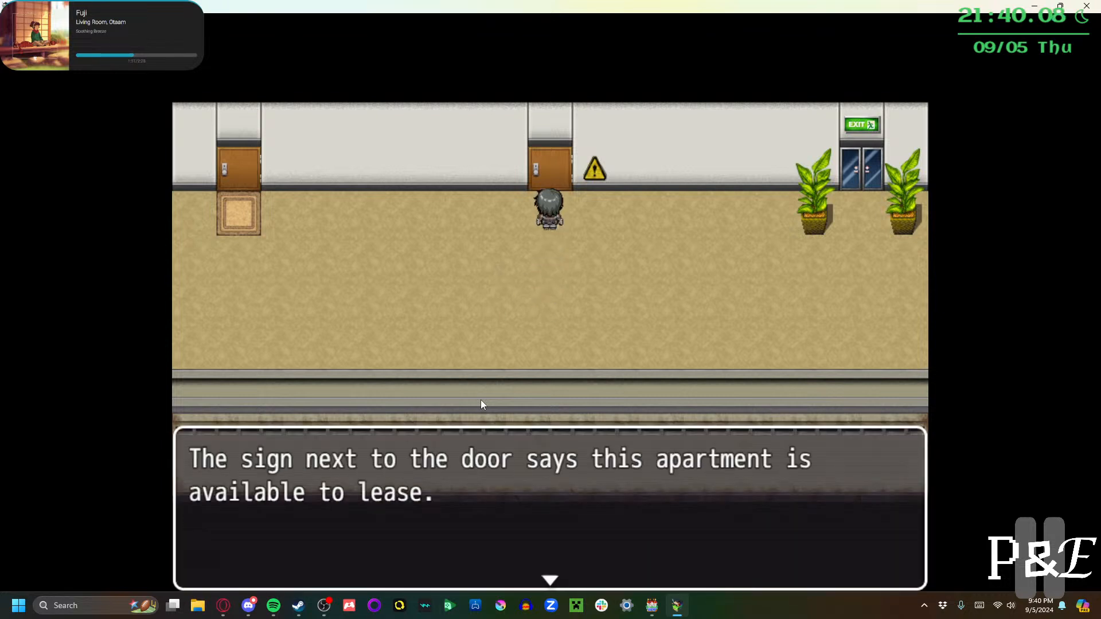
{"action": "key", "text": "Return"}
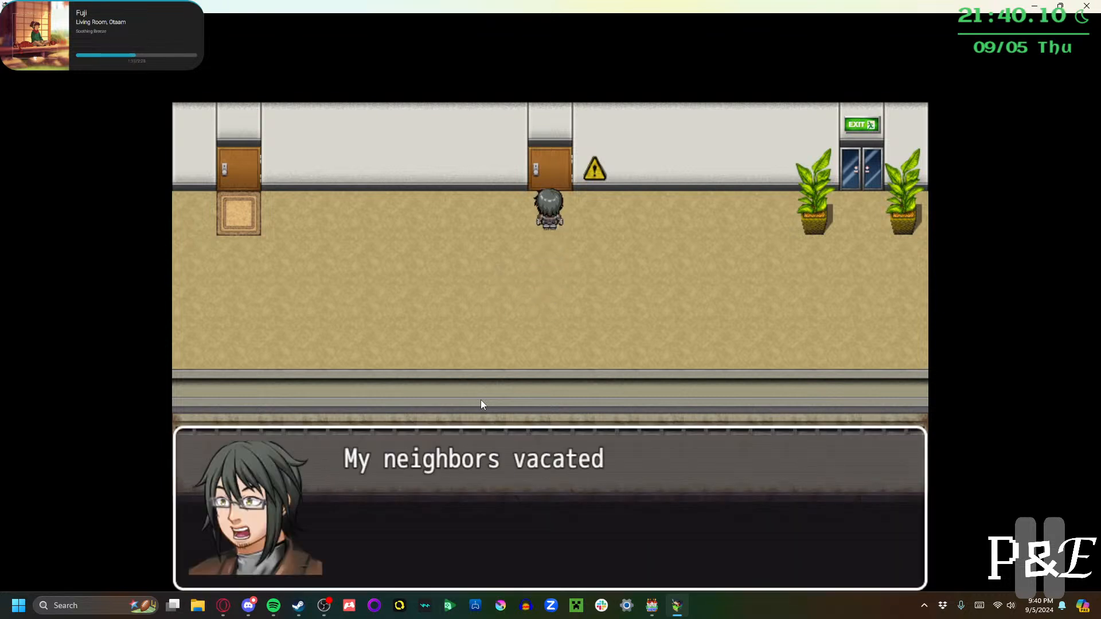
{"action": "key", "text": "Return"}
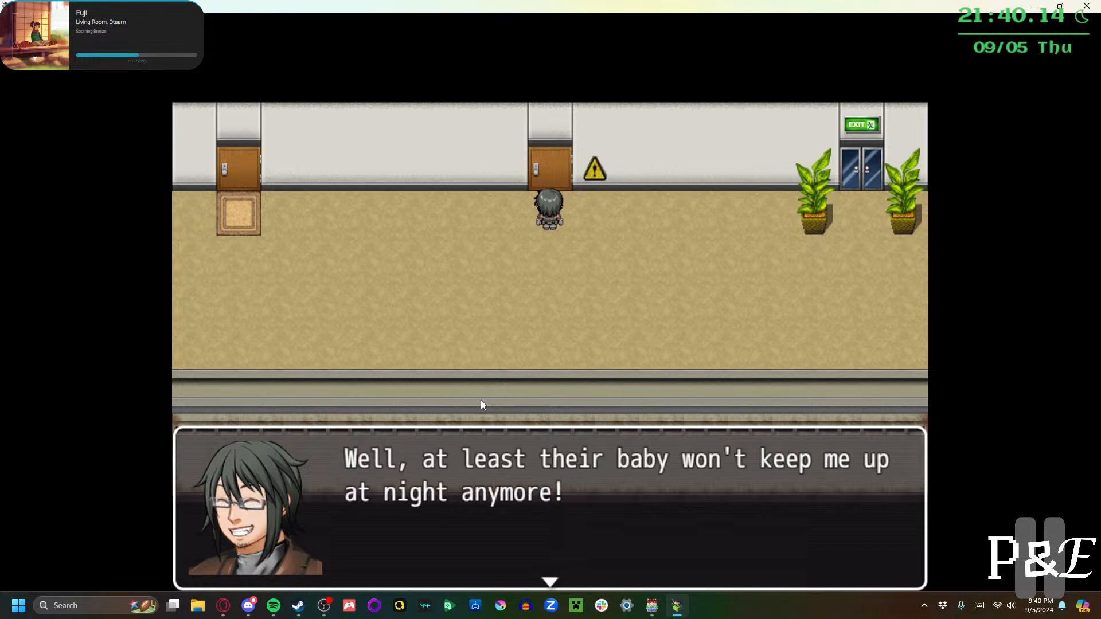
{"action": "key", "text": "Return"}
Walk to the blue doors under the EXIT sign and go through them to the next hallway
{"action": "key", "text": "Right"}
{"action": "key", "text": "Up"}
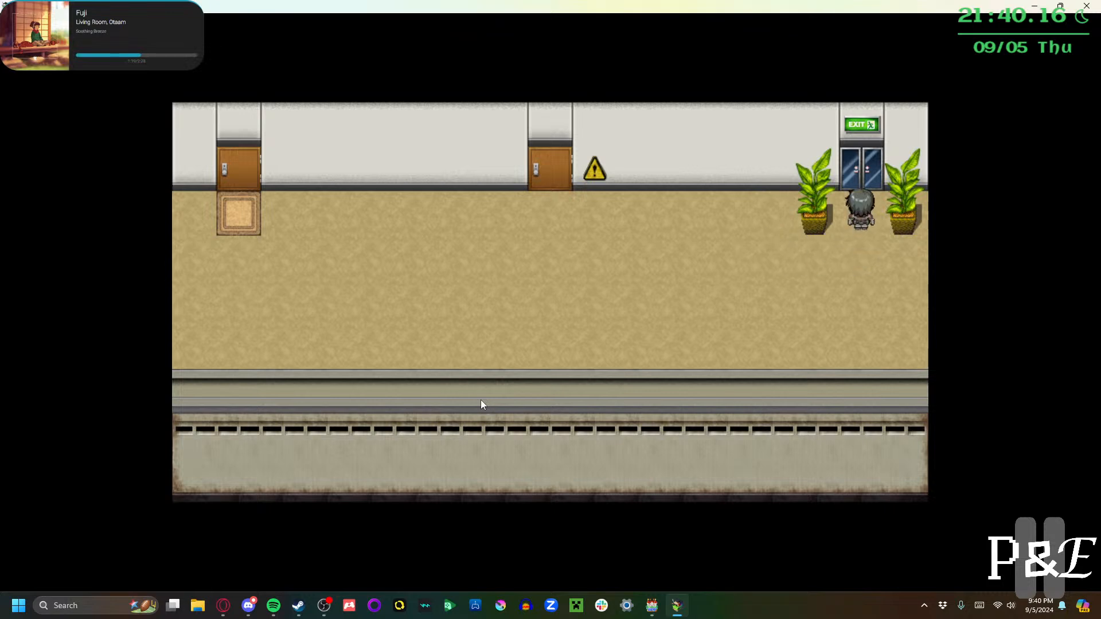
{"action": "key", "text": "Down"}
{"action": "key", "text": "Return"}
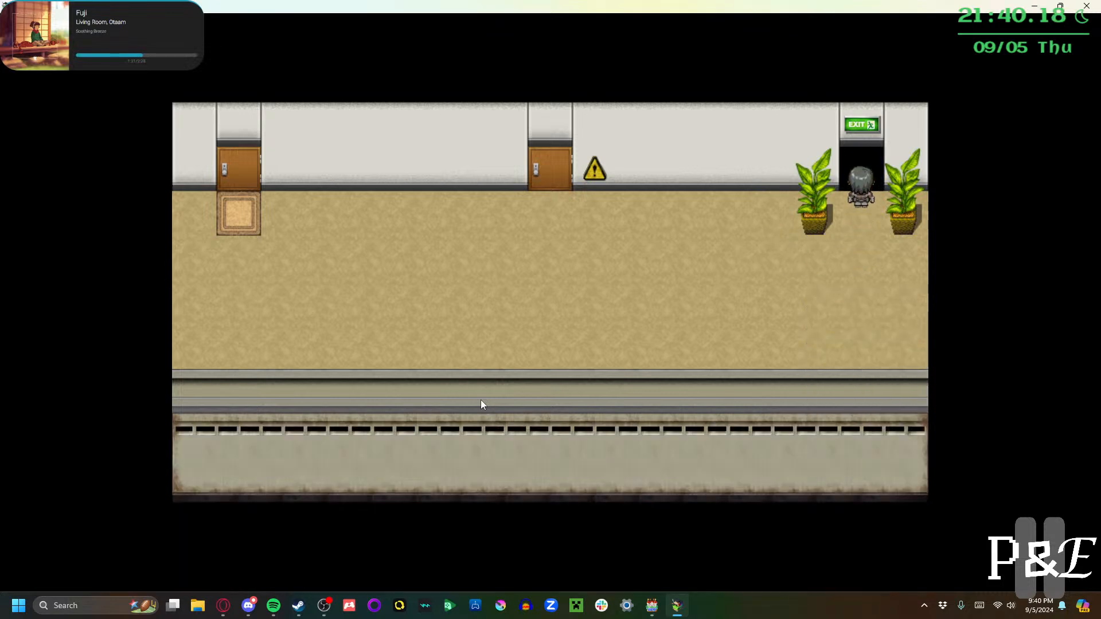
Inspect the door beside the KEEPOUT sign and advance its dialogue to the end
{"action": "key", "text": "Down"}
{"action": "key", "text": "Left"}
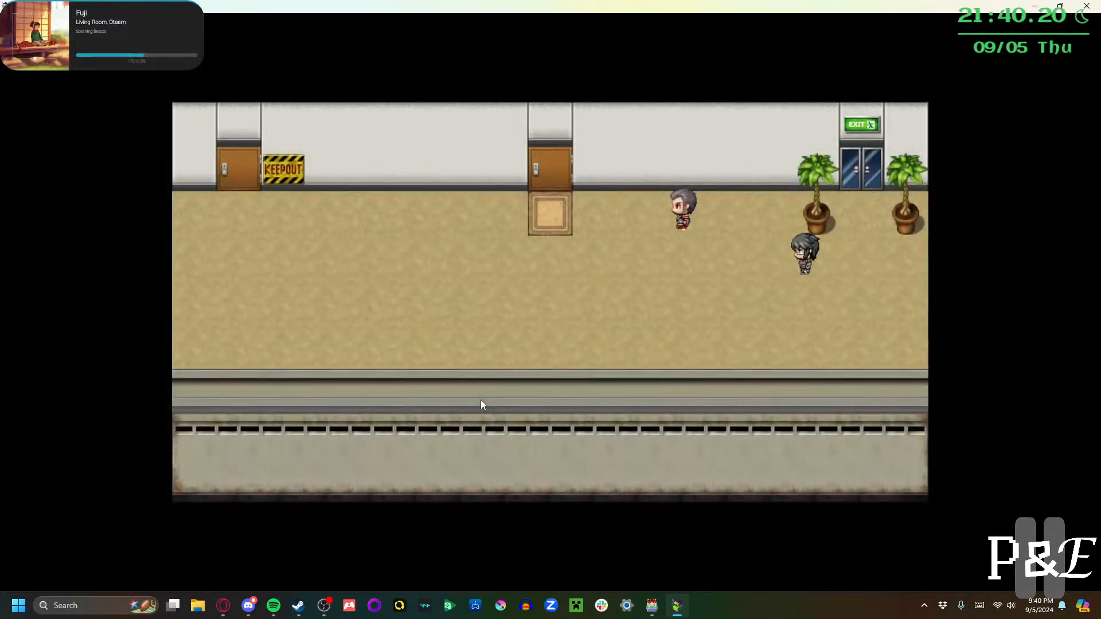
{"action": "key", "text": "Up"}
{"action": "key", "text": "Return"}
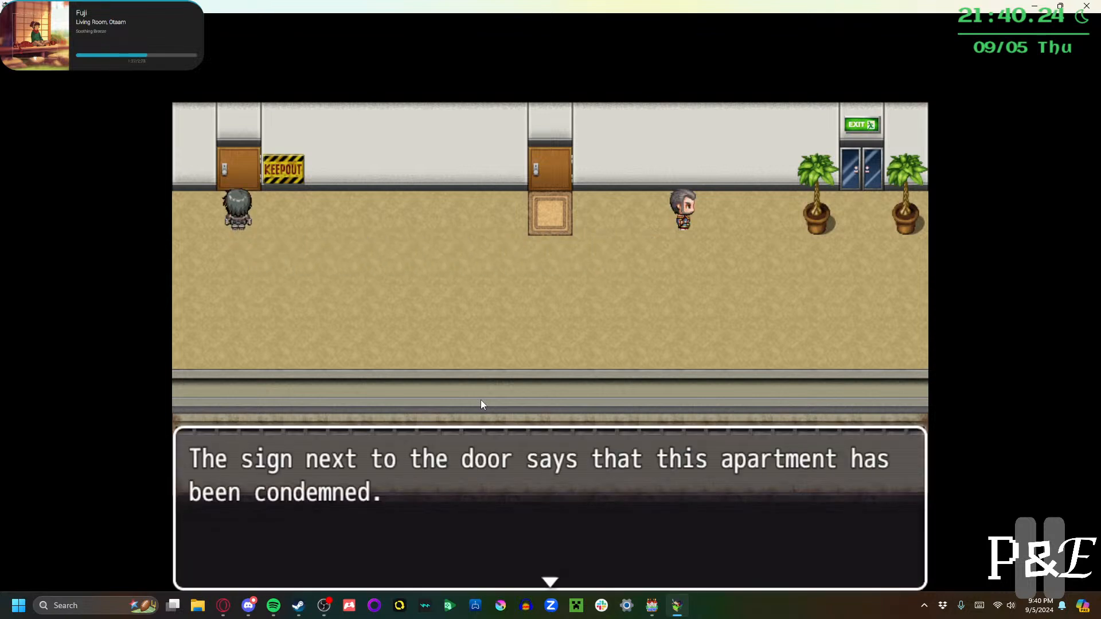
{"action": "key", "text": "Return"}
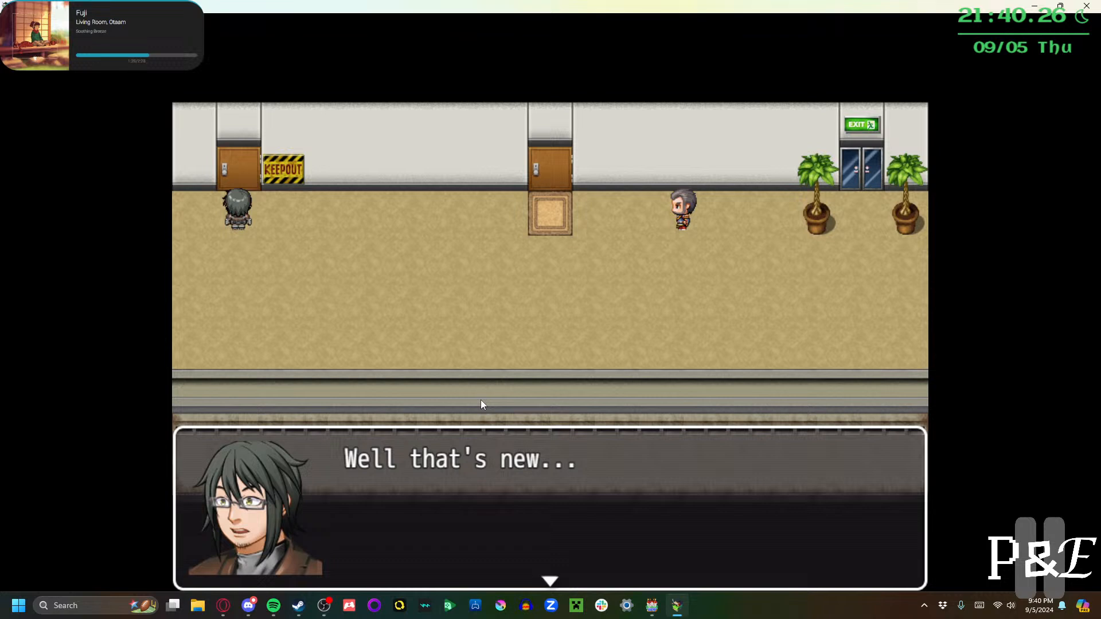
{"action": "key", "text": "Return"}
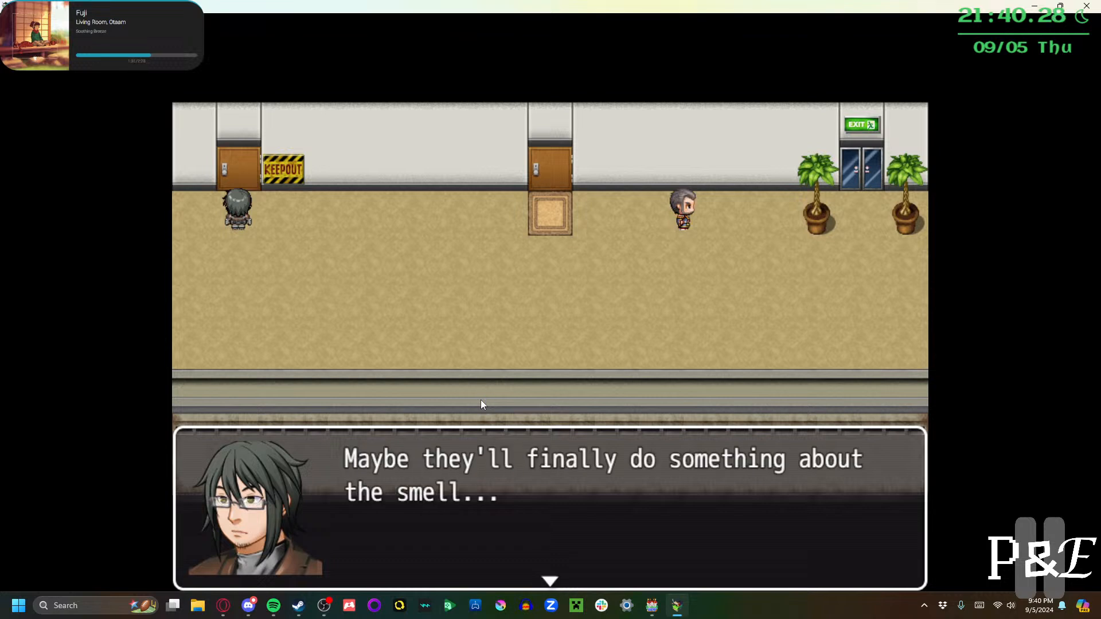
{"action": "key", "text": "Return"}
Try the hallway door with the doormat and close its message
{"action": "key", "text": "Right"}
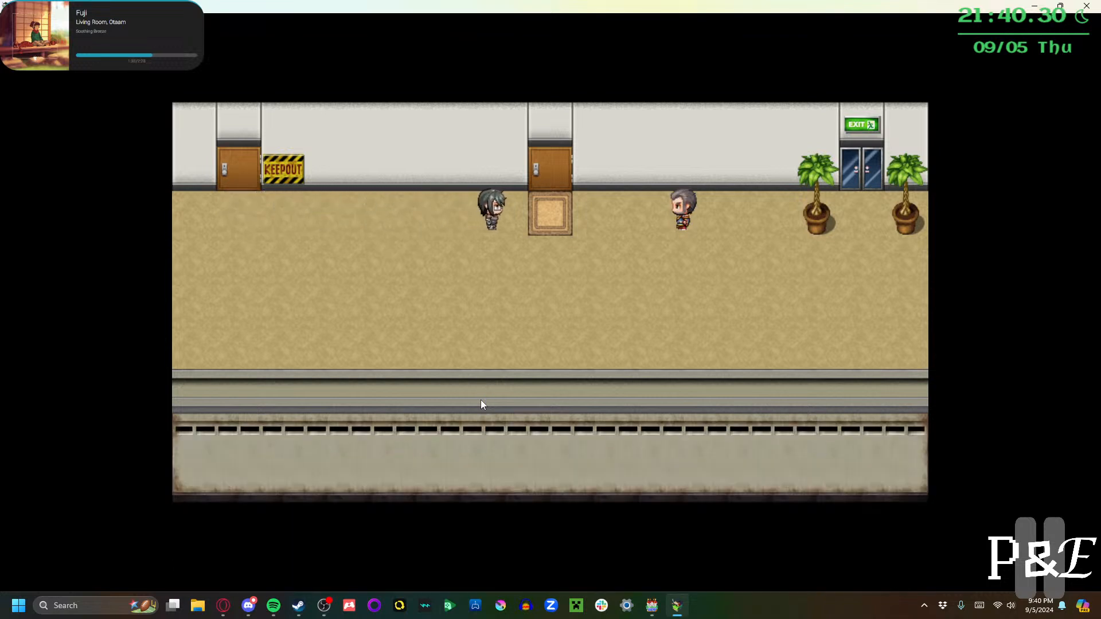
{"action": "key", "text": "Up"}
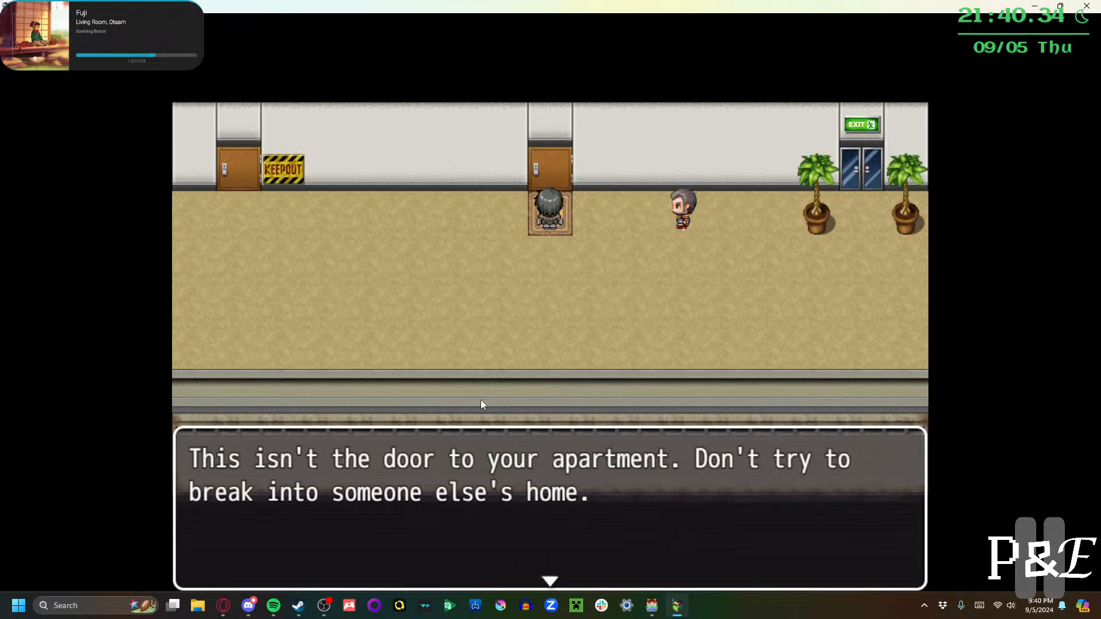
{"action": "key", "text": "Return"}
Talk to the gray-haired man in the hallway and advance his dialogue to the end
{"action": "key", "text": "Right"}
{"action": "key", "text": "Return"}
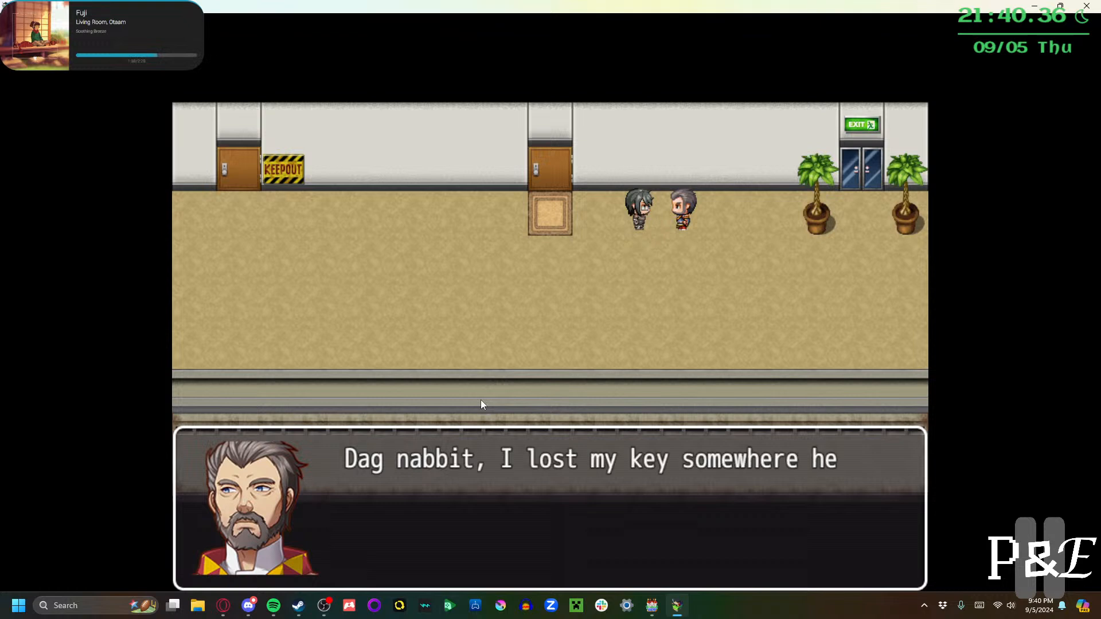
{"action": "key", "text": "Return"}
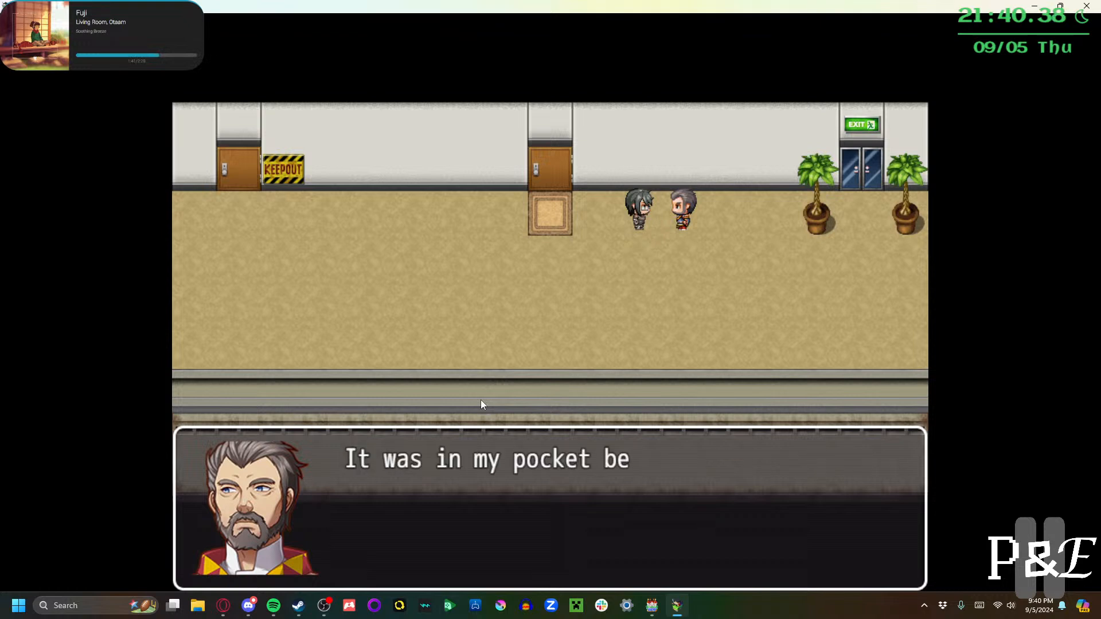
{"action": "key", "text": "Return"}
Walk around the gray-haired man and take the EXIT doors between the potted plants
{"action": "key", "text": "Down"}
{"action": "key", "text": "Right"}
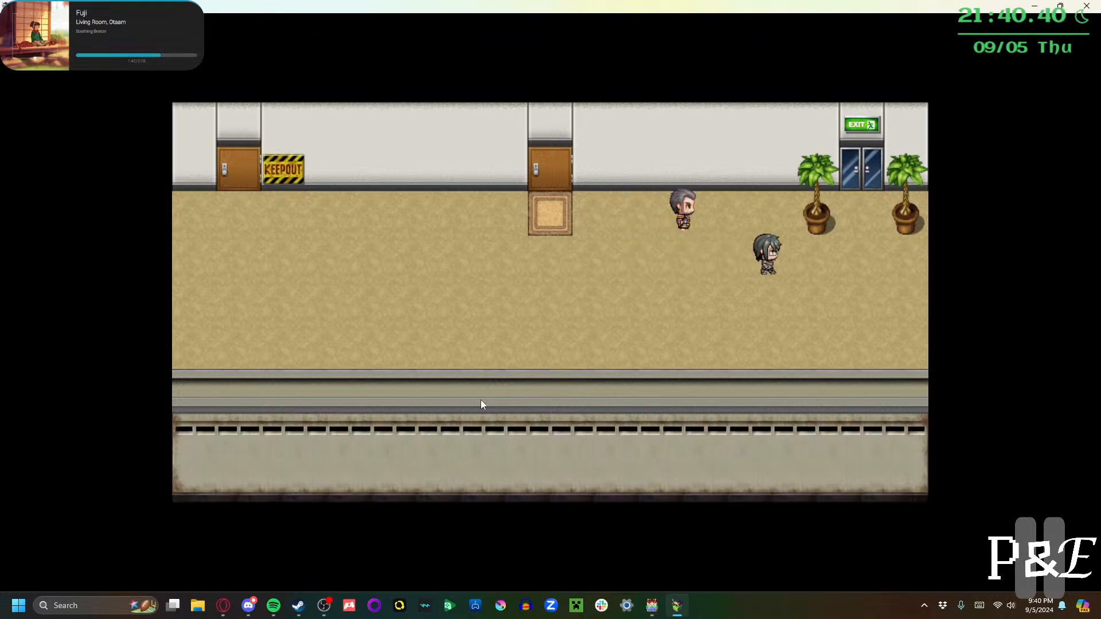
{"action": "key", "text": "Up"}
{"action": "key", "text": "Return"}
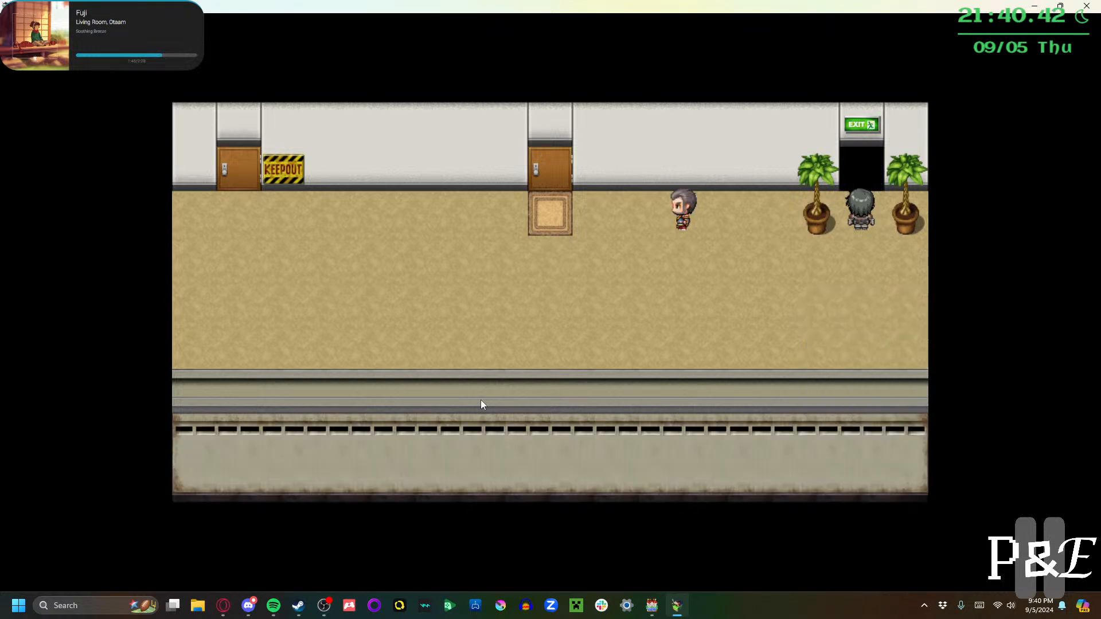
Talk to the Navy recruiter behind the lobby desk and advance the conversation to the end
{"action": "key", "text": "Down"}
{"action": "key", "text": "Left"}
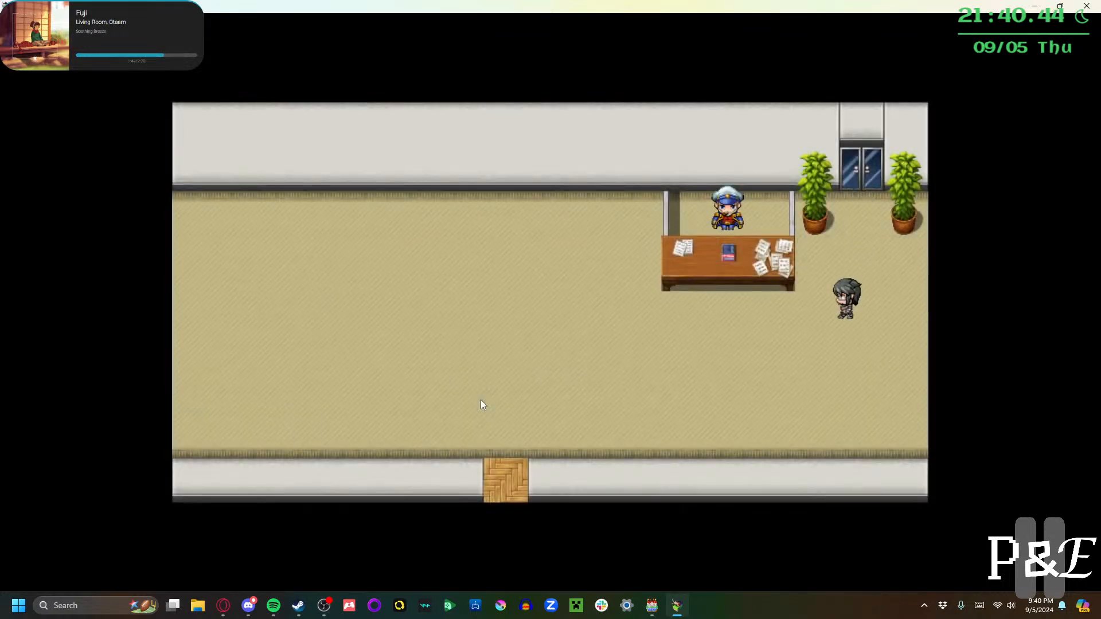
{"action": "key", "text": "Up"}
{"action": "key", "text": "Return"}
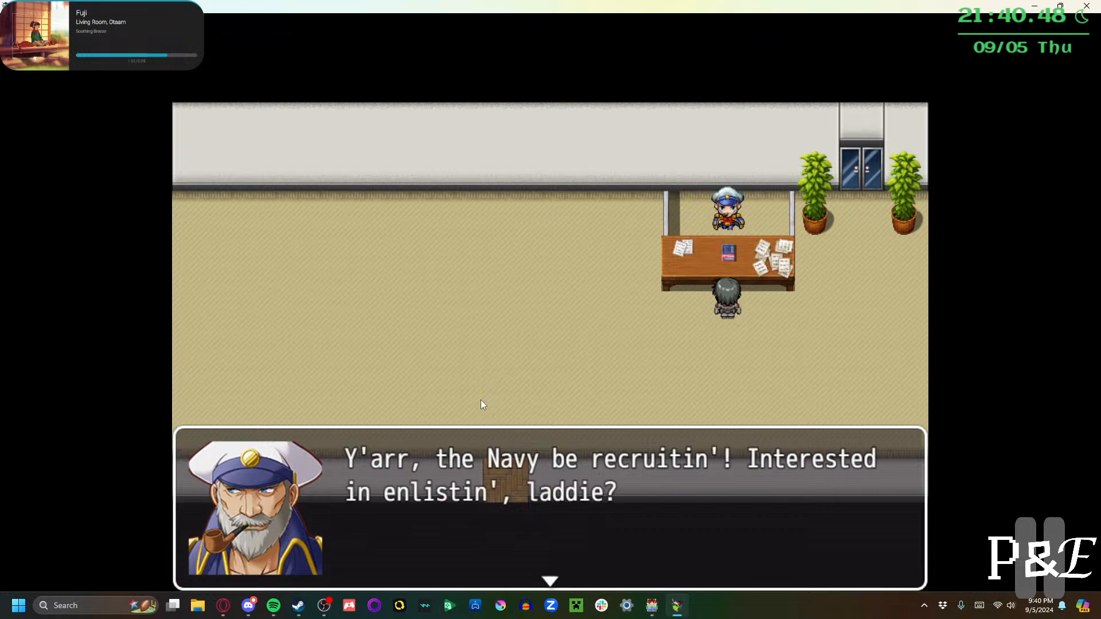
{"action": "key", "text": "Return"}
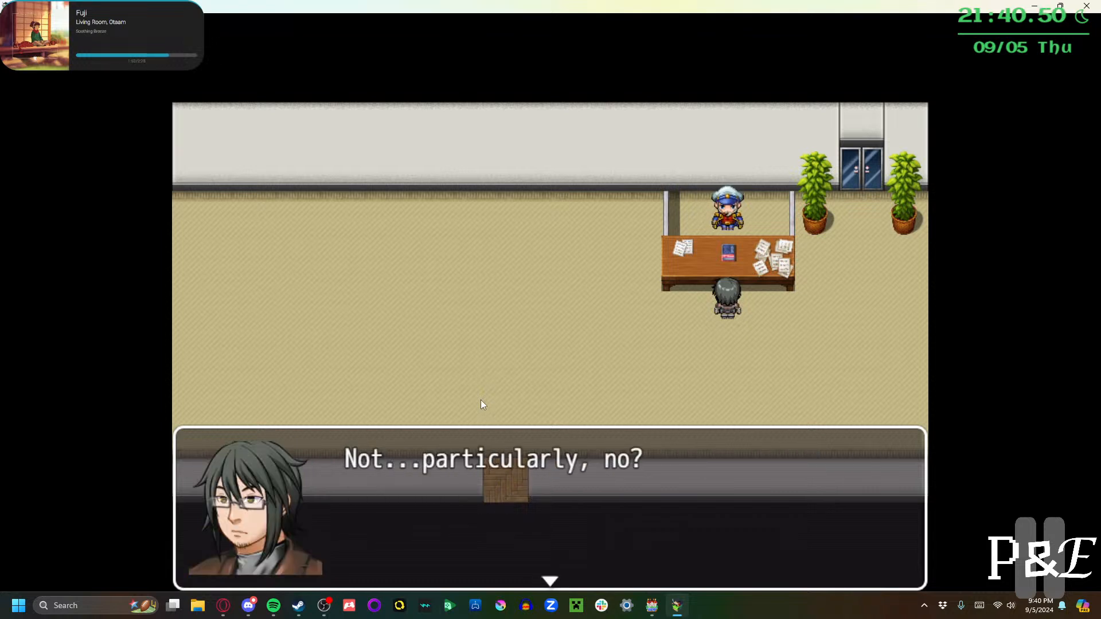
{"action": "key", "text": "Return"}
Leave the lobby through the wooden-floored doorway and walk south through the counter room to the street
{"action": "key", "text": "Down"}
{"action": "key", "text": "Left"}
{"action": "key", "text": "Down"}
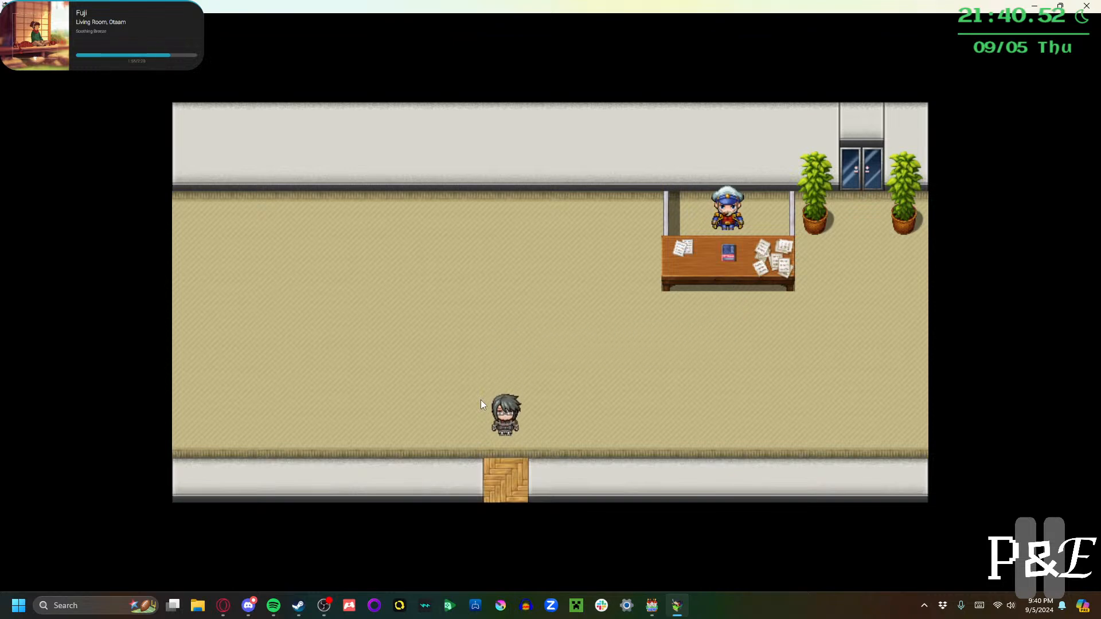
{"action": "key", "text": "Down"}
{"action": "key", "text": "Down"}
{"action": "key", "text": "Down"}
{"action": "key", "text": "Down"}
{"action": "key", "text": "Down"}
{"action": "key", "text": "Down"}
{"action": "key", "text": "Down"}
{"action": "key", "text": "Down"}
{"action": "key", "text": "Down"}
{"action": "key", "text": "Down"}
{"action": "key", "text": "Down"}
{"action": "key", "text": "Down"}
{"action": "key", "text": "Down"}
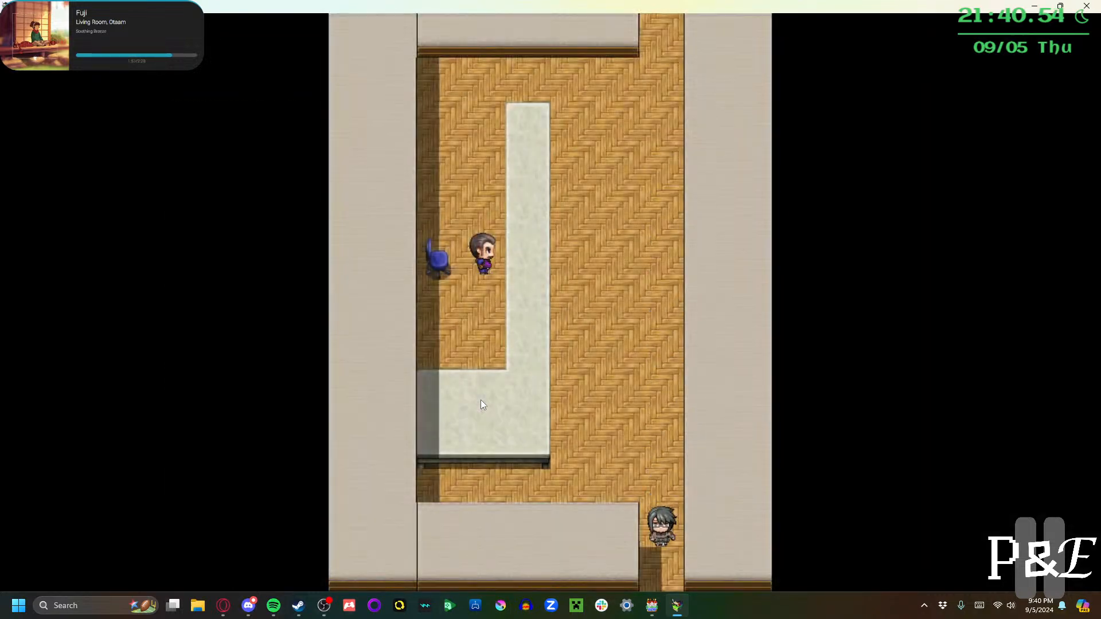
{"action": "key", "text": "Down"}
{"action": "key", "text": "Down"}
Walk along the sidewalk to the southern crosswalk and choose Beach as the travel destination
{"action": "key", "text": "Left"}
{"action": "key", "text": "Left"}
{"action": "key", "text": "Left"}
{"action": "key", "text": "Left"}
{"action": "key", "text": "Left"}
{"action": "key", "text": "Left"}
{"action": "key", "text": "Left"}
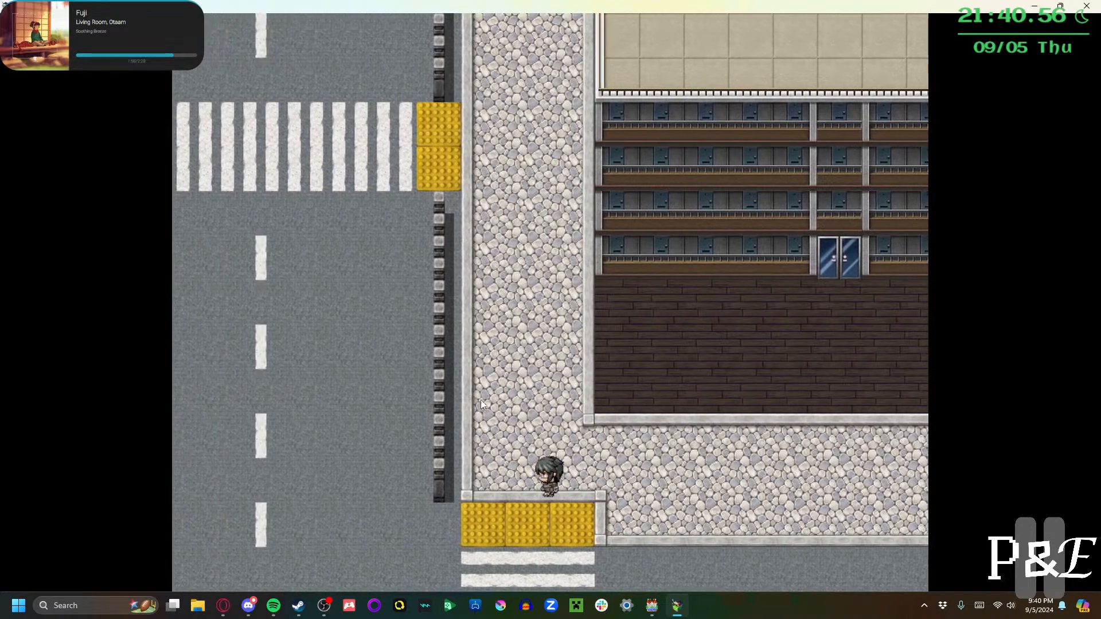
{"action": "key", "text": "Down"}
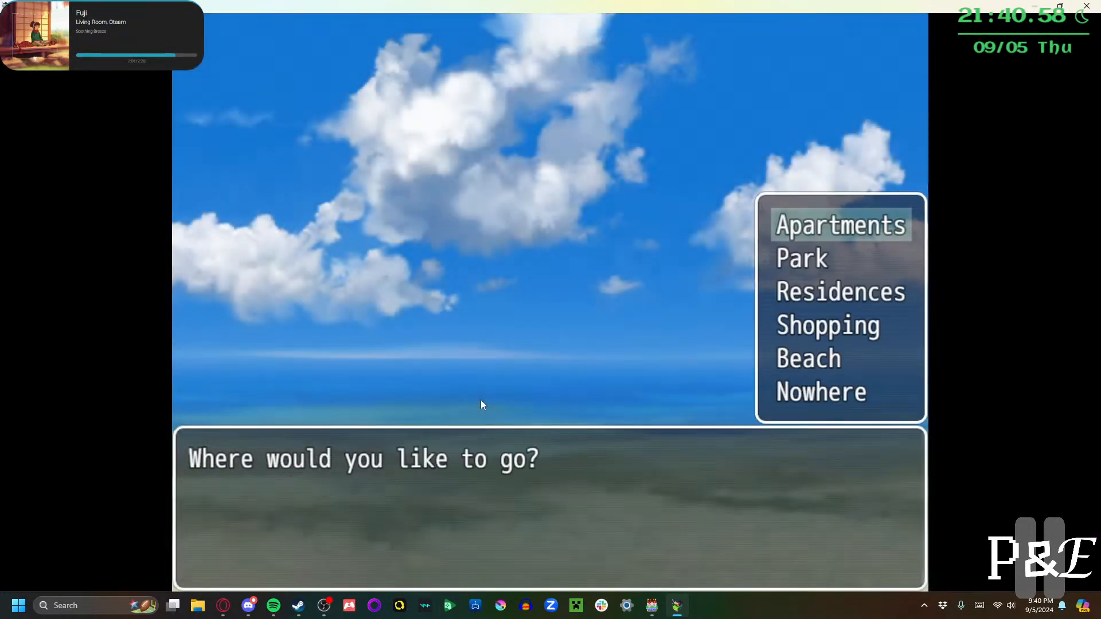
{"action": "key", "text": "Down"}
{"action": "key", "text": "Down"}
{"action": "key", "text": "Down"}
{"action": "key", "text": "Down"}
{"action": "key", "text": "Return"}
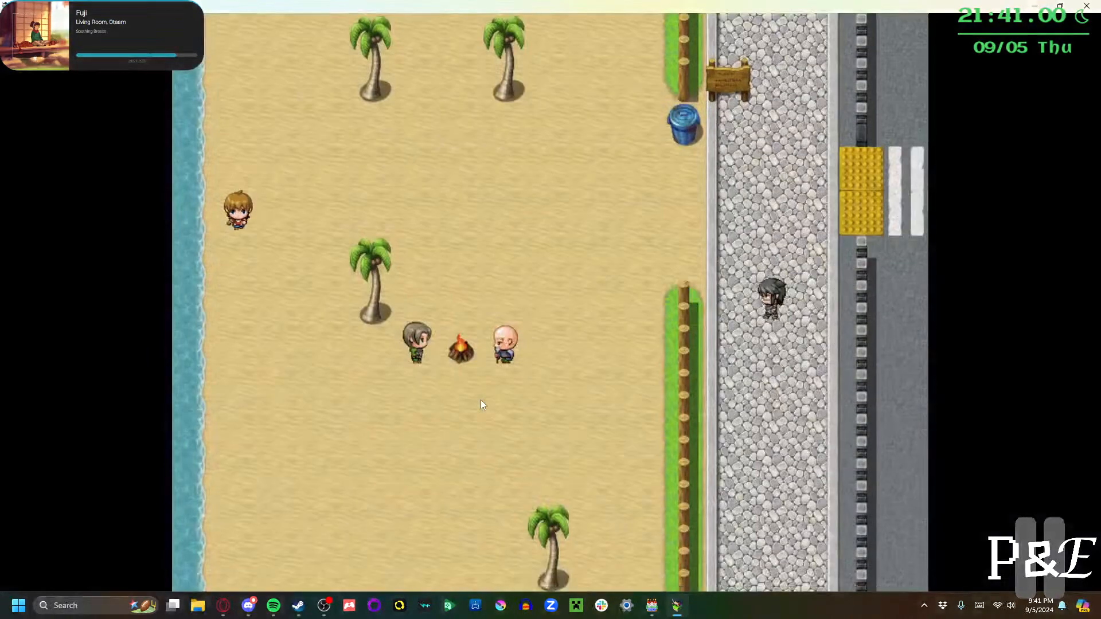
Walk south along the beach sidewalk to the pier area
{"action": "key", "text": "Left"}
{"action": "key", "text": "Down"}
{"action": "key", "text": "Down"}
{"action": "key", "text": "Down"}
{"action": "key", "text": "Down"}
{"action": "key", "text": "Down"}
{"action": "key", "text": "Down"}
{"action": "key", "text": "Down"}
{"action": "key", "text": "Down"}
{"action": "key", "text": "Down"}
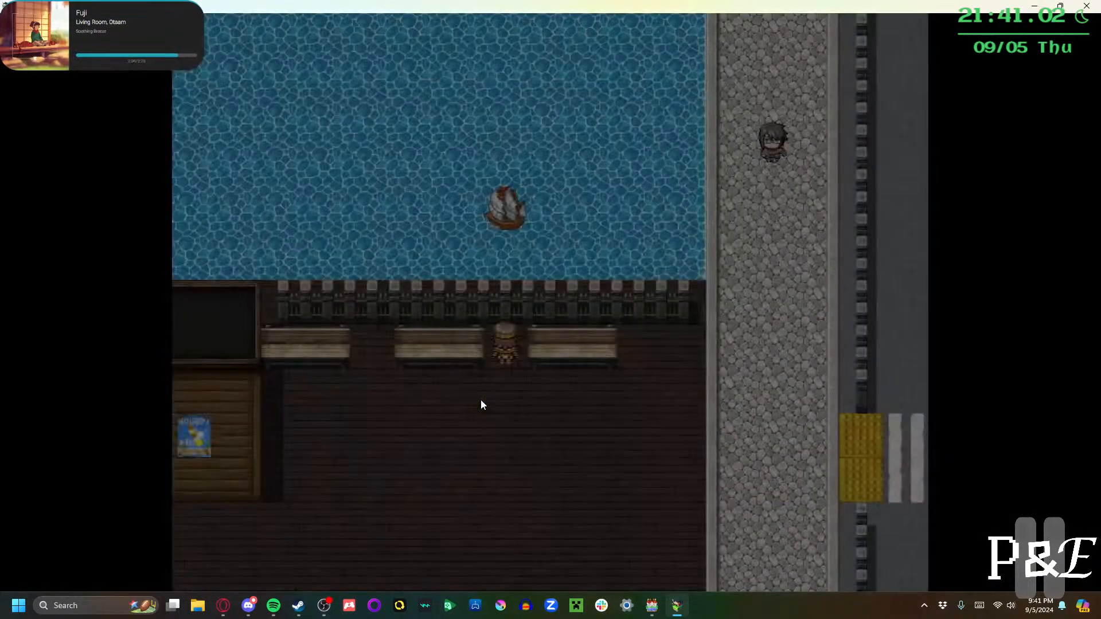
Walk onto the pier, talk to the headband-wearing character between the benches and finish the dialogue
{"action": "key", "text": "Down"}
{"action": "key", "text": "Down"}
{"action": "key", "text": "Down"}
{"action": "key", "text": "Down"}
{"action": "key", "text": "Down"}
{"action": "key", "text": "Down"}
{"action": "key", "text": "Left"}
{"action": "key", "text": "Left"}
{"action": "key", "text": "Left"}
{"action": "key", "text": "Left"}
{"action": "key", "text": "Left"}
{"action": "key", "text": "Left"}
{"action": "key", "text": "Left"}
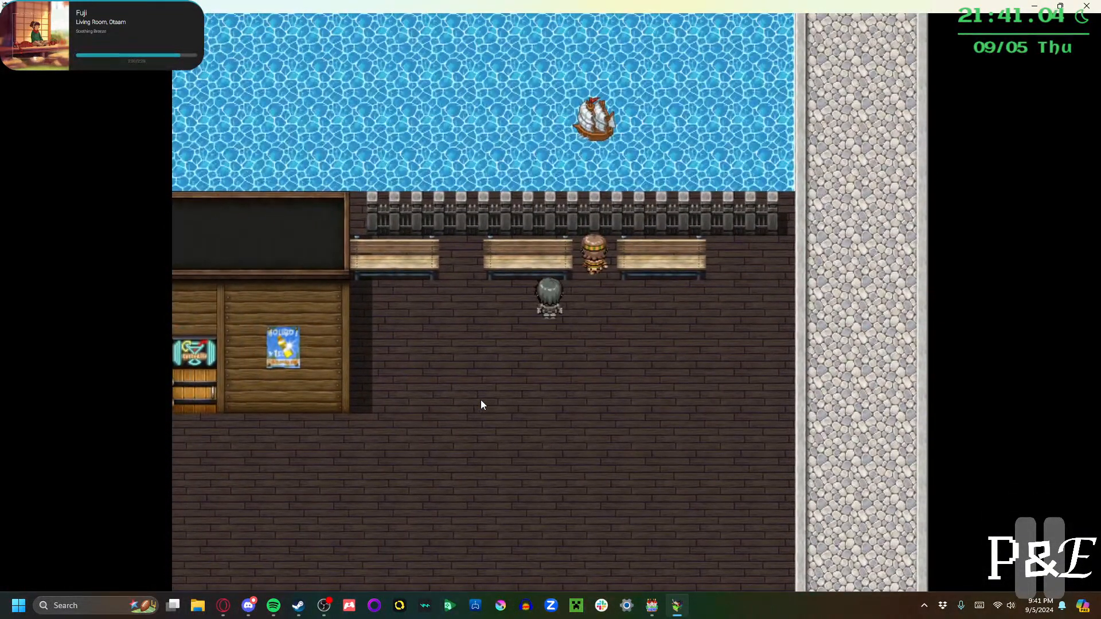
{"action": "key", "text": "Right"}
{"action": "key", "text": "Up"}
{"action": "key", "text": "Return"}
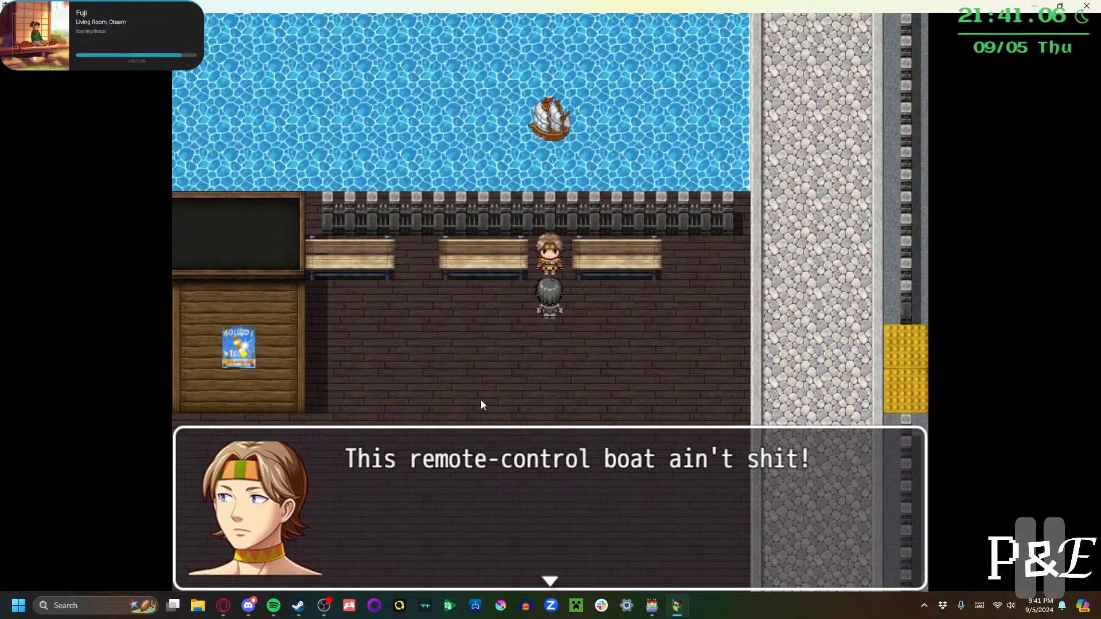
{"action": "key", "text": "Return"}
{"action": "key", "text": "Return"}
Walk west along the pier past the wooden bar and its menu board
{"action": "key", "text": "Down"}
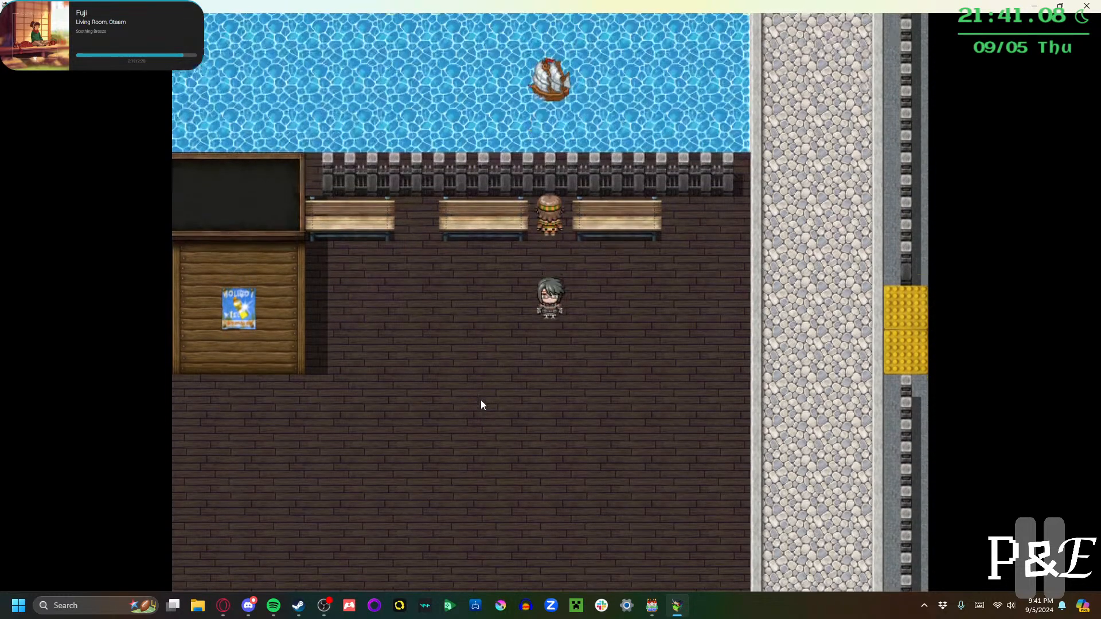
{"action": "key", "text": "Down"}
{"action": "key", "text": "Down"}
{"action": "key", "text": "Down"}
{"action": "key", "text": "Down"}
{"action": "key", "text": "Left"}
{"action": "key", "text": "Left"}
{"action": "key", "text": "Left"}
{"action": "key", "text": "Left"}
{"action": "key", "text": "Left"}
{"action": "key", "text": "Left"}
{"action": "key", "text": "Left"}
{"action": "key", "text": "Left"}
{"action": "key", "text": "Left"}
{"action": "key", "text": "Down"}
{"action": "key", "text": "Down"}
{"action": "key", "text": "Left"}
{"action": "key", "text": "Left"}
{"action": "key", "text": "Left"}
{"action": "key", "text": "Left"}
{"action": "key", "text": "Left"}
{"action": "key", "text": "Left"}
{"action": "key", "text": "Left"}
{"action": "key", "text": "Left"}
{"action": "key", "text": "Left"}
{"action": "key", "text": "Left"}
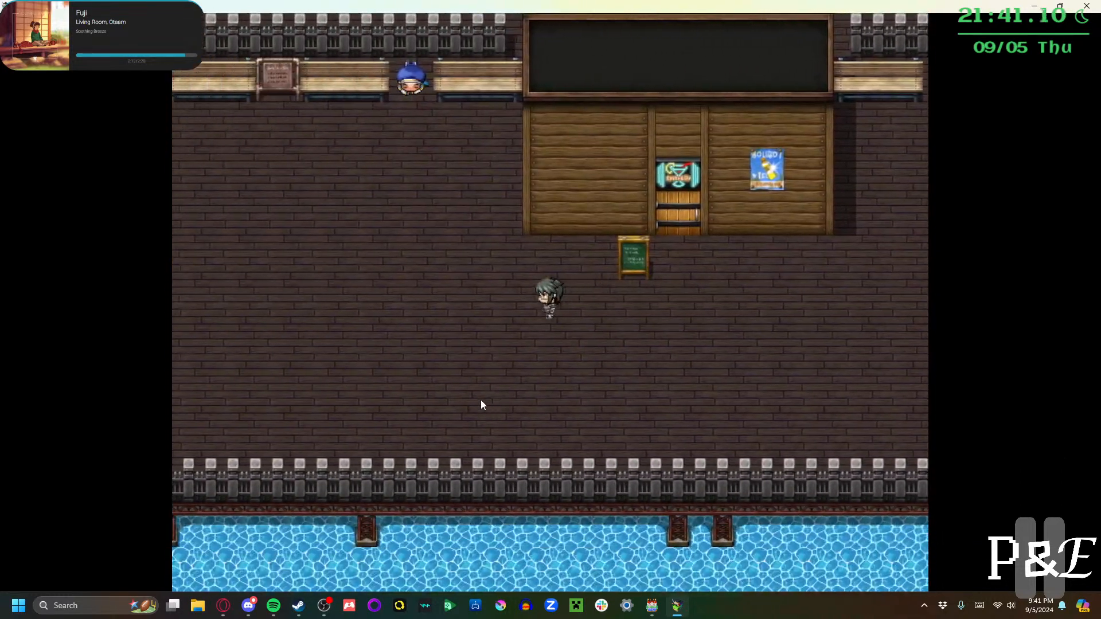
Approach the blue-capped sailor by the pier benches and start talking to him
{"action": "key", "text": "Left"}
{"action": "key", "text": "Left"}
{"action": "key", "text": "Left"}
{"action": "key", "text": "Up"}
{"action": "key", "text": "Up"}
{"action": "key", "text": "Up"}
{"action": "key", "text": "Up"}
{"action": "key", "text": "Return"}
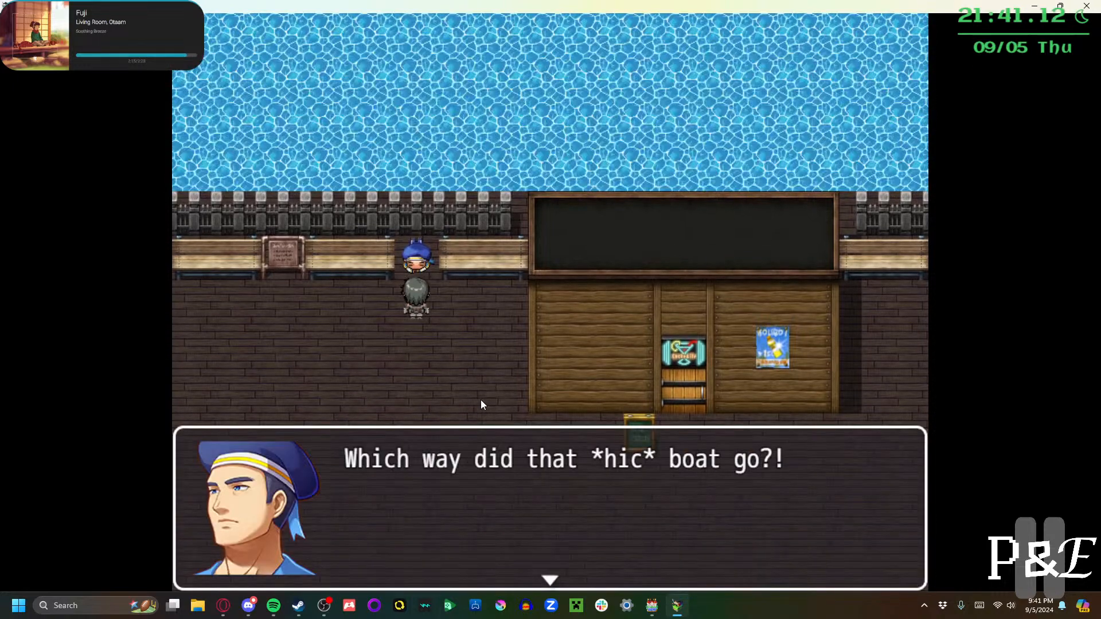
Advance the drunken sailor's dialogue by the pier benches through his vomiting scene and the protagonist's reaction
{"action": "key", "text": "Return"}
{"action": "key", "text": "Return"}
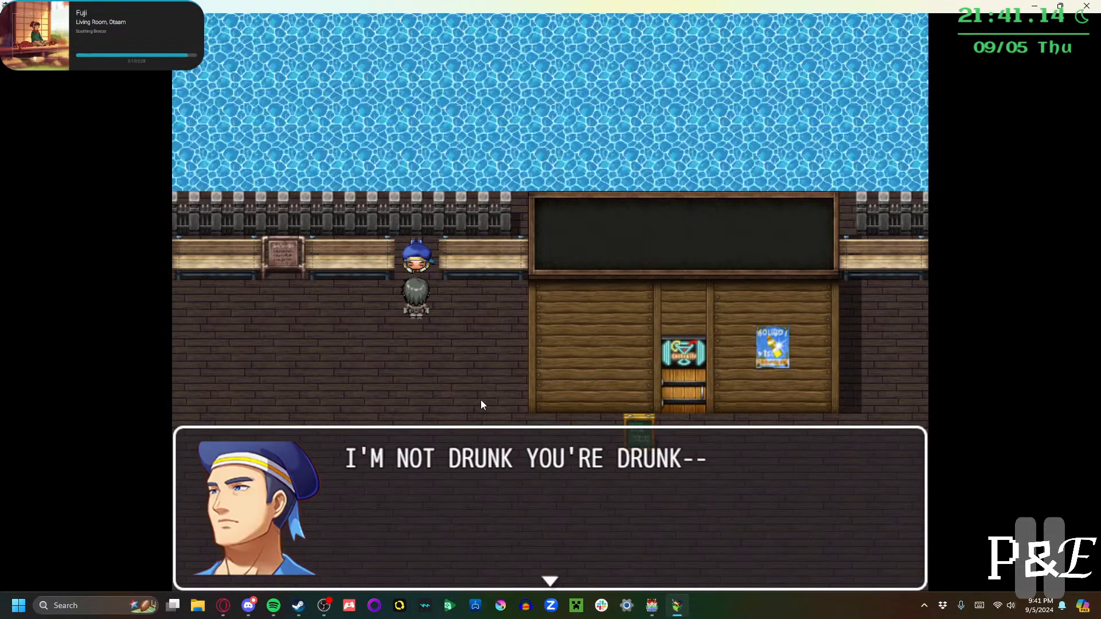
{"action": "key", "text": "Return"}
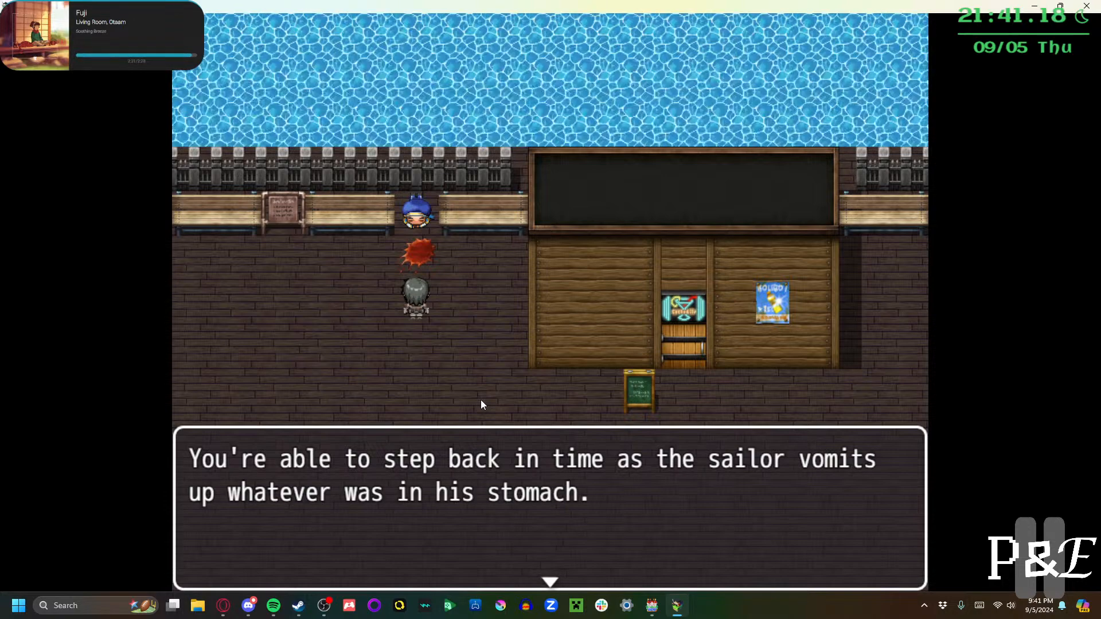
{"action": "key", "text": "Return"}
{"action": "key", "text": "Return"}
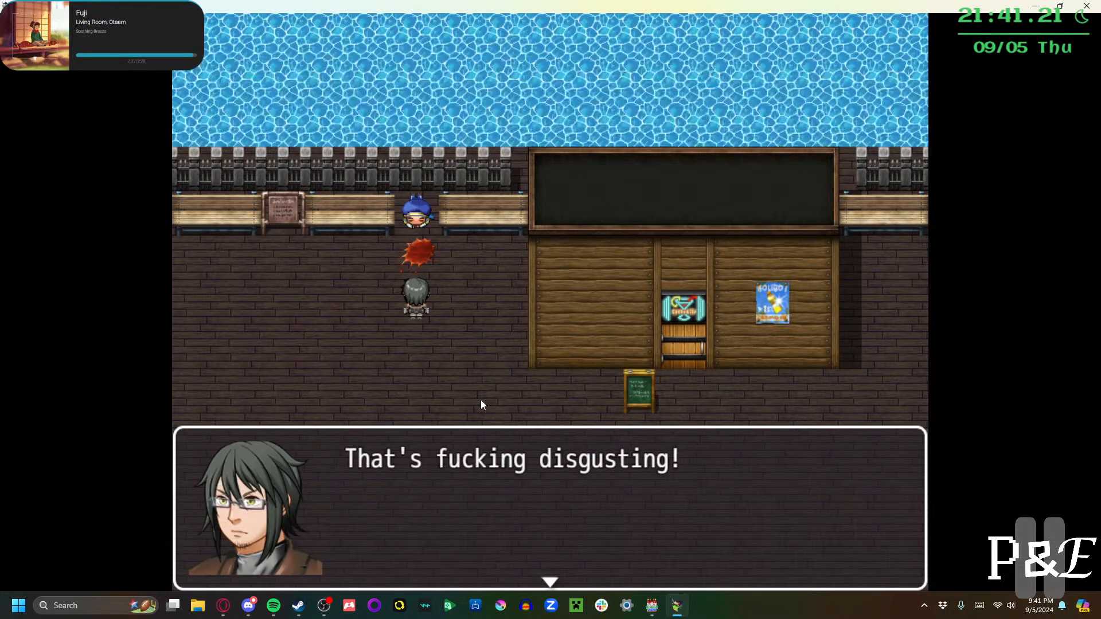
{"action": "key", "text": "Return"}
Talk to the blonde woman at the pier's west end, answer Groan and advance to the question whether to hear her out
{"action": "key", "text": "Return"}
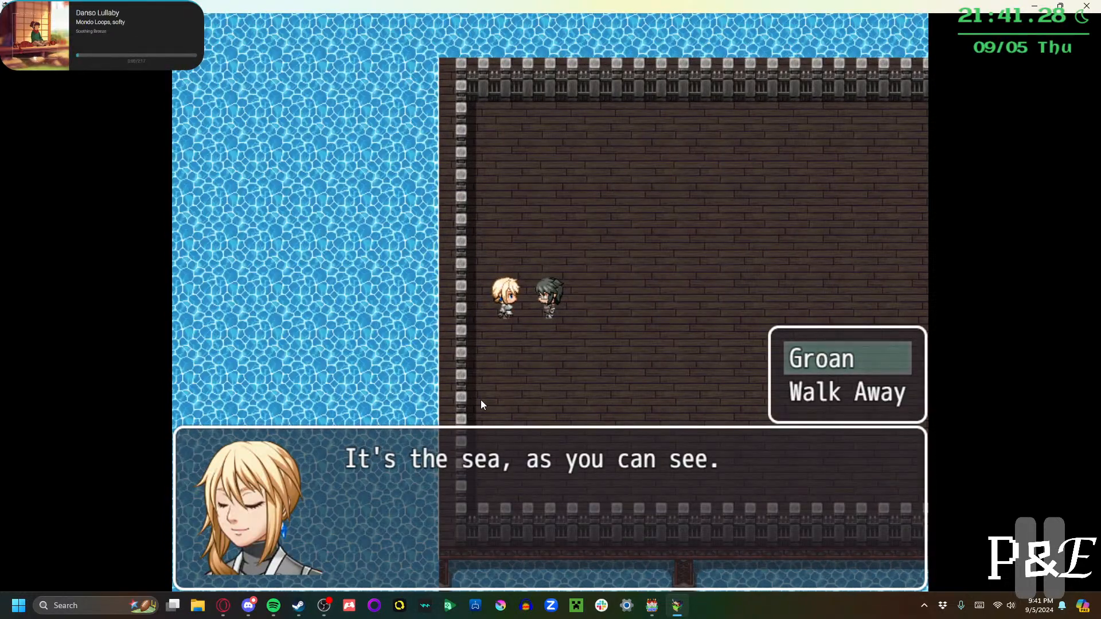
{"action": "key", "text": "Return"}
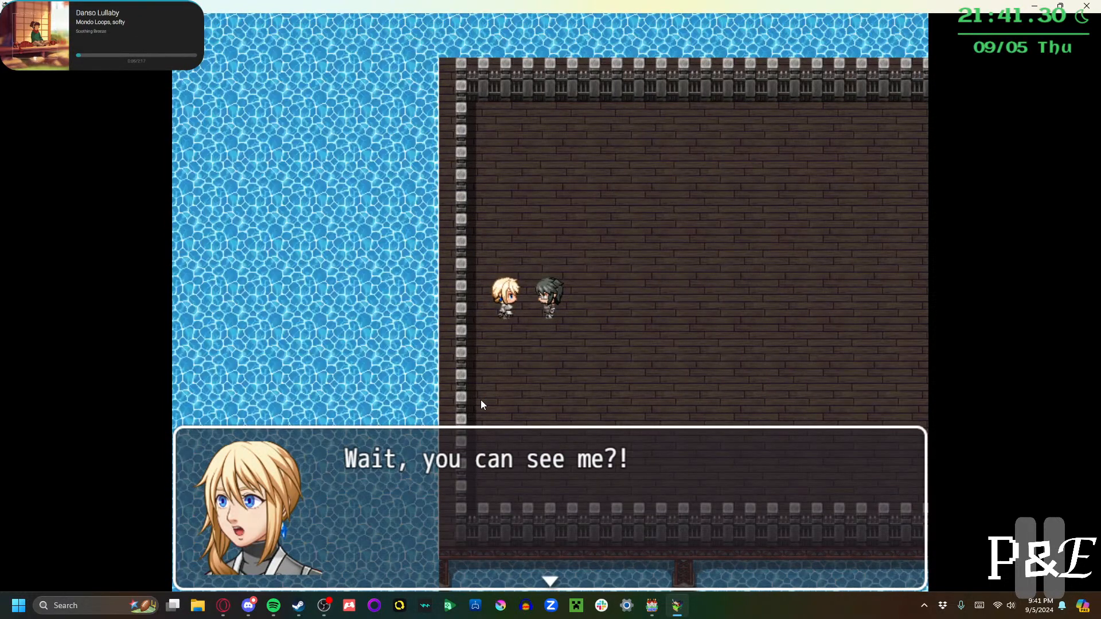
{"action": "key", "text": "Return"}
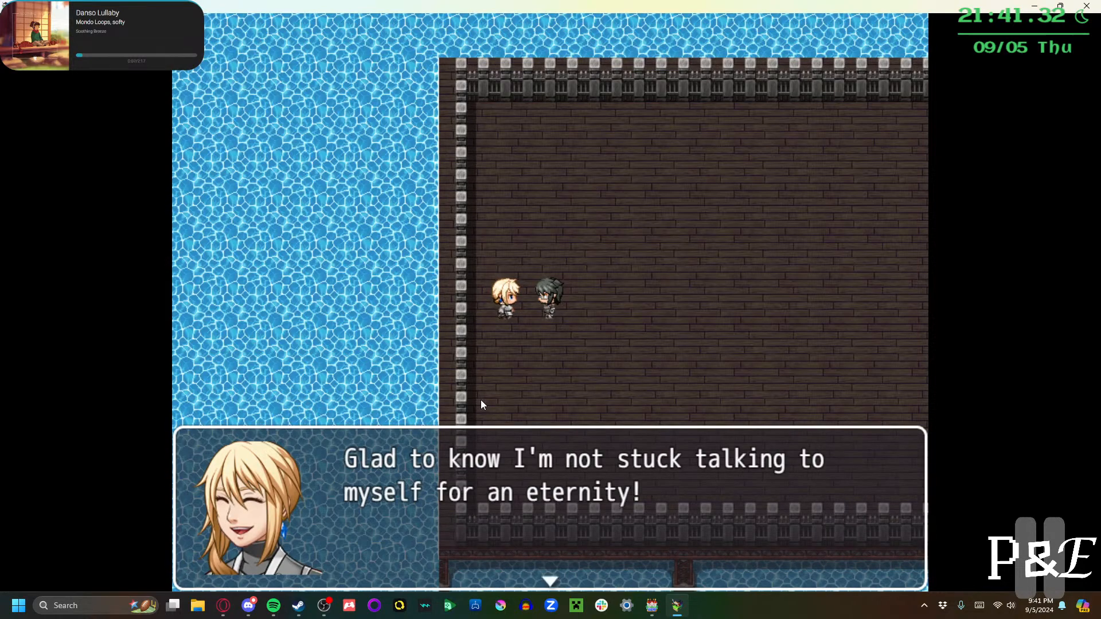
{"action": "key", "text": "Return"}
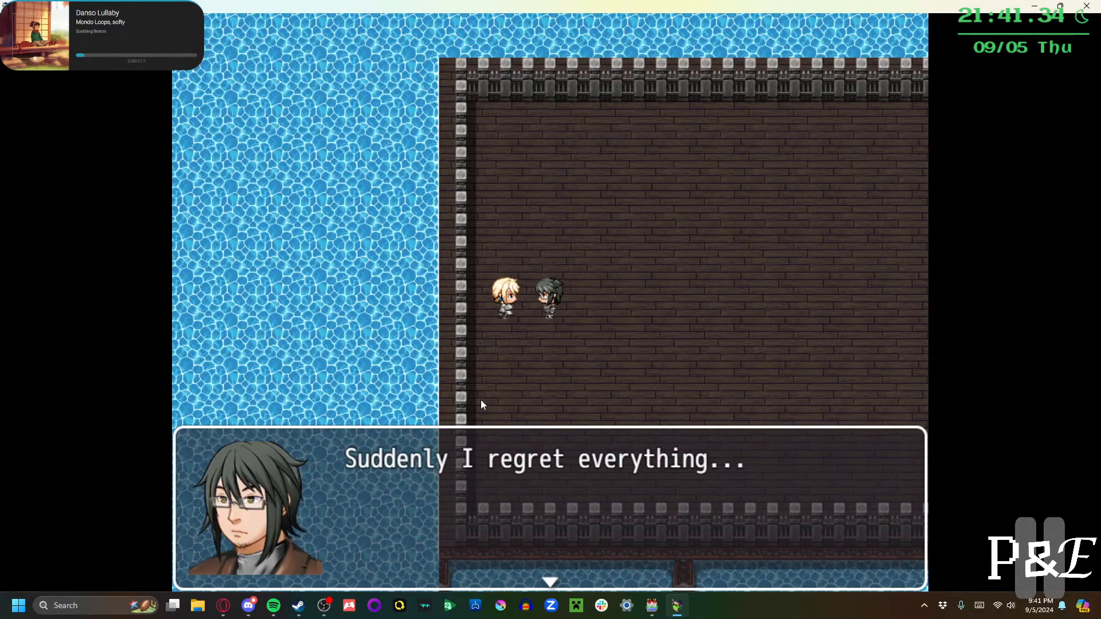
{"action": "key", "text": "Return"}
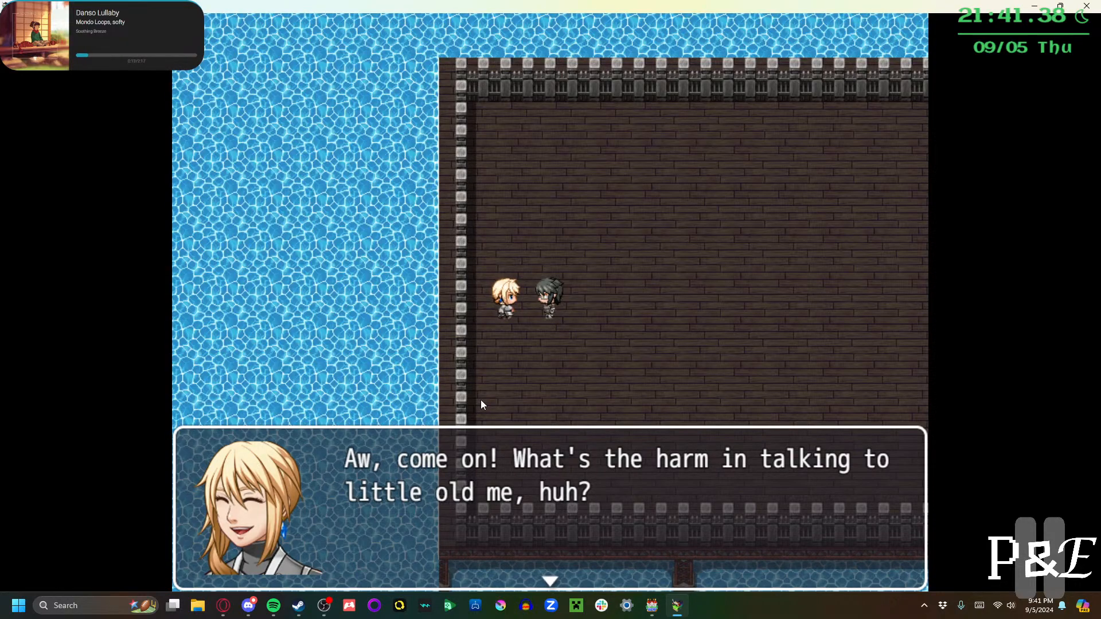
{"action": "key", "text": "Return"}
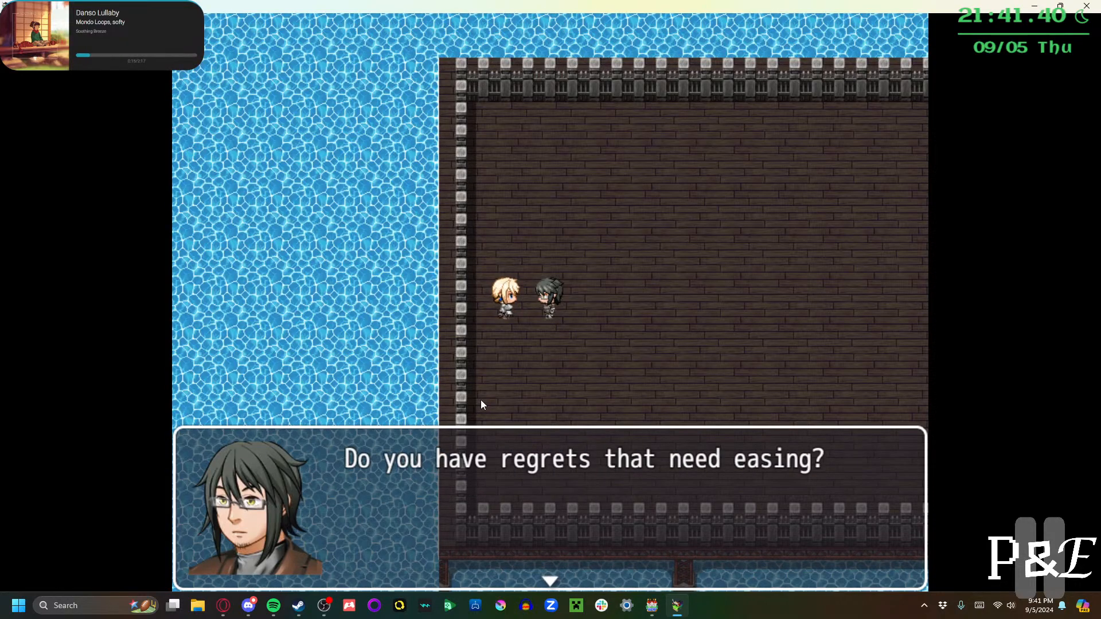
{"action": "key", "text": "Return"}
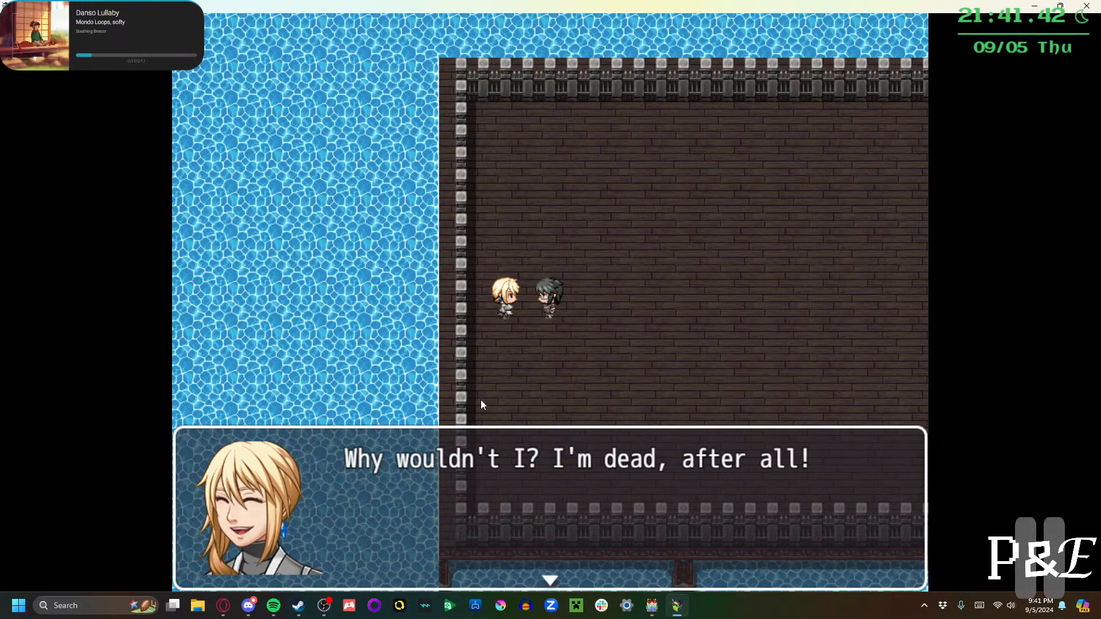
{"action": "key", "text": "Return"}
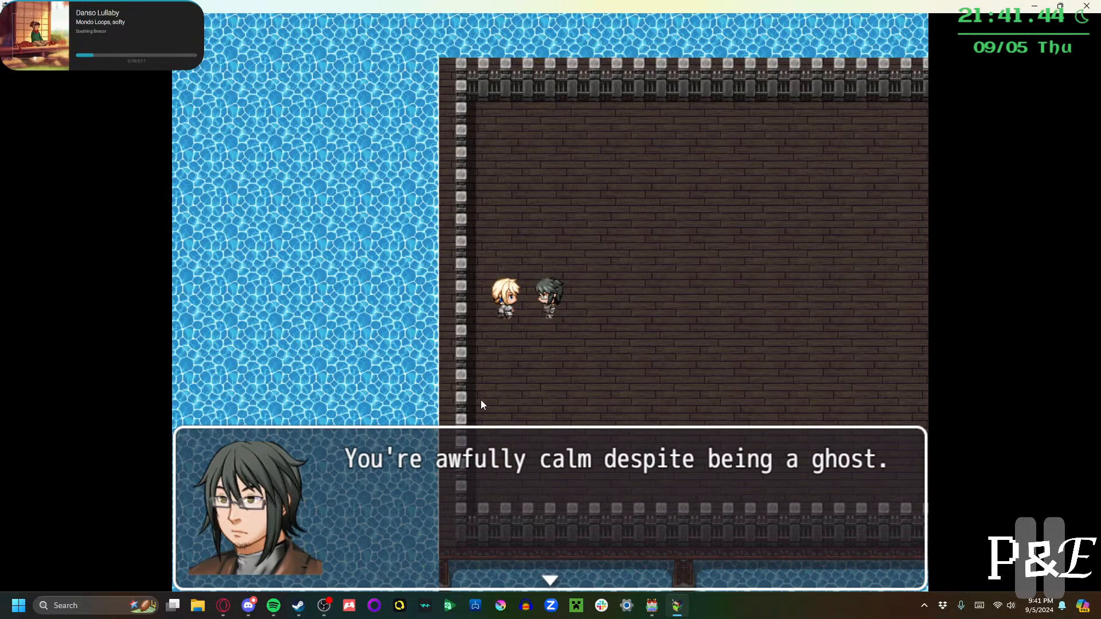
{"action": "key", "text": "Return"}
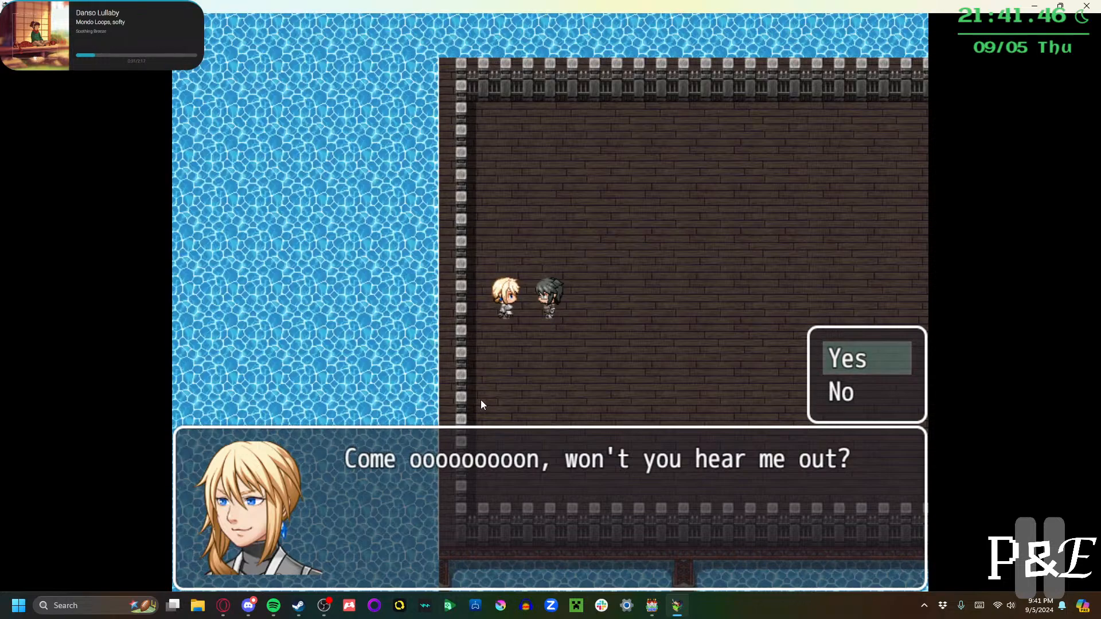
Answer Yes to hear the blonde ghost out and advance through her account of her wealthy life and death
{"action": "key", "text": "Return"}
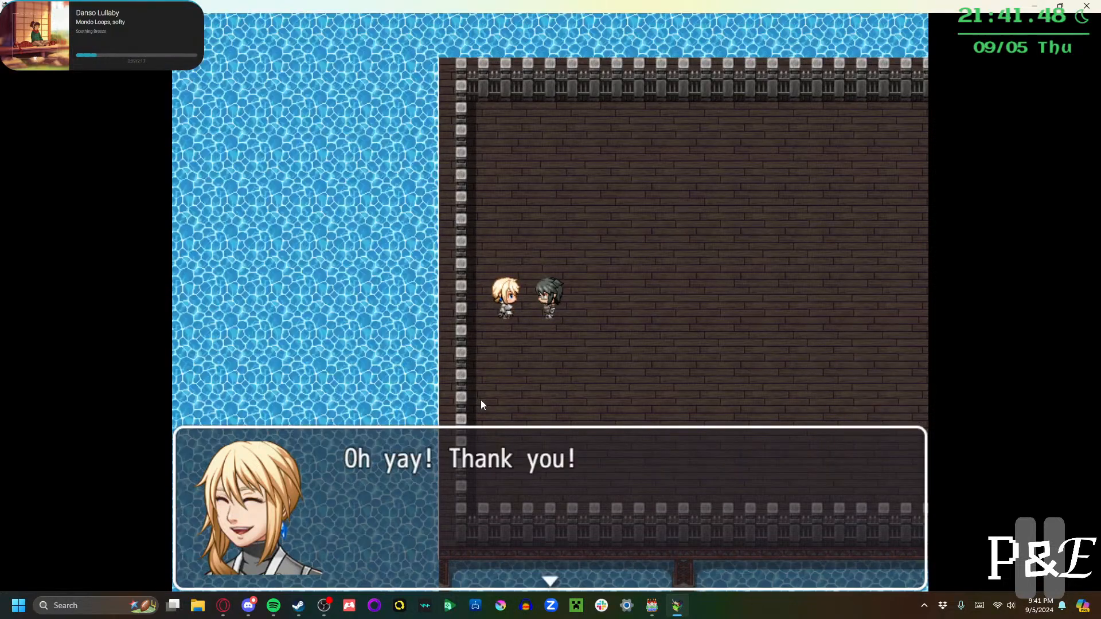
{"action": "key", "text": "Return"}
{"action": "key", "text": "Return"}
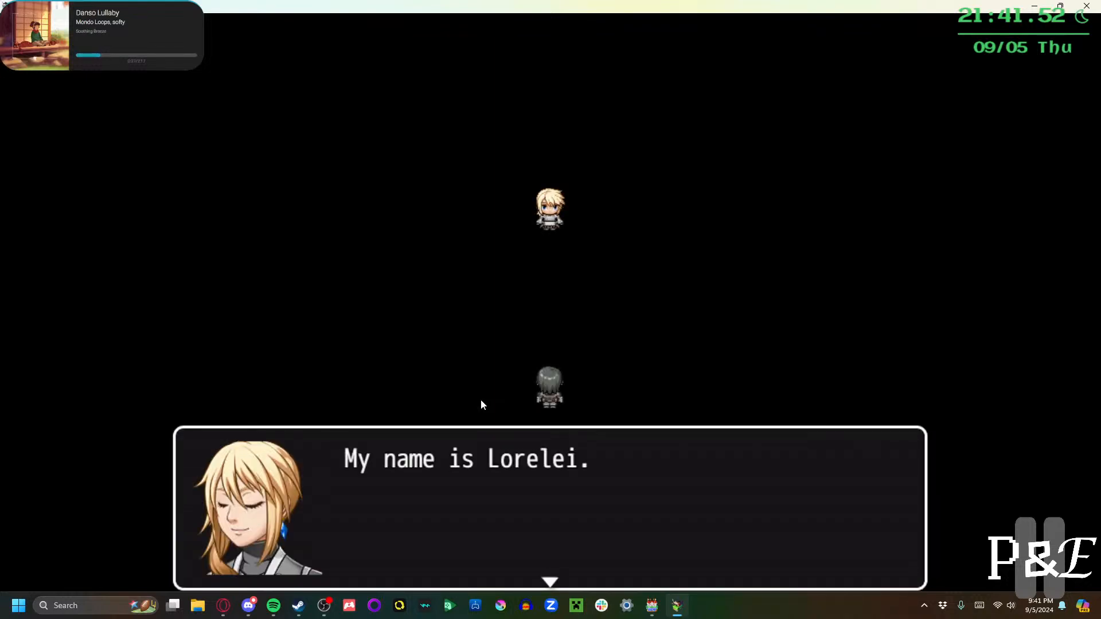
{"action": "key", "text": "Return"}
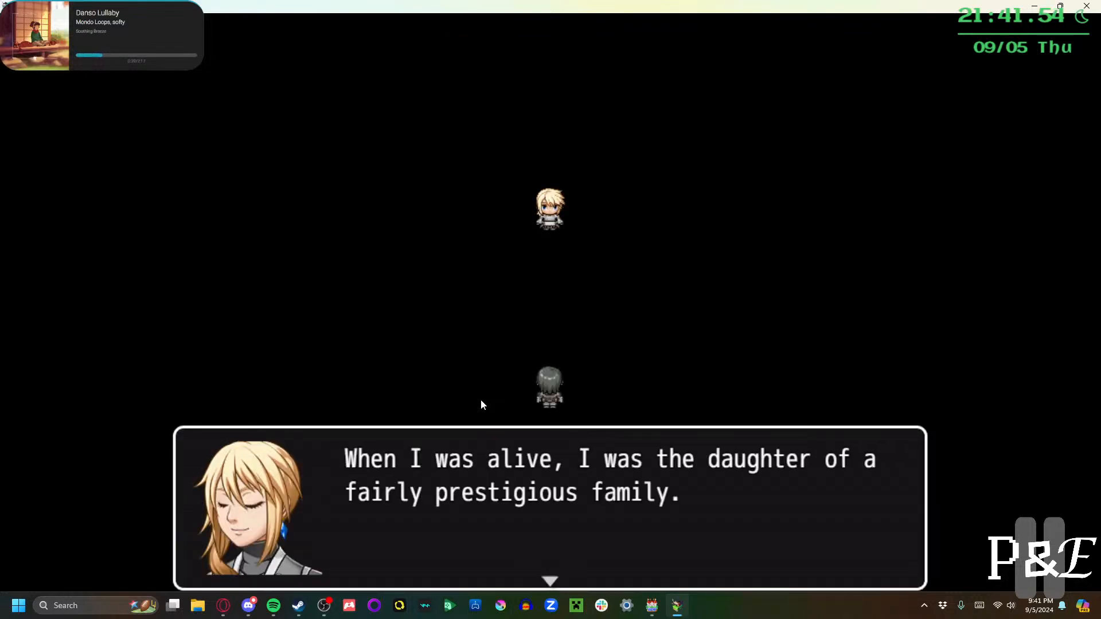
{"action": "key", "text": "Return"}
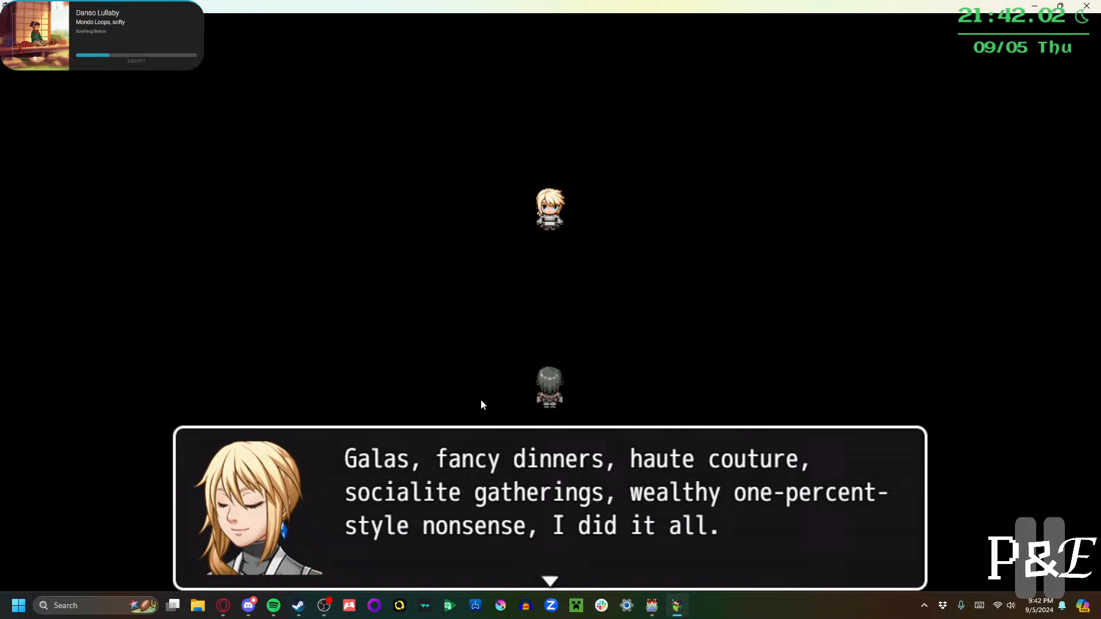
{"action": "key", "text": "Return"}
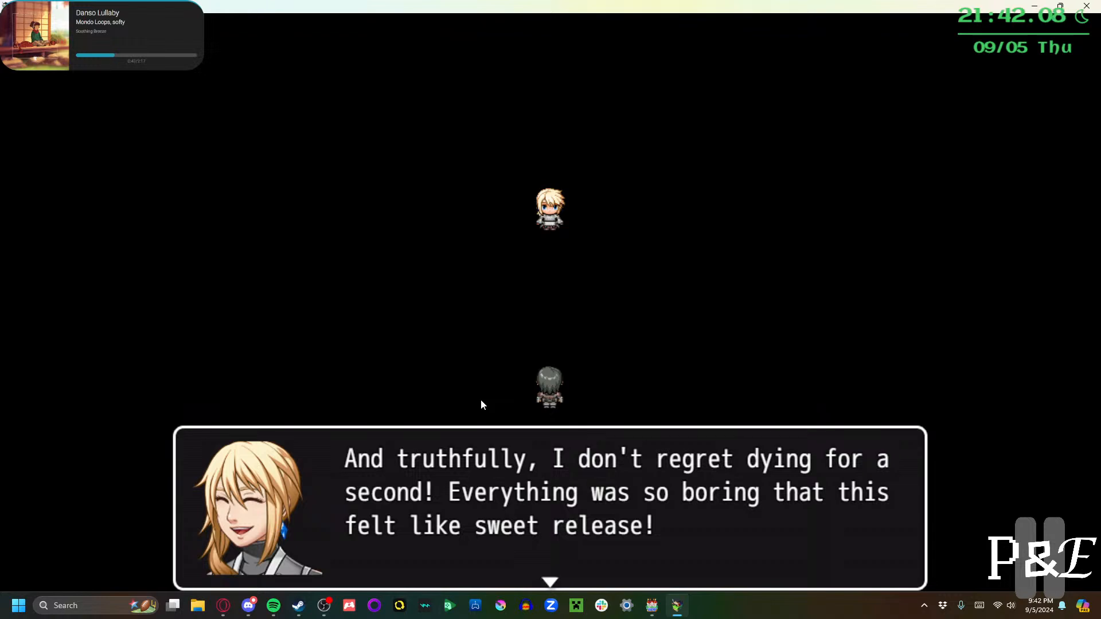
{"action": "key", "text": "Return"}
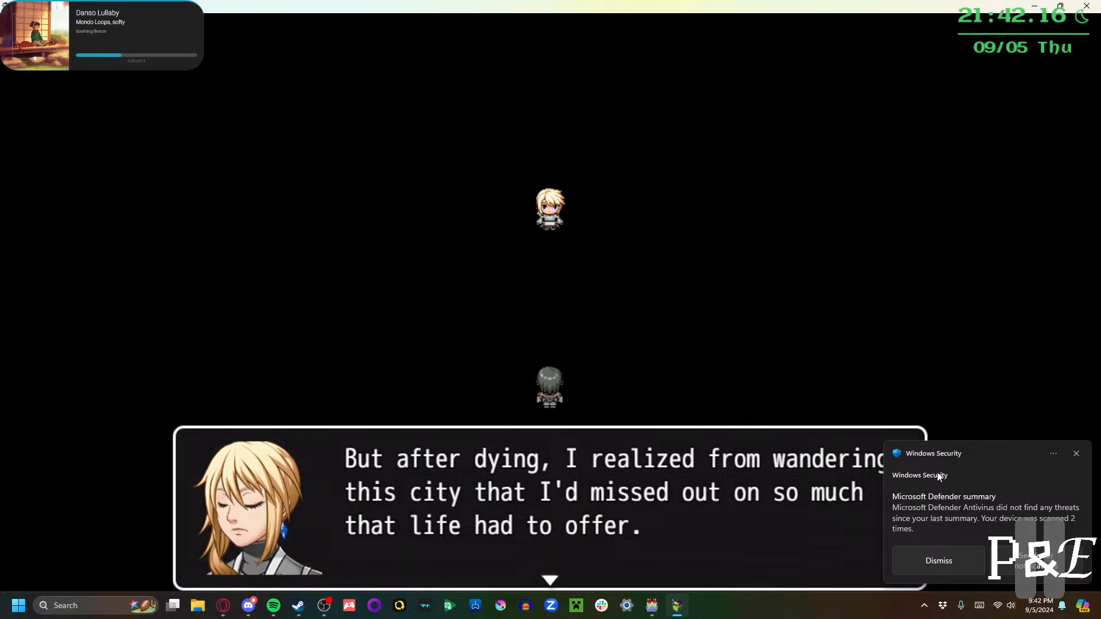
Dismiss the Windows Security notification and advance the ghost's story to her request for help
{"action": "left_click", "coordinate": [1076, 454]}
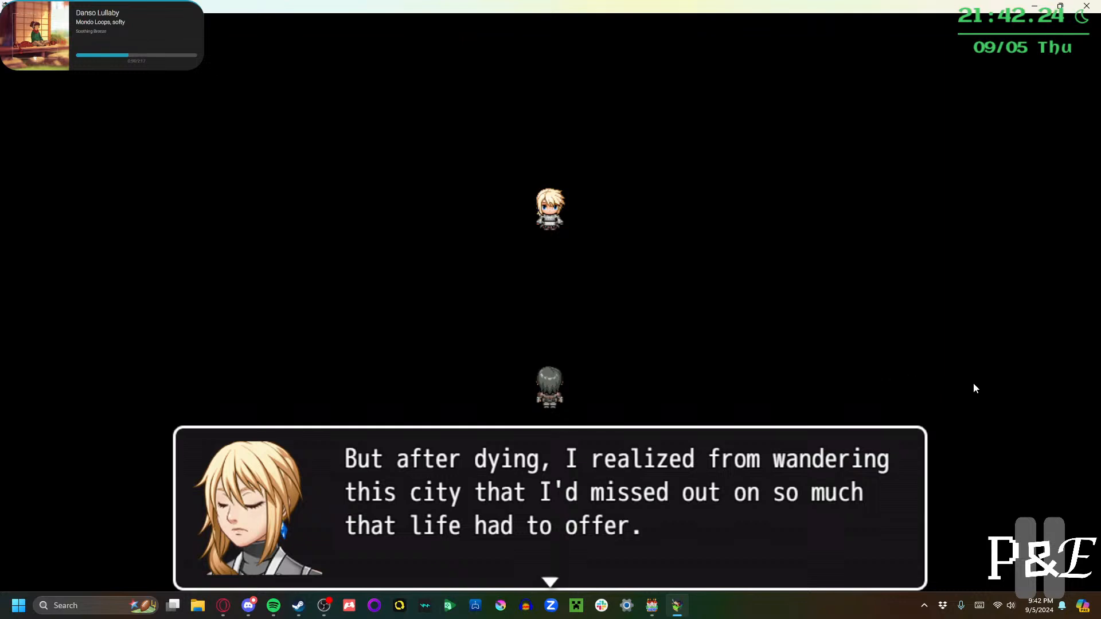
{"action": "key", "text": "Return"}
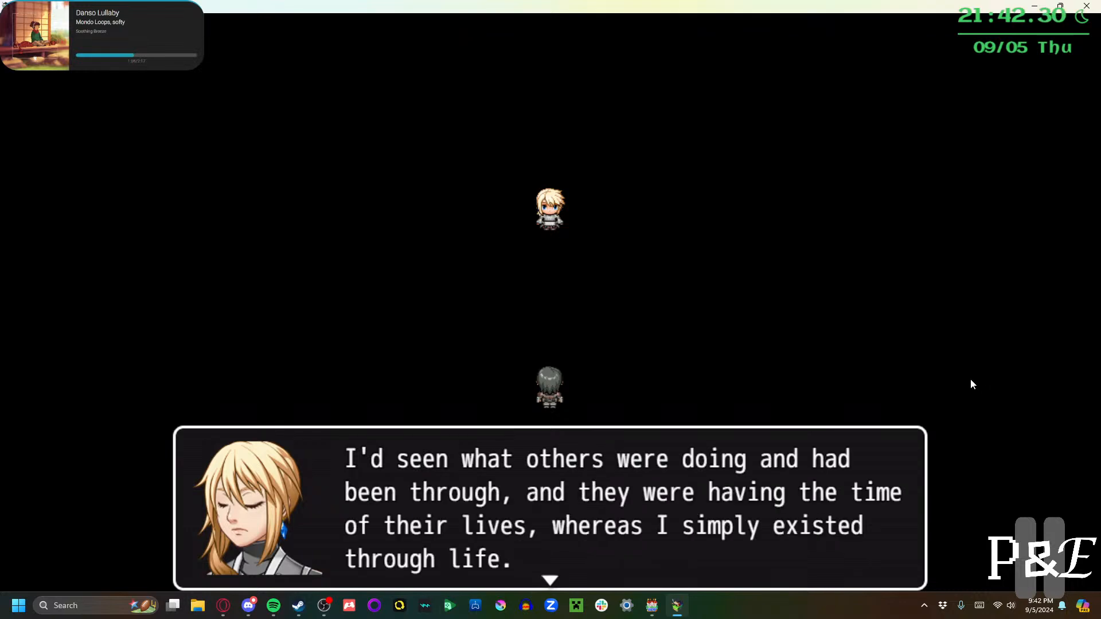
{"action": "key", "text": "Return"}
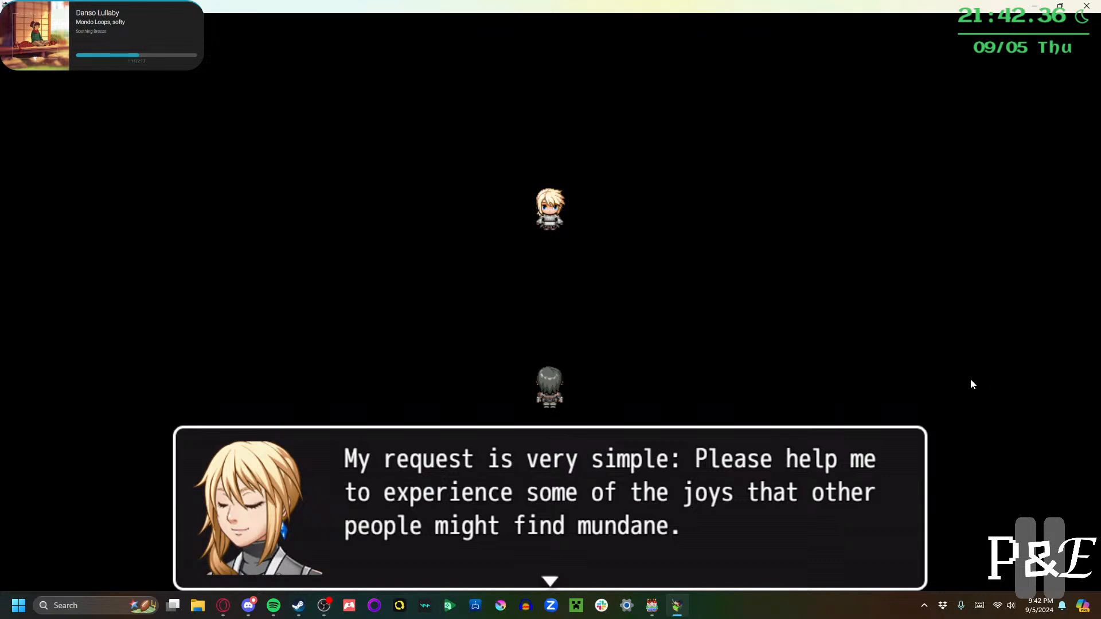
{"action": "key", "text": "Return"}
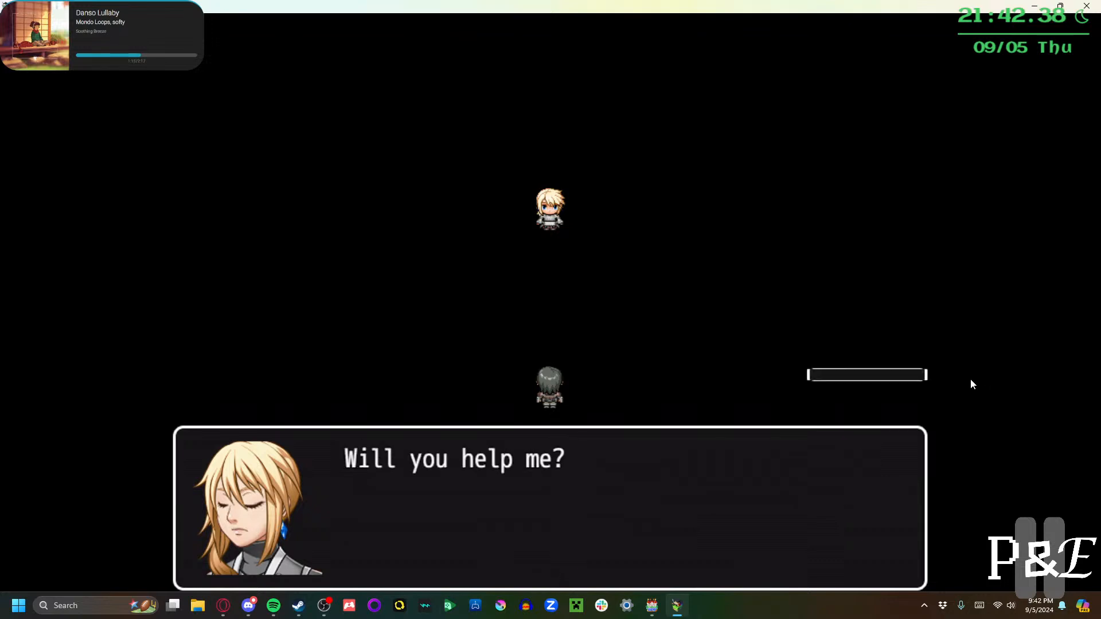
Agree to help the ghost and advance past her thanks to return to the pier scene
{"action": "key", "text": "Return"}
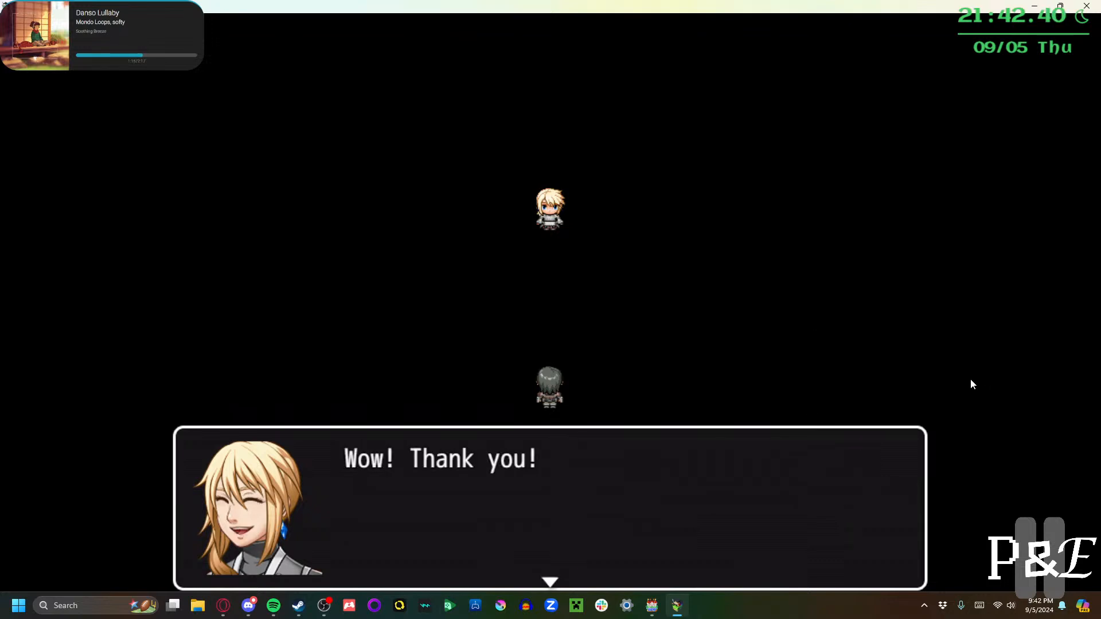
{"action": "key", "text": "Return"}
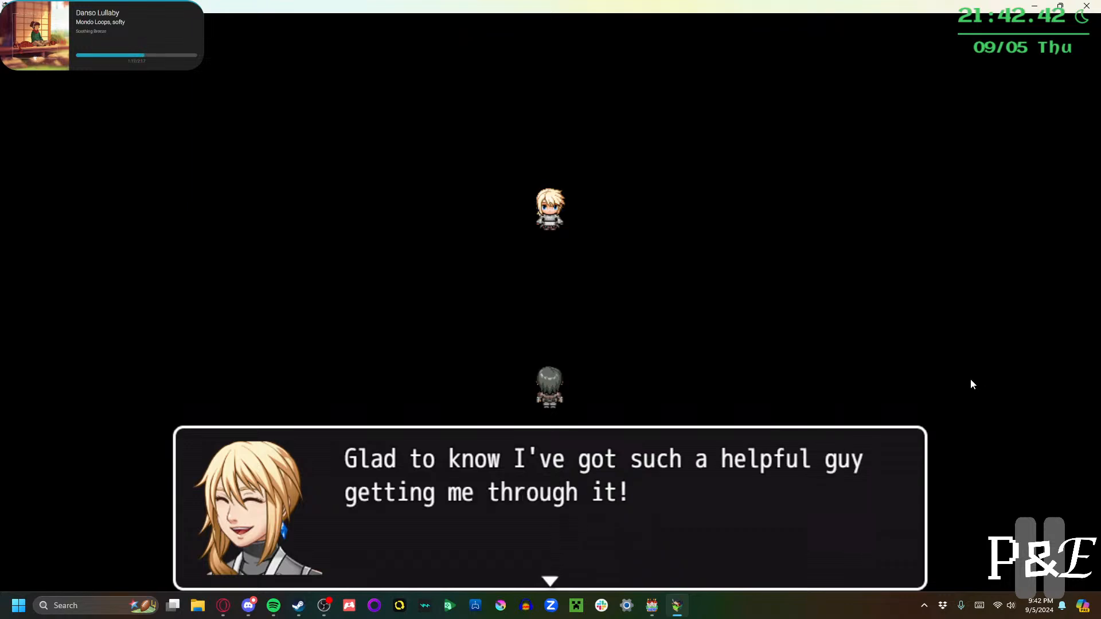
{"action": "key", "text": "Return"}
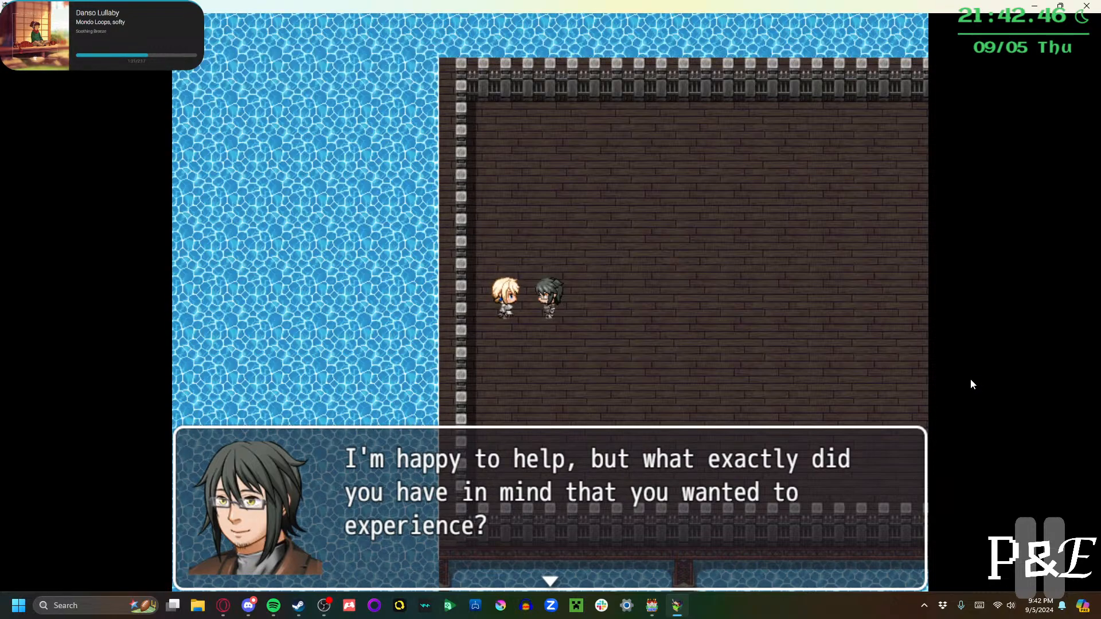
Advance the pier conversation about which foods, places and experiences the ghost missed
{"action": "key", "text": "Return"}
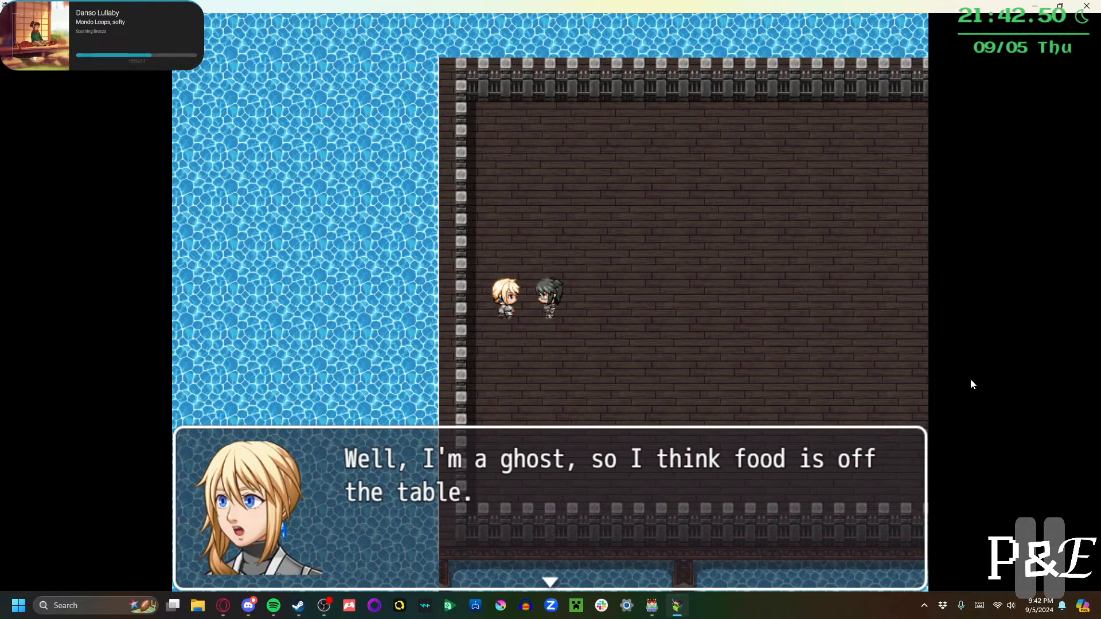
{"action": "key", "text": "Return"}
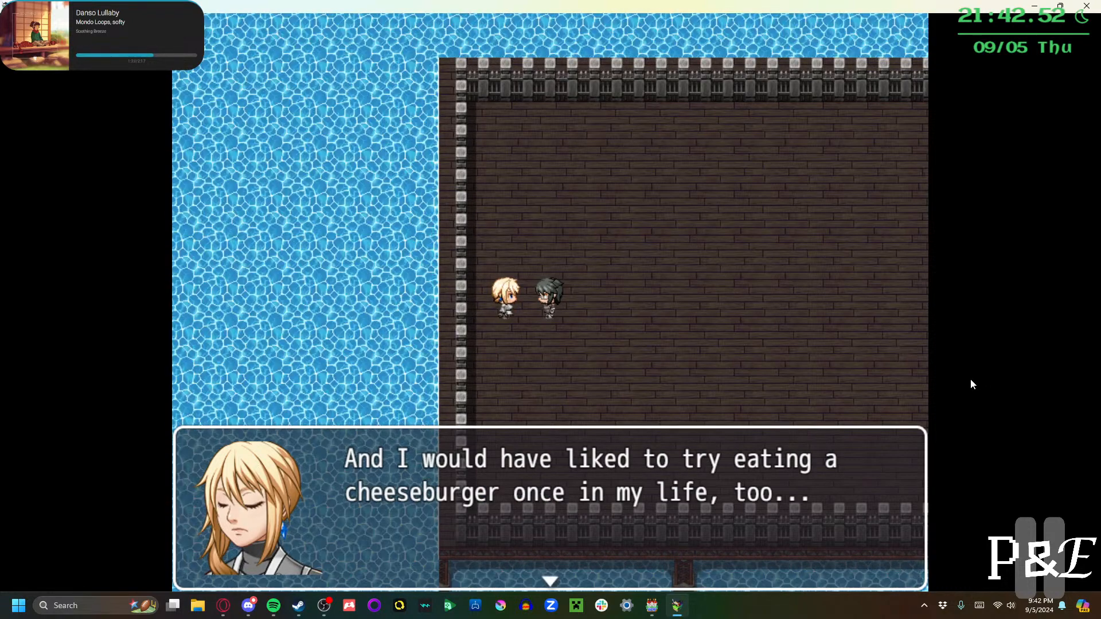
{"action": "key", "text": "Return"}
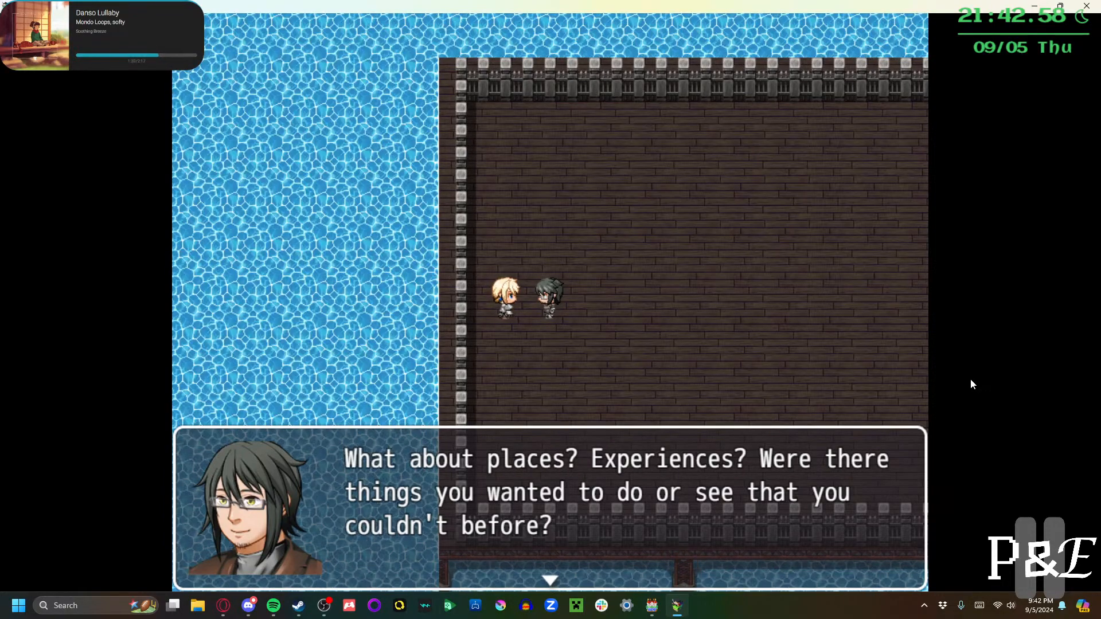
{"action": "key", "text": "Return"}
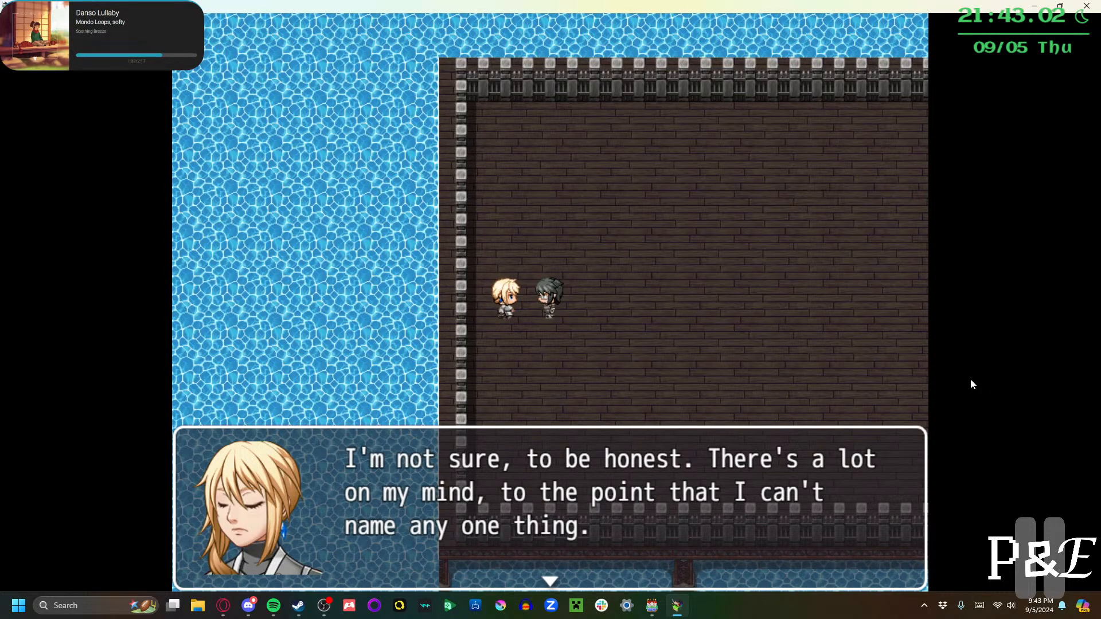
{"action": "key", "text": "Return"}
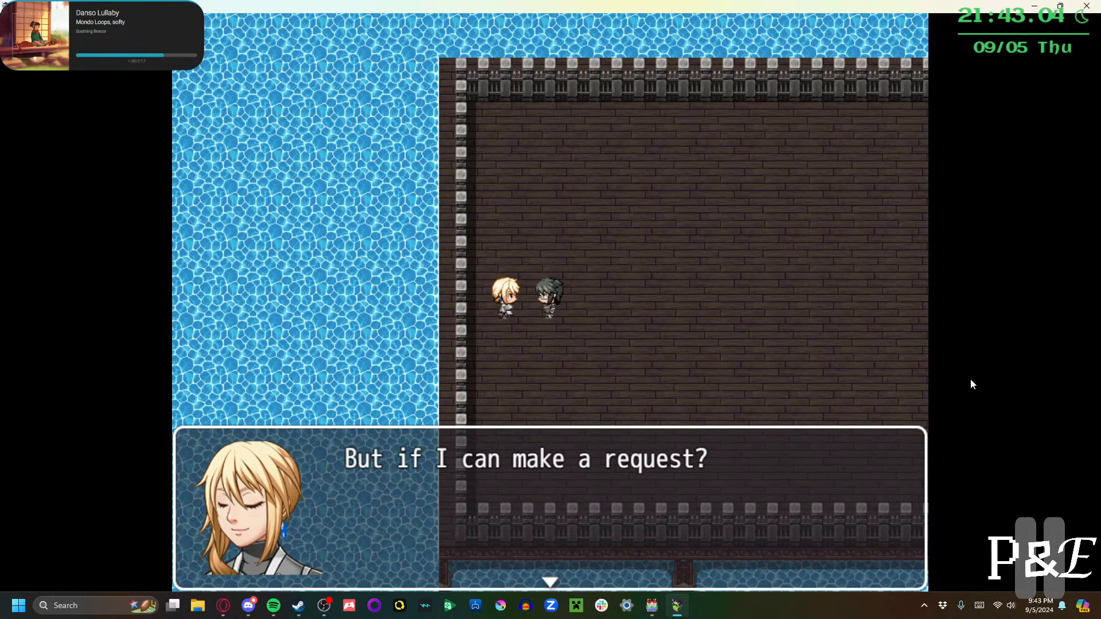
Advance the ghost's request to follow the player around through her "Let's go!" to close the pier conversation
{"action": "key", "text": "Return"}
{"action": "key", "text": "Return"}
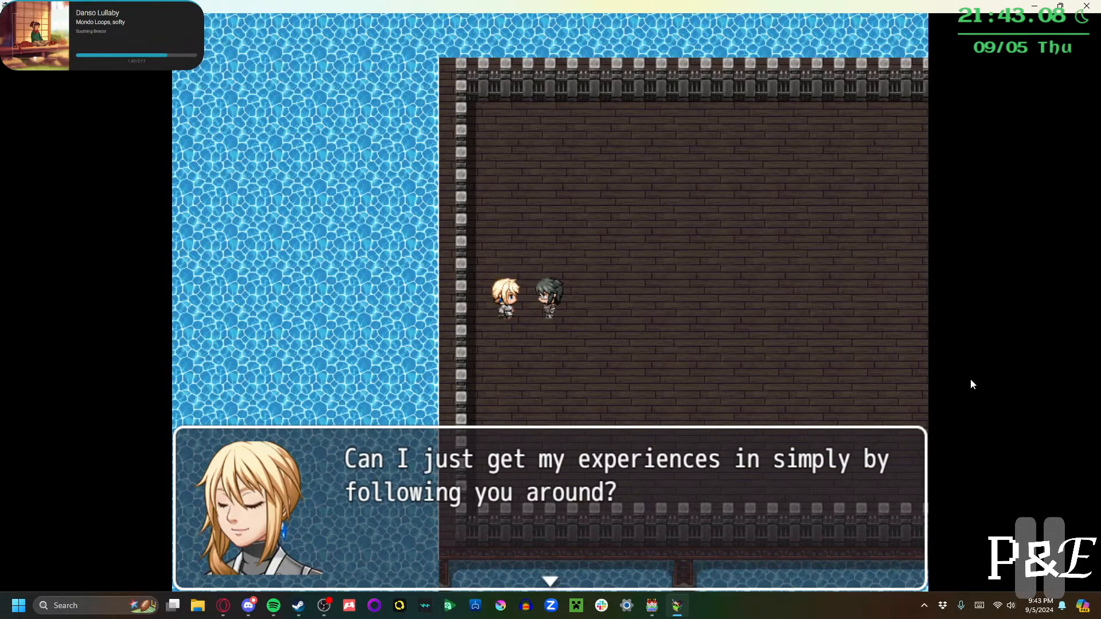
{"action": "key", "text": "Return"}
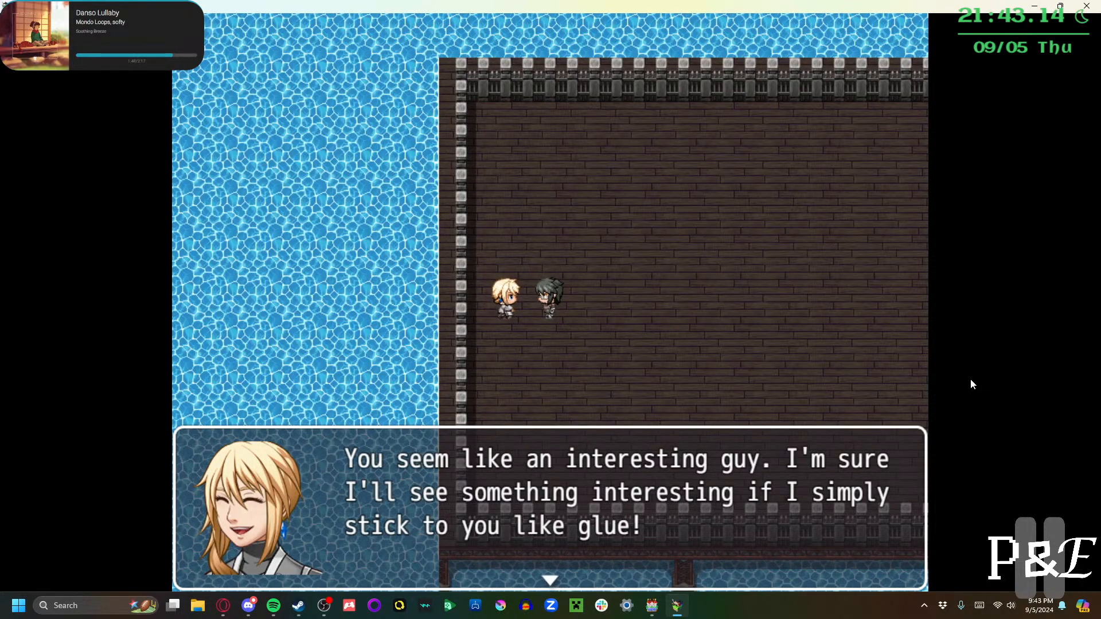
{"action": "key", "text": "Return"}
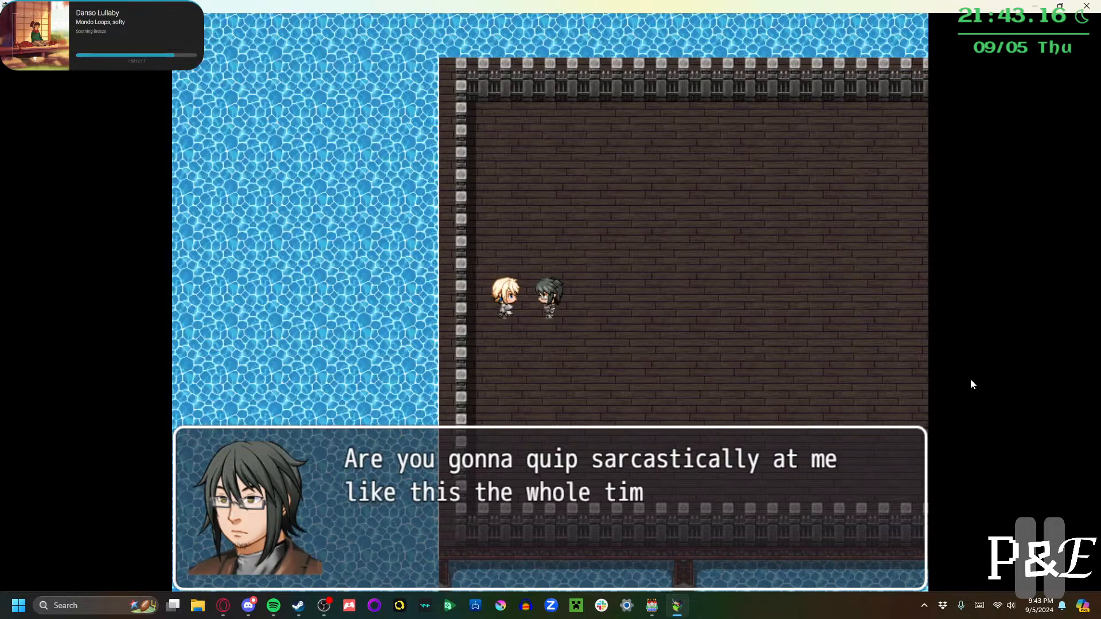
{"action": "key", "text": "Return"}
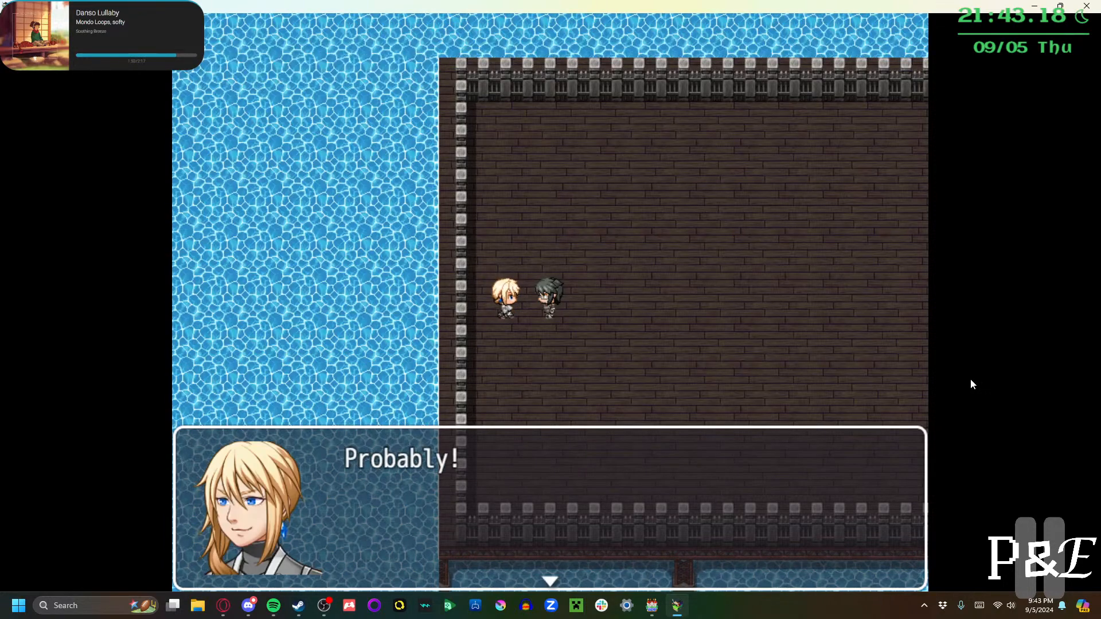
{"action": "key", "text": "Return"}
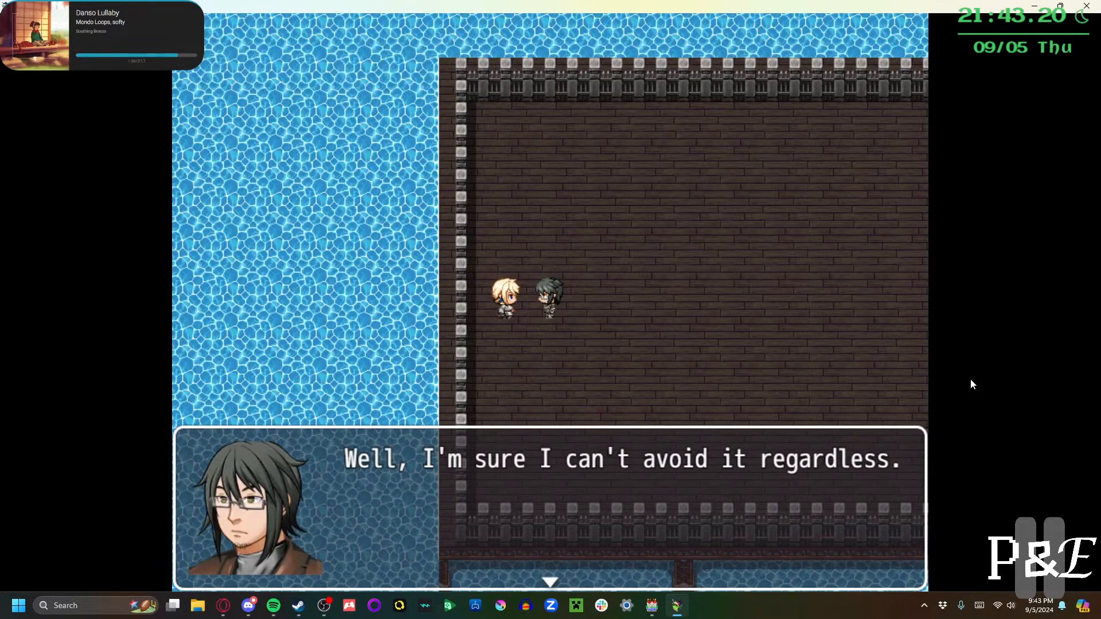
{"action": "key", "text": "Return"}
{"action": "key", "text": "Return"}
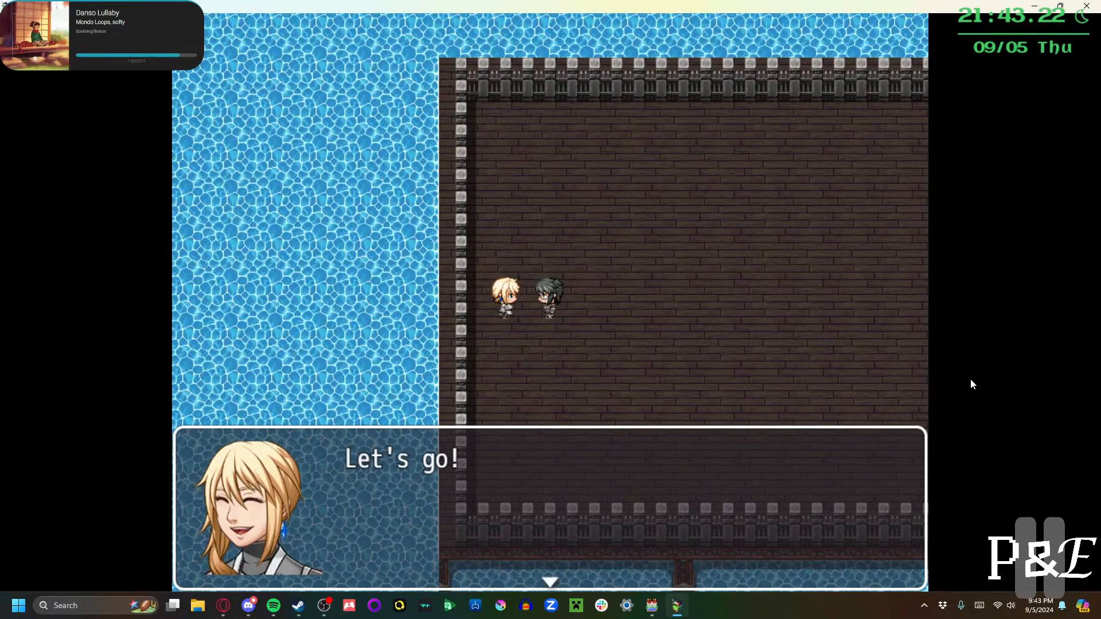
{"action": "key", "text": "Return"}
{"action": "key", "text": "Return"}
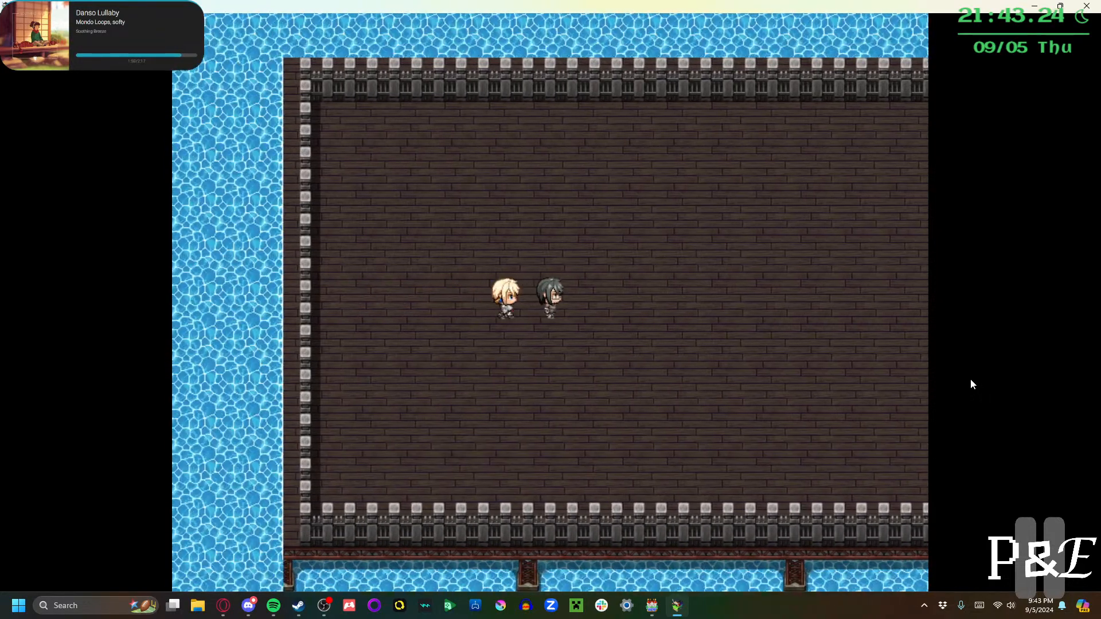
Walk along the pier to the blue-haired character beside the bar, examine the red puddle and advance the ghost's reaction
{"action": "key", "text": "Right"}
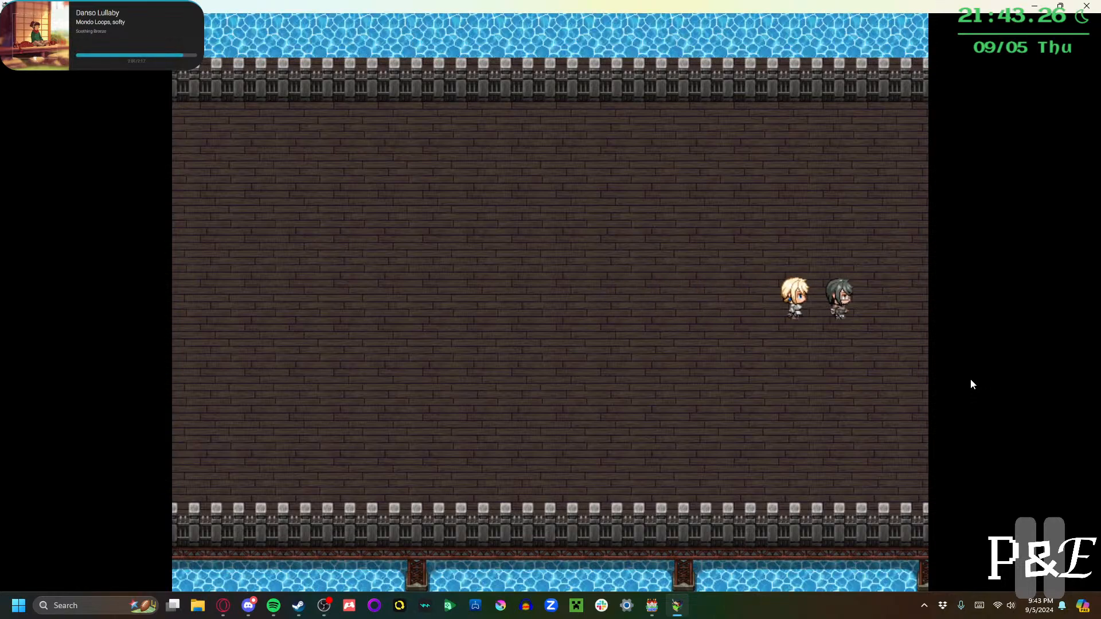
{"action": "key", "text": "Right"}
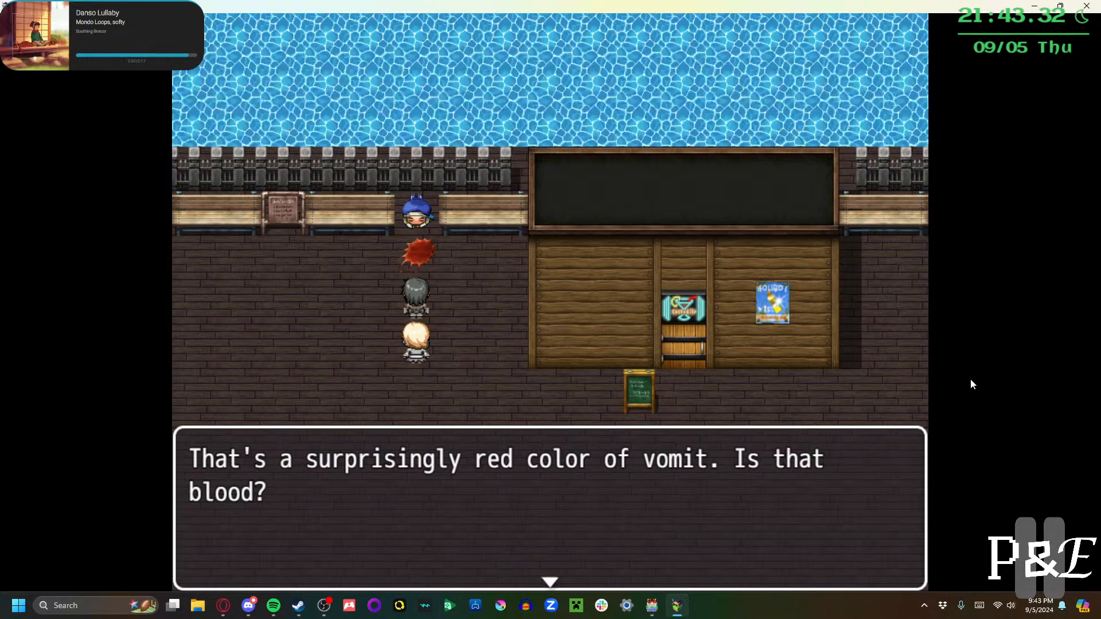
{"action": "key", "text": "Return"}
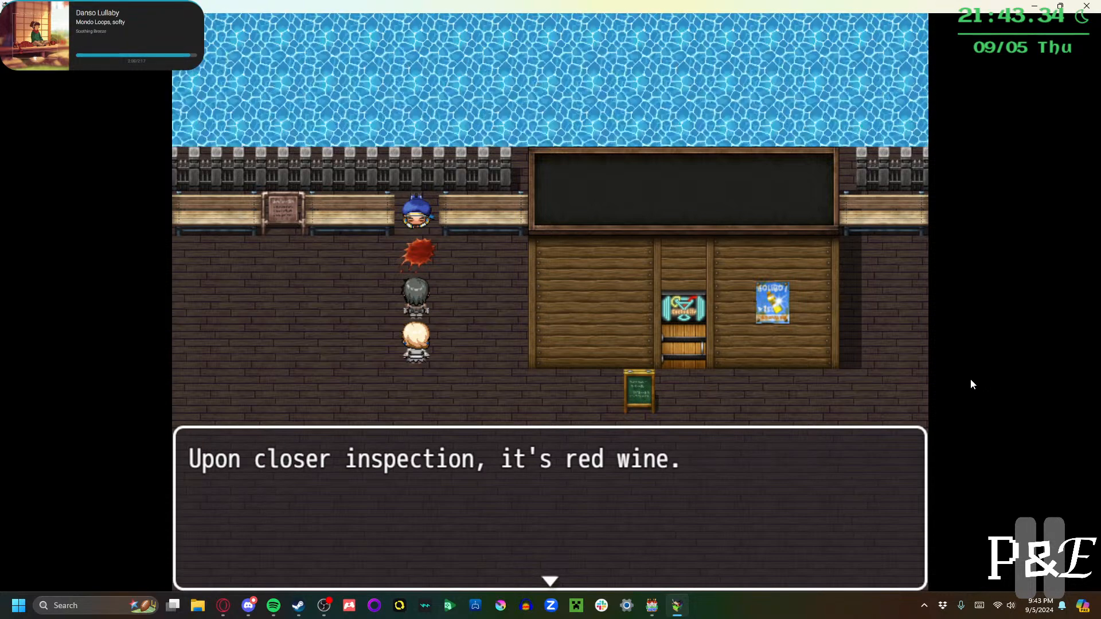
{"action": "key", "text": "Return"}
{"action": "key", "text": "Return"}
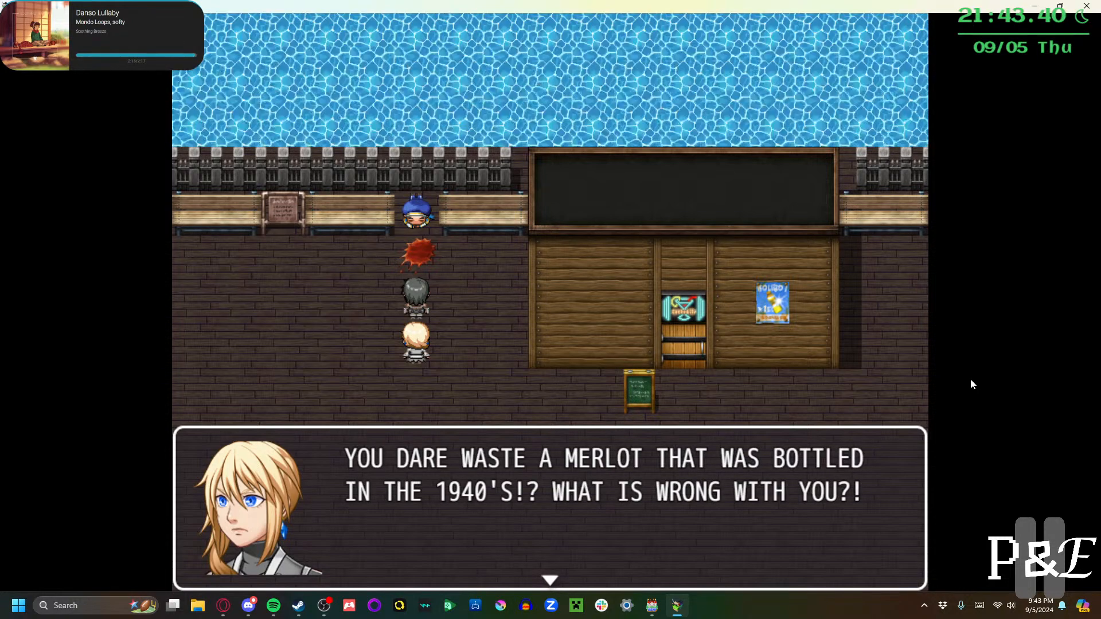
{"action": "key", "text": "Return"}
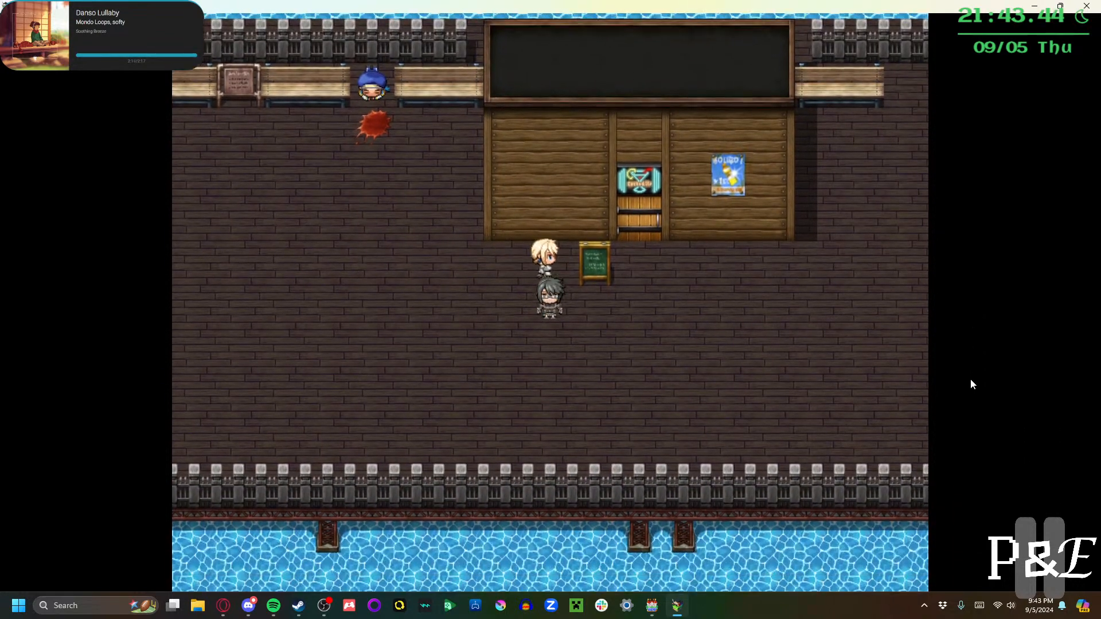
Read the chalkboard sign outside the bar and advance the ghost's comment on its poem
{"action": "key", "text": "Right"}
{"action": "key", "text": "Up"}
{"action": "key", "text": "Return"}
{"action": "key", "text": "Return"}
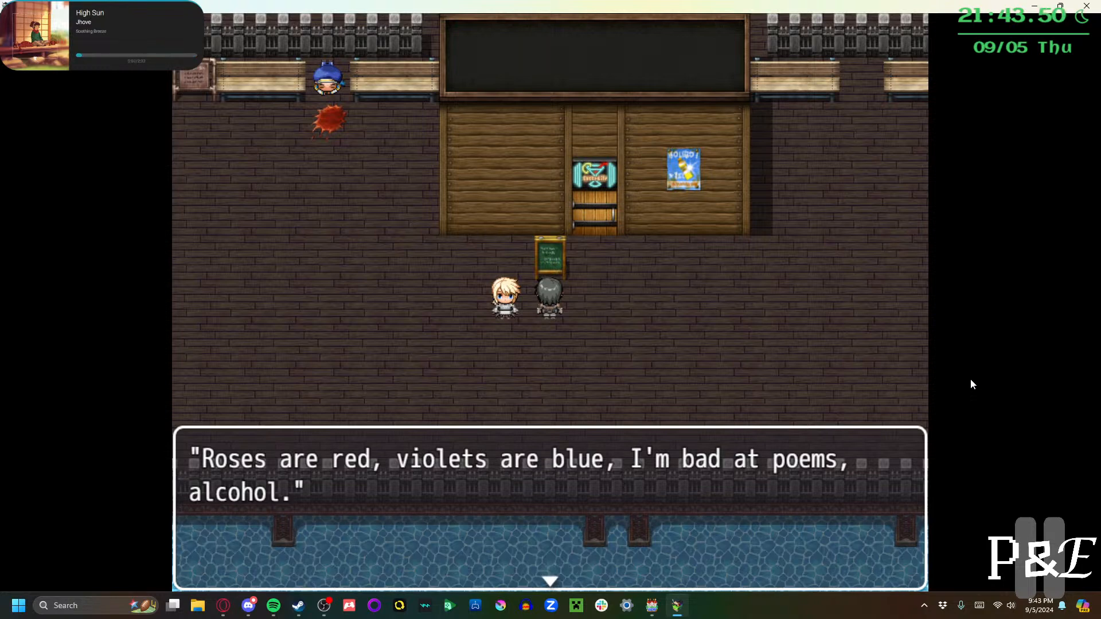
{"action": "key", "text": "Return"}
{"action": "key", "text": "Return"}
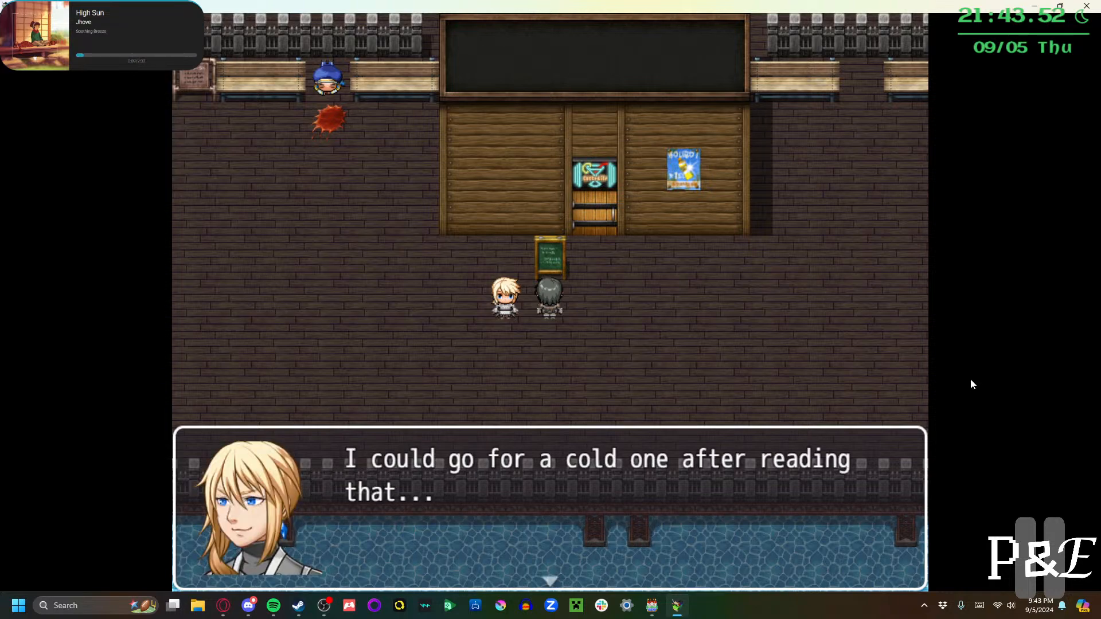
{"action": "key", "text": "Return"}
Lead the pair past the bar and benches, off the pier and onto the stone walkway beside the crosswalk
{"action": "key", "text": "Right"}
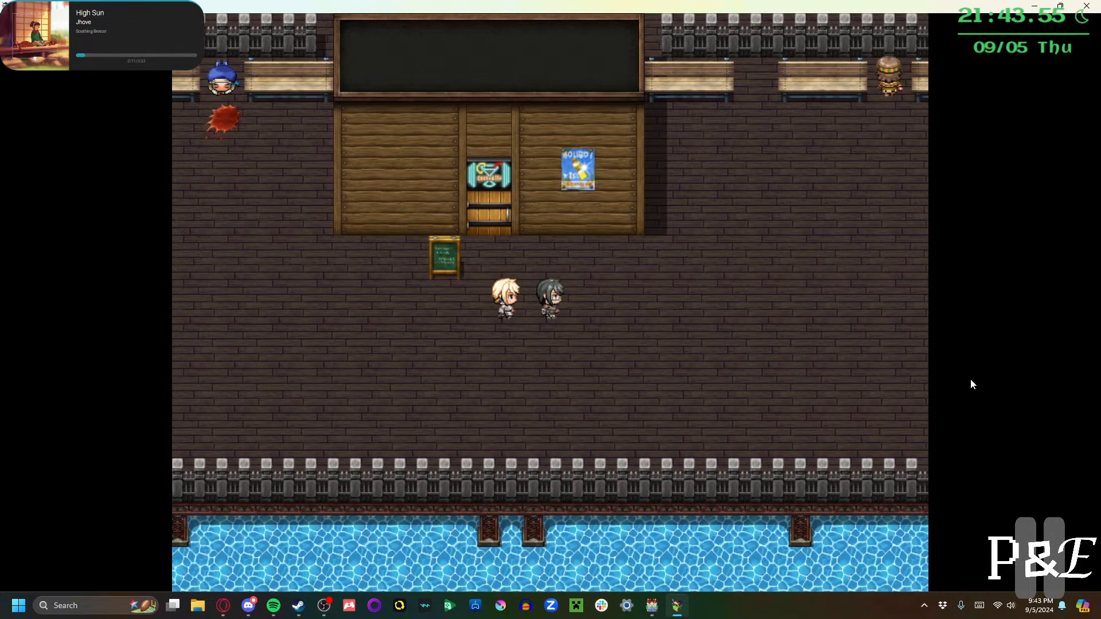
{"action": "key", "text": "Up"}
{"action": "key", "text": "Right"}
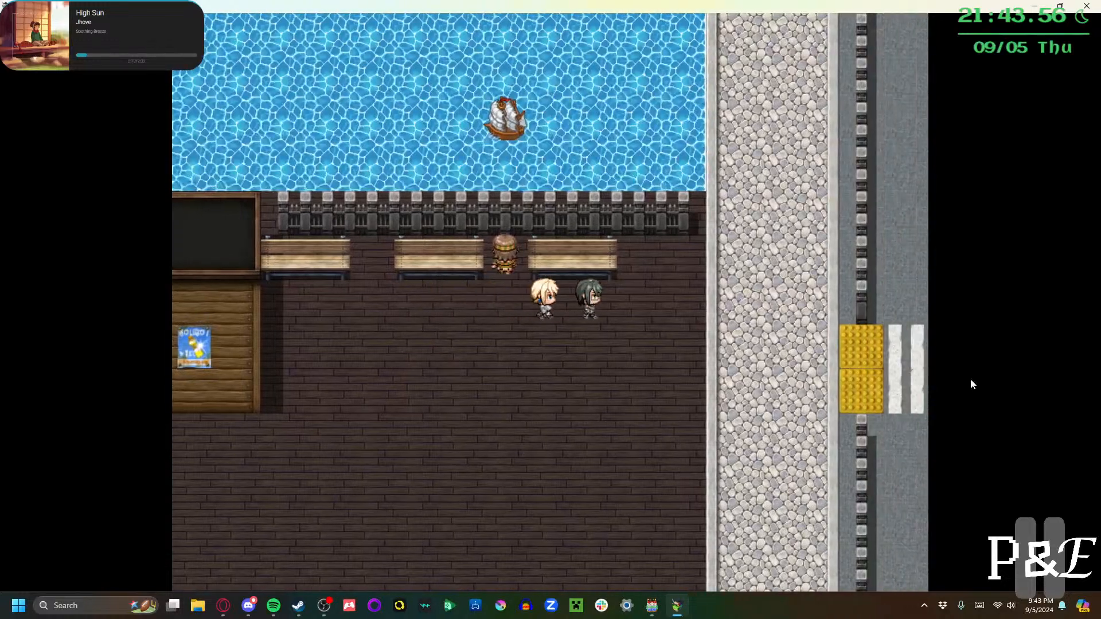
{"action": "key", "text": "Down"}
{"action": "key", "text": "Right"}
{"action": "key", "text": "Up"}
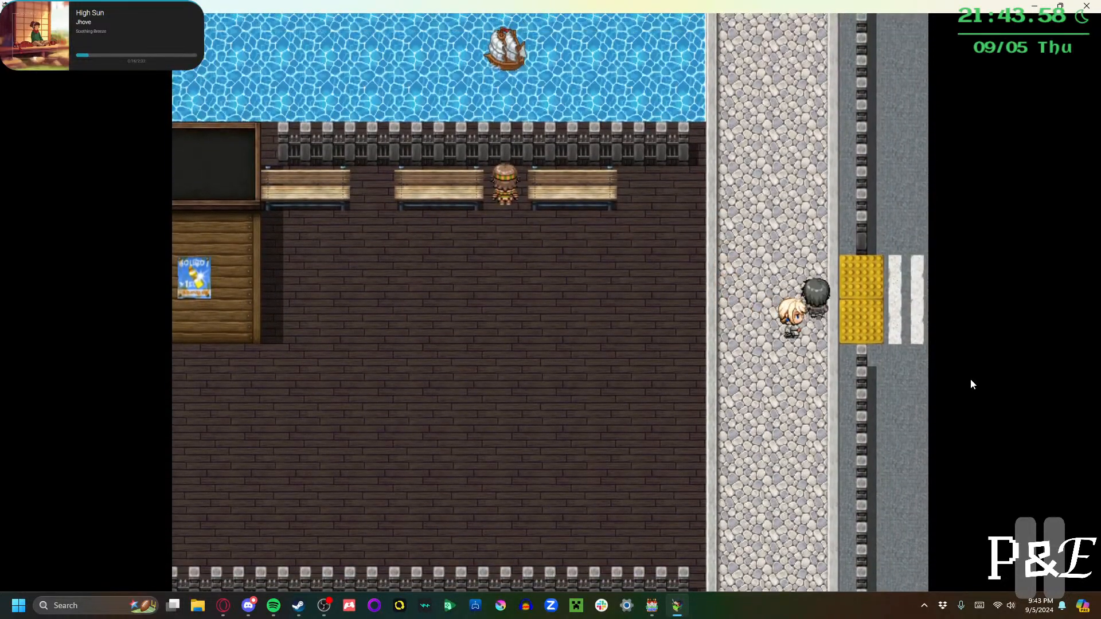
{"action": "key", "text": "Left"}
{"action": "key", "text": "Down"}
{"action": "key", "text": "Right"}
{"action": "key", "text": "Up"}
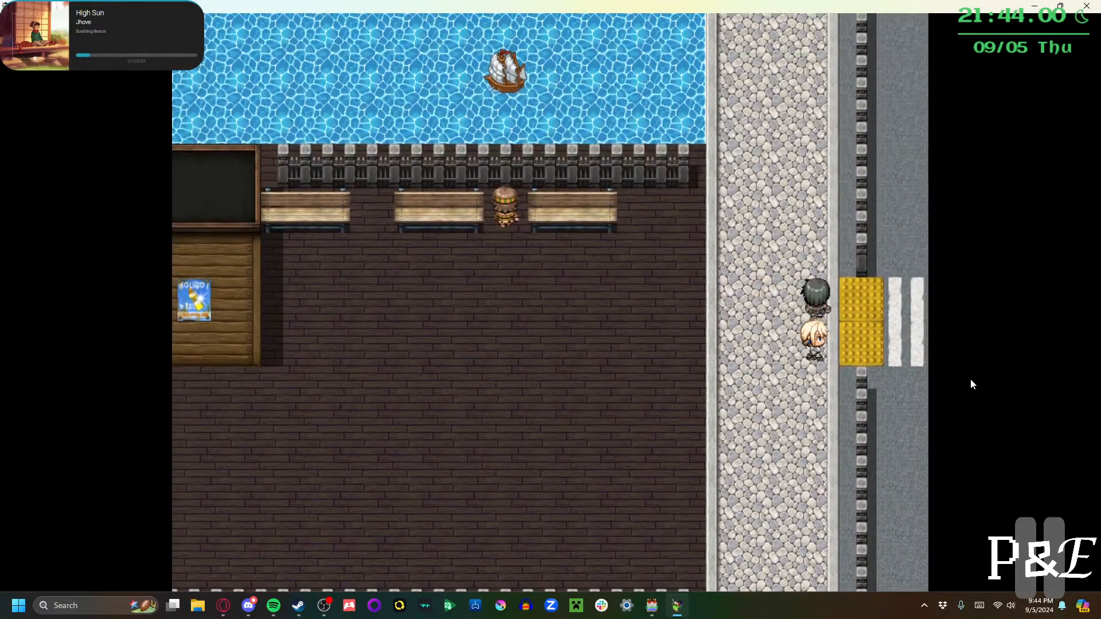
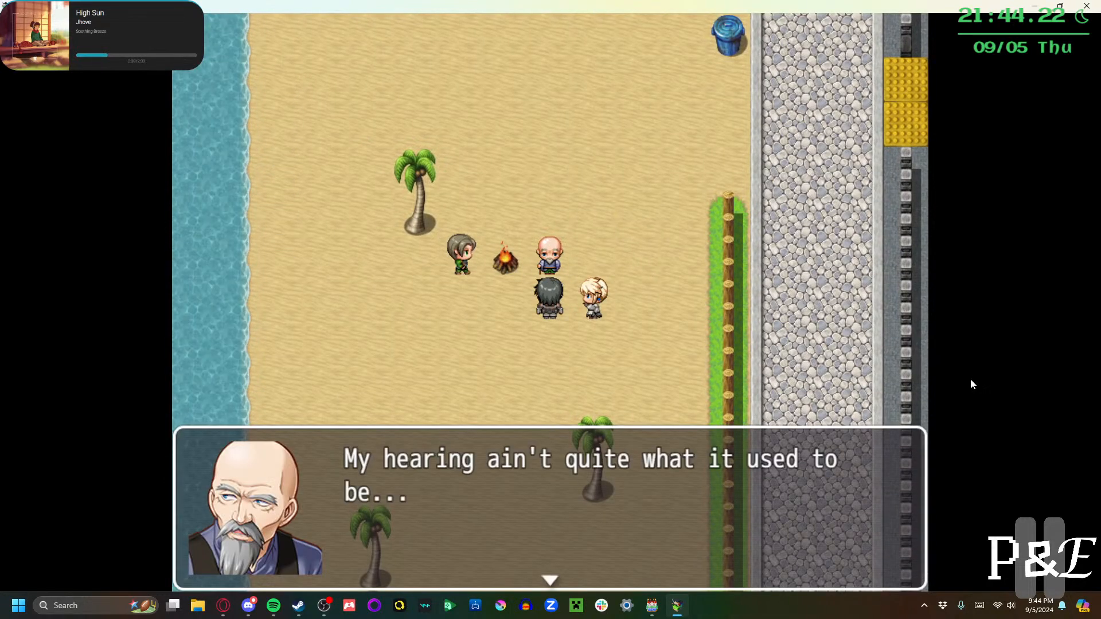
Check the beach dialogue of the old man and the father by the campfire and the boy at the shoreline
{"action": "key", "text": "Return"}
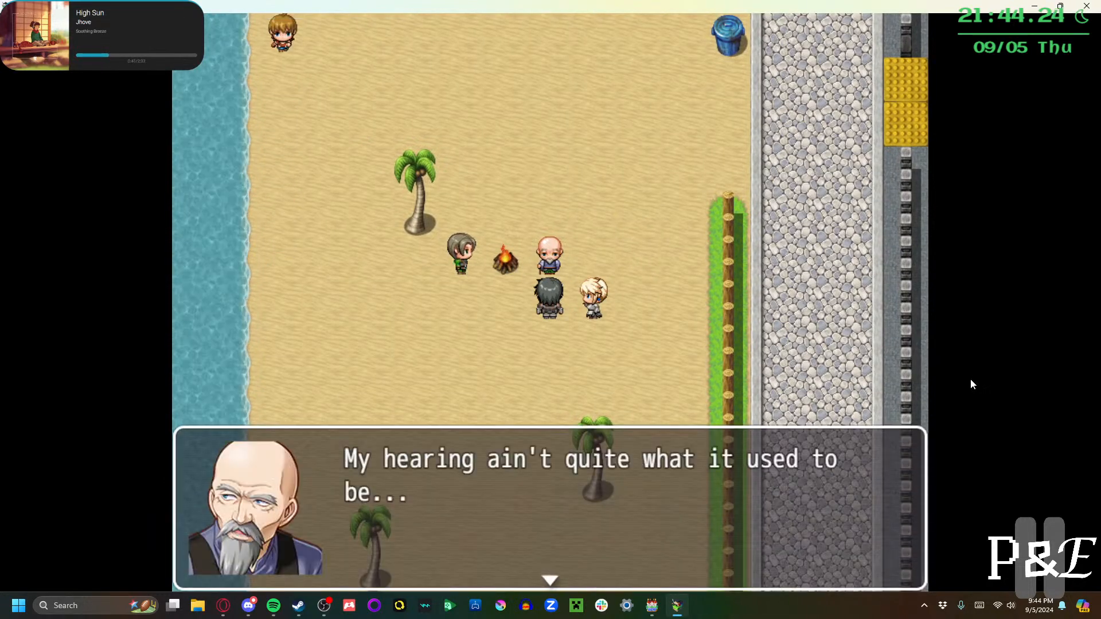
{"action": "key", "text": "Return"}
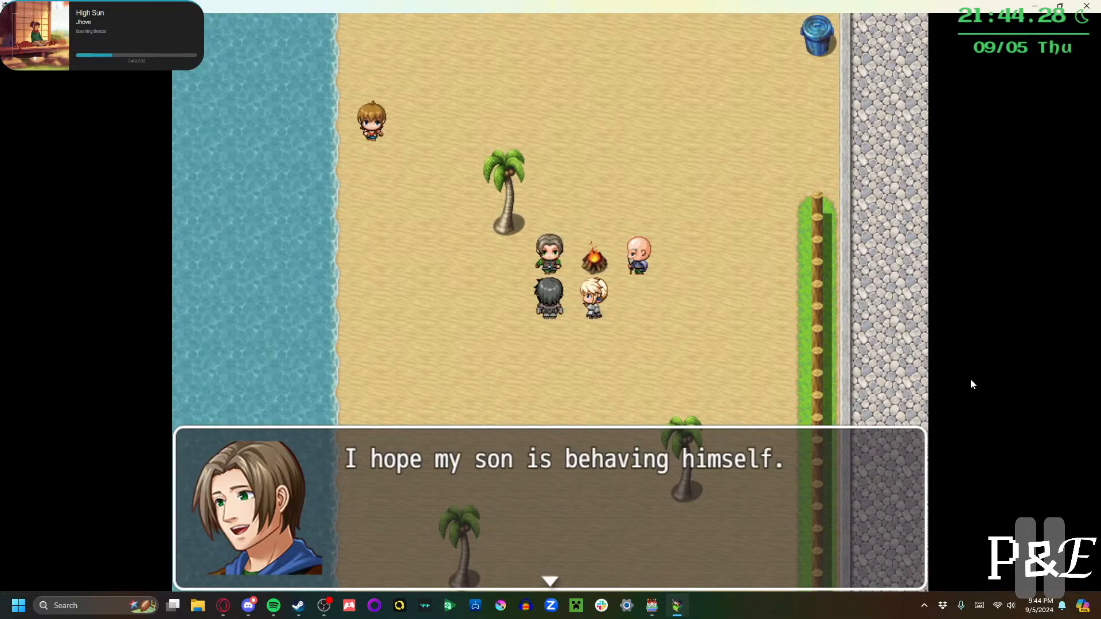
{"action": "key", "text": "Return"}
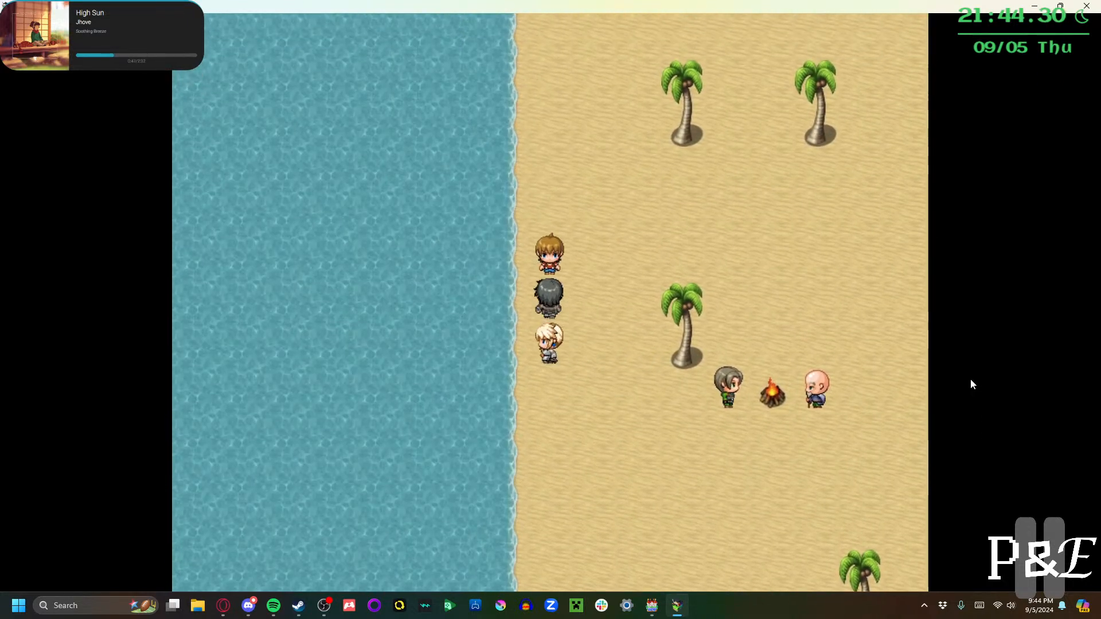
{"action": "key", "text": "Return"}
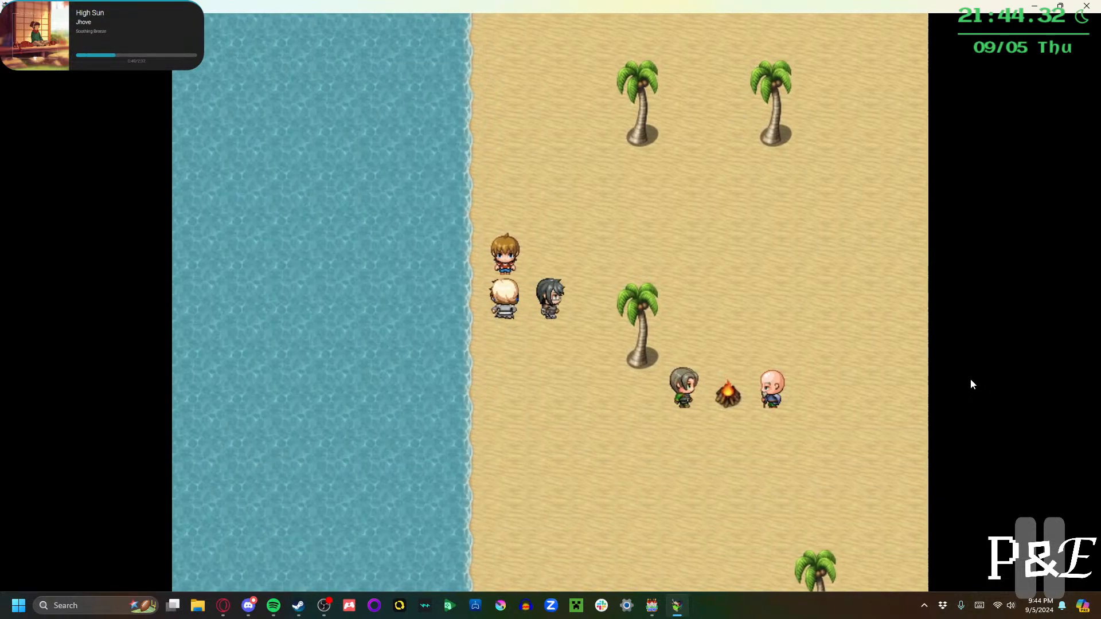
Walk from the shoreline past the palm trees to the stone walkway and leave the beach along its southern end
{"action": "key", "text": "Right"}
{"action": "key", "text": "Up"}
{"action": "key", "text": "Right"}
{"action": "key", "text": "Down"}
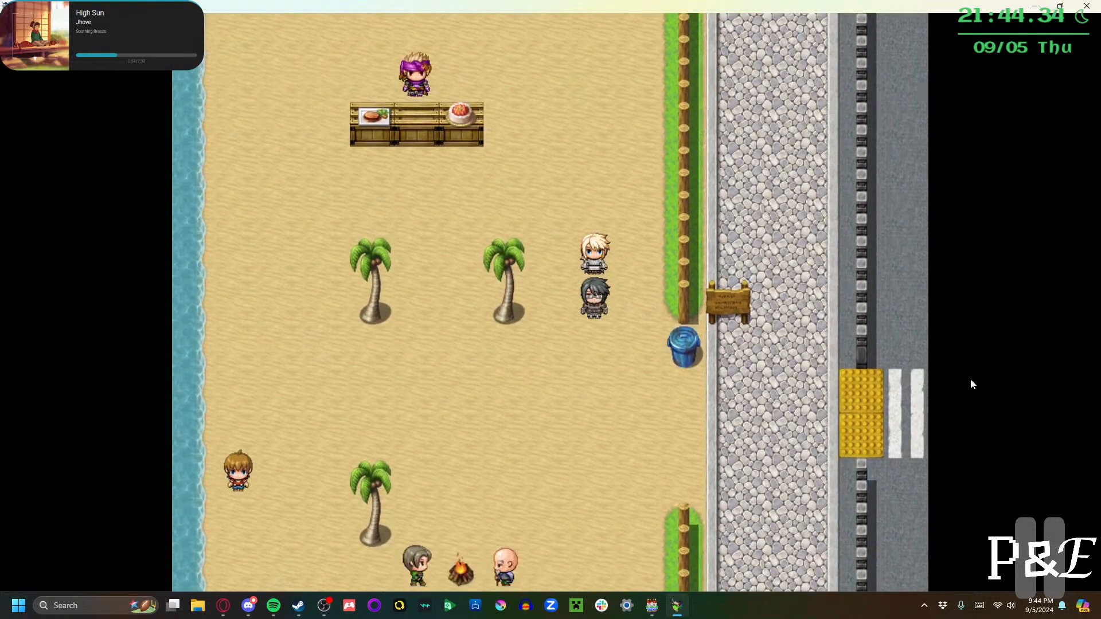
{"action": "key", "text": "Down"}
{"action": "key", "text": "Right"}
{"action": "key", "text": "Return"}
{"action": "key", "text": "Down"}
{"action": "key", "text": "Right"}
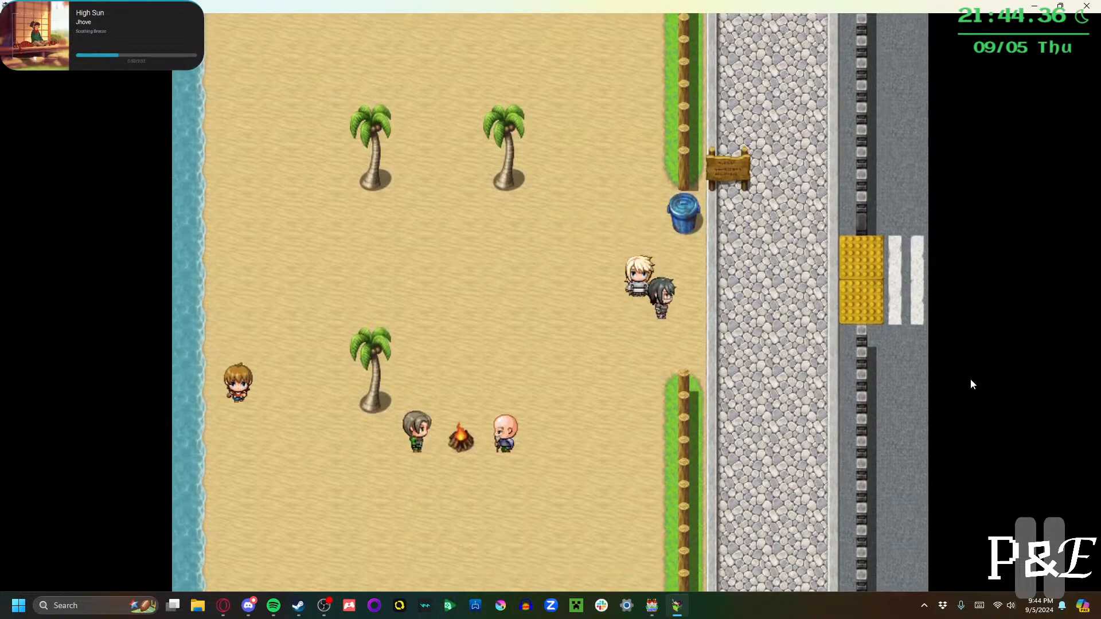
{"action": "key", "text": "Down"}
{"action": "key", "text": "Right"}
{"action": "key", "text": "Down"}
{"action": "key", "text": "Down"}
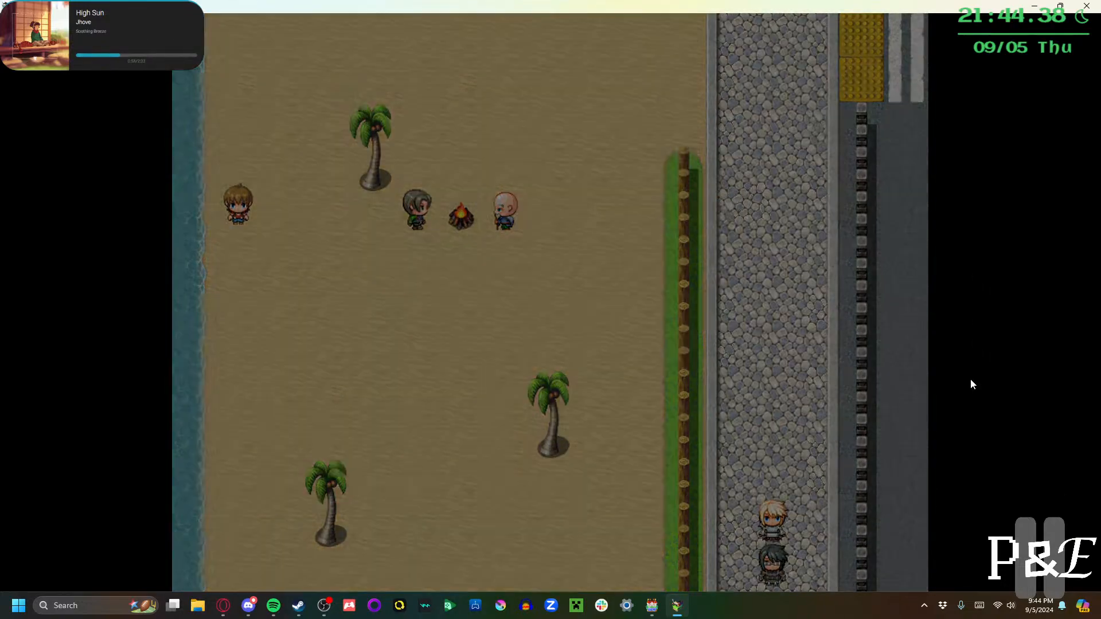
Travel to the Apartments and enter the player's home
{"action": "key", "text": "Right"}
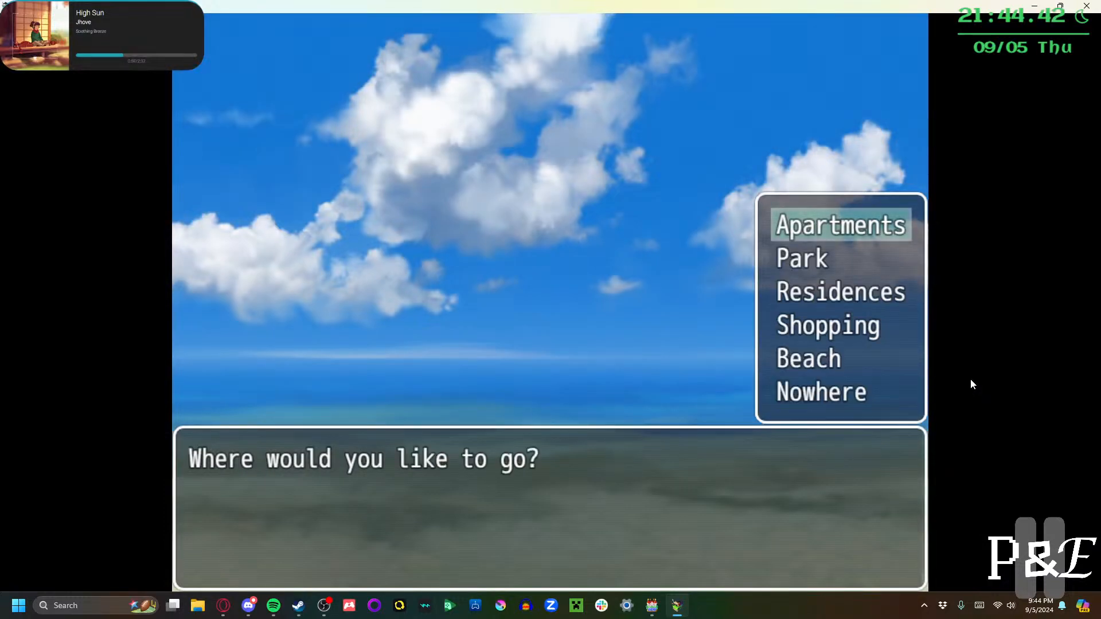
{"action": "key", "text": "Up"}
{"action": "key", "text": "Return"}
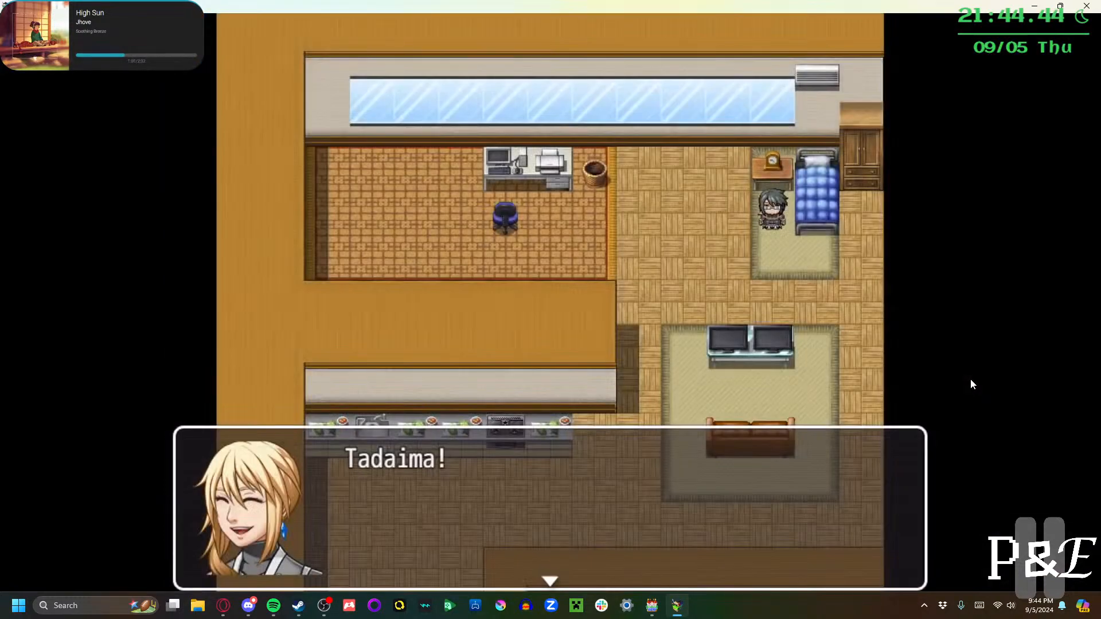
Advance the homecoming conversation from "Tadaima!" through the ghost's complaint to the enthusiastic "Okaerinasai!" reply
{"action": "key", "text": "Return"}
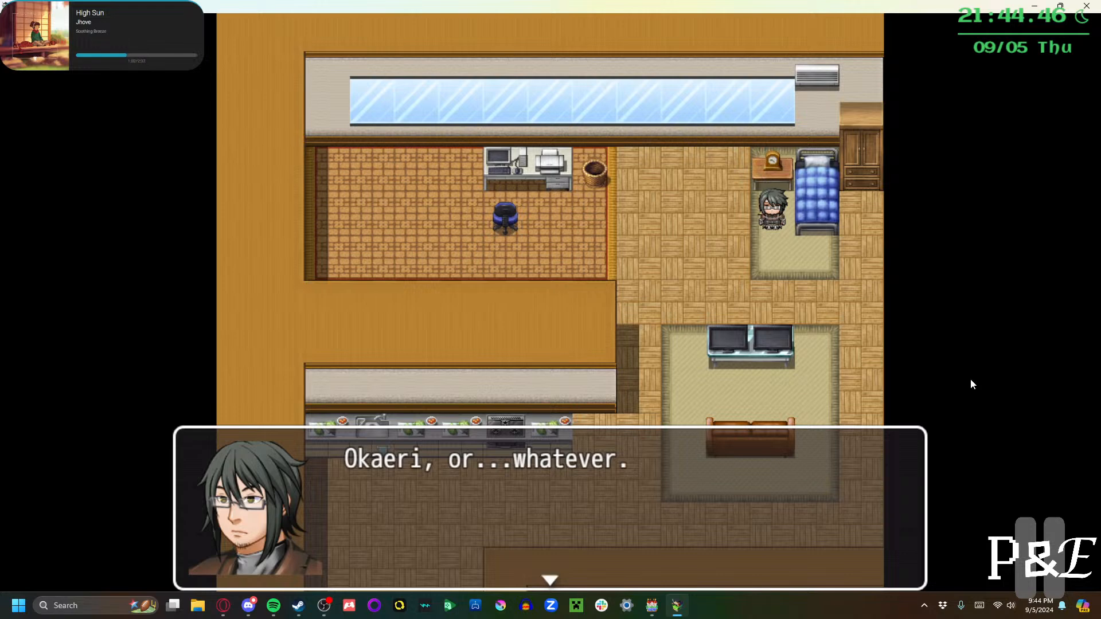
{"action": "key", "text": "Return"}
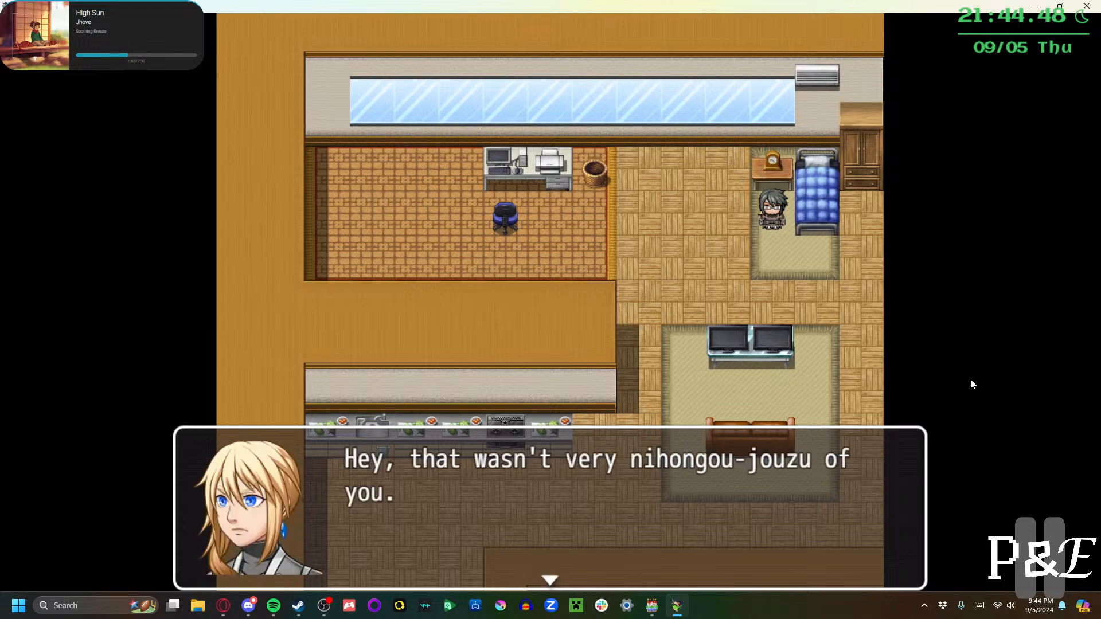
{"action": "key", "text": "Return"}
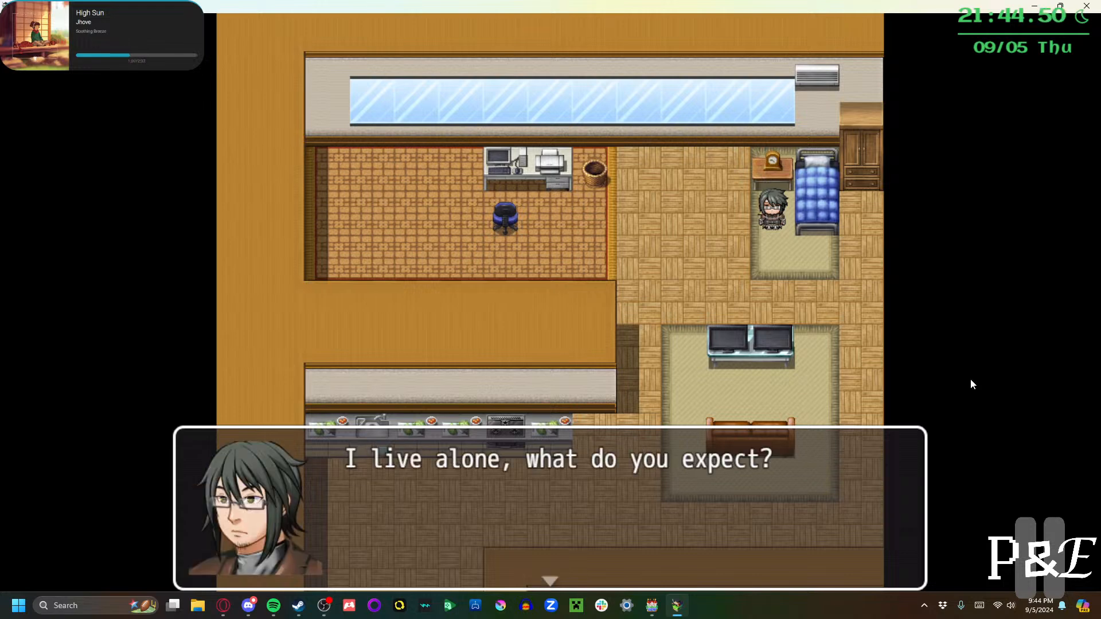
{"action": "key", "text": "Return"}
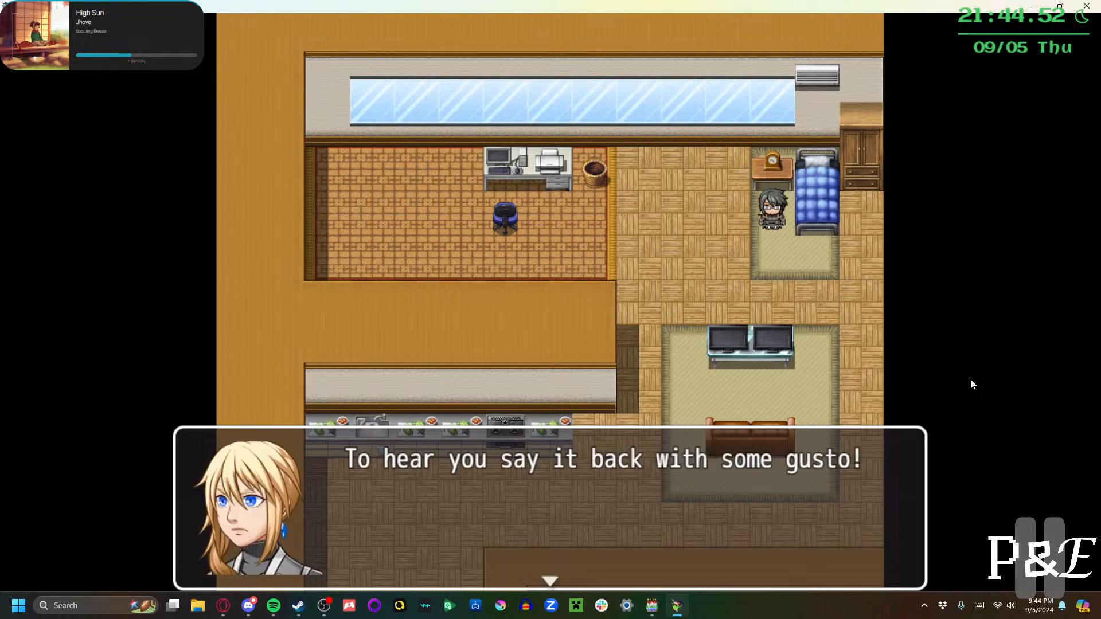
{"action": "key", "text": "Return"}
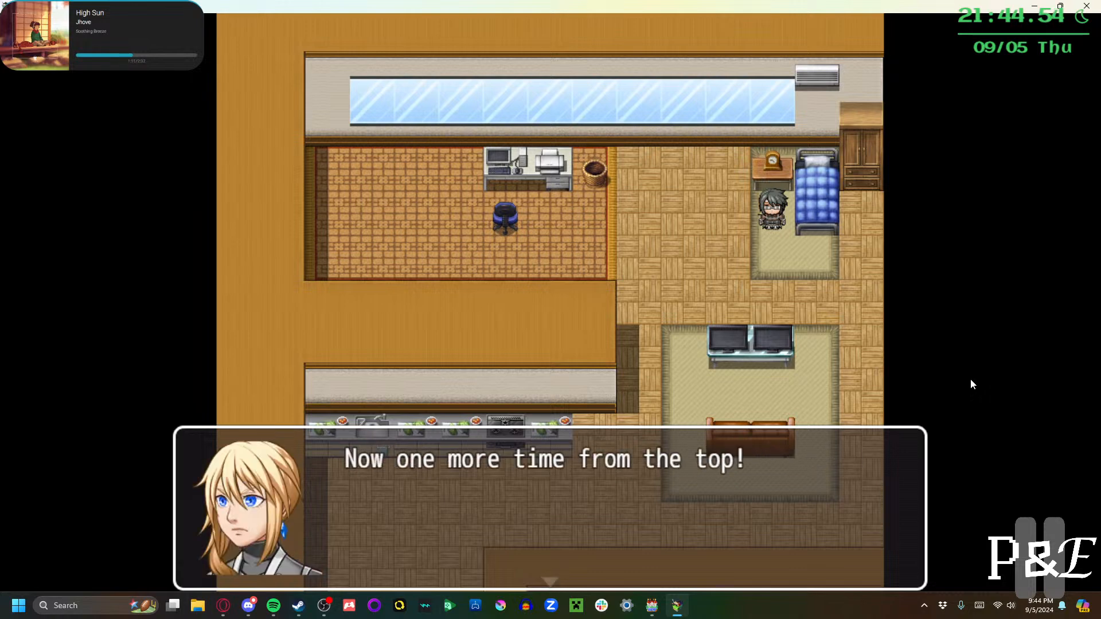
{"action": "key", "text": "Return"}
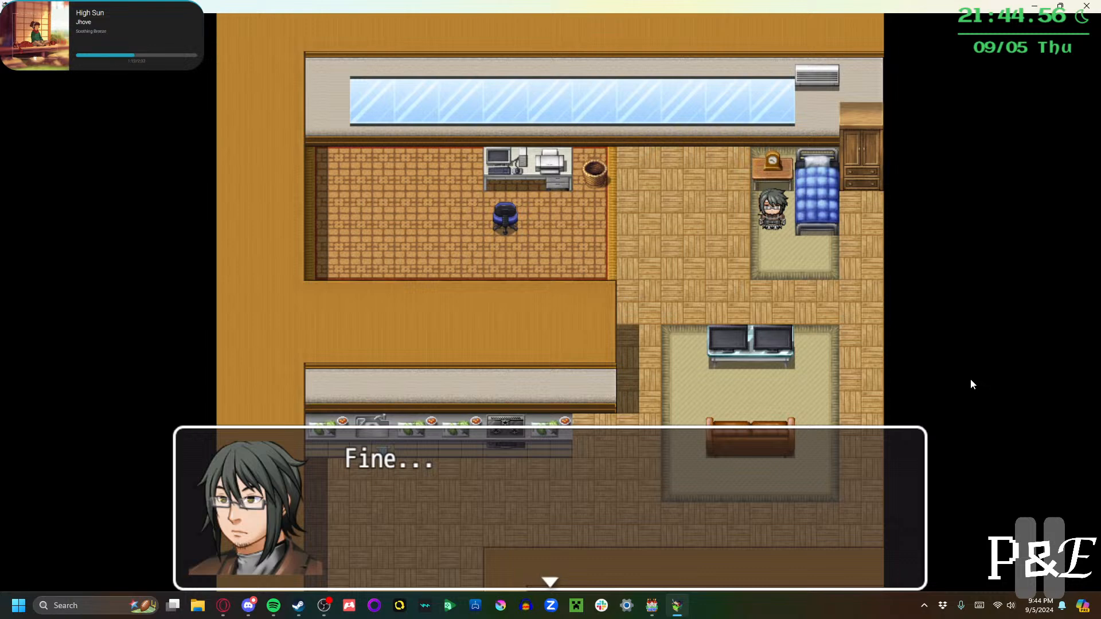
{"action": "key", "text": "Return"}
{"action": "key", "text": "Return"}
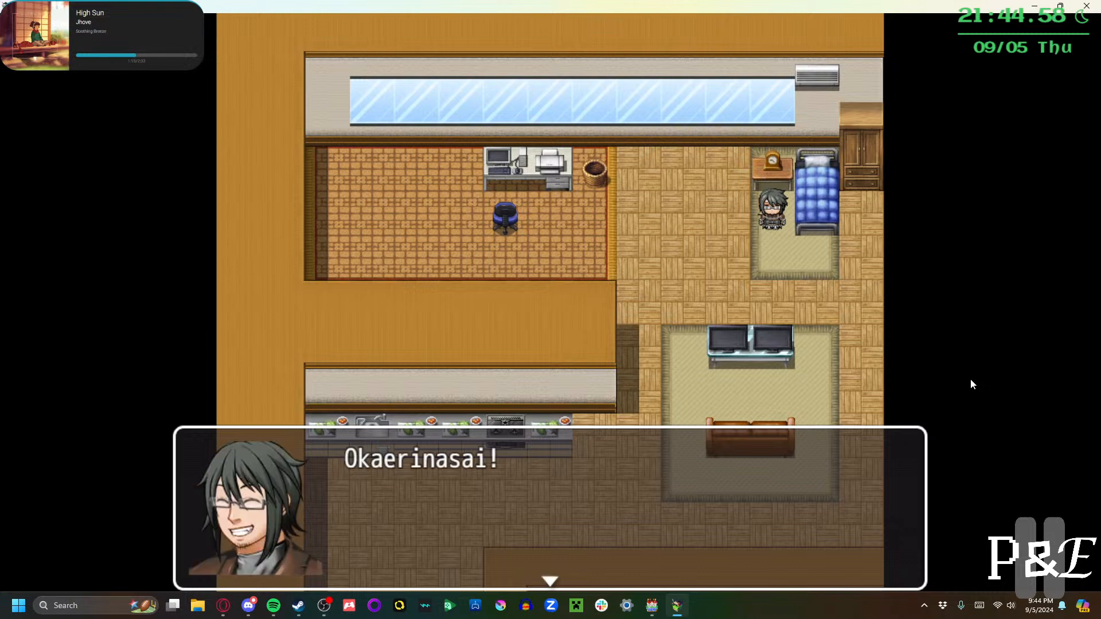
Advance the remaining homecoming dialogue beside the bed until the conversation closes
{"action": "key", "text": "Return"}
{"action": "key", "text": "Return"}
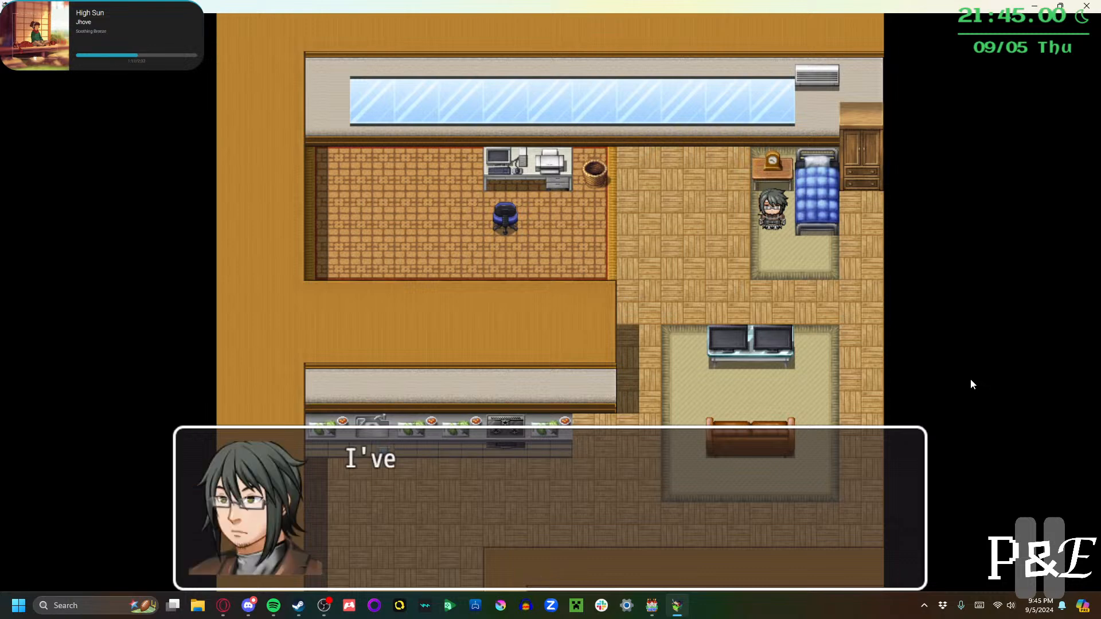
{"action": "key", "text": "Return"}
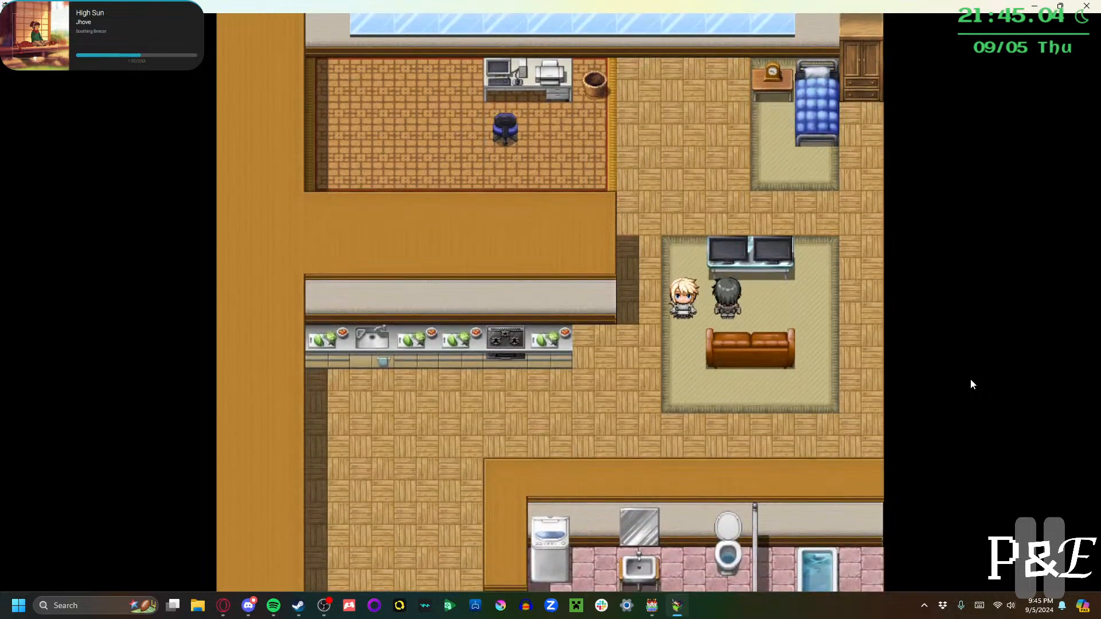
Examine the living room television with the ghost and answer her question about favourite shows with "Anime"
{"action": "key", "text": "Return"}
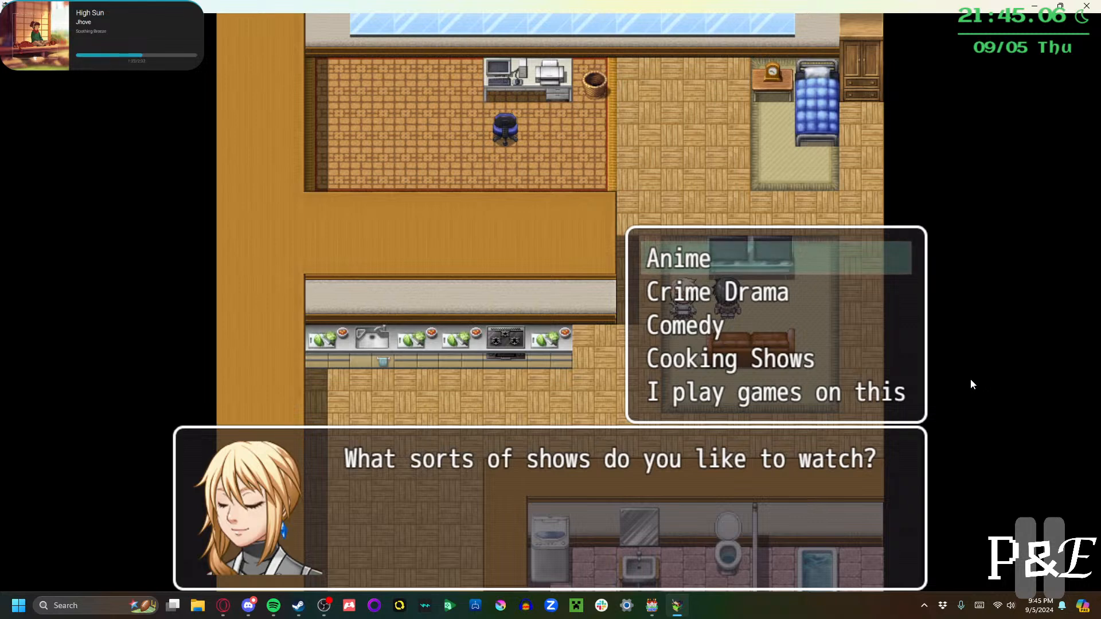
{"action": "key", "text": "Return"}
{"action": "key", "text": "Return"}
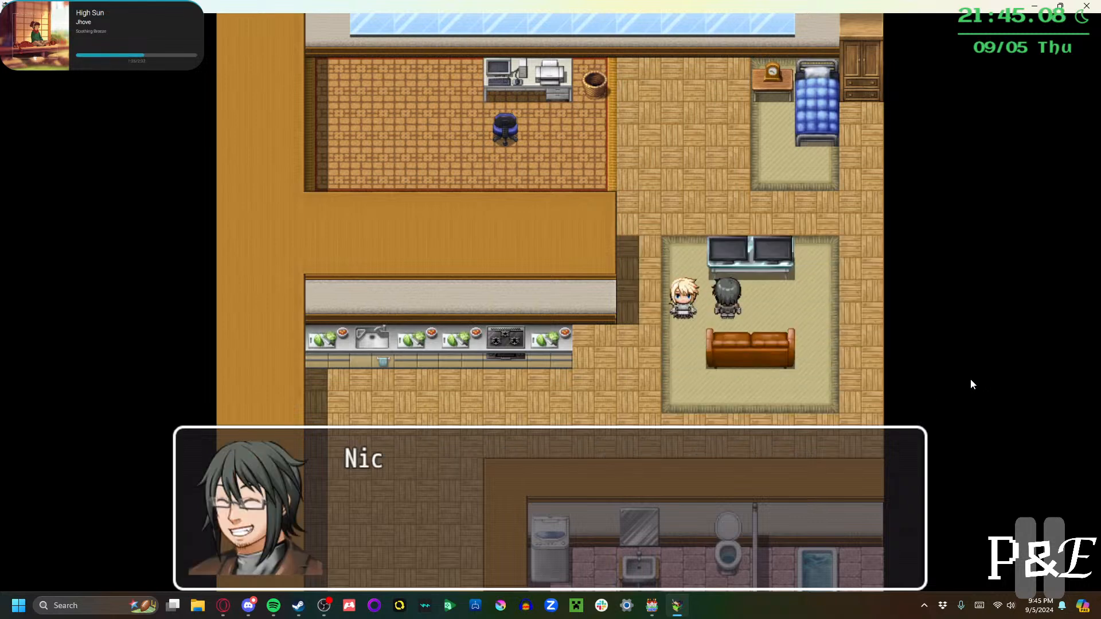
{"action": "key", "text": "Return"}
Repeat the television conversation, choose "Crime Drama", and advance through the exchange until it closes
{"action": "key", "text": "Return"}
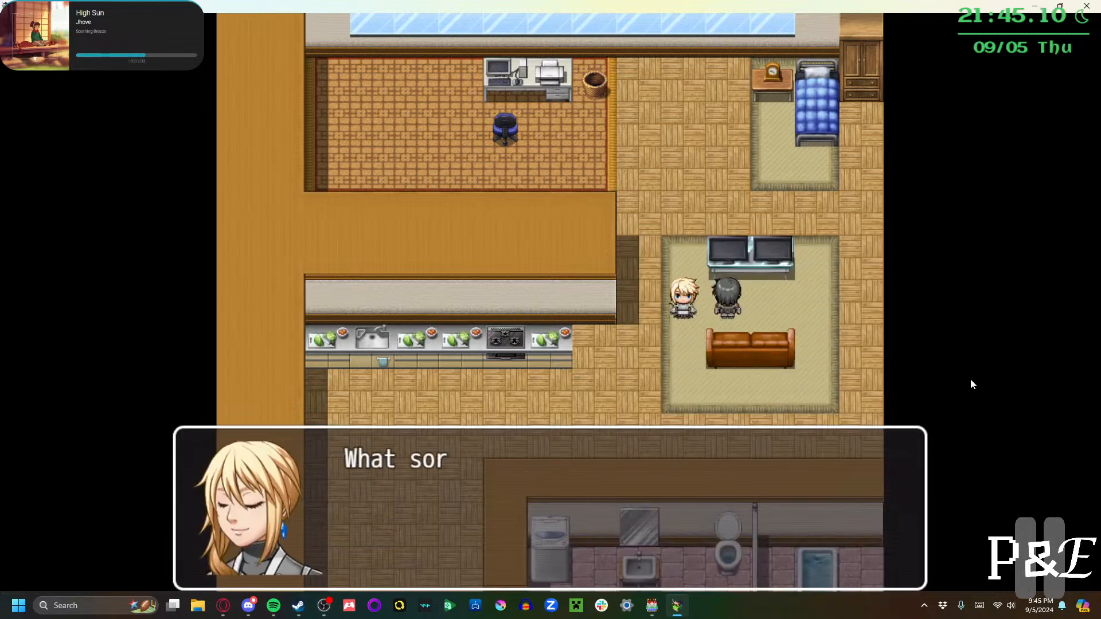
{"action": "key", "text": "Down"}
{"action": "key", "text": "Return"}
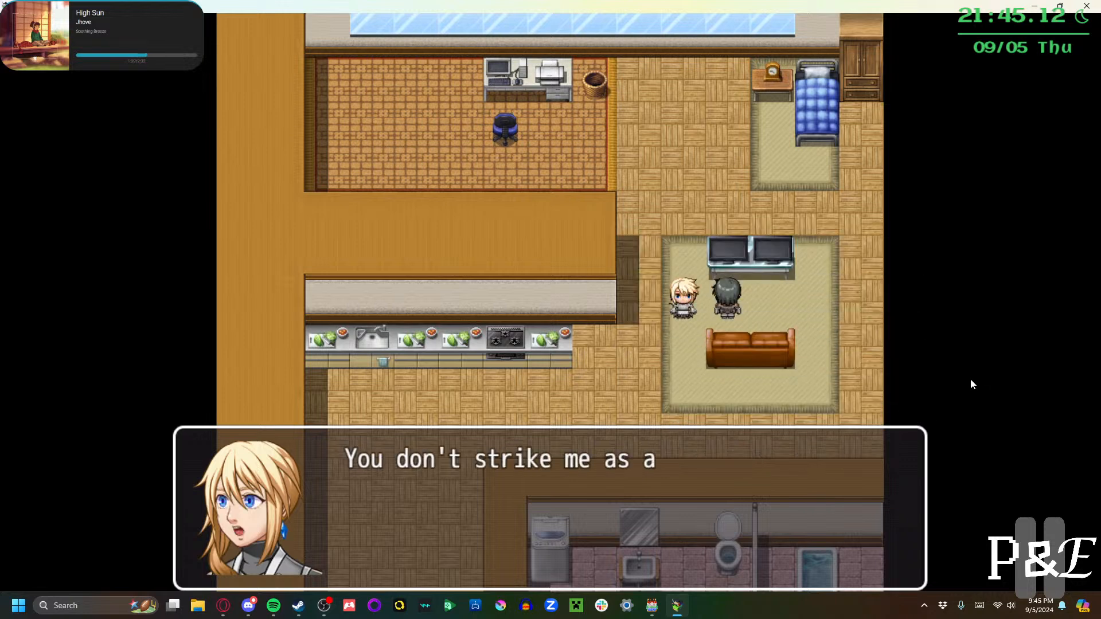
{"action": "key", "text": "Return"}
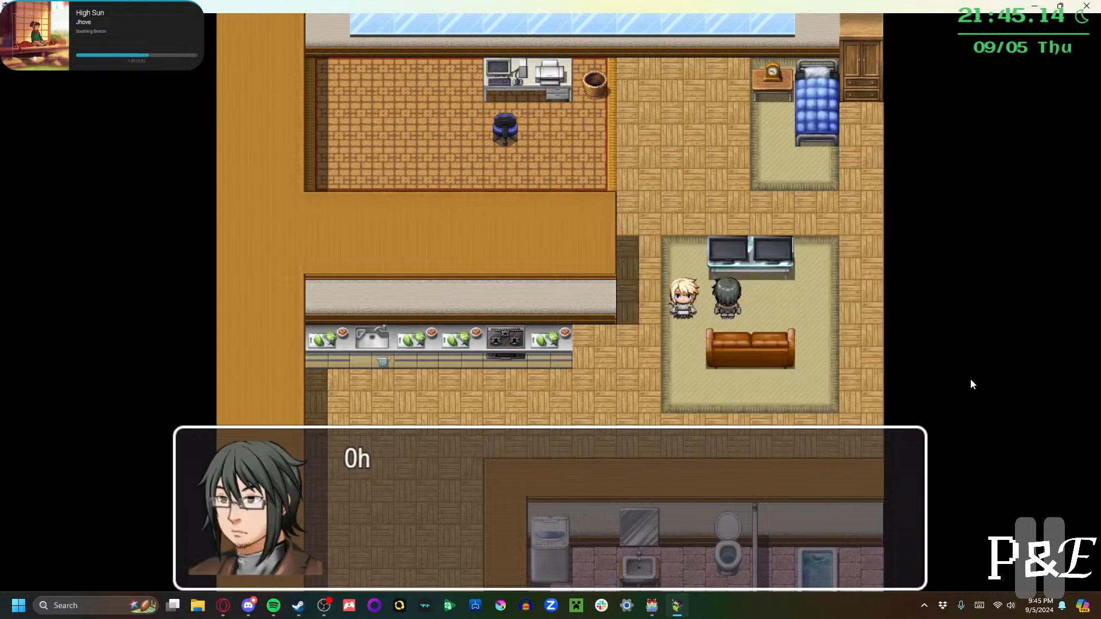
{"action": "key", "text": "Return"}
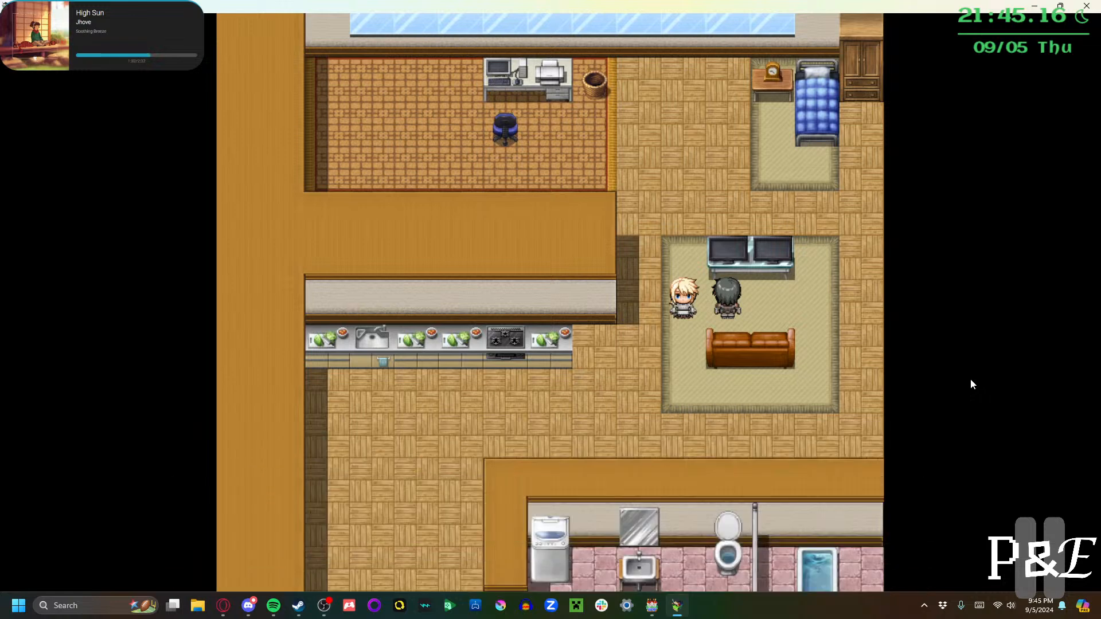
Trigger the television event again, choose "Comedy", and play through the reply about pieing people in the face
{"action": "key", "text": "Return"}
{"action": "key", "text": "Return"}
{"action": "key", "text": "Down"}
{"action": "key", "text": "Down"}
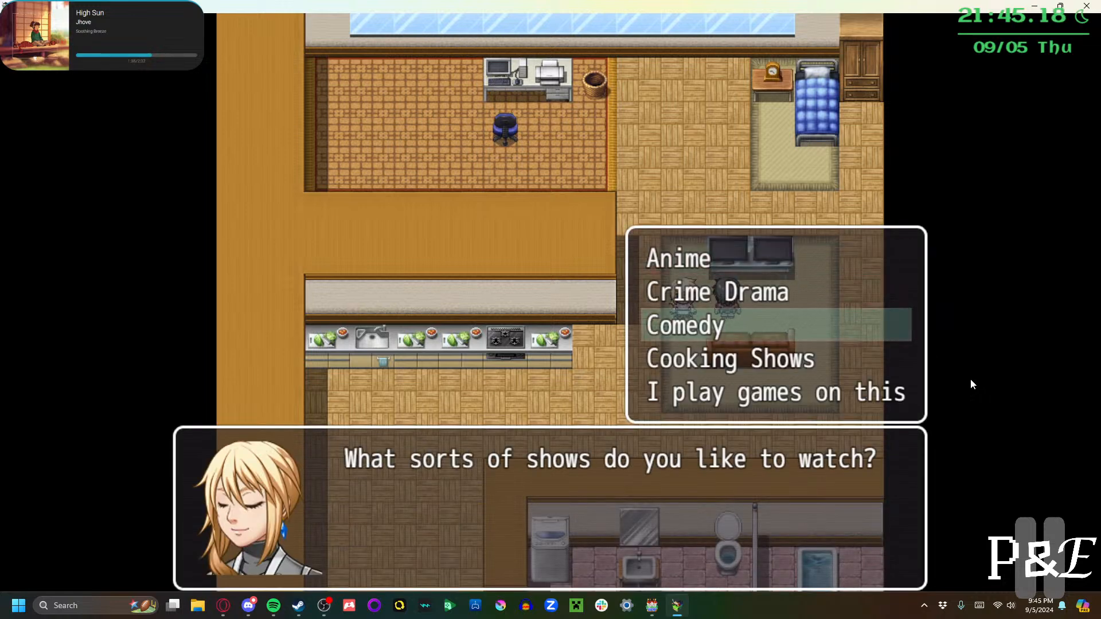
{"action": "key", "text": "Return"}
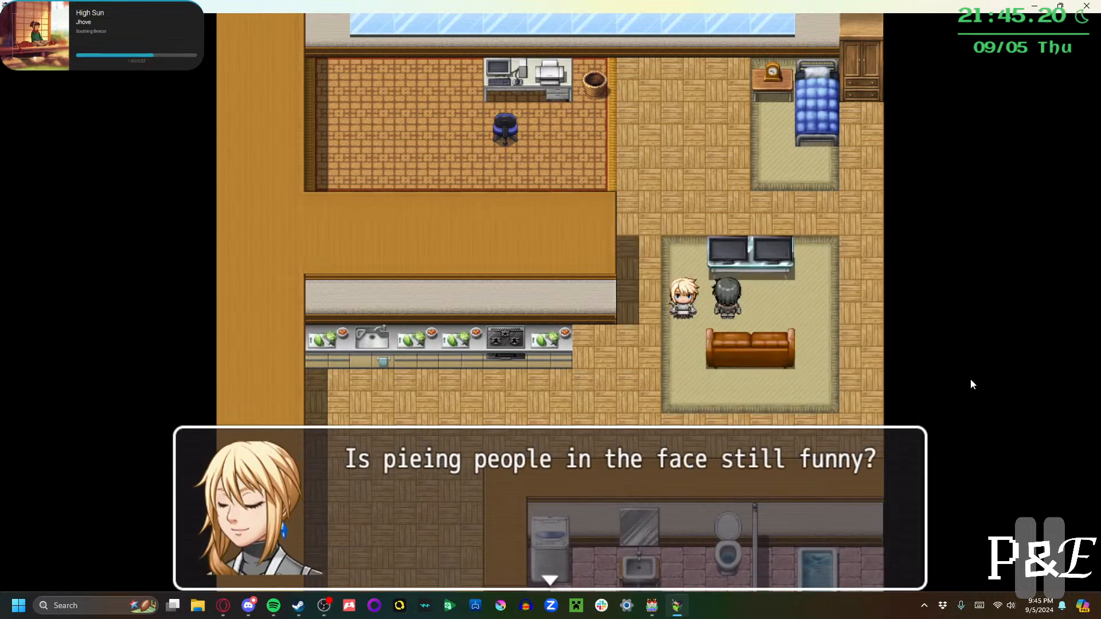
{"action": "key", "text": "Return"}
{"action": "key", "text": "Return"}
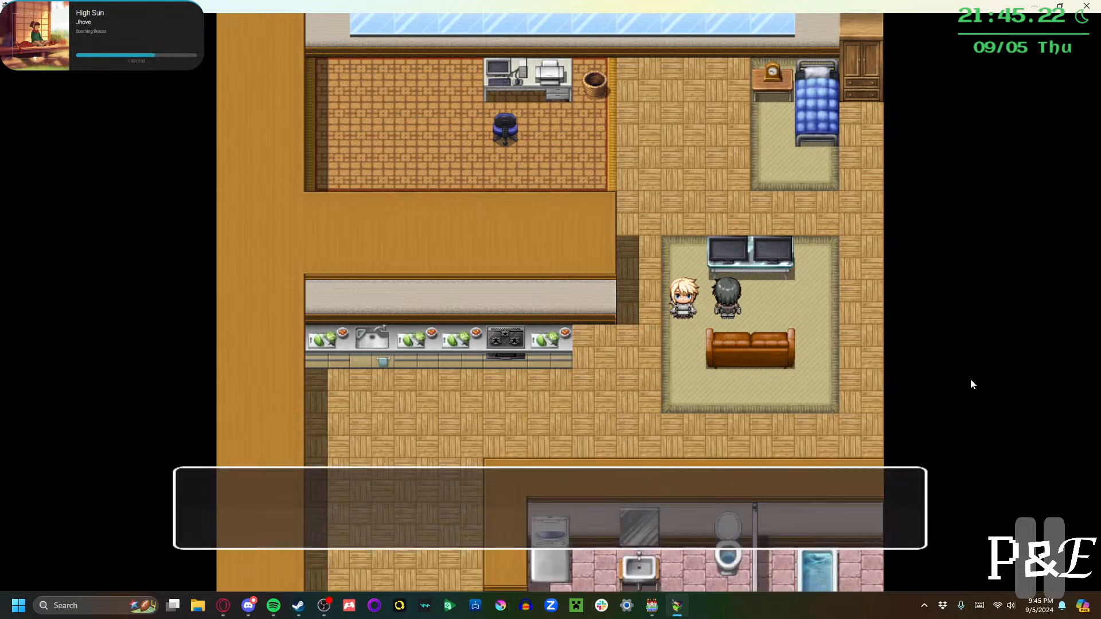
Test the "Cooking Shows" answer at the television and advance through both characters' lines
{"action": "key", "text": "Return"}
{"action": "key", "text": "Down"}
{"action": "key", "text": "Down"}
{"action": "key", "text": "Down"}
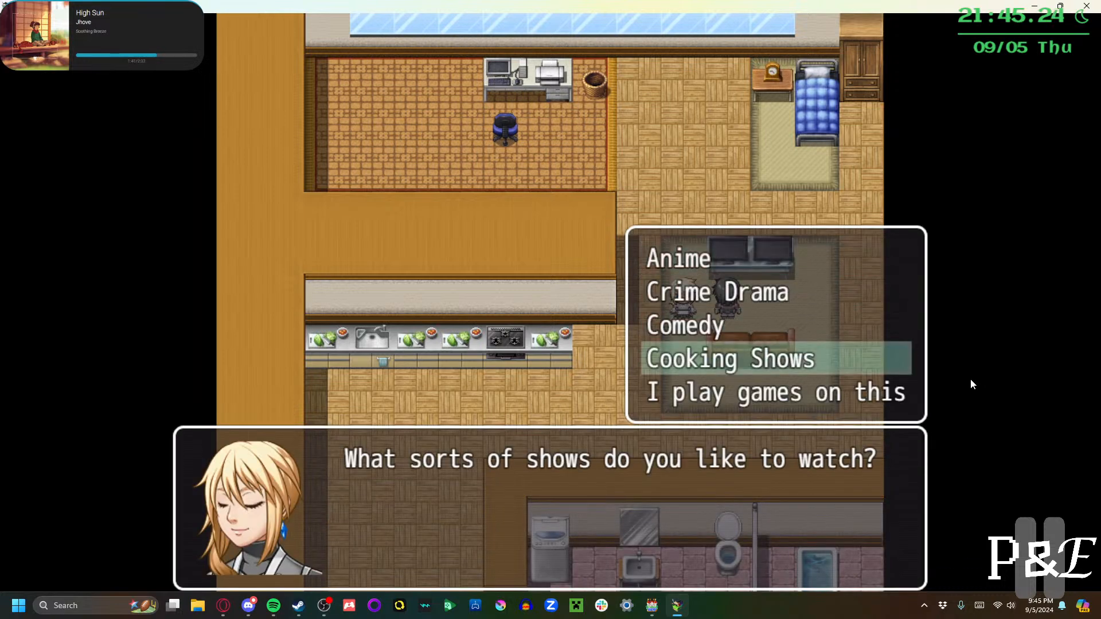
{"action": "key", "text": "Return"}
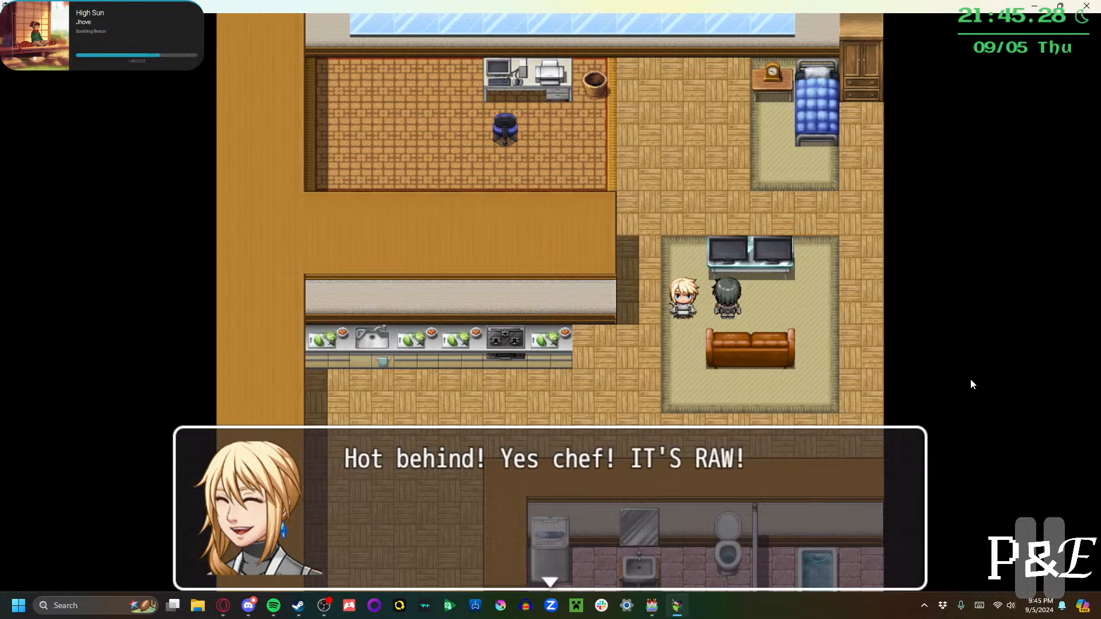
{"action": "key", "text": "Return"}
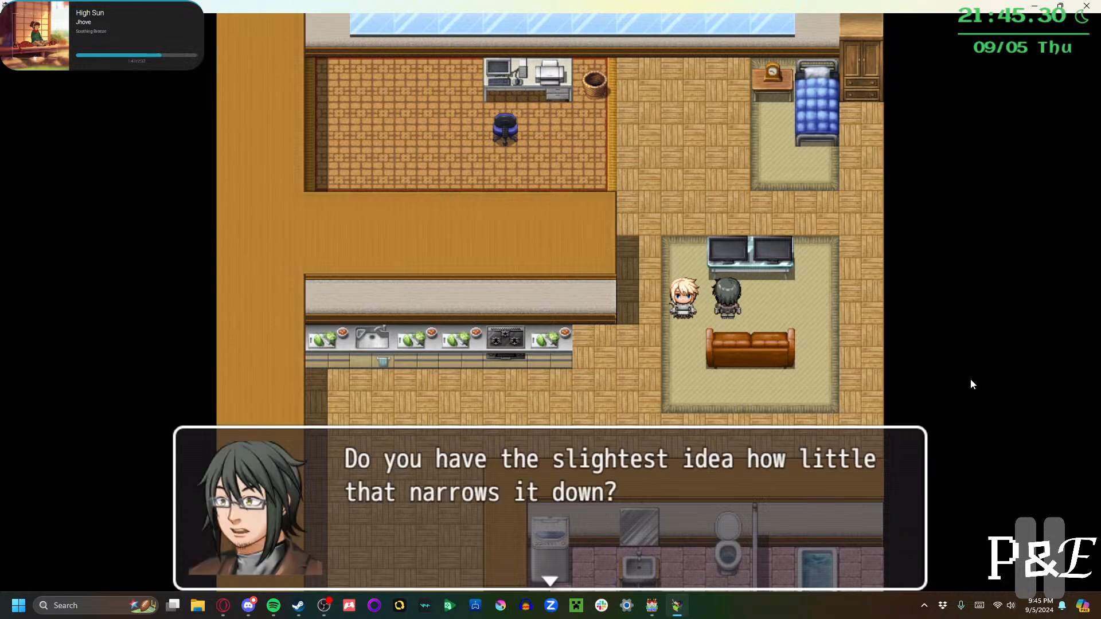
{"action": "key", "text": "Return"}
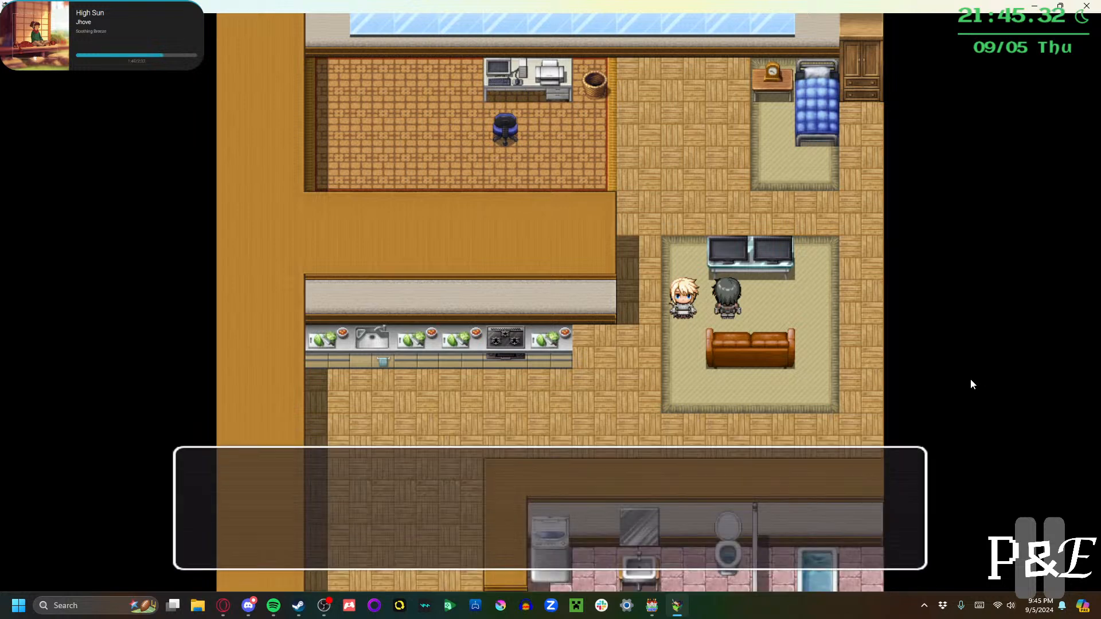
Test the "I play games on this" answer at the television and finish that conversation
{"action": "key", "text": "Down"}
{"action": "key", "text": "Down"}
{"action": "key", "text": "Down"}
{"action": "key", "text": "Down"}
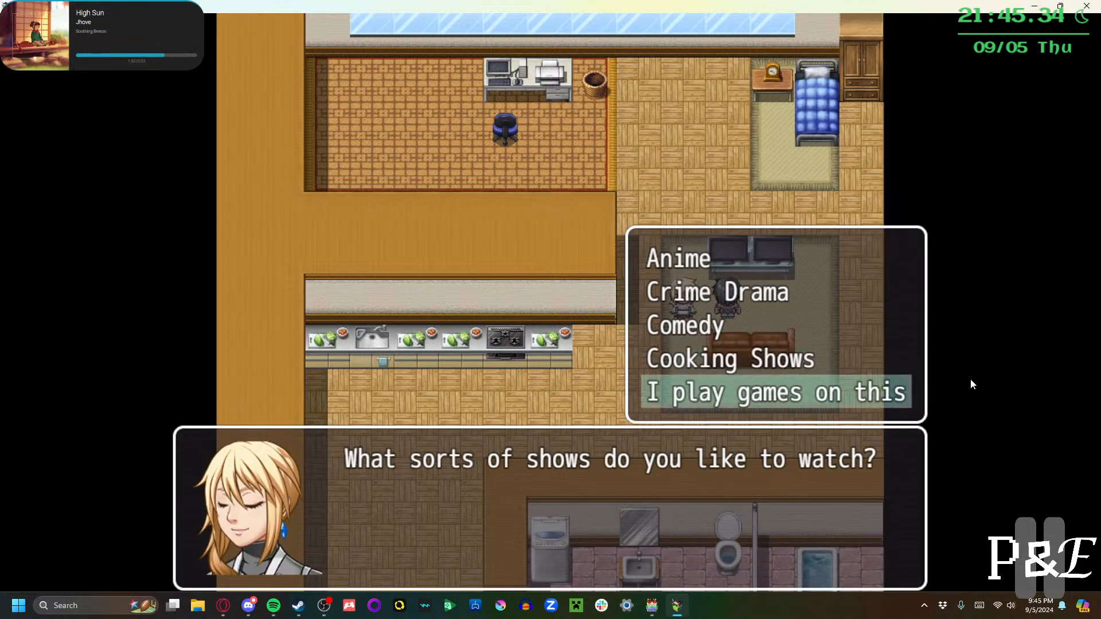
{"action": "key", "text": "Return"}
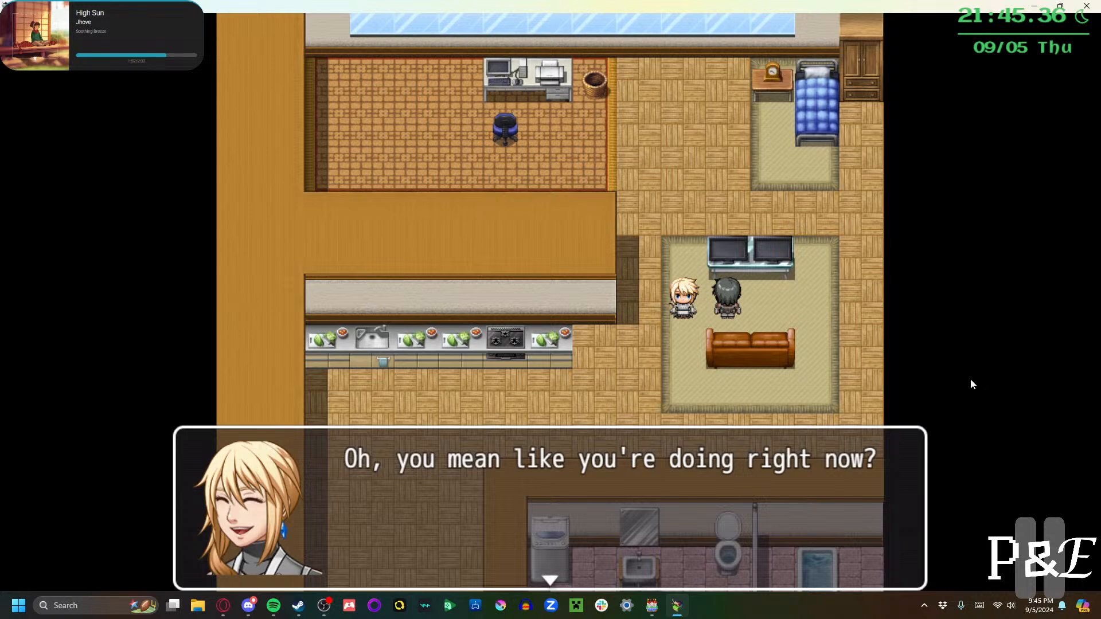
{"action": "key", "text": "Return"}
{"action": "key", "text": "Return"}
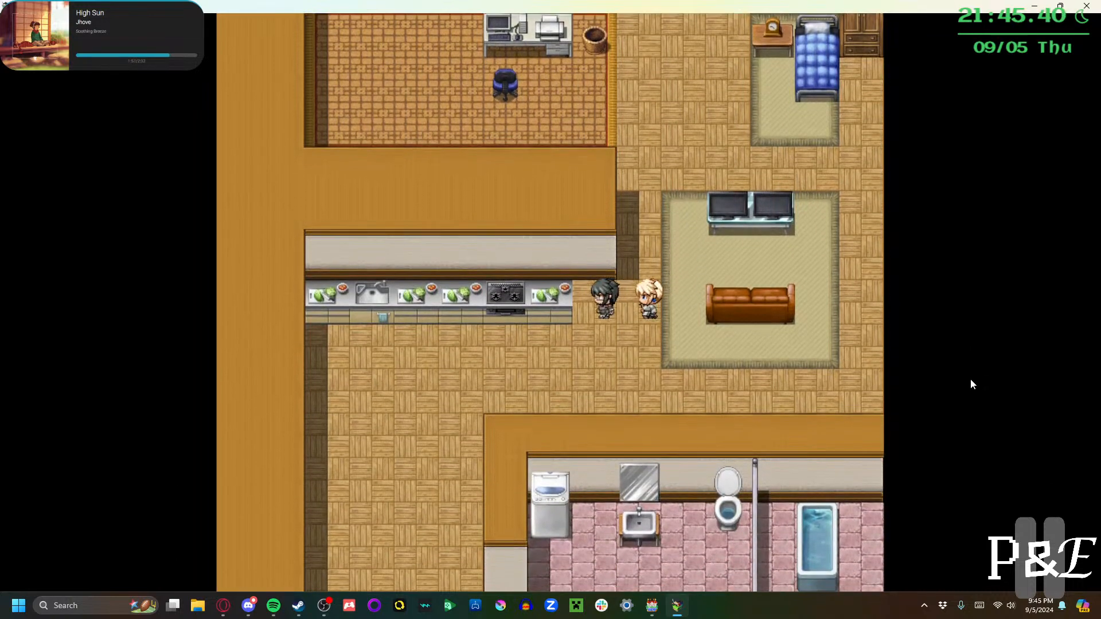
Examine the desk PC and advance the conversation through the Slackbook Pro talk to the ghost's regret about missing PC gaming
{"action": "key", "text": "Return"}
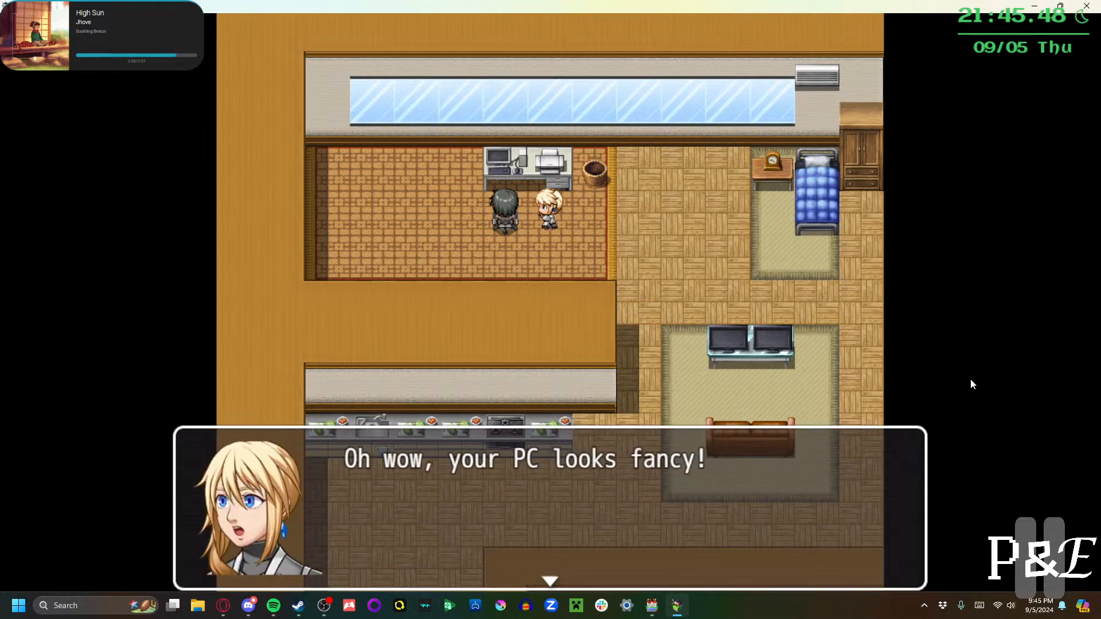
{"action": "key", "text": "Return"}
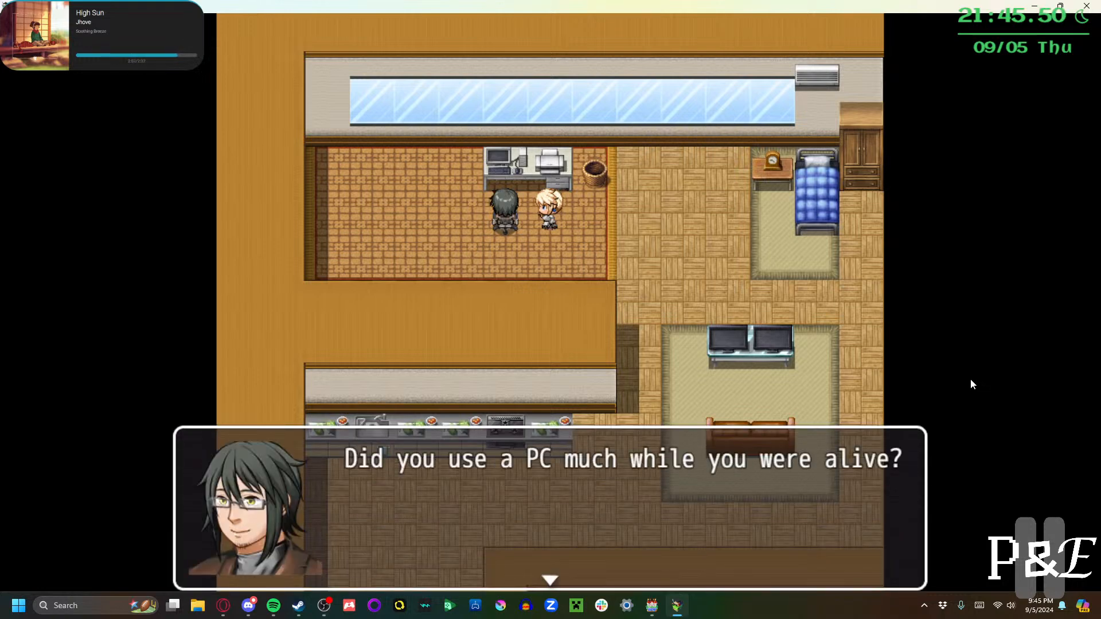
{"action": "key", "text": "Return"}
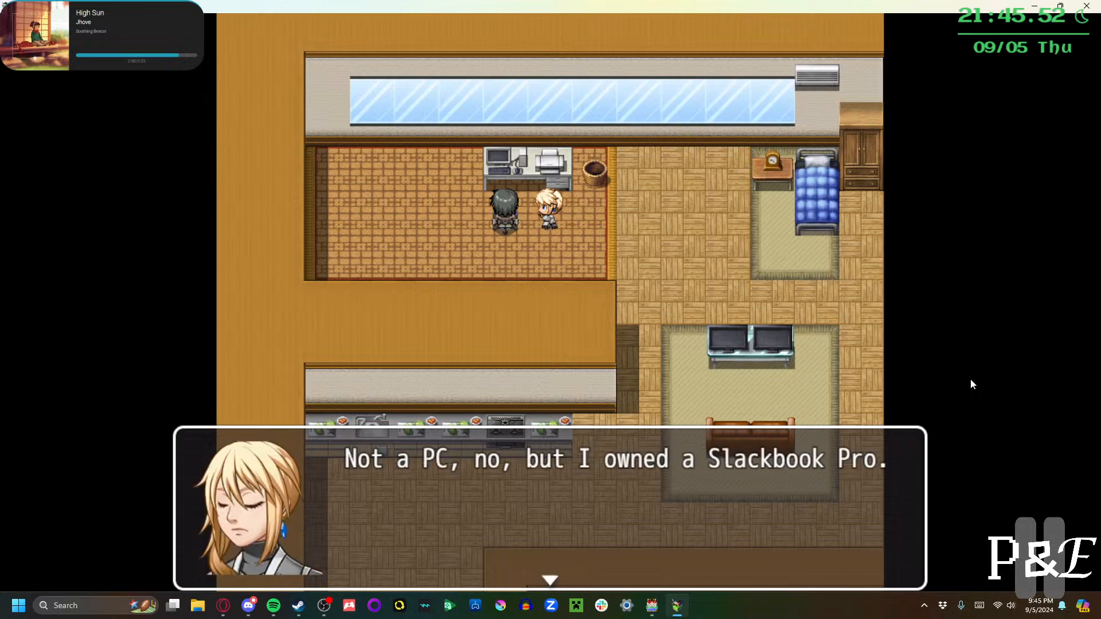
{"action": "key", "text": "Return"}
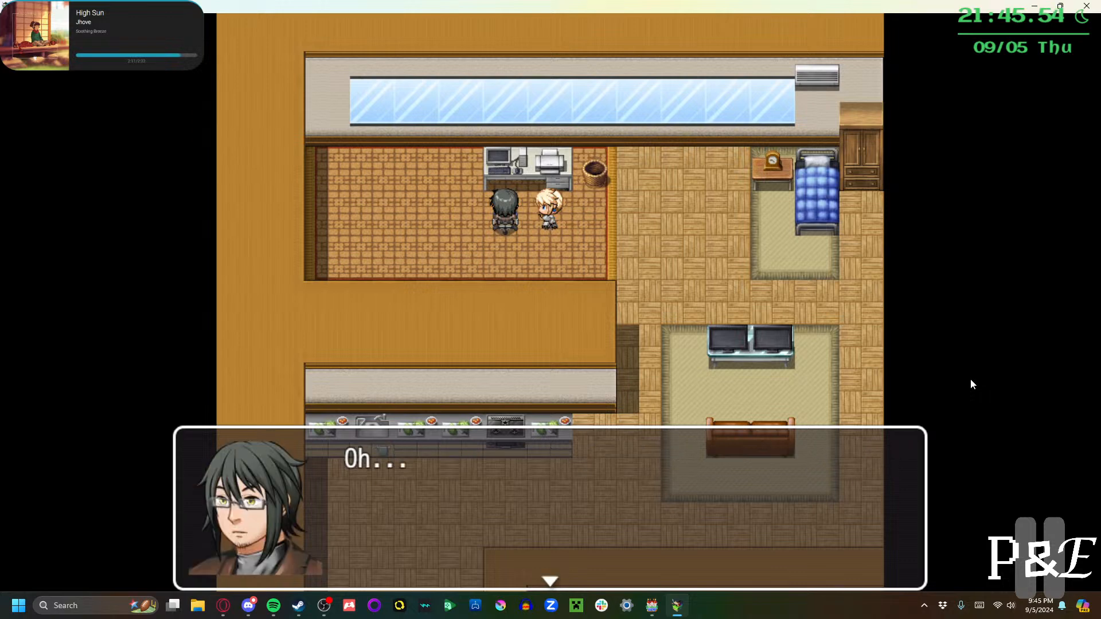
{"action": "key", "text": "Return"}
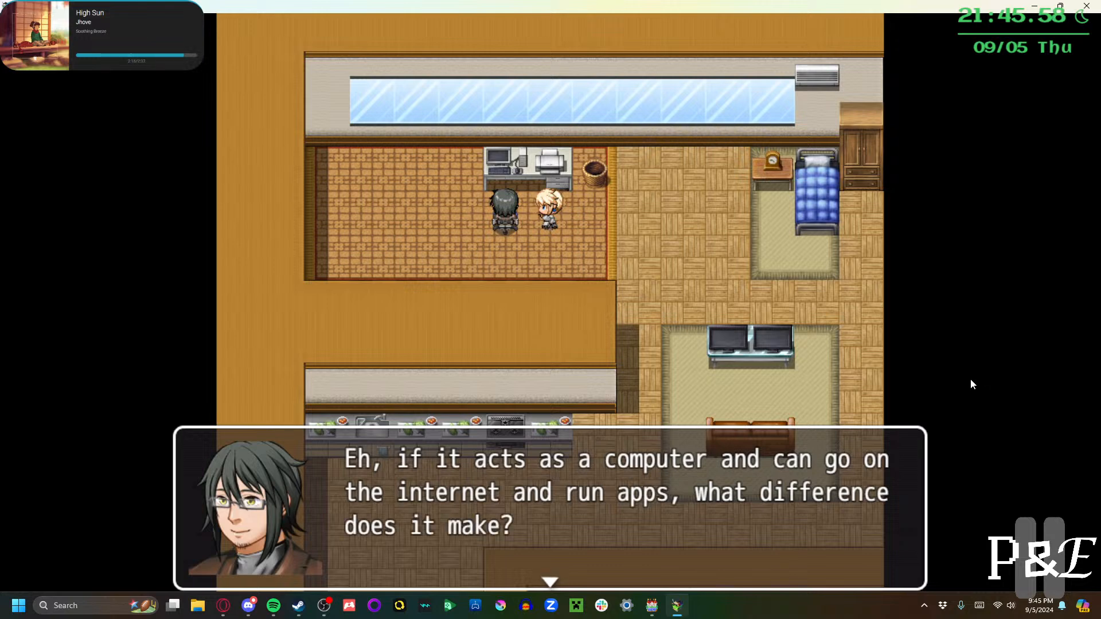
{"action": "key", "text": "Return"}
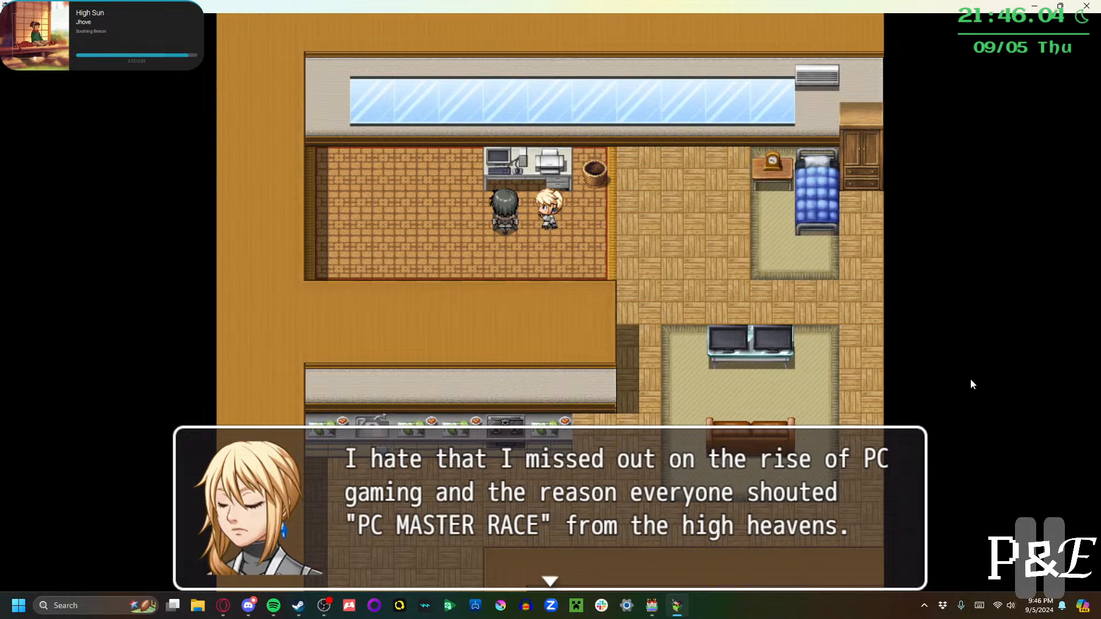
{"action": "key", "text": "Return"}
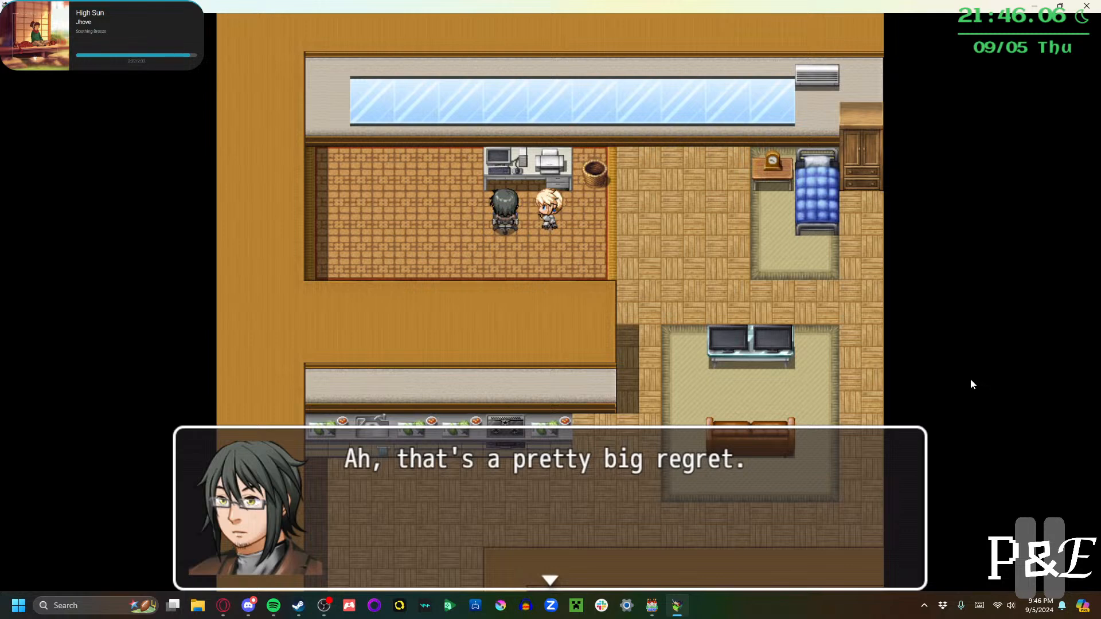
Advance the PC conversation from the offer to try an installed game through the ghost's keyboard attempt to "Dealer's choice!"
{"action": "key", "text": "Return"}
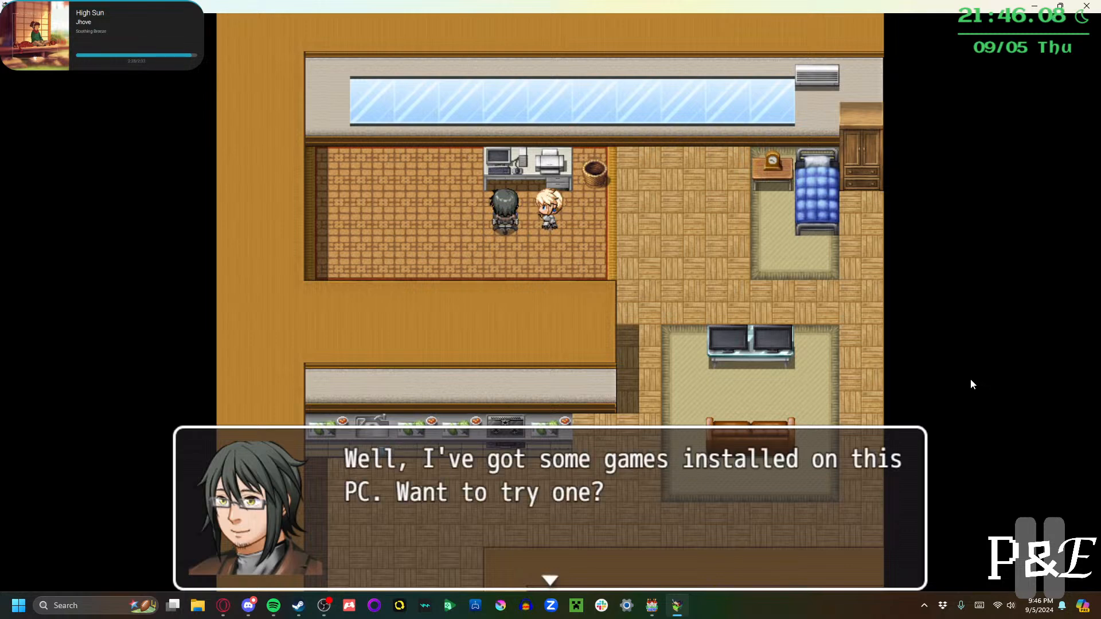
{"action": "key", "text": "Return"}
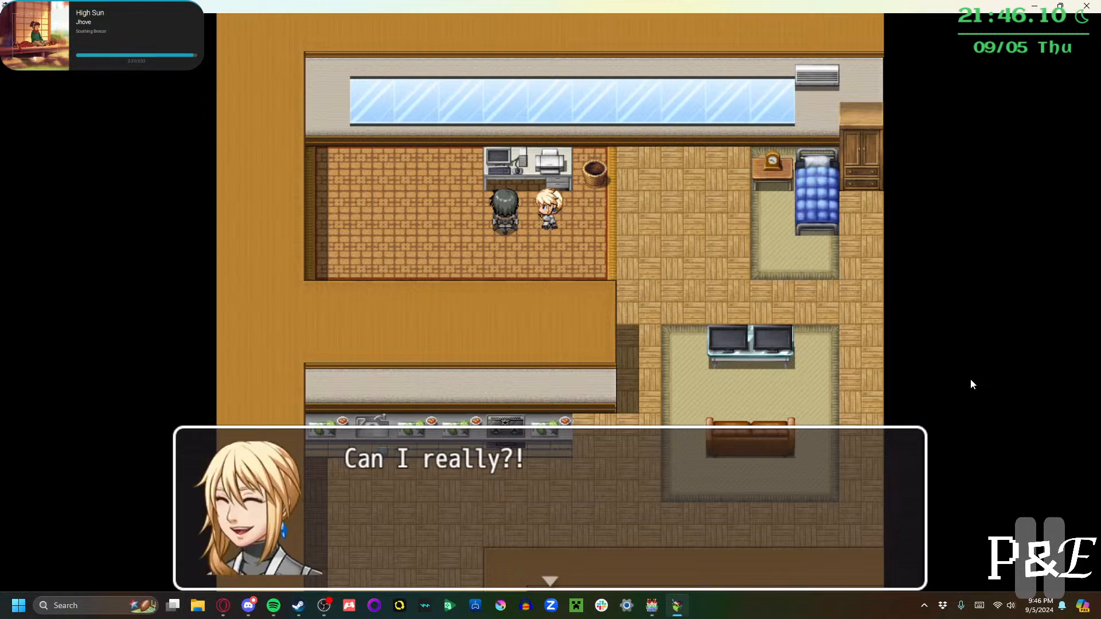
{"action": "key", "text": "Return"}
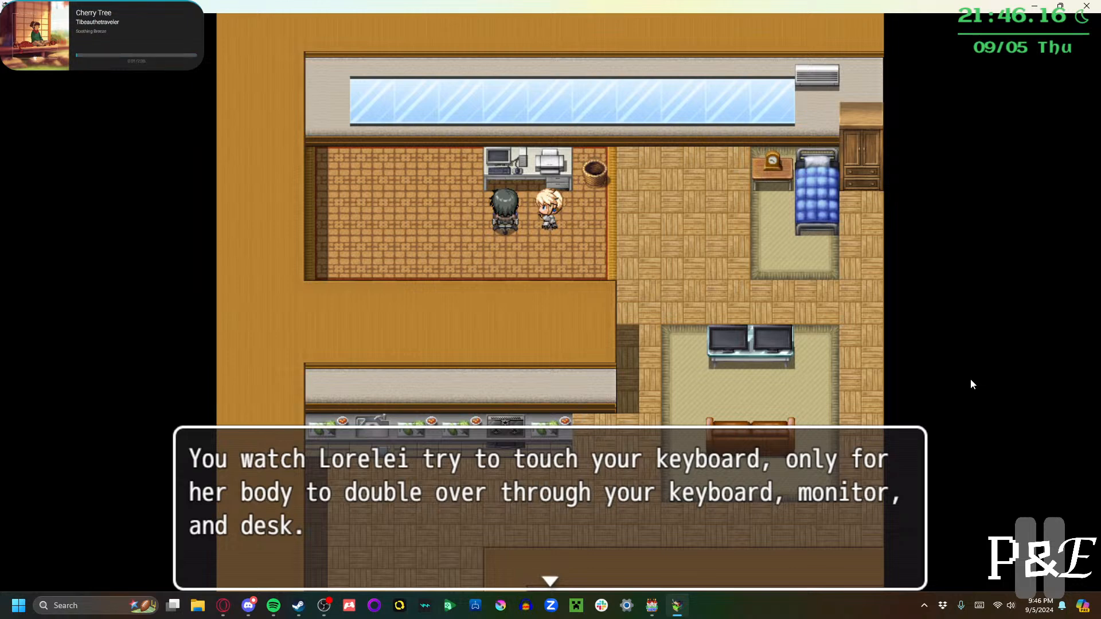
{"action": "key", "text": "Return"}
{"action": "key", "text": "Return"}
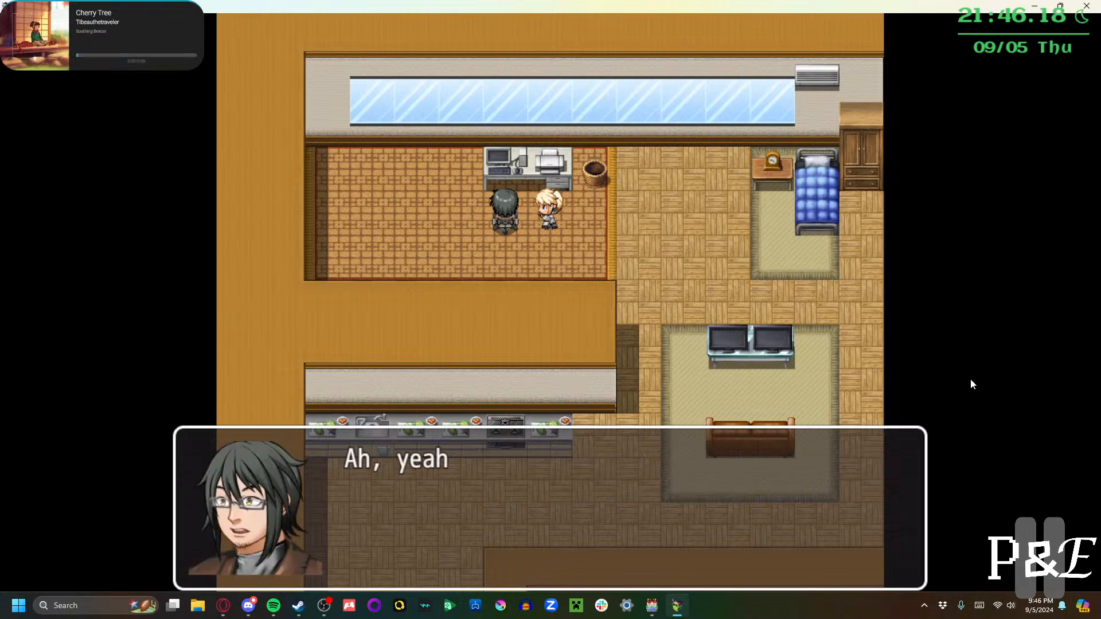
{"action": "key", "text": "Return"}
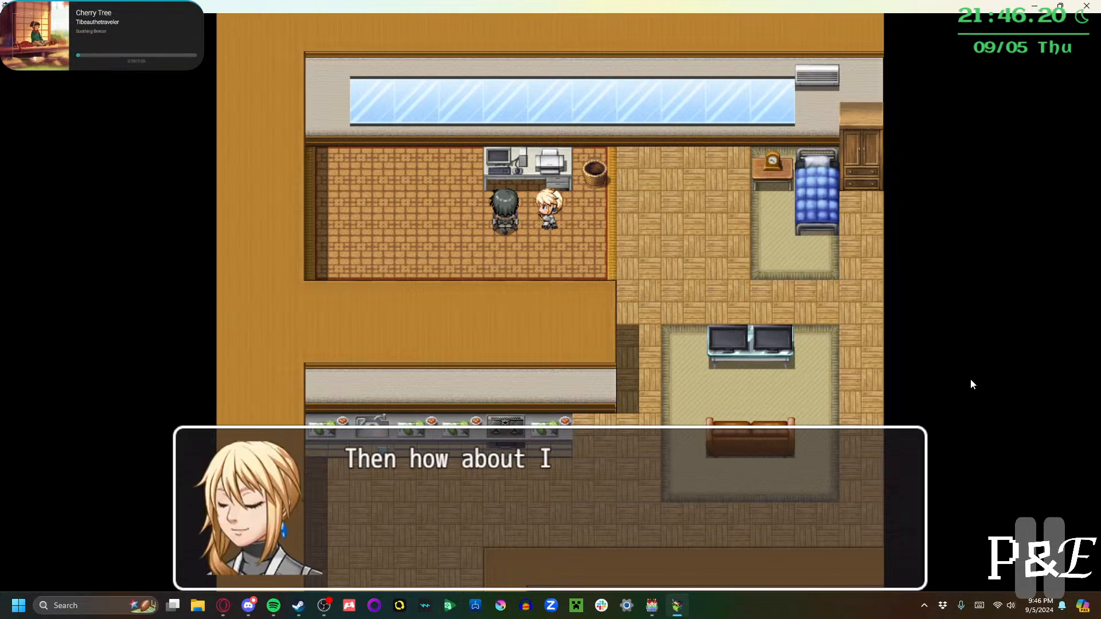
{"action": "key", "text": "Return"}
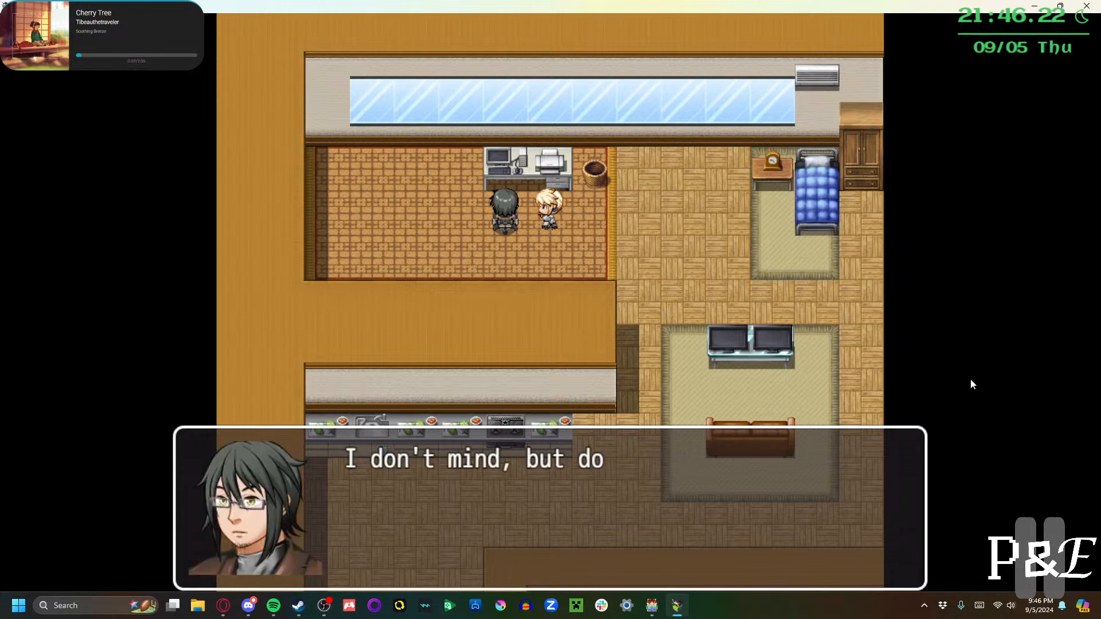
{"action": "key", "text": "Return"}
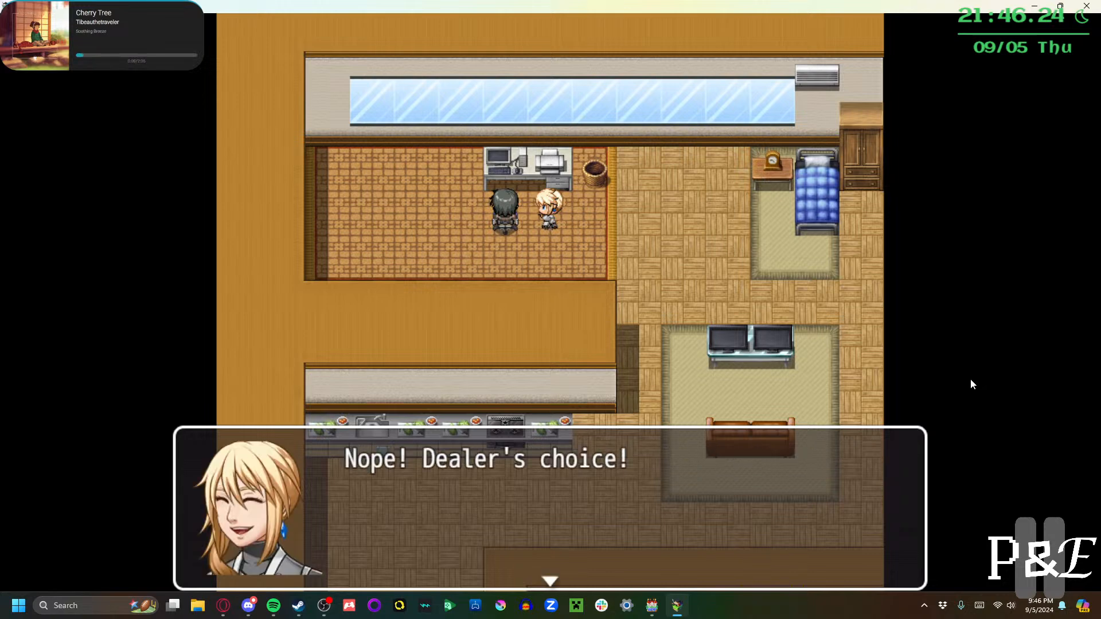
Continue to the game genre choices at the PC and pick "Horror"
{"action": "key", "text": "Return"}
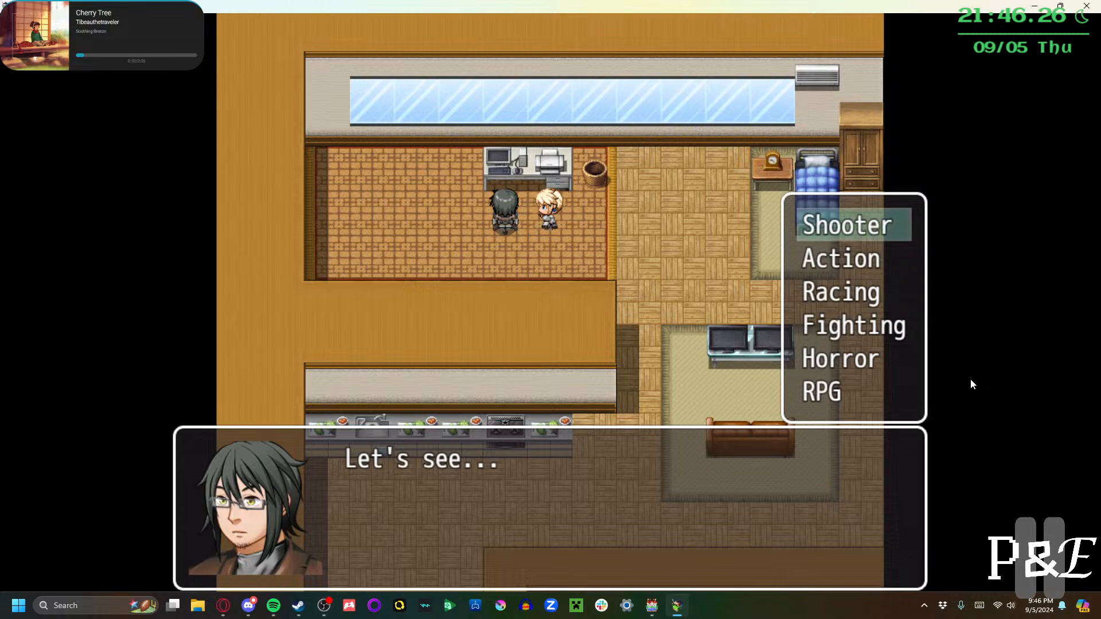
{"action": "key", "text": "Down"}
{"action": "key", "text": "Down"}
{"action": "key", "text": "Down"}
{"action": "key", "text": "Down"}
{"action": "key", "text": "Down"}
{"action": "key", "text": "Up"}
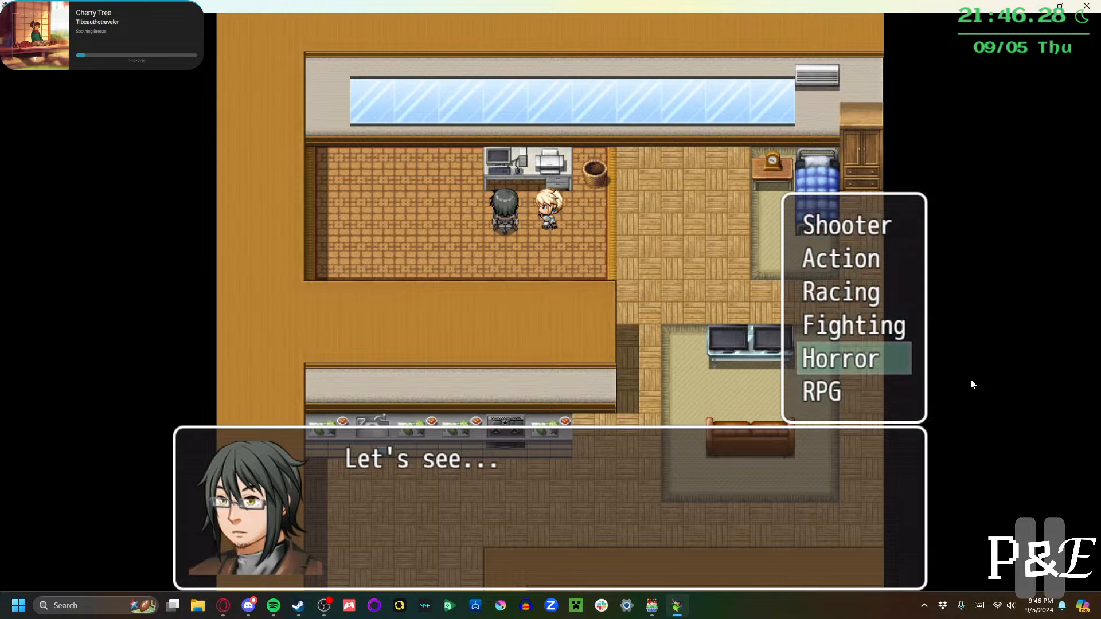
{"action": "key", "text": "Return"}
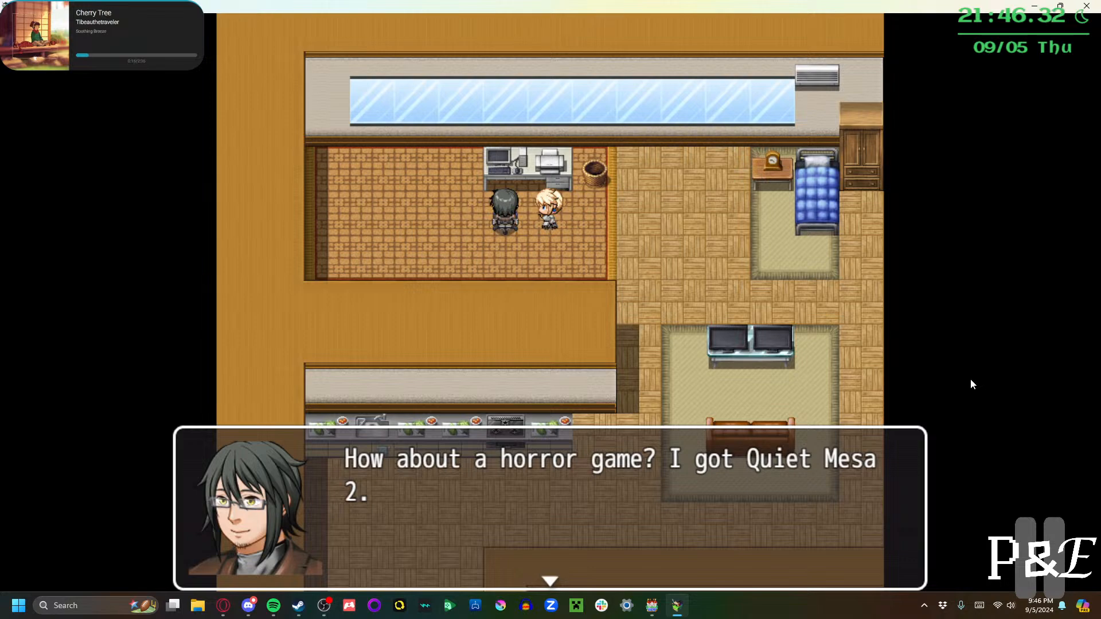
Advance the horror game conversation at the PC from the Quiet Mesa 2 suggestion through the two-hour play session to its end
{"action": "key", "text": "Return"}
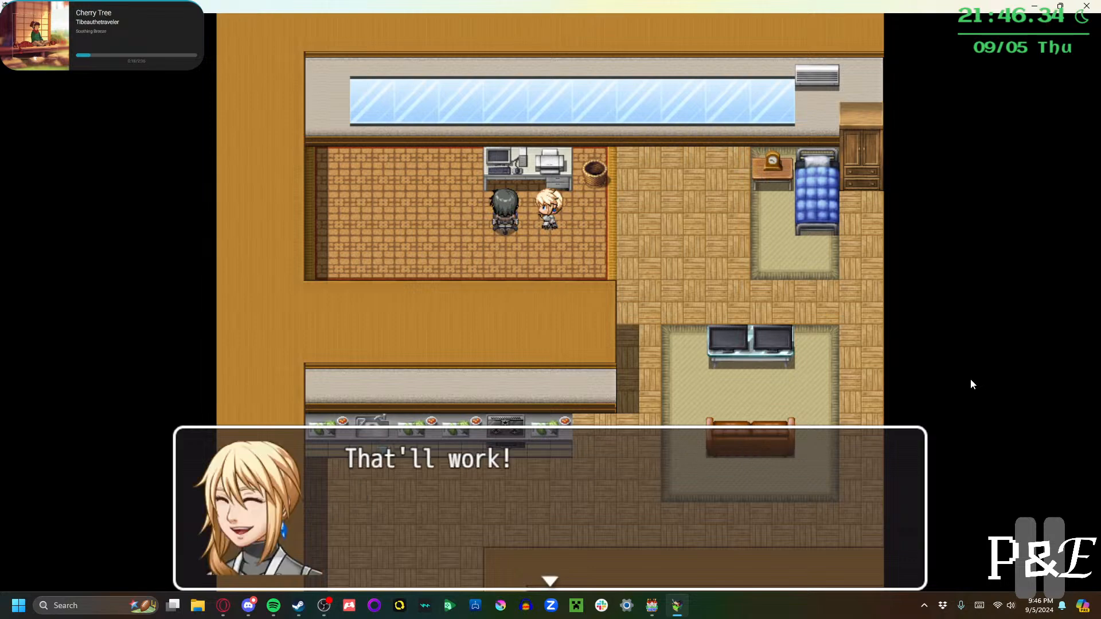
{"action": "key", "text": "Return"}
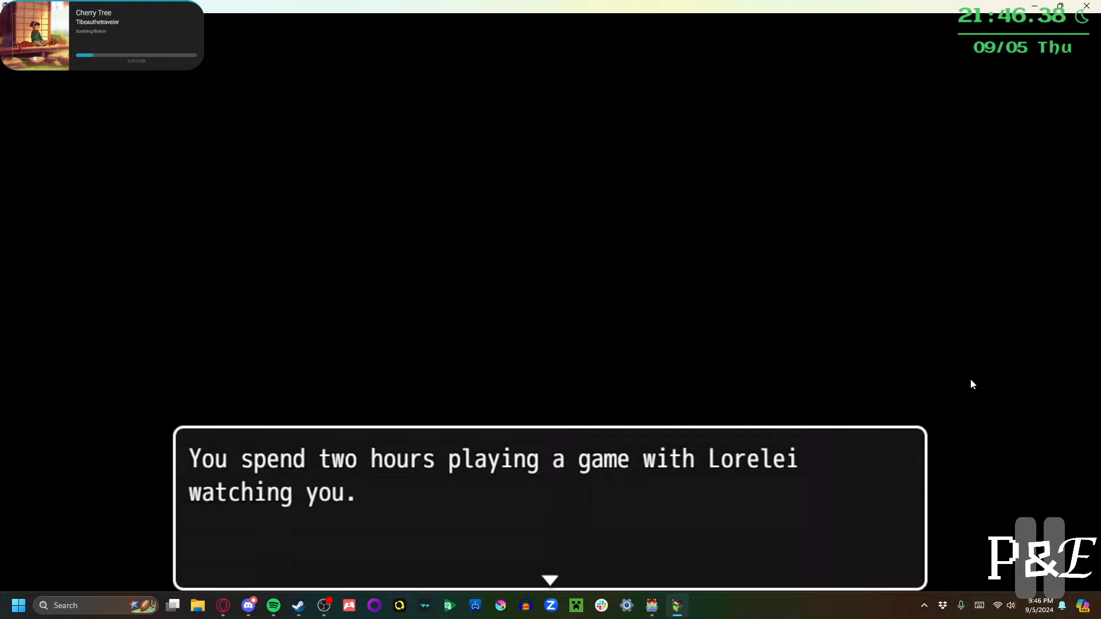
{"action": "key", "text": "Return"}
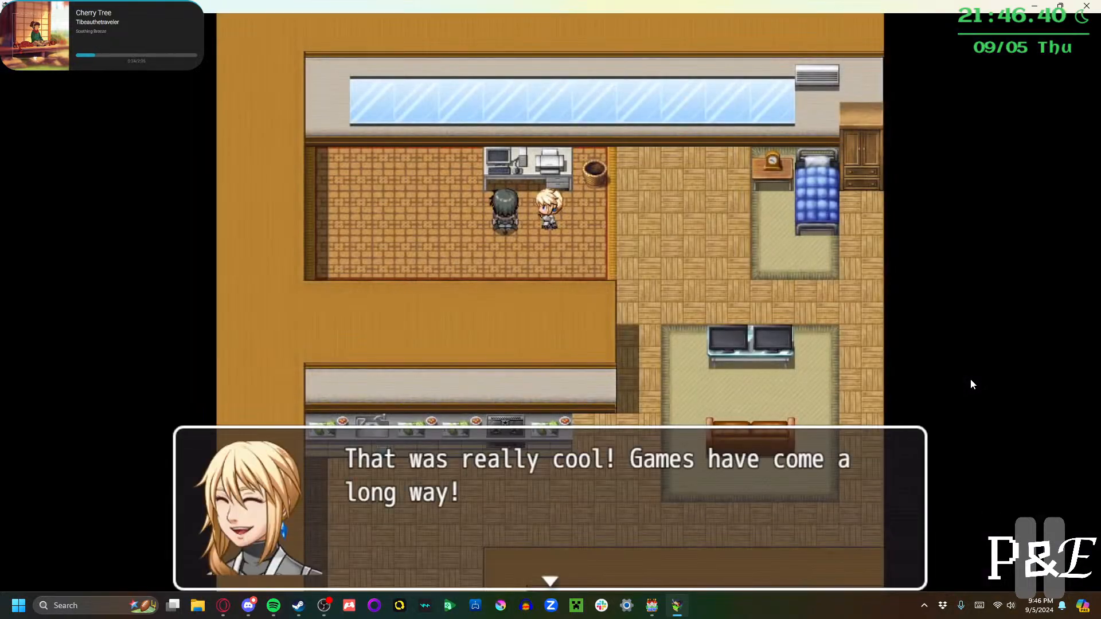
{"action": "key", "text": "Return"}
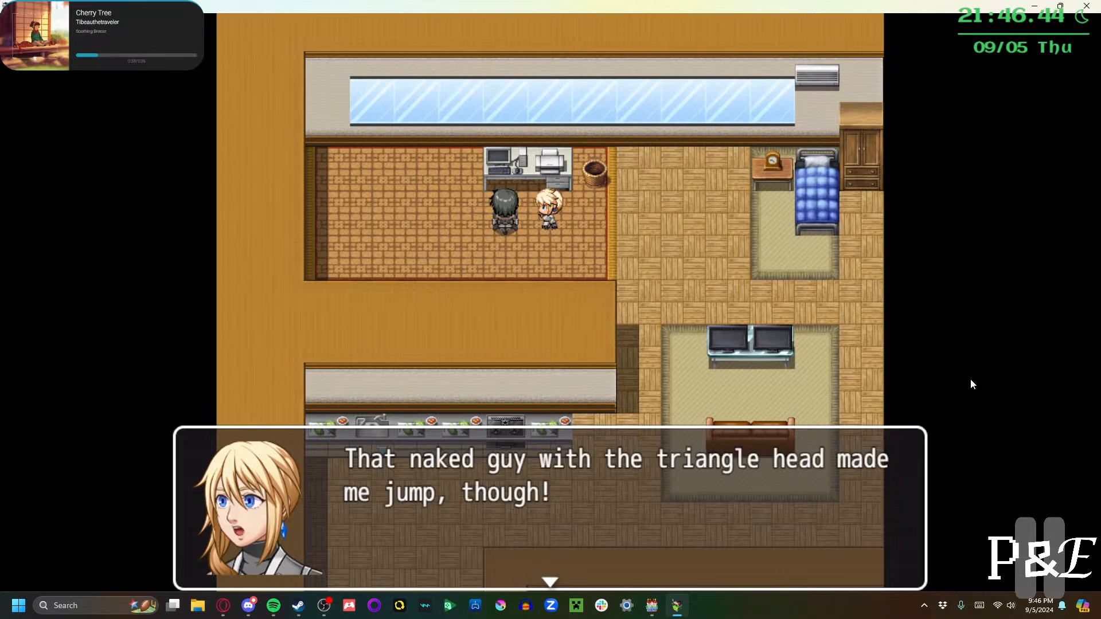
{"action": "key", "text": "Return"}
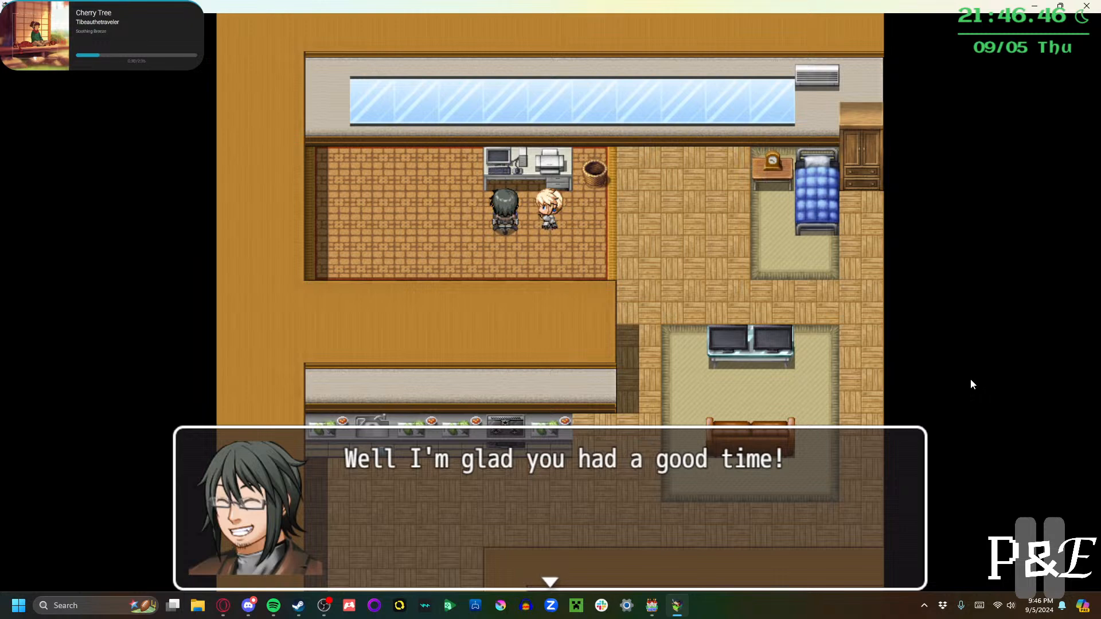
{"action": "key", "text": "Return"}
{"action": "key", "text": "Return"}
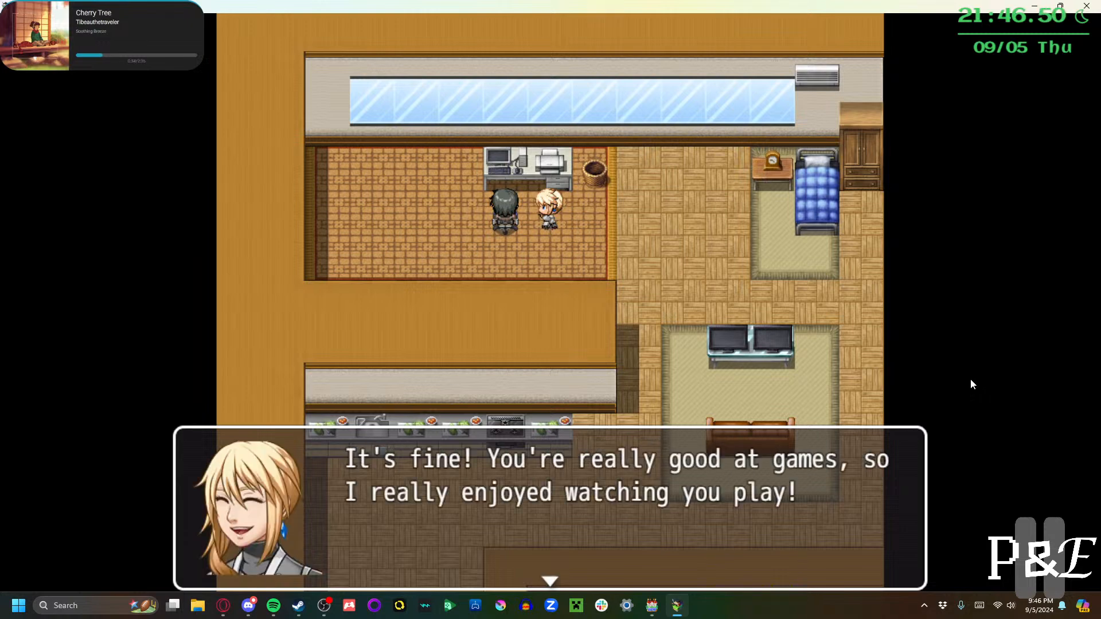
{"action": "key", "text": "Return"}
{"action": "key", "text": "Return"}
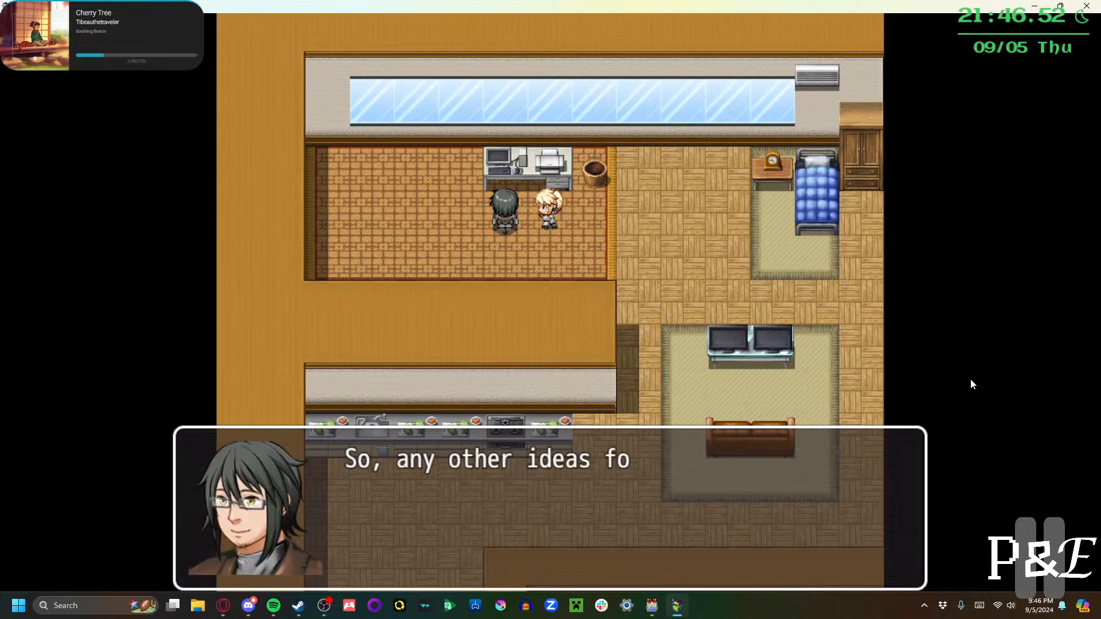
{"action": "key", "text": "Return"}
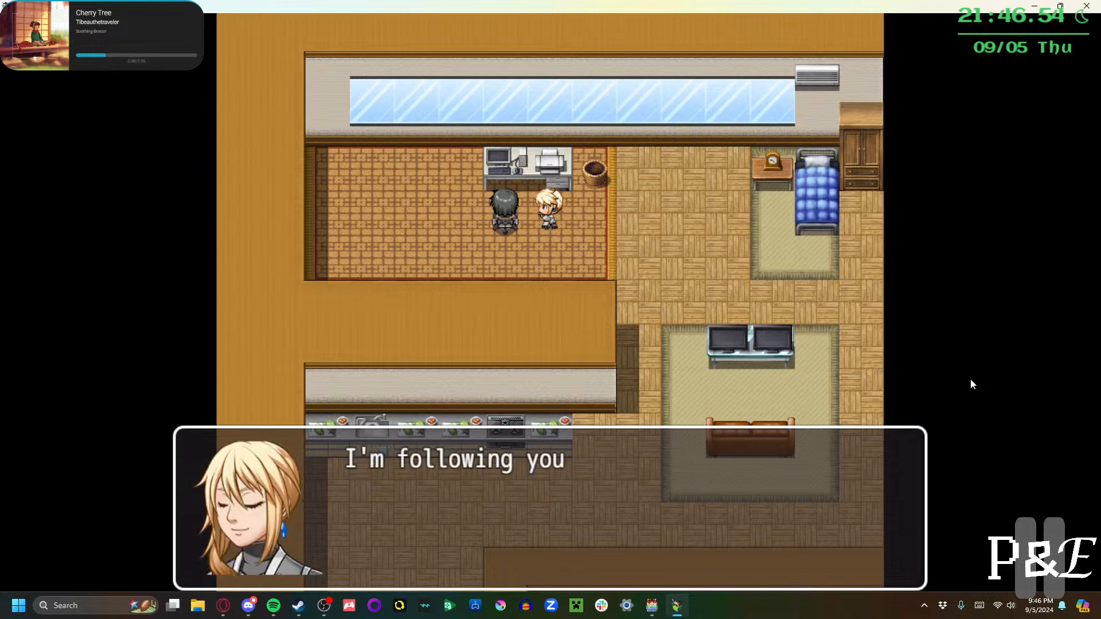
{"action": "key", "text": "Return"}
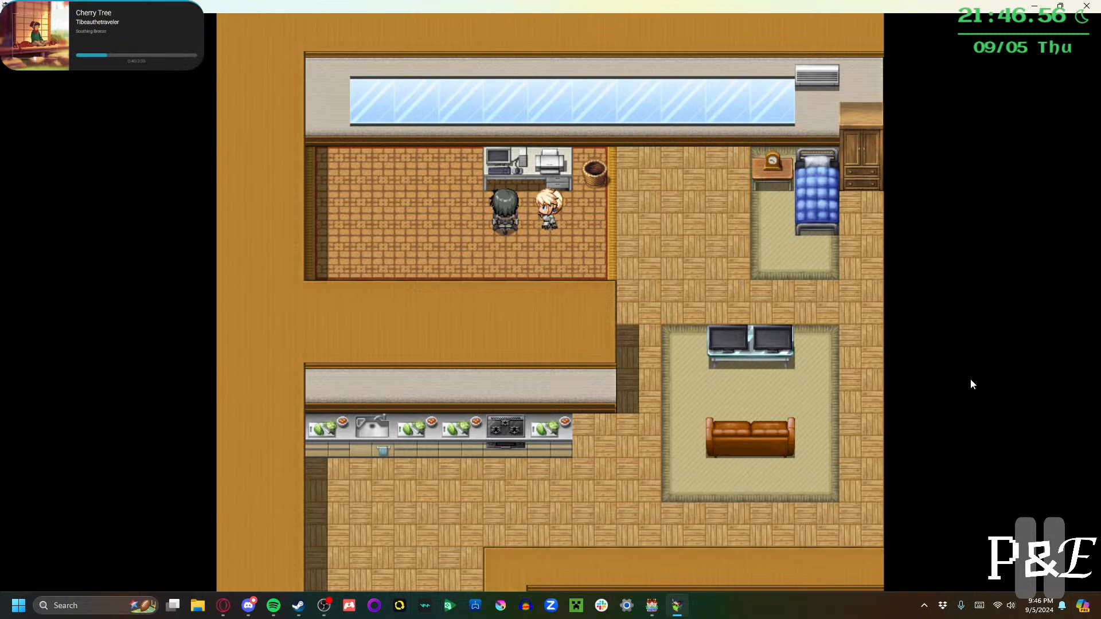
Walk from the desk to the bed, examine it and finish the ghost's twin XL bed conversation
{"action": "key", "text": "Right"}
{"action": "key", "text": "Return"}
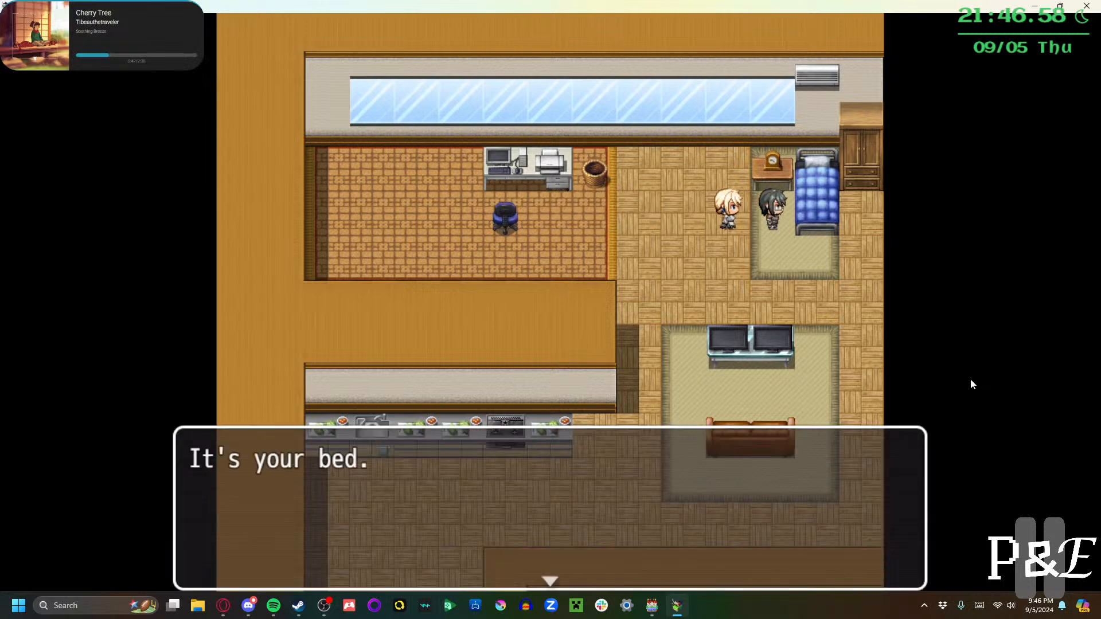
{"action": "key", "text": "Return"}
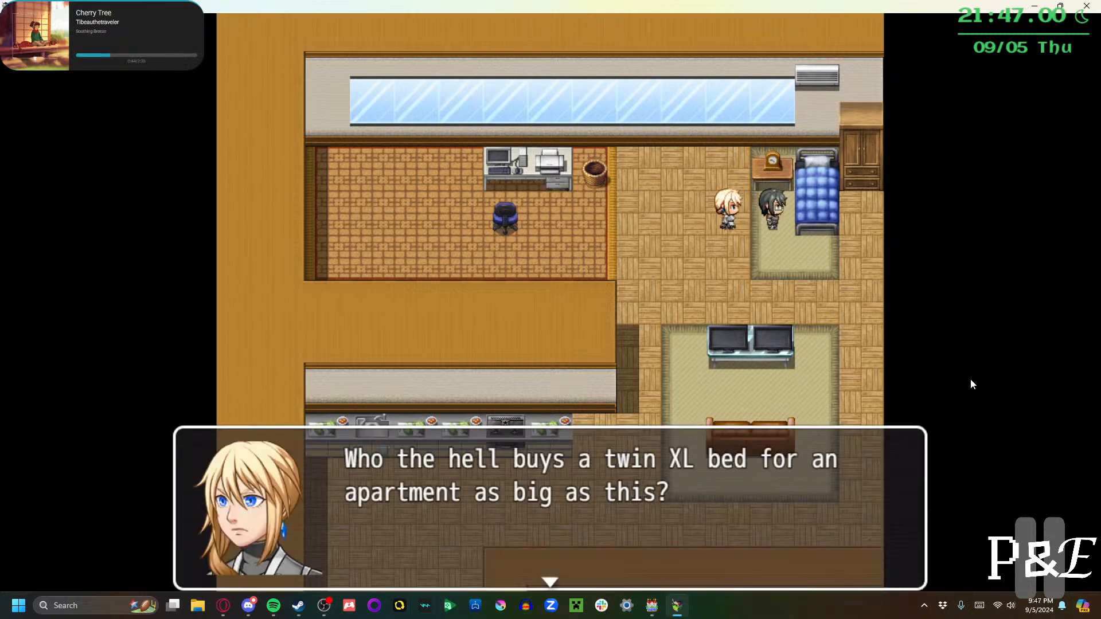
{"action": "key", "text": "Return"}
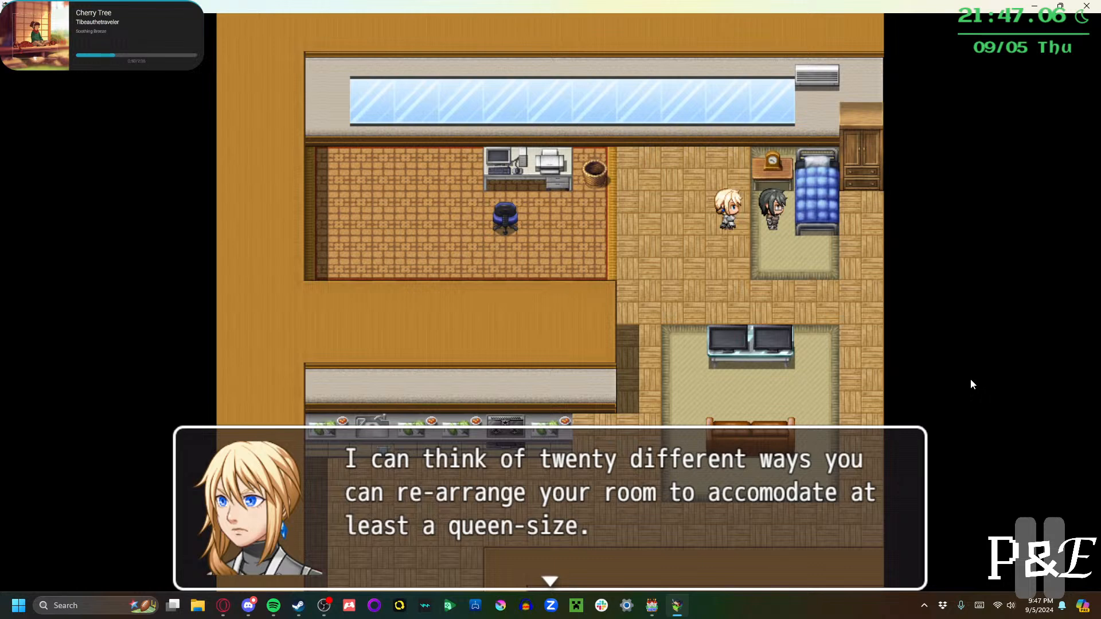
{"action": "key", "text": "Return"}
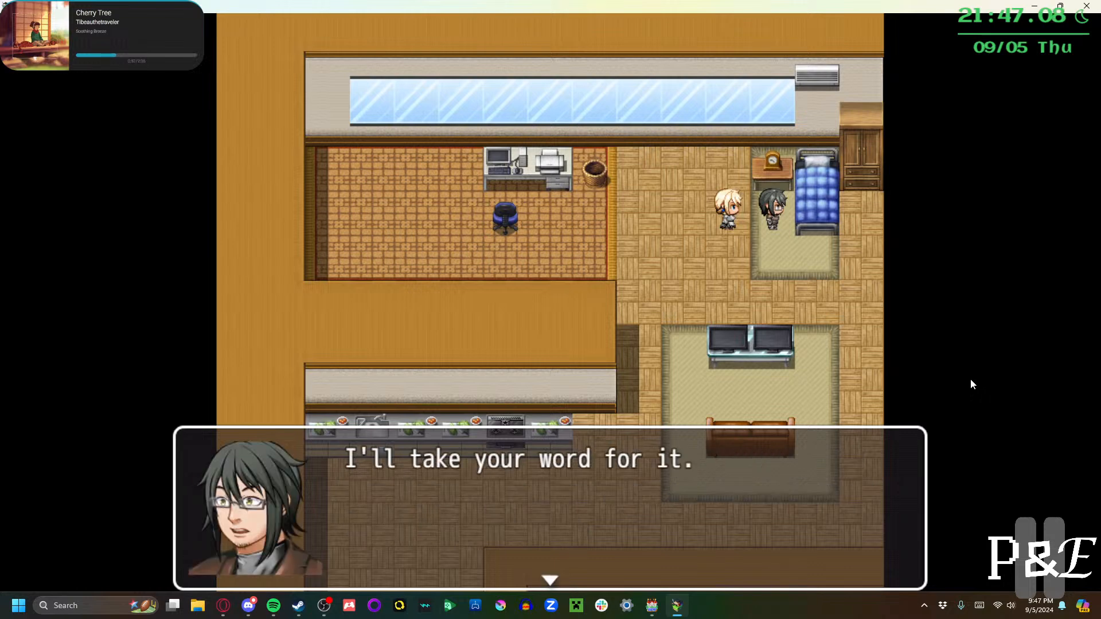
{"action": "key", "text": "Return"}
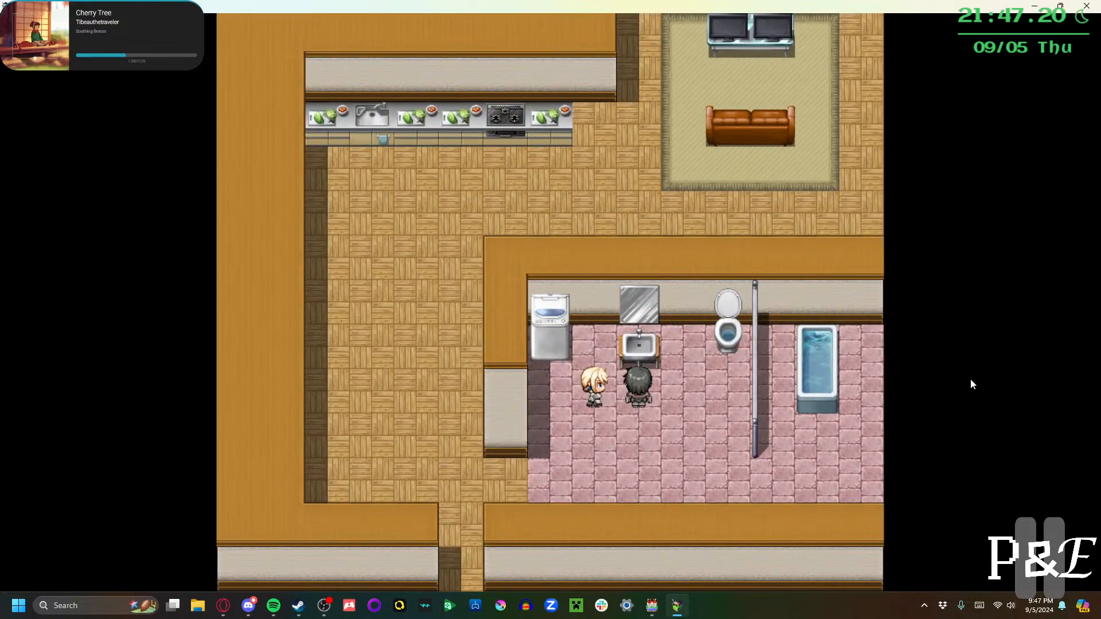
Switch to Notepad and show the Fixes notes
{"action": "left_click", "coordinate": [109, 603]}
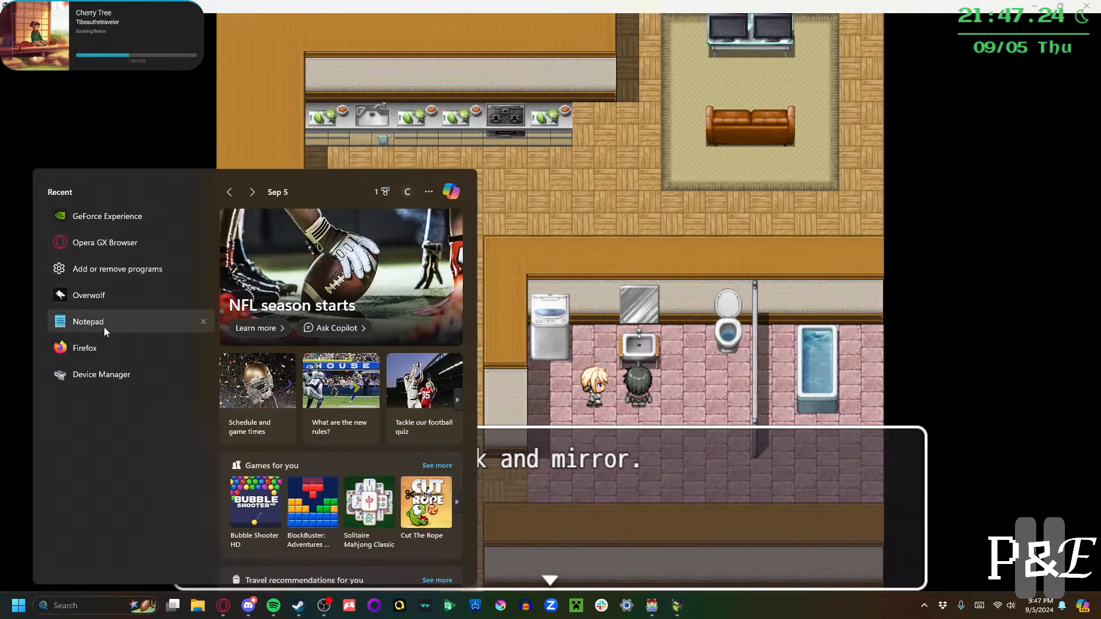
{"action": "left_click", "coordinate": [102, 327]}
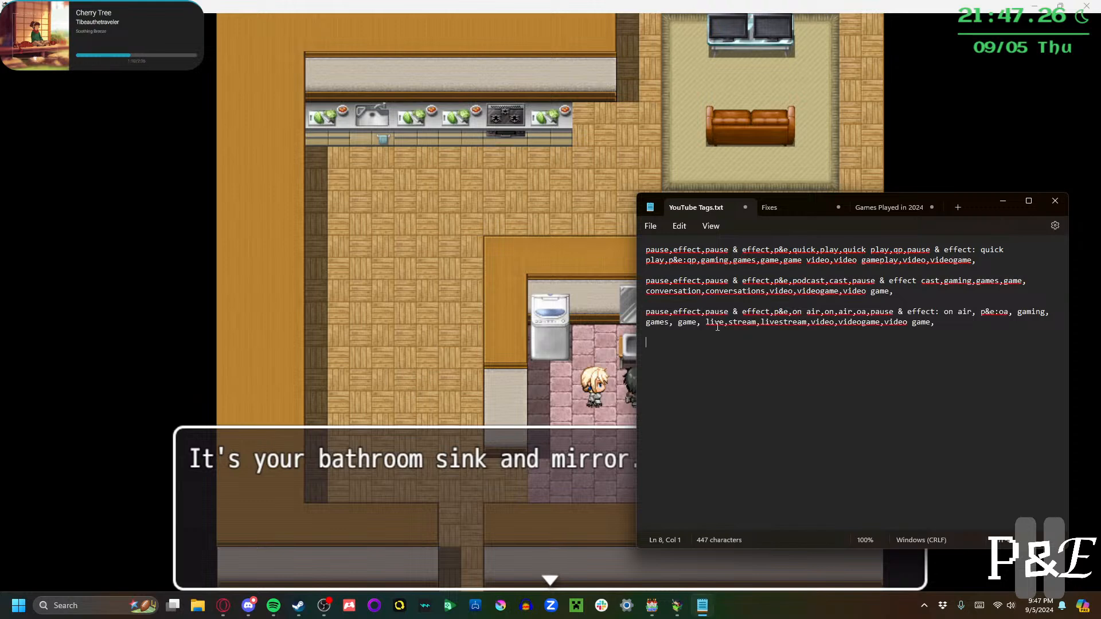
{"action": "left_click", "coordinate": [809, 216]}
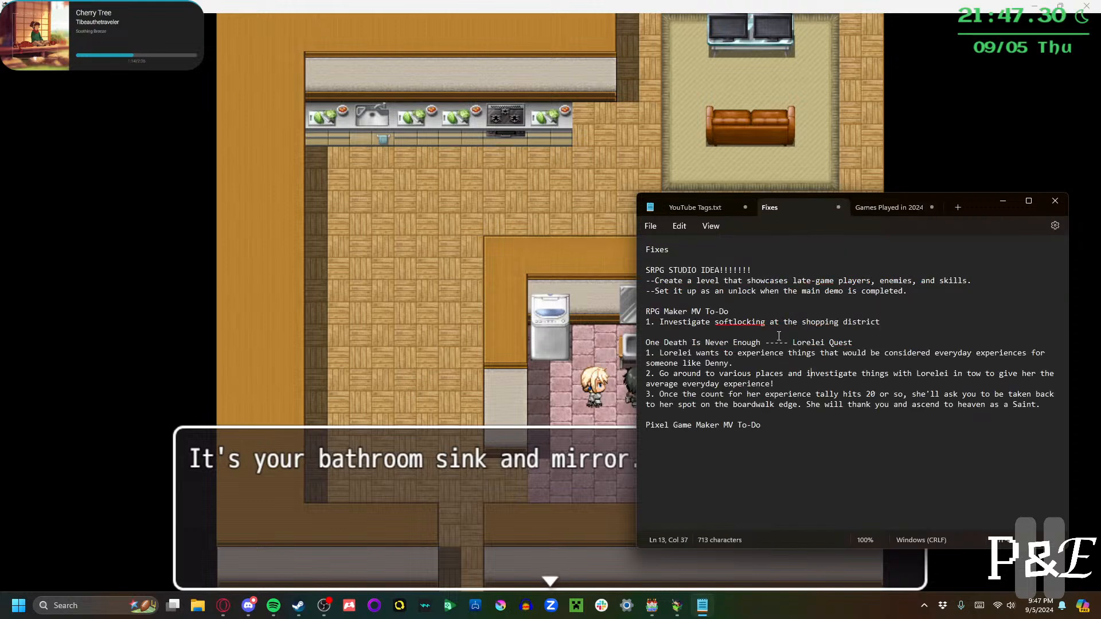
Add "2. Add washing machine and bathtub quips from party members" to the RPG Maker MV To-Do list and return to the game
{"action": "left_click", "coordinate": [780, 334]}
{"action": "key", "text": "Return"}
{"action": "key", "text": "Up"}
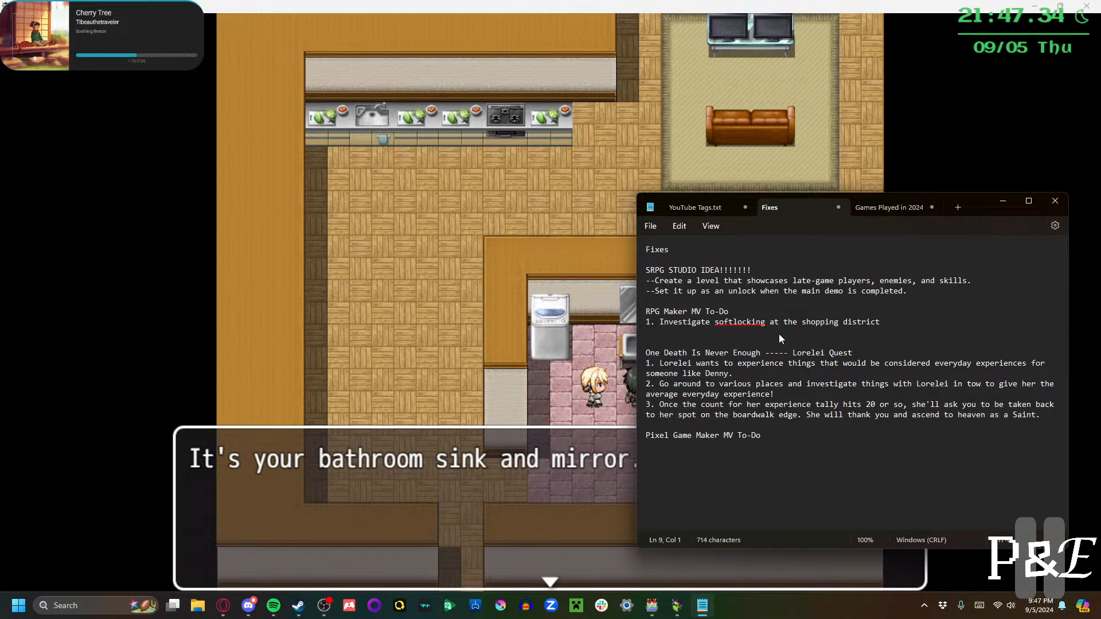
{"action": "type", "text": "2."}
{"action": "type", "text": "Add washing machi"}
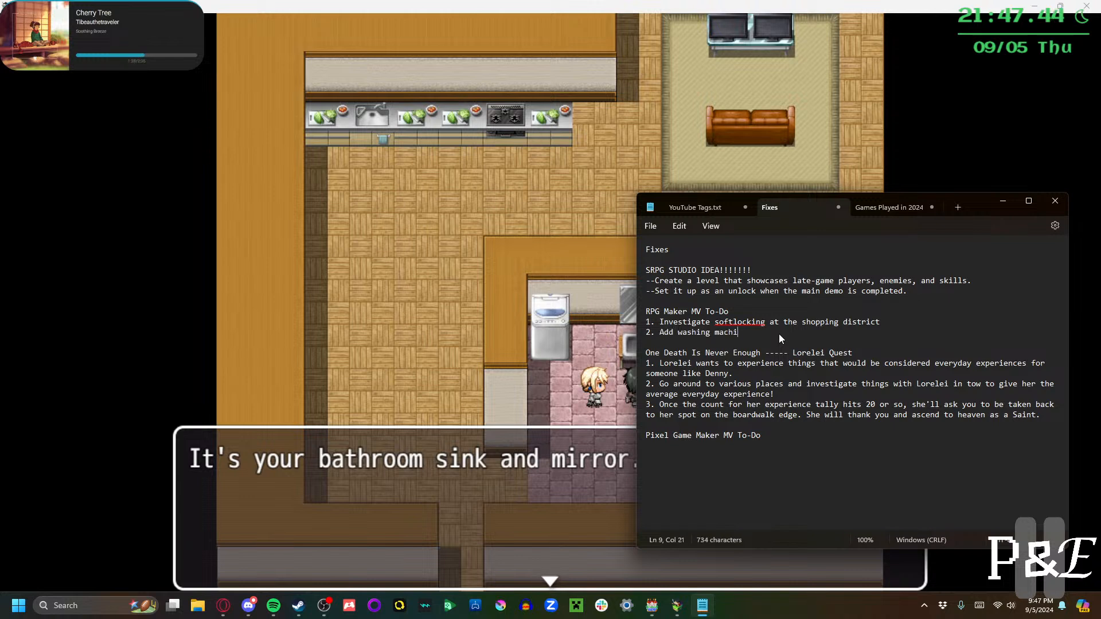
{"action": "type", "text": "ne quand bathtub quips from party memeb"}
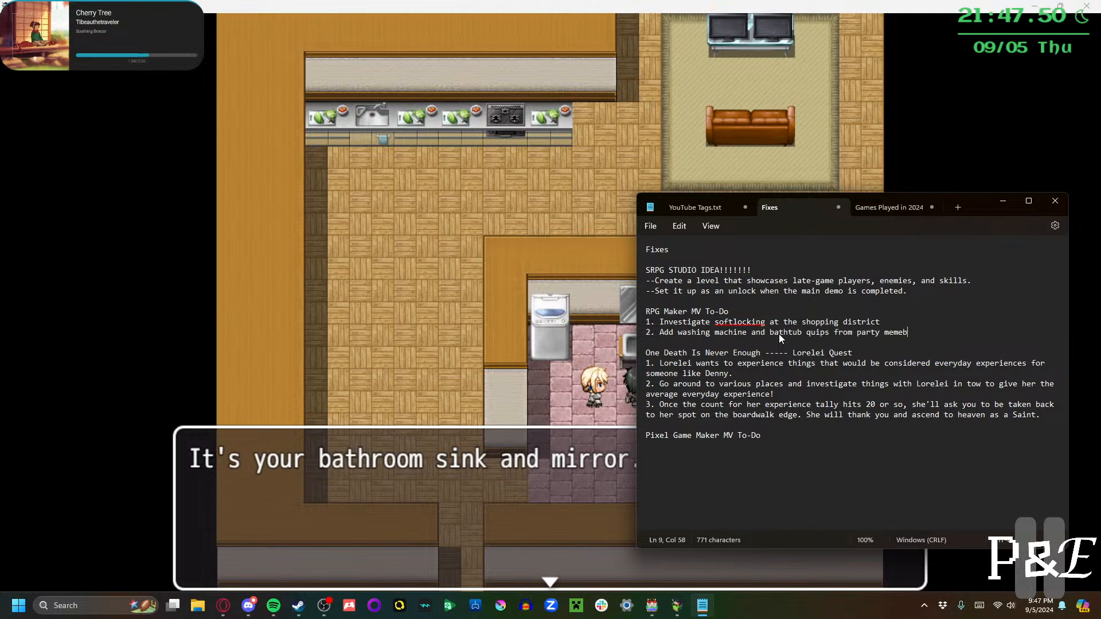
{"action": "key", "text": "BackSpace"}
{"action": "key", "text": "BackSpace"}
{"action": "type", "text": "bers"}
{"action": "left_click", "coordinate": [1004, 201]}
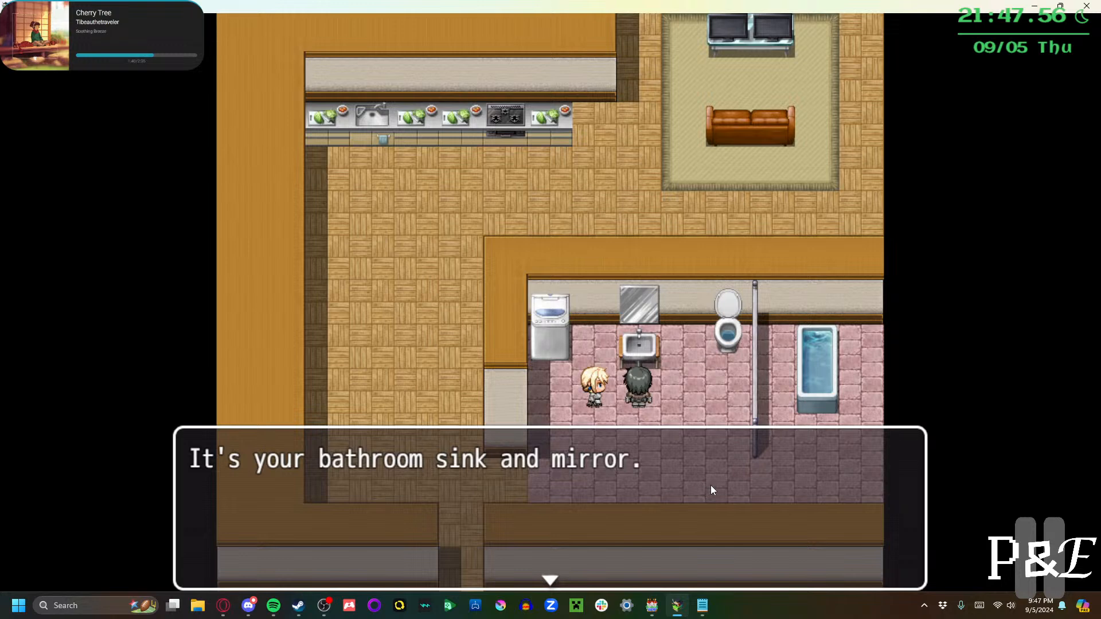
Advance the bathroom sink and mirror conversation from its description through the "Mirror mirror on the wall" banter to its end
{"action": "left_click", "coordinate": [712, 485]}
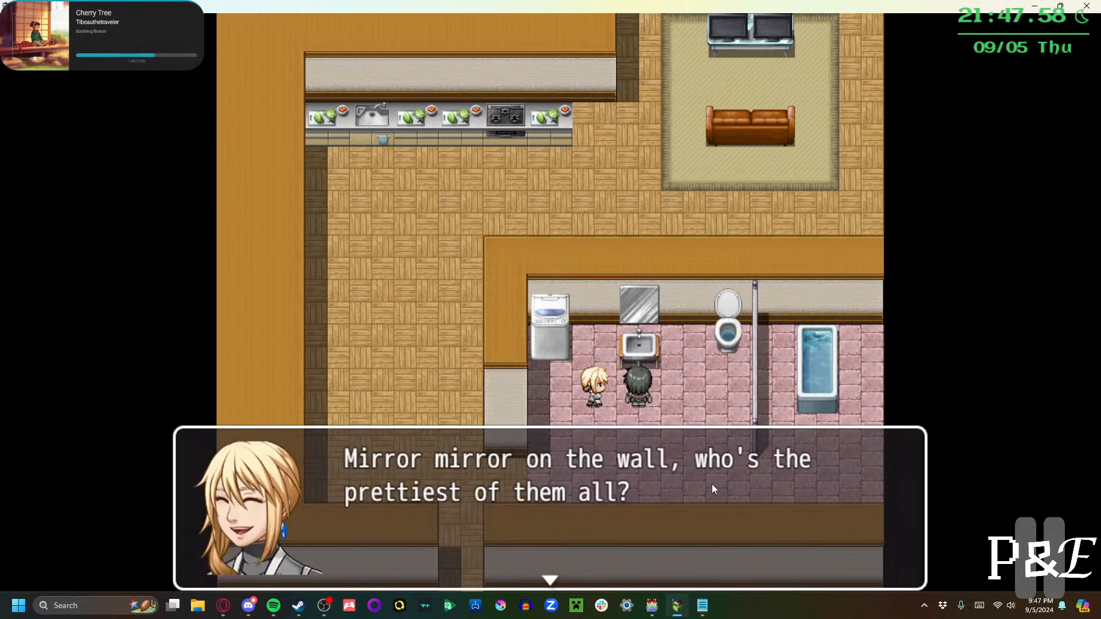
{"action": "left_click", "coordinate": [712, 485]}
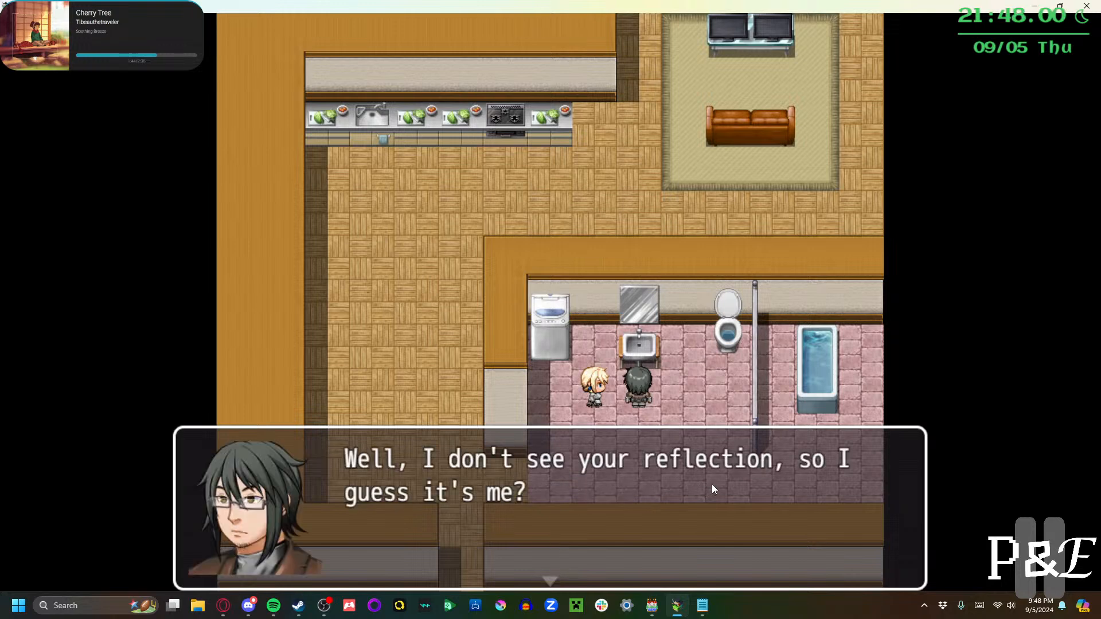
{"action": "left_click", "coordinate": [712, 485]}
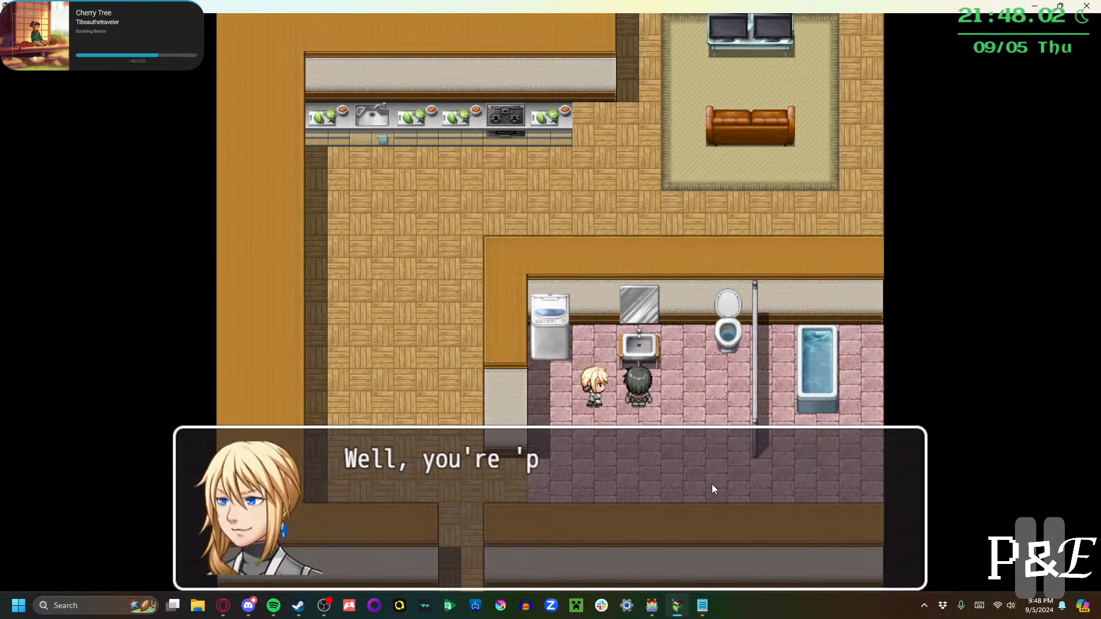
{"action": "left_click", "coordinate": [713, 485]}
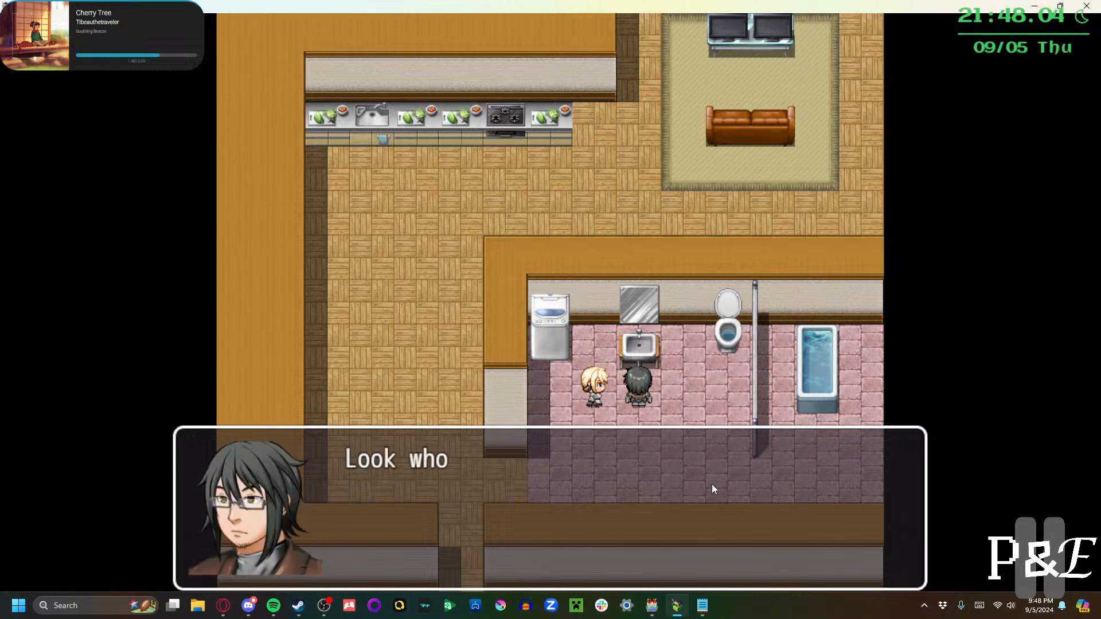
{"action": "left_click", "coordinate": [712, 485]}
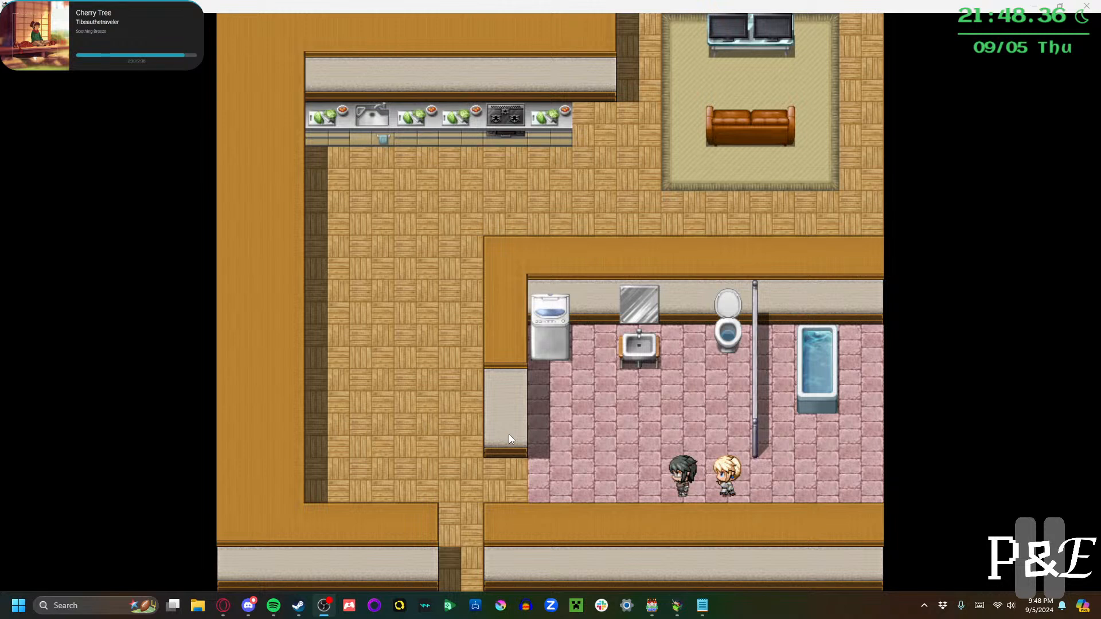
Walk the party out of the bathroom to the apartment's exit corridor to trigger the ghost's departure talk
{"action": "left_click", "coordinate": [548, 474]}
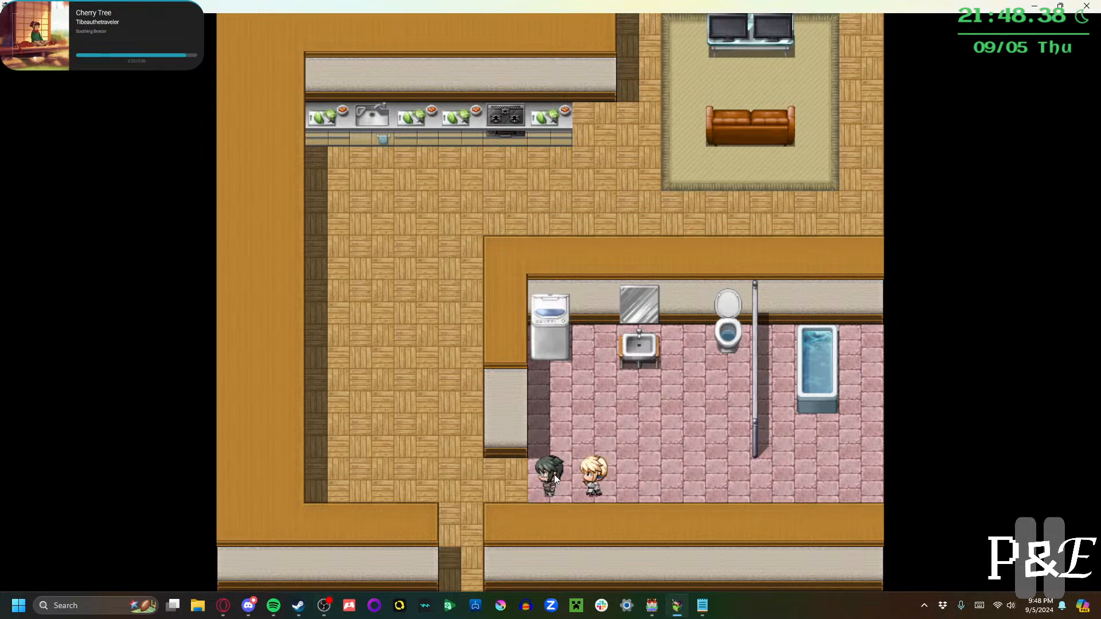
{"action": "key", "text": "Left"}
{"action": "key", "text": "Left"}
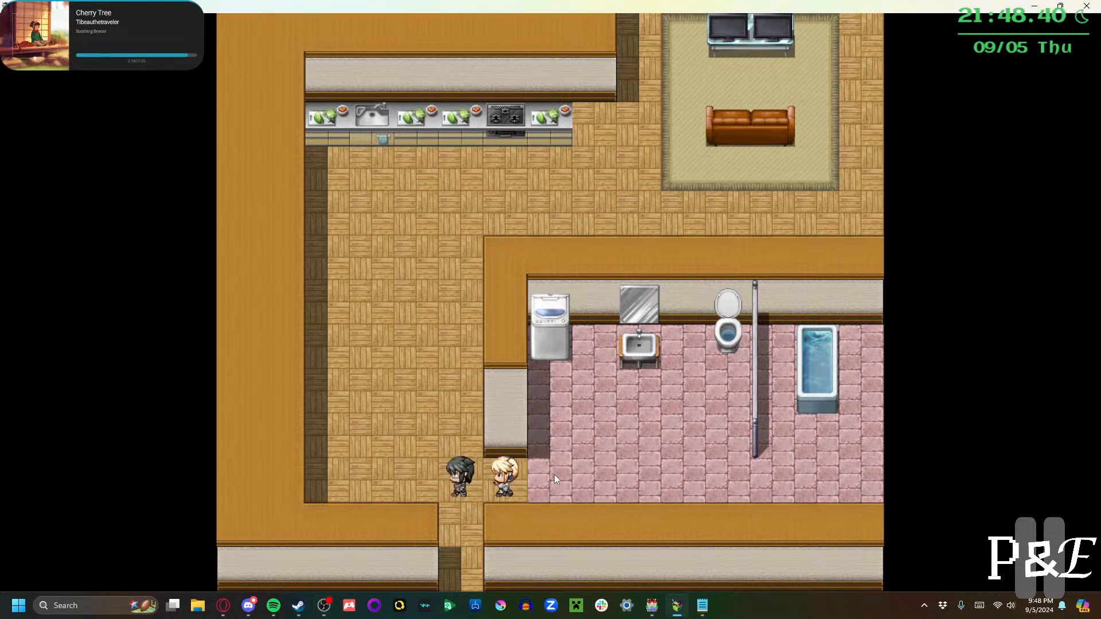
{"action": "key", "text": "Down"}
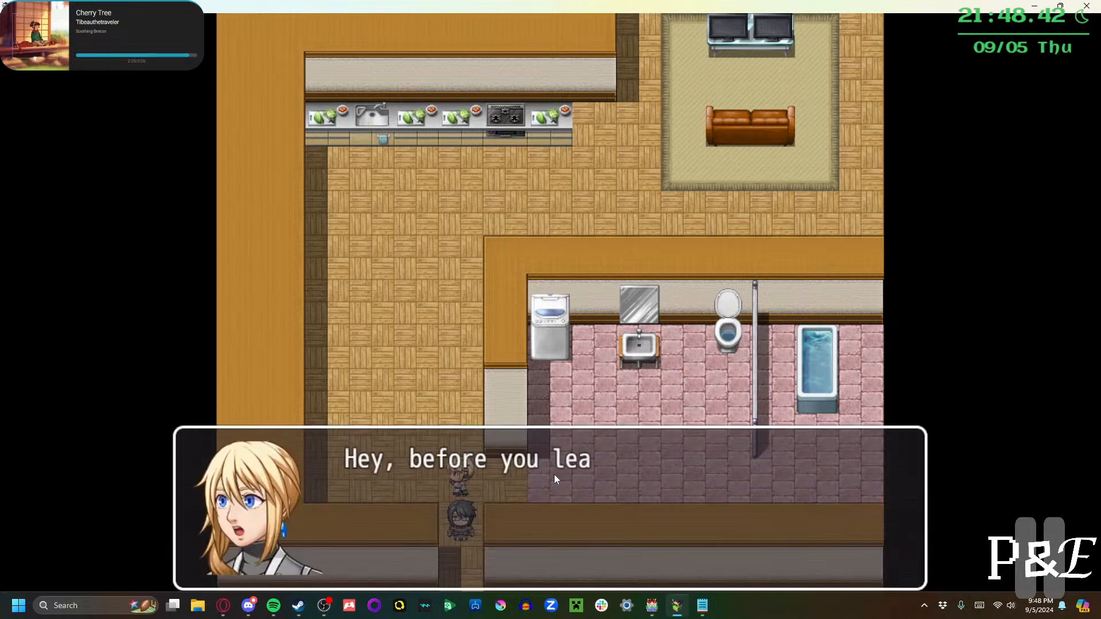
Finish the ghost's thank-you conversation at the apartment exit, continue out and choose "Go To World Map"
{"action": "key", "text": "Return"}
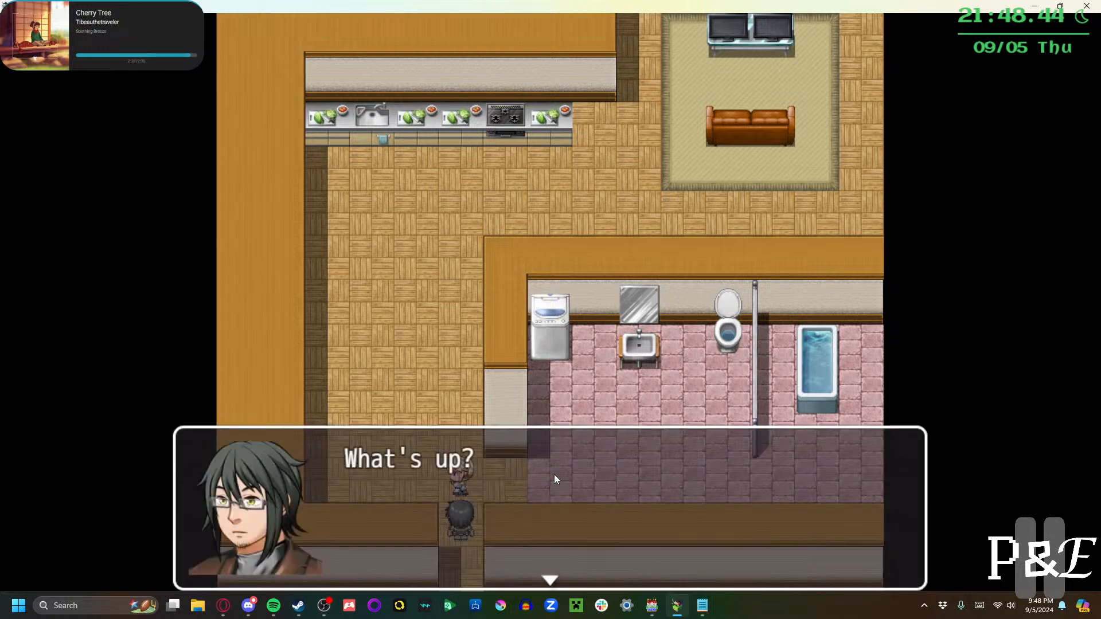
{"action": "key", "text": "Return"}
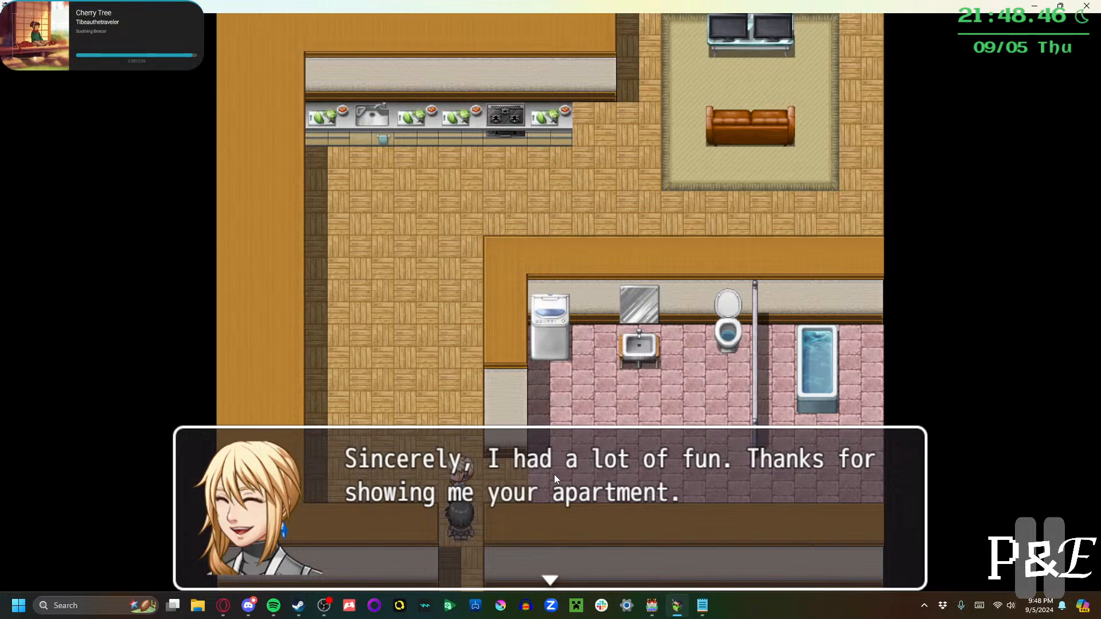
{"action": "key", "text": "Return"}
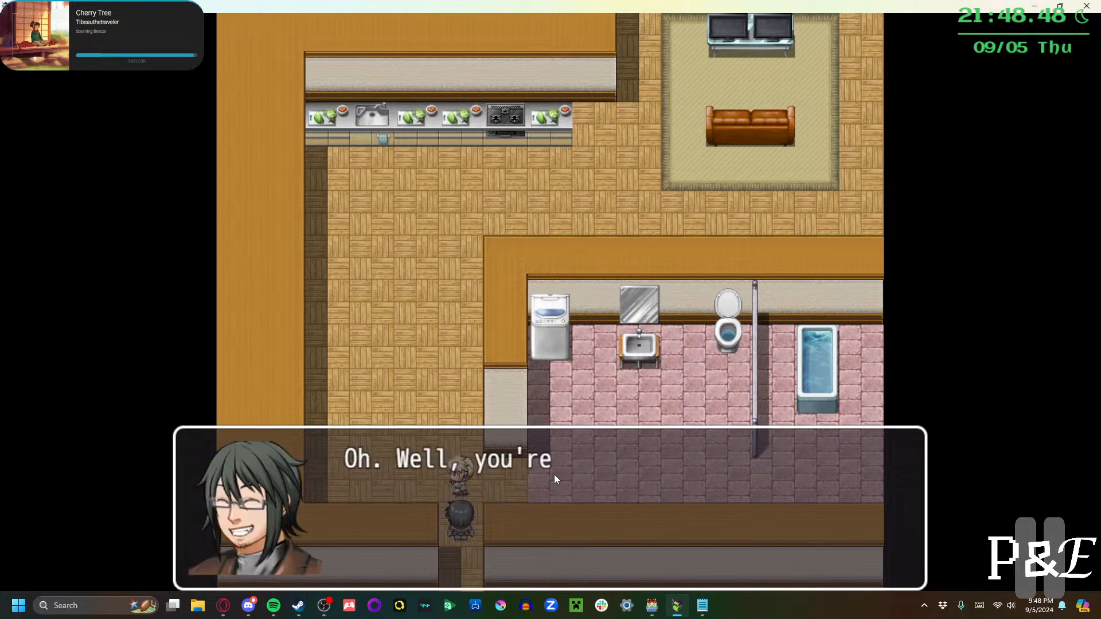
{"action": "key", "text": "Return"}
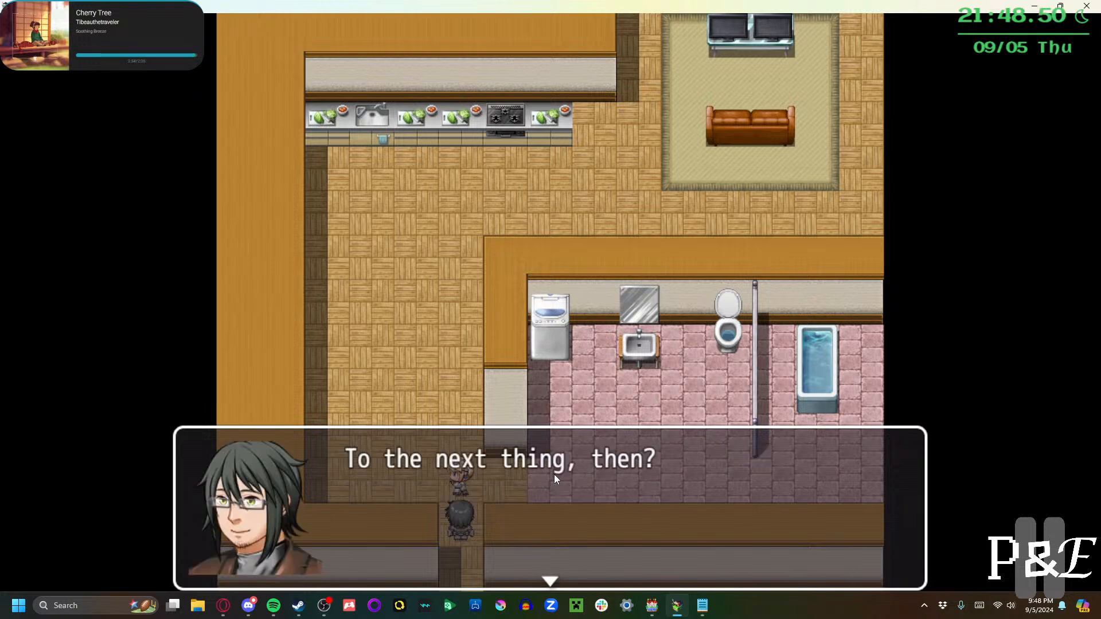
{"action": "key", "text": "Return"}
{"action": "key", "text": "Return"}
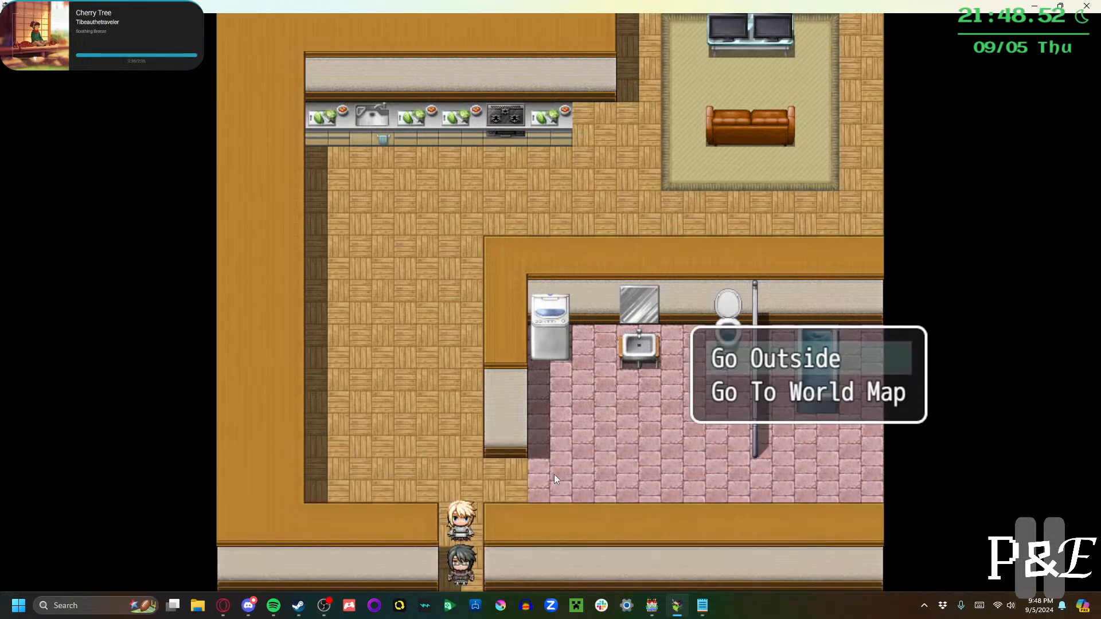
{"action": "key", "text": "Return"}
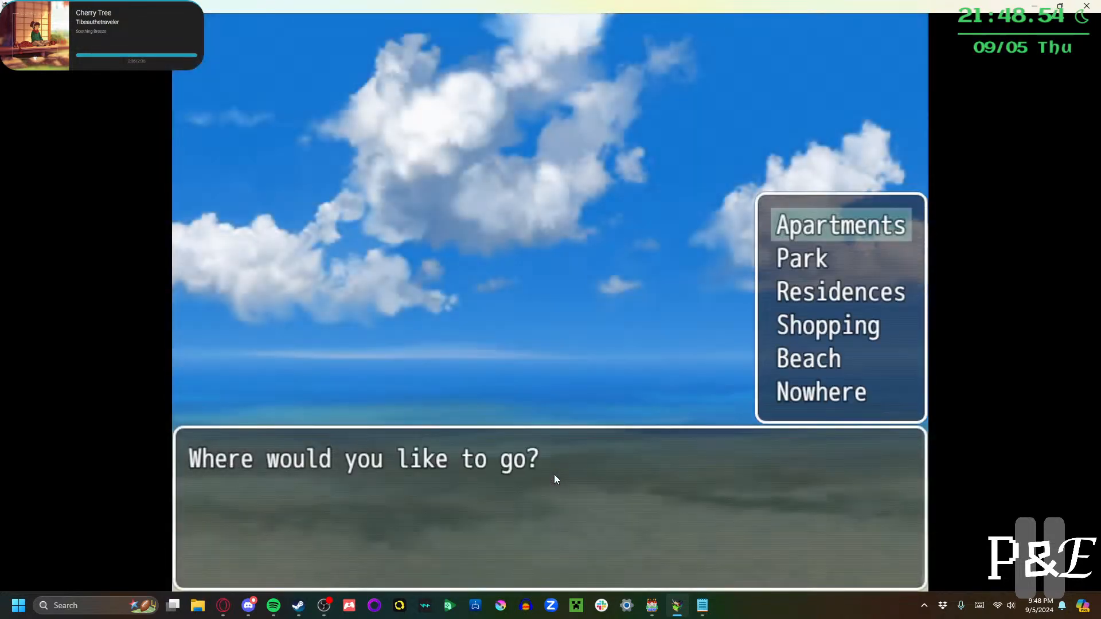
Travel to the "Shopping" destination and walk the party into the convenience store with the shopping cart sign
{"action": "key", "text": "Down"}
{"action": "key", "text": "Down"}
{"action": "key", "text": "Down"}
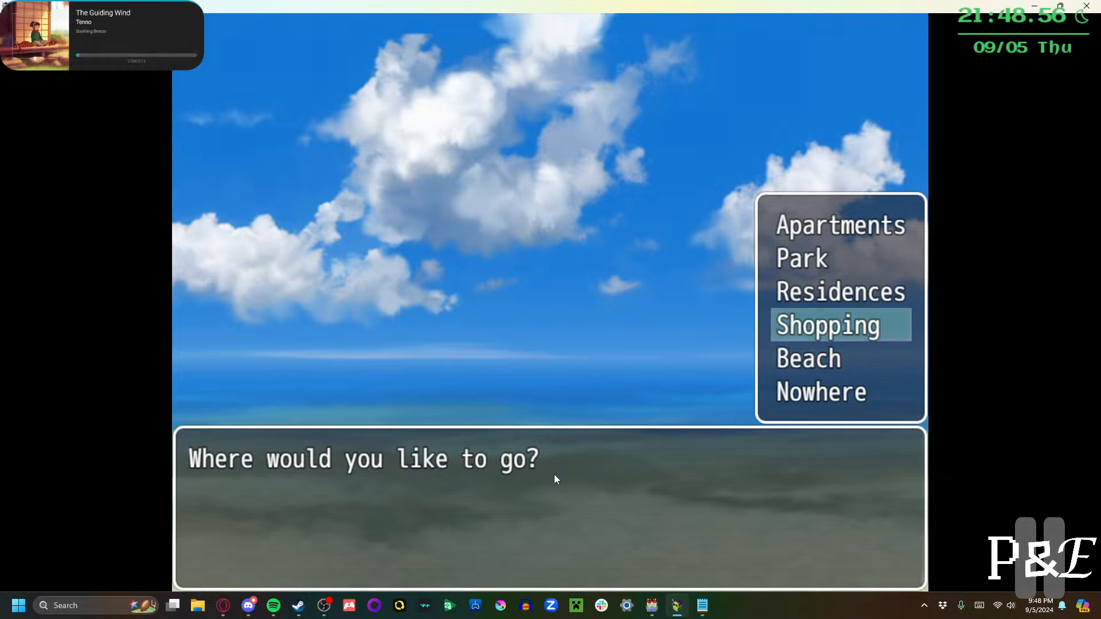
{"action": "key", "text": "Up"}
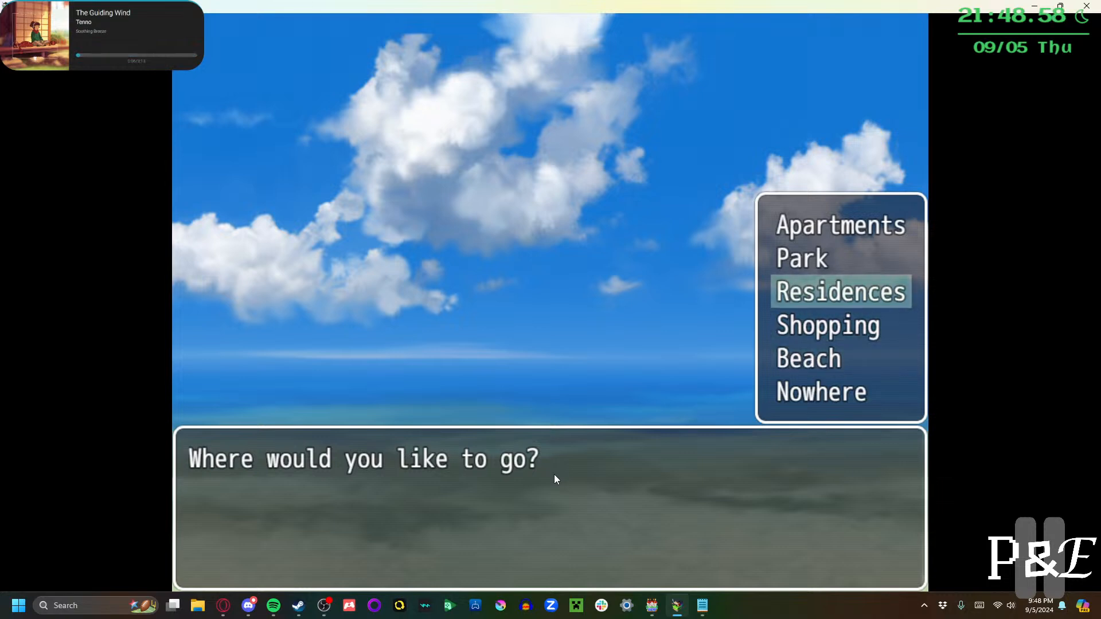
{"action": "key", "text": "Down"}
{"action": "key", "text": "Return"}
{"action": "key", "text": "Down"}
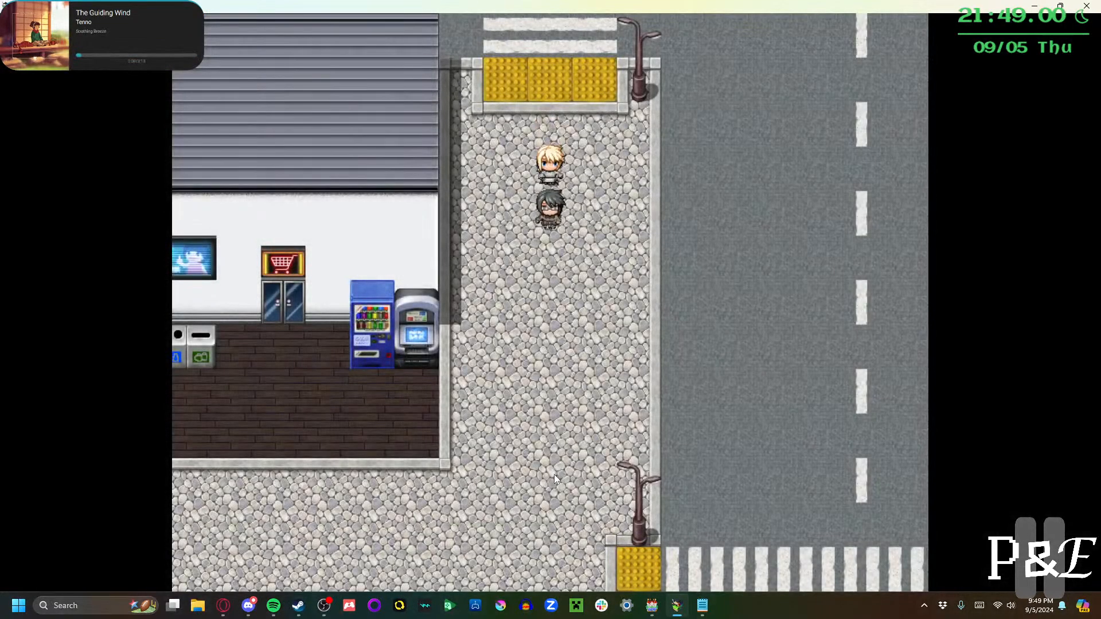
{"action": "key", "text": "Left"}
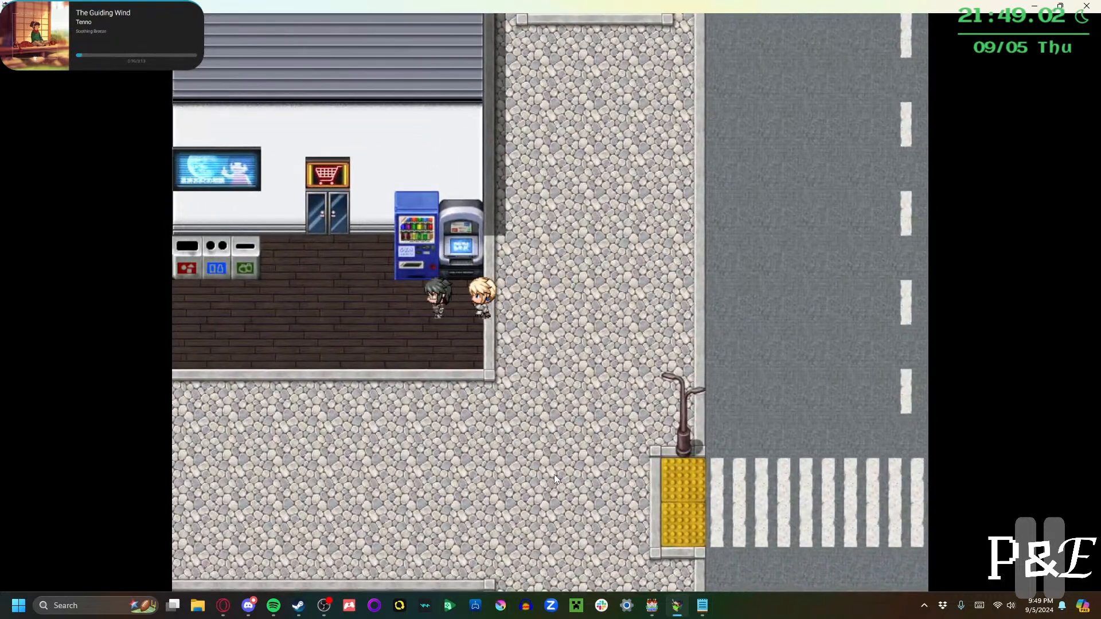
{"action": "key", "text": "Up"}
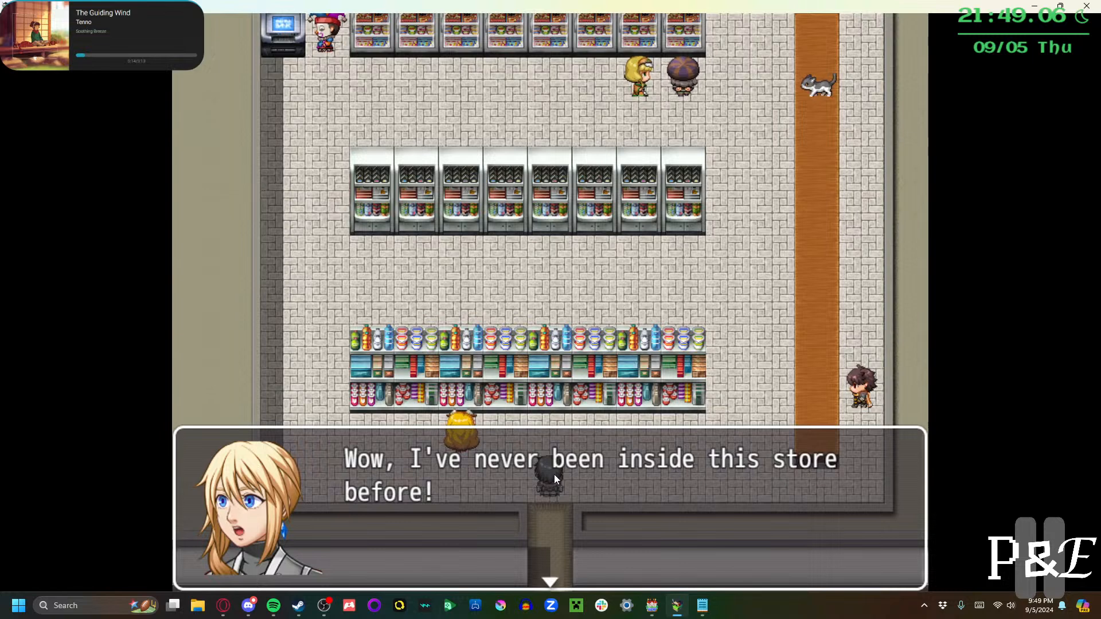
Advance the companion's store-entry conversation from "Wow, I've never been inside this store before!" to its end and approach the counter cat
{"action": "key", "text": "Return"}
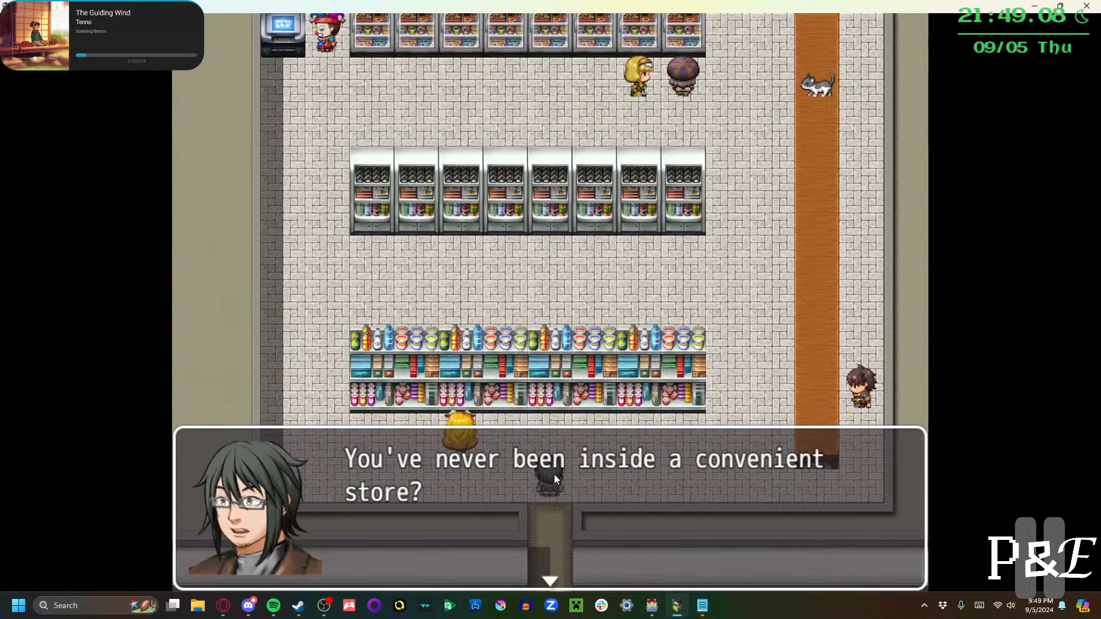
{"action": "key", "text": "Return"}
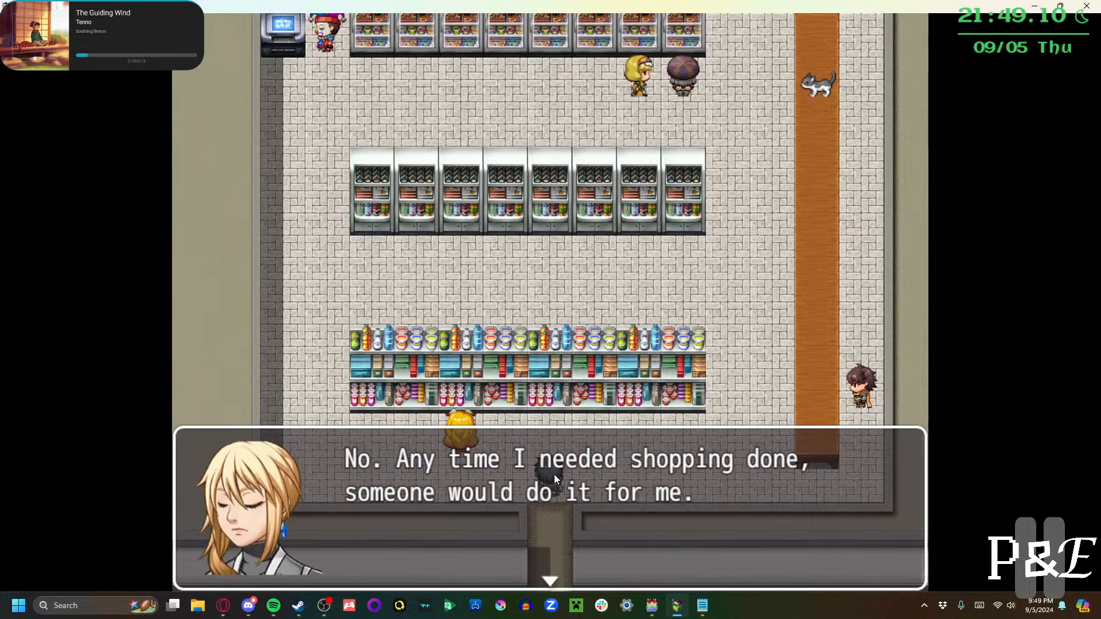
{"action": "key", "text": "Return"}
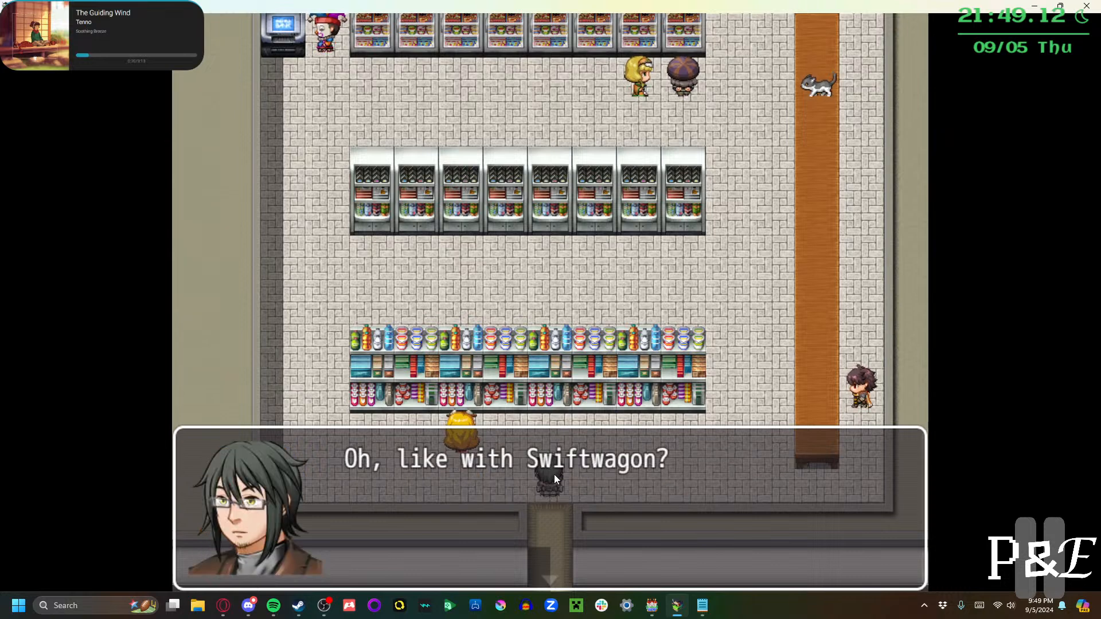
{"action": "key", "text": "Return"}
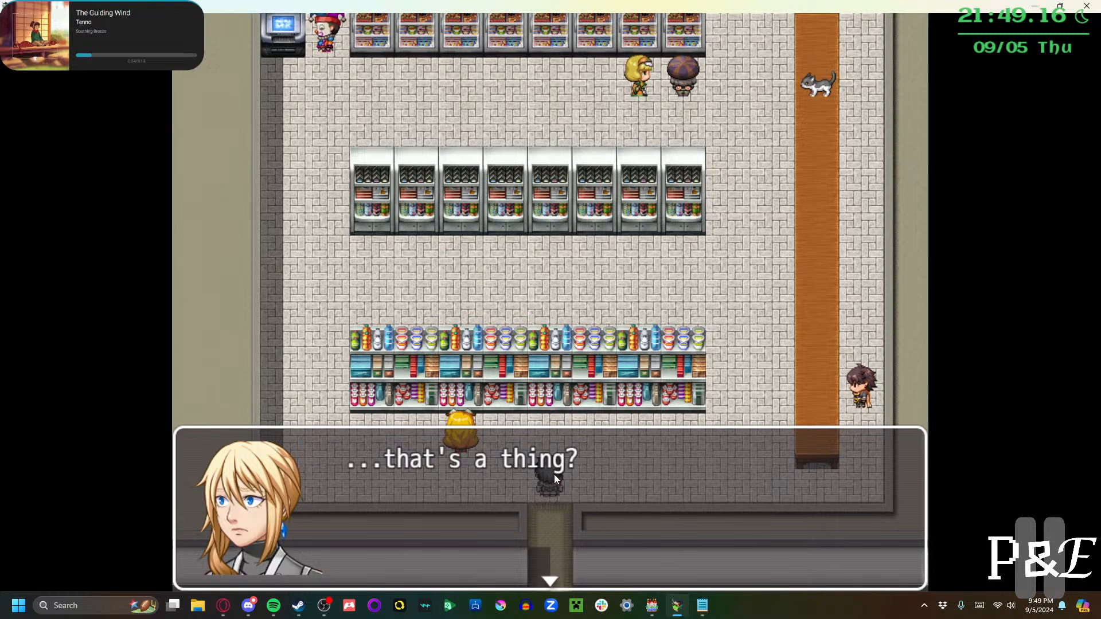
{"action": "key", "text": "Return"}
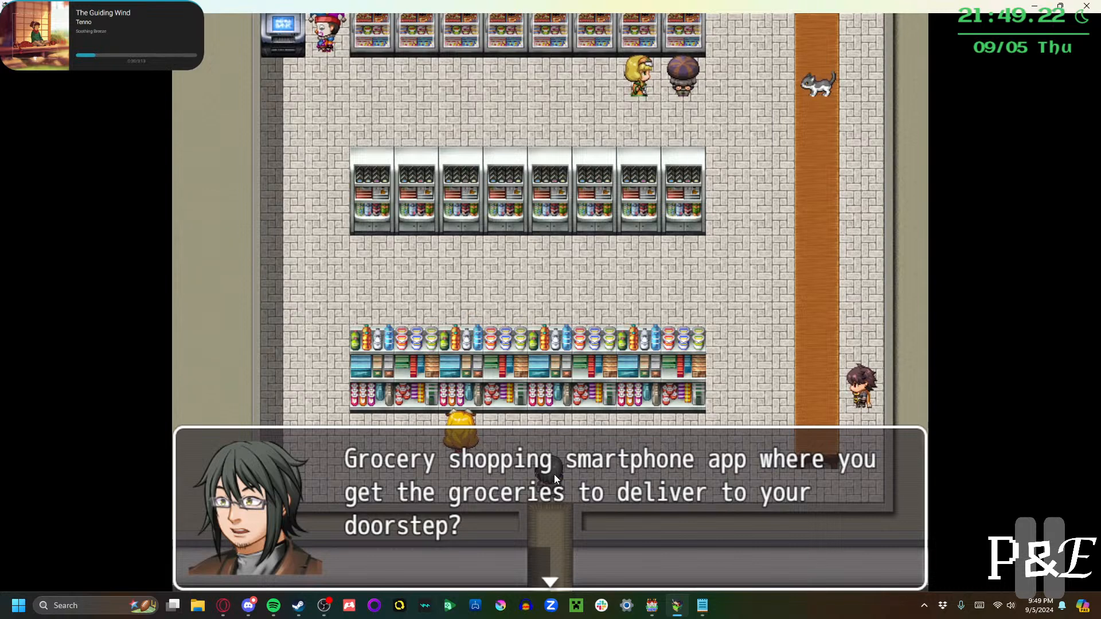
{"action": "key", "text": "Return"}
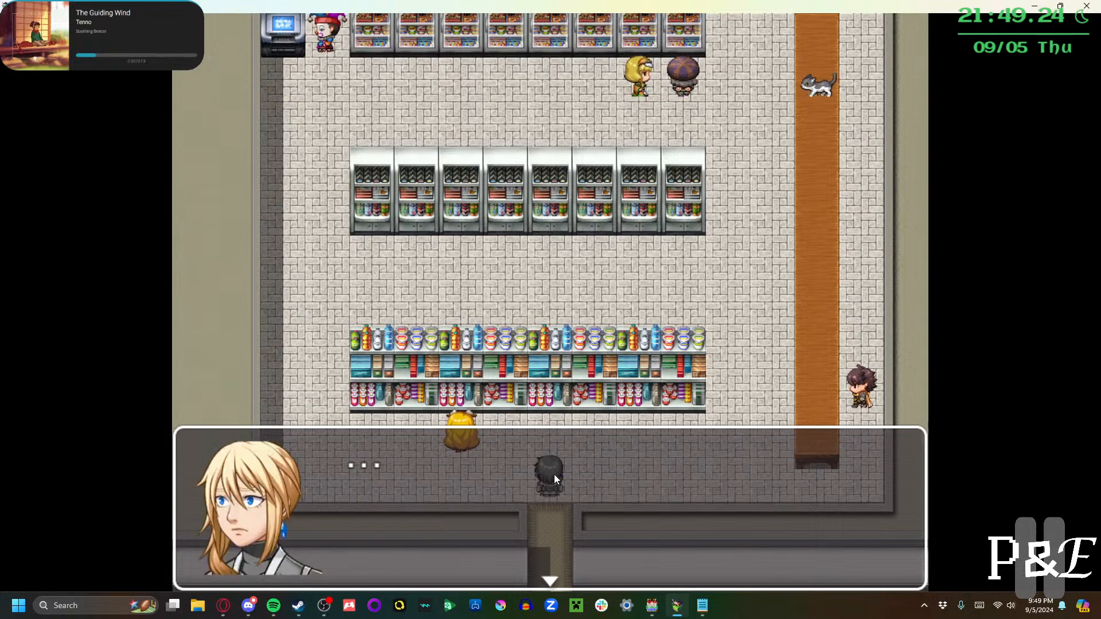
{"action": "key", "text": "Return"}
{"action": "key", "text": "Return"}
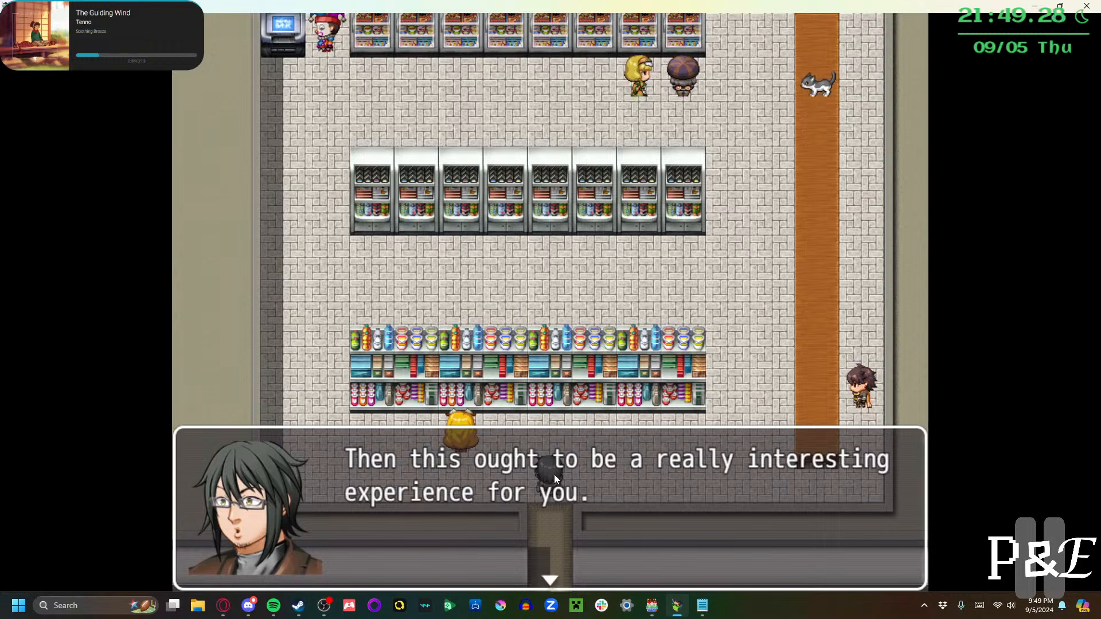
{"action": "key", "text": "Return"}
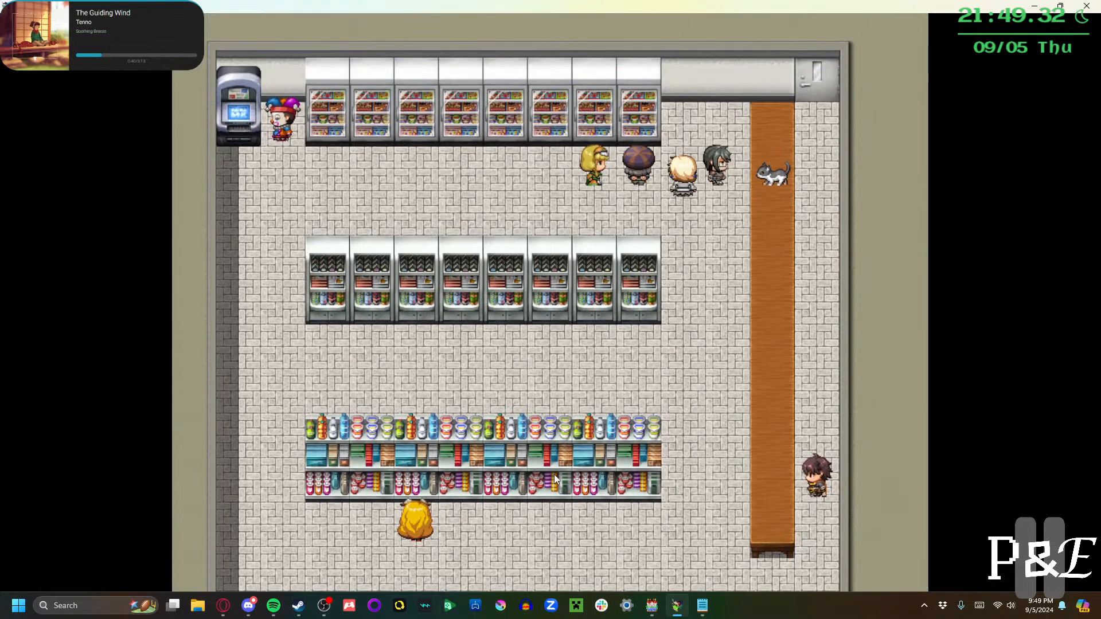
Interact with the lucky cat on the counter, answer "Yes" to petting it and finish its dialogue
{"action": "key", "text": "Return"}
{"action": "key", "text": "Return"}
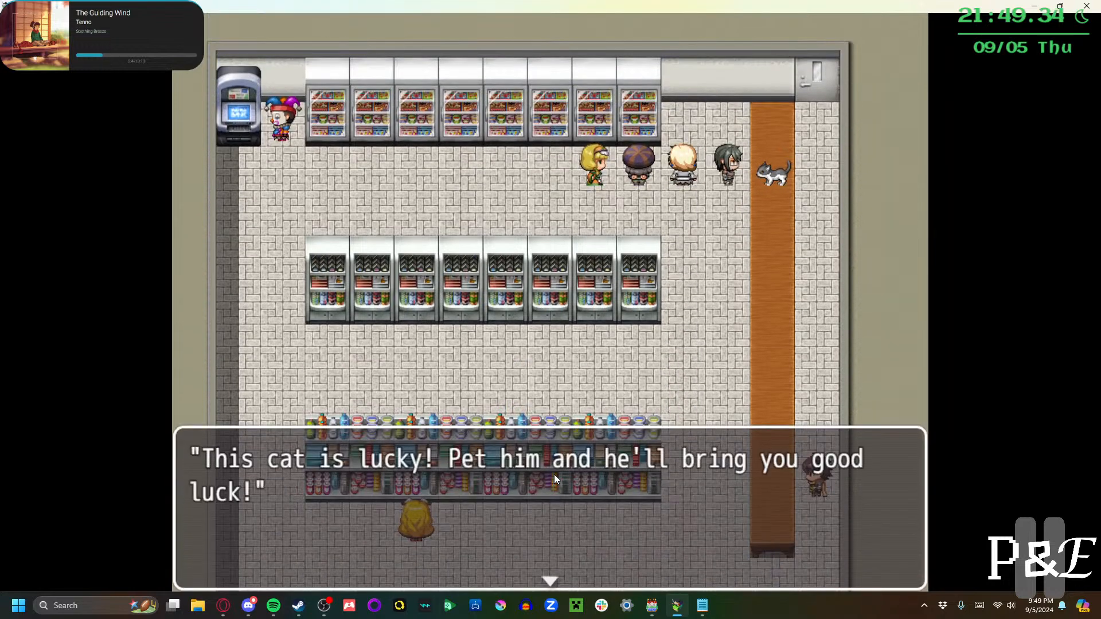
{"action": "key", "text": "Return"}
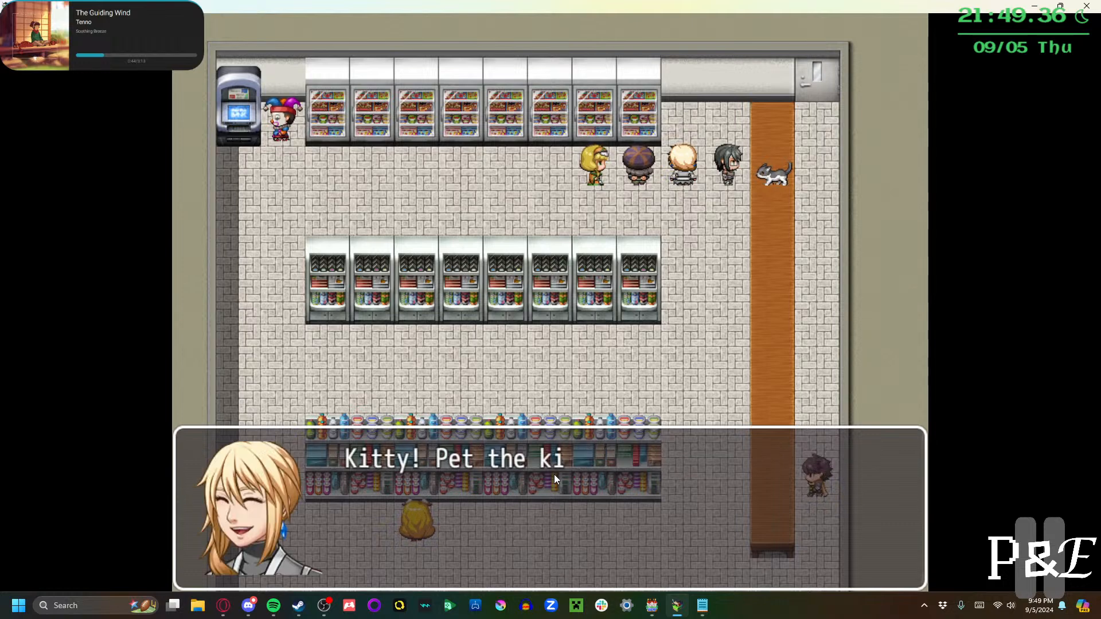
{"action": "key", "text": "Return"}
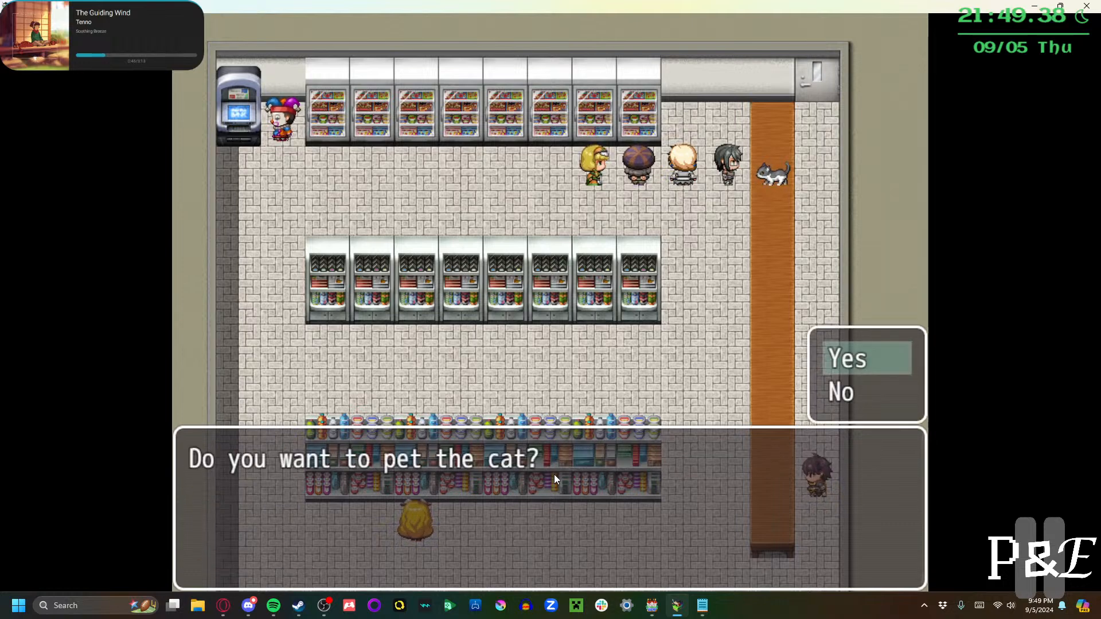
{"action": "key", "text": "Return"}
{"action": "key", "text": "Return"}
{"action": "key", "text": "Return"}
{"action": "key", "text": "Return"}
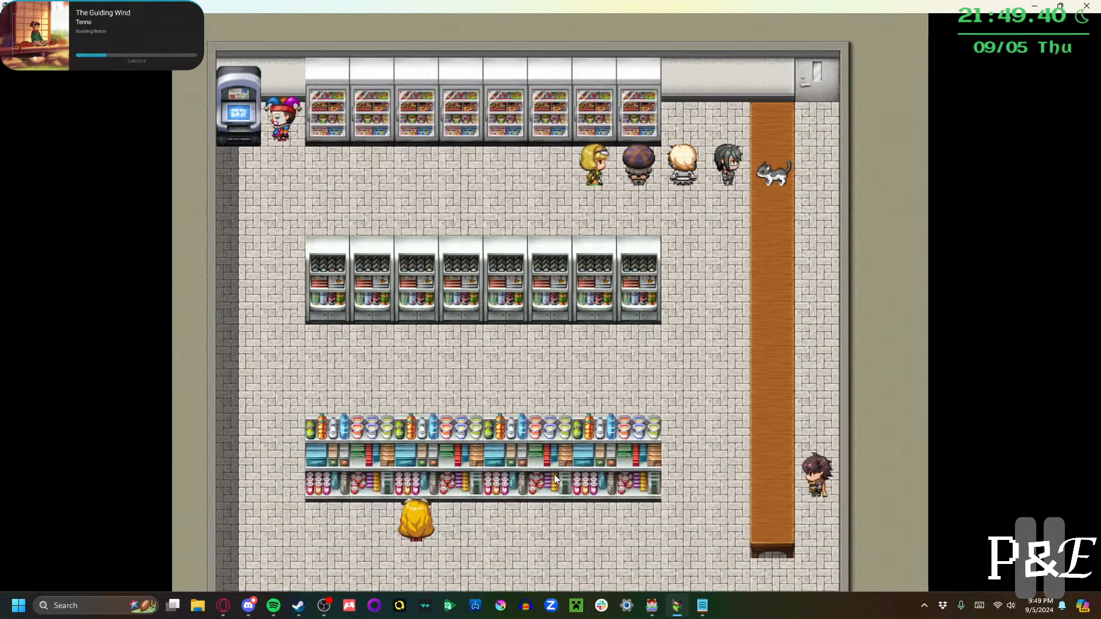
Walk the party around the aisles to the blonde bunny-eared customer and play through her potato chips dialogue
{"action": "key", "text": "Down"}
{"action": "key", "text": "Left"}
{"action": "key", "text": "Left"}
{"action": "key", "text": "Left"}
{"action": "key", "text": "Left"}
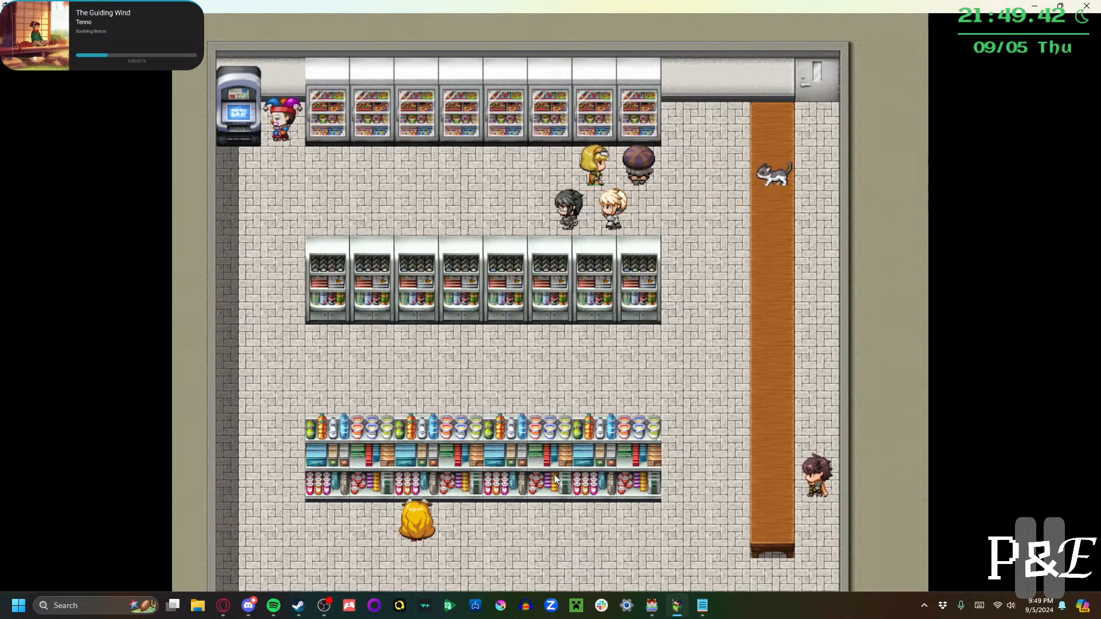
{"action": "key", "text": "Left"}
{"action": "key", "text": "Left"}
{"action": "key", "text": "Left"}
{"action": "key", "text": "Left"}
{"action": "key", "text": "Left"}
{"action": "key", "text": "Left"}
{"action": "key", "text": "Down"}
{"action": "key", "text": "Down"}
{"action": "key", "text": "Down"}
{"action": "key", "text": "Down"}
{"action": "key", "text": "Down"}
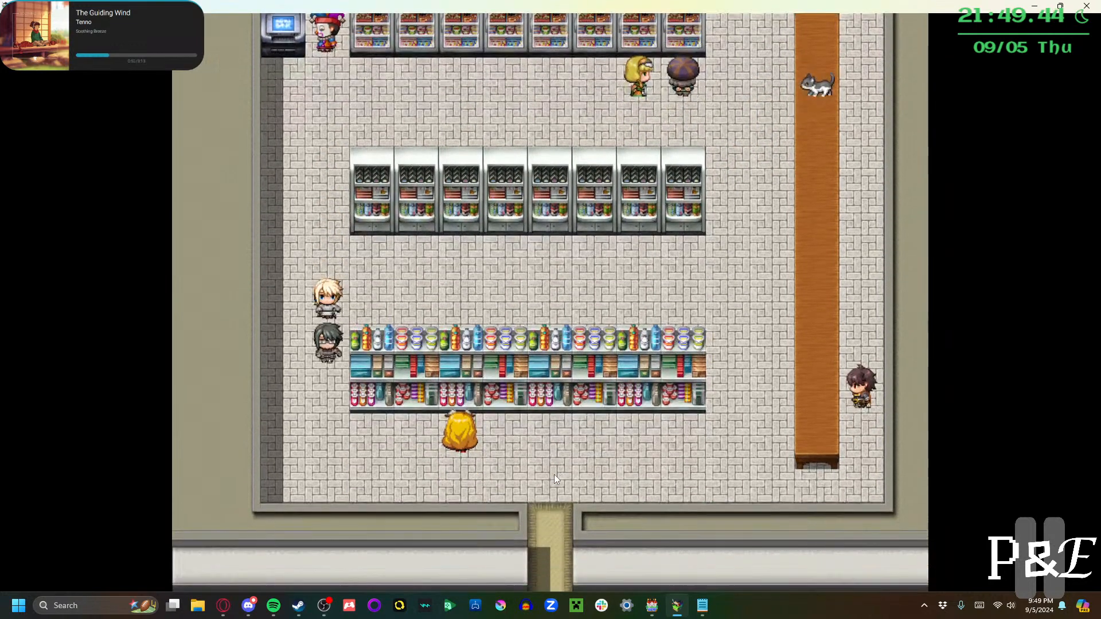
{"action": "key", "text": "Down"}
{"action": "key", "text": "Down"}
{"action": "key", "text": "Right"}
{"action": "key", "text": "Right"}
{"action": "key", "text": "Return"}
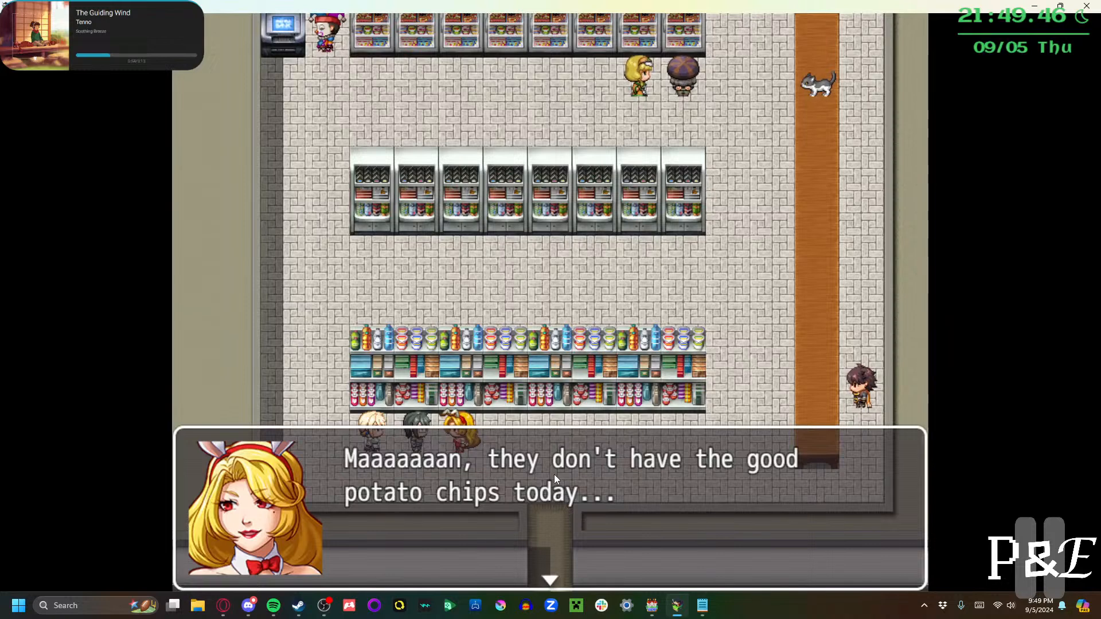
{"action": "key", "text": "Return"}
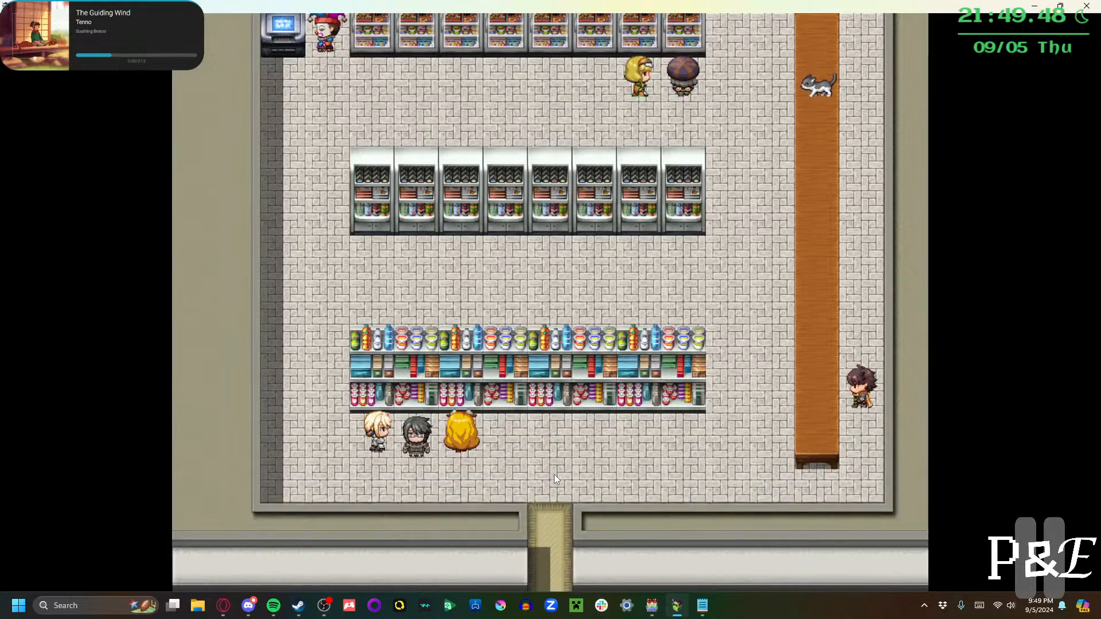
Walk the party past the bunny-eared customer to the far end of the lower shelf, and close the playtest
{"action": "key", "text": "Down"}
{"action": "key", "text": "Right"}
{"action": "key", "text": "Right"}
{"action": "key", "text": "Right"}
{"action": "key", "text": "Right"}
{"action": "key", "text": "Right"}
{"action": "key", "text": "Right"}
{"action": "key", "text": "Right"}
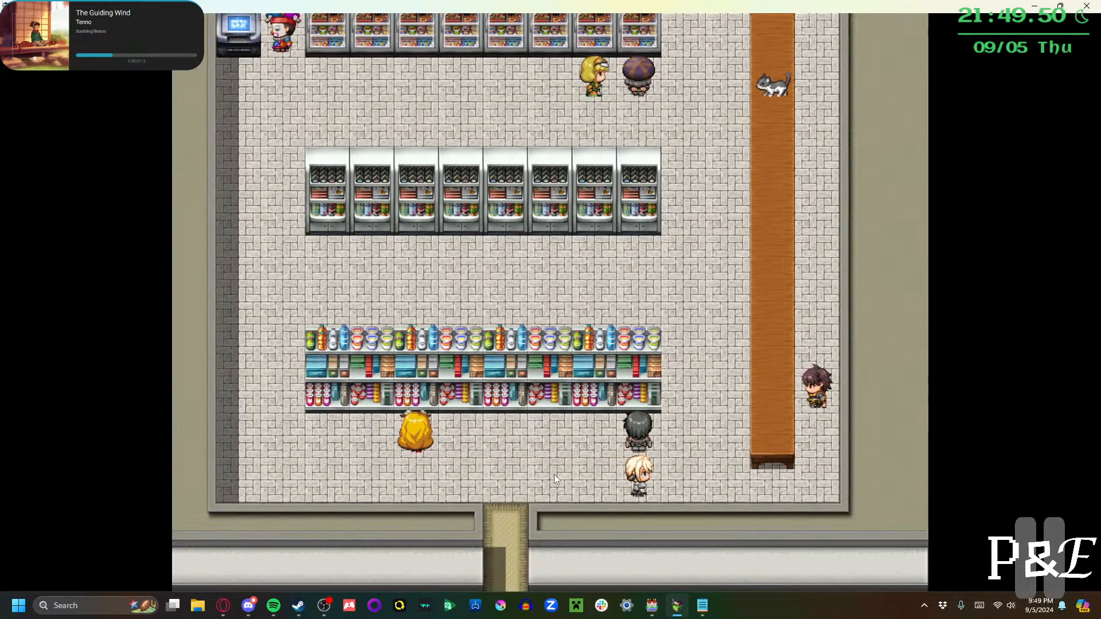
{"action": "key", "text": "alt+F4"}
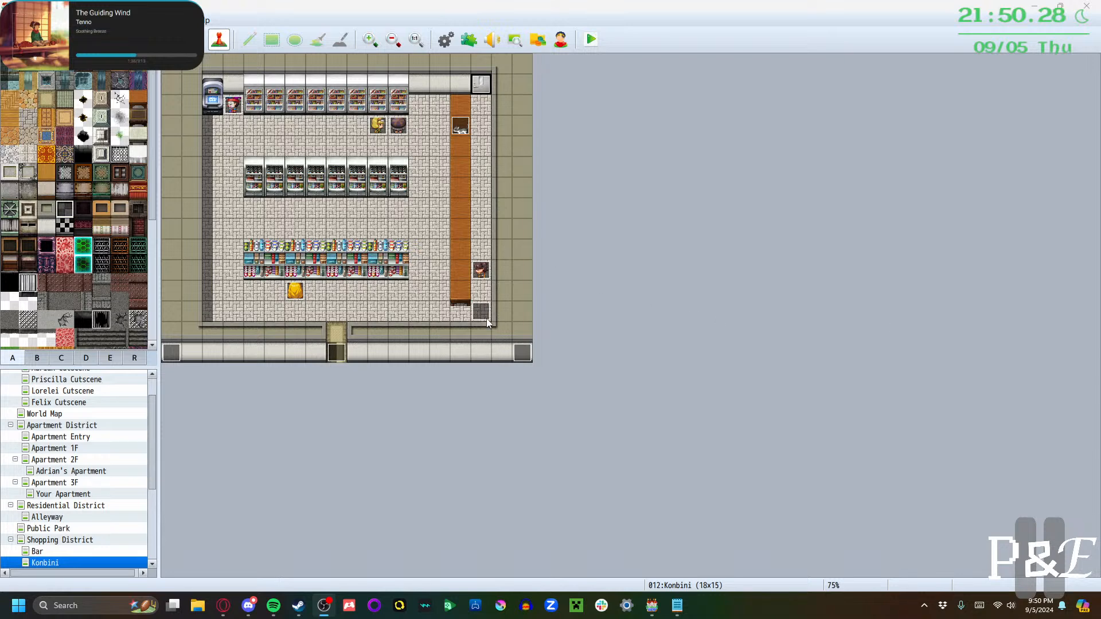
Open the Konbini Worker event, review its shop and dialogue branches, and start inserting a command at the Buy Something choice
{"action": "double_click", "coordinate": [484, 268]}
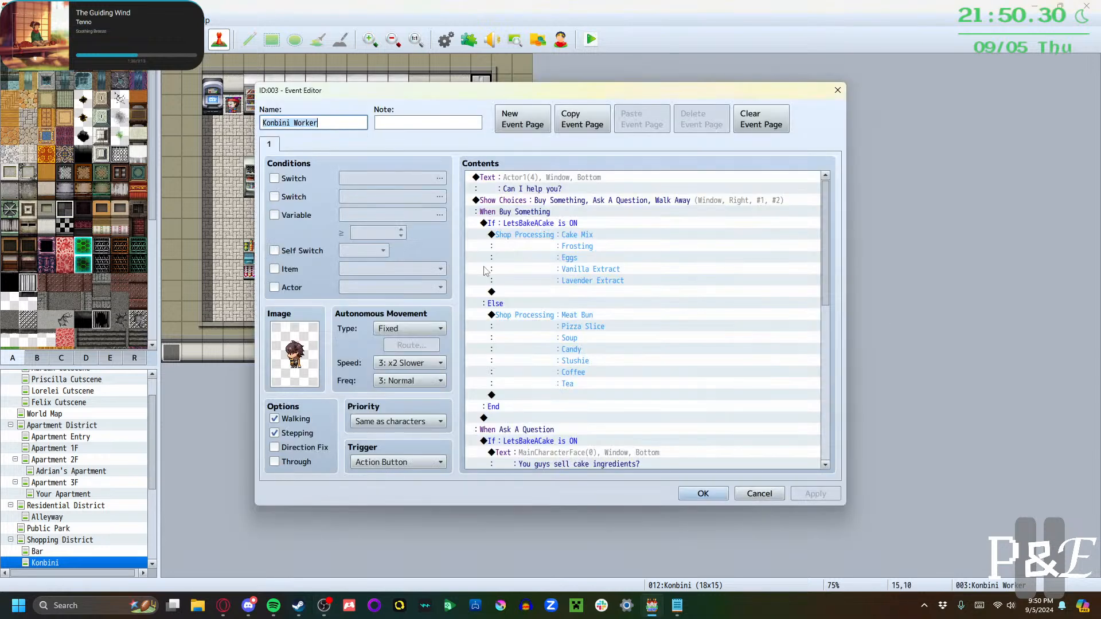
{"action": "scroll", "coordinate": [612, 264], "scroll_direction": "down", "scroll_amount": 5}
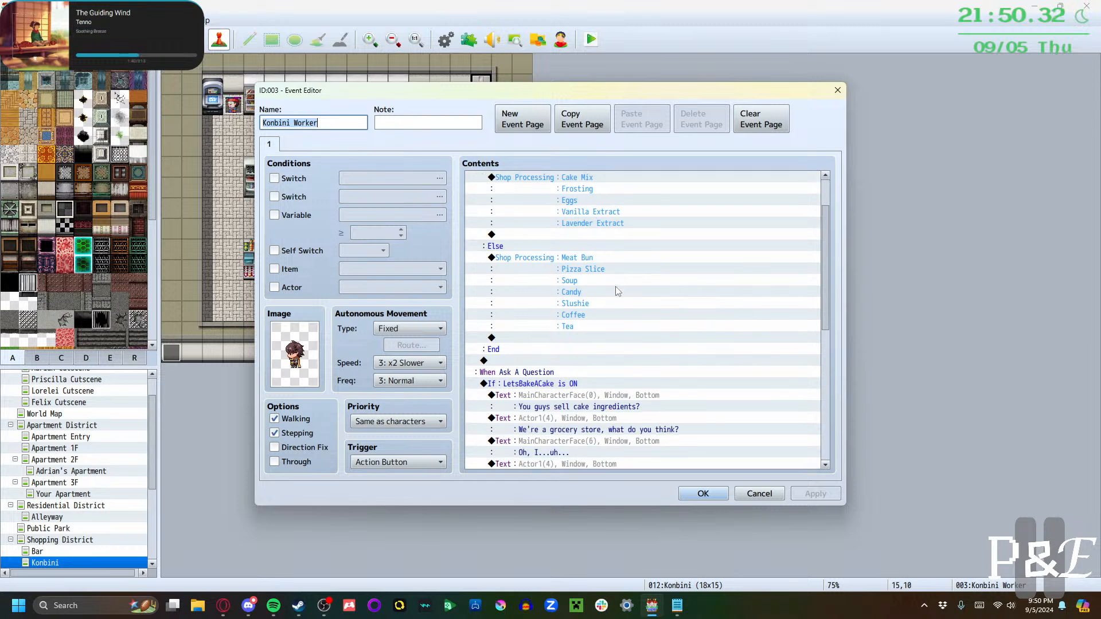
{"action": "scroll", "coordinate": [611, 282], "scroll_direction": "down", "scroll_amount": 5}
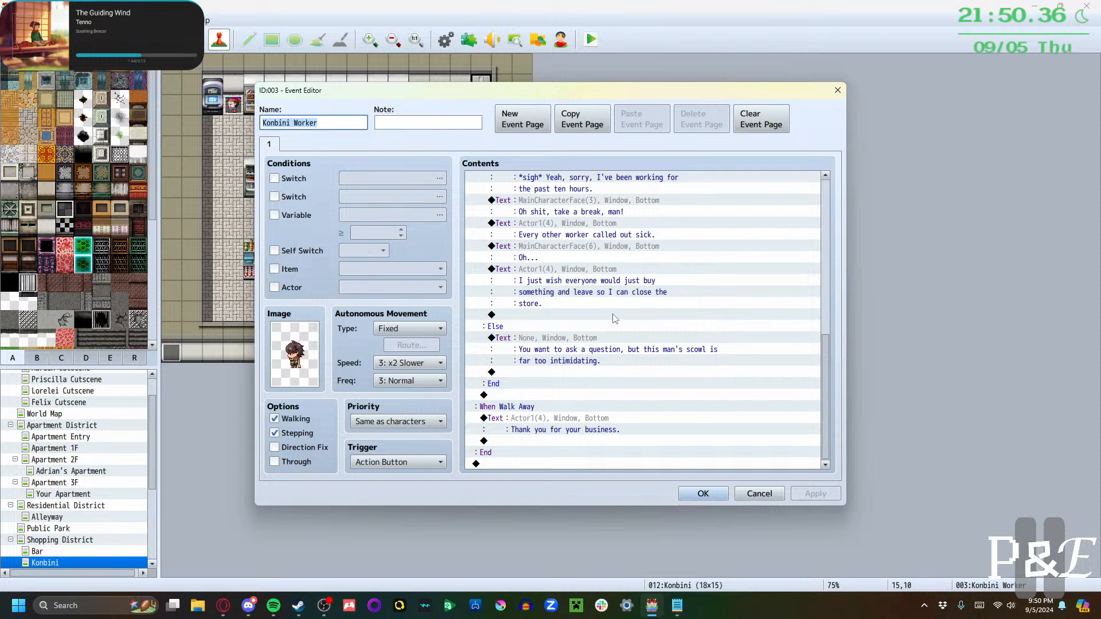
{"action": "scroll", "coordinate": [614, 319], "scroll_direction": "up", "scroll_amount": 7}
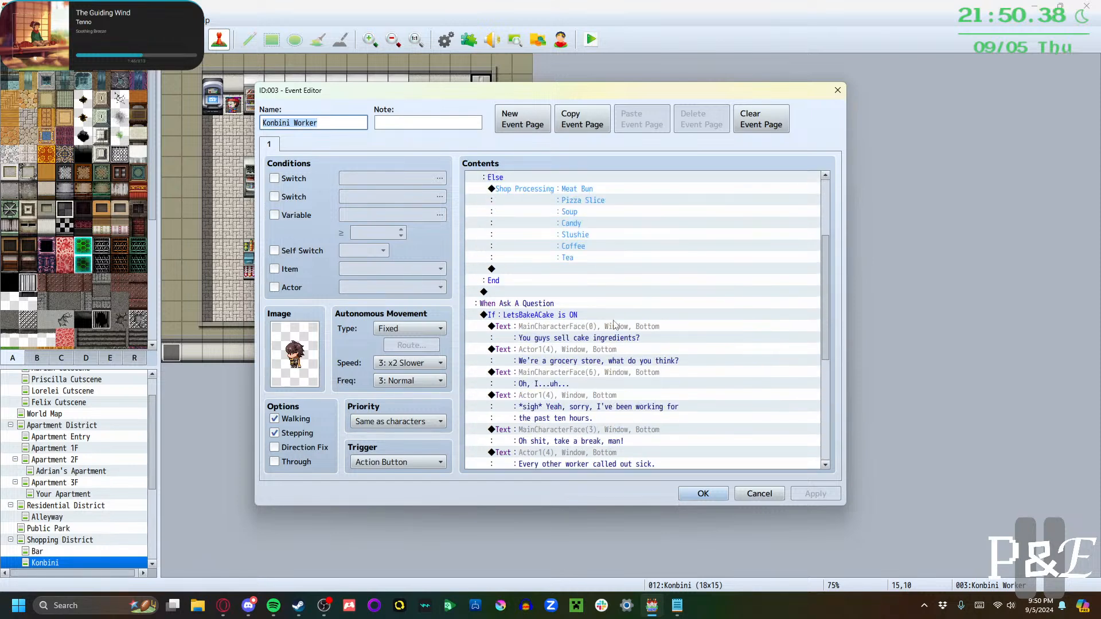
{"action": "scroll", "coordinate": [615, 325], "scroll_direction": "down", "scroll_amount": 7}
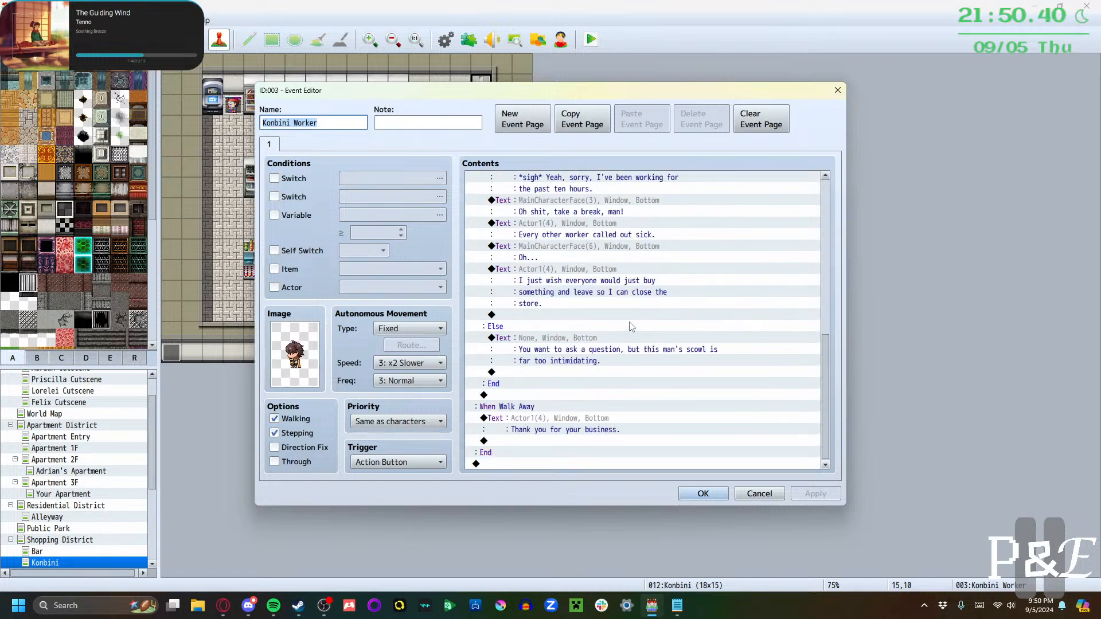
{"action": "scroll", "coordinate": [633, 324], "scroll_direction": "up", "scroll_amount": 7}
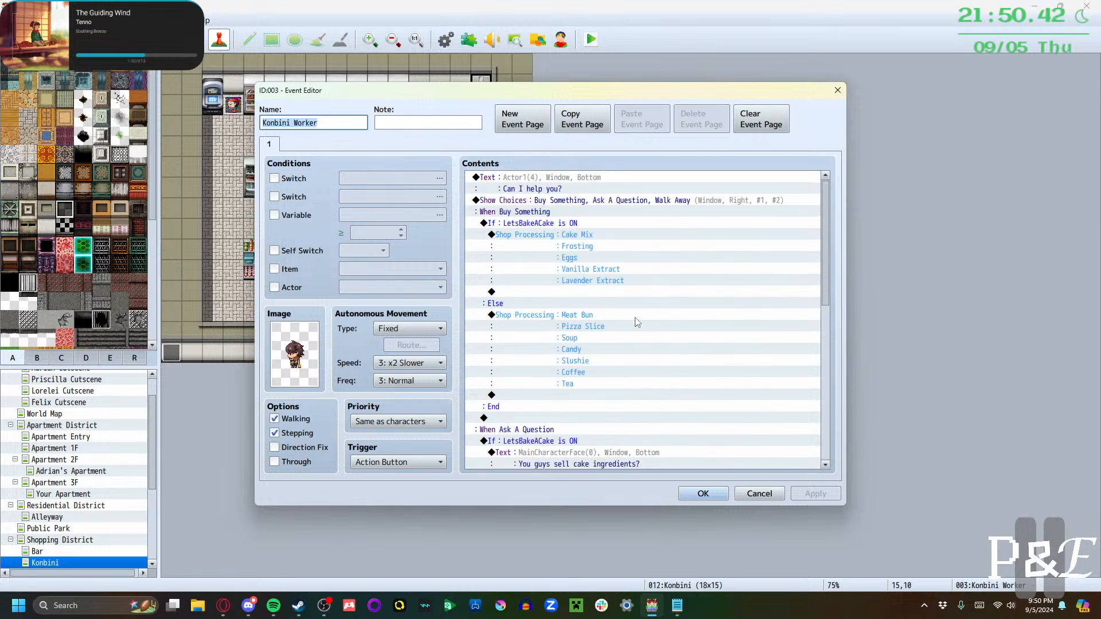
{"action": "double_click", "coordinate": [550, 213]}
{"action": "left_click", "coordinate": [548, 182]}
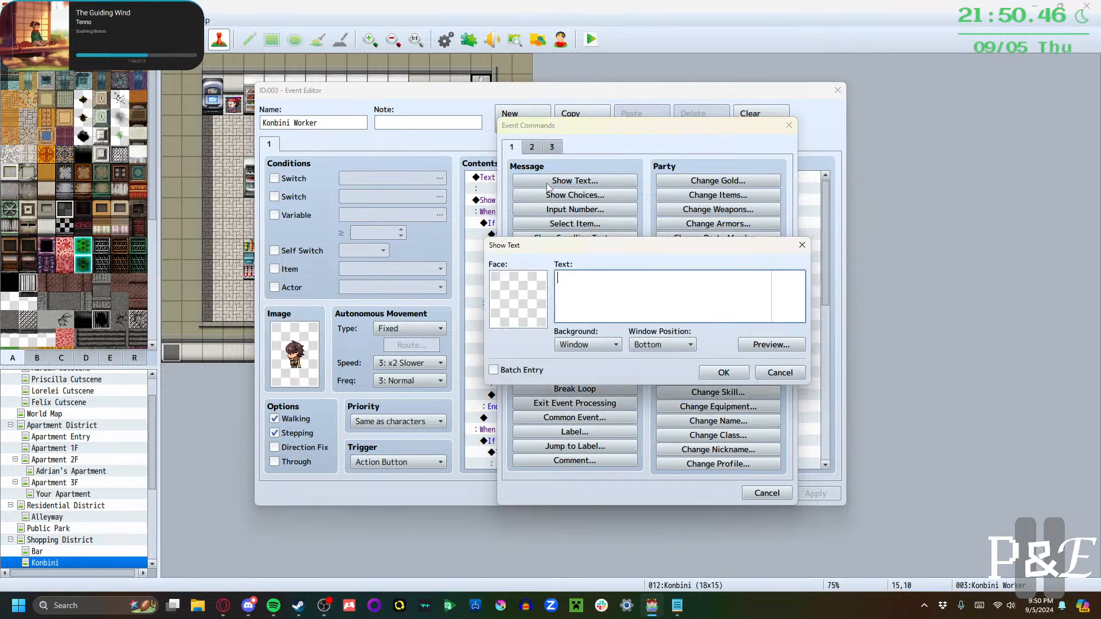
{"action": "double_click", "coordinate": [518, 298]}
{"action": "left_click", "coordinate": [818, 431]}
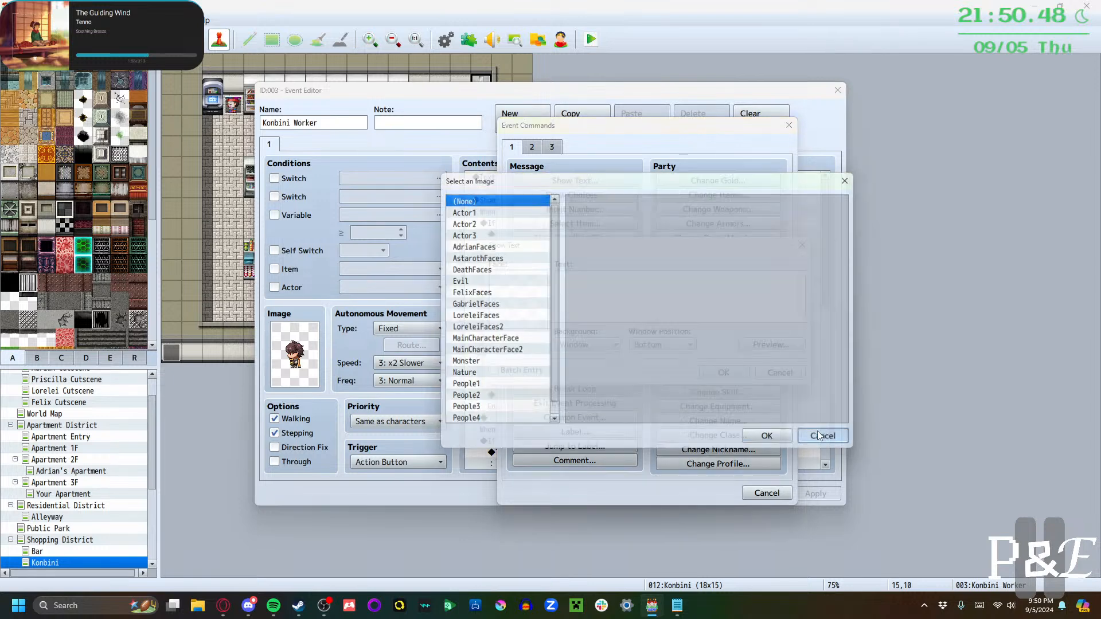
{"action": "left_click", "coordinate": [789, 376]}
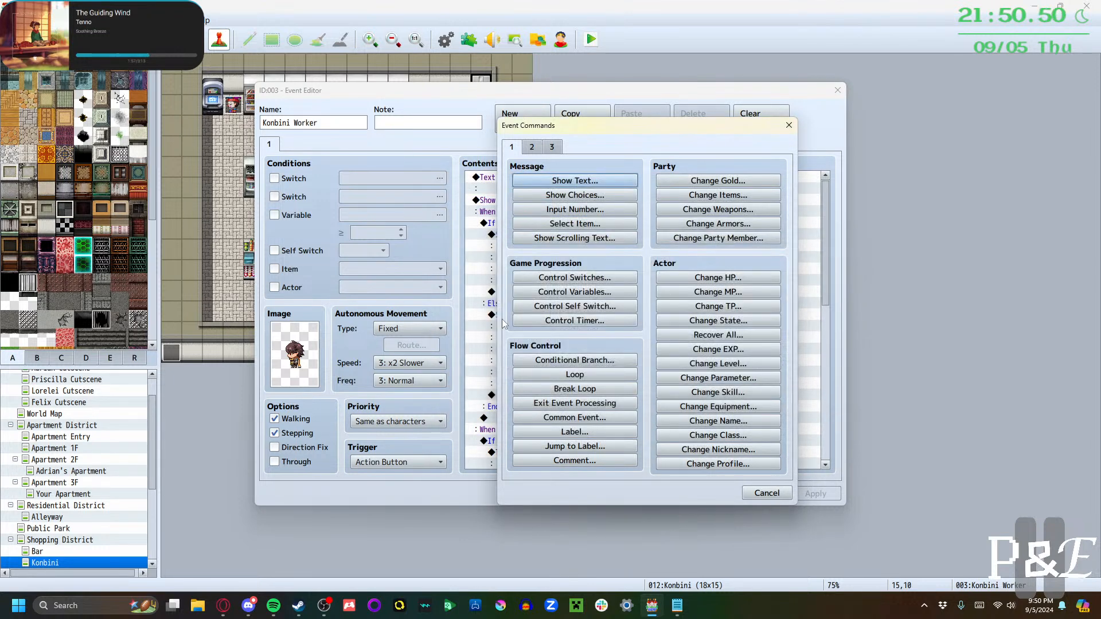
Add a conditional branch for switch 0030 LoreleiQuest being ON, with an Else branch, under the Buy Something choice
{"action": "left_click", "coordinate": [596, 362]}
{"action": "left_click", "coordinate": [625, 242]}
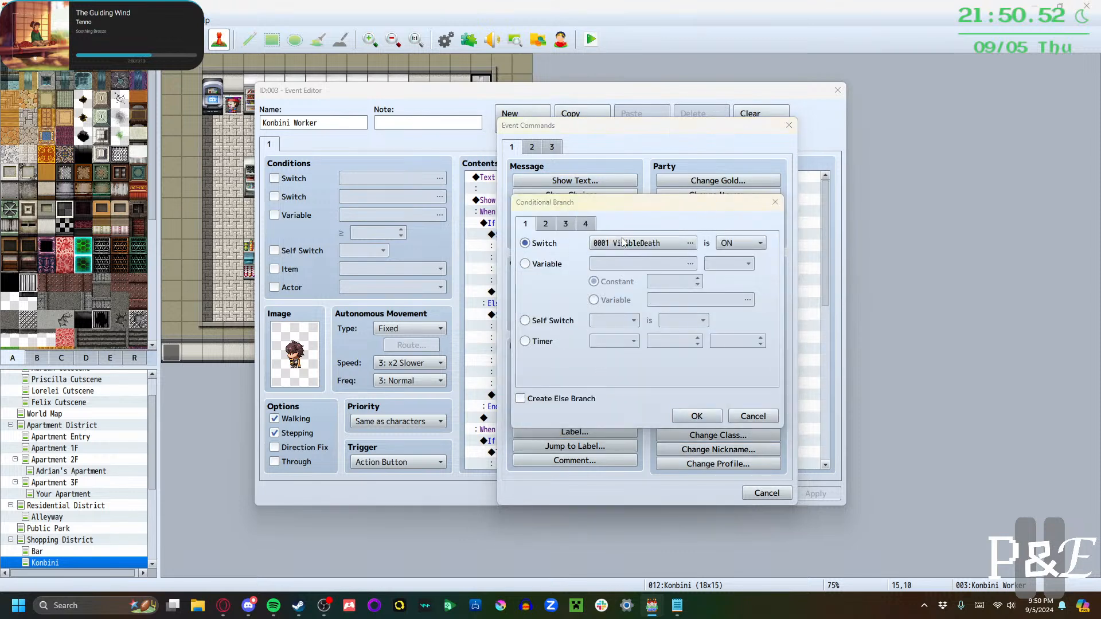
{"action": "left_click", "coordinate": [605, 222]}
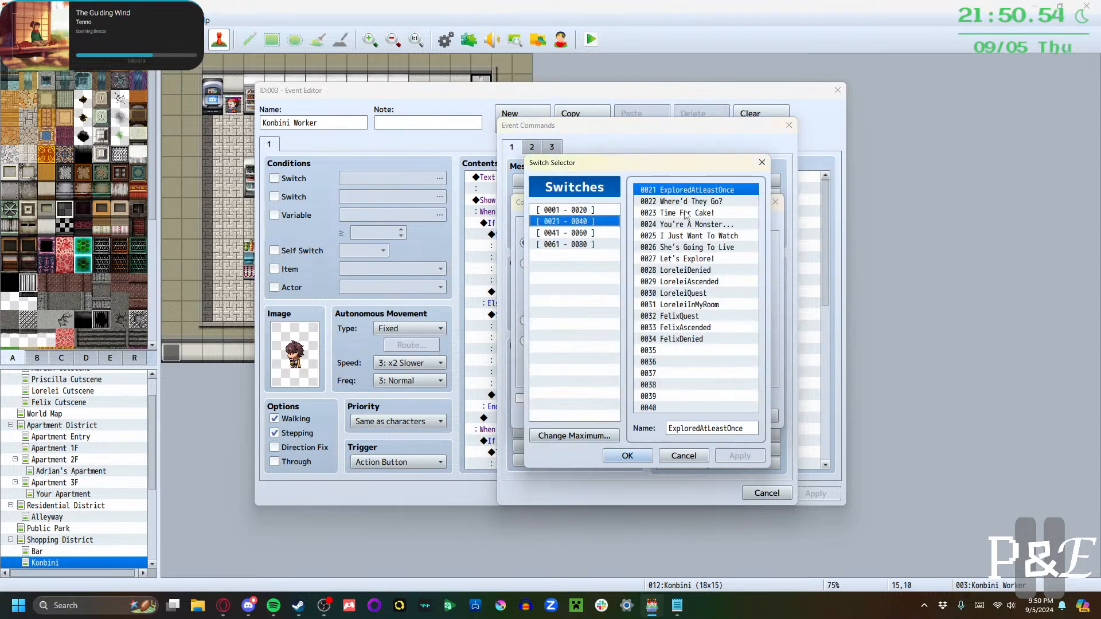
{"action": "left_click", "coordinate": [703, 293]}
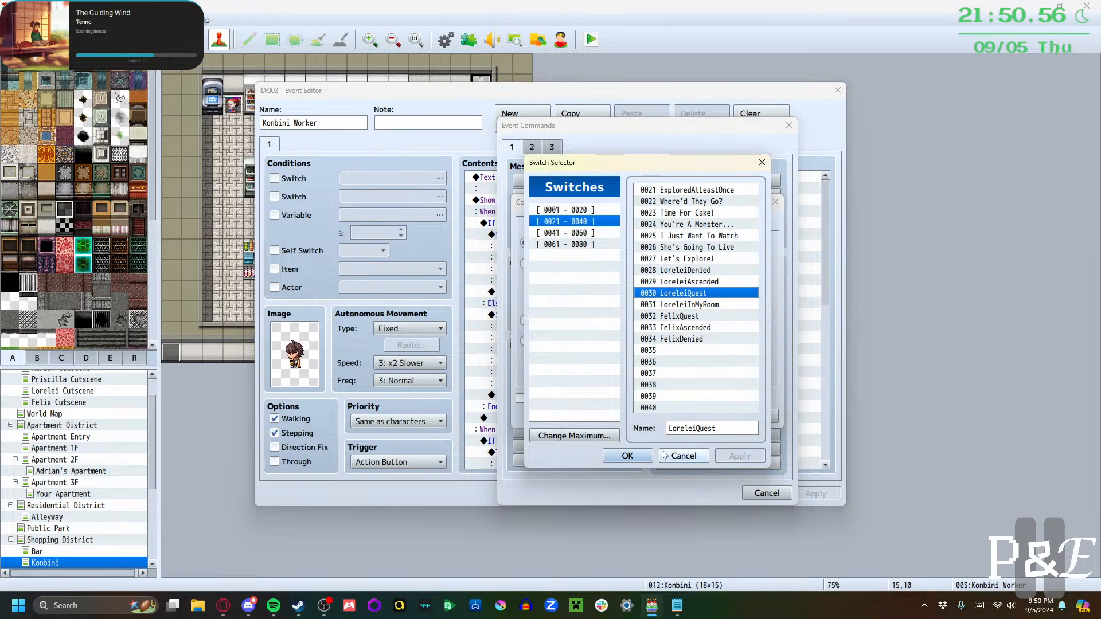
{"action": "left_click", "coordinate": [631, 455]}
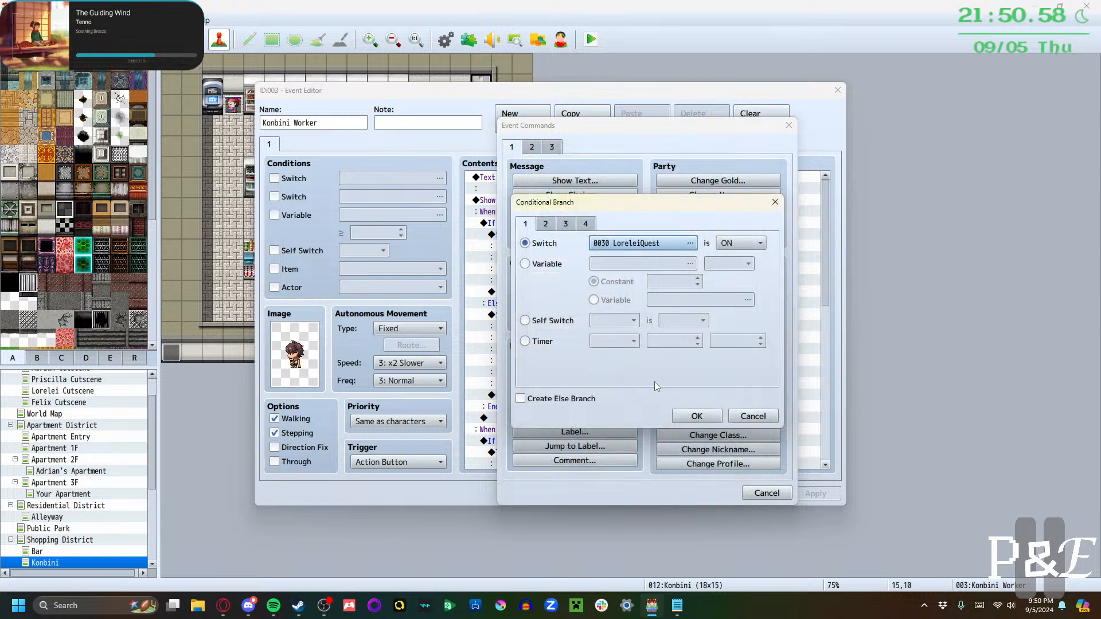
{"action": "left_click", "coordinate": [693, 417]}
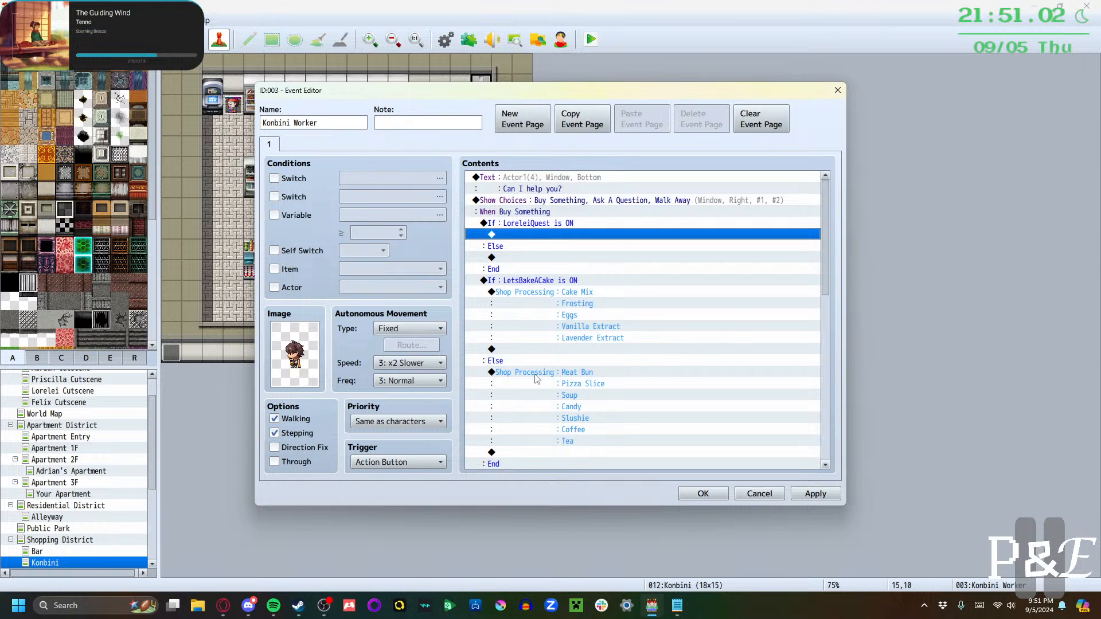
Copy the Meat Bun shop processing into the LoreleiQuest condition's Else branch and save the Konbini Worker event
{"action": "left_click", "coordinate": [535, 374]}
{"action": "left_click", "coordinate": [526, 258]}
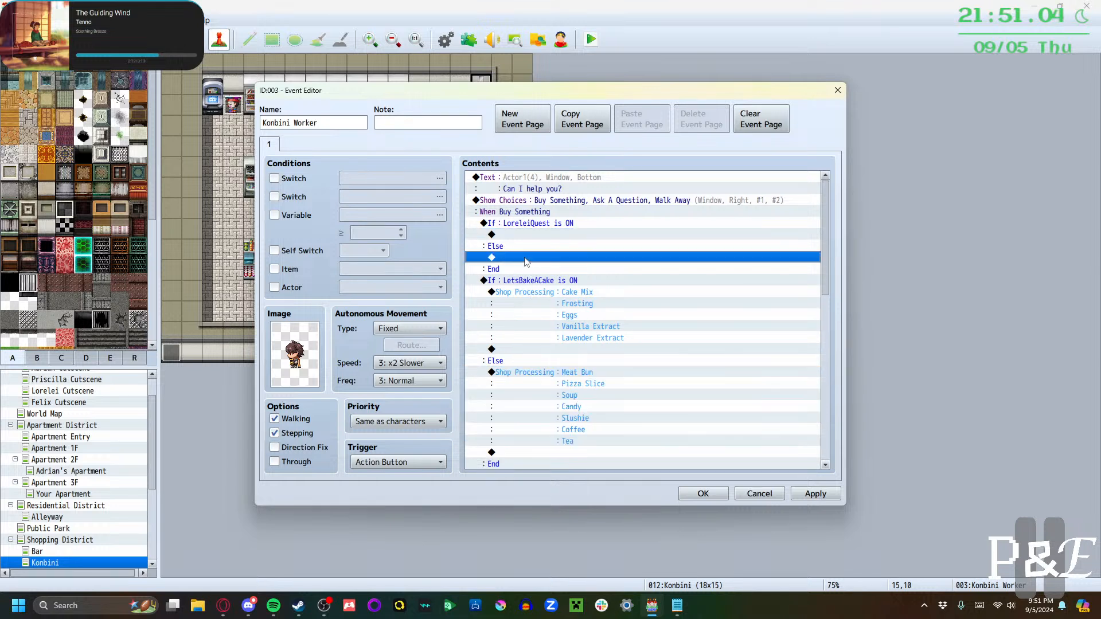
{"action": "key", "text": "ctrl+v"}
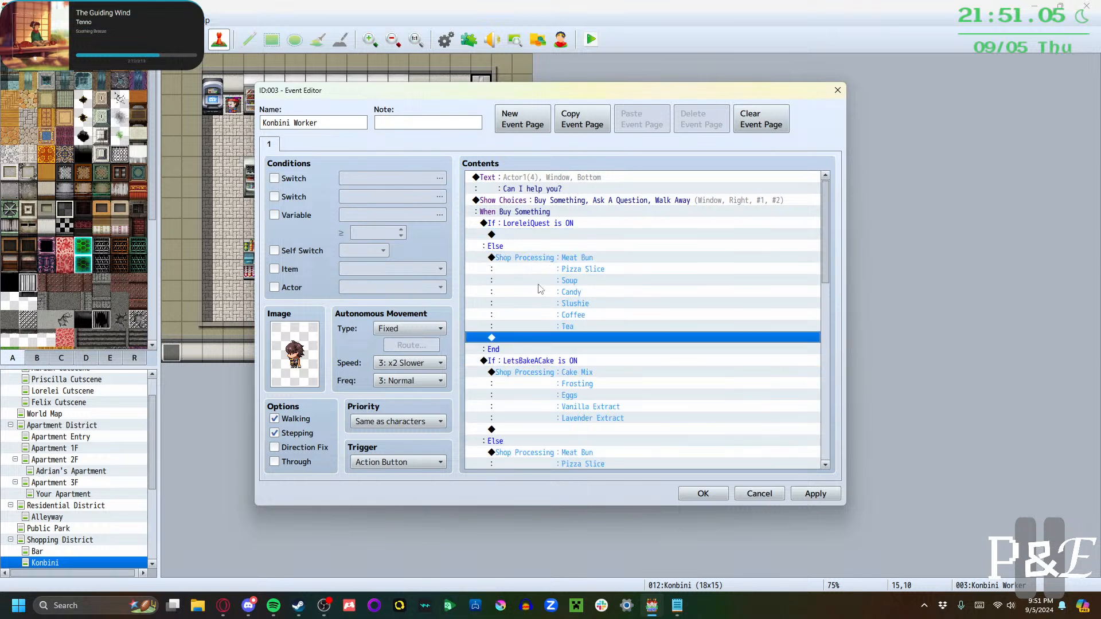
{"action": "left_click", "coordinate": [526, 235]}
{"action": "scroll", "coordinate": [545, 258], "scroll_direction": "down", "scroll_amount": 1}
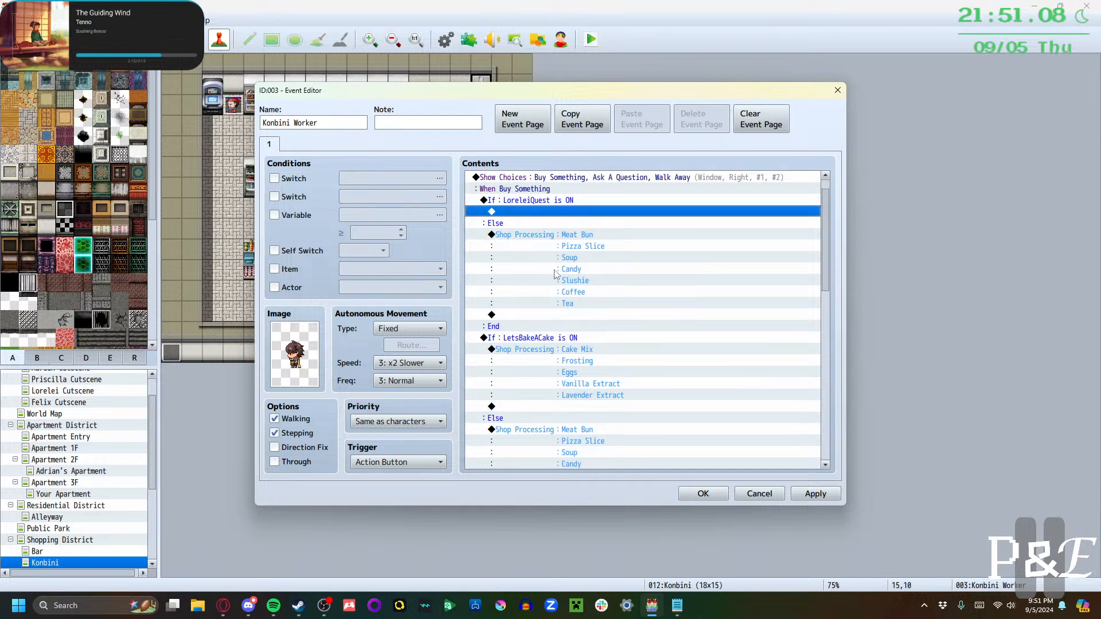
{"action": "scroll", "coordinate": [559, 278], "scroll_direction": "up", "scroll_amount": 1}
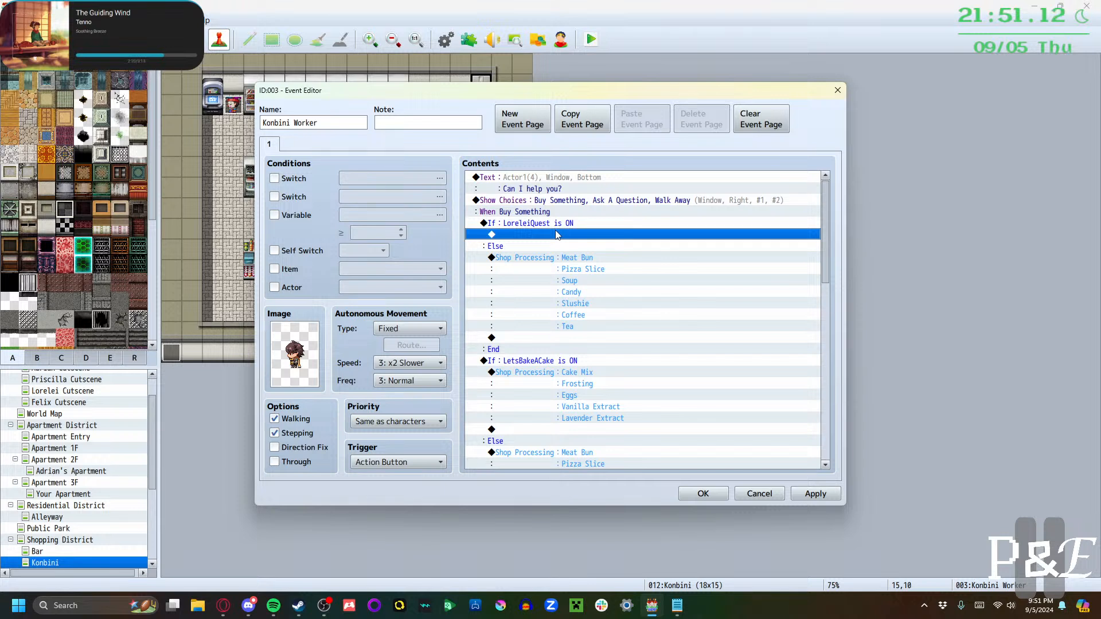
{"action": "left_click", "coordinate": [792, 492]}
{"action": "left_click", "coordinate": [704, 494]}
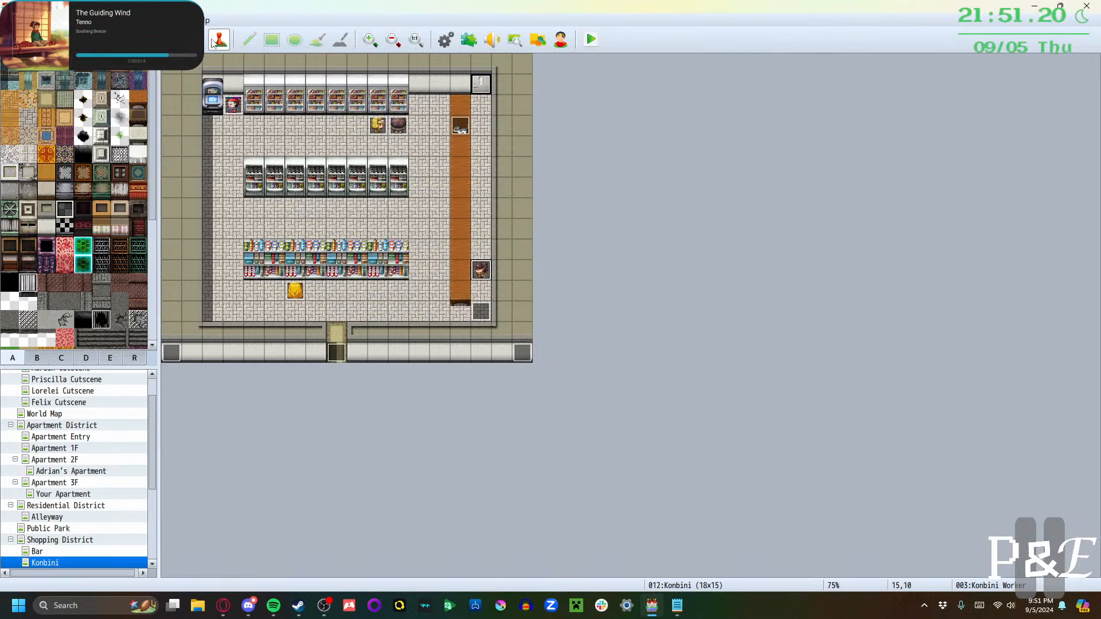
Reopen the Konbini Worker event and copy the Cake Mix shop processing into the LoreleiQuest is ON branch
{"action": "double_click", "coordinate": [481, 269]}
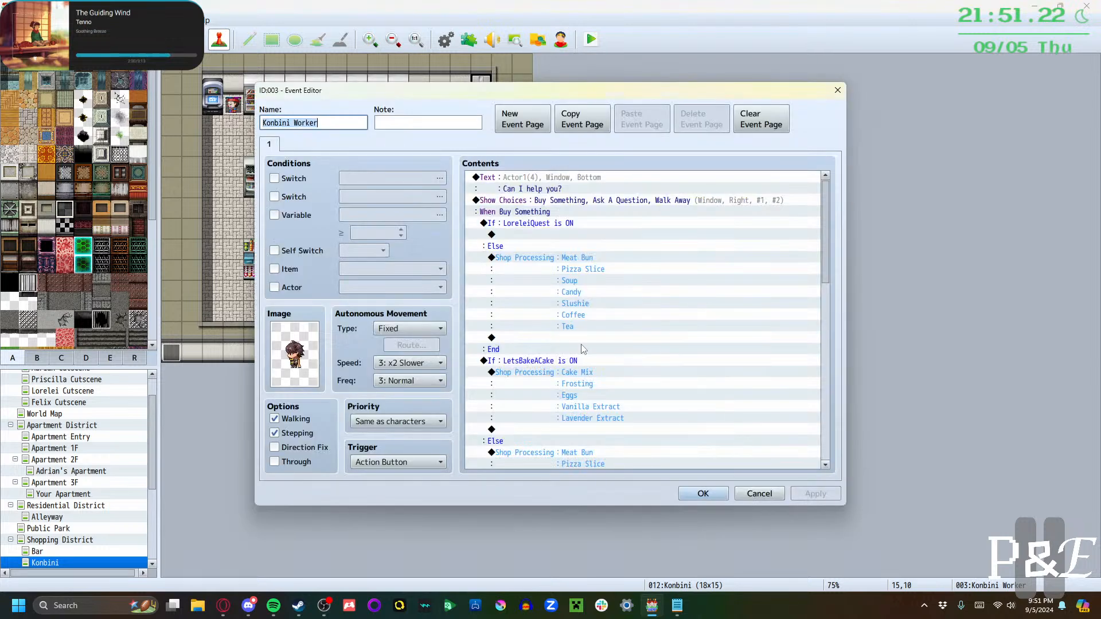
{"action": "left_click", "coordinate": [553, 372]}
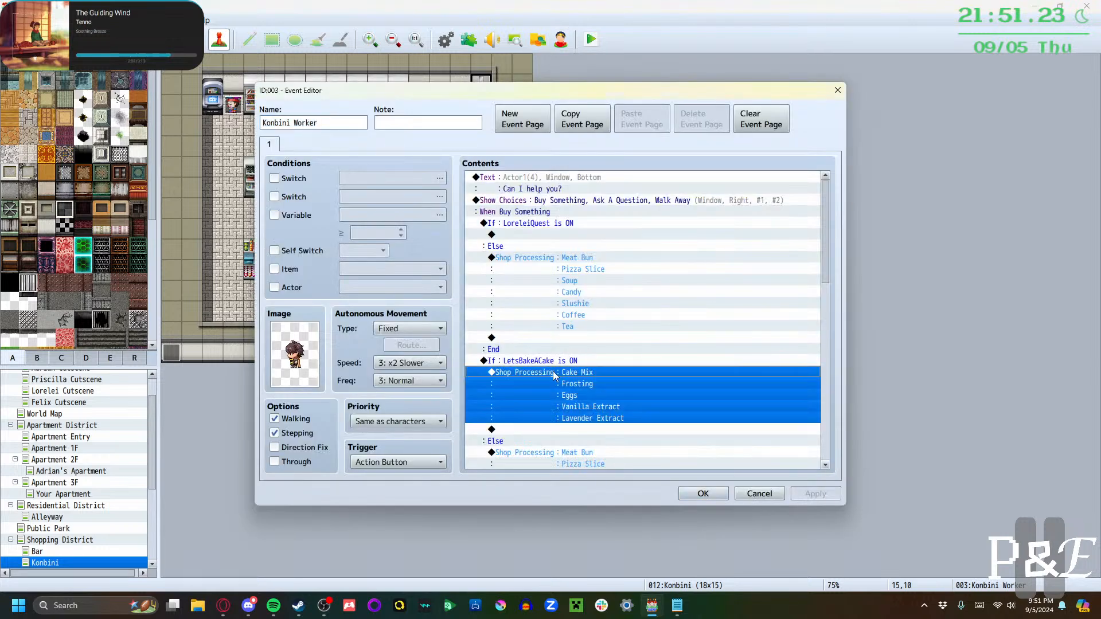
{"action": "left_click", "coordinate": [526, 235]}
{"action": "key", "text": "ctrl+v"}
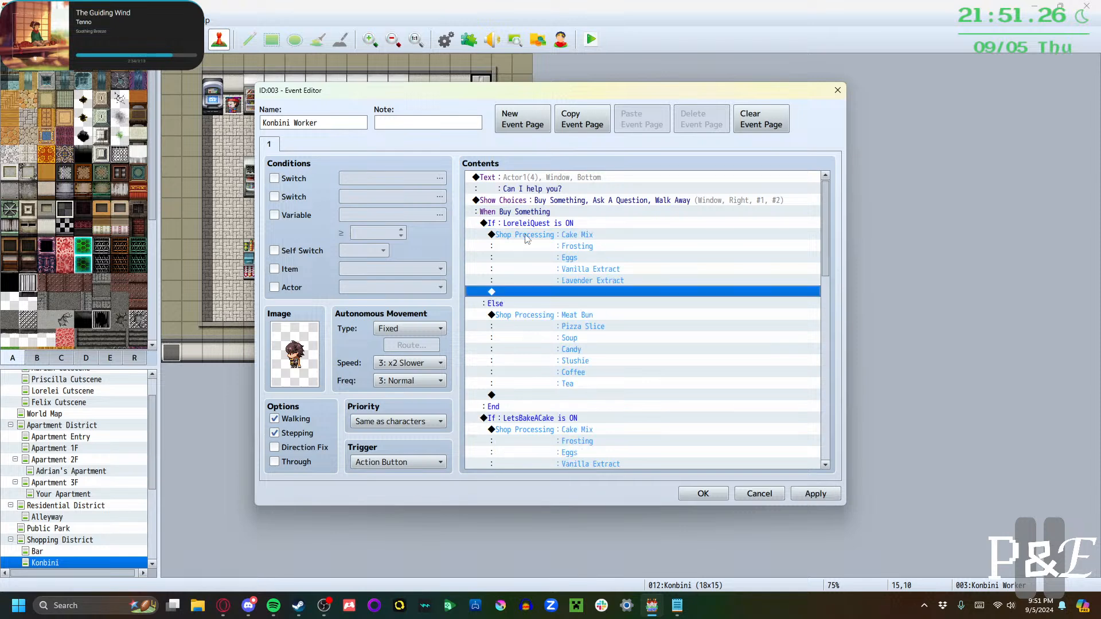
Remove all merchandise from the LoreleiQuest branch's shop processing, keeping it purchase only, and save the event
{"action": "double_click", "coordinate": [563, 238]}
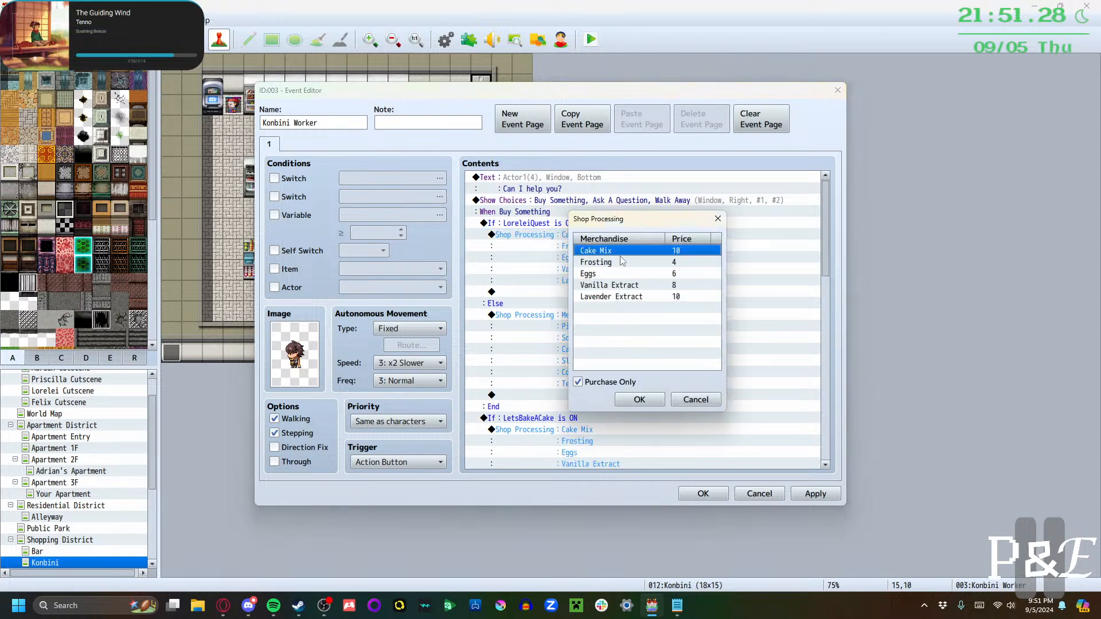
{"action": "key", "text": "Delete"}
{"action": "key", "text": "Delete"}
{"action": "key", "text": "Delete"}
{"action": "key", "text": "Delete"}
{"action": "key", "text": "Delete"}
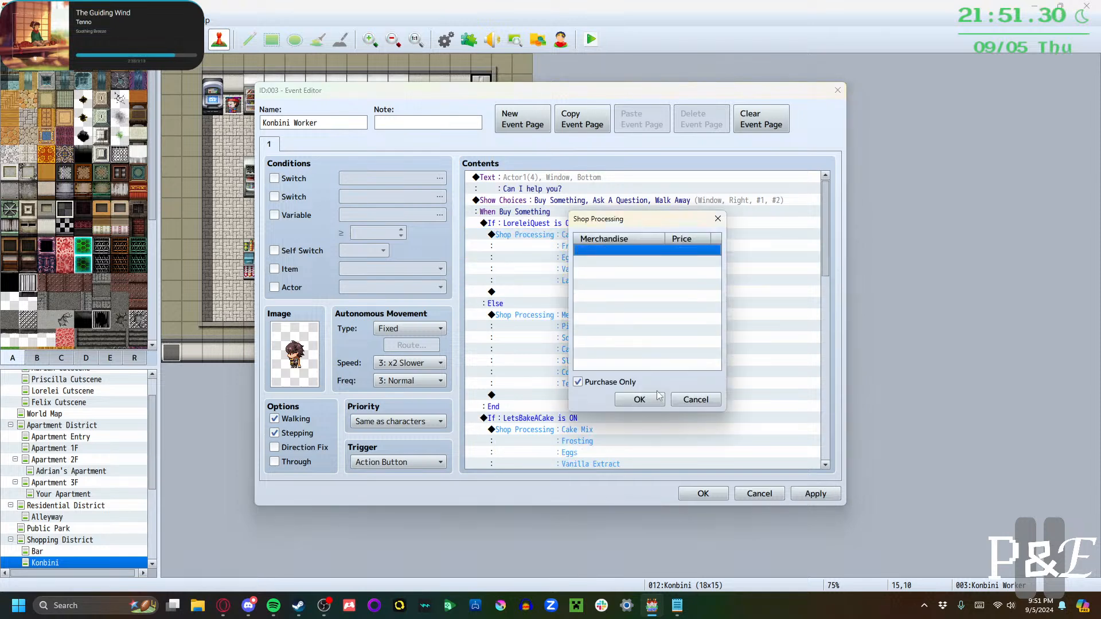
{"action": "left_click", "coordinate": [651, 400]}
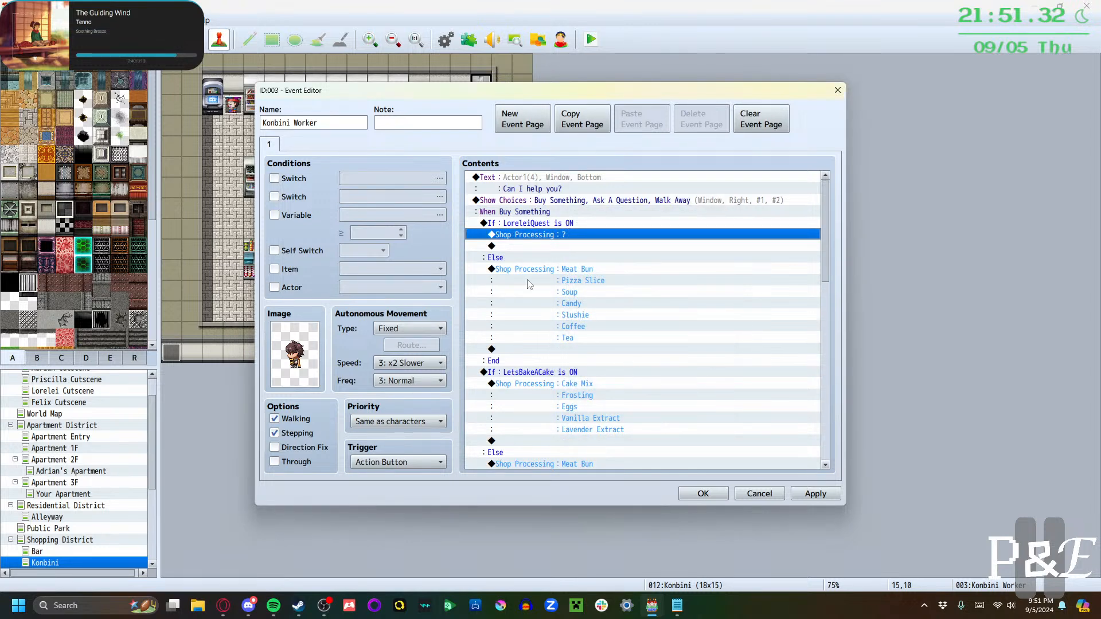
{"action": "left_click", "coordinate": [715, 494]}
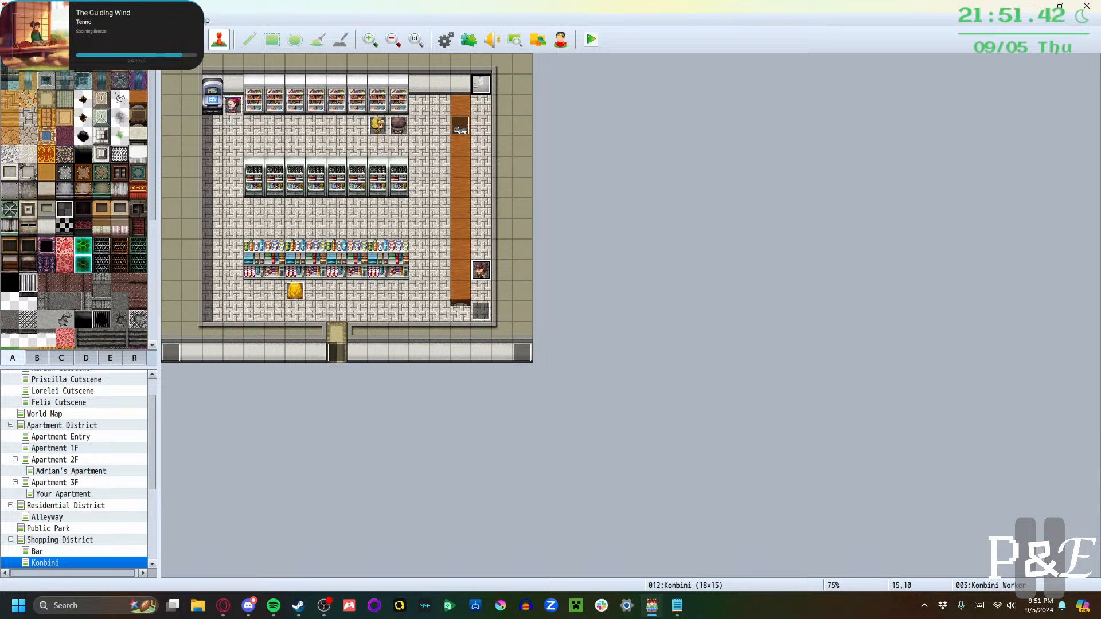
Raise the maximum number of items in the database to 23
{"action": "left_click", "coordinate": [445, 39]}
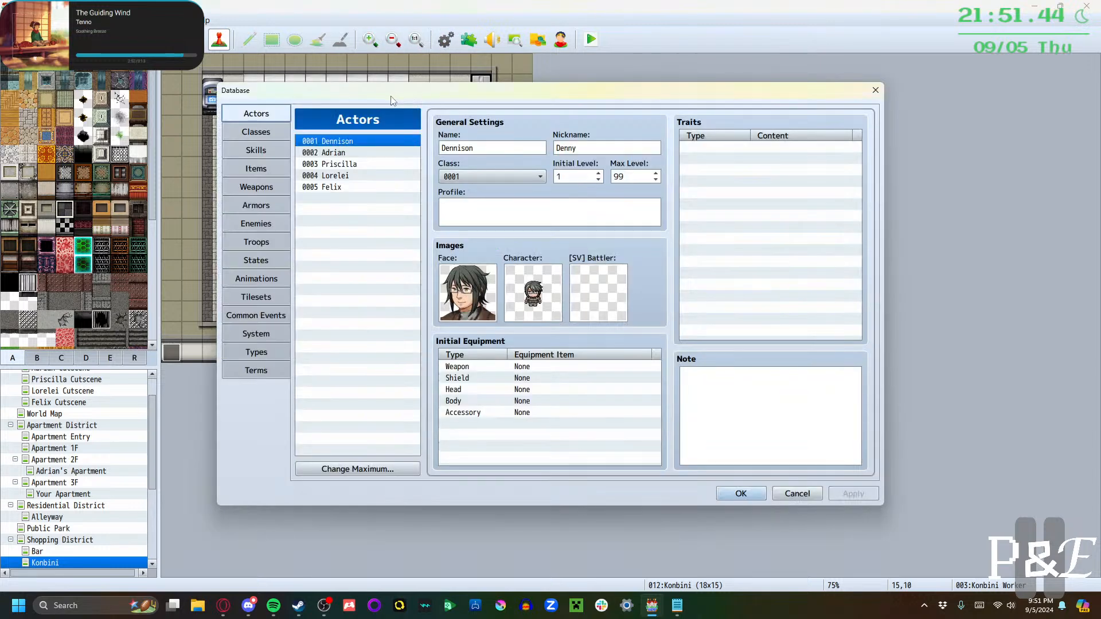
{"action": "left_click", "coordinate": [257, 151]}
{"action": "left_click", "coordinate": [257, 169]}
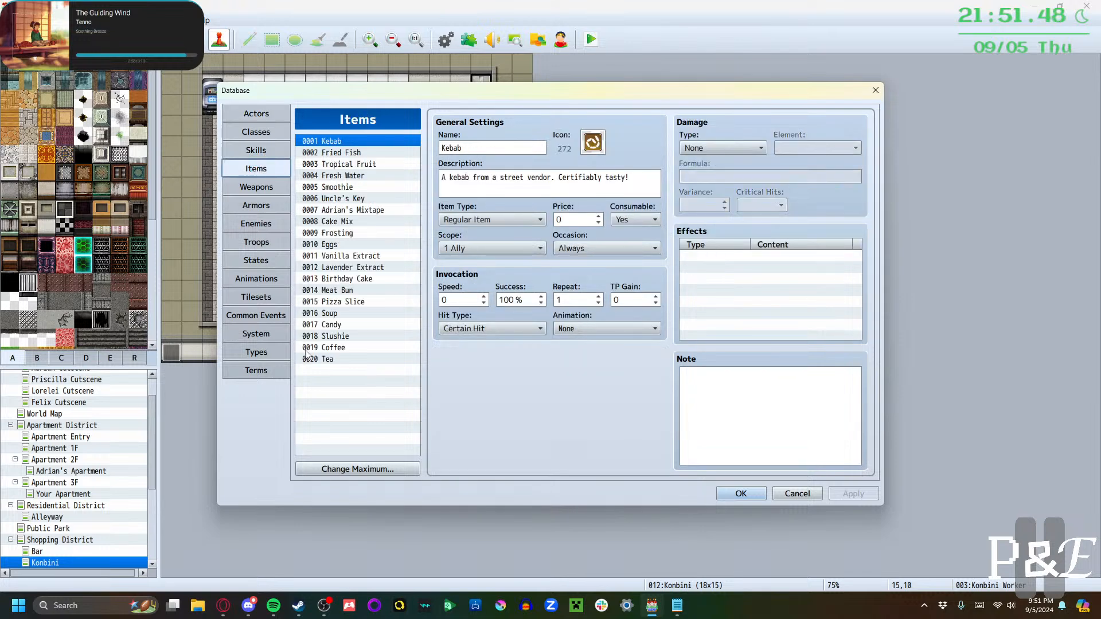
{"action": "left_click", "coordinate": [367, 469]}
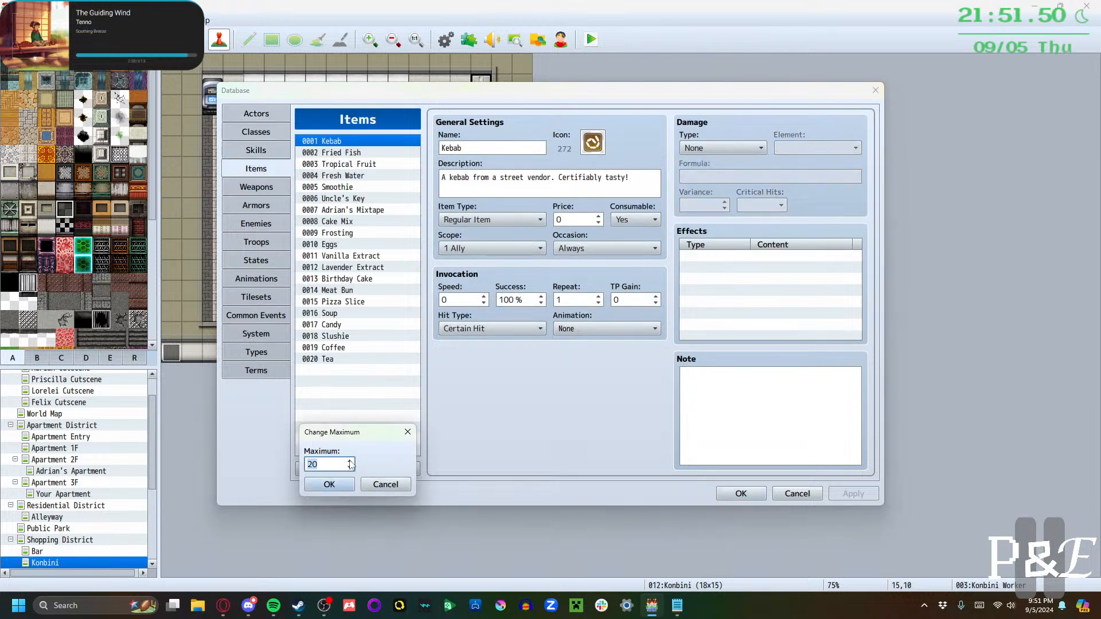
{"action": "left_click", "coordinate": [350, 461]}
{"action": "left_click", "coordinate": [350, 461]}
{"action": "left_click", "coordinate": [350, 461]}
{"action": "left_click", "coordinate": [329, 485]}
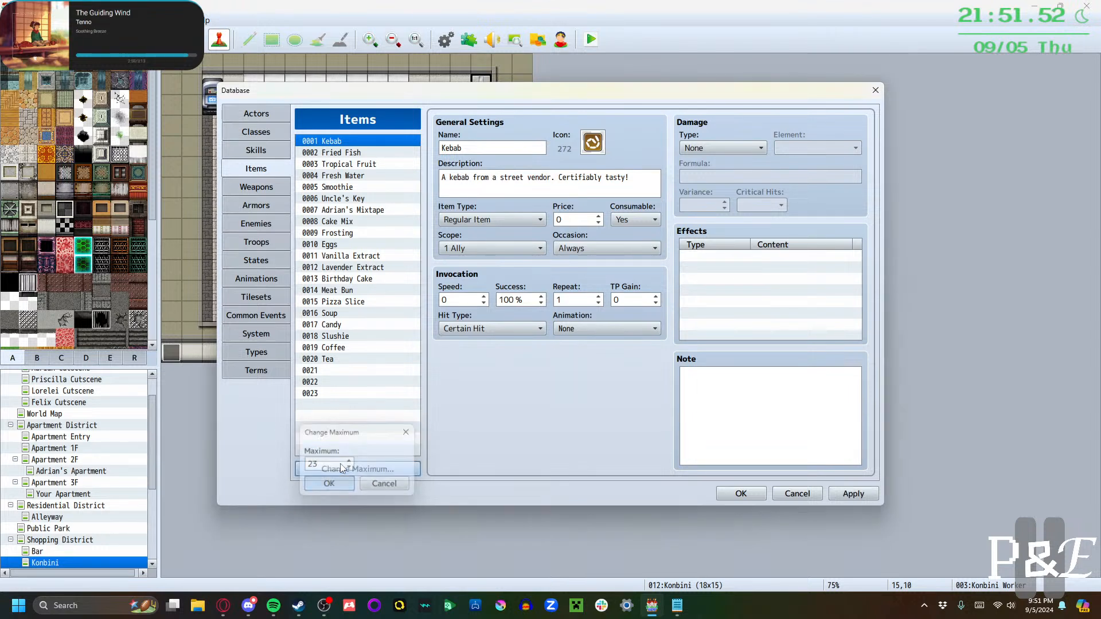
Look through the new empty item slots and select slot 0021 for editing
{"action": "left_click", "coordinate": [344, 381]}
{"action": "left_click", "coordinate": [346, 394]}
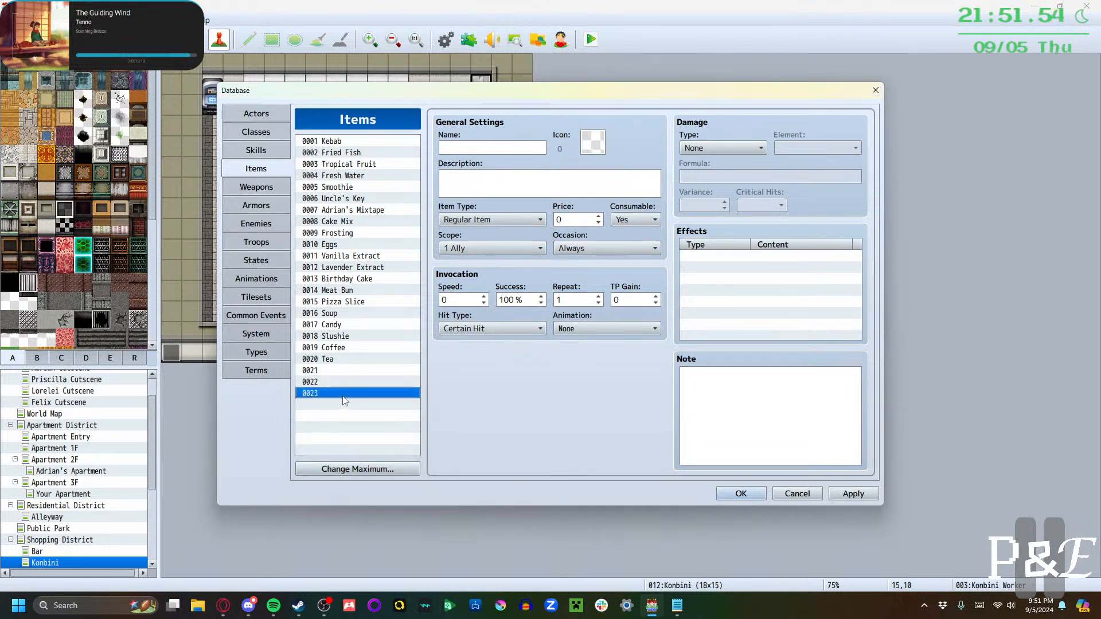
{"action": "left_click", "coordinate": [514, 145]}
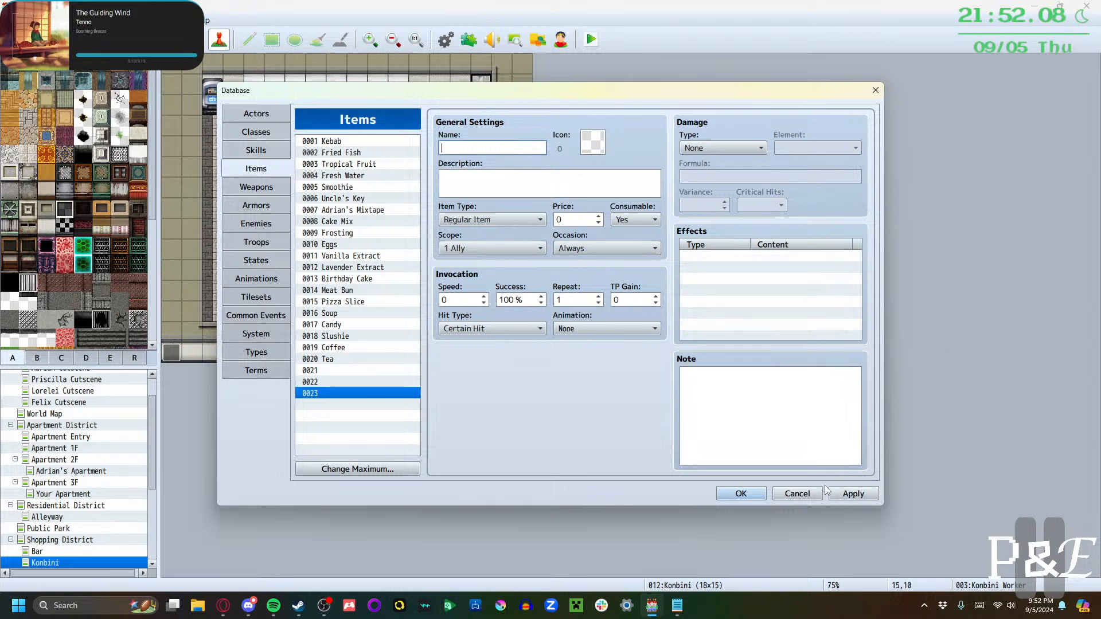
{"action": "left_click", "coordinate": [343, 372]}
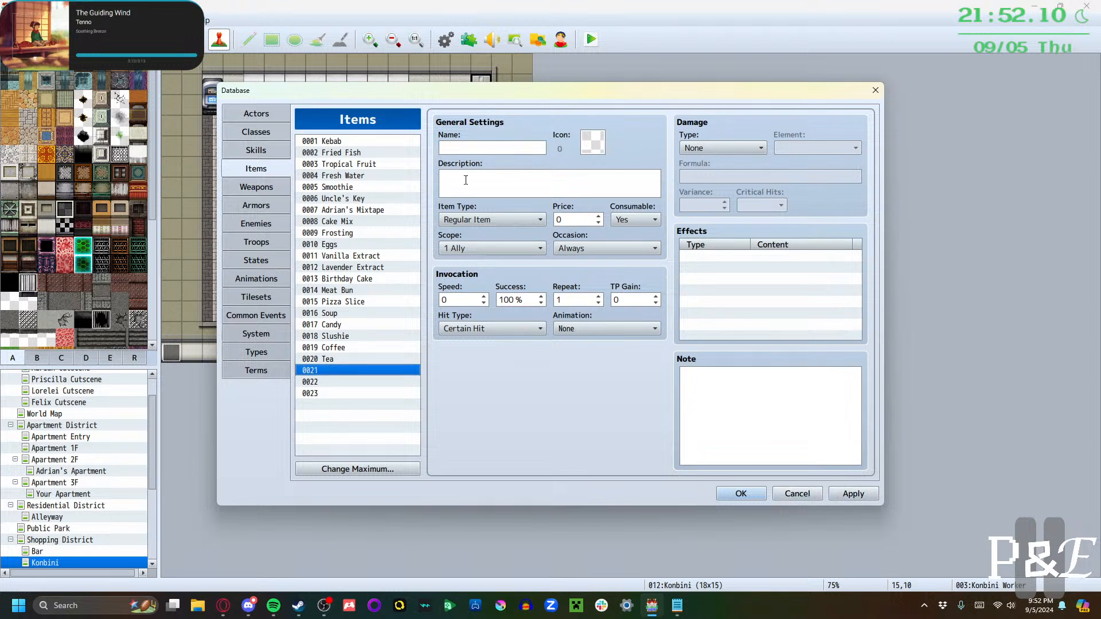
Name the empty item 0021 "Beach Chair"
{"action": "left_click", "coordinate": [493, 148]}
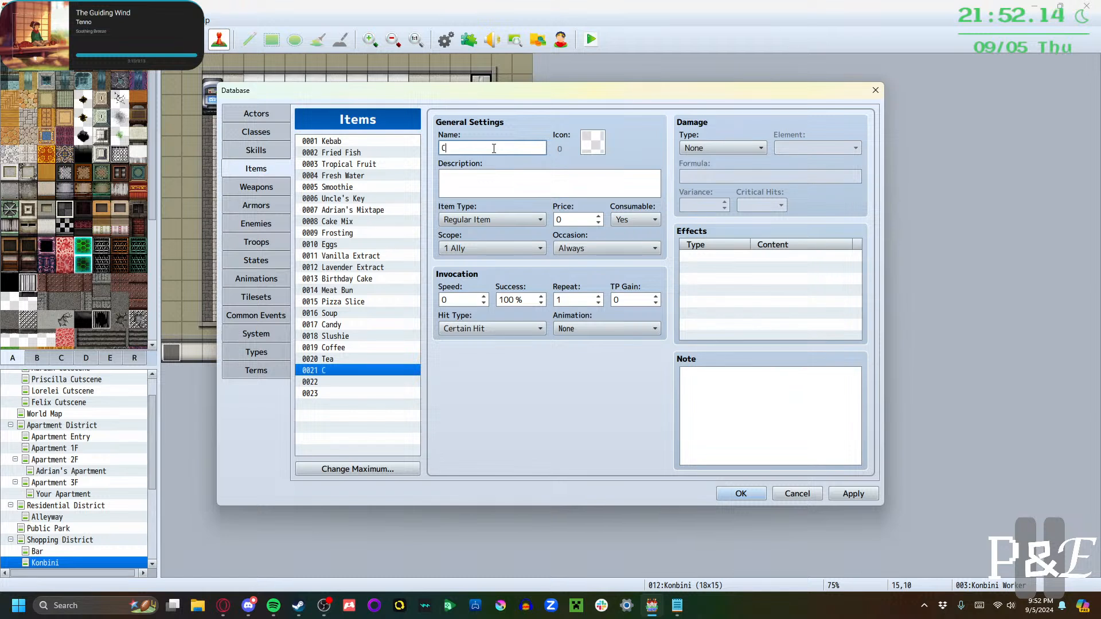
{"action": "key", "text": "BackSpace"}
{"action": "type", "text": "Beach Chair"}
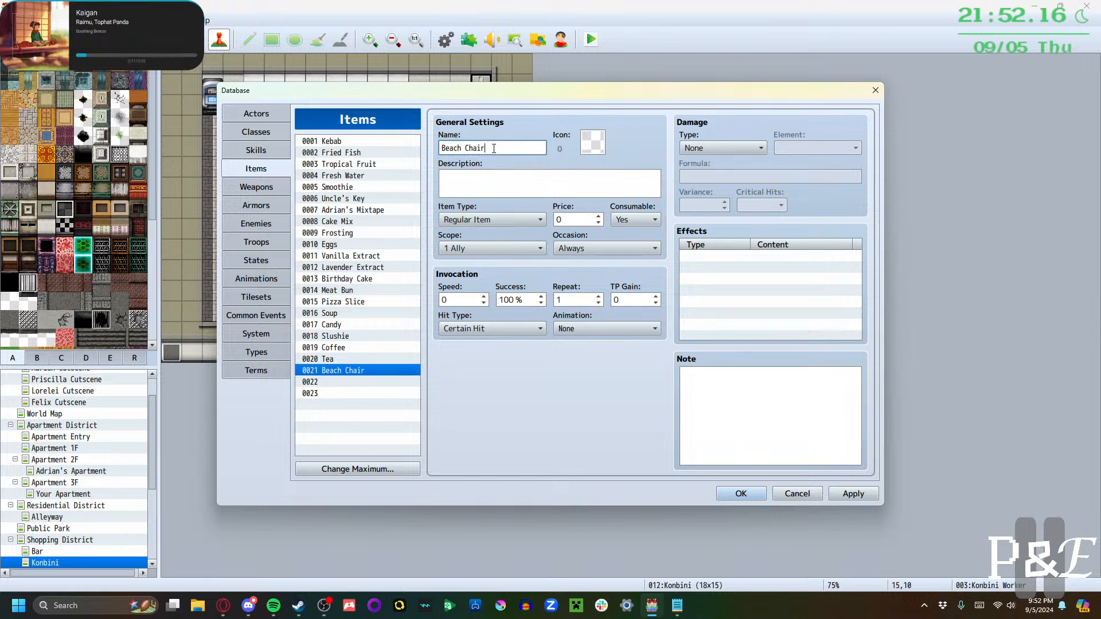
{"action": "double_click", "coordinate": [592, 141]}
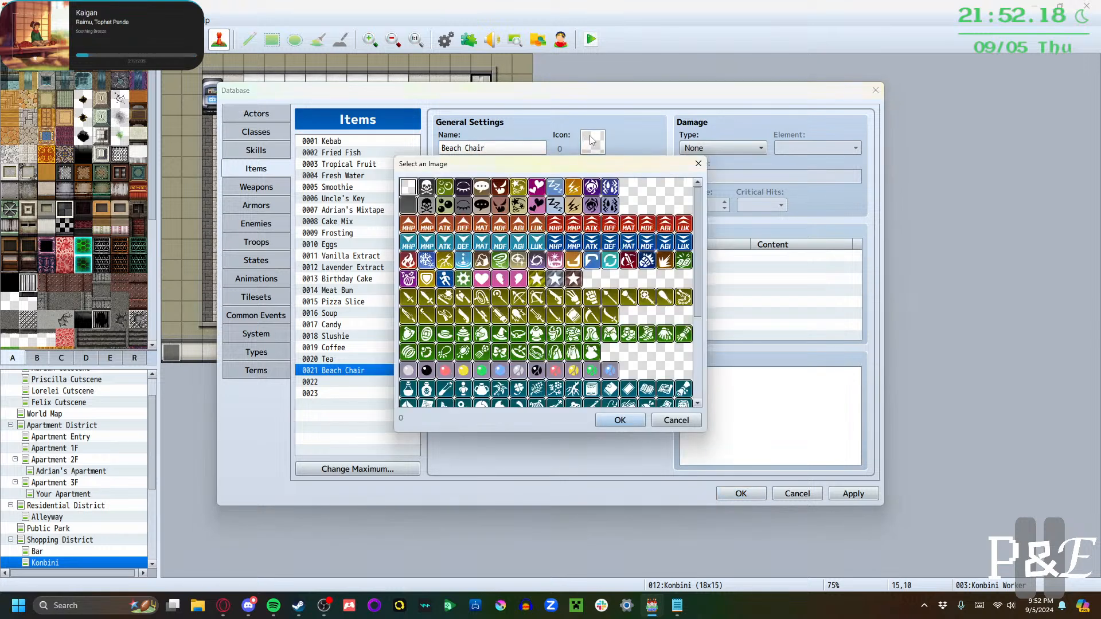
{"action": "scroll", "coordinate": [521, 301], "scroll_direction": "down", "scroll_amount": 3}
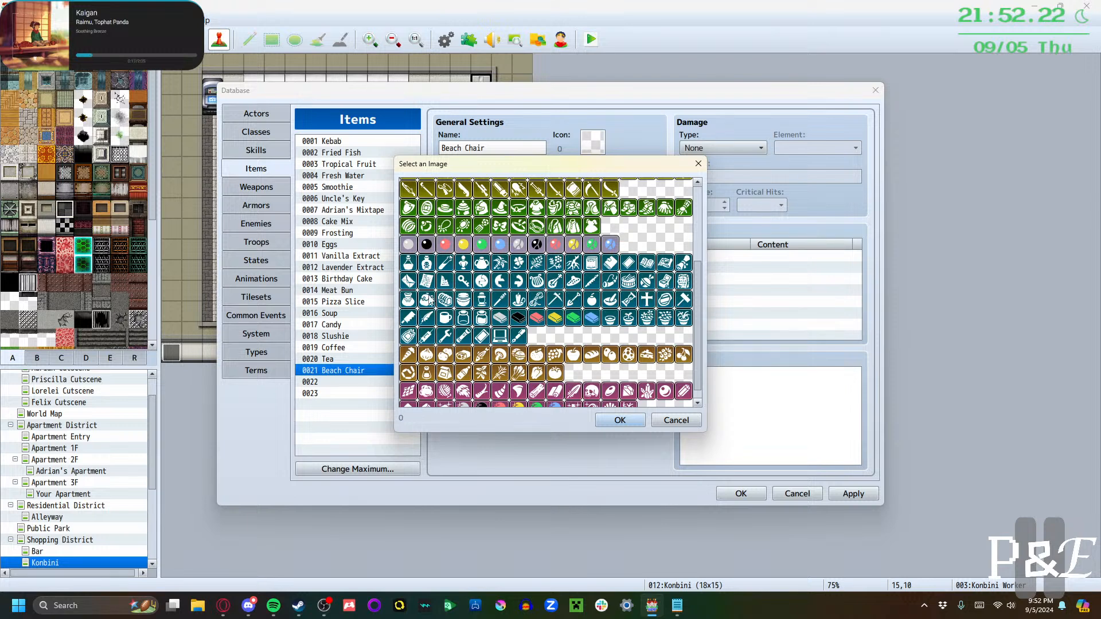
{"action": "scroll", "coordinate": [430, 304], "scroll_direction": "down", "scroll_amount": 1}
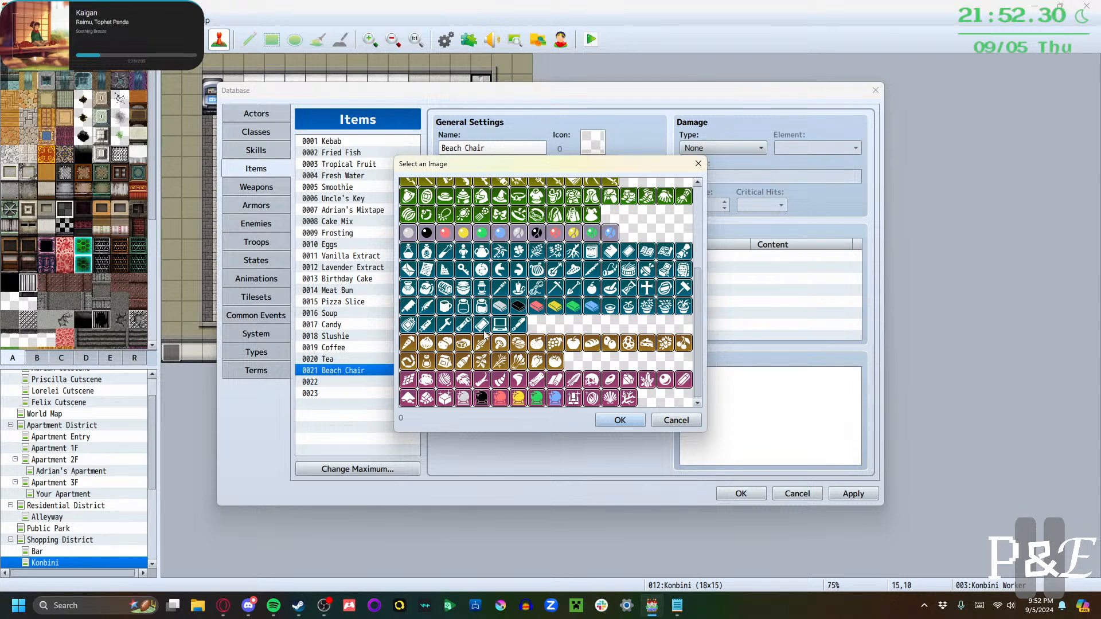
{"action": "scroll", "coordinate": [531, 339], "scroll_direction": "up", "scroll_amount": 3}
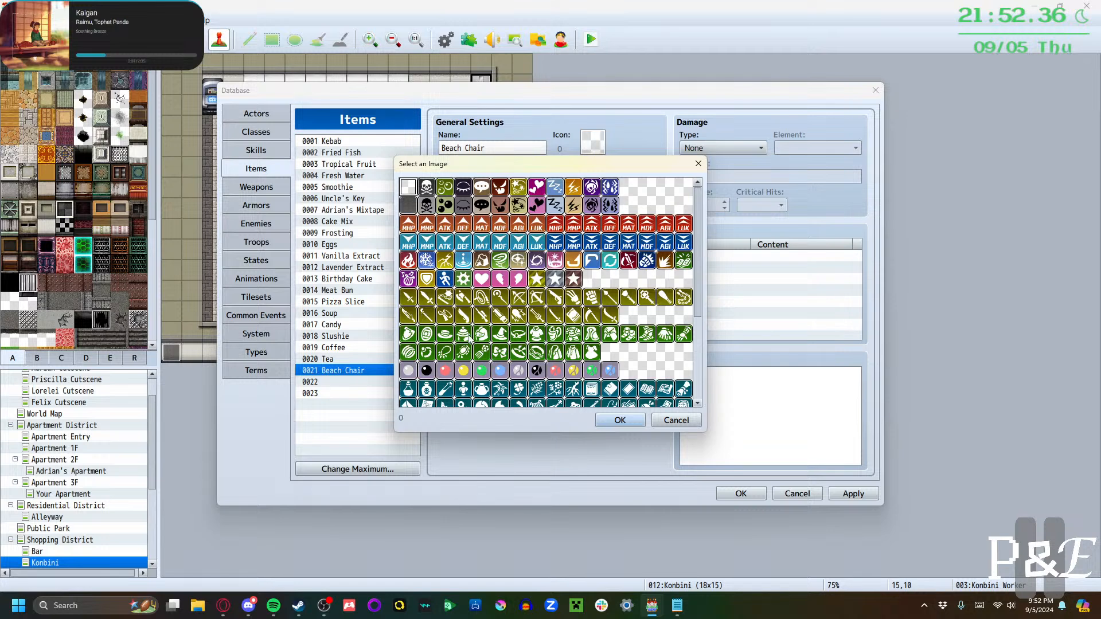
{"action": "scroll", "coordinate": [471, 340], "scroll_direction": "down", "scroll_amount": 3}
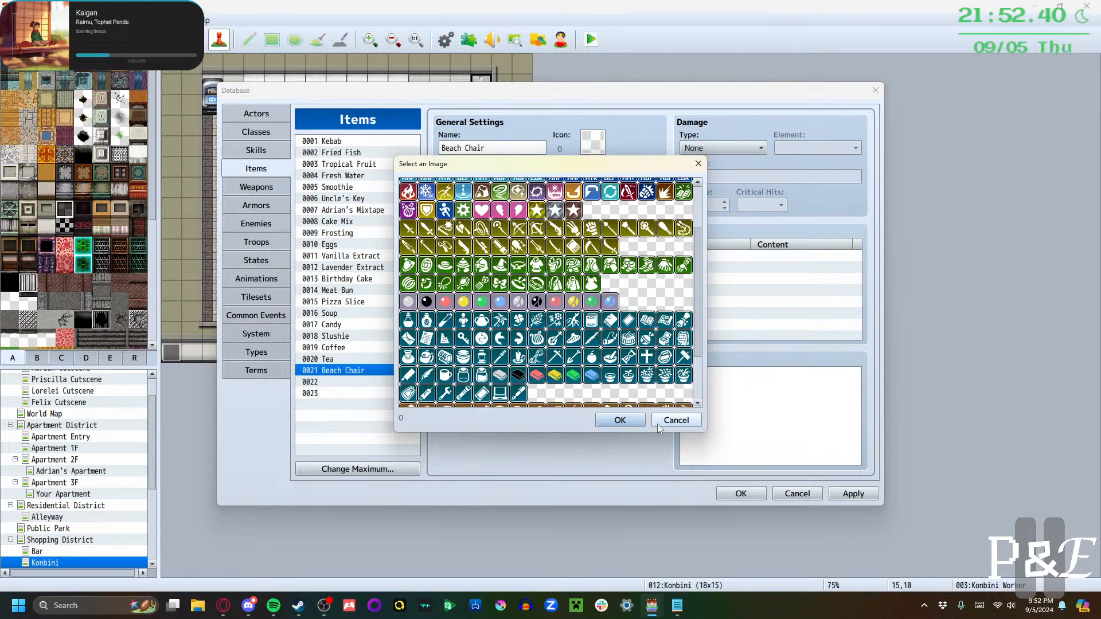
{"action": "left_click", "coordinate": [671, 420]}
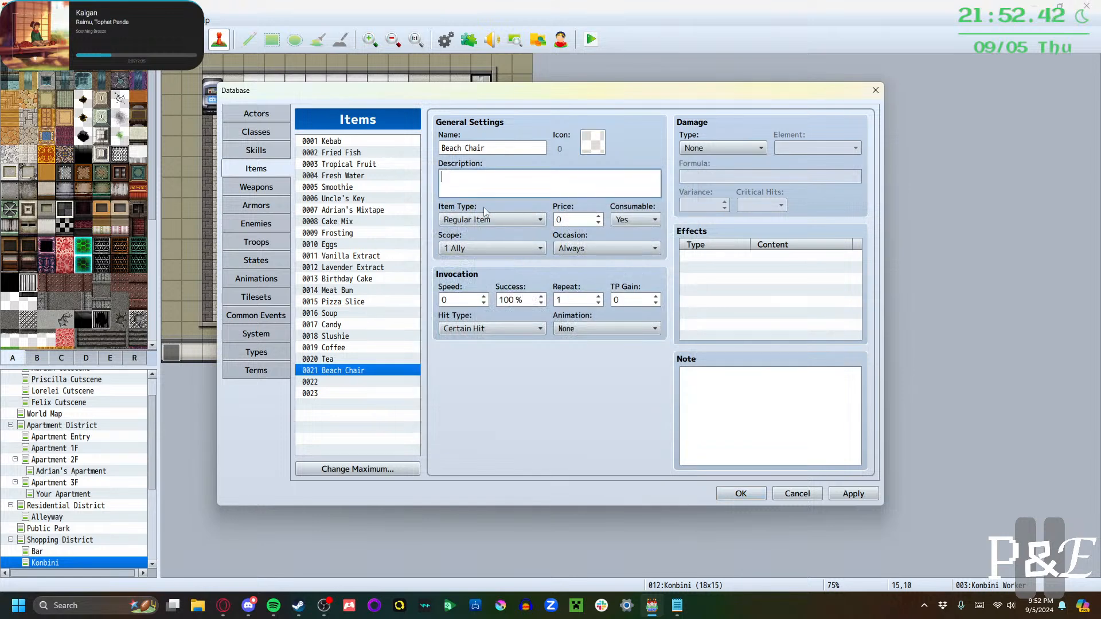
Replace "McDonald" with "Mickey P" in the Tea item's description so it reads "Set to old Mickey P's temperatures..."
{"action": "left_click", "coordinate": [373, 354]}
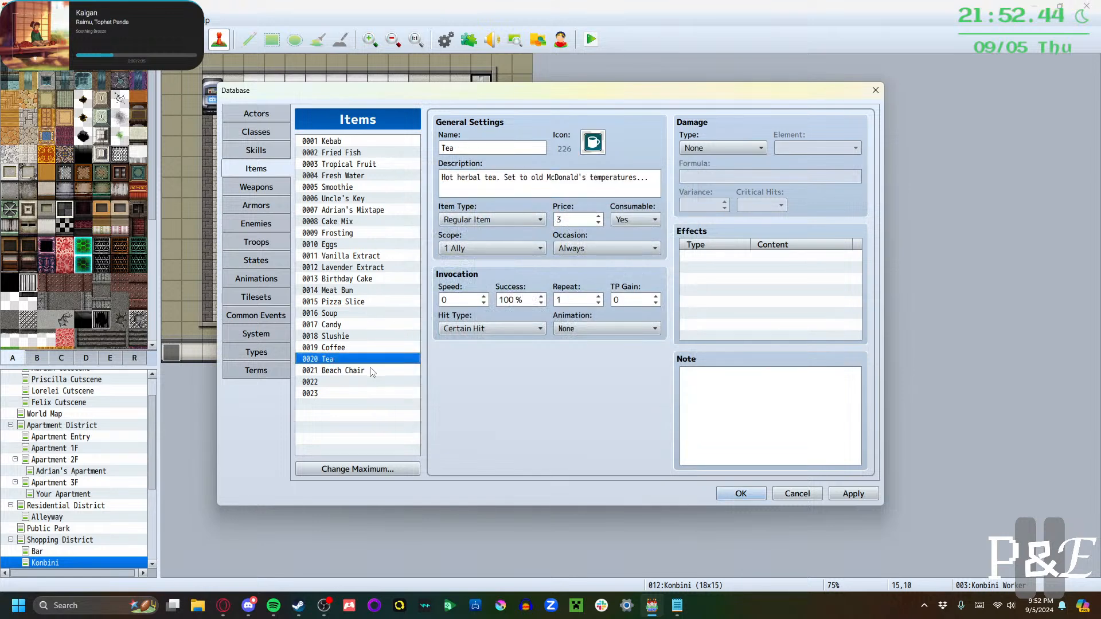
{"action": "left_click", "coordinate": [364, 349]}
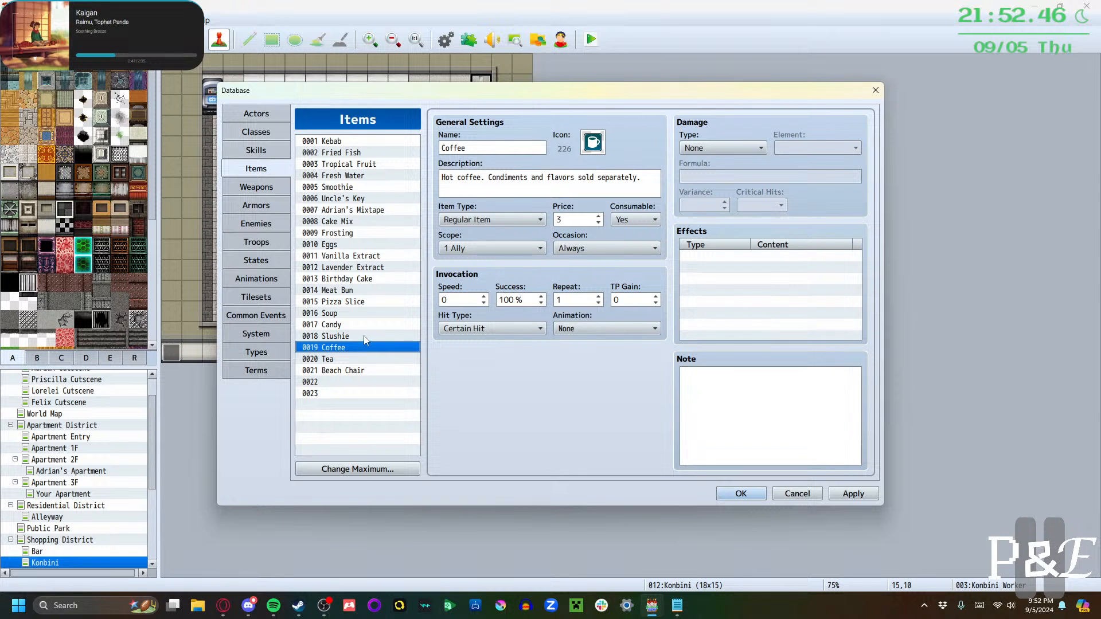
{"action": "left_click", "coordinate": [365, 340]}
{"action": "left_click", "coordinate": [366, 349]}
{"action": "left_click", "coordinate": [366, 360]}
{"action": "left_click", "coordinate": [568, 176]}
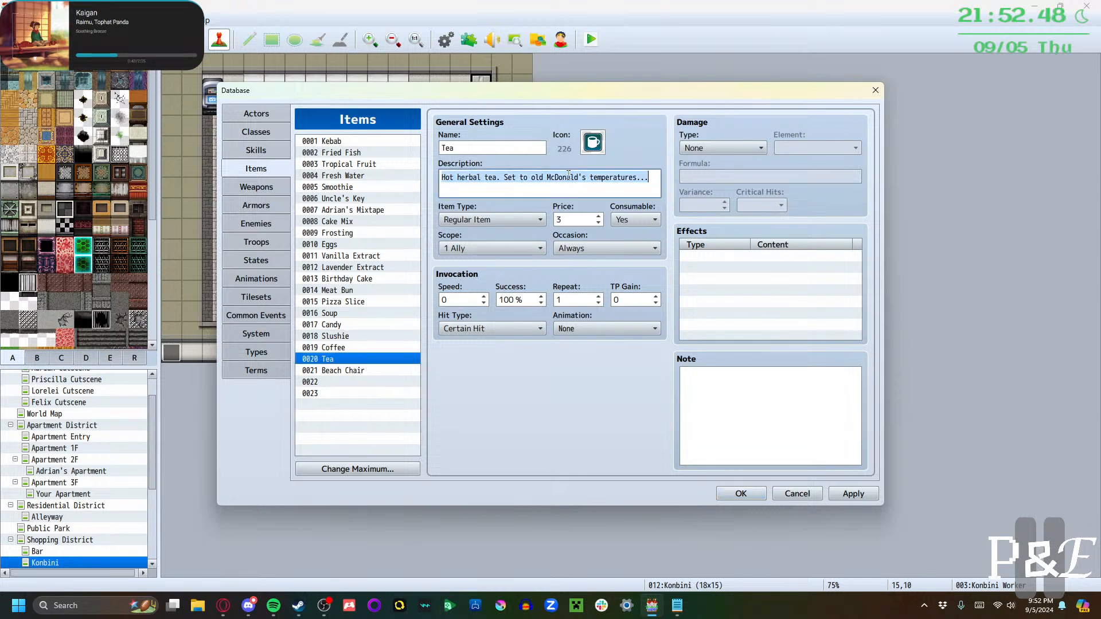
{"action": "double_click", "coordinate": [564, 179]}
{"action": "type", "text": "Mickey P"}
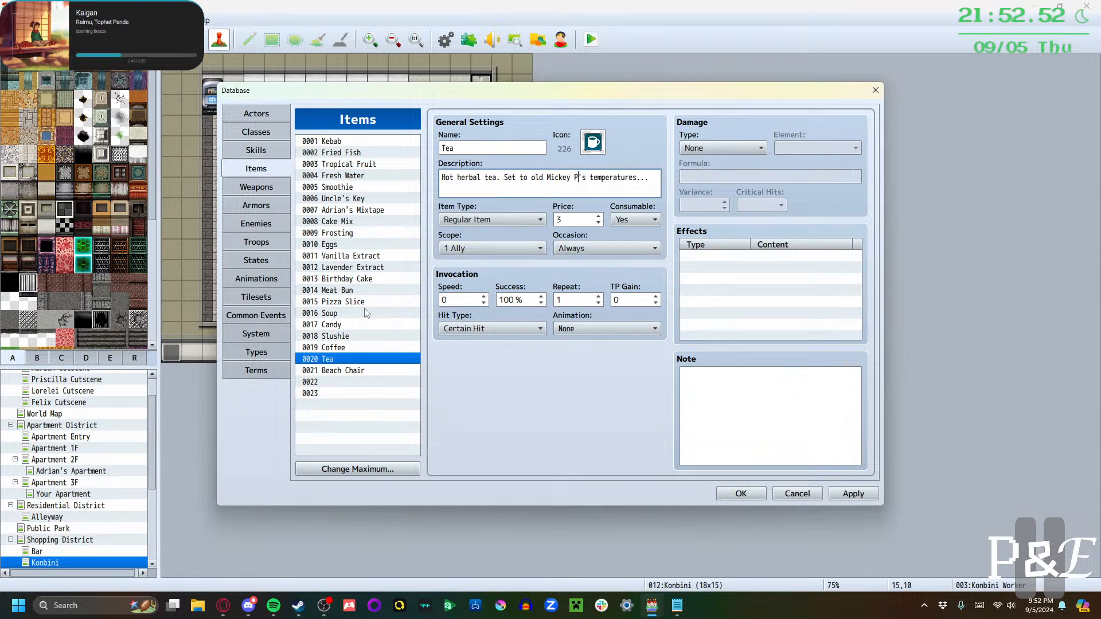
Review the existing items one by one from Kebab through Tea, examining their descriptions, icons and prices
{"action": "left_click", "coordinate": [351, 337]}
{"action": "left_click", "coordinate": [353, 325]}
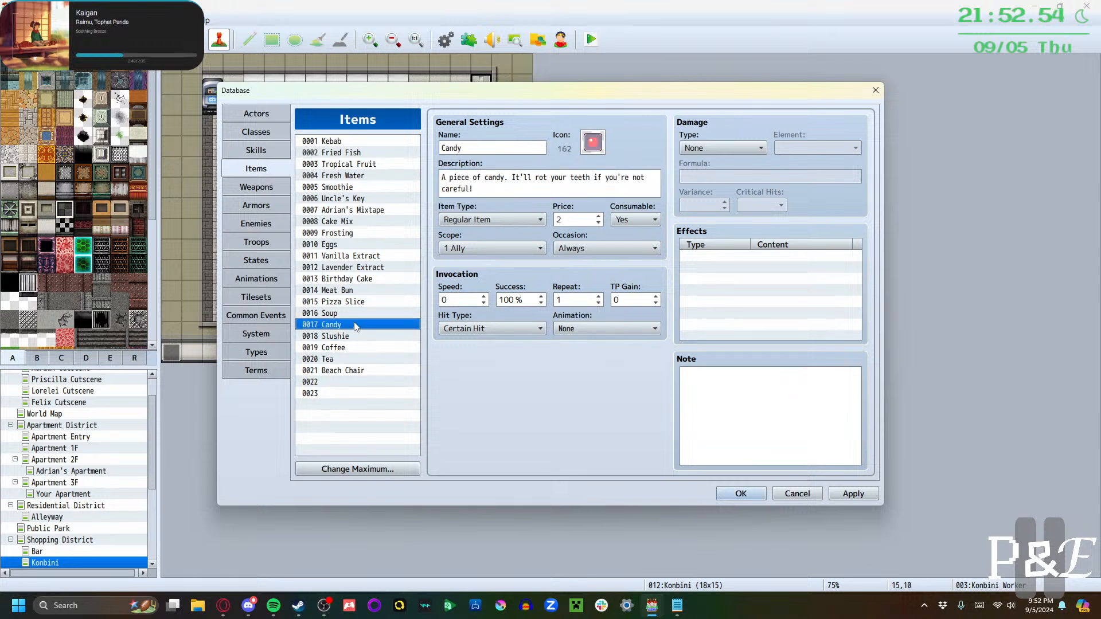
{"action": "left_click", "coordinate": [355, 315]}
{"action": "left_click", "coordinate": [325, 140]}
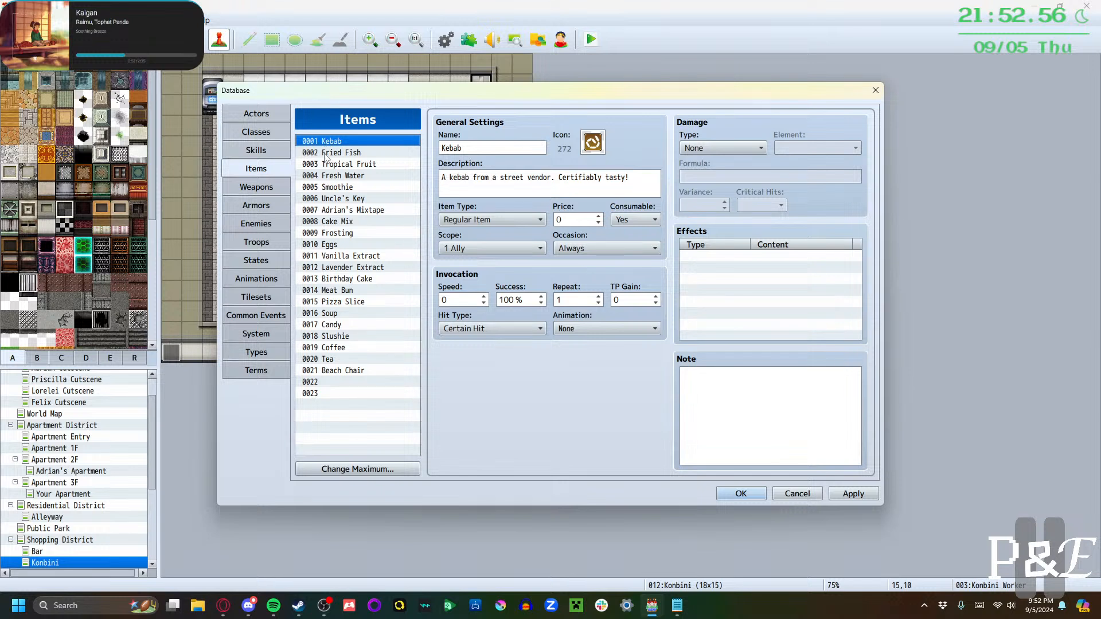
{"action": "left_click", "coordinate": [327, 154]}
{"action": "left_click", "coordinate": [330, 165]}
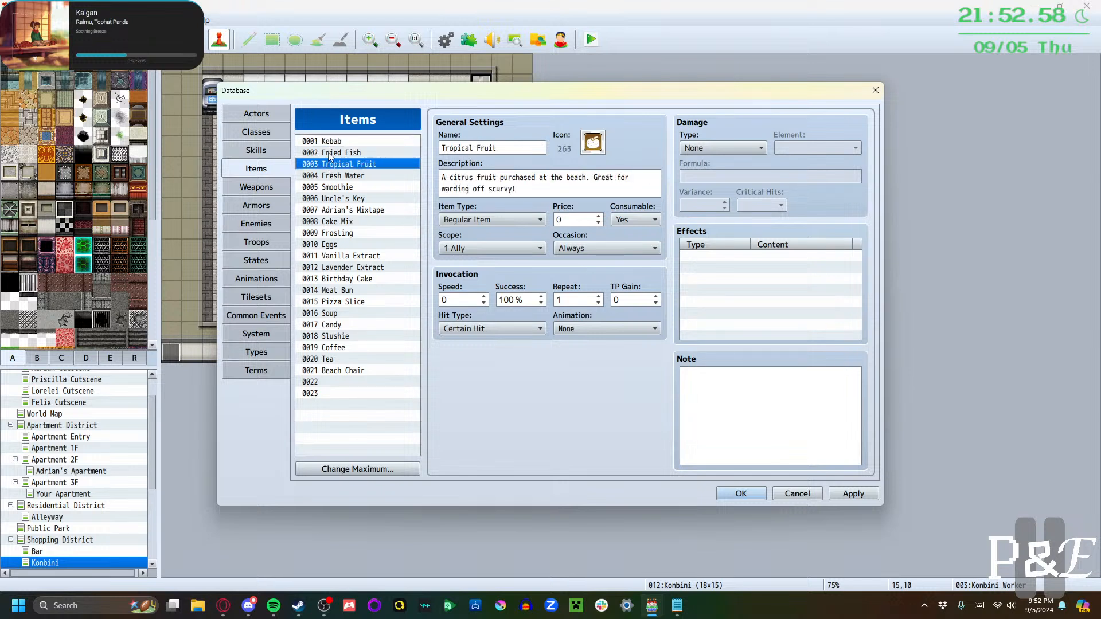
{"action": "left_click", "coordinate": [330, 142]}
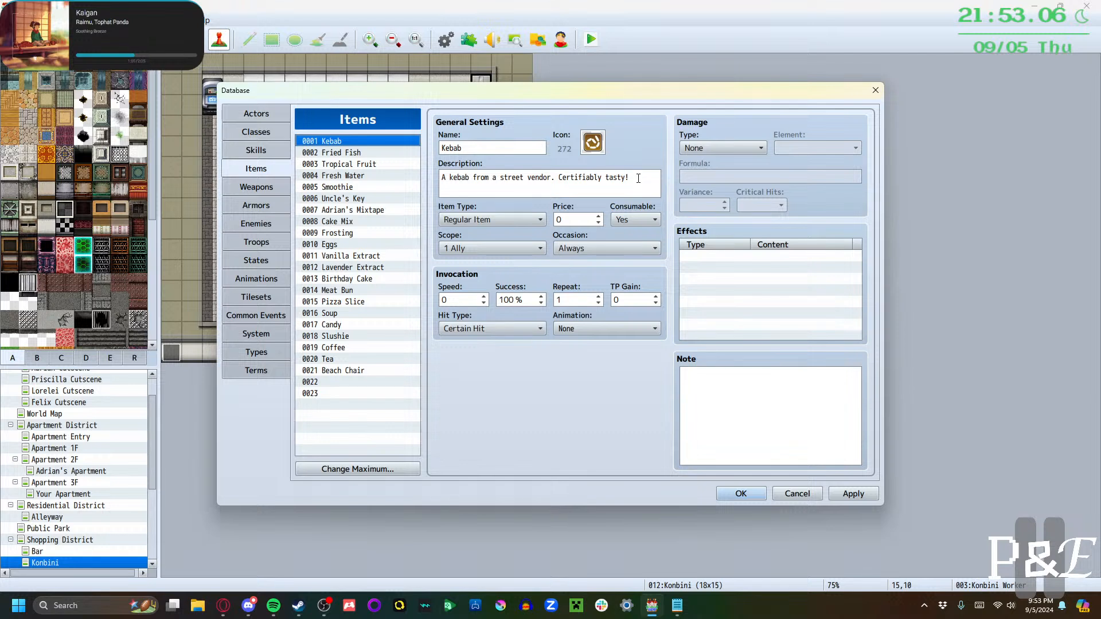
{"action": "left_click", "coordinate": [363, 153]}
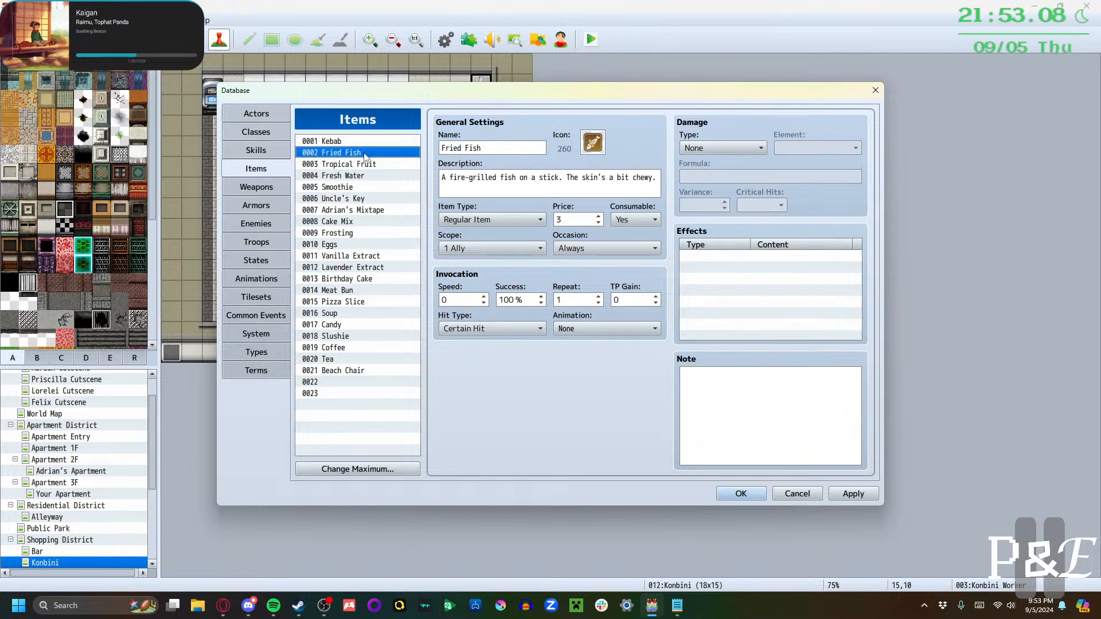
{"action": "left_click", "coordinate": [321, 165]}
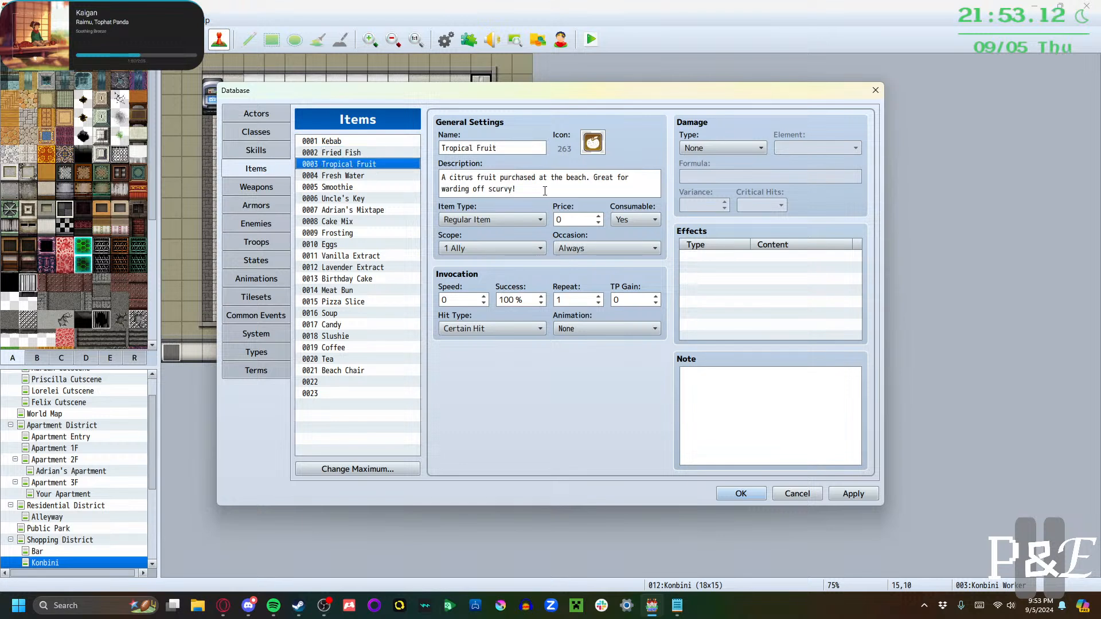
{"action": "left_click", "coordinate": [363, 176]}
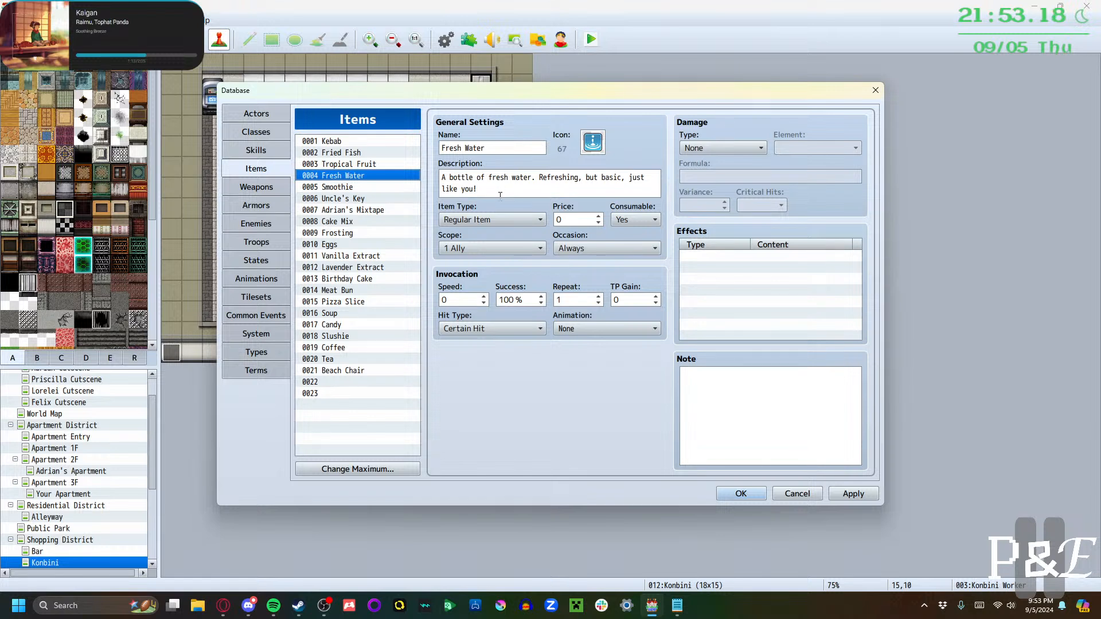
{"action": "left_click", "coordinate": [374, 188]}
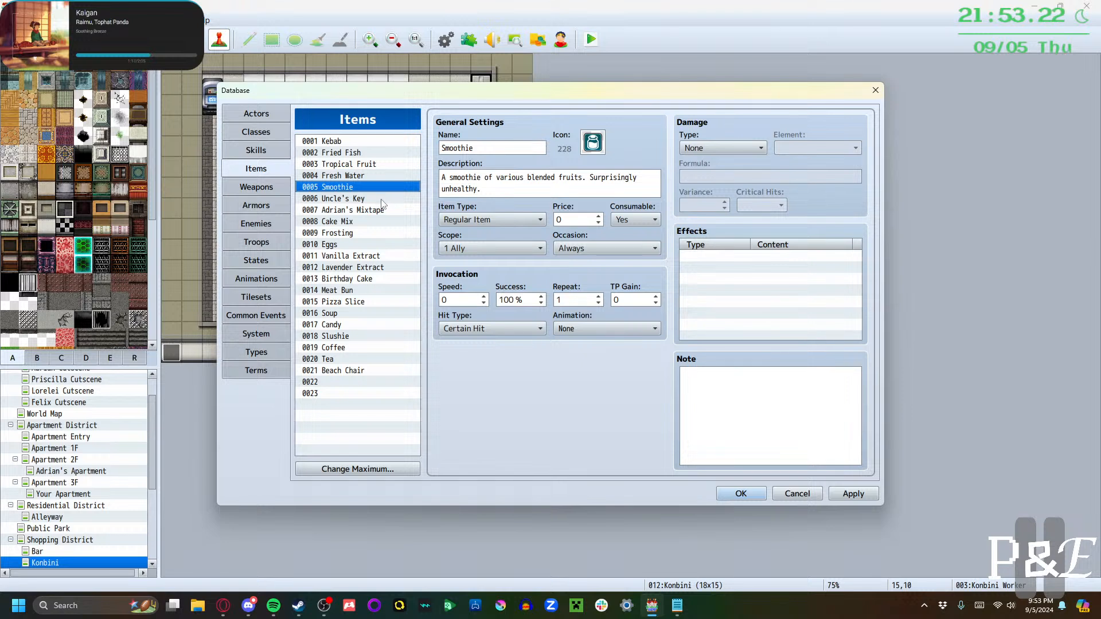
{"action": "left_click", "coordinate": [383, 199]}
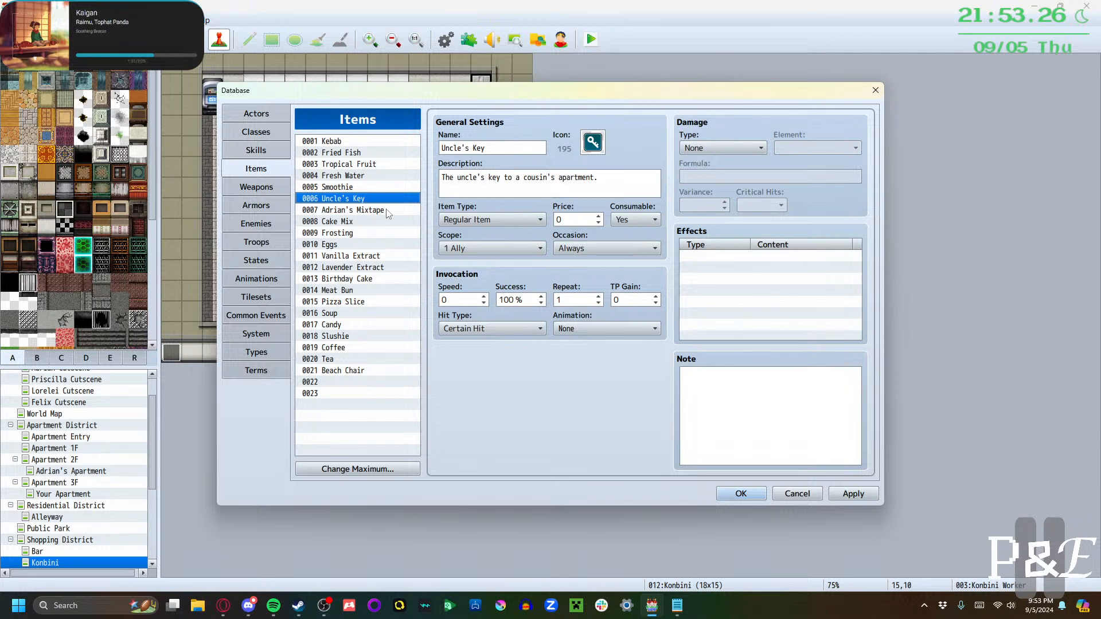
{"action": "left_click", "coordinate": [388, 211]}
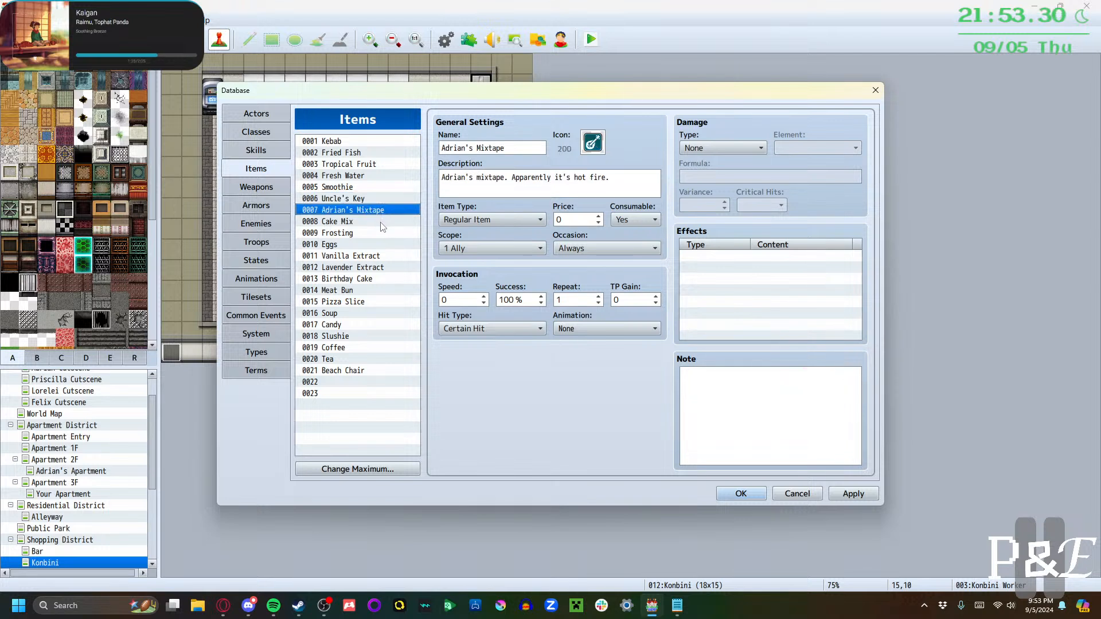
{"action": "left_click", "coordinate": [383, 226]}
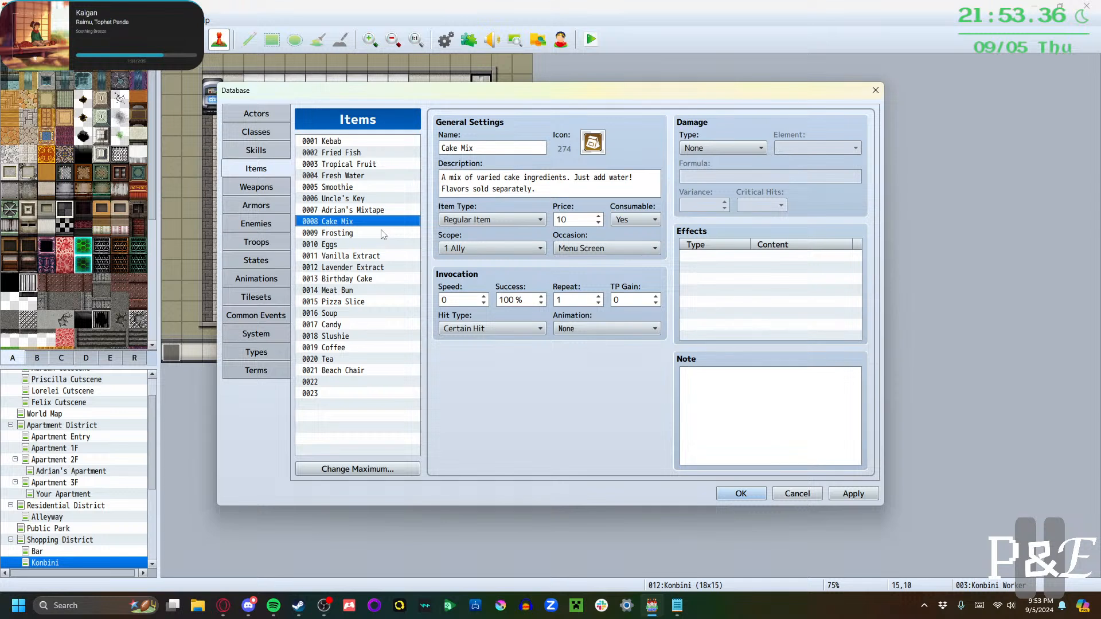
{"action": "left_click", "coordinate": [383, 234]}
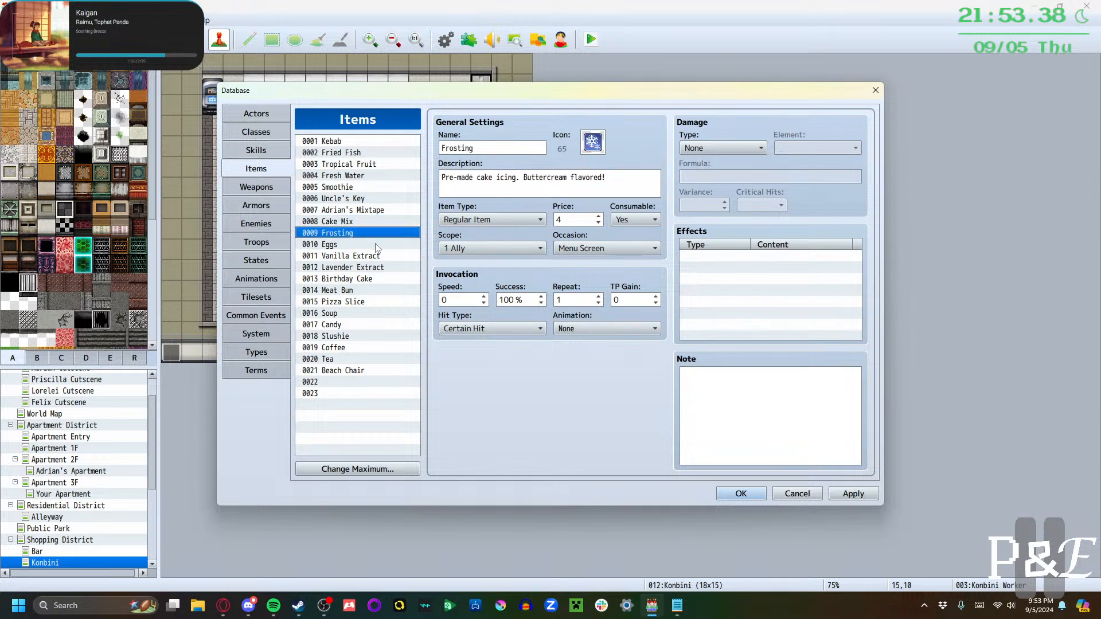
{"action": "left_click", "coordinate": [379, 246]}
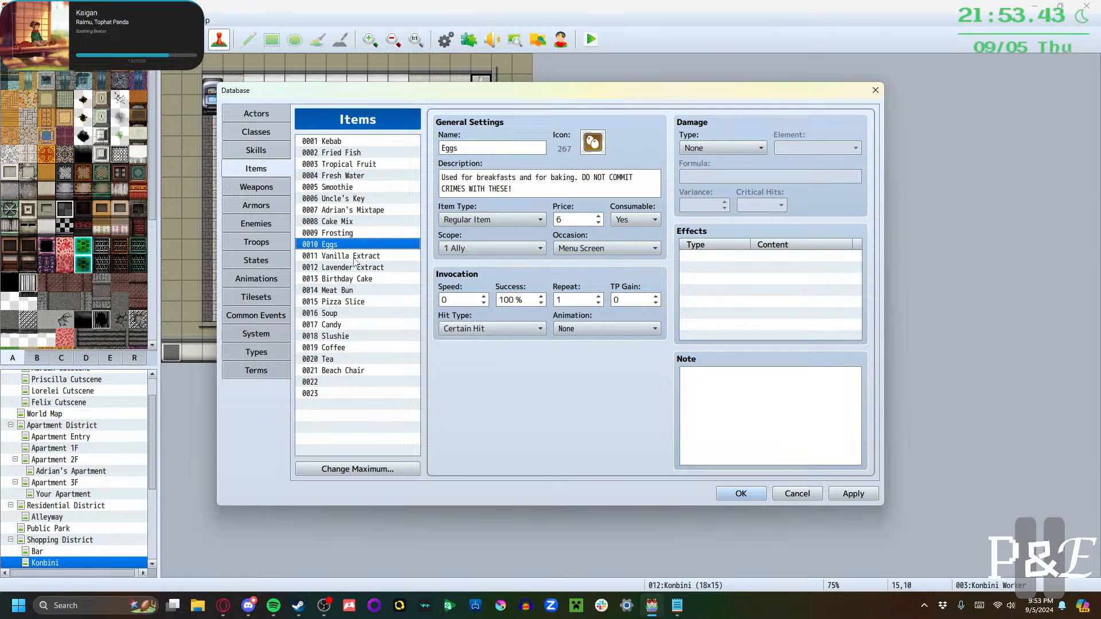
{"action": "left_click", "coordinate": [384, 257]}
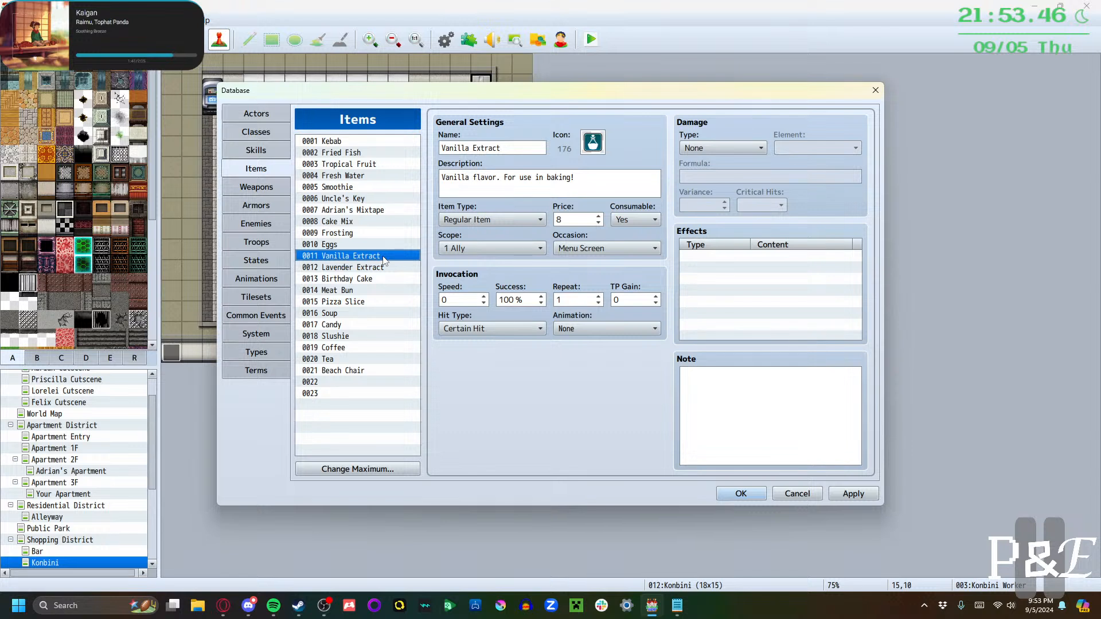
{"action": "left_click", "coordinate": [386, 268]}
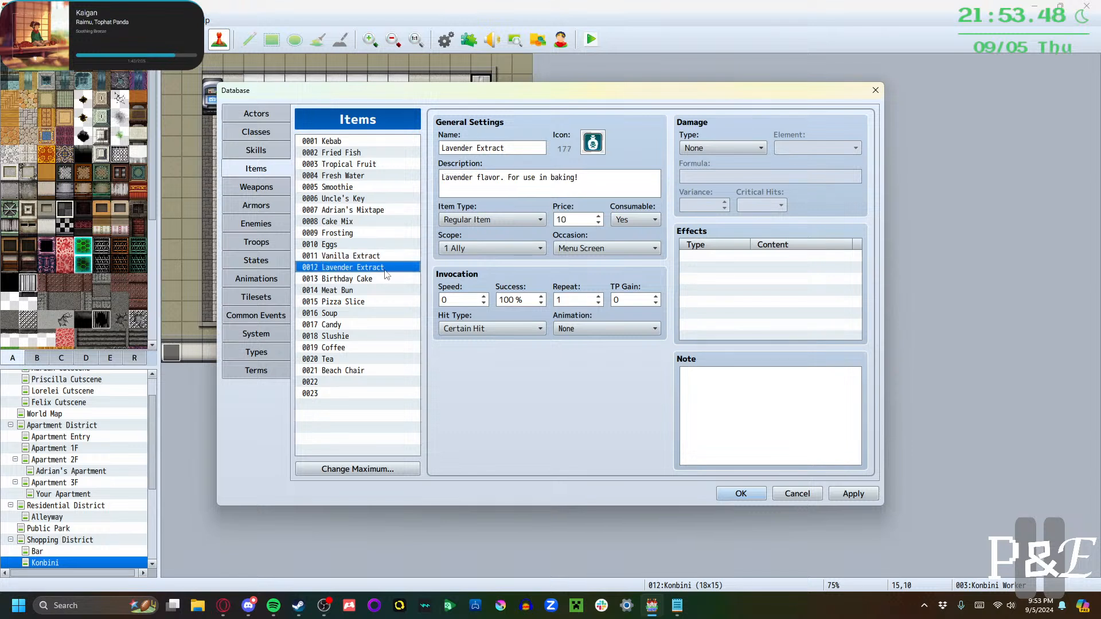
{"action": "left_click", "coordinate": [387, 281]}
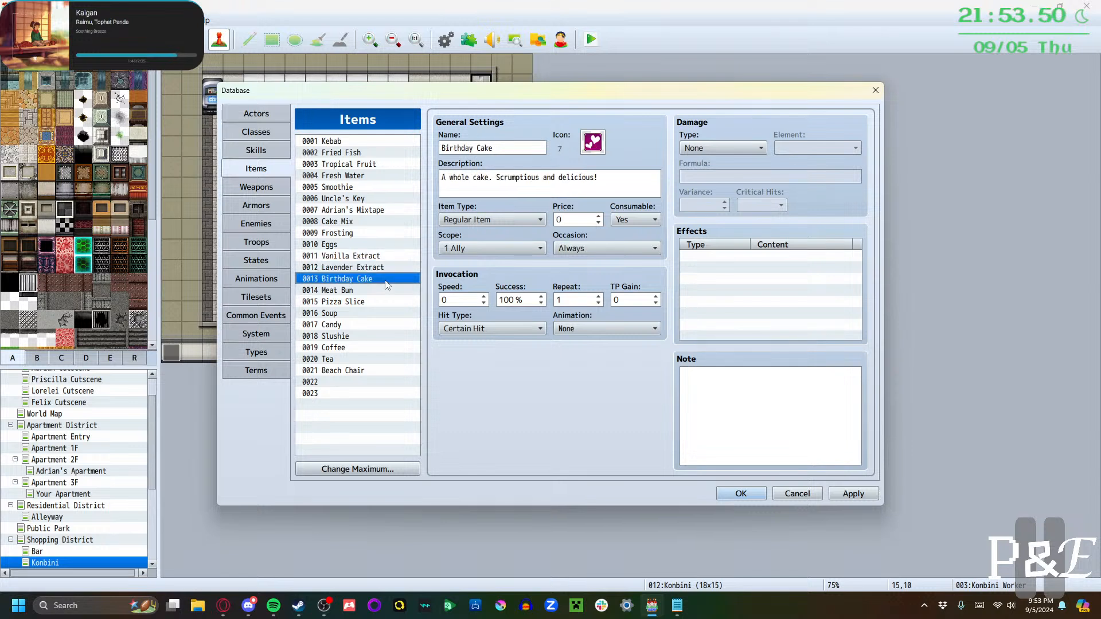
{"action": "left_click", "coordinate": [382, 292]}
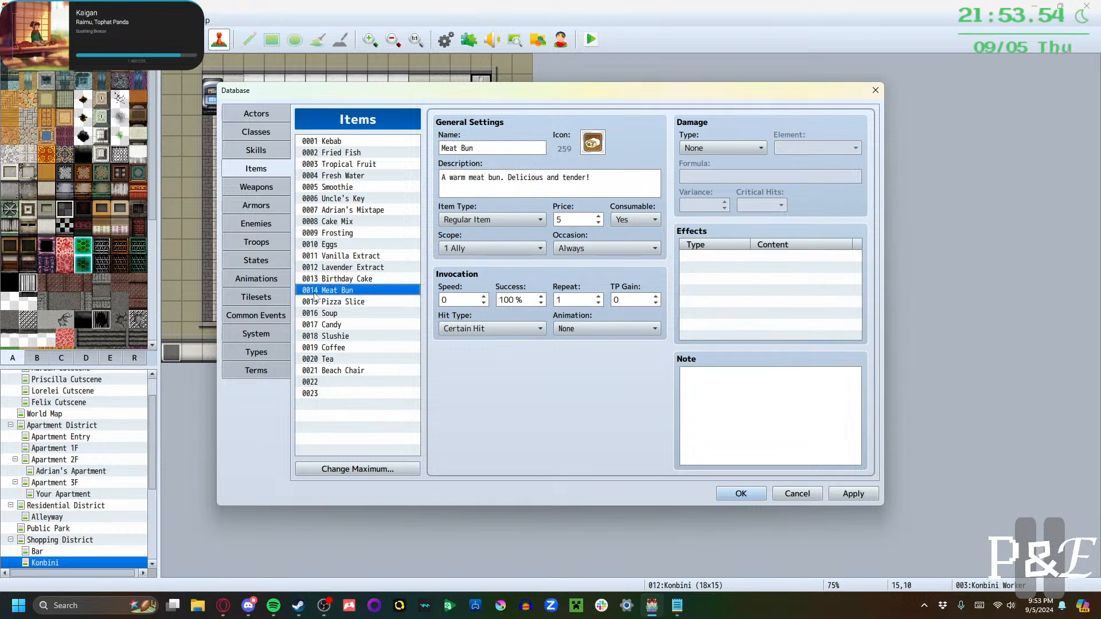
{"action": "left_click", "coordinate": [373, 303]}
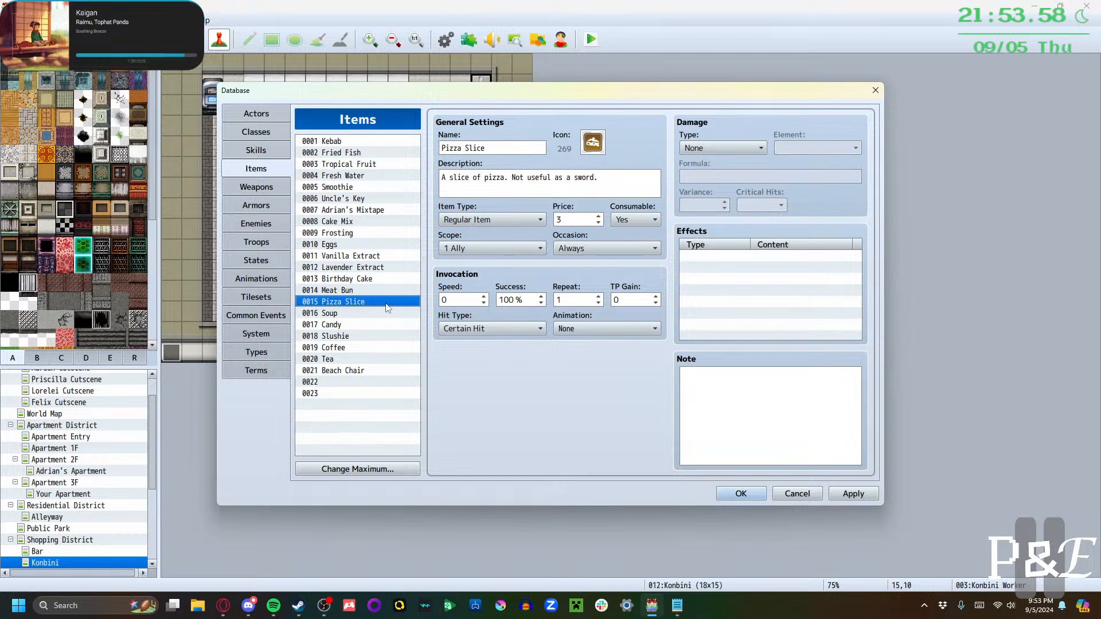
{"action": "left_click", "coordinate": [389, 313]}
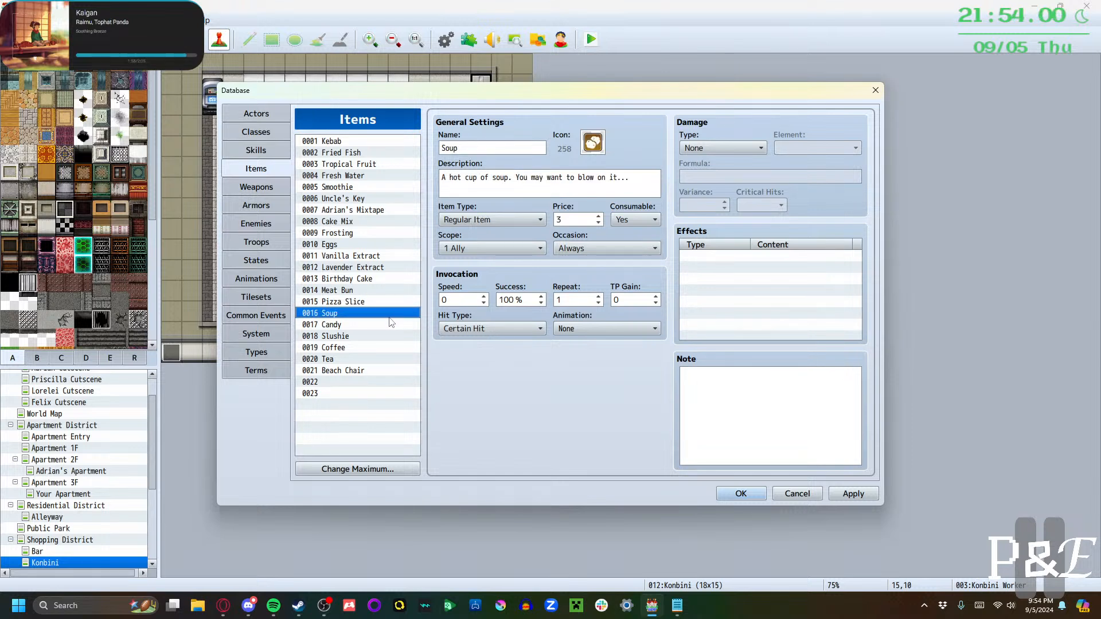
{"action": "left_click", "coordinate": [385, 324]}
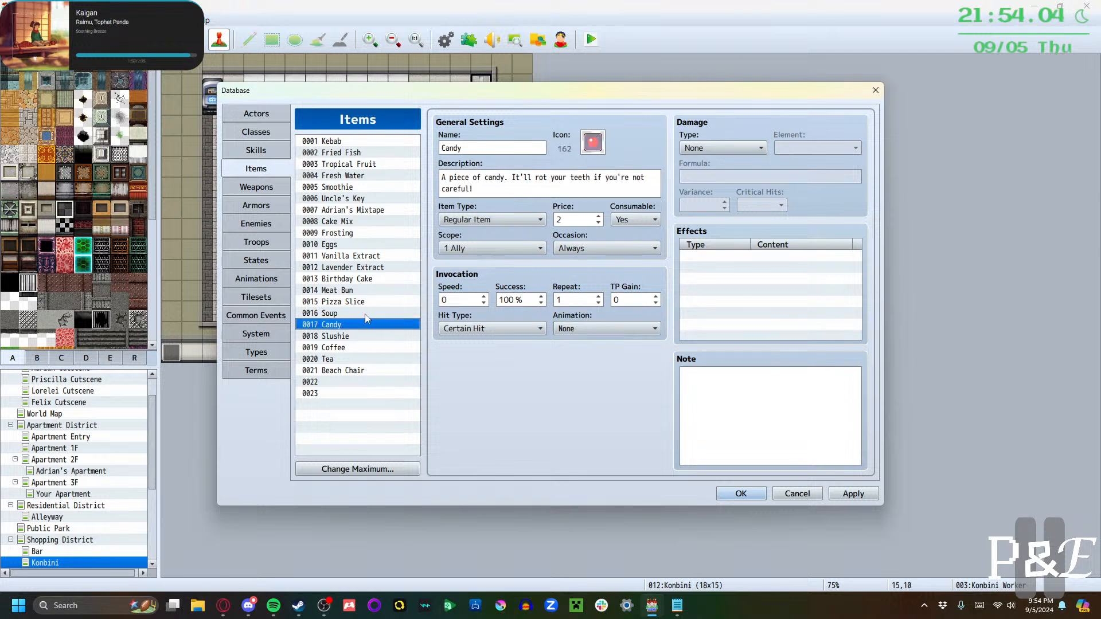
{"action": "left_click", "coordinate": [370, 336]}
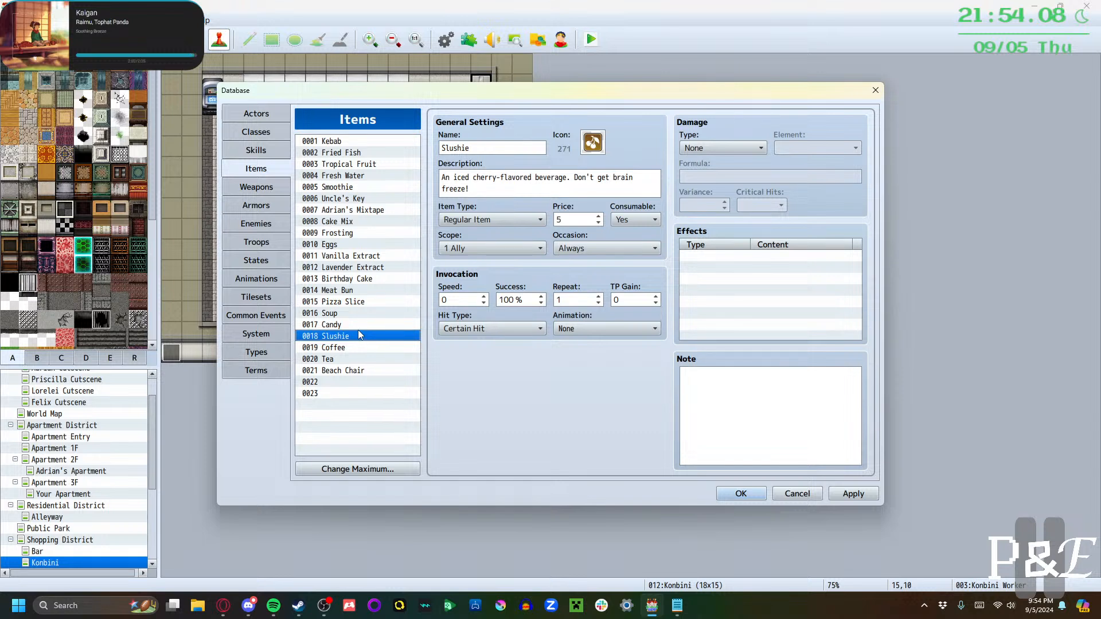
{"action": "left_click", "coordinate": [360, 345]}
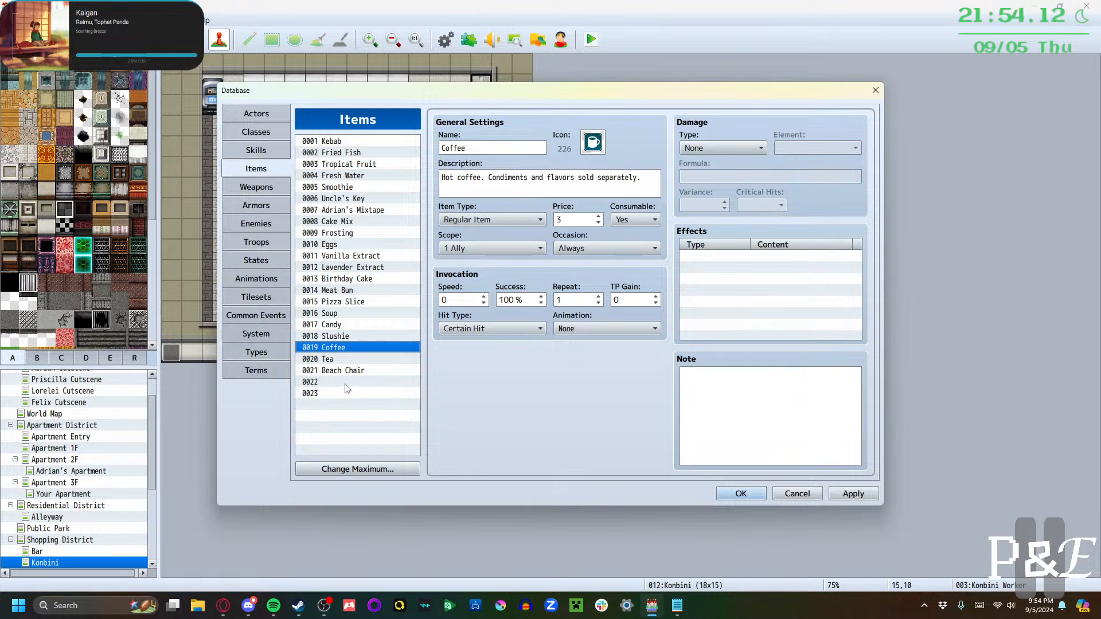
{"action": "left_click", "coordinate": [356, 363]}
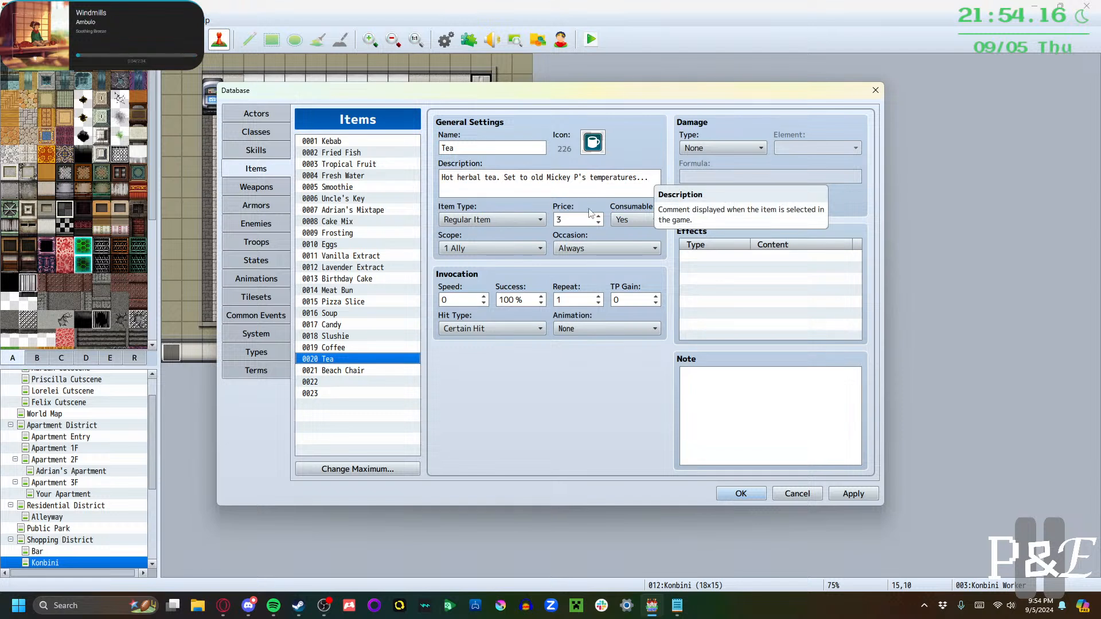
Describe the Beach Chair item as "A chair for use at the beach AND LITERALLY NOWHERE ELSE!!!!!", with the last word on a second line
{"action": "left_click", "coordinate": [356, 371]}
{"action": "left_click", "coordinate": [499, 175]}
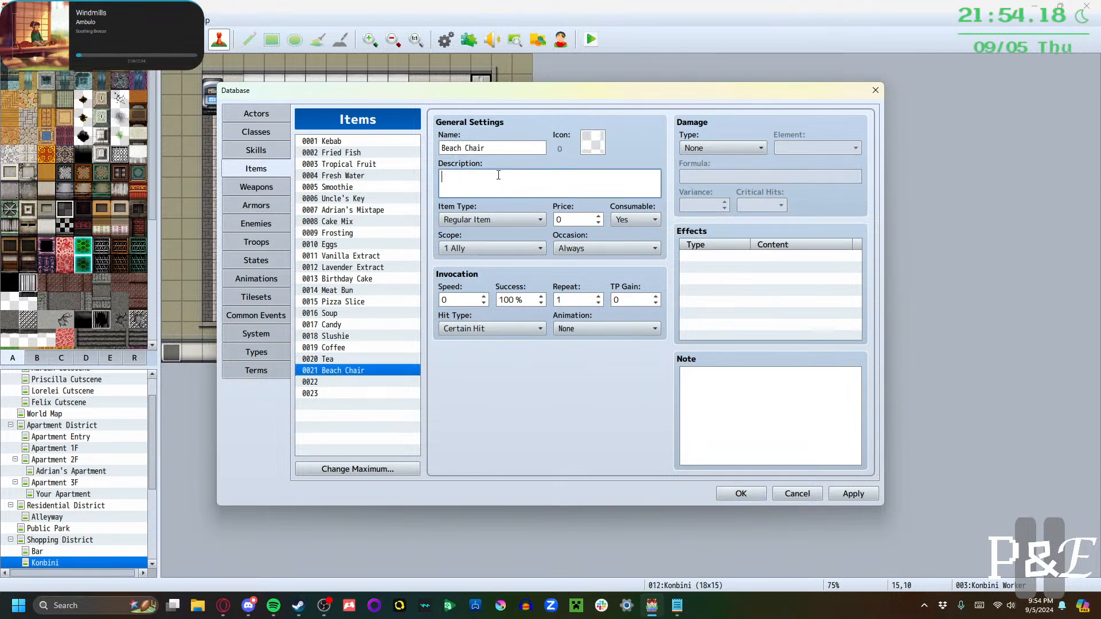
{"action": "type", "text": "A chair for use at the beach AND"}
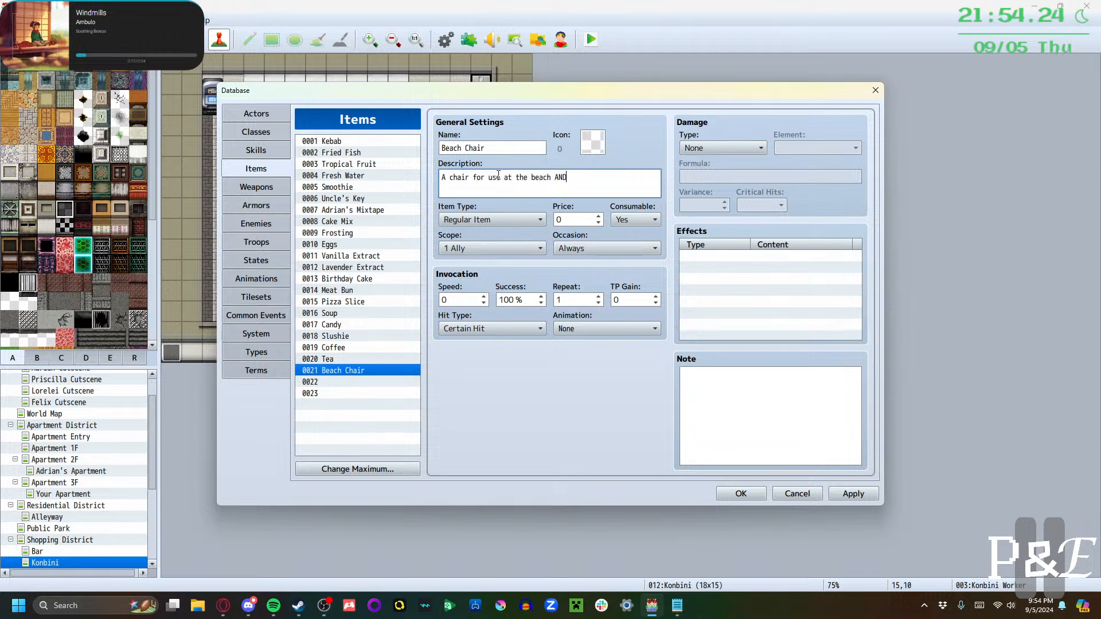
{"action": "type", "text": " LITERALLY NOWHERE ELSE!!"}
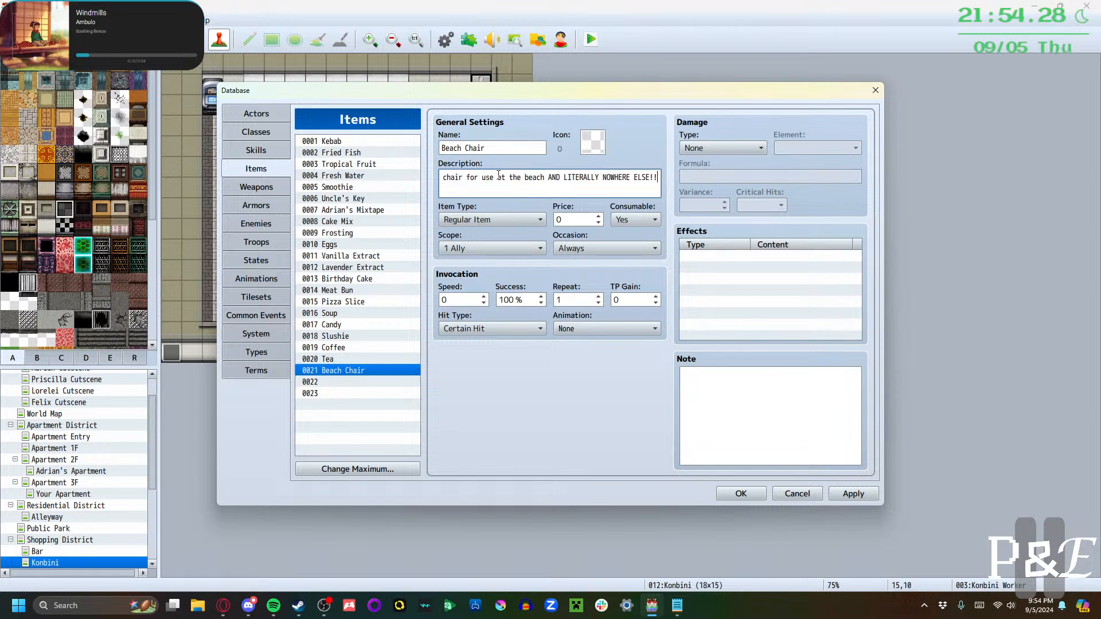
{"action": "key", "text": "BackSpace"}
{"action": "key", "text": "BackSpace"}
{"action": "key", "text": "BackSpace"}
{"action": "key", "text": "BackSpace"}
{"action": "key", "text": "BackSpace"}
{"action": "key", "text": "BackSpace"}
{"action": "key", "text": "BackSpace"}
{"action": "key", "text": "Return"}
{"action": "type", "text": "ELS"}
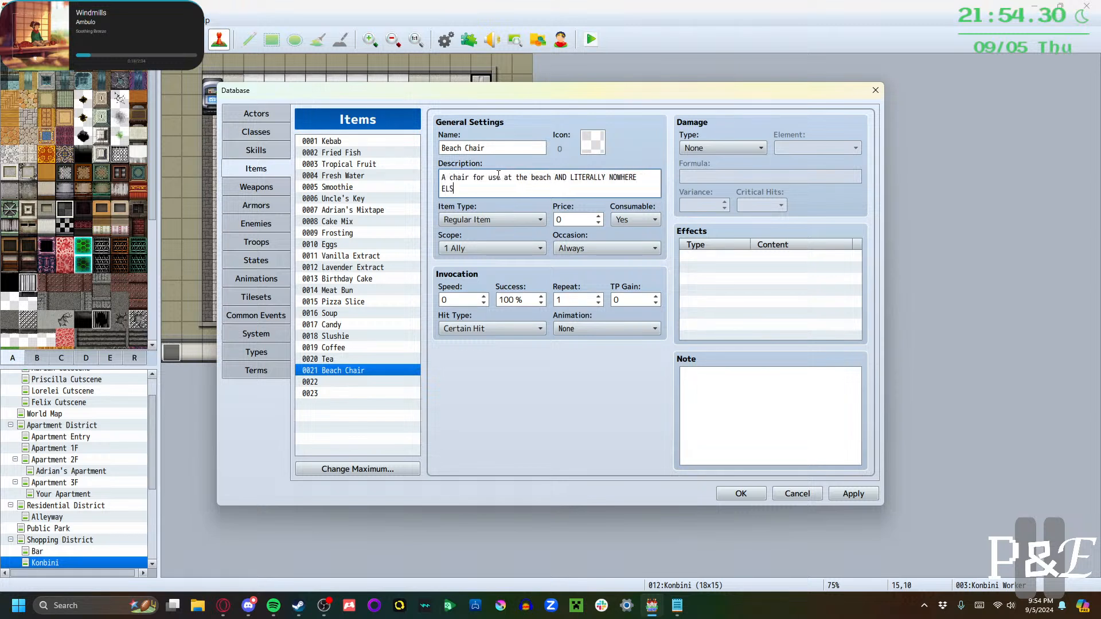
{"action": "type", "text": "E!!!!!"}
Name empty item 0022 "Beach Towel" and describe it as "A body-length towel for lying down on. Oddly floral."
{"action": "left_click", "coordinate": [349, 382]}
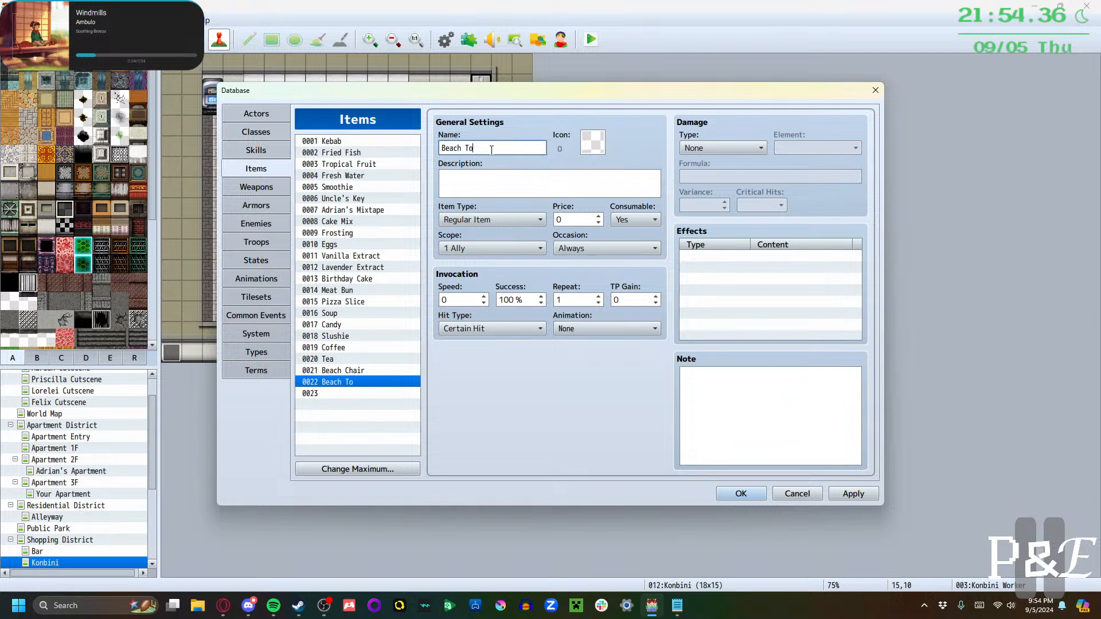
{"action": "type", "text": "wel"}
{"action": "left_click", "coordinate": [498, 183]}
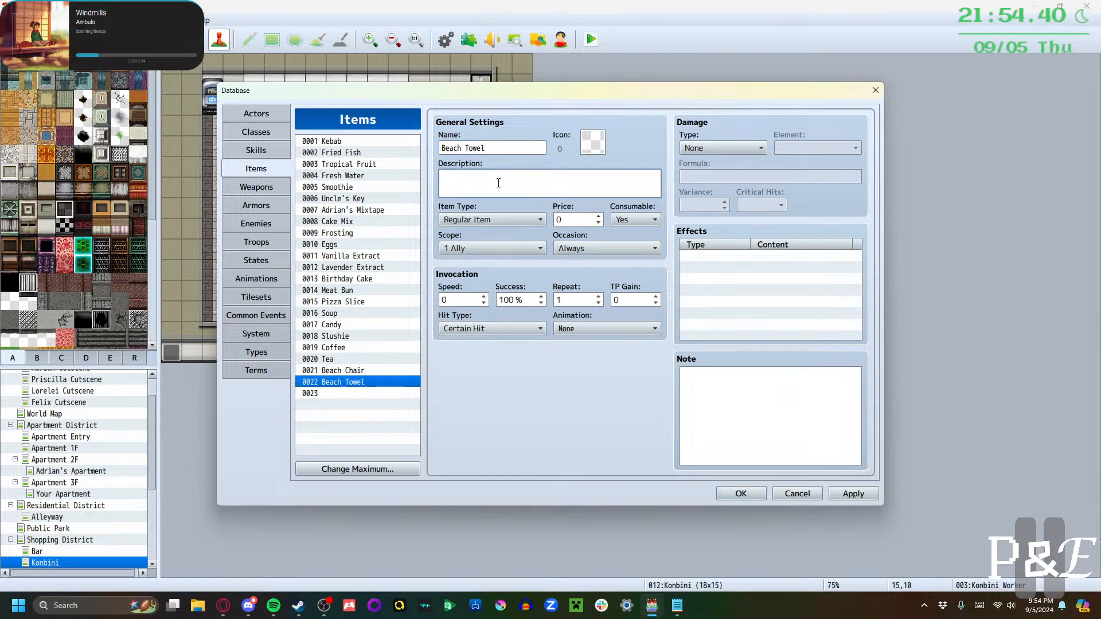
{"action": "type", "text": "A body-length towel for lying down "}
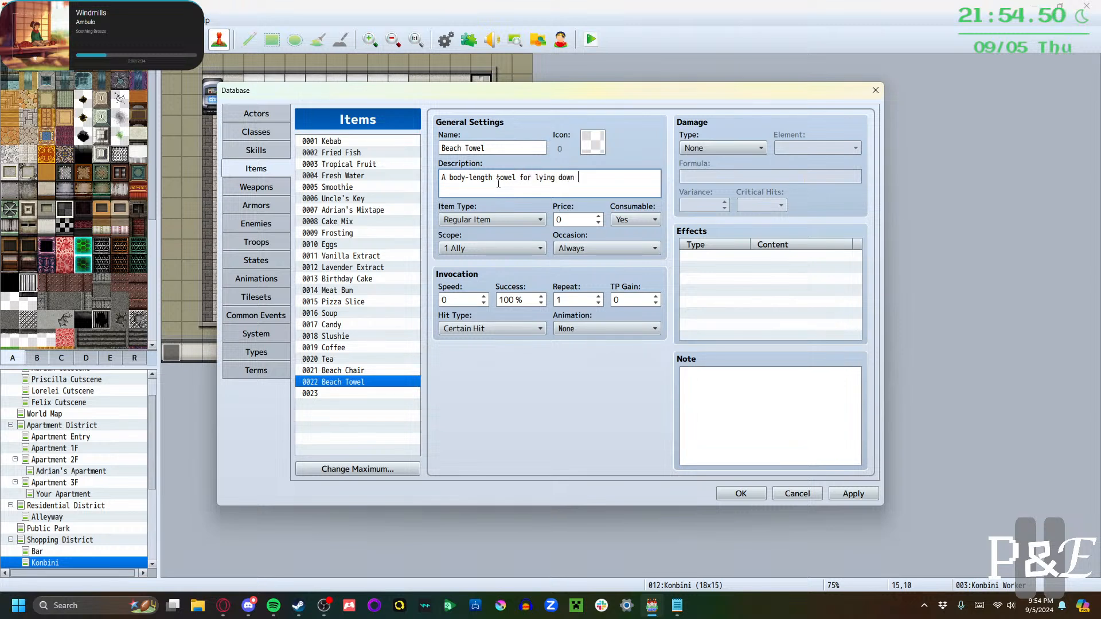
{"action": "type", "text": "on. Oddly floral."}
Name item 0023 "Beach Blanket", describe it as "A large blanket that people can eat off of. No, seriously." and apply the changes
{"action": "left_click", "coordinate": [335, 394]}
{"action": "left_click", "coordinate": [486, 149]}
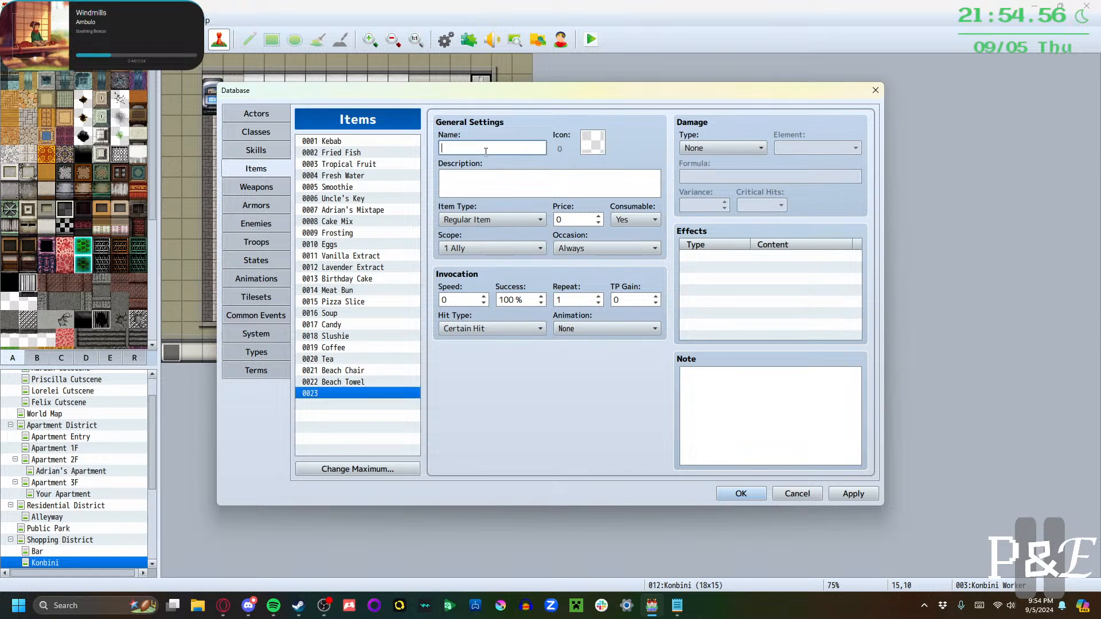
{"action": "type", "text": "Beach Blanket"}
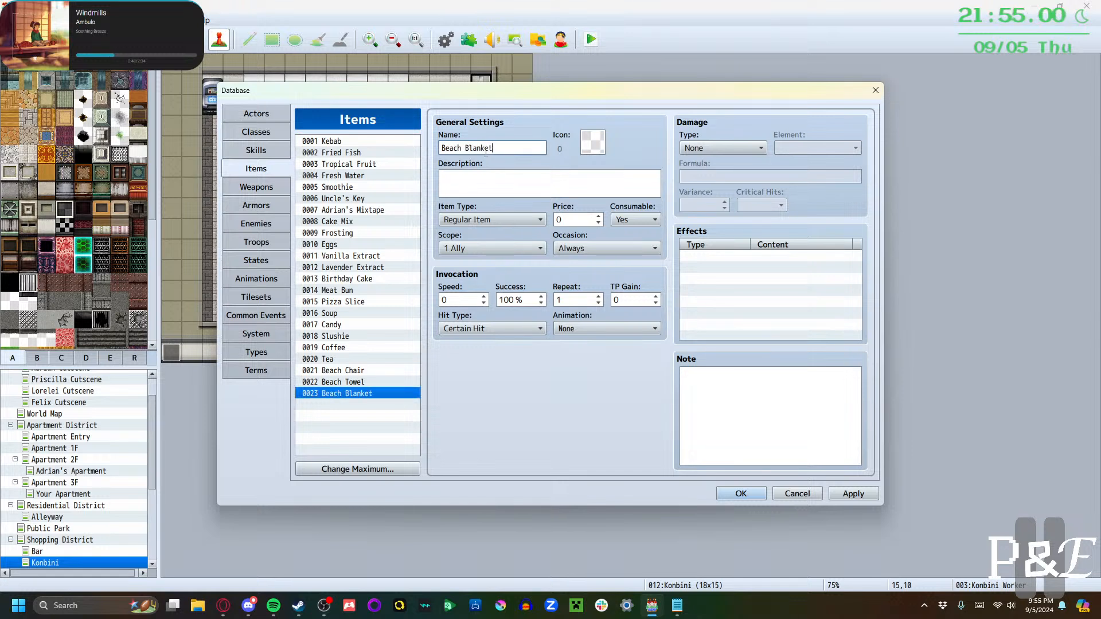
{"action": "left_click", "coordinate": [497, 178]}
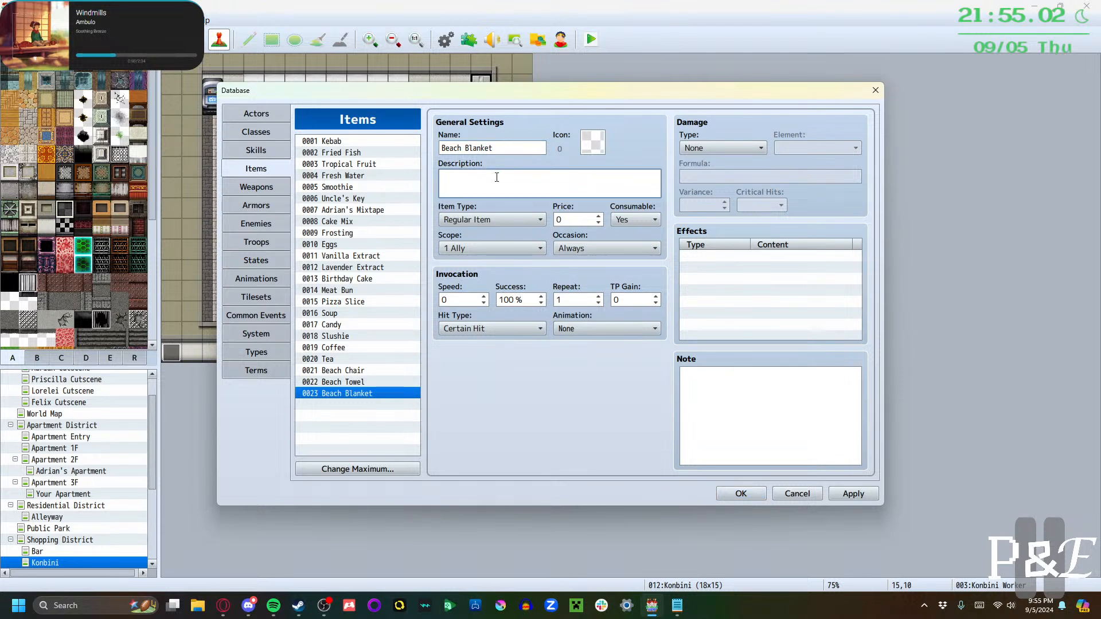
{"action": "type", "text": "A large blanket that people can eat off of."}
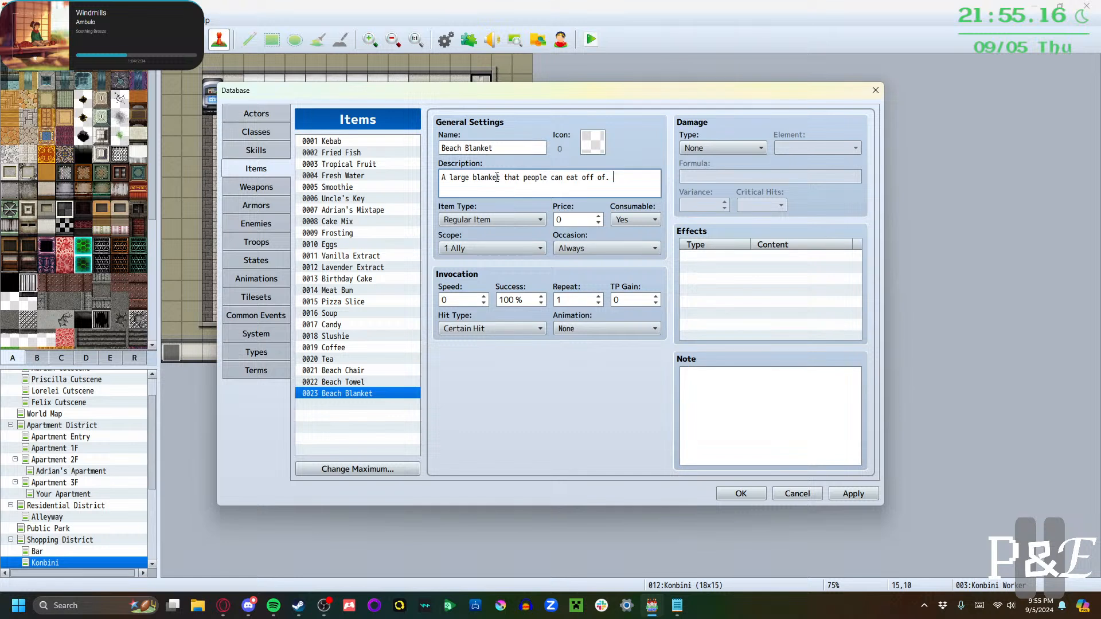
{"action": "type", "text": "No, seriously."}
{"action": "left_click", "coordinate": [853, 494]}
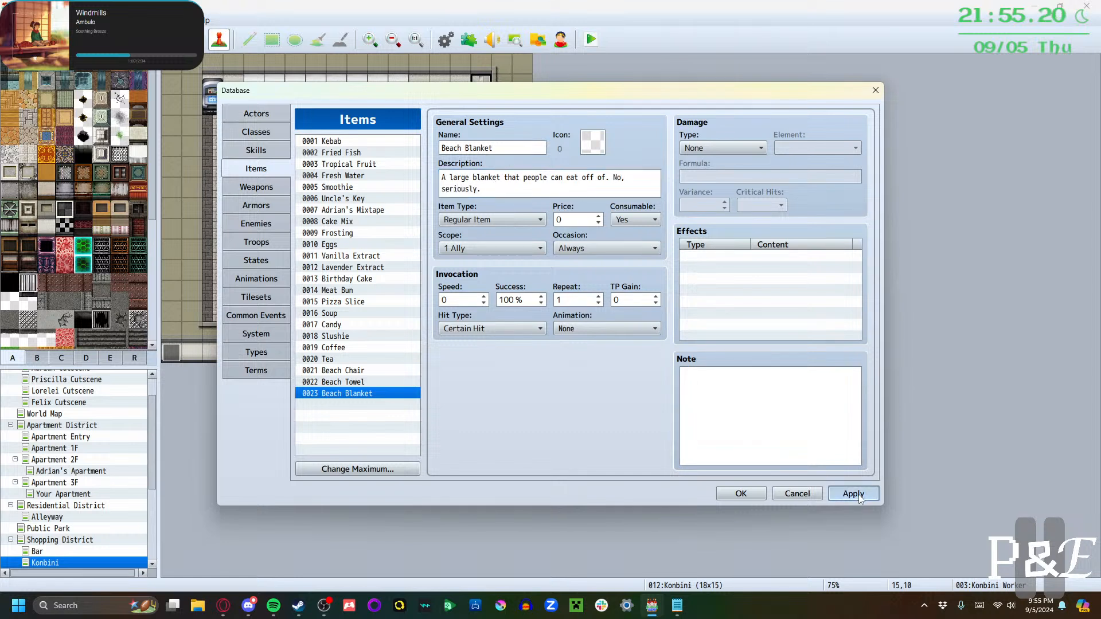
Set the price of the Beach Chair to 20 and the price of the Beach Towel to 10
{"action": "left_click", "coordinate": [391, 374]}
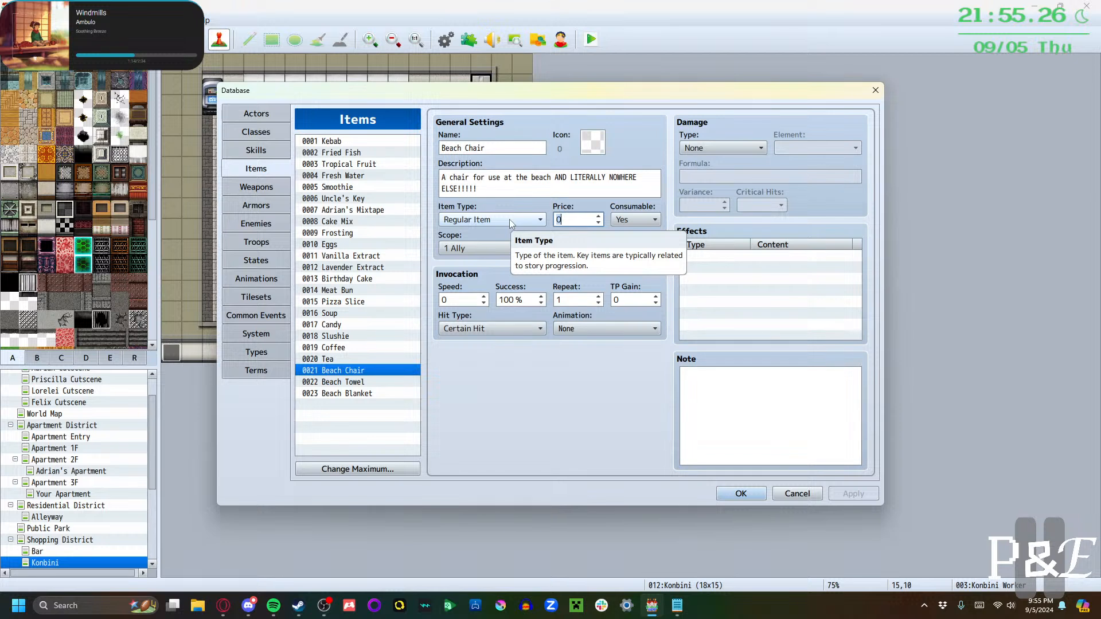
{"action": "type", "text": "2"}
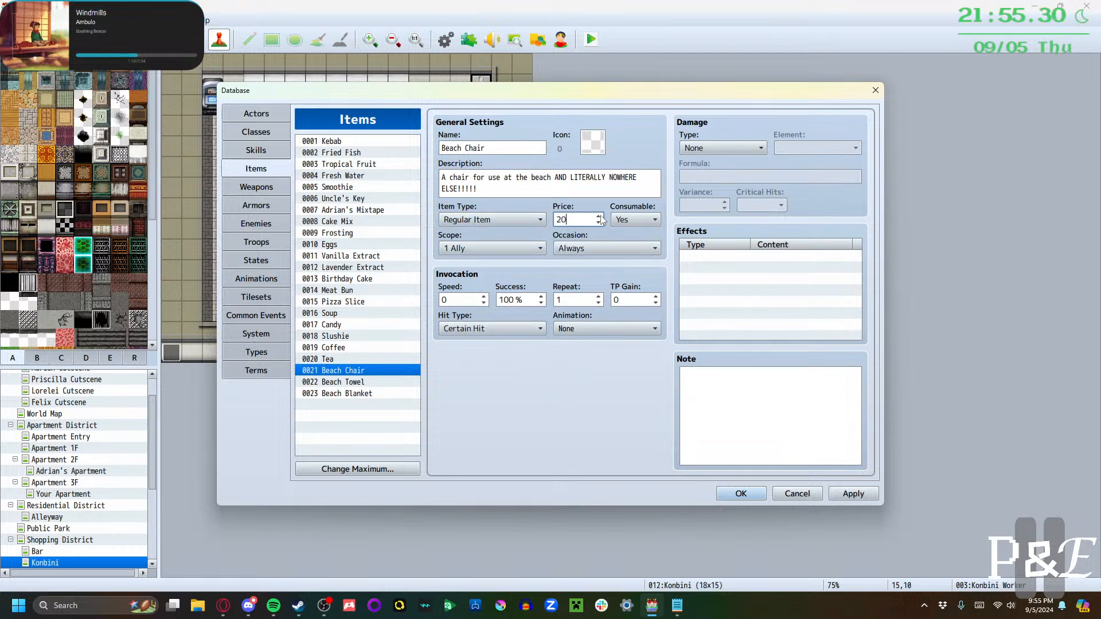
{"action": "left_click", "coordinate": [354, 382]}
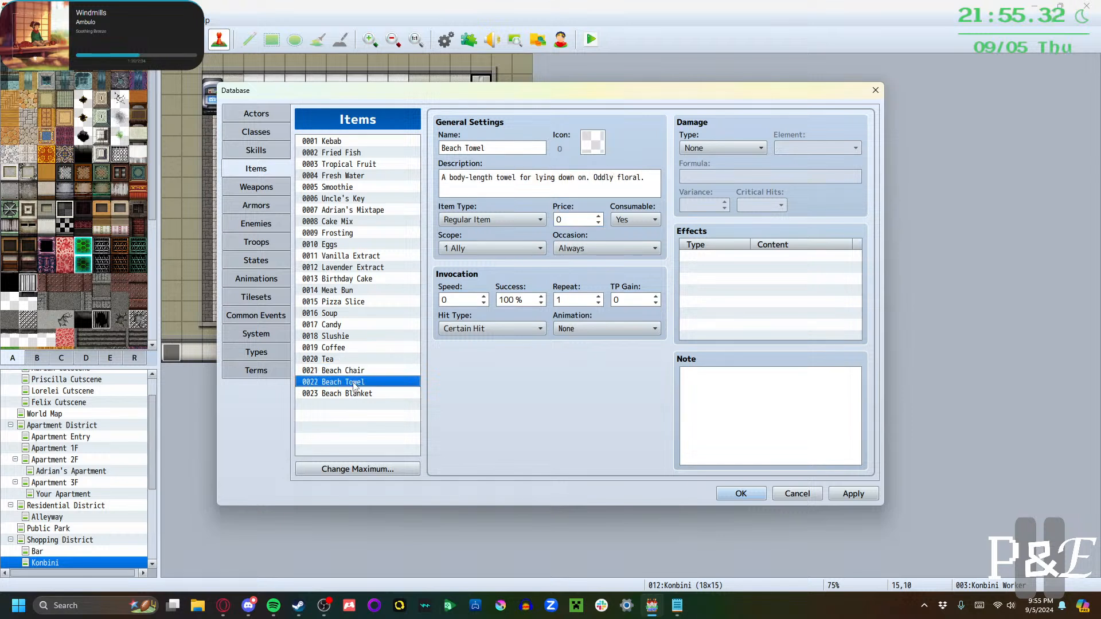
{"action": "left_click", "coordinate": [555, 219]}
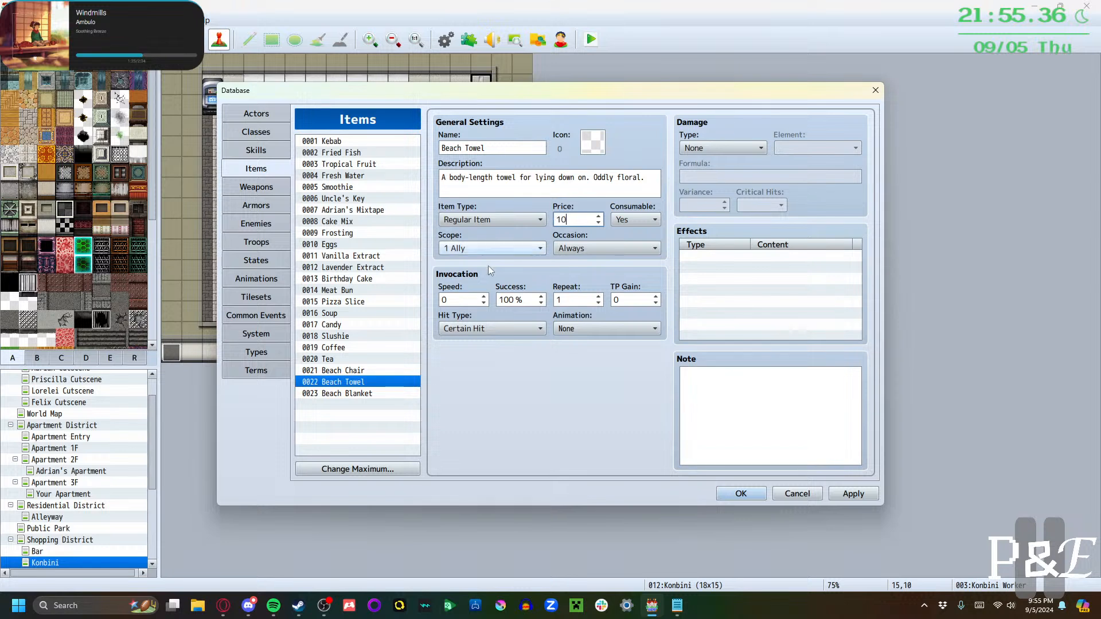
Set the Beach Blanket's price to 11, then save the database changes and close the database
{"action": "left_click", "coordinate": [364, 394]}
{"action": "left_click", "coordinate": [574, 219]}
{"action": "key", "text": "BackSpace"}
{"action": "type", "text": "11"}
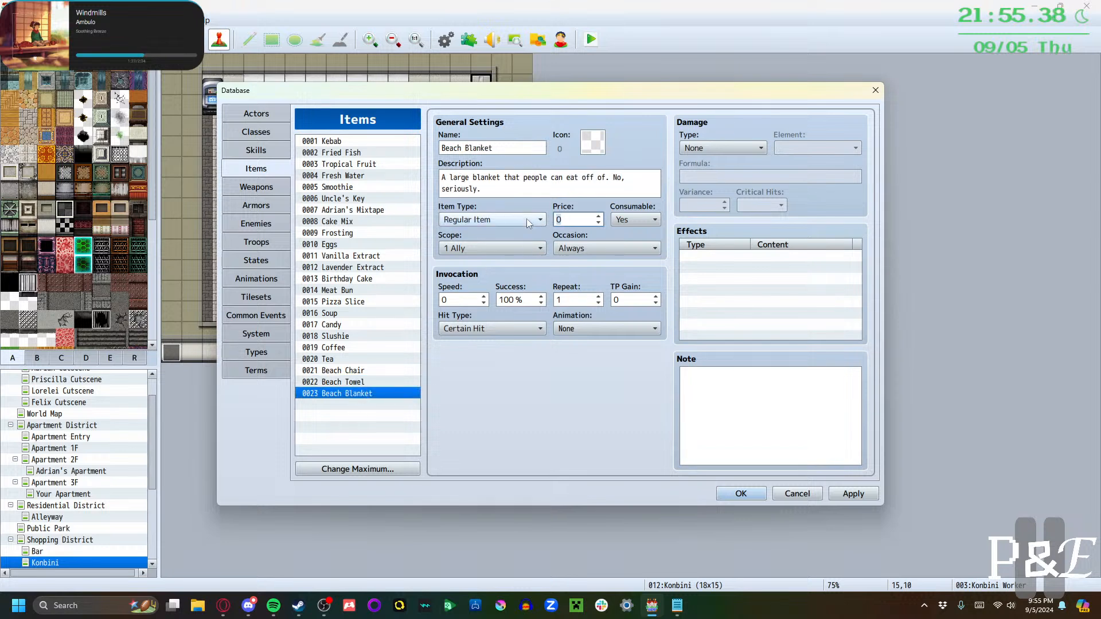
{"action": "left_click", "coordinate": [858, 497]}
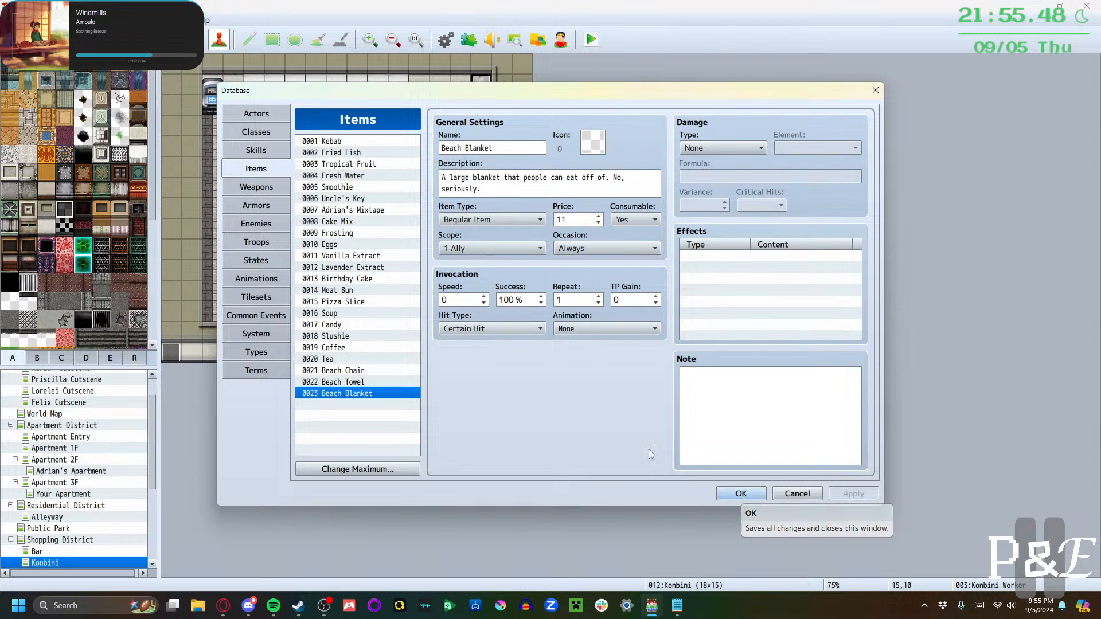
{"action": "left_click", "coordinate": [746, 494]}
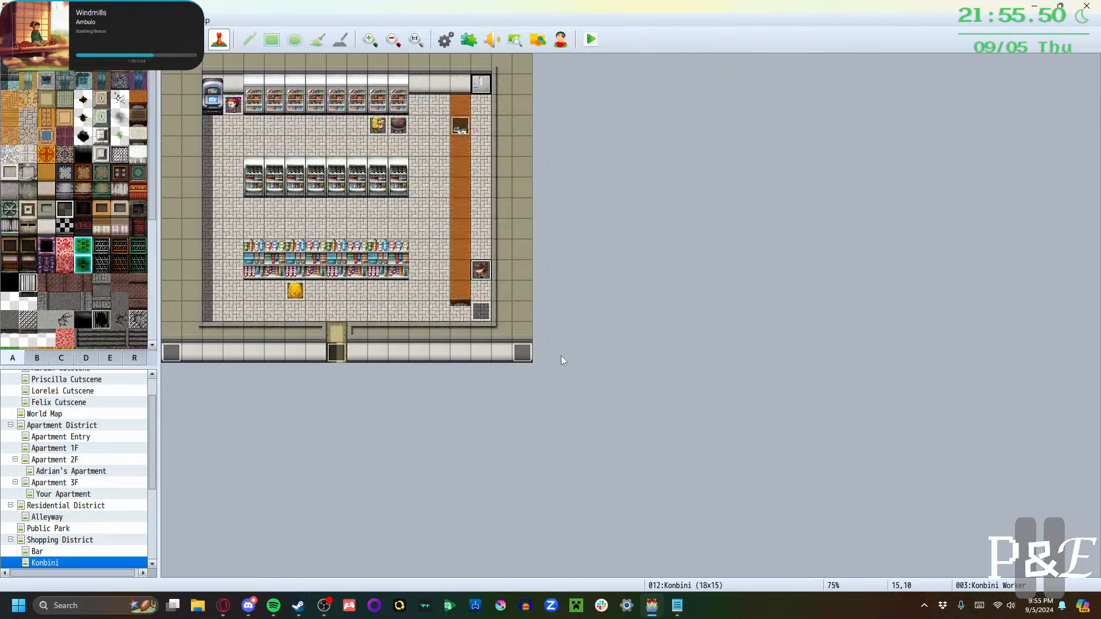
In the Konbini Worker event, replace the LoreleiQuest branch's empty shop command with a copy of the Else branch's Meat Bun shop
{"action": "double_click", "coordinate": [482, 277]}
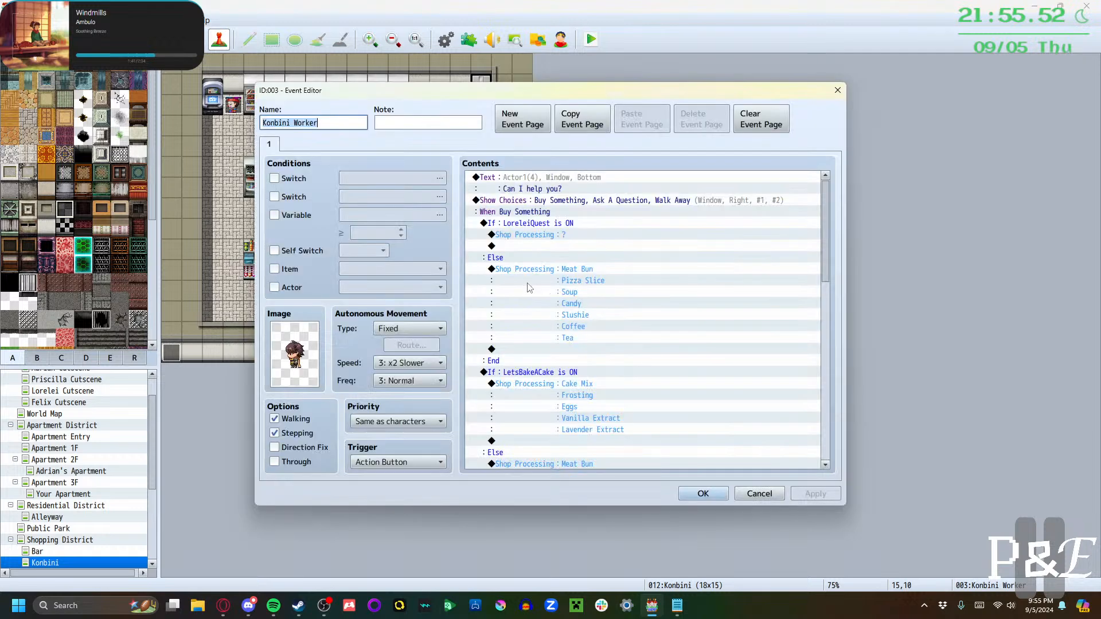
{"action": "left_click", "coordinate": [567, 271]}
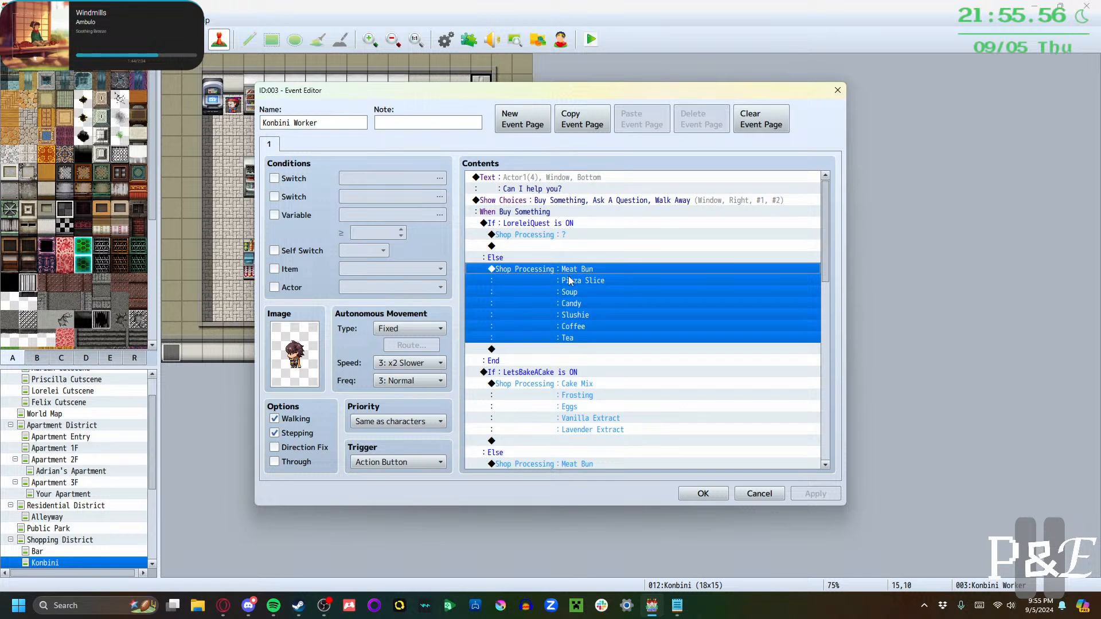
{"action": "left_click", "coordinate": [557, 237]}
{"action": "key", "text": "Delete"}
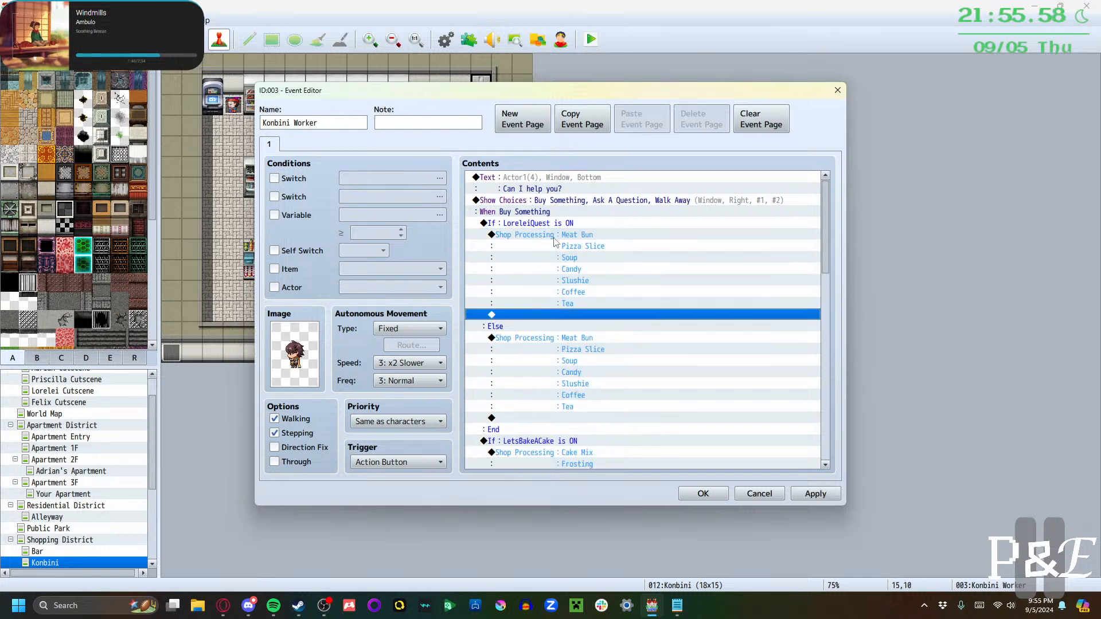
{"action": "key", "text": "ctrl+v"}
In the LoreleiQuest branch's shop, replace the Meat Bun merchandise with 0021 Beach Chair at the standard price
{"action": "double_click", "coordinate": [569, 238]}
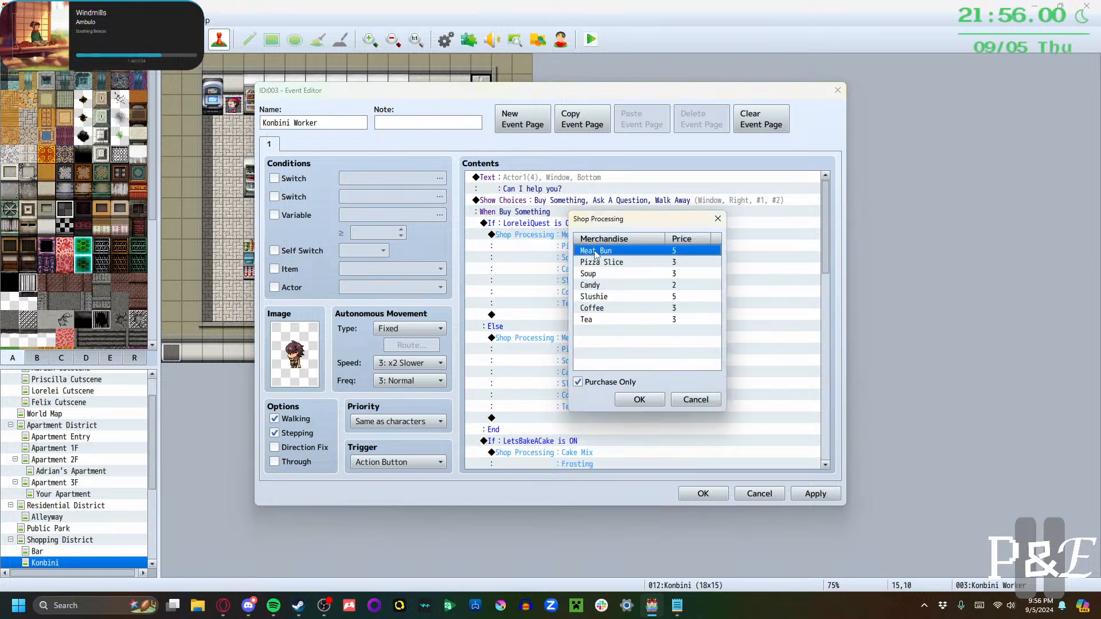
{"action": "double_click", "coordinate": [596, 254]}
{"action": "left_click", "coordinate": [634, 259]}
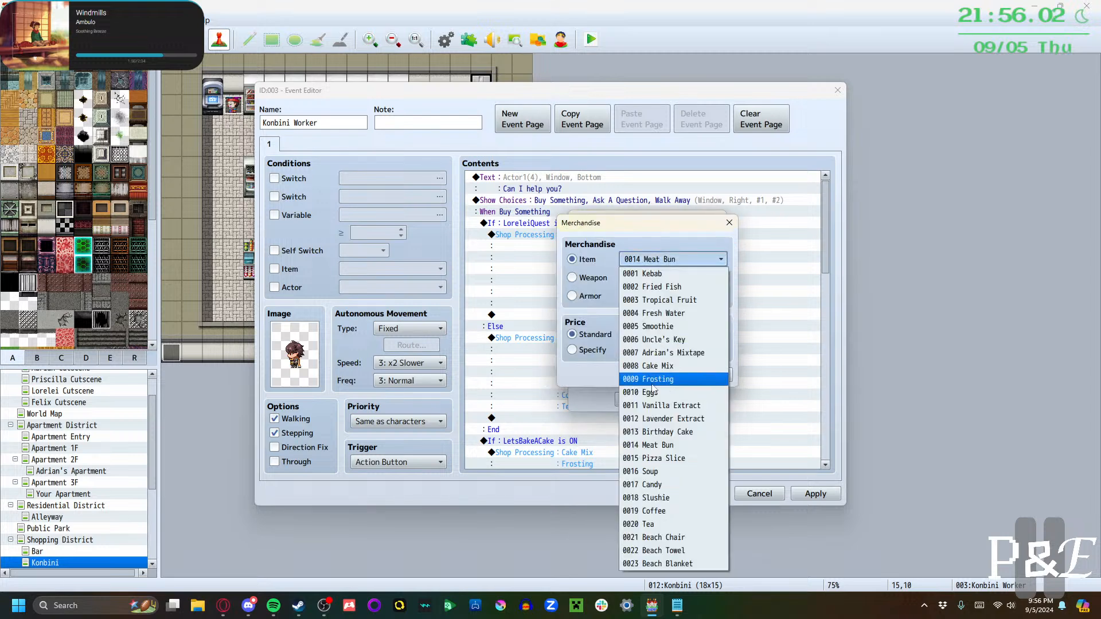
{"action": "left_click", "coordinate": [654, 538]}
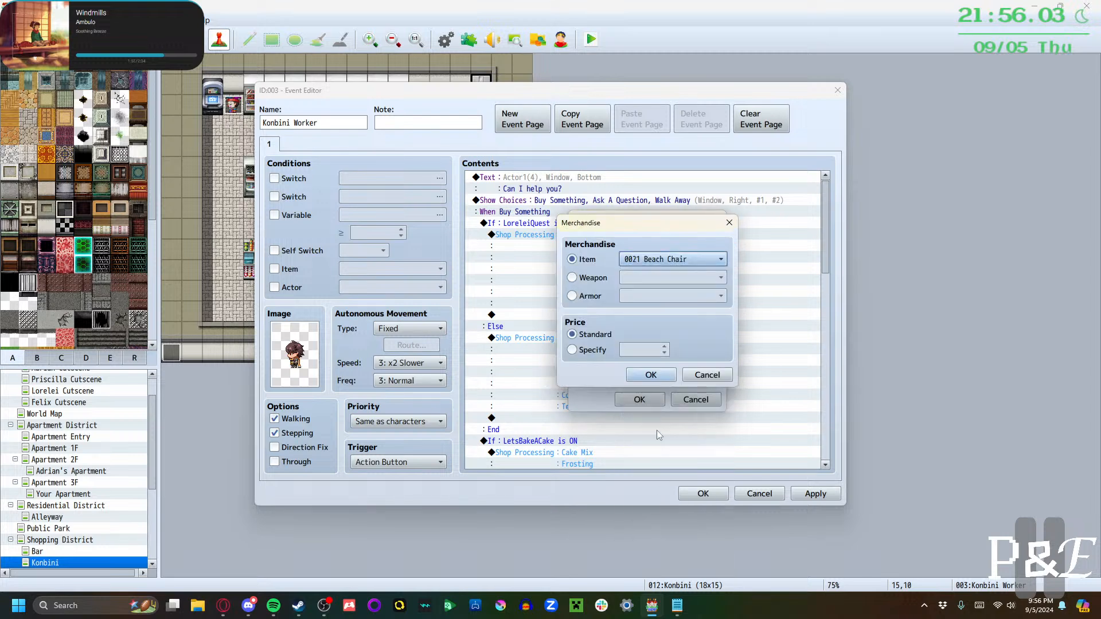
{"action": "left_click", "coordinate": [650, 375]}
Replace the shop's Pizza Slice merchandise with 0022 Beach Towel at the standard price
{"action": "double_click", "coordinate": [613, 262]}
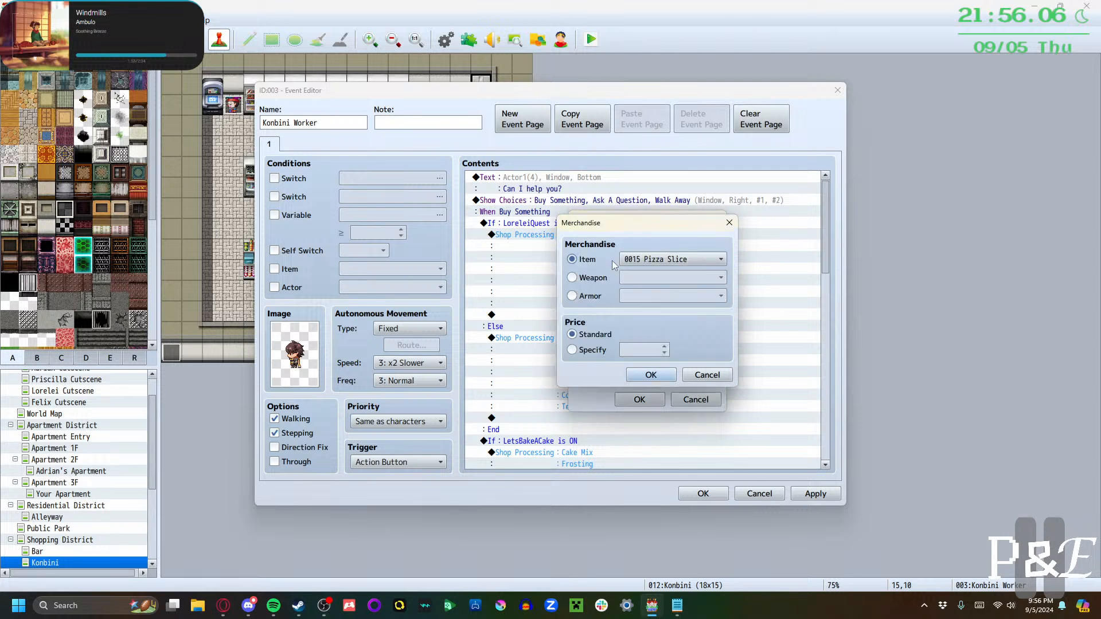
{"action": "left_click", "coordinate": [660, 260]}
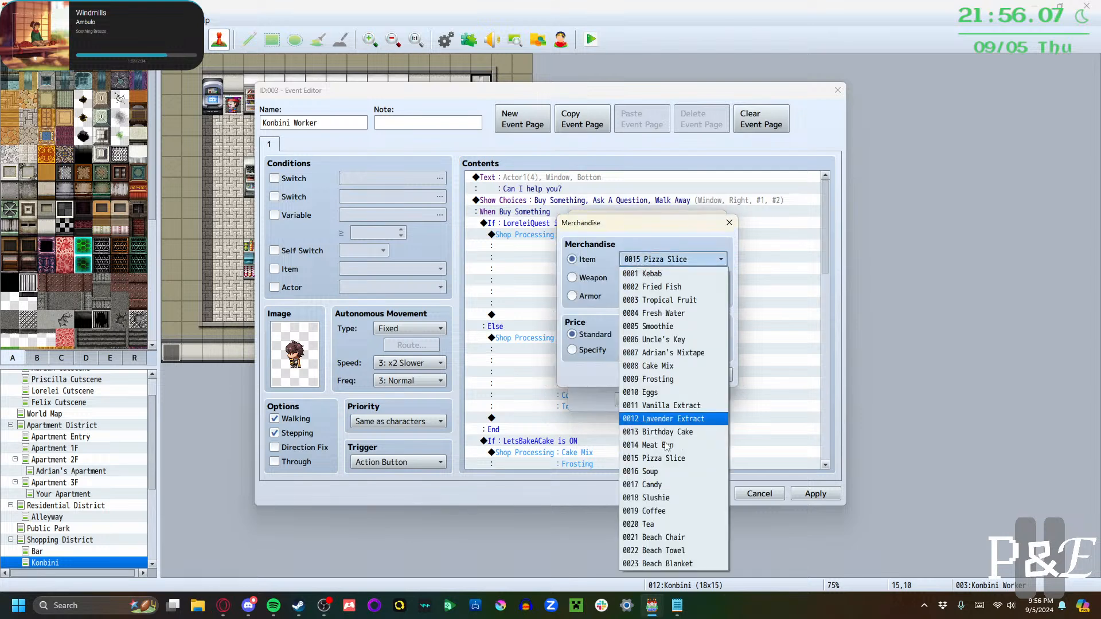
{"action": "left_click", "coordinate": [680, 563]}
{"action": "left_click", "coordinate": [669, 259]}
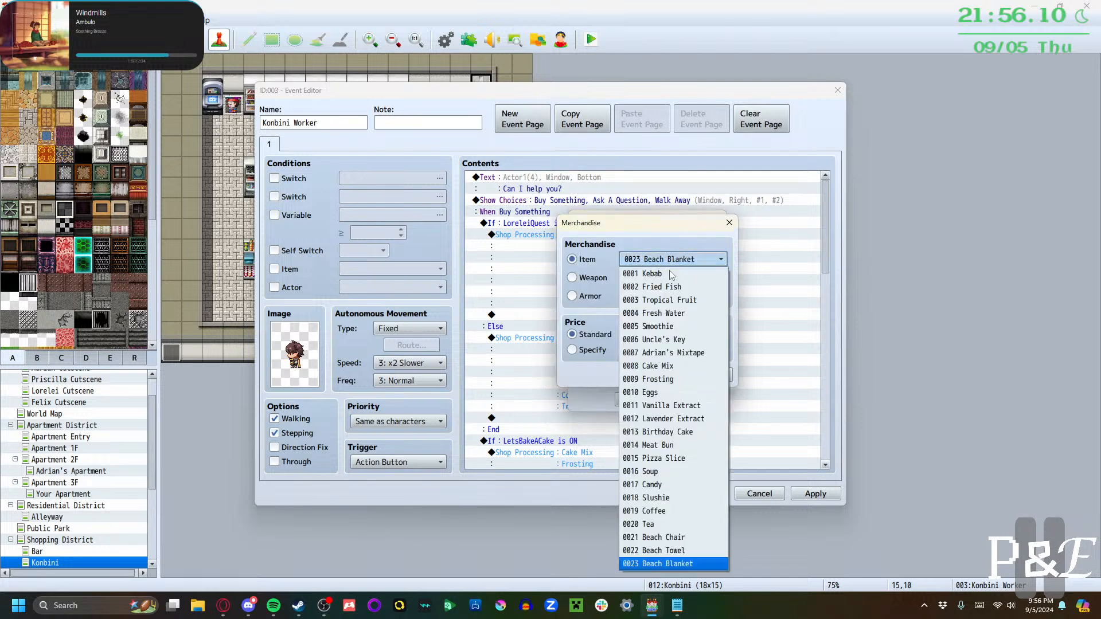
{"action": "left_click", "coordinate": [671, 551]}
{"action": "left_click", "coordinate": [651, 375]}
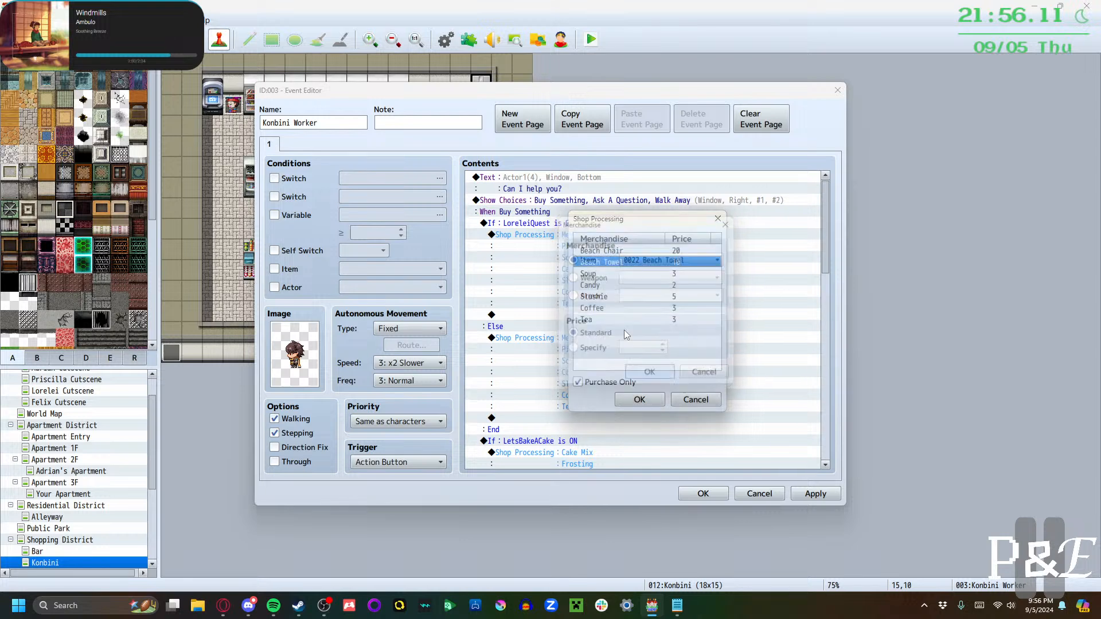
Replace the shop's Soup merchandise with 0023 Beach Blanket at the standard price
{"action": "double_click", "coordinate": [603, 274]}
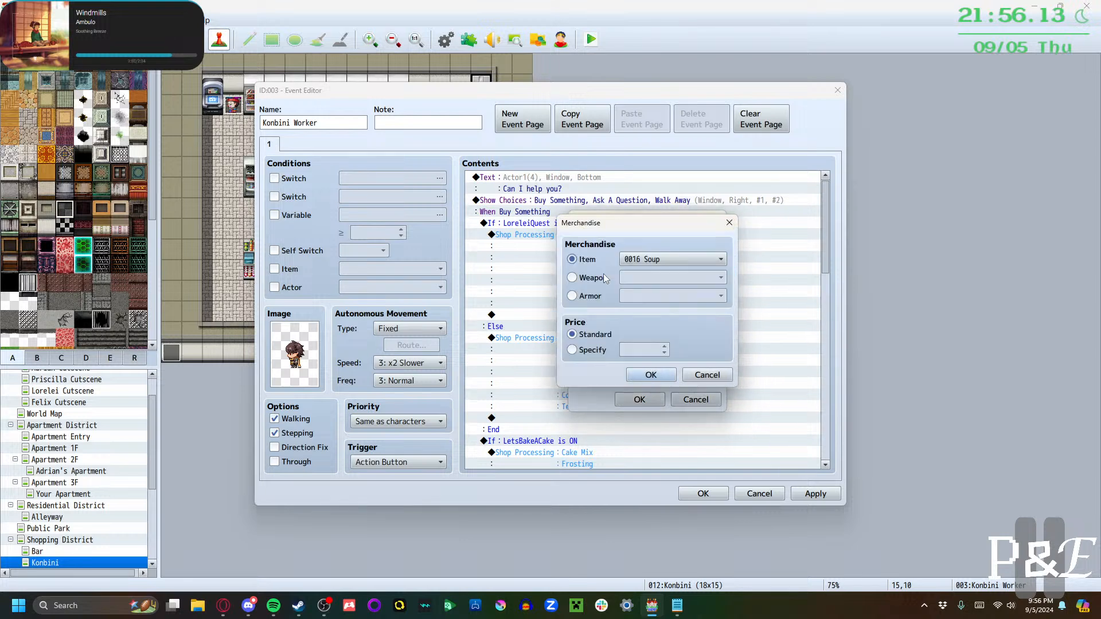
{"action": "left_click", "coordinate": [646, 263]}
{"action": "left_click", "coordinate": [668, 562]}
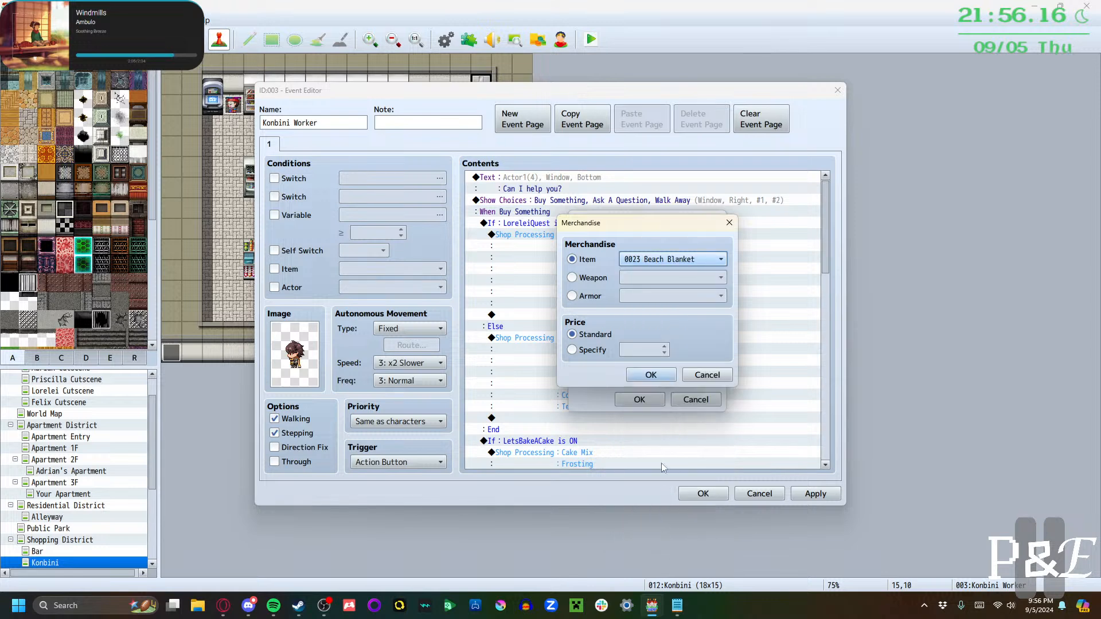
{"action": "left_click", "coordinate": [650, 375]}
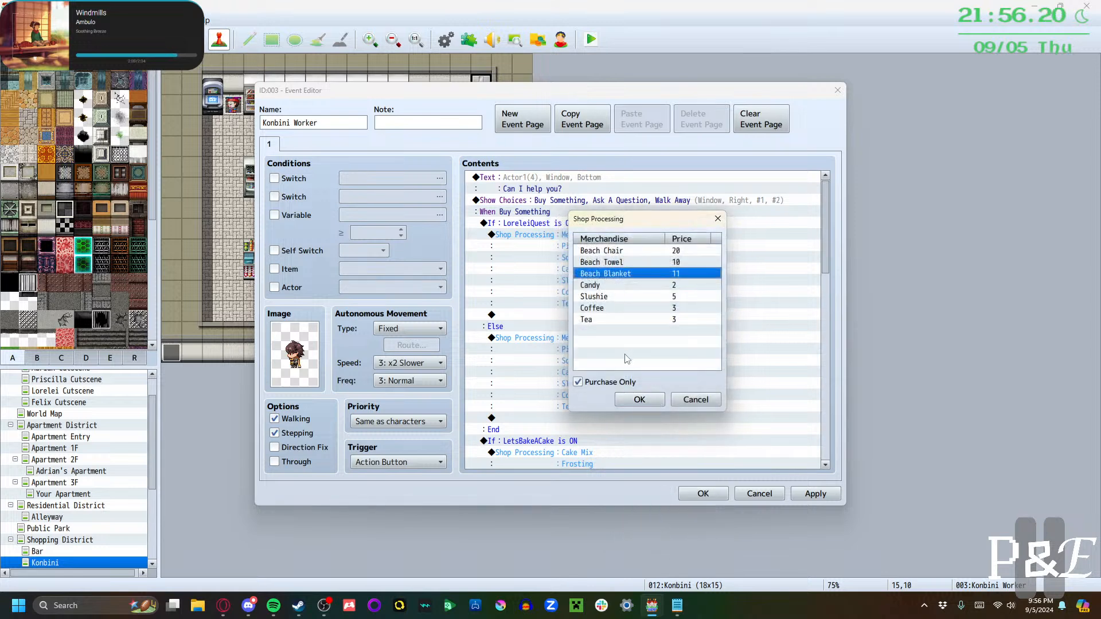
Replace the LoreleiQuest shop's Candy merchandise with 0014 Meat Bun at the standard price
{"action": "left_click", "coordinate": [613, 285]}
{"action": "double_click", "coordinate": [614, 285]}
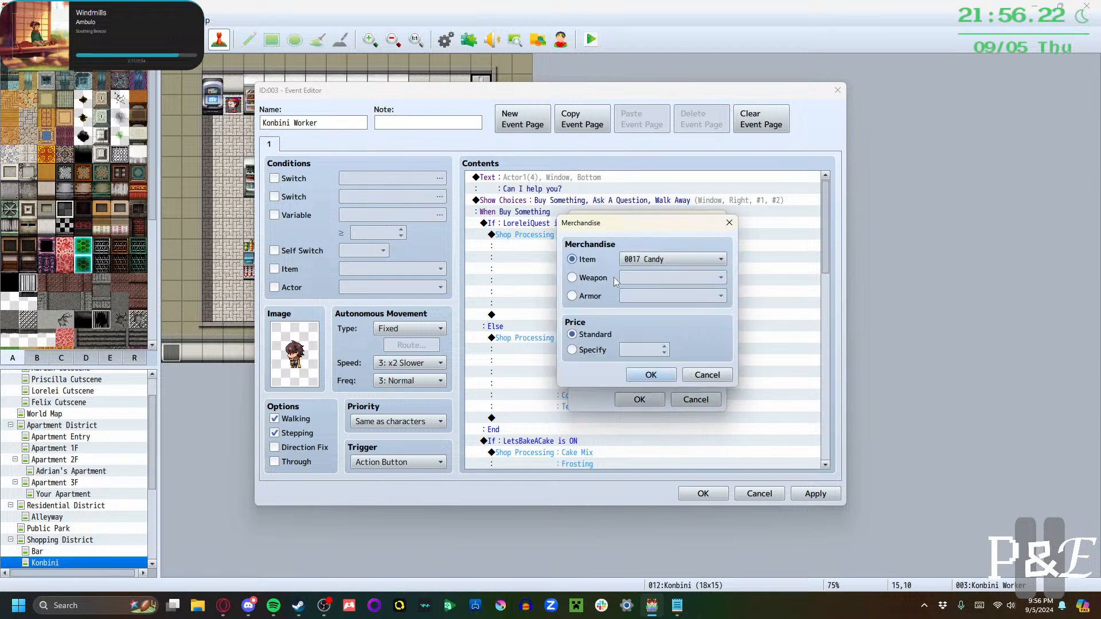
{"action": "left_click", "coordinate": [673, 260]}
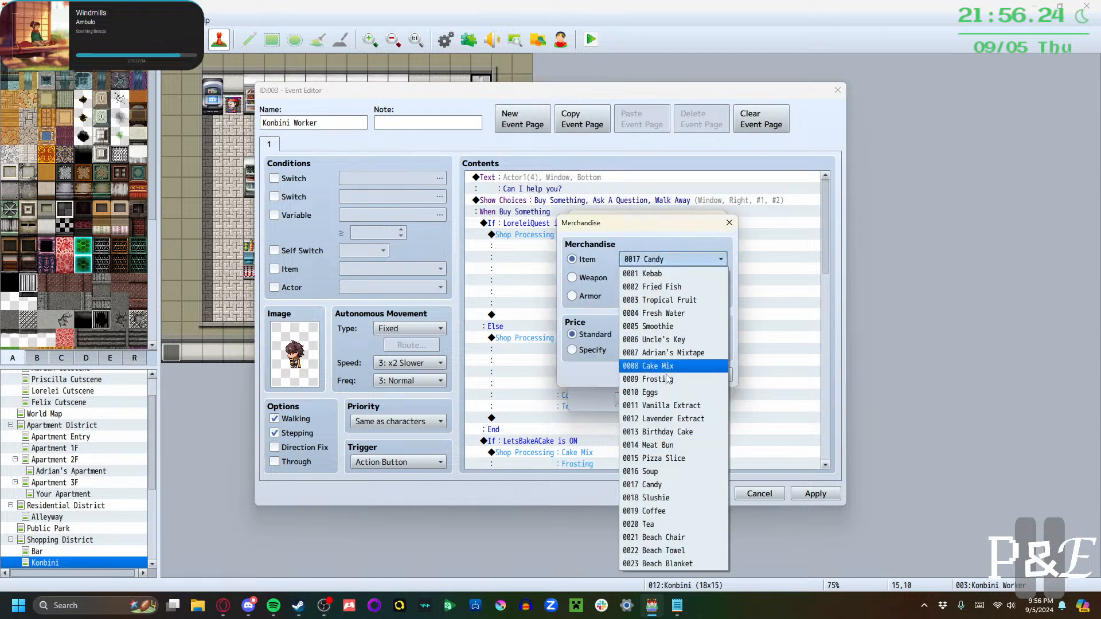
{"action": "left_click", "coordinate": [666, 445]}
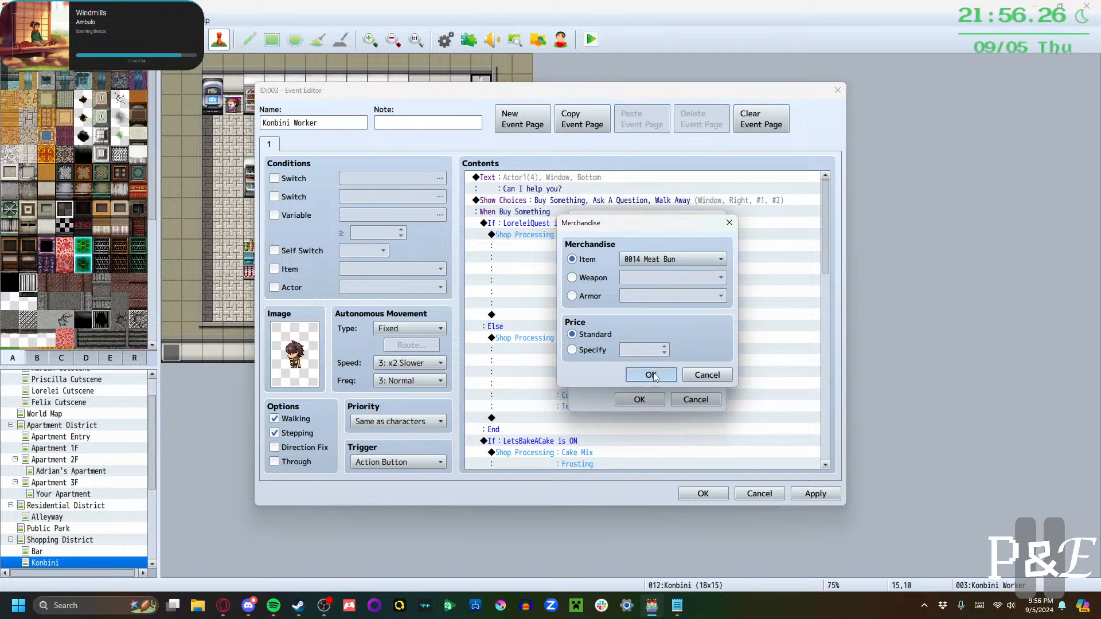
{"action": "left_click", "coordinate": [651, 374]}
Replace the shop's Slushie merchandise with 0015 Pizza Slice at the standard price
{"action": "left_click", "coordinate": [611, 291]}
{"action": "double_click", "coordinate": [611, 291]}
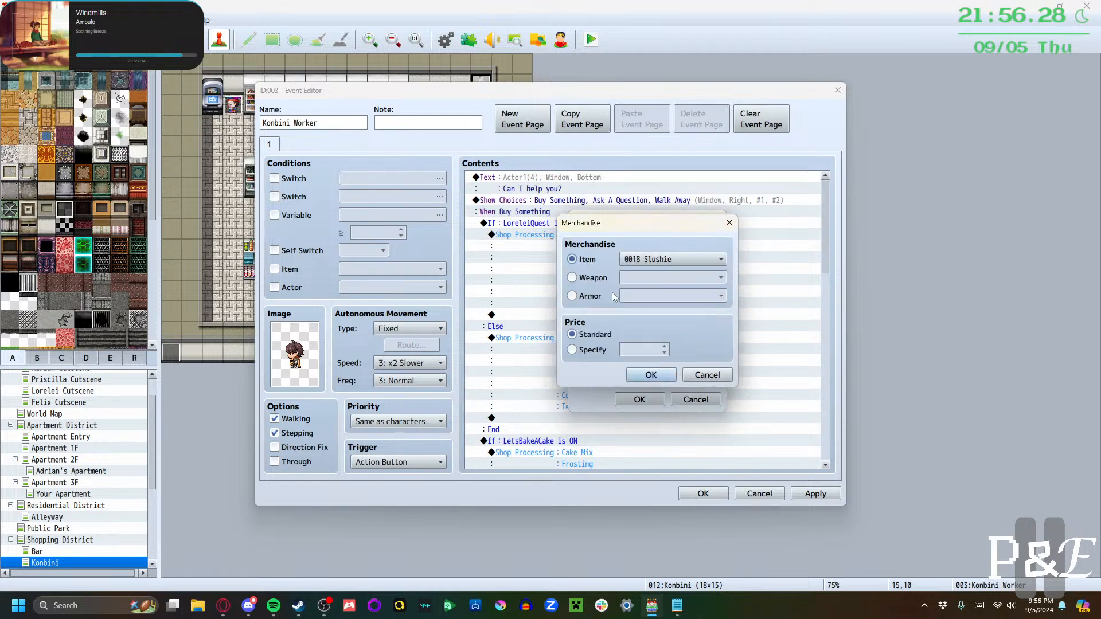
{"action": "left_click", "coordinate": [639, 265]}
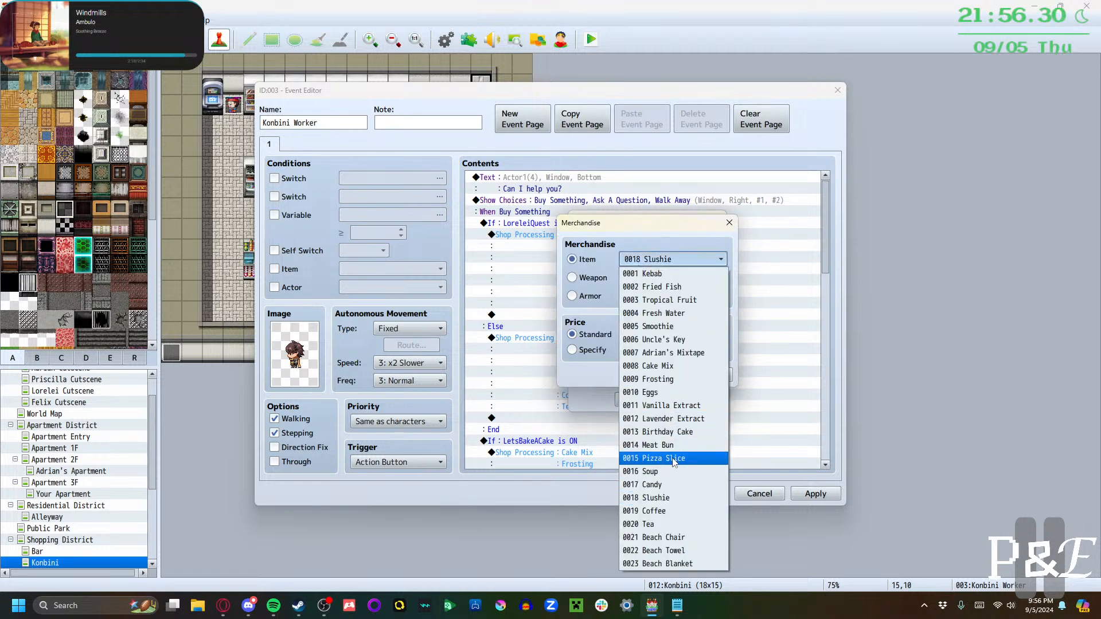
{"action": "left_click", "coordinate": [674, 458]}
{"action": "left_click", "coordinate": [642, 380]}
Replace the shop's Coffee merchandise with 0016 Soup at the standard price
{"action": "double_click", "coordinate": [615, 306]}
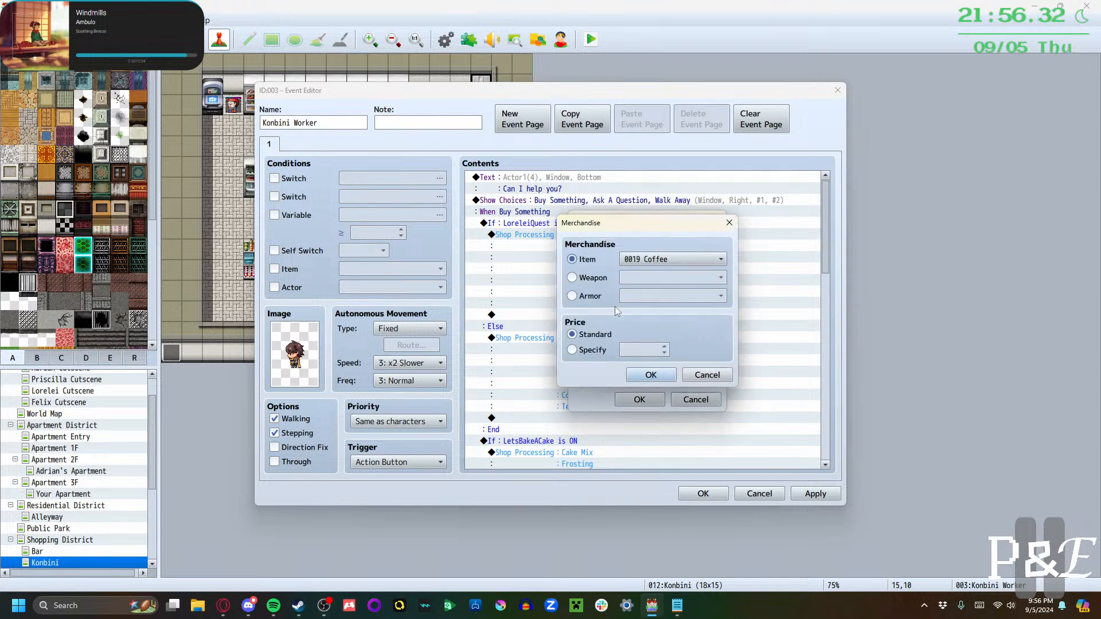
{"action": "left_click", "coordinate": [642, 261]}
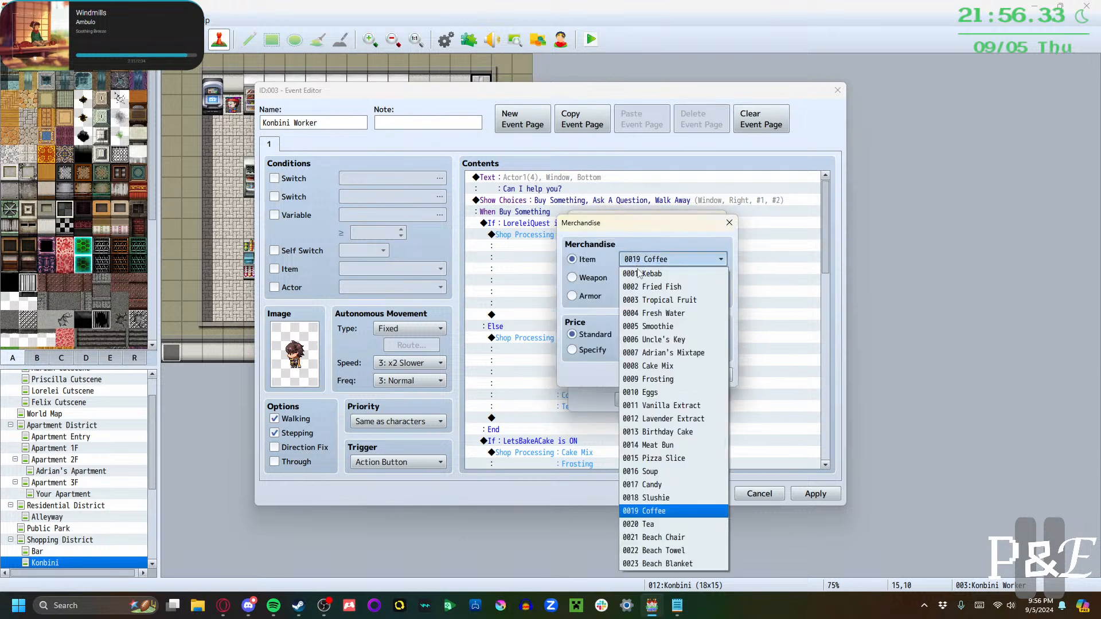
{"action": "left_click", "coordinate": [664, 470]}
{"action": "left_click", "coordinate": [647, 375]}
Replace the shop's Tea merchandise with 0017 Candy at the standard price
{"action": "left_click", "coordinate": [610, 319]}
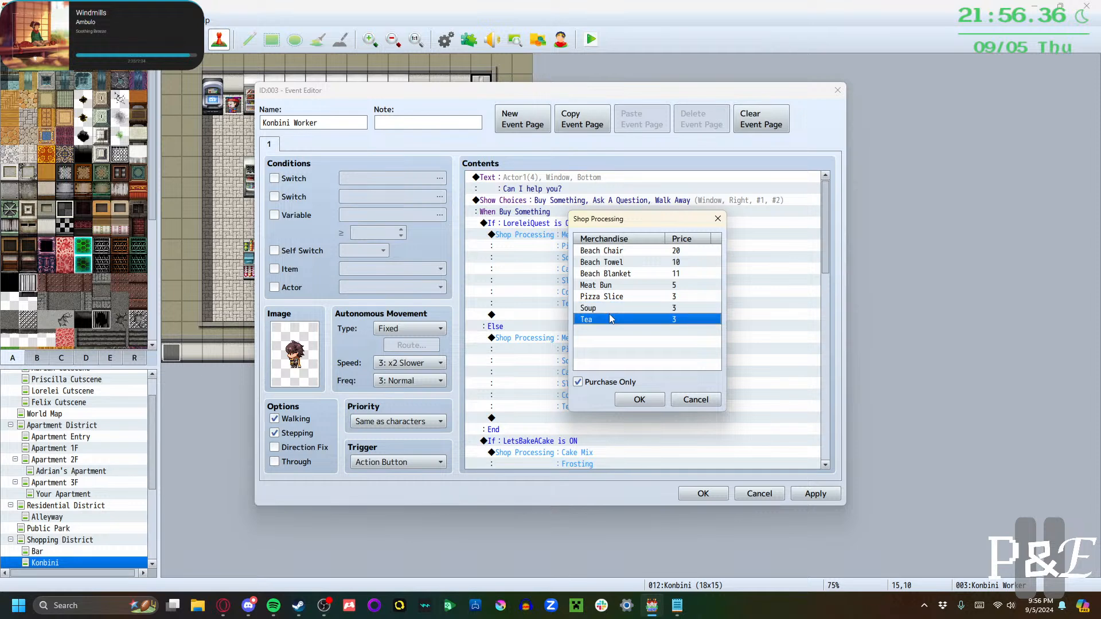
{"action": "double_click", "coordinate": [609, 316]}
{"action": "left_click", "coordinate": [642, 261]}
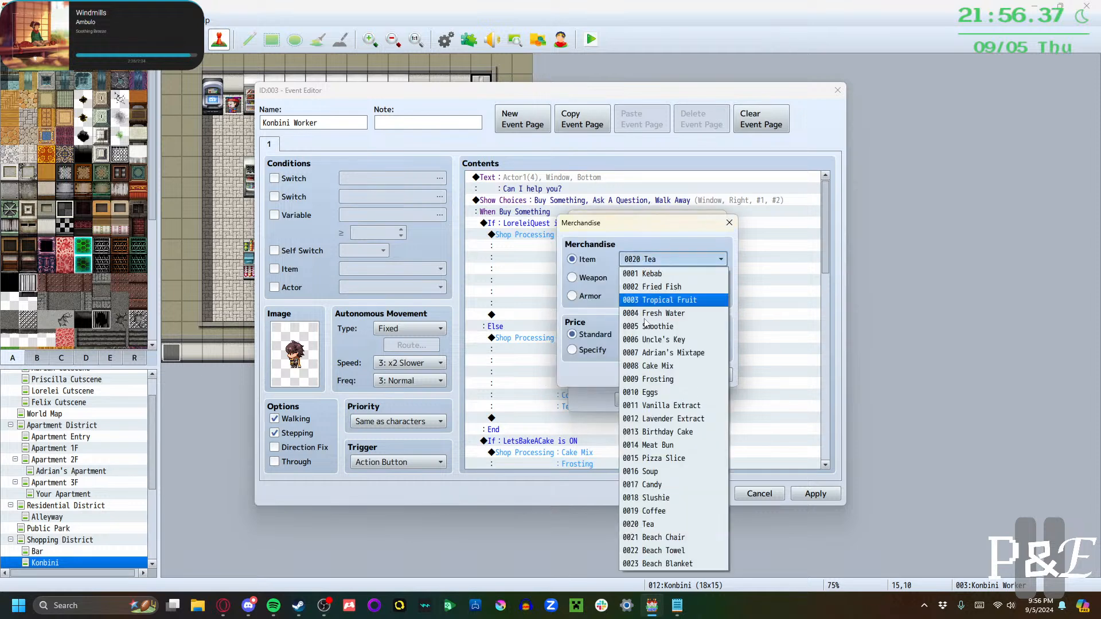
{"action": "left_click", "coordinate": [663, 485]}
{"action": "left_click", "coordinate": [651, 375]}
Add 0018 Slushie at the standard price as new merchandise after Candy in the shop
{"action": "double_click", "coordinate": [637, 330]}
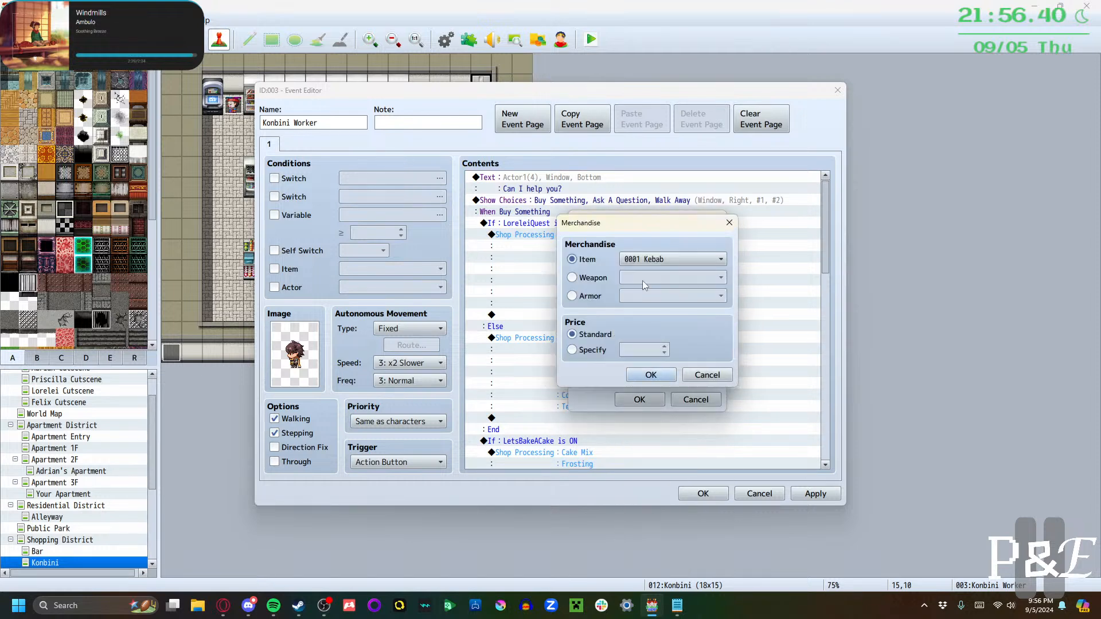
{"action": "left_click", "coordinate": [643, 261]}
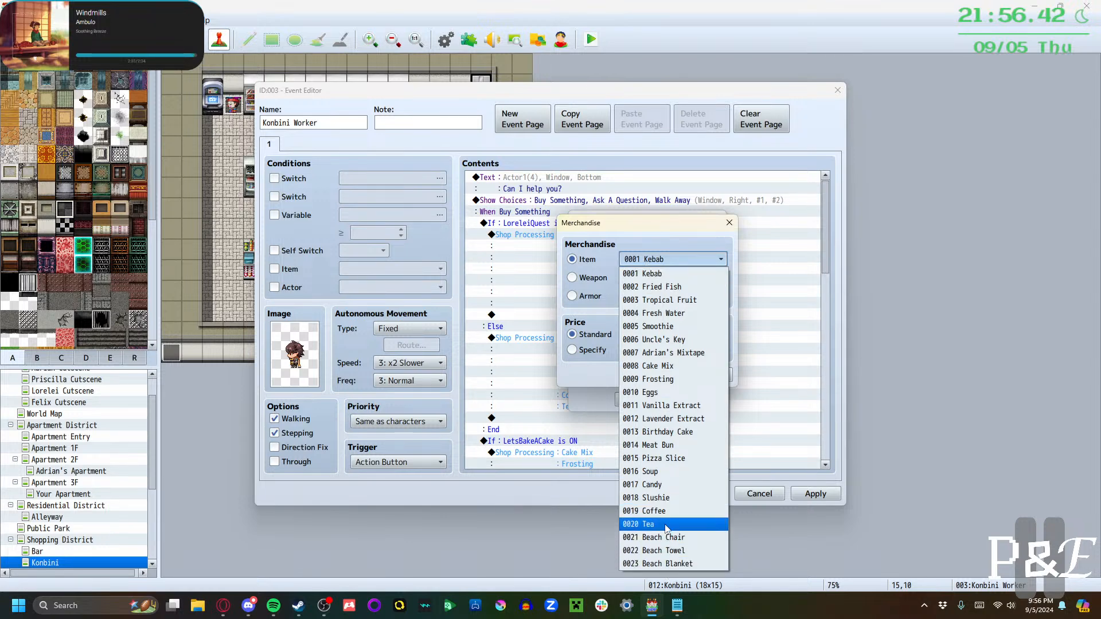
{"action": "left_click", "coordinate": [653, 497]}
{"action": "left_click", "coordinate": [647, 380]}
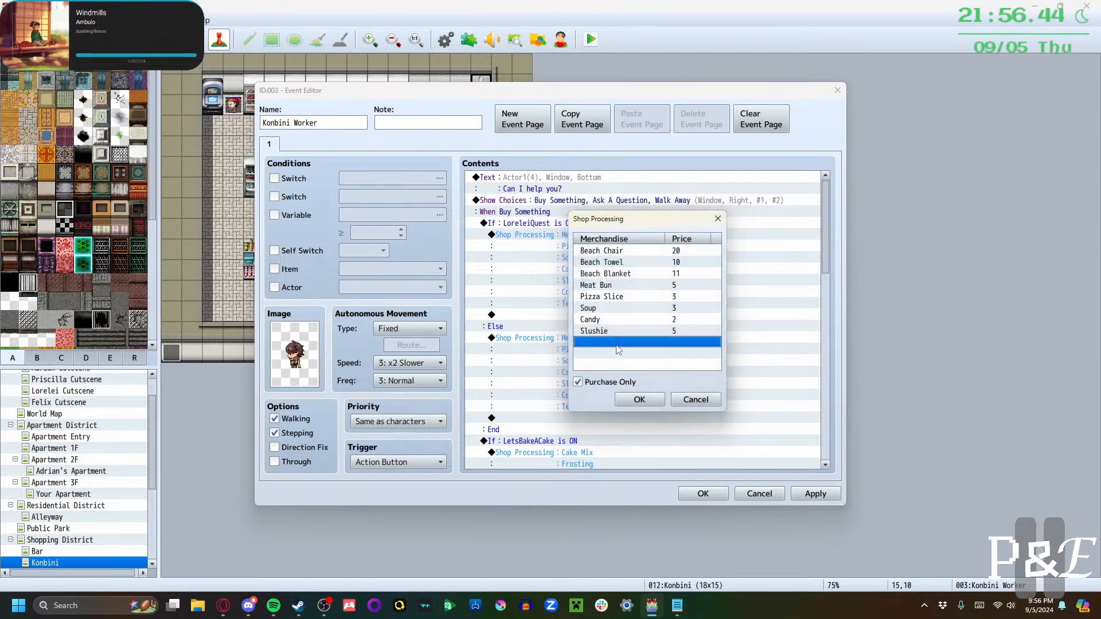
Add 0019 Coffee at the standard price as new merchandise after Slushie in the shop
{"action": "double_click", "coordinate": [617, 342]}
{"action": "left_click", "coordinate": [689, 259]}
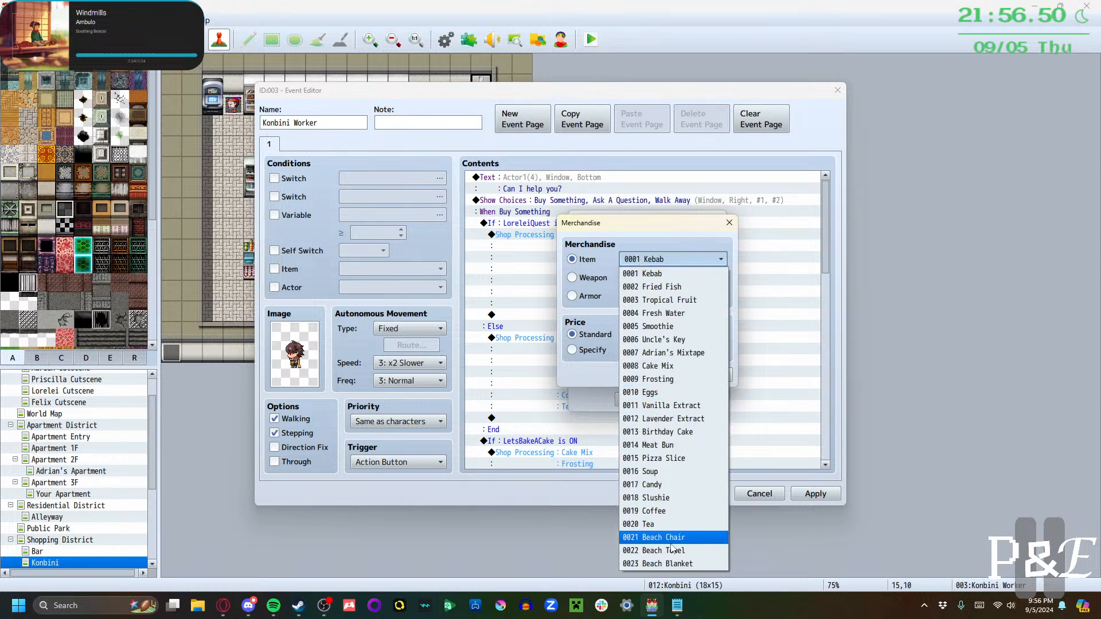
{"action": "left_click", "coordinate": [660, 511]}
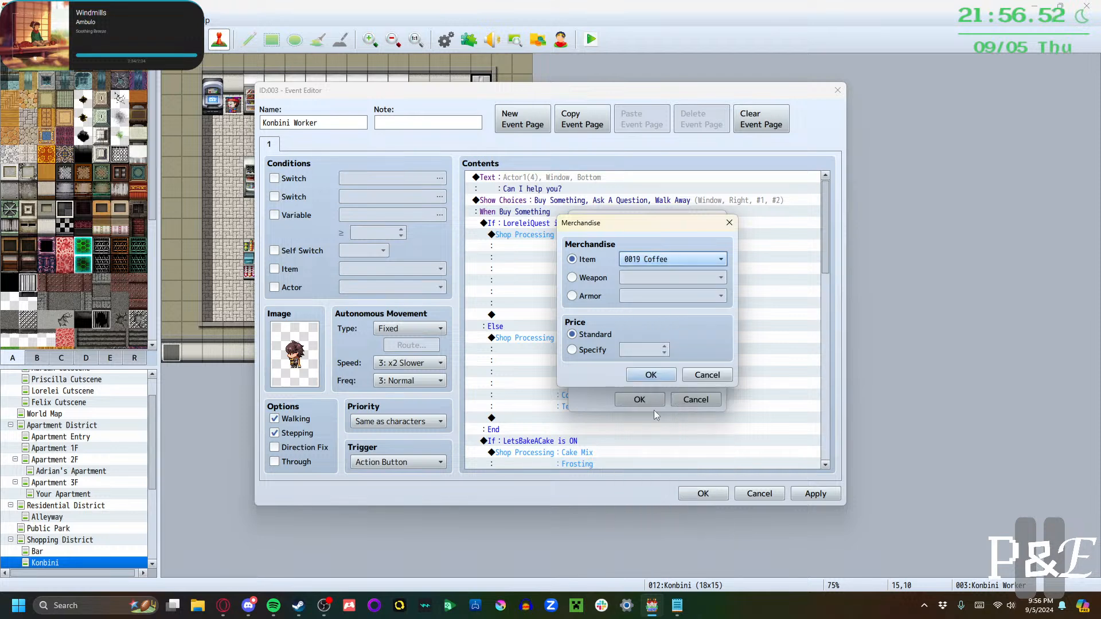
{"action": "left_click", "coordinate": [651, 375]}
Add 0020 Tea to the shop at the standard price, and save the shop in the Konbini Worker event
{"action": "double_click", "coordinate": [610, 368]}
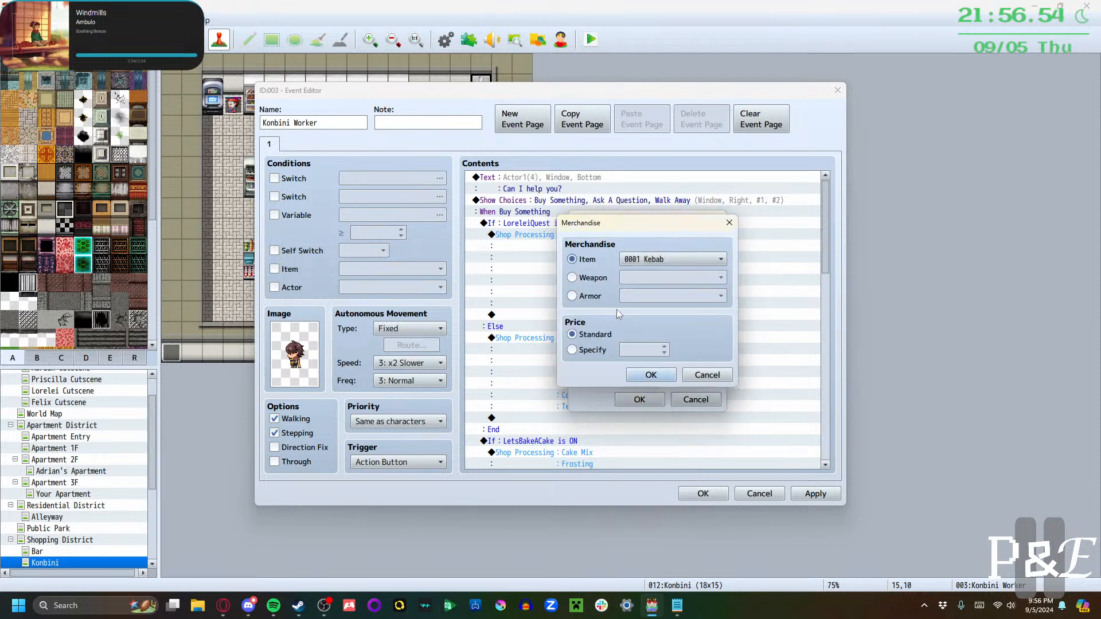
{"action": "left_click", "coordinate": [674, 259]}
{"action": "left_click", "coordinate": [665, 525]}
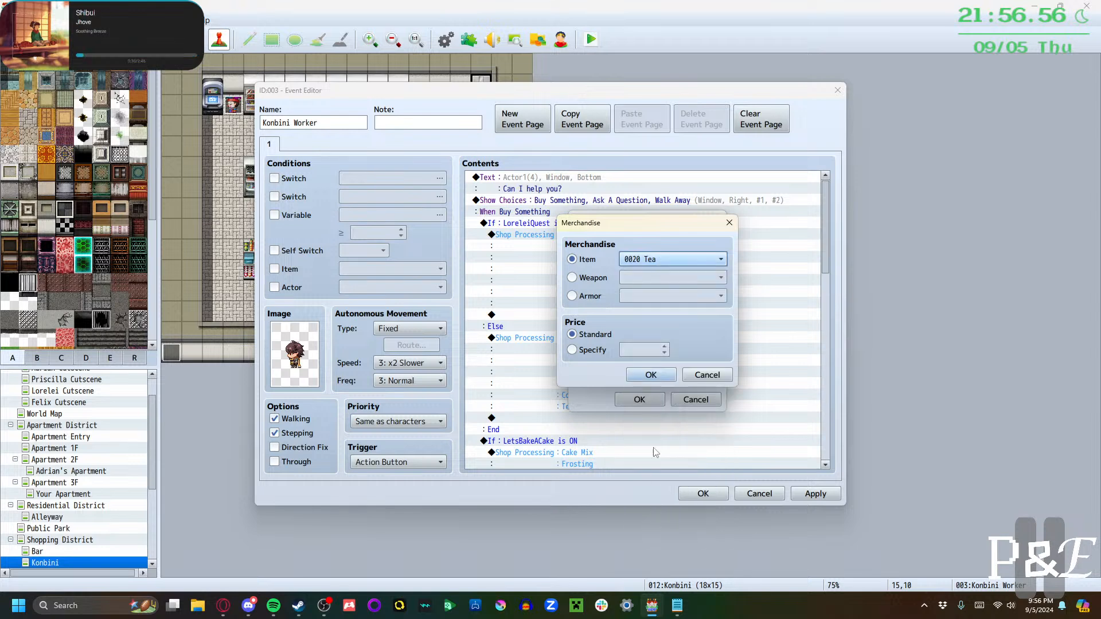
{"action": "left_click", "coordinate": [651, 374]}
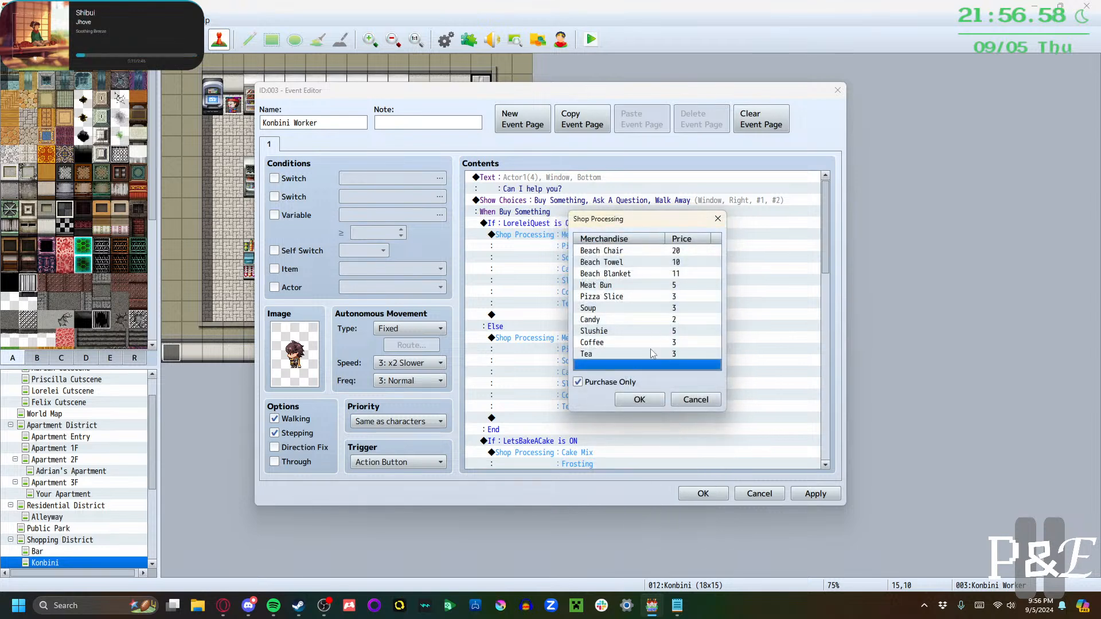
{"action": "left_click", "coordinate": [649, 400]}
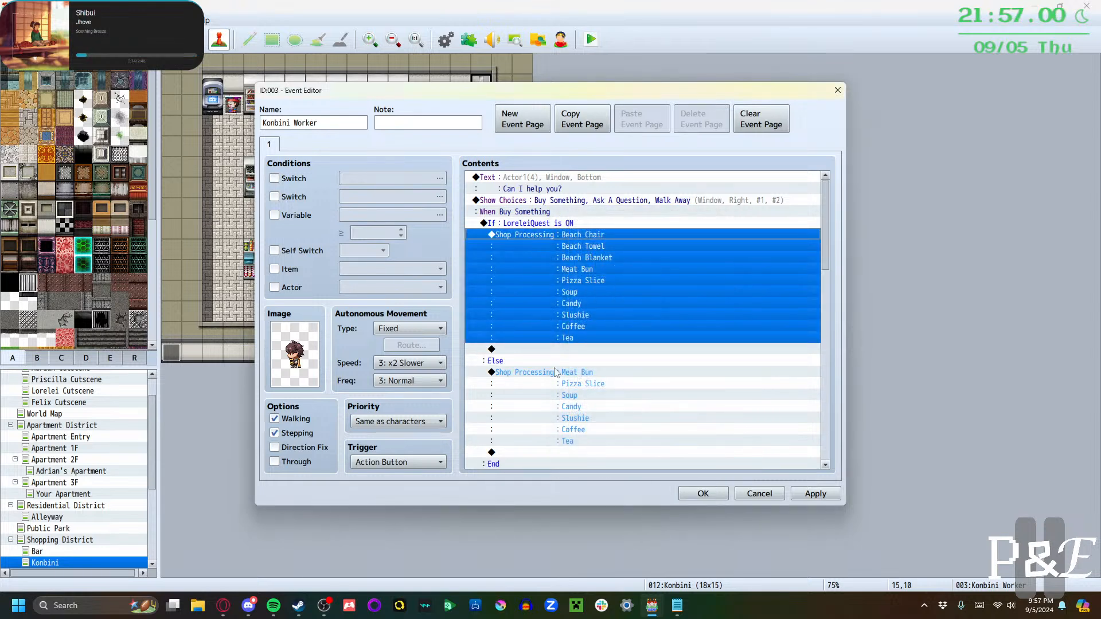
{"action": "scroll", "coordinate": [549, 365], "scroll_direction": "down", "scroll_amount": 9}
{"action": "scroll", "coordinate": [548, 365], "scroll_direction": "down", "scroll_amount": 10}
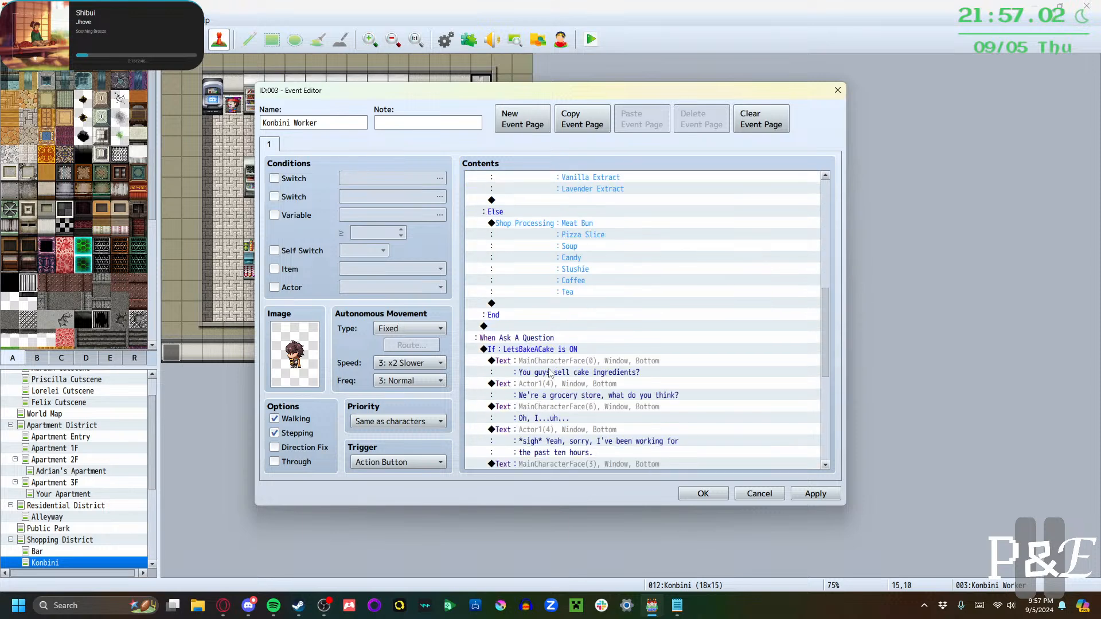
{"action": "scroll", "coordinate": [549, 382], "scroll_direction": "down", "scroll_amount": 1}
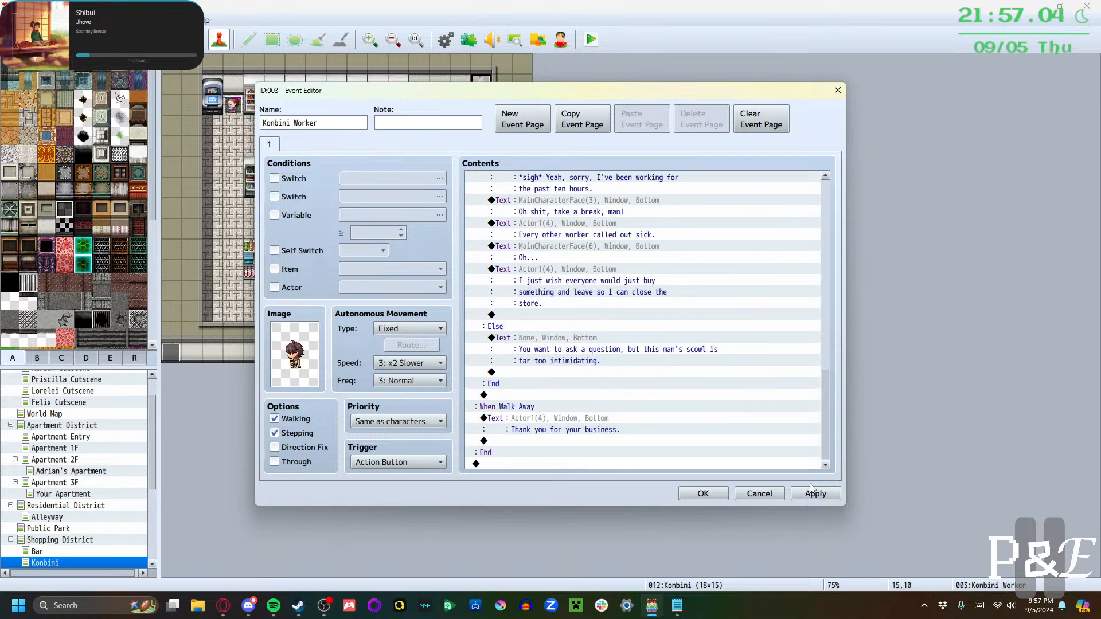
{"action": "left_click", "coordinate": [687, 495]}
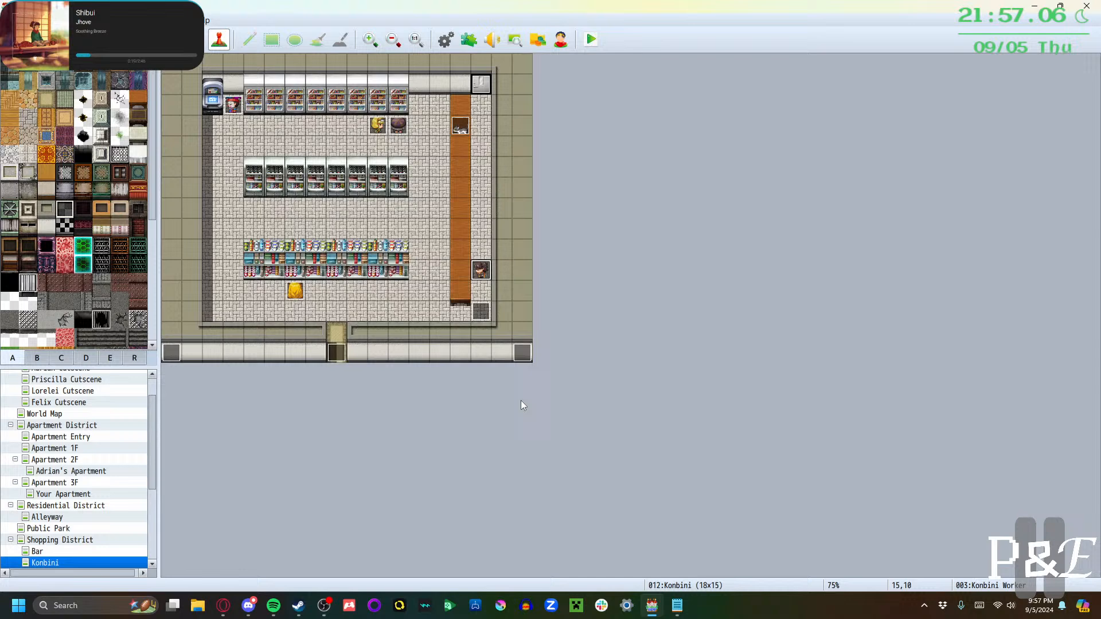
In event EV005 at map position 17,14, remove the LetsBakeACake switch condition from pages 1 and 2
{"action": "double_click", "coordinate": [522, 355]}
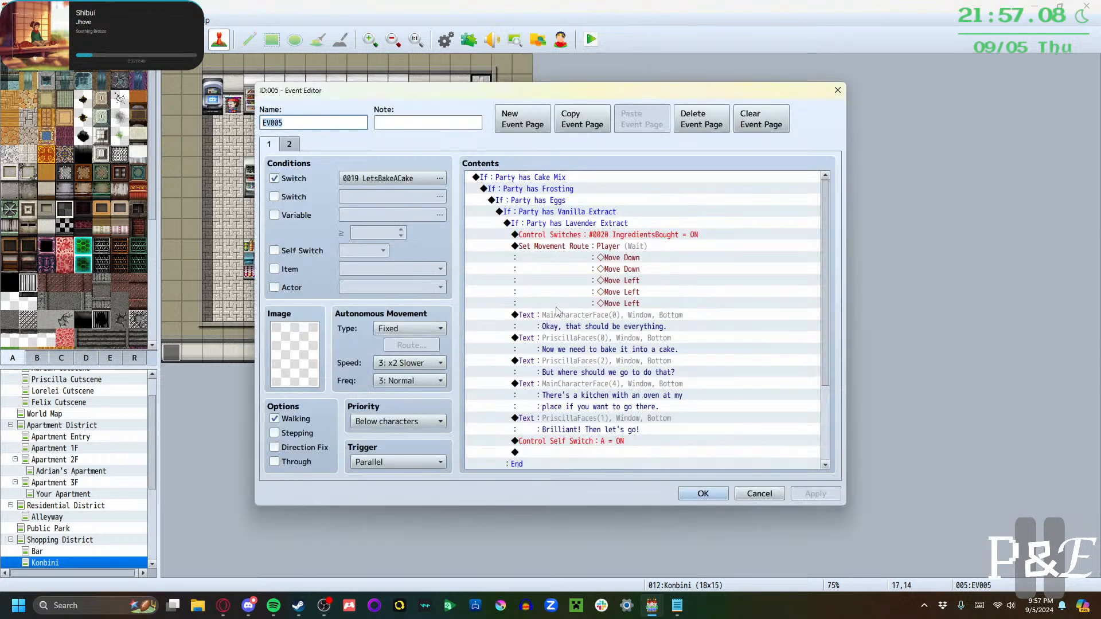
{"action": "left_click", "coordinate": [288, 144]}
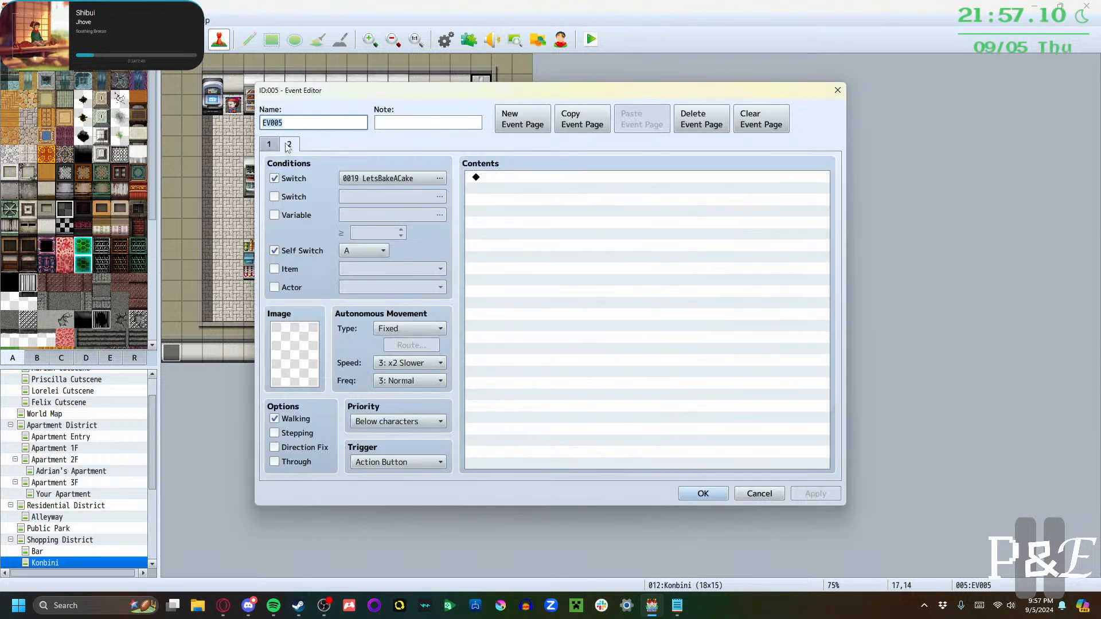
{"action": "left_click", "coordinate": [268, 144]}
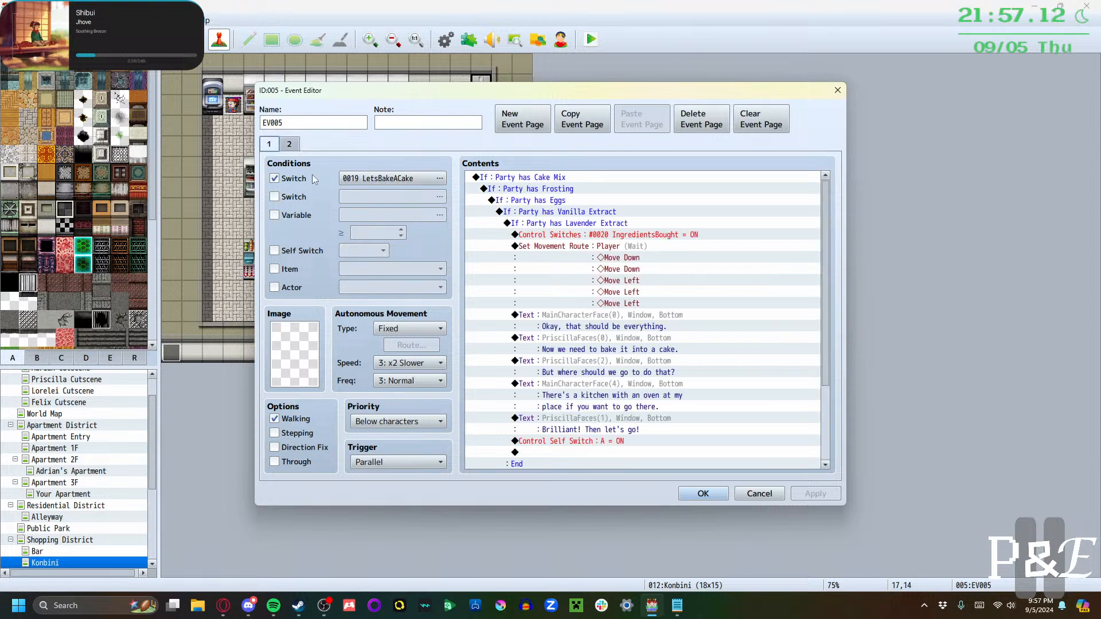
{"action": "left_click", "coordinate": [289, 181]}
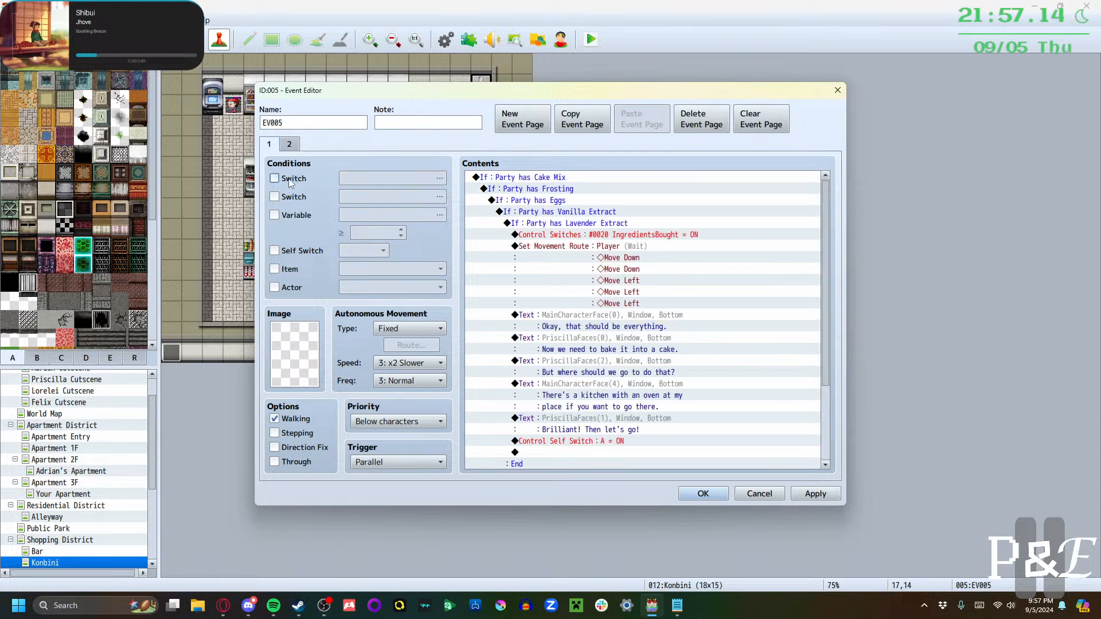
{"action": "scroll", "coordinate": [588, 282], "scroll_direction": "down", "scroll_amount": 3}
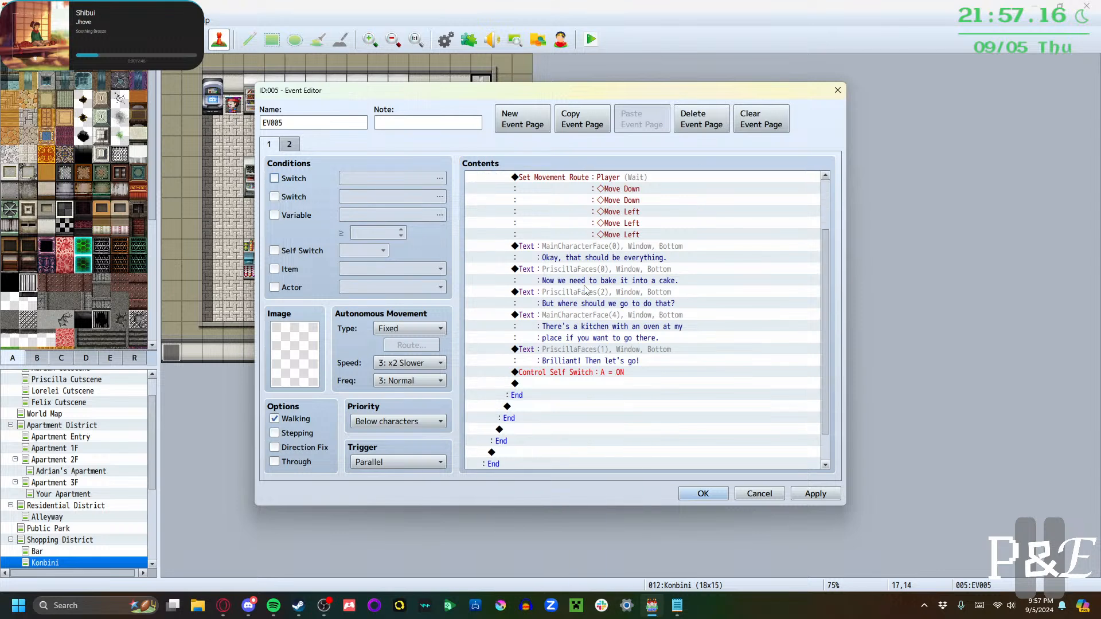
{"action": "scroll", "coordinate": [589, 329], "scroll_direction": "up", "scroll_amount": 3}
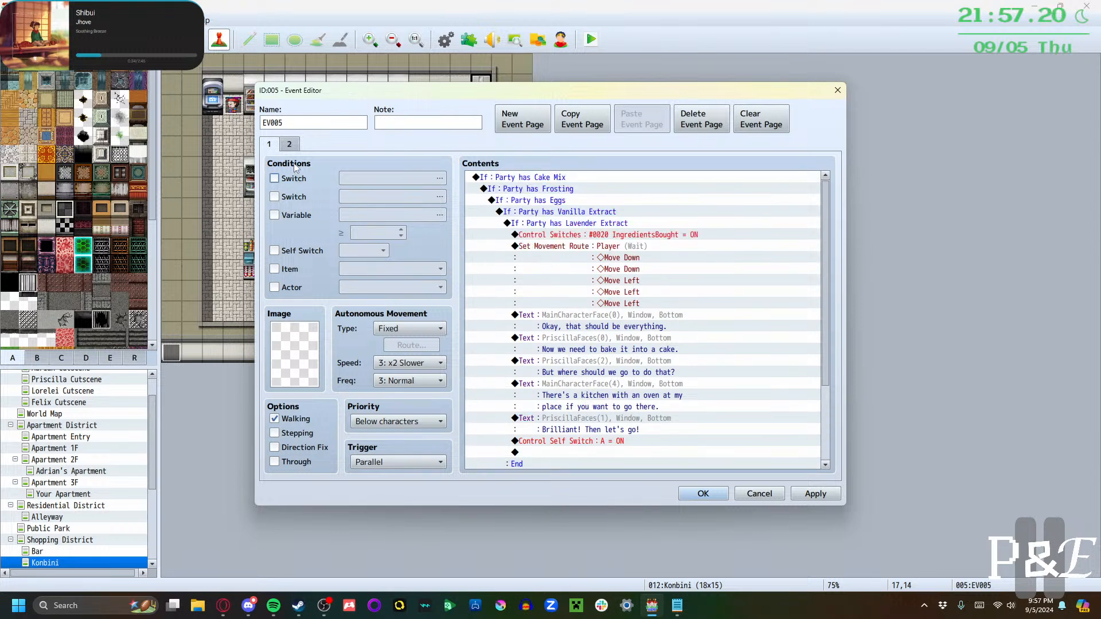
{"action": "left_click", "coordinate": [291, 146]}
{"action": "left_click", "coordinate": [271, 144]}
Give page 1 of EV005 a variable condition requiring 0002 GhostHelper to be at least 1
{"action": "scroll", "coordinate": [546, 294], "scroll_direction": "down", "scroll_amount": 3}
{"action": "scroll", "coordinate": [545, 295], "scroll_direction": "up", "scroll_amount": 3}
{"action": "scroll", "coordinate": [533, 278], "scroll_direction": "down", "scroll_amount": 3}
{"action": "scroll", "coordinate": [529, 284], "scroll_direction": "up", "scroll_amount": 3}
{"action": "left_click", "coordinate": [297, 215]}
{"action": "left_click", "coordinate": [386, 217]}
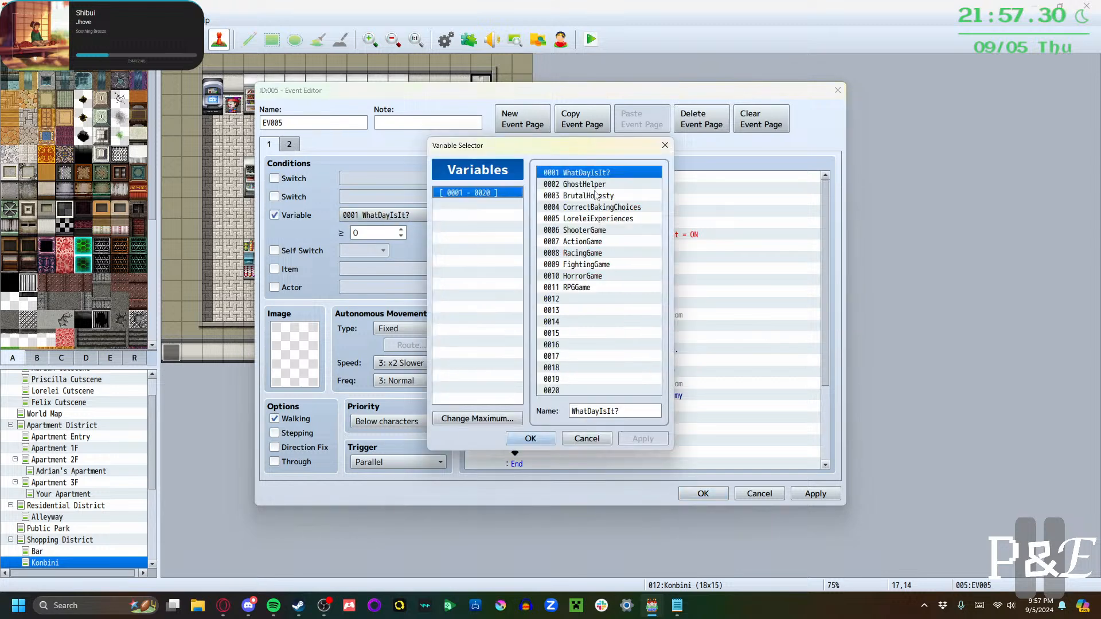
{"action": "left_click", "coordinate": [585, 184]}
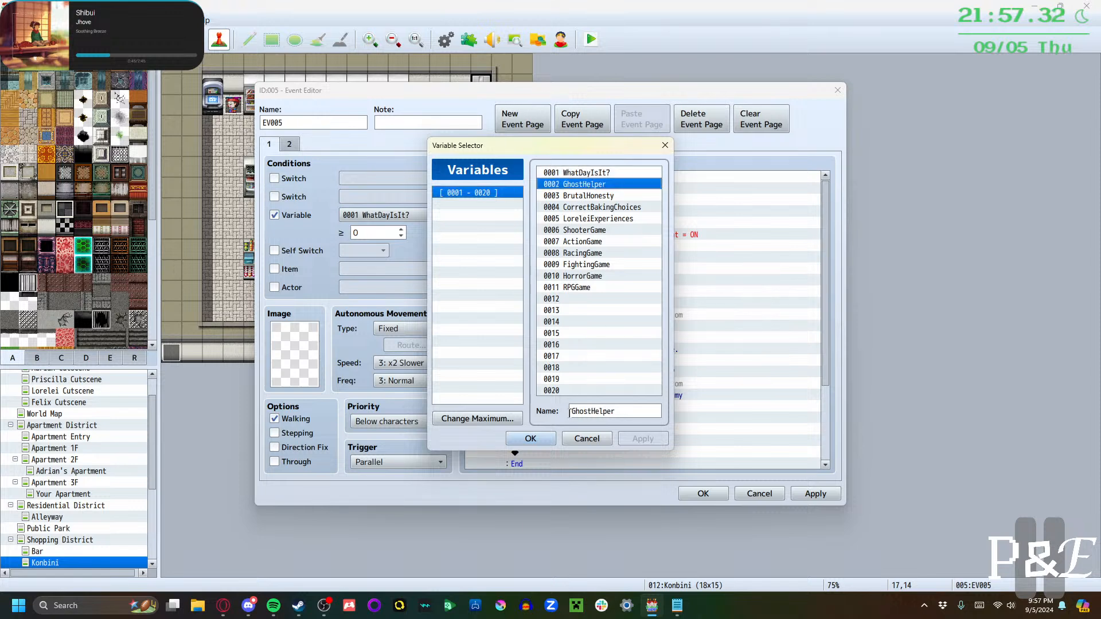
{"action": "left_click", "coordinate": [530, 439]}
{"action": "left_click", "coordinate": [402, 229]}
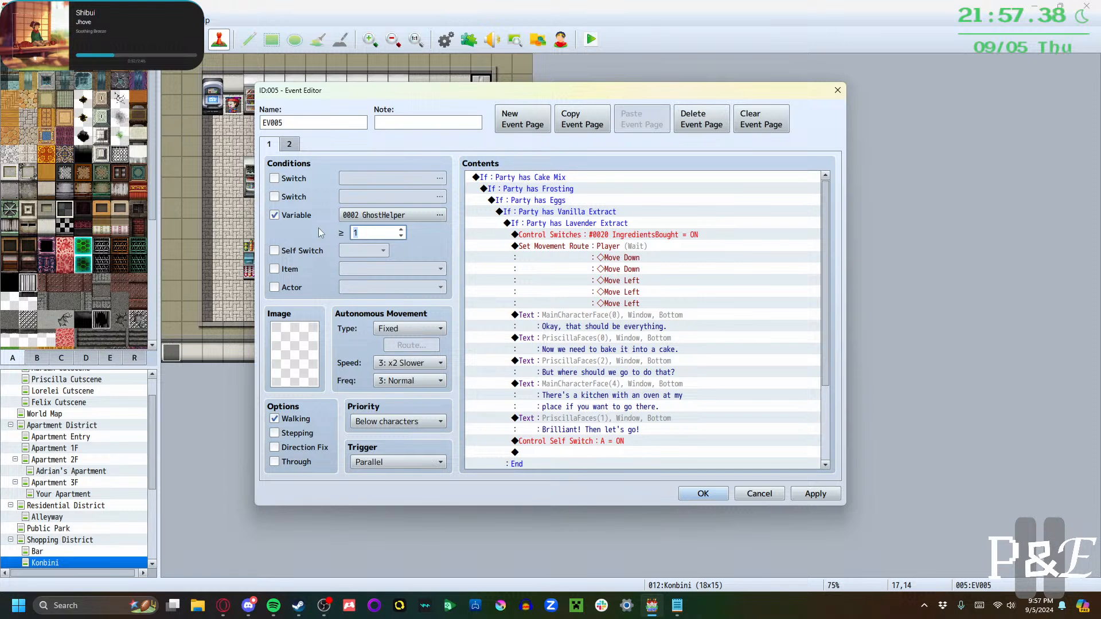
On page 2 of EV005, add a conditional branch that checks whether variable 0002 GhostHelper is ≥ the constant 1
{"action": "left_click", "coordinate": [290, 146]}
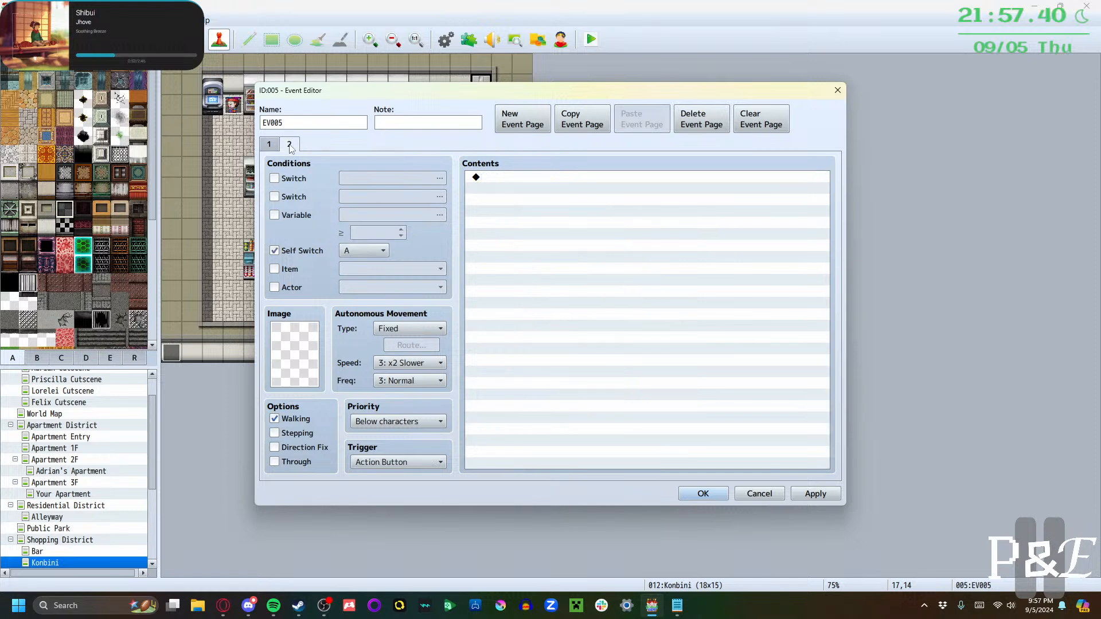
{"action": "double_click", "coordinate": [513, 179]}
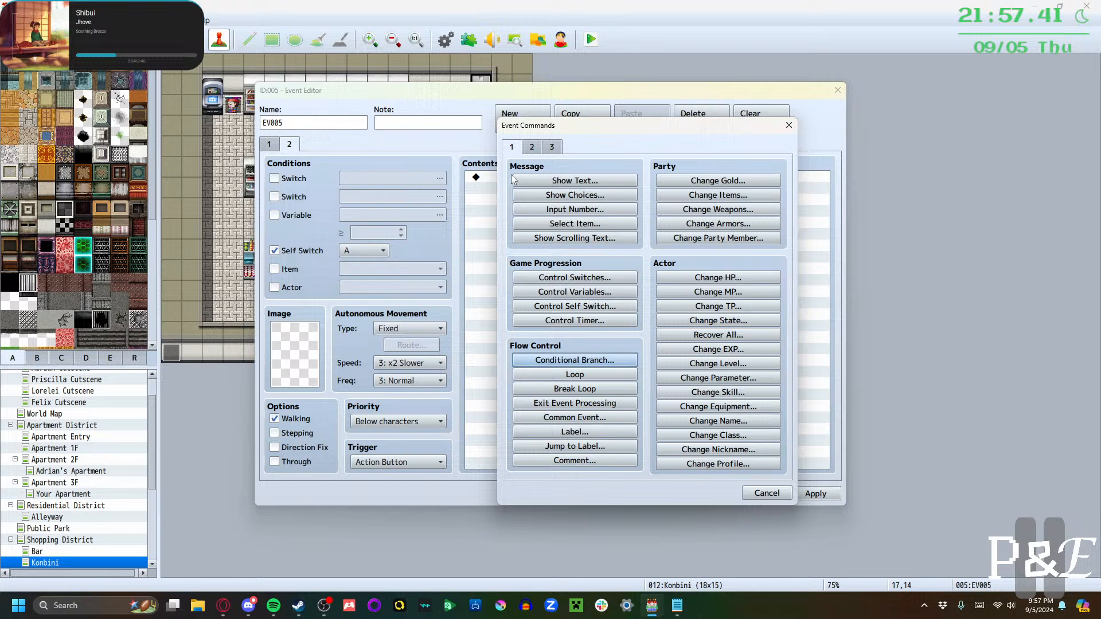
{"action": "left_click", "coordinate": [581, 361]}
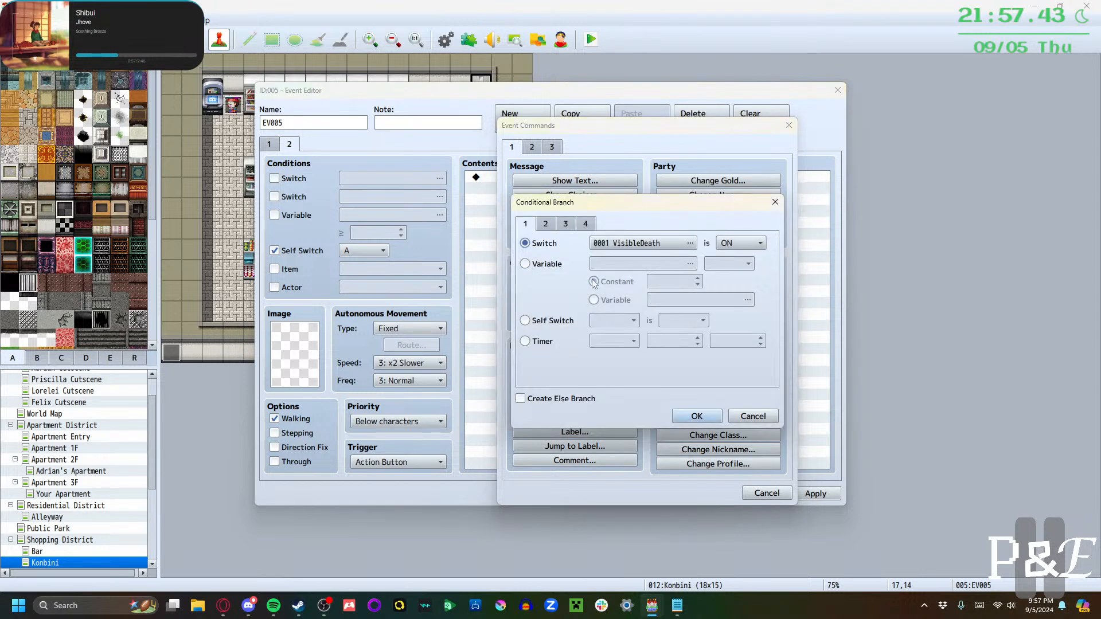
{"action": "left_click", "coordinate": [526, 264]}
{"action": "left_click", "coordinate": [626, 261]}
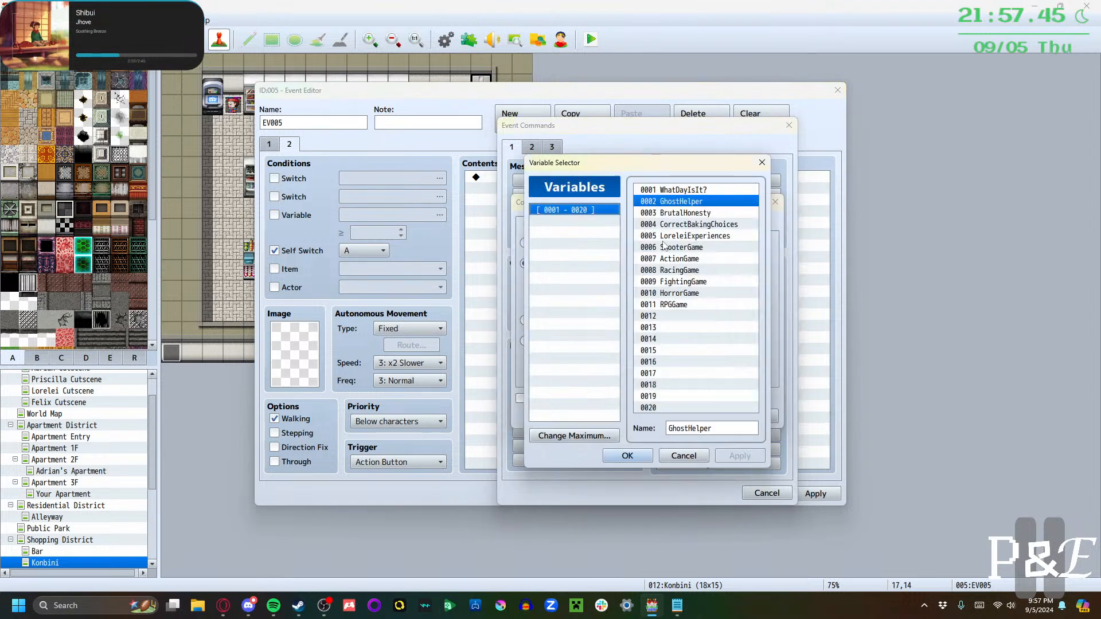
{"action": "left_click", "coordinate": [629, 453]}
{"action": "left_click", "coordinate": [728, 264]}
{"action": "left_click", "coordinate": [725, 285]}
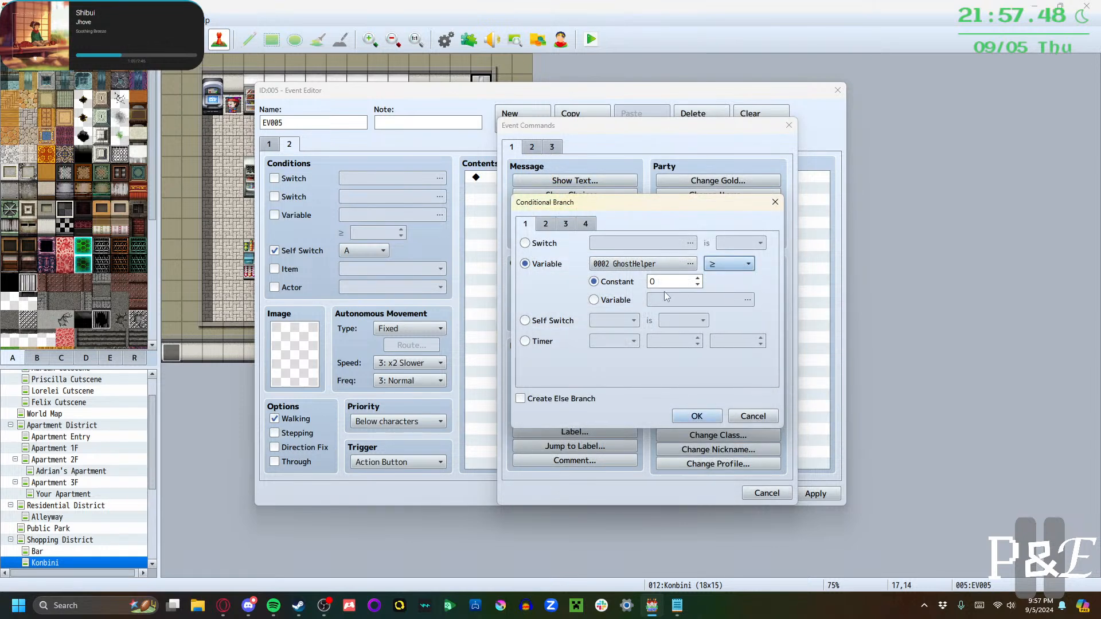
{"action": "left_click", "coordinate": [668, 283]}
{"action": "type", "text": "1"}
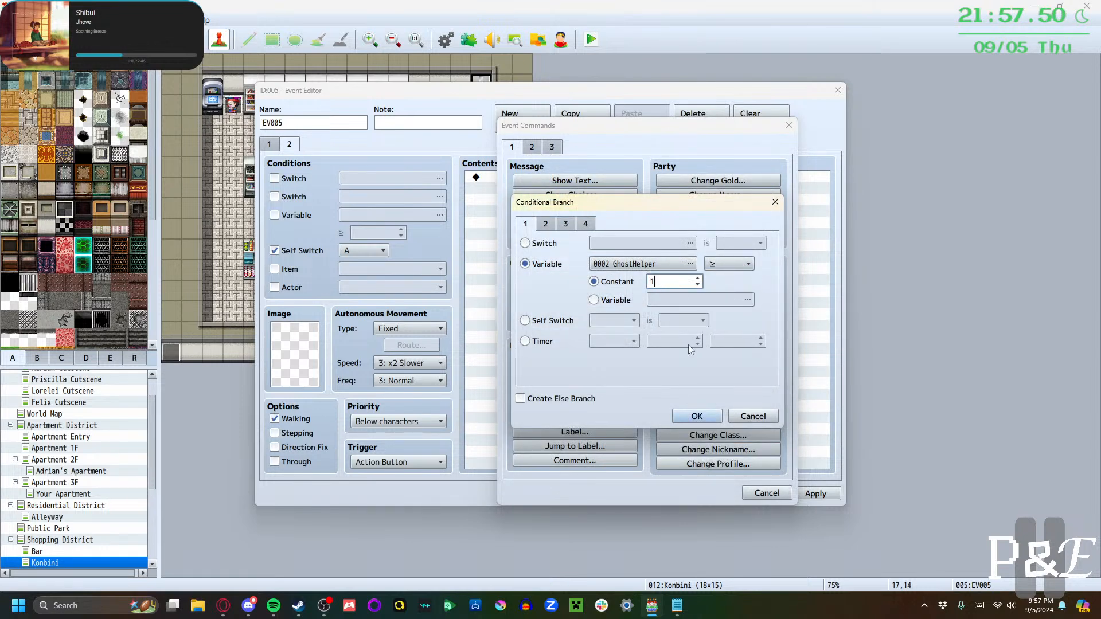
{"action": "left_click", "coordinate": [696, 417]}
Inside the GhostHelper branch on page 2, add a command turning self switch A OFF, and apply the event changes
{"action": "double_click", "coordinate": [546, 189]}
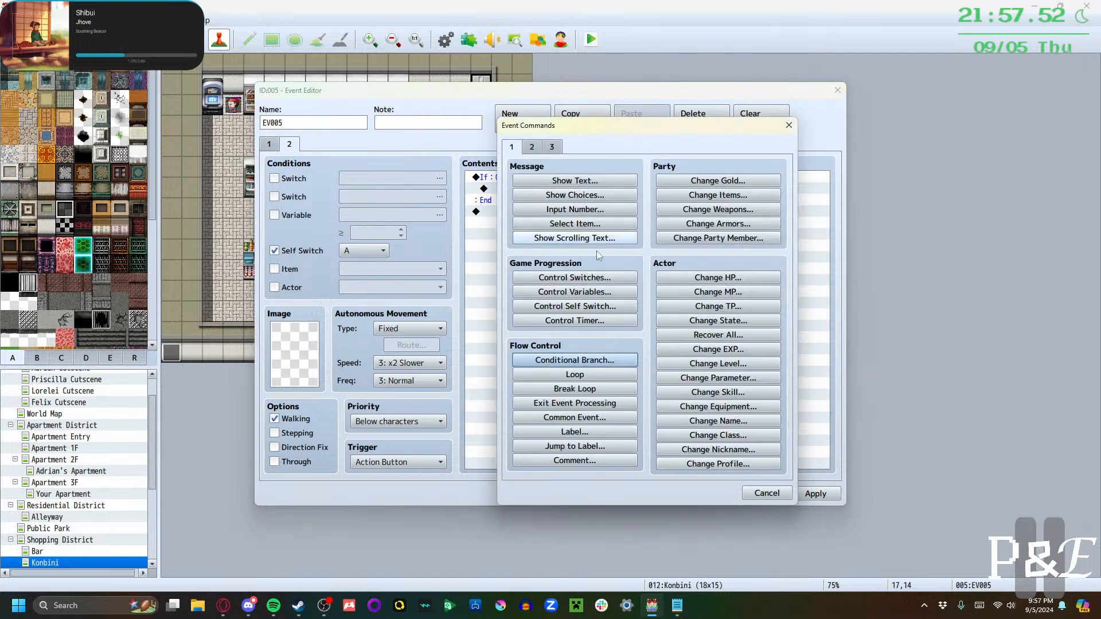
{"action": "left_click", "coordinate": [601, 305]}
{"action": "left_click", "coordinate": [654, 335]}
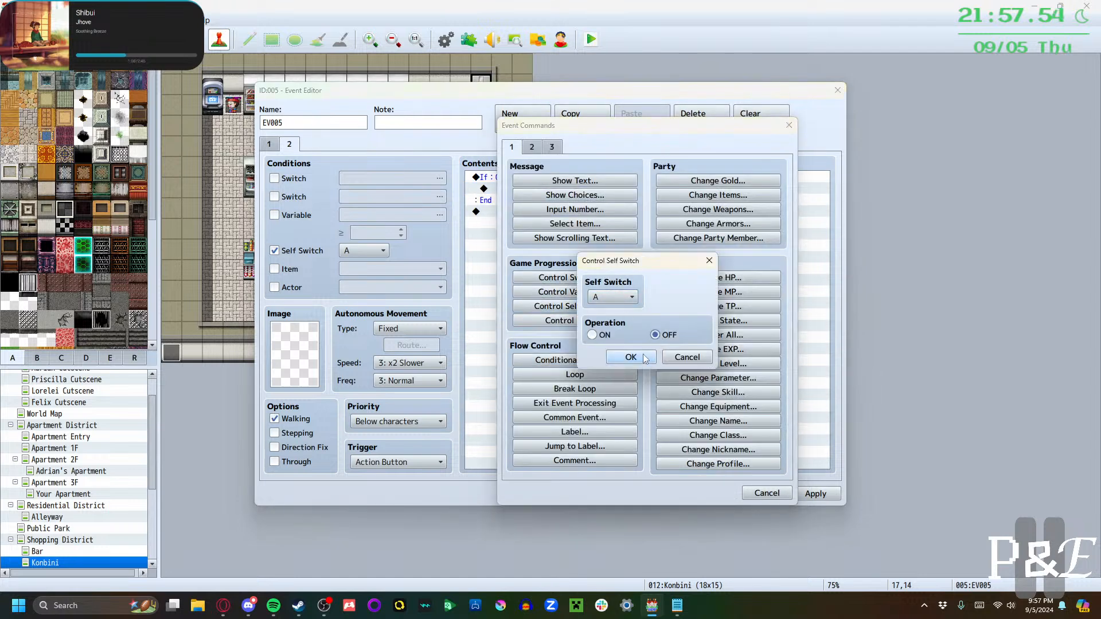
{"action": "left_click", "coordinate": [631, 357]}
{"action": "left_click", "coordinate": [815, 493]}
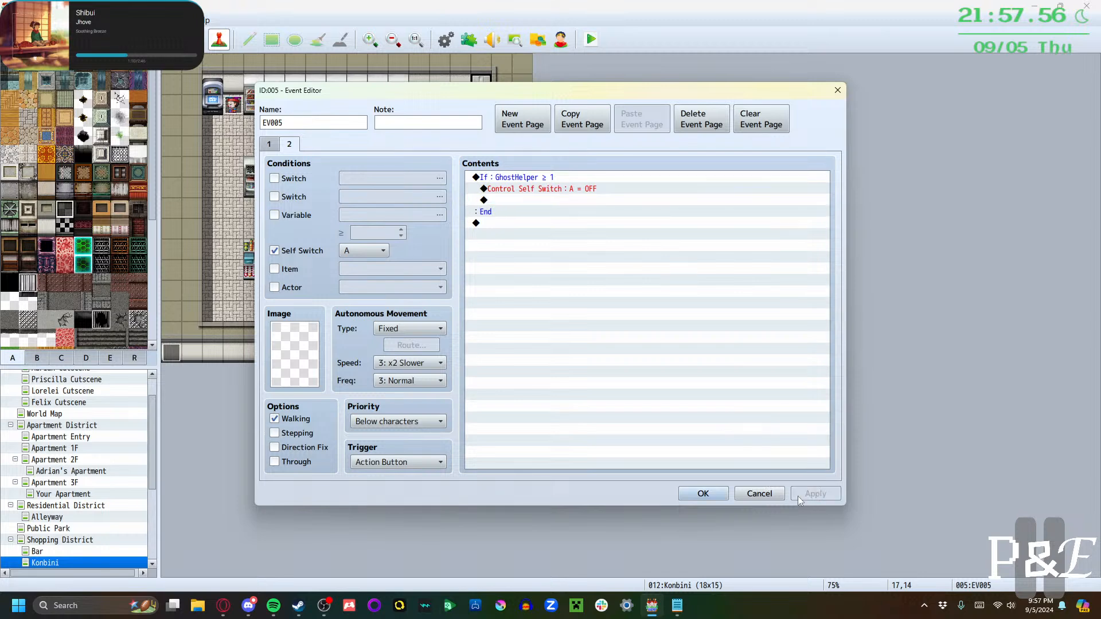
Review page 1 of EV005 and enable a variable condition on page 2
{"action": "left_click", "coordinate": [269, 143]}
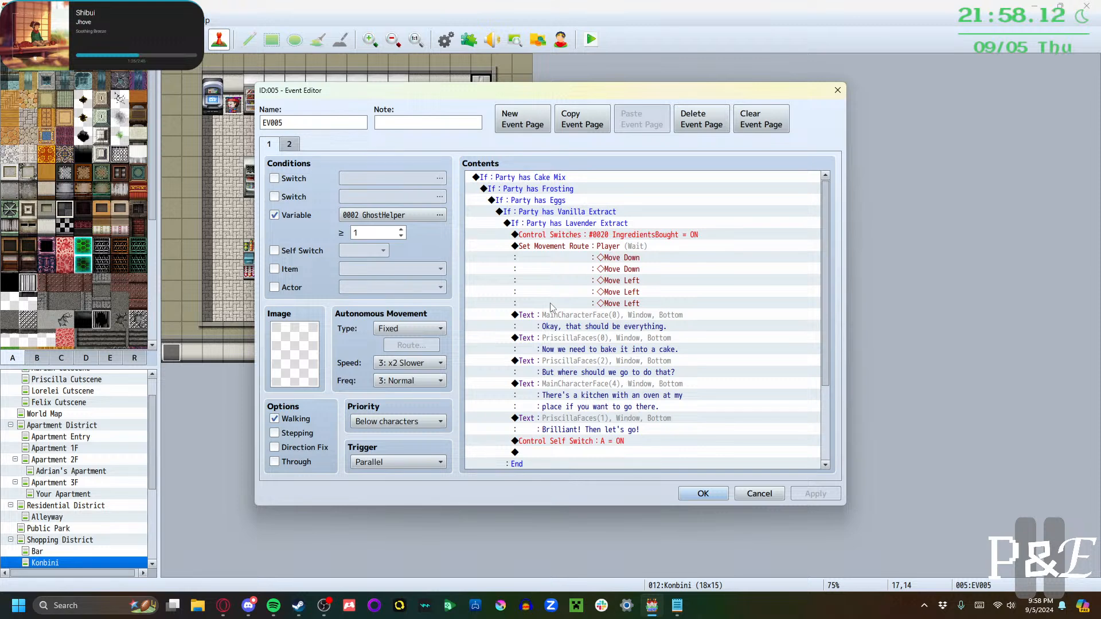
{"action": "left_click", "coordinate": [289, 146]}
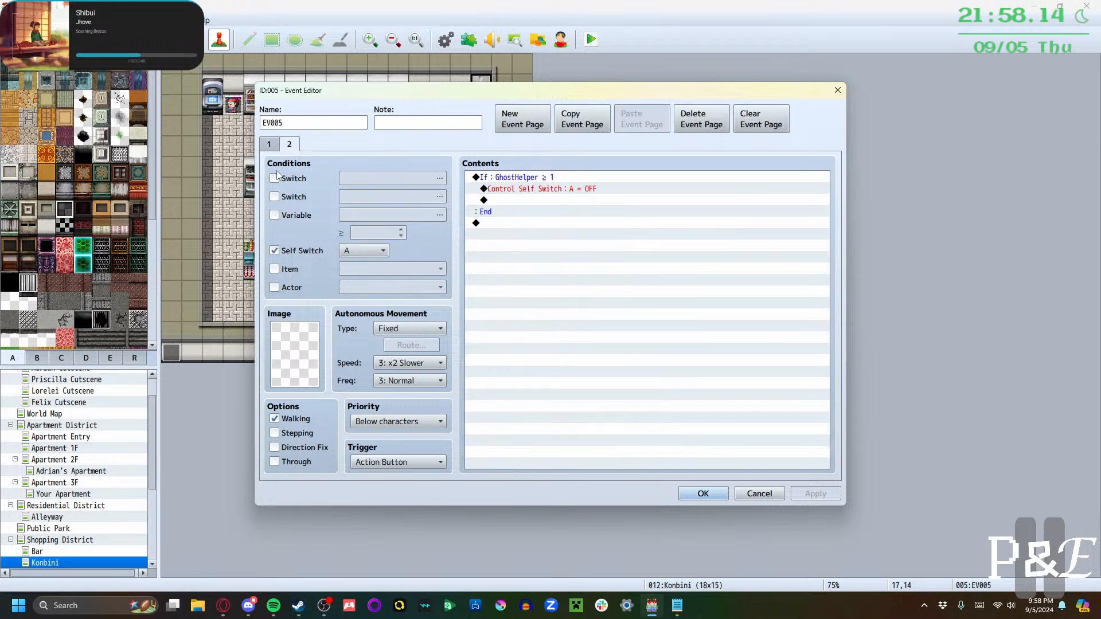
{"action": "left_click", "coordinate": [298, 217]}
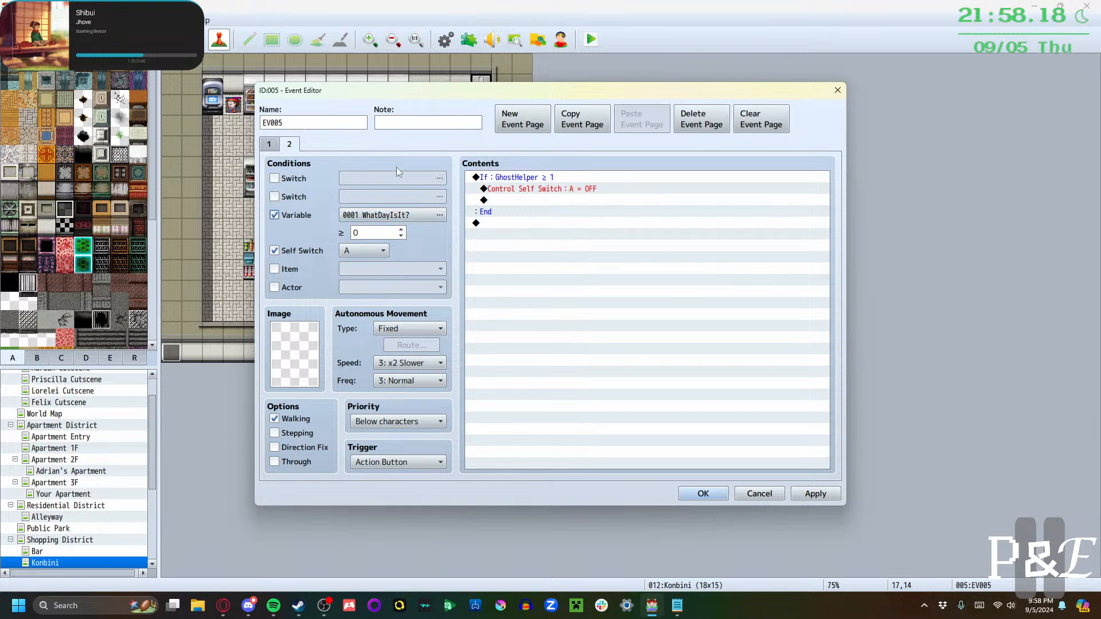
Change the conditional branch on page 2 so it checks for GhostHelper = 0
{"action": "left_click", "coordinate": [530, 177]}
{"action": "double_click", "coordinate": [531, 177]}
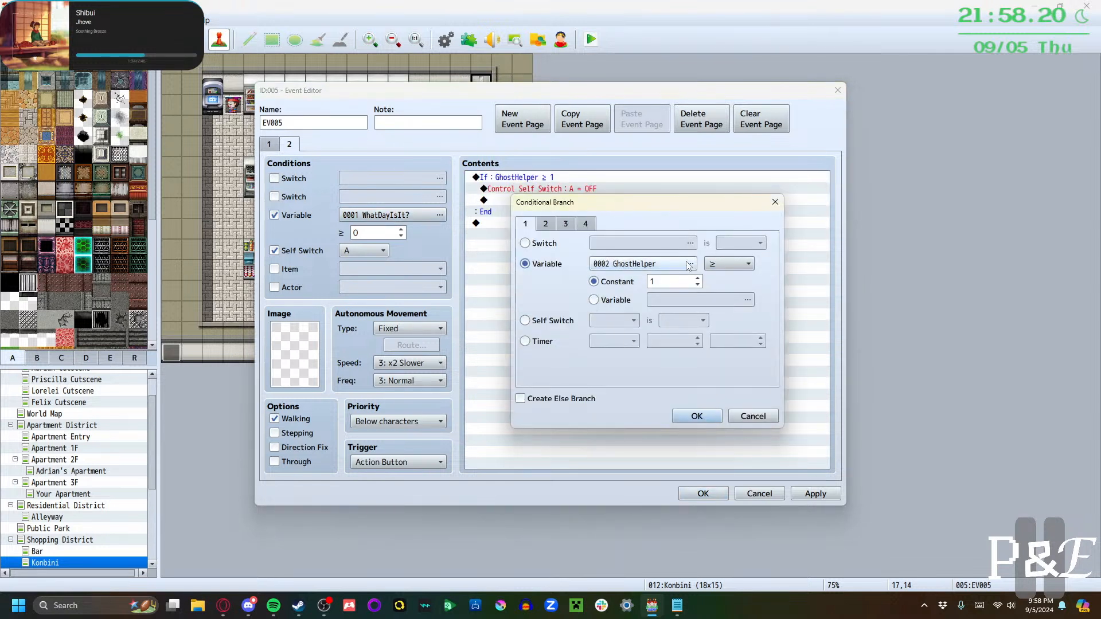
{"action": "left_click", "coordinate": [728, 264]}
{"action": "left_click", "coordinate": [728, 280]}
{"action": "left_click", "coordinate": [607, 282]}
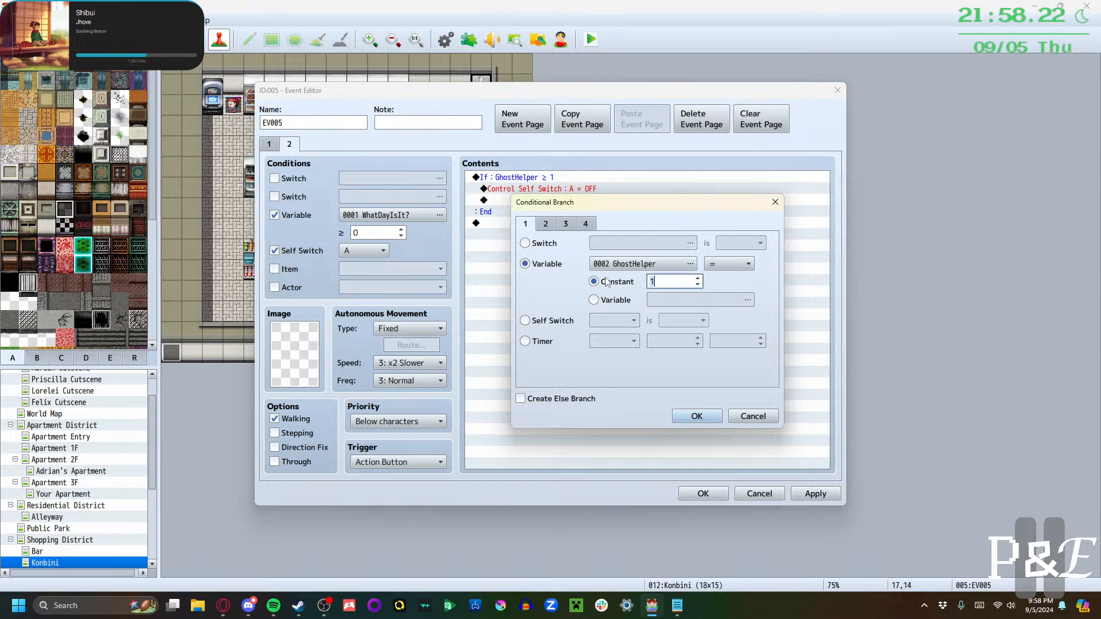
{"action": "type", "text": "0"}
{"action": "left_click", "coordinate": [696, 416]}
{"action": "left_click", "coordinate": [568, 357]}
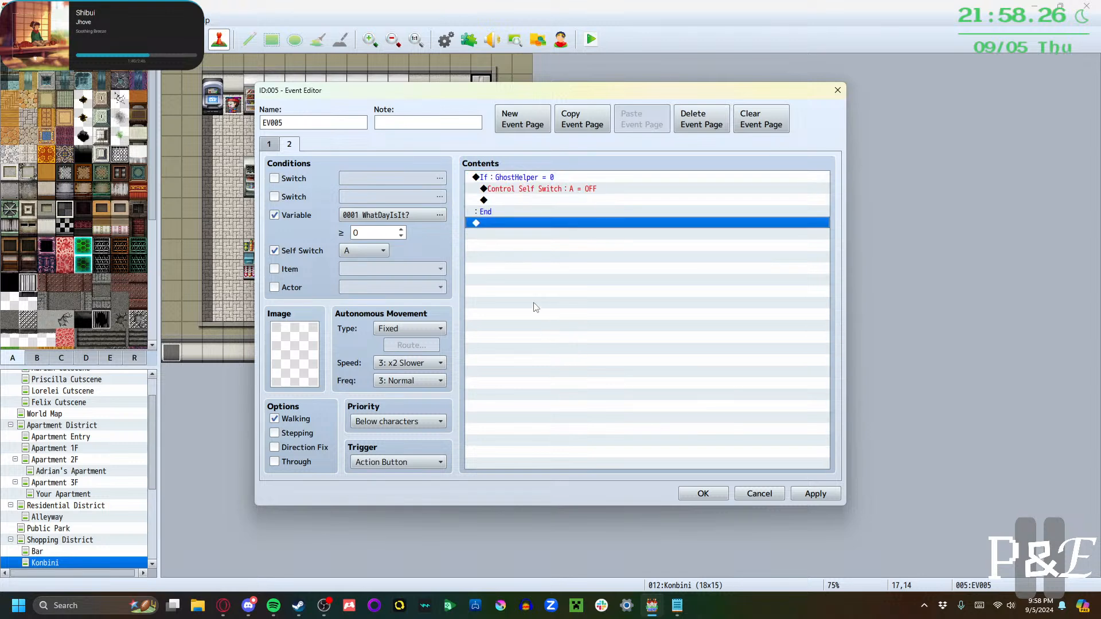
Set page 2's variable condition to require 0002 GhostHelper to be at least 1
{"action": "left_click", "coordinate": [378, 215]}
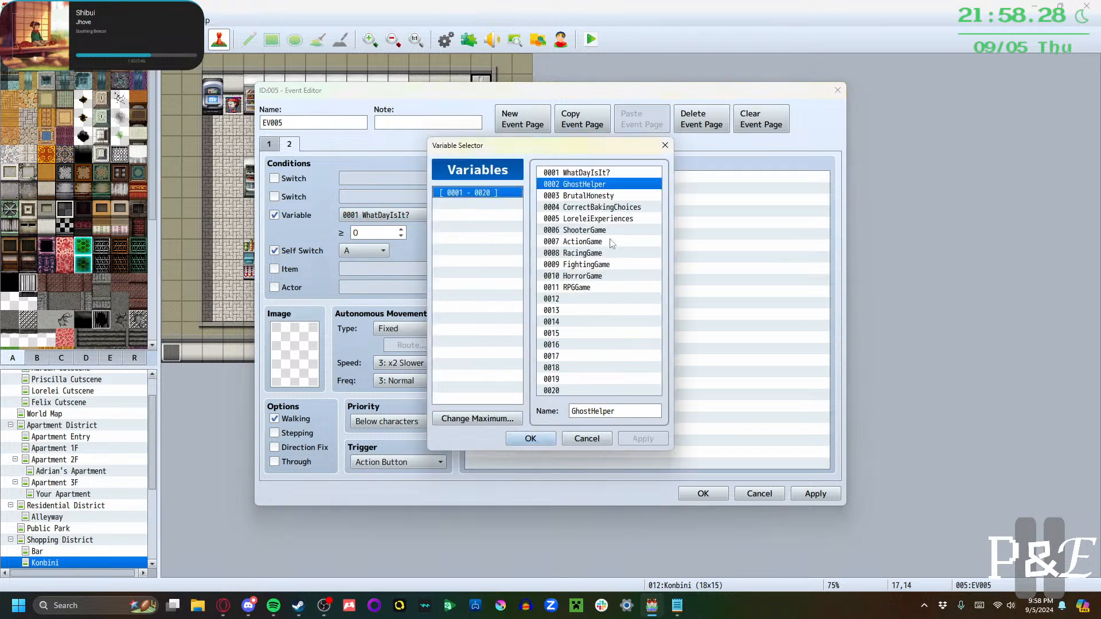
{"action": "left_click", "coordinate": [531, 438]}
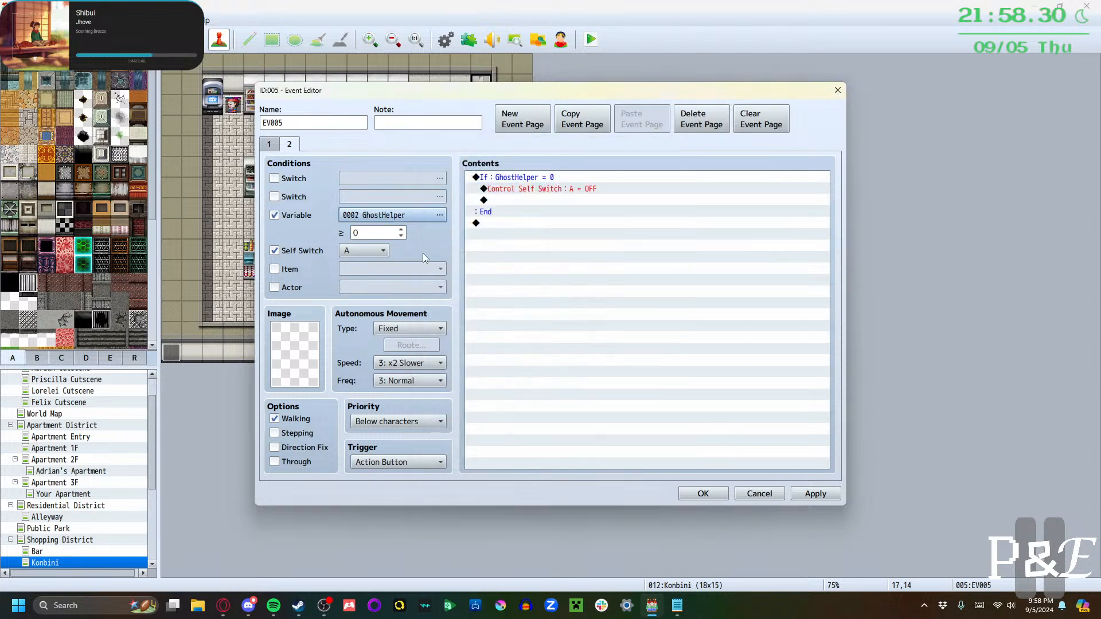
{"action": "left_click", "coordinate": [401, 230]}
{"action": "left_click", "coordinate": [632, 285]}
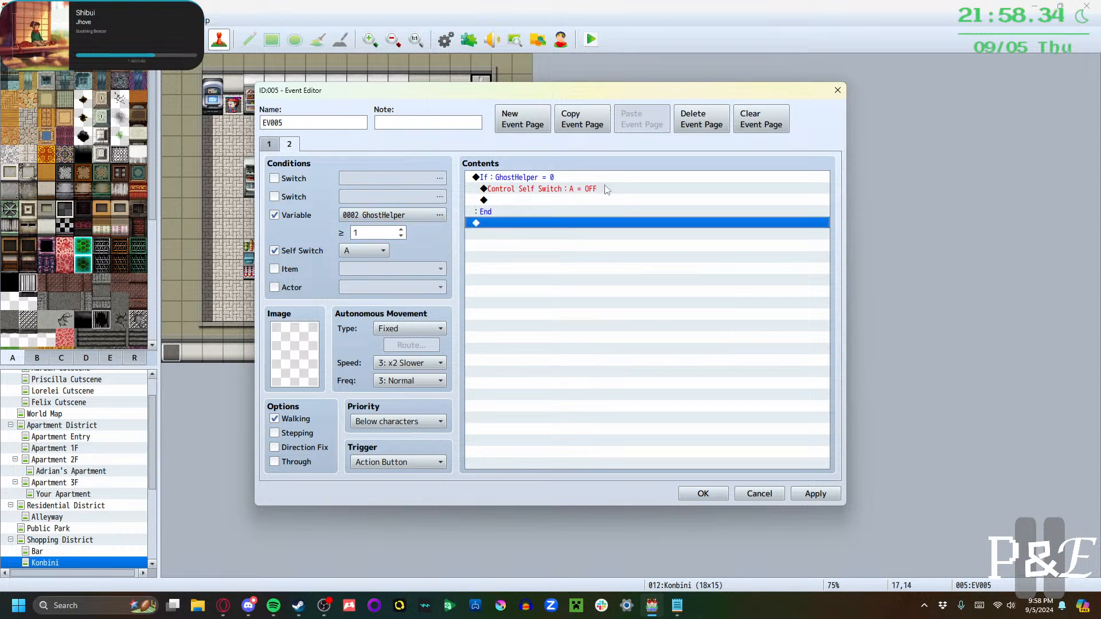
{"action": "left_click", "coordinate": [566, 178]}
{"action": "left_click", "coordinate": [556, 258]}
{"action": "left_click", "coordinate": [552, 200]}
{"action": "left_click", "coordinate": [554, 190]}
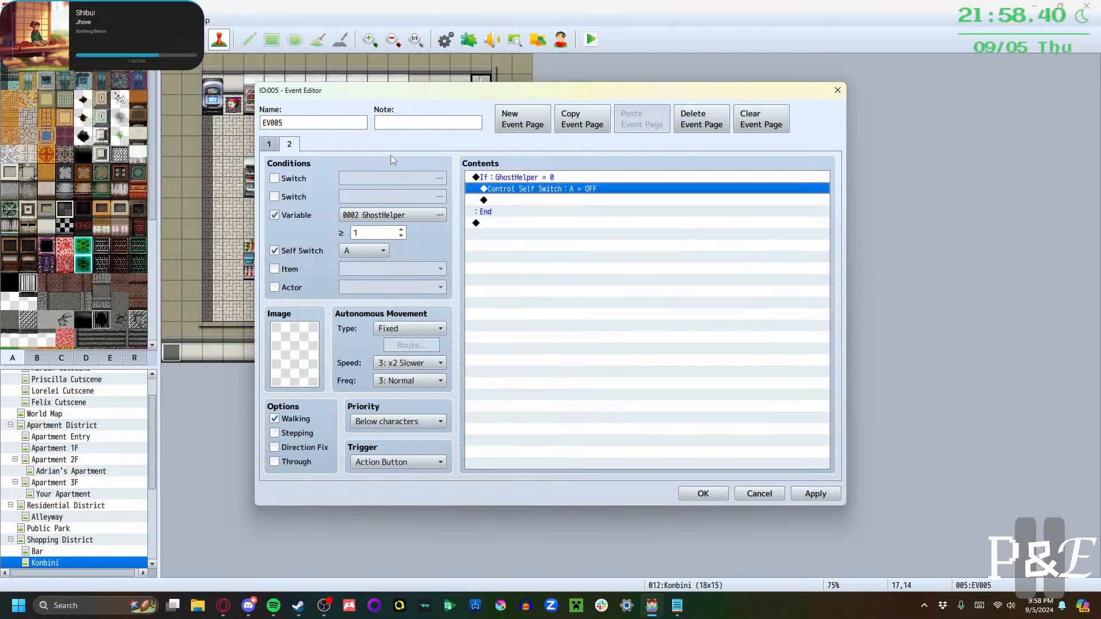
At the end of page 1's contents, add a conditional branch checking that the party has item 0021 Beach Chair
{"action": "left_click", "coordinate": [269, 144]}
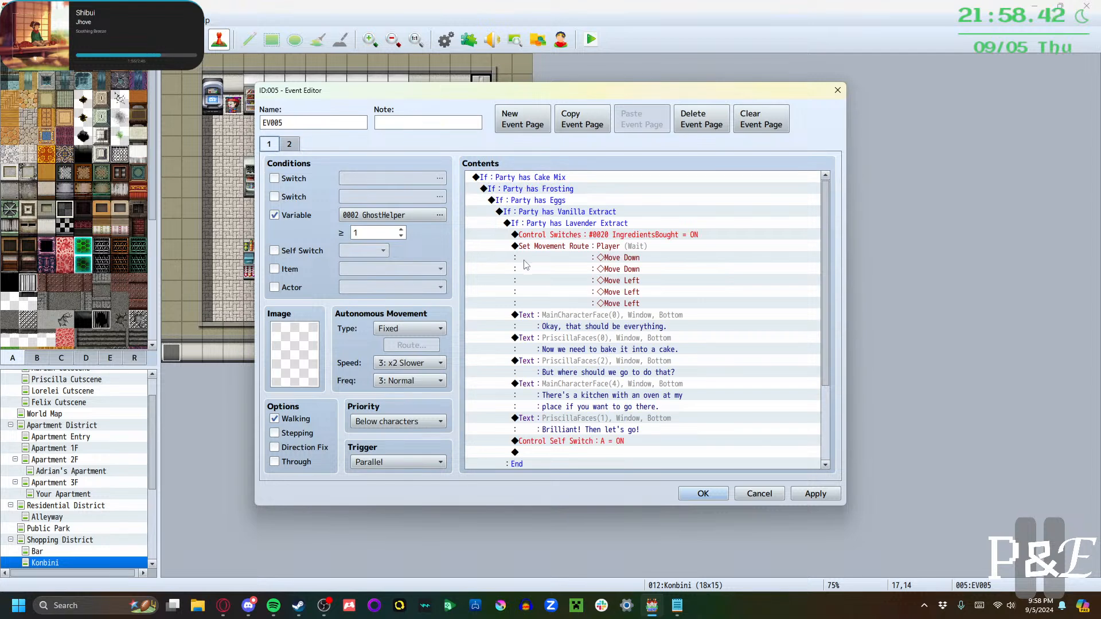
{"action": "scroll", "coordinate": [524, 264], "scroll_direction": "down", "scroll_amount": 3}
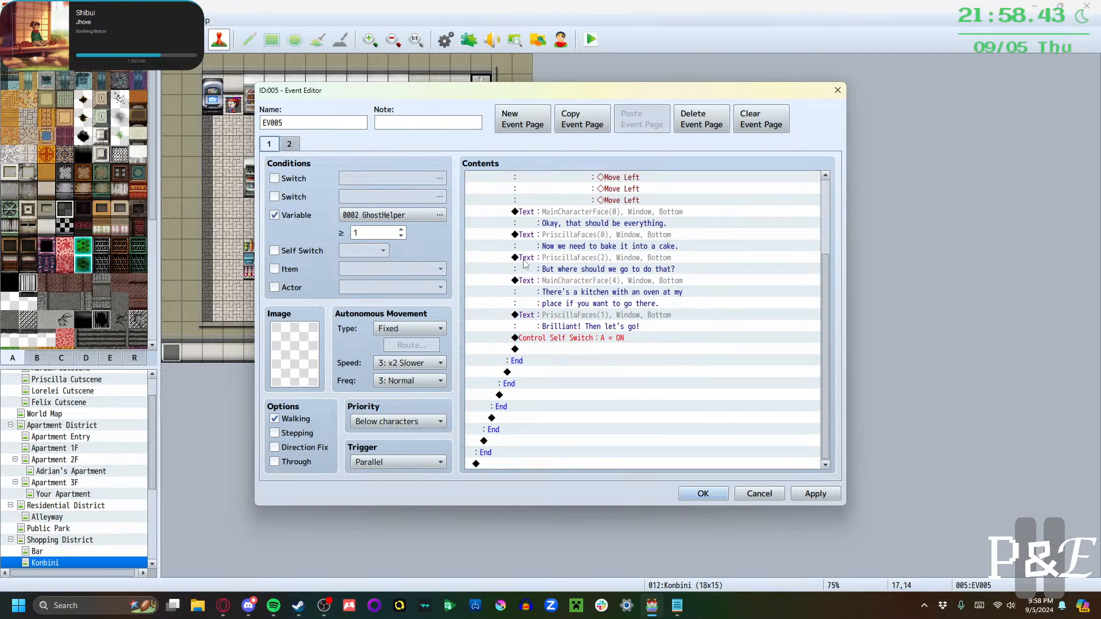
{"action": "double_click", "coordinate": [499, 463]}
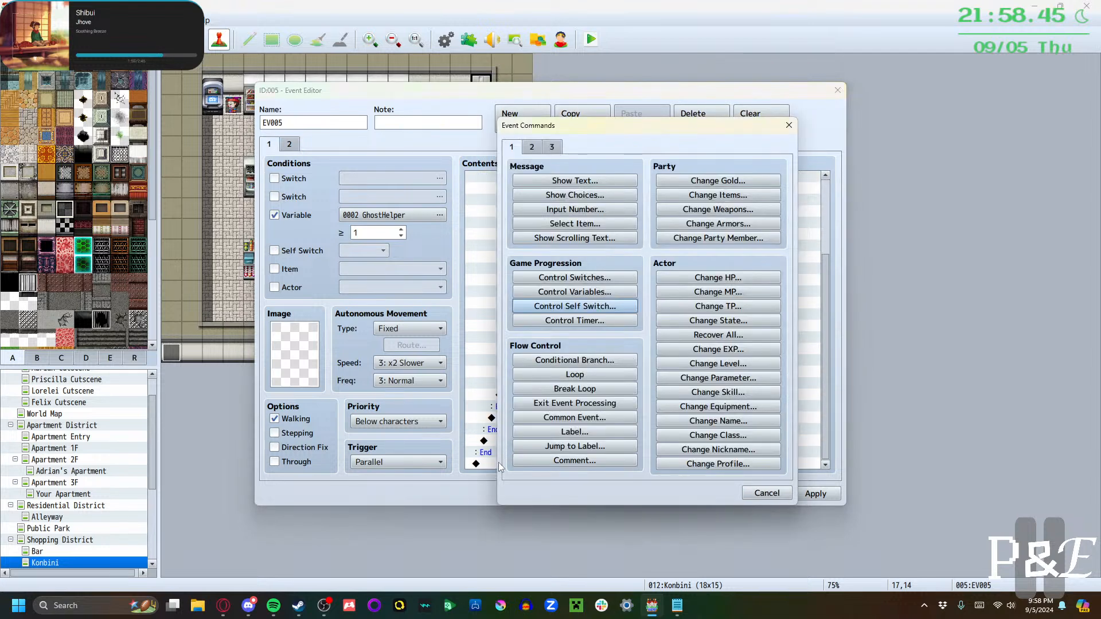
{"action": "left_click", "coordinate": [583, 365]}
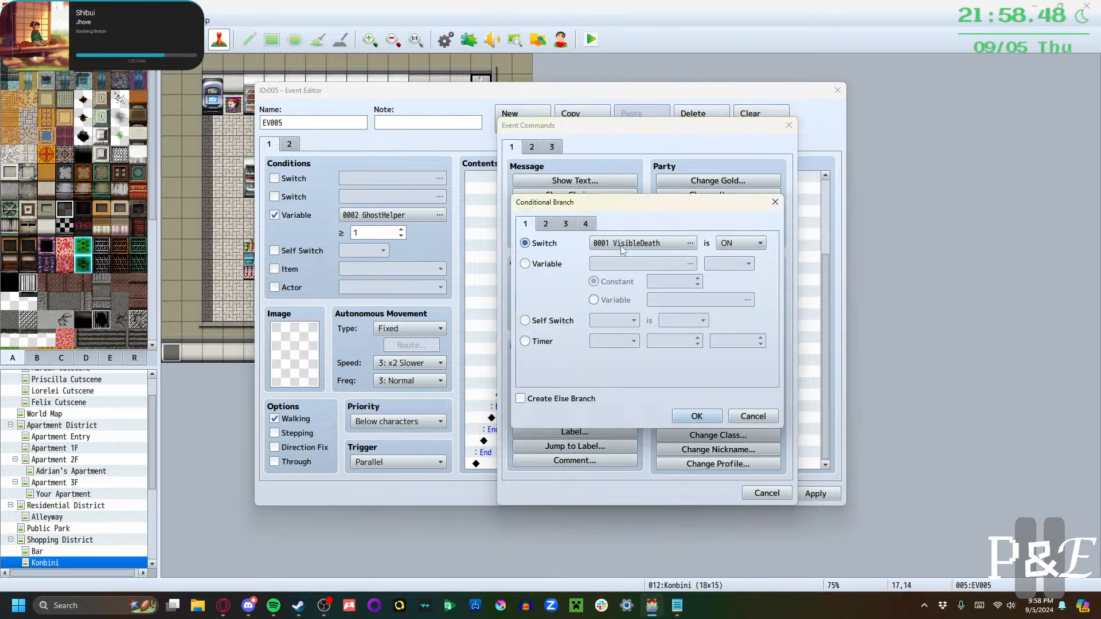
{"action": "left_click", "coordinate": [546, 226]}
{"action": "left_click", "coordinate": [525, 226]}
{"action": "left_click", "coordinate": [566, 226]}
{"action": "left_click", "coordinate": [585, 226]}
{"action": "left_click", "coordinate": [524, 264]}
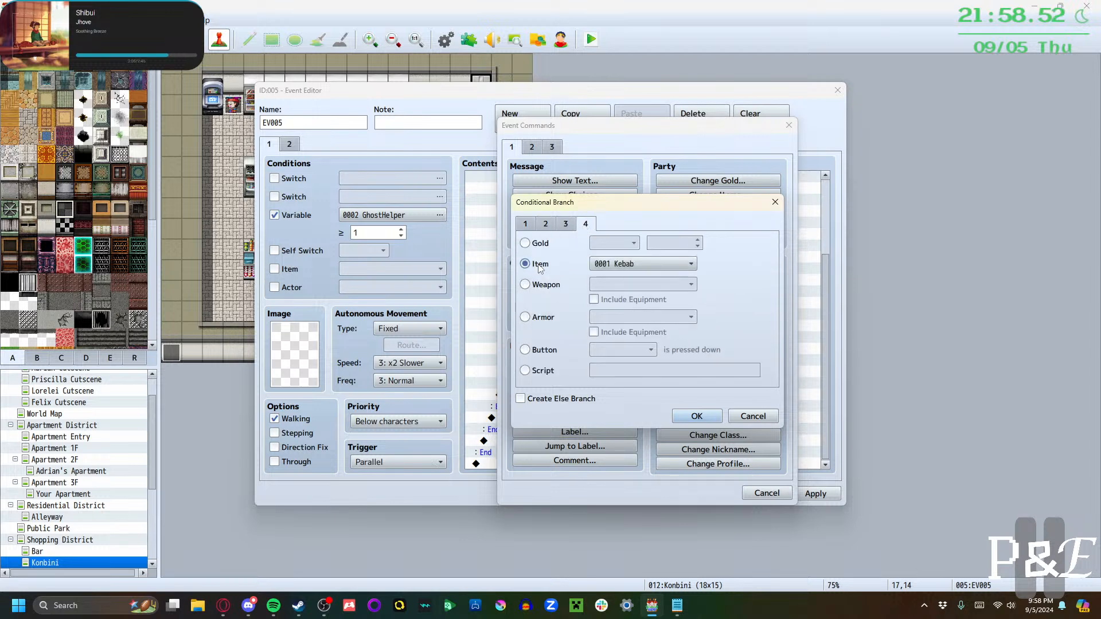
{"action": "left_click", "coordinate": [642, 264]}
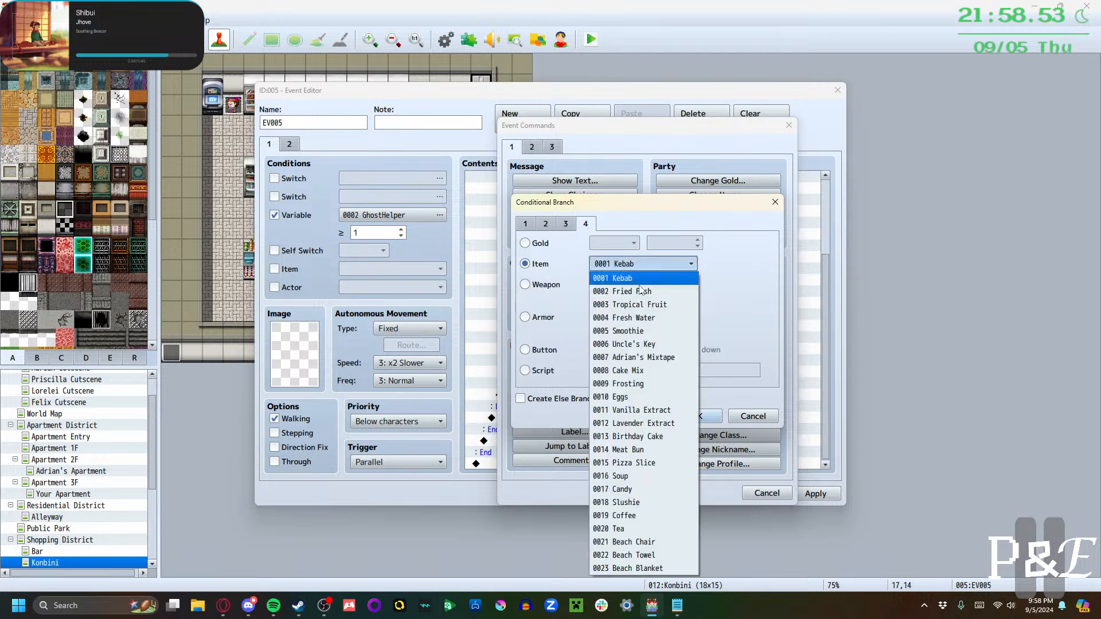
{"action": "left_click", "coordinate": [653, 542]}
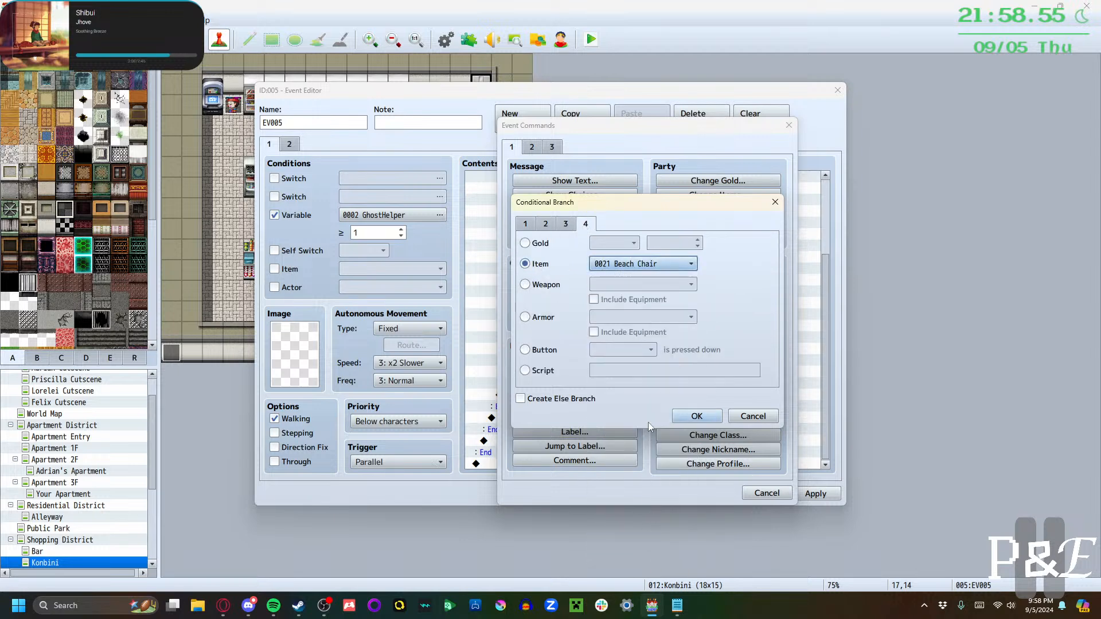
{"action": "left_click", "coordinate": [680, 420]}
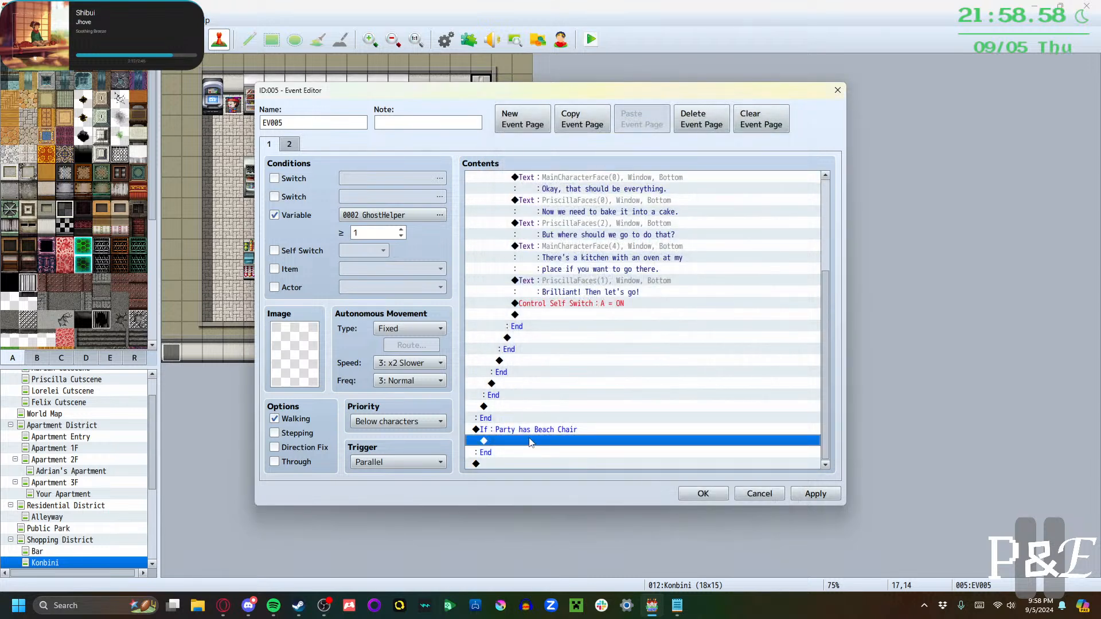
Nest a conditional branch inside the Beach Chair branch that checks for item 0022 Beach Towel
{"action": "double_click", "coordinate": [530, 441]}
{"action": "left_click", "coordinate": [593, 364]}
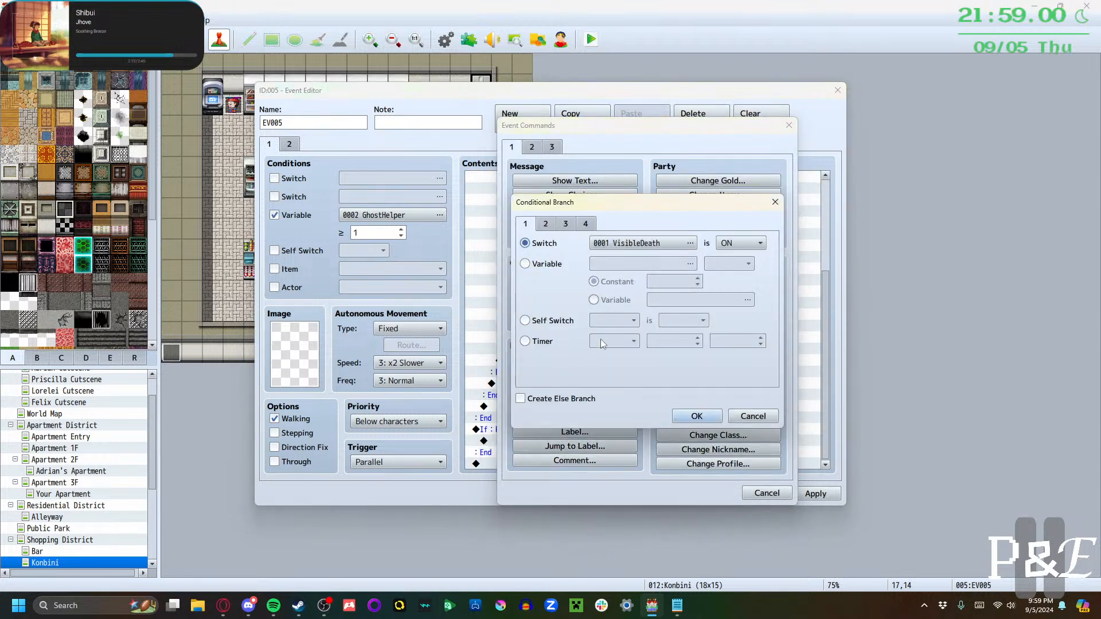
{"action": "left_click", "coordinate": [565, 224]}
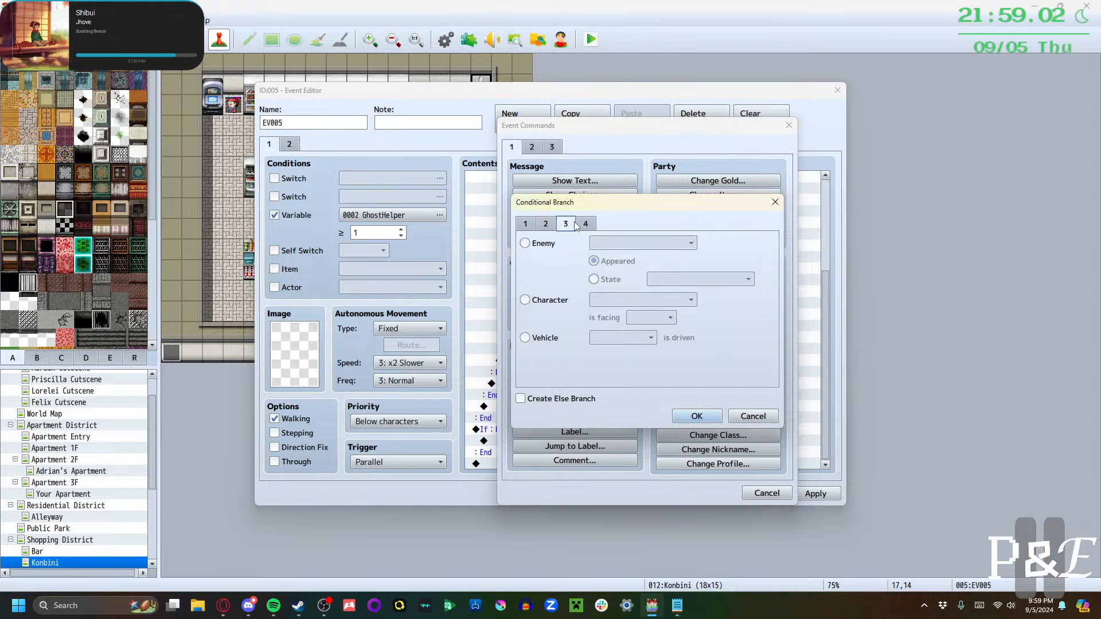
{"action": "left_click", "coordinate": [580, 224]}
{"action": "left_click", "coordinate": [540, 265]}
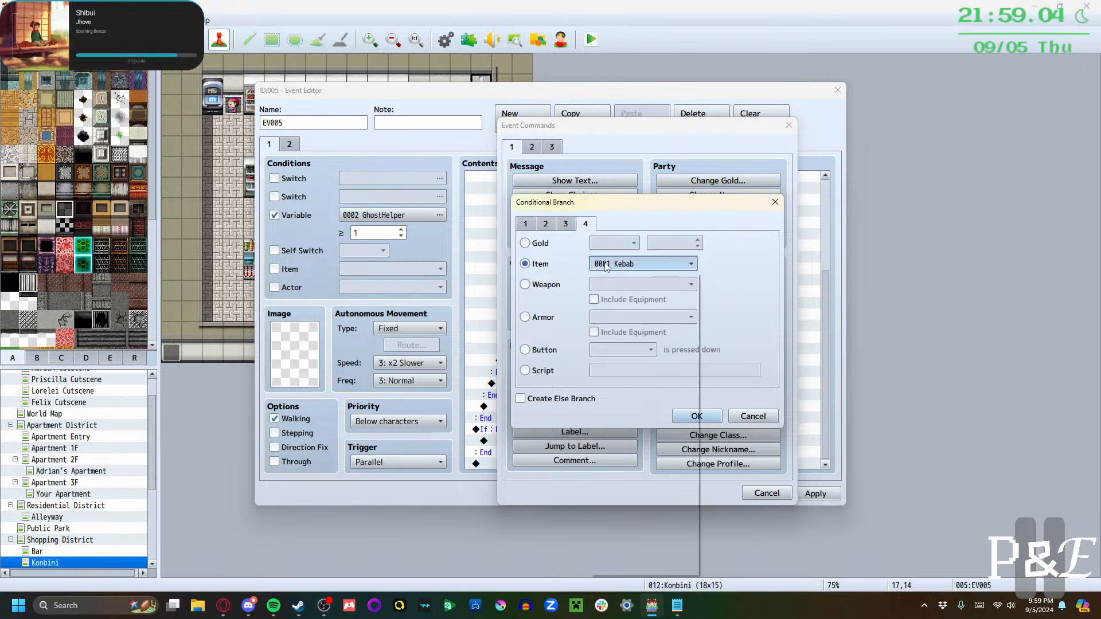
{"action": "left_click", "coordinate": [642, 264]}
{"action": "left_click", "coordinate": [644, 555]}
{"action": "left_click", "coordinate": [688, 416]}
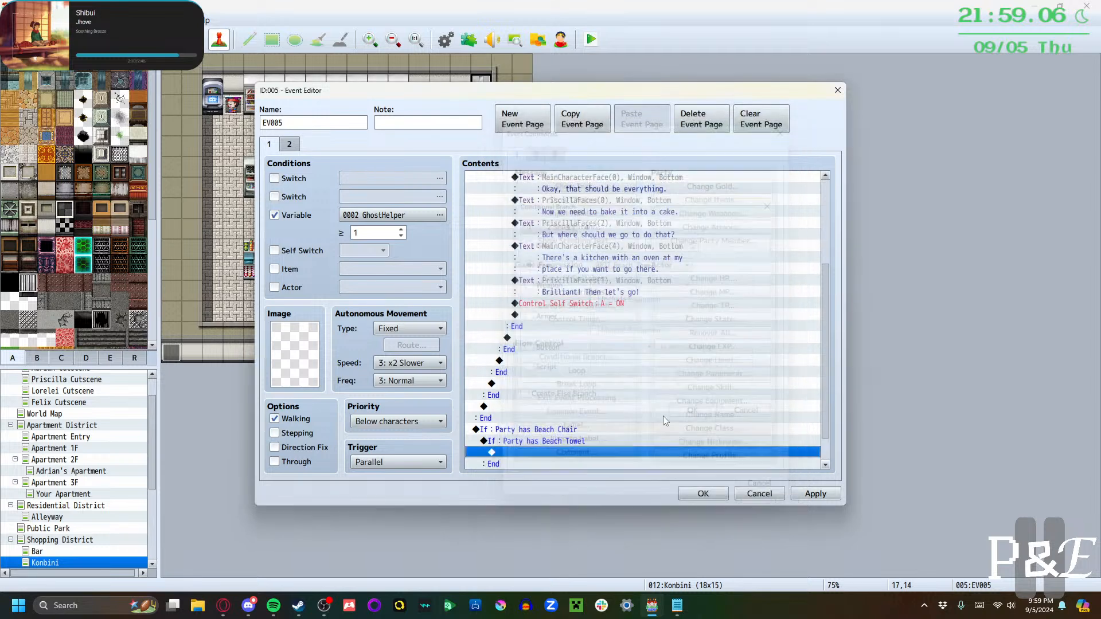
Nest a conditional branch inside the Beach Towel branch that checks for item 0023 Beach Blanket
{"action": "double_click", "coordinate": [543, 457]}
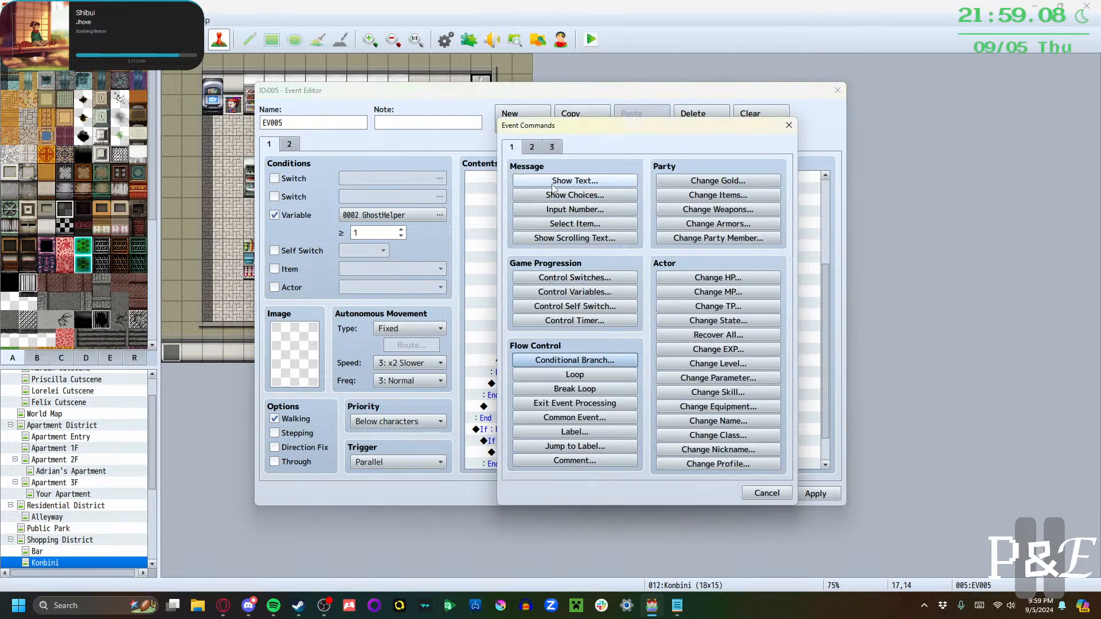
{"action": "left_click", "coordinate": [576, 359]}
{"action": "left_click", "coordinate": [585, 224]}
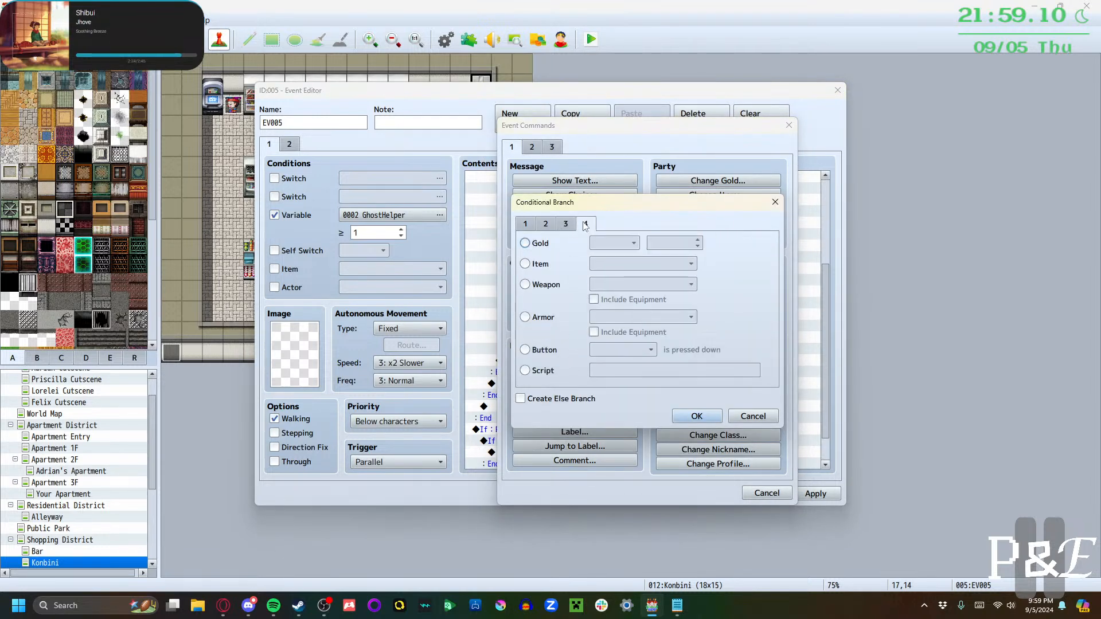
{"action": "left_click", "coordinate": [537, 265]}
{"action": "left_click", "coordinate": [642, 264]}
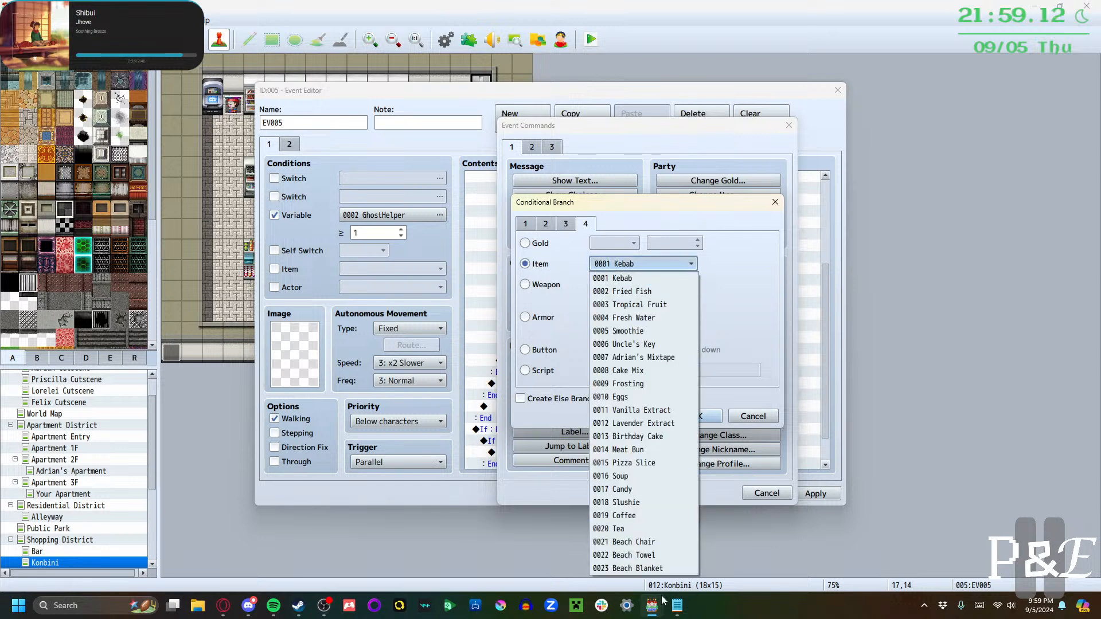
{"action": "left_click", "coordinate": [660, 572]}
{"action": "left_click", "coordinate": [697, 416]}
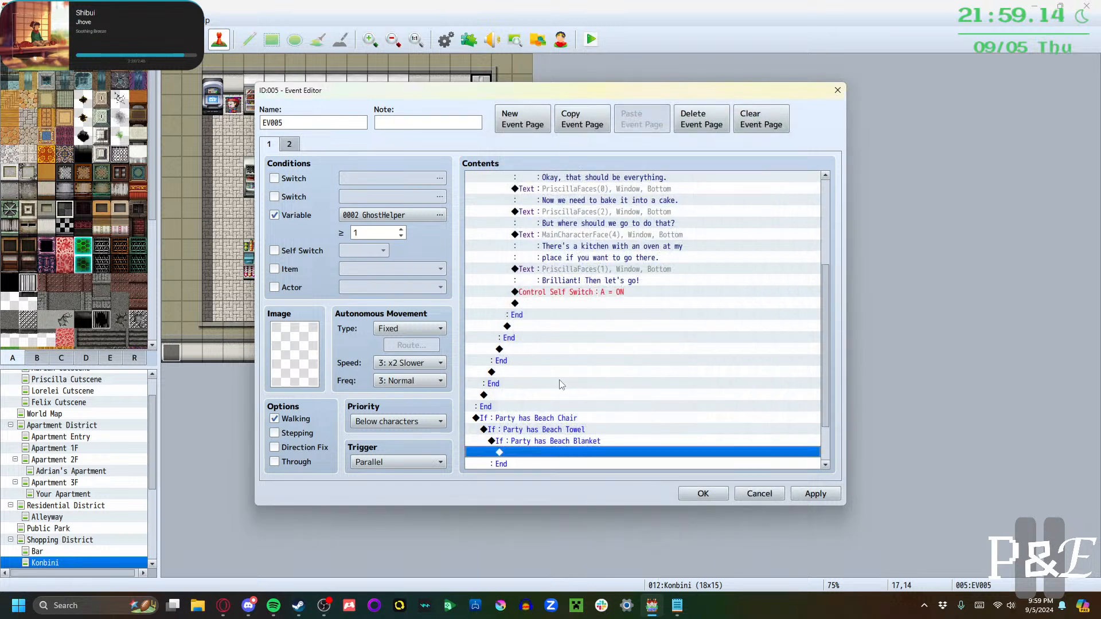
{"action": "double_click", "coordinate": [547, 396]}
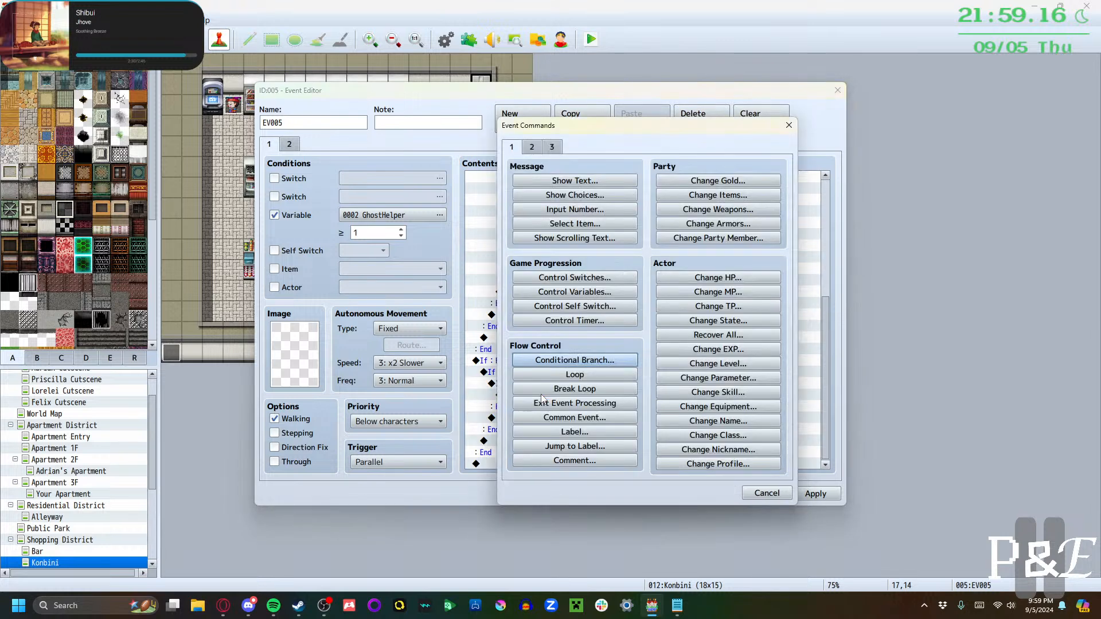
{"action": "left_click", "coordinate": [767, 492]}
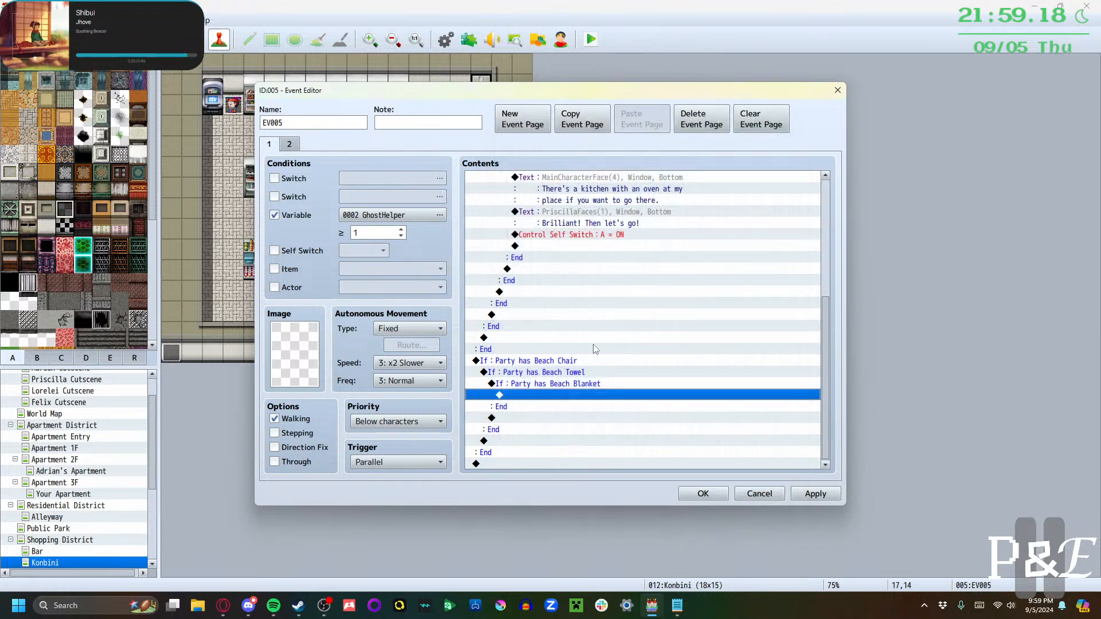
{"action": "double_click", "coordinate": [546, 397]}
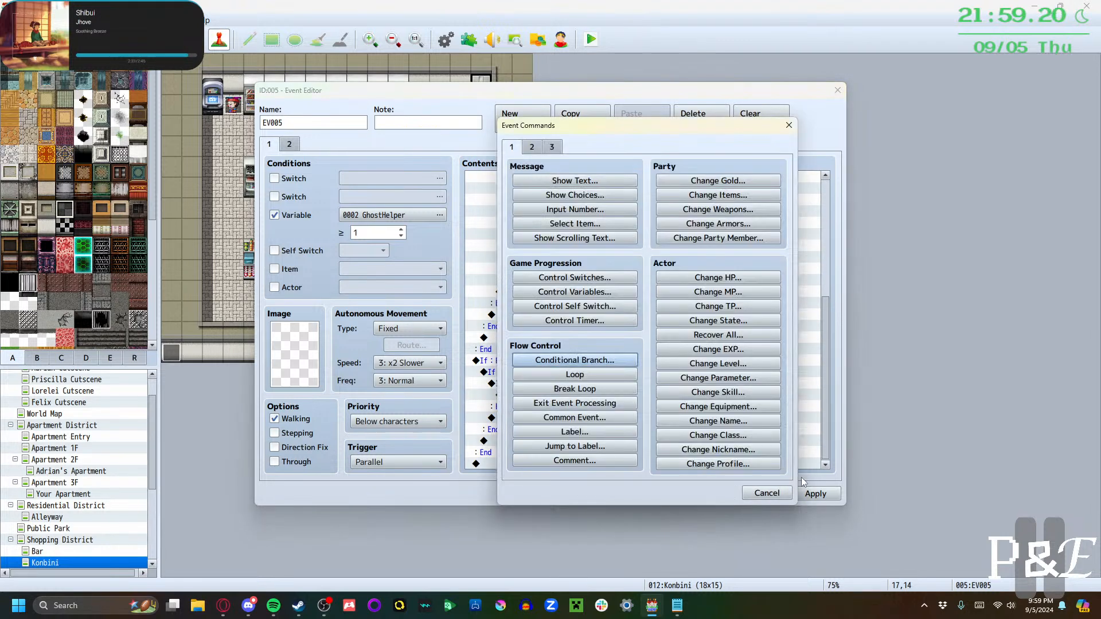
{"action": "left_click", "coordinate": [760, 492]}
Copy the player's Set Movement Route command from the Lavender Extract branch into the Beach Blanket branch
{"action": "scroll", "coordinate": [627, 312], "scroll_direction": "up", "scroll_amount": 3}
{"action": "scroll", "coordinate": [626, 311], "scroll_direction": "up", "scroll_amount": 4}
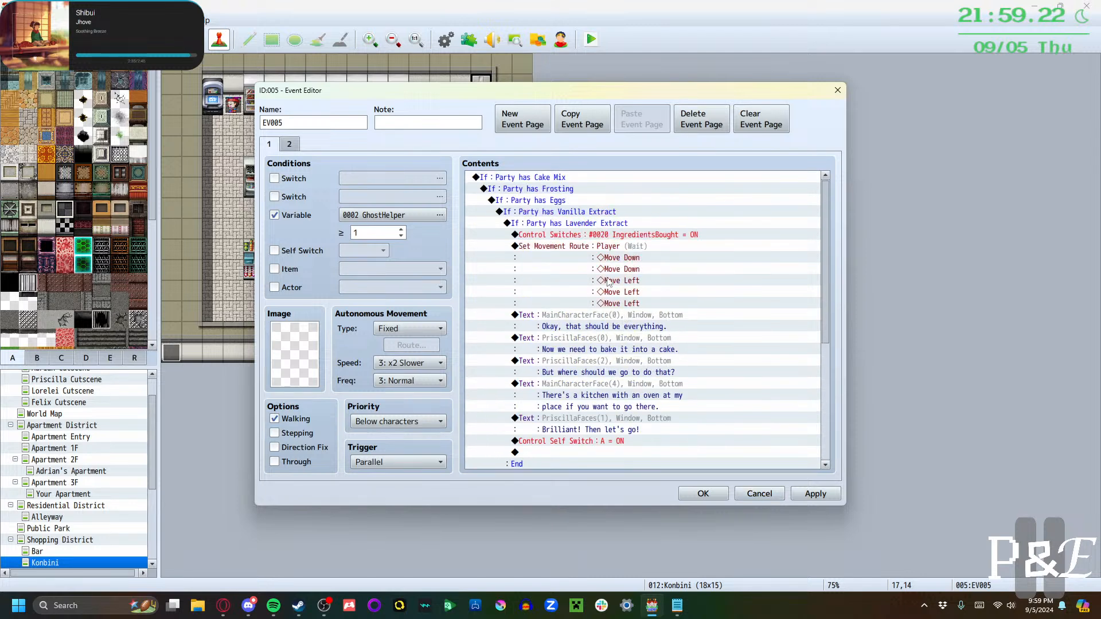
{"action": "left_click", "coordinate": [590, 251]}
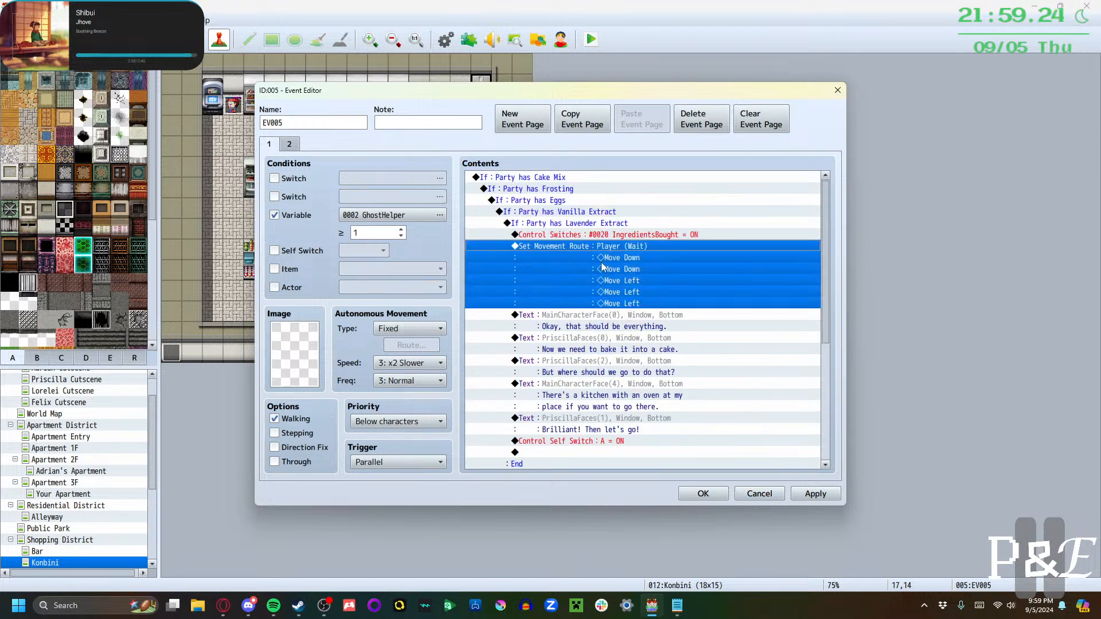
{"action": "scroll", "coordinate": [602, 266], "scroll_direction": "down", "scroll_amount": 6}
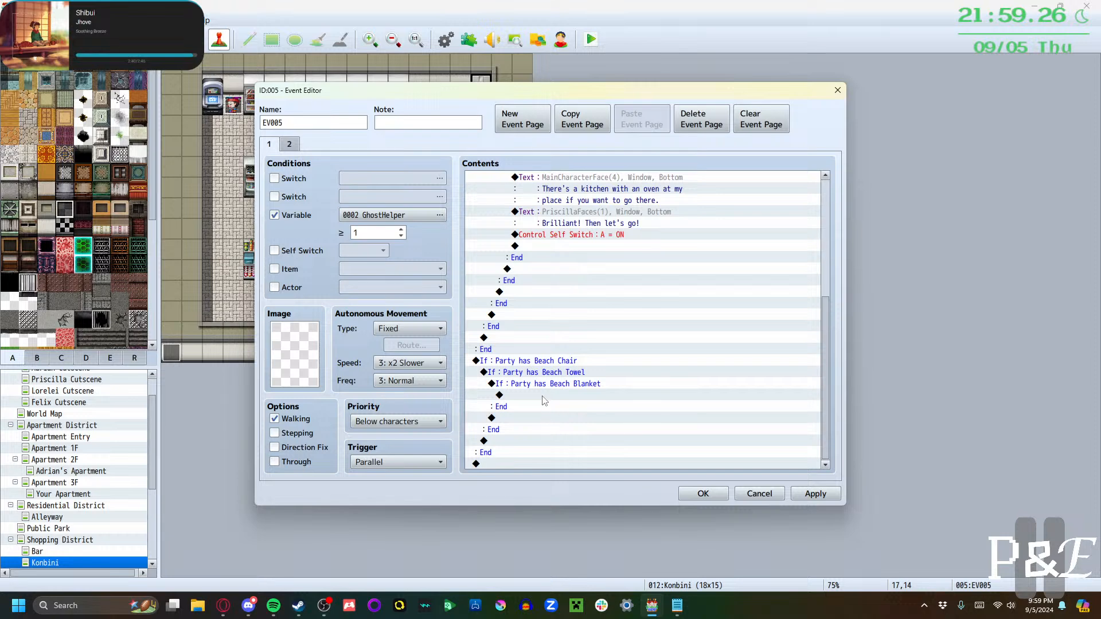
{"action": "left_click", "coordinate": [542, 397]}
{"action": "key", "text": "ctrl+v"}
{"action": "scroll", "coordinate": [561, 401], "scroll_direction": "up", "scroll_amount": 3}
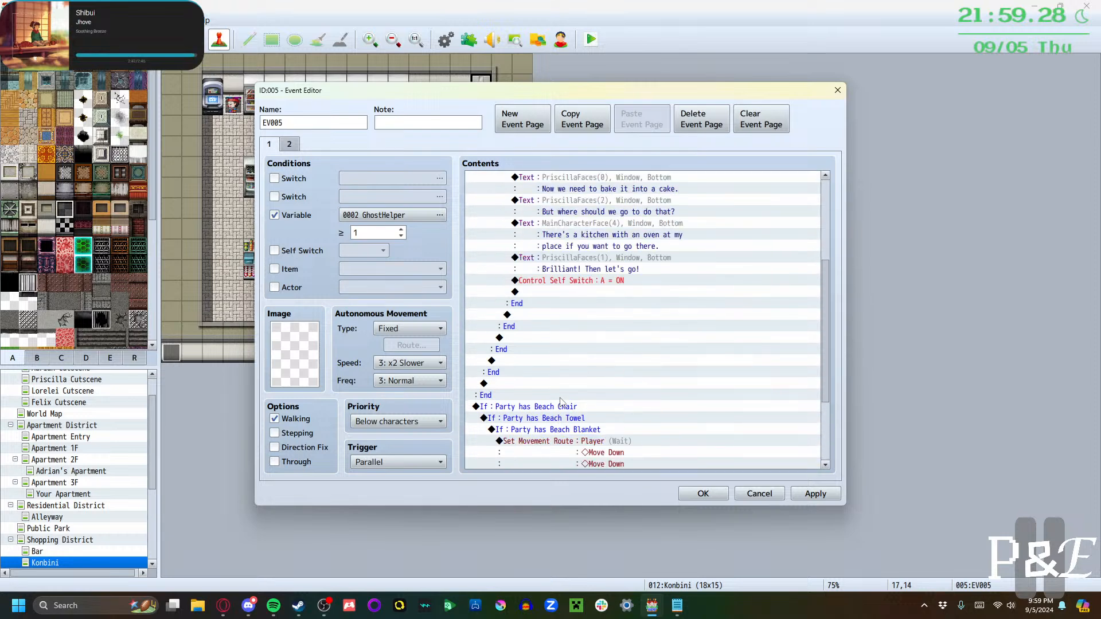
{"action": "scroll", "coordinate": [560, 401], "scroll_direction": "up", "scroll_amount": 4}
{"action": "scroll", "coordinate": [561, 398], "scroll_direction": "down", "scroll_amount": 8}
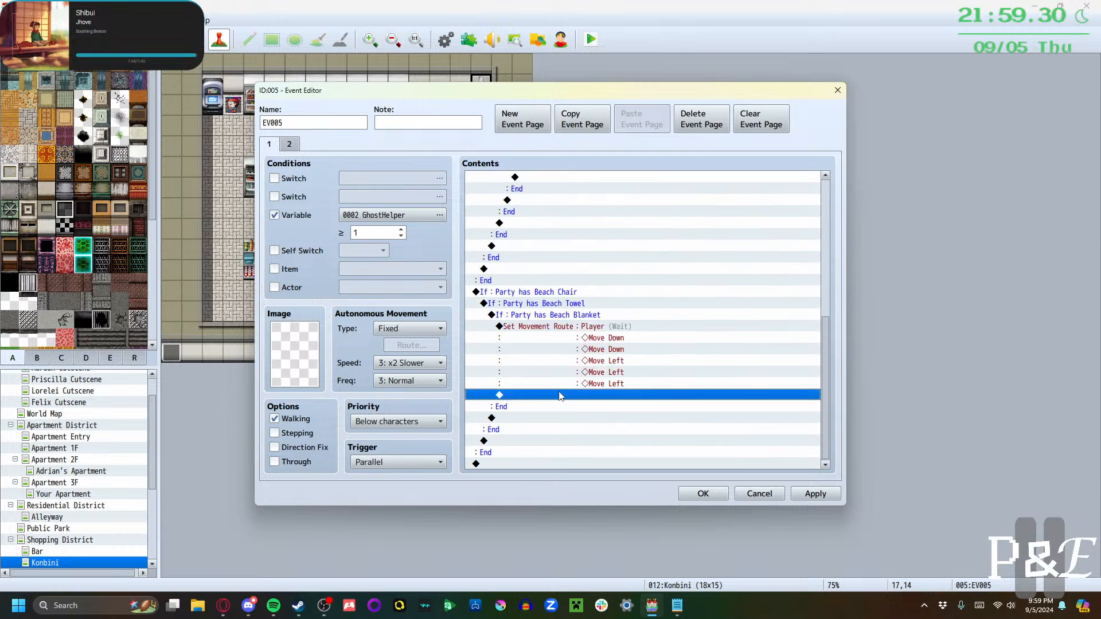
{"action": "double_click", "coordinate": [561, 396]}
{"action": "left_click", "coordinate": [562, 181]}
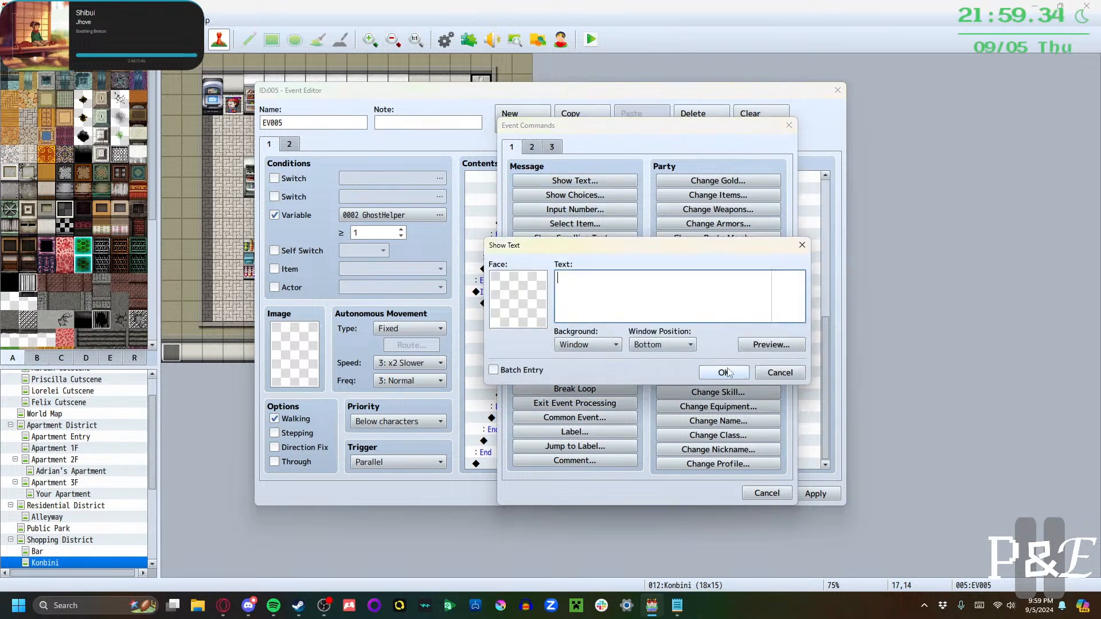
{"action": "left_click", "coordinate": [781, 373]}
{"action": "left_click", "coordinate": [765, 493]}
{"action": "scroll", "coordinate": [582, 282], "scroll_direction": "up", "scroll_amount": 7}
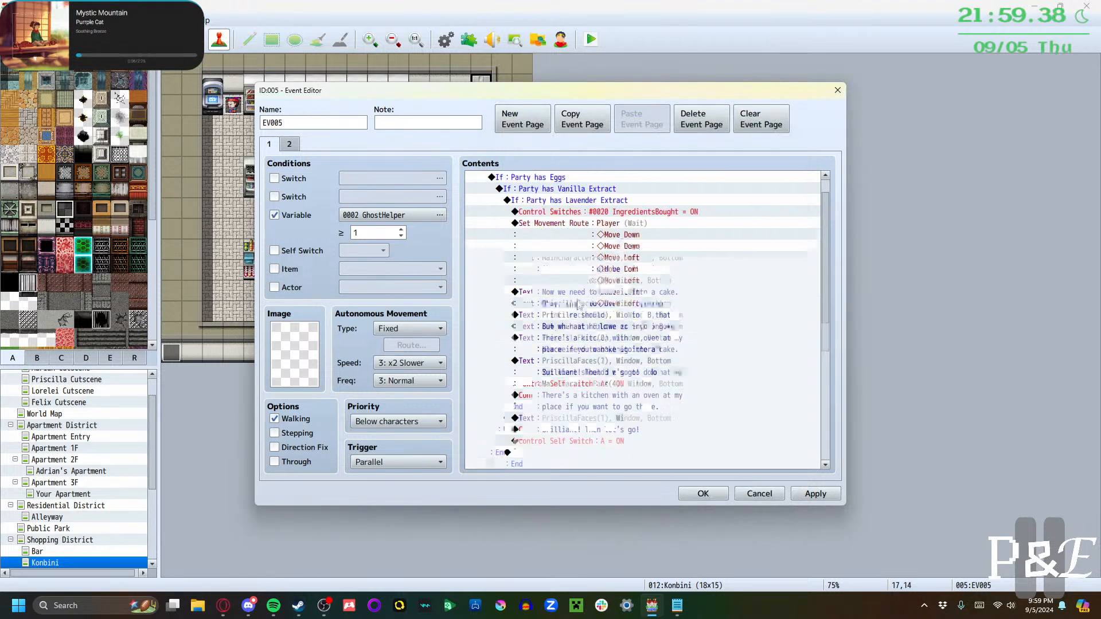
{"action": "scroll", "coordinate": [530, 440], "scroll_direction": "down", "scroll_amount": 7}
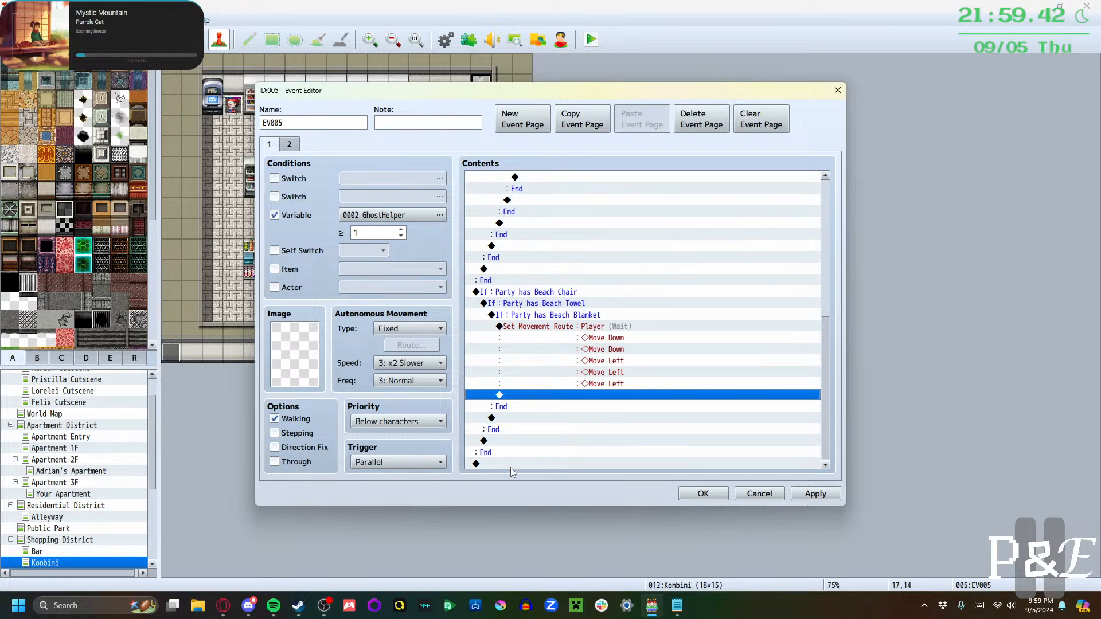
At the end of page 1's contents, add a conditional branch checking that switch 0019 LetsBakeACake is ON
{"action": "double_click", "coordinate": [511, 465]}
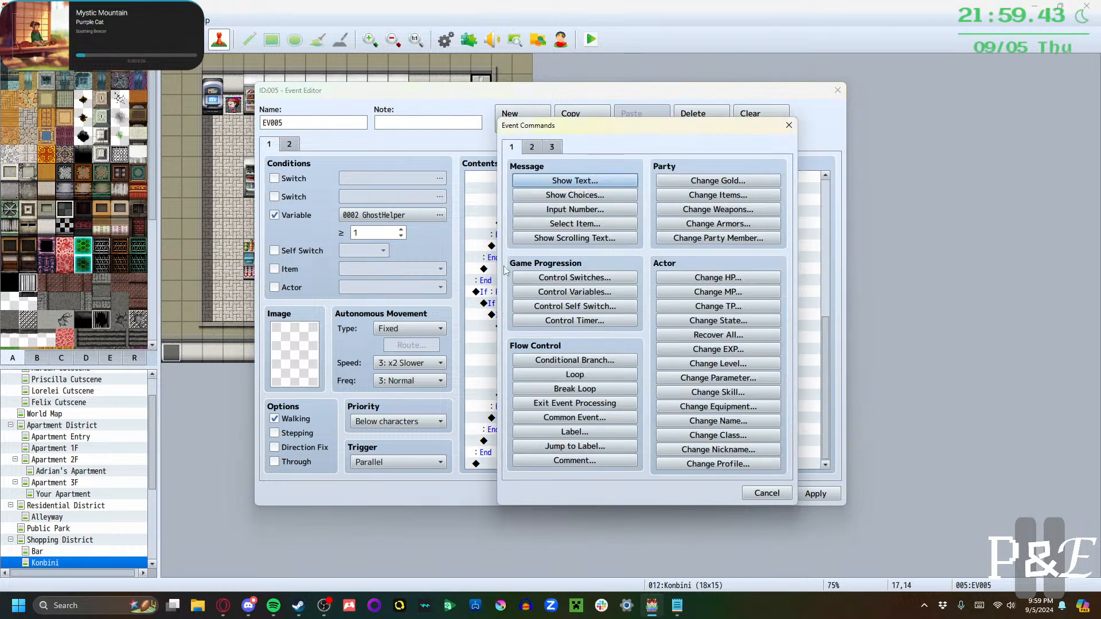
{"action": "left_click", "coordinate": [570, 360]}
{"action": "left_click", "coordinate": [646, 245]}
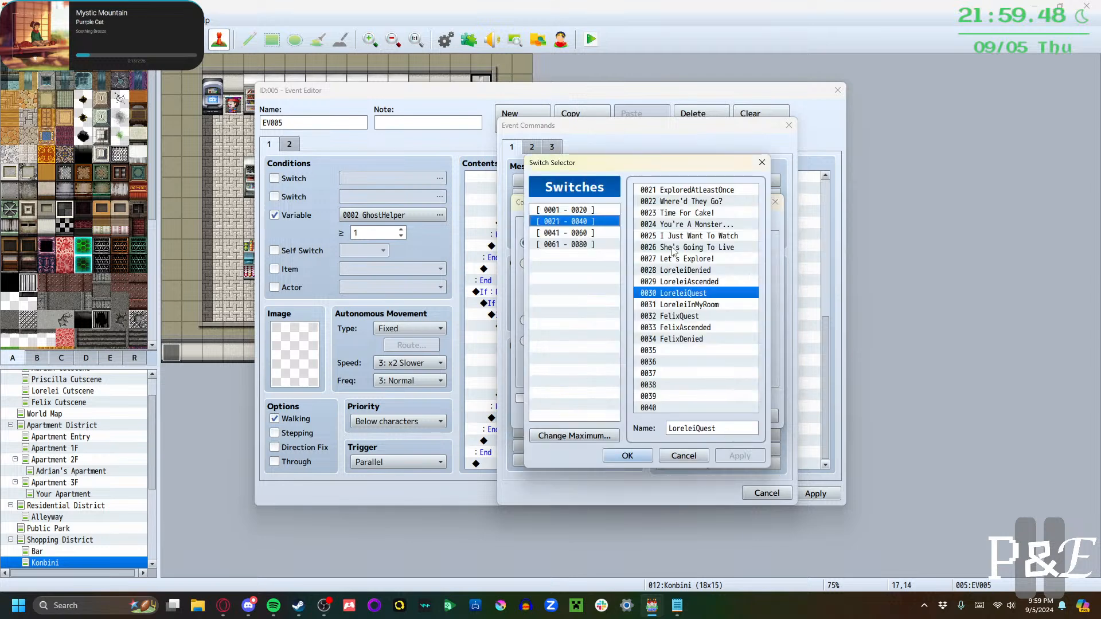
{"action": "left_click", "coordinate": [582, 212]}
{"action": "left_click", "coordinate": [679, 398]}
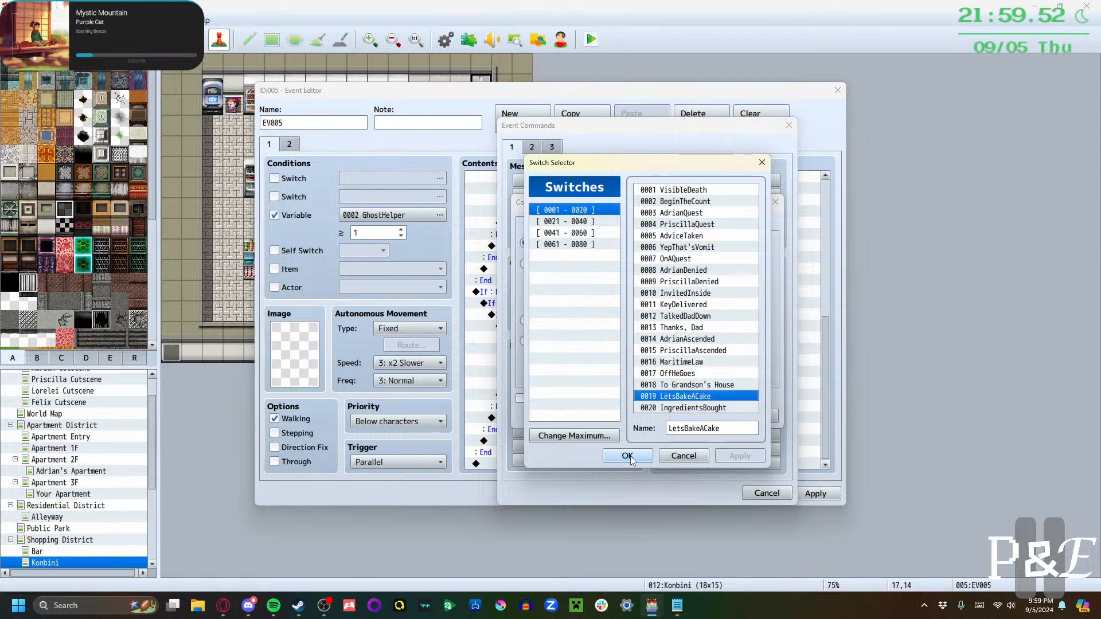
{"action": "left_click", "coordinate": [628, 457]}
{"action": "left_click", "coordinate": [692, 417]}
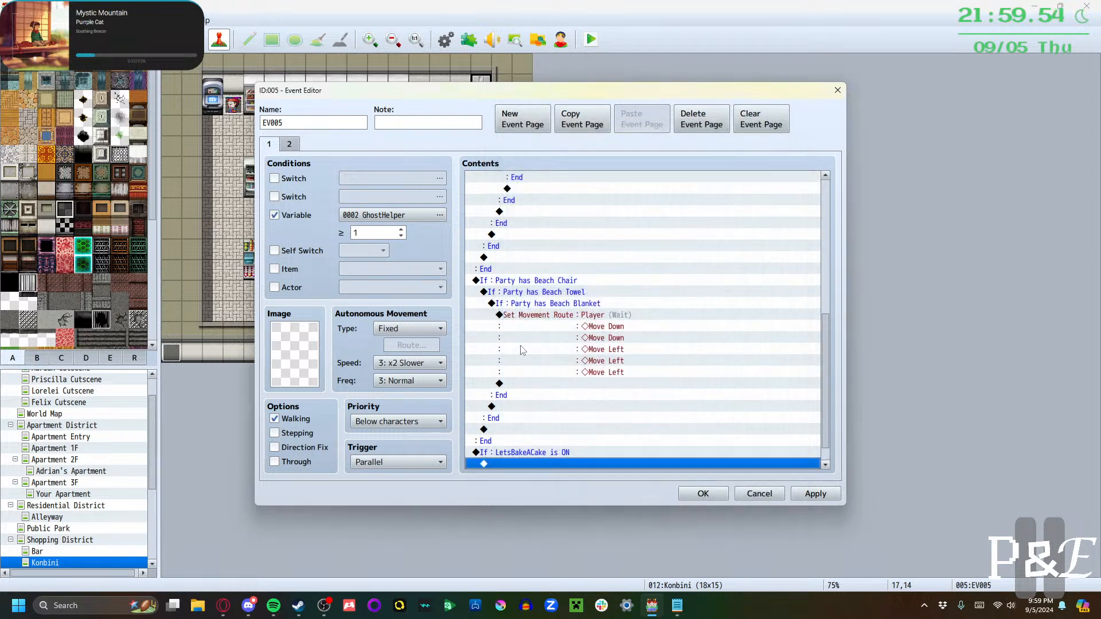
Move the entire Cake Mix branch inside the LetsBakeACake branch and save the changes to EV005
{"action": "scroll", "coordinate": [533, 372], "scroll_direction": "up", "scroll_amount": 6}
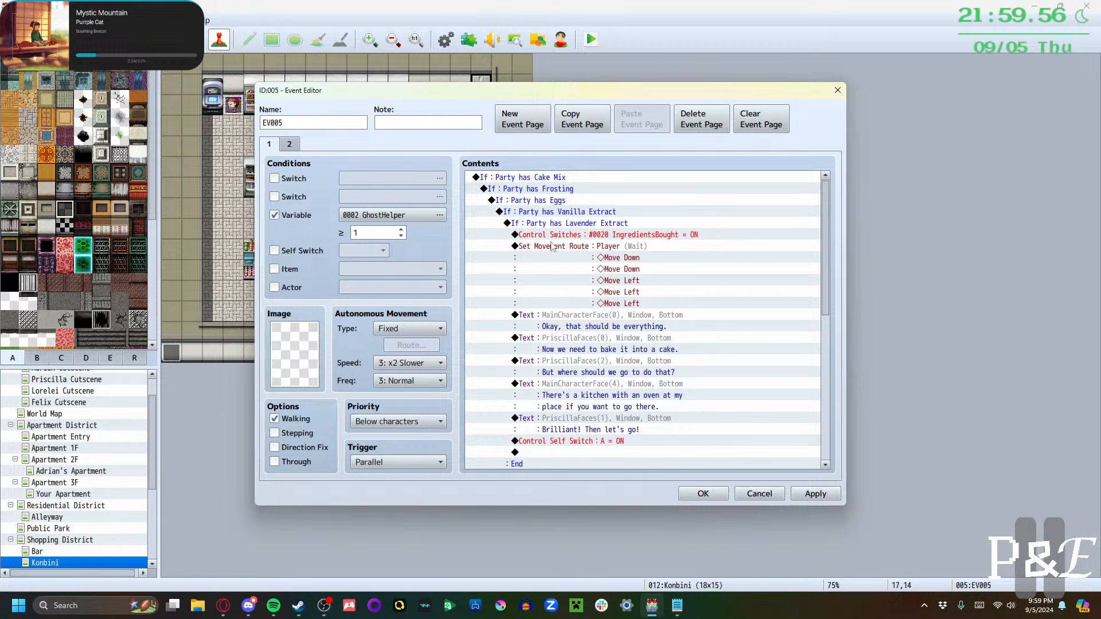
{"action": "left_click", "coordinate": [539, 178]}
{"action": "scroll", "coordinate": [577, 378], "scroll_direction": "down", "scroll_amount": 9}
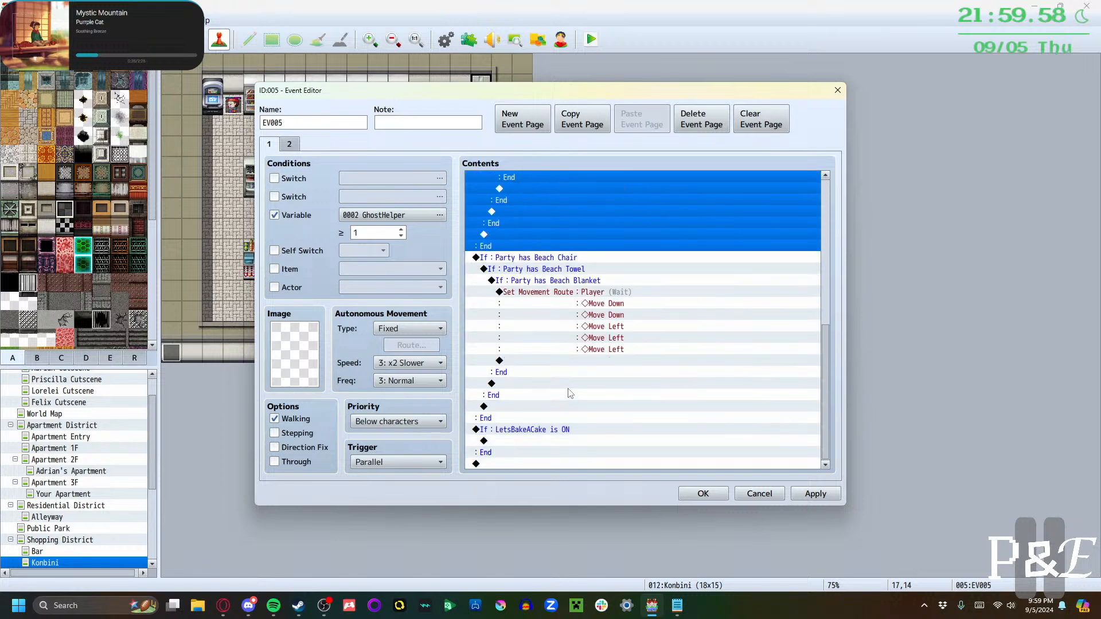
{"action": "key", "text": "Down"}
{"action": "left_click", "coordinate": [515, 361]}
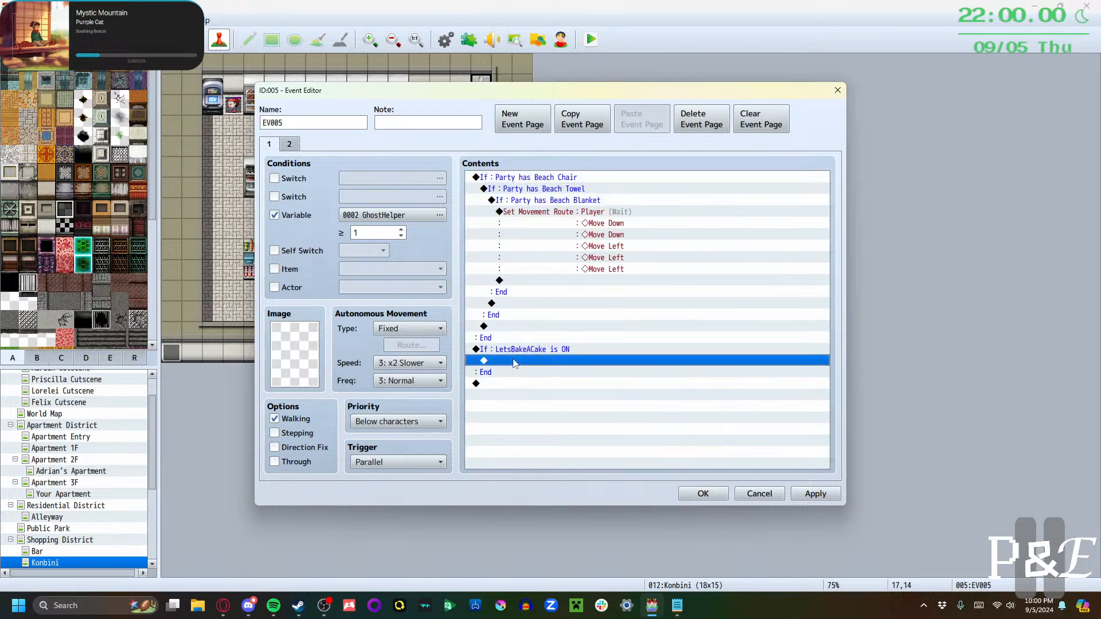
{"action": "key", "text": "ctrl+v"}
{"action": "scroll", "coordinate": [525, 381], "scroll_direction": "up", "scroll_amount": 5}
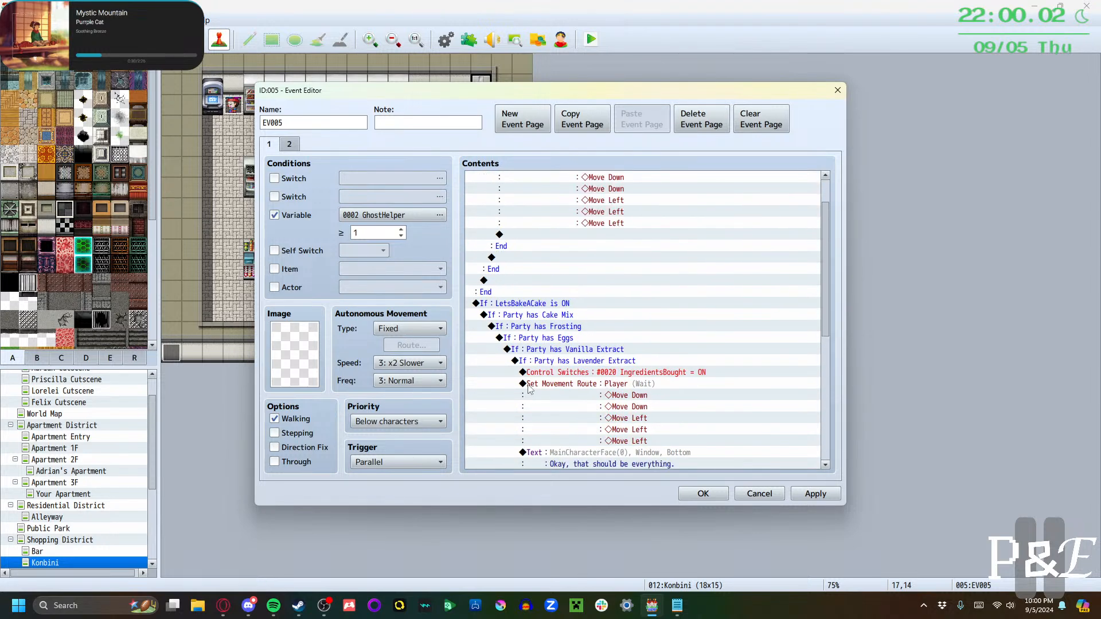
{"action": "scroll", "coordinate": [528, 389], "scroll_direction": "down", "scroll_amount": 8}
{"action": "left_click", "coordinate": [521, 441]}
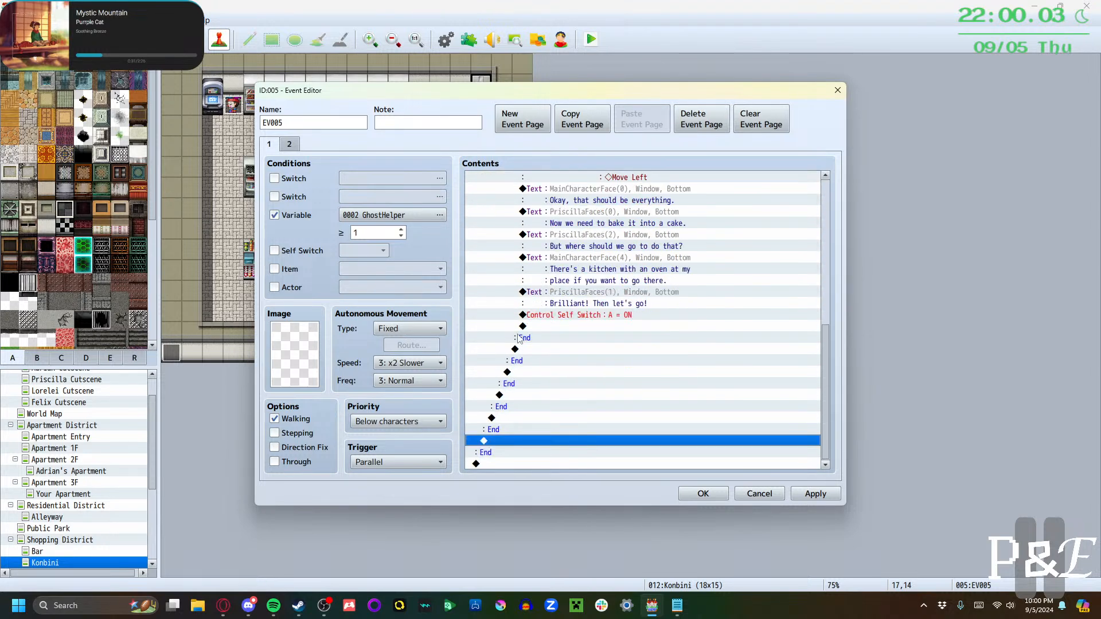
{"action": "double_click", "coordinate": [507, 462]}
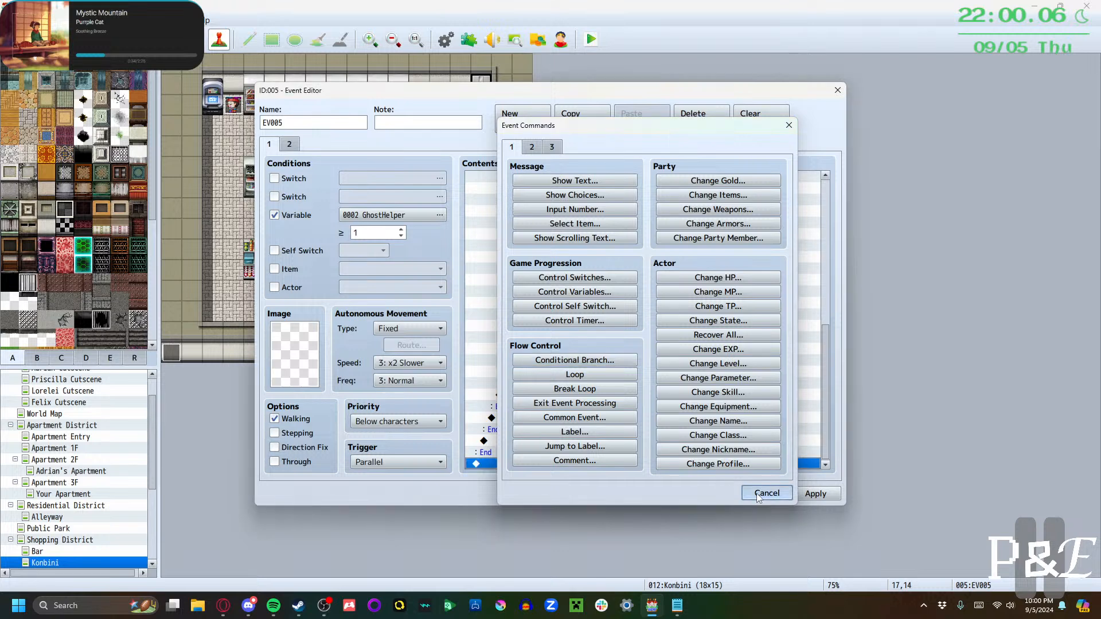
{"action": "left_click", "coordinate": [758, 494]}
{"action": "left_click", "coordinate": [700, 496]}
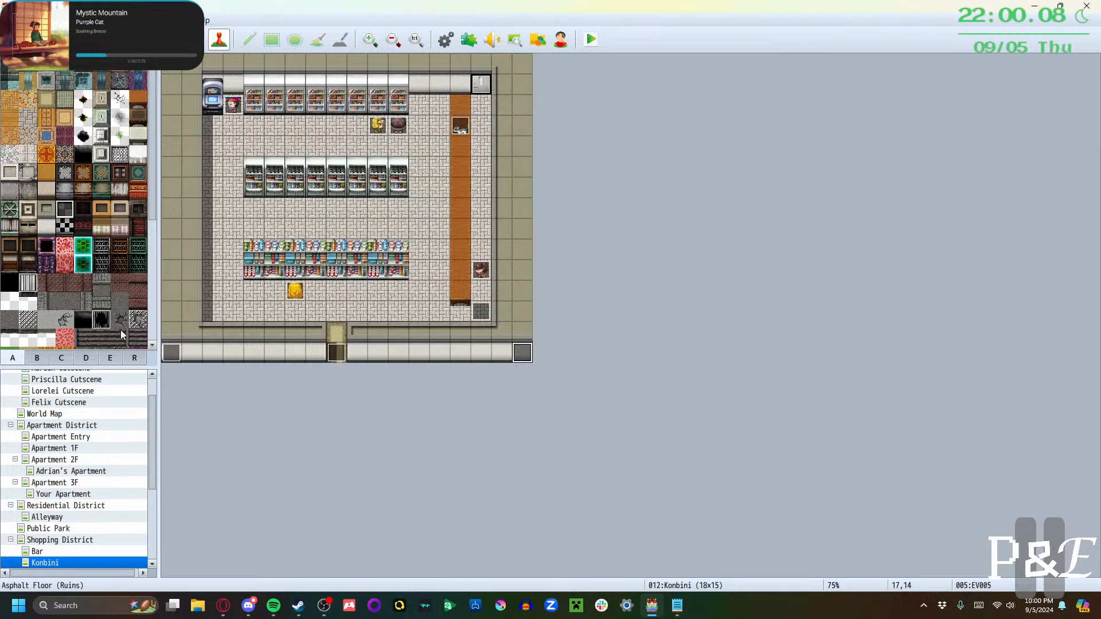
Open event EV004, enable its first switch condition, and name switch 0035 BeachParty
{"action": "double_click", "coordinate": [477, 315]}
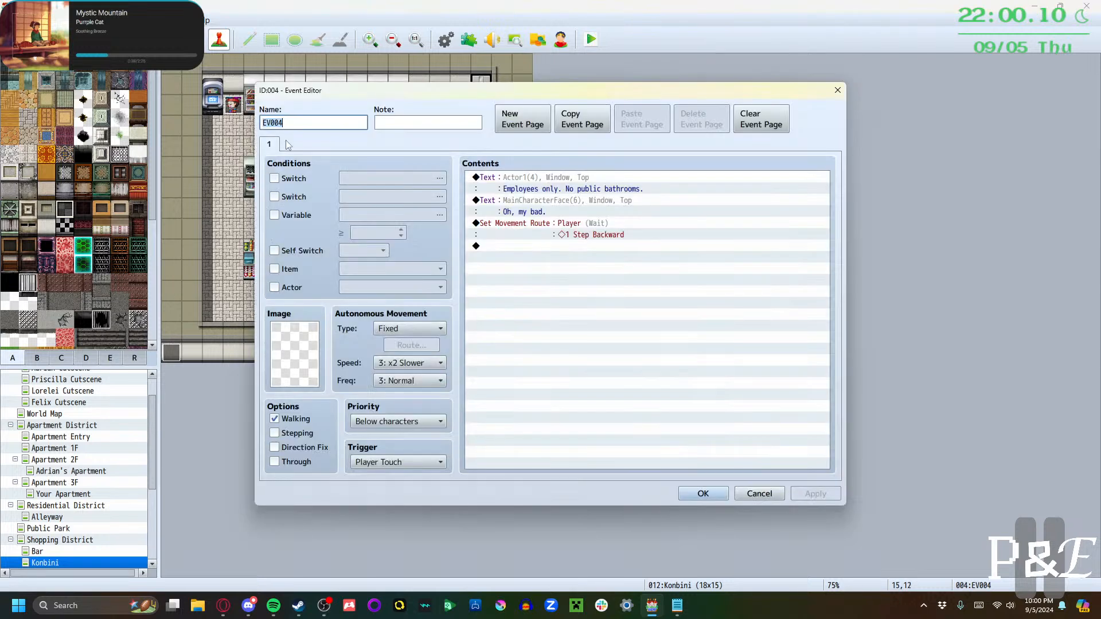
{"action": "left_click", "coordinate": [276, 179]}
{"action": "left_click", "coordinate": [440, 178]}
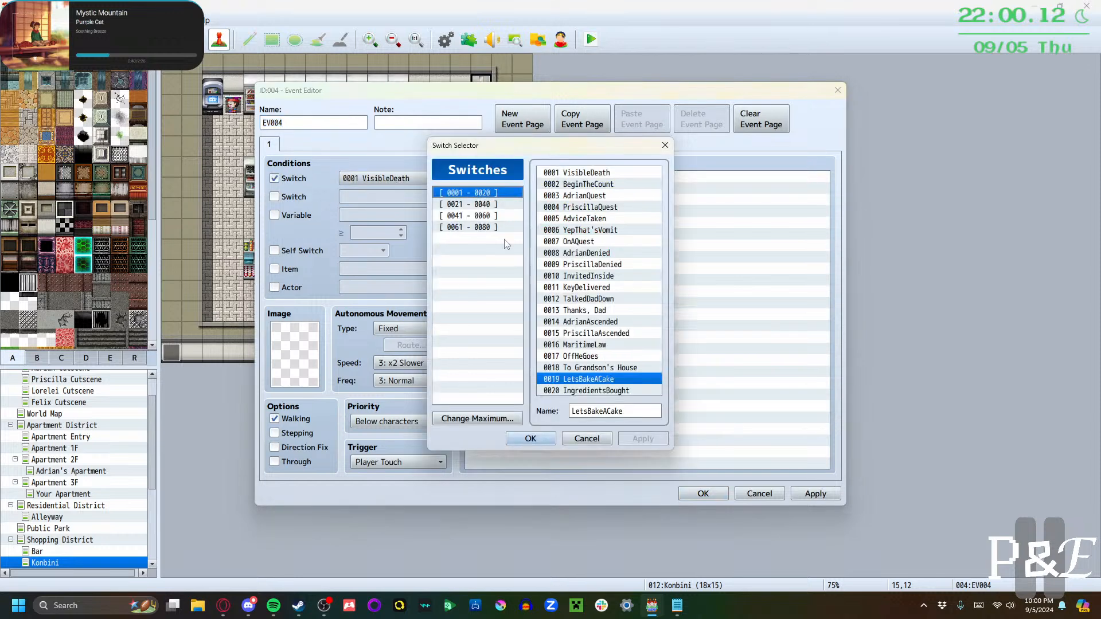
{"action": "left_click", "coordinate": [491, 204]}
{"action": "left_click", "coordinate": [594, 333]}
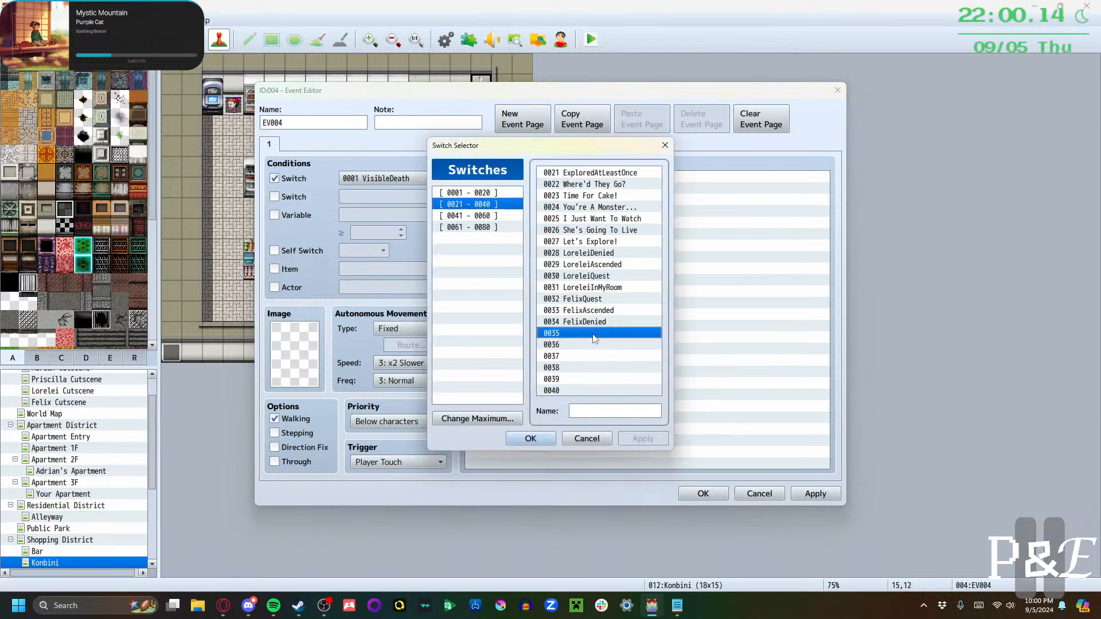
{"action": "left_click", "coordinate": [608, 410]}
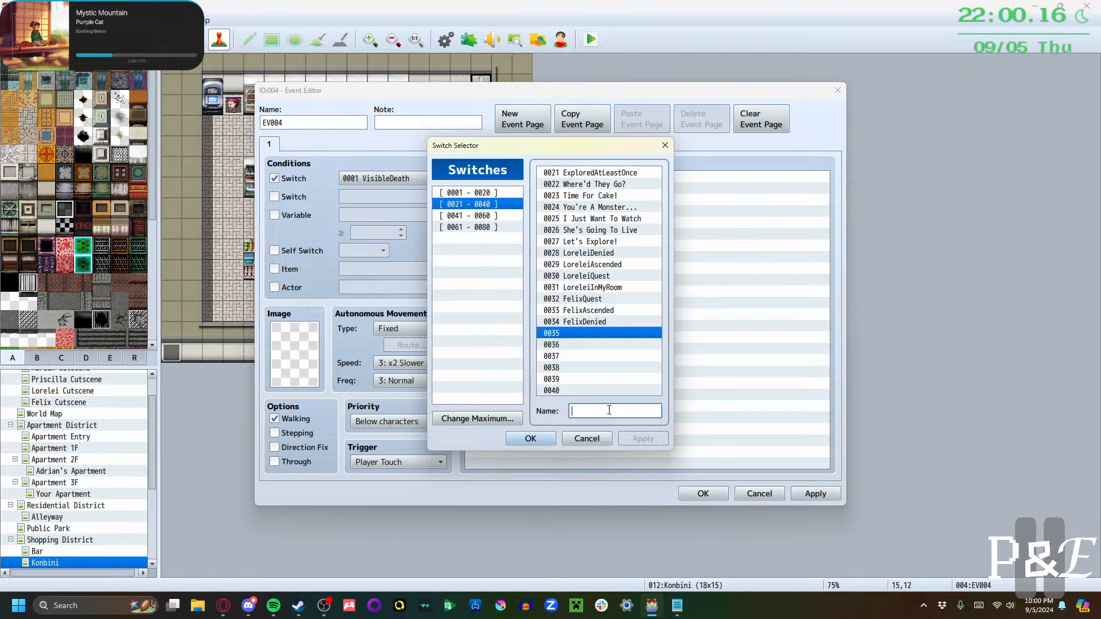
{"action": "type", "text": "Beacn"}
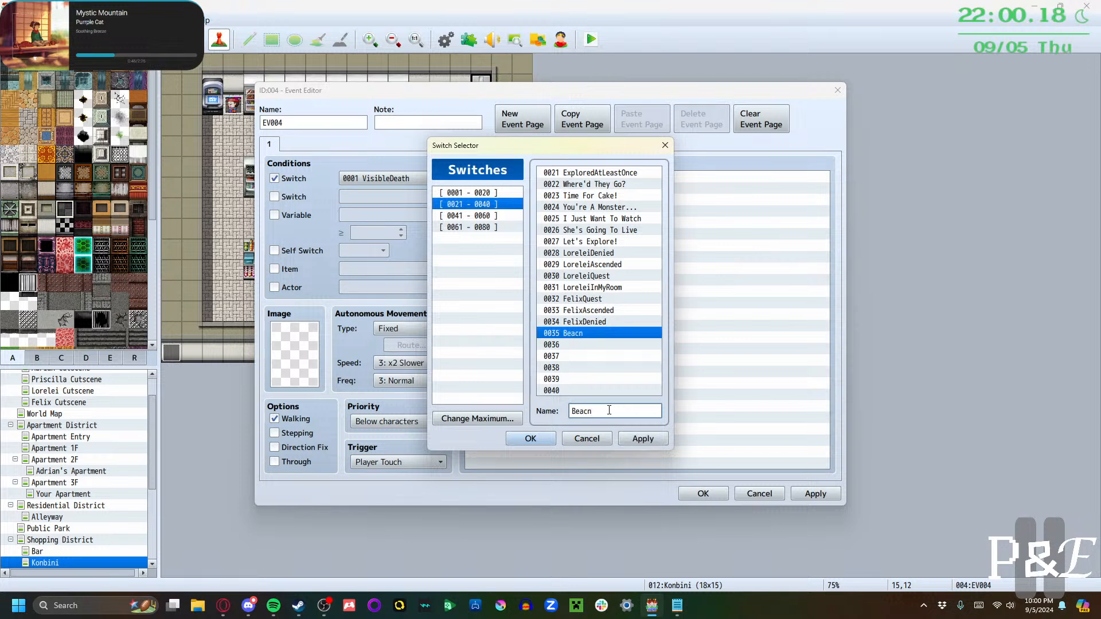
{"action": "key", "text": "BackSpace"}
{"action": "type", "text": "hParty"}
{"action": "left_click", "coordinate": [638, 439]}
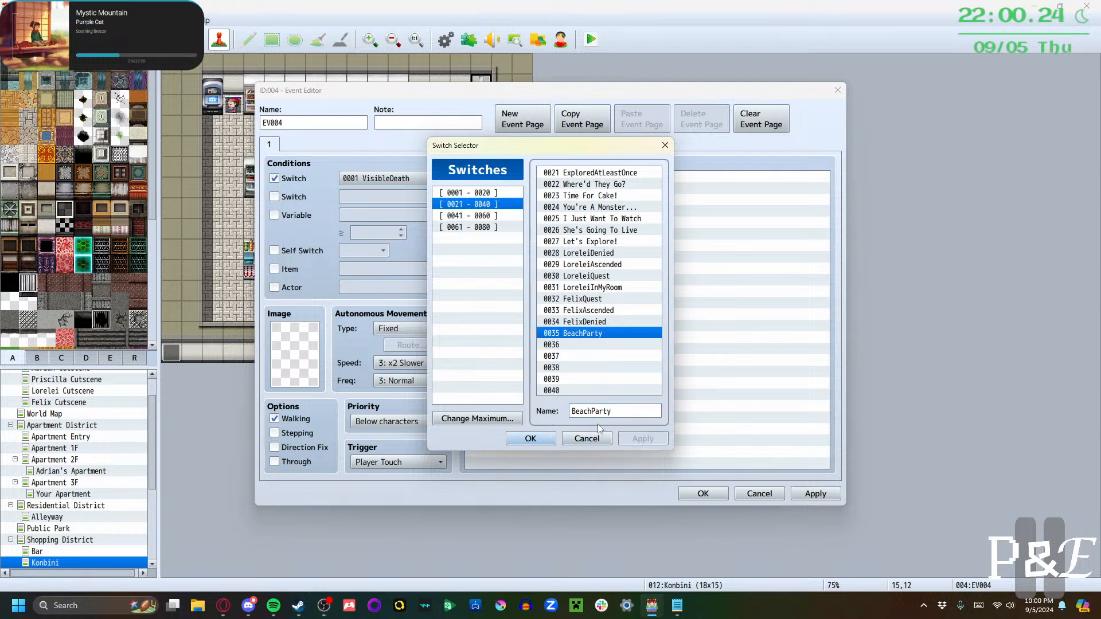
Name switch 0036 WeNeedBeachSupplies and assign it as EV004's switch condition
{"action": "left_click", "coordinate": [573, 345]}
{"action": "left_click", "coordinate": [610, 413]}
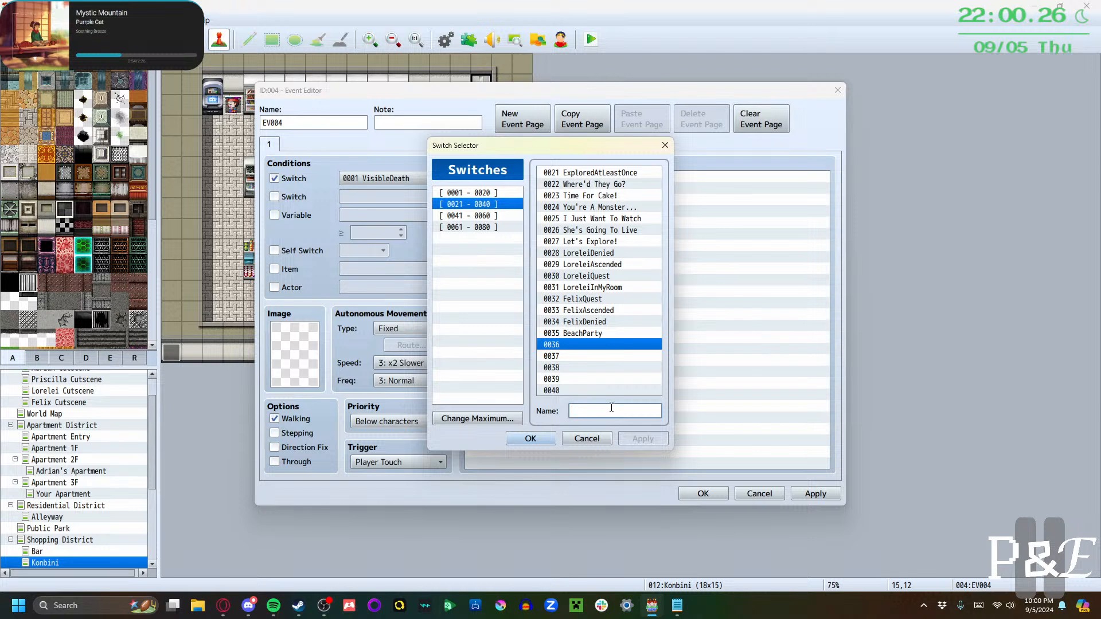
{"action": "type", "text": "WeNeed"}
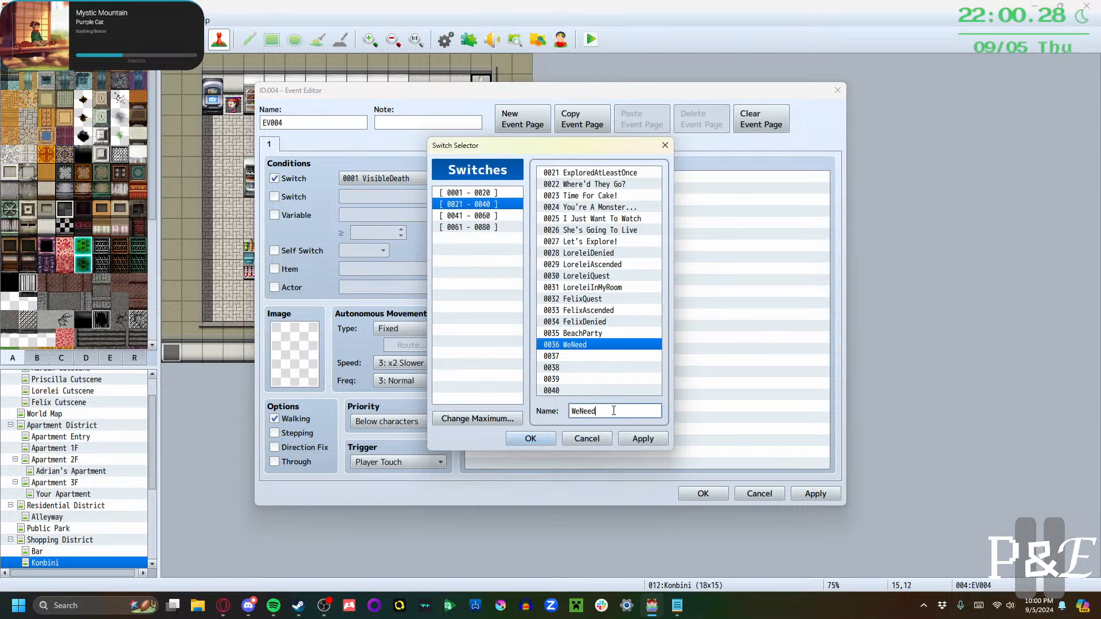
{"action": "type", "text": "BeachSupplies"}
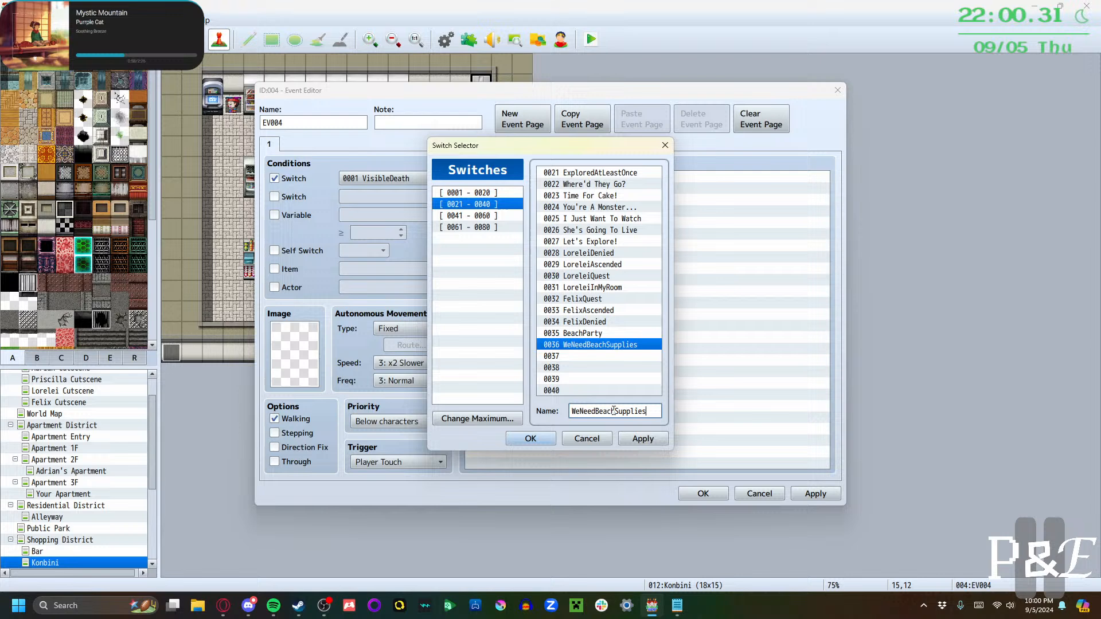
{"action": "left_click", "coordinate": [645, 440]}
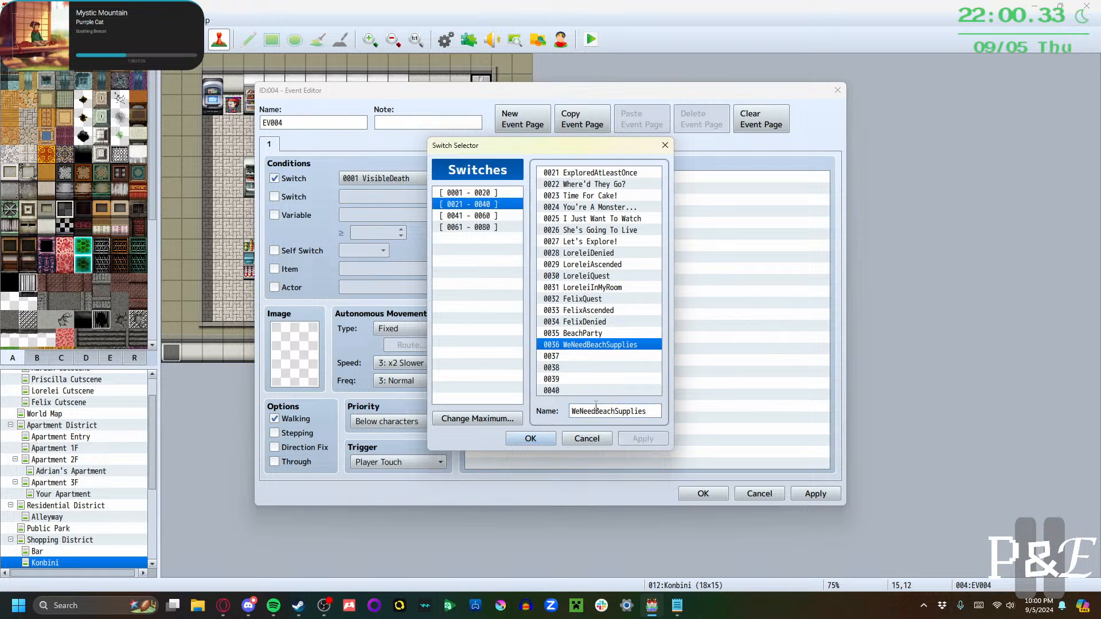
{"action": "left_click", "coordinate": [531, 439]}
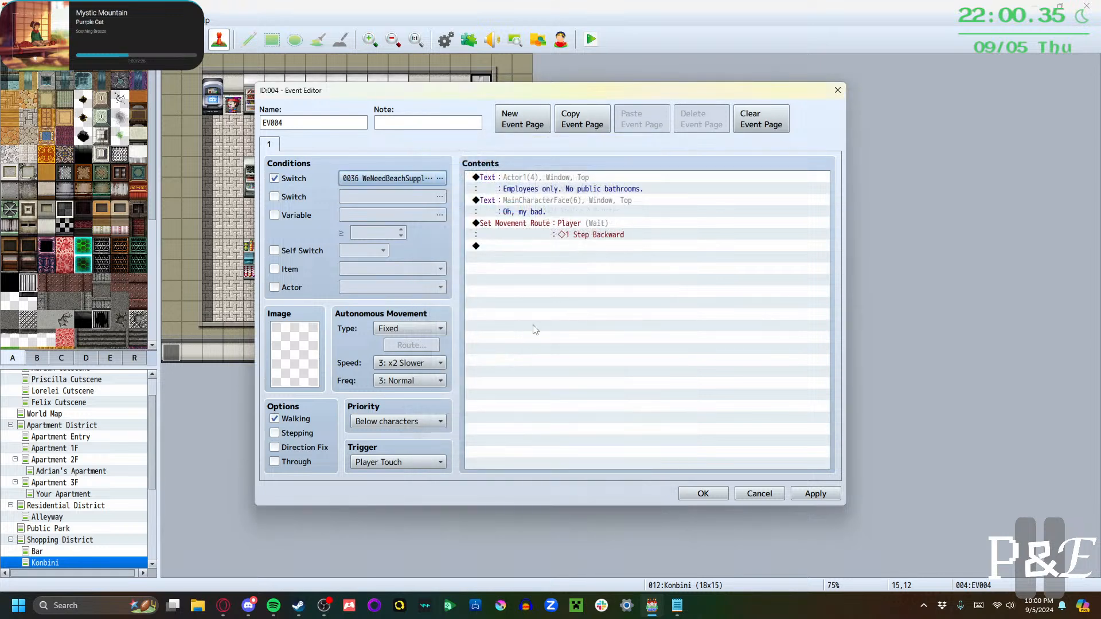
Remove the switch condition from event EV004 and save the event
{"action": "left_click", "coordinate": [399, 180]}
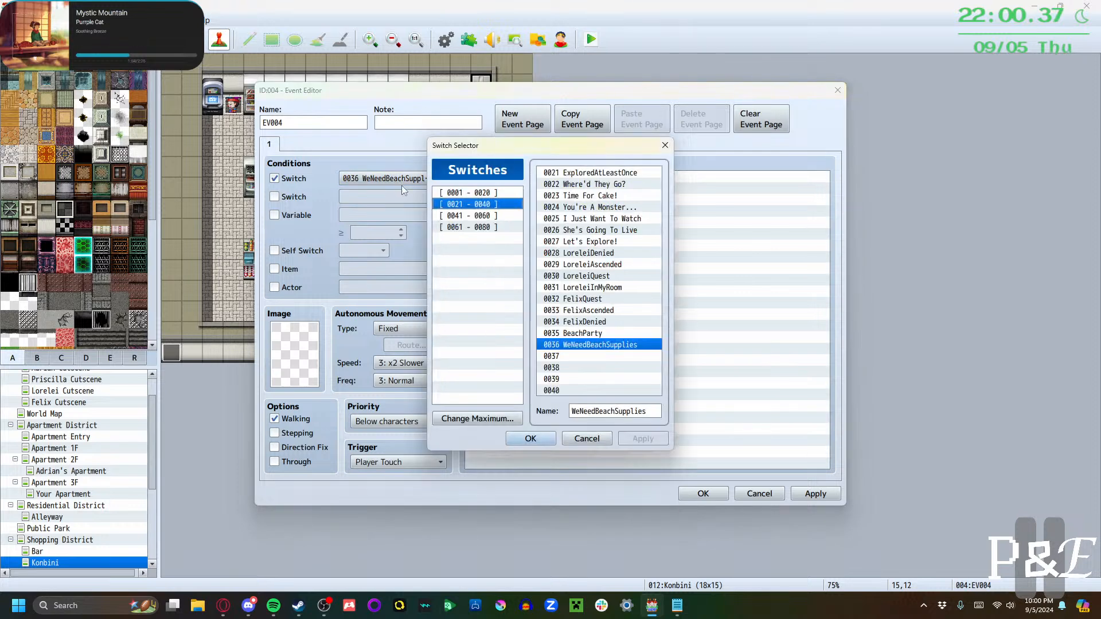
{"action": "left_click", "coordinate": [482, 194]}
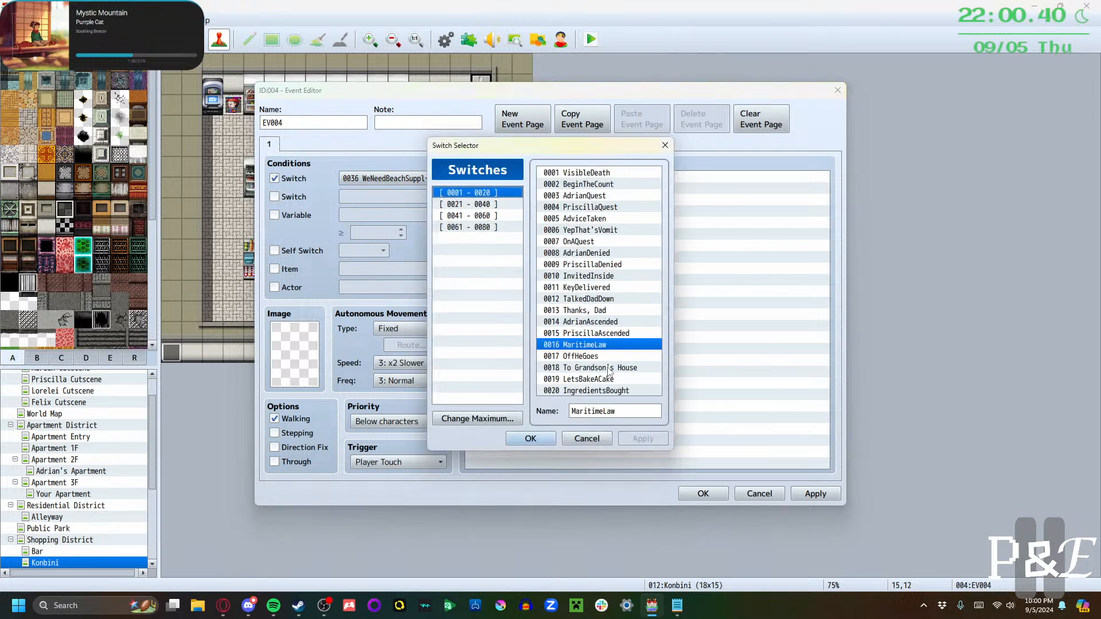
{"action": "left_click", "coordinate": [484, 205]}
{"action": "left_click", "coordinate": [587, 439]}
{"action": "left_click", "coordinate": [301, 181]}
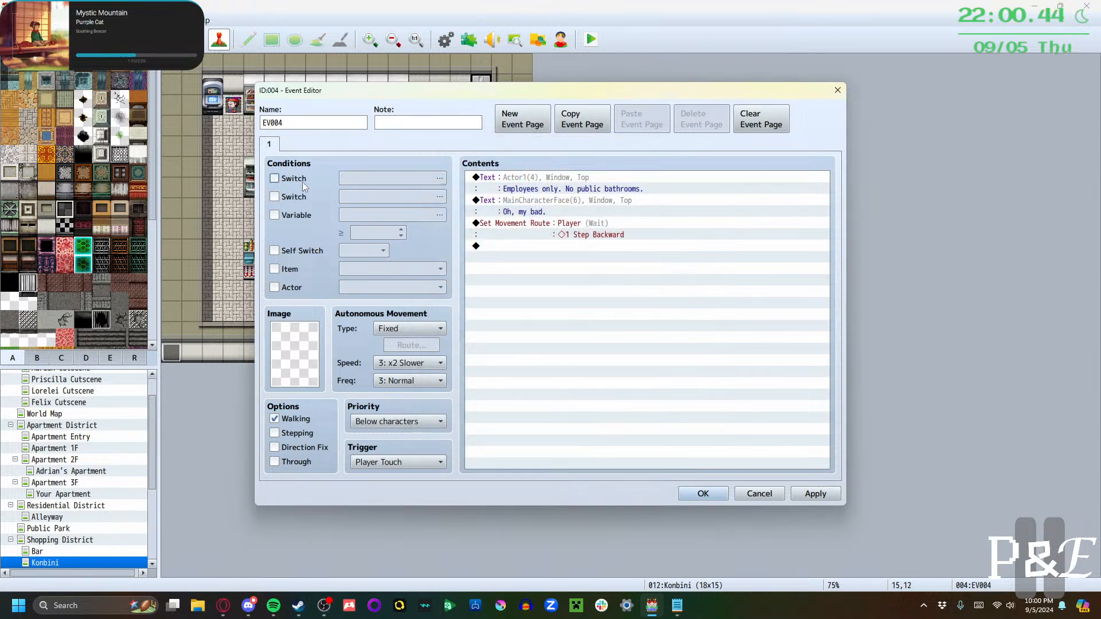
{"action": "left_click", "coordinate": [703, 494]}
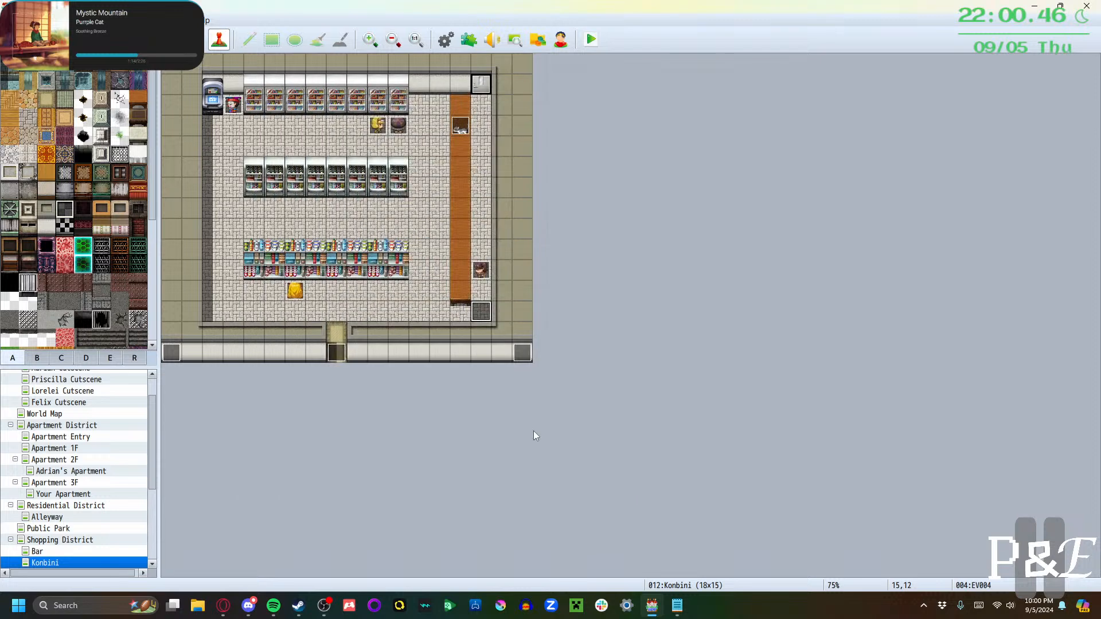
Open event EV005 and add a conditional branch at the end of page 1 checking that switch 0036 WeNeedBeachSupplies is ON
{"action": "double_click", "coordinate": [525, 356]}
{"action": "scroll", "coordinate": [568, 390], "scroll_direction": "down", "scroll_amount": 10}
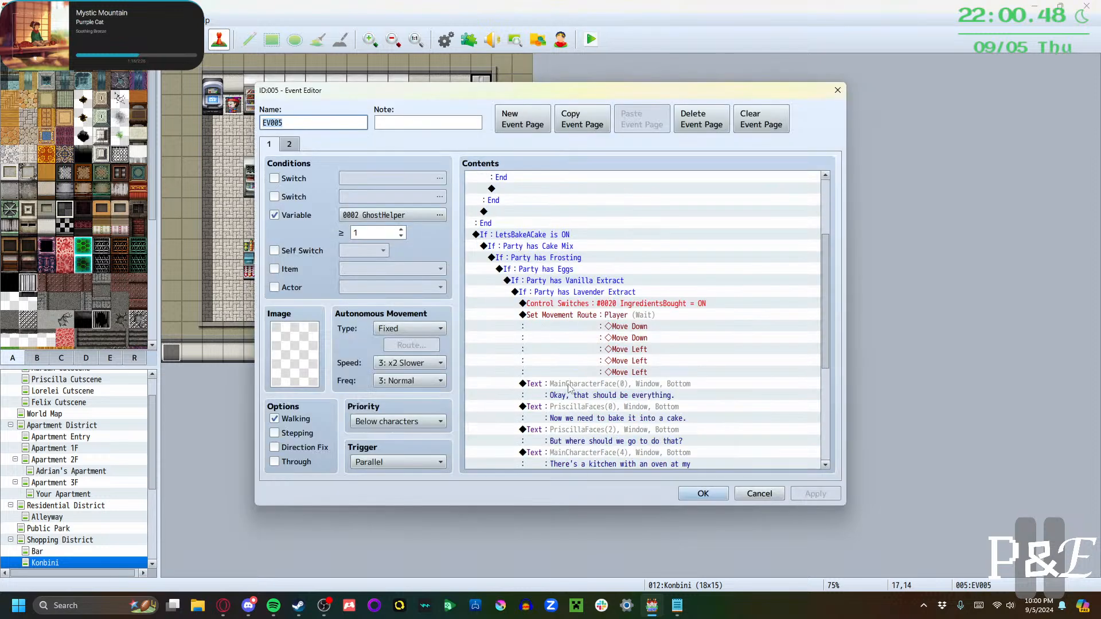
{"action": "scroll", "coordinate": [557, 396], "scroll_direction": "up", "scroll_amount": 12}
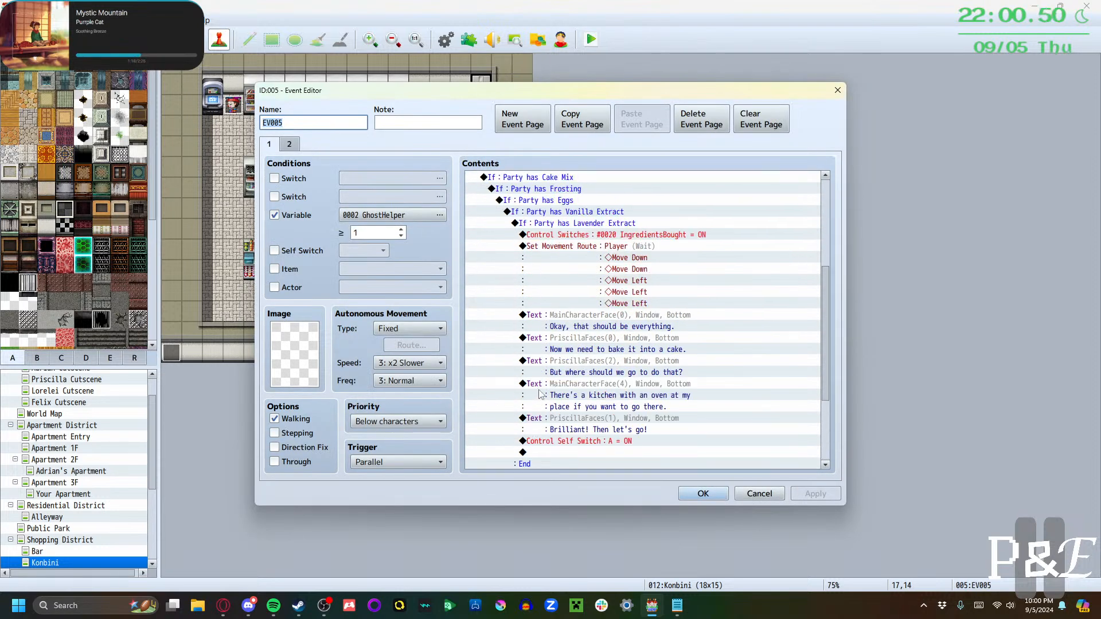
{"action": "scroll", "coordinate": [543, 395], "scroll_direction": "down", "scroll_amount": 9}
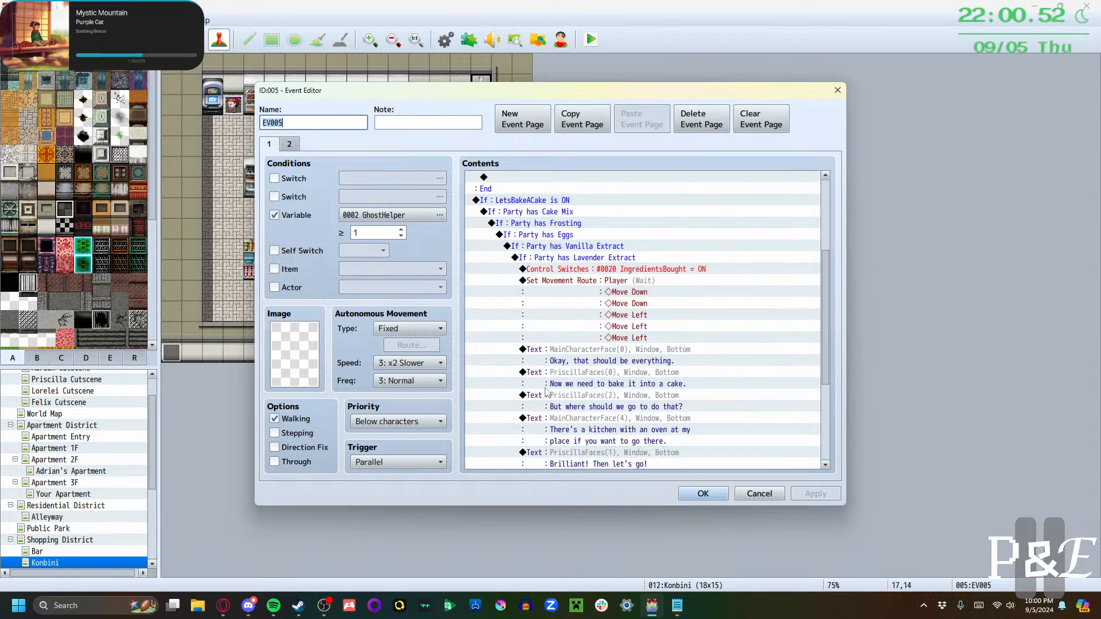
{"action": "double_click", "coordinate": [512, 462]}
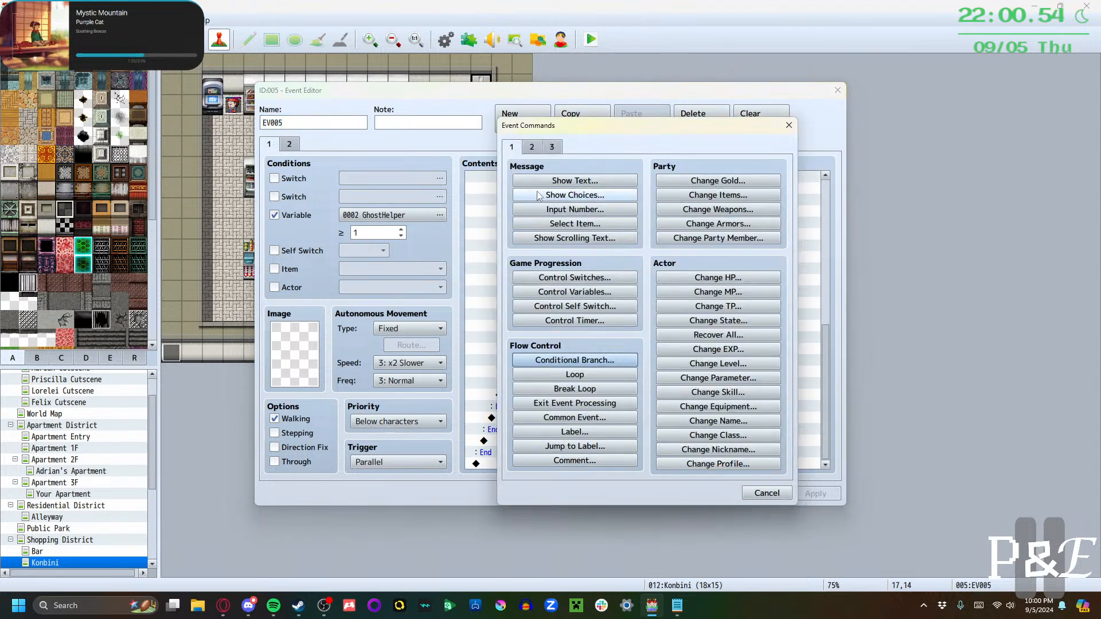
{"action": "left_click", "coordinate": [564, 359]}
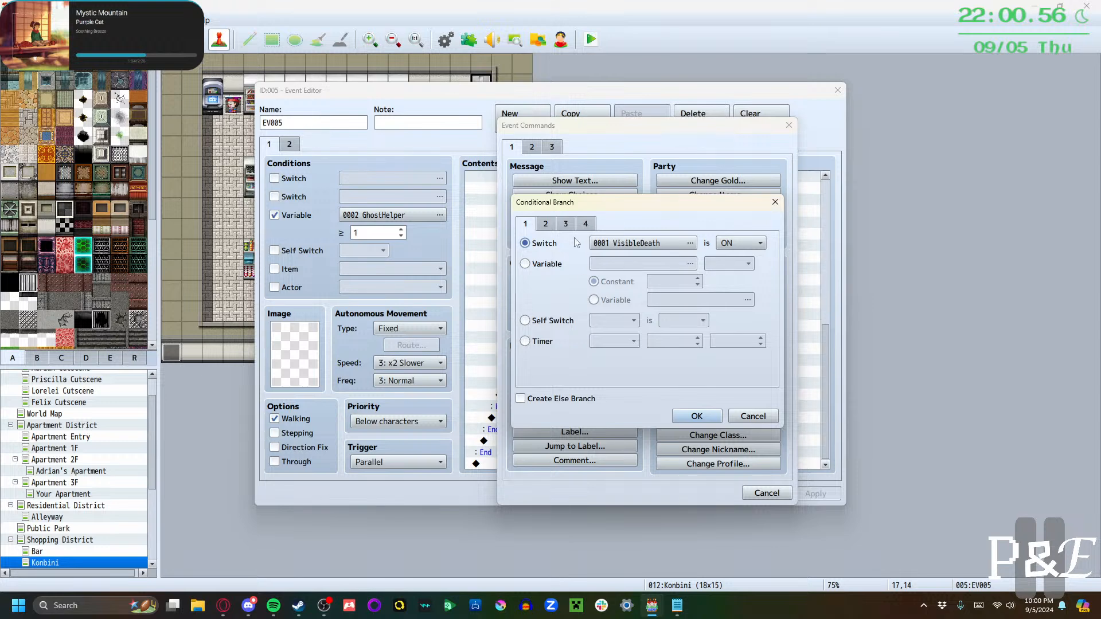
{"action": "left_click", "coordinate": [546, 224]}
{"action": "left_click", "coordinate": [526, 224]}
{"action": "left_click", "coordinate": [598, 244]}
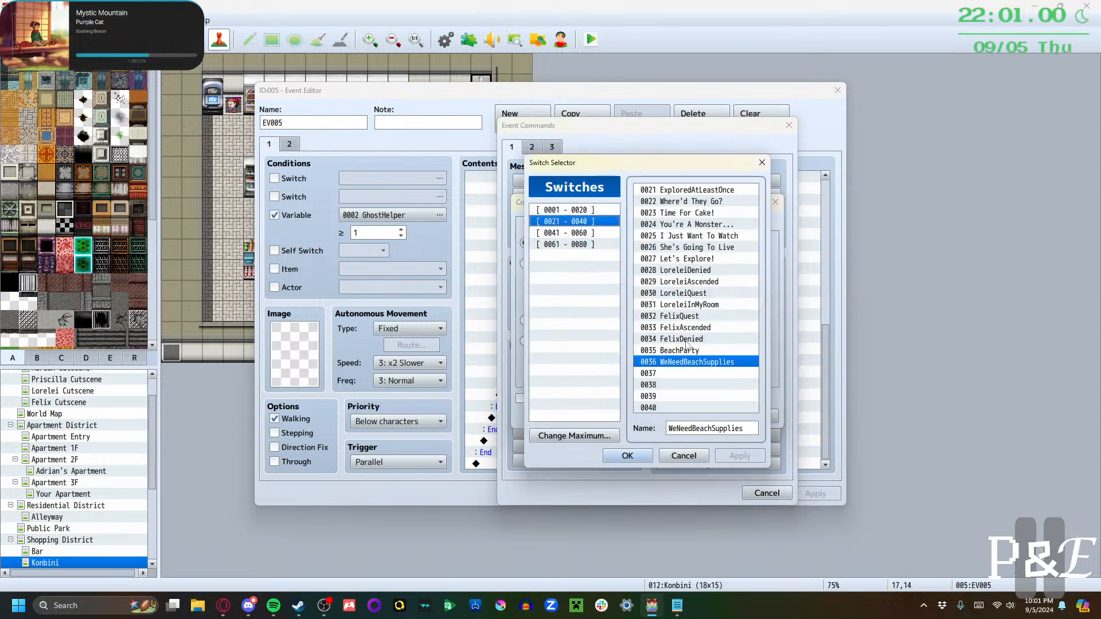
{"action": "left_click", "coordinate": [647, 456]}
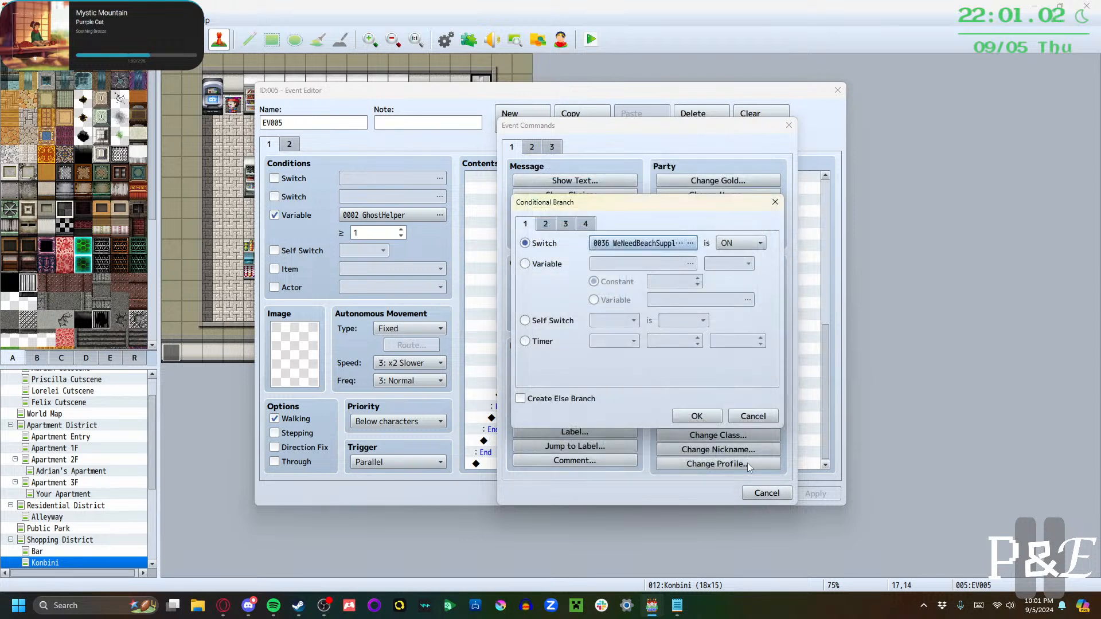
{"action": "left_click", "coordinate": [711, 419]}
Move the entire Beach Chair branch from the start of the contents into the WeNeedBeachSupplies branch
{"action": "scroll", "coordinate": [546, 311], "scroll_direction": "up", "scroll_amount": 5}
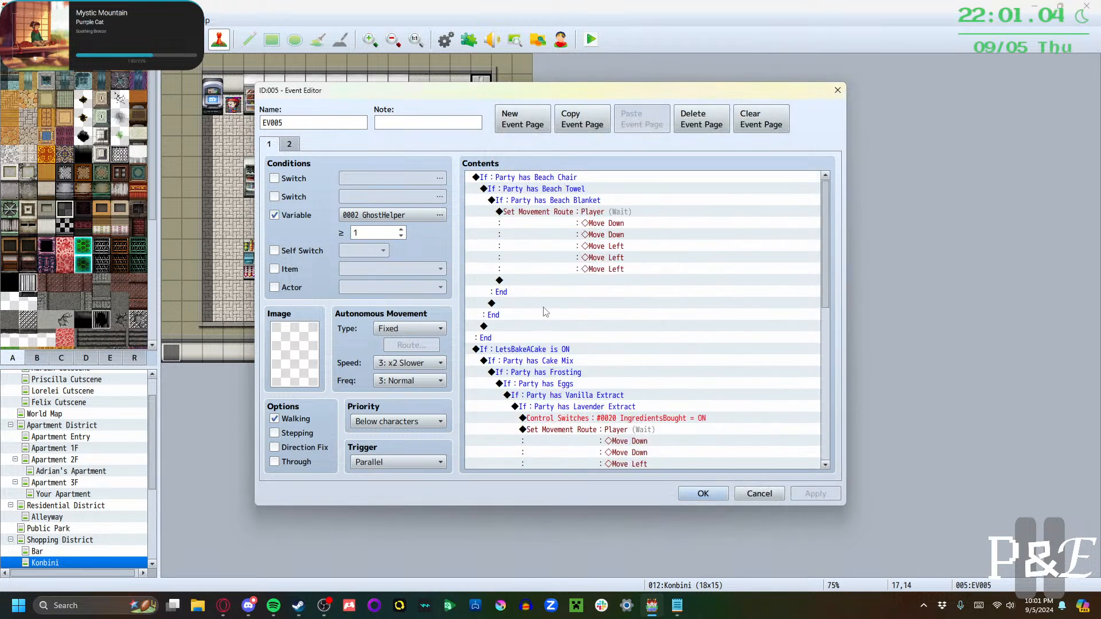
{"action": "left_click", "coordinate": [527, 202]}
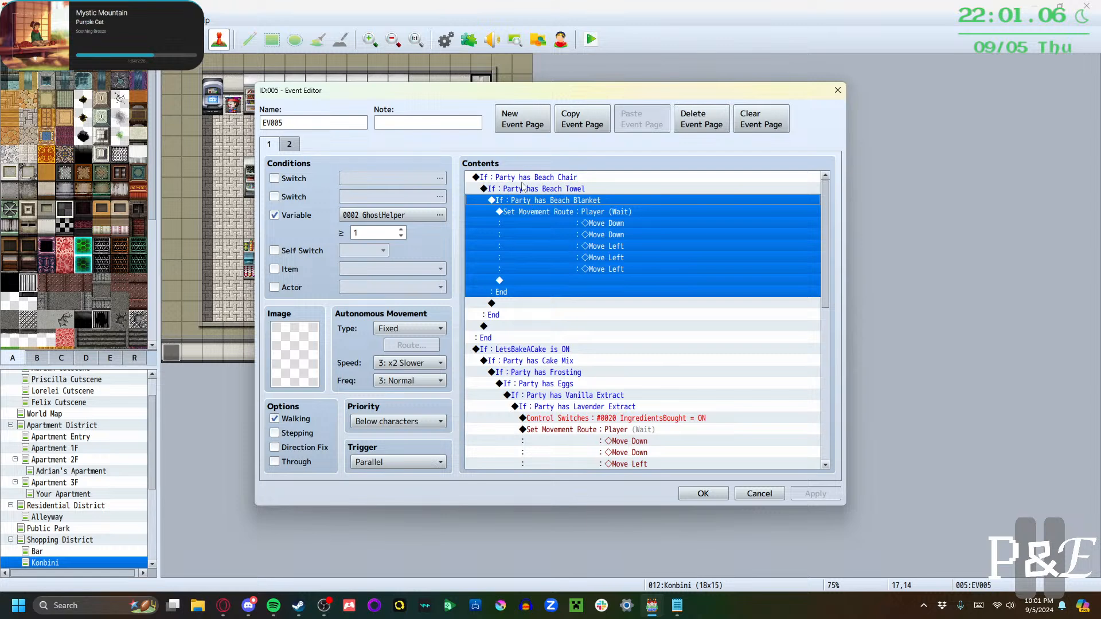
{"action": "left_click", "coordinate": [522, 178]}
{"action": "key", "text": "ctrl+x"}
{"action": "scroll", "coordinate": [571, 301], "scroll_direction": "down", "scroll_amount": 5}
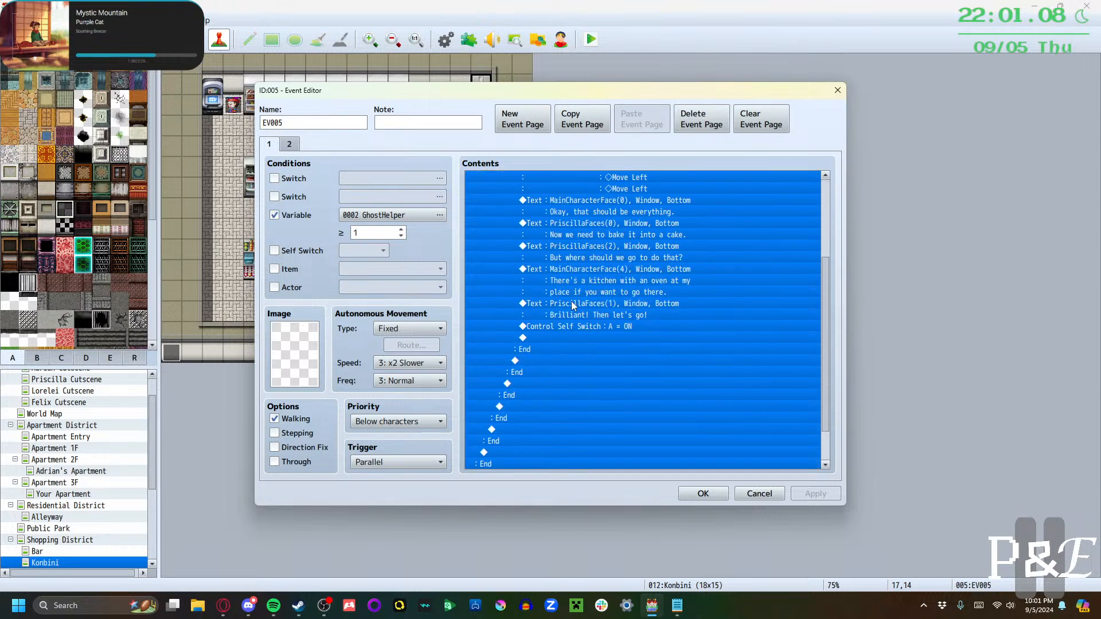
{"action": "left_click", "coordinate": [538, 442]}
{"action": "key", "text": "ctrl+v"}
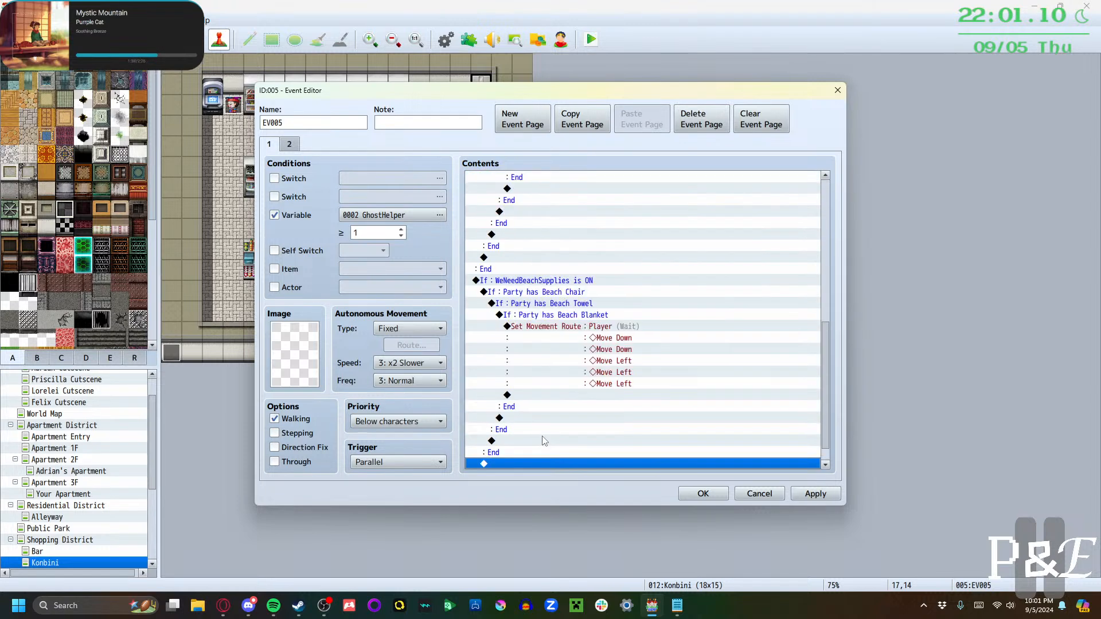
After the movement route in the Beach Blanket branch, add the text "That should be everything." with the first MainCharacterFace portrait
{"action": "scroll", "coordinate": [577, 339], "scroll_direction": "down", "scroll_amount": 1}
{"action": "scroll", "coordinate": [568, 353], "scroll_direction": "down", "scroll_amount": 1}
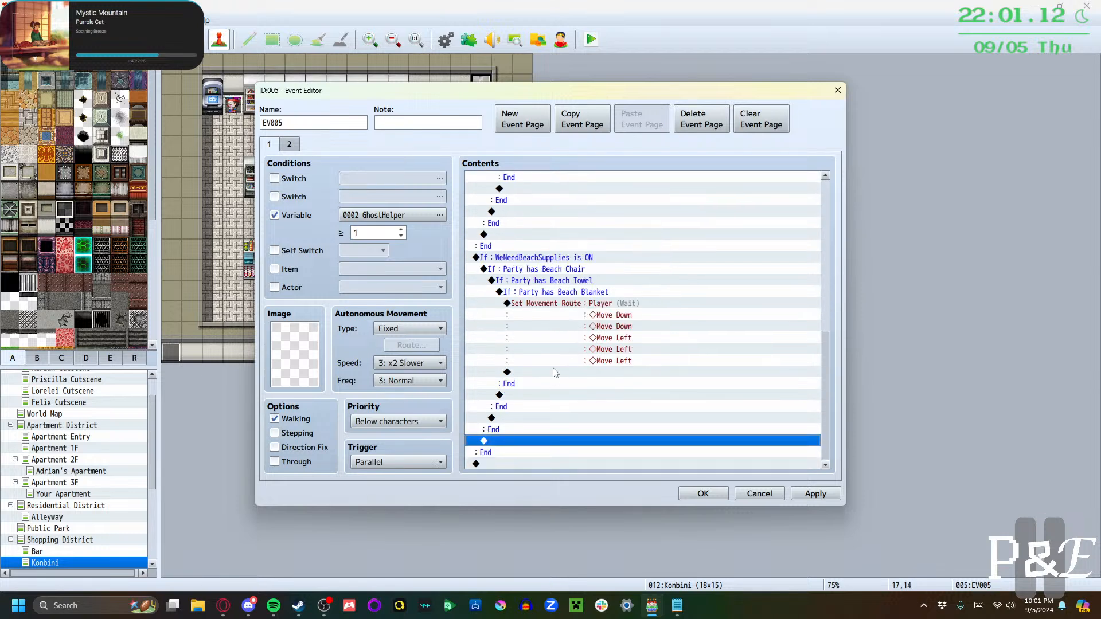
{"action": "double_click", "coordinate": [555, 372]}
{"action": "left_click", "coordinate": [533, 181]}
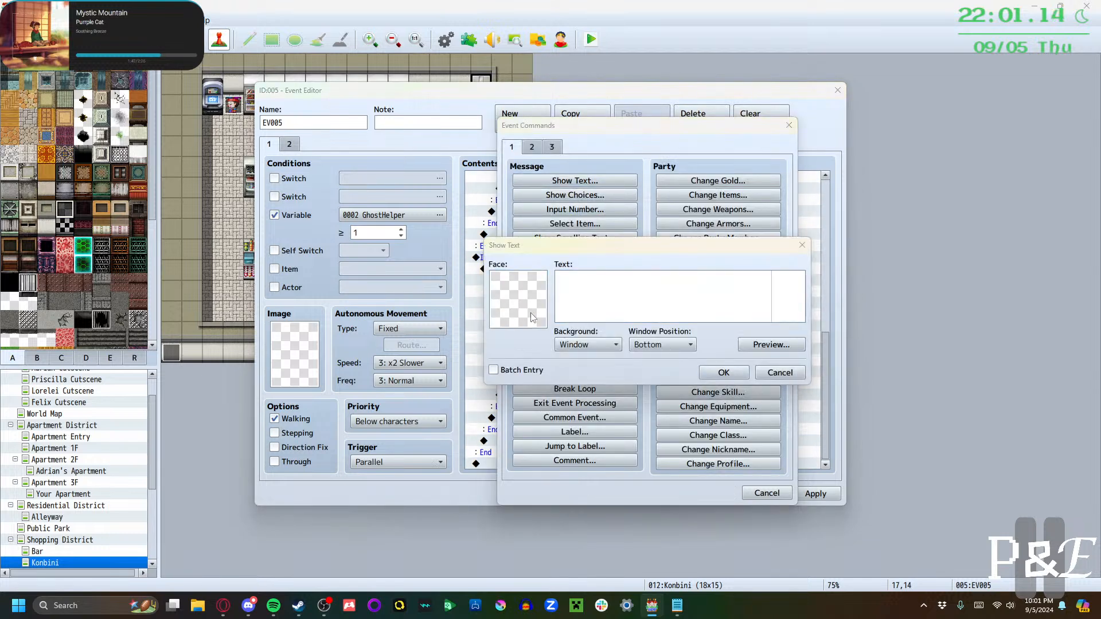
{"action": "double_click", "coordinate": [533, 317]}
{"action": "left_click", "coordinate": [493, 338]}
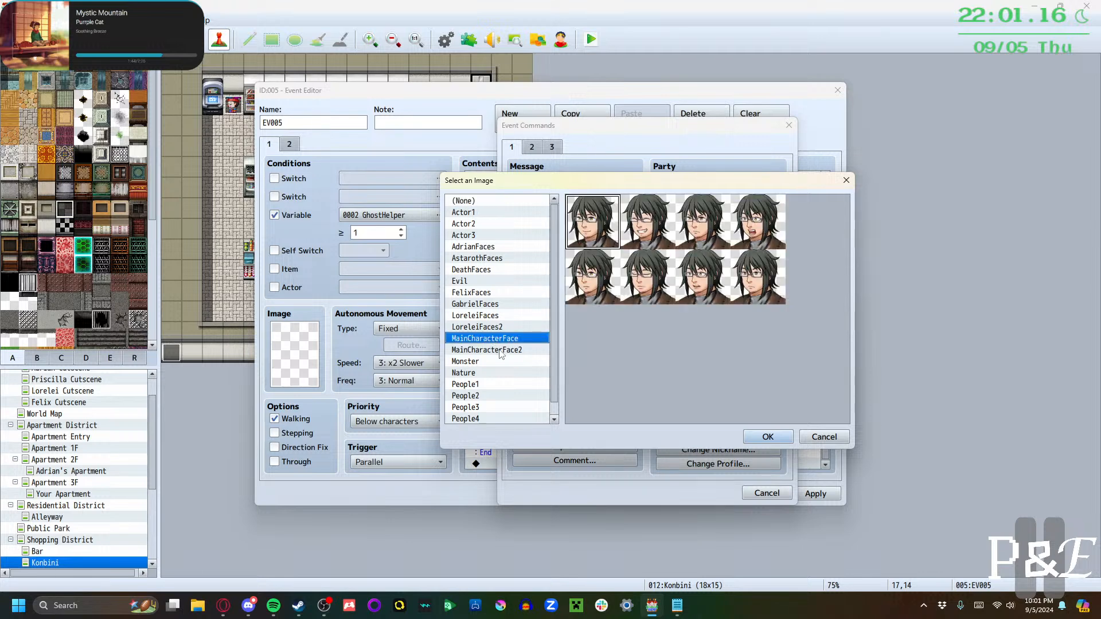
{"action": "left_click", "coordinate": [501, 351]}
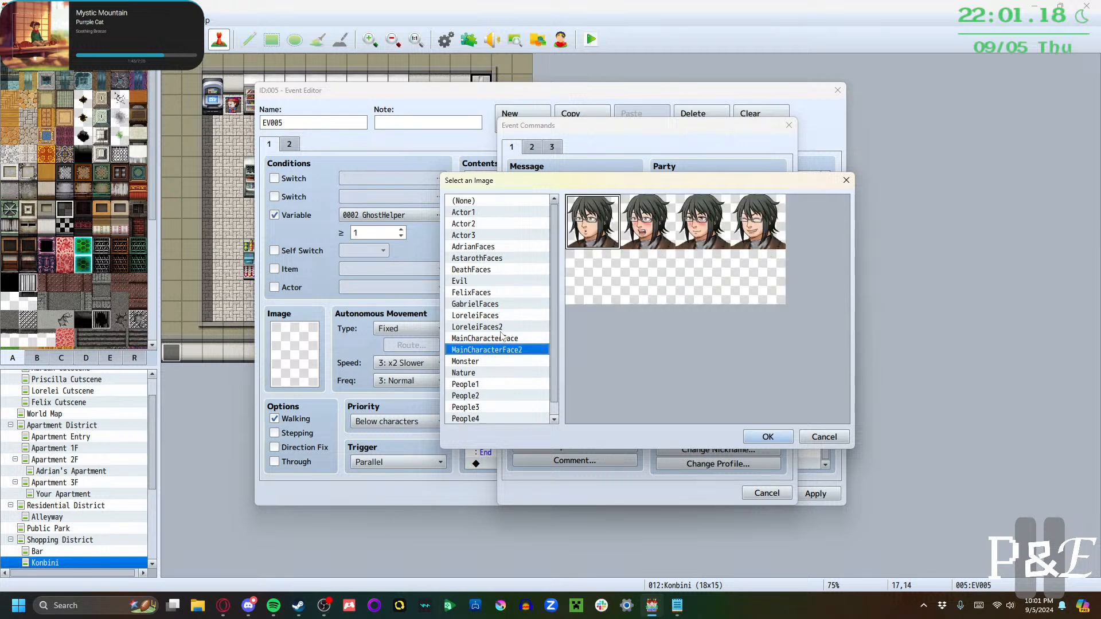
{"action": "left_click", "coordinate": [503, 340]}
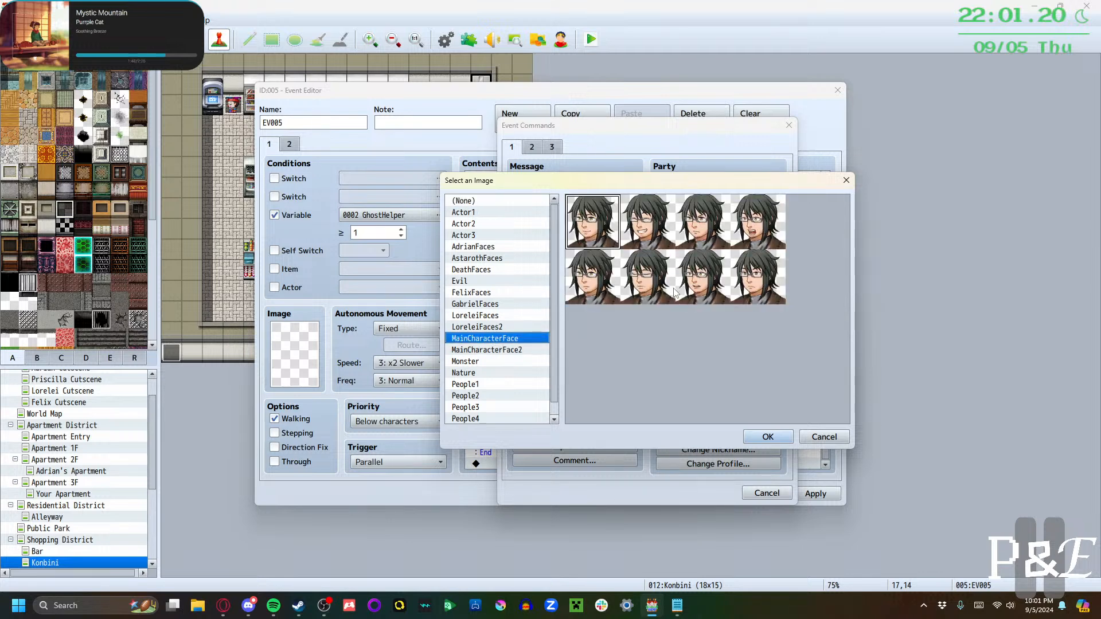
{"action": "left_click", "coordinate": [769, 438]}
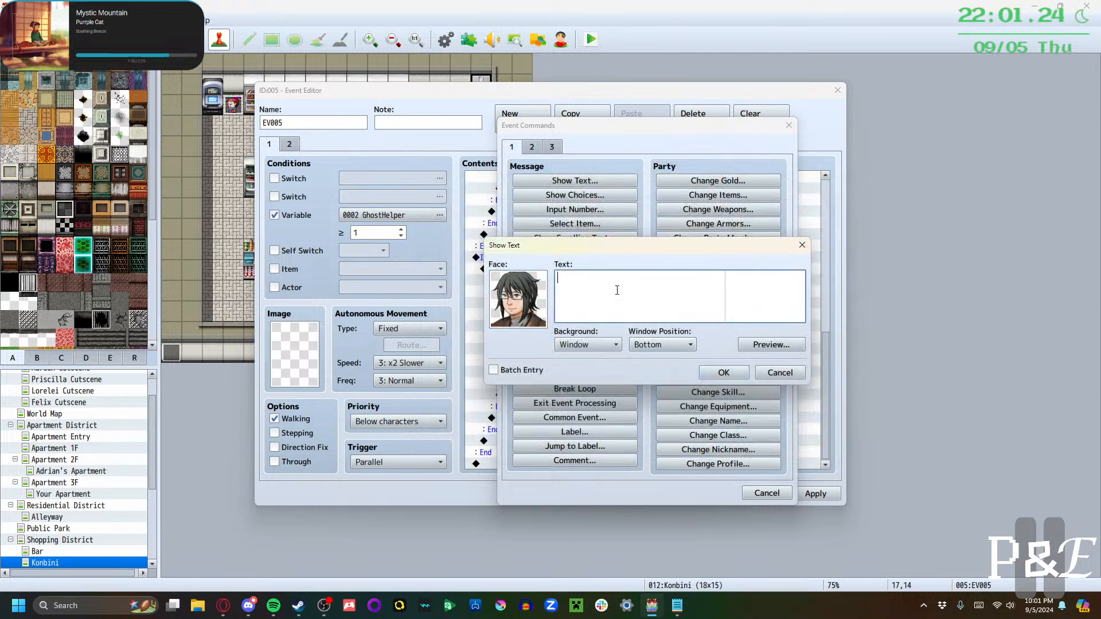
{"action": "type", "text": "That should be everything."}
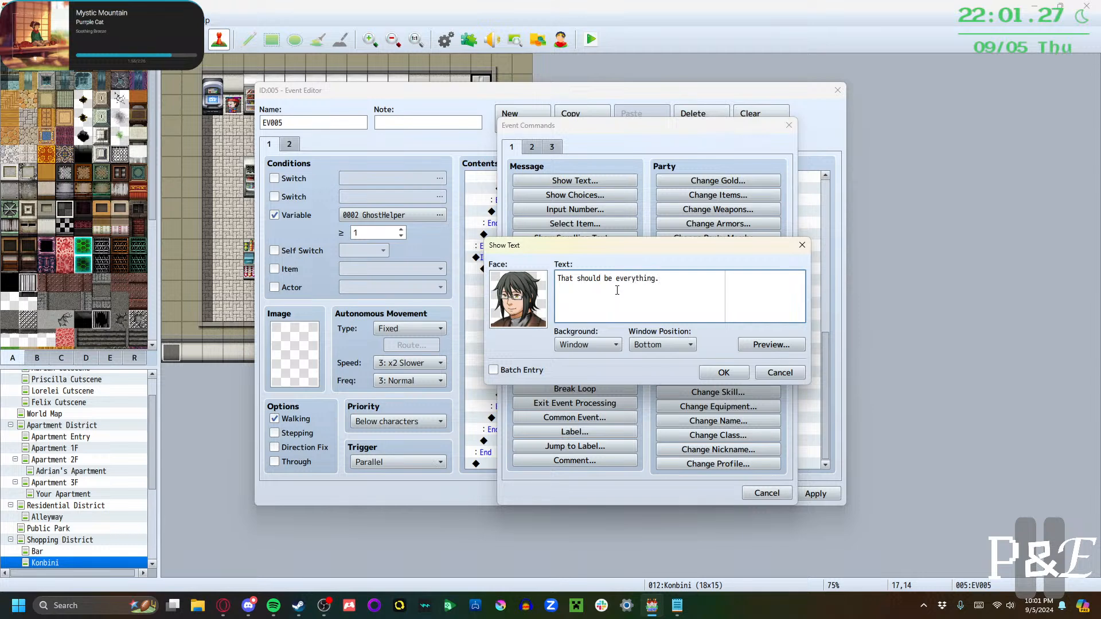
{"action": "left_click", "coordinate": [702, 373]}
Add the reply "Then back to the beach we go!" with the laughing third LoreleiFaces portrait, and save EV005
{"action": "double_click", "coordinate": [528, 395]}
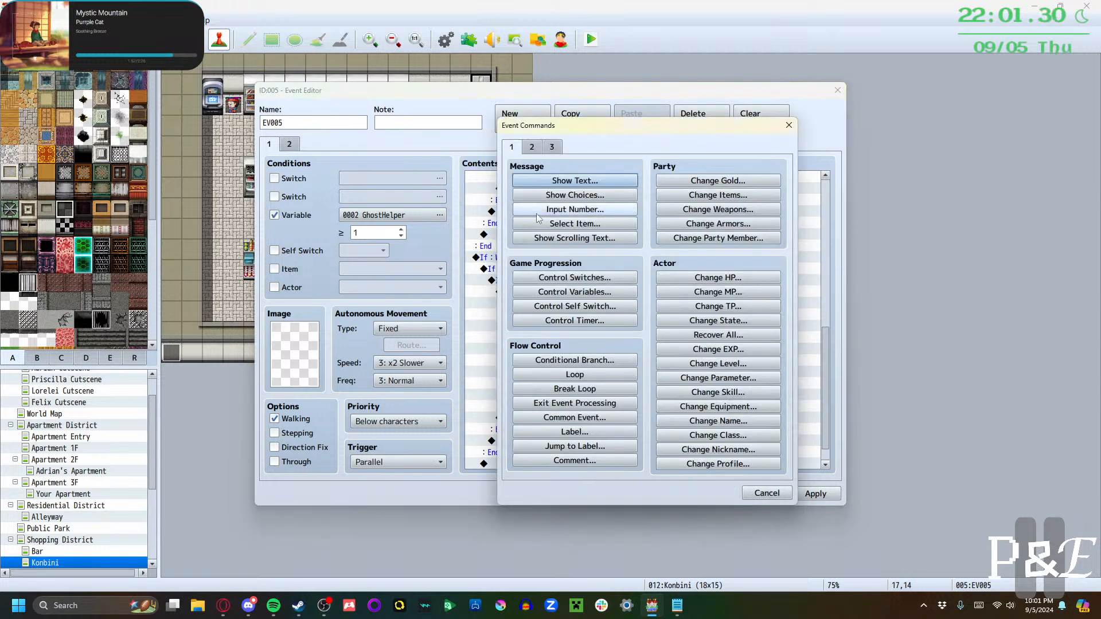
{"action": "left_click", "coordinate": [540, 179]}
{"action": "double_click", "coordinate": [529, 297]}
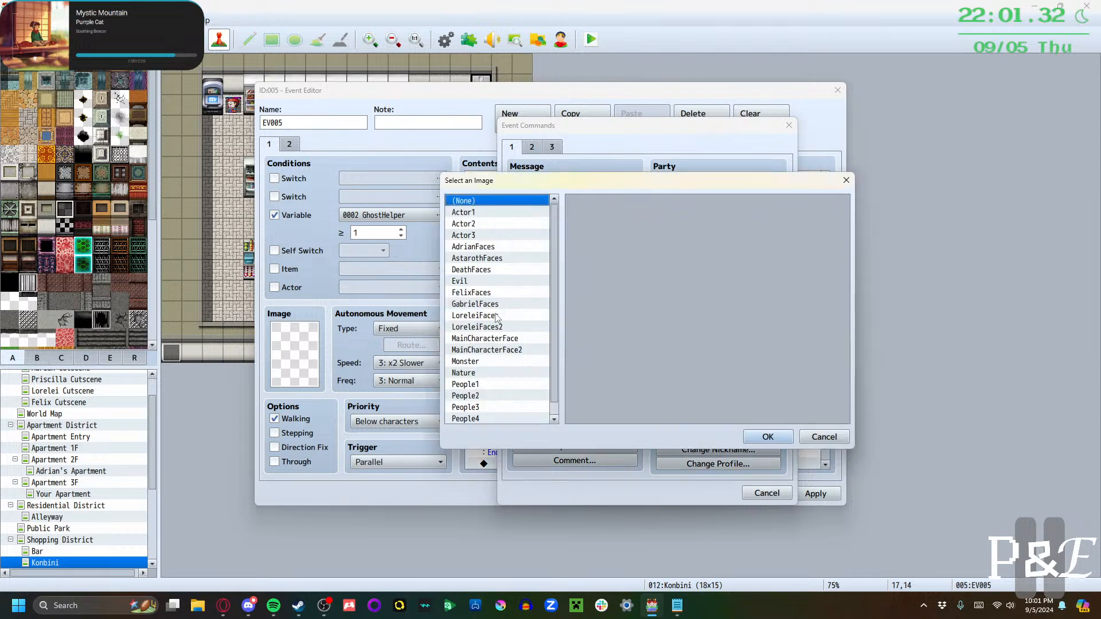
{"action": "left_click", "coordinate": [498, 327]}
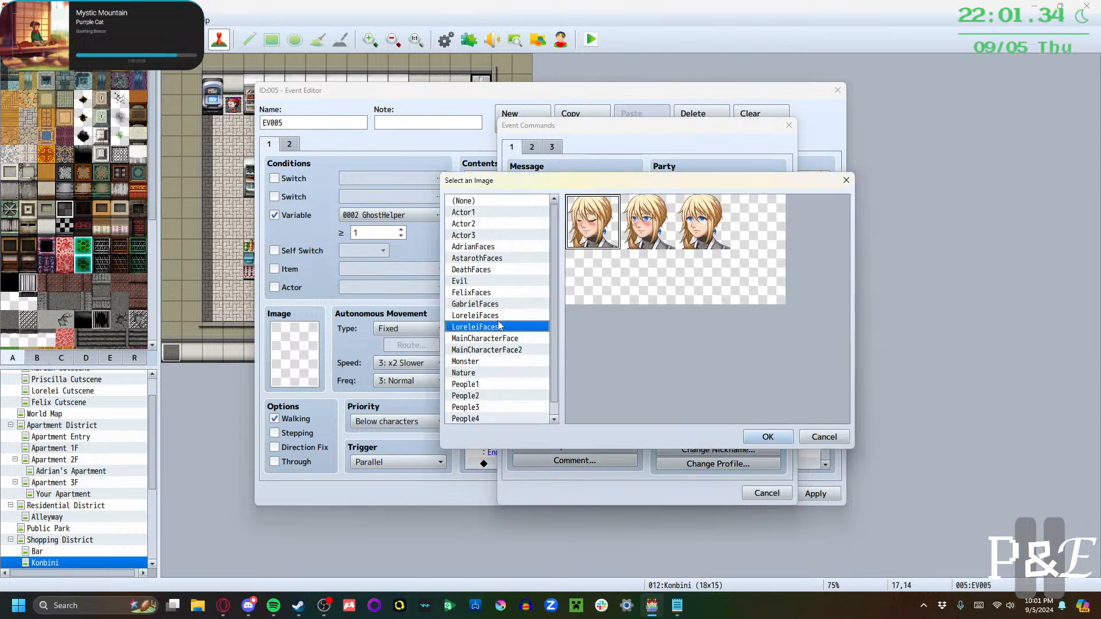
{"action": "left_click", "coordinate": [499, 316]}
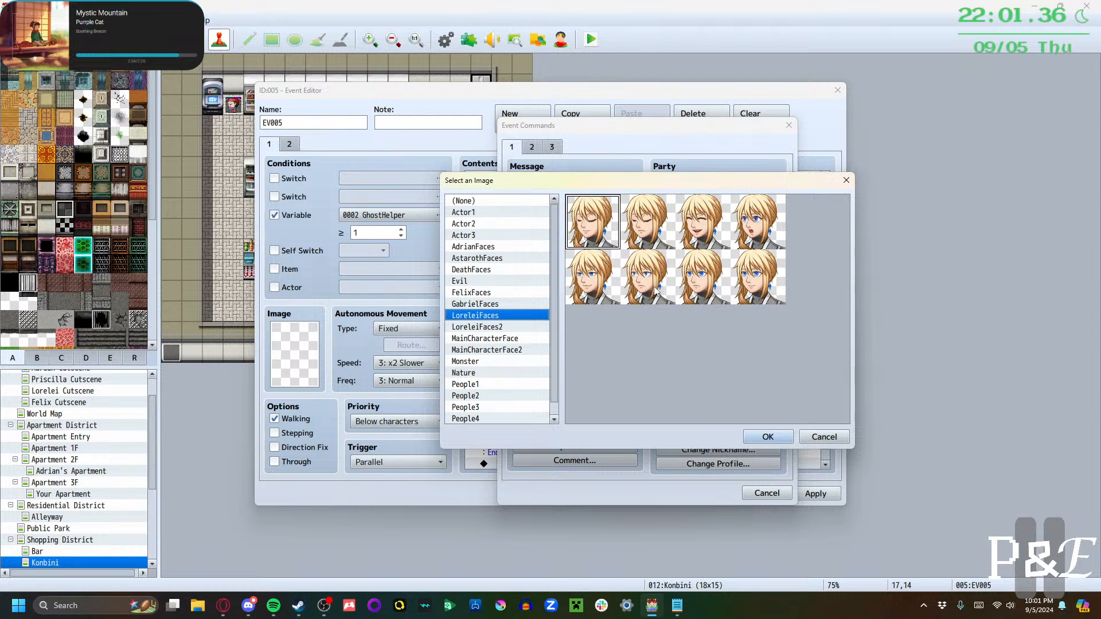
{"action": "left_click", "coordinate": [703, 222]}
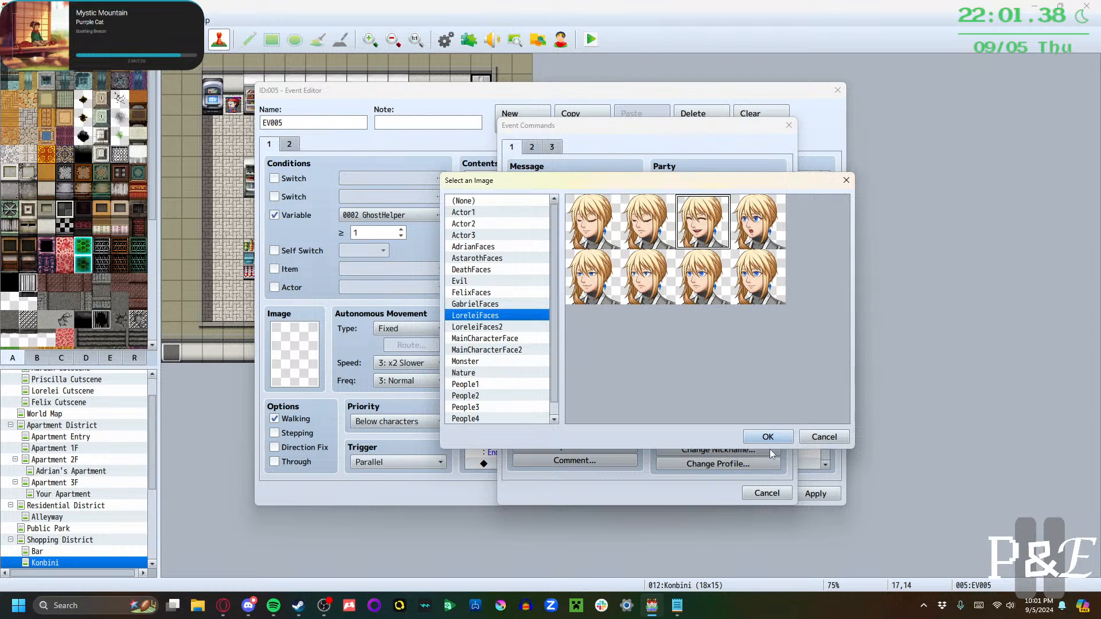
{"action": "left_click", "coordinate": [768, 437]}
{"action": "type", "text": "Then"}
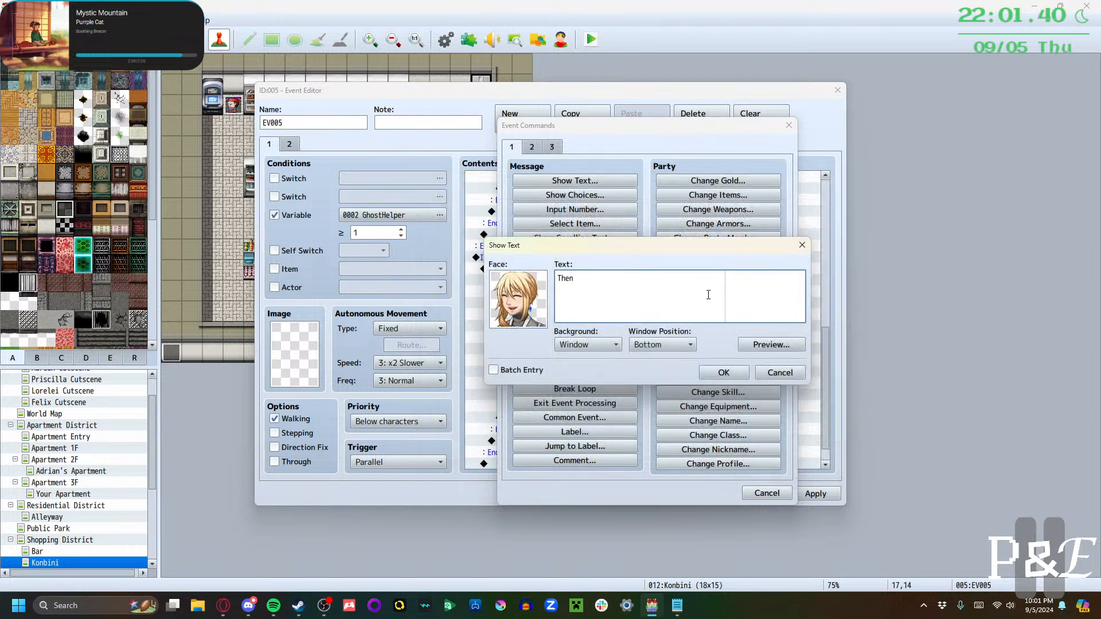
{"action": "type", "text": " back to the beach we go!"}
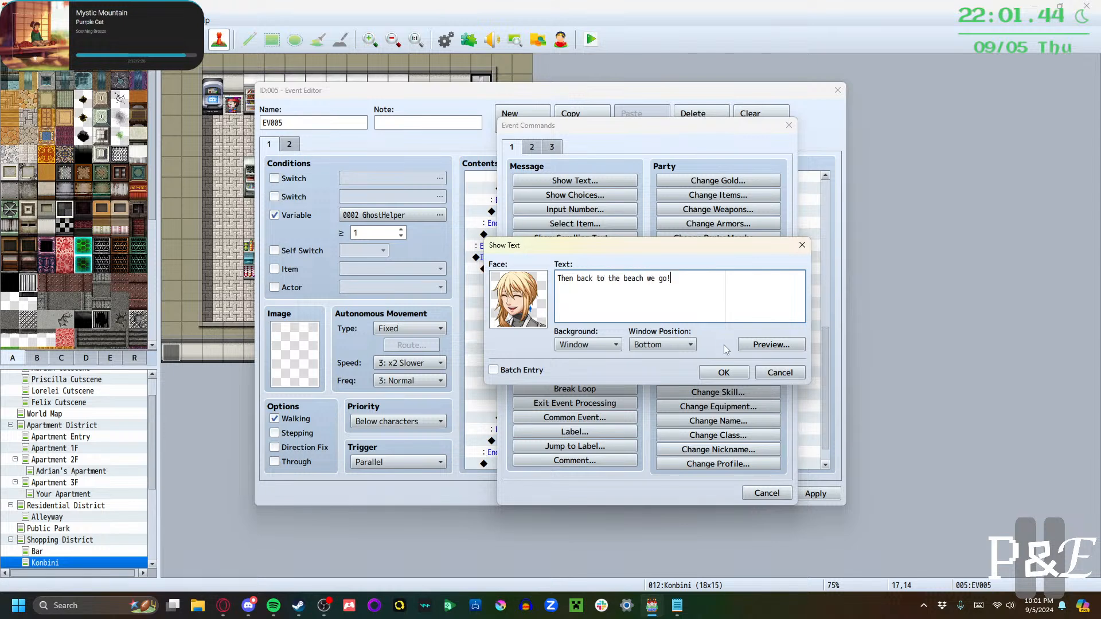
{"action": "left_click", "coordinate": [724, 372]}
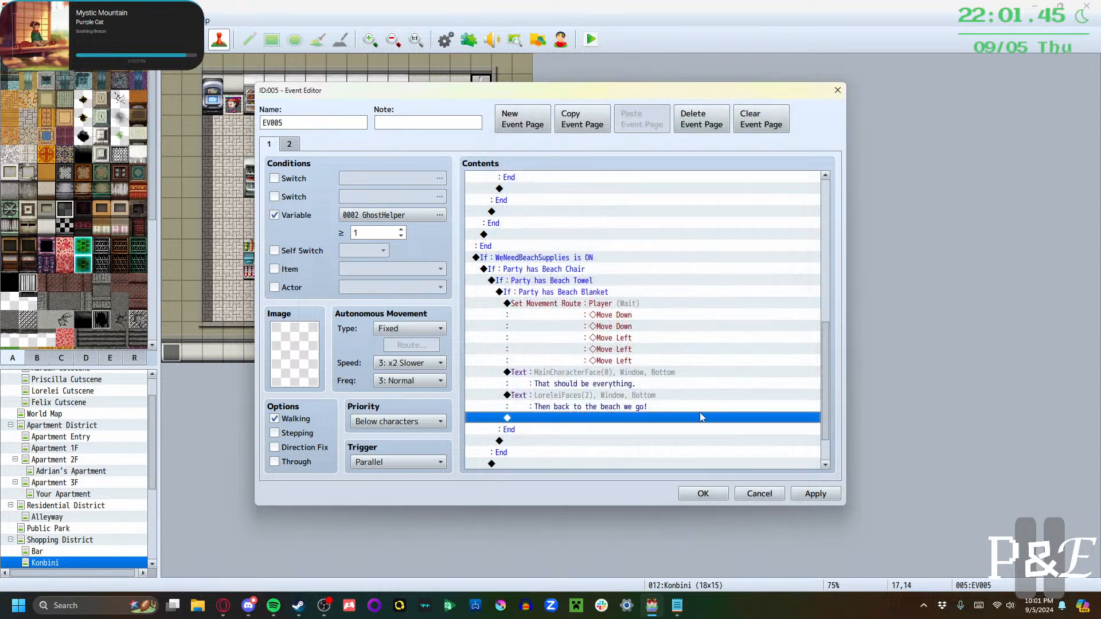
{"action": "left_click", "coordinate": [800, 495]}
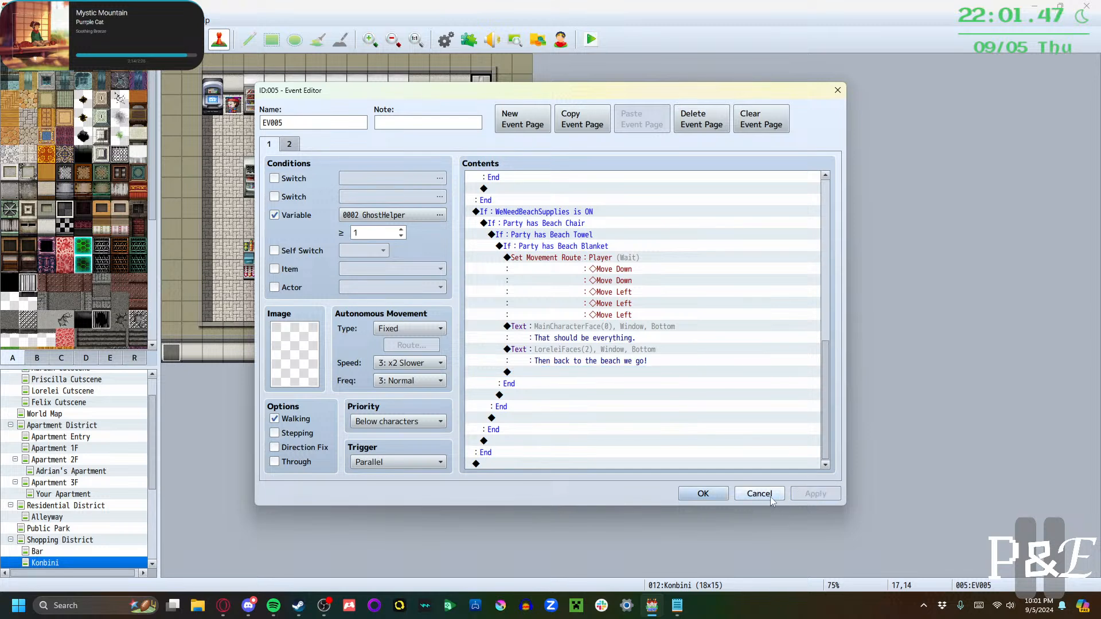
{"action": "left_click", "coordinate": [720, 494]}
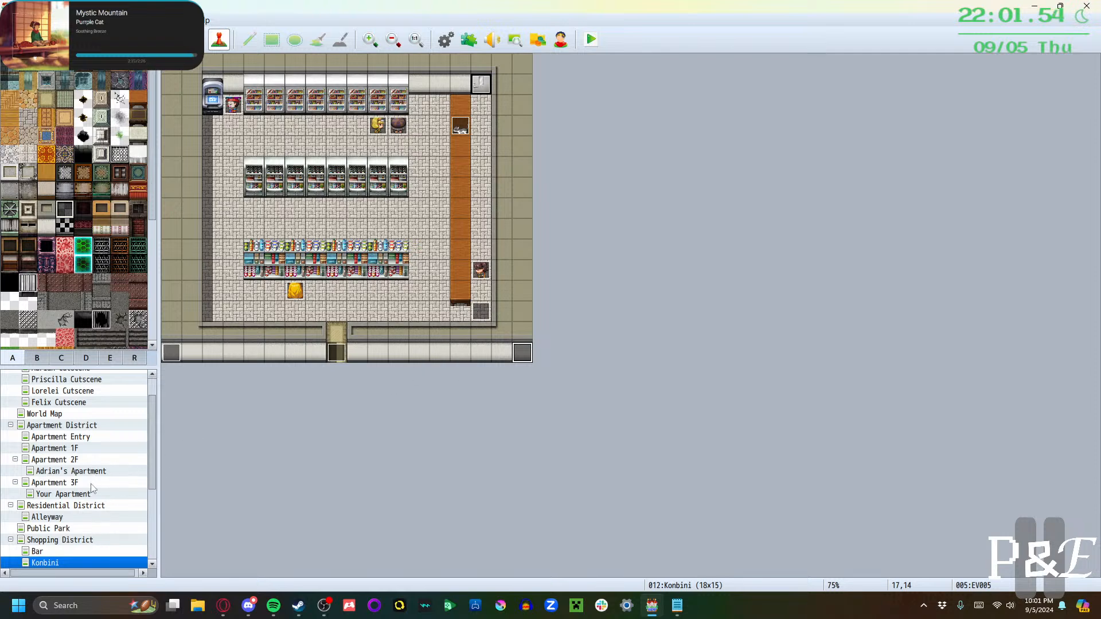
On the Beach map, create a new event at tile 21,18 and name it "Beach Party"
{"action": "scroll", "coordinate": [94, 499], "scroll_direction": "down", "scroll_amount": 4}
{"action": "left_click", "coordinate": [57, 461]}
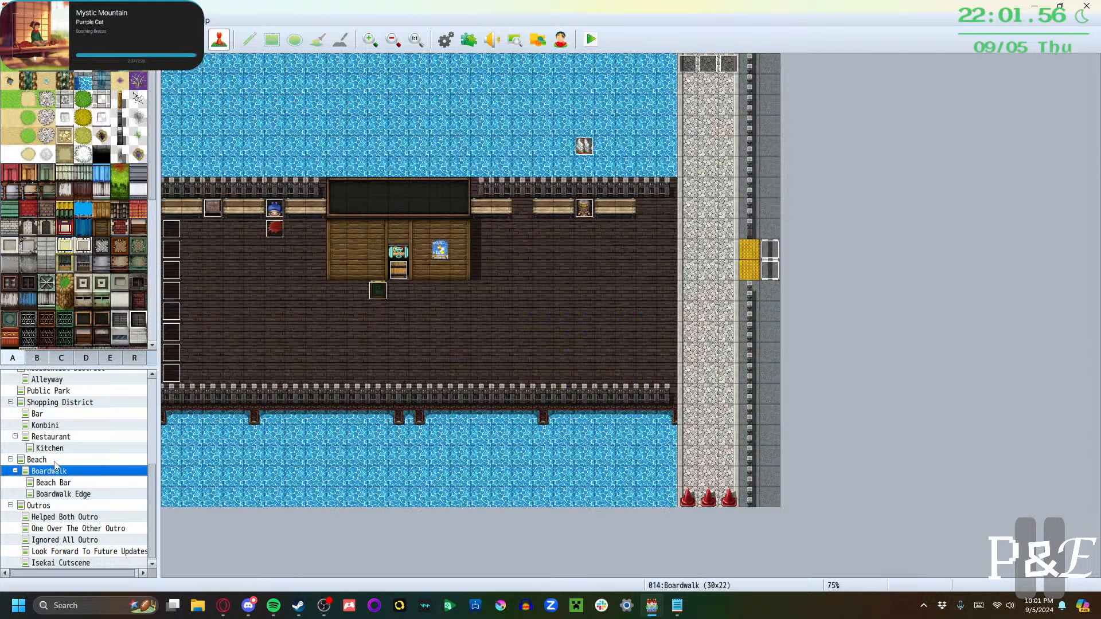
{"action": "double_click", "coordinate": [607, 441]}
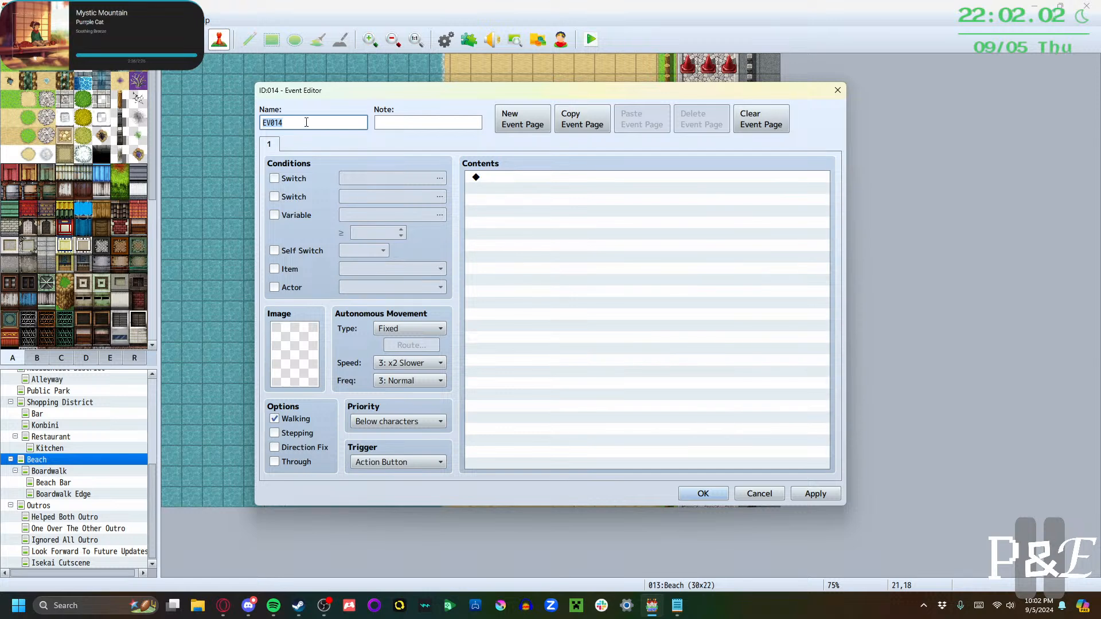
{"action": "type", "text": "Beach Party"}
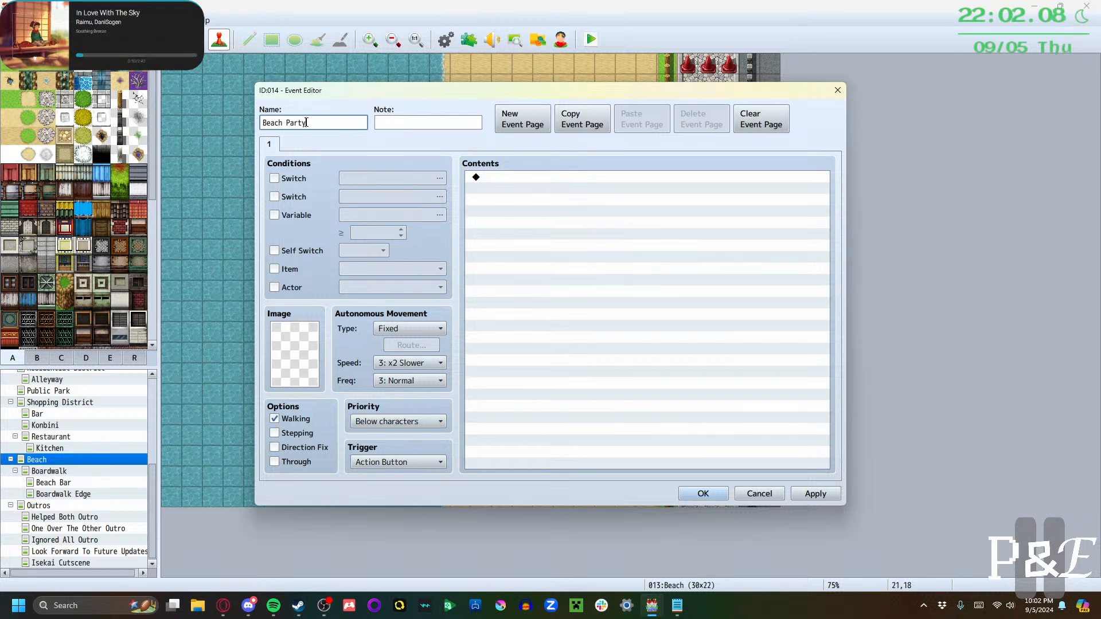
Save the Beach Party event, and open the Konbini's EV005 at its WeNeedBeachSupplies branch
{"action": "left_click", "coordinate": [703, 494]}
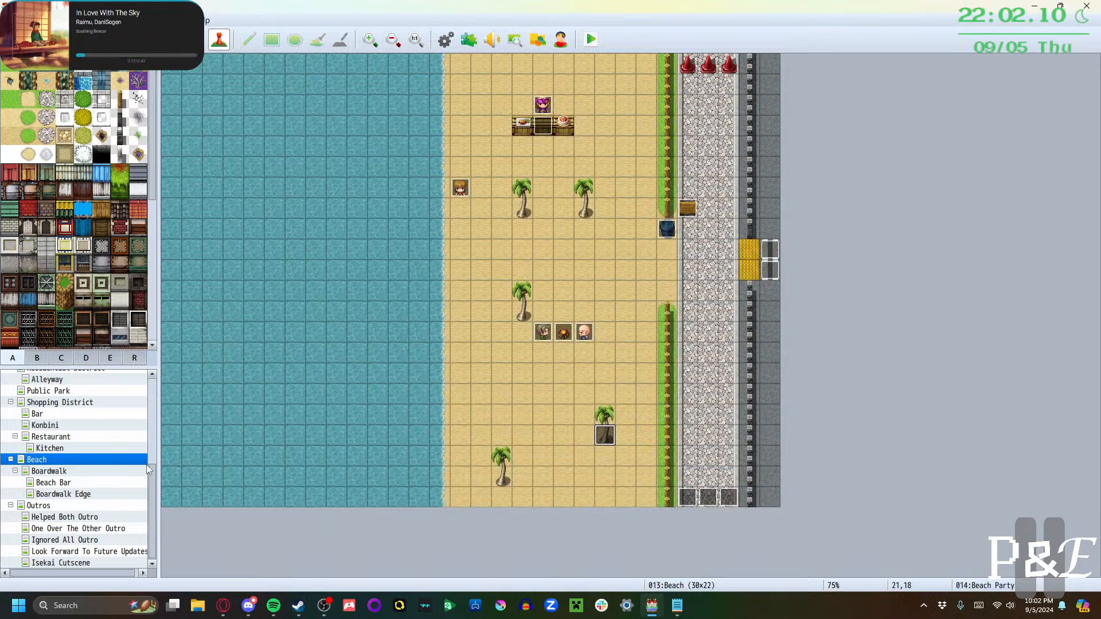
{"action": "left_click", "coordinate": [74, 428]}
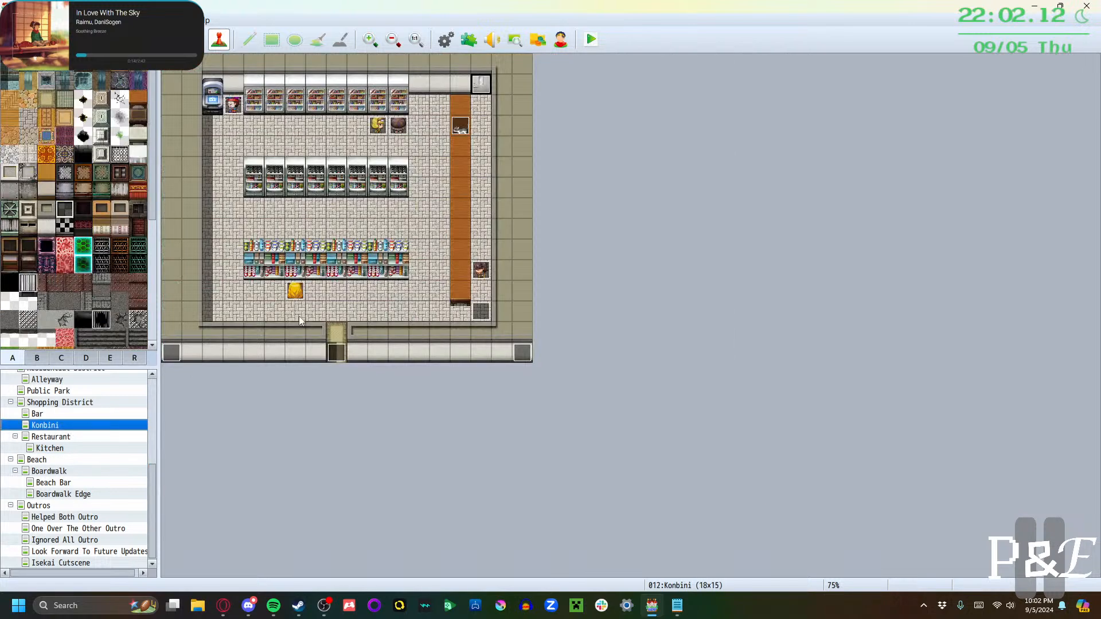
{"action": "double_click", "coordinate": [522, 352]}
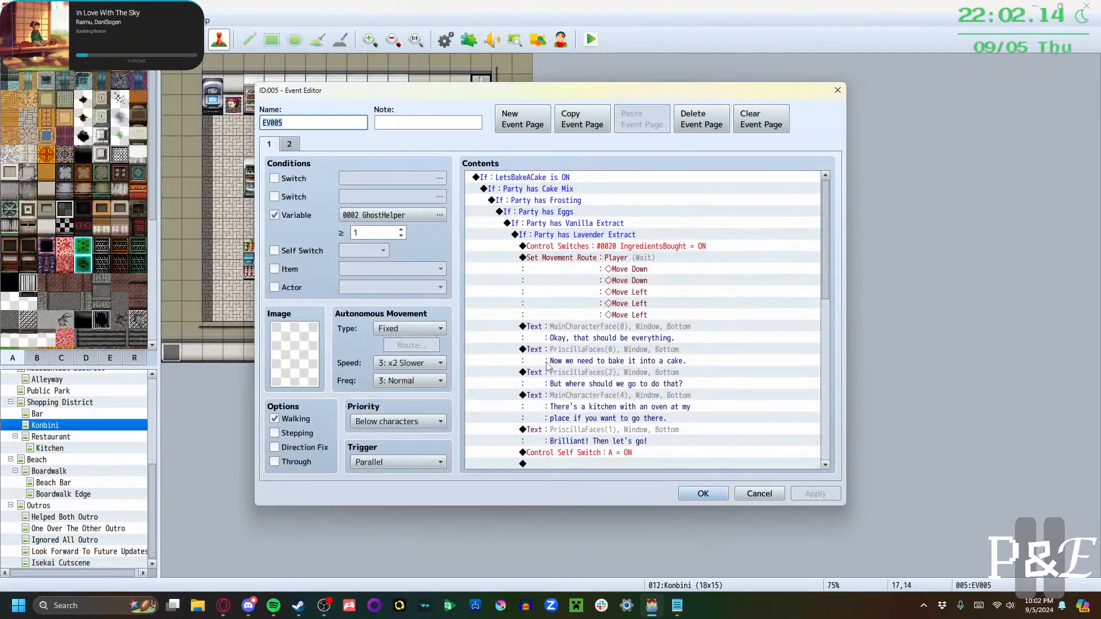
{"action": "scroll", "coordinate": [547, 367], "scroll_direction": "down", "scroll_amount": 3}
{"action": "scroll", "coordinate": [553, 376], "scroll_direction": "up", "scroll_amount": 3}
{"action": "scroll", "coordinate": [555, 372], "scroll_direction": "down", "scroll_amount": 10}
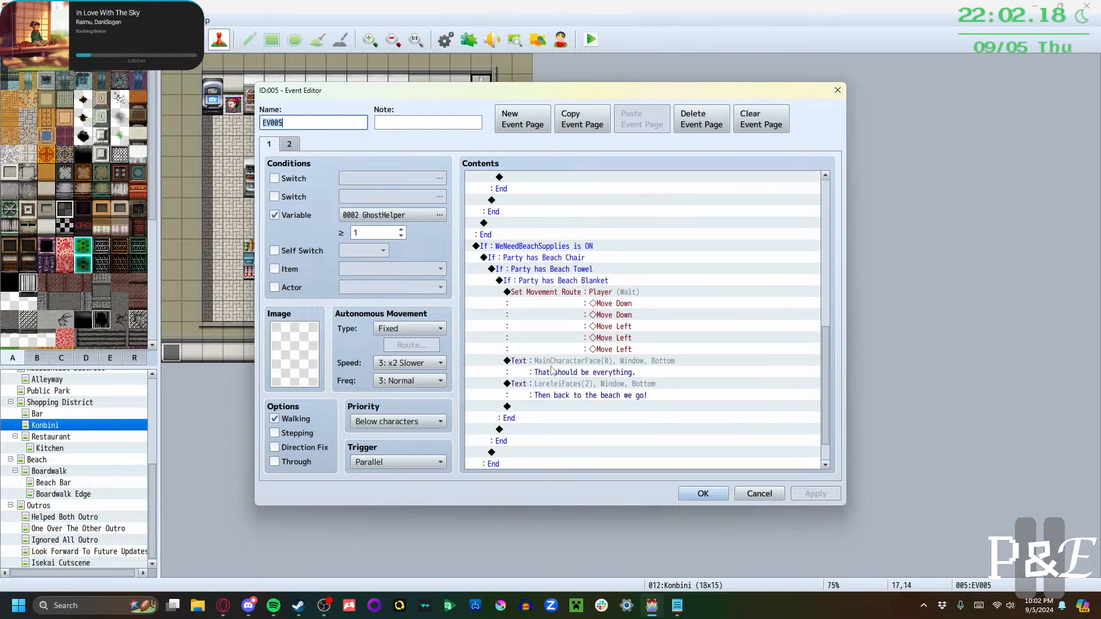
Insert a Control Switches command turning 0035 BeachParty ON before the player's movement route in the Beach Blanket branch
{"action": "double_click", "coordinate": [529, 293]}
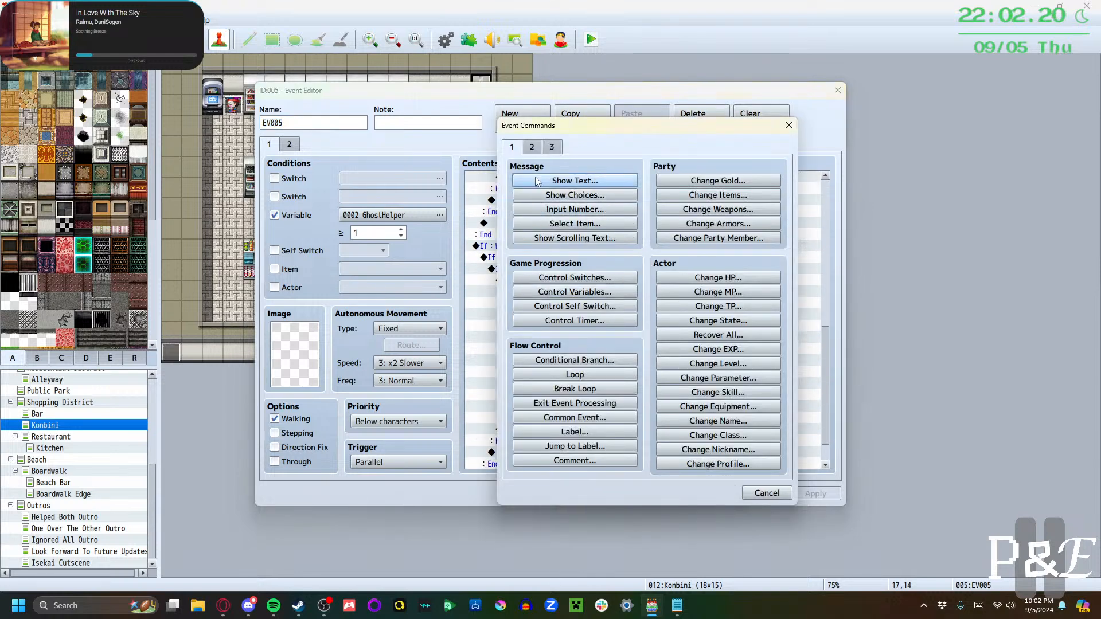
{"action": "left_click", "coordinate": [532, 147]}
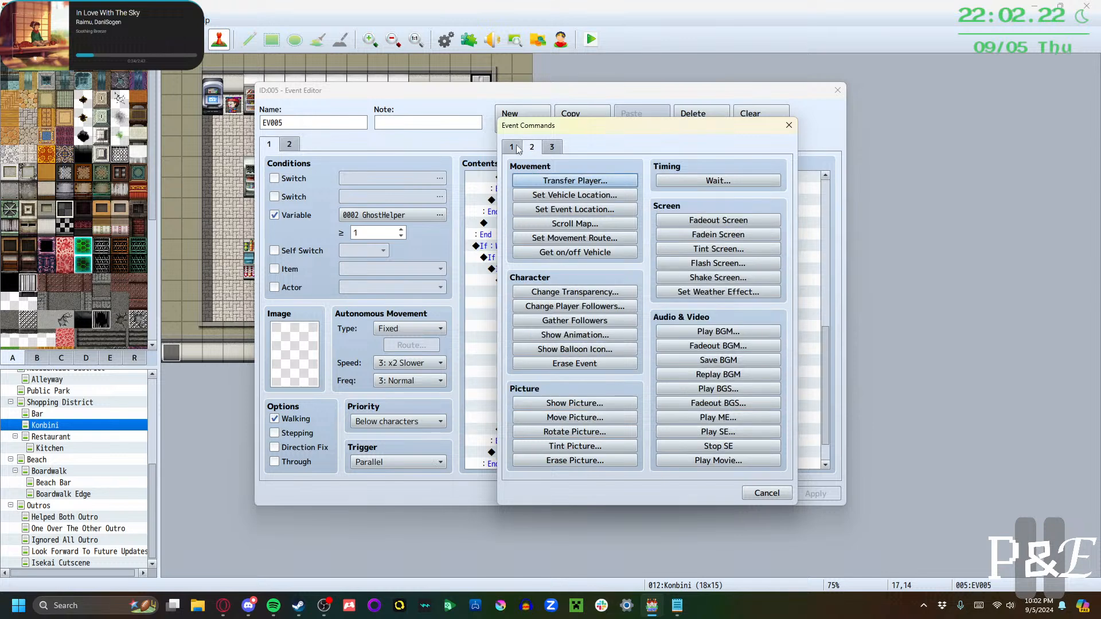
{"action": "left_click", "coordinate": [513, 148]}
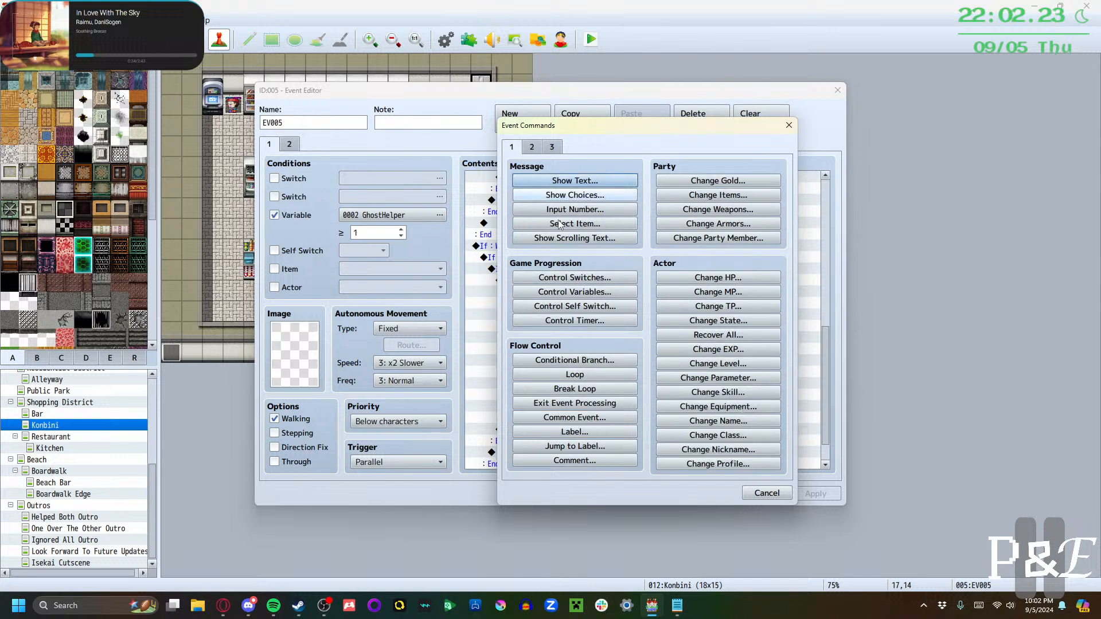
{"action": "left_click", "coordinate": [575, 277]}
{"action": "left_click", "coordinate": [660, 287]}
{"action": "left_click", "coordinate": [691, 351]}
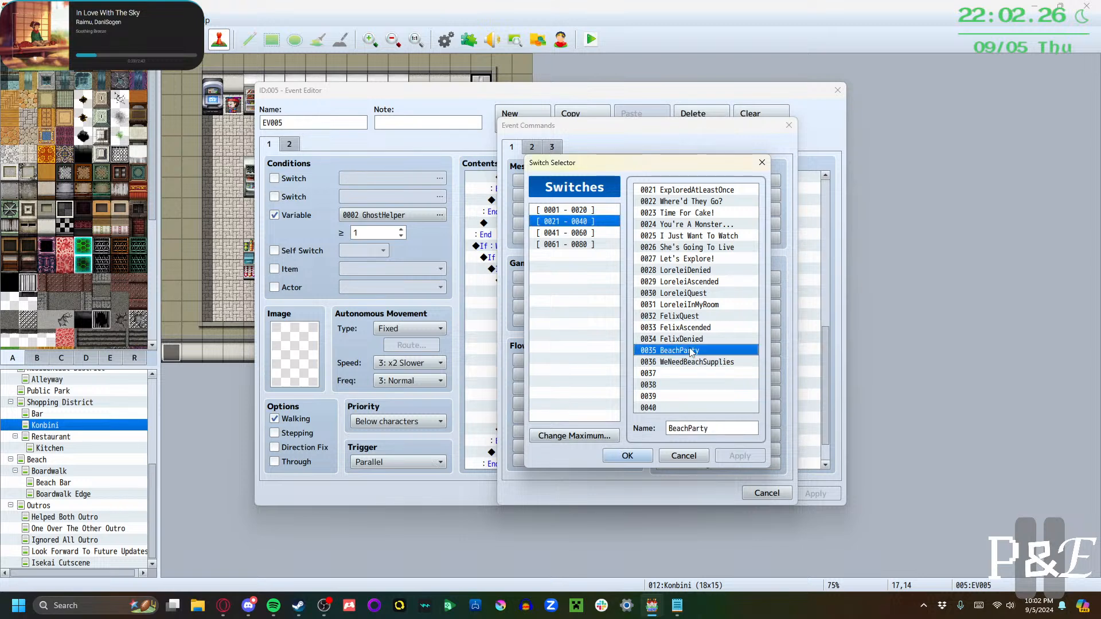
{"action": "left_click", "coordinate": [633, 455]}
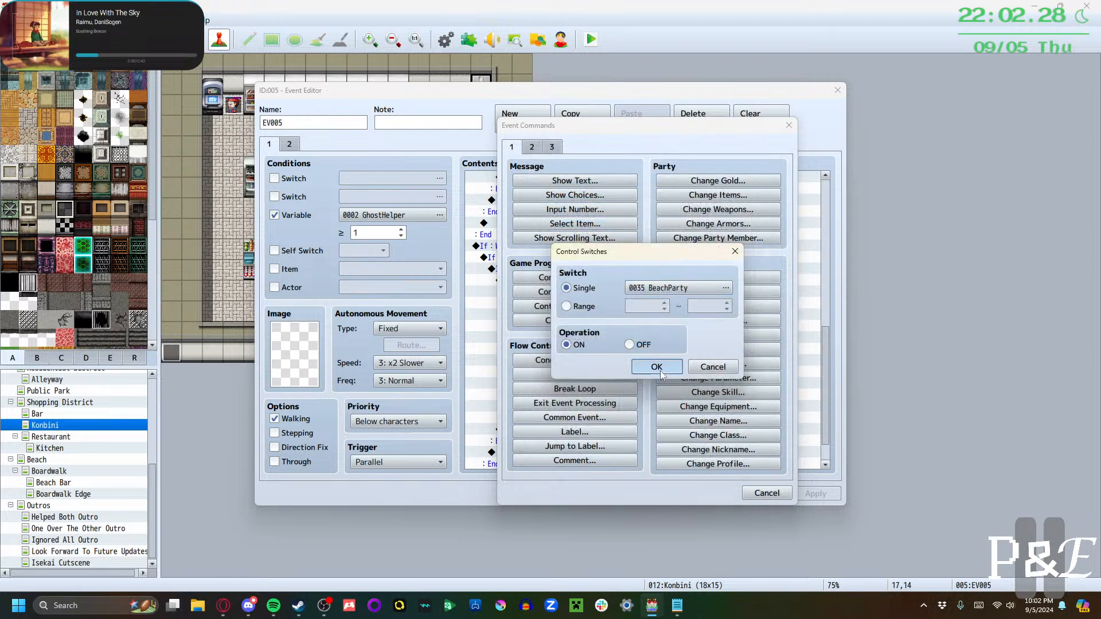
{"action": "left_click", "coordinate": [657, 367]}
Set self switch A to ON after the text "Then back to the beach we go!", and save EV005
{"action": "scroll", "coordinate": [606, 341], "scroll_direction": "down", "scroll_amount": 1}
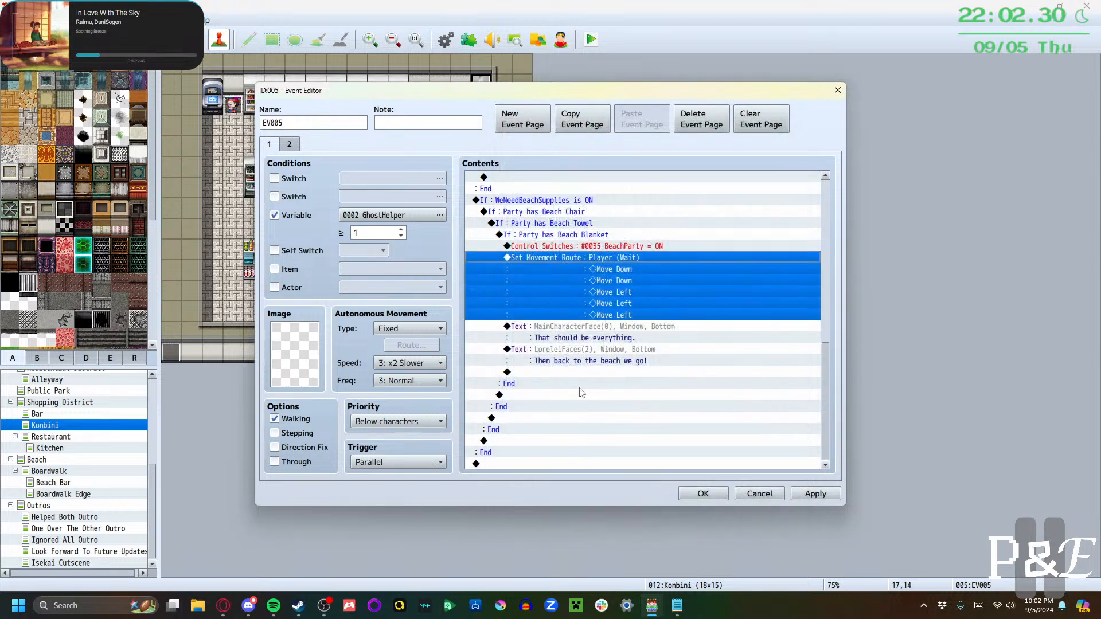
{"action": "double_click", "coordinate": [553, 373]}
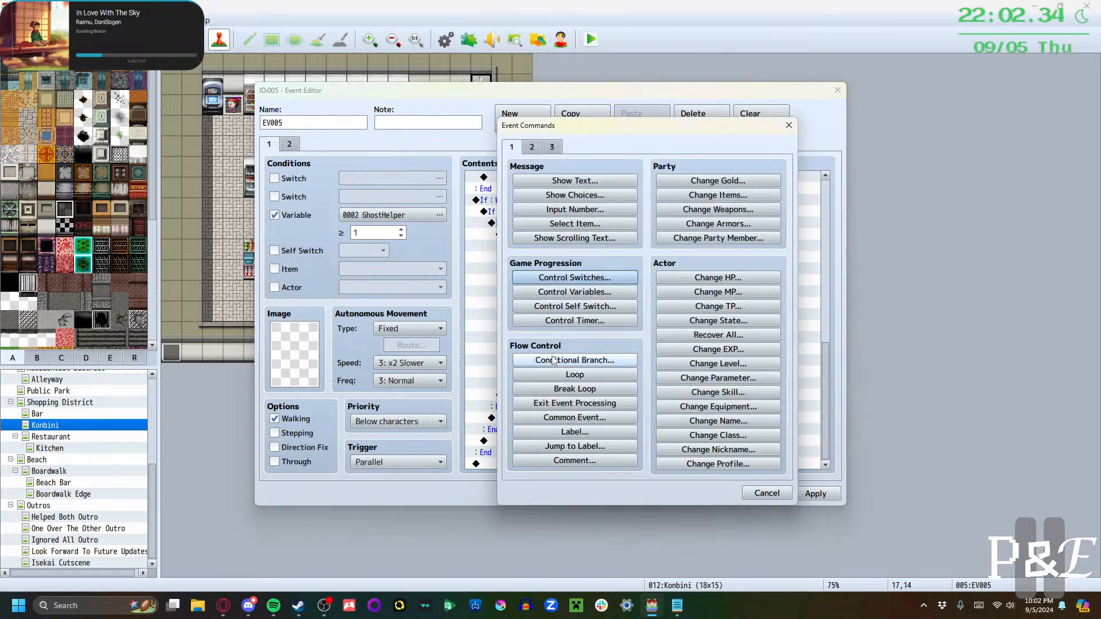
{"action": "left_click", "coordinate": [532, 147]}
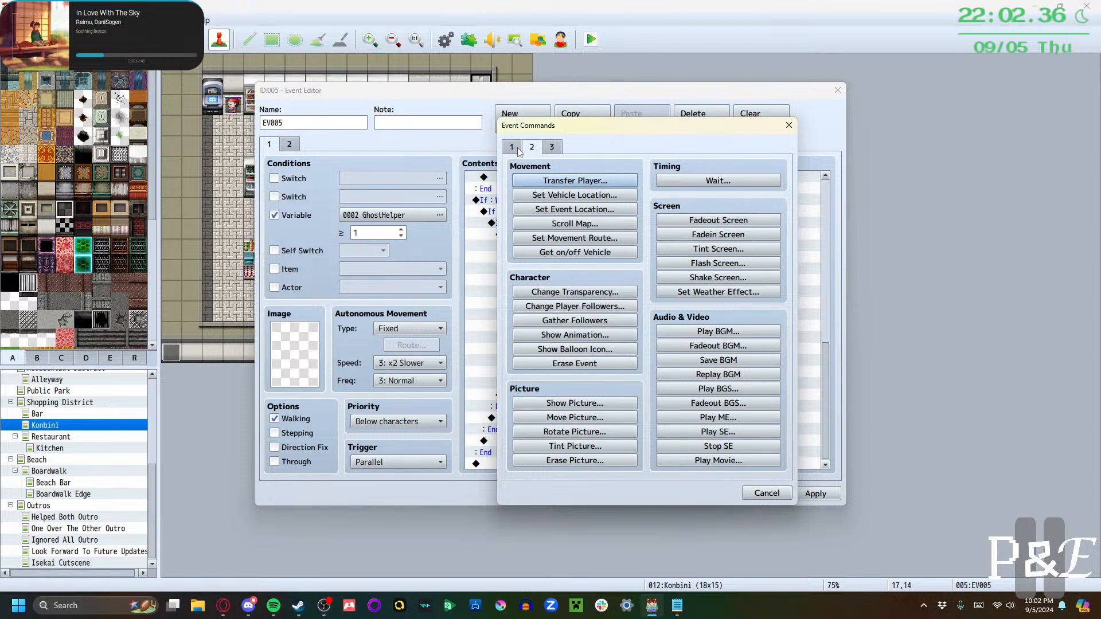
{"action": "left_click", "coordinate": [512, 147]}
{"action": "left_click", "coordinate": [560, 306]}
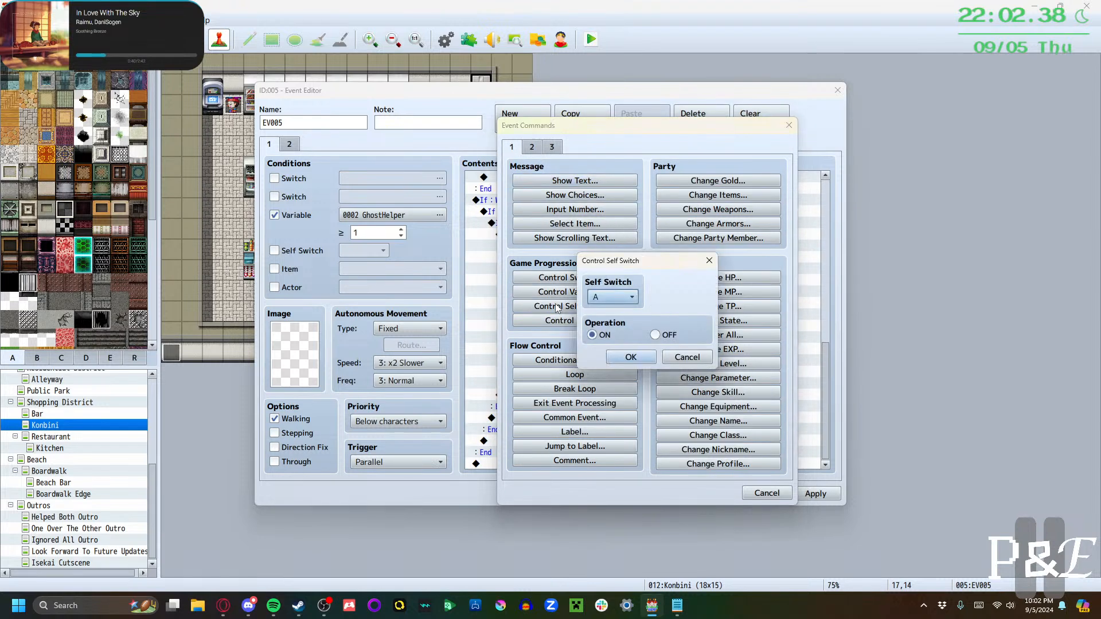
{"action": "left_click", "coordinate": [633, 357]}
{"action": "left_click", "coordinate": [816, 493]}
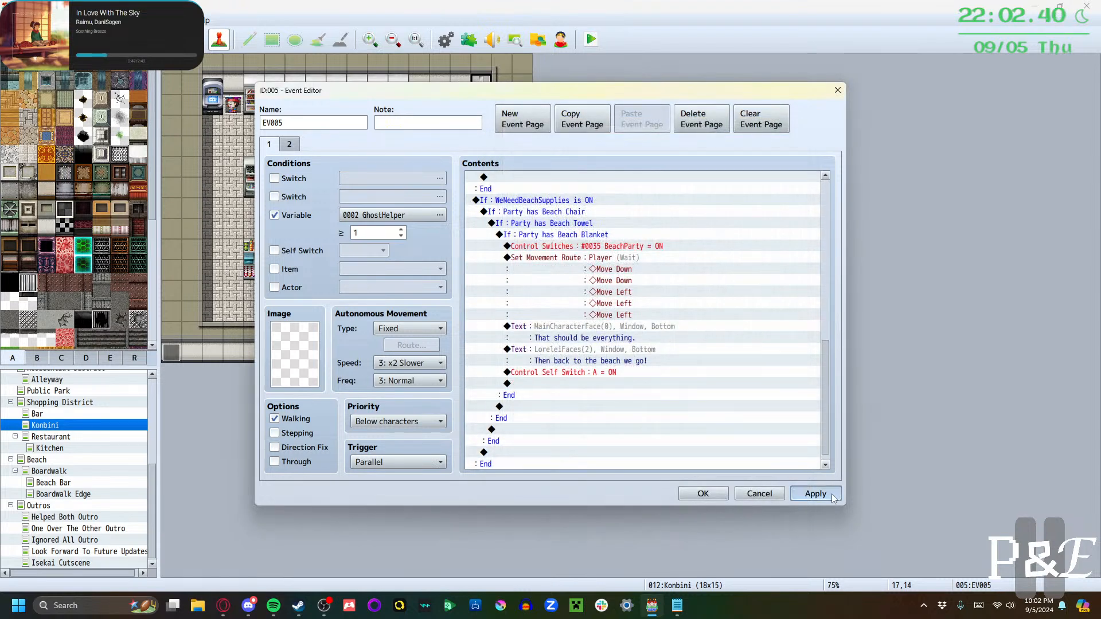
{"action": "scroll", "coordinate": [680, 395], "scroll_direction": "up", "scroll_amount": 6}
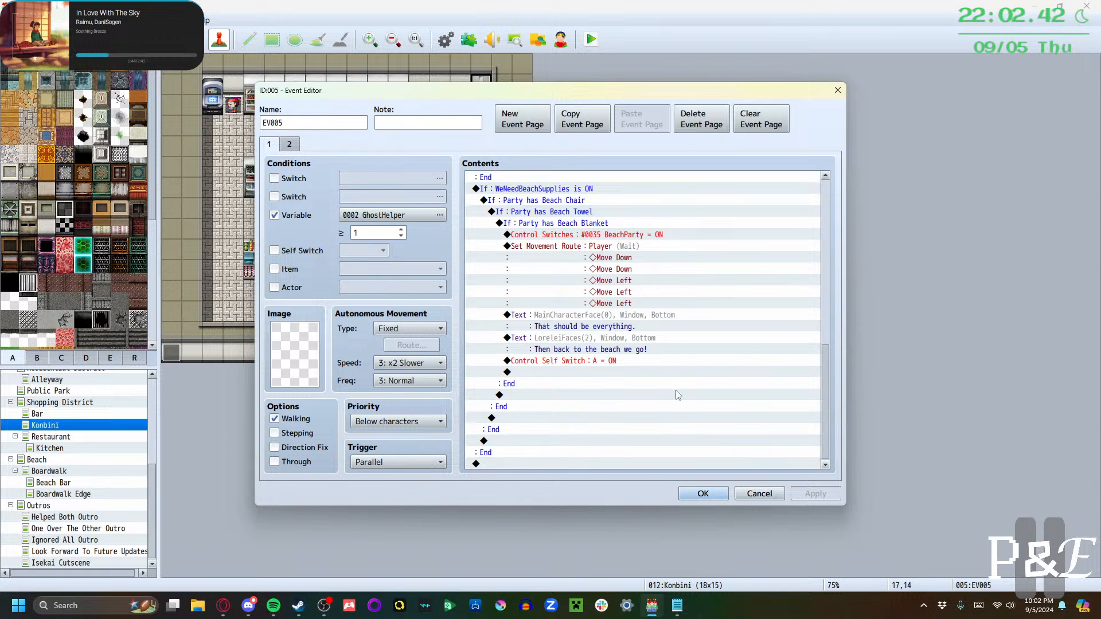
{"action": "scroll", "coordinate": [680, 394], "scroll_direction": "up", "scroll_amount": 6}
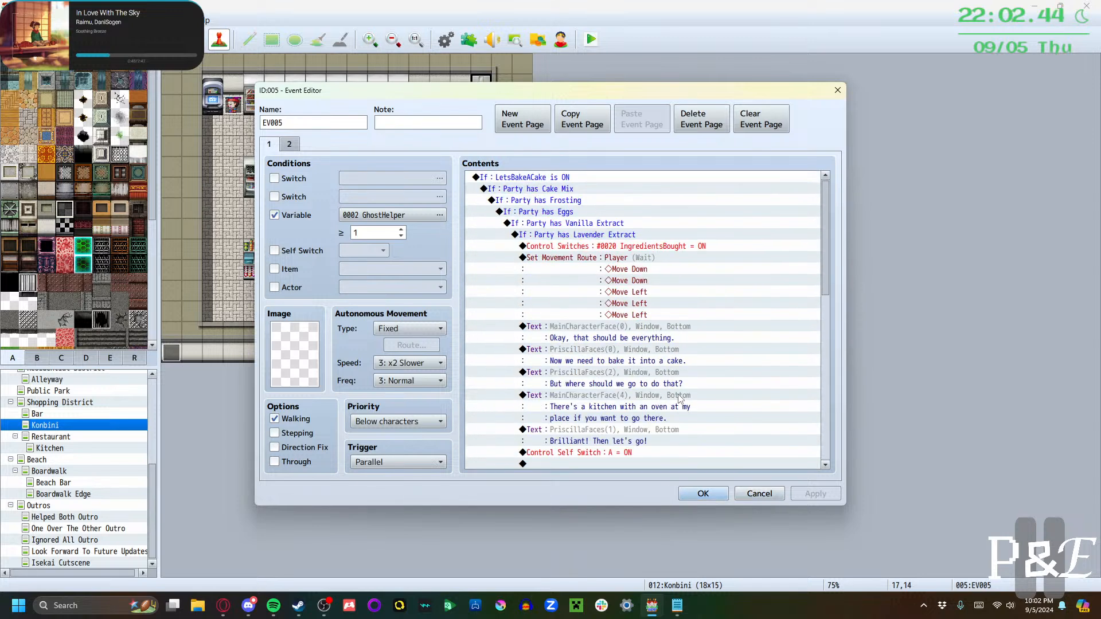
{"action": "scroll", "coordinate": [687, 408], "scroll_direction": "down", "scroll_amount": 4}
{"action": "scroll", "coordinate": [687, 408], "scroll_direction": "down", "scroll_amount": 8}
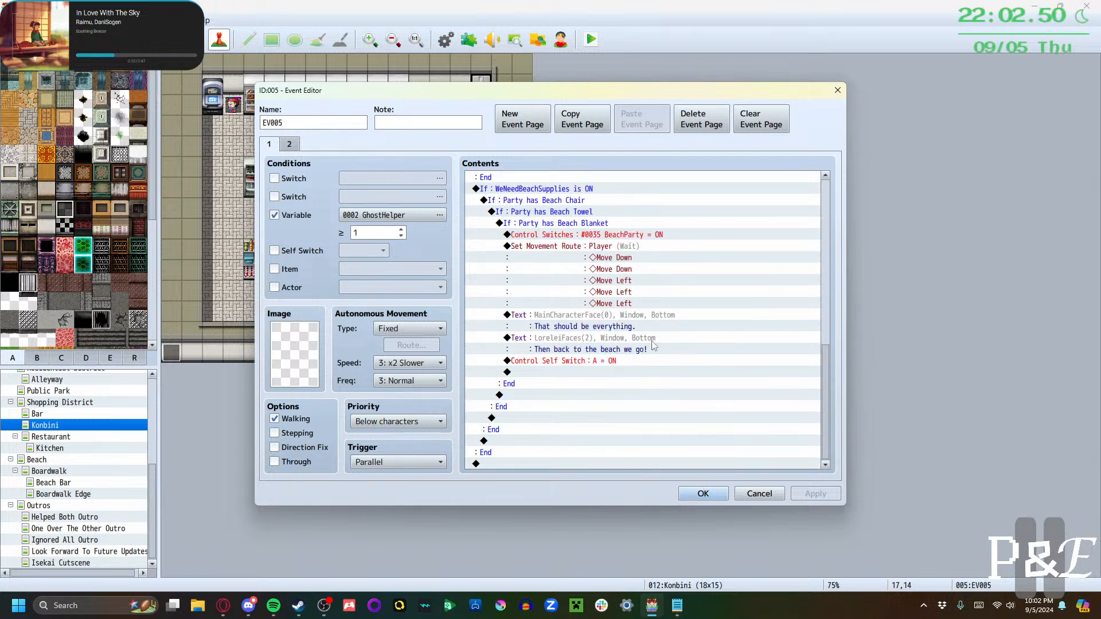
{"action": "left_click", "coordinate": [703, 494]}
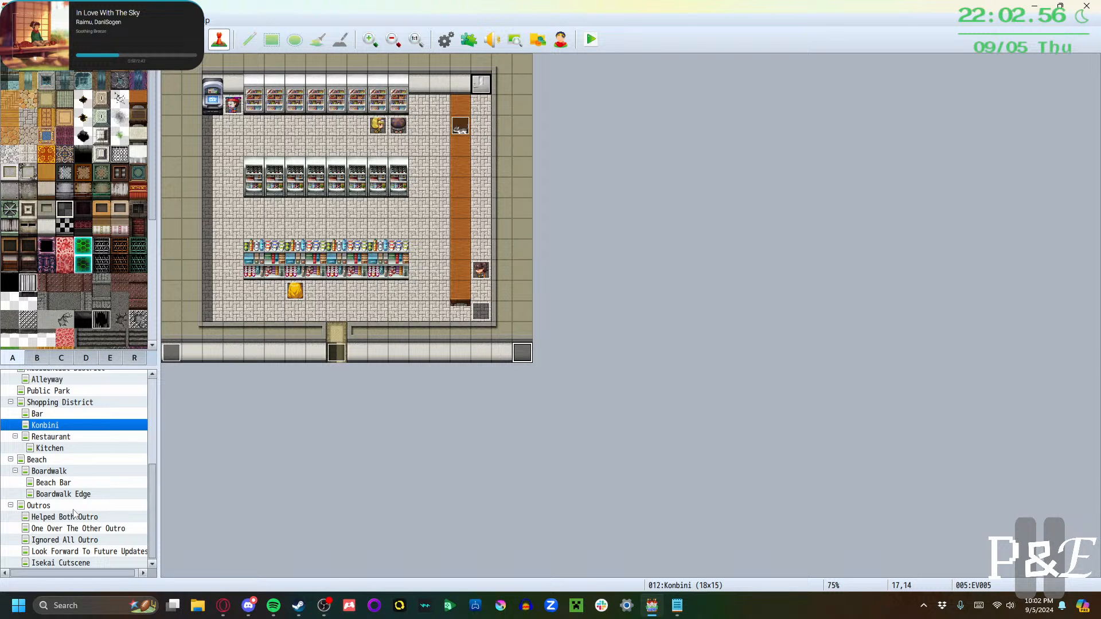
Make the Beach map's Beach Party event require switch 0030 LoreleiQuest, with its priority set to Same as characters
{"action": "left_click", "coordinate": [52, 459]}
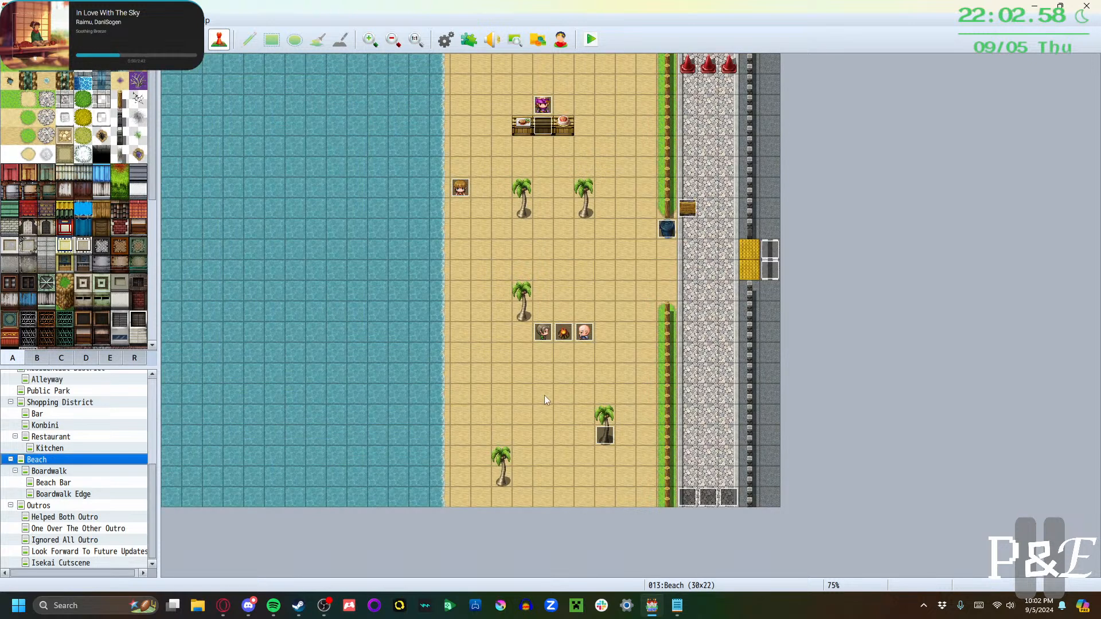
{"action": "double_click", "coordinate": [605, 436]}
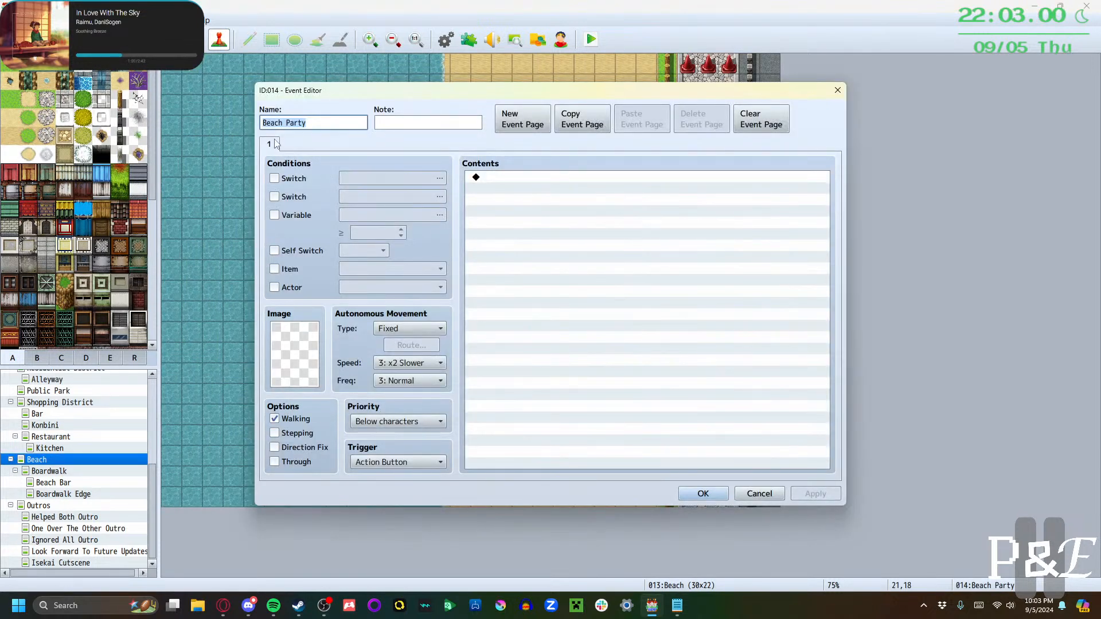
{"action": "left_click", "coordinate": [293, 180]}
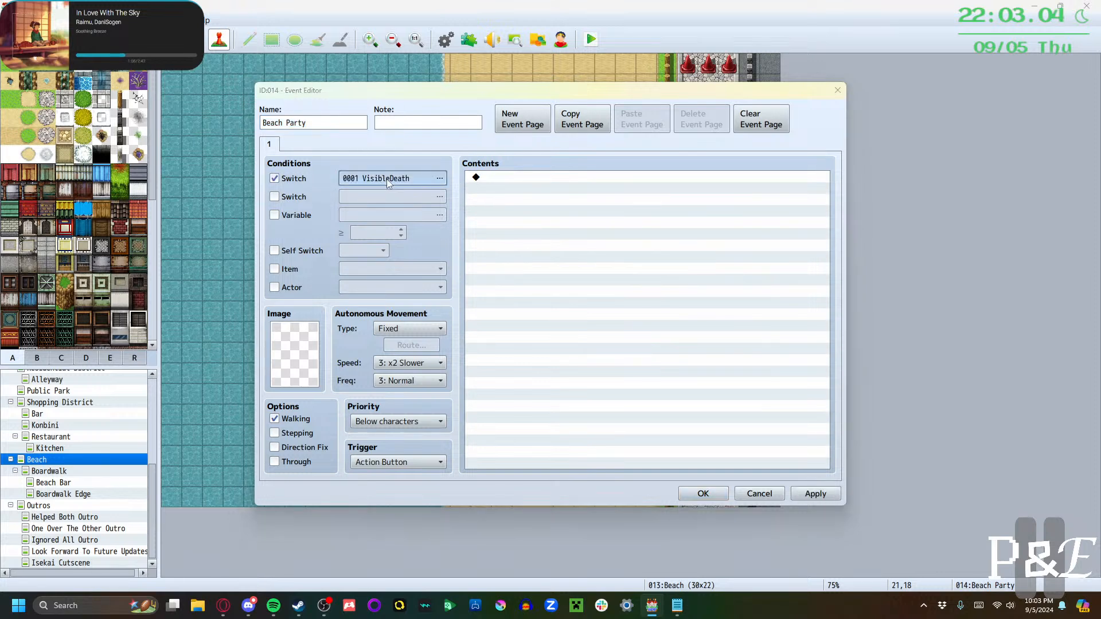
{"action": "left_click", "coordinate": [440, 178]}
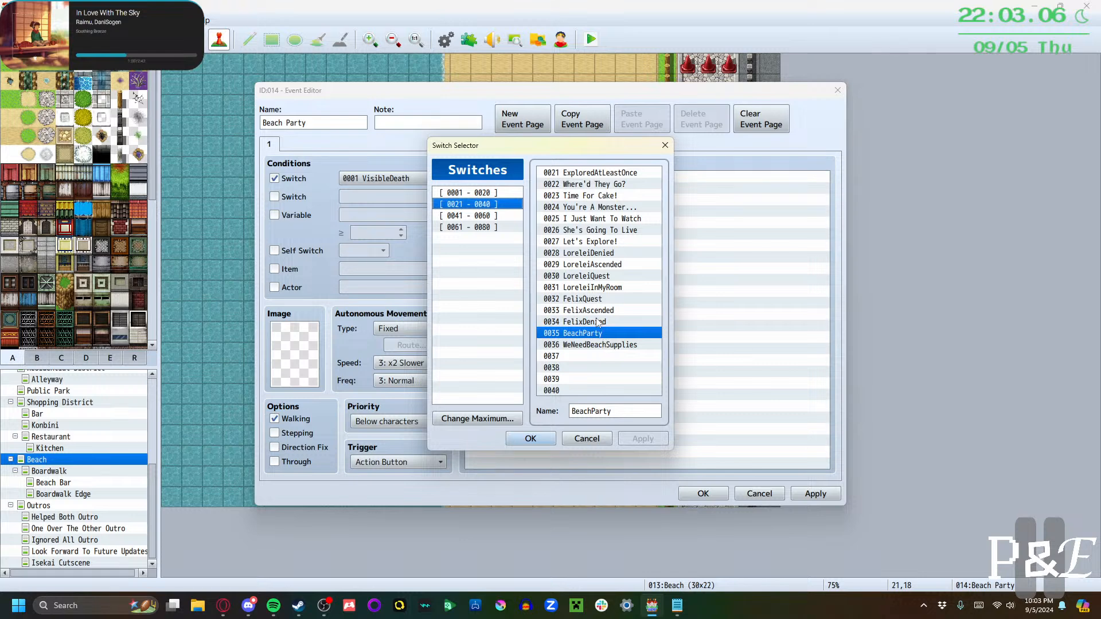
{"action": "left_click", "coordinate": [591, 276]}
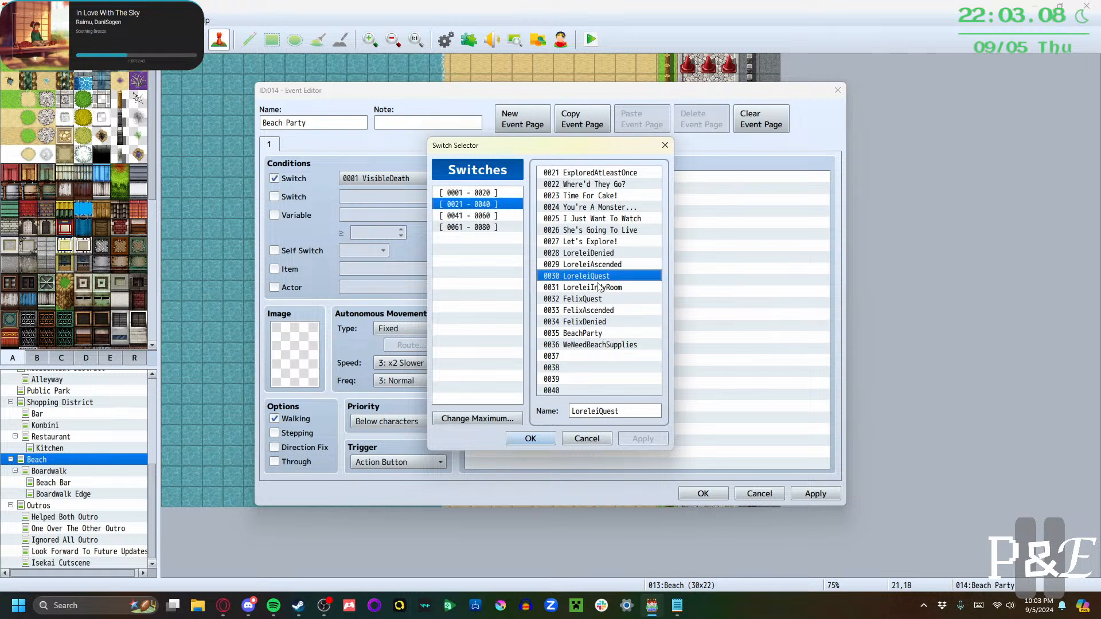
{"action": "left_click", "coordinate": [539, 439]}
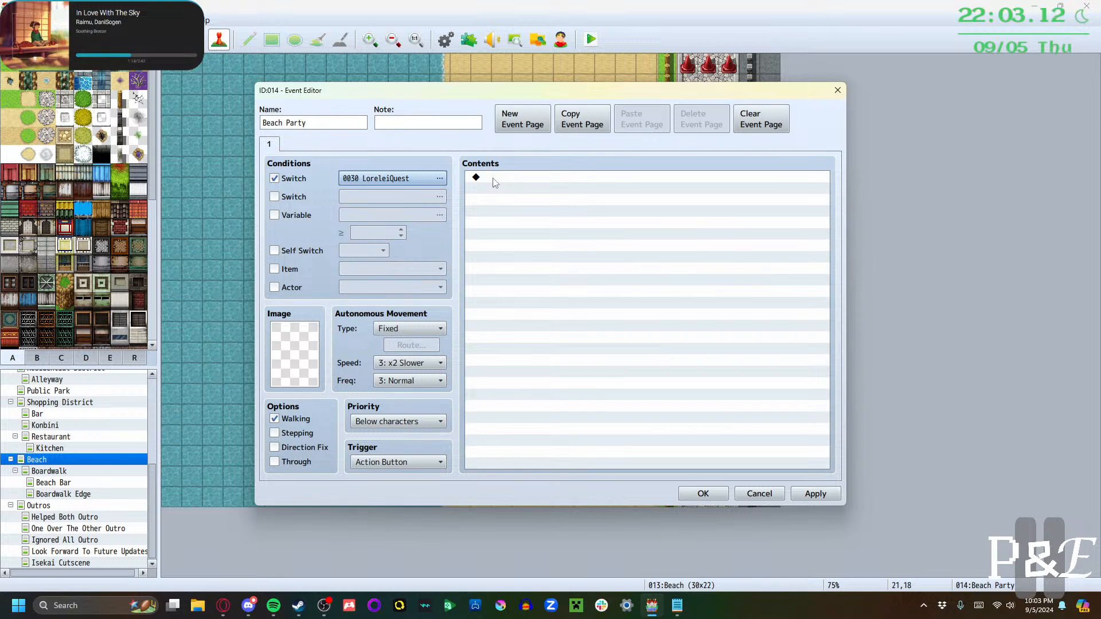
{"action": "left_click", "coordinate": [389, 421]}
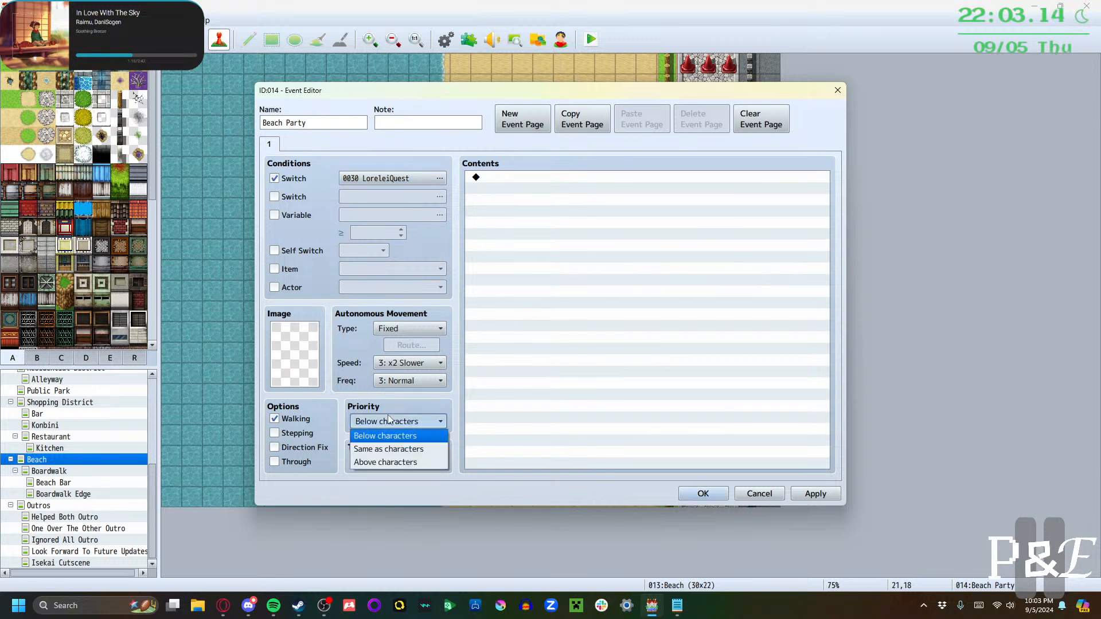
{"action": "left_click", "coordinate": [388, 449]}
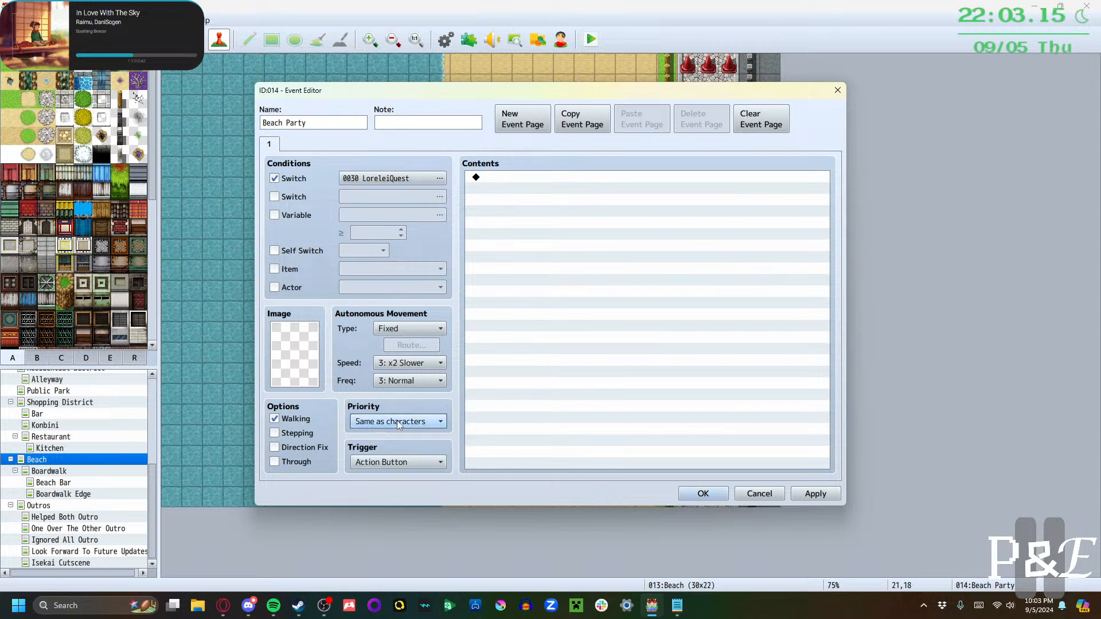
Add the text "It's the beach!" to the Beach Party event with the laughing third LoreleiFaces portrait
{"action": "left_click", "coordinate": [521, 181]}
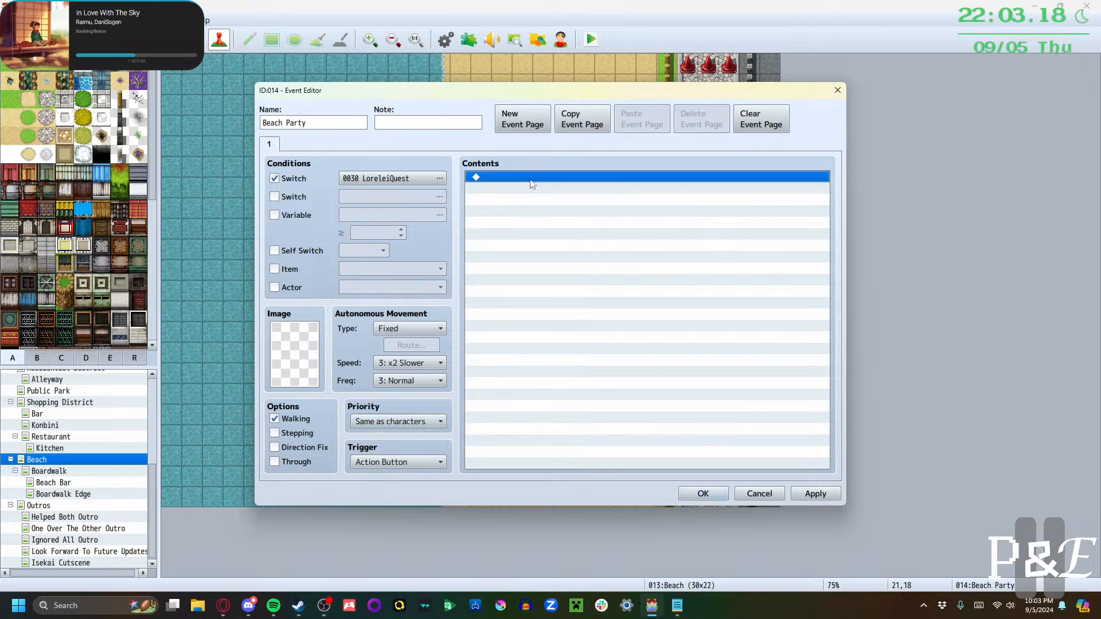
{"action": "double_click", "coordinate": [532, 182]}
{"action": "left_click", "coordinate": [575, 180]}
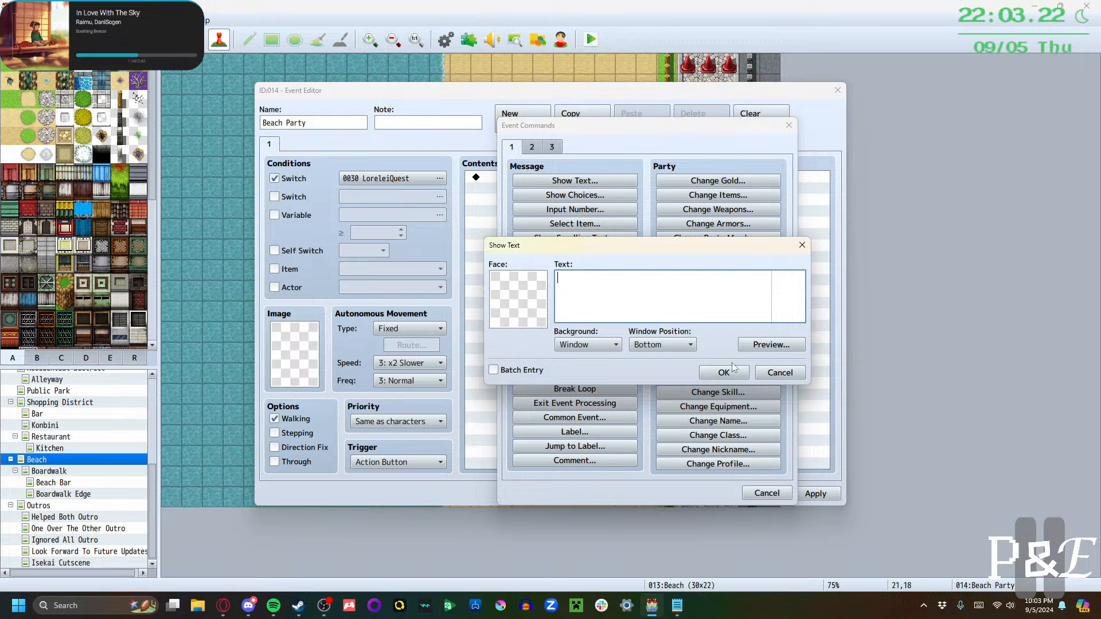
{"action": "left_click", "coordinate": [516, 301]}
{"action": "double_click", "coordinate": [516, 301]}
{"action": "scroll", "coordinate": [510, 372], "scroll_direction": "down", "scroll_amount": 1}
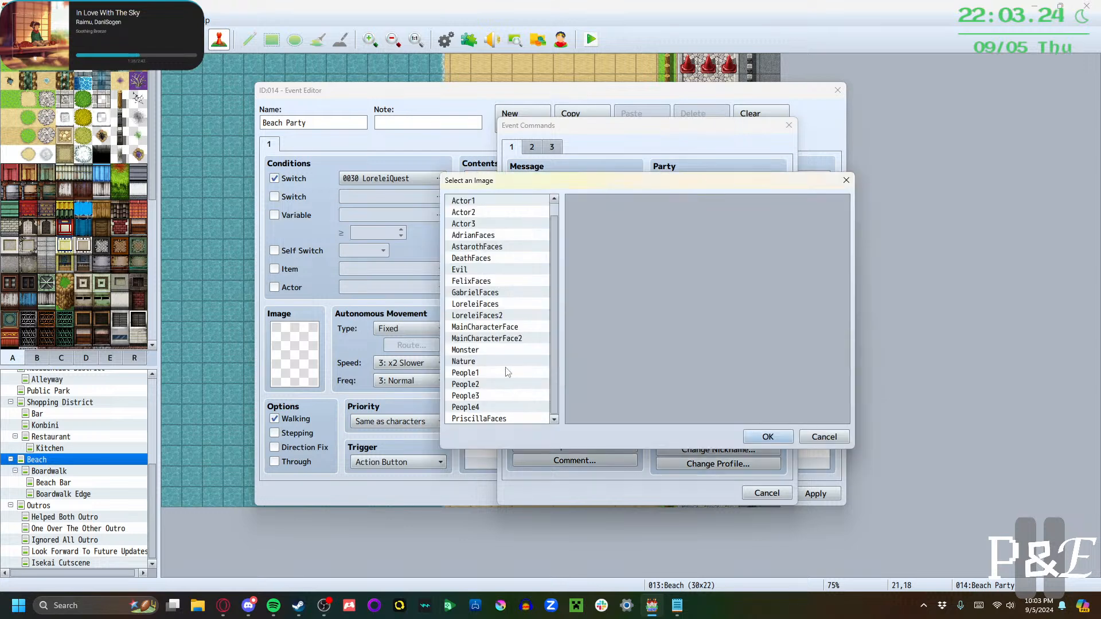
{"action": "left_click", "coordinate": [506, 340]}
{"action": "left_click", "coordinate": [505, 328]}
{"action": "left_click", "coordinate": [500, 316]}
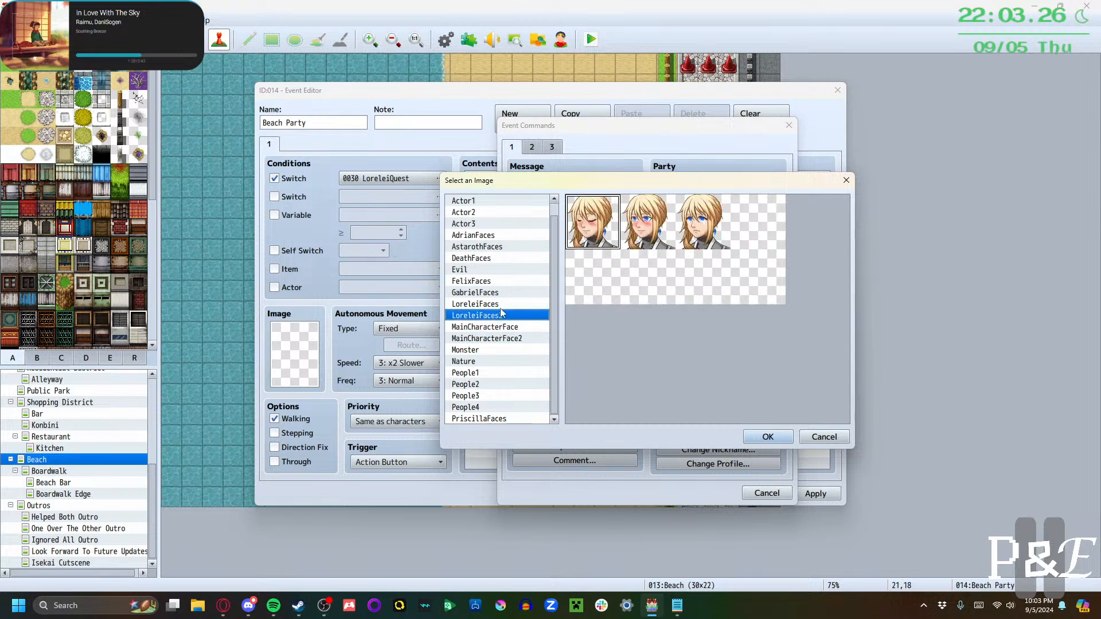
{"action": "left_click", "coordinate": [497, 305]}
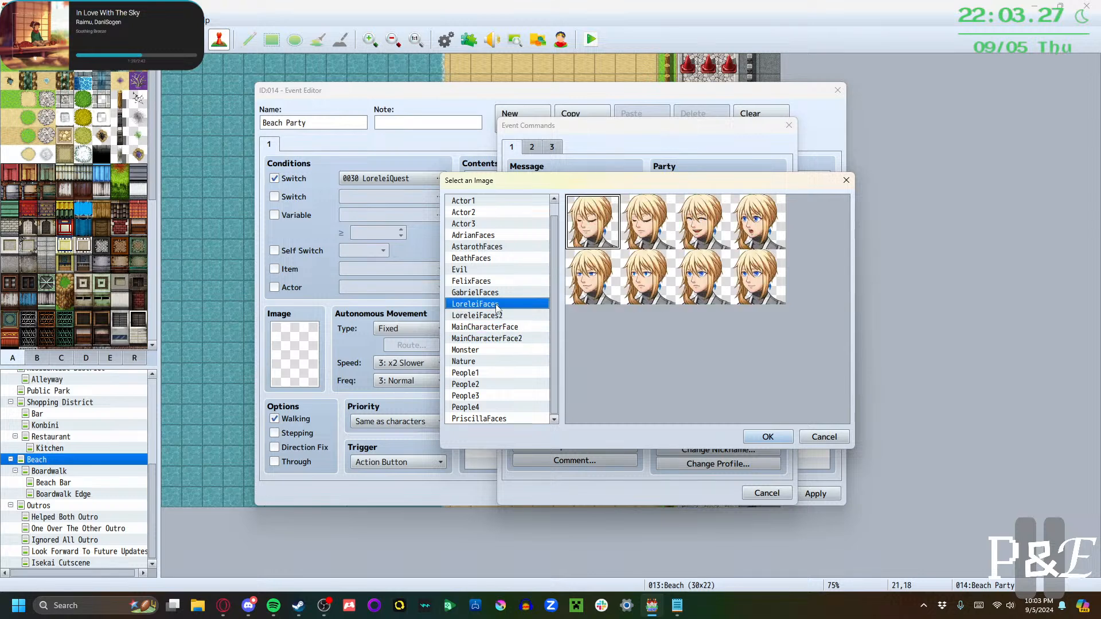
{"action": "left_click", "coordinate": [699, 226]}
{"action": "left_click", "coordinate": [768, 437]}
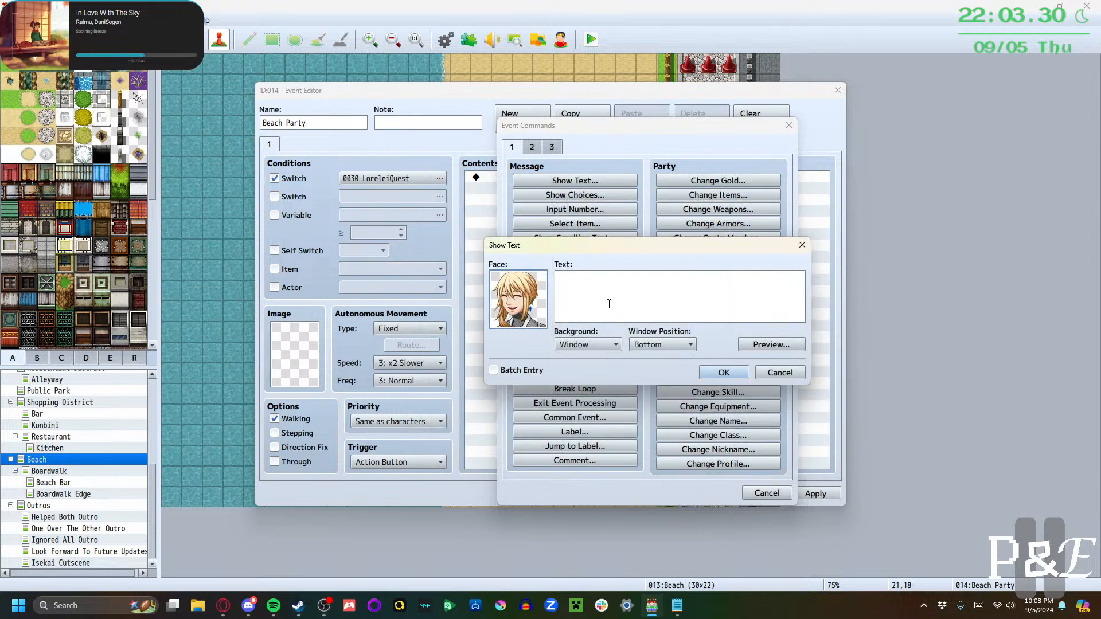
{"action": "left_click", "coordinate": [609, 302]}
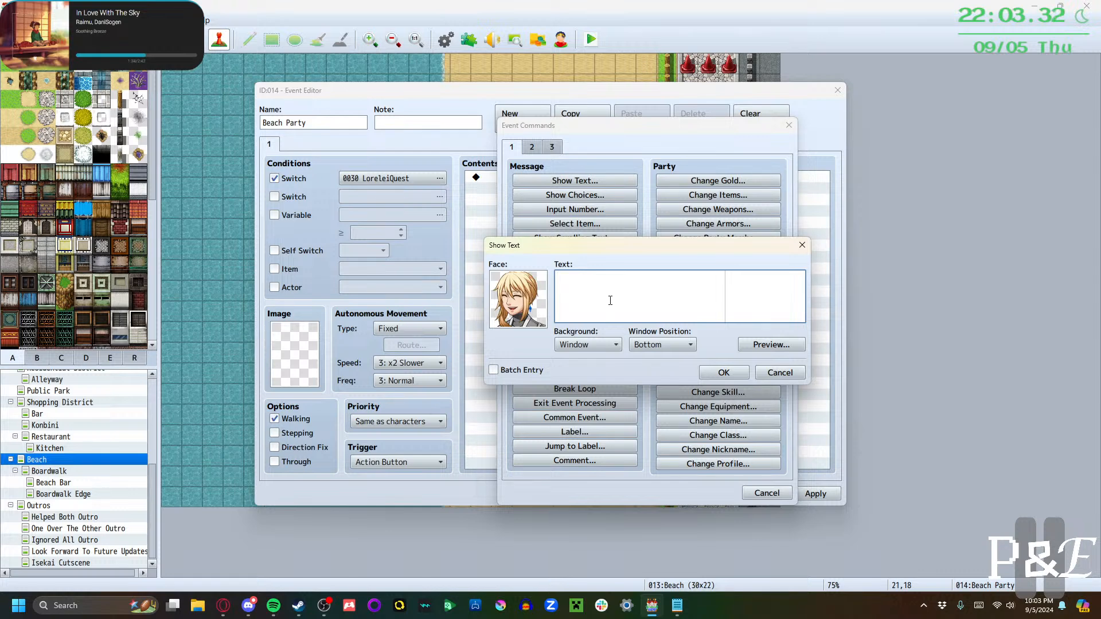
{"action": "type", "text": "It's the beach!"}
{"action": "left_click", "coordinate": [721, 372]}
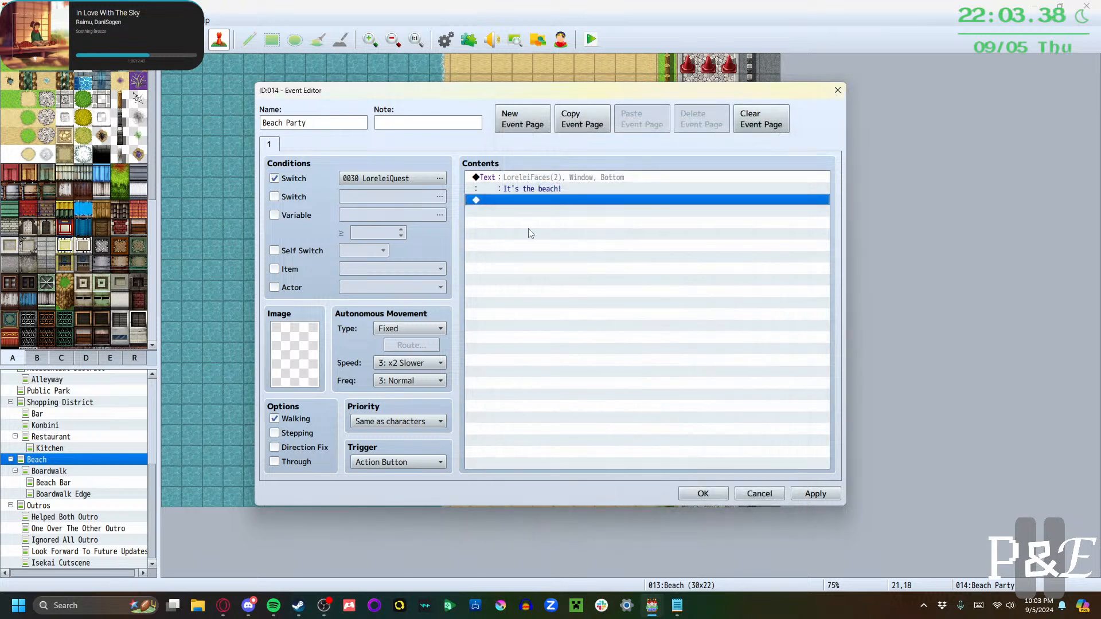
{"action": "double_click", "coordinate": [519, 204]}
{"action": "left_click", "coordinate": [533, 182]}
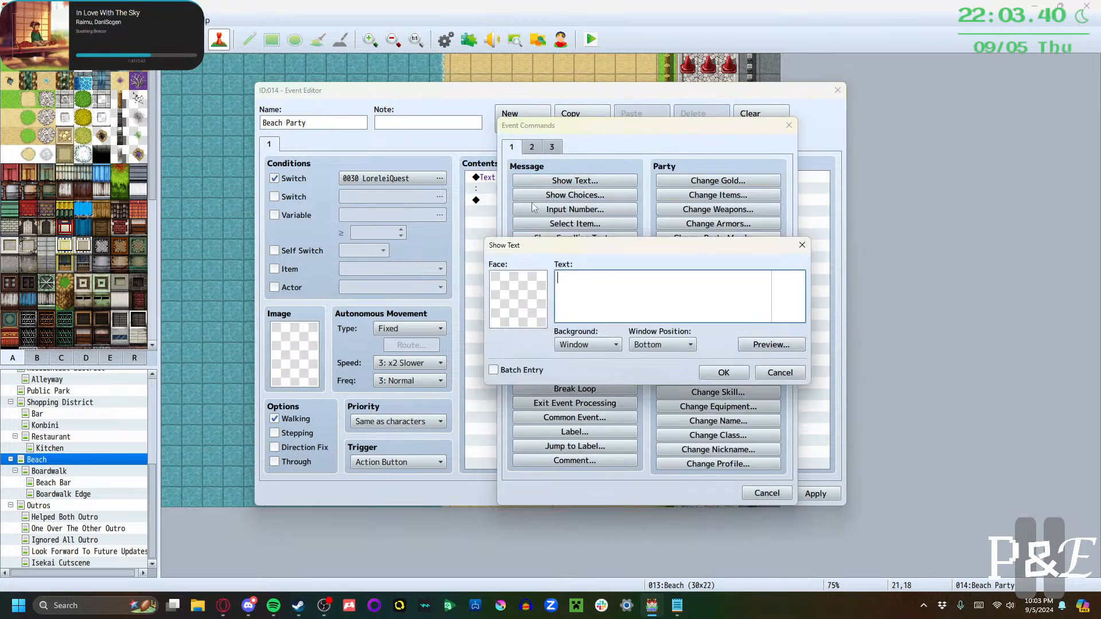
{"action": "double_click", "coordinate": [522, 279]}
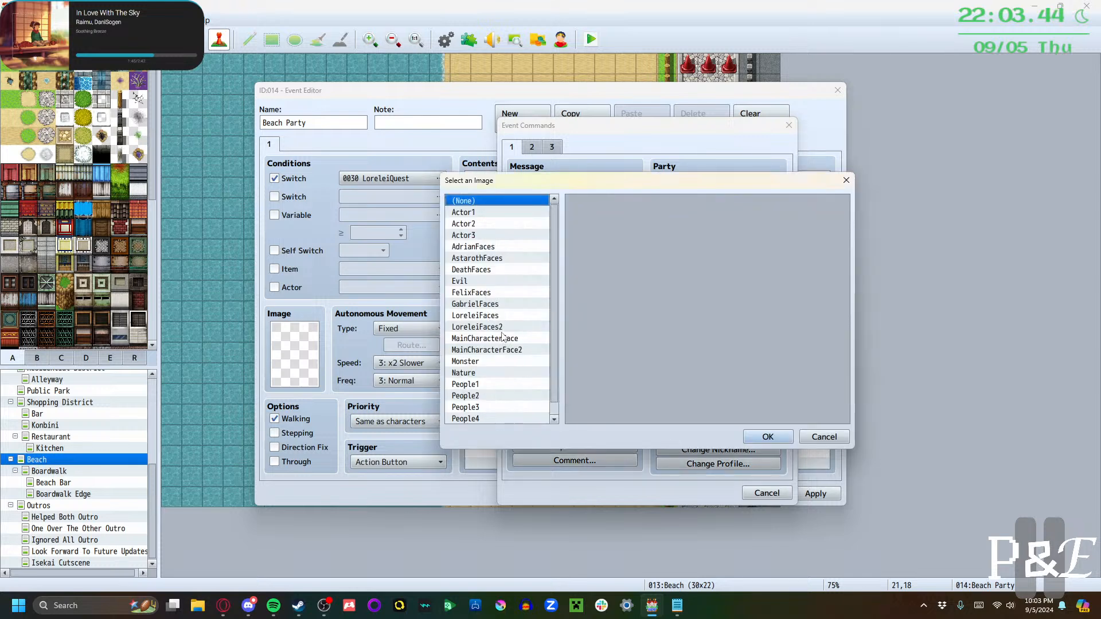
{"action": "left_click", "coordinate": [833, 441]}
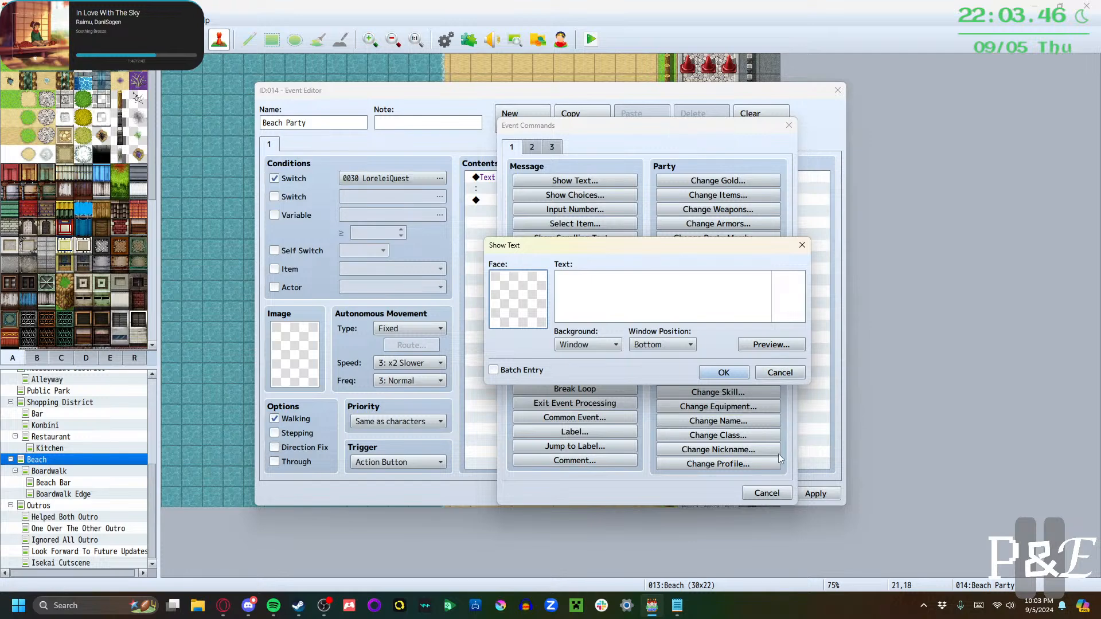
{"action": "left_click", "coordinate": [780, 372]}
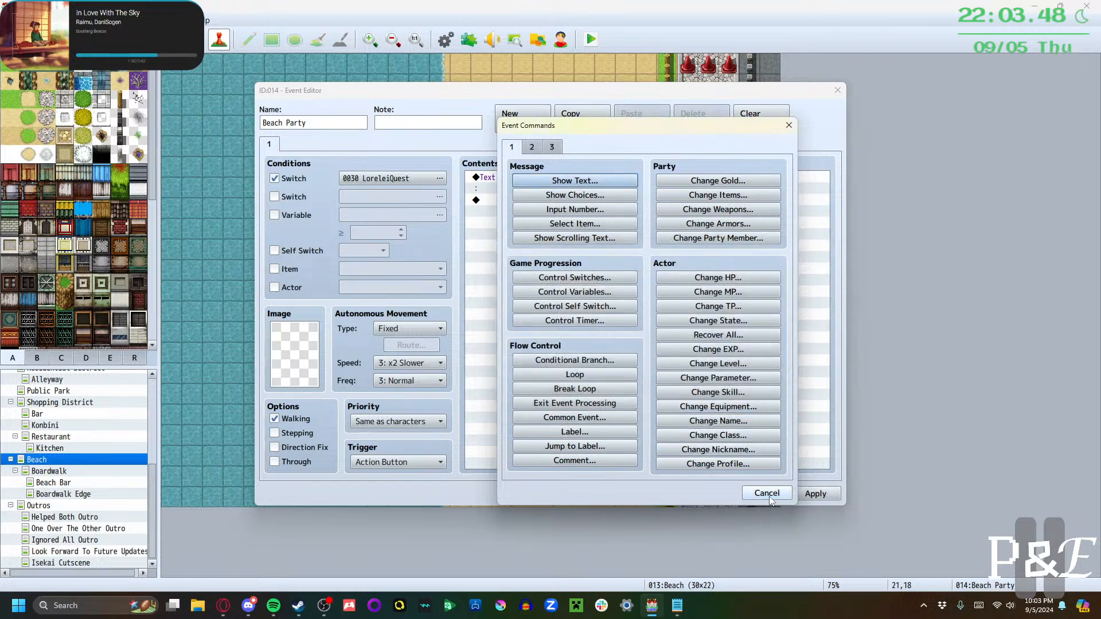
{"action": "left_click", "coordinate": [767, 493]}
Save the Beach Party event and move it to map tile 24,10, in the gap in the hedge beside the stone path
{"action": "left_click", "coordinate": [814, 494]}
{"action": "left_click", "coordinate": [717, 494]}
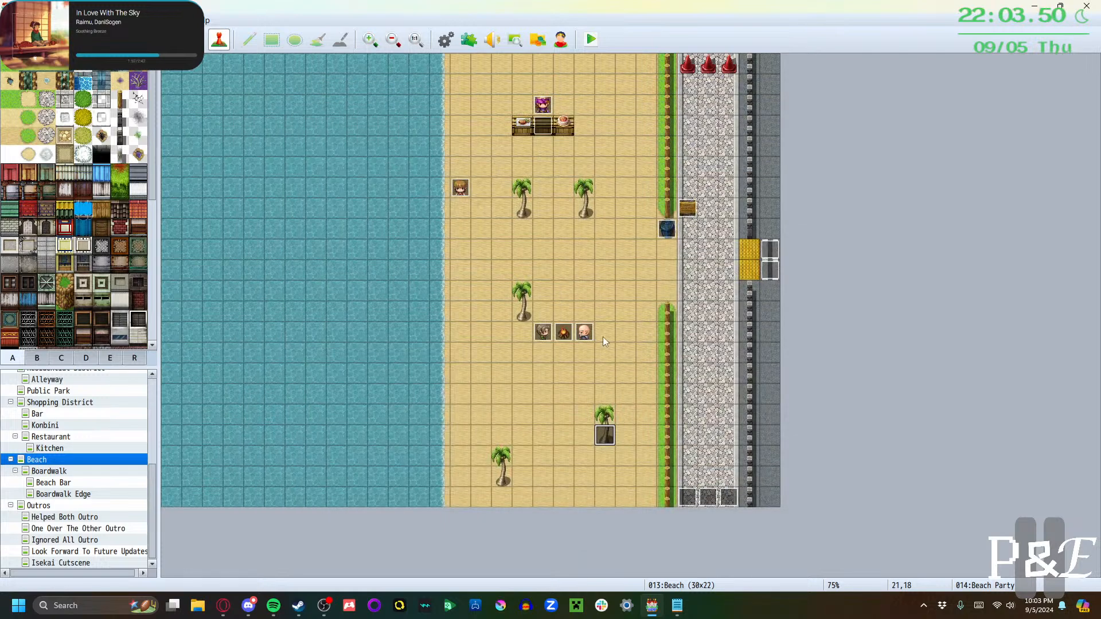
{"action": "left_click_drag", "start_coordinate": [607, 438], "coordinate": [668, 275]}
Add the text "I've always wanted to come to the beach with a friend!" to the Beach Party event with the eighth LoreleiFaces portrait
{"action": "double_click", "coordinate": [668, 276]}
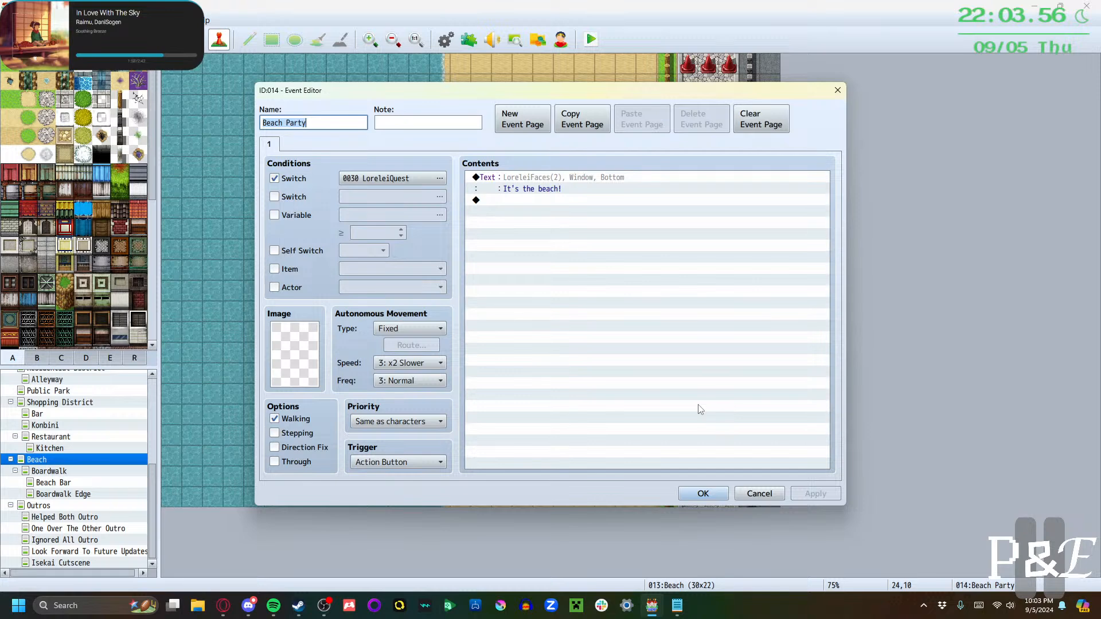
{"action": "double_click", "coordinate": [539, 200]}
{"action": "left_click", "coordinate": [575, 181]}
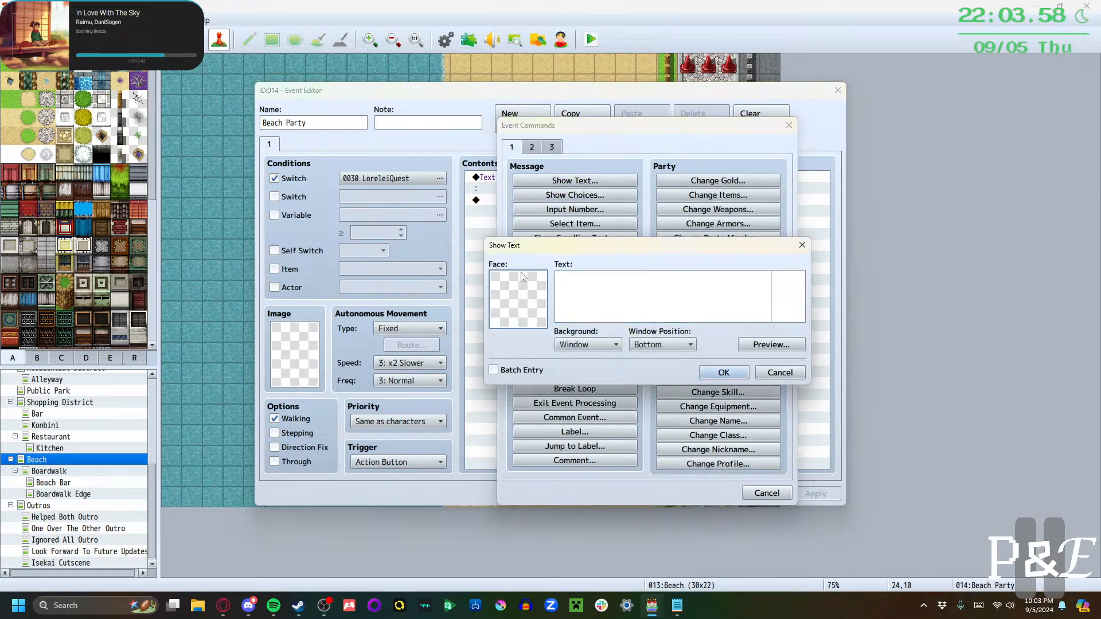
{"action": "double_click", "coordinate": [522, 277]}
{"action": "left_click", "coordinate": [496, 316]}
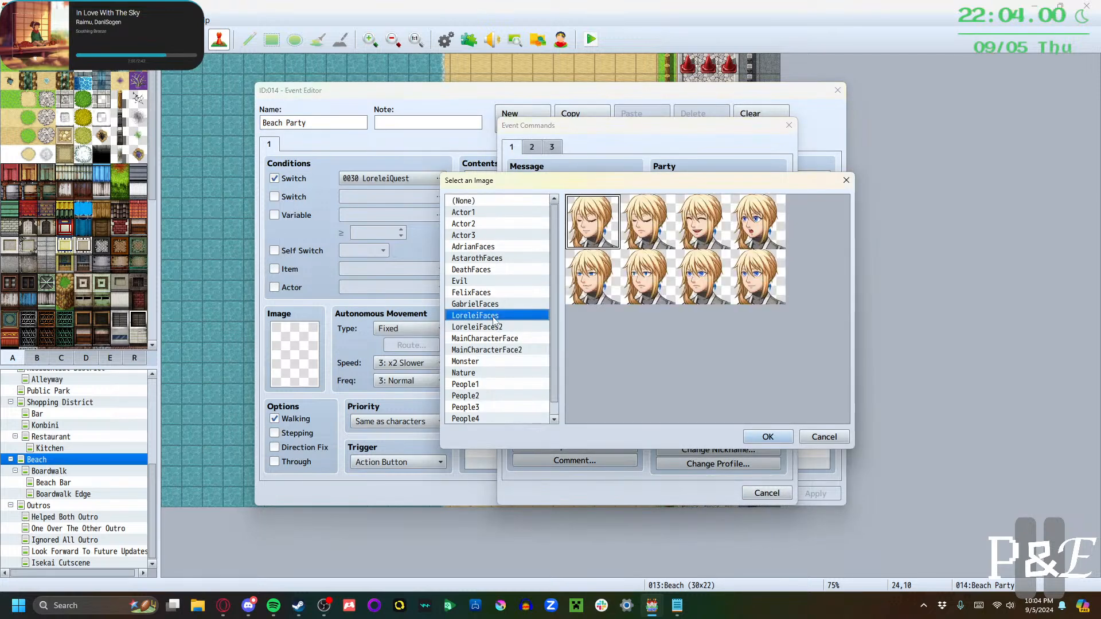
{"action": "left_click", "coordinate": [710, 235]}
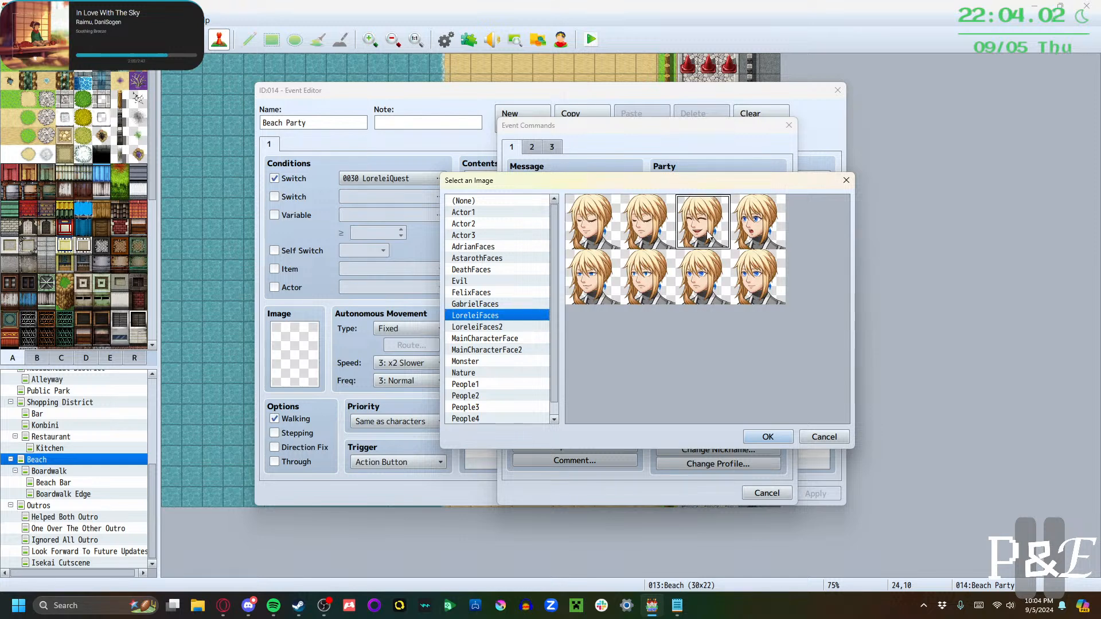
{"action": "left_click", "coordinate": [742, 290]}
{"action": "left_click", "coordinate": [766, 436]}
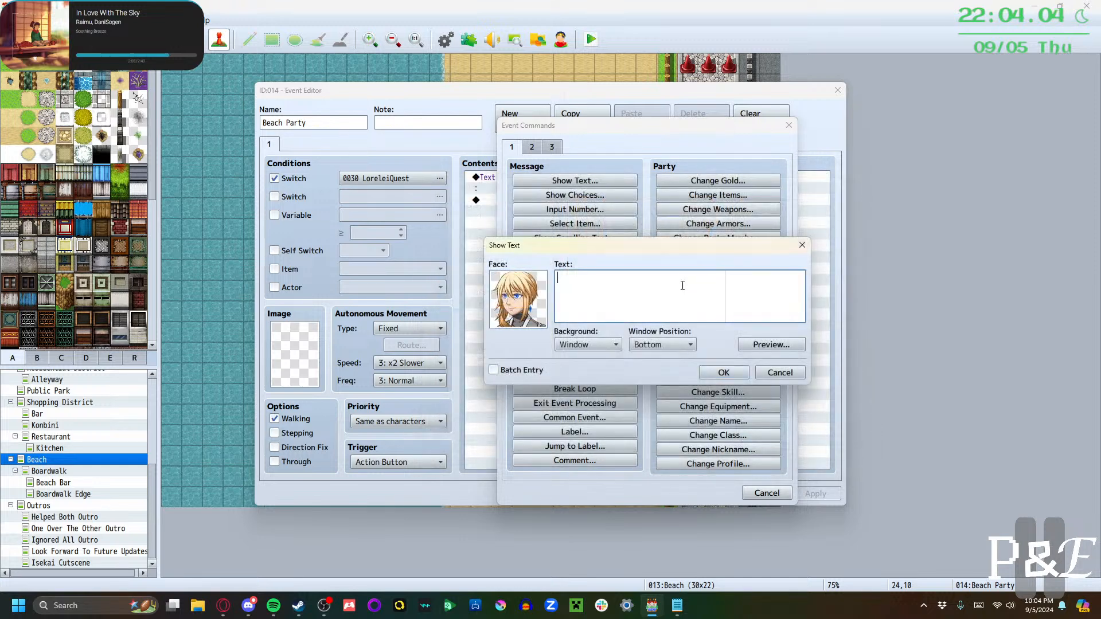
{"action": "type", "text": "I've always wanted to come to the be"}
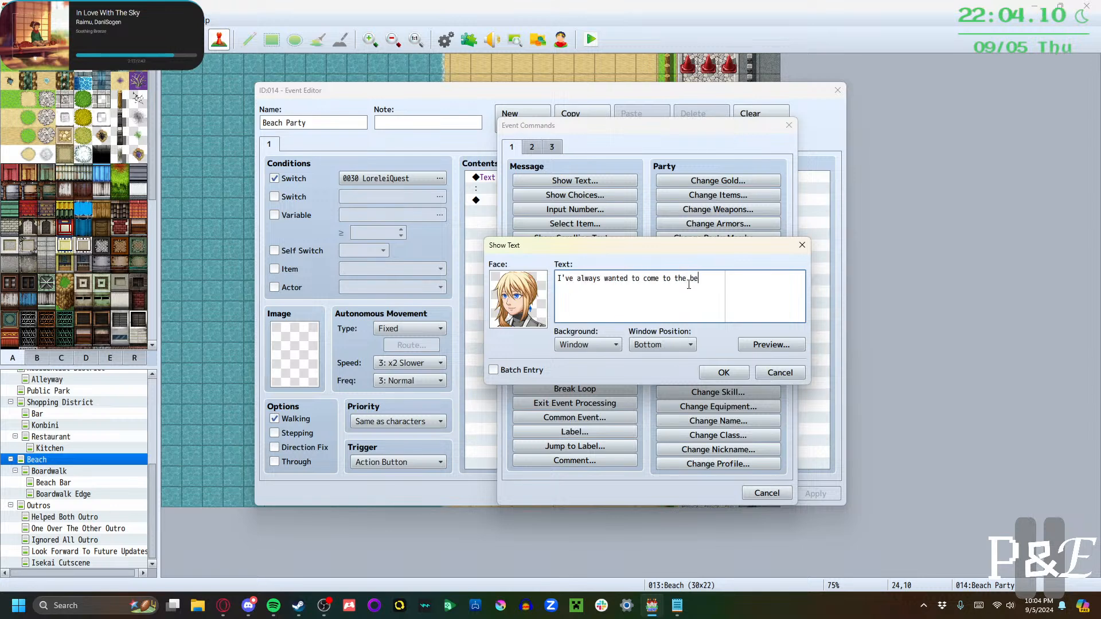
{"action": "type", "text": "ach with a friend!"}
{"action": "left_click", "coordinate": [741, 375]}
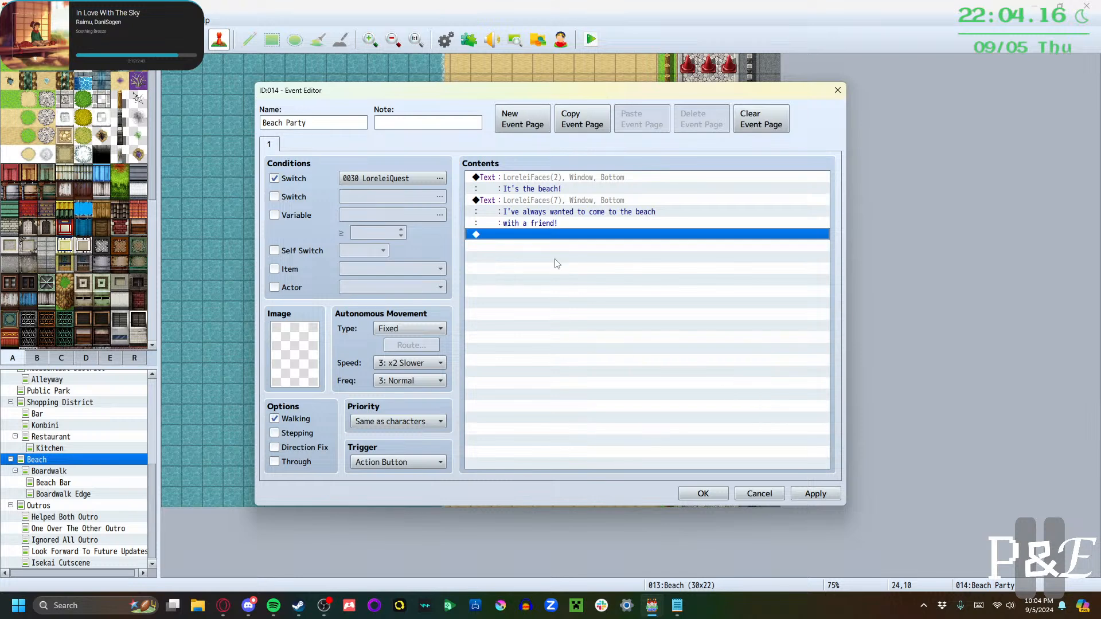
Add the reply "You've never been to the beach with friends?" with the seventh MainCharacterFace portrait
{"action": "double_click", "coordinate": [543, 234]}
{"action": "left_click", "coordinate": [574, 180]}
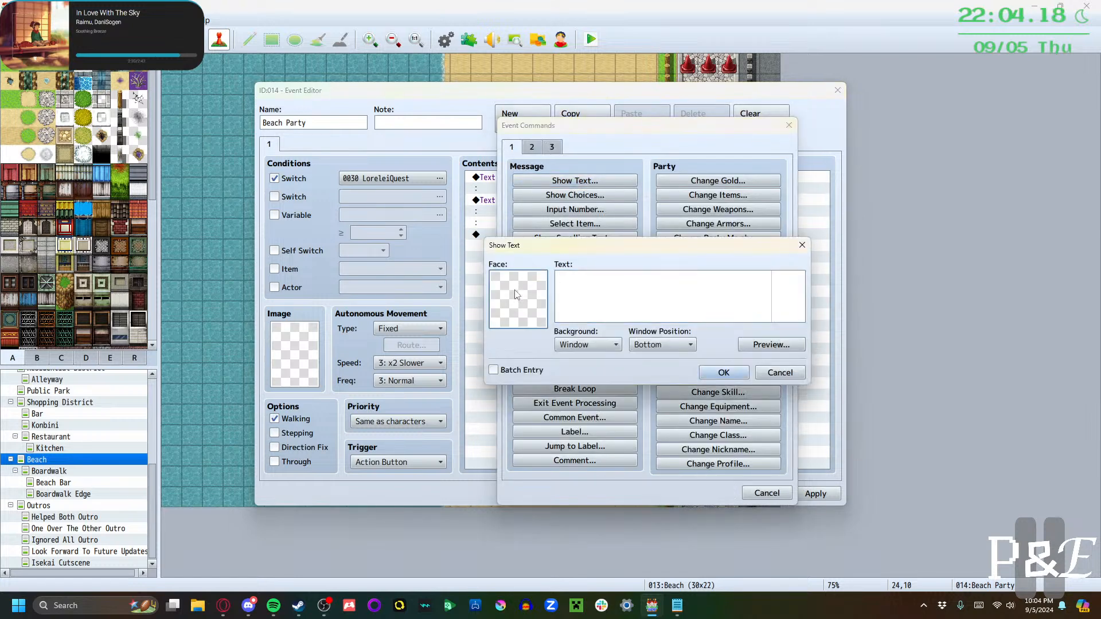
{"action": "double_click", "coordinate": [517, 294]}
{"action": "left_click", "coordinate": [496, 337]}
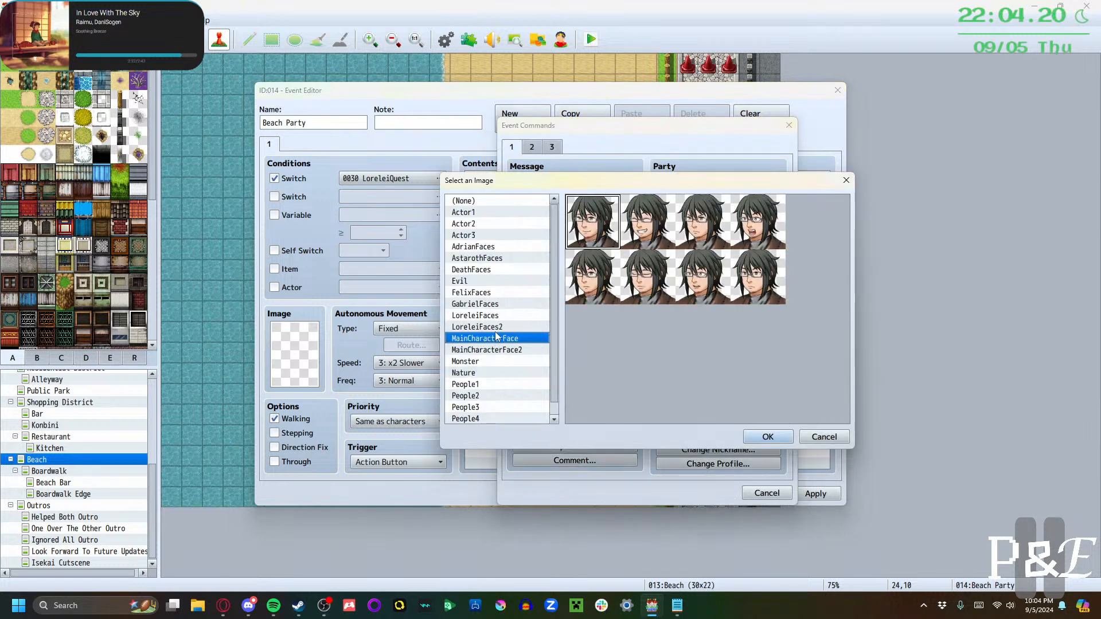
{"action": "left_click", "coordinate": [683, 280]}
{"action": "left_click", "coordinate": [768, 436]}
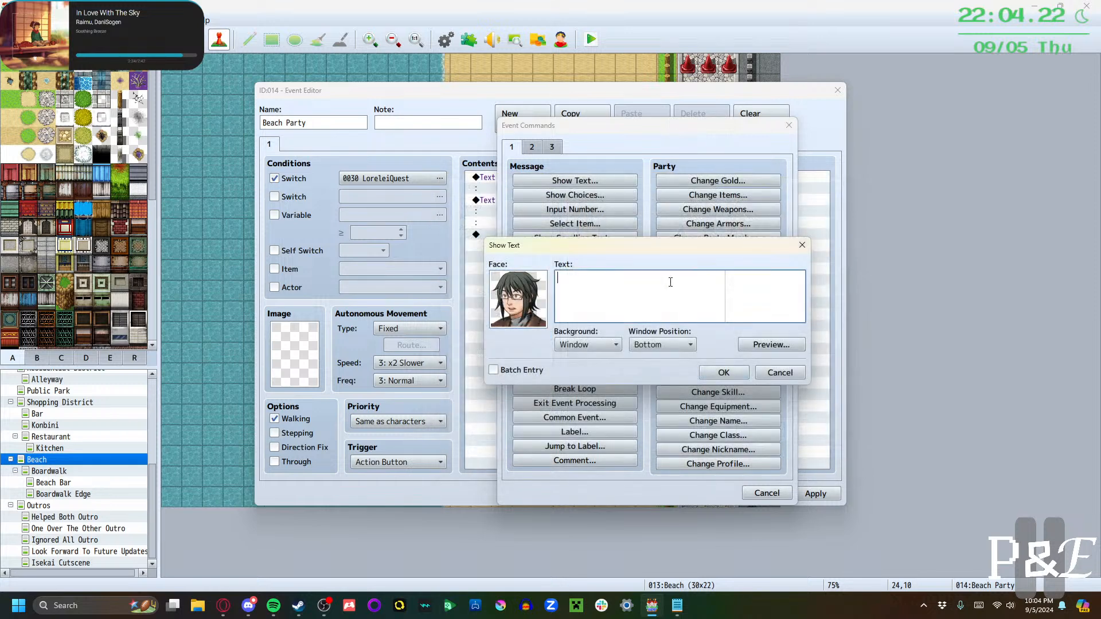
{"action": "type", "text": "You've never been to the "}
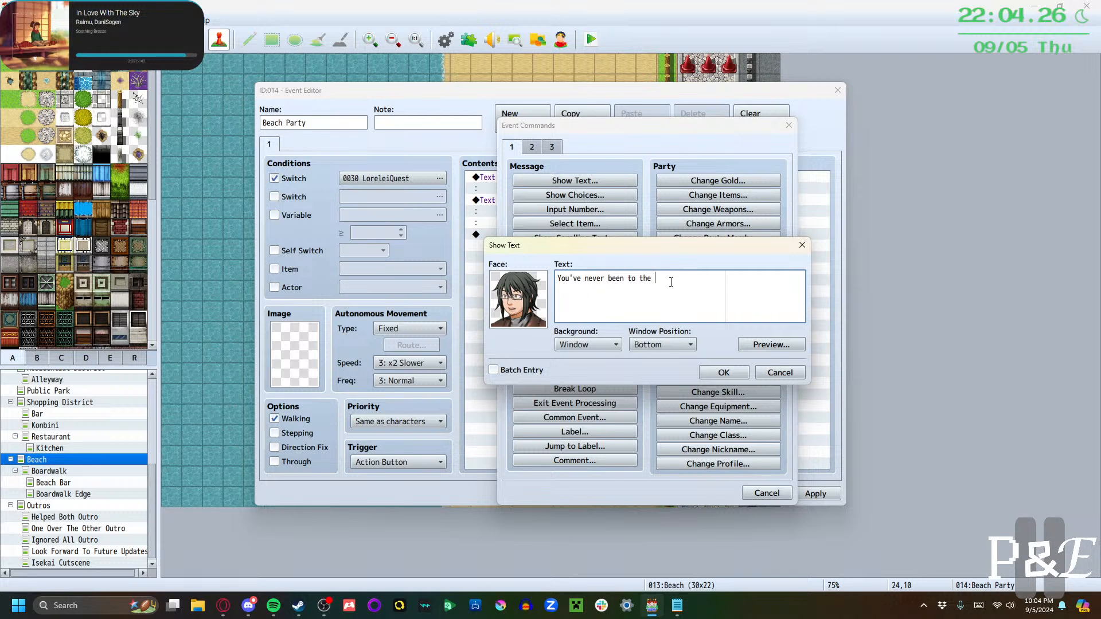
{"action": "type", "text": "beach with "}
{"action": "type", "text": "friends?"}
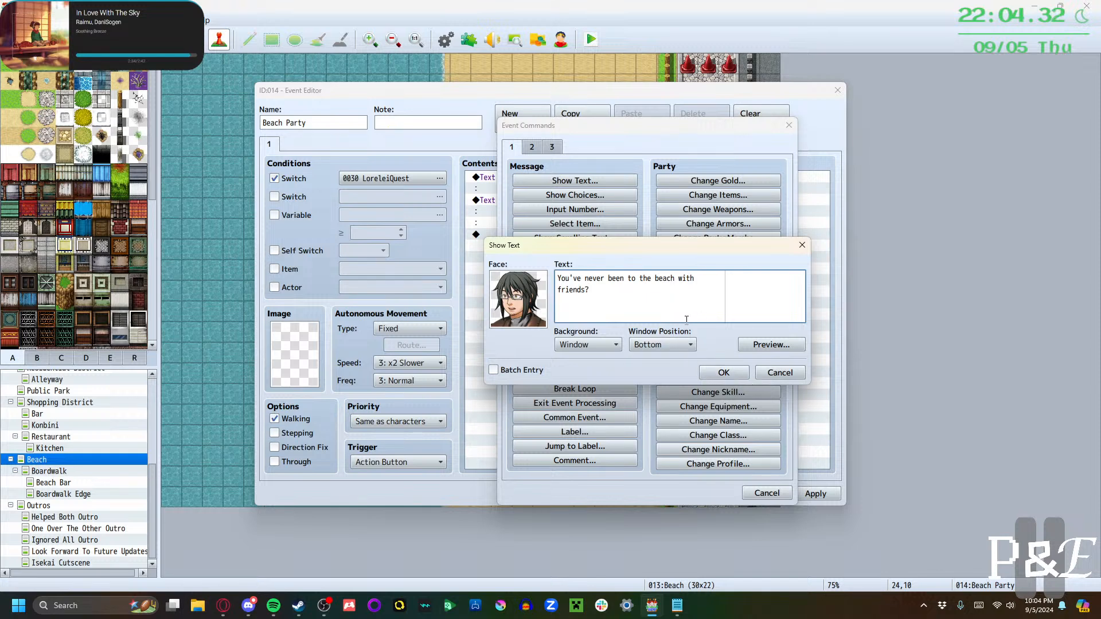
{"action": "left_click", "coordinate": [724, 373]}
Add the text "Nope." after the friends question, using the second LoreleiFaces portrait with closed eyes
{"action": "double_click", "coordinate": [524, 269]}
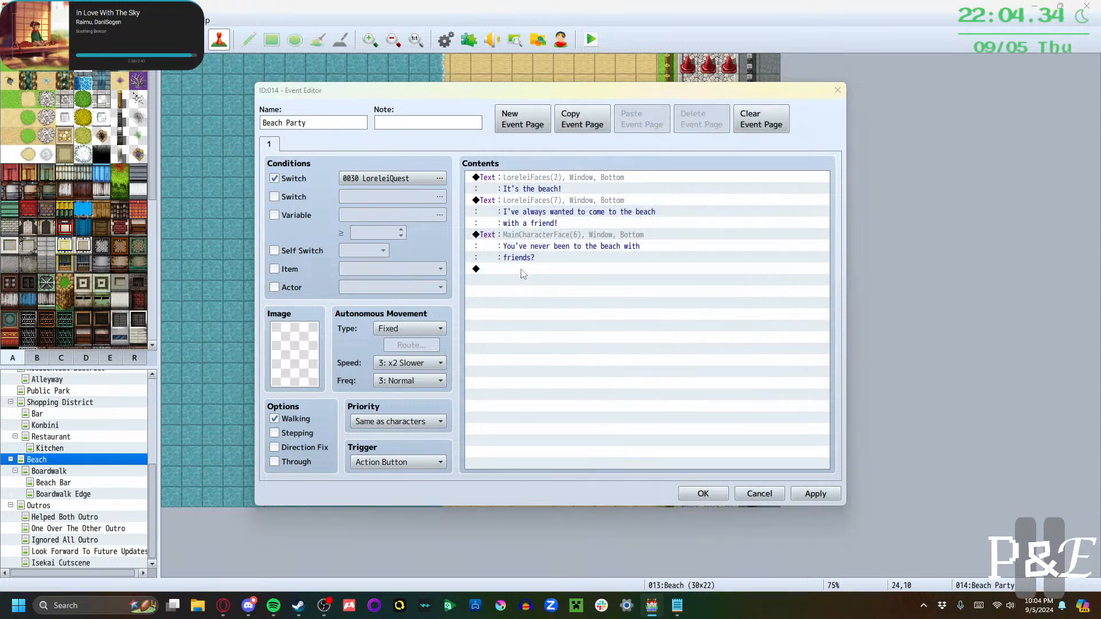
{"action": "left_click", "coordinate": [575, 181]}
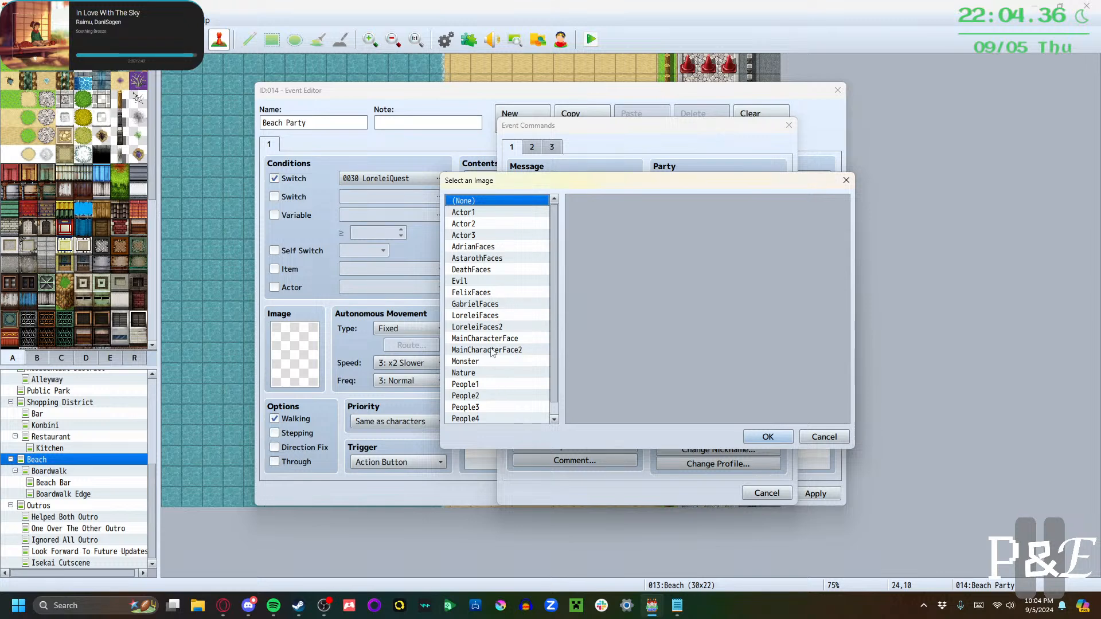
{"action": "left_click", "coordinate": [492, 316]}
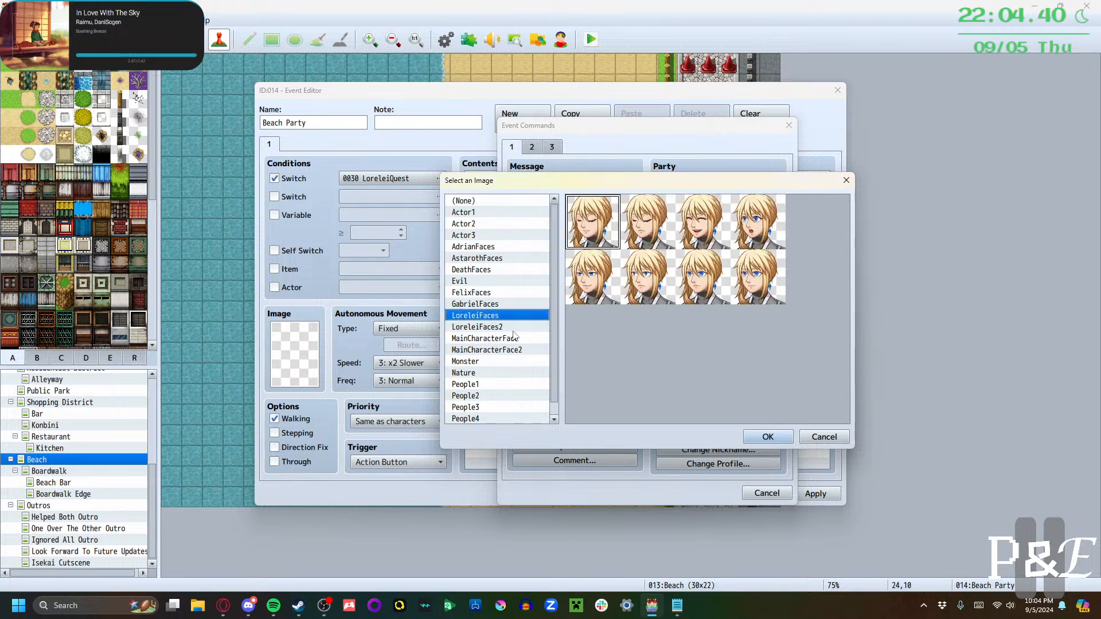
{"action": "left_click", "coordinate": [514, 327]}
{"action": "left_click", "coordinate": [512, 316]}
{"action": "left_click", "coordinate": [651, 247]}
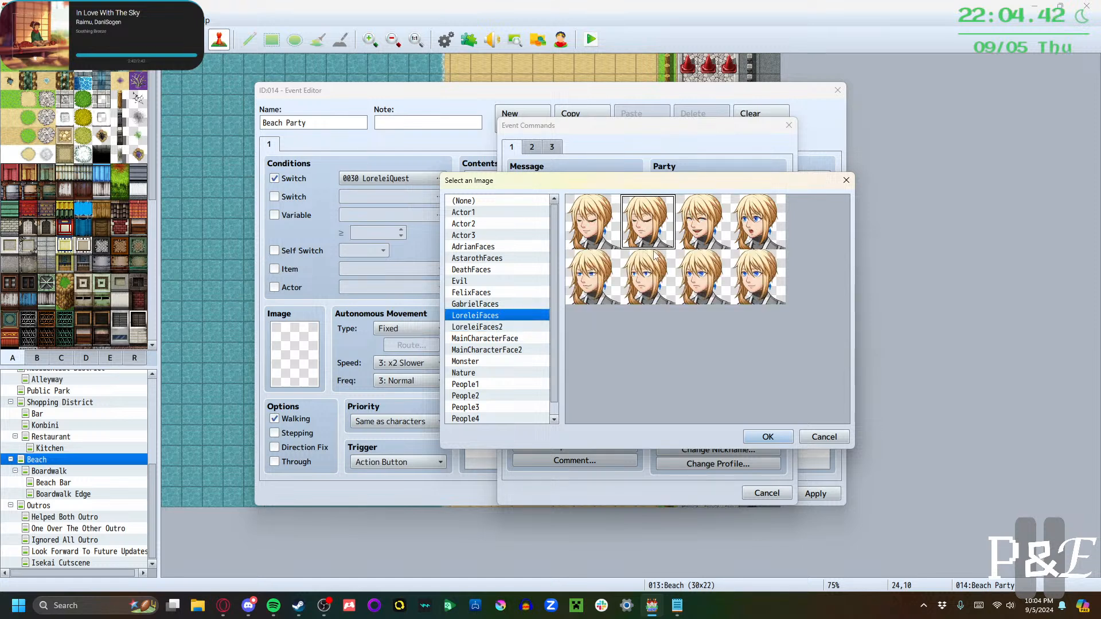
{"action": "left_click", "coordinate": [781, 437]}
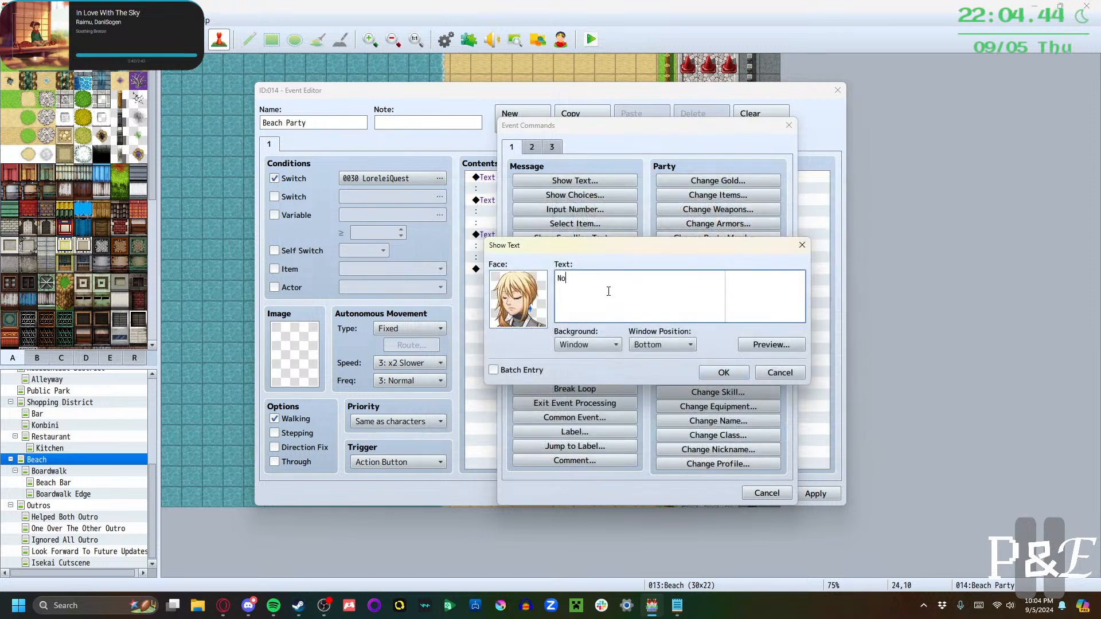
{"action": "type", "text": "pe."}
{"action": "left_click", "coordinate": [711, 373]}
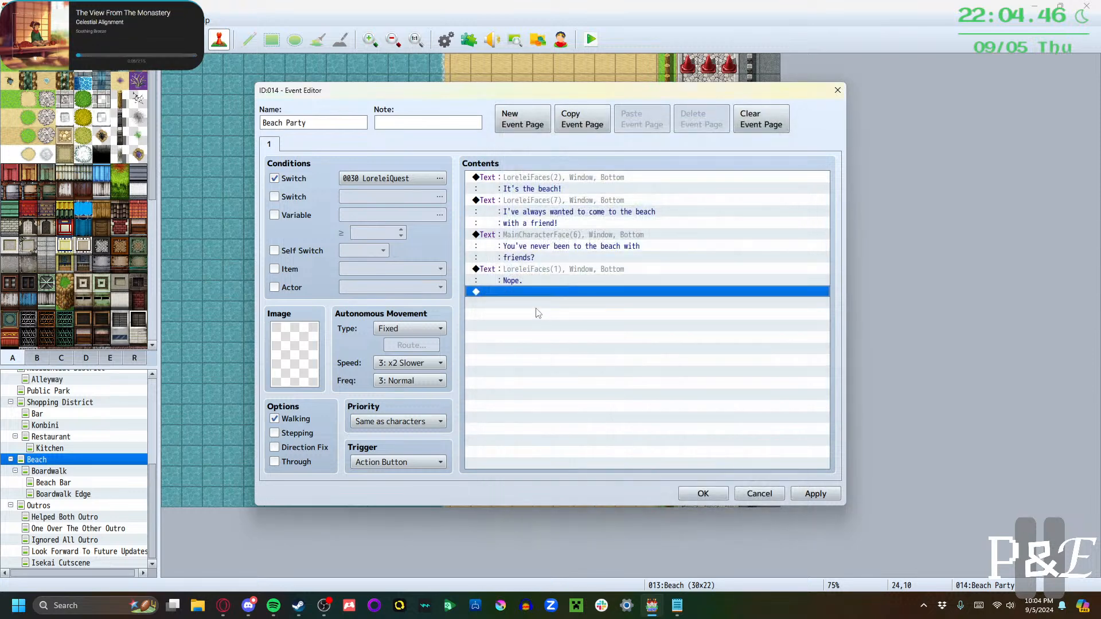
Add the text "My family had a private beach that I could access anytime I wanted!" with the fifth LoreleiFaces portrait
{"action": "double_click", "coordinate": [541, 293]}
{"action": "left_click", "coordinate": [553, 182]}
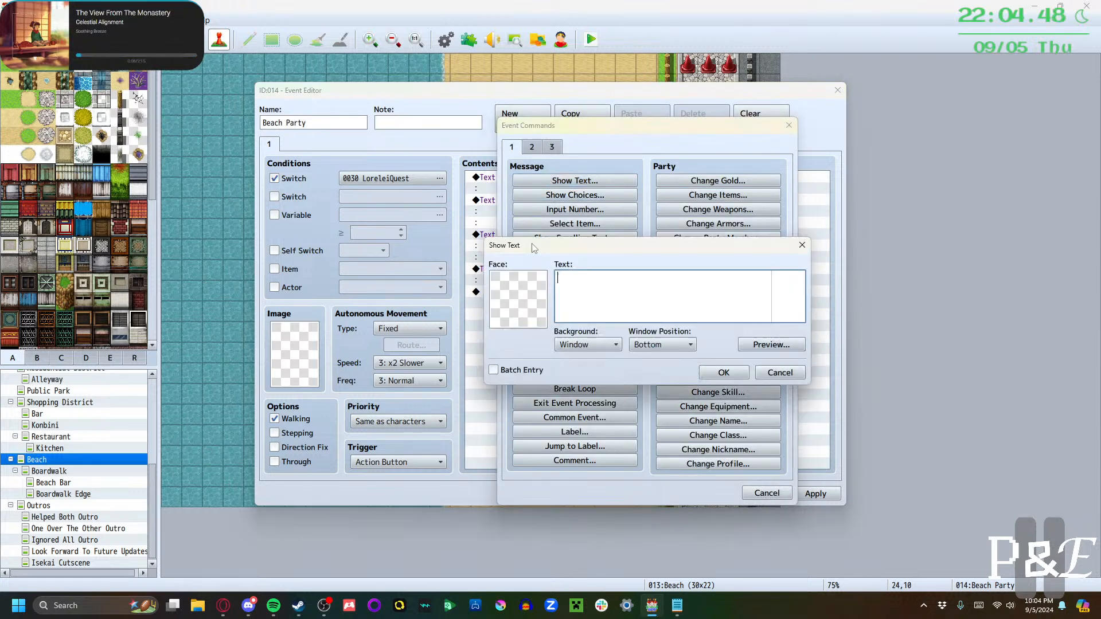
{"action": "double_click", "coordinate": [523, 295]}
{"action": "left_click", "coordinate": [497, 316]}
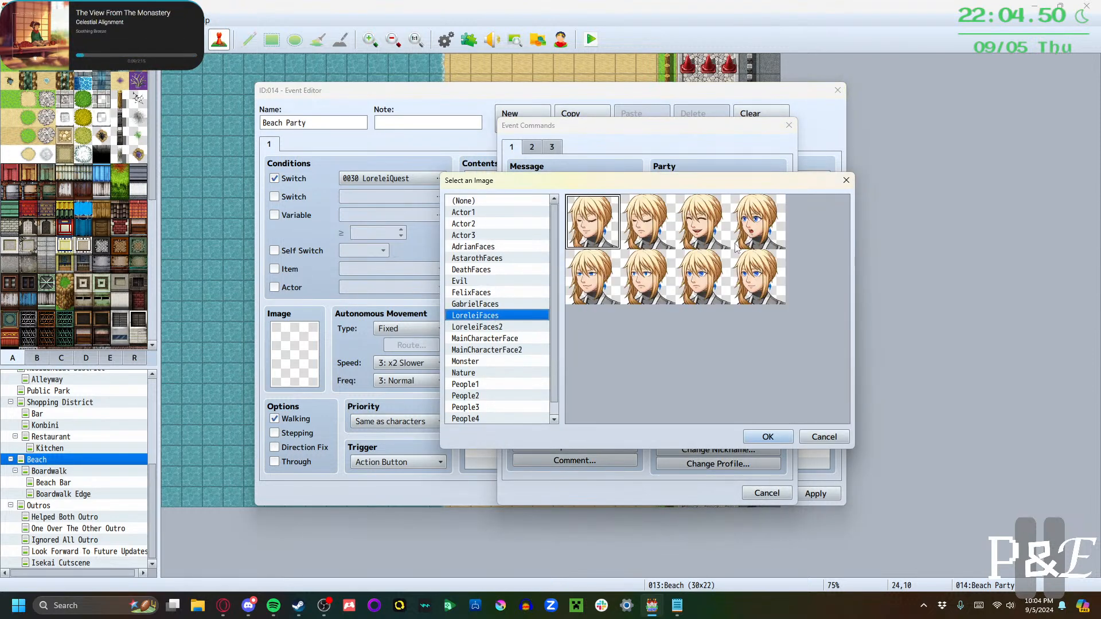
{"action": "left_click", "coordinate": [603, 295]}
{"action": "left_click", "coordinate": [770, 437]}
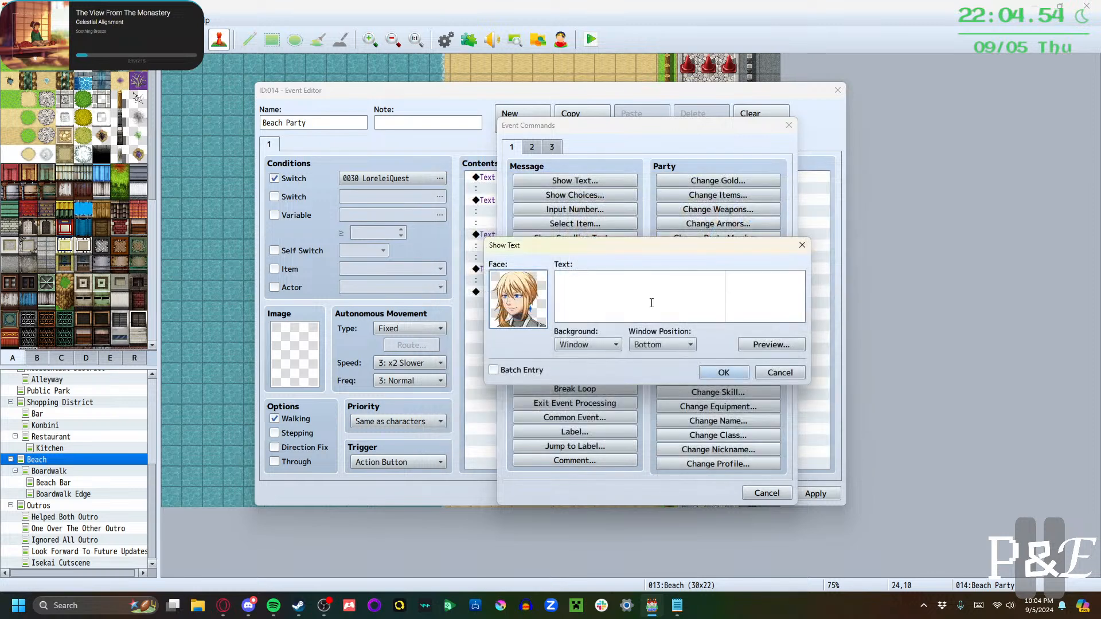
{"action": "type", "text": "family "}
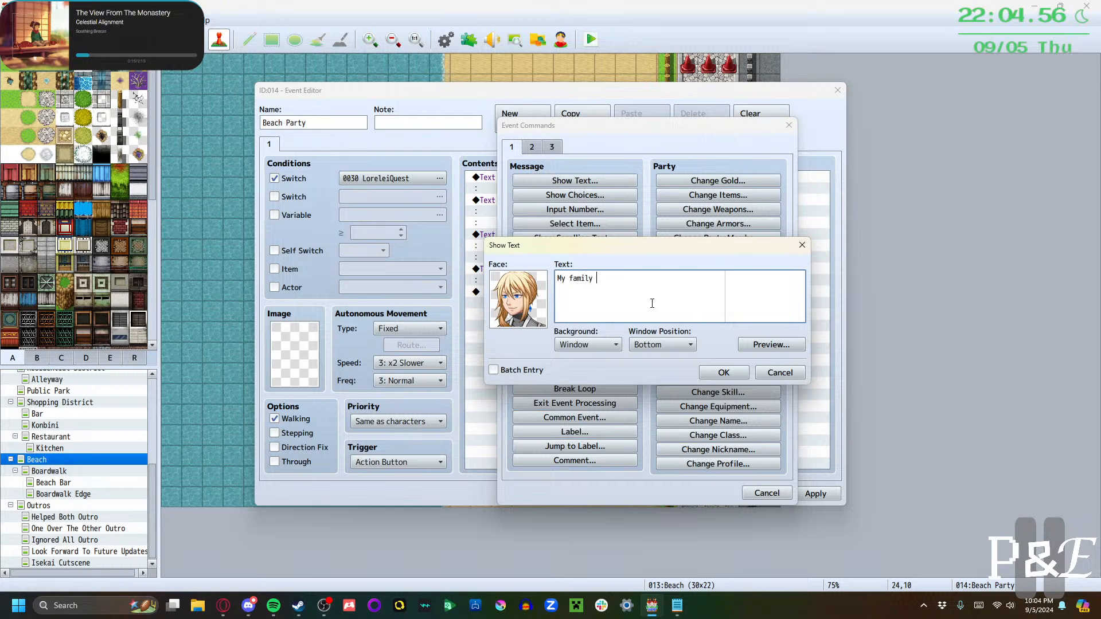
{"action": "type", "text": "had a private beach that "}
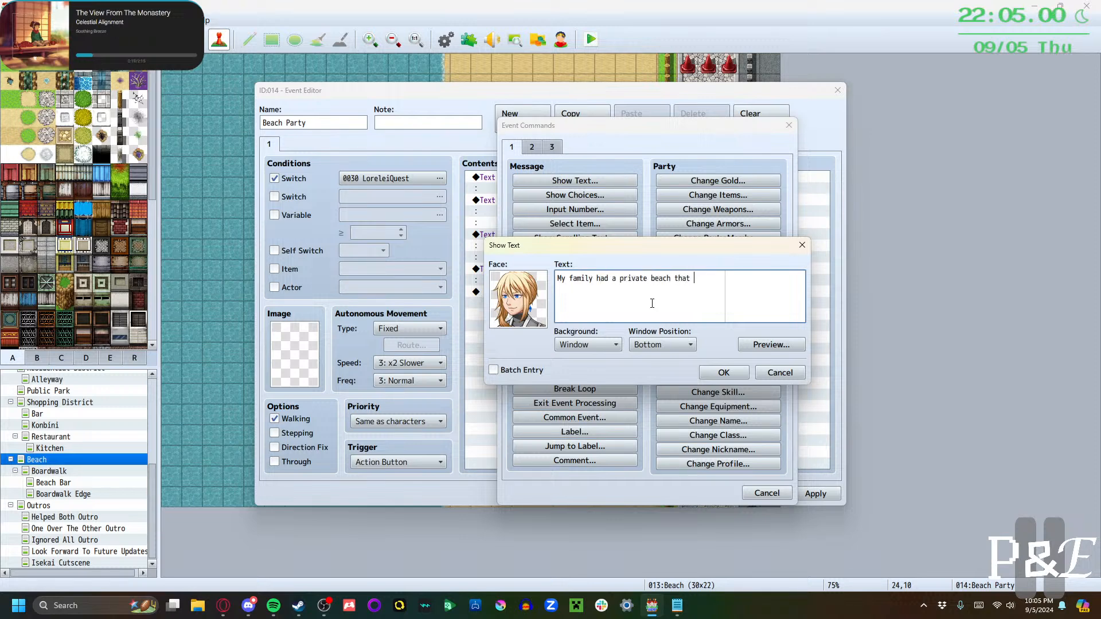
{"action": "type", "text": "I couldf"}
{"action": "key", "text": "BackSpace"}
{"action": "type", "text": "could access anytime I wanted!"}
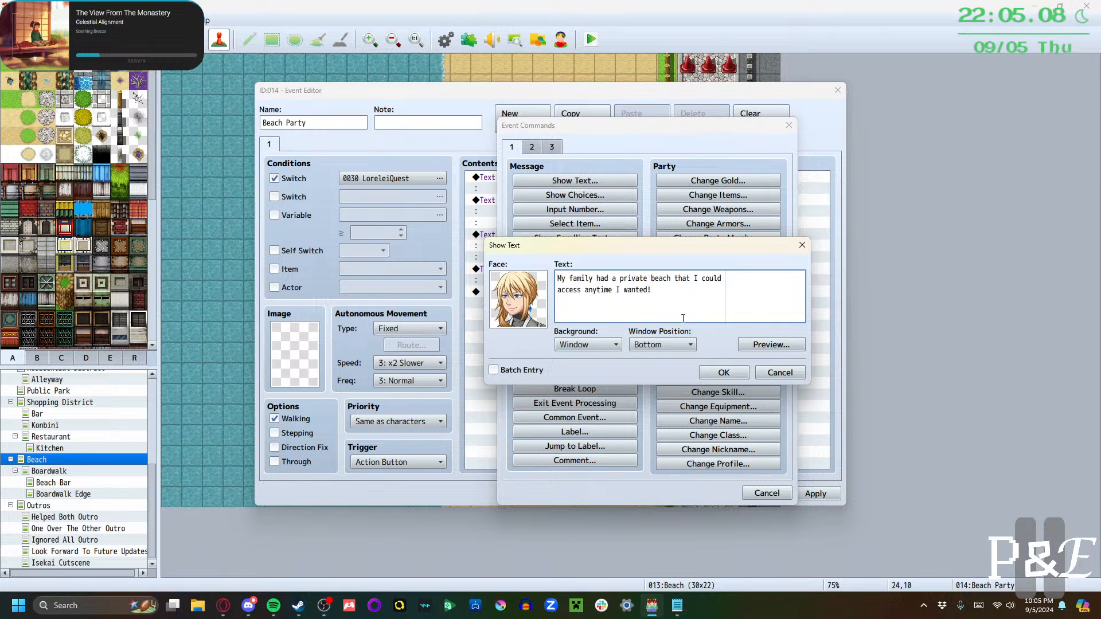
{"action": "left_click", "coordinate": [724, 373]}
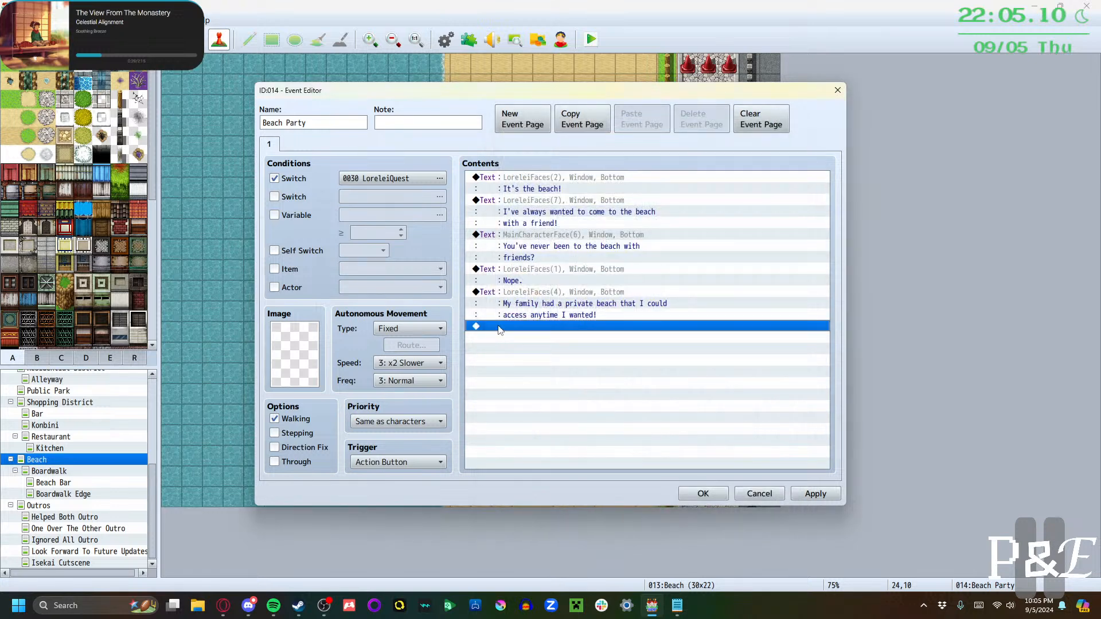
Add the text "But the tradeoff was that I couldn't bring anyone along, just immediate and extended family." with the seventh LoreleiFaces portrait
{"action": "double_click", "coordinate": [499, 330]}
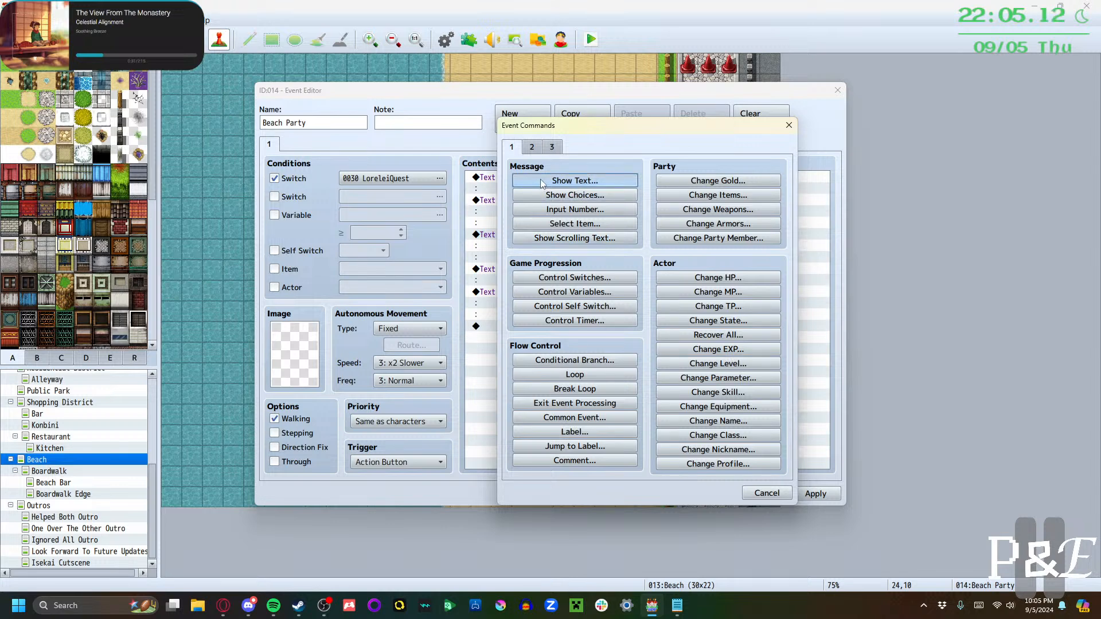
{"action": "left_click", "coordinate": [542, 181]}
{"action": "double_click", "coordinate": [518, 298]}
{"action": "left_click", "coordinate": [491, 325]}
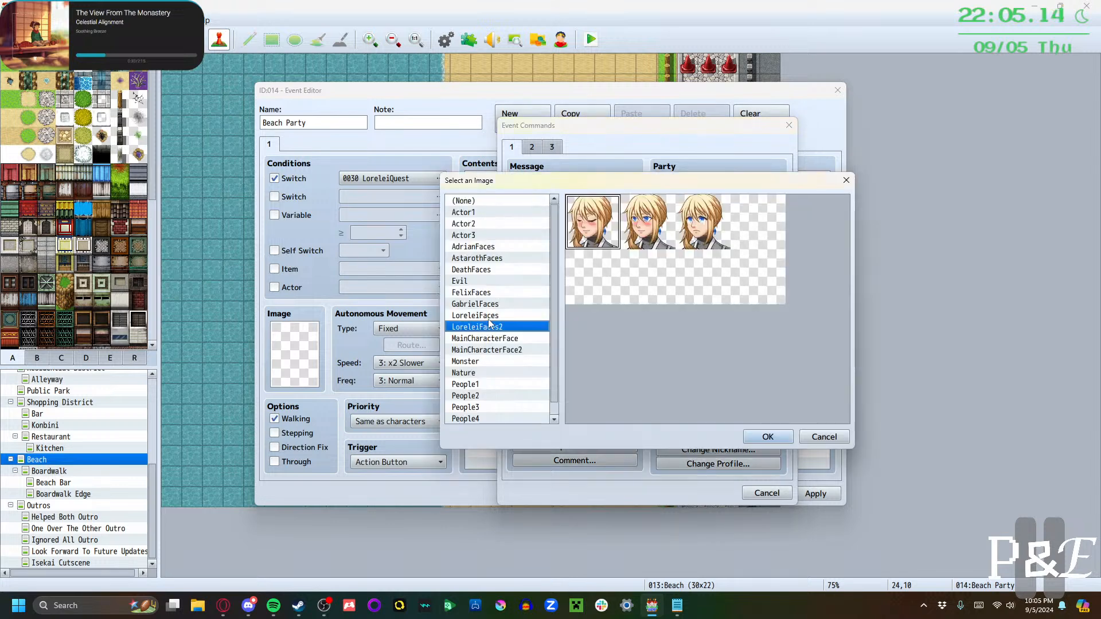
{"action": "left_click", "coordinate": [686, 284]}
{"action": "left_click", "coordinate": [768, 437]}
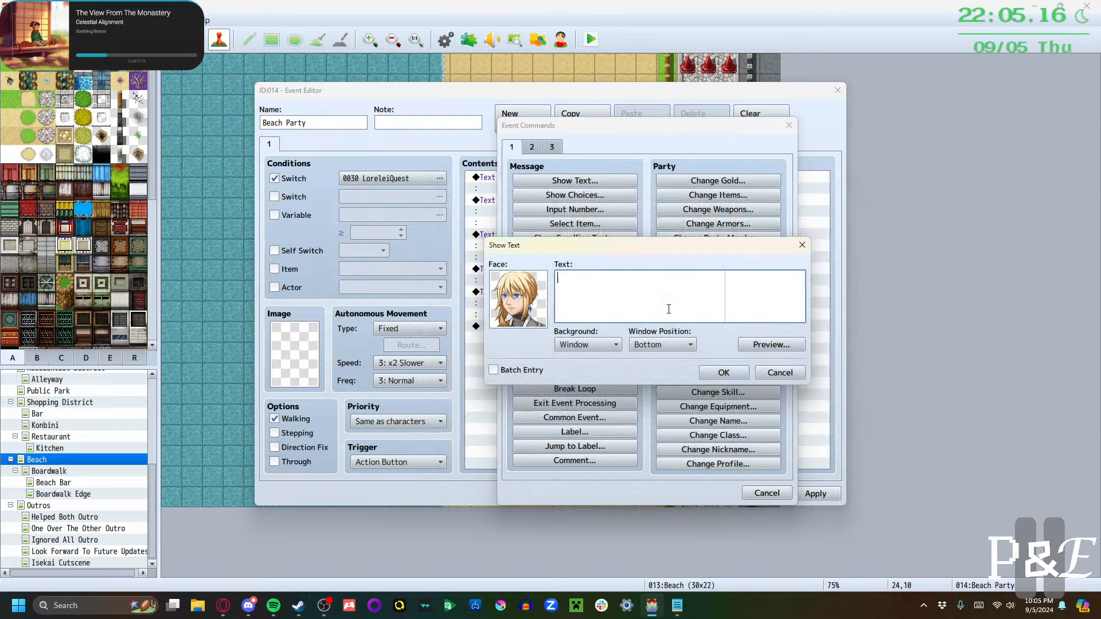
{"action": "type", "text": "But the tradeoff was that I "}
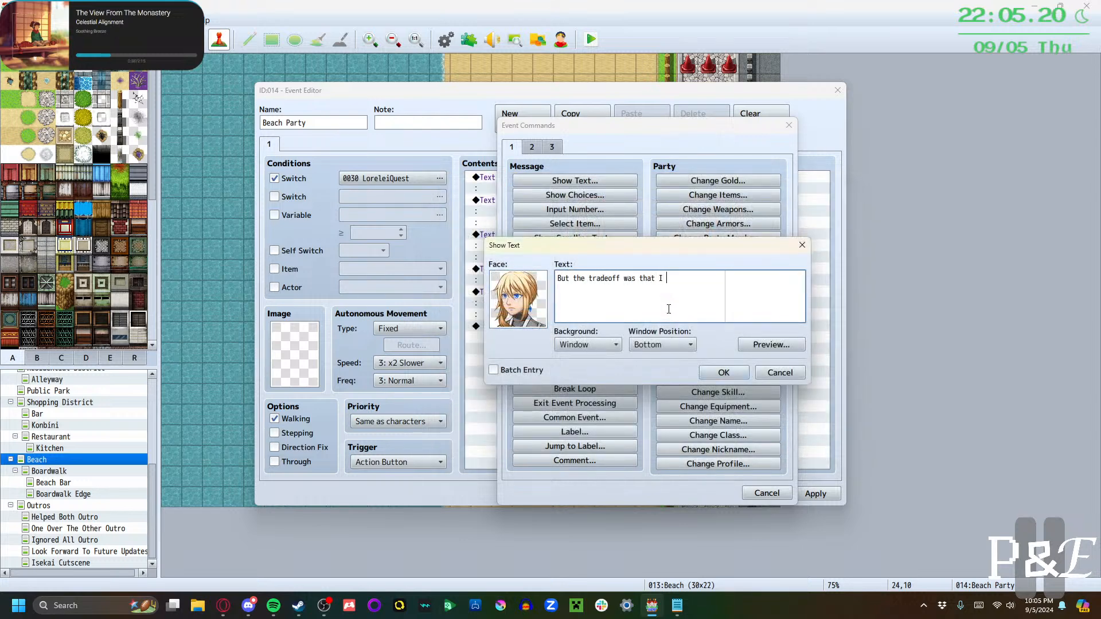
{"action": "type", "text": "couldn't "}
{"action": "type", "text": "bringanyone along, just exten"}
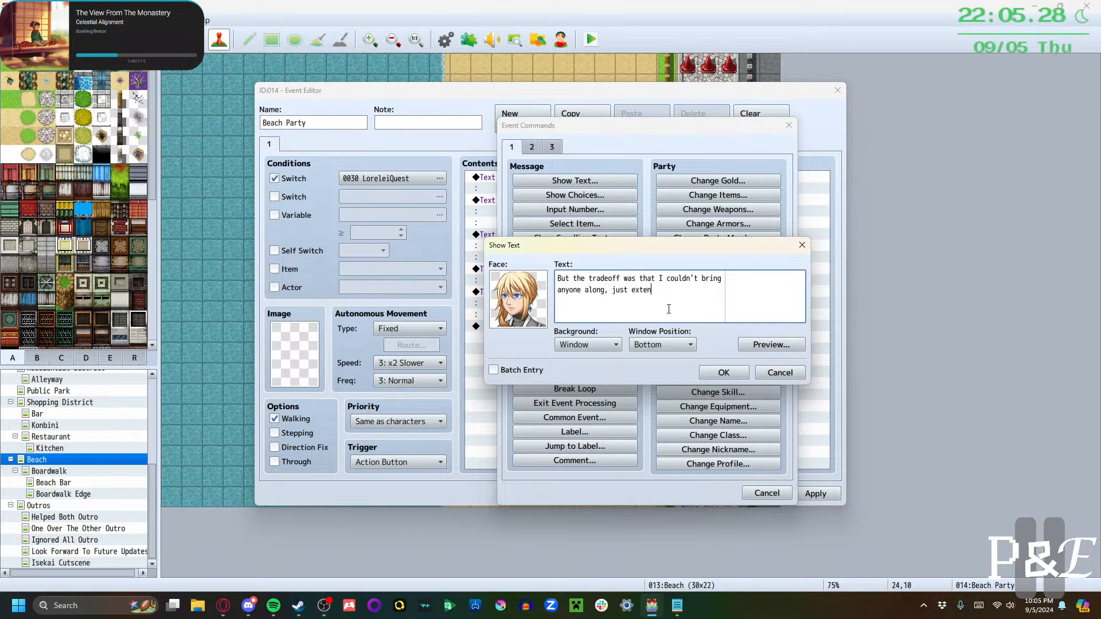
{"action": "type", "text": "ded"}
{"action": "type", "text": " fa"}
{"action": "key", "text": "BackSpace"}
{"action": "key", "text": "BackSpace"}
{"action": "key", "text": "BackSpace"}
{"action": "key", "text": "BackSpace"}
{"action": "key", "text": "BackSpace"}
{"action": "key", "text": "BackSpace"}
{"action": "key", "text": "BackSpace"}
{"action": "key", "text": "BackSpace"}
{"action": "key", "text": "BackSpace"}
{"action": "key", "text": "BackSpace"}
{"action": "key", "text": "BackSpace"}
{"action": "type", "text": "immediate and extended famil"}
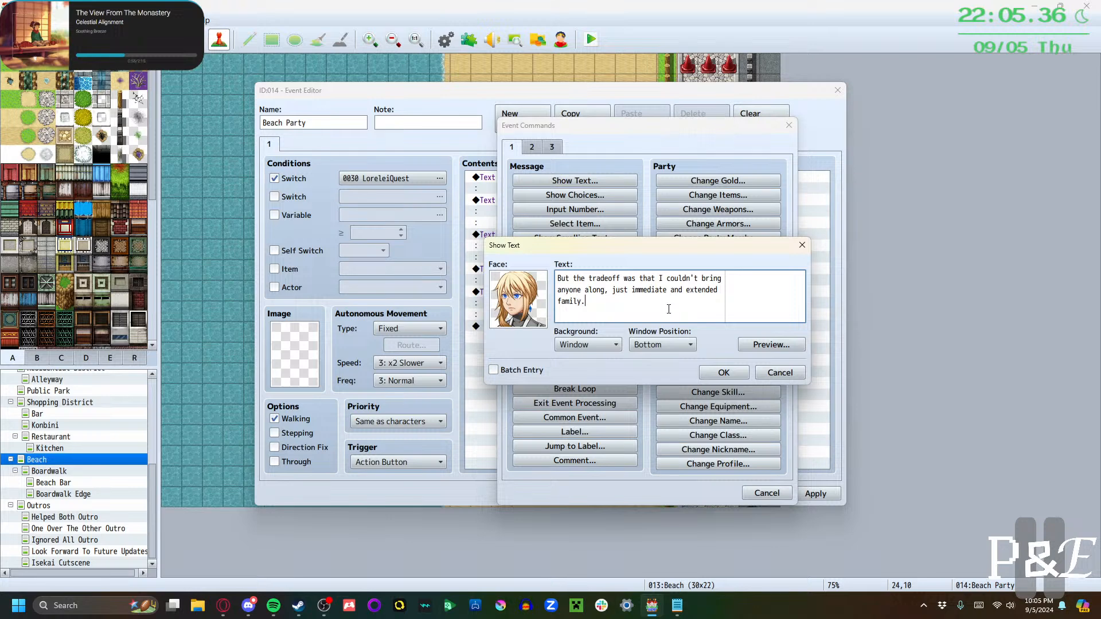
{"action": "left_click", "coordinate": [720, 373]}
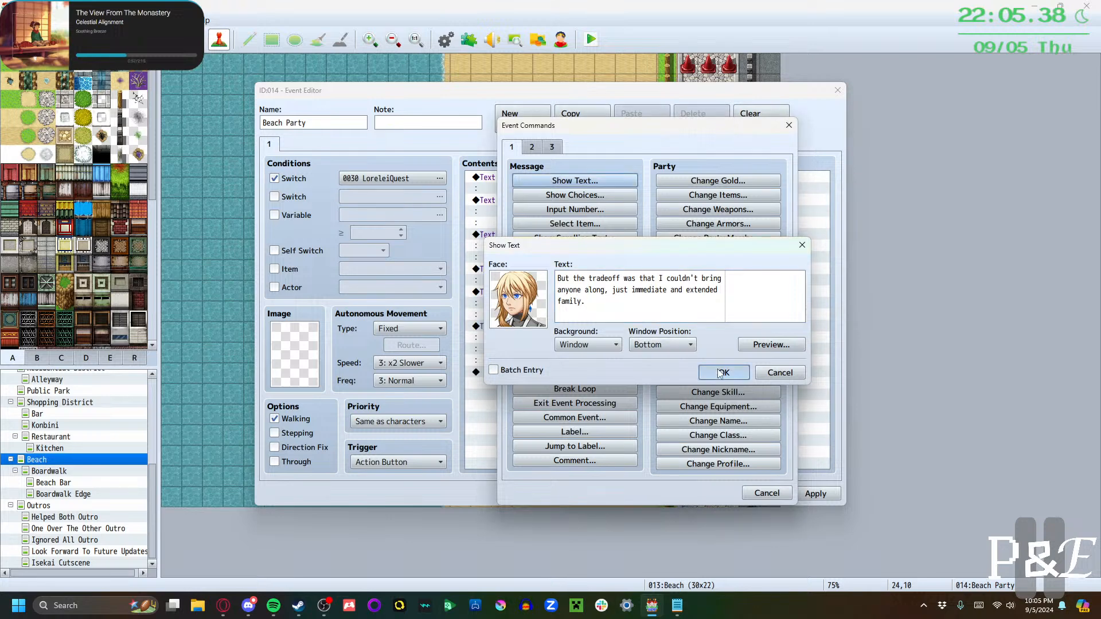
Add the reply "I mean, that doesn't seem like such a bad deal." with the first MainCharacterFace portrait
{"action": "double_click", "coordinate": [533, 373]}
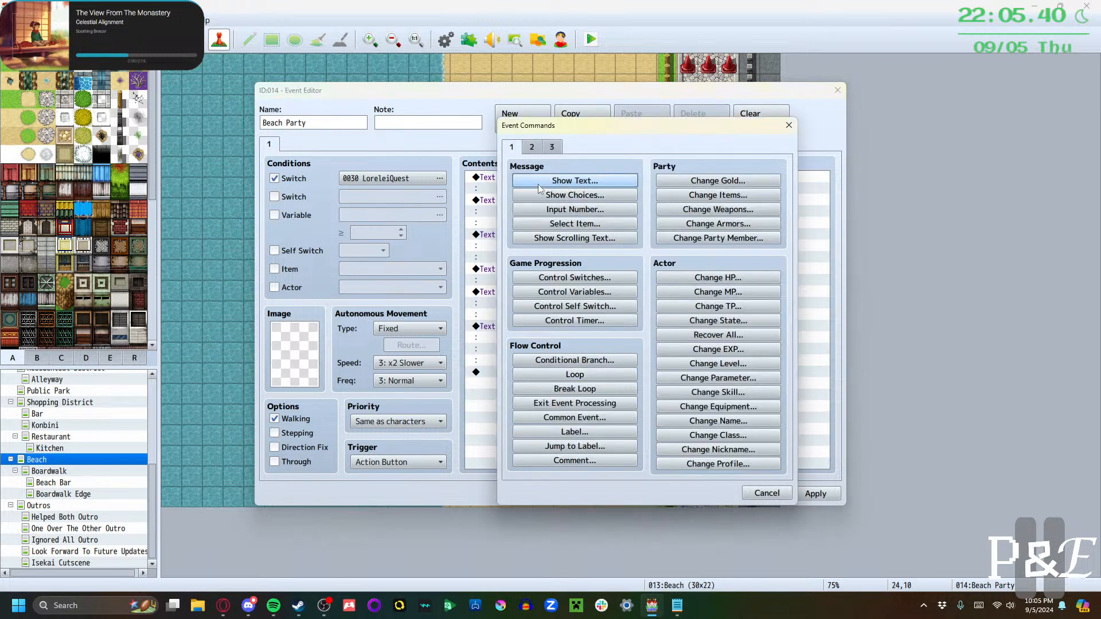
{"action": "left_click", "coordinate": [574, 179]}
{"action": "double_click", "coordinate": [524, 293]}
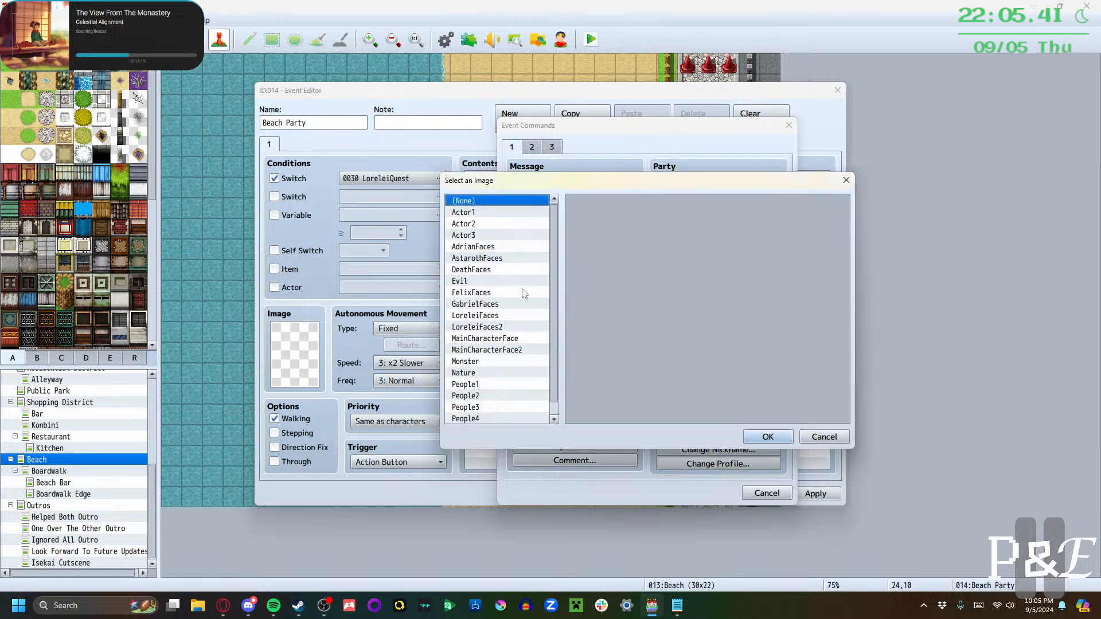
{"action": "left_click", "coordinate": [501, 339]}
{"action": "left_click", "coordinate": [496, 349]}
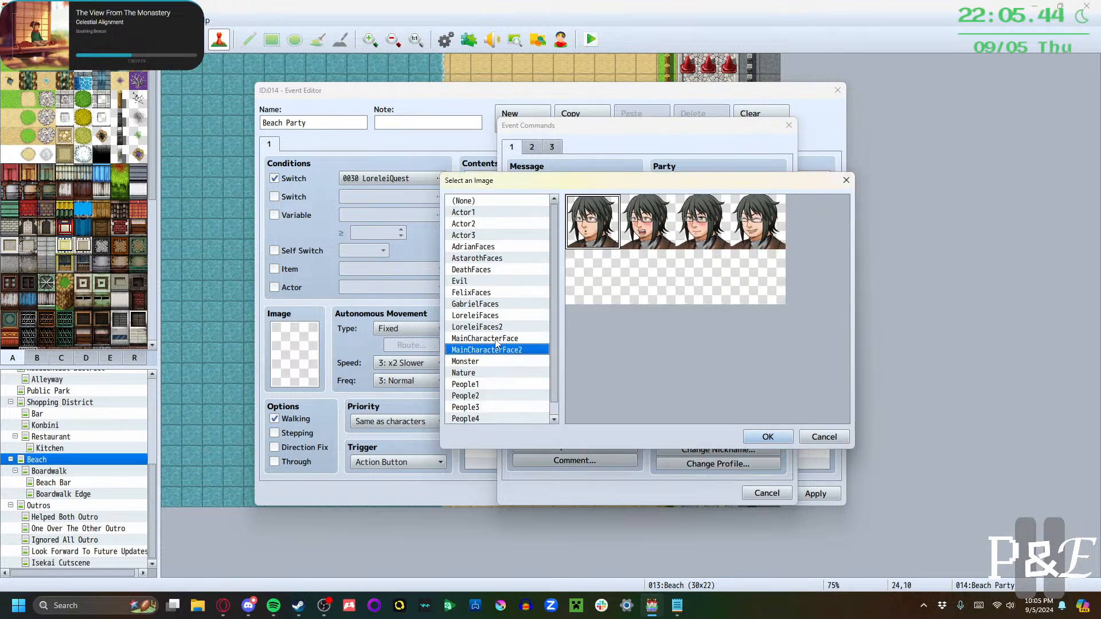
{"action": "left_click", "coordinate": [497, 339]}
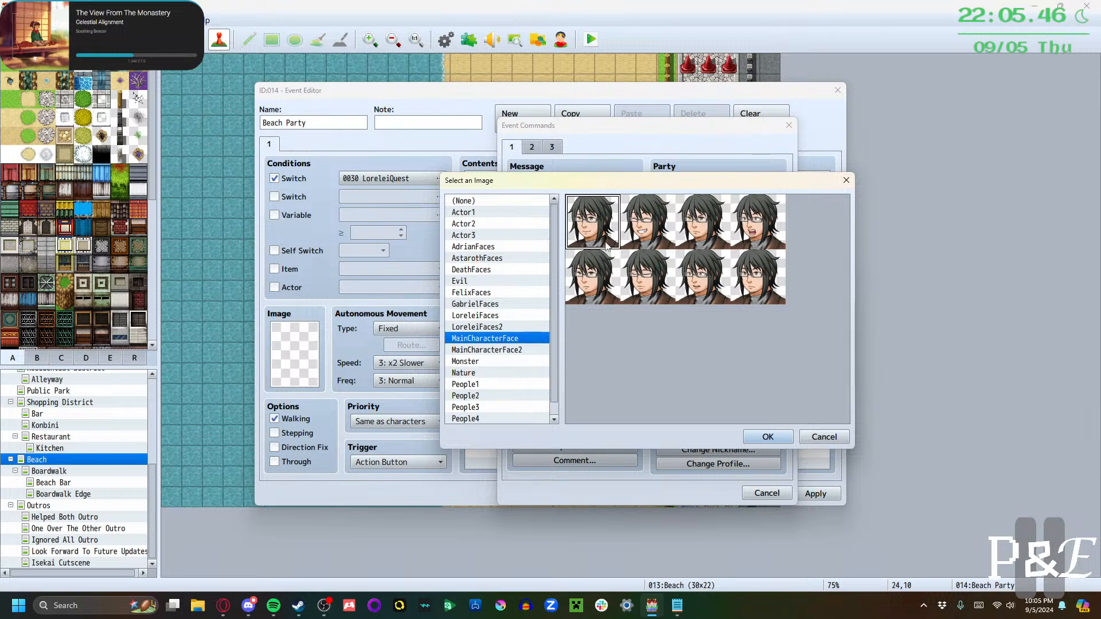
{"action": "left_click", "coordinate": [768, 438]}
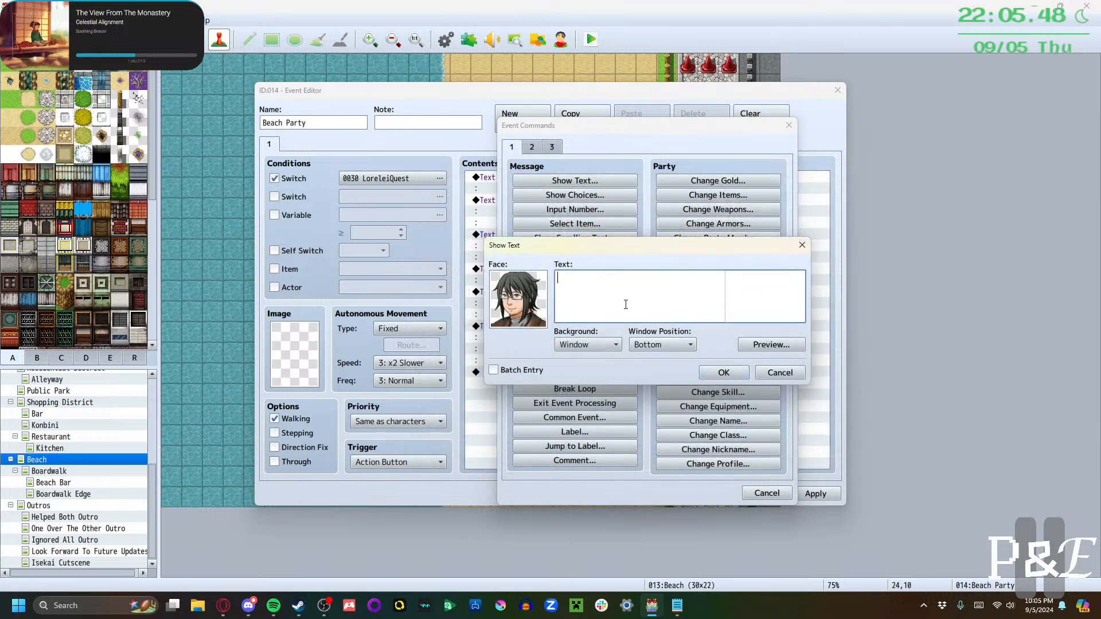
{"action": "type", "text": "I mean, that doesn't"}
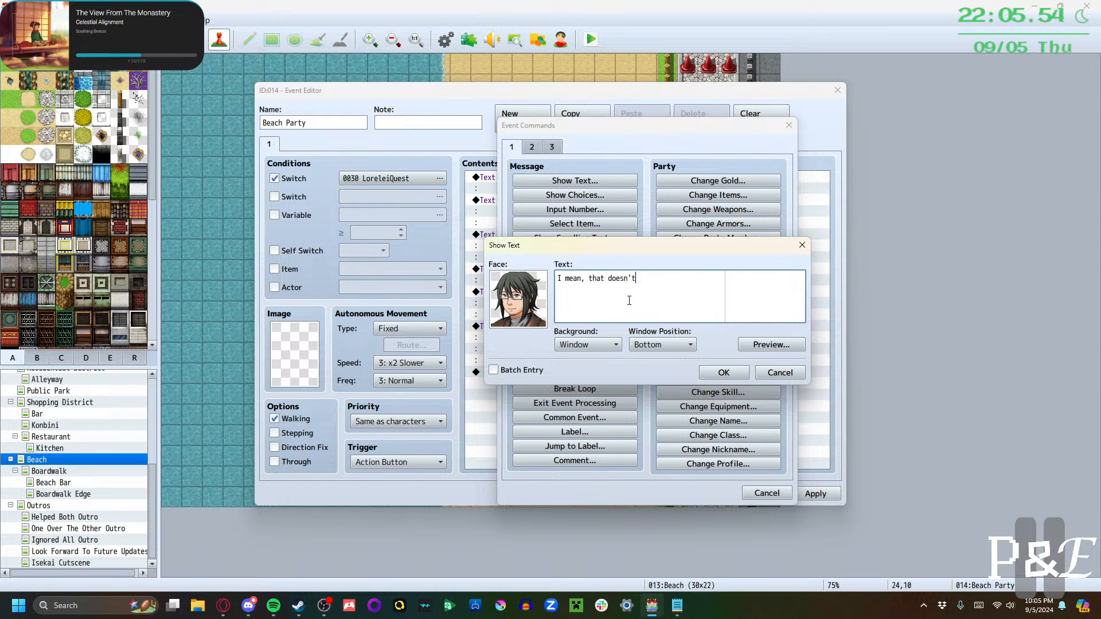
{"action": "type", "text": " seem like such a bad"}
{"action": "key", "text": "Return"}
{"action": "type", "text": "deal"}
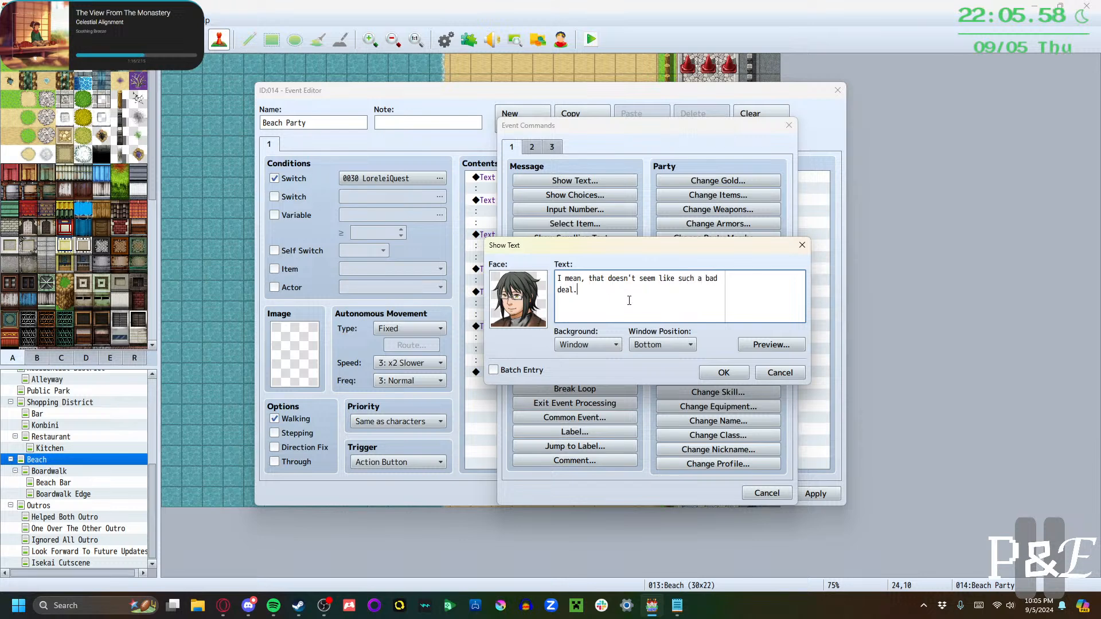
{"action": "type", "text": "."}
{"action": "left_click", "coordinate": [723, 373]}
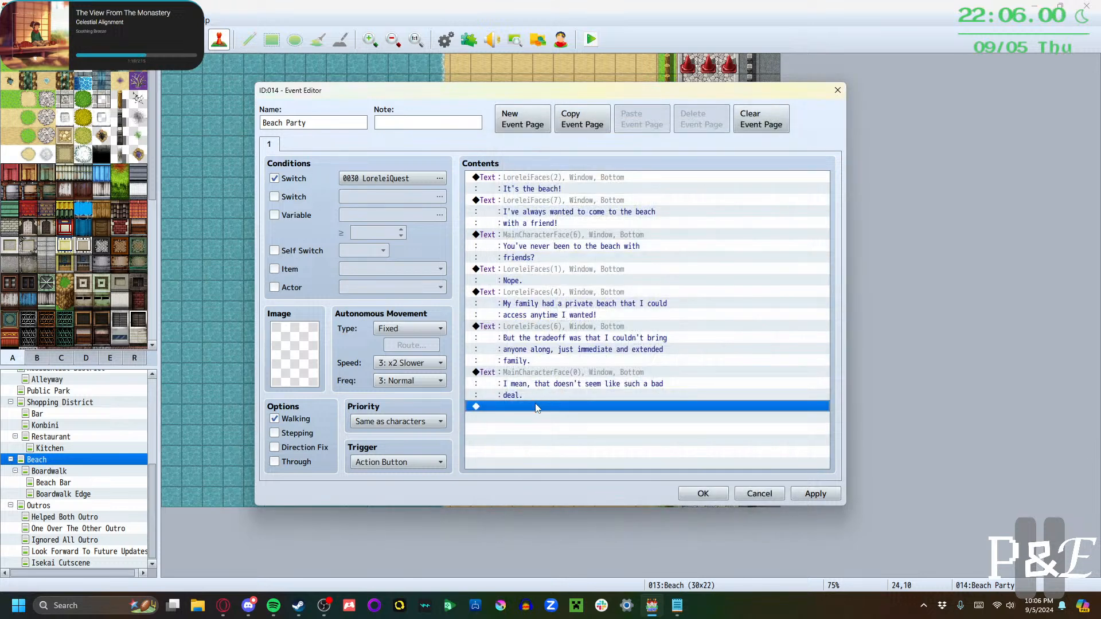
Add the text "It was boring as hell, though!" after the bad deal reply, using the seventh LoreleiFaces portrait
{"action": "double_click", "coordinate": [537, 408]}
{"action": "left_click", "coordinate": [575, 180]}
{"action": "double_click", "coordinate": [520, 316]}
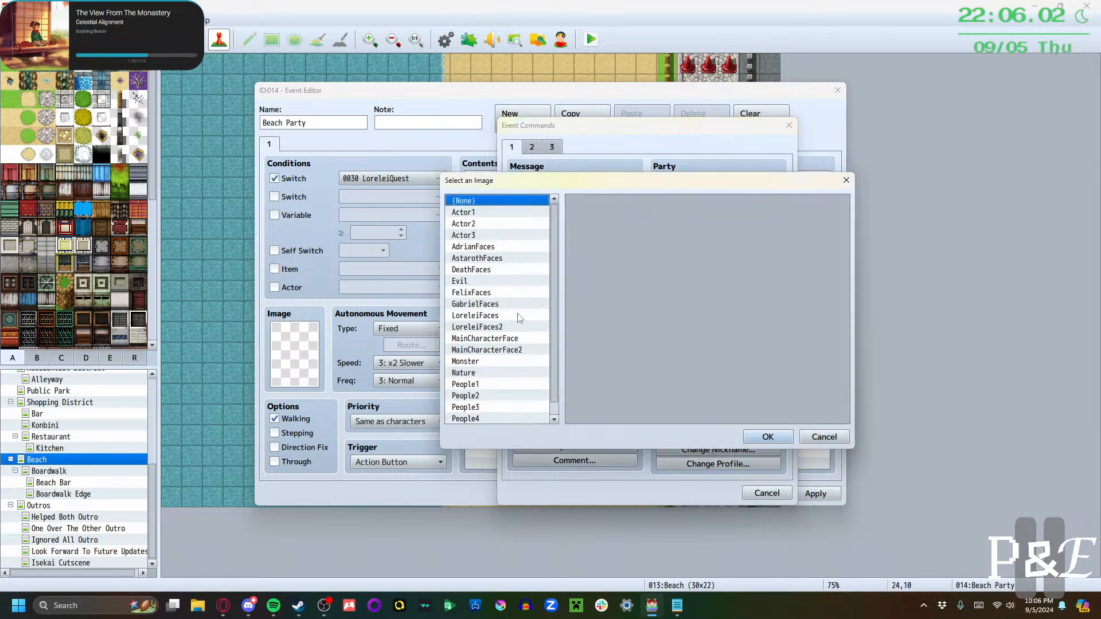
{"action": "left_click", "coordinate": [502, 327]}
{"action": "left_click", "coordinate": [503, 316]}
{"action": "left_click", "coordinate": [703, 284]}
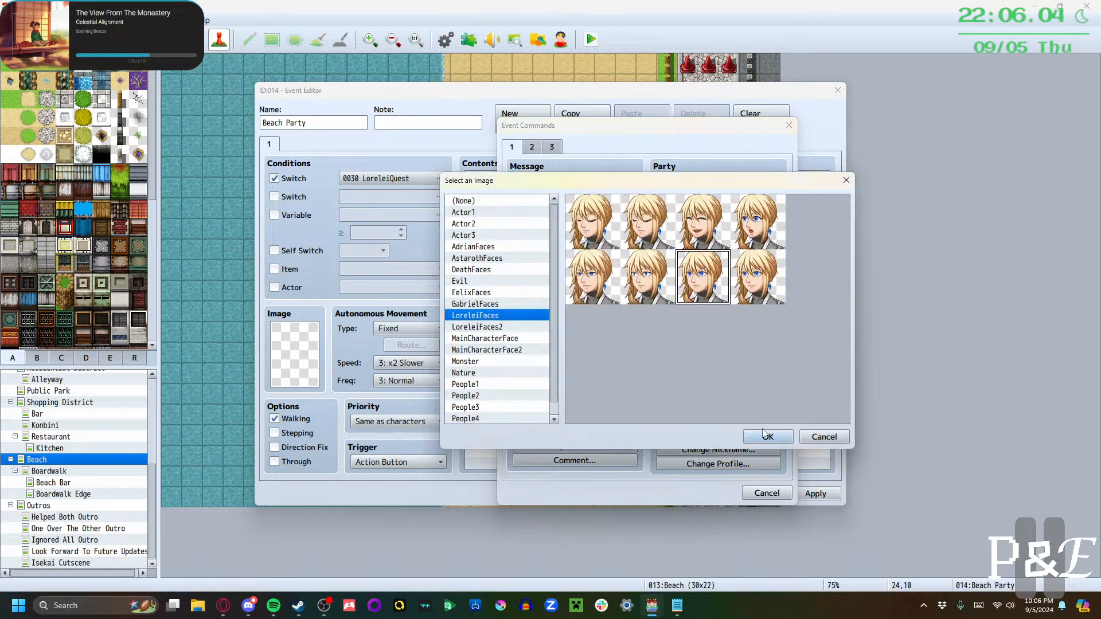
{"action": "left_click", "coordinate": [765, 436]}
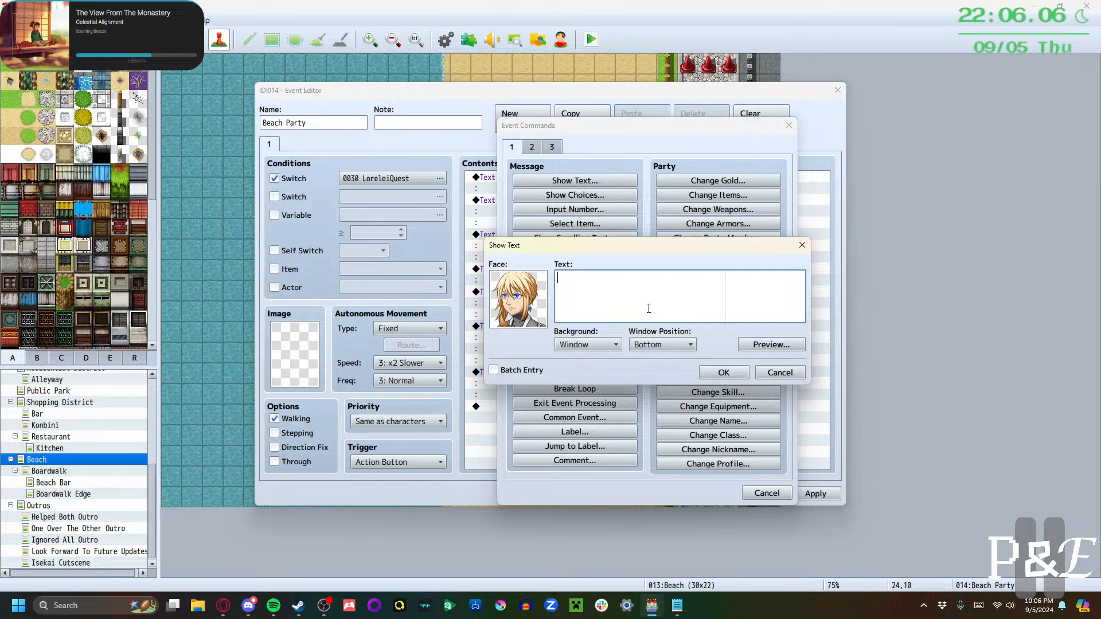
{"action": "type", "text": "It was boring as hell"}
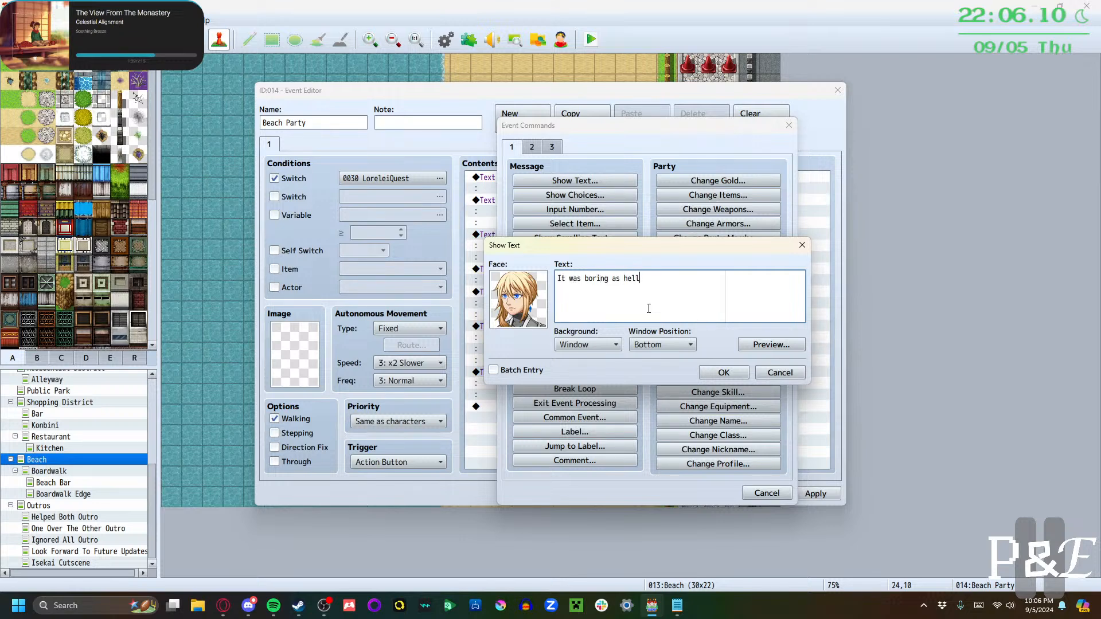
{"action": "type", "text": ", though!"}
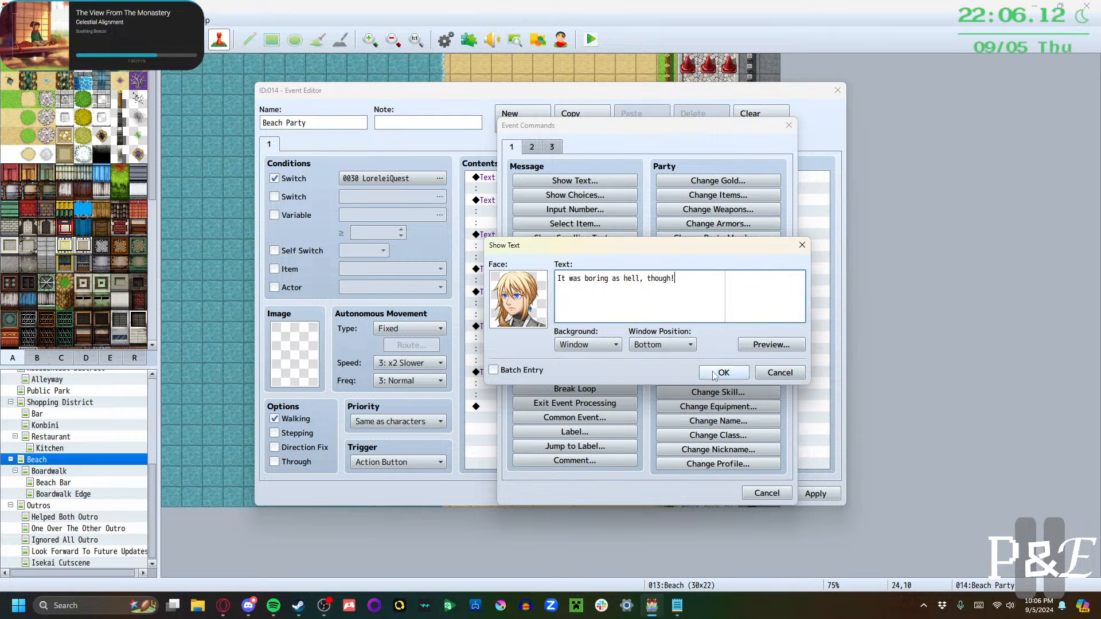
{"action": "left_click", "coordinate": [722, 372]}
Add the reply "Oh..." at the end of the dialogue with the seventh MainCharacterFace portrait
{"action": "double_click", "coordinate": [536, 430]}
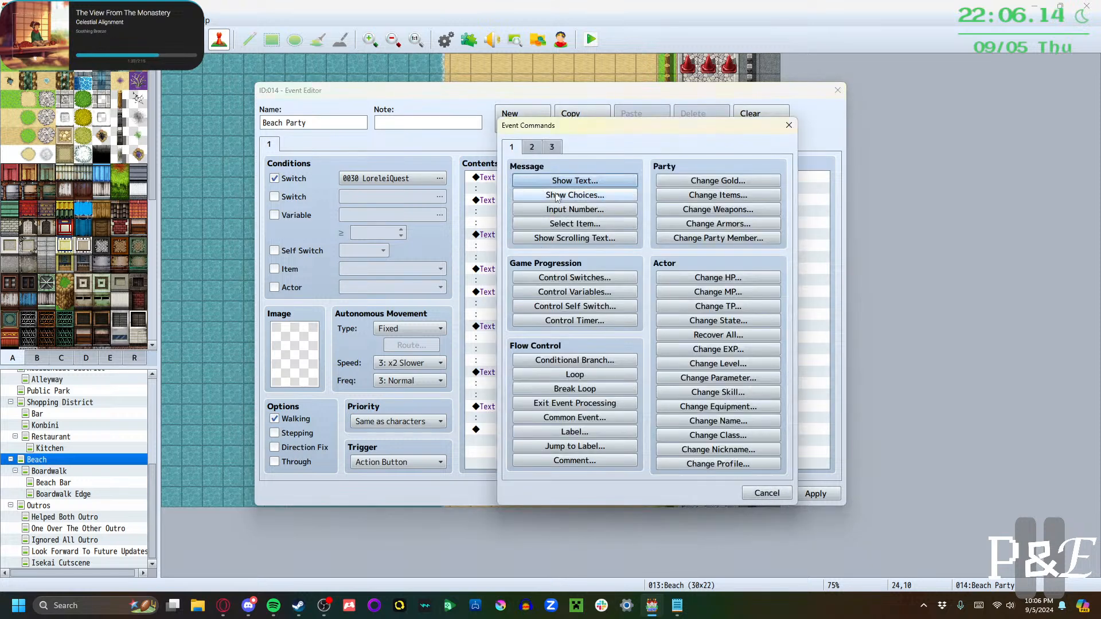
{"action": "left_click", "coordinate": [574, 181]}
{"action": "double_click", "coordinate": [521, 321]}
{"action": "left_click", "coordinate": [510, 350]}
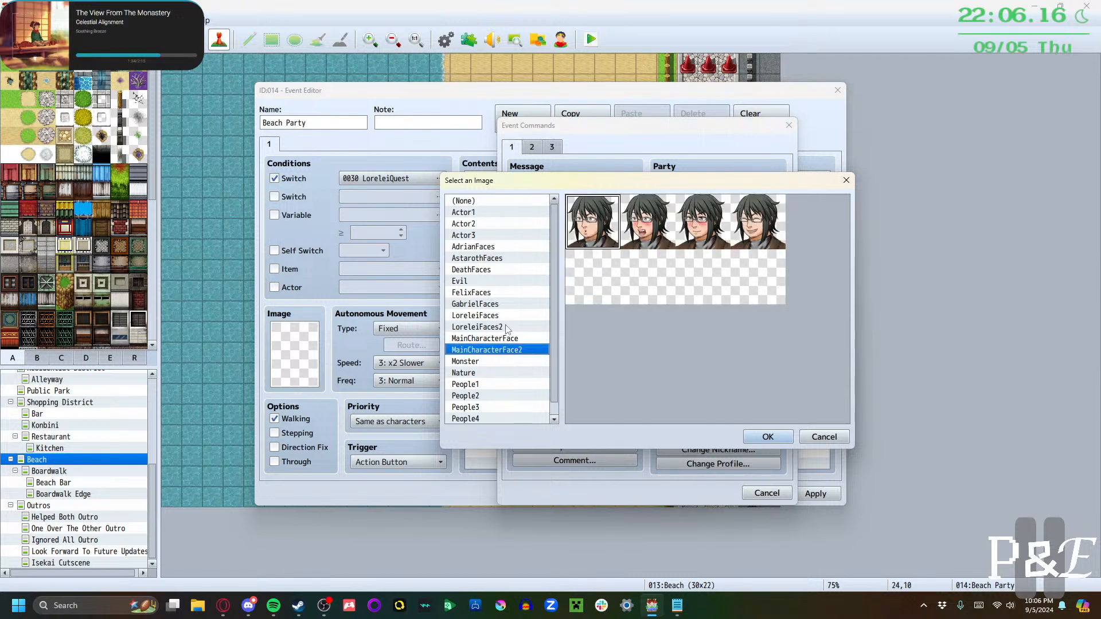
{"action": "left_click", "coordinate": [506, 327]}
{"action": "left_click", "coordinate": [497, 339]}
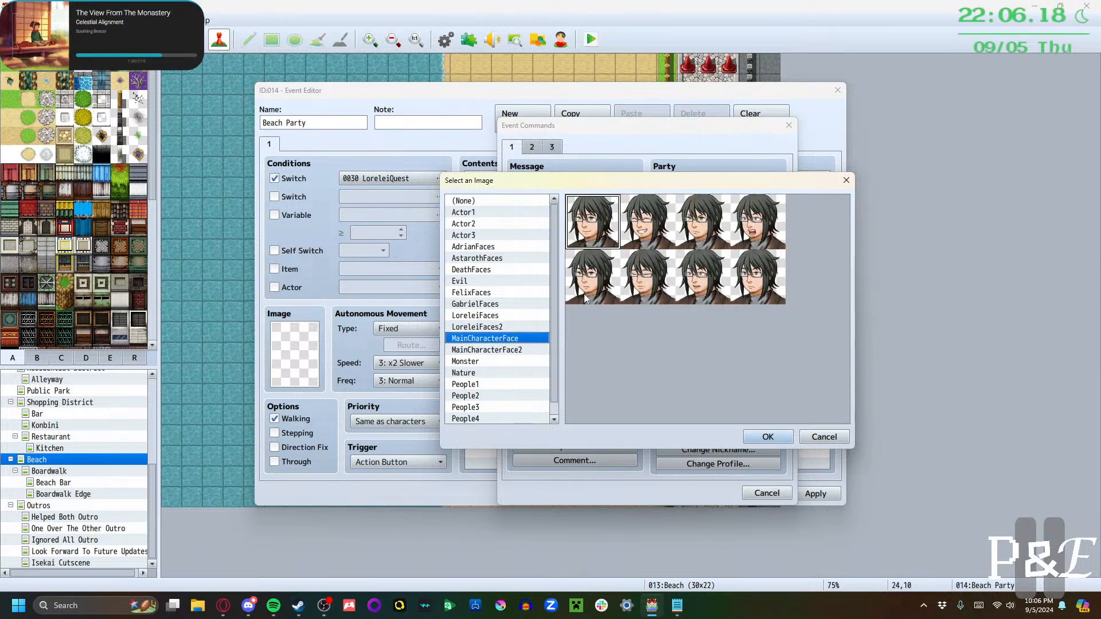
{"action": "left_click", "coordinate": [698, 284]}
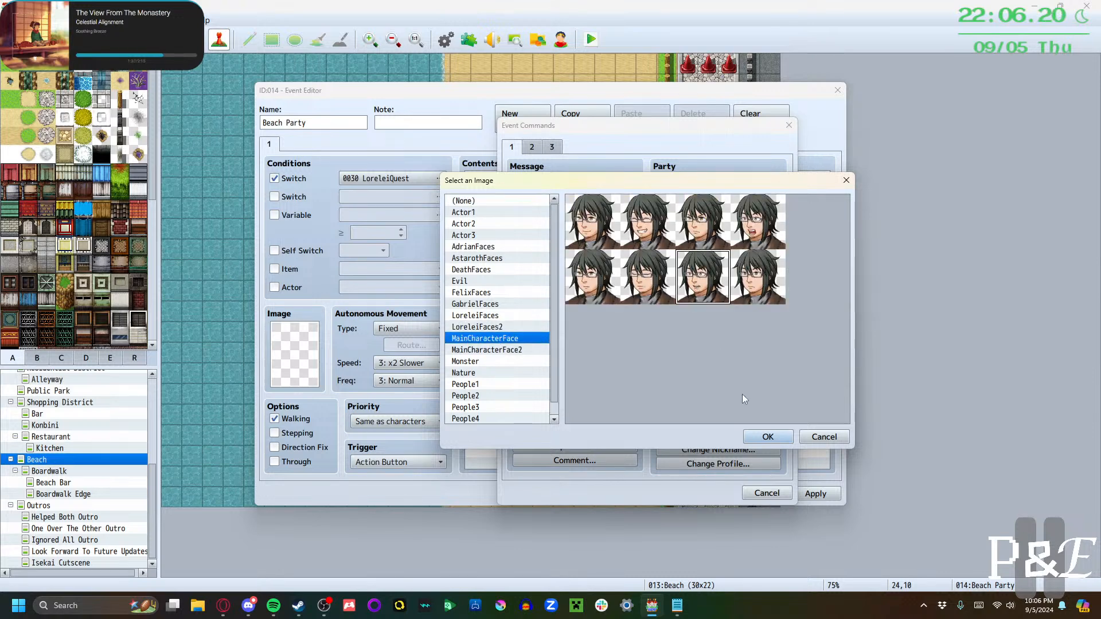
{"action": "left_click", "coordinate": [760, 439]}
{"action": "type", "text": "Oh.."}
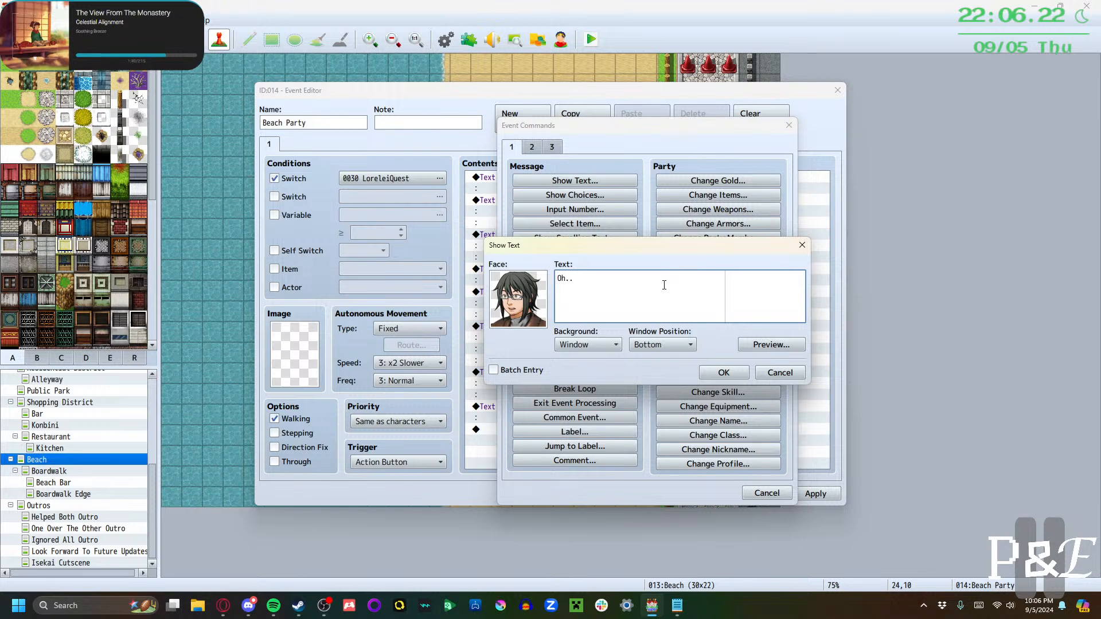
{"action": "type", "text": "."}
{"action": "left_click", "coordinate": [701, 374]}
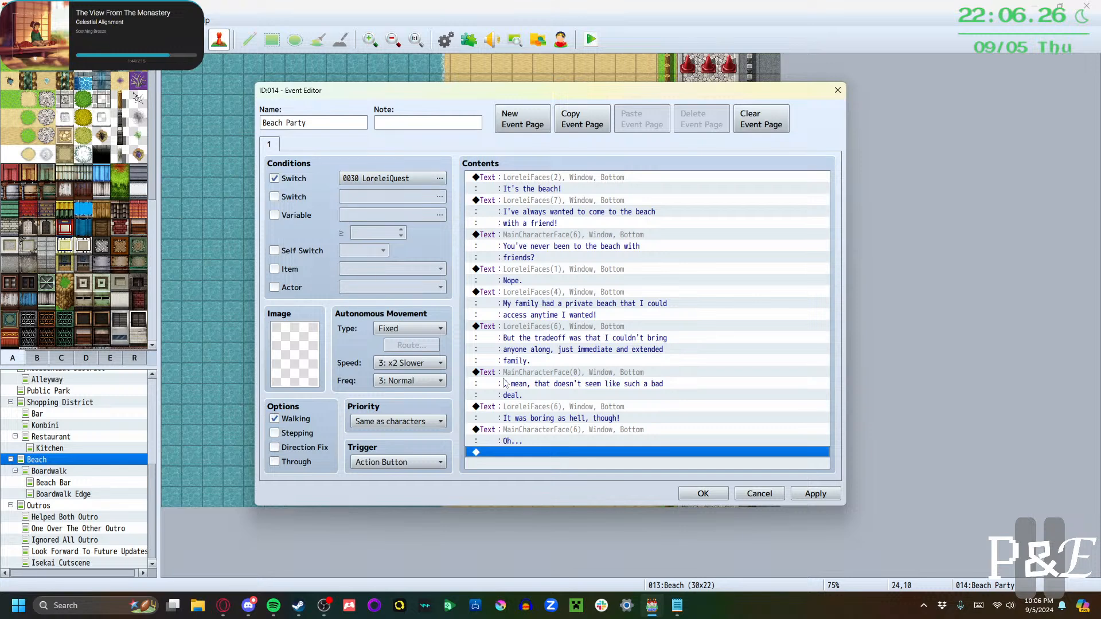
Add a Control Switches command after the "Oh..." reply that turns switch 0036 WeNeedBeachSupplies ON
{"action": "double_click", "coordinate": [529, 454]}
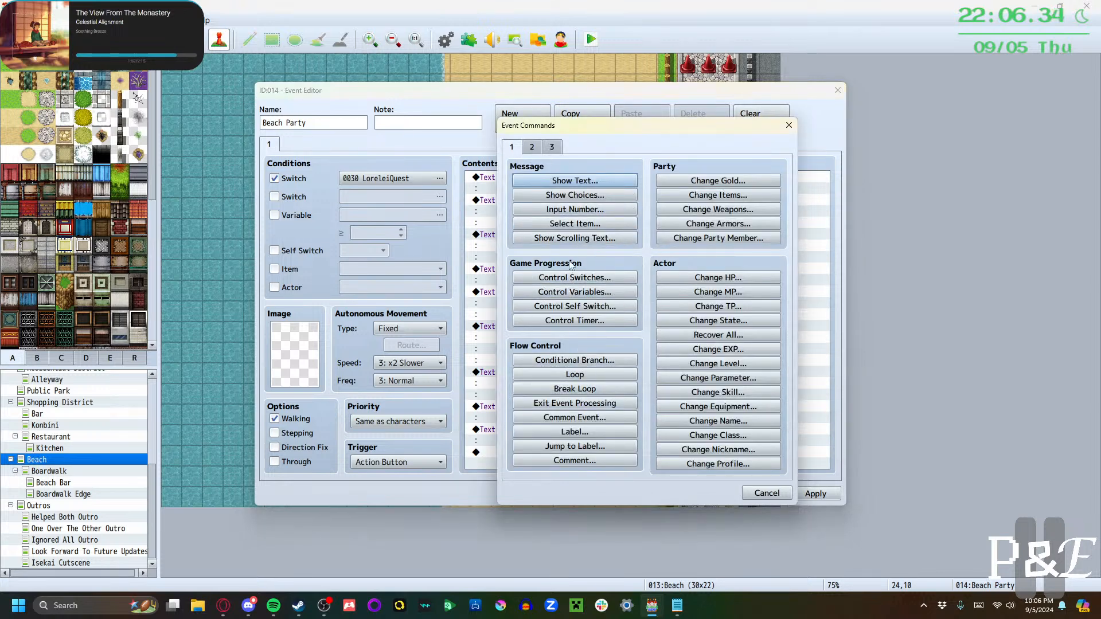
{"action": "left_click", "coordinate": [572, 278]}
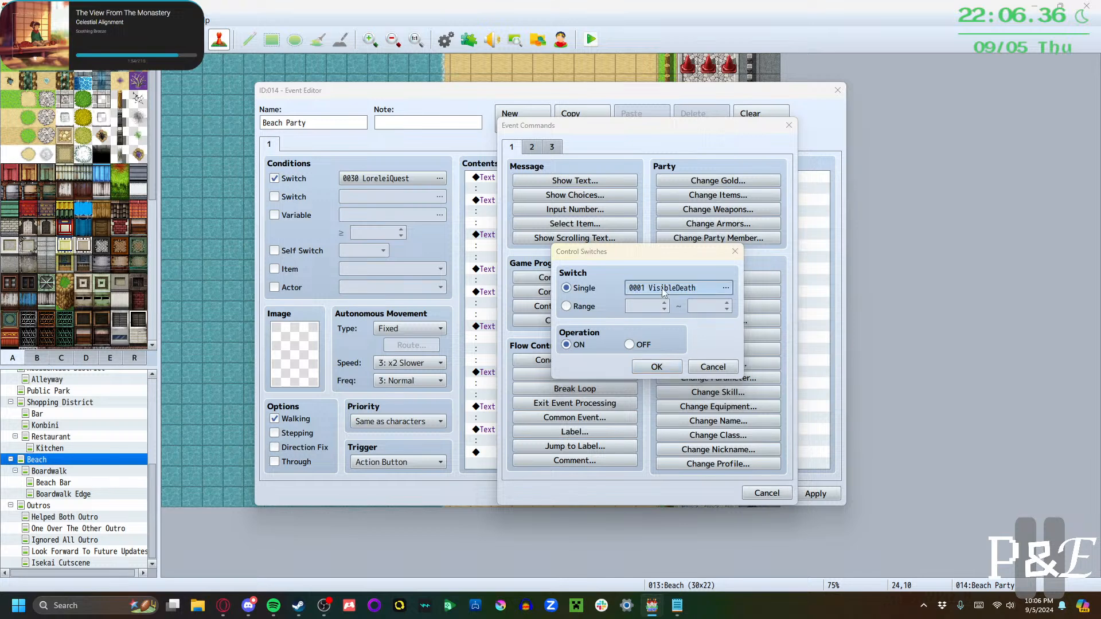
{"action": "left_click", "coordinate": [680, 290]}
{"action": "left_click", "coordinate": [704, 351]}
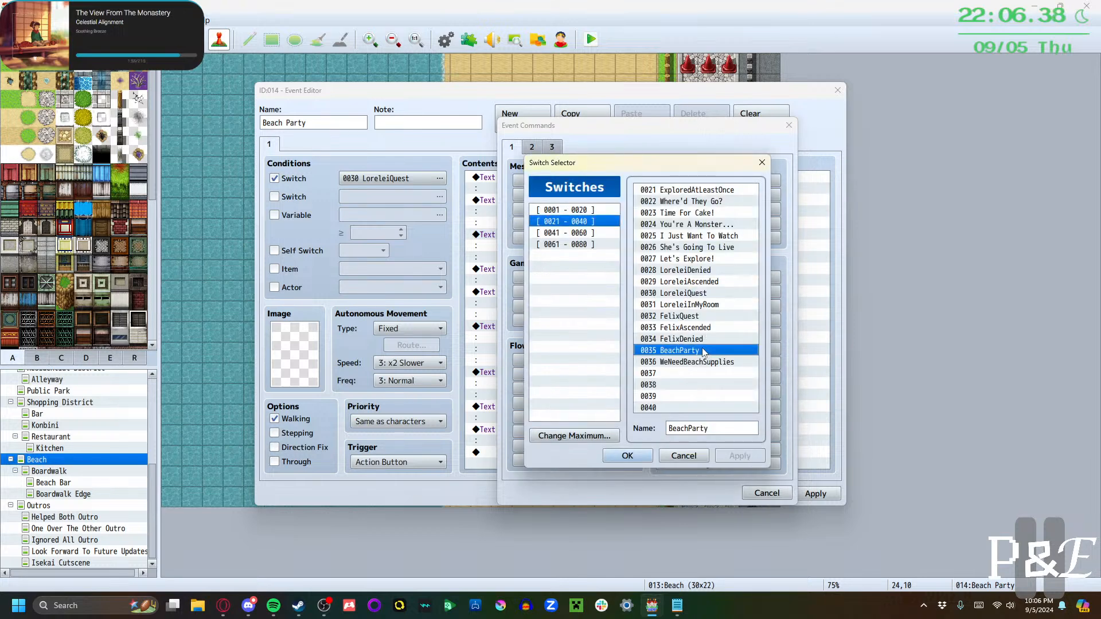
{"action": "left_click", "coordinate": [690, 361]}
{"action": "left_click", "coordinate": [625, 456]}
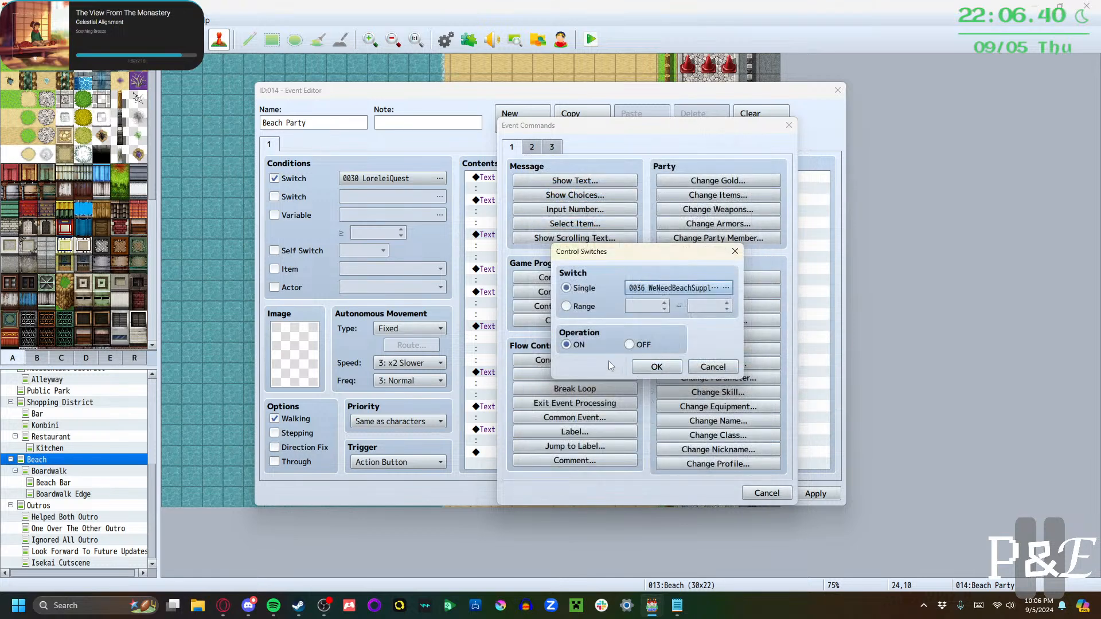
{"action": "left_click", "coordinate": [657, 367]}
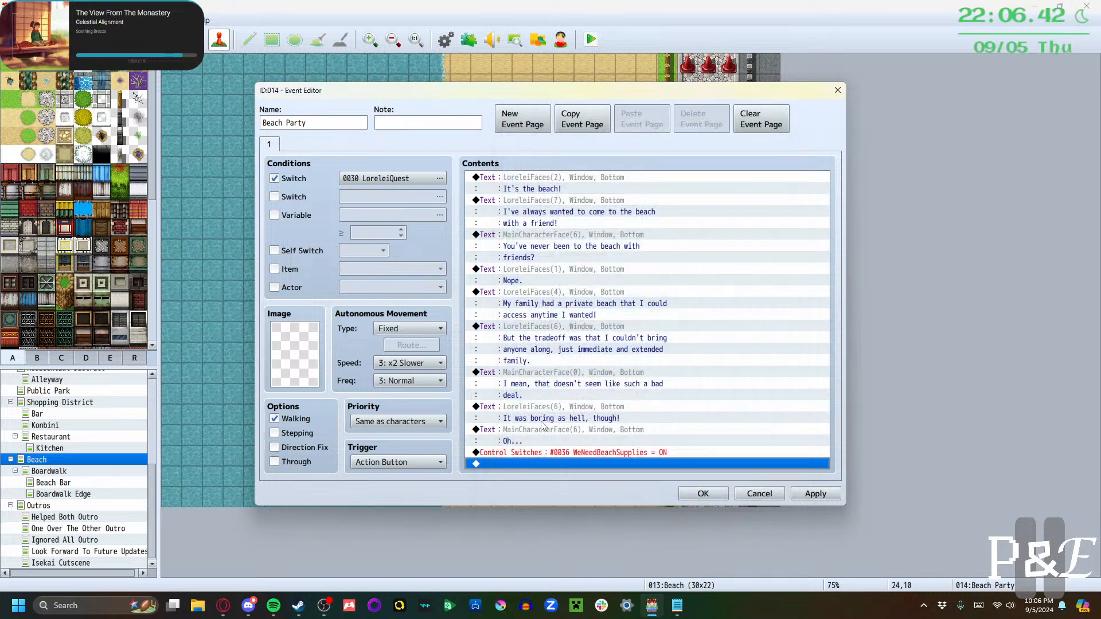
Add a Control Self Switch command that sets self switch A to ON at the end of the Beach Party event
{"action": "double_click", "coordinate": [533, 462]}
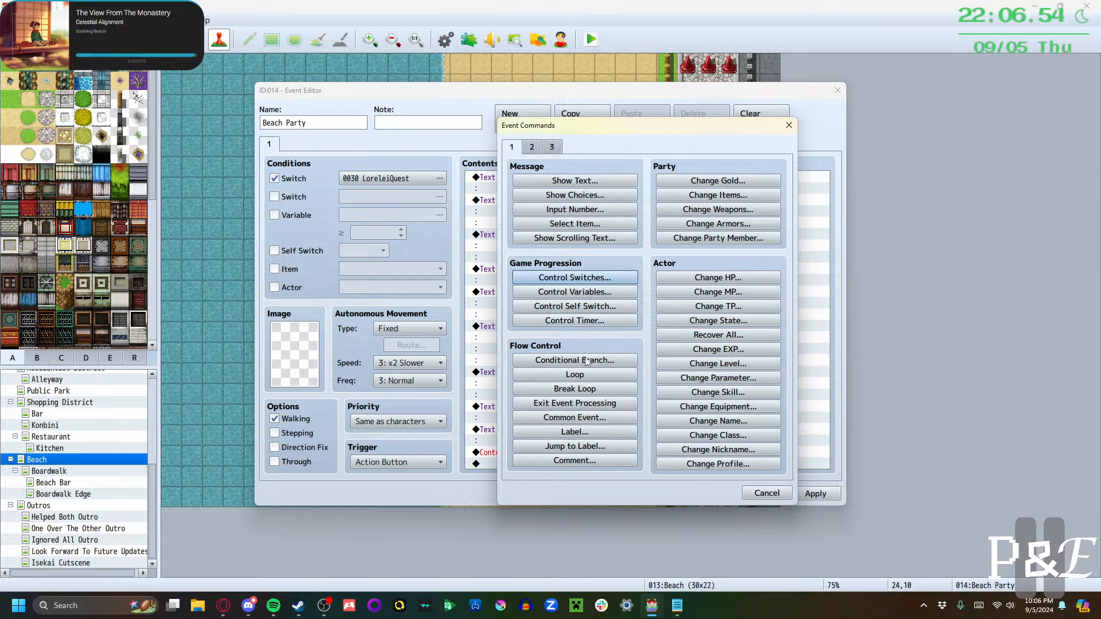
{"action": "left_click", "coordinate": [566, 307]}
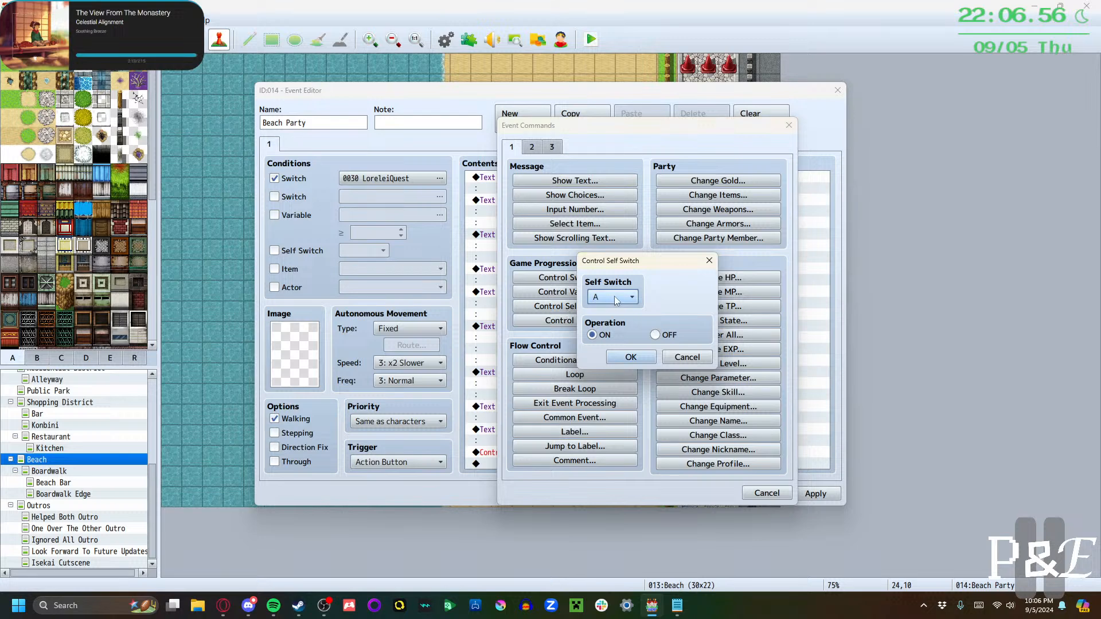
{"action": "left_click", "coordinate": [622, 357]}
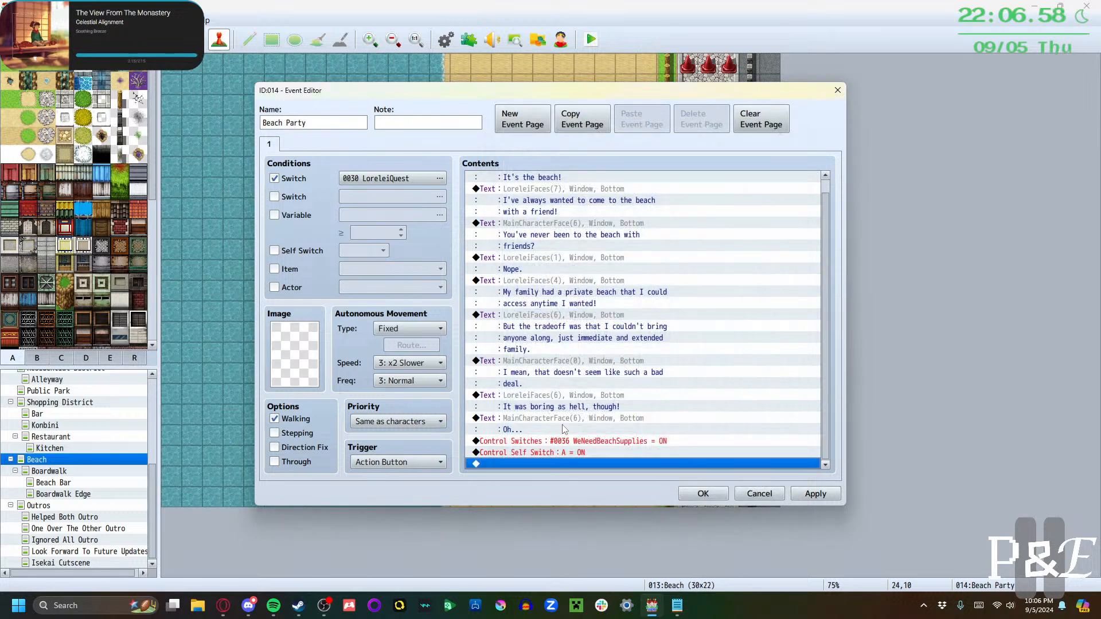
After "Oh...", add "But now with your company, I think I have the opportunity to throw a beach party with friends!" with the third LoreleiFaces portrait
{"action": "double_click", "coordinate": [549, 442]}
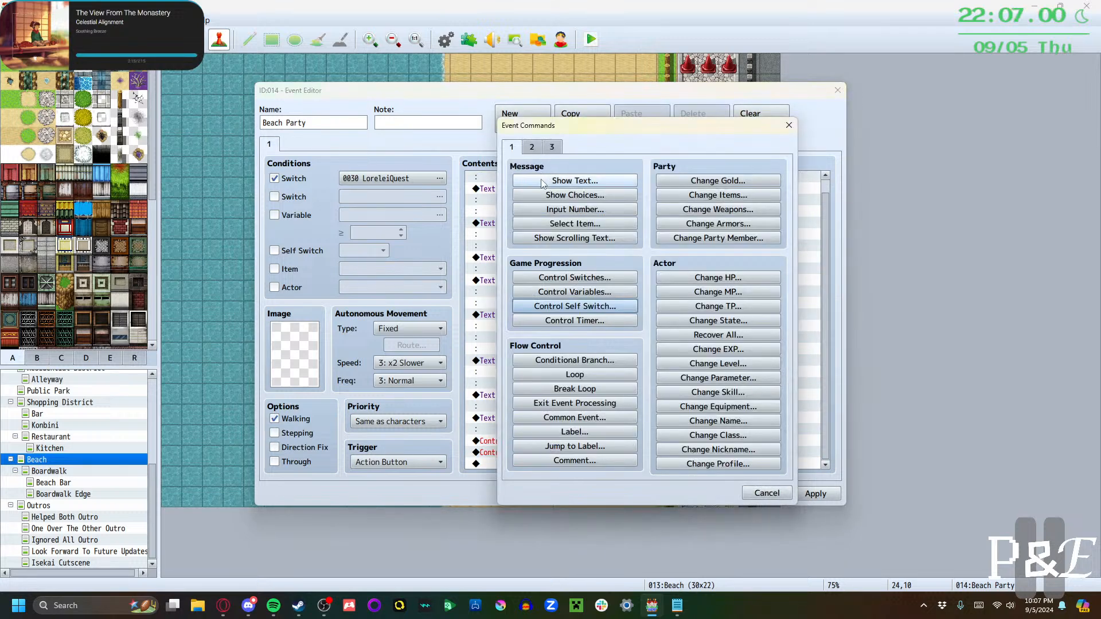
{"action": "left_click", "coordinate": [542, 183]}
{"action": "double_click", "coordinate": [519, 309]}
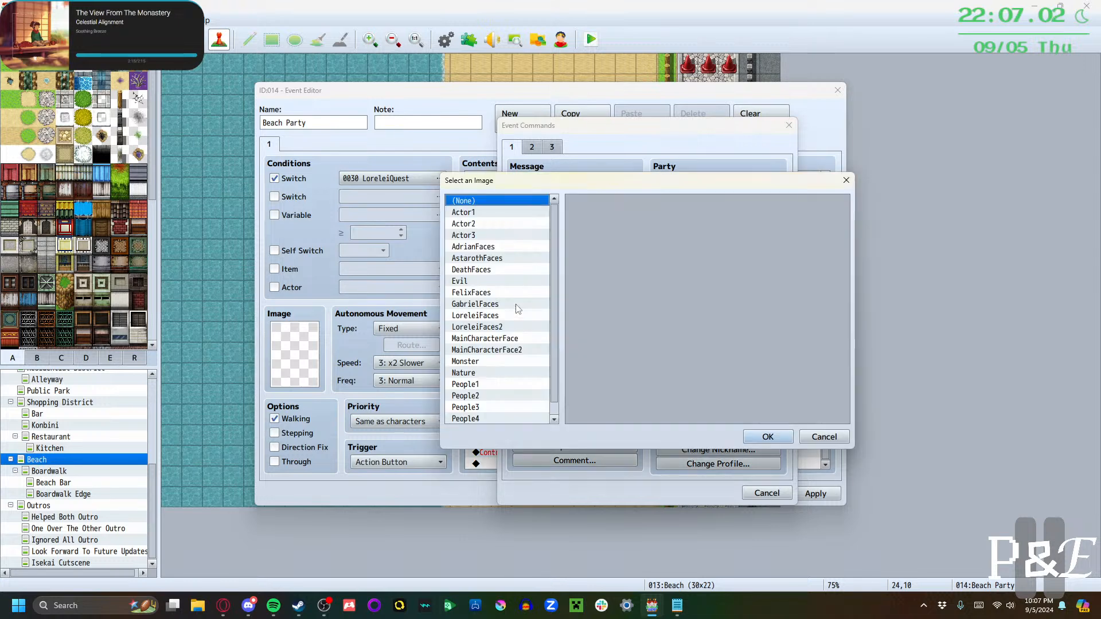
{"action": "left_click", "coordinate": [497, 316]}
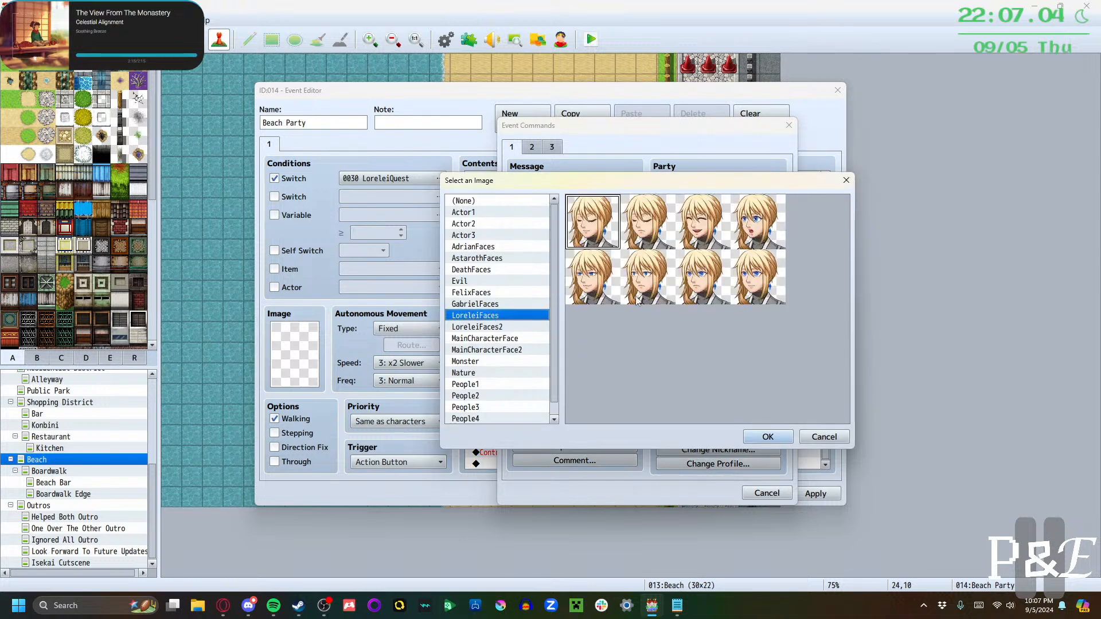
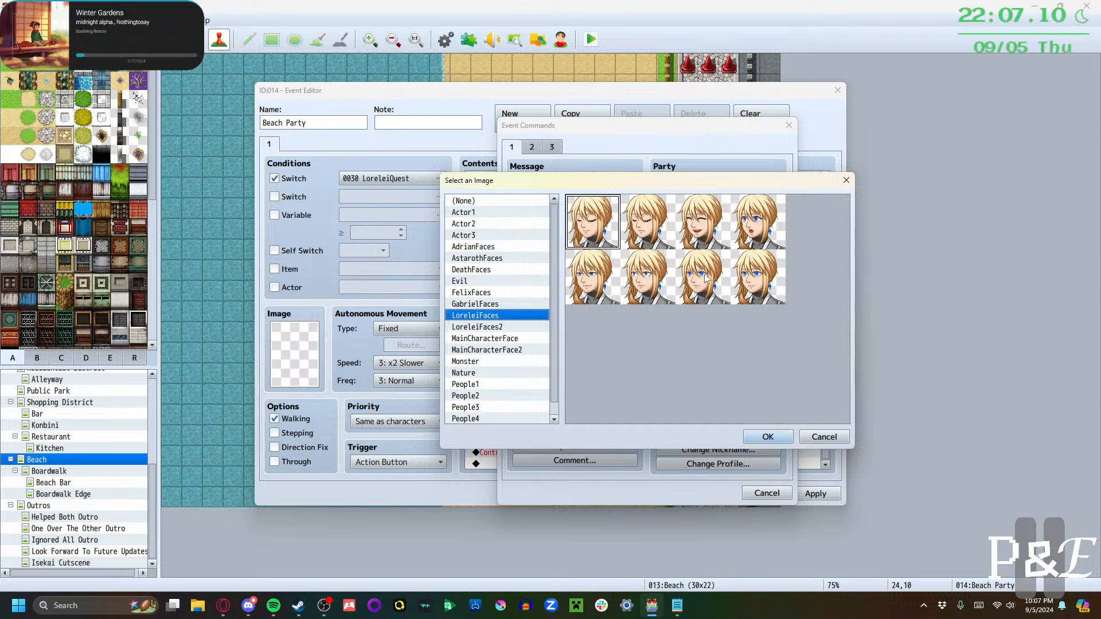
{"action": "left_click", "coordinate": [692, 238]}
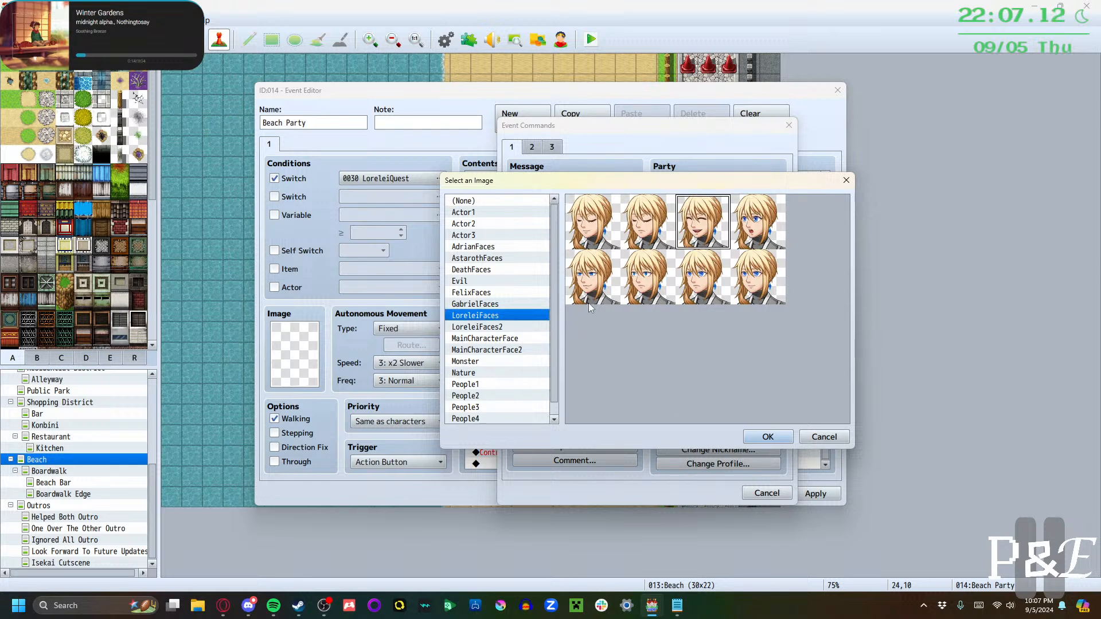
{"action": "left_click", "coordinate": [768, 437]}
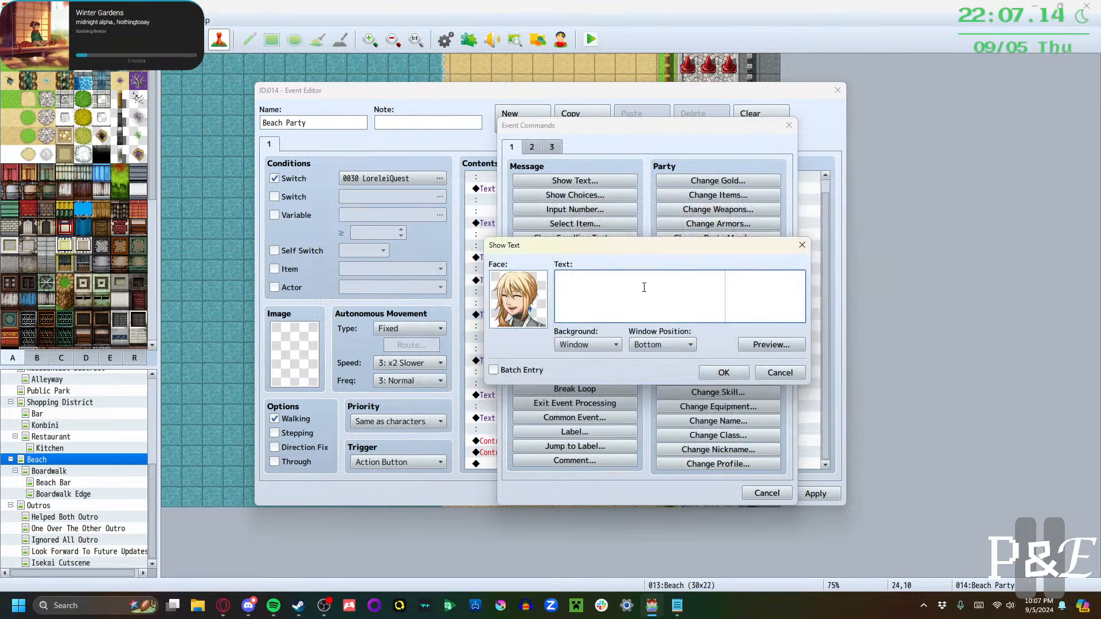
{"action": "type", "text": "But now with your company, I think I have t"}
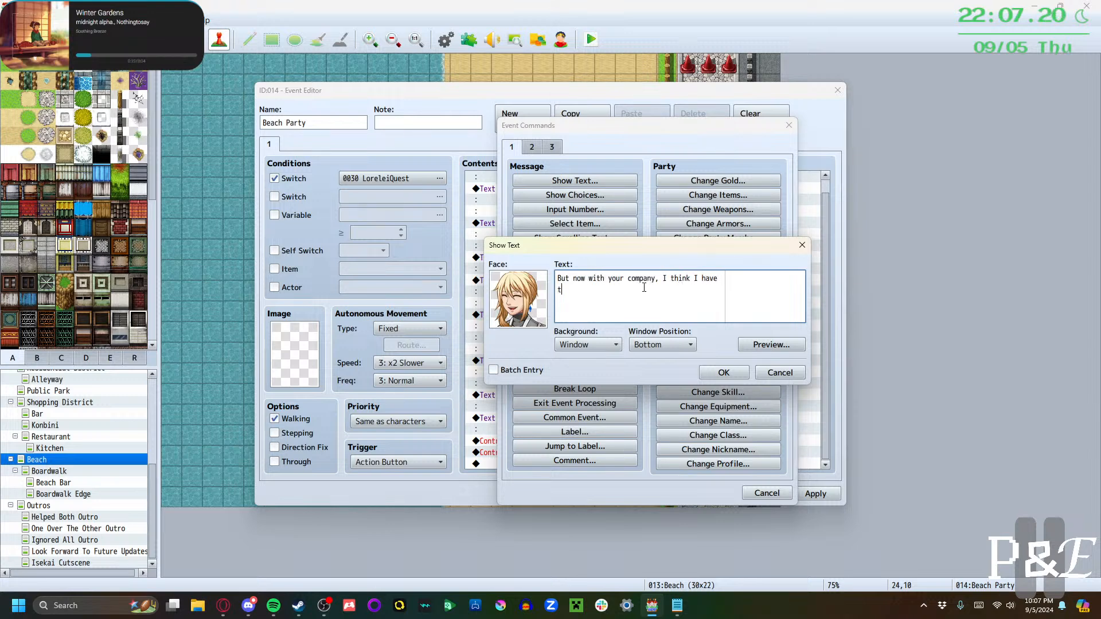
{"action": "type", "text": "he opportunity to th"}
{"action": "type", "text": "row a beach party with "}
{"action": "type", "text": "f"}
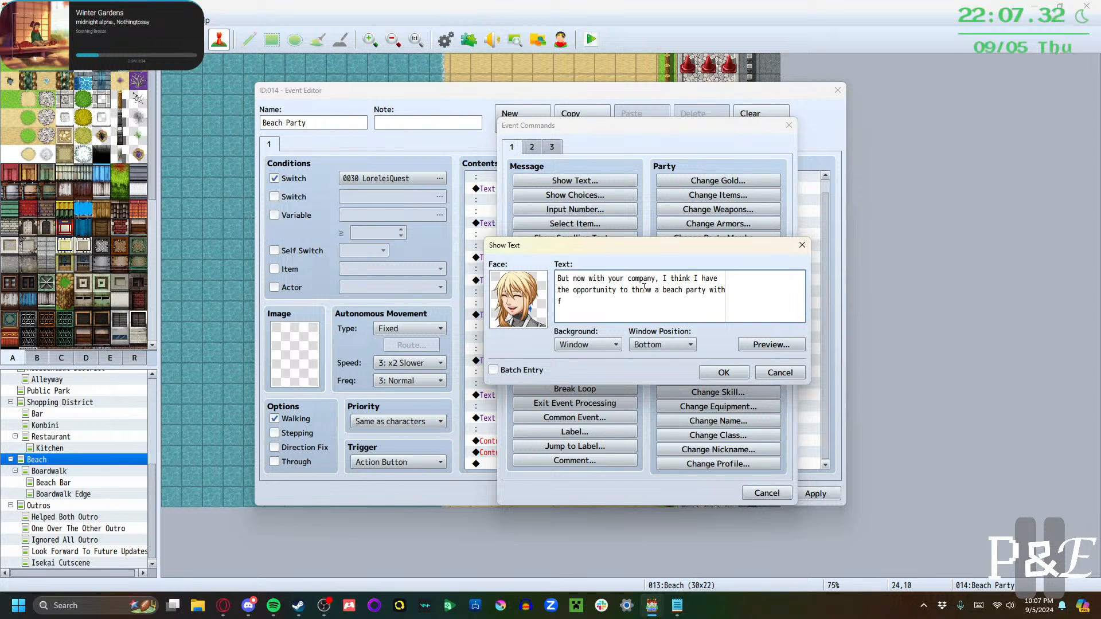
{"action": "type", "text": "riends!"}
{"action": "left_click", "coordinate": [724, 373]}
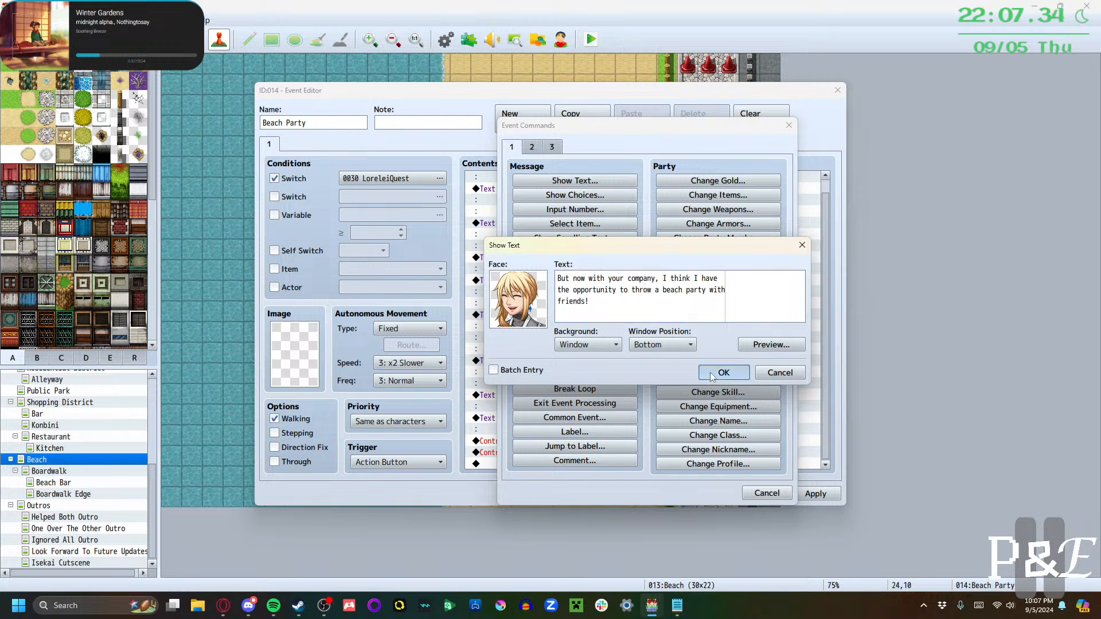
Write the reply "I think you mean "friend" in the singular sense..." before the Control Switches command, using the eighth MainCharacterFace portrait
{"action": "scroll", "coordinate": [611, 429], "scroll_direction": "down", "scroll_amount": 1}
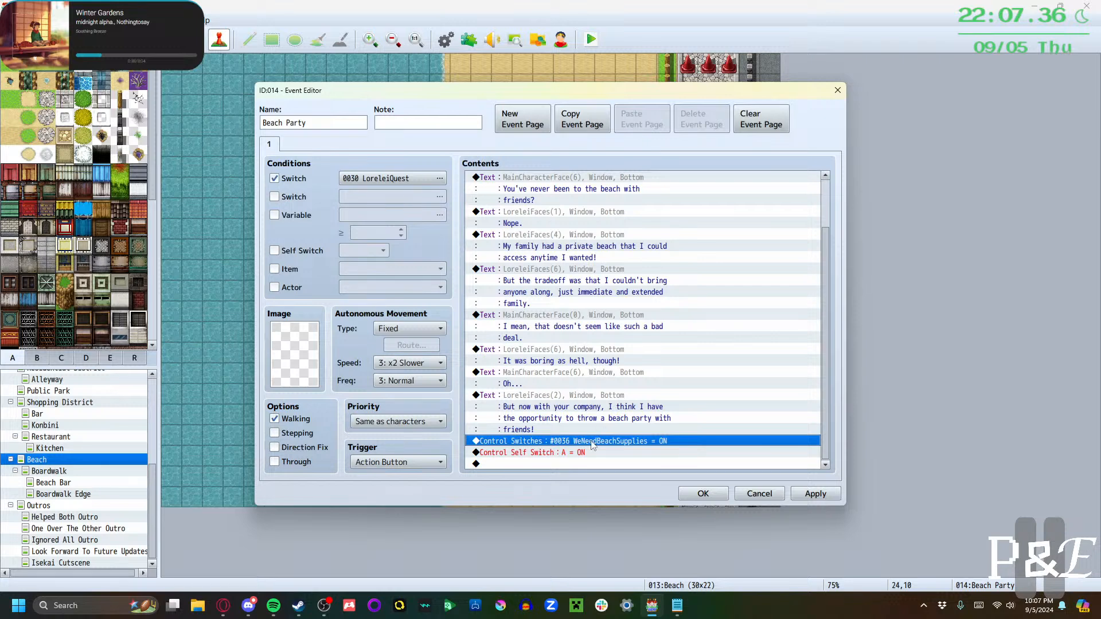
{"action": "double_click", "coordinate": [590, 440]}
{"action": "left_click", "coordinate": [575, 180]}
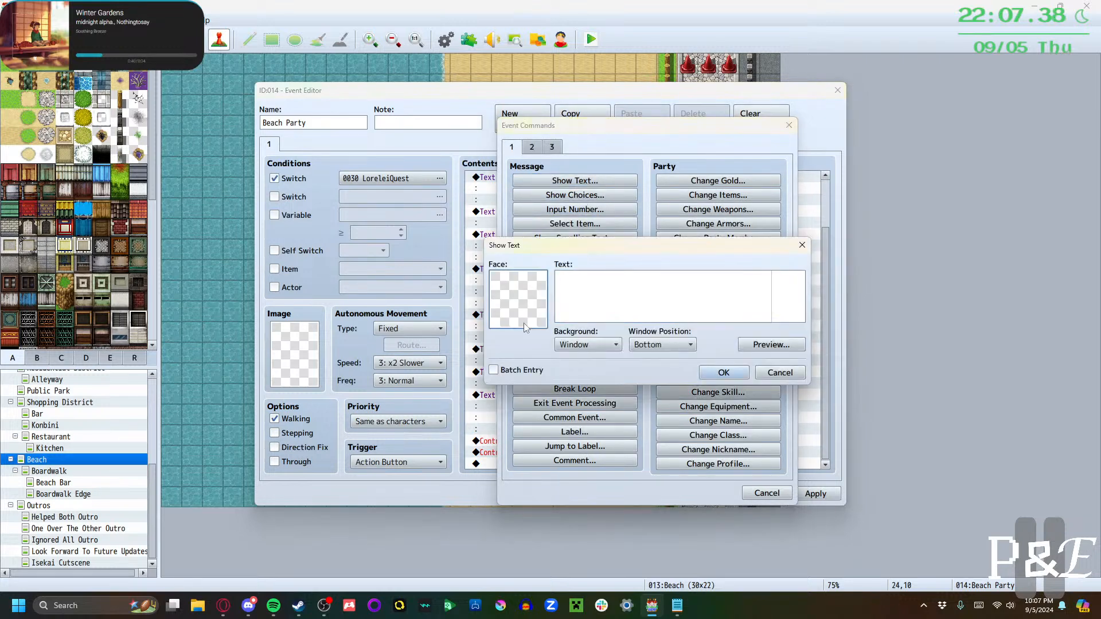
{"action": "double_click", "coordinate": [524, 323]}
{"action": "left_click", "coordinate": [515, 350]}
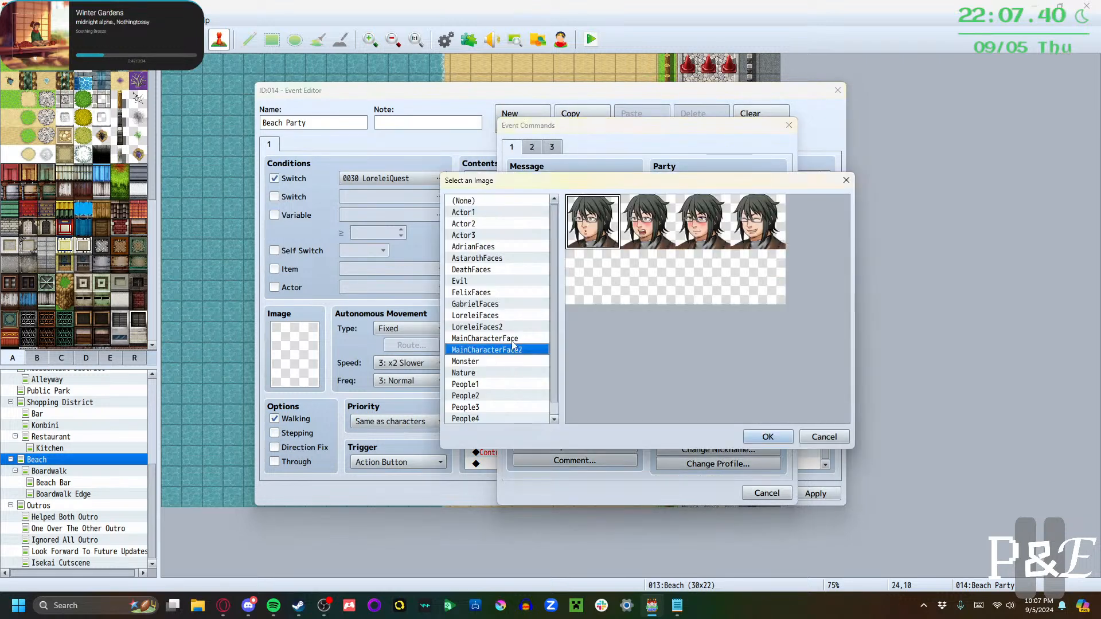
{"action": "left_click", "coordinate": [515, 338]}
{"action": "left_click", "coordinate": [747, 290]}
{"action": "left_click", "coordinate": [768, 437]}
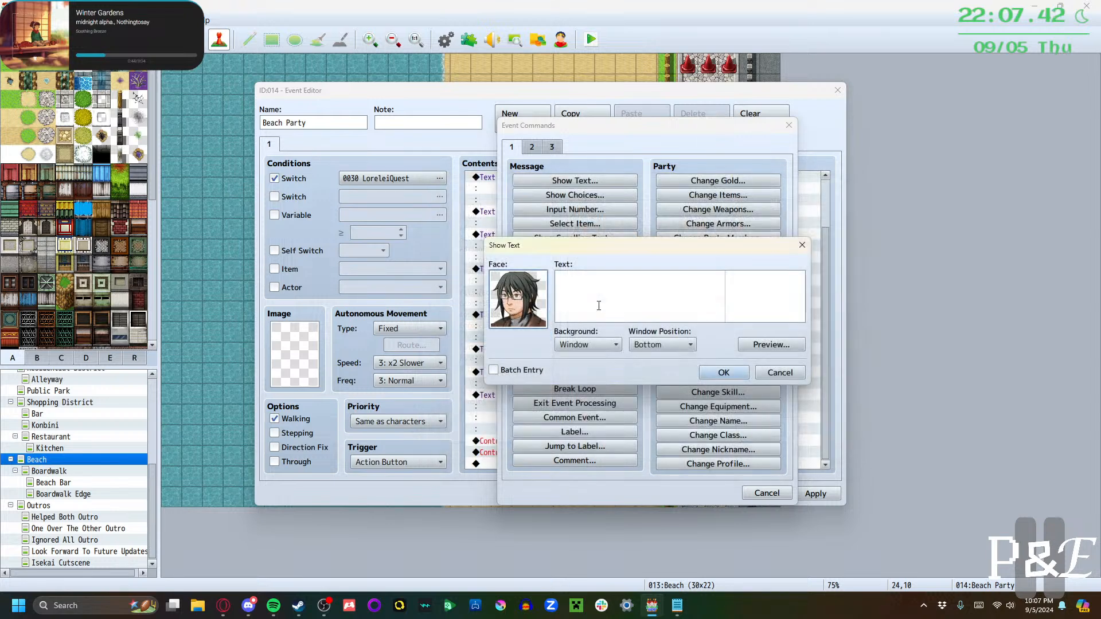
{"action": "left_click", "coordinate": [598, 306]}
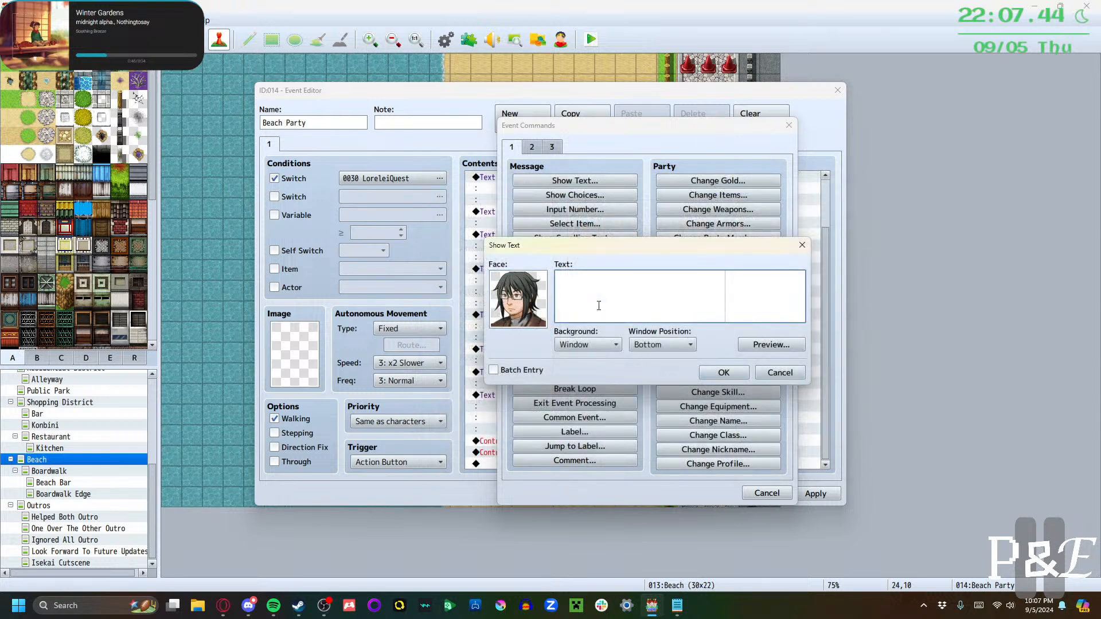
{"action": "type", "text": "I think you mean friend sinu"}
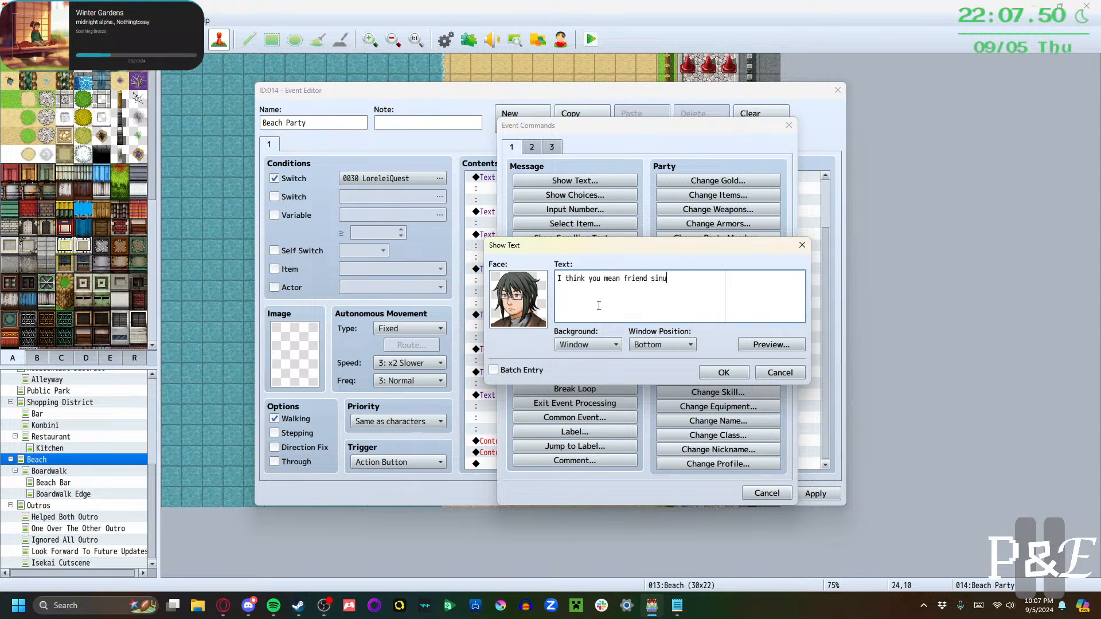
{"action": "type", "text": "l"}
{"action": "key", "text": "BackSpace"}
{"action": "key", "text": "BackSpace"}
{"action": "type", "text": "n"}
{"action": "key", "text": "BackSpace"}
{"action": "key", "text": "BackSpace"}
{"action": "key", "text": "BackSpace"}
{"action": "key", "text": "BackSpace"}
{"action": "key", "text": "BackSpace"}
{"action": "key", "text": "BackSpace"}
{"action": "key", "text": "BackSpace"}
{"action": "key", "text": "BackSpace"}
{"action": "type", "text": "\"friend"}
{"action": "type", "text": "he singular"}
{"action": "key", "text": "Return"}
{"action": "type", "text": "sens"}
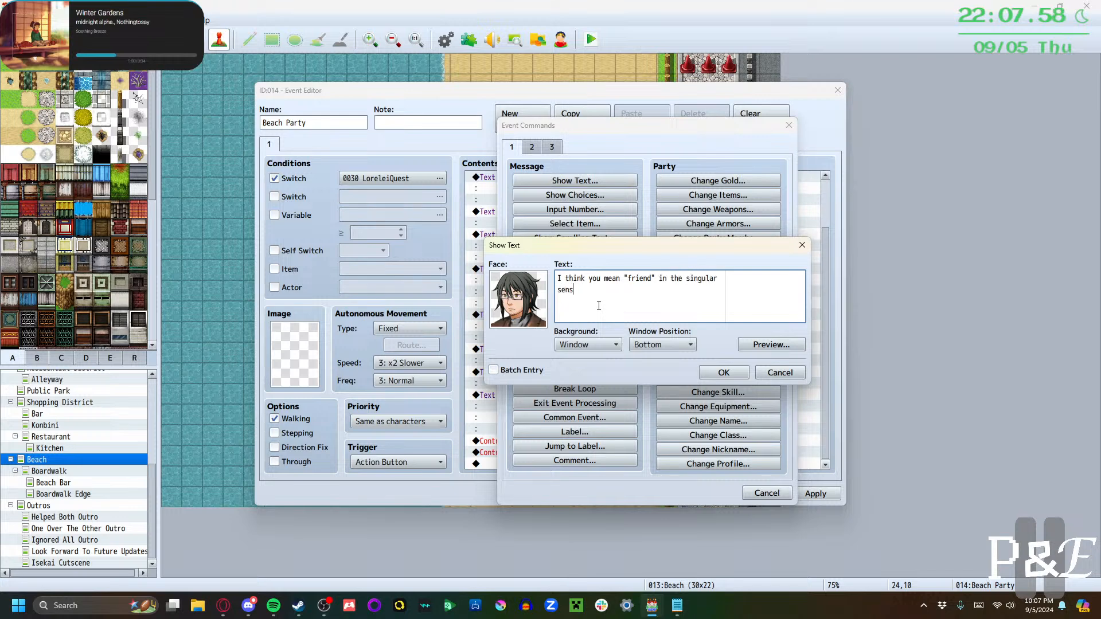
{"action": "type", "text": "e, "}
{"action": "type", "text": "..."}
Change the portrait of the singular "friend" reply to the seventh MainCharacterFace image and save the text
{"action": "double_click", "coordinate": [518, 305]}
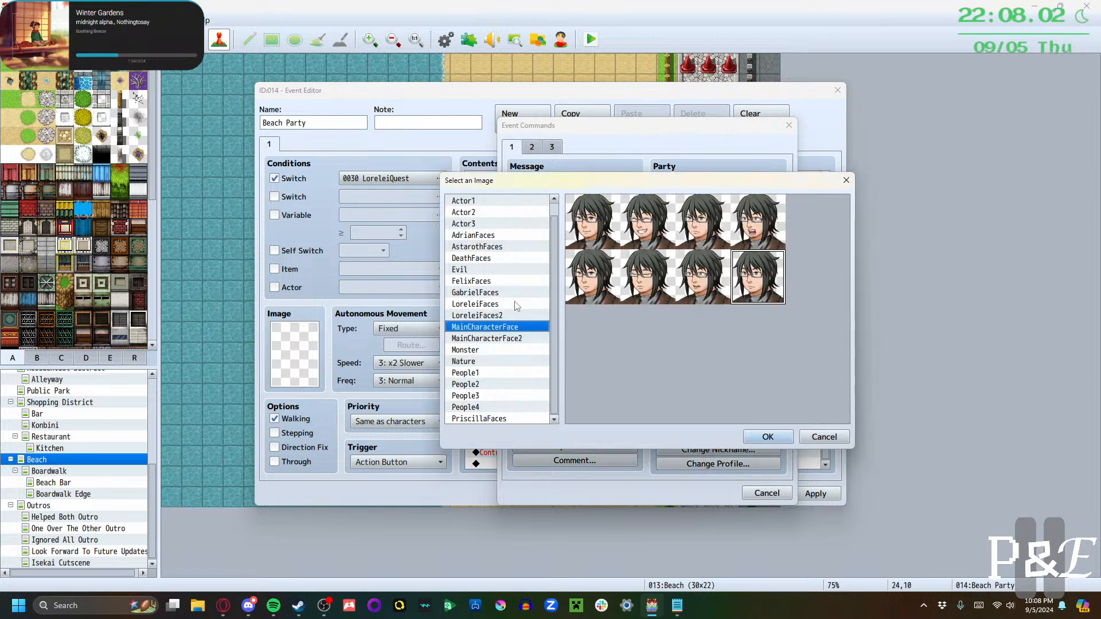
{"action": "left_click", "coordinate": [710, 287]}
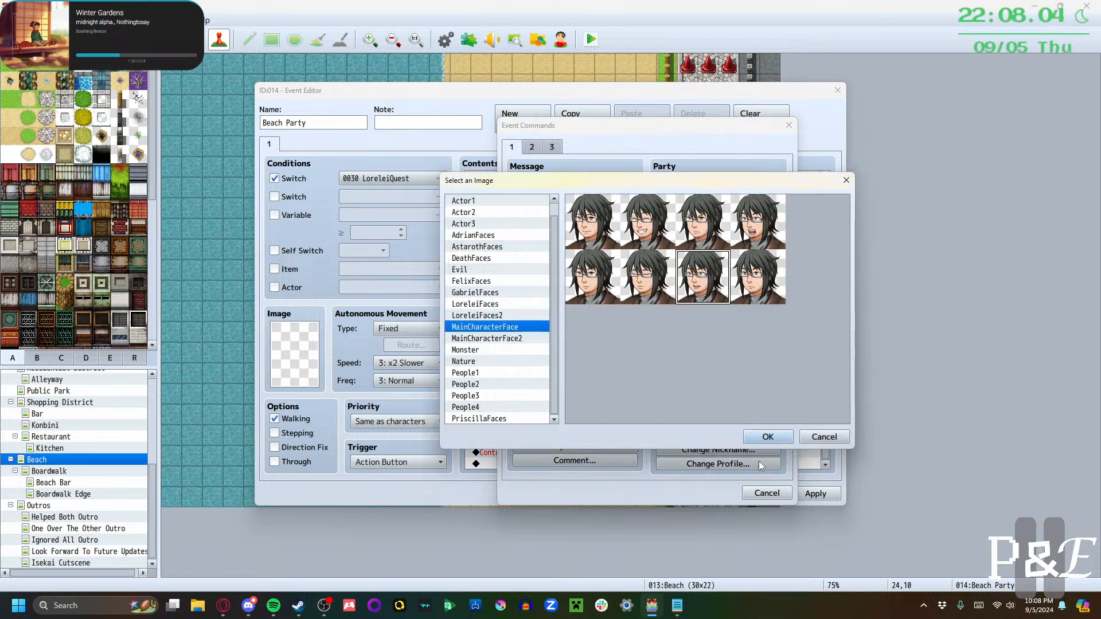
{"action": "left_click", "coordinate": [767, 437]}
{"action": "left_click", "coordinate": [720, 375]}
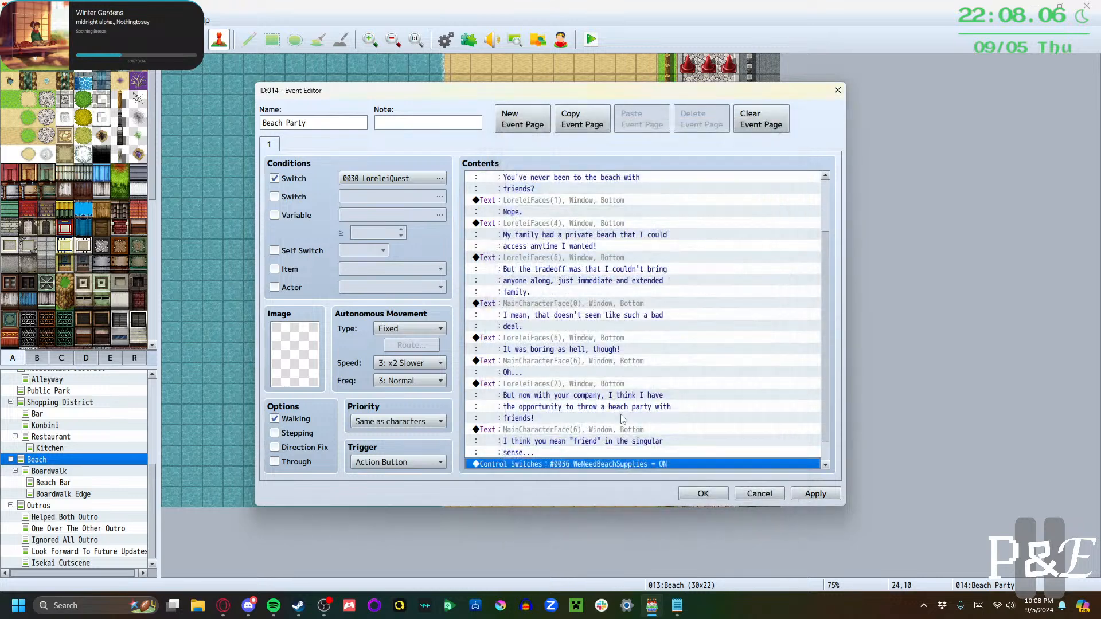
Add the text "Friend? But I just met you!" before the Control Switches command, using the fourth LoreleiFaces portrait
{"action": "scroll", "coordinate": [622, 420], "scroll_direction": "down", "scroll_amount": 2}
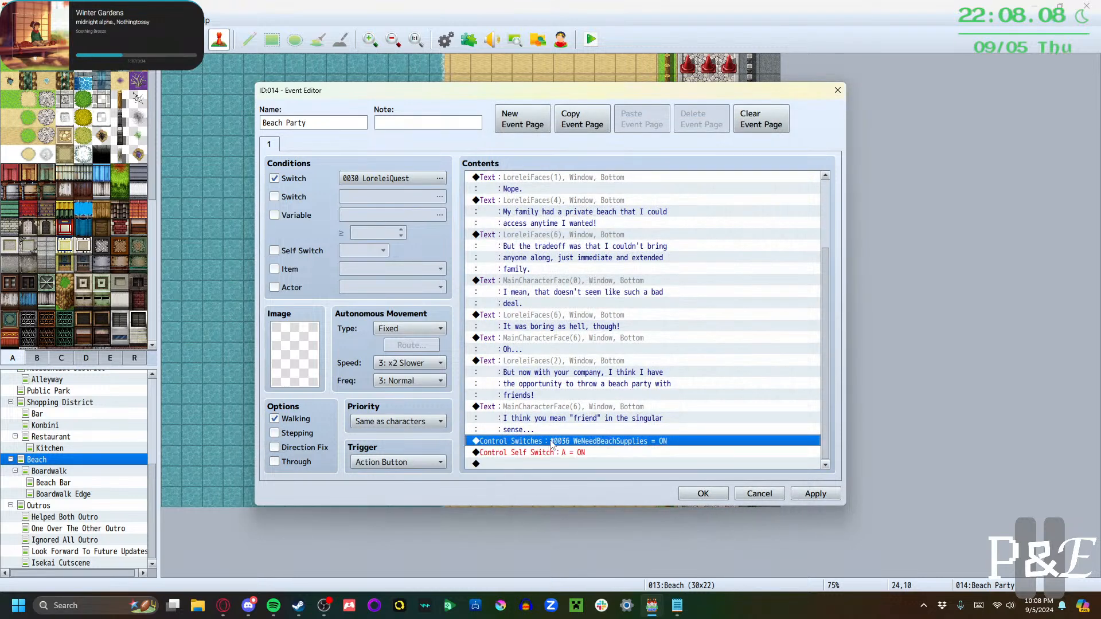
{"action": "key", "text": "Insert"}
{"action": "left_click", "coordinate": [574, 181]}
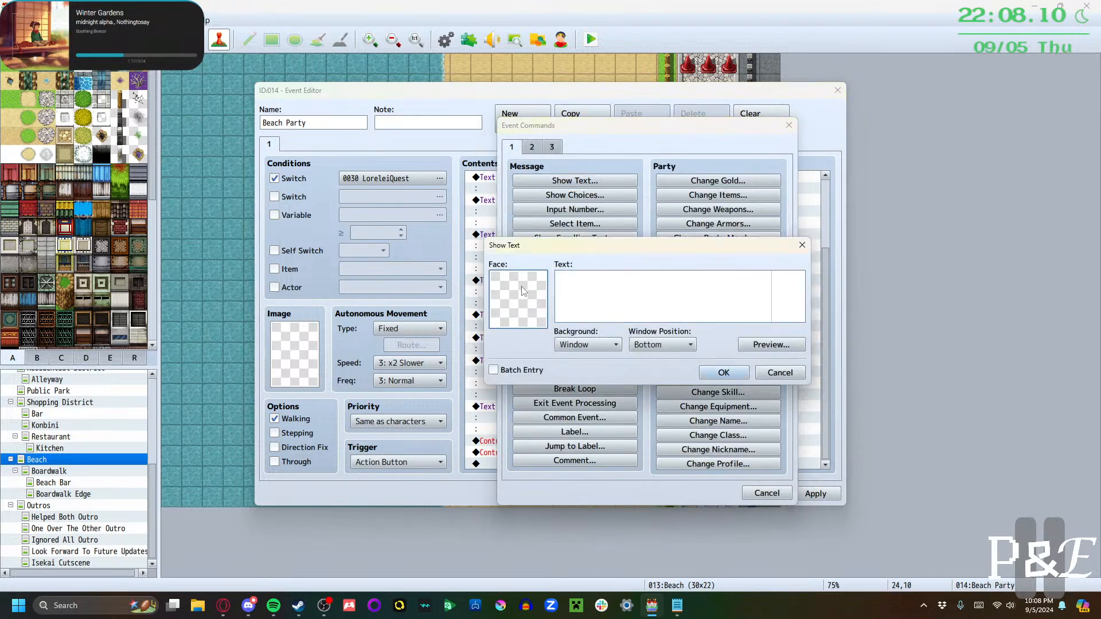
{"action": "double_click", "coordinate": [523, 291]}
{"action": "left_click", "coordinate": [501, 327]}
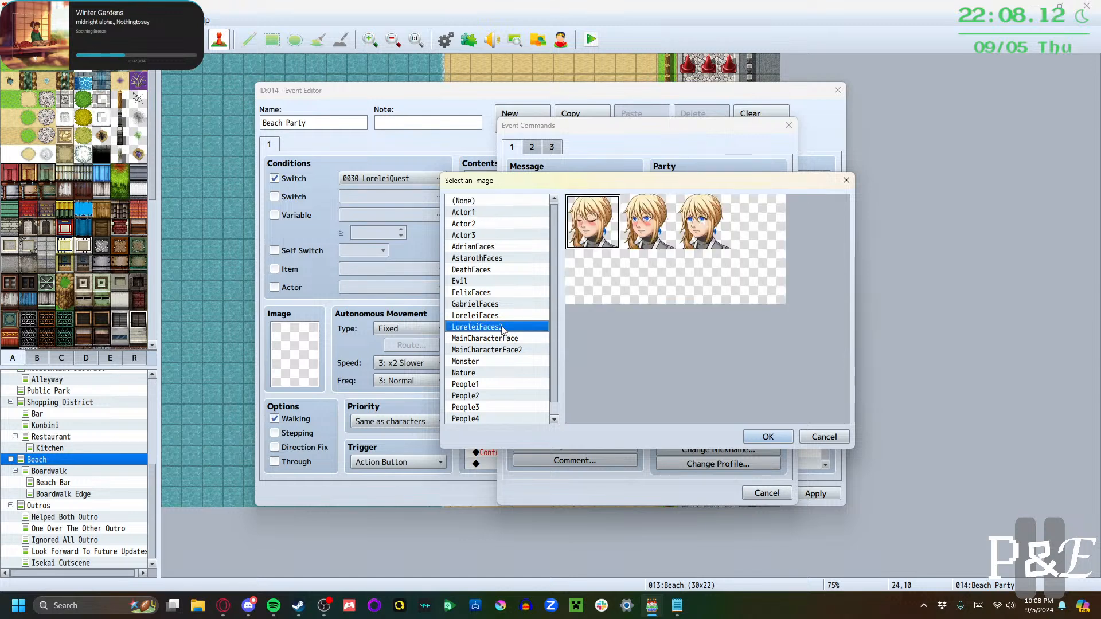
{"action": "left_click", "coordinate": [504, 317]}
{"action": "left_click", "coordinate": [591, 291]}
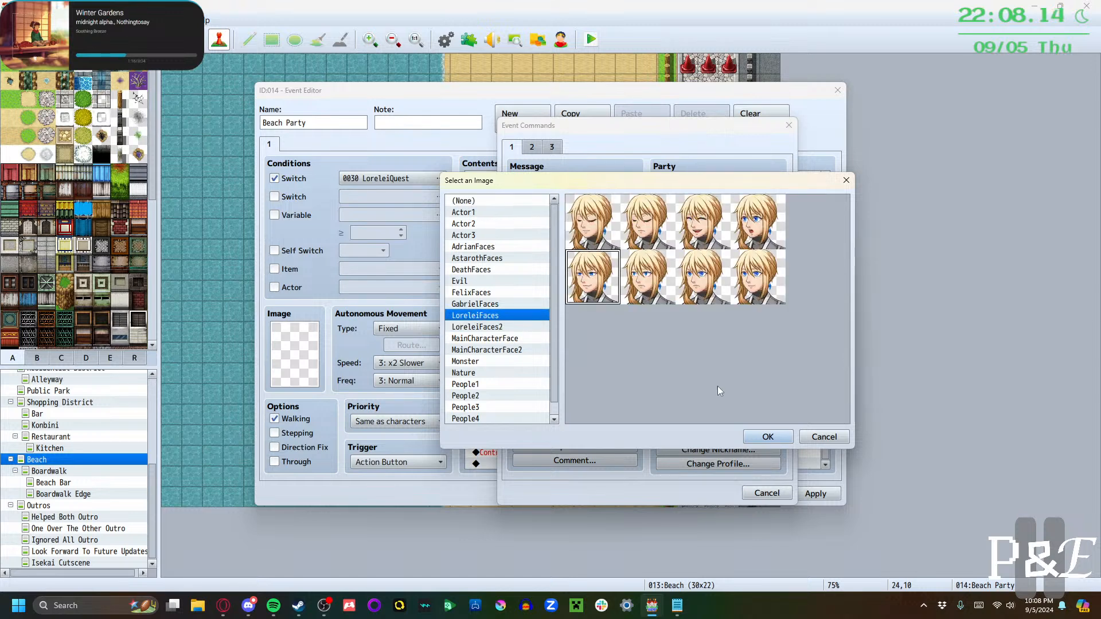
{"action": "left_click", "coordinate": [760, 232]}
{"action": "left_click", "coordinate": [768, 437]}
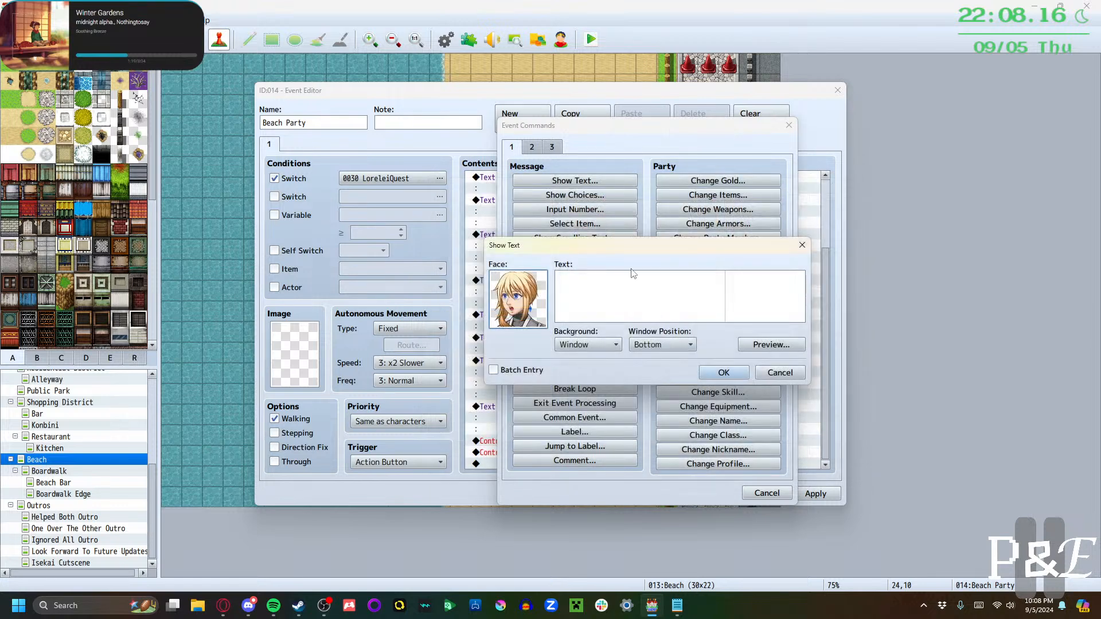
{"action": "left_click", "coordinate": [635, 292]}
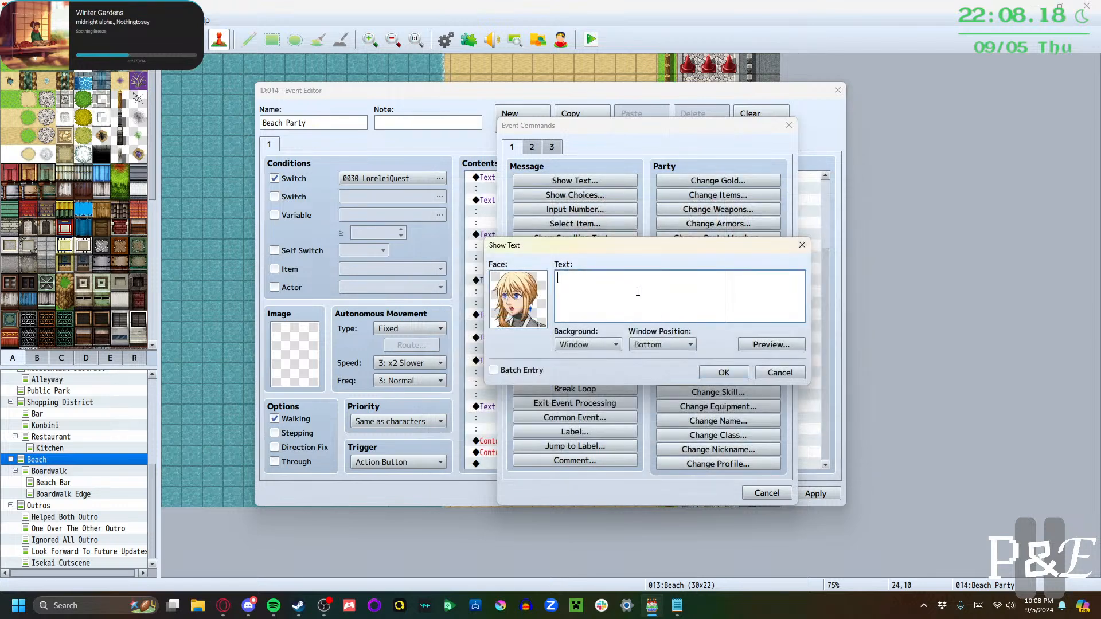
{"action": "type", "text": "Fr"}
{"action": "type", "text": "iend? "}
{"action": "type", "text": "I"}
{"action": "type", "text": "But I just met"}
{"action": "type", "text": " you"}
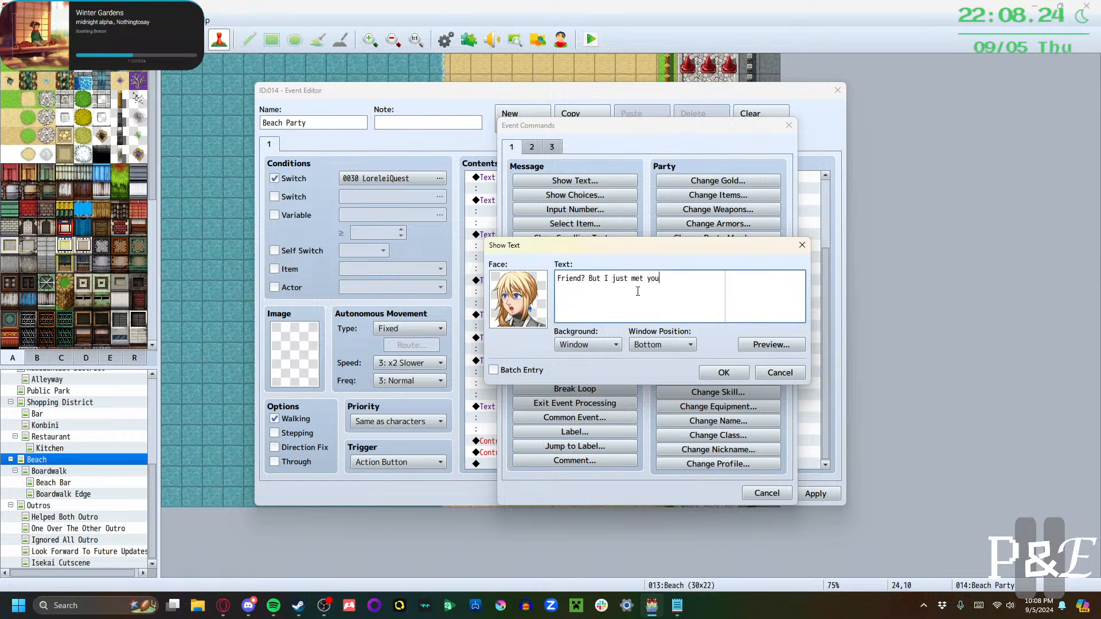
{"action": "type", "text": "."}
{"action": "key", "text": "BackSpace"}
{"action": "type", "text": "!"}
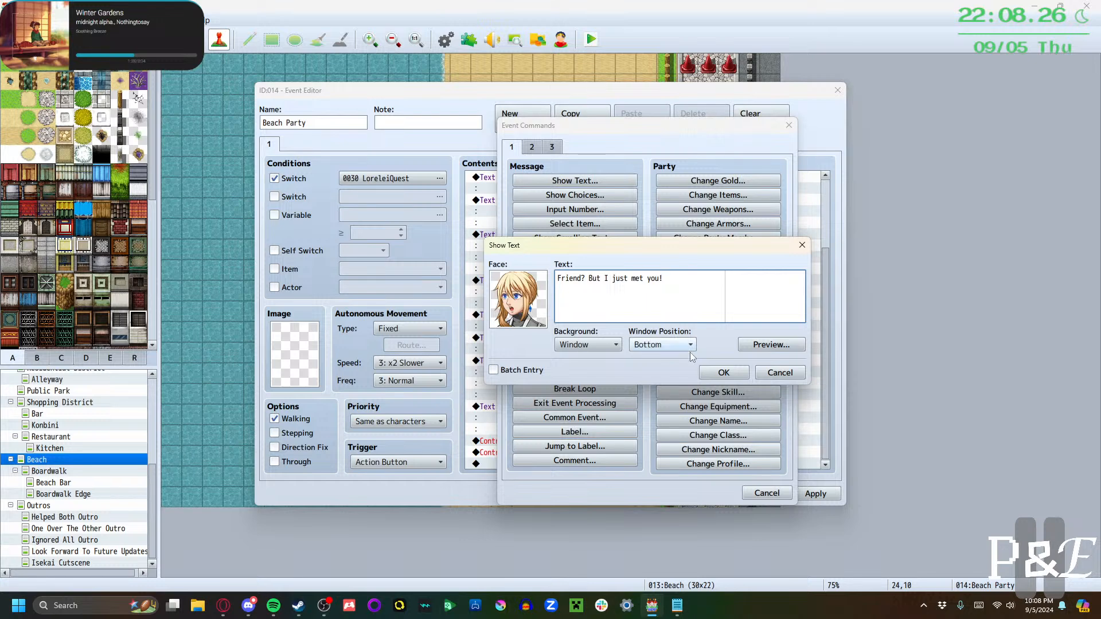
{"action": "left_click", "coordinate": [724, 373]}
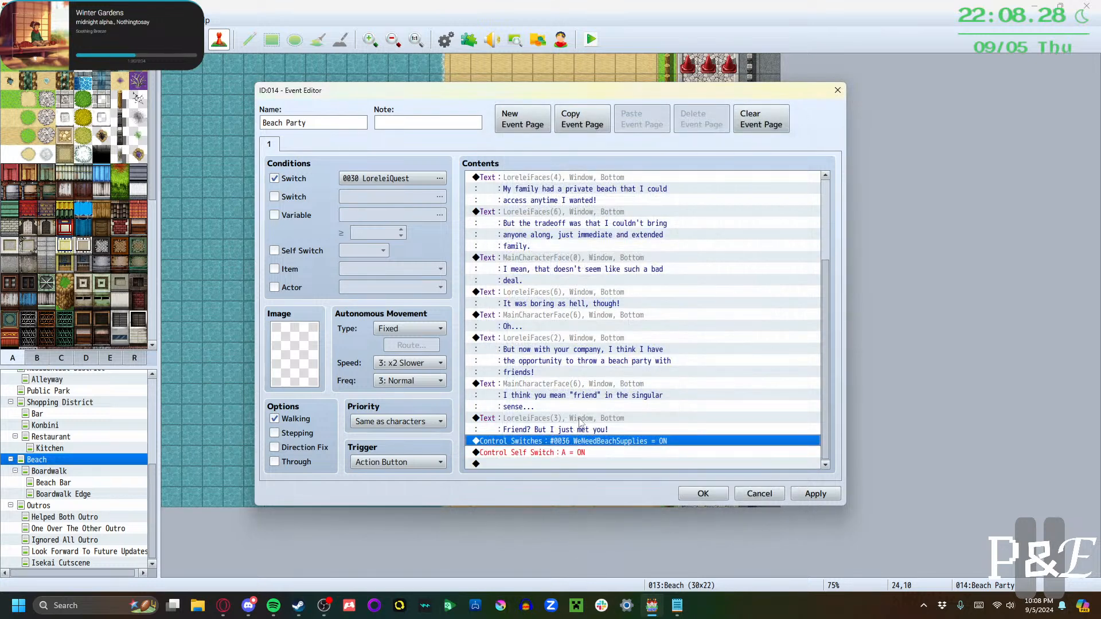
Add the text "Glad you consider yourself a friend already, though!" before the Control Switches command, using the third LoreleiFaces portrait
{"action": "left_click", "coordinate": [579, 420]}
{"action": "double_click", "coordinate": [581, 439]}
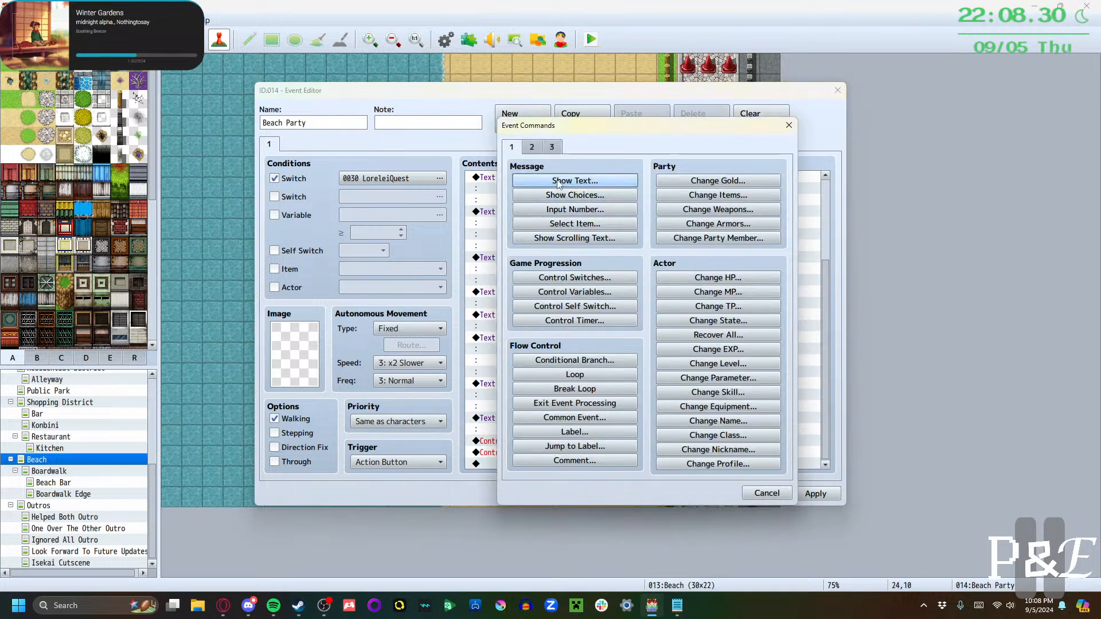
{"action": "left_click", "coordinate": [575, 180]}
{"action": "double_click", "coordinate": [519, 299]}
{"action": "left_click", "coordinate": [501, 339]}
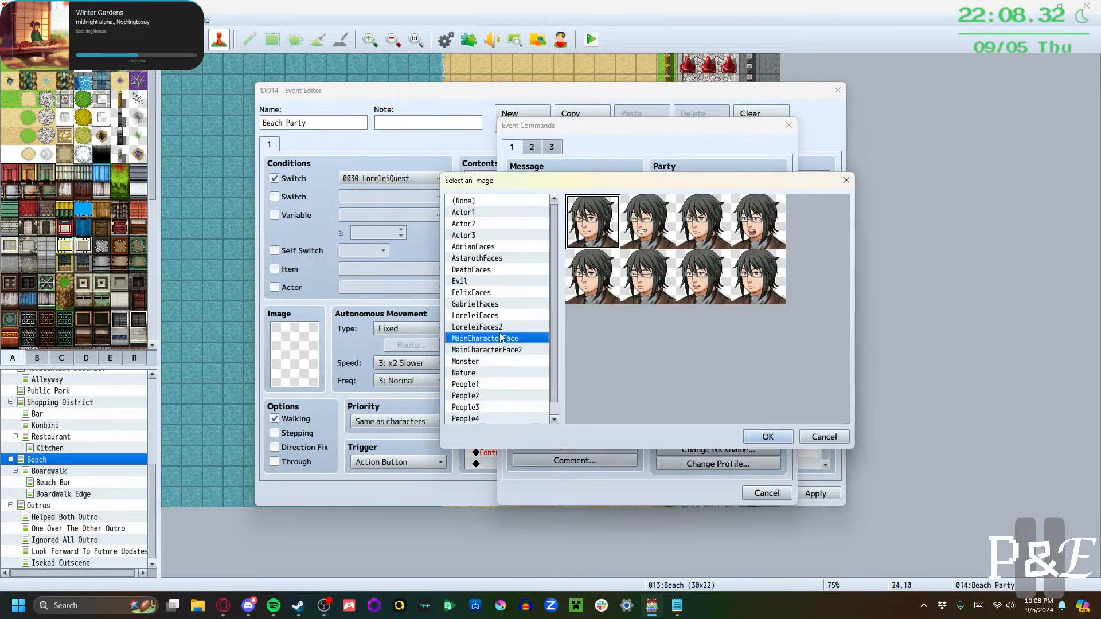
{"action": "left_click", "coordinate": [503, 327]}
{"action": "left_click", "coordinate": [503, 315]}
{"action": "left_click", "coordinate": [682, 227]}
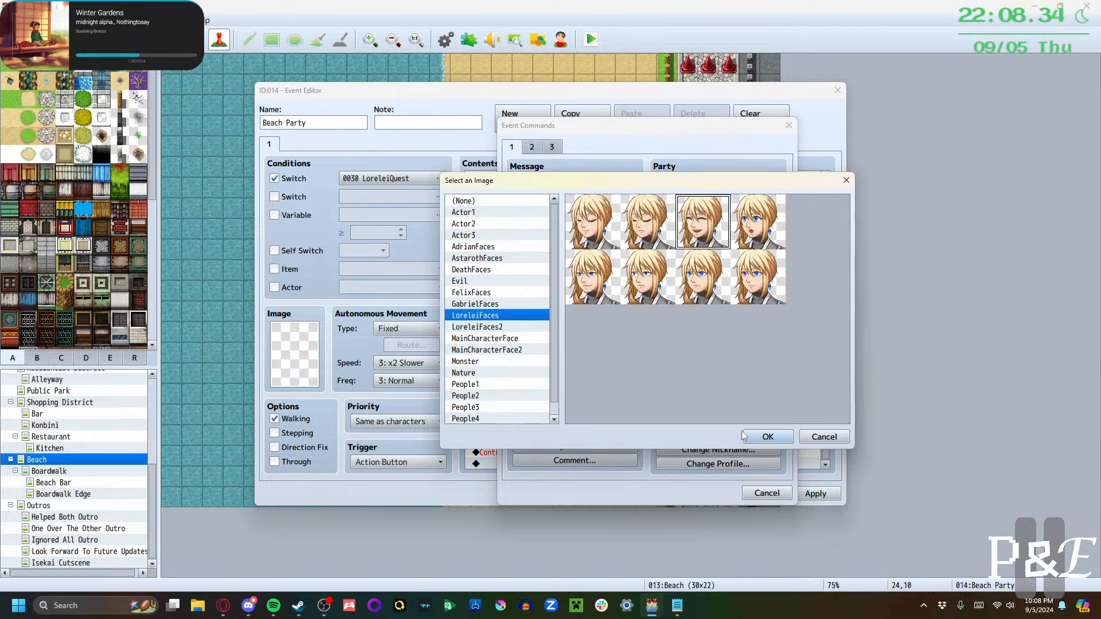
{"action": "left_click", "coordinate": [746, 436]}
{"action": "type", "text": "Glad y"}
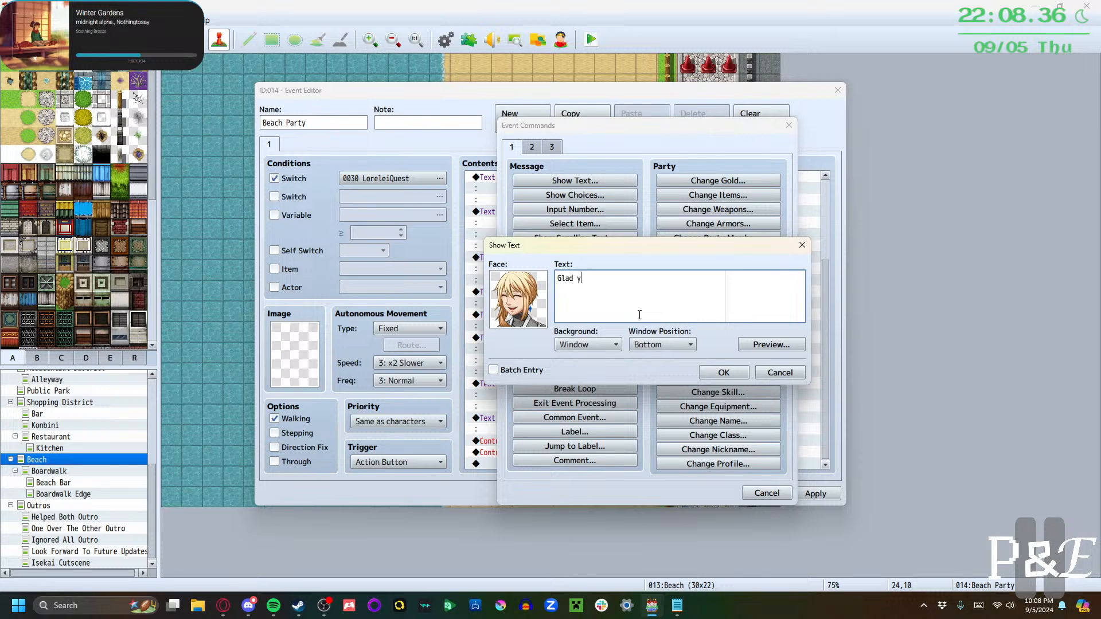
{"action": "type", "text": "ou consider yourself a friend alre"}
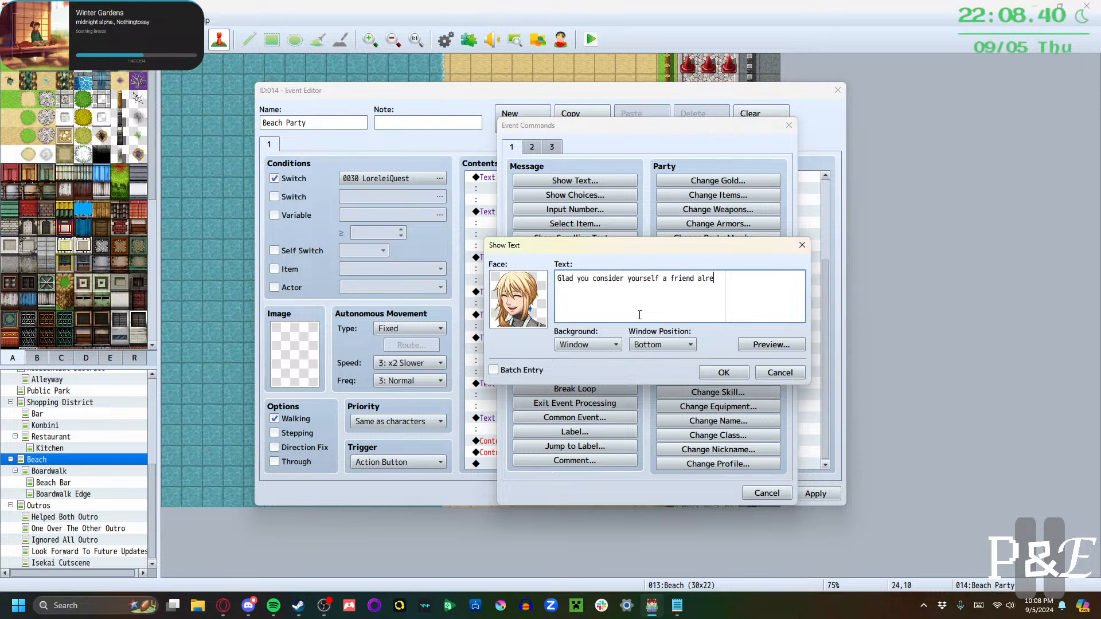
{"action": "type", "text": "ady,"}
{"action": "key", "text": "BackSpace"}
{"action": "key", "text": "BackSpace"}
{"action": "key", "text": "BackSpace"}
{"action": "key", "text": "Return"}
{"action": "type", "text": "already, though"}
{"action": "left_click", "coordinate": [724, 373]}
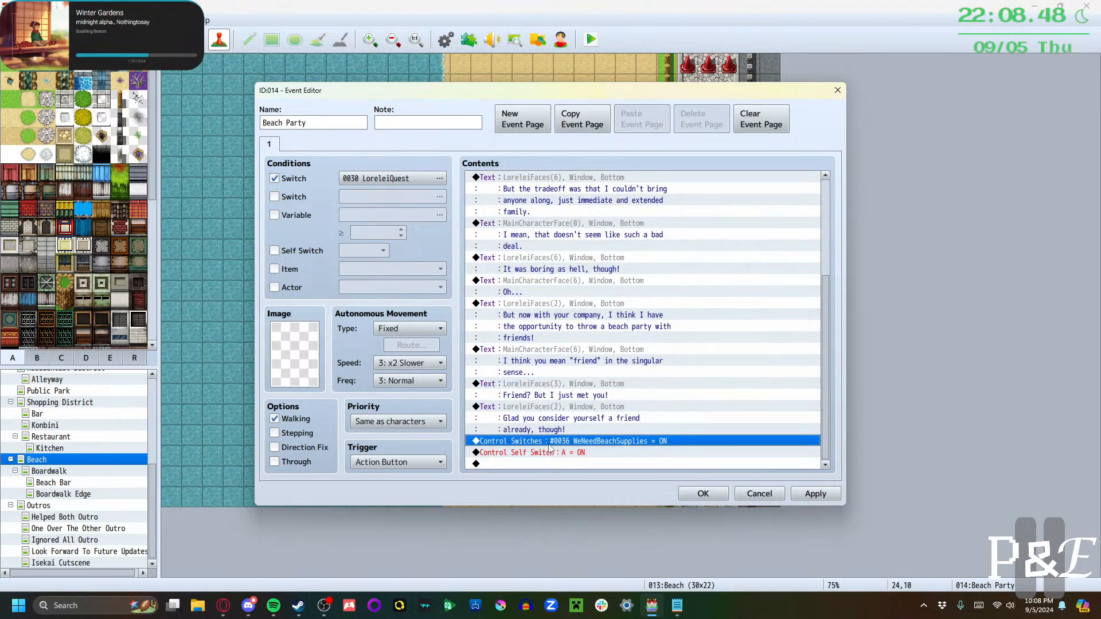
Add the text "..." before the Control Switches command, using the eighth MainCharacterFace portrait
{"action": "double_click", "coordinate": [548, 440]}
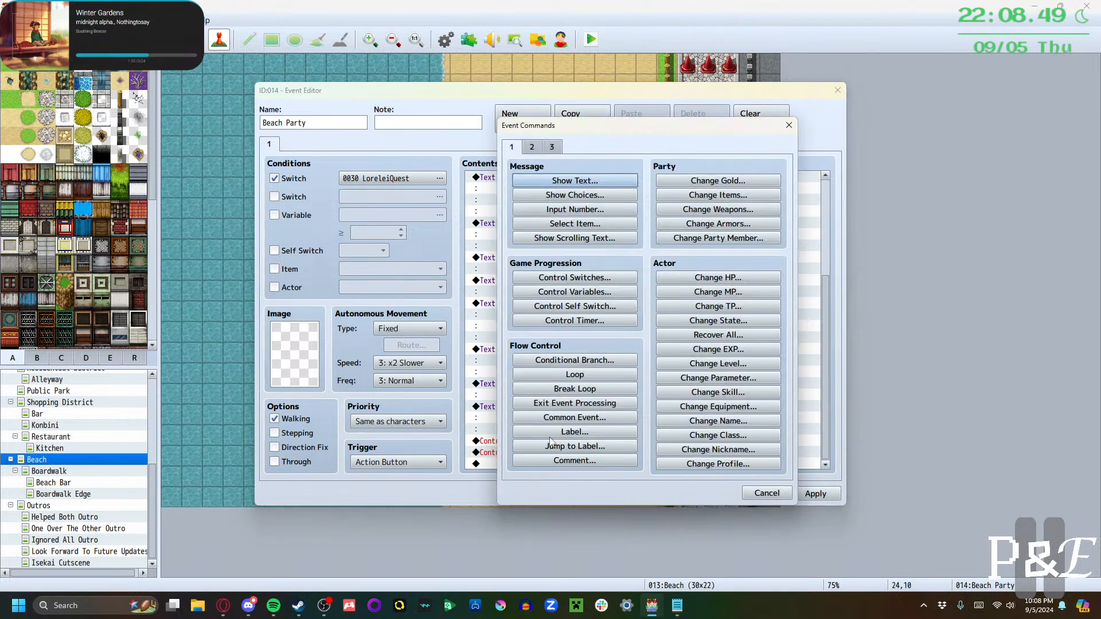
{"action": "left_click", "coordinate": [547, 188]}
{"action": "double_click", "coordinate": [527, 311]}
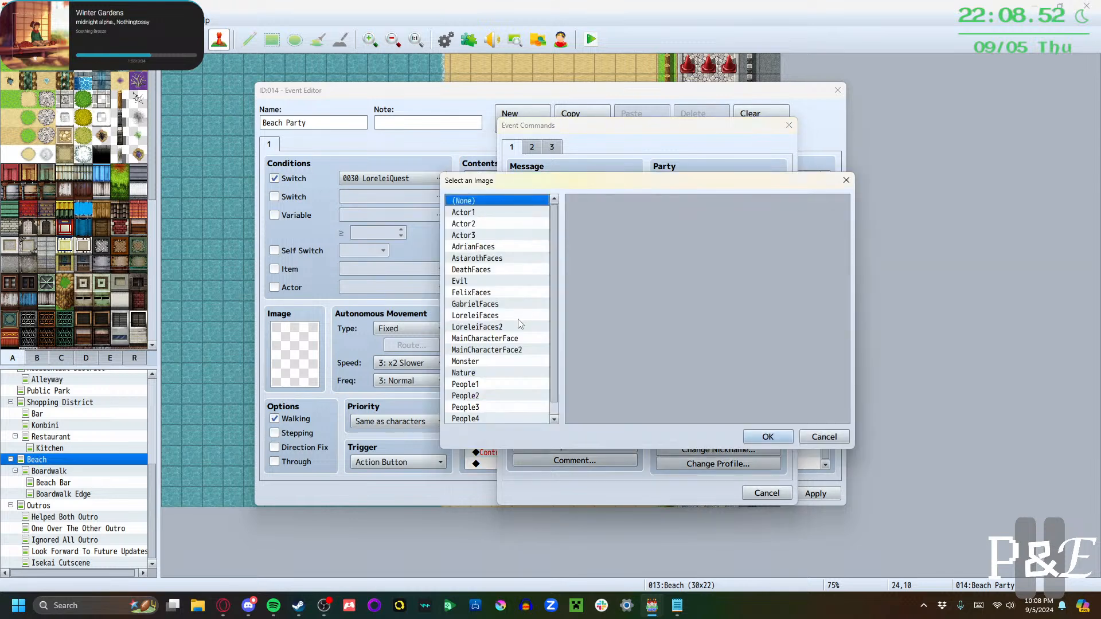
{"action": "left_click", "coordinate": [510, 340]}
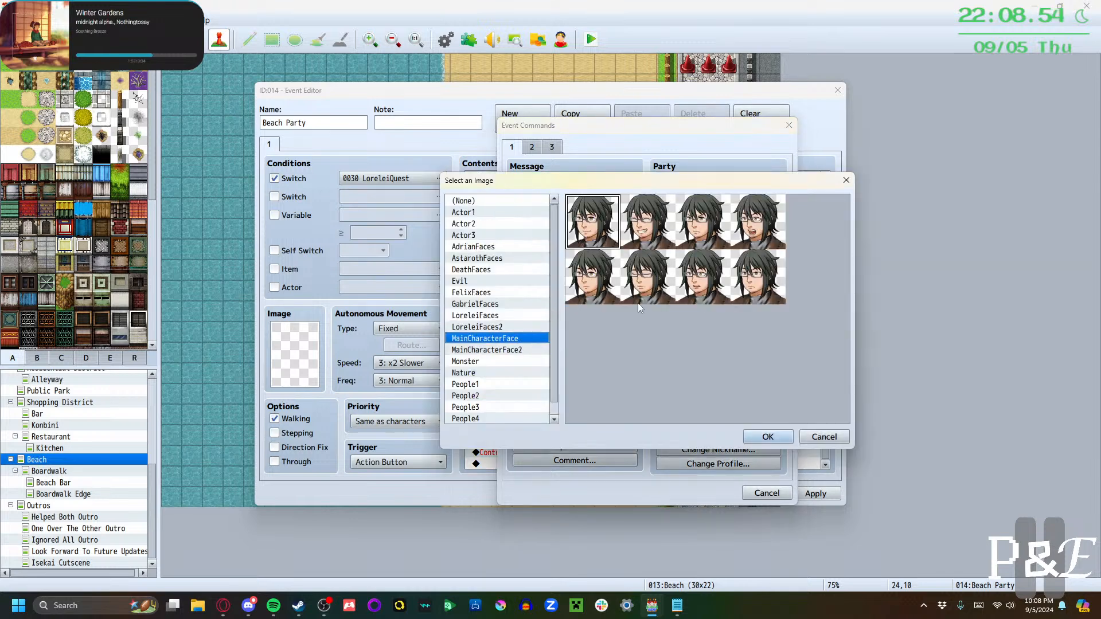
{"action": "left_click", "coordinate": [754, 278]}
{"action": "left_click", "coordinate": [768, 437]}
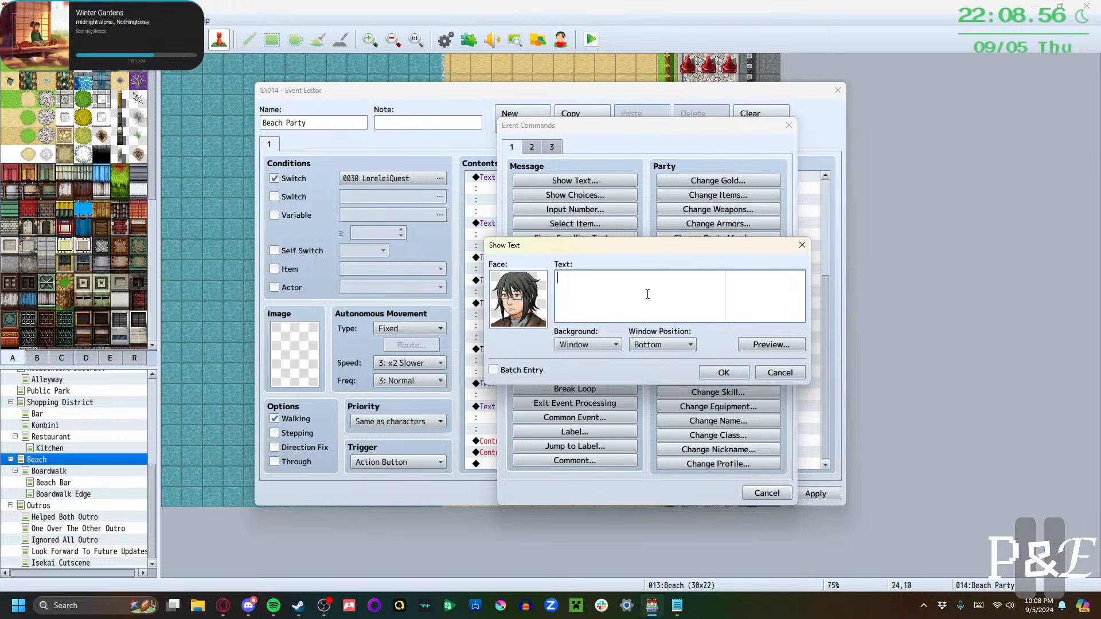
{"action": "left_click", "coordinate": [724, 372]}
Add the text "Don't go silent on me, that was funny!" before the Control Switches command, using the fifth LoreleiFaces portrait
{"action": "scroll", "coordinate": [576, 444], "scroll_direction": "down", "scroll_amount": 1}
{"action": "key", "text": "Insert"}
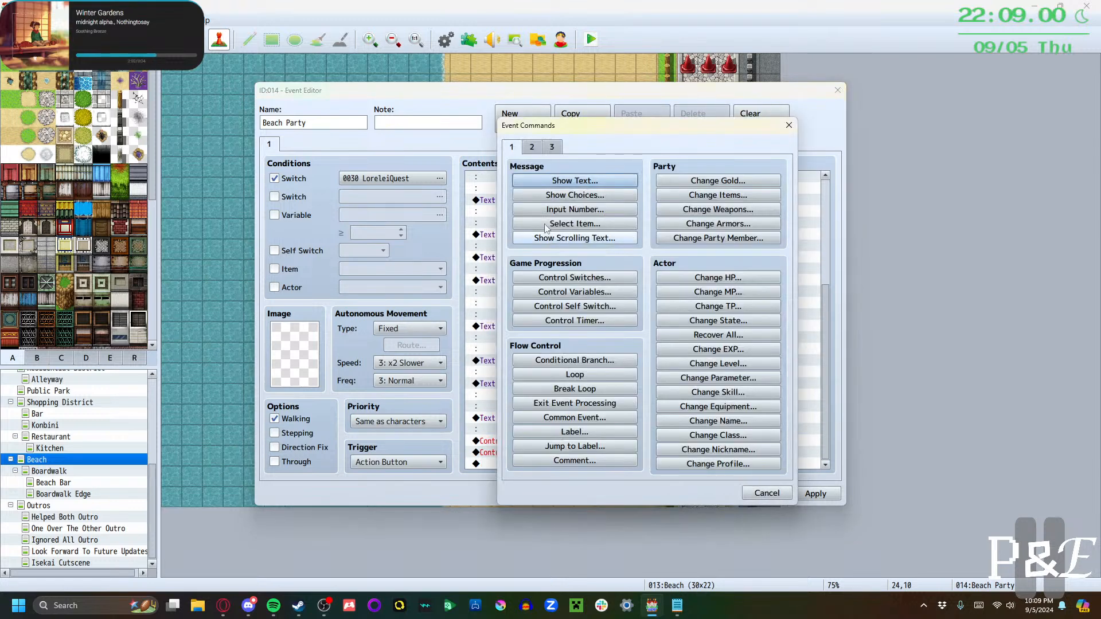
{"action": "left_click", "coordinate": [575, 181]}
{"action": "double_click", "coordinate": [529, 278]}
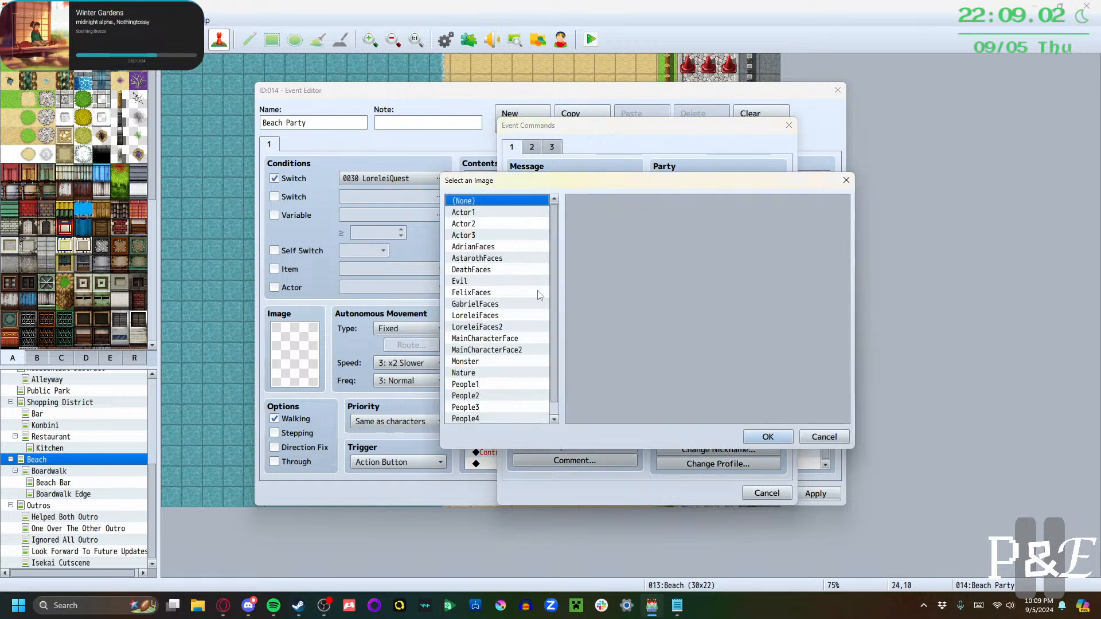
{"action": "left_click", "coordinate": [501, 339]}
{"action": "left_click", "coordinate": [501, 319]}
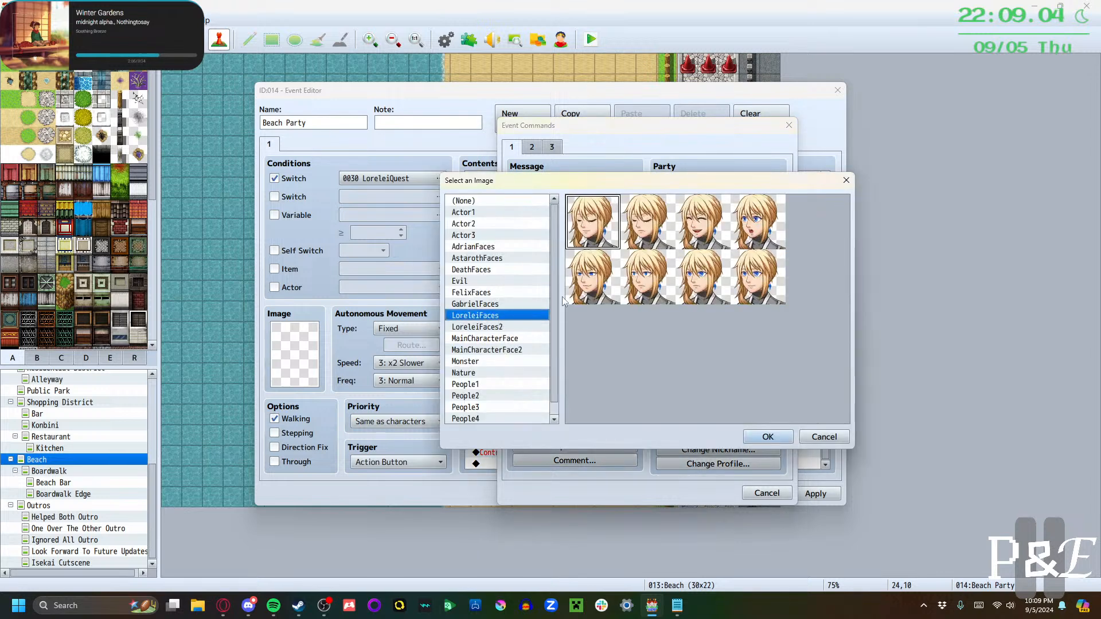
{"action": "left_click", "coordinate": [591, 286]}
{"action": "left_click", "coordinate": [768, 437]}
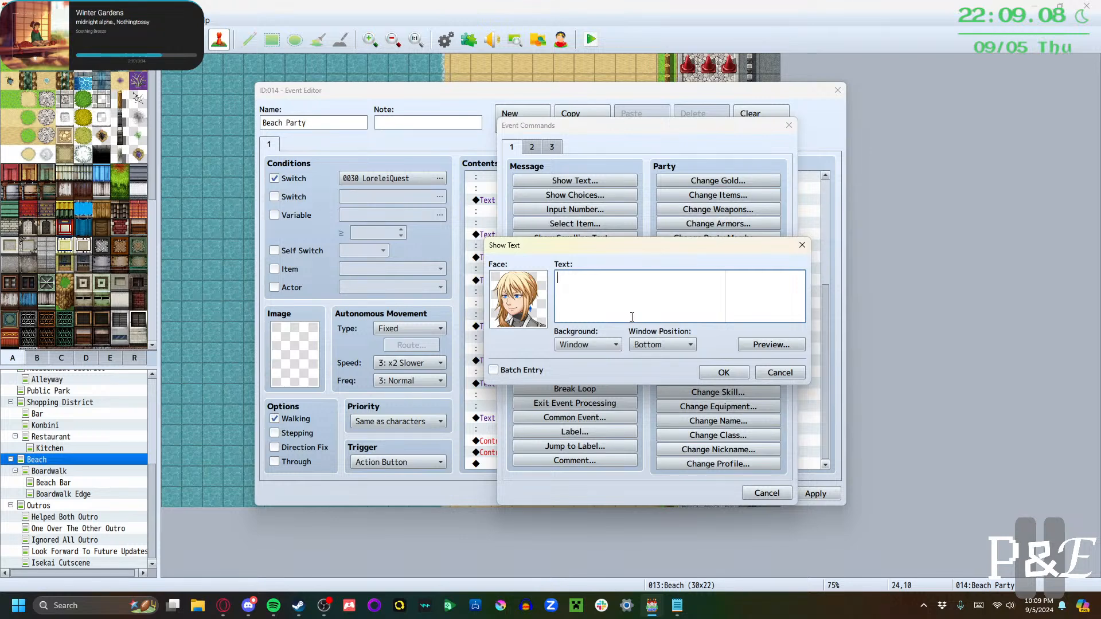
{"action": "type", "text": "Don't go silent on me, that was fu"}
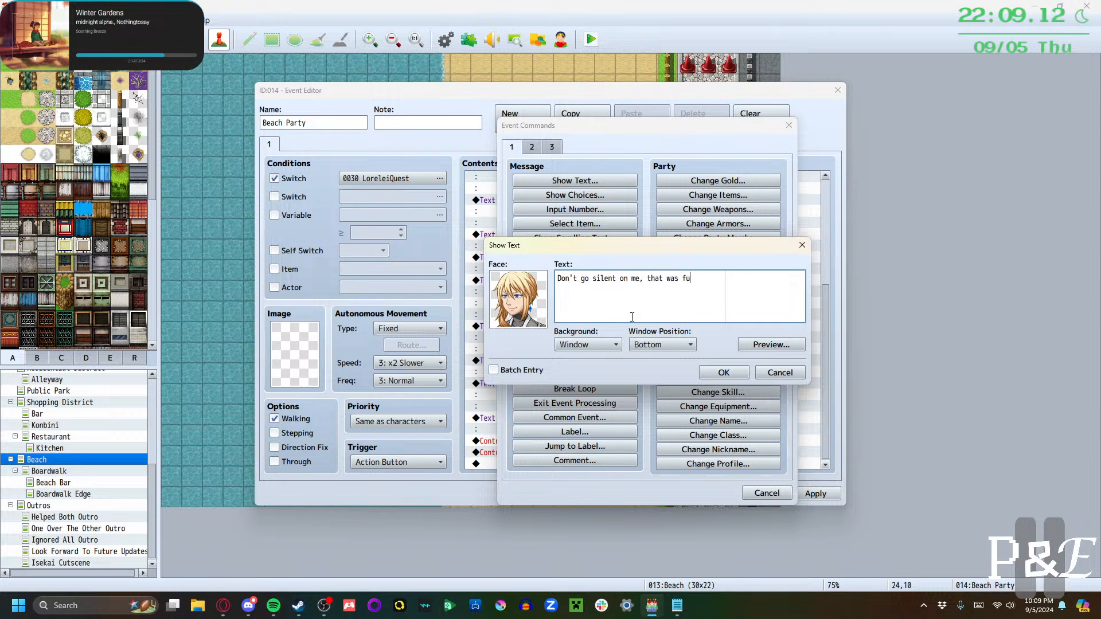
{"action": "type", "text": "nny!"}
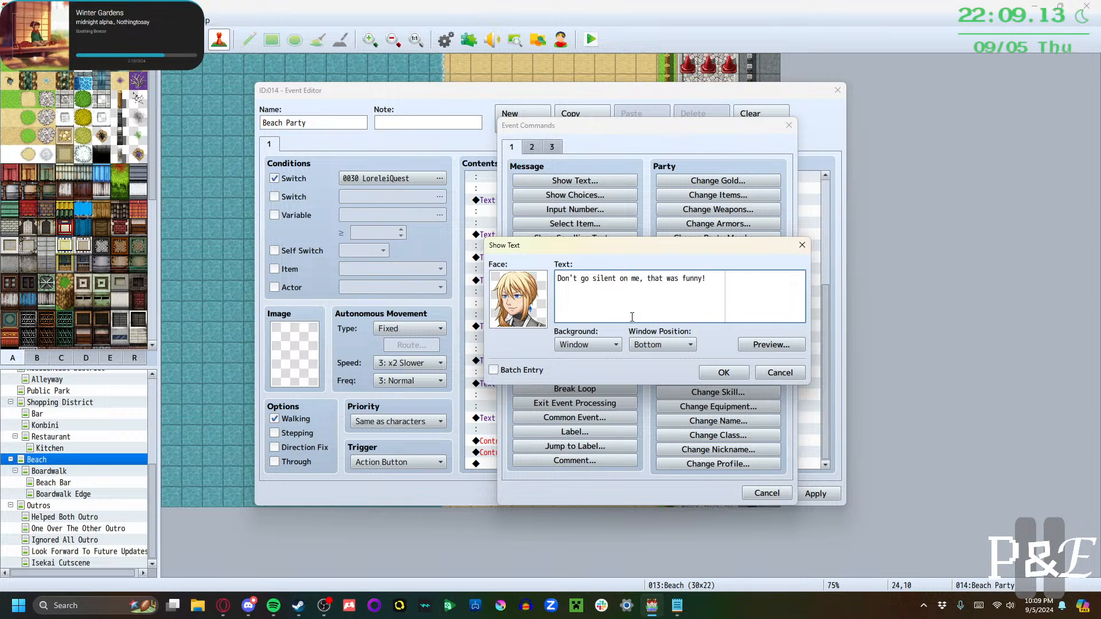
{"action": "left_click", "coordinate": [720, 373]}
Add the text "Anyway, we're gonna need supplies if you want to throw a party." before the Control Switches command, using the fifth MainCharacterFace portrait
{"action": "key", "text": "Insert"}
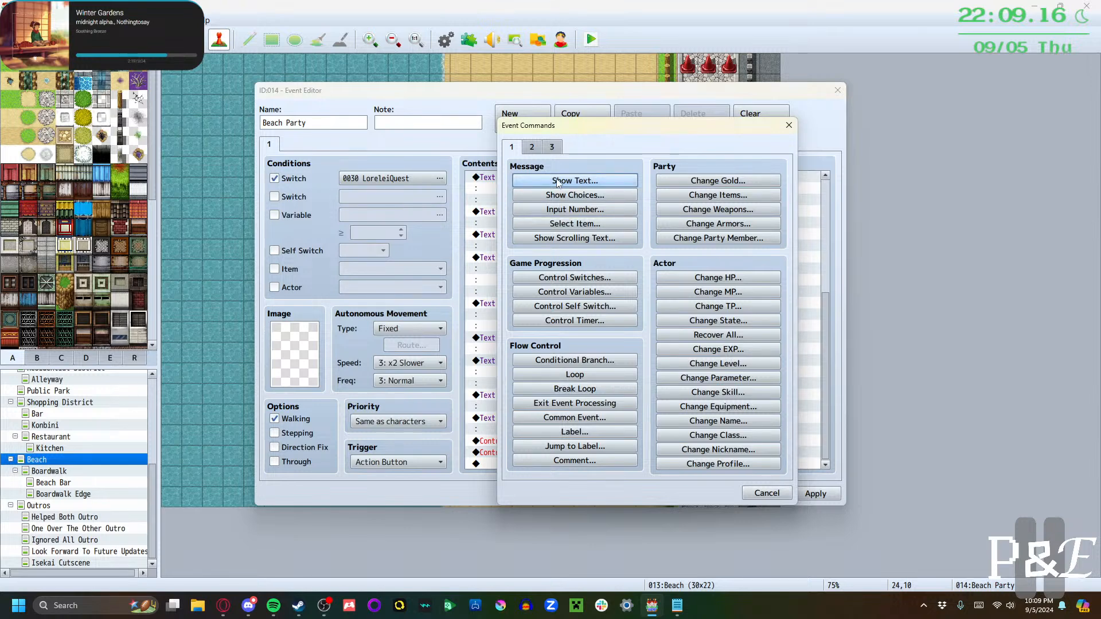
{"action": "left_click", "coordinate": [575, 180]}
{"action": "double_click", "coordinate": [518, 298]}
{"action": "left_click", "coordinate": [513, 339]}
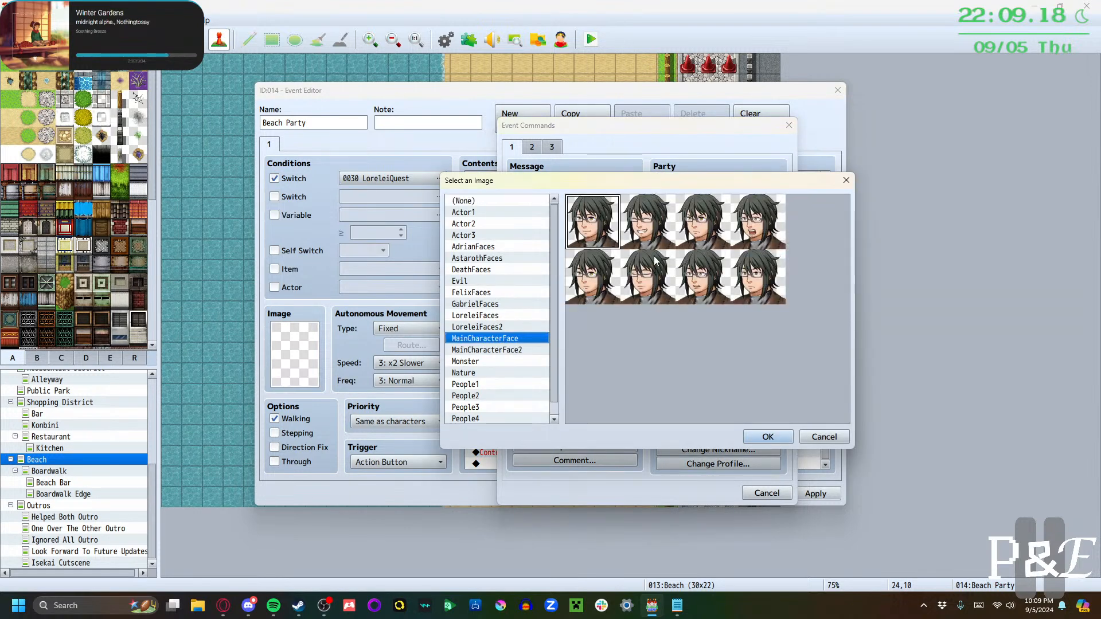
{"action": "left_click", "coordinate": [765, 300]}
{"action": "left_click", "coordinate": [585, 289]}
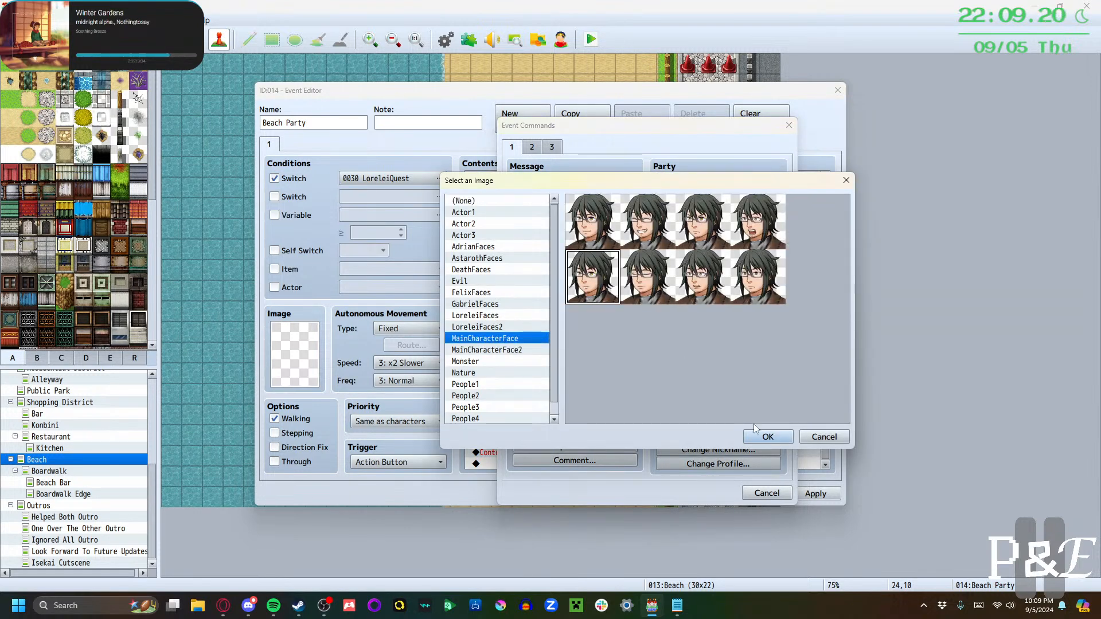
{"action": "left_click", "coordinate": [767, 437]}
{"action": "type", "text": "Anyway"}
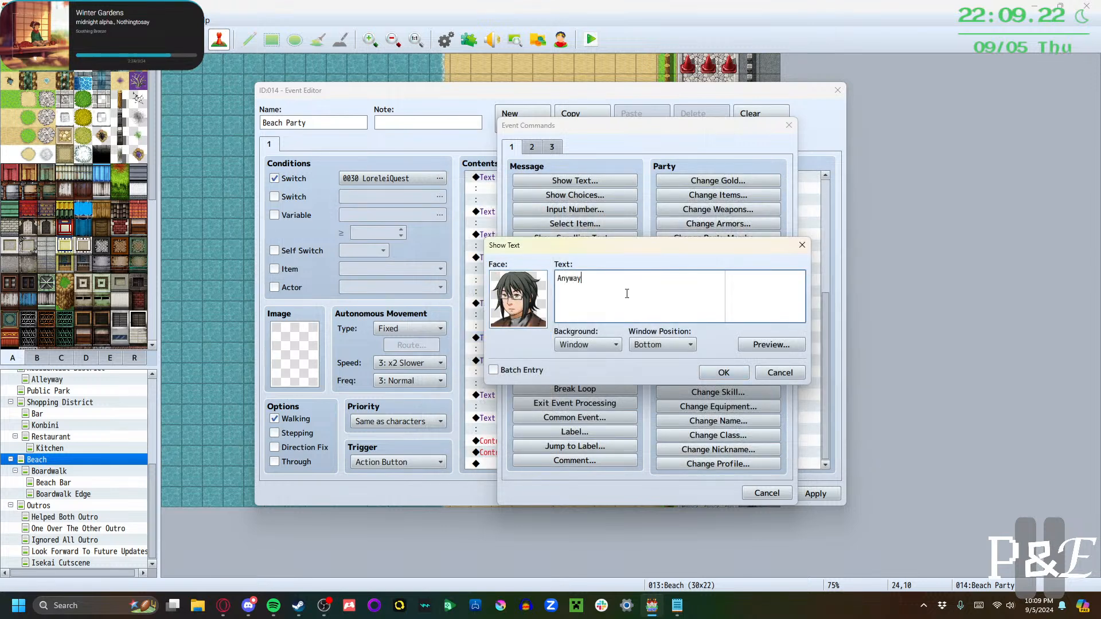
{"action": "type", "text": ", we're gonna need supplies"}
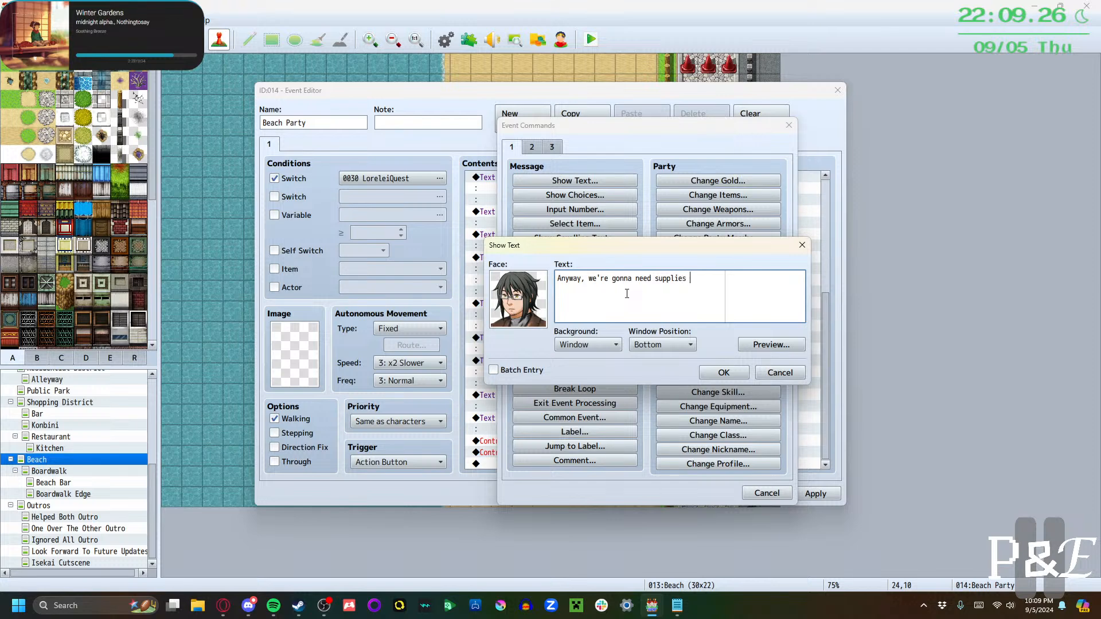
{"action": "type", "text": " if we"}
{"action": "key", "text": "BackSpace"}
{"action": "type", "text": "you"}
{"action": "key", "text": "Return"}
{"action": "type", "text": "want to throw a p"}
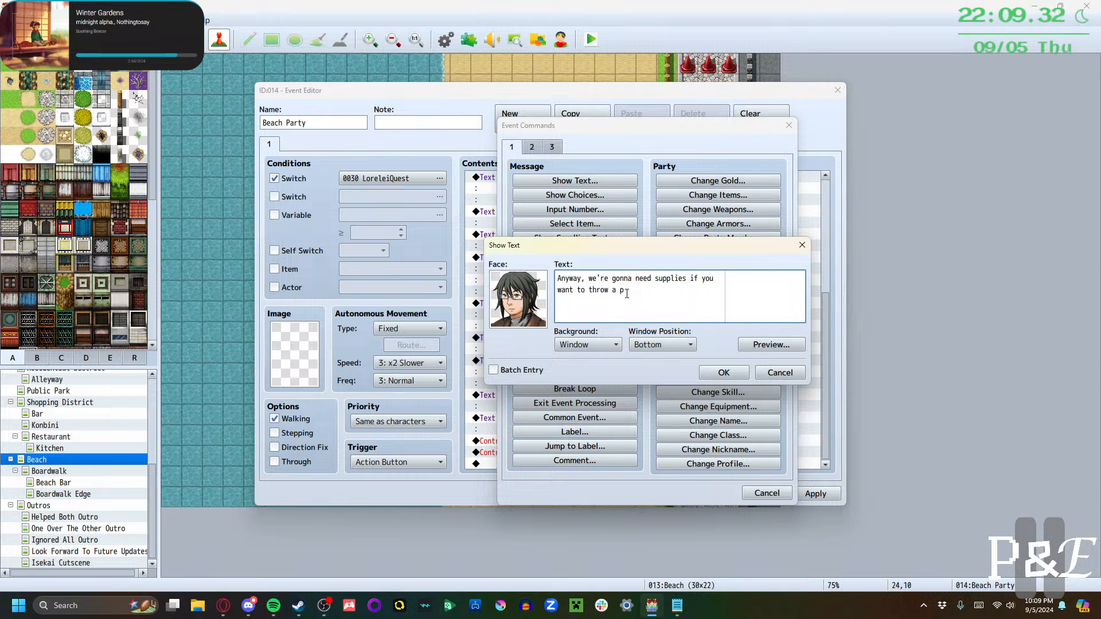
{"action": "type", "text": "arty."}
{"action": "left_click", "coordinate": [720, 373]}
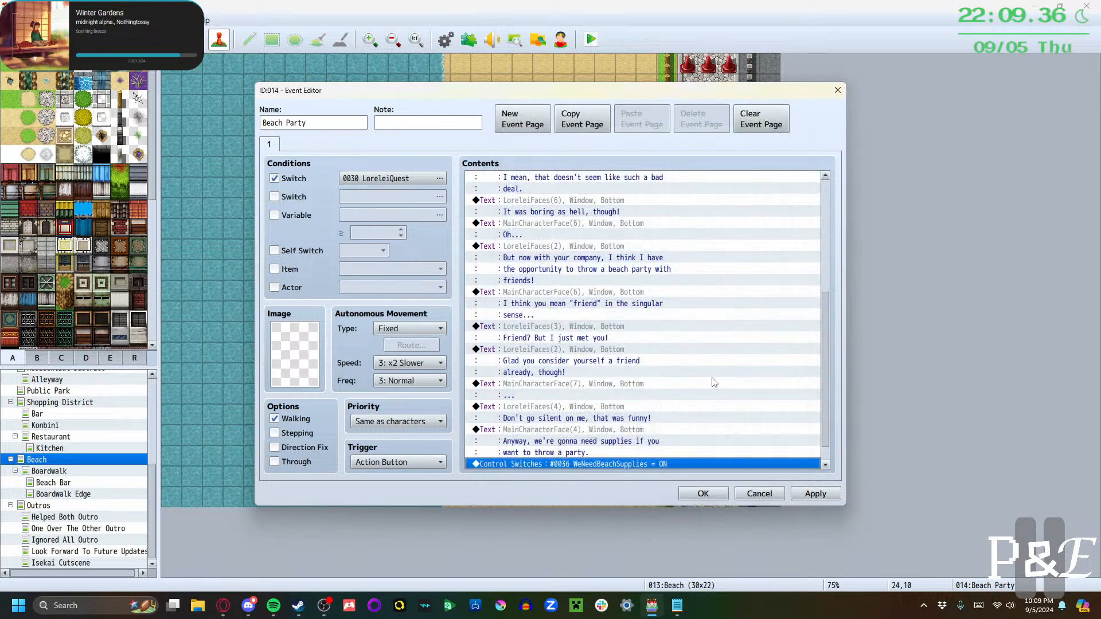
Add the text "Then let's go get some!" before the Control Switches command, using the eighth LoreleiFaces portrait
{"action": "scroll", "coordinate": [605, 439], "scroll_direction": "down", "scroll_amount": 1}
{"action": "key", "text": "Insert"}
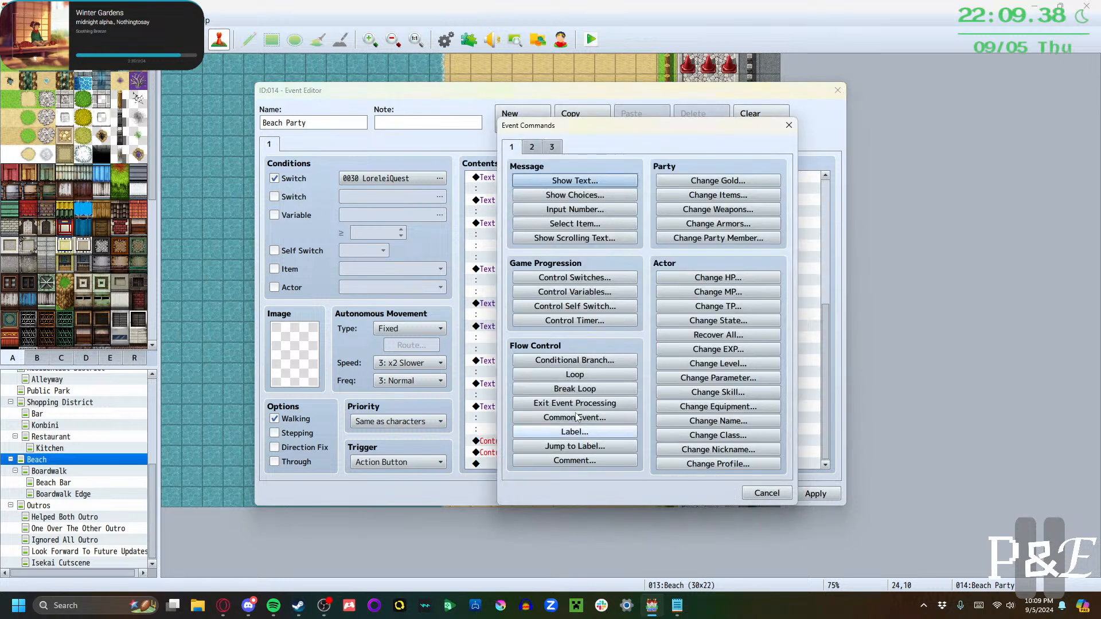
{"action": "left_click", "coordinate": [542, 182]}
{"action": "double_click", "coordinate": [536, 309]}
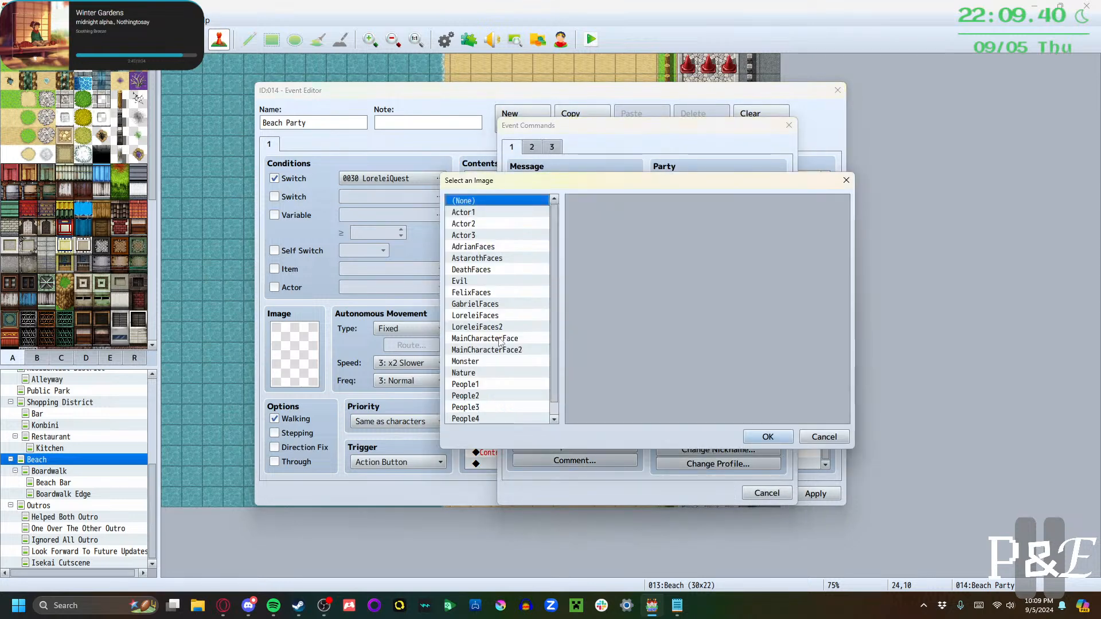
{"action": "left_click", "coordinate": [498, 316]}
{"action": "left_click", "coordinate": [750, 303]}
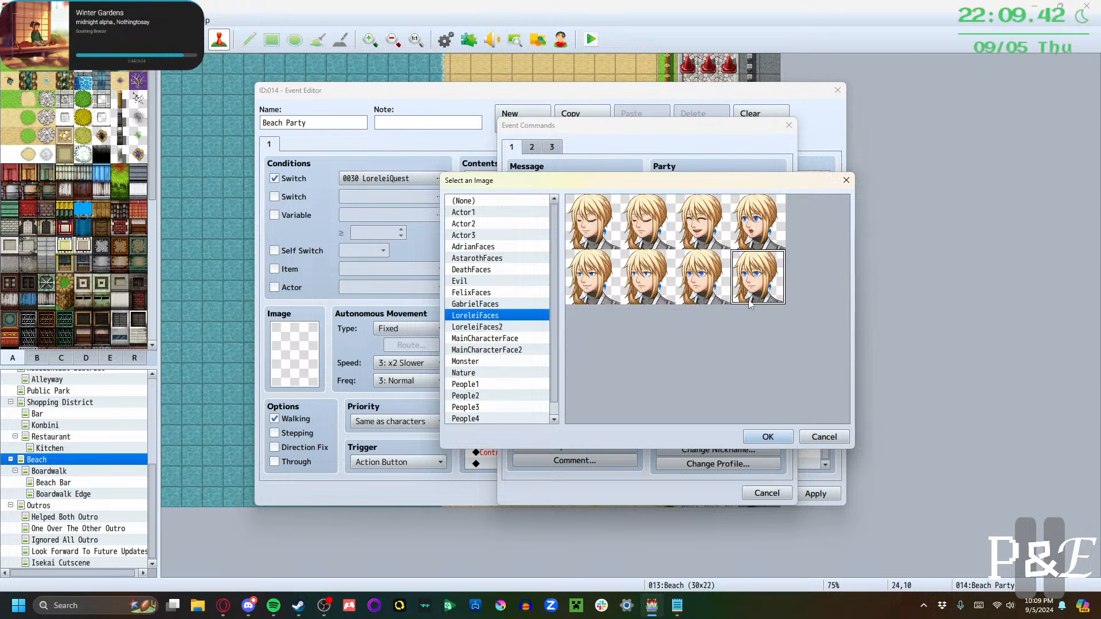
{"action": "left_click", "coordinate": [766, 437]}
{"action": "type", "text": "Th"}
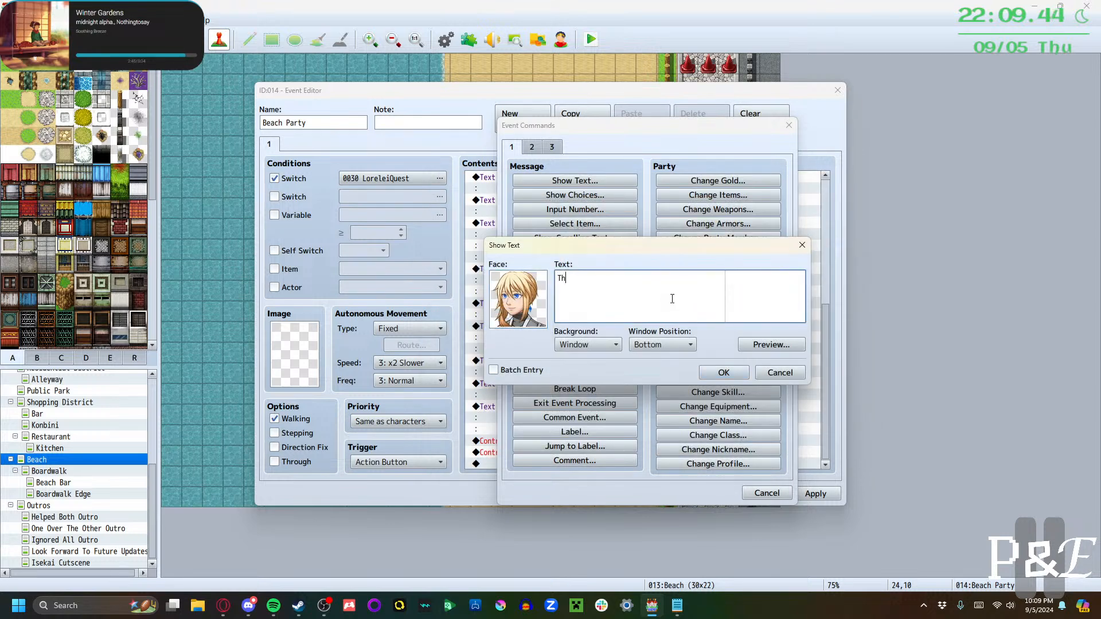
{"action": "type", "text": "en let's go get some!"}
{"action": "left_click", "coordinate": [720, 372]}
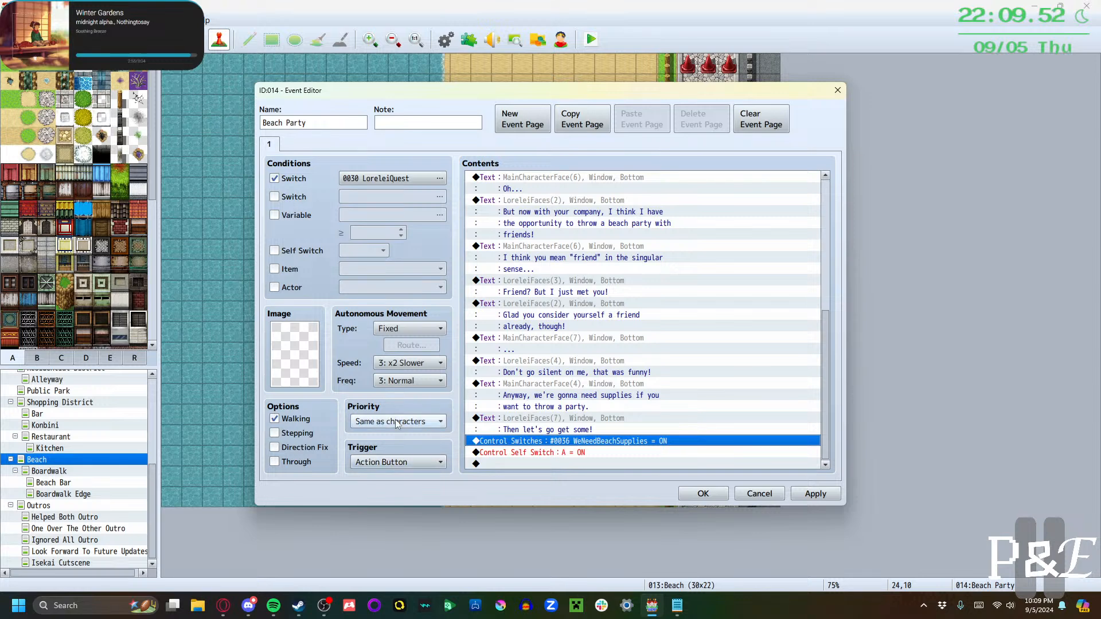
Set the Beach Party event's priority to Below characters, apply the change and review the page's commands
{"action": "left_click", "coordinate": [397, 423]}
{"action": "left_click", "coordinate": [390, 433]}
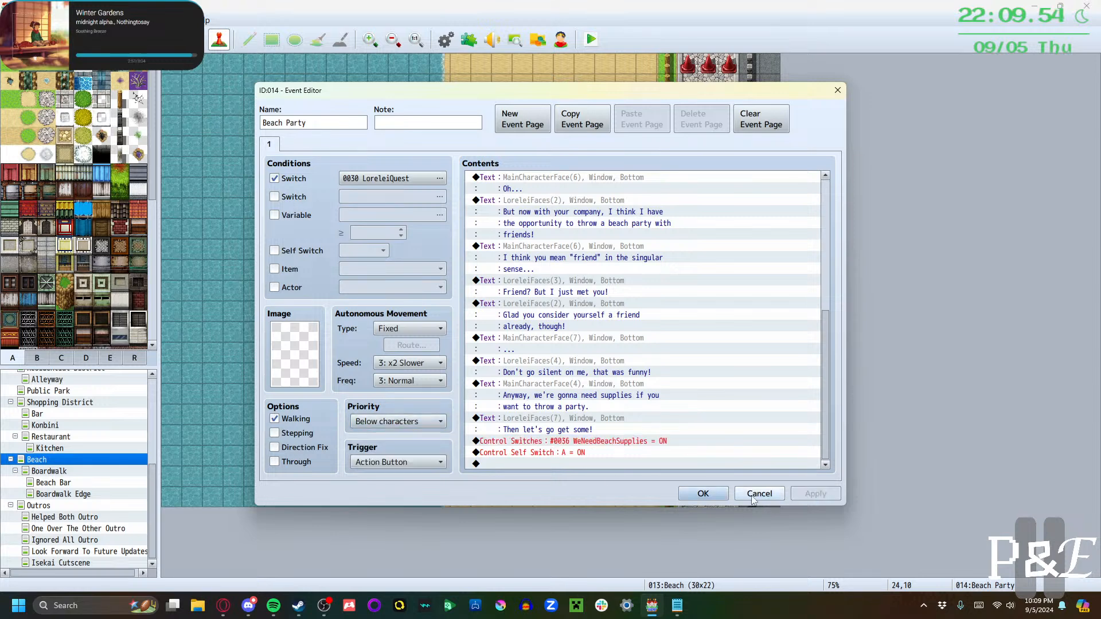
{"action": "scroll", "coordinate": [582, 377], "scroll_direction": "up", "scroll_amount": 7}
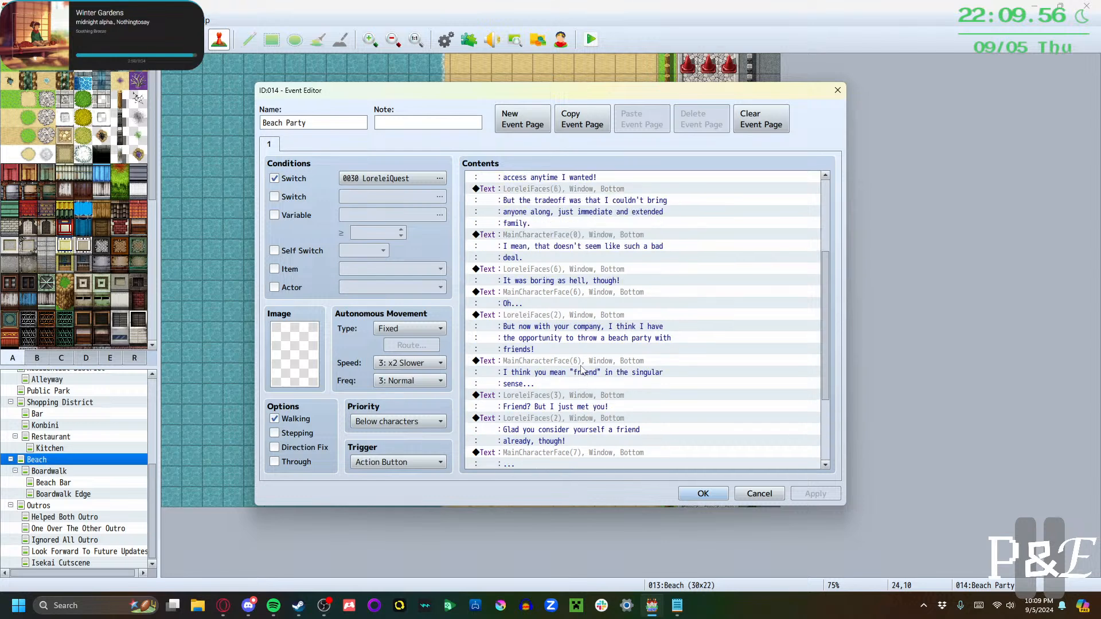
{"action": "scroll", "coordinate": [582, 377], "scroll_direction": "down", "scroll_amount": 7}
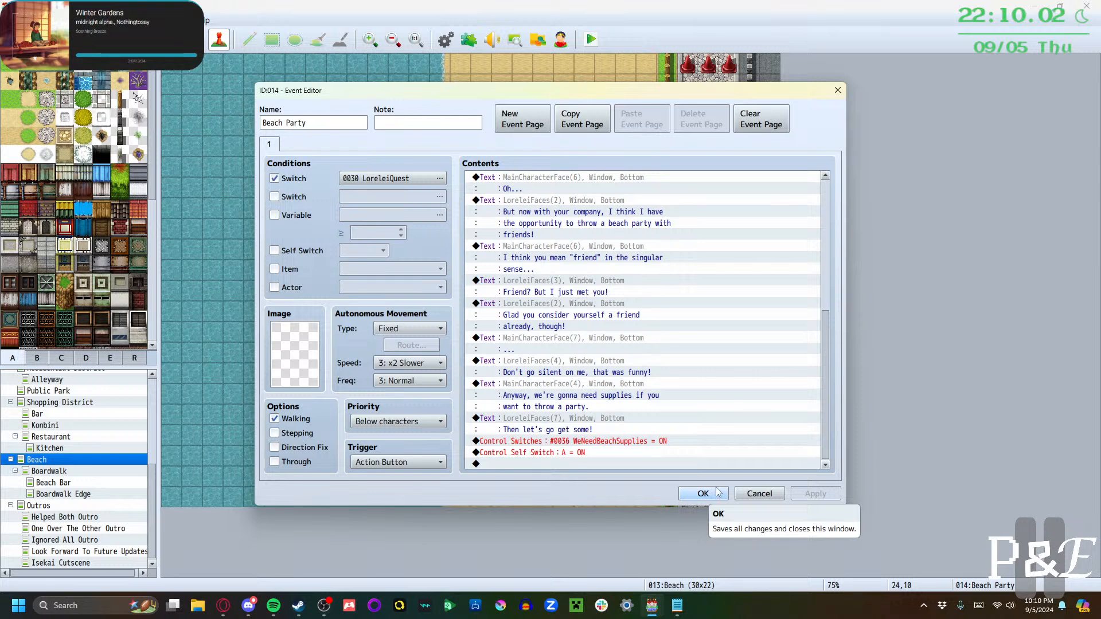
{"action": "left_click", "coordinate": [651, 441]}
{"action": "left_click", "coordinate": [651, 453]}
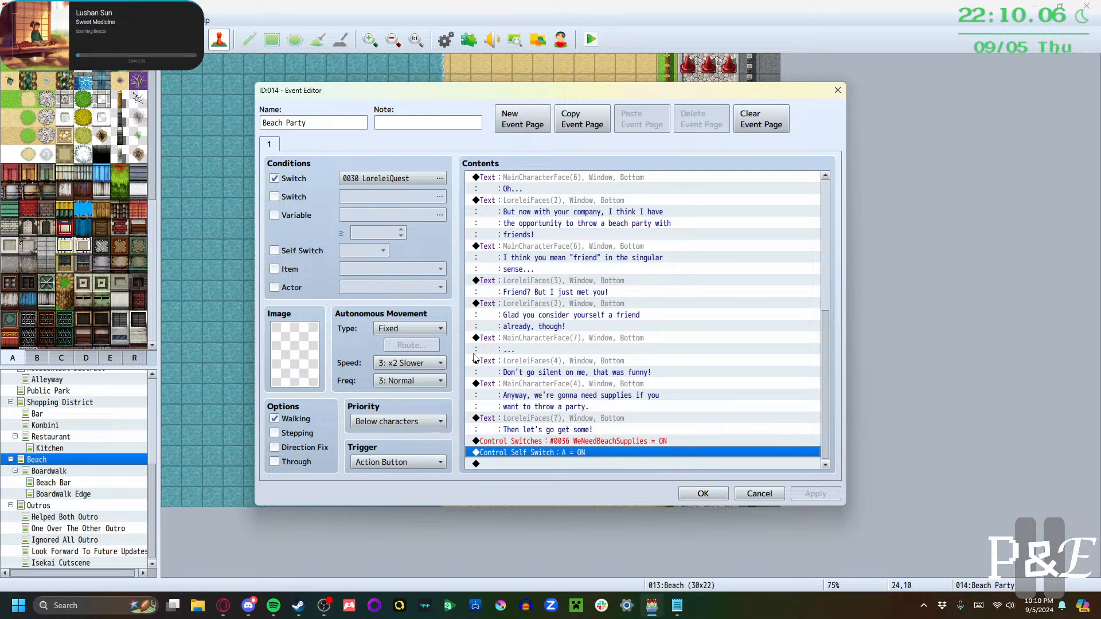
Create a second page for the Beach Party event and enable its first switch condition with 0030 LoreleiQuest
{"action": "left_click", "coordinate": [521, 119]}
{"action": "left_click", "coordinate": [274, 179]}
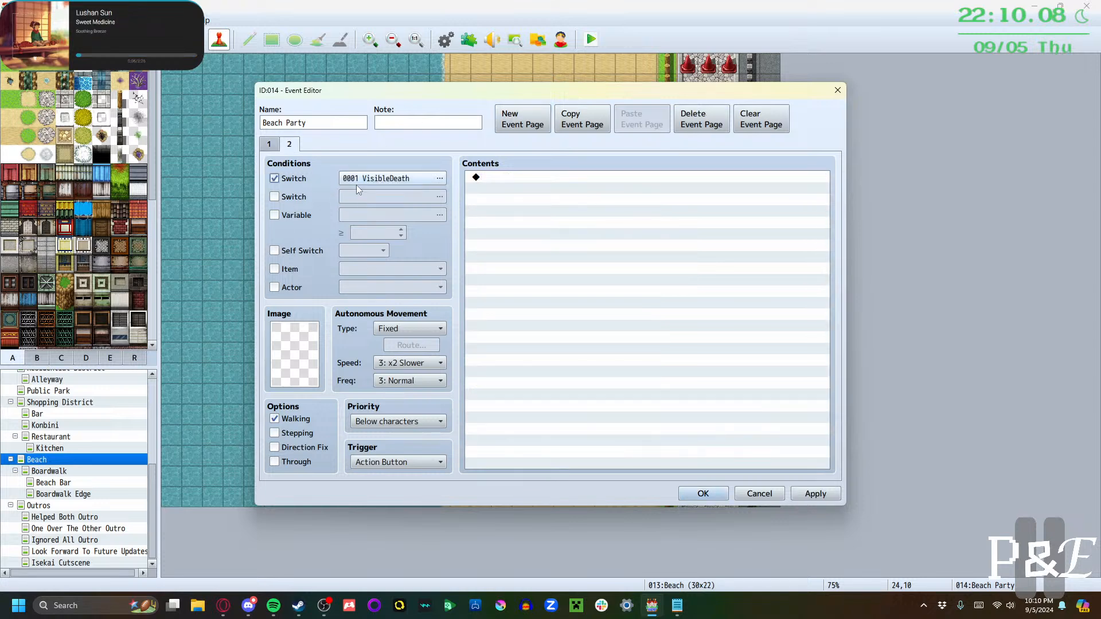
{"action": "left_click", "coordinate": [439, 178]}
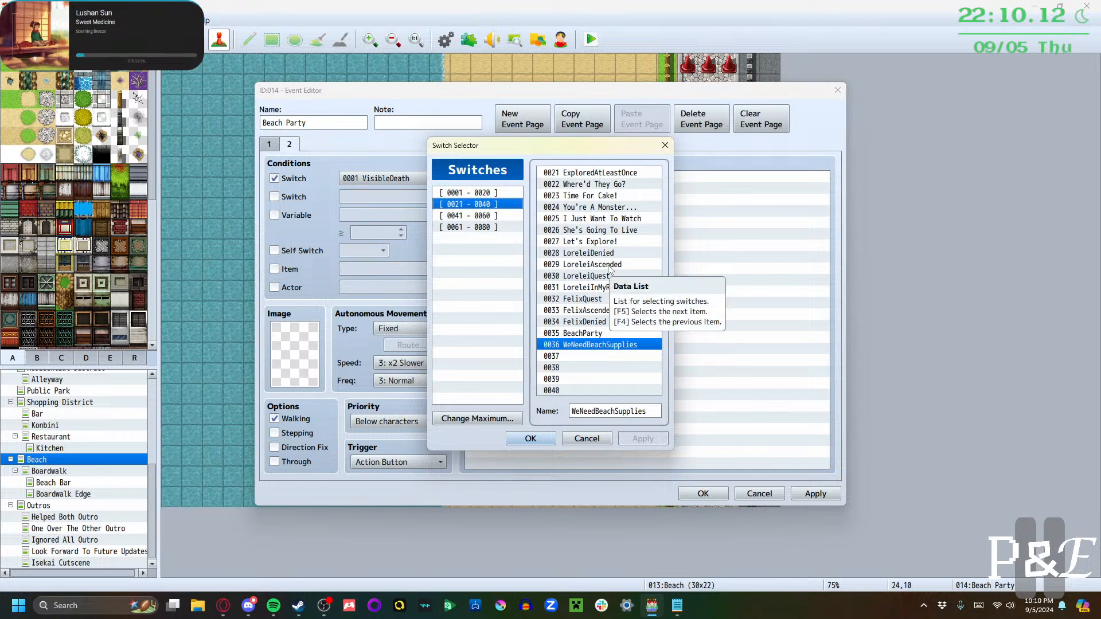
{"action": "left_click", "coordinate": [593, 277]}
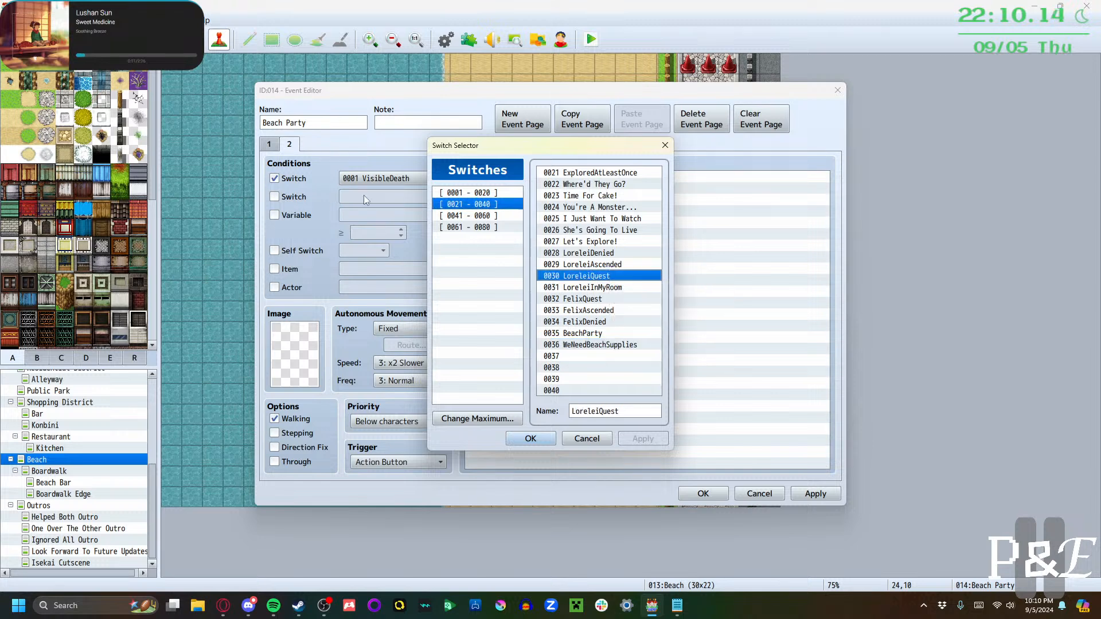
Condition page 2 of the Beach Party event on switch 0030 LoreleiQuest and Self Switch A, and save the event
{"action": "left_click", "coordinate": [551, 438]}
{"action": "left_click", "coordinate": [296, 253]}
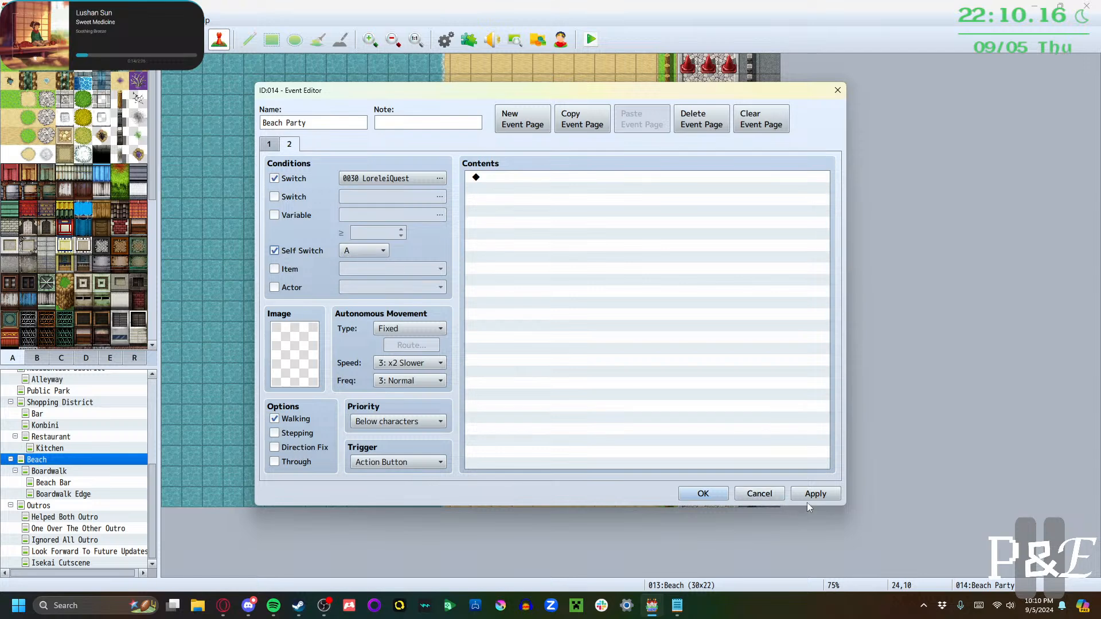
{"action": "left_click", "coordinate": [703, 494]}
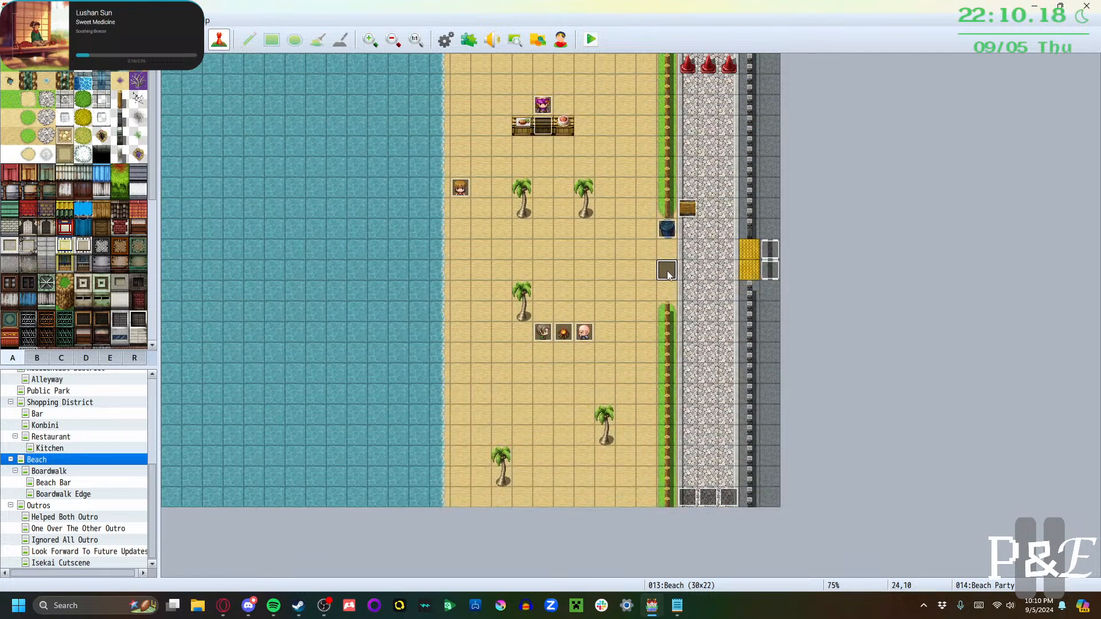
Copy the Beach Party event onto the tiles directly above and below it at the beach entrance
{"action": "key", "text": "ctrl+c"}
{"action": "left_click", "coordinate": [665, 249]}
{"action": "key", "text": "ctrl+v"}
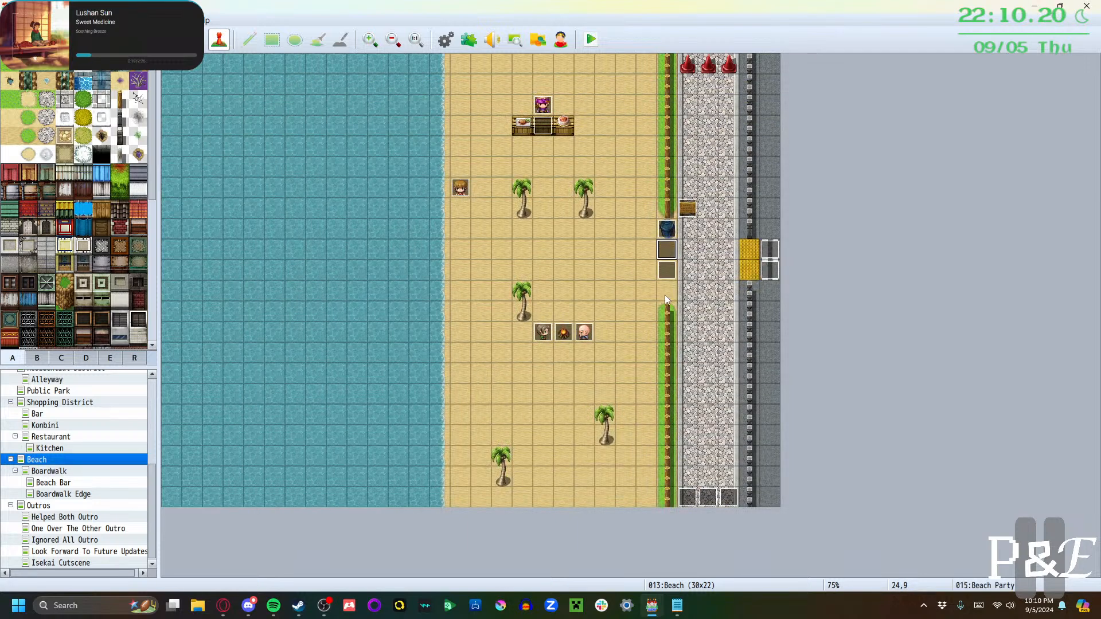
{"action": "left_click", "coordinate": [667, 297]}
{"action": "key", "text": "ctrl+v"}
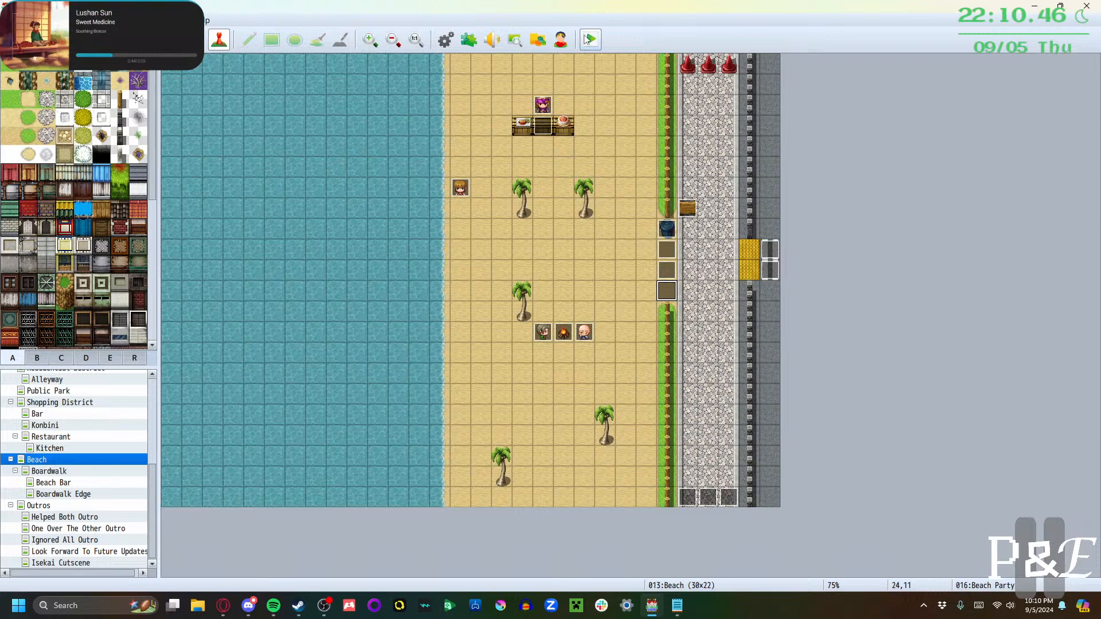
Check the contents of the trash can and signboard events beside the beach entrance without changing them
{"action": "left_click", "coordinate": [665, 228]}
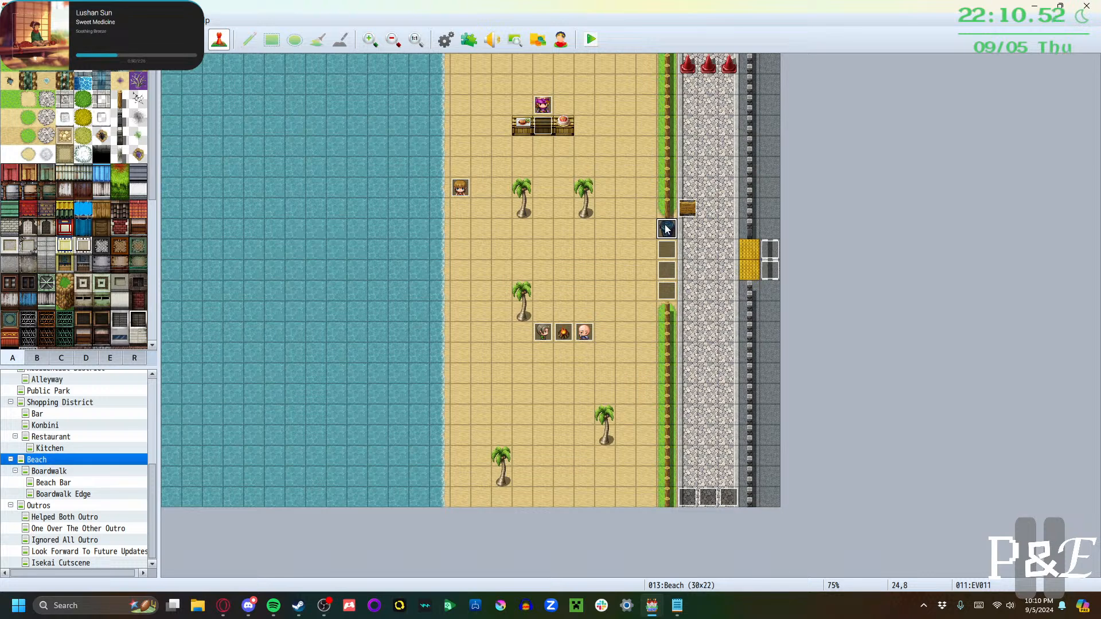
{"action": "double_click", "coordinate": [666, 228]}
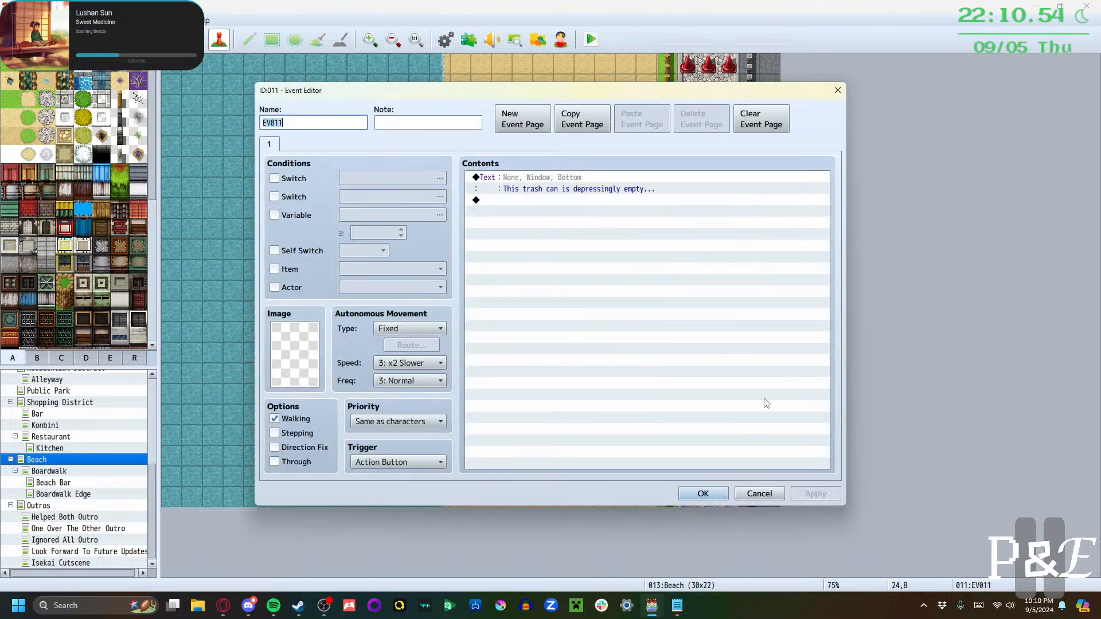
{"action": "left_click", "coordinate": [753, 496]}
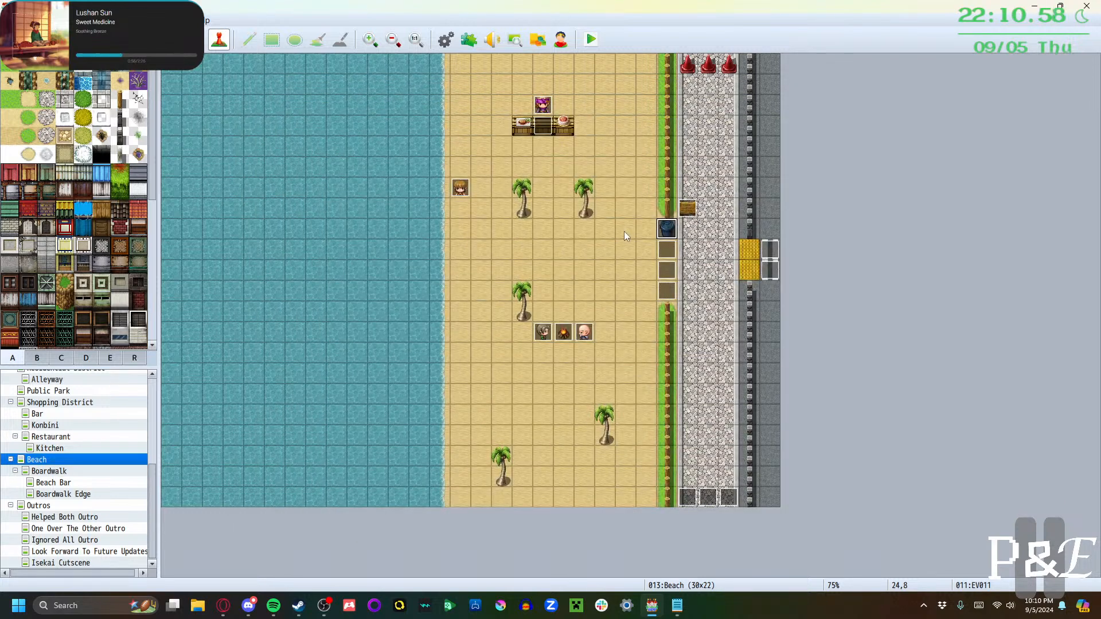
{"action": "double_click", "coordinate": [687, 208]}
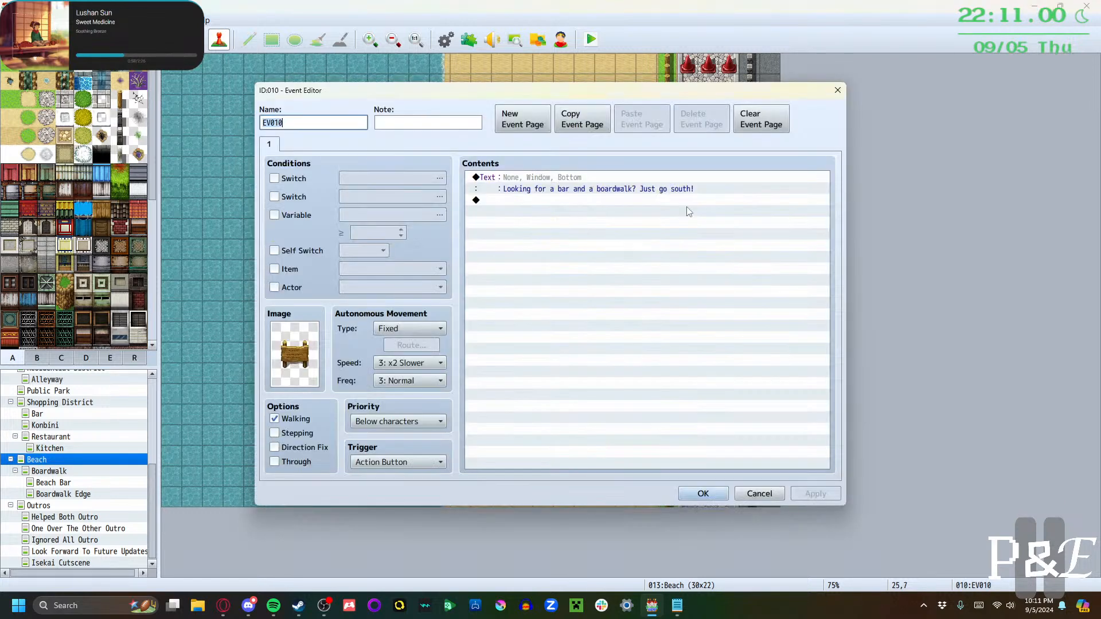
{"action": "left_click", "coordinate": [755, 495]}
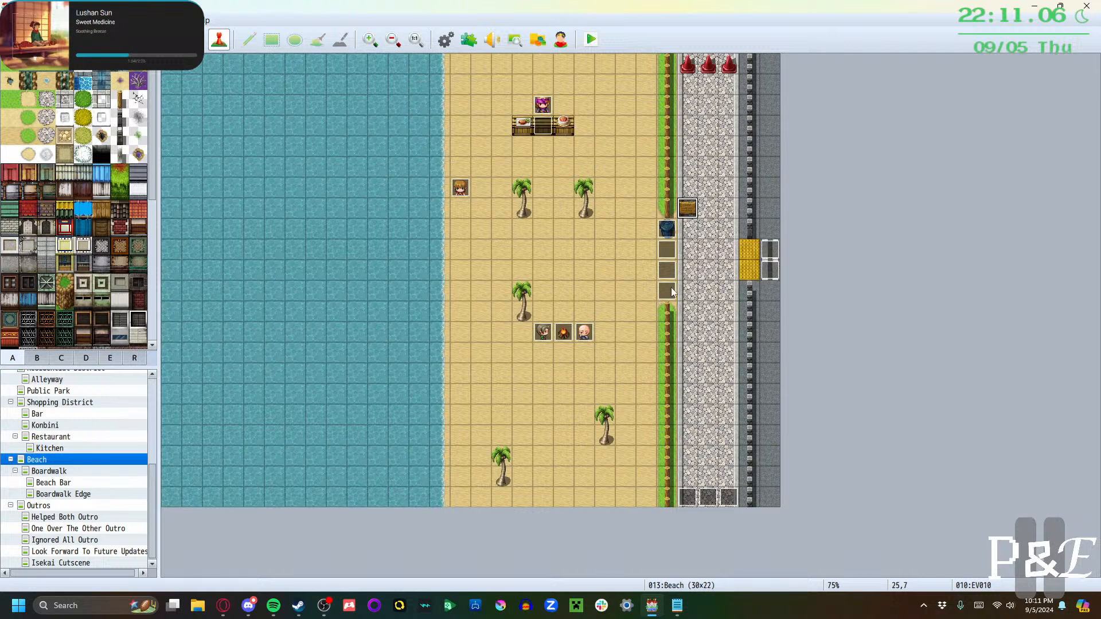
On the Konbini map, change the first Buy Something condition in the Konbini Worker event to switch 0036 WeNeedBeachSupplies being ON
{"action": "left_click", "coordinate": [95, 471]}
{"action": "left_click", "coordinate": [56, 425]}
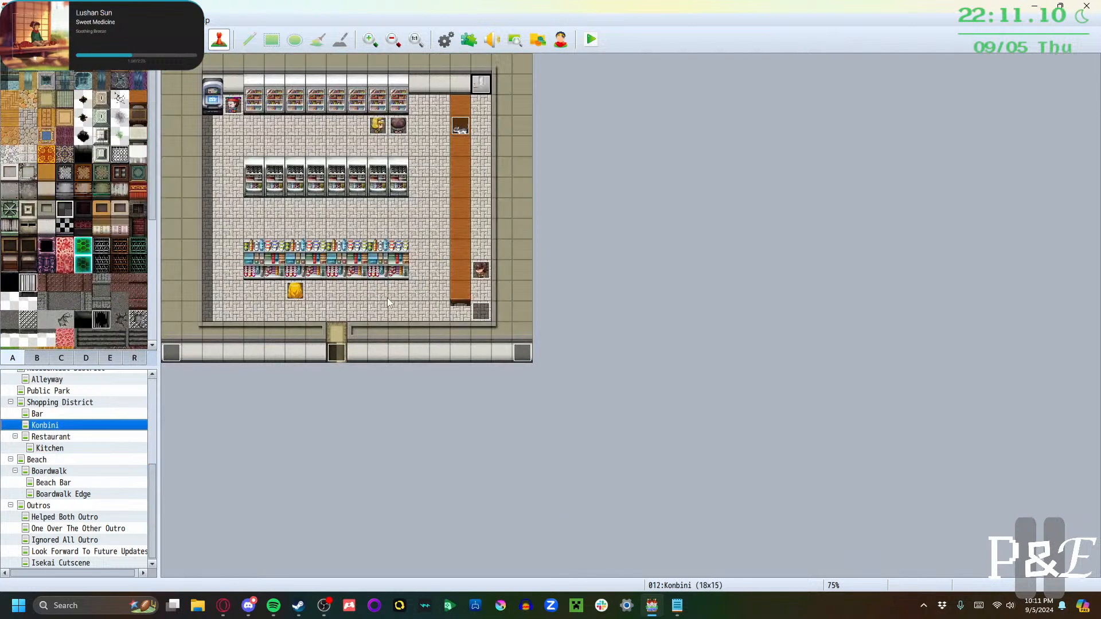
{"action": "double_click", "coordinate": [477, 273]}
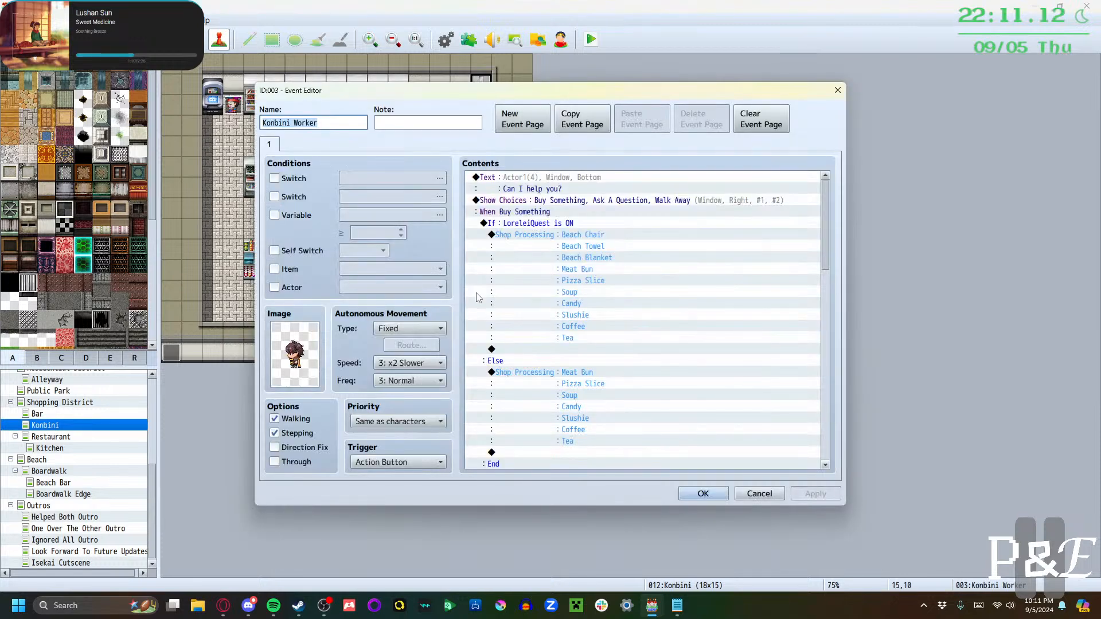
{"action": "left_click", "coordinate": [590, 179]}
{"action": "left_click", "coordinate": [591, 201]}
{"action": "left_click", "coordinate": [581, 211]}
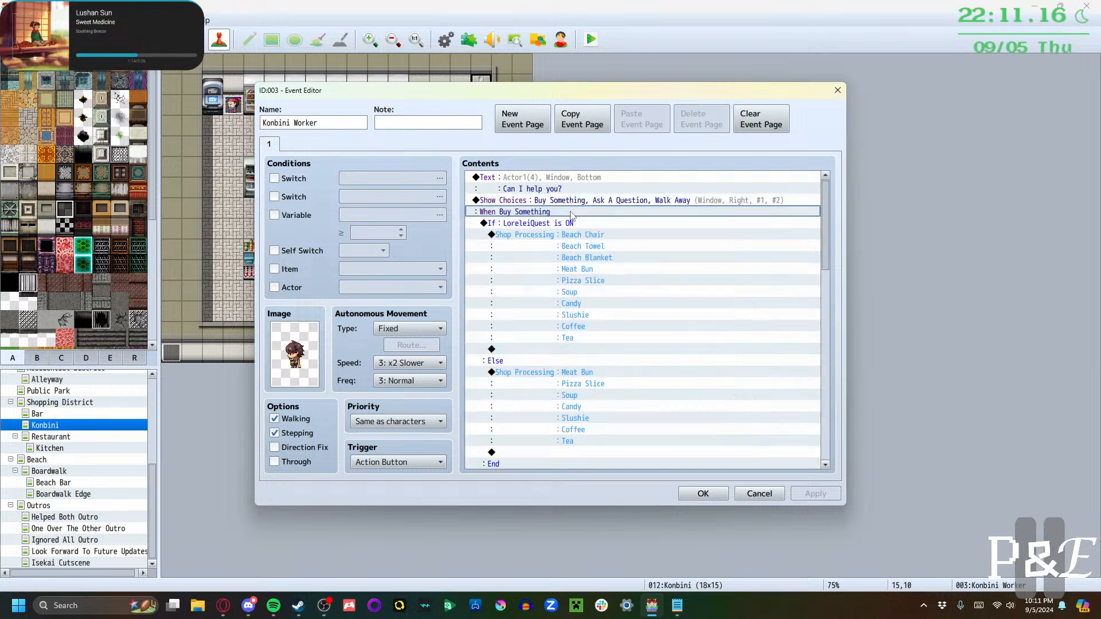
{"action": "left_click", "coordinate": [570, 223]}
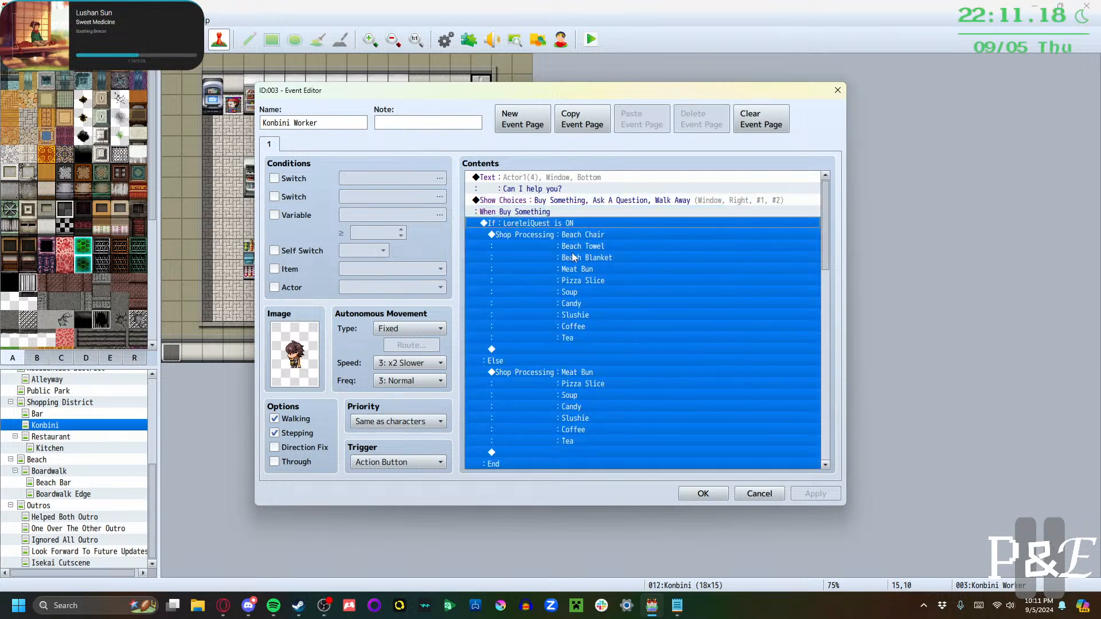
{"action": "key", "text": "Return"}
{"action": "left_click", "coordinate": [611, 243]}
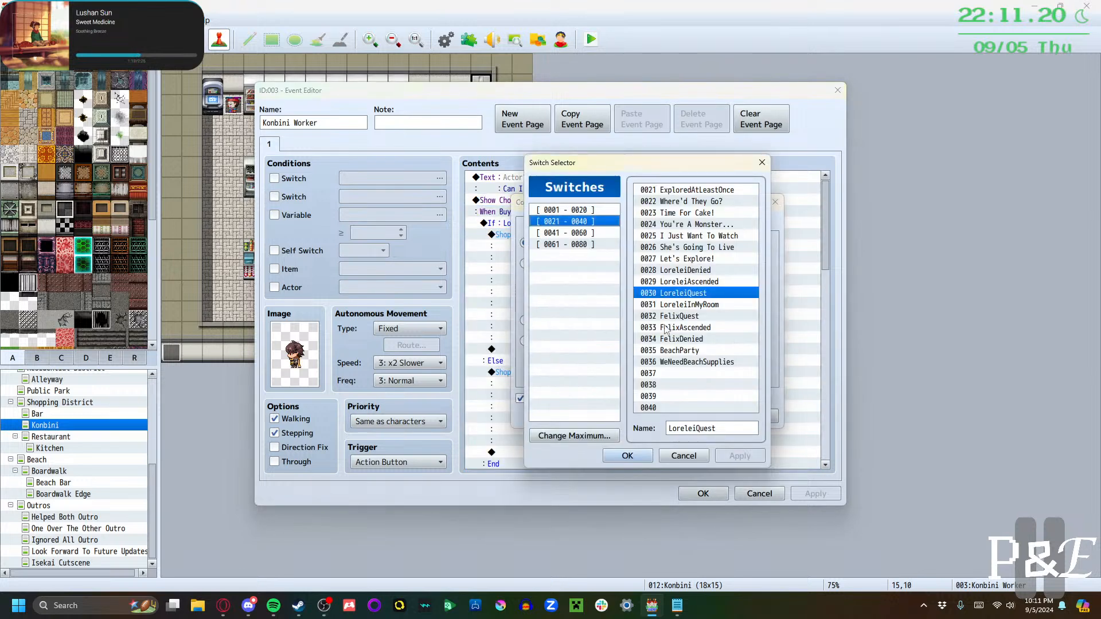
{"action": "left_click", "coordinate": [686, 362]}
{"action": "left_click", "coordinate": [627, 456]}
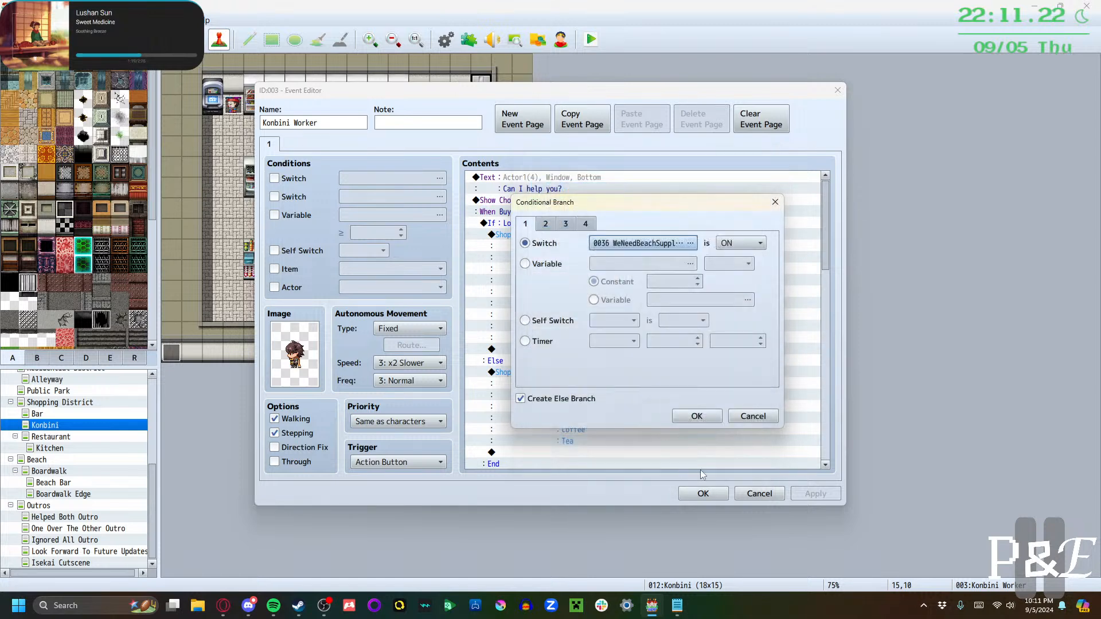
{"action": "left_click", "coordinate": [699, 418]}
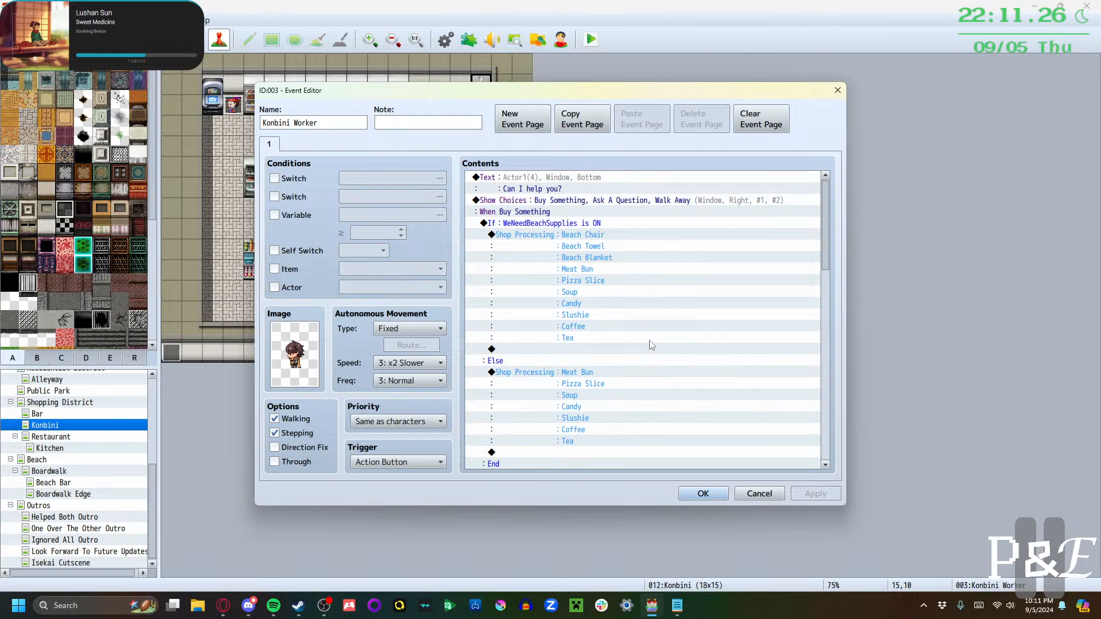
Review the Konbini Worker's remaining shop, Ask A Question and Walk Away branches
{"action": "scroll", "coordinate": [652, 345], "scroll_direction": "down", "scroll_amount": 5}
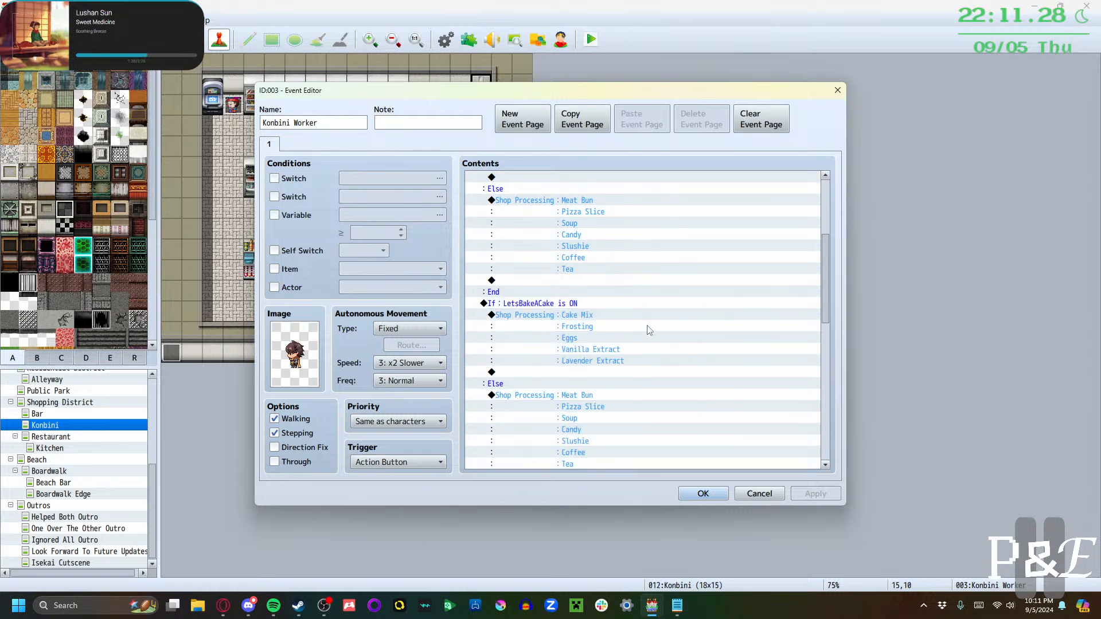
{"action": "scroll", "coordinate": [649, 330], "scroll_direction": "down", "scroll_amount": 8}
{"action": "scroll", "coordinate": [638, 350], "scroll_direction": "up", "scroll_amount": 3}
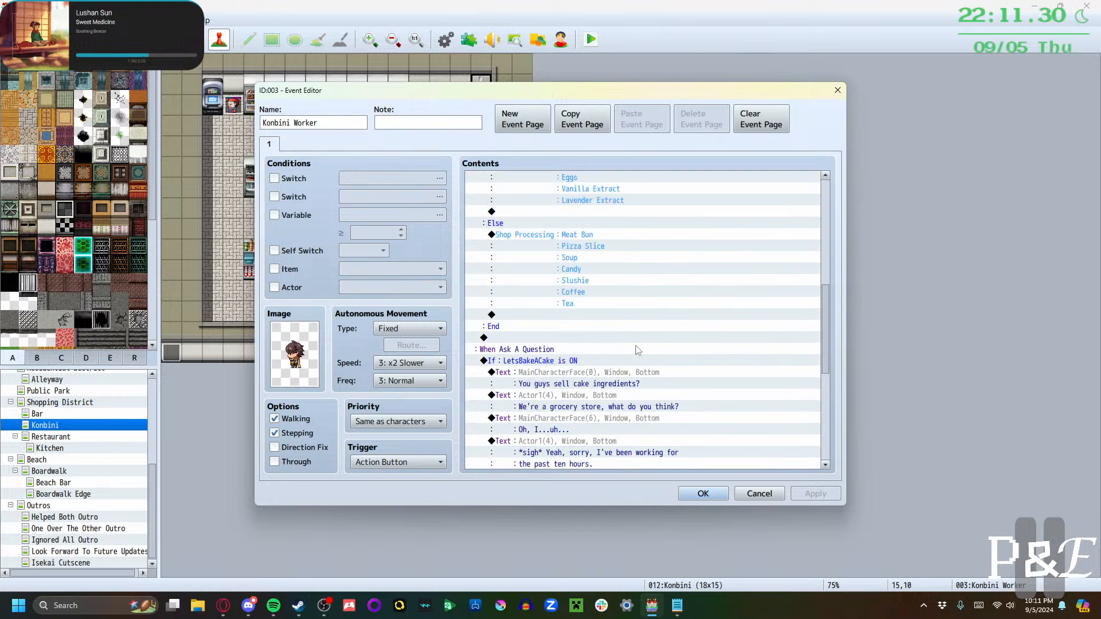
{"action": "scroll", "coordinate": [638, 350], "scroll_direction": "up", "scroll_amount": 4}
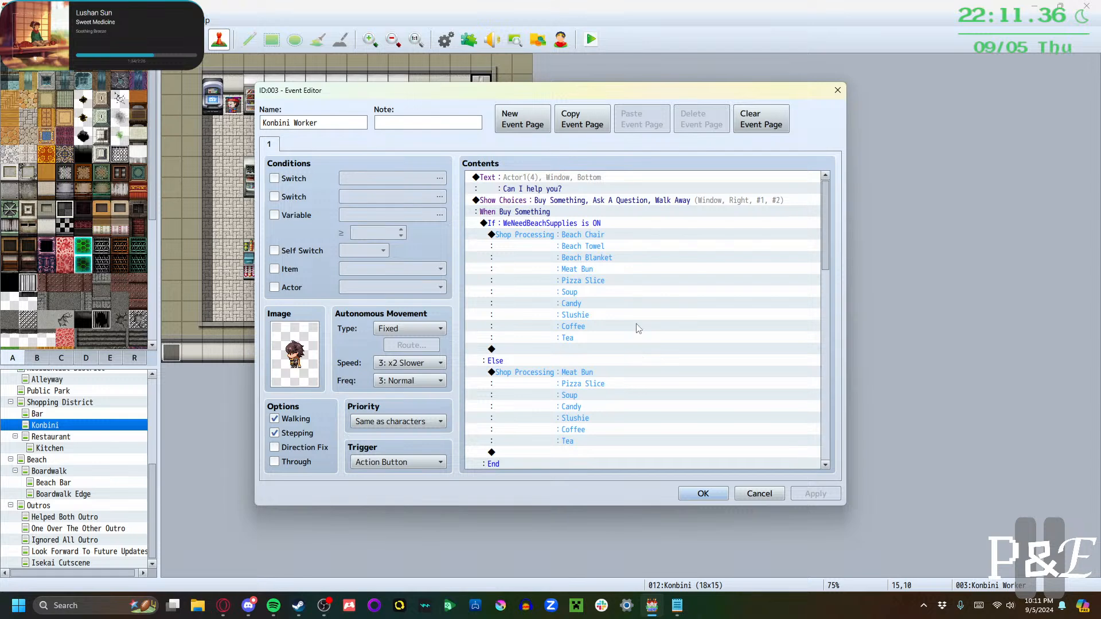
{"action": "scroll", "coordinate": [610, 347], "scroll_direction": "down", "scroll_amount": 5}
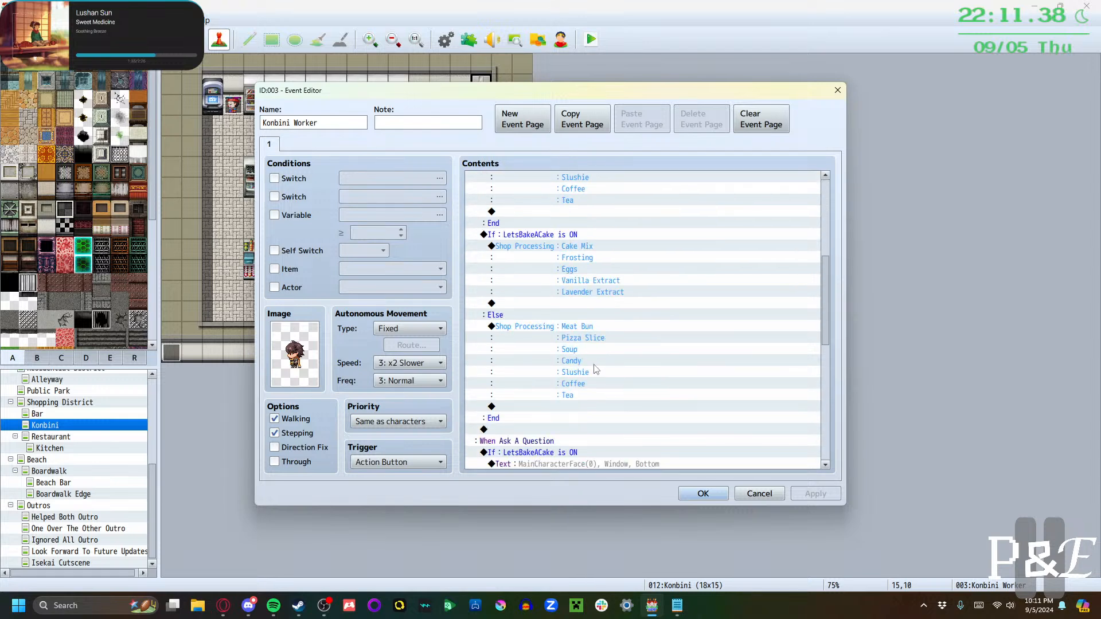
{"action": "scroll", "coordinate": [559, 383], "scroll_direction": "down", "scroll_amount": 7}
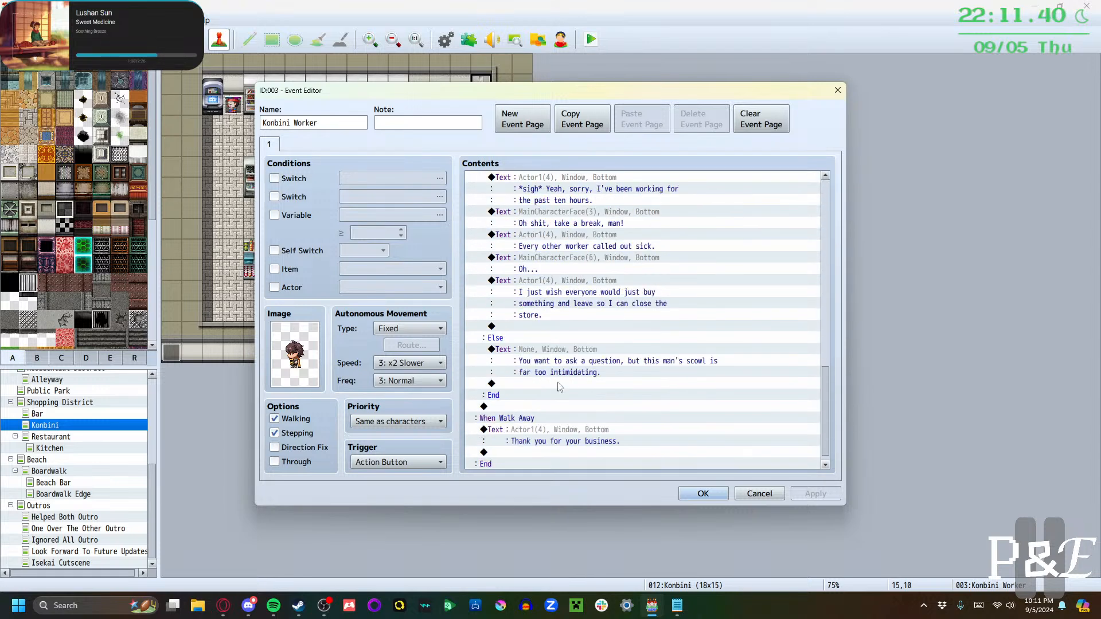
{"action": "scroll", "coordinate": [559, 384], "scroll_direction": "up", "scroll_amount": 4}
{"action": "scroll", "coordinate": [555, 379], "scroll_direction": "down", "scroll_amount": 1}
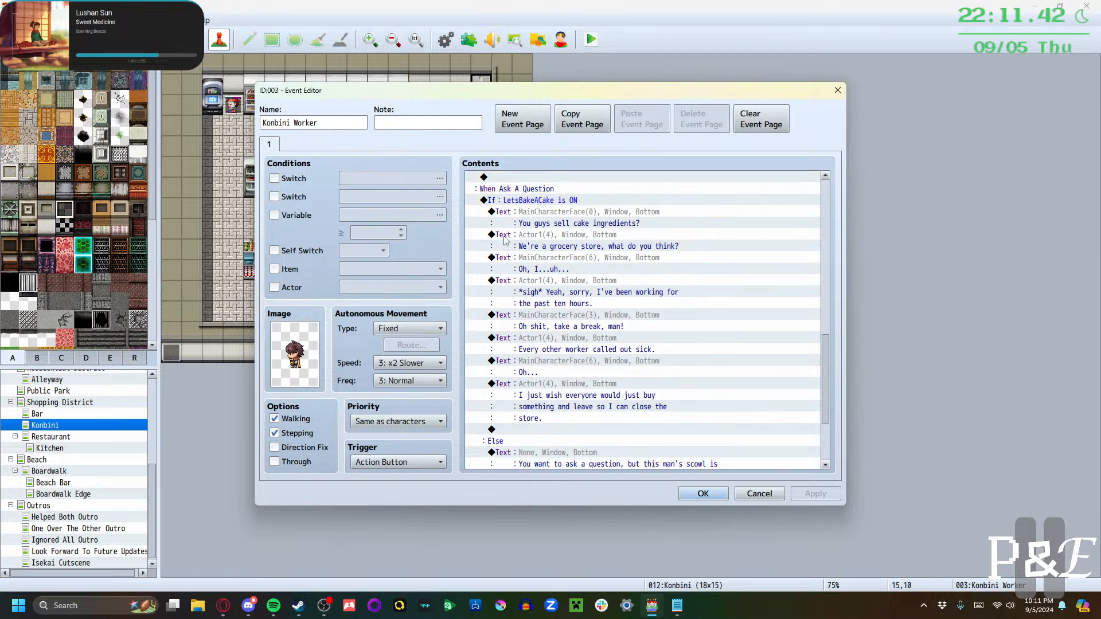
Duplicate the LetsBakeACake conditional branch under Ask A Question, placing the copy directly after the original
{"action": "left_click", "coordinate": [506, 200]}
{"action": "scroll", "coordinate": [539, 297], "scroll_direction": "down", "scroll_amount": 2}
{"action": "scroll", "coordinate": [546, 328], "scroll_direction": "up", "scroll_amount": 4}
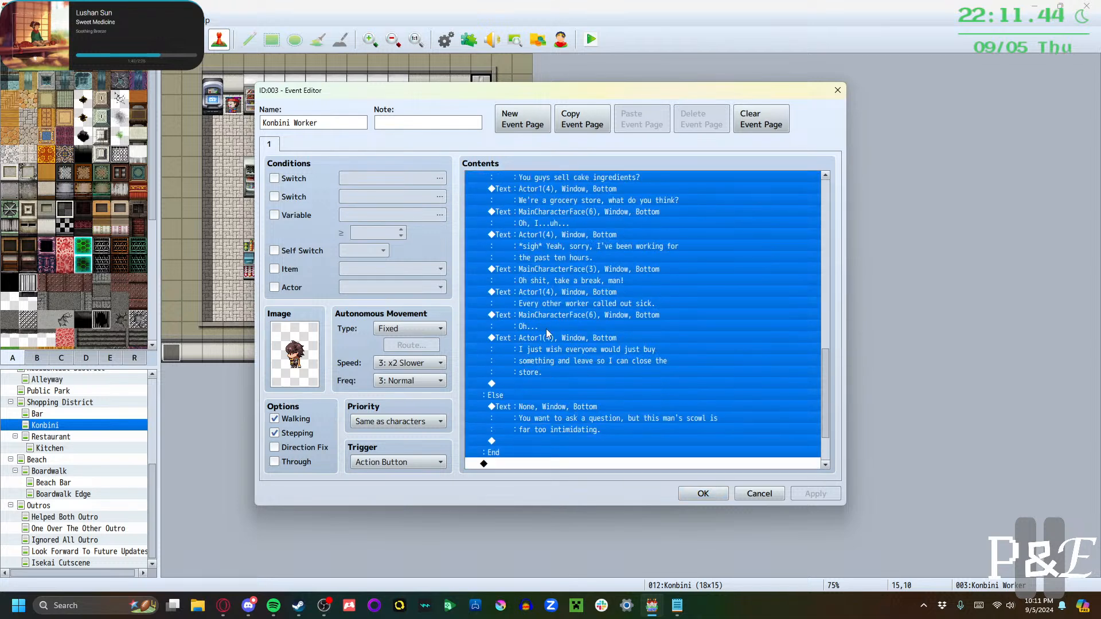
{"action": "scroll", "coordinate": [546, 331], "scroll_direction": "down", "scroll_amount": 1}
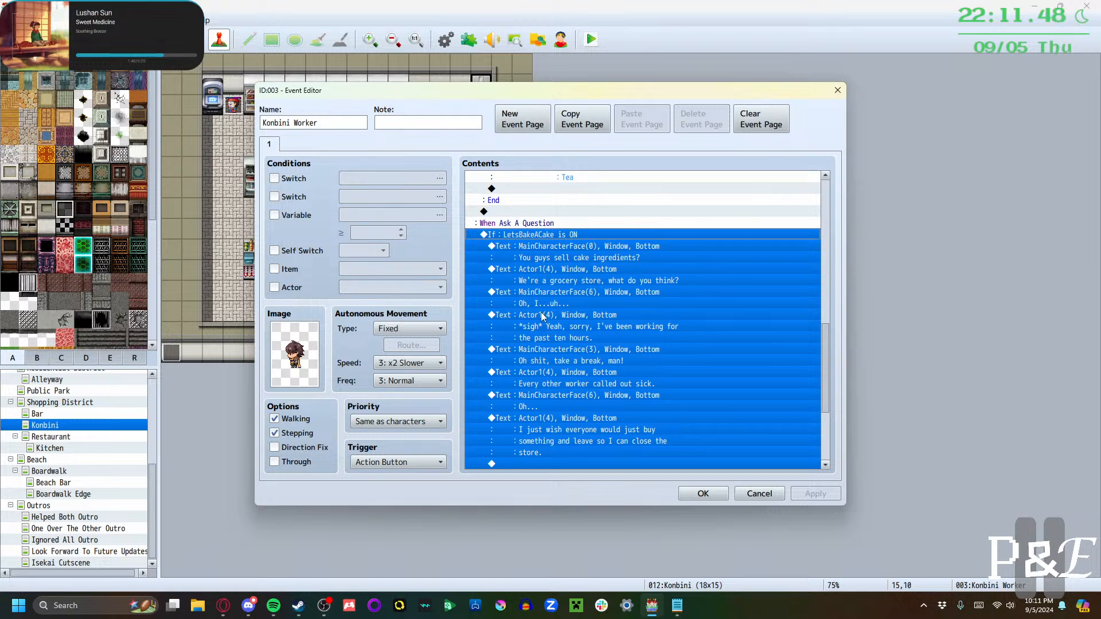
{"action": "scroll", "coordinate": [541, 353], "scroll_direction": "down", "scroll_amount": 5}
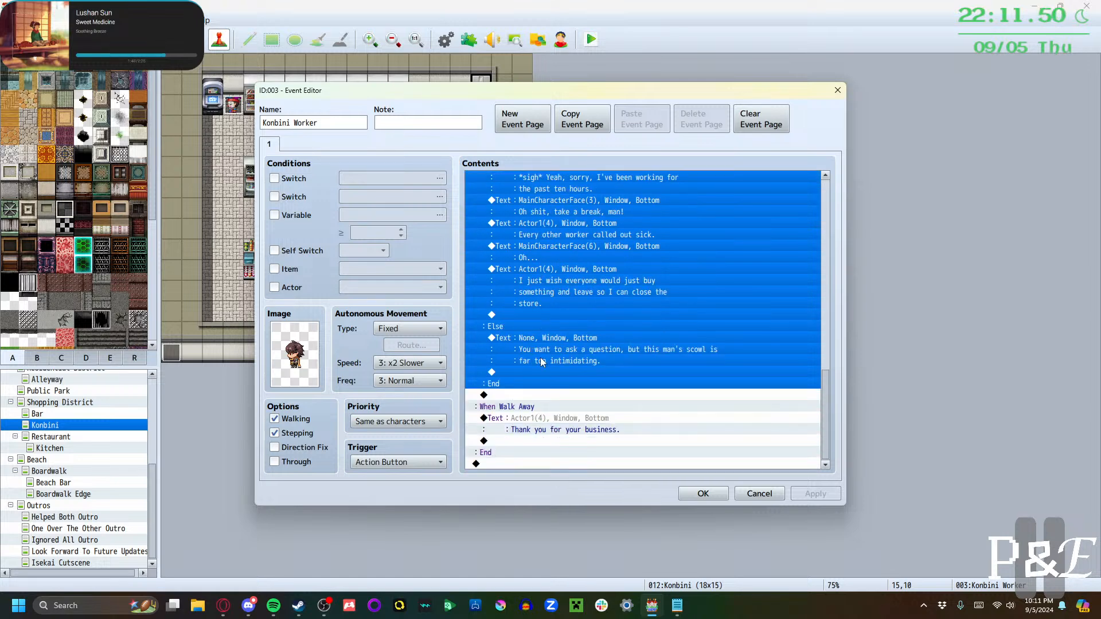
{"action": "left_click", "coordinate": [501, 395]}
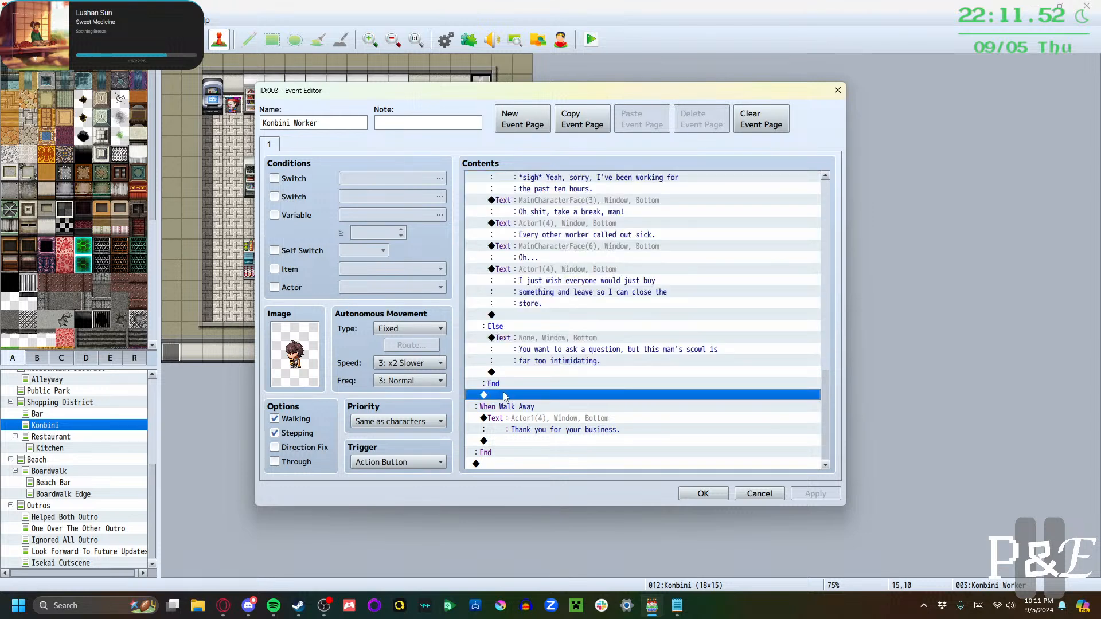
{"action": "key", "text": "ctrl+v"}
Set the duplicated Ask A Question branch's condition to switch 0036 WeNeedBeachSupplies being ON
{"action": "scroll", "coordinate": [554, 367], "scroll_direction": "up", "scroll_amount": 1}
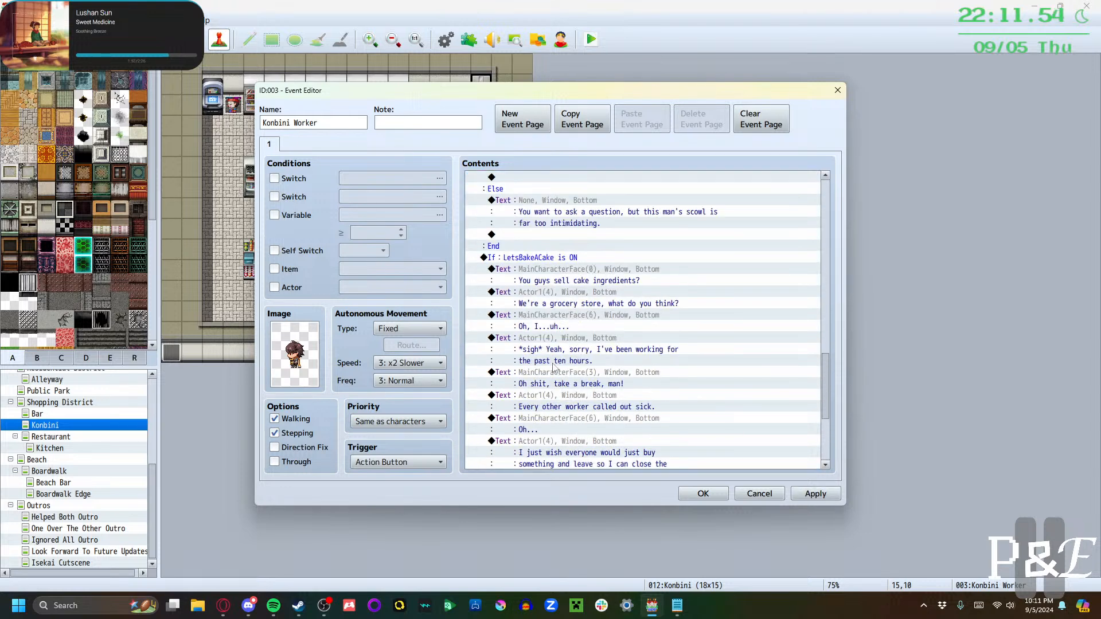
{"action": "double_click", "coordinate": [540, 258]}
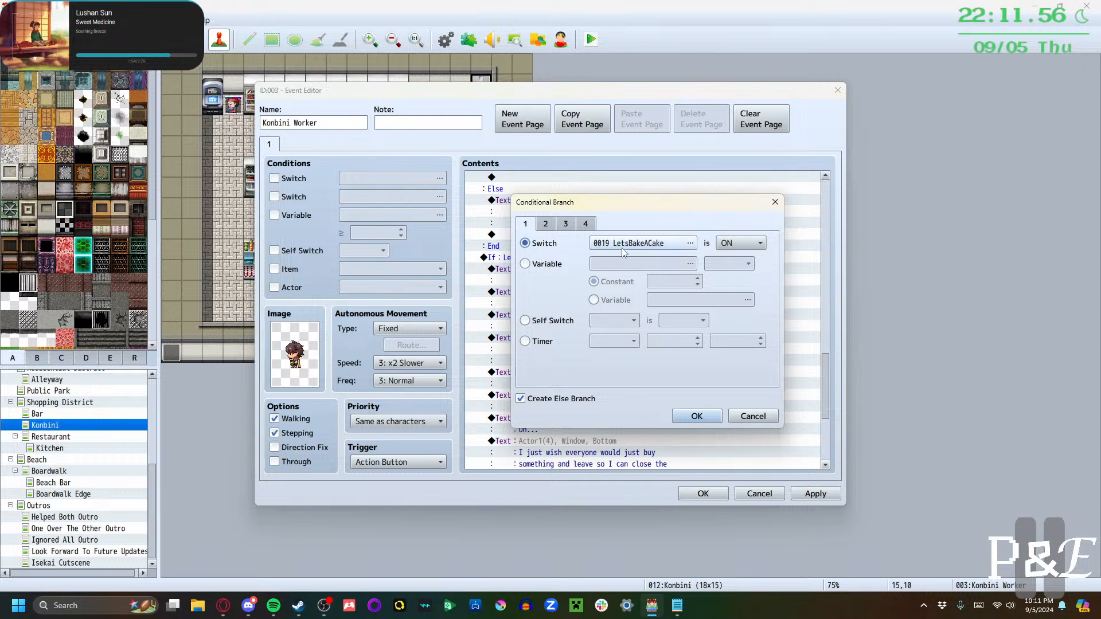
{"action": "left_click", "coordinate": [623, 246]}
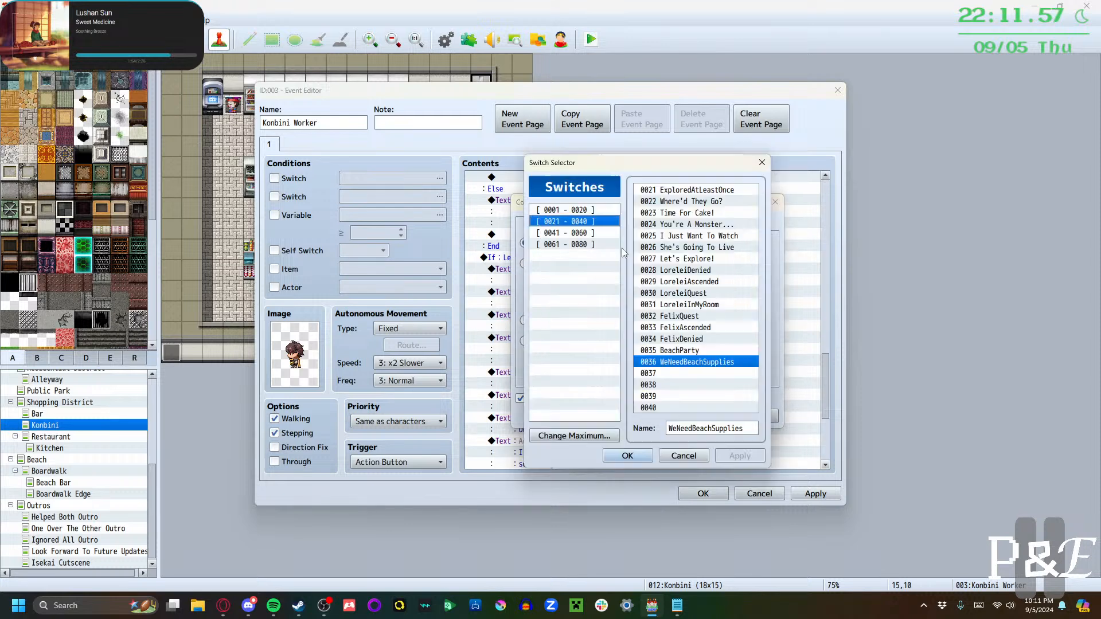
{"action": "left_click", "coordinate": [628, 456]}
{"action": "left_click", "coordinate": [696, 416]}
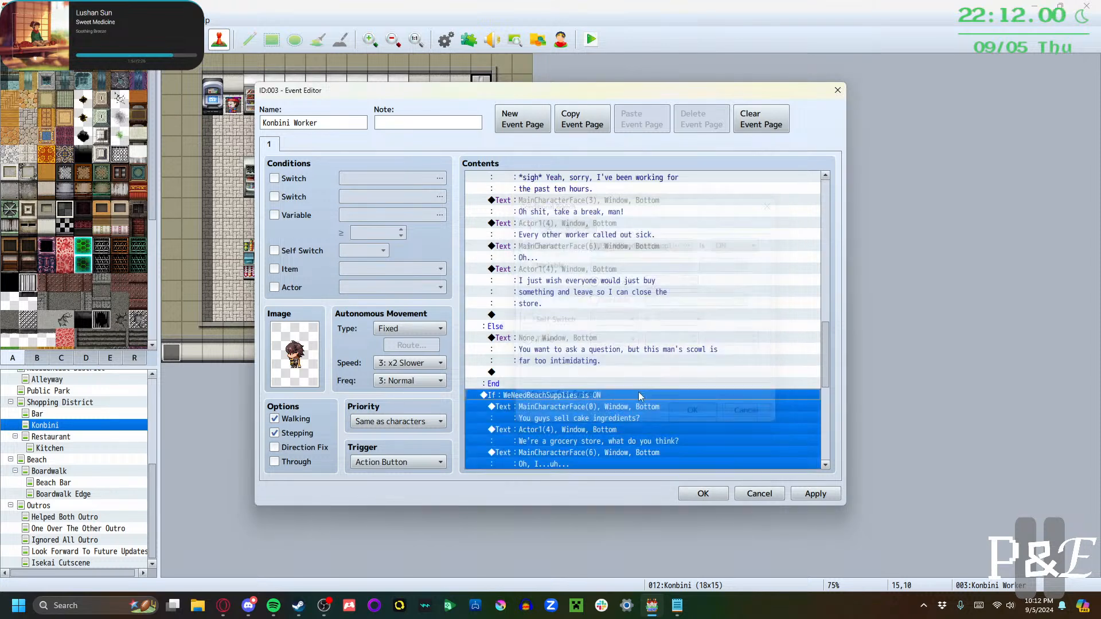
Reword the main character's opening line in the WeNeedBeachSupplies branch to "You guys sell beach stuff?"
{"action": "double_click", "coordinate": [562, 380]}
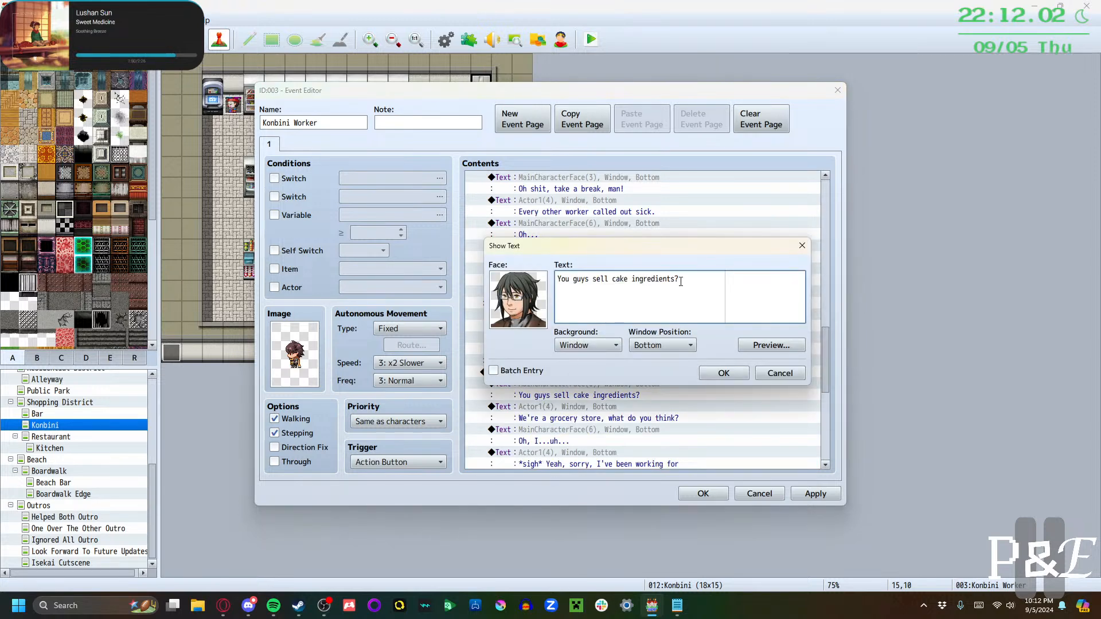
{"action": "left_click_drag", "start_coordinate": [680, 281], "coordinate": [612, 281]}
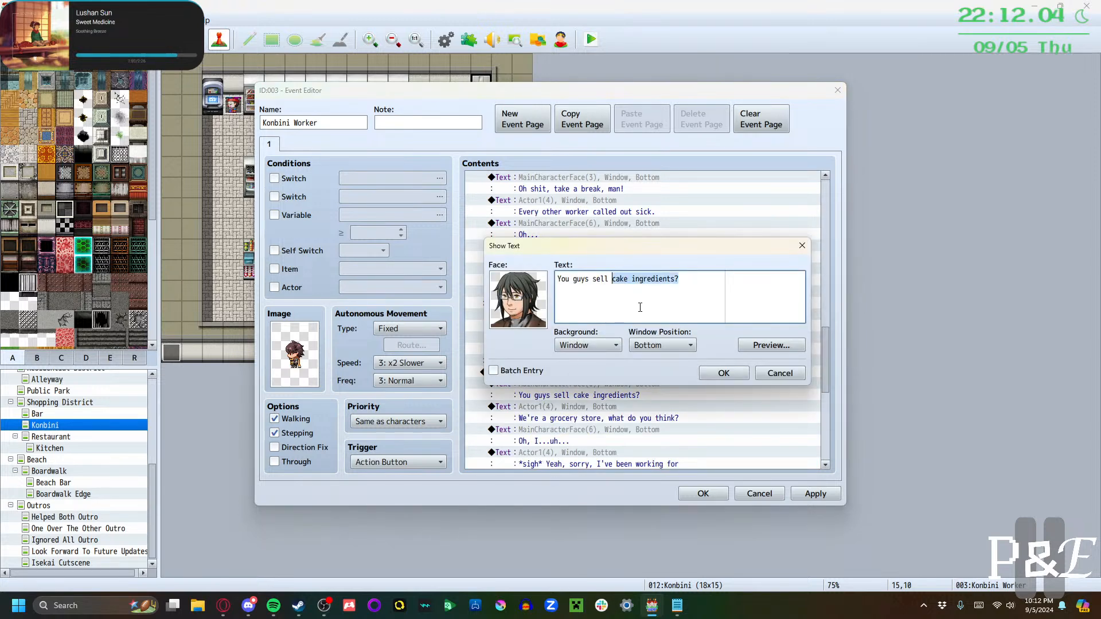
{"action": "type", "text": "stuff to "}
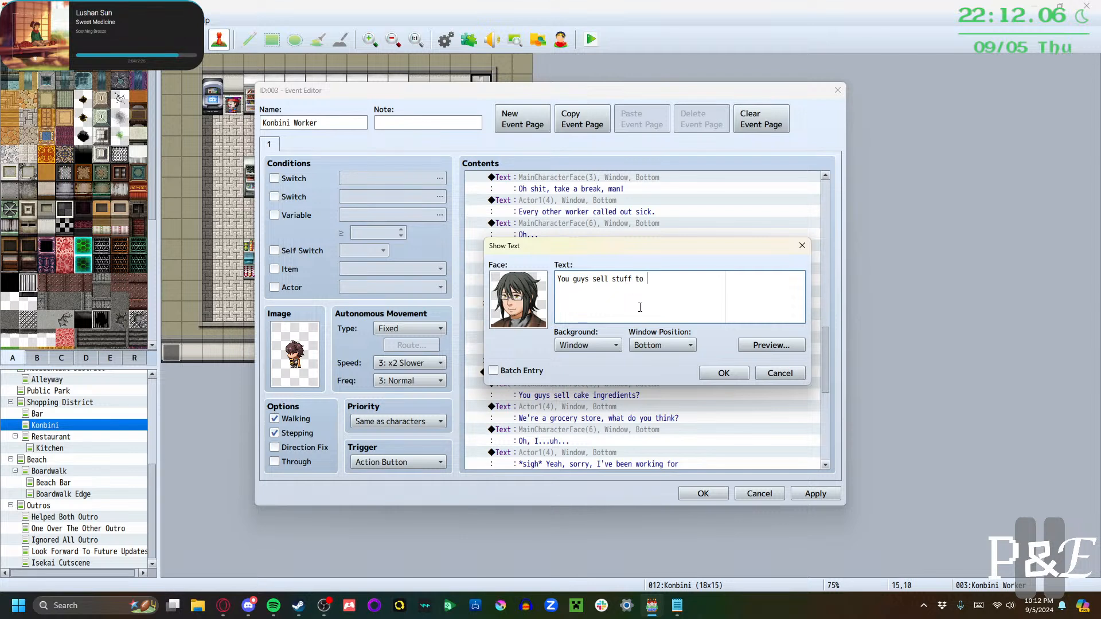
{"action": "type", "text": "s"}
{"action": "key", "text": "BackSpace"}
{"action": "key", "text": "BackSpace"}
{"action": "key", "text": "BackSpace"}
{"action": "key", "text": "BackSpace"}
{"action": "key", "text": "BackSpace"}
{"action": "type", "text": "beach stuff?"}
{"action": "left_click", "coordinate": [718, 372]}
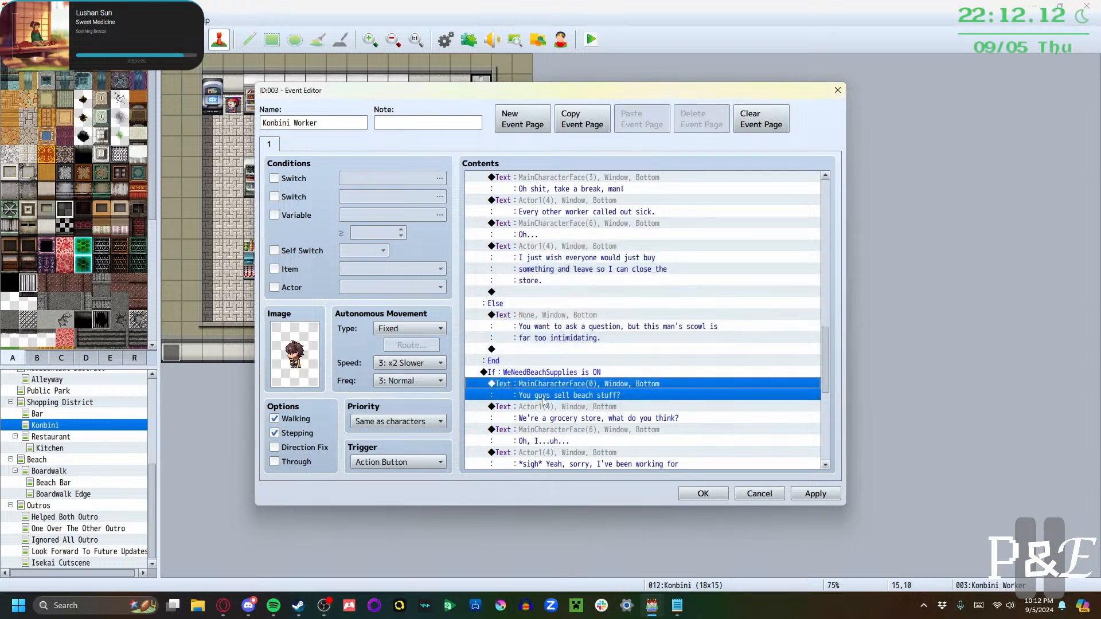
Reword the worker's first reply in the WeNeedBeachSupplies branch to "We're a seaside grocery store, what do you think?", breaking the line before "you think?"
{"action": "double_click", "coordinate": [584, 408]}
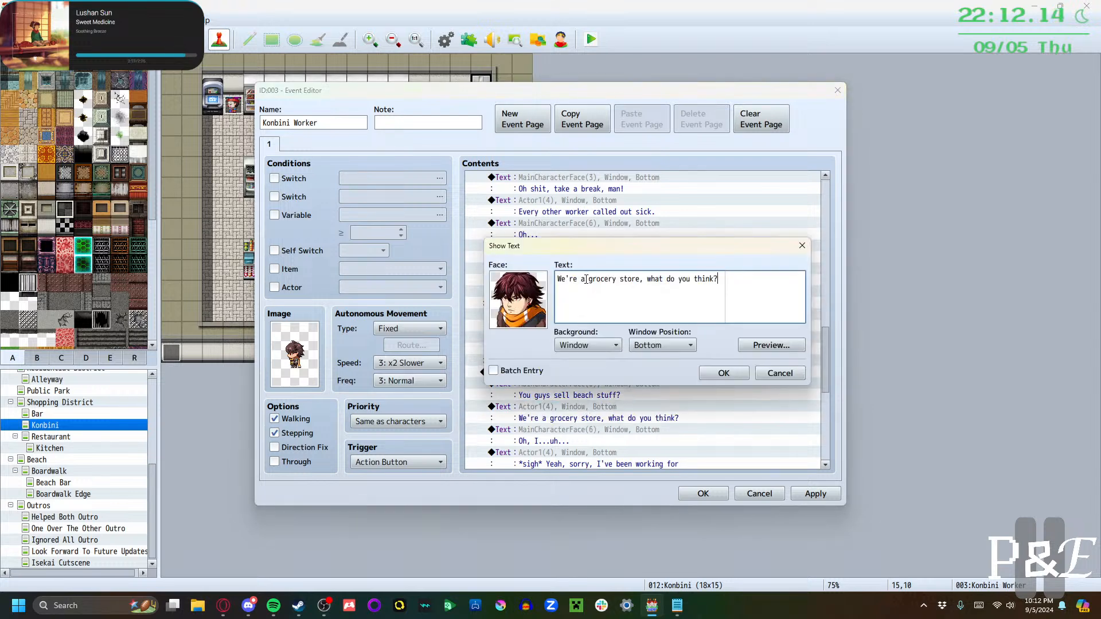
{"action": "left_click", "coordinate": [586, 279]}
{"action": "type", "text": "seasid"}
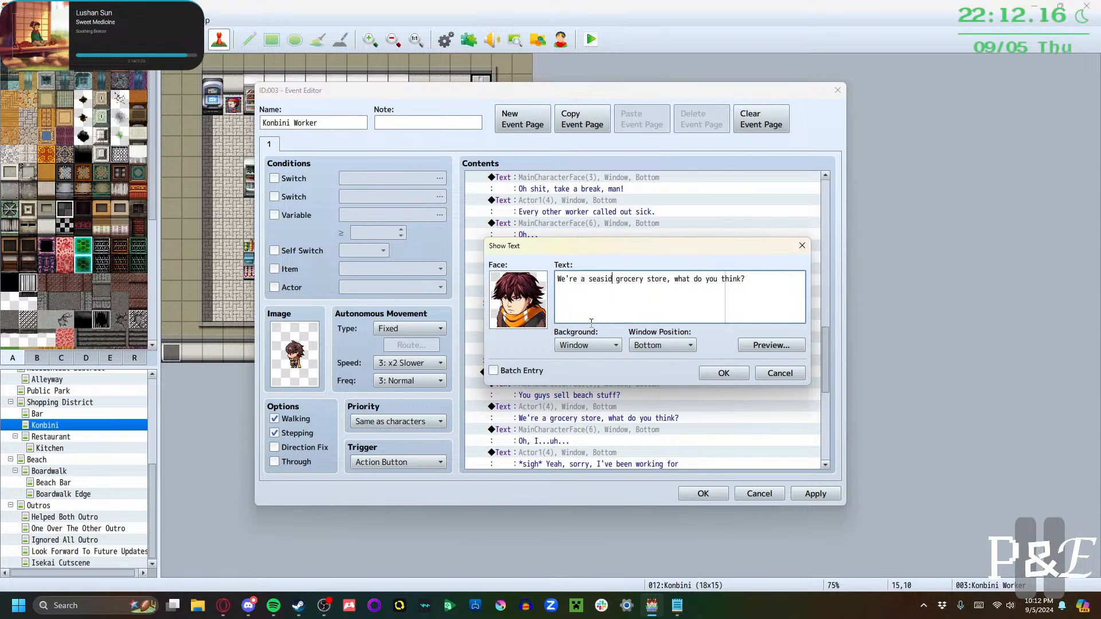
{"action": "type", "text": "e"}
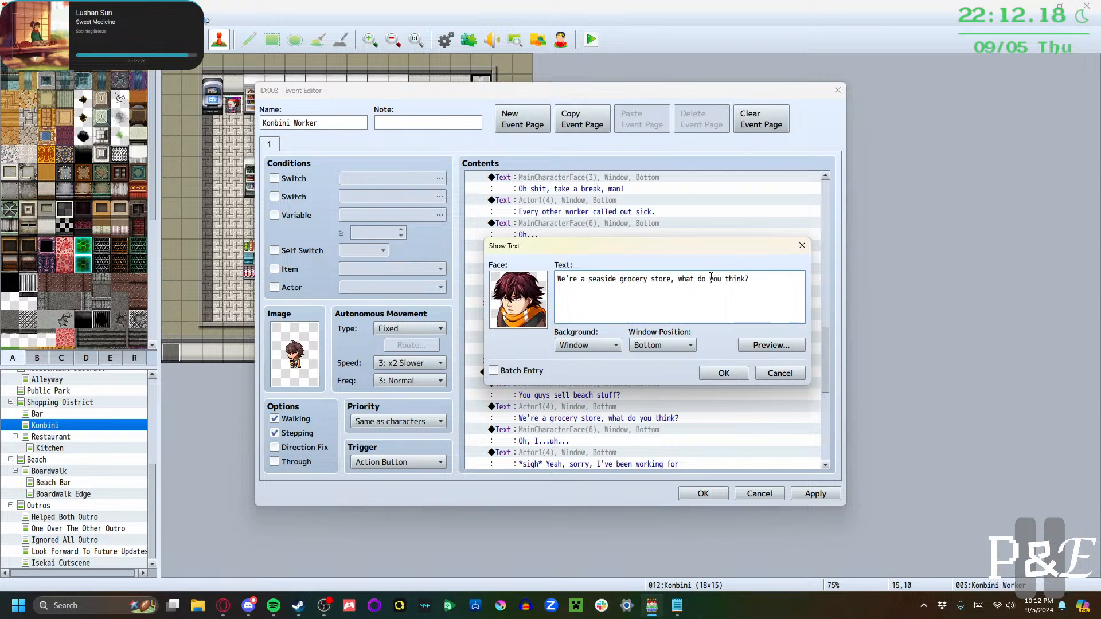
{"action": "left_click", "coordinate": [711, 280]}
{"action": "key", "text": "Return"}
{"action": "left_click", "coordinate": [721, 374]}
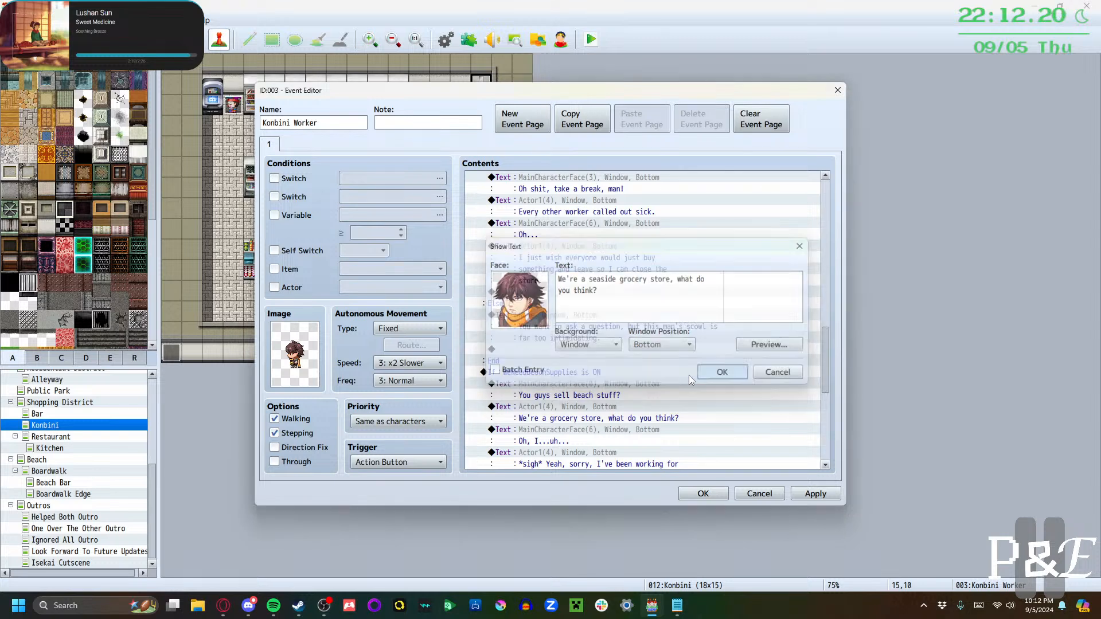
Change the worker's sigh line in the WeNeedBeachSupplies branch to "*sigh* Yeah, sorry, this is my seventh shift in a row this week."
{"action": "scroll", "coordinate": [559, 387], "scroll_direction": "down", "scroll_amount": 2}
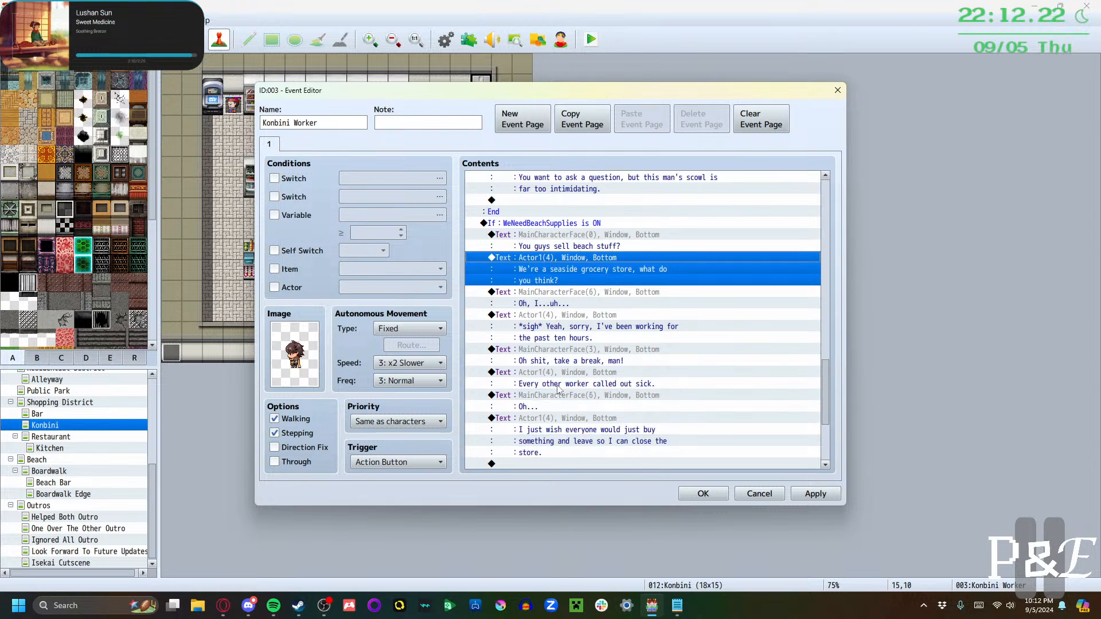
{"action": "double_click", "coordinate": [555, 320]}
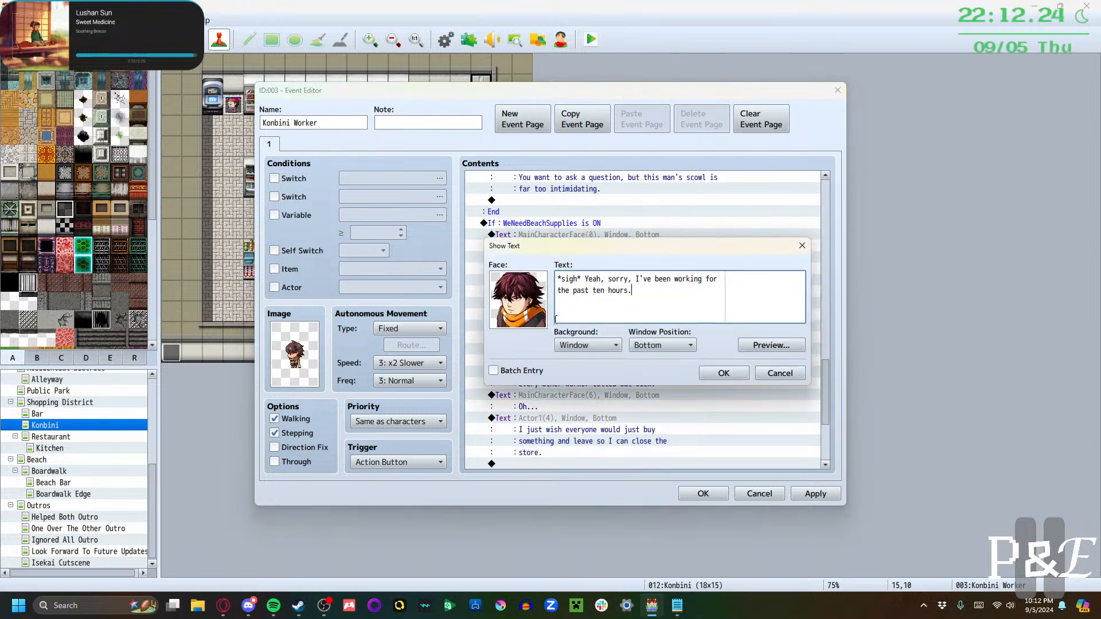
{"action": "left_click_drag", "start_coordinate": [651, 292], "coordinate": [639, 278]}
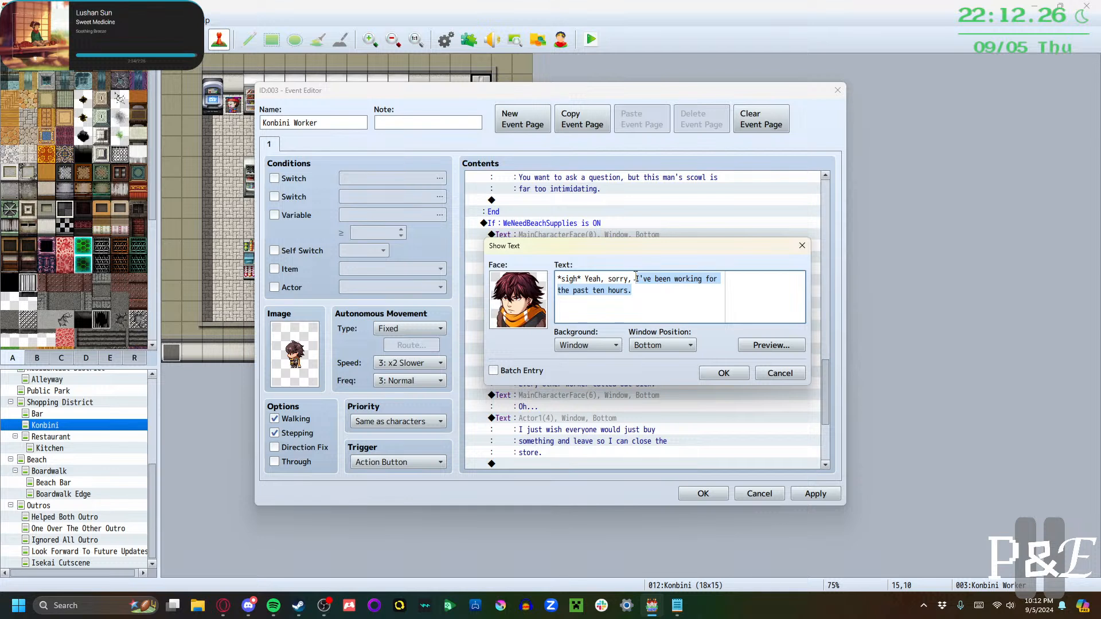
{"action": "type", "text": "this is"}
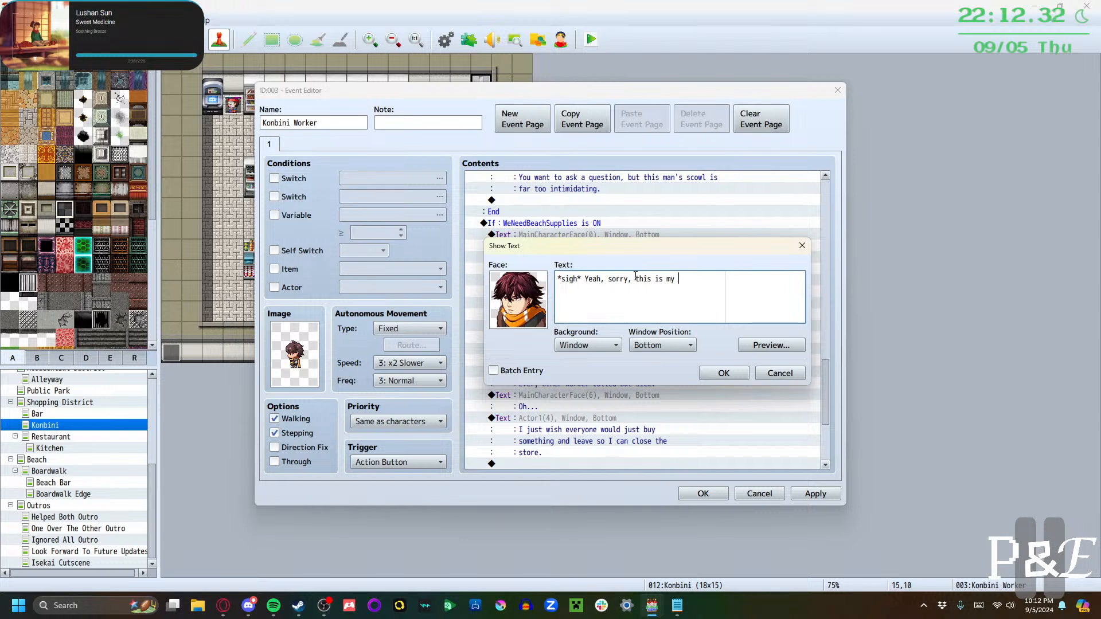
{"action": "type", "text": "eventh shift in a"}
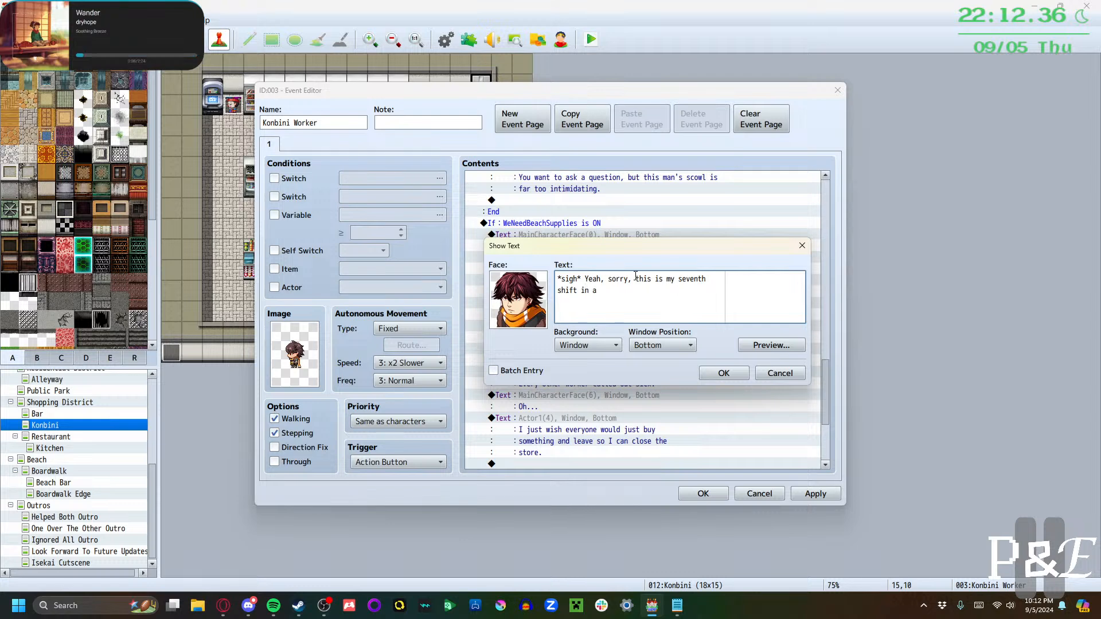
{"action": "type", "text": " row this week."}
{"action": "left_click", "coordinate": [714, 371]}
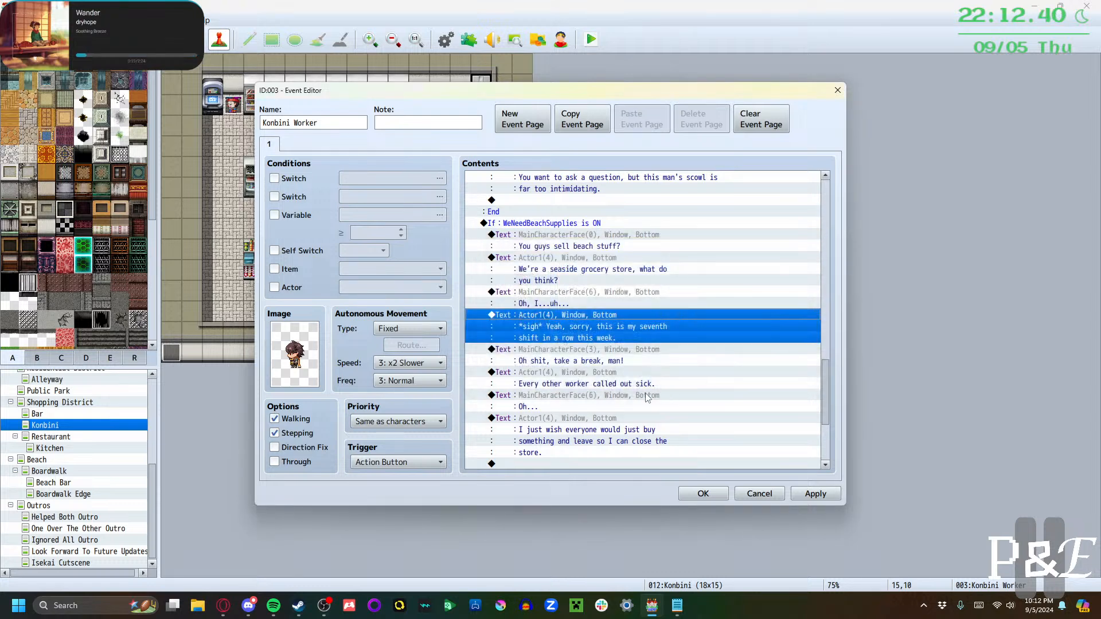
Reword the main character's response to the worker's seventh-shift line as "Oh shit, take time off, man!"
{"action": "double_click", "coordinate": [599, 308]}
{"action": "left_click_drag", "start_coordinate": [612, 280], "coordinate": [639, 280]}
{"action": "type", "text": "time off"}
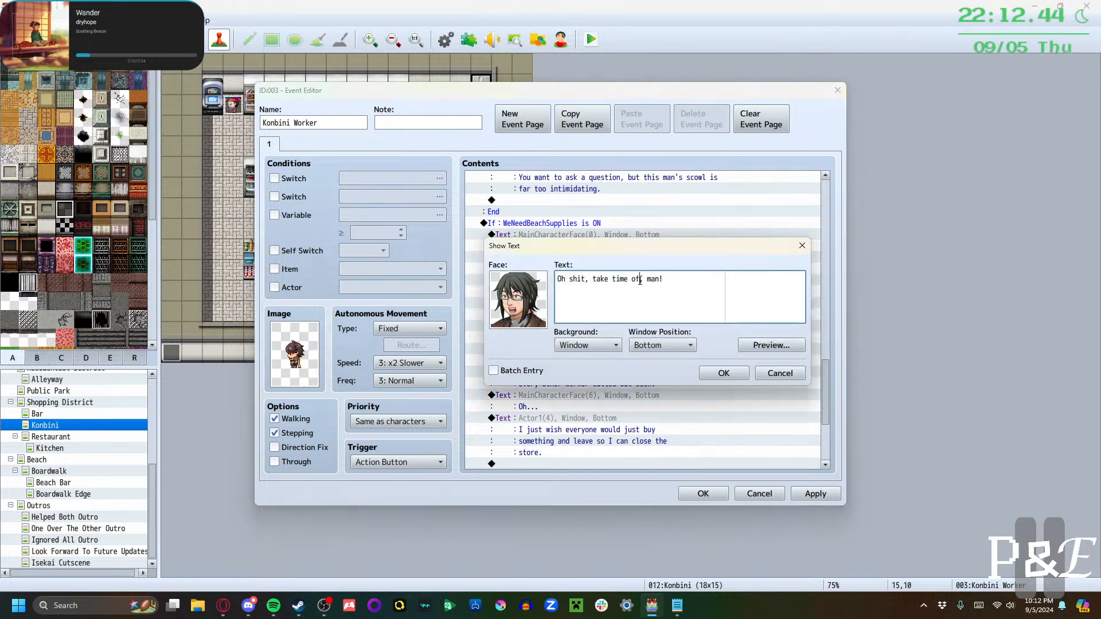
{"action": "left_click", "coordinate": [721, 373]}
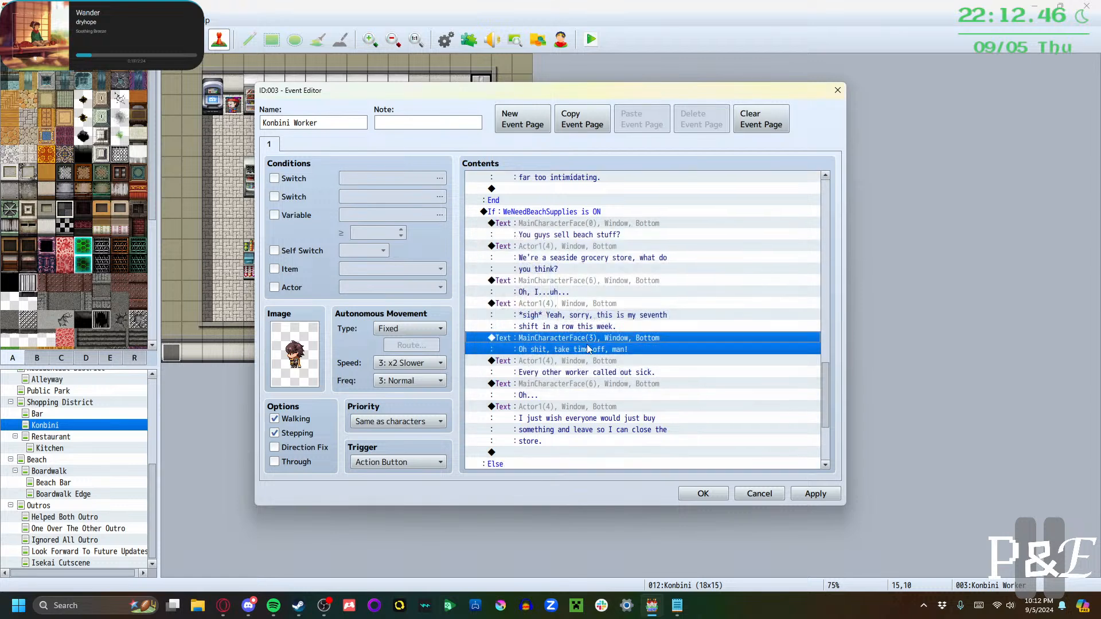
Change the worker's reply about the other staff in the WeNeedBeachSupplies branch to "Every other worker is on vacation."
{"action": "double_click", "coordinate": [583, 361]}
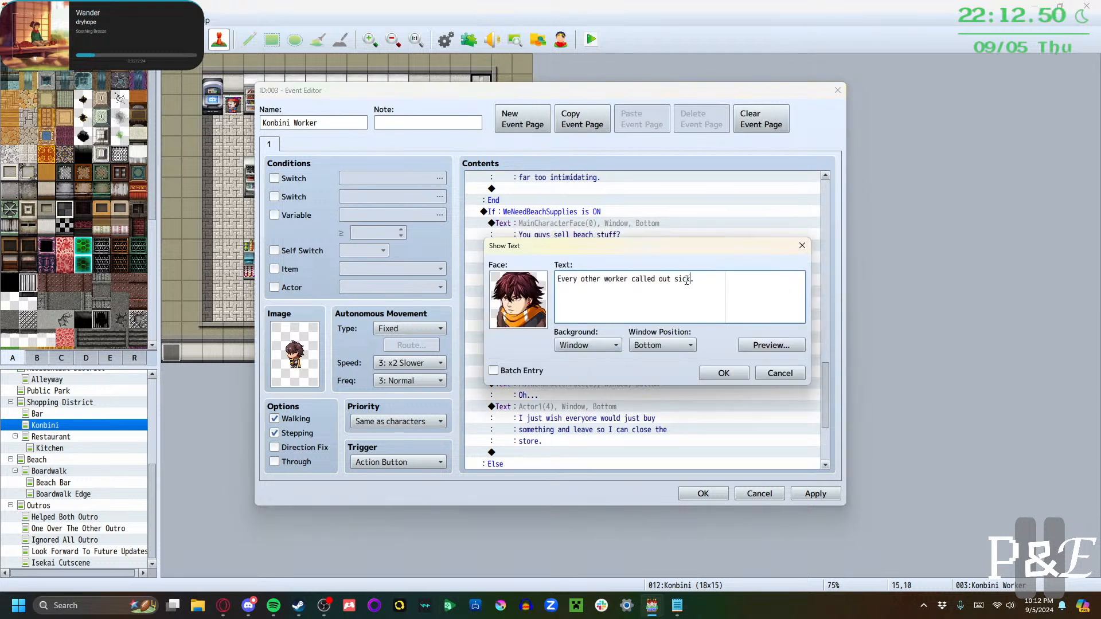
{"action": "left_click_drag", "start_coordinate": [688, 280], "coordinate": [635, 279]}
{"action": "type", "text": "is on vacation"}
{"action": "left_click", "coordinate": [724, 373]}
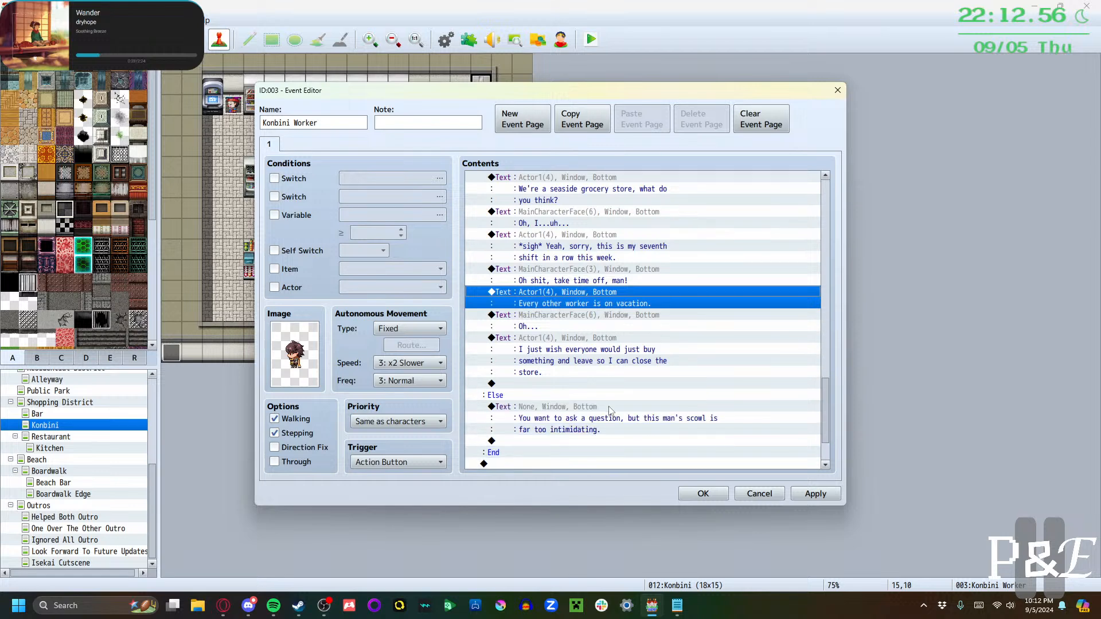
Check the remaining Ask A Question and Walk Away dialogue, and save and close the Konbini Worker event
{"action": "scroll", "coordinate": [612, 412], "scroll_direction": "down", "scroll_amount": 2}
{"action": "scroll", "coordinate": [613, 402], "scroll_direction": "up", "scroll_amount": 2}
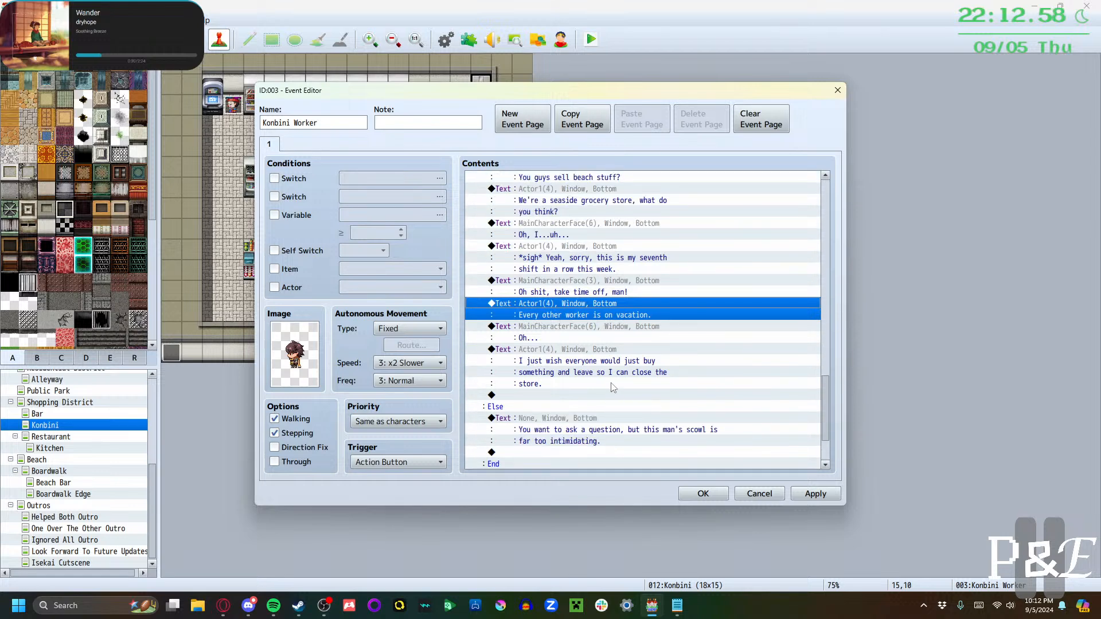
{"action": "left_click", "coordinate": [585, 326]}
{"action": "left_click", "coordinate": [588, 352]}
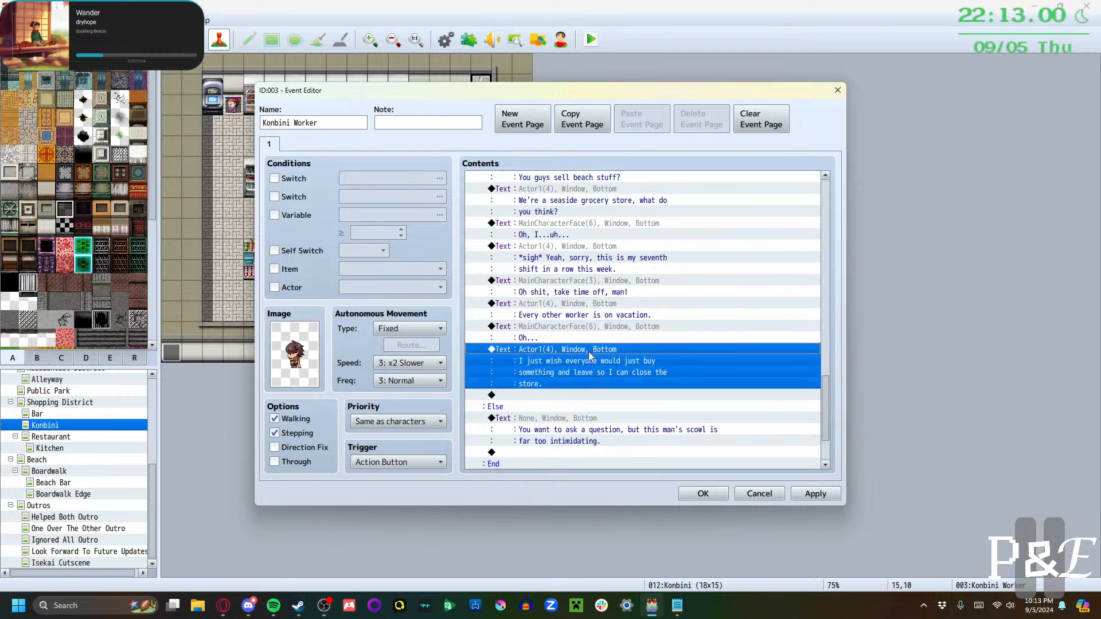
{"action": "left_click", "coordinate": [566, 407]}
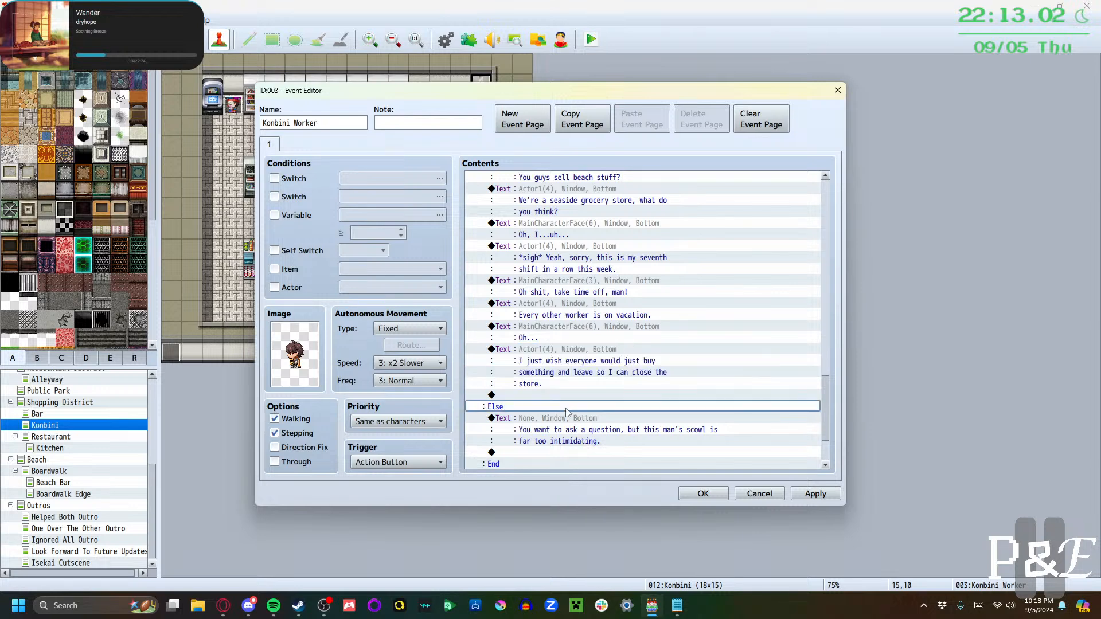
{"action": "left_click", "coordinate": [567, 429]}
{"action": "left_click", "coordinate": [579, 420]}
{"action": "scroll", "coordinate": [599, 405], "scroll_direction": "down", "scroll_amount": 2}
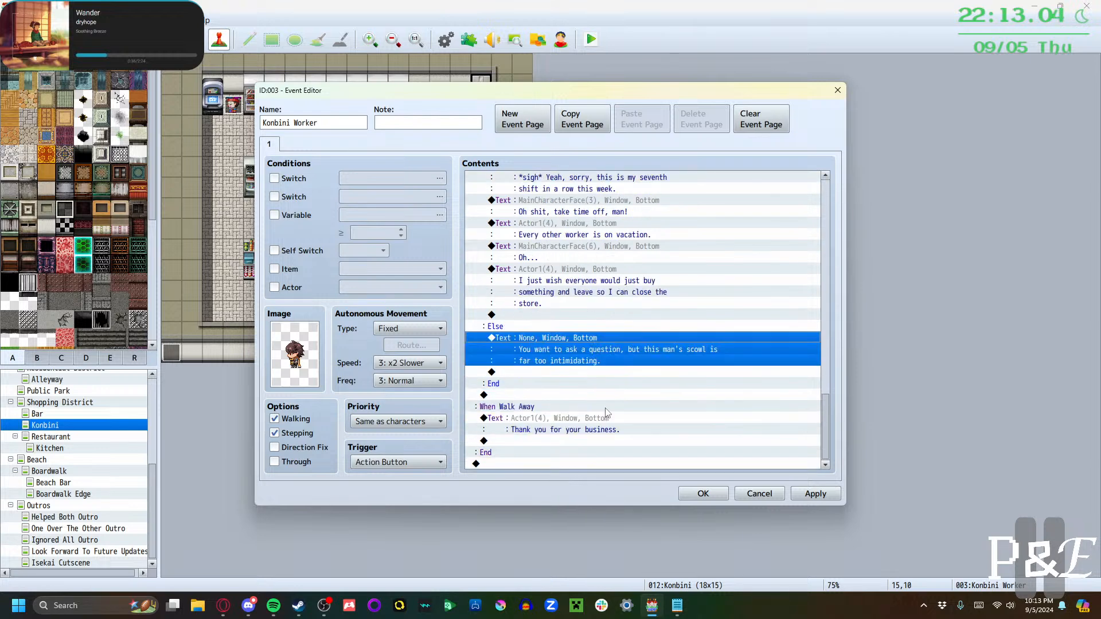
{"action": "scroll", "coordinate": [623, 389], "scroll_direction": "up", "scroll_amount": 1}
{"action": "scroll", "coordinate": [624, 387], "scroll_direction": "up", "scroll_amount": 10}
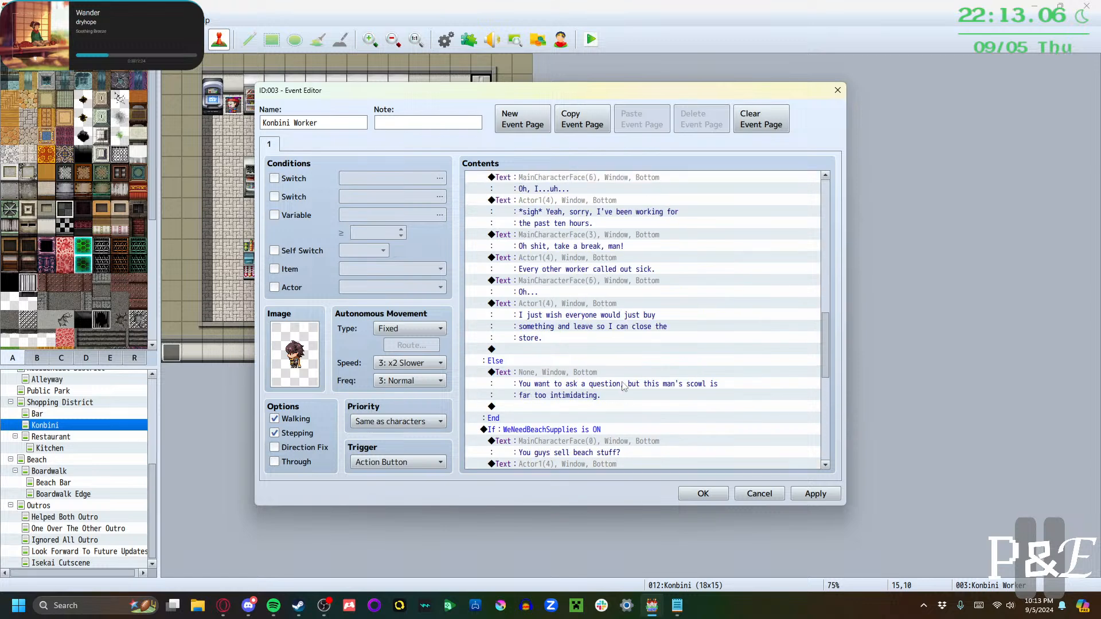
{"action": "left_click", "coordinate": [839, 494]}
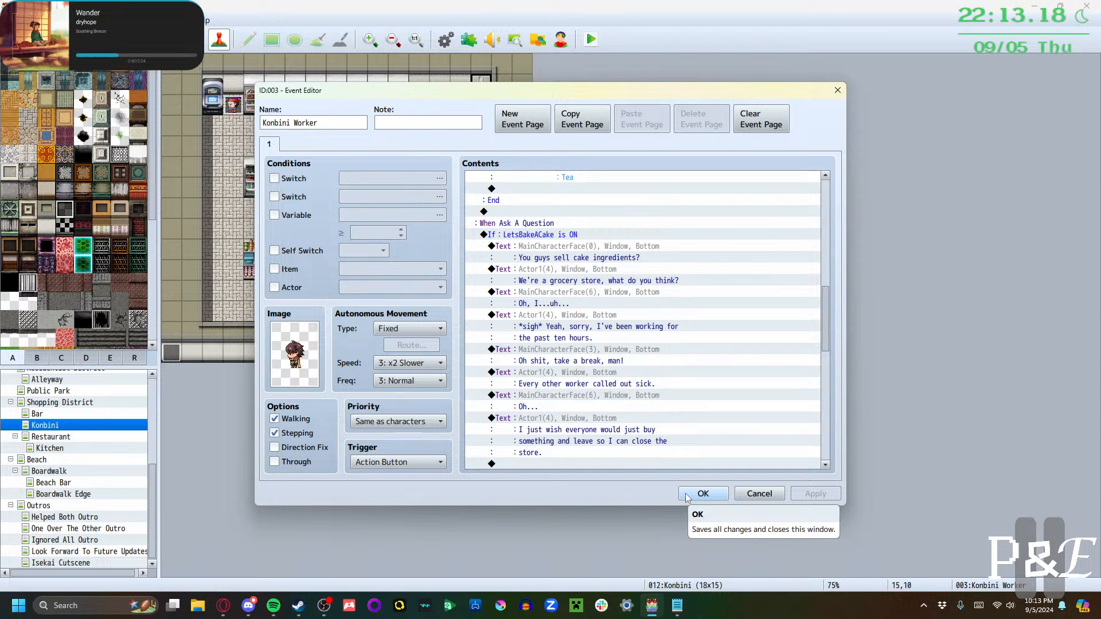
{"action": "left_click", "coordinate": [686, 497]}
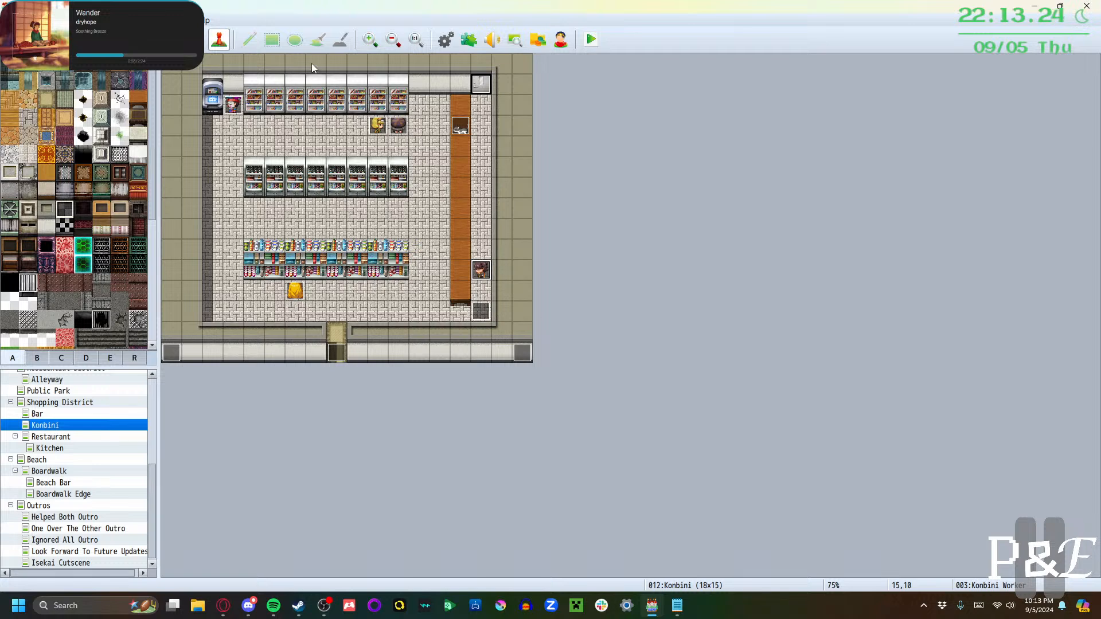
Reopen the Konbini Worker event and extend the LetsBakeACake branch's last worker line to end with "close the store and go home."
{"action": "double_click", "coordinate": [481, 271]}
{"action": "scroll", "coordinate": [576, 305], "scroll_direction": "down", "scroll_amount": 10}
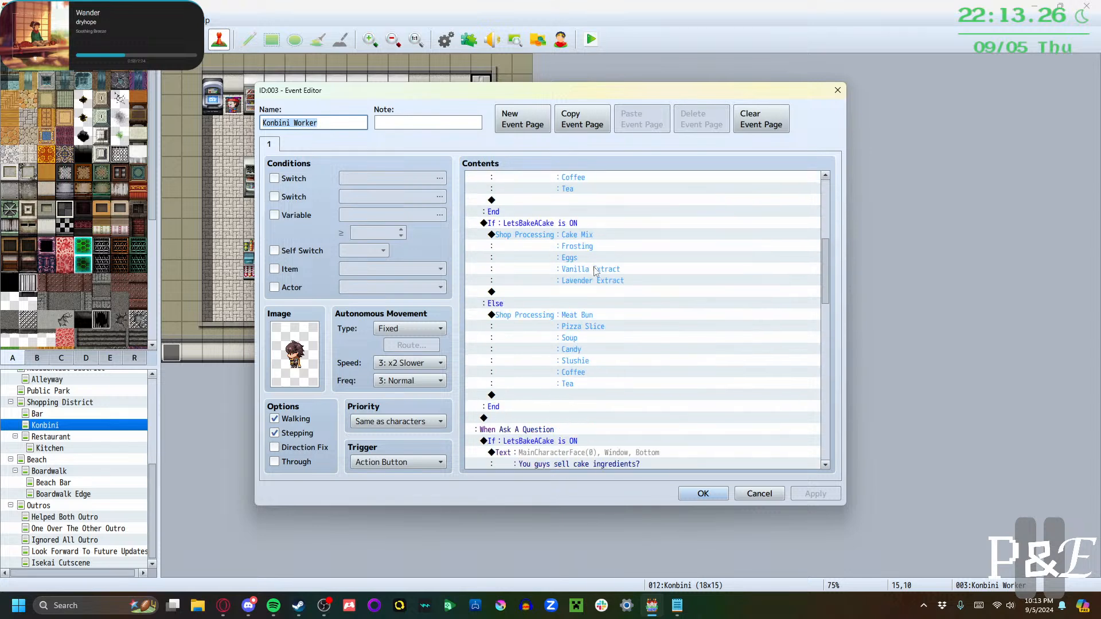
{"action": "scroll", "coordinate": [576, 305], "scroll_direction": "down", "scroll_amount": 3}
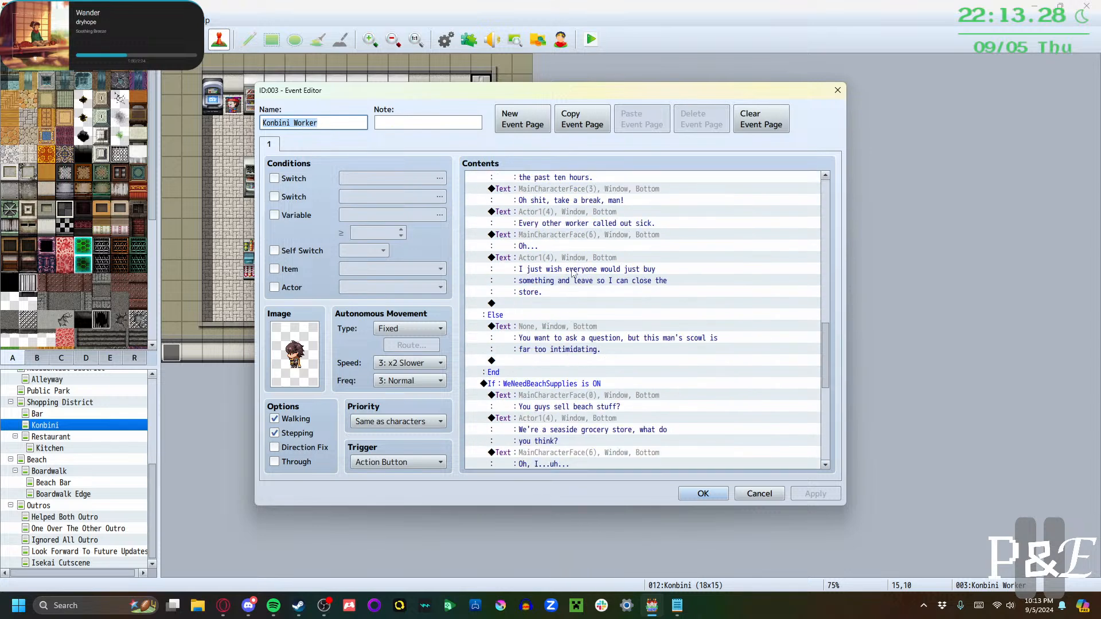
{"action": "double_click", "coordinate": [573, 270]}
{"action": "left_click_drag", "start_coordinate": [585, 302], "coordinate": [643, 305]}
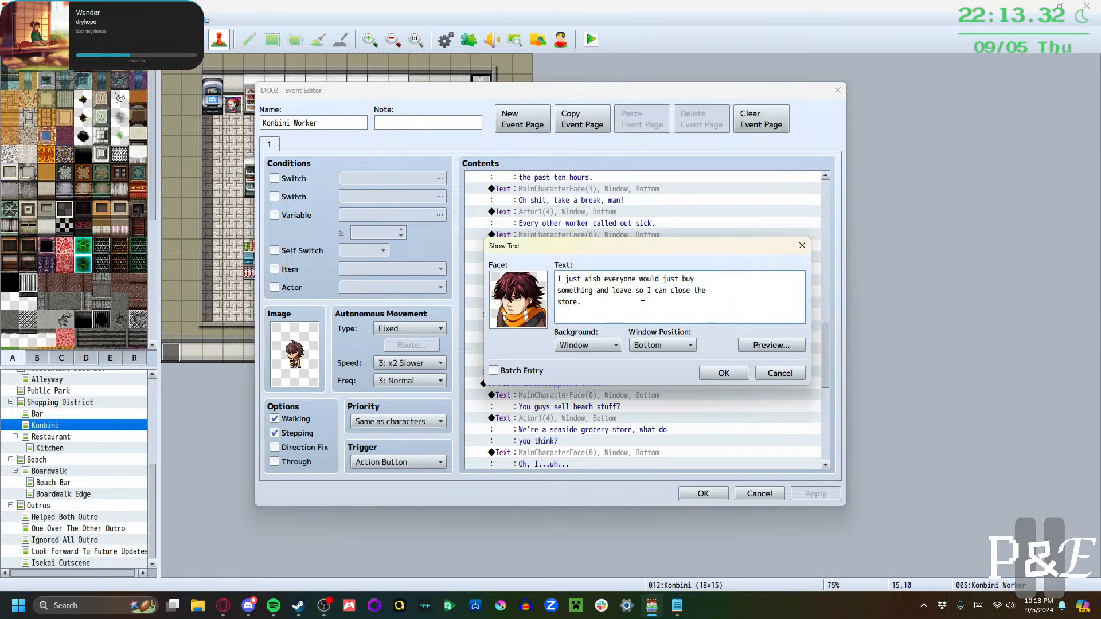
{"action": "type", "text": "and go home"}
{"action": "left_click", "coordinate": [702, 375]}
Reword the main character's "take a break" line in the LetsBakeACake branch to "Oh shit, take a day off, man!"
{"action": "scroll", "coordinate": [678, 342], "scroll_direction": "down", "scroll_amount": 3}
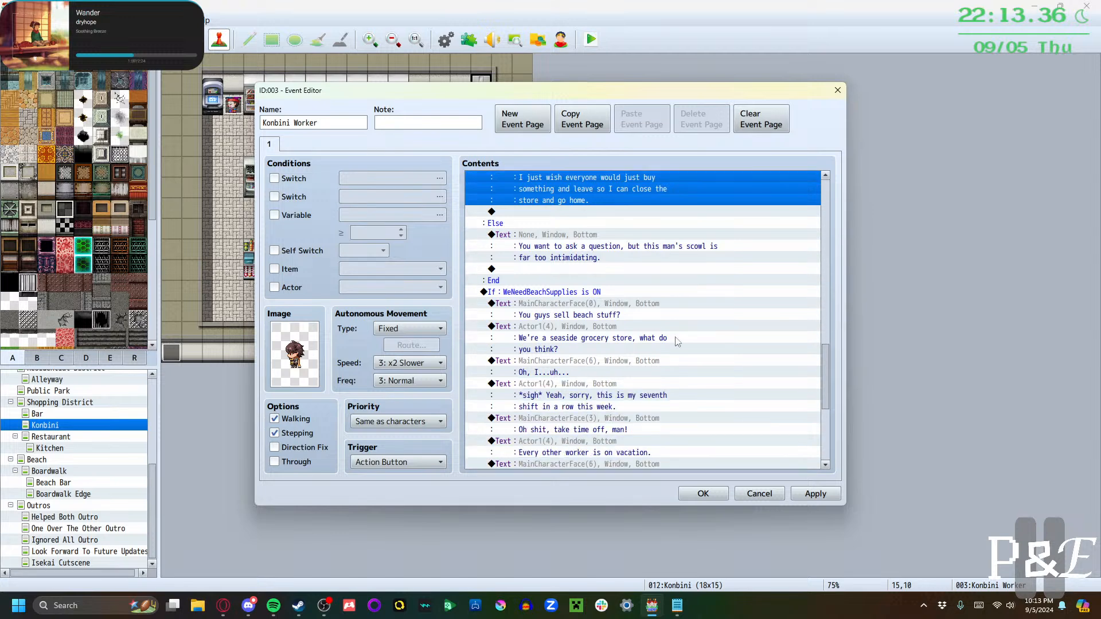
{"action": "scroll", "coordinate": [678, 342], "scroll_direction": "up", "scroll_amount": 7}
{"action": "scroll", "coordinate": [675, 344], "scroll_direction": "down", "scroll_amount": 1}
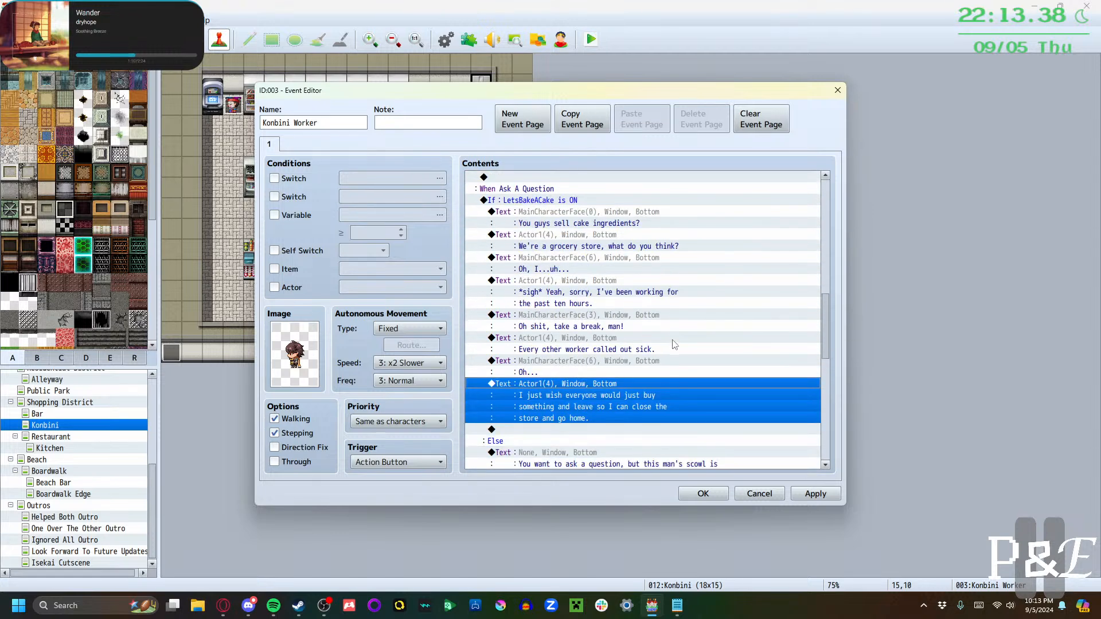
{"action": "scroll", "coordinate": [674, 344], "scroll_direction": "down", "scroll_amount": 1}
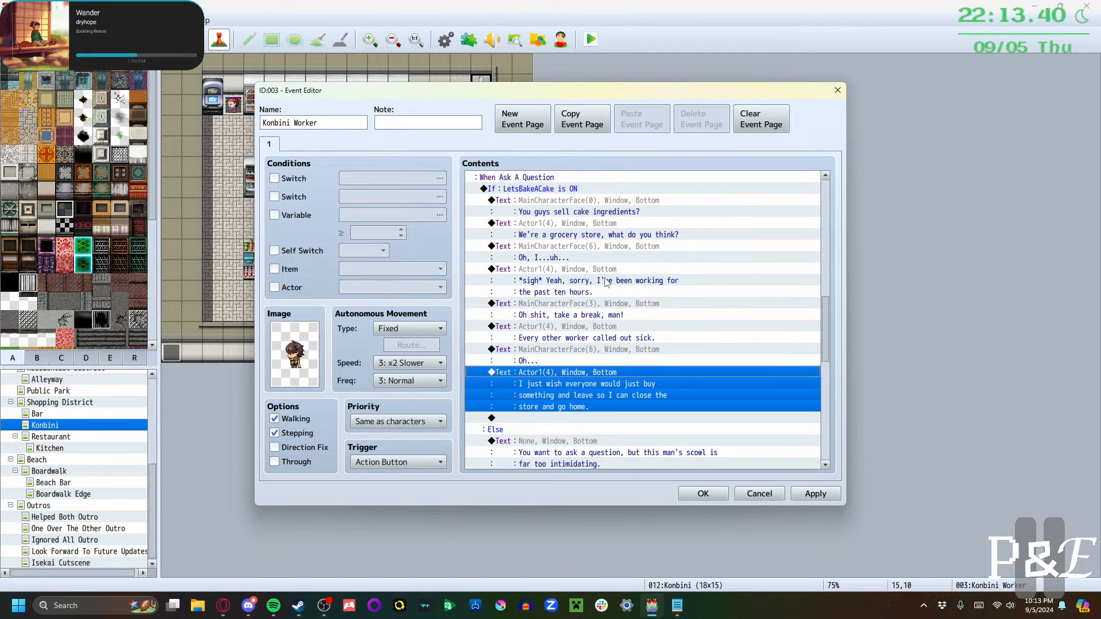
{"action": "left_click", "coordinate": [595, 307]}
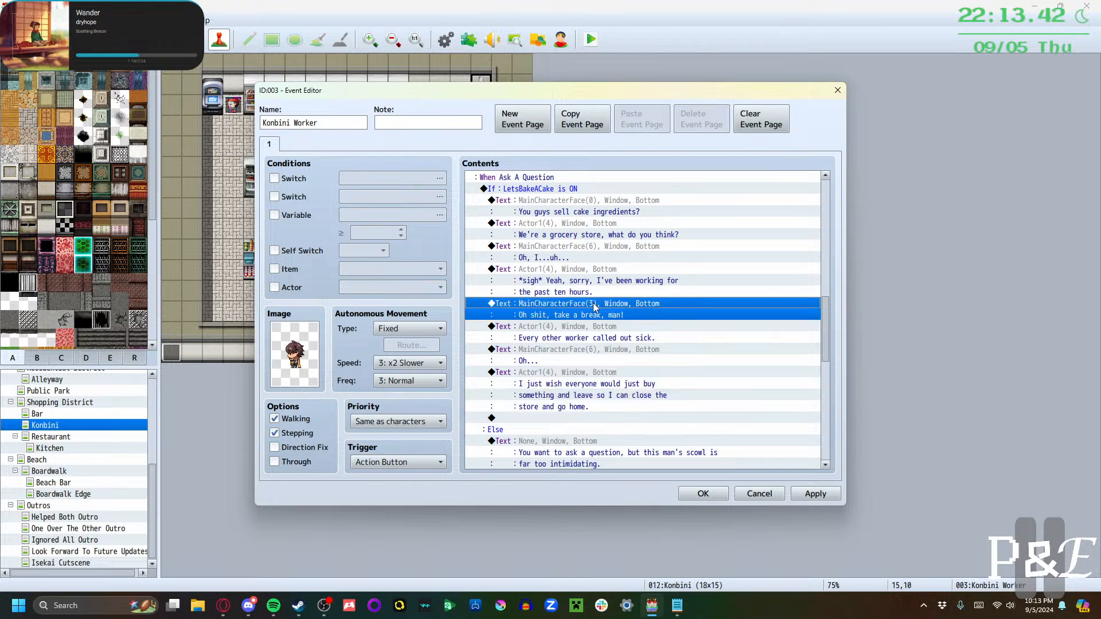
{"action": "key", "text": "Return"}
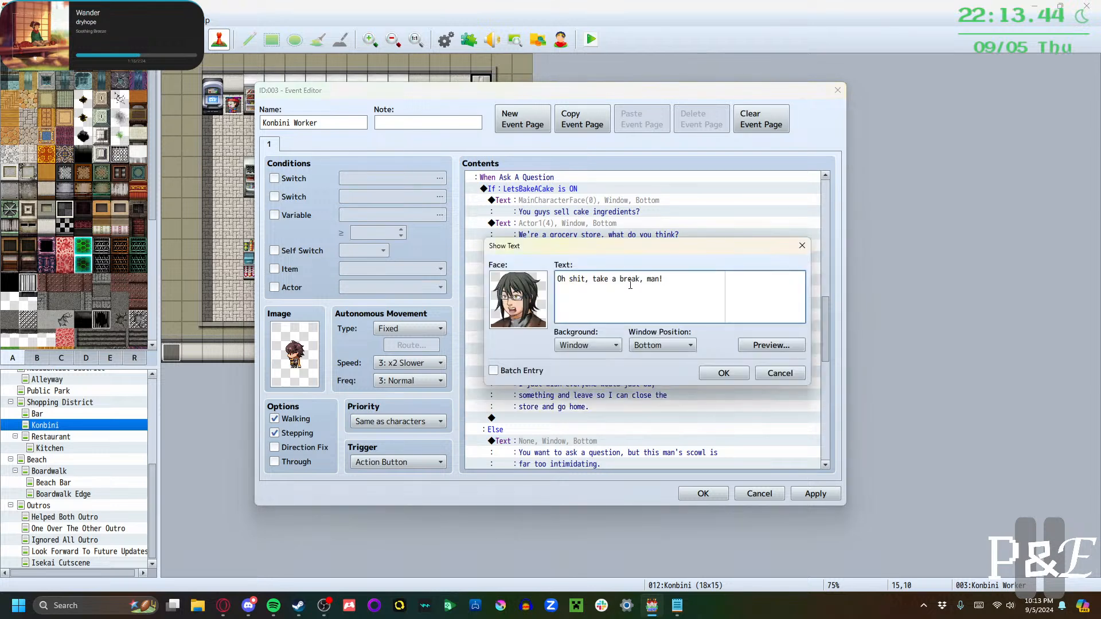
{"action": "double_click", "coordinate": [630, 281]}
{"action": "type", "text": "day off"}
{"action": "left_click", "coordinate": [724, 373]}
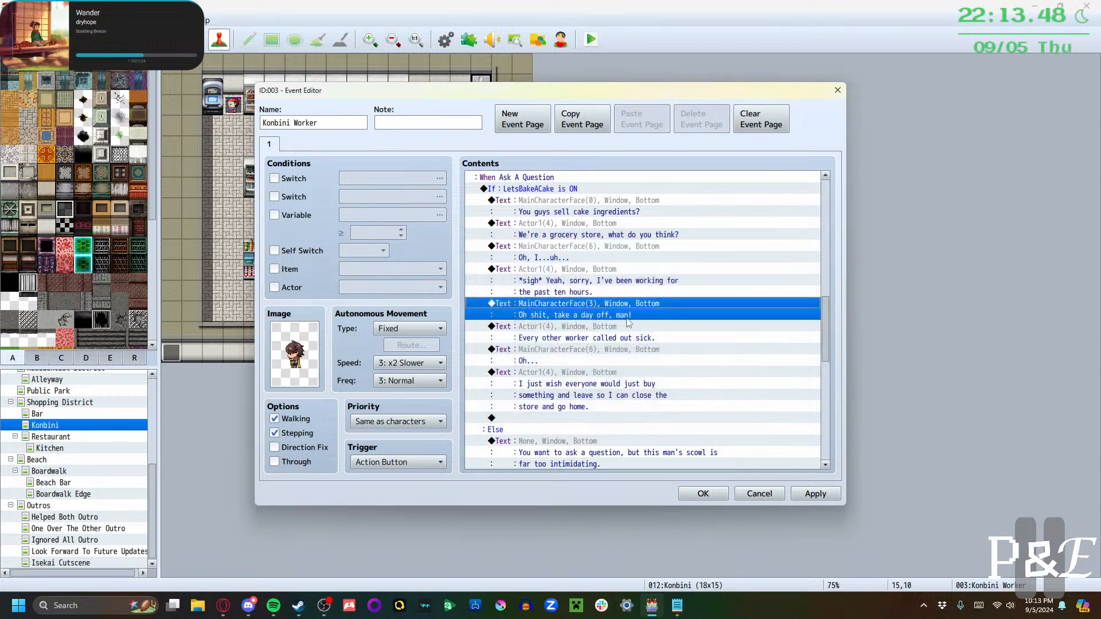
Restore the main character's line in the LetsBakeACake branch to "Oh shit, take a break, man!"
{"action": "left_click", "coordinate": [624, 326]}
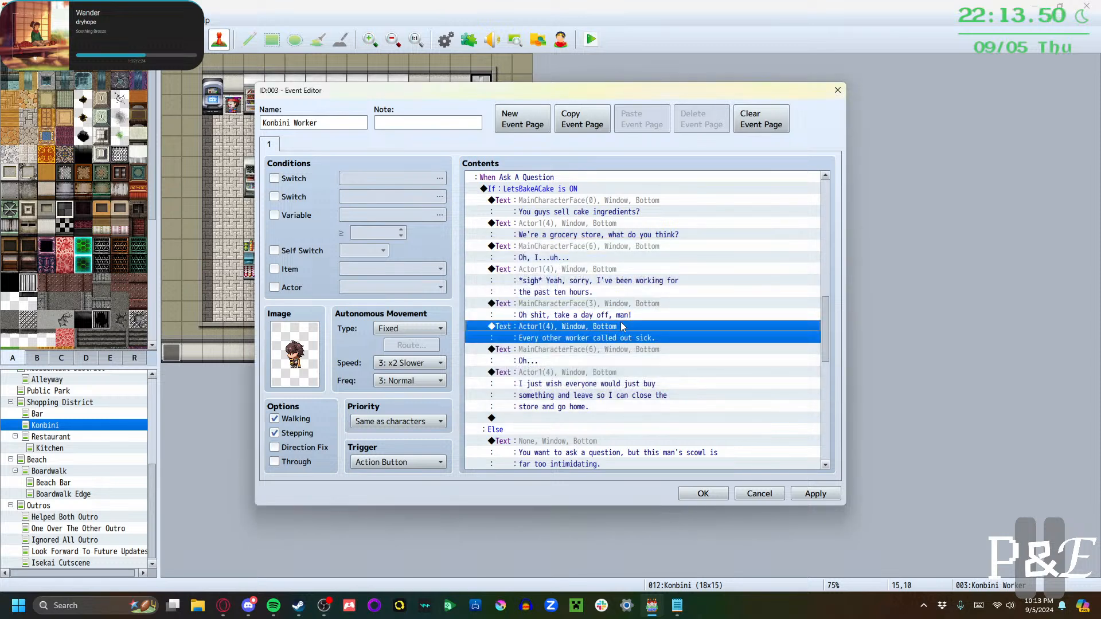
{"action": "left_click", "coordinate": [627, 305]}
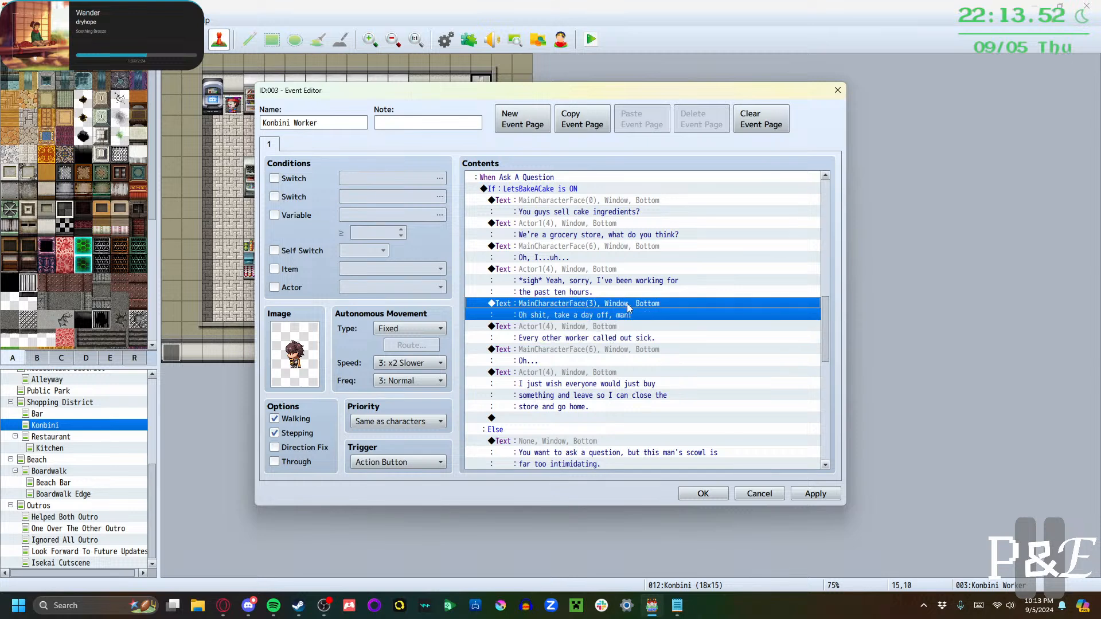
{"action": "double_click", "coordinate": [623, 307]}
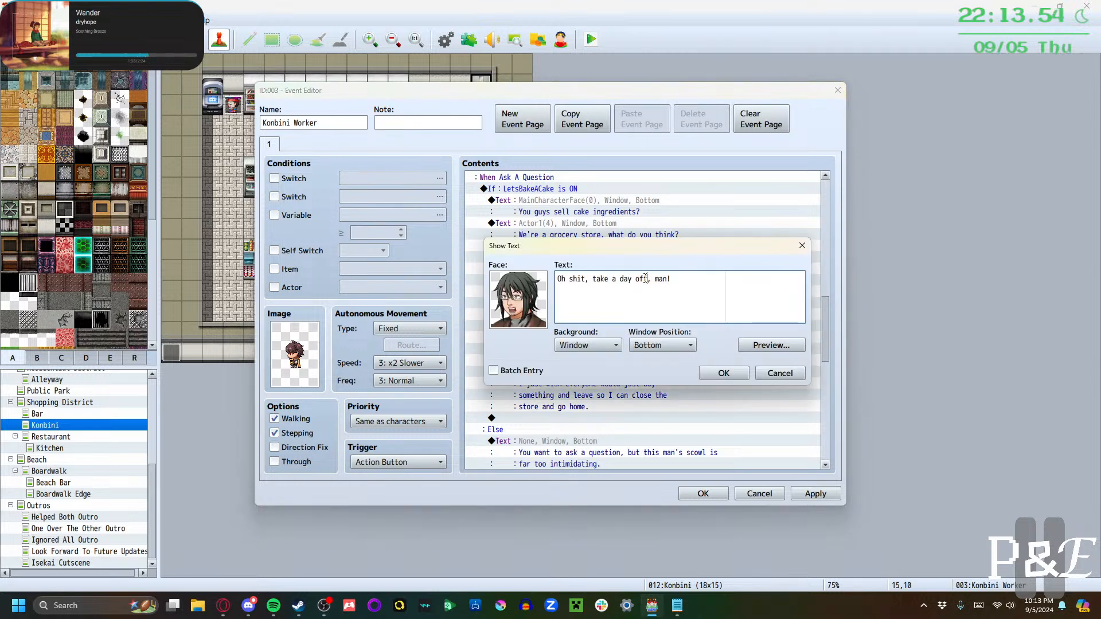
{"action": "left_click_drag", "start_coordinate": [646, 279], "coordinate": [612, 279]}
{"action": "type", "text": "byeak"}
{"action": "left_click", "coordinate": [735, 374]}
Reword the main character's "take time off" line in the WeNeedBeachSupplies branch to "Oh shit, take a day off, man!"
{"action": "scroll", "coordinate": [656, 367], "scroll_direction": "down", "scroll_amount": 6}
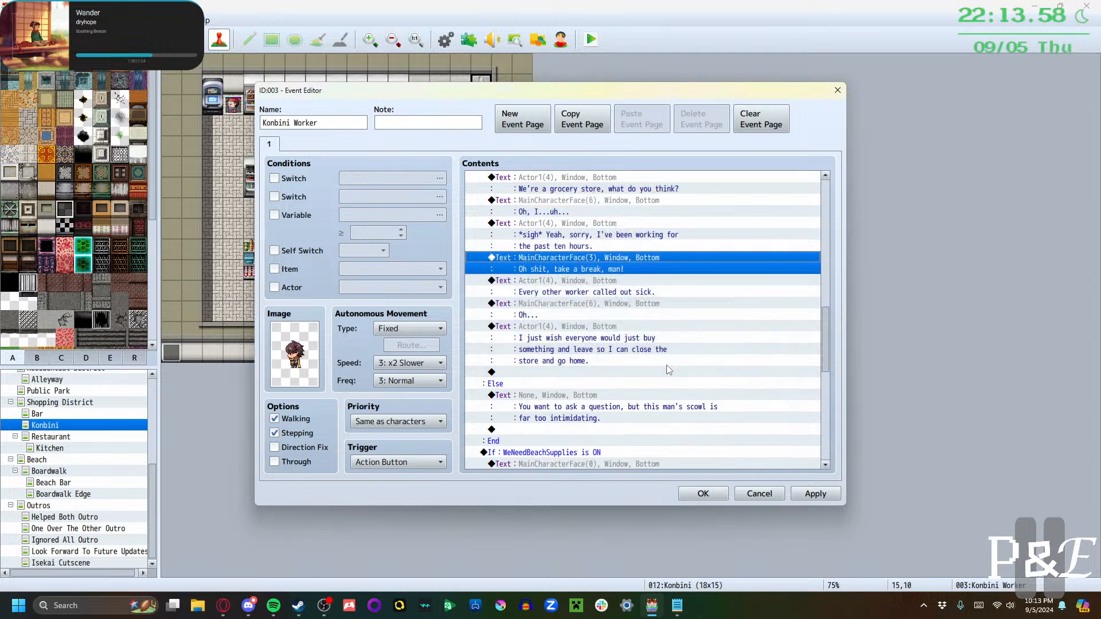
{"action": "scroll", "coordinate": [657, 367], "scroll_direction": "down", "scroll_amount": 6}
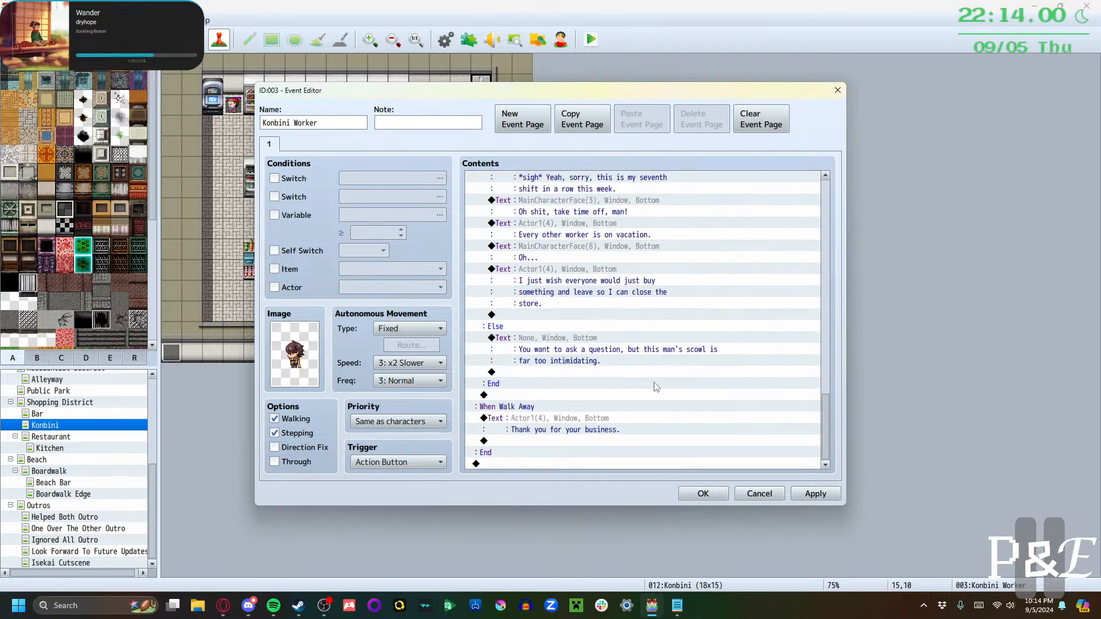
{"action": "scroll", "coordinate": [651, 386], "scroll_direction": "up", "scroll_amount": 5}
{"action": "scroll", "coordinate": [652, 389], "scroll_direction": "up", "scroll_amount": 1}
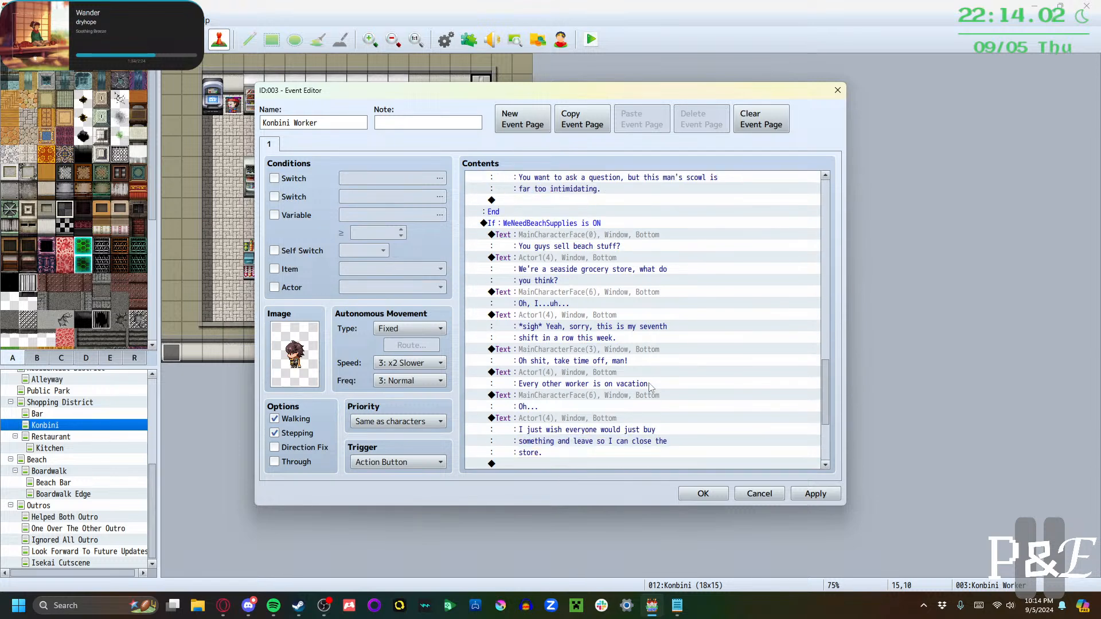
{"action": "scroll", "coordinate": [648, 336], "scroll_direction": "down", "scroll_amount": 2}
{"action": "left_click", "coordinate": [627, 339]}
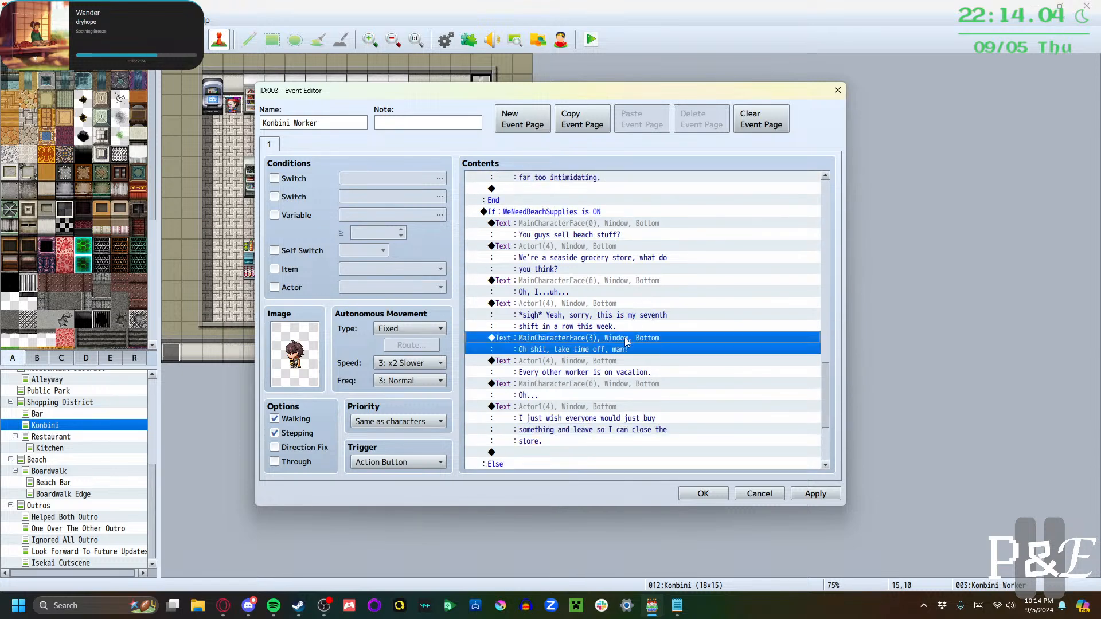
{"action": "key", "text": "Return"}
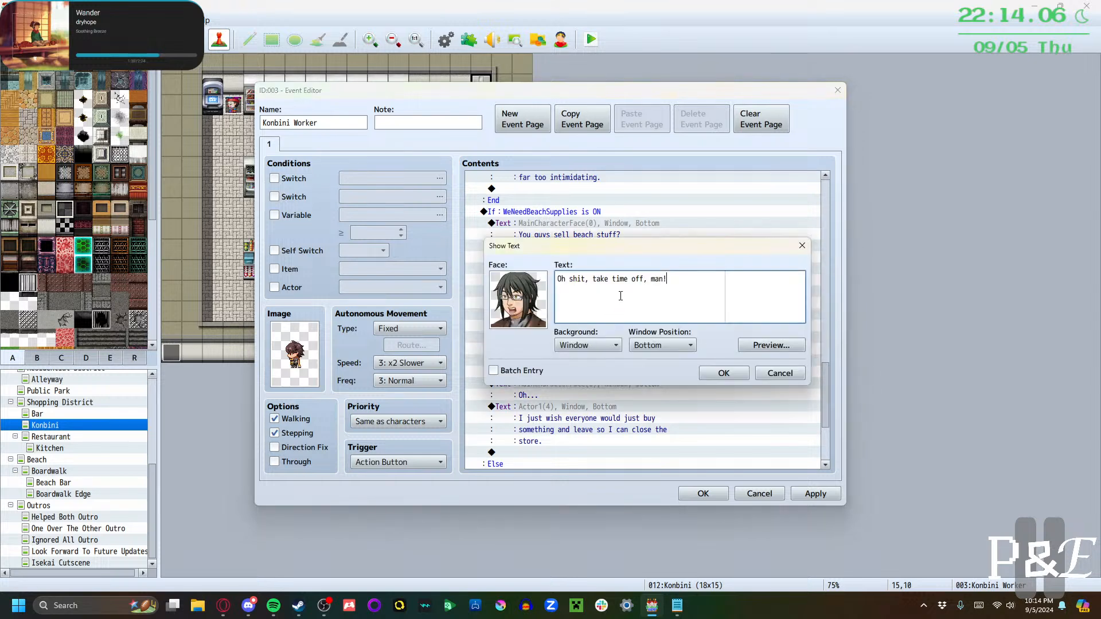
{"action": "double_click", "coordinate": [621, 280]}
{"action": "type", "text": "a day"}
{"action": "left_click", "coordinate": [724, 373]}
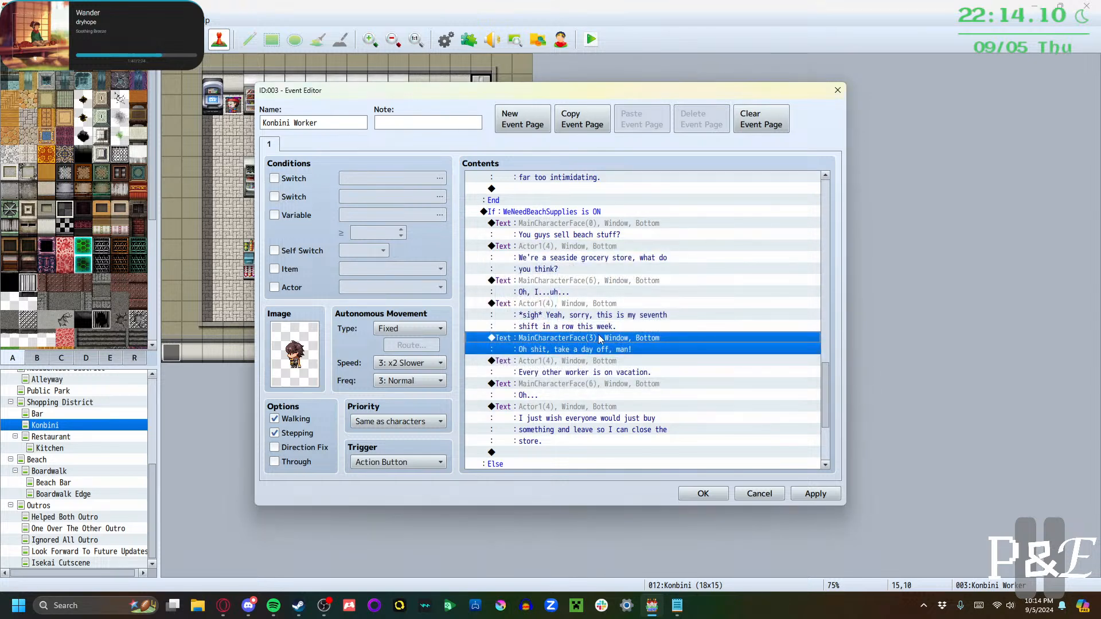
Reword the worker's last line in the WeNeedBeachSupplies branch to "I just wish everyone would get out so I can close the store and go home."
{"action": "left_click", "coordinate": [681, 366]}
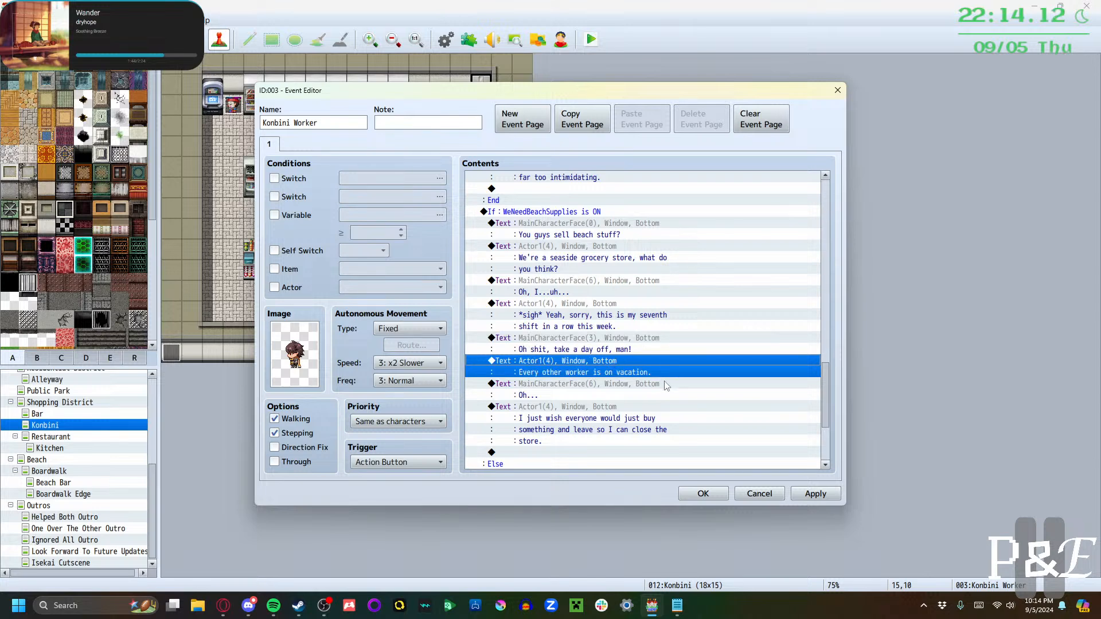
{"action": "left_click", "coordinate": [665, 386]}
{"action": "left_click", "coordinate": [658, 405]}
{"action": "scroll", "coordinate": [660, 408], "scroll_direction": "up", "scroll_amount": 3}
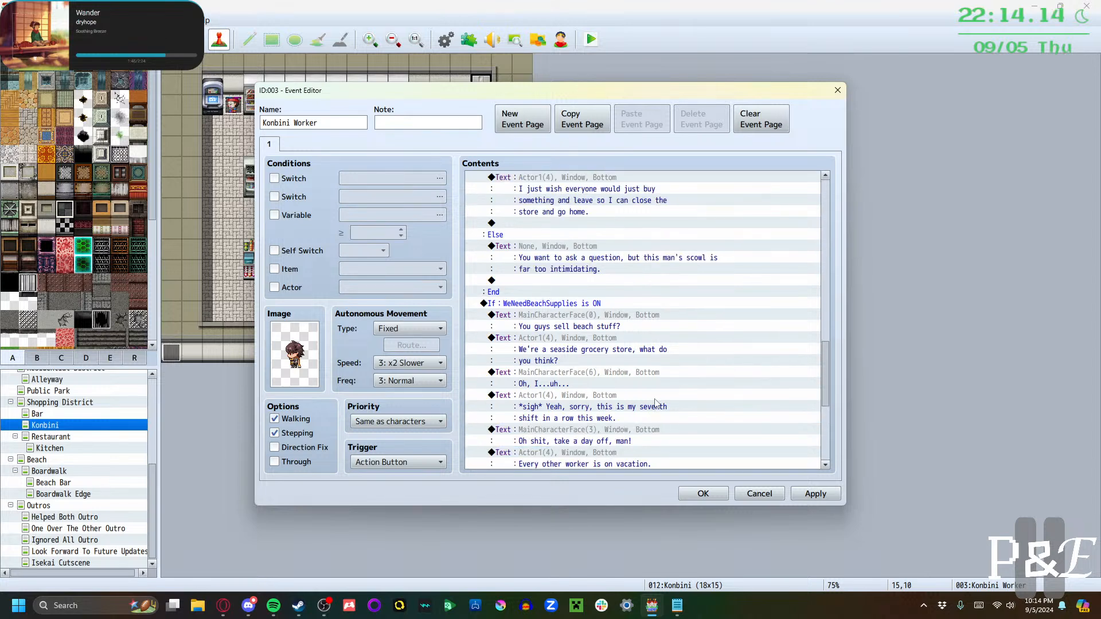
{"action": "scroll", "coordinate": [655, 404], "scroll_direction": "down", "scroll_amount": 2}
{"action": "double_click", "coordinate": [655, 403]}
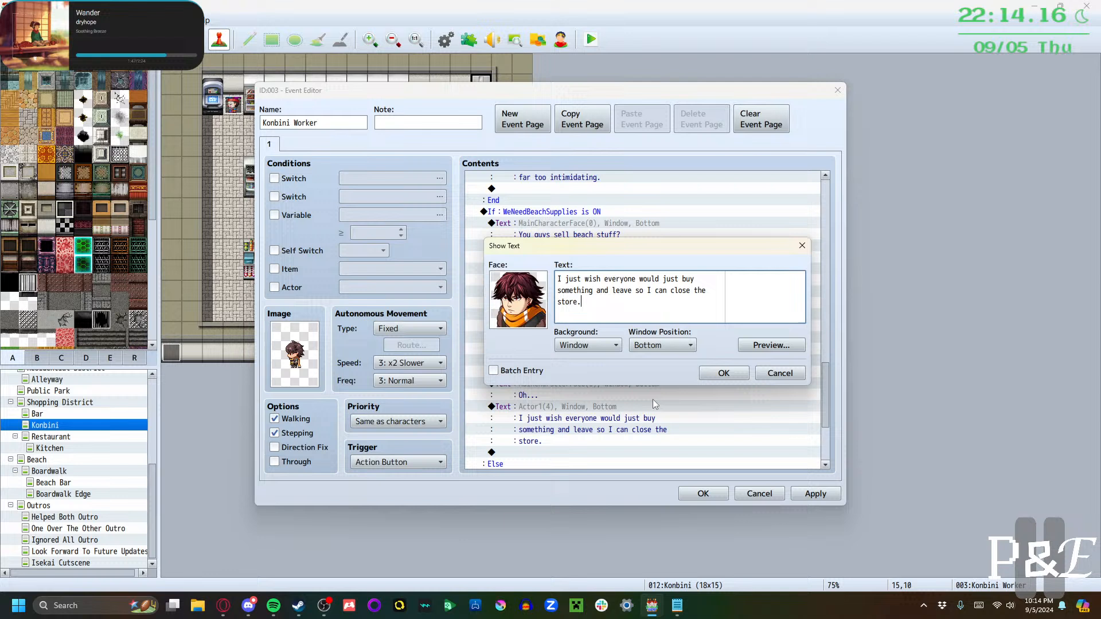
{"action": "left_click", "coordinate": [592, 306]}
{"action": "type", "text": "and go home"}
{"action": "left_click_drag", "start_coordinate": [663, 280], "coordinate": [631, 291]}
{"action": "type", "text": "get o"}
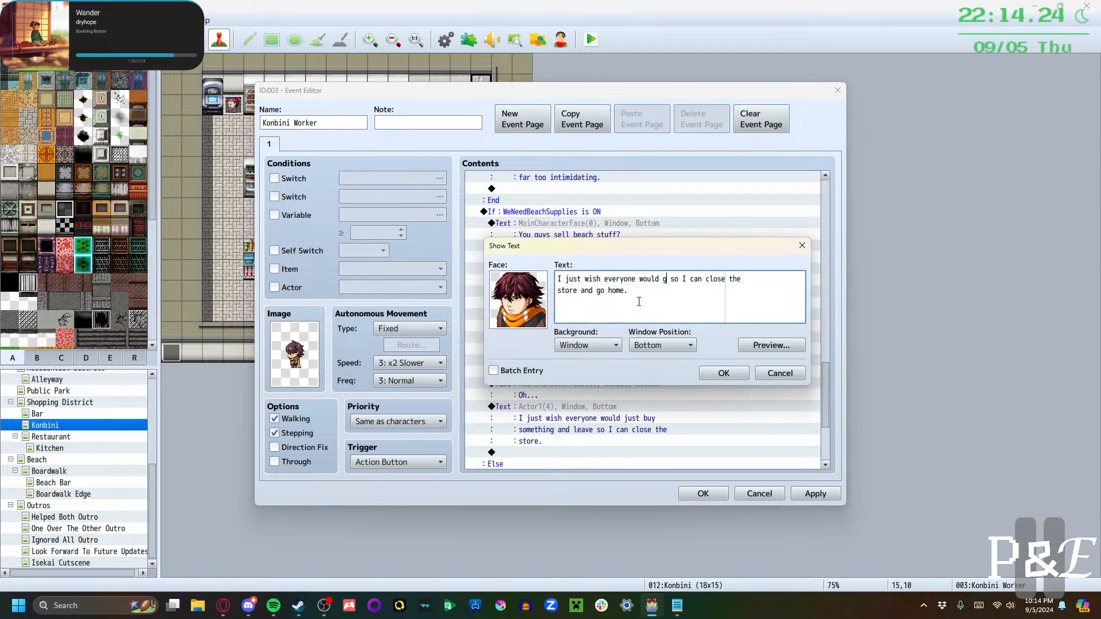
{"action": "type", "text": "ut"}
{"action": "key", "text": "Return"}
{"action": "key", "text": "End"}
{"action": "key", "text": "Delete"}
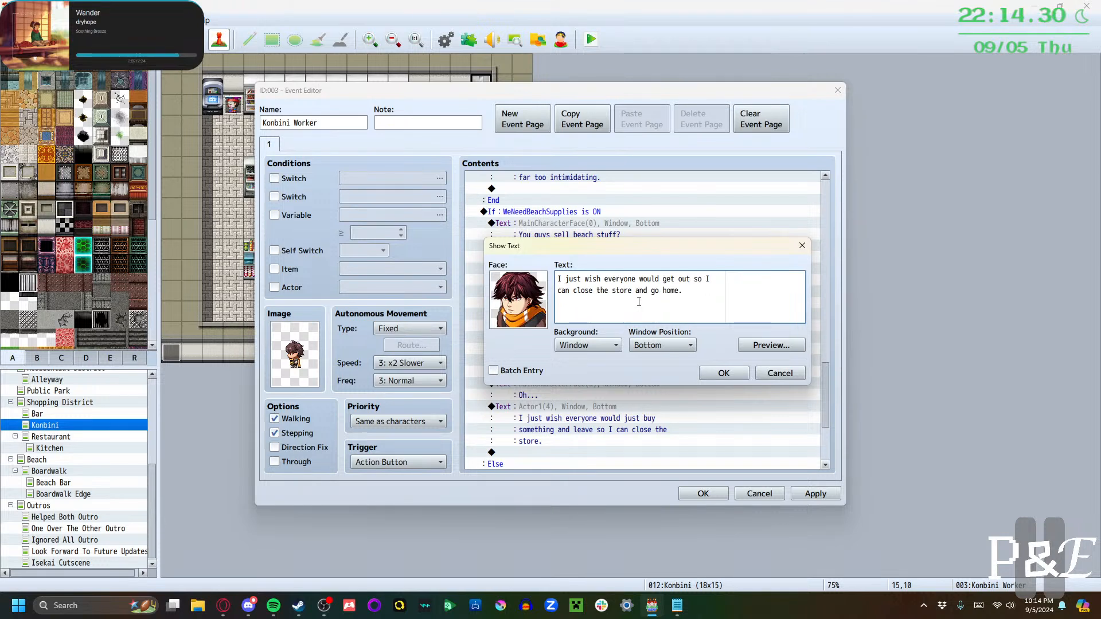
{"action": "left_click", "coordinate": [736, 373]}
Apply the dialogue changes and close the Konbini Worker event
{"action": "scroll", "coordinate": [666, 398], "scroll_direction": "down", "scroll_amount": 1}
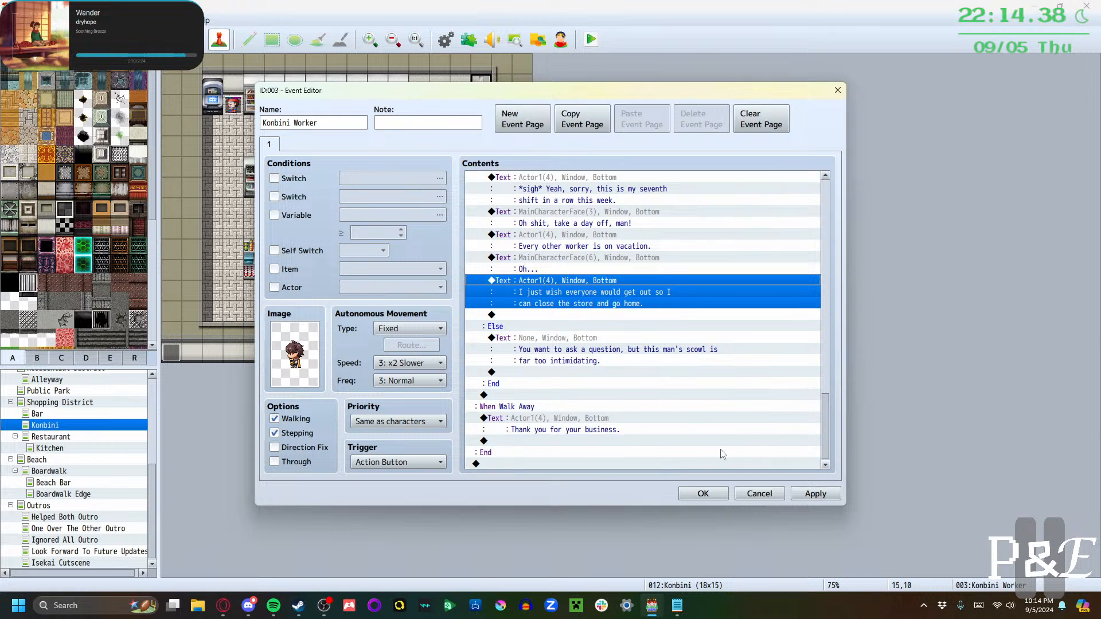
{"action": "left_click", "coordinate": [815, 494]}
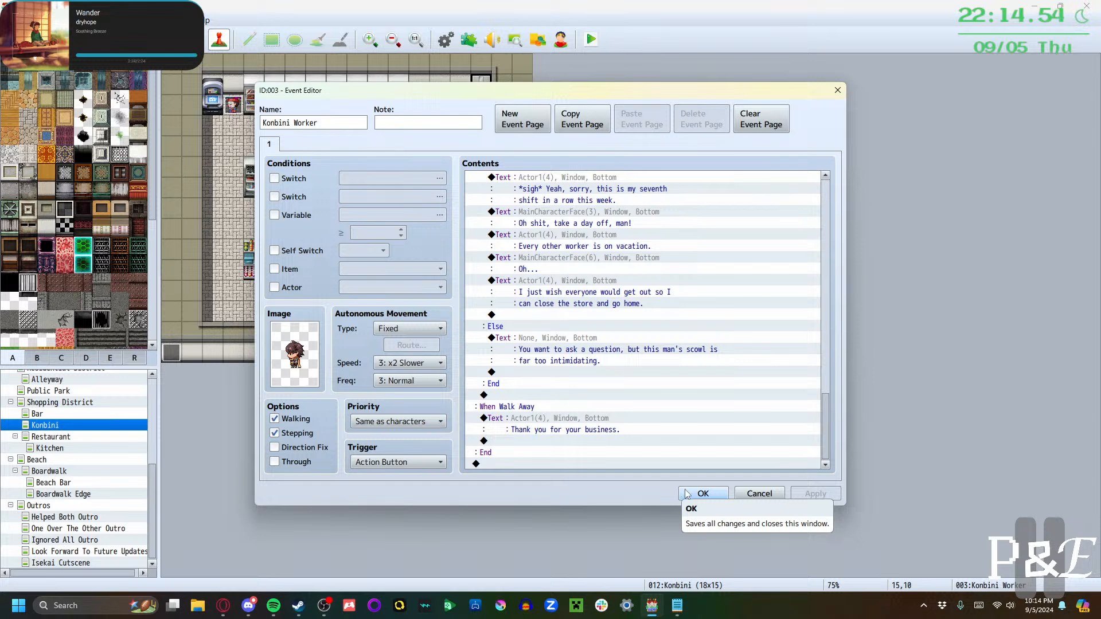
{"action": "left_click", "coordinate": [686, 494]}
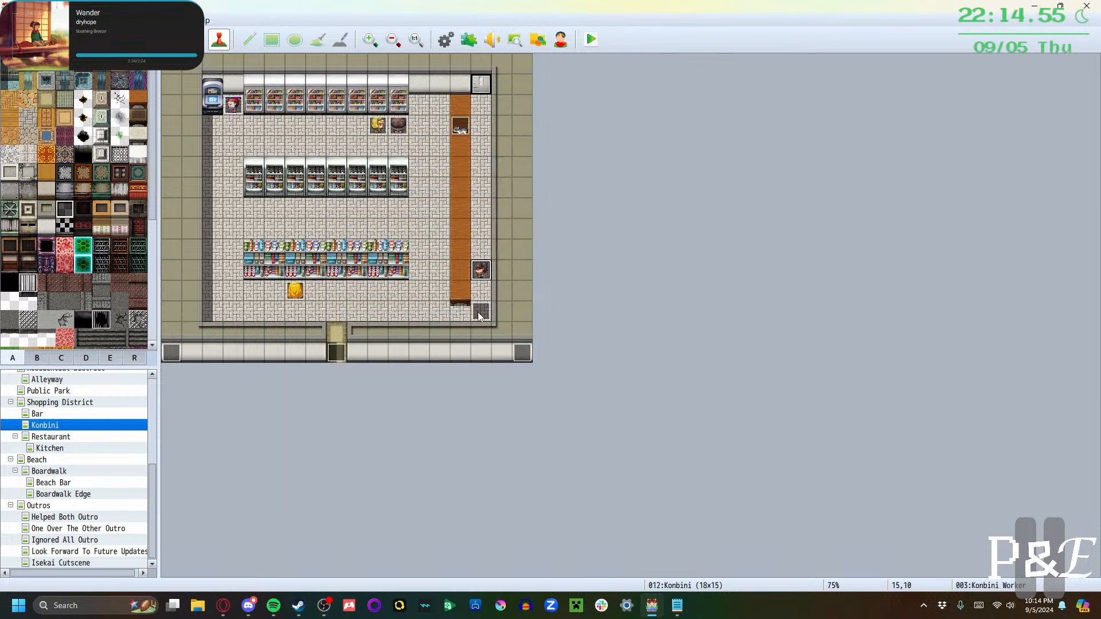
Review the LetsBakeACake and WeNeedBeachSupplies branches of event EV005 in the Konbini map's lower right corner, and close it
{"action": "double_click", "coordinate": [521, 351]}
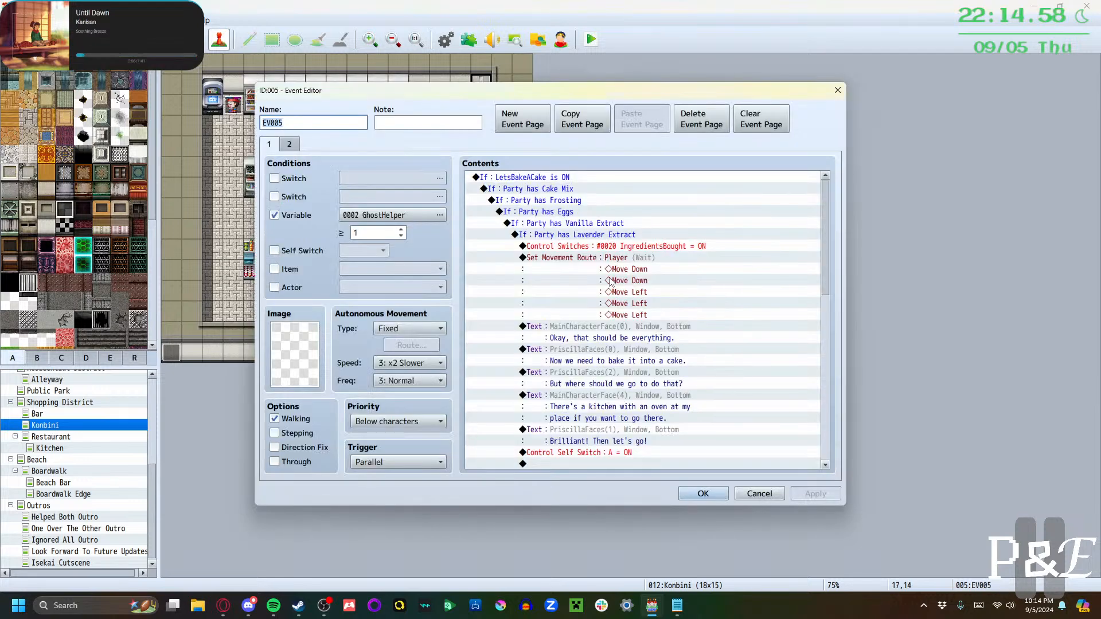
{"action": "scroll", "coordinate": [610, 281], "scroll_direction": "down", "scroll_amount": 10}
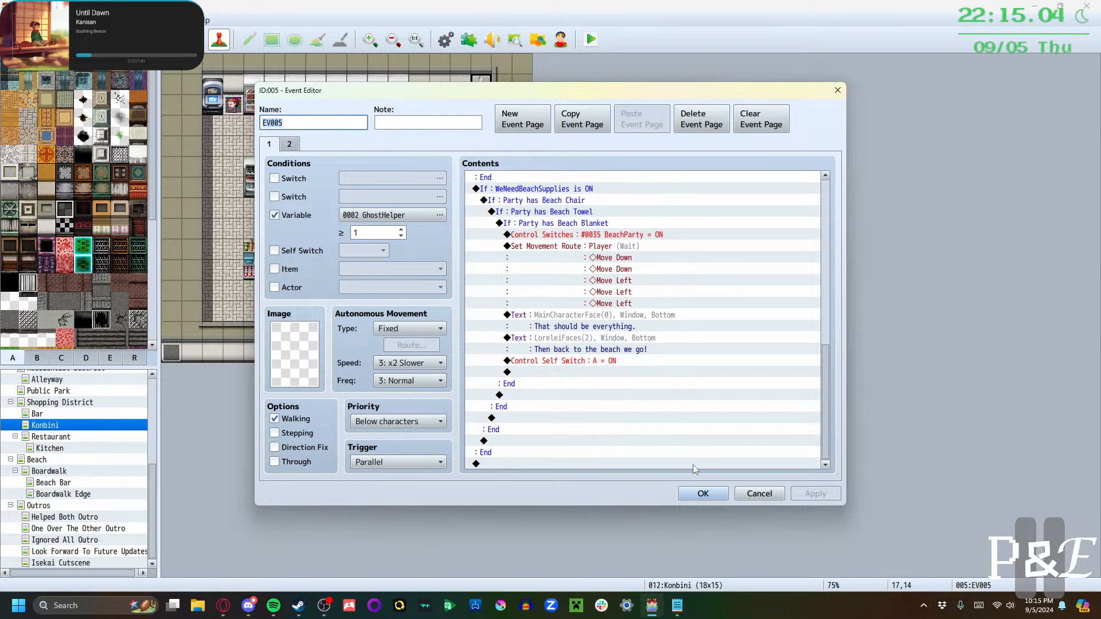
{"action": "left_click", "coordinate": [701, 495]}
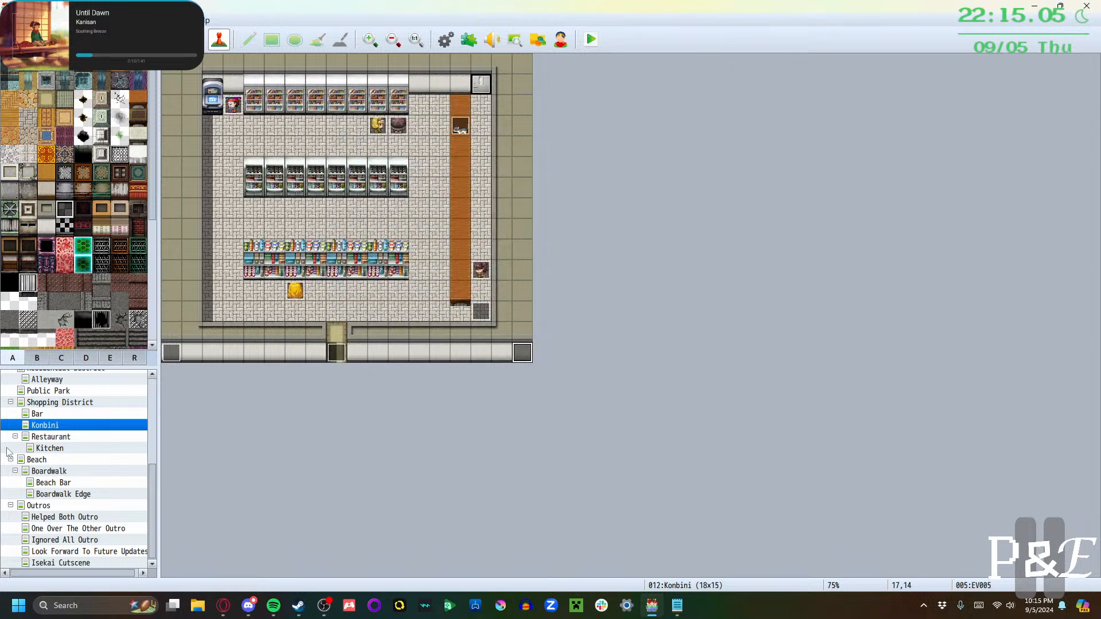
Look through the outro, Boardwalk Edge, Beach Bar and Boardwalk maps, and open the Beach map
{"action": "left_click", "coordinate": [90, 551]}
{"action": "left_click", "coordinate": [88, 539]}
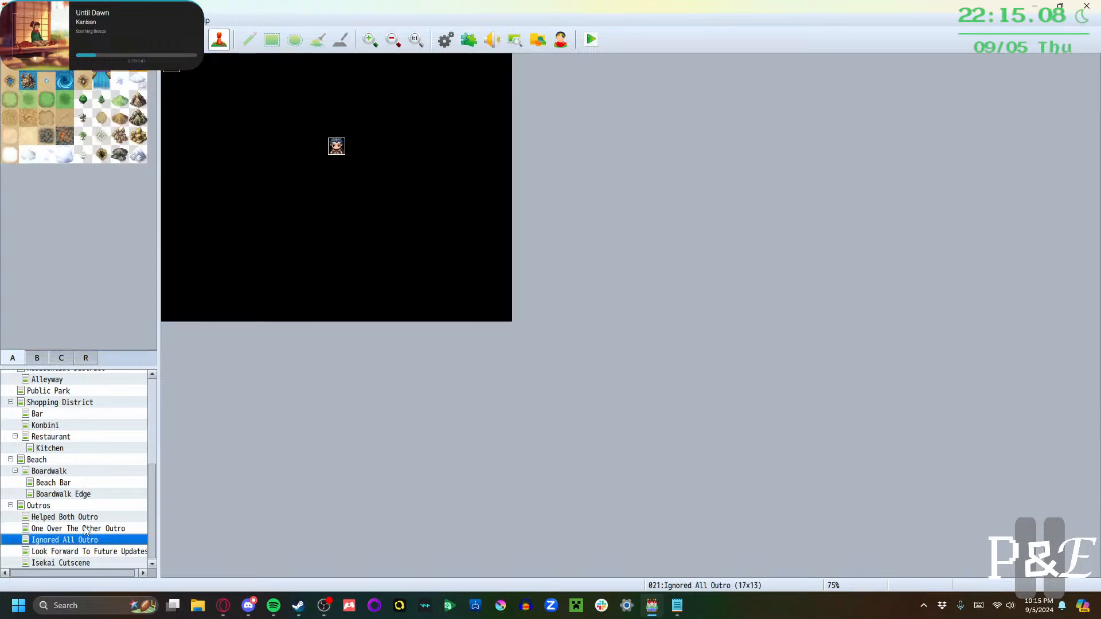
{"action": "left_click", "coordinate": [84, 529]}
{"action": "left_click", "coordinate": [73, 551]}
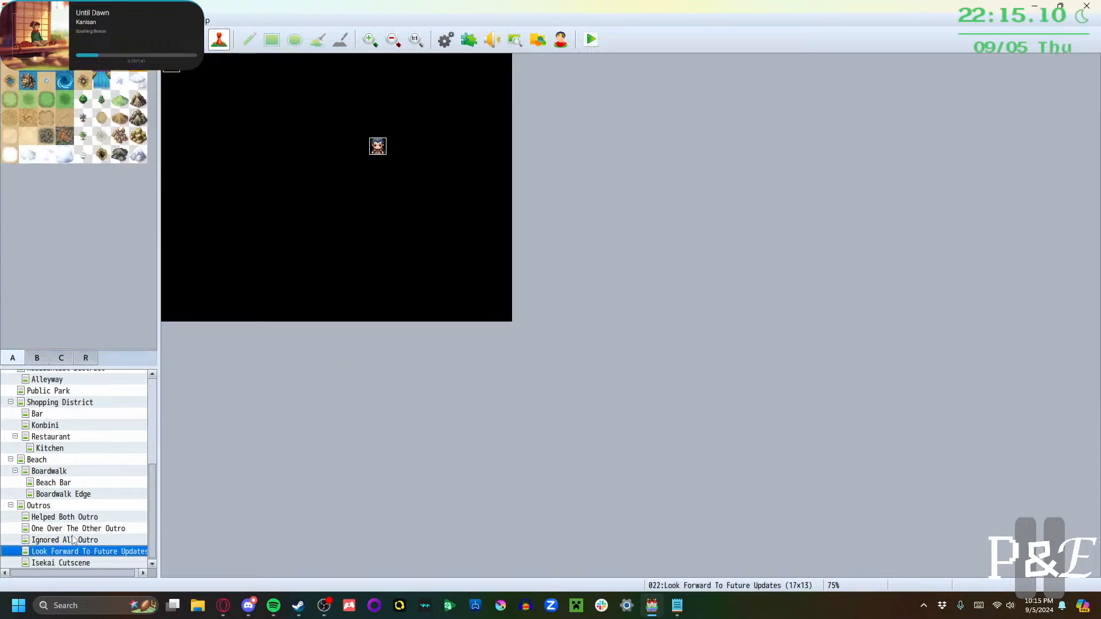
{"action": "left_click", "coordinate": [73, 540]}
{"action": "left_click", "coordinate": [63, 496]}
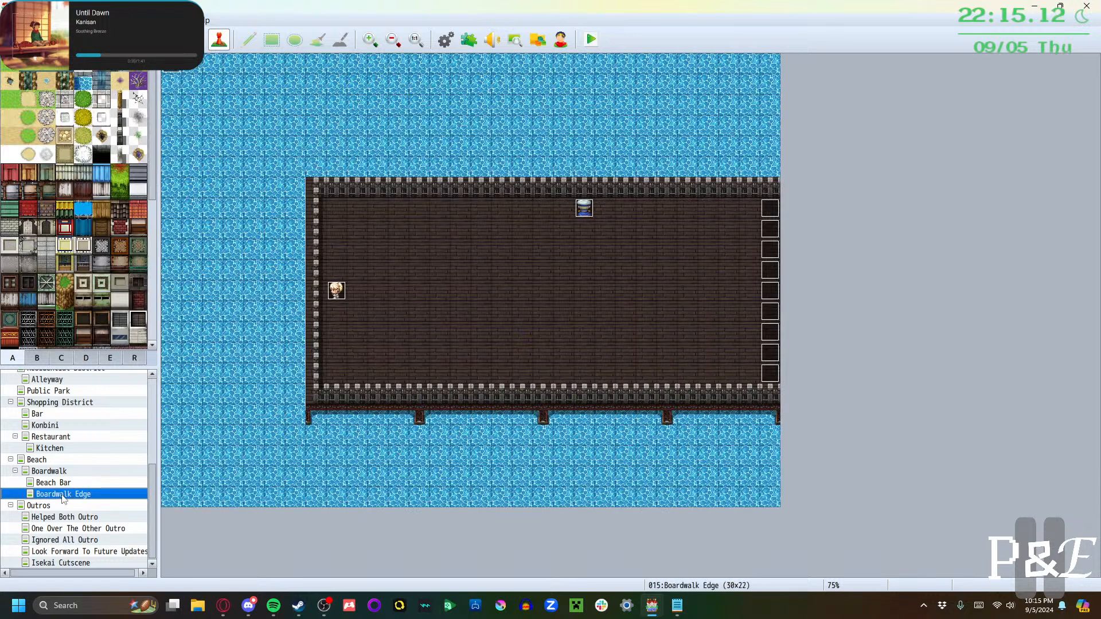
{"action": "left_click", "coordinate": [53, 483]}
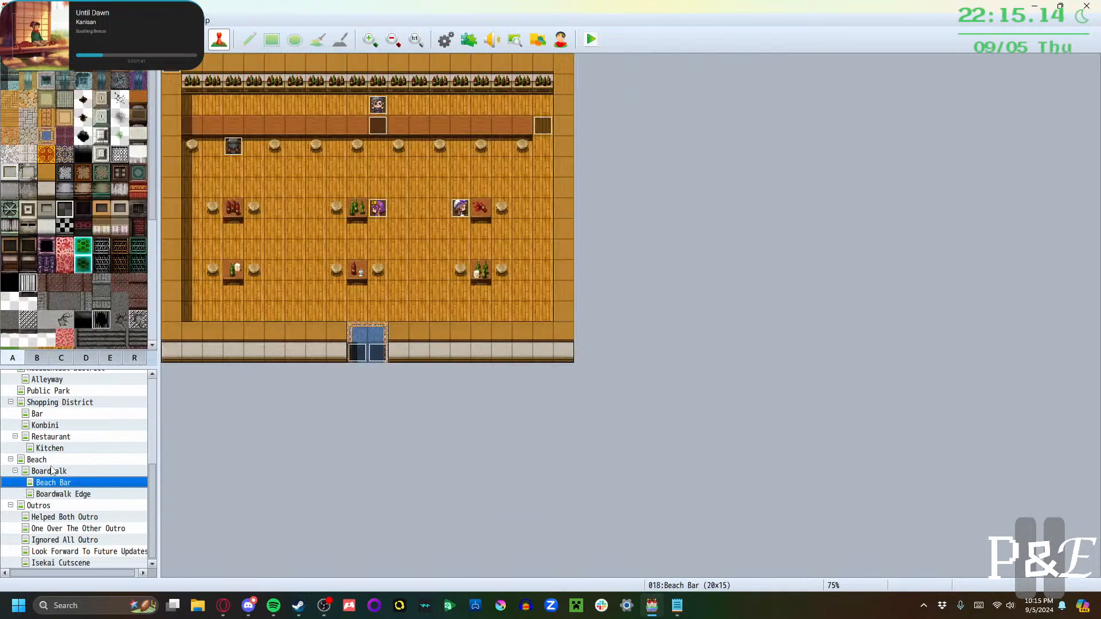
{"action": "left_click", "coordinate": [57, 471]}
{"action": "left_click", "coordinate": [62, 460]}
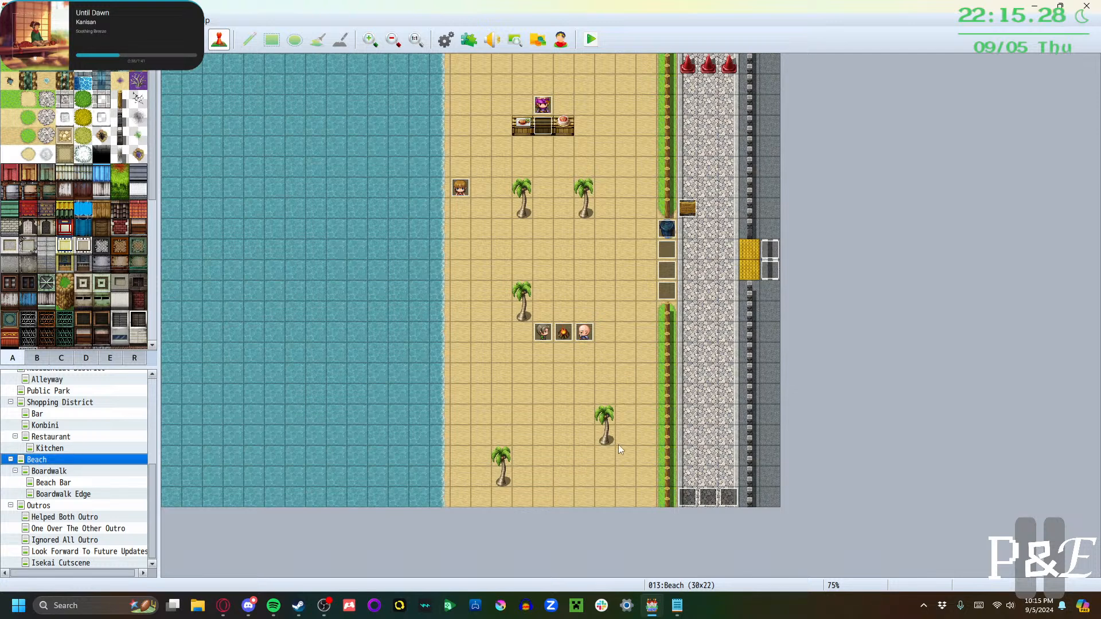
Create an event just west of the Beach map's southeastern palm tree and give it a sparkle image from the !Flame set
{"action": "double_click", "coordinate": [590, 436]}
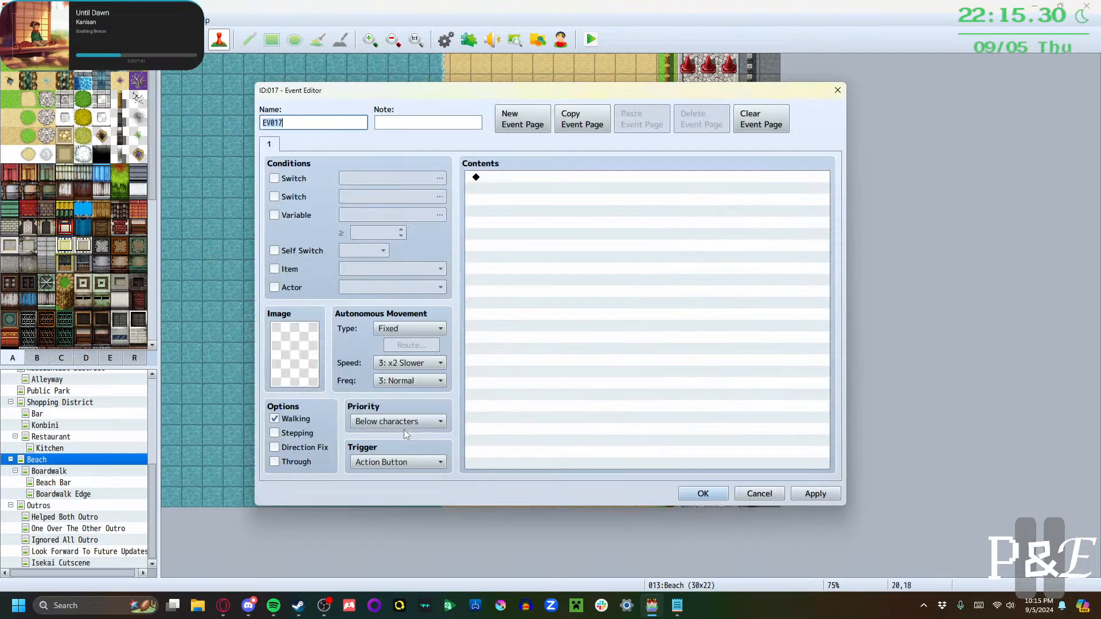
{"action": "double_click", "coordinate": [280, 354]}
{"action": "scroll", "coordinate": [394, 378], "scroll_direction": "down", "scroll_amount": 6}
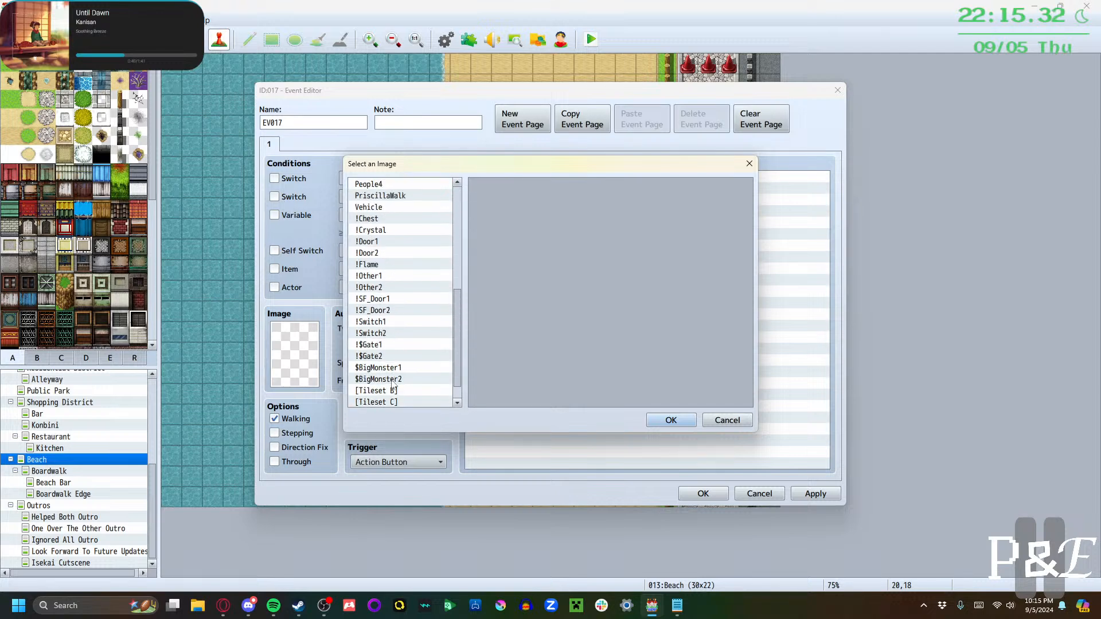
{"action": "left_click", "coordinate": [367, 275]}
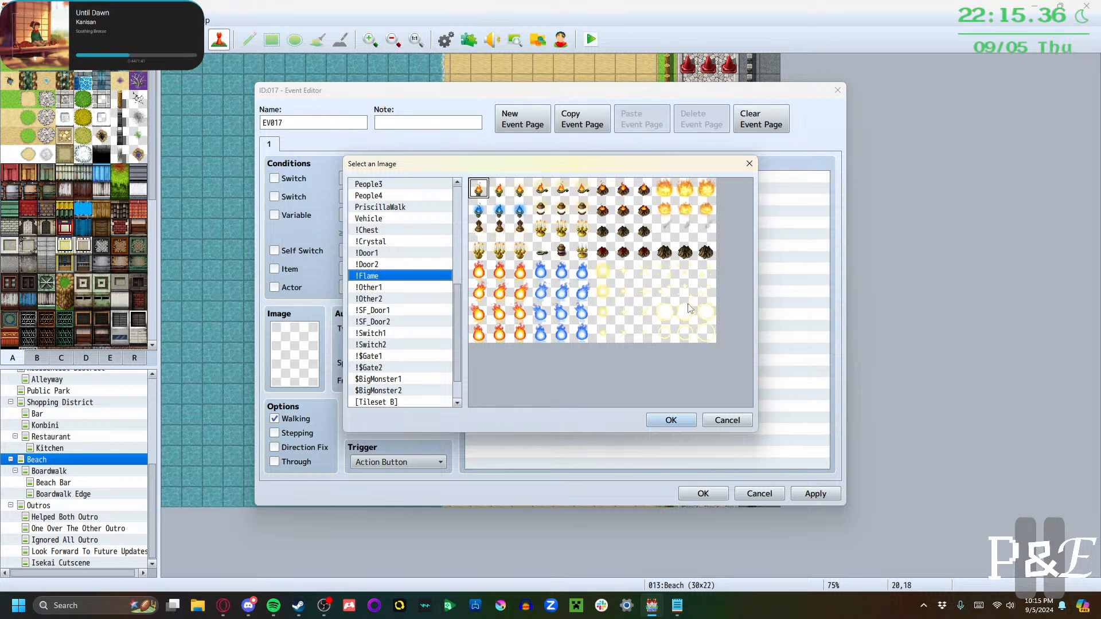
{"action": "left_click", "coordinate": [686, 292]}
{"action": "left_click", "coordinate": [677, 422]}
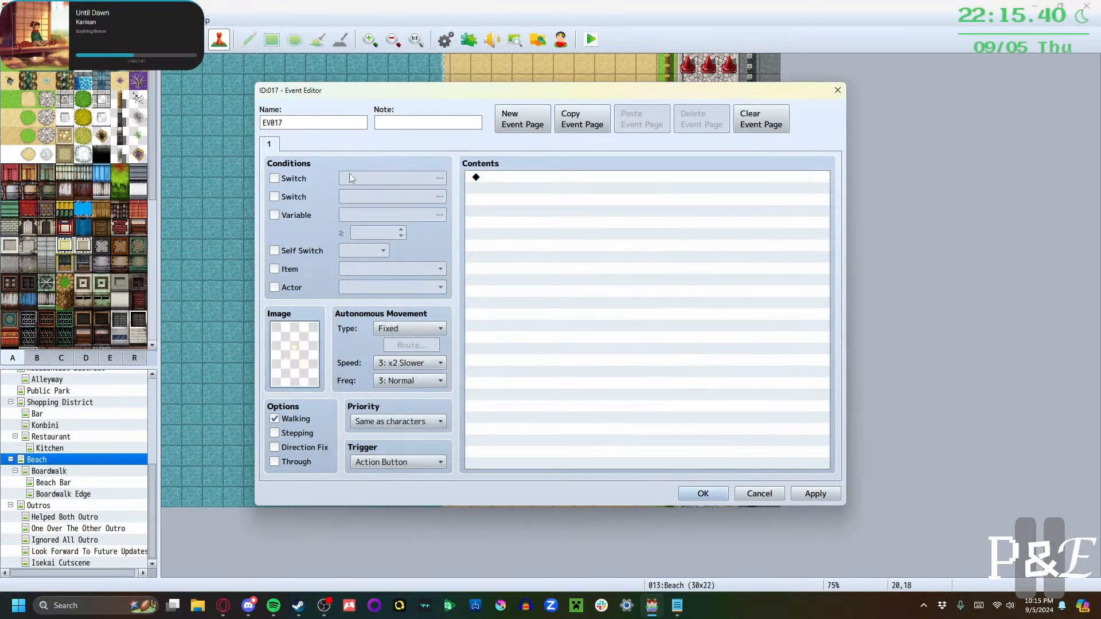
Make the new sparkle event require switch 0035 BeachParty, and save and close it
{"action": "left_click", "coordinate": [327, 179]}
{"action": "left_click", "coordinate": [362, 180]}
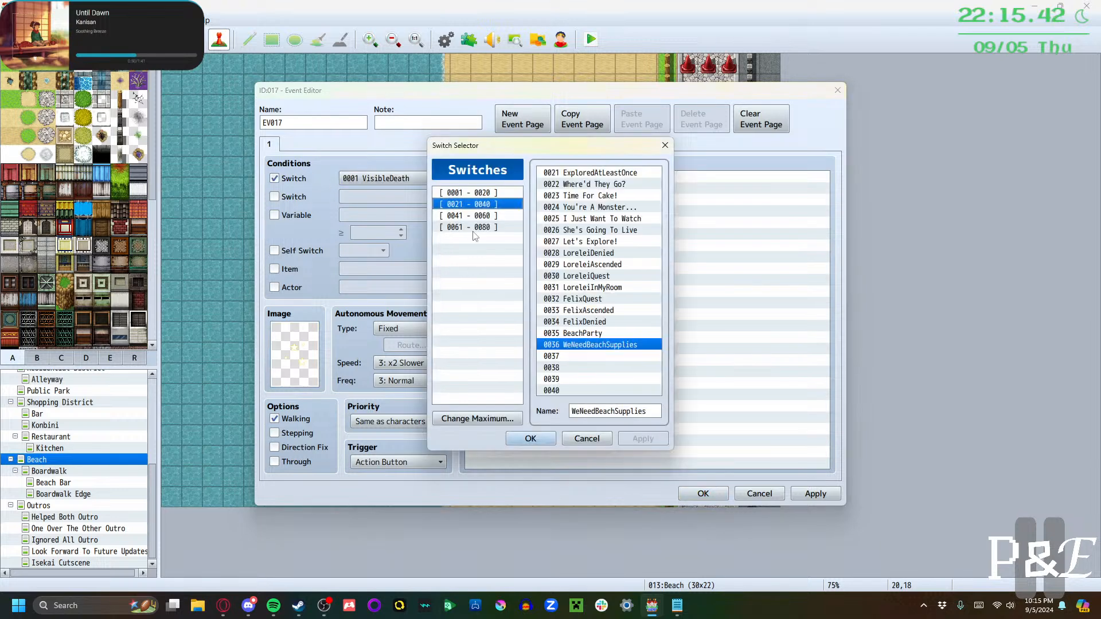
{"action": "left_click", "coordinate": [608, 333]}
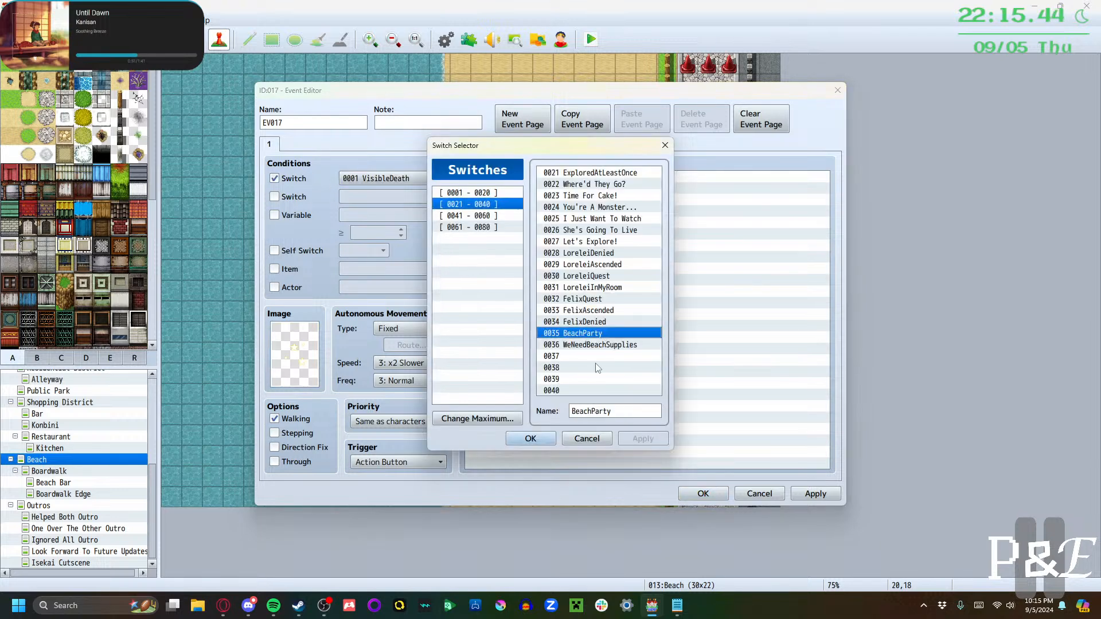
{"action": "left_click", "coordinate": [530, 439]}
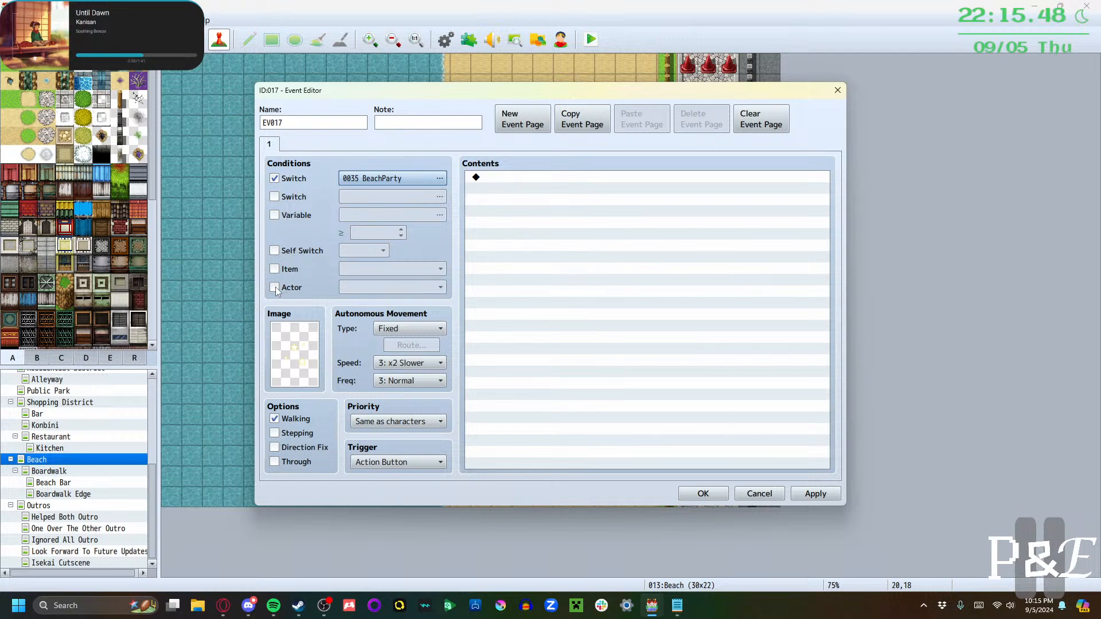
{"action": "left_click", "coordinate": [811, 494]}
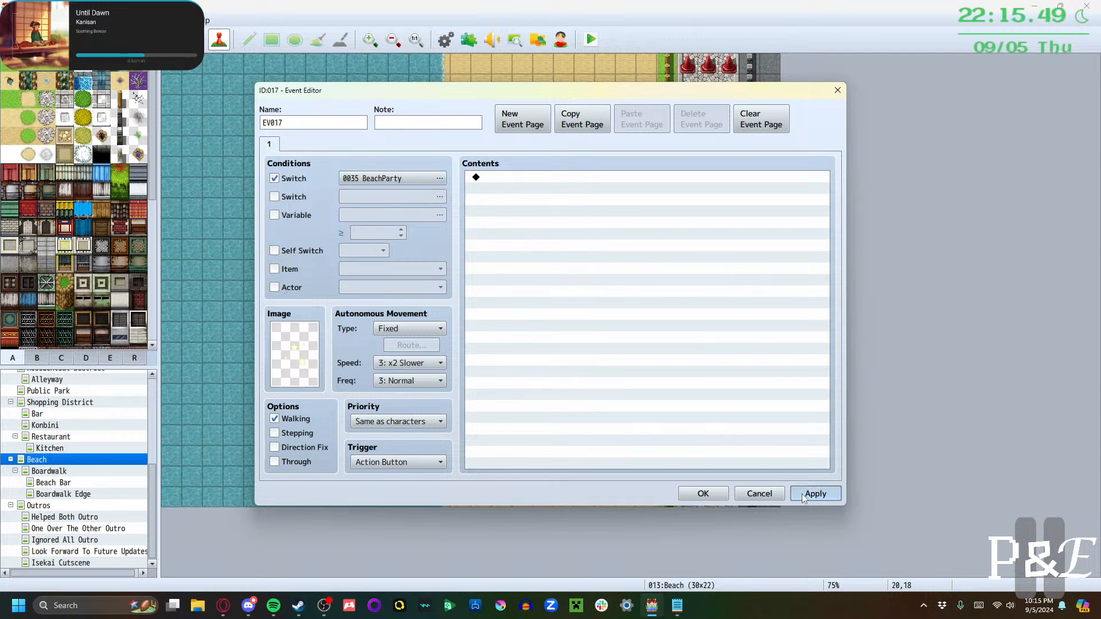
{"action": "left_click", "coordinate": [704, 494]}
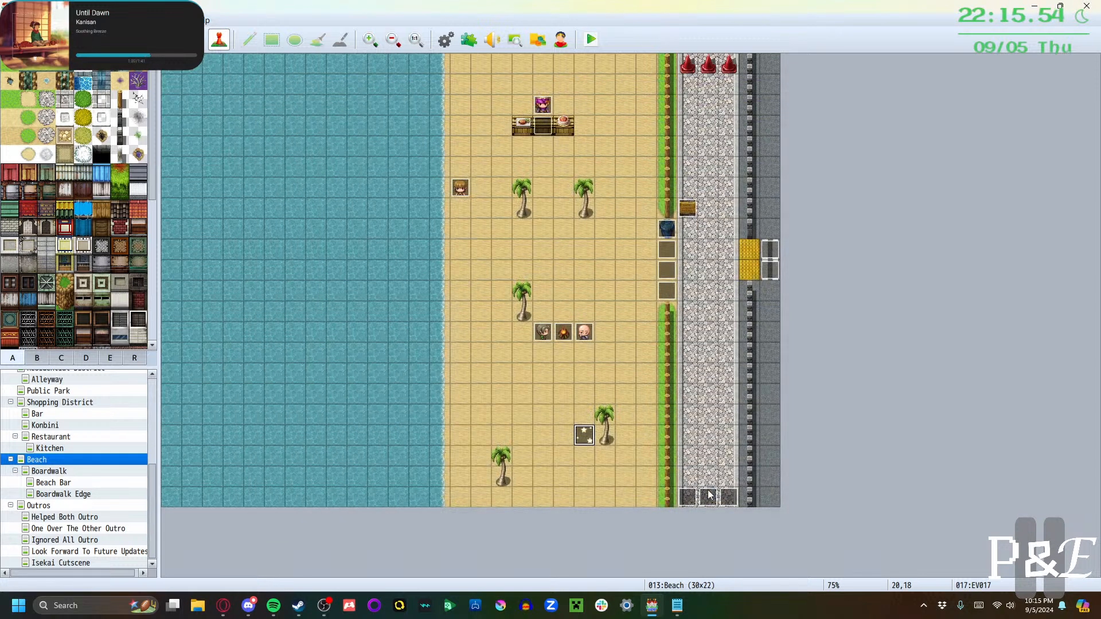
Open the Konbini Worker event on the Konbini map
{"action": "left_click", "coordinate": [46, 425]}
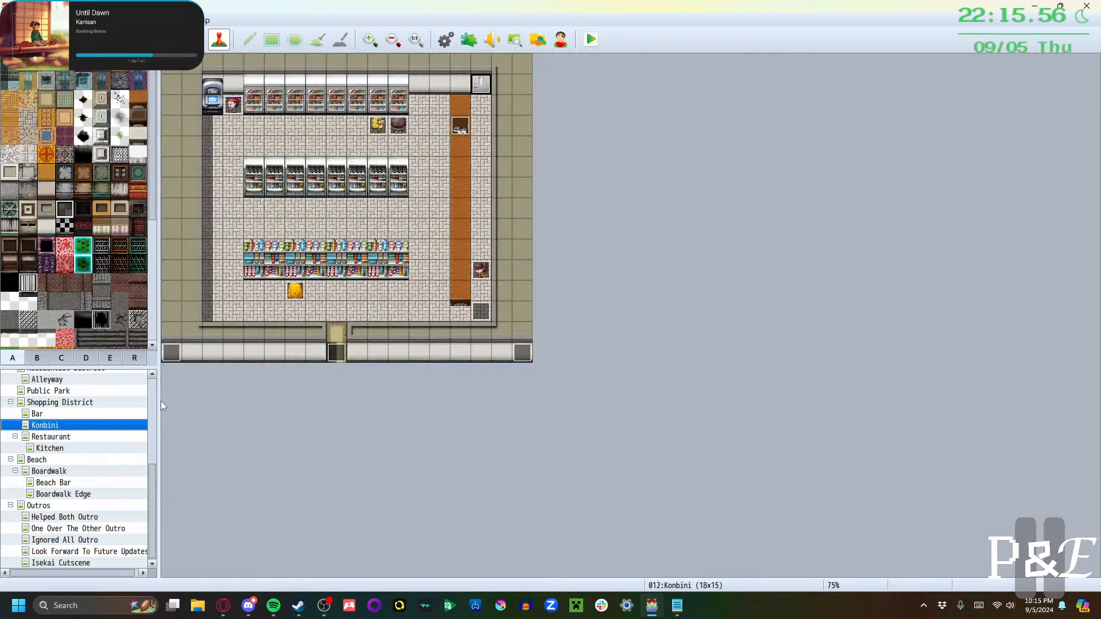
{"action": "double_click", "coordinate": [477, 275]}
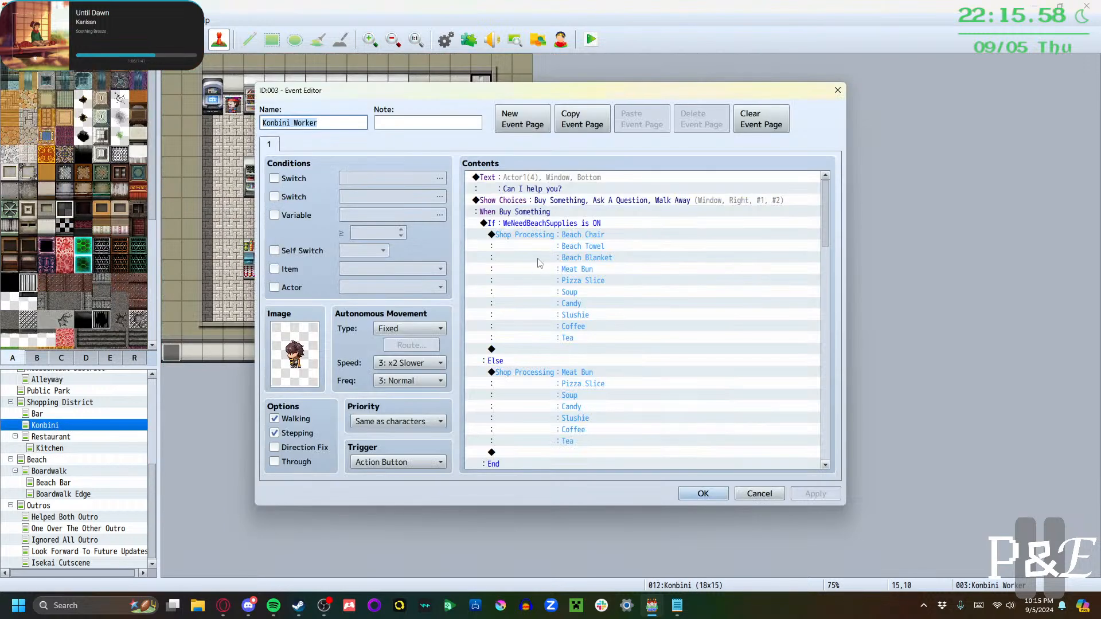
{"action": "left_click", "coordinate": [535, 223]}
{"action": "double_click", "coordinate": [535, 222]}
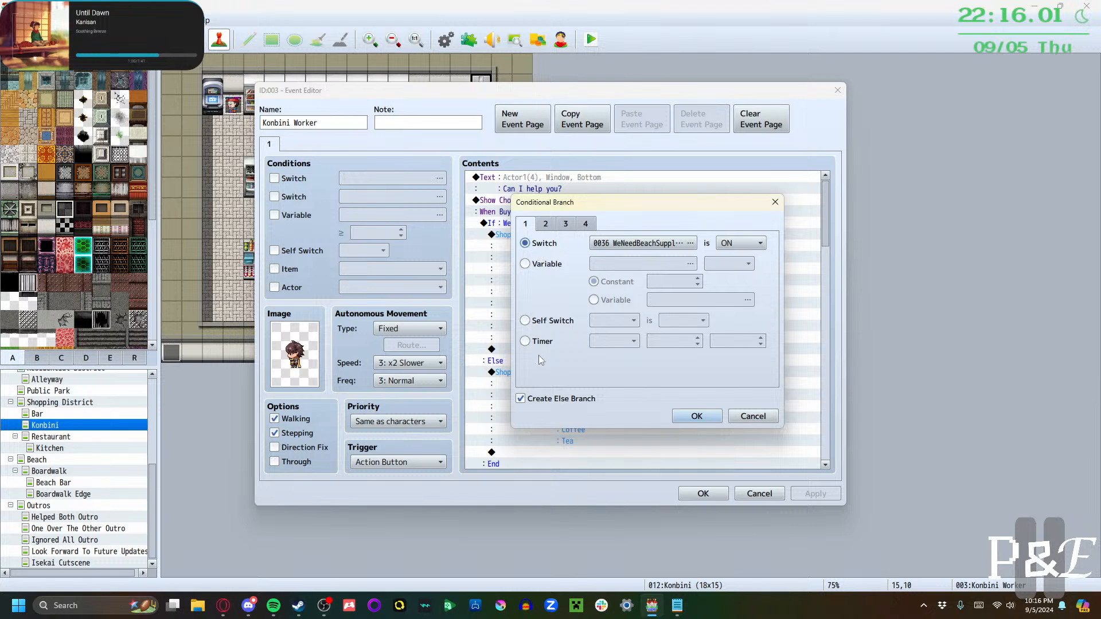
{"action": "left_click", "coordinate": [547, 225]}
{"action": "left_click", "coordinate": [611, 244]}
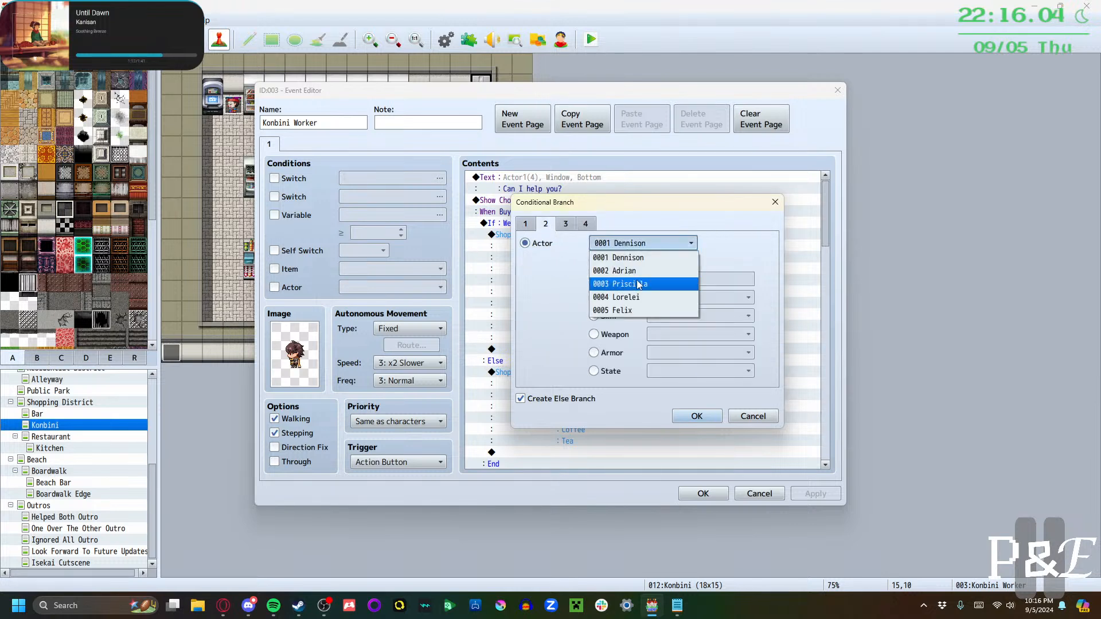
{"action": "left_click", "coordinate": [743, 415]}
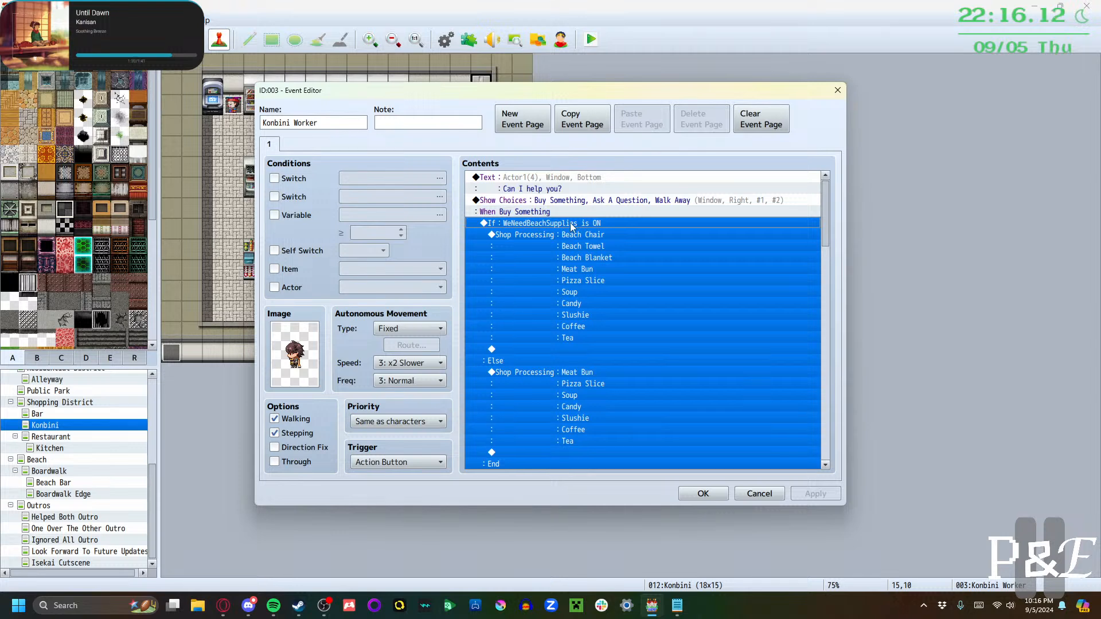
Open the condition of the WeNeedBeachSupplies shop branch and look through the available switches without changing the selection
{"action": "double_click", "coordinate": [569, 225]}
{"action": "left_click", "coordinate": [695, 242]}
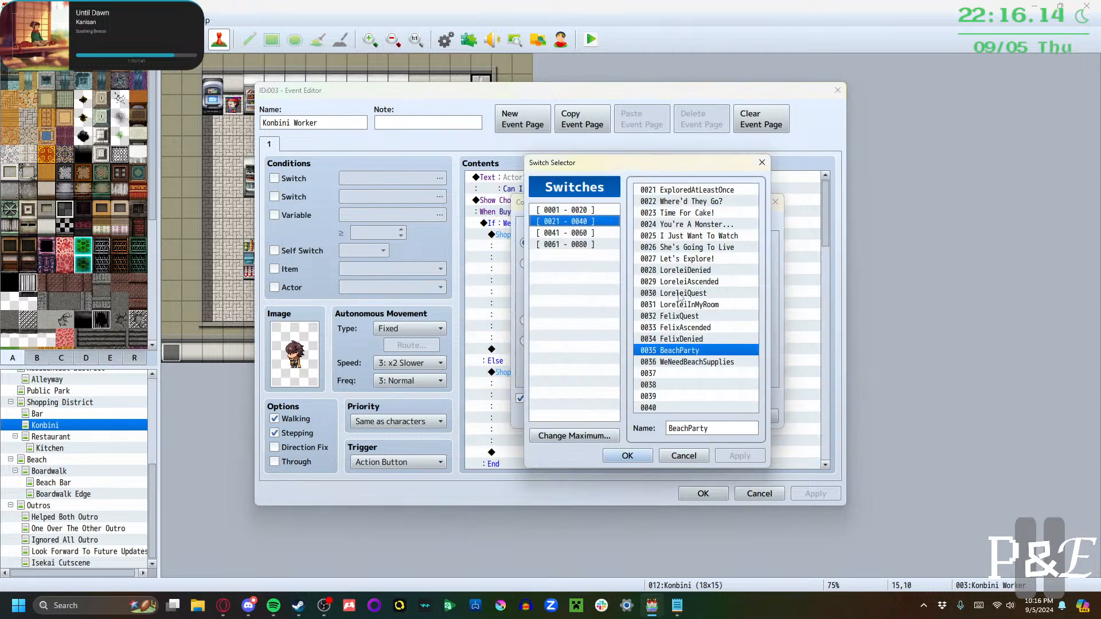
{"action": "left_click", "coordinate": [565, 234]}
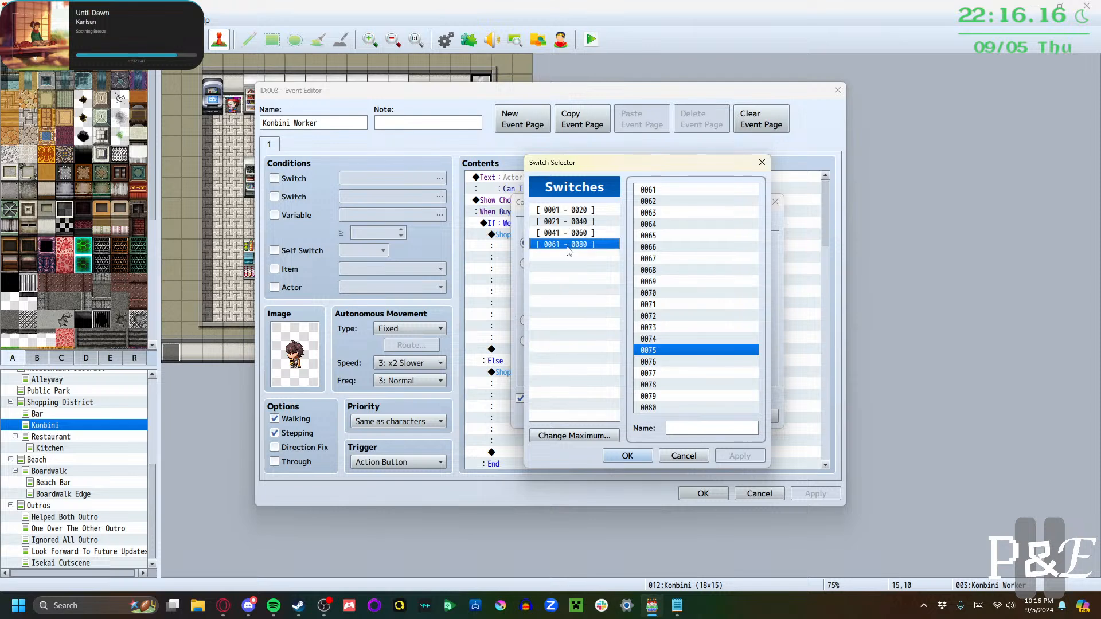
{"action": "left_click", "coordinate": [568, 224]}
{"action": "left_click", "coordinate": [566, 211]}
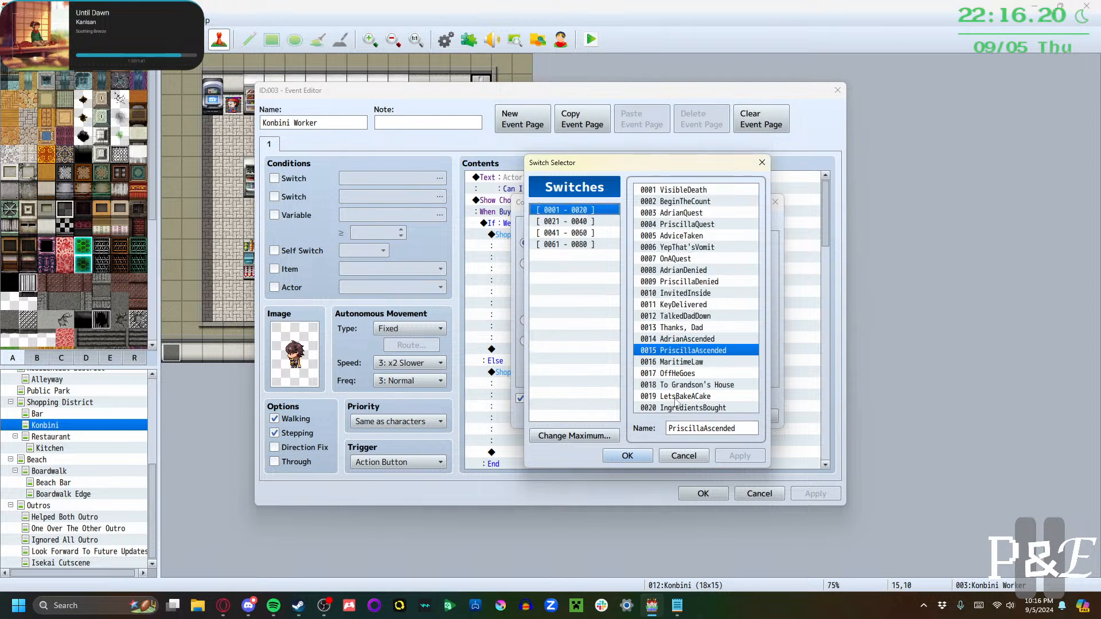
{"action": "left_click", "coordinate": [684, 456]}
Change the beach supplies shop branch's condition under Buy Something to actor 0004 Lorelei being in the party
{"action": "left_click", "coordinate": [546, 225]}
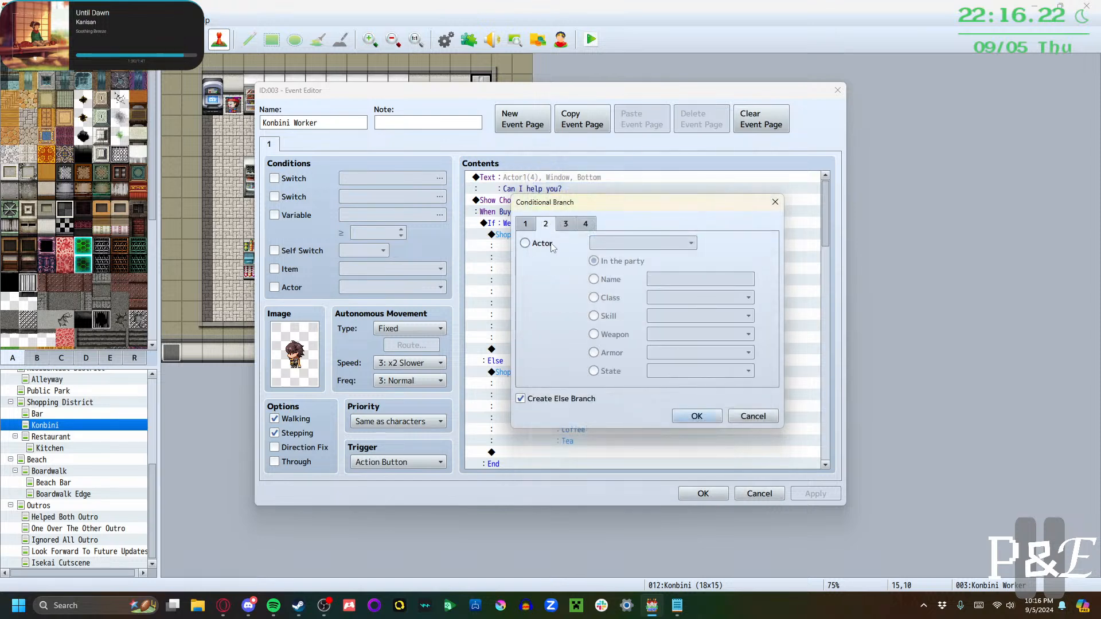
{"action": "left_click", "coordinate": [552, 246]}
{"action": "left_click", "coordinate": [648, 243]}
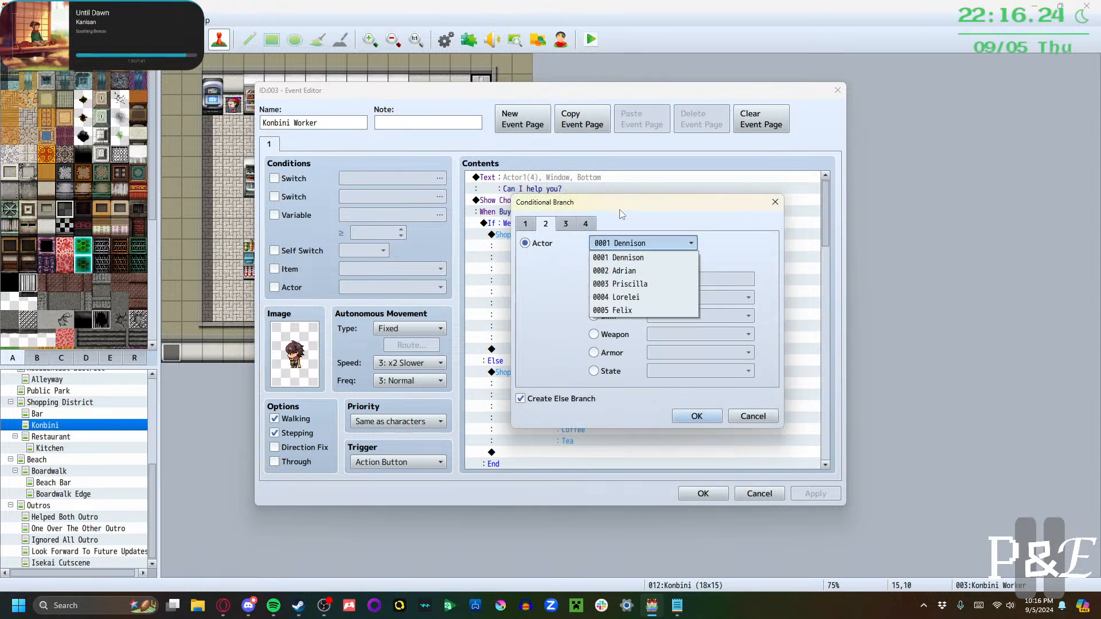
{"action": "left_click", "coordinate": [622, 214]}
{"action": "left_click_drag", "start_coordinate": [633, 206], "coordinate": [659, 202]}
{"action": "left_click", "coordinate": [663, 241]}
{"action": "left_click", "coordinate": [670, 293]}
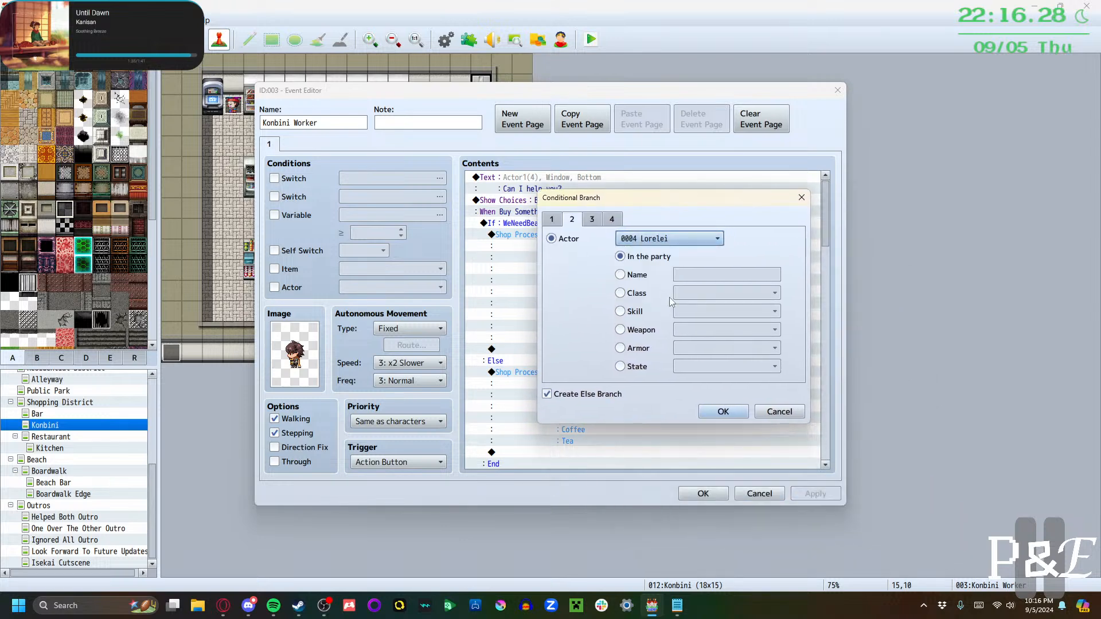
{"action": "left_click", "coordinate": [721, 413]}
Change the LetsBakeACake shop branch's condition under Buy Something to actor 0003 Priscilla being in the party
{"action": "scroll", "coordinate": [554, 275], "scroll_direction": "down", "scroll_amount": 5}
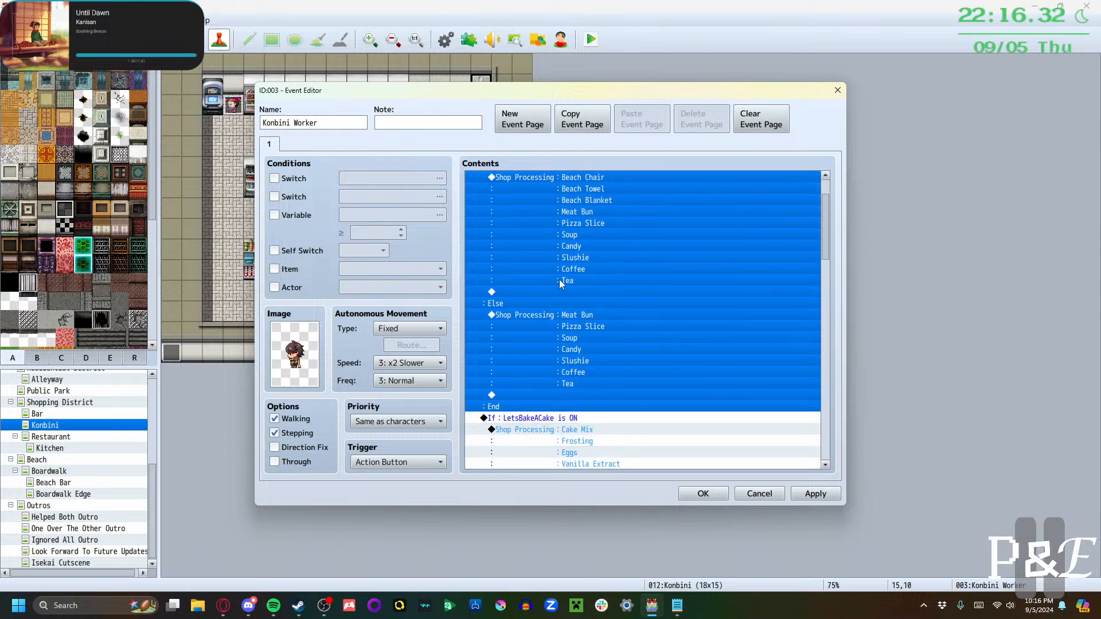
{"action": "double_click", "coordinate": [554, 314]}
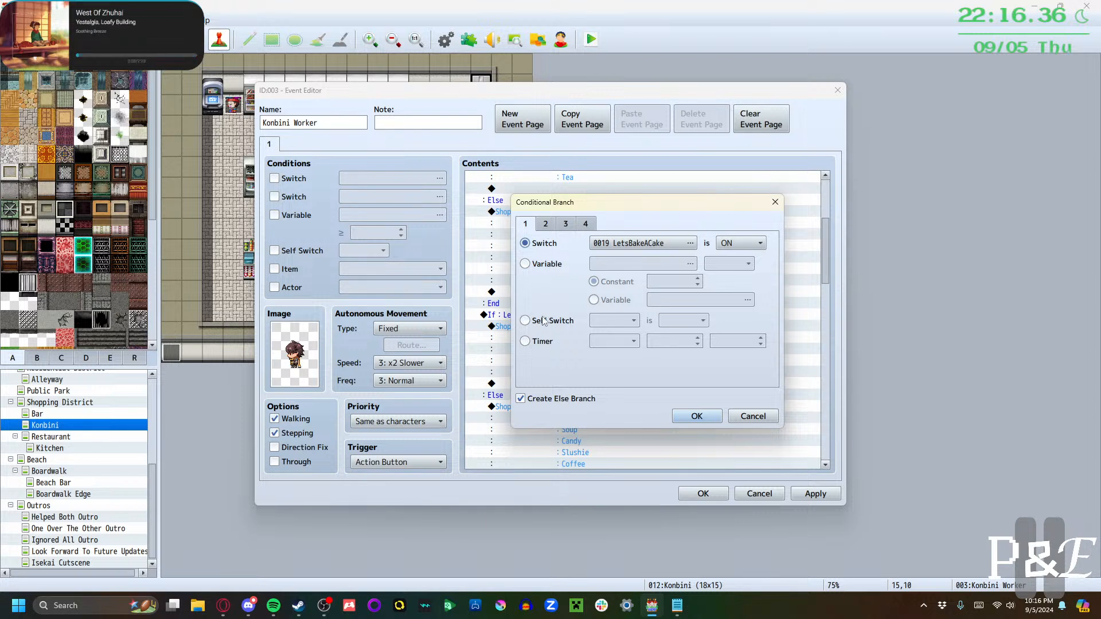
{"action": "left_click", "coordinate": [547, 226]}
{"action": "left_click", "coordinate": [542, 243]}
{"action": "left_click", "coordinate": [643, 243]}
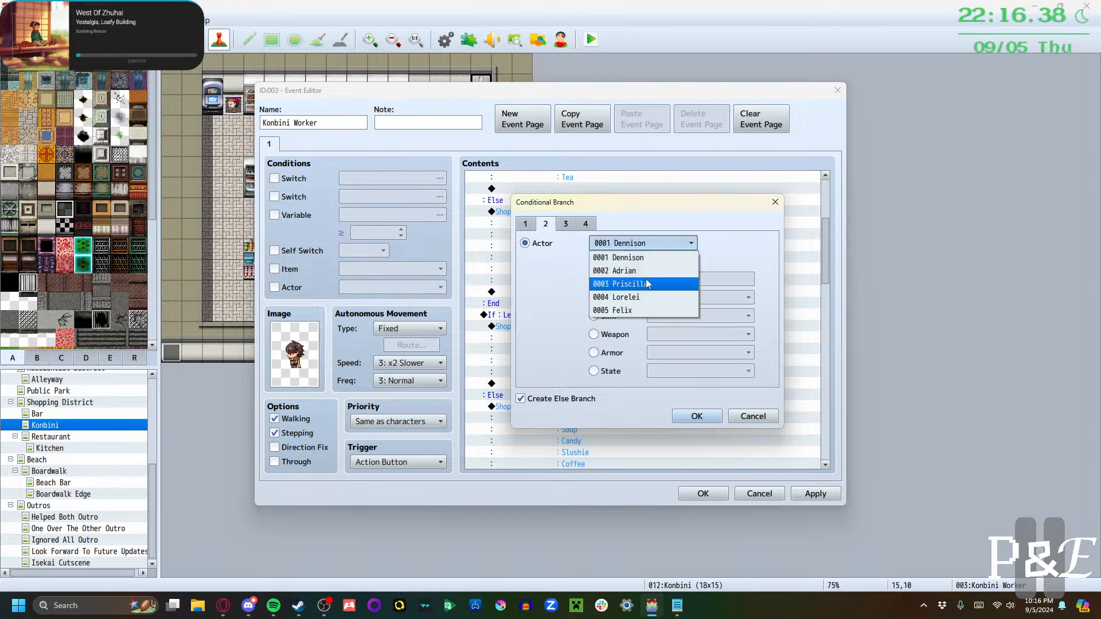
{"action": "left_click", "coordinate": [636, 282]}
{"action": "left_click", "coordinate": [694, 417]}
Change the LetsBakeACake branch's condition under Ask A Question to actor 0003 Priscilla being in the party
{"action": "scroll", "coordinate": [625, 332], "scroll_direction": "down", "scroll_amount": 7}
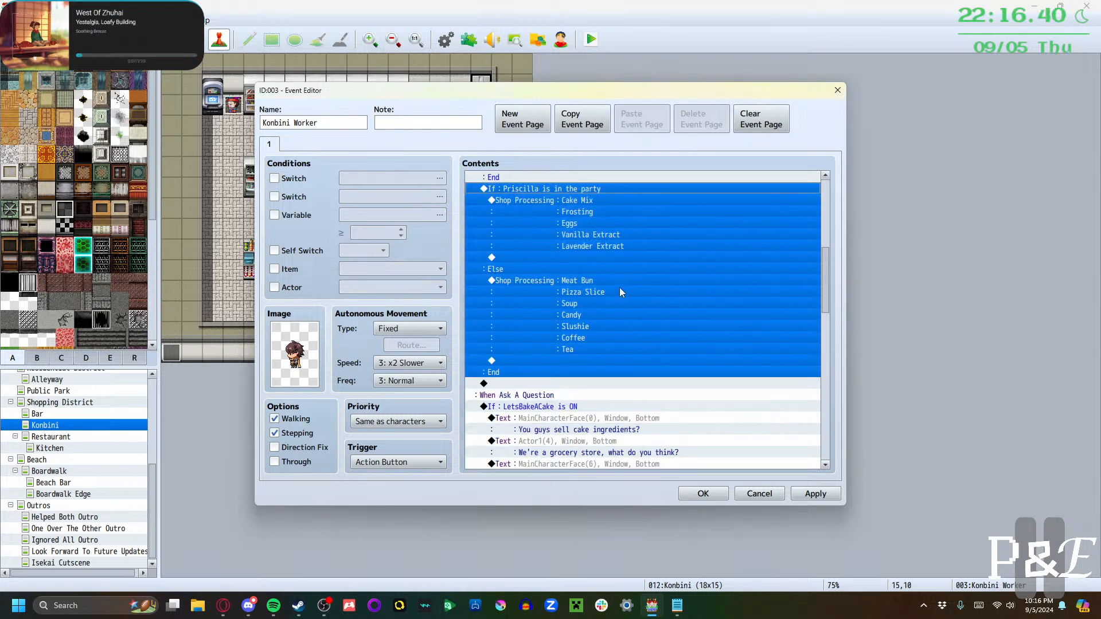
{"action": "left_click", "coordinate": [564, 293]}
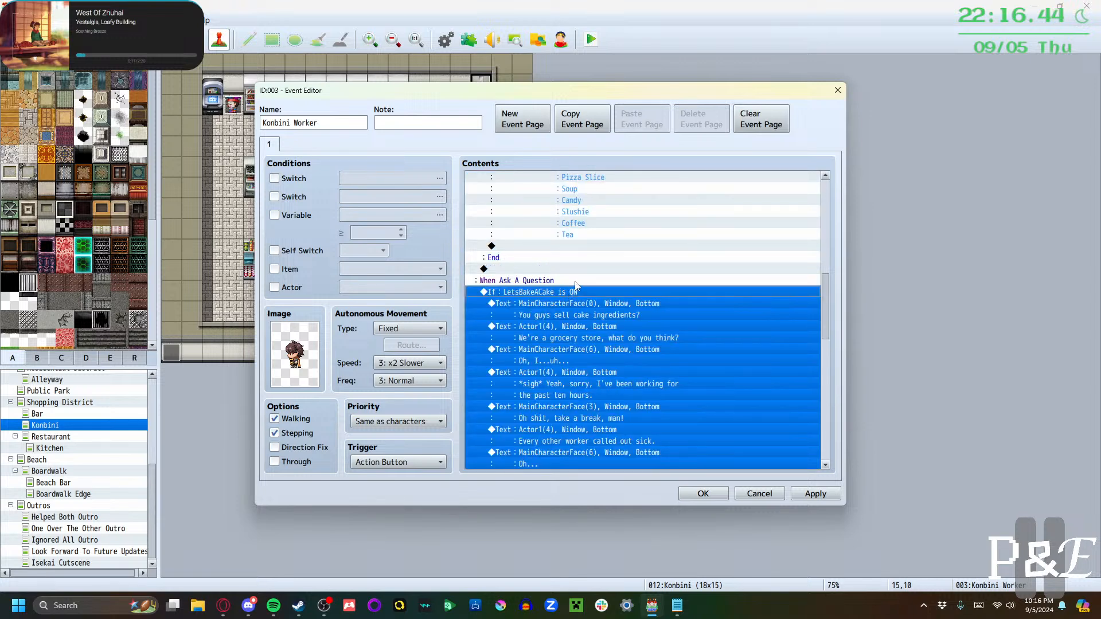
{"action": "double_click", "coordinate": [577, 285]}
{"action": "left_click", "coordinate": [630, 245]}
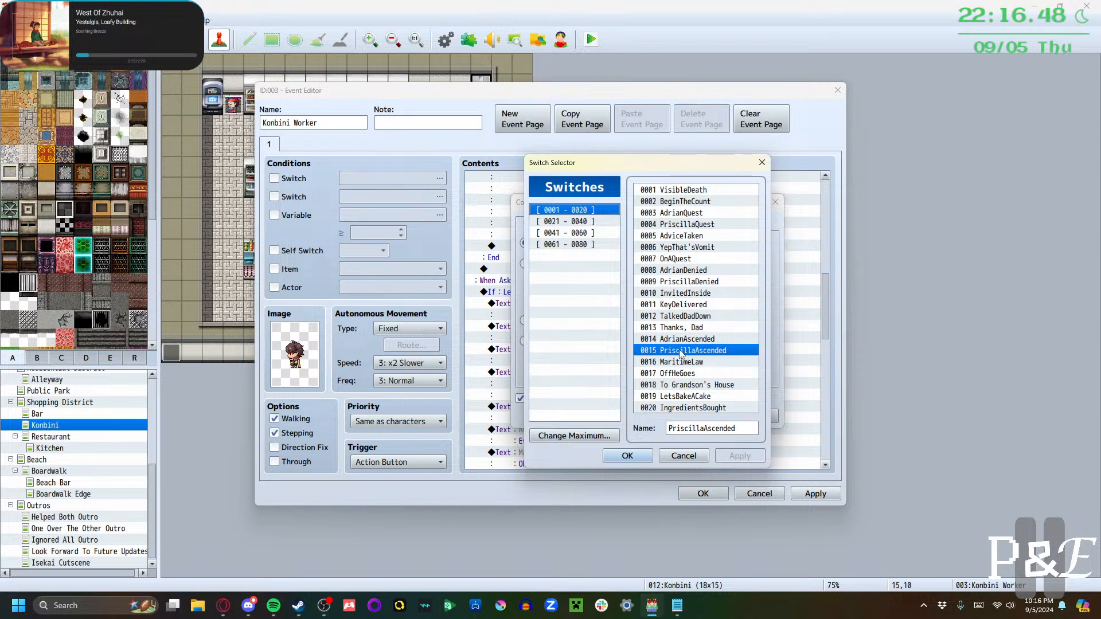
{"action": "left_click", "coordinate": [686, 456]}
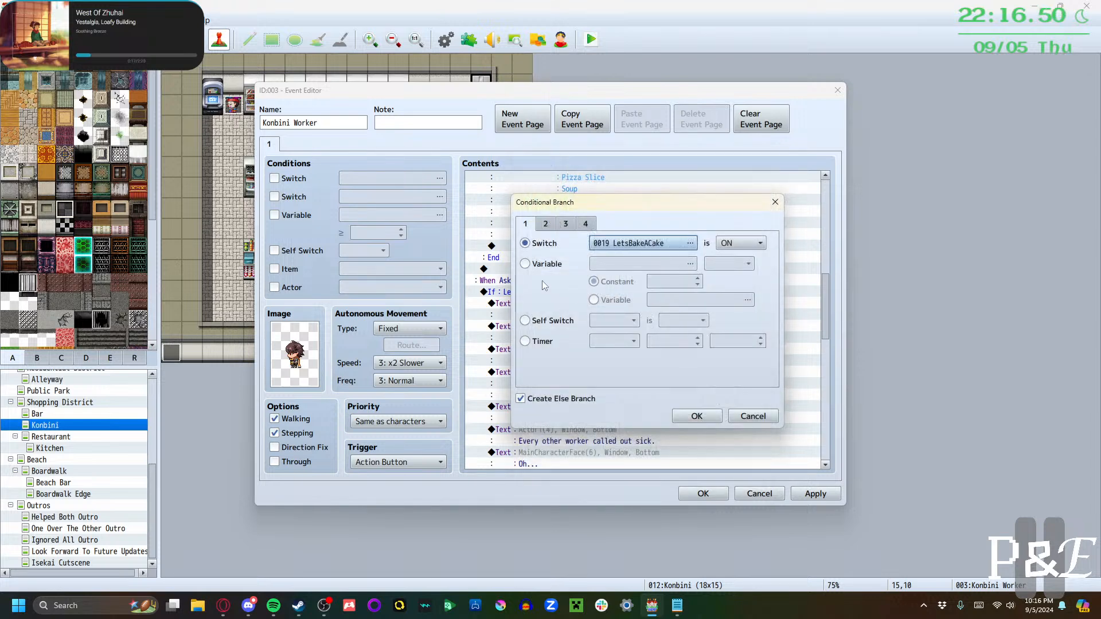
{"action": "left_click", "coordinate": [545, 223]}
{"action": "left_click", "coordinate": [541, 243]}
{"action": "left_click", "coordinate": [657, 243]}
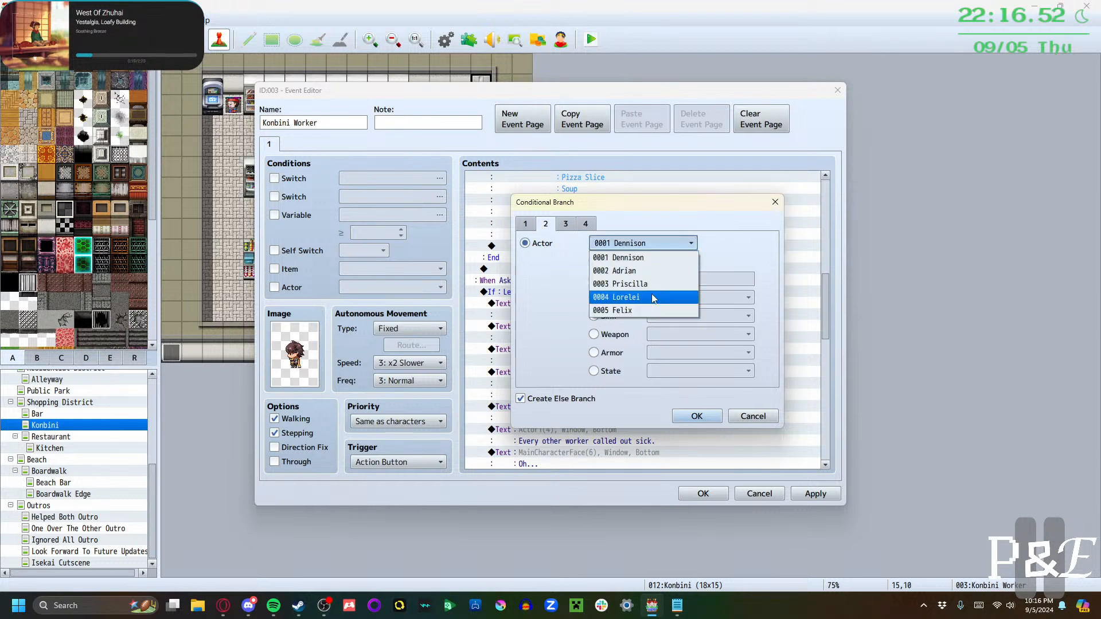
{"action": "left_click", "coordinate": [651, 284]}
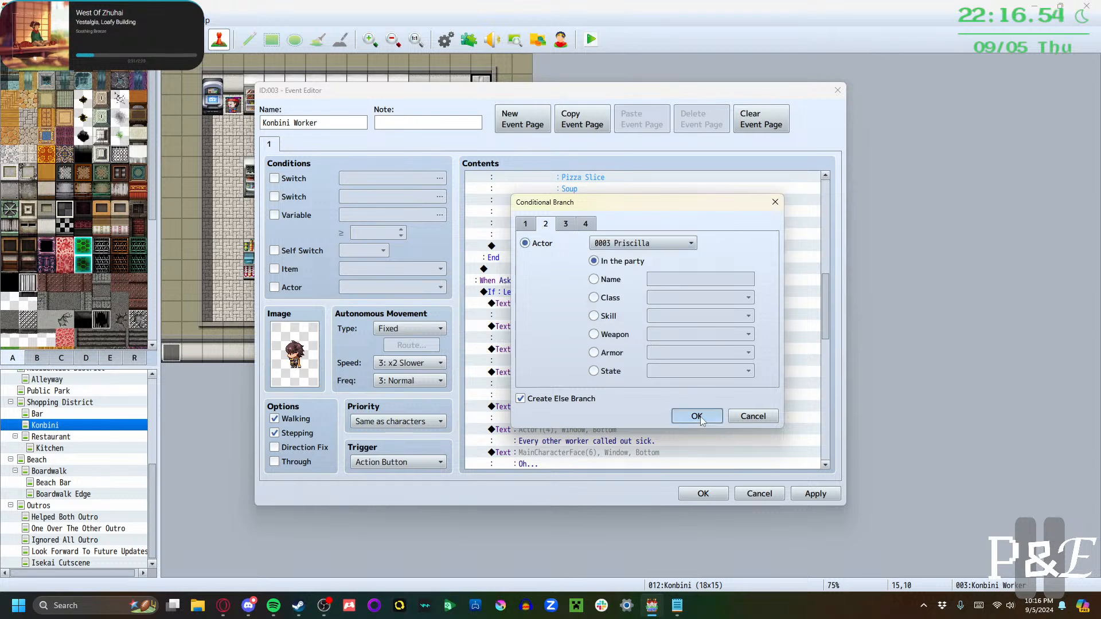
{"action": "left_click", "coordinate": [697, 416]}
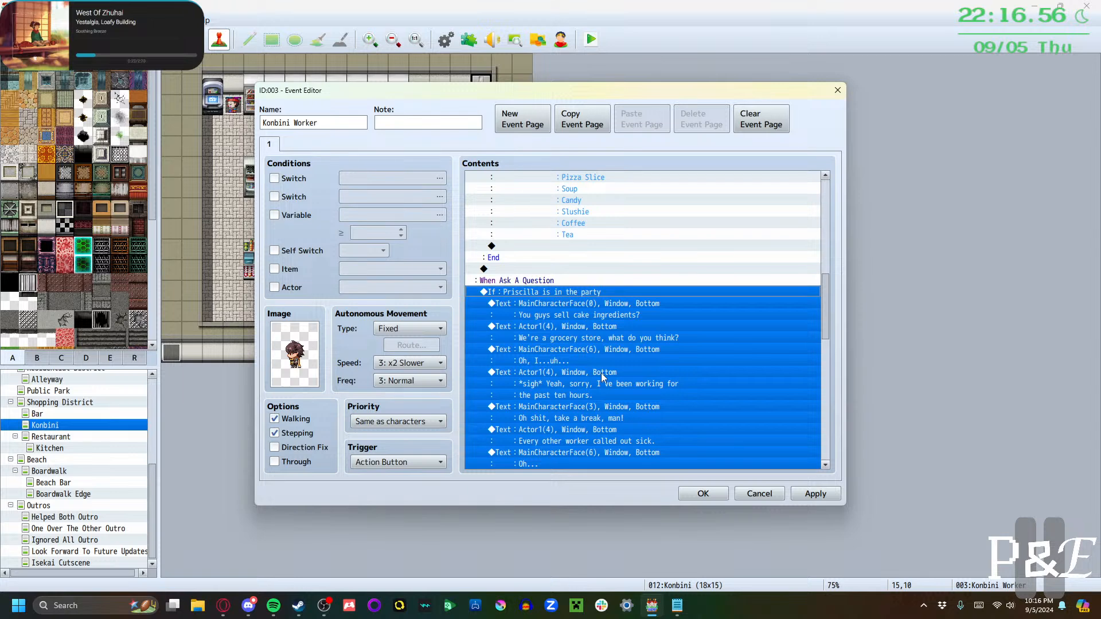
Change the WeNeedBeachSupplies branch's condition under Ask A Question to actor 0004 Lorelei being in the party
{"action": "scroll", "coordinate": [601, 372], "scroll_direction": "down", "scroll_amount": 8}
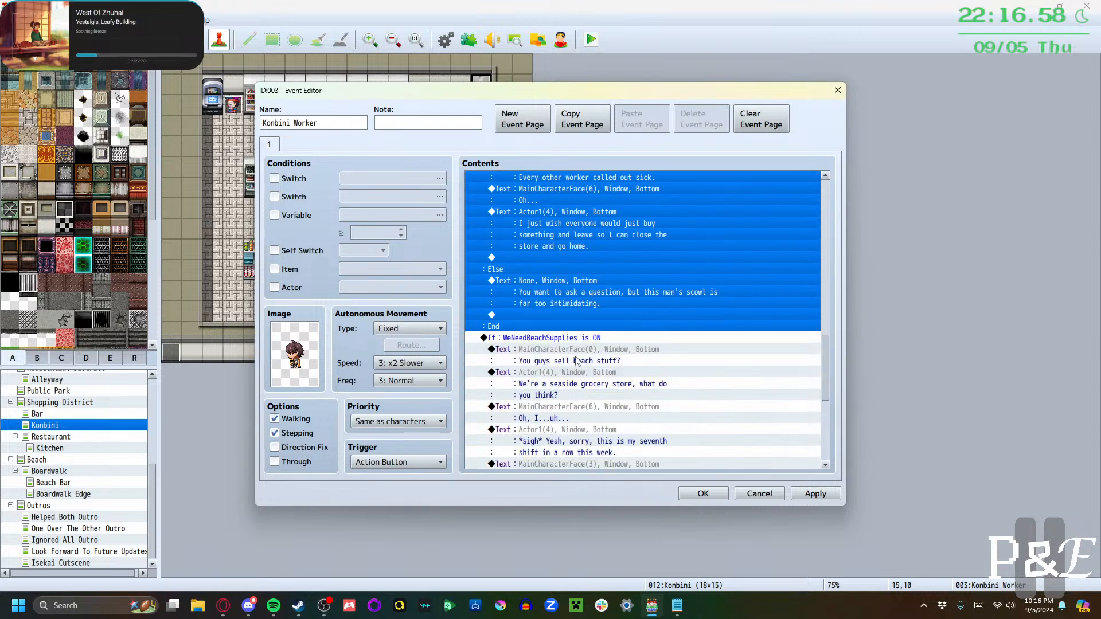
{"action": "left_click", "coordinate": [562, 340]}
{"action": "double_click", "coordinate": [562, 339]}
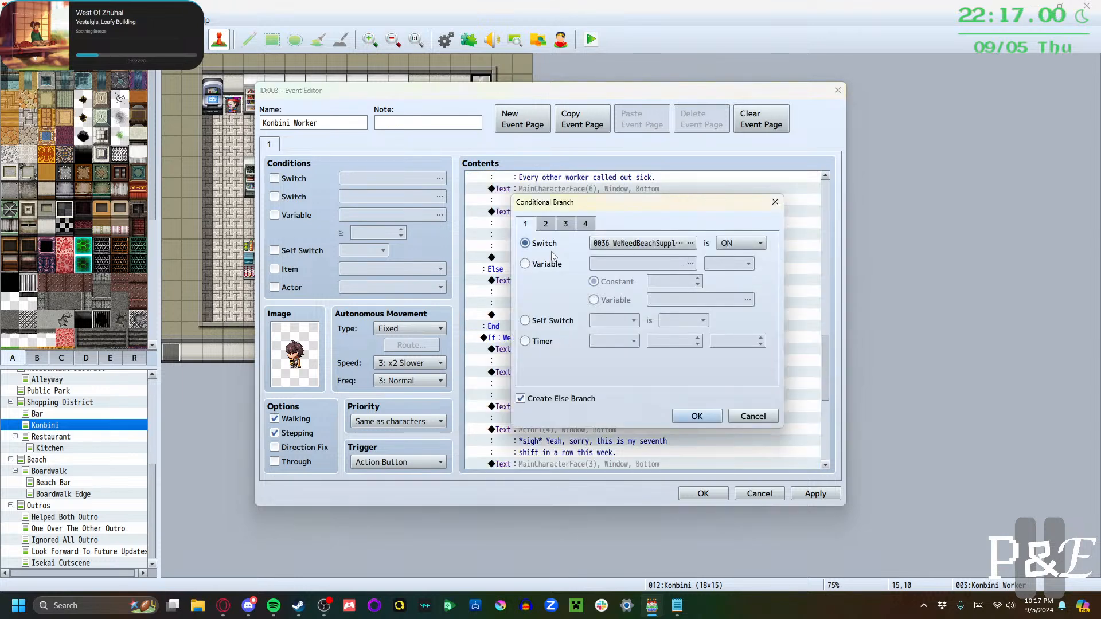
{"action": "left_click", "coordinate": [609, 242]}
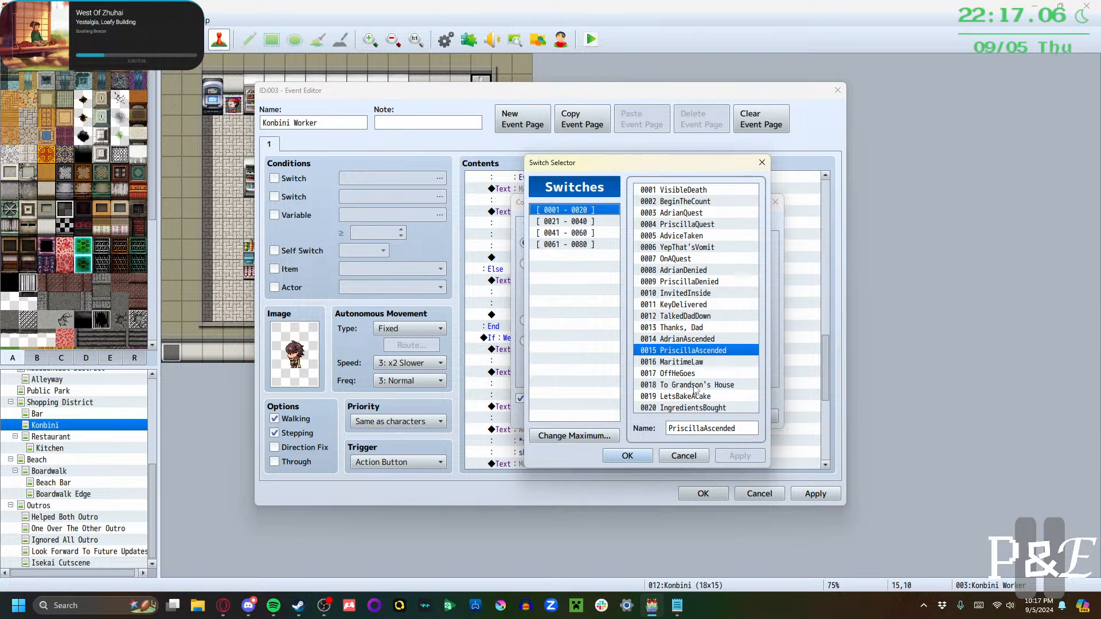
{"action": "left_click", "coordinate": [684, 456]}
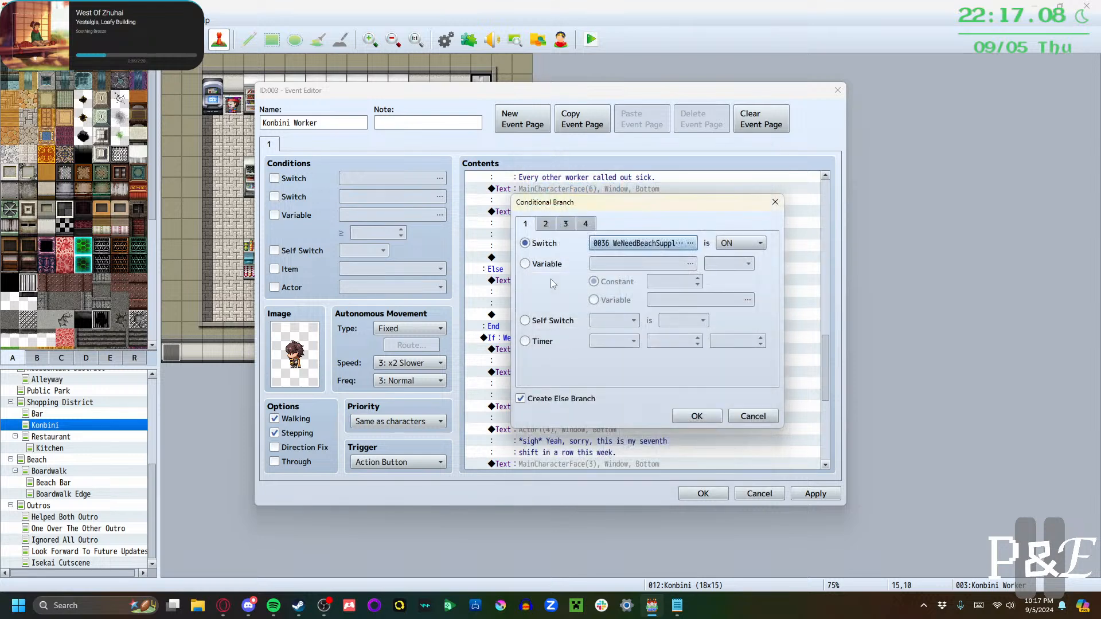
{"action": "left_click", "coordinate": [546, 224]}
{"action": "left_click", "coordinate": [542, 244]}
{"action": "left_click", "coordinate": [660, 243]}
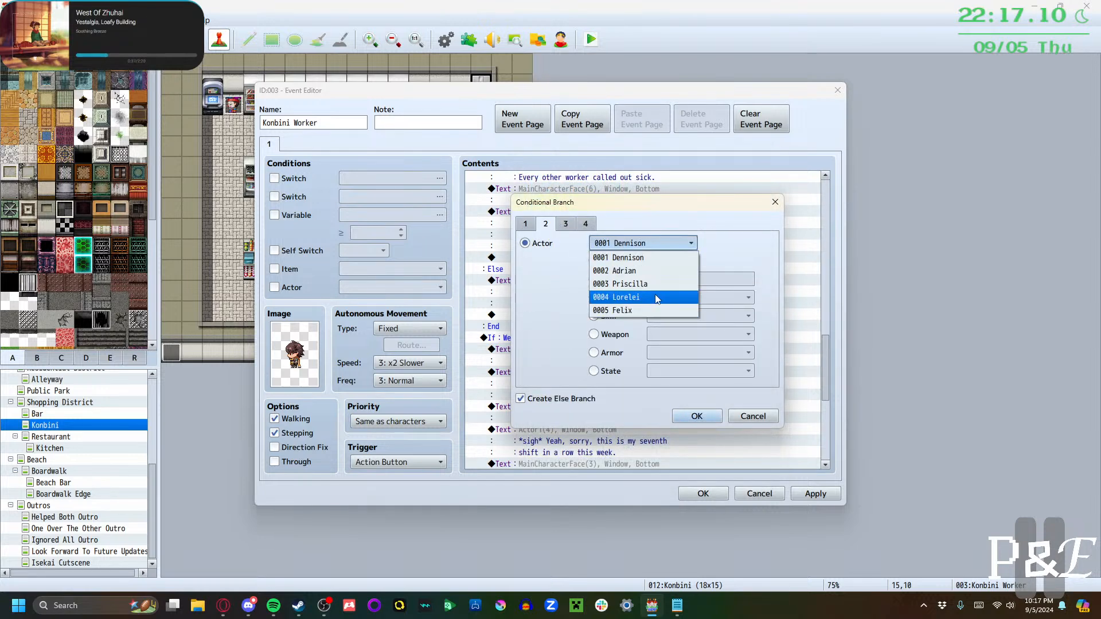
{"action": "left_click", "coordinate": [657, 298]}
{"action": "left_click", "coordinate": [688, 420]}
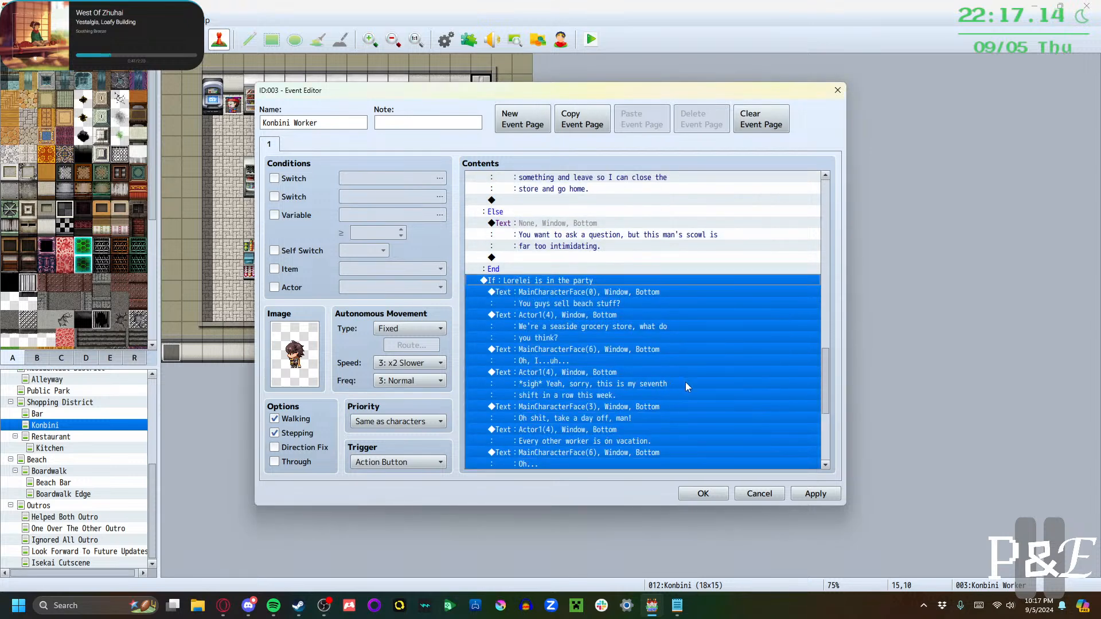
Reword the worker's sigh line in the Lorelei branch to say "this is my eighth shift in a row this week."
{"action": "scroll", "coordinate": [686, 382], "scroll_direction": "down", "scroll_amount": 2}
{"action": "left_click", "coordinate": [644, 292]}
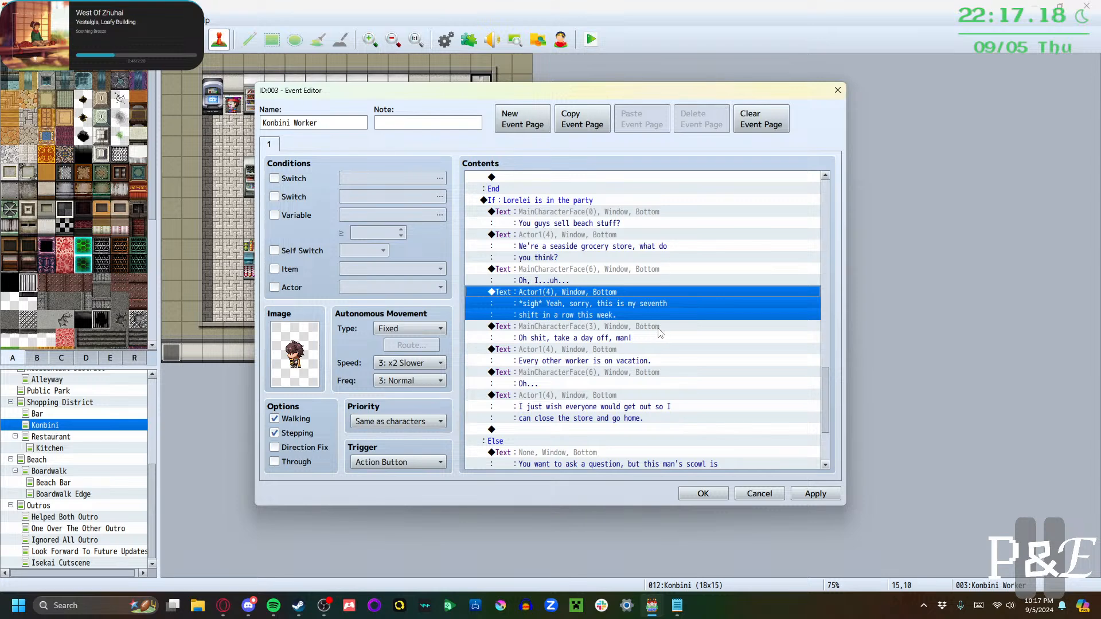
{"action": "key", "text": "Return"}
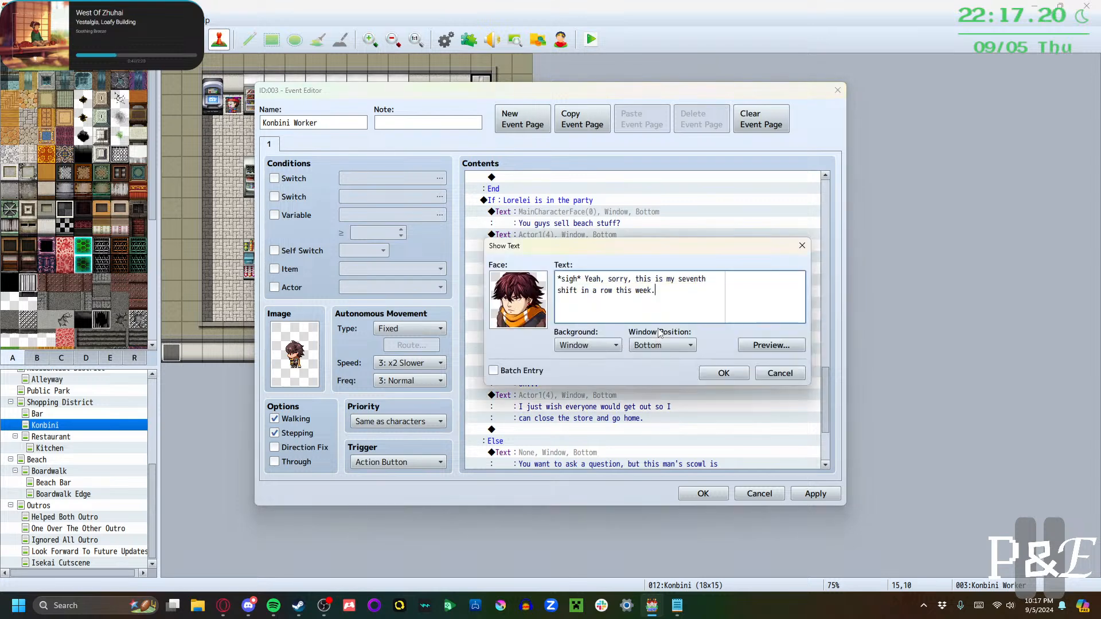
{"action": "double_click", "coordinate": [684, 280]}
{"action": "type", "text": "eighth"}
{"action": "left_click", "coordinate": [724, 373]}
{"action": "key", "text": "Down"}
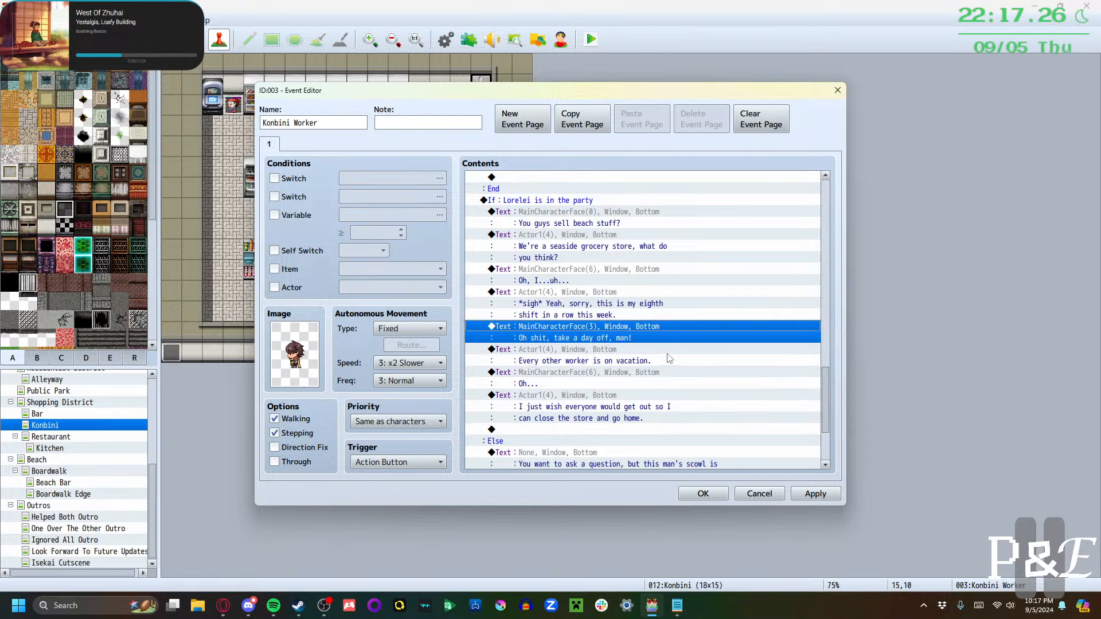
Review the Konbini Worker's dialogue and the Lorelei and Priscilla party branches through to the end of the event
{"action": "left_click", "coordinate": [667, 348]}
{"action": "scroll", "coordinate": [674, 373], "scroll_direction": "down", "scroll_amount": 4}
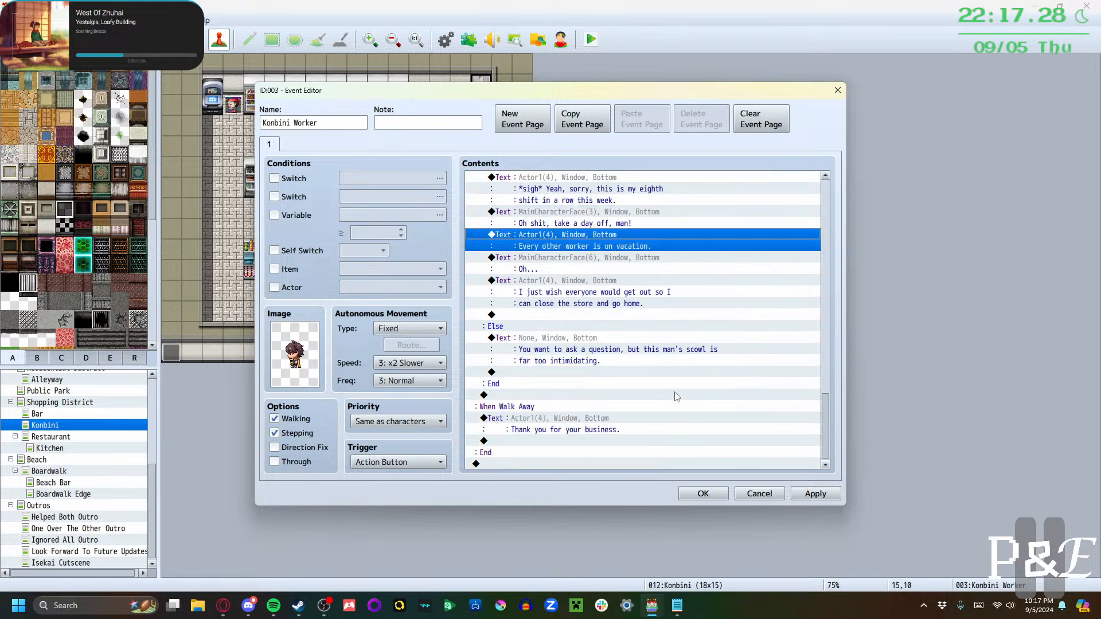
{"action": "left_click", "coordinate": [660, 343]}
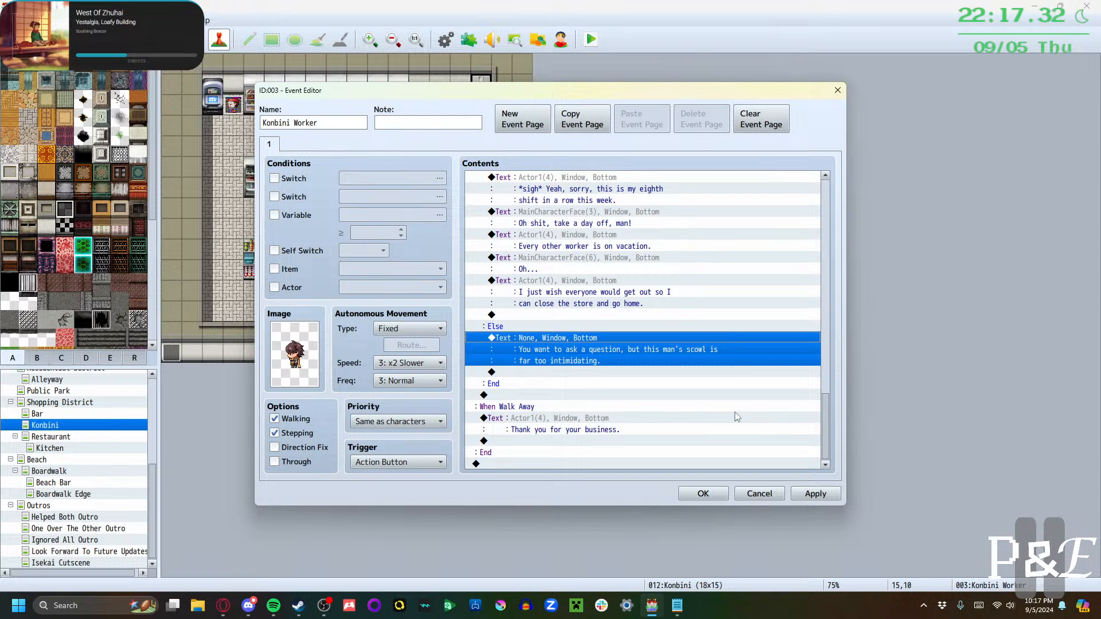
{"action": "scroll", "coordinate": [734, 421], "scroll_direction": "up", "scroll_amount": 10}
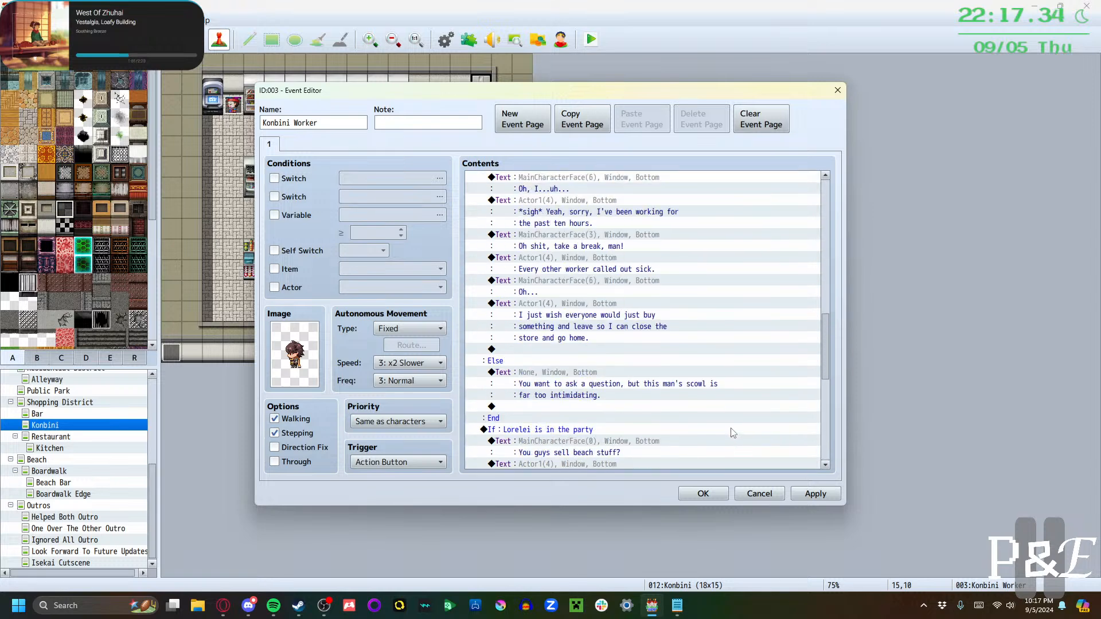
{"action": "scroll", "coordinate": [734, 433], "scroll_direction": "up", "scroll_amount": 10}
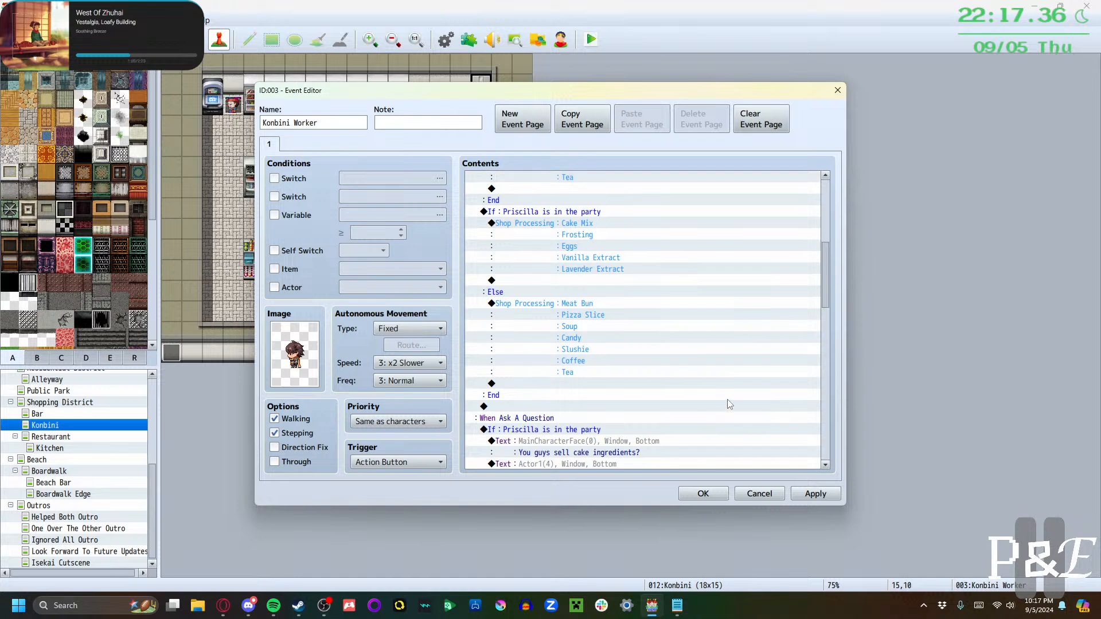
{"action": "scroll", "coordinate": [730, 404], "scroll_direction": "down", "scroll_amount": 3}
{"action": "left_click_drag", "start_coordinate": [827, 288], "coordinate": [828, 437]}
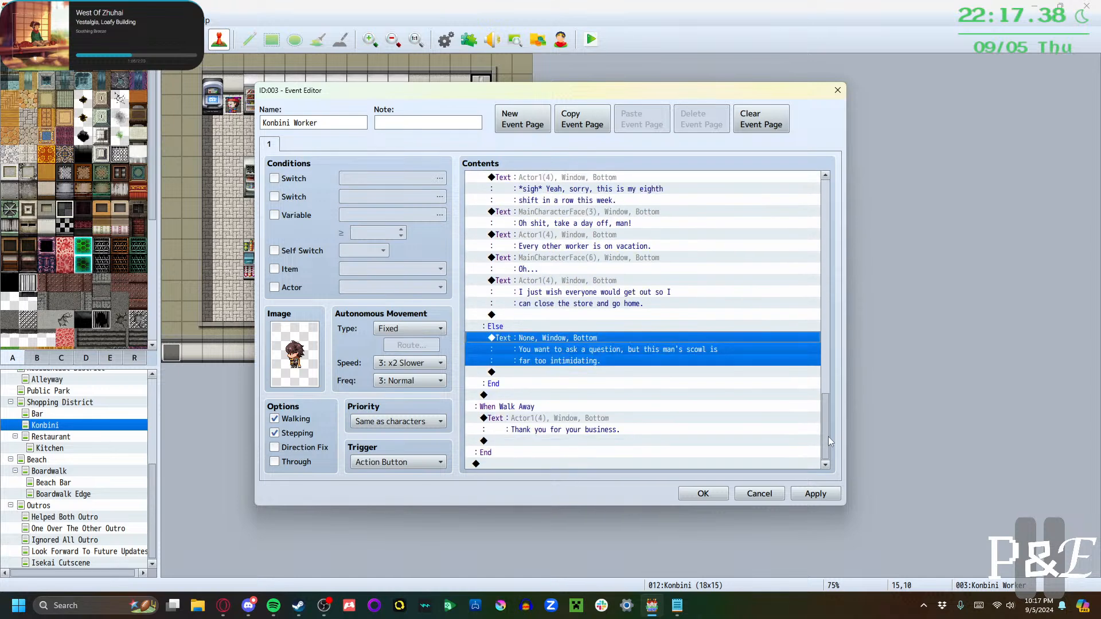
Save the Konbini Worker event and look over the employees-only event beside the counter
{"action": "left_click", "coordinate": [809, 496]}
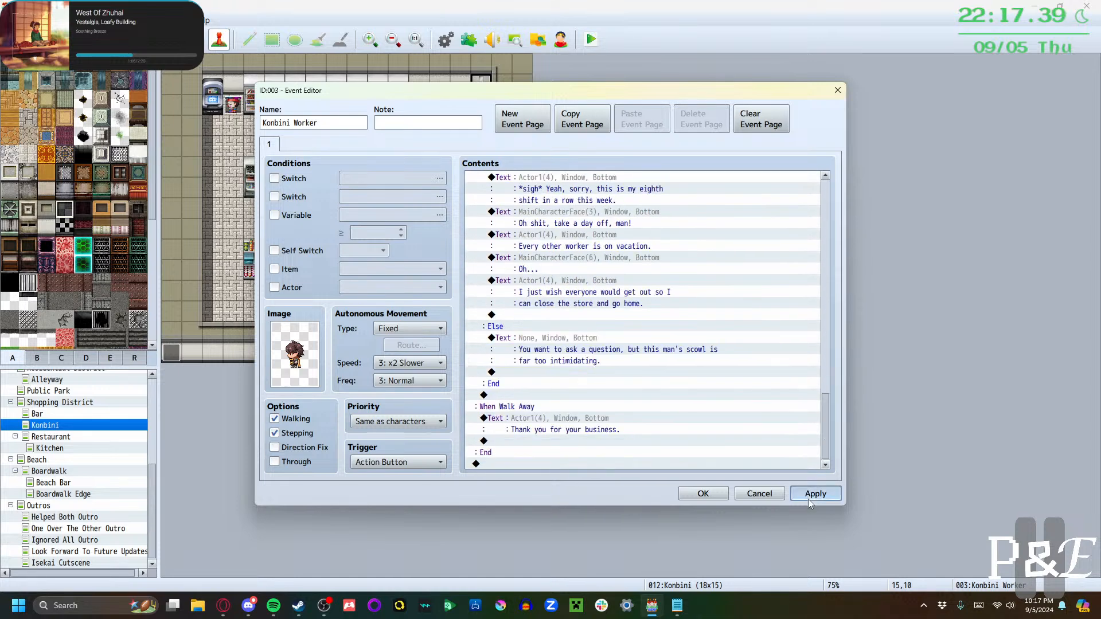
{"action": "left_click", "coordinate": [707, 497]}
{"action": "double_click", "coordinate": [476, 319]}
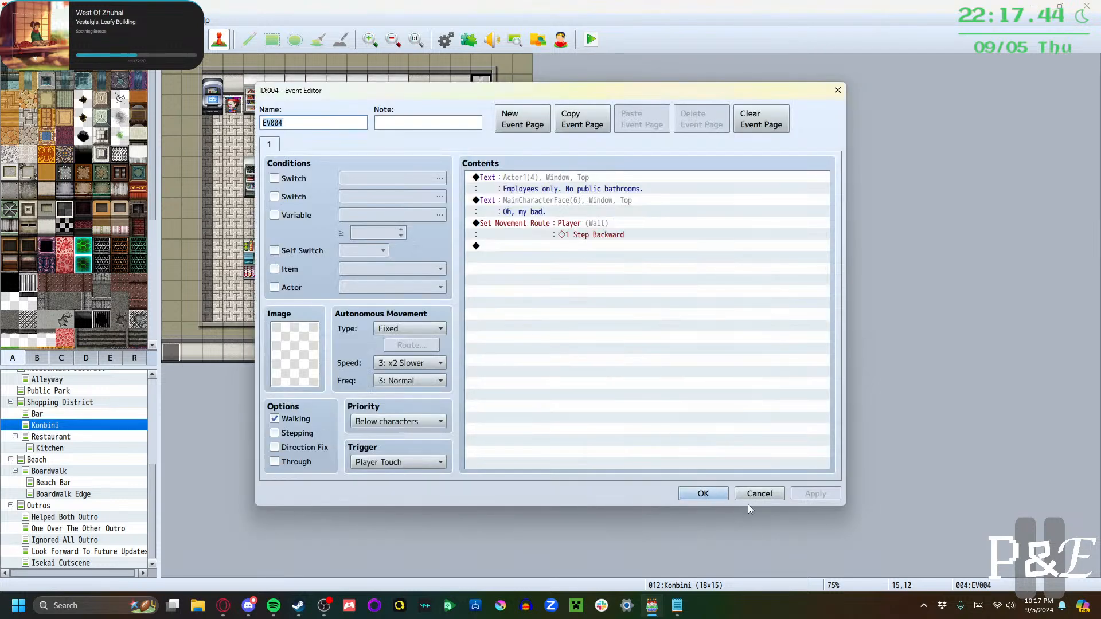
{"action": "left_click", "coordinate": [759, 494]}
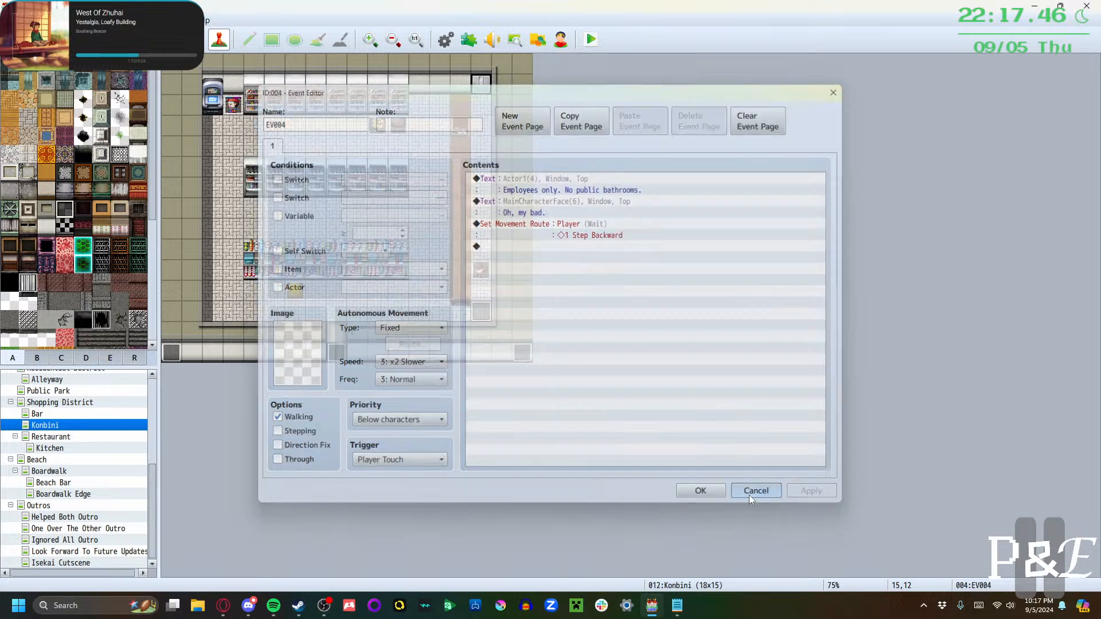
Review the Konbini's EV005 parallel event, covering its LetsBakeACake and WeNeedBeachSupplies branches
{"action": "double_click", "coordinate": [517, 358]}
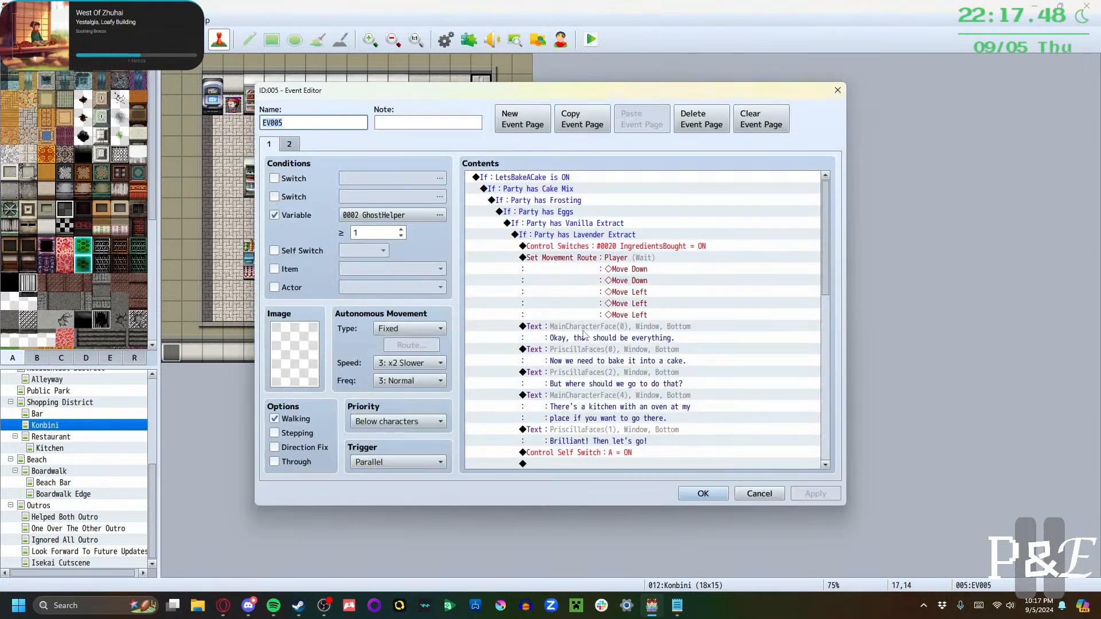
{"action": "scroll", "coordinate": [597, 373], "scroll_direction": "down", "scroll_amount": 8}
{"action": "scroll", "coordinate": [596, 373], "scroll_direction": "down", "scroll_amount": 2}
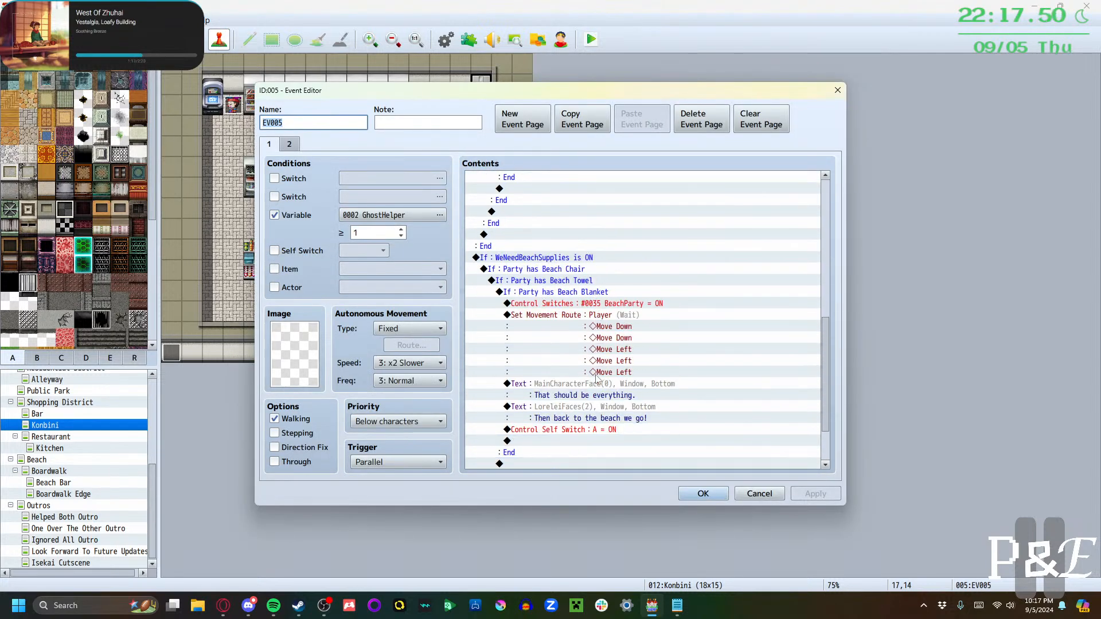
{"action": "scroll", "coordinate": [599, 378], "scroll_direction": "up", "scroll_amount": 6}
{"action": "scroll", "coordinate": [601, 384], "scroll_direction": "up", "scroll_amount": 4}
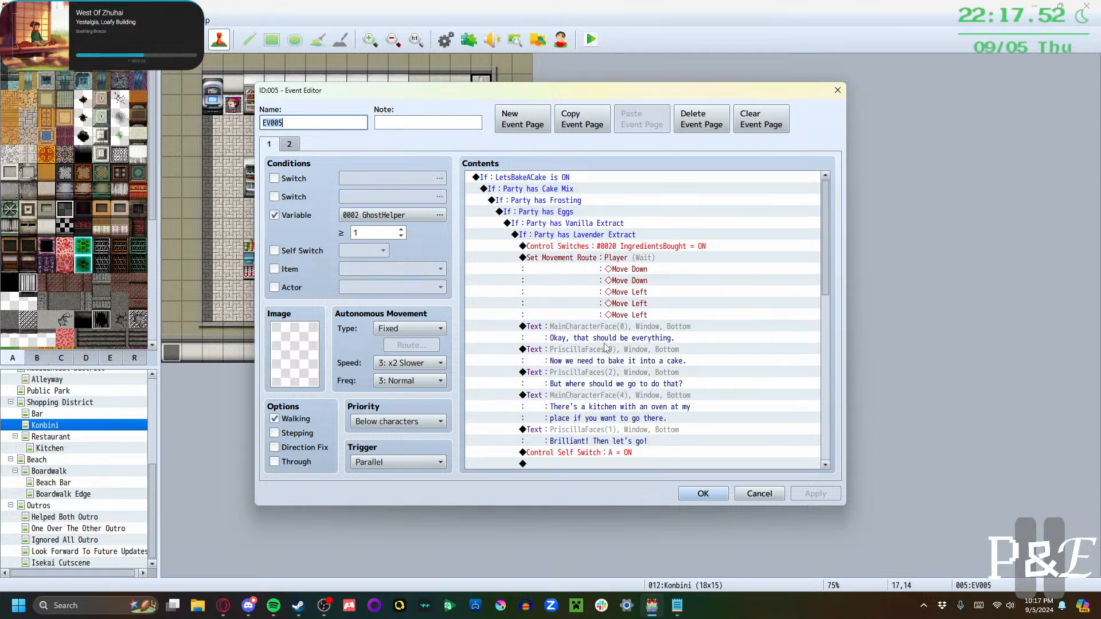
{"action": "left_click", "coordinate": [583, 178]}
{"action": "scroll", "coordinate": [615, 316], "scroll_direction": "down", "scroll_amount": 8}
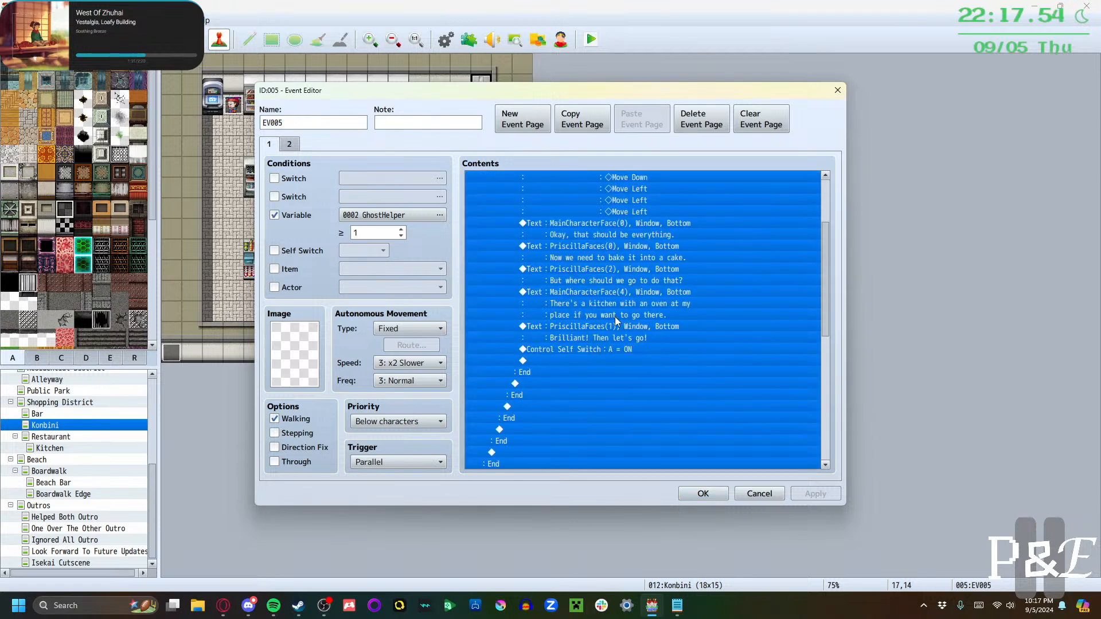
{"action": "scroll", "coordinate": [708, 426], "scroll_direction": "down", "scroll_amount": 3}
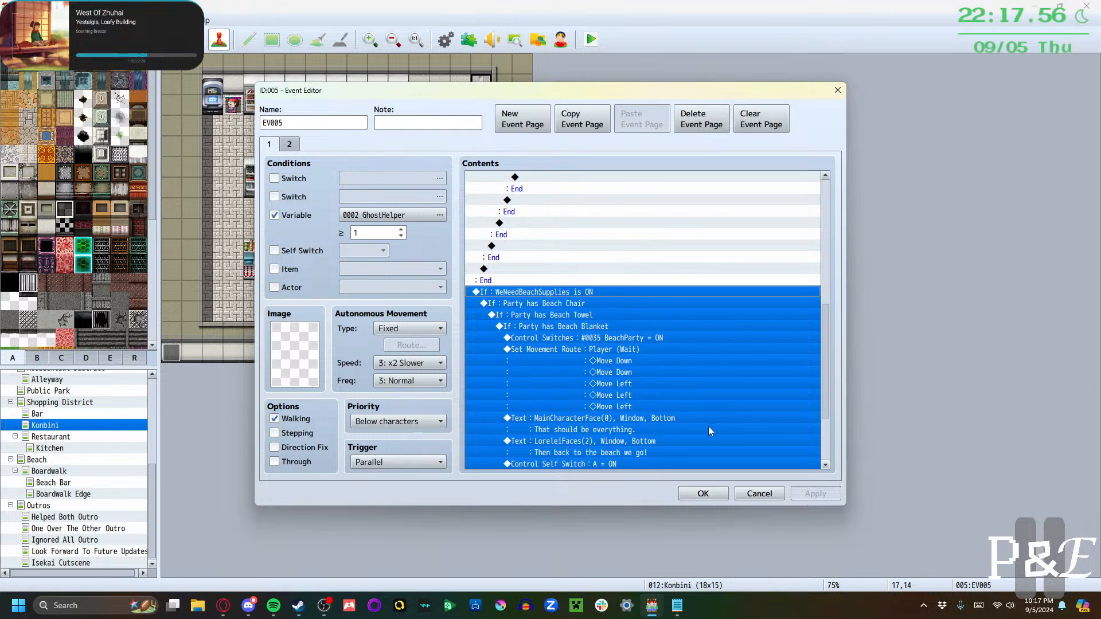
{"action": "left_click", "coordinate": [708, 494]}
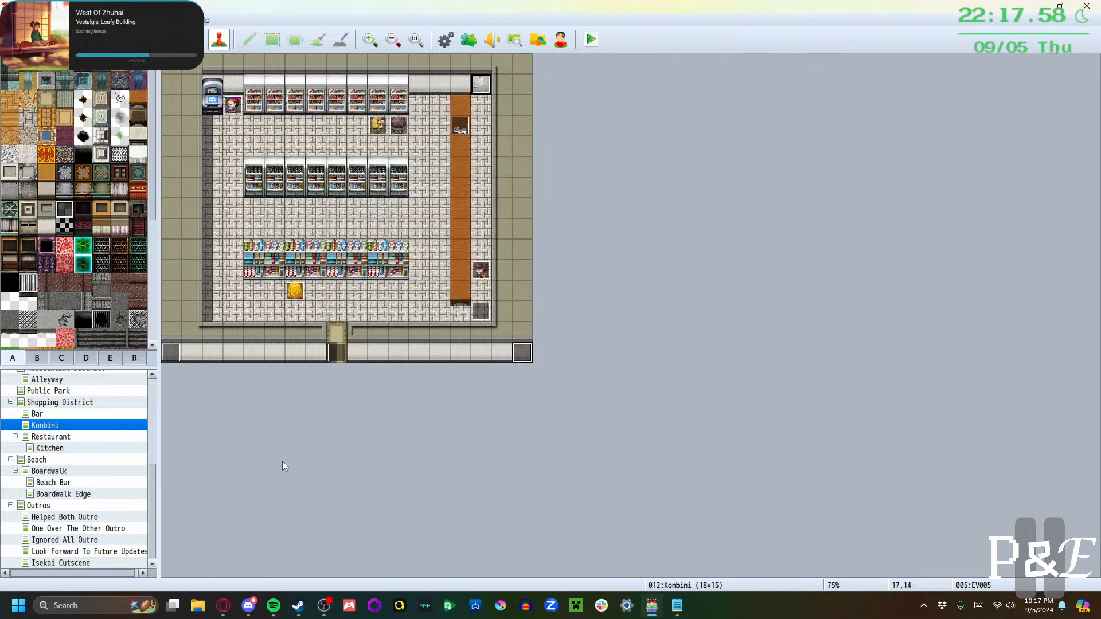
Open the BeachParty event EV017 beside the southern palm tree on the Beach map and enable its Stepping option
{"action": "left_click", "coordinate": [69, 460]}
{"action": "double_click", "coordinate": [584, 436]}
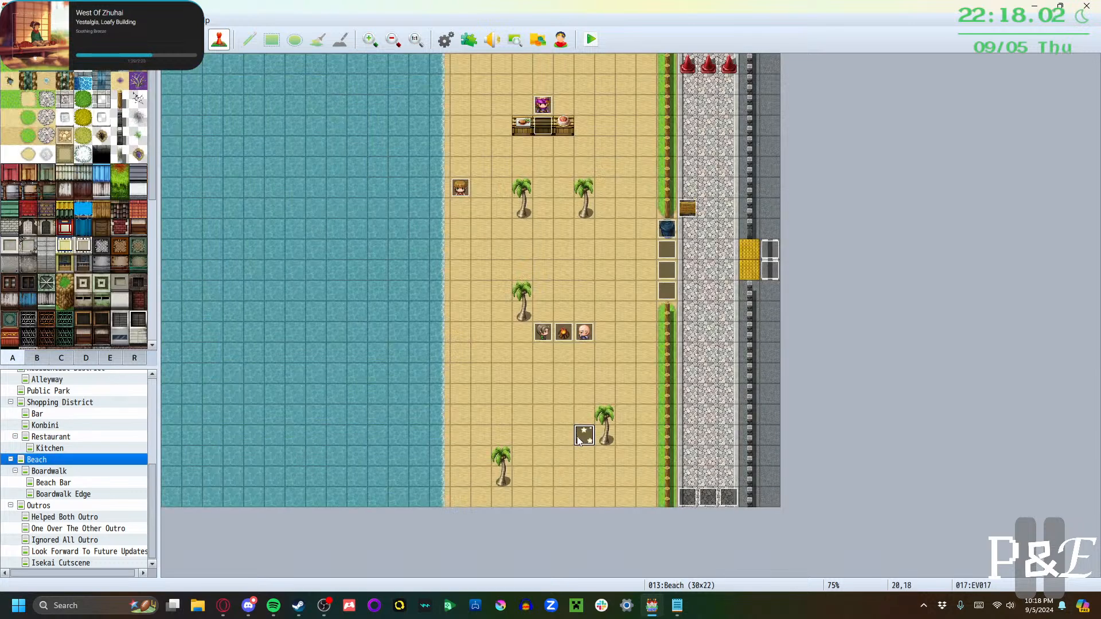
{"action": "left_click", "coordinate": [298, 434]}
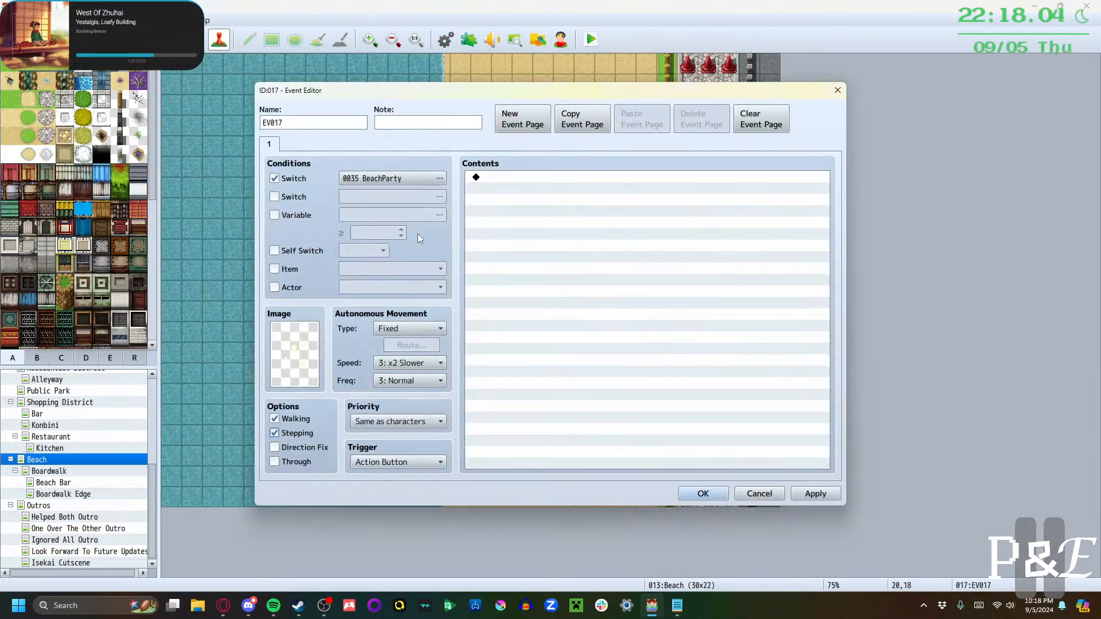
Add a text message saying "Let's party!" to EV017 with the laughing face from LoreleiFaces
{"action": "left_click", "coordinate": [493, 177]}
{"action": "double_click", "coordinate": [494, 177]}
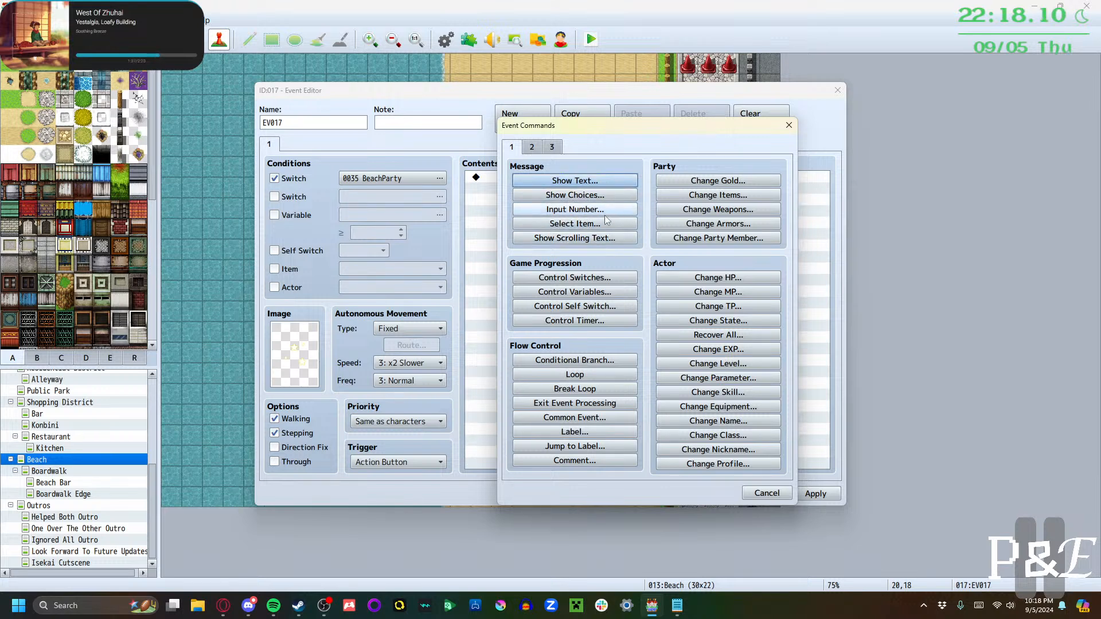
{"action": "left_click", "coordinate": [588, 183]}
{"action": "double_click", "coordinate": [518, 277]}
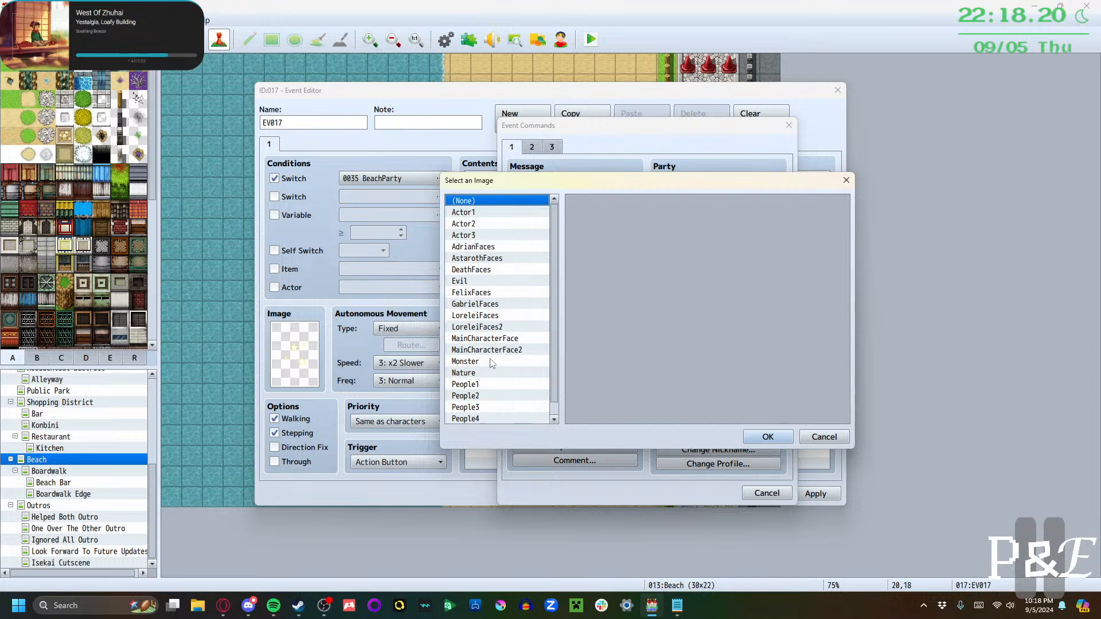
{"action": "left_click", "coordinate": [490, 315]}
{"action": "left_click", "coordinate": [716, 246]}
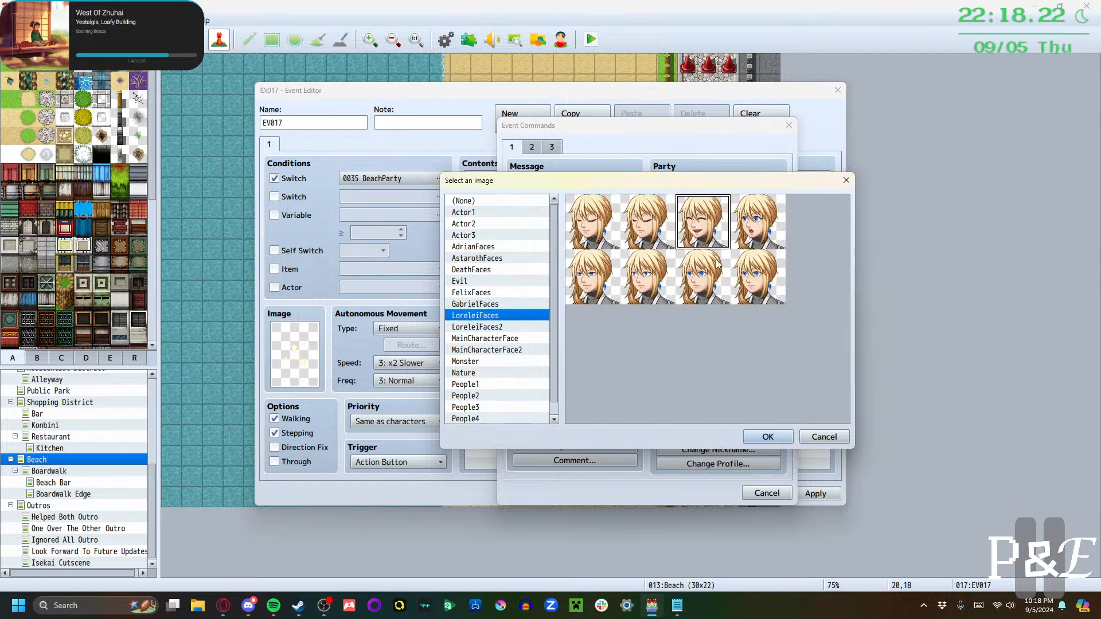
{"action": "left_click", "coordinate": [764, 436]}
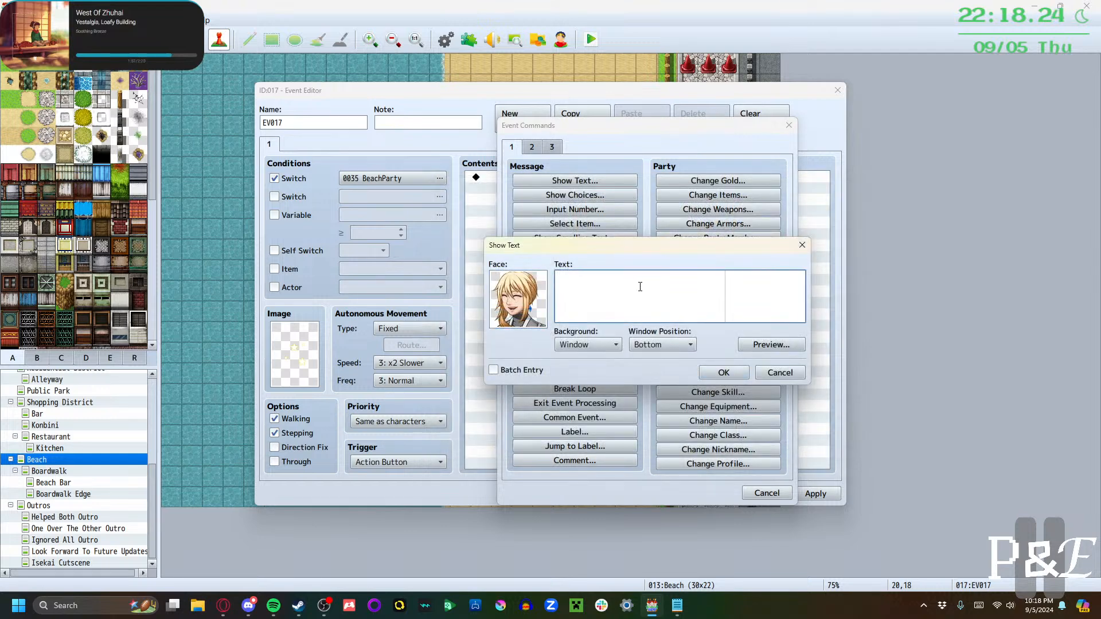
{"action": "left_click", "coordinate": [640, 287]}
{"action": "type", "text": "Let's party!"}
{"action": "left_click", "coordinate": [724, 373]}
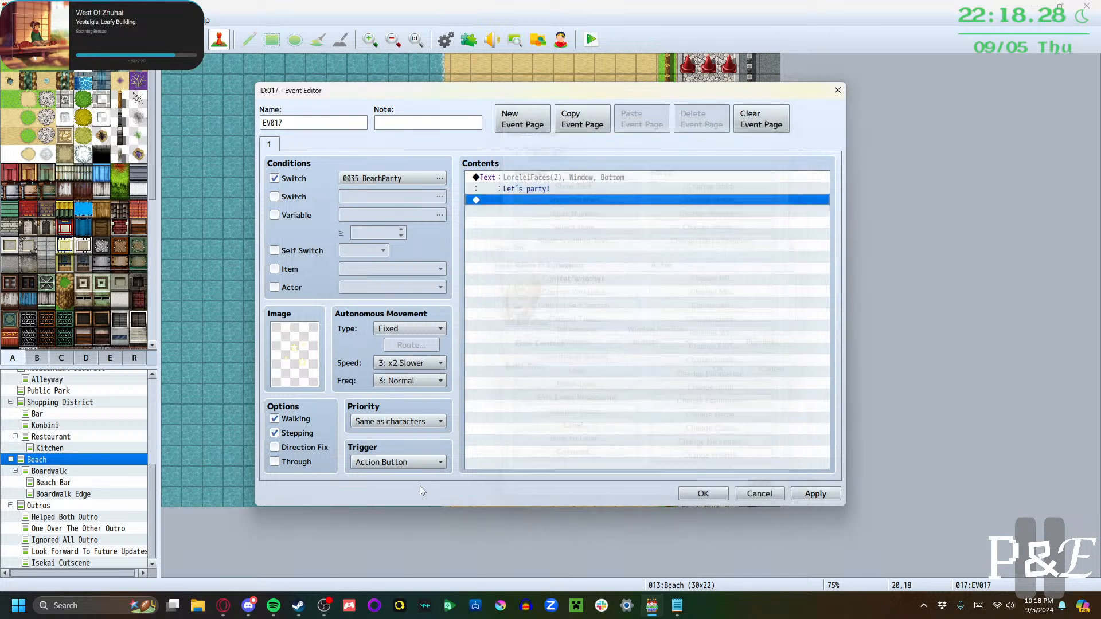
Set EV017's trigger to Player Touch and its priority to Below characters
{"action": "left_click", "coordinate": [401, 463]}
{"action": "left_click", "coordinate": [400, 491]}
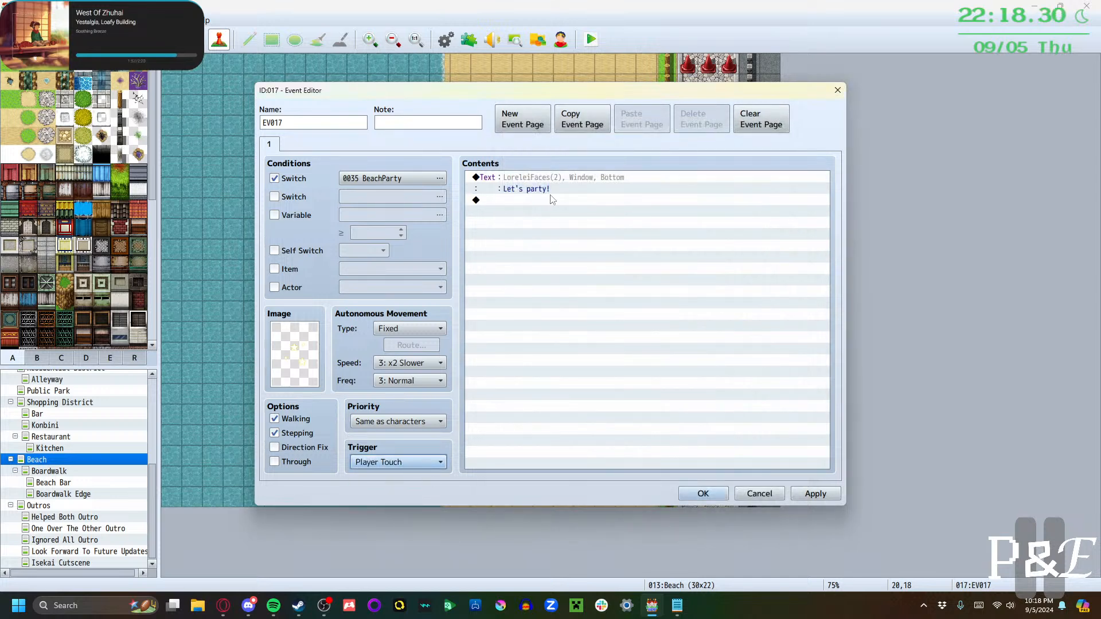
{"action": "left_click", "coordinate": [401, 422]}
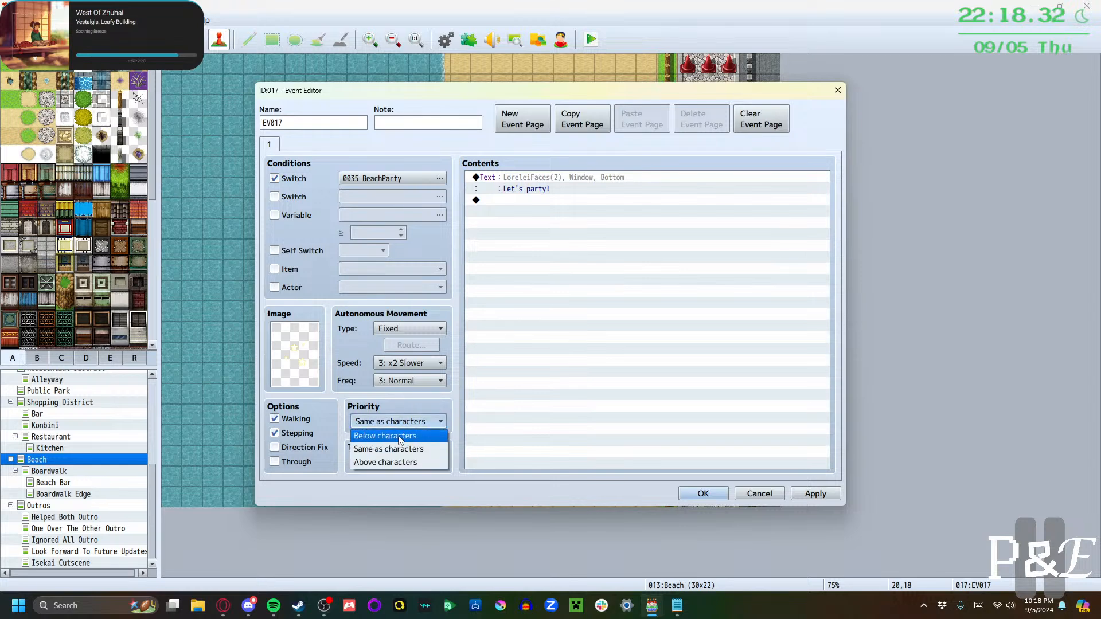
{"action": "left_click", "coordinate": [400, 437]}
Add a Fadeout Screen command after the "Let's party!" line and apply the event changes
{"action": "double_click", "coordinate": [509, 201]}
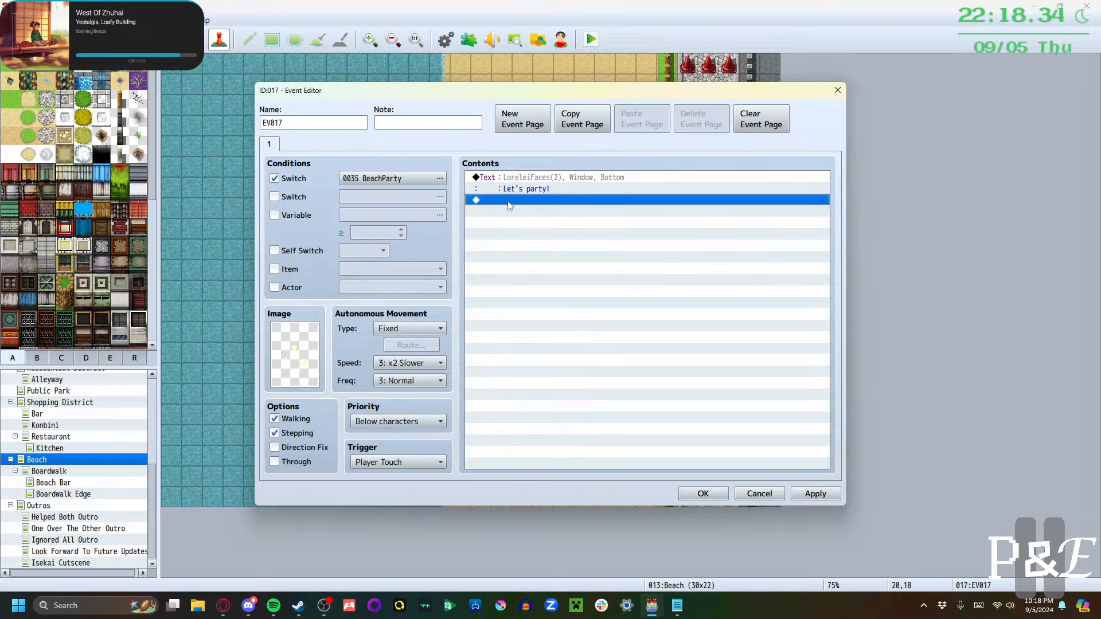
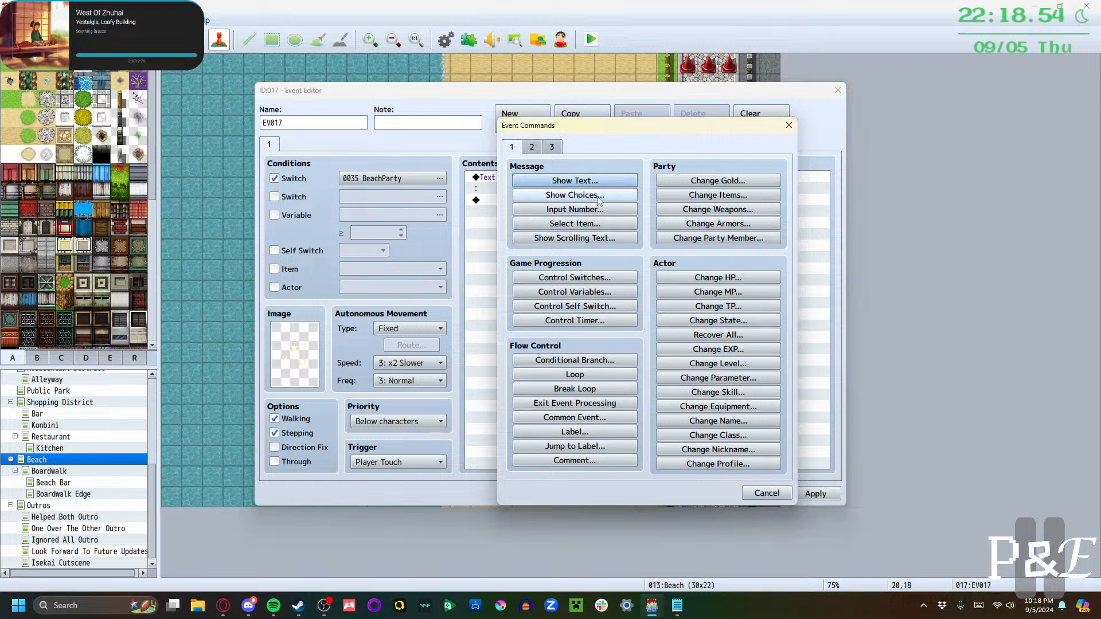
{"action": "left_click", "coordinate": [764, 502]}
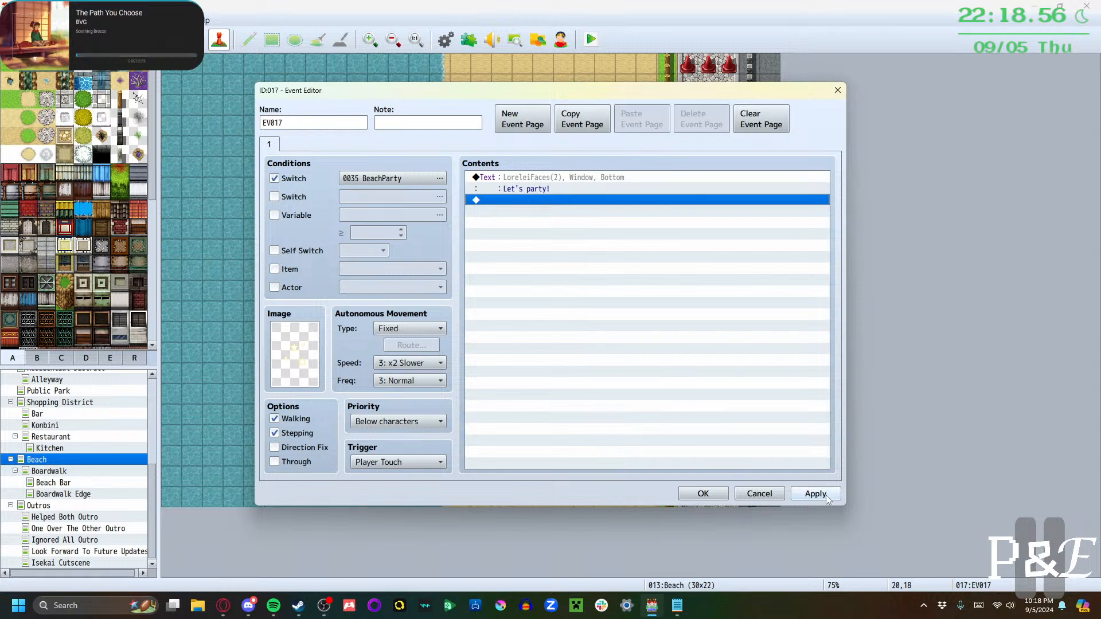
{"action": "double_click", "coordinate": [531, 207]}
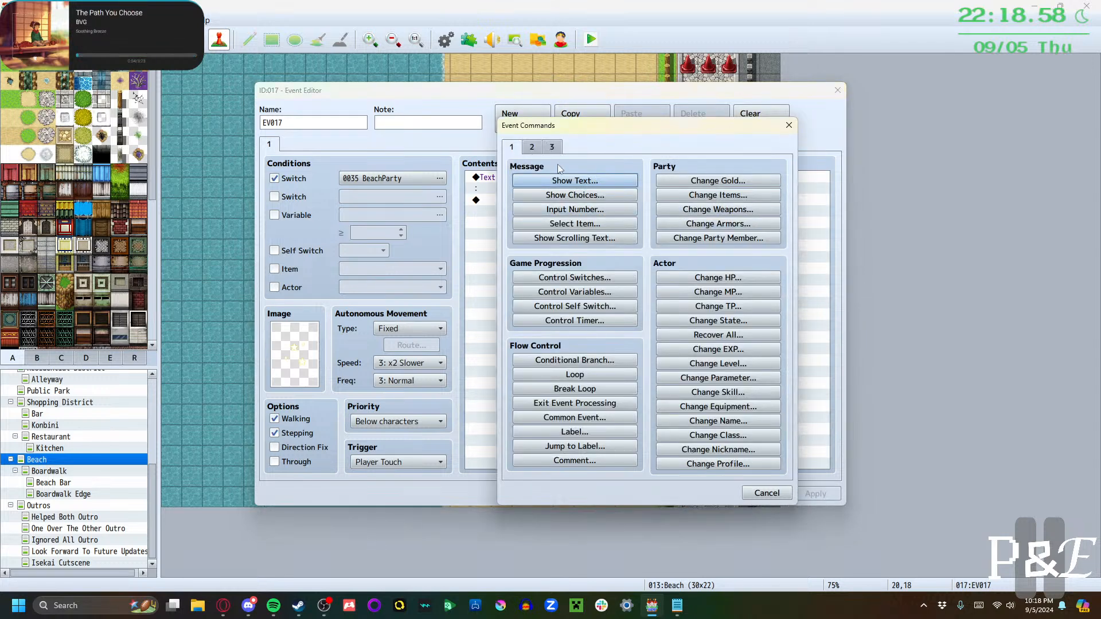
{"action": "left_click", "coordinate": [531, 148]}
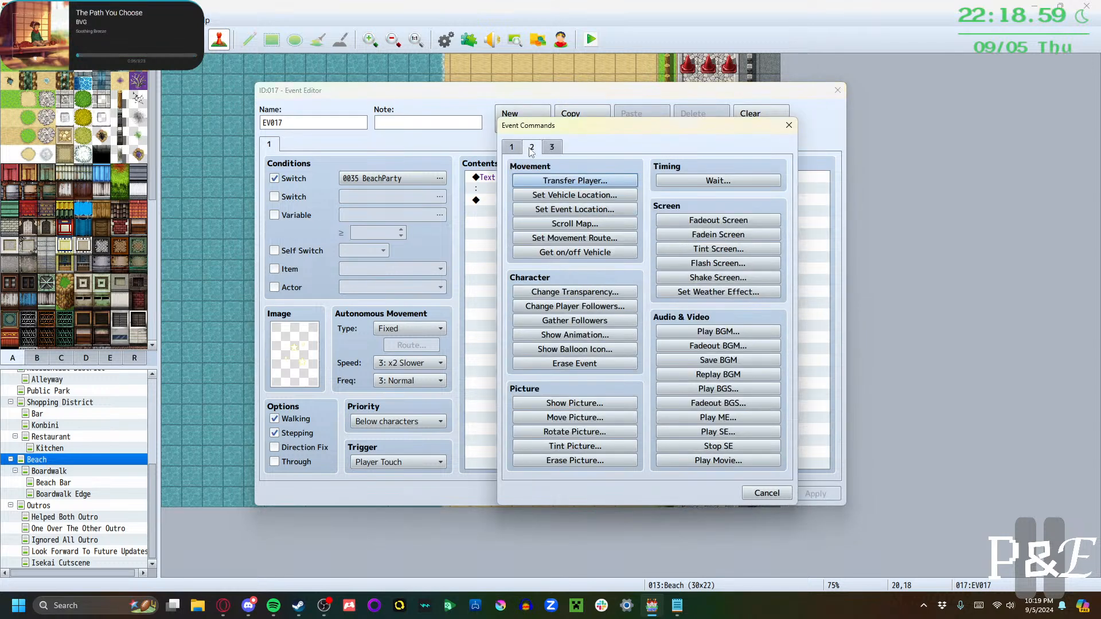
{"action": "left_click", "coordinate": [749, 221]}
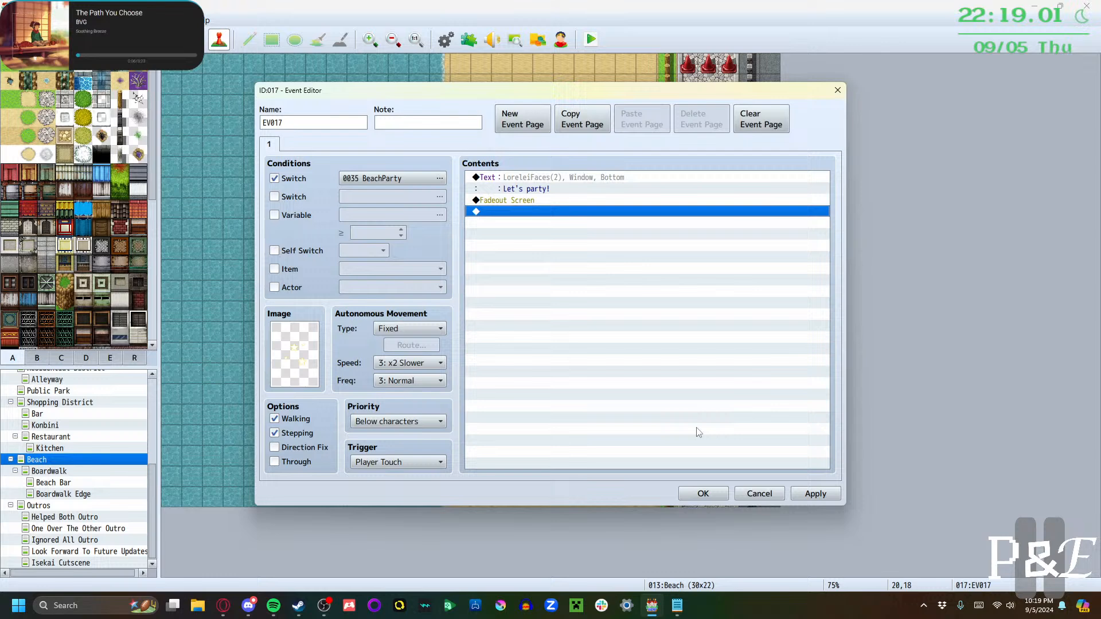
{"action": "left_click", "coordinate": [799, 494]}
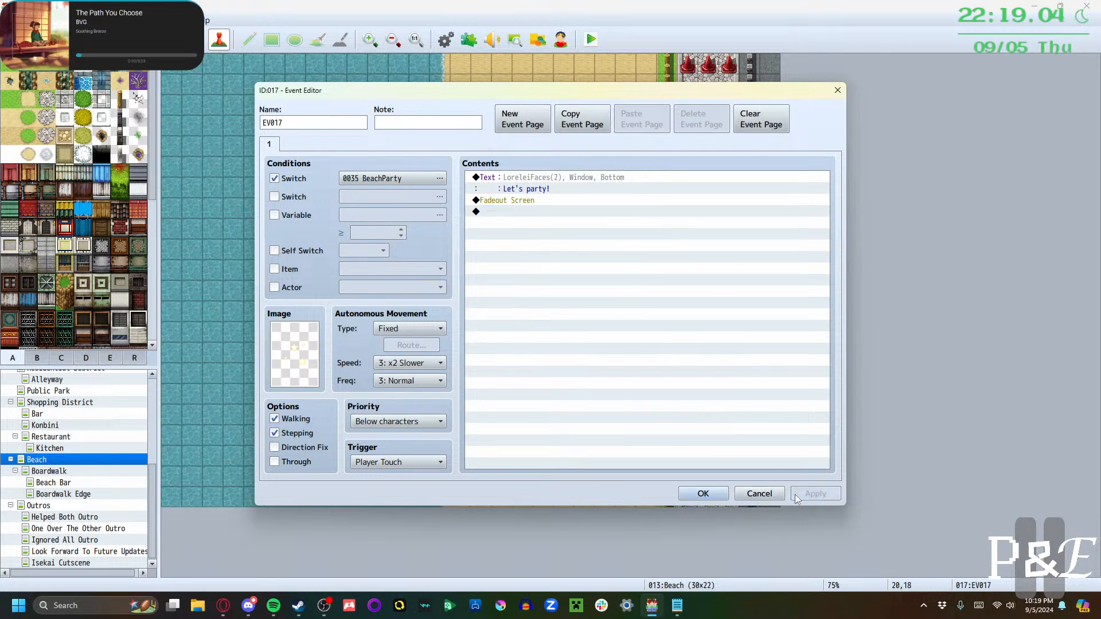
Add a faceless text message after the fadeout saying "You set up the chair, towel, and blanket and relax for a bit."
{"action": "double_click", "coordinate": [520, 212]}
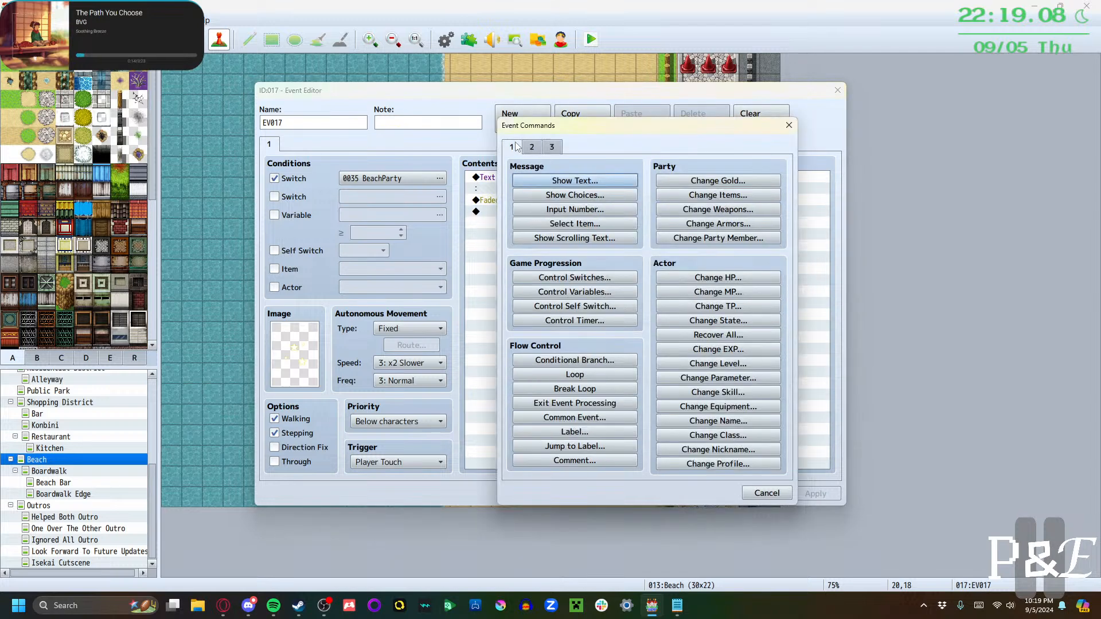
{"action": "left_click", "coordinate": [535, 181]}
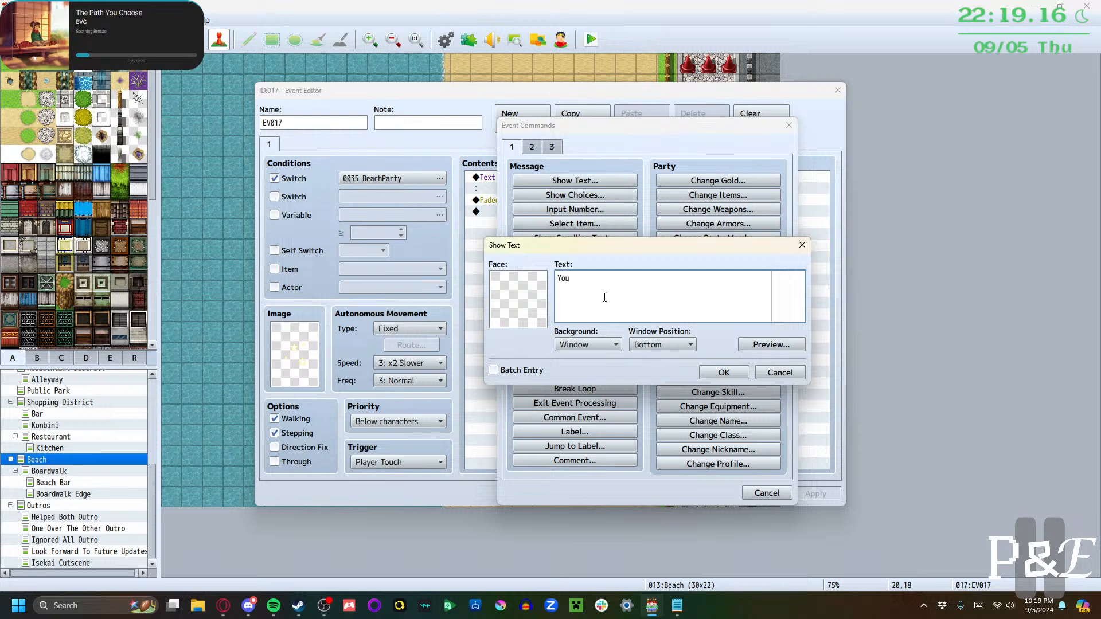
{"action": "type", "text": "set up the chairs"}
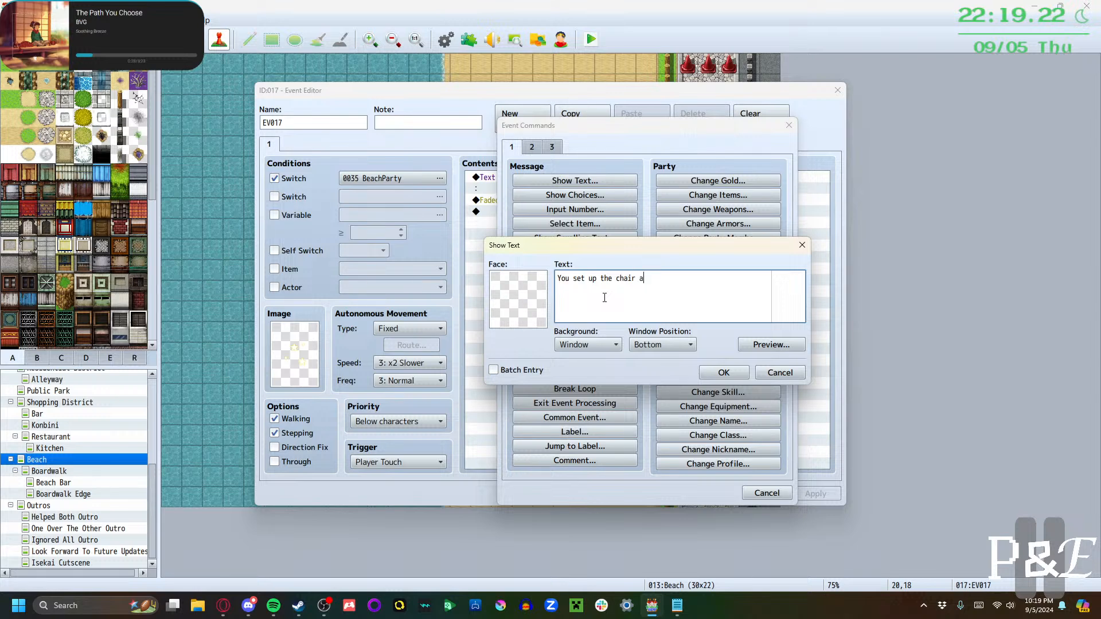
{"action": "key", "text": "BackSpace"}
{"action": "key", "text": "BackSpace"}
{"action": "type", "text": ", towel, and blanket and"}
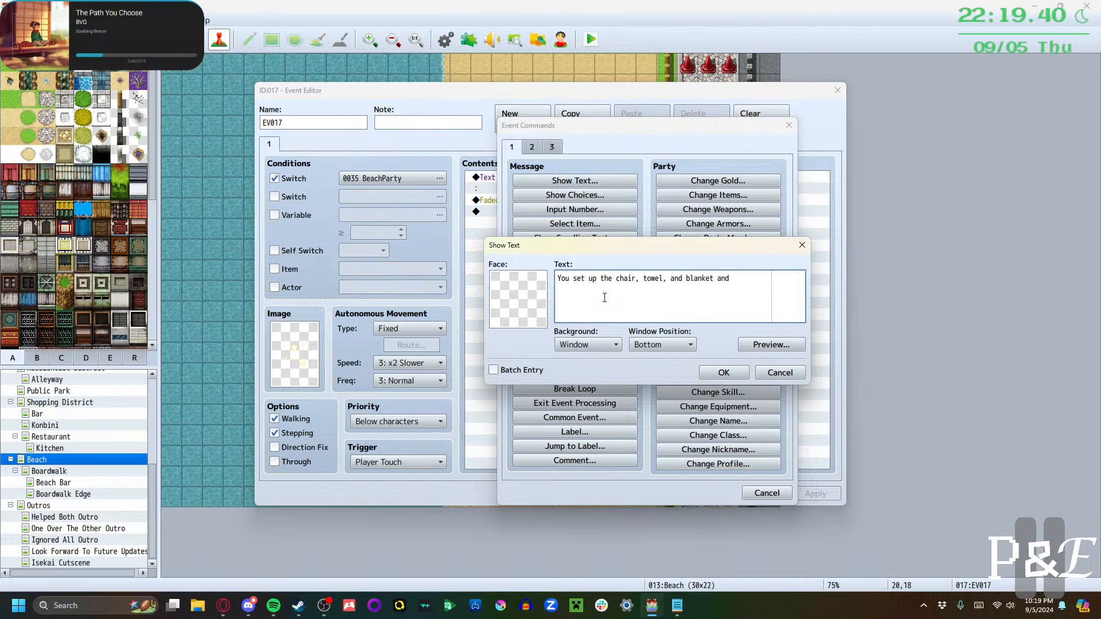
{"action": "type", "text": "ut food ou"}
{"action": "key", "text": "BackSpace"}
{"action": "key", "text": "BackSpace"}
{"action": "key", "text": "BackSpace"}
{"action": "key", "text": "BackSpace"}
{"action": "type", "text": "relax for a bit."}
{"action": "left_click", "coordinate": [723, 373]}
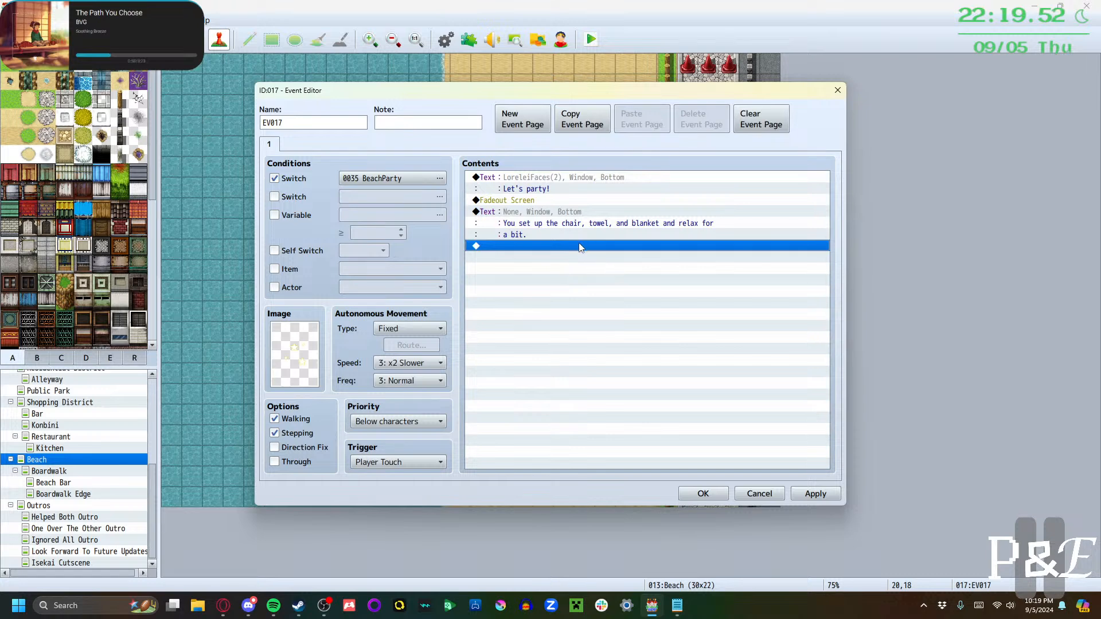
Add a text message saying "So what do friends usually do at the beach?" with the last face in LoreleiFaces
{"action": "double_click", "coordinate": [559, 245]}
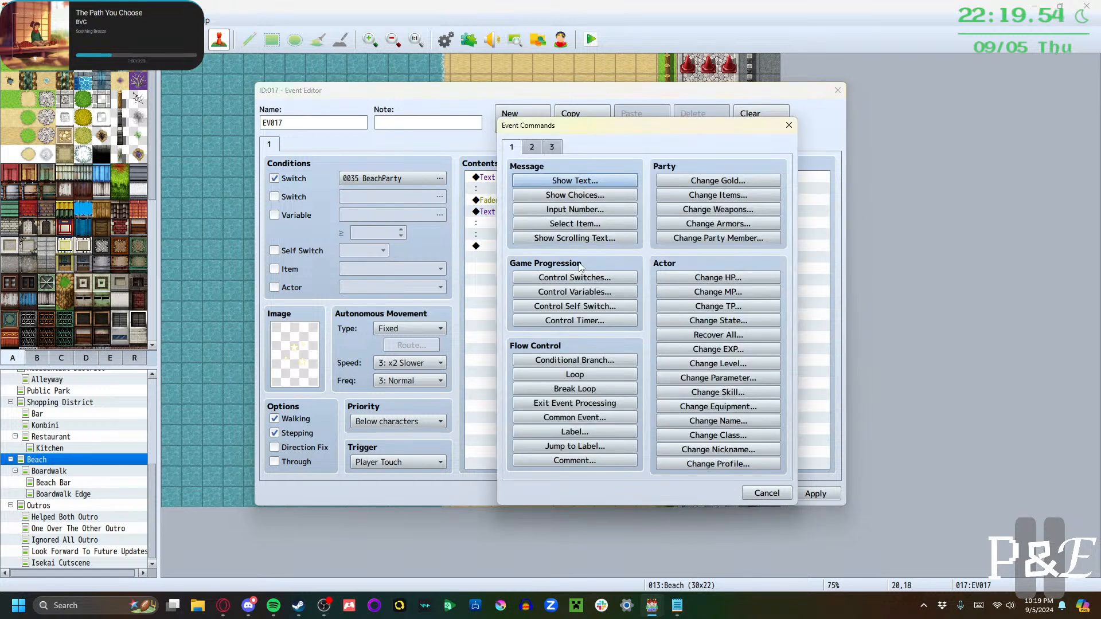
{"action": "left_click", "coordinate": [559, 181]}
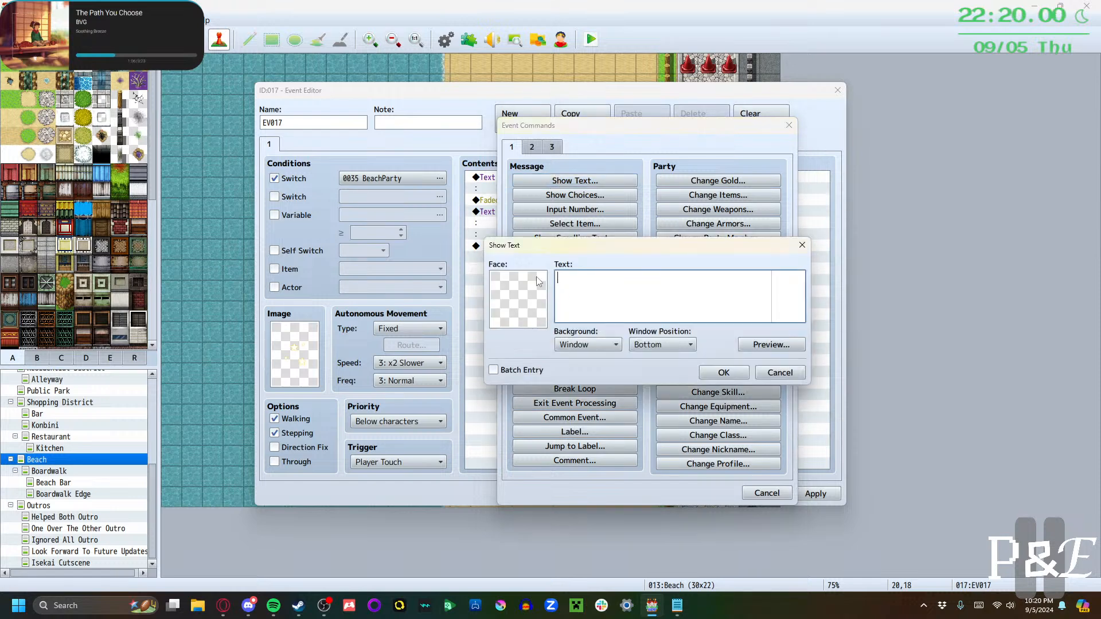
{"action": "double_click", "coordinate": [526, 287]}
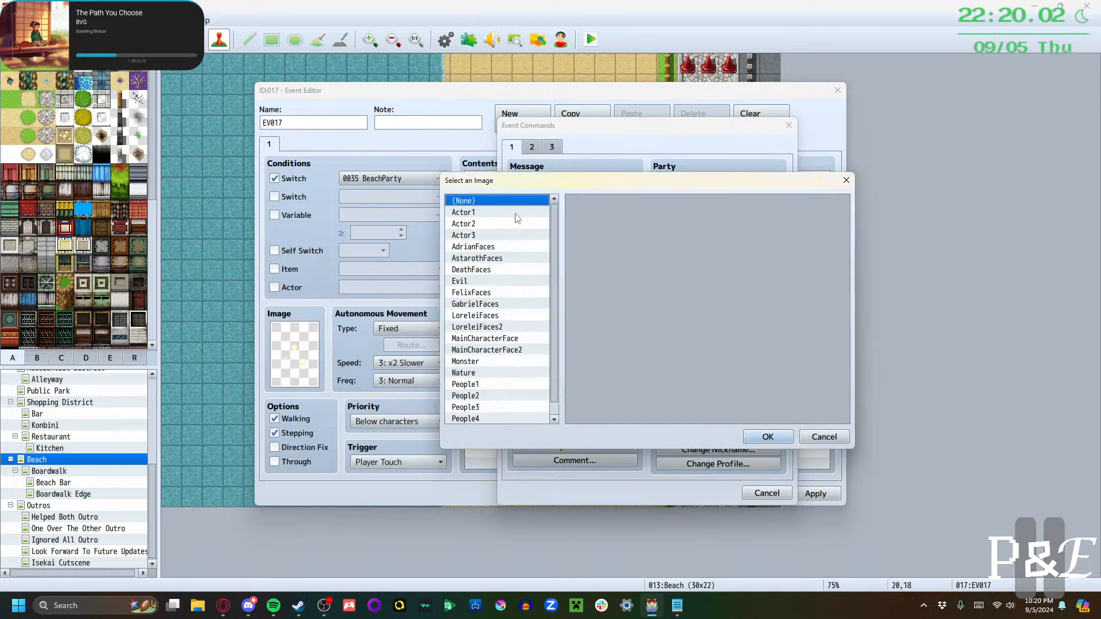
{"action": "left_click", "coordinate": [502, 327]}
{"action": "left_click", "coordinate": [500, 316]}
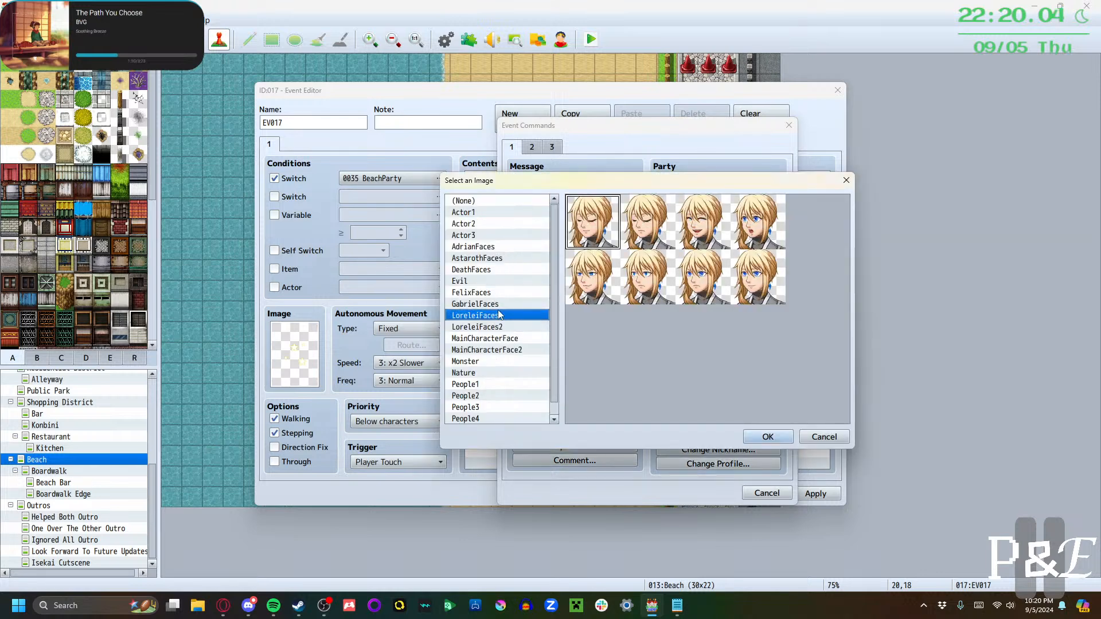
{"action": "left_click", "coordinate": [734, 285]}
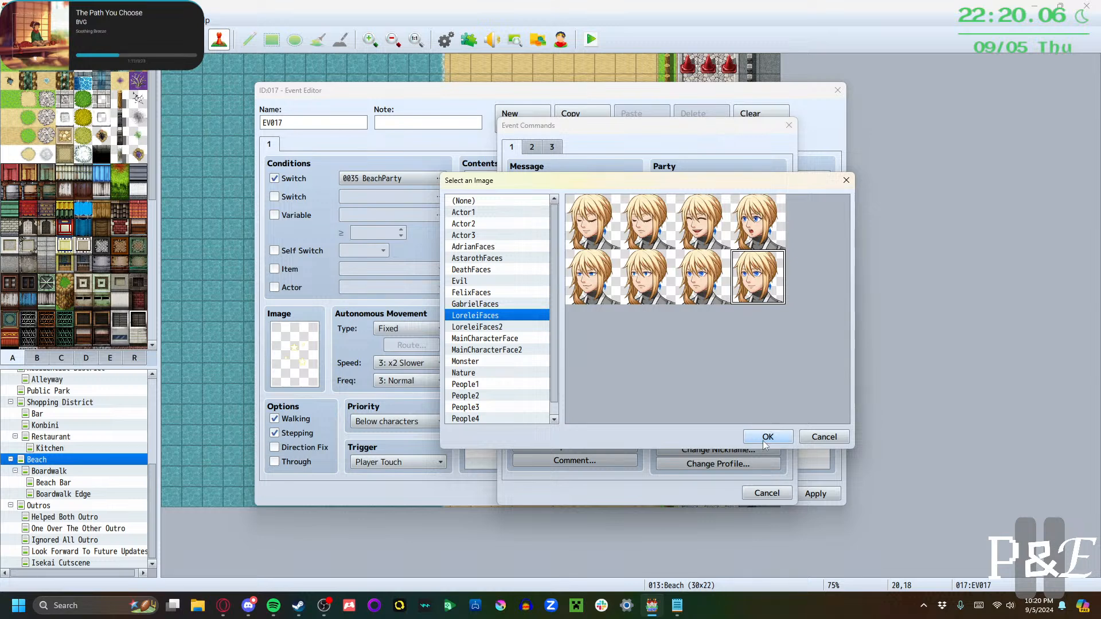
{"action": "left_click", "coordinate": [767, 438]}
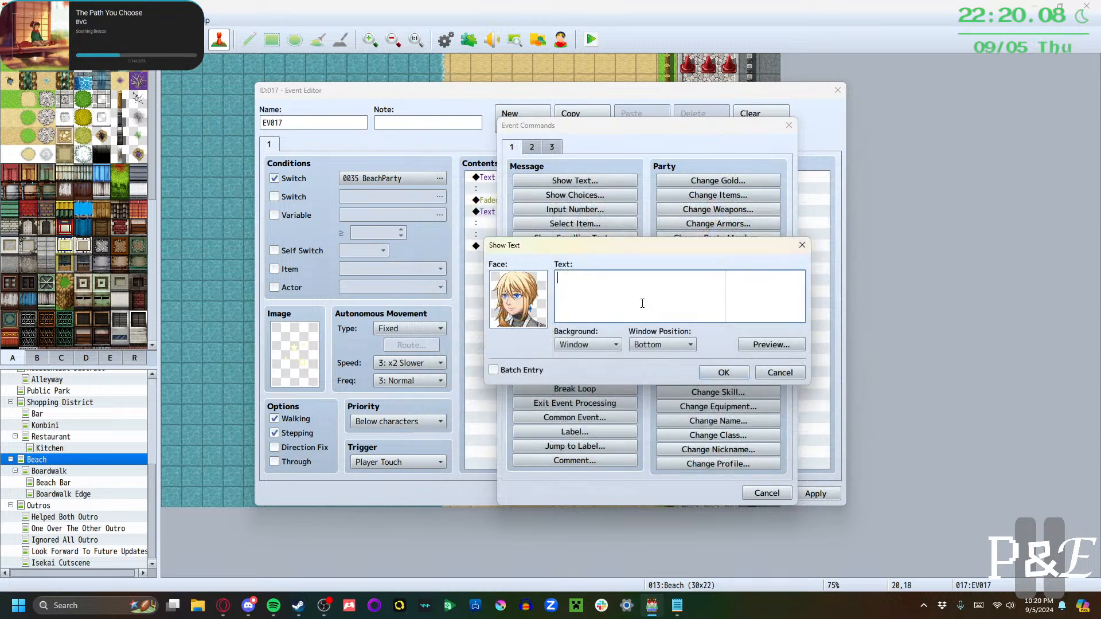
{"action": "type", "text": "So what do friends usuall"}
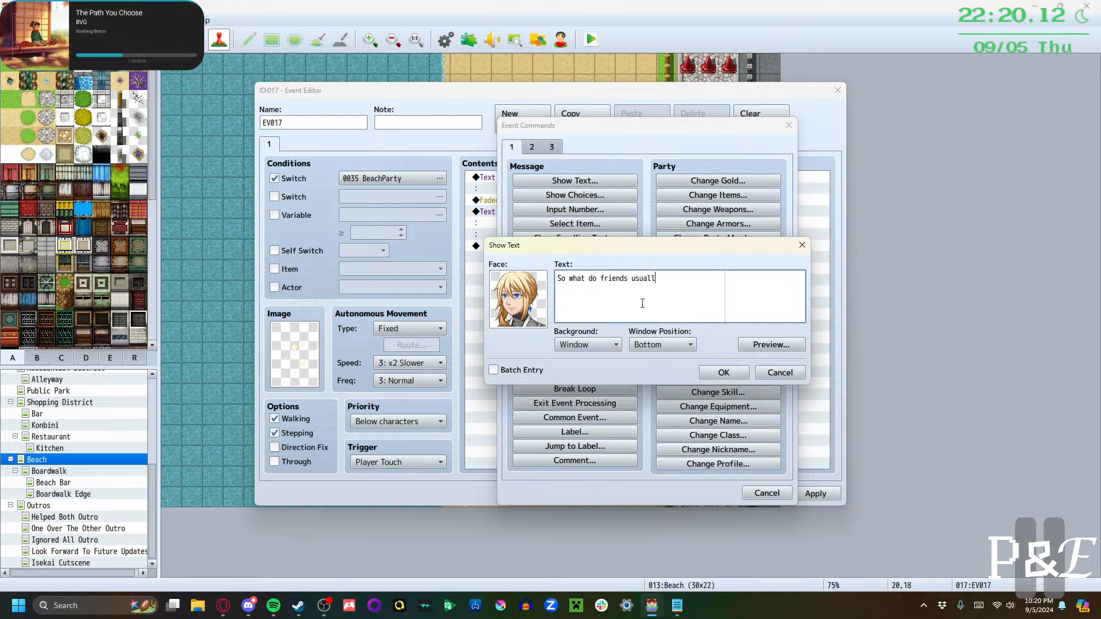
{"action": "type", "text": "y do at the beach?"}
{"action": "left_click", "coordinate": [724, 372]}
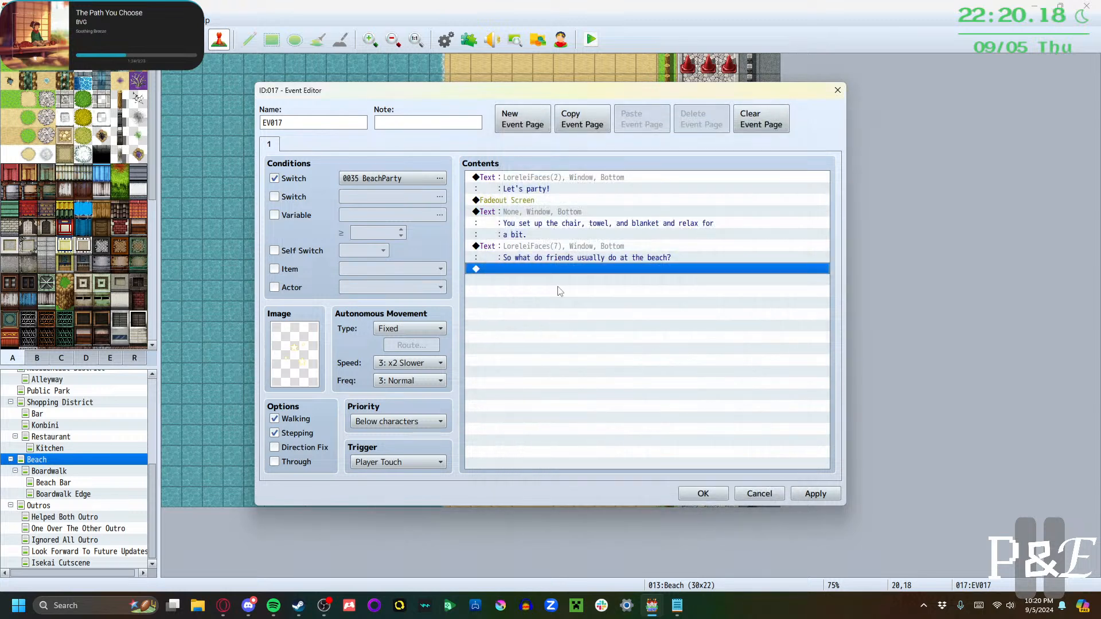
Add a reply with the first MainCharacterFace portrait: "Well, with my friends, I simply talked, walked in the waves, and ate food."
{"action": "double_click", "coordinate": [550, 270]}
{"action": "left_click", "coordinate": [551, 180]}
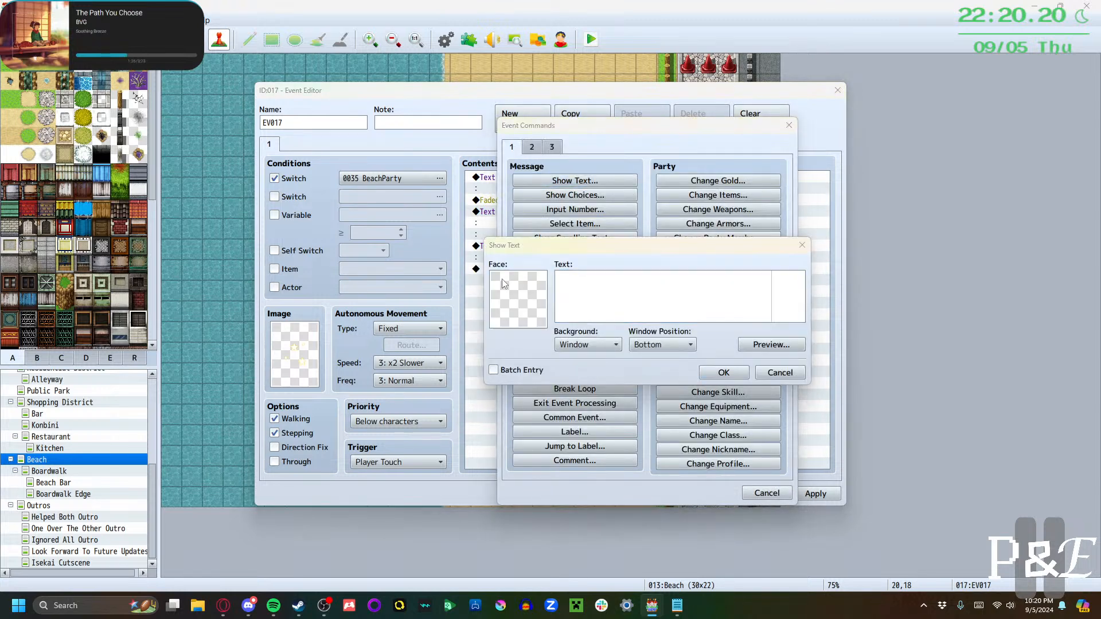
{"action": "double_click", "coordinate": [501, 279]}
{"action": "left_click", "coordinate": [505, 338]}
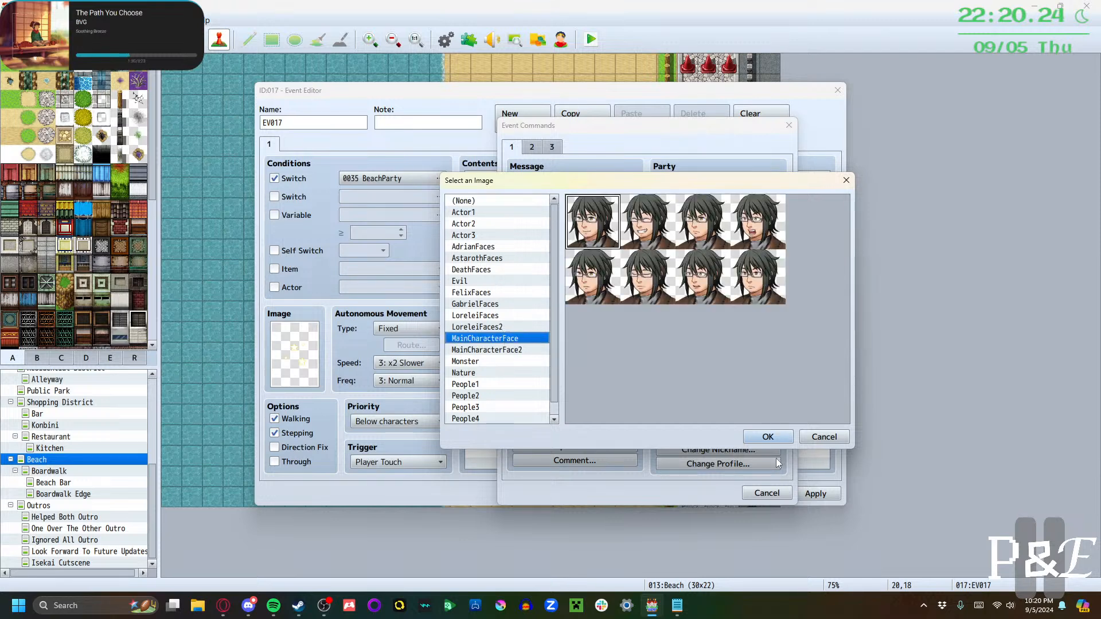
{"action": "left_click", "coordinate": [768, 437]}
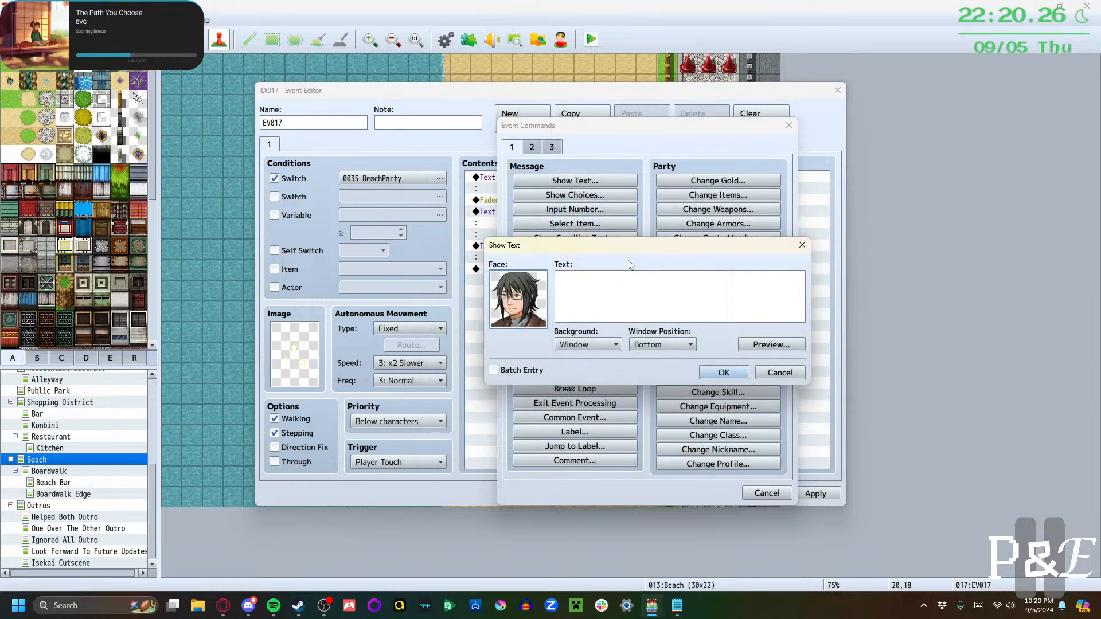
{"action": "type", "text": "Well, with"}
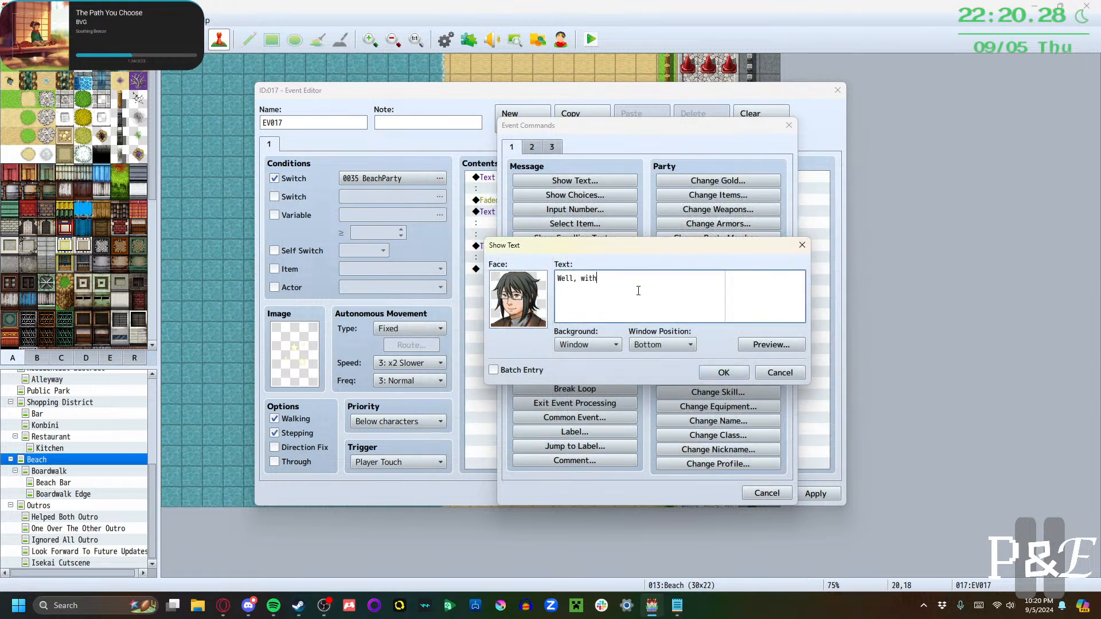
{"action": "type", "text": " my friends, I simply talked,"}
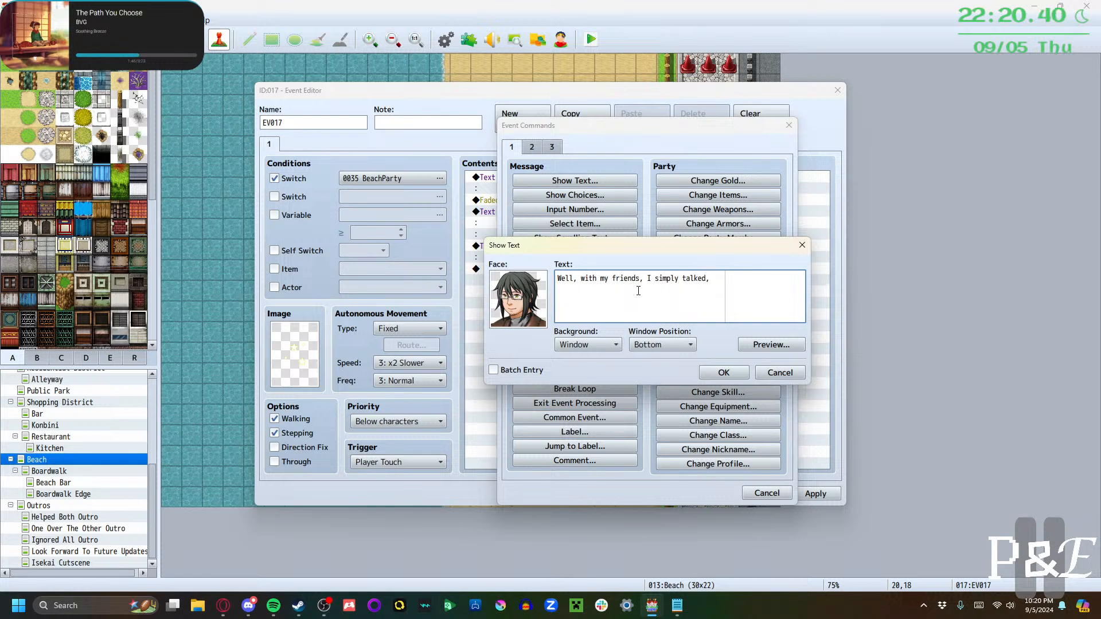
{"action": "key", "text": "Return"}
{"action": "type", "text": "walked in the waves, and ate food."}
{"action": "left_click", "coordinate": [724, 372]}
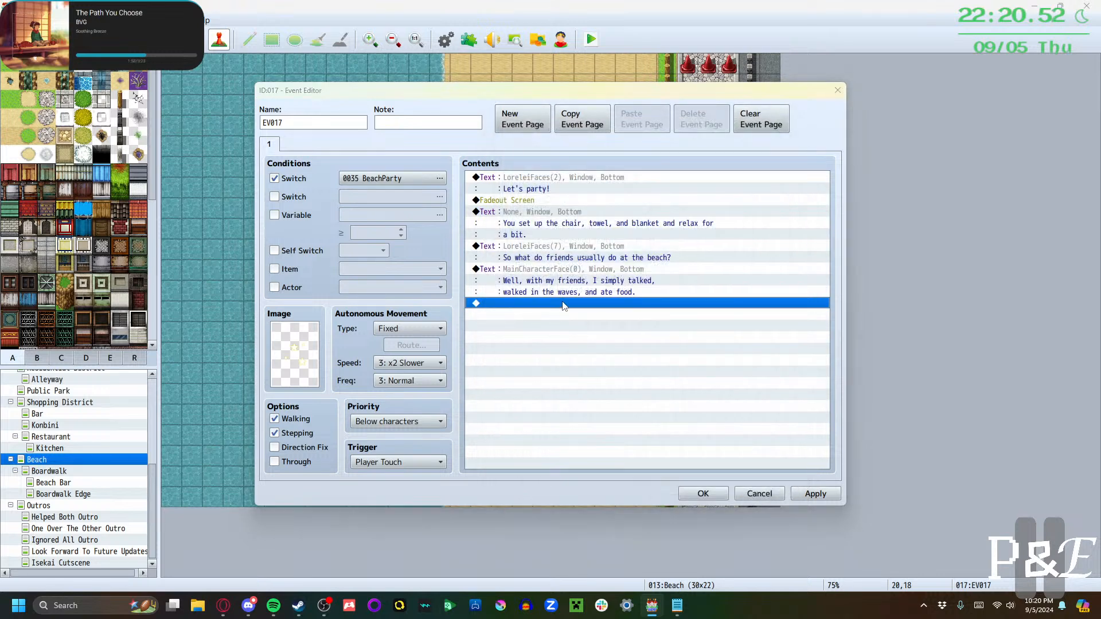
Add a text message saying "Huh, that's the same thing I did with my family." with the surprised open-mouthed face from LoreleiFaces
{"action": "double_click", "coordinate": [562, 304]}
{"action": "left_click", "coordinate": [560, 180]}
{"action": "double_click", "coordinate": [515, 288]}
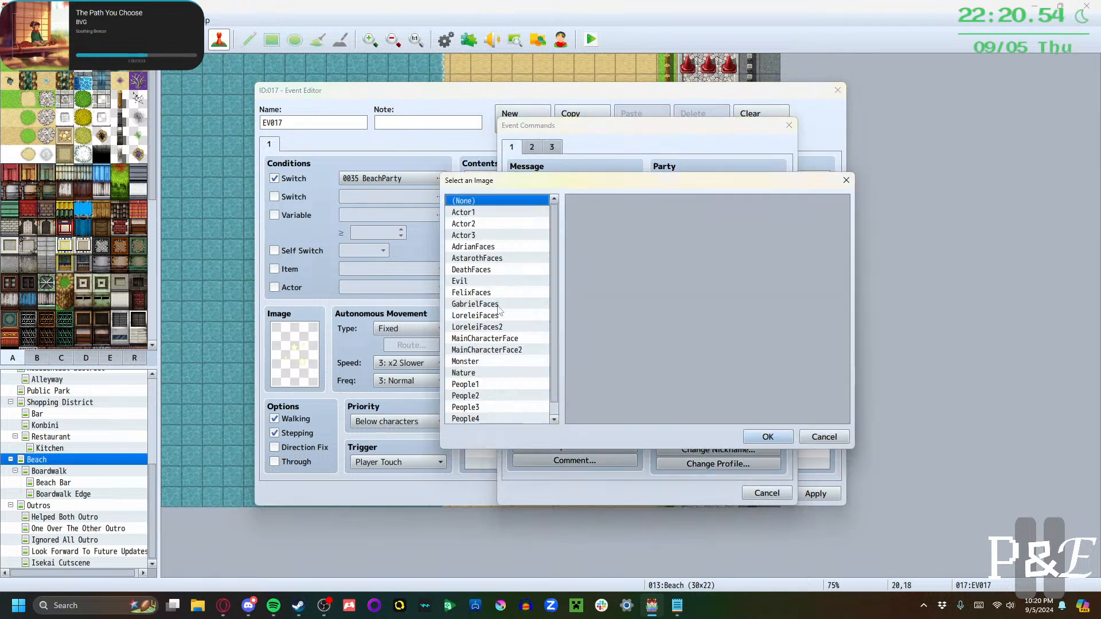
{"action": "left_click", "coordinate": [496, 327]}
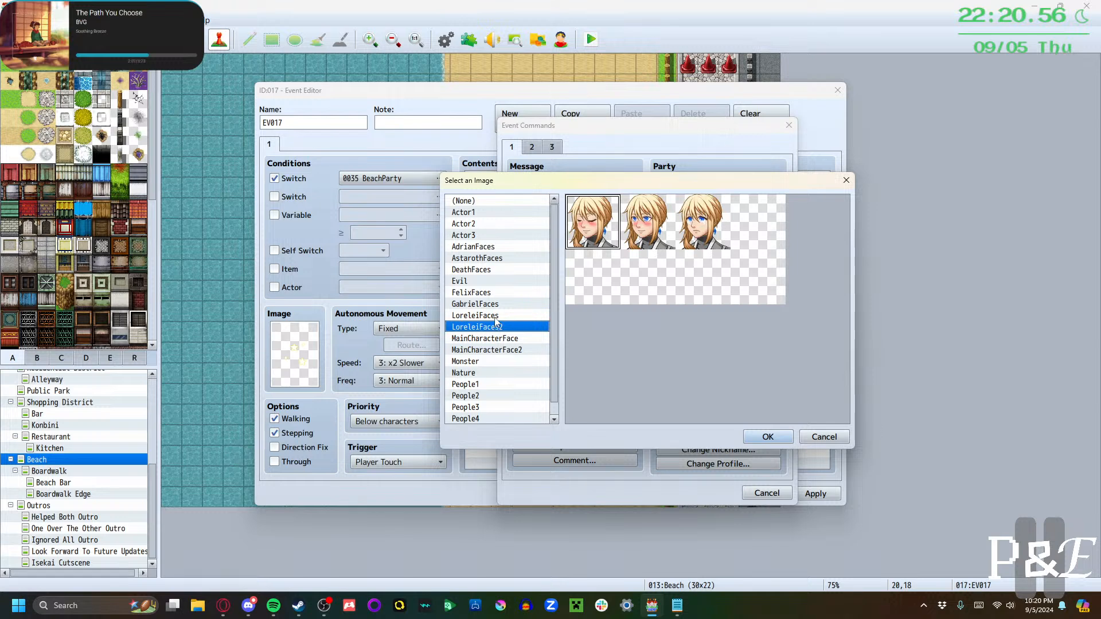
{"action": "left_click", "coordinate": [497, 315]}
{"action": "left_click", "coordinate": [757, 277]}
{"action": "left_click", "coordinate": [703, 277]}
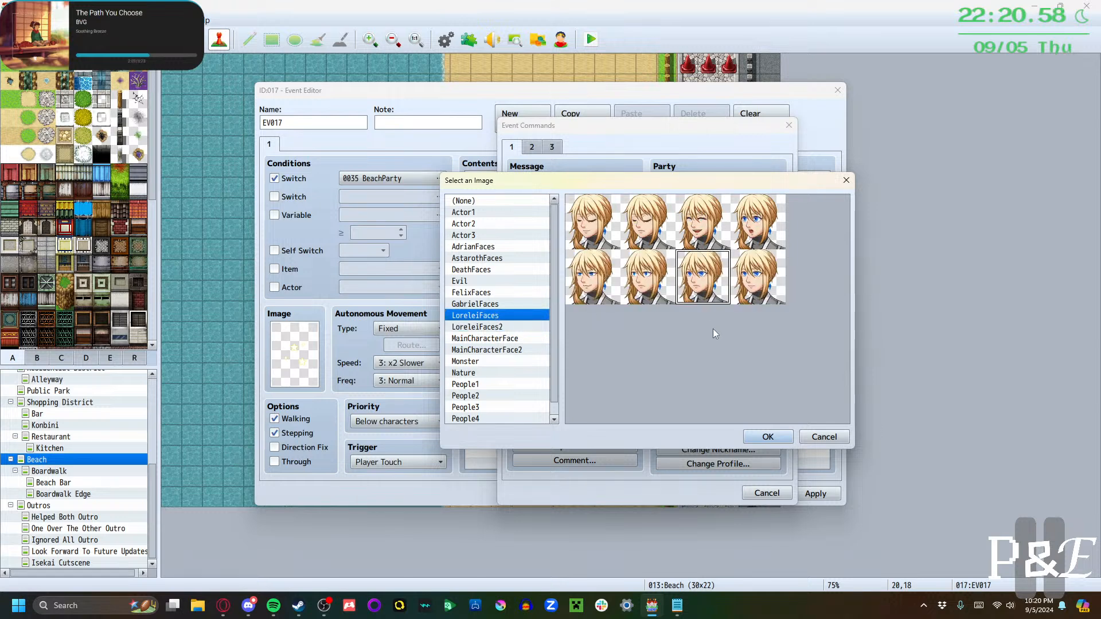
{"action": "left_click", "coordinate": [741, 228]}
{"action": "left_click", "coordinate": [767, 436]}
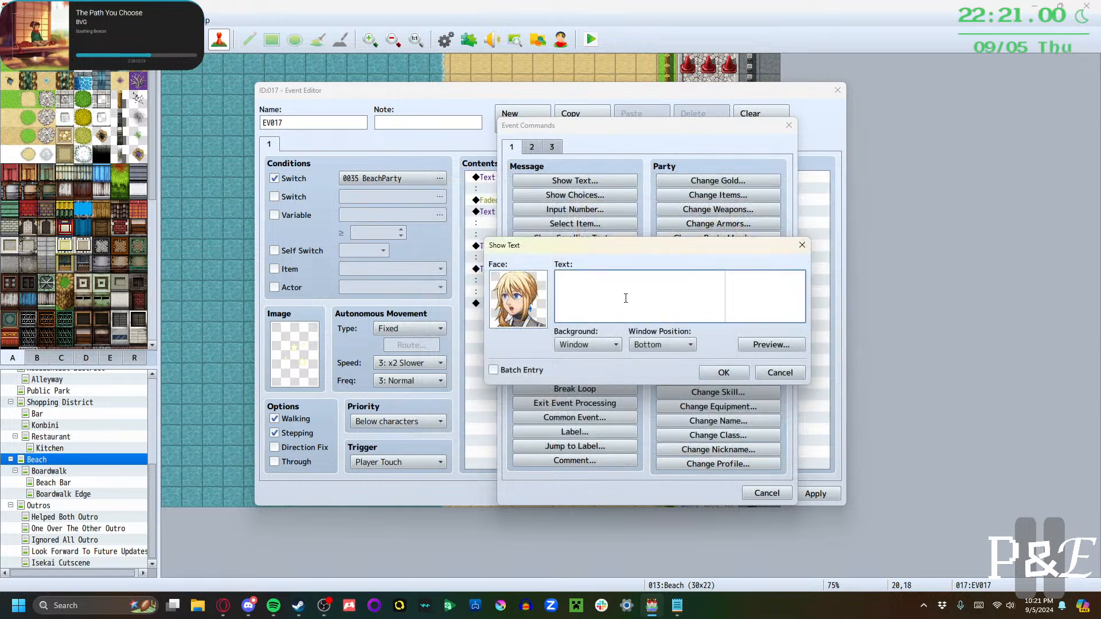
{"action": "left_click", "coordinate": [626, 298]}
{"action": "type", "text": "Huh, that's the same thing I di"}
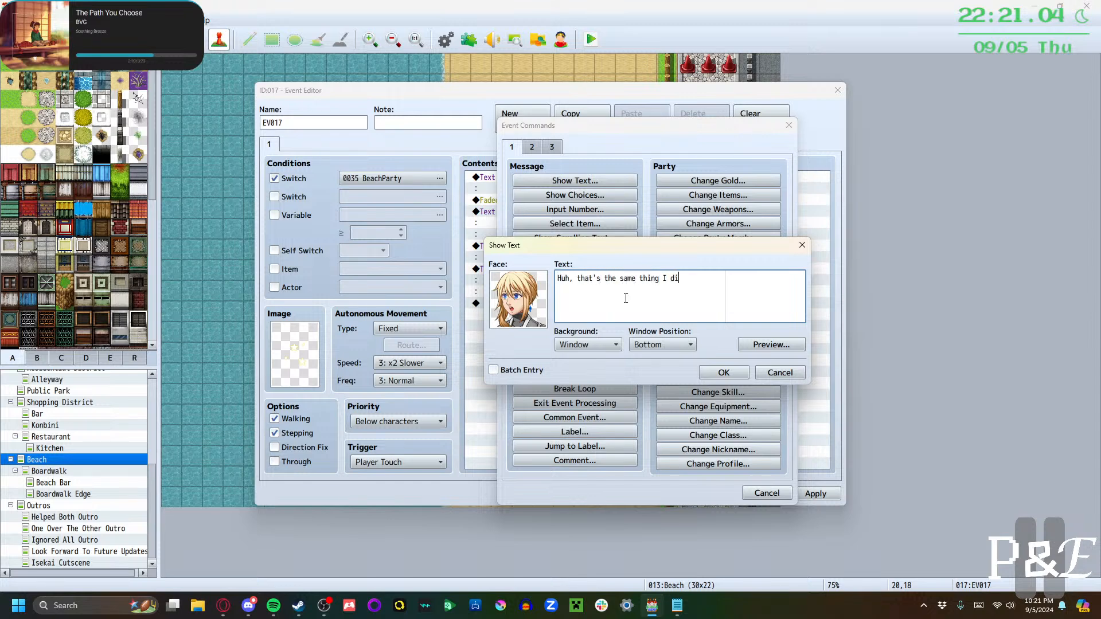
{"action": "type", "text": "d with"}
{"action": "key", "text": "BackSpace"}
{"action": "key", "text": "BackSpace"}
{"action": "type", "text": "family."}
{"action": "left_click", "coordinate": [717, 371]}
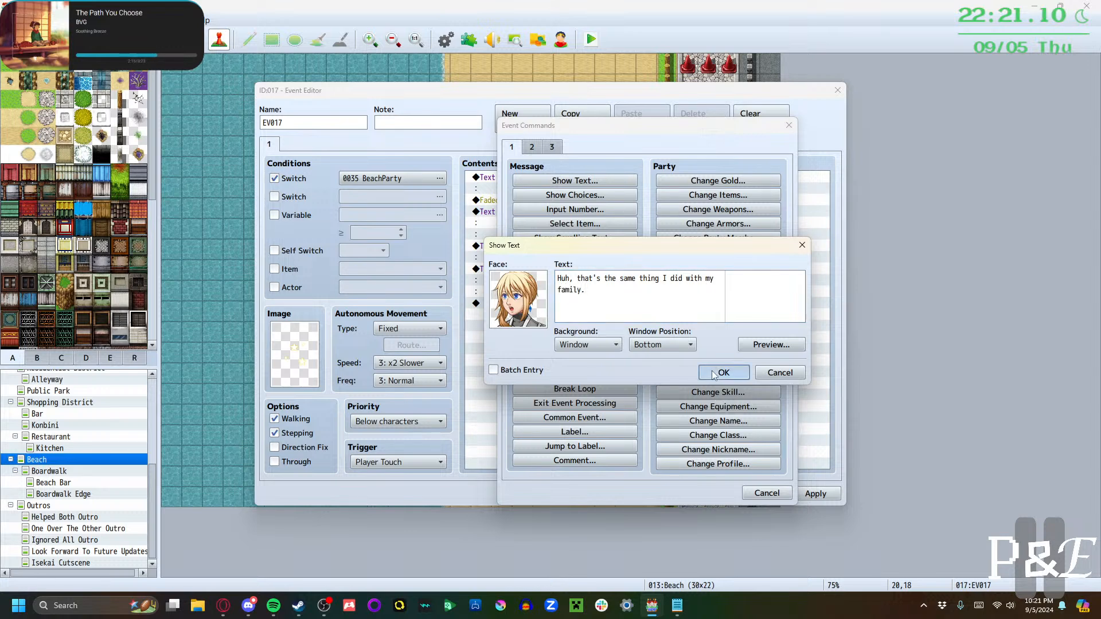
Add a reply with the first MainCharacterFace portrait: "Yeah, I think that's just what people do at the beach."
{"action": "double_click", "coordinate": [596, 340]}
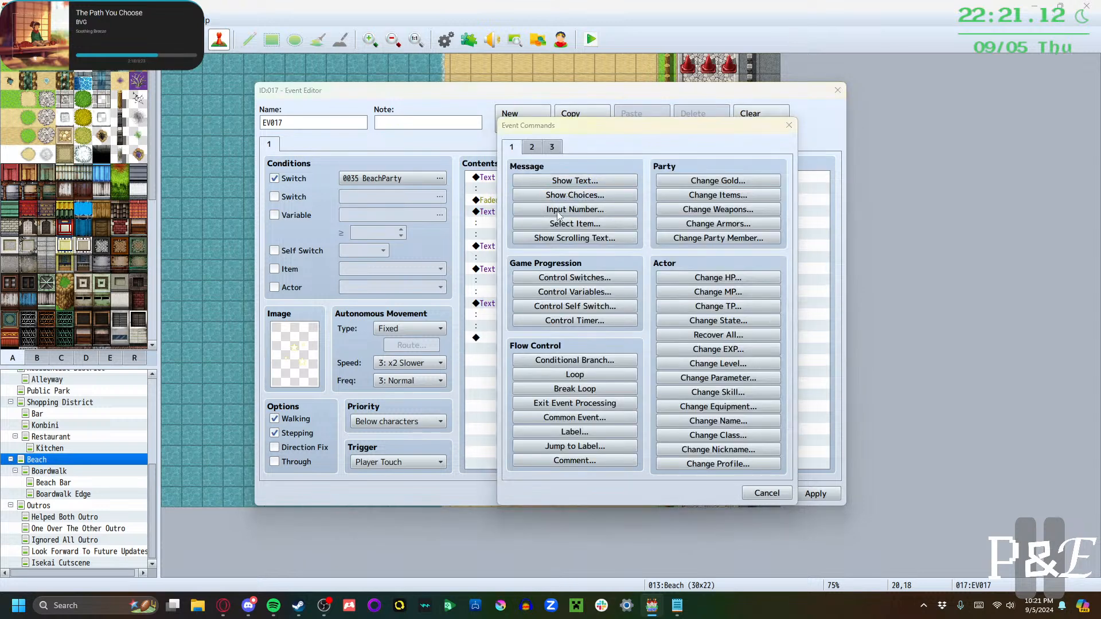
{"action": "left_click", "coordinate": [575, 183]}
{"action": "double_click", "coordinate": [510, 310]}
{"action": "left_click", "coordinate": [496, 327]}
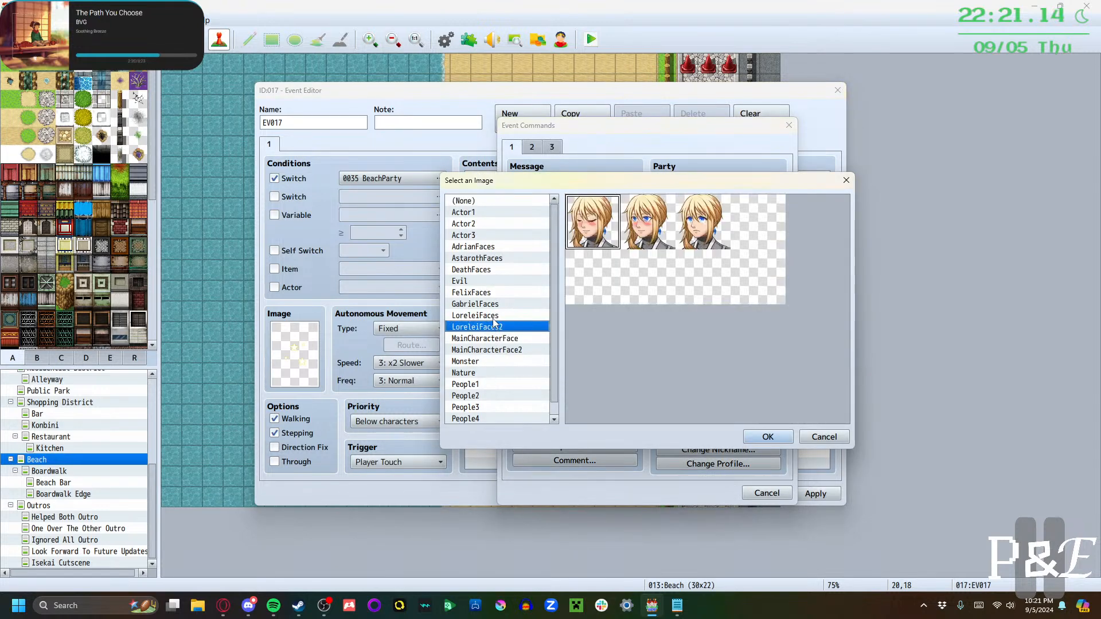
{"action": "left_click", "coordinate": [496, 338]}
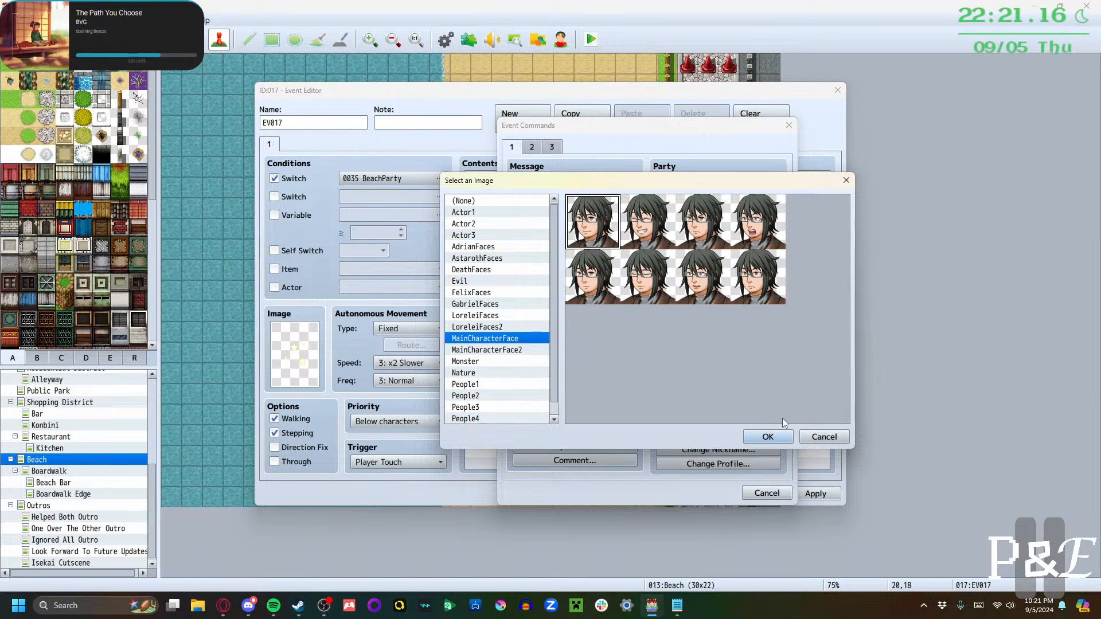
{"action": "left_click", "coordinate": [768, 437]}
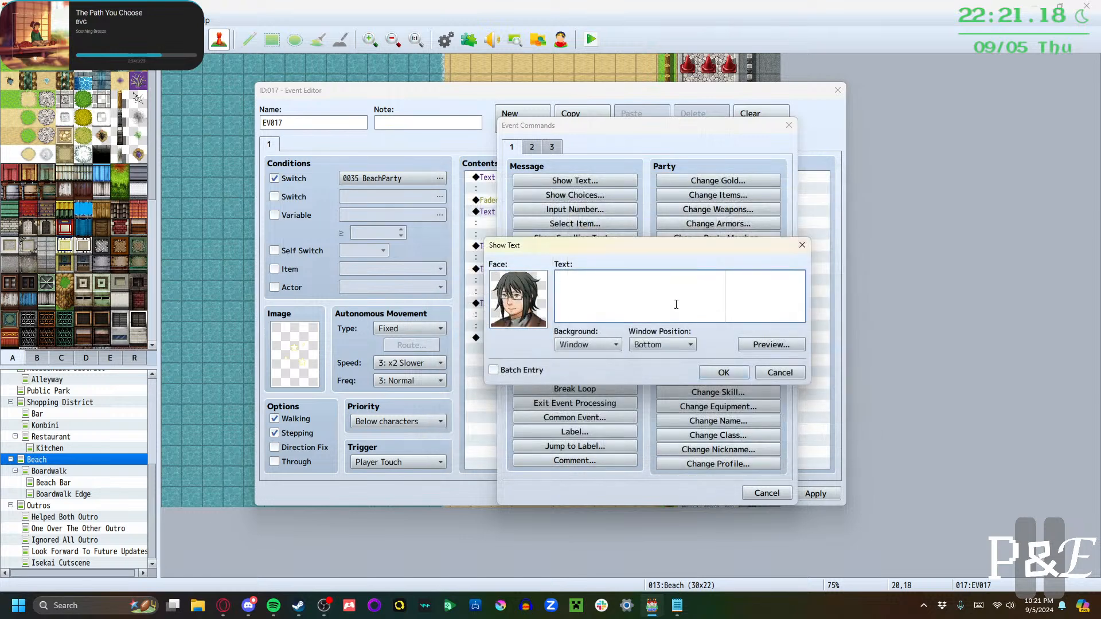
{"action": "type", "text": "Yeah, I think that's ju"}
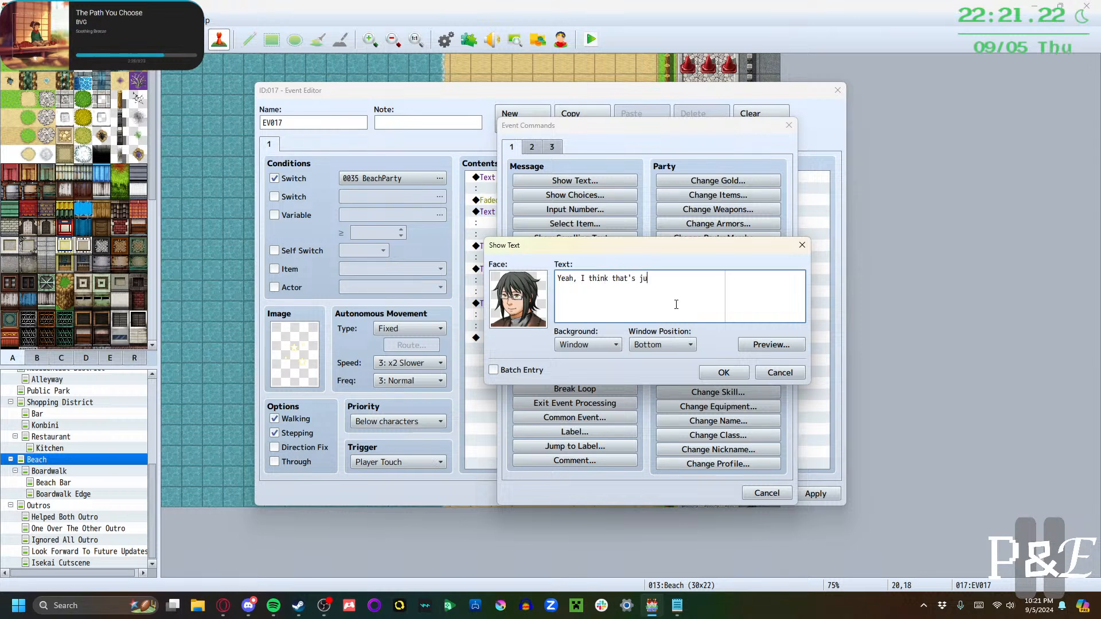
{"action": "type", "text": "st what people do "}
{"action": "type", "text": "at the be"}
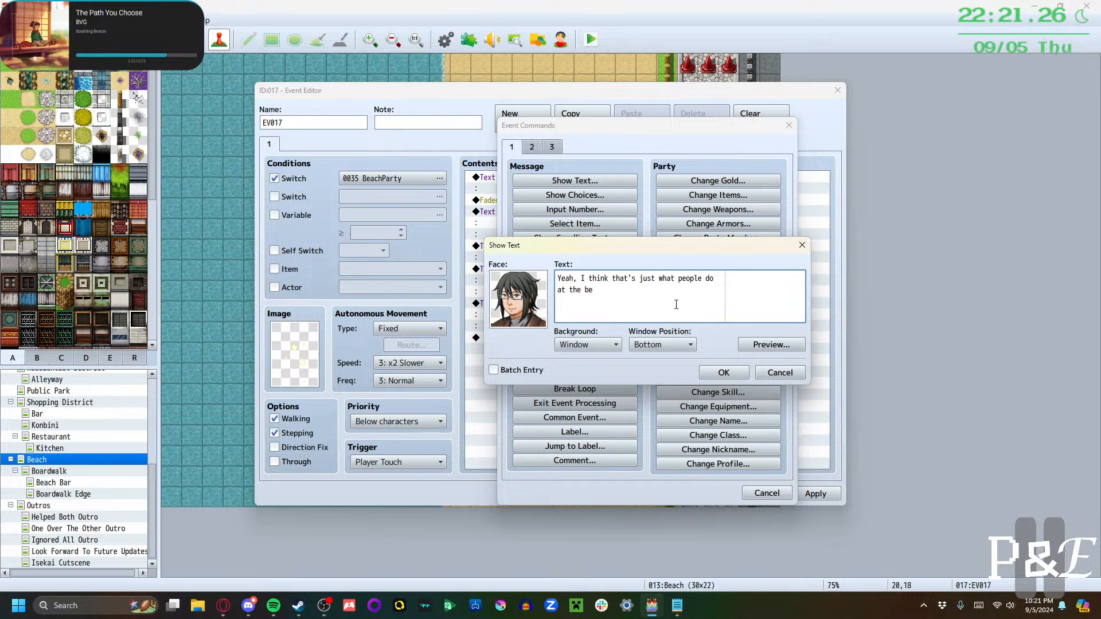
{"action": "type", "text": "ach."}
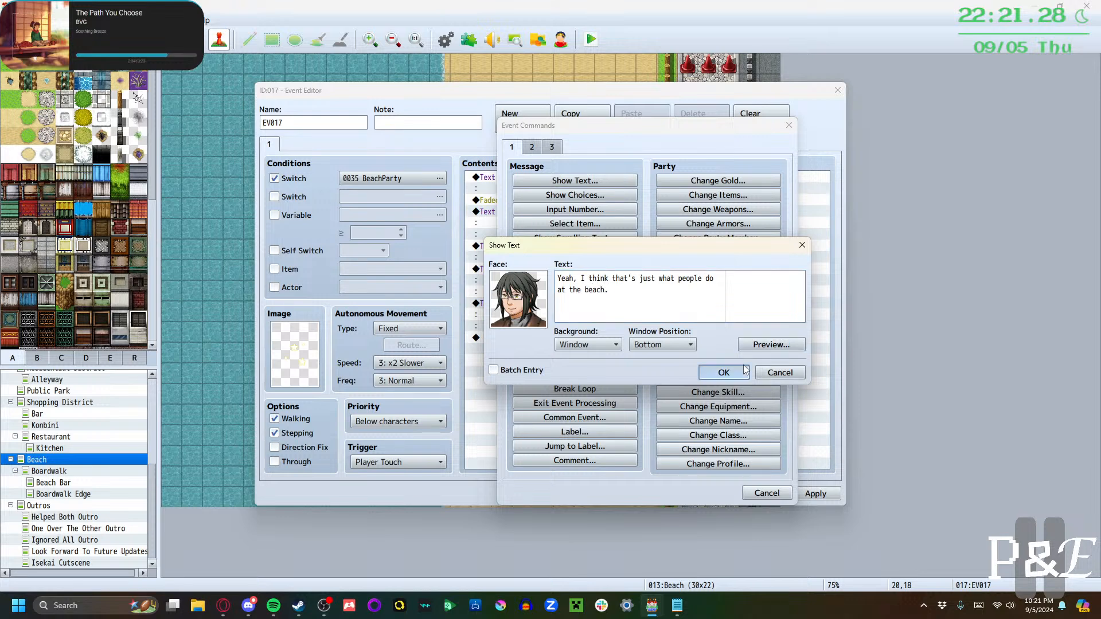
{"action": "left_click", "coordinate": [722, 372]}
Add a text message with the fifth MainCharacterFace portrait: "If we had bought beach toys, we could have messed around with those in the sand."
{"action": "double_click", "coordinate": [567, 372]}
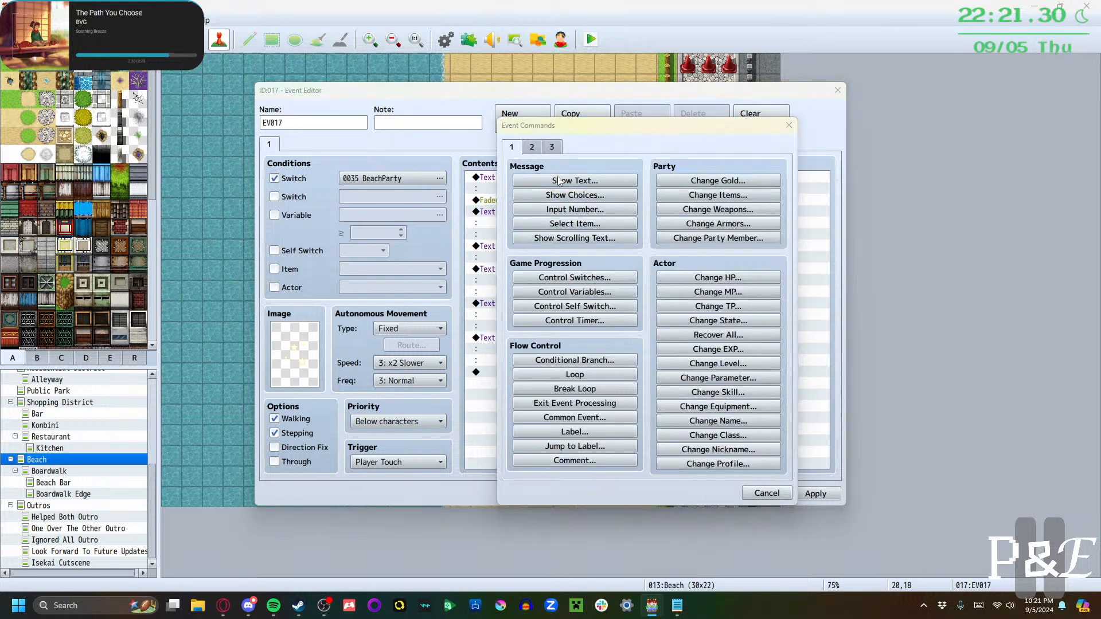
{"action": "left_click", "coordinate": [575, 182]}
{"action": "double_click", "coordinate": [500, 274]}
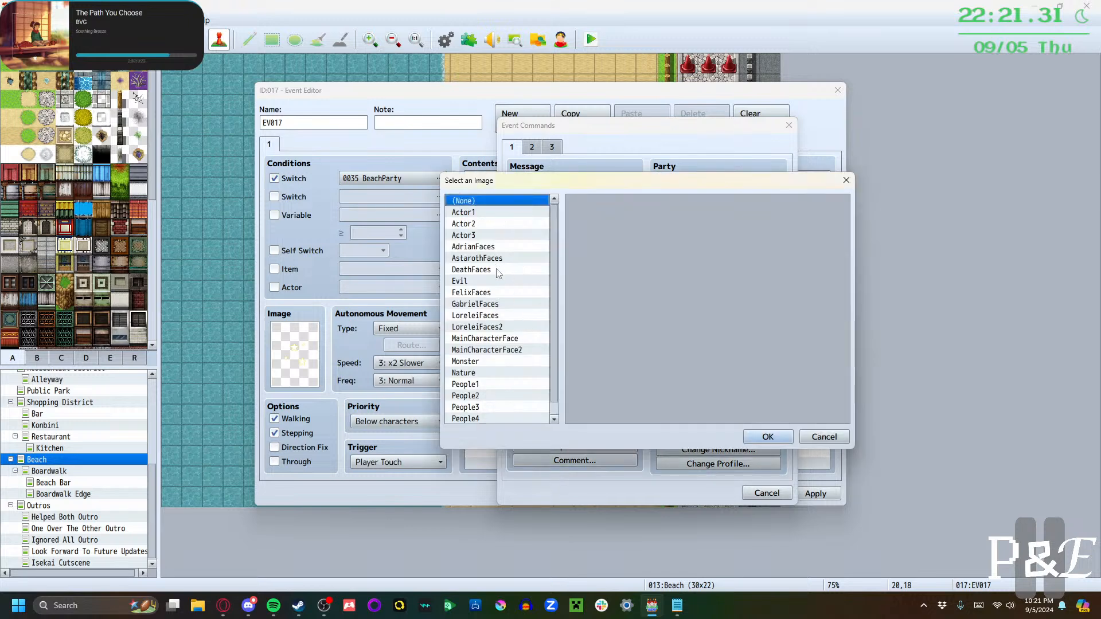
{"action": "left_click", "coordinate": [502, 339]}
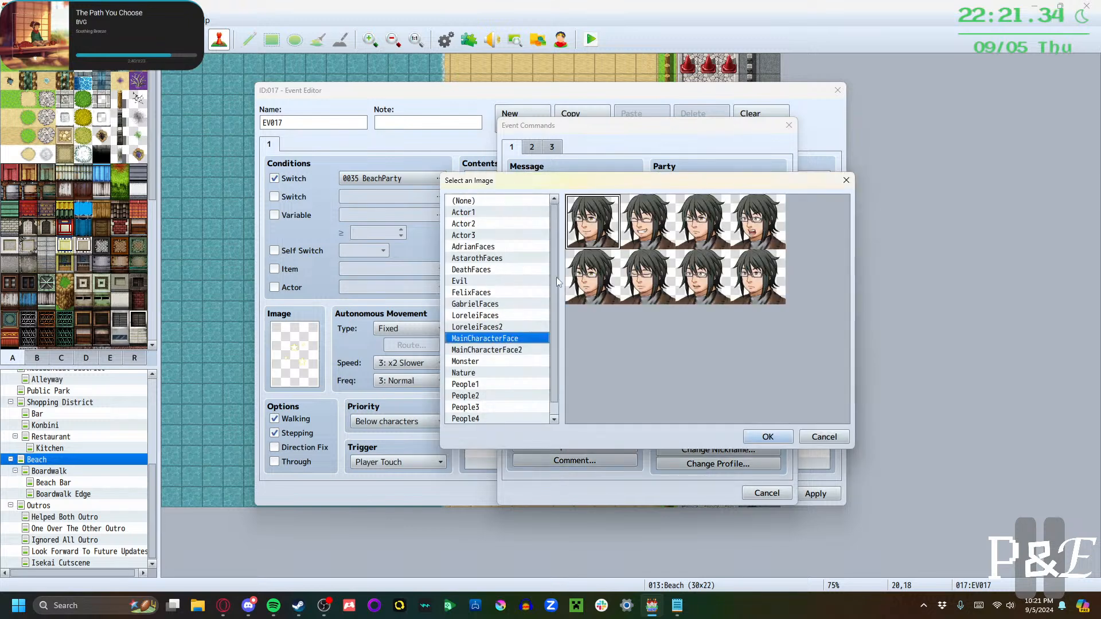
{"action": "left_click", "coordinate": [586, 281]}
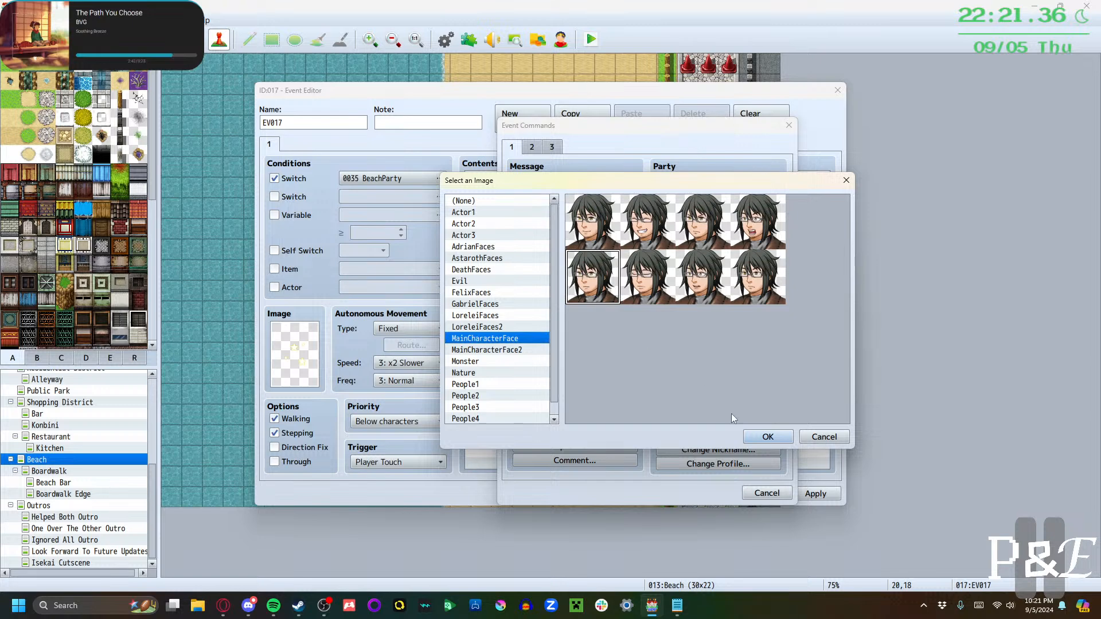
{"action": "left_click", "coordinate": [768, 437]}
{"action": "left_click", "coordinate": [625, 308]}
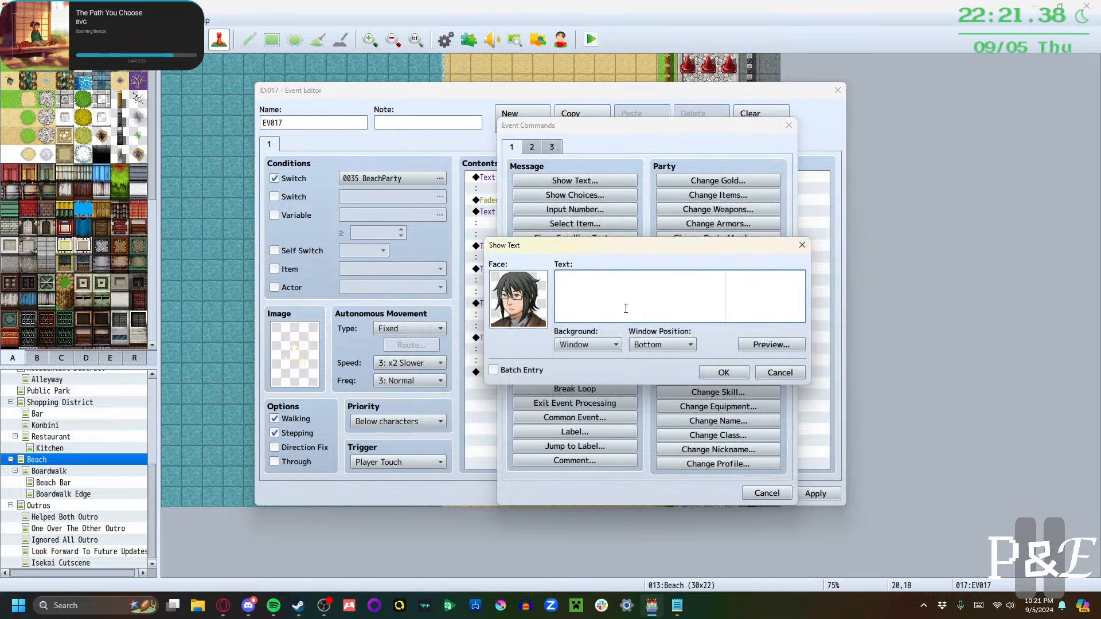
{"action": "type", "text": "If we had bought beach to"}
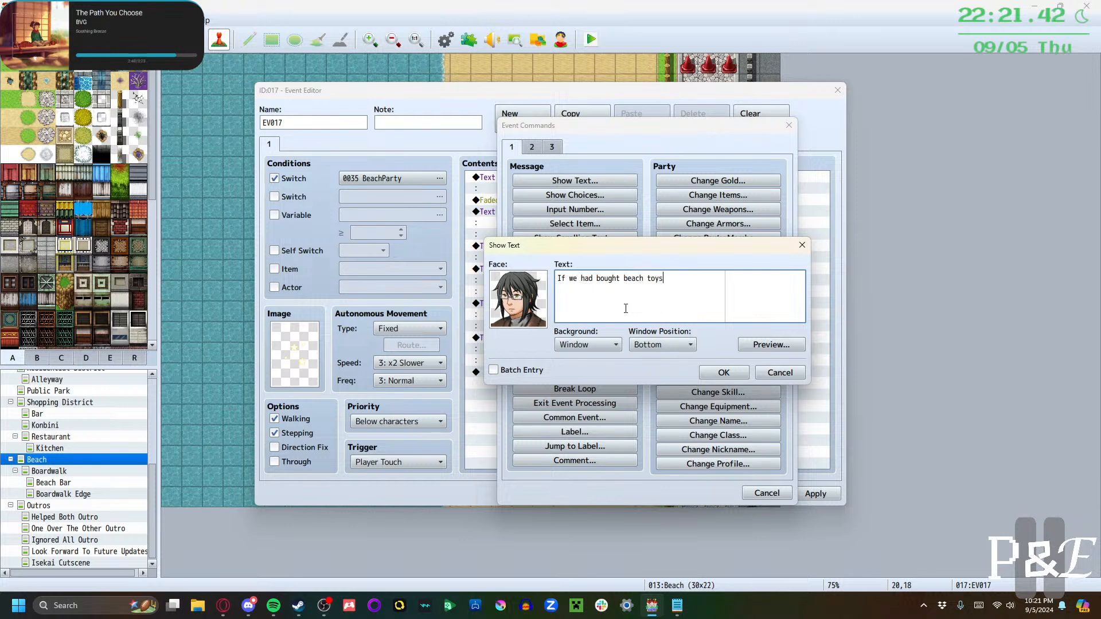
{"action": "type", "text": "ys, we could have"}
{"action": "key", "text": "Return"}
{"action": "type", "text": "messed around with those in the "}
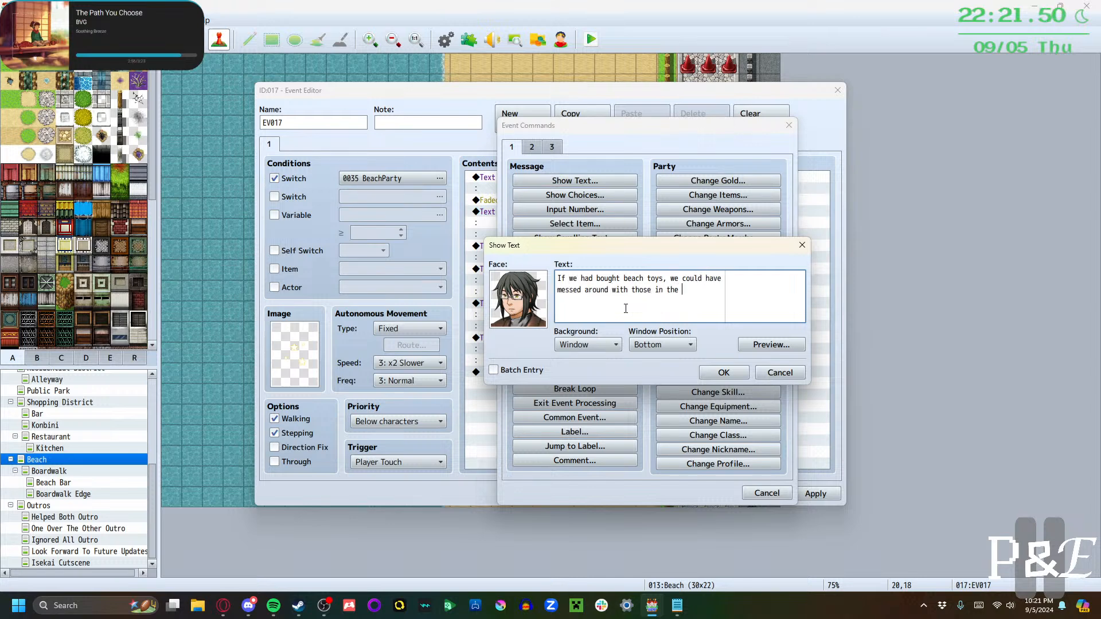
{"action": "type", "text": "sand."}
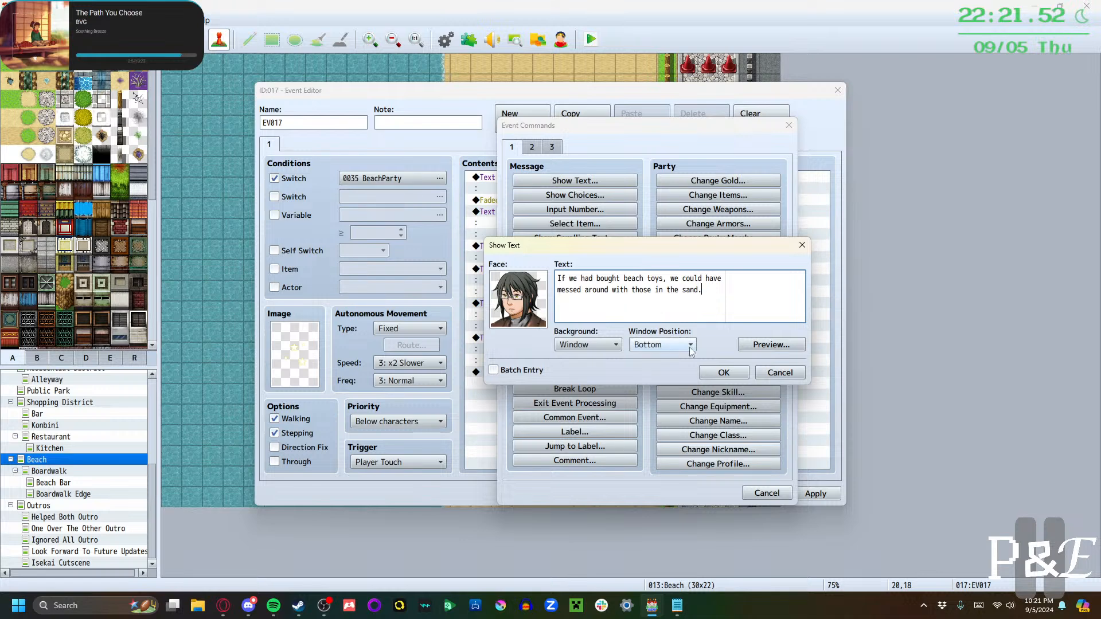
{"action": "left_click", "coordinate": [723, 373]}
Add a text message saying "Dang, why didn't we think about that?!" with the sixth face in LoreleiFaces
{"action": "double_click", "coordinate": [580, 407]}
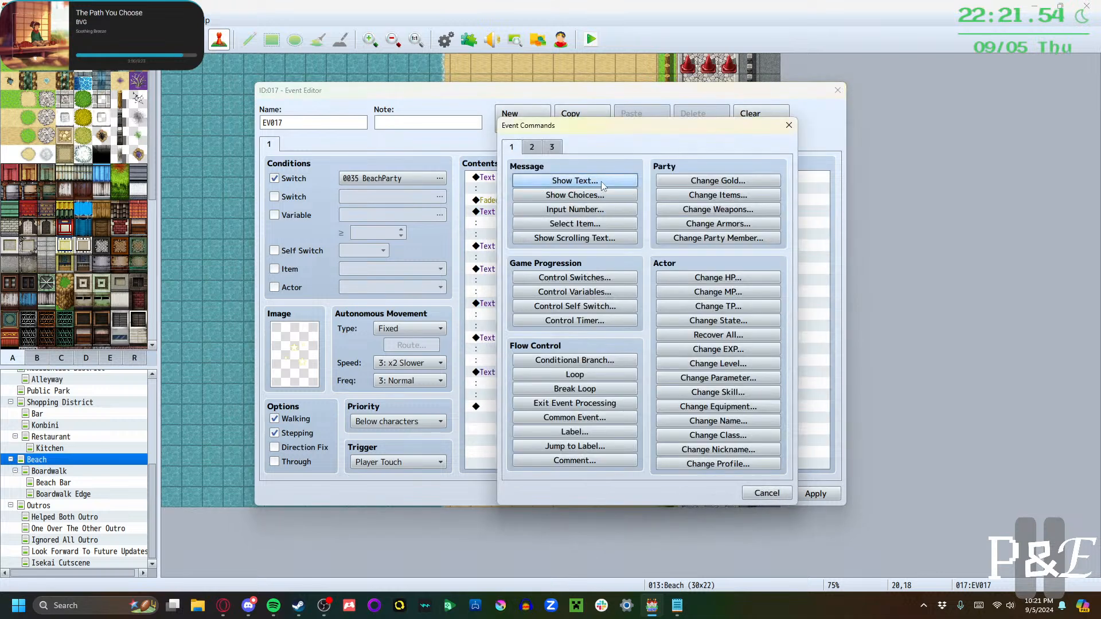
{"action": "left_click", "coordinate": [600, 179]}
{"action": "double_click", "coordinate": [536, 325]}
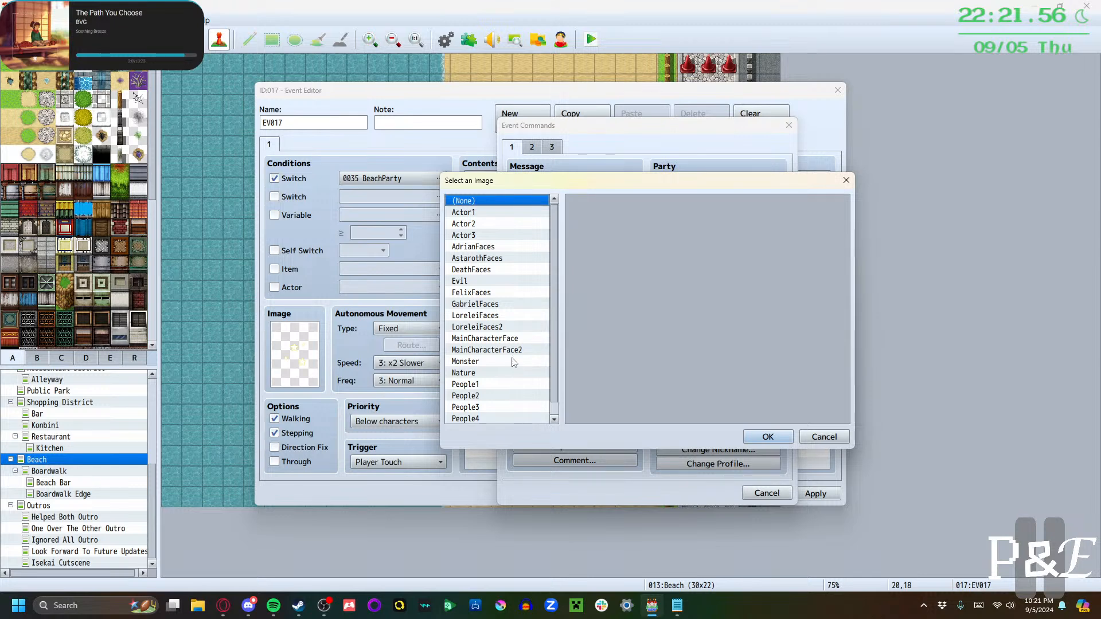
{"action": "left_click", "coordinate": [504, 326]}
{"action": "left_click", "coordinate": [499, 315]}
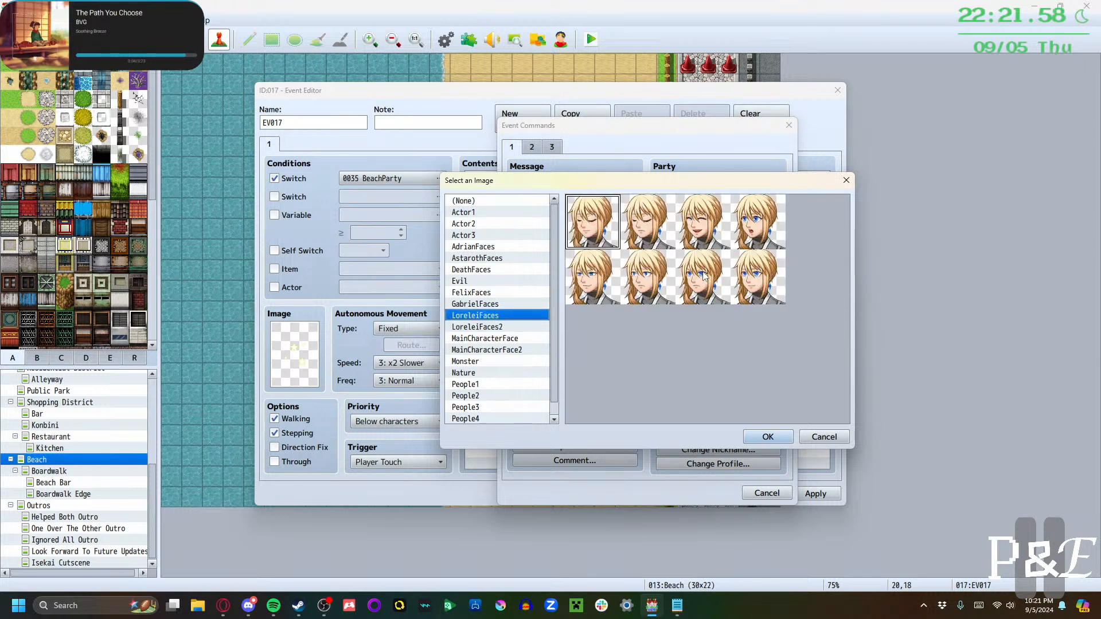
{"action": "left_click", "coordinate": [704, 278]}
{"action": "left_click", "coordinate": [635, 294]}
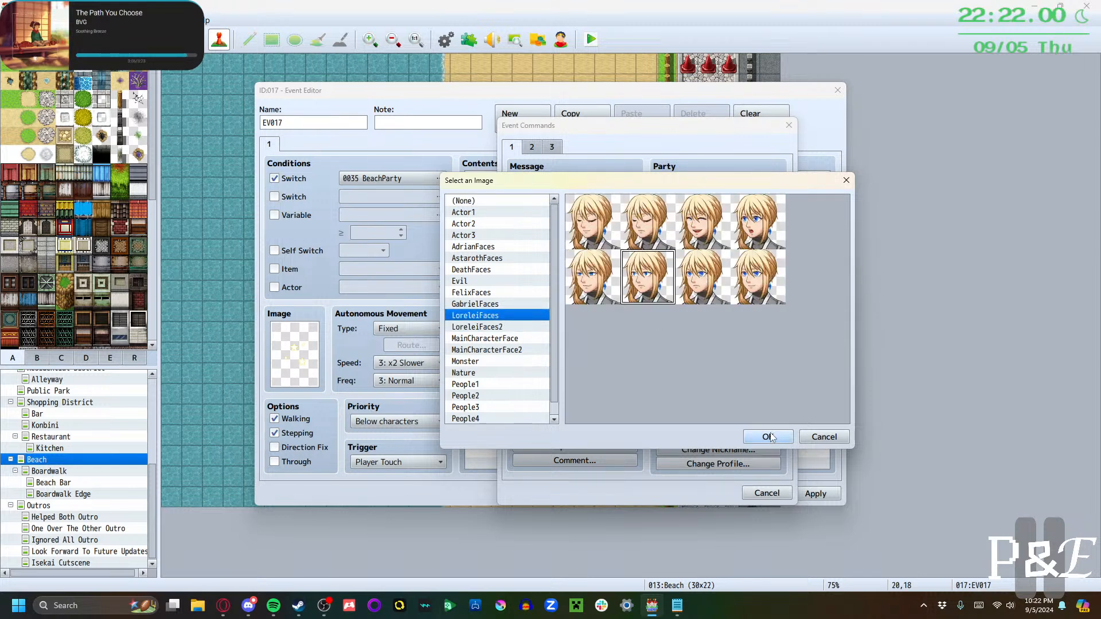
{"action": "left_click", "coordinate": [768, 437]}
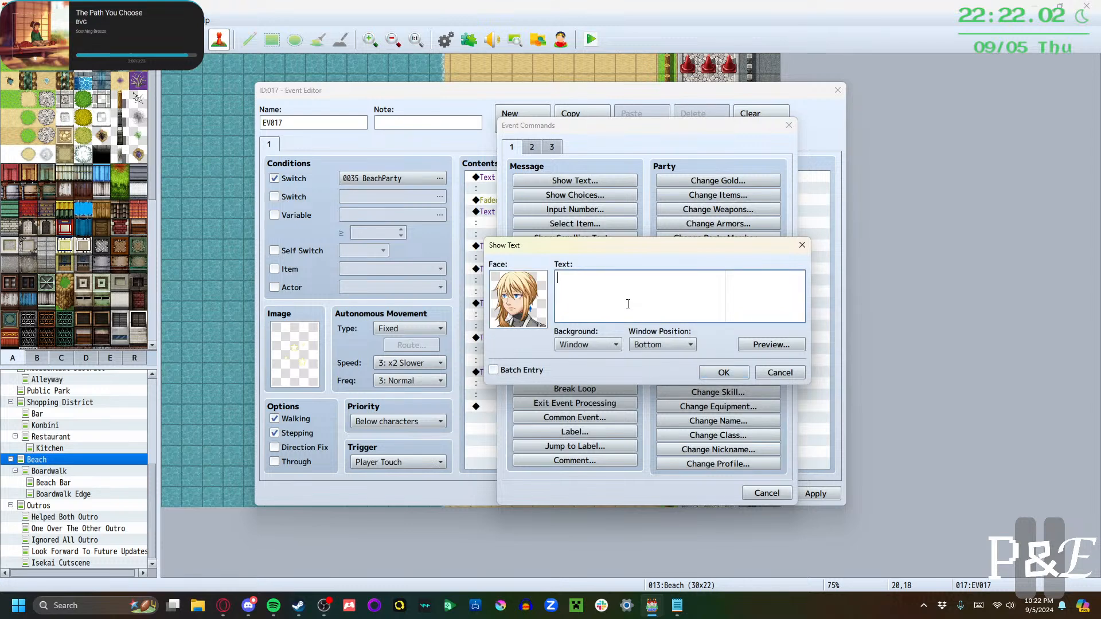
{"action": "type", "text": "Dang, why didn't I think about that"}
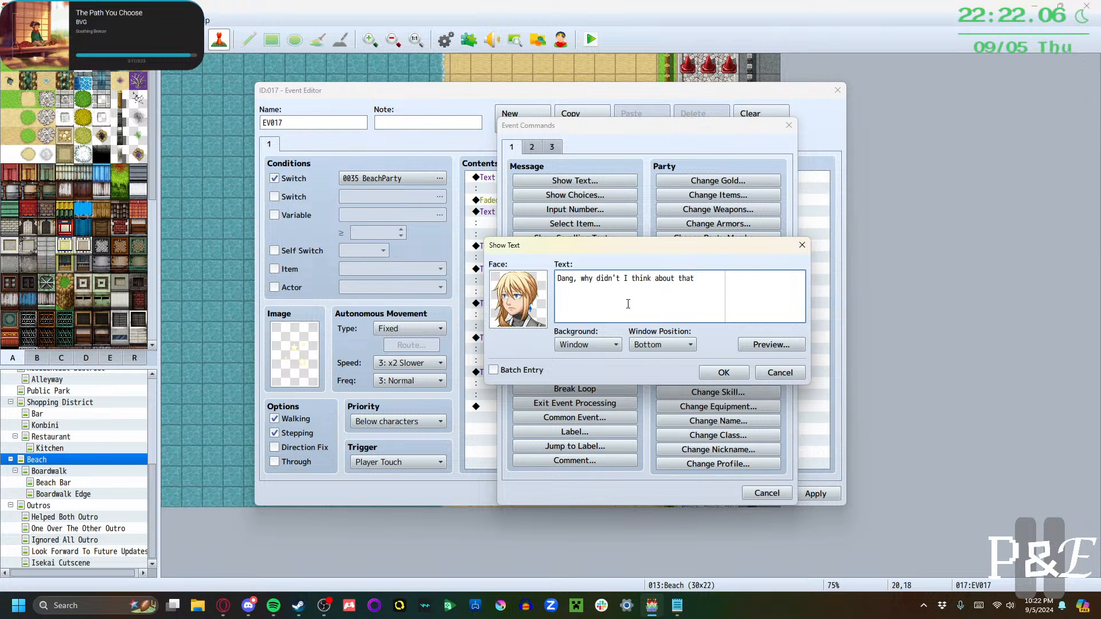
{"action": "key", "text": "BackSpace"}
{"action": "key", "text": "BackSpace"}
{"action": "key", "text": "BackSpace"}
{"action": "key", "text": "BackSpace"}
{"action": "key", "text": "BackSpace"}
{"action": "key", "text": "BackSpace"}
{"action": "key", "text": "BackSpace"}
{"action": "key", "text": "BackSpace"}
{"action": "key", "text": "BackSpace"}
{"action": "key", "text": "BackSpace"}
{"action": "key", "text": "BackSpace"}
{"action": "key", "text": "BackSpace"}
{"action": "key", "text": "BackSpace"}
{"action": "key", "text": "BackSpace"}
{"action": "key", "text": "BackSpace"}
{"action": "key", "text": "BackSpace"}
{"action": "key", "text": "BackSpace"}
{"action": "type", "text": "we think about that?!"}
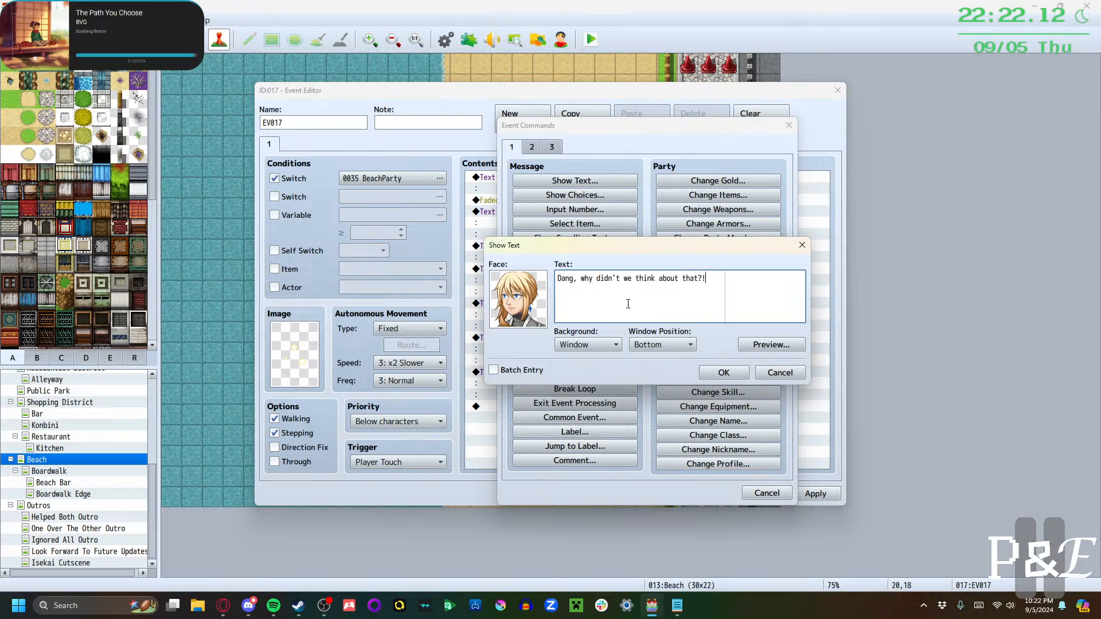
{"action": "left_click", "coordinate": [724, 373]}
Add a reply with the sixth MainCharacterFace portrait: "Guess it just slipped our minds."
{"action": "double_click", "coordinate": [592, 431]}
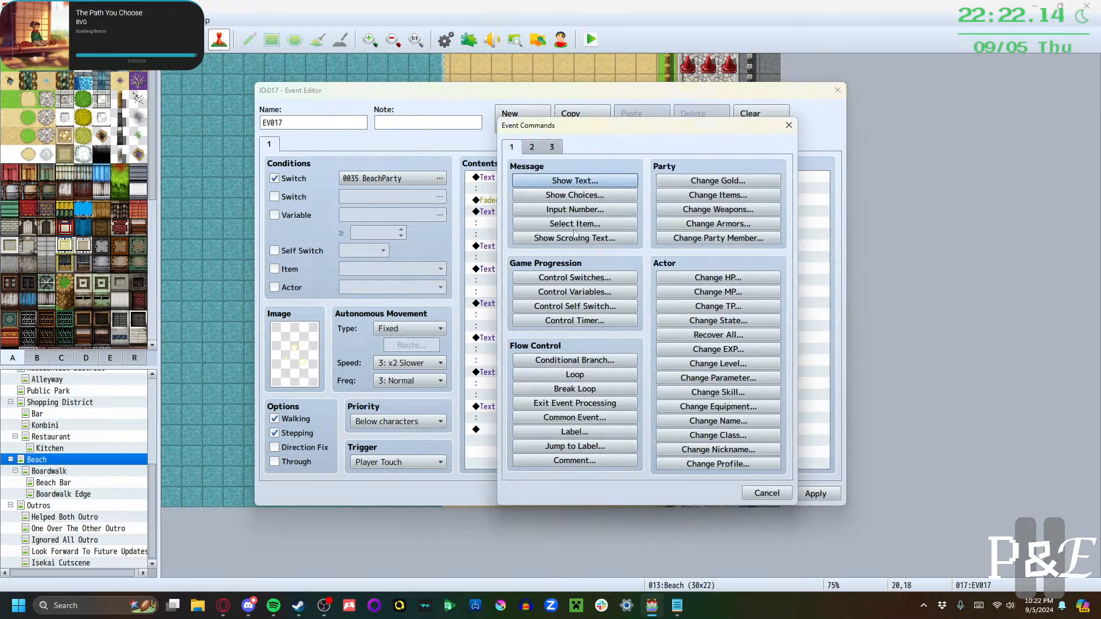
{"action": "left_click", "coordinate": [575, 181]}
{"action": "double_click", "coordinate": [516, 296]}
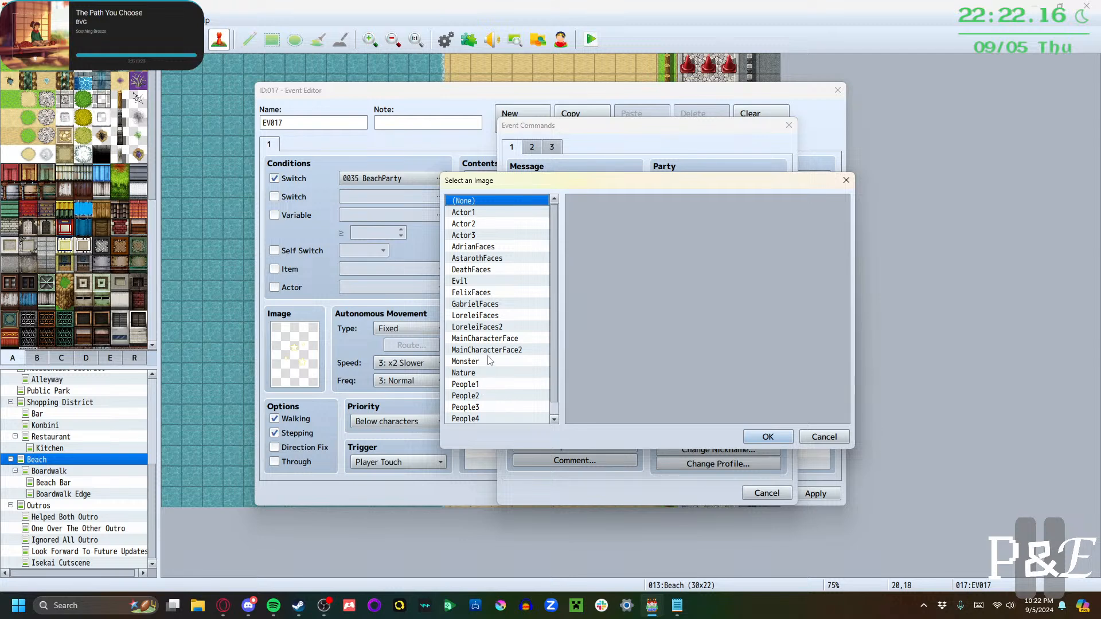
{"action": "left_click", "coordinate": [494, 339]}
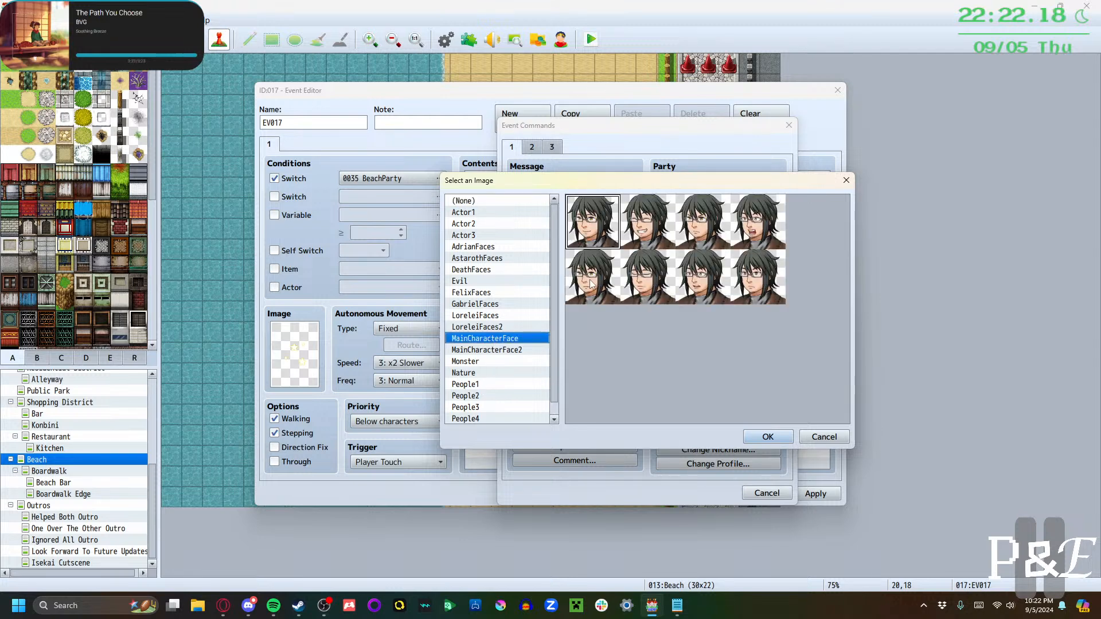
{"action": "left_click", "coordinate": [640, 281]}
{"action": "left_click", "coordinate": [783, 435]}
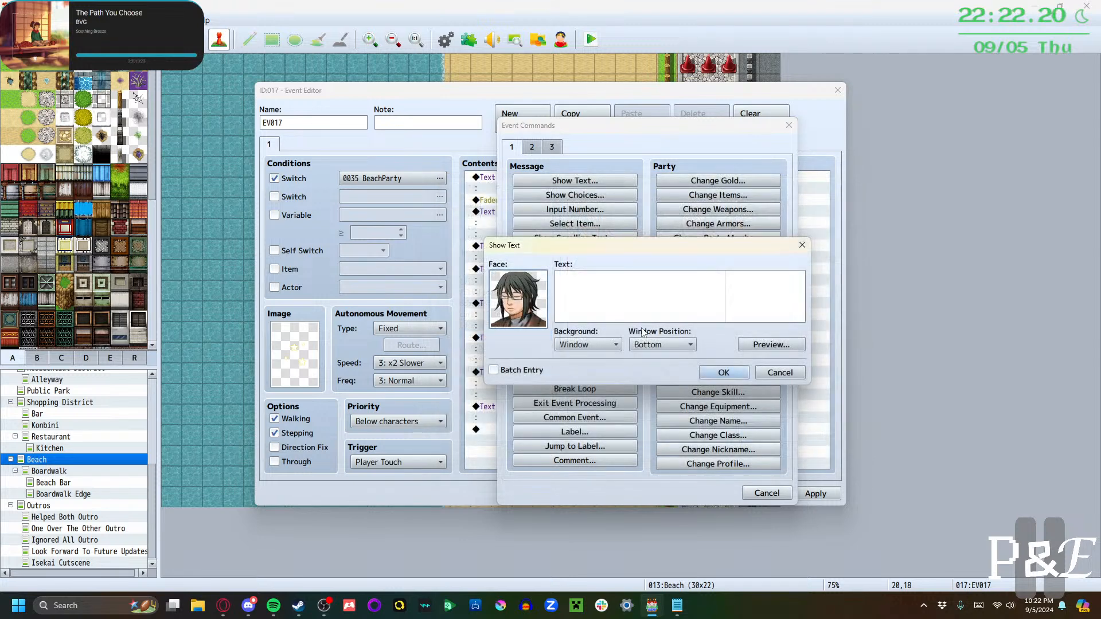
{"action": "left_click", "coordinate": [638, 305]}
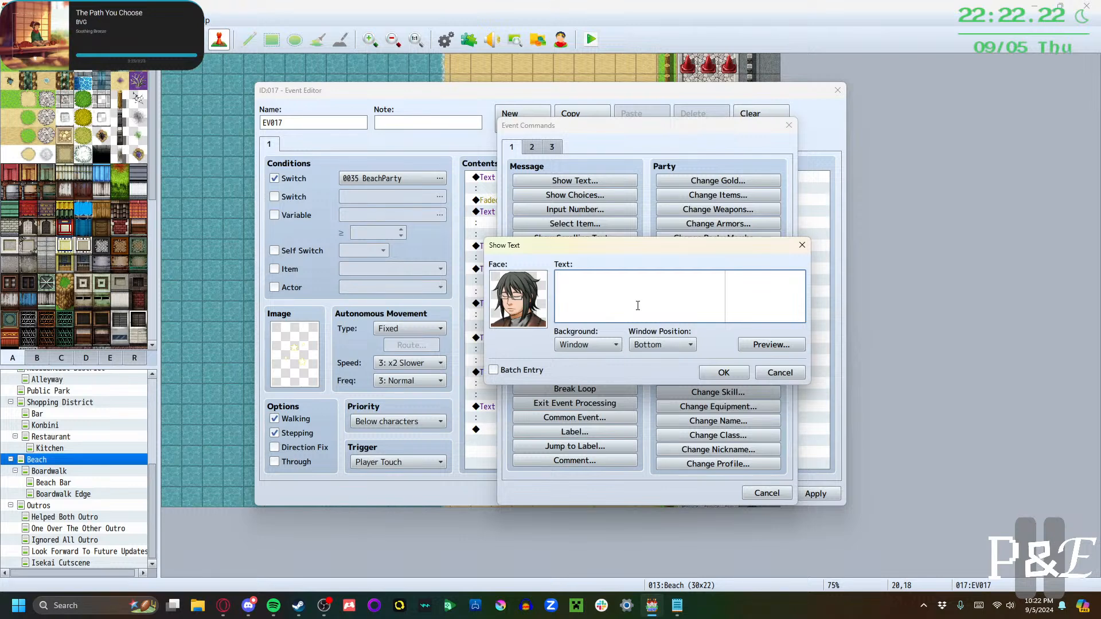
{"action": "type", "text": "Guess it just slipped our minds."}
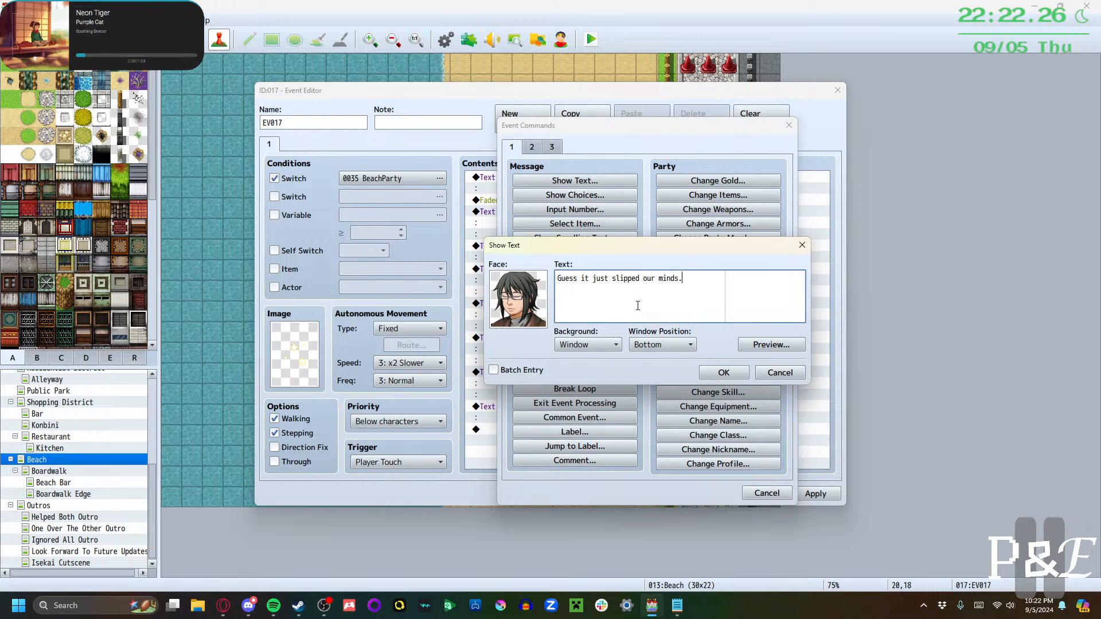
{"action": "left_click", "coordinate": [723, 372]}
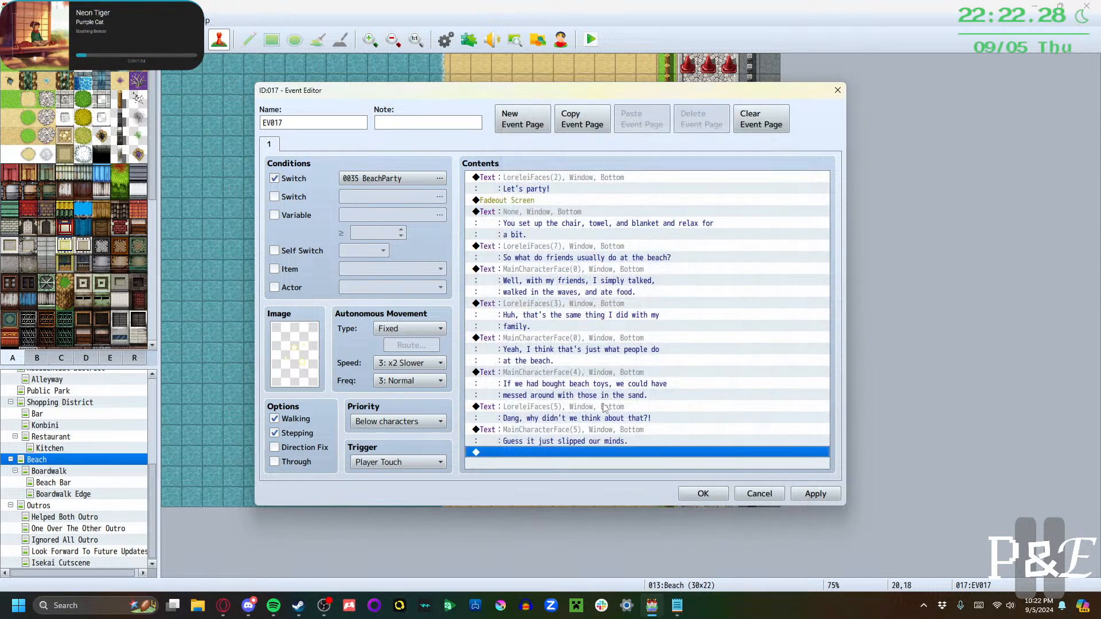
Add a message with the fifth MainCharacterFace portrait: "I'd offer to play in the water, but do either of us really want to get wet?"
{"action": "double_click", "coordinate": [583, 453]}
{"action": "left_click", "coordinate": [575, 181]}
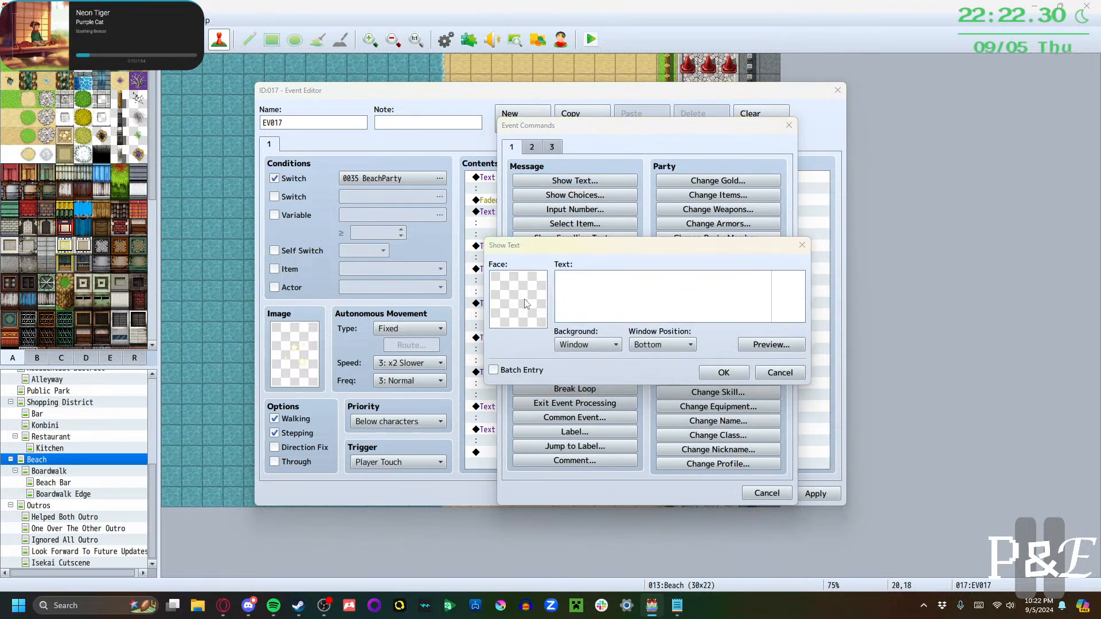
{"action": "double_click", "coordinate": [525, 298]}
{"action": "left_click", "coordinate": [507, 346]}
{"action": "left_click", "coordinate": [507, 339]}
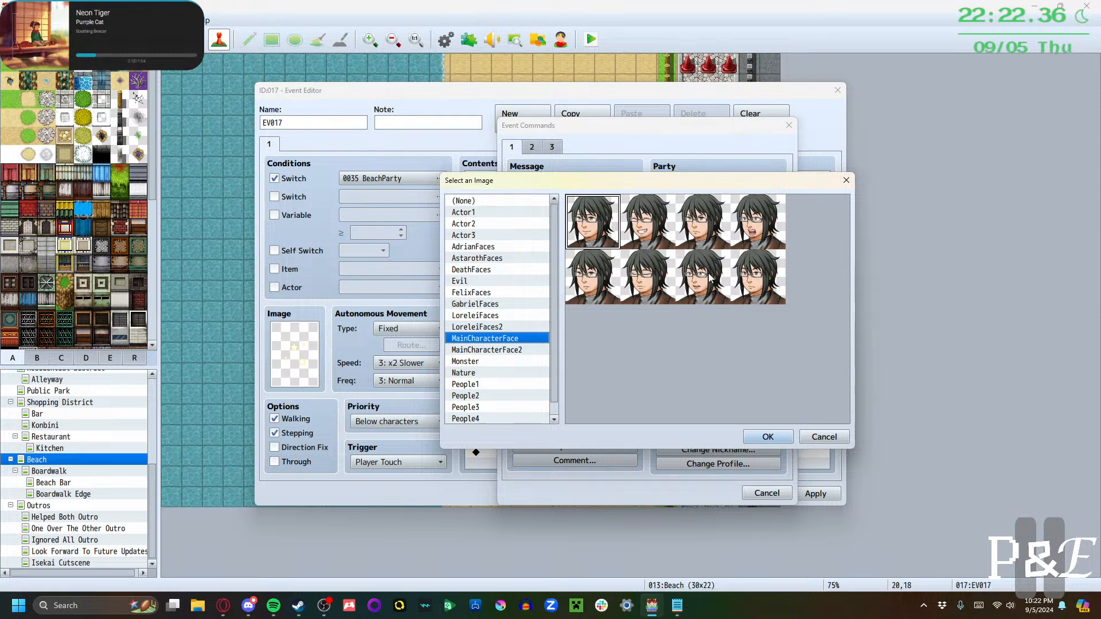
{"action": "left_click", "coordinate": [600, 294]}
{"action": "left_click", "coordinate": [768, 437]}
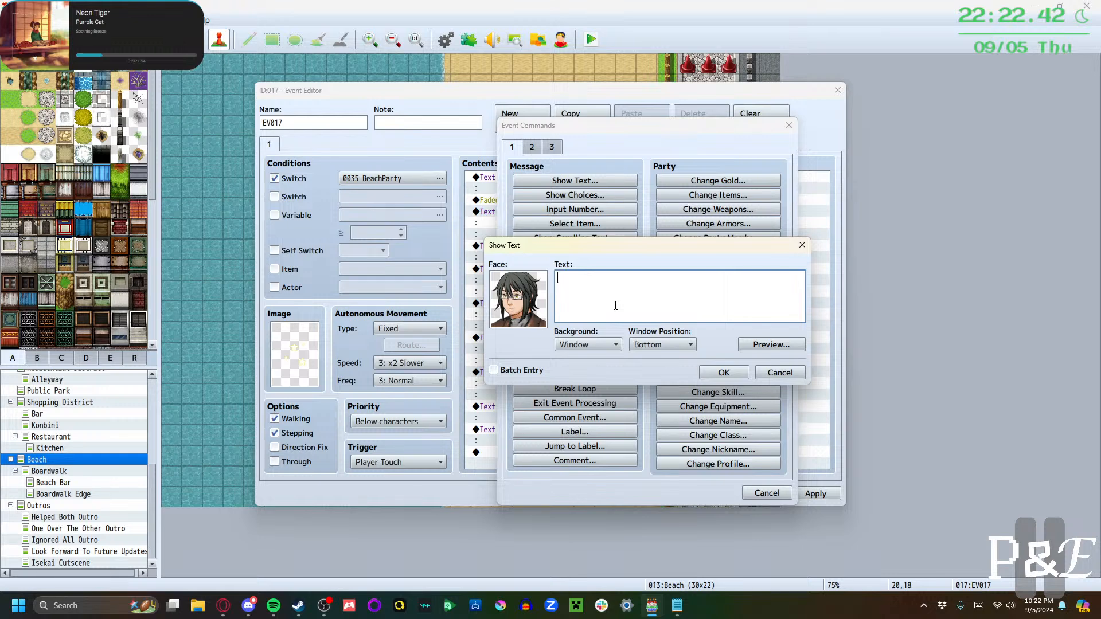
{"action": "type", "text": "I'd offer to play in the water, b"}
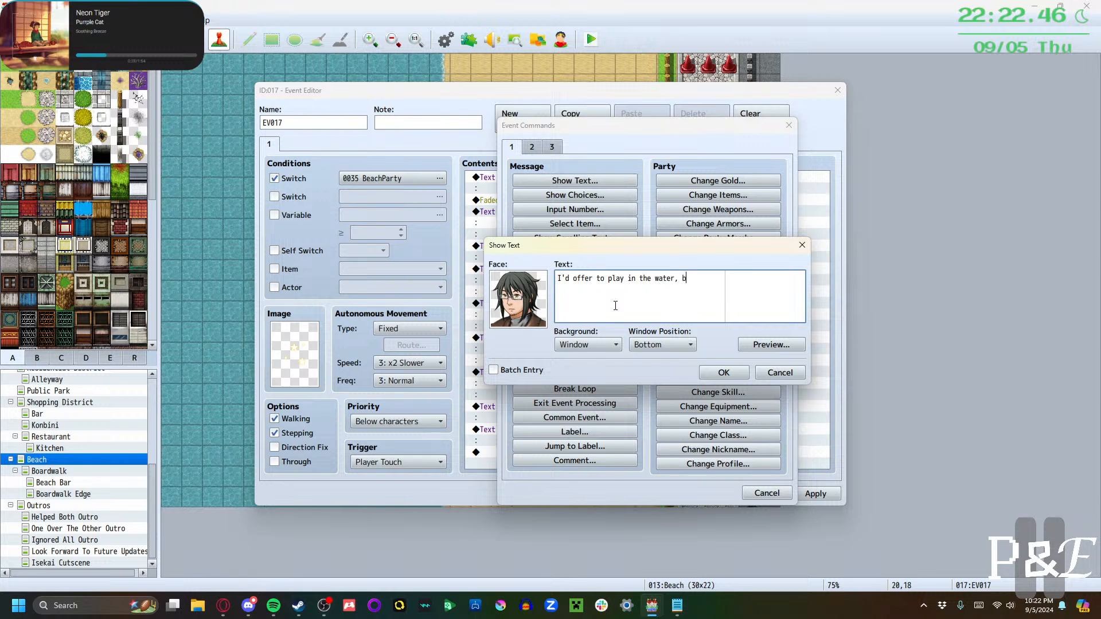
{"action": "type", "text": "ut do"}
{"action": "key", "text": "Return"}
{"action": "type", "text": "either of us really want to "}
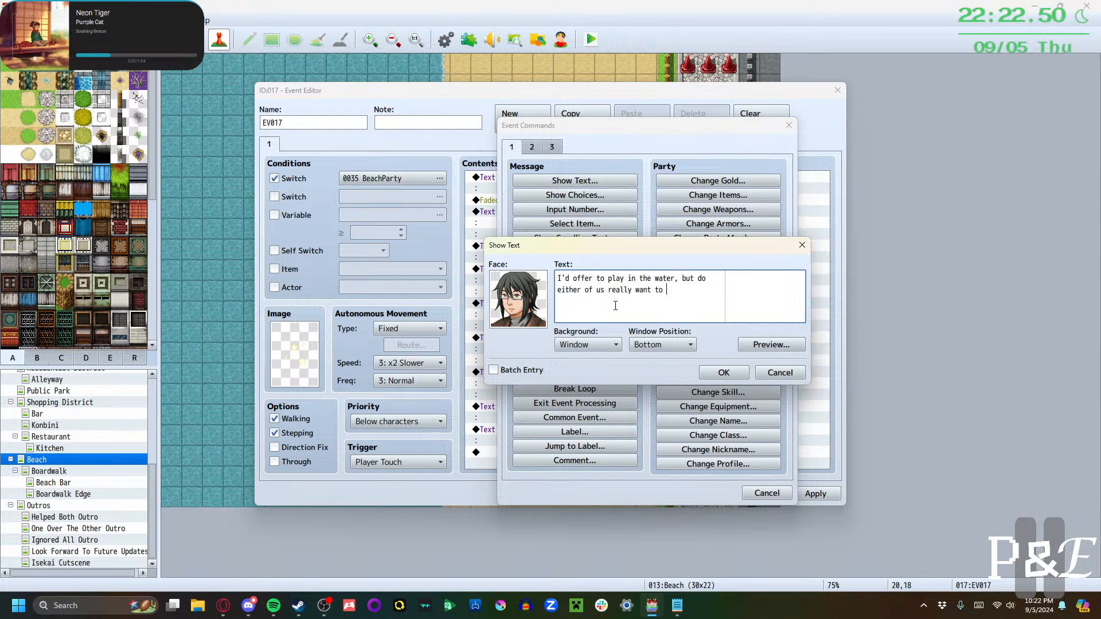
{"action": "type", "text": "get wet?"}
{"action": "left_click", "coordinate": [724, 373]}
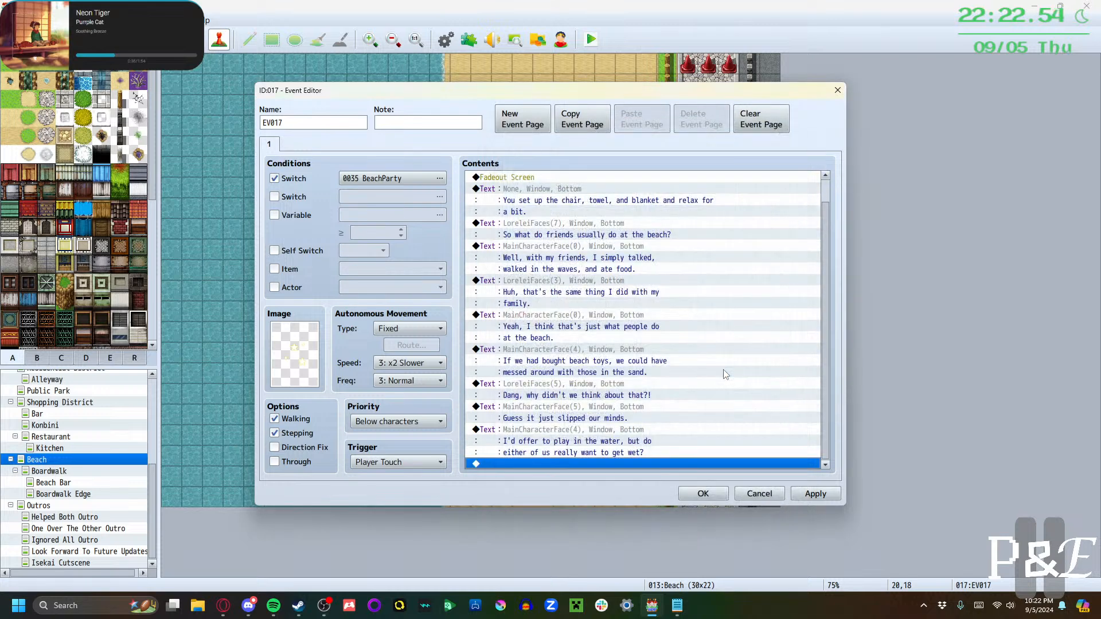
Add a text message saying "Good point." with the second, closed-eyes face from LoreleiFaces
{"action": "double_click", "coordinate": [597, 462]}
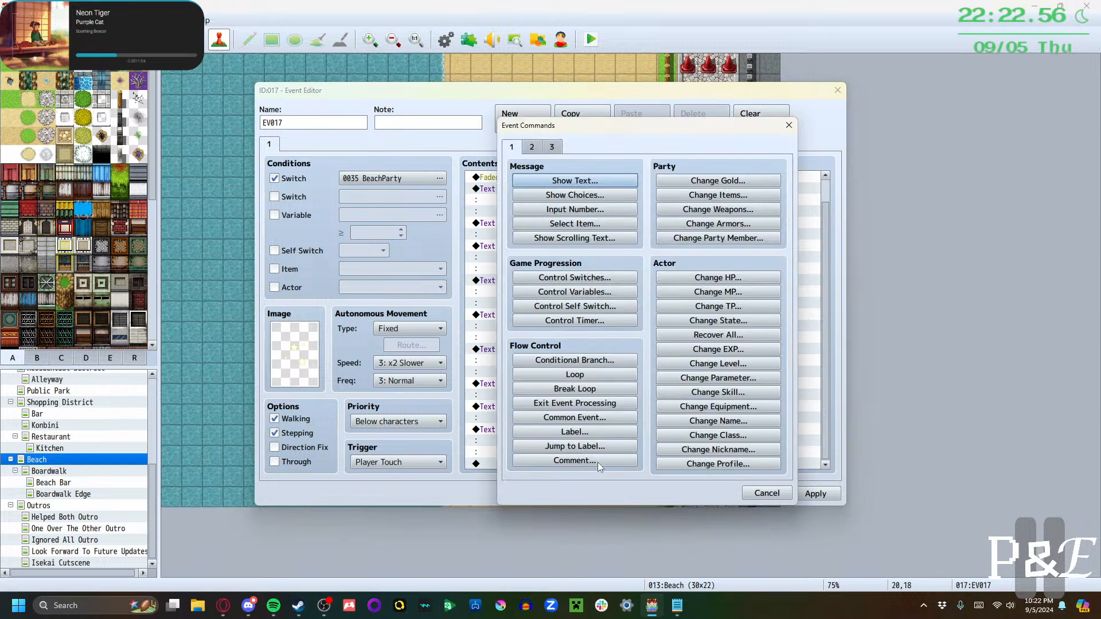
{"action": "left_click", "coordinate": [575, 180]}
{"action": "double_click", "coordinate": [530, 319]}
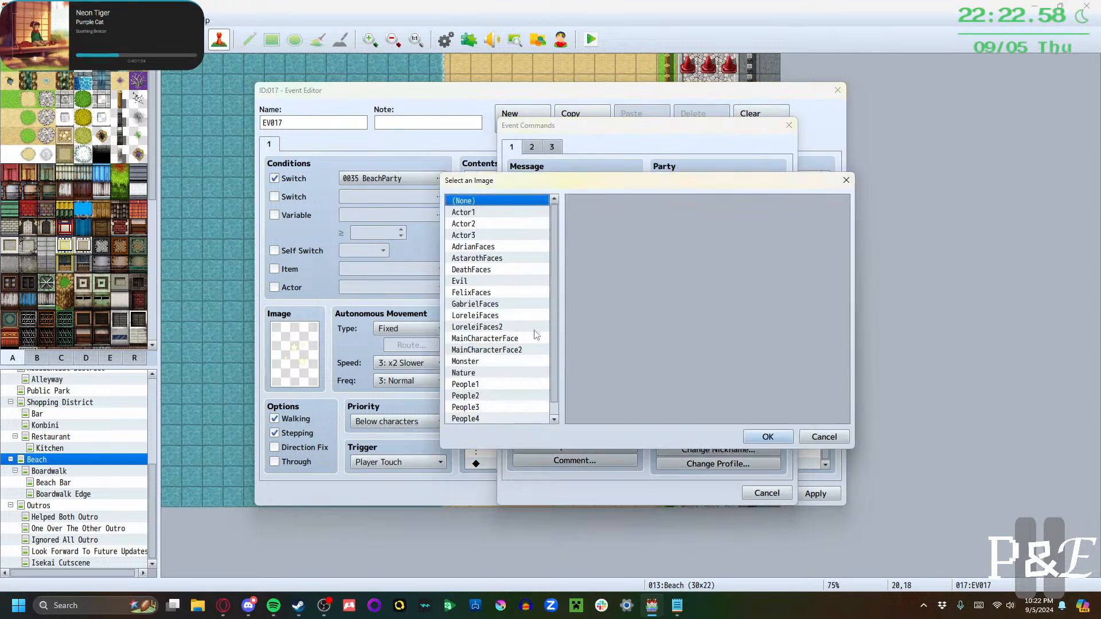
{"action": "left_click", "coordinate": [507, 327]}
{"action": "left_click", "coordinate": [518, 316]}
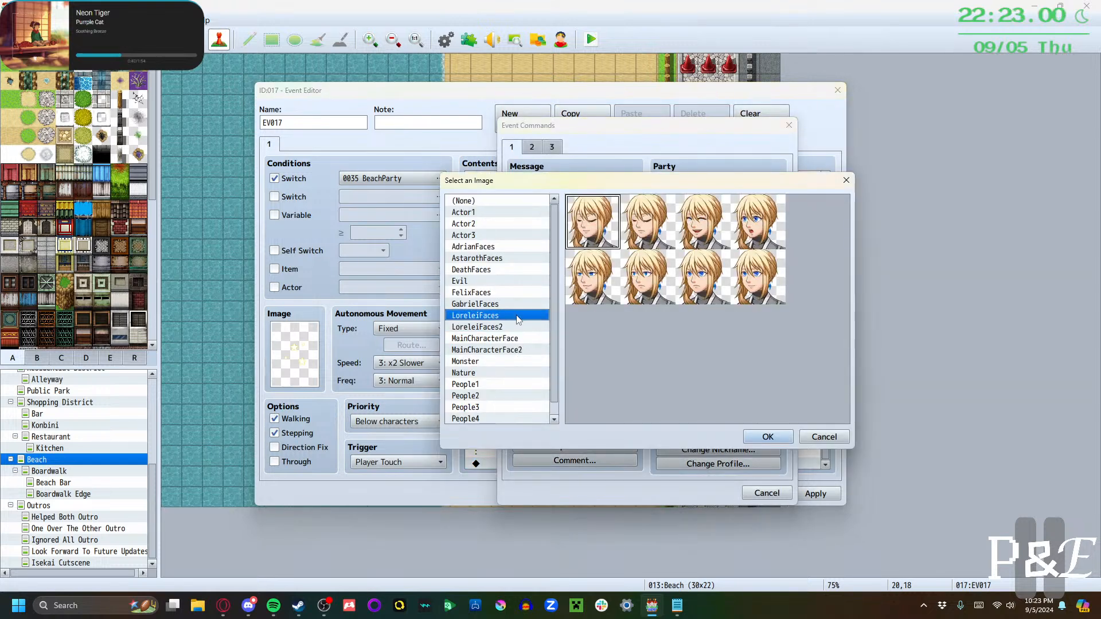
{"action": "left_click", "coordinate": [758, 281]}
{"action": "left_click", "coordinate": [639, 290]}
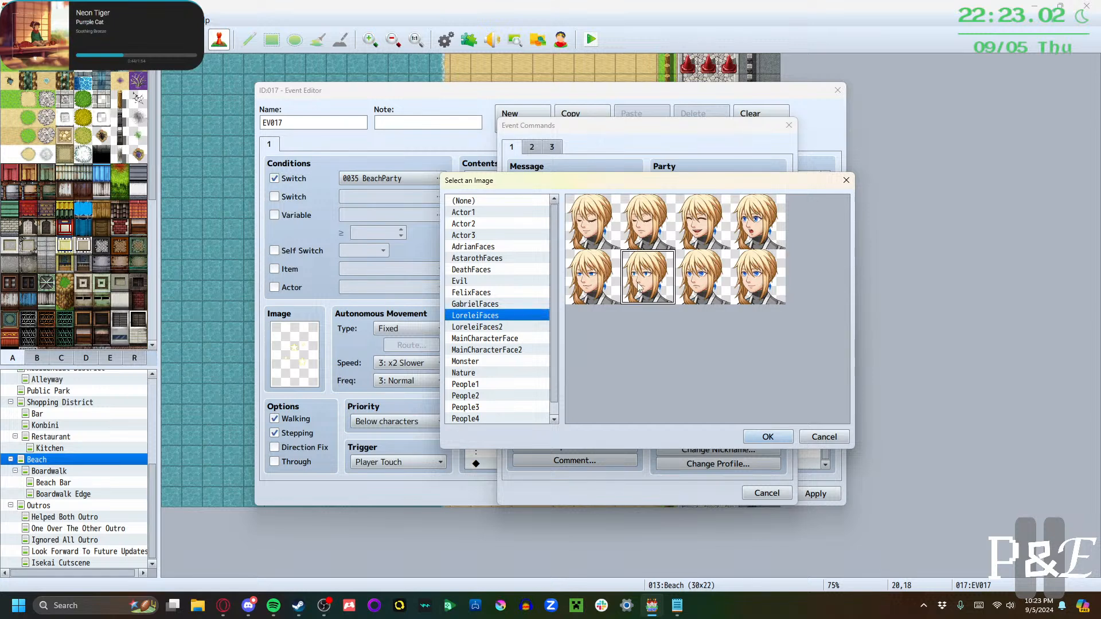
{"action": "left_click", "coordinate": [634, 235]}
{"action": "left_click", "coordinate": [772, 437]}
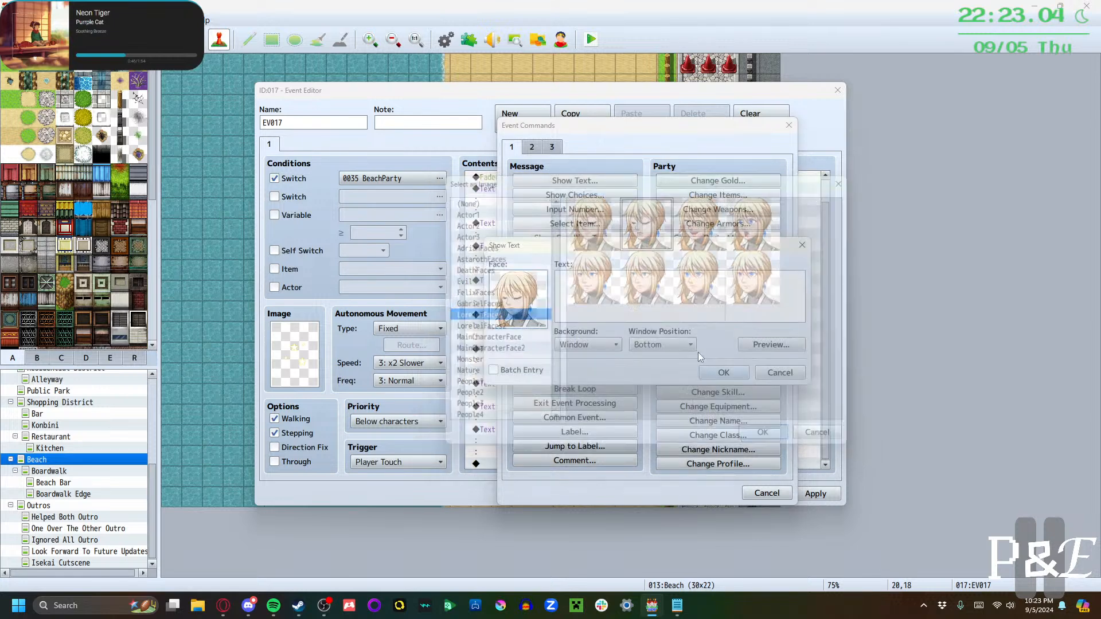
{"action": "left_click", "coordinate": [670, 297]}
{"action": "type", "text": "Good "}
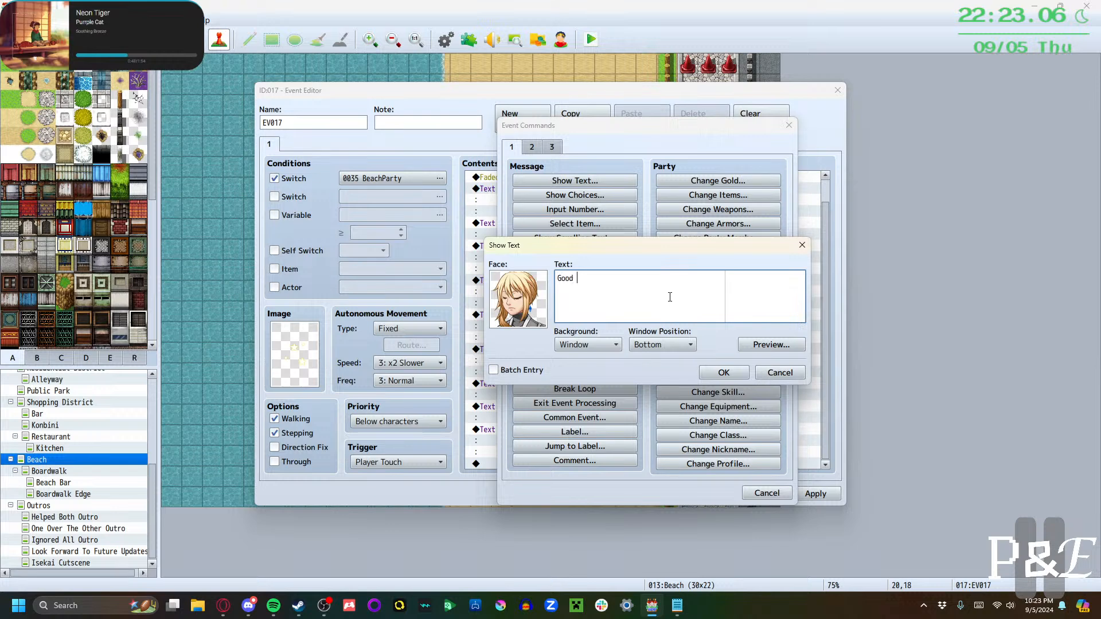
{"action": "type", "text": "point."}
{"action": "left_click", "coordinate": [722, 372]}
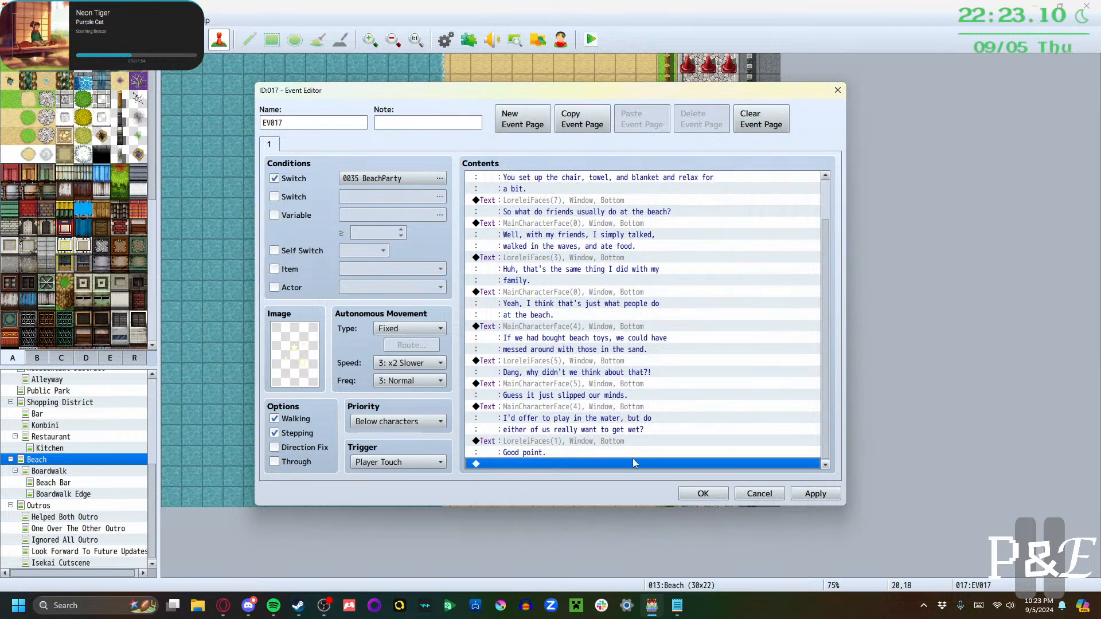
{"action": "double_click", "coordinate": [633, 463]}
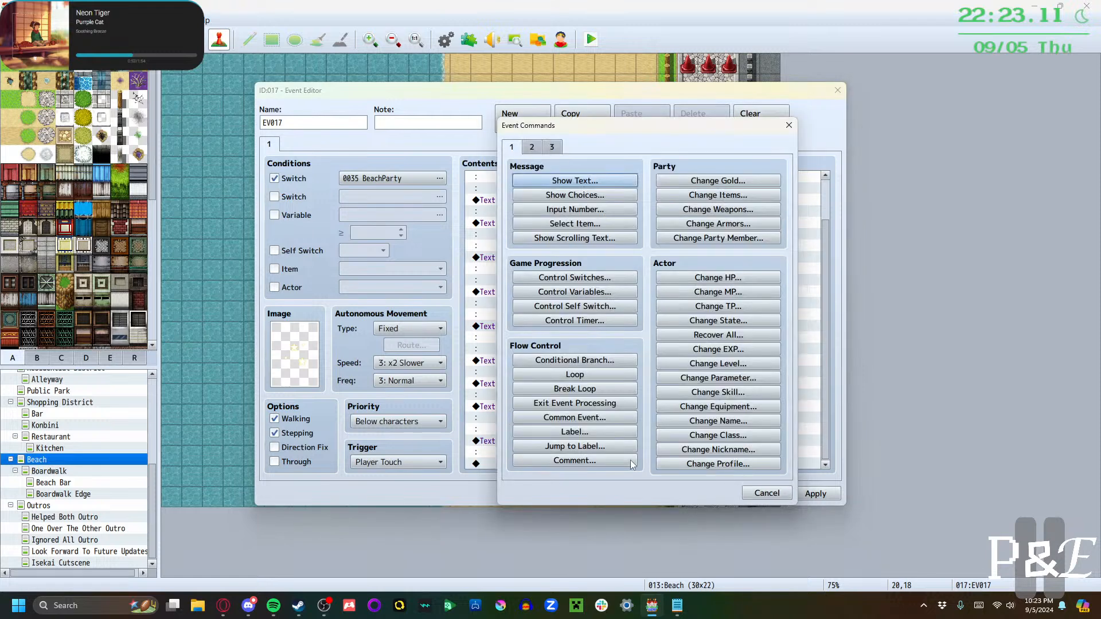
{"action": "left_click", "coordinate": [548, 184]}
{"action": "double_click", "coordinate": [519, 294]}
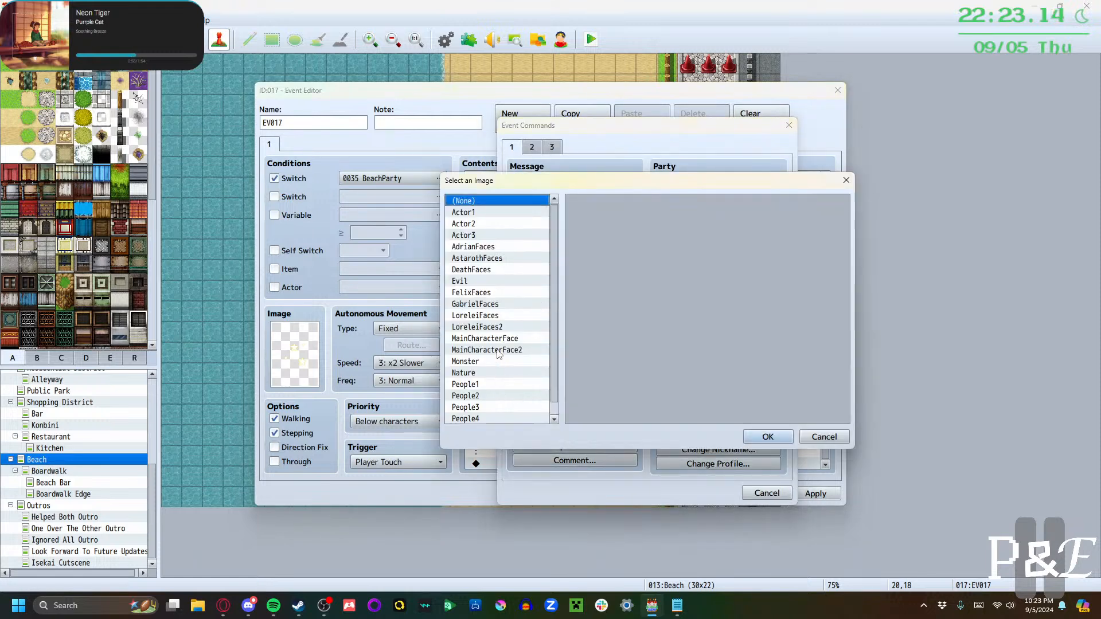
{"action": "left_click", "coordinate": [500, 327]}
{"action": "left_click", "coordinate": [499, 316]}
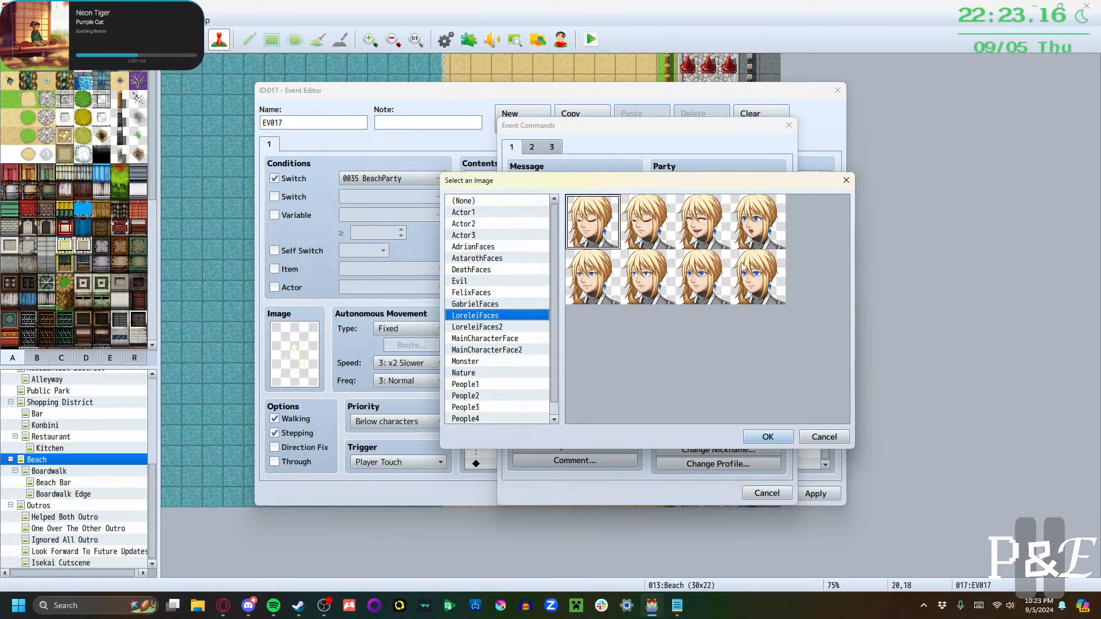
{"action": "left_click", "coordinate": [758, 281]}
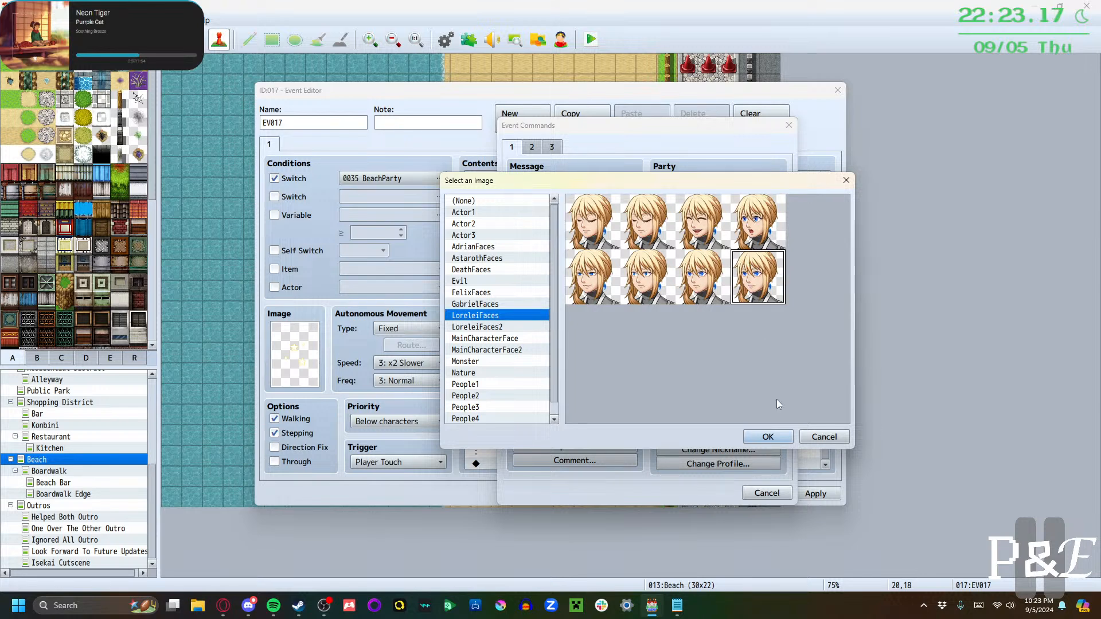
{"action": "left_click", "coordinate": [768, 436]}
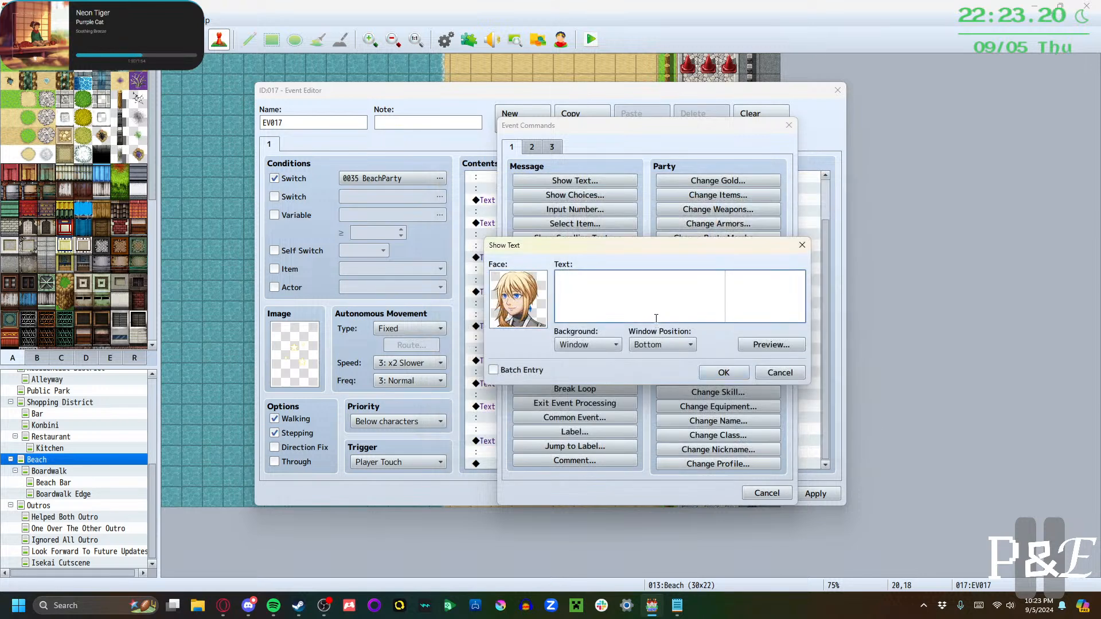
{"action": "type", "text": "But in a way, I'm glad to o"}
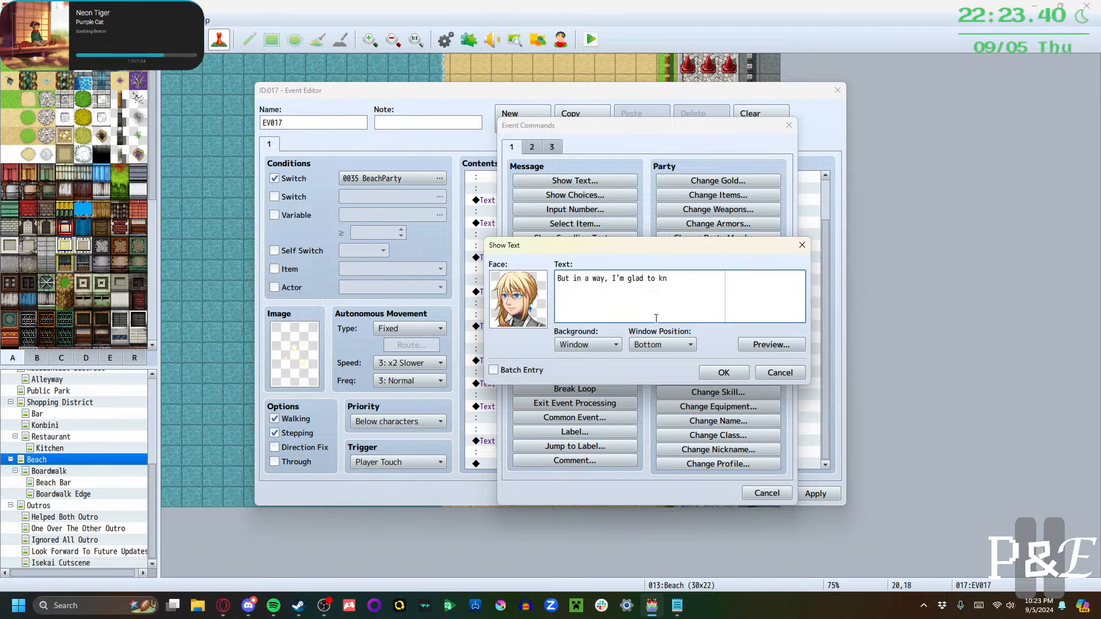
{"action": "type", "text": "ow th"}
{"action": "key", "text": "BackSpace"}
{"action": "key", "text": "BackSpace"}
{"action": "key", "text": "BackSpace"}
{"action": "key", "text": "BackSpace"}
{"action": "key", "text": "BackSpace"}
{"action": "key", "text": "BackSpace"}
{"action": "key", "text": "BackSpace"}
{"action": "key", "text": "BackSpace"}
{"action": "key", "text": "BackSpace"}
{"action": "key", "text": "BackSpace"}
{"action": "key", "text": "BackSpace"}
{"action": "key", "text": "BackSpace"}
{"action": "key", "text": "BackSpace"}
{"action": "key", "text": "BackSpace"}
{"action": "key", "text": "BackSpace"}
{"action": "key", "text": "BackSpace"}
{"action": "key", "text": "BackSpace"}
{"action": "key", "text": "BackSpace"}
{"action": "key", "text": "BackSpace"}
{"action": "key", "text": "BackSpace"}
{"action": "key", "text": "BackSpace"}
{"action": "double_click", "coordinate": [547, 319]}
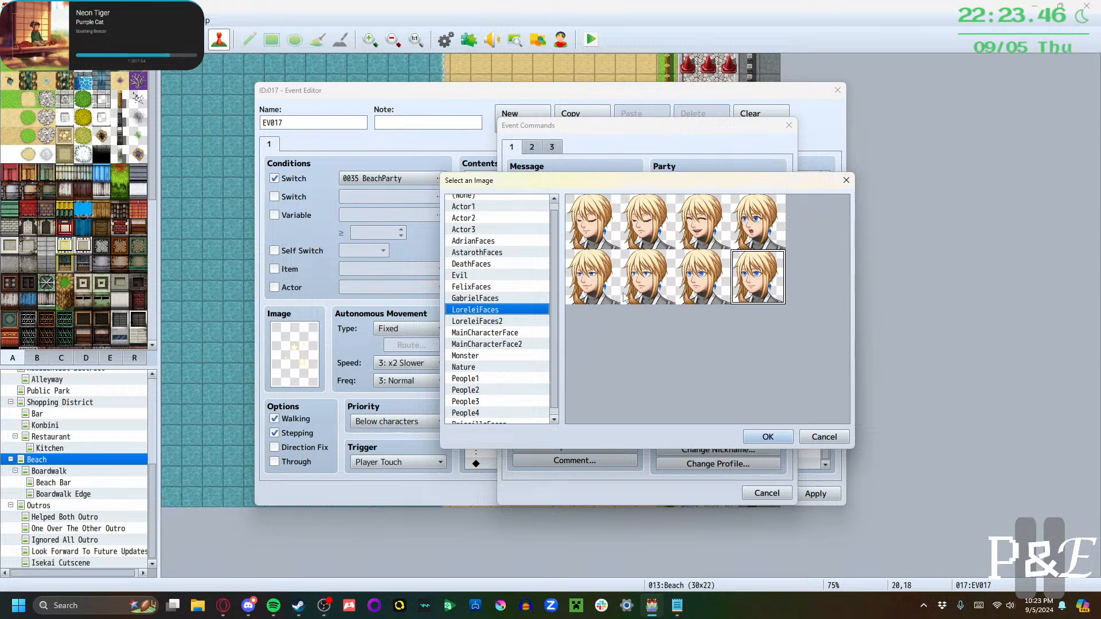
{"action": "left_click", "coordinate": [655, 293]}
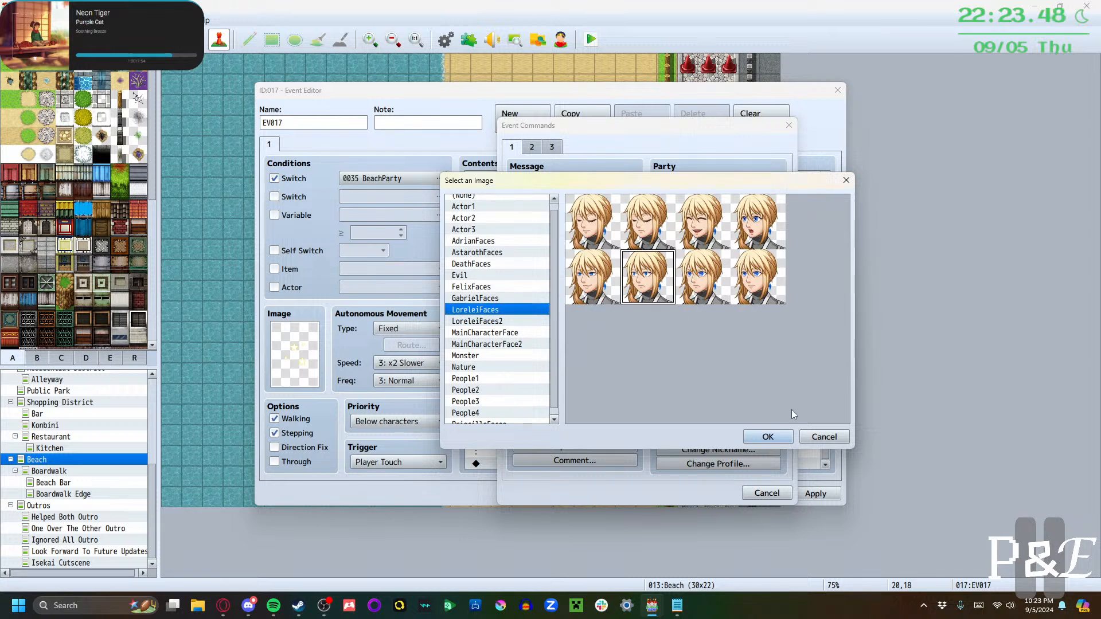
{"action": "left_click", "coordinate": [768, 437]}
{"action": "left_click", "coordinate": [780, 373]}
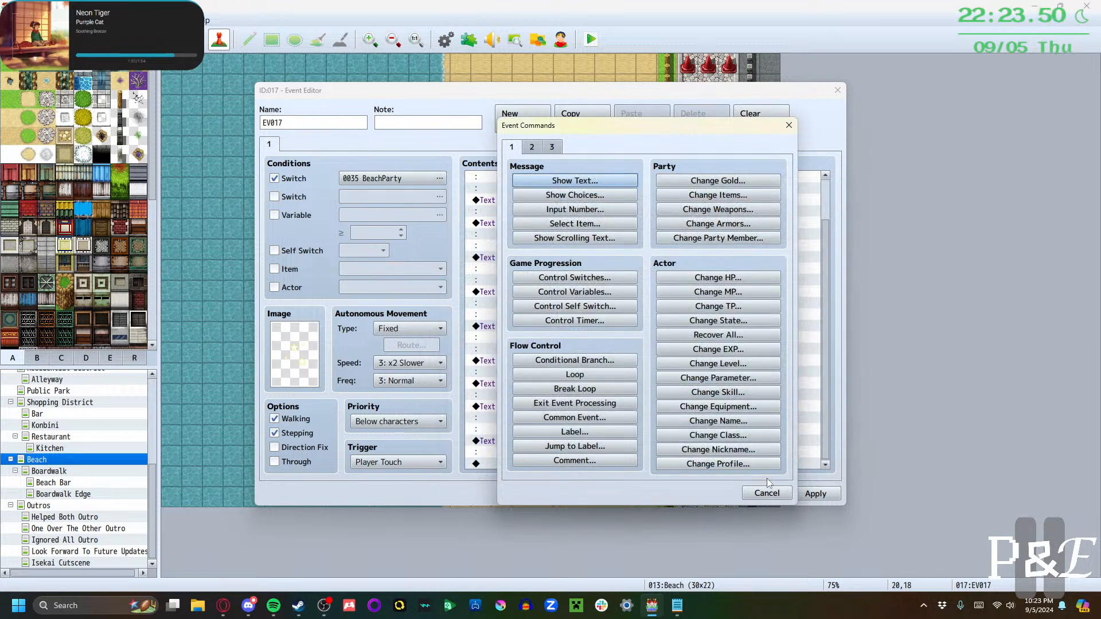
{"action": "left_click", "coordinate": [767, 493]}
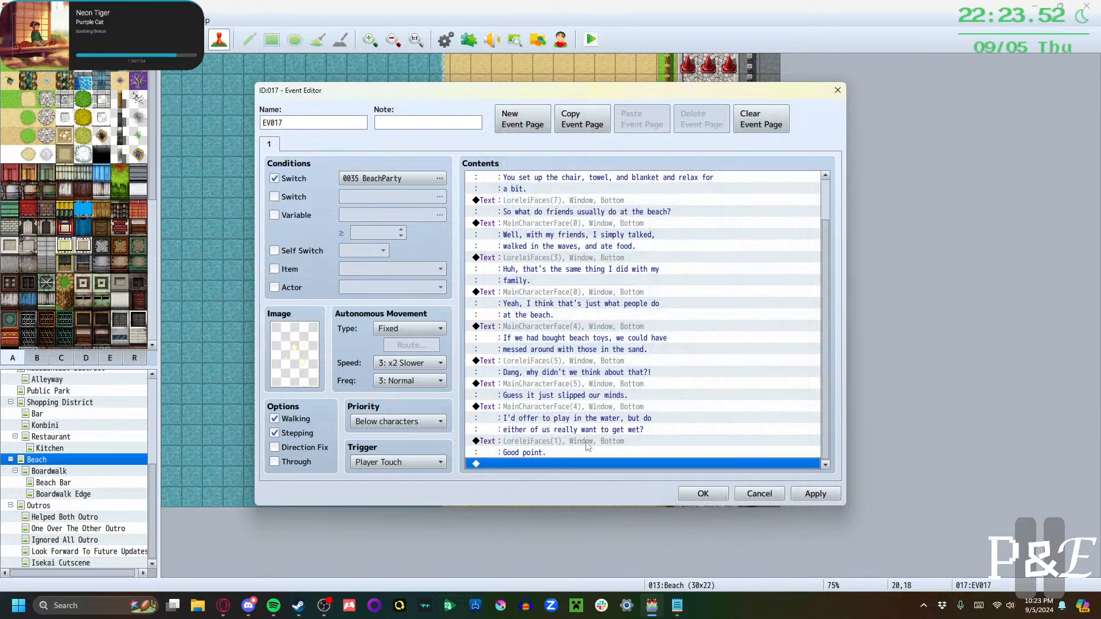
Start a new text message at the end of the event with the sixth face from LoreleiFaces
{"action": "double_click", "coordinate": [554, 459]}
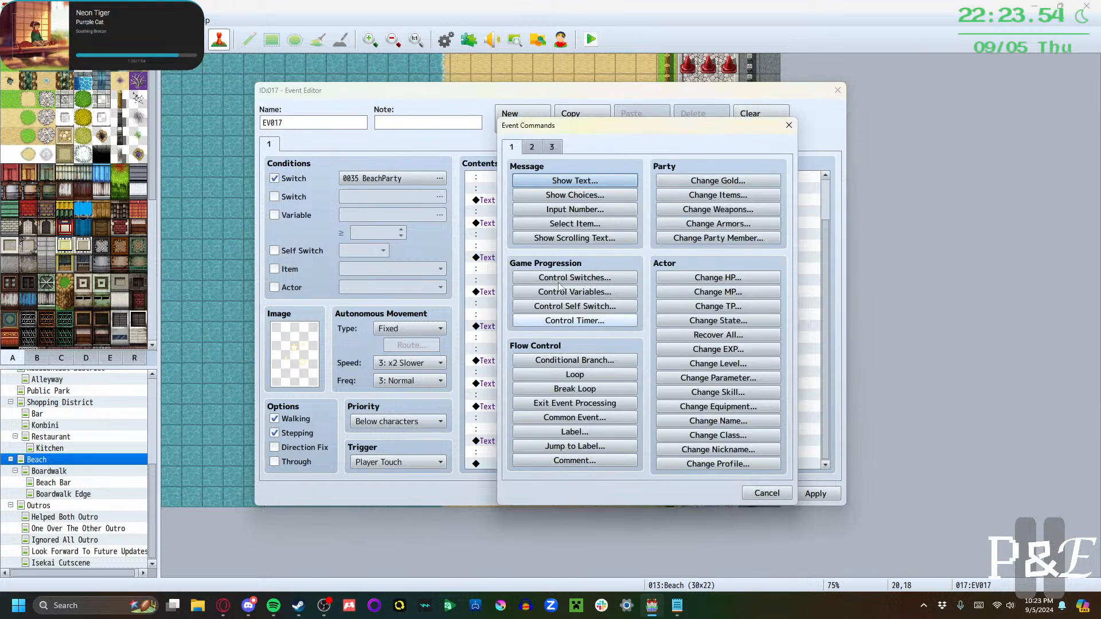
{"action": "left_click", "coordinate": [575, 181]}
{"action": "double_click", "coordinate": [517, 290]}
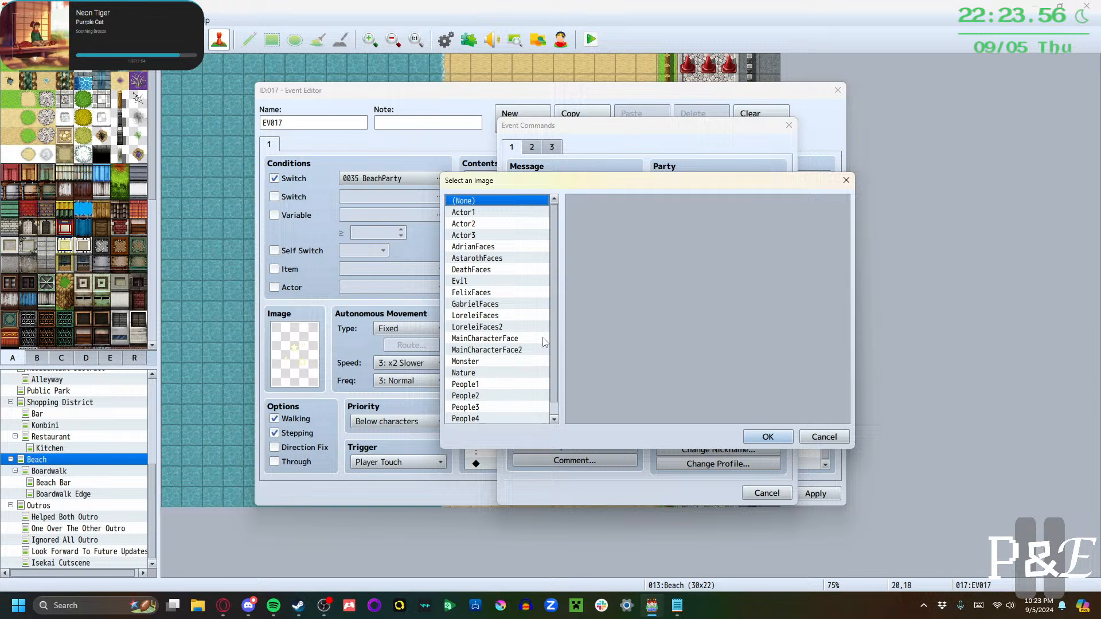
{"action": "left_click", "coordinate": [504, 350]}
{"action": "left_click", "coordinate": [506, 327]}
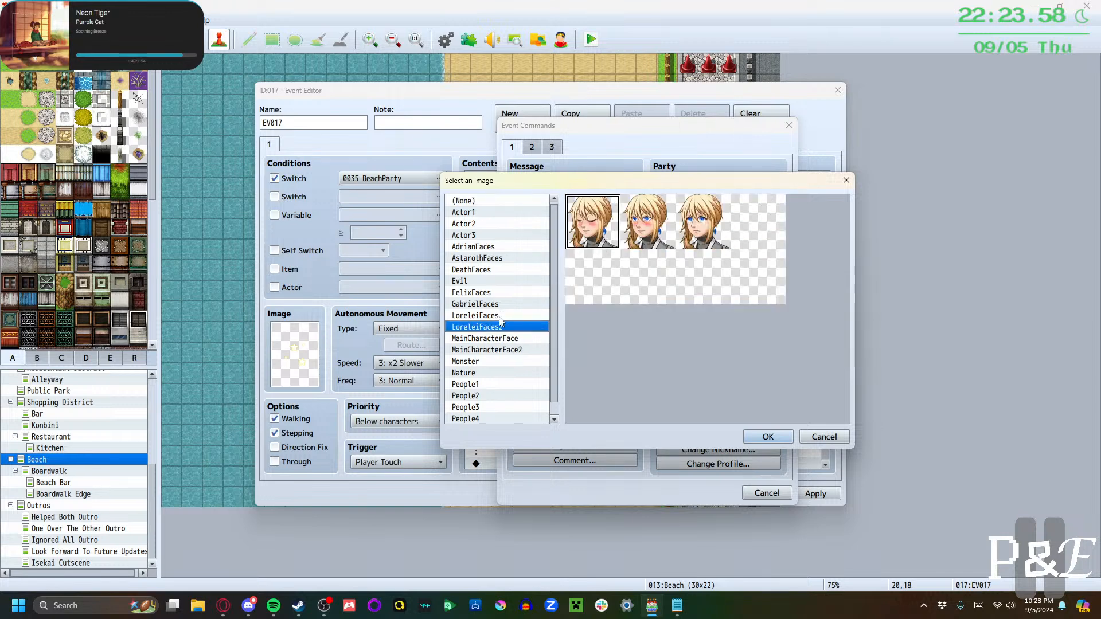
{"action": "left_click", "coordinate": [503, 315]}
{"action": "left_click", "coordinate": [654, 285]}
{"action": "left_click", "coordinate": [757, 436]}
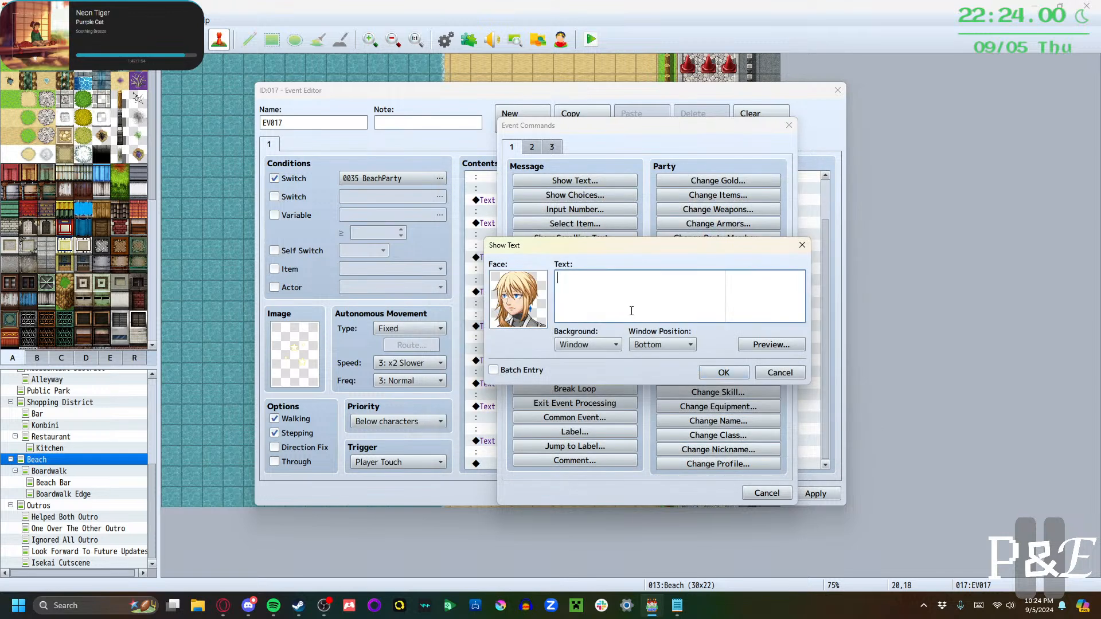
Enter "Hey, then wait a minute, what even is the difference between going to the beach with friends and going with family if the activities are the same?"
{"action": "type", "text": "Hey, then wait a minute, wh"}
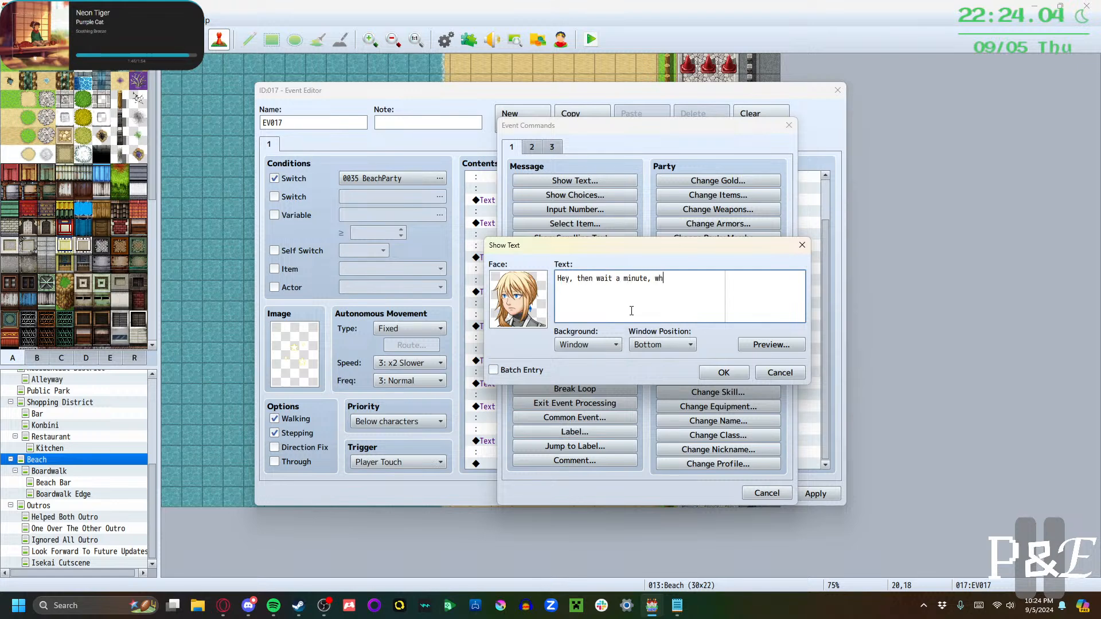
{"action": "type", "text": "at even d"}
{"action": "type", "text": "ifferentiate"}
{"action": "type", "text": "s"}
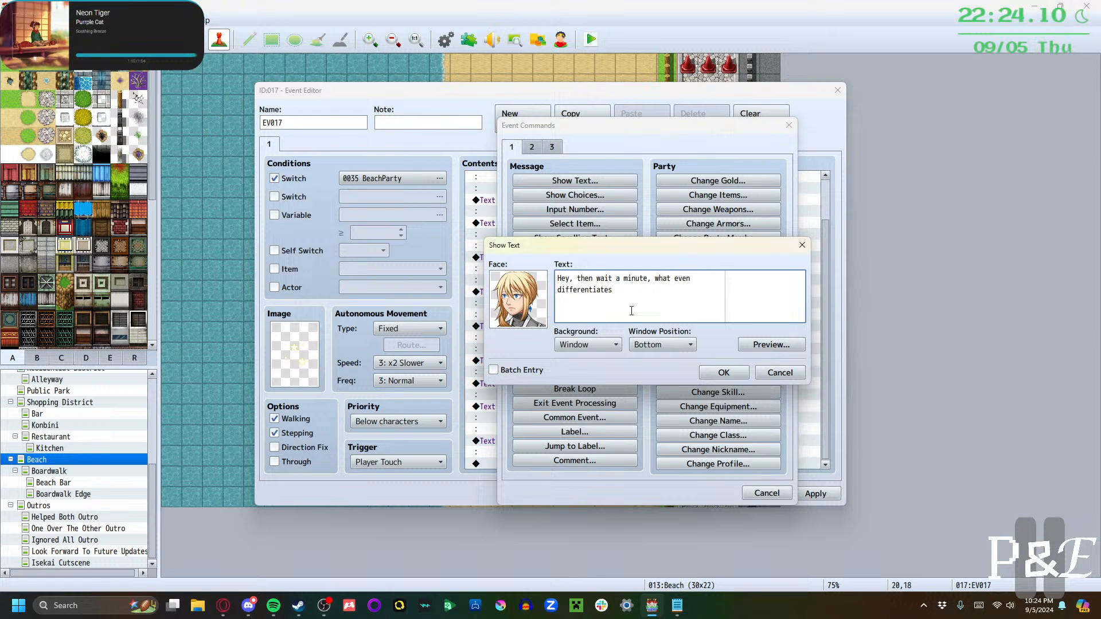
{"action": "key", "text": "BackSpace"}
{"action": "key", "text": "BackSpace"}
{"action": "key", "text": "BackSpace"}
{"action": "key", "text": "BackSpace"}
{"action": "key", "text": "BackSpace"}
{"action": "key", "text": "BackSpace"}
{"action": "key", "text": "BackSpace"}
{"action": "key", "text": "BackSpace"}
{"action": "key", "text": "BackSpace"}
{"action": "key", "text": "BackSpace"}
{"action": "key", "text": "BackSpace"}
{"action": "key", "text": "BackSpace"}
{"action": "key", "text": "BackSpace"}
{"action": "type", "text": "is the difference bet"}
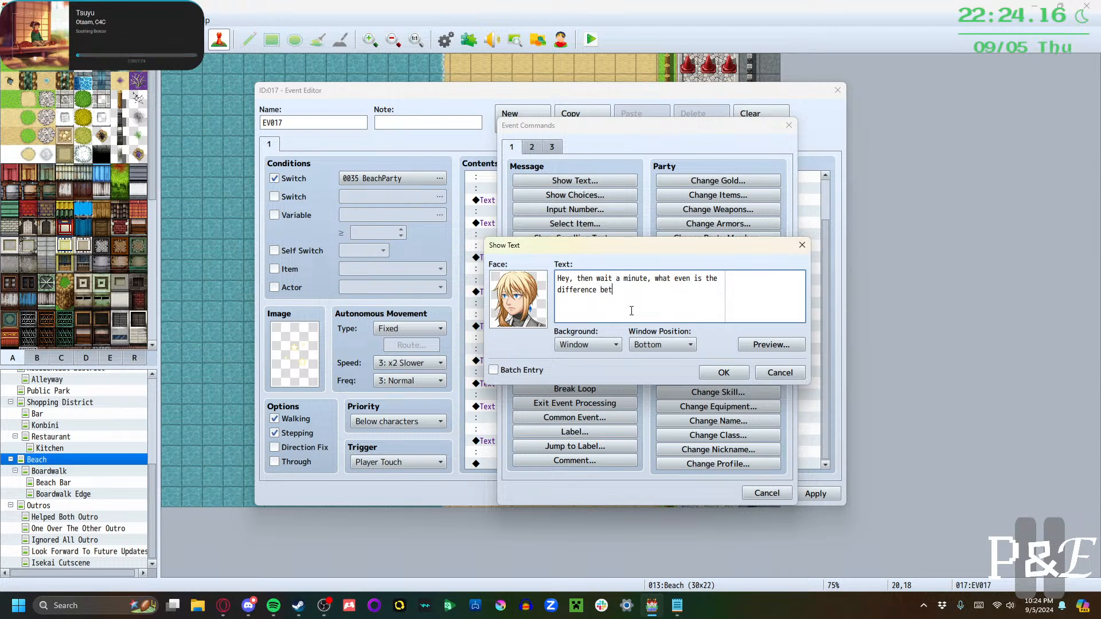
{"action": "type", "text": "ween going to the beach with friends and go"}
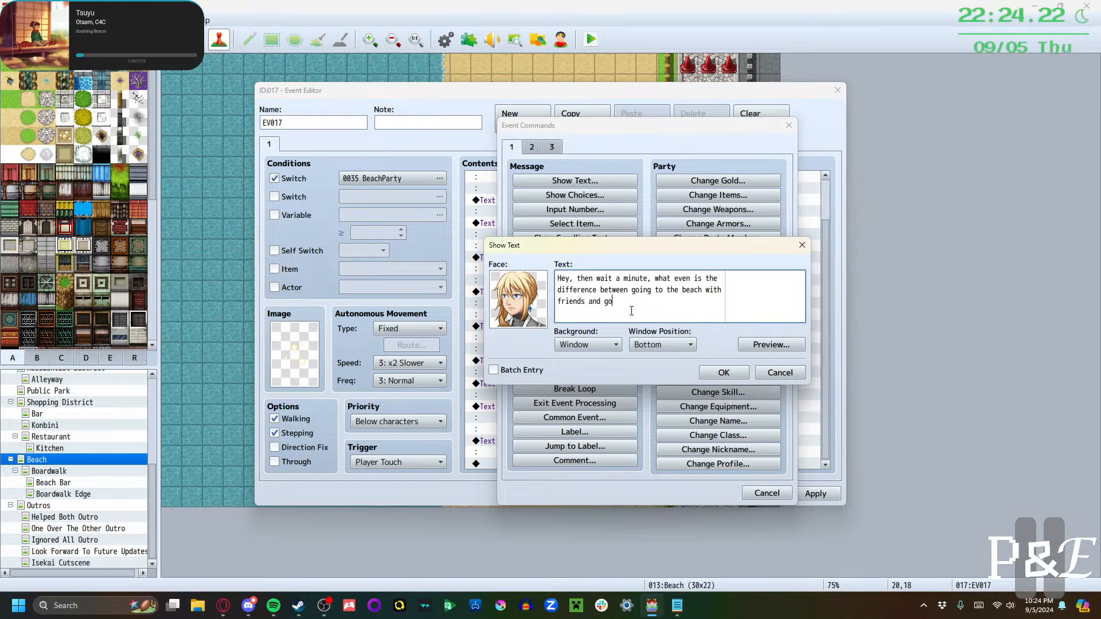
{"action": "type", "text": "ing with family? if the"}
{"action": "key", "text": "Return"}
{"action": "type", "text": "activities are the same"}
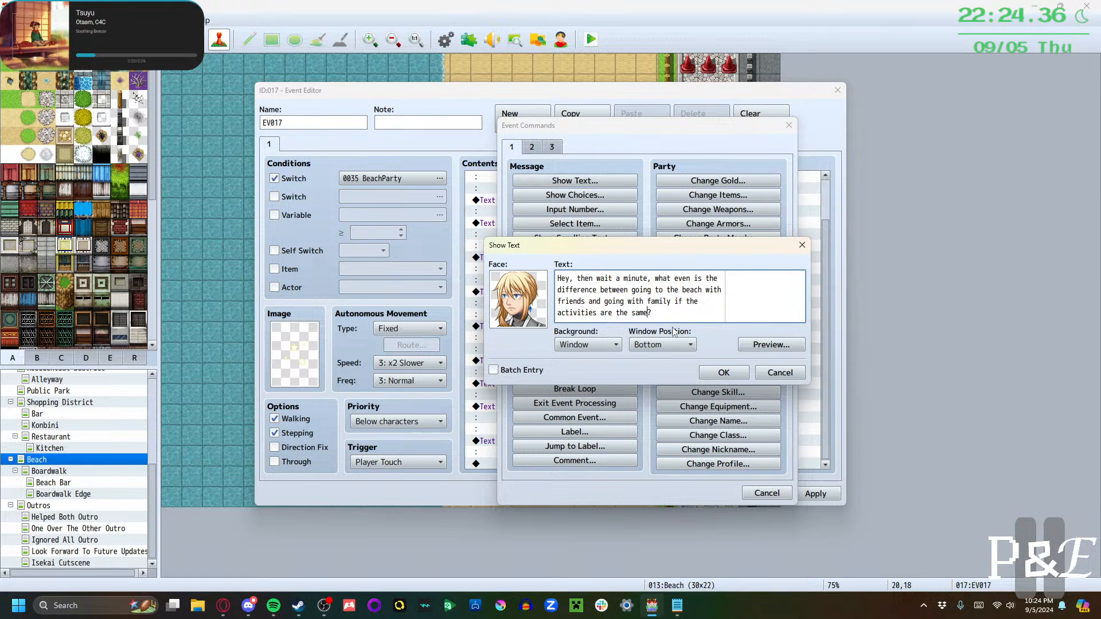
{"action": "left_click", "coordinate": [705, 377]}
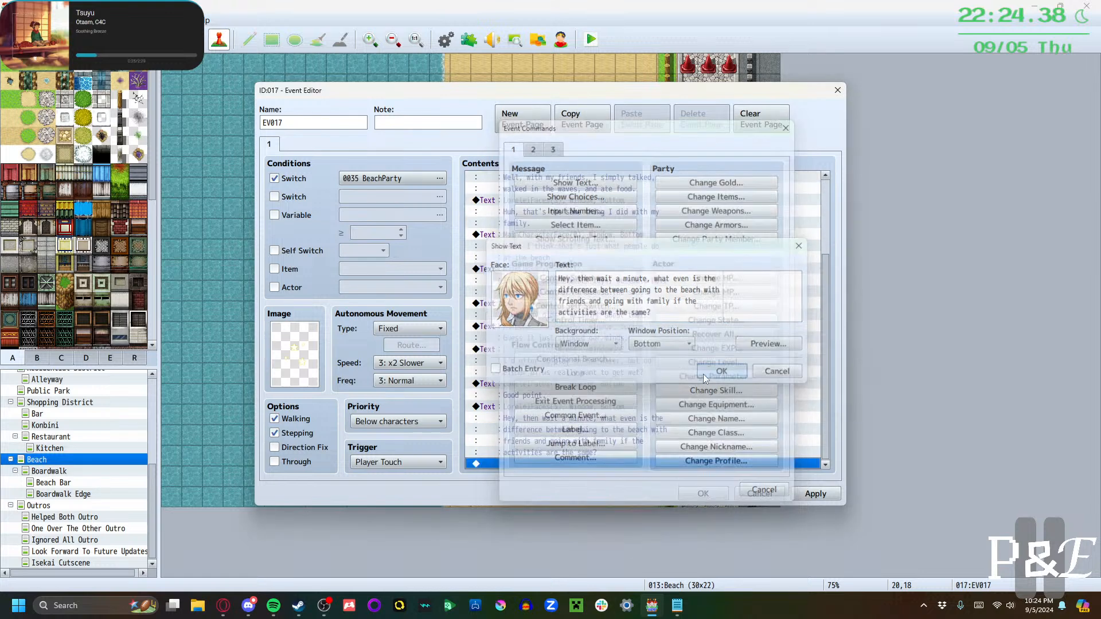
Add a reply with the seventh MainCharacterFace portrait: "The...company you keep, obviously?"
{"action": "double_click", "coordinate": [567, 464]}
{"action": "left_click", "coordinate": [575, 181]}
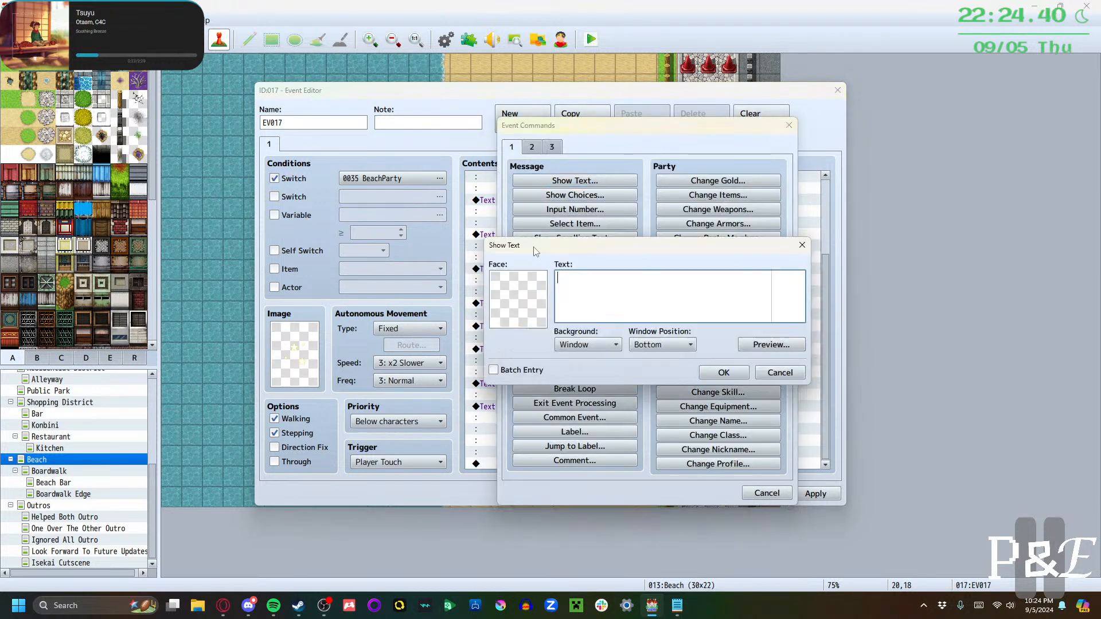
{"action": "double_click", "coordinate": [521, 297]}
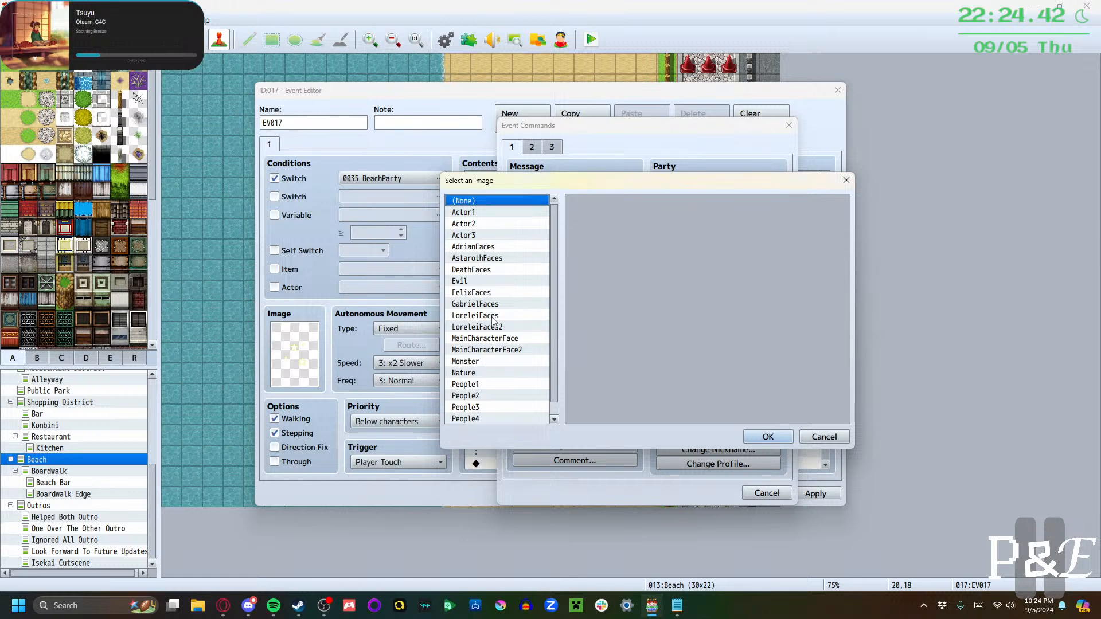
{"action": "left_click", "coordinate": [500, 339]}
{"action": "left_click", "coordinate": [695, 274]}
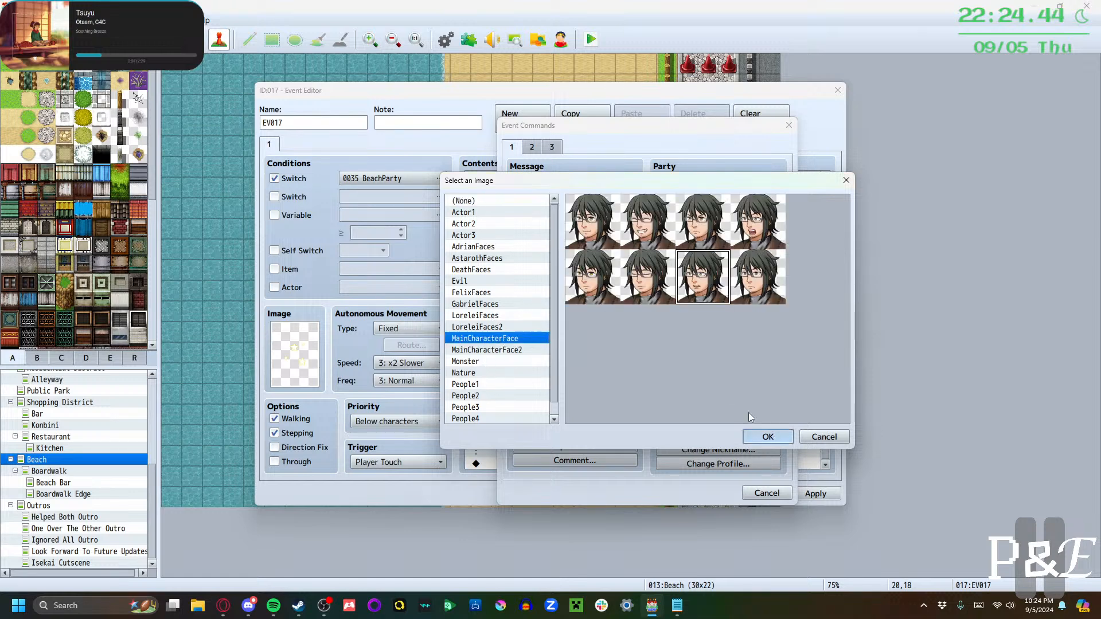
{"action": "left_click", "coordinate": [767, 437]}
{"action": "type", "text": "The"}
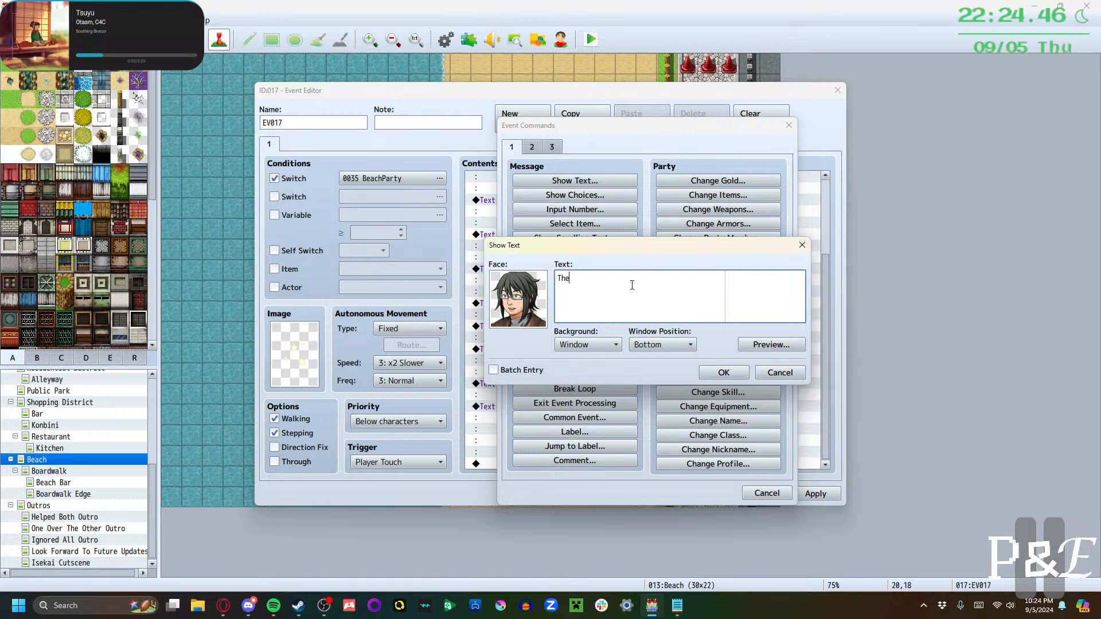
{"action": "type", "text": "...company you keep, obviousl"}
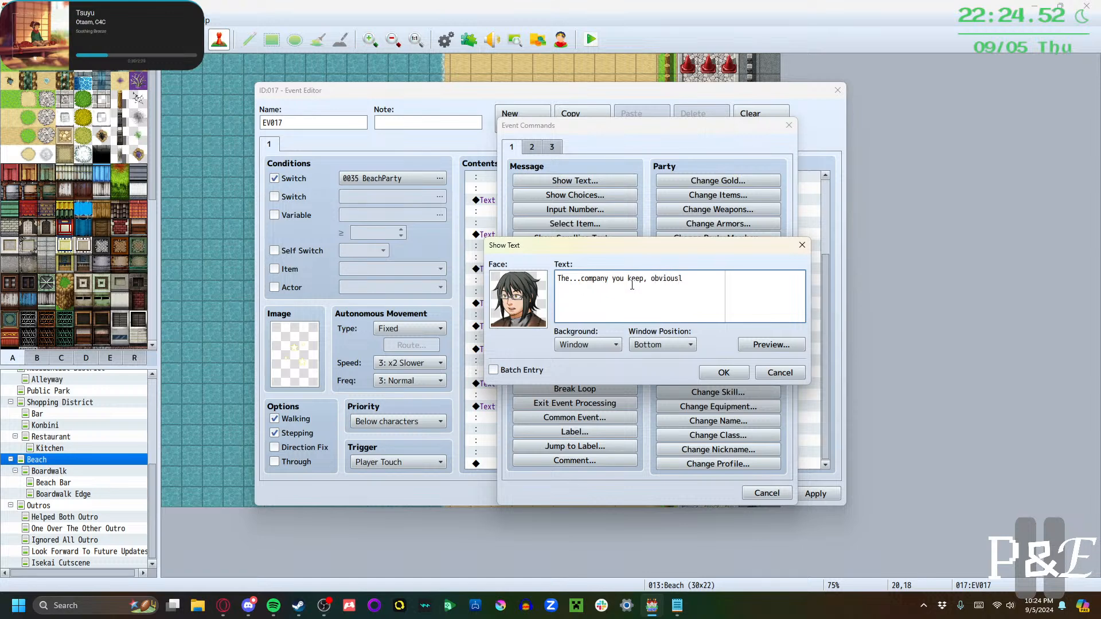
{"action": "type", "text": "y"}
{"action": "left_click", "coordinate": [724, 373]}
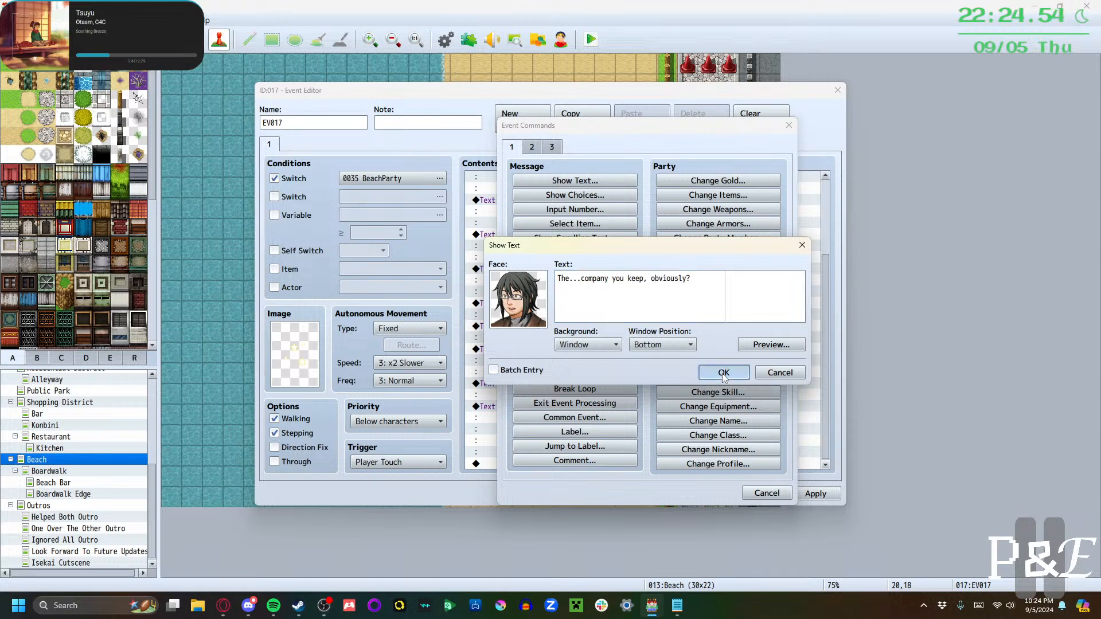
Add a message with the first MainCharacterFace portrait: "Sure, you may end up having similar experiences, but I think having some fresh perspective really livens things up."
{"action": "double_click", "coordinate": [638, 460]}
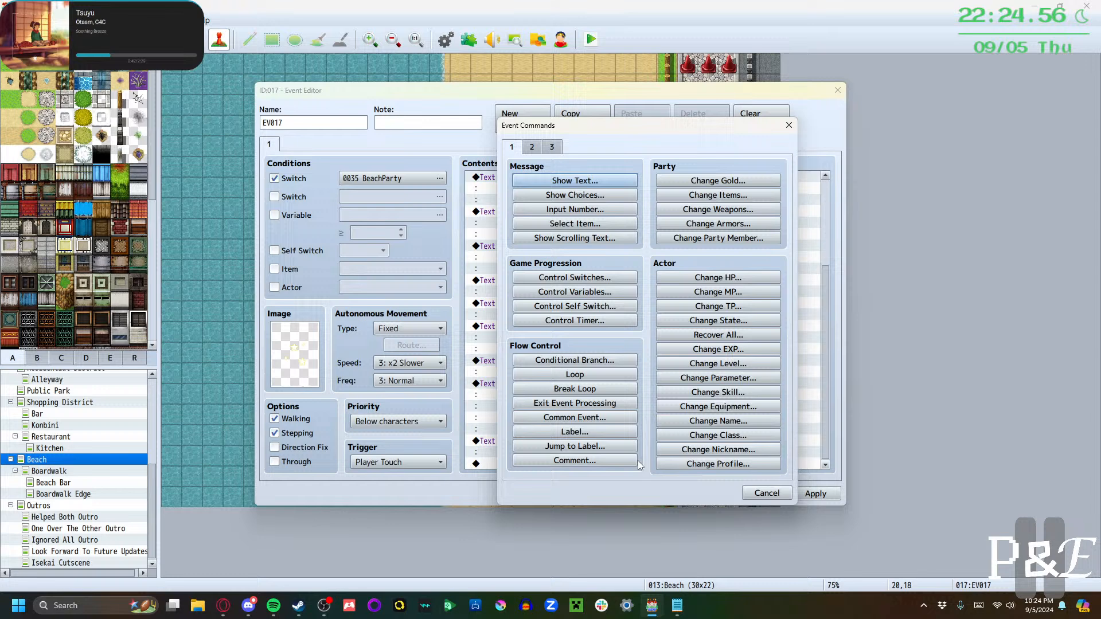
{"action": "left_click", "coordinate": [575, 181]}
{"action": "double_click", "coordinate": [507, 287]}
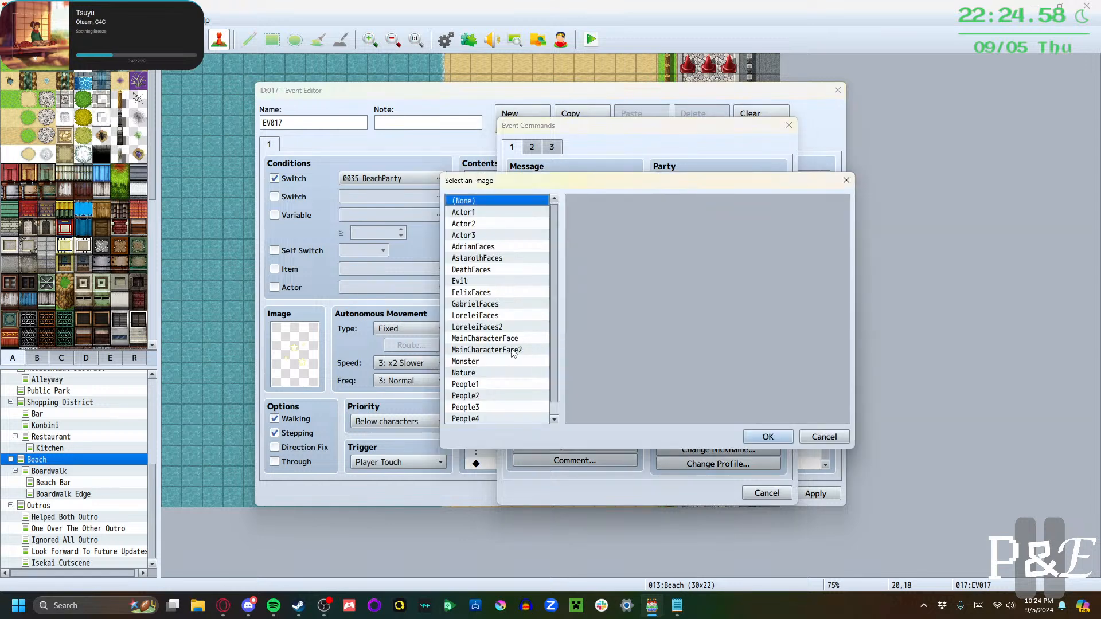
{"action": "left_click", "coordinate": [499, 315]}
{"action": "left_click", "coordinate": [499, 304]}
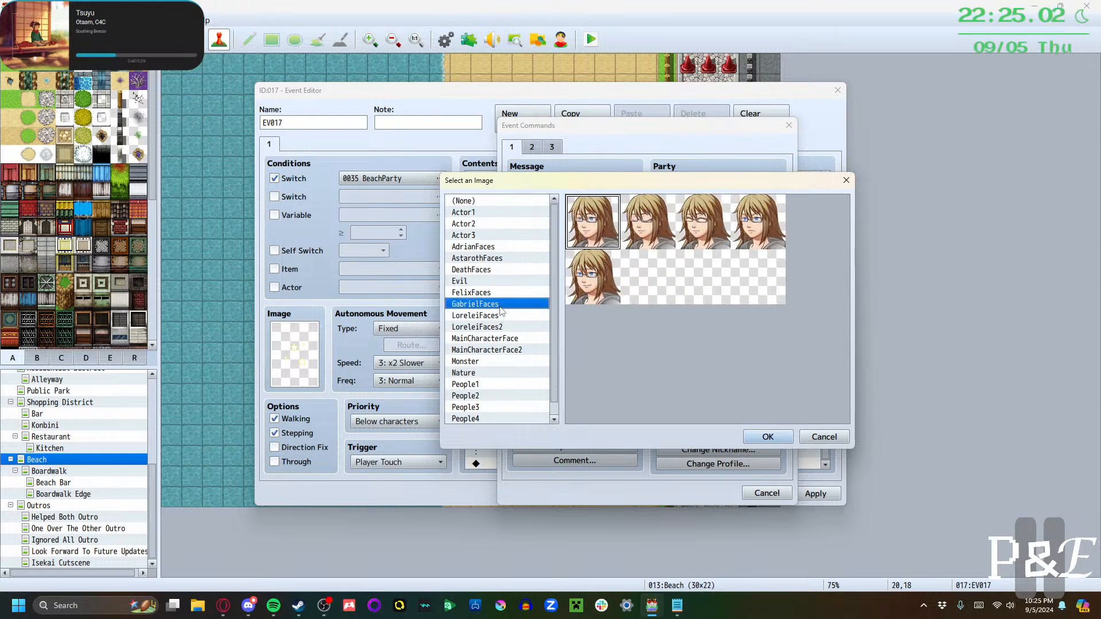
{"action": "left_click", "coordinate": [484, 338]}
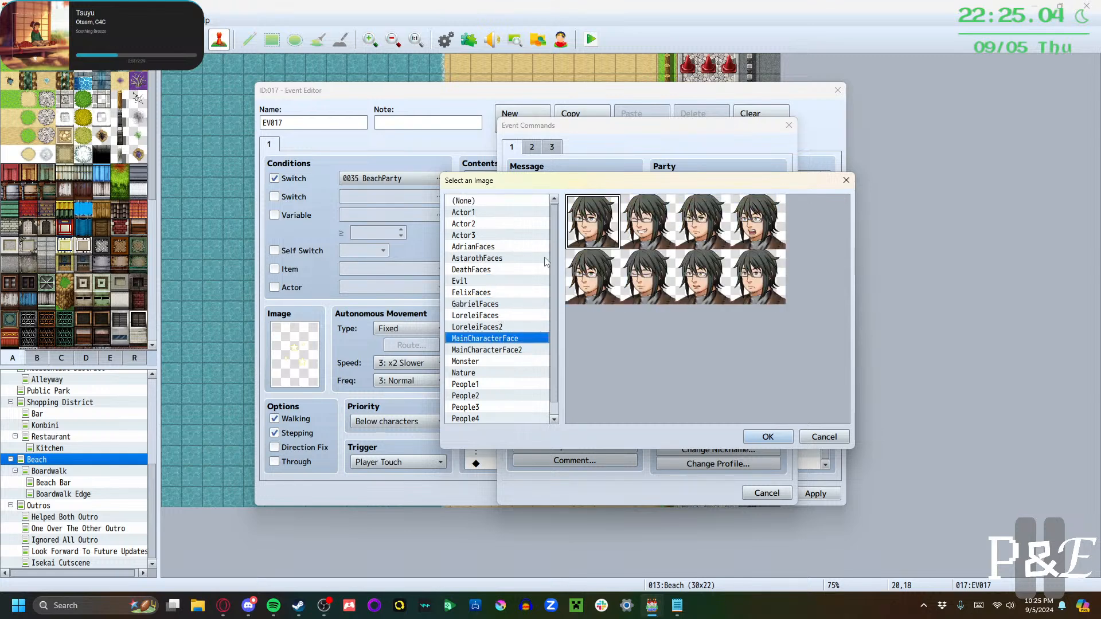
{"action": "left_click", "coordinate": [757, 438]}
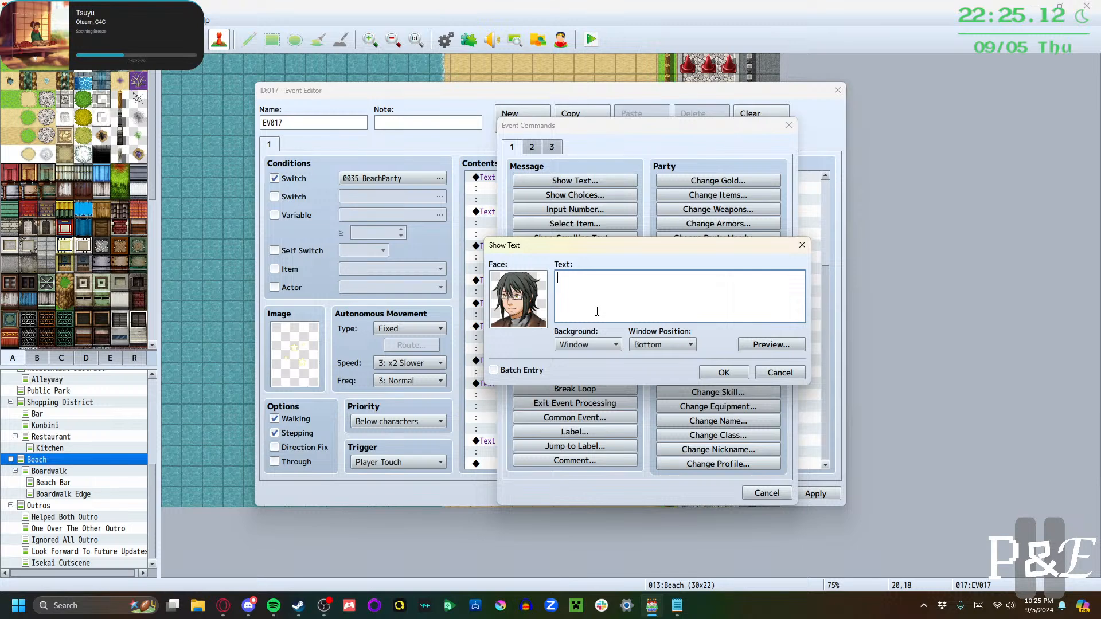
{"action": "type", "text": "re, you may end up havin"}
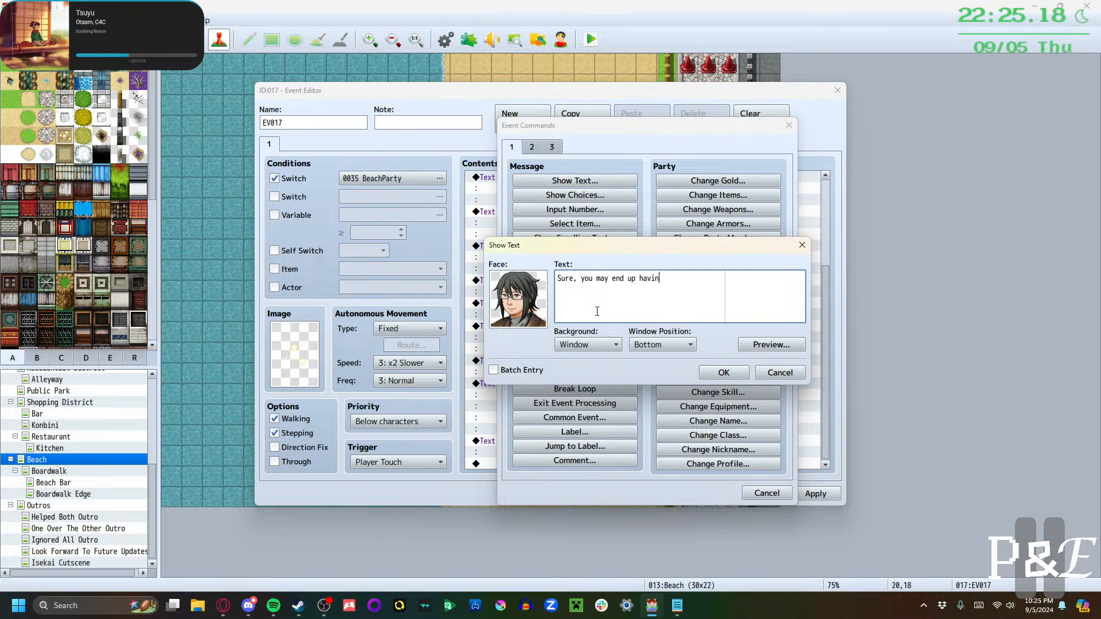
{"action": "type", "text": "g similar expe"}
{"action": "key", "text": "BackSpace"}
{"action": "key", "text": "BackSpace"}
{"action": "key", "text": "BackSpace"}
{"action": "key", "text": "BackSpace"}
{"action": "key", "text": "Return"}
{"action": "type", "text": "expoe"}
{"action": "key", "text": "BackSpace"}
{"action": "type", "text": "eriences"}
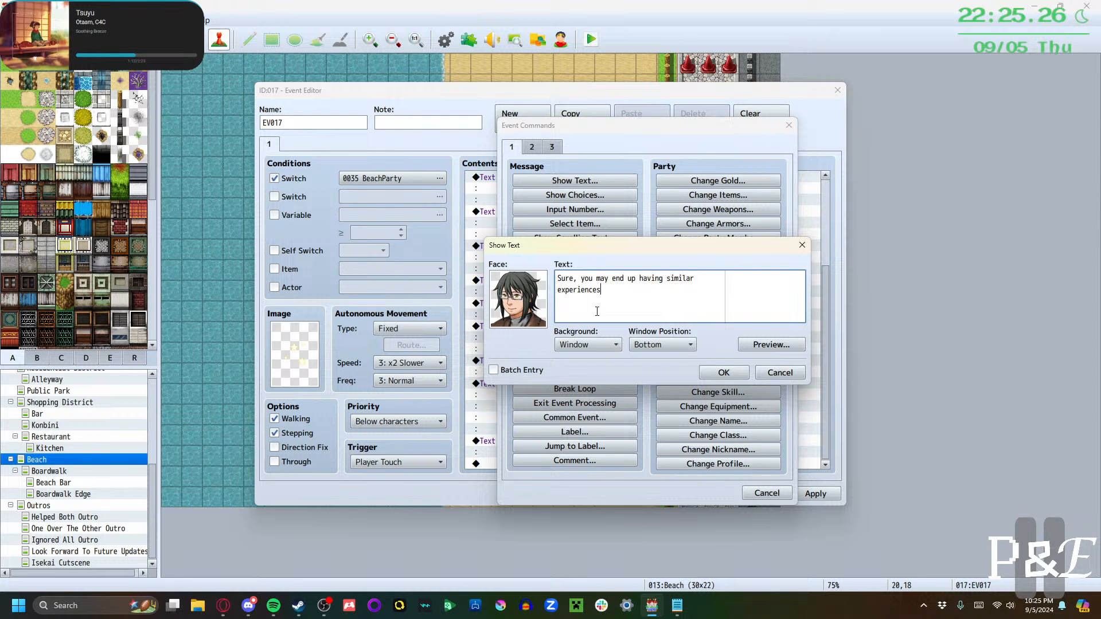
{"action": "type", "text": ", but I think having some fresh persp"}
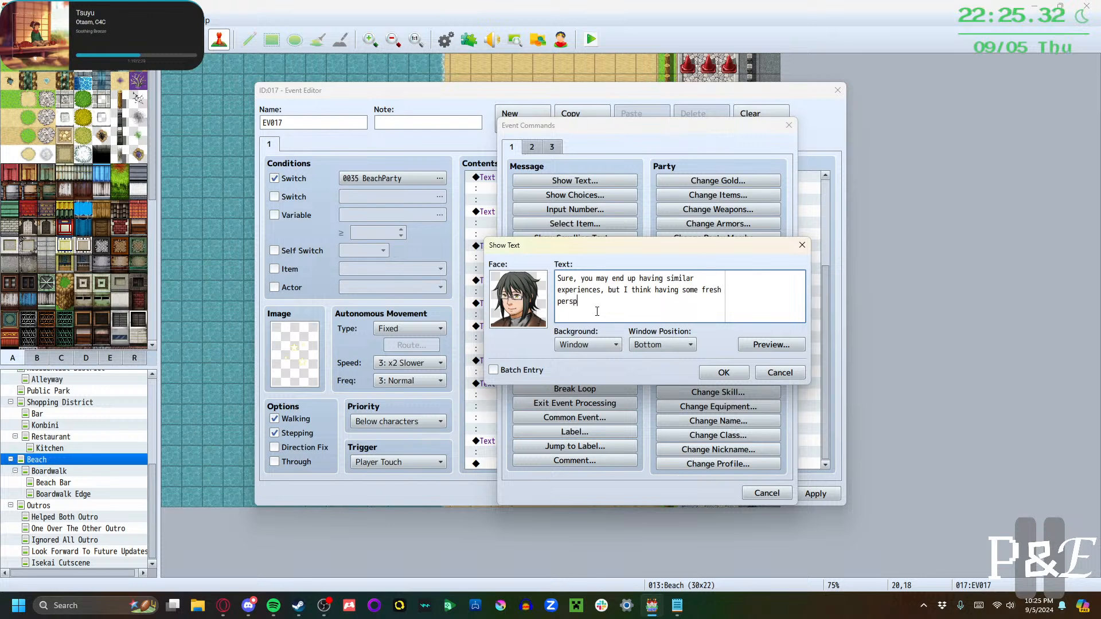
{"action": "type", "text": "ective really livens things up."}
{"action": "left_click", "coordinate": [724, 373]}
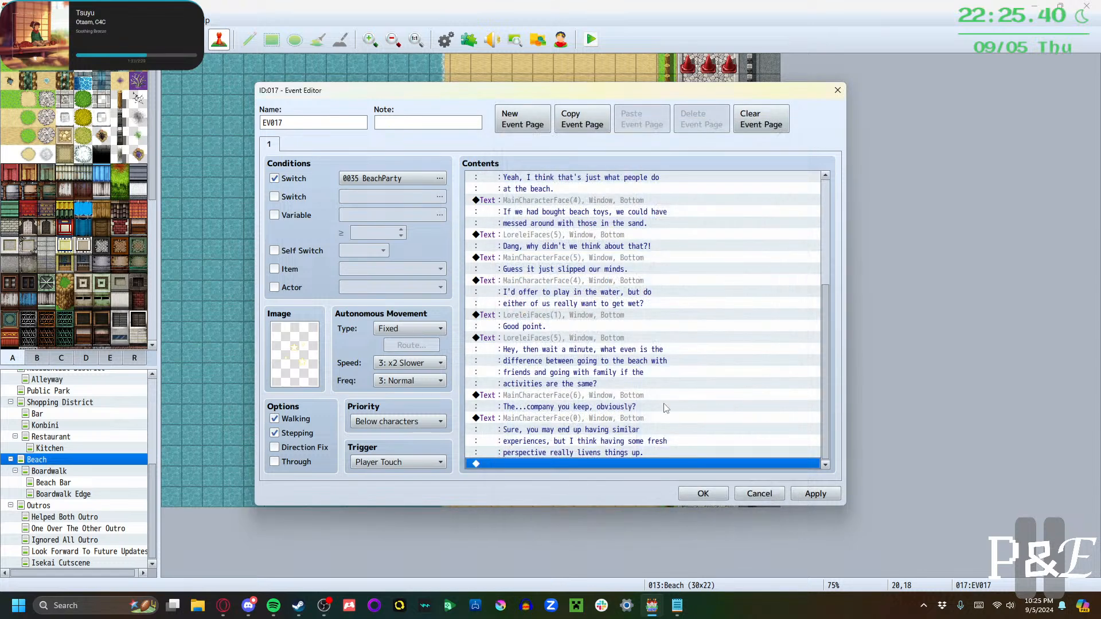
{"action": "double_click", "coordinate": [608, 462]}
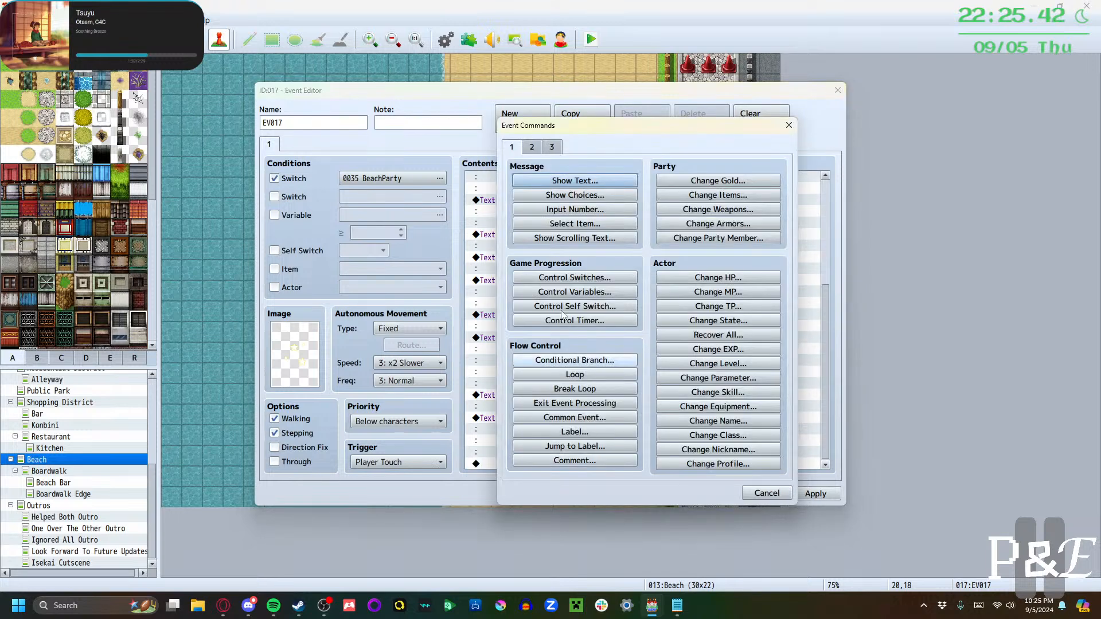
{"action": "left_click", "coordinate": [539, 182]}
{"action": "double_click", "coordinate": [519, 286]}
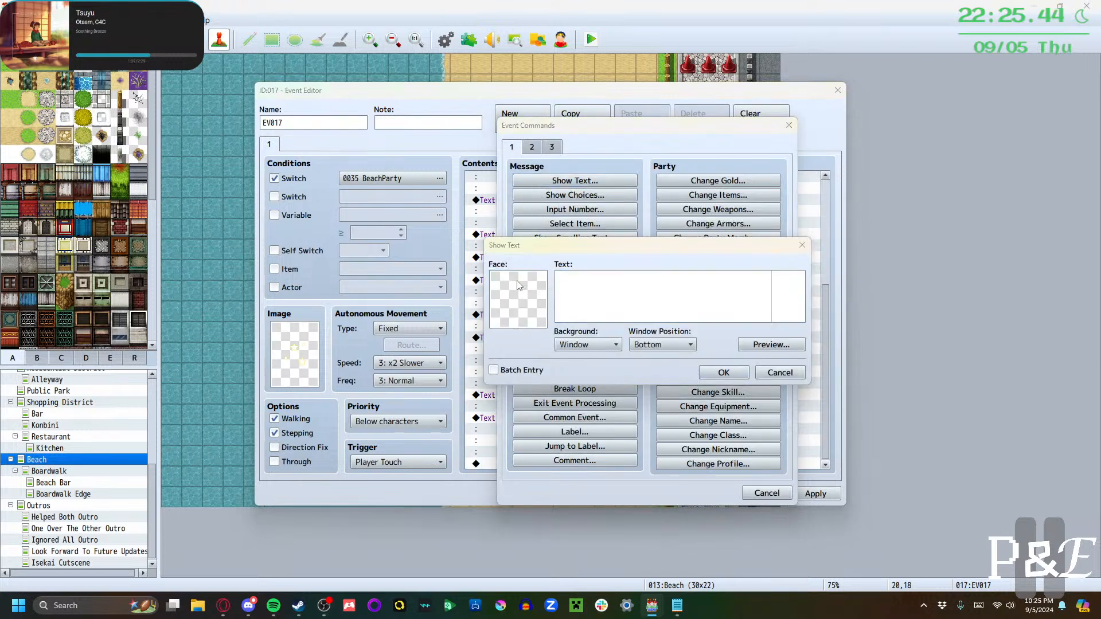
{"action": "left_click", "coordinate": [516, 328]}
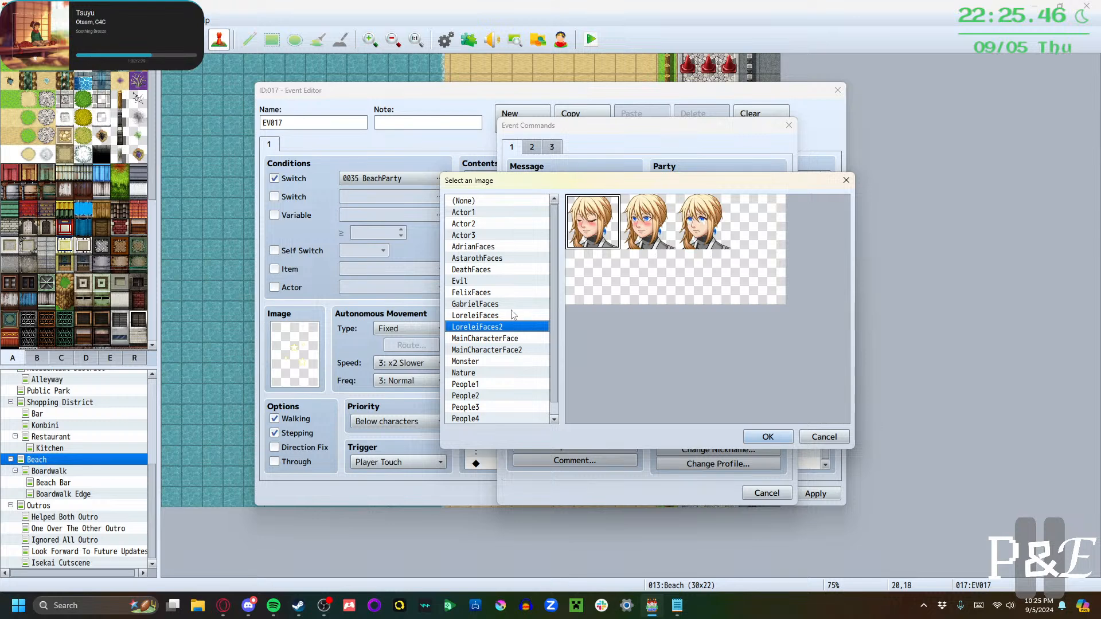
{"action": "left_click", "coordinate": [512, 315]}
{"action": "left_click", "coordinate": [744, 231]}
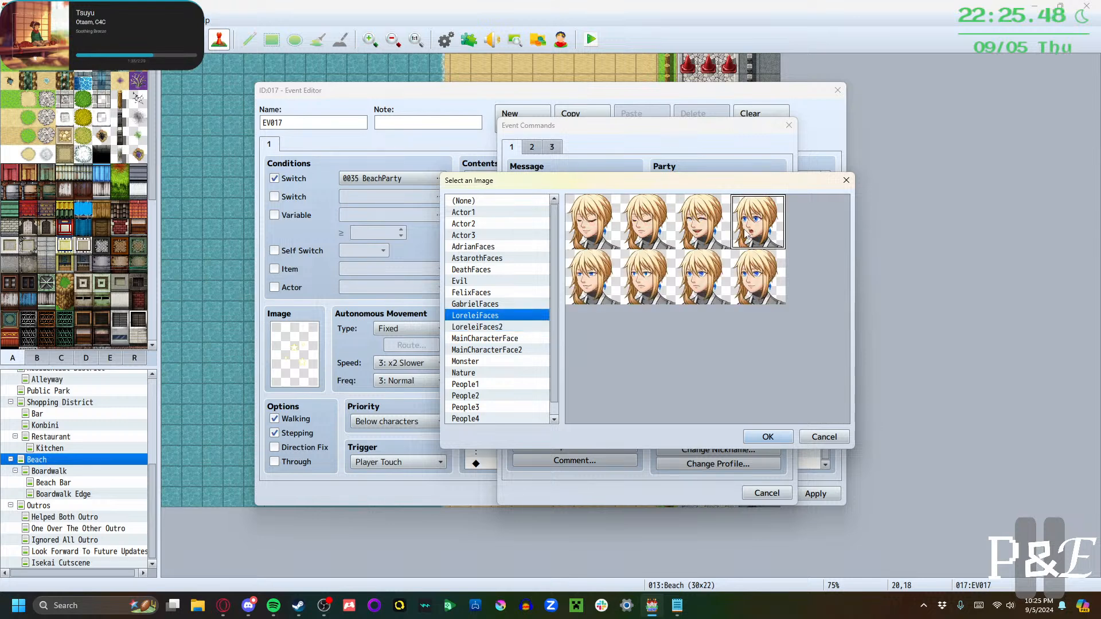
{"action": "left_click", "coordinate": [768, 437]}
{"action": "left_click", "coordinate": [623, 299]}
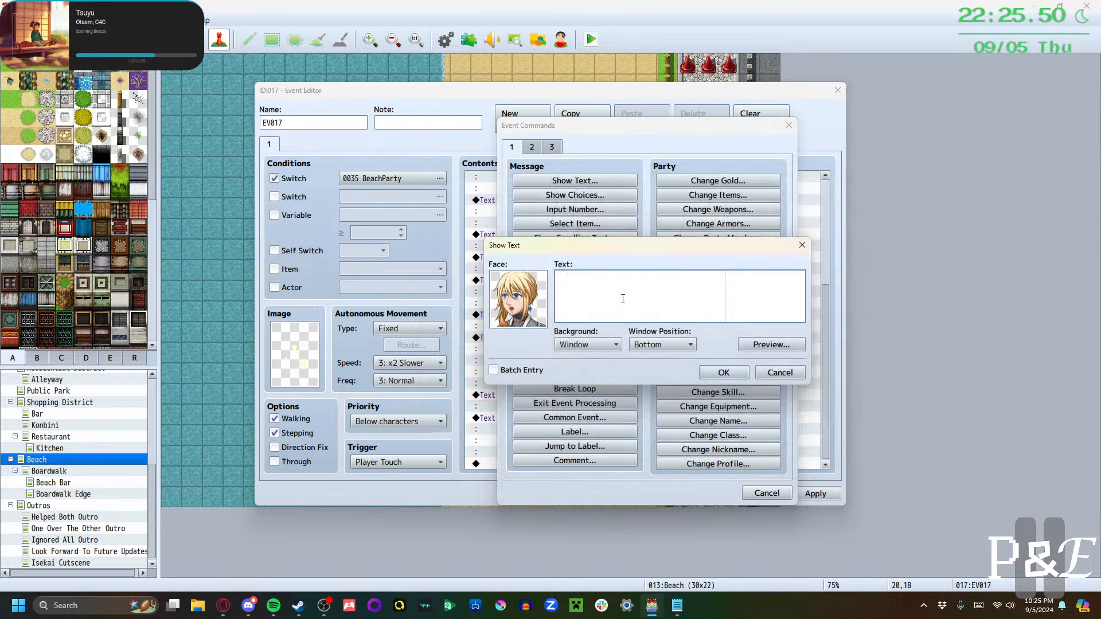
{"action": "left_click", "coordinate": [780, 373]}
{"action": "left_click", "coordinate": [766, 494]}
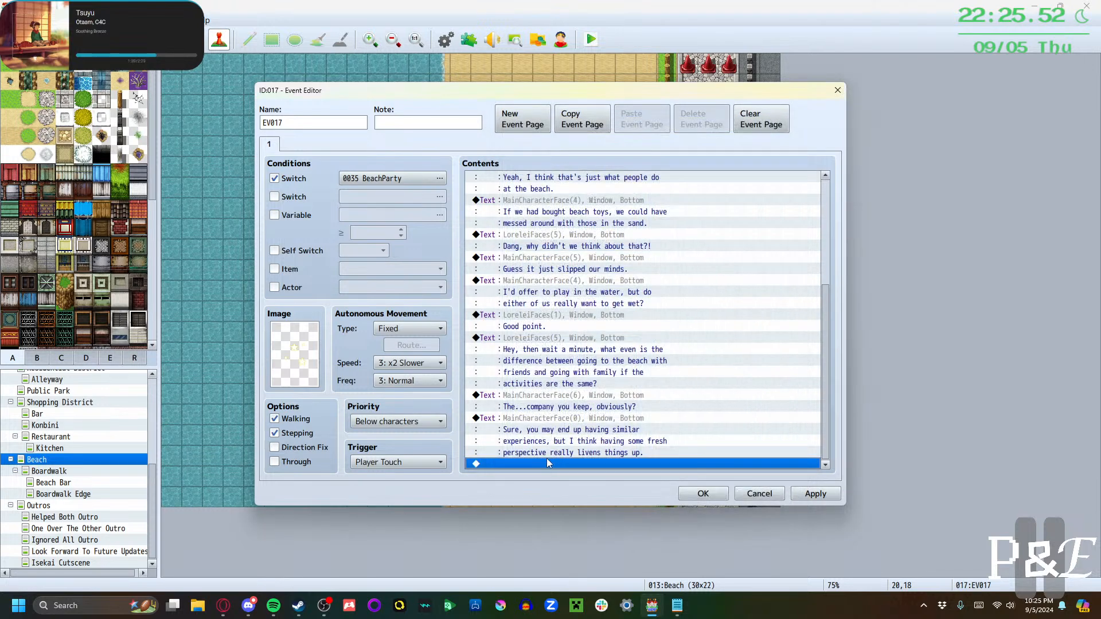
Add a message with the first MainCharacterFace portrait: "Besides, isn't this fairly different from the experiences you've had before?"
{"action": "double_click", "coordinate": [538, 462]}
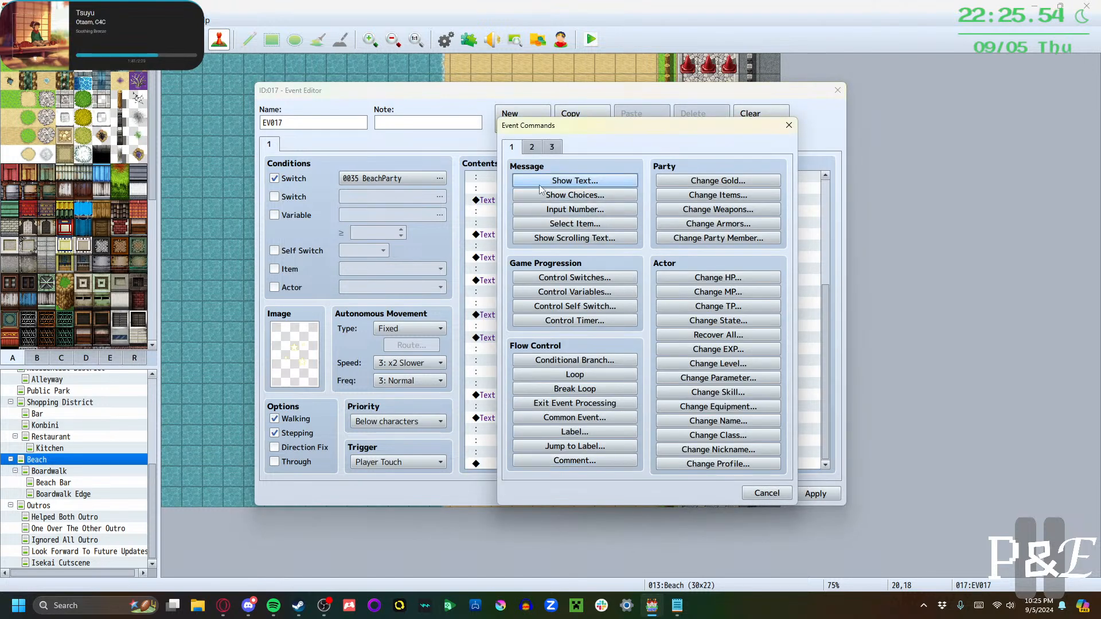
{"action": "left_click", "coordinate": [576, 184]}
{"action": "double_click", "coordinate": [527, 292]}
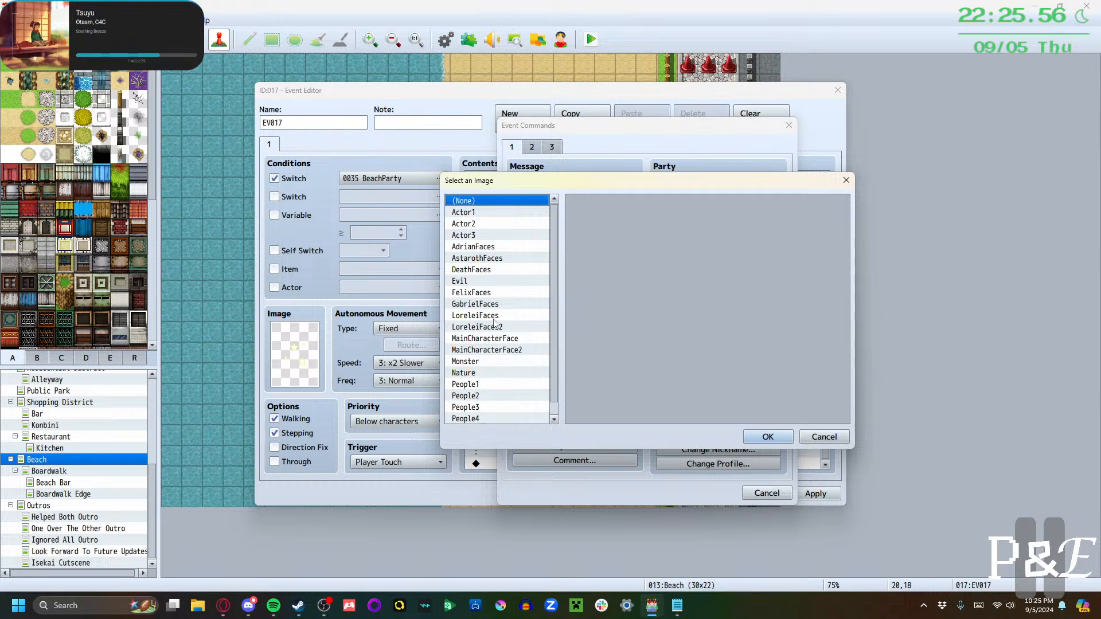
{"action": "left_click", "coordinate": [497, 339]}
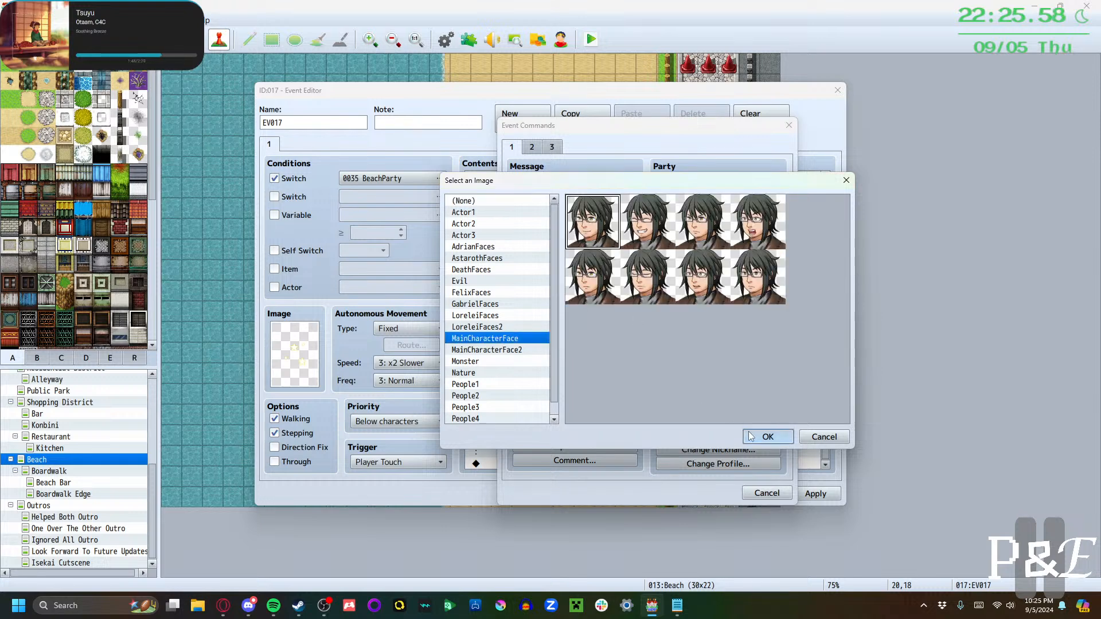
{"action": "left_click", "coordinate": [768, 437]}
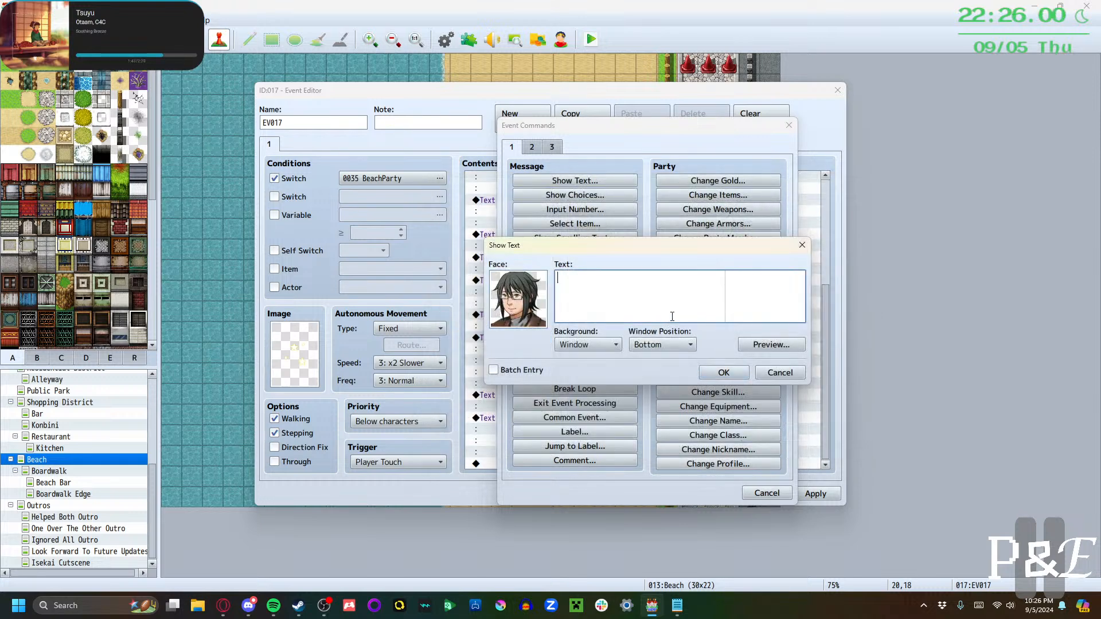
{"action": "type", "text": "Besides, isn't this fairly different from "}
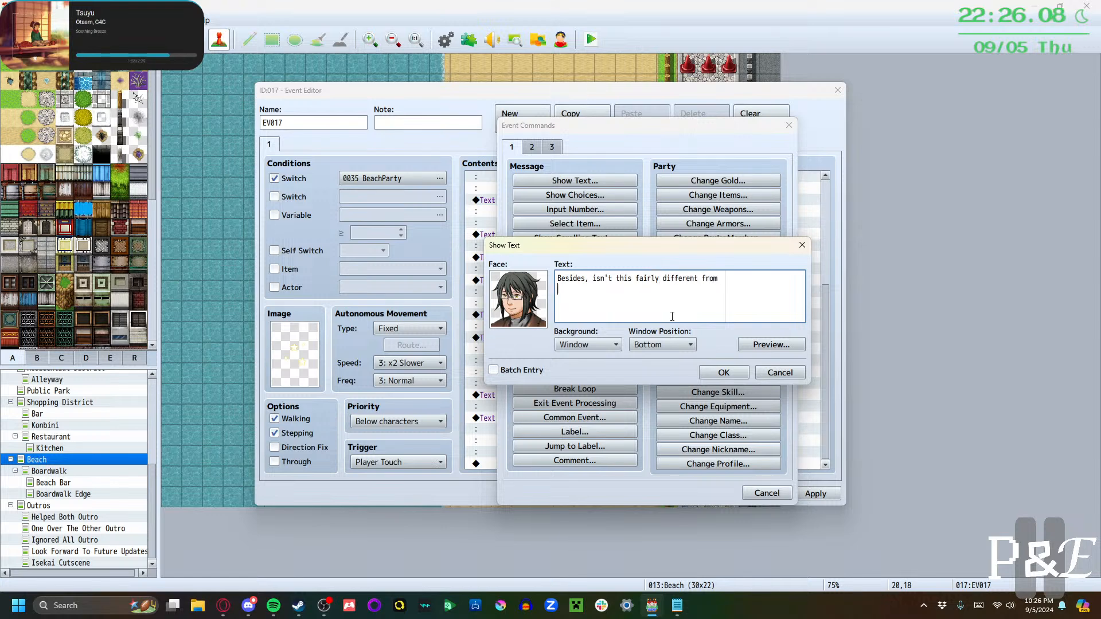
{"action": "type", "text": "the experiences you've had be"}
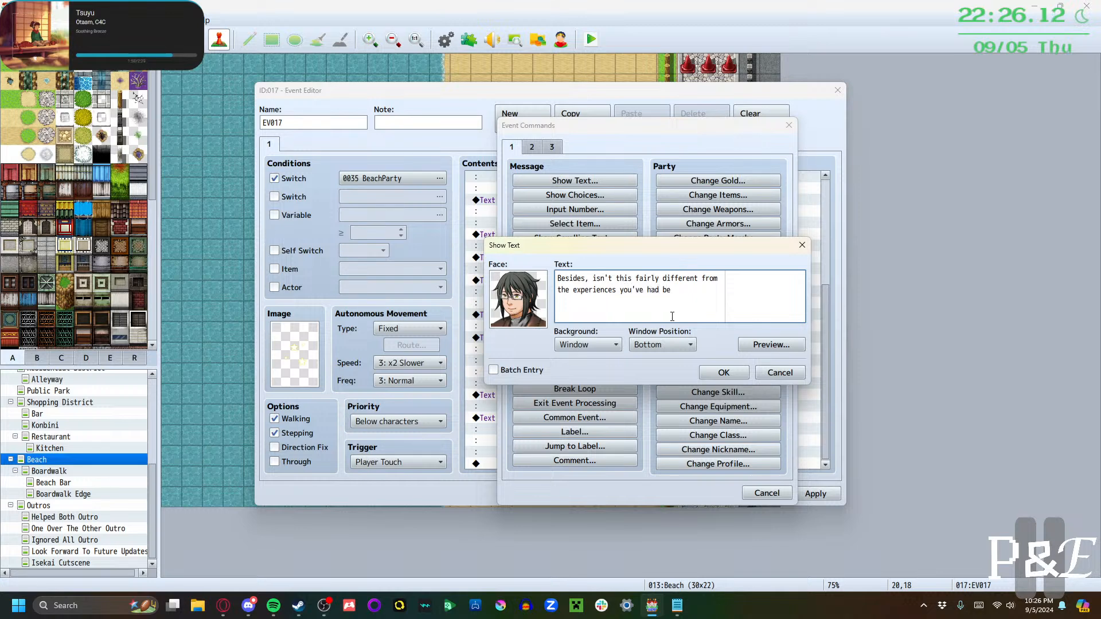
{"action": "type", "text": "fore?"}
{"action": "left_click", "coordinate": [711, 373]}
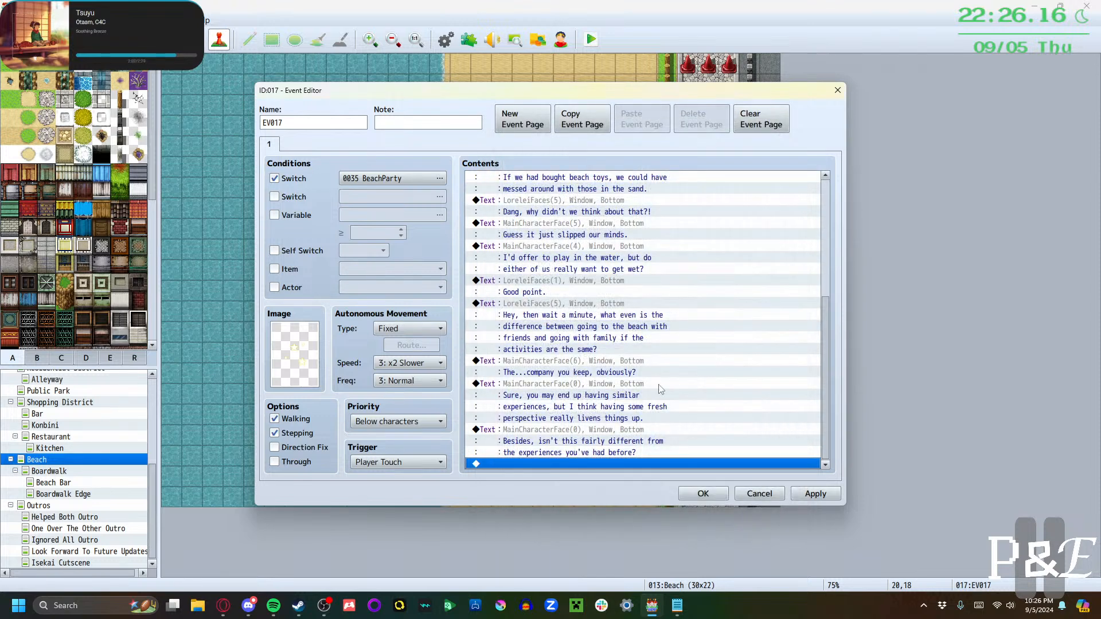
Add a reply at the end of the event with the fourth LoreleiFaces portrait: "Actually, yes!"
{"action": "double_click", "coordinate": [597, 462]}
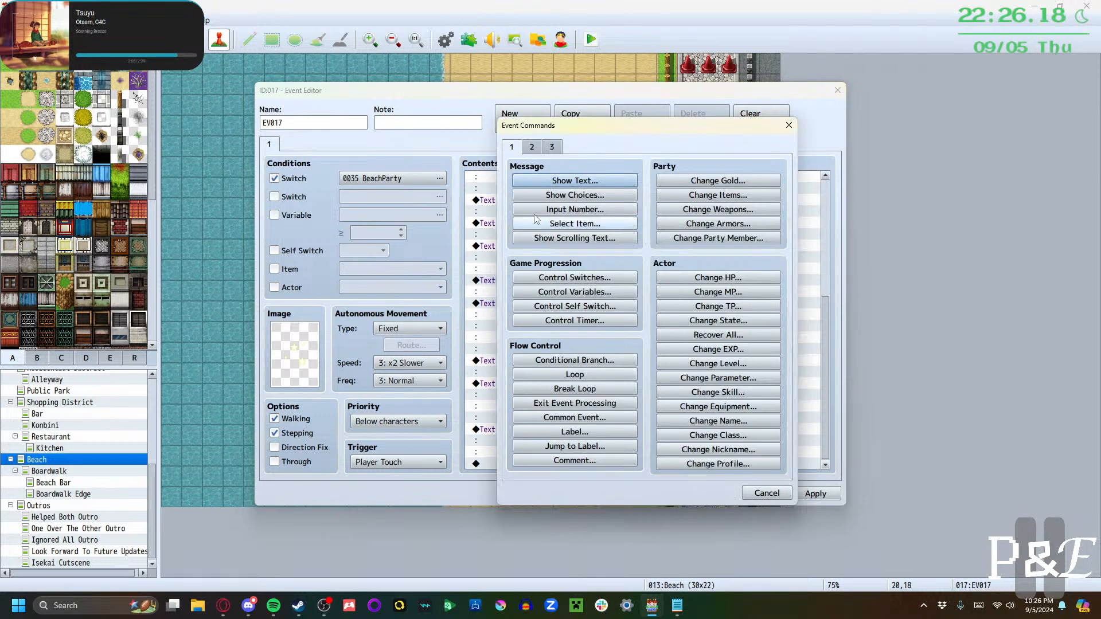
{"action": "left_click", "coordinate": [540, 195]}
{"action": "left_click", "coordinate": [731, 384]}
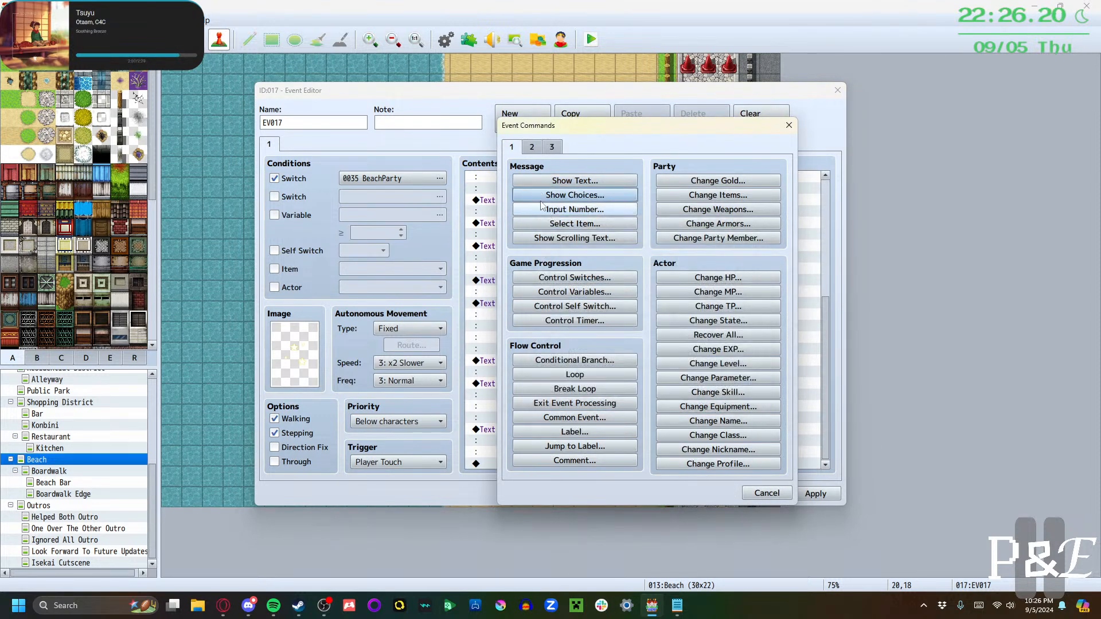
{"action": "left_click", "coordinate": [545, 182]}
{"action": "double_click", "coordinate": [531, 296]}
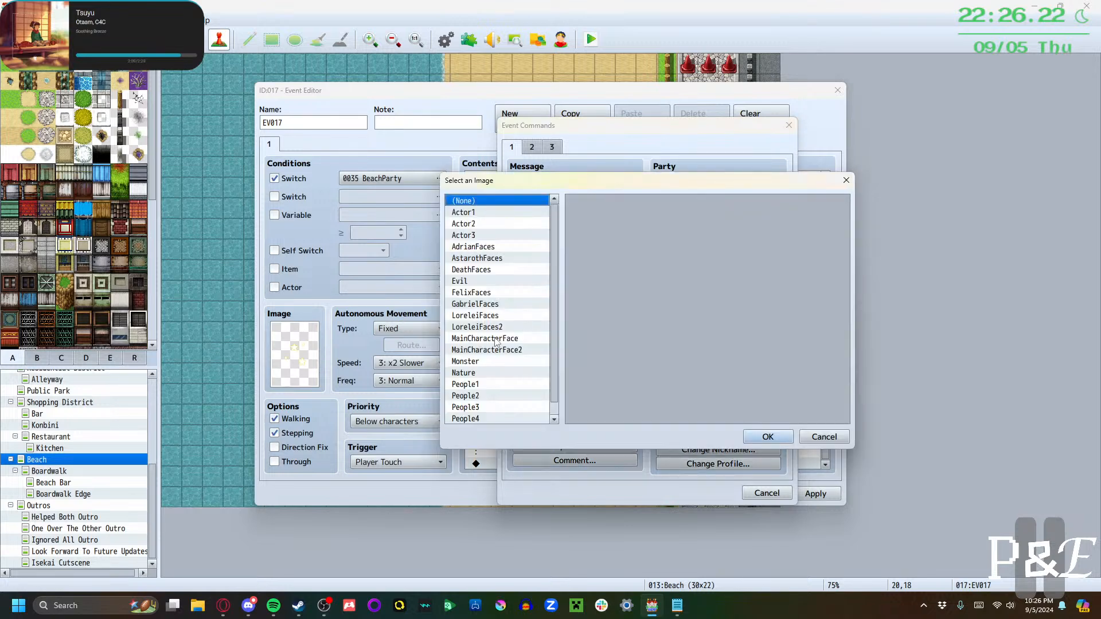
{"action": "left_click", "coordinate": [498, 316]}
{"action": "left_click", "coordinate": [498, 328]}
{"action": "left_click", "coordinate": [498, 316]}
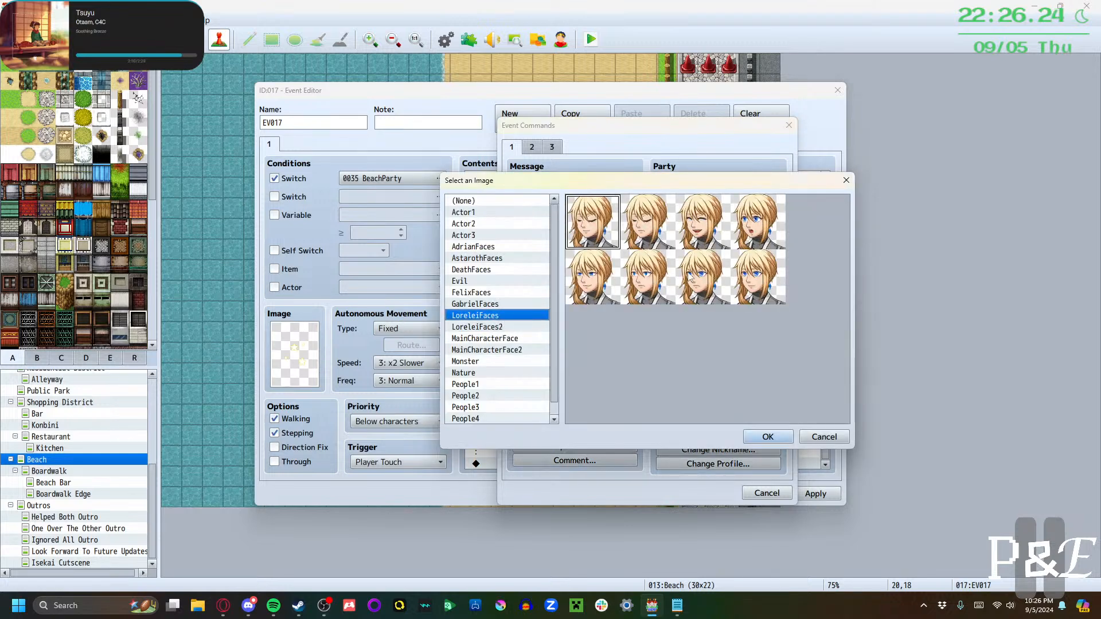
{"action": "left_click", "coordinate": [758, 237]}
{"action": "left_click", "coordinate": [768, 437]}
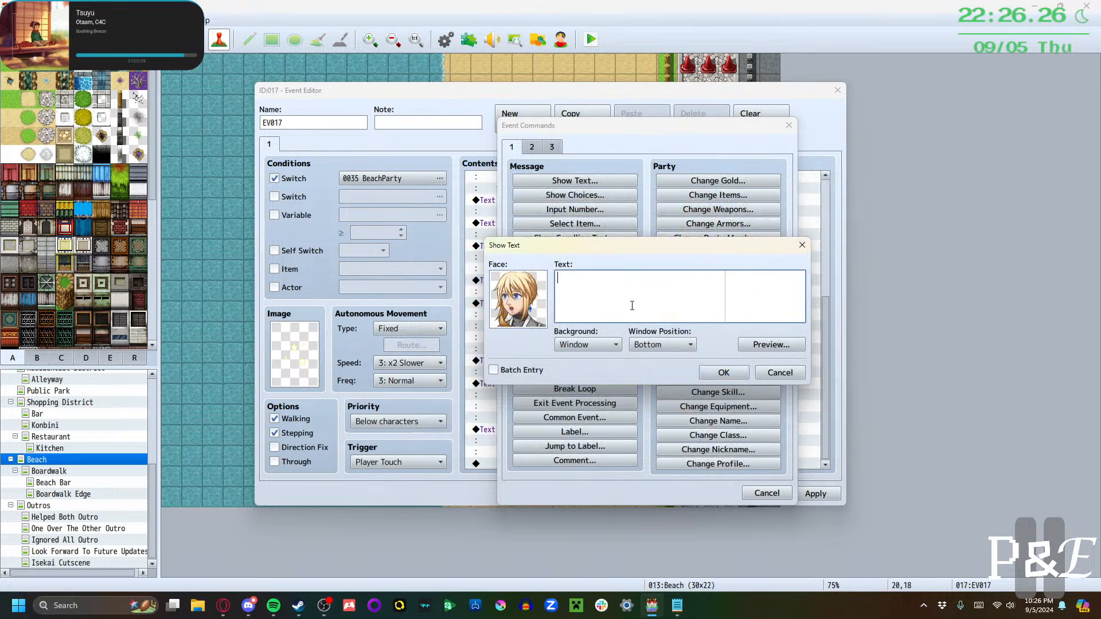
{"action": "type", "text": "Actually, yes!"}
{"action": "left_click", "coordinate": [722, 372]}
Start a new text message at the end of the event with the eighth face from LoreleiFaces
{"action": "double_click", "coordinate": [562, 465]}
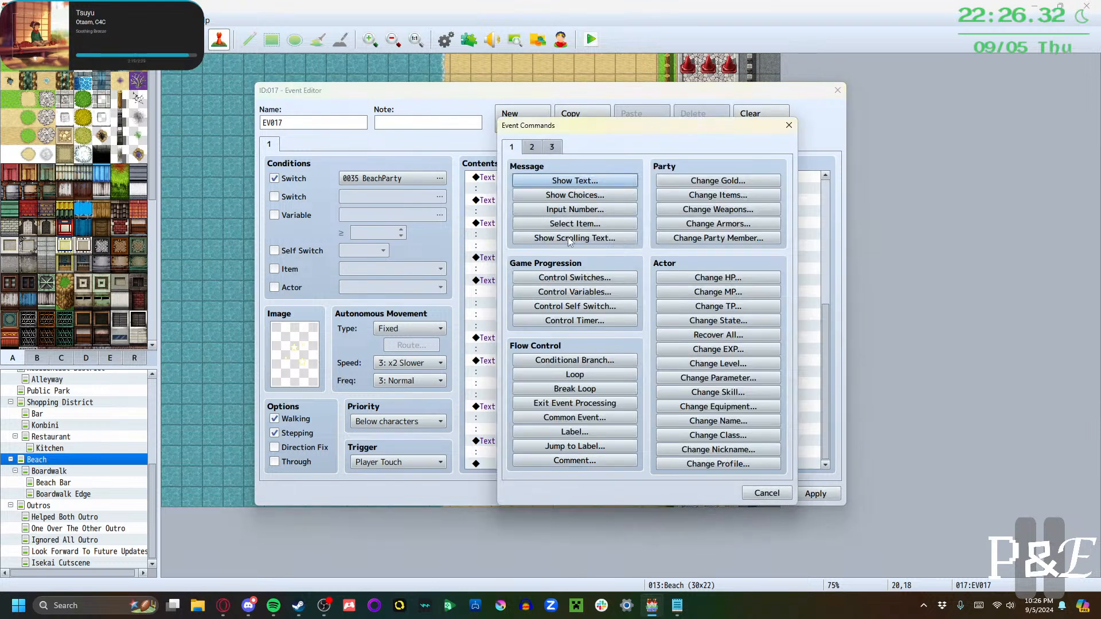
{"action": "left_click", "coordinate": [571, 182]}
{"action": "double_click", "coordinate": [532, 286]}
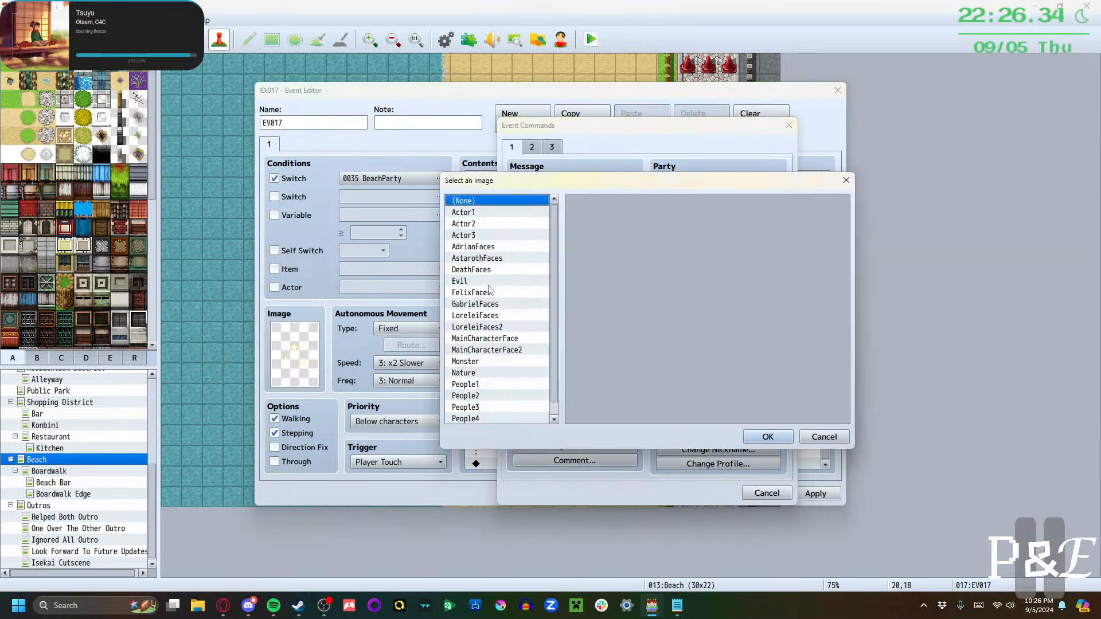
{"action": "left_click", "coordinate": [497, 327]}
{"action": "left_click", "coordinate": [501, 315]}
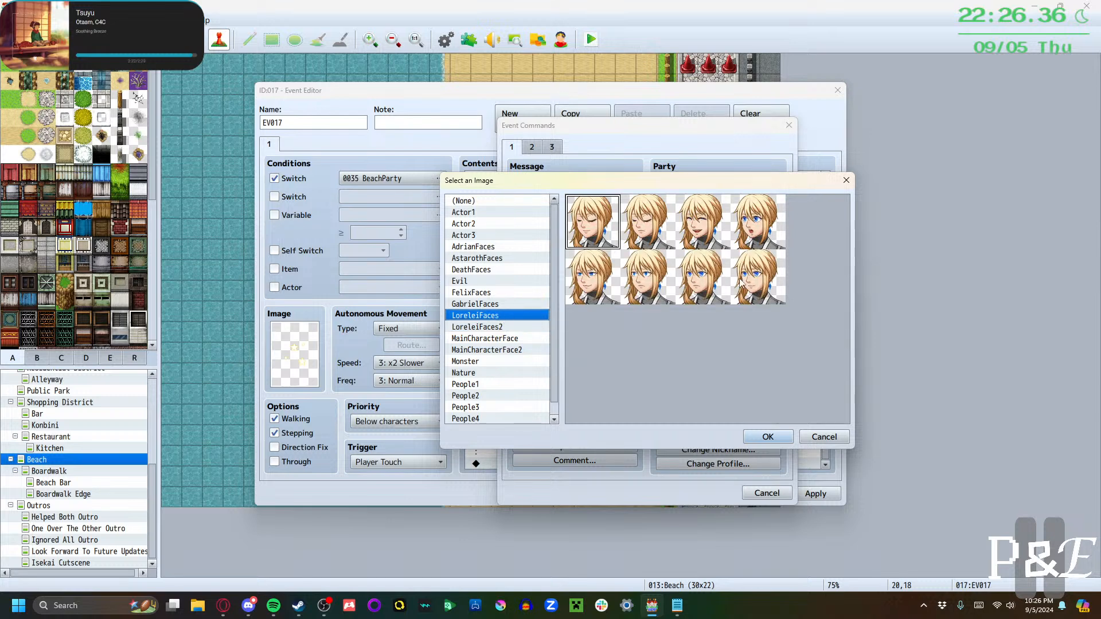
{"action": "left_click", "coordinate": [756, 277]}
{"action": "left_click", "coordinate": [763, 438]}
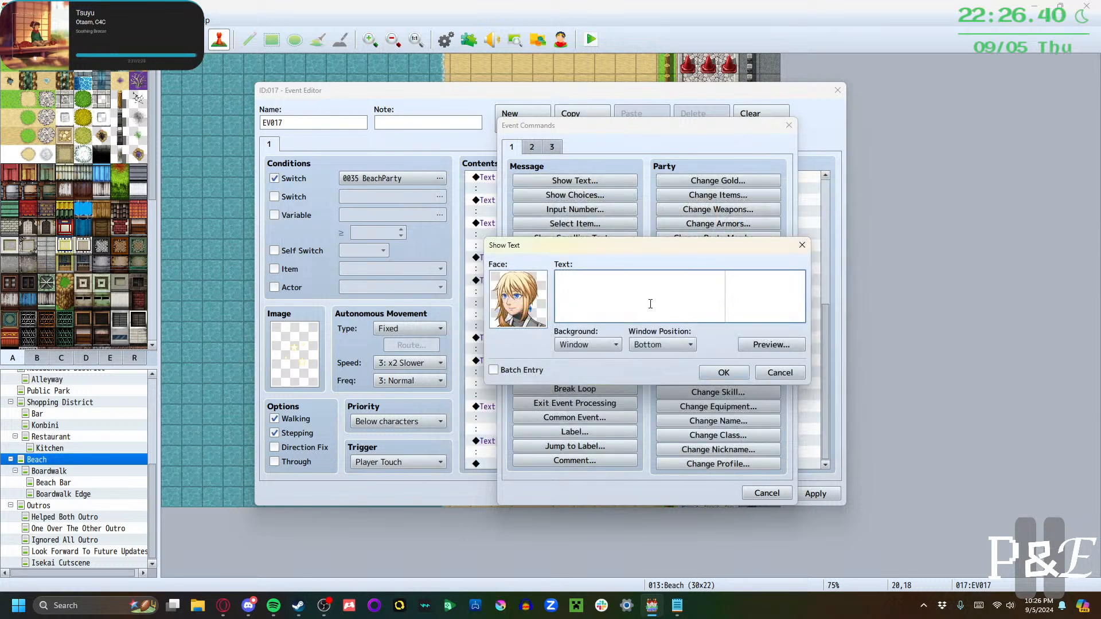
Enter "I've enjoyed talking openly with you about this, and I can say that it's pretty different from what I've done in the past."
{"action": "type", "text": "I li"}
{"action": "key", "text": "BackSpace"}
{"action": "key", "text": "BackSpace"}
{"action": "type", "text": "ve enjoyed talking openly wi"}
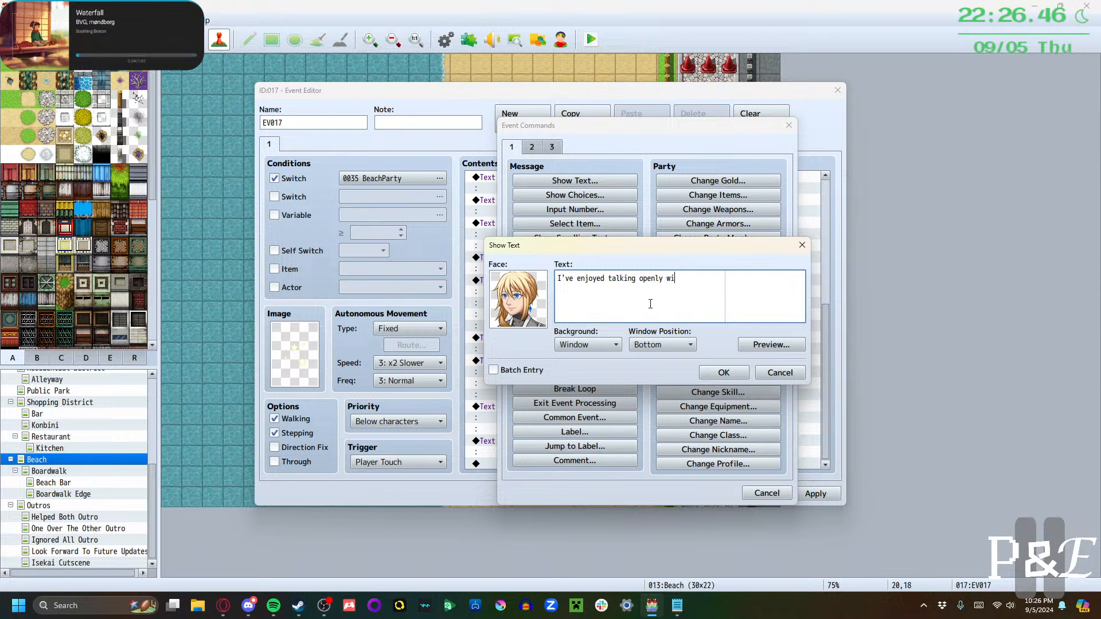
{"action": "type", "text": "th you about"}
{"action": "key", "text": "Return"}
{"action": "type", "text": "these thi"}
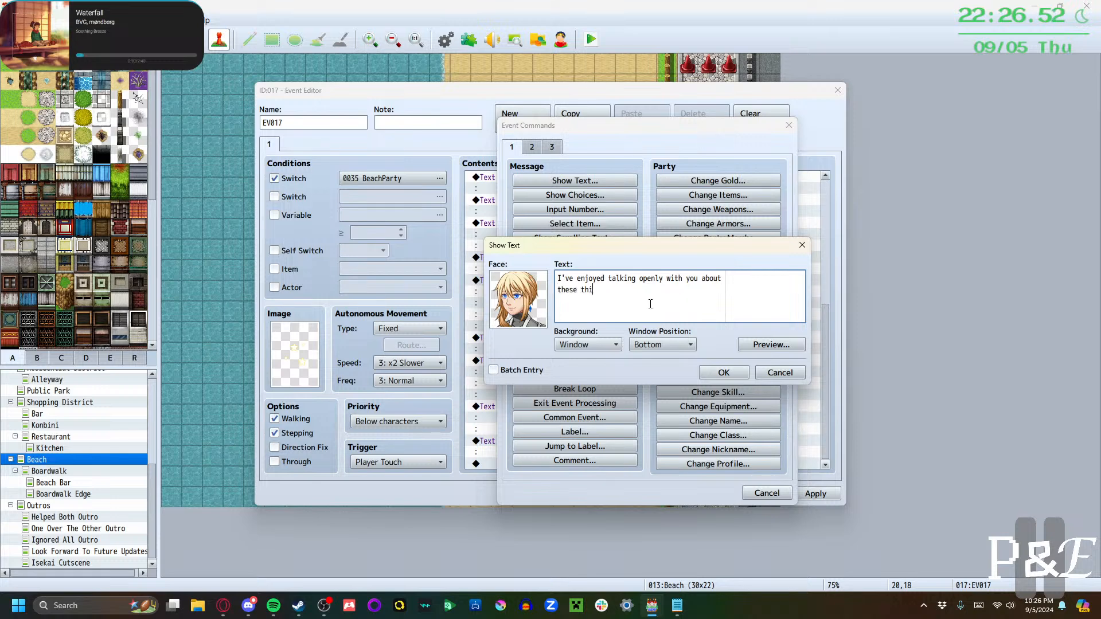
{"action": "type", "text": "ngs"}
{"action": "key", "text": "BackSpace"}
{"action": "key", "text": "BackSpace"}
{"action": "key", "text": "BackSpace"}
{"action": "key", "text": "BackSpace"}
{"action": "key", "text": "BackSpace"}
{"action": "key", "text": "BackSpace"}
{"action": "key", "text": "BackSpace"}
{"action": "key", "text": "BackSpace"}
{"action": "key", "text": "BackSpace"}
{"action": "type", "text": "pic,"}
{"action": "key", "text": "BackSpace"}
{"action": "key", "text": "BackSpace"}
{"action": "key", "text": "BackSpace"}
{"action": "key", "text": "BackSpace"}
{"action": "key", "text": "BackSpace"}
{"action": "type", "text": ", and"}
{"action": "type", "text": "I can sa"}
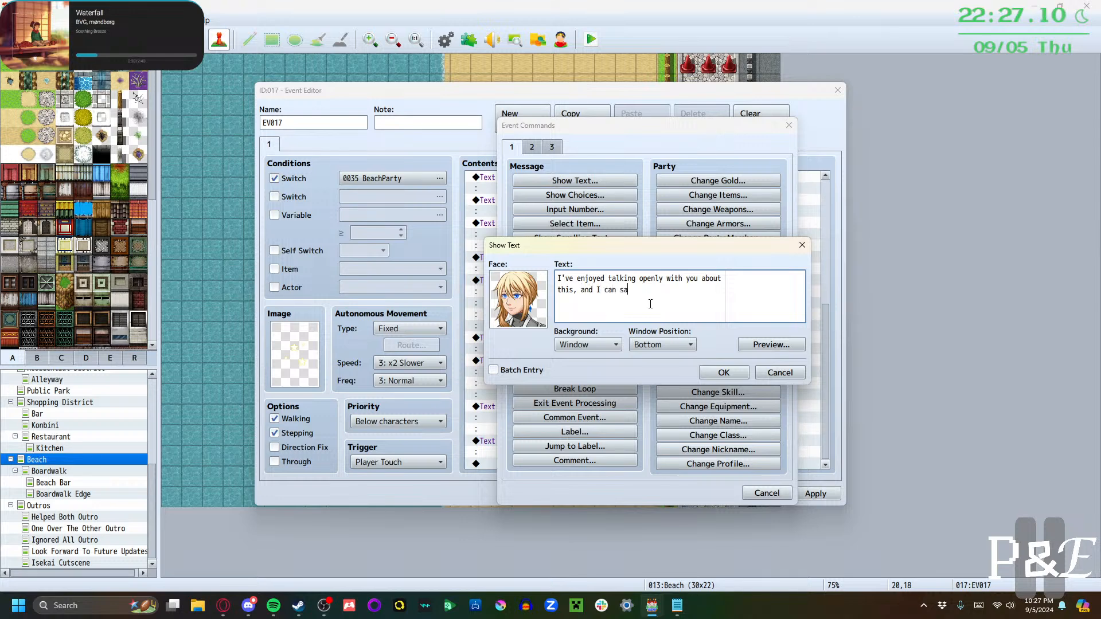
{"action": "type", "text": "y that it's pretty"}
{"action": "key", "text": "Return"}
{"action": "type", "text": "different from what I've do"}
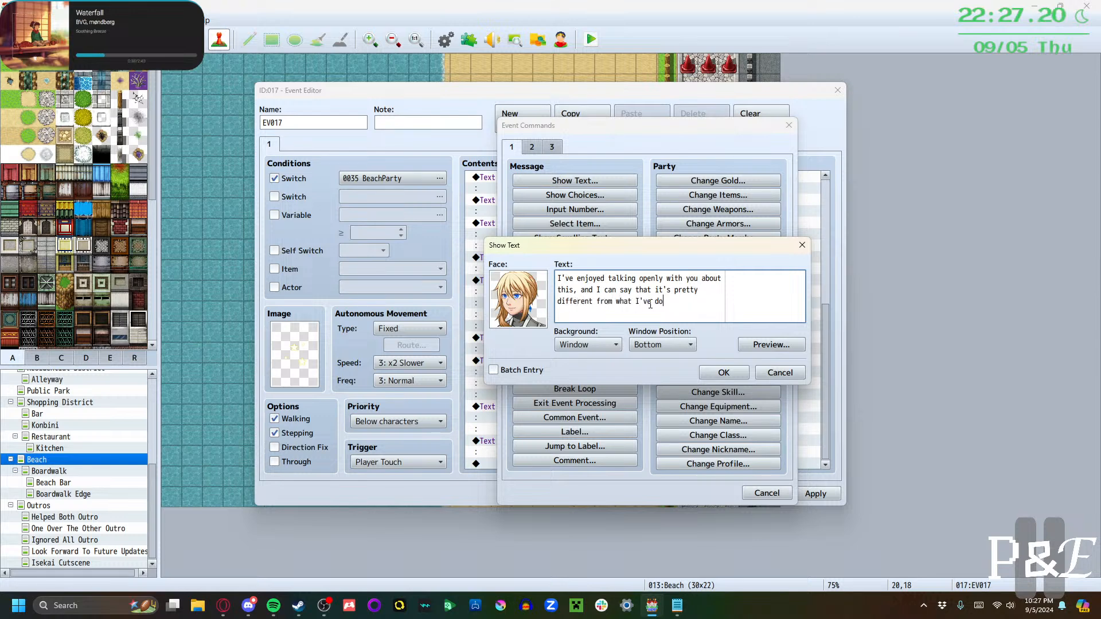
{"action": "type", "text": "ne in the past."}
{"action": "left_click", "coordinate": [711, 370]}
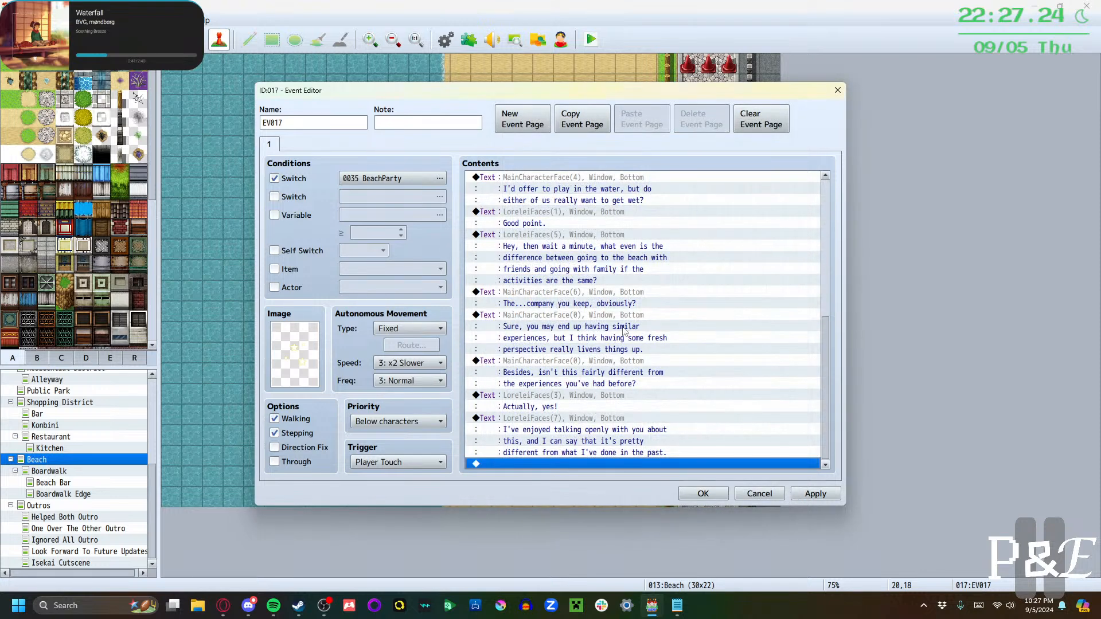
Add a message at the end of the event with the third LoreleiFaces portrait: "So thanks!"
{"action": "double_click", "coordinate": [595, 464]}
{"action": "left_click", "coordinate": [575, 184]}
{"action": "double_click", "coordinate": [525, 297]}
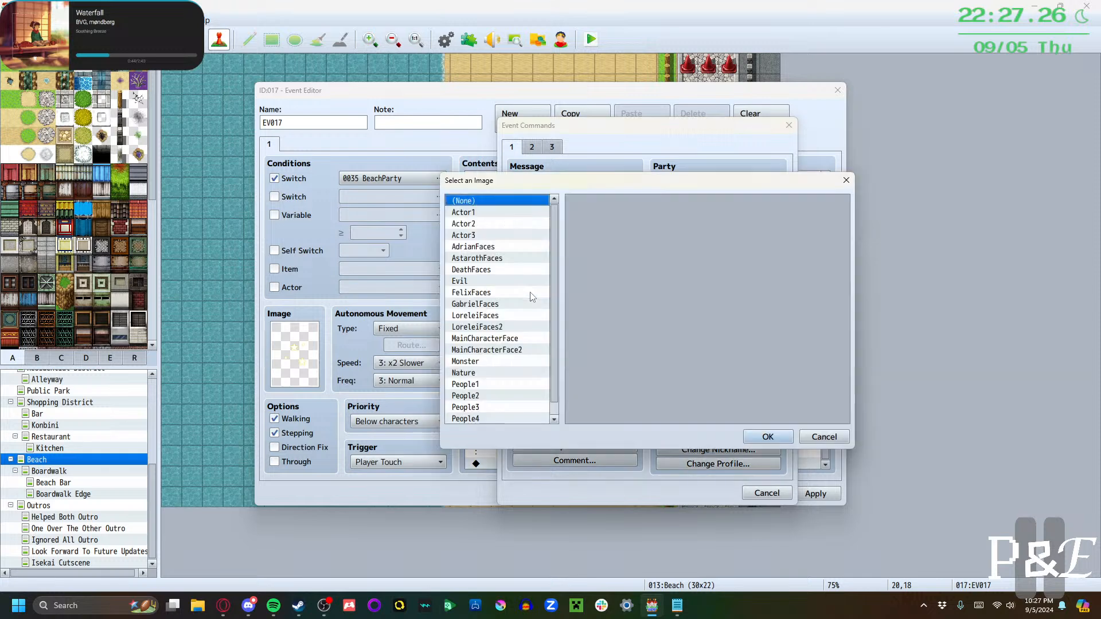
{"action": "left_click", "coordinate": [498, 316]}
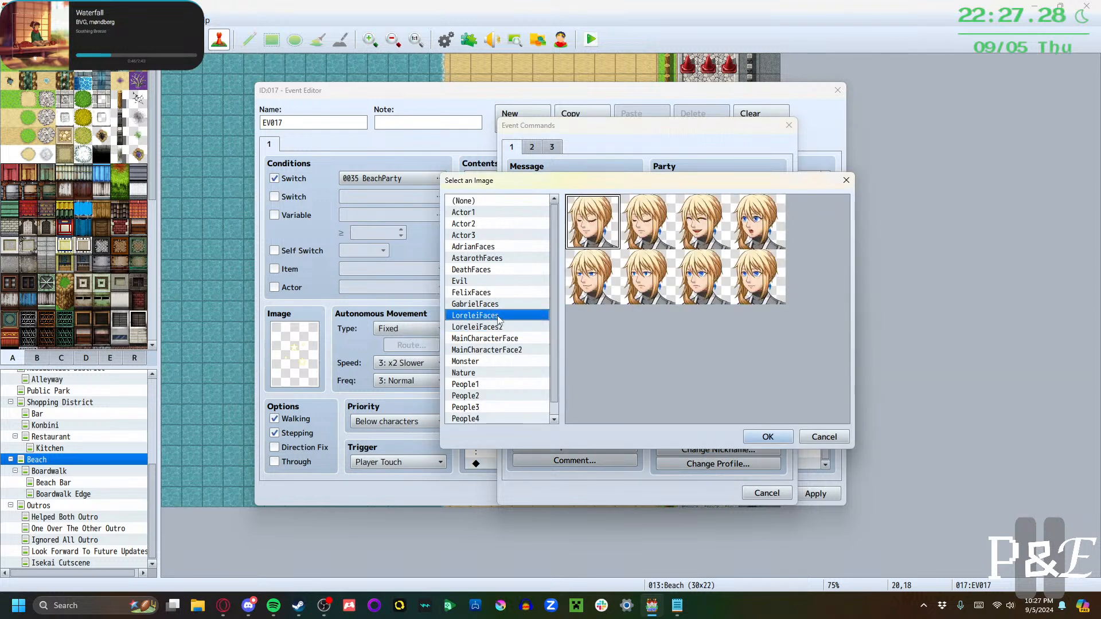
{"action": "left_click", "coordinate": [702, 223]}
{"action": "left_click", "coordinate": [768, 437]}
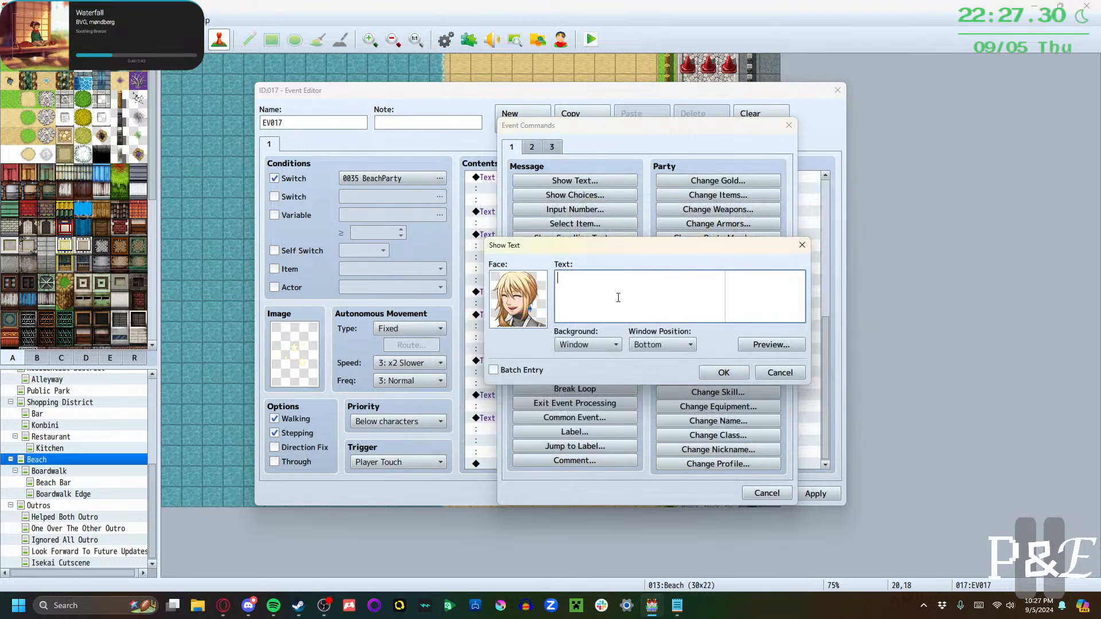
{"action": "type", "text": "So thanks!"}
{"action": "left_click", "coordinate": [712, 371]}
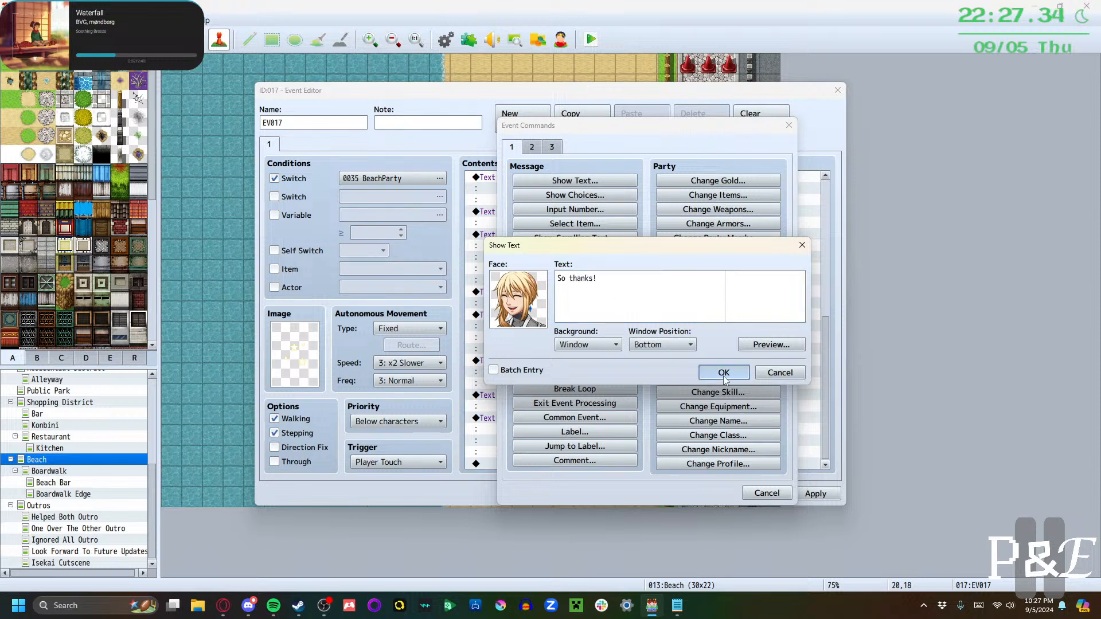
Add a message at the end of the event with the second MainCharacterFace portrait: "You're welcome!"
{"action": "double_click", "coordinate": [543, 464]}
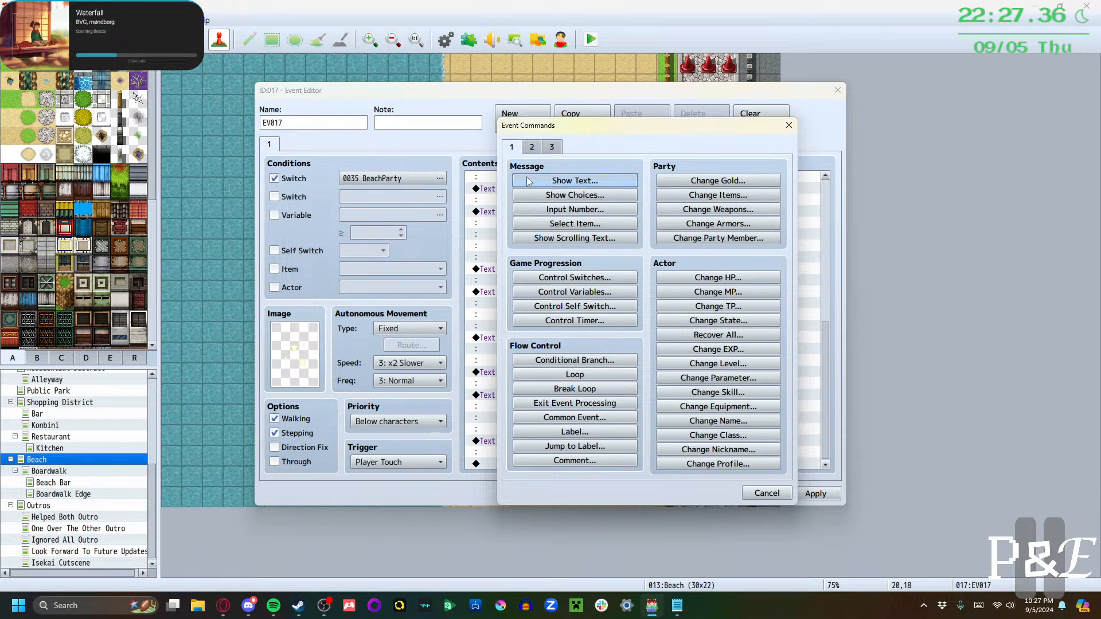
{"action": "left_click", "coordinate": [574, 181]}
{"action": "double_click", "coordinate": [519, 297]}
{"action": "left_click", "coordinate": [486, 338]}
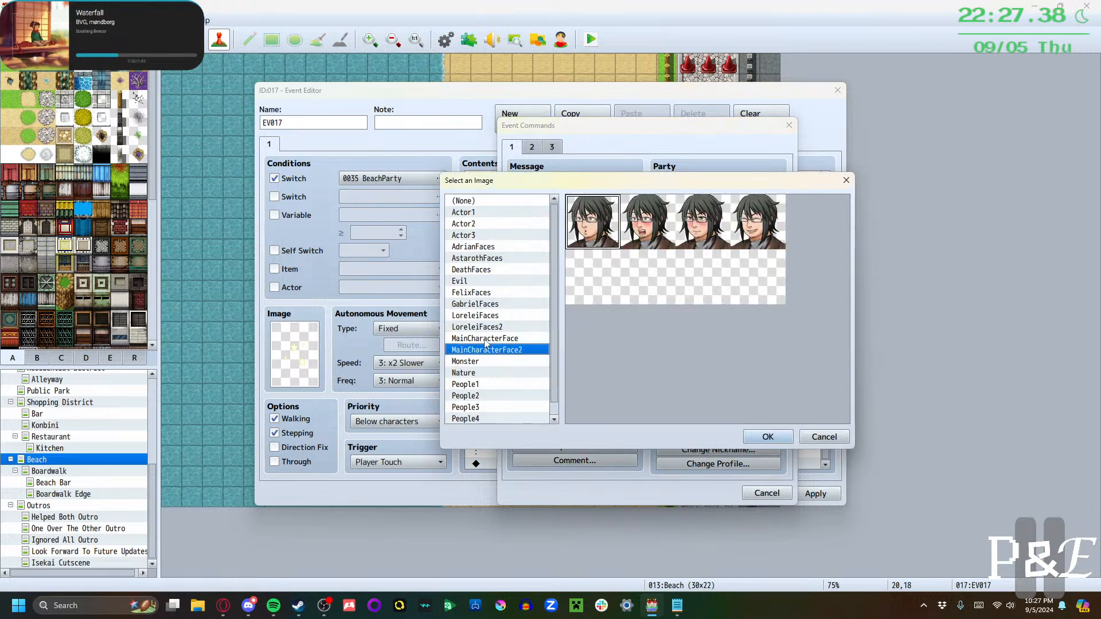
{"action": "left_click", "coordinate": [647, 221]}
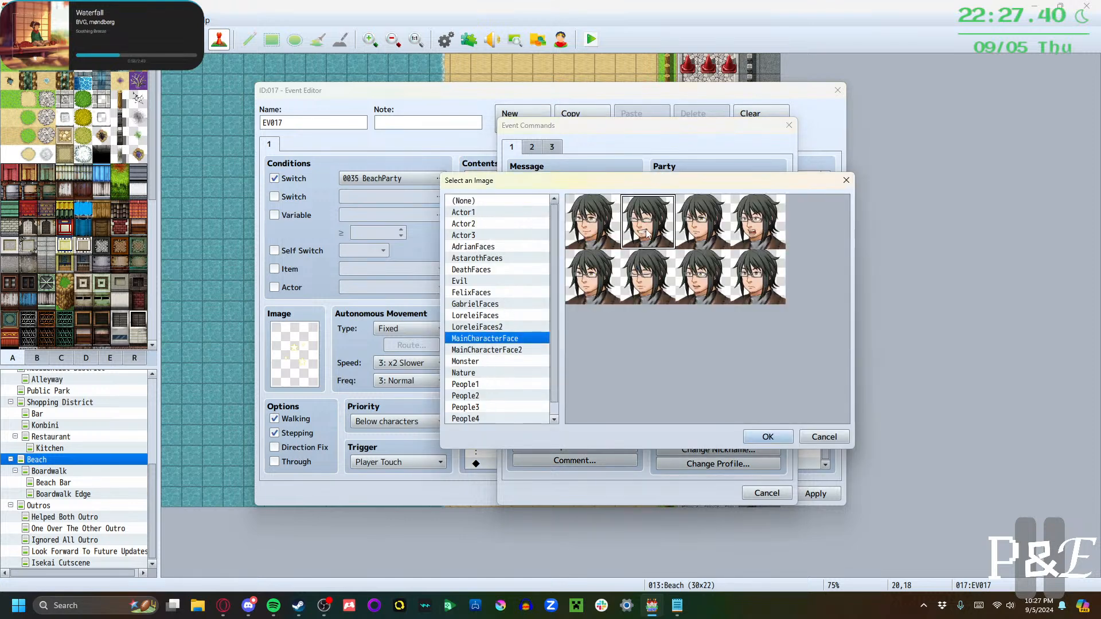
{"action": "left_click", "coordinate": [768, 437]}
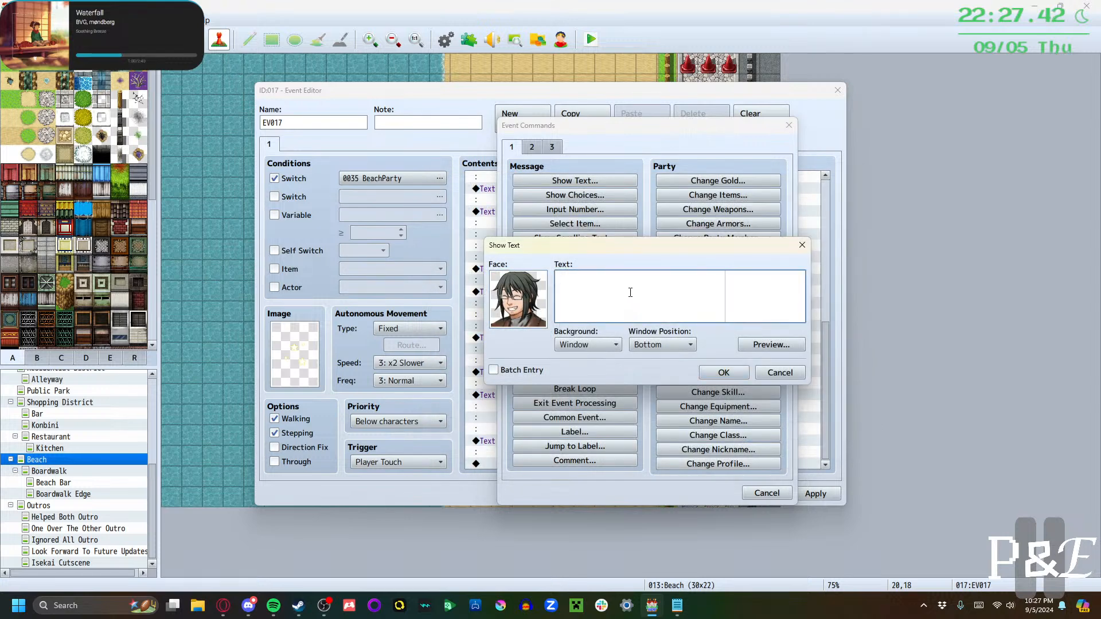
{"action": "type", "text": "You're welcome!"}
{"action": "left_click", "coordinate": [721, 374]}
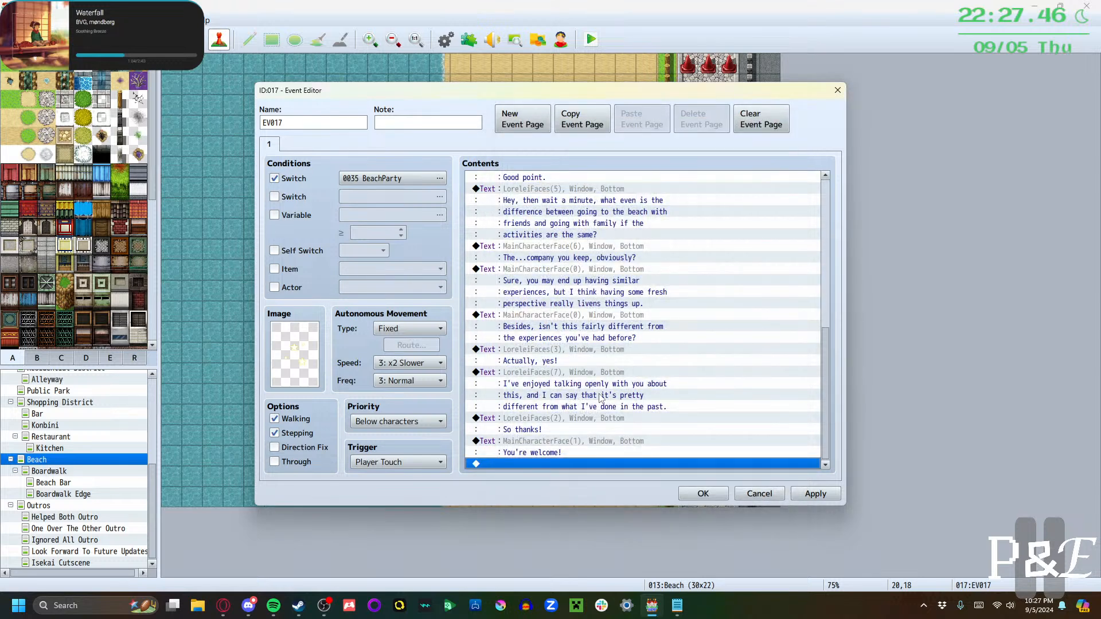
Add a message with the first MainCharacterFace portrait: "And with that, I'd say we're good to pack up and find something else to do, yeah?"
{"action": "double_click", "coordinate": [573, 462]}
{"action": "left_click", "coordinate": [574, 181]}
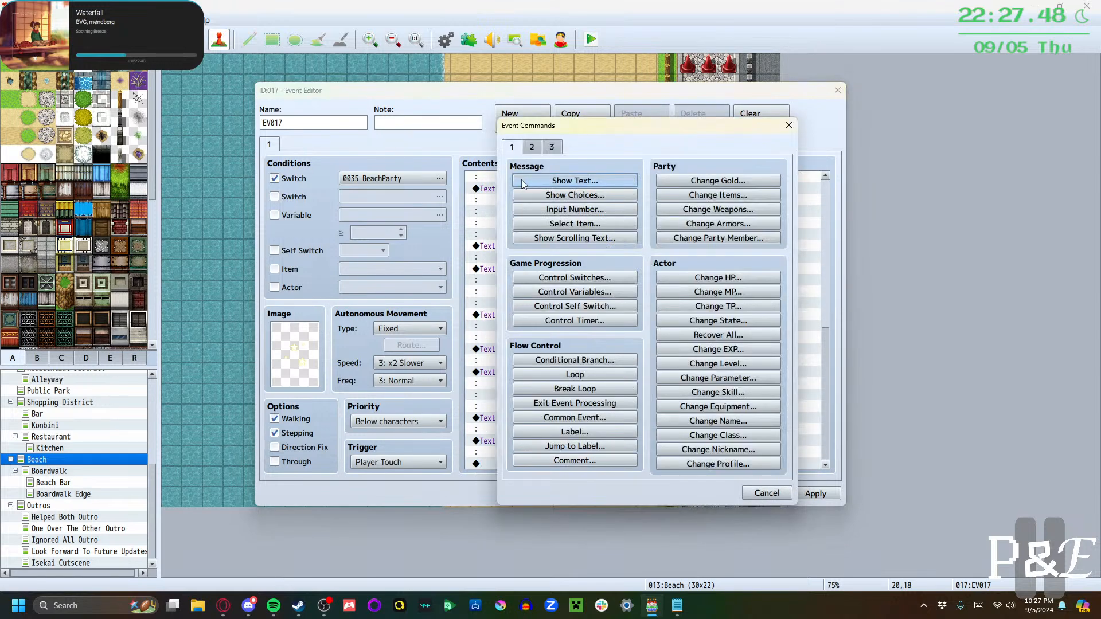
{"action": "double_click", "coordinate": [510, 327]}
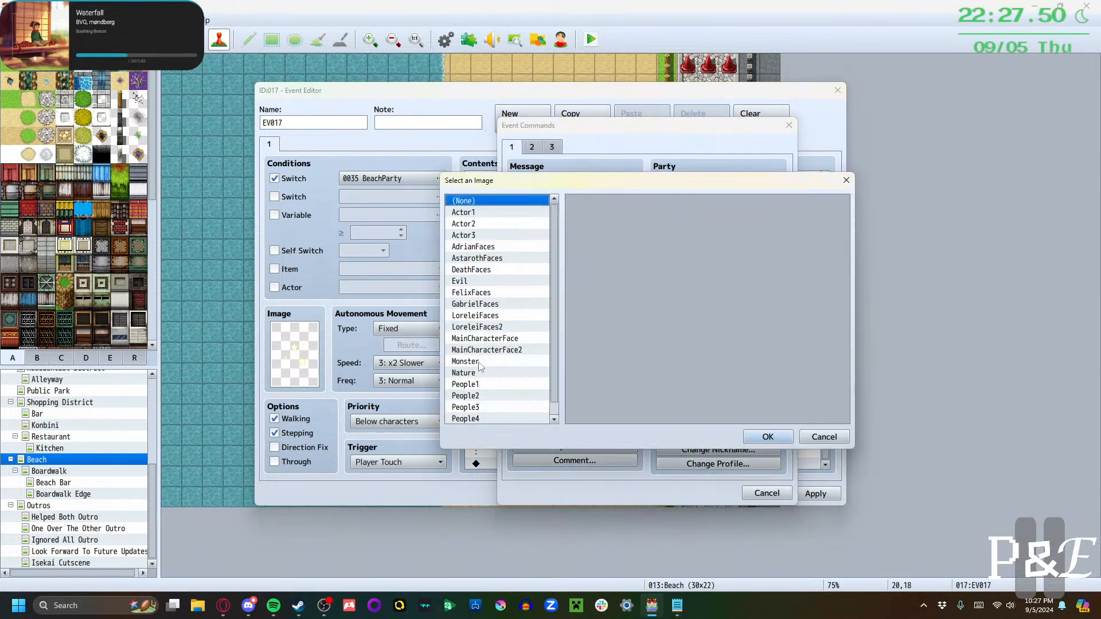
{"action": "left_click", "coordinate": [491, 339]}
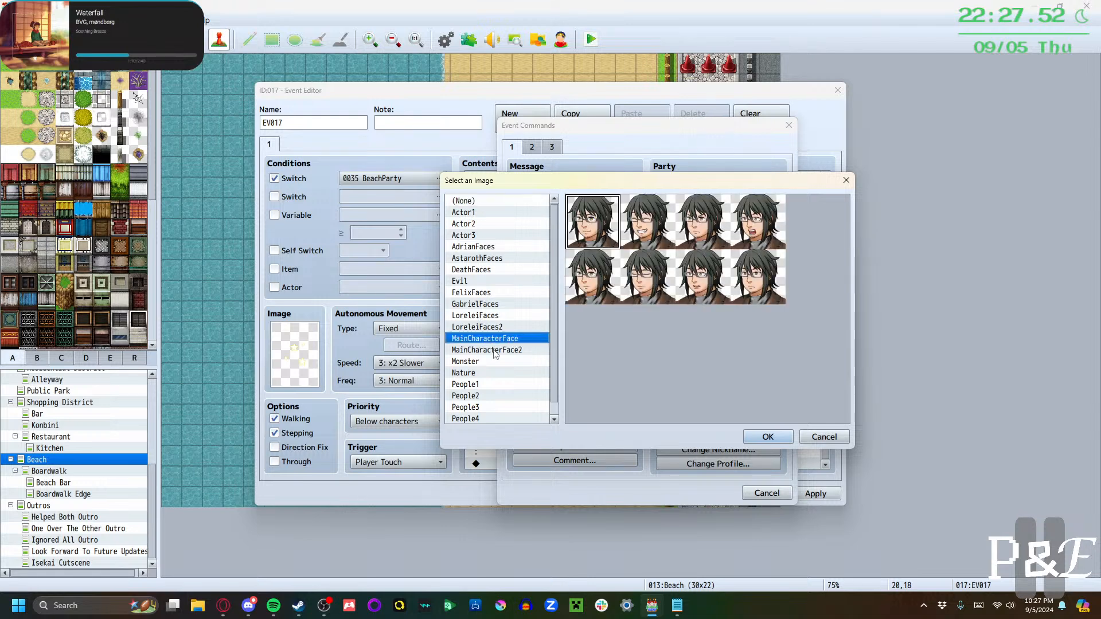
{"action": "left_click", "coordinate": [769, 437]}
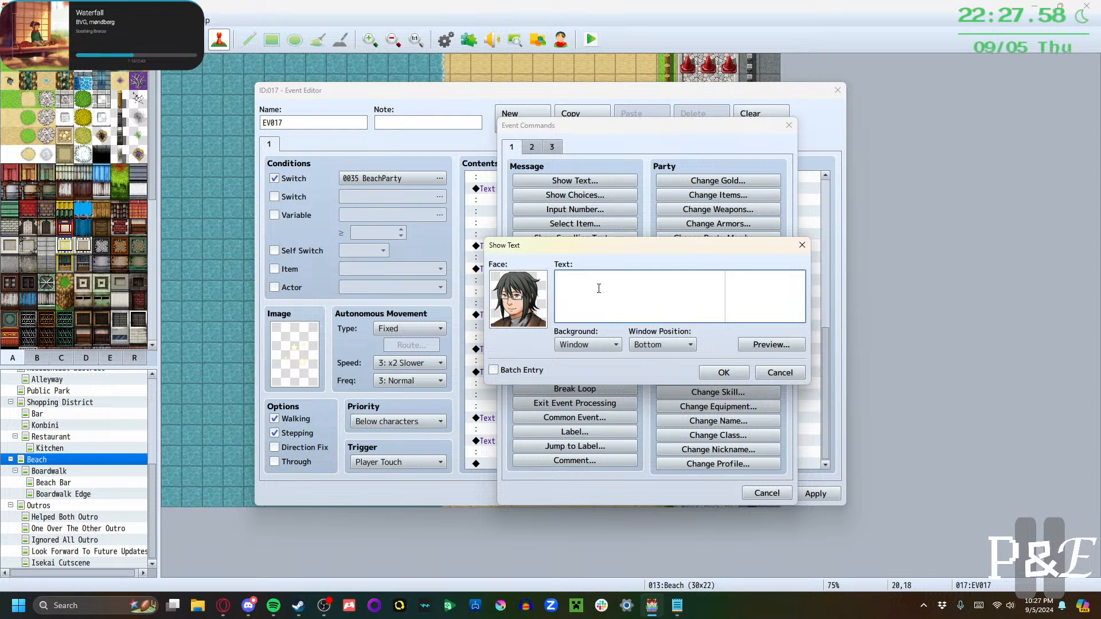
{"action": "type", "text": "at, I'd say we're good to cle"}
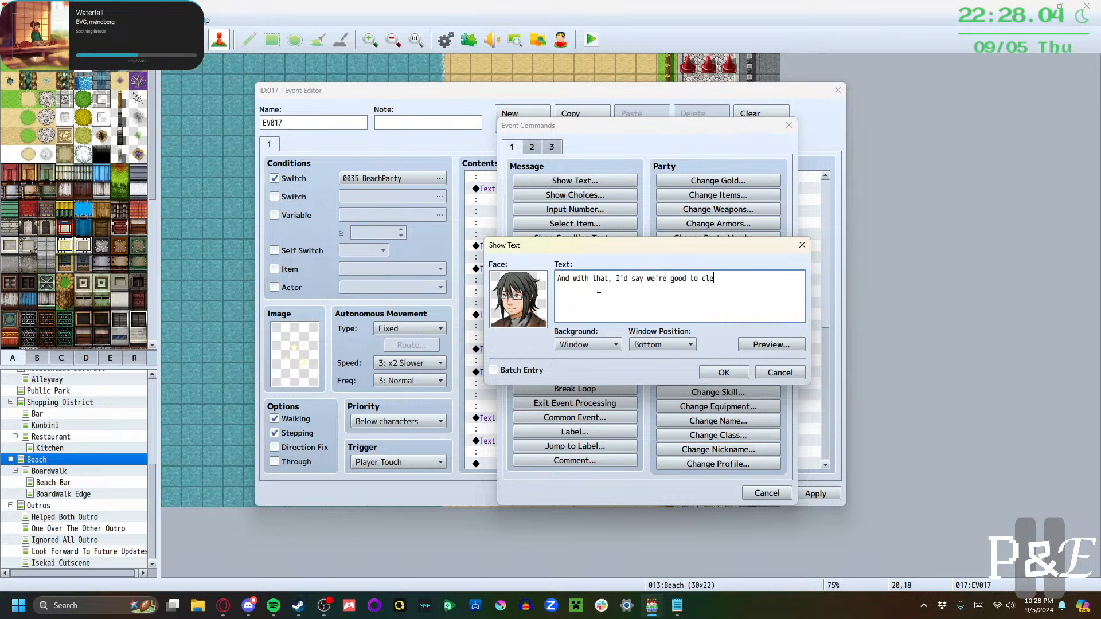
{"action": "type", "text": "an"}
{"action": "key", "text": "BackSpace"}
{"action": "type", "text": "nd"}
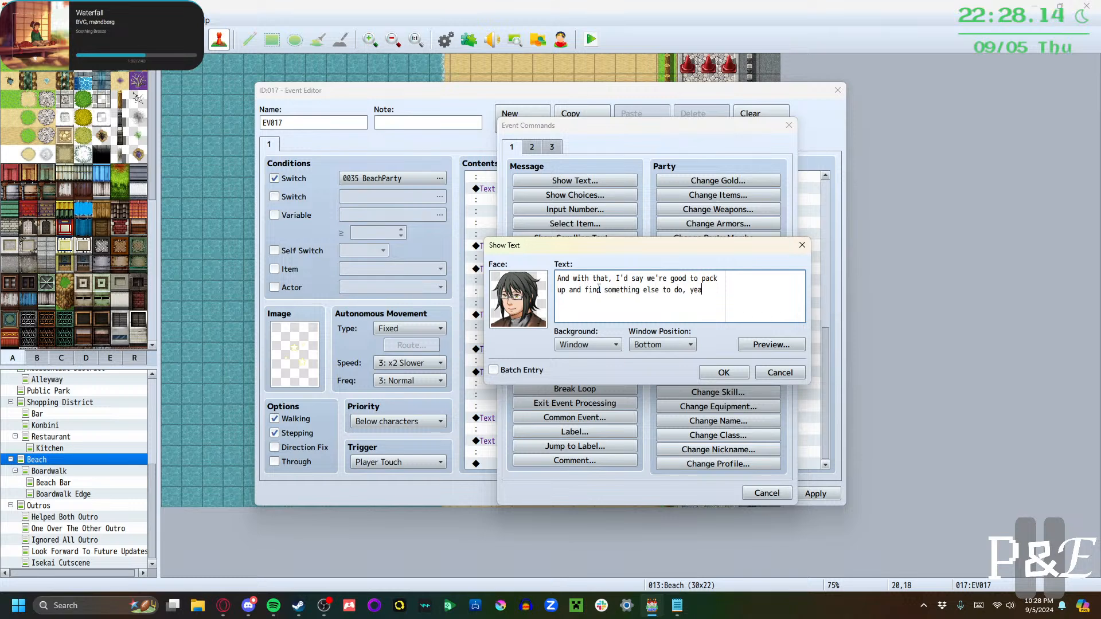
{"action": "type", "text": "h?"}
{"action": "left_click", "coordinate": [723, 373]}
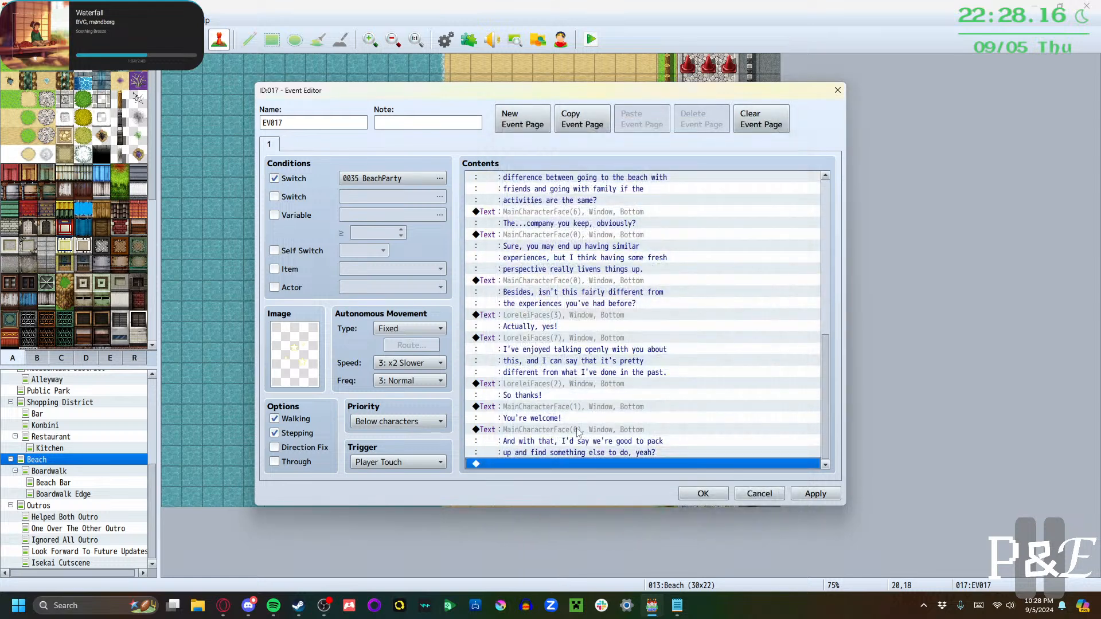
Add a reply at the end of the event with the eighth LoreleiFaces portrait: "Sounds good to me!"
{"action": "double_click", "coordinate": [563, 461]}
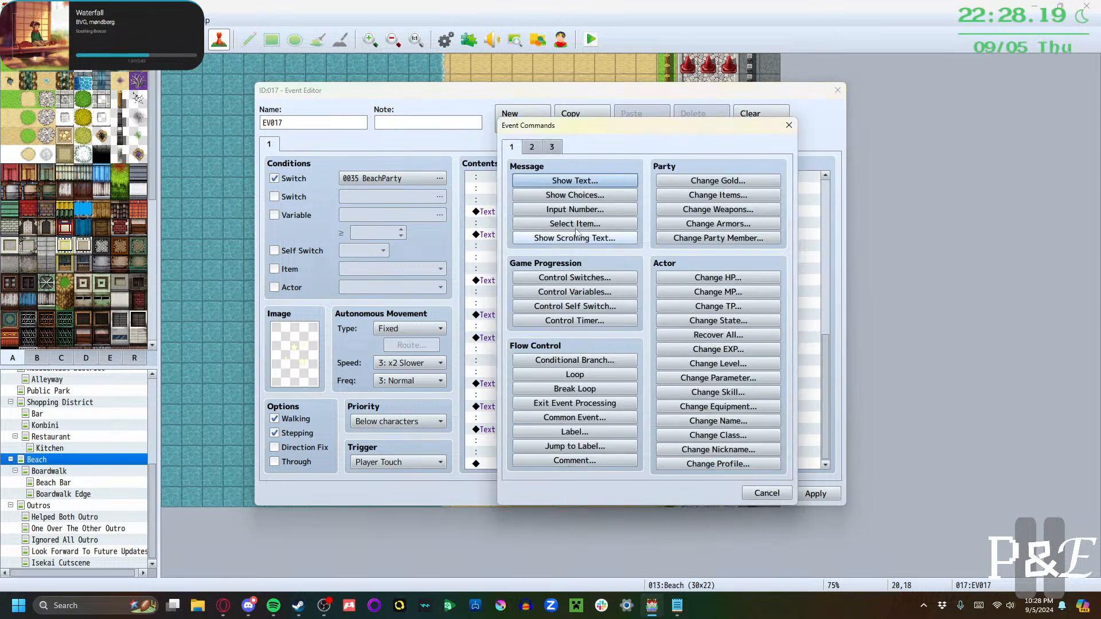
{"action": "left_click", "coordinate": [574, 181]}
{"action": "double_click", "coordinate": [518, 294]}
{"action": "left_click", "coordinate": [497, 327]}
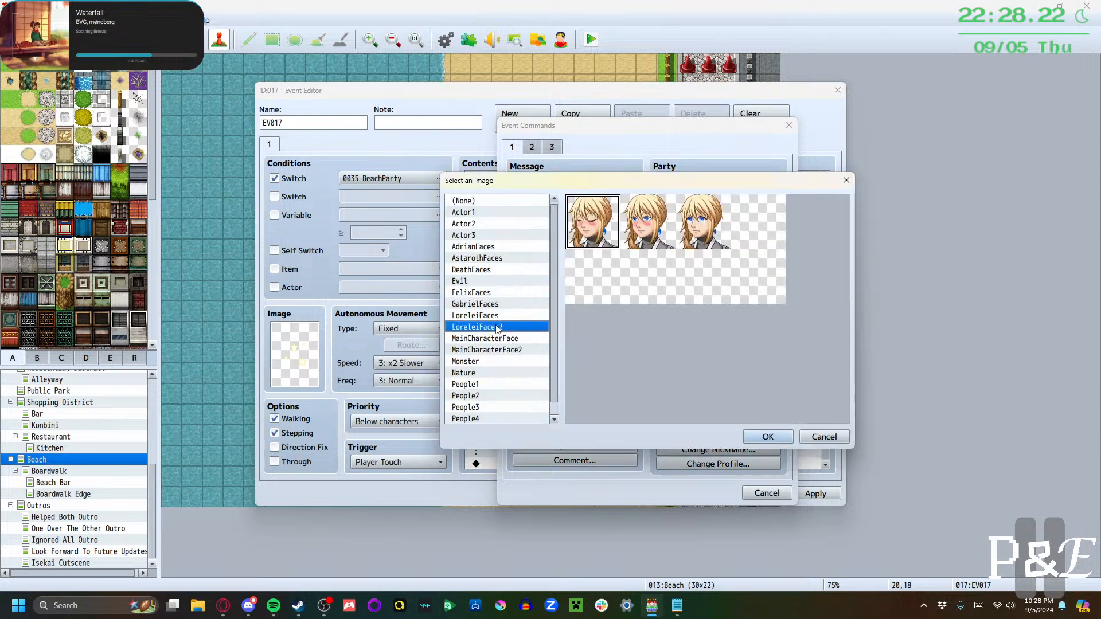
{"action": "left_click", "coordinate": [494, 316]}
{"action": "left_click", "coordinate": [767, 292]}
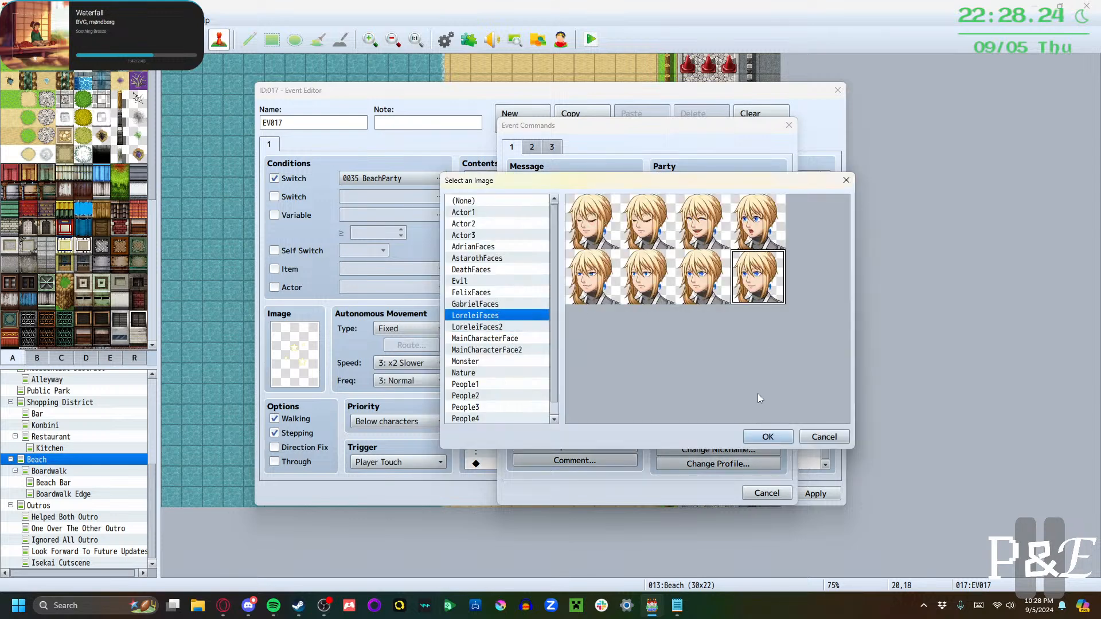
{"action": "left_click", "coordinate": [753, 439]}
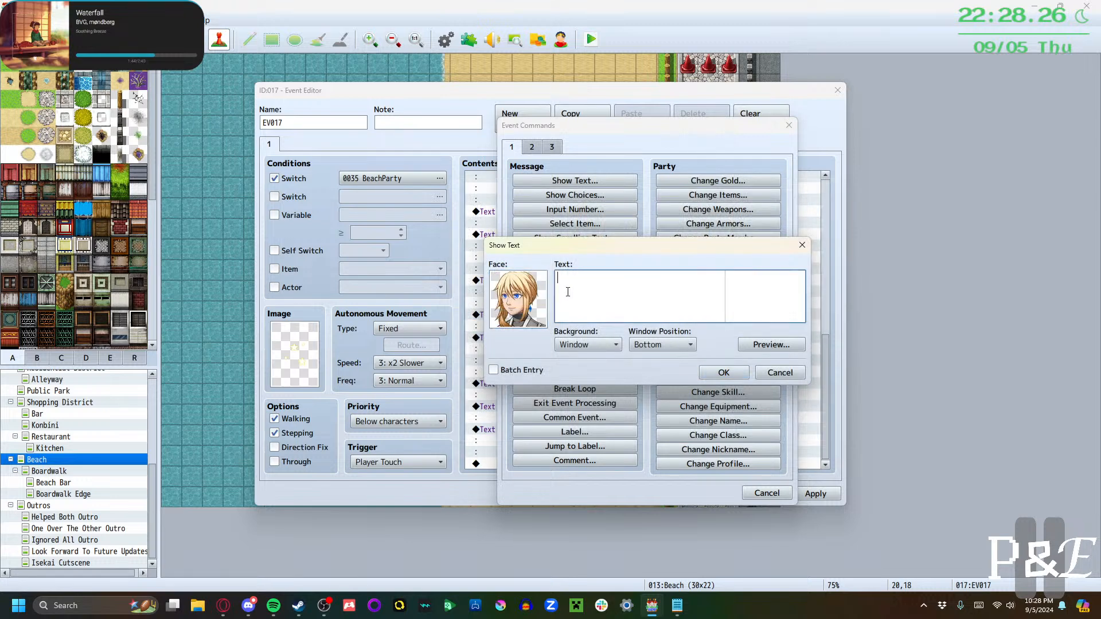
{"action": "type", "text": "Sounds good to me!"}
{"action": "left_click", "coordinate": [706, 375]}
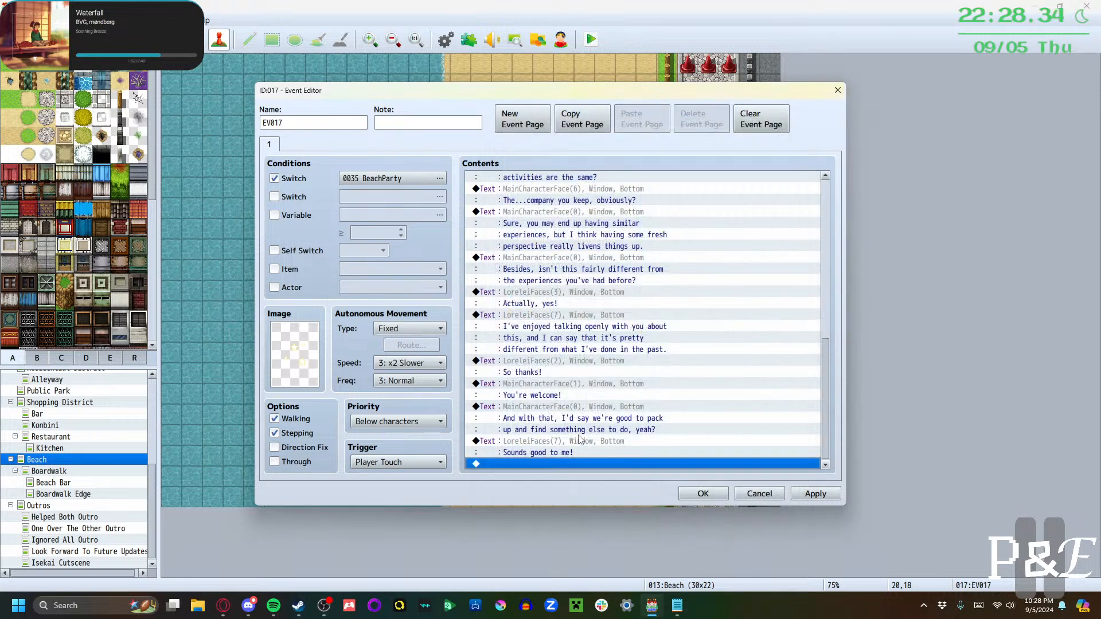
Add a Fadein Screen command after the "Sounds good to me!" message
{"action": "double_click", "coordinate": [526, 464]}
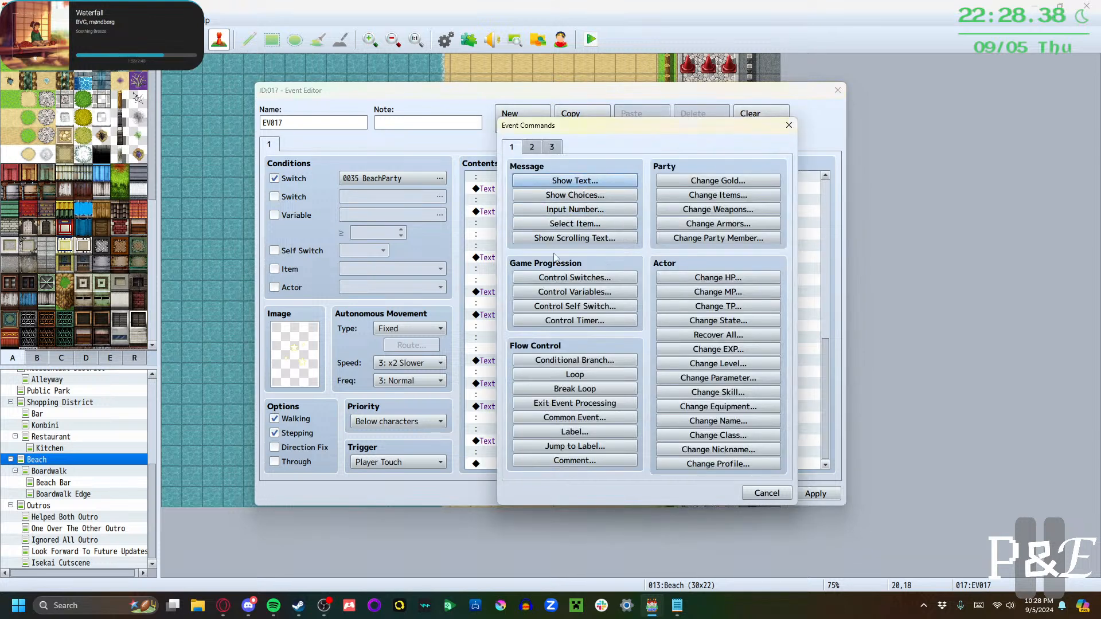
{"action": "left_click", "coordinate": [532, 147]}
{"action": "left_click", "coordinate": [718, 232]}
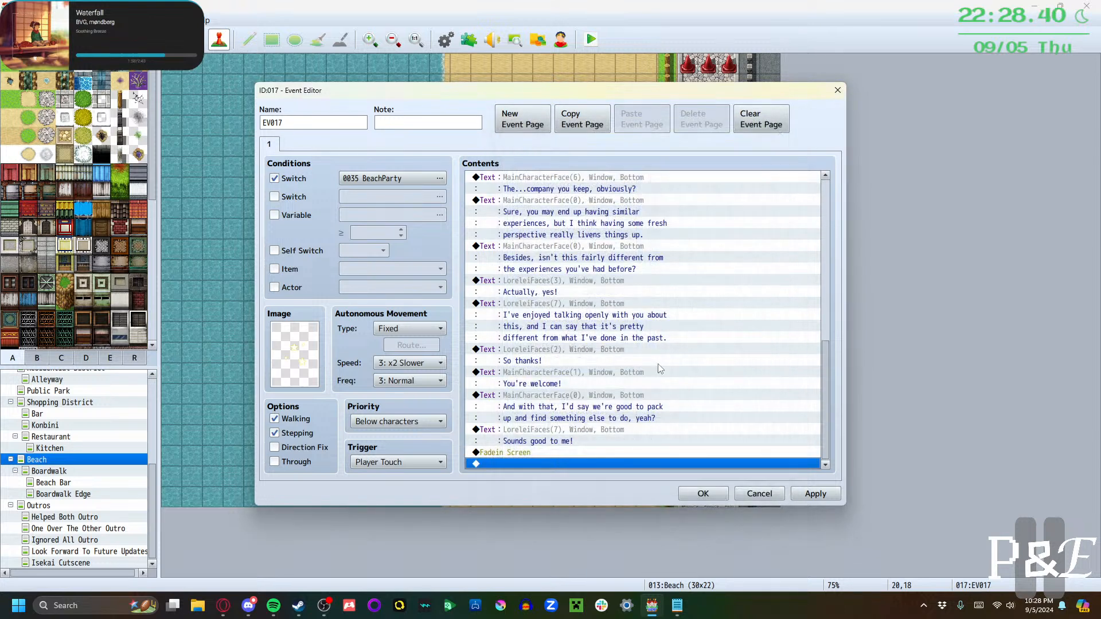
{"action": "double_click", "coordinate": [535, 462]}
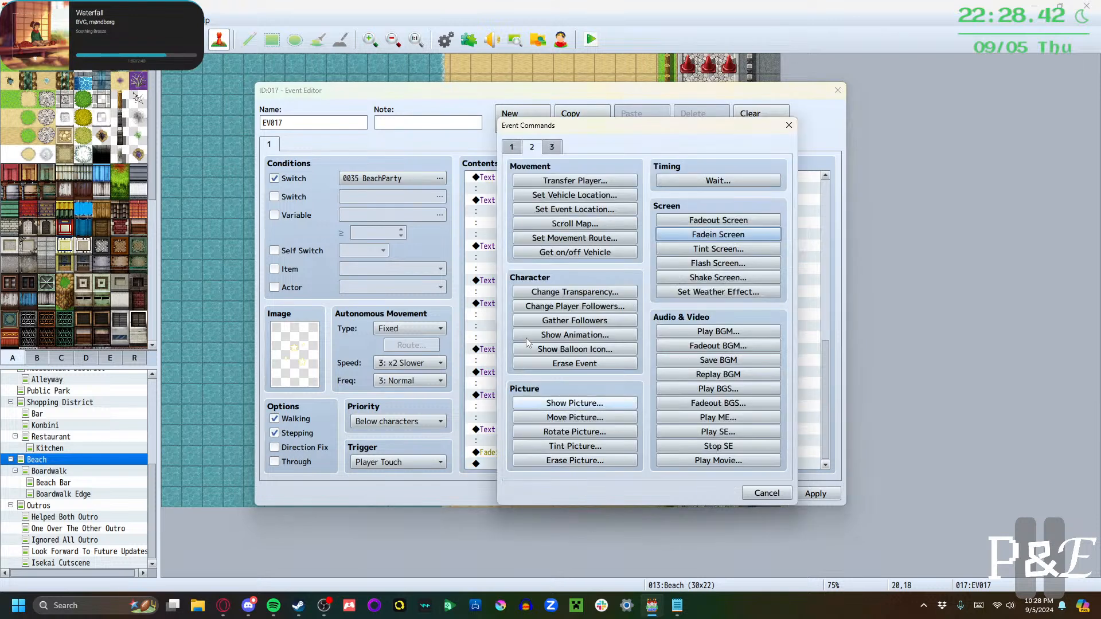
{"action": "left_click", "coordinate": [512, 147]}
{"action": "left_click", "coordinate": [575, 181]}
{"action": "key", "text": "Escape"}
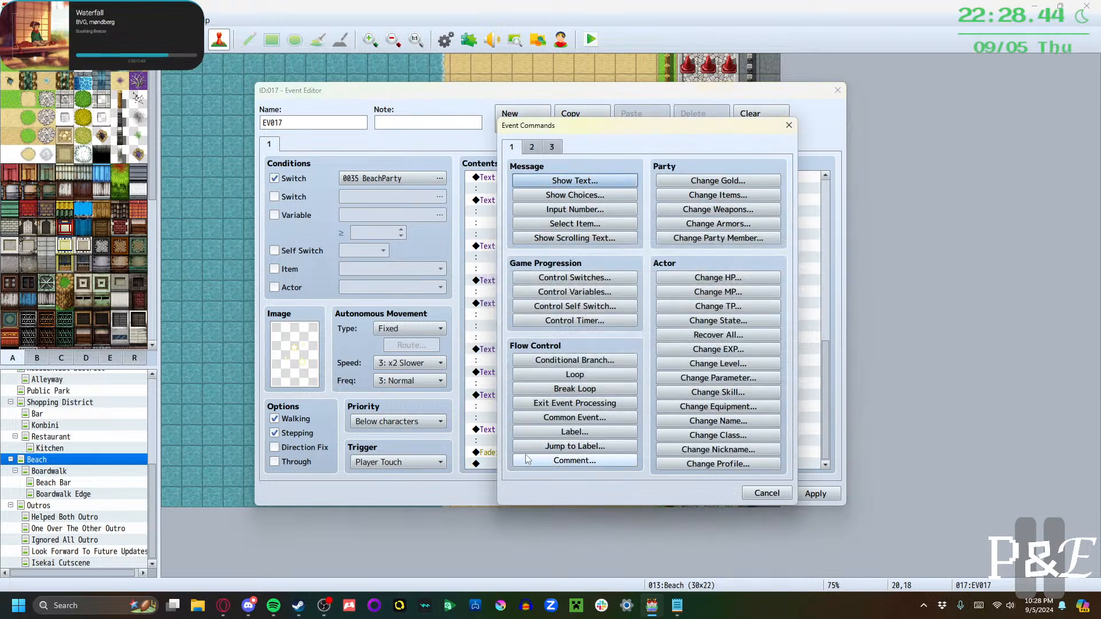
{"action": "key", "text": "Escape"}
Insert a Control Variables command before the Fadein Screen that adds the constant 3 to variable 0005 LoreleiExperiences
{"action": "double_click", "coordinate": [503, 453]}
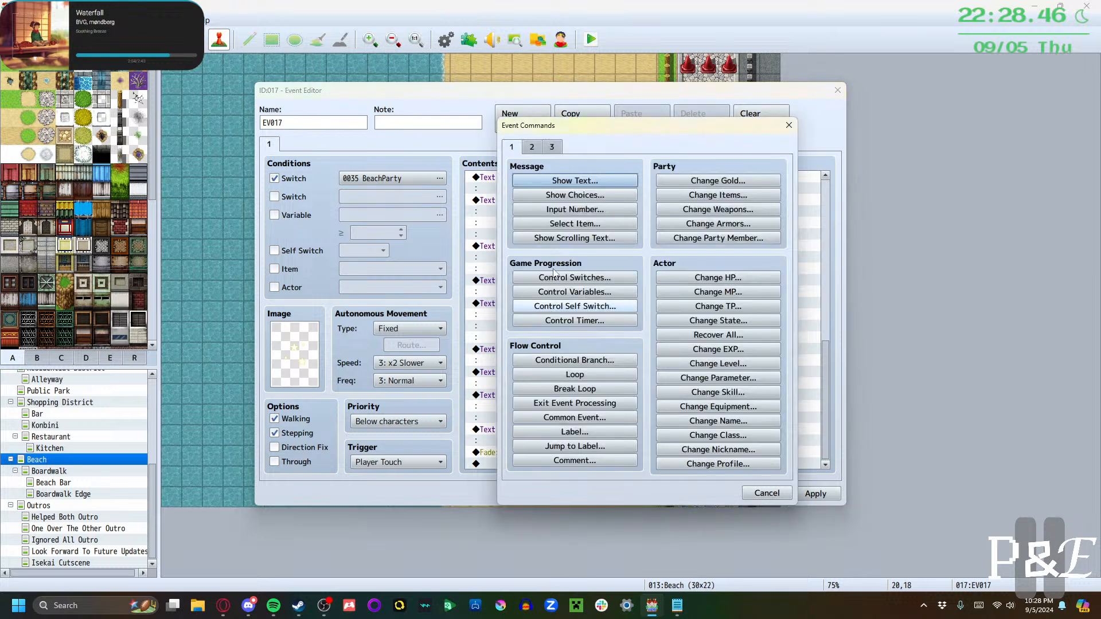
{"action": "left_click", "coordinate": [577, 298]}
{"action": "left_click", "coordinate": [651, 230]}
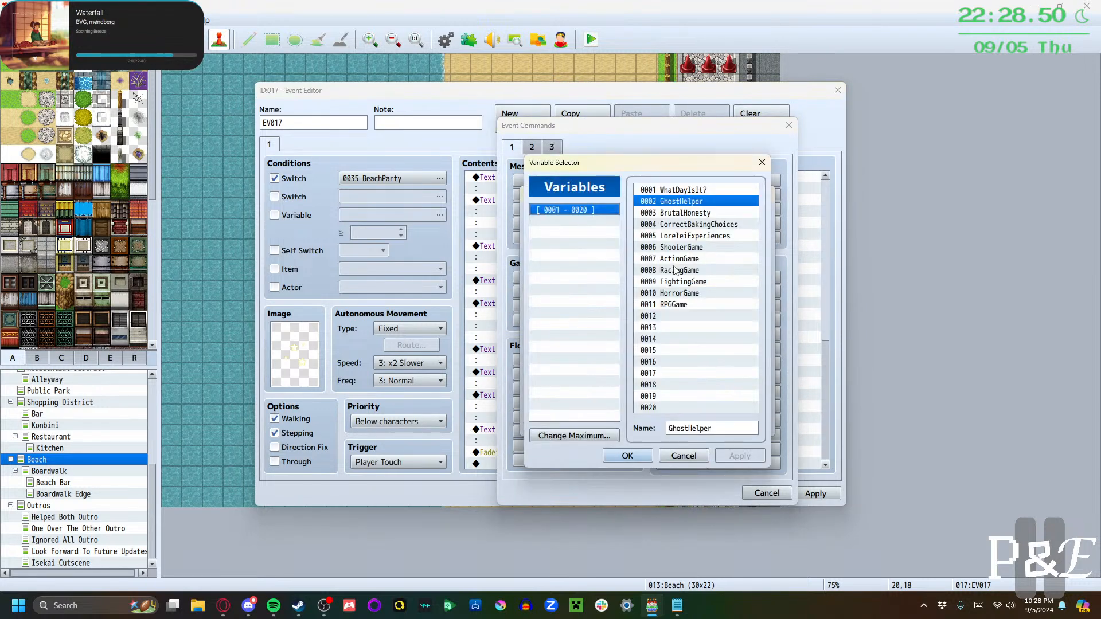
{"action": "left_click", "coordinate": [679, 236]}
{"action": "left_click", "coordinate": [628, 456]}
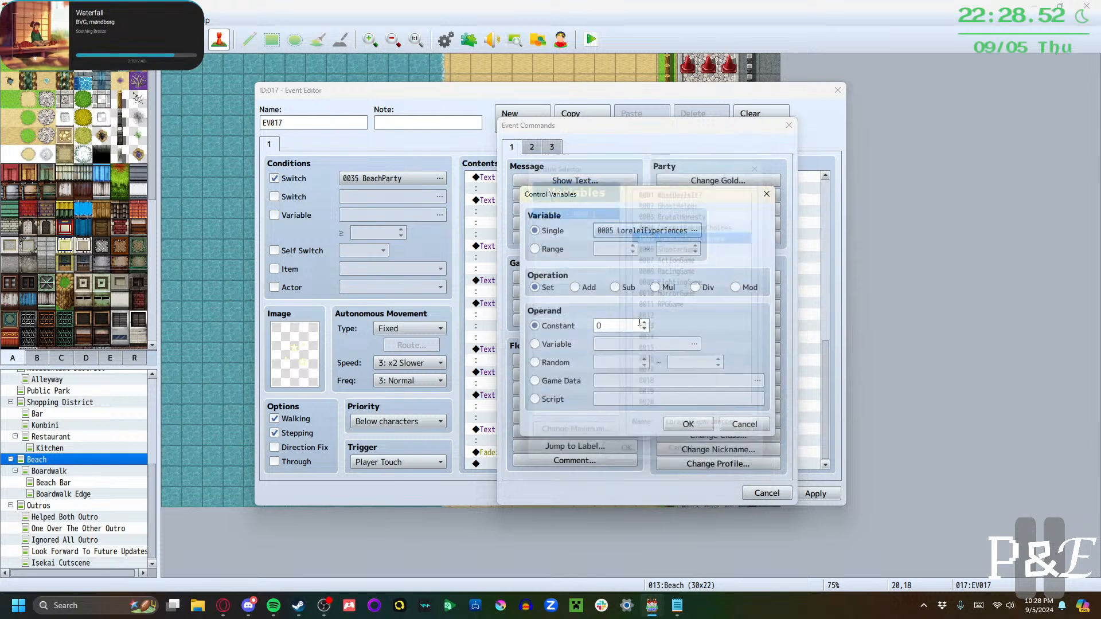
{"action": "left_click", "coordinate": [575, 287]}
{"action": "left_click", "coordinate": [641, 325]}
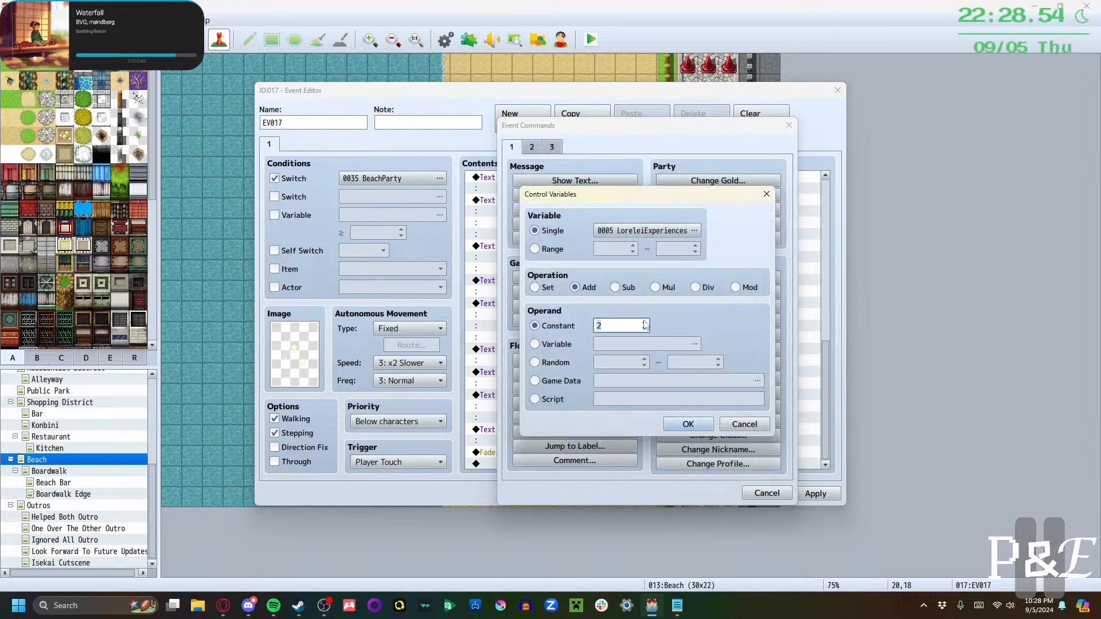
{"action": "left_click", "coordinate": [645, 323]}
{"action": "left_click", "coordinate": [689, 424]}
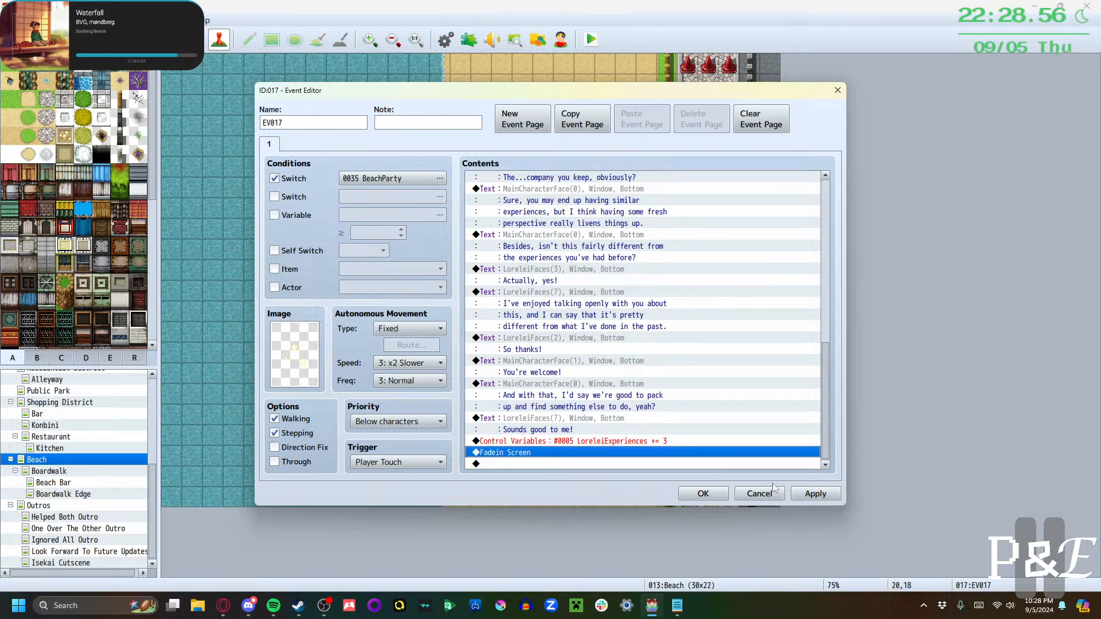
Add a message after the Fadein Screen with the first MainCharacterFace portrait: "Where to next?"
{"action": "double_click", "coordinate": [619, 463]}
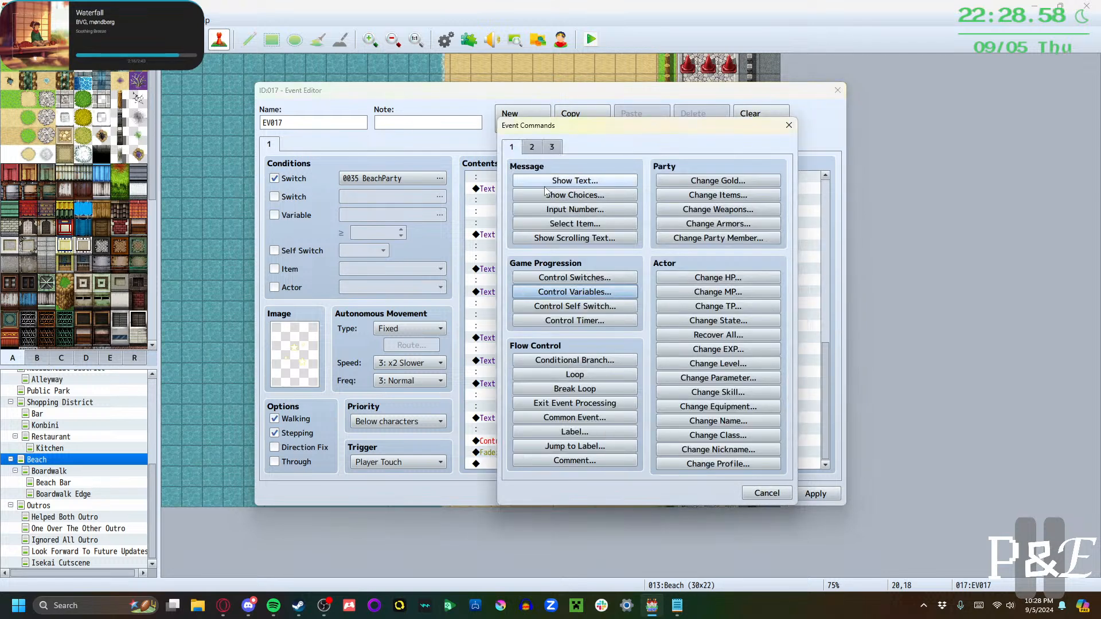
{"action": "left_click", "coordinate": [545, 185]}
{"action": "double_click", "coordinate": [542, 283]}
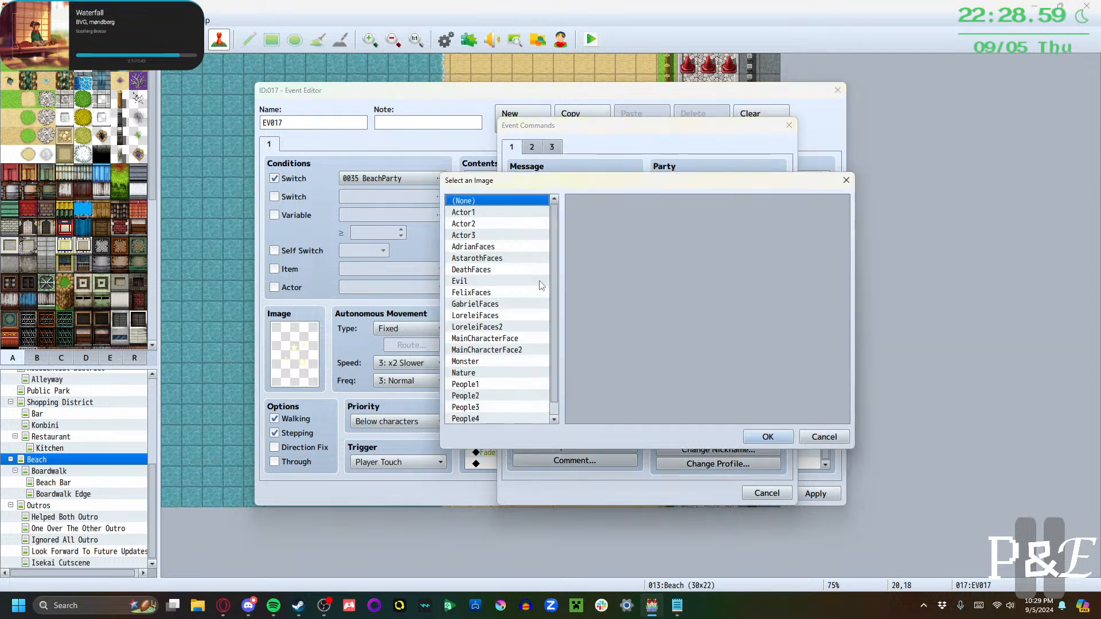
{"action": "left_click", "coordinate": [495, 340]}
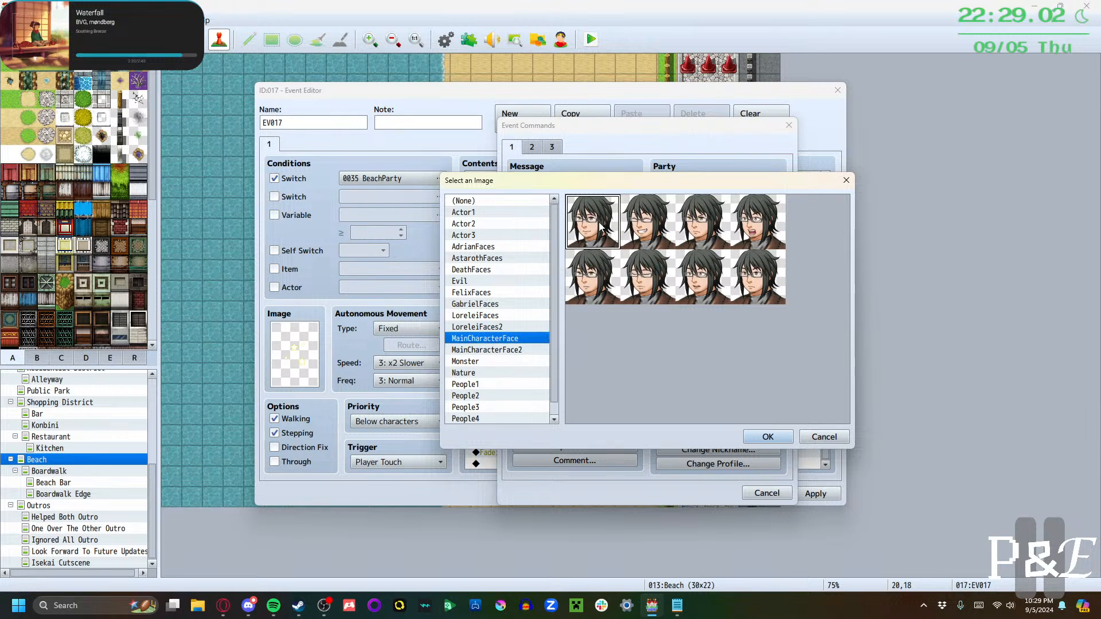
{"action": "left_click", "coordinate": [767, 437]}
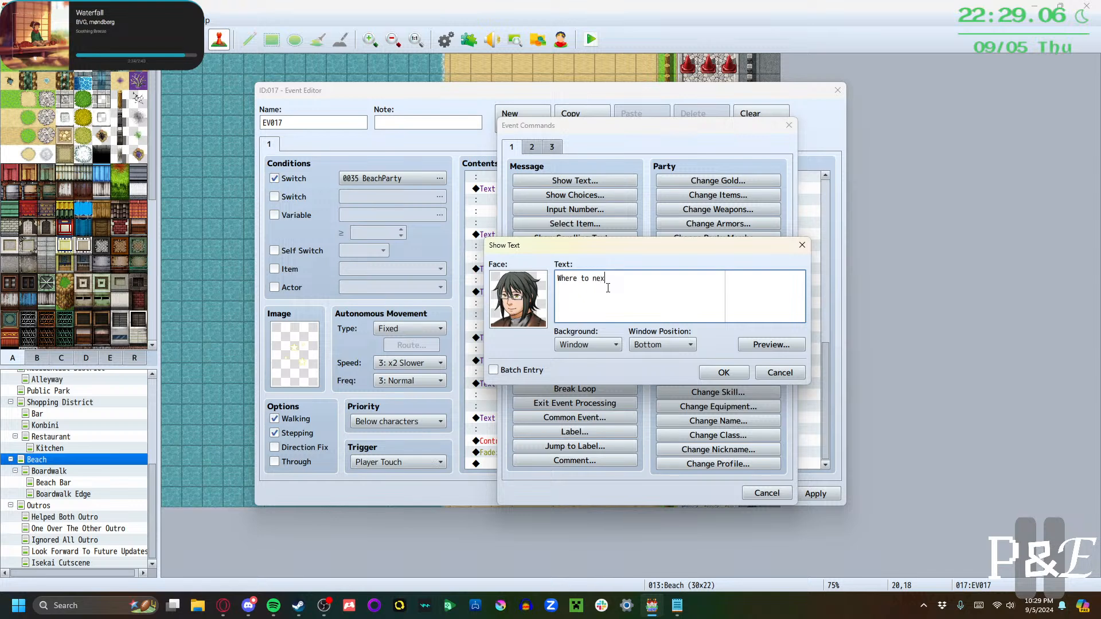
{"action": "type", "text": "t?"}
{"action": "left_click", "coordinate": [727, 371]}
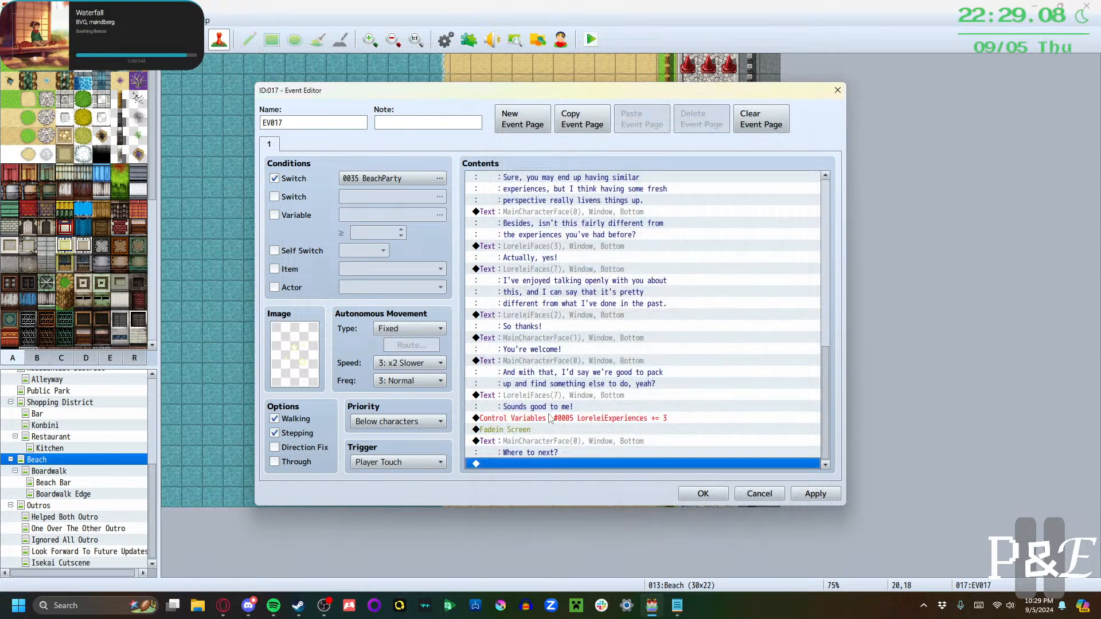
Add a reply at the end of the event with the third LoreleiFaces portrait: "Your call!"
{"action": "double_click", "coordinate": [525, 461]}
{"action": "left_click", "coordinate": [531, 179]}
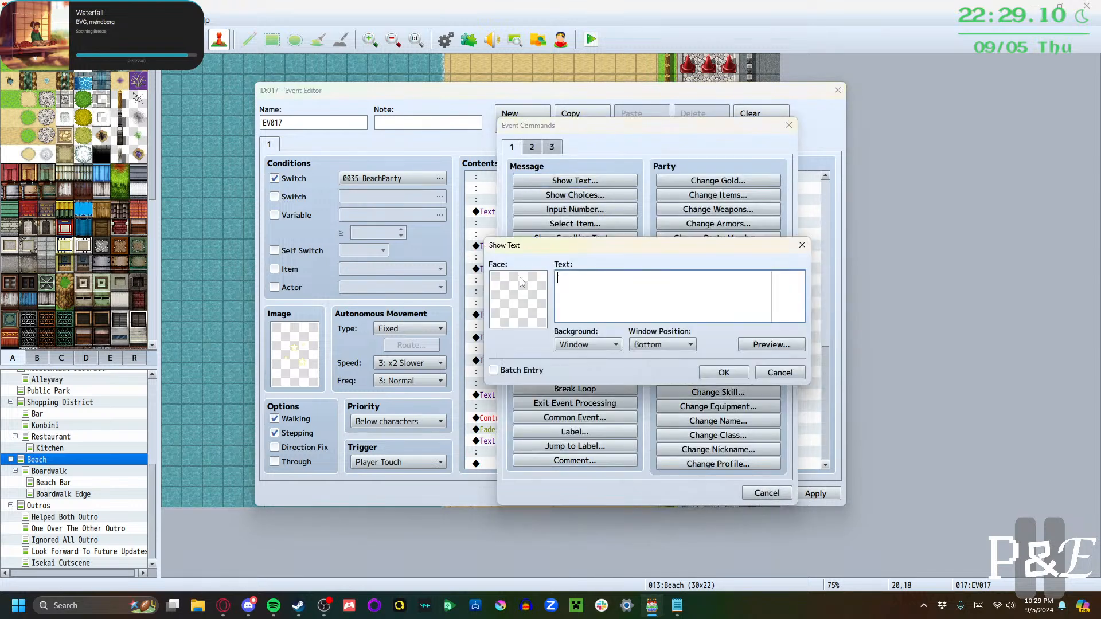
{"action": "double_click", "coordinate": [518, 294]}
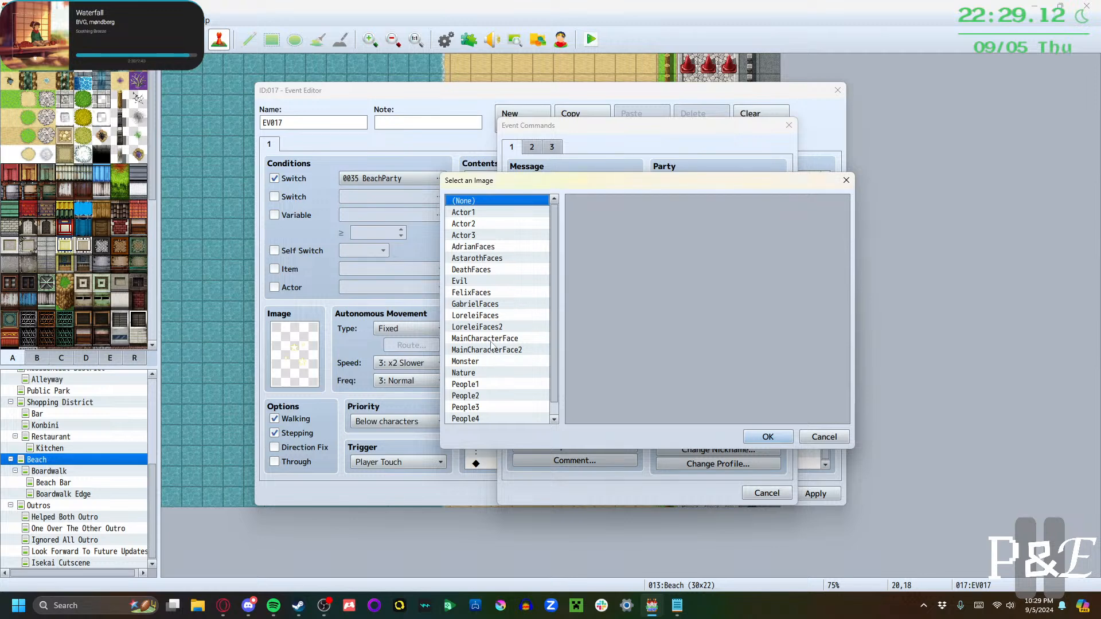
{"action": "left_click", "coordinate": [494, 327]}
{"action": "left_click", "coordinate": [509, 316]}
{"action": "left_click", "coordinate": [692, 211]}
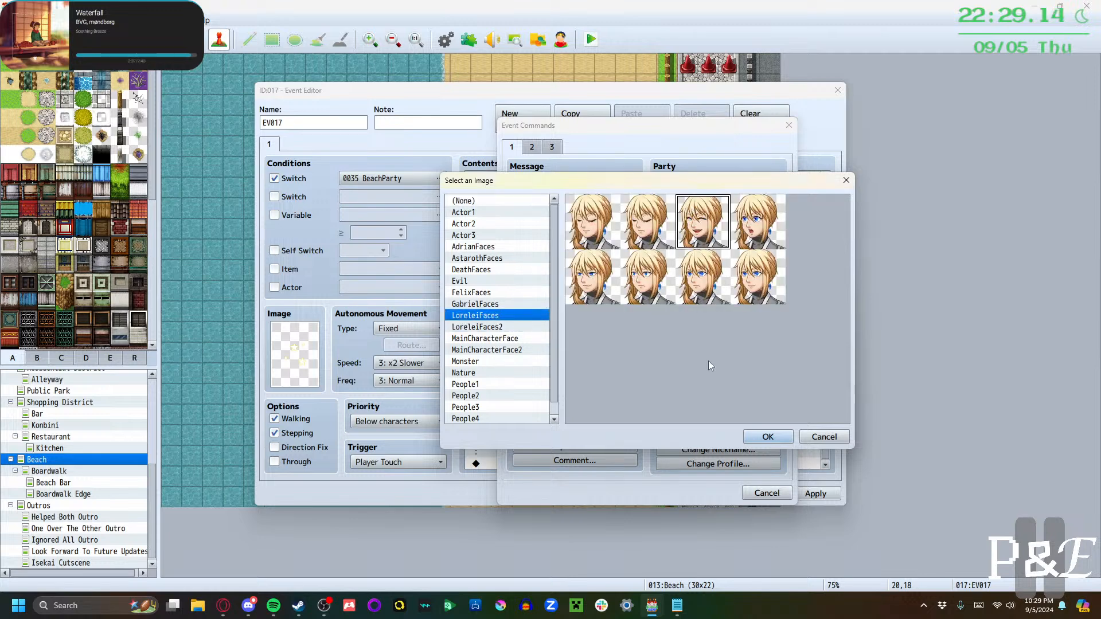
{"action": "left_click", "coordinate": [768, 437]}
{"action": "left_click", "coordinate": [683, 275]}
{"action": "type", "text": "Y"}
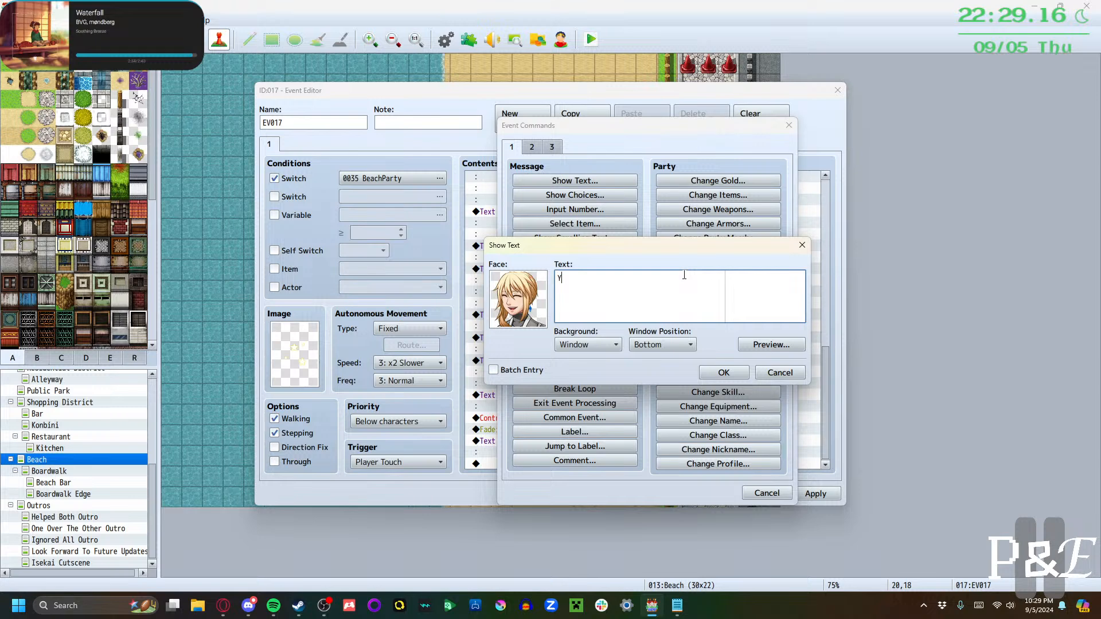
{"action": "type", "text": "our call!"}
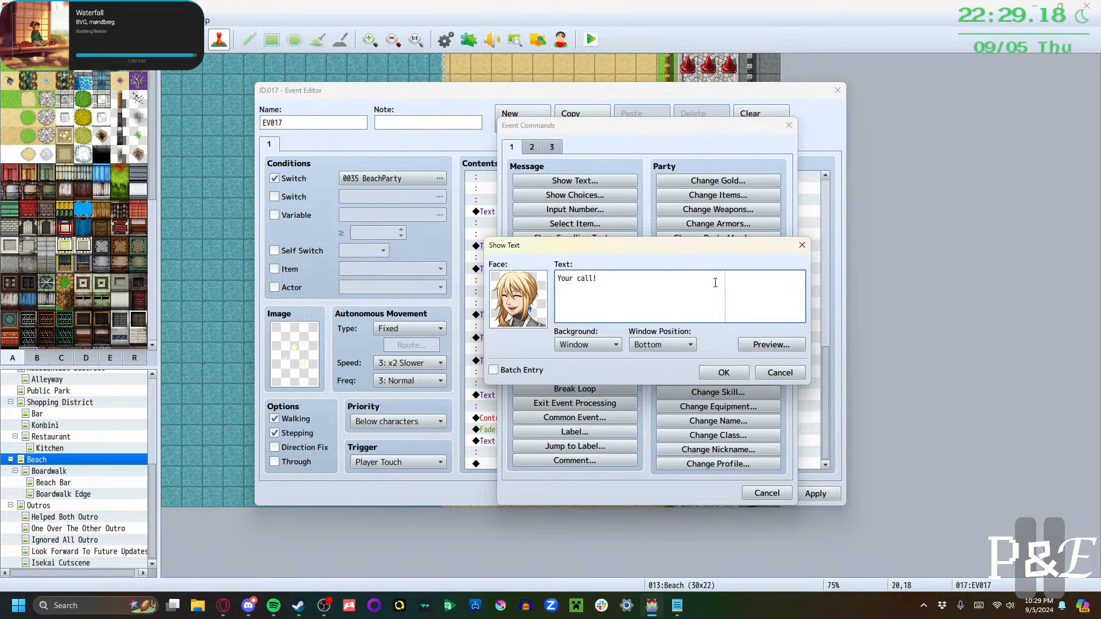
{"action": "left_click", "coordinate": [718, 374]}
{"action": "left_click", "coordinate": [807, 495]}
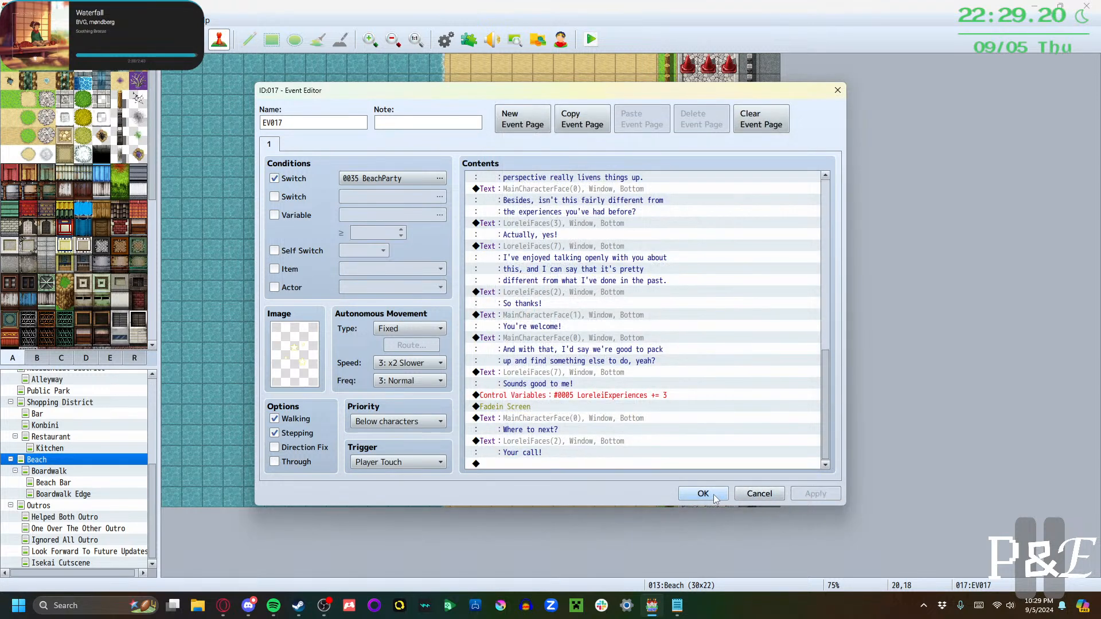
Add a Control Self Switch command after the "Your call!" message that turns self switch A ON
{"action": "scroll", "coordinate": [616, 441], "scroll_direction": "up", "scroll_amount": 2}
{"action": "scroll", "coordinate": [605, 443], "scroll_direction": "down", "scroll_amount": 2}
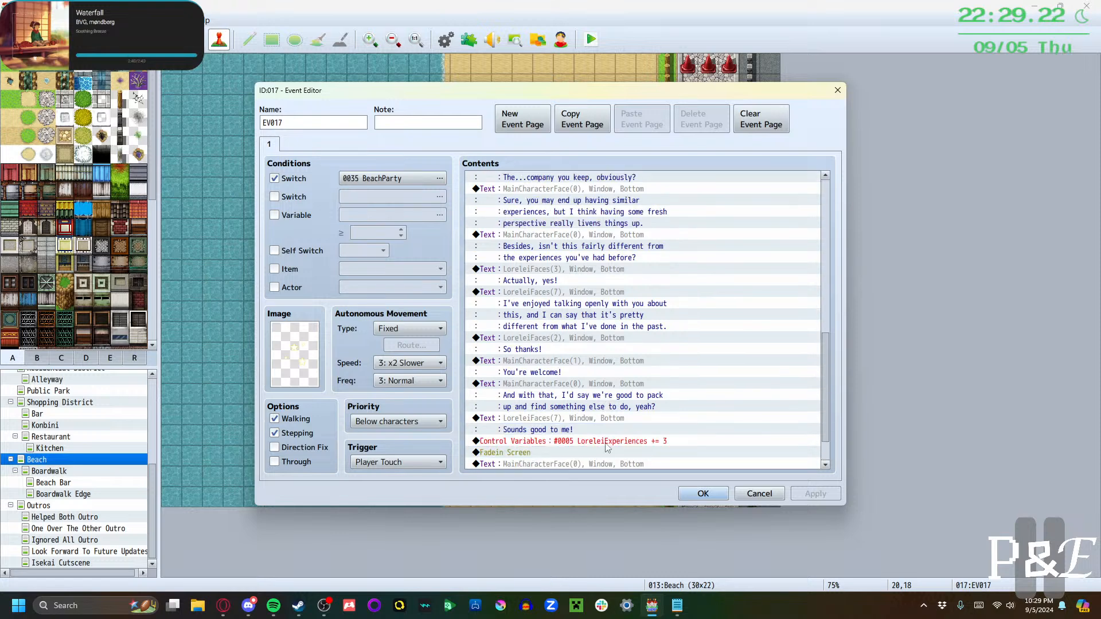
{"action": "left_click", "coordinate": [594, 396]}
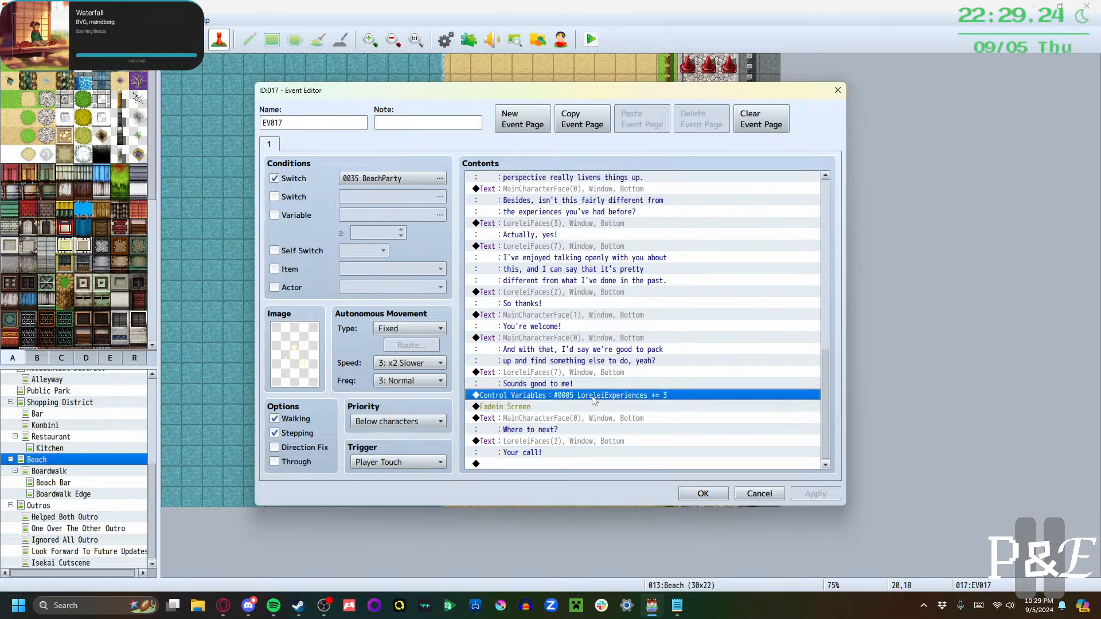
{"action": "left_click", "coordinate": [590, 408]}
{"action": "left_click", "coordinate": [590, 425]}
{"action": "left_click", "coordinate": [586, 443]}
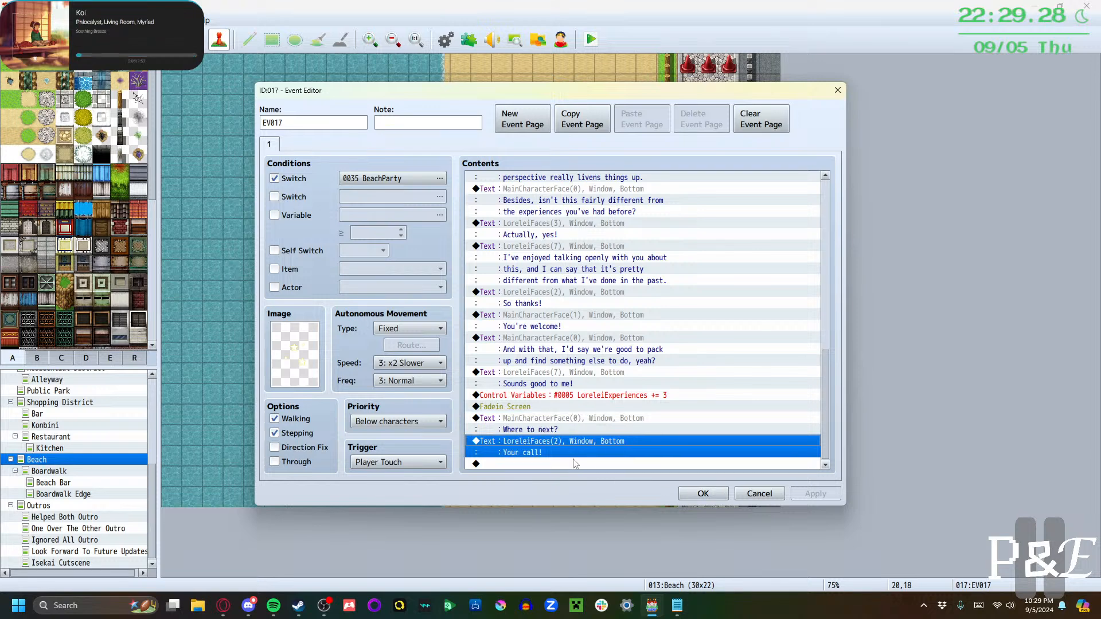
{"action": "left_click", "coordinate": [608, 463]}
{"action": "double_click", "coordinate": [614, 460]}
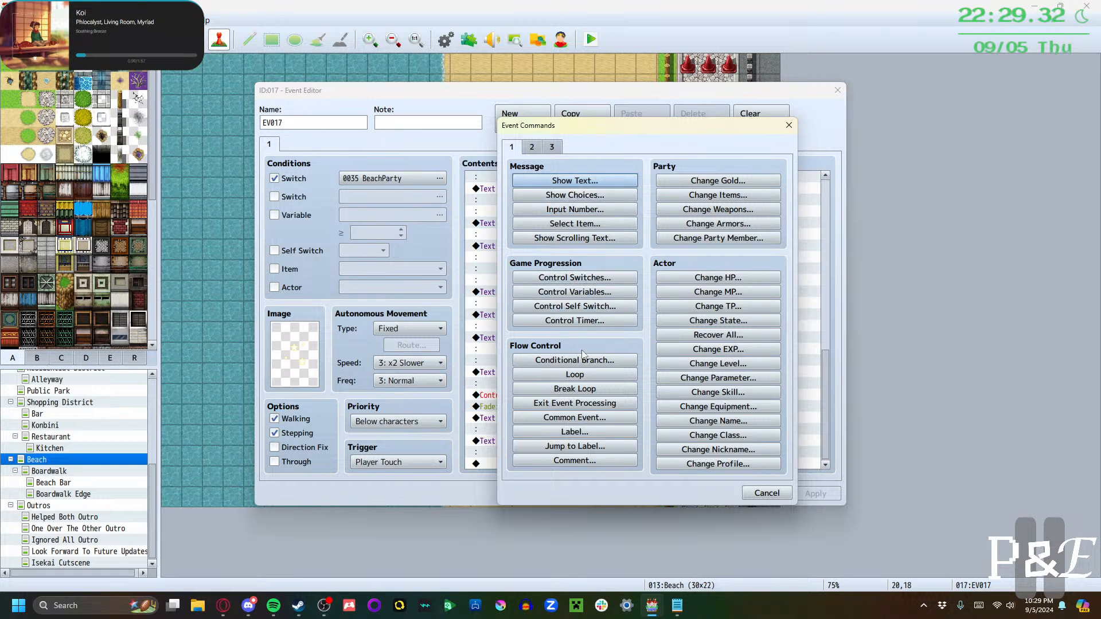
{"action": "left_click", "coordinate": [576, 304]}
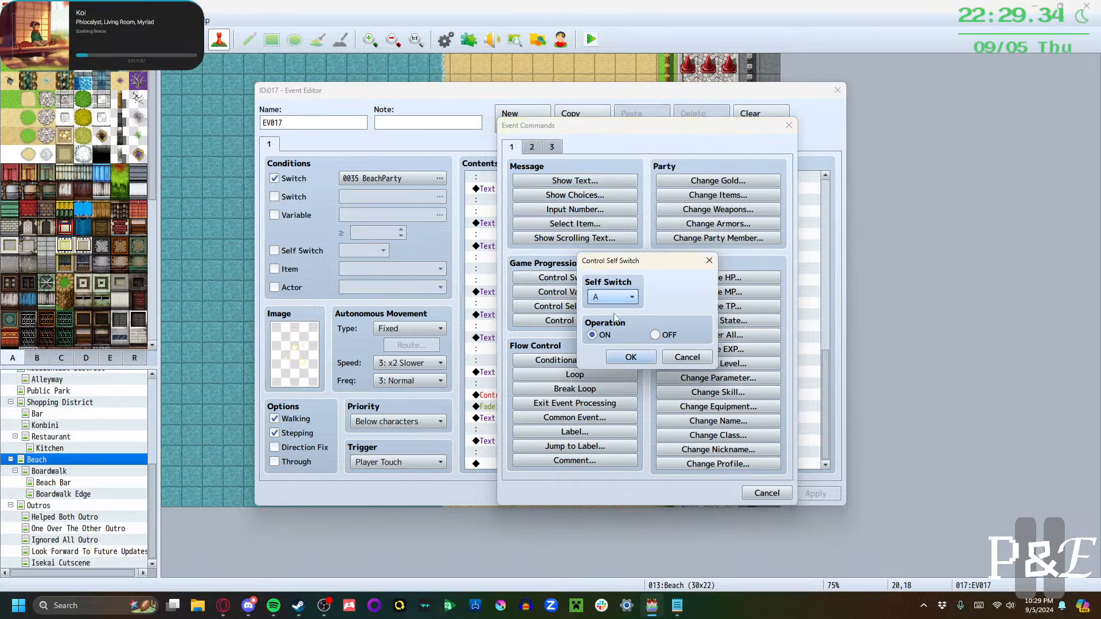
{"action": "left_click", "coordinate": [631, 357]}
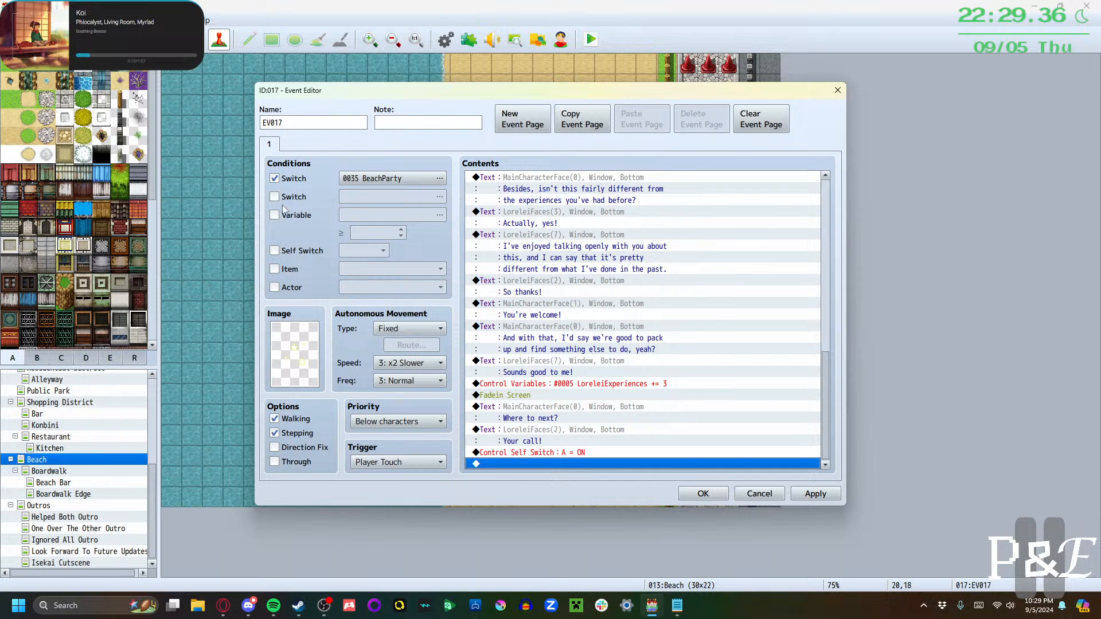
Add an empty second event page conditioned on switch 0035 BeachParty and self switch A, and save the event
{"action": "left_click", "coordinate": [521, 123]}
{"action": "left_click", "coordinate": [276, 251]}
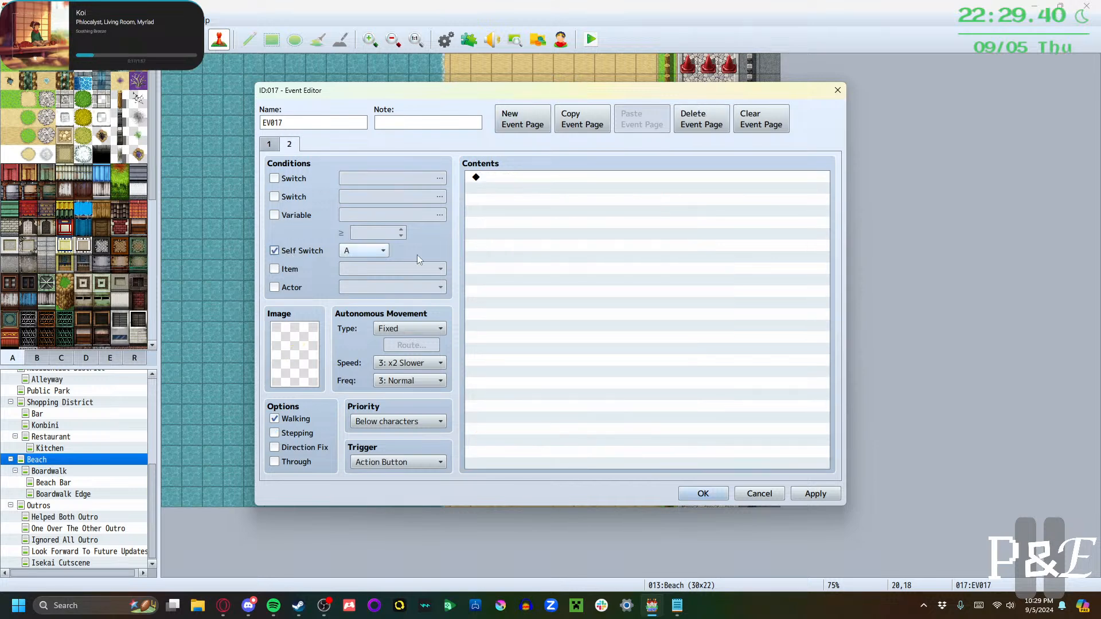
{"action": "left_click", "coordinate": [275, 178]}
{"action": "left_click", "coordinate": [439, 179]}
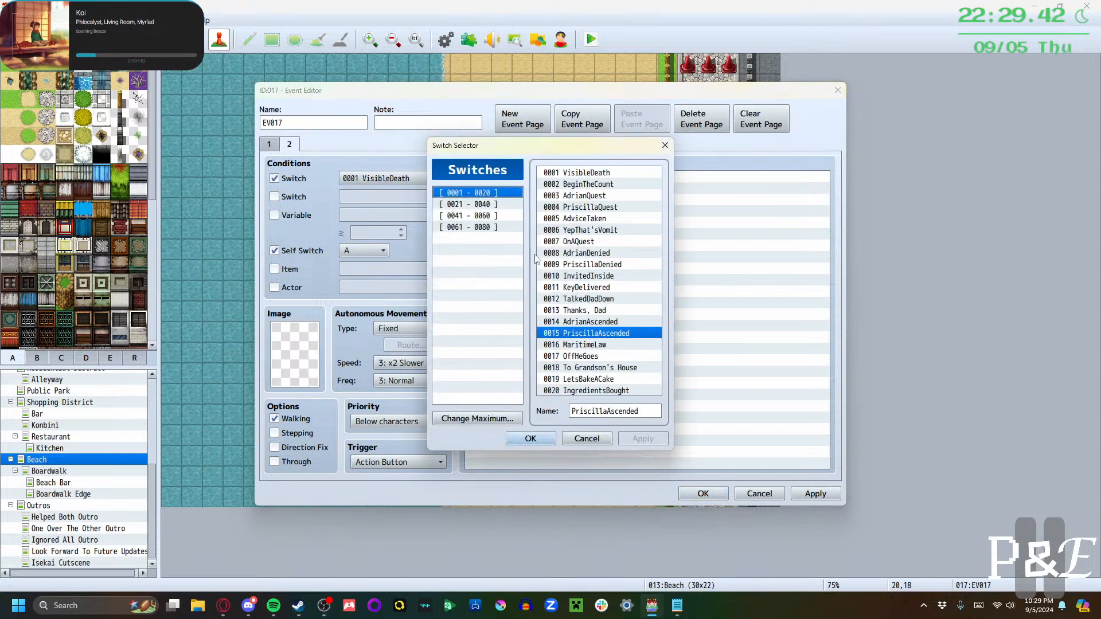
{"action": "left_click", "coordinate": [466, 204]}
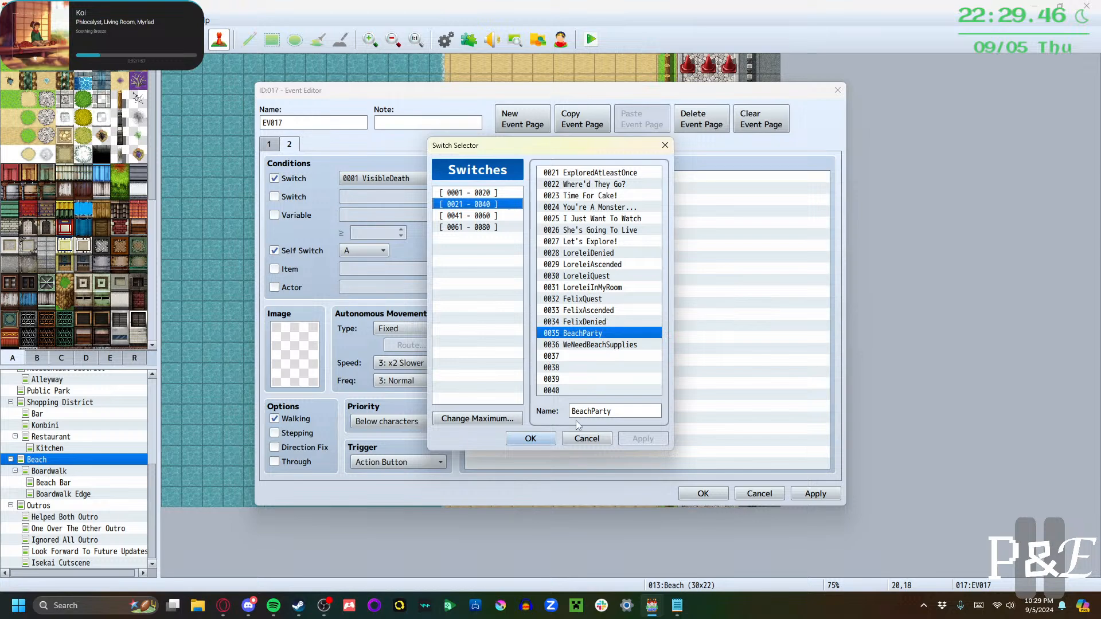
{"action": "left_click", "coordinate": [530, 439]}
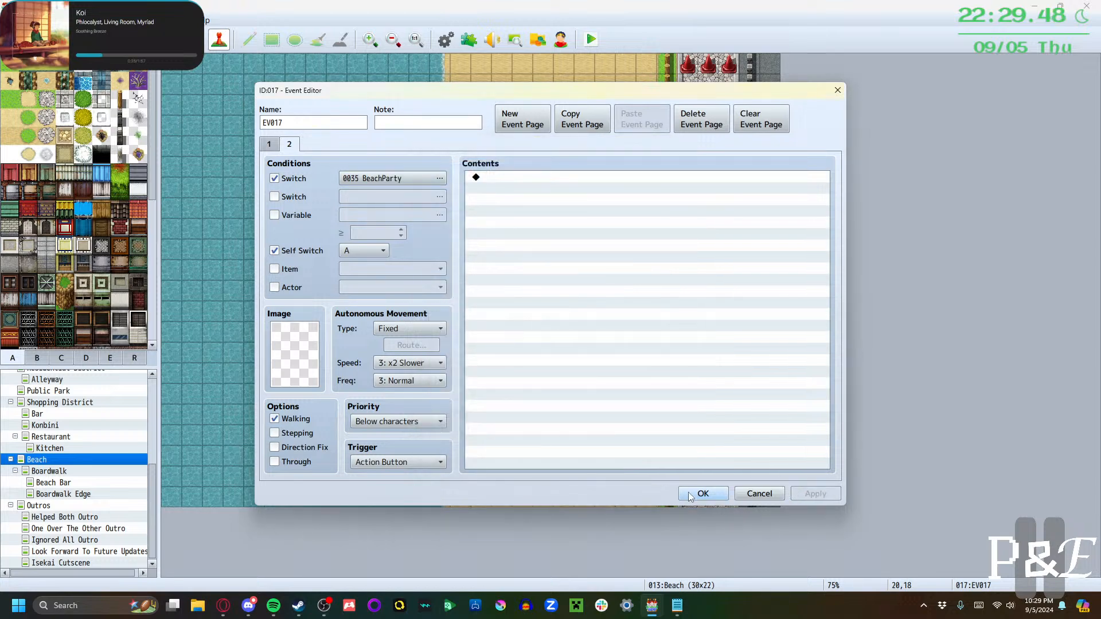
{"action": "left_click", "coordinate": [701, 495]}
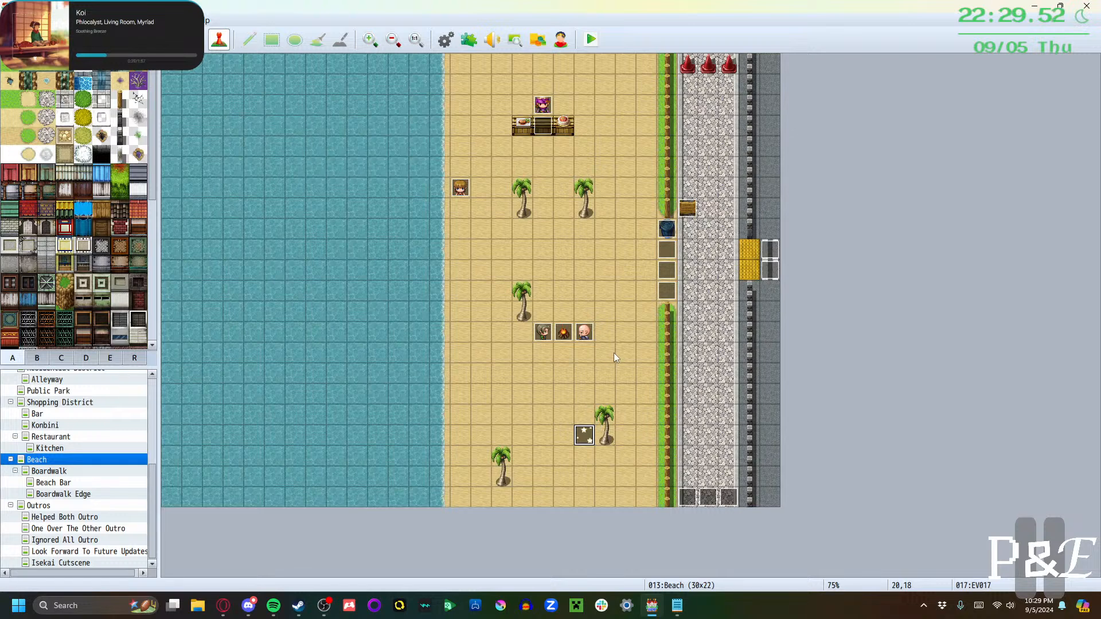
Inspect the campfire event and the food stand counter event on the Beach map without editing them
{"action": "double_click", "coordinate": [565, 340]}
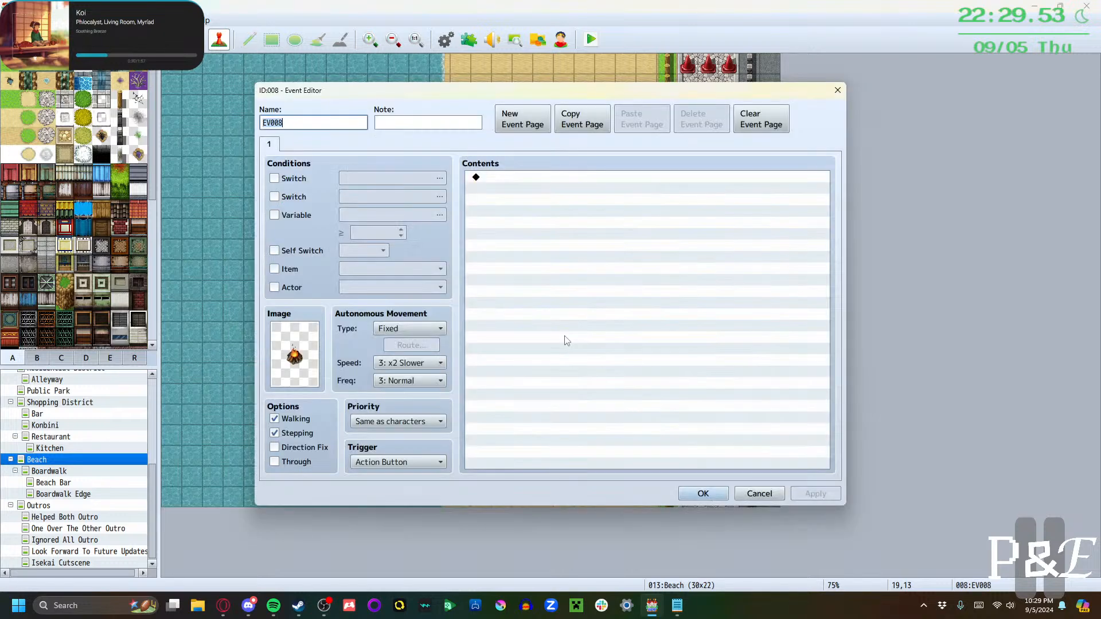
{"action": "left_click", "coordinate": [759, 492]}
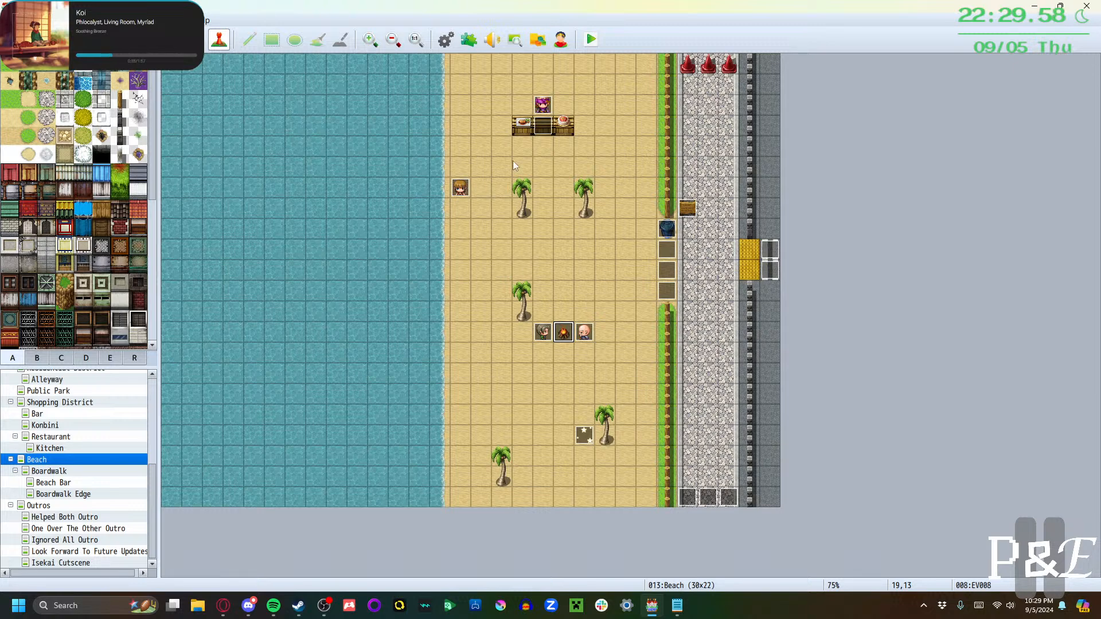
{"action": "double_click", "coordinate": [545, 129]}
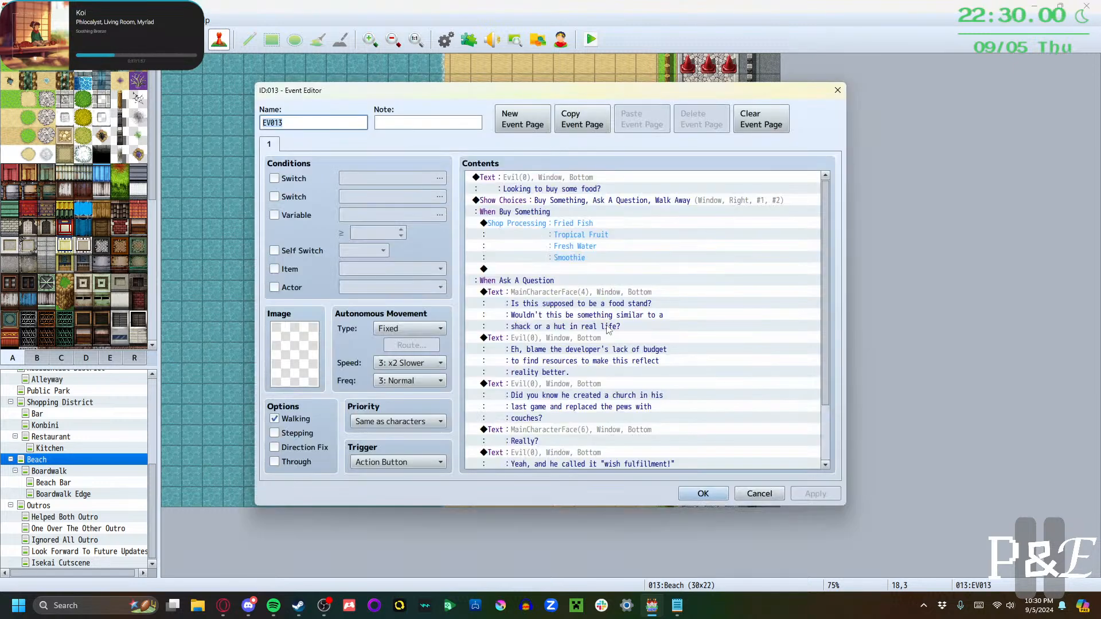
{"action": "left_click", "coordinate": [707, 492]}
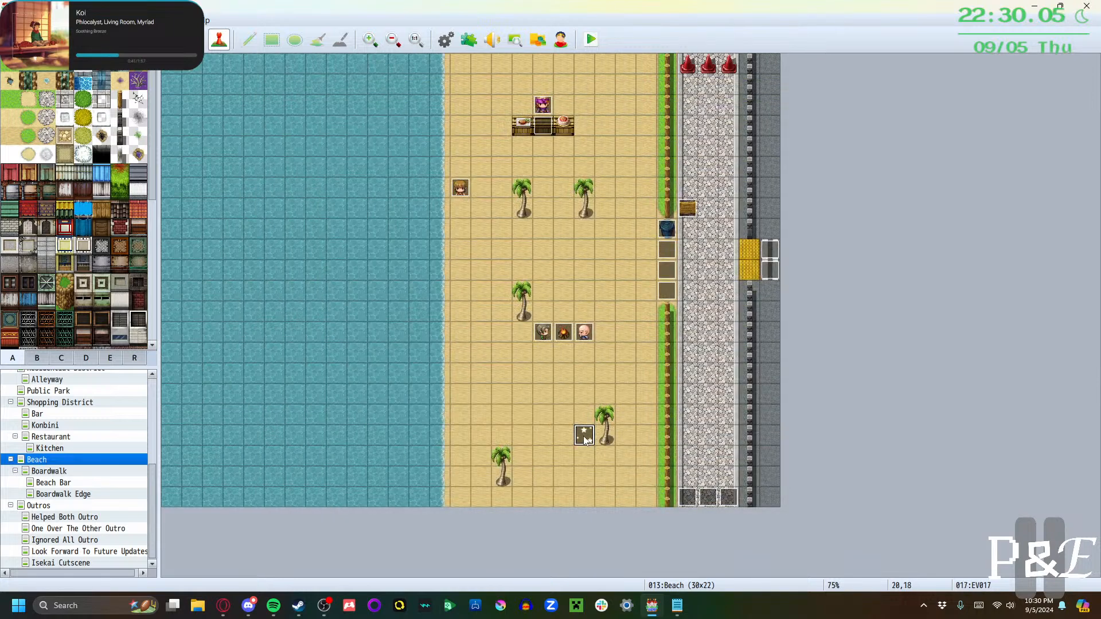
Review the beach party event EV017, checking its dialogue, closing commands and the conditions of both pages
{"action": "double_click", "coordinate": [584, 435]}
{"action": "scroll", "coordinate": [555, 322], "scroll_direction": "down", "scroll_amount": 8}
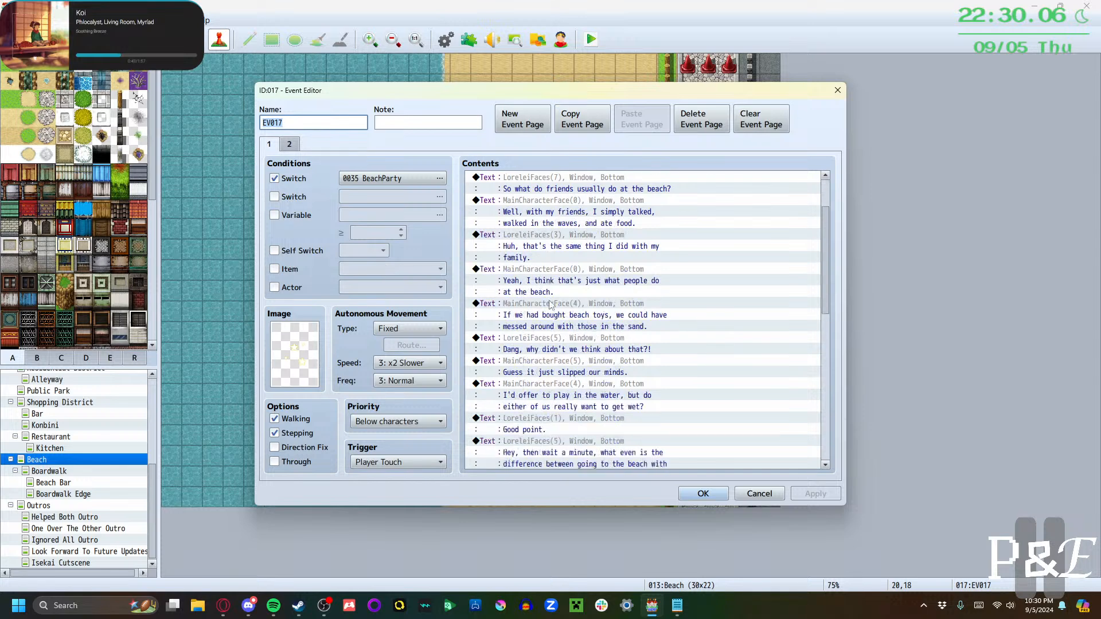
{"action": "scroll", "coordinate": [555, 322], "scroll_direction": "down", "scroll_amount": 5}
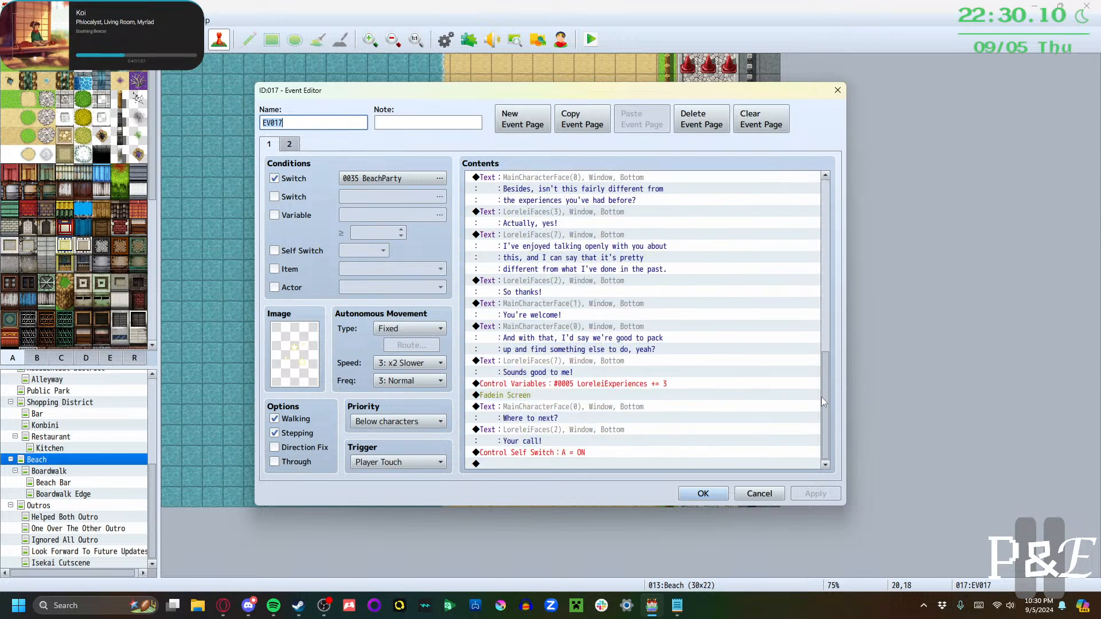
{"action": "left_click_drag", "start_coordinate": [827, 394], "coordinate": [827, 222]}
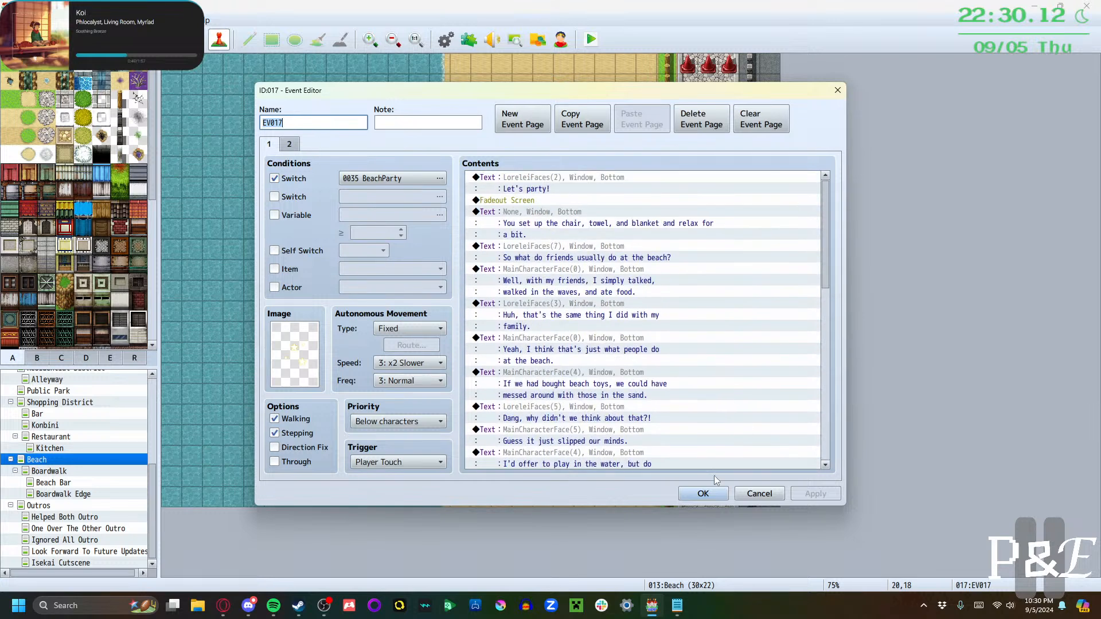
{"action": "scroll", "coordinate": [499, 304], "scroll_direction": "down", "scroll_amount": 3}
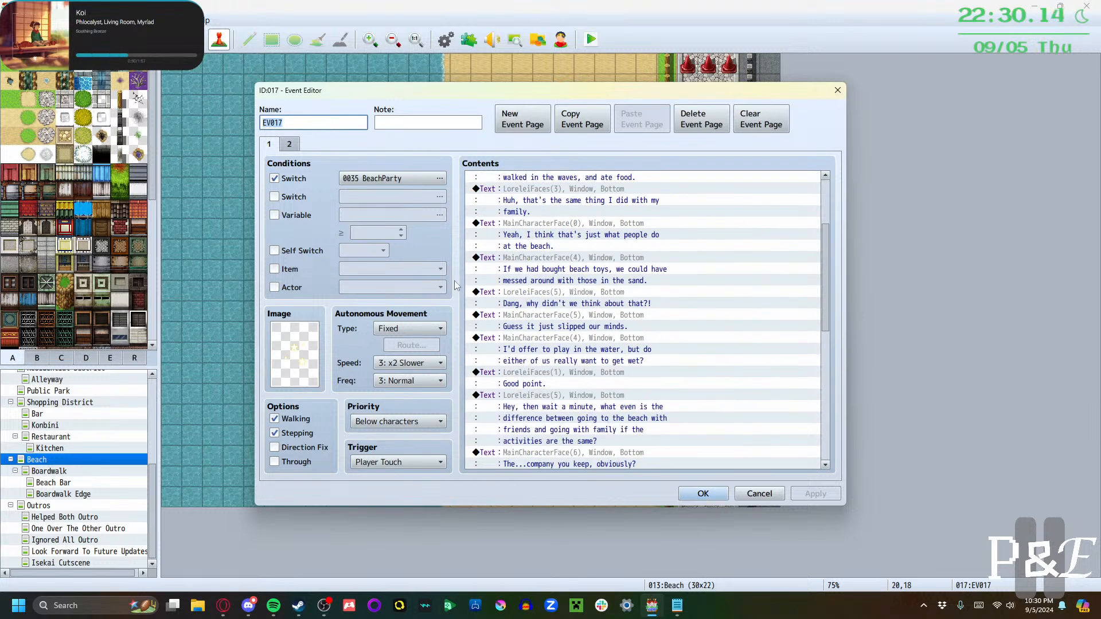
{"action": "left_click", "coordinate": [288, 144]}
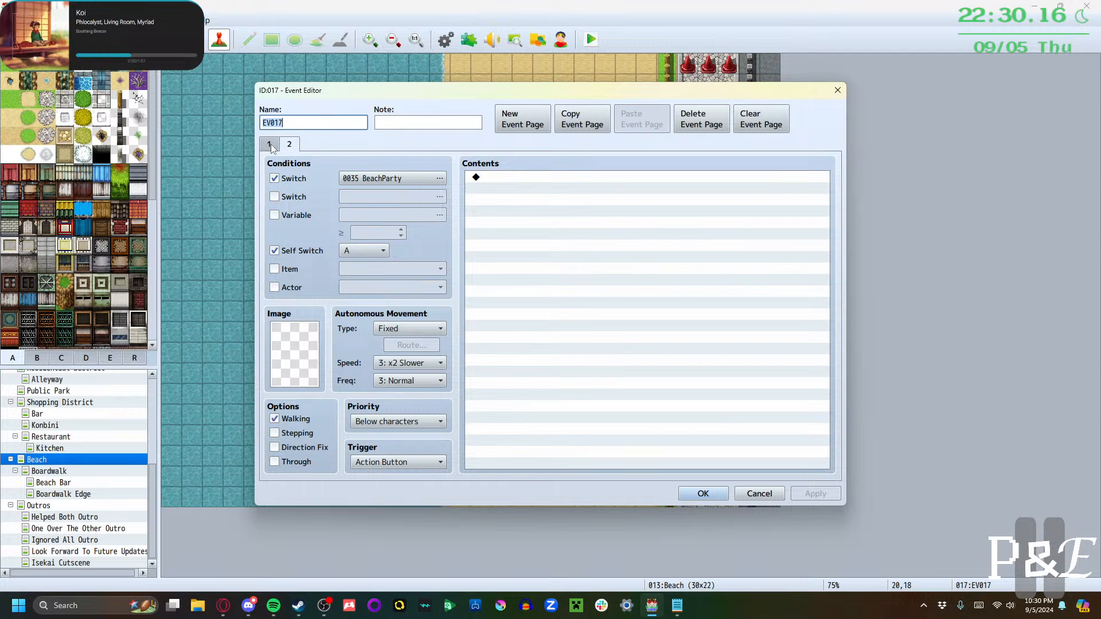
{"action": "left_click", "coordinate": [269, 145]}
{"action": "left_click", "coordinate": [693, 494]}
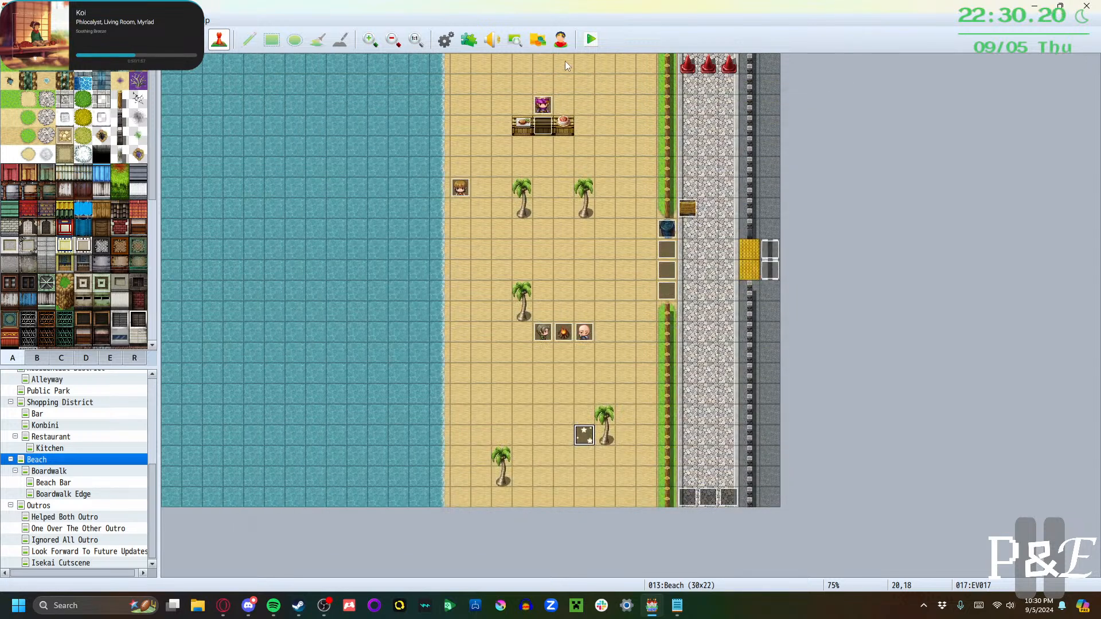
Launch a playtest in a maximized window and start a new game
{"action": "left_click", "coordinate": [591, 39]}
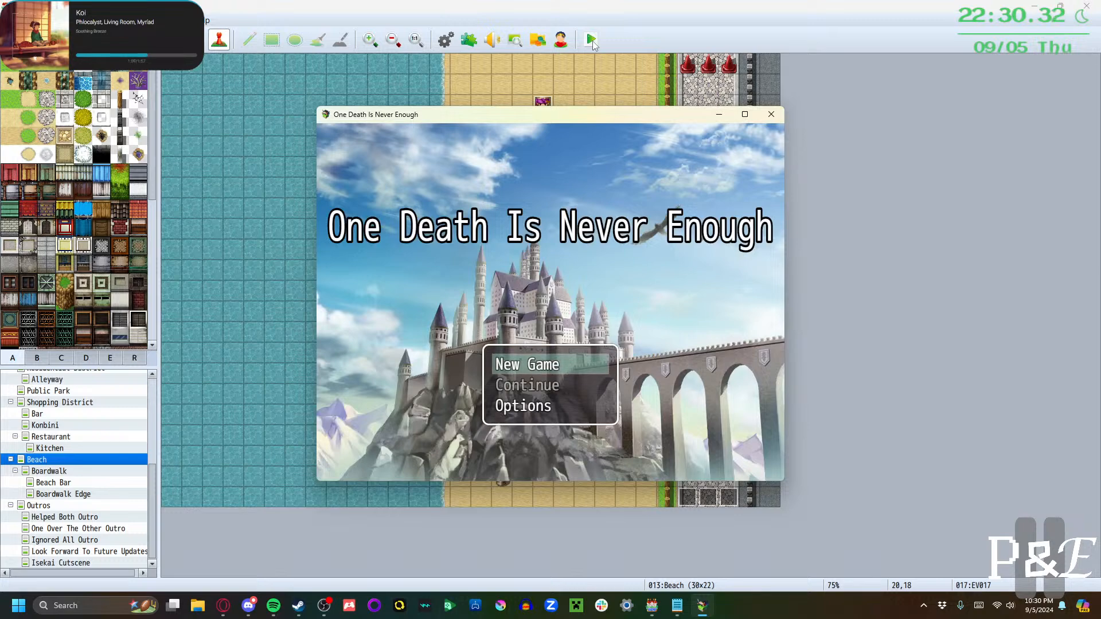
{"action": "left_click", "coordinate": [752, 116]}
{"action": "left_click", "coordinate": [545, 388]}
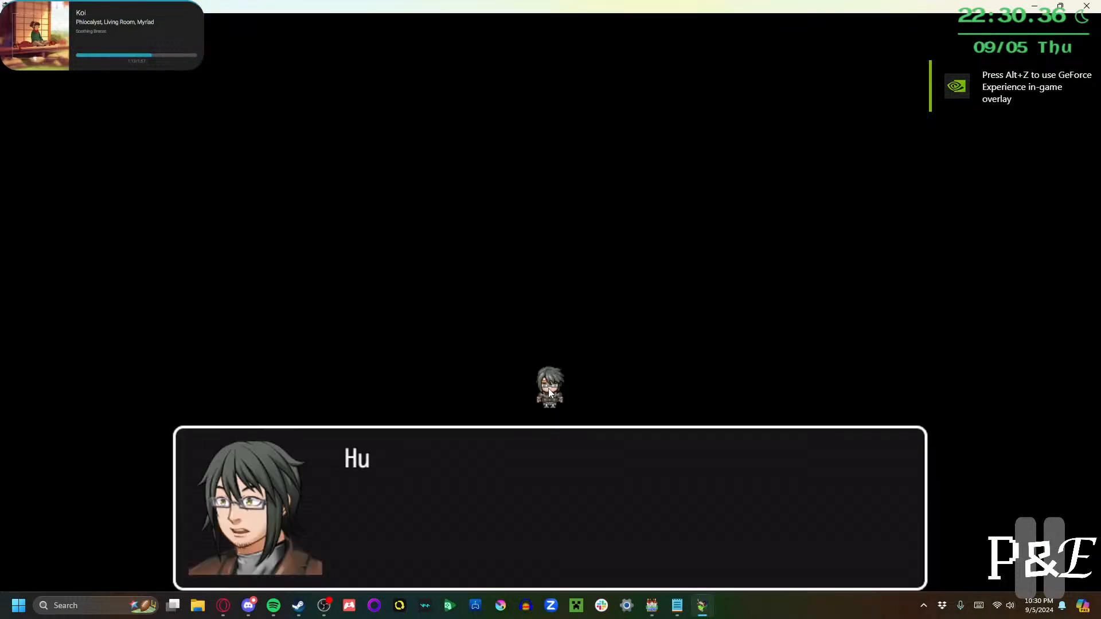
Advance through the opening afterlife dialogue until the scene changes to the main character's home
{"action": "left_click", "coordinate": [549, 388]}
{"action": "left_click", "coordinate": [548, 387]}
{"action": "left_click", "coordinate": [549, 387]}
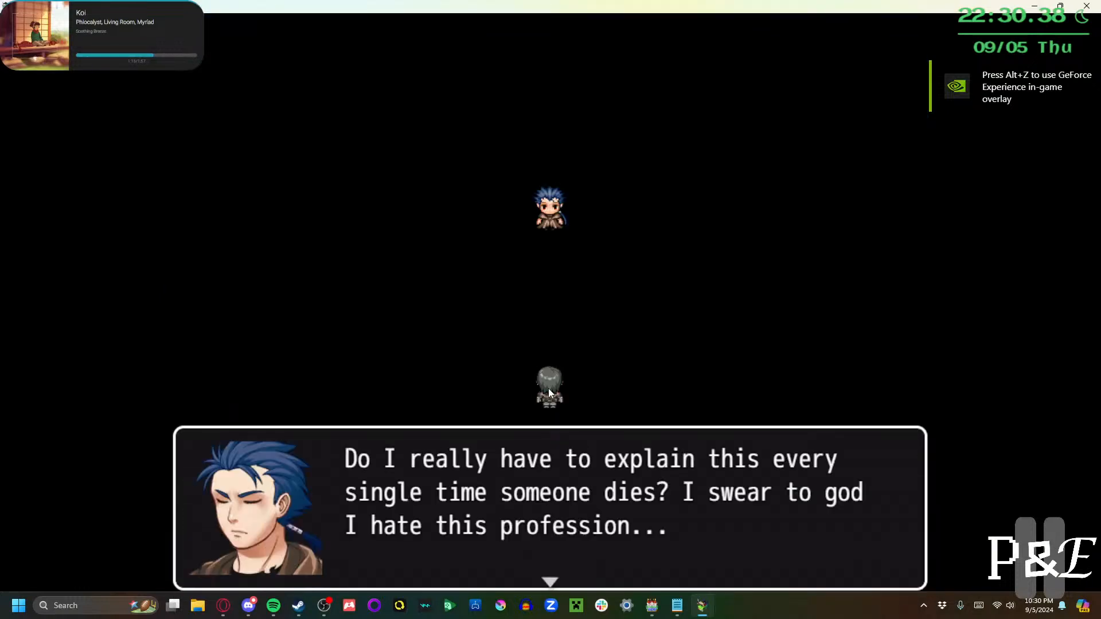
{"action": "left_click", "coordinate": [548, 387]}
{"action": "left_click", "coordinate": [548, 388]}
{"action": "left_click", "coordinate": [548, 388]}
{"action": "left_click", "coordinate": [548, 388]}
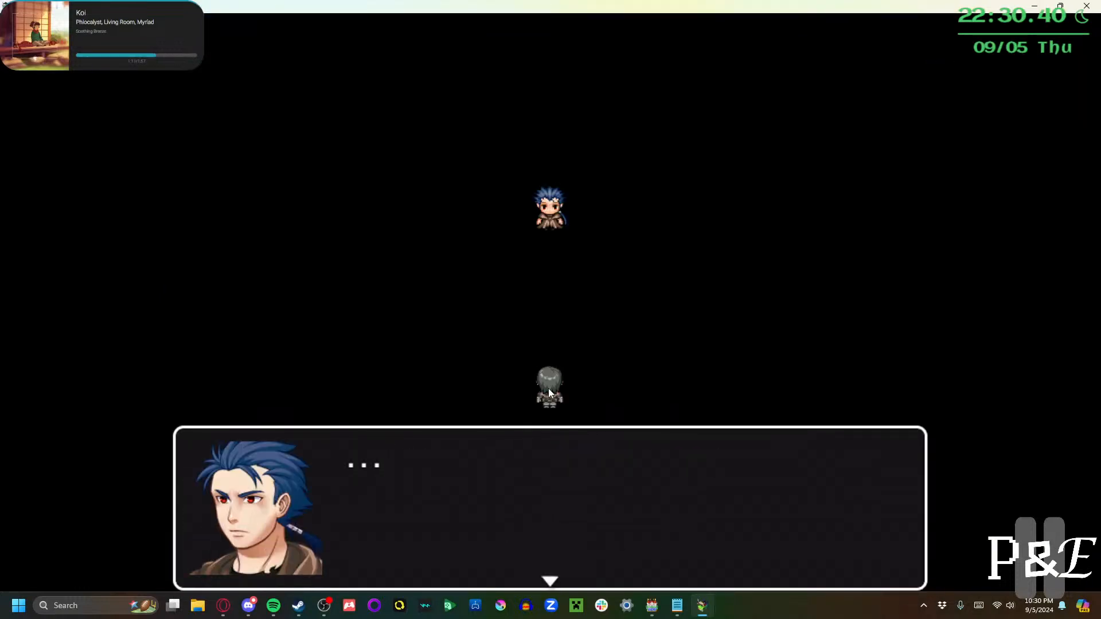
{"action": "left_click", "coordinate": [548, 388]}
{"action": "left_click", "coordinate": [548, 388]}
{"action": "left_click", "coordinate": [548, 387]}
{"action": "left_click", "coordinate": [548, 388]}
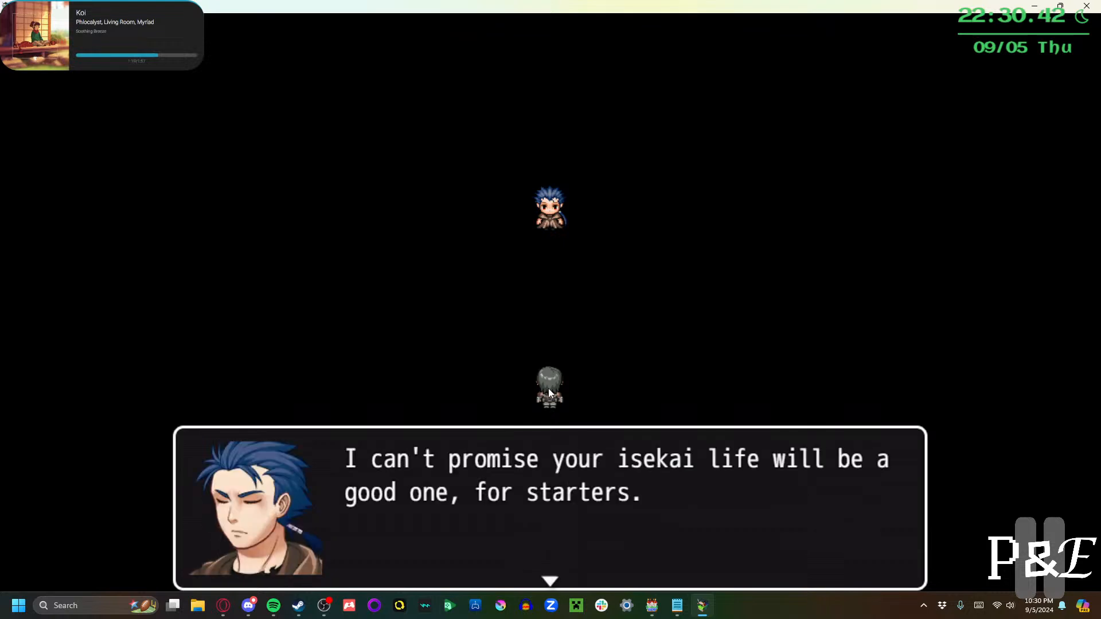
{"action": "left_click", "coordinate": [548, 388]}
{"action": "key", "text": "Return"}
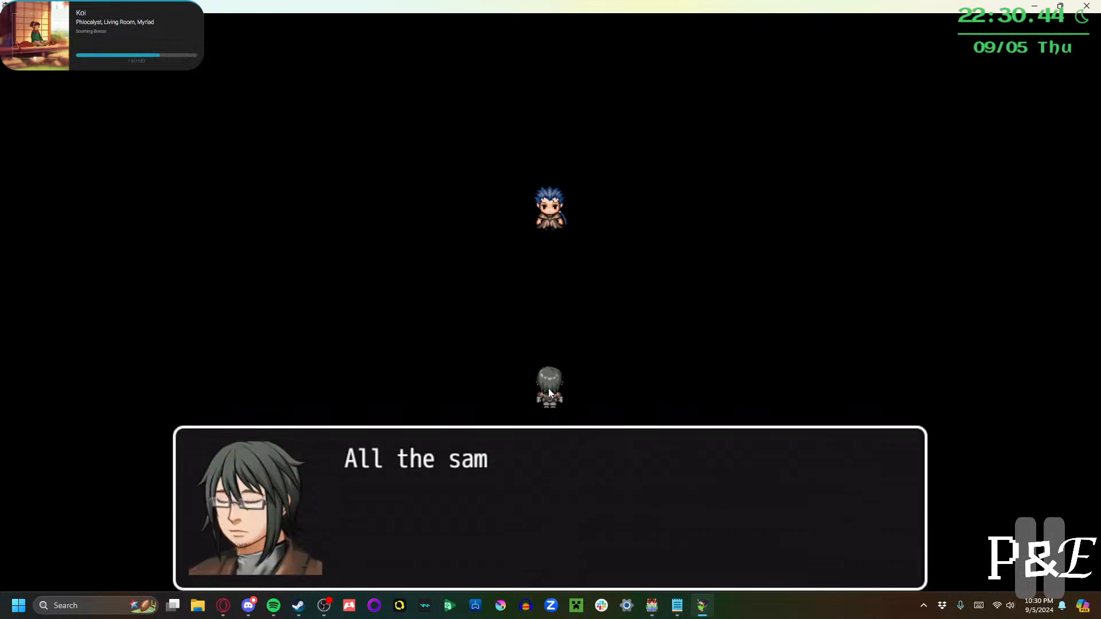
{"action": "key", "text": "Return"}
{"action": "key", "text": "Return"}
{"action": "key", "text": "Return"}
{"action": "key", "text": "Return"}
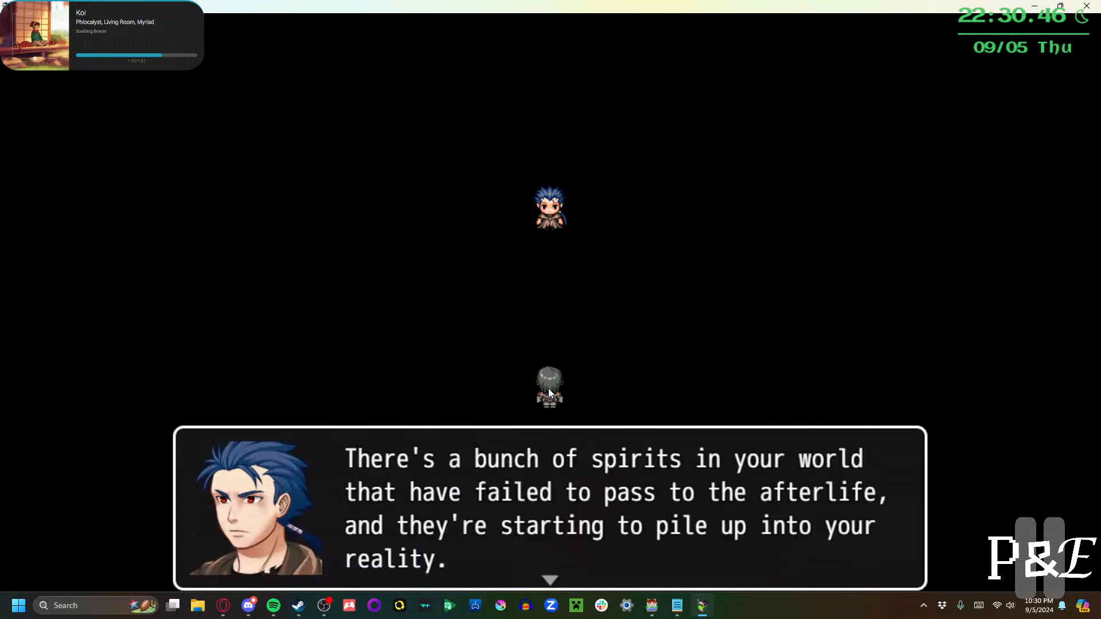
{"action": "key", "text": "Return"}
{"action": "key", "text": "Return"}
{"action": "key", "text": "Return"}
{"action": "key", "text": "Return"}
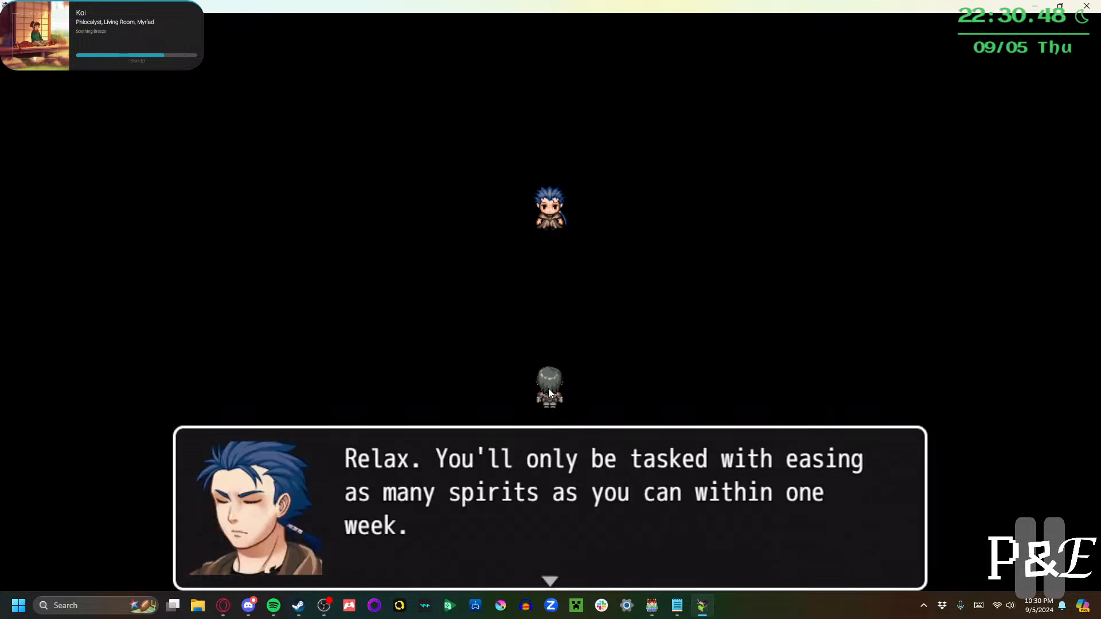
{"action": "key", "text": "Return"}
{"action": "key", "text": "Return"}
{"action": "key", "text": "Return"}
{"action": "key", "text": "Return"}
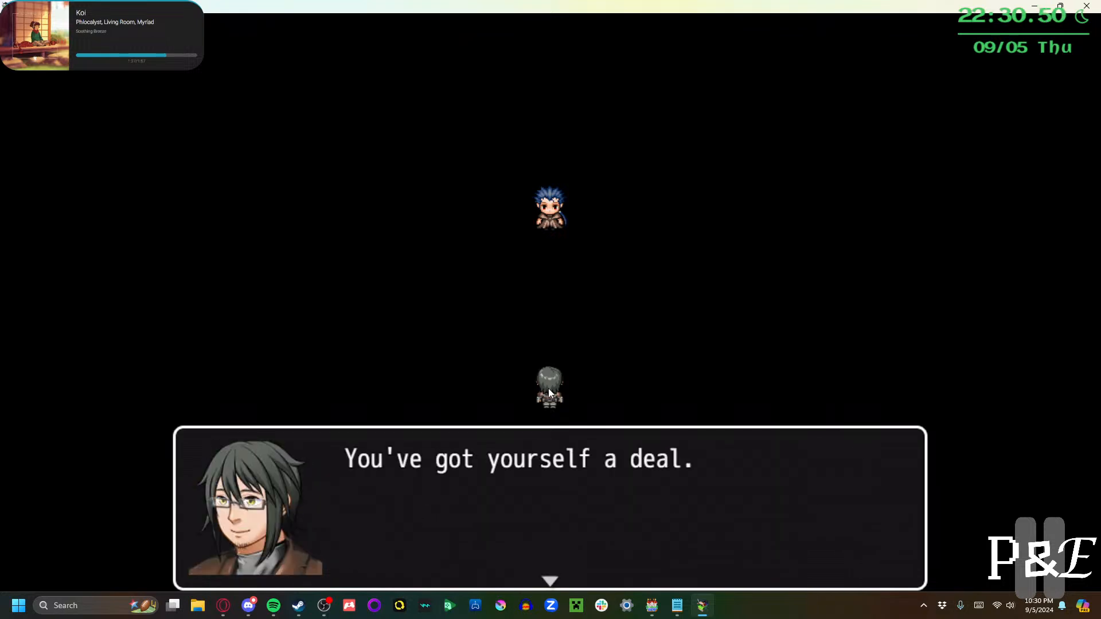
{"action": "key", "text": "Return"}
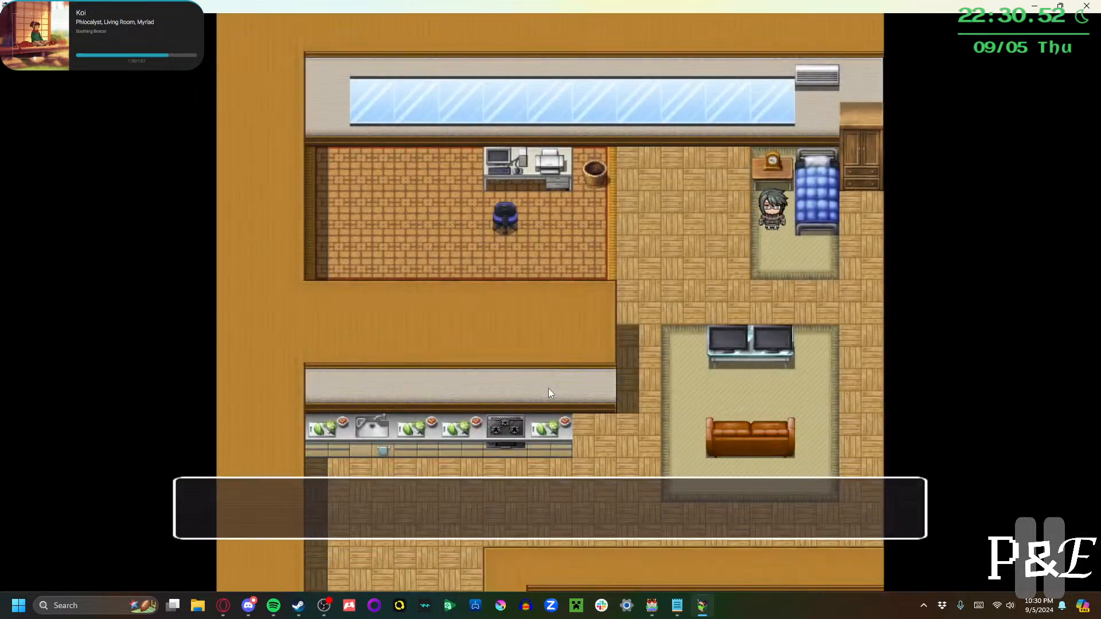
Advance through the bedroom dialogue that follows the opening scene
{"action": "key", "text": "Return"}
{"action": "key", "text": "Return"}
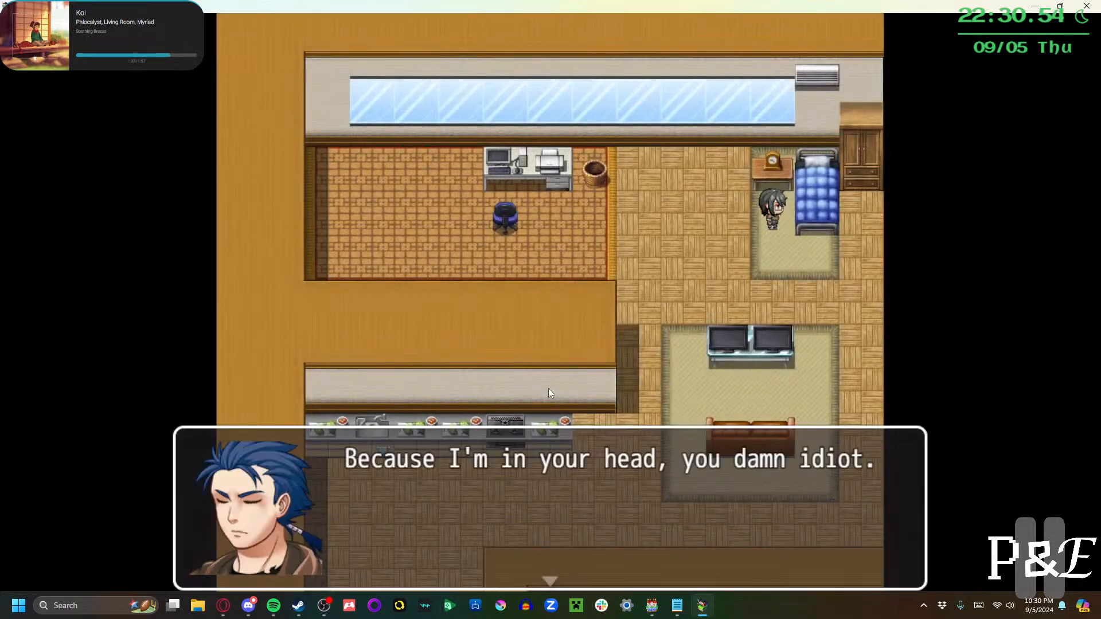
{"action": "key", "text": "Return"}
{"action": "key", "text": "Return"}
{"action": "key", "text": "Return"}
{"action": "key", "text": "Return"}
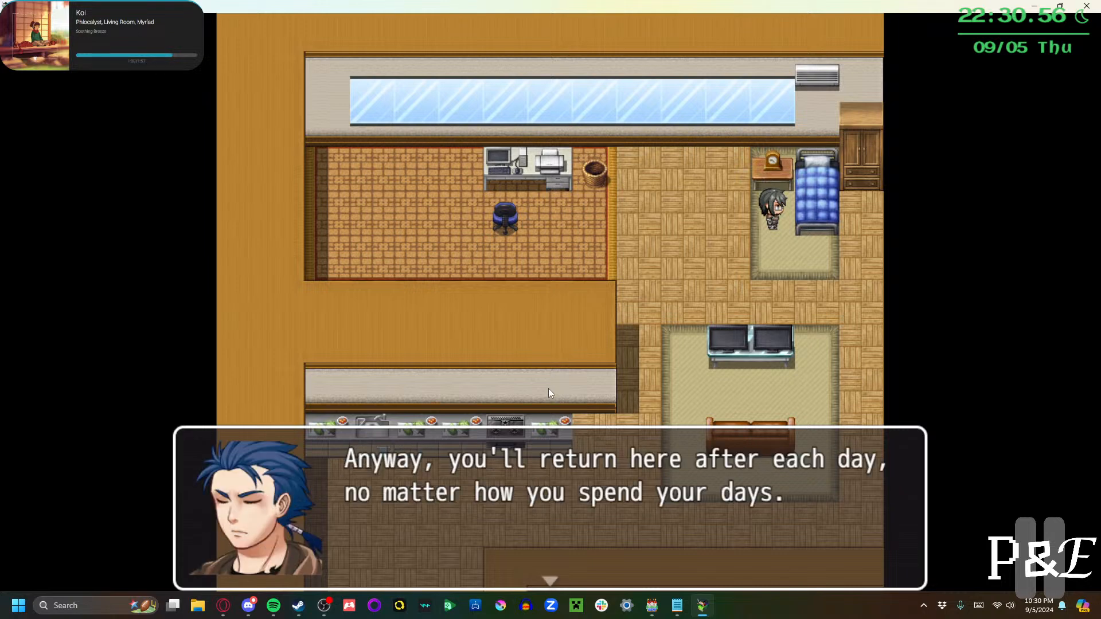
Advance through the blue-haired man's remaining dialogue in the bedroom until the conversation closes
{"action": "key", "text": "Return"}
{"action": "key", "text": "Return"}
{"action": "key", "text": "Return"}
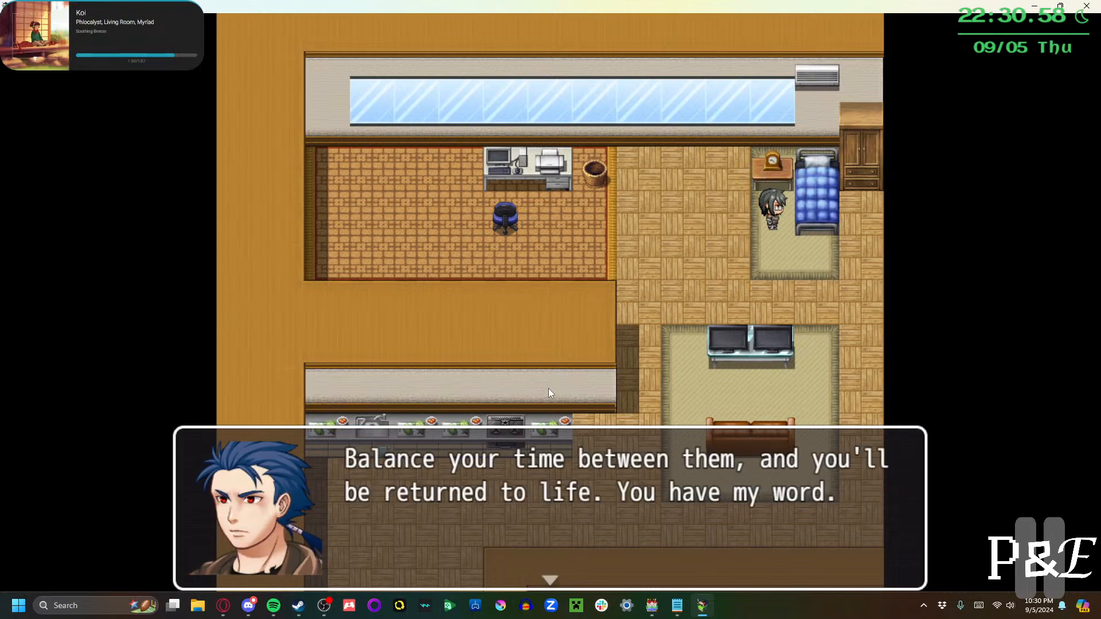
{"action": "key", "text": "Return"}
{"action": "key", "text": "Return"}
{"action": "key", "text": "Return"}
{"action": "key", "text": "Return"}
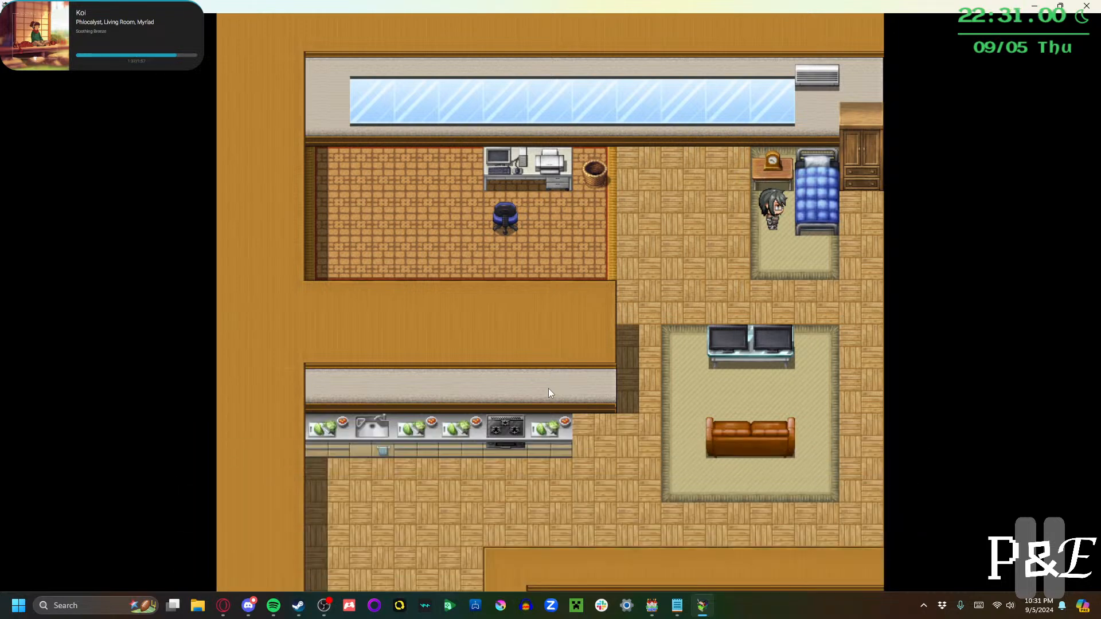
Walk the character from the bed through the apartment, past the kitchen, and out into the hallway
{"action": "key", "text": "Down"}
{"action": "key", "text": "Left"}
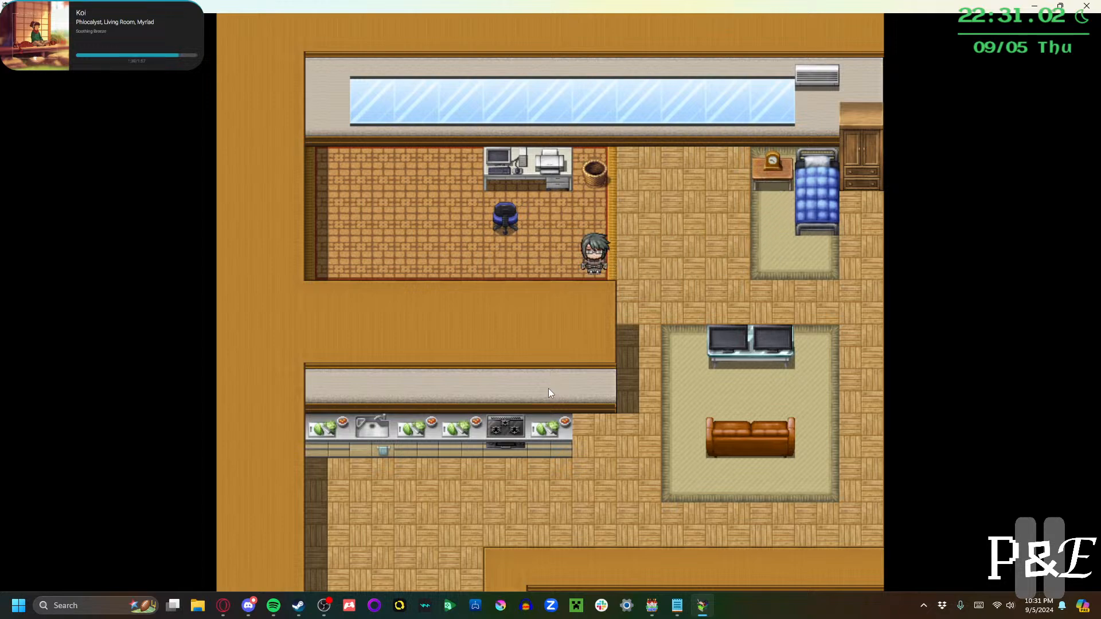
{"action": "key", "text": "Down"}
{"action": "key", "text": "Down"}
{"action": "key", "text": "Left"}
{"action": "key", "text": "Down"}
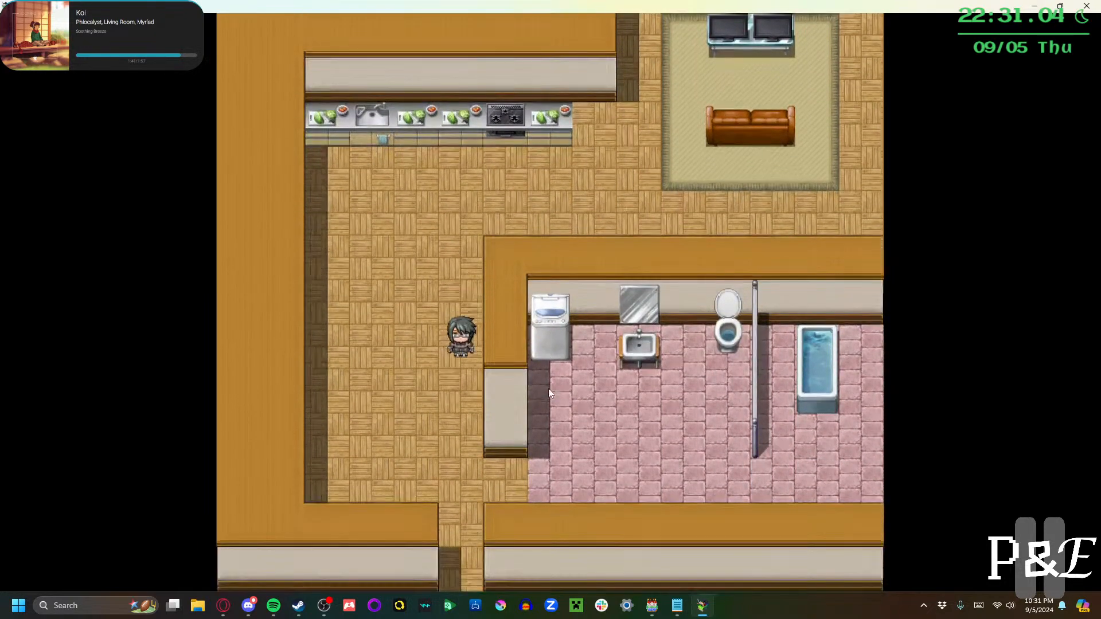
{"action": "key", "text": "Down"}
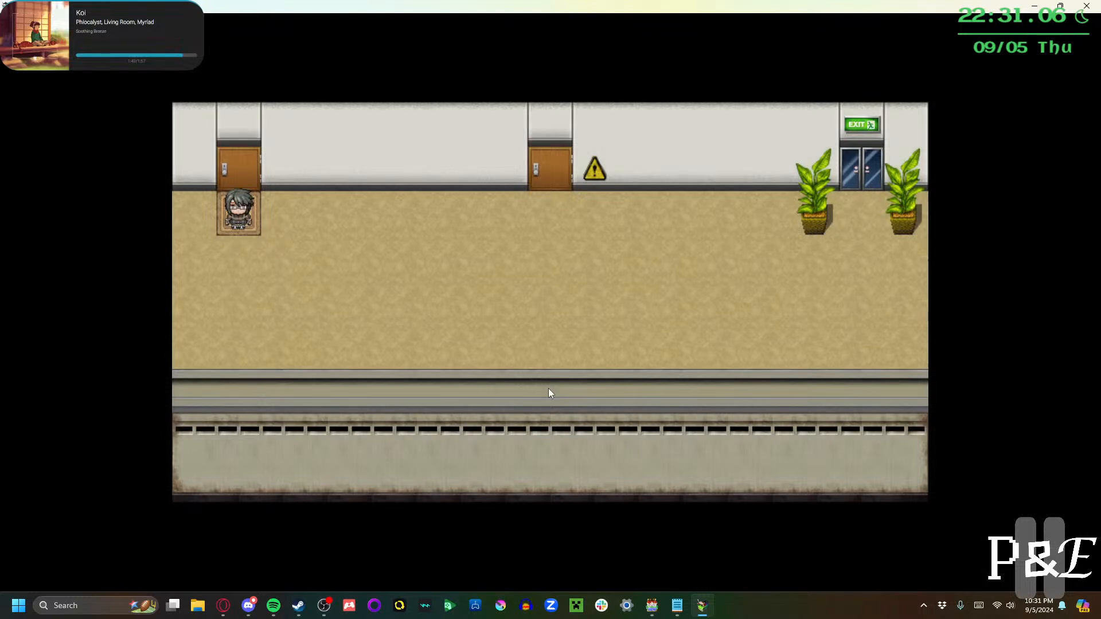
Walk along the hallway to the doors under the EXIT sign and take them to the building's lobby
{"action": "key", "text": "Right"}
{"action": "key", "text": "Right"}
{"action": "key", "text": "Down"}
{"action": "key", "text": "Right"}
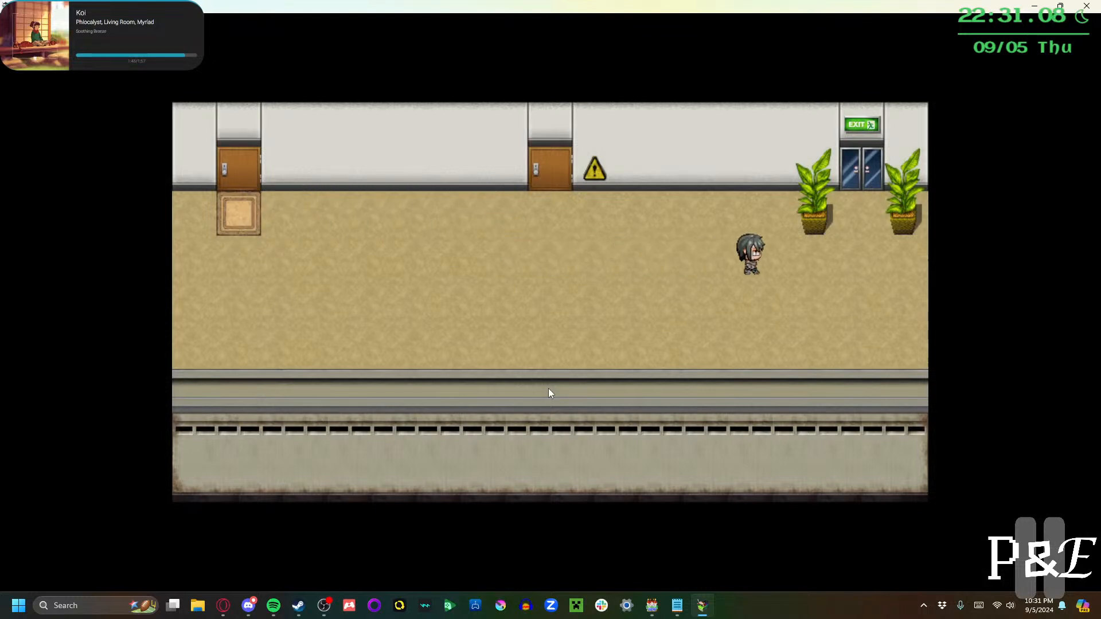
{"action": "key", "text": "Up"}
{"action": "key", "text": "Return"}
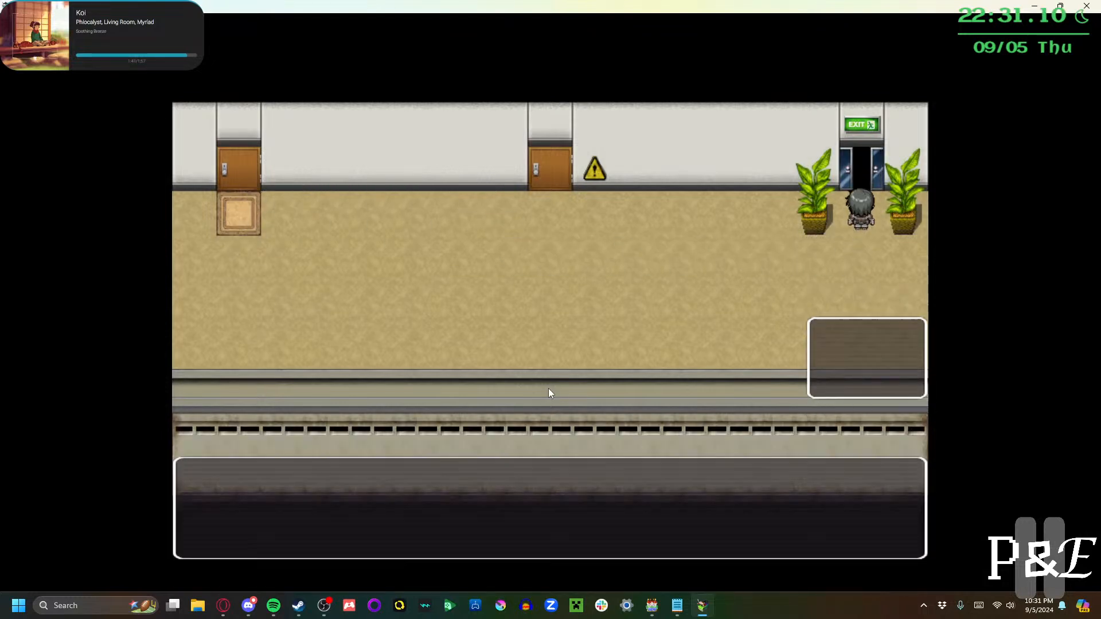
Cross the lobby and the reception corridor to leave the apartment building
{"action": "key", "text": "Down"}
{"action": "key", "text": "Left"}
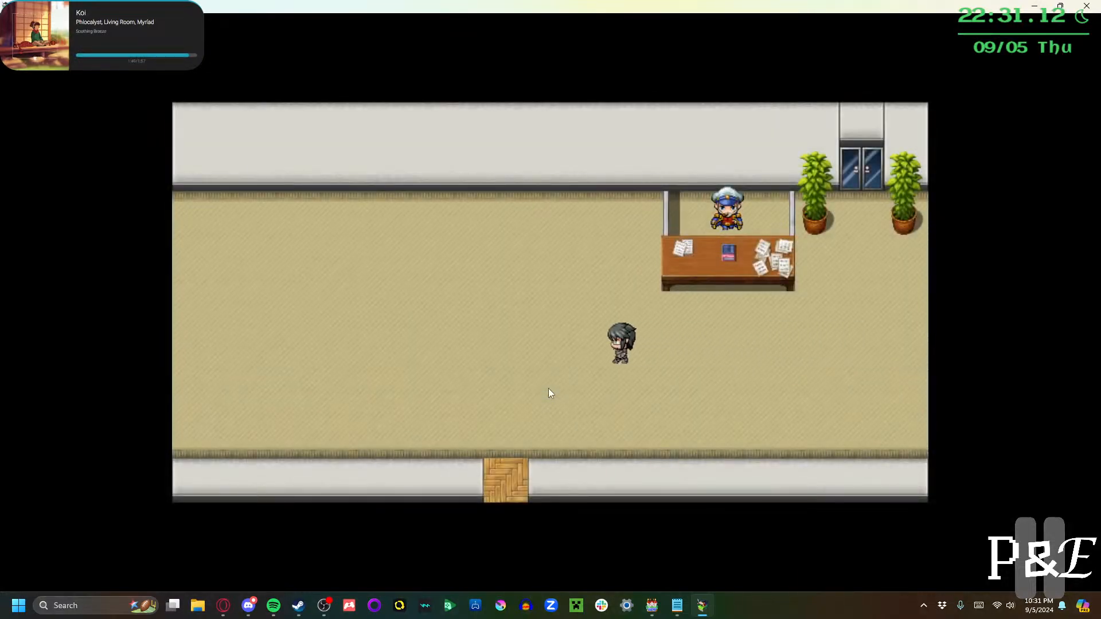
{"action": "key", "text": "Down"}
{"action": "key", "text": "Left"}
{"action": "key", "text": "Down"}
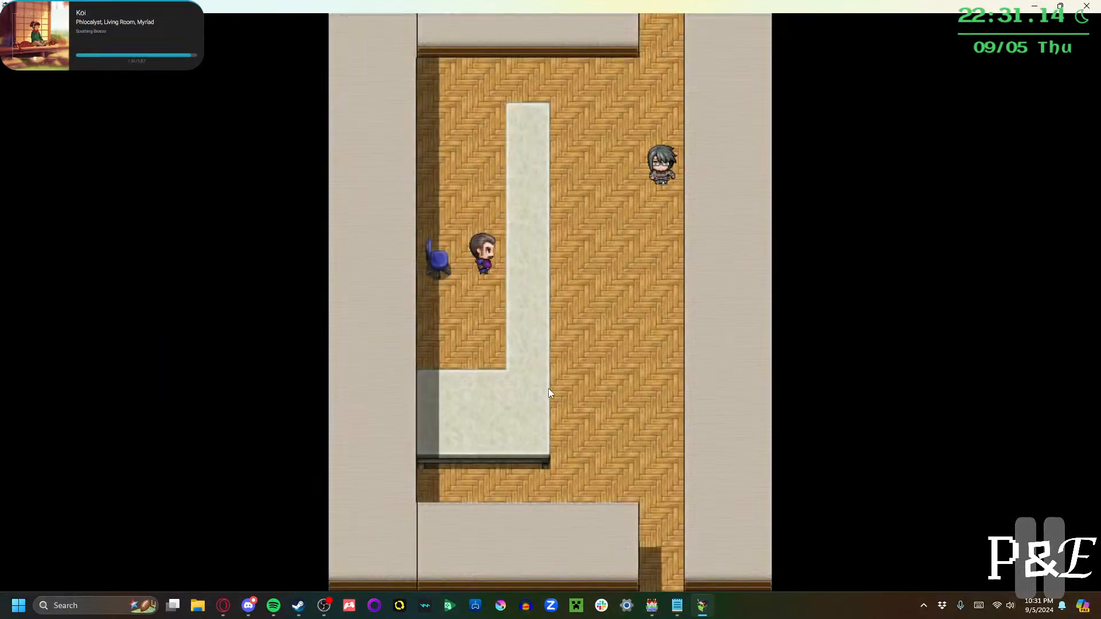
{"action": "key", "text": "Down"}
{"action": "key", "text": "Down"}
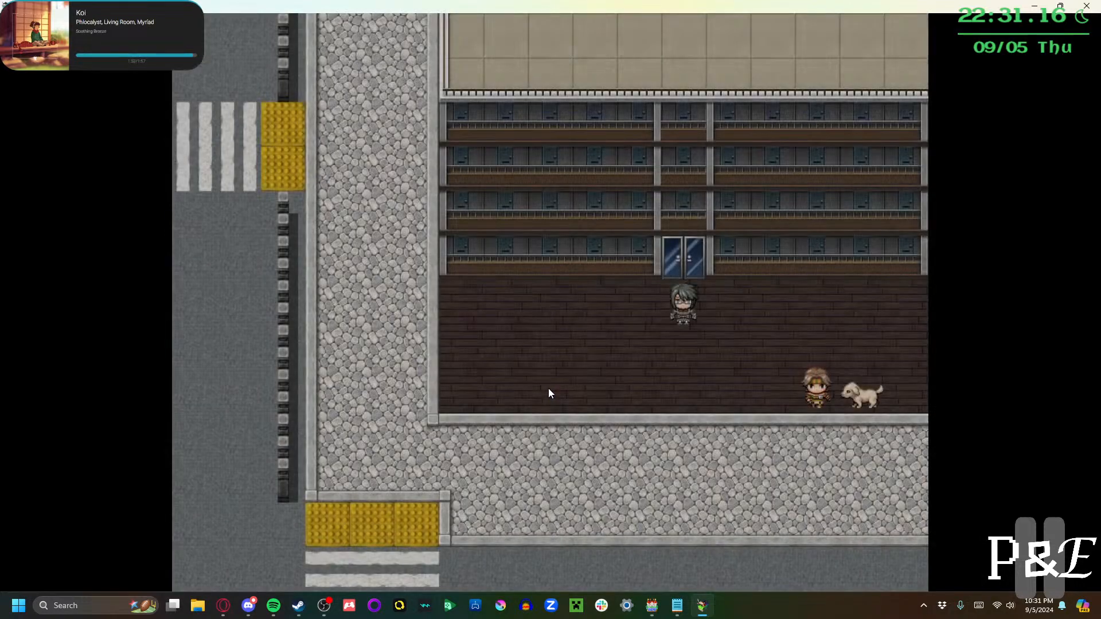
Walk to the crosswalk at the street corner and choose Beach as the travel destination
{"action": "key", "text": "Left"}
{"action": "key", "text": "Down"}
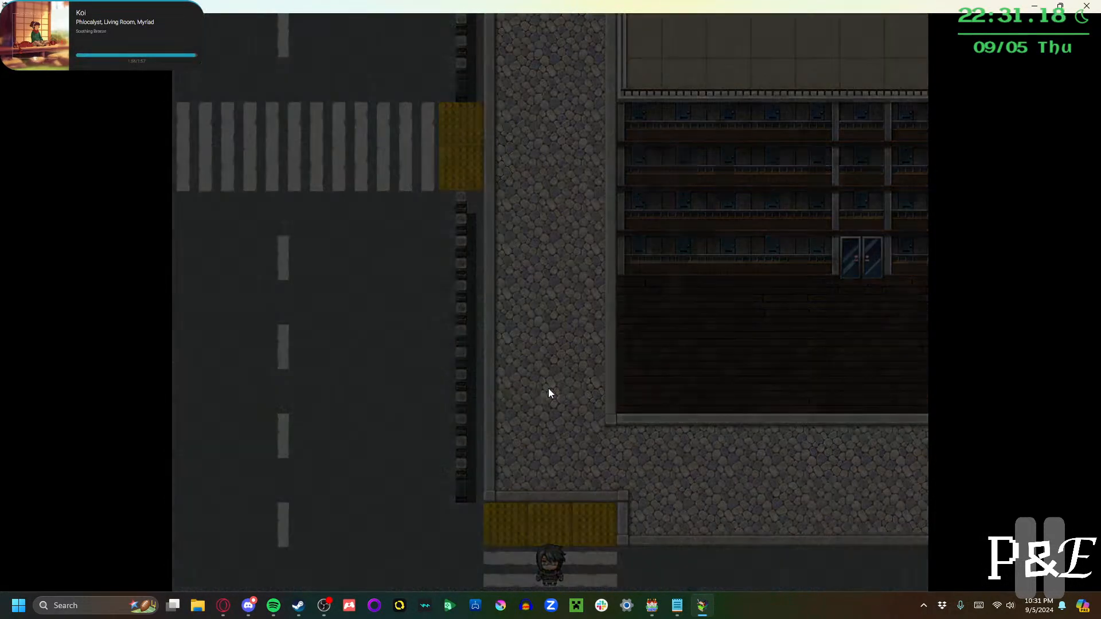
{"action": "key", "text": "Down"}
{"action": "key", "text": "Down"}
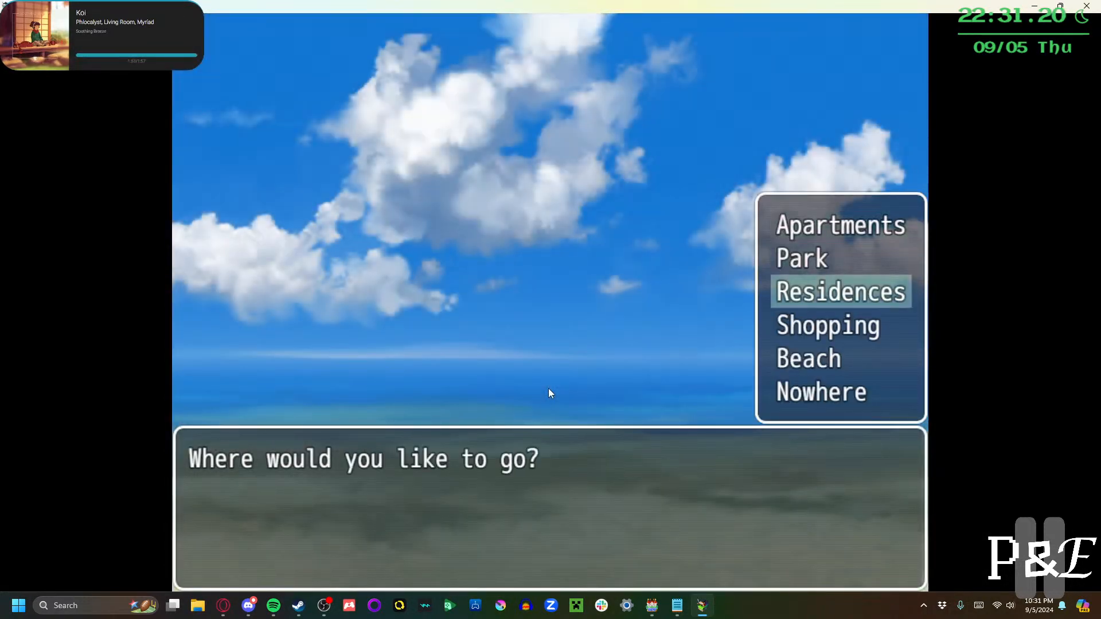
{"action": "key", "text": "Down"}
{"action": "key", "text": "Down"}
{"action": "key", "text": "Return"}
Walk down the beach sidewalk and along the pier to the blonde woman at its far end
{"action": "key", "text": "Left"}
{"action": "key", "text": "Down"}
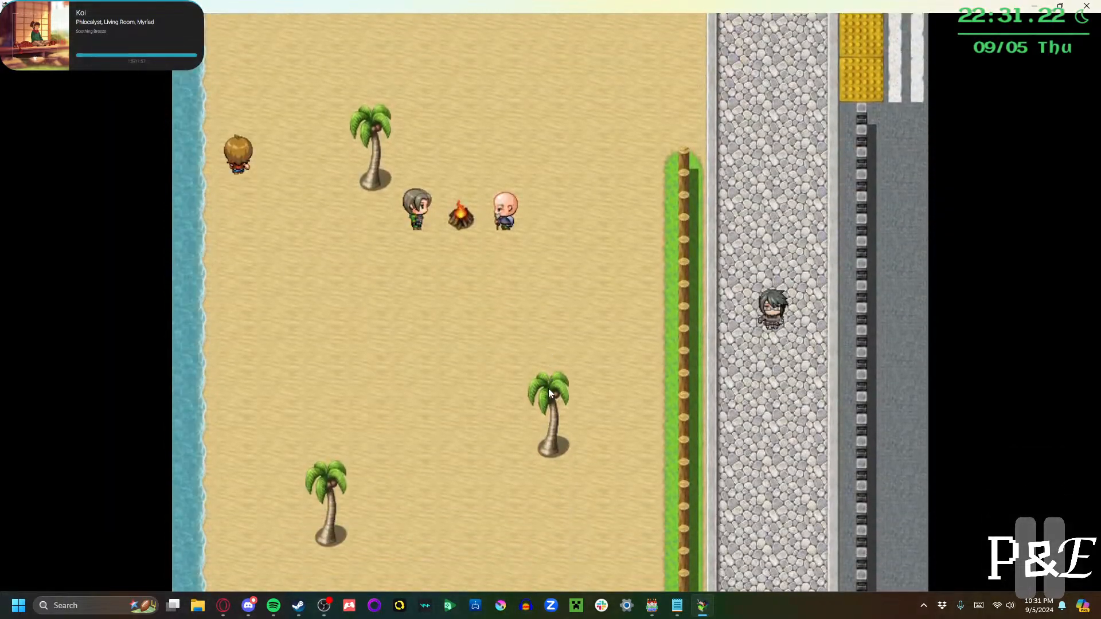
{"action": "key", "text": "Down"}
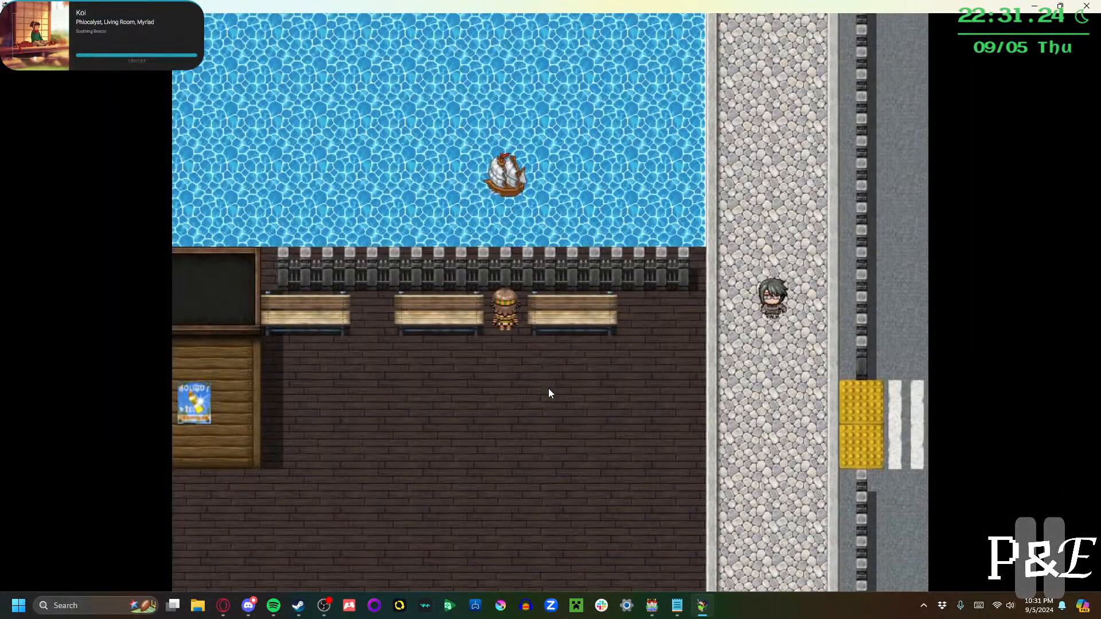
{"action": "key", "text": "Left"}
{"action": "key", "text": "Left"}
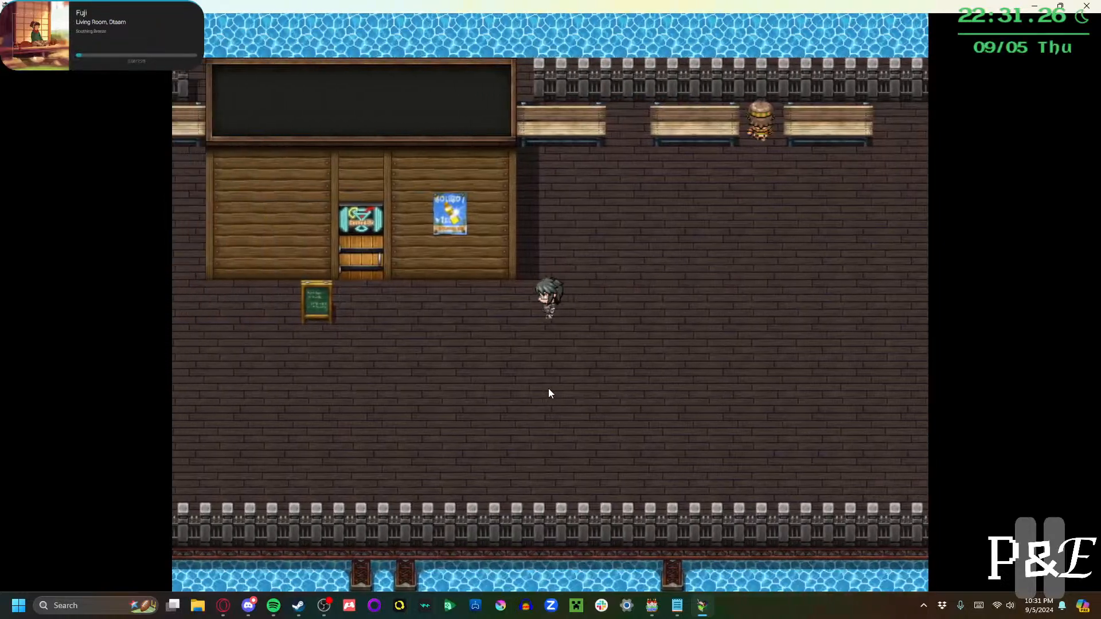
{"action": "key", "text": "Left"}
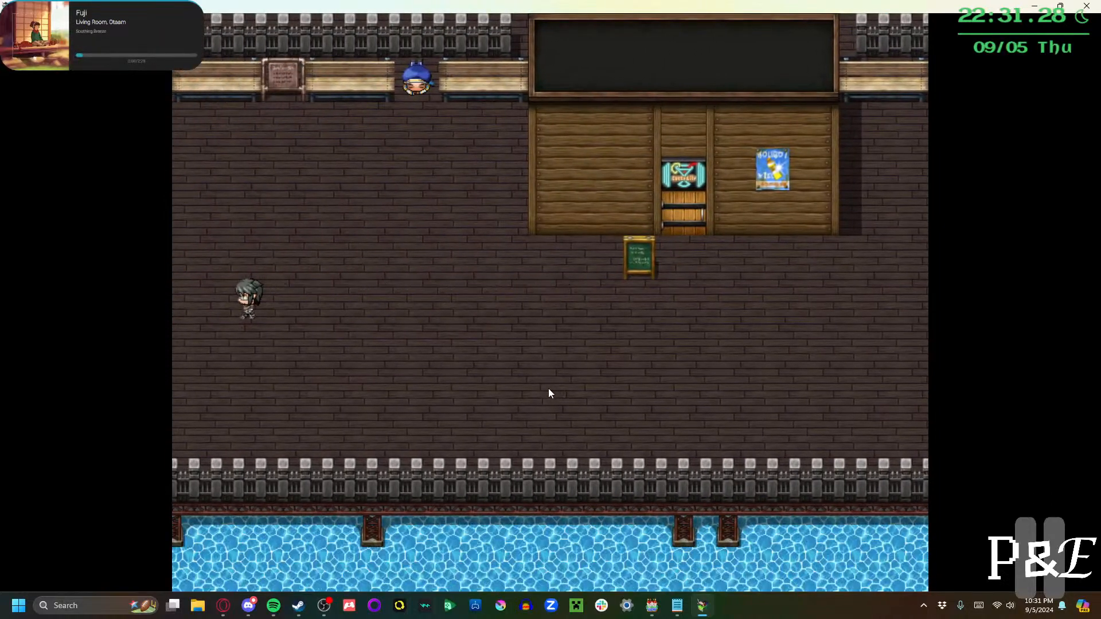
{"action": "key", "text": "Left"}
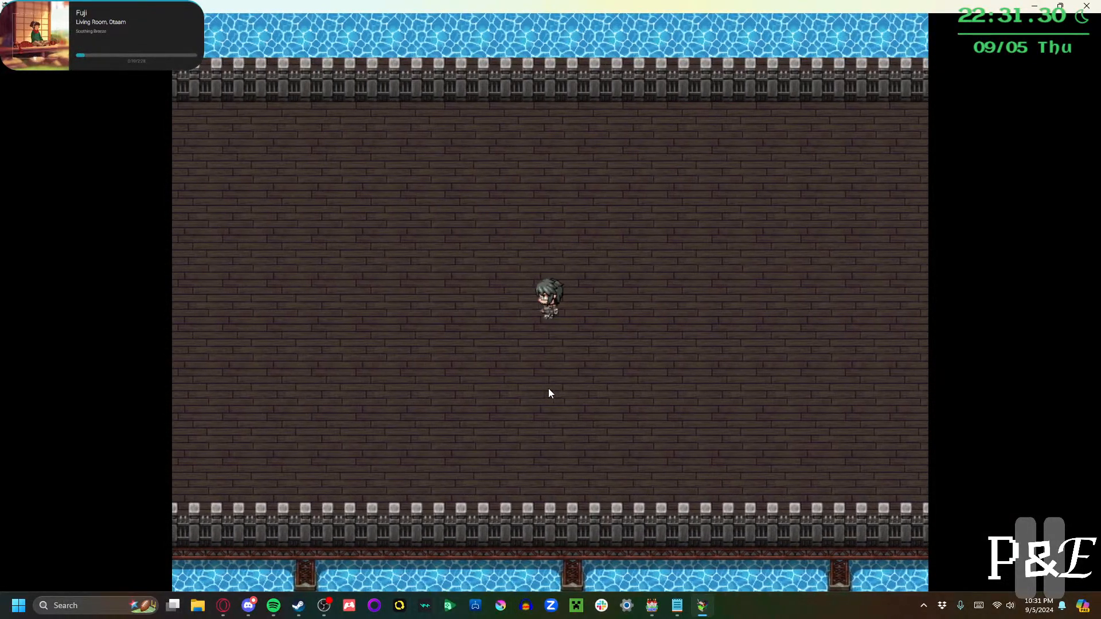
{"action": "key", "text": "Left"}
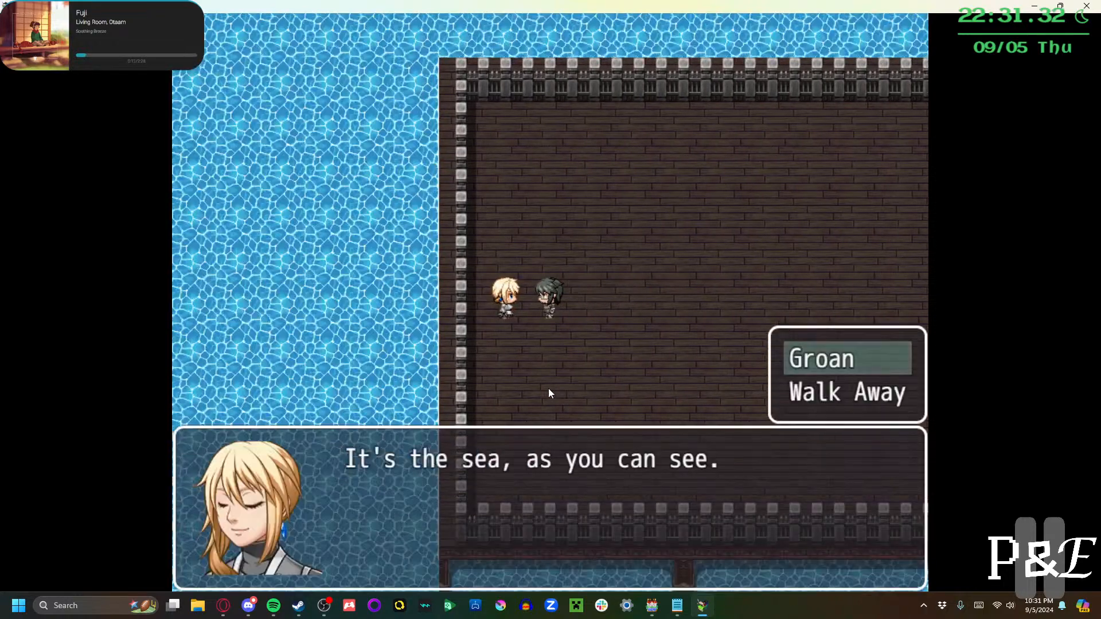
Answer the blonde woman with Groan and continue the conversation into the black-background scene
{"action": "key", "text": "Return"}
{"action": "key", "text": "Return"}
{"action": "key", "text": "Return"}
{"action": "key", "text": "Return"}
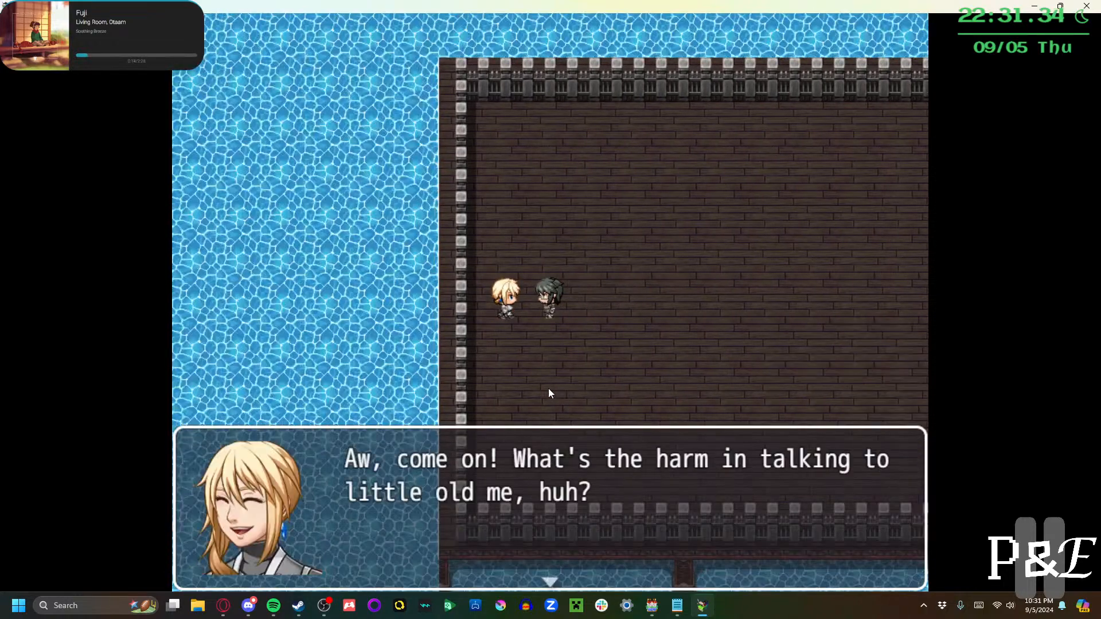
{"action": "key", "text": "Return"}
{"action": "key", "text": "Return"}
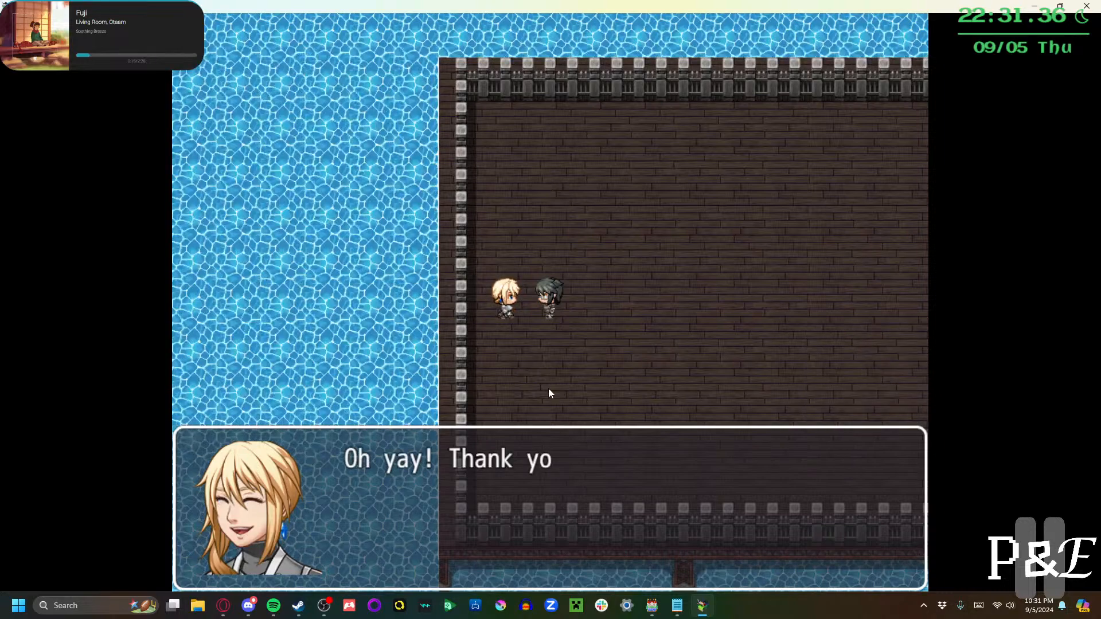
{"action": "key", "text": "Return"}
{"action": "key", "text": "Return"}
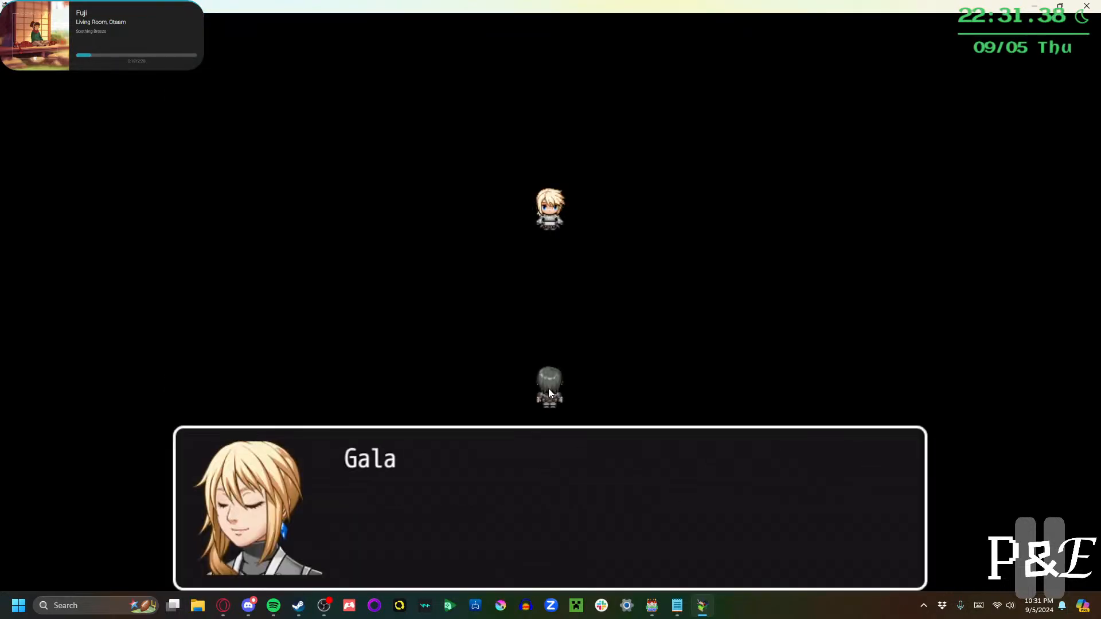
Advance the blonde woman's speech and answer Yes to her request for help
{"action": "key", "text": "Return"}
{"action": "key", "text": "Return"}
{"action": "key", "text": "Return"}
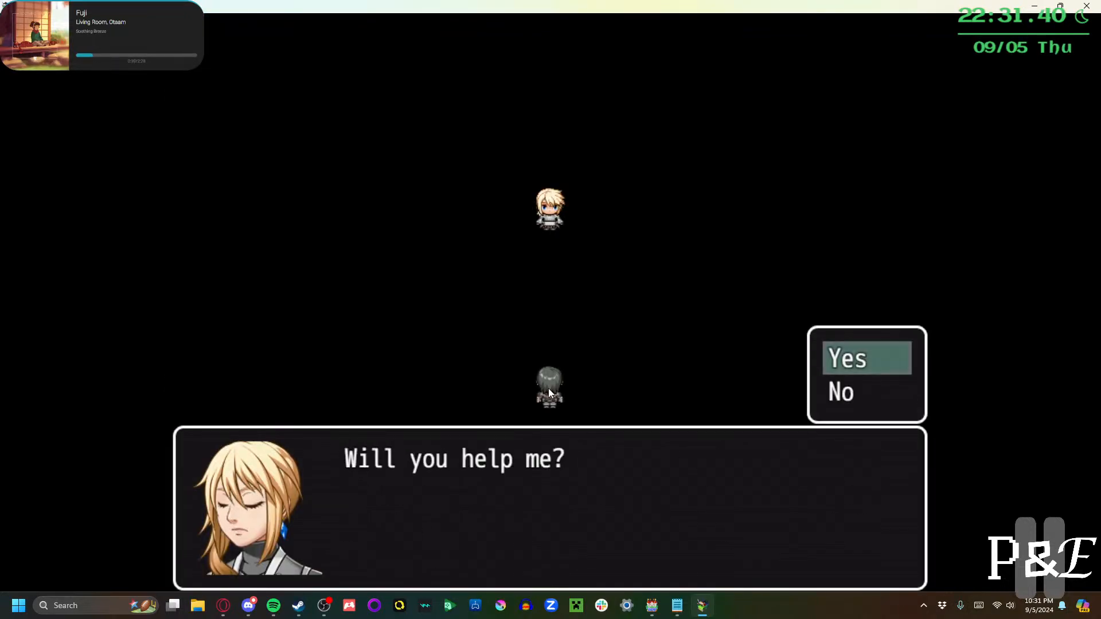
{"action": "key", "text": "Return"}
{"action": "key", "text": "Return"}
{"action": "key", "text": "Return"}
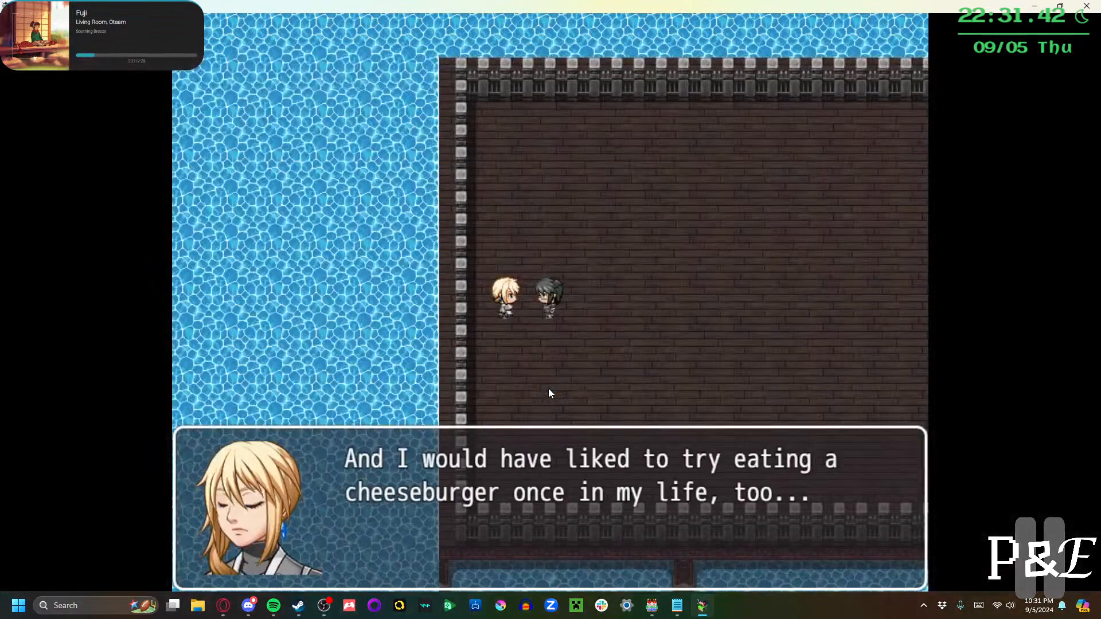
Advance through the rest of the pier dialogue until the conversation with the blonde woman ends
{"action": "key", "text": "Return"}
{"action": "key", "text": "Return"}
{"action": "key", "text": "Return"}
{"action": "key", "text": "Return"}
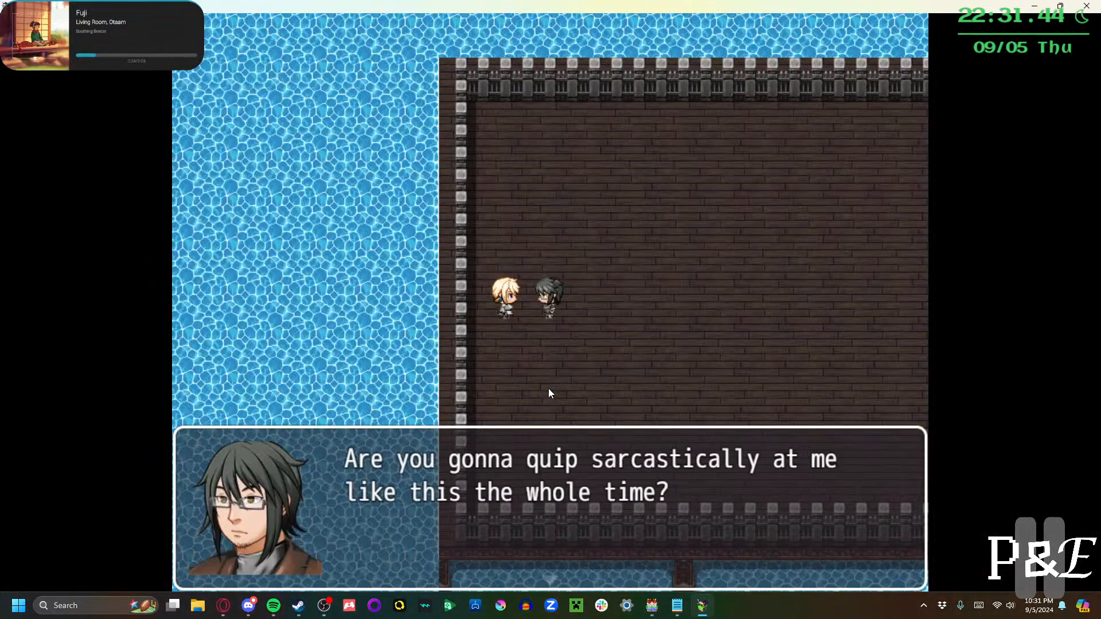
{"action": "key", "text": "Return"}
{"action": "key", "text": "Return"}
{"action": "key", "text": "Return"}
{"action": "key", "text": "Return"}
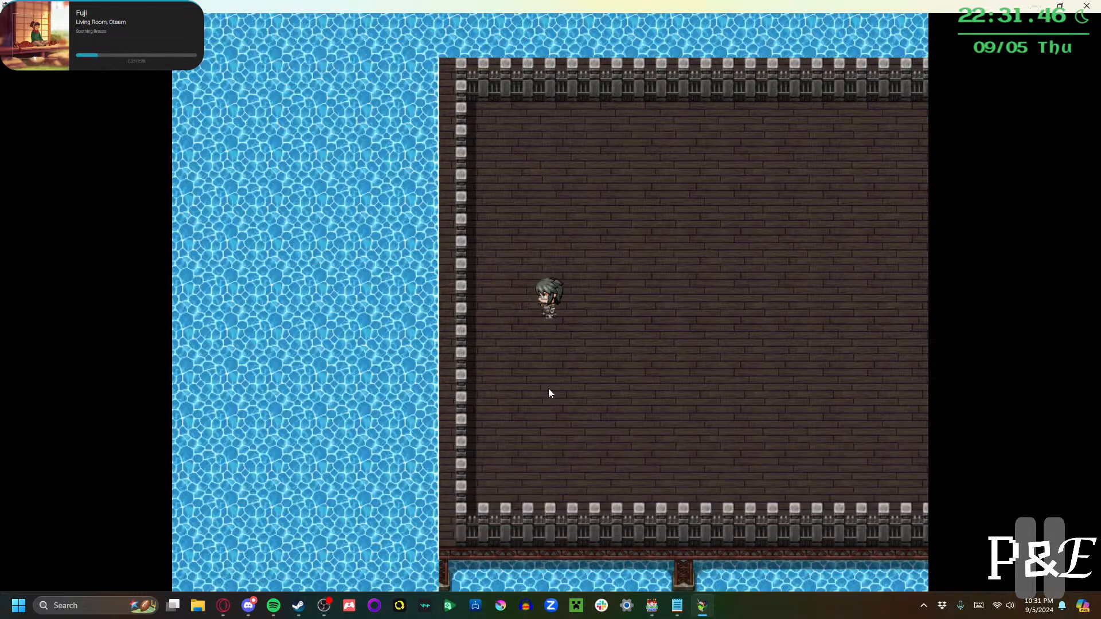
Lead the blonde companion back along the pier and up the sidewalk to the beach entrance
{"action": "key", "text": "Right"}
{"action": "key", "text": "Down"}
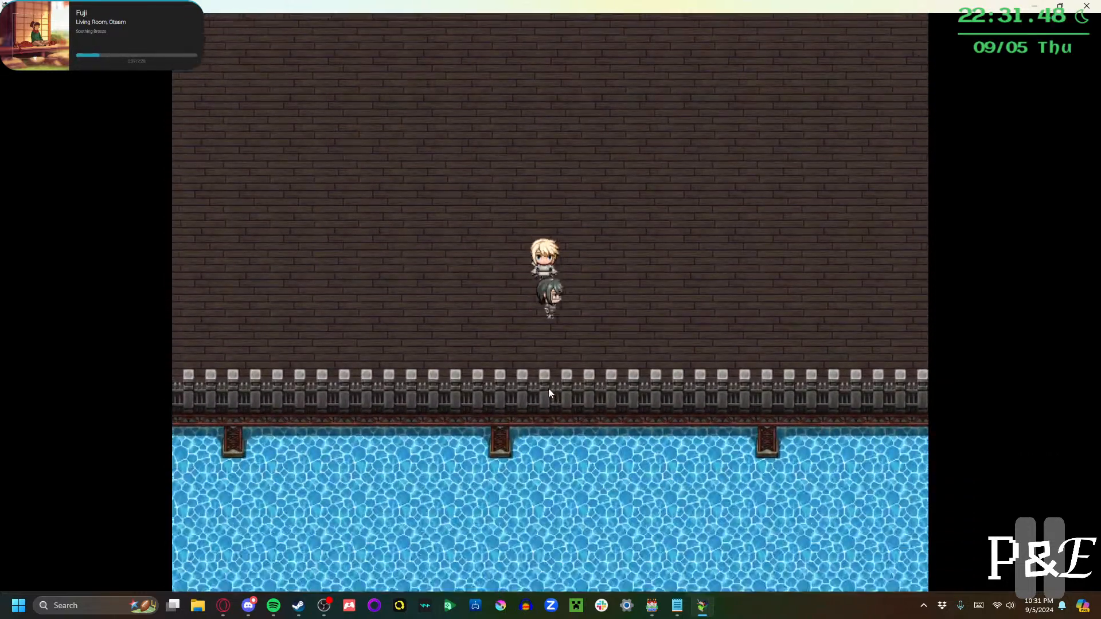
{"action": "key", "text": "Right"}
{"action": "key", "text": "Right"}
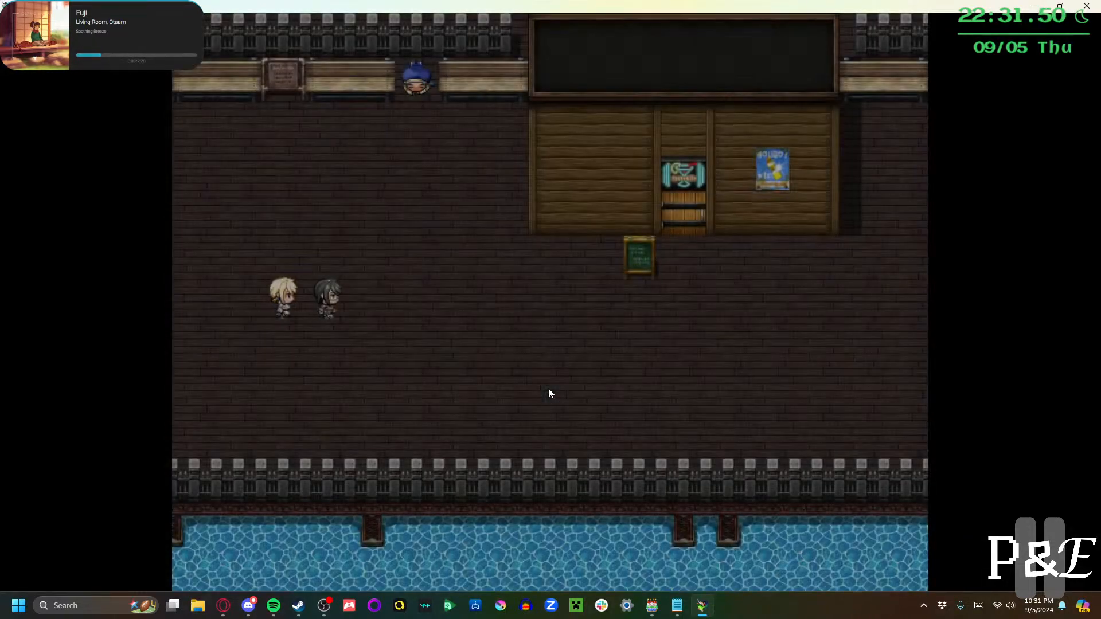
{"action": "key", "text": "Right"}
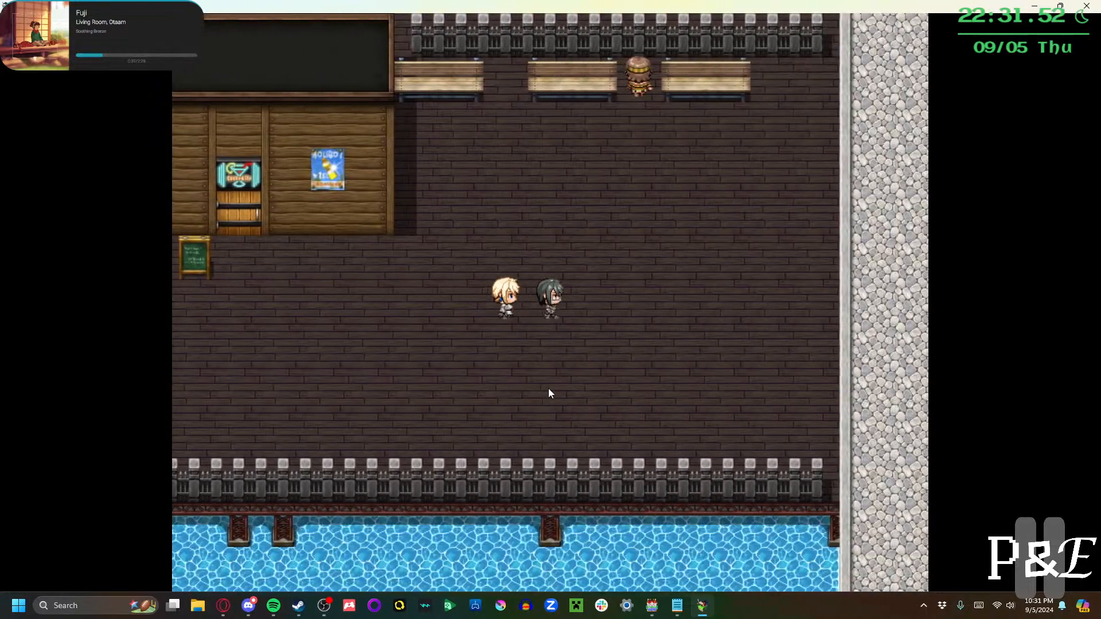
{"action": "key", "text": "Right"}
{"action": "key", "text": "Up"}
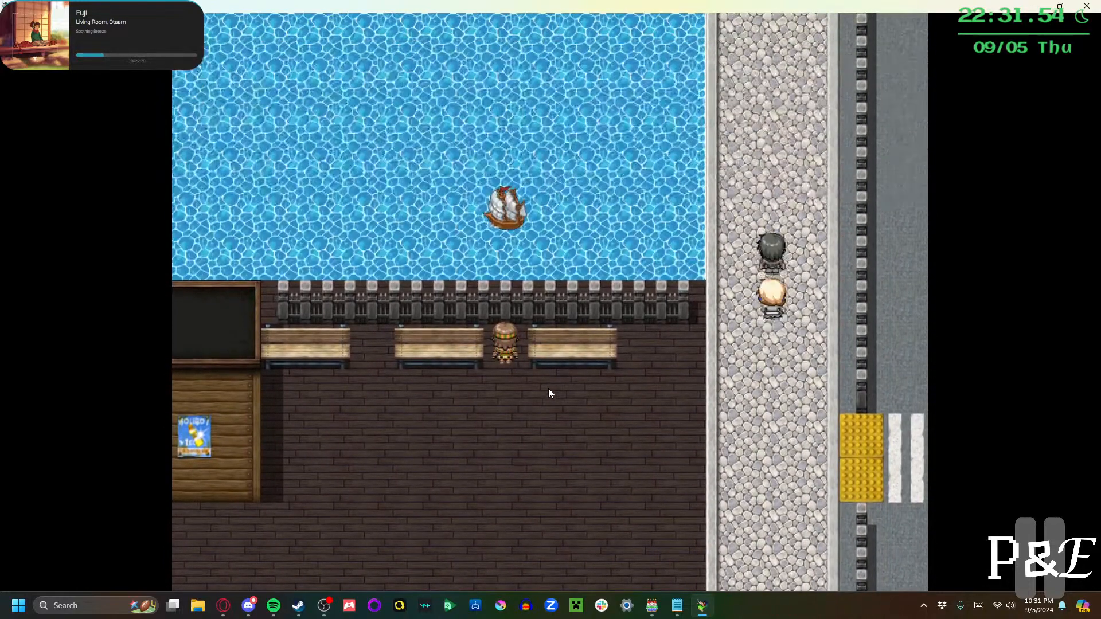
{"action": "key", "text": "Up"}
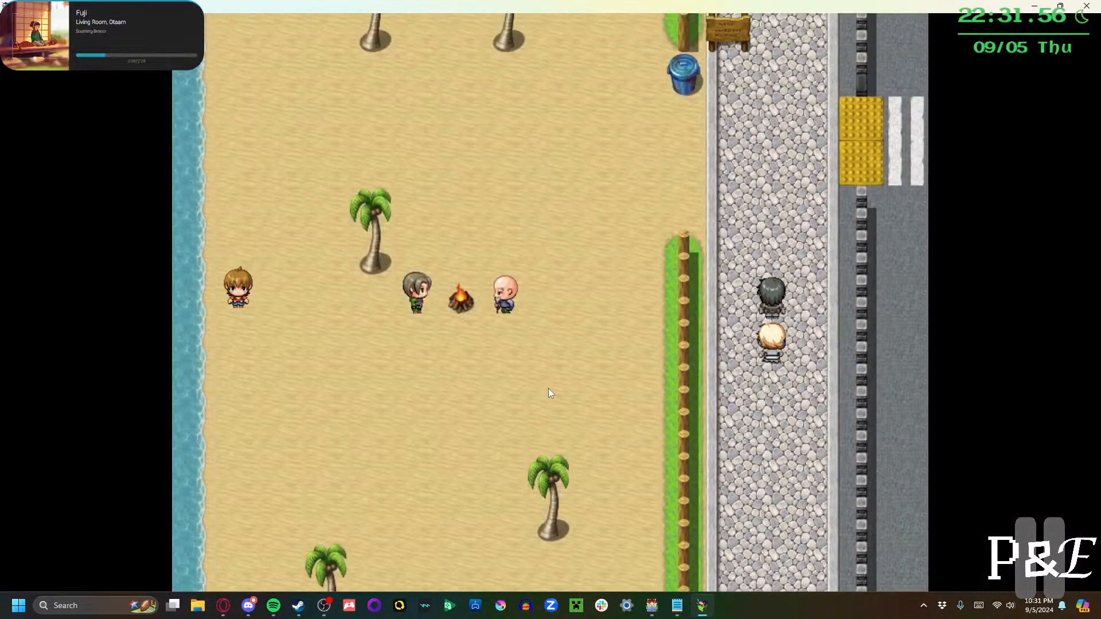
Check how the companion follows by walking back and forth around the beach entrance near the blue bin
{"action": "key", "text": "Left"}
{"action": "key", "text": "Right"}
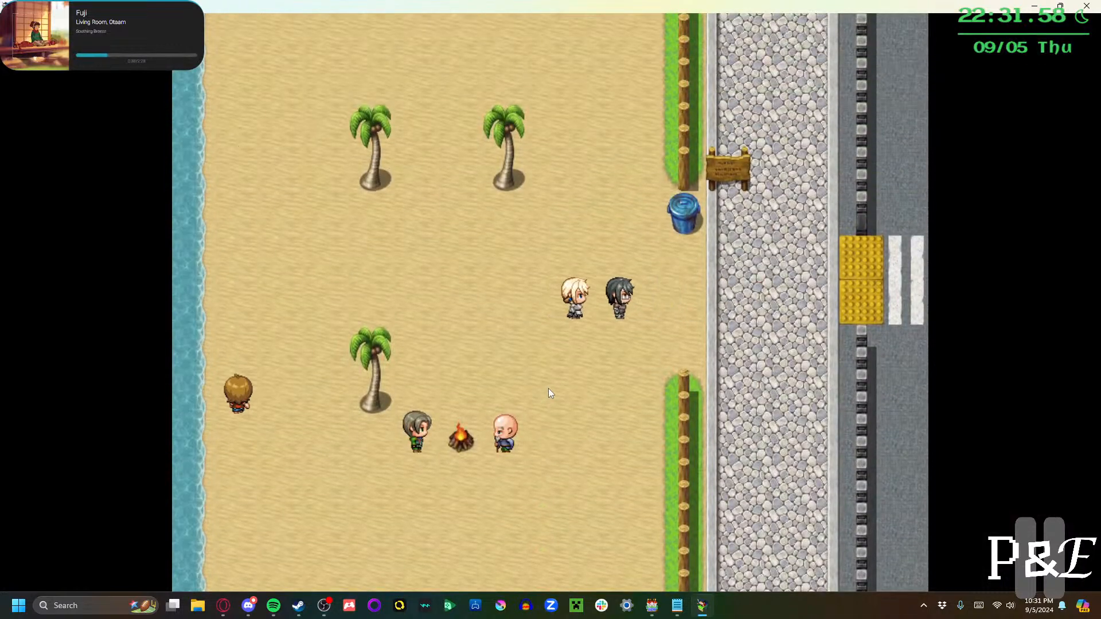
{"action": "key", "text": "Right"}
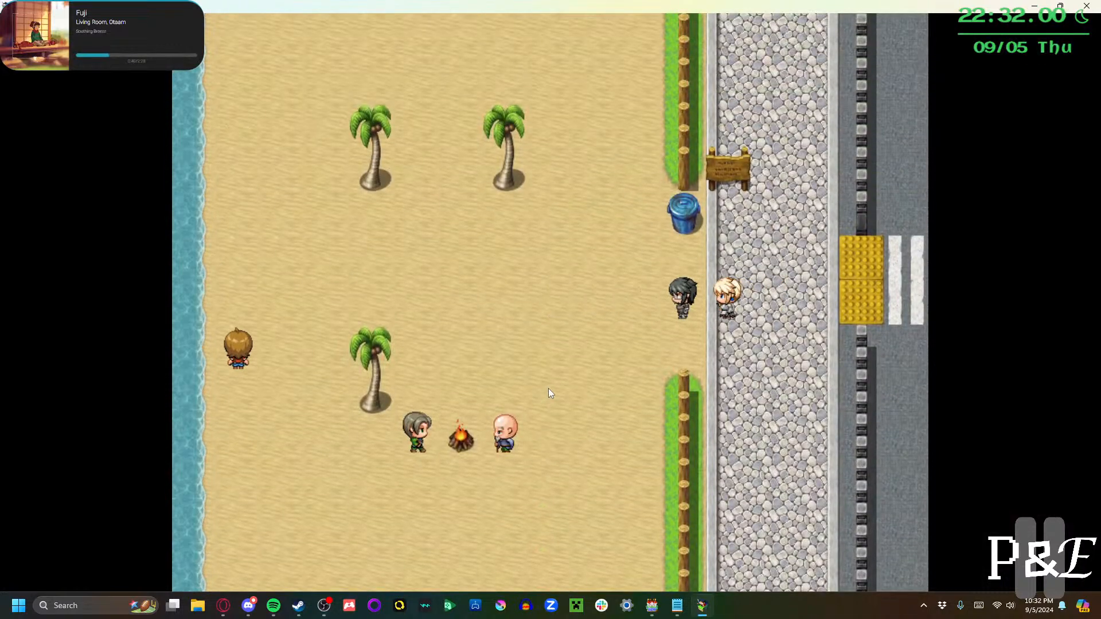
{"action": "key", "text": "Left"}
{"action": "key", "text": "Up"}
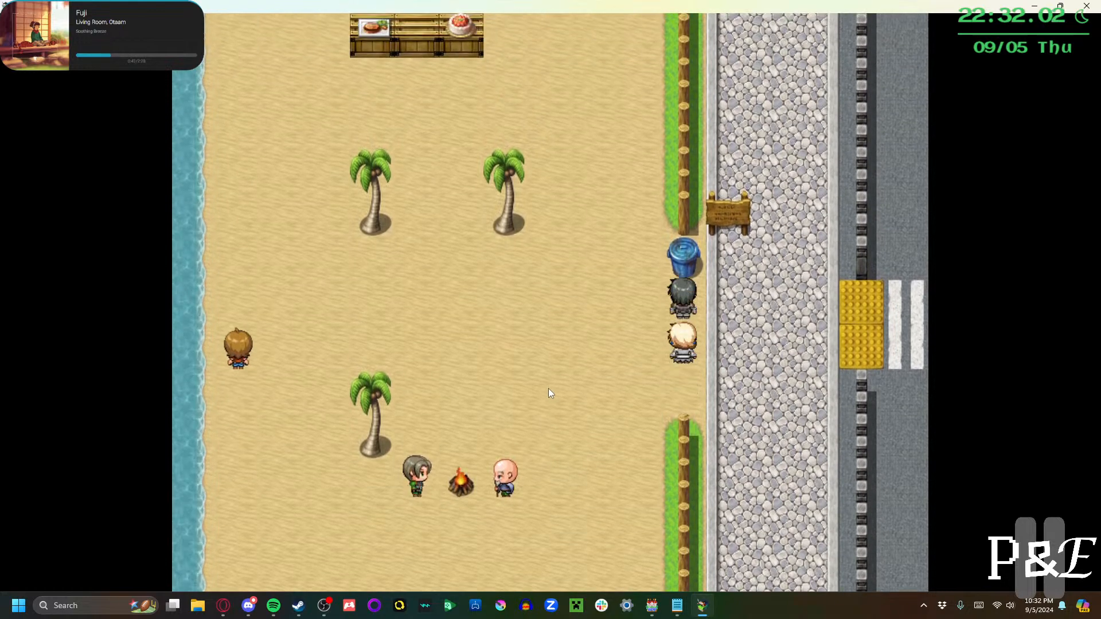
{"action": "key", "text": "Right"}
{"action": "key", "text": "Left"}
{"action": "key", "text": "Right"}
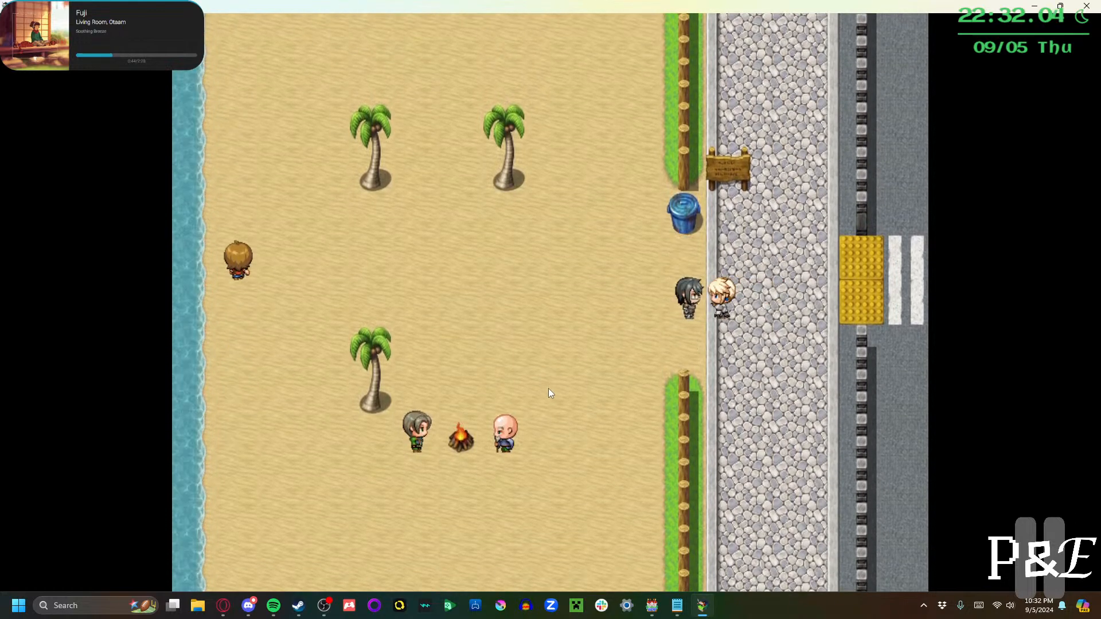
{"action": "key", "text": "Left"}
{"action": "key", "text": "Left"}
{"action": "key", "text": "Down"}
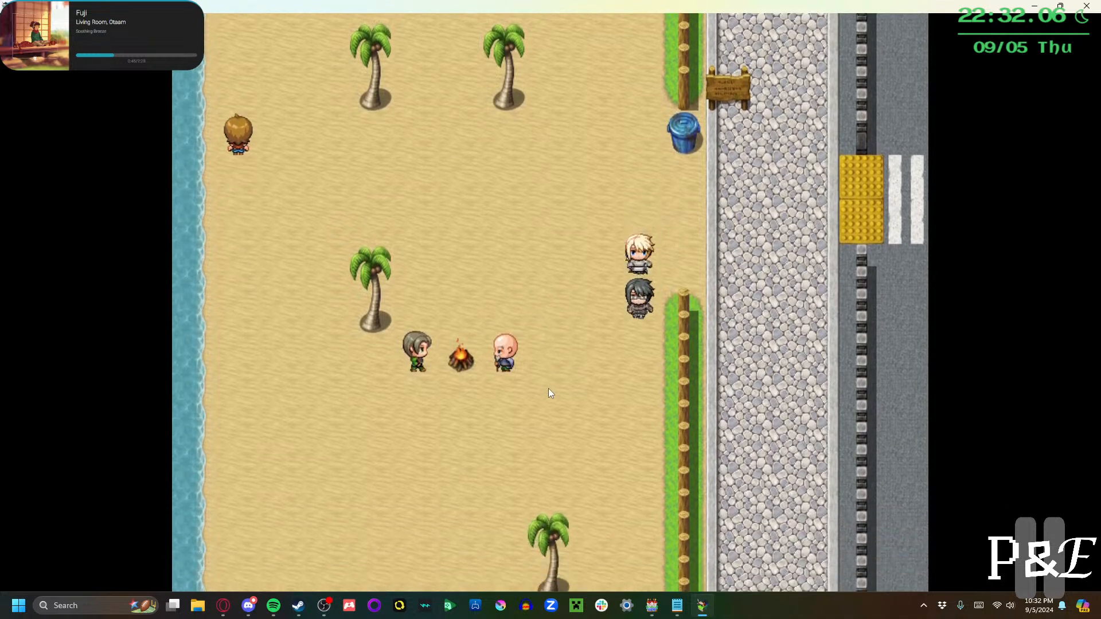
Walk back onto the sidewalk with the blonde companion and end the playtest to return to the map editor
{"action": "key", "text": "Up"}
{"action": "key", "text": "Right"}
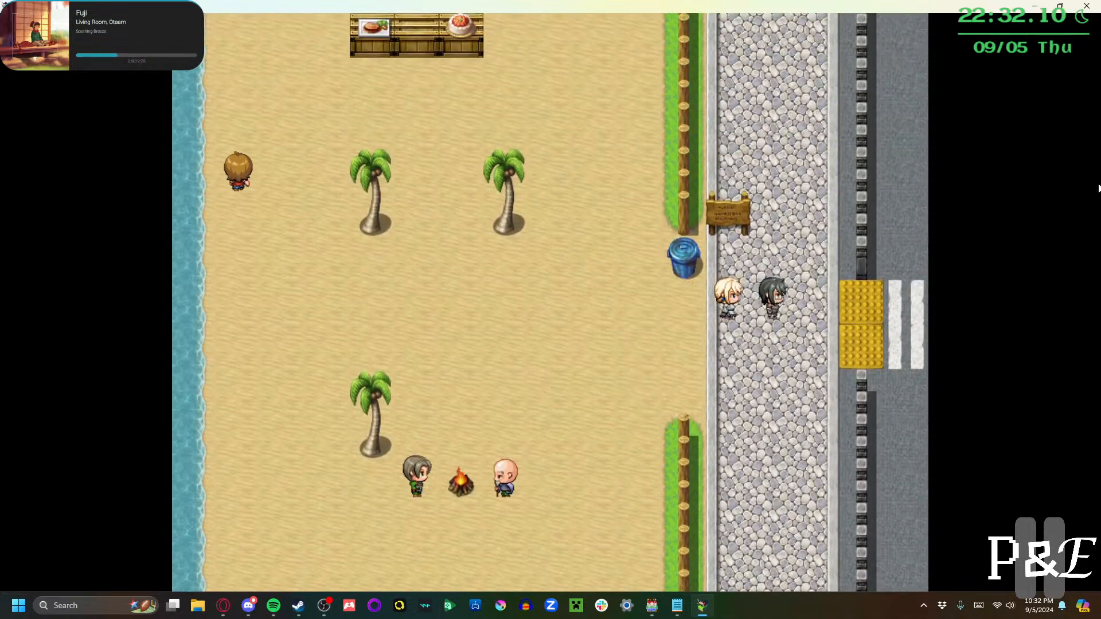
{"action": "left_click", "coordinate": [1086, 7]}
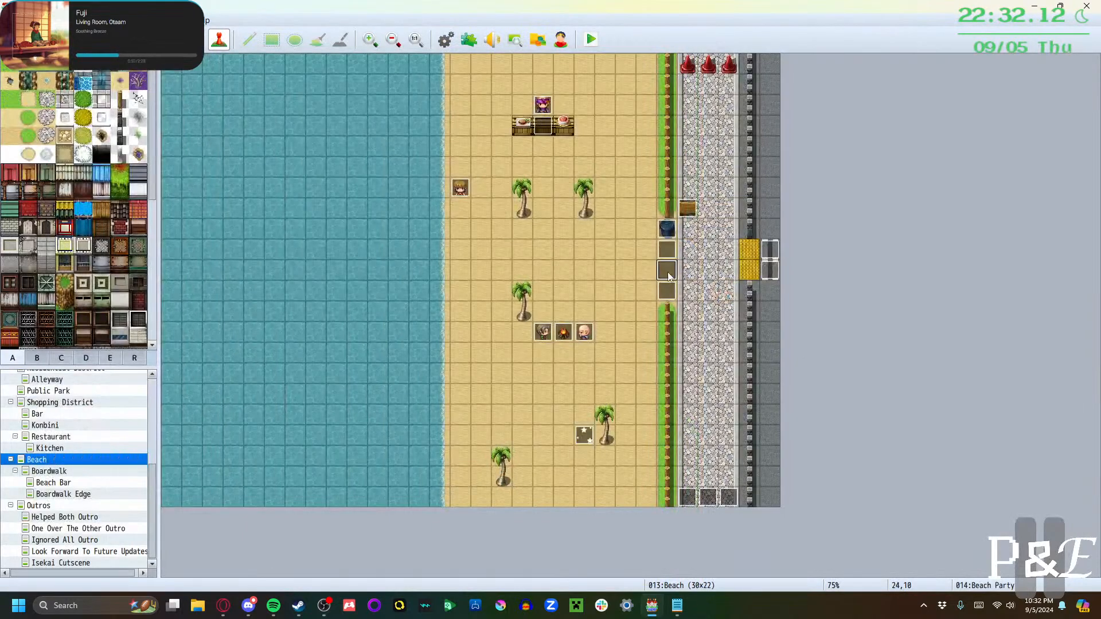
Replace the switch condition on page 1 of the middle Beach Party event at the beach entrance with Actor 0004 Lorelei
{"action": "double_click", "coordinate": [668, 276]}
{"action": "left_click", "coordinate": [296, 179]}
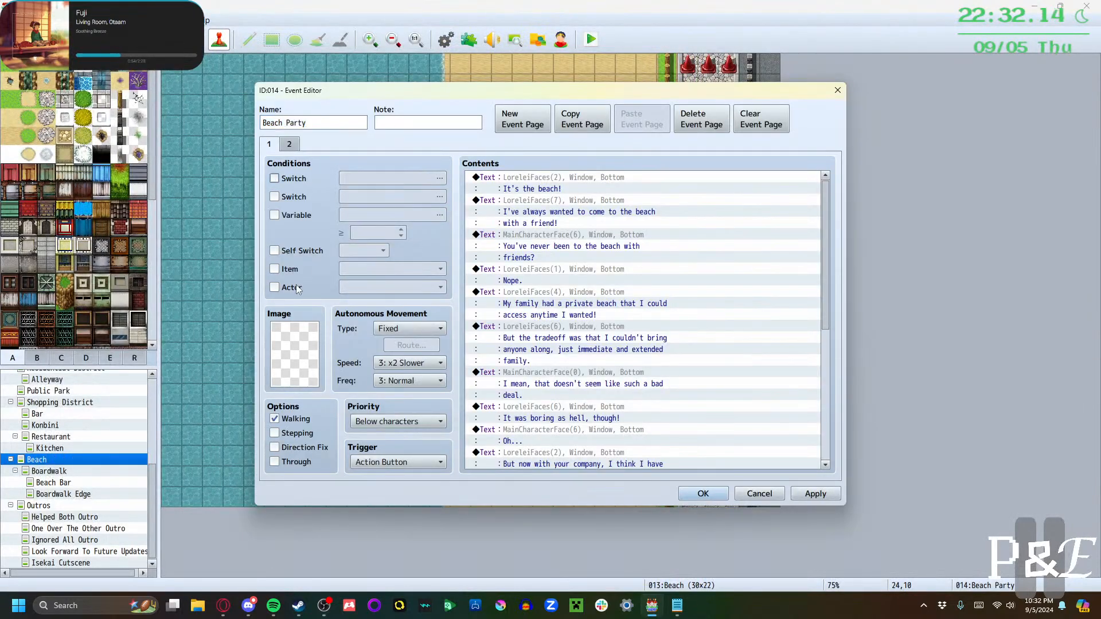
{"action": "left_click", "coordinate": [294, 288]}
{"action": "left_click", "coordinate": [396, 287]}
{"action": "left_click", "coordinate": [394, 343]}
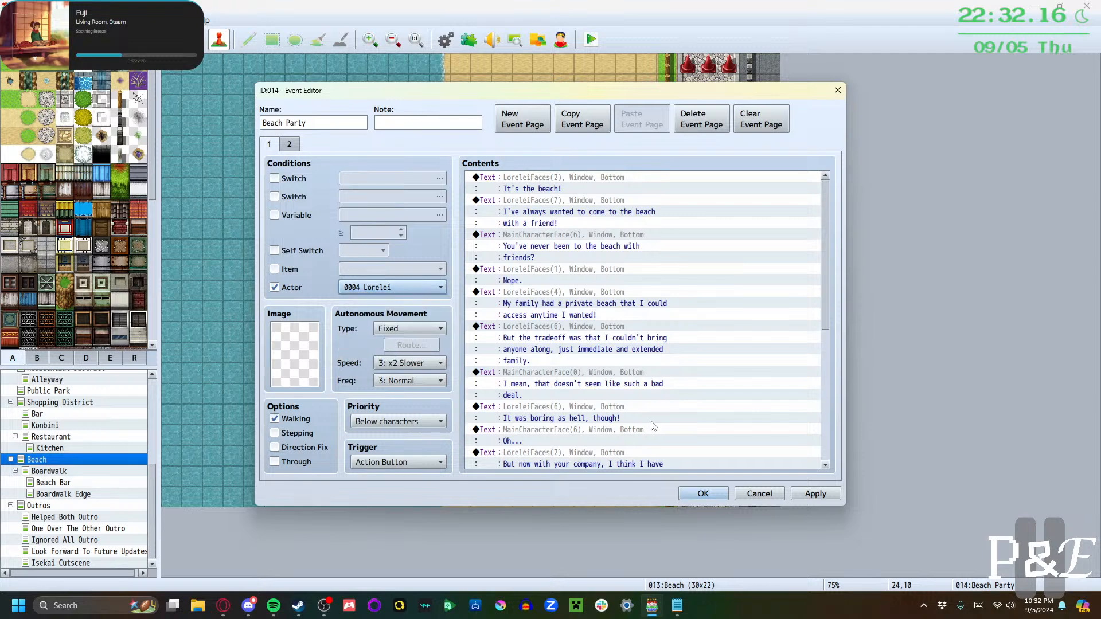
{"action": "left_click", "coordinate": [703, 495]}
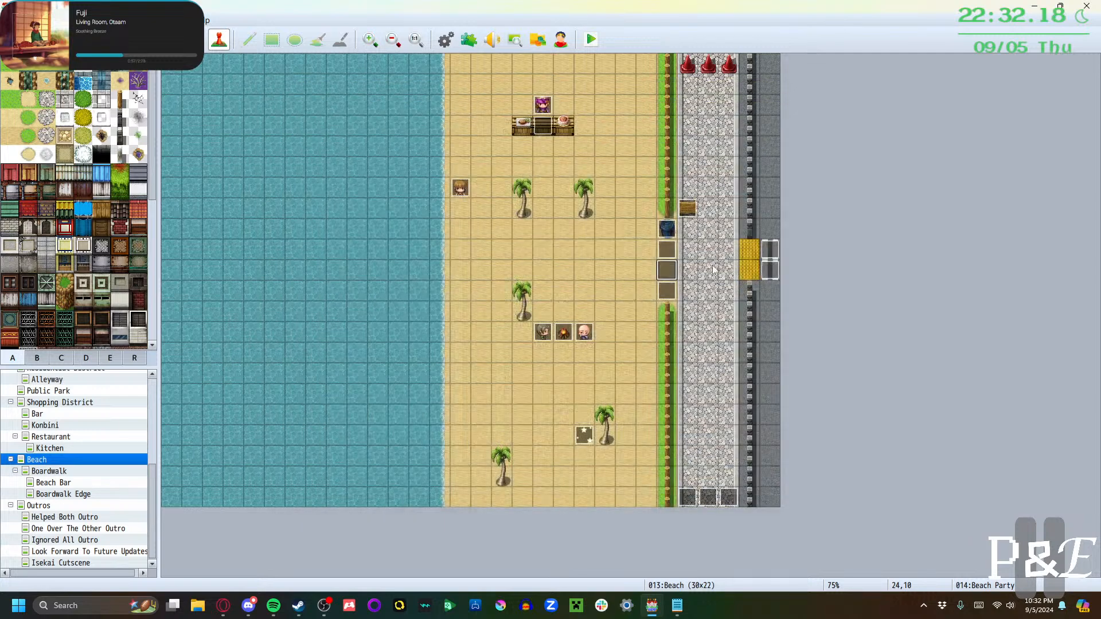
Replace the switch condition on page 1 of the lowest Beach Party event at the entrance with Actor 0004 Lorelei
{"action": "double_click", "coordinate": [666, 291]}
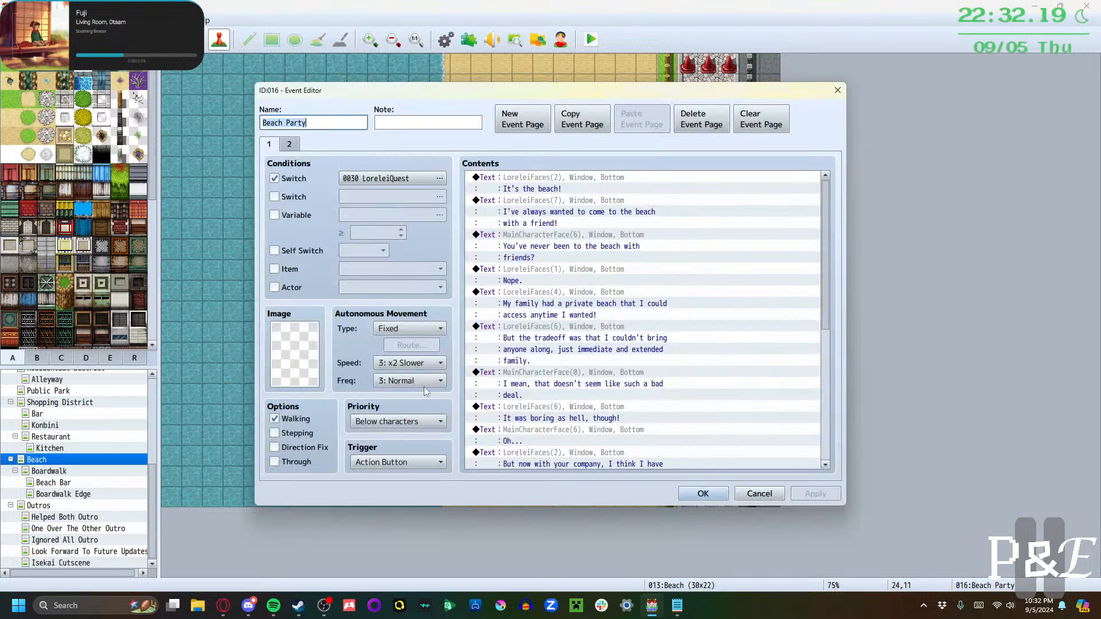
{"action": "left_click", "coordinate": [293, 178]}
{"action": "left_click", "coordinate": [292, 288]}
{"action": "left_click", "coordinate": [367, 288]}
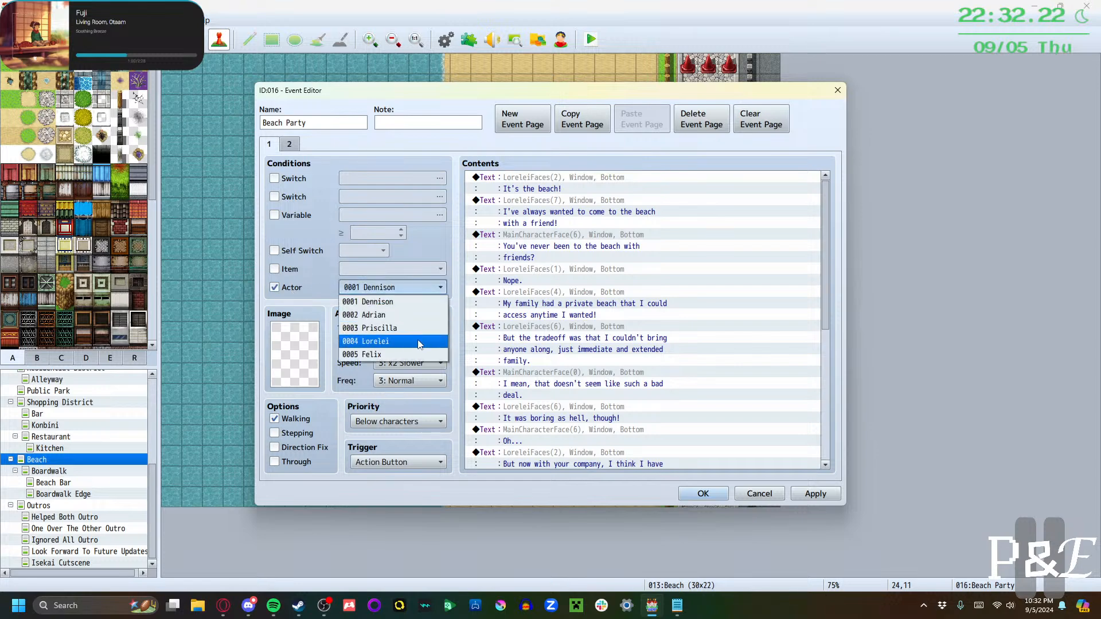
{"action": "left_click", "coordinate": [420, 345]}
{"action": "left_click", "coordinate": [680, 496]}
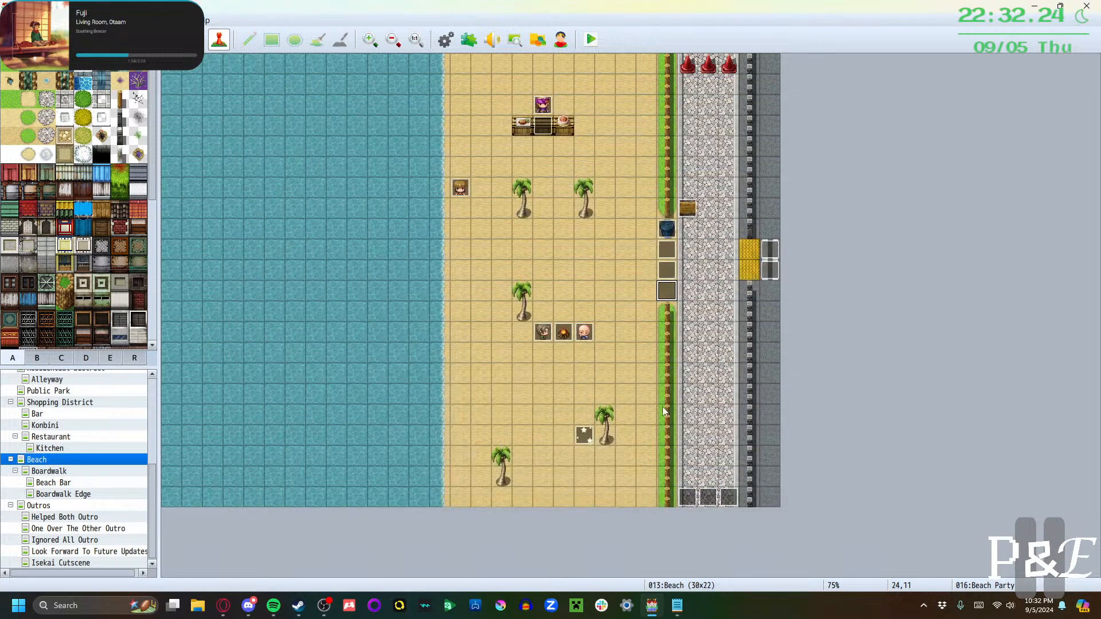
{"action": "double_click", "coordinate": [667, 253]}
{"action": "left_click", "coordinate": [392, 462]}
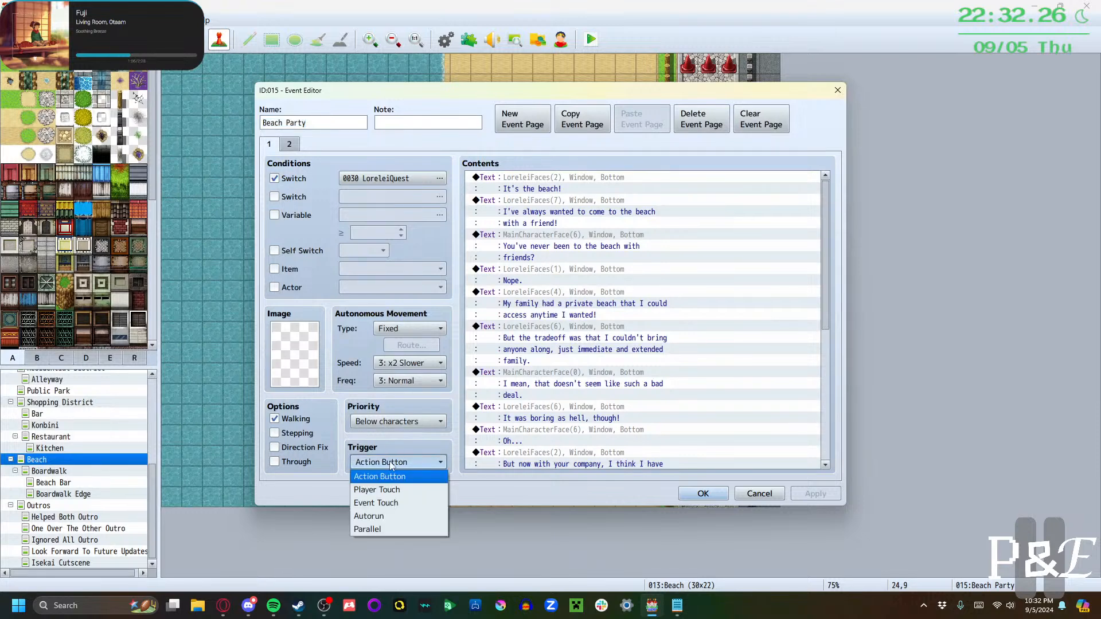
{"action": "left_click", "coordinate": [395, 492]}
{"action": "left_click", "coordinate": [377, 179]}
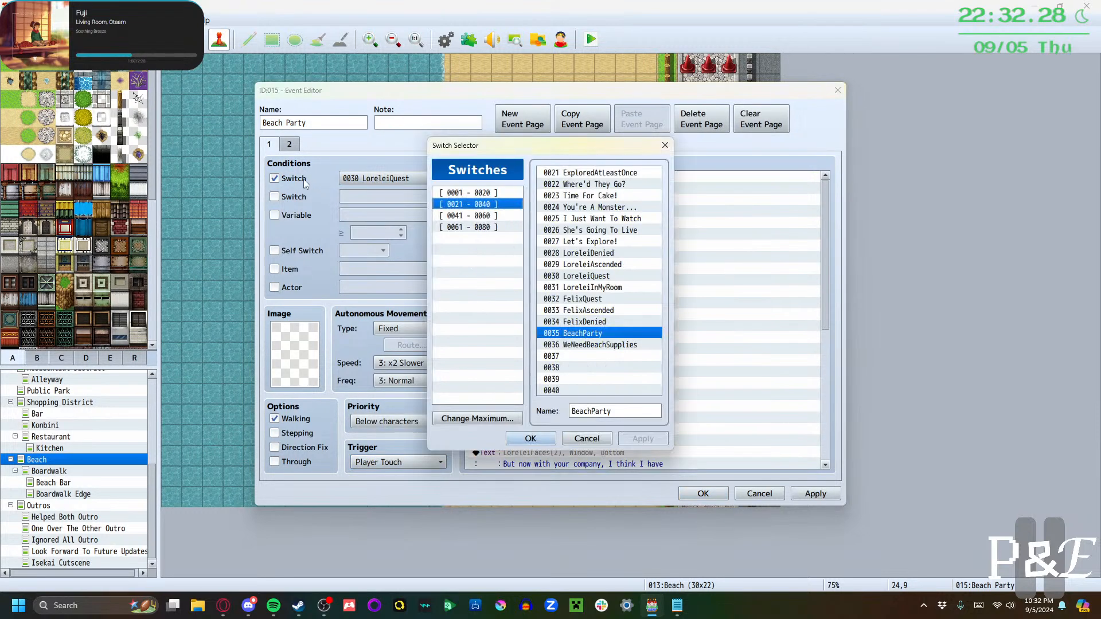
{"action": "key", "text": "Escape"}
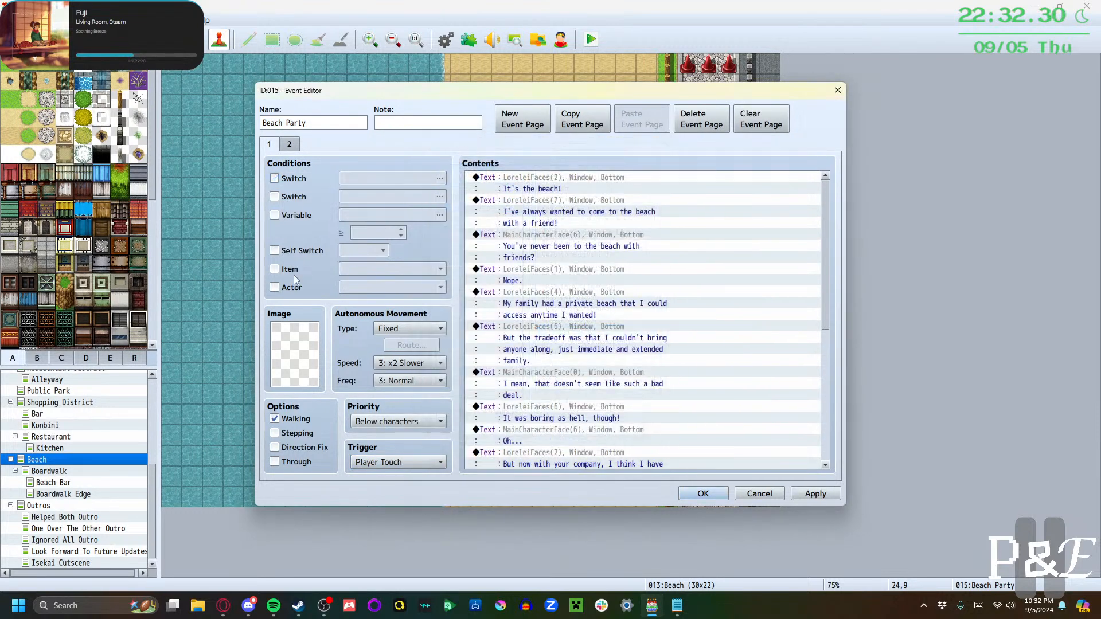
{"action": "left_click", "coordinate": [359, 290]}
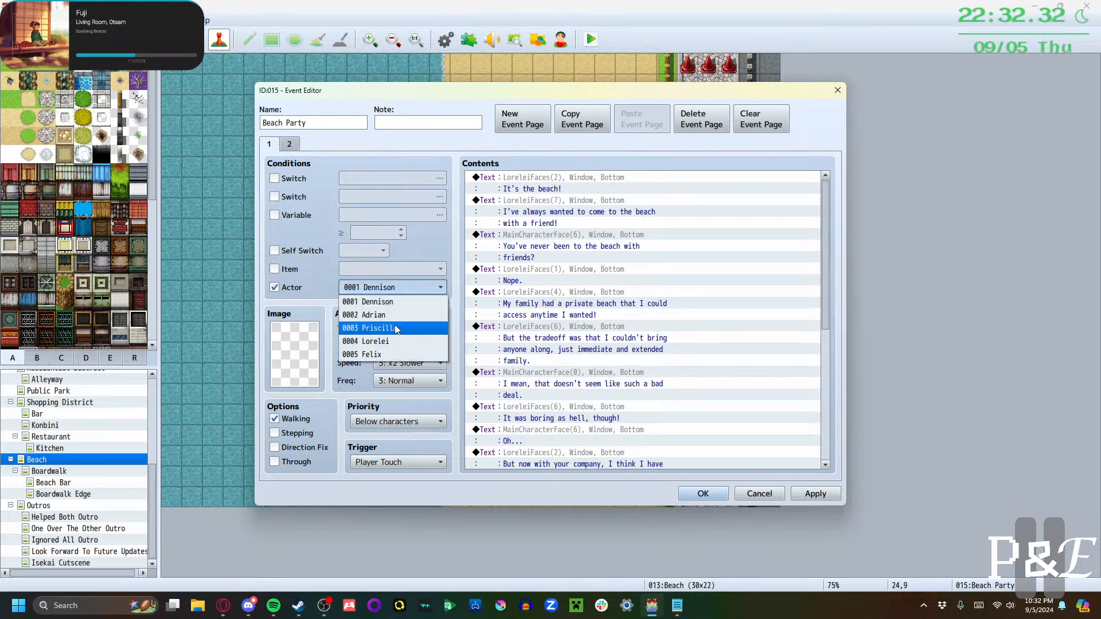
{"action": "left_click", "coordinate": [761, 496]}
{"action": "left_click", "coordinate": [542, 319]}
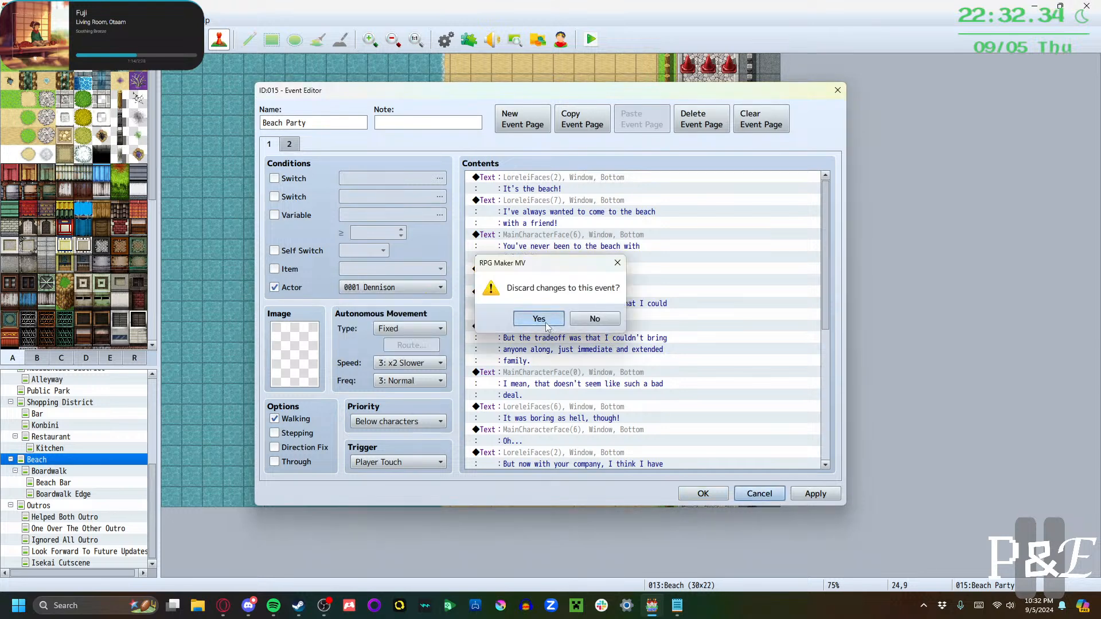
Set the trigger of the uppermost Beach Party event, just below the blue bin, to Player Touch
{"action": "double_click", "coordinate": [666, 256]}
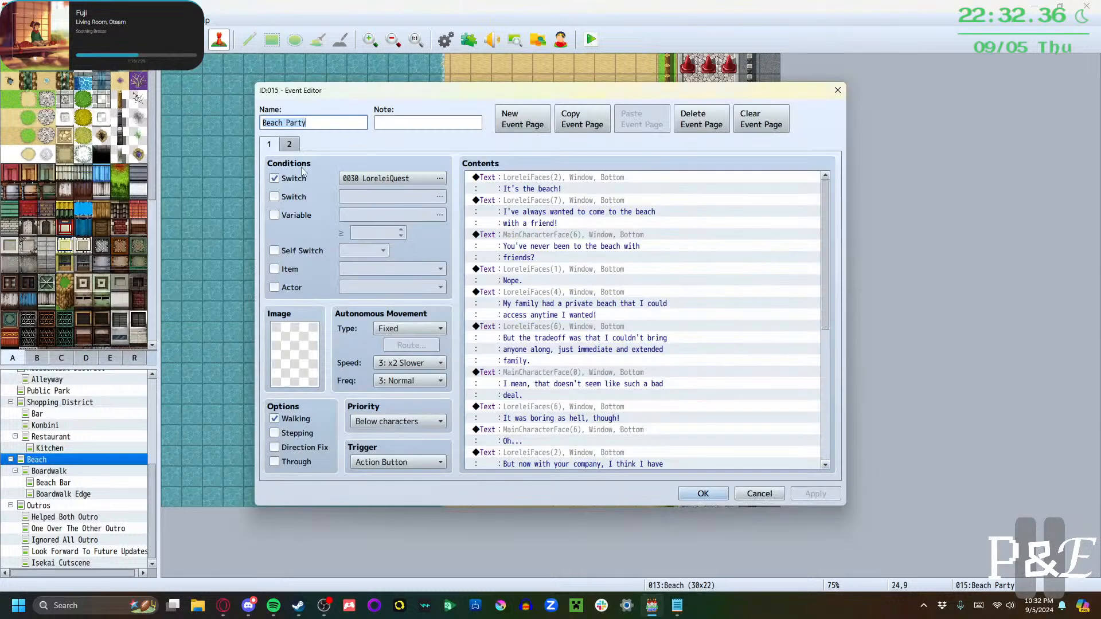
{"action": "left_click", "coordinate": [414, 457]}
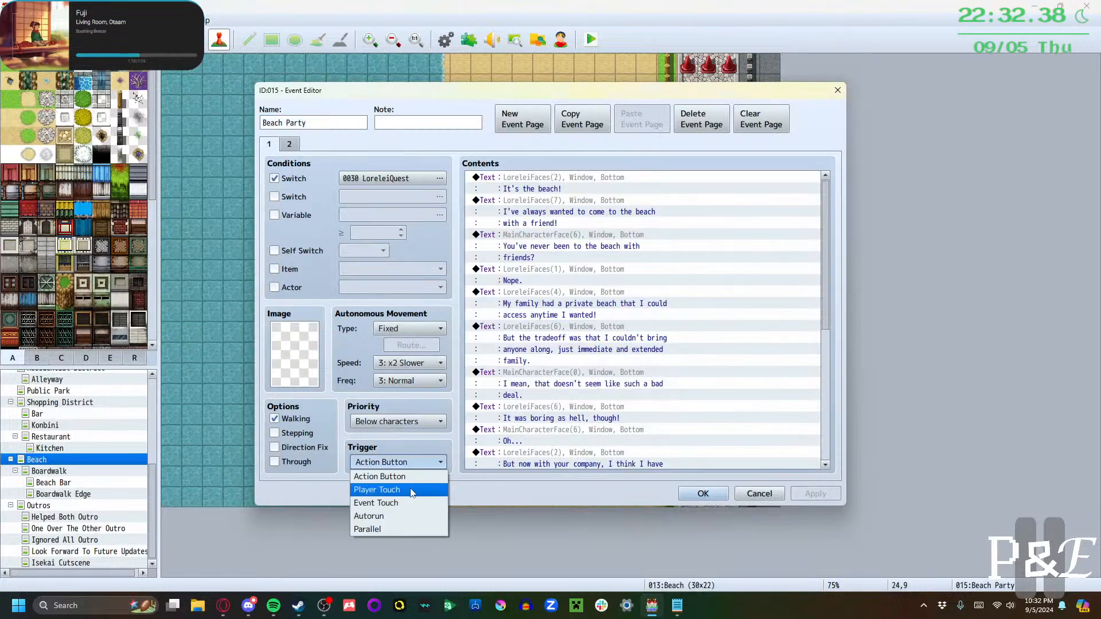
{"action": "left_click", "coordinate": [416, 491]}
{"action": "left_click", "coordinate": [710, 495]}
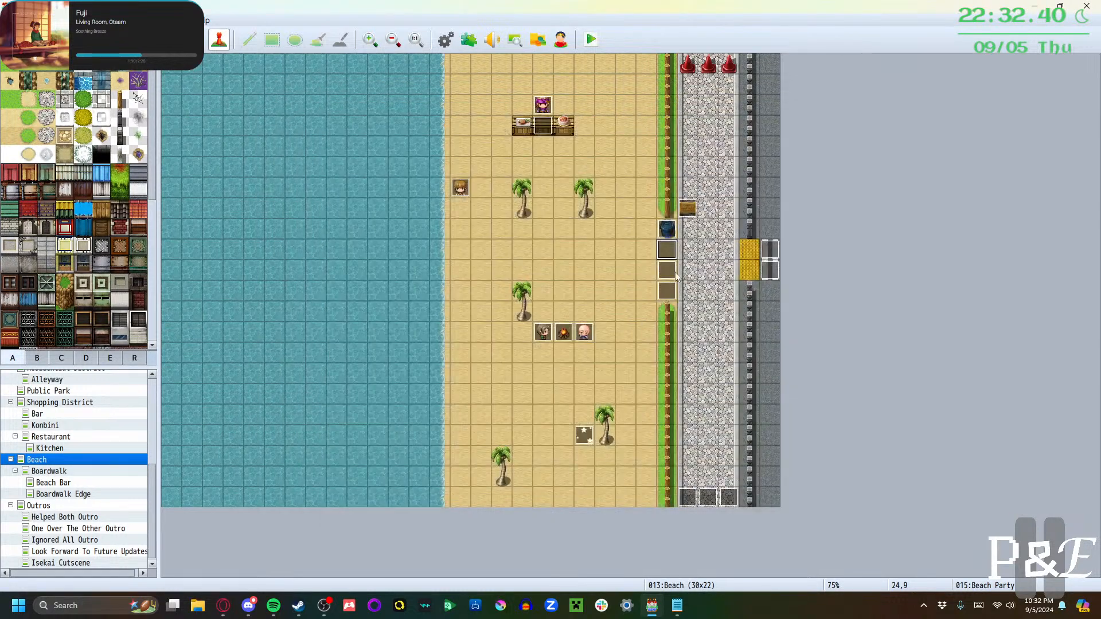
Remove the actor condition from the middle Beach Party event and make it depend on switch 0030 LoreleiQuest
{"action": "double_click", "coordinate": [667, 270]}
{"action": "left_click", "coordinate": [280, 288]}
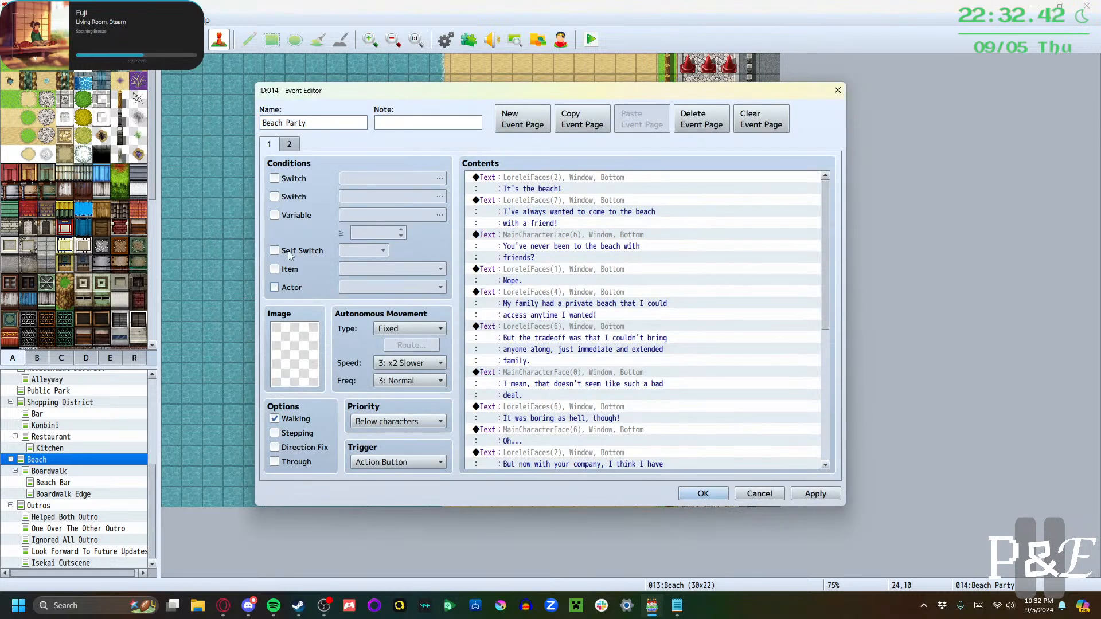
{"action": "left_click", "coordinate": [367, 180]}
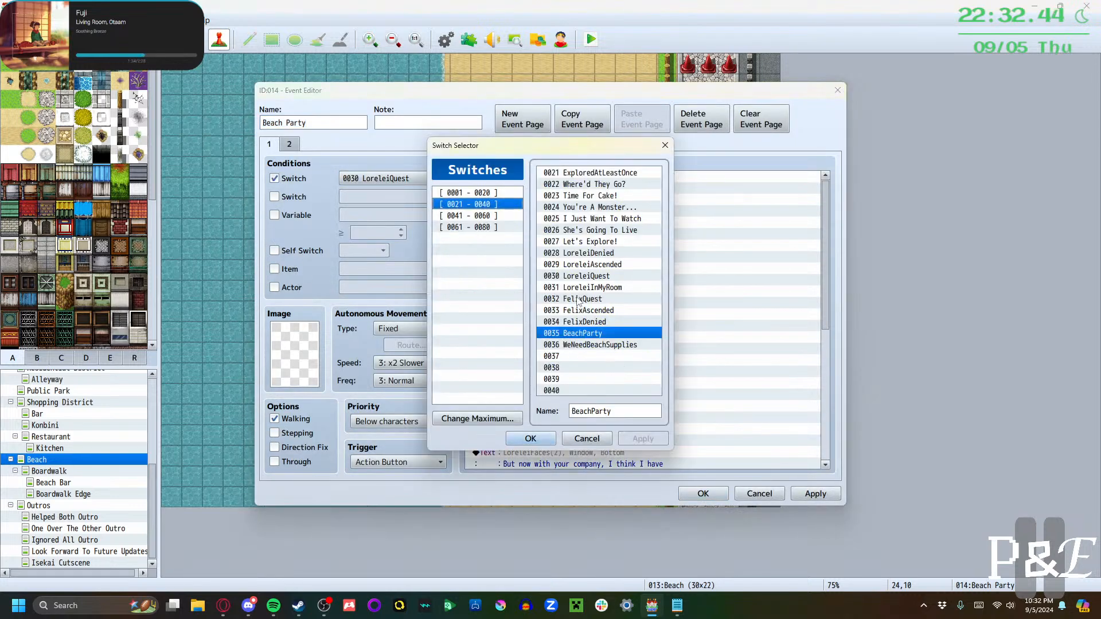
{"action": "left_click", "coordinate": [584, 277]}
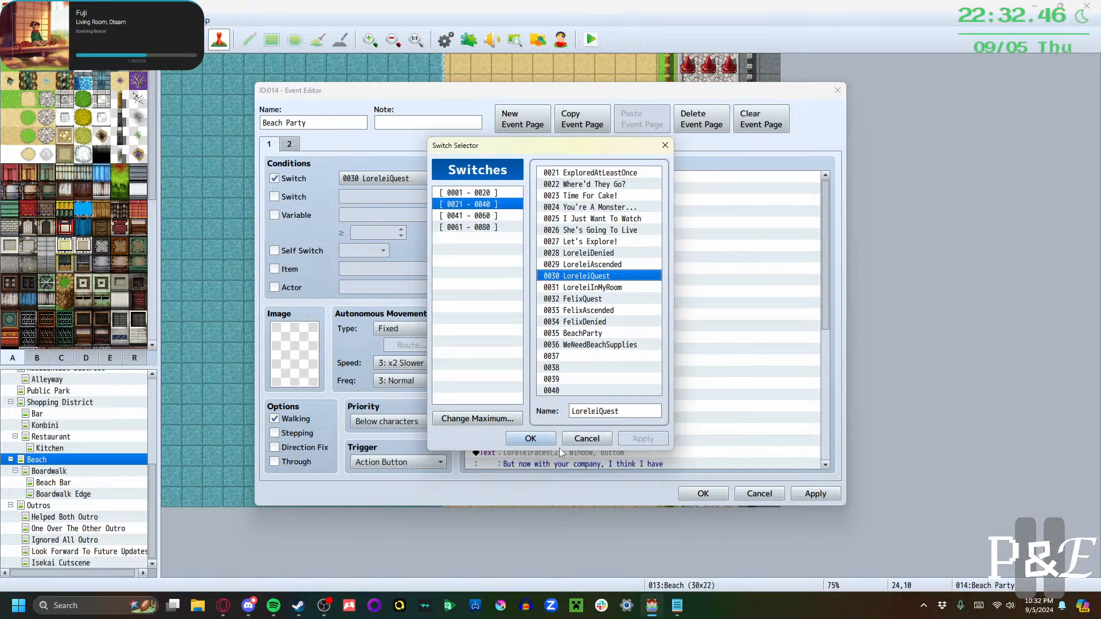
{"action": "left_click", "coordinate": [531, 439]}
{"action": "left_click", "coordinate": [796, 494]}
{"action": "left_click", "coordinate": [703, 493]}
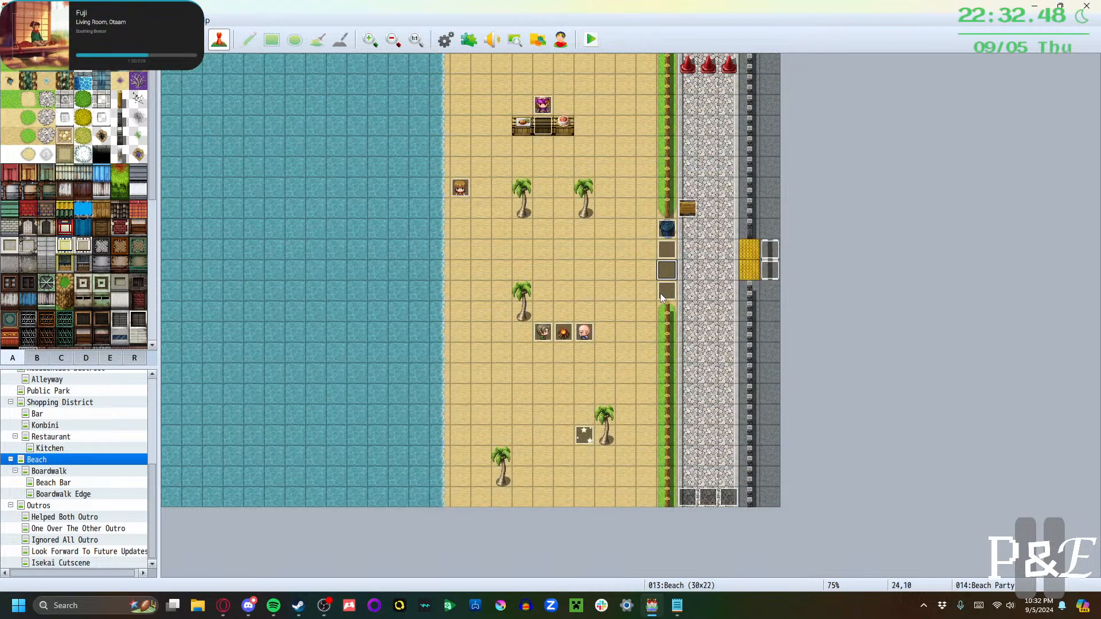
On the lowest Beach Party event, swap the actor condition for switch 0030 LoreleiQuest and set the trigger to Player Touch
{"action": "double_click", "coordinate": [419, 219]}
{"action": "left_click", "coordinate": [298, 180]}
{"action": "left_click", "coordinate": [293, 287]}
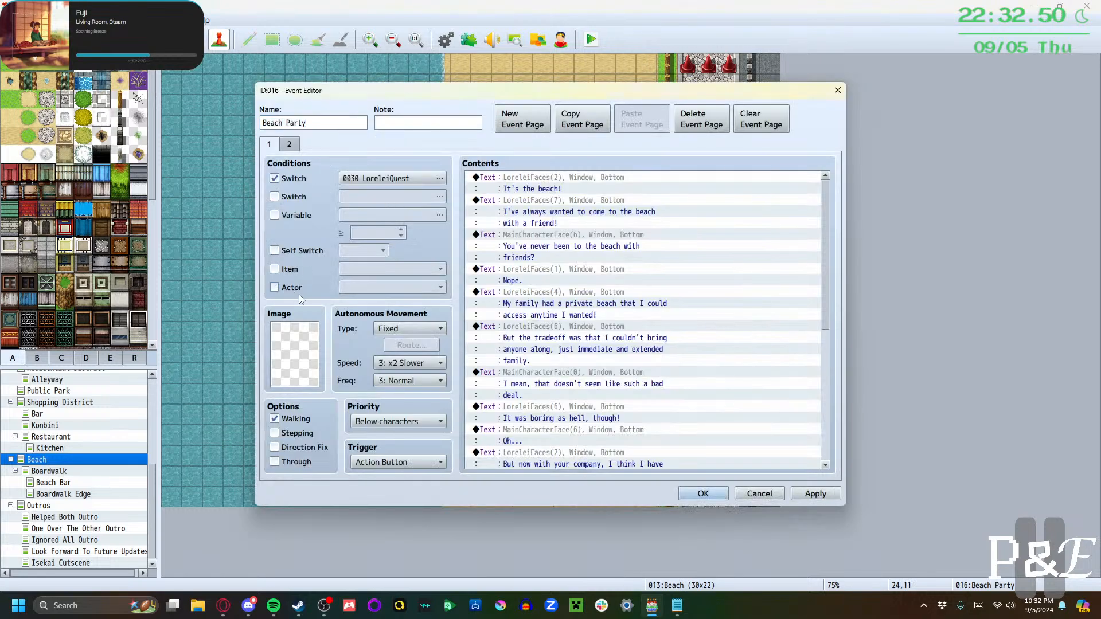
{"action": "left_click", "coordinate": [404, 462]}
{"action": "left_click", "coordinate": [384, 488]}
{"action": "left_click", "coordinate": [703, 493]}
Set the trigger of the middle Beach Party event to Player Touch
{"action": "double_click", "coordinate": [675, 270]}
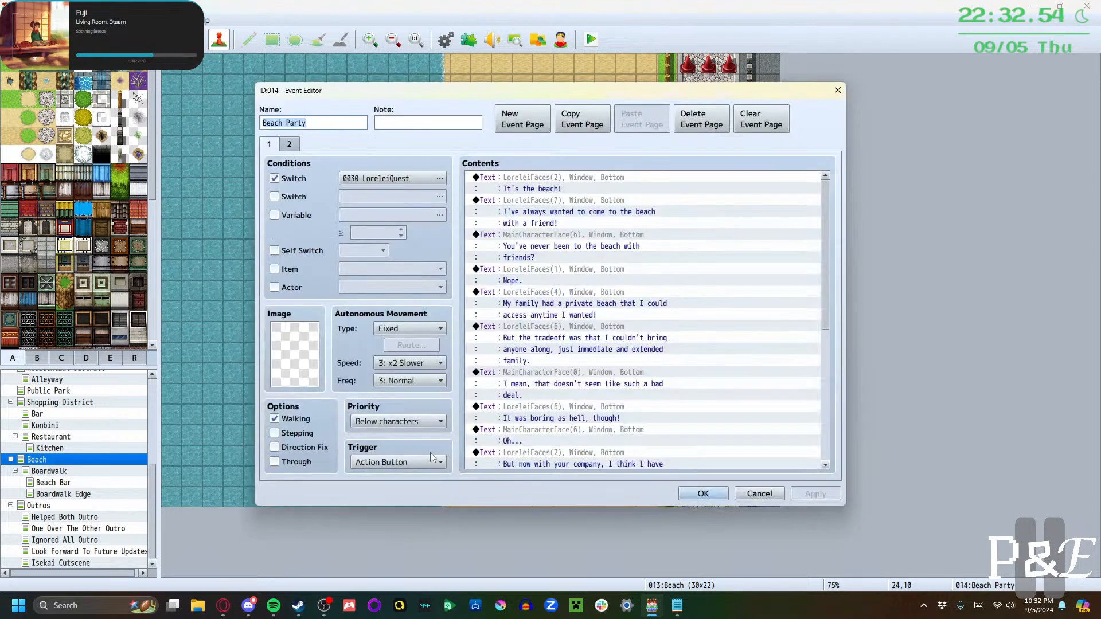
{"action": "left_click", "coordinate": [415, 466]}
{"action": "left_click", "coordinate": [381, 489]}
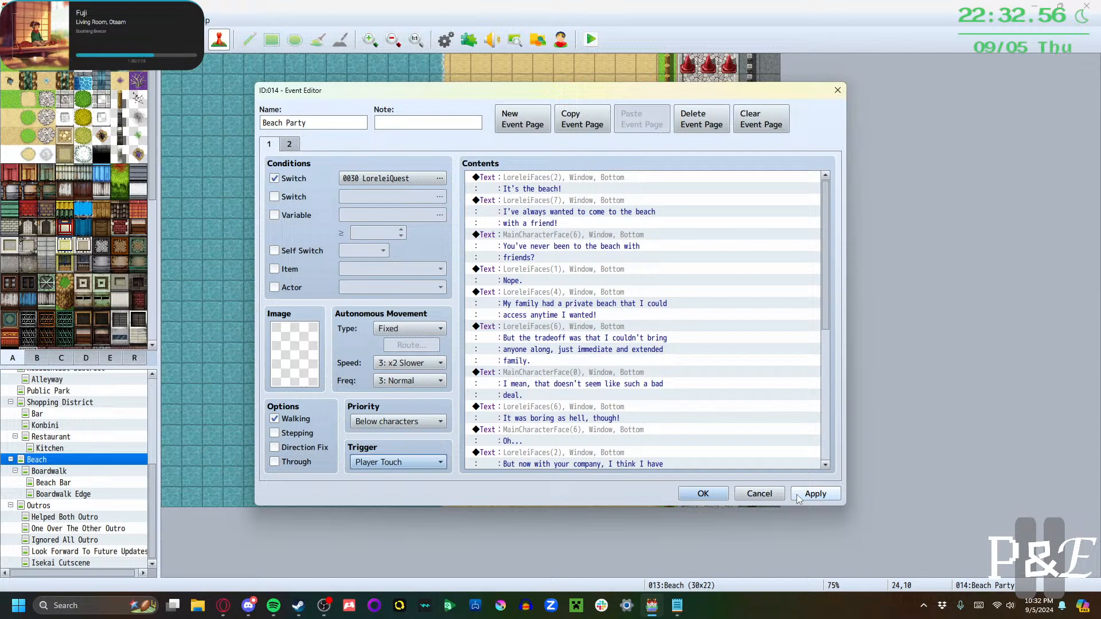
{"action": "left_click", "coordinate": [703, 494]}
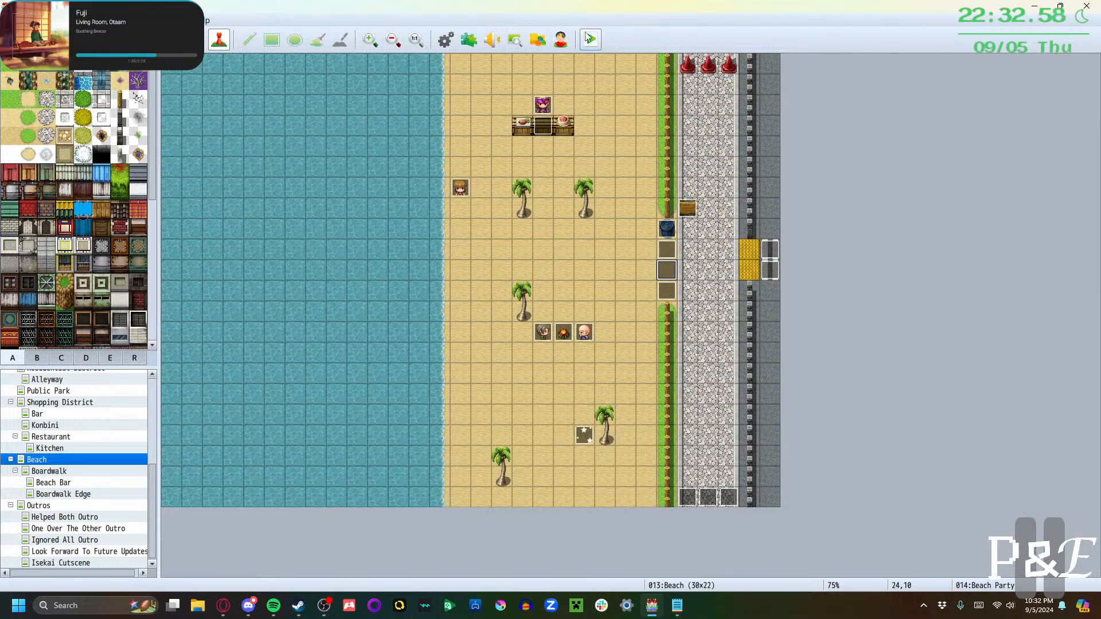
Launch a fresh playtest, maximize the game window and begin a new game
{"action": "left_click", "coordinate": [589, 39]}
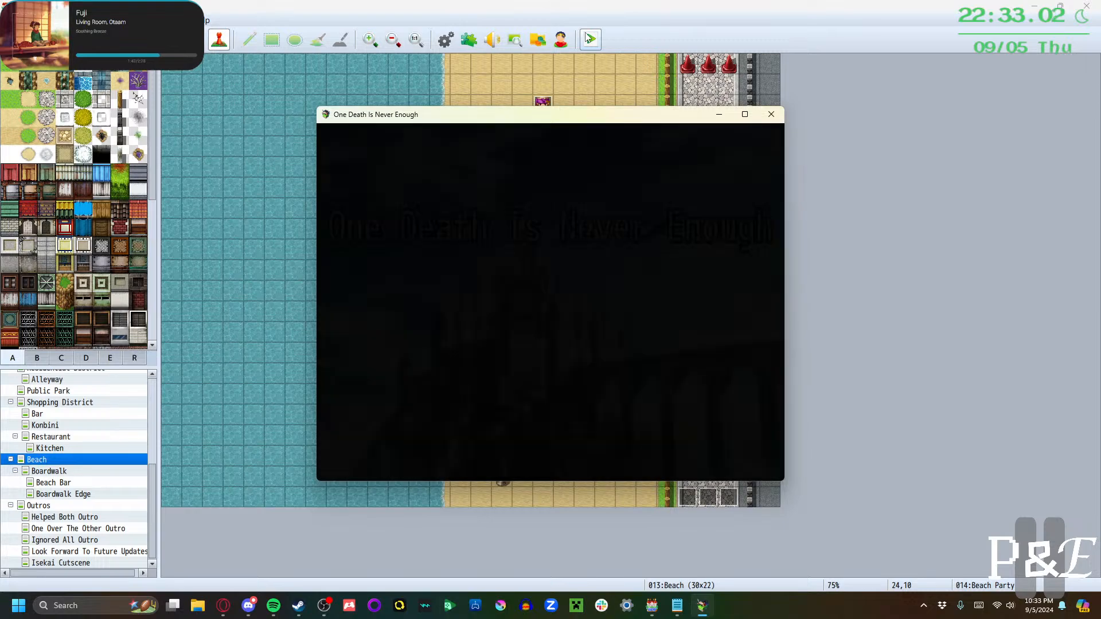
{"action": "left_click", "coordinate": [745, 113]}
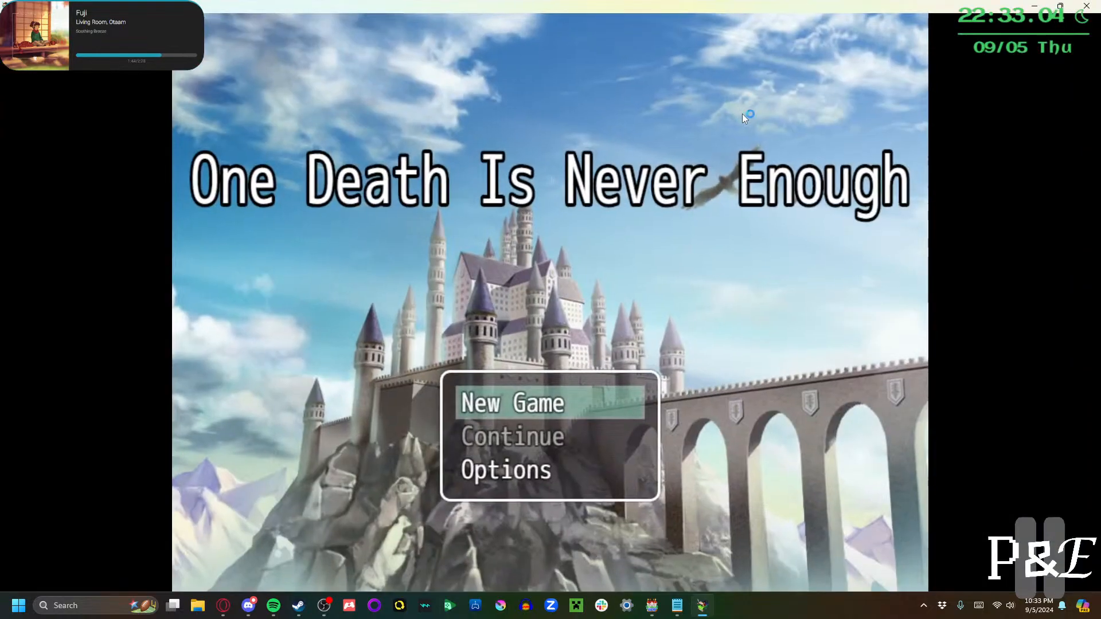
{"action": "key", "text": "Return"}
Advance the opening dialogue in the black void until the blue-haired man offers the choice of what to do
{"action": "key", "text": "Return"}
{"action": "key", "text": "Return"}
{"action": "key", "text": "Return"}
{"action": "key", "text": "Return"}
{"action": "key", "text": "Return"}
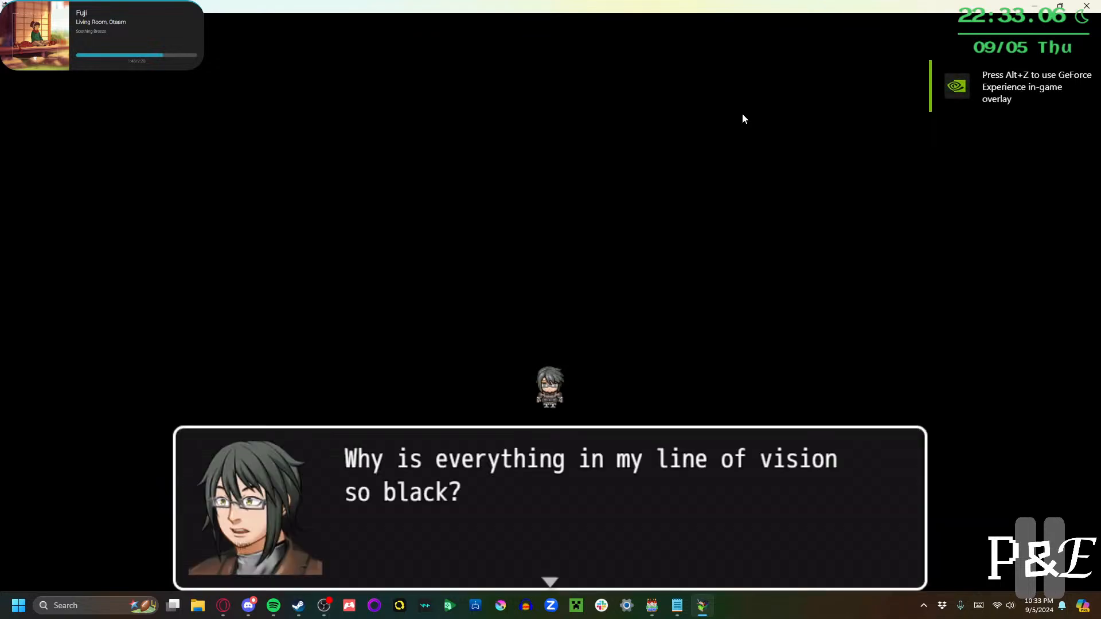
{"action": "key", "text": "Return"}
{"action": "key", "text": "Return"}
{"action": "key", "text": "Return"}
{"action": "key", "text": "Return"}
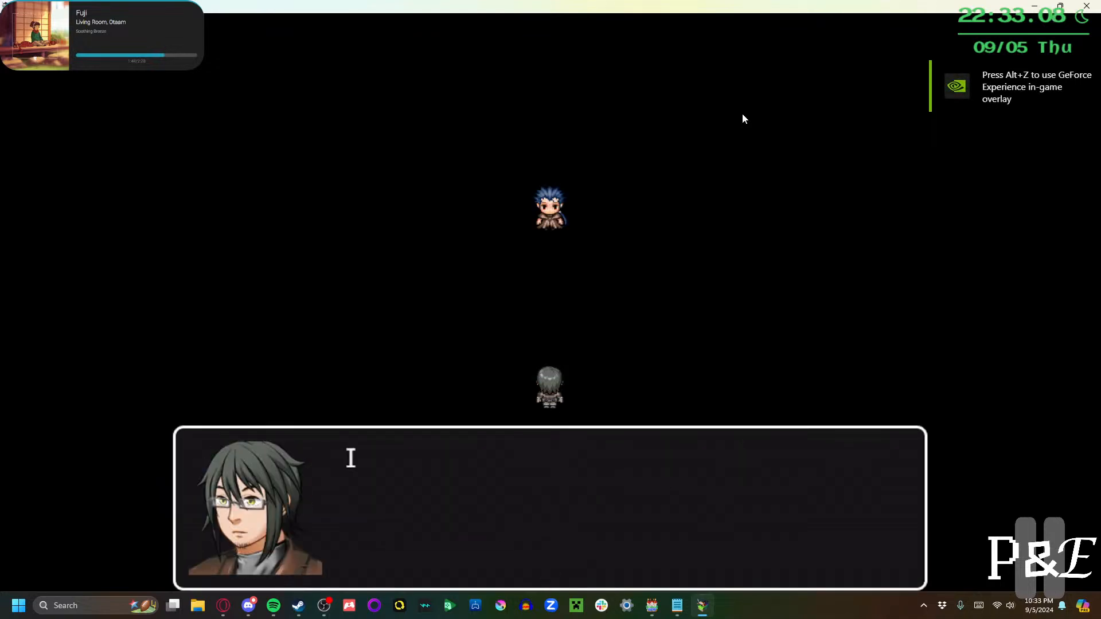
{"action": "key", "text": "Return"}
{"action": "key", "text": "Return"}
{"action": "key", "text": "Return"}
{"action": "key", "text": "Return"}
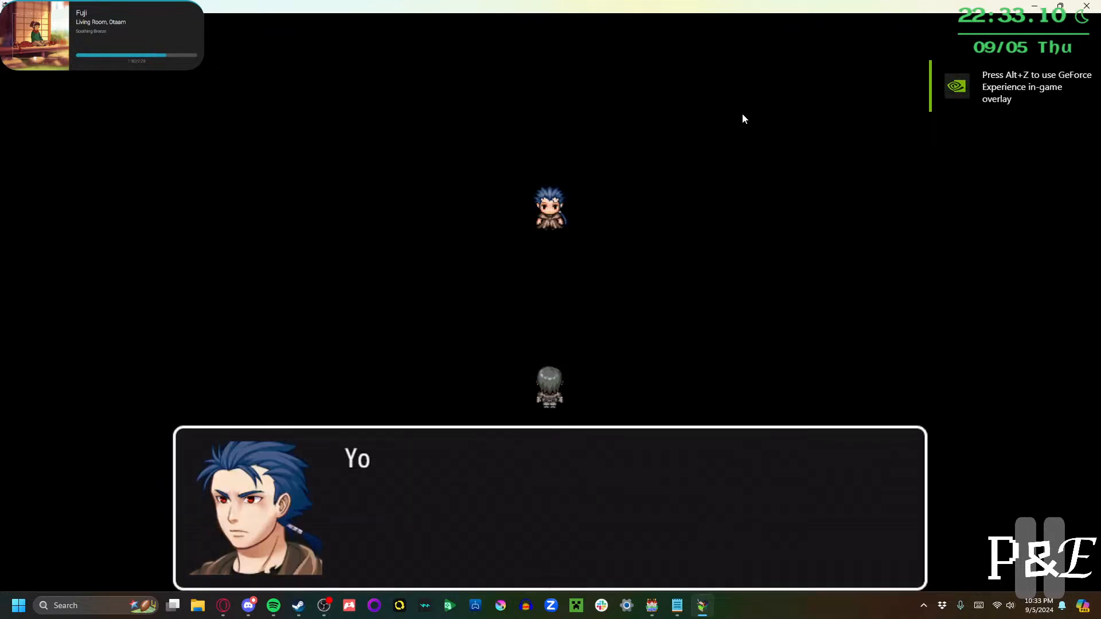
{"action": "key", "text": "Return"}
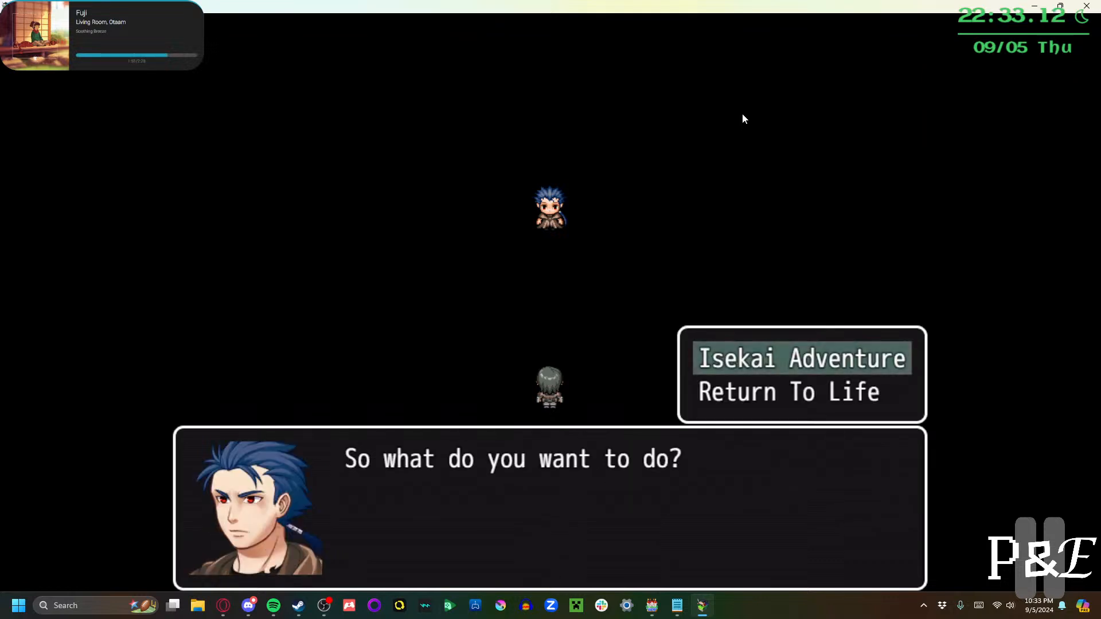
Answer the blue-haired man's question and advance through his remaining lines until the scene moves to the apartment
{"action": "key", "text": "Return"}
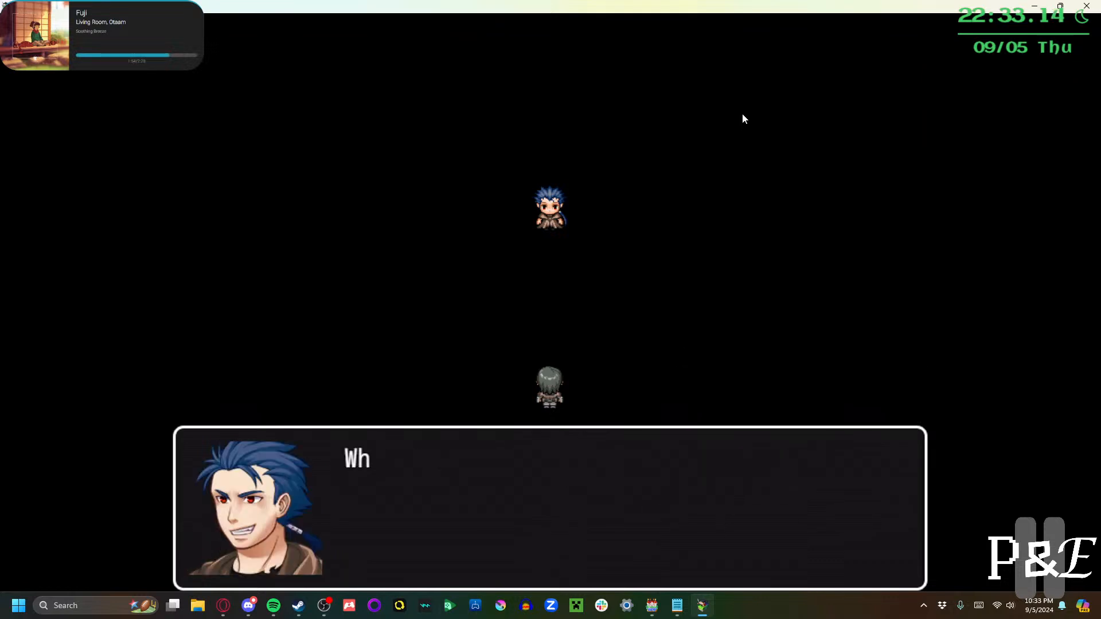
{"action": "key", "text": "Return"}
{"action": "key", "text": "Return"}
{"action": "key", "text": "Return"}
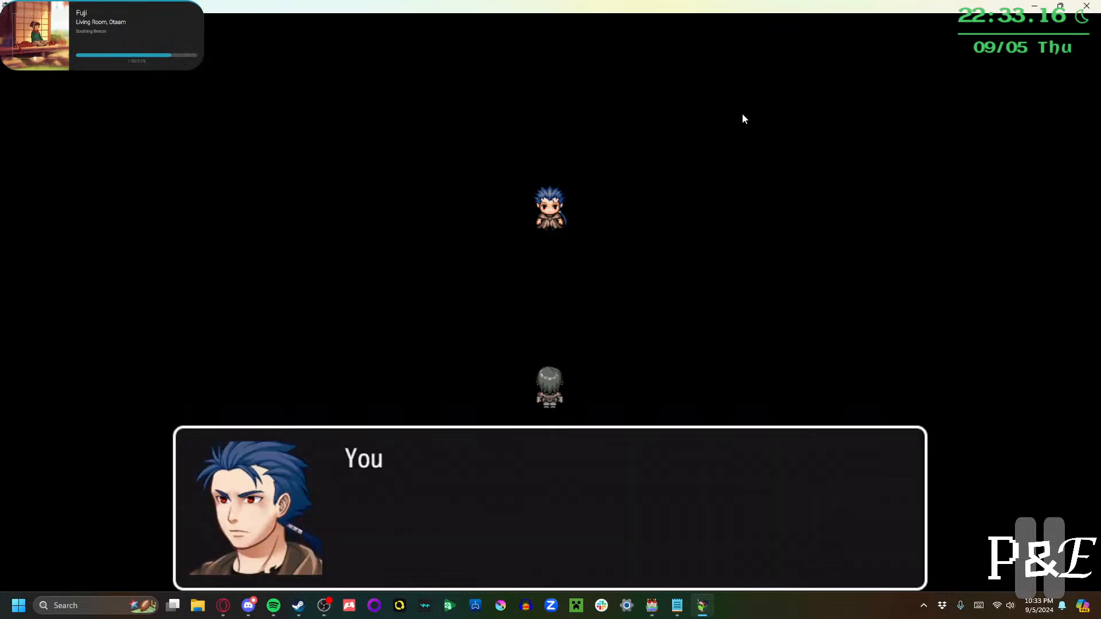
{"action": "key", "text": "Return"}
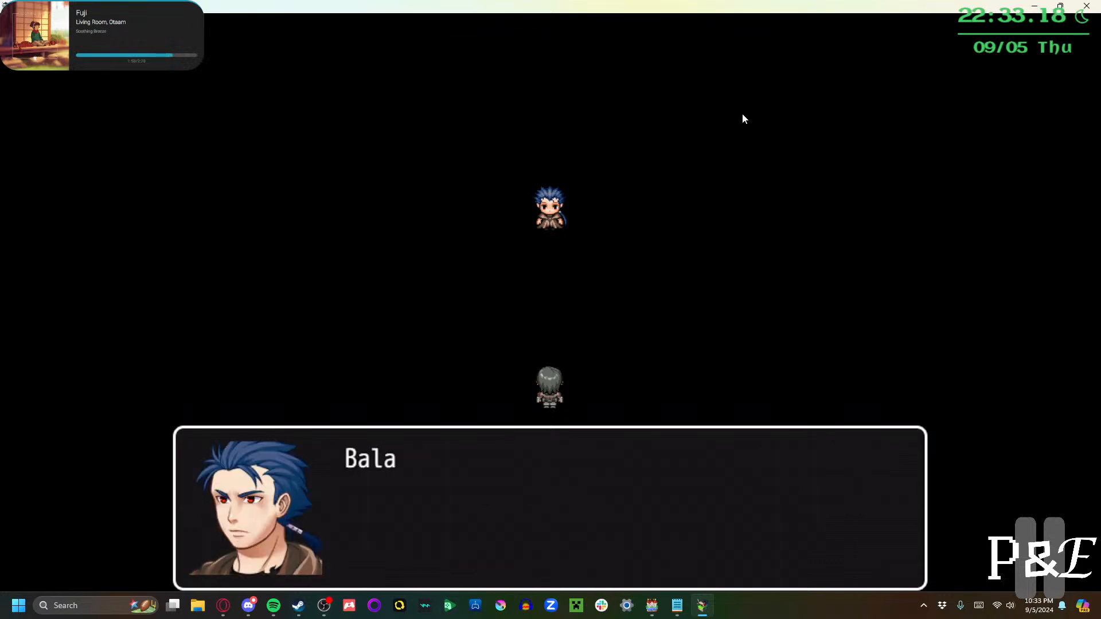
{"action": "key", "text": "Return"}
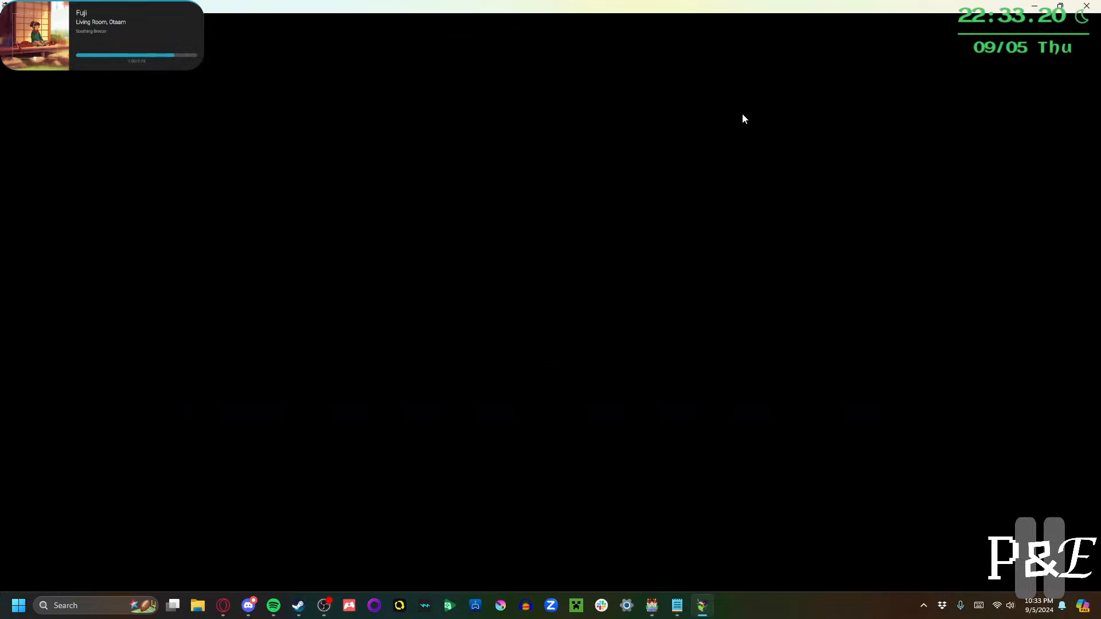
{"action": "key", "text": "Return"}
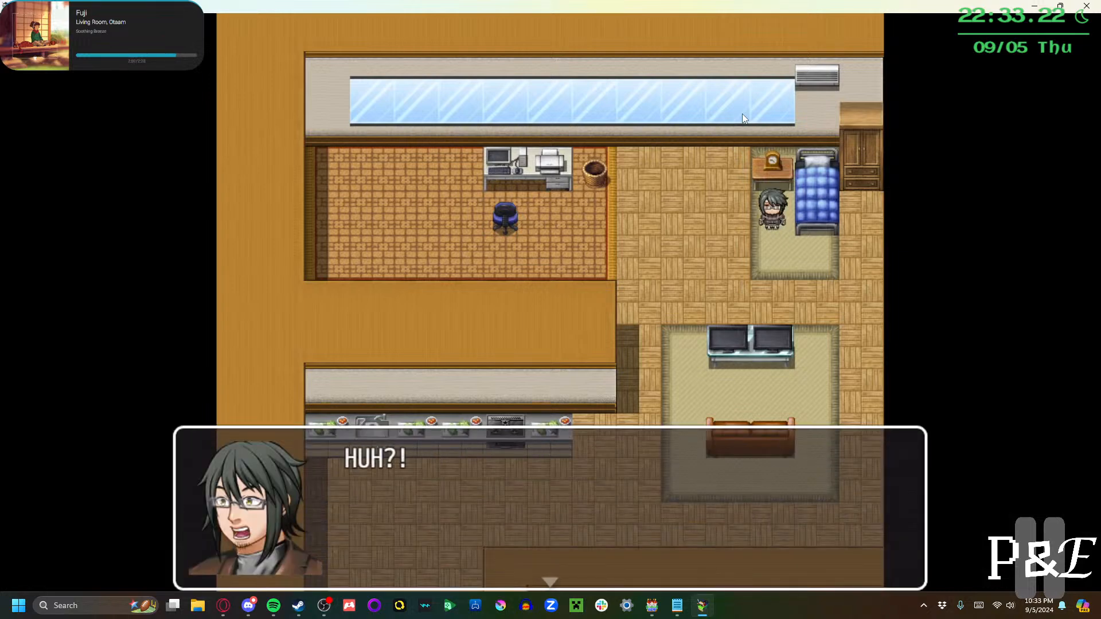
Advance through the bedside conversation with the blue-haired man until the character can move freely
{"action": "key", "text": "Return"}
{"action": "key", "text": "Return"}
{"action": "key", "text": "Return"}
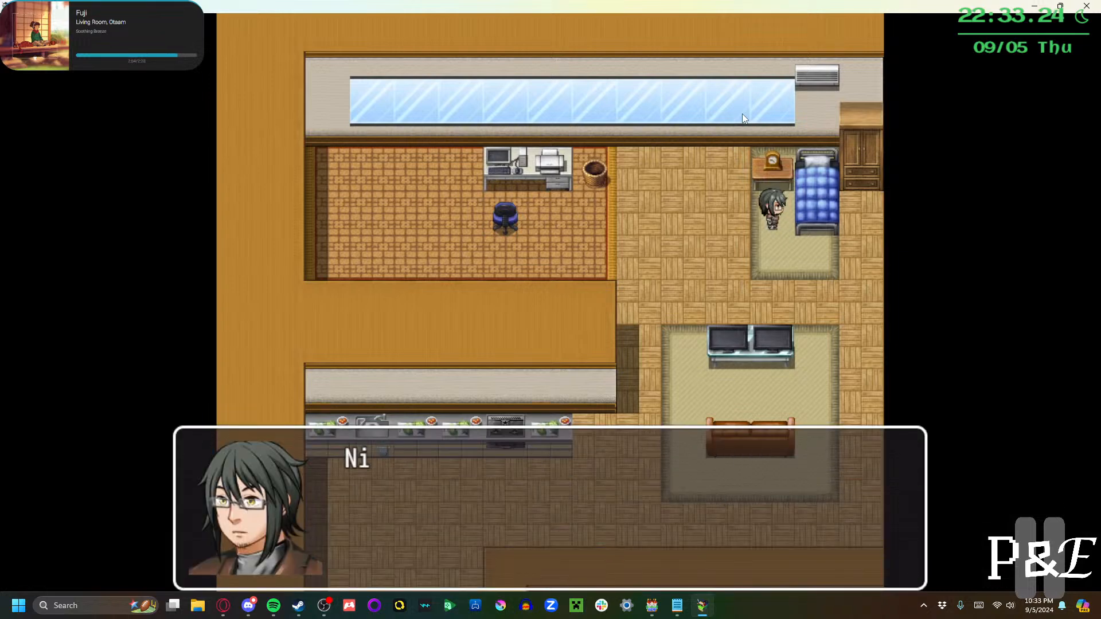
{"action": "key", "text": "Return"}
{"action": "key", "text": "Return"}
{"action": "key", "text": "Return"}
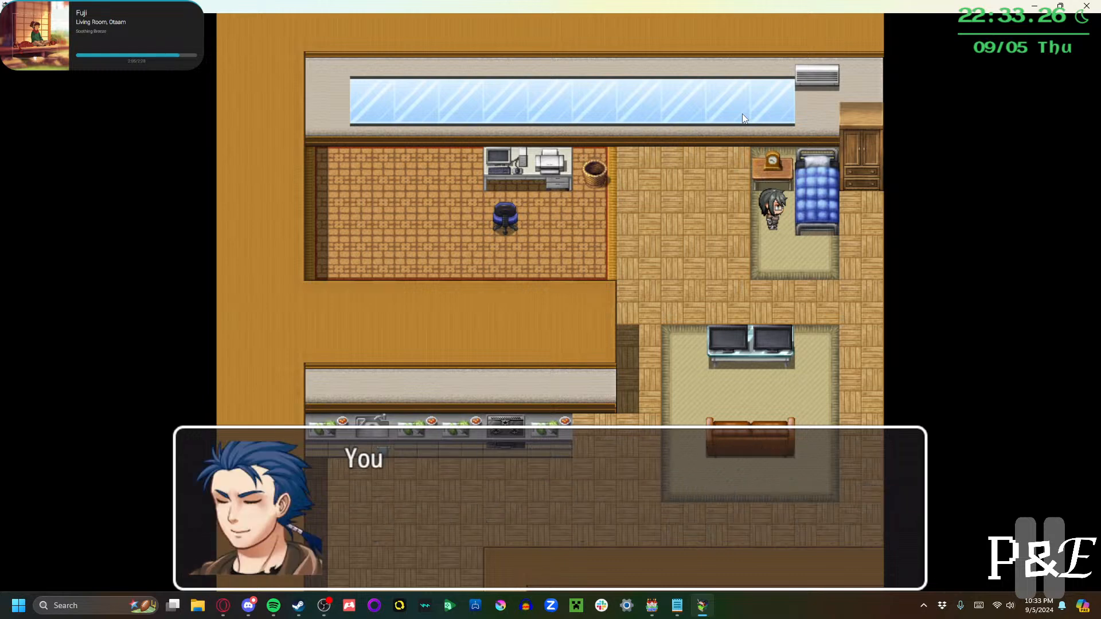
{"action": "key", "text": "Return"}
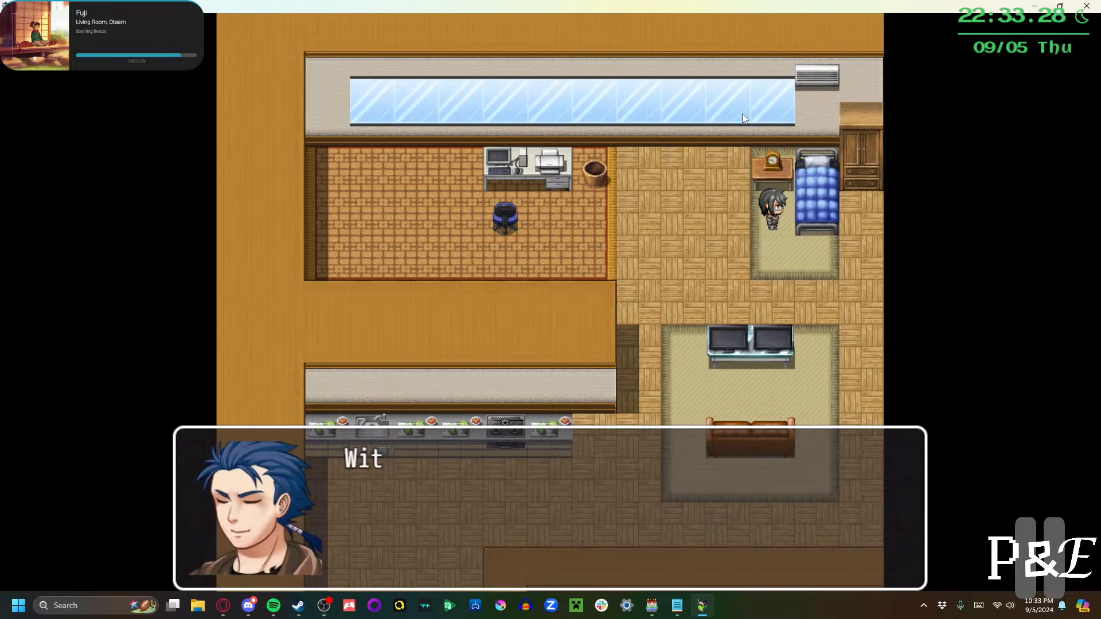
{"action": "key", "text": "Return"}
Walk the character from the bed past the kitchen and out of the apartment into the hallway
{"action": "key", "text": "Down"}
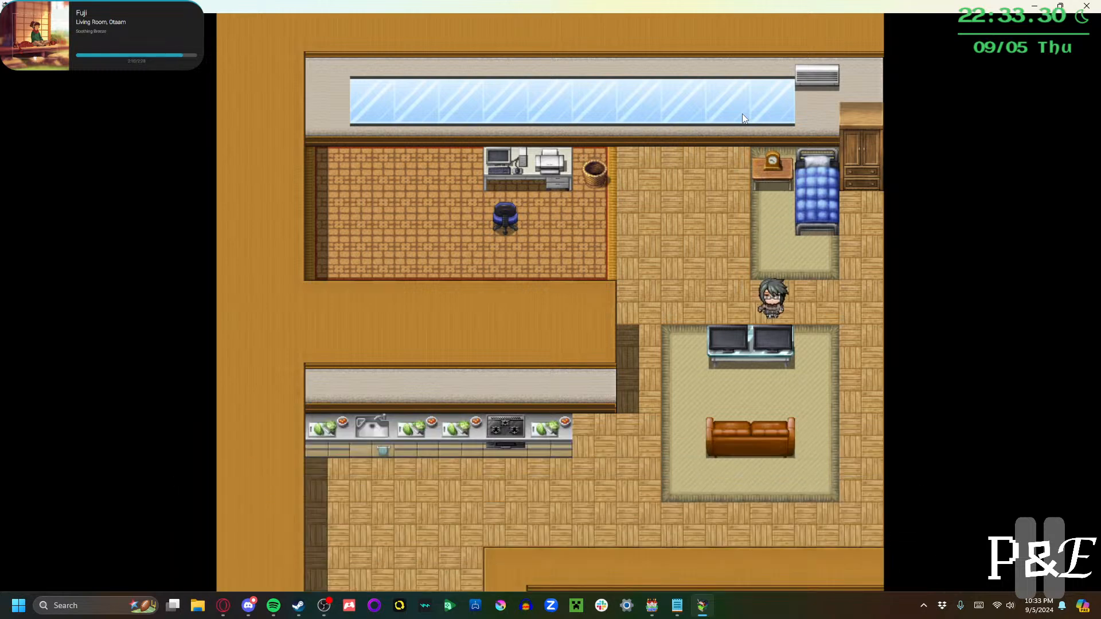
{"action": "key", "text": "Left"}
{"action": "key", "text": "Down"}
{"action": "key", "text": "Left"}
{"action": "key", "text": "Down"}
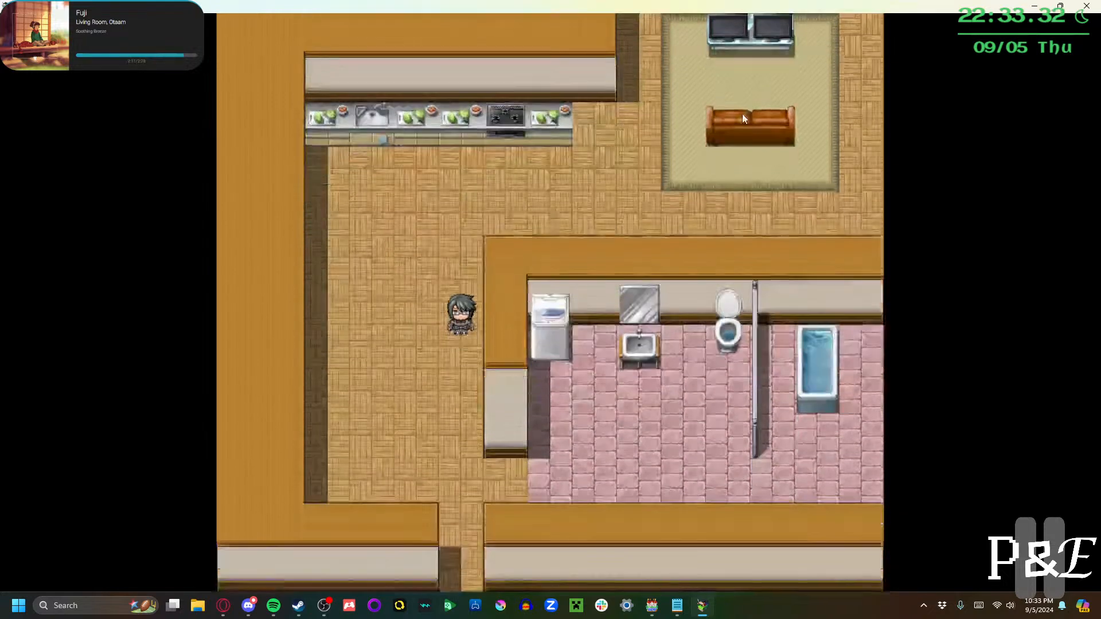
{"action": "key", "text": "Down"}
Go to the exit doors at the end of the hallway and choose the floor leading to the lobby
{"action": "key", "text": "Right"}
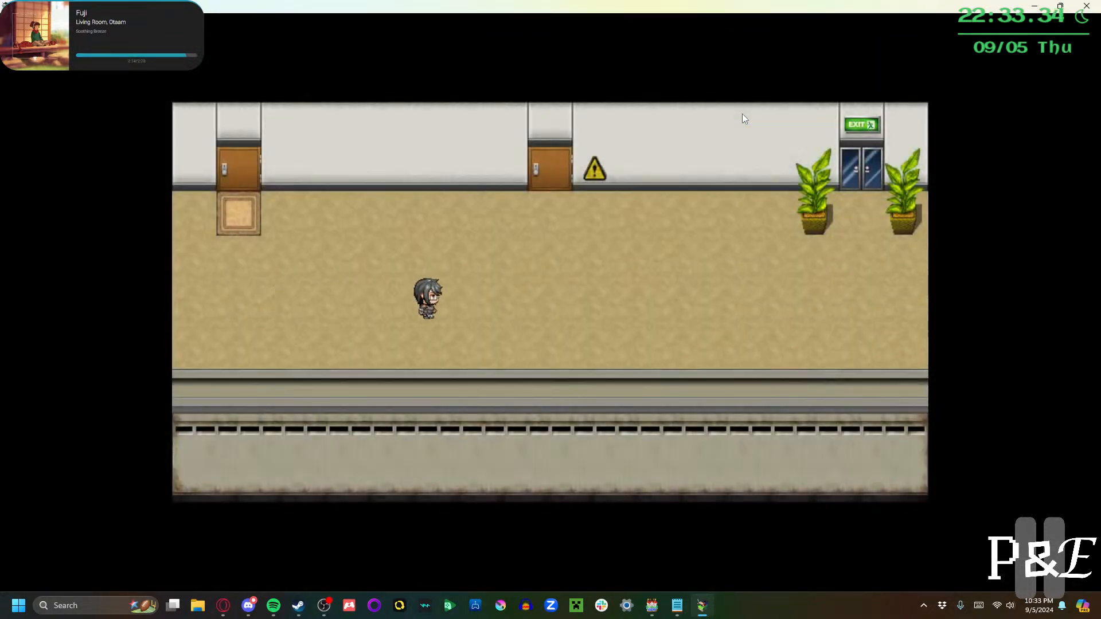
{"action": "key", "text": "Up"}
{"action": "key", "text": "Return"}
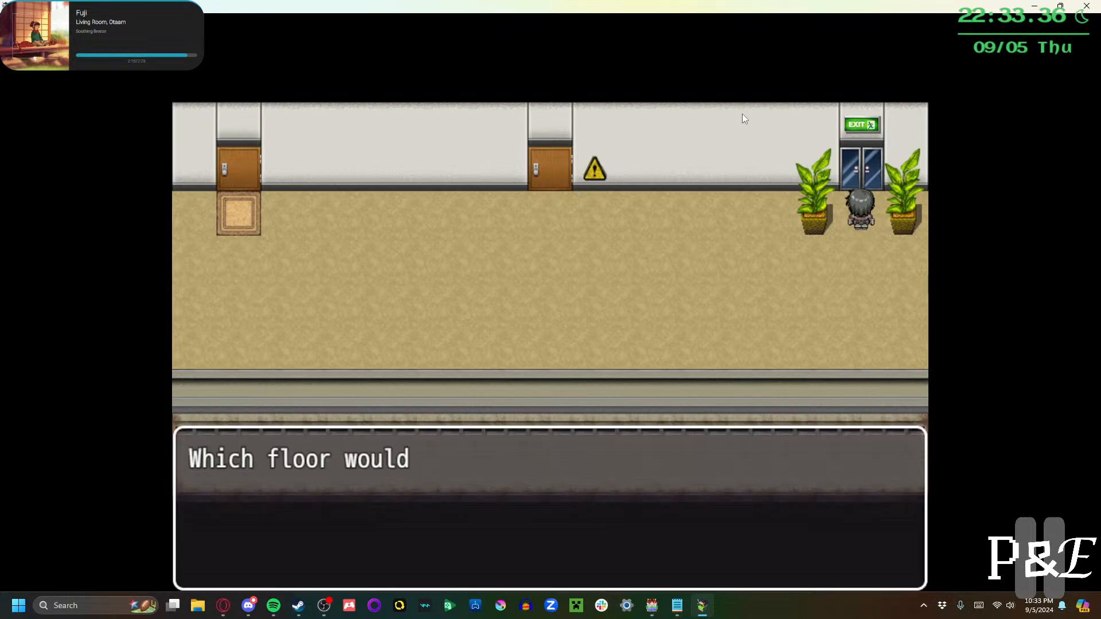
{"action": "key", "text": "Return"}
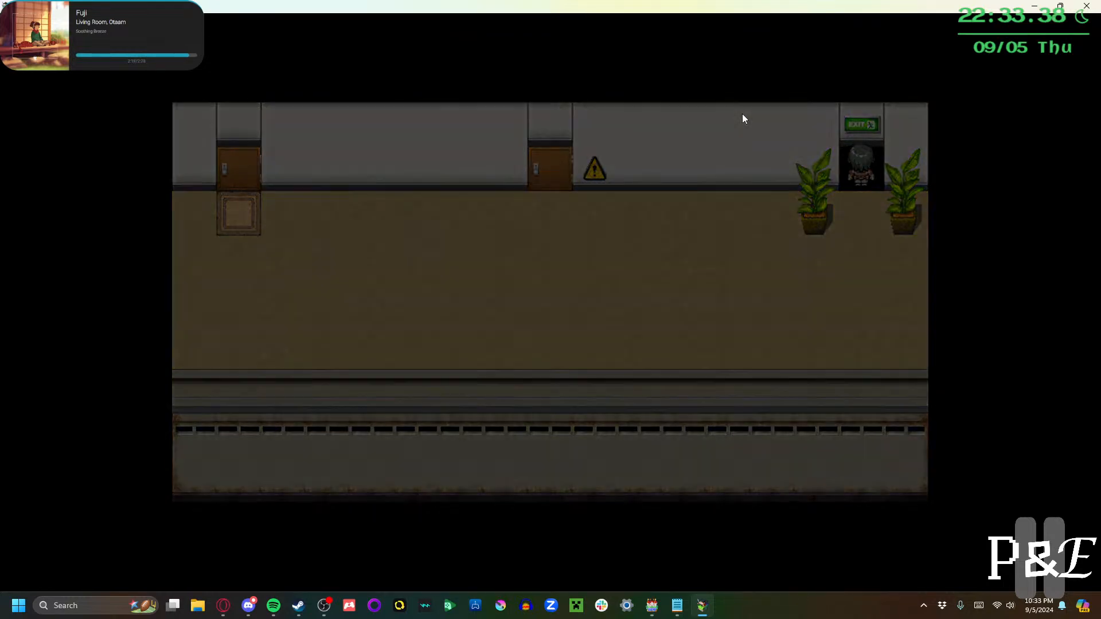
Leave the building through the lobby and the front corridor, and choose Beach as the travel destination
{"action": "key", "text": "Left"}
{"action": "key", "text": "Down"}
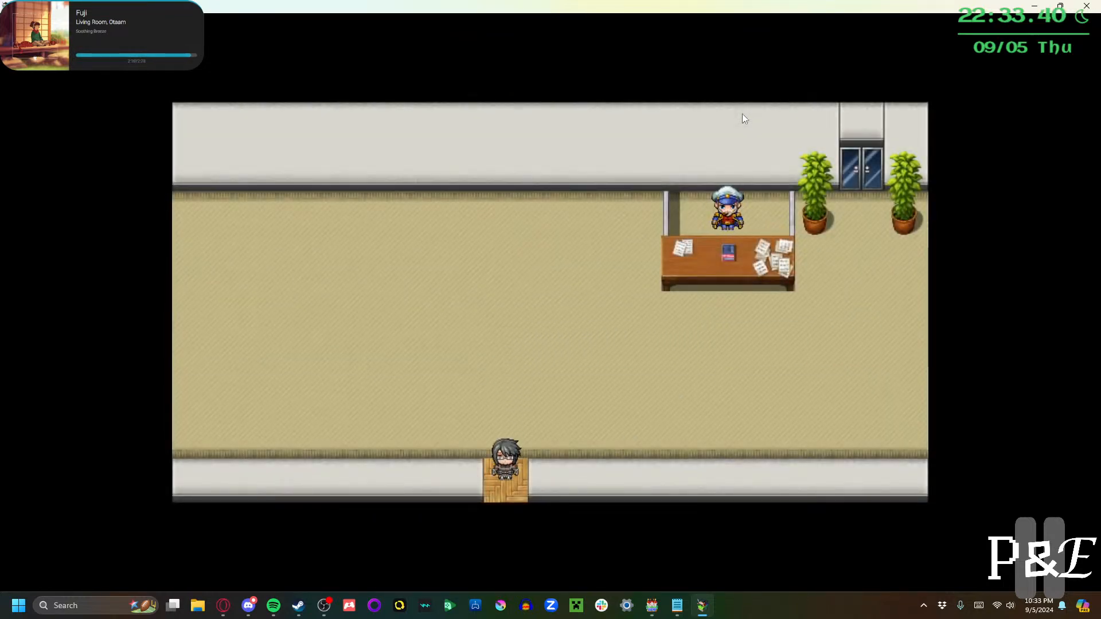
{"action": "key", "text": "Down"}
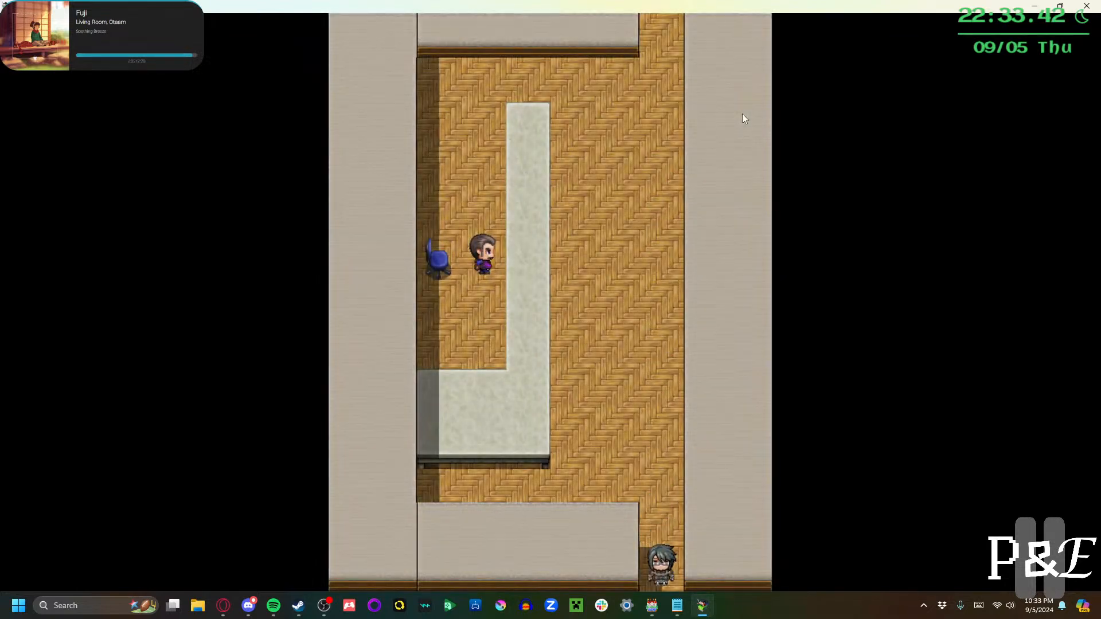
{"action": "key", "text": "Down"}
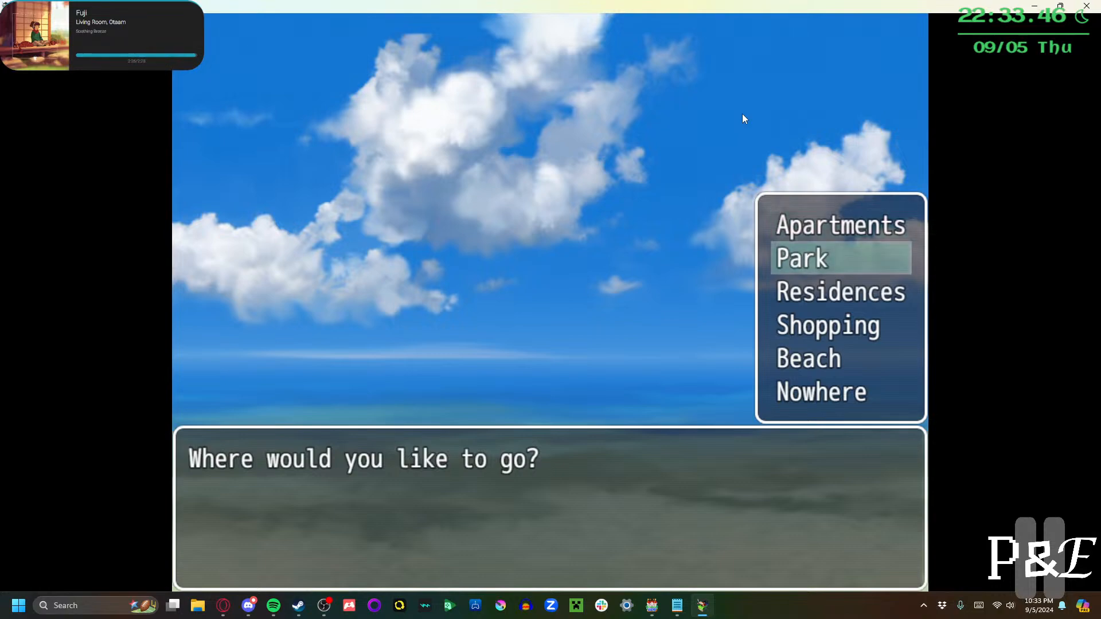
{"action": "key", "text": "Down"}
{"action": "key", "text": "Down"}
{"action": "key", "text": "Down"}
{"action": "key", "text": "Return"}
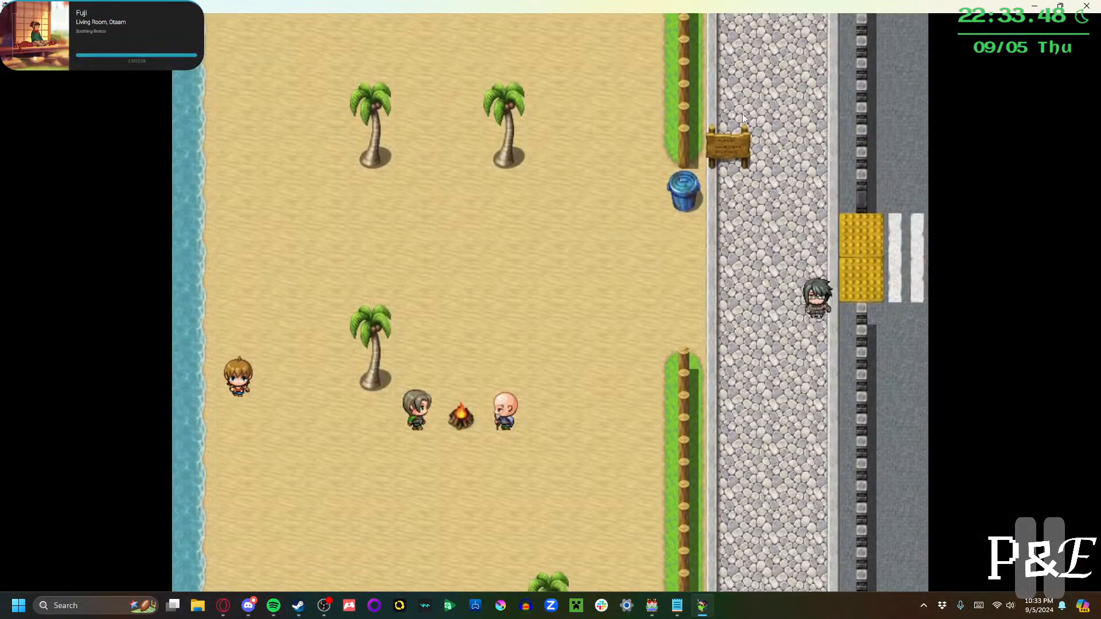
Walk down the stone path onto the pier and along it to the blonde woman at its far end
{"action": "key", "text": "Left"}
{"action": "key", "text": "Down"}
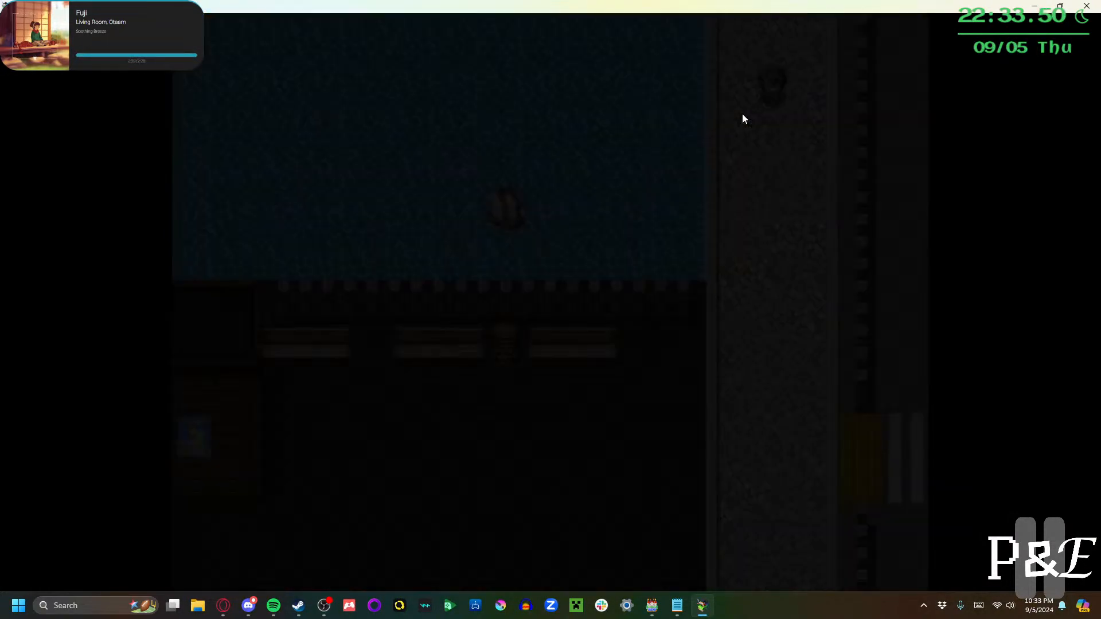
{"action": "key", "text": "Down"}
{"action": "key", "text": "Left"}
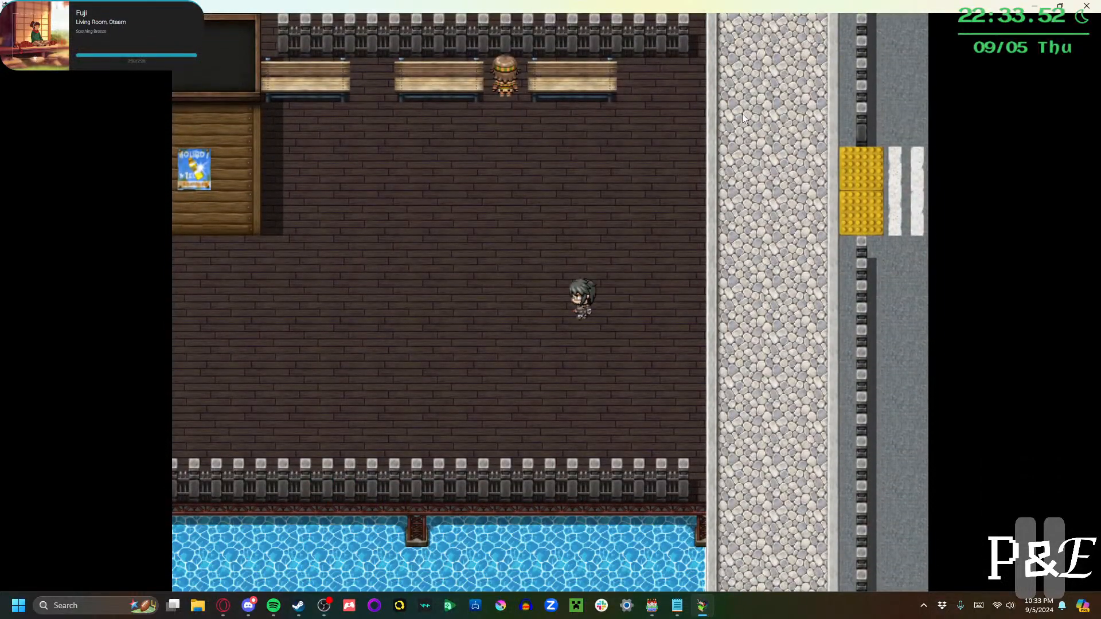
{"action": "key", "text": "Left"}
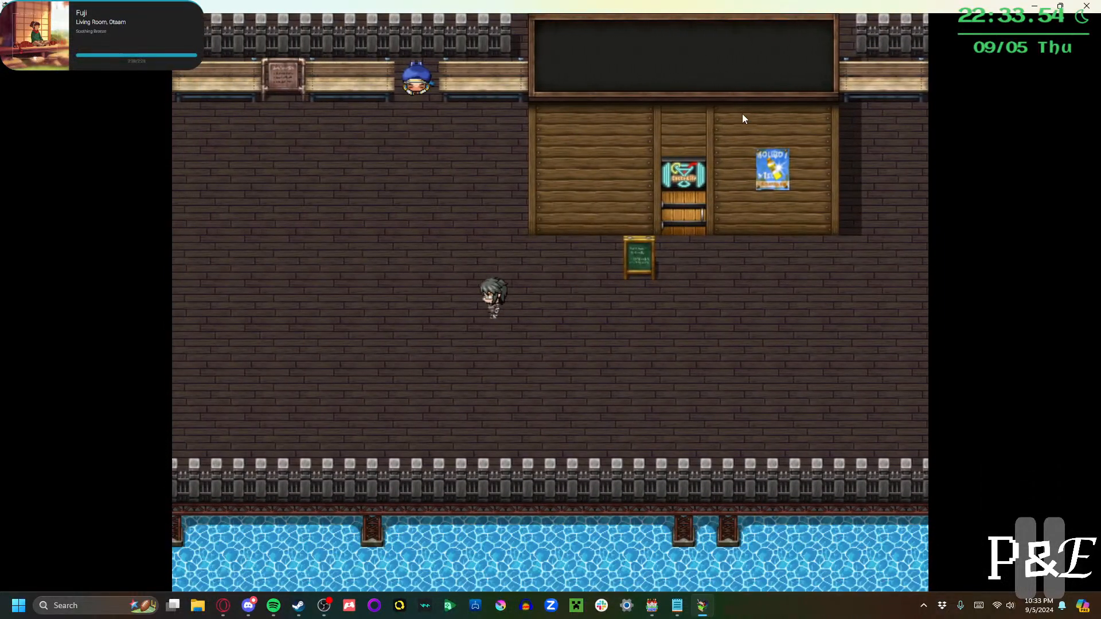
{"action": "key", "text": "Left"}
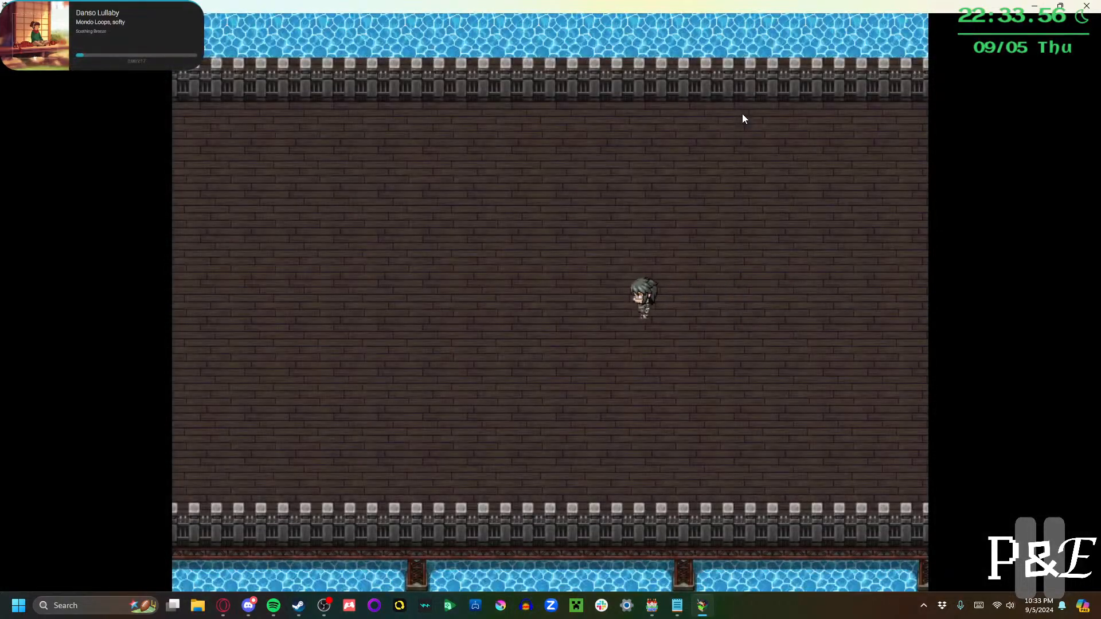
{"action": "key", "text": "Left"}
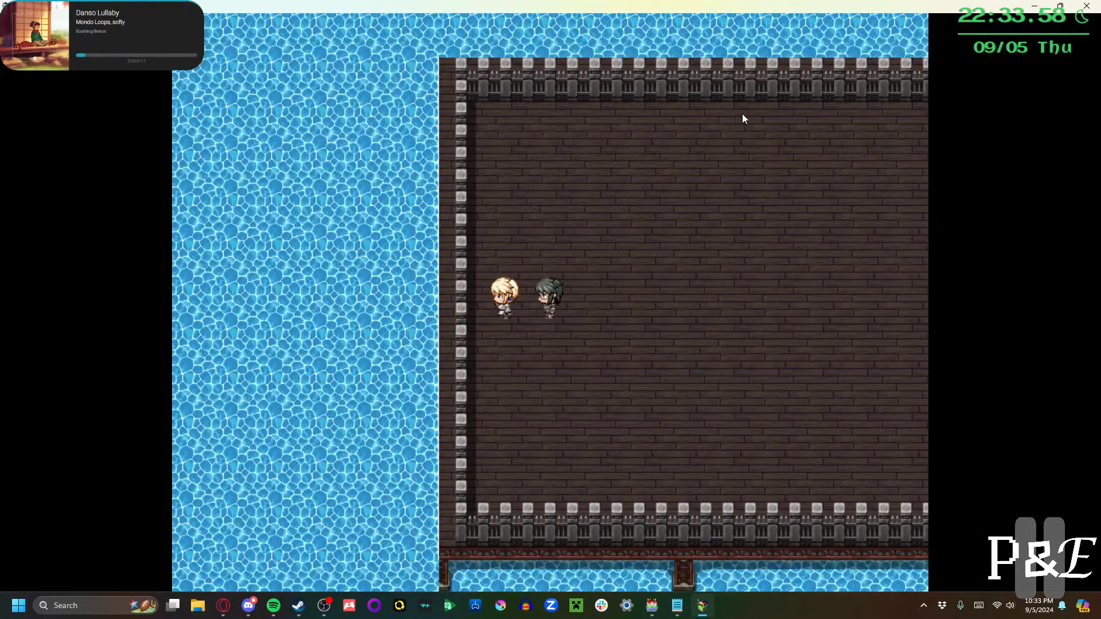
Talk to the blonde woman on the pier and advance until she asks to be heard out
{"action": "key", "text": "Return"}
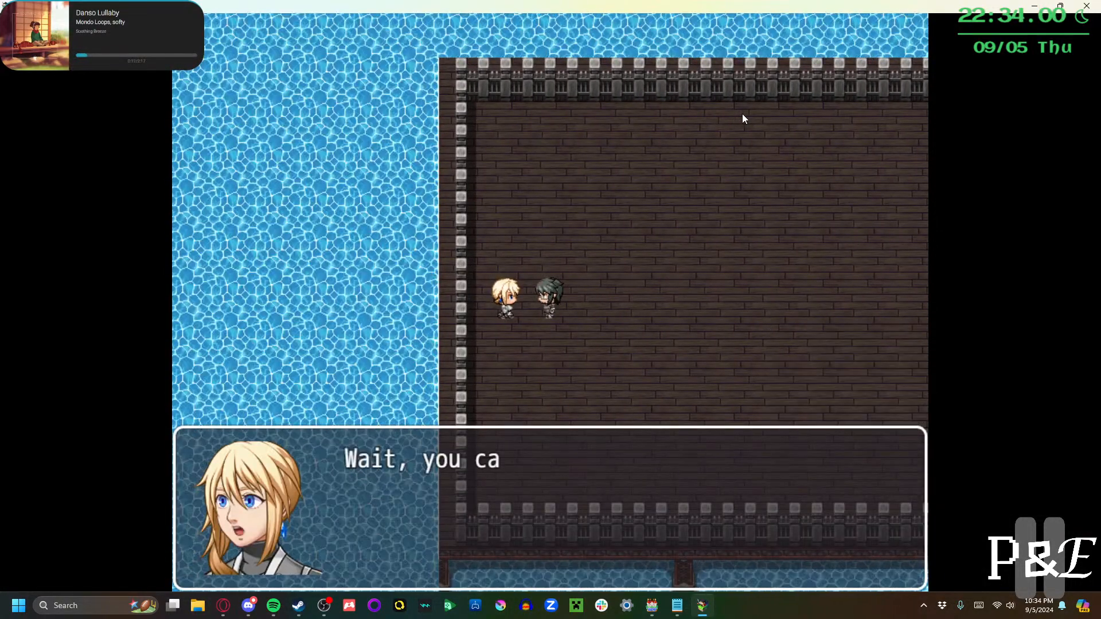
{"action": "key", "text": "Return"}
{"action": "key", "text": "Return"}
{"action": "key", "text": "Return"}
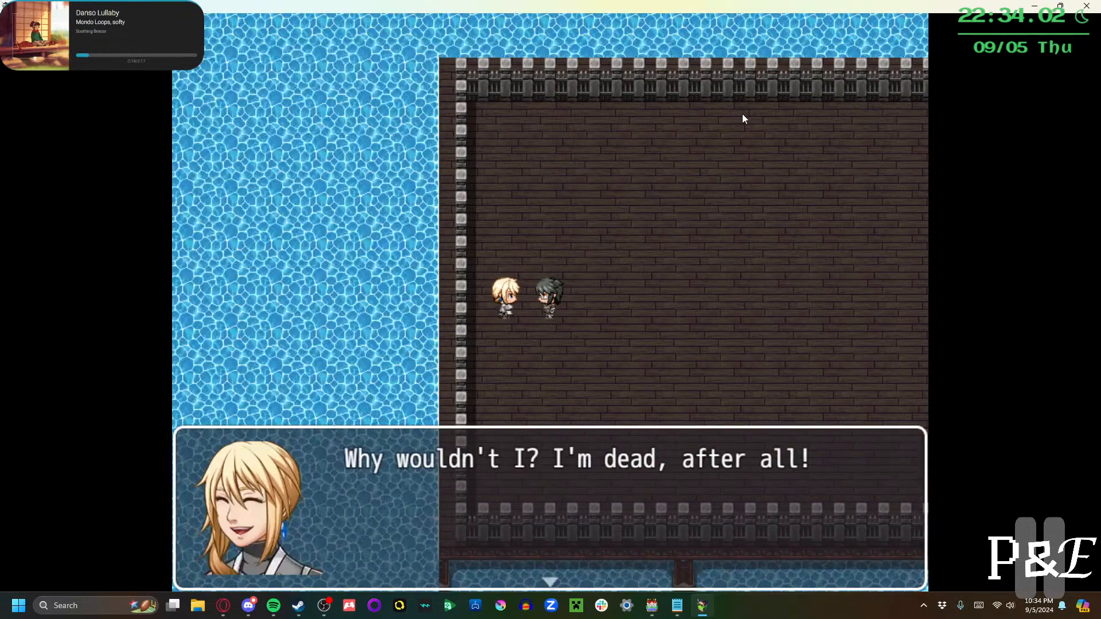
{"action": "key", "text": "Return"}
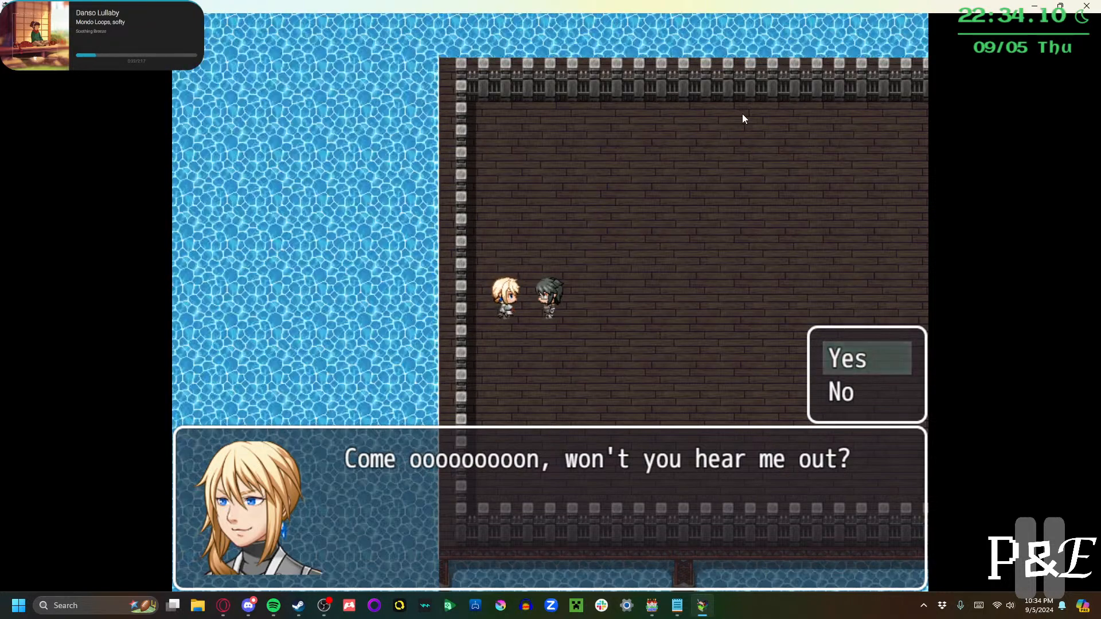
Answer Yes to hearing her out and advance through the black void scene until it returns to the pier
{"action": "key", "text": "Return"}
{"action": "key", "text": "Return"}
{"action": "key", "text": "Return"}
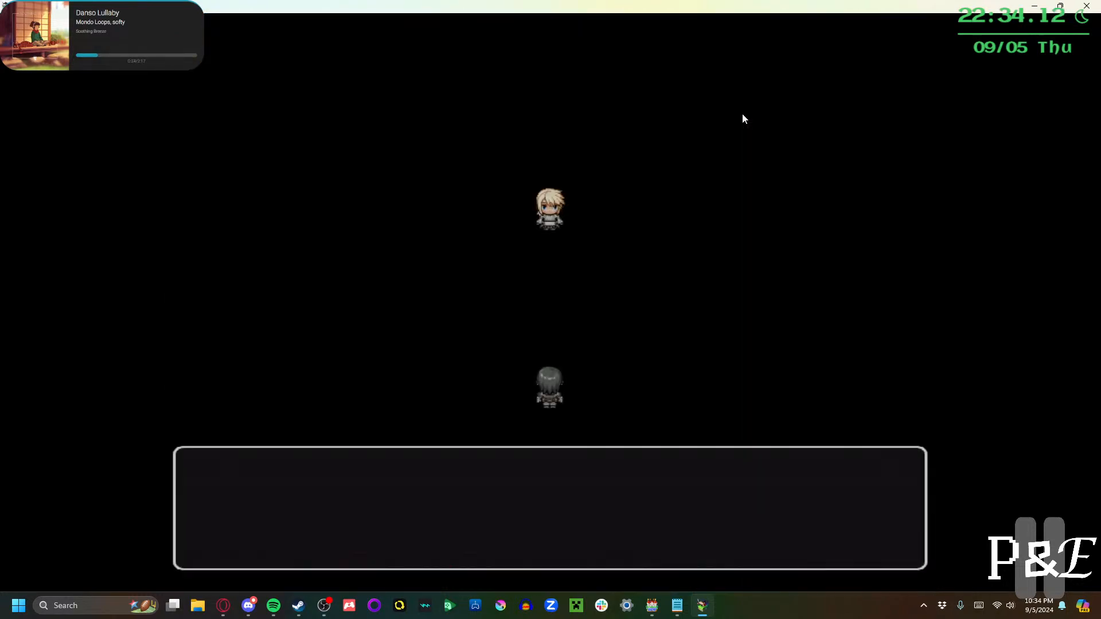
{"action": "key", "text": "Return"}
{"action": "key", "text": "Return"}
{"action": "key", "text": "Return"}
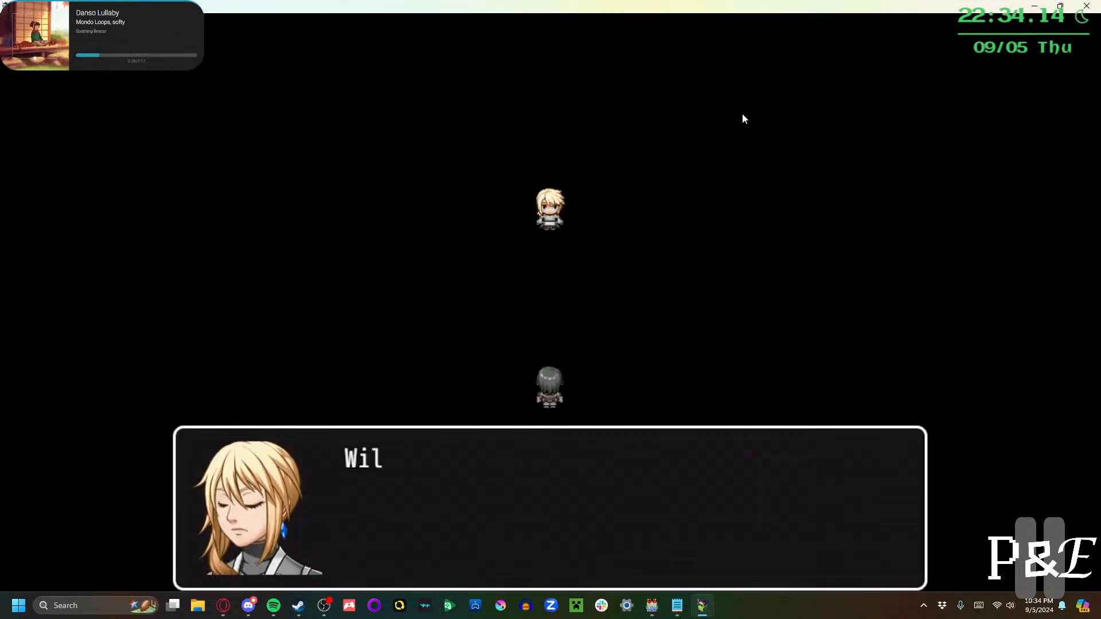
{"action": "key", "text": "Return"}
{"action": "key", "text": "Return"}
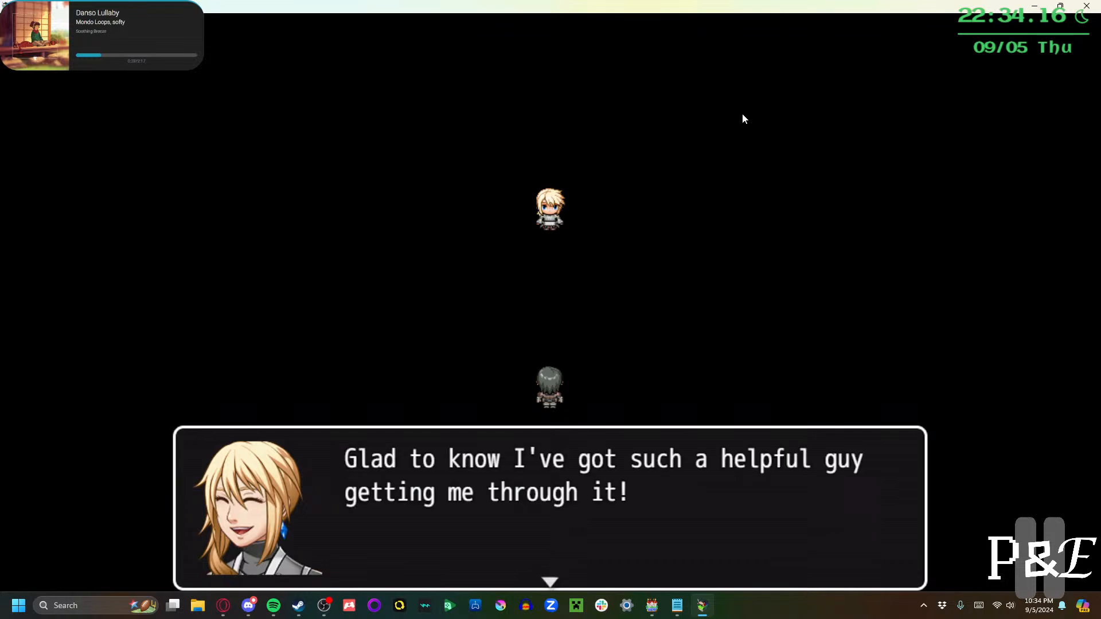
{"action": "key", "text": "Return"}
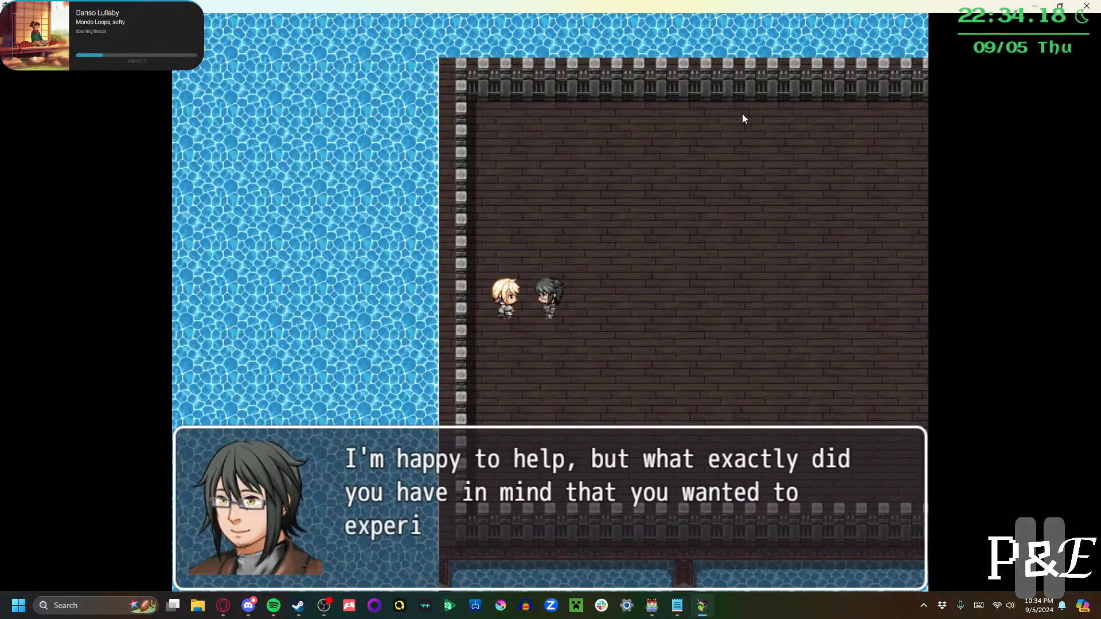
Advance through the remaining pier dialogue until Lorelei has joined the party
{"action": "key", "text": "Return"}
{"action": "key", "text": "Return"}
{"action": "key", "text": "Return"}
{"action": "key", "text": "Return"}
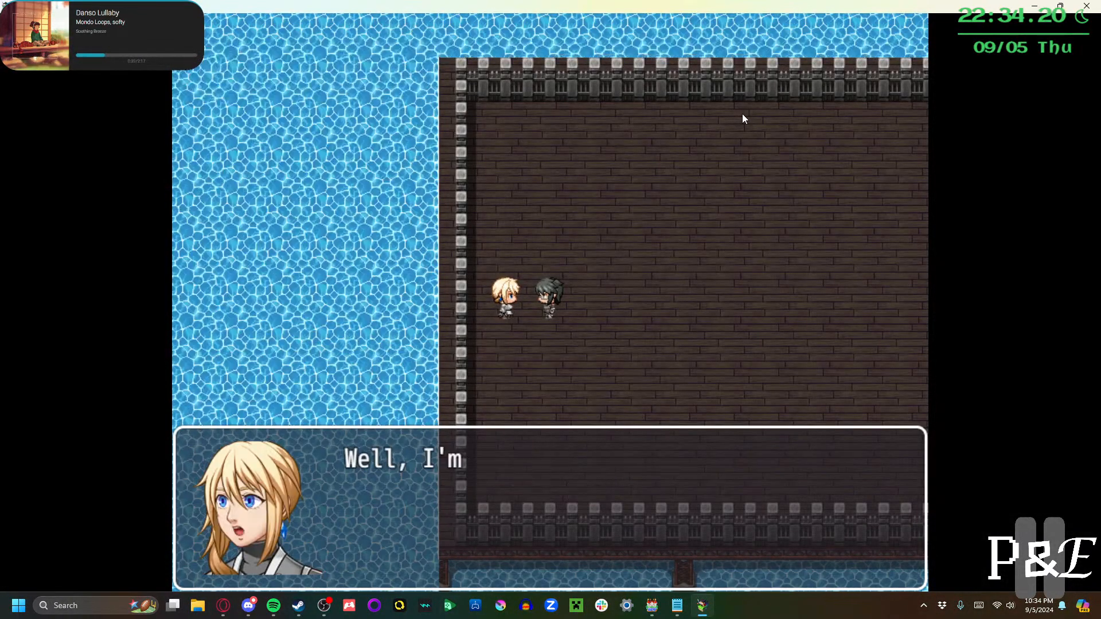
{"action": "key", "text": "Return"}
{"action": "key", "text": "Return"}
{"action": "key", "text": "Return"}
{"action": "key", "text": "Return"}
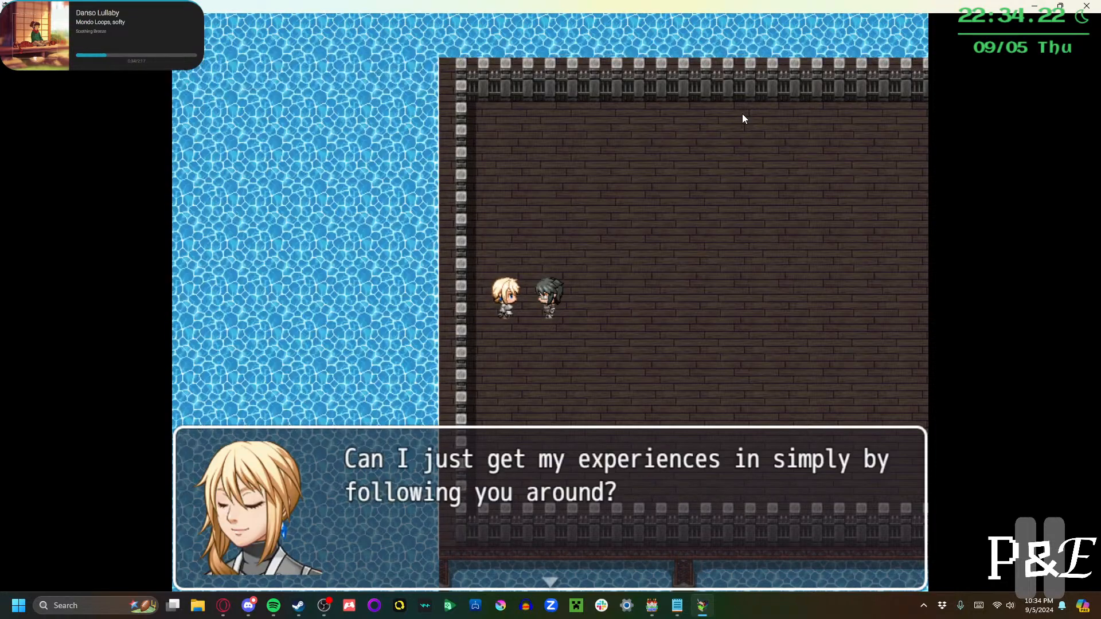
{"action": "key", "text": "Return"}
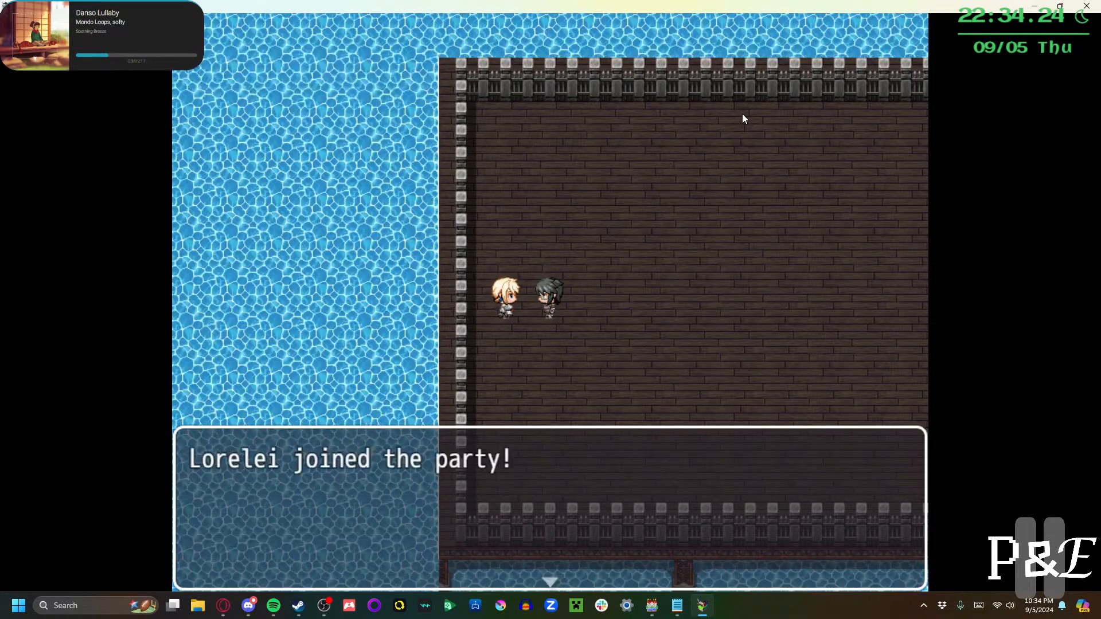
{"action": "key", "text": "Return"}
Lead Lorelei back along the pier and up the stone path to the beach entrance
{"action": "key", "text": "Right"}
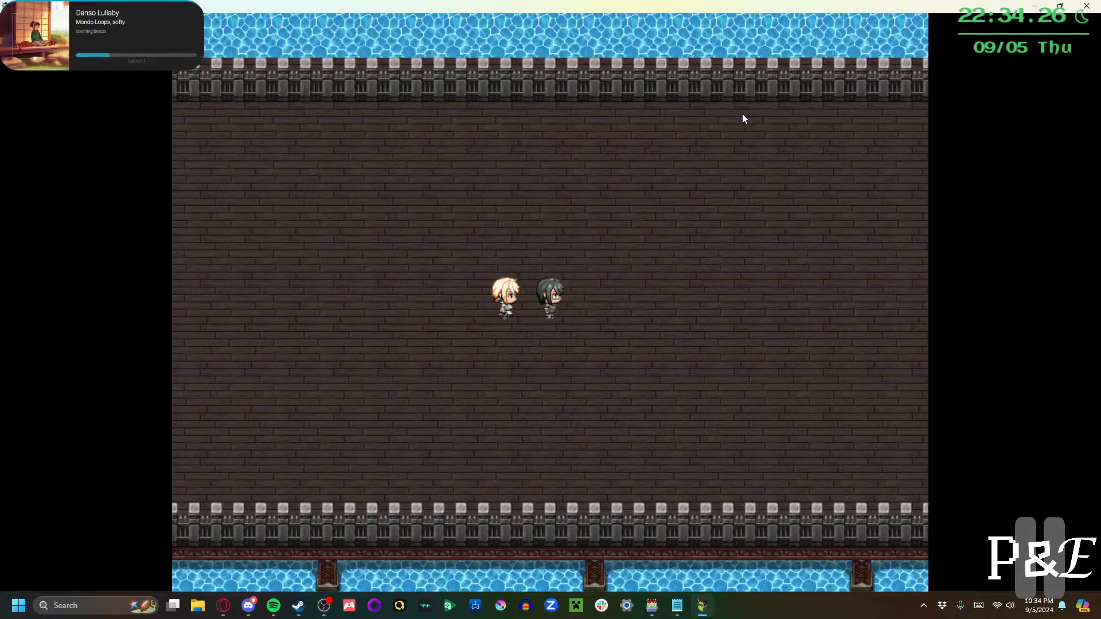
{"action": "key", "text": "Right"}
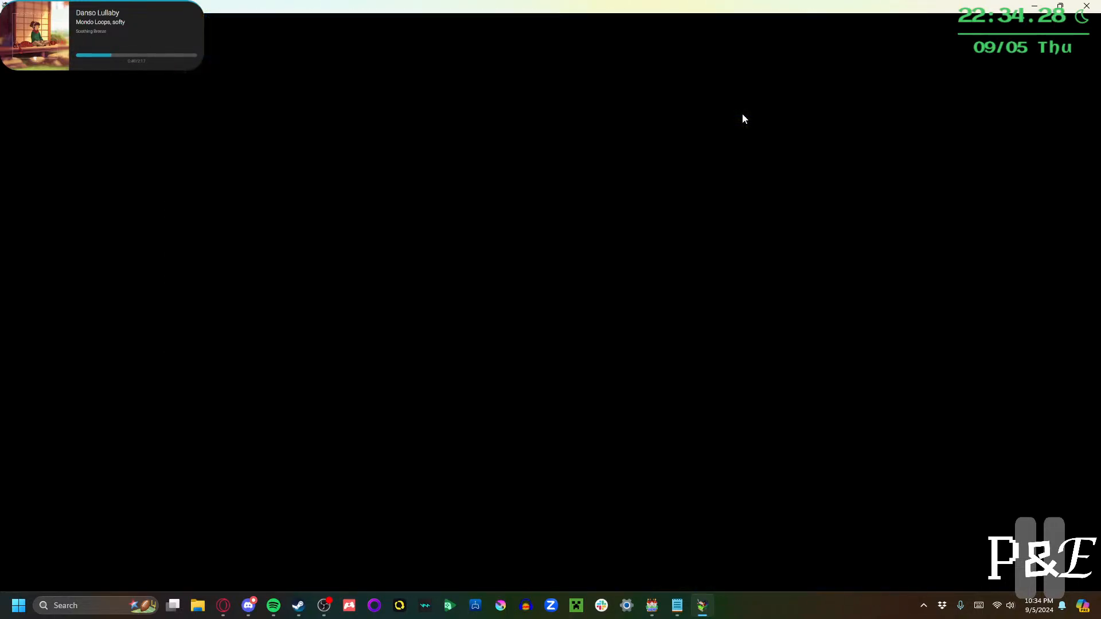
{"action": "key", "text": "Right"}
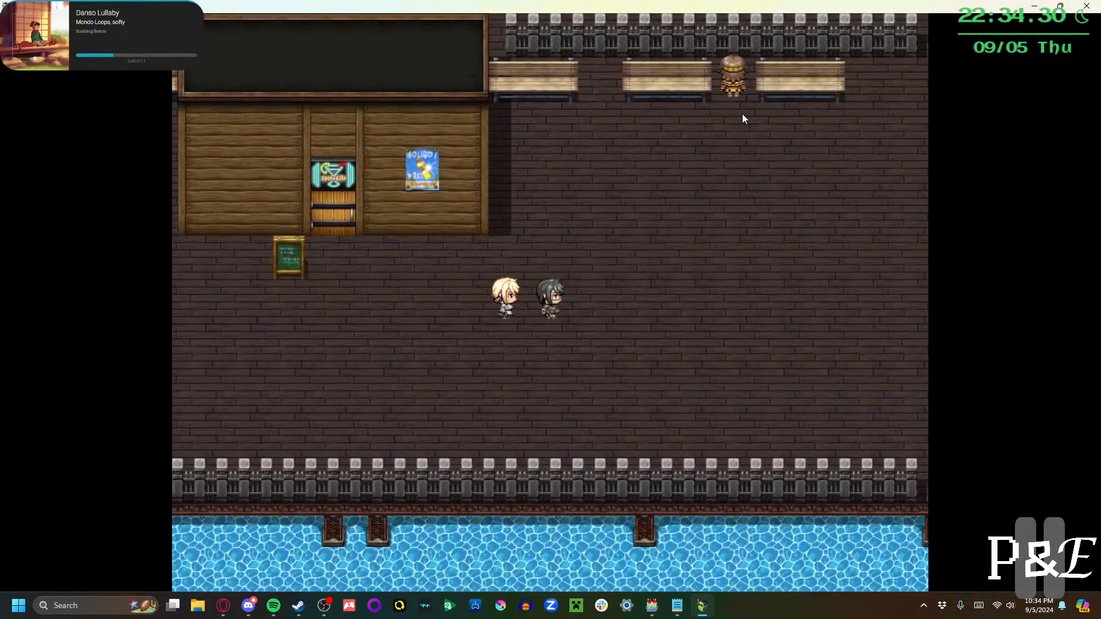
{"action": "key", "text": "Up"}
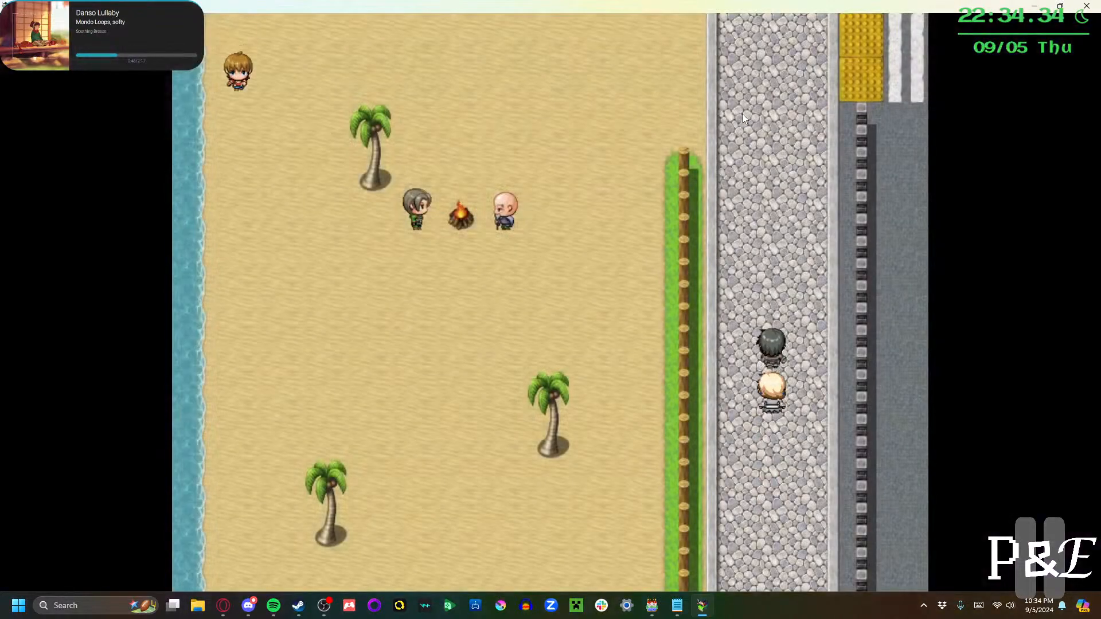
{"action": "key", "text": "Up"}
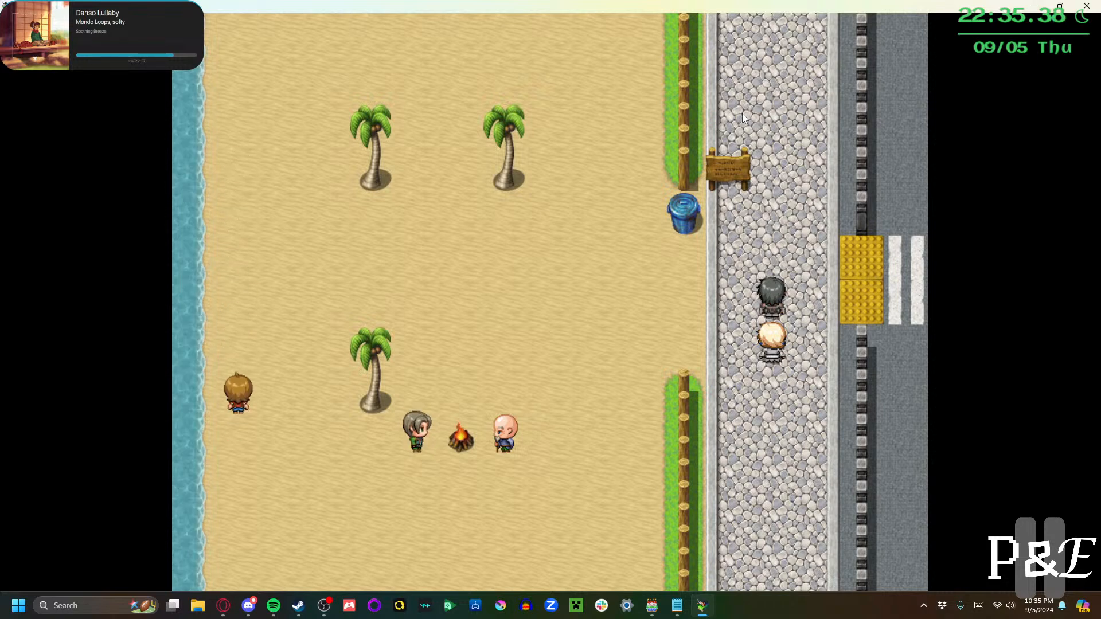
Step onto the sand at the beach entrance with Lorelei and advance her dialogue up to the idea of throwing a beach party
{"action": "key", "text": "Left"}
{"action": "key", "text": "Left"}
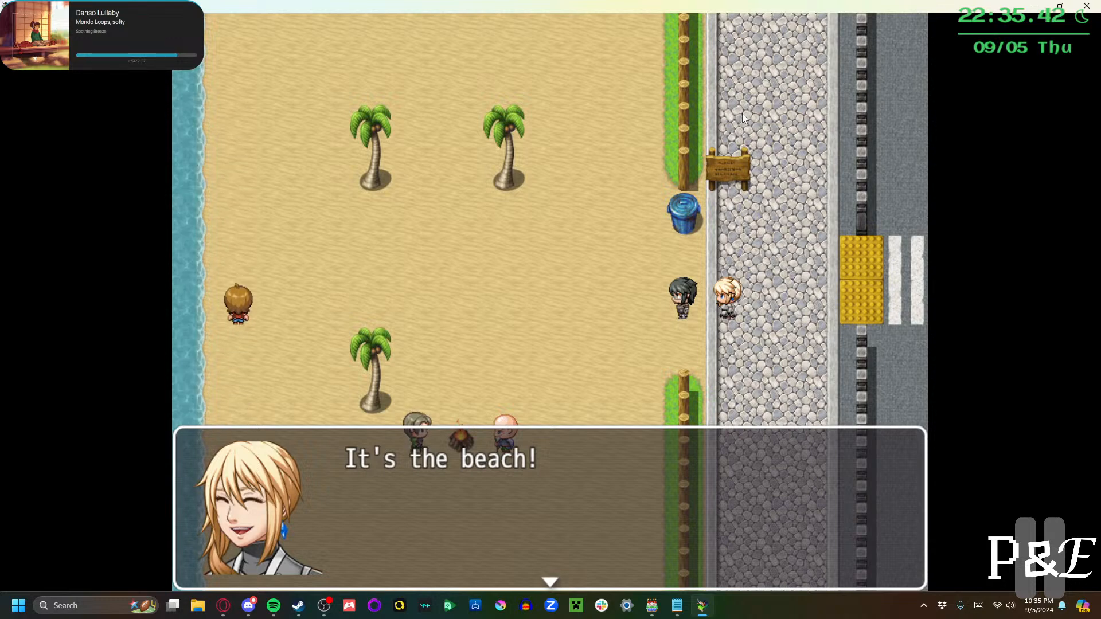
{"action": "key", "text": "Return"}
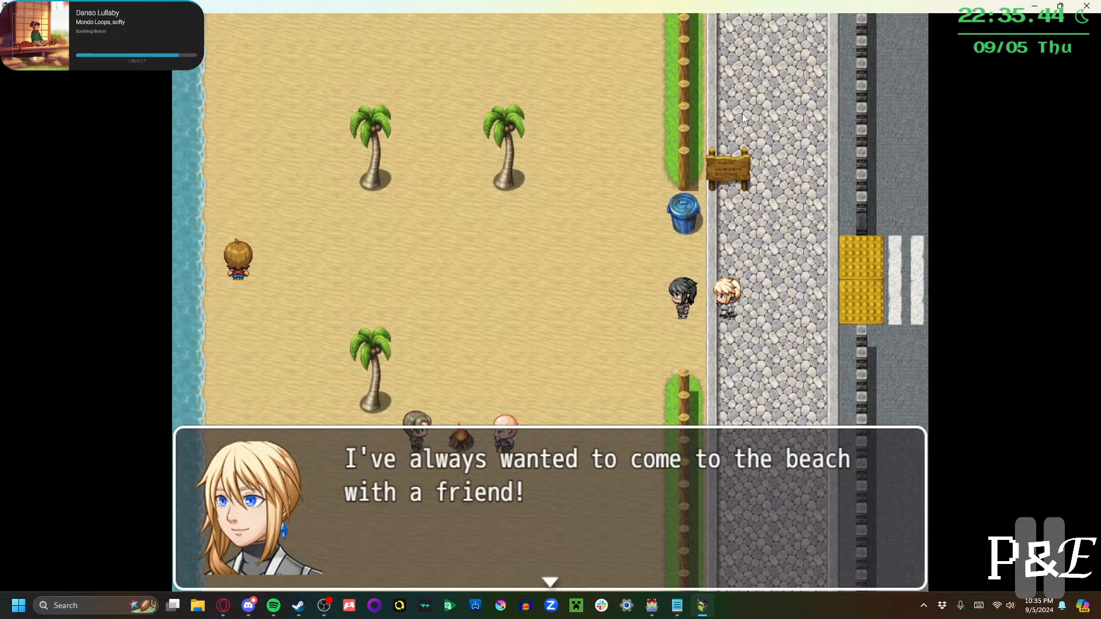
{"action": "key", "text": "Return"}
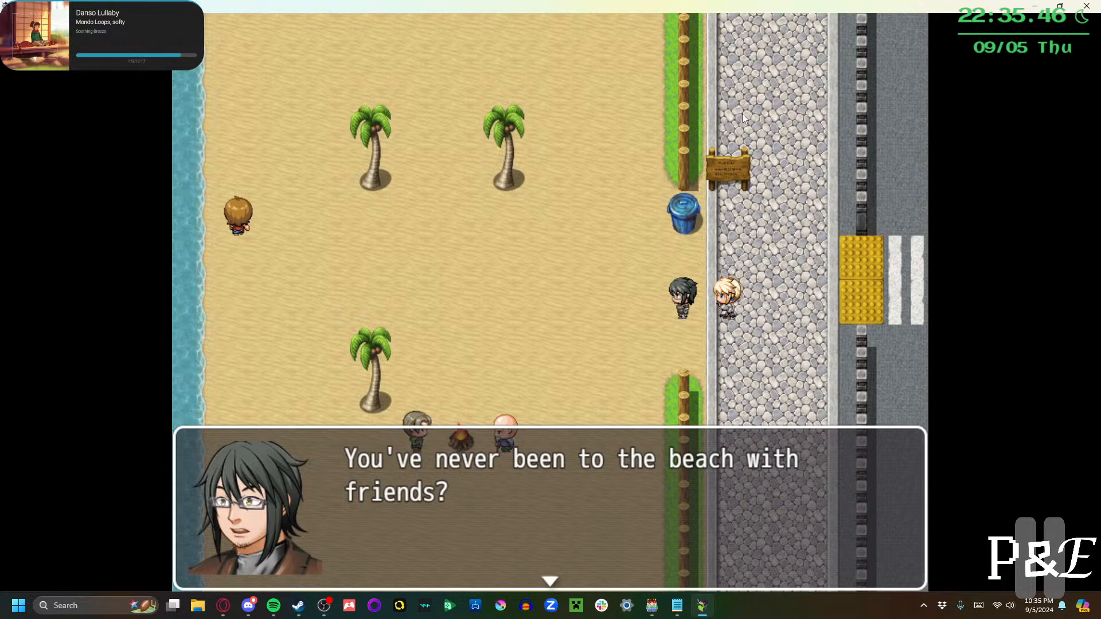
{"action": "key", "text": "Return"}
{"action": "key", "text": "Return"}
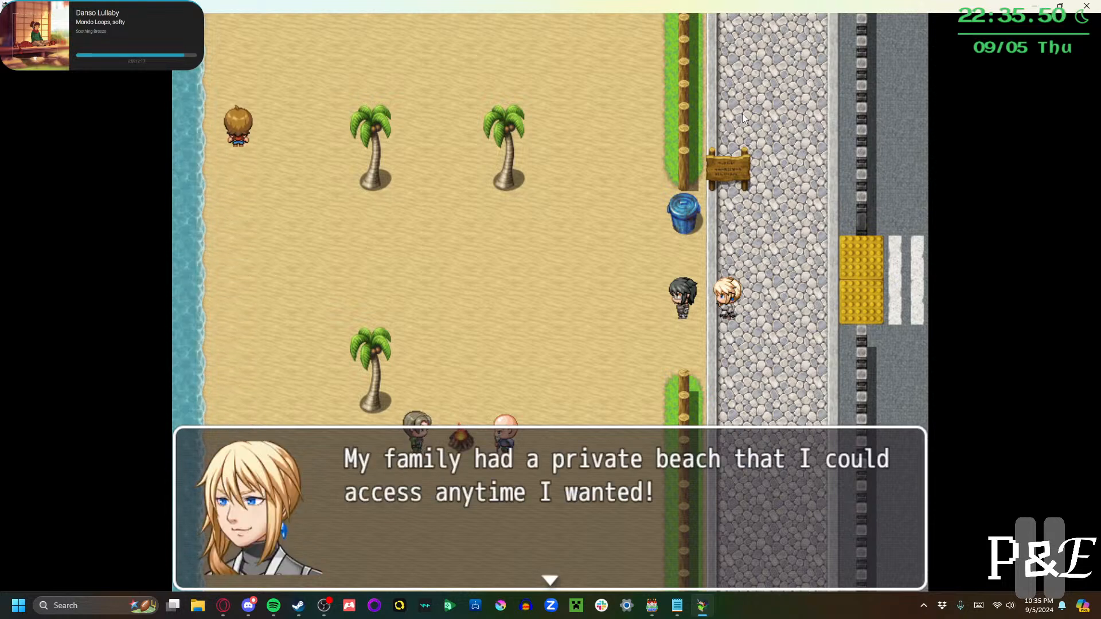
{"action": "key", "text": "Return"}
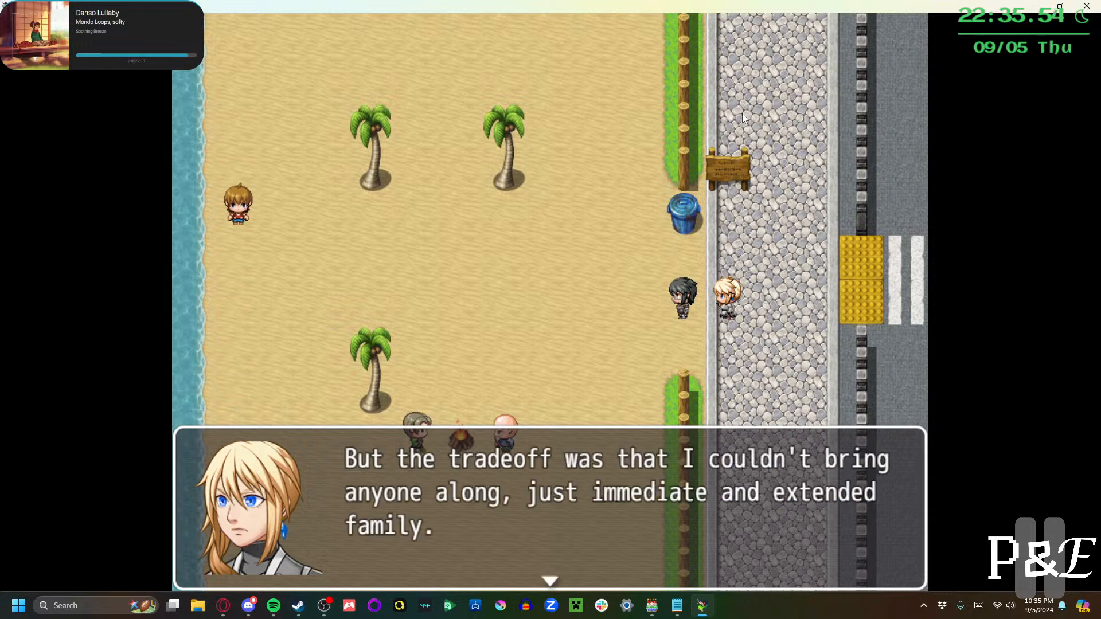
{"action": "key", "text": "Return"}
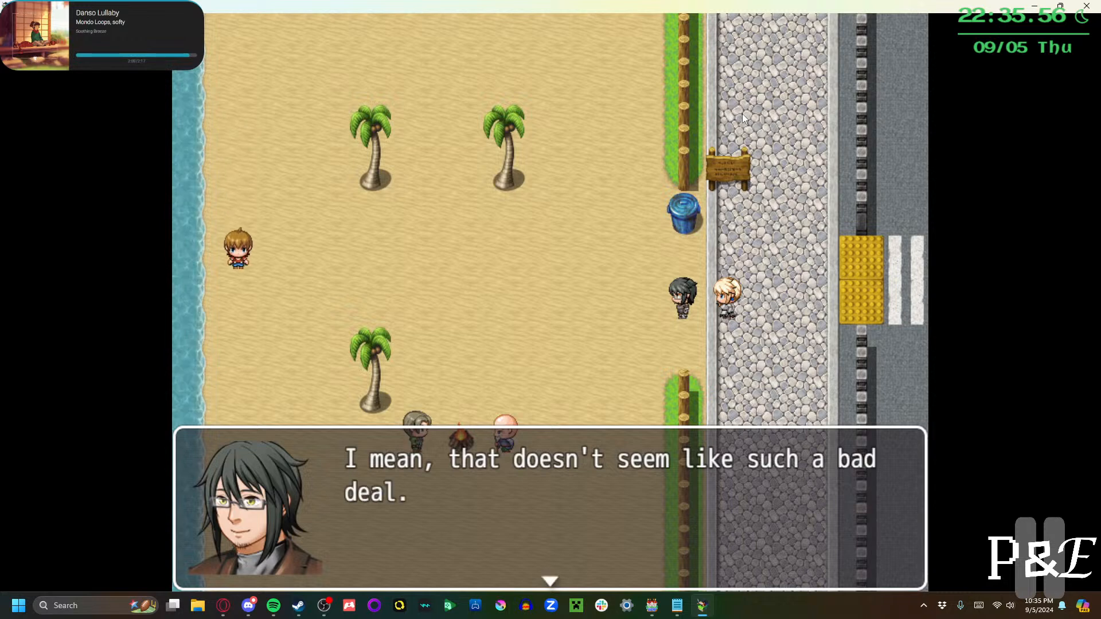
{"action": "key", "text": "Return"}
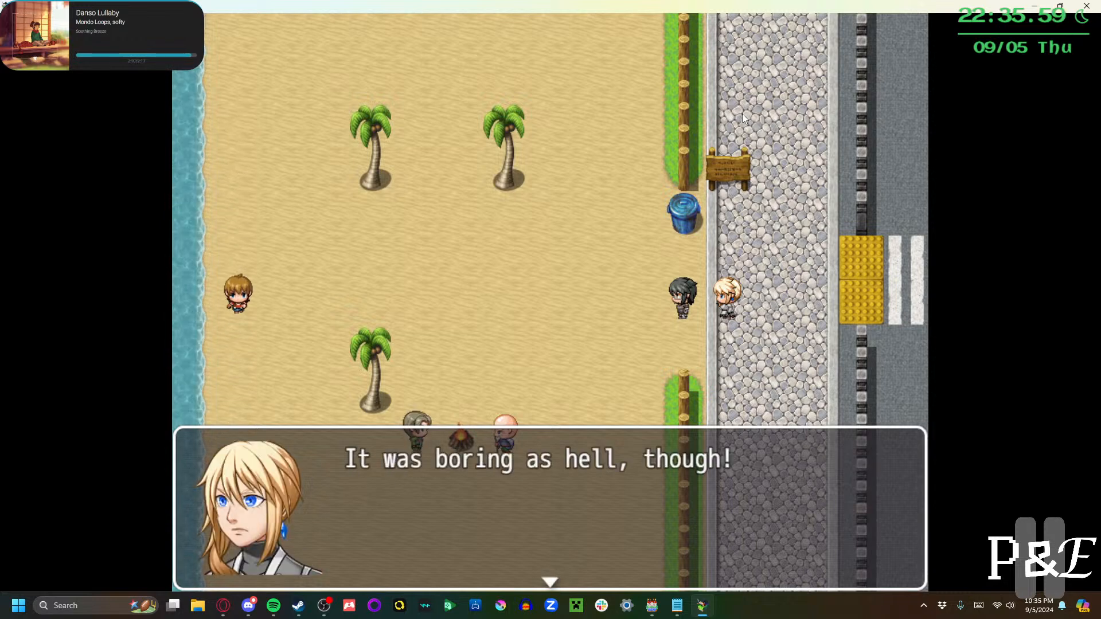
{"action": "key", "text": "Return"}
{"action": "key", "text": "Return"}
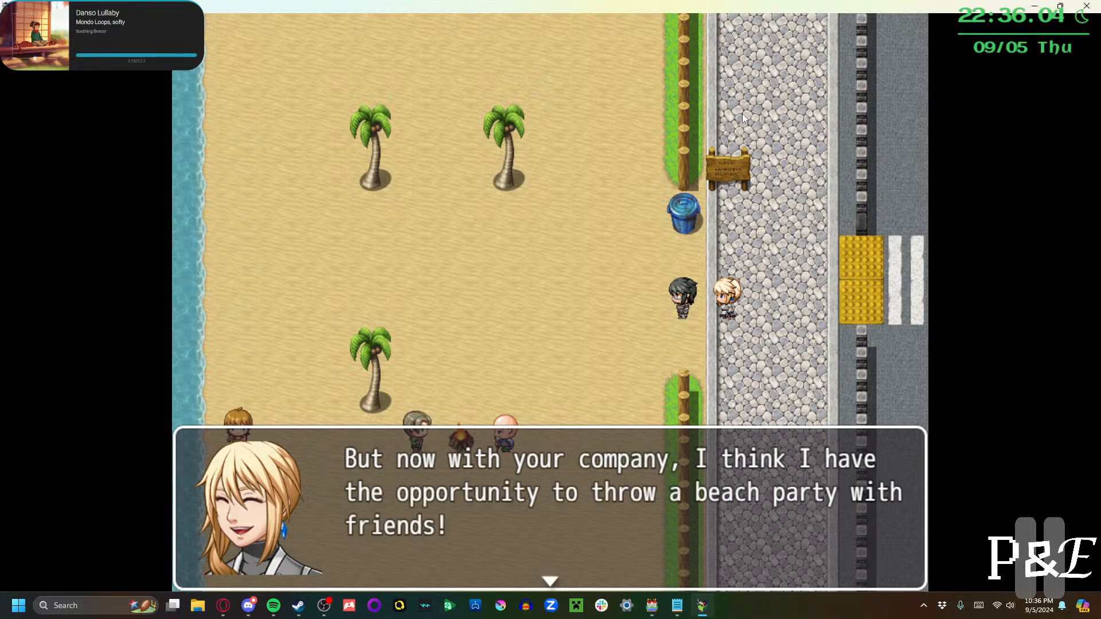
Advance the rest of the beach party conversation through the talk about getting supplies and close it
{"action": "key", "text": "Return"}
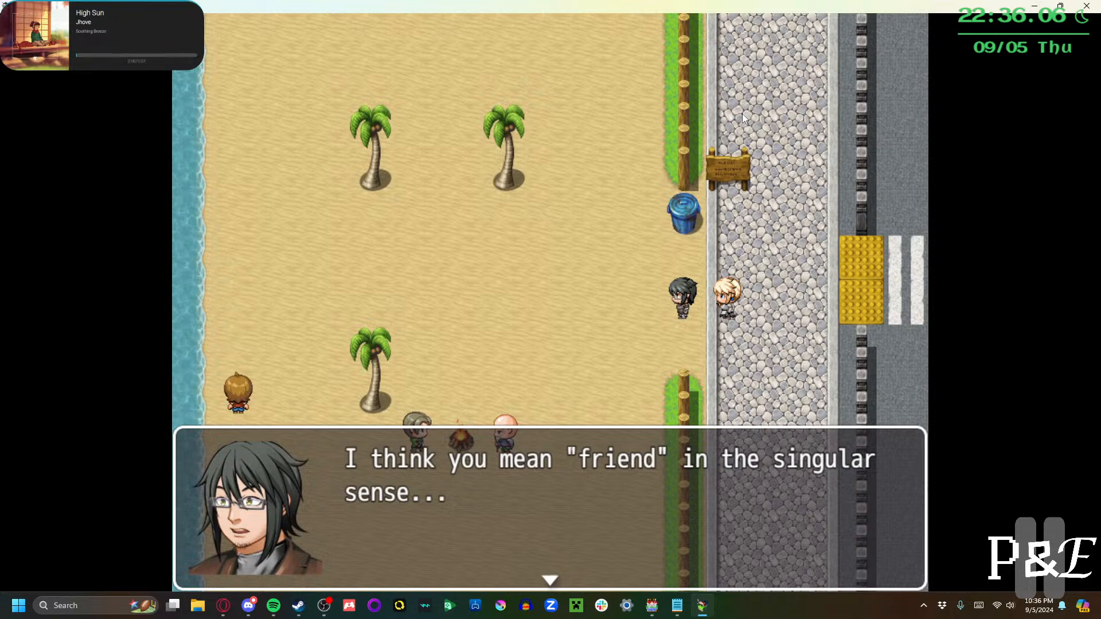
{"action": "key", "text": "Return"}
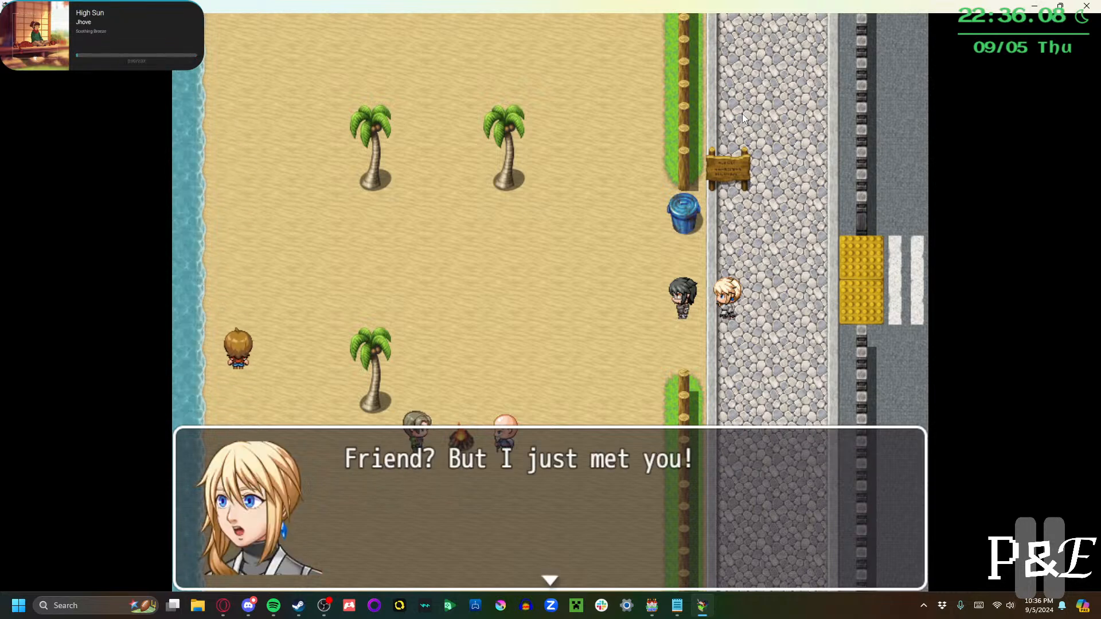
{"action": "key", "text": "Return"}
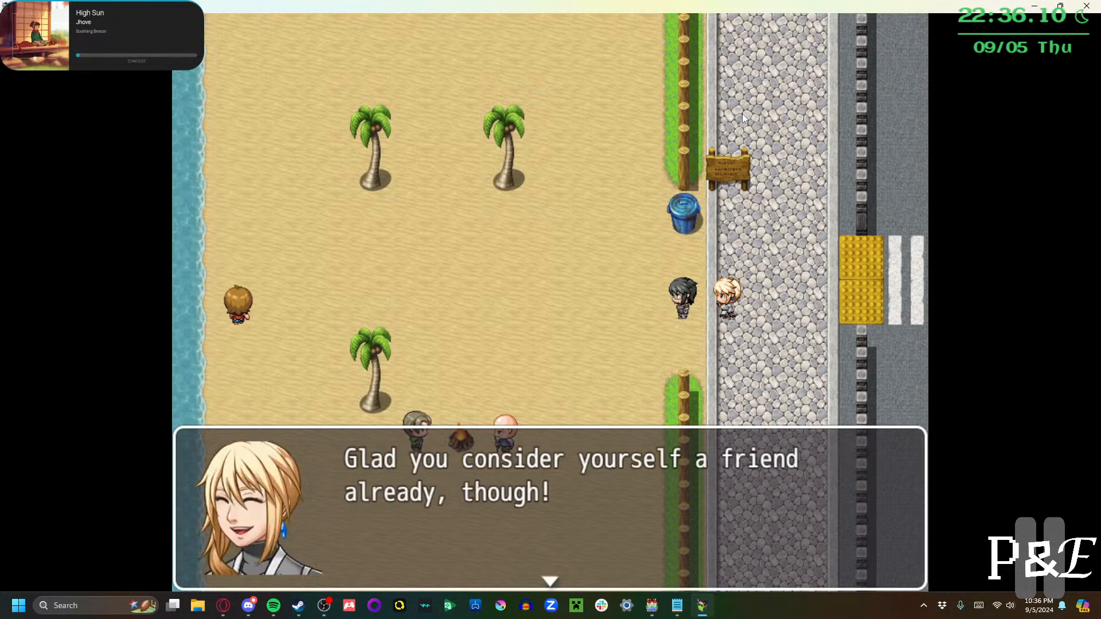
{"action": "key", "text": "Return"}
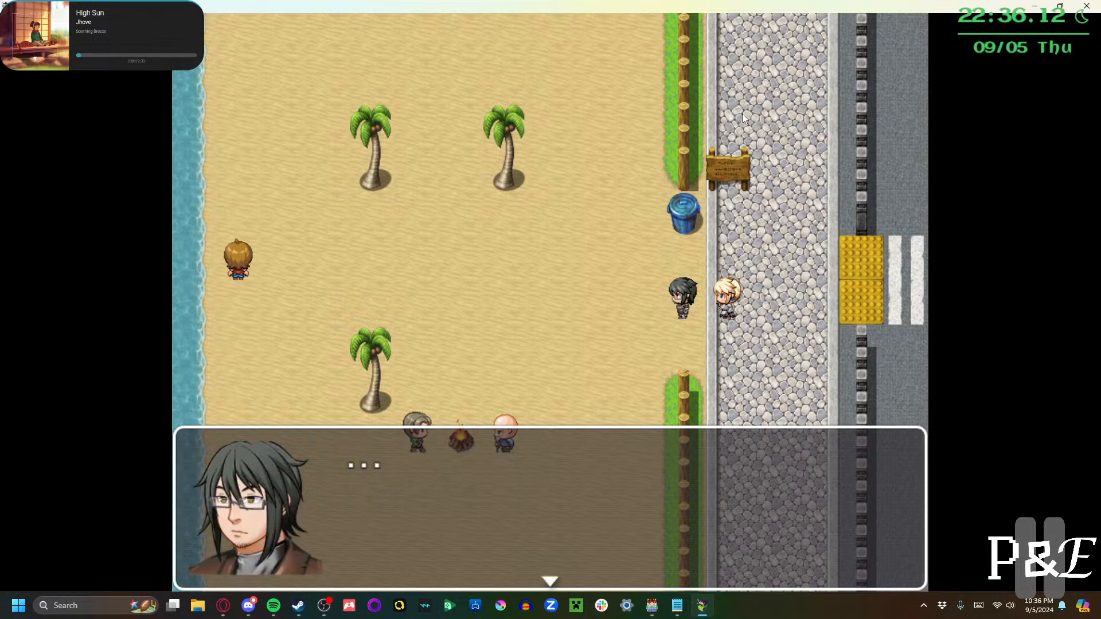
{"action": "key", "text": "Return"}
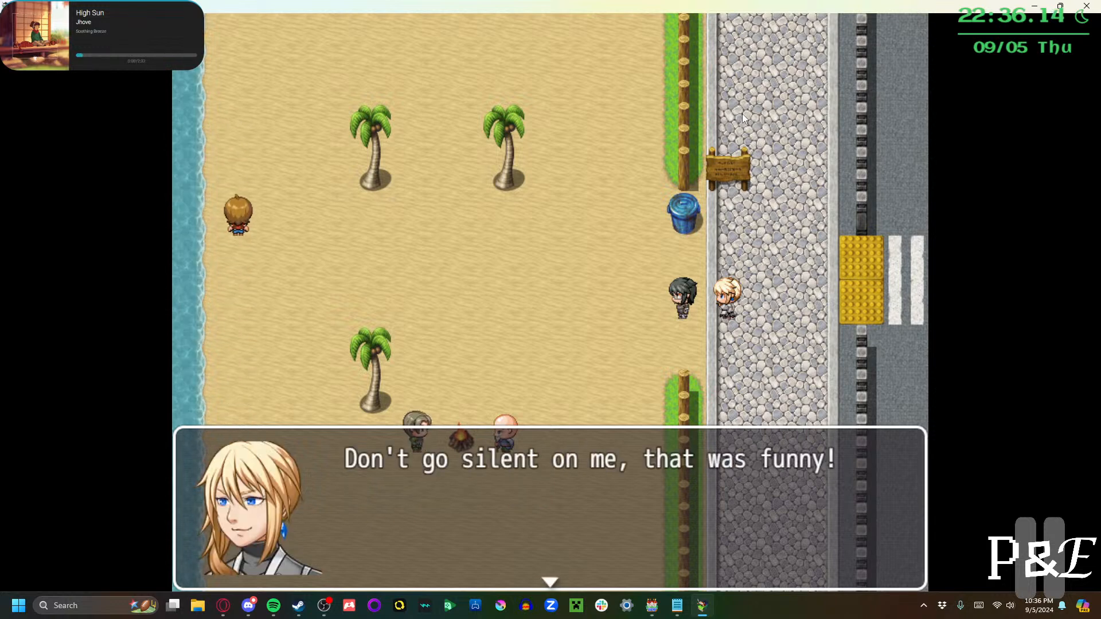
{"action": "key", "text": "Return"}
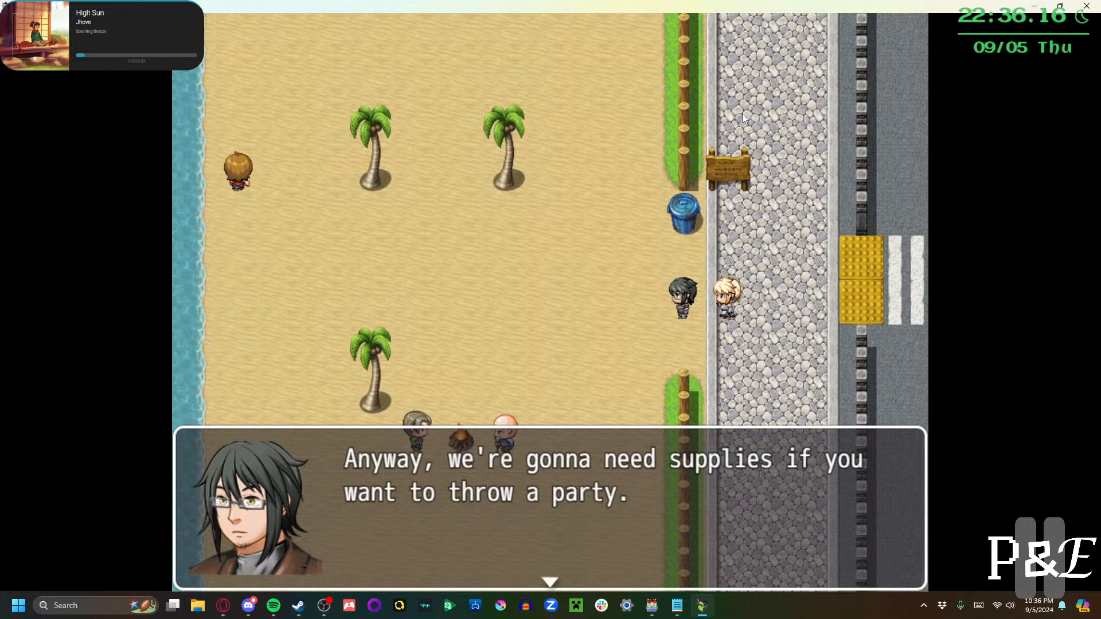
{"action": "key", "text": "Return"}
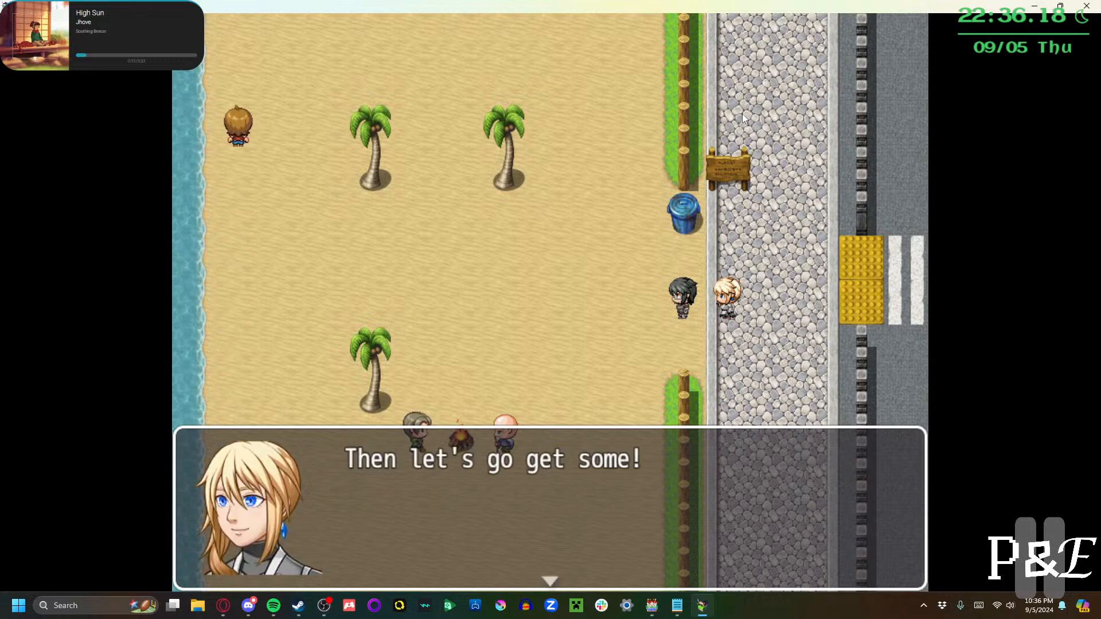
{"action": "key", "text": "Return"}
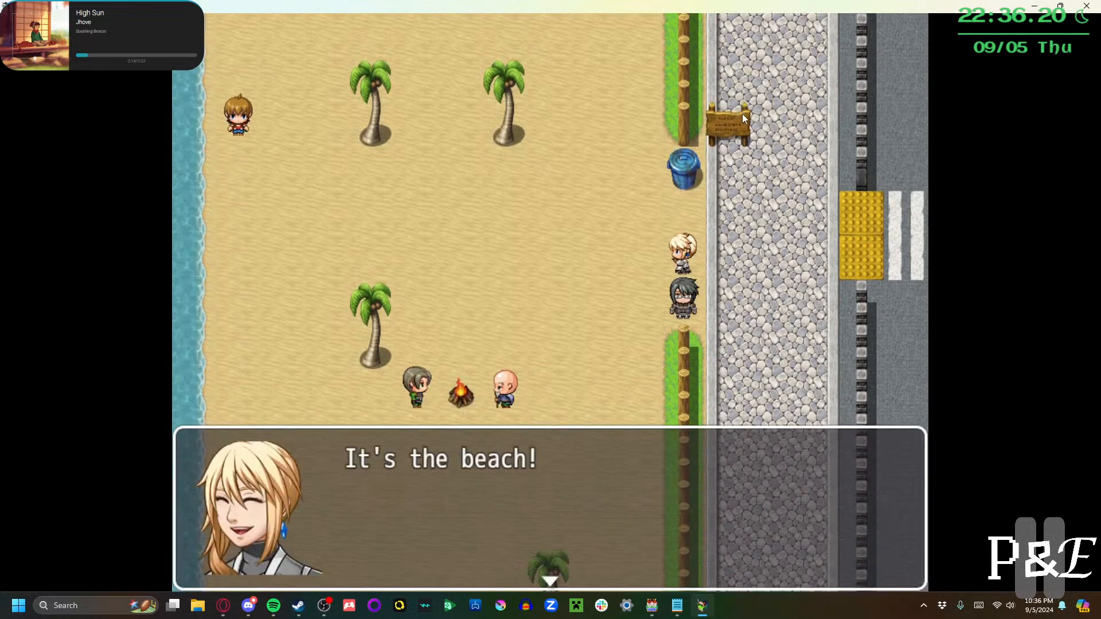
Move to the lower tile of the beach entrance and advance through its whole beach party conversation
{"action": "key", "text": "Return"}
{"action": "key", "text": "Return"}
{"action": "key", "text": "Return"}
{"action": "key", "text": "Return"}
{"action": "key", "text": "Return"}
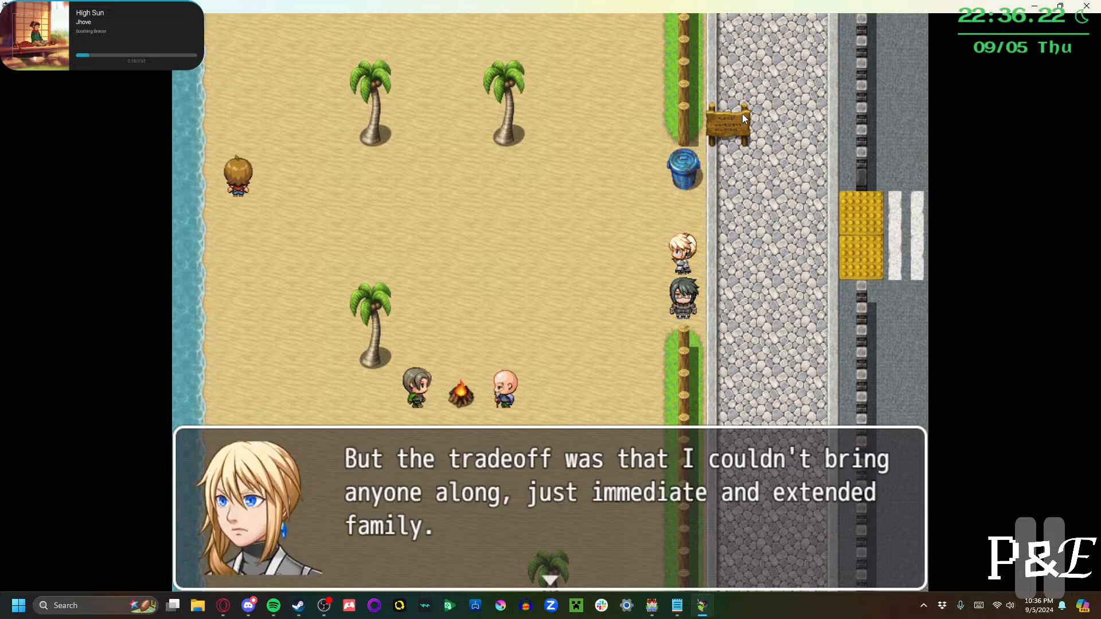
{"action": "key", "text": "Return"}
{"action": "key", "text": "Return"}
{"action": "key", "text": "Return"}
{"action": "key", "text": "Return"}
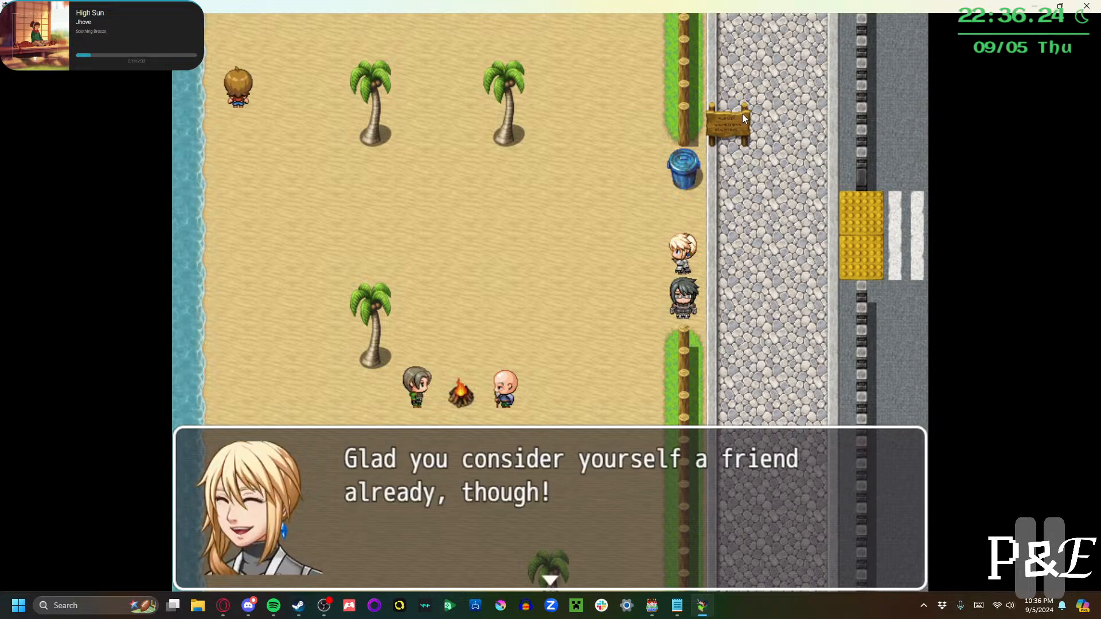
{"action": "key", "text": "Return"}
{"action": "key", "text": "Return"}
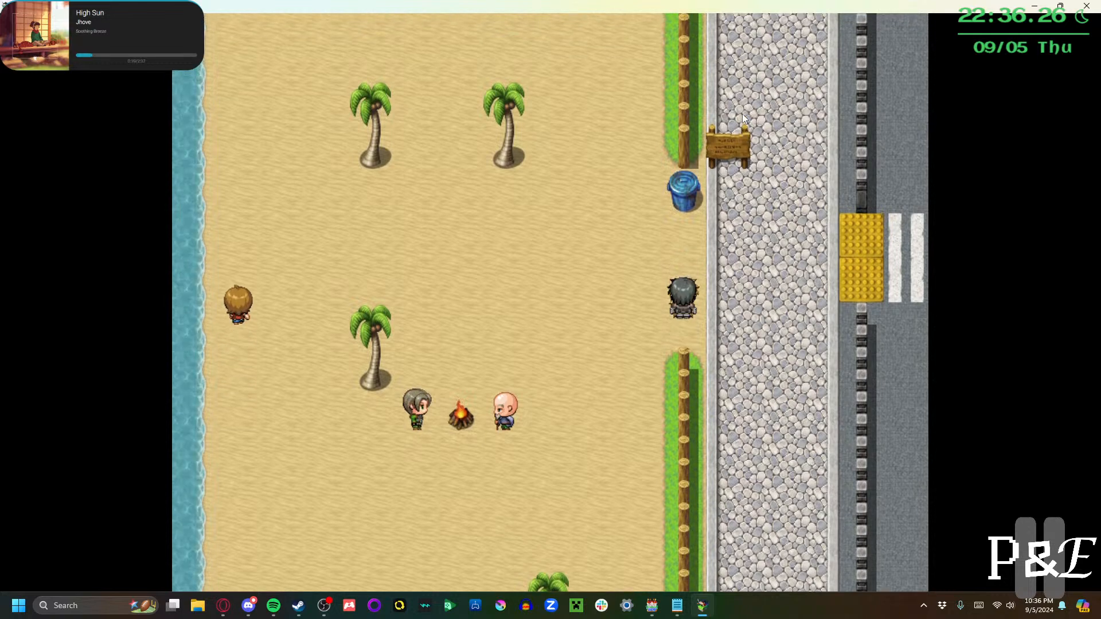
Go up to the tile below the trash can, advance through its beach party conversation, and walk down the sand to the palm tree
{"action": "key", "text": "Return"}
{"action": "key", "text": "Return"}
{"action": "key", "text": "Return"}
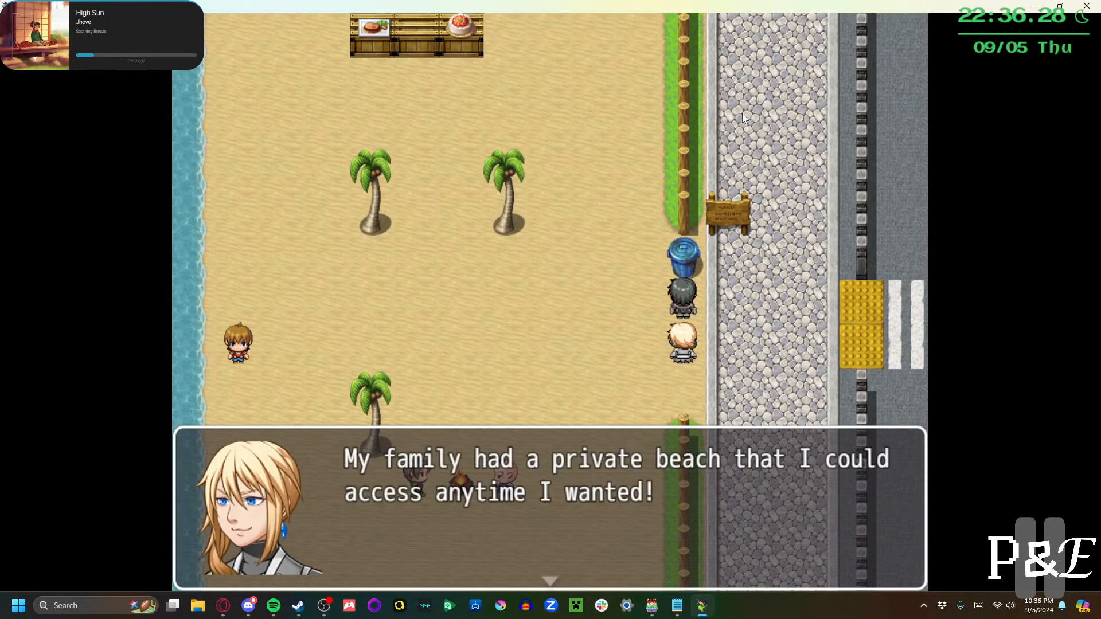
{"action": "key", "text": "Return"}
{"action": "key", "text": "Return"}
{"action": "key", "text": "Return"}
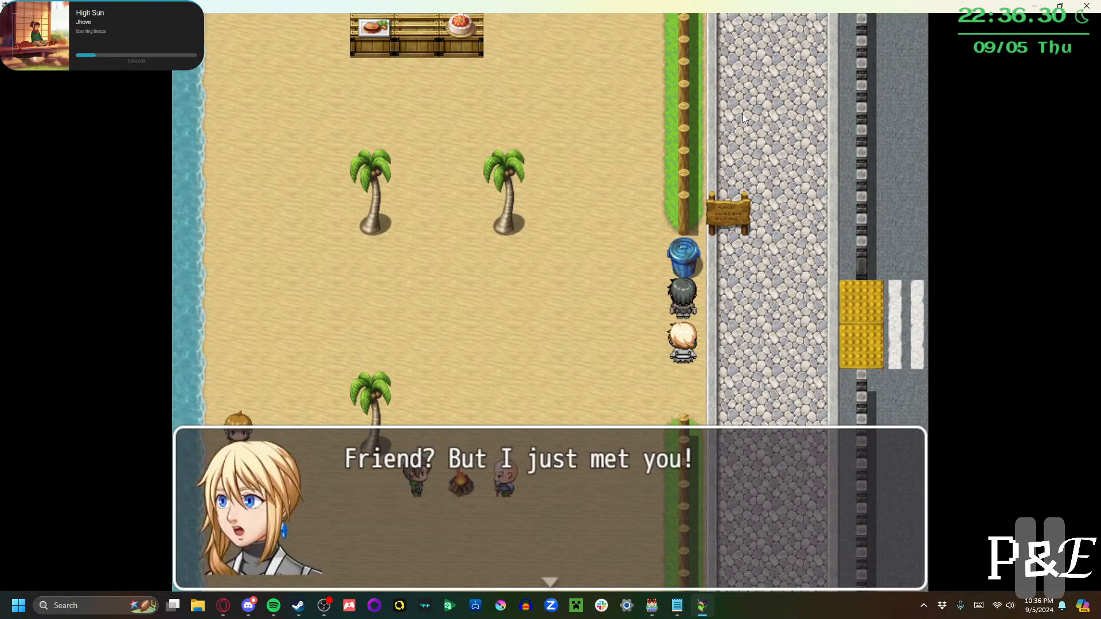
{"action": "key", "text": "Return"}
{"action": "key", "text": "Return"}
{"action": "key", "text": "Return"}
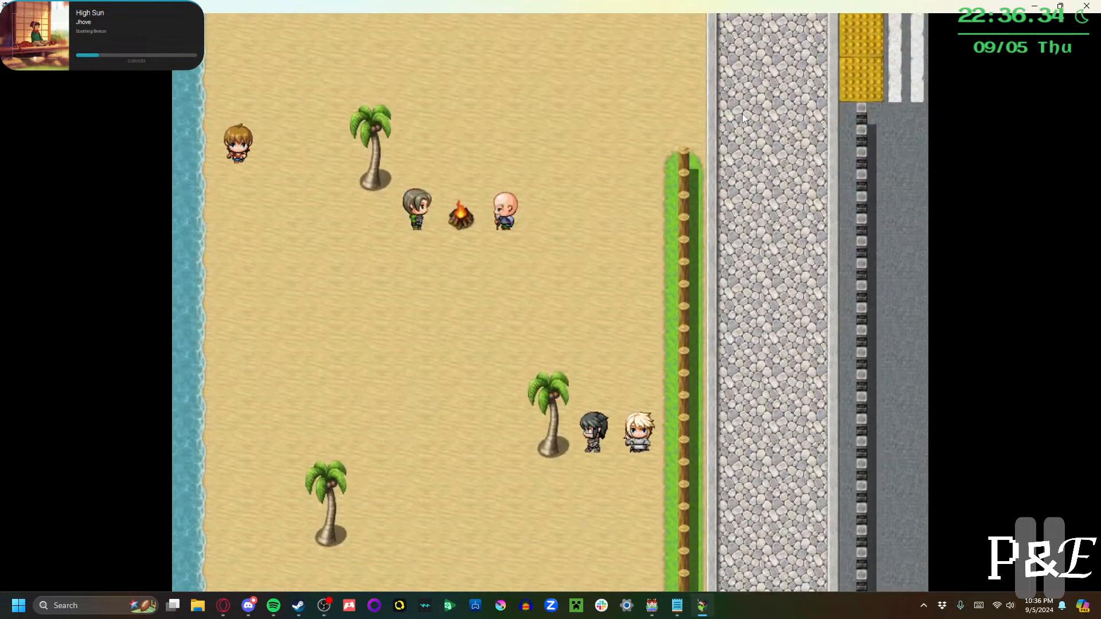
Switch to the Fixes notes in Notepad and begin item 3 of the RPG Maker MV To-Do list with "Change"
{"action": "left_click", "coordinate": [682, 606]}
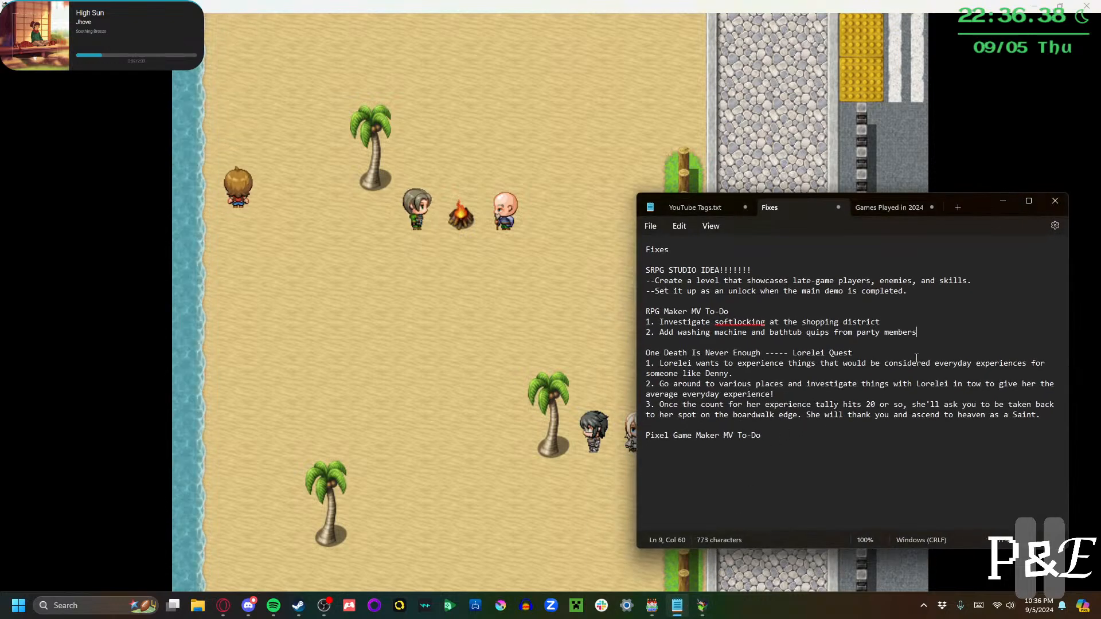
{"action": "key", "text": "Return"}
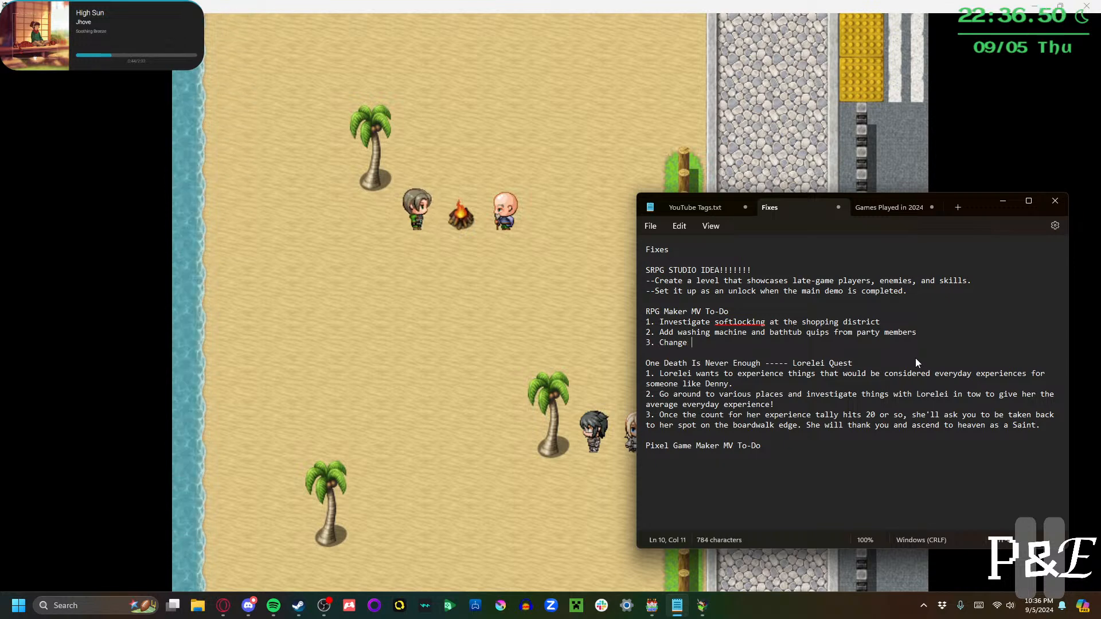
{"action": "type", "text": "things so a"}
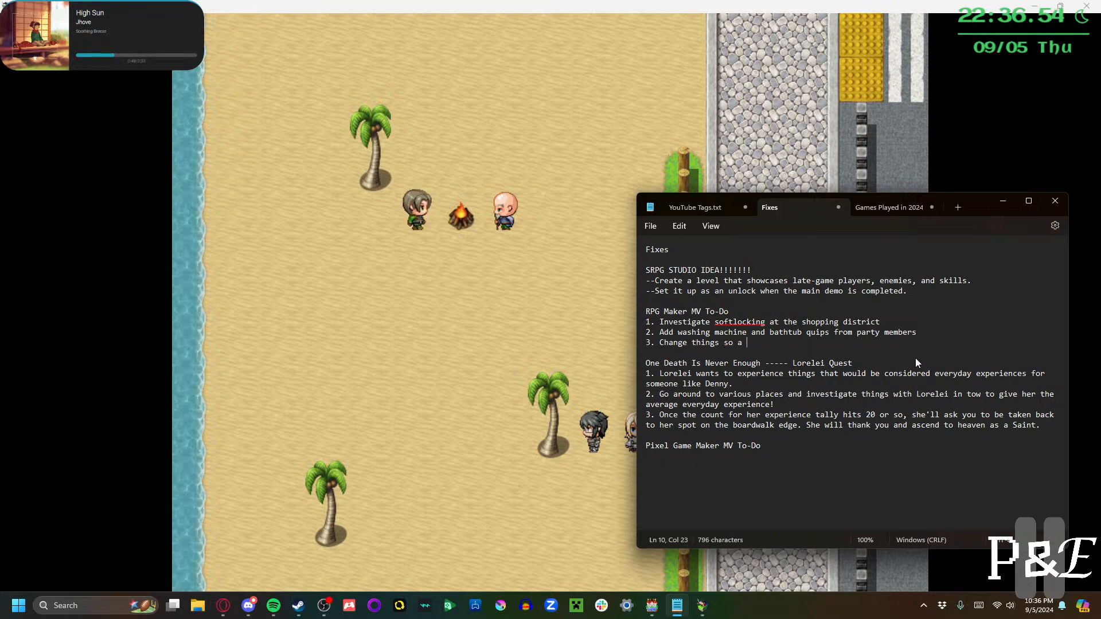
{"action": "key", "text": "BackSpace"}
{"action": "key", "text": "BackSpace"}
{"action": "key", "text": "BackSpace"}
{"action": "key", "text": "BackSpace"}
{"action": "key", "text": "BackSpace"}
{"action": "key", "text": "BackSpace"}
{"action": "key", "text": "BackSpace"}
{"action": "key", "text": "BackSpace"}
{"action": "key", "text": "BackSpace"}
{"action": "key", "text": "BackSpace"}
{"action": "key", "text": "BackSpace"}
{"action": "key", "text": "BackSpace"}
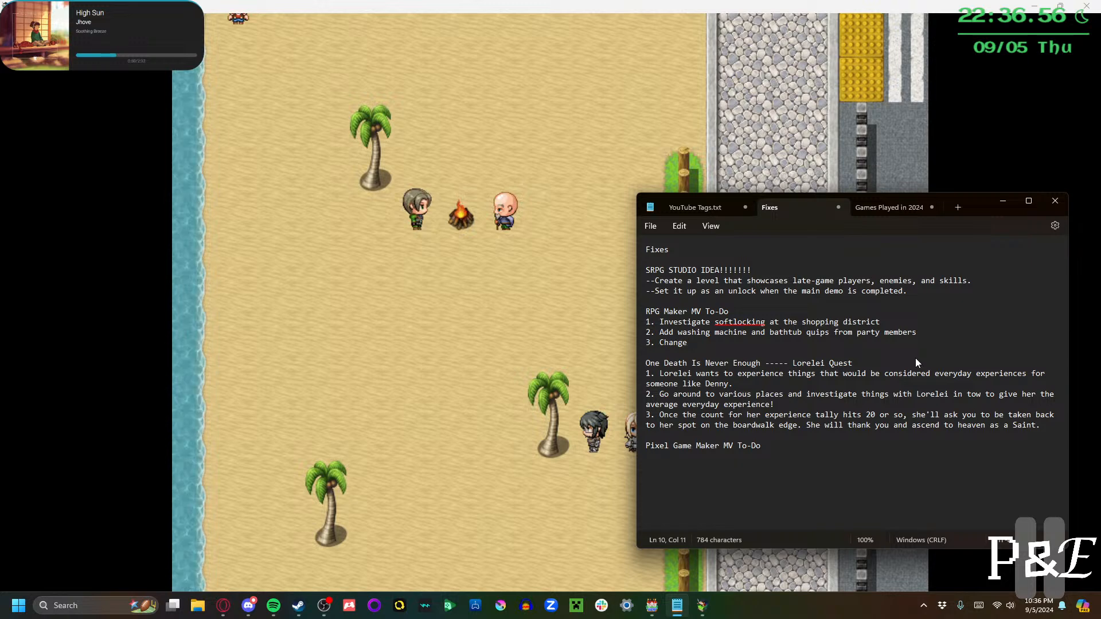
Continue to-do item 3 with "the beach triggers so that the new switch that activates the shopping trip sets them to inactive."
{"action": "type", "text": "the beach "}
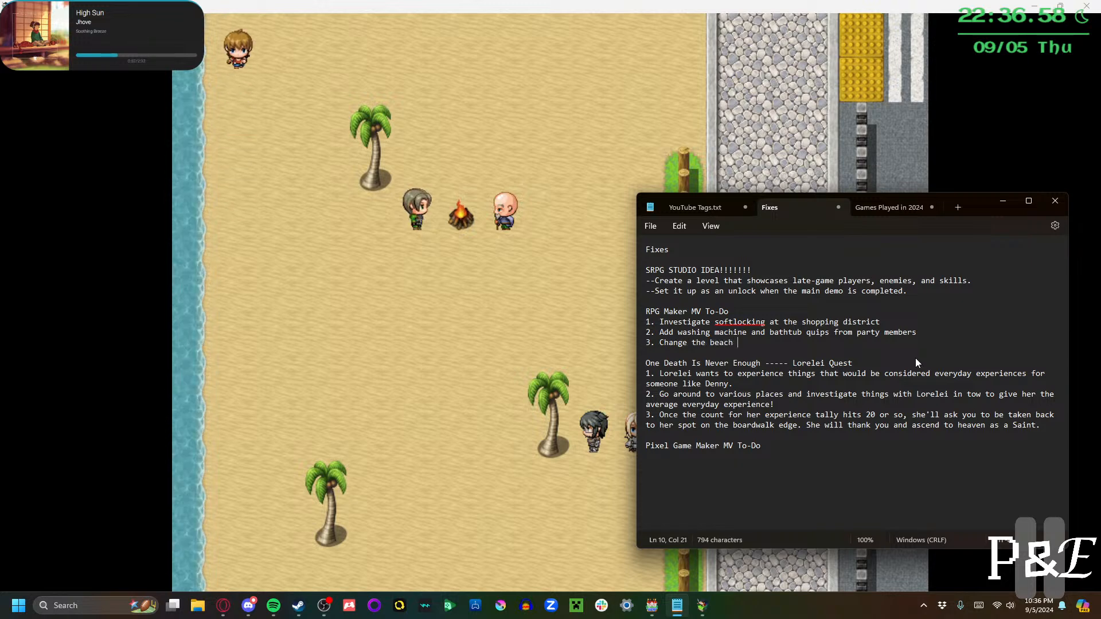
{"action": "type", "text": "triggers "}
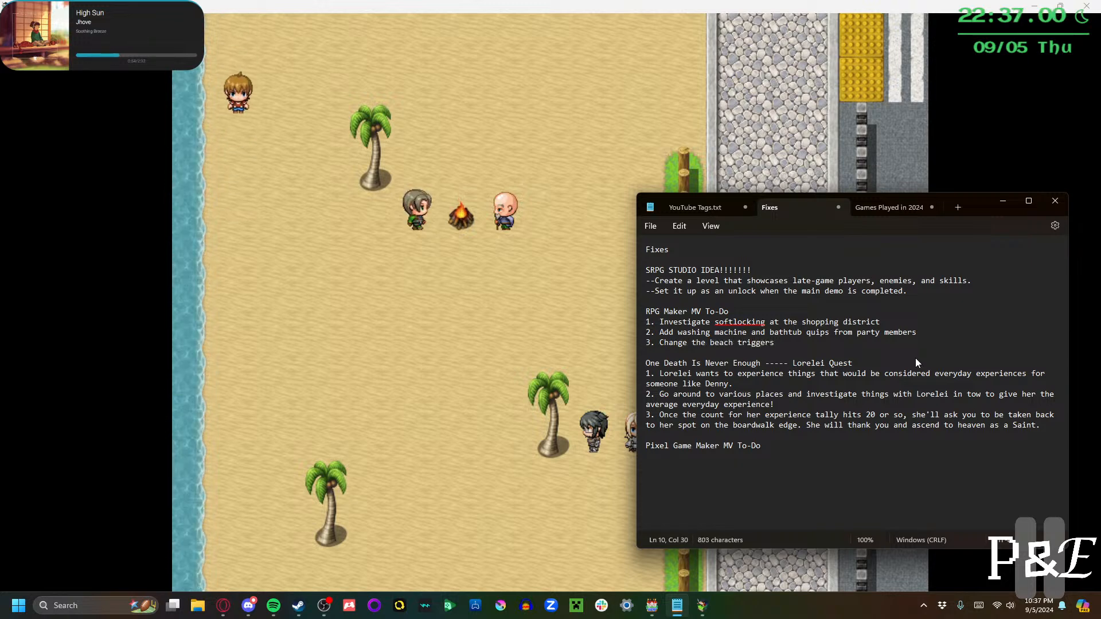
{"action": "type", "text": "so that the new "}
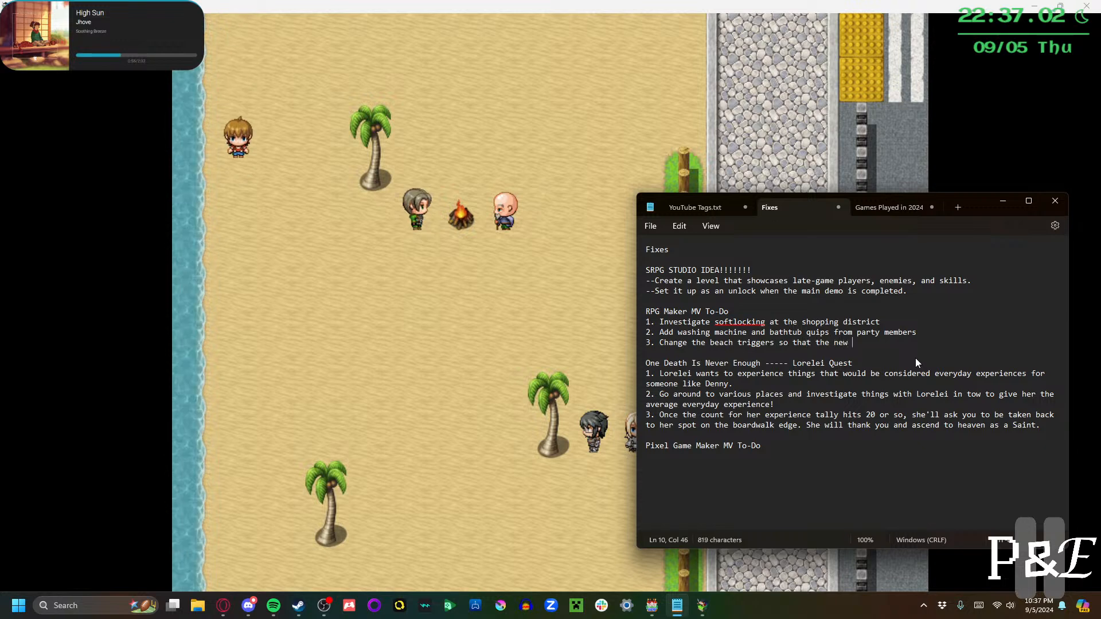
{"action": "type", "text": "stitch that tur"}
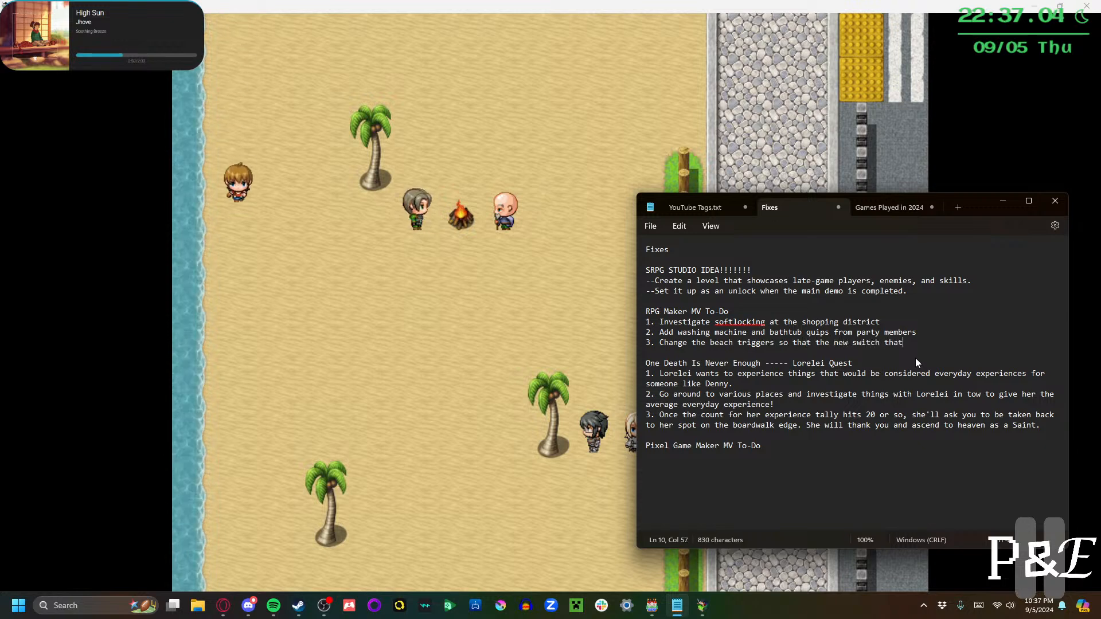
{"action": "key", "text": "BackSpace"}
{"action": "key", "text": "BackSpace"}
{"action": "key", "text": "BackSpace"}
{"action": "key", "text": "BackSpace"}
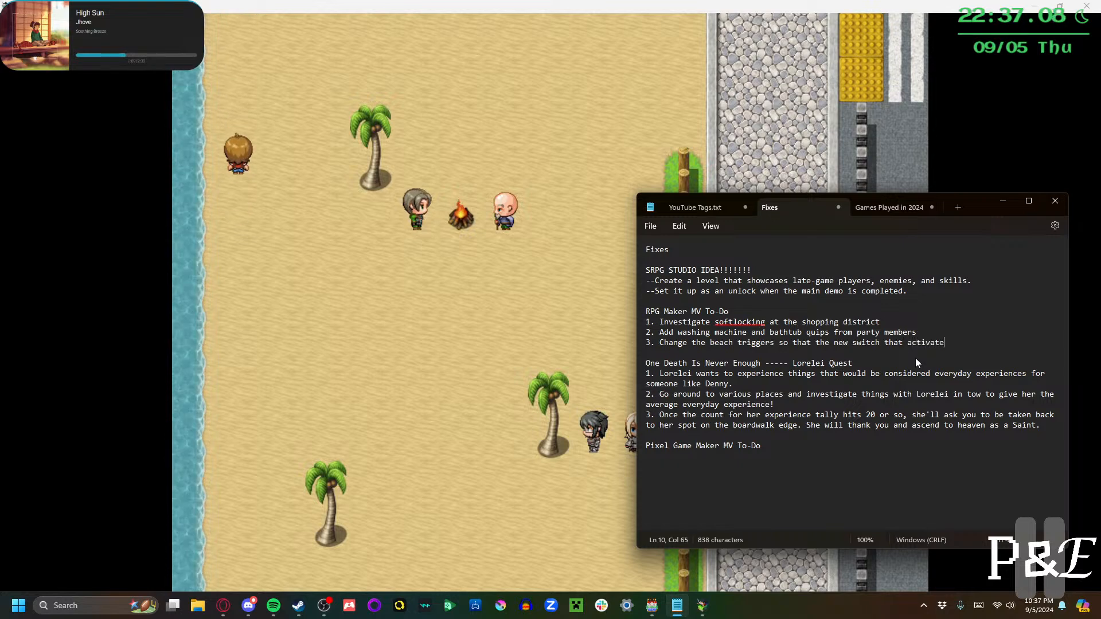
{"action": "type", "text": "activates the "}
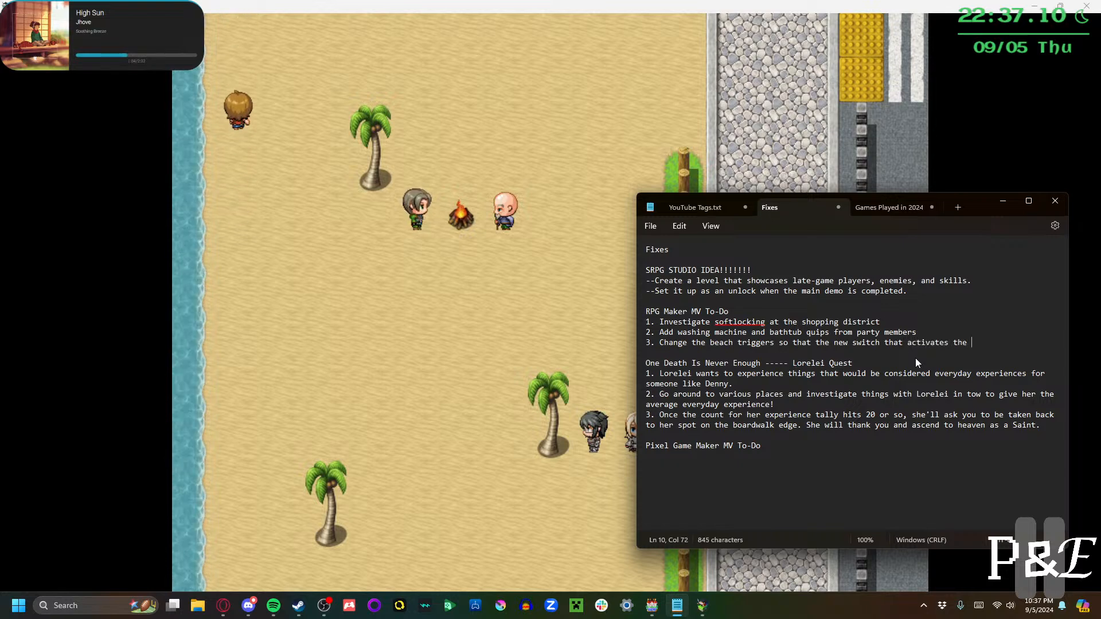
{"action": "type", "text": "shopping"}
{"action": "key", "text": "Return"}
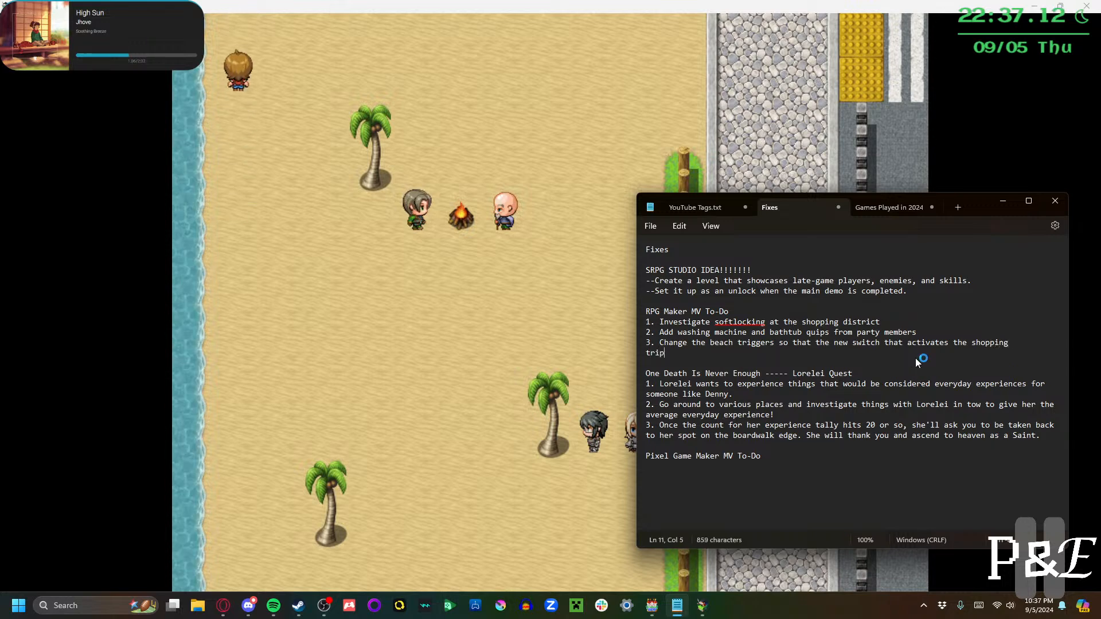
{"action": "type", "text": "trip "}
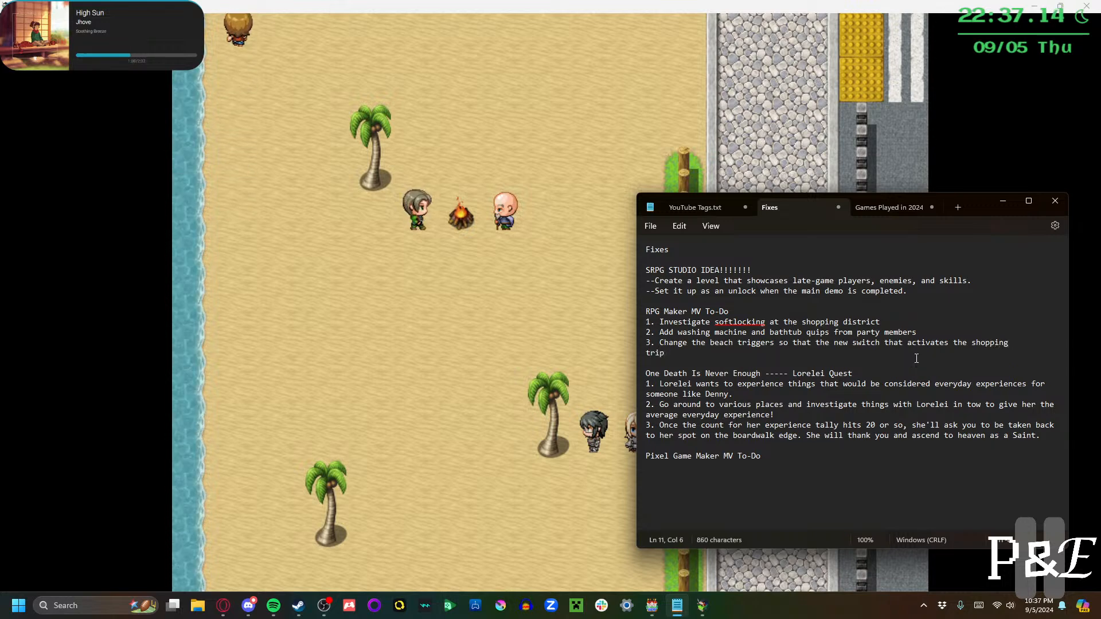
{"action": "type", "text": "sets them to inactive."}
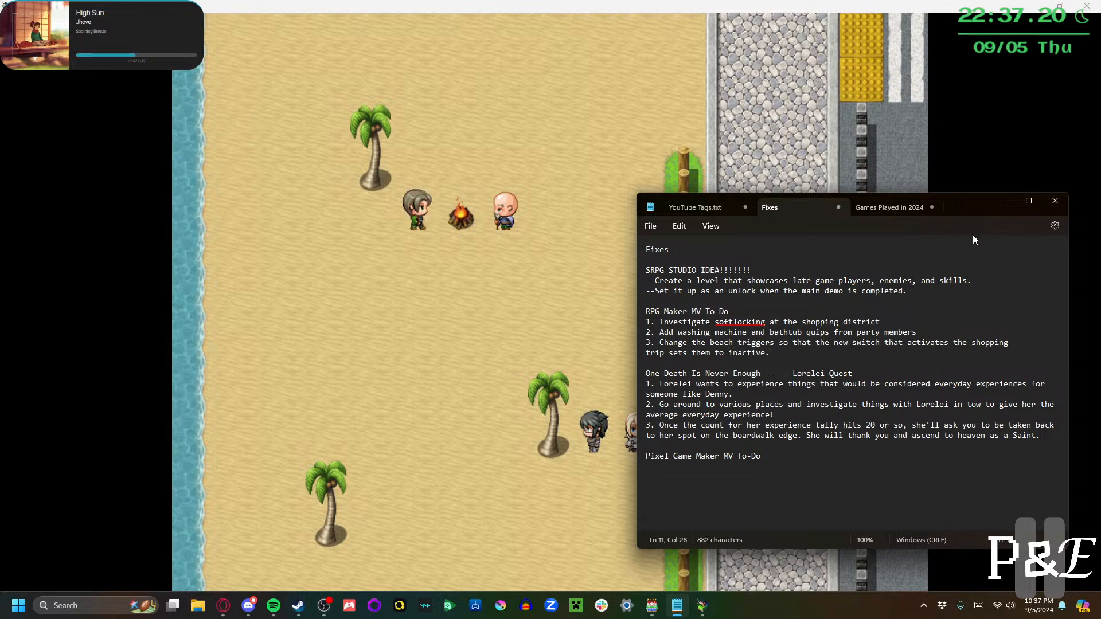
Put the Fixes notes away, return to the game, and walk up off the beach until the destination choices open
{"action": "left_click", "coordinate": [1004, 202]}
{"action": "left_click", "coordinate": [515, 454]}
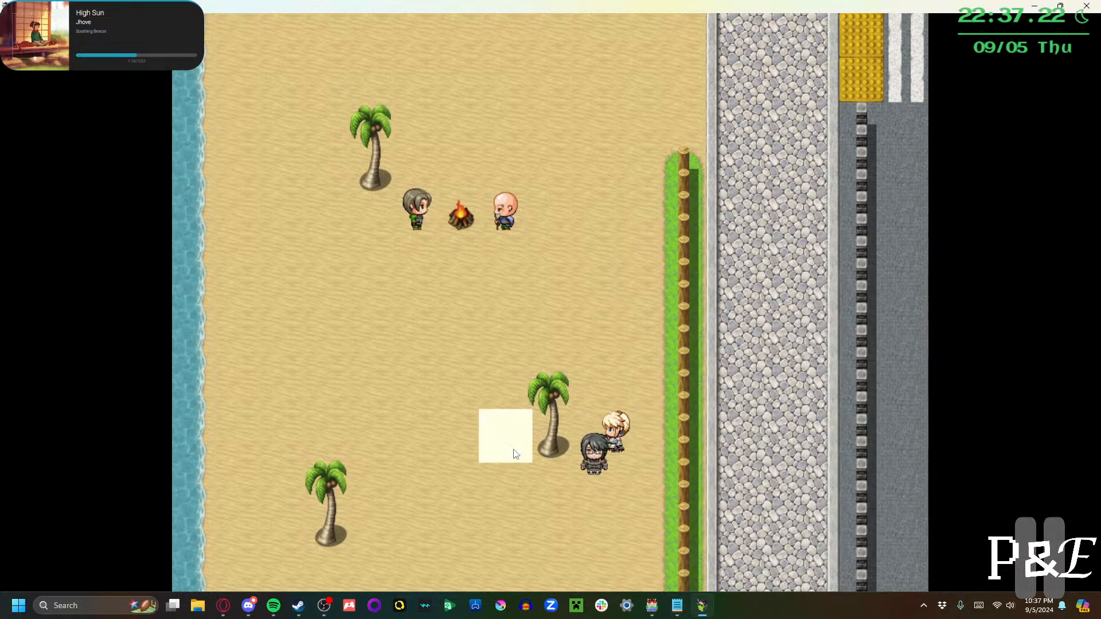
{"action": "key", "text": "Up"}
{"action": "key", "text": "Right"}
{"action": "key", "text": "Up"}
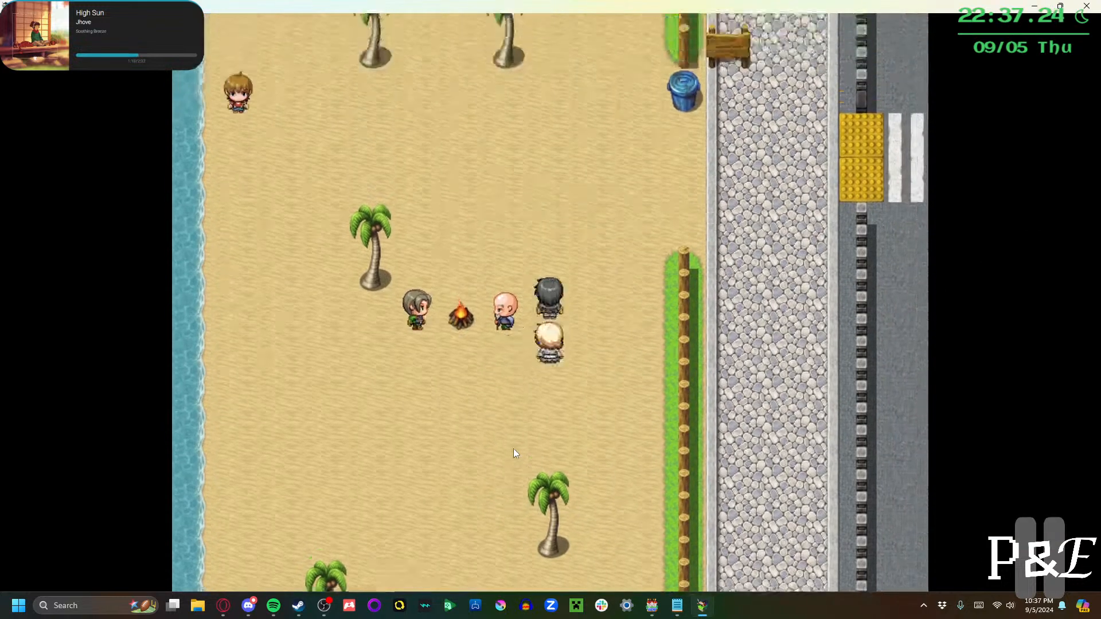
{"action": "key", "text": "Right"}
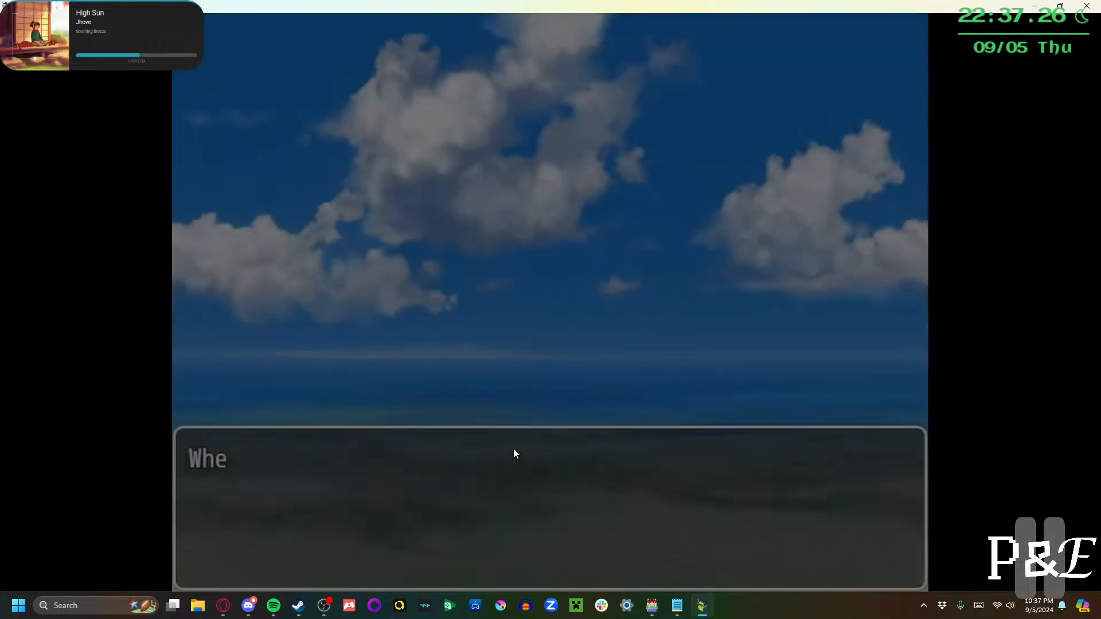
Travel to Shopping and walk into the convenience store with the shopping cart sign
{"action": "key", "text": "Down"}
{"action": "key", "text": "Down"}
{"action": "key", "text": "Down"}
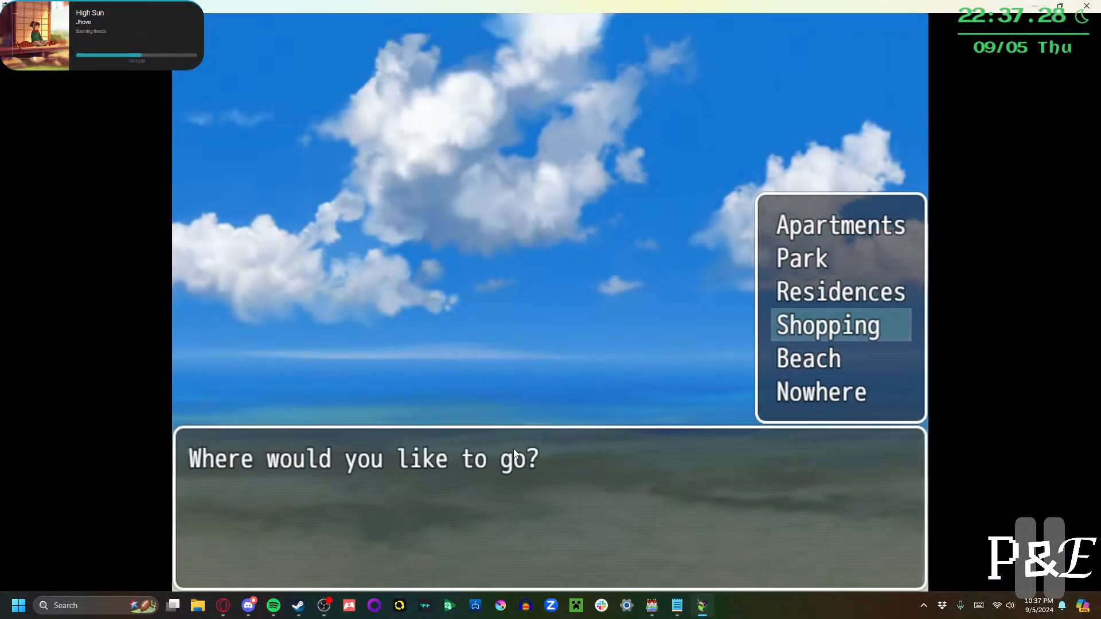
{"action": "key", "text": "Return"}
{"action": "key", "text": "Down"}
{"action": "key", "text": "Left"}
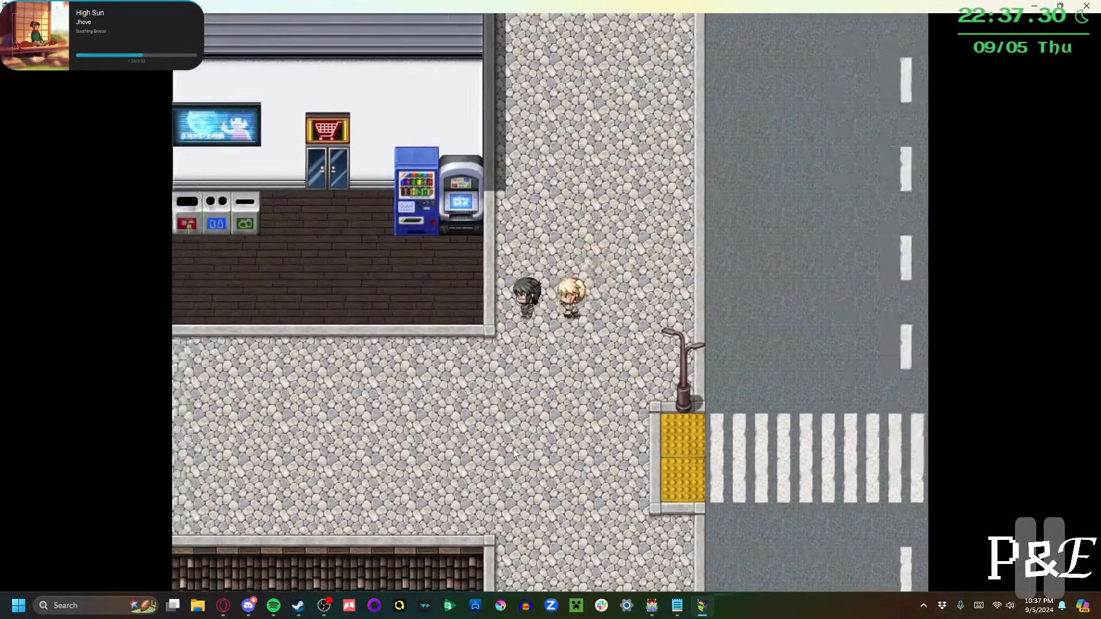
{"action": "key", "text": "Up"}
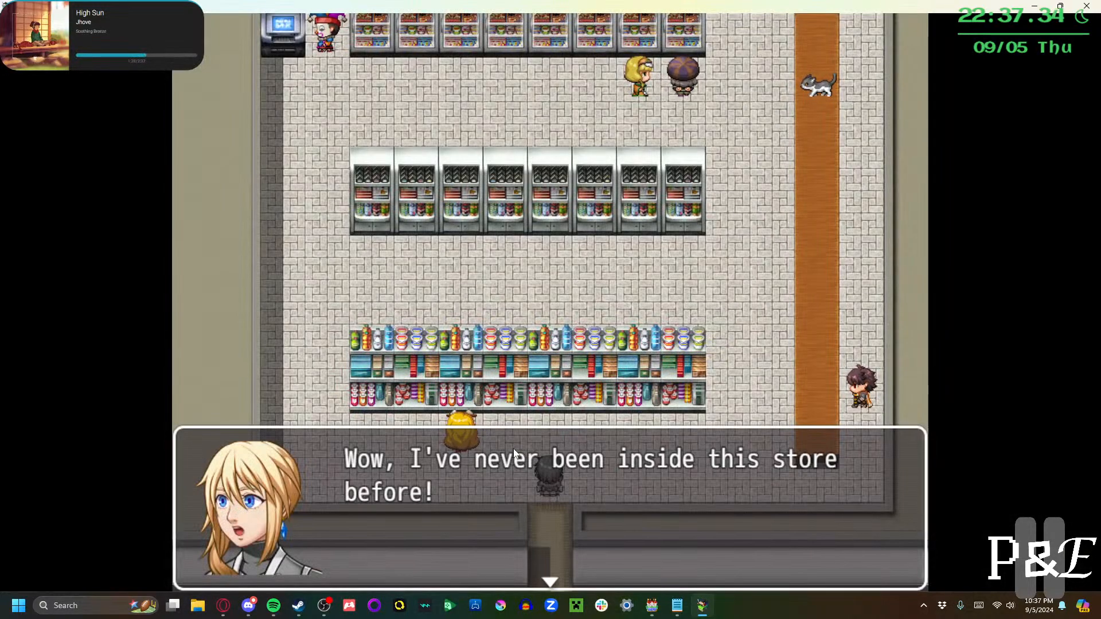
Advance through the whole conversation with Lorelei about her first visit to the convenience store
{"action": "key", "text": "Return"}
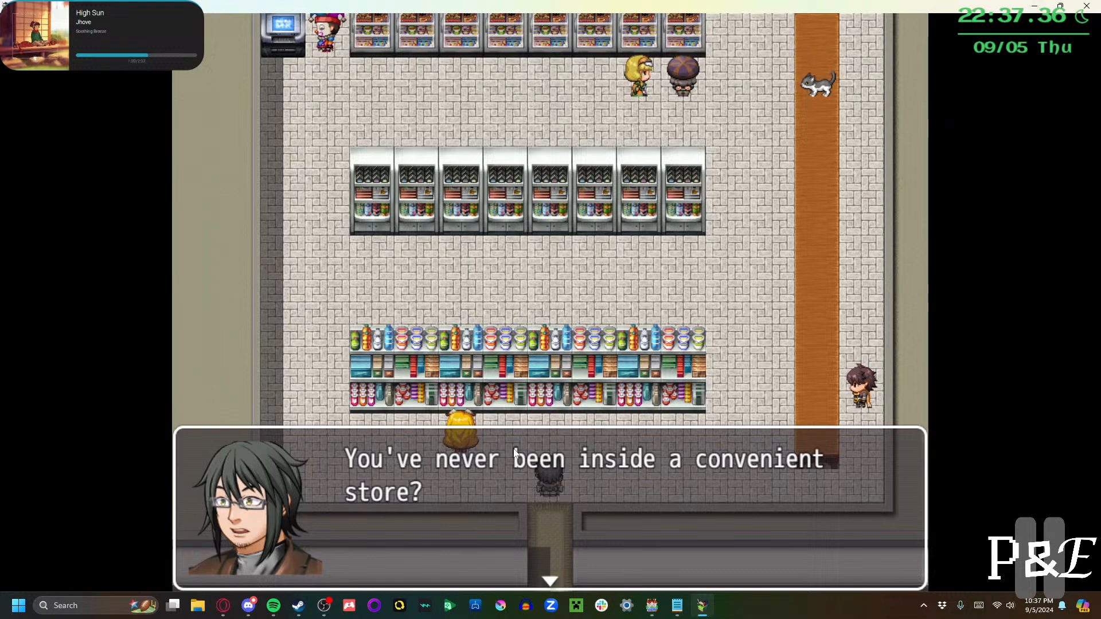
{"action": "key", "text": "Return"}
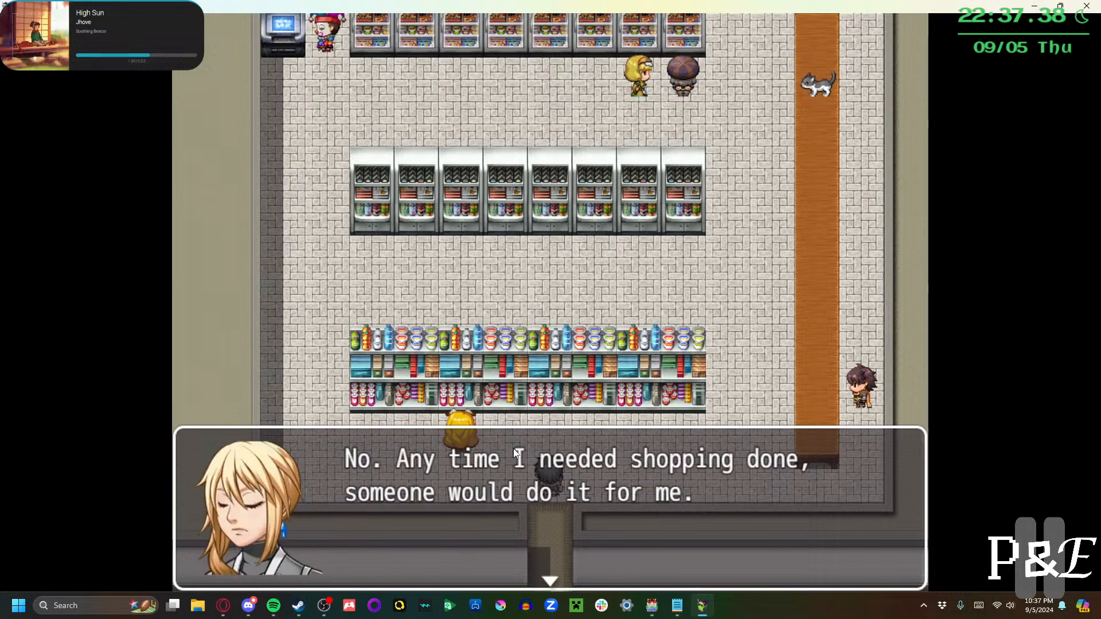
{"action": "key", "text": "Return"}
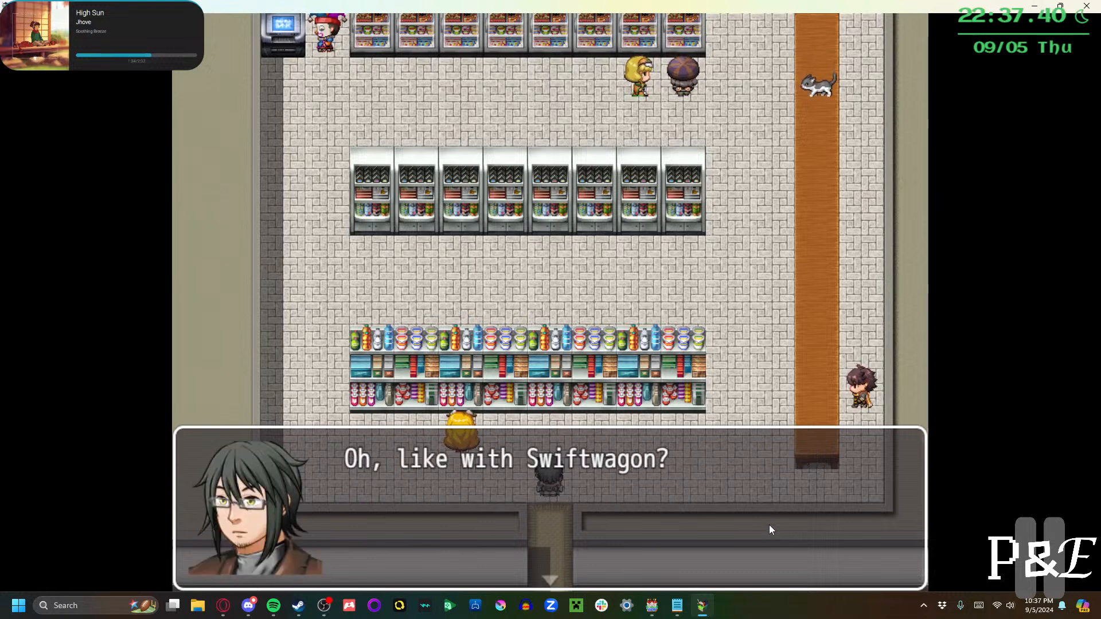
{"action": "key", "text": "Return"}
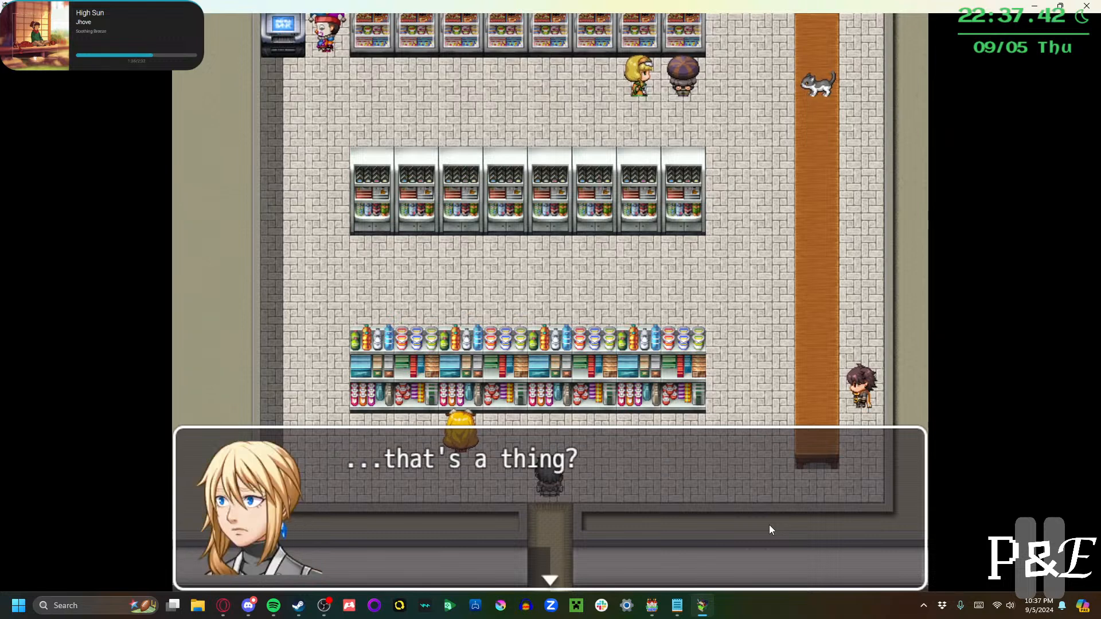
{"action": "key", "text": "Return"}
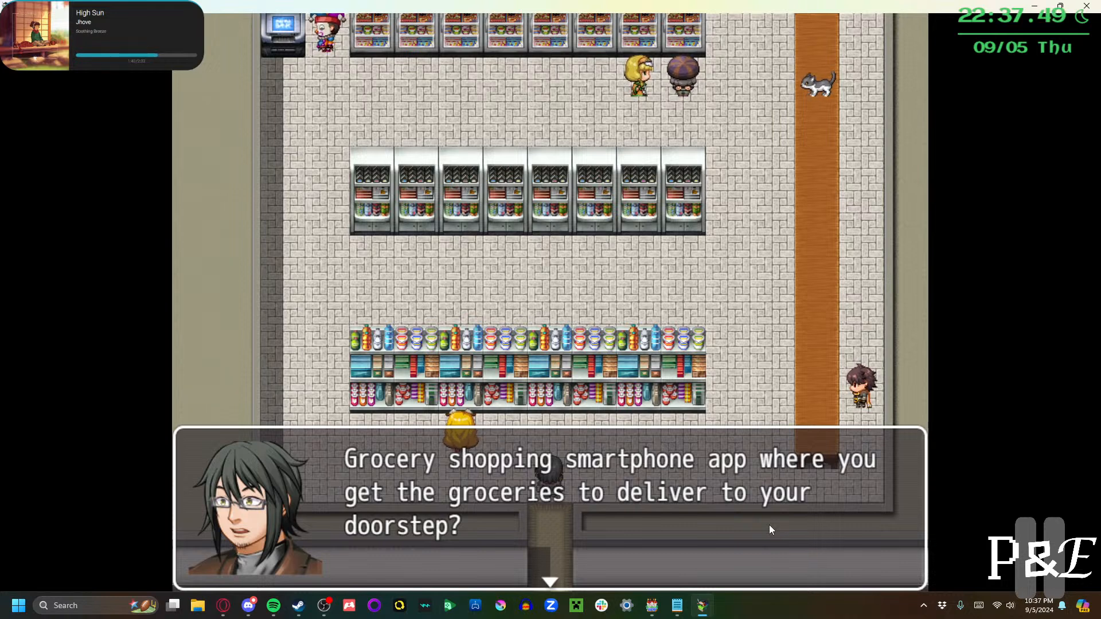
{"action": "key", "text": "Return"}
{"action": "key", "text": "Return"}
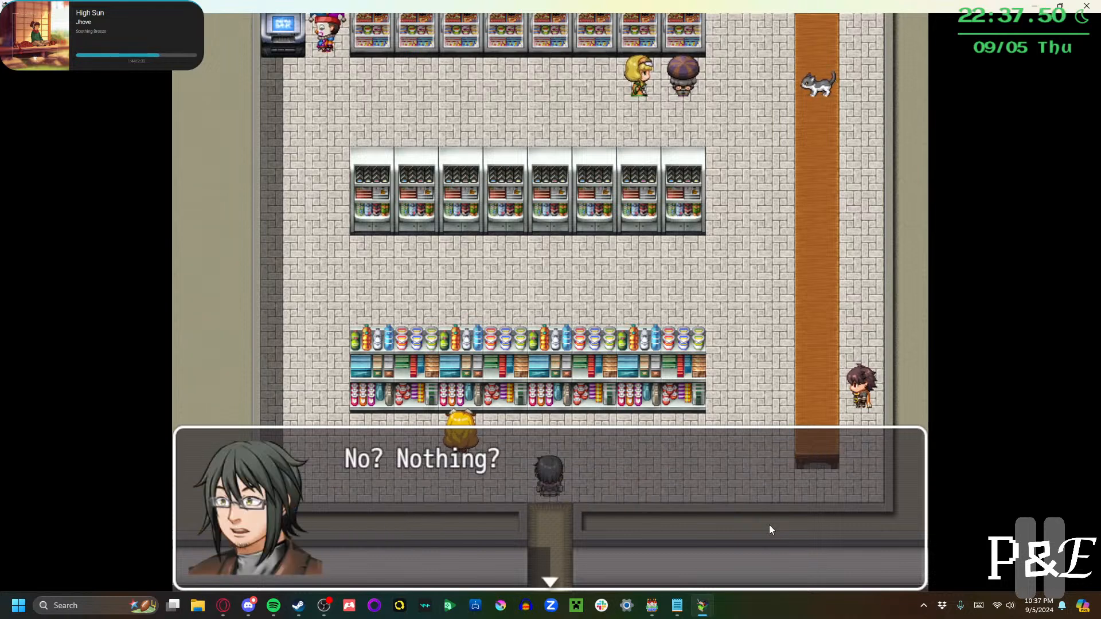
{"action": "key", "text": "Return"}
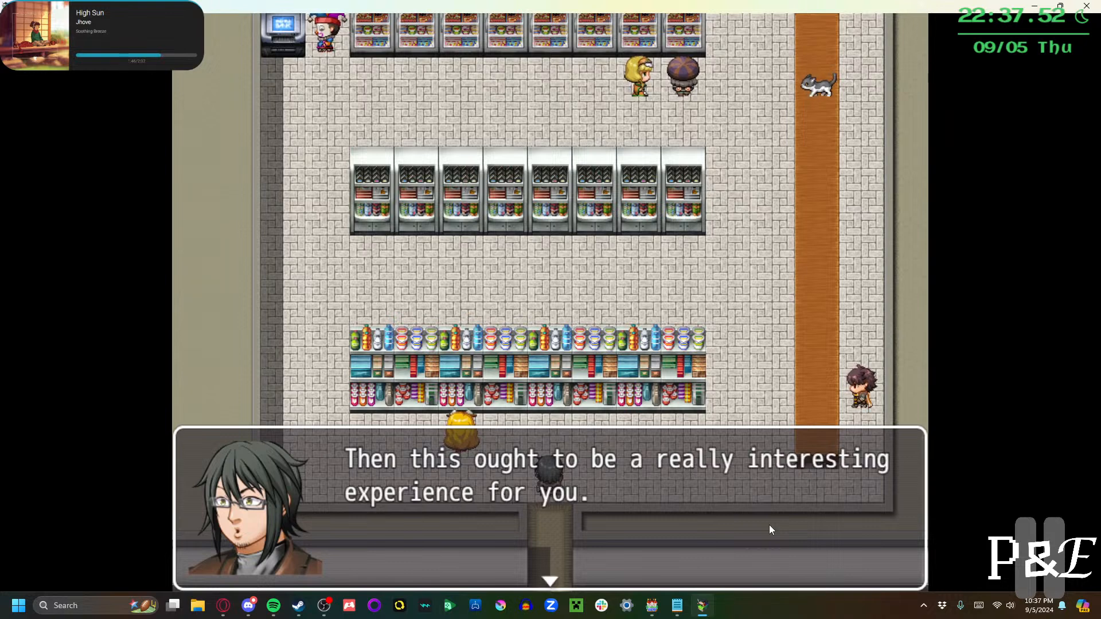
{"action": "key", "text": "Return"}
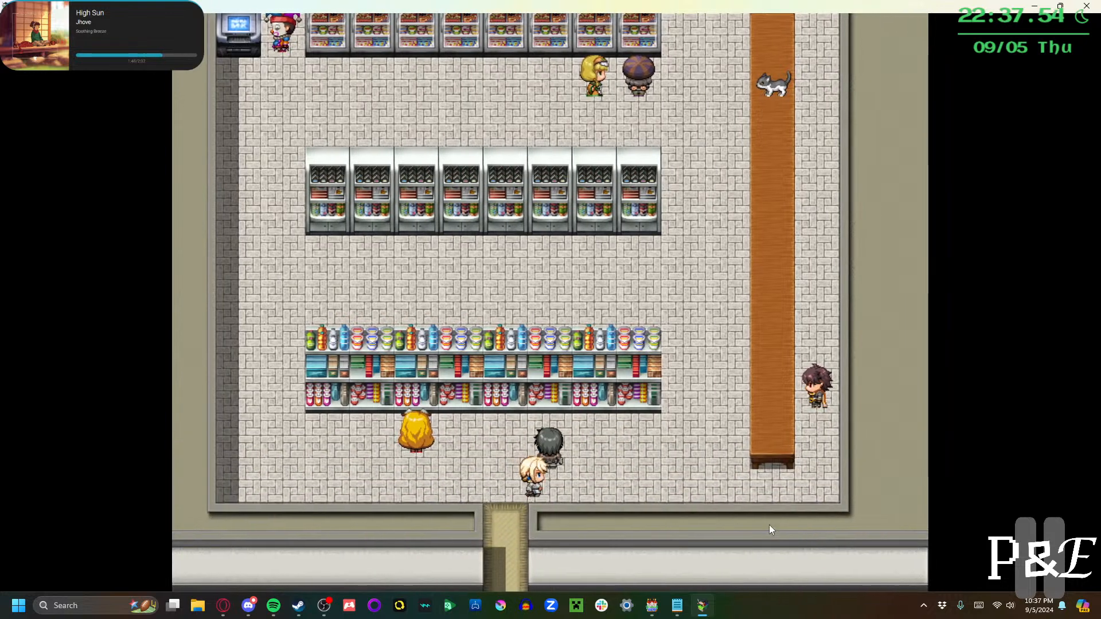
Walk along the lowest shelf to the blonde woman with bunny ears and go through her dialogue
{"action": "key", "text": "Left"}
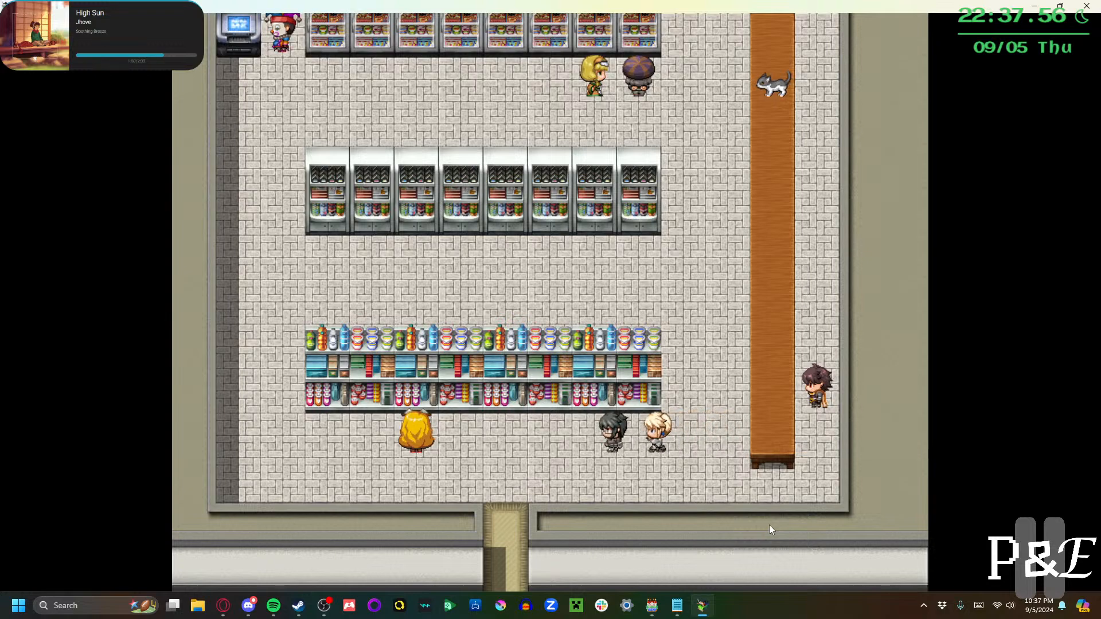
{"action": "key", "text": "Return"}
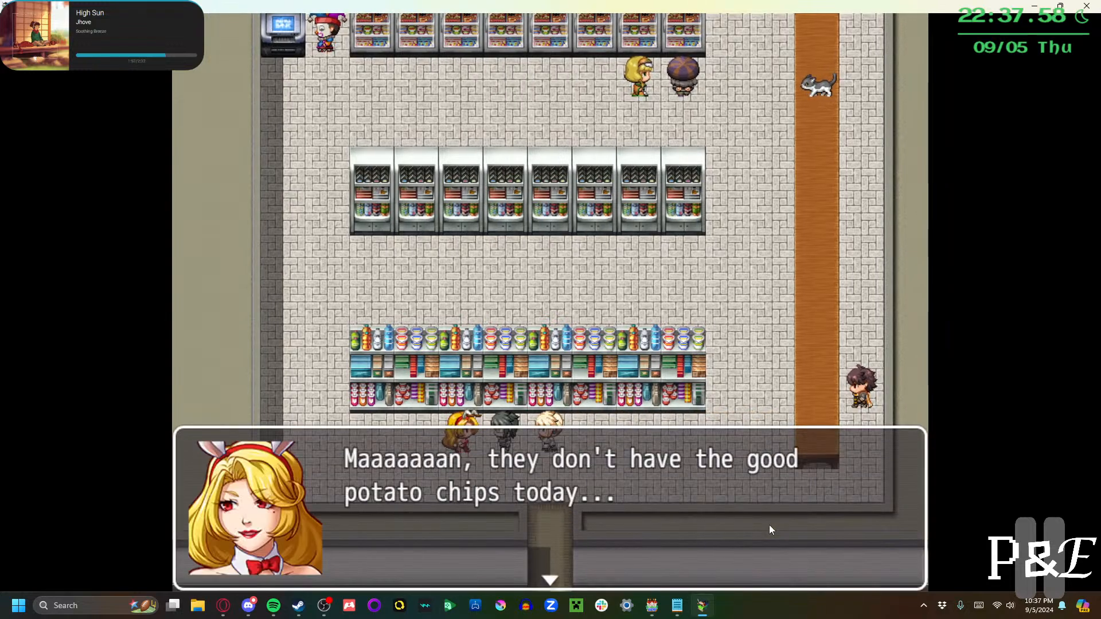
{"action": "key", "text": "Return"}
Go up the aisle to the bearded man in the hat by the upper coolers and go through his dialogue
{"action": "key", "text": "Right"}
{"action": "key", "text": "Up"}
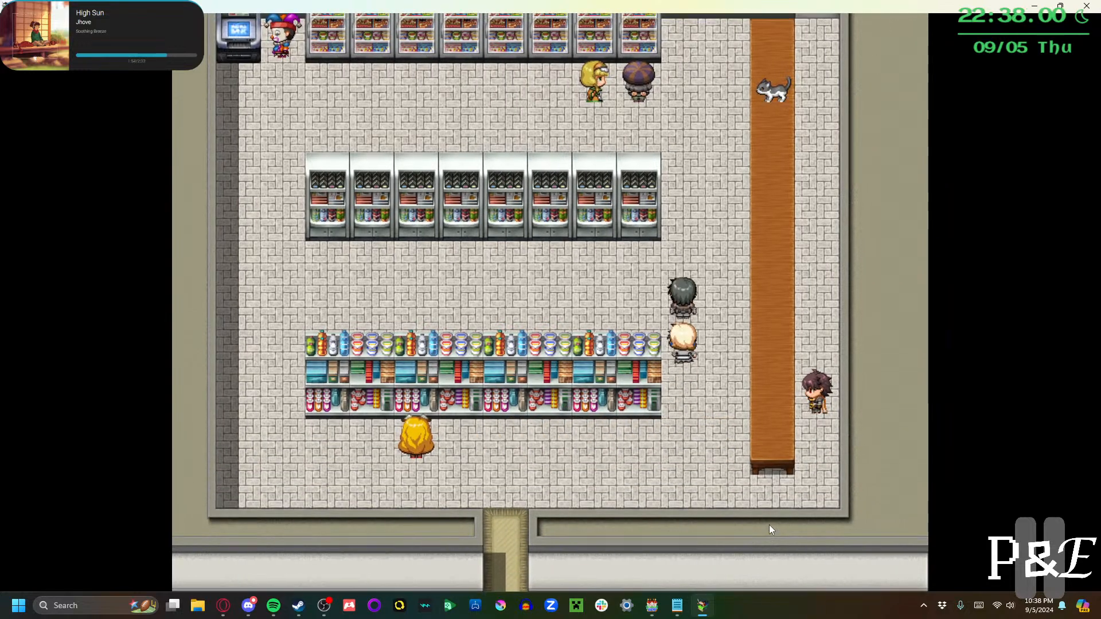
{"action": "key", "text": "Return"}
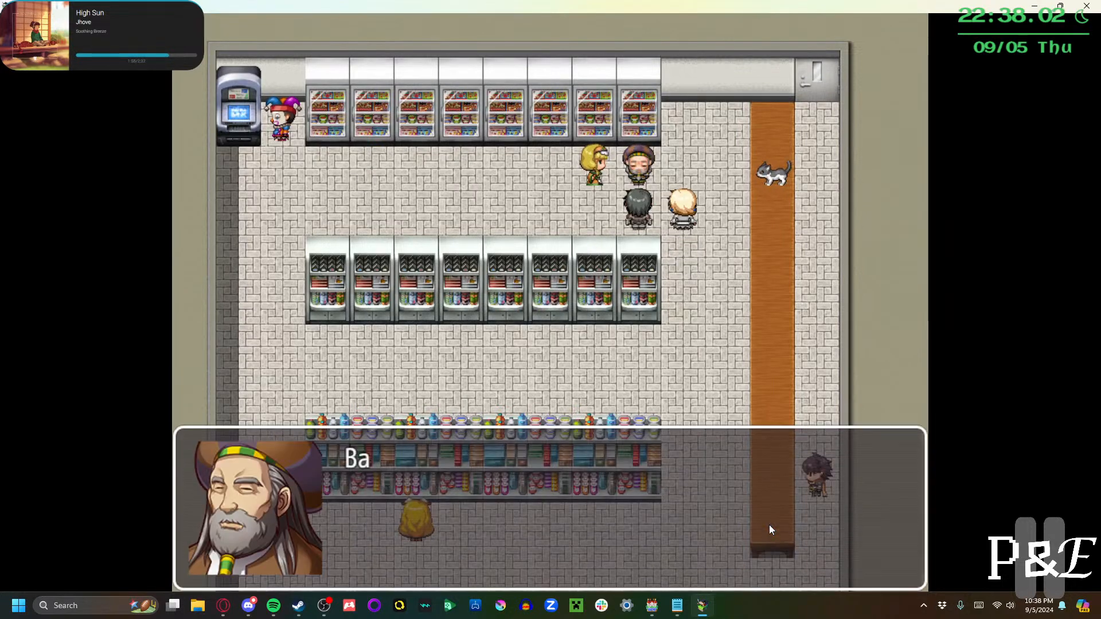
{"action": "key", "text": "Return"}
{"action": "key", "text": "Return"}
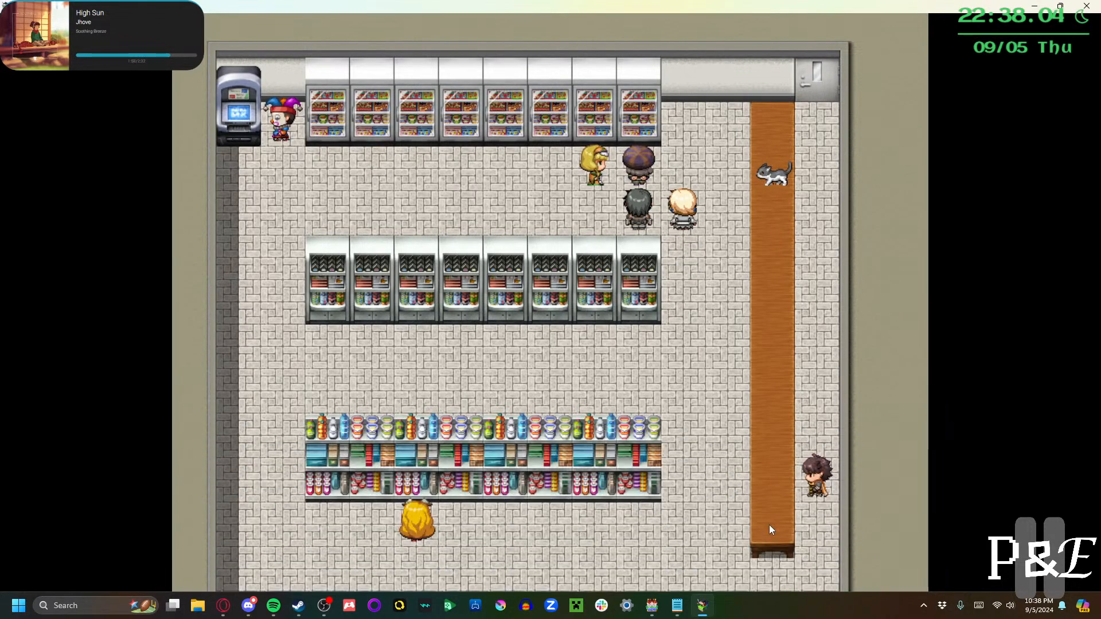
{"action": "key", "text": "Return"}
{"action": "key", "text": "Return"}
{"action": "key", "text": "Return"}
Walk over to the clown beside the ATM and go through his dialogue
{"action": "key", "text": "Left"}
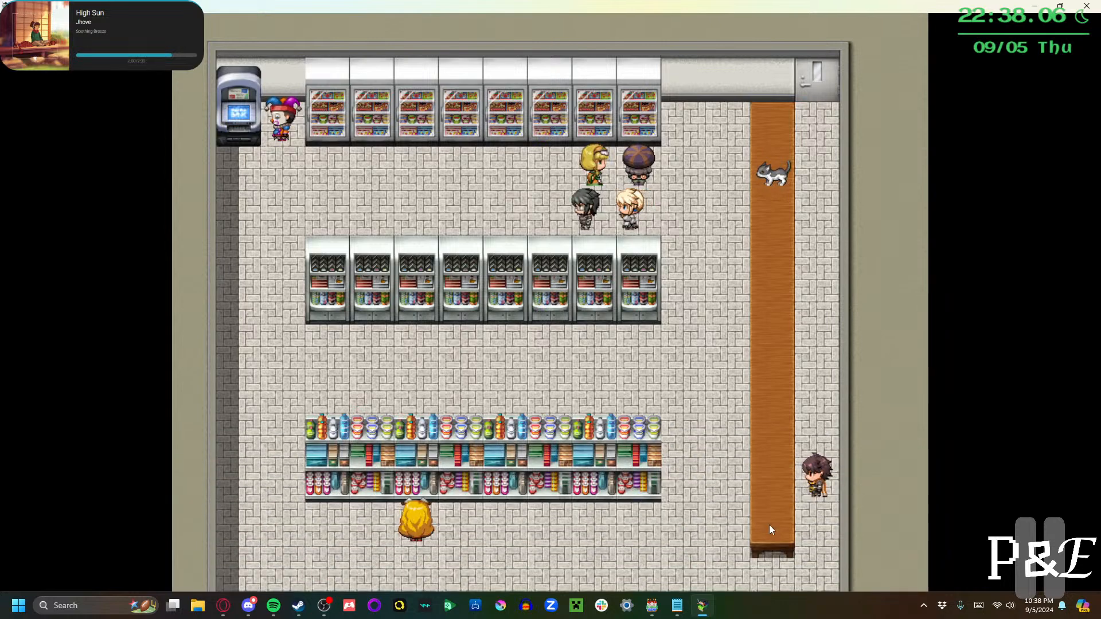
{"action": "key", "text": "Up"}
{"action": "key", "text": "Return"}
{"action": "key", "text": "Return"}
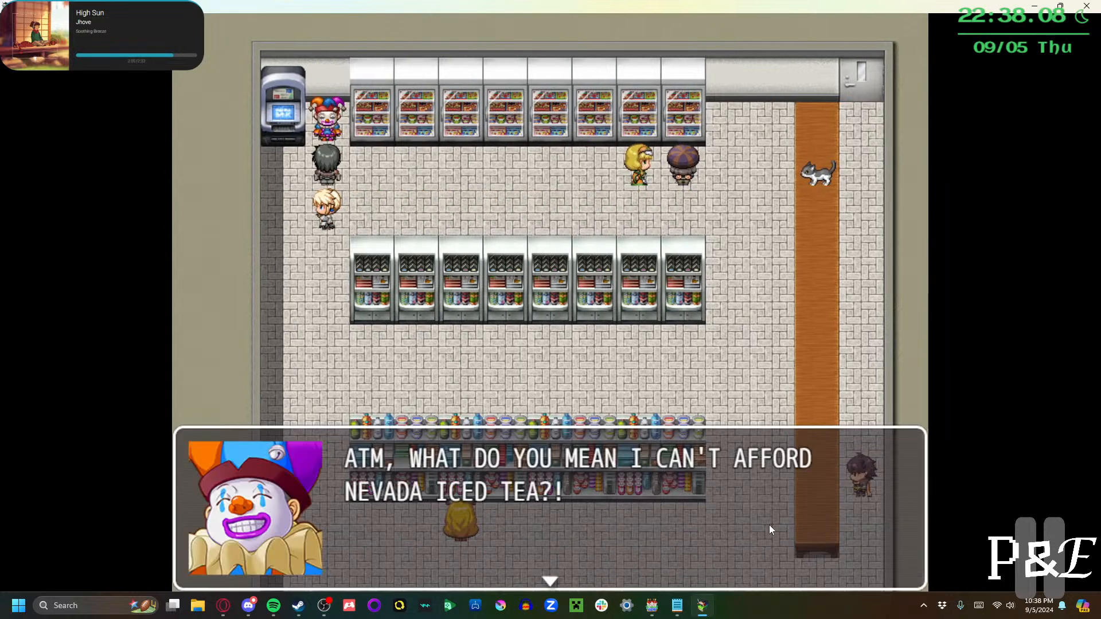
{"action": "key", "text": "Return"}
{"action": "key", "text": "Return"}
Cross the store to the cat on the counter and interact with it
{"action": "key", "text": "Right"}
{"action": "key", "text": "Down"}
{"action": "key", "text": "Right"}
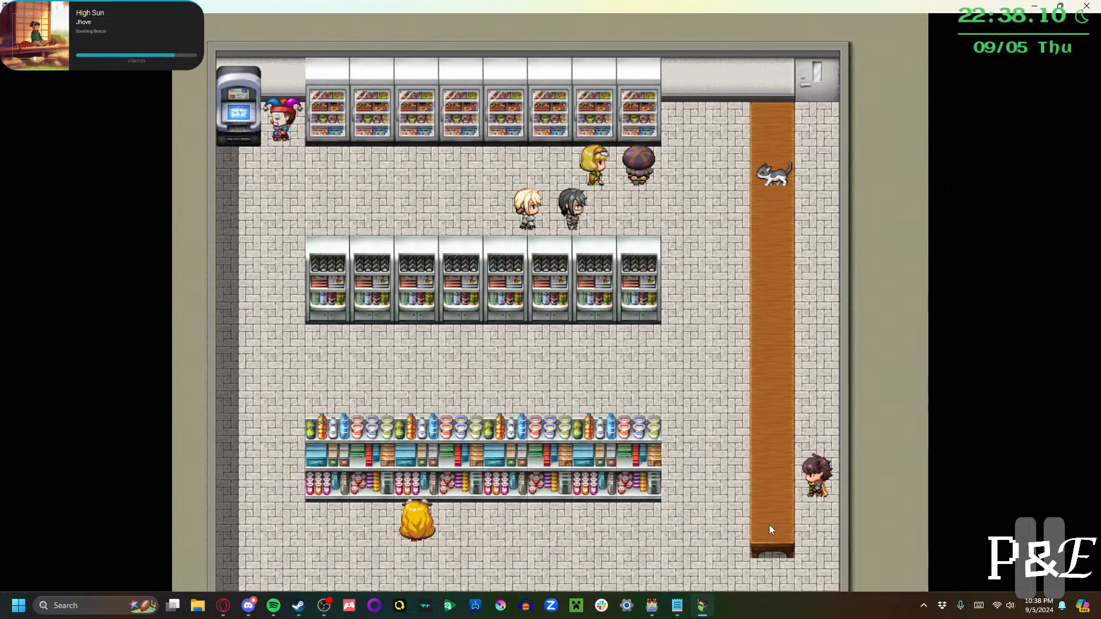
{"action": "key", "text": "Up"}
{"action": "key", "text": "Right"}
{"action": "key", "text": "Return"}
{"action": "key", "text": "Return"}
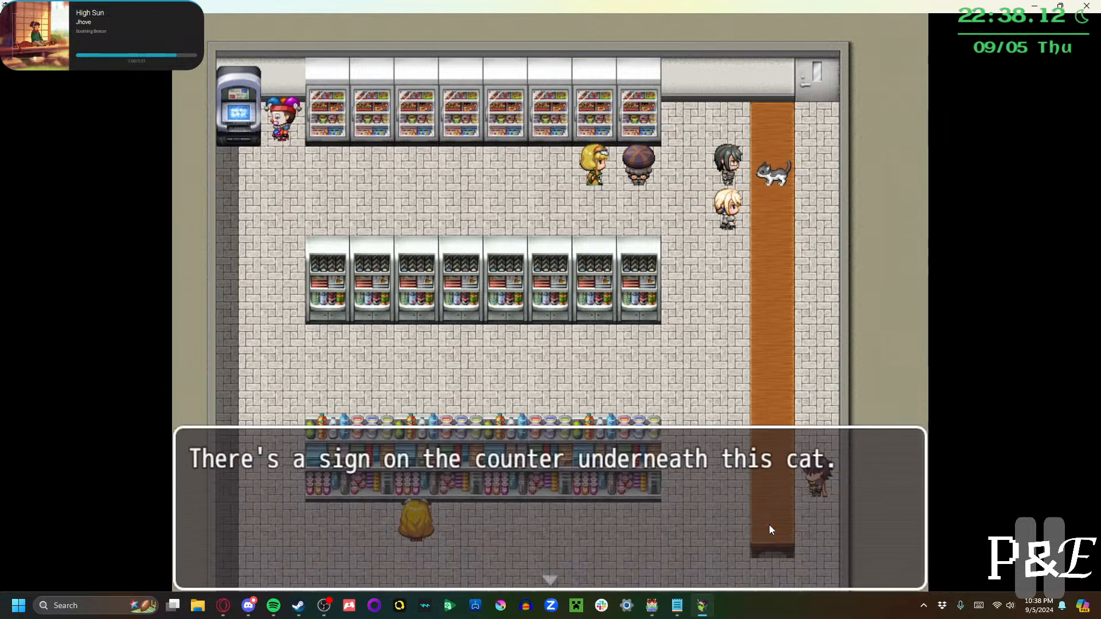
Advance through the cat's sign text and Lorelei's comment, and answer the choice that follows
{"action": "key", "text": "Return"}
{"action": "key", "text": "Return"}
{"action": "key", "text": "Return"}
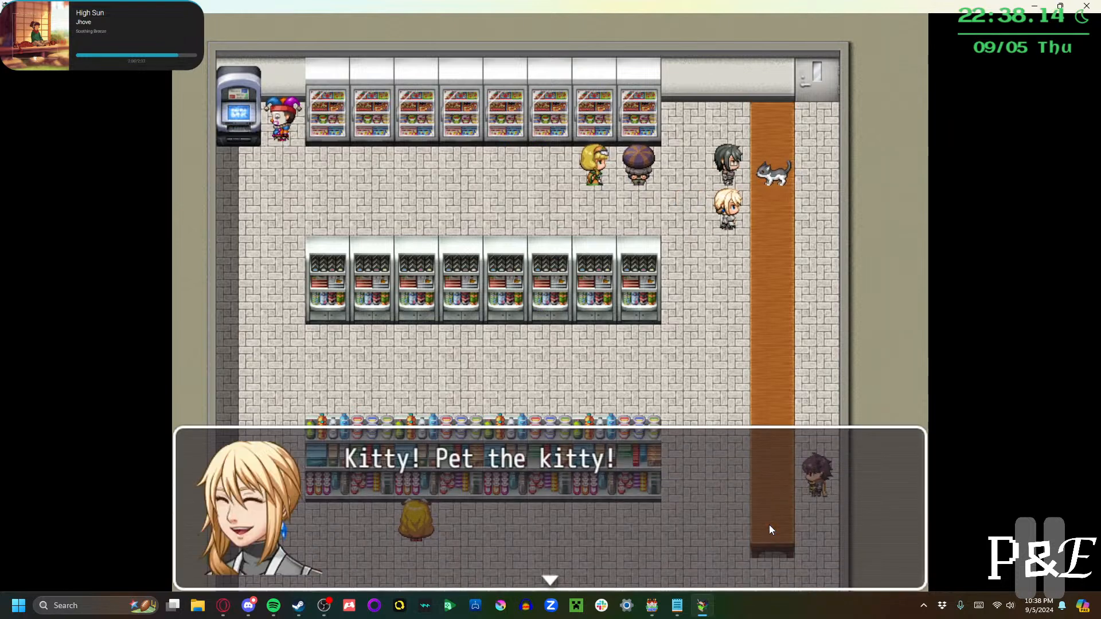
{"action": "key", "text": "Return"}
{"action": "key", "text": "Return"}
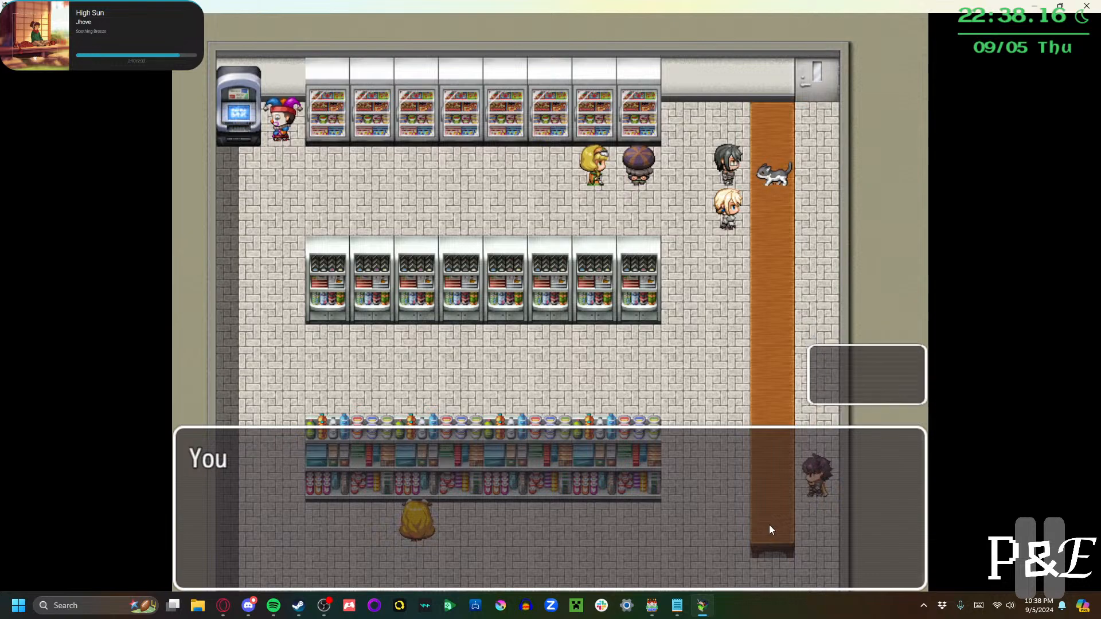
{"action": "key", "text": "Return"}
{"action": "key", "text": "Return"}
{"action": "key", "text": "Return"}
Walk down the counter to the store clerk, talk to him, and open the shop's purchase list
{"action": "key", "text": "Down"}
{"action": "key", "text": "Down"}
{"action": "key", "text": "Down"}
{"action": "key", "text": "Down"}
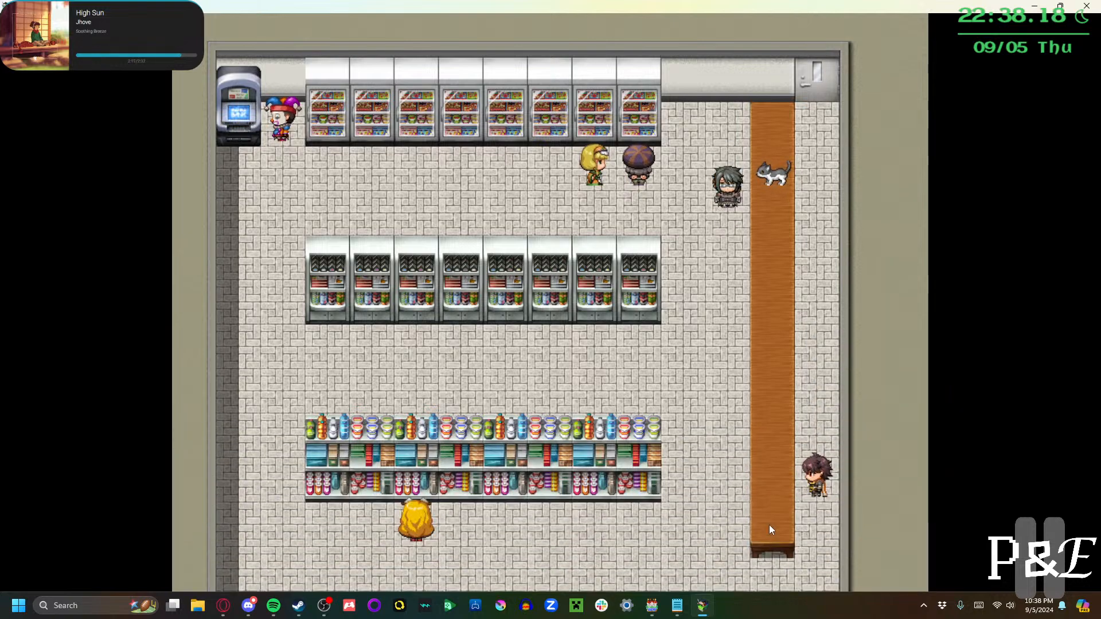
{"action": "key", "text": "Down"}
{"action": "key", "text": "Down"}
{"action": "key", "text": "Down"}
{"action": "key", "text": "Right"}
{"action": "key", "text": "Return"}
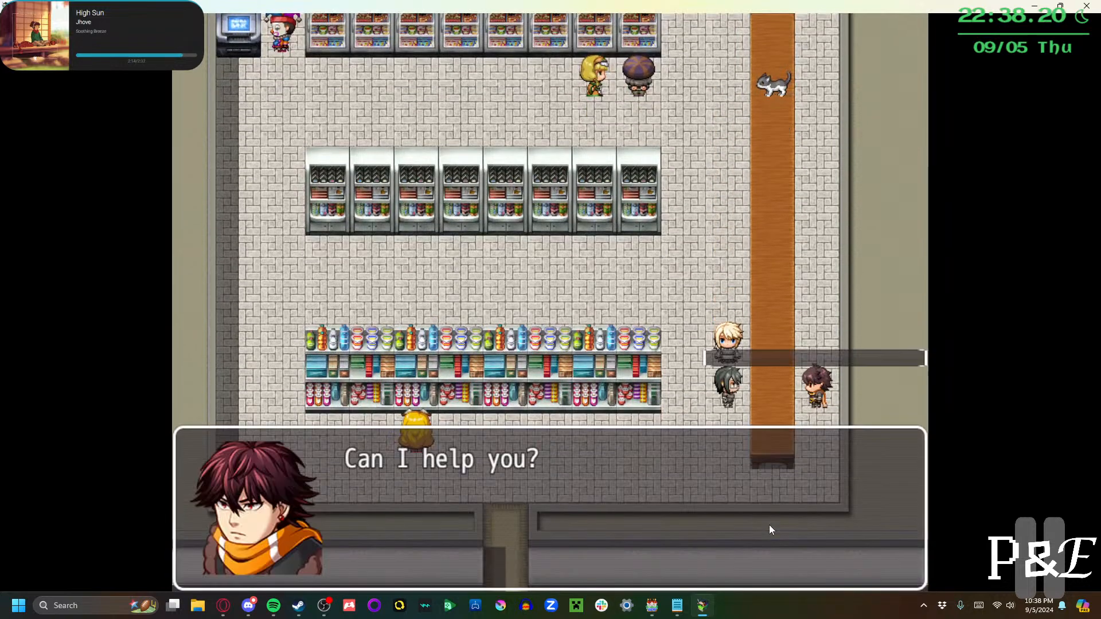
{"action": "key", "text": "Return"}
{"action": "key", "text": "Return"}
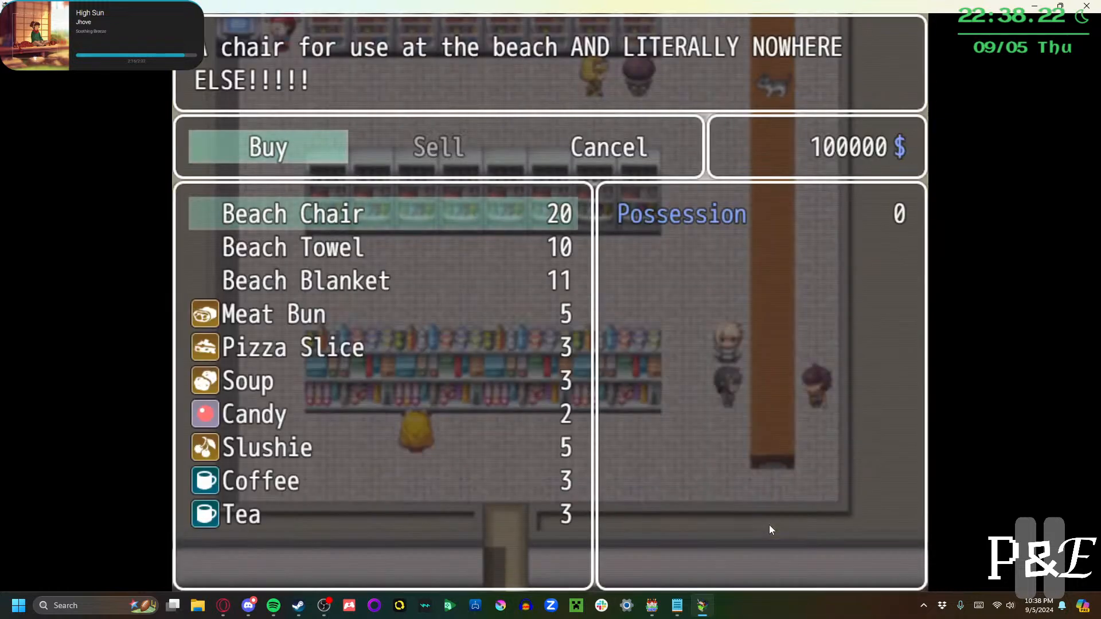
Buy one Beach Chair, one Beach Towel and one Beach Blanket, and leave the shop
{"action": "key", "text": "Return"}
{"action": "key", "text": "Return"}
{"action": "key", "text": "Down"}
{"action": "key", "text": "Return"}
{"action": "key", "text": "Return"}
{"action": "key", "text": "Down"}
{"action": "key", "text": "Return"}
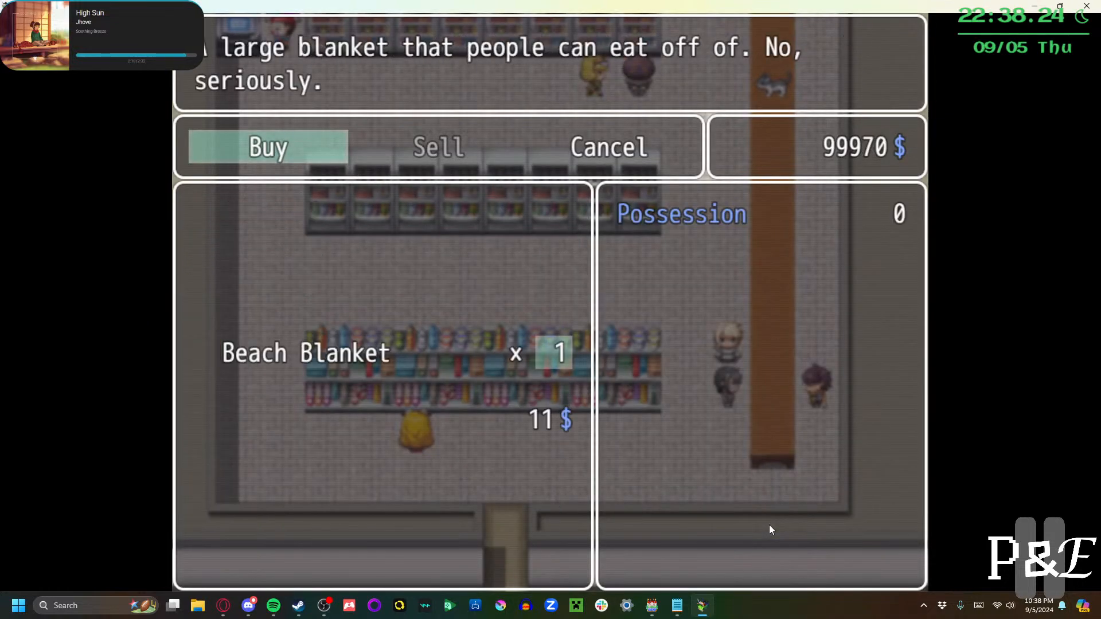
{"action": "key", "text": "Return"}
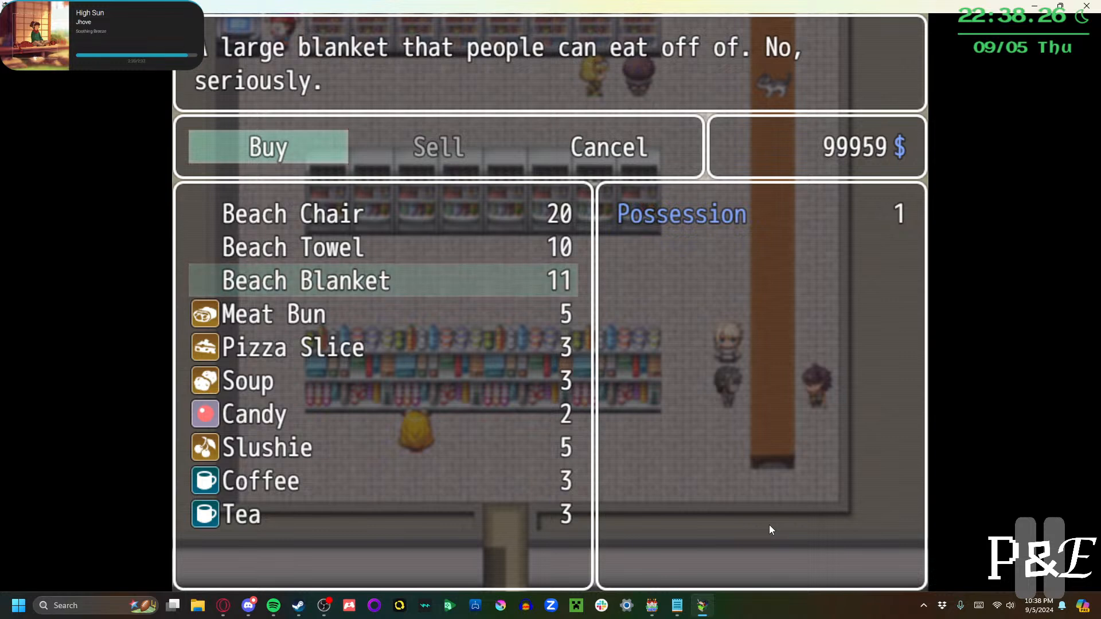
{"action": "key", "text": "Escape"}
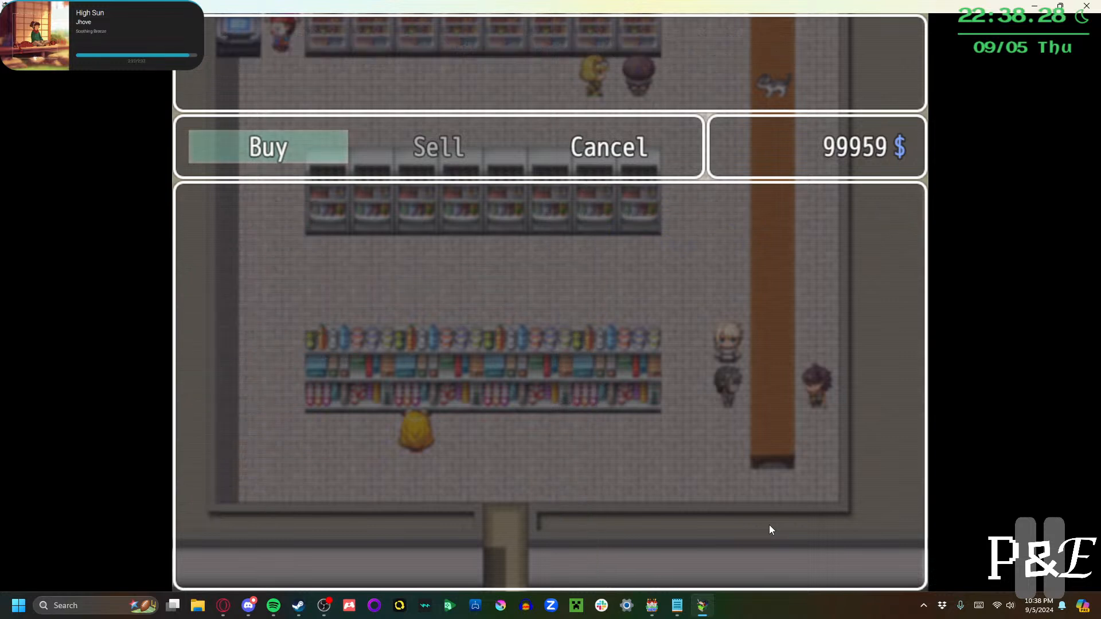
{"action": "key", "text": "Escape"}
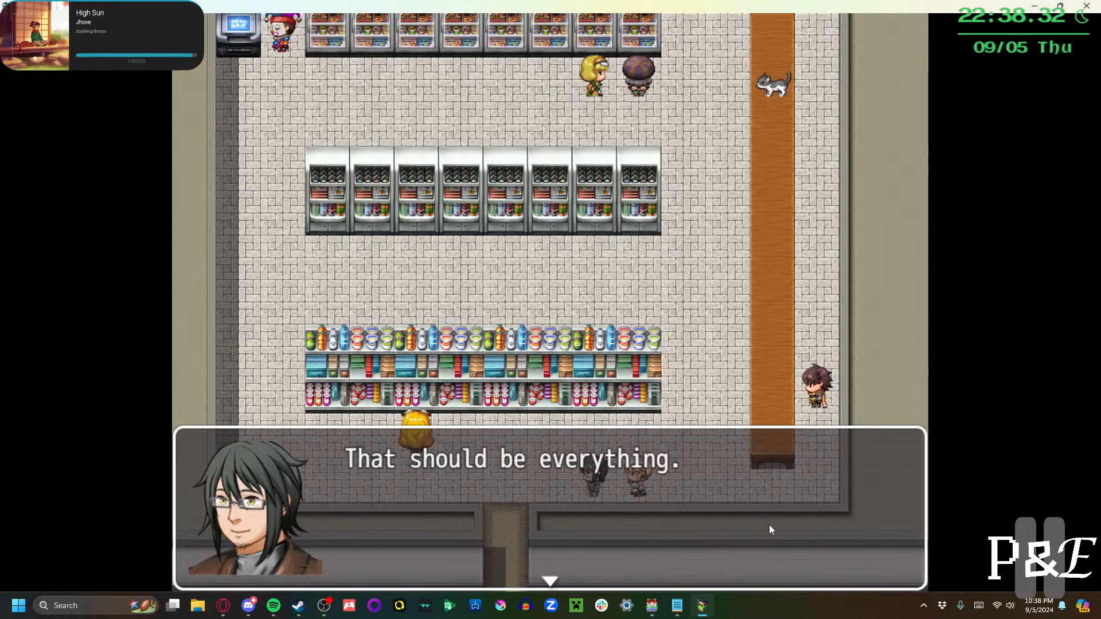
Finish the conversation about going back to the beach, exit the store, and walk out of the shopping district to the destination choices
{"action": "key", "text": "Return"}
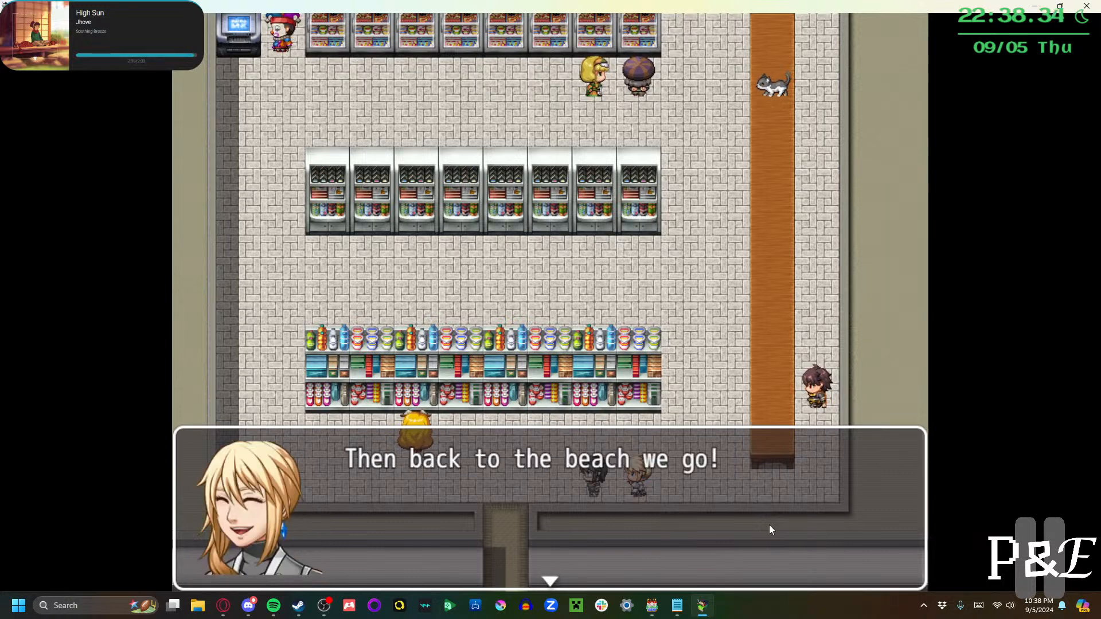
{"action": "key", "text": "Return"}
{"action": "key", "text": "Left"}
{"action": "key", "text": "Down"}
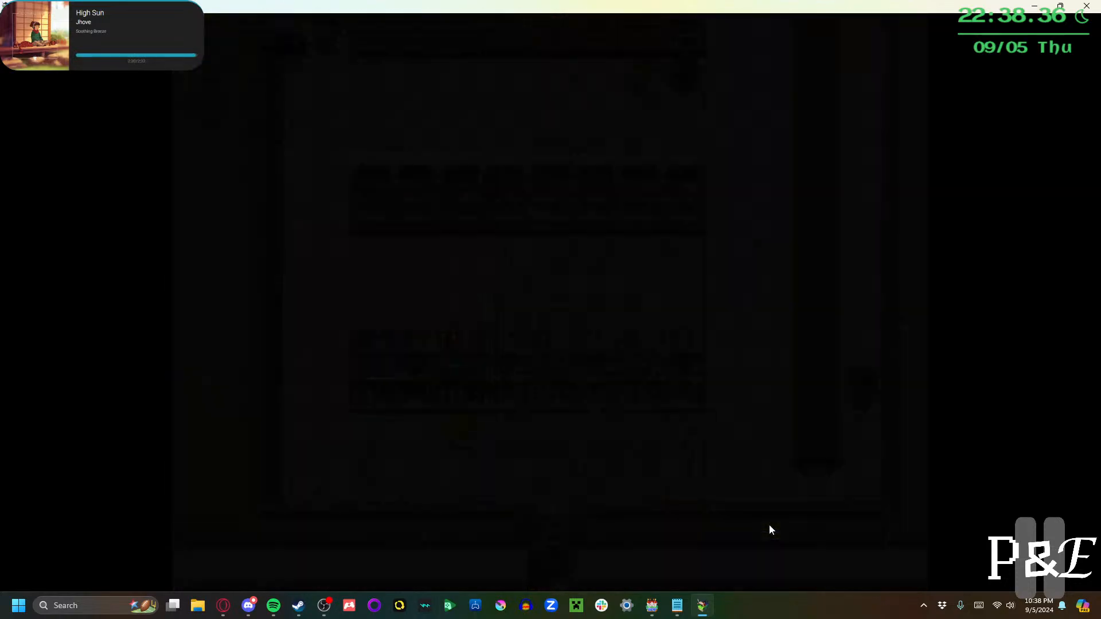
{"action": "key", "text": "Left"}
{"action": "key", "text": "Left"}
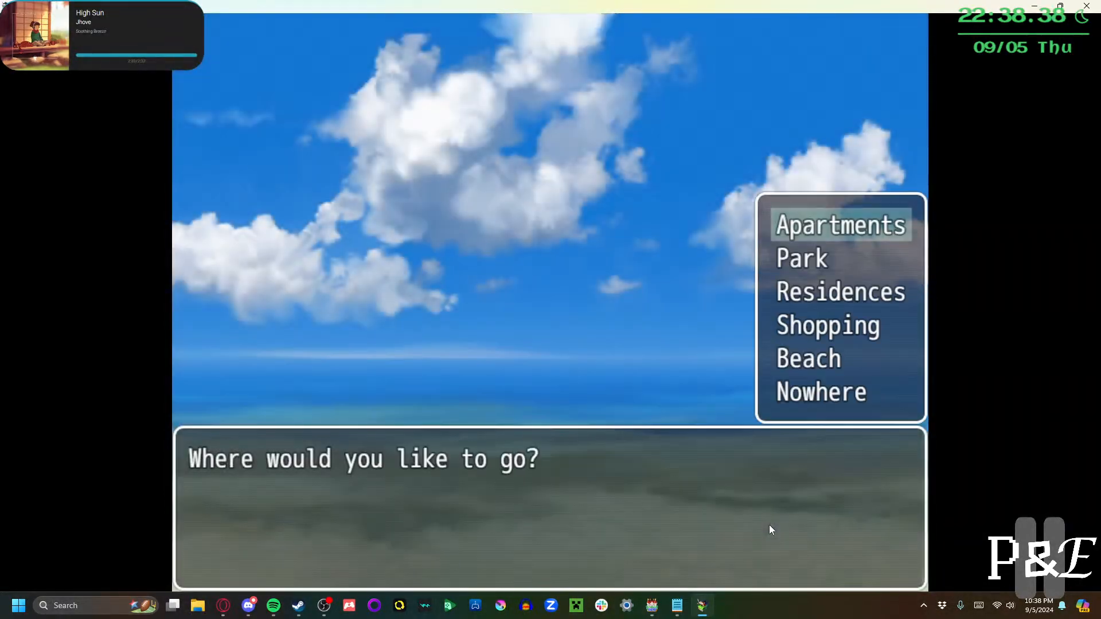
Choose Beach as the travel destination
{"action": "key", "text": "Down"}
{"action": "key", "text": "Down"}
{"action": "key", "text": "Down"}
{"action": "key", "text": "Down"}
{"action": "key", "text": "Down"}
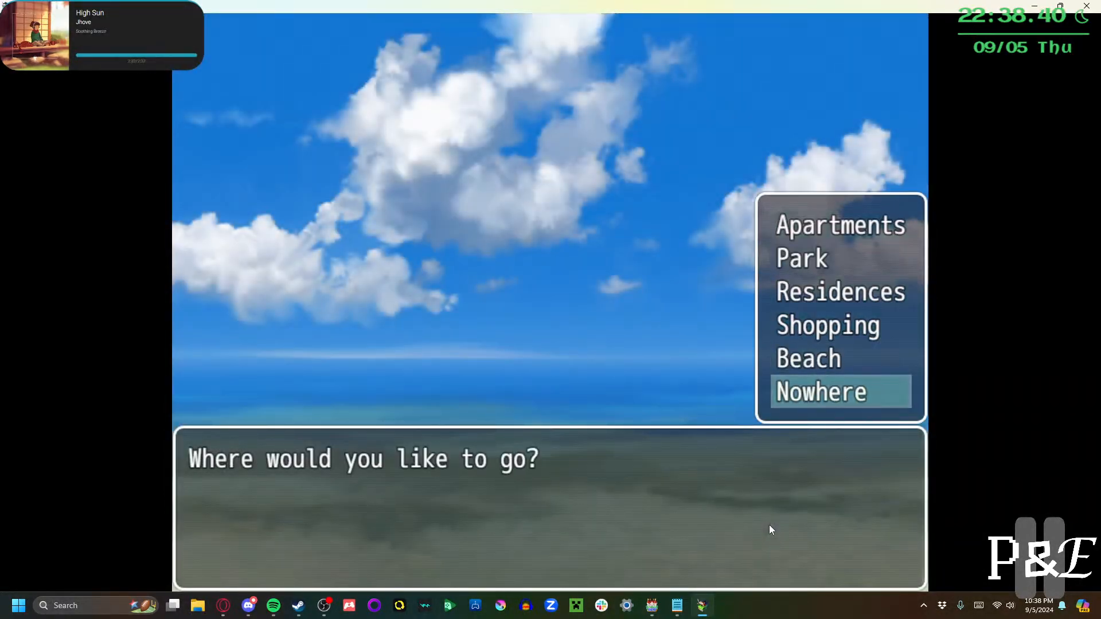
{"action": "key", "text": "Up"}
{"action": "key", "text": "Up"}
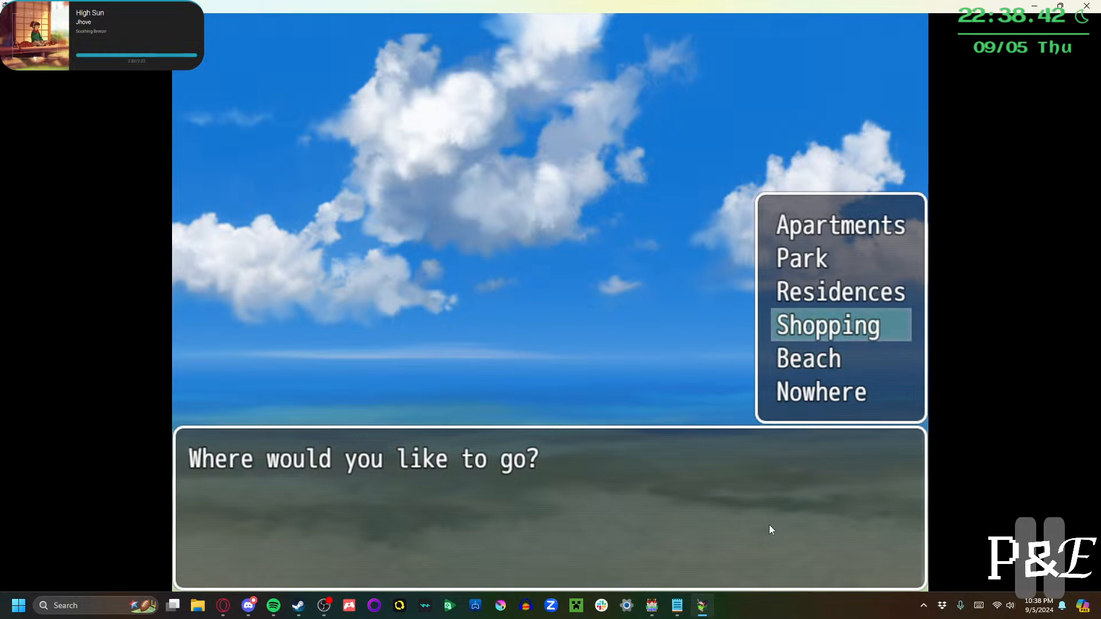
{"action": "key", "text": "Down"}
{"action": "key", "text": "Return"}
Walk down the beach to the sparkling spot beside the lower palm tree and start the beach party
{"action": "key", "text": "Left"}
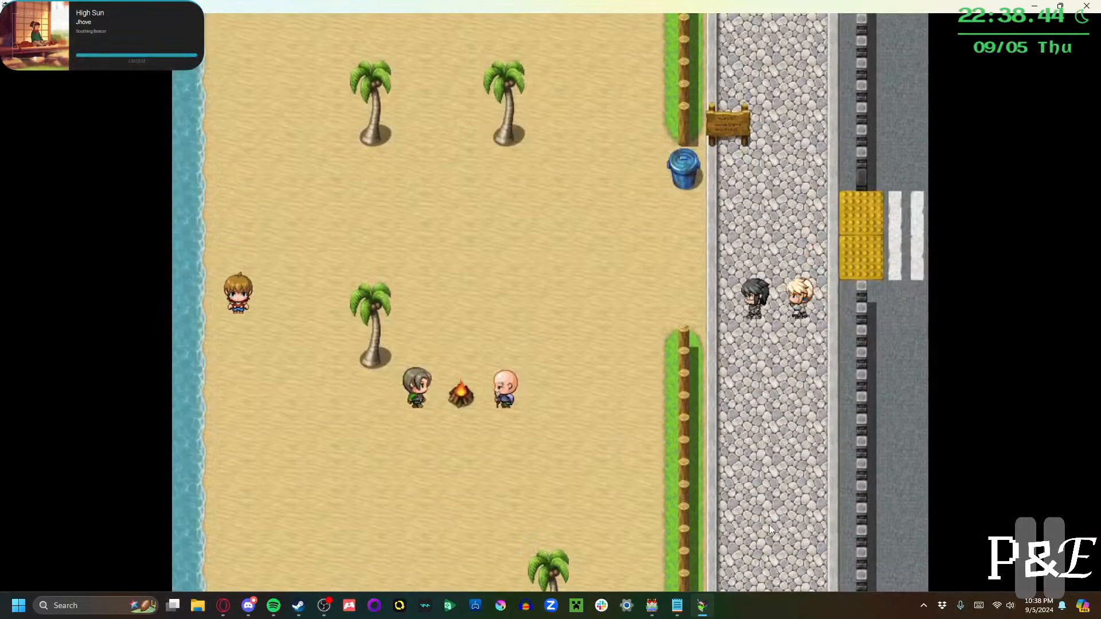
{"action": "key", "text": "Down"}
{"action": "key", "text": "Left"}
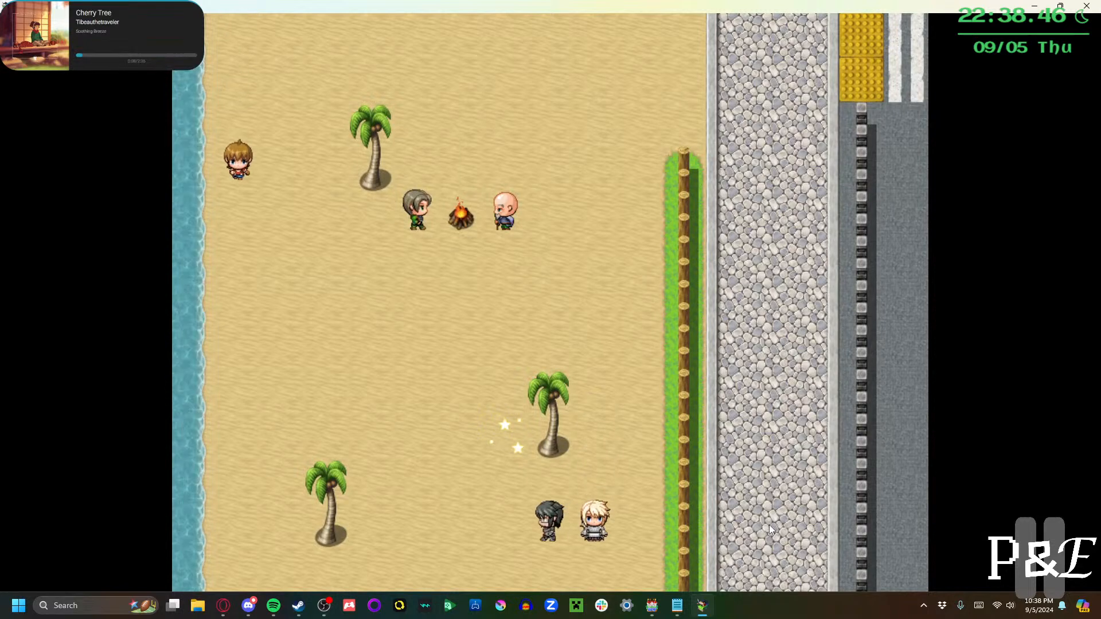
{"action": "key", "text": "Up"}
{"action": "key", "text": "Up"}
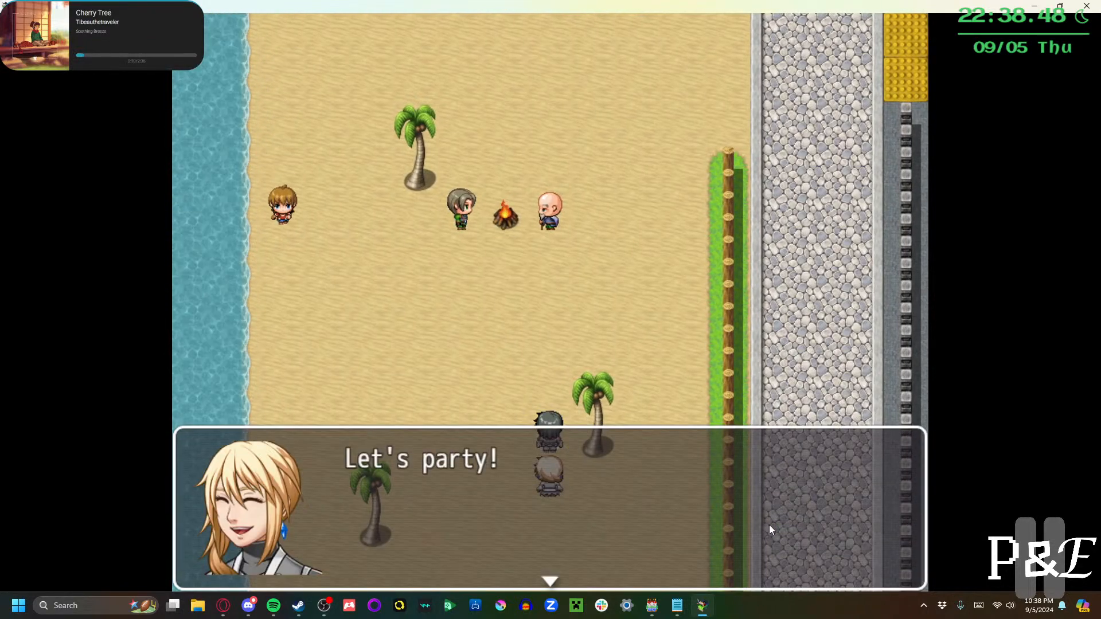
{"action": "key", "text": "Return"}
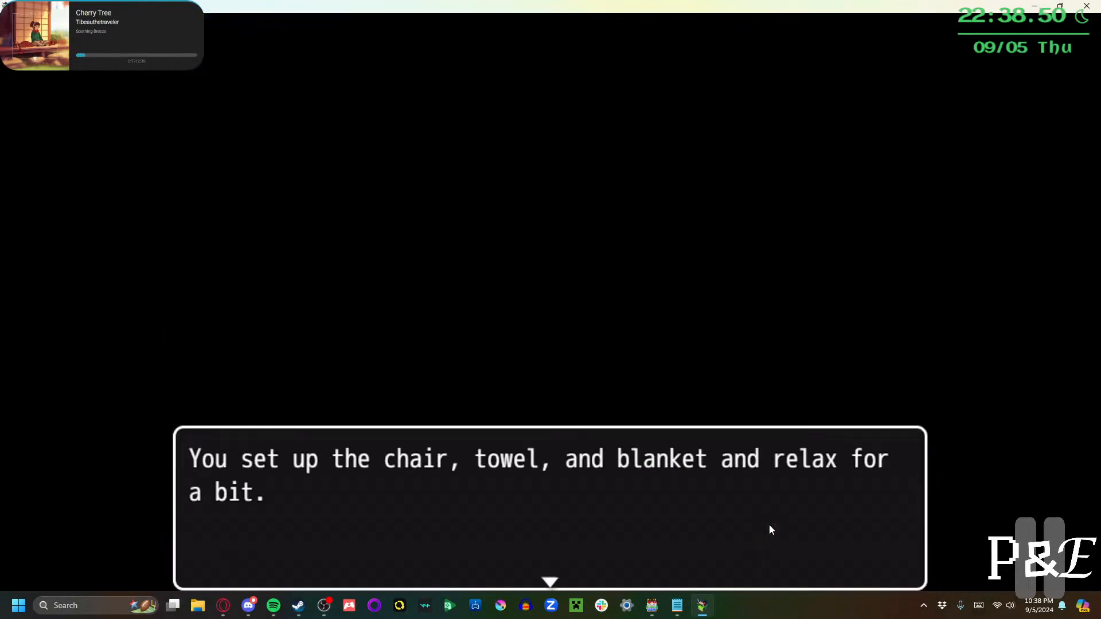
Advance through the beach party dialogue about what friends do at the beach, the beach toys and playing in the water
{"action": "key", "text": "Return"}
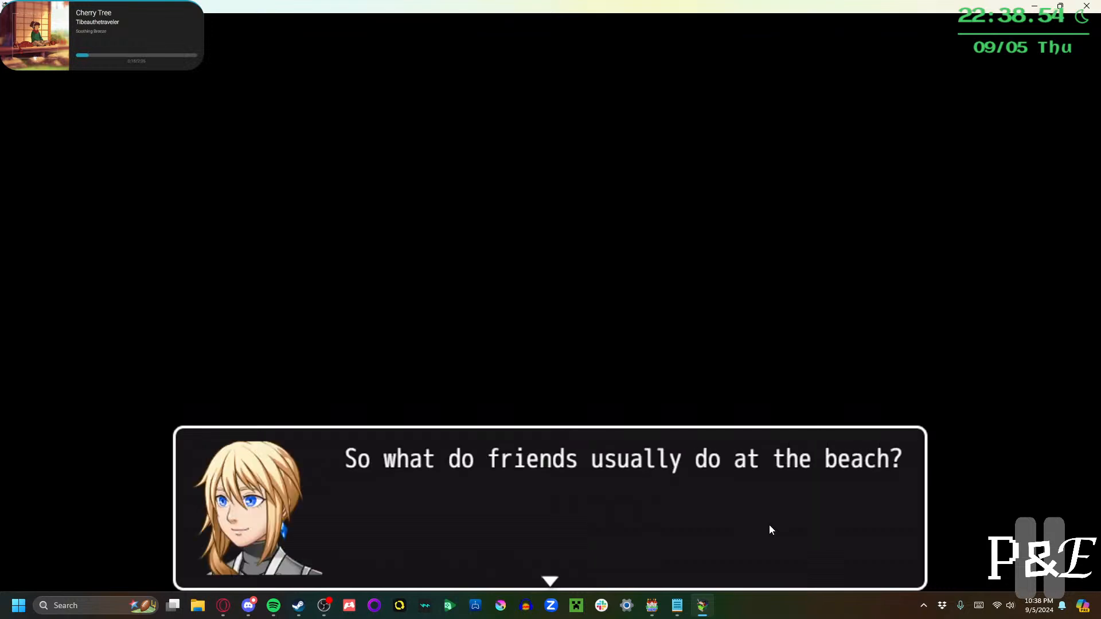
{"action": "key", "text": "Return"}
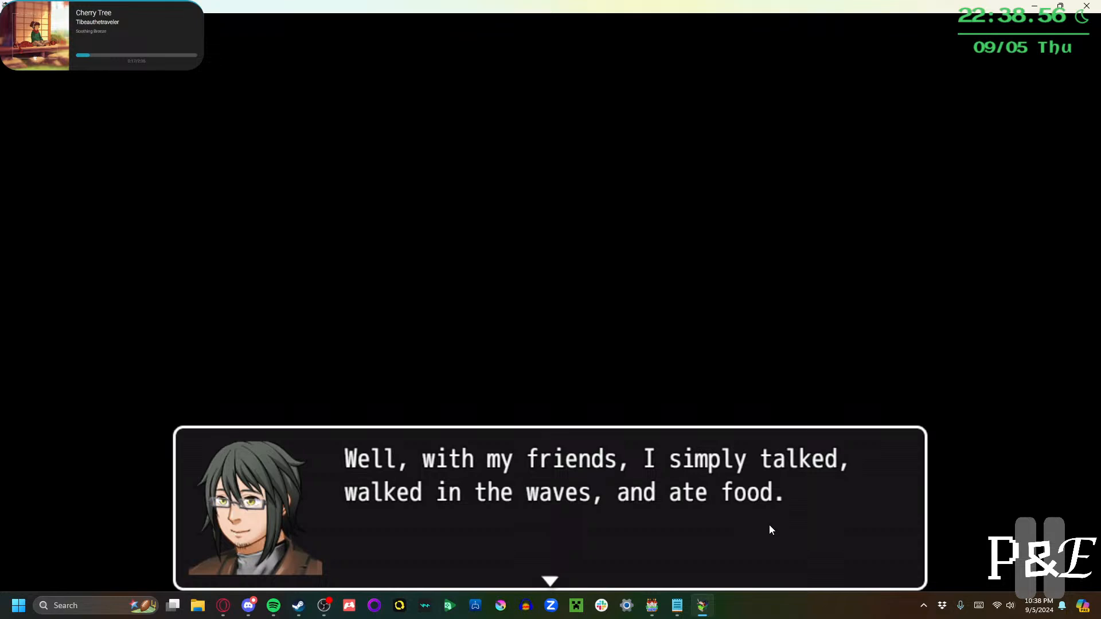
{"action": "key", "text": "Return"}
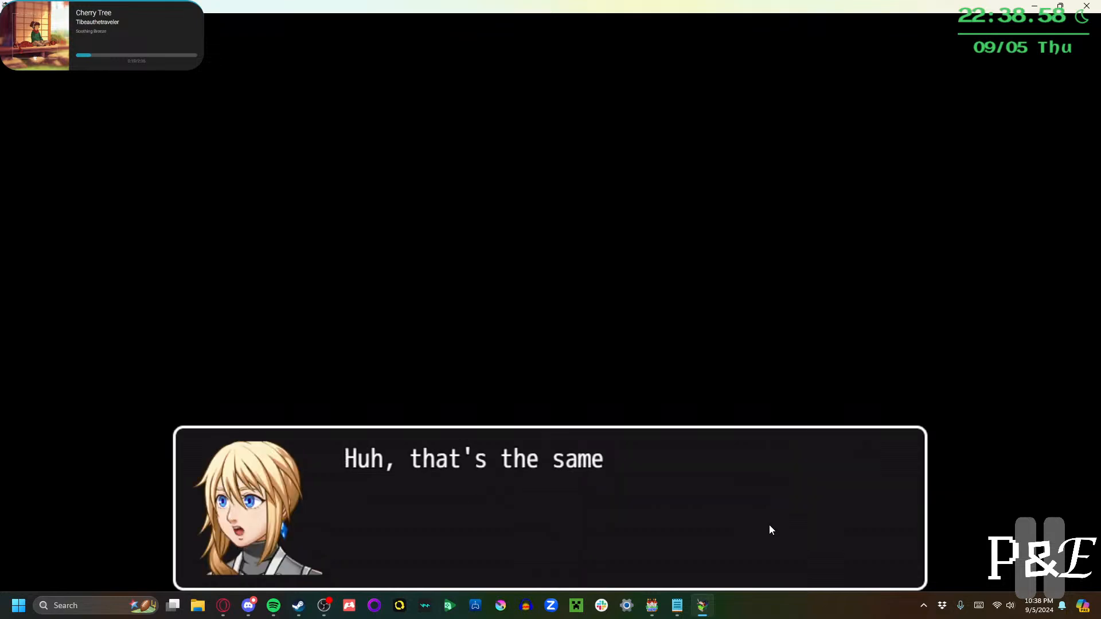
{"action": "key", "text": "Return"}
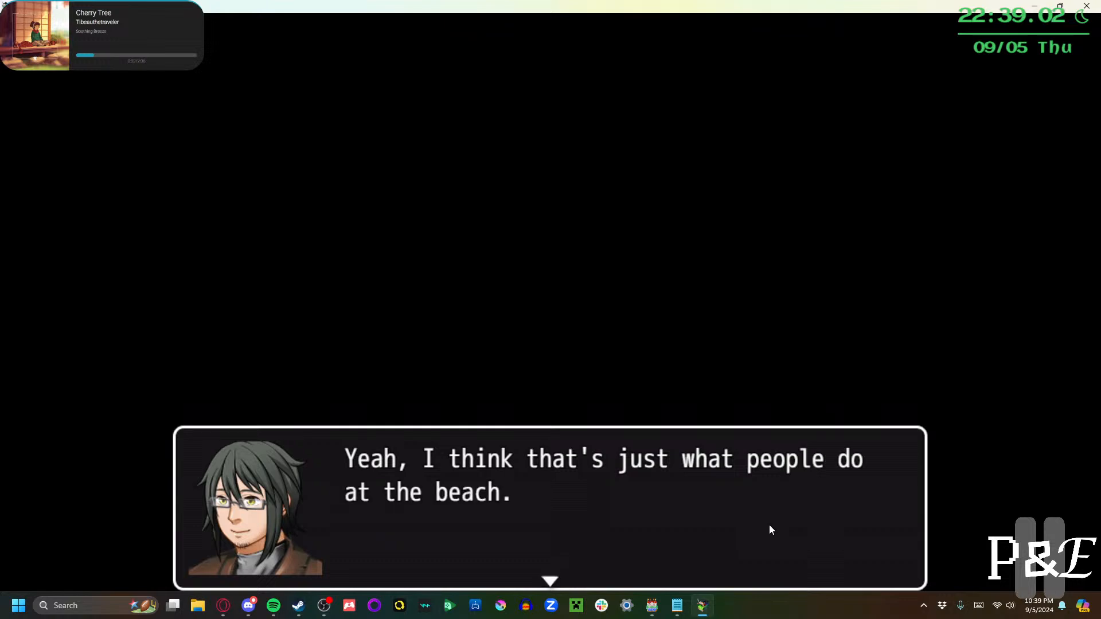
{"action": "key", "text": "Return"}
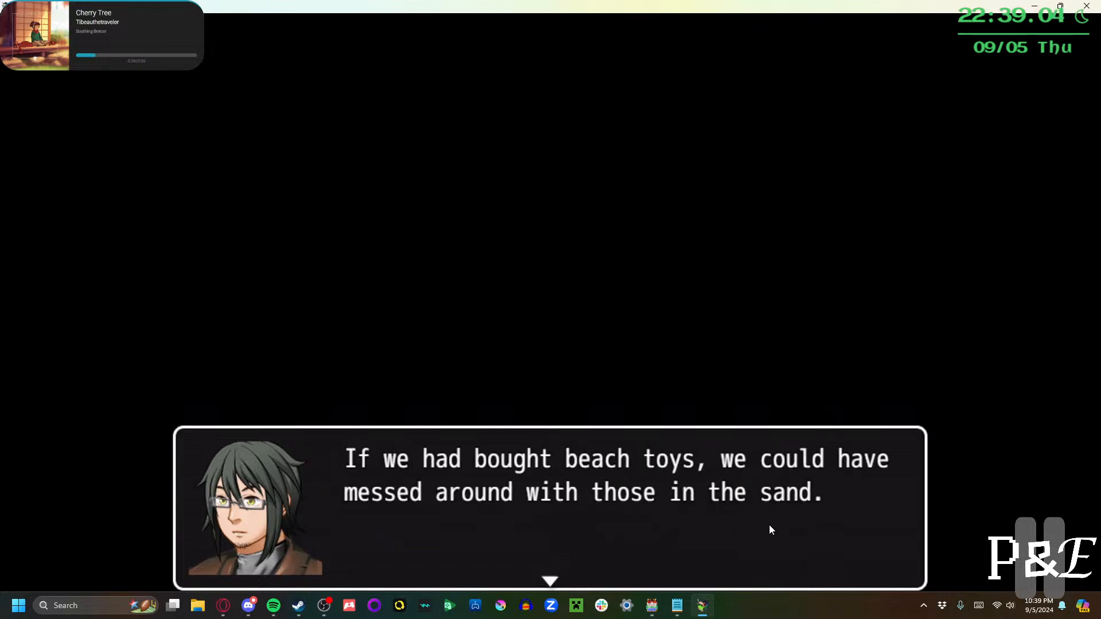
{"action": "key", "text": "Return"}
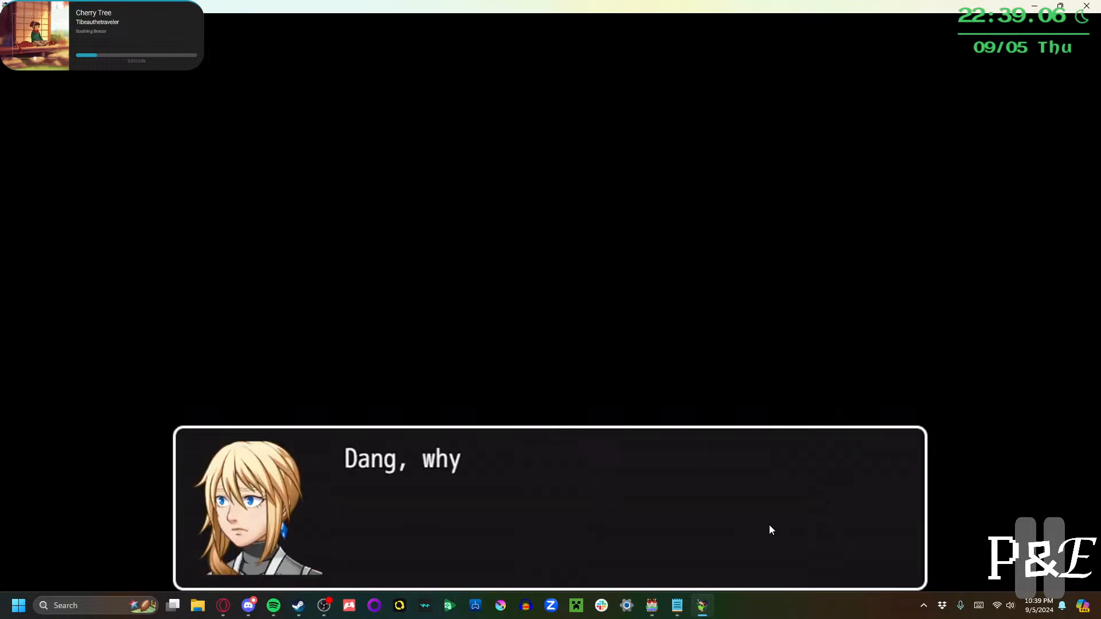
{"action": "key", "text": "Return"}
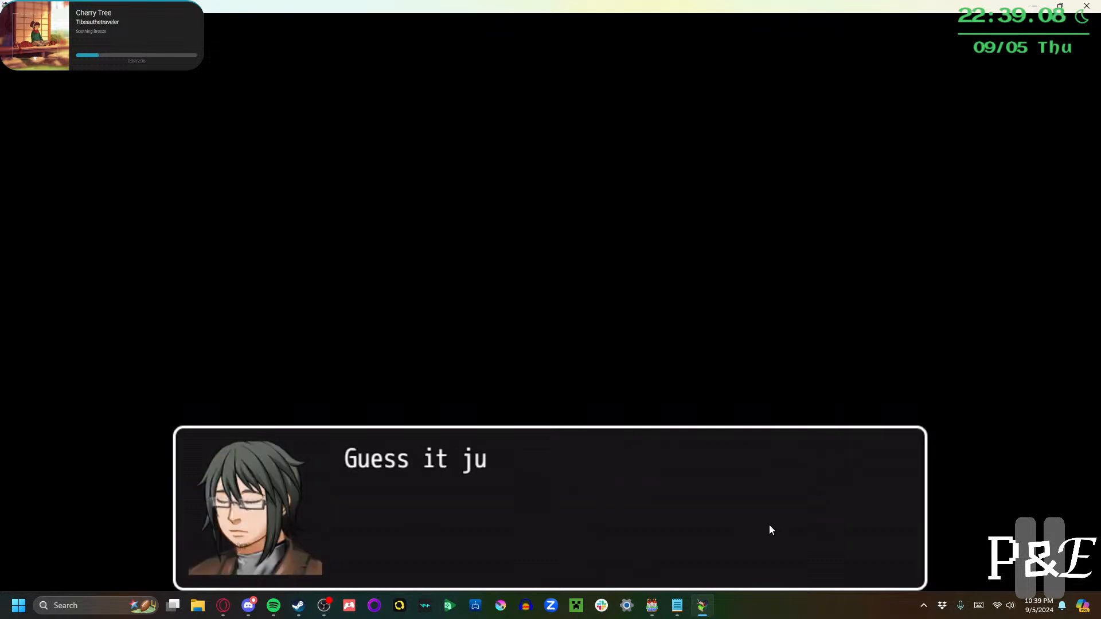
{"action": "key", "text": "Return"}
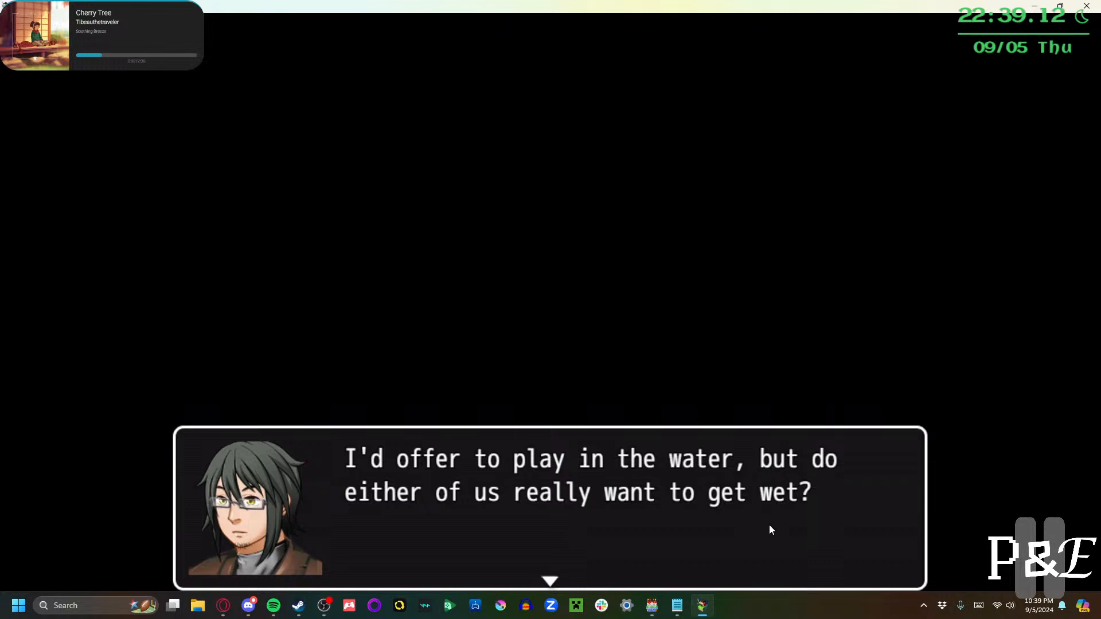
{"action": "key", "text": "Return"}
{"action": "key", "text": "Return"}
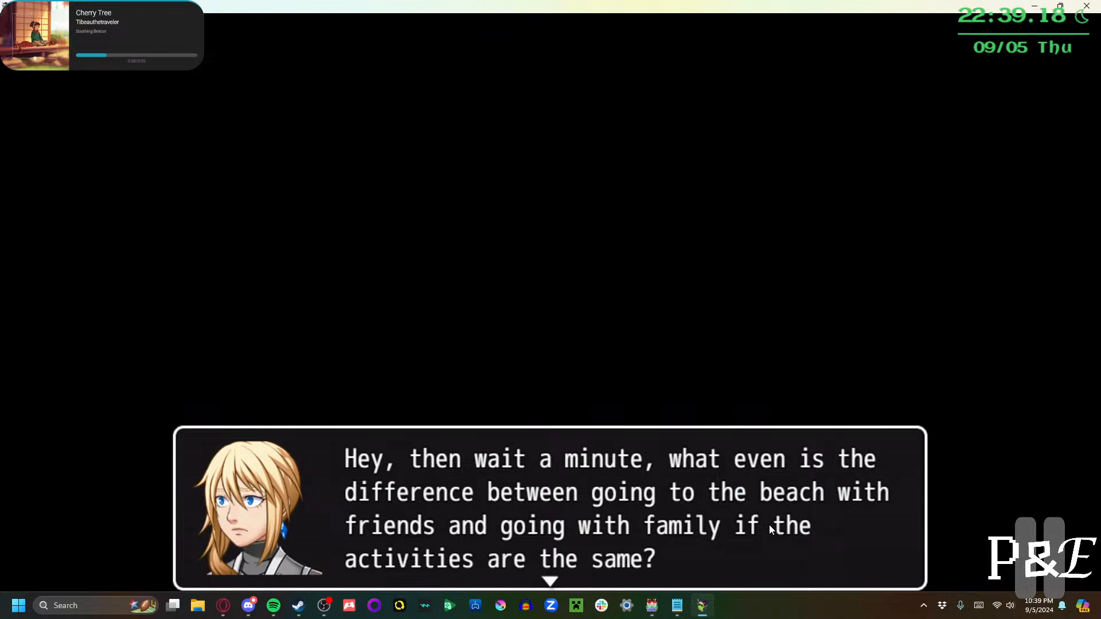
Advance through the talk comparing beach trips with friends and family, finishing the beach party scene
{"action": "key", "text": "Return"}
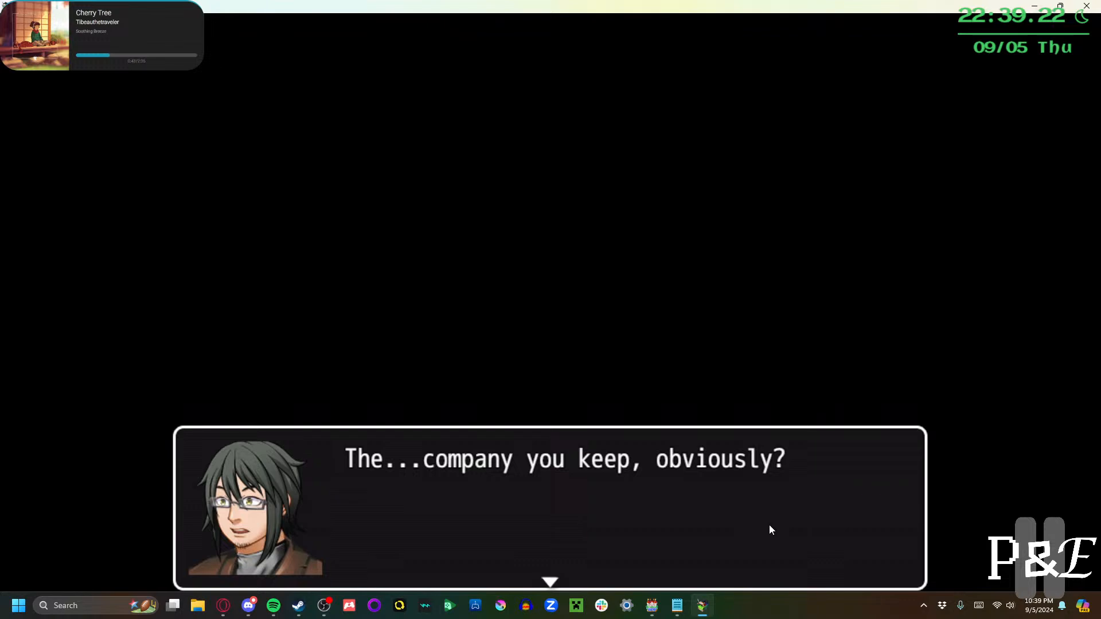
{"action": "key", "text": "Return"}
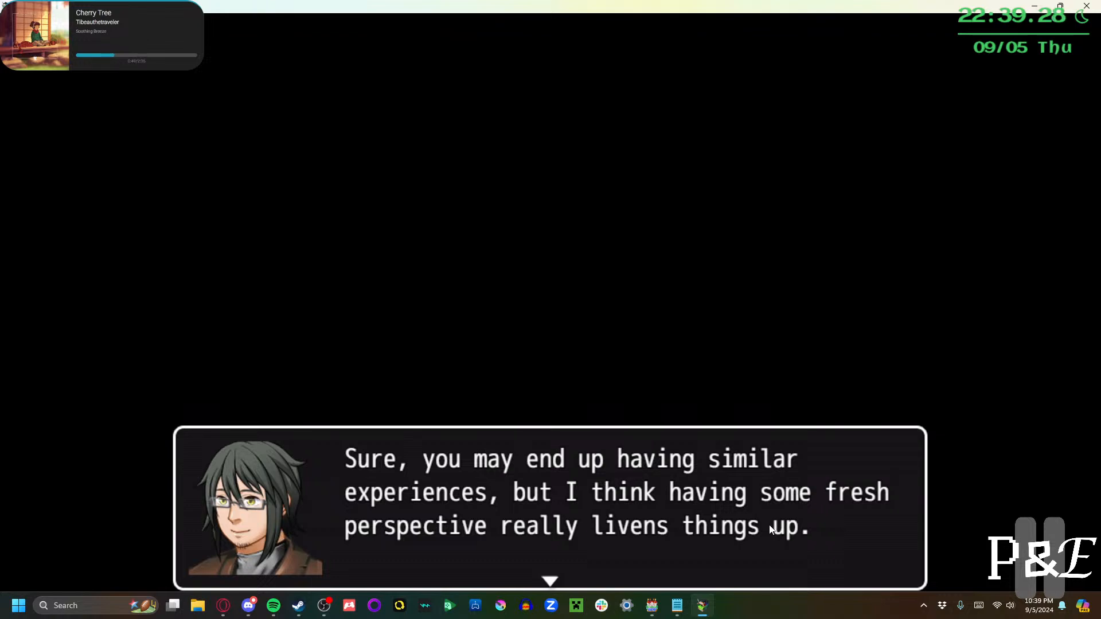
{"action": "key", "text": "Return"}
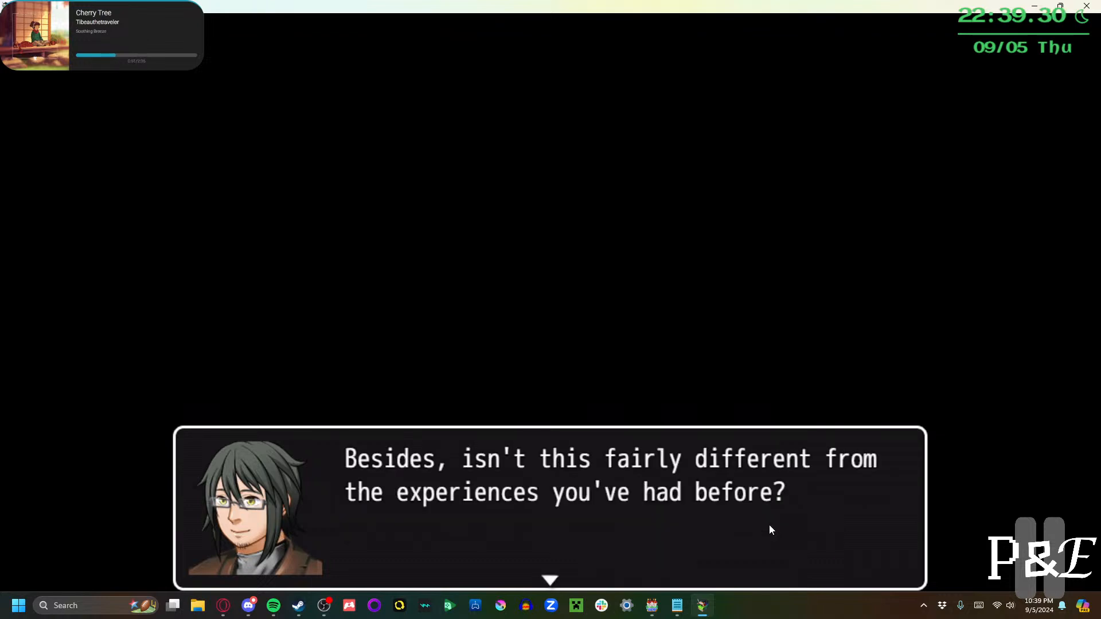
{"action": "key", "text": "Return"}
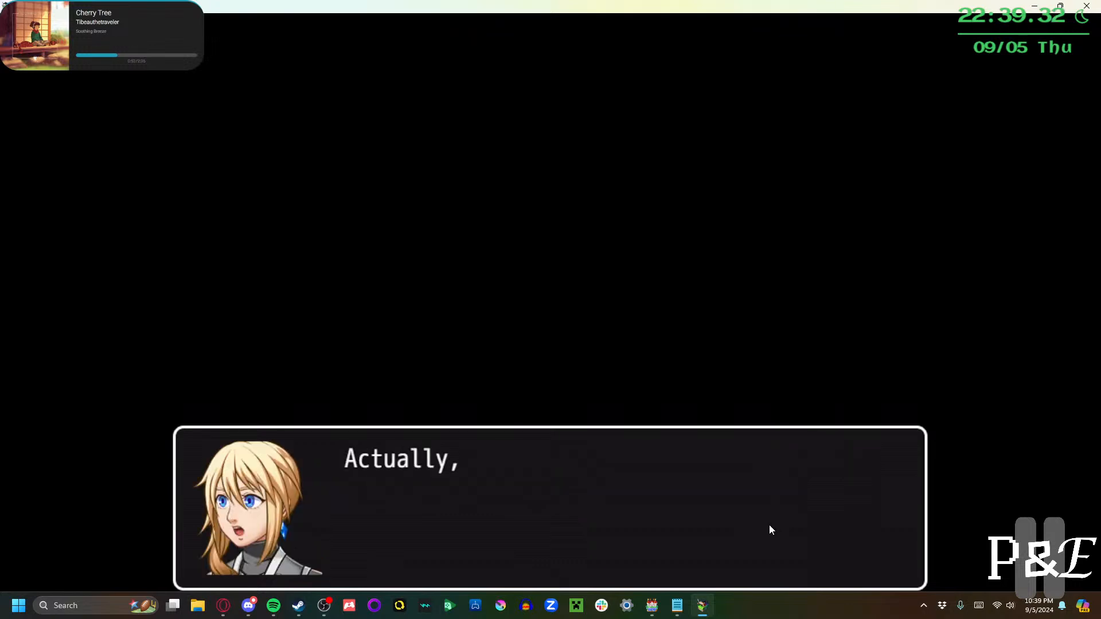
{"action": "key", "text": "Return"}
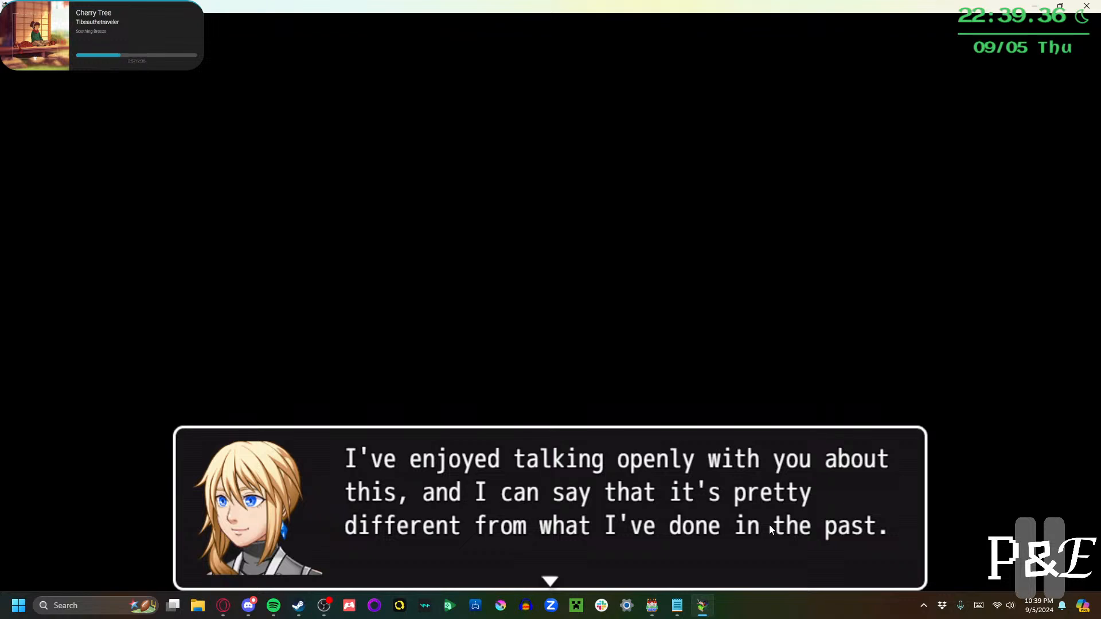
{"action": "key", "text": "Return"}
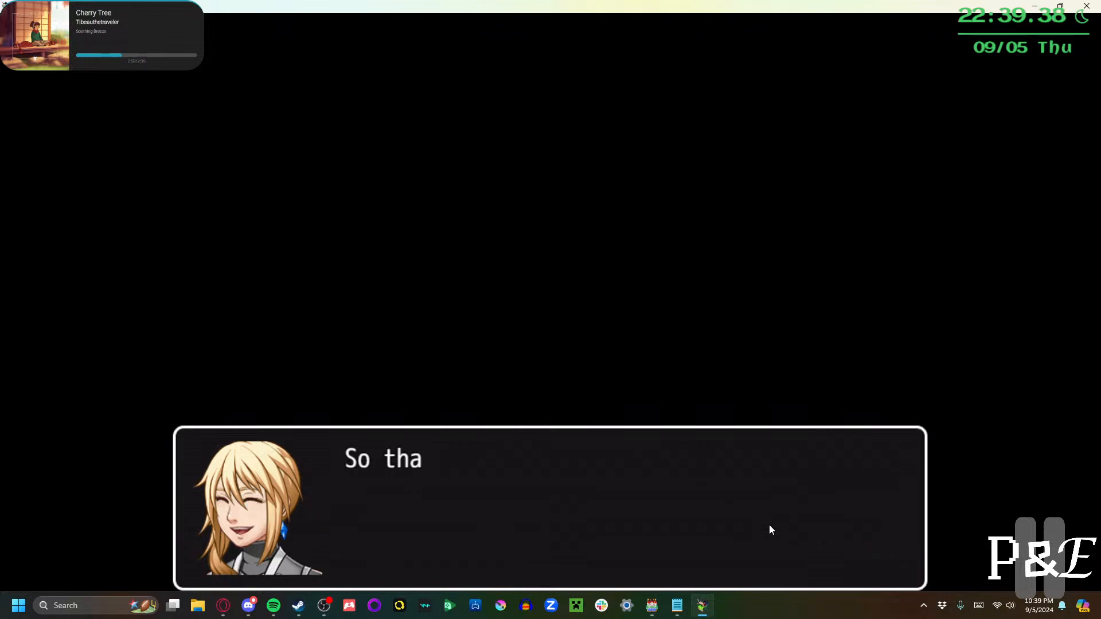
{"action": "key", "text": "Return"}
{"action": "key", "text": "Return"}
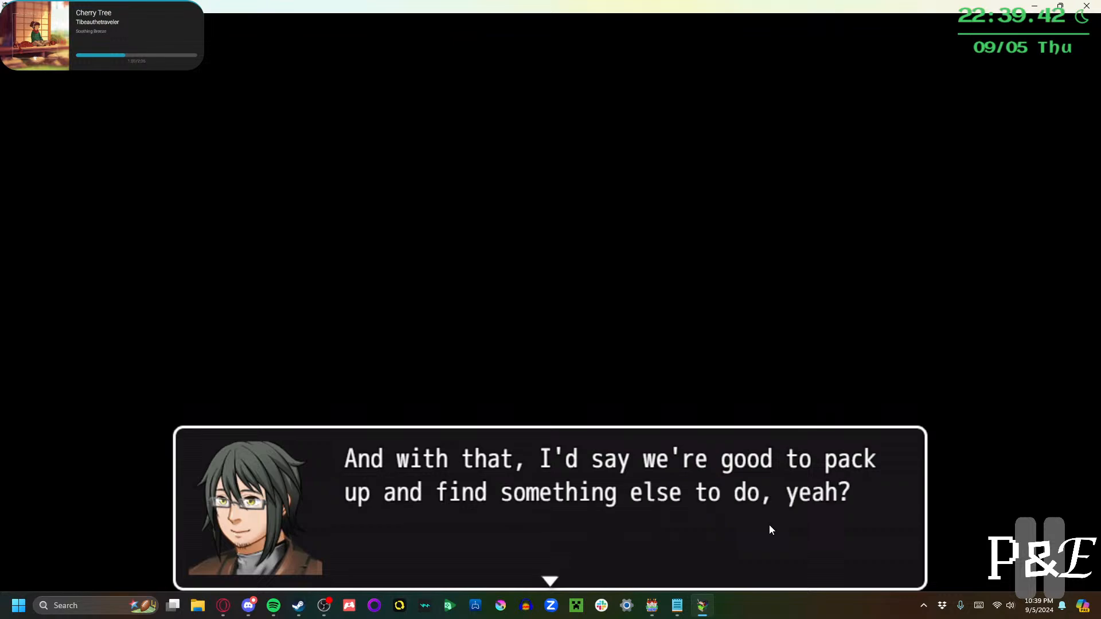
{"action": "key", "text": "Return"}
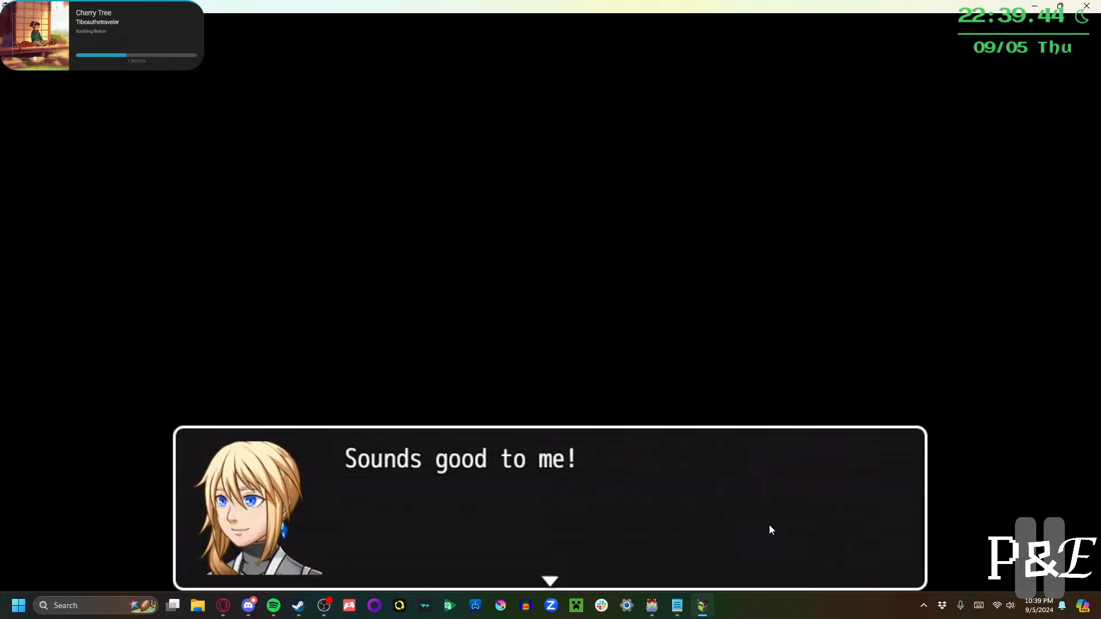
{"action": "key", "text": "Return"}
{"action": "key", "text": "Return"}
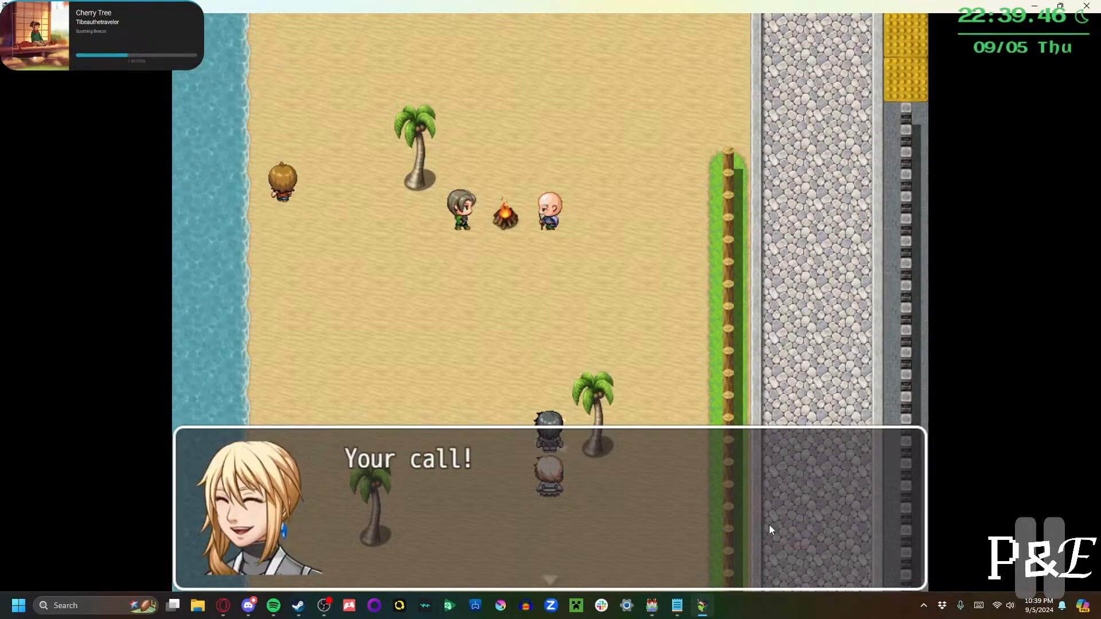
{"action": "key", "text": "Return"}
Walk back up the beach, exit at the crosswalk, and choose the destination that leads home to the apartment
{"action": "key", "text": "Up"}
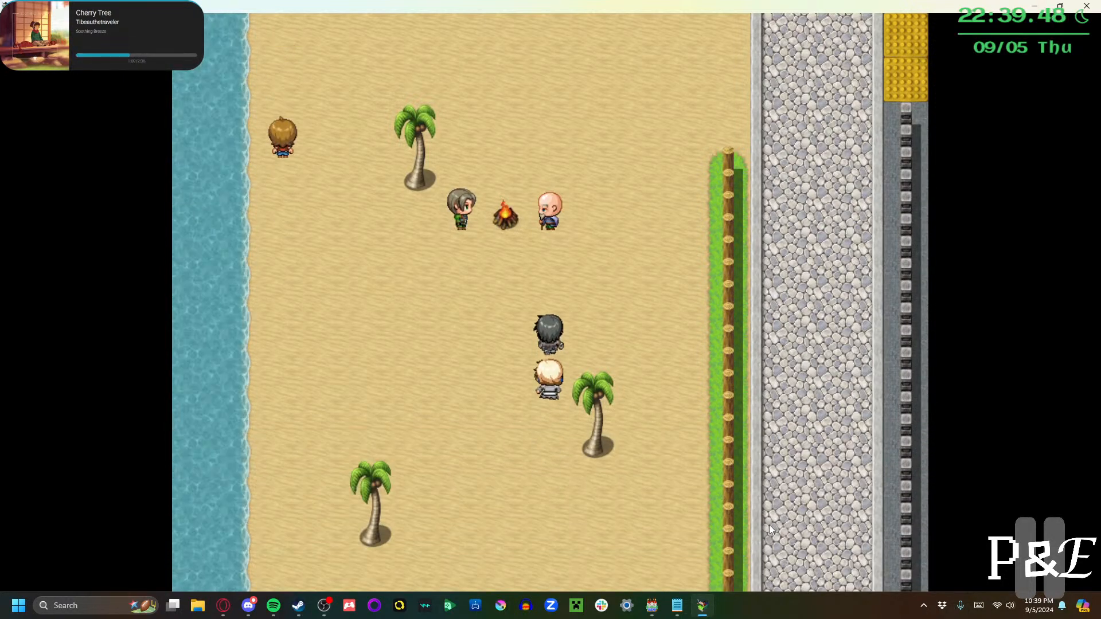
{"action": "key", "text": "Right"}
{"action": "key", "text": "Up"}
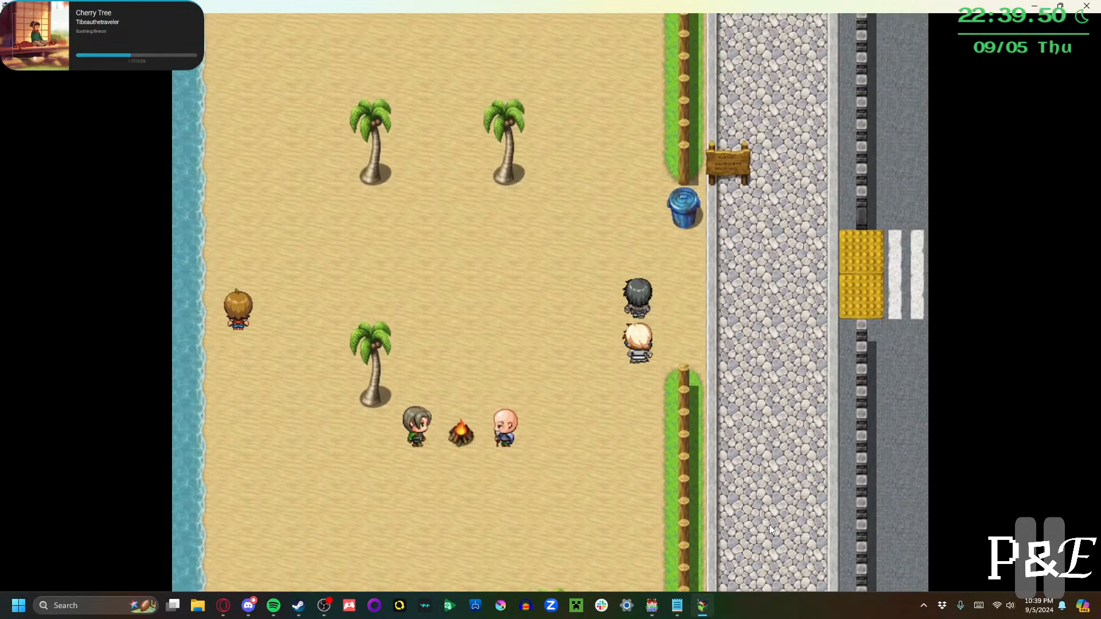
{"action": "key", "text": "Up"}
{"action": "key", "text": "Right"}
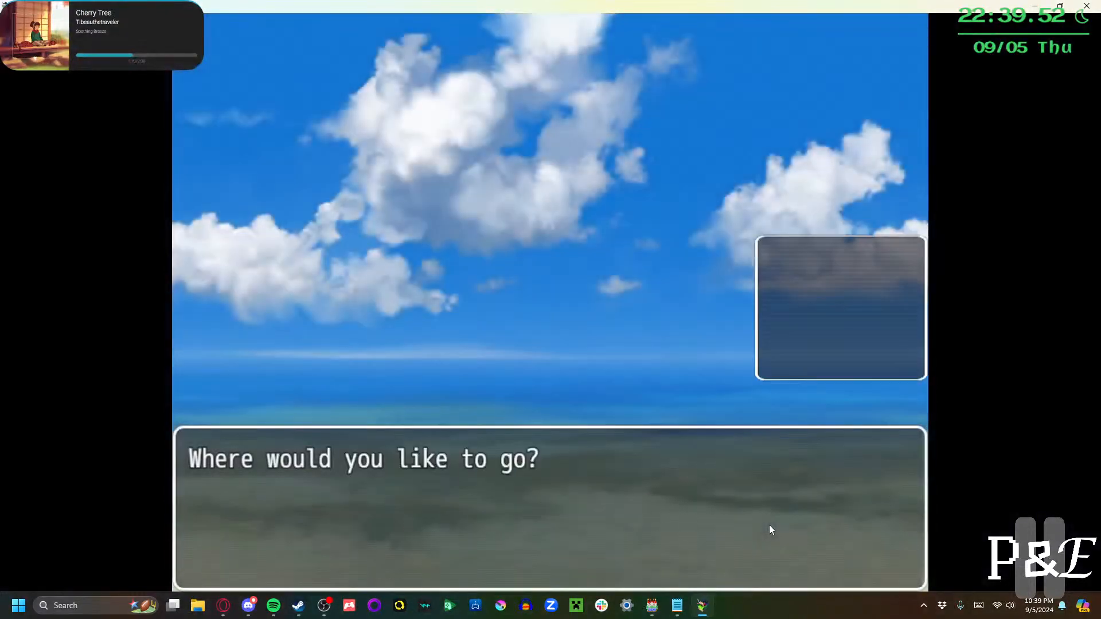
{"action": "key", "text": "Down"}
{"action": "key", "text": "Down"}
{"action": "key", "text": "Down"}
{"action": "key", "text": "Down"}
{"action": "key", "text": "Down"}
{"action": "key", "text": "Return"}
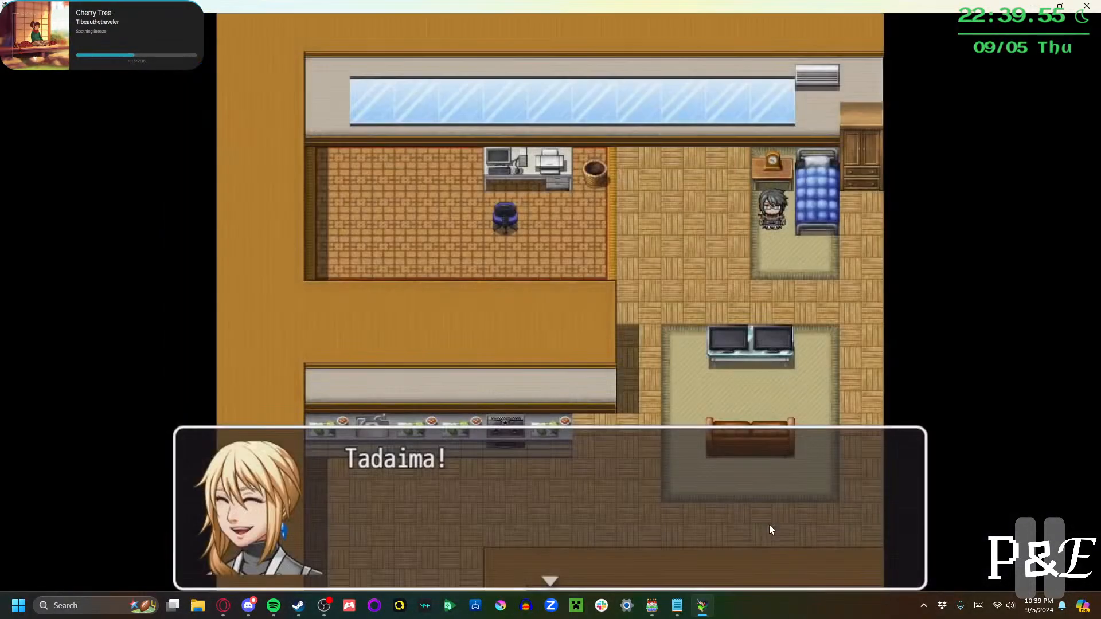
Advance through the homecoming dialogue in which Lorelei demands a more enthusiastic greeting in Japanese
{"action": "key", "text": "Return"}
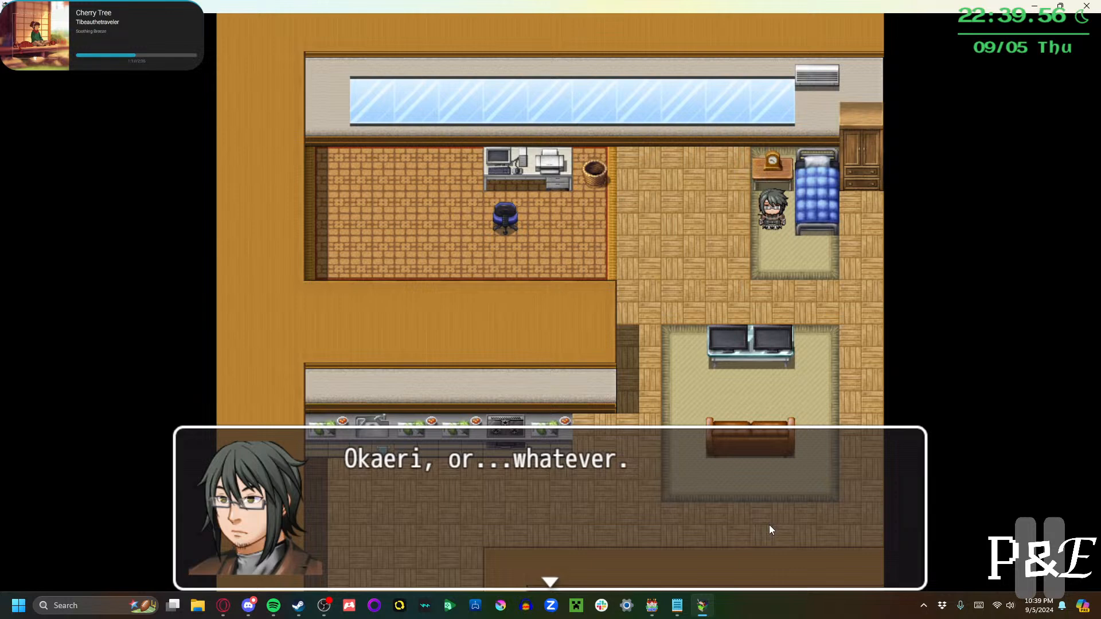
{"action": "key", "text": "Return"}
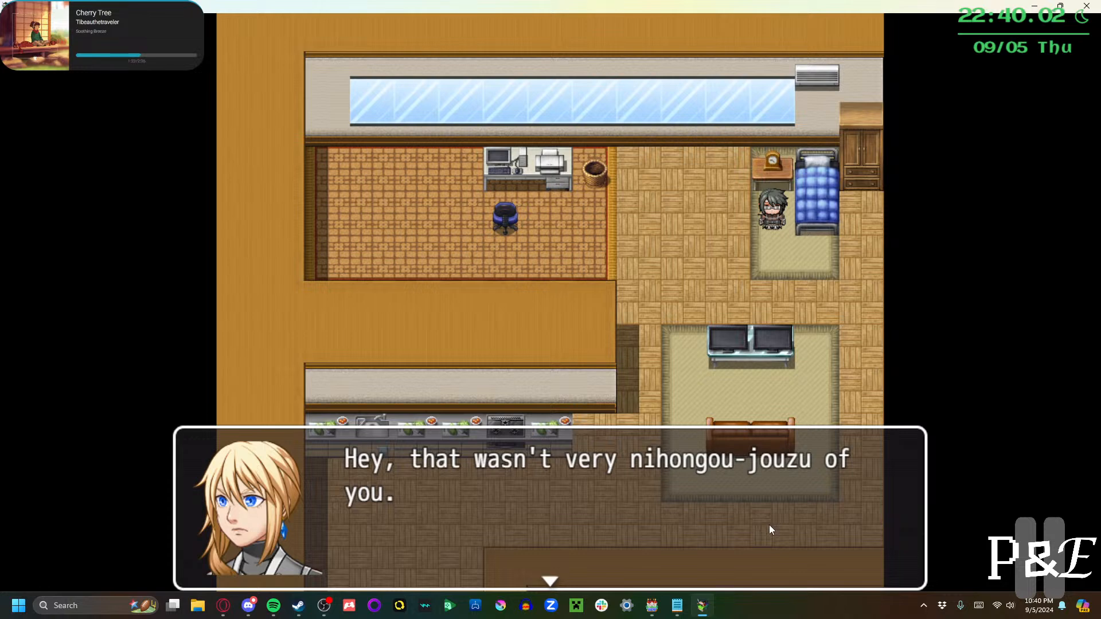
{"action": "key", "text": "Return"}
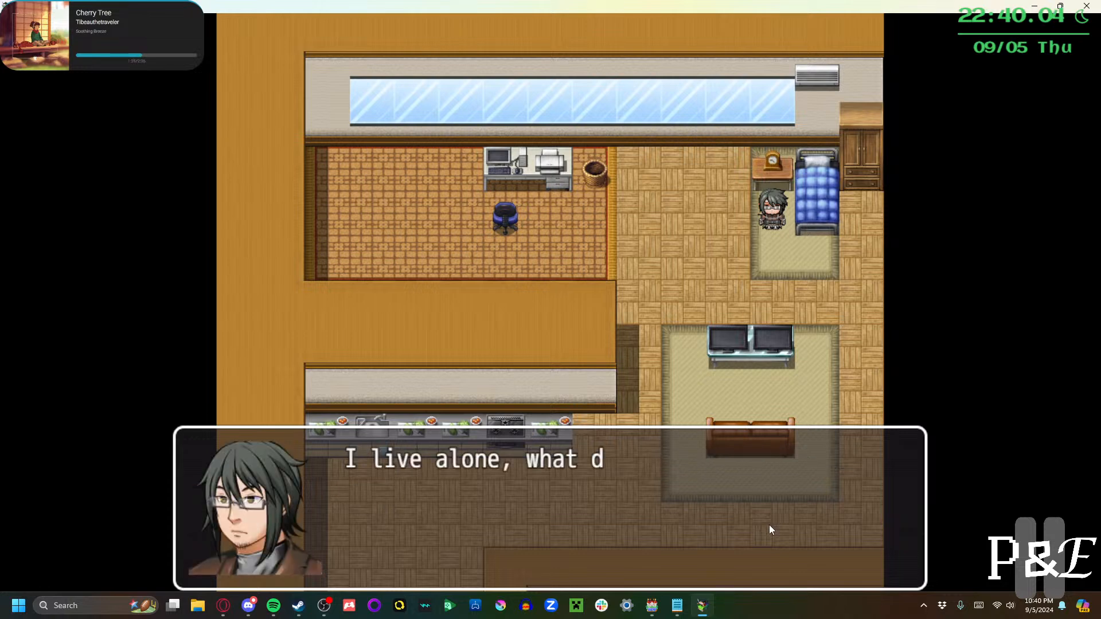
{"action": "key", "text": "Return"}
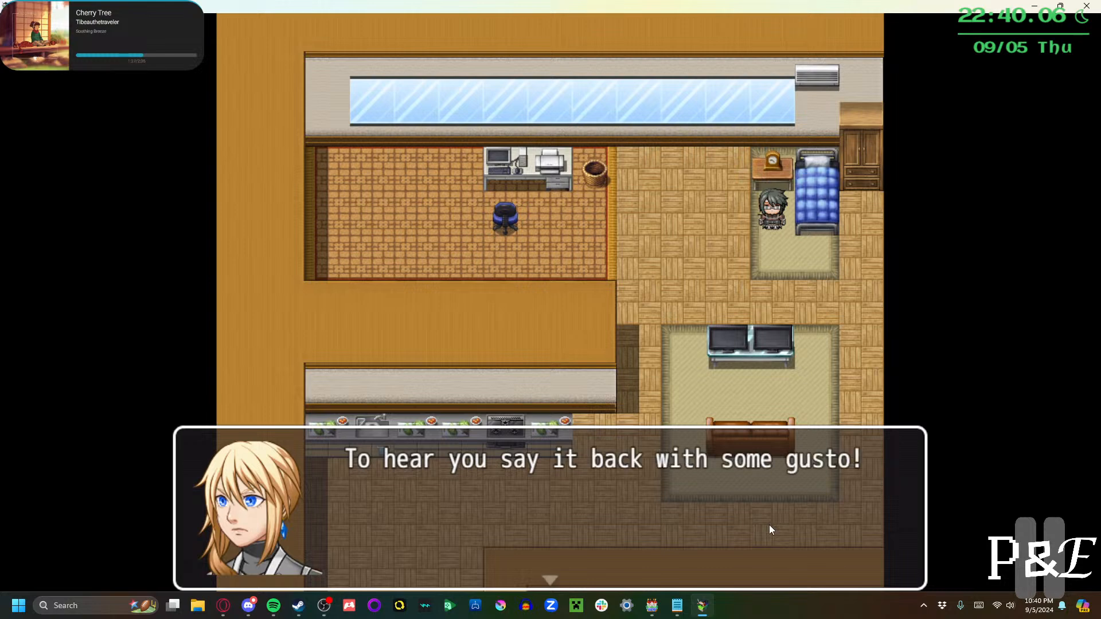
{"action": "key", "text": "Return"}
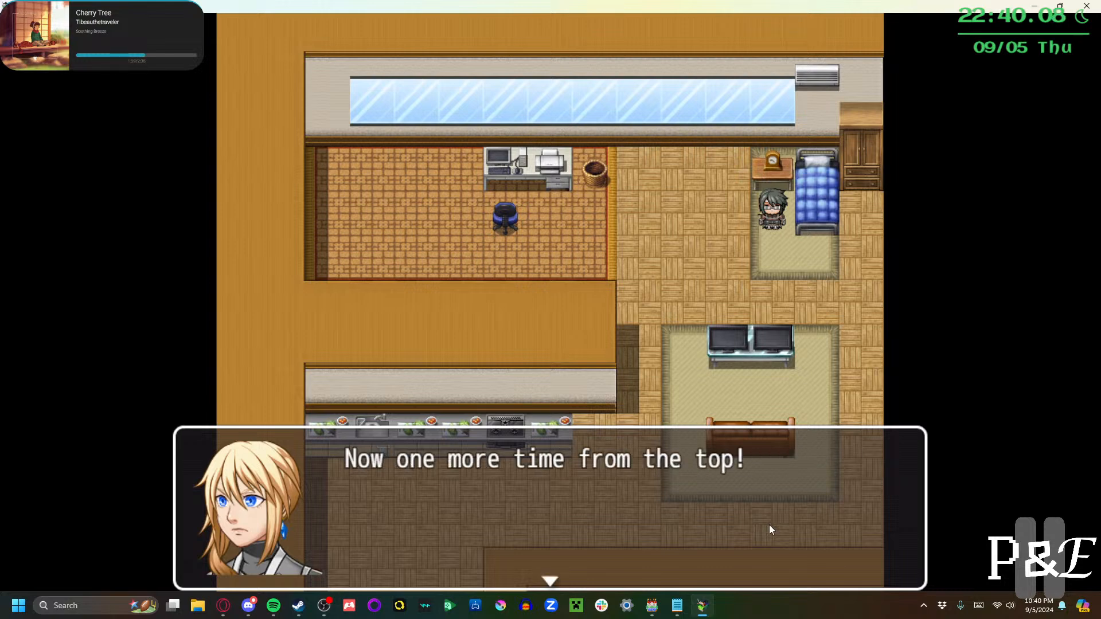
{"action": "key", "text": "Return"}
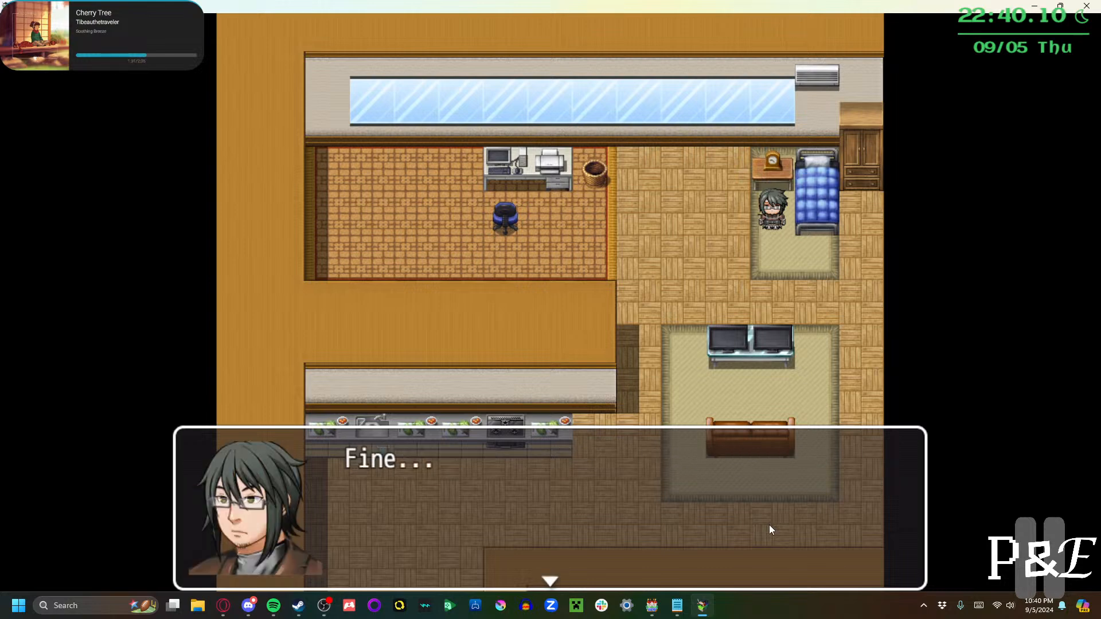
{"action": "key", "text": "Return"}
{"action": "key", "text": "Return"}
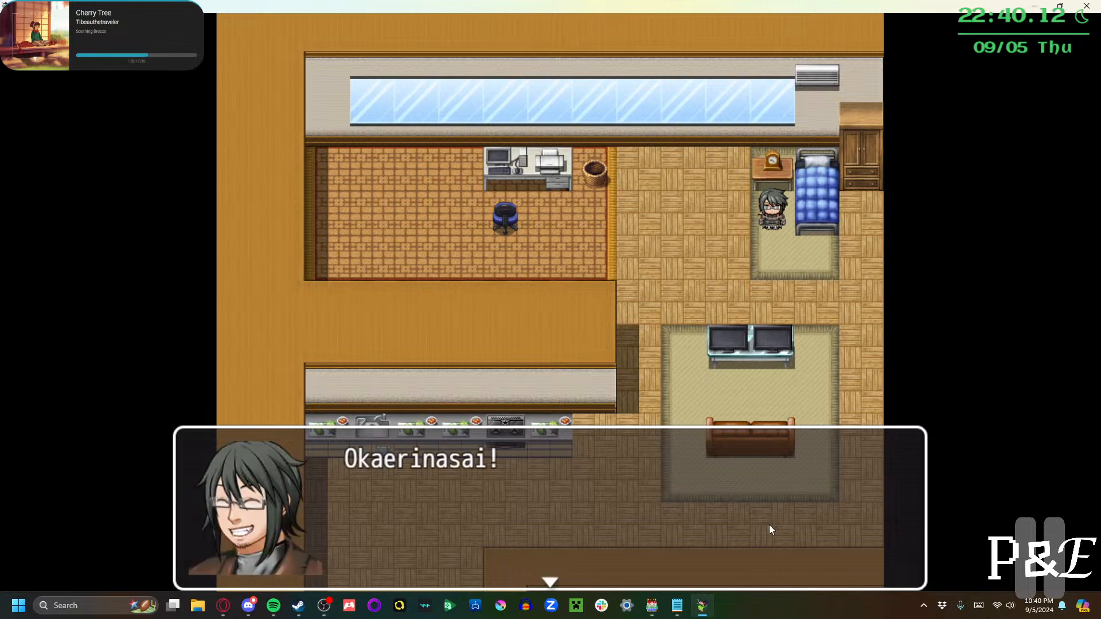
{"action": "key", "text": "Return"}
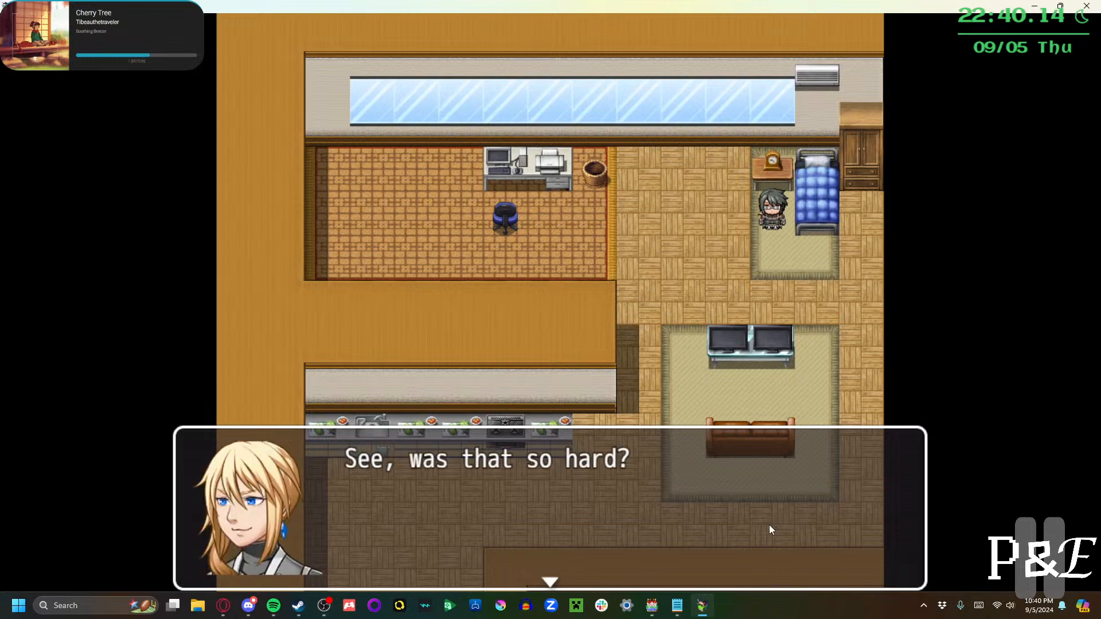
{"action": "key", "text": "Return"}
{"action": "key", "text": "Return"}
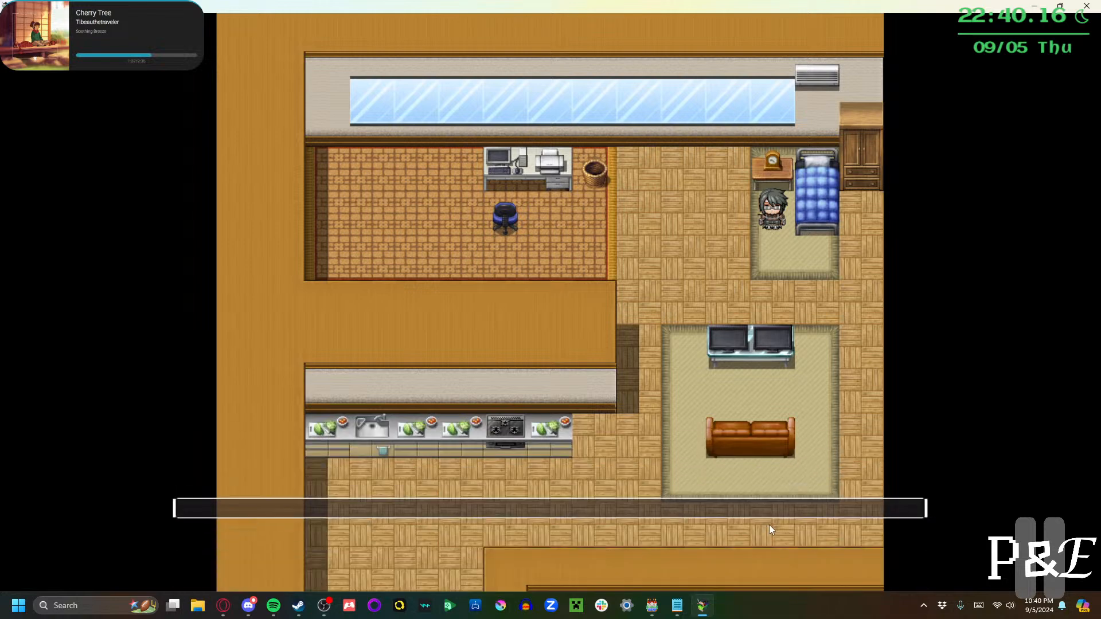
Walk through the living area and back up to the spot between the bed and the wardrobe
{"action": "key", "text": "Down"}
{"action": "key", "text": "Left"}
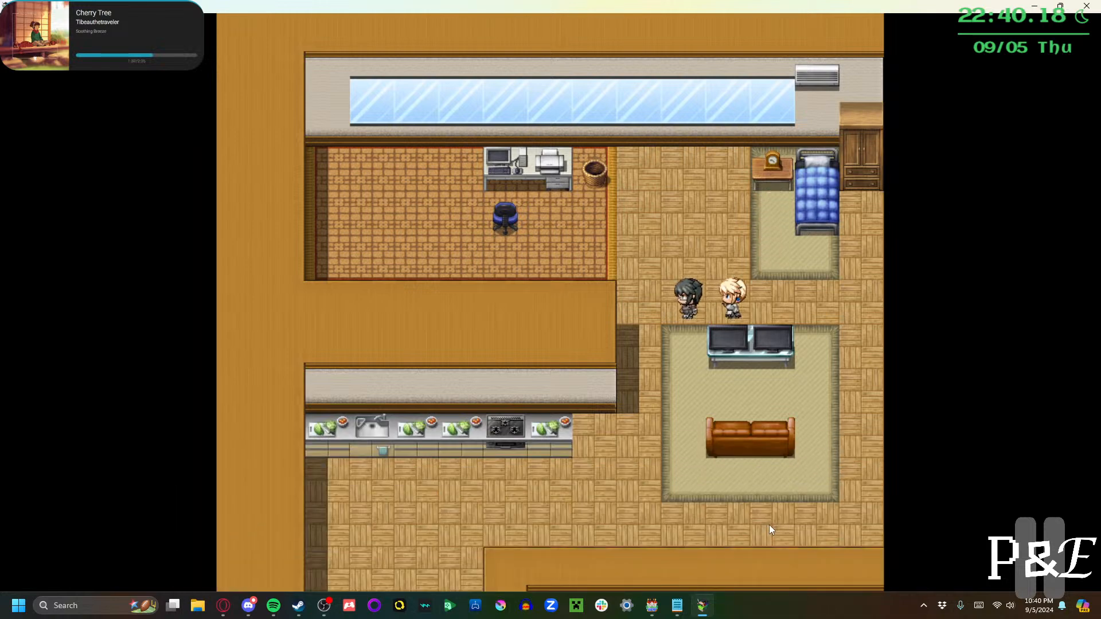
{"action": "key", "text": "Down"}
{"action": "key", "text": "Left"}
{"action": "key", "text": "Up"}
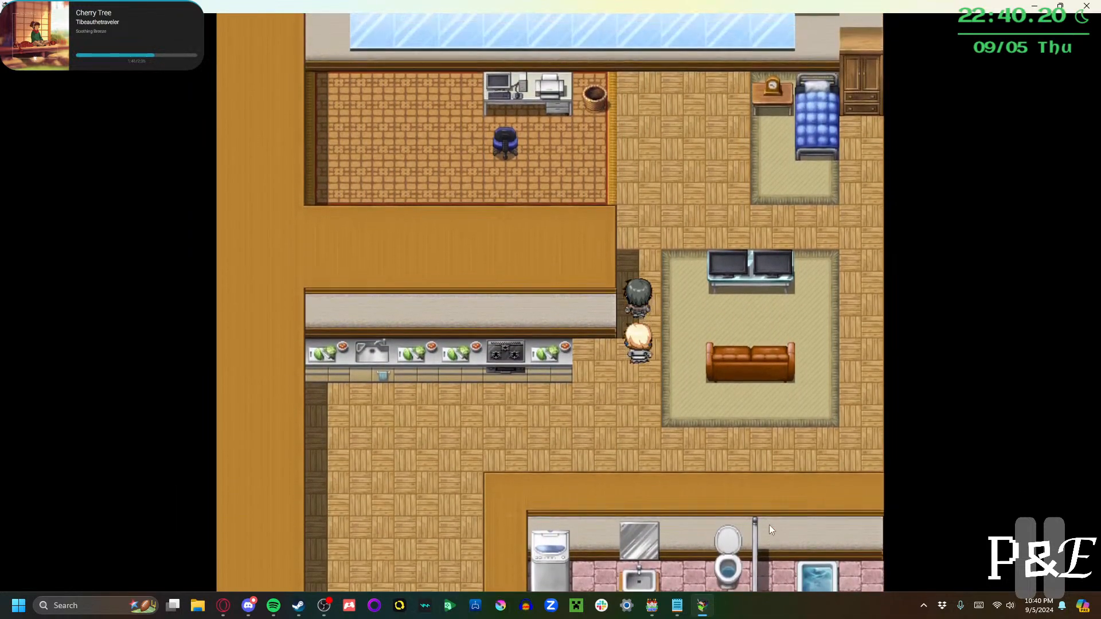
{"action": "key", "text": "Right"}
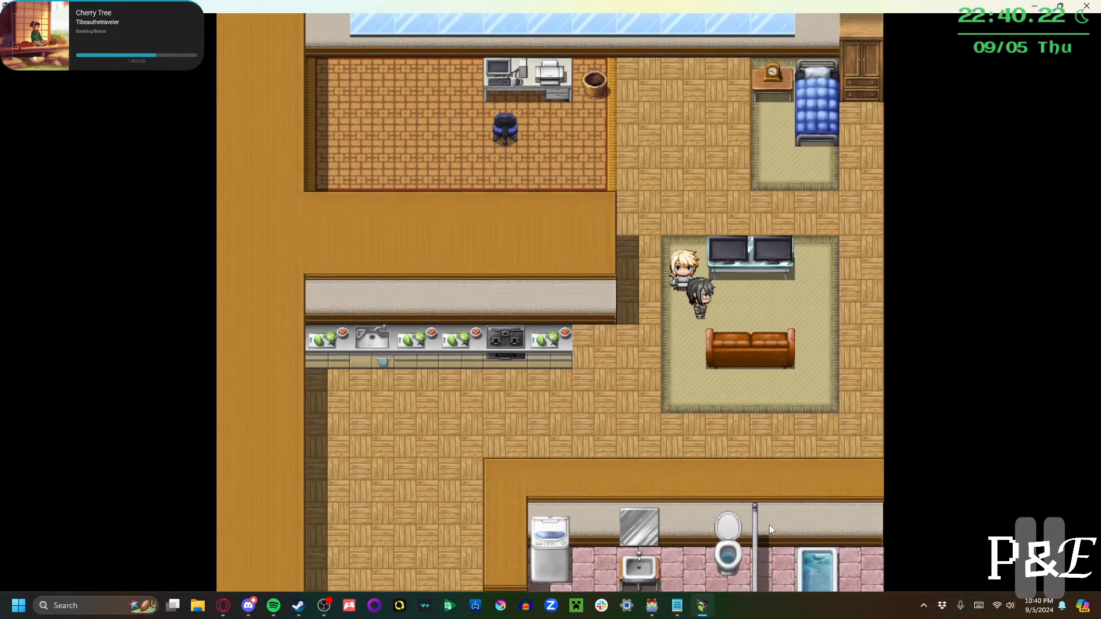
{"action": "key", "text": "Down"}
{"action": "key", "text": "Up"}
{"action": "key", "text": "Right"}
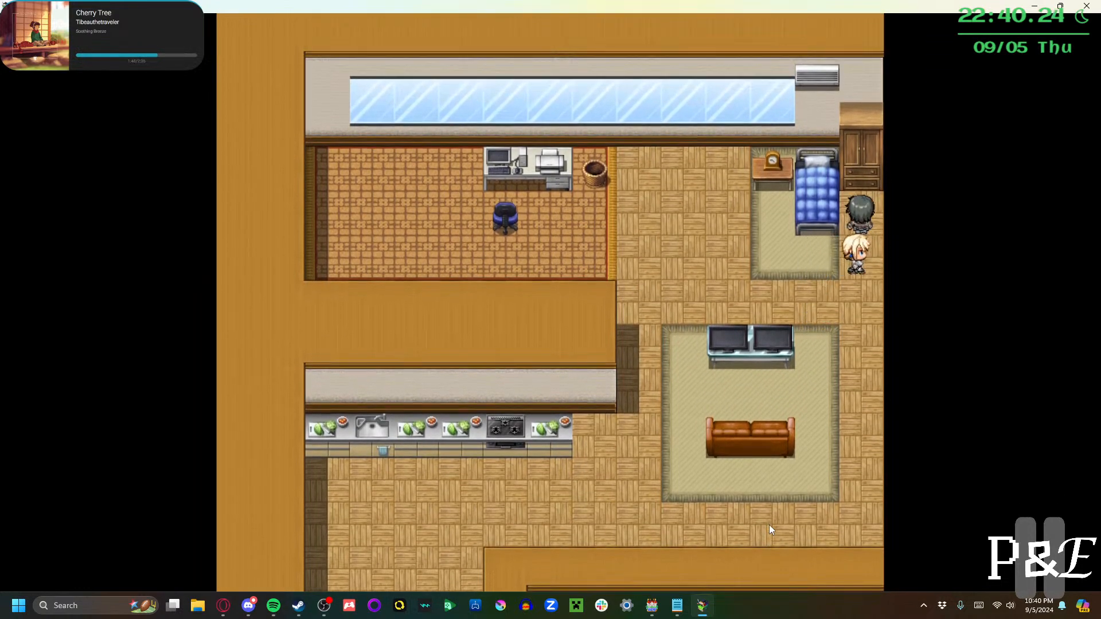
Inspect the bed and advance through Lorelei's remarks about its size and rearranging the room
{"action": "key", "text": "Return"}
{"action": "key", "text": "Return"}
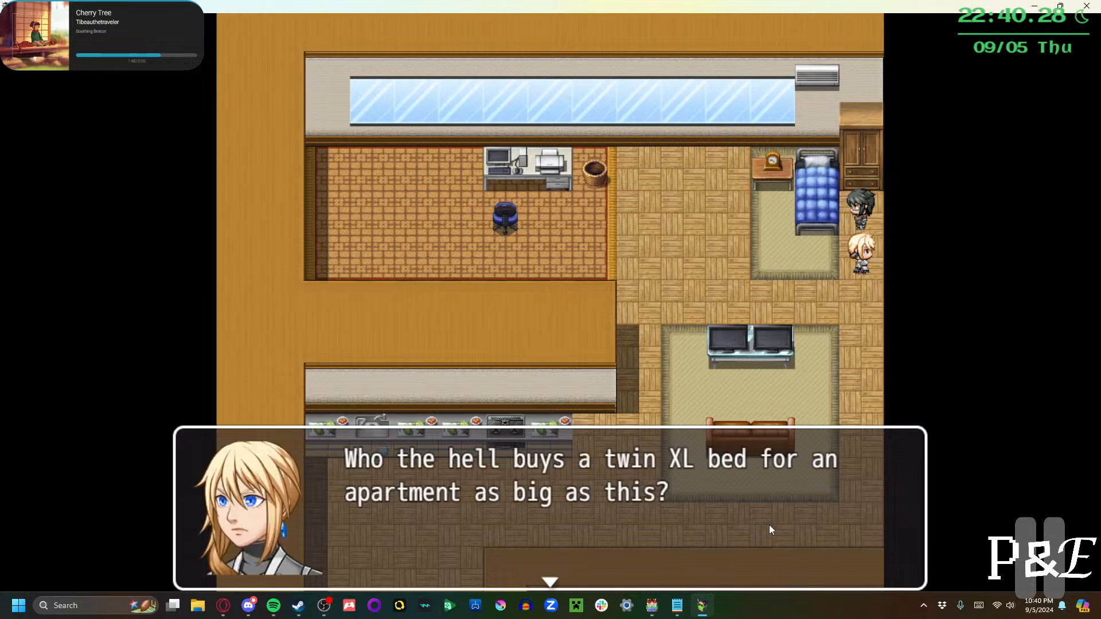
{"action": "key", "text": "Return"}
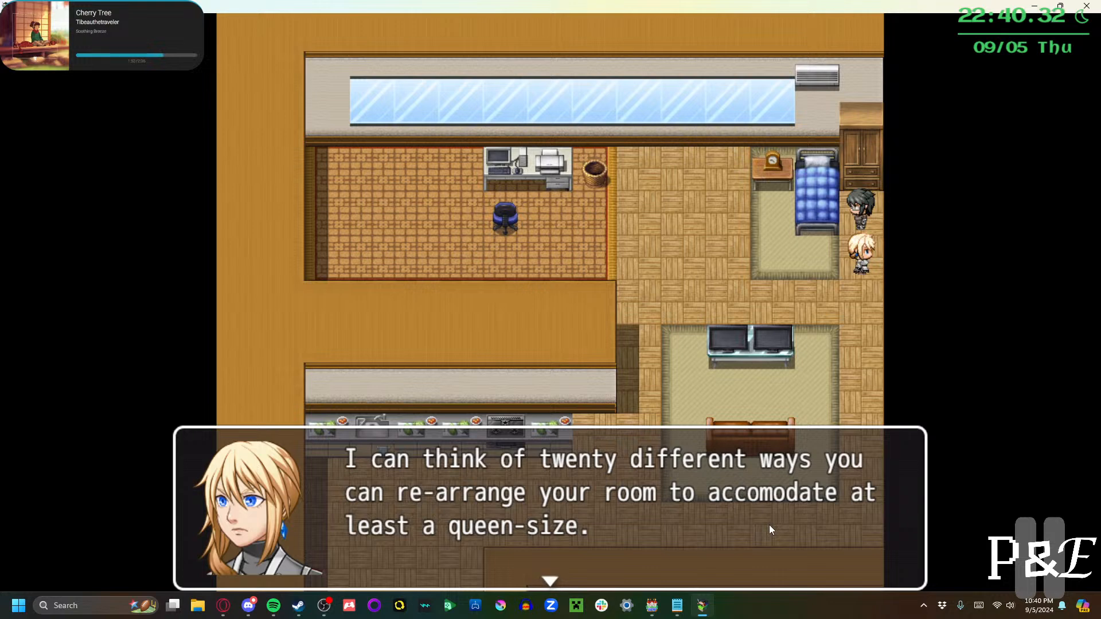
{"action": "key", "text": "Return"}
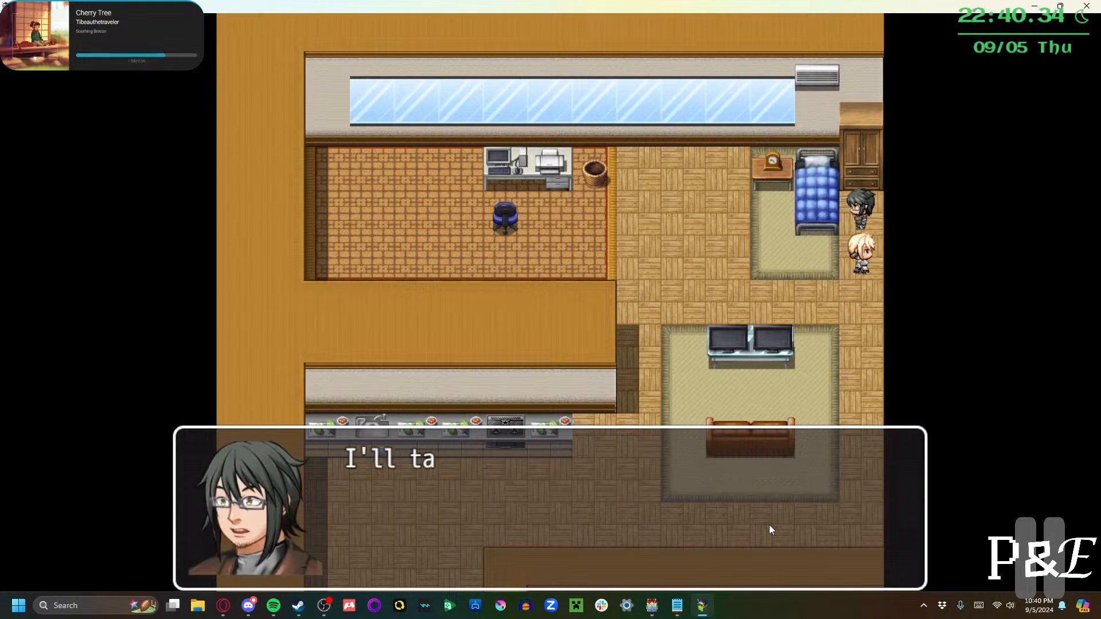
{"action": "key", "text": "Return"}
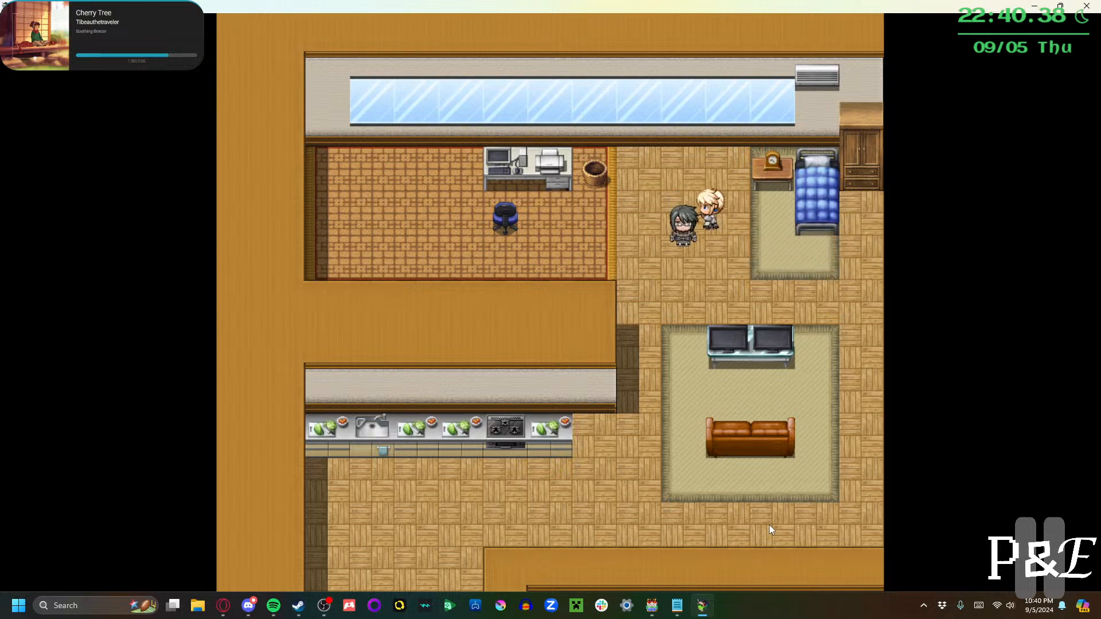
Inspect the television in the living room and answer Lorelei's question about favorite shows with Cooking Shows
{"action": "key", "text": "Up"}
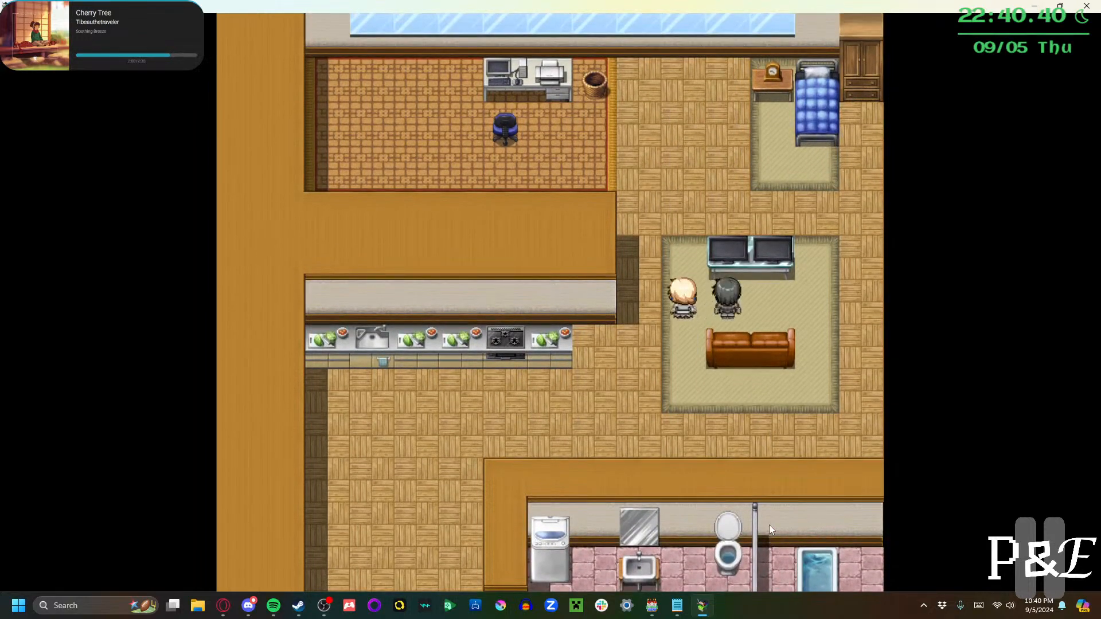
{"action": "key", "text": "Return"}
{"action": "key", "text": "Return"}
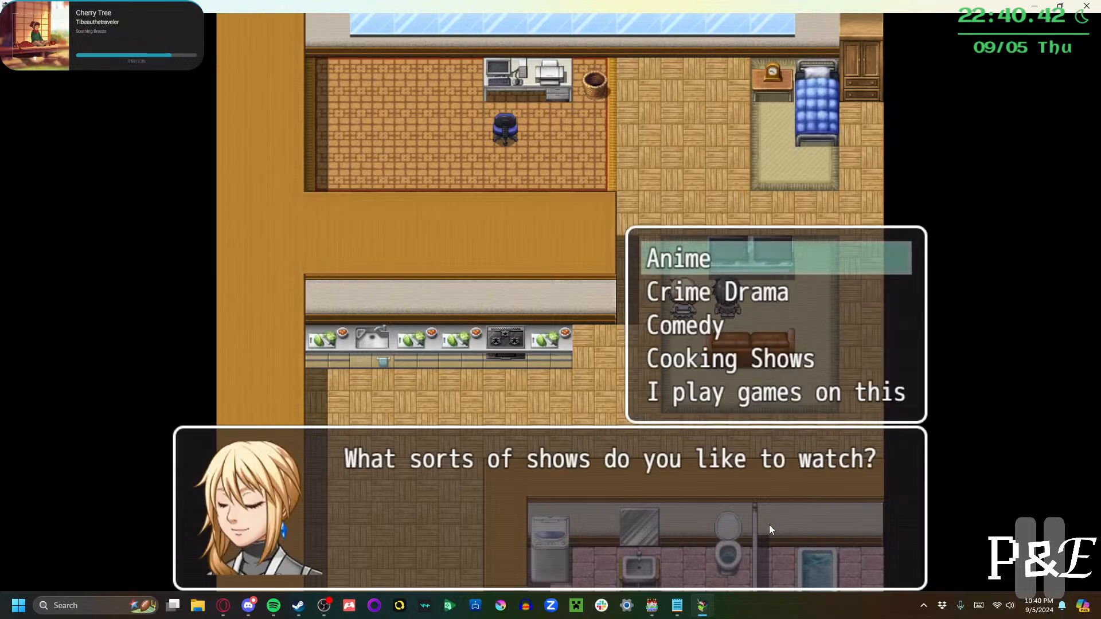
{"action": "key", "text": "Down"}
{"action": "key", "text": "Down"}
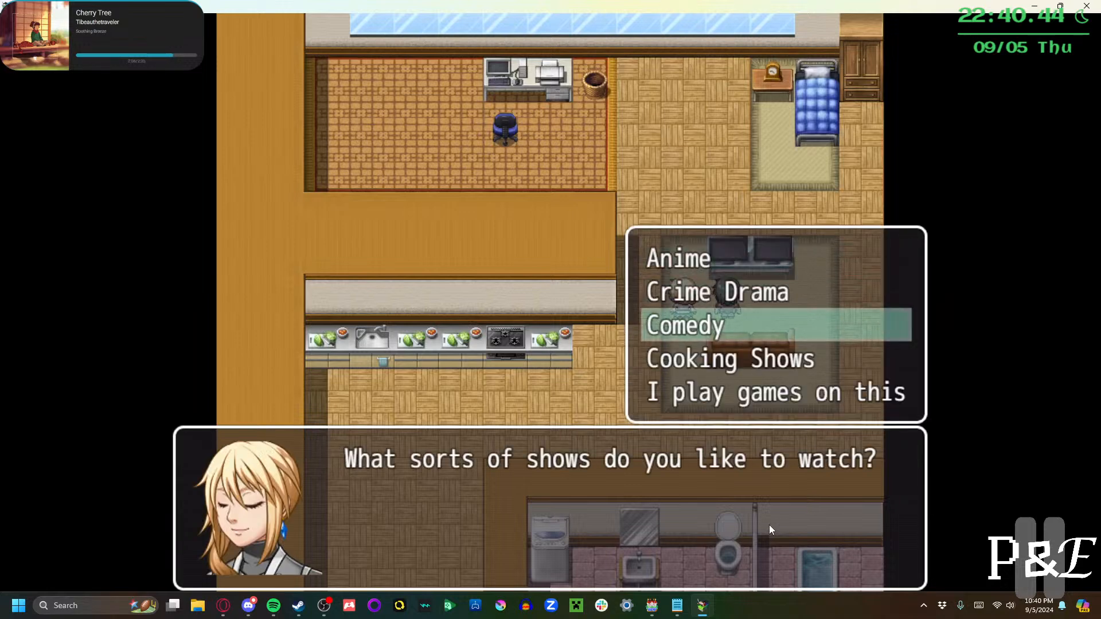
{"action": "key", "text": "Down"}
{"action": "key", "text": "Return"}
{"action": "key", "text": "Return"}
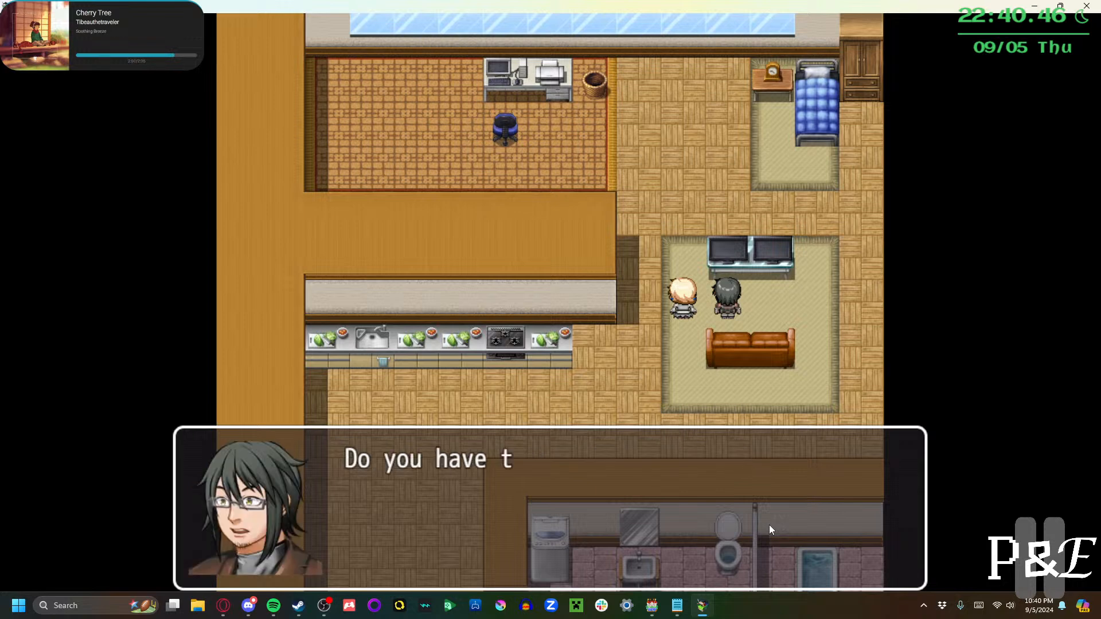
{"action": "key", "text": "Return"}
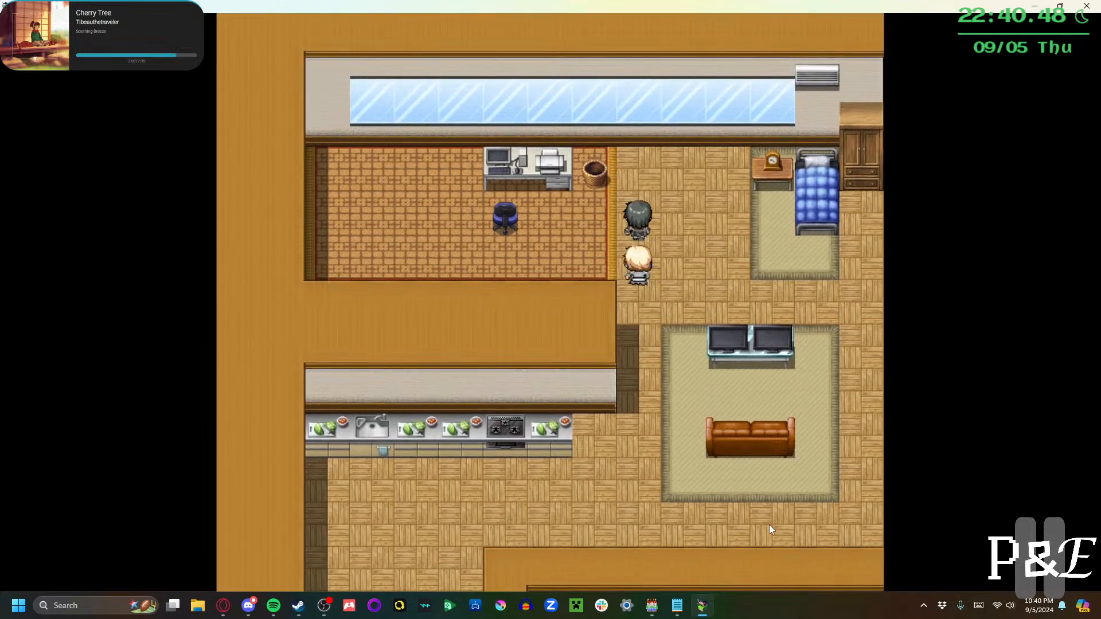
Inspect the computer in the office and advance through the dialogue to the choice of game genre
{"action": "key", "text": "Return"}
{"action": "key", "text": "Return"}
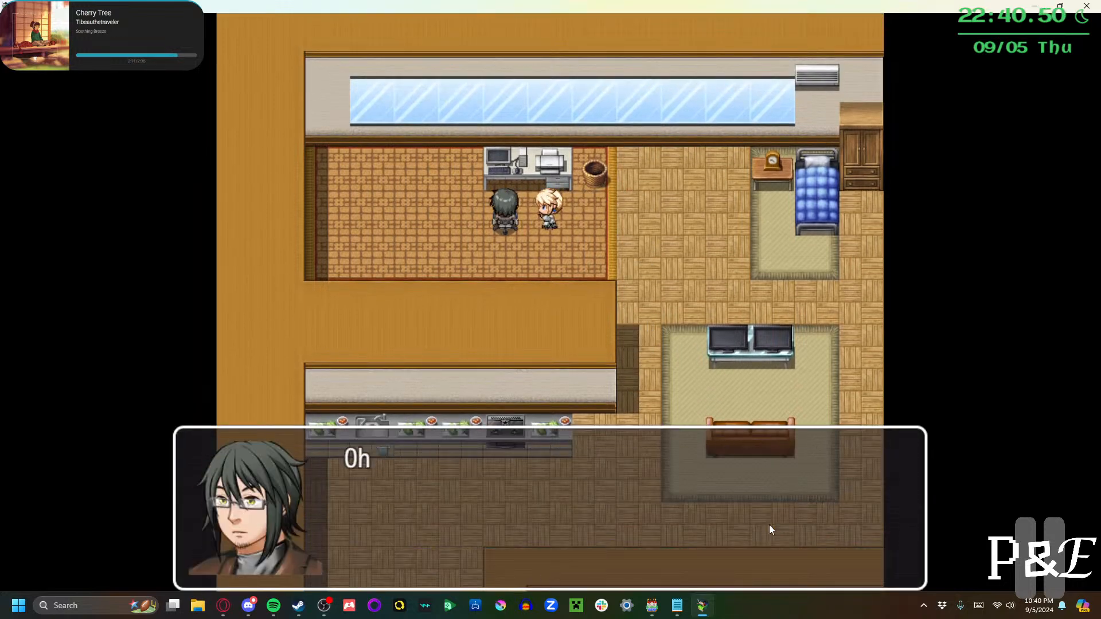
{"action": "key", "text": "Return"}
{"action": "key", "text": "Return"}
{"action": "key", "text": "Return"}
{"action": "key", "text": "Return"}
{"action": "key", "text": "Return"}
{"action": "key", "text": "Return"}
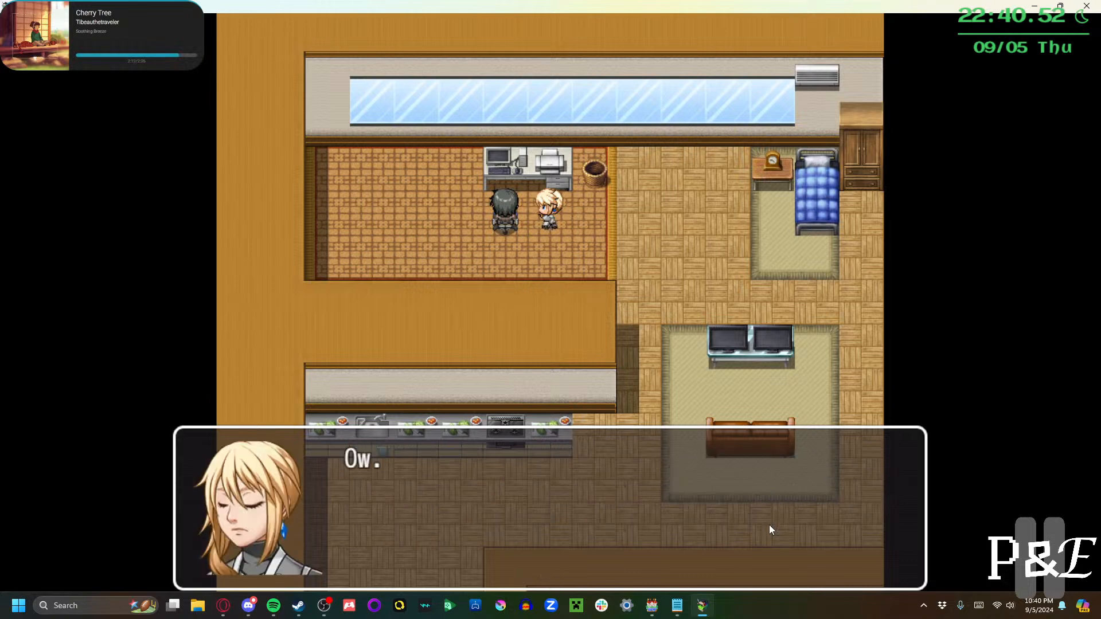
{"action": "key", "text": "Return"}
{"action": "key", "text": "Return"}
{"action": "key", "text": "Return"}
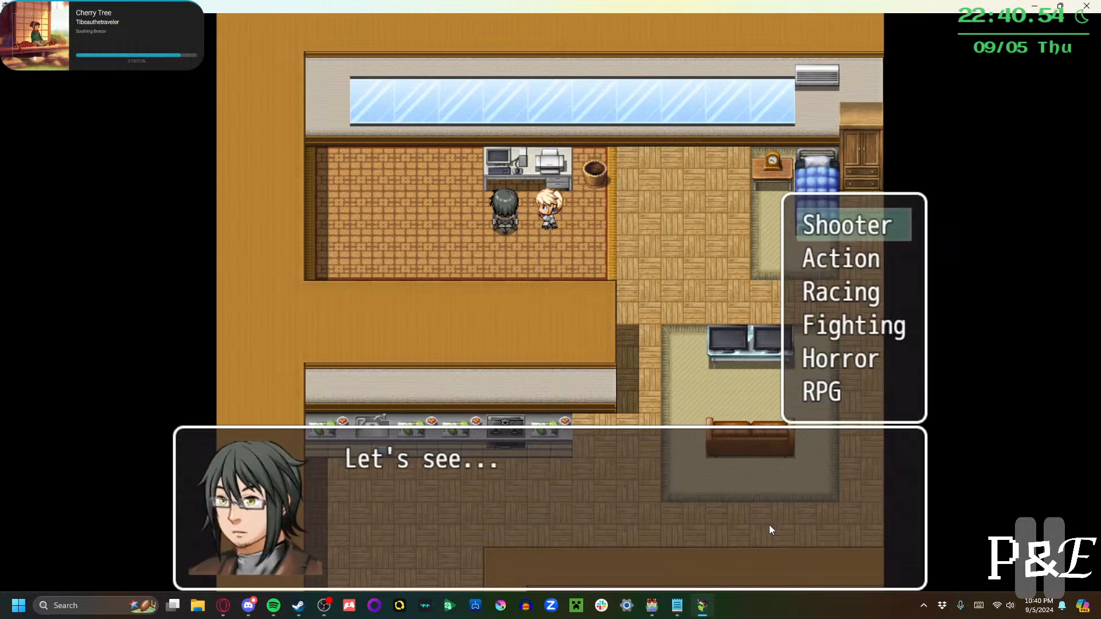
Choose Racing as the game genre and advance through the play session
{"action": "key", "text": "Down"}
{"action": "key", "text": "Return"}
{"action": "key", "text": "Return"}
{"action": "key", "text": "Return"}
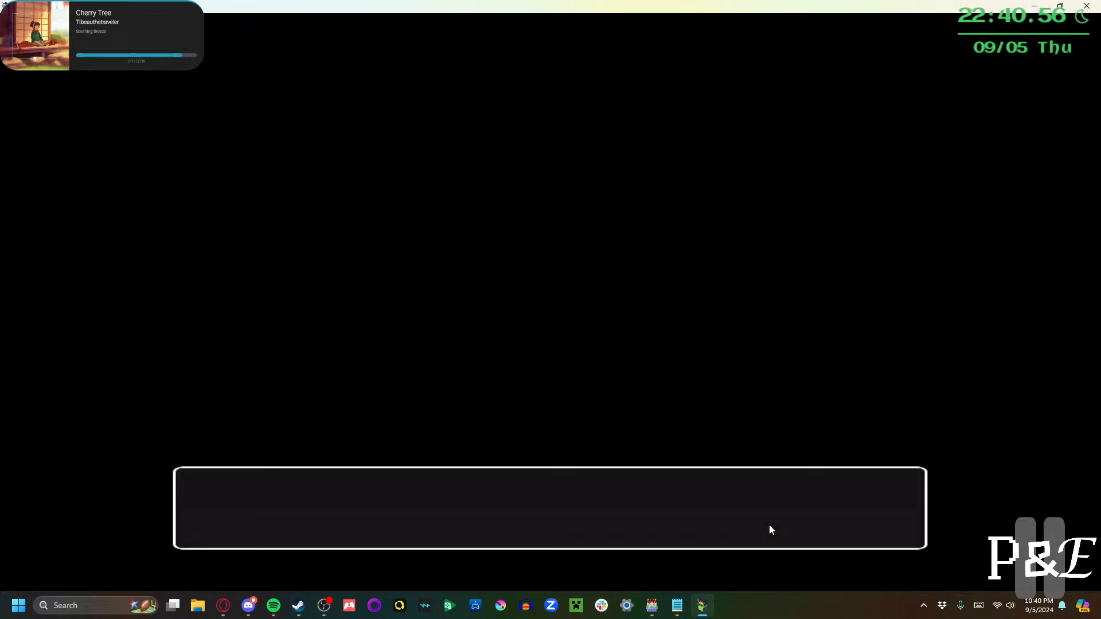
{"action": "key", "text": "Return"}
{"action": "key", "text": "Return"}
{"action": "key", "text": "Return"}
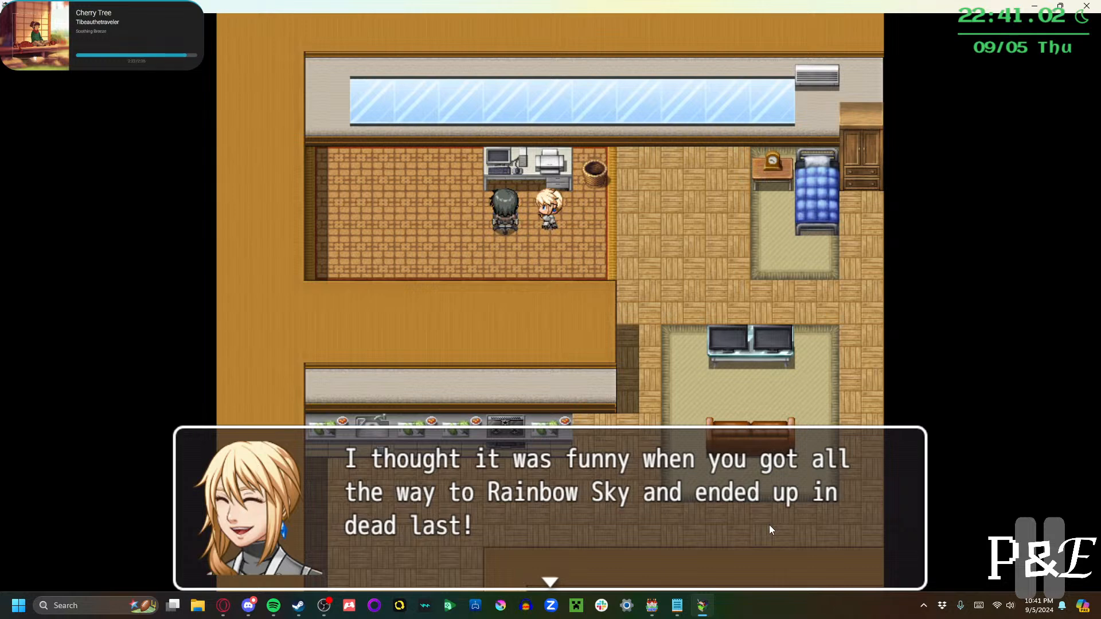
Advance through the talk about the Rainbow Sky race and the good time had, finishing the computer scene
{"action": "key", "text": "Return"}
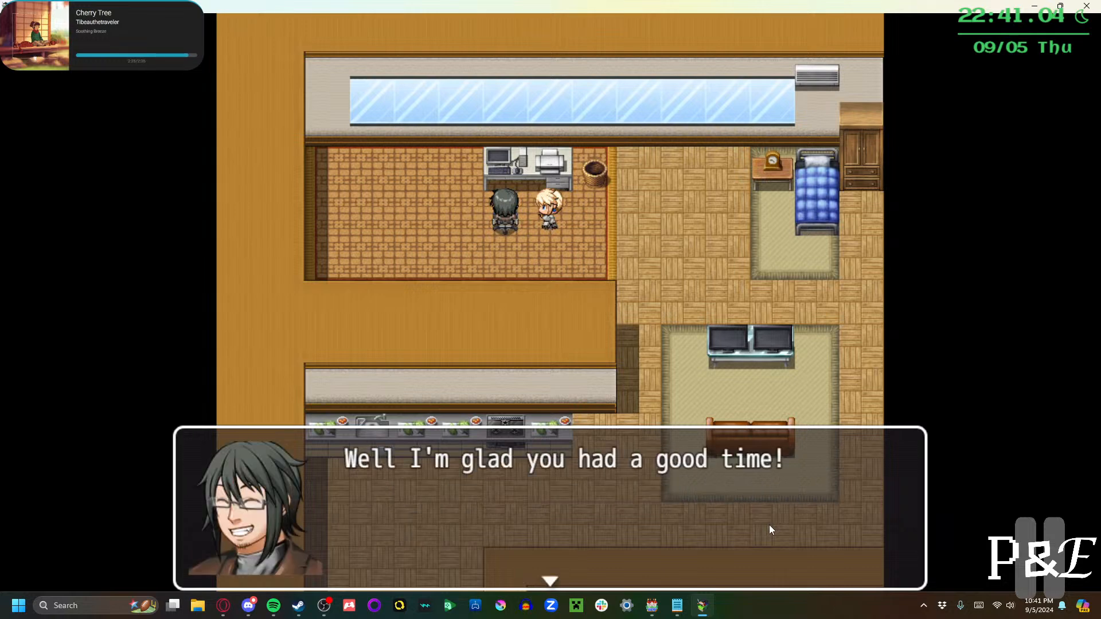
{"action": "key", "text": "Return"}
{"action": "key", "text": "Return"}
{"action": "key", "text": "Return"}
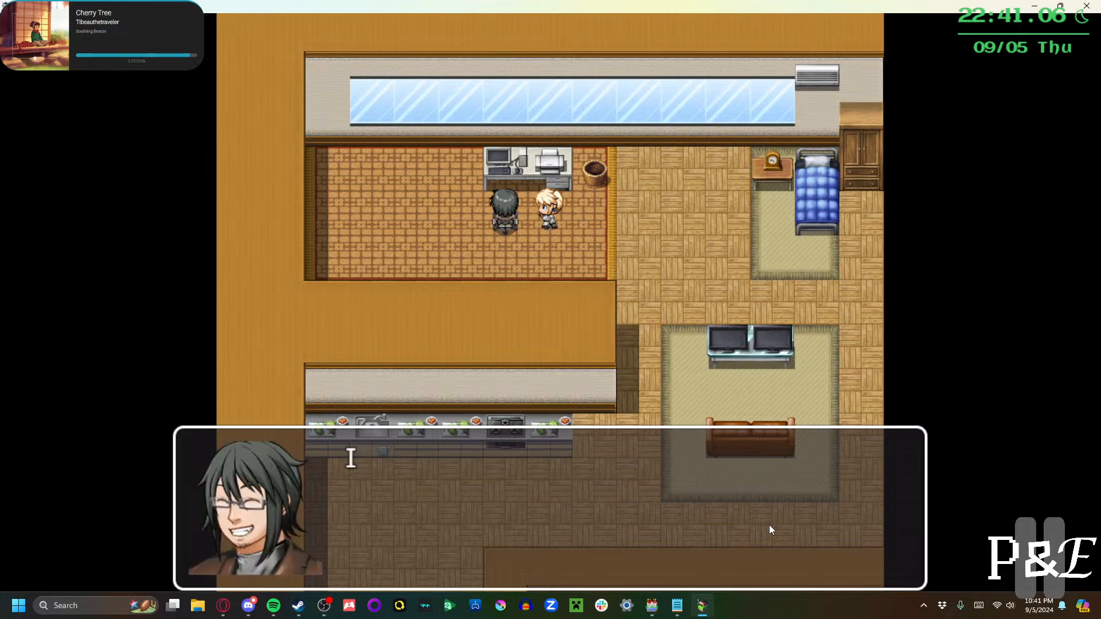
{"action": "key", "text": "Return"}
{"action": "key", "text": "Return"}
{"action": "key", "text": "Return"}
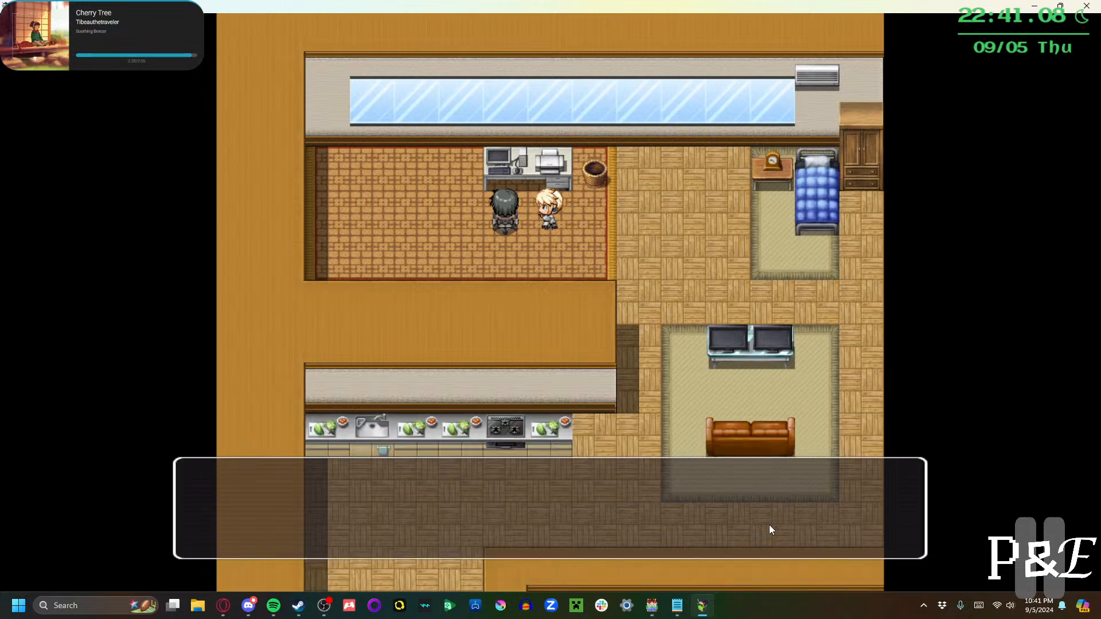
Walk to the apartment's exit, advance through the departure dialogue and choose Go To World Map
{"action": "key", "text": "Right"}
{"action": "key", "text": "Down"}
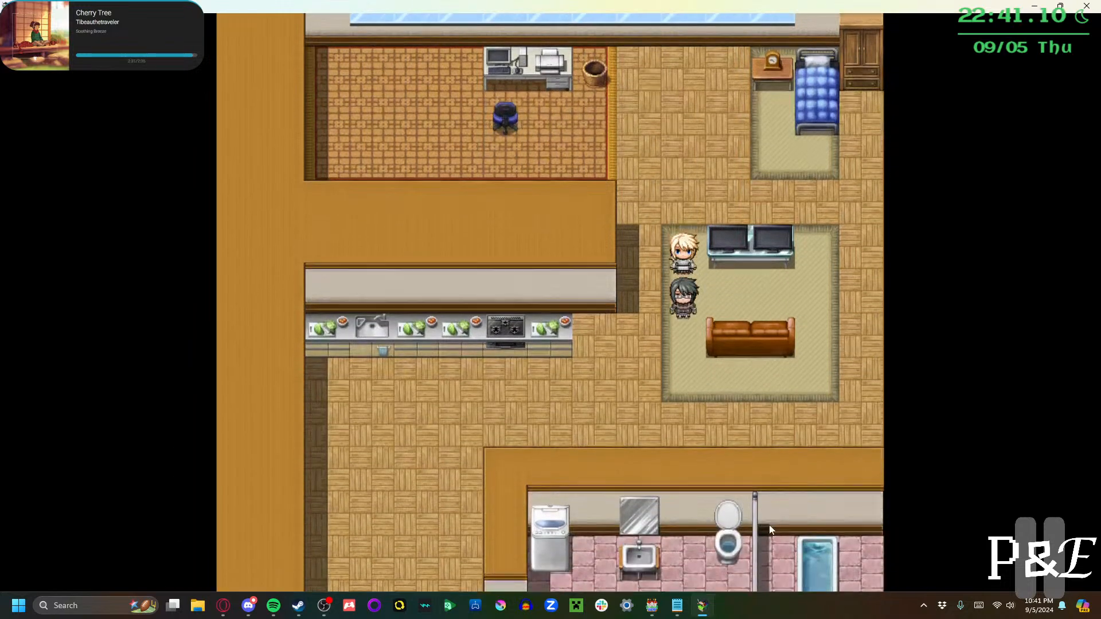
{"action": "key", "text": "Left"}
{"action": "key", "text": "Down"}
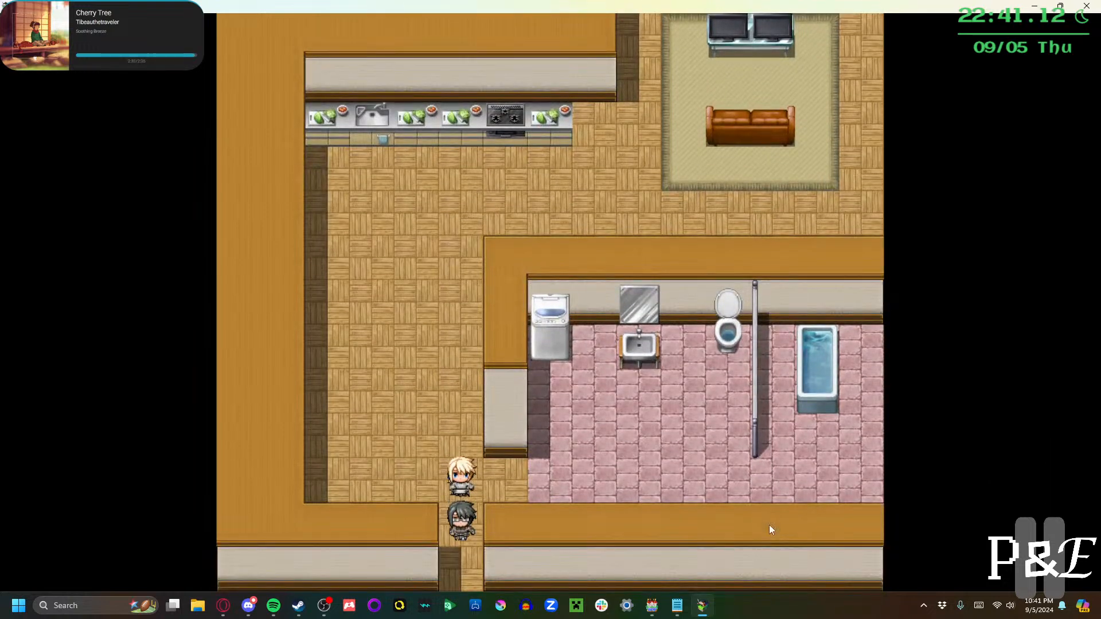
{"action": "key", "text": "Return"}
{"action": "key", "text": "Return"}
{"action": "key", "text": "Return"}
{"action": "key", "text": "Return"}
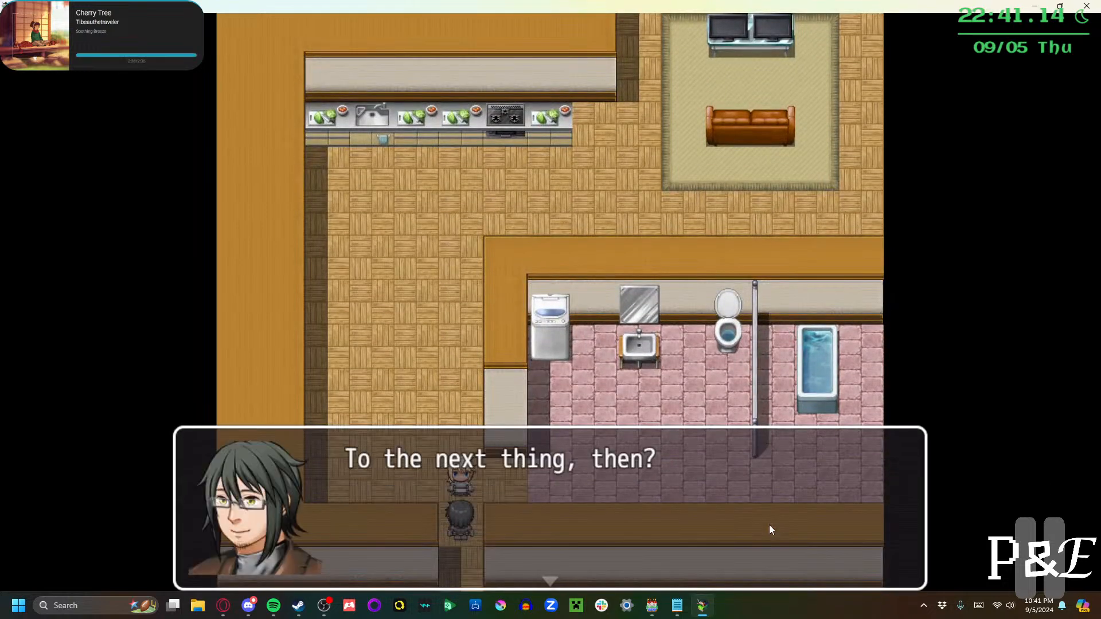
{"action": "key", "text": "Down"}
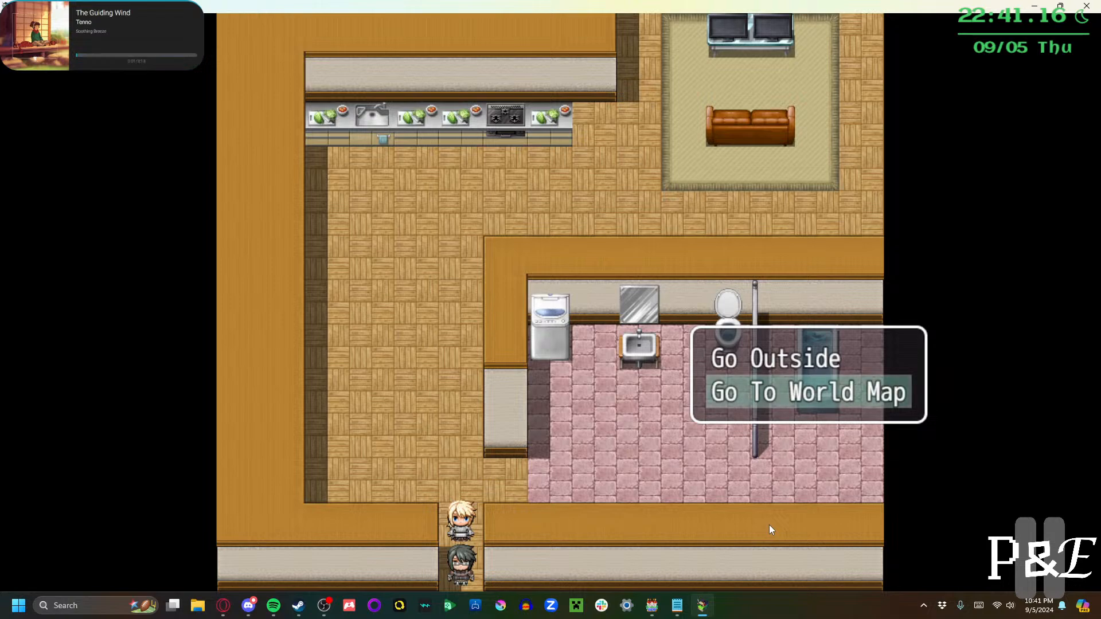
{"action": "key", "text": "Return"}
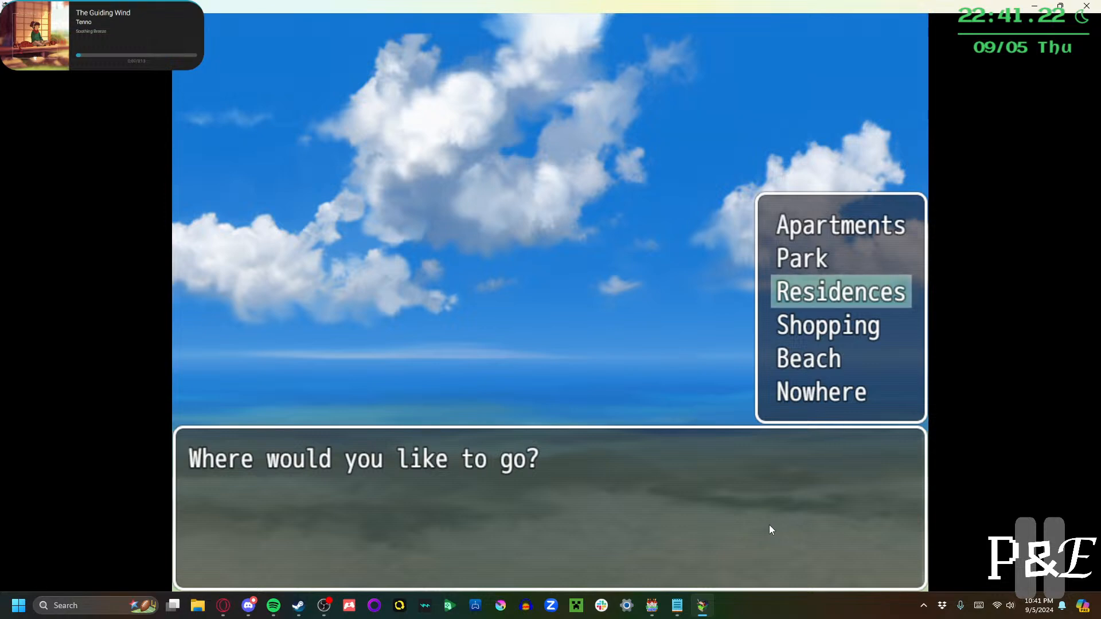
Travel to Residences, walk to the red-haired character by the bench and advance through the conversation
{"action": "key", "text": "Return"}
{"action": "key", "text": "Right"}
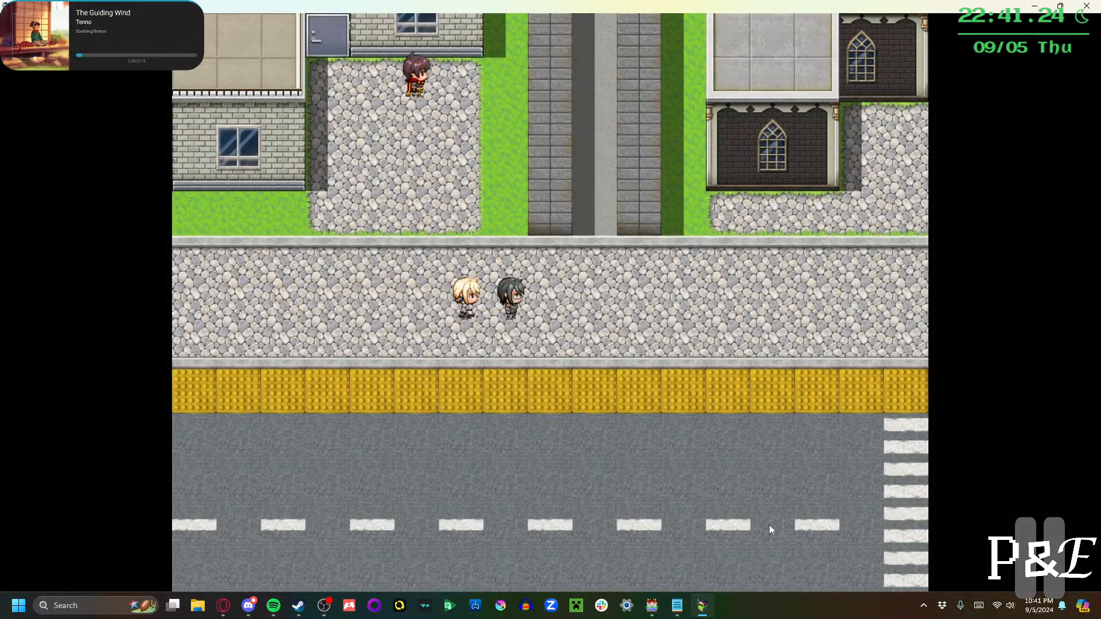
{"action": "key", "text": "Right"}
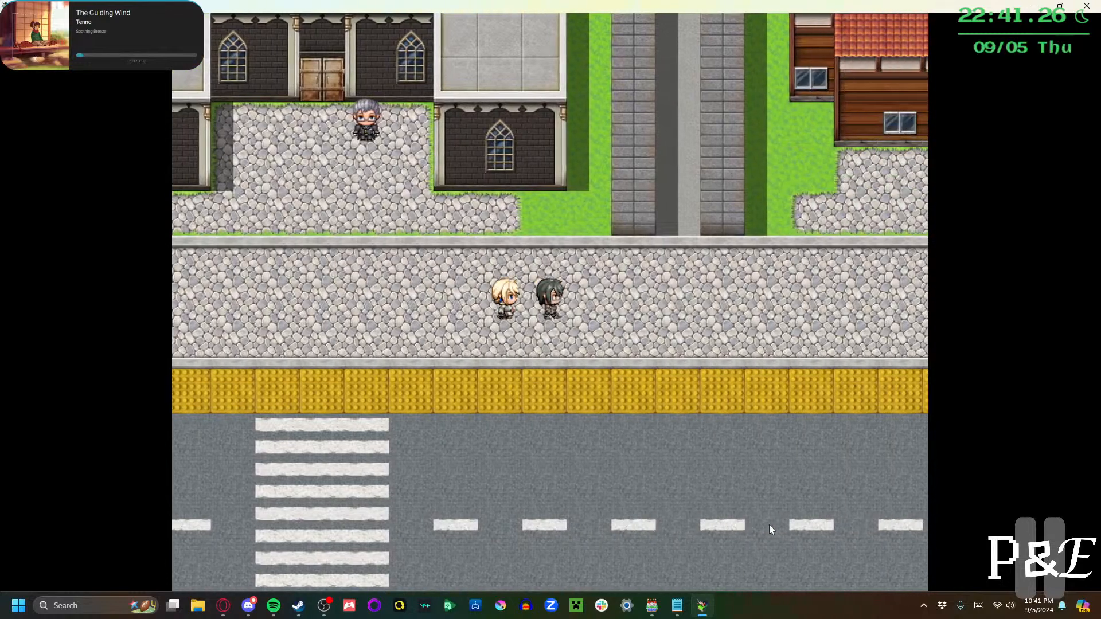
{"action": "key", "text": "Up"}
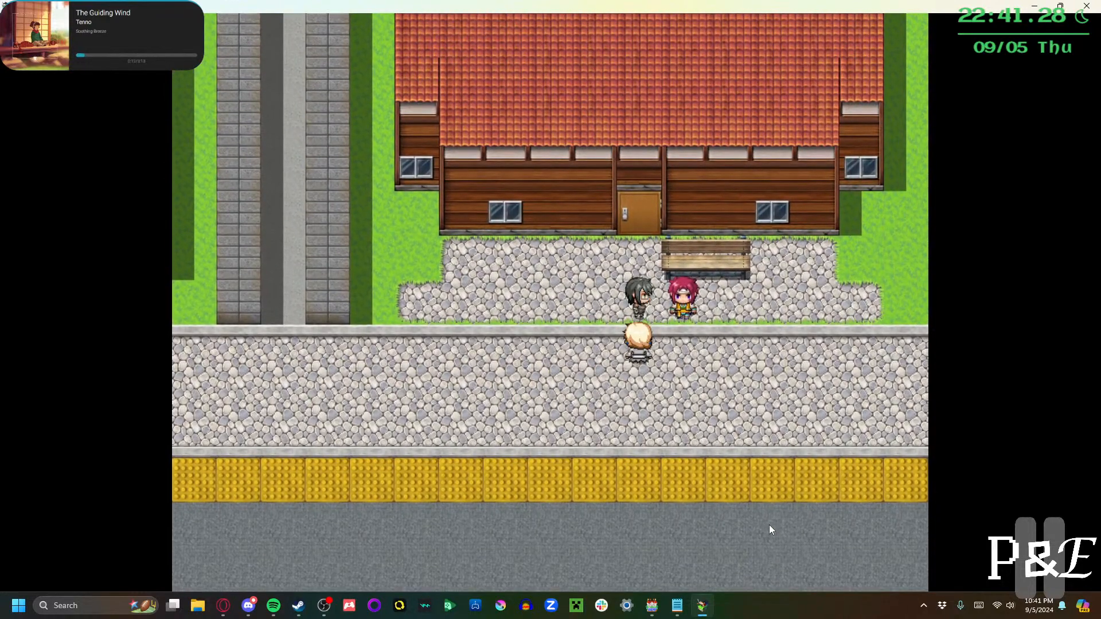
{"action": "key", "text": "Right"}
{"action": "key", "text": "Return"}
{"action": "key", "text": "Return"}
Walk to the grey-haired man outside the dark brick house and advance through his dialogue
{"action": "key", "text": "Left"}
{"action": "key", "text": "Down"}
{"action": "key", "text": "Left"}
{"action": "key", "text": "Down"}
{"action": "key", "text": "Left"}
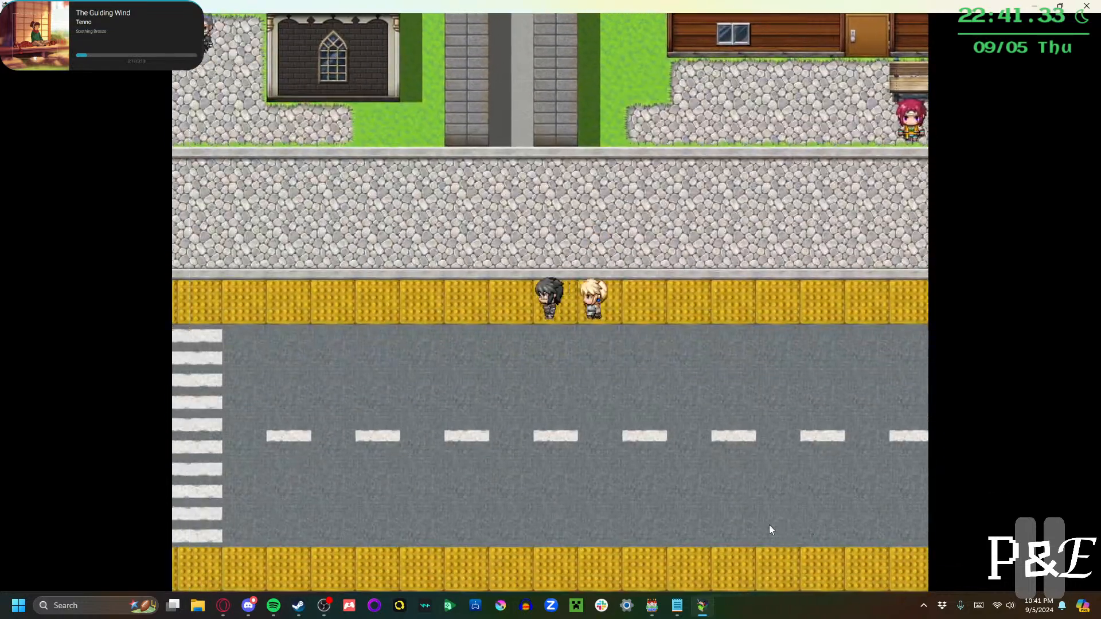
{"action": "key", "text": "Up"}
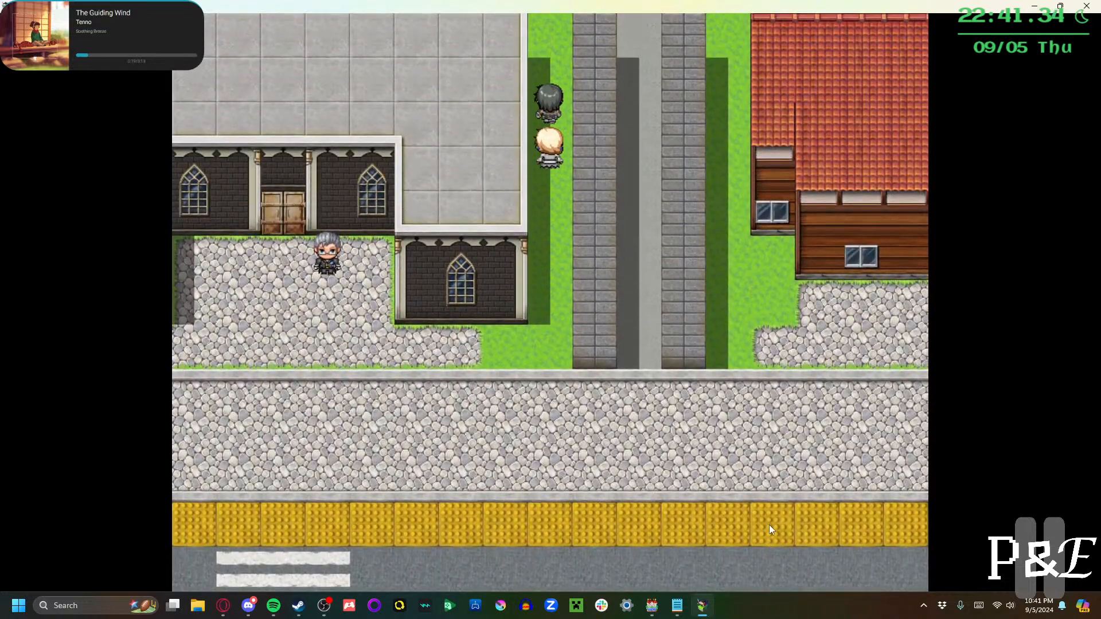
{"action": "key", "text": "Down"}
{"action": "key", "text": "Left"}
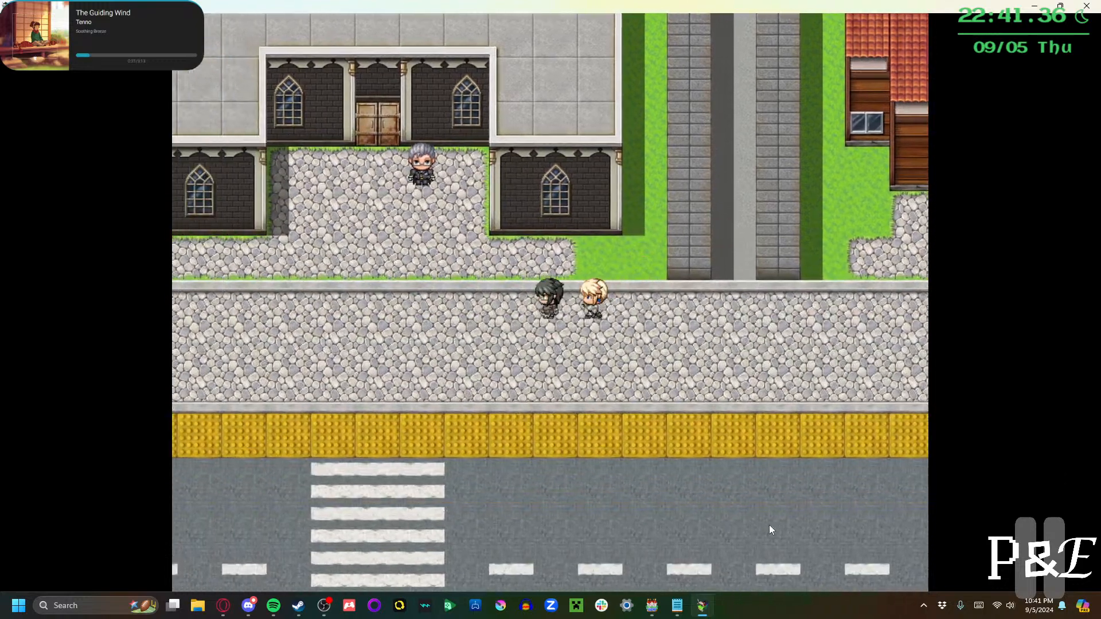
{"action": "key", "text": "Up"}
{"action": "key", "text": "Return"}
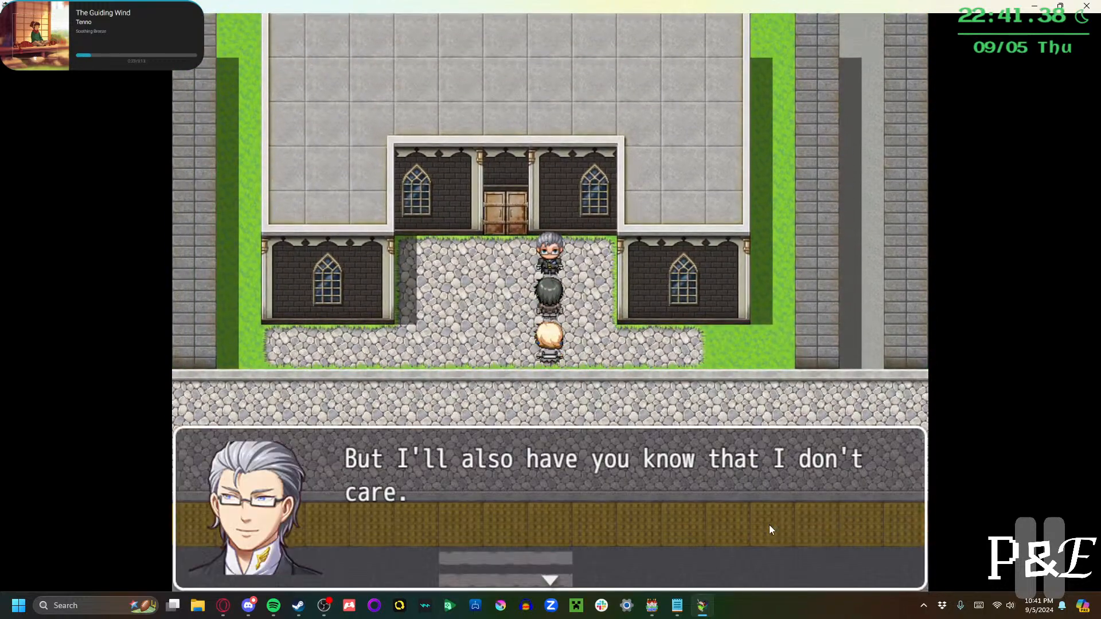
{"action": "key", "text": "Return"}
{"action": "key", "text": "Return"}
Cross the road and follow the sidewalk out of the residential area into the public park
{"action": "key", "text": "Down"}
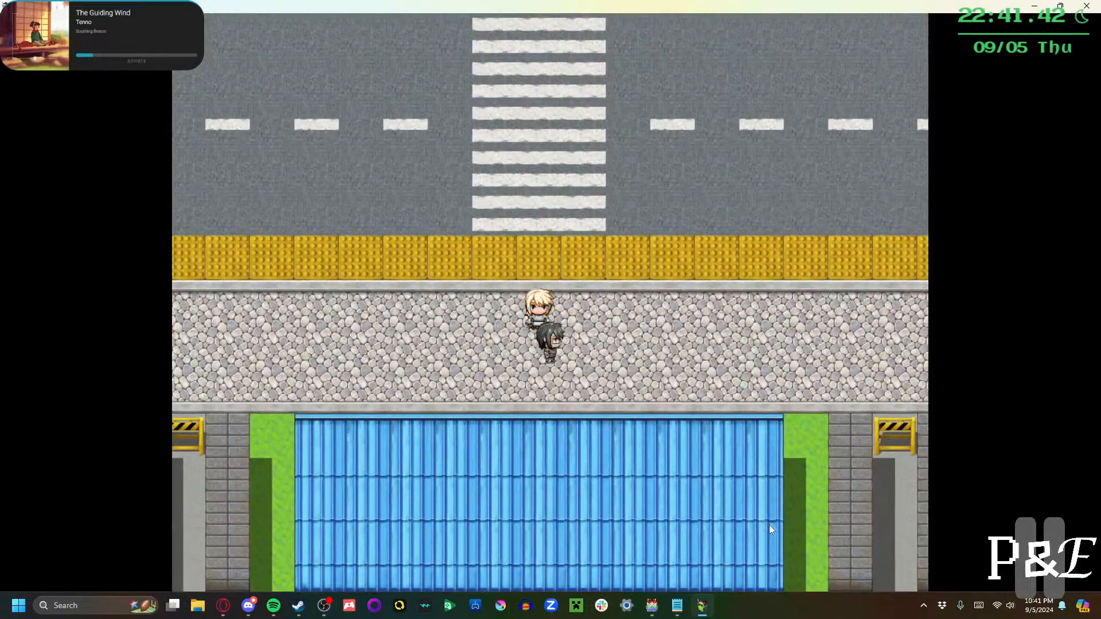
{"action": "key", "text": "Right"}
{"action": "key", "text": "Right"}
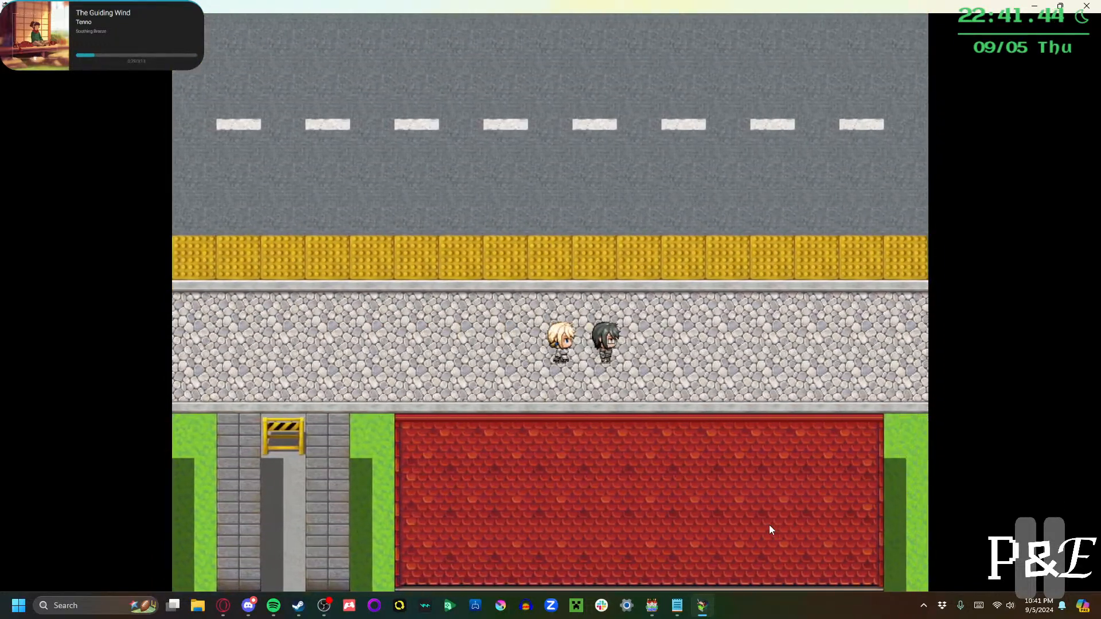
{"action": "key", "text": "Right"}
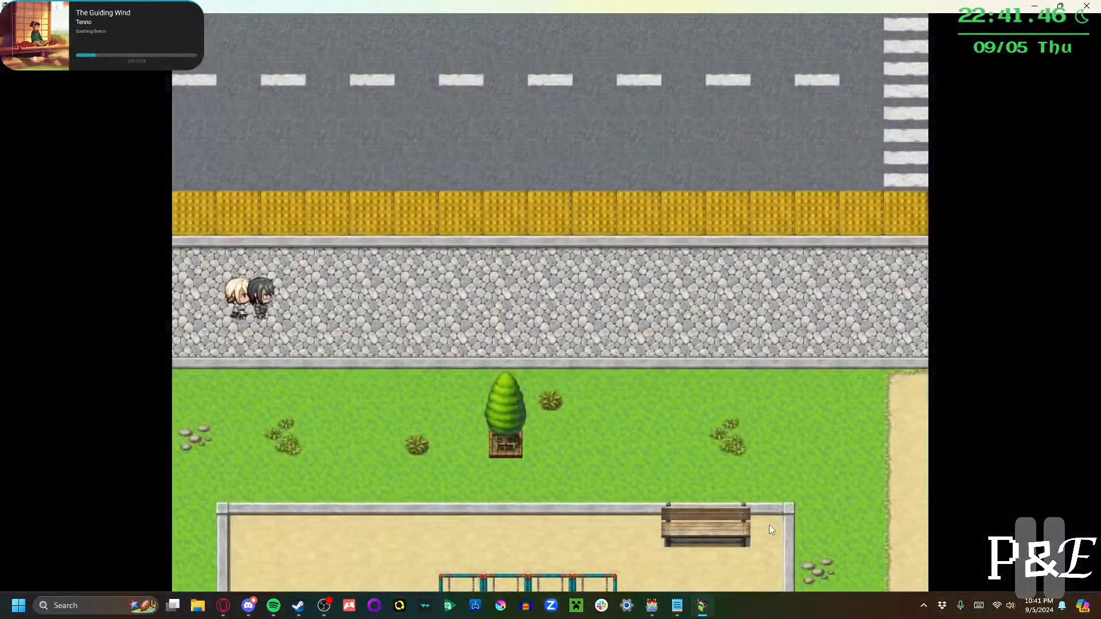
{"action": "key", "text": "Down"}
{"action": "key", "text": "Right"}
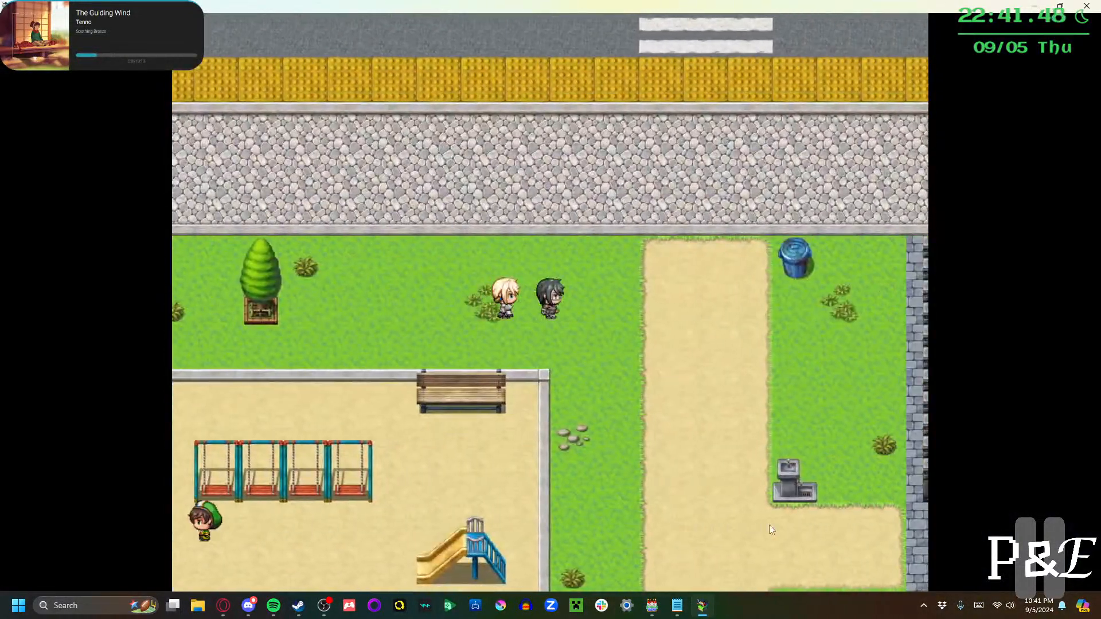
Walk down the park path to the bald vendor at the food cart and advance through the exchange
{"action": "key", "text": "Down"}
{"action": "key", "text": "Down"}
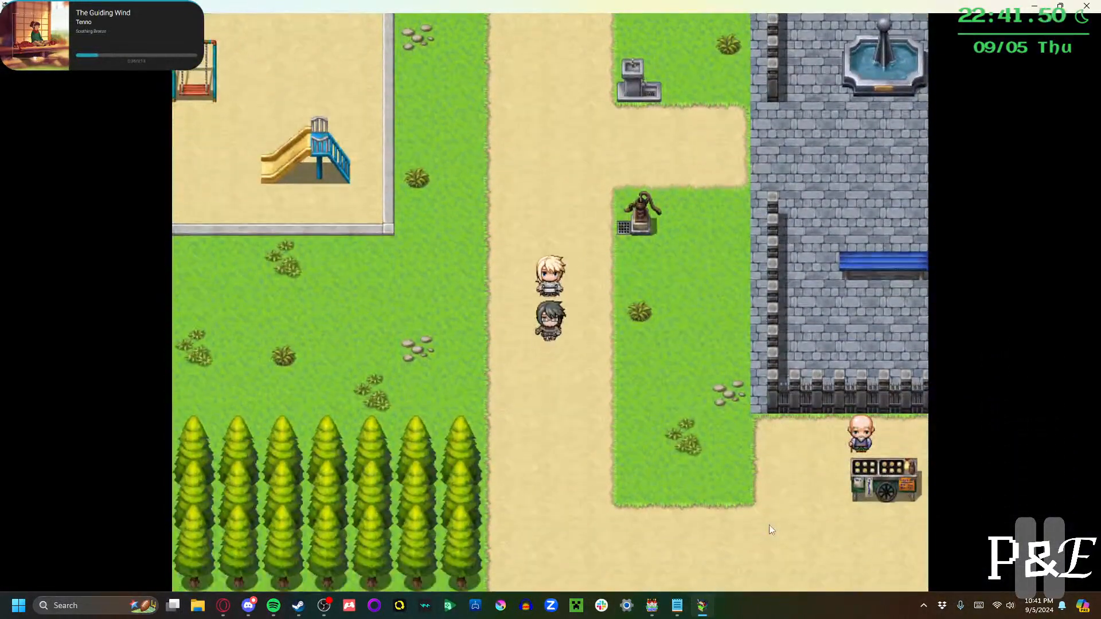
{"action": "key", "text": "Right"}
{"action": "key", "text": "Right"}
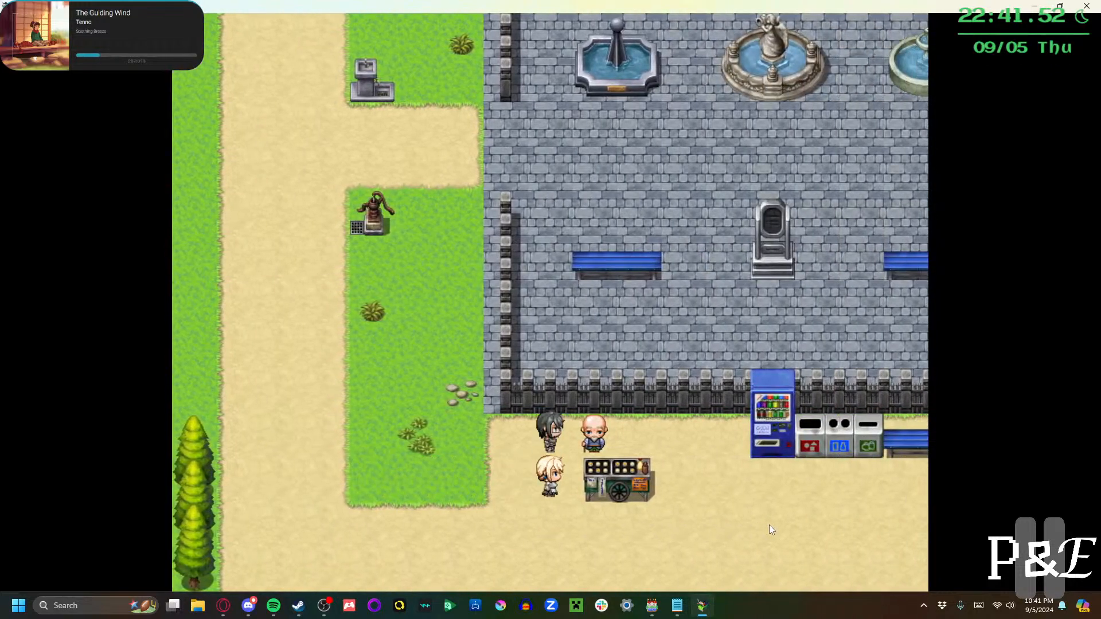
{"action": "key", "text": "Return"}
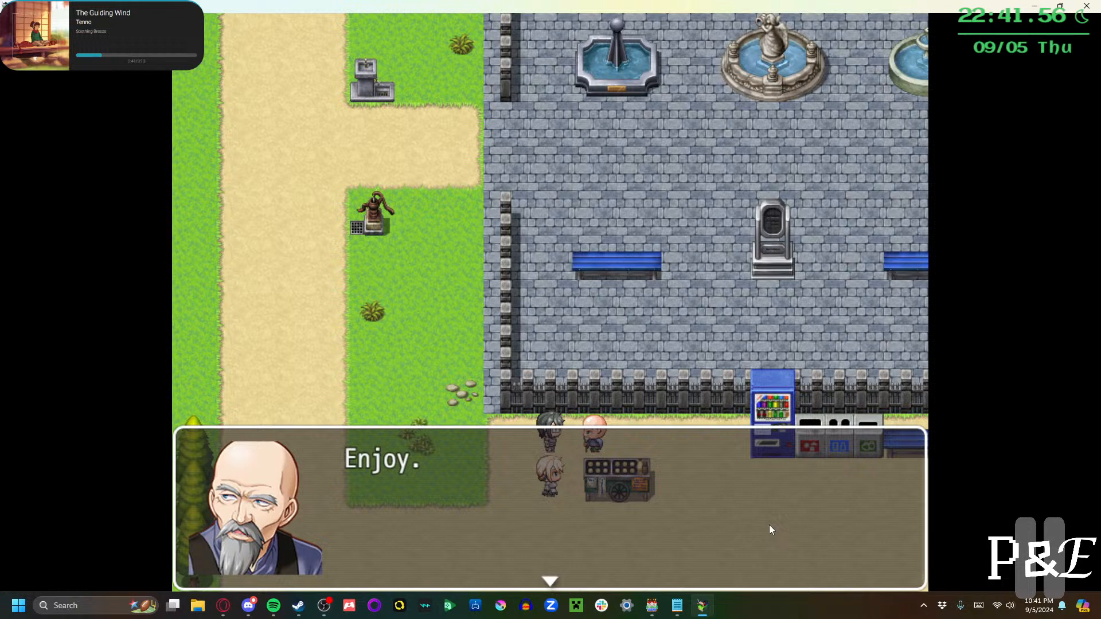
{"action": "key", "text": "Return"}
Explore the park around the vending machine, recycling bins and fountain plaza with Lorelei in tow
{"action": "key", "text": "Down"}
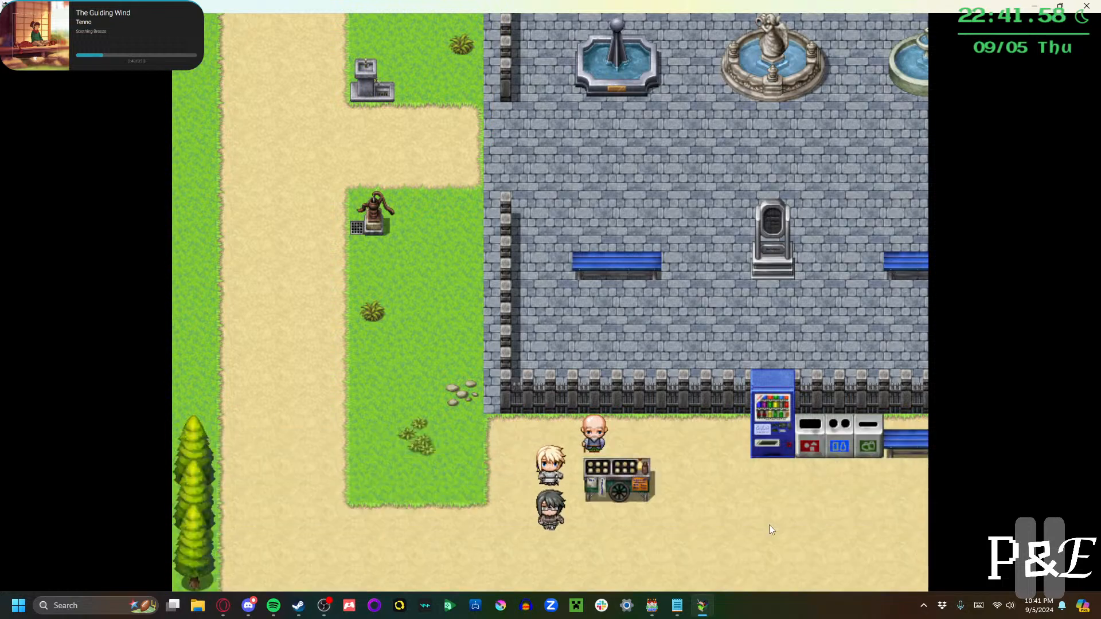
{"action": "key", "text": "Right"}
{"action": "key", "text": "Up"}
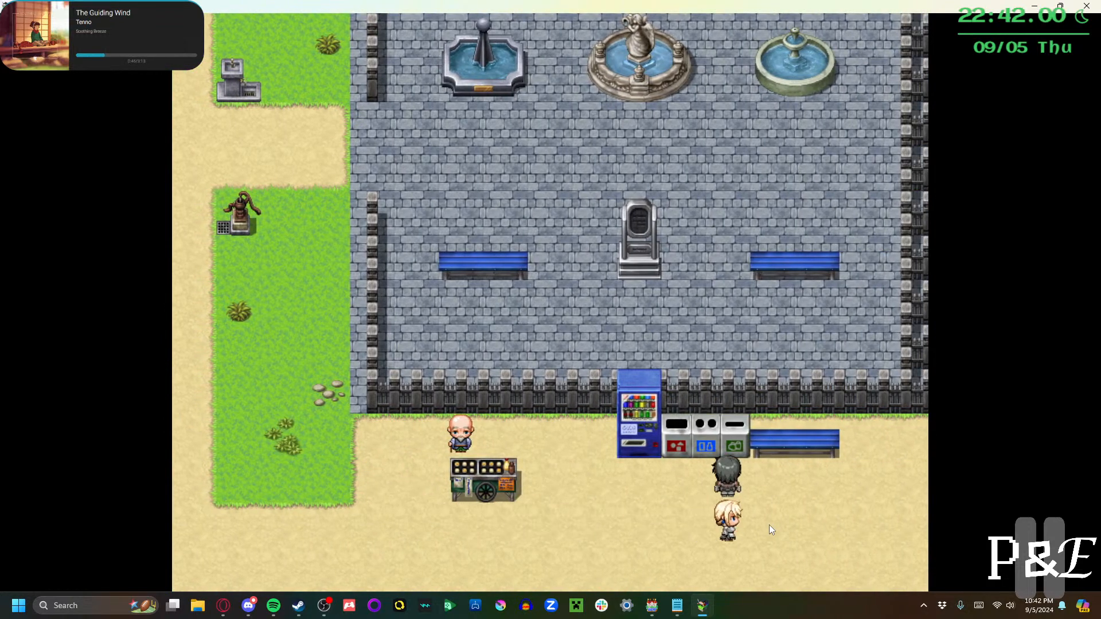
{"action": "key", "text": "Left"}
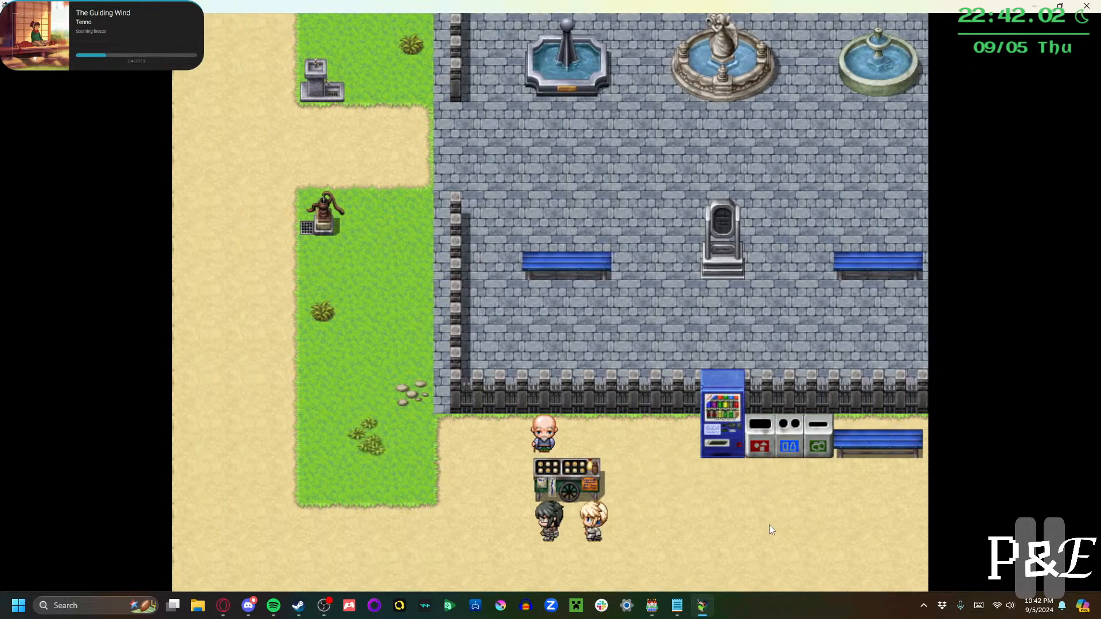
{"action": "key", "text": "Up"}
{"action": "key", "text": "Right"}
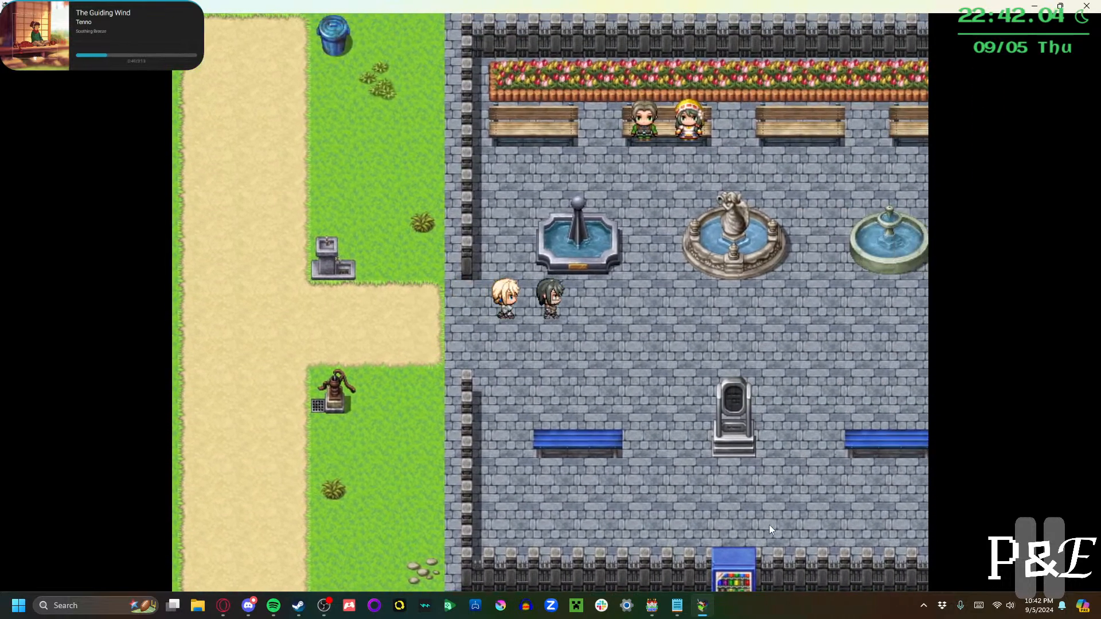
{"action": "key", "text": "Up"}
{"action": "key", "text": "Right"}
{"action": "key", "text": "Down"}
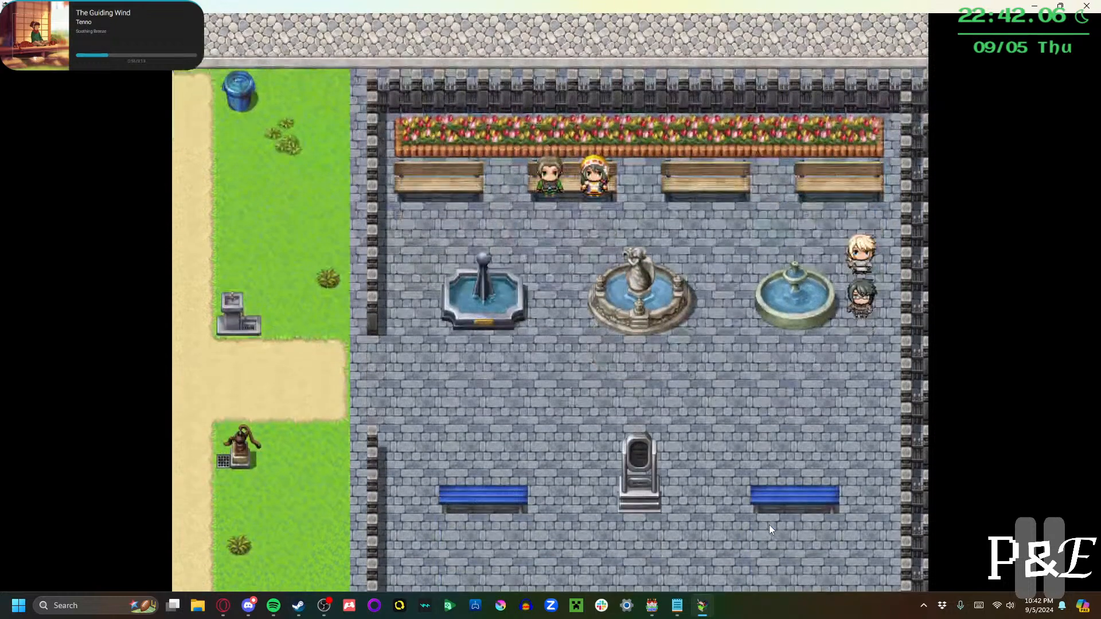
Walk from the fountain plaza to the playground and test going down the slide
{"action": "key", "text": "Left"}
{"action": "key", "text": "Left"}
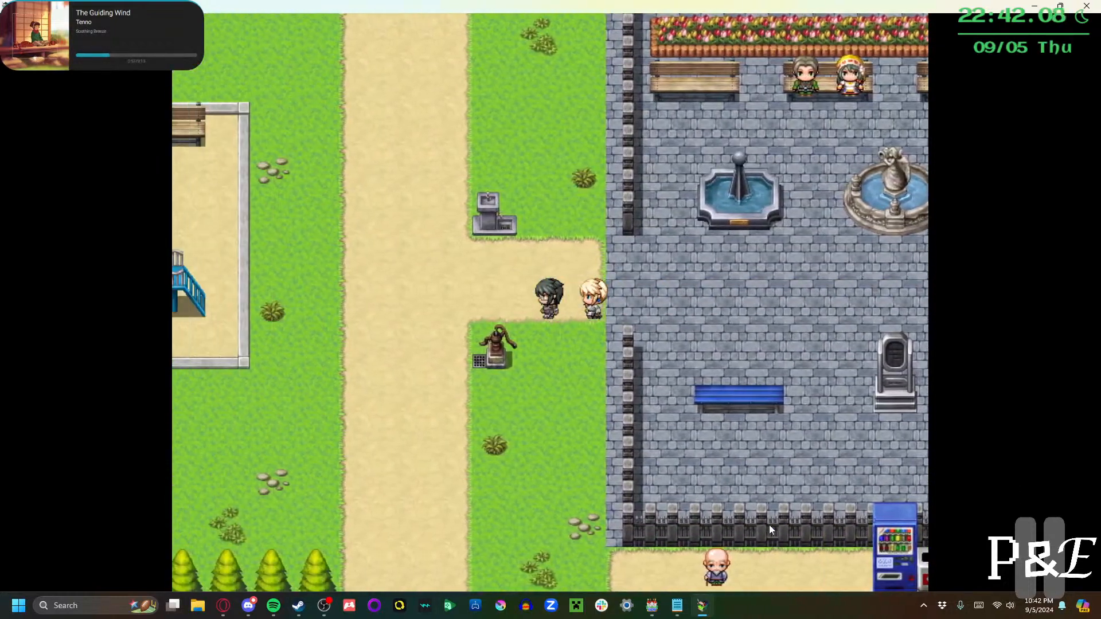
{"action": "key", "text": "Left"}
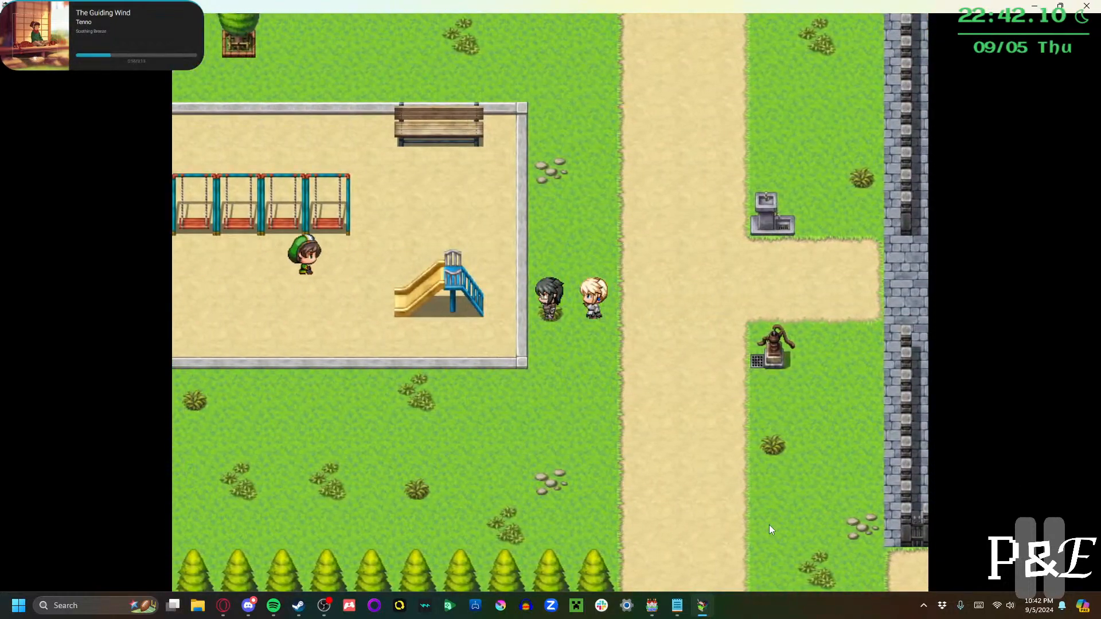
{"action": "key", "text": "Down"}
{"action": "key", "text": "Down"}
{"action": "key", "text": "Left"}
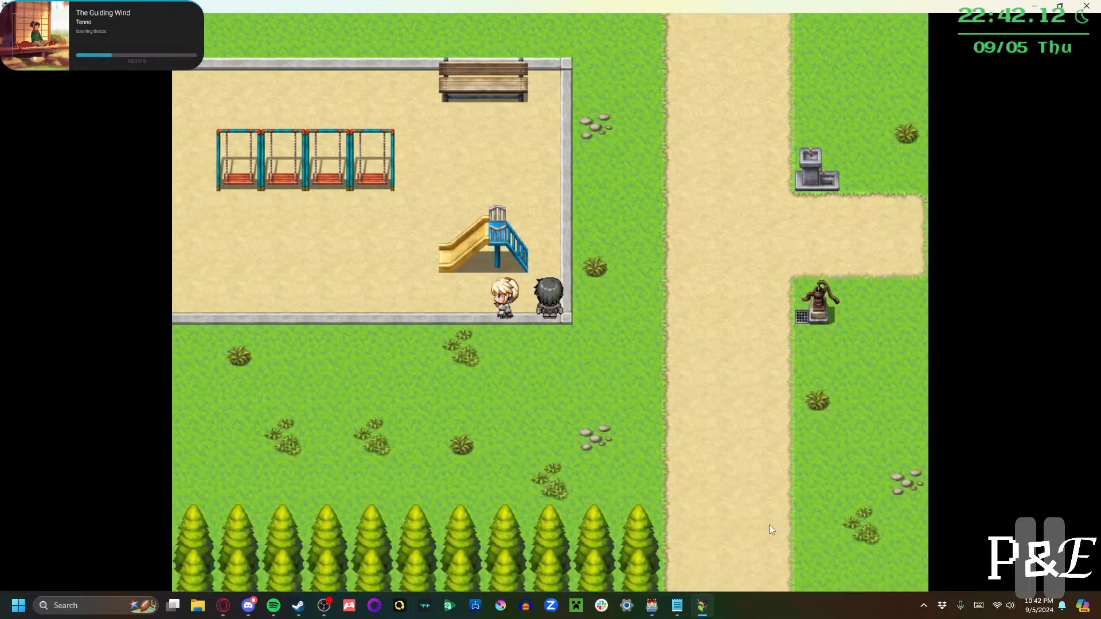
{"action": "key", "text": "Return"}
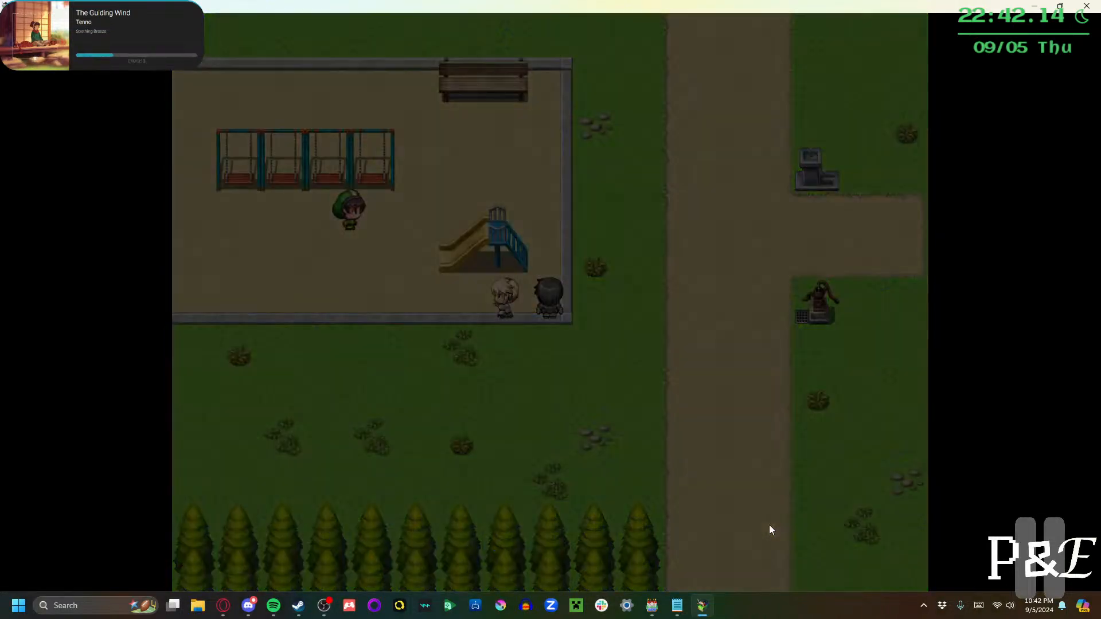
{"action": "key", "text": "Return"}
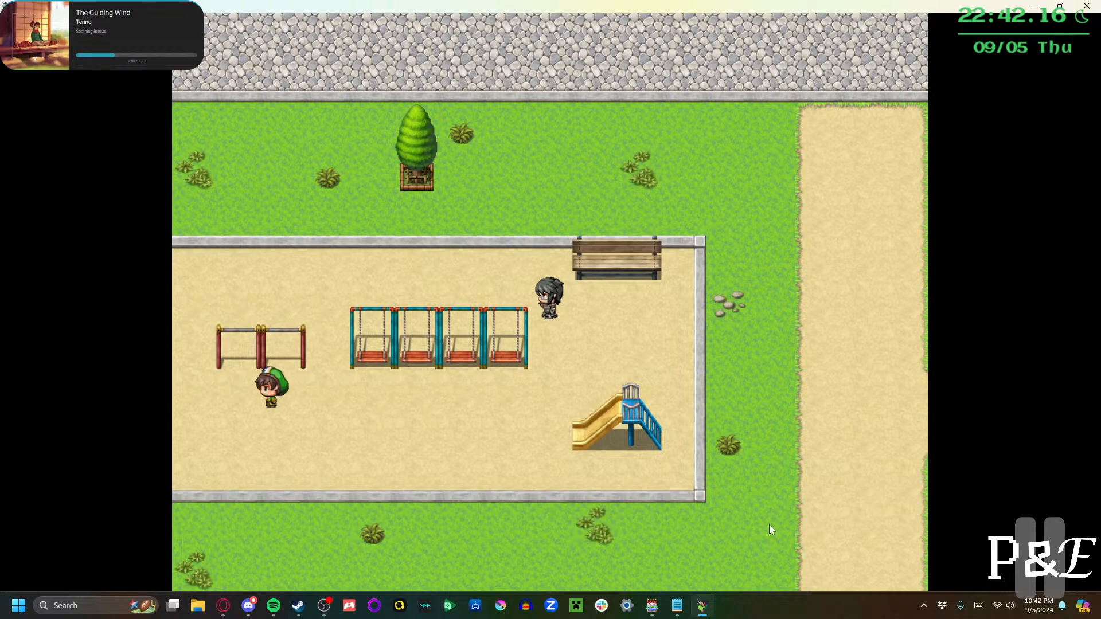
In the Fixes notes, replace the experience tally of 20 in Lorelei Quest item 3 with ???
{"action": "left_click", "coordinate": [677, 605]}
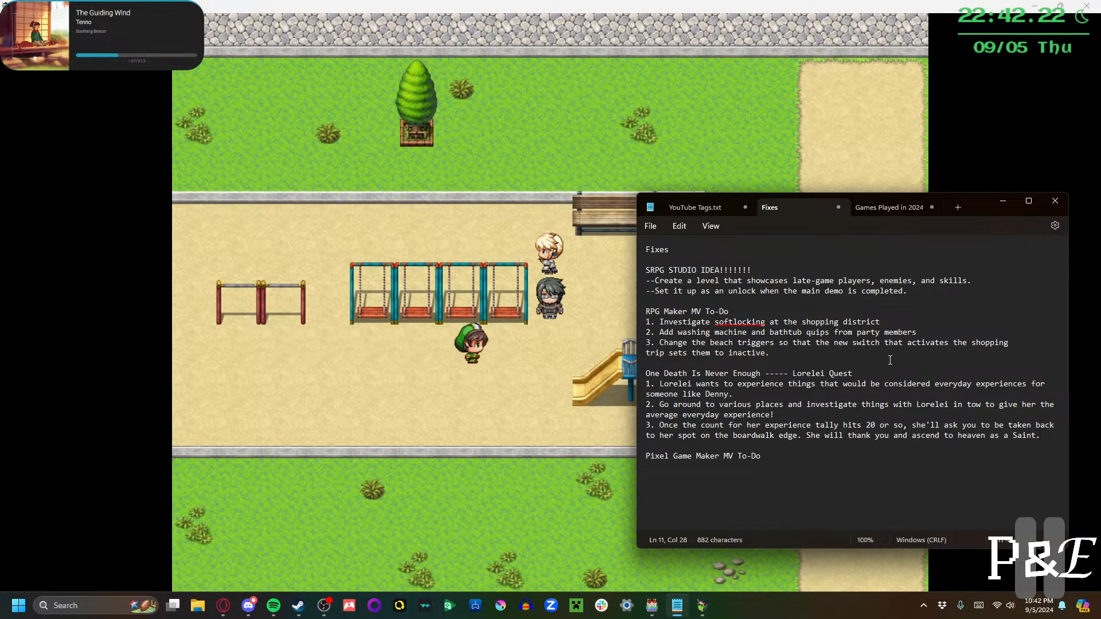
{"action": "double_click", "coordinate": [877, 425]}
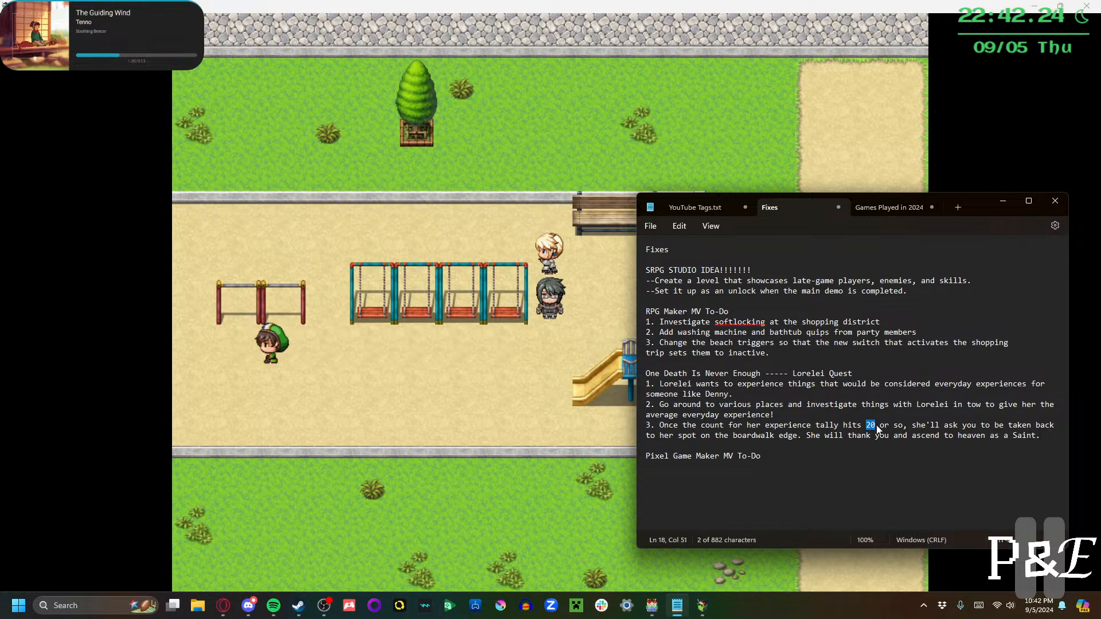
{"action": "type", "text": "???"}
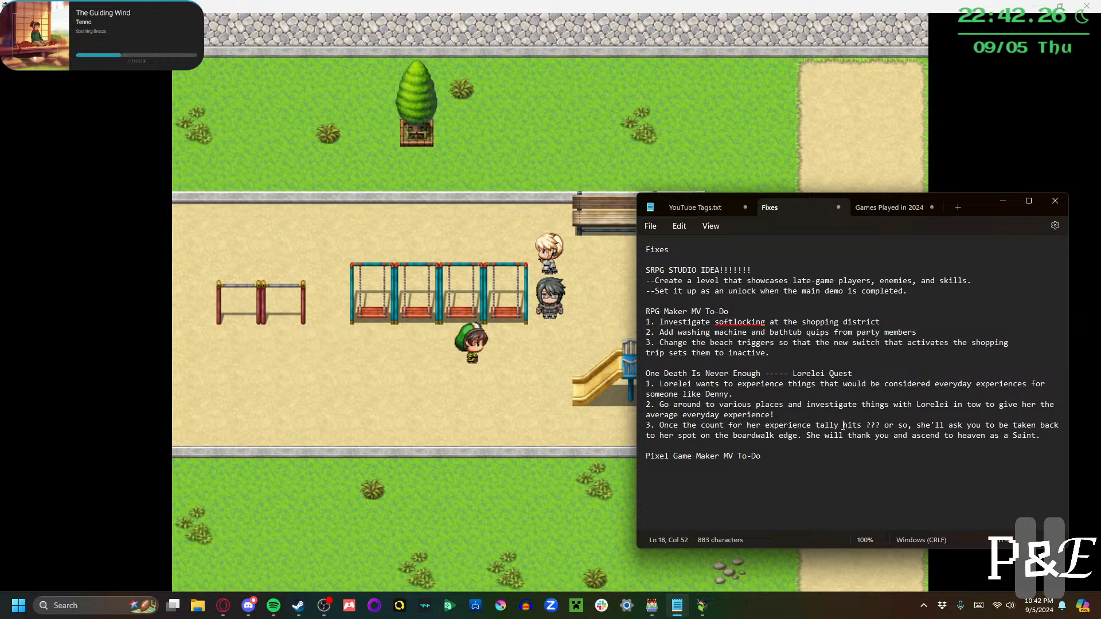
Add "4. Adjust the slide" as a new item to the RPG Maker MV To-Do list
{"action": "left_click", "coordinate": [786, 356]}
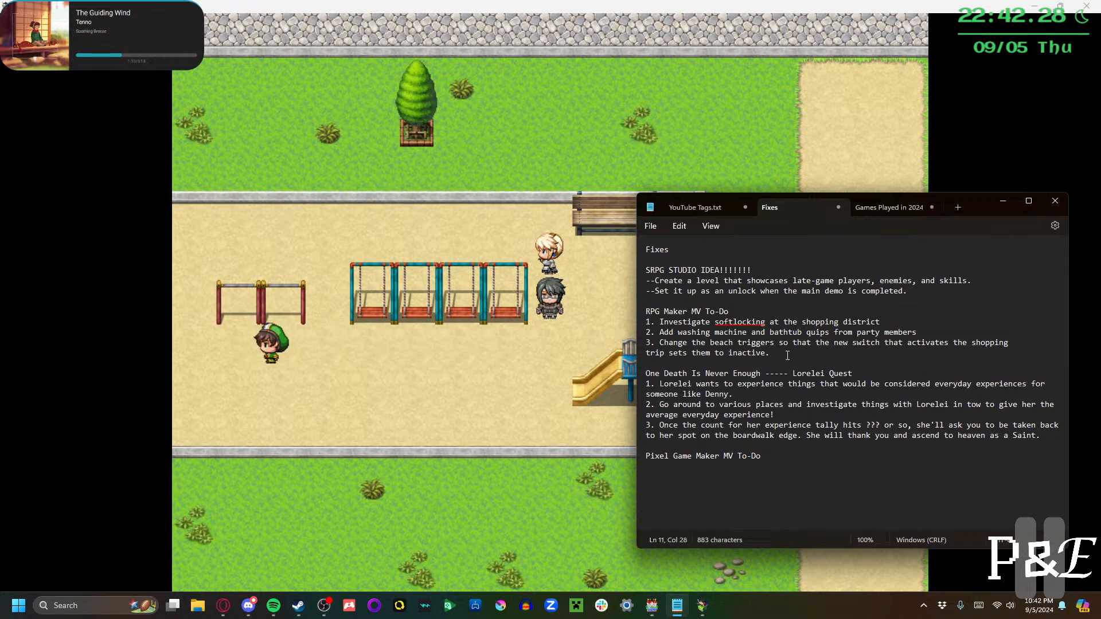
{"action": "key", "text": "Return"}
{"action": "type", "text": "4. Adj"}
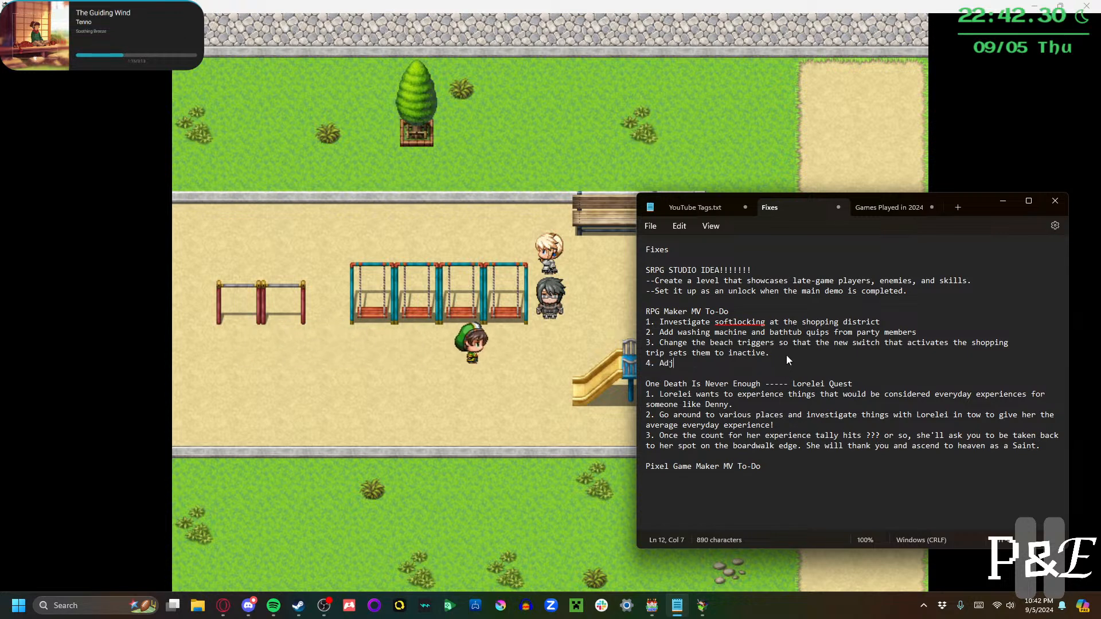
{"action": "type", "text": "ust the slide."}
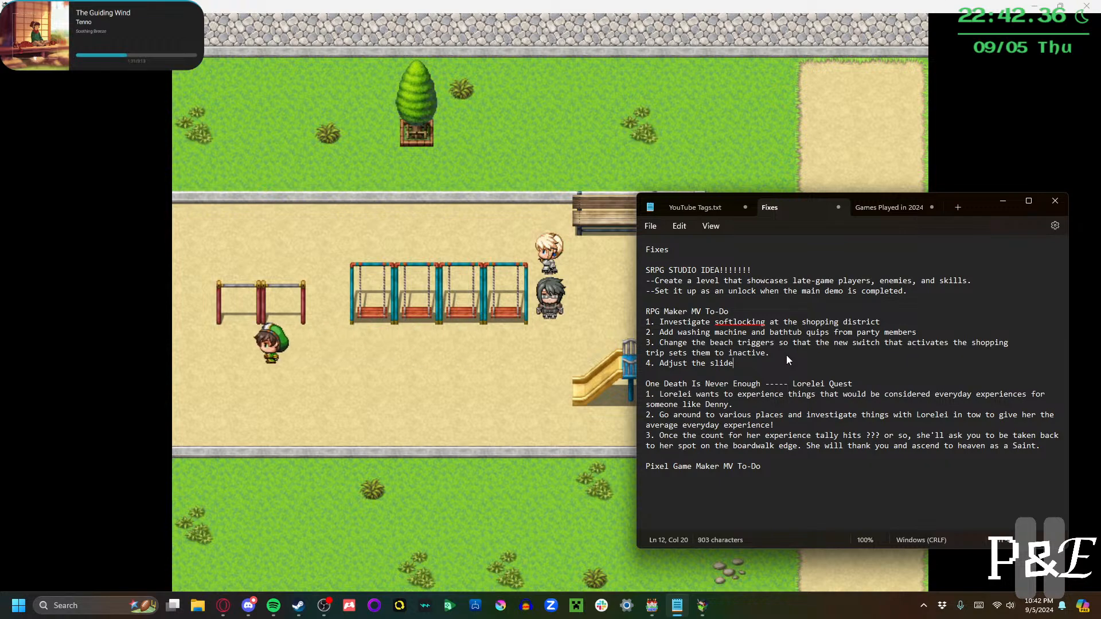
Close the Fixes notes and the playtest, and open the Slide event on the Public Park map for editing
{"action": "left_click", "coordinate": [1057, 202]}
{"action": "left_click", "coordinate": [1086, 6]}
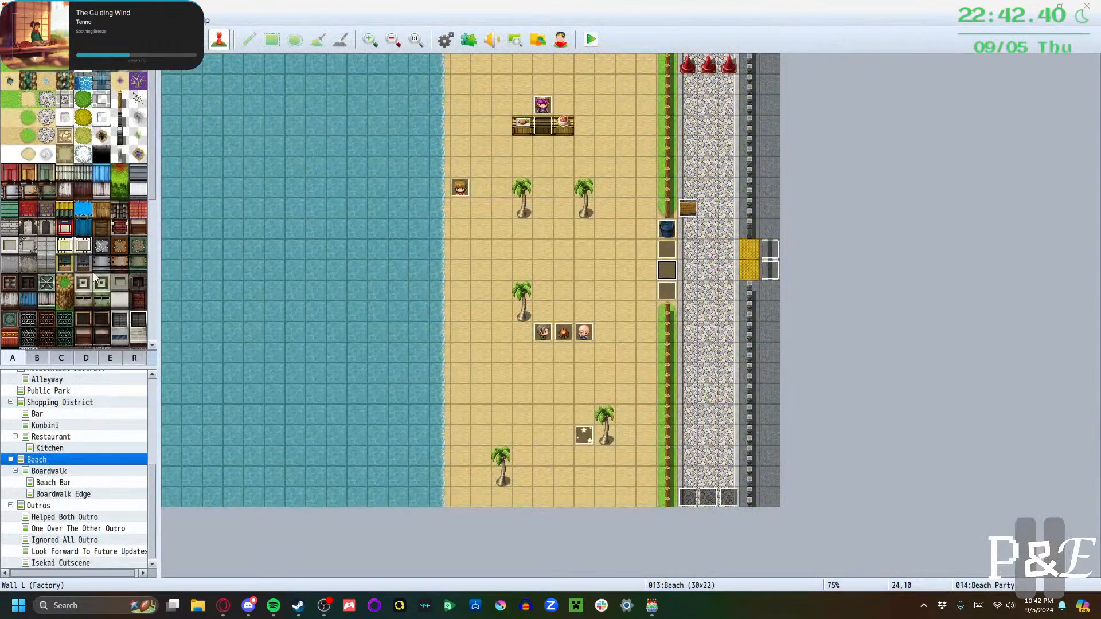
{"action": "scroll", "coordinate": [60, 411], "scroll_direction": "up", "scroll_amount": 1}
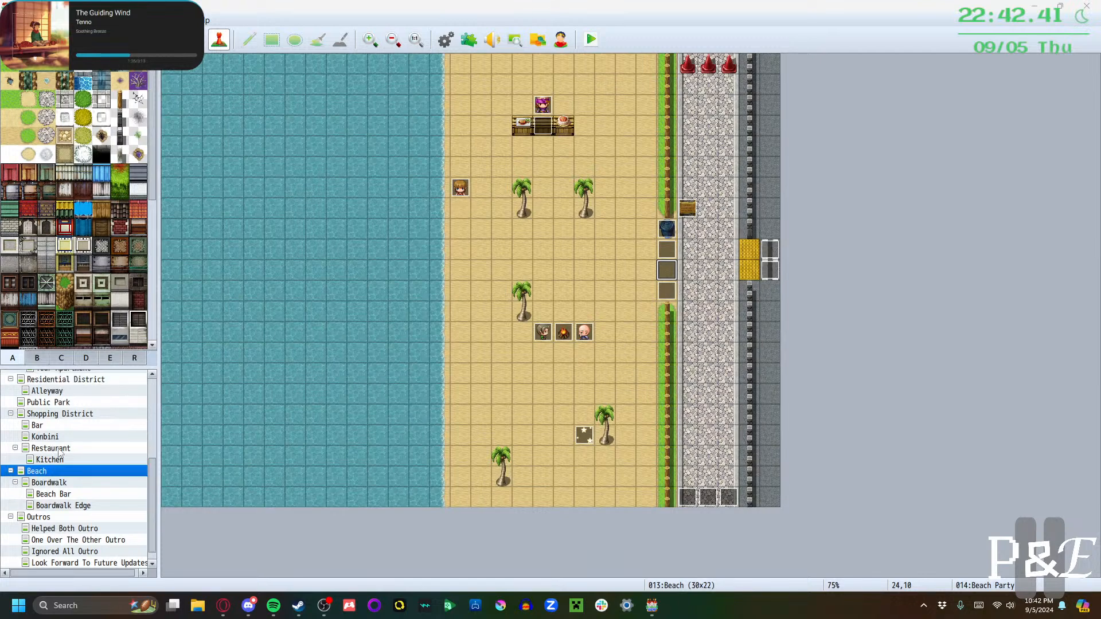
{"action": "left_click", "coordinate": [55, 404]}
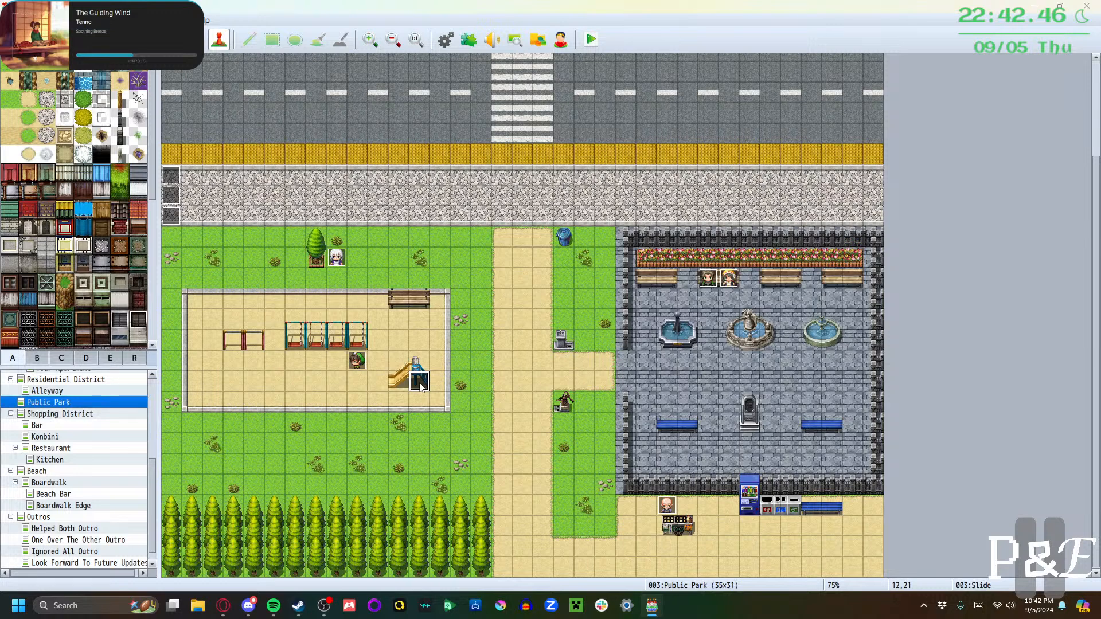
{"action": "double_click", "coordinate": [419, 386]}
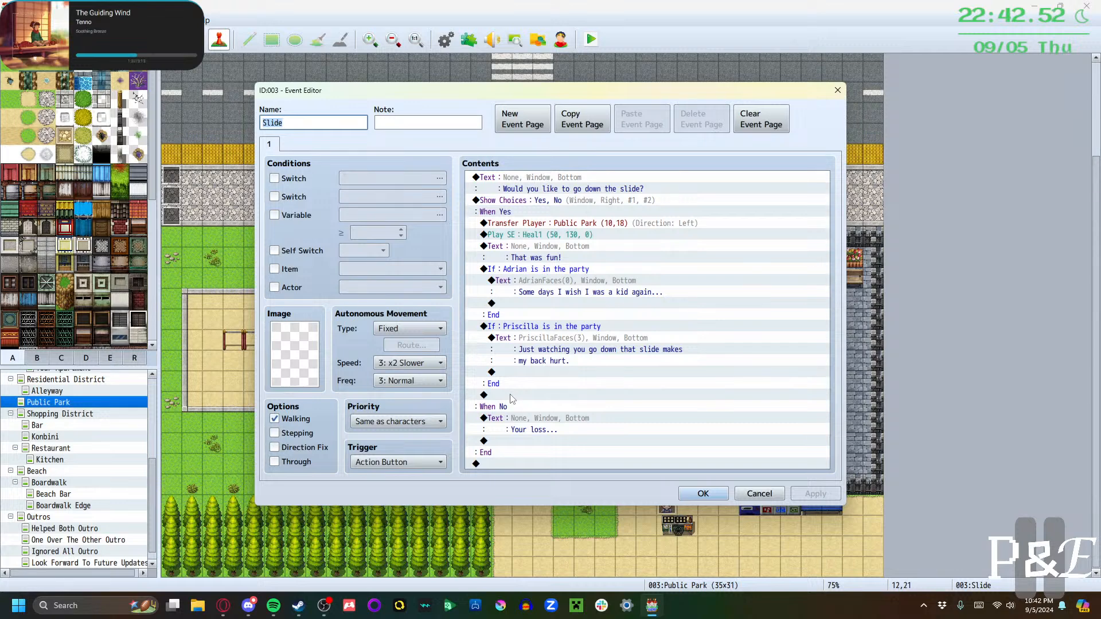
Add a conditional branch for Lorelei being in the party after the Priscilla branch in the Slide event's Yes choice
{"action": "left_click", "coordinate": [549, 270]}
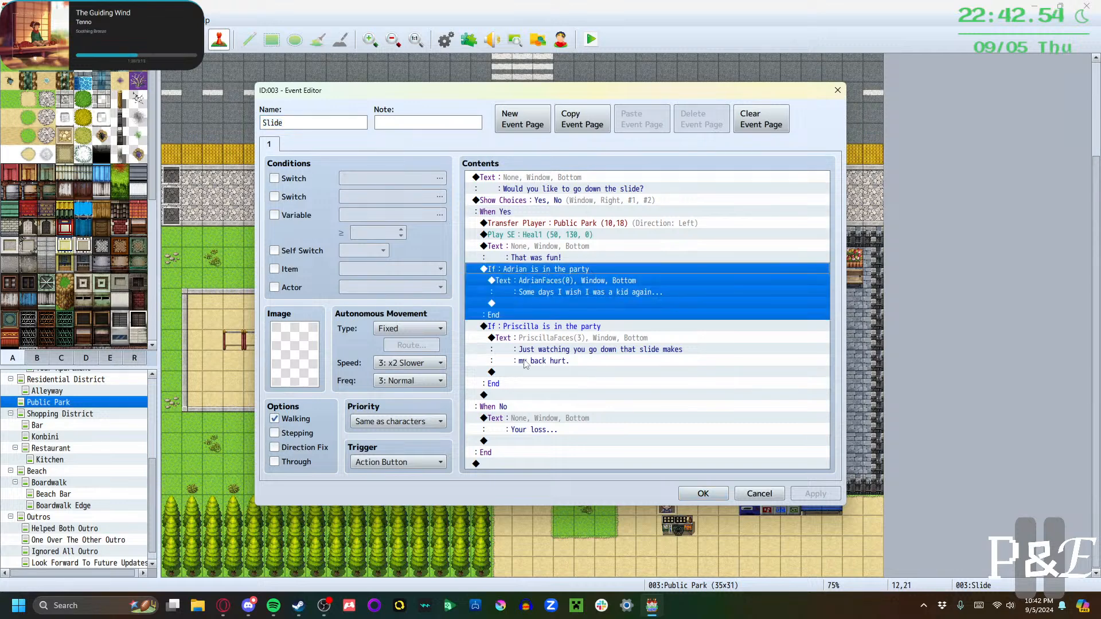
{"action": "double_click", "coordinate": [514, 400]}
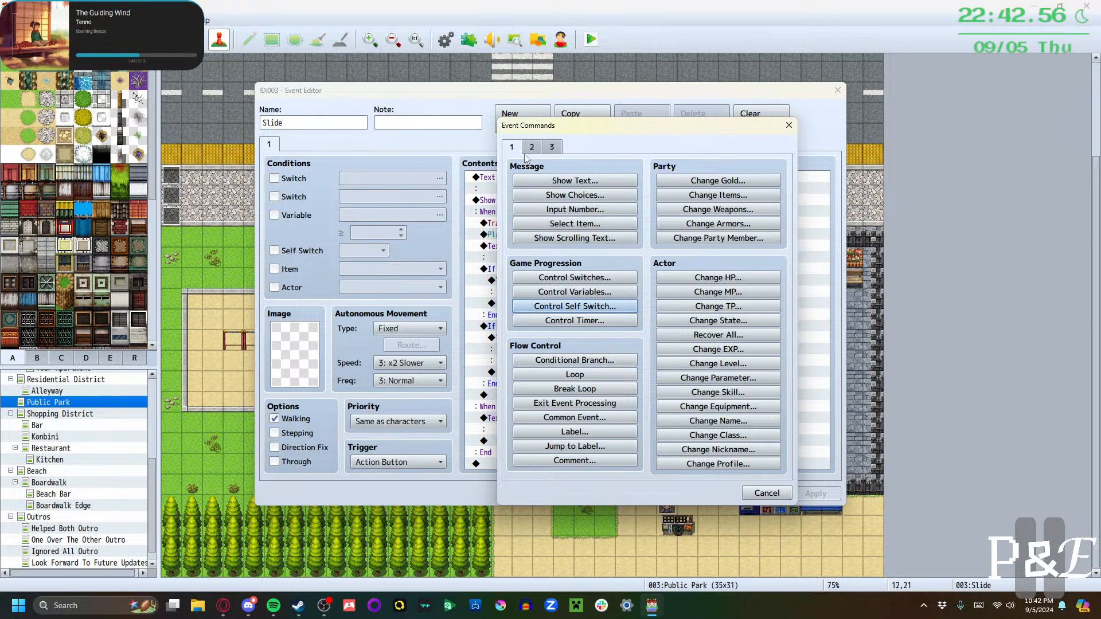
{"action": "left_click", "coordinate": [550, 360]}
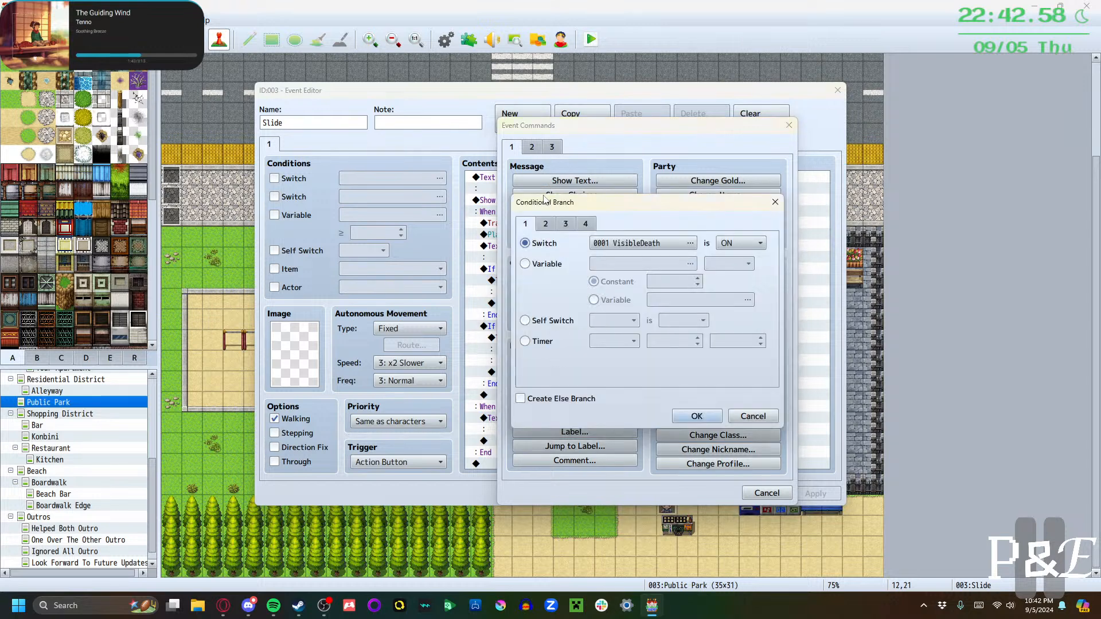
{"action": "left_click", "coordinate": [546, 223]}
{"action": "left_click", "coordinate": [543, 243]}
{"action": "left_click", "coordinate": [627, 248]}
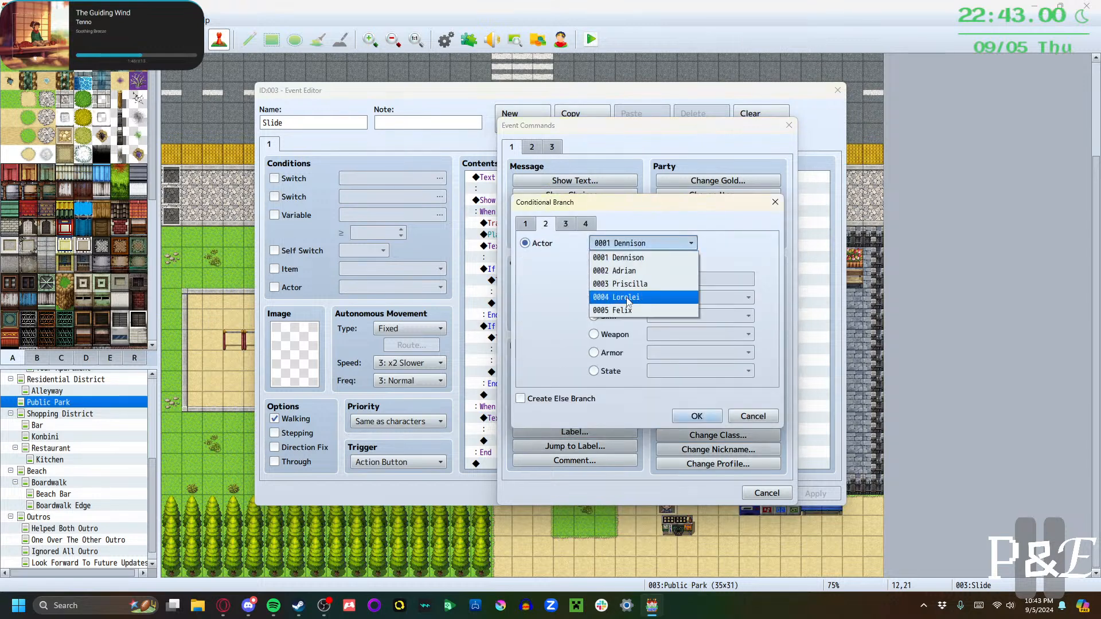
{"action": "left_click", "coordinate": [600, 290]}
{"action": "left_click", "coordinate": [697, 416]}
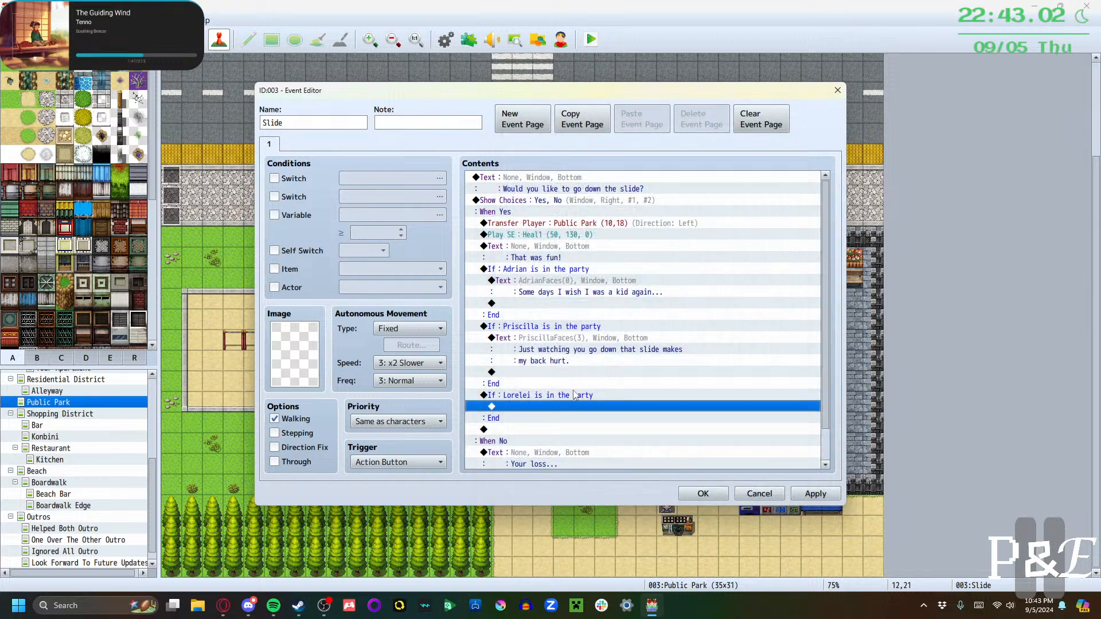
{"action": "double_click", "coordinate": [548, 386]}
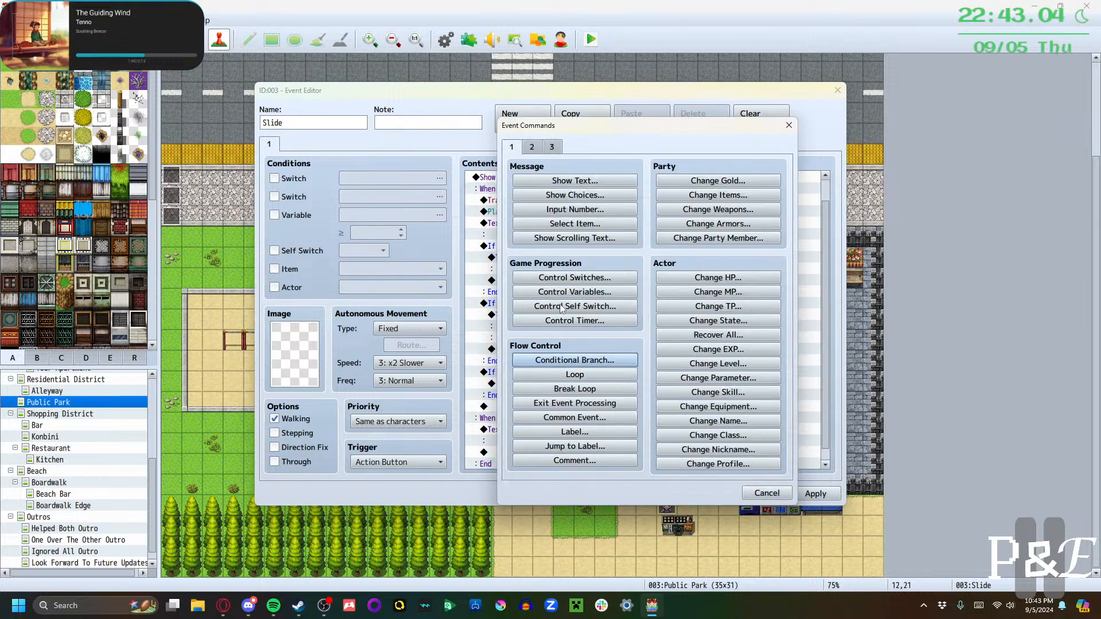
{"action": "left_click", "coordinate": [576, 181]}
{"action": "double_click", "coordinate": [512, 297]}
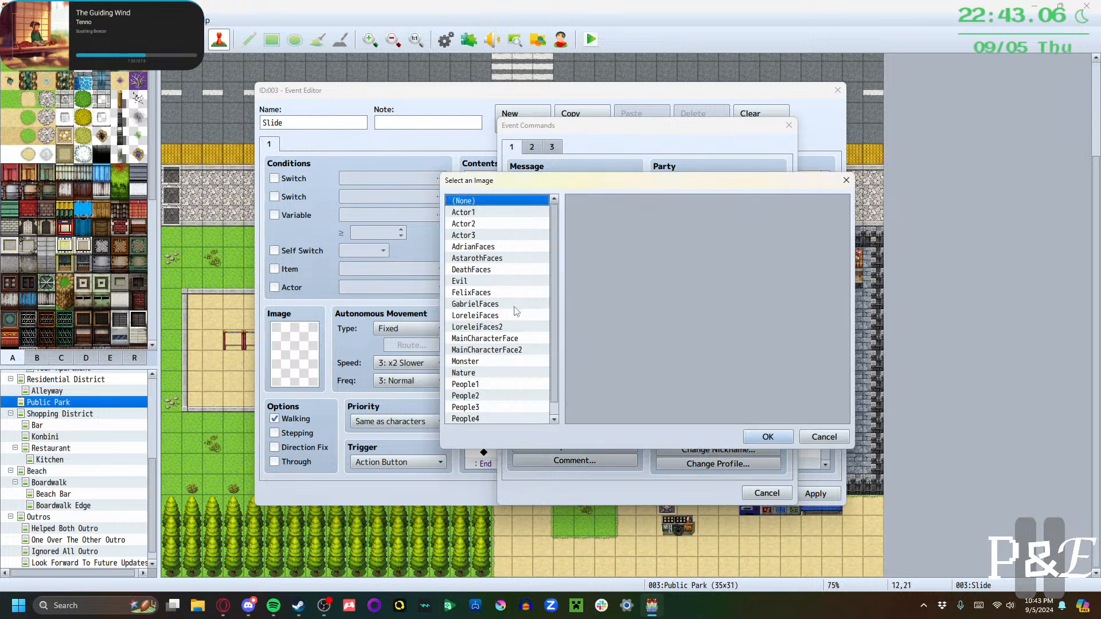
{"action": "left_click", "coordinate": [512, 316]}
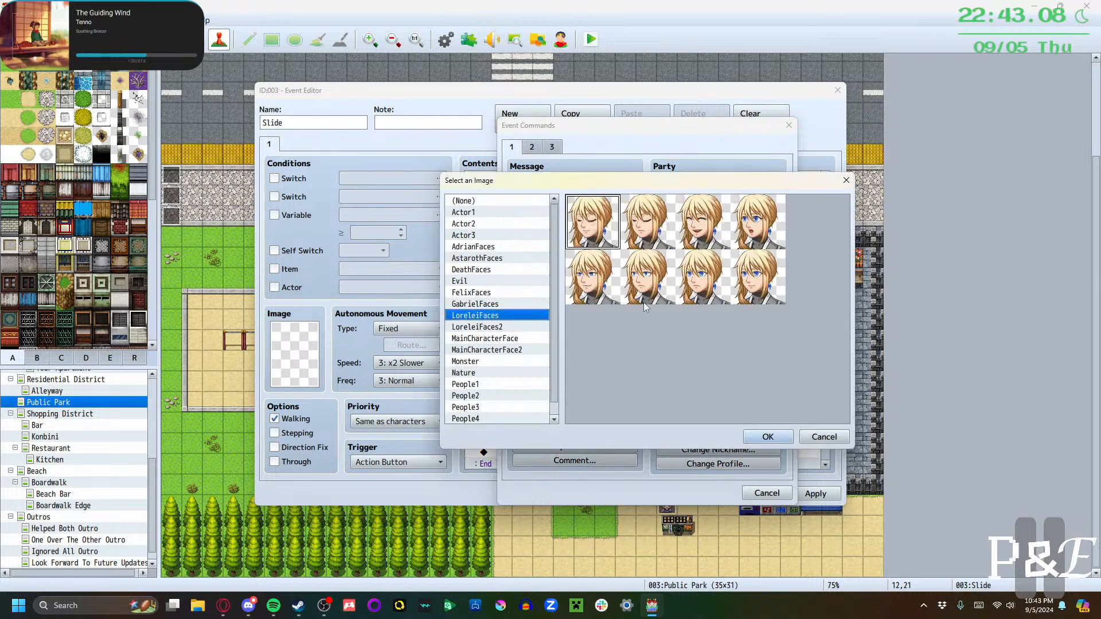
{"action": "left_click", "coordinate": [694, 294]}
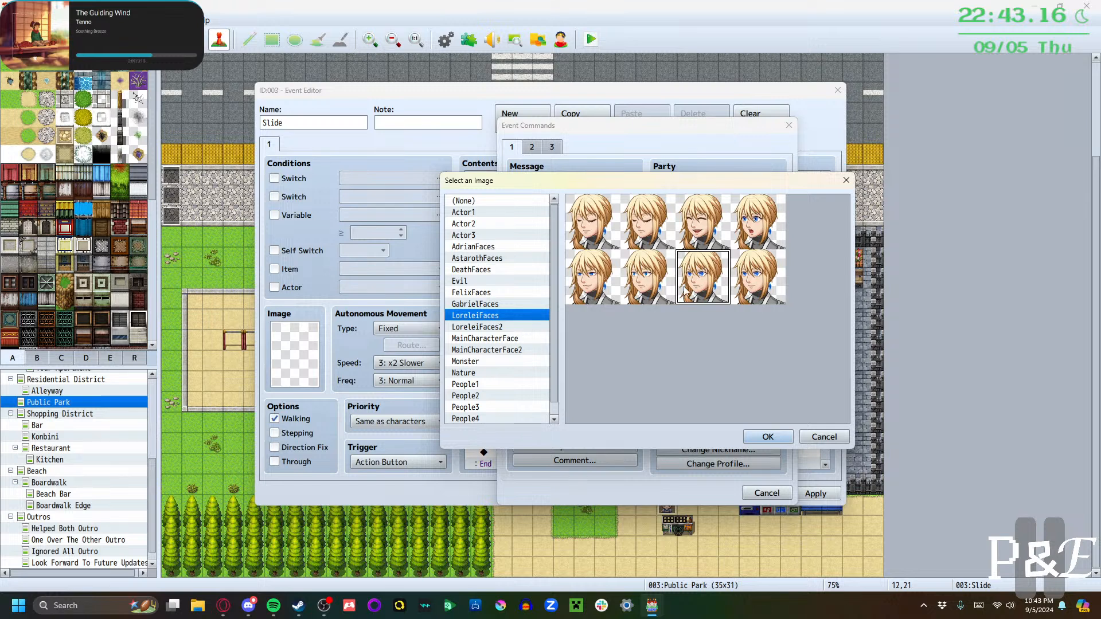
{"action": "left_click", "coordinate": [651, 290]}
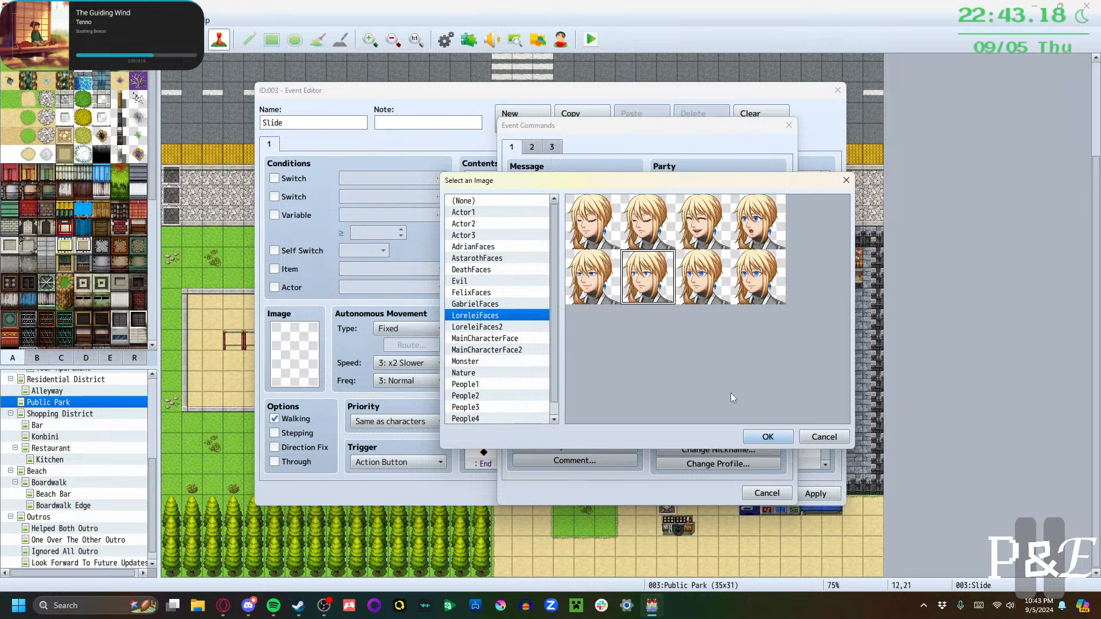
{"action": "left_click", "coordinate": [767, 437]}
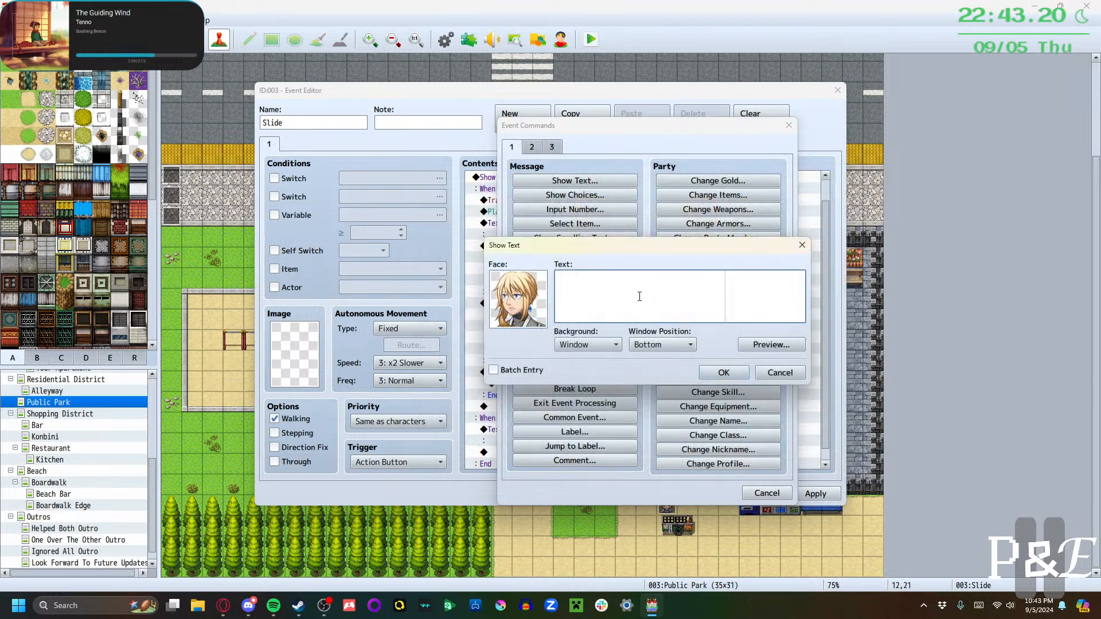
{"action": "type", "text": "Pretty sure my ass might be too"}
{"action": "key", "text": "BackSpace"}
{"action": "key", "text": "BackSpace"}
{"action": "key", "text": "BackSpace"}
{"action": "key", "text": "BackSpace"}
{"action": "key", "text": "BackSpace"}
{"action": "key", "text": "BackSpace"}
{"action": "key", "text": "BackSpace"}
{"action": "key", "text": "BackSpace"}
{"action": "key", "text": "BackSpace"}
{"action": "key", "text": "BackSpace"}
{"action": "key", "text": "BackSpace"}
{"action": "key", "text": "BackSpace"}
{"action": "key", "text": "BackSpace"}
{"action": "key", "text": "BackSpace"}
{"action": "key", "text": "BackSpace"}
{"action": "key", "text": "BackSpace"}
{"action": "key", "text": "BackSpace"}
{"action": "key", "text": "BackSpace"}
{"action": "key", "text": "BackSpace"}
{"action": "key", "text": "BackSpace"}
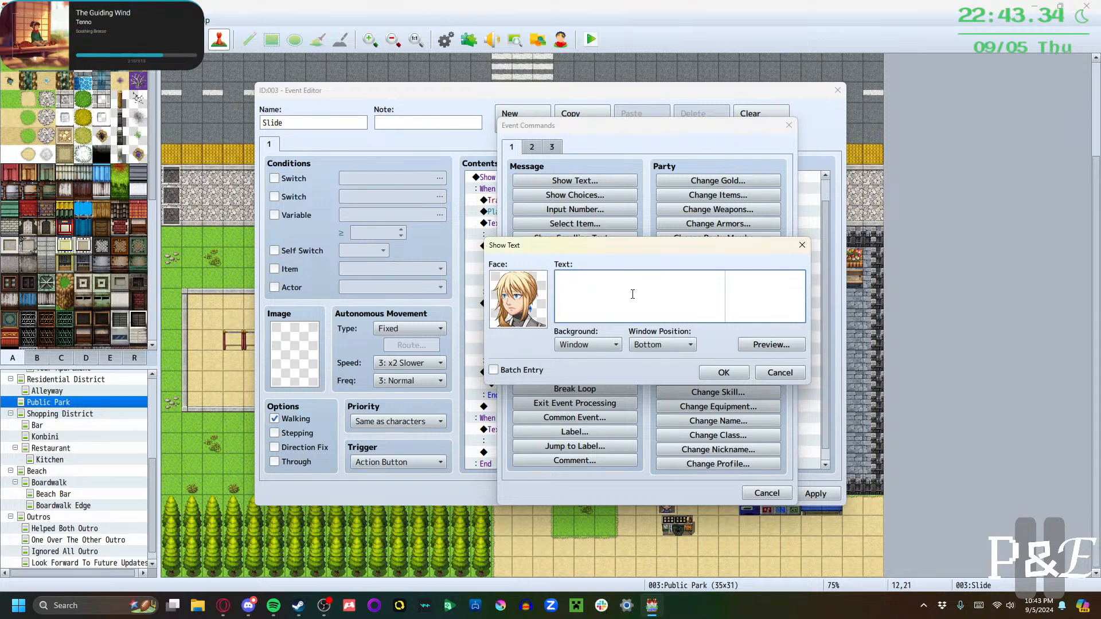
{"action": "left_click", "coordinate": [790, 372]}
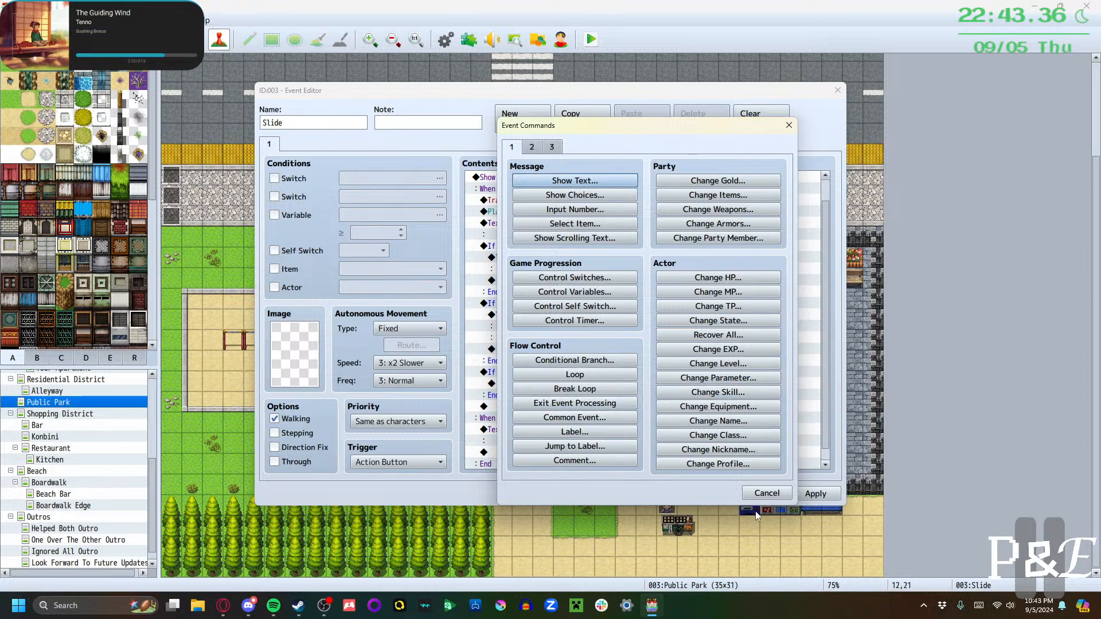
{"action": "left_click", "coordinate": [762, 495]}
{"action": "left_click", "coordinate": [554, 375]}
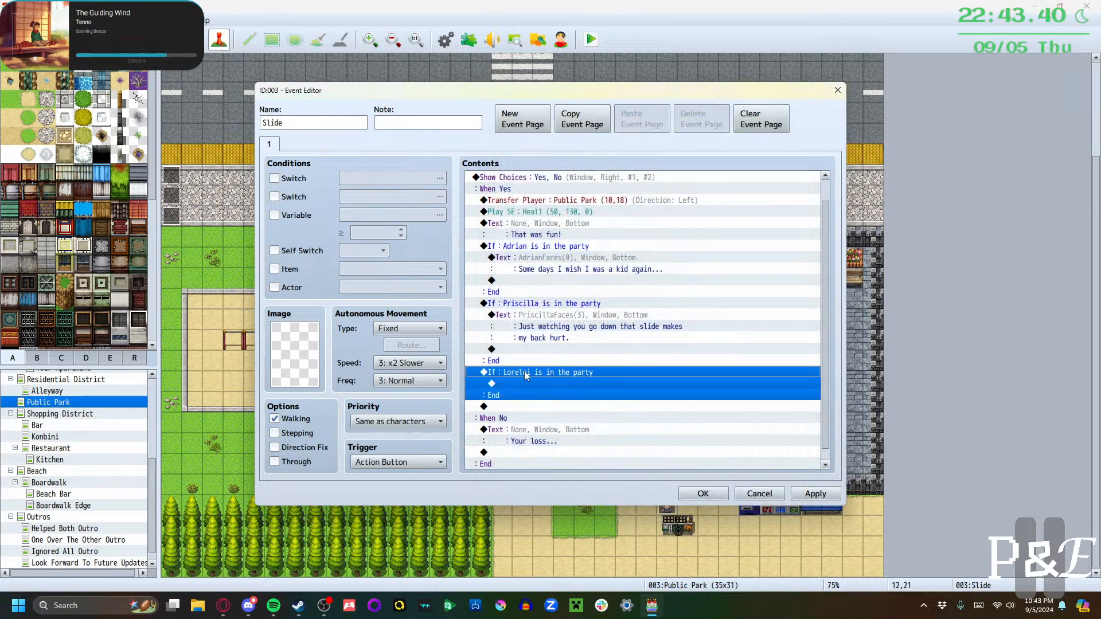
{"action": "key", "text": "Insert"}
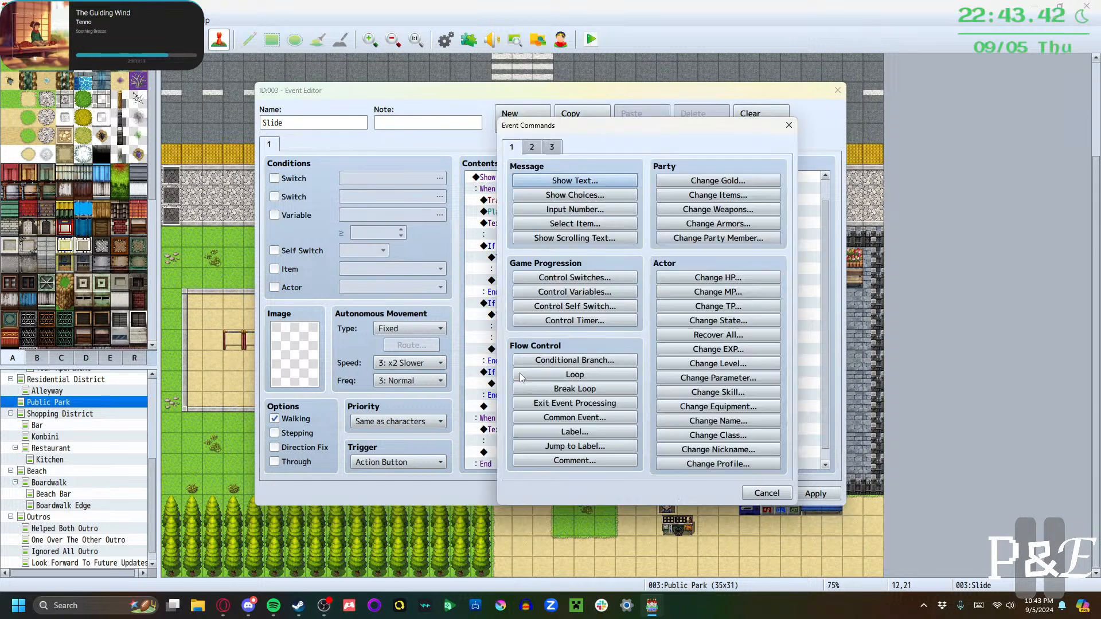
{"action": "left_click", "coordinate": [532, 147]}
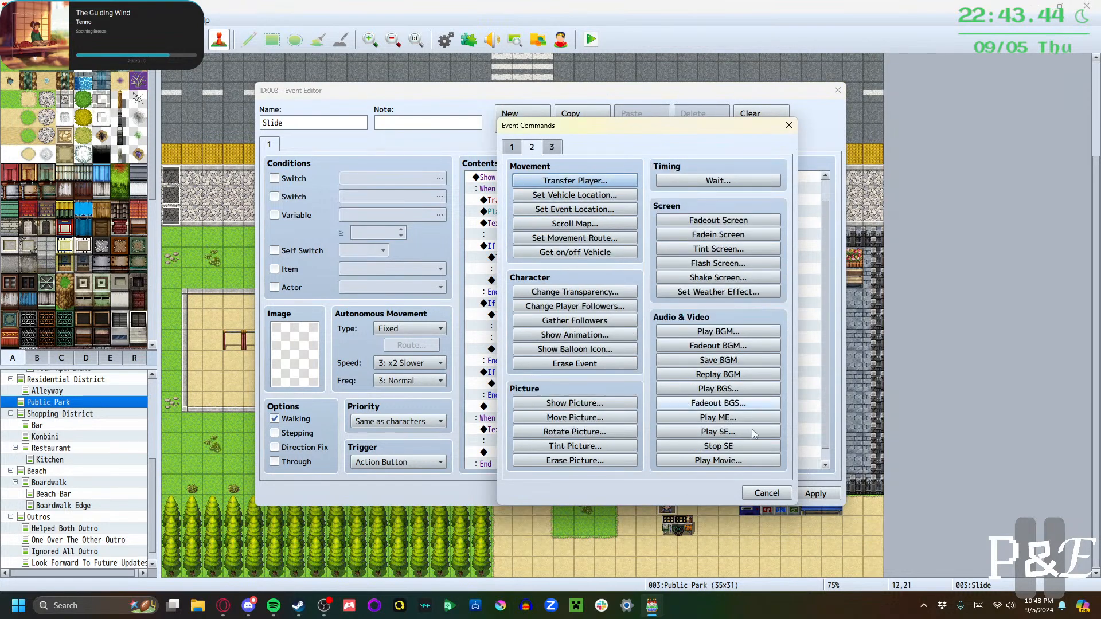
{"action": "left_click", "coordinate": [767, 493]}
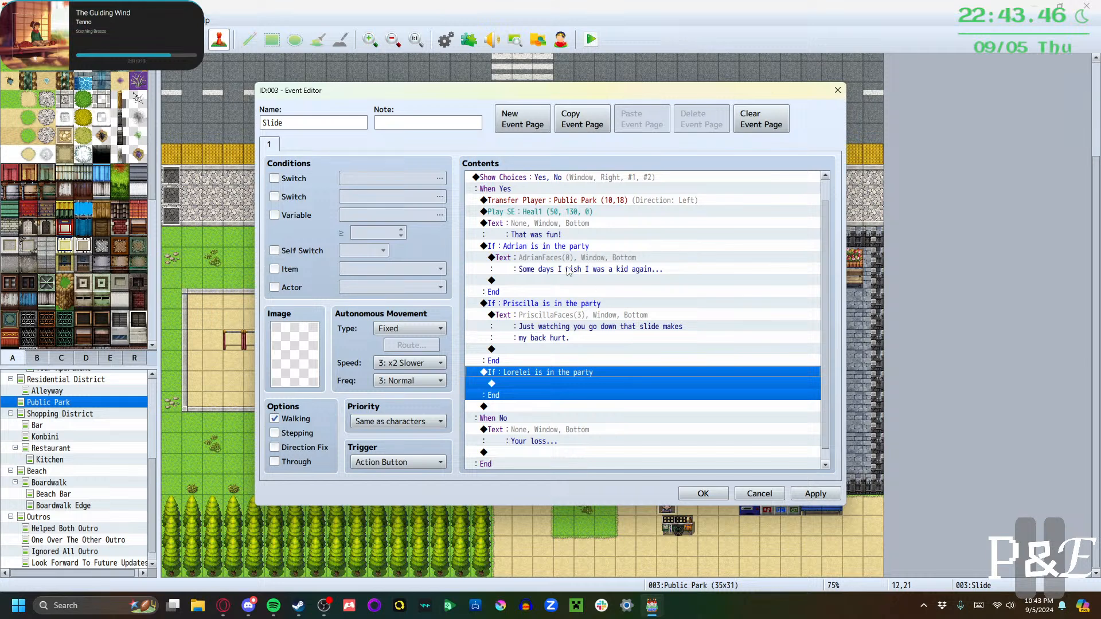
Set the slide's Transfer Player destination to Public Park (10,21), at the foot of the slide
{"action": "scroll", "coordinate": [568, 270], "scroll_direction": "up", "scroll_amount": 1}
{"action": "double_click", "coordinate": [565, 223]}
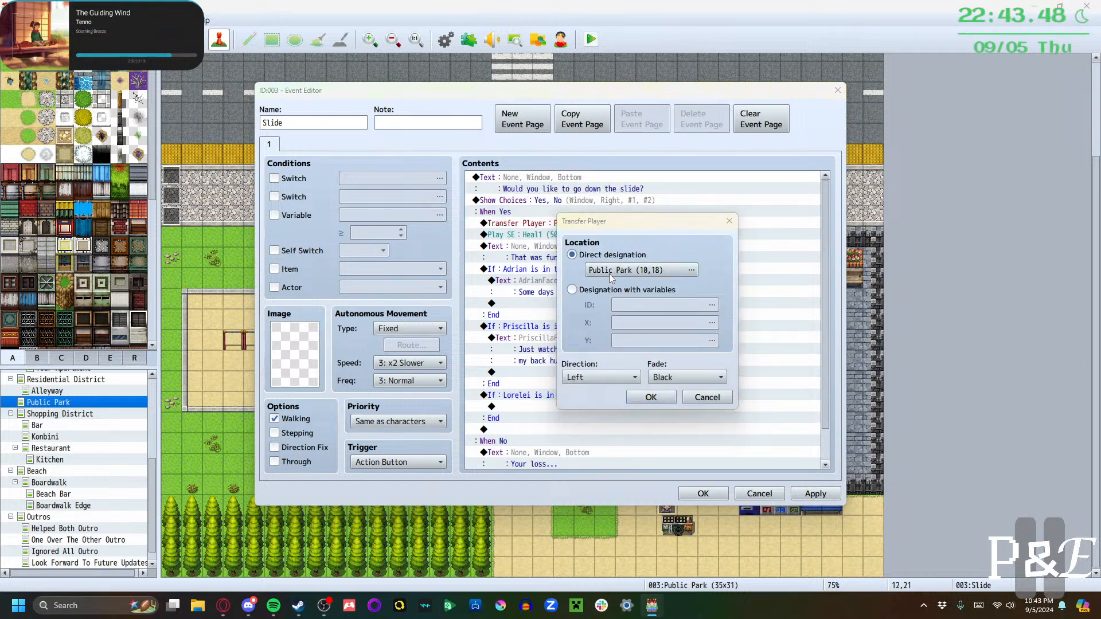
{"action": "left_click", "coordinate": [609, 272]}
{"action": "left_click", "coordinate": [621, 352]}
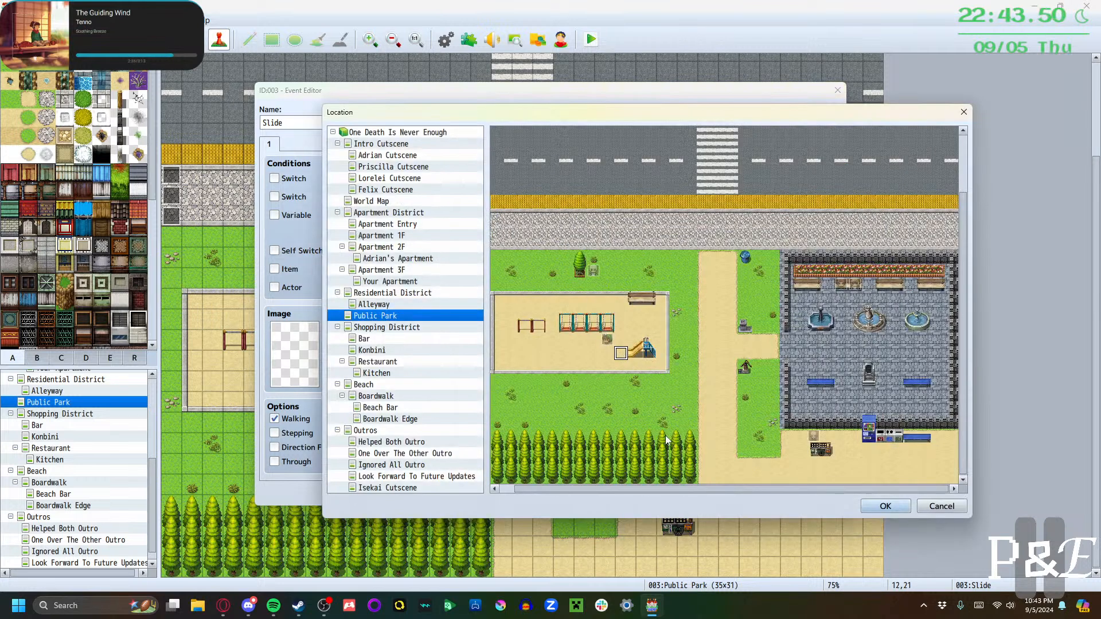
{"action": "left_click", "coordinate": [872, 510]}
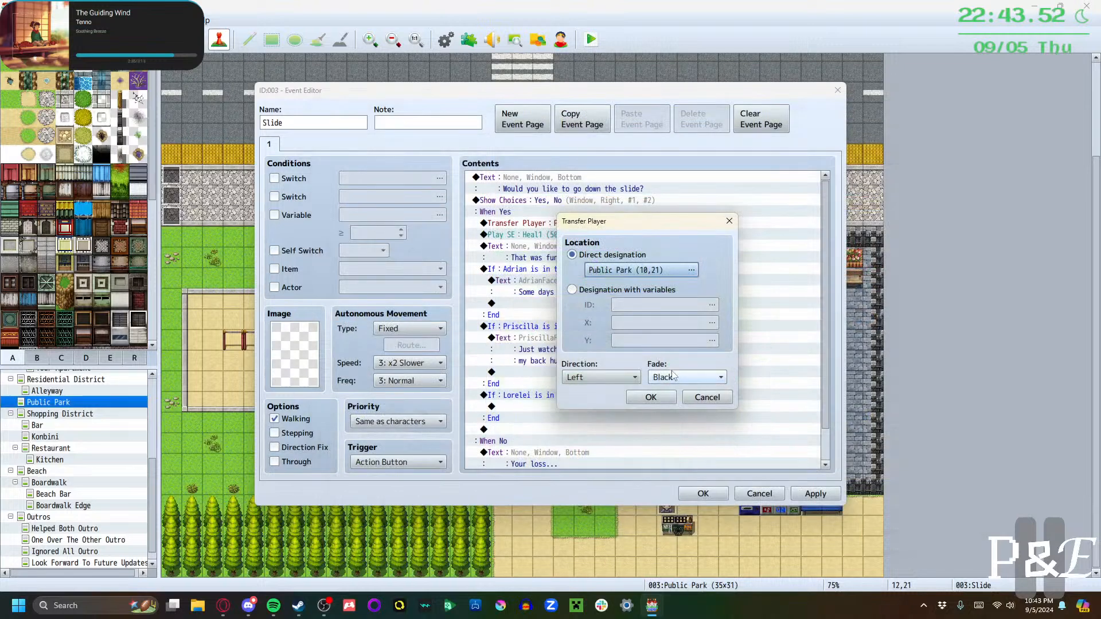
{"action": "left_click", "coordinate": [659, 405]}
Change the Lorelei branch's condition to switch 0030 LoreleiQuest being ON
{"action": "scroll", "coordinate": [594, 323], "scroll_direction": "down", "scroll_amount": 1}
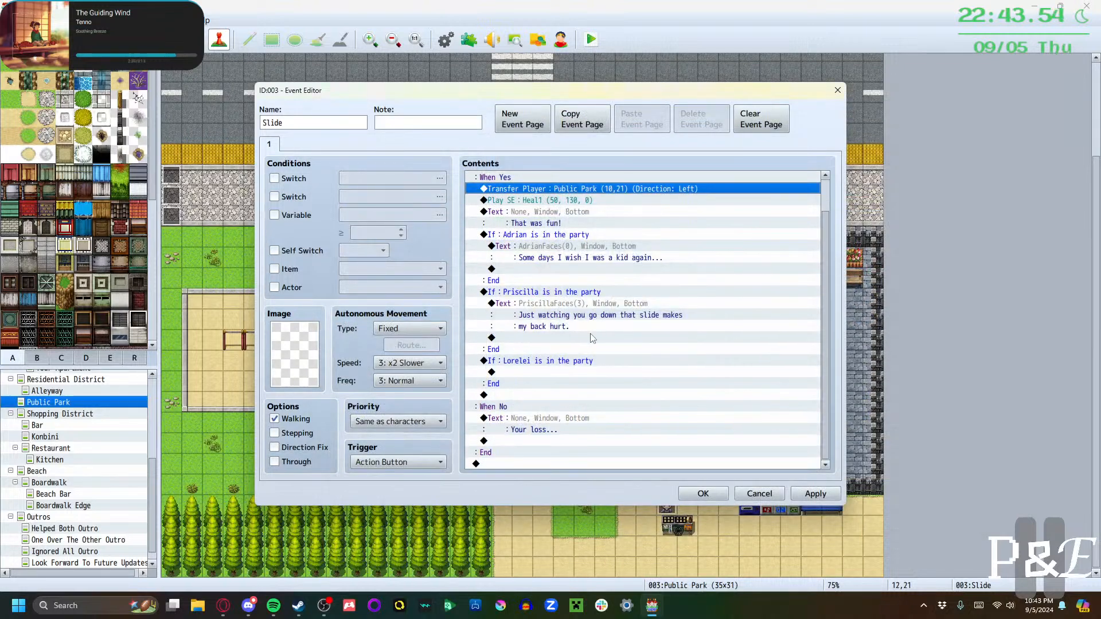
{"action": "double_click", "coordinate": [523, 363]}
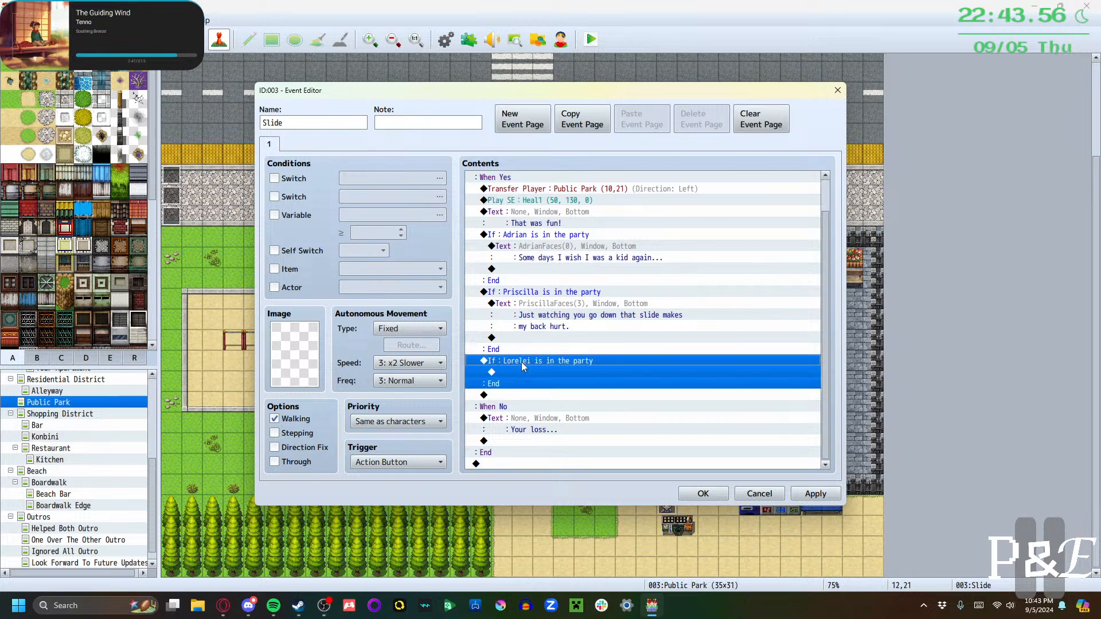
{"action": "left_click", "coordinate": [612, 244]}
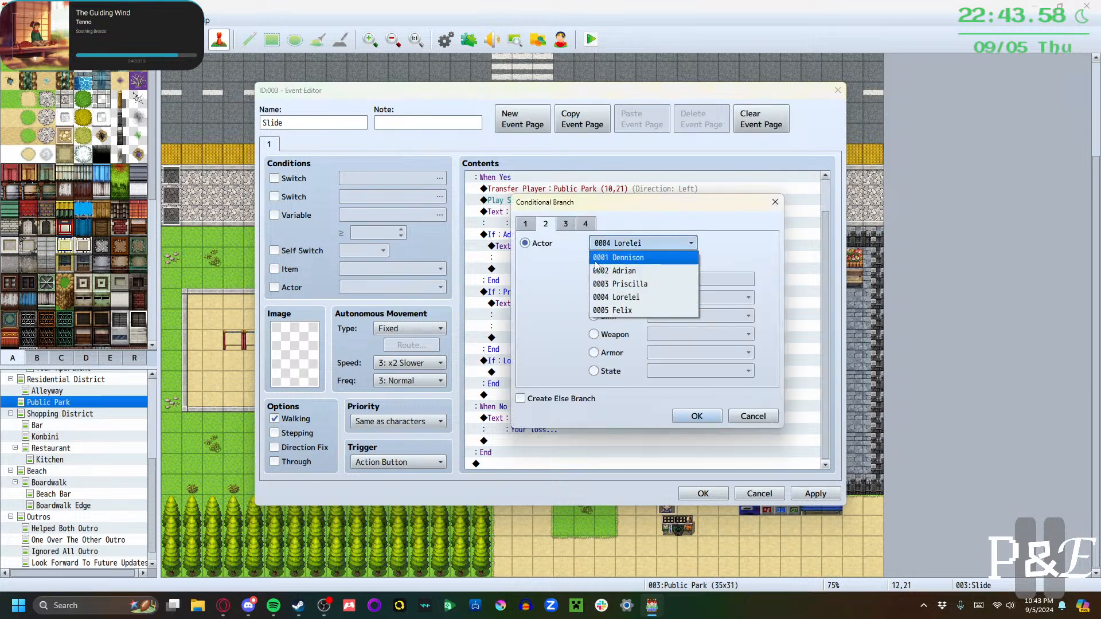
{"action": "left_click", "coordinate": [552, 260]}
{"action": "left_click", "coordinate": [523, 224]}
{"action": "left_click", "coordinate": [533, 241]}
{"action": "left_click", "coordinate": [690, 243]}
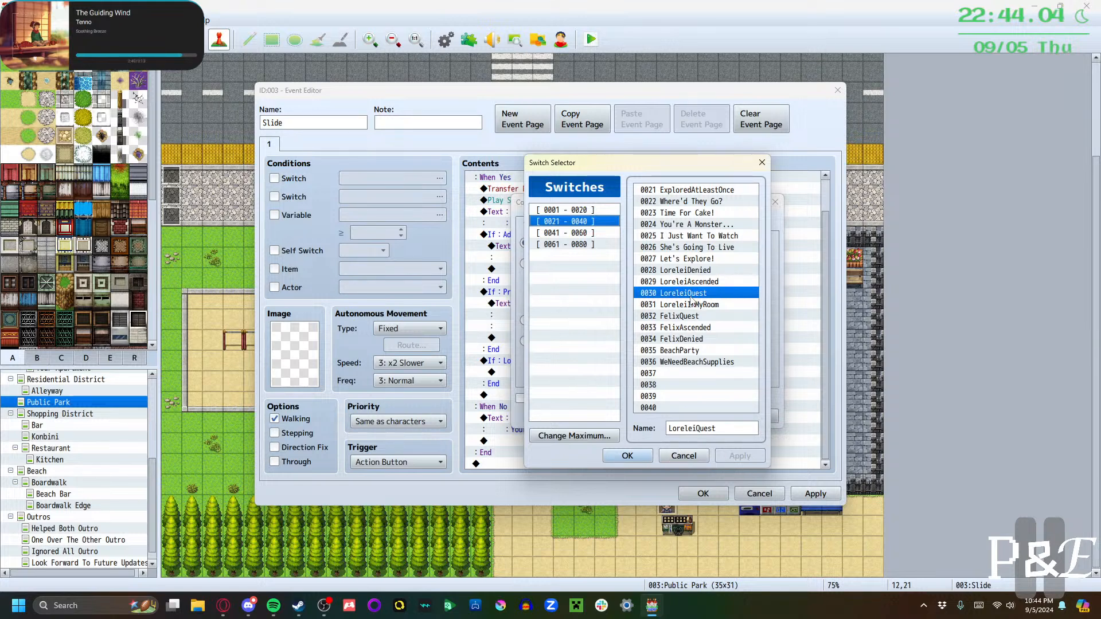
{"action": "left_click", "coordinate": [625, 457]}
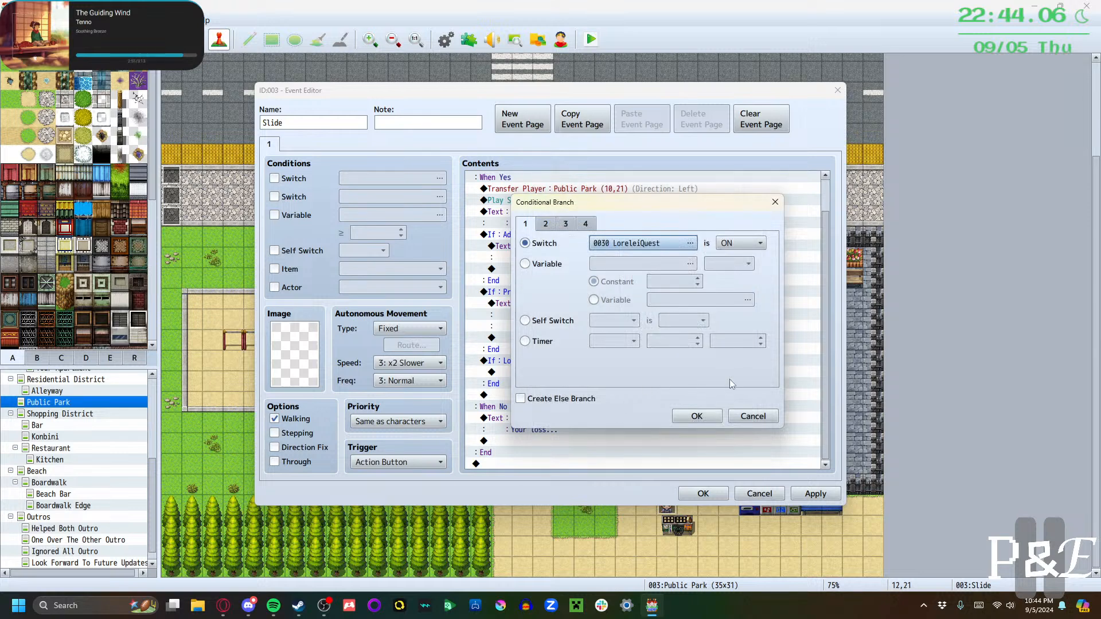
{"action": "left_click", "coordinate": [674, 412]}
Add the line "What kind of contraption is this?" with the LoreleiFaces(5) portrait inside the LoreleiQuest branch
{"action": "scroll", "coordinate": [583, 403], "scroll_direction": "down", "scroll_amount": 1}
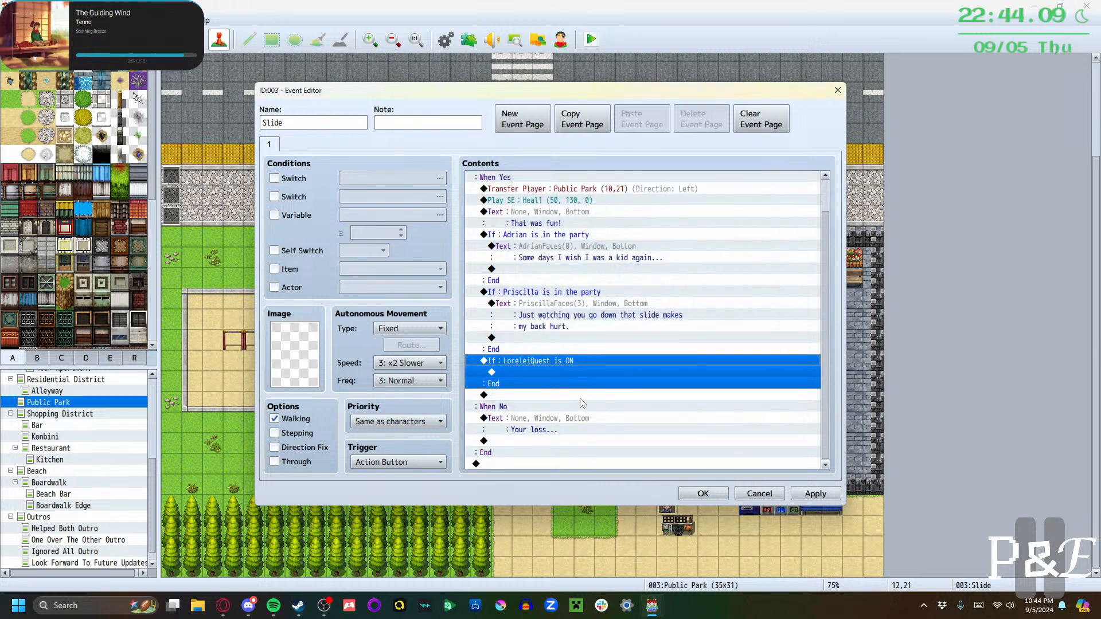
{"action": "double_click", "coordinate": [549, 372]}
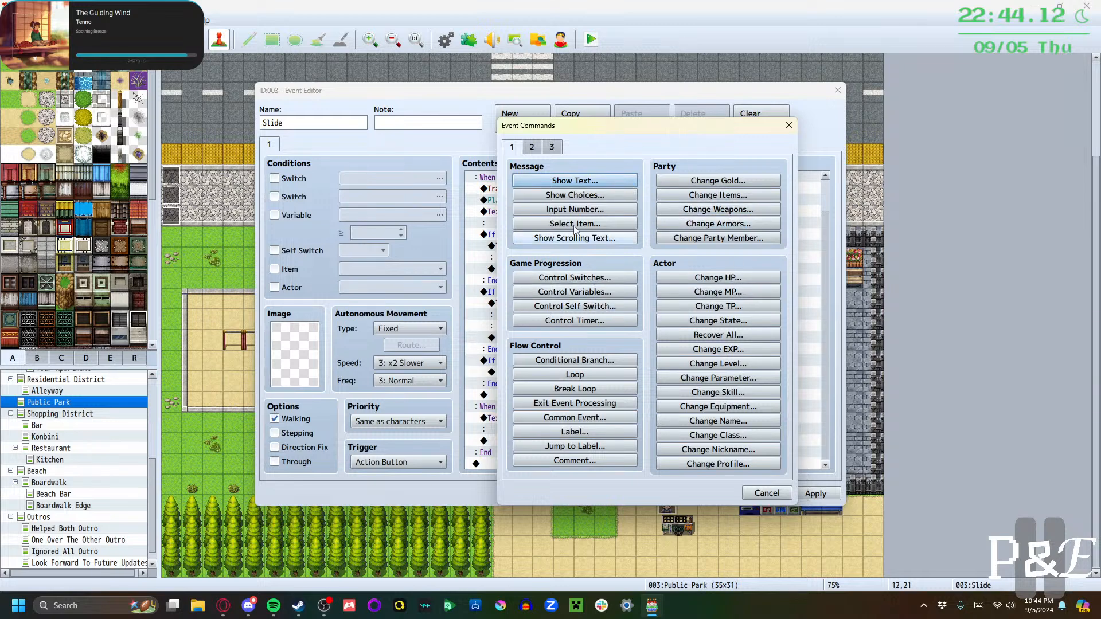
{"action": "left_click", "coordinate": [575, 180]}
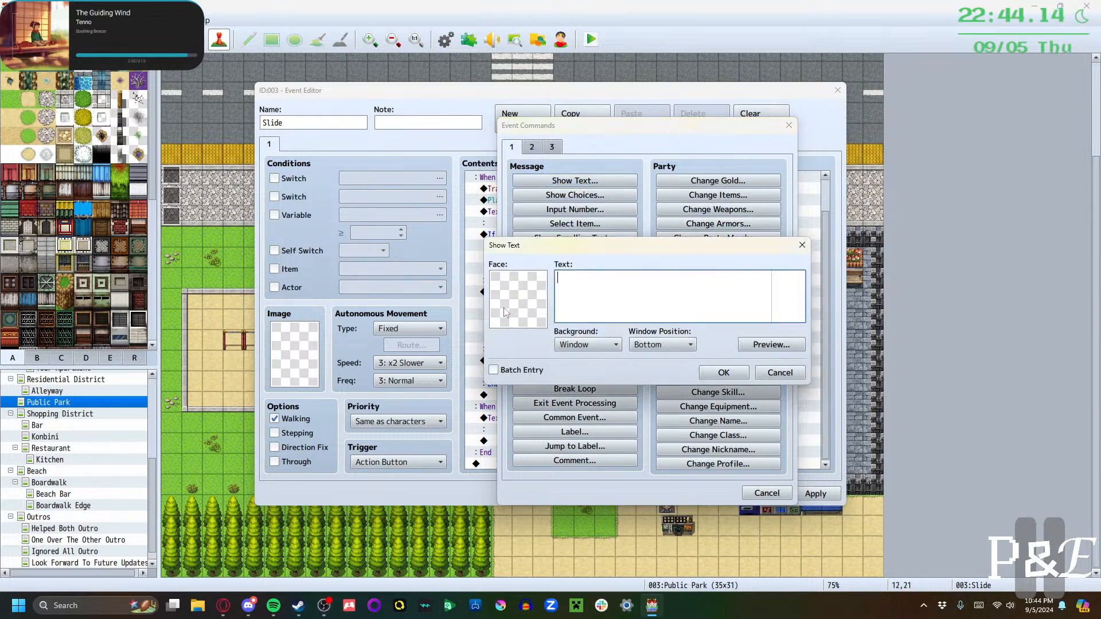
{"action": "double_click", "coordinate": [506, 313]}
{"action": "left_click", "coordinate": [485, 341]}
{"action": "left_click", "coordinate": [483, 351]}
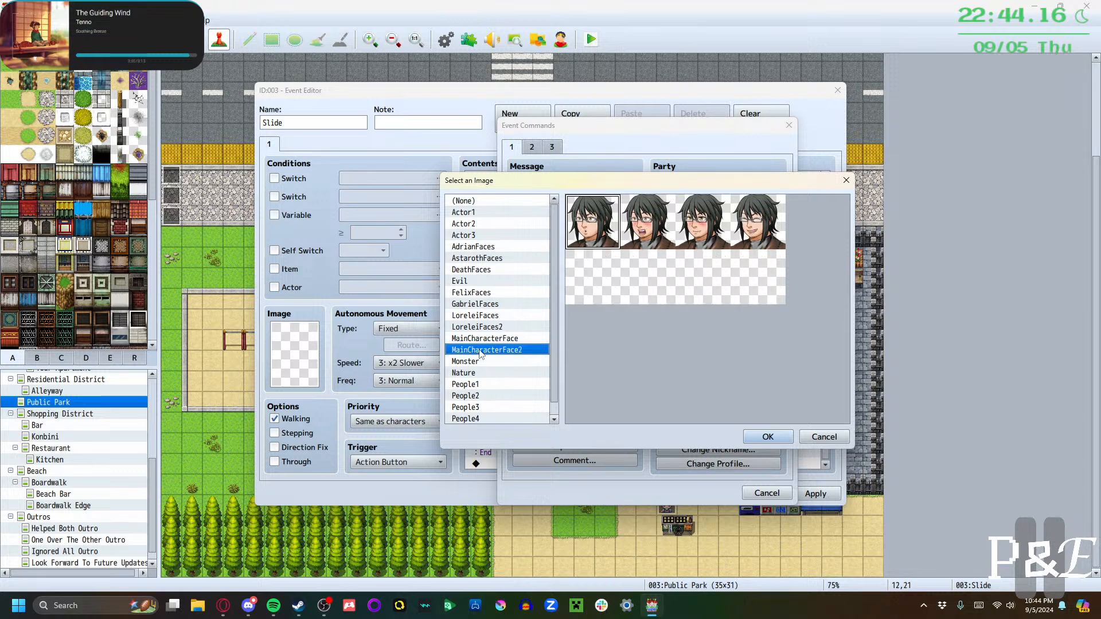
{"action": "left_click", "coordinate": [481, 338]}
{"action": "left_click", "coordinate": [479, 316]}
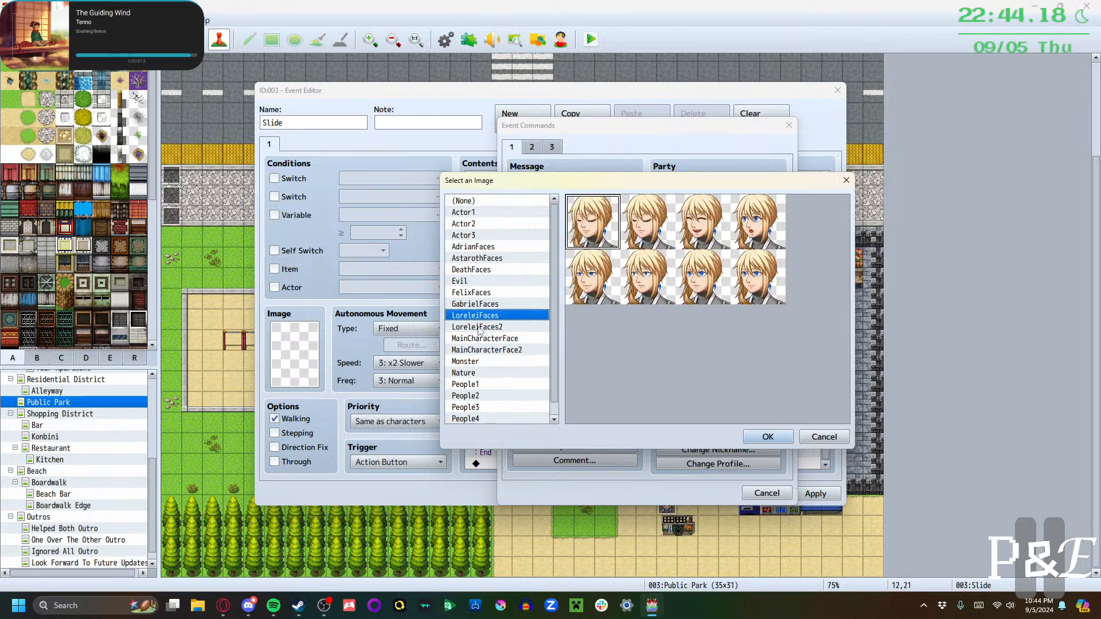
{"action": "left_click", "coordinate": [643, 287]}
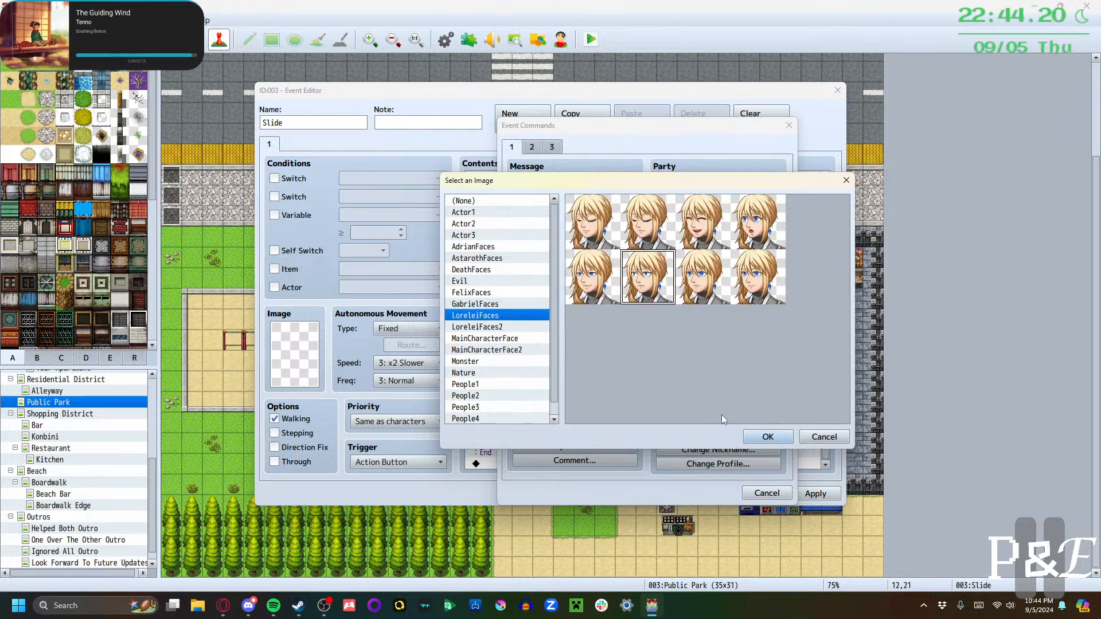
{"action": "left_click", "coordinate": [756, 439]}
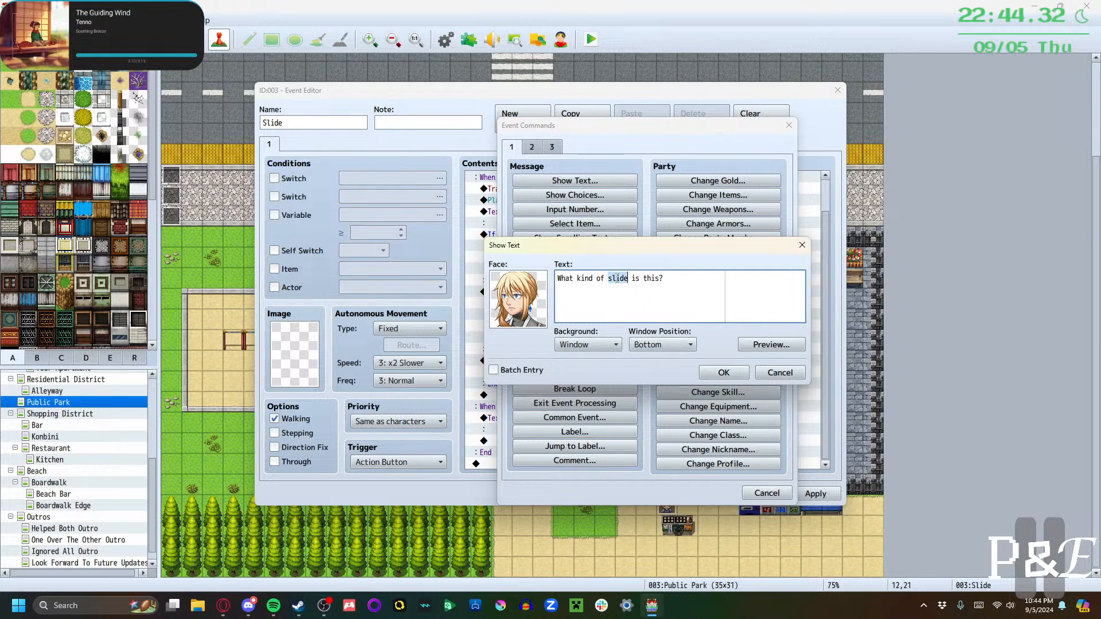
{"action": "type", "text": "contraption"}
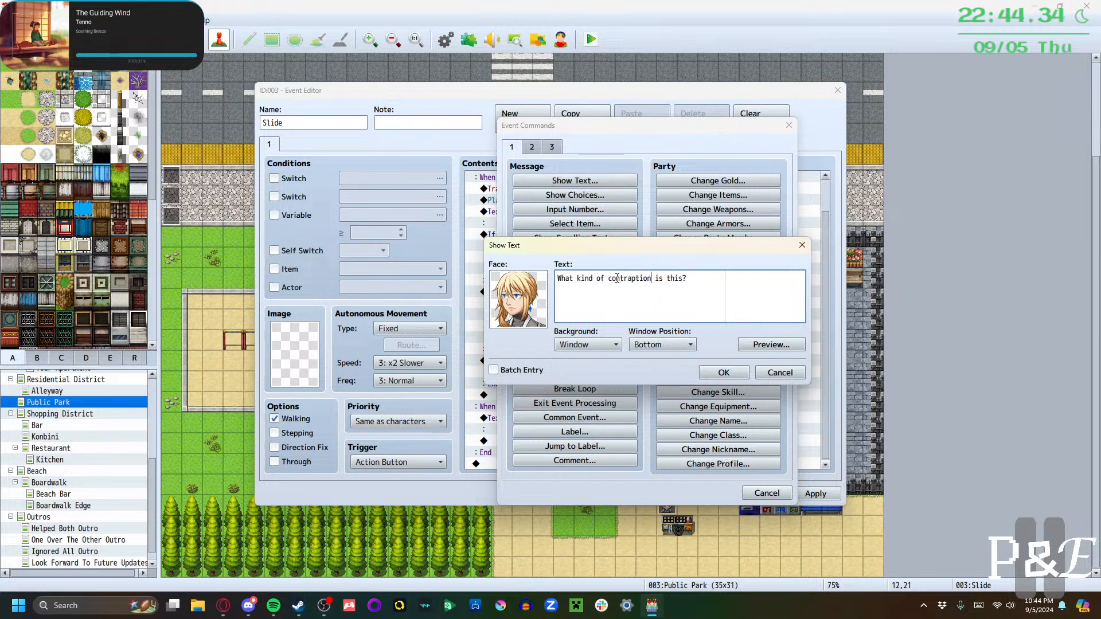
{"action": "left_click", "coordinate": [725, 376]}
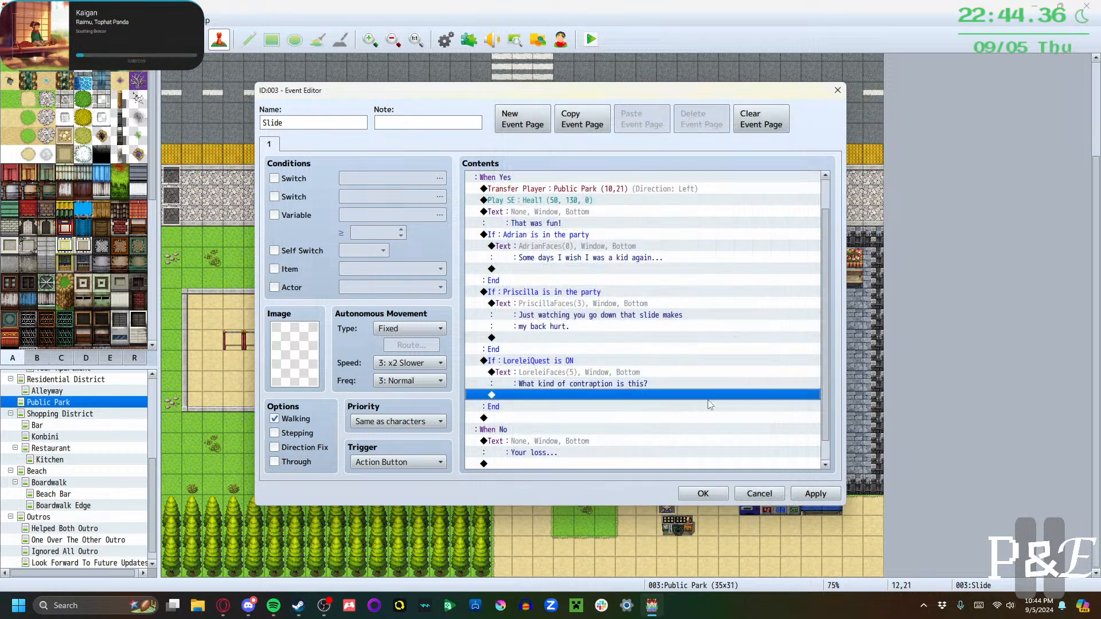
Add the main character's reply "You've never seen a slide before?" with the MainCharacterFace(6) portrait below Lorelei's contraption line
{"action": "double_click", "coordinate": [593, 394]}
{"action": "left_click", "coordinate": [575, 181]}
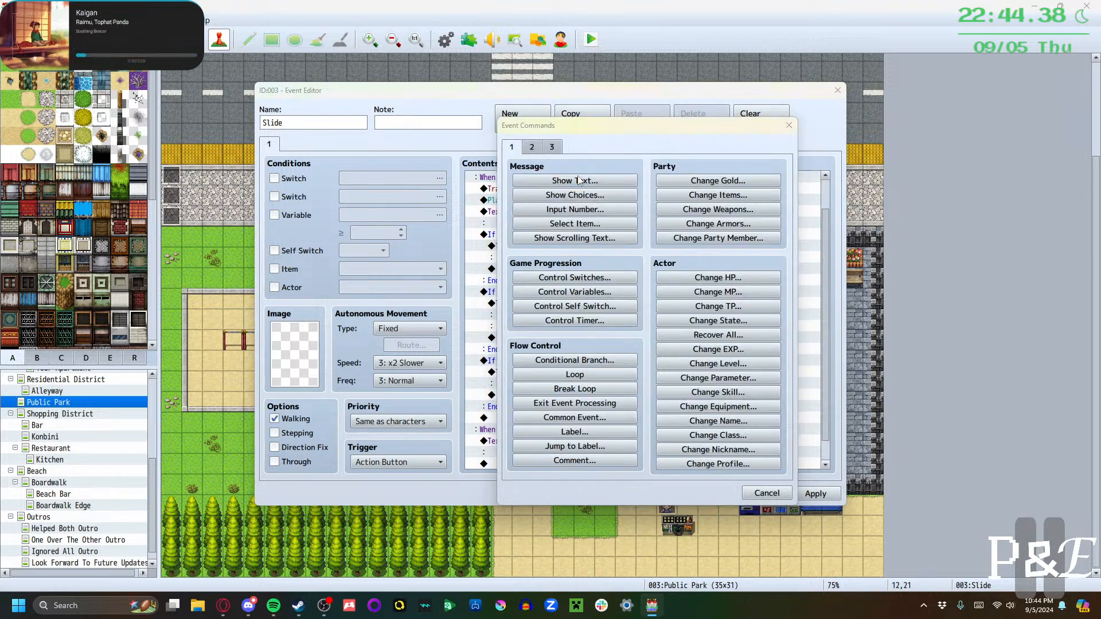
{"action": "double_click", "coordinate": [524, 287]}
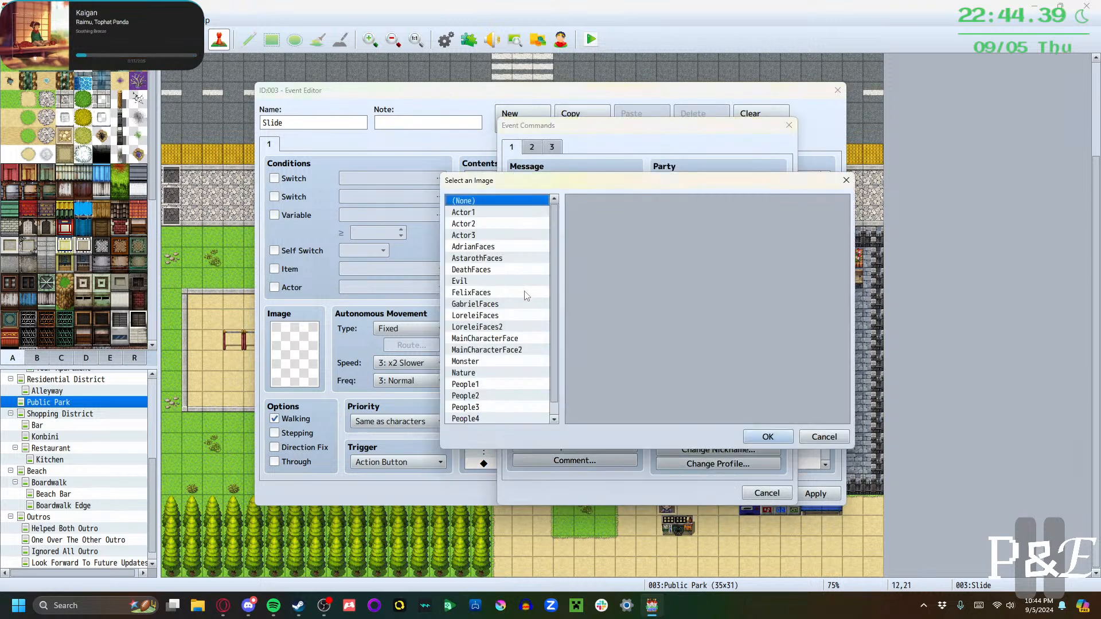
{"action": "left_click", "coordinate": [495, 327]}
{"action": "left_click", "coordinate": [494, 339]}
{"action": "left_click", "coordinate": [698, 291]}
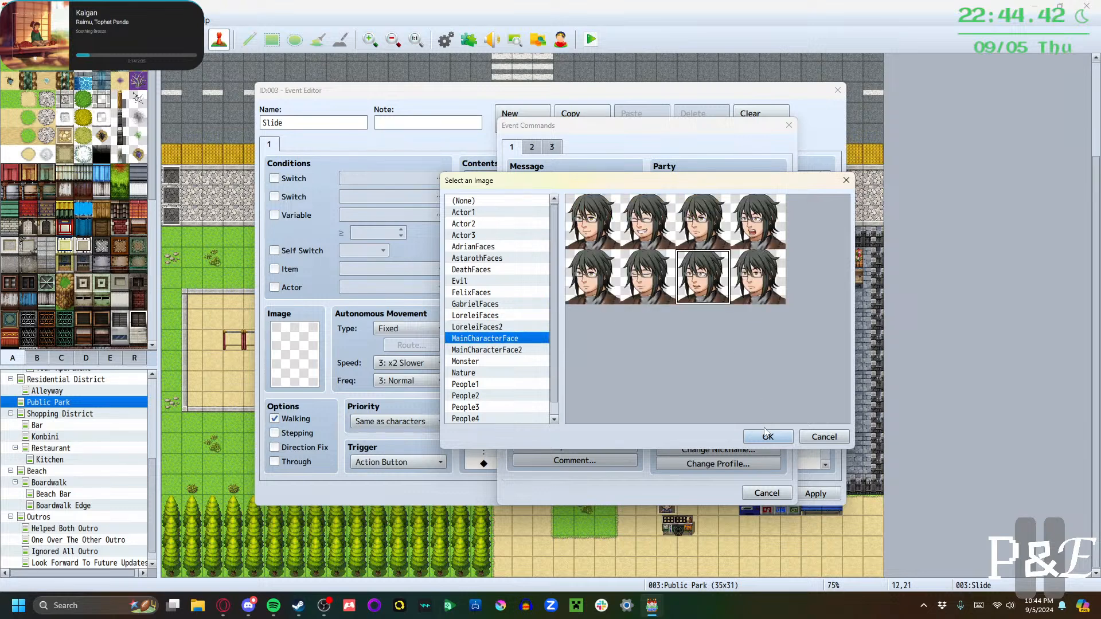
{"action": "left_click", "coordinate": [765, 435]}
{"action": "type", "text": "You'v"}
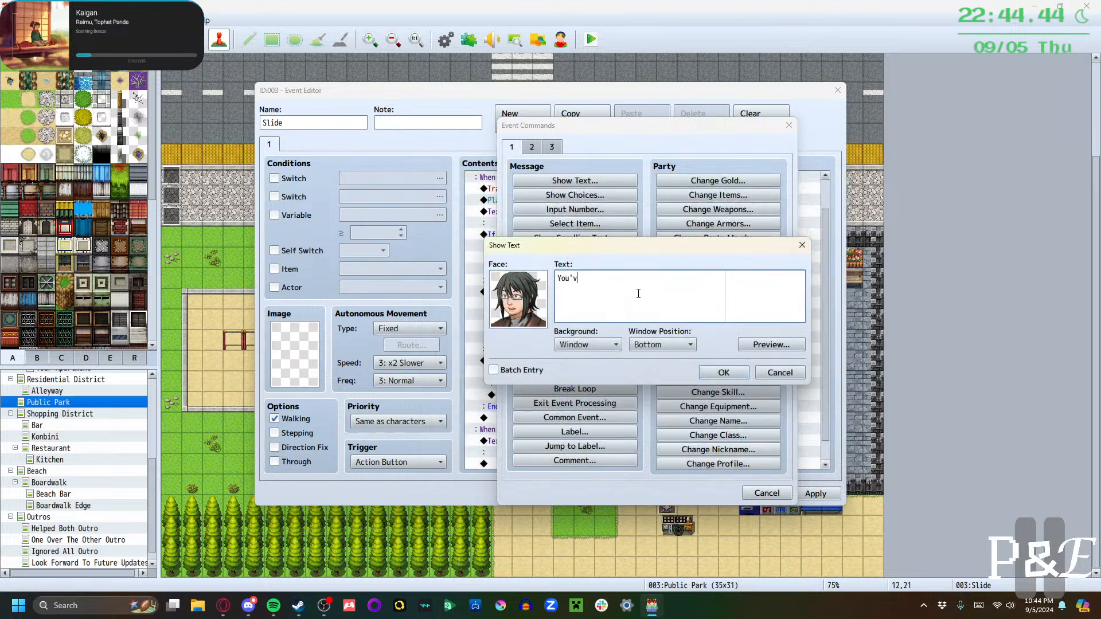
{"action": "type", "text": "e never seen a slide before?"}
{"action": "left_click", "coordinate": [713, 376]}
Add Lorelei's answer "...no?" with the LoreleiFaces(5) portrait after the main character's slide question
{"action": "scroll", "coordinate": [593, 406], "scroll_direction": "down", "scroll_amount": 1}
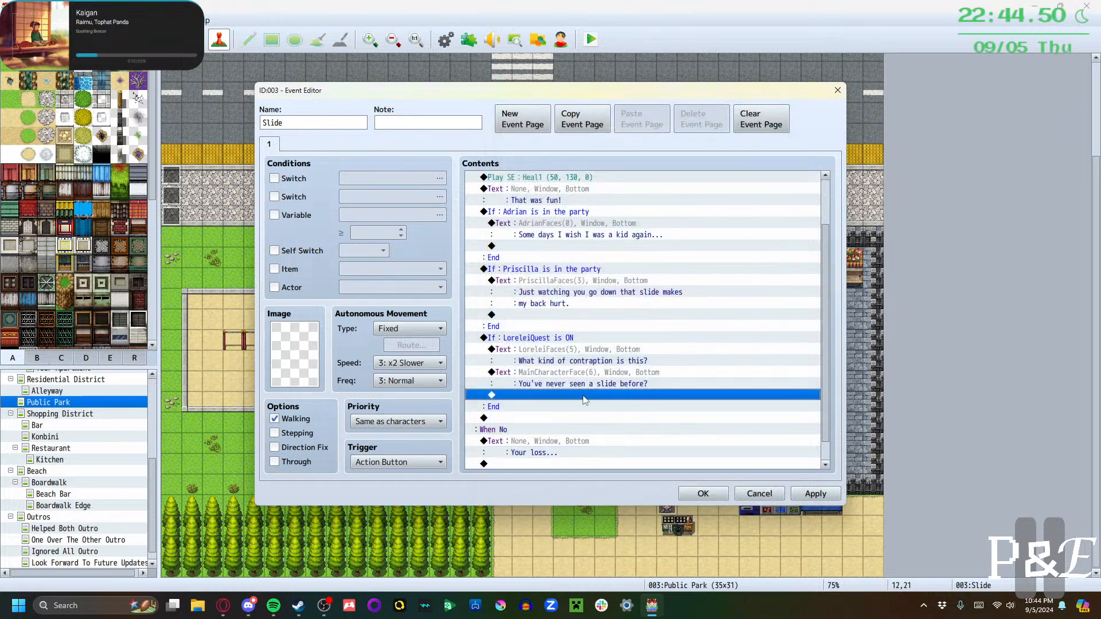
{"action": "double_click", "coordinate": [585, 401]}
{"action": "left_click", "coordinate": [575, 180]}
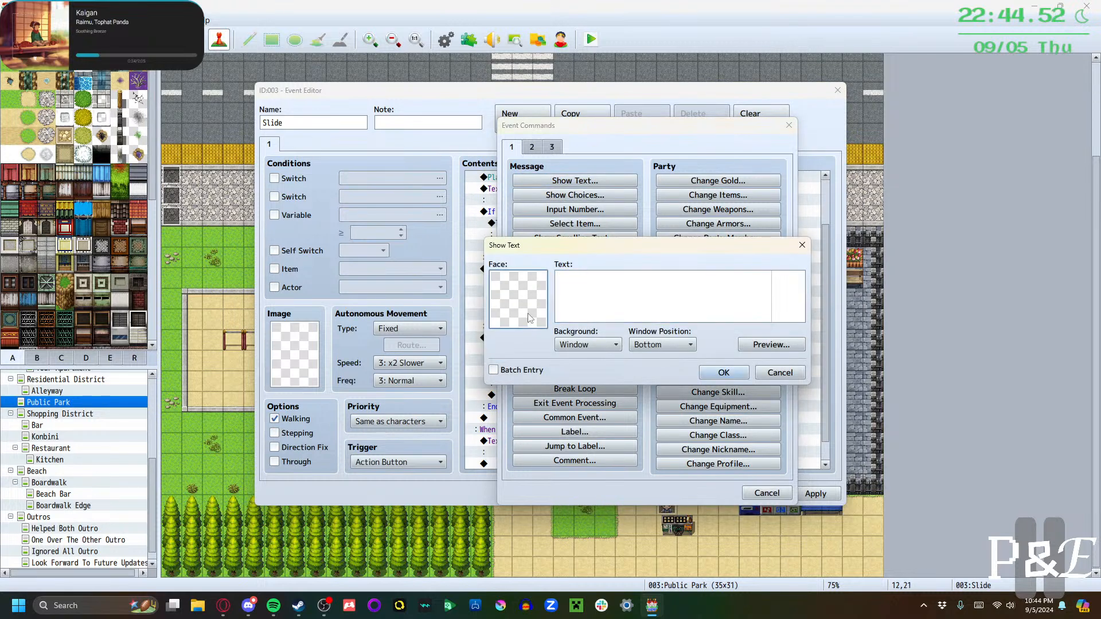
{"action": "double_click", "coordinate": [529, 319]}
{"action": "left_click", "coordinate": [497, 327]}
{"action": "left_click", "coordinate": [483, 316]}
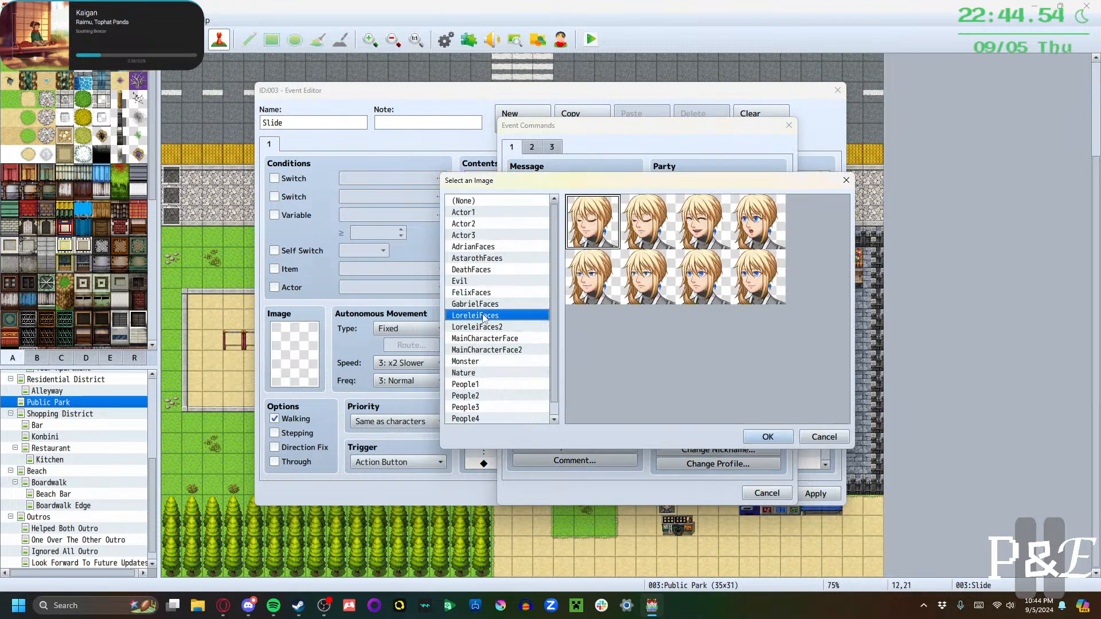
{"action": "left_click", "coordinate": [645, 278]}
{"action": "left_click", "coordinate": [767, 437]}
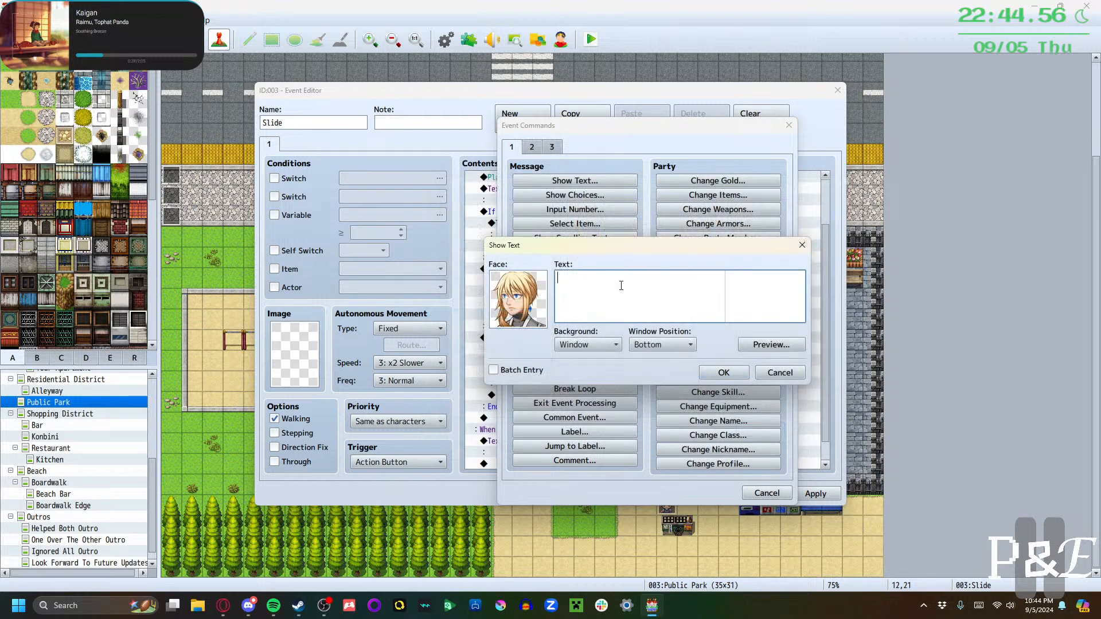
{"action": "type", "text": "no"}
{"action": "left_click", "coordinate": [724, 373]}
Add the main character's response "Oh..." with the MainCharacterFace(6) portrait after Lorelei's "...no?"
{"action": "scroll", "coordinate": [596, 385], "scroll_direction": "down", "scroll_amount": 1}
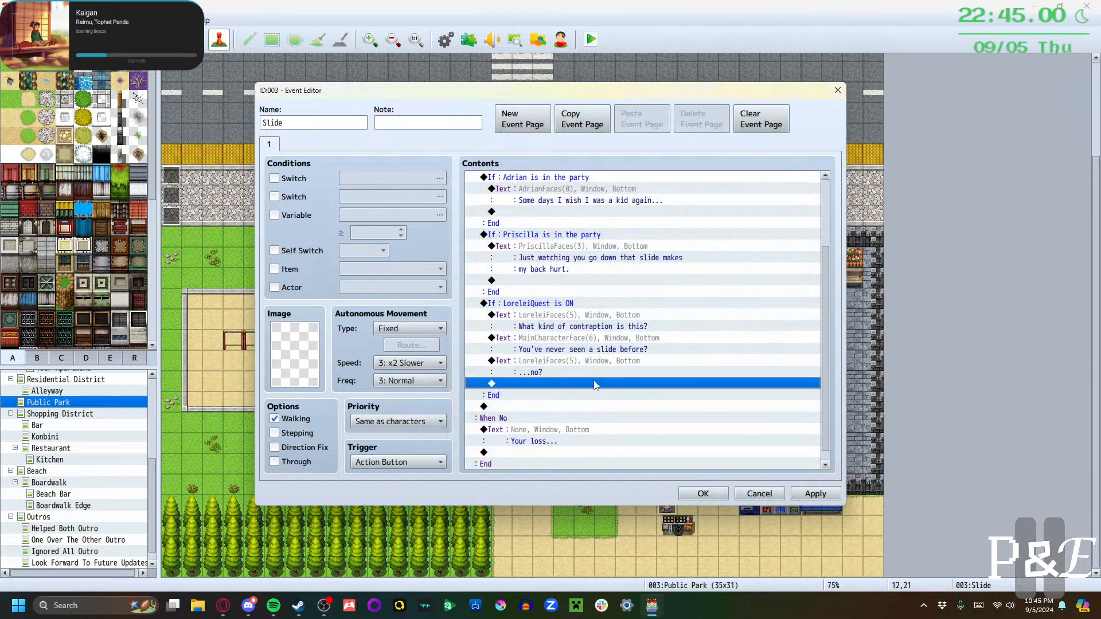
{"action": "double_click", "coordinate": [562, 383]}
{"action": "left_click", "coordinate": [568, 181]}
{"action": "double_click", "coordinate": [519, 304]}
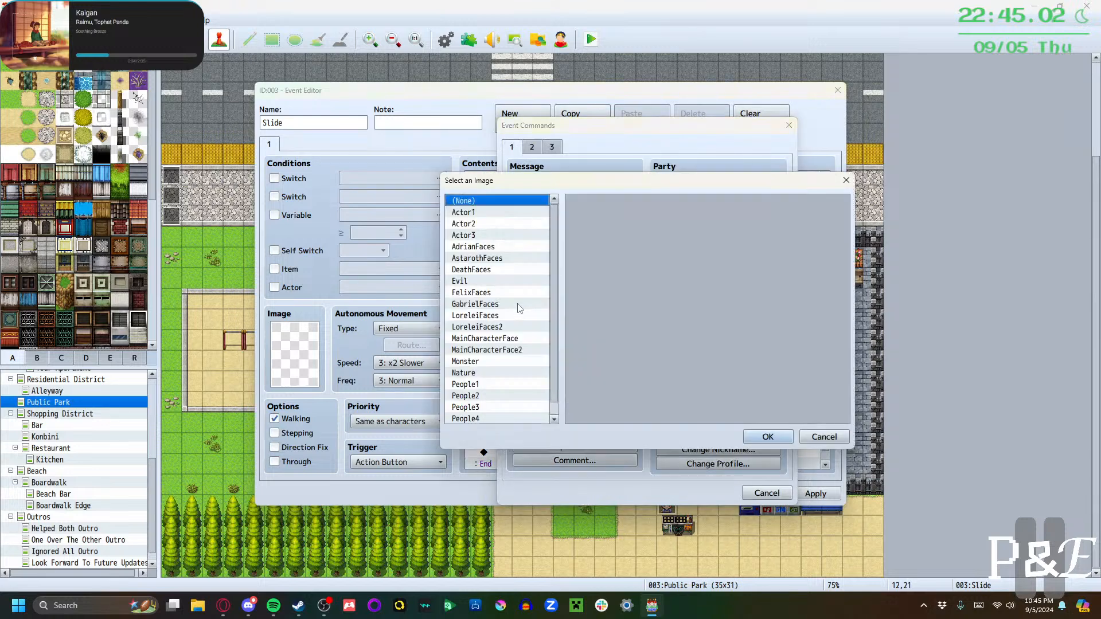
{"action": "left_click", "coordinate": [492, 338]}
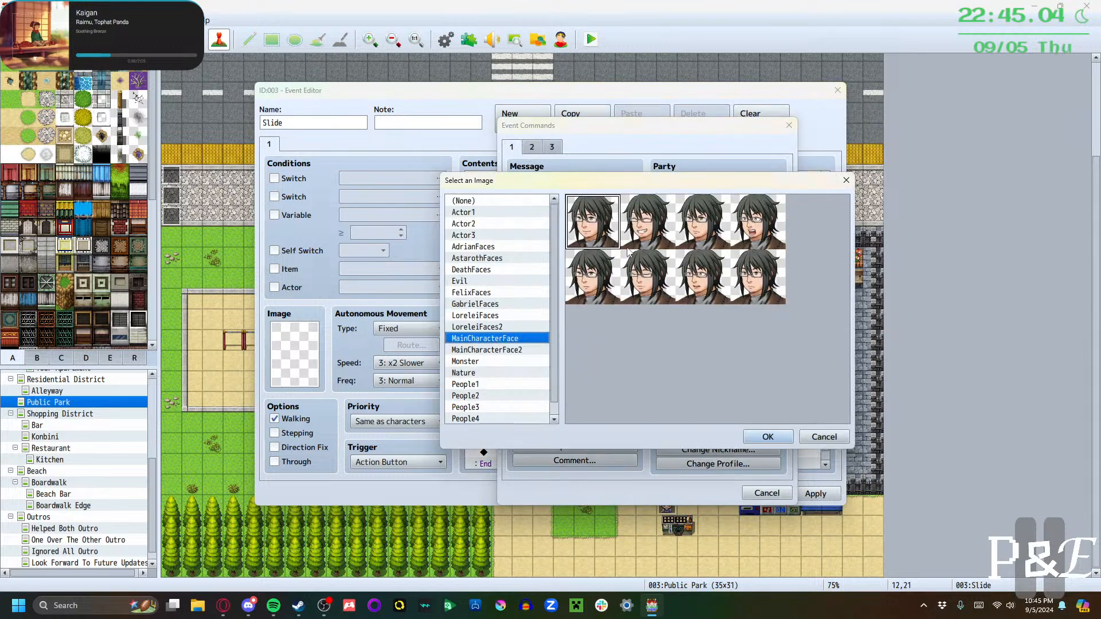
{"action": "left_click", "coordinate": [703, 287]}
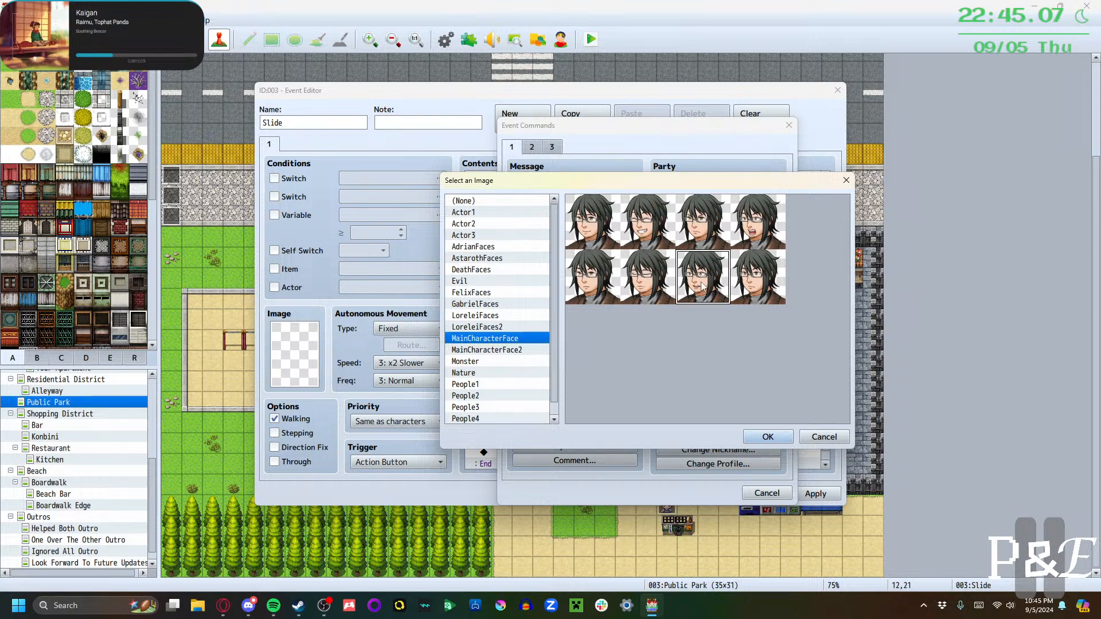
{"action": "left_click", "coordinate": [756, 436]}
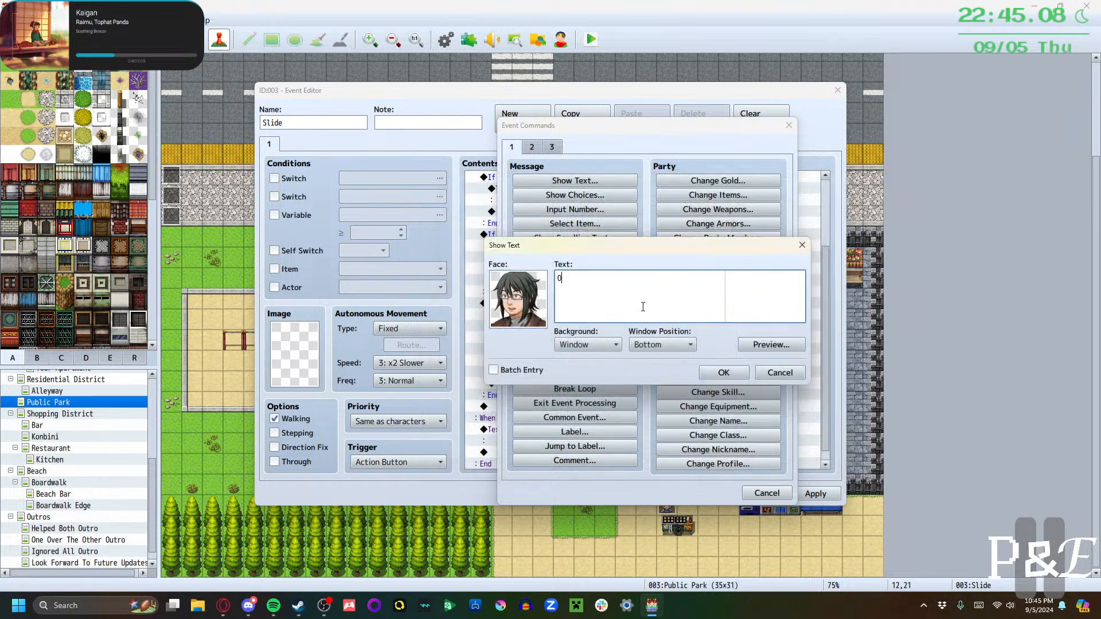
{"action": "type", "text": "h..."}
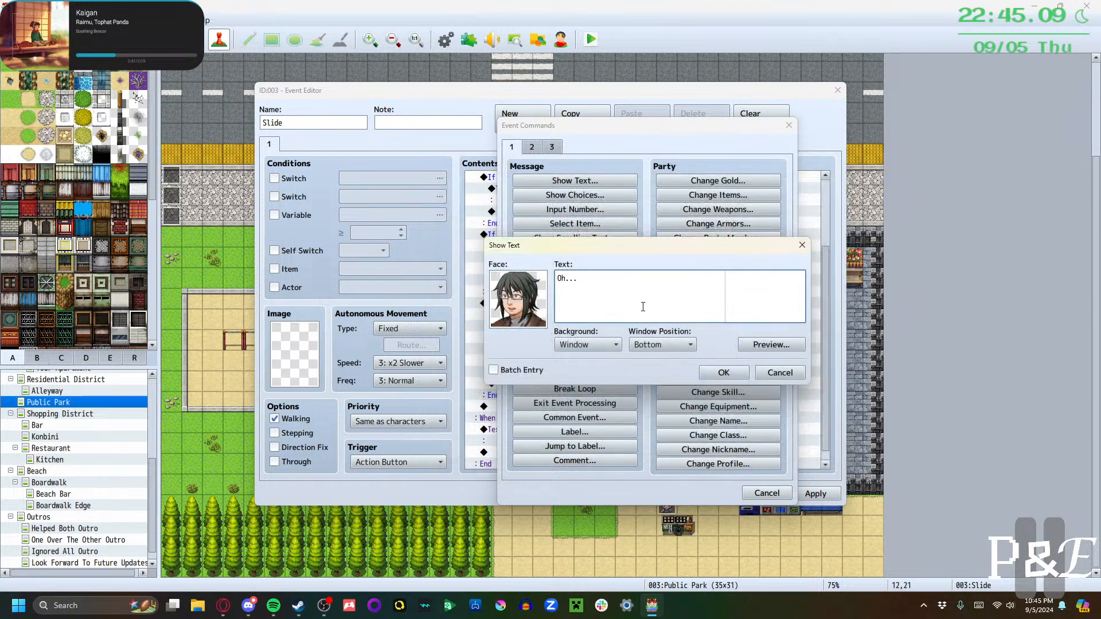
{"action": "left_click", "coordinate": [724, 373]}
Add the main character's question "Ever been on a roller coaster?" with the MainCharacterFace(4) portrait after "Oh..."
{"action": "double_click", "coordinate": [555, 408]}
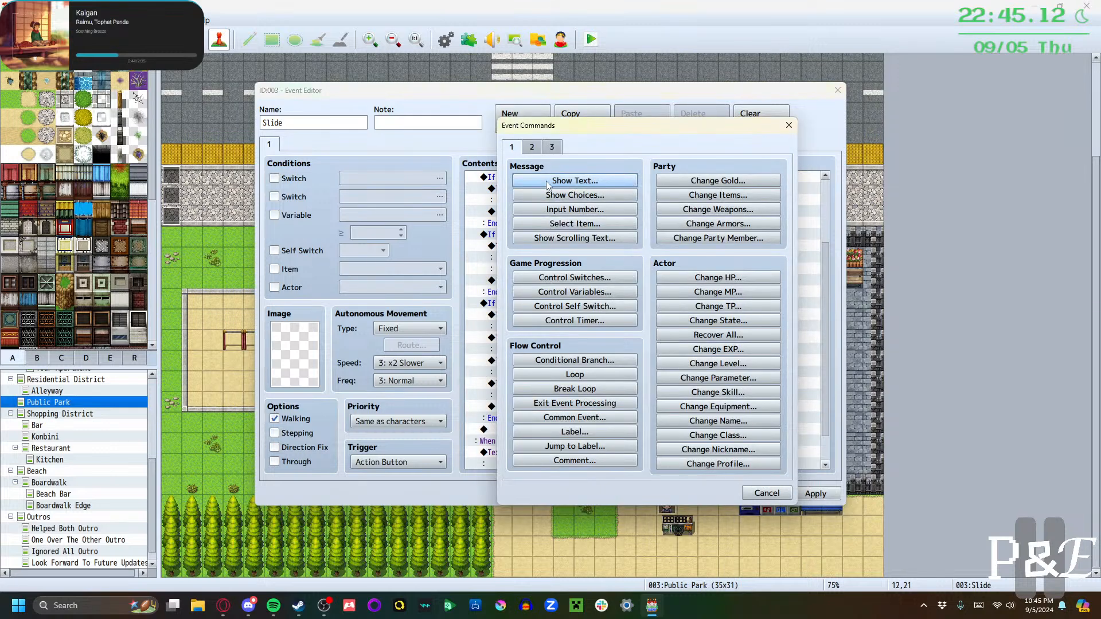
{"action": "left_click", "coordinate": [573, 183]}
{"action": "double_click", "coordinate": [540, 319]}
{"action": "left_click", "coordinate": [503, 327]}
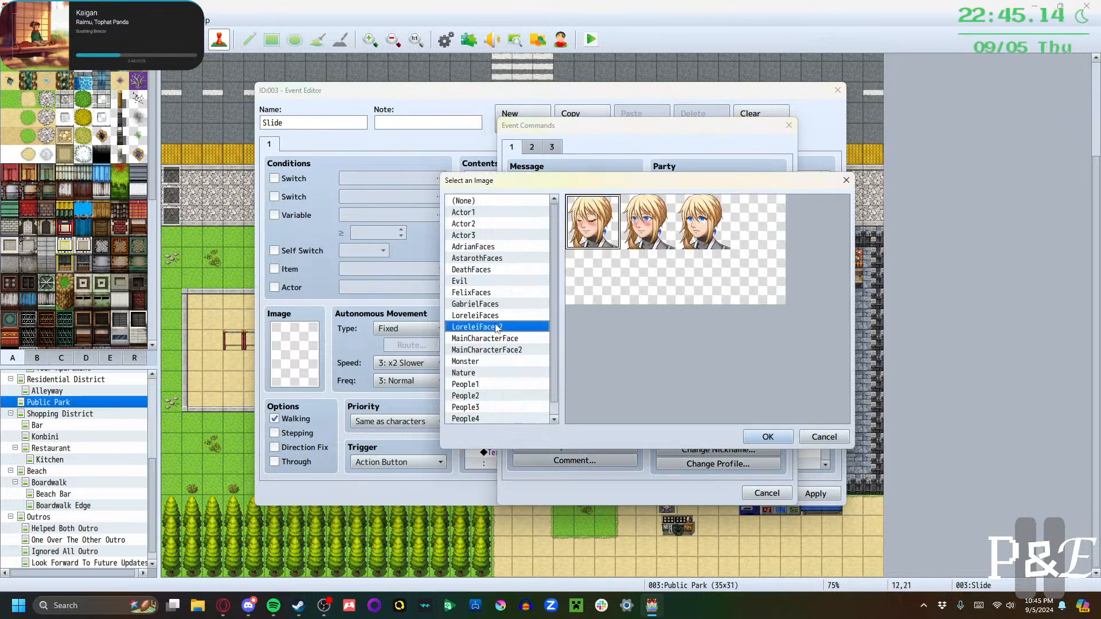
{"action": "left_click", "coordinate": [497, 339]}
{"action": "left_click", "coordinate": [591, 278]}
{"action": "left_click", "coordinate": [767, 435]}
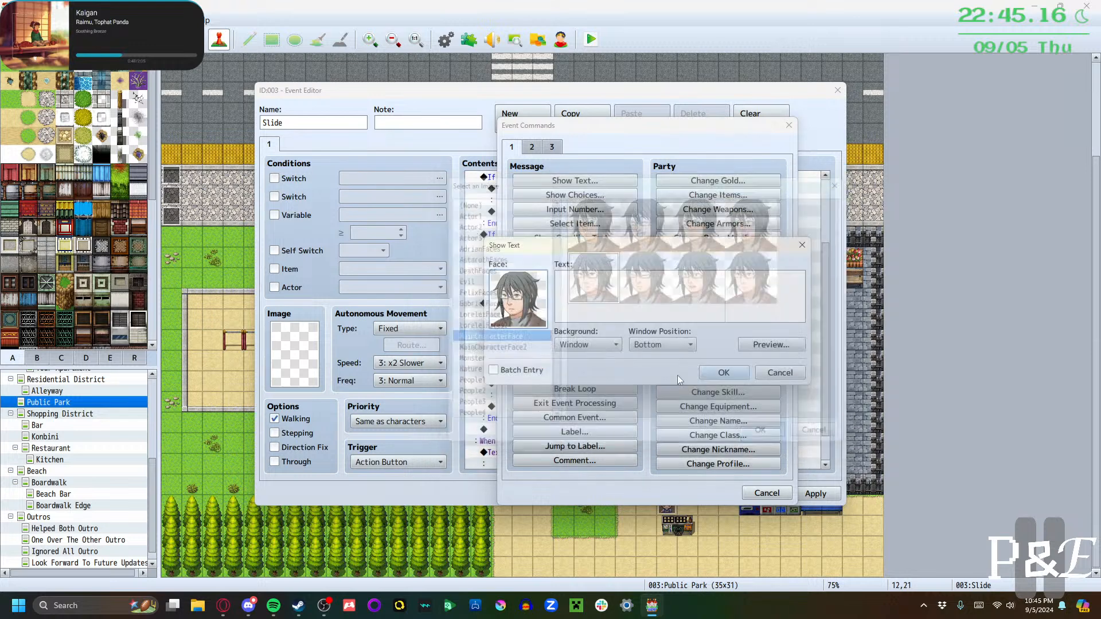
{"action": "left_click", "coordinate": [600, 309]}
{"action": "type", "text": "Ever been"}
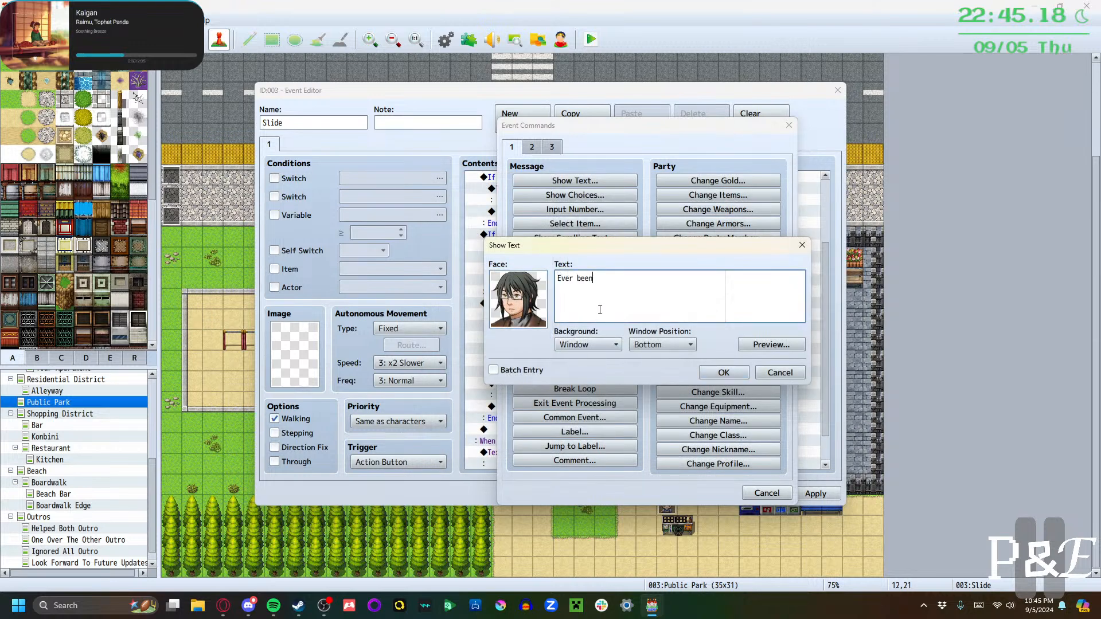
{"action": "type", "text": " on a roller coaster?"}
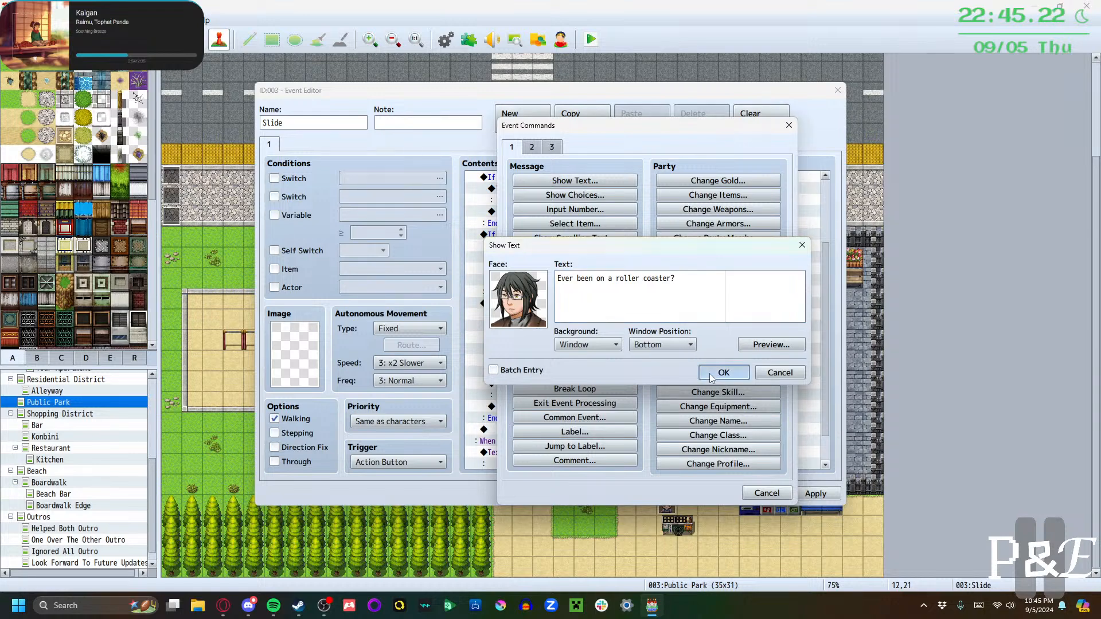
{"action": "left_click", "coordinate": [724, 373]}
Add Lorelei's reply "Okay, that I've done!" with the smiling LoreleiFaces(2) portrait after the roller coaster question
{"action": "double_click", "coordinate": [519, 434]}
{"action": "left_click", "coordinate": [574, 179]}
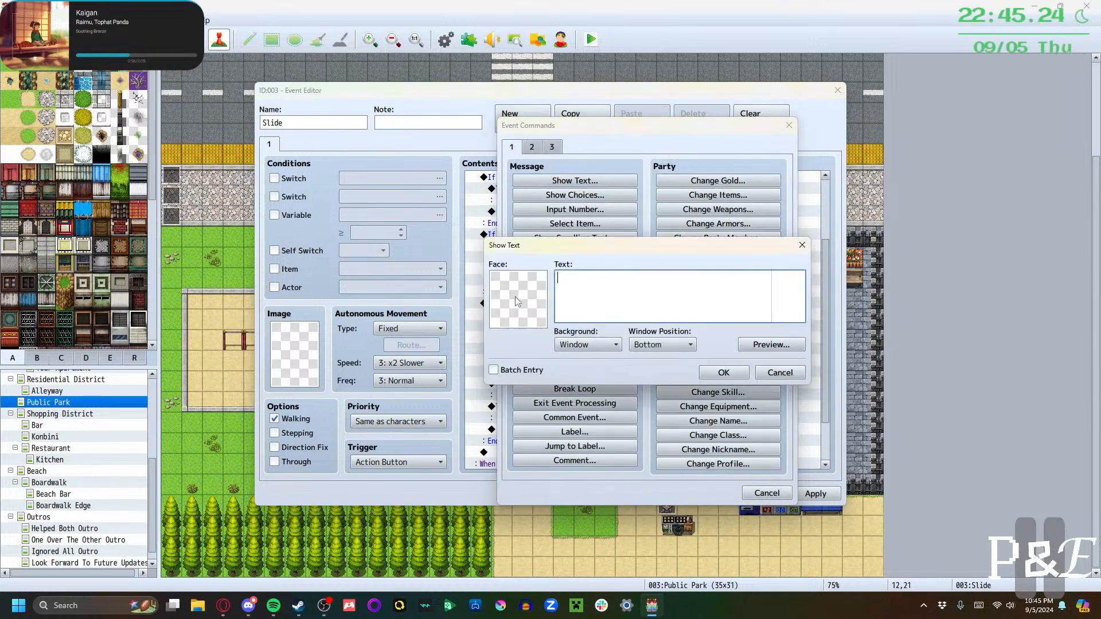
{"action": "double_click", "coordinate": [515, 297]}
{"action": "left_click", "coordinate": [504, 327]}
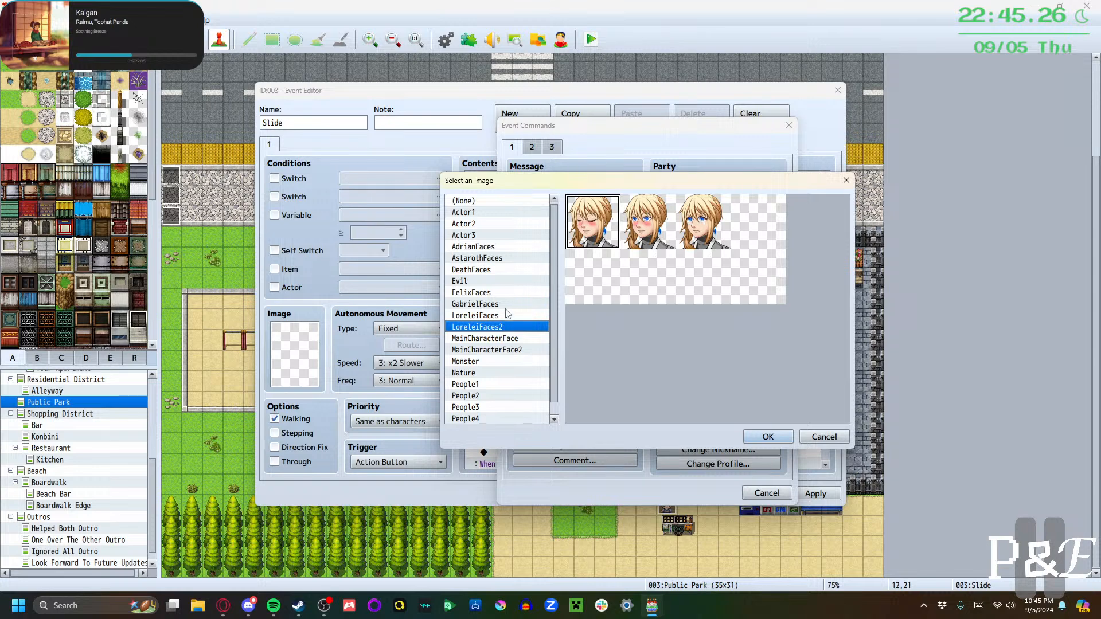
{"action": "left_click", "coordinate": [507, 315]}
{"action": "left_click", "coordinate": [758, 294]}
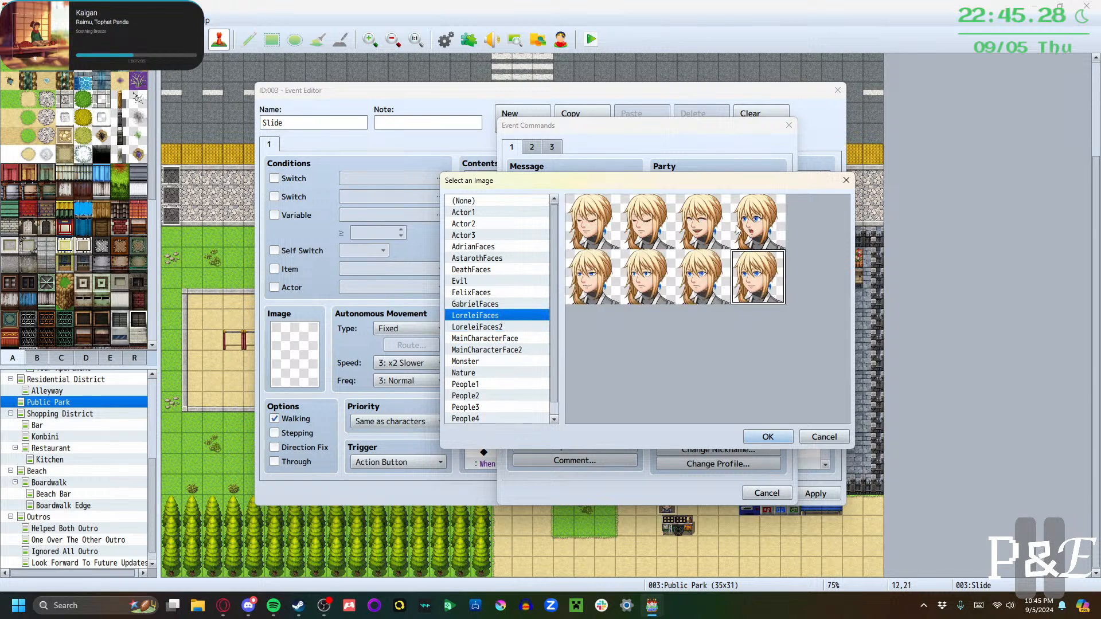
{"action": "left_click", "coordinate": [707, 229]}
{"action": "left_click", "coordinate": [768, 437]}
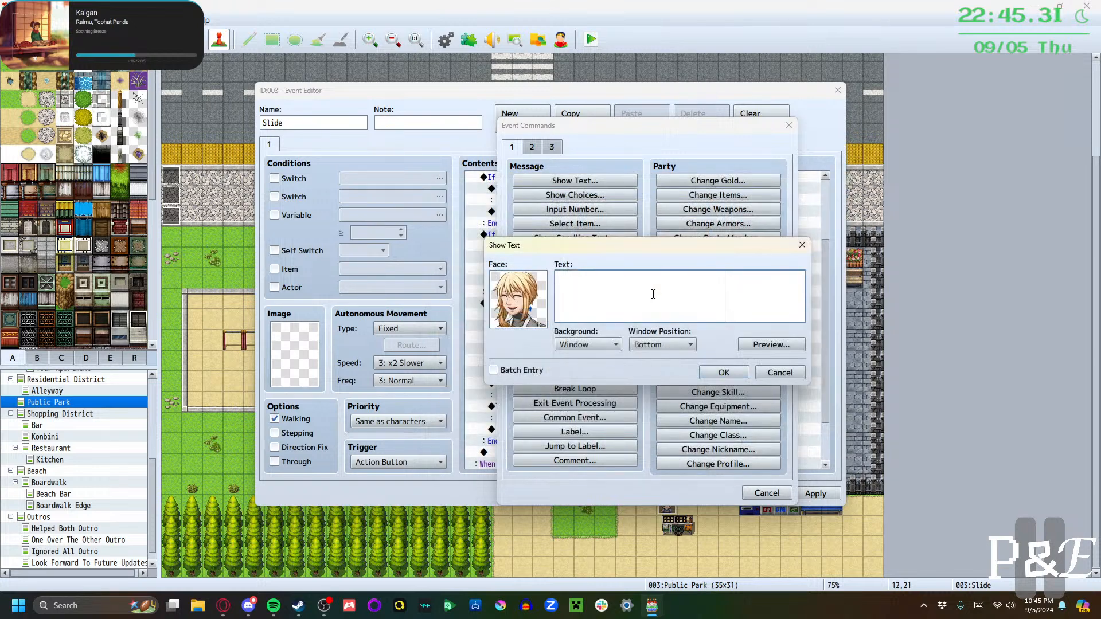
{"action": "type", "text": "Okay, tahhat I've done!"}
{"action": "left_click", "coordinate": [740, 375]}
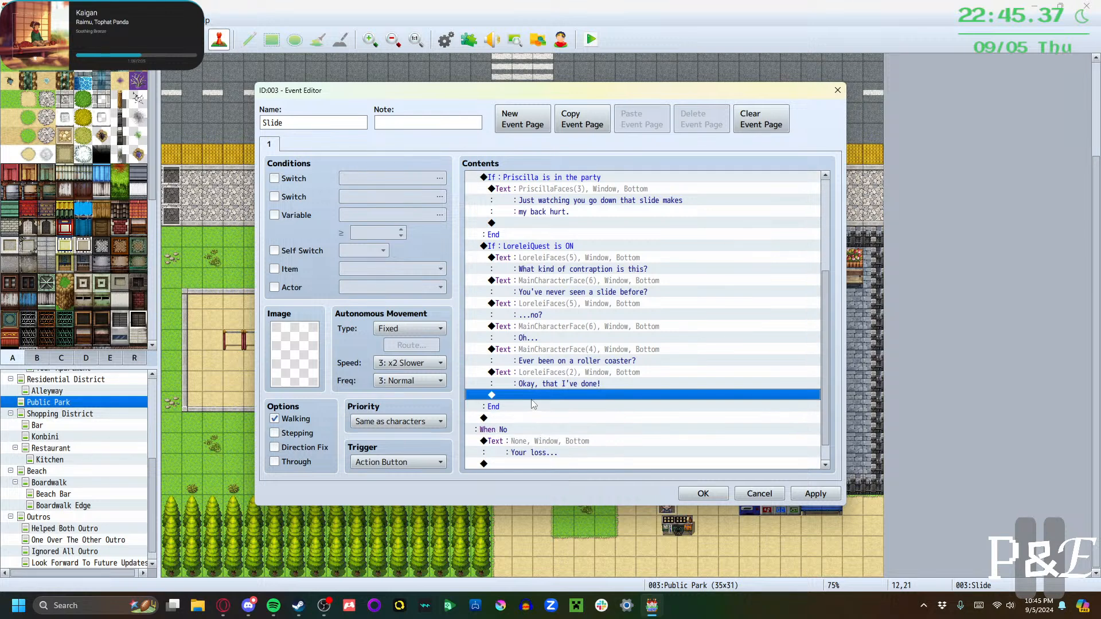
Add the main character's line "You really are a high-class girl, huh?" with the MainCharacterFace(7) portrait after Lorelei's "Okay, that I've done!"
{"action": "double_click", "coordinate": [531, 401]}
{"action": "left_click", "coordinate": [575, 188]}
{"action": "double_click", "coordinate": [527, 294]}
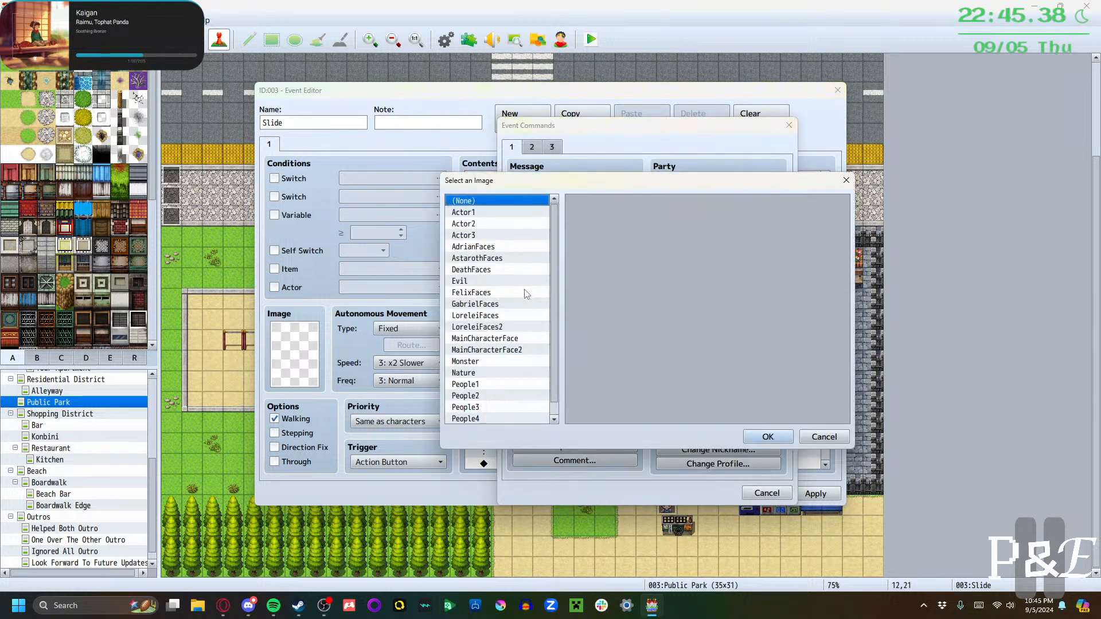
{"action": "left_click", "coordinate": [499, 339]}
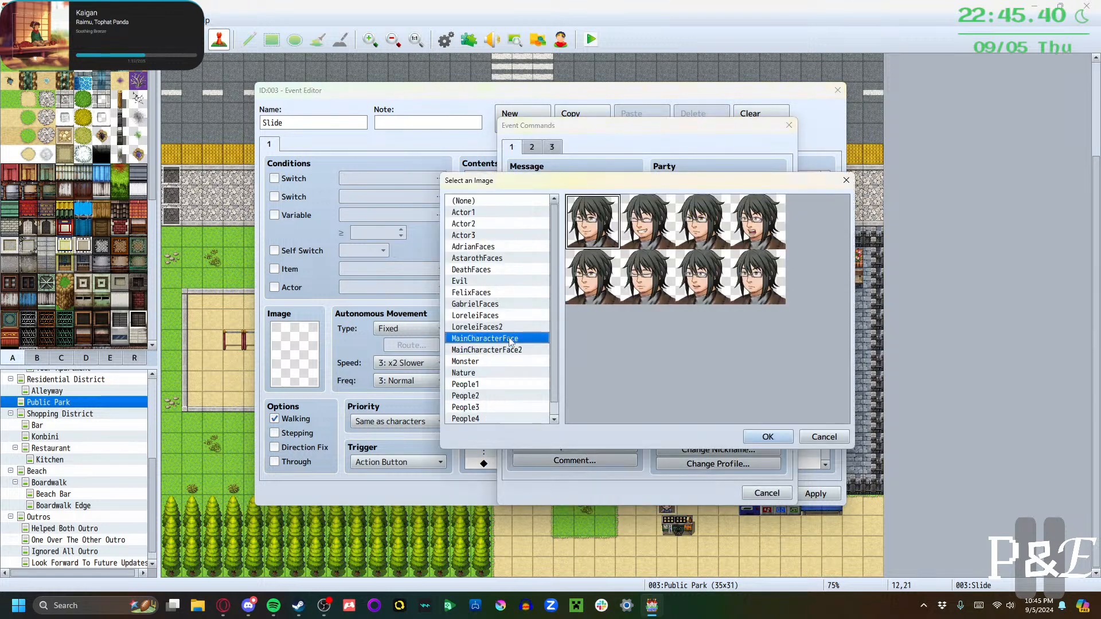
{"action": "left_click", "coordinate": [745, 278]}
{"action": "left_click", "coordinate": [767, 437]}
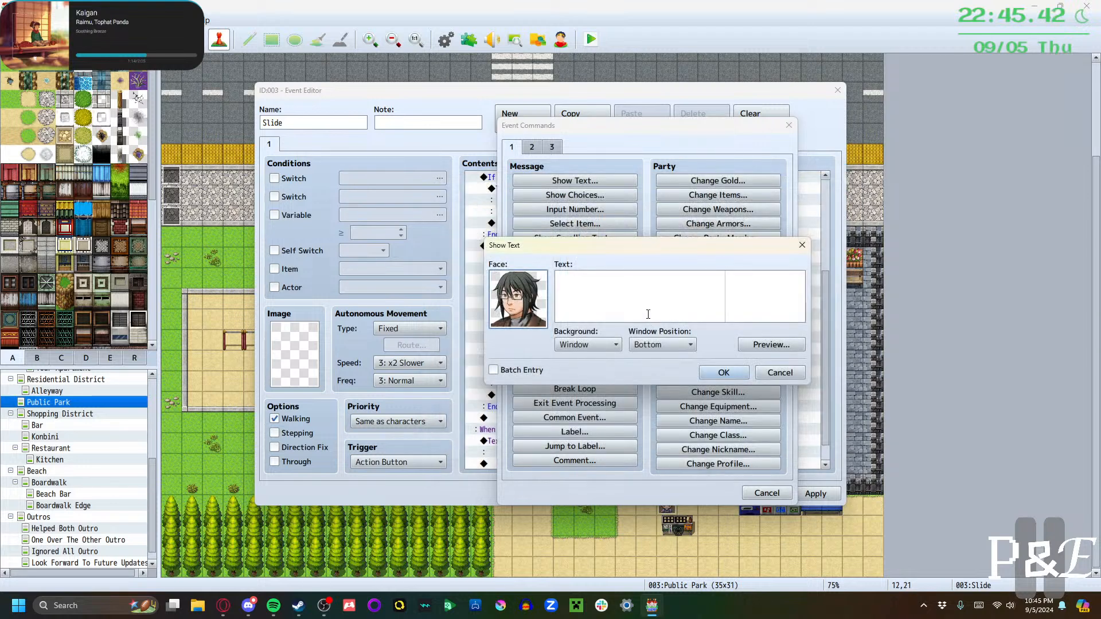
{"action": "type", "text": "You'r"}
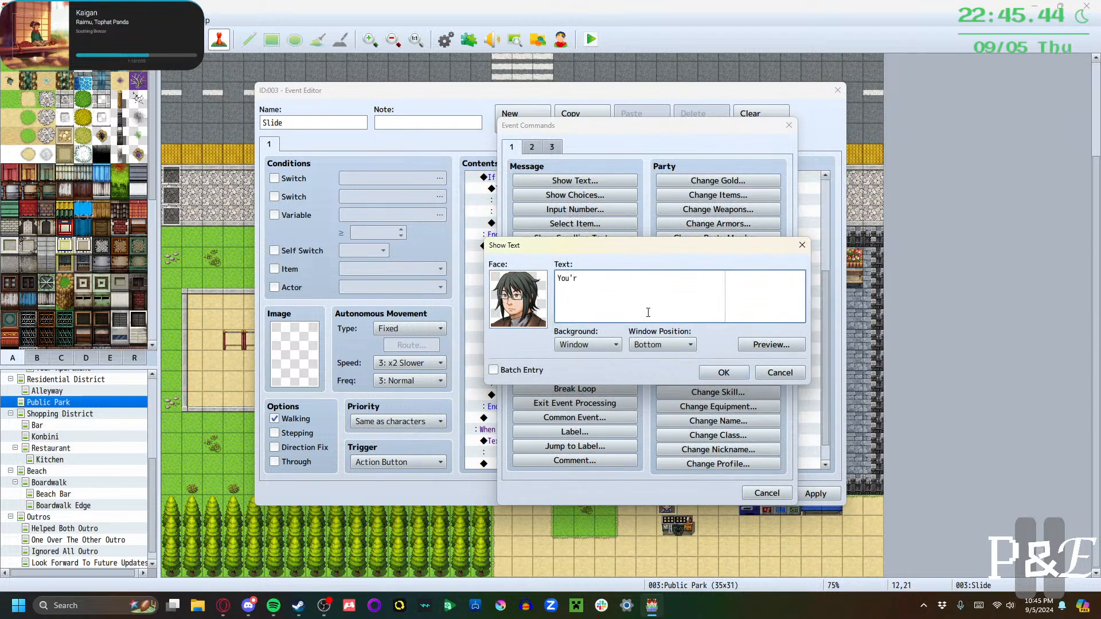
{"action": "type", "text": "e really bo"}
{"action": "key", "text": "BackSpace"}
{"action": "key", "text": "BackSpace"}
{"action": "key", "text": "BackSpace"}
{"action": "key", "text": "BackSpace"}
{"action": "key", "text": "BackSpace"}
{"action": "key", "text": "BackSpace"}
{"action": "key", "text": "BackSpace"}
{"action": "key", "text": "BackSpace"}
{"action": "key", "text": "BackSpace"}
{"action": "key", "text": "BackSpace"}
{"action": "key", "text": "BackSpace"}
{"action": "key", "text": "BackSpace"}
{"action": "key", "text": "BackSpace"}
{"action": "key", "text": "BackSpace"}
{"action": "type", "text": "ally are a high-class girl, "}
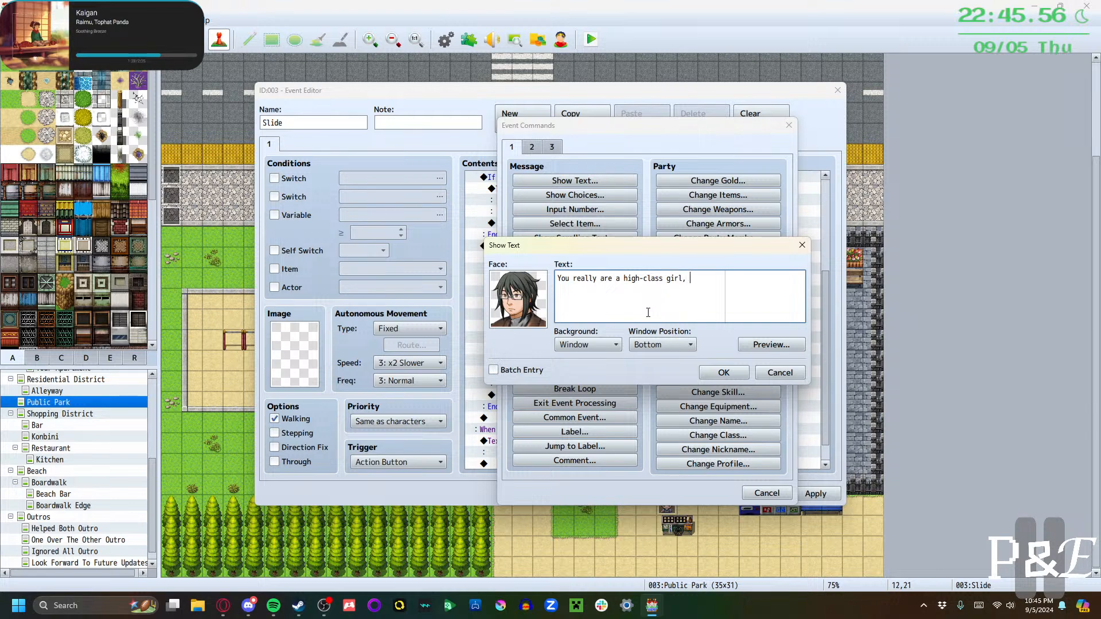
{"action": "type", "text": "hu"}
{"action": "left_click", "coordinate": [723, 373]}
Add Lorelei's reply "And what's wrong with that?" with the LoreleiFaces(4) portrait after the high-class girl line
{"action": "left_click", "coordinate": [629, 396]}
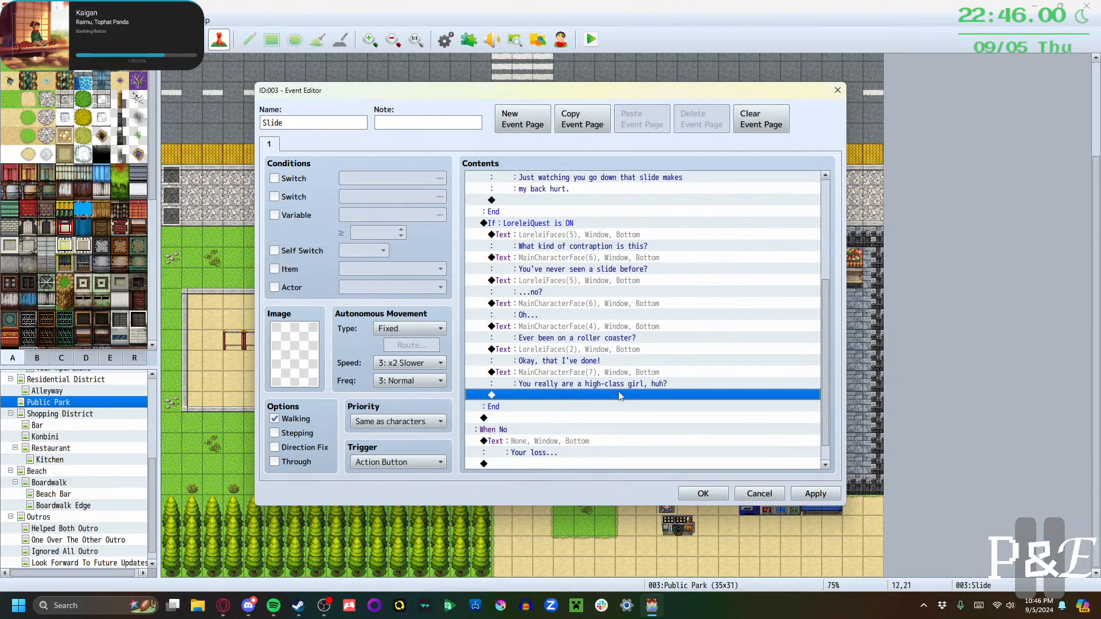
{"action": "double_click", "coordinate": [619, 396]}
{"action": "left_click", "coordinate": [572, 182]}
{"action": "double_click", "coordinate": [528, 319]}
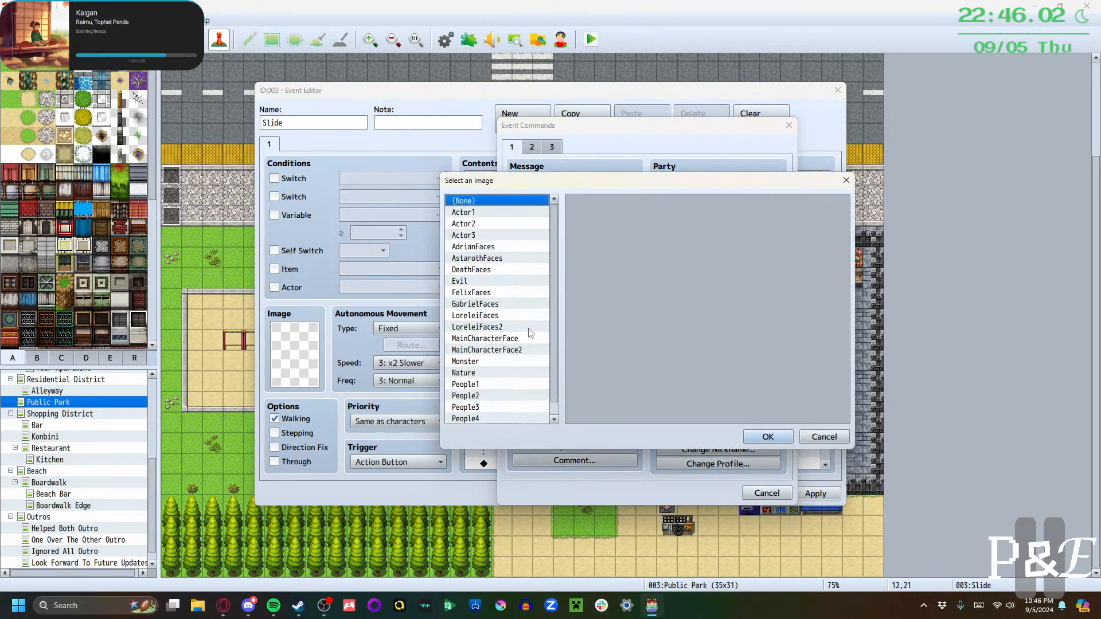
{"action": "left_click", "coordinate": [504, 351]}
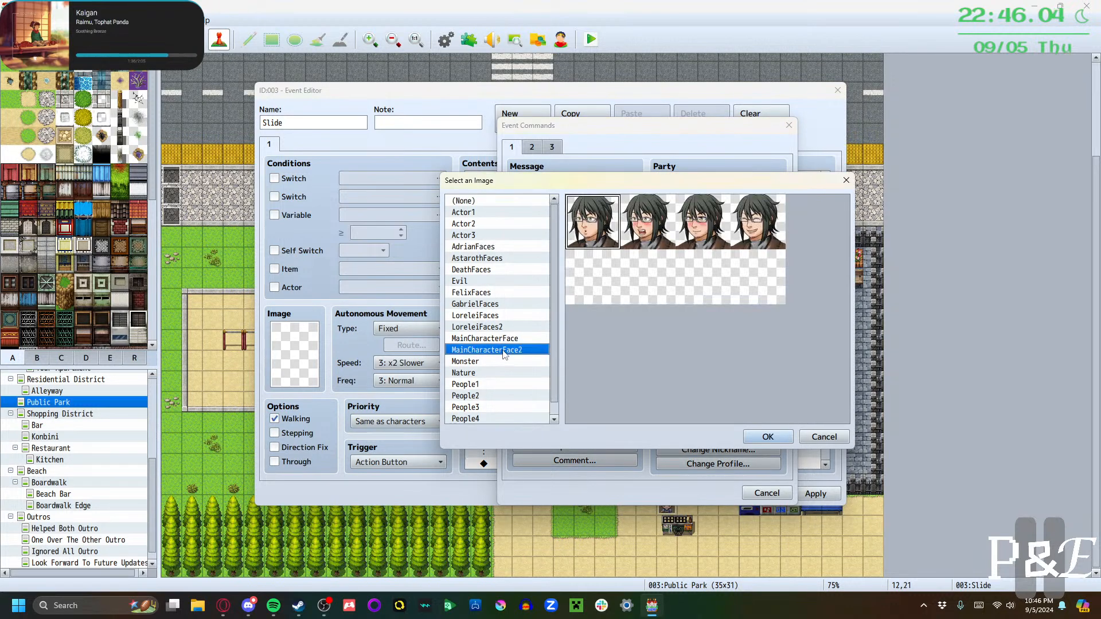
{"action": "left_click", "coordinate": [503, 339]}
{"action": "left_click", "coordinate": [501, 327]}
{"action": "left_click", "coordinate": [499, 316]}
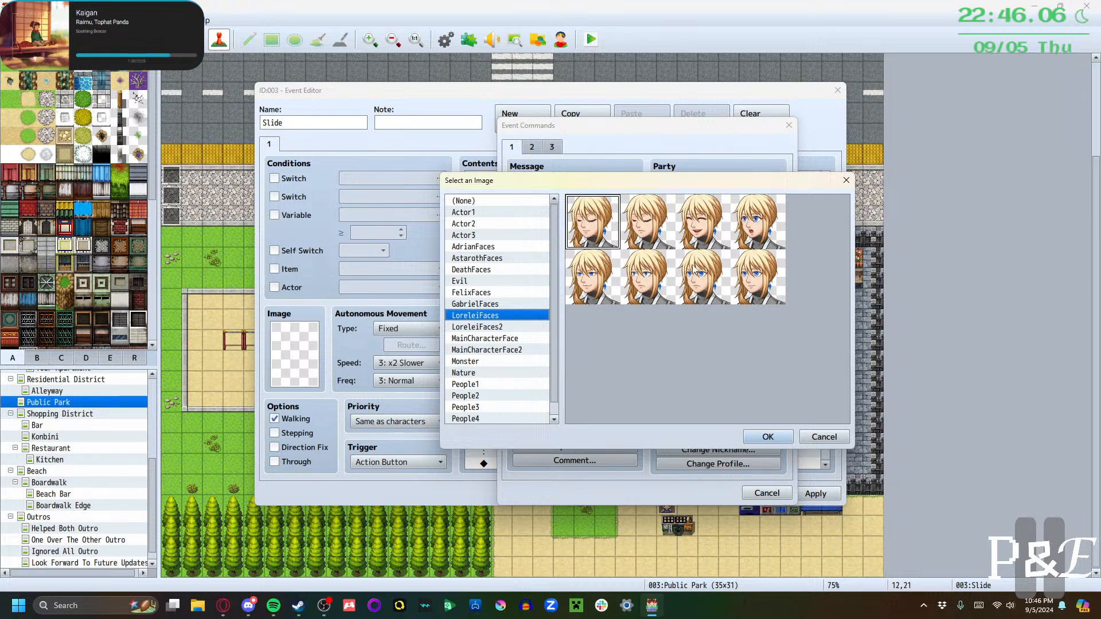
{"action": "left_click", "coordinate": [594, 281]}
{"action": "left_click", "coordinate": [763, 436]}
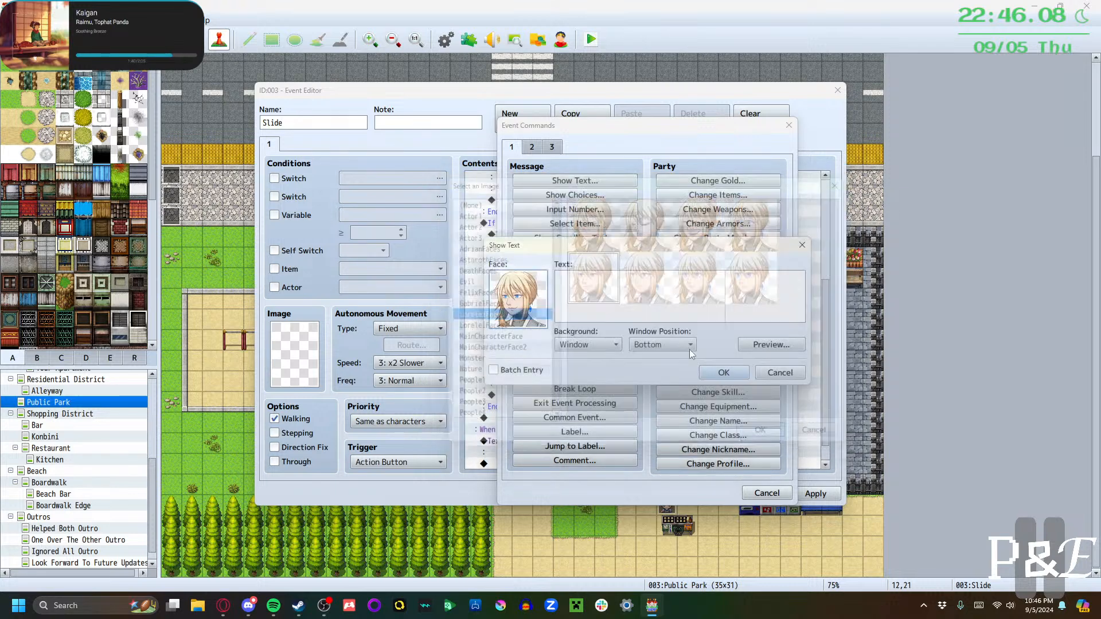
{"action": "type", "text": "A"}
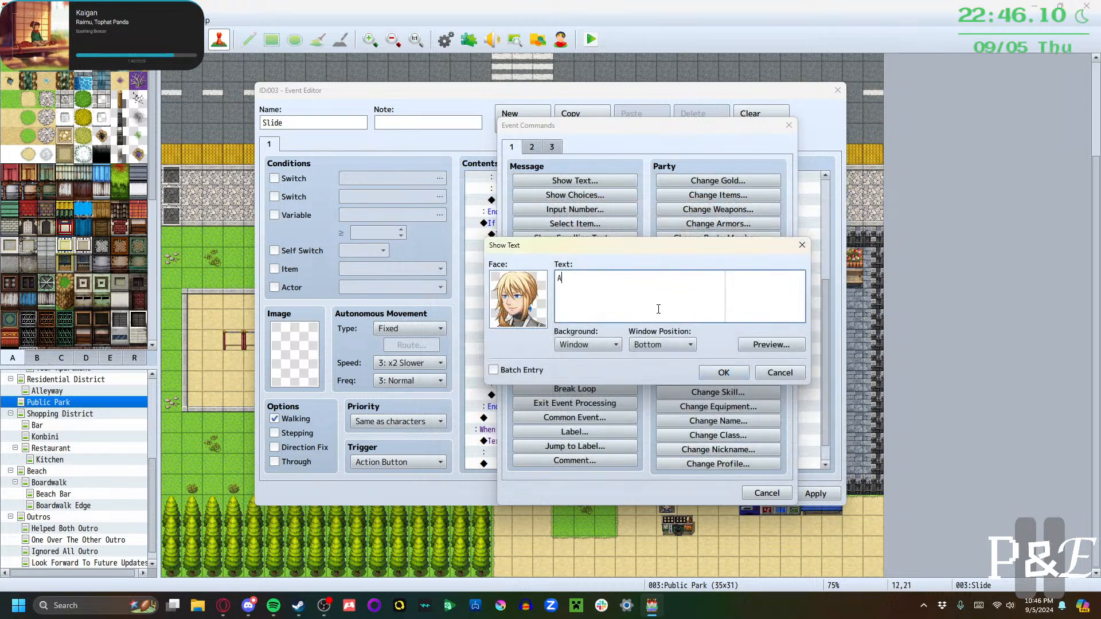
{"action": "type", "text": "nd what's wrong with that?"}
{"action": "left_click", "coordinate": [717, 373]}
Add the main character's line "Moving on..." with the MainCharacterFace(7) portrait after Lorelei's "And what's wrong with that?"
{"action": "double_click", "coordinate": [559, 397]}
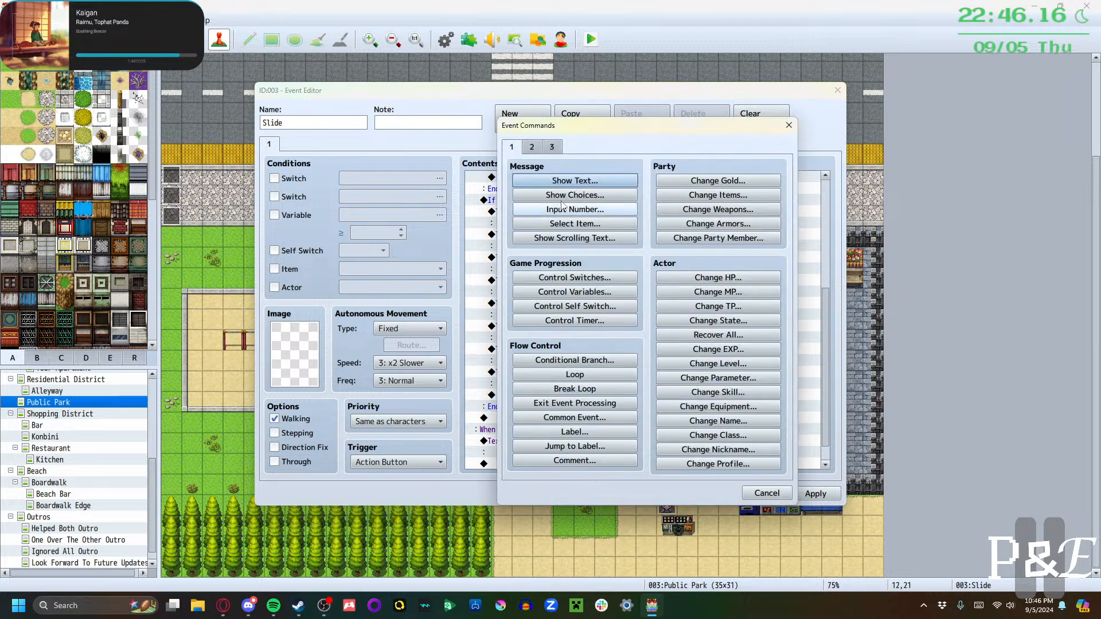
{"action": "left_click", "coordinate": [575, 180]}
{"action": "double_click", "coordinate": [539, 276]}
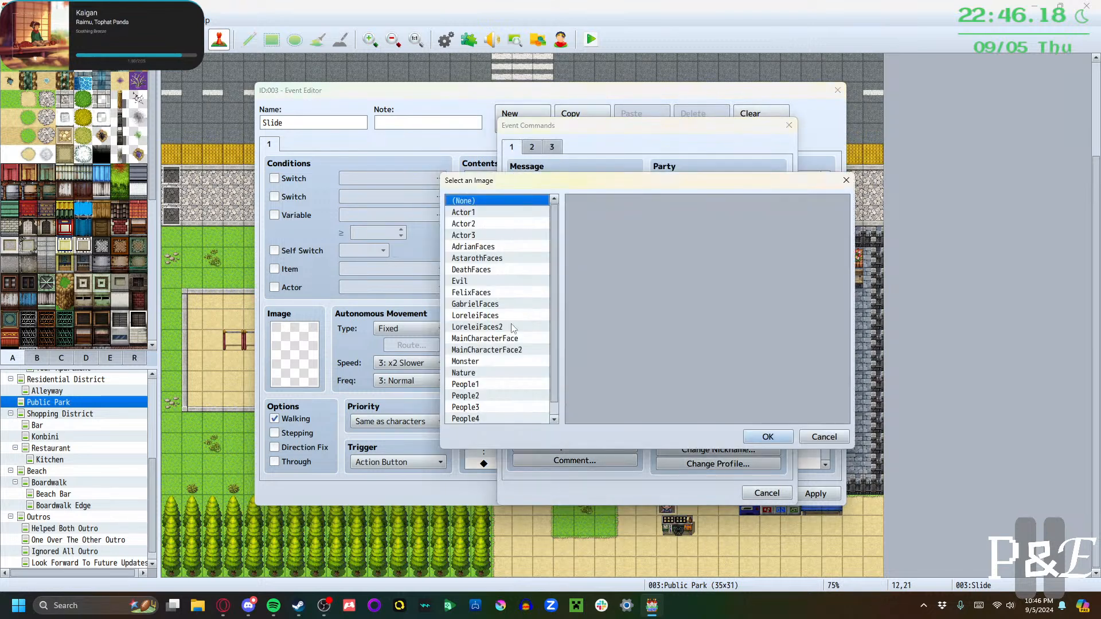
{"action": "left_click", "coordinate": [493, 326]}
{"action": "left_click", "coordinate": [494, 317]}
{"action": "left_click", "coordinate": [500, 339]}
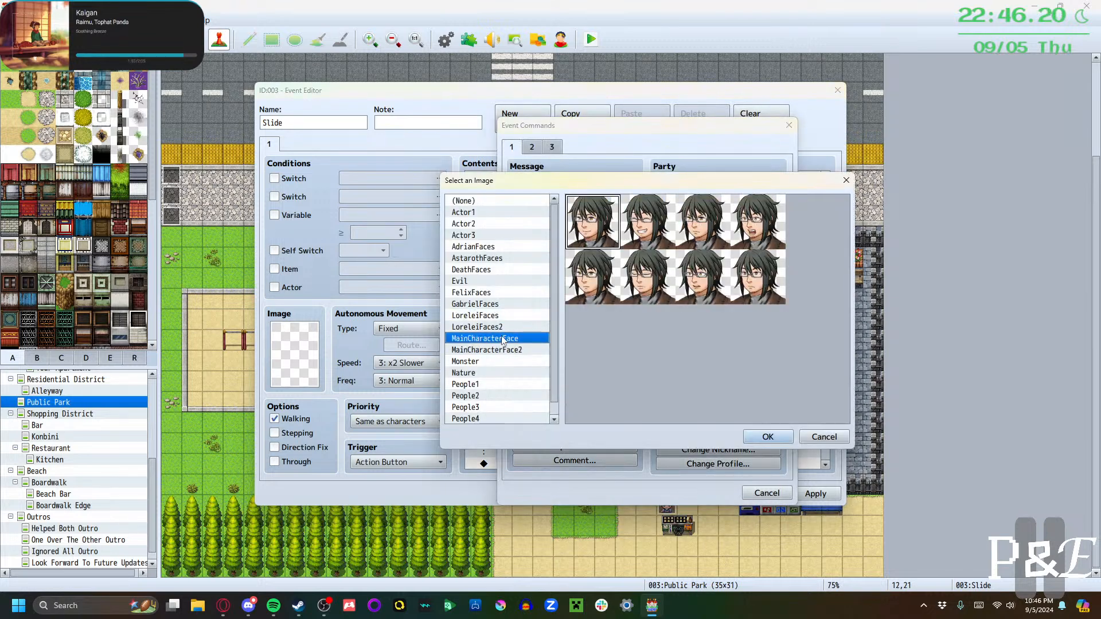
{"action": "left_click", "coordinate": [757, 290]}
{"action": "left_click", "coordinate": [768, 437]}
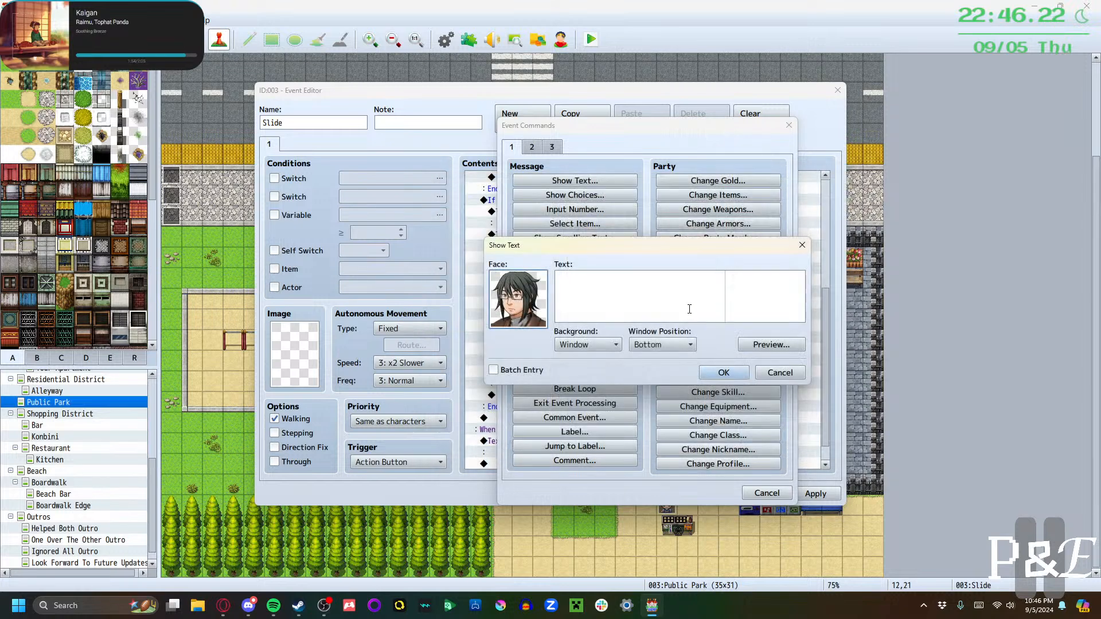
{"action": "left_click", "coordinate": [687, 307]}
{"action": "type", "text": "Moving on."}
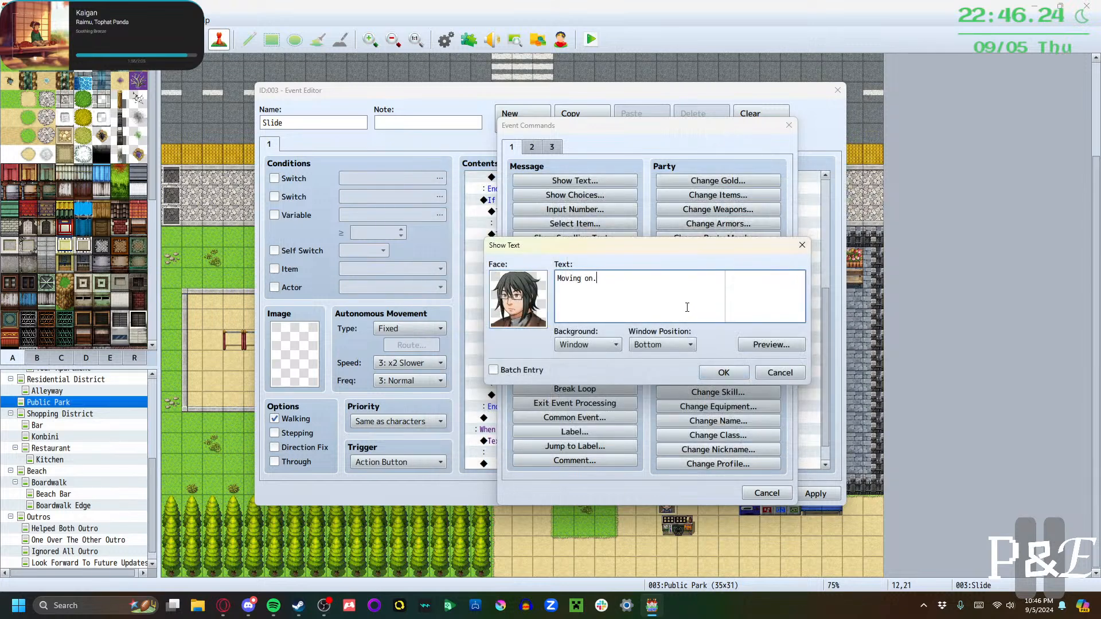
{"action": "type", "text": ".."}
{"action": "left_click", "coordinate": [713, 373]}
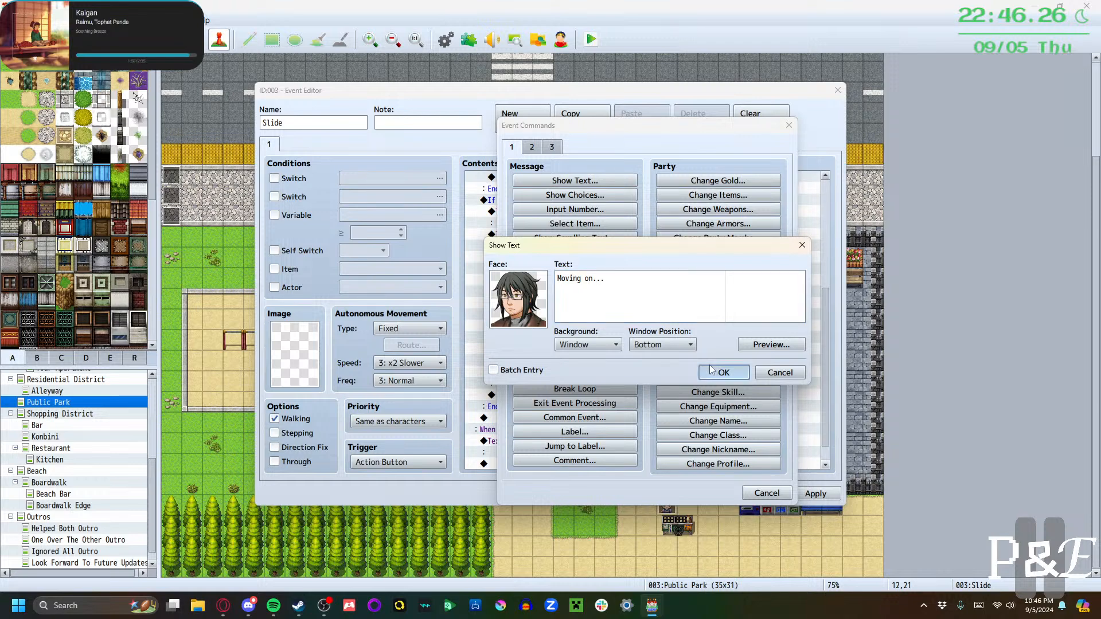
Add the main character's line "A slide is like a roller coaster, except you're doing the climbing and you're in control of the experience." with MainCharacterFace(0)
{"action": "double_click", "coordinate": [541, 424]}
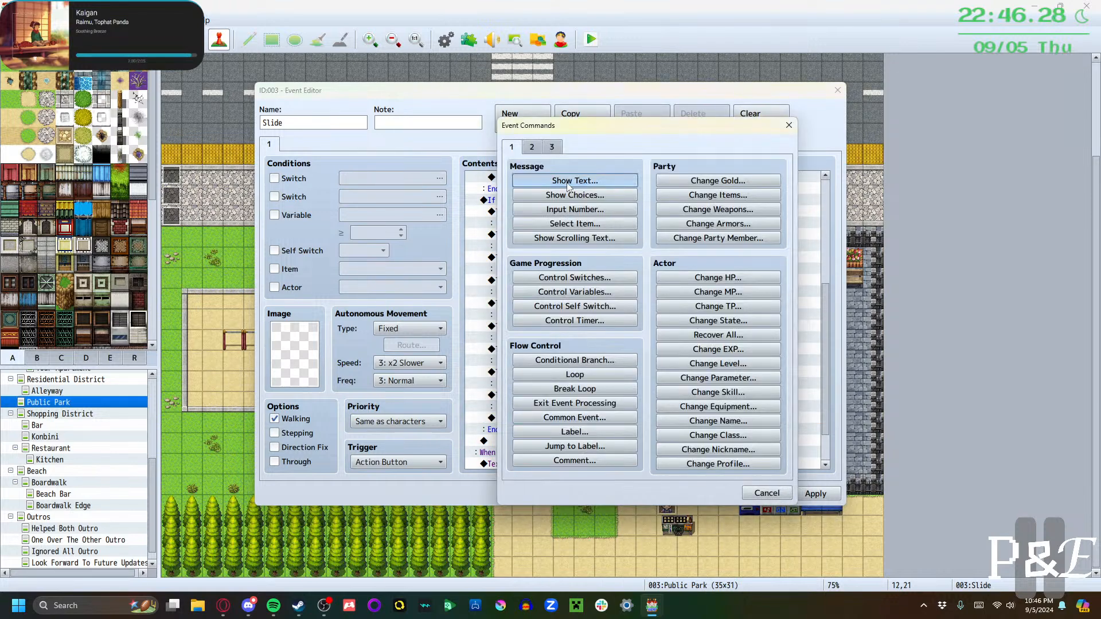
{"action": "key", "text": "Return"}
{"action": "double_click", "coordinate": [516, 316]}
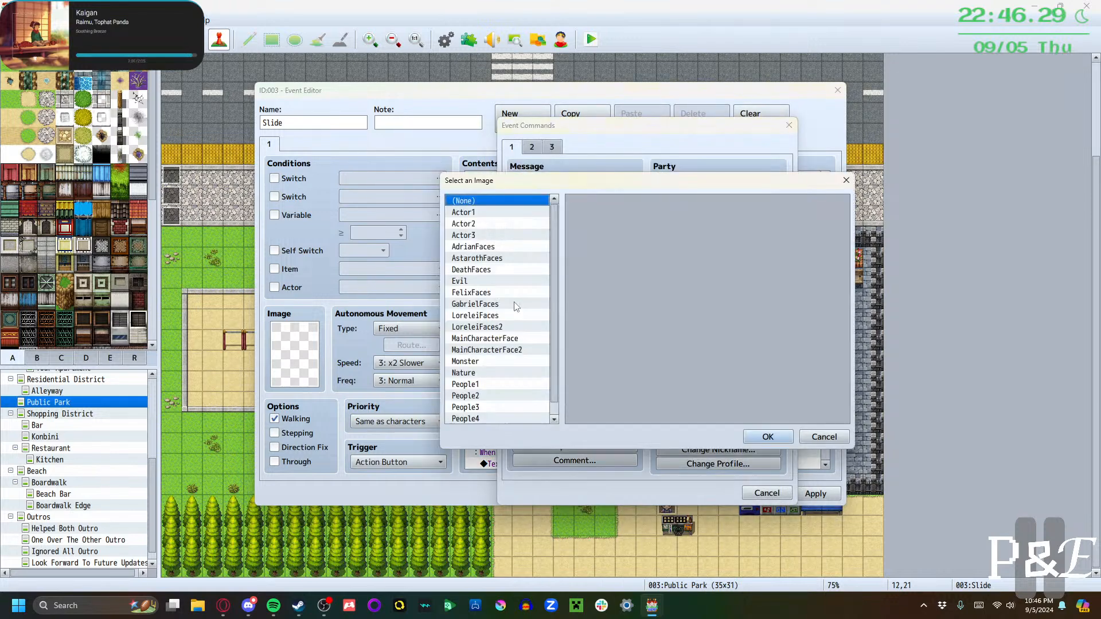
{"action": "left_click", "coordinate": [516, 350]}
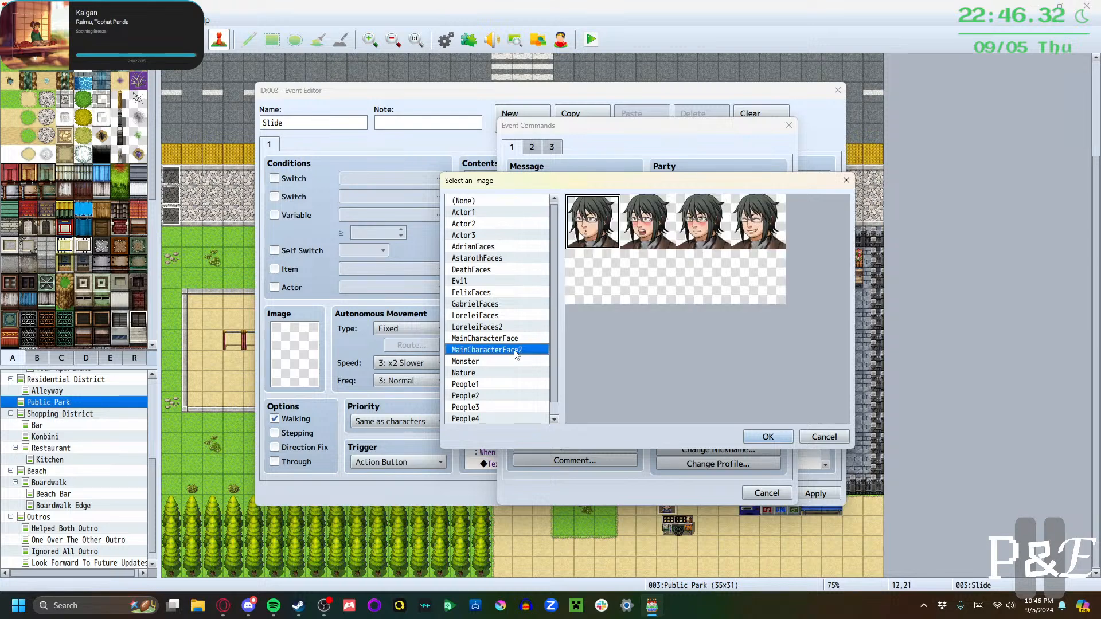
{"action": "left_click", "coordinate": [497, 338]}
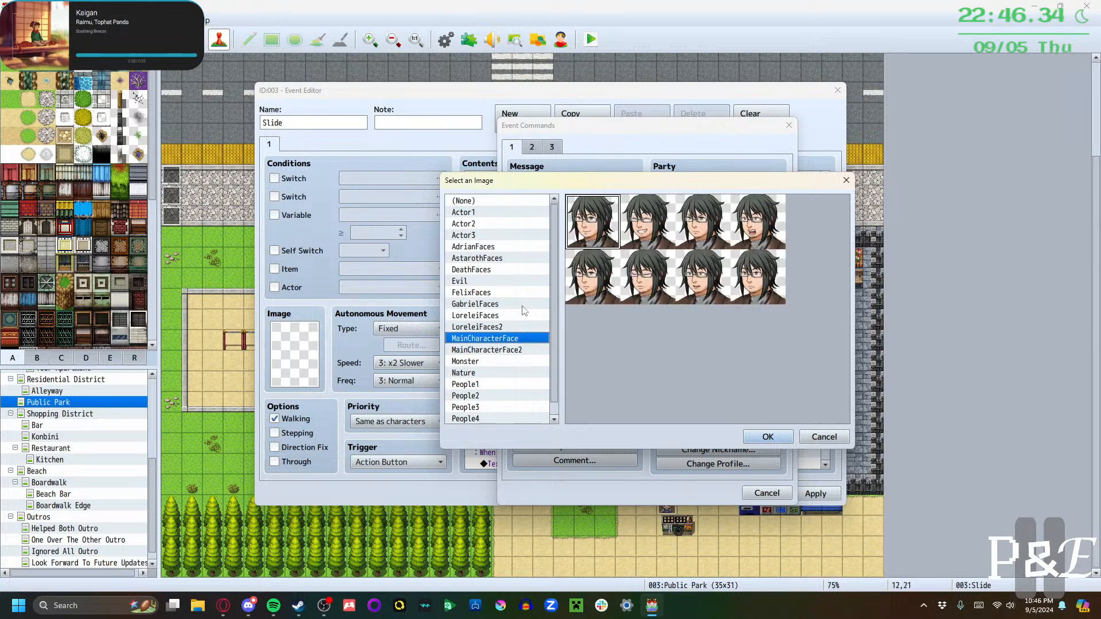
{"action": "left_click", "coordinate": [757, 437]}
{"action": "left_click", "coordinate": [631, 304]}
{"action": "type", "text": "A slide"}
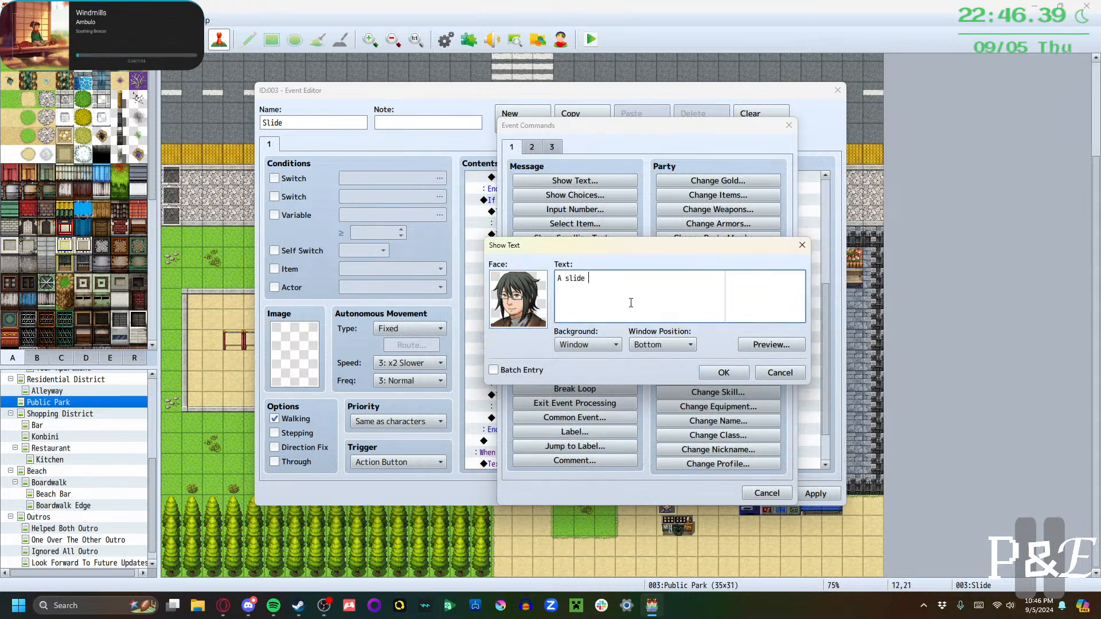
{"action": "type", "text": " is like a roller coaster, exce"}
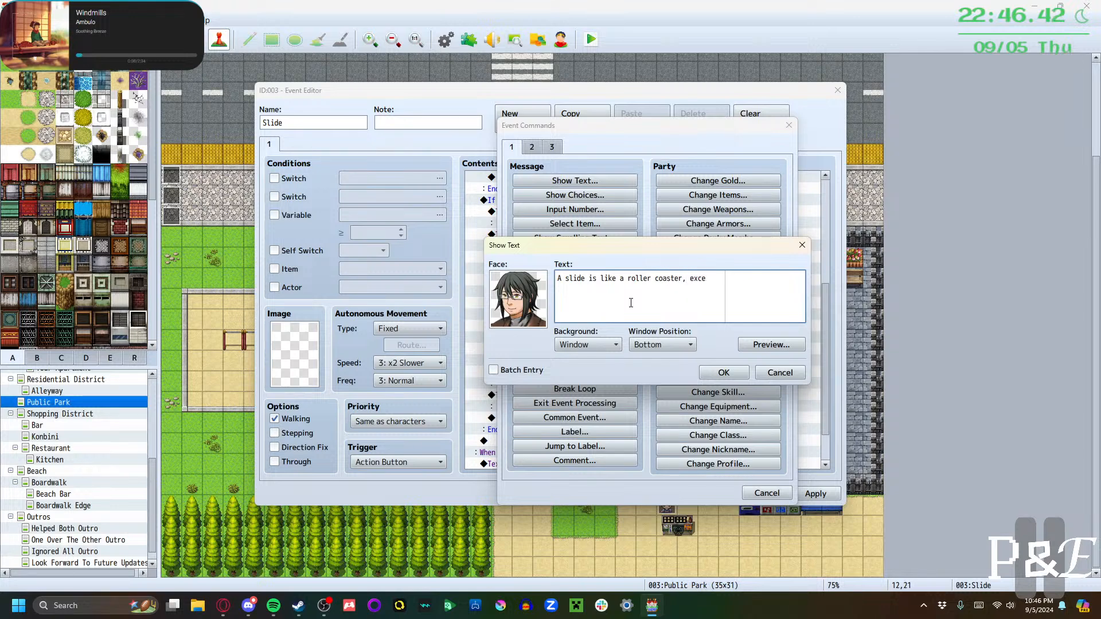
{"action": "type", "text": "pt"}
{"action": "type", "text": " you're doing the climbing and"}
{"action": "type", "text": " yo"}
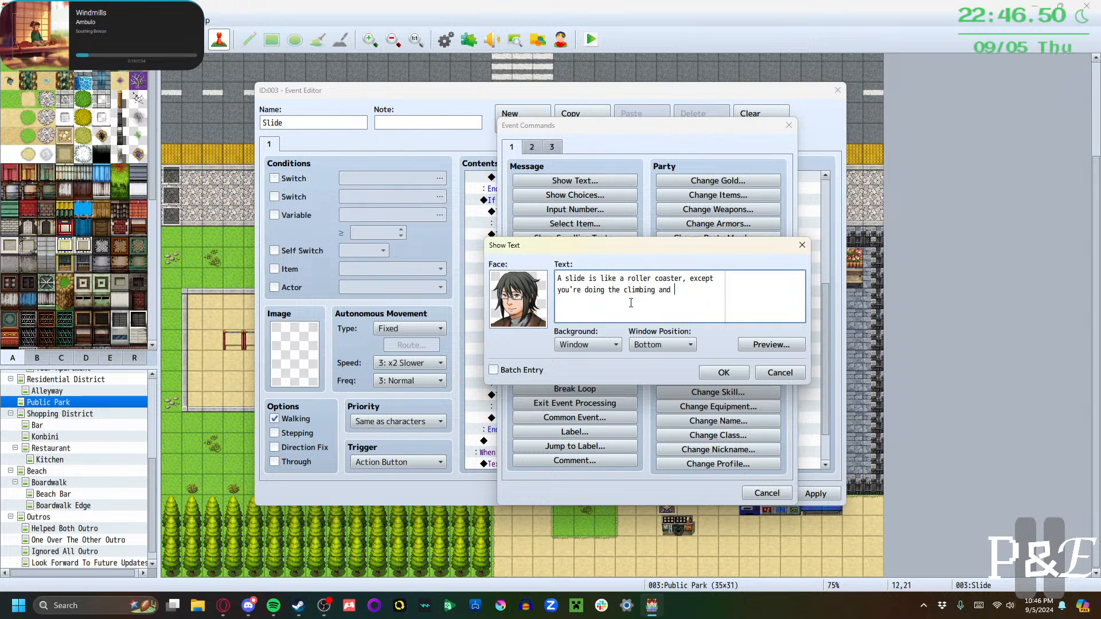
{"action": "type", "text": "you're in c"}
{"action": "key", "text": "BackSpace"}
{"action": "key", "text": "BackSpace"}
{"action": "key", "text": "BackSpace"}
{"action": "type", "text": "control of the expe"}
{"action": "key", "text": "BackSpace"}
{"action": "key", "text": "BackSpace"}
{"action": "type", "text": "ience"}
{"action": "left_click", "coordinate": [723, 373]}
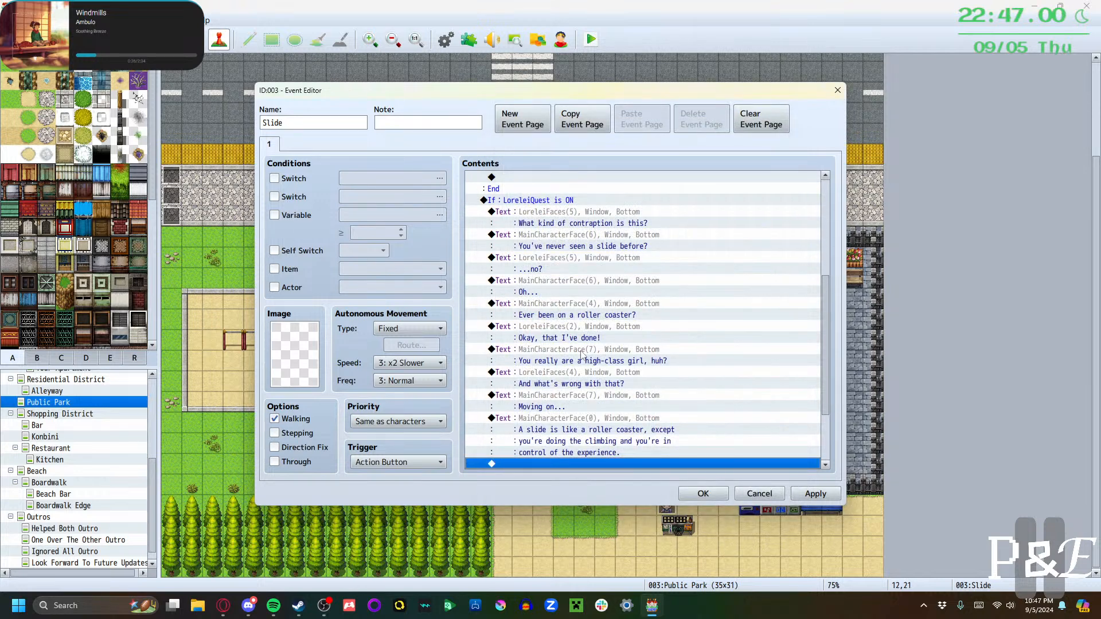
Review the Slide event's commands and check the condition settings of the LoreleiQuest conditional branch
{"action": "scroll", "coordinate": [553, 351], "scroll_direction": "down", "scroll_amount": 2}
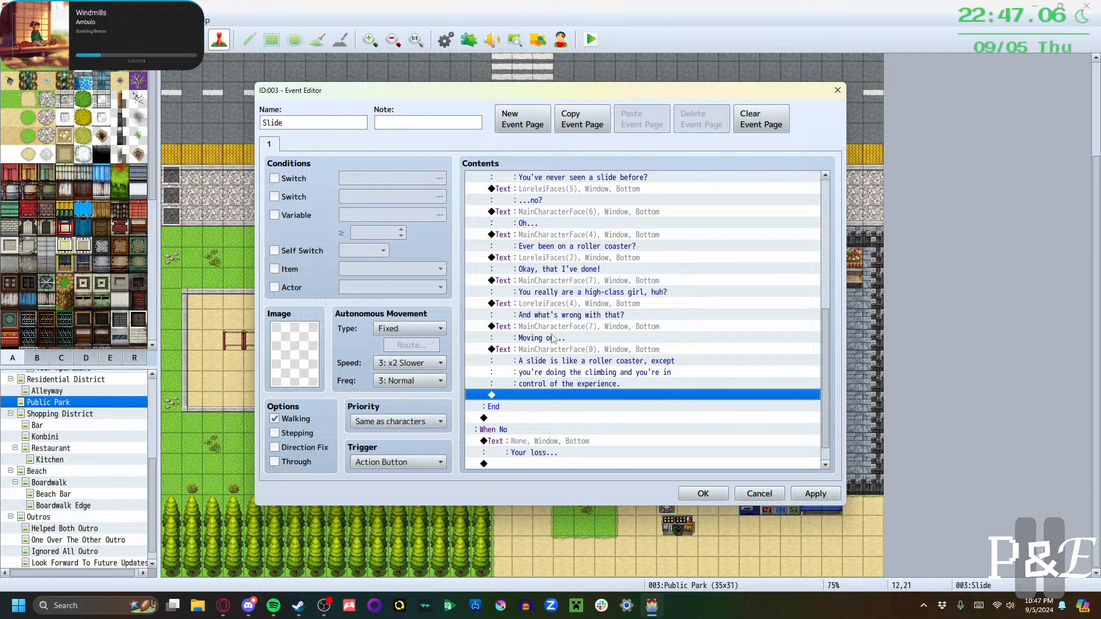
{"action": "scroll", "coordinate": [544, 333], "scroll_direction": "up", "scroll_amount": 8}
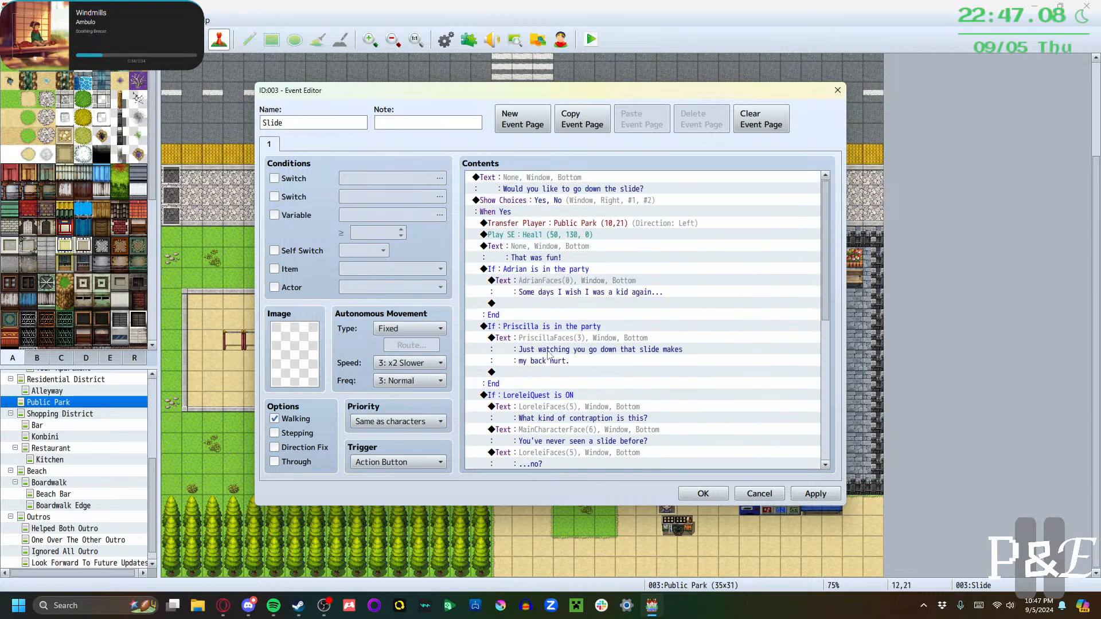
{"action": "left_click", "coordinate": [521, 396]}
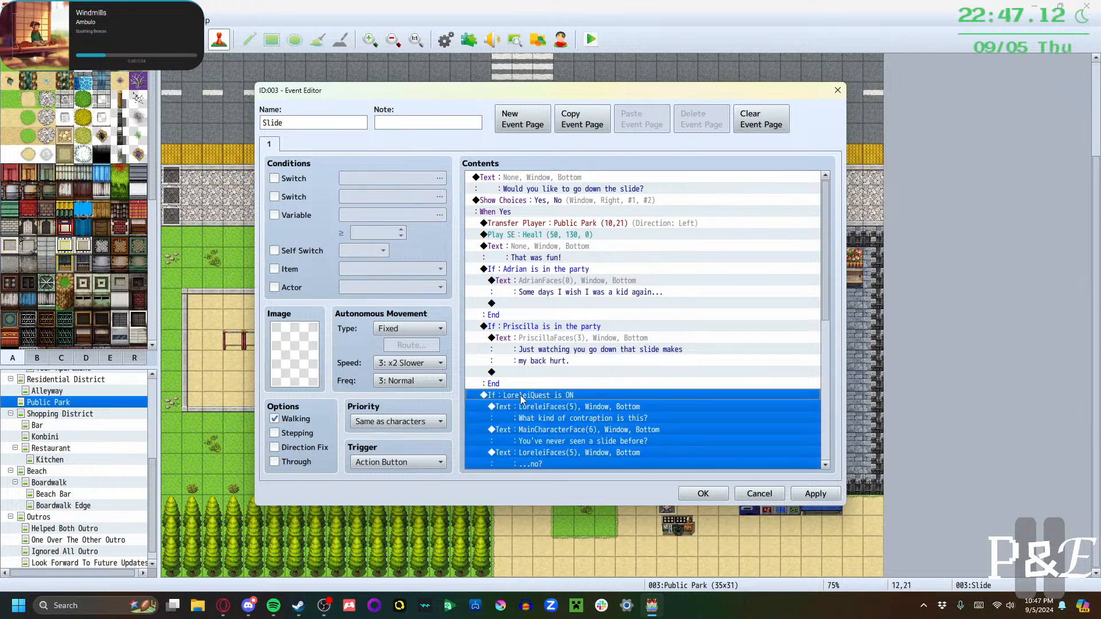
{"action": "double_click", "coordinate": [521, 397]}
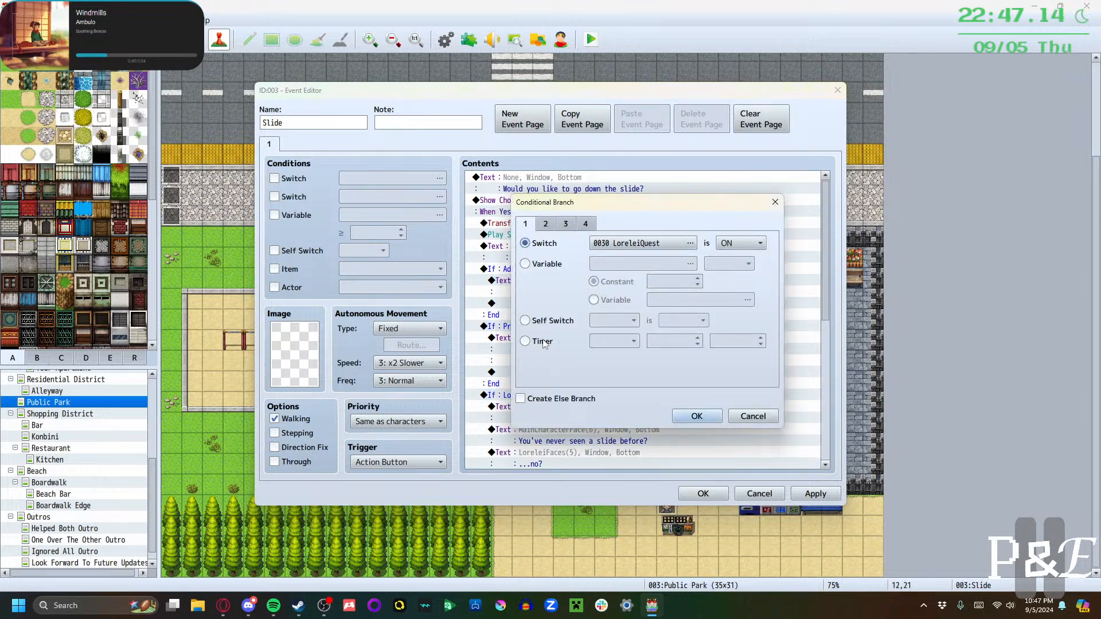
{"action": "left_click", "coordinate": [705, 415]}
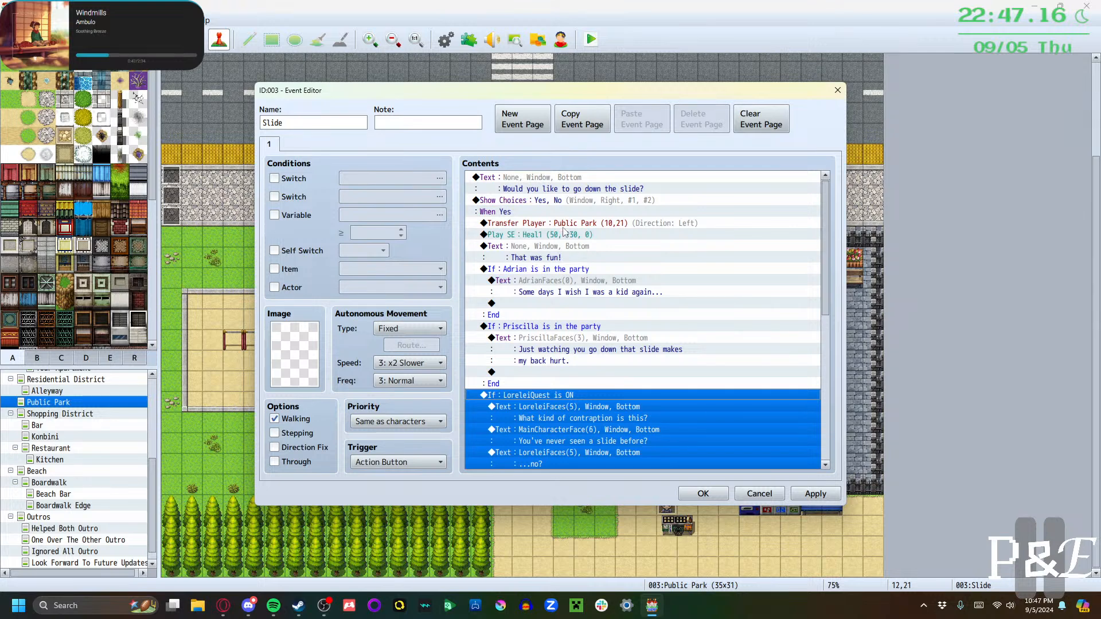
Select the commands under the Yes choice from Transfer Player through the end of the Priscilla conditional branch
{"action": "left_click", "coordinate": [558, 224]}
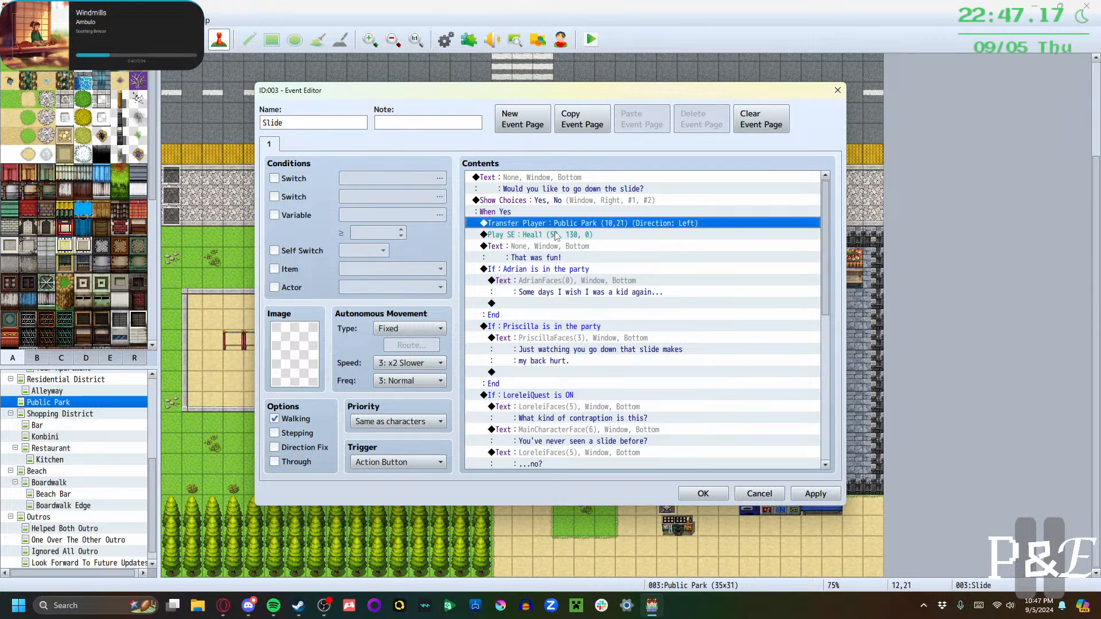
{"action": "left_click", "coordinate": [554, 307], "text": "shift"}
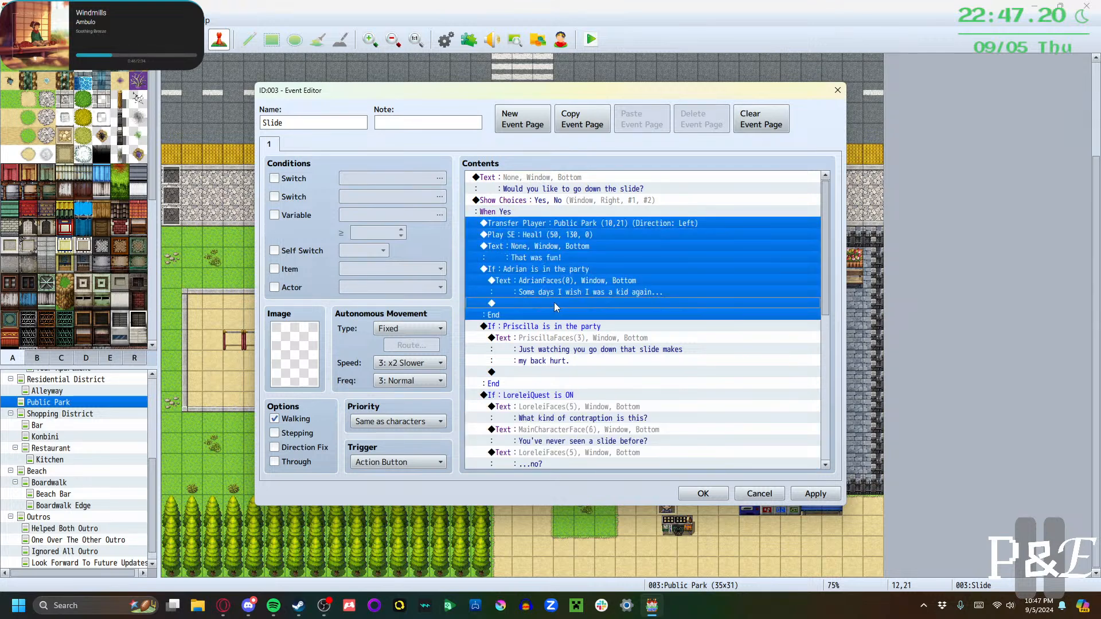
{"action": "left_click", "coordinate": [552, 372], "text": "shift"}
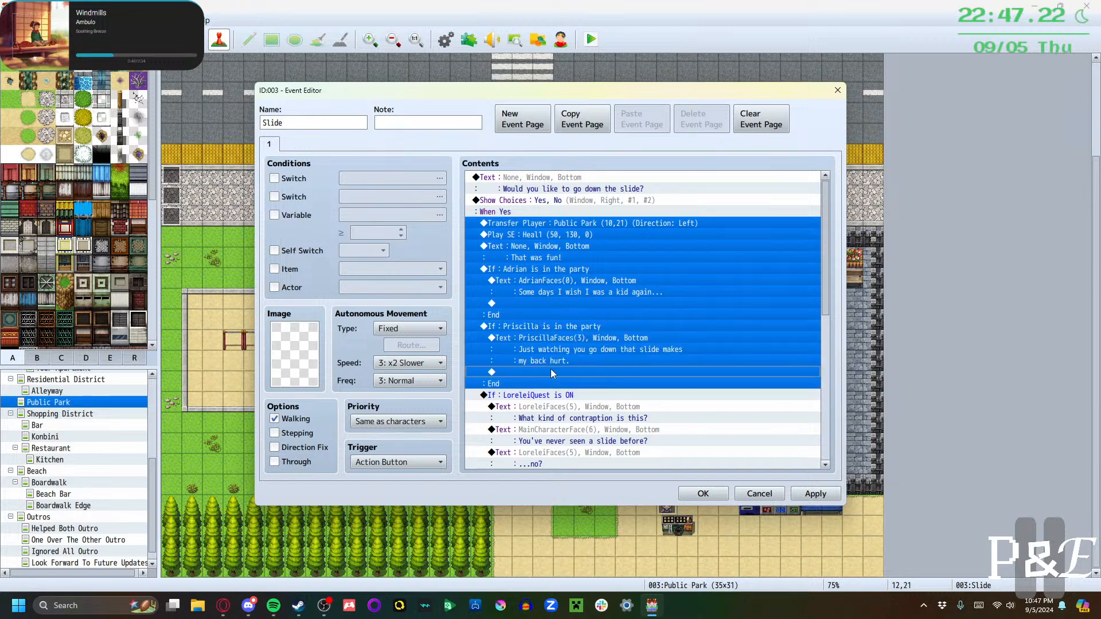
Move the player transfer, Heal1 sound, "That was fun!" text and the Adrian and Priscilla conditions into the LoreleiQuest condition's Else branch
{"action": "key", "text": "ctrl+x"}
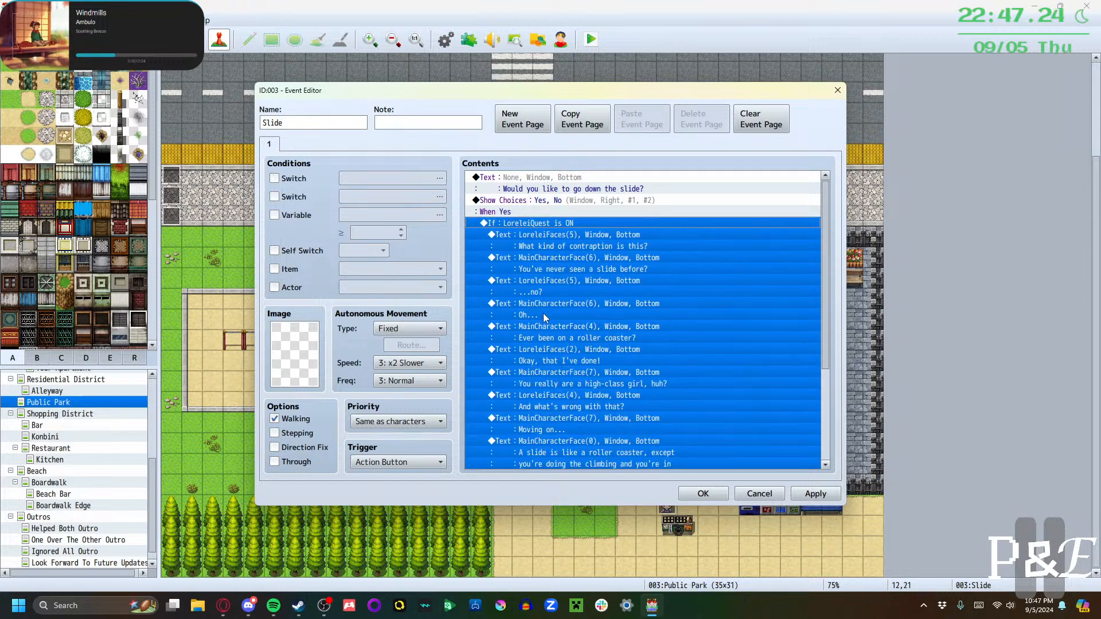
{"action": "scroll", "coordinate": [544, 308], "scroll_direction": "down", "scroll_amount": 4}
{"action": "left_click", "coordinate": [526, 372]}
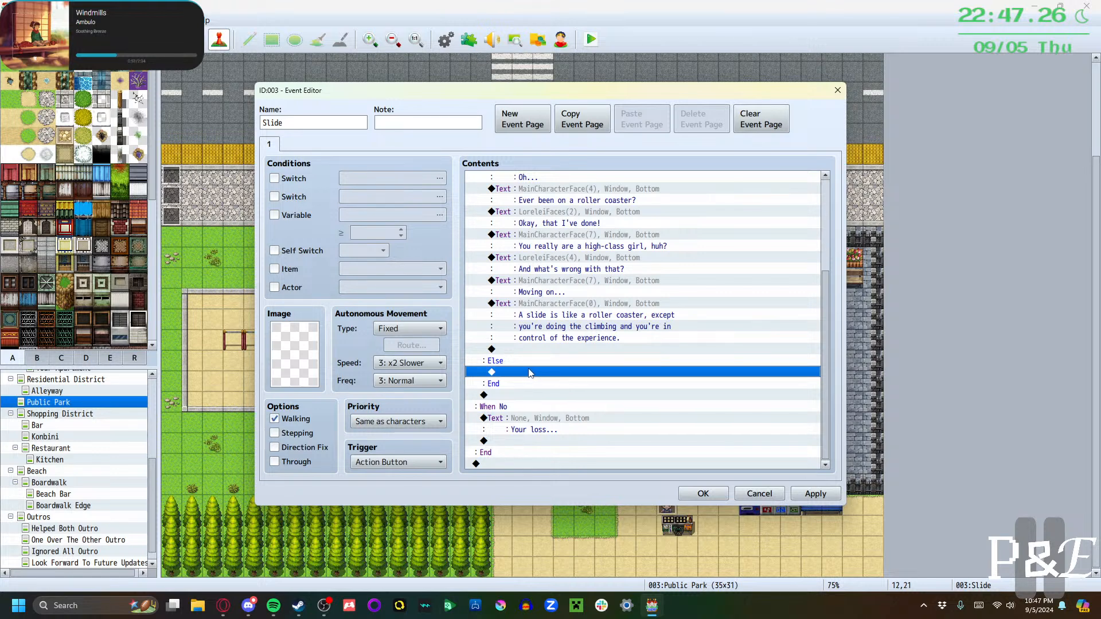
{"action": "key", "text": "ctrl+v"}
{"action": "scroll", "coordinate": [603, 332], "scroll_direction": "up", "scroll_amount": 2}
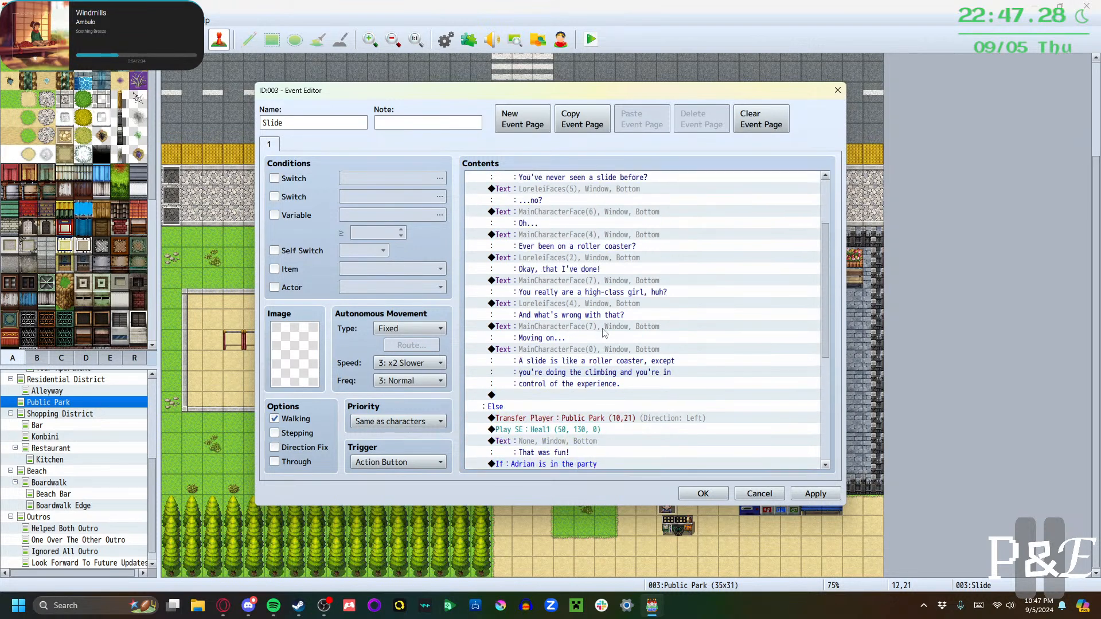
Add a message with the open-mouthed LoreleiFaces portrait at the end of the LoreleiQuest branch: "And it doesn't cost money to go on one?"
{"action": "scroll", "coordinate": [603, 333], "scroll_direction": "up", "scroll_amount": 4}
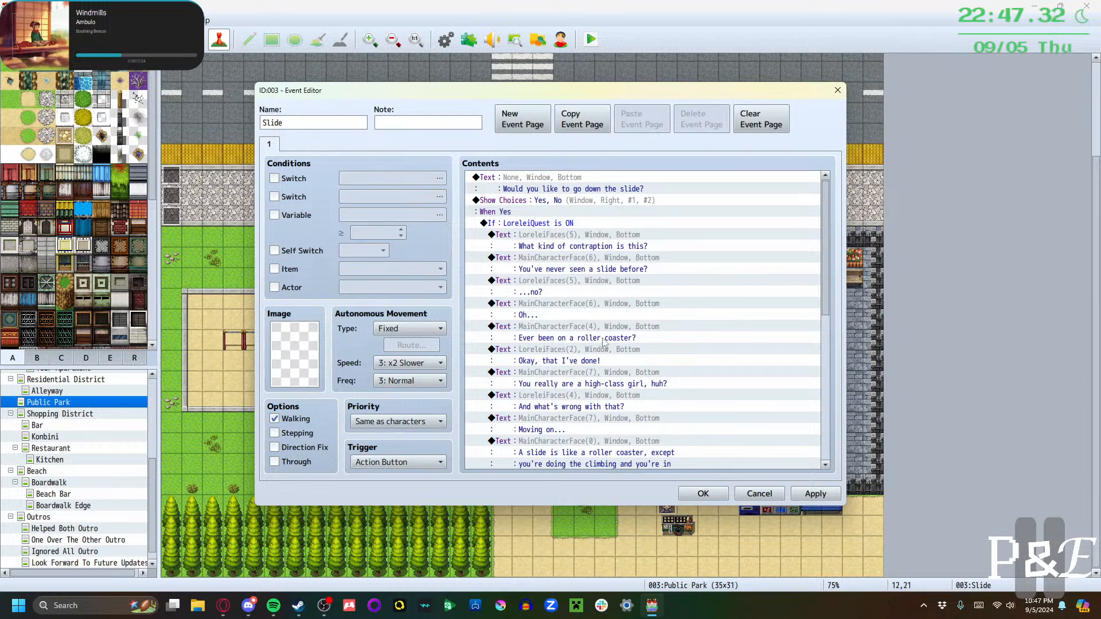
{"action": "scroll", "coordinate": [608, 344], "scroll_direction": "down", "scroll_amount": 3}
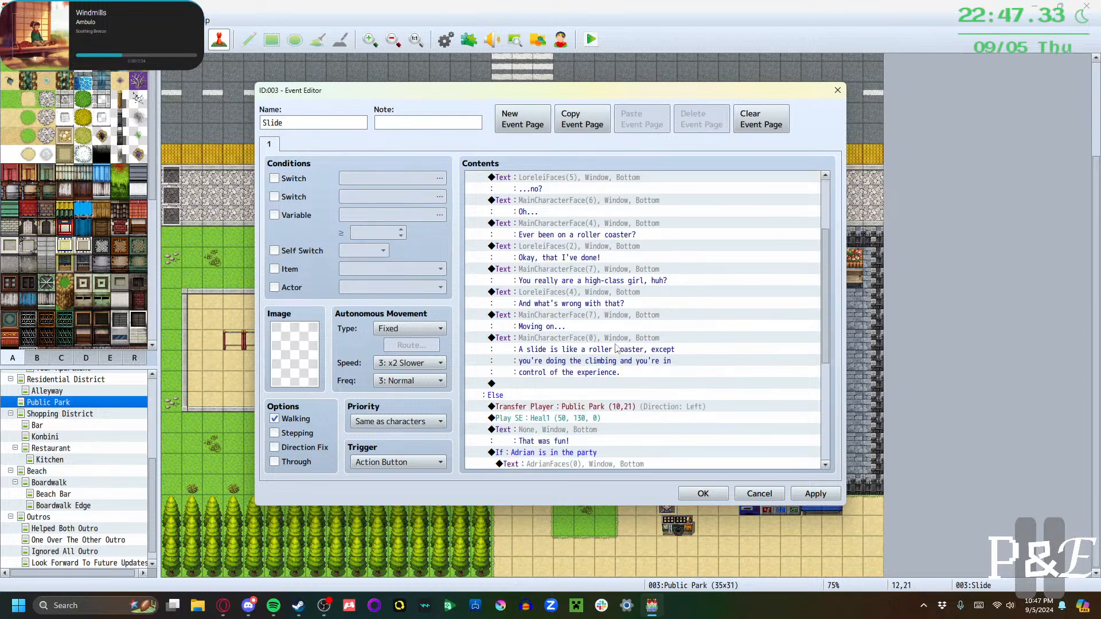
{"action": "double_click", "coordinate": [572, 384]}
{"action": "left_click", "coordinate": [575, 181]}
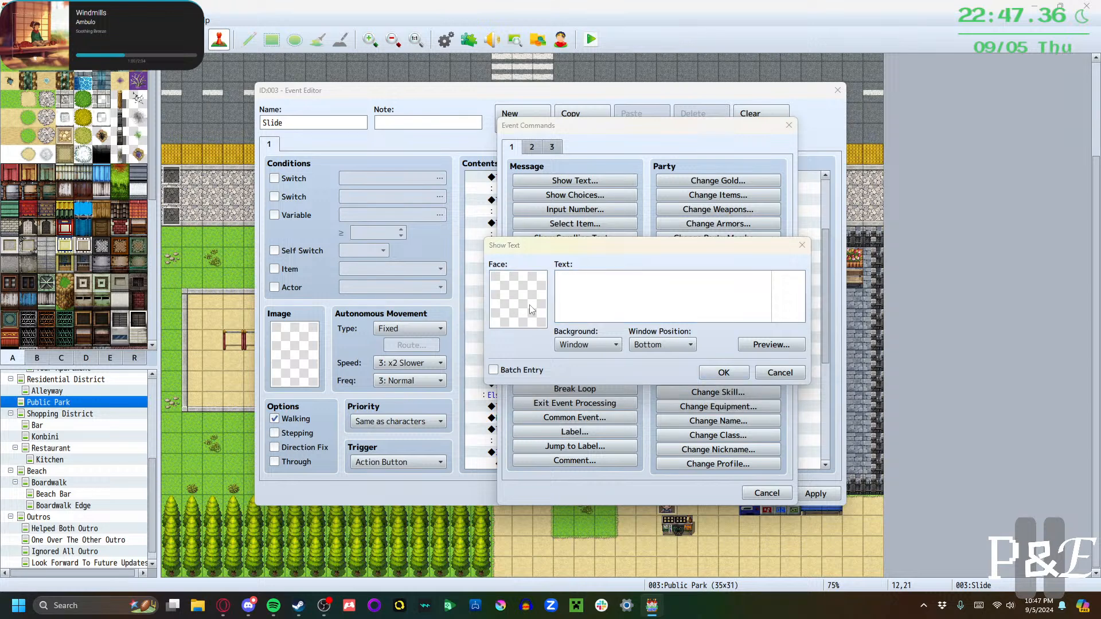
{"action": "double_click", "coordinate": [529, 305]}
{"action": "left_click", "coordinate": [485, 316]}
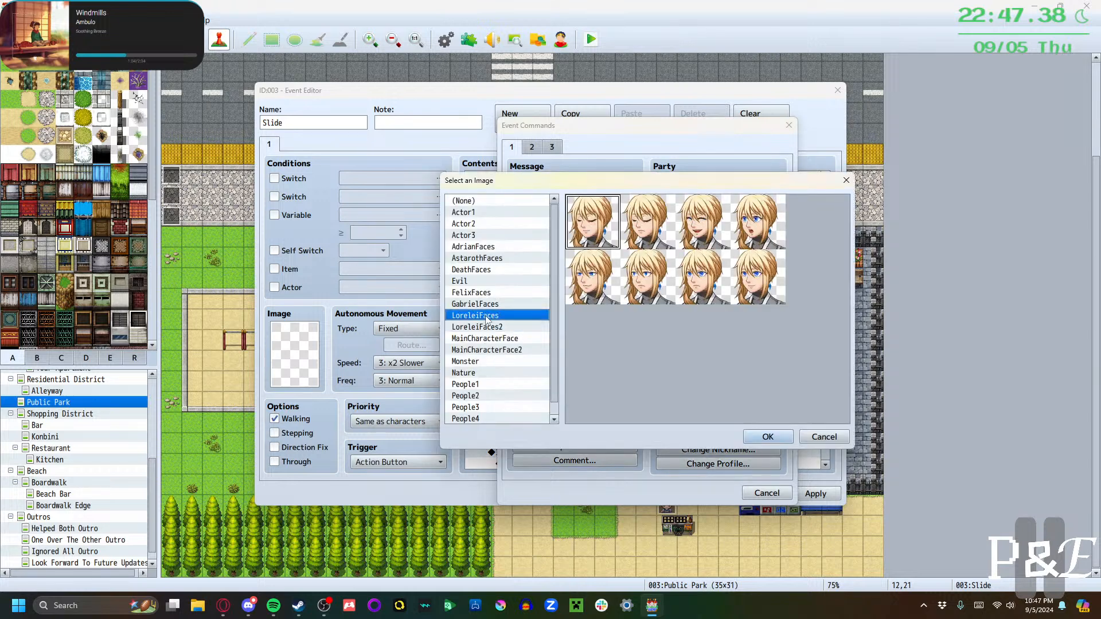
{"action": "left_click", "coordinate": [651, 297]}
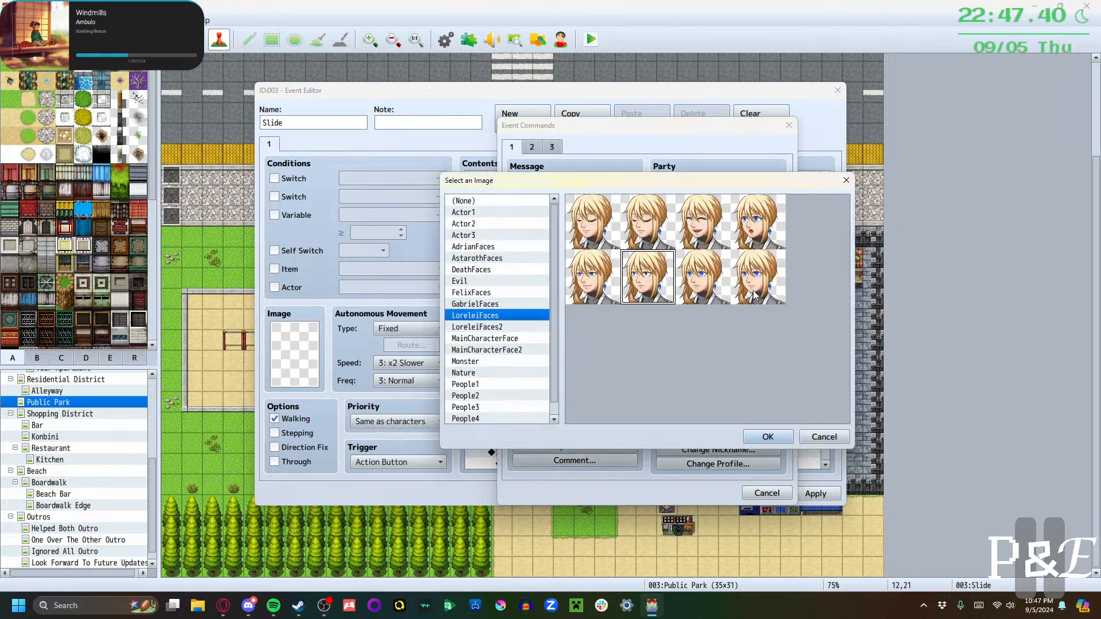
{"action": "left_click", "coordinate": [740, 248]}
{"action": "left_click", "coordinate": [768, 437]}
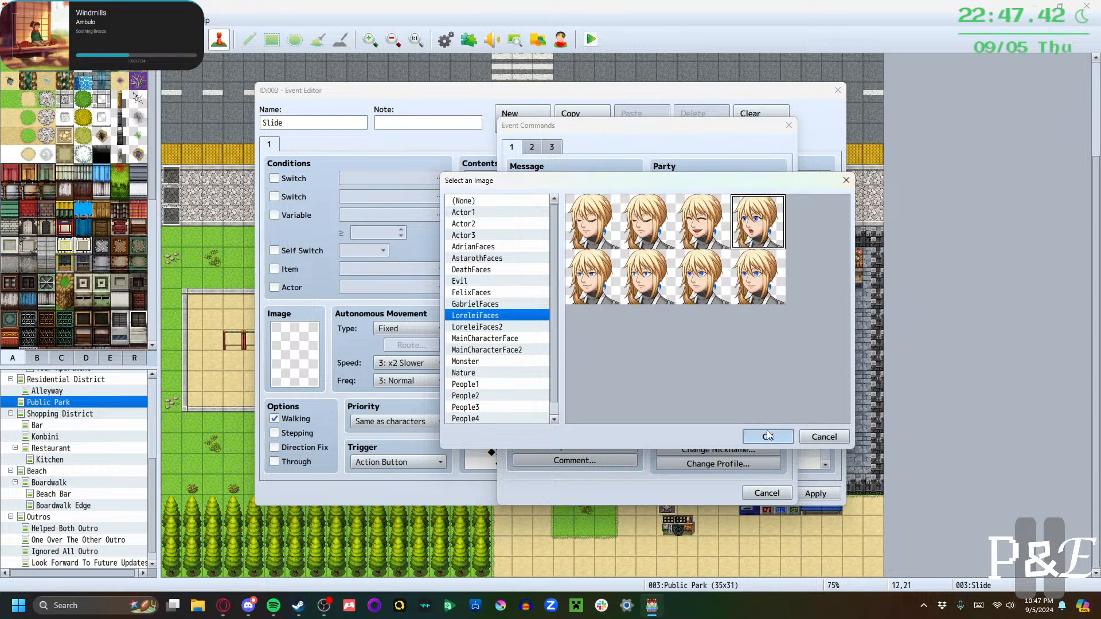
{"action": "left_click", "coordinate": [658, 283]}
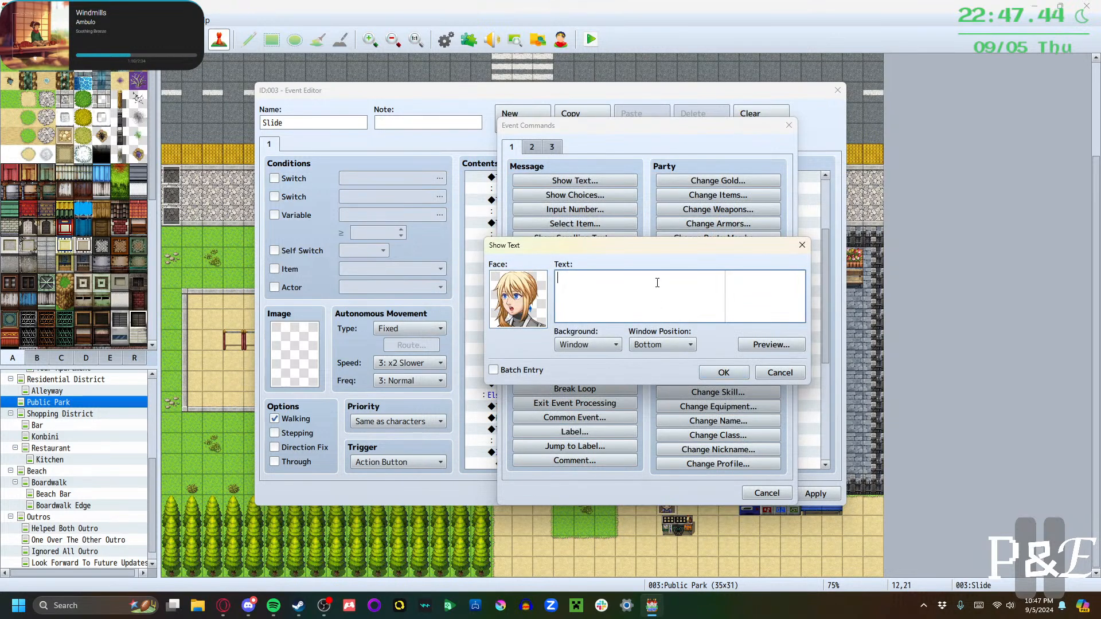
{"action": "type", "text": "And it doesn't cost money to go on one"}
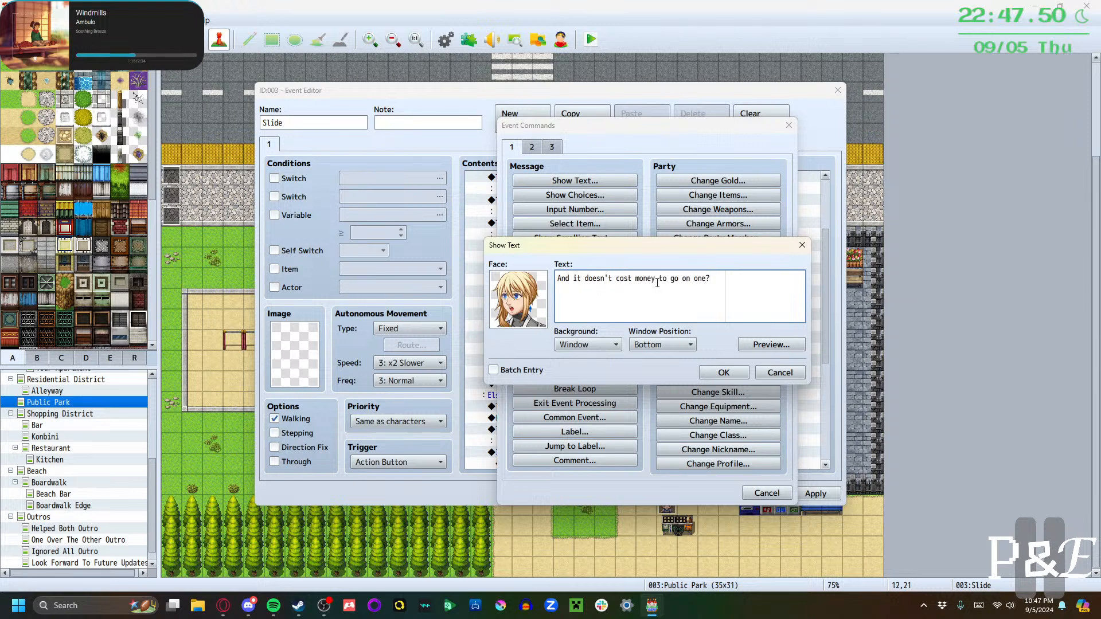
{"action": "type", "text": "?"}
{"action": "left_click", "coordinate": [724, 373]}
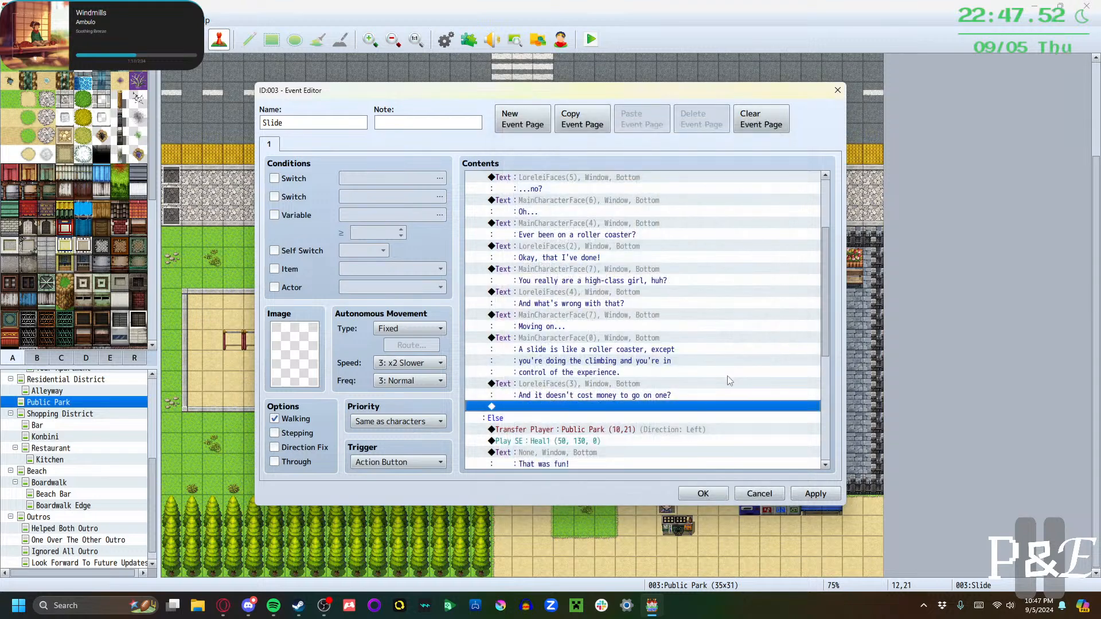
Add a reply below it with the first MainCharacterFace portrait, reading "No, it's free."
{"action": "double_click", "coordinate": [632, 405]}
{"action": "left_click", "coordinate": [581, 189]}
{"action": "double_click", "coordinate": [544, 303]}
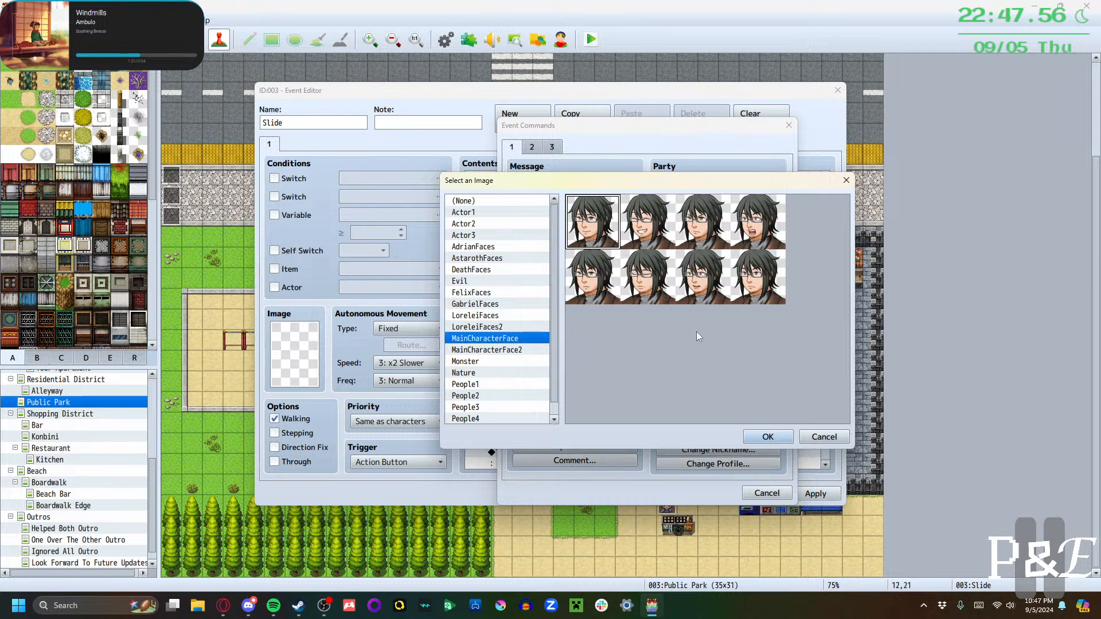
{"action": "left_click", "coordinate": [767, 436]}
{"action": "type", "text": "No,"}
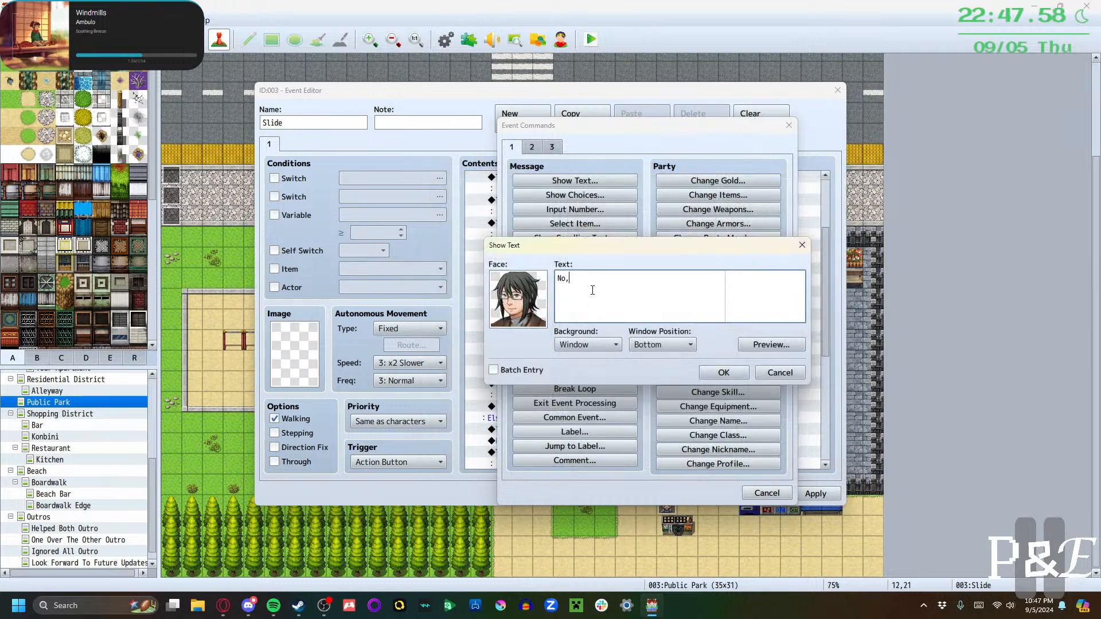
{"action": "type", "text": " it's free."}
{"action": "left_click", "coordinate": [724, 373]}
Start another text message after the reply and give it the open-mouthed LoreleiFaces portrait
{"action": "key", "text": "Return"}
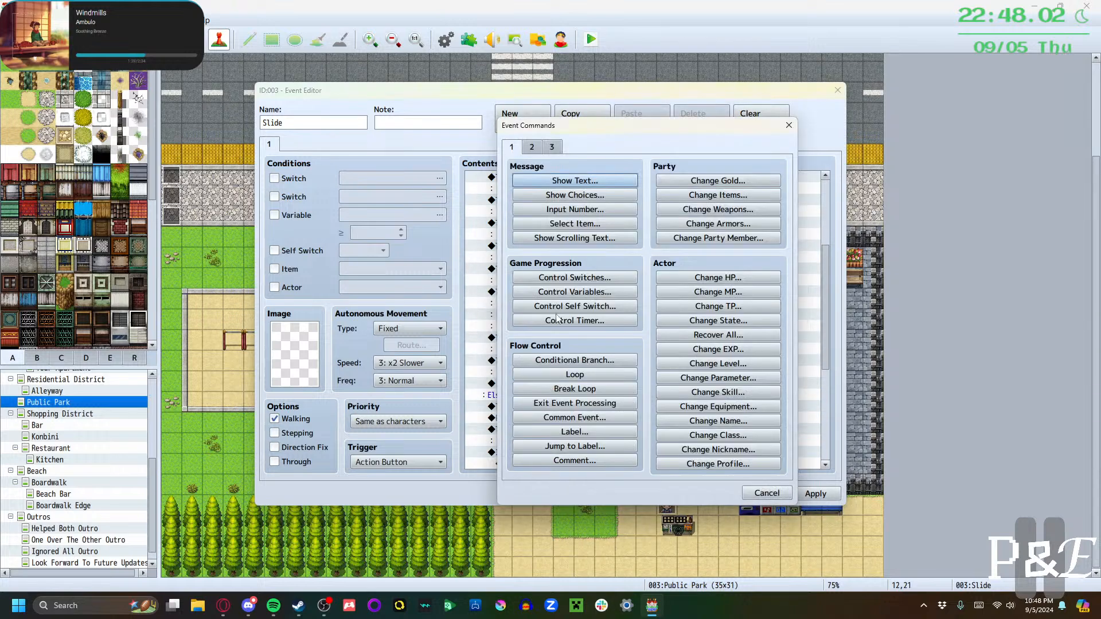
{"action": "key", "text": "Return"}
{"action": "double_click", "coordinate": [518, 295]}
{"action": "left_click", "coordinate": [514, 339]}
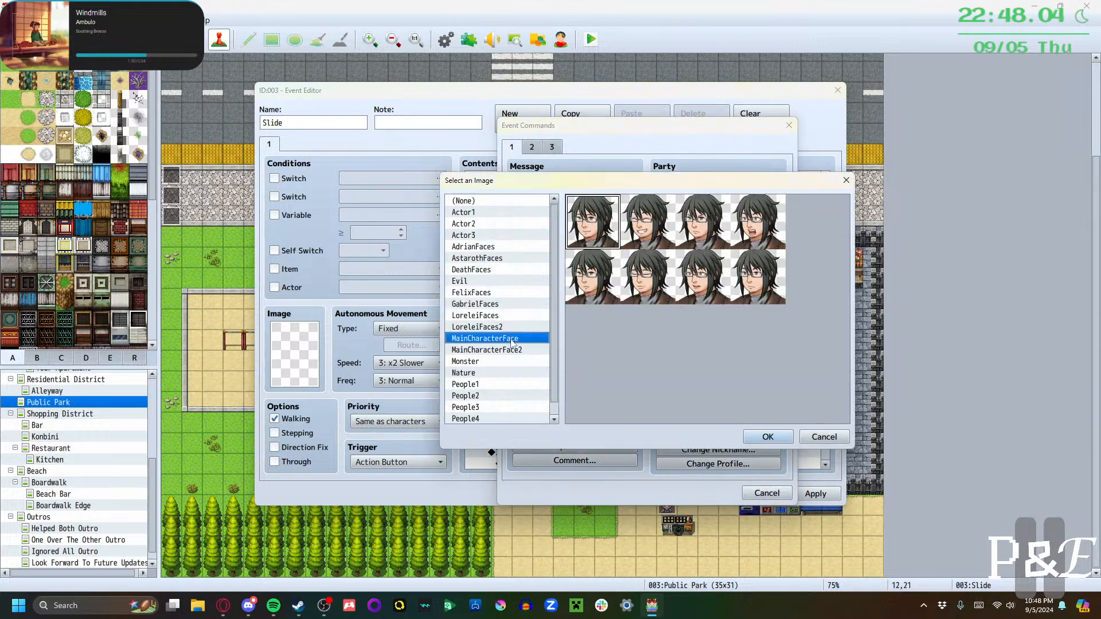
{"action": "left_click", "coordinate": [509, 350]}
{"action": "left_click", "coordinate": [506, 339]}
{"action": "left_click", "coordinate": [496, 327]}
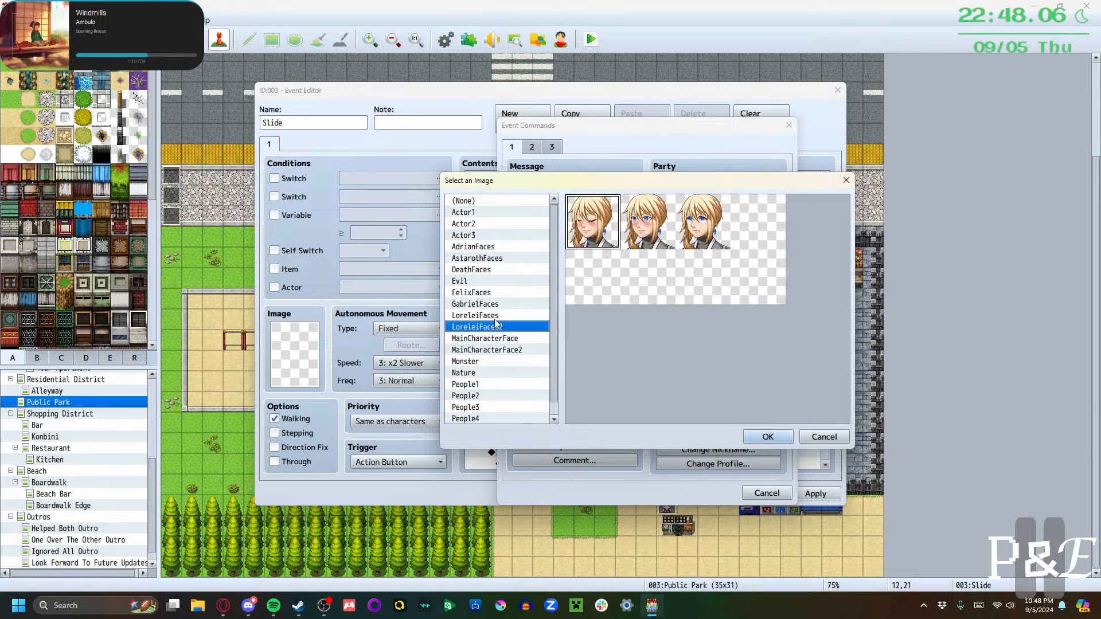
{"action": "left_click", "coordinate": [499, 316]}
{"action": "left_click", "coordinate": [746, 224]}
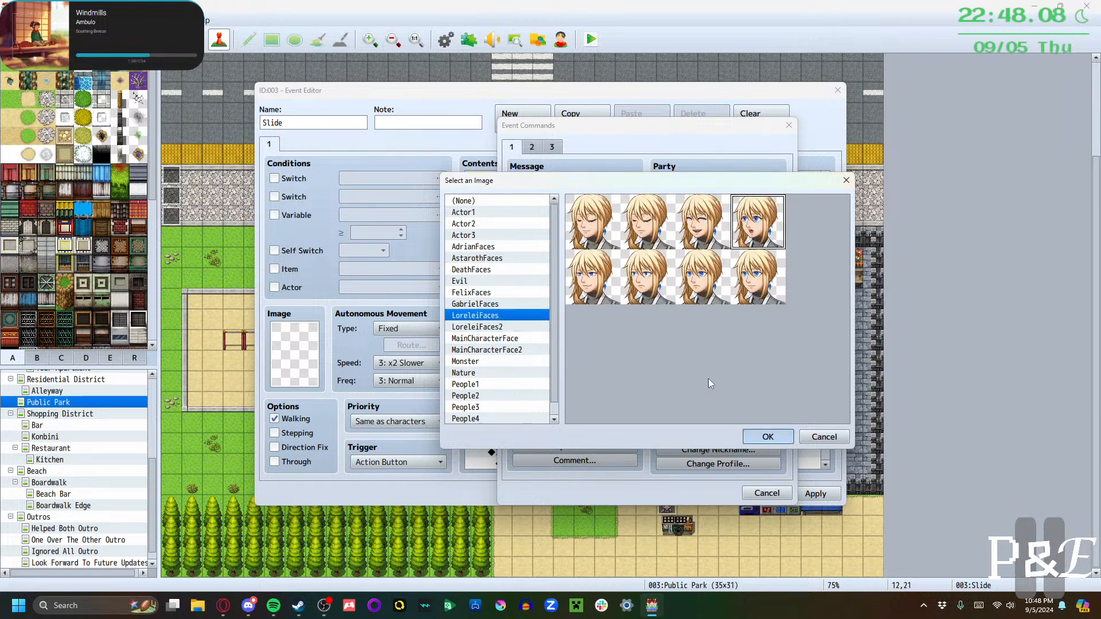
{"action": "key", "text": "Return"}
Write the message "How does it work or make money if it's free?" with "free?" on the second line, and add it to the event
{"action": "type", "text": "How d"}
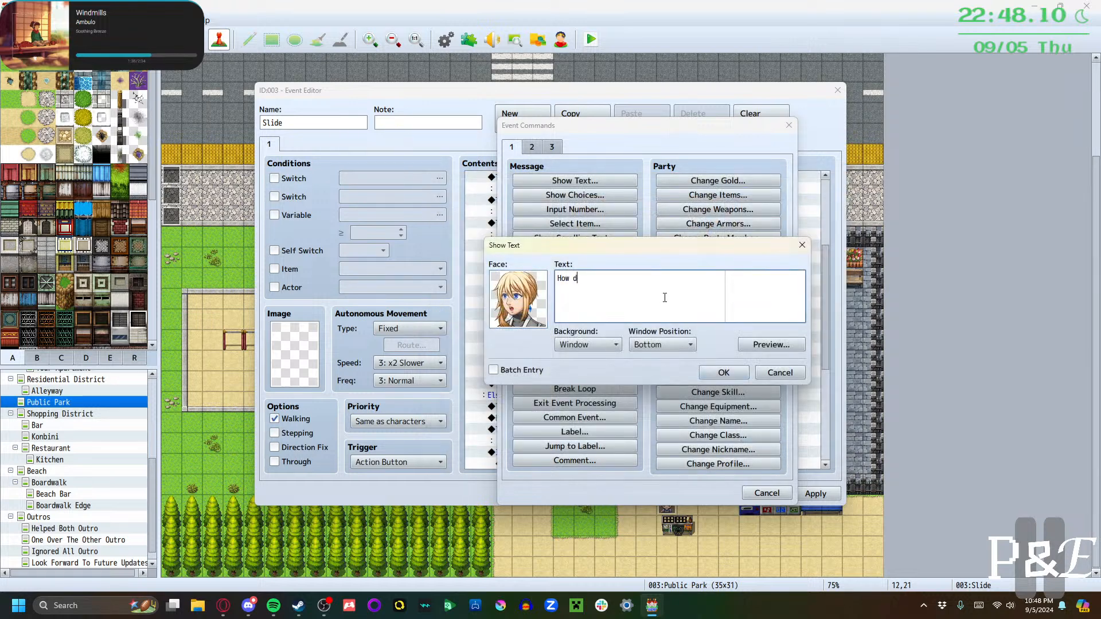
{"action": "type", "text": "oes it work or make mone"}
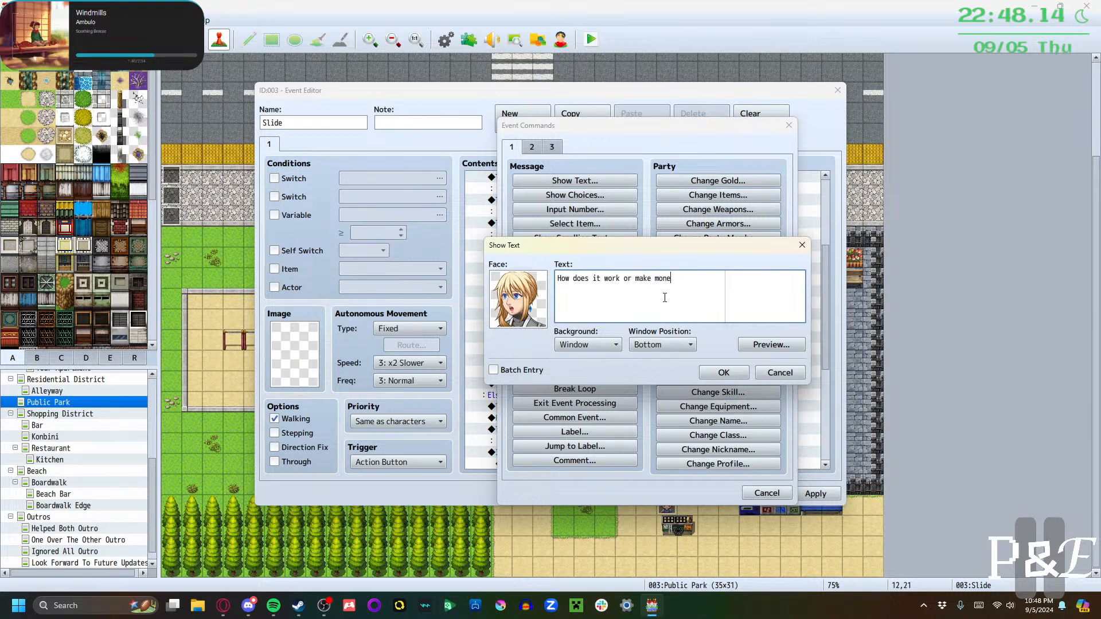
{"action": "type", "text": "y if it's fre"}
{"action": "key", "text": "BackSpace"}
{"action": "key", "text": "BackSpace"}
{"action": "key", "text": "Return"}
{"action": "type", "text": "free?"}
{"action": "left_click", "coordinate": [699, 372]}
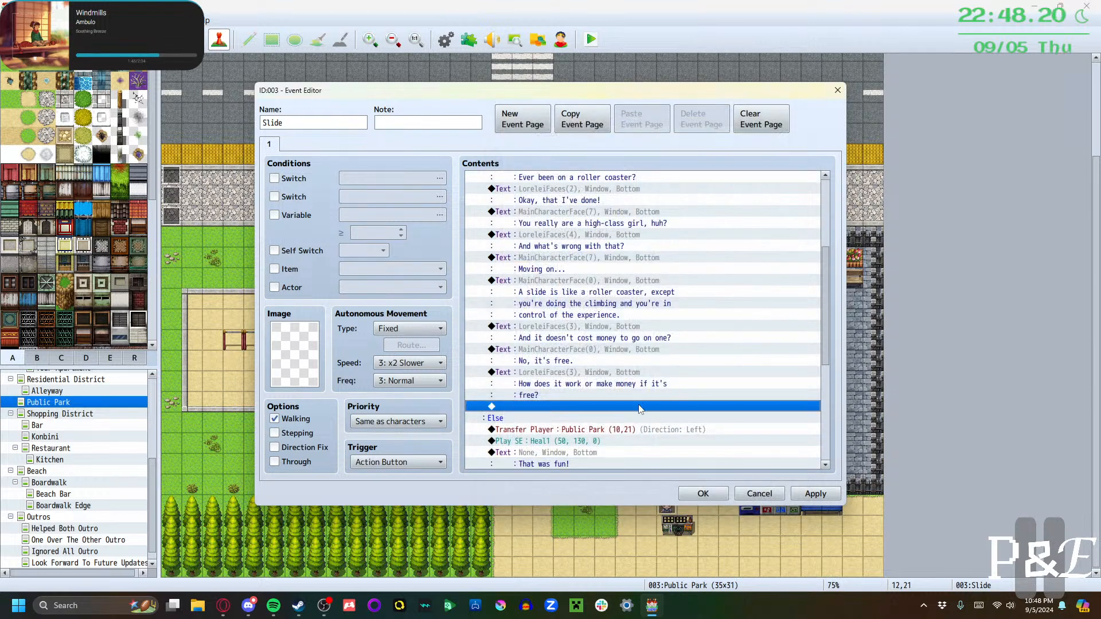
Add a message with the first MainCharacterFace portrait, reading "How about I just show you how to do it?"
{"action": "double_click", "coordinate": [644, 404]}
{"action": "left_click", "coordinate": [576, 180]}
{"action": "double_click", "coordinate": [508, 316]}
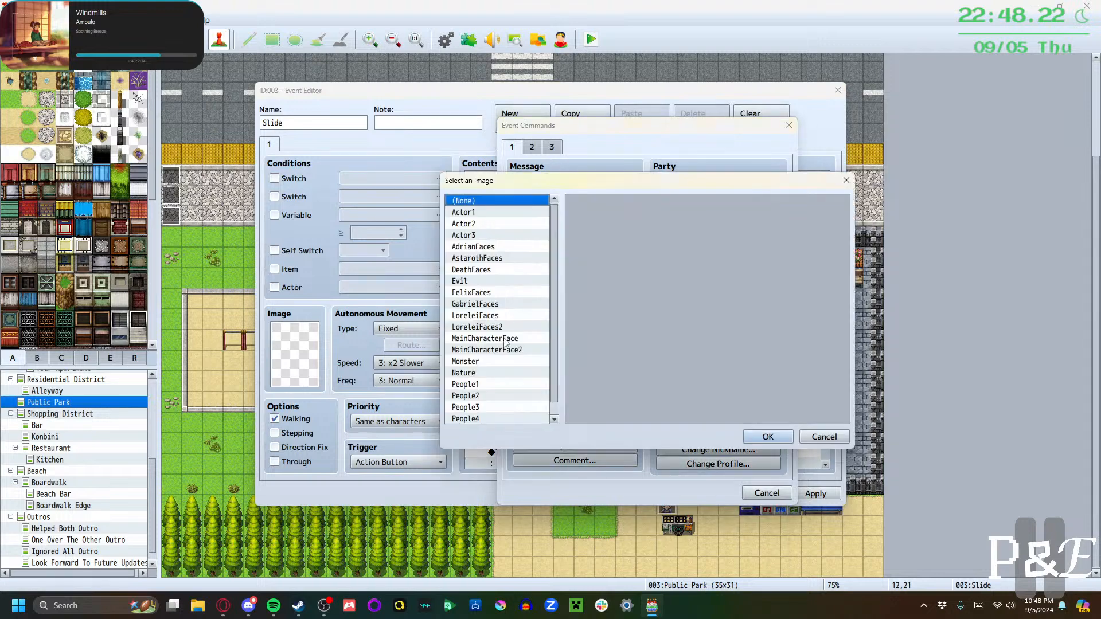
{"action": "left_click", "coordinate": [502, 327]}
{"action": "left_click", "coordinate": [503, 337]}
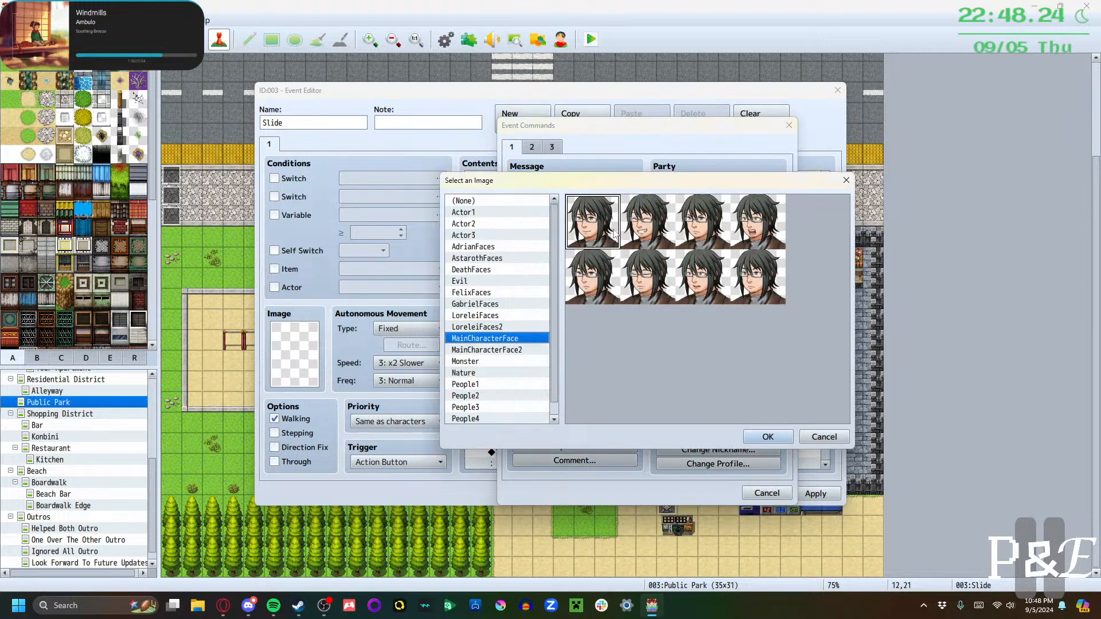
{"action": "left_click", "coordinate": [768, 437]}
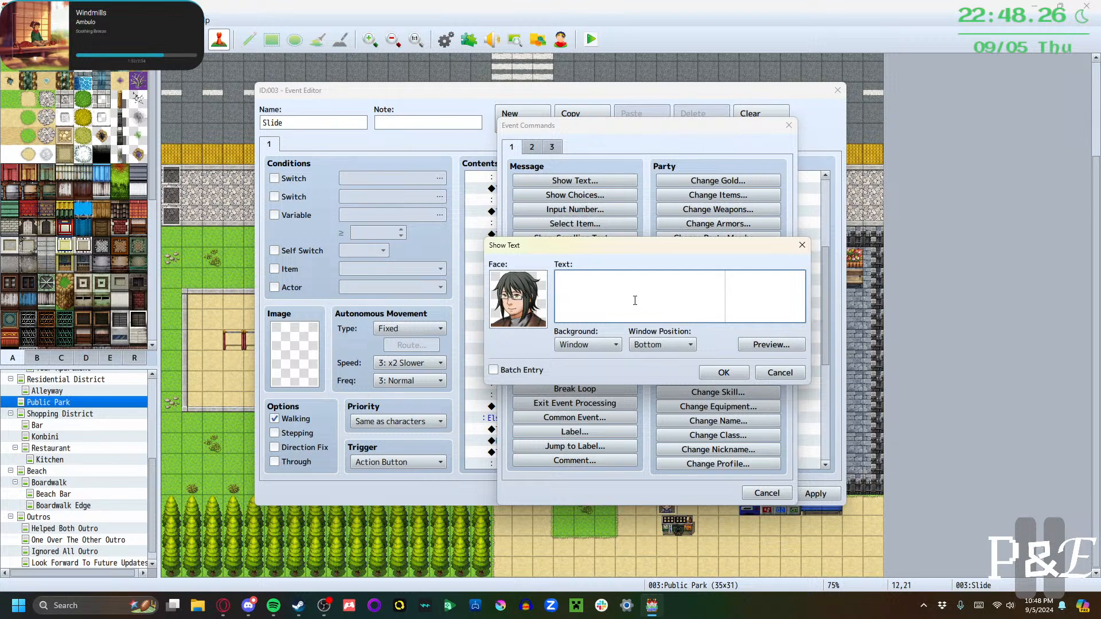
{"action": "type", "text": "How about I just show you how to"}
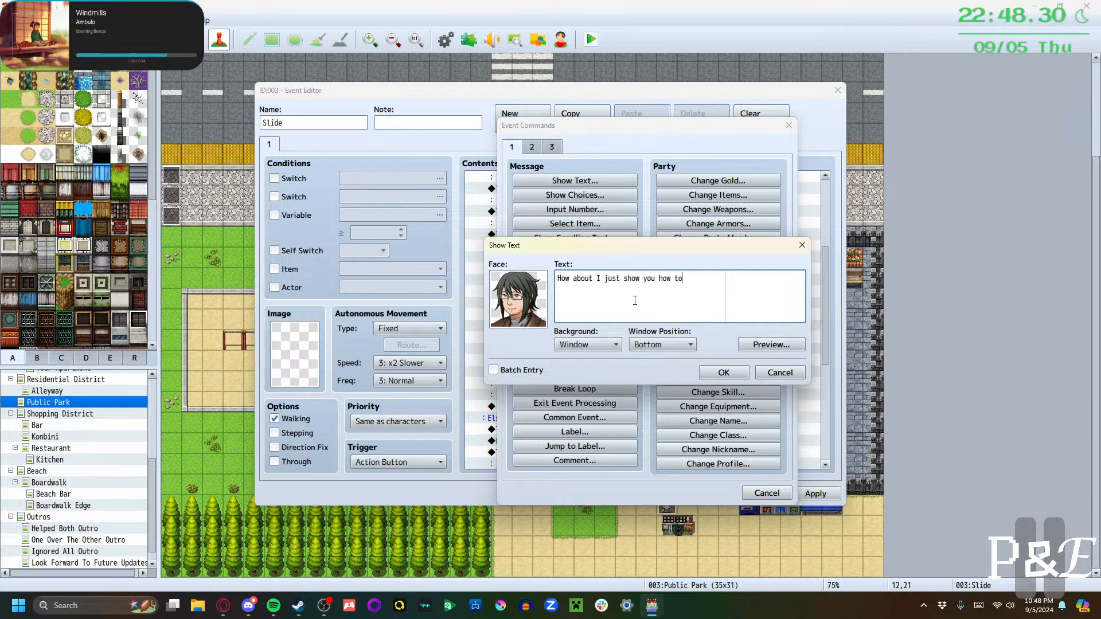
{"action": "type", "text": " do it?"}
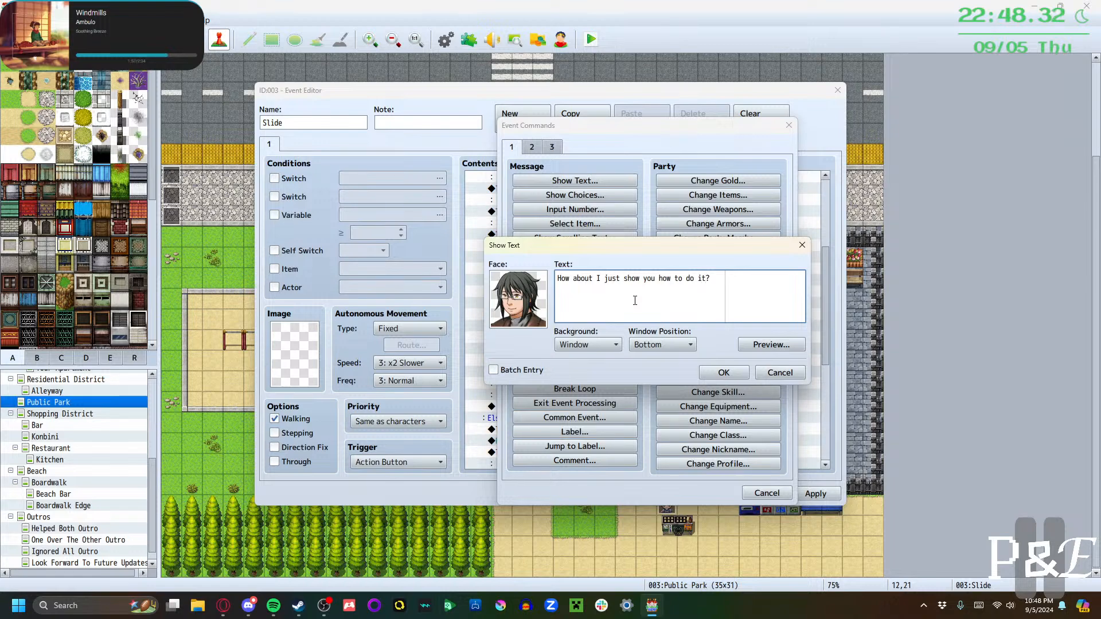
{"action": "left_click", "coordinate": [724, 373]}
Add a message with the open-mouthed LoreleiFaces portrait, reading "Sure!"
{"action": "double_click", "coordinate": [594, 427]}
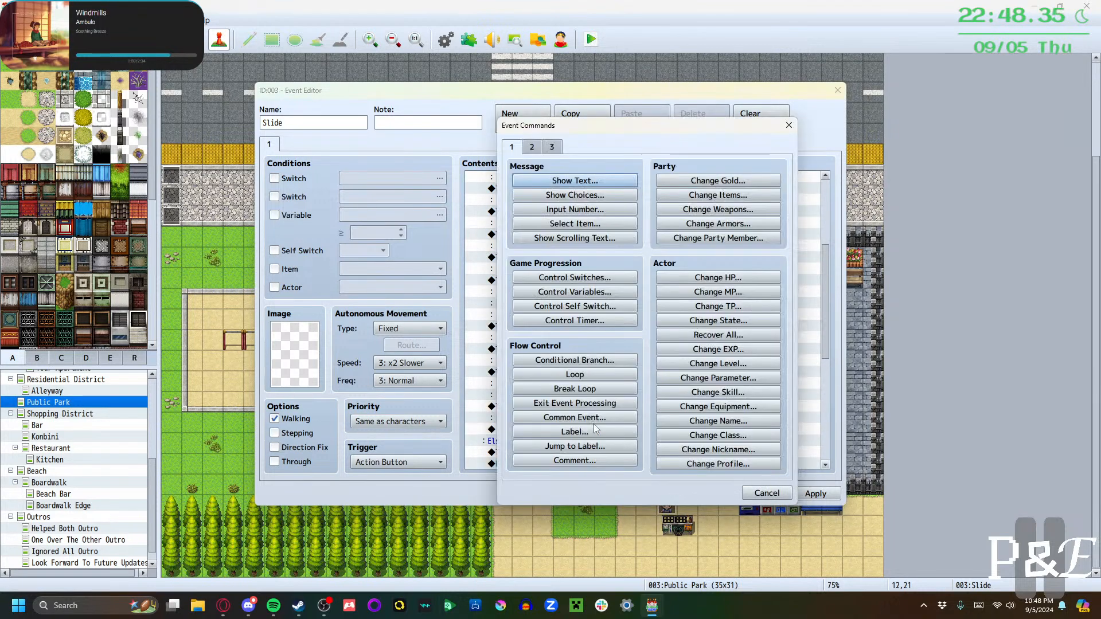
{"action": "left_click", "coordinate": [575, 194]}
{"action": "double_click", "coordinate": [528, 291]}
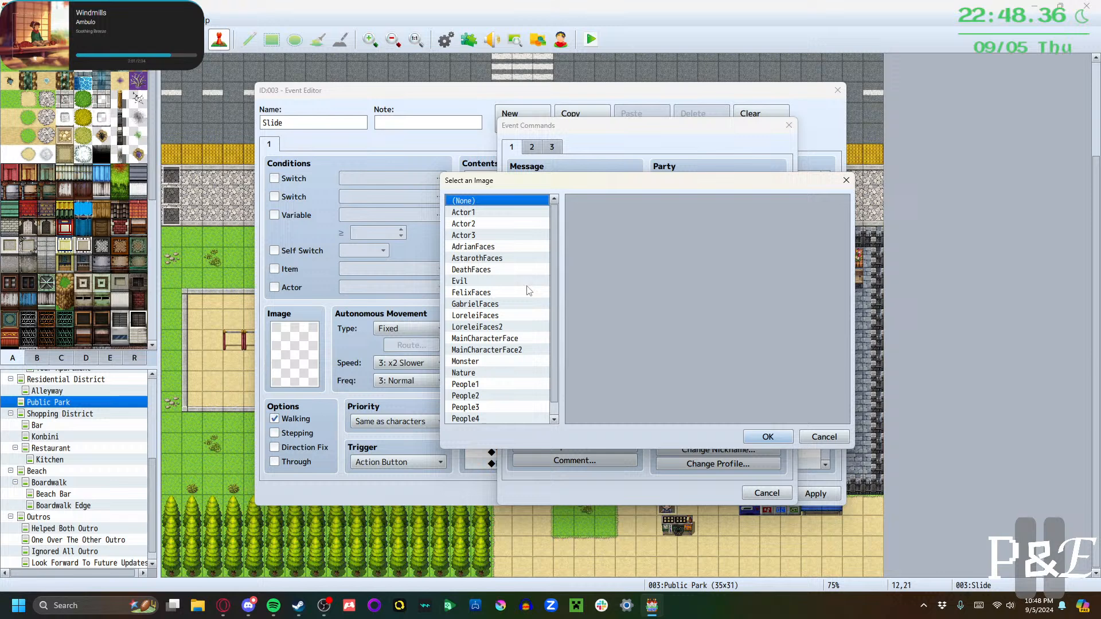
{"action": "left_click", "coordinate": [505, 317]}
{"action": "left_click", "coordinate": [756, 230]}
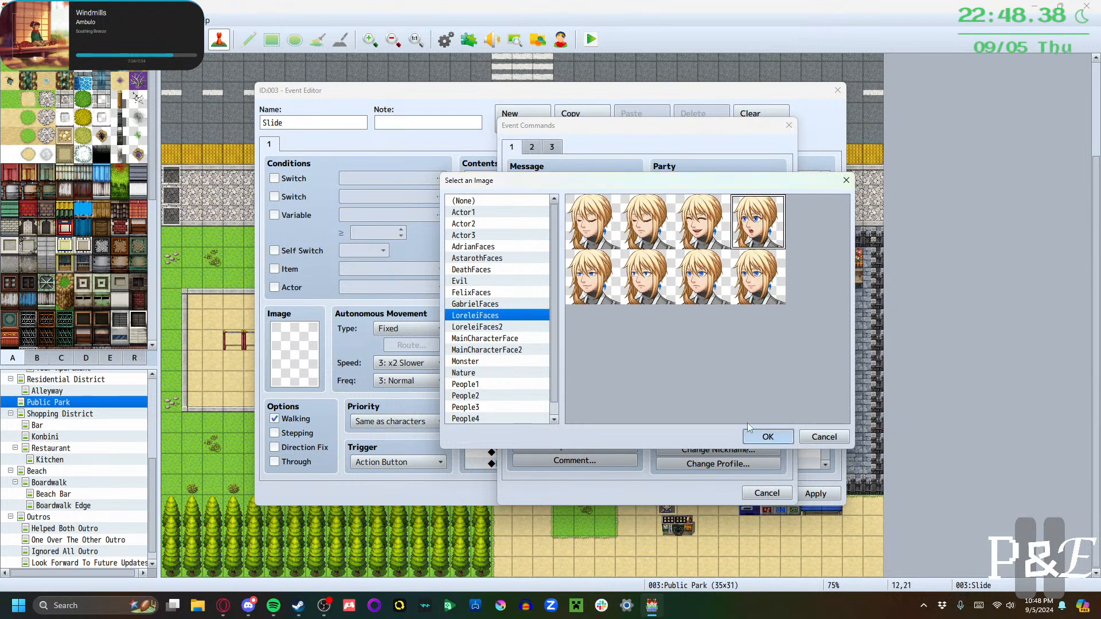
{"action": "left_click", "coordinate": [749, 431]}
{"action": "type", "text": "Sure!"}
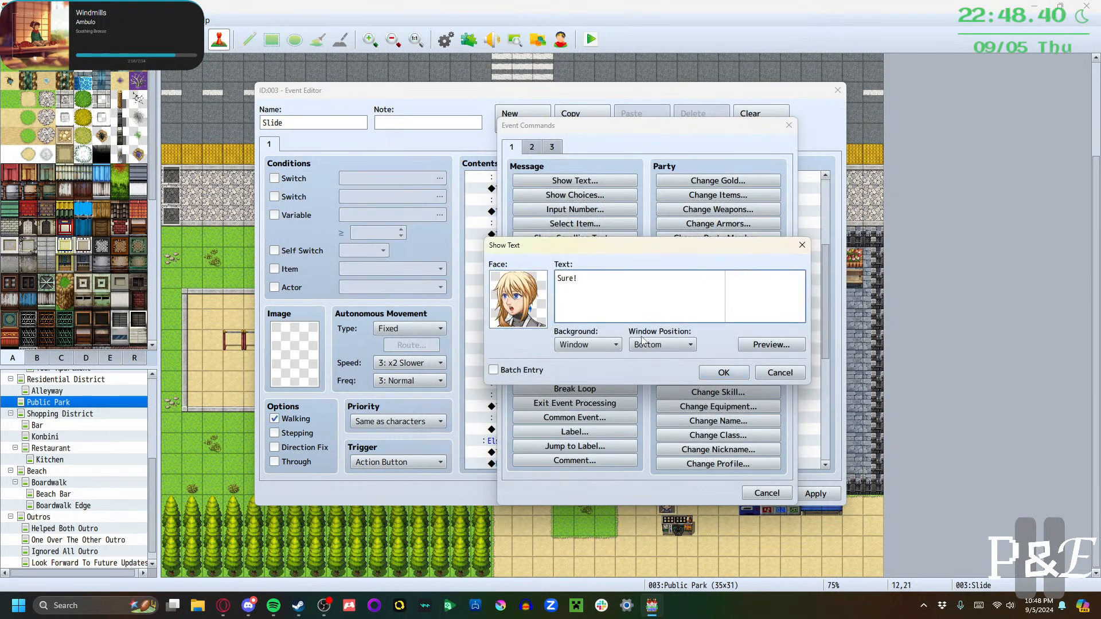
{"action": "left_click", "coordinate": [722, 372]}
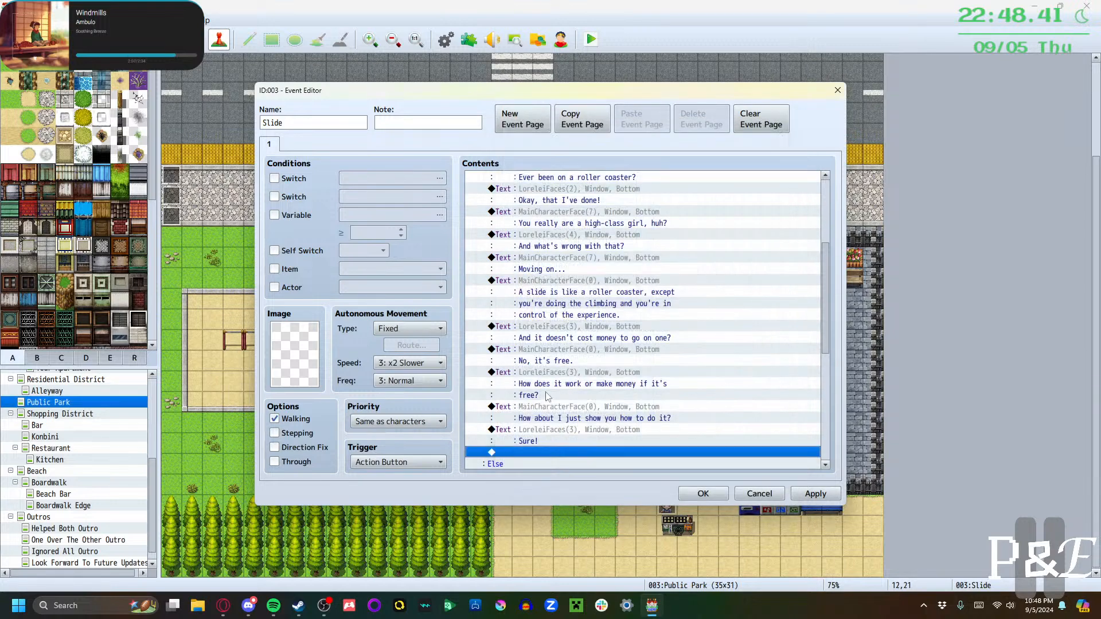
Add a narration message without a portrait at the end of the LoreleiQuest branch, reading "You climb up the slide."
{"action": "double_click", "coordinate": [555, 452]}
{"action": "left_click", "coordinate": [574, 181]}
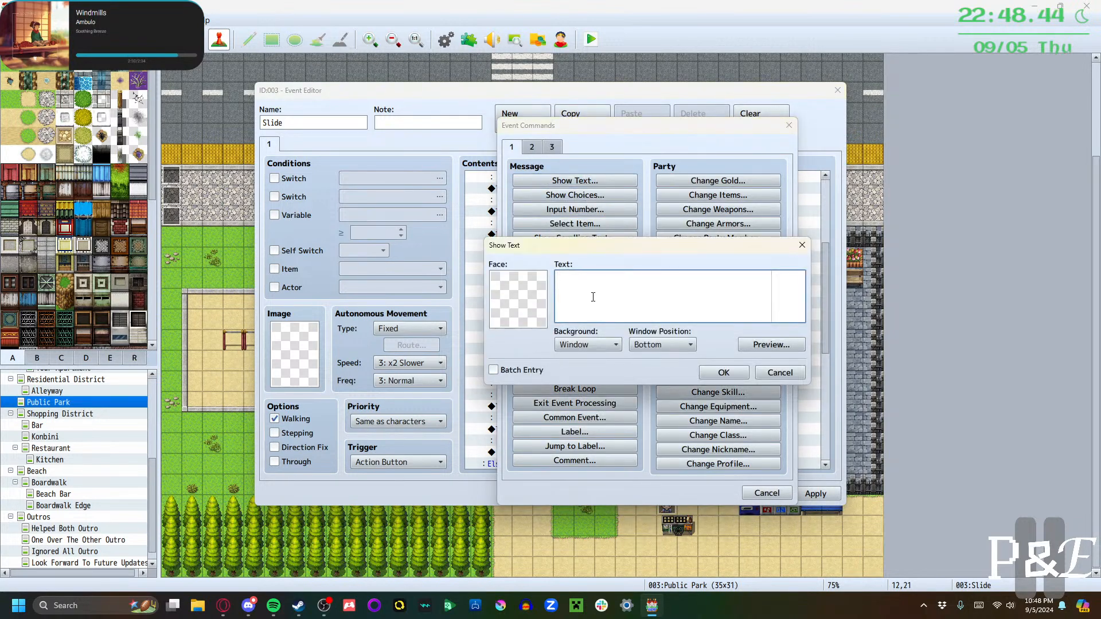
{"action": "type", "text": "You climb up the slide."}
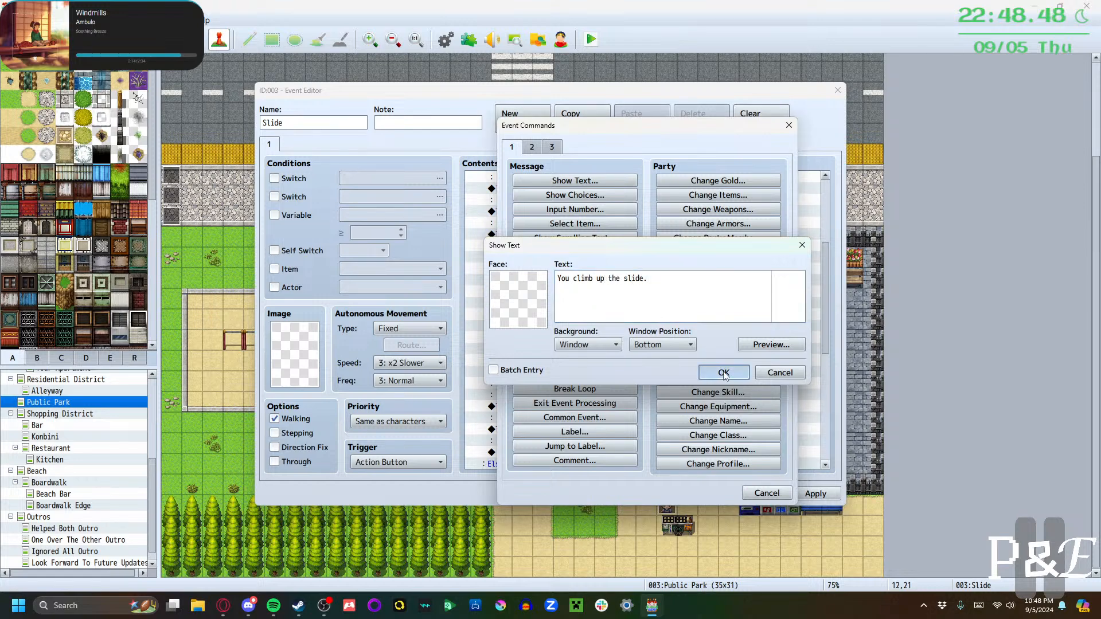
{"action": "left_click", "coordinate": [724, 372]}
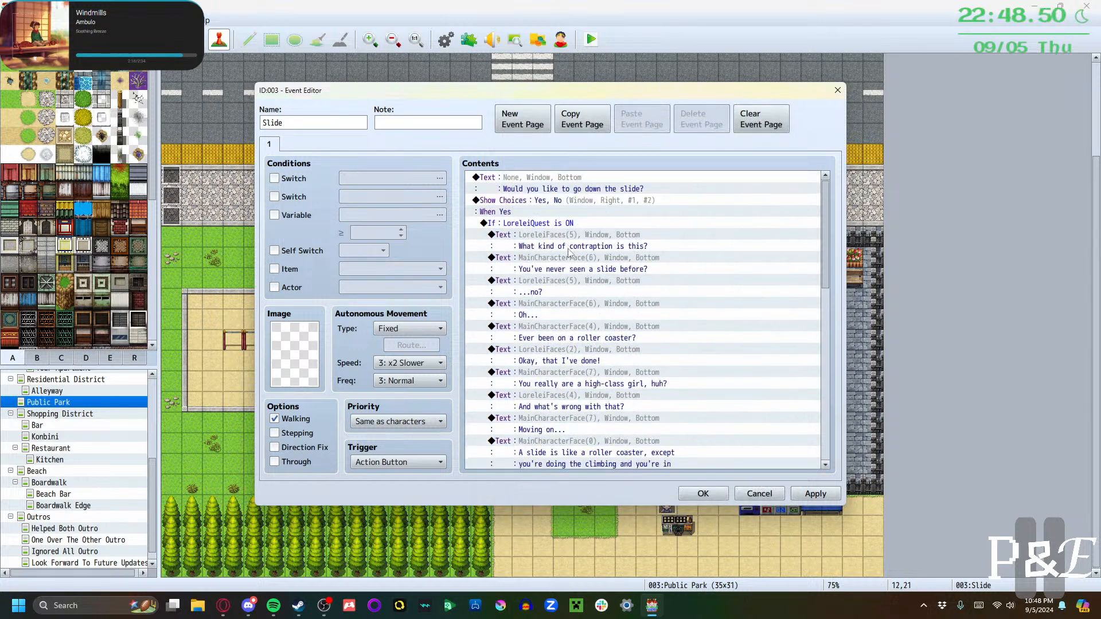
{"action": "scroll", "coordinate": [570, 252], "scroll_direction": "down", "scroll_amount": 10}
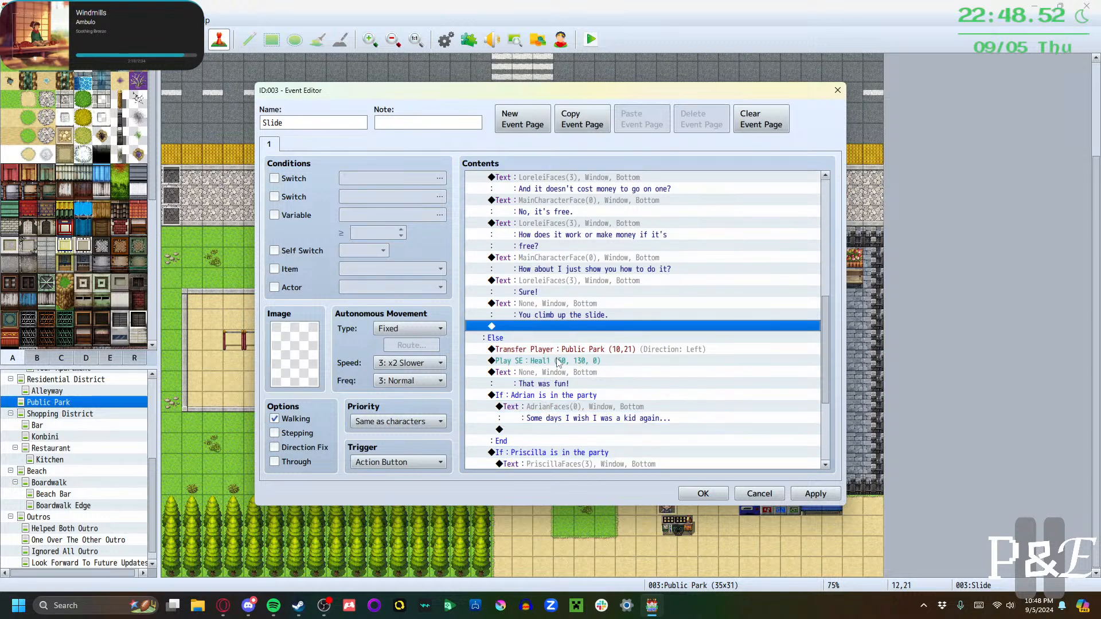
Copy the Transfer Player and Heal1 Play SE commands from the Else branch, then save and close the Slide event
{"action": "left_click", "coordinate": [567, 350]}
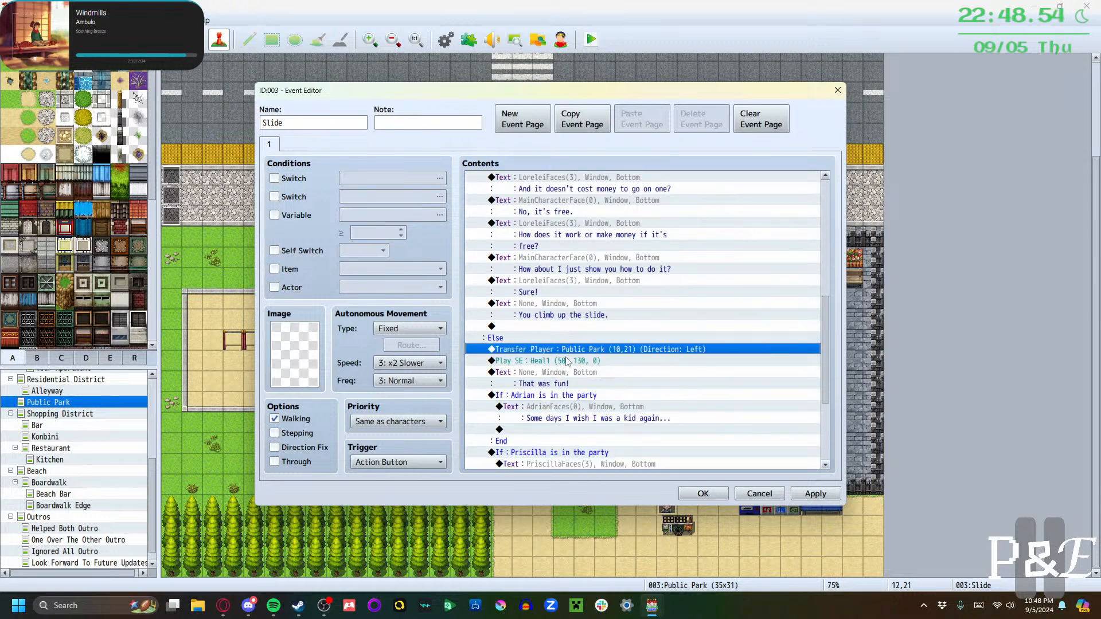
{"action": "left_click", "coordinate": [568, 362], "text": "shift"}
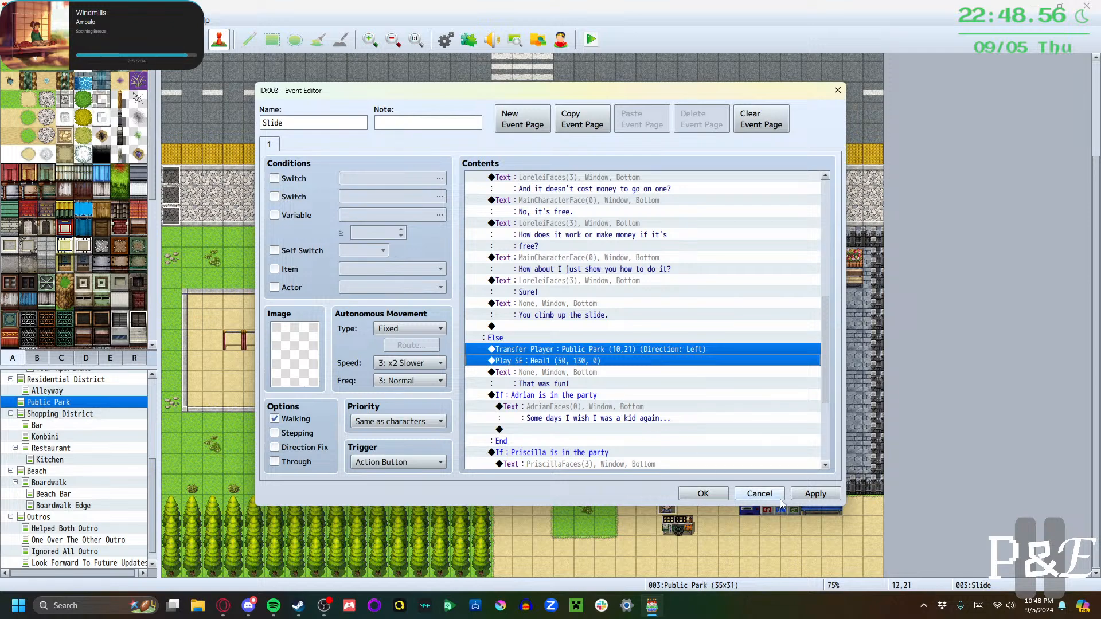
{"action": "left_click", "coordinate": [815, 494]}
{"action": "left_click", "coordinate": [705, 494]}
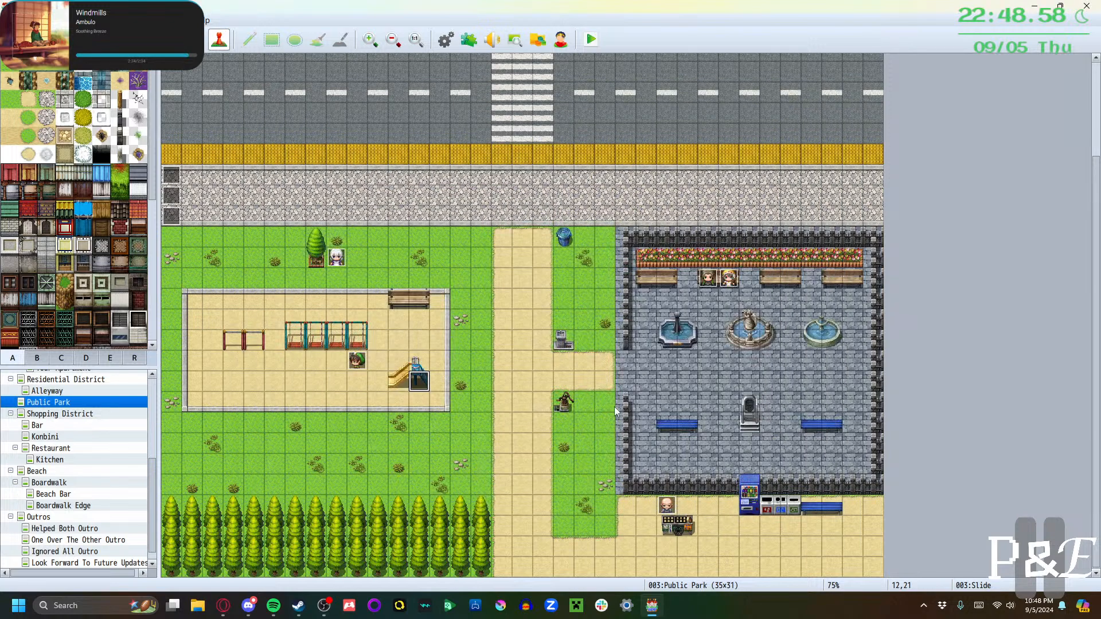
Reopen the Slide event and paste the copied Transfer Player and Play SE commands below "You climb up the slide." in the LoreleiQuest branch
{"action": "double_click", "coordinate": [420, 383]}
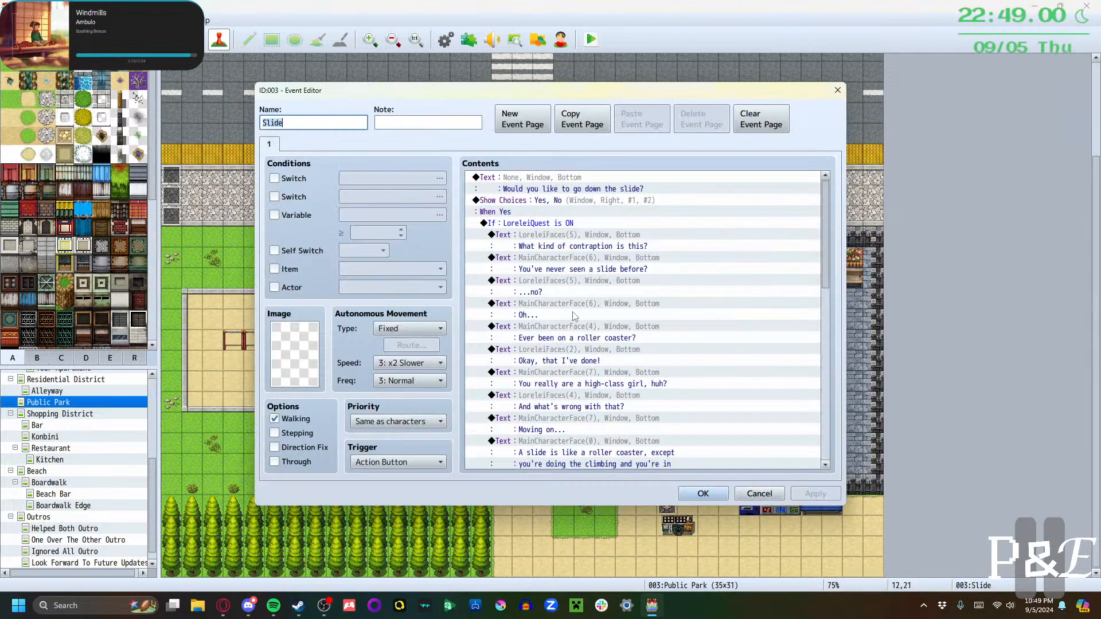
{"action": "scroll", "coordinate": [554, 381], "scroll_direction": "down", "scroll_amount": 5}
{"action": "left_click", "coordinate": [545, 395]}
{"action": "type", "text": "Transfer Player : Public Park (10,21) (Direction: Left) Play SE : Heal1 (50, 130, 0)"}
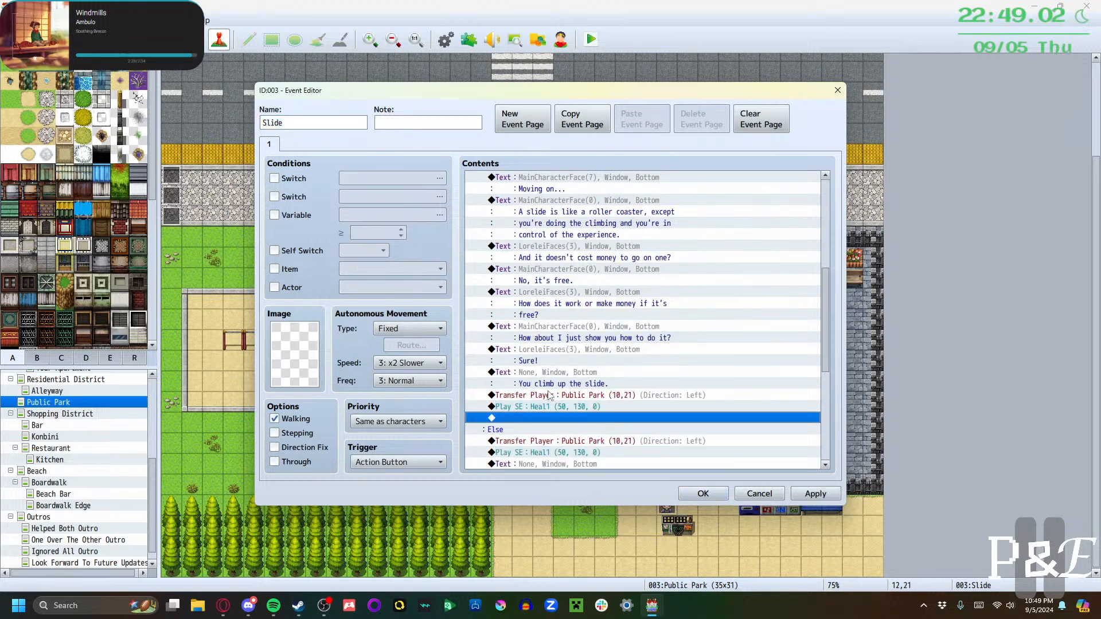
Add a message below the pasted commands with the first MainCharacterFace portrait, reading "Alright, now you try."
{"action": "scroll", "coordinate": [631, 401], "scroll_direction": "down", "scroll_amount": 1}
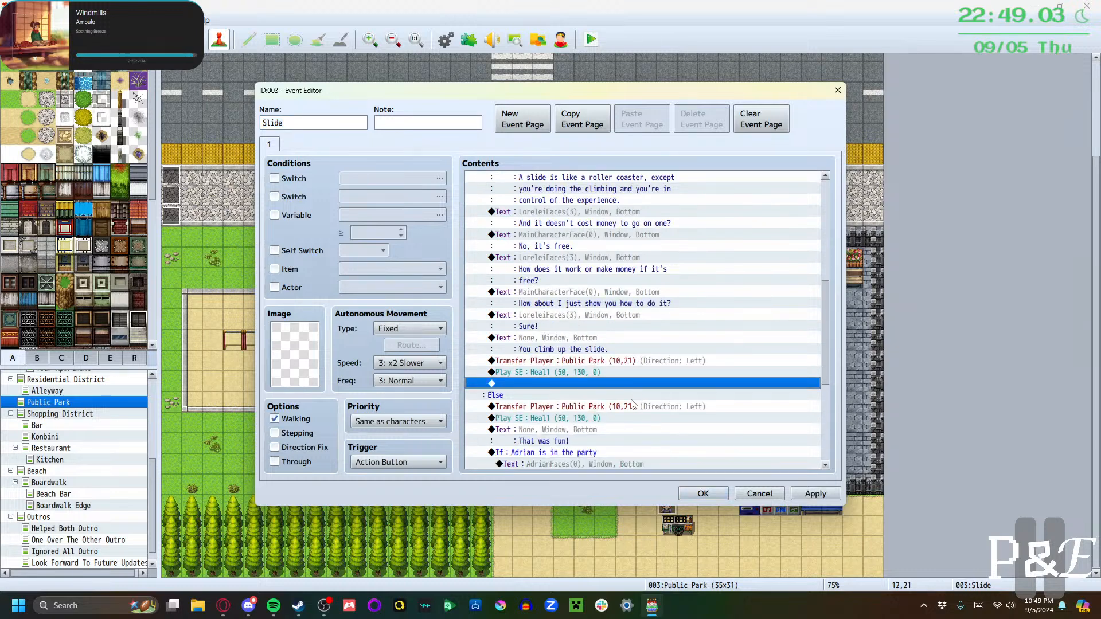
{"action": "double_click", "coordinate": [548, 386]}
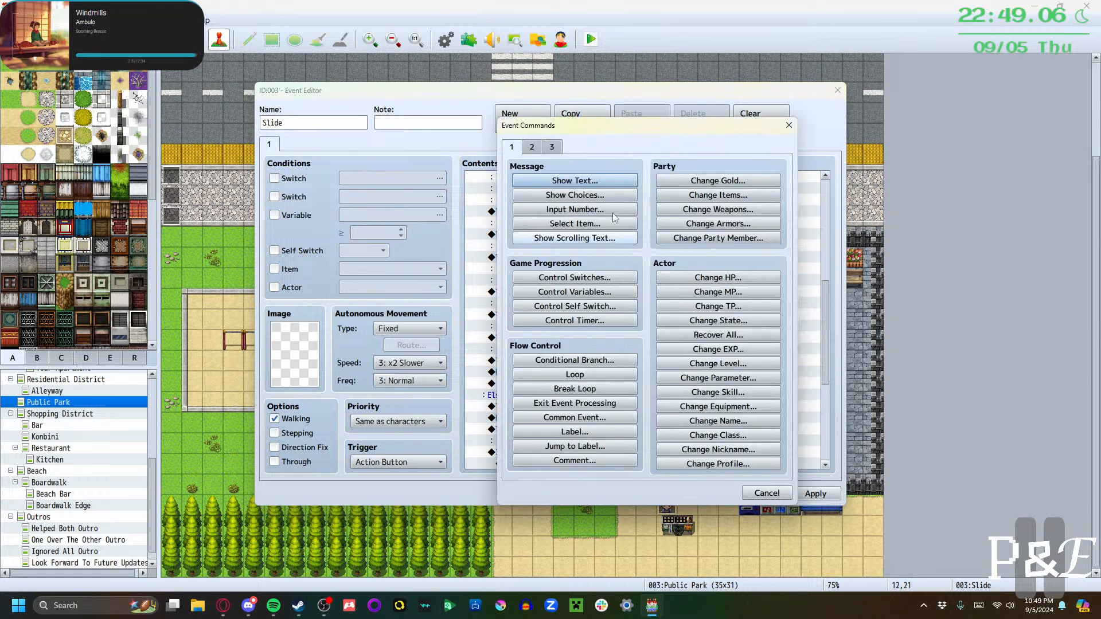
{"action": "left_click", "coordinate": [550, 180]}
{"action": "double_click", "coordinate": [528, 298]}
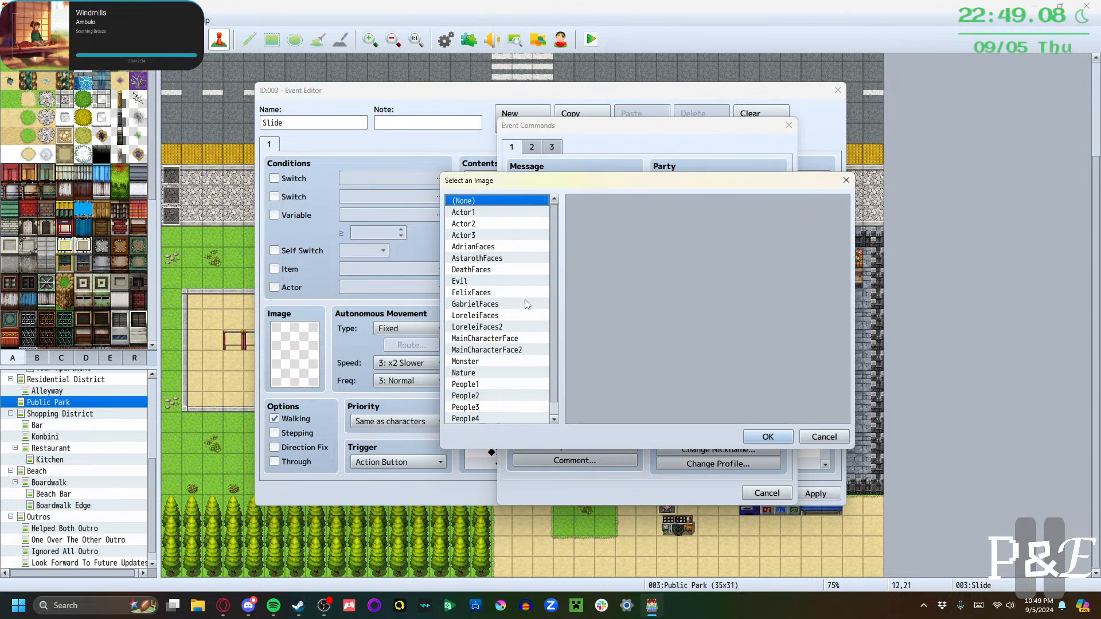
{"action": "left_click", "coordinate": [499, 327]}
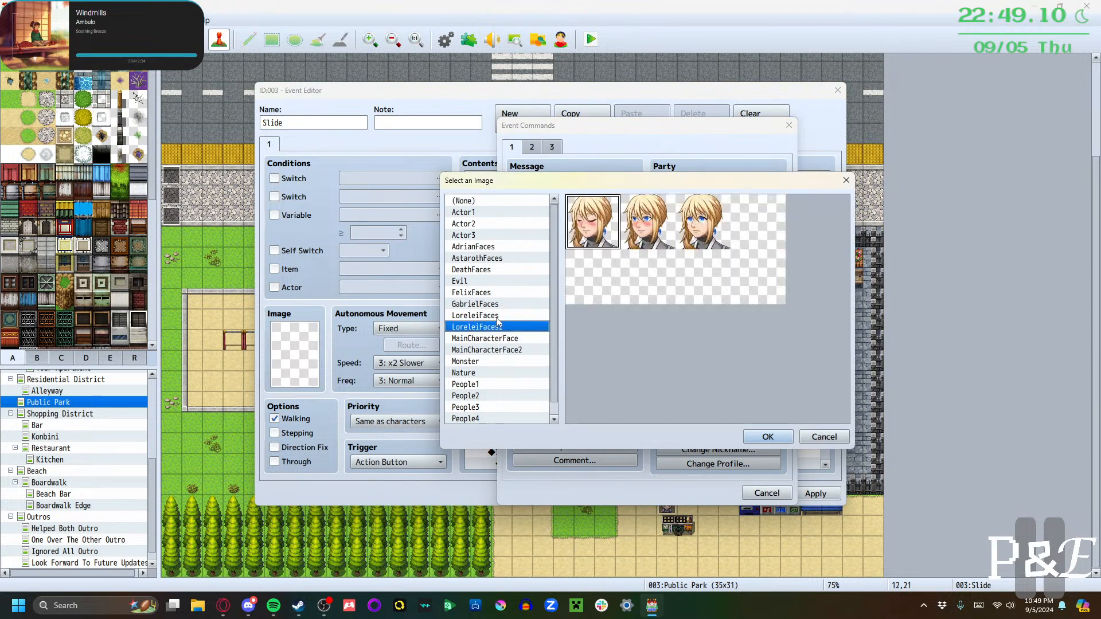
{"action": "left_click", "coordinate": [499, 338]}
{"action": "left_click", "coordinate": [605, 284]}
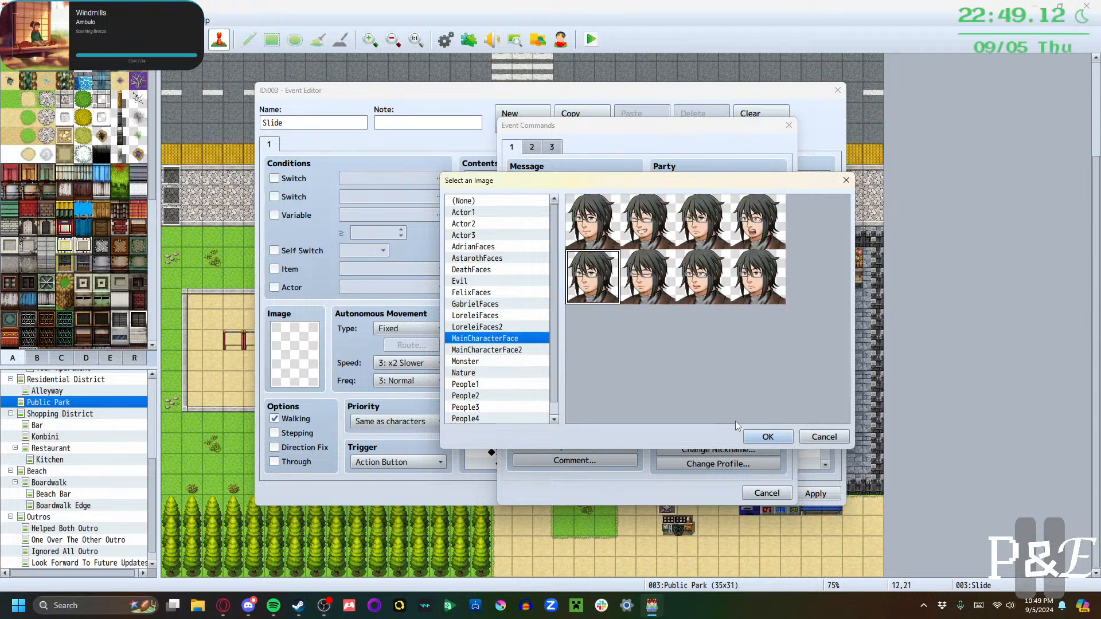
{"action": "left_click", "coordinate": [768, 437]}
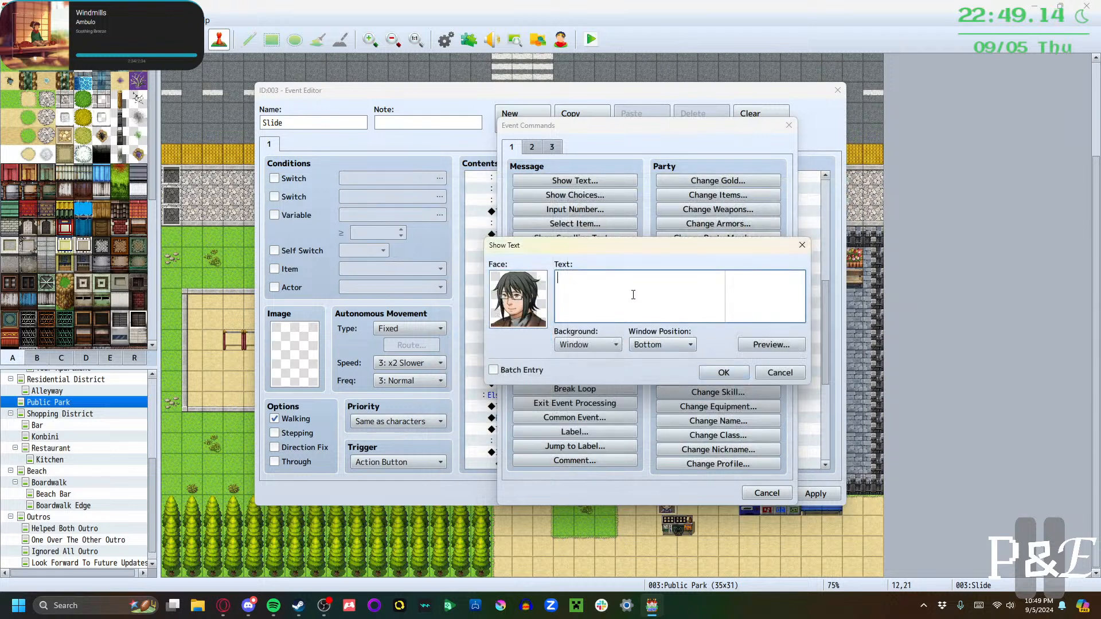
{"action": "type", "text": "Alright, now y"}
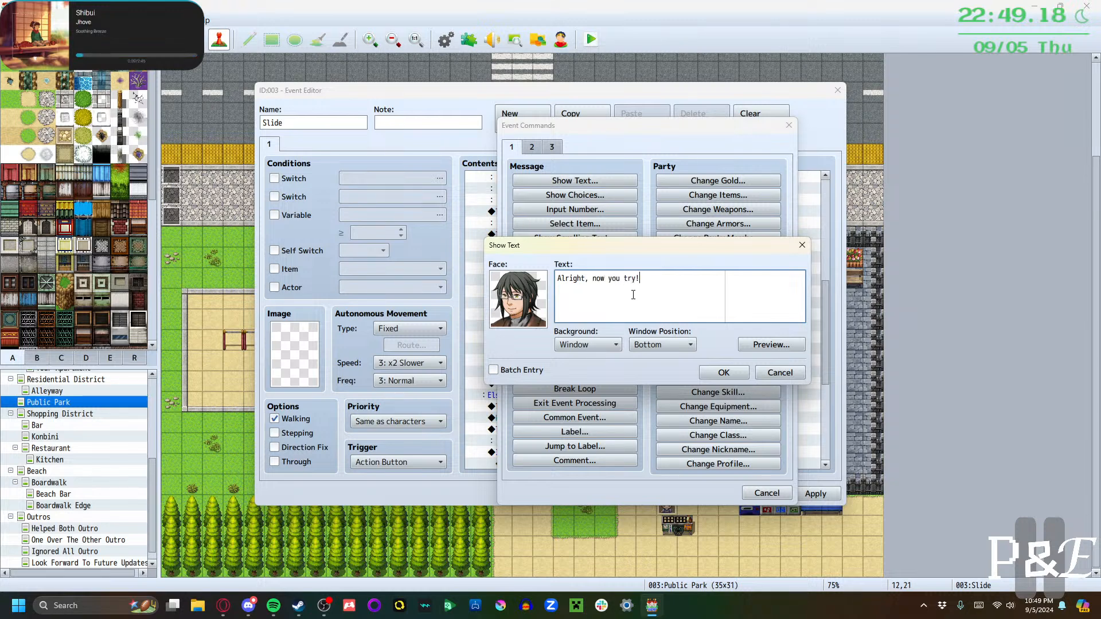
{"action": "type", "text": "ou try!"}
{"action": "key", "text": "BackSpace"}
{"action": "type", "text": "."}
{"action": "left_click", "coordinate": [709, 371]}
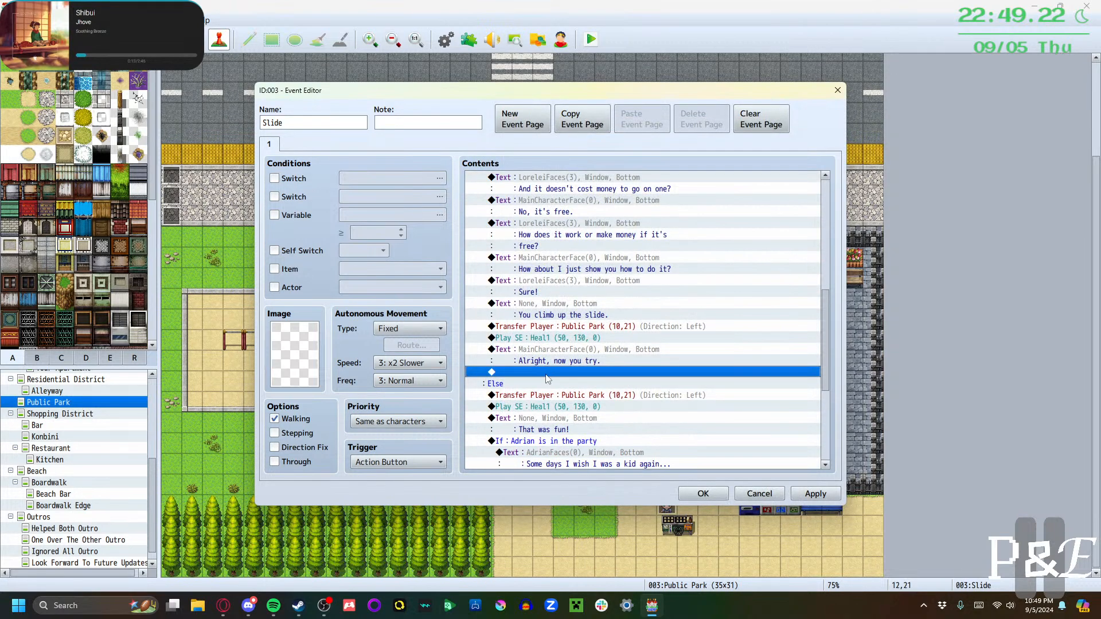
Add a message with the open-mouthed LoreleiFaces portrait, reading "Here goes..."
{"action": "double_click", "coordinate": [546, 374]}
{"action": "left_click", "coordinate": [575, 182]}
{"action": "double_click", "coordinate": [524, 307]}
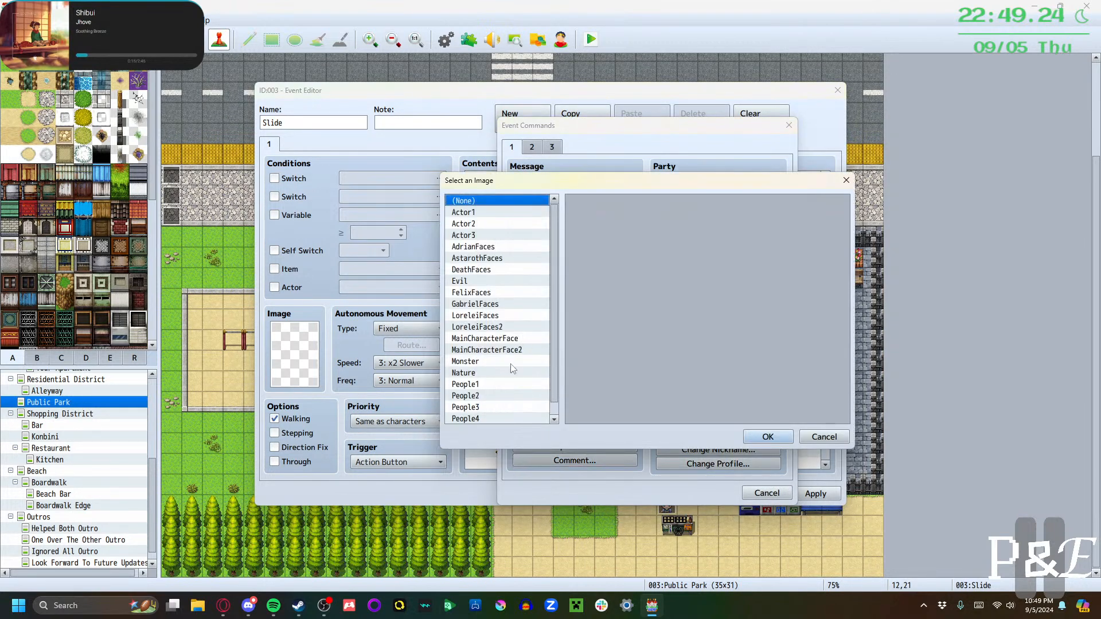
{"action": "left_click", "coordinate": [502, 327]}
{"action": "left_click", "coordinate": [501, 320]}
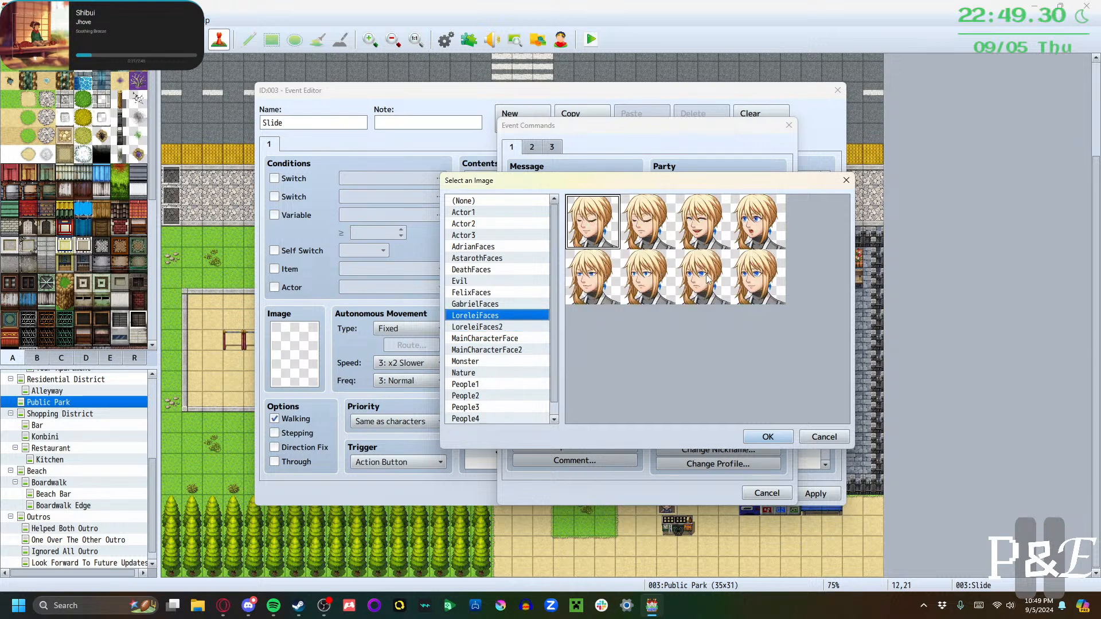
{"action": "left_click", "coordinate": [758, 226]}
{"action": "left_click", "coordinate": [766, 438]}
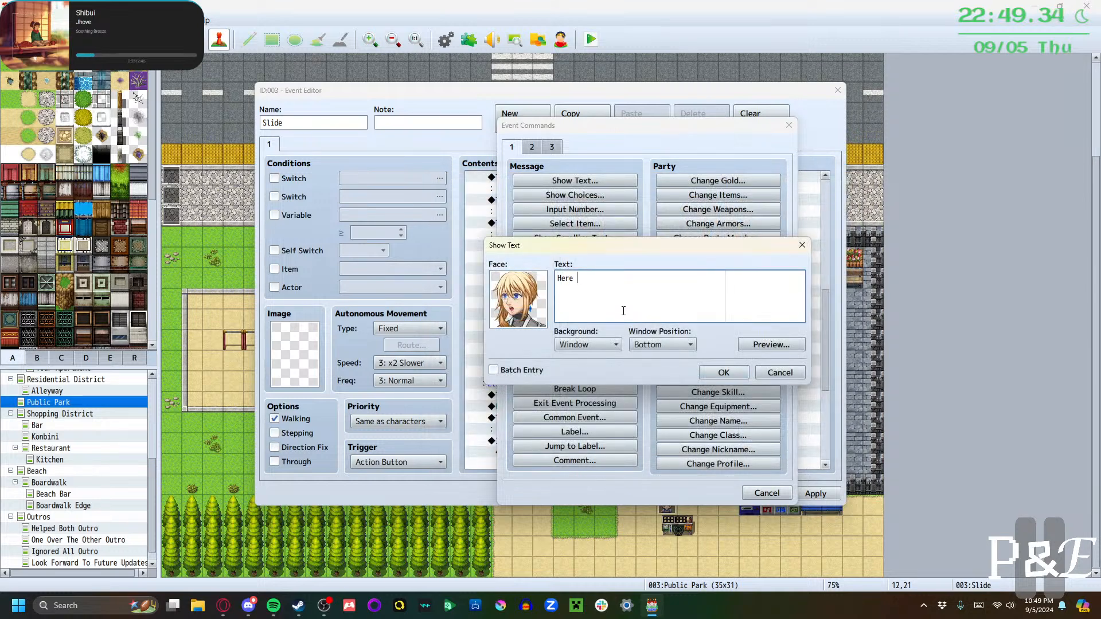
{"action": "type", "text": "goes..."}
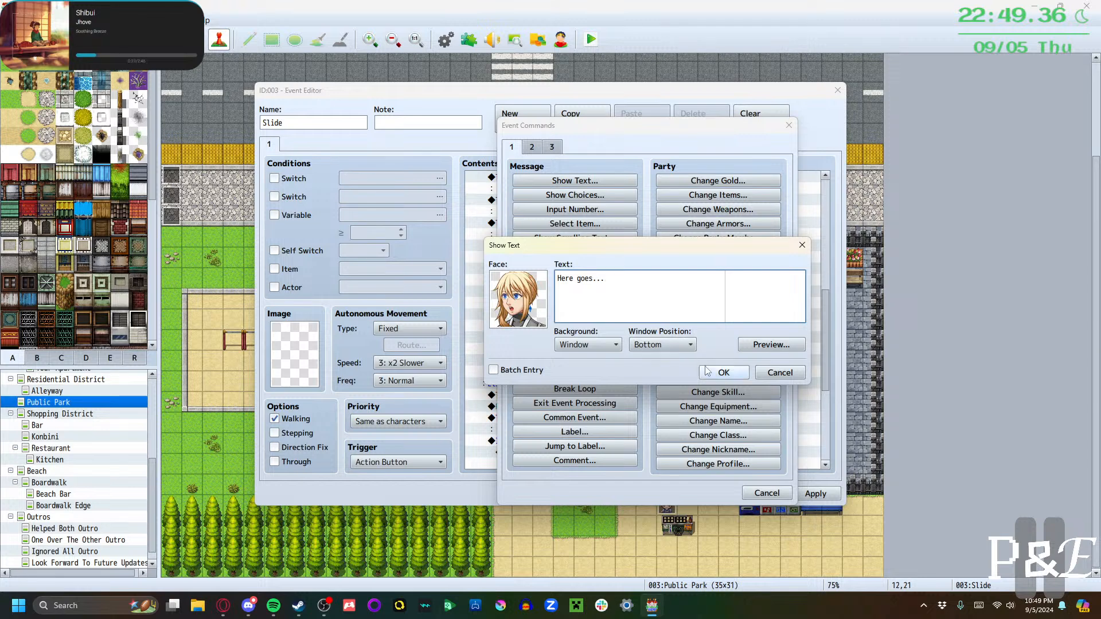
{"action": "left_click", "coordinate": [724, 372]}
Duplicate the LoreleiQuest branch's Transfer Player and Heal1 Play SE commands below the "Here goes..." message
{"action": "left_click", "coordinate": [548, 326]}
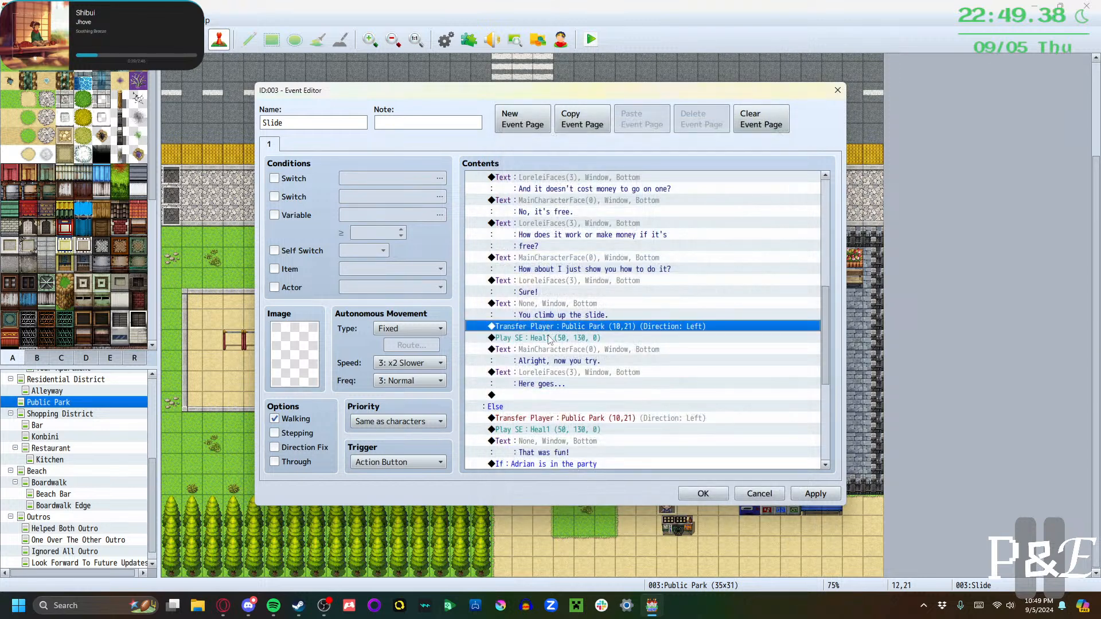
{"action": "left_click", "coordinate": [547, 338], "text": "shift"}
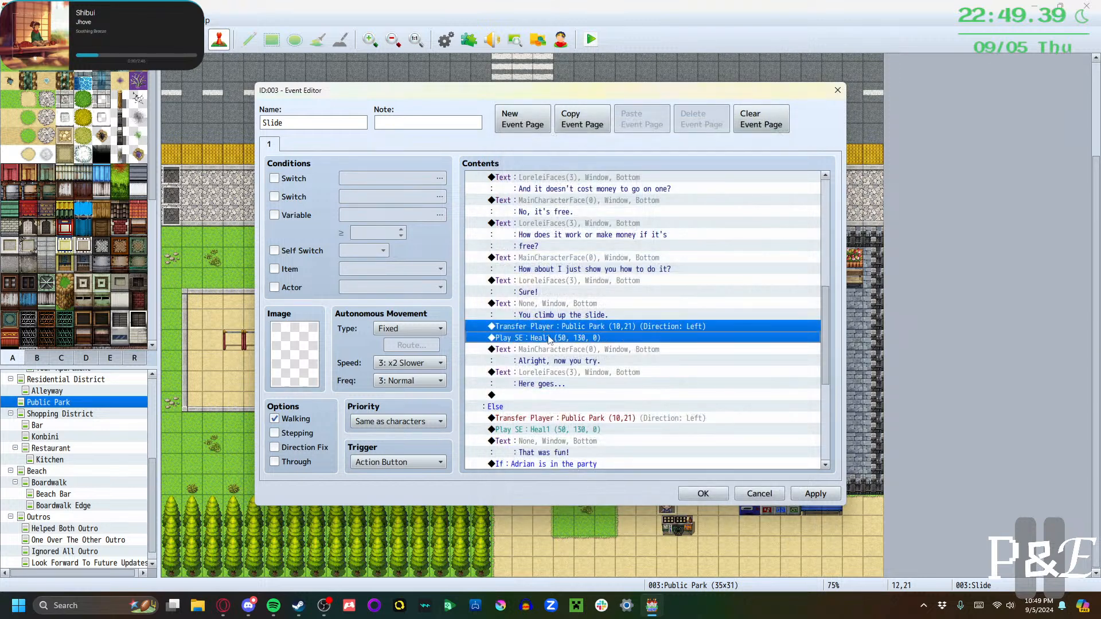
{"action": "left_click", "coordinate": [539, 395]}
{"action": "key", "text": "ctrl+v"}
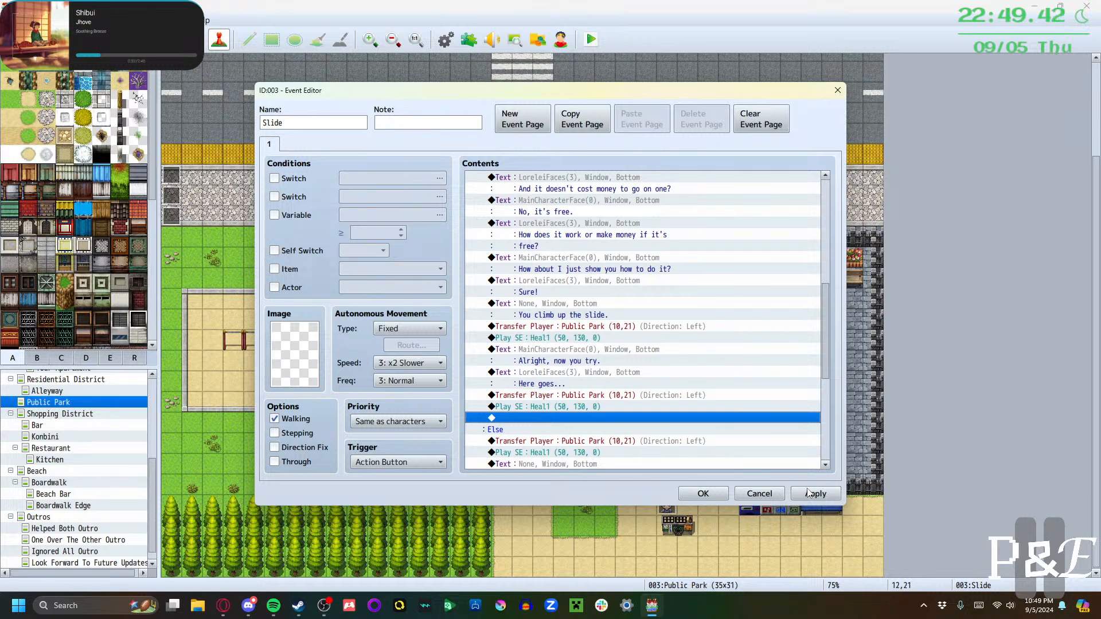
Add a message with the laughing LoreleiFaces portrait at the end of the LoreleiQuest branch, reading "Oh wow, that was super fun!"
{"action": "double_click", "coordinate": [584, 421]}
{"action": "left_click", "coordinate": [579, 181]}
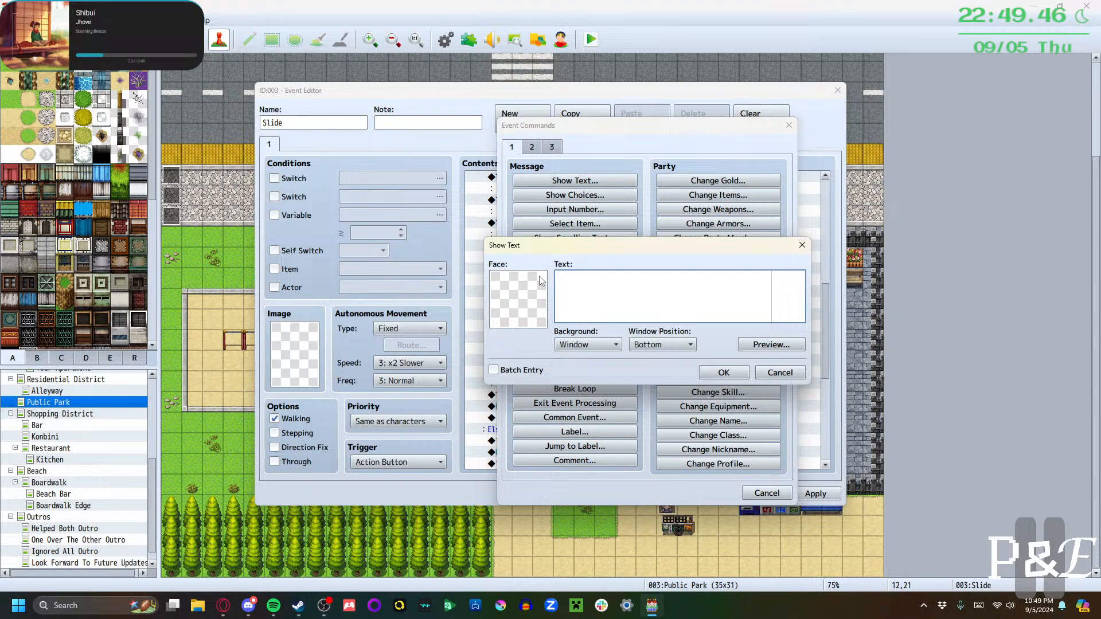
{"action": "double_click", "coordinate": [541, 281]}
{"action": "left_click", "coordinate": [504, 317]}
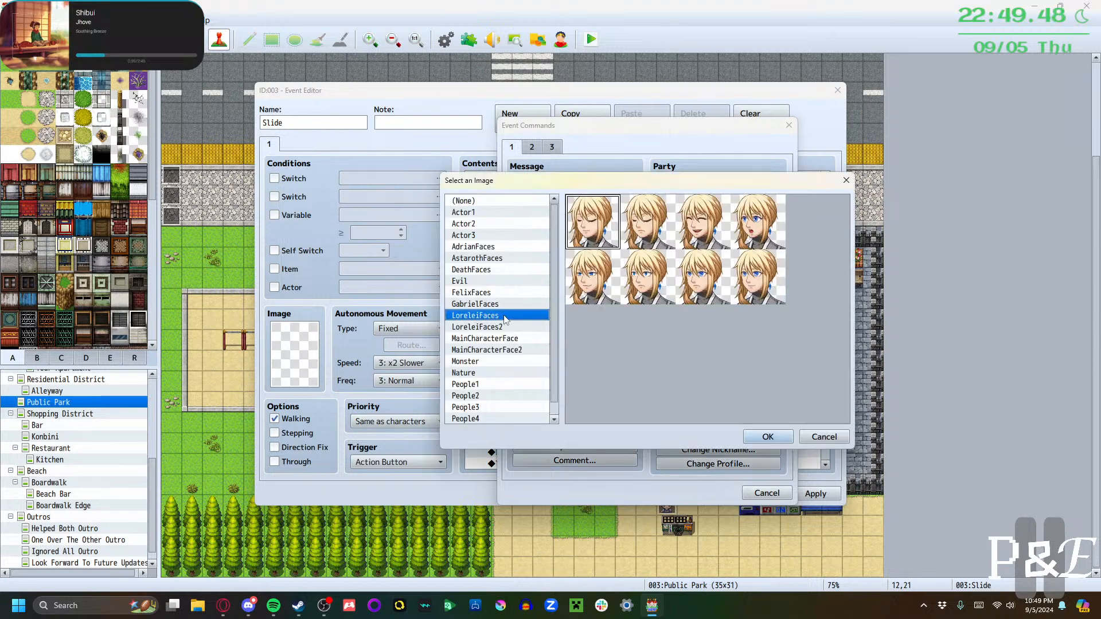
{"action": "left_click", "coordinate": [703, 222]}
{"action": "left_click", "coordinate": [768, 437]}
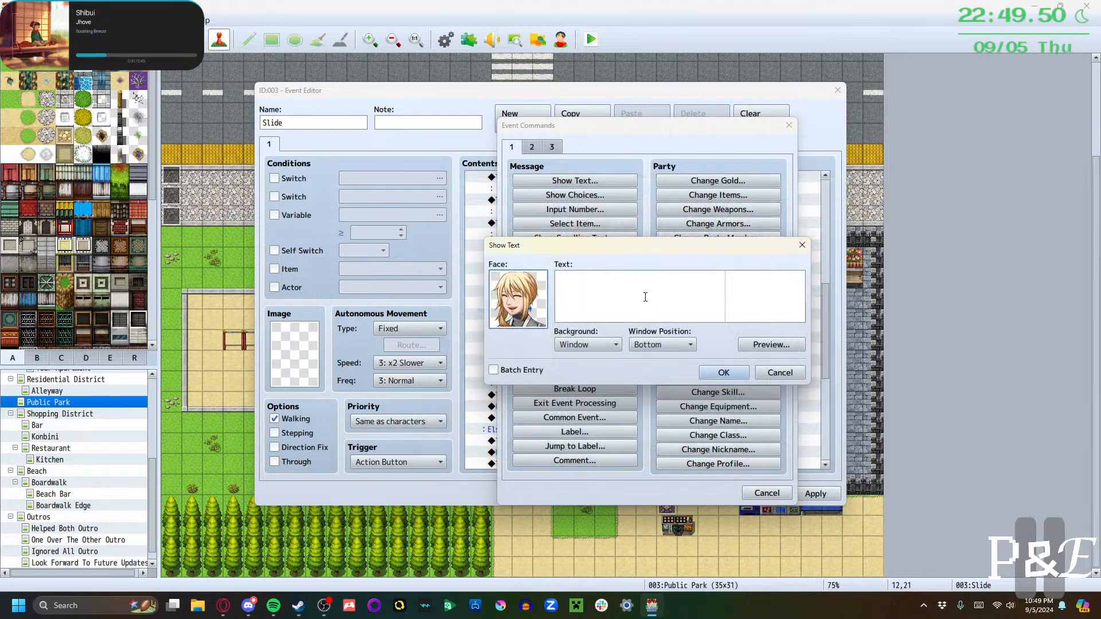
{"action": "left_click", "coordinate": [644, 294]}
{"action": "type", "text": "Oh wow, t"}
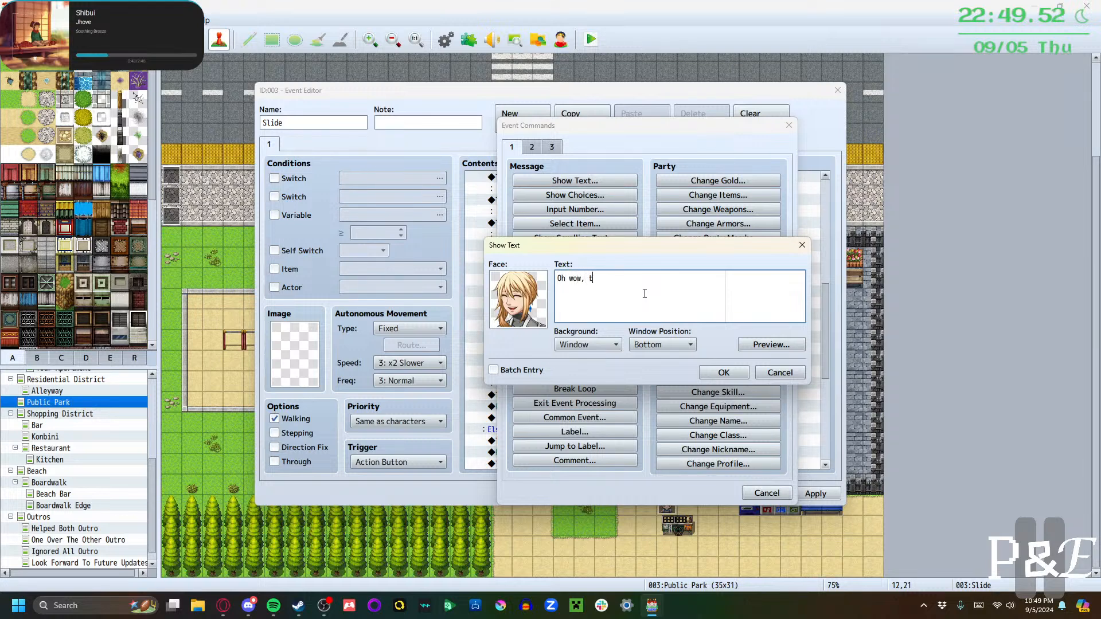
{"action": "type", "text": "hat was super fun!"}
{"action": "left_click", "coordinate": [724, 372]}
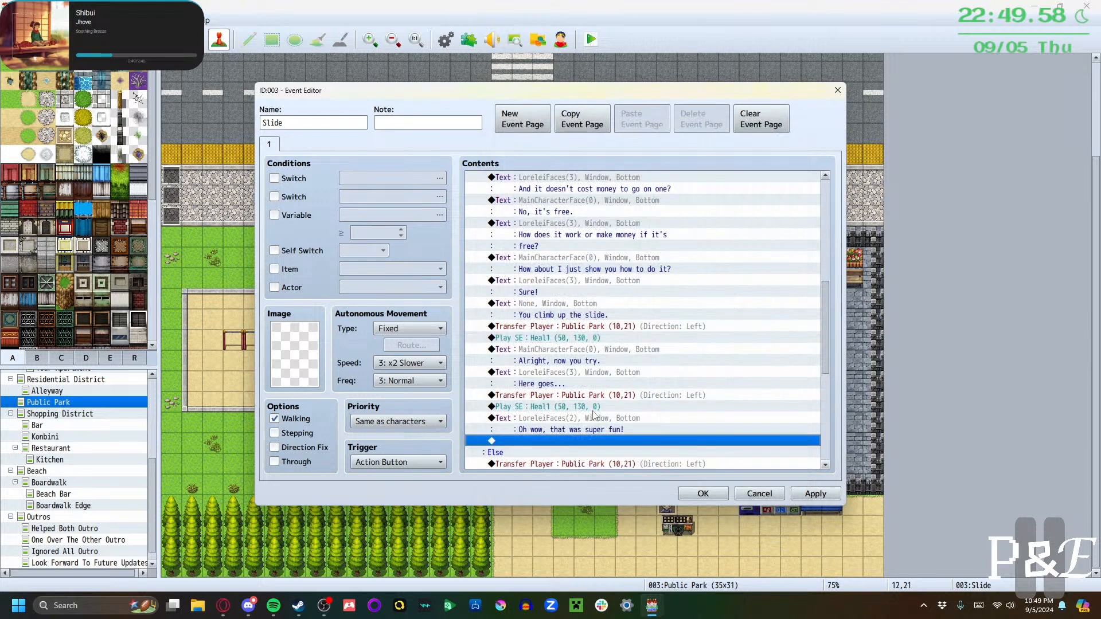
Add a message with the grinning MainCharacterFace portrait, reading "And the best part is, you can go again!"
{"action": "double_click", "coordinate": [556, 384]}
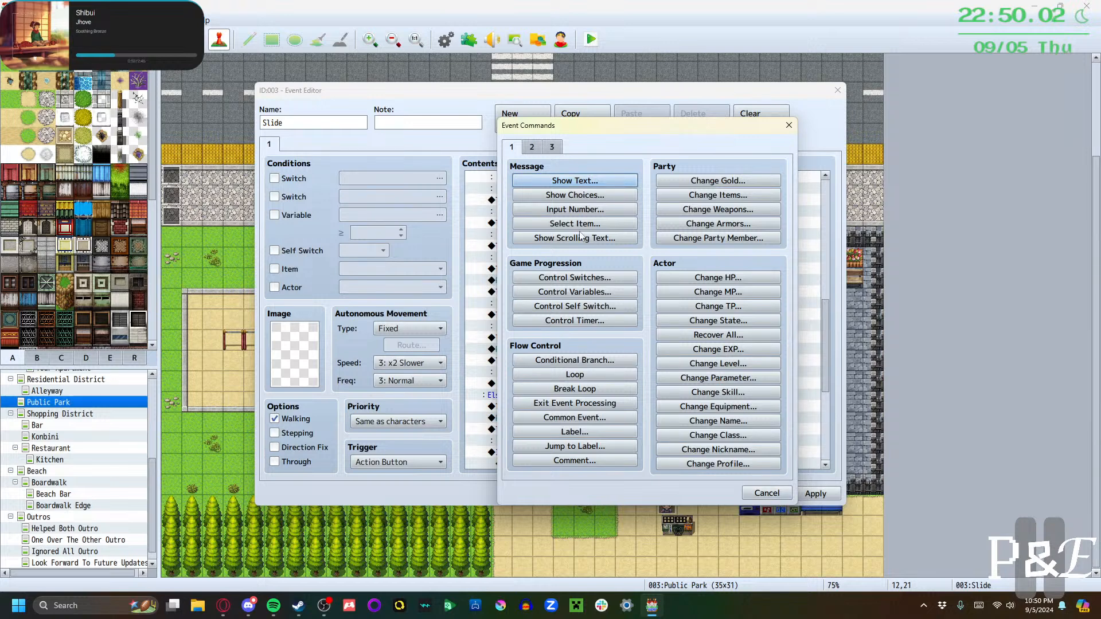
{"action": "left_click", "coordinate": [574, 181]}
{"action": "double_click", "coordinate": [526, 283]}
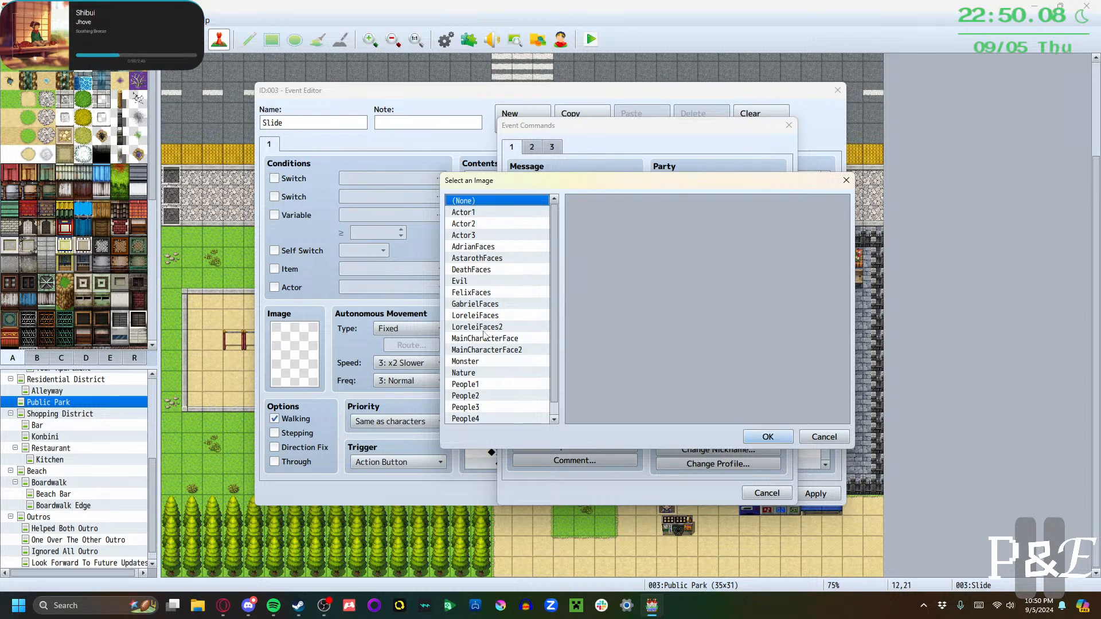
{"action": "left_click", "coordinate": [484, 338]}
{"action": "left_click", "coordinate": [641, 236]}
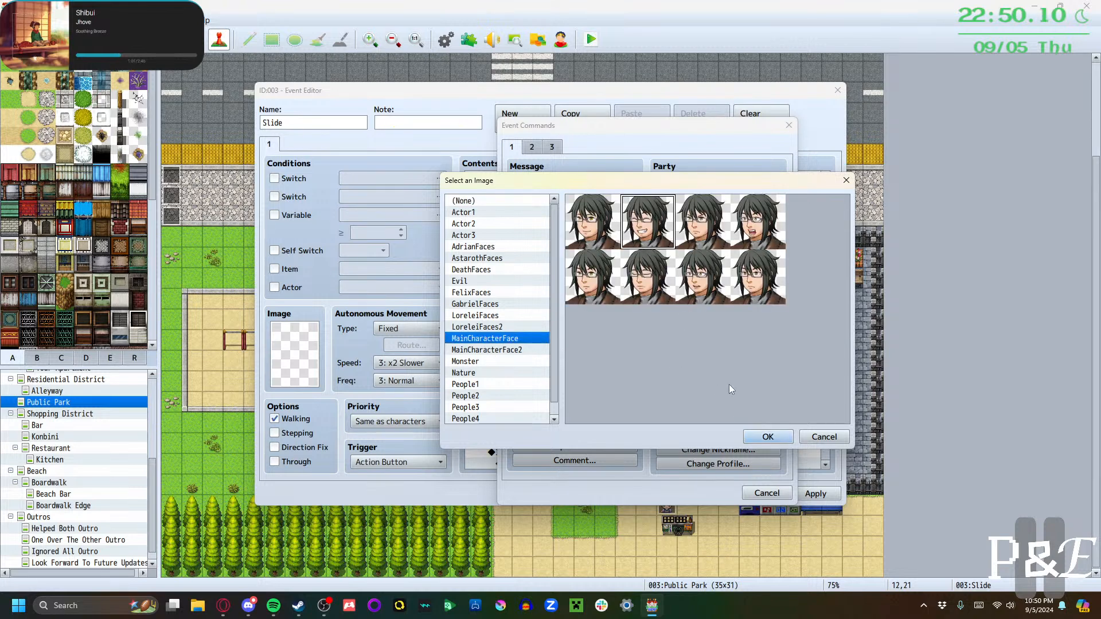
{"action": "left_click", "coordinate": [768, 437]}
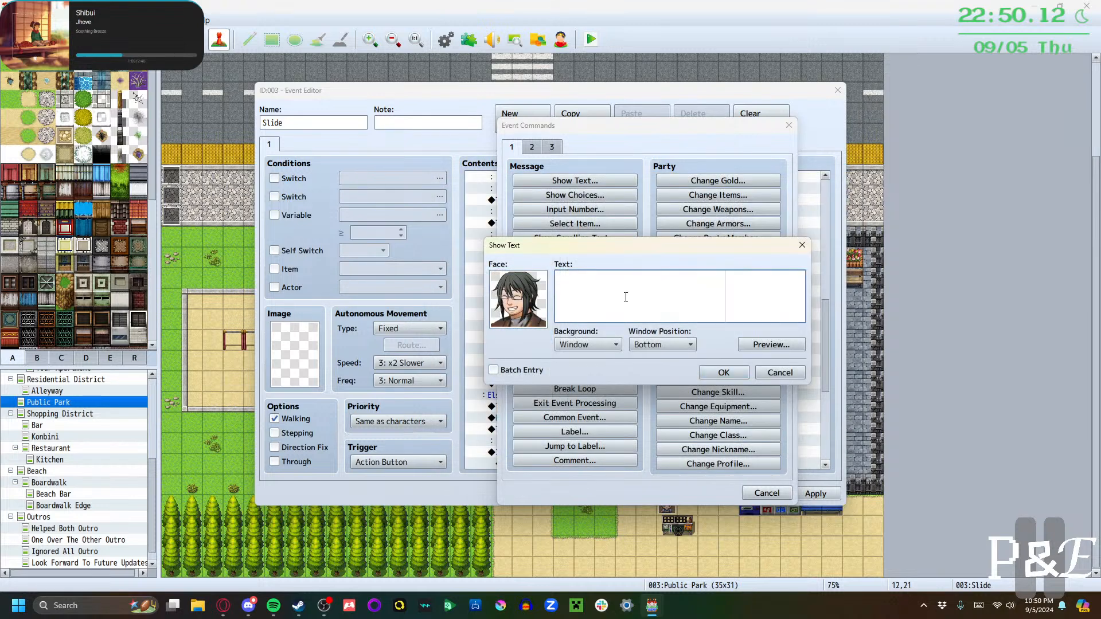
{"action": "type", "text": "And the best part is, you can go agai"}
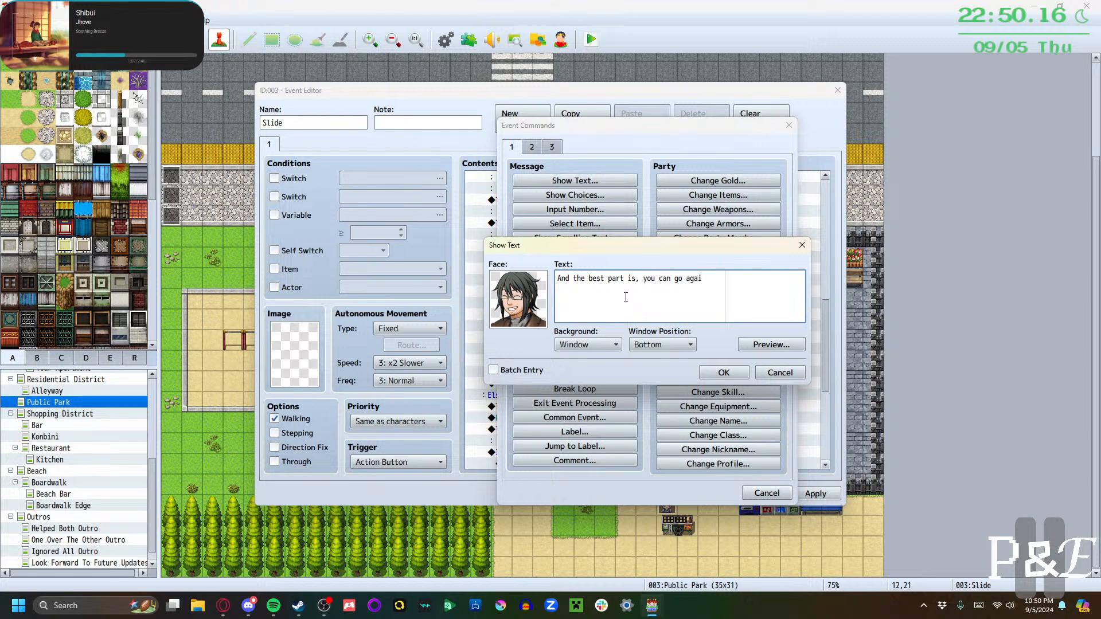
{"action": "type", "text": "n!"}
{"action": "left_click", "coordinate": [724, 373]}
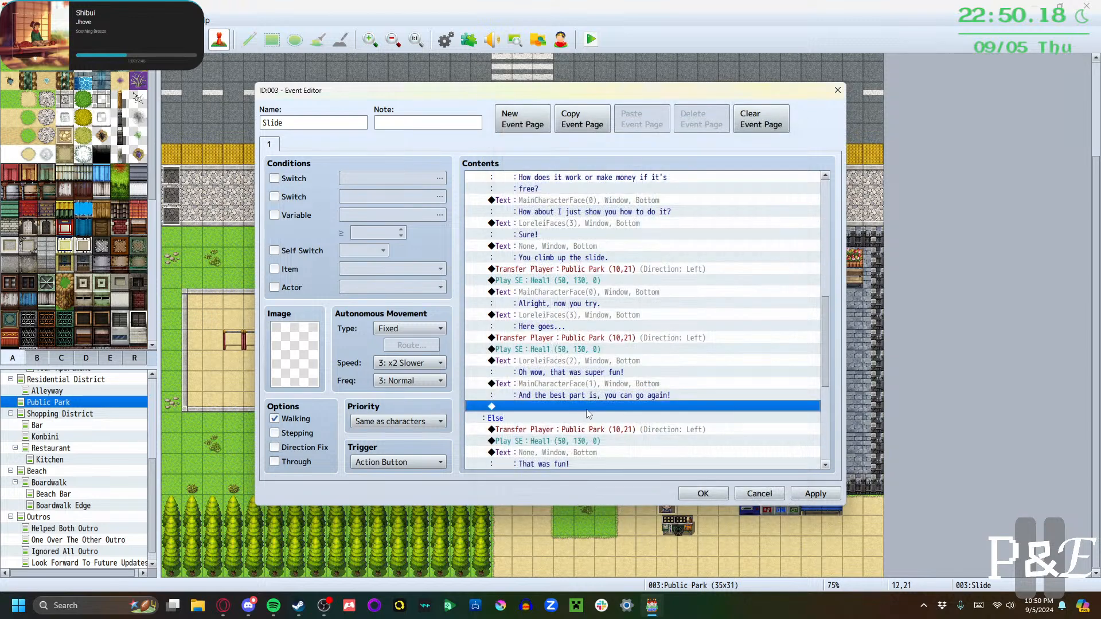
Add a message with the open-mouthed LoreleiFaces portrait at the end of the LoreleiQuest branch, reading "For free!?"
{"action": "key", "text": "Return"}
{"action": "left_click", "coordinate": [575, 181]}
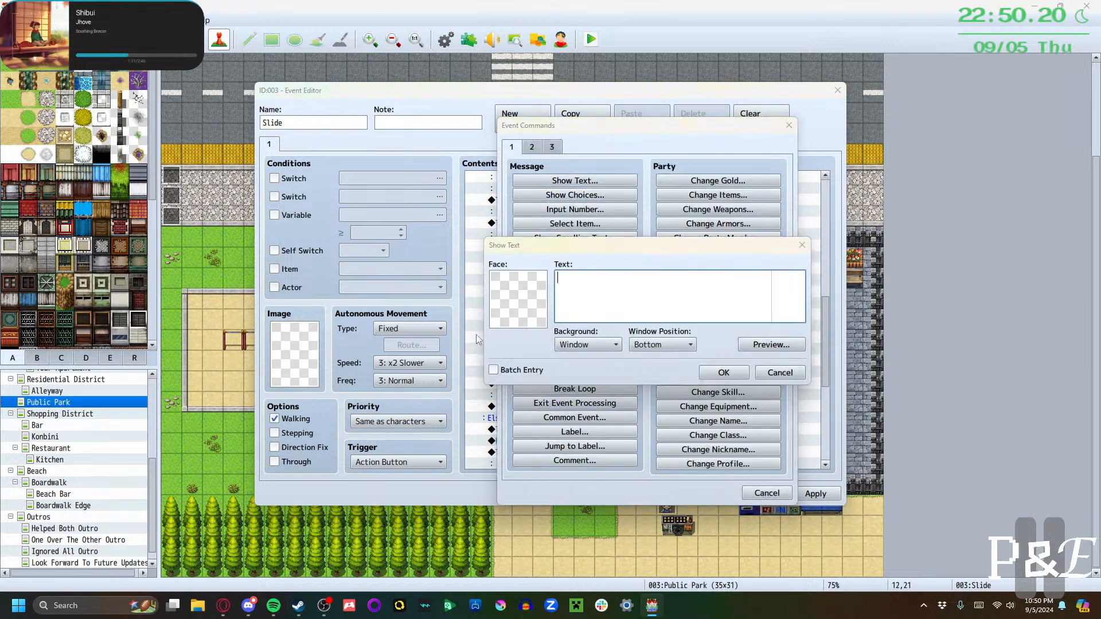
{"action": "double_click", "coordinate": [515, 312]}
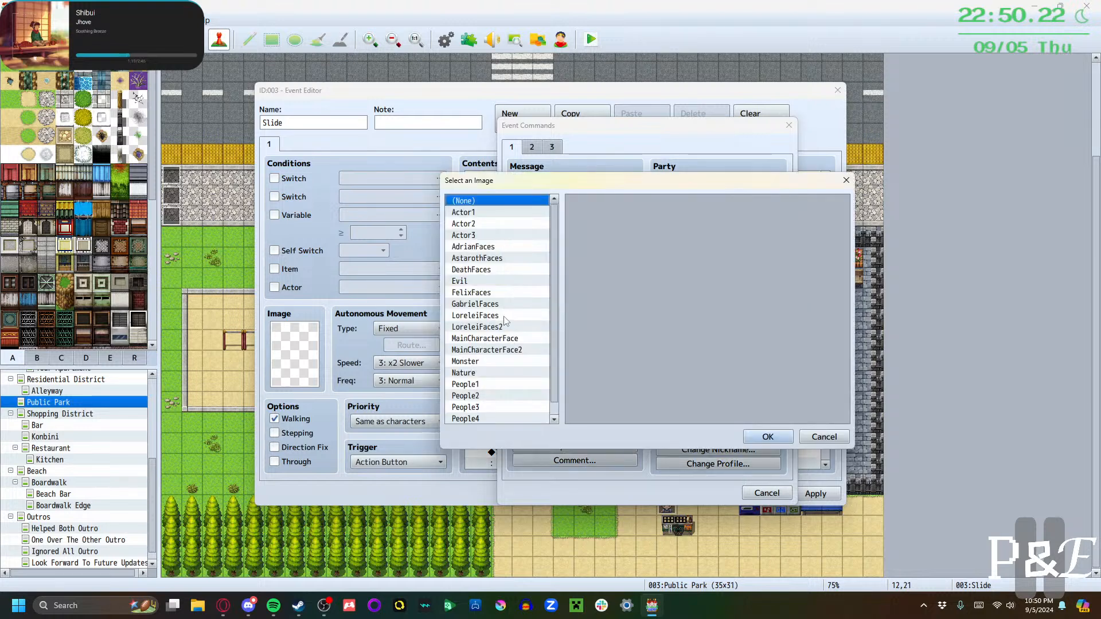
{"action": "left_click", "coordinate": [510, 316]}
{"action": "left_click", "coordinate": [777, 237]}
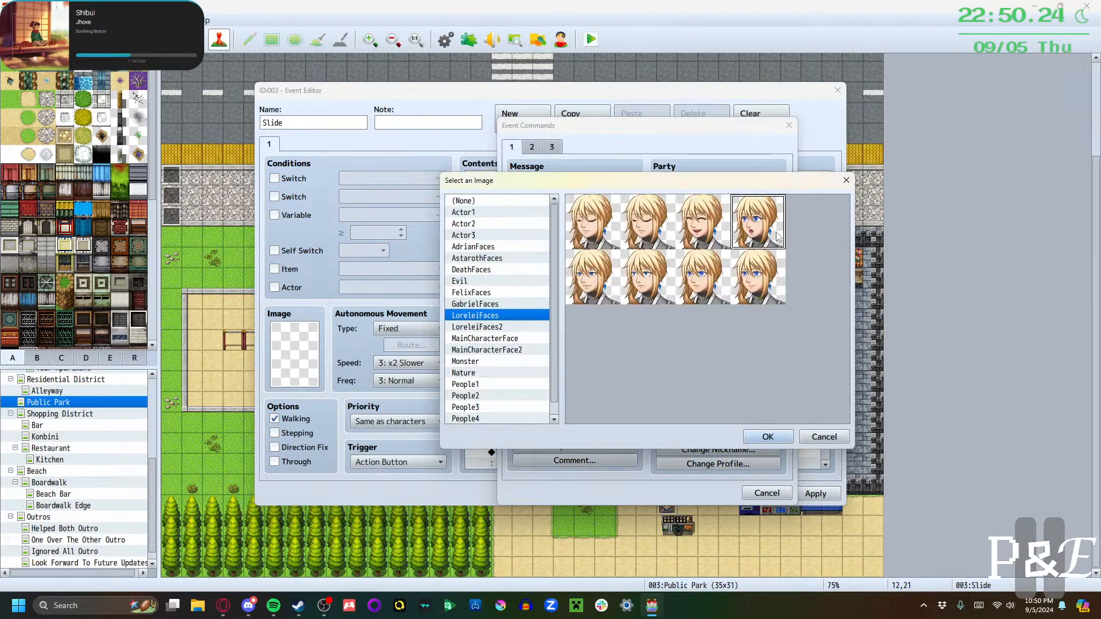
{"action": "left_click", "coordinate": [772, 429]}
{"action": "left_click", "coordinate": [645, 299]}
{"action": "type", "text": "For fr"}
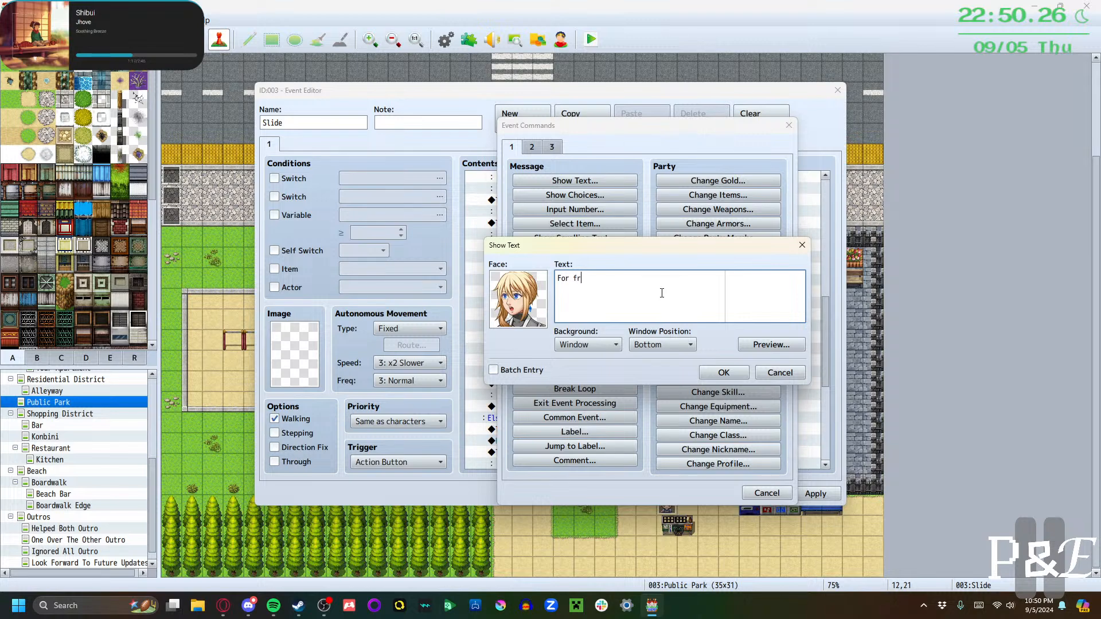
{"action": "type", "text": "ee!?"}
{"action": "left_click", "coordinate": [722, 373]}
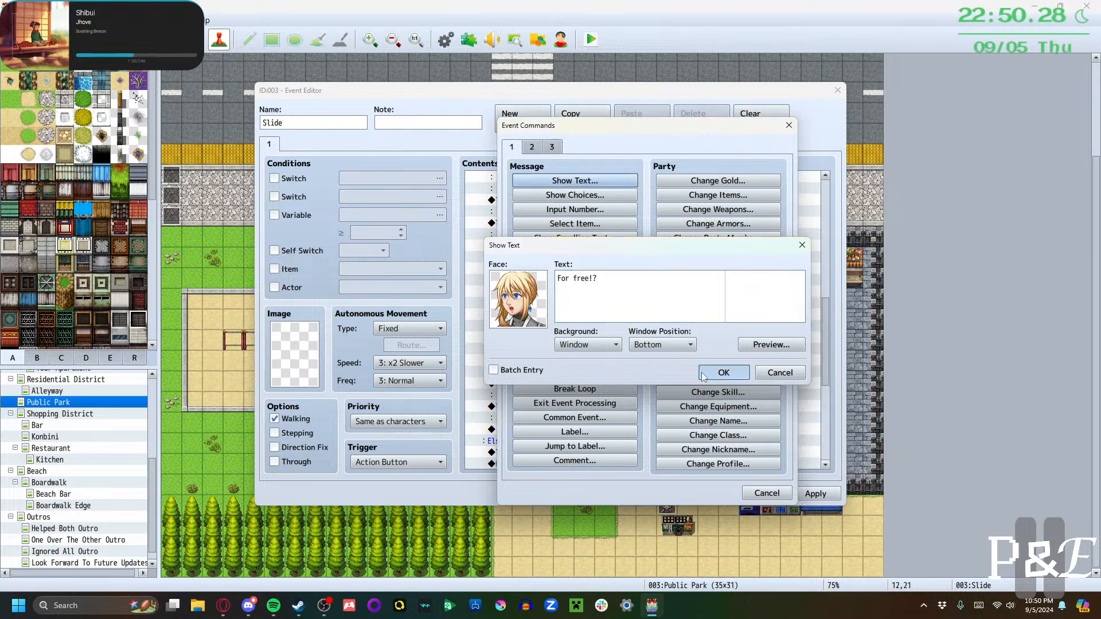
Add a message with the grinning MainCharacterFace portrait below Lorelei's question, reading "For free!"
{"action": "double_click", "coordinate": [556, 425]}
{"action": "left_click", "coordinate": [574, 181]}
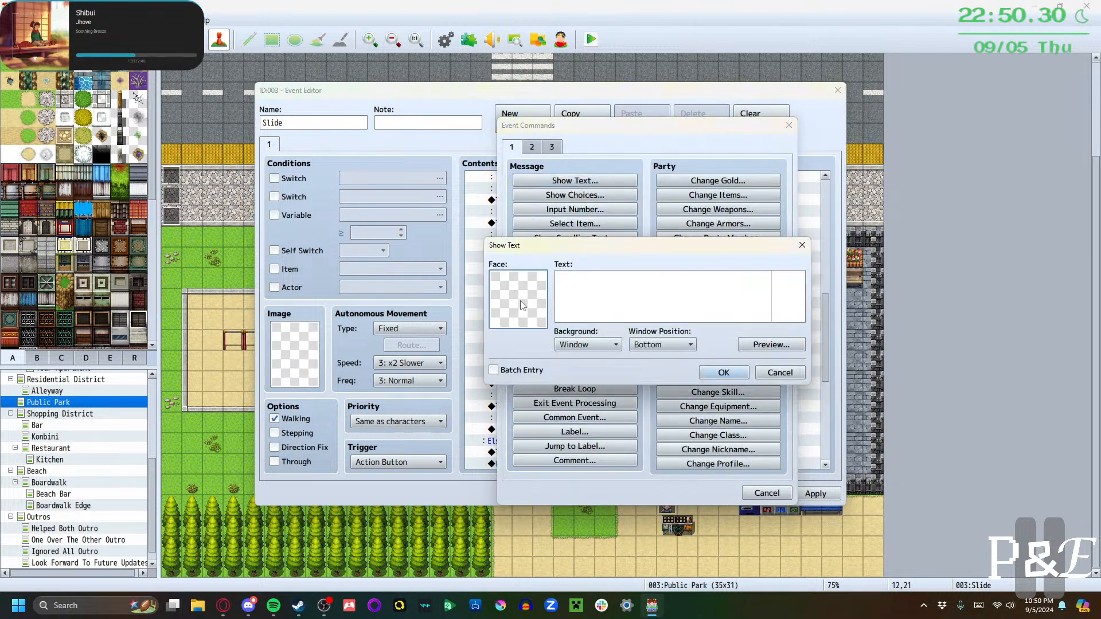
{"action": "double_click", "coordinate": [523, 304]}
{"action": "left_click", "coordinate": [501, 338]}
{"action": "left_click", "coordinate": [648, 221]}
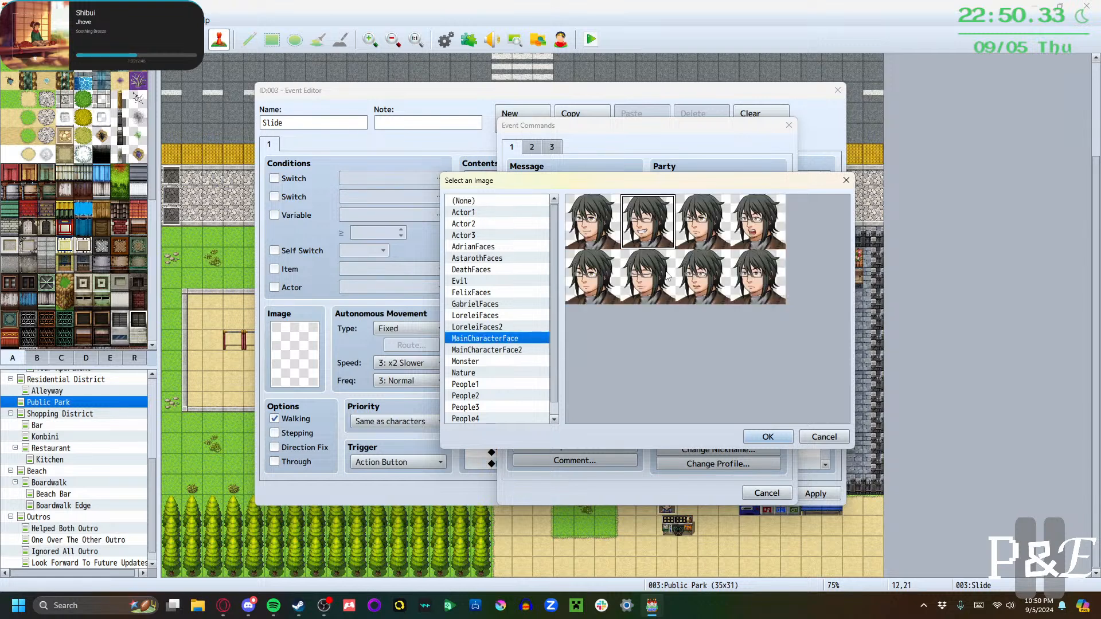
{"action": "left_click", "coordinate": [768, 437]}
{"action": "type", "text": "For f"}
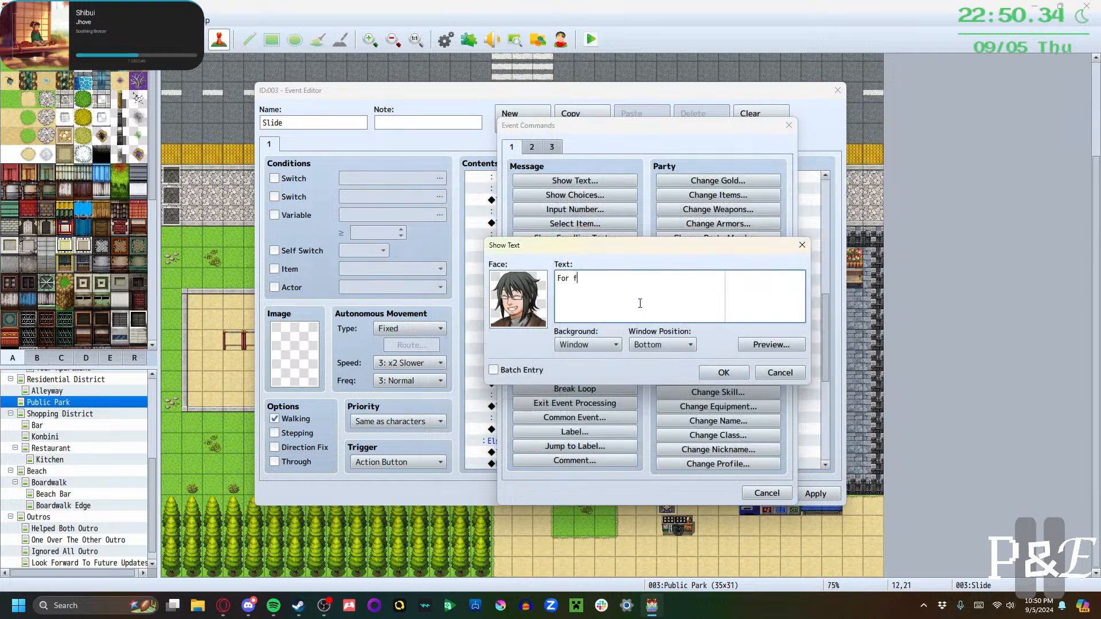
{"action": "type", "text": "ree!"}
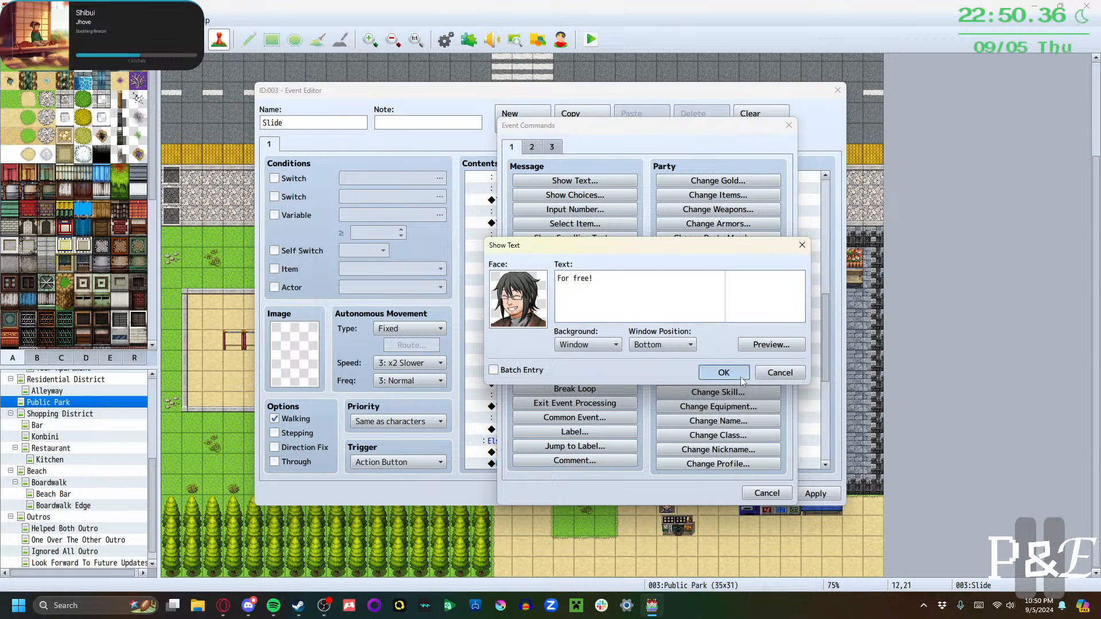
{"action": "left_click", "coordinate": [702, 373]}
Add a message with the laughing LoreleiFaces portrait below "For free!", reading "Then let's do it!"
{"action": "double_click", "coordinate": [525, 452]}
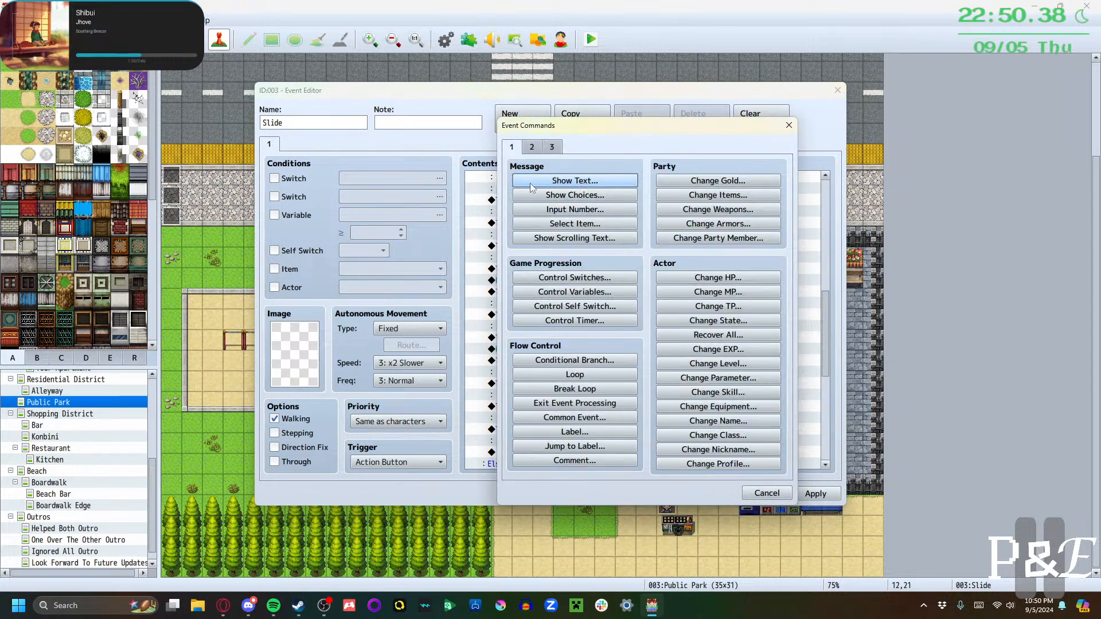
{"action": "left_click", "coordinate": [533, 183]}
{"action": "double_click", "coordinate": [519, 287]}
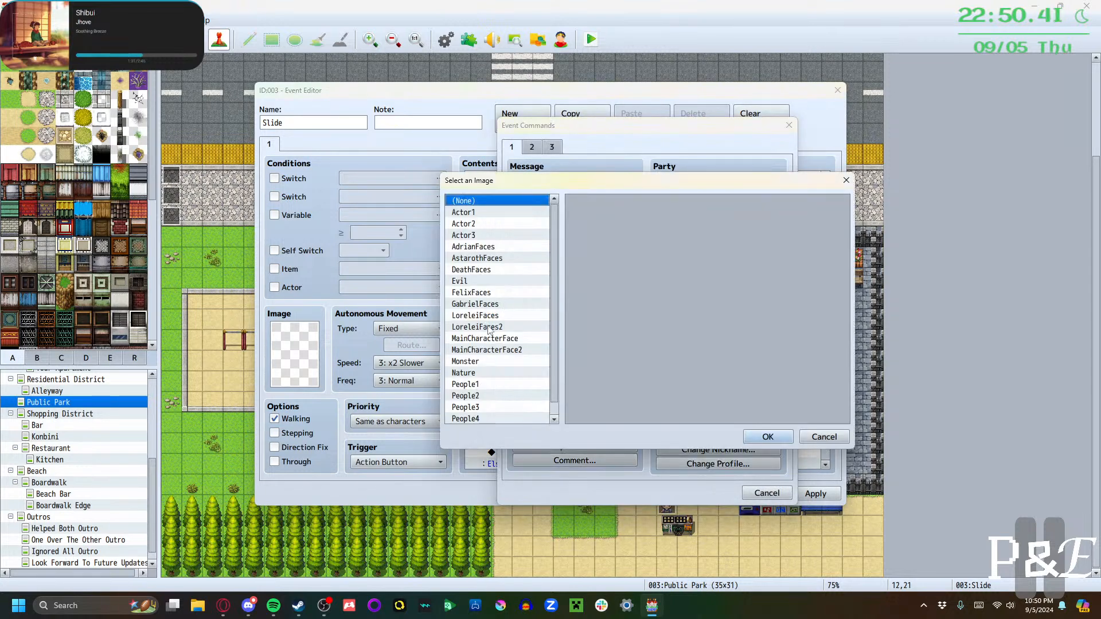
{"action": "left_click", "coordinate": [488, 328]}
{"action": "left_click", "coordinate": [502, 316]}
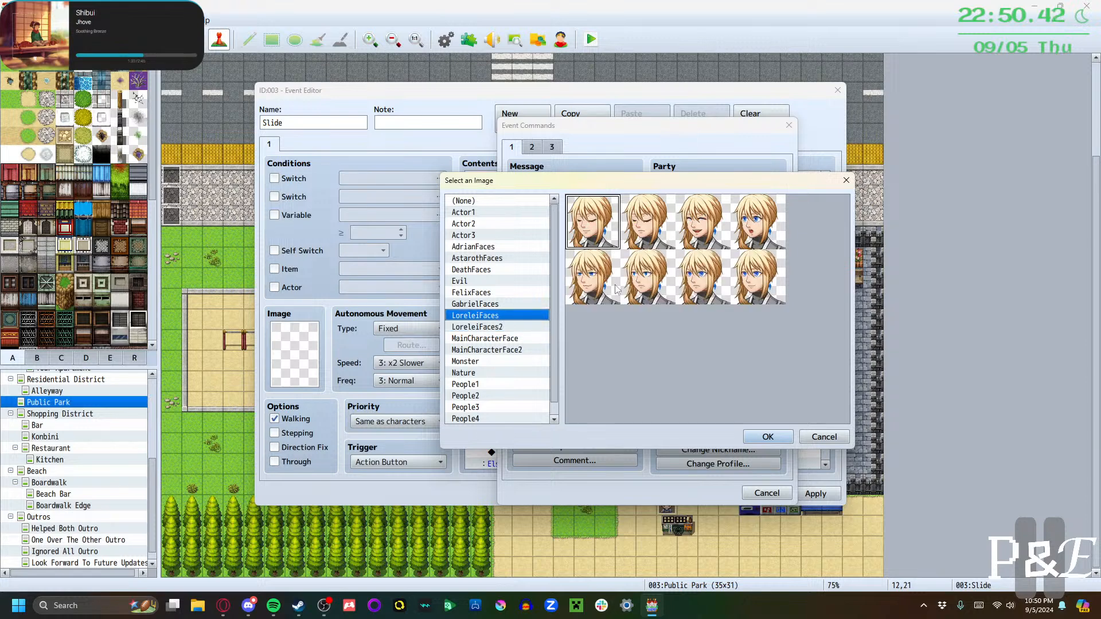
{"action": "left_click", "coordinate": [726, 232]}
{"action": "left_click", "coordinate": [766, 437]}
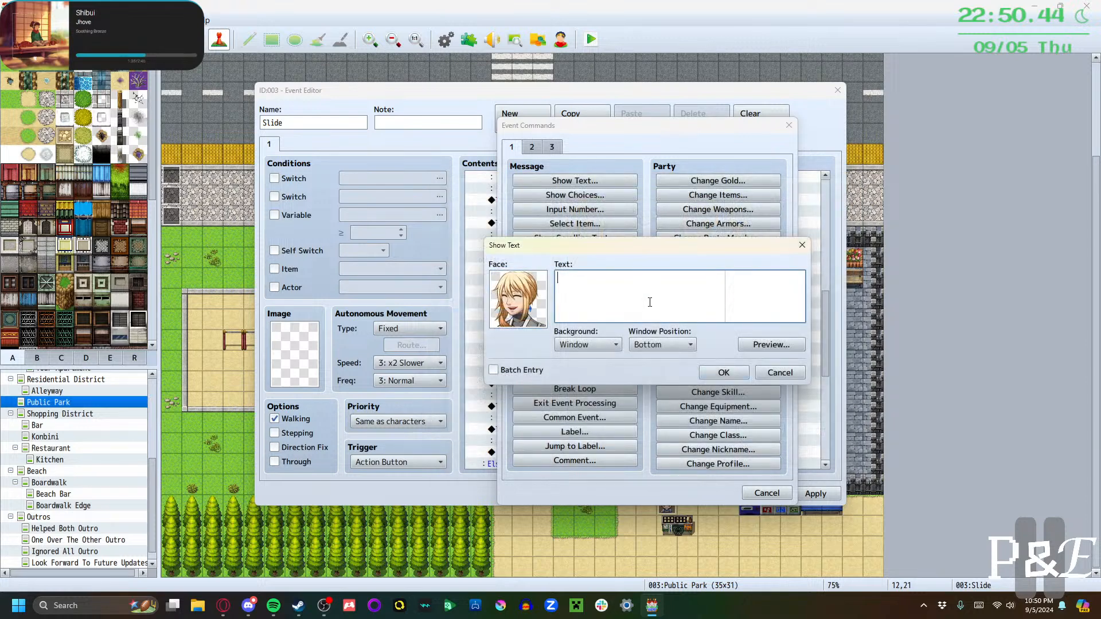
{"action": "type", "text": "Then let's do it!"}
{"action": "left_click", "coordinate": [723, 372]}
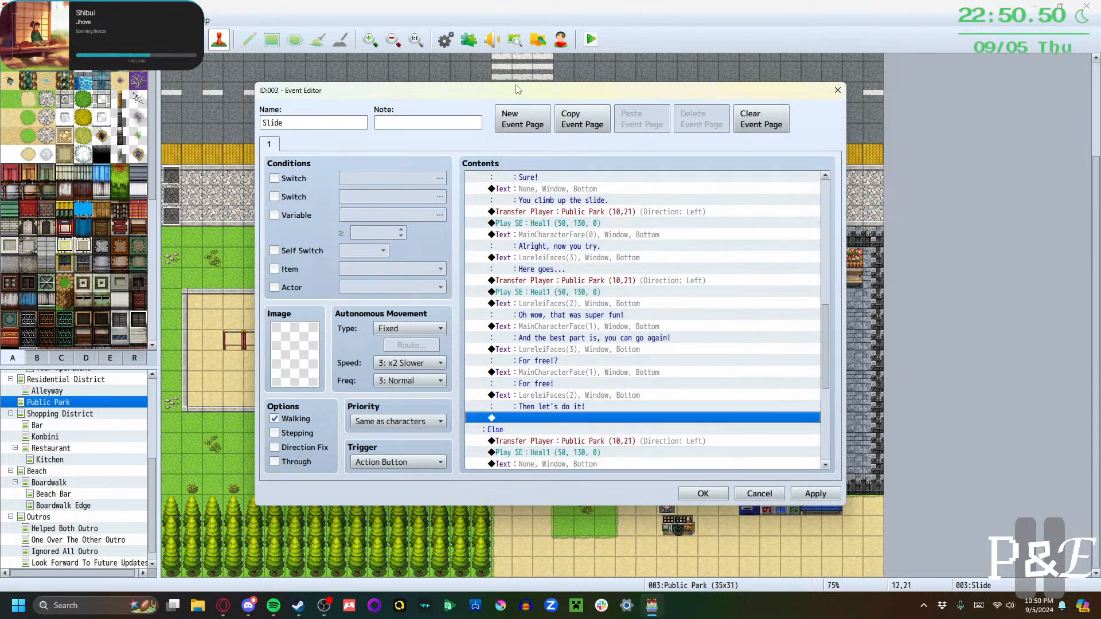
Add a message without a portrait, reading "Lorelei climbed back up, unaware that the sun had heated up the metal slide a little bit more..."
{"action": "left_click_drag", "start_coordinate": [516, 90], "coordinate": [617, 109]}
{"action": "double_click", "coordinate": [654, 428]}
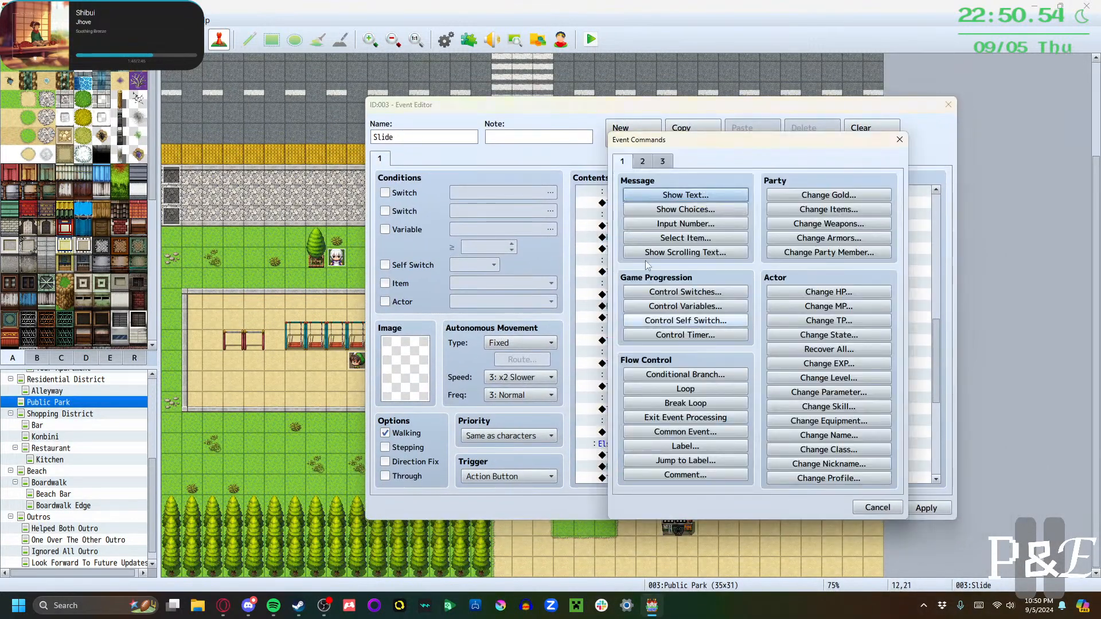
{"action": "left_click", "coordinate": [649, 200]}
{"action": "type", "text": "L"}
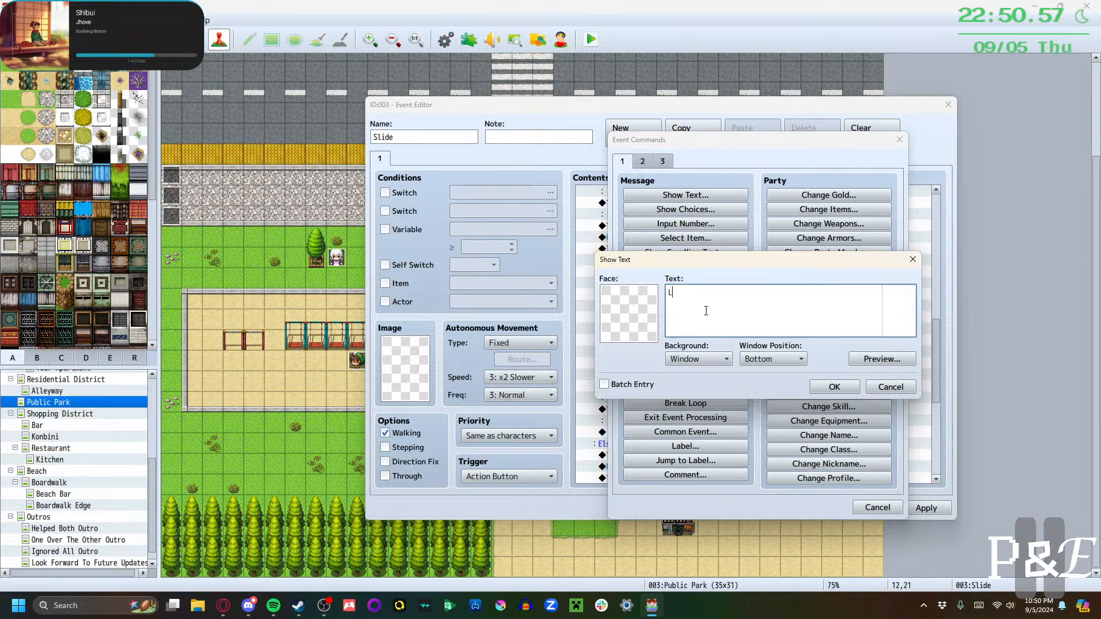
{"action": "type", "text": "orelei climbed back up, unaware t"}
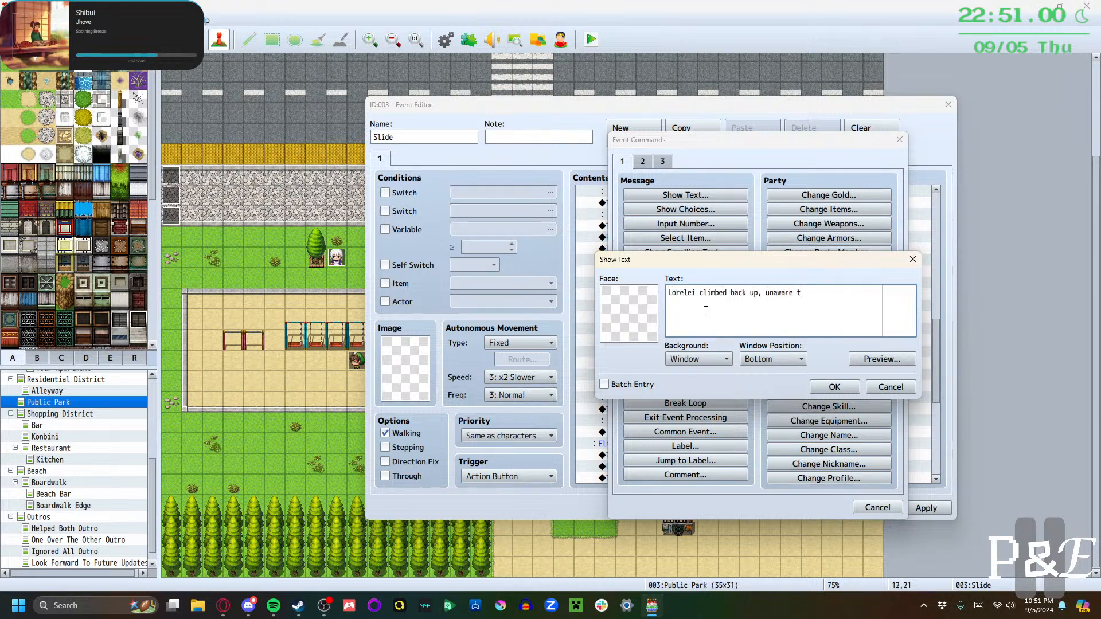
{"action": "type", "text": "hat the sun had h"}
{"action": "key", "text": "BackSpace"}
{"action": "key", "text": "BackSpace"}
{"action": "key", "text": "BackSpace"}
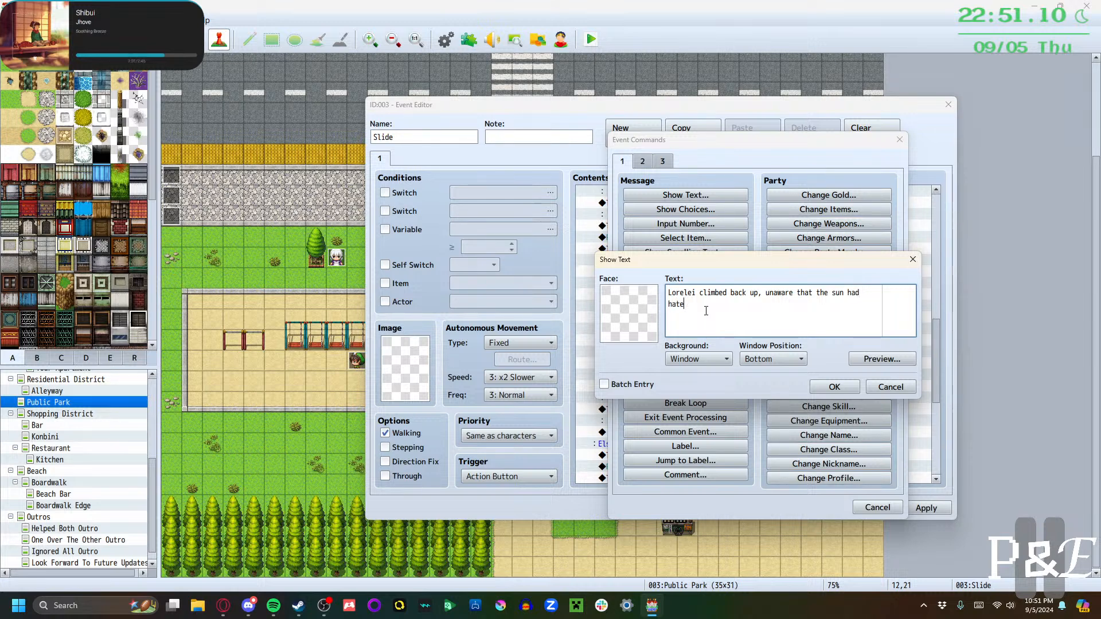
{"action": "key", "text": "BackSpace"}
{"action": "key", "text": "BackSpace"}
{"action": "key", "text": "BackSpace"}
{"action": "type", "text": "eated up the metal slide"}
{"action": "type", "text": "a lit"}
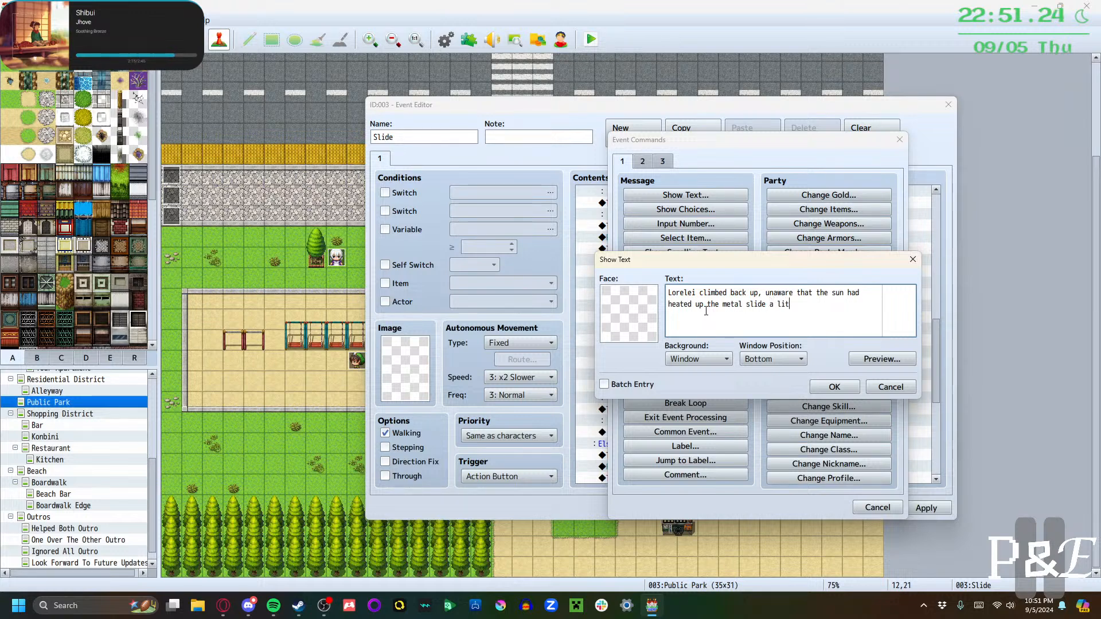
{"action": "type", "text": "tle bit more..."}
{"action": "left_click", "coordinate": [834, 387]}
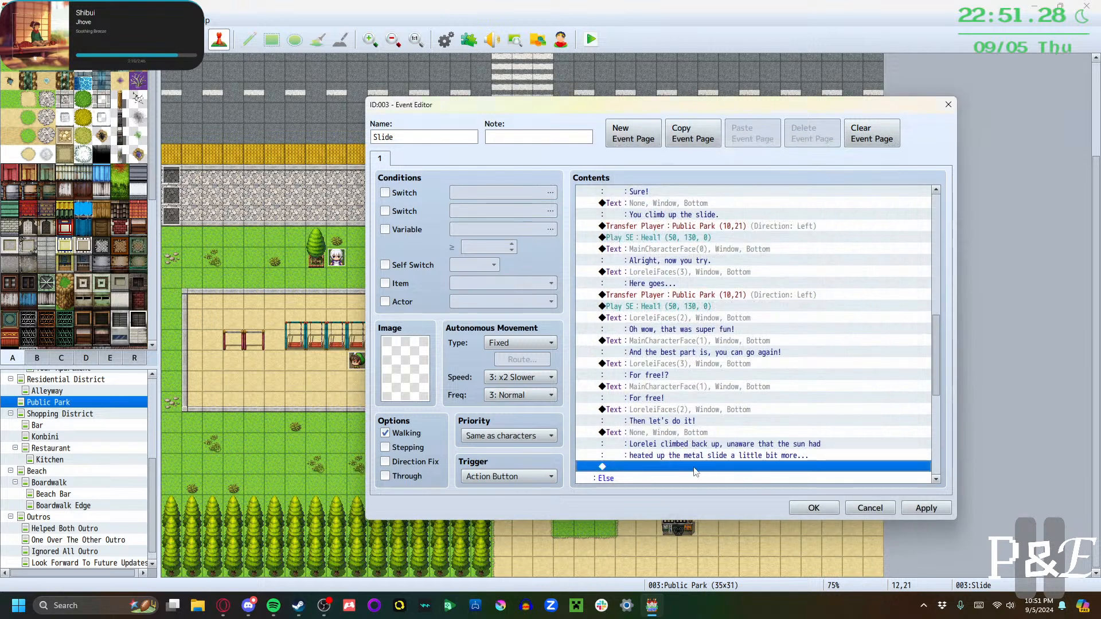
Duplicate the Transfer Player and Heal1 Play SE commands below the narration about the heated metal slide
{"action": "left_click", "coordinate": [651, 295]}
{"action": "left_click", "coordinate": [659, 310], "text": "shift"}
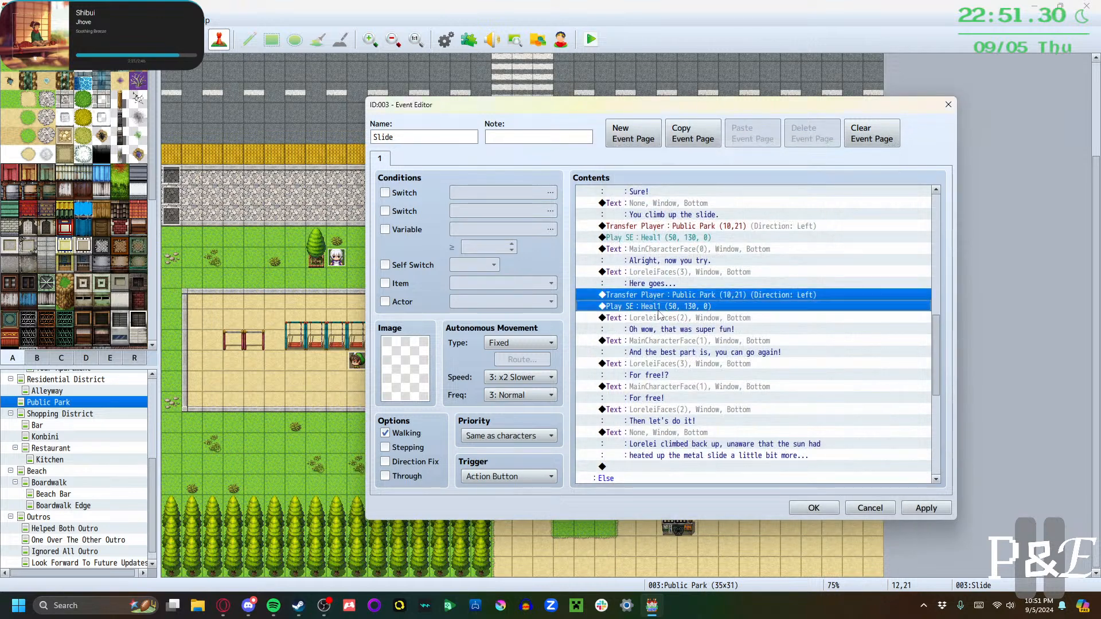
{"action": "key", "text": "ctrl+c"}
{"action": "left_click", "coordinate": [645, 466]}
{"action": "key", "text": "ctrl+v"}
{"action": "scroll", "coordinate": [663, 399], "scroll_direction": "down", "scroll_amount": 1}
Start a message below the copied slide commands, using the worried third LoreleiFaces2 portrait
{"action": "double_click", "coordinate": [655, 420]}
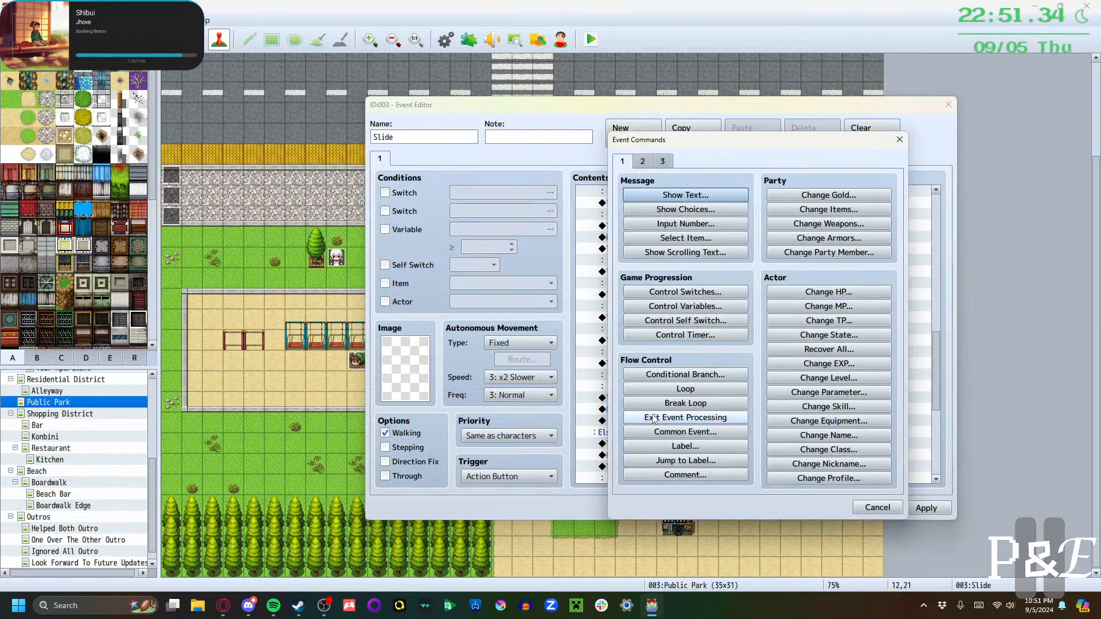
{"action": "left_click", "coordinate": [652, 194]}
{"action": "double_click", "coordinate": [624, 318]}
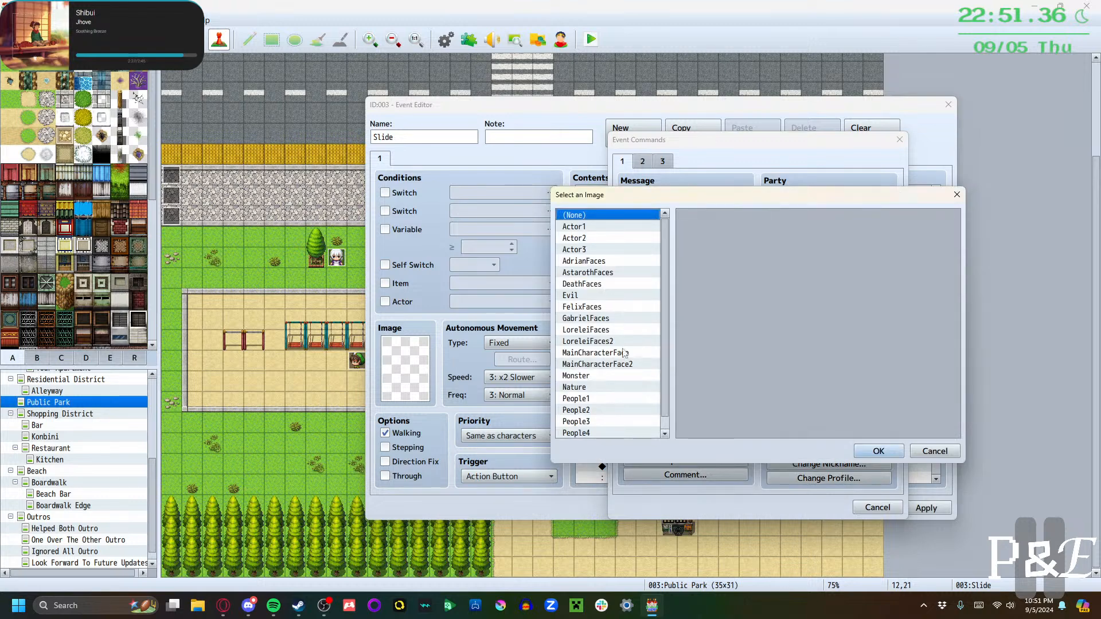
{"action": "left_click", "coordinate": [624, 365]}
{"action": "left_click", "coordinate": [620, 343]}
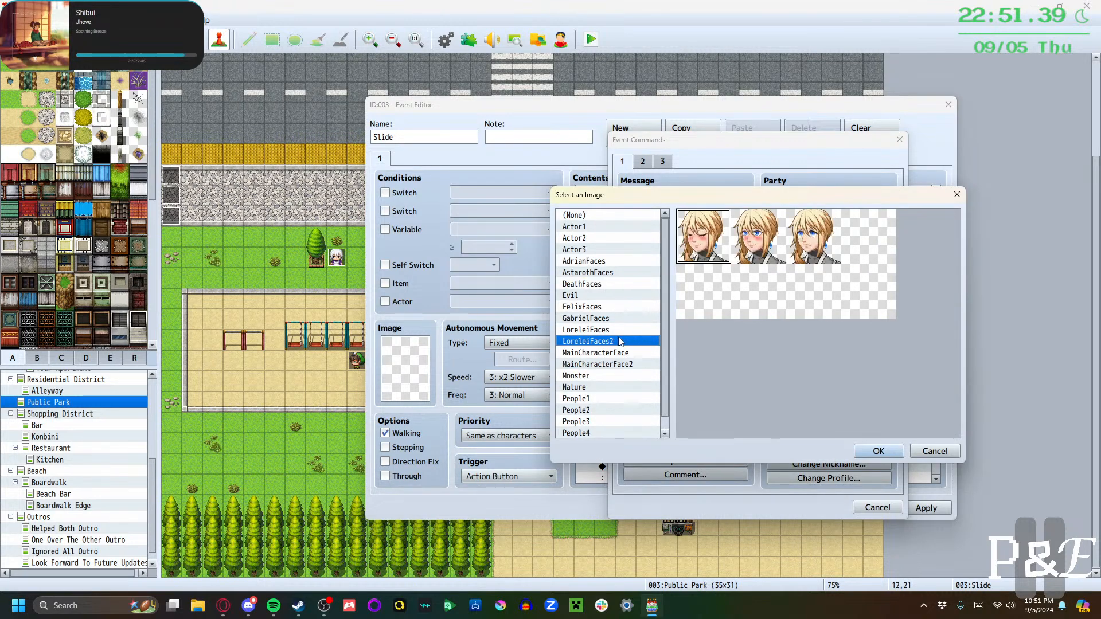
{"action": "left_click", "coordinate": [806, 244]}
{"action": "left_click", "coordinate": [878, 452]}
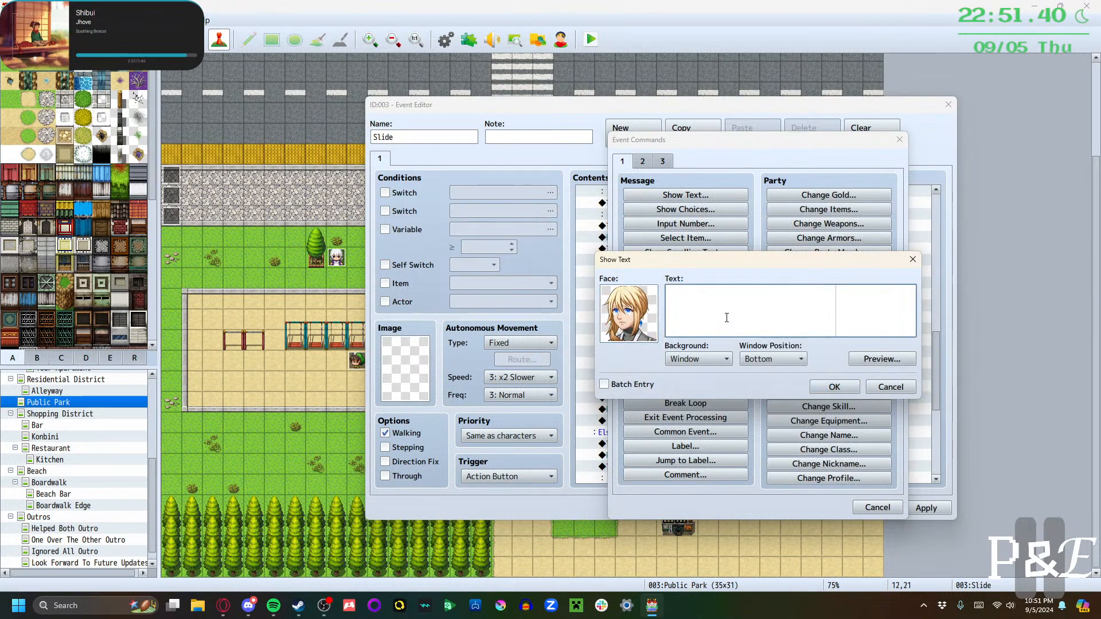
{"action": "left_click", "coordinate": [726, 317]}
{"action": "type", "text": "AAAAAAAAAAAAAAA"}
{"action": "key", "text": "BackSpace"}
{"action": "key", "text": "BackSpace"}
{"action": "key", "text": "BackSpace"}
{"action": "key", "text": "BackSpace"}
{"action": "key", "text": "BackSpace"}
{"action": "key", "text": "BackSpace"}
{"action": "key", "text": "BackSpace"}
{"action": "key", "text": "BackSpace"}
{"action": "key", "text": "BackSpace"}
{"action": "key", "text": "BackSpace"}
{"action": "key", "text": "BackSpace"}
{"action": "key", "text": "BackSpace"}
{"action": "key", "text": "BackSpace"}
{"action": "key", "text": "BackSpace"}
{"action": "key", "text": "BackSpace"}
Set the message text to "OOOOOOOOOOOOOOW!! HOT HOT HOT HOT!!!!" and add the message to the branch
{"action": "type", "text": "0000000000"}
{"action": "type", "text": "0W!!"}
{"action": "type", "text": " HOT HOT HOT HOT!"}
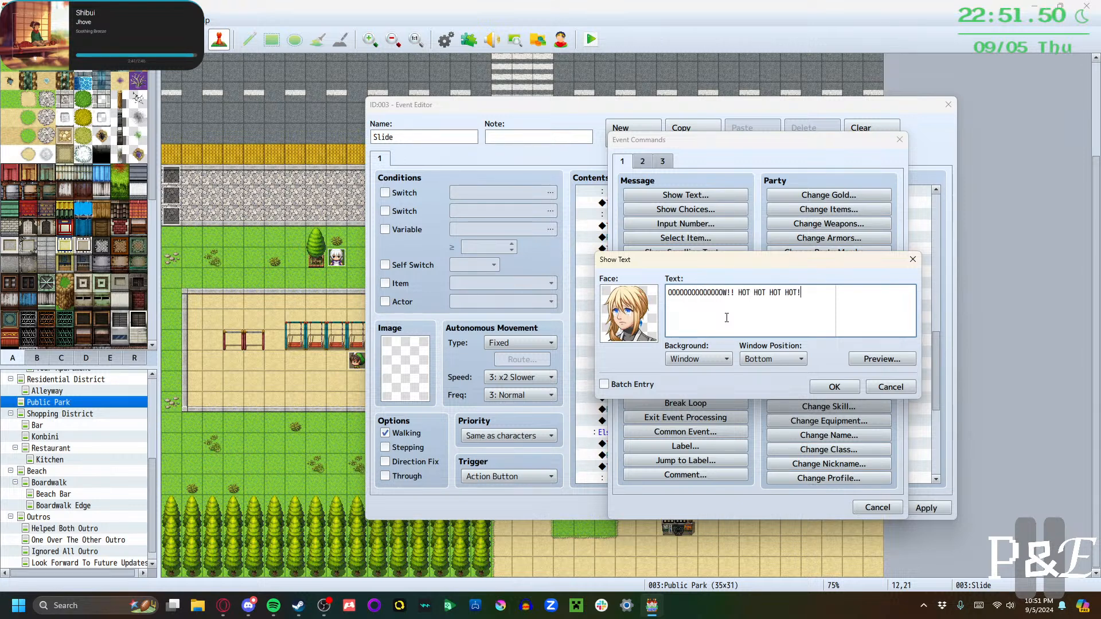
{"action": "type", "text": "!!!"}
{"action": "left_click", "coordinate": [828, 388]}
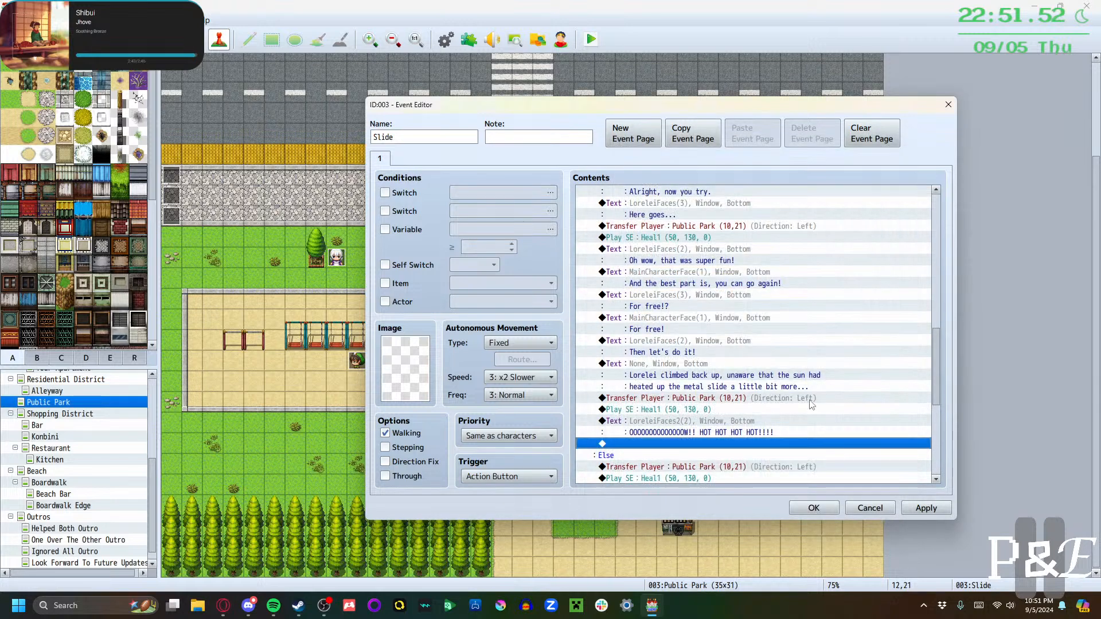
Add a message with the open-mouthed MainCharacterFace portrait below Lorelei's cry, reading "What's wrong!?"
{"action": "double_click", "coordinate": [713, 442]}
{"action": "left_click", "coordinate": [669, 194]}
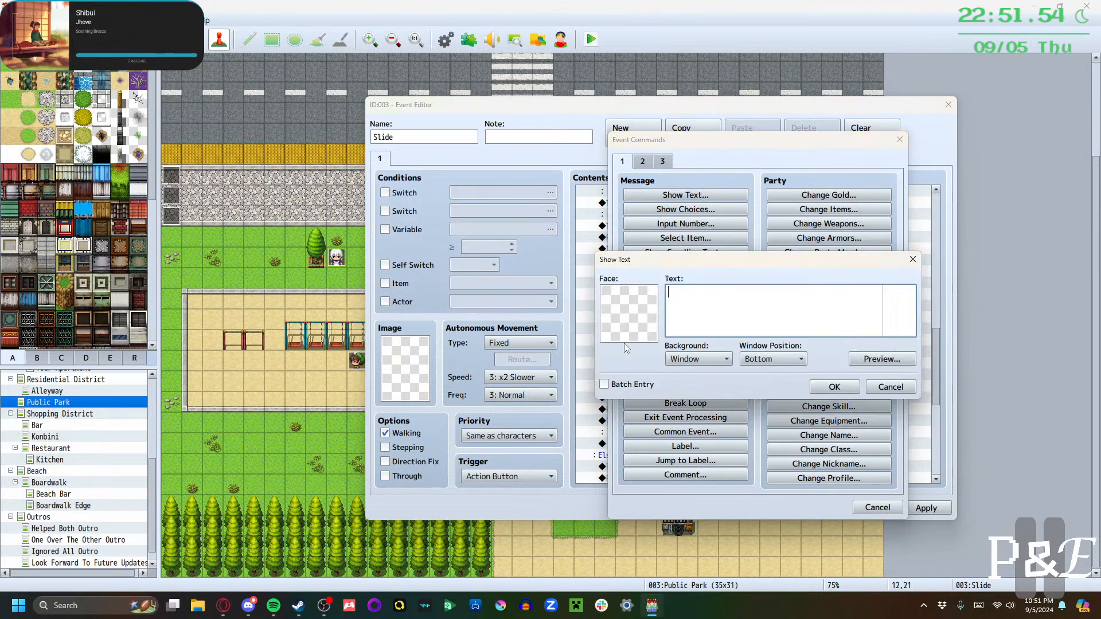
{"action": "double_click", "coordinate": [624, 333]}
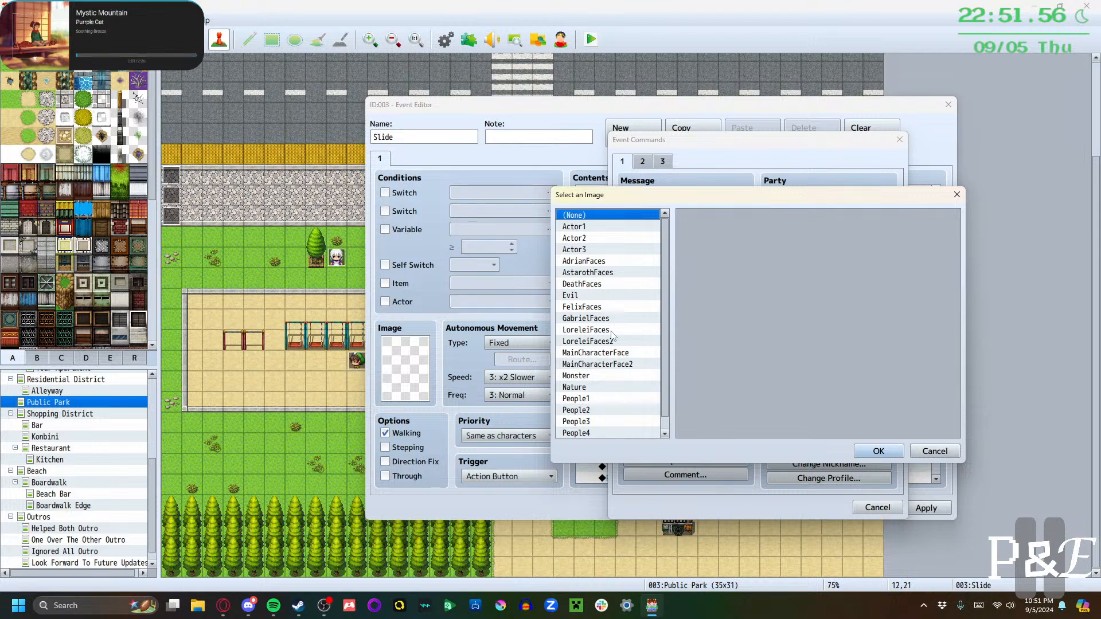
{"action": "left_click", "coordinate": [614, 331]}
{"action": "left_click", "coordinate": [608, 343]}
{"action": "left_click", "coordinate": [603, 354]}
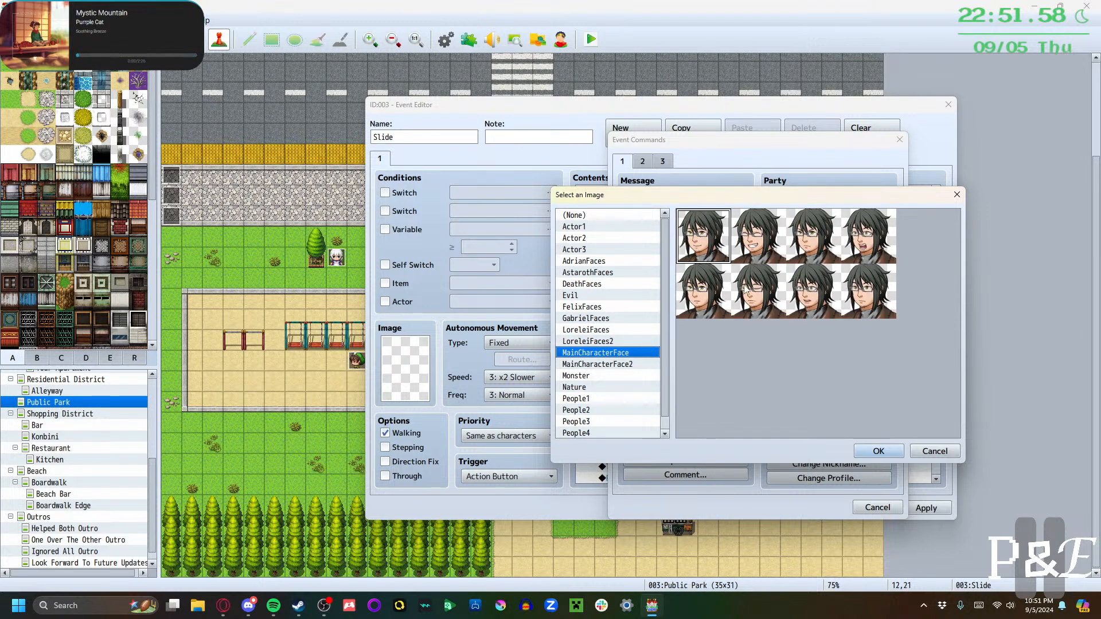
{"action": "left_click", "coordinate": [847, 250]}
{"action": "left_click", "coordinate": [879, 451]}
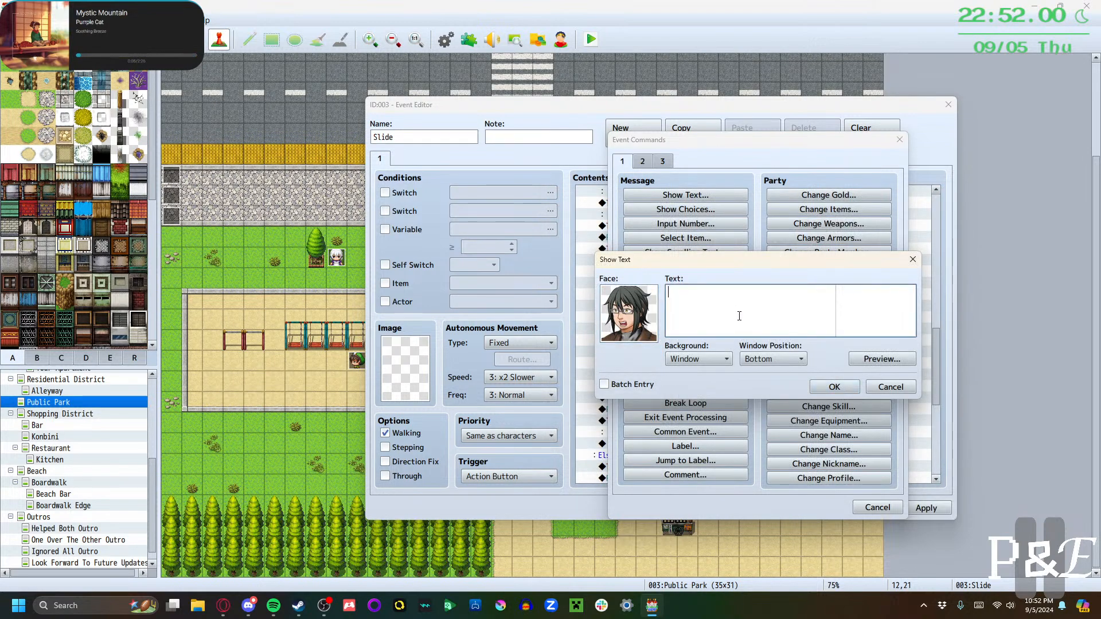
{"action": "type", "text": "What's wrong!"}
{"action": "left_click", "coordinate": [834, 387]}
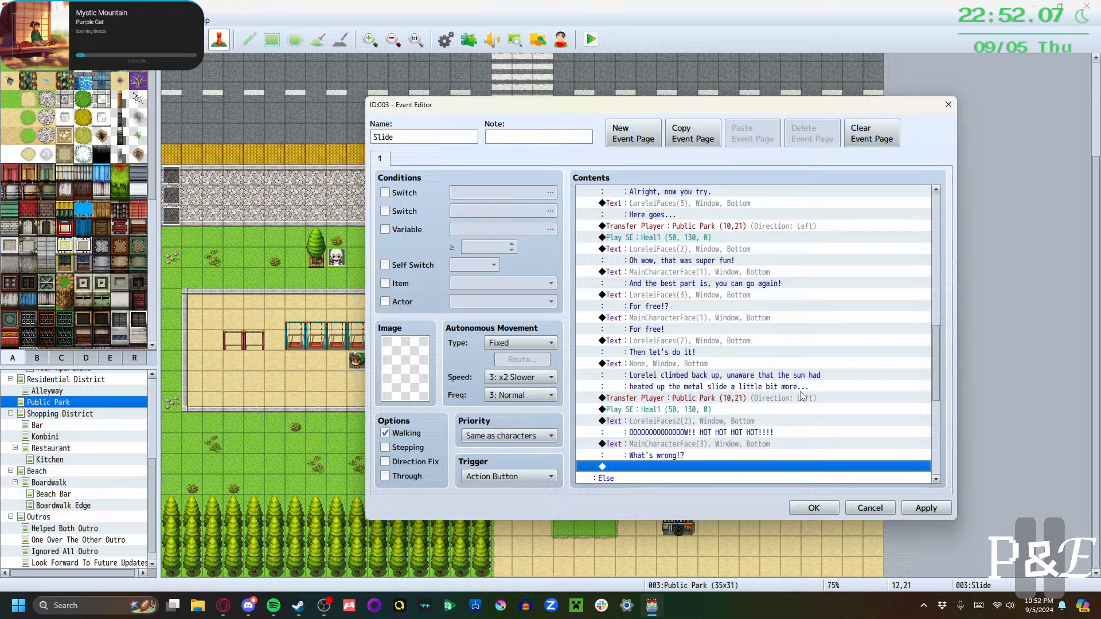
Add a message with the worried third LoreleiFaces2 portrait below "What's wrong!?", reading "MY BUTT GOT BURNT ON THE SLIDE!!!"
{"action": "double_click", "coordinate": [681, 466]}
{"action": "left_click", "coordinate": [685, 195]}
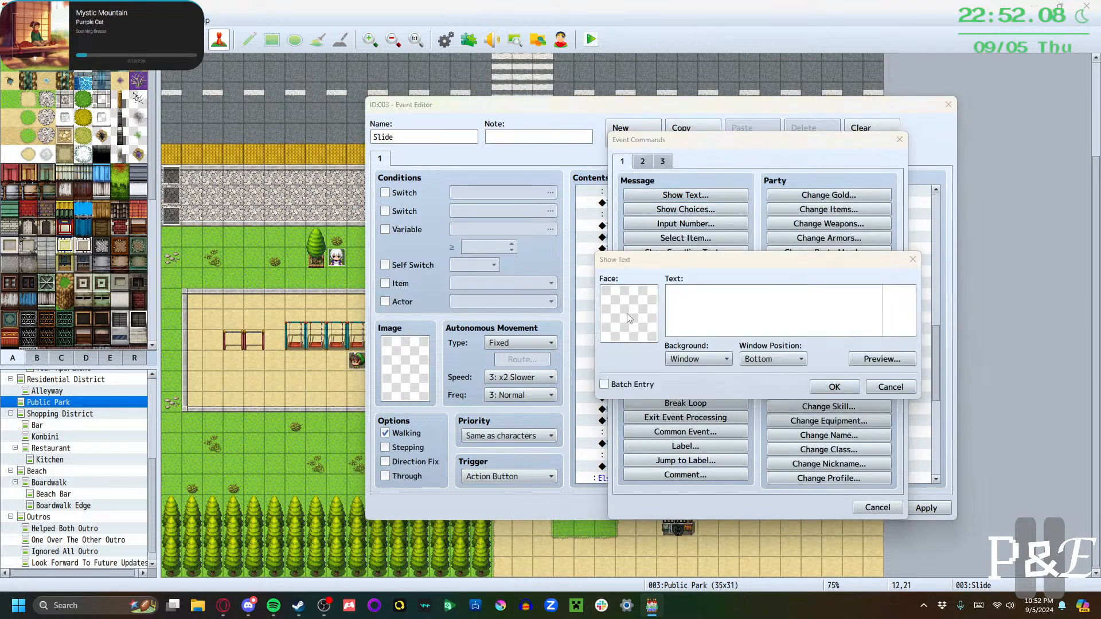
{"action": "double_click", "coordinate": [629, 318]}
{"action": "left_click", "coordinate": [612, 341]}
{"action": "left_click", "coordinate": [822, 246]}
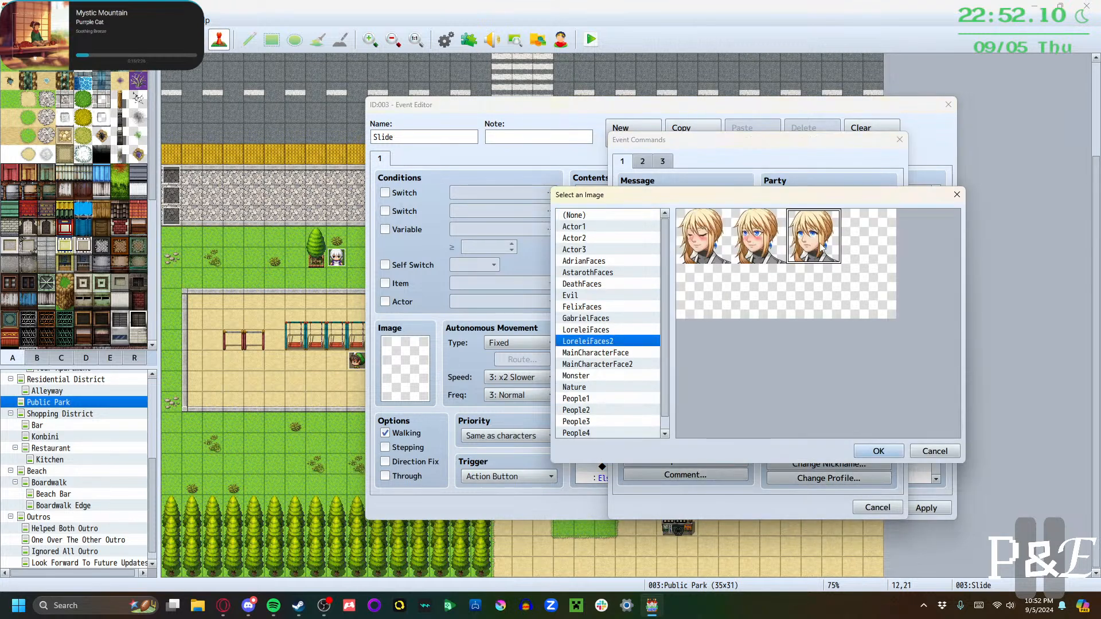
{"action": "left_click", "coordinate": [878, 451]}
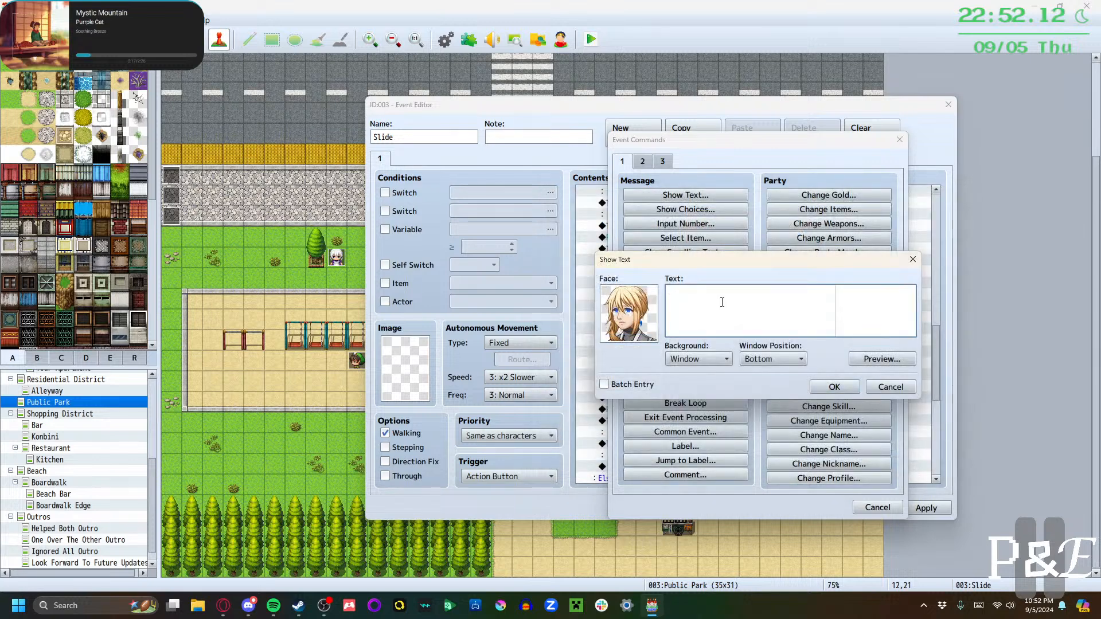
{"action": "type", "text": "MY BUTT GOT BURNT ON THE SLIDE"}
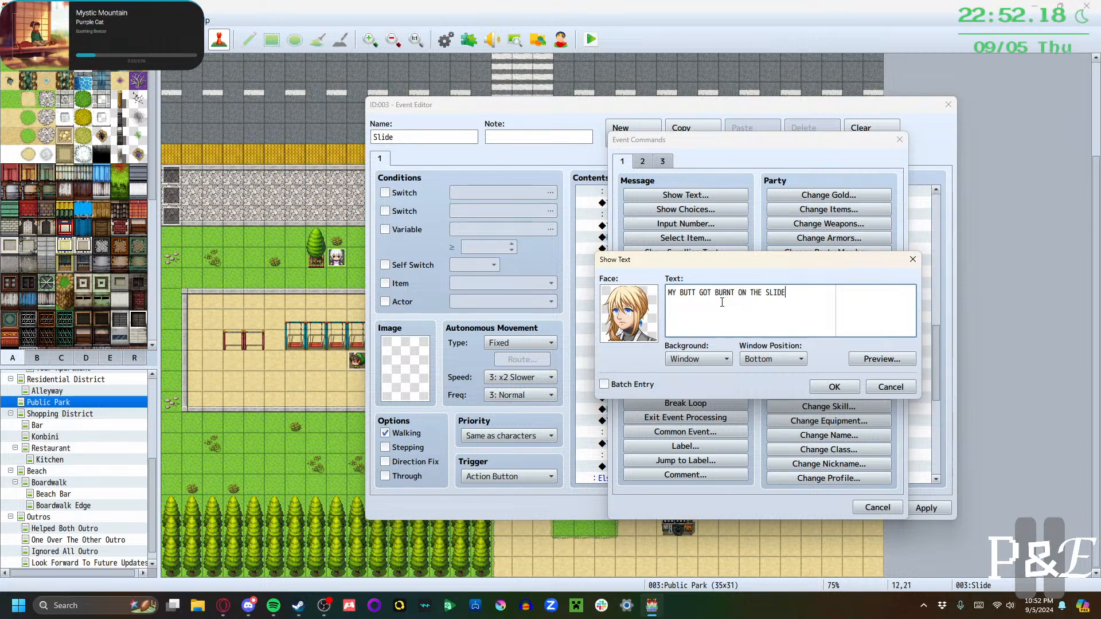
{"action": "type", "text": "!!!"}
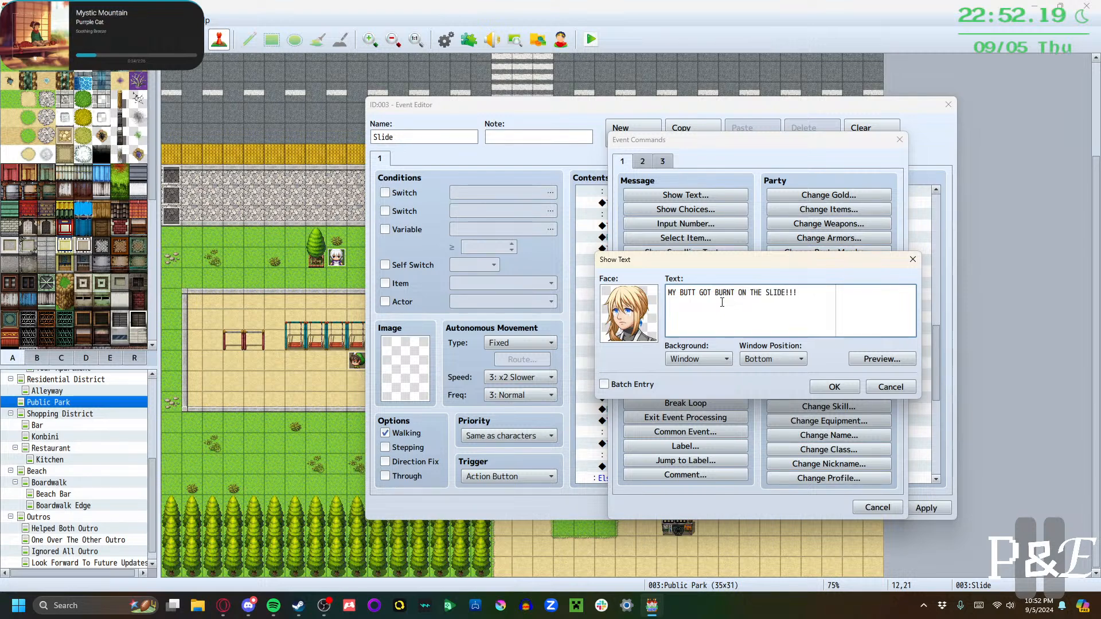
{"action": "left_click", "coordinate": [835, 386]}
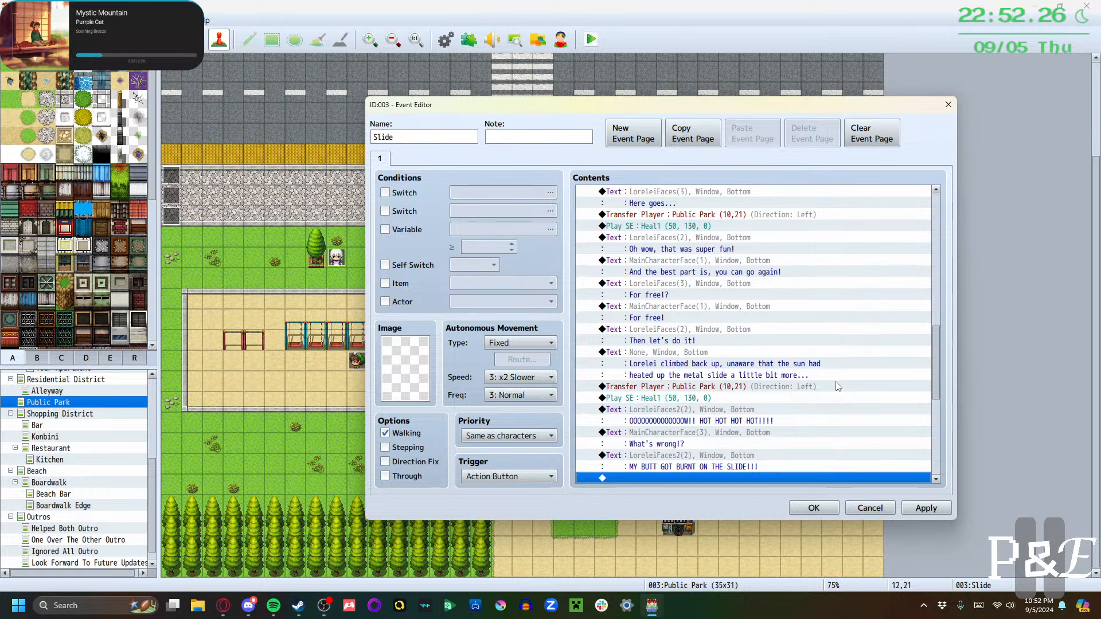
Add a message with the open-mouthed fourth MainCharacterFace portrait below Lorelei's burn complaint, reading "Oh shoot, I'm sorry!"
{"action": "scroll", "coordinate": [835, 387], "scroll_direction": "down", "scroll_amount": 2}
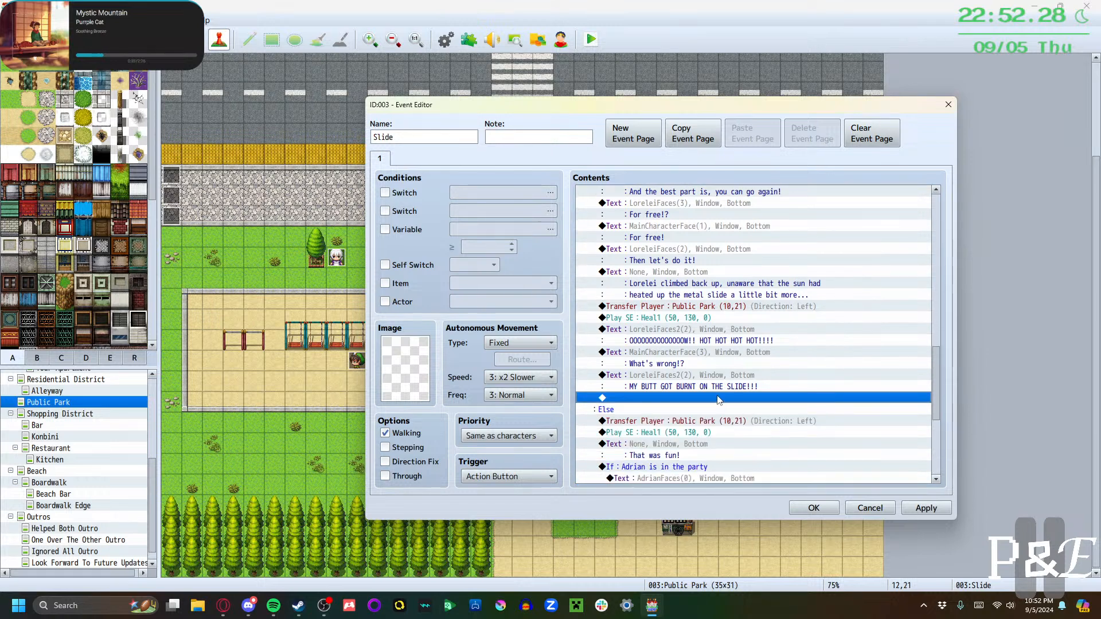
{"action": "double_click", "coordinate": [717, 398]}
{"action": "left_click", "coordinate": [686, 198]}
{"action": "double_click", "coordinate": [647, 314]}
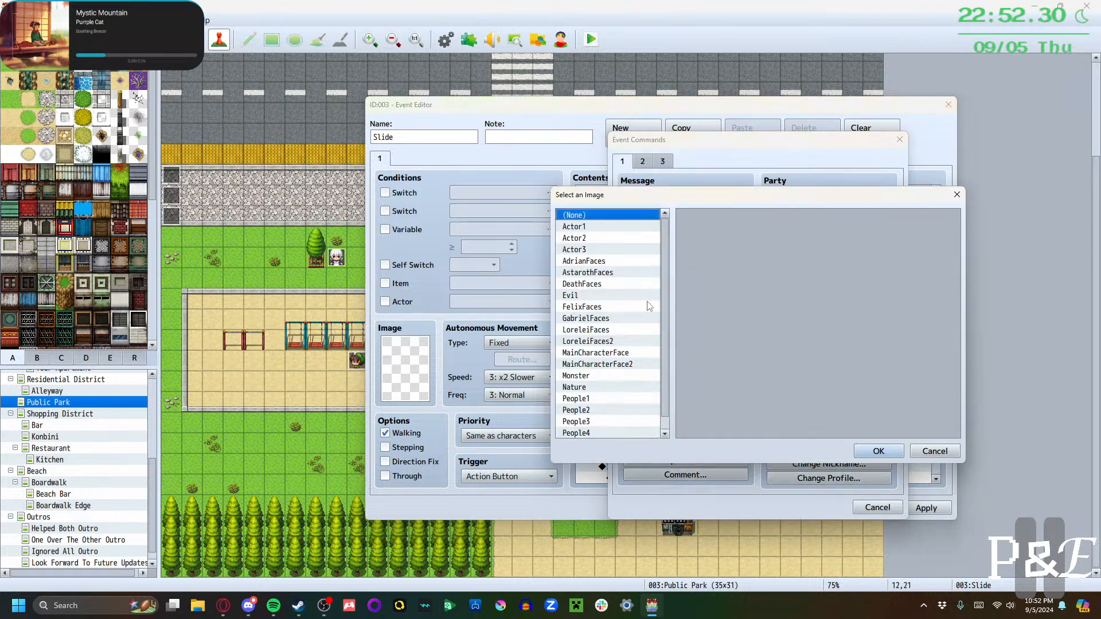
{"action": "left_click", "coordinate": [609, 354]}
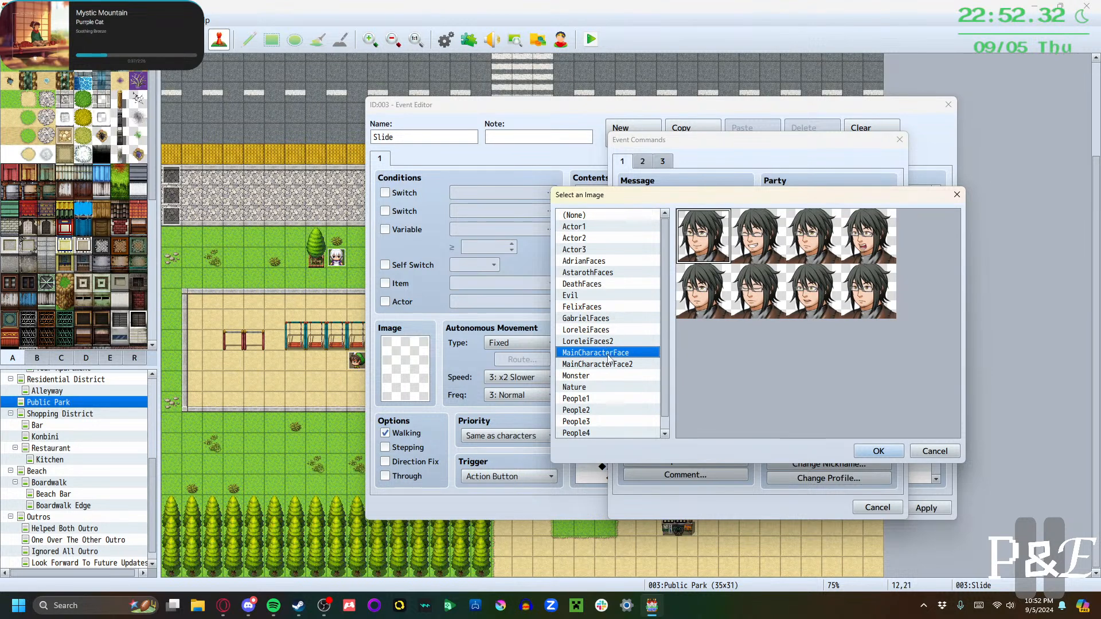
{"action": "left_click", "coordinate": [884, 241]}
{"action": "left_click", "coordinate": [879, 452]}
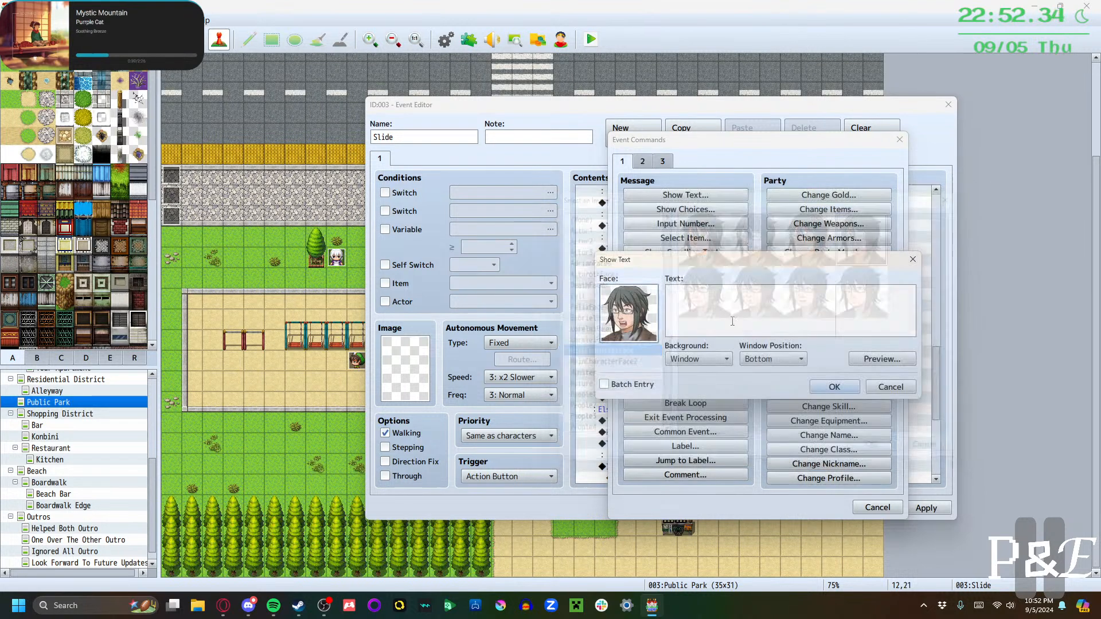
{"action": "type", "text": "Oh "}
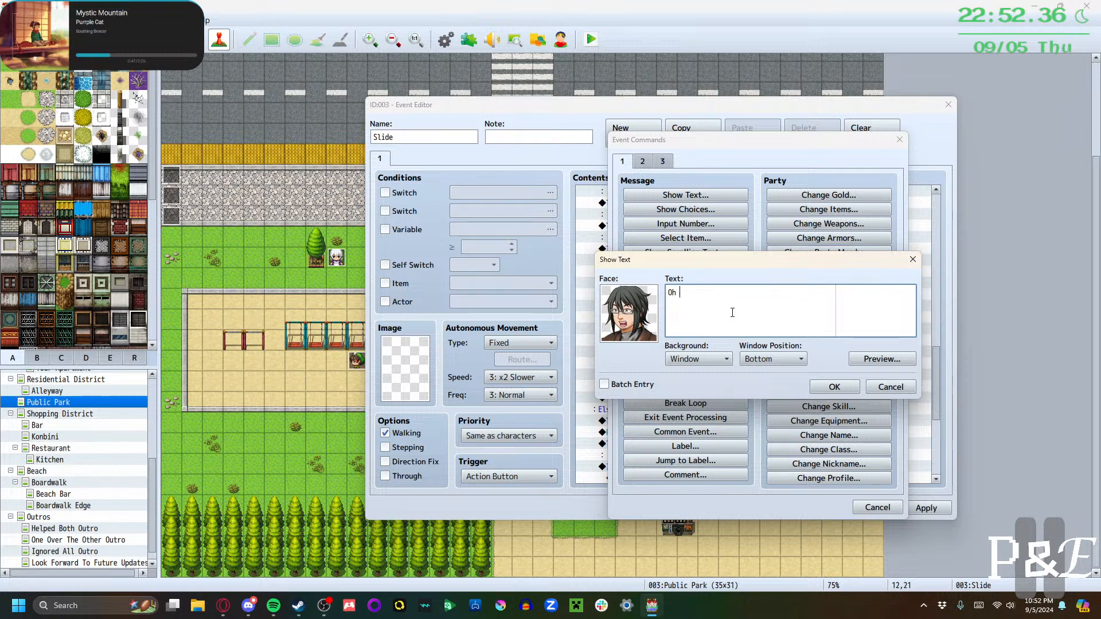
{"action": "type", "text": "shoot, I'm sorry!"}
{"action": "left_click", "coordinate": [843, 389]}
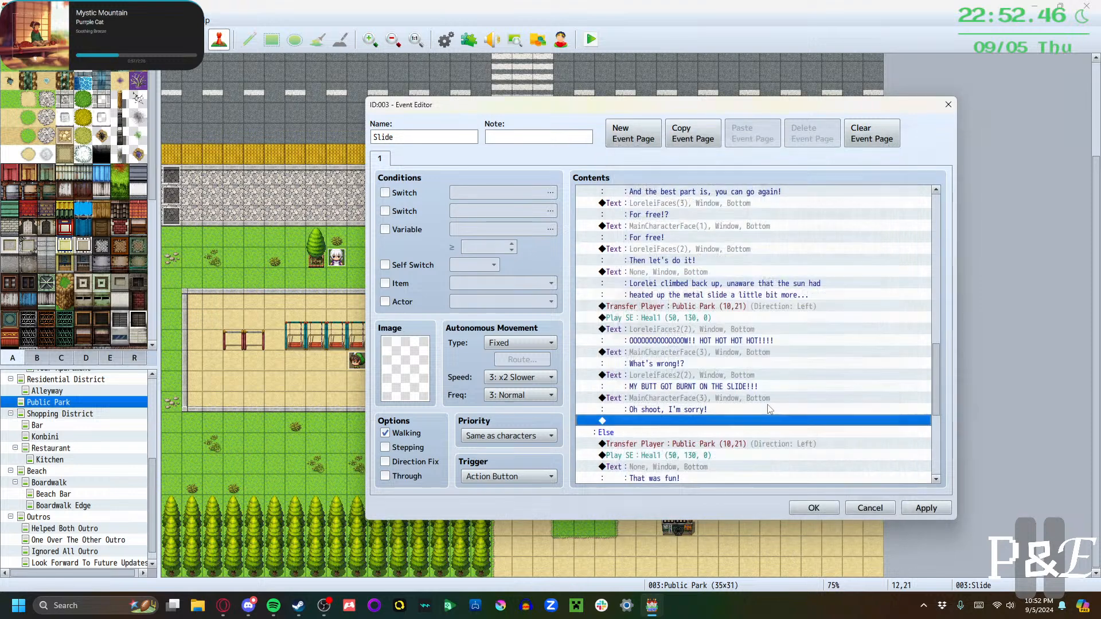
Start a message below the main character's apology, using the seventh MainCharacterFace portrait
{"action": "scroll", "coordinate": [675, 390], "scroll_direction": "down", "scroll_amount": 1}
{"action": "double_click", "coordinate": [675, 390]}
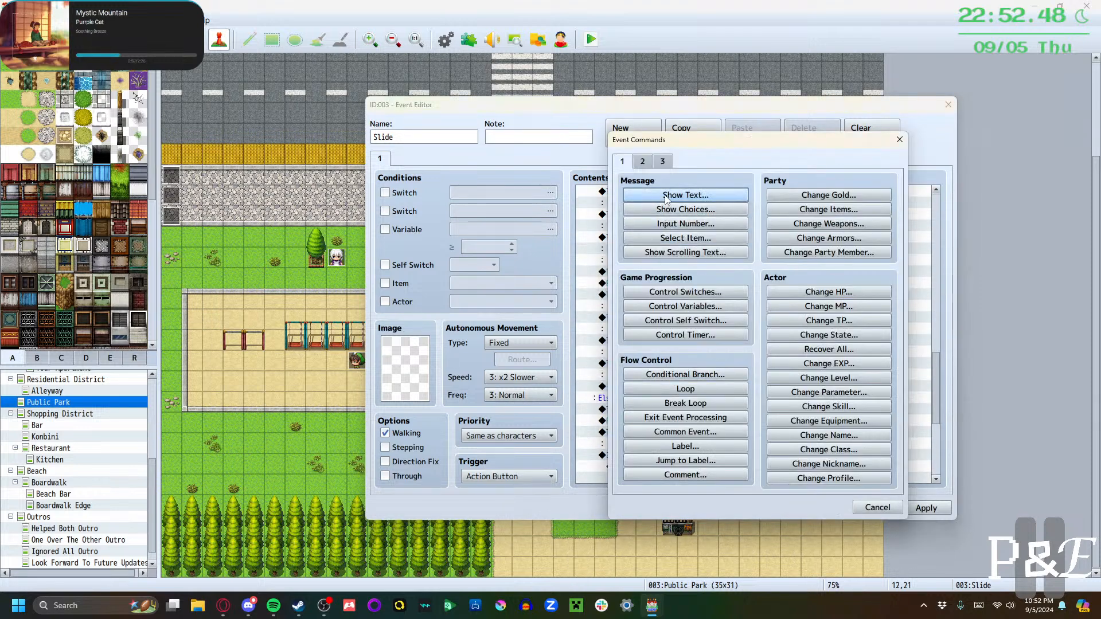
{"action": "left_click", "coordinate": [686, 197]}
{"action": "double_click", "coordinate": [566, 309]}
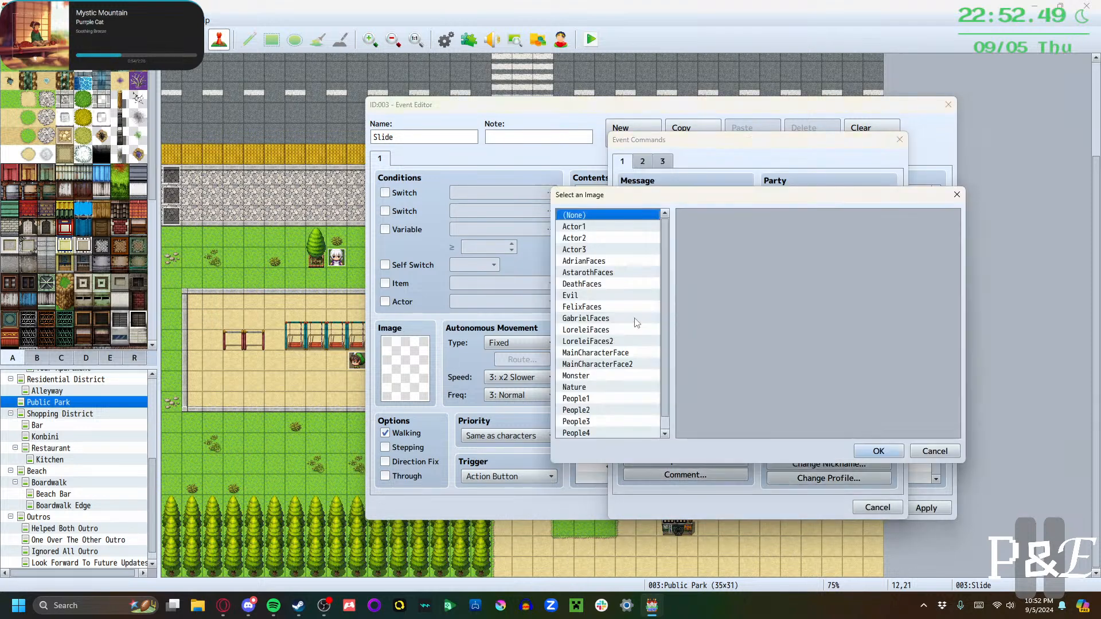
{"action": "left_click", "coordinate": [609, 341]}
{"action": "left_click", "coordinate": [611, 353]}
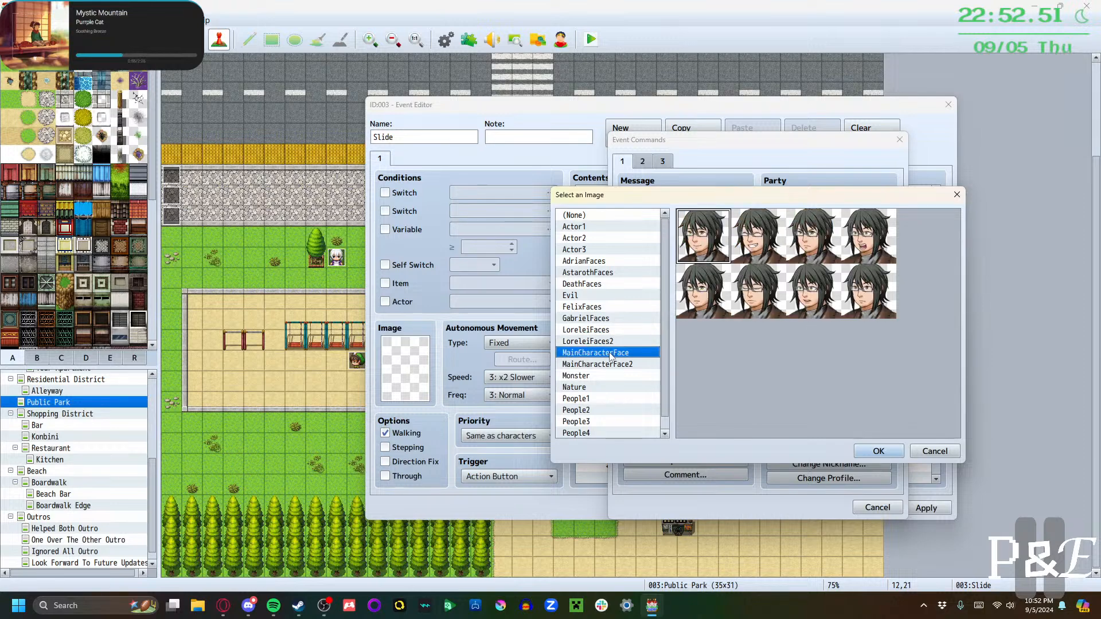
{"action": "left_click", "coordinate": [819, 300]}
{"action": "left_click", "coordinate": [878, 451]}
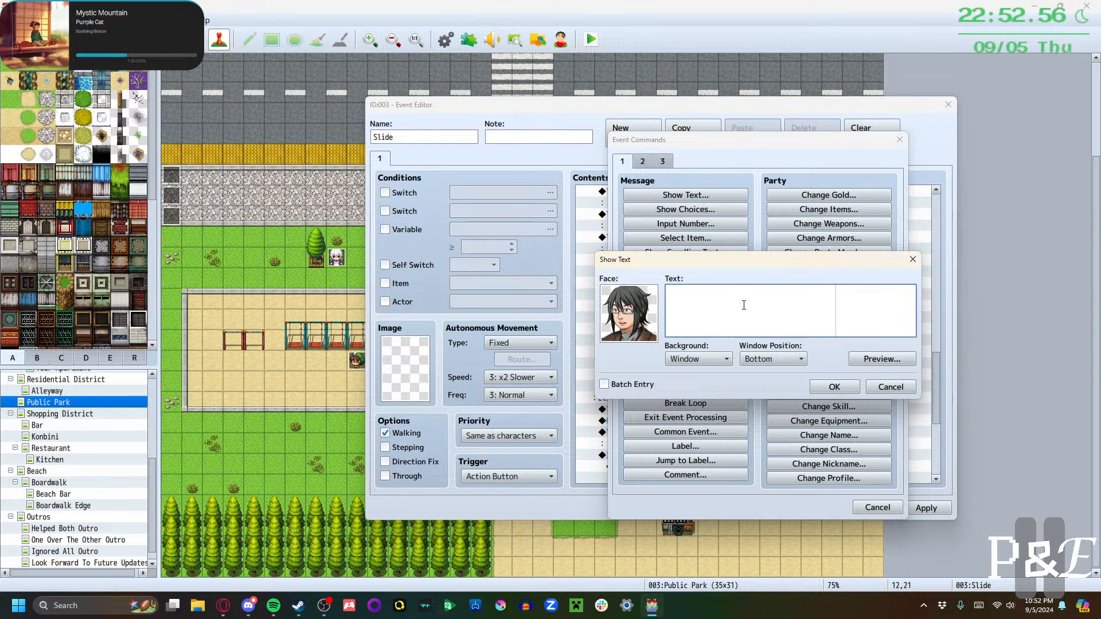
Set the message text to "I almost forgot this slide is metallic and heats up in sunlight..." over two lines and add it to the branch
{"action": "type", "text": "I almost forgot this slide is "}
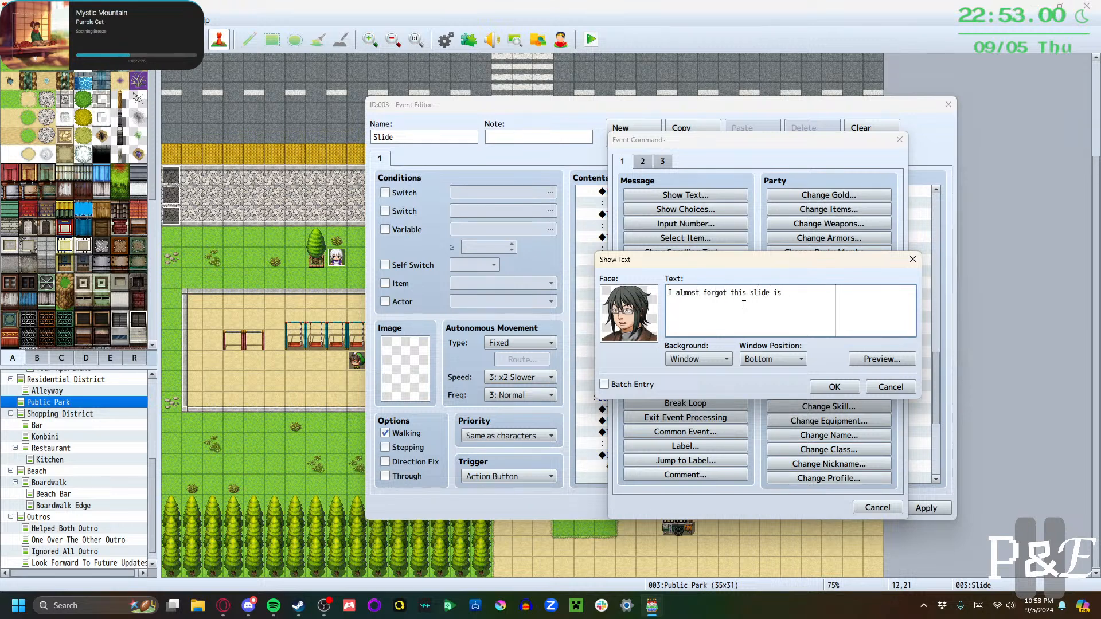
{"action": "type", "text": "metallic. We"}
{"action": "key", "text": "Return"}
{"action": "type", "text": "We can'"}
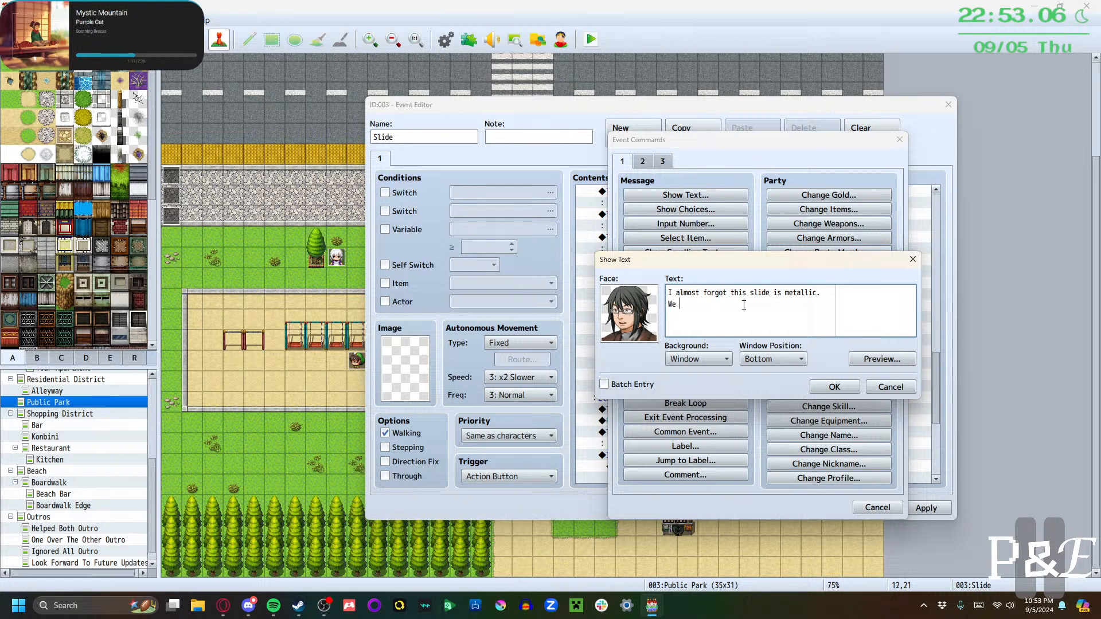
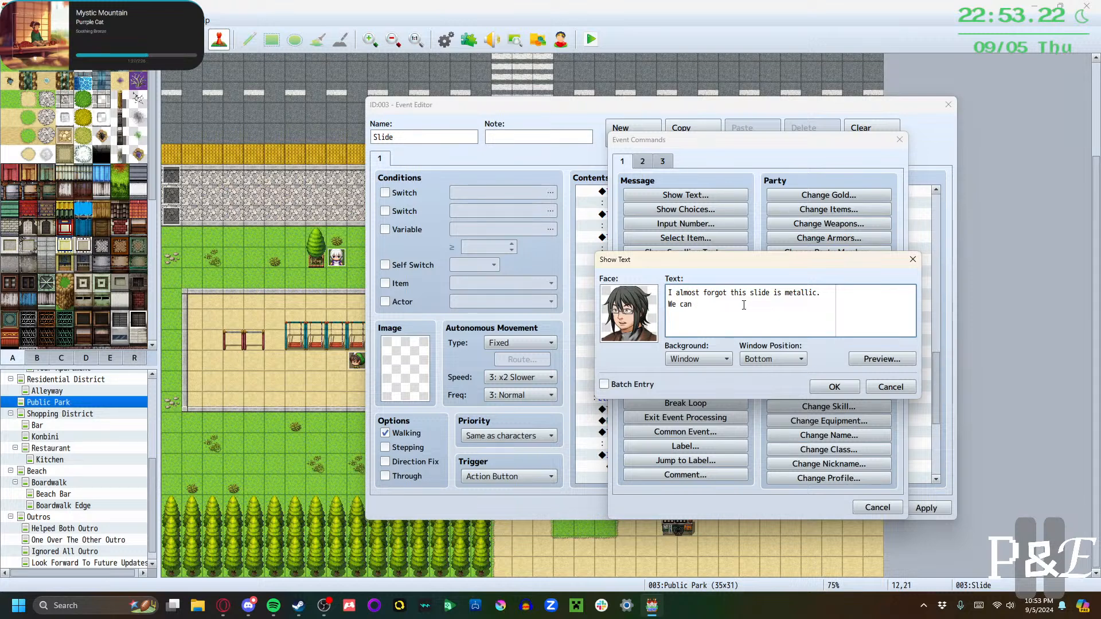
{"action": "key", "text": "BackSpace"}
{"action": "key", "text": "BackSpace"}
{"action": "key", "text": "BackSpace"}
{"action": "key", "text": "BackSpace"}
{"action": "key", "text": "BackSpace"}
{"action": "type", "text": "and heats up in sunlight"}
{"action": "type", "text": "..."}
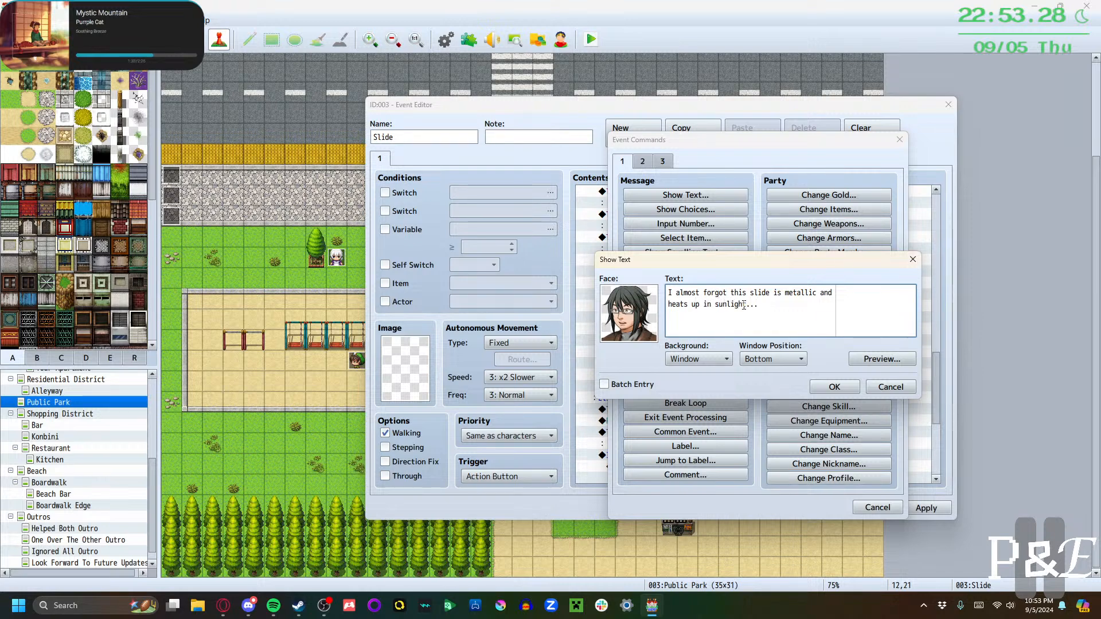
{"action": "left_click", "coordinate": [825, 392]}
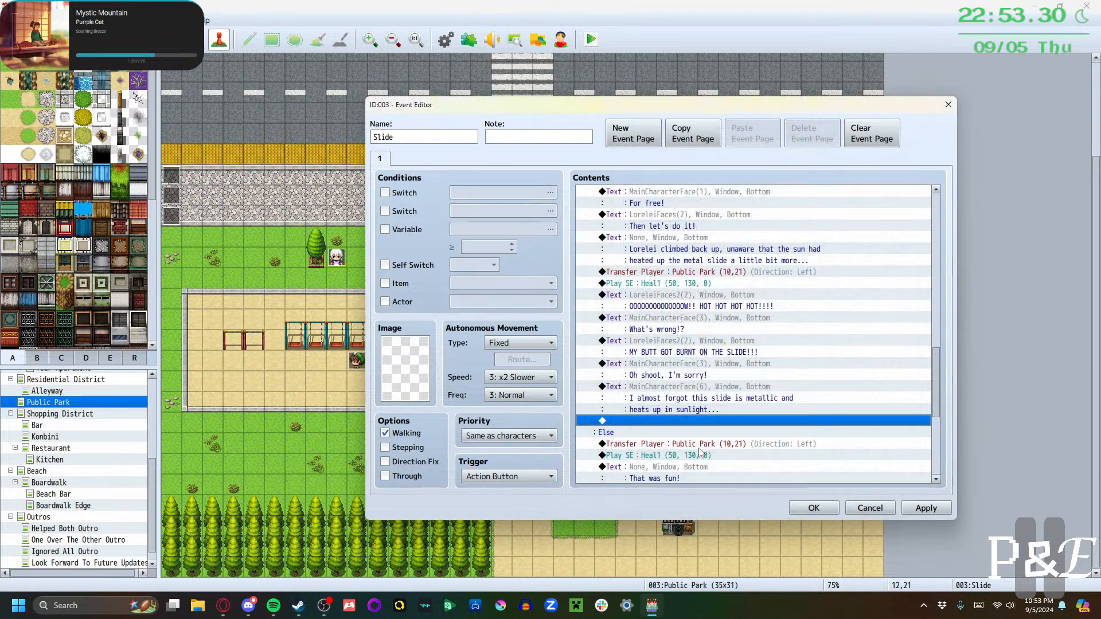
Add a message with the third LoreleiFaces2 portrait below the sunlight explanation, reading "HOW DID YOU FORGET?!"
{"action": "double_click", "coordinate": [688, 420]}
{"action": "left_click", "coordinate": [659, 195]}
{"action": "double_click", "coordinate": [623, 310]}
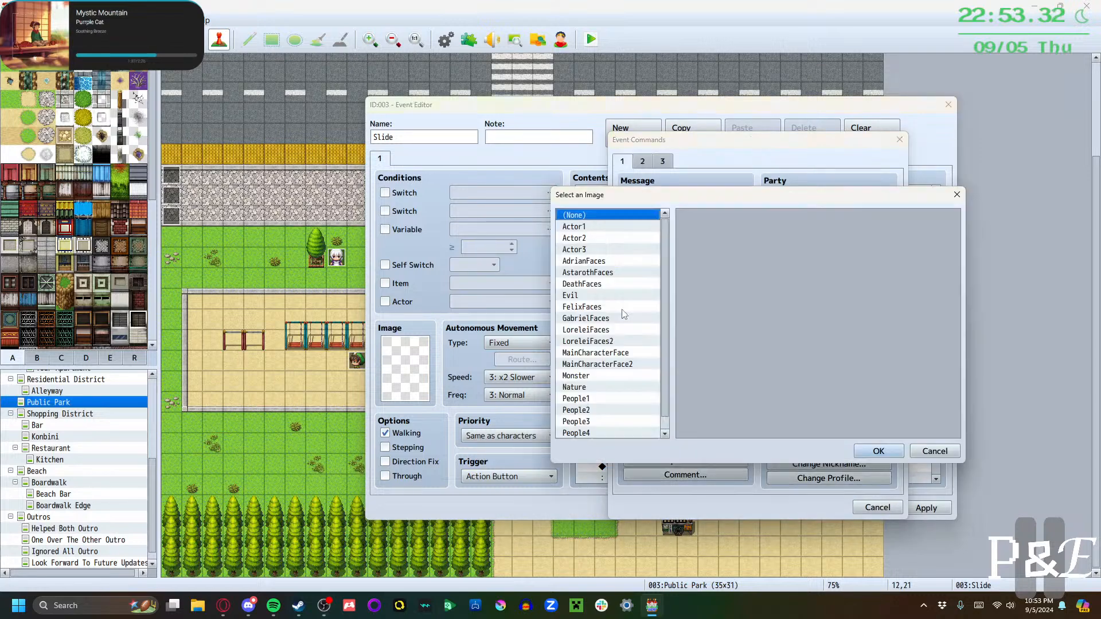
{"action": "left_click", "coordinate": [619, 343]}
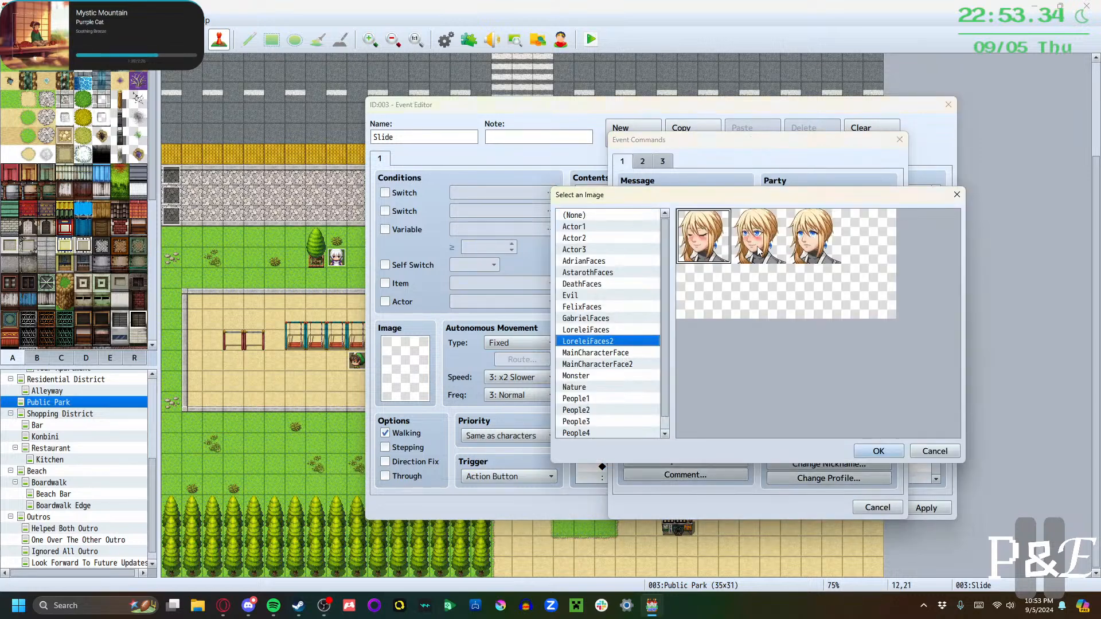
{"action": "left_click", "coordinate": [813, 236]}
{"action": "left_click", "coordinate": [875, 453]}
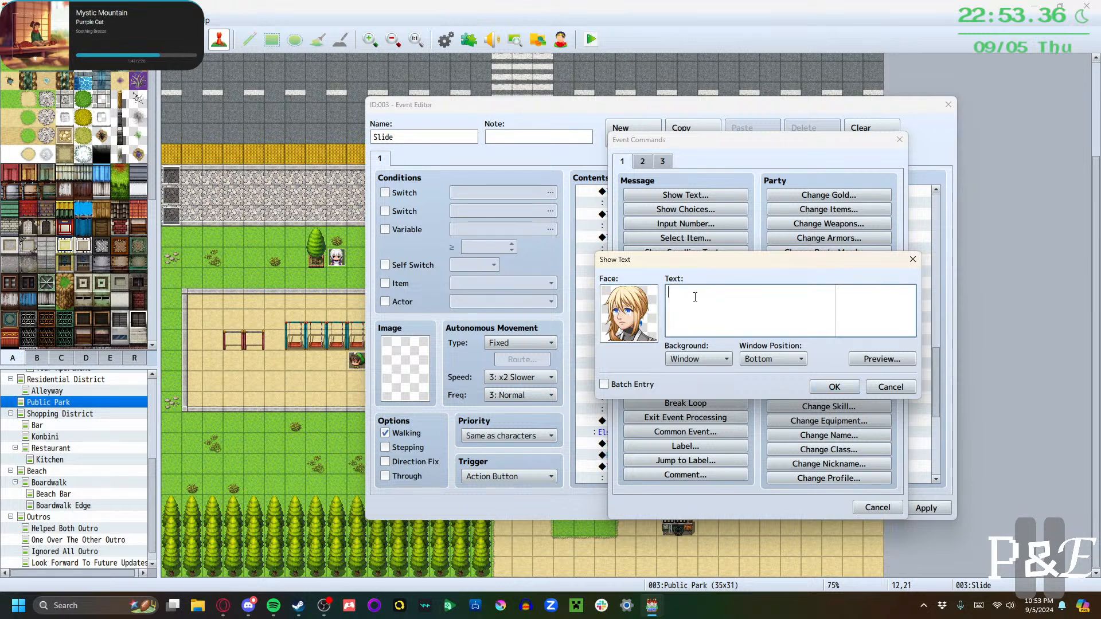
{"action": "type", "text": "HOW DID YOU FORGET?!"}
{"action": "left_click", "coordinate": [832, 391]}
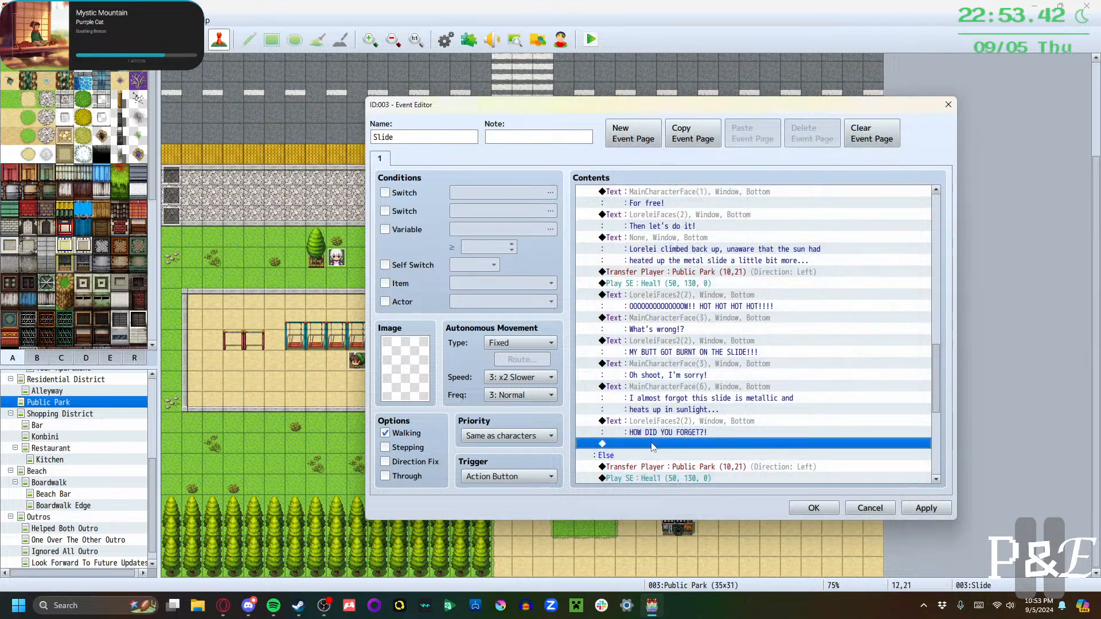
Add a reply with the seventh MainCharacterFace portrait below "HOW DID YOU FORGET?!", reading "I got too into it, I'm sorry!"
{"action": "double_click", "coordinate": [652, 445]}
{"action": "left_click", "coordinate": [686, 198]}
{"action": "double_click", "coordinate": [631, 310]}
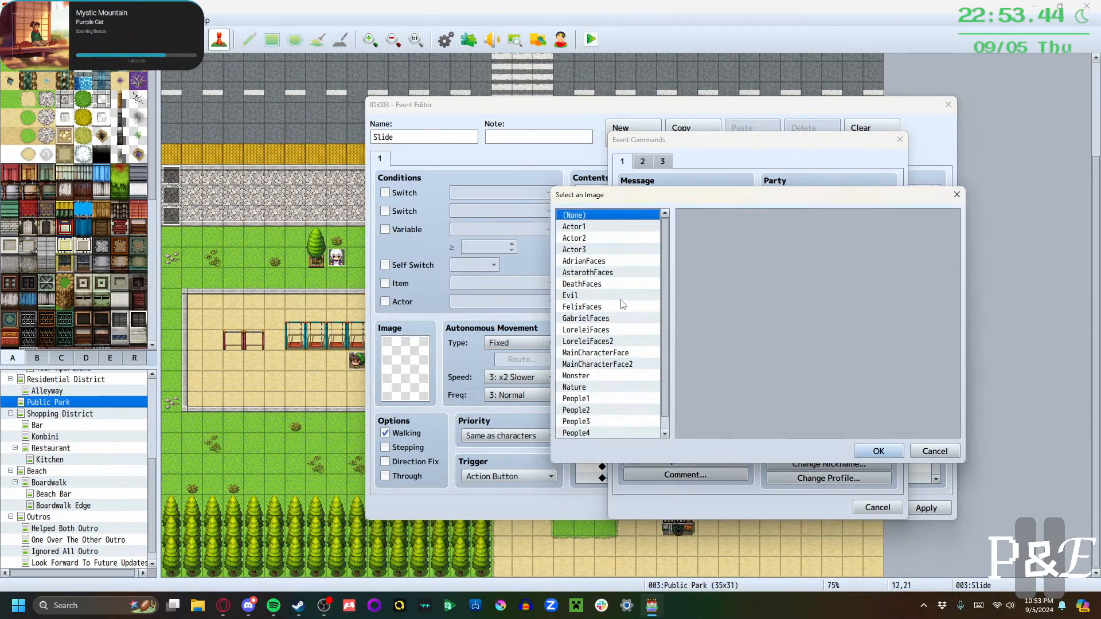
{"action": "left_click", "coordinate": [622, 343]}
{"action": "left_click", "coordinate": [619, 353]}
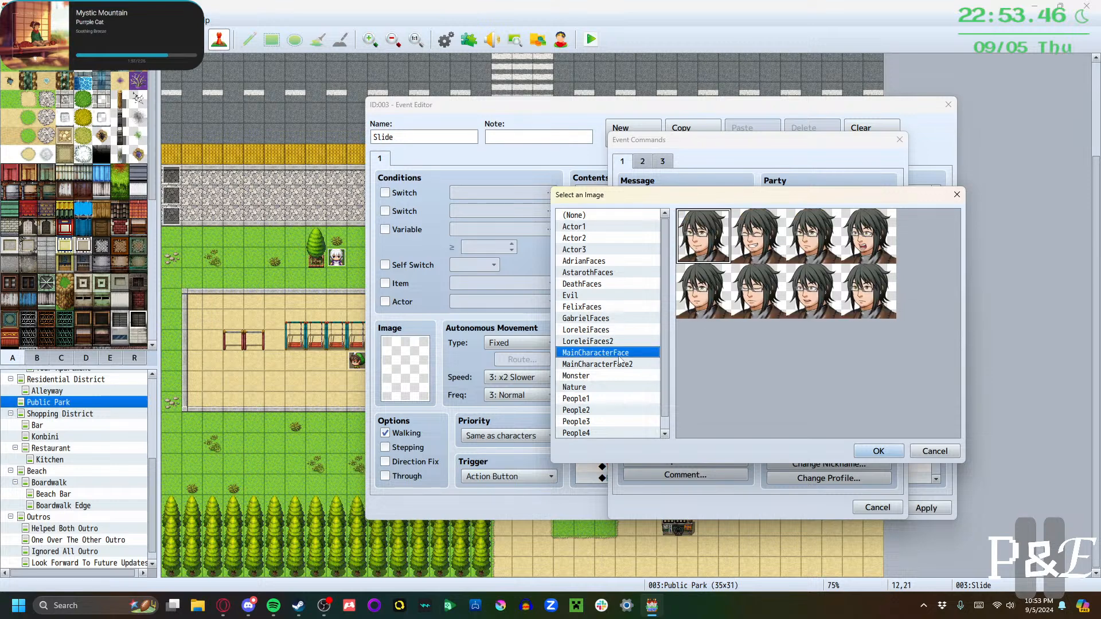
{"action": "left_click", "coordinate": [813, 291]}
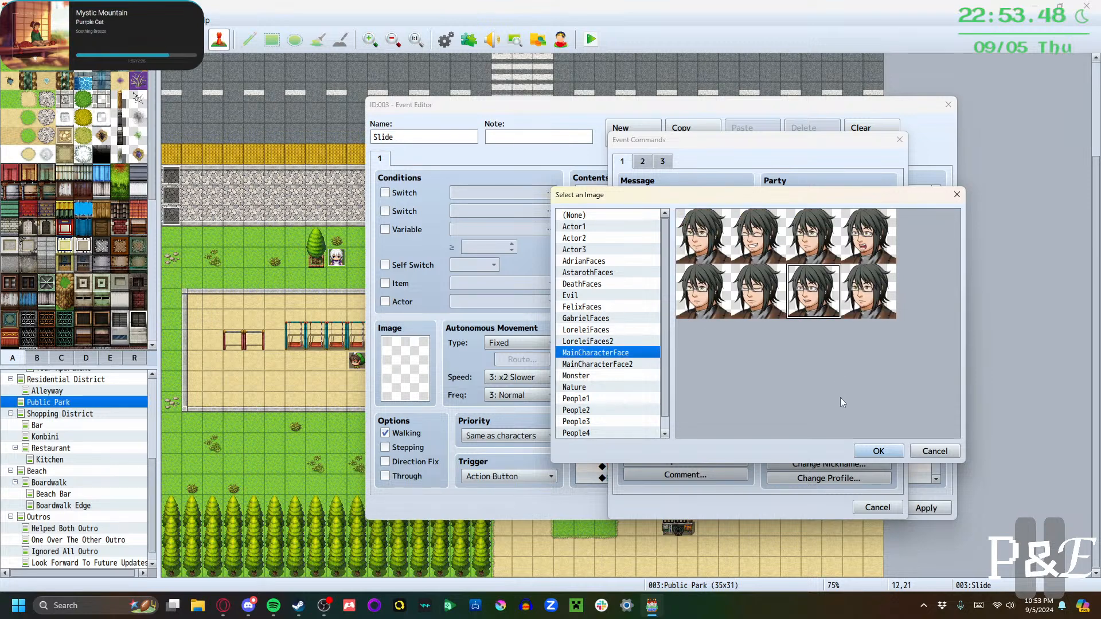
{"action": "left_click", "coordinate": [860, 452]}
{"action": "type", "text": "I got to"}
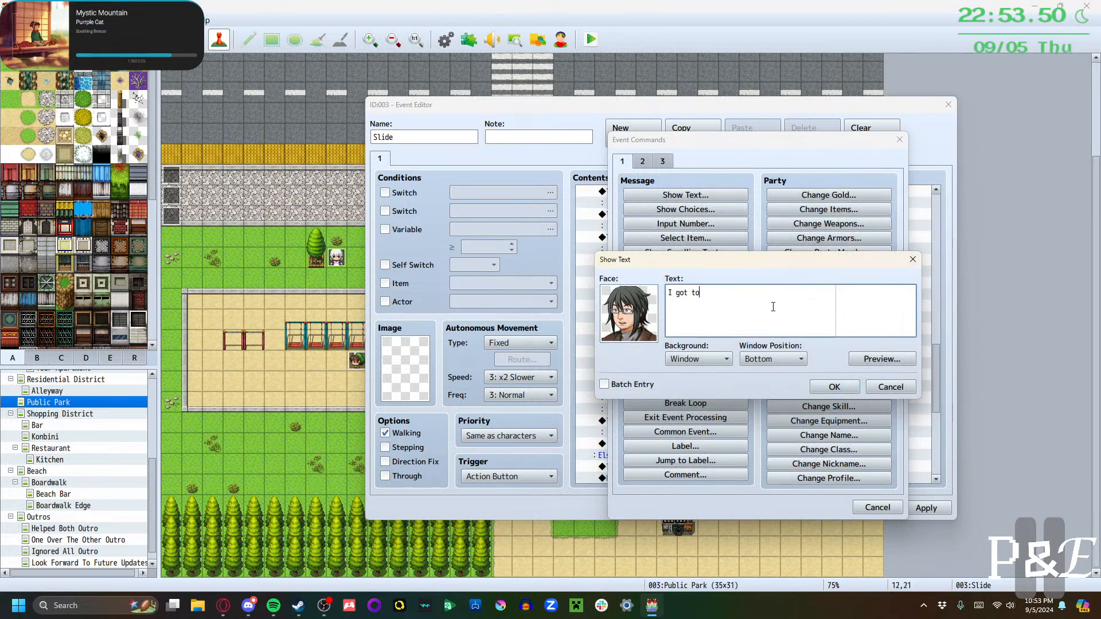
{"action": "type", "text": "o into it, I'm sorry!"}
{"action": "left_click", "coordinate": [835, 387]}
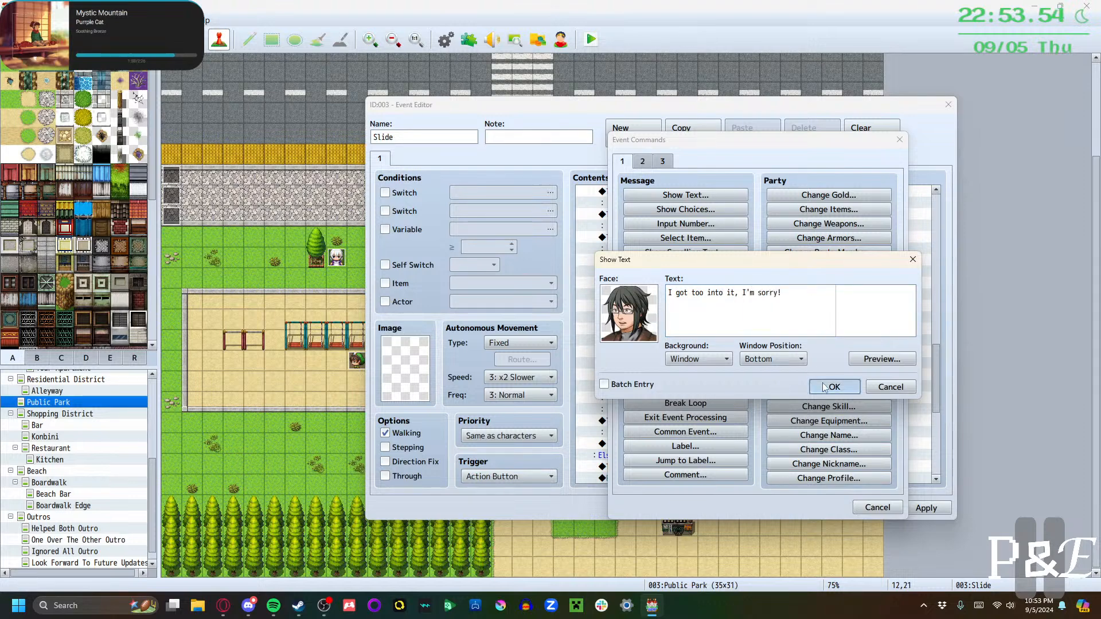
Start a message below "I got too into it, I'm sorry!", using the fifth MainCharacterFace portrait
{"action": "double_click", "coordinate": [700, 432]}
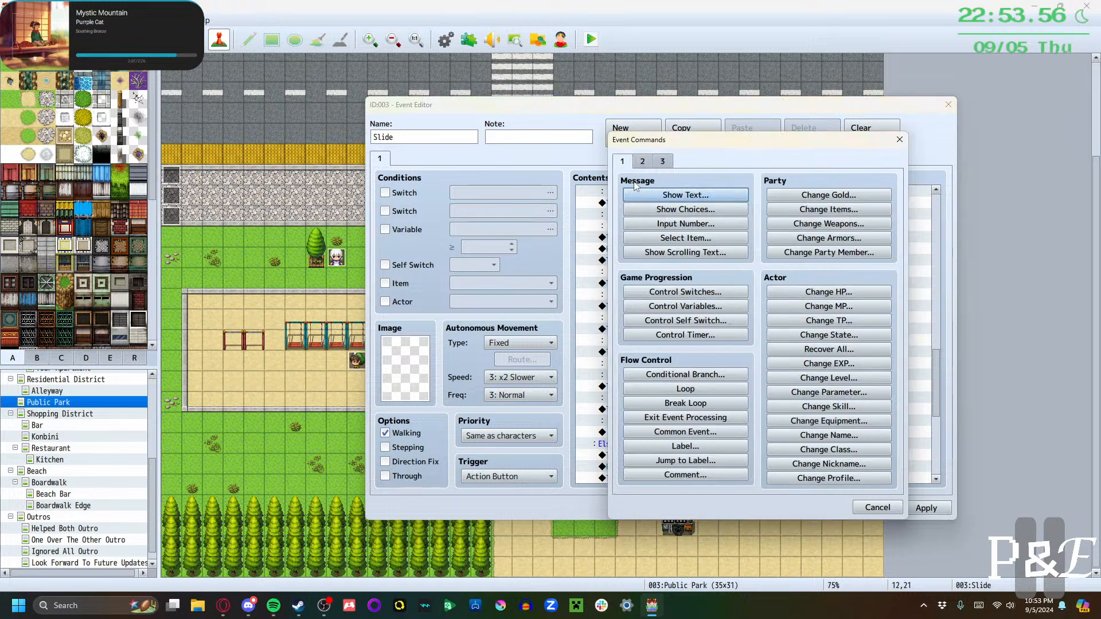
{"action": "left_click", "coordinate": [634, 194]}
{"action": "double_click", "coordinate": [619, 313]}
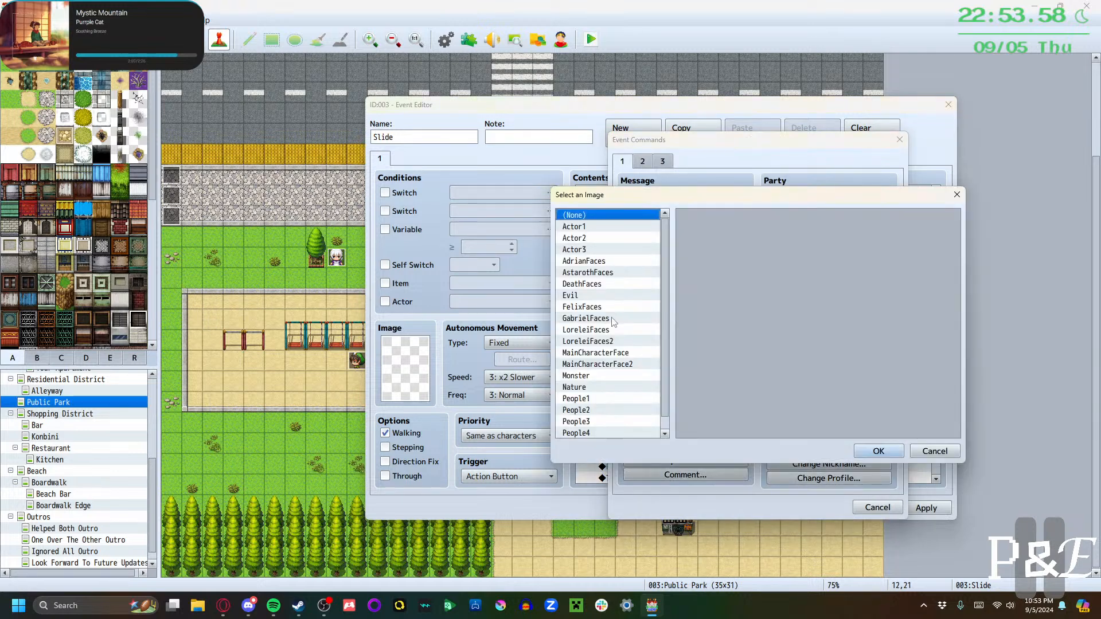
{"action": "left_click", "coordinate": [612, 364]}
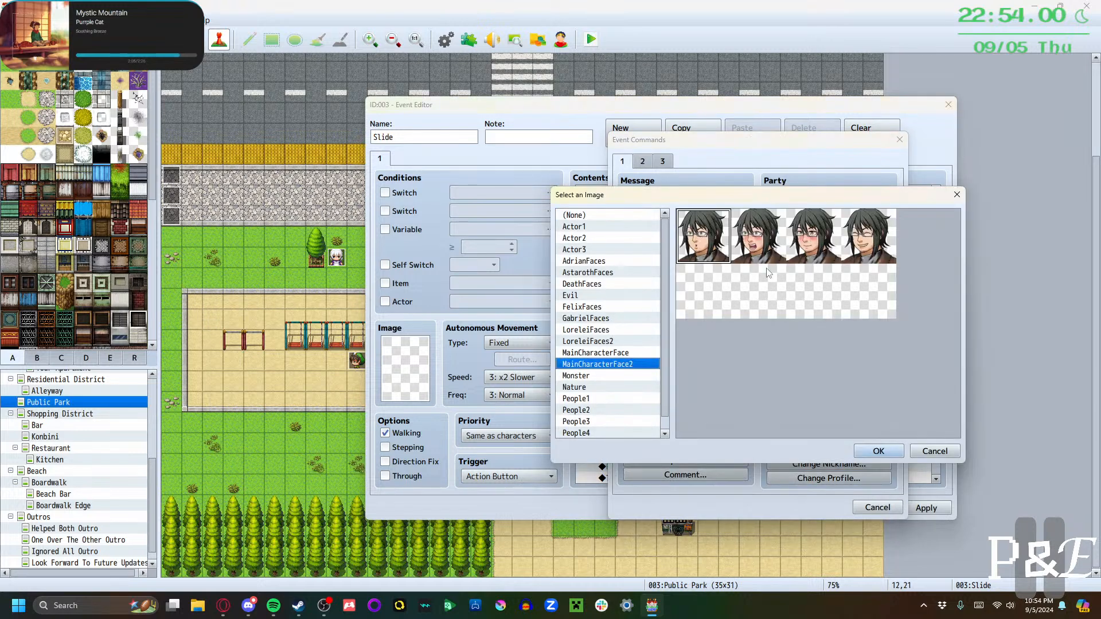
{"action": "left_click", "coordinate": [637, 353]}
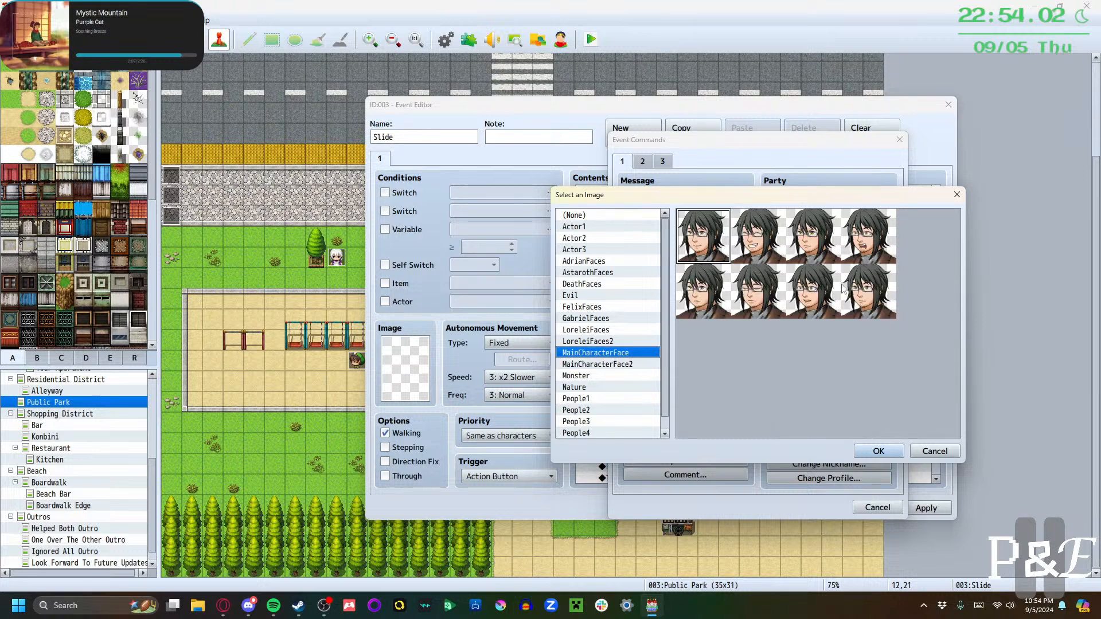
{"action": "left_click", "coordinate": [860, 294]}
{"action": "left_click", "coordinate": [811, 294]}
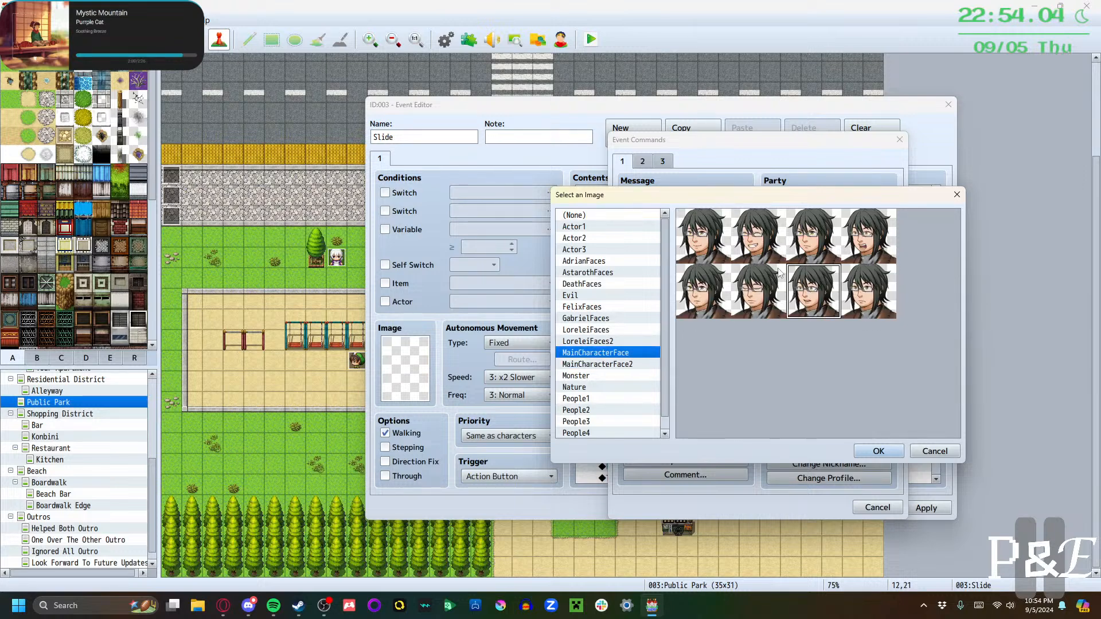
{"action": "left_click", "coordinate": [705, 285]}
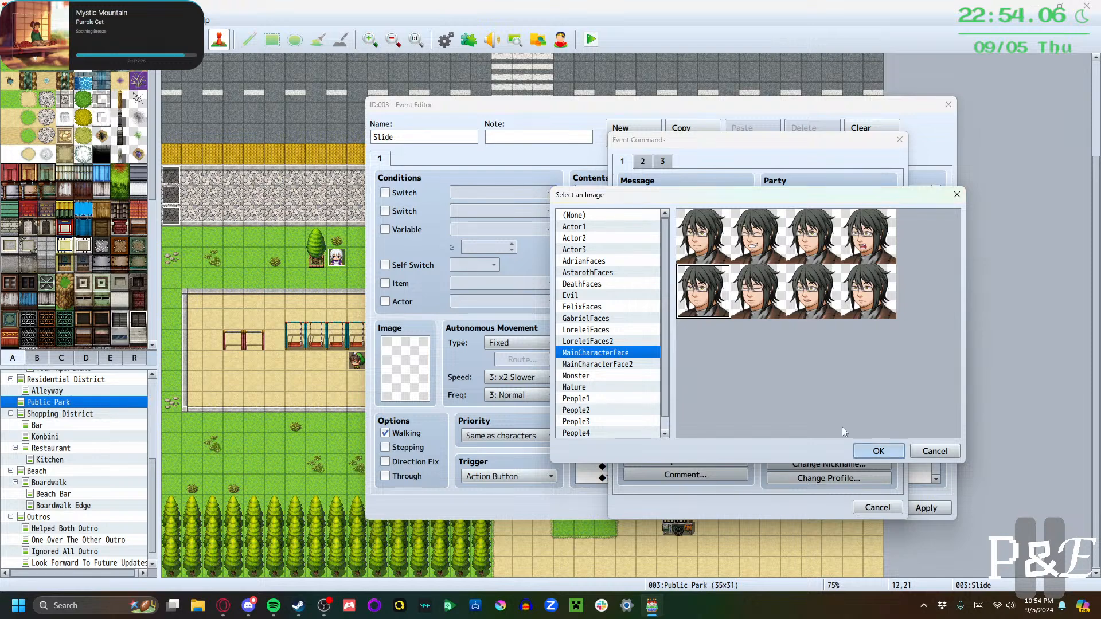
{"action": "left_click", "coordinate": [878, 452]}
Set the message text to "But the one time you were able to do it without burning, did you have fun?" over two lines and add it
{"action": "type", "text": "But th"}
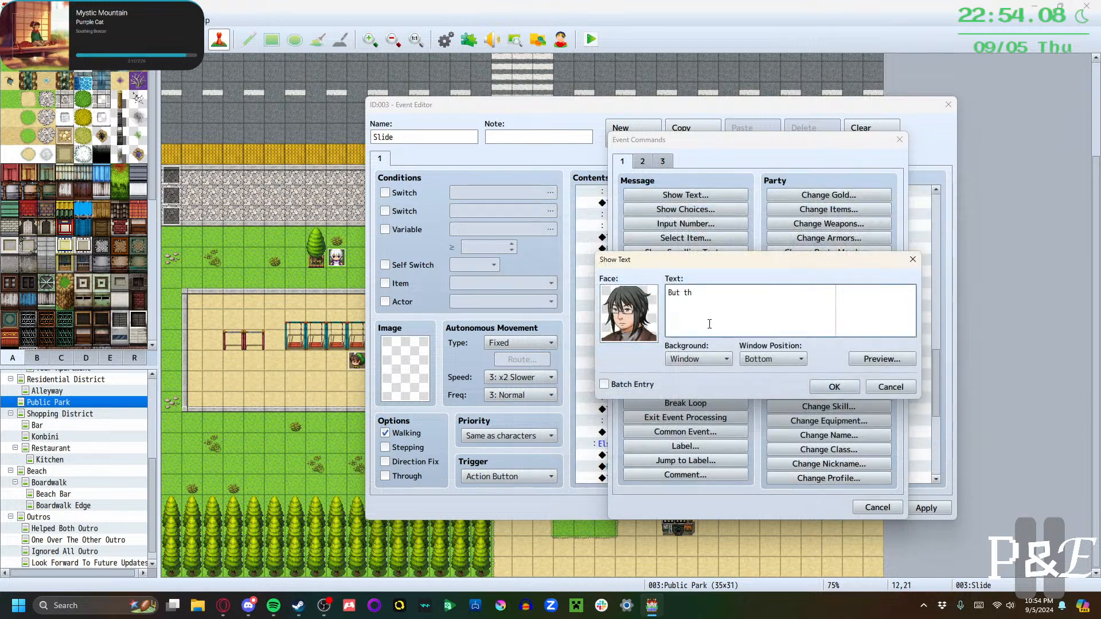
{"action": "type", "text": "e one time you were able to do it "}
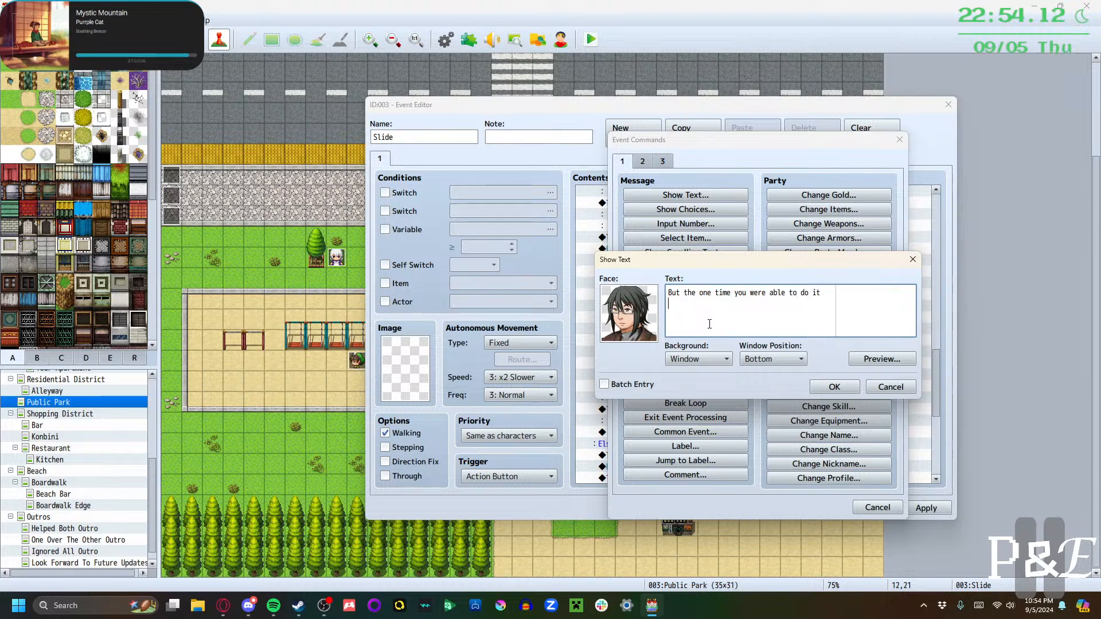
{"action": "type", "text": "without burning, did you have fun?"}
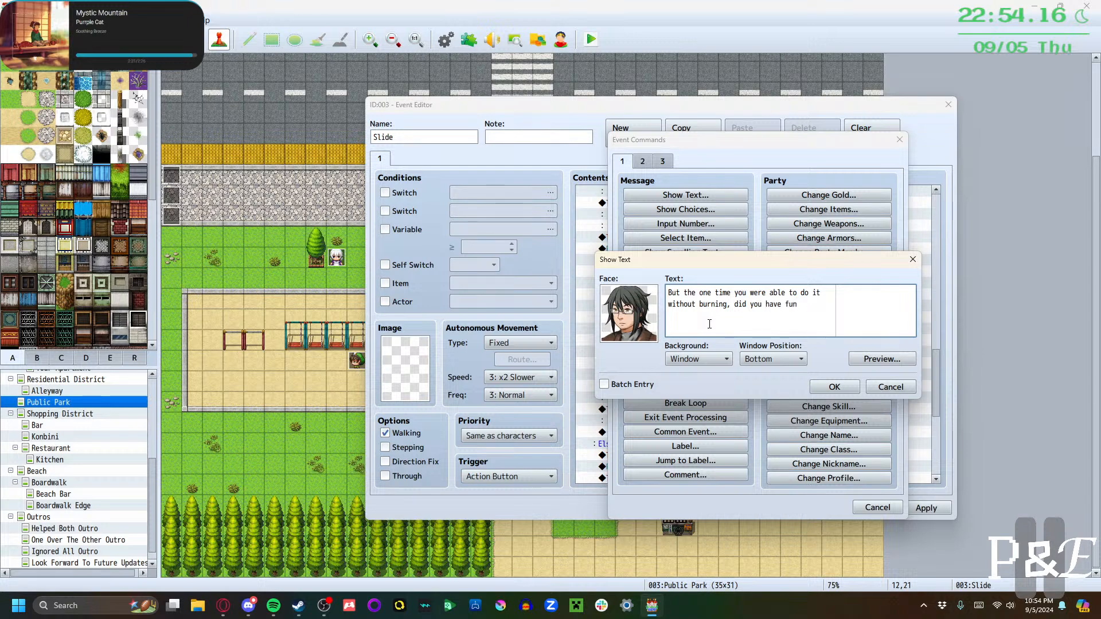
{"action": "left_click", "coordinate": [833, 388]}
Add a message with the second LoreleiFaces portrait below the question about having fun, reading "Ouch..."
{"action": "double_click", "coordinate": [719, 436]}
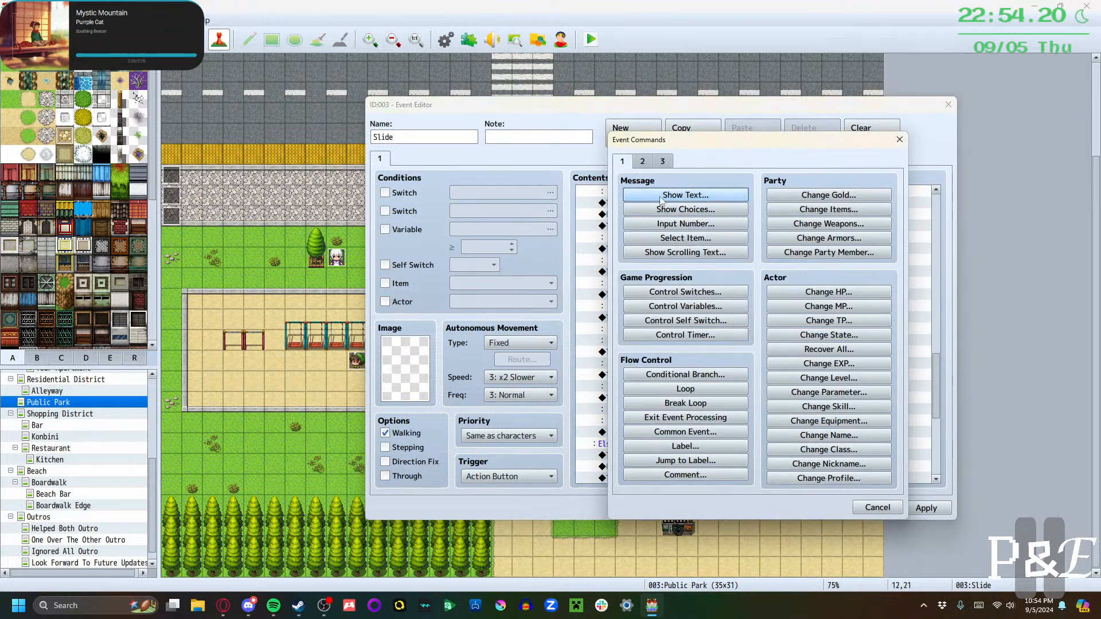
{"action": "left_click", "coordinate": [686, 195]}
{"action": "double_click", "coordinate": [628, 304]}
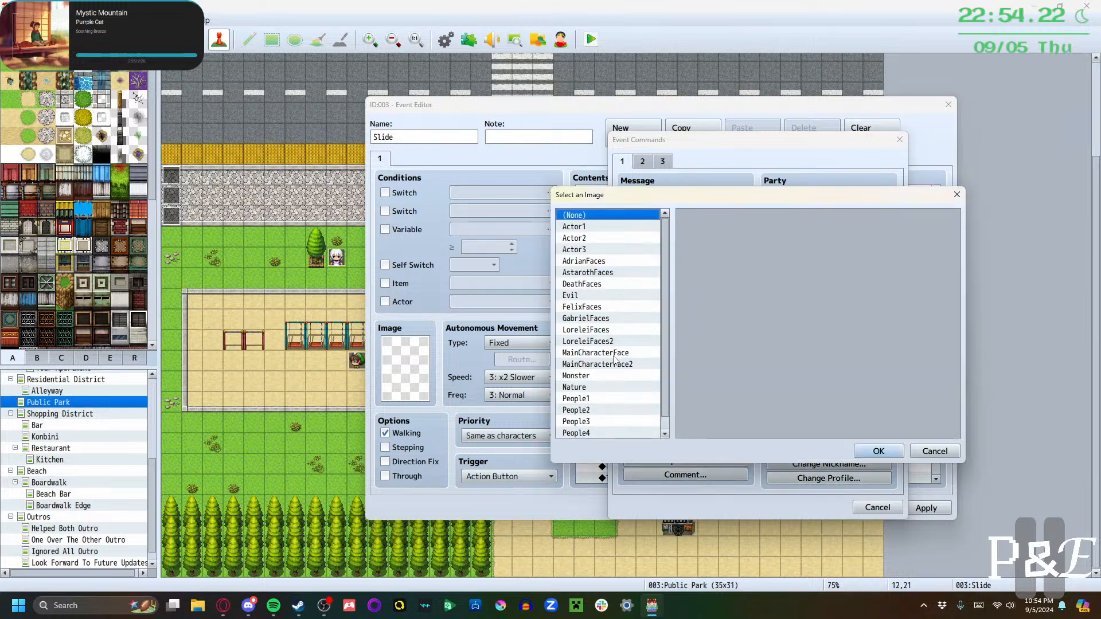
{"action": "left_click", "coordinate": [606, 331]}
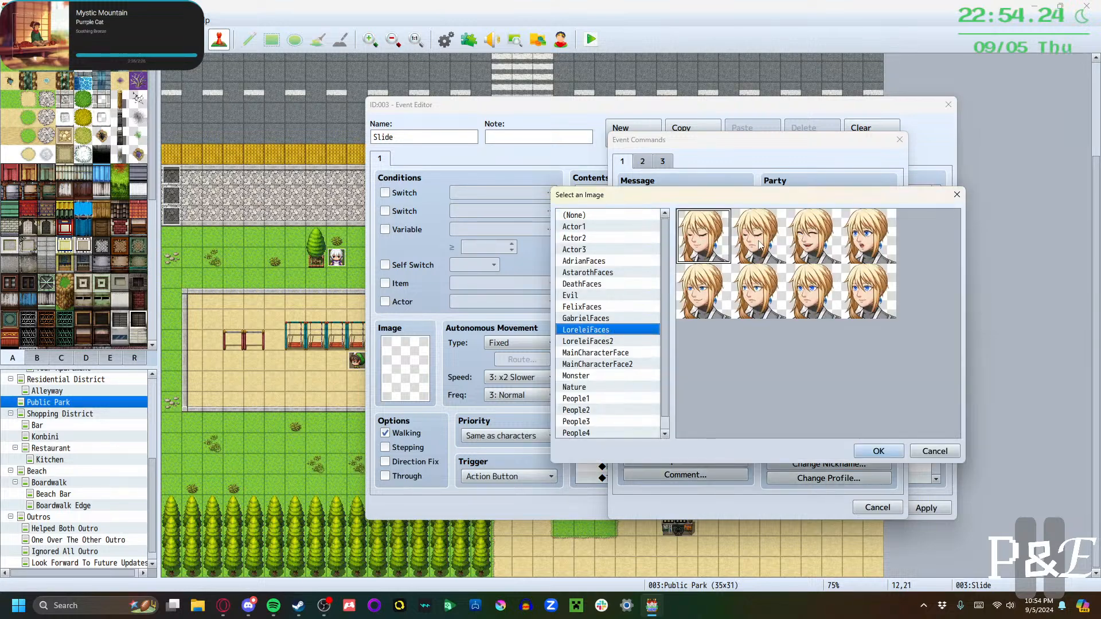
{"action": "left_click", "coordinate": [760, 242]}
{"action": "left_click", "coordinate": [877, 451]}
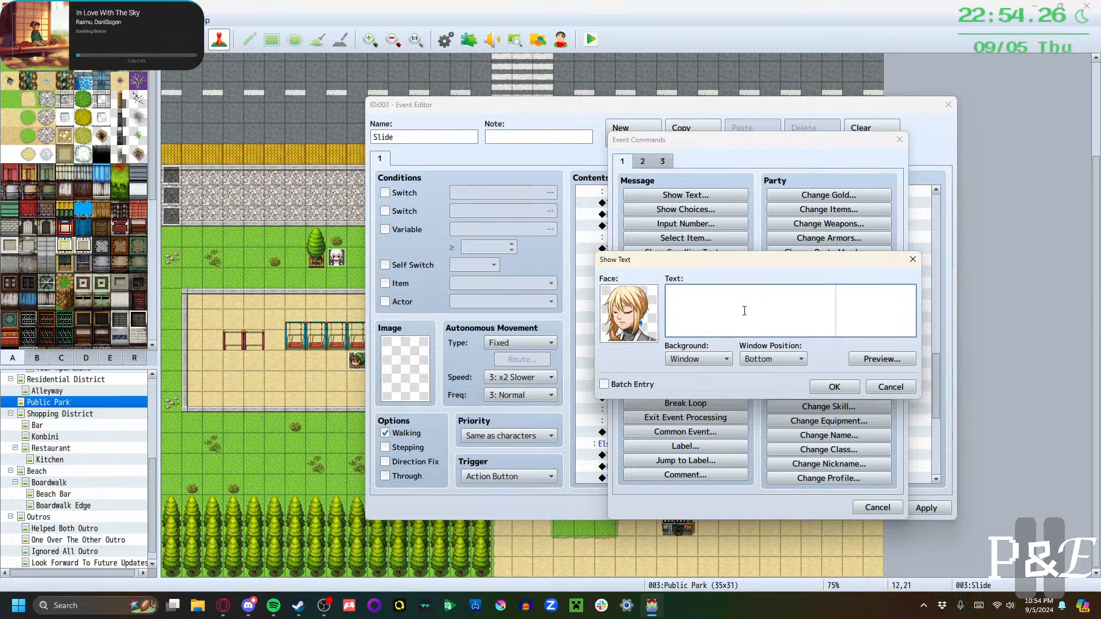
{"action": "type", "text": "Ouch..."}
{"action": "left_click", "coordinate": [834, 387]}
Add a message with the eighth LoreleiFaces portrait below "Ouch...", reading "Well, yeah, burnt buns notwithstanding, I had fun." over two lines
{"action": "key", "text": "Return"}
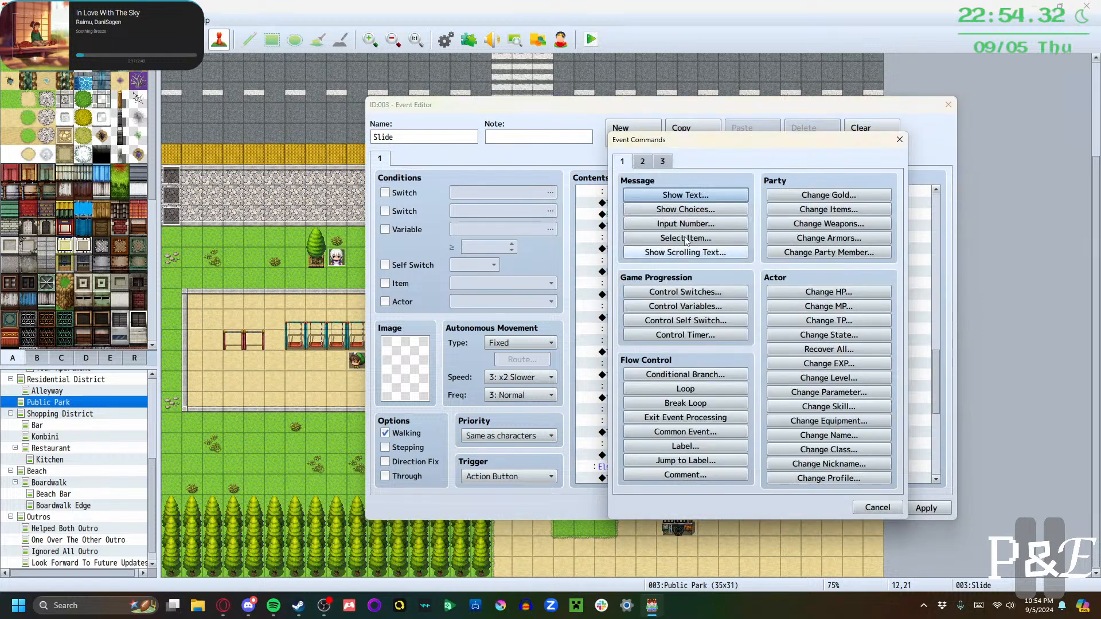
{"action": "left_click", "coordinate": [685, 195]}
{"action": "double_click", "coordinate": [630, 309]}
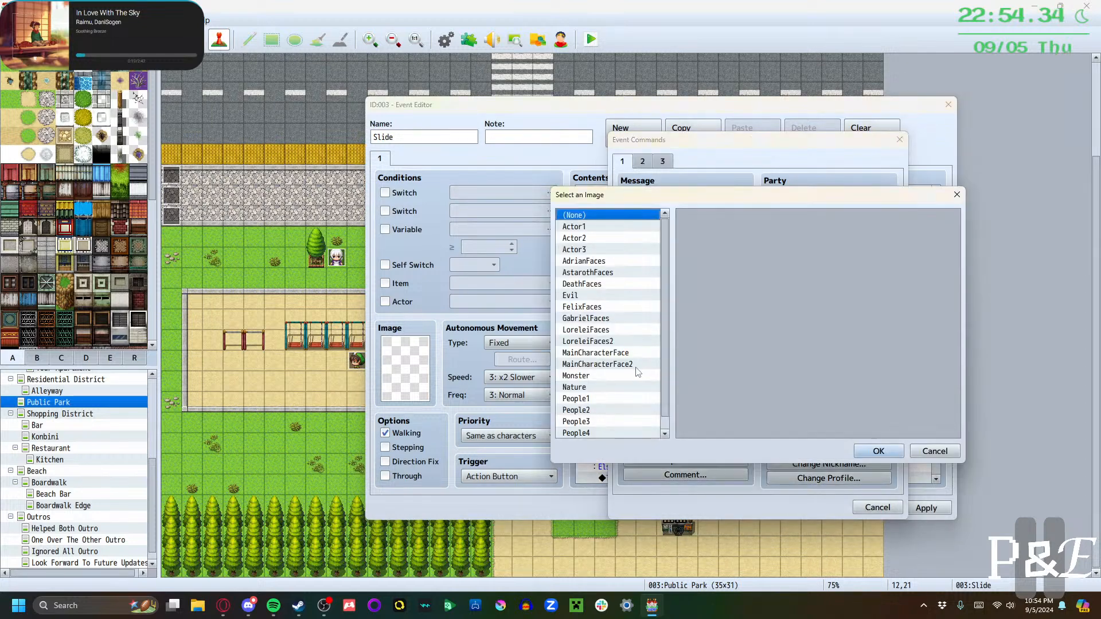
{"action": "left_click", "coordinate": [618, 342]}
{"action": "left_click", "coordinate": [866, 293]}
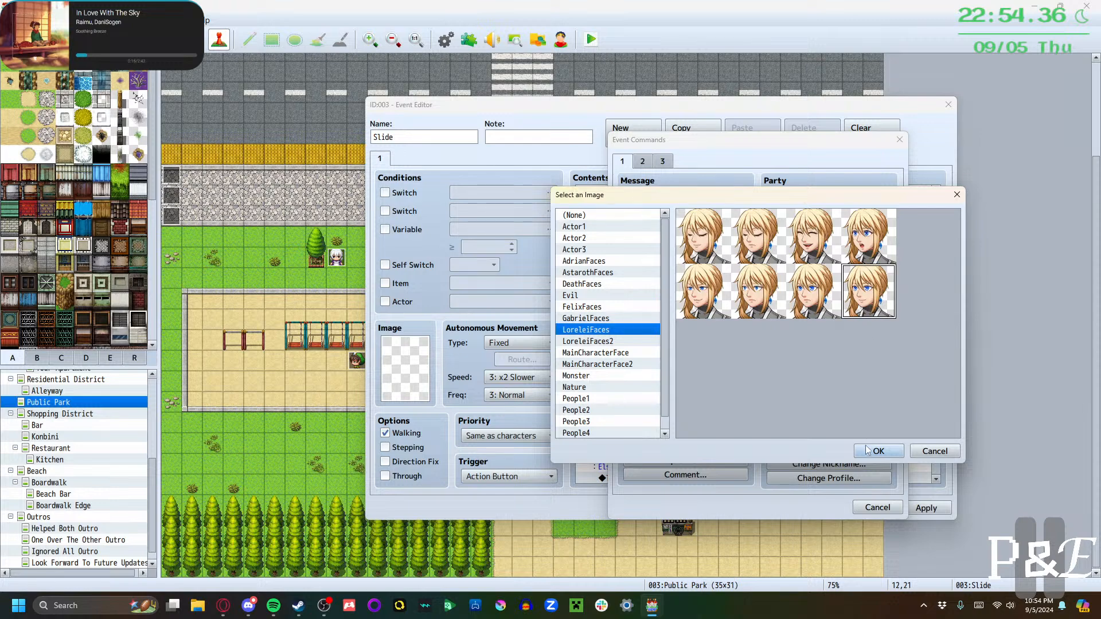
{"action": "left_click", "coordinate": [869, 451]}
{"action": "type", "text": "W"}
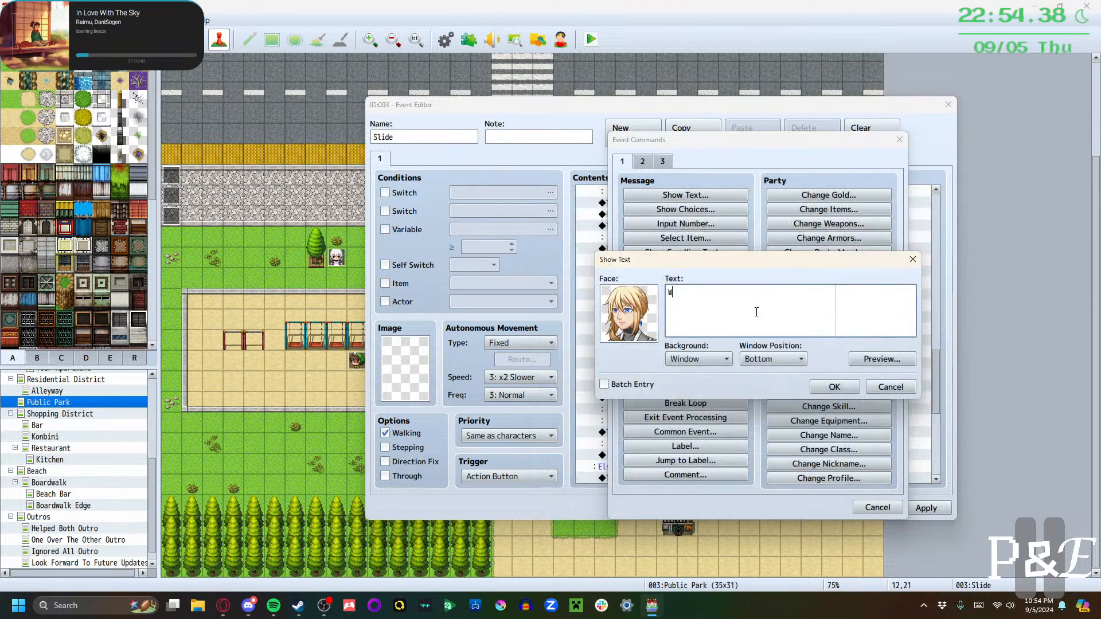
{"action": "type", "text": "ell, yeah, burnt buns notwithstanding"}
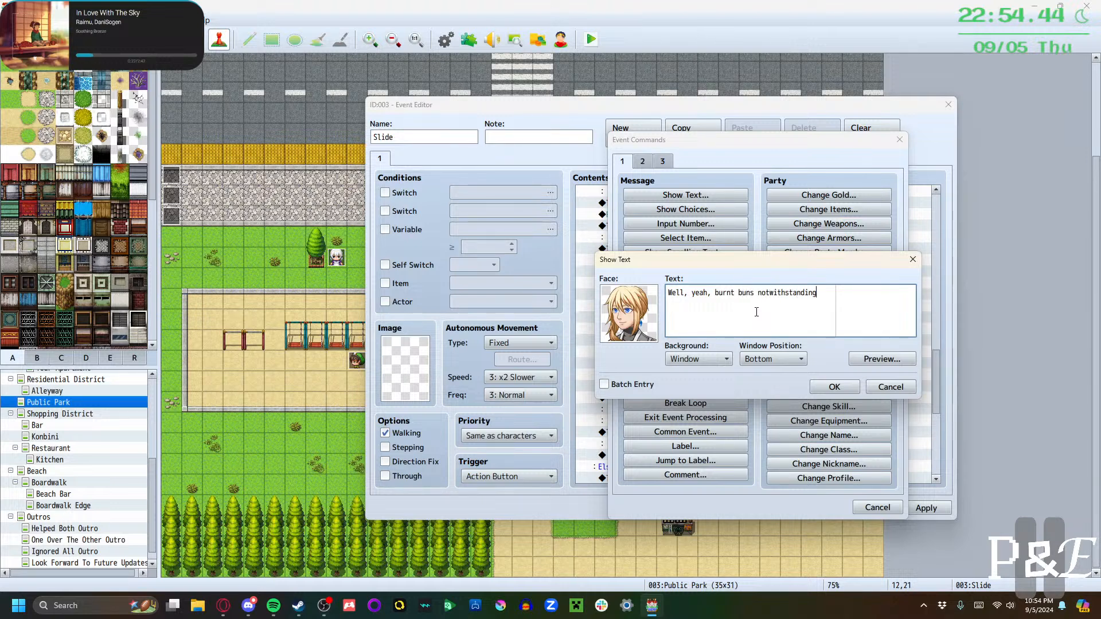
{"action": "type", "text": ", I had "}
{"action": "type", "text": "fun."}
{"action": "left_click", "coordinate": [829, 388]}
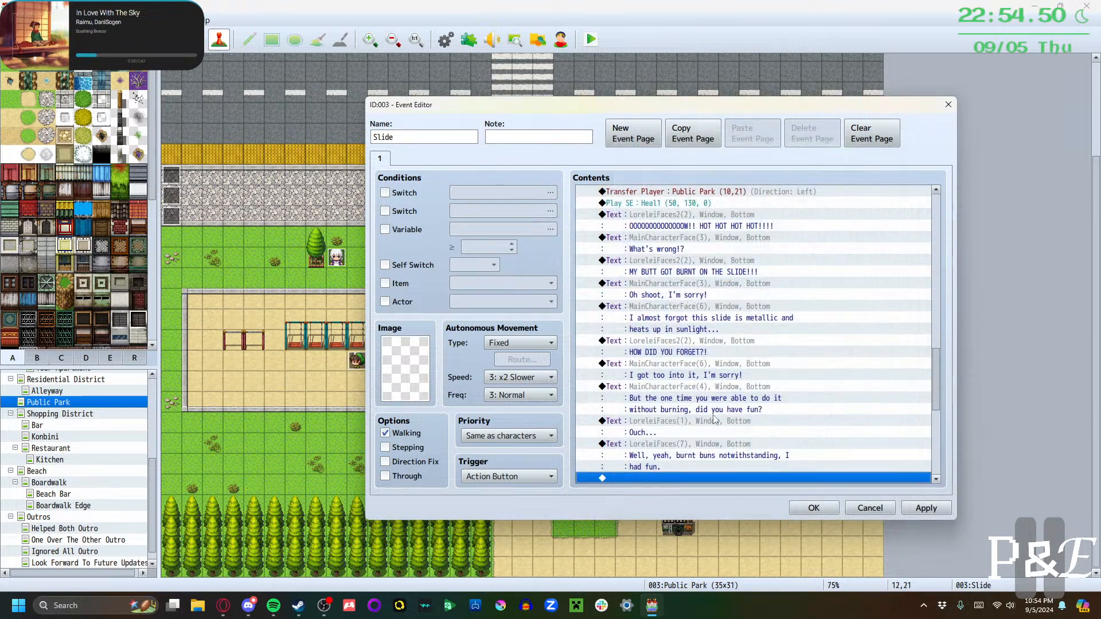
Replace "buns" with "butt" in Lorelei's message about having had fun
{"action": "left_click", "coordinate": [683, 448]}
{"action": "double_click", "coordinate": [683, 448]}
{"action": "double_click", "coordinate": [741, 296]}
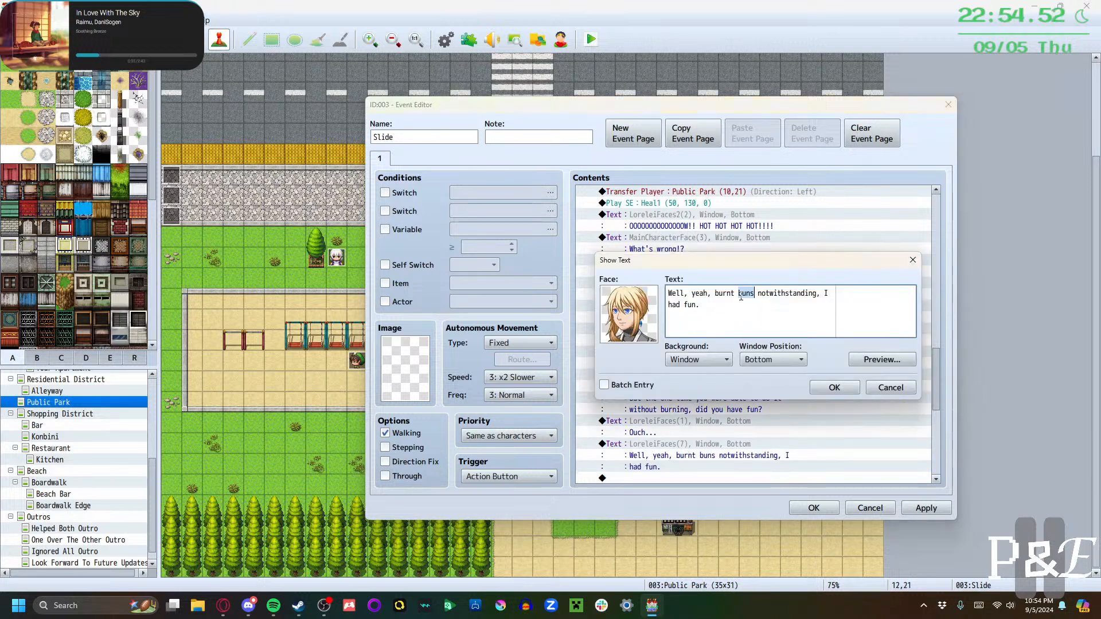
{"action": "type", "text": "butt"}
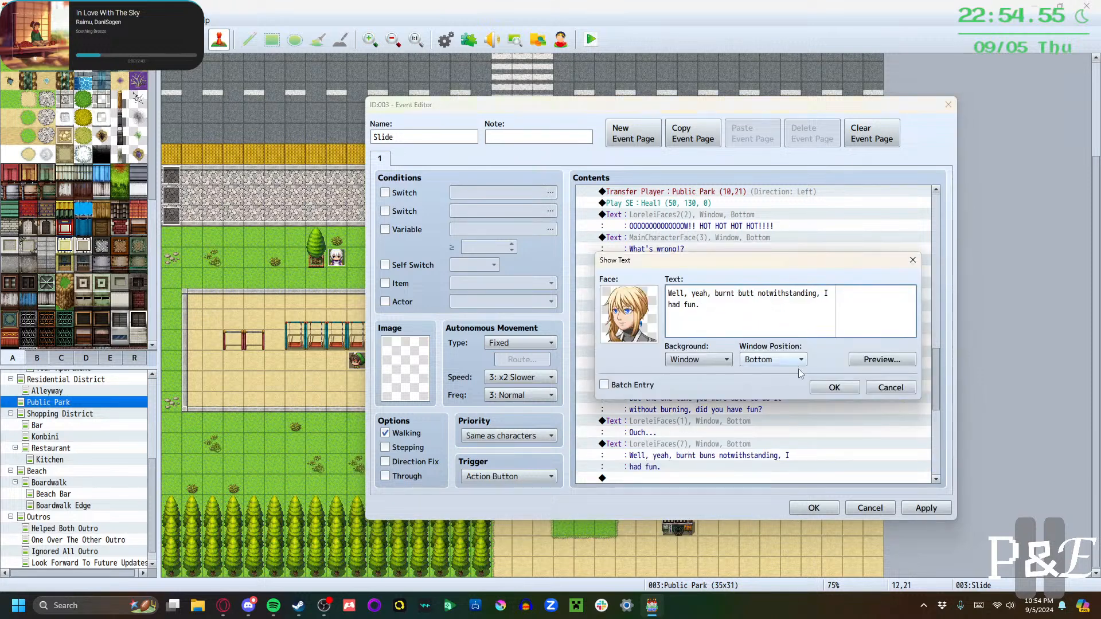
{"action": "left_click", "coordinate": [831, 388]}
Add a message with the third LoreleiFaces portrait below the burnt butt line, reading "And at least I can say I'm smoking hot now!"
{"action": "scroll", "coordinate": [660, 442], "scroll_direction": "down", "scroll_amount": 1}
{"action": "double_click", "coordinate": [651, 441]}
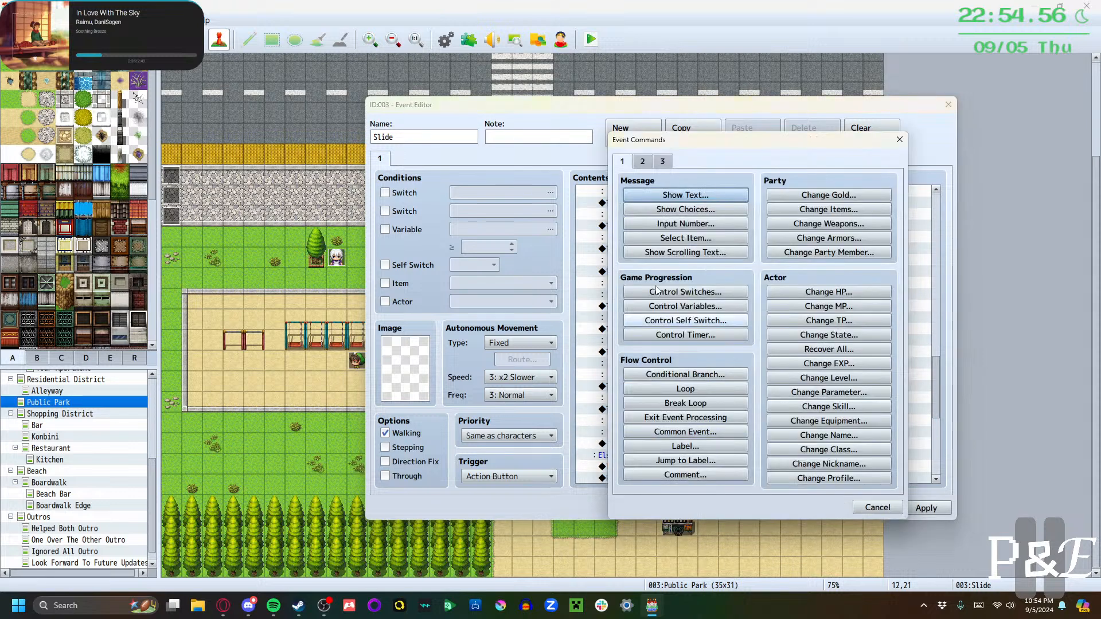
{"action": "left_click", "coordinate": [638, 192]}
{"action": "double_click", "coordinate": [580, 311]}
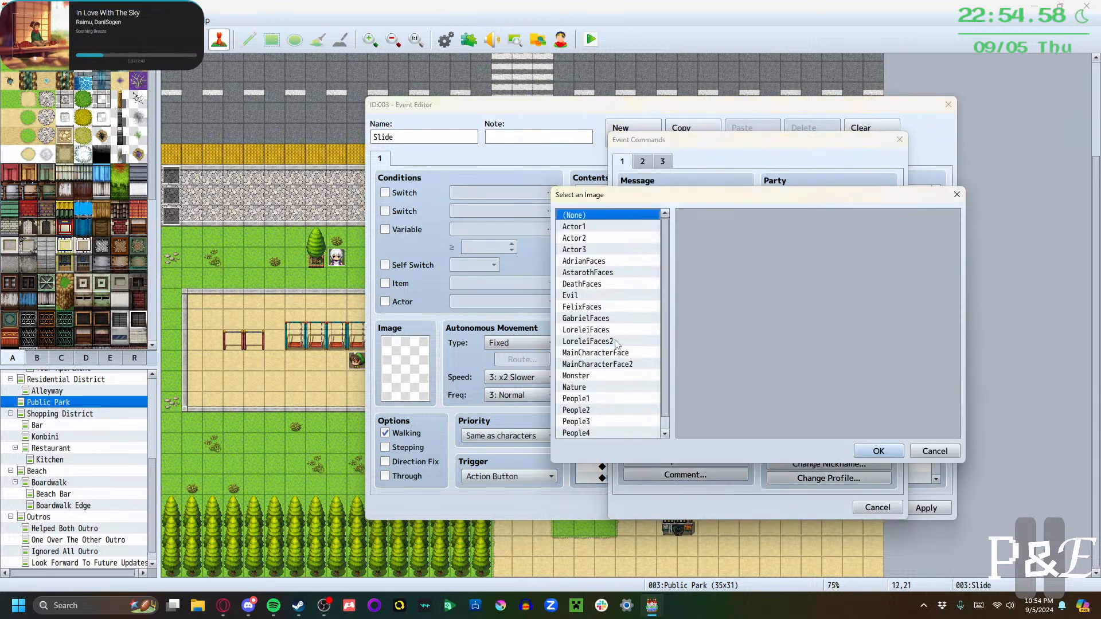
{"action": "left_click", "coordinate": [617, 352]}
{"action": "left_click", "coordinate": [623, 332]}
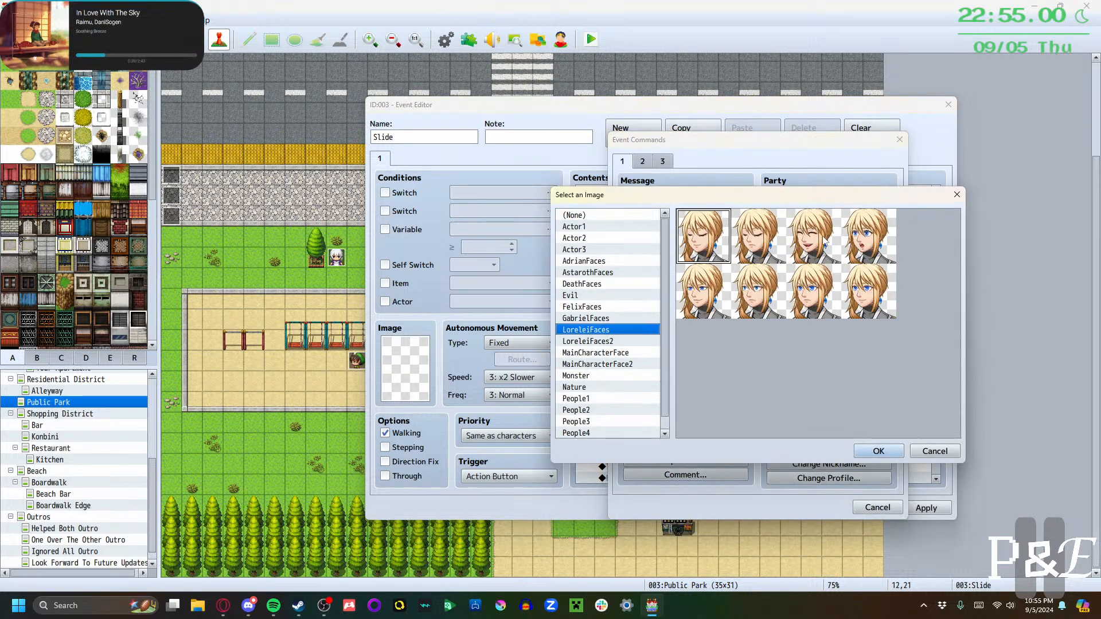
{"action": "left_click", "coordinate": [825, 239]}
{"action": "left_click", "coordinate": [870, 451]}
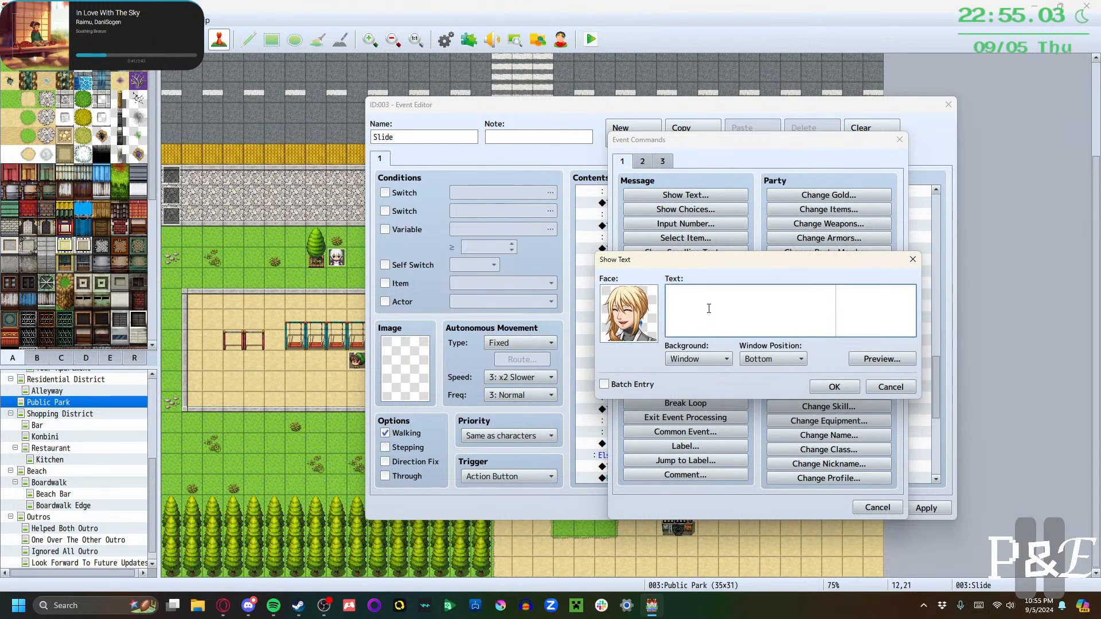
{"action": "type", "text": "And at least I can say I'm smoki"}
{"action": "key", "text": "BackSpace"}
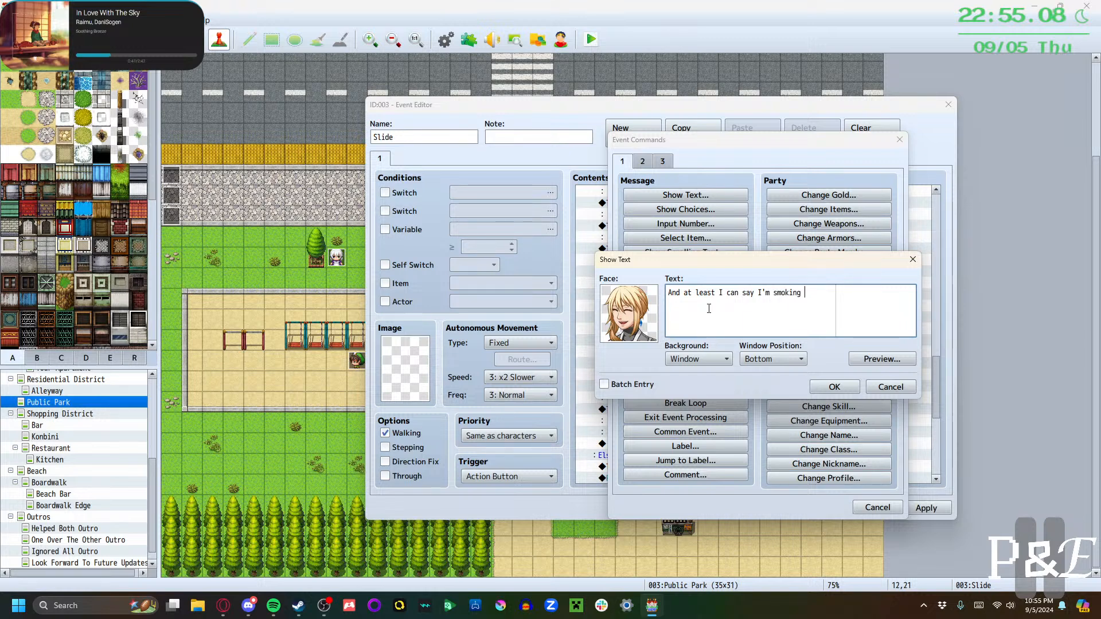
{"action": "type", "text": "hot now!"}
{"action": "left_click", "coordinate": [817, 388]}
Add a reply with the eighth MainCharacterFace portrait below the "smoking hot" line, reading "I had to ask..."
{"action": "scroll", "coordinate": [717, 395], "scroll_direction": "down", "scroll_amount": 1}
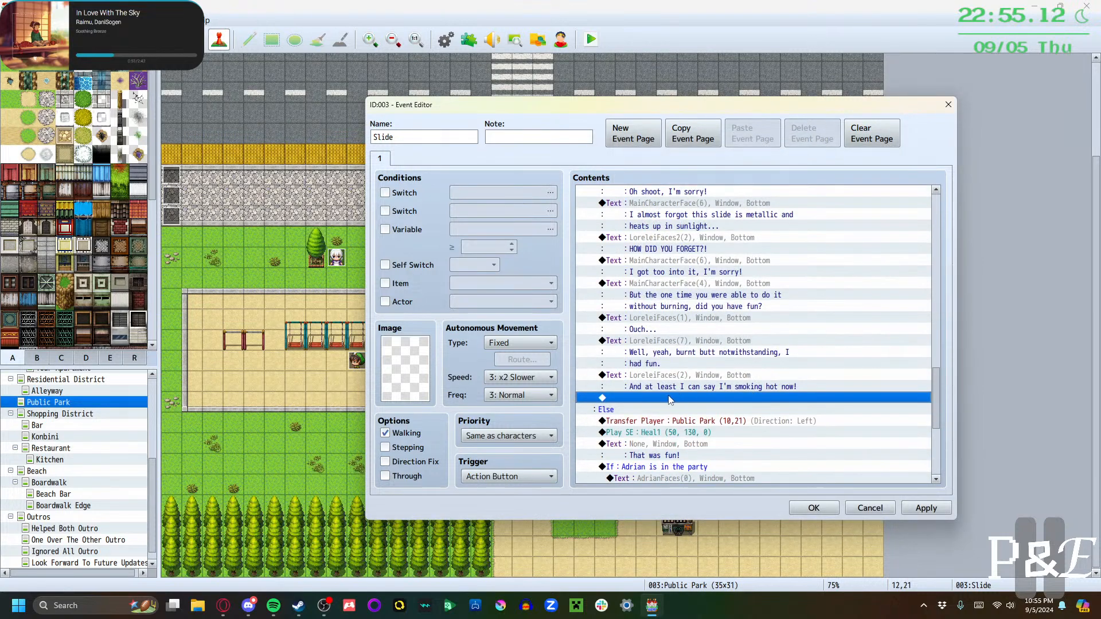
{"action": "double_click", "coordinate": [670, 399]}
{"action": "left_click", "coordinate": [687, 196]}
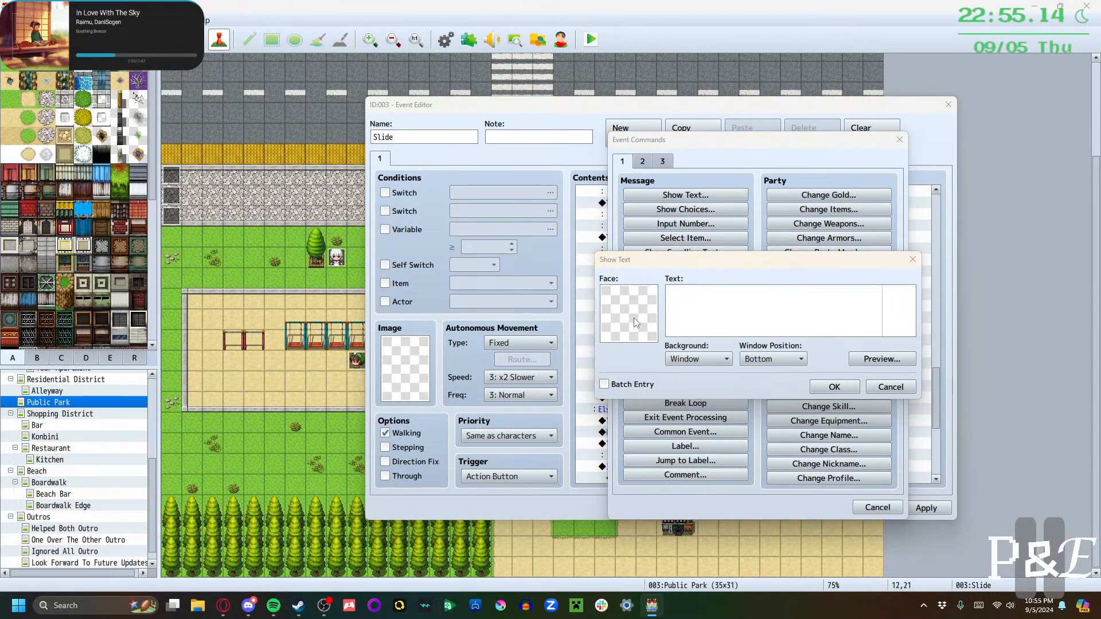
{"action": "double_click", "coordinate": [606, 341]}
{"action": "left_click", "coordinate": [599, 353]}
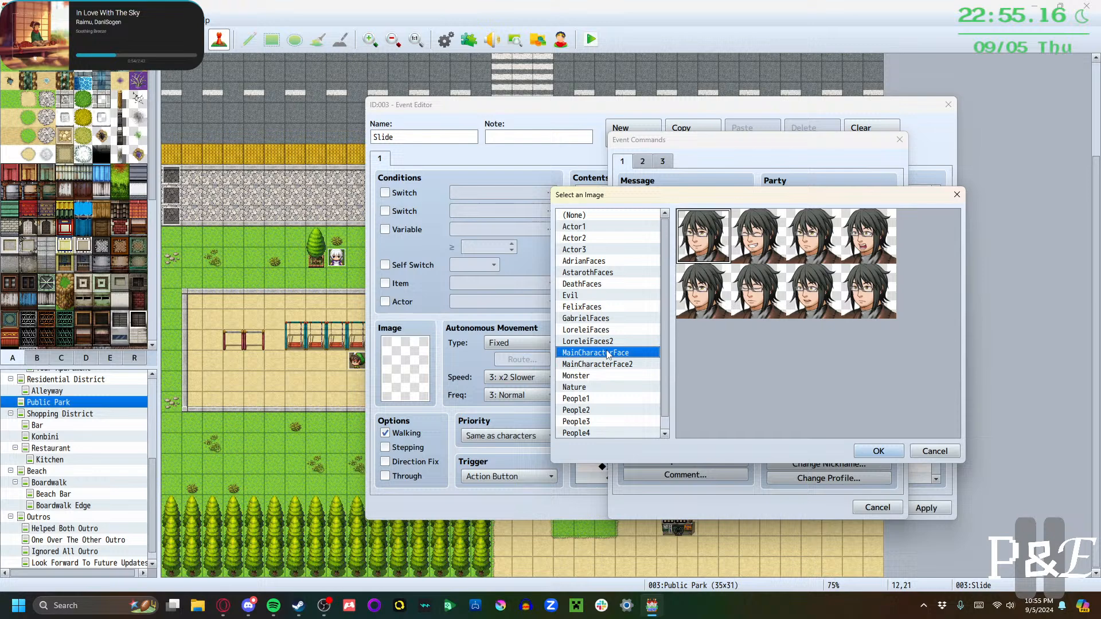
{"action": "left_click", "coordinate": [866, 292]}
{"action": "left_click", "coordinate": [879, 451]}
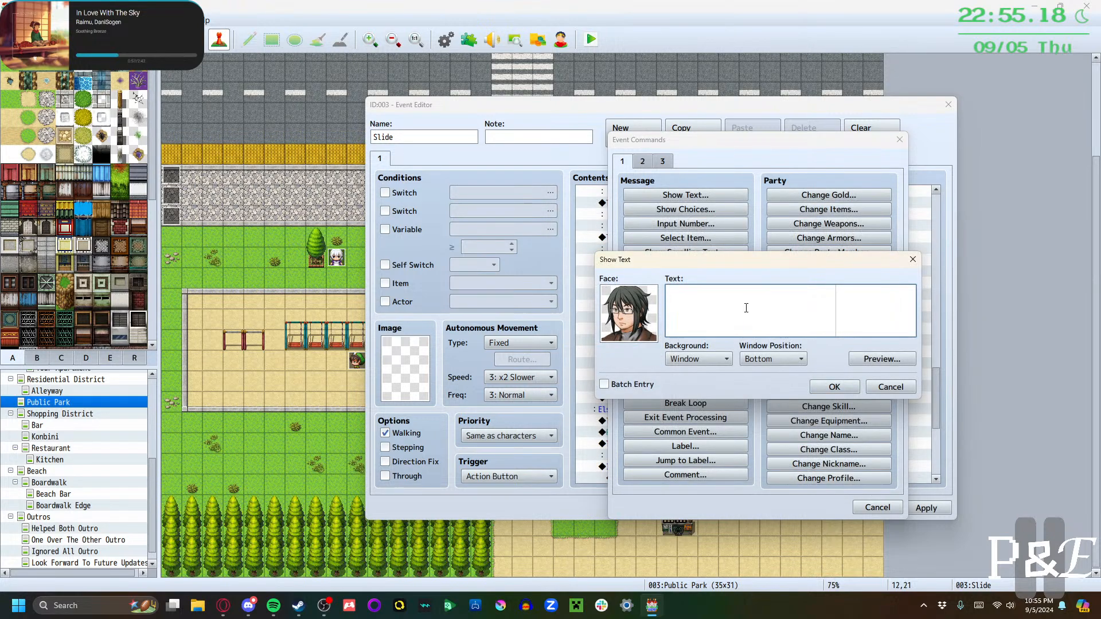
{"action": "type", "text": "I had to ask..."}
{"action": "left_click", "coordinate": [834, 386]}
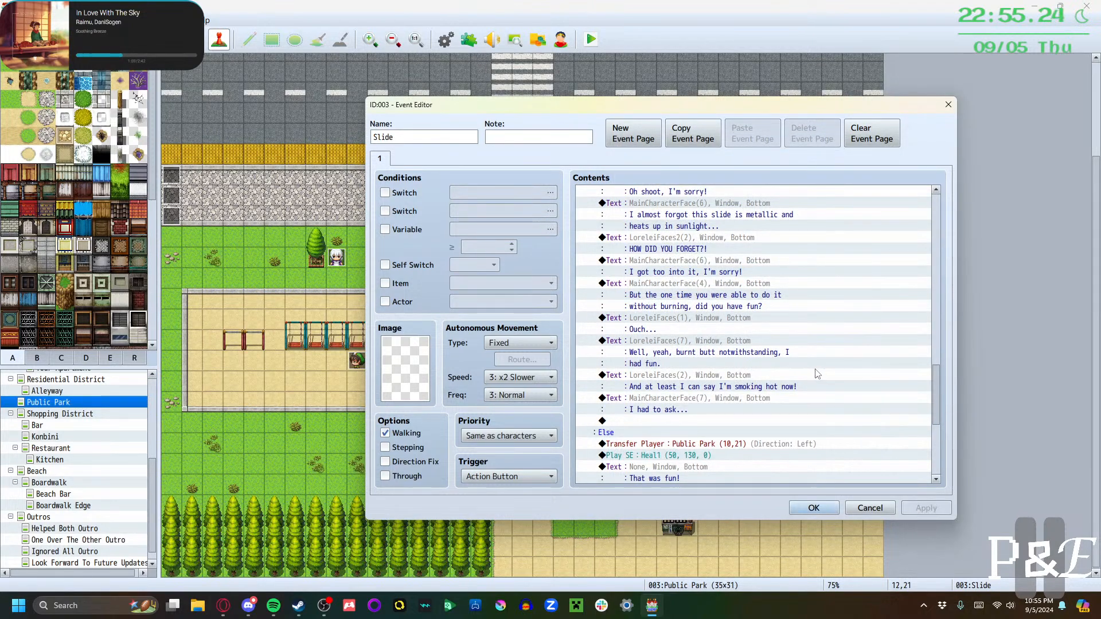
Add a message with the third LoreleiFaces portrait below "I had to ask...", reading "Now onward to the next thing!"
{"action": "left_click", "coordinate": [779, 341]}
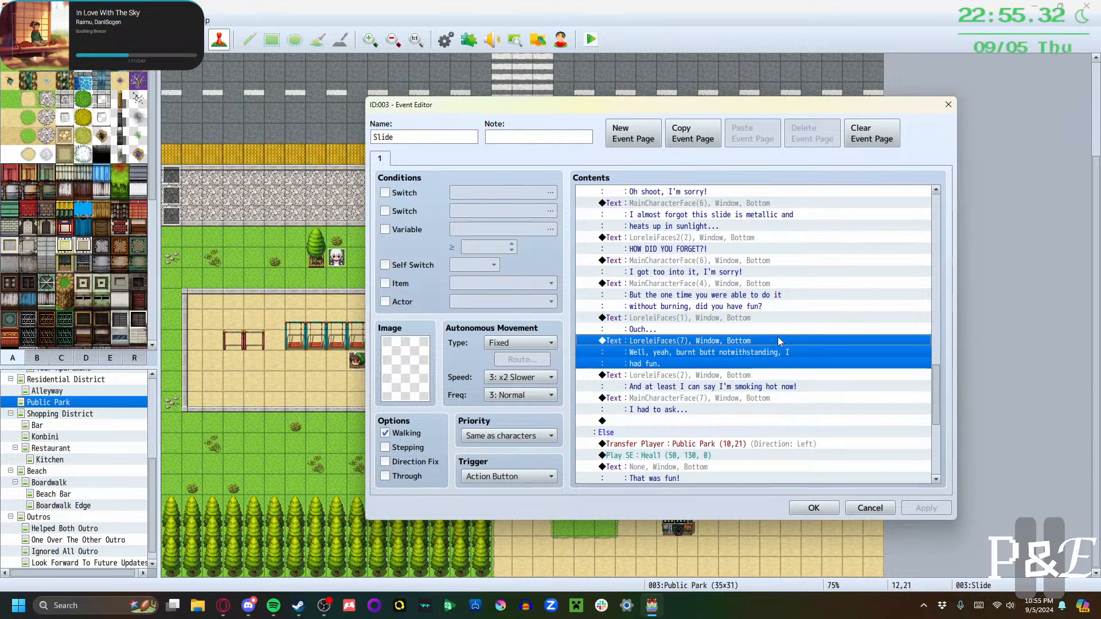
{"action": "double_click", "coordinate": [710, 425]}
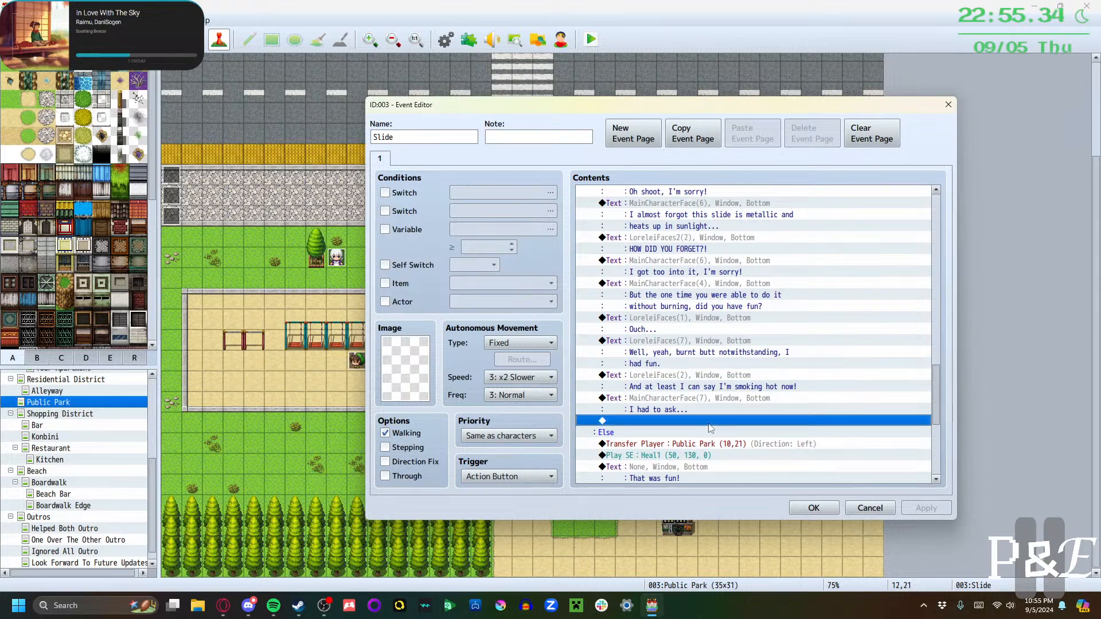
{"action": "left_click", "coordinate": [686, 195]}
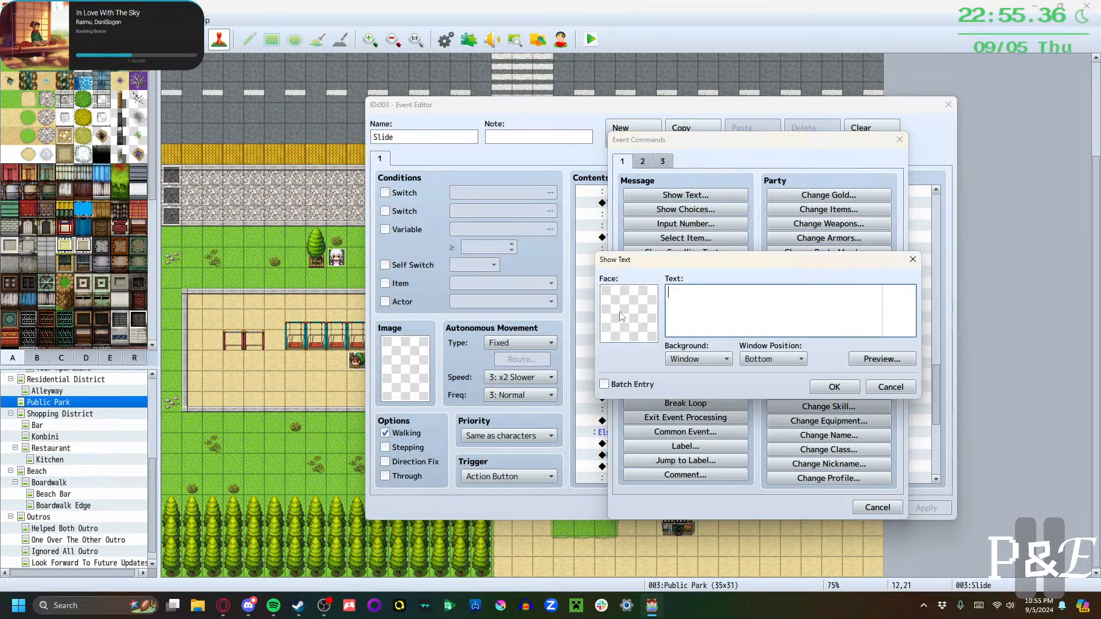
{"action": "double_click", "coordinate": [625, 312]}
{"action": "left_click", "coordinate": [608, 342]}
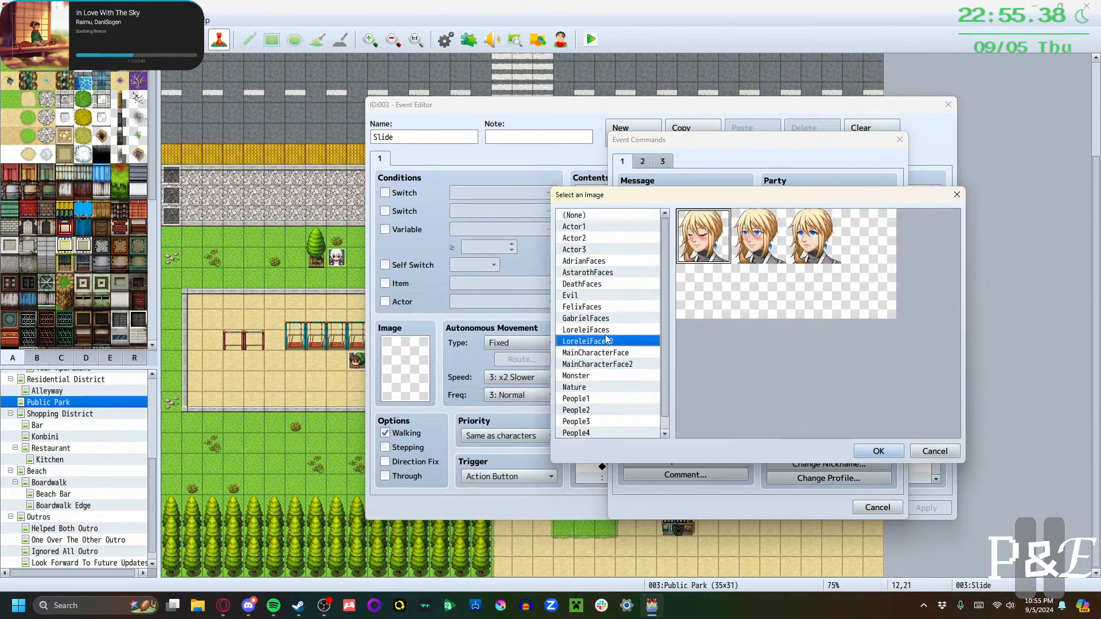
{"action": "left_click", "coordinate": [607, 332]}
{"action": "left_click", "coordinate": [803, 256]}
{"action": "double_click", "coordinate": [803, 256]}
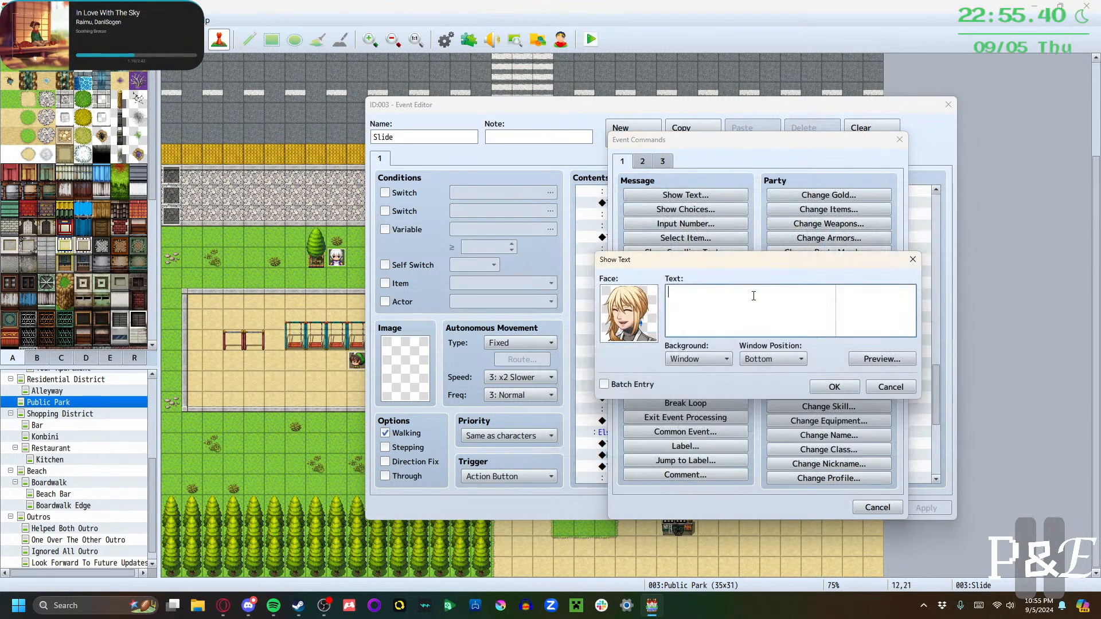
{"action": "type", "text": "Now onward to the next thing!"}
{"action": "left_click", "coordinate": [833, 387]}
{"action": "scroll", "coordinate": [679, 370], "scroll_direction": "down", "scroll_amount": 2}
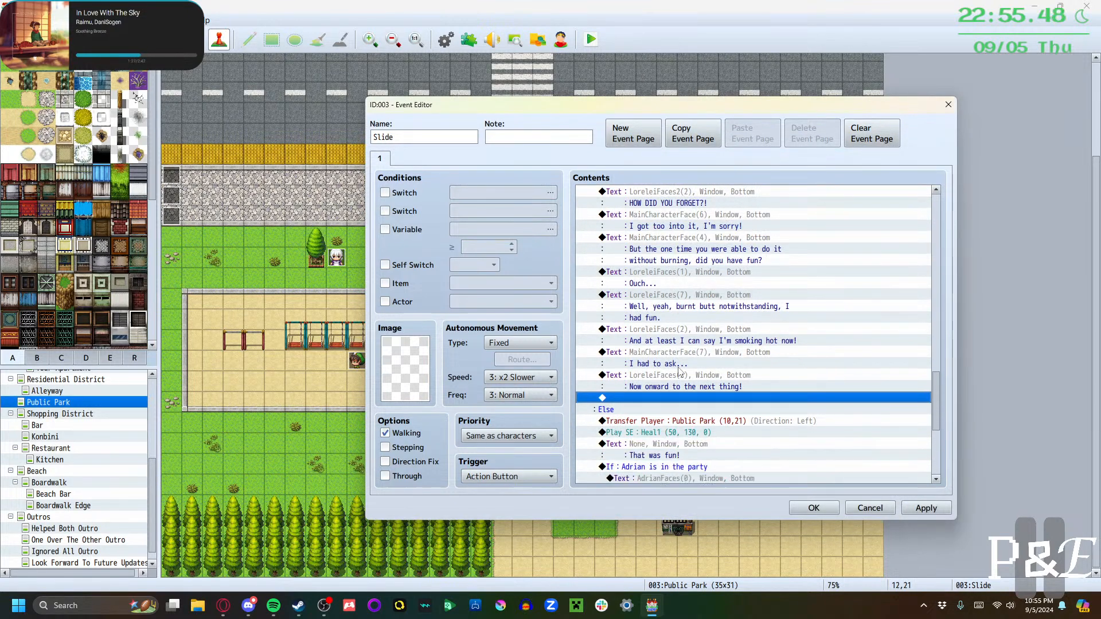
Add 1 to the LoreleiExperiences variable at the end of Lorelei's slide dialogue, before the Else branch, and save the Slide event
{"action": "double_click", "coordinate": [673, 391]}
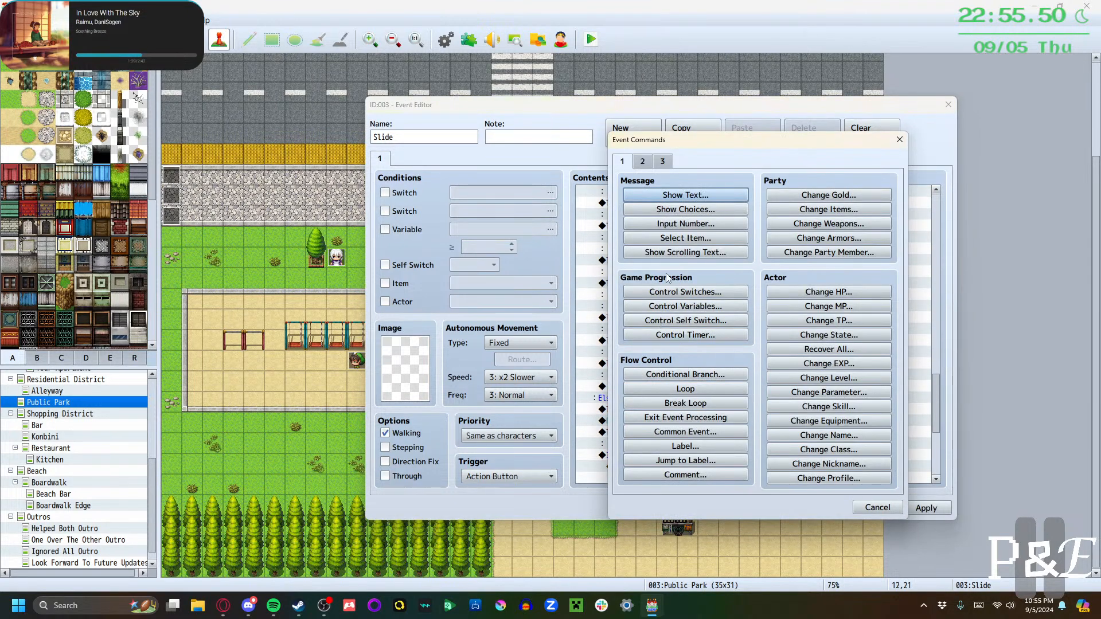
{"action": "left_click", "coordinate": [686, 291]}
{"action": "left_click", "coordinate": [759, 246]}
{"action": "left_click", "coordinate": [760, 250]}
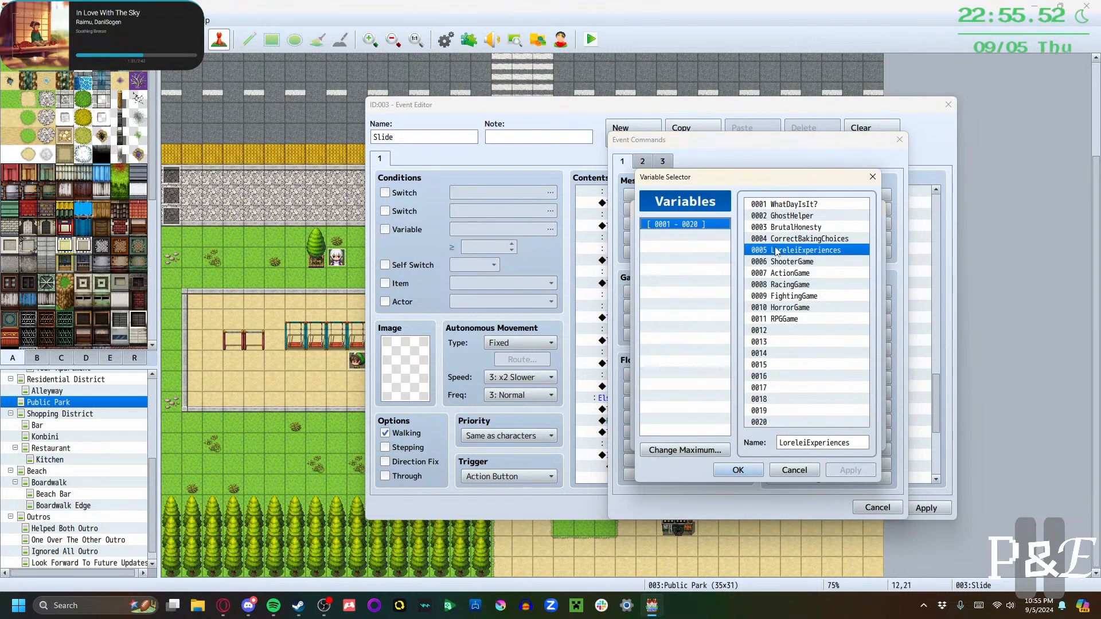
{"action": "left_click", "coordinate": [738, 471]}
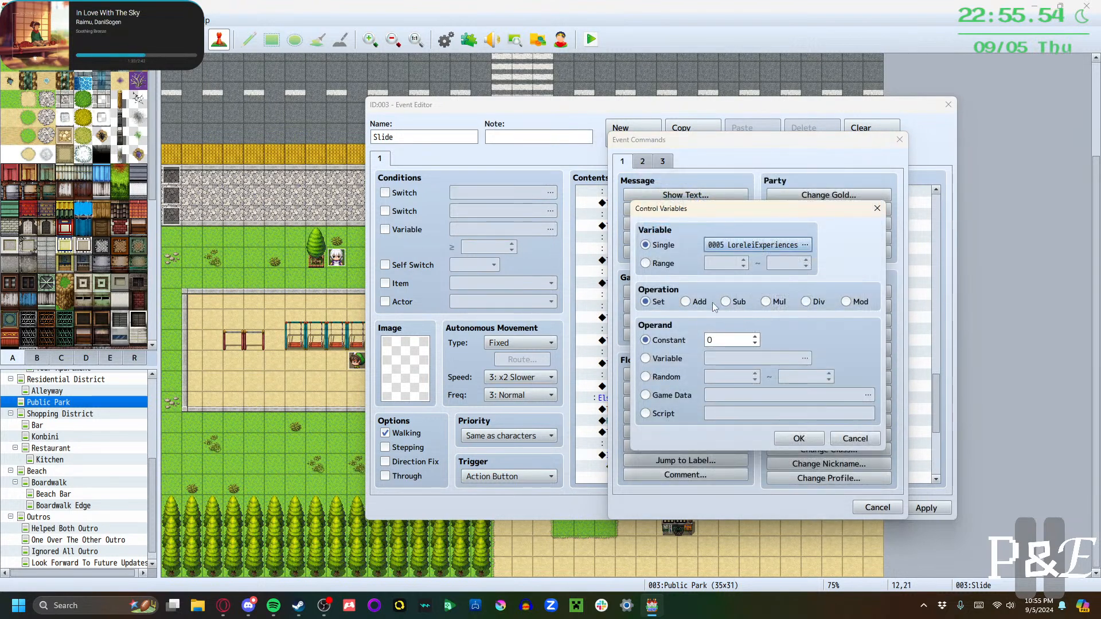
{"action": "left_click", "coordinate": [713, 304]}
{"action": "left_click", "coordinate": [754, 337]}
{"action": "left_click", "coordinate": [799, 438]}
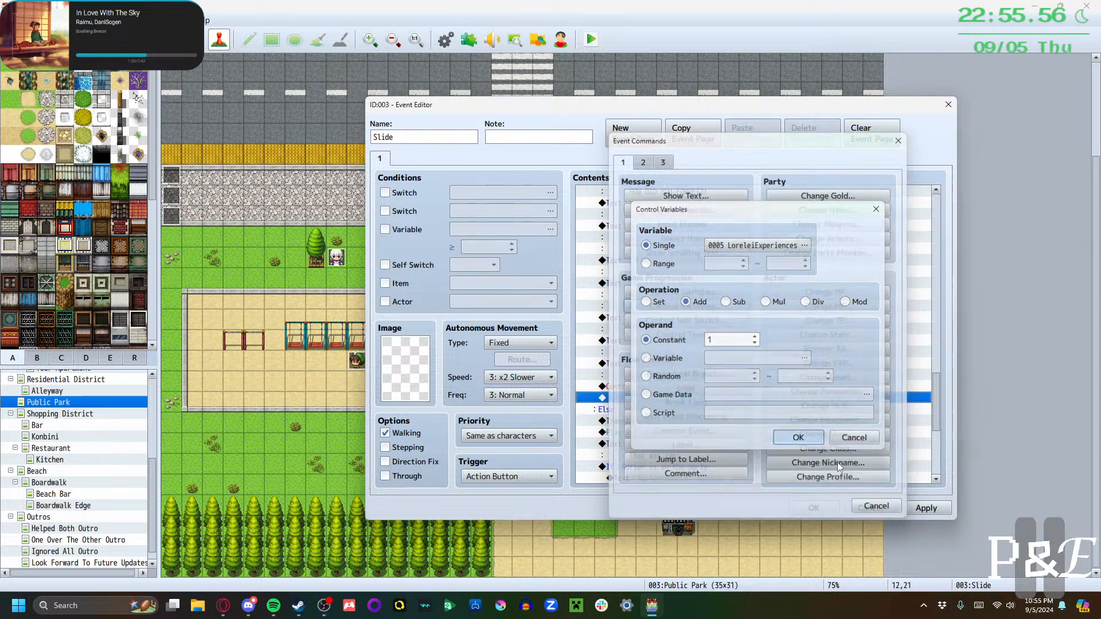
{"action": "left_click", "coordinate": [813, 509]}
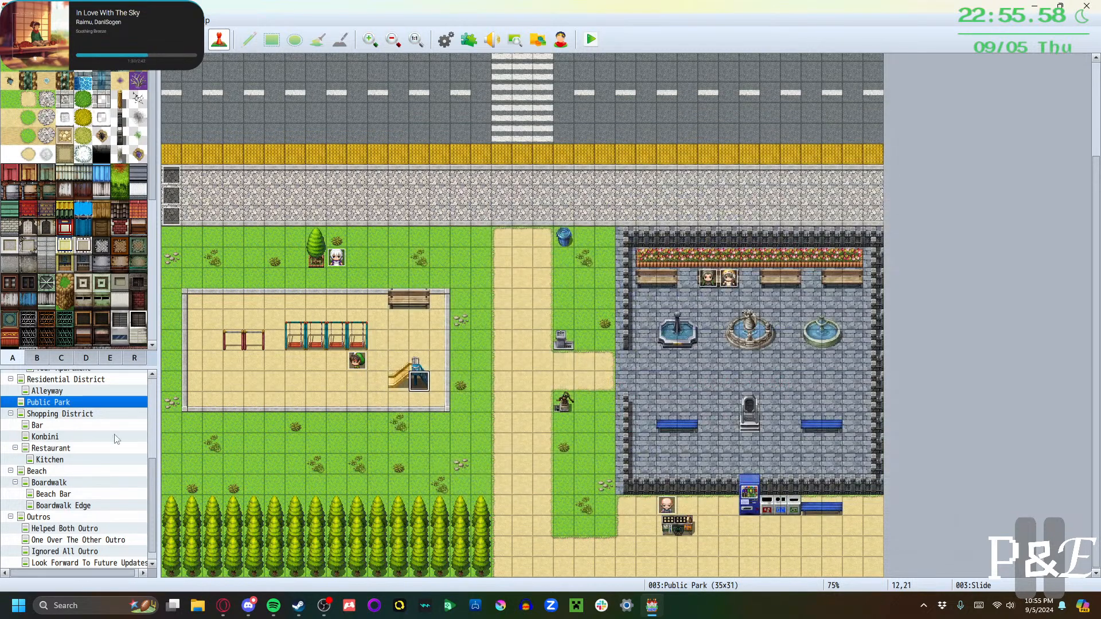
Open event EV005 on the Konbini map and go to its WeNeedBeachSupplies branch
{"action": "scroll", "coordinate": [56, 453], "scroll_direction": "up", "scroll_amount": 5}
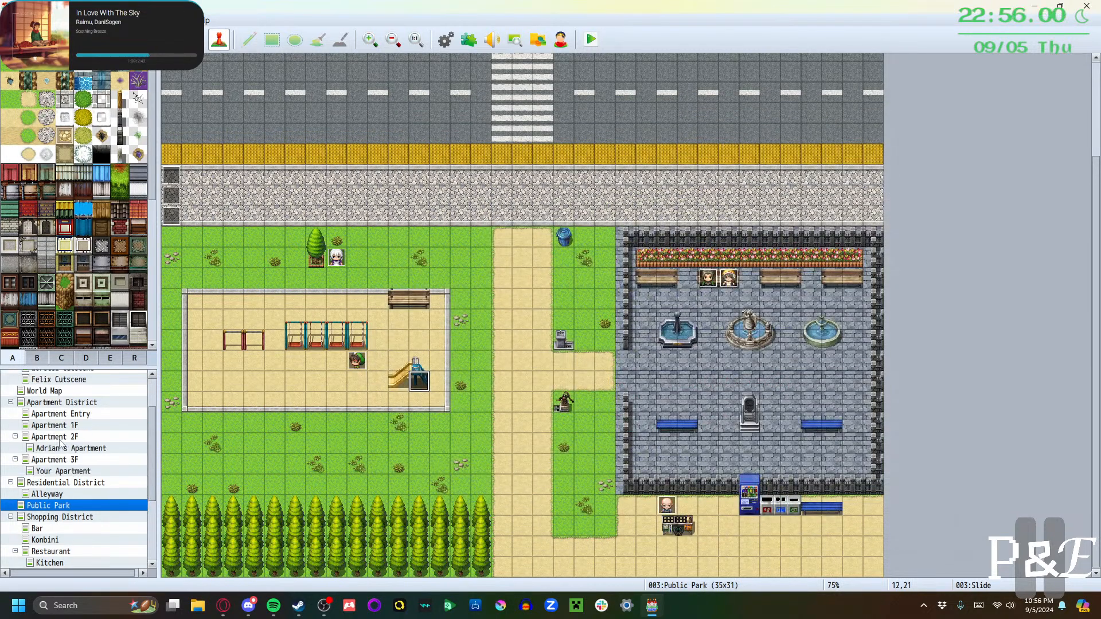
{"action": "left_click", "coordinate": [57, 434]}
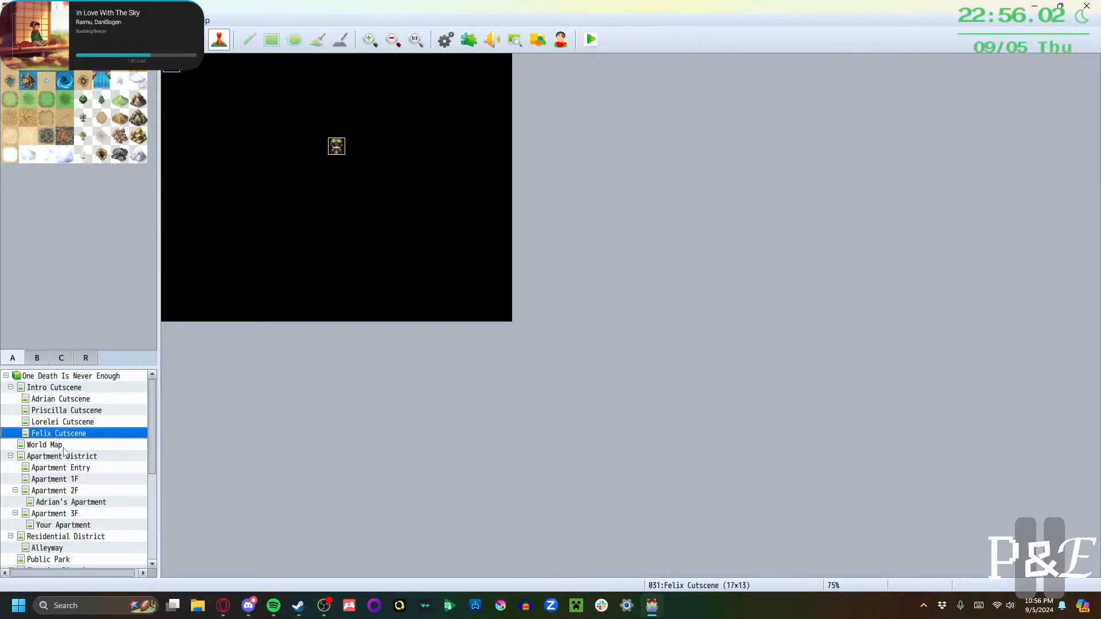
{"action": "left_click", "coordinate": [62, 448]}
{"action": "left_click", "coordinate": [64, 456]}
{"action": "left_click", "coordinate": [68, 479]}
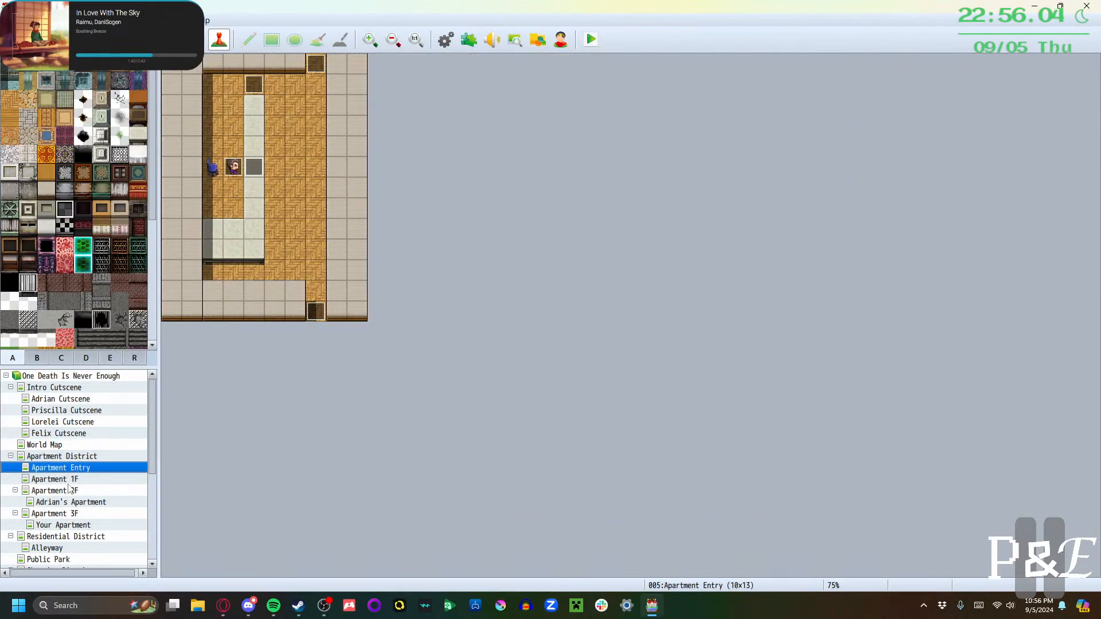
{"action": "left_click", "coordinate": [68, 493]}
{"action": "scroll", "coordinate": [75, 509], "scroll_direction": "down", "scroll_amount": 2}
{"action": "left_click", "coordinate": [74, 505]}
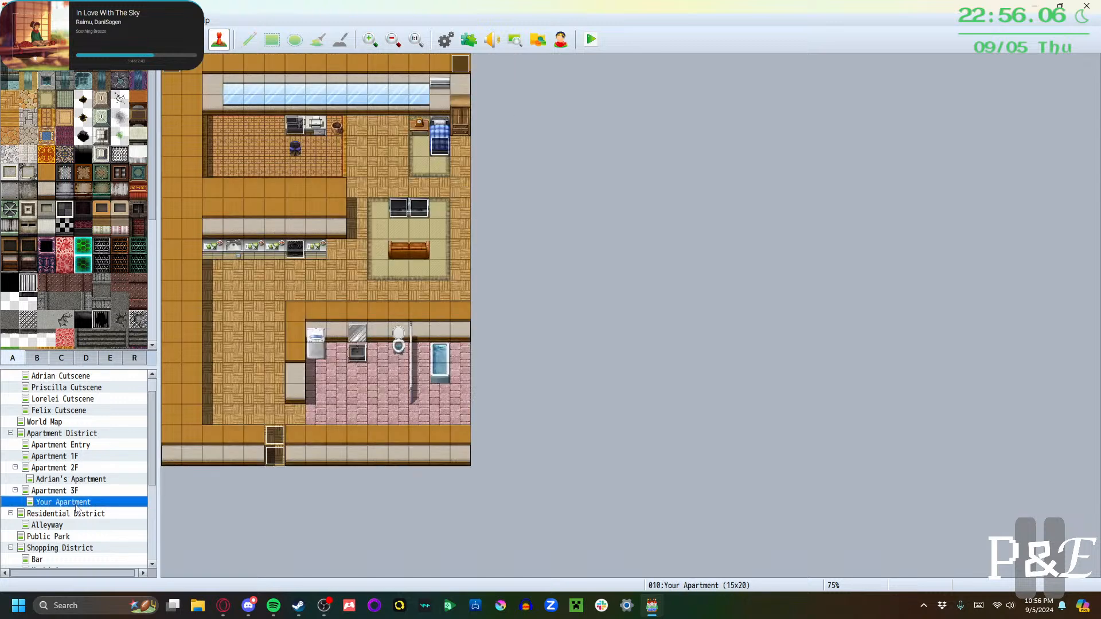
{"action": "scroll", "coordinate": [78, 512], "scroll_direction": "down", "scroll_amount": 5}
{"action": "left_click", "coordinate": [61, 491]}
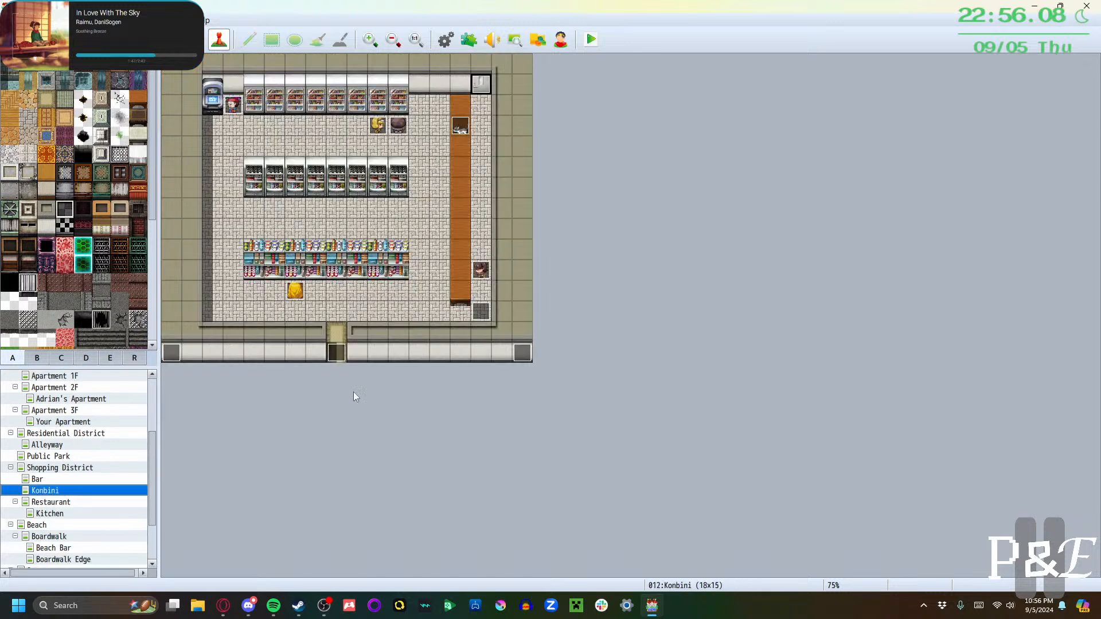
{"action": "double_click", "coordinate": [522, 361]}
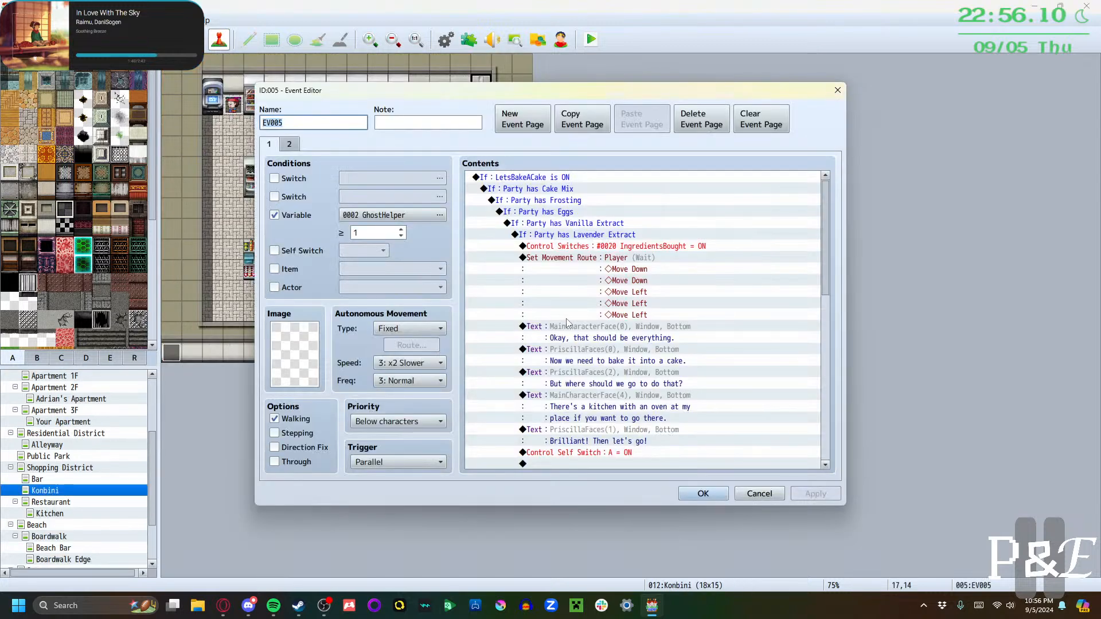
{"action": "scroll", "coordinate": [565, 333], "scroll_direction": "down", "scroll_amount": 10}
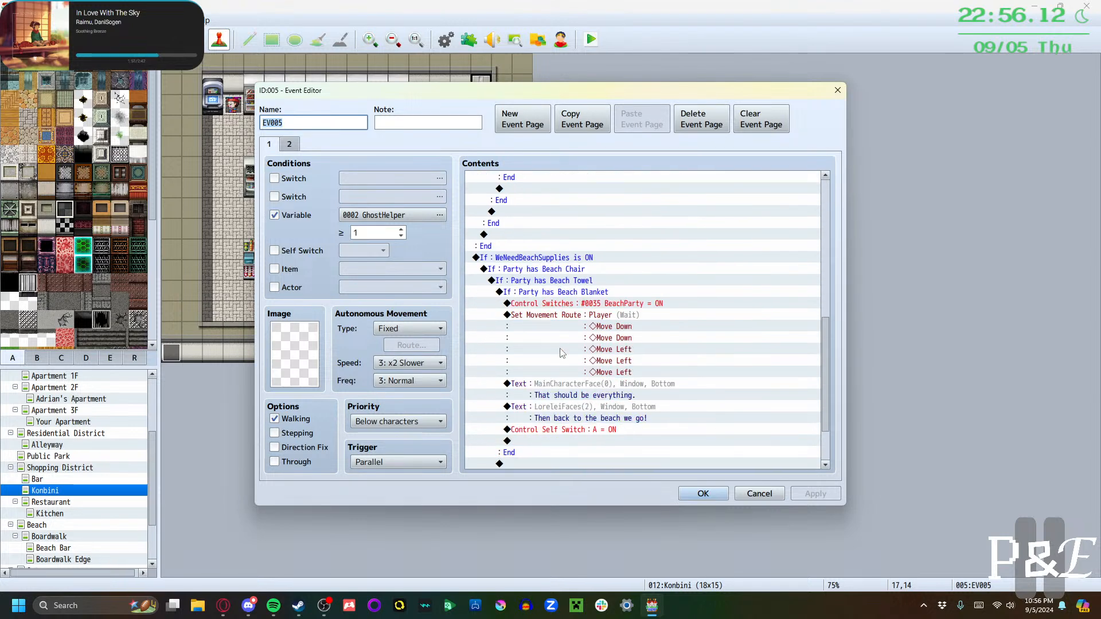
Add 1 to the LoreleiExperiences variable directly below the BeachParty switch command in the Beach Blanket branch
{"action": "double_click", "coordinate": [553, 428]}
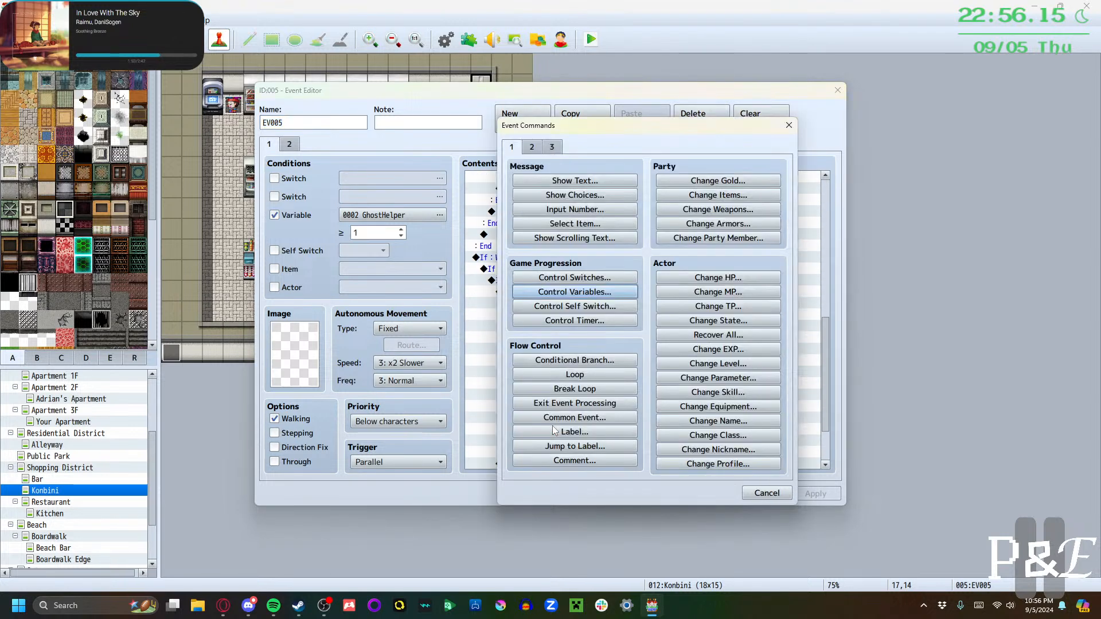
{"action": "left_click", "coordinate": [767, 493]}
{"action": "double_click", "coordinate": [528, 321]}
{"action": "left_click", "coordinate": [555, 292]}
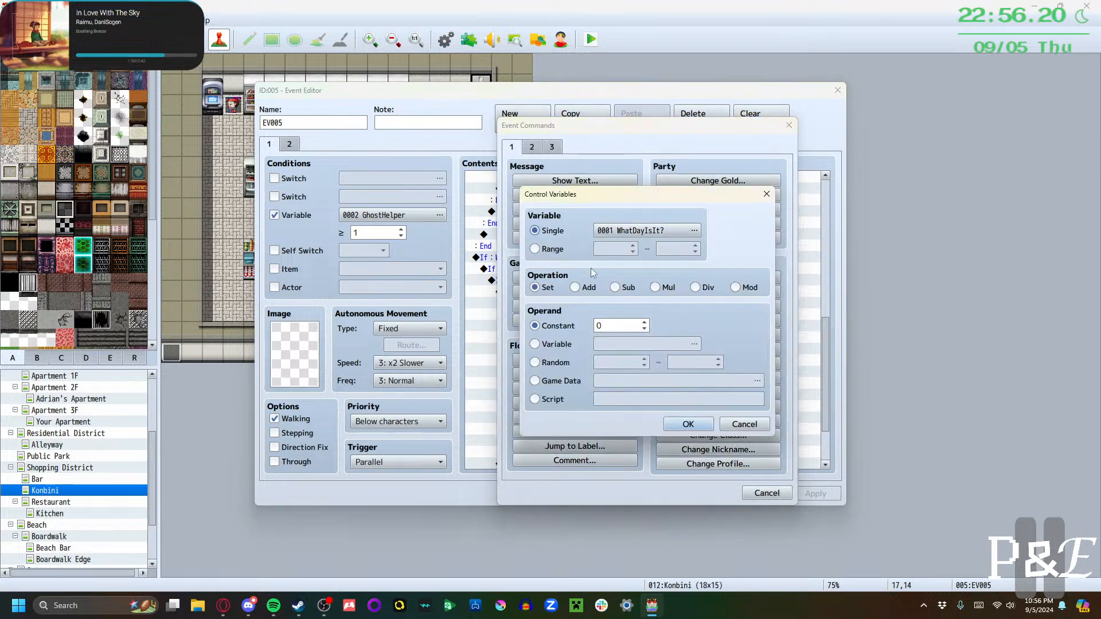
{"action": "left_click", "coordinate": [642, 230]}
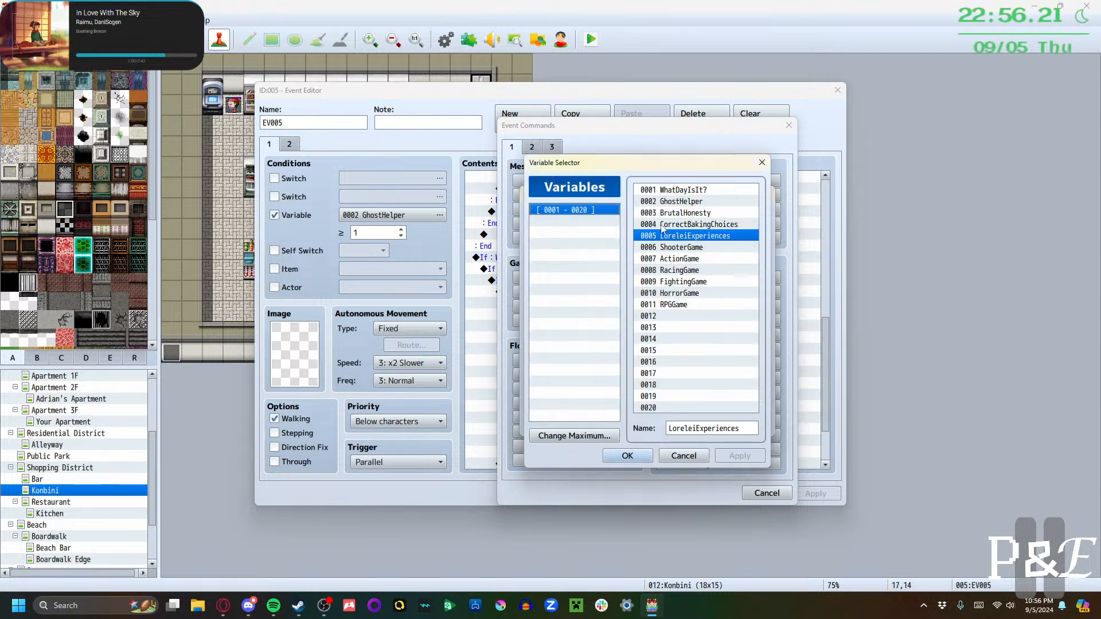
{"action": "left_click", "coordinate": [633, 458]}
{"action": "left_click", "coordinate": [575, 288]}
{"action": "left_click", "coordinate": [645, 323]}
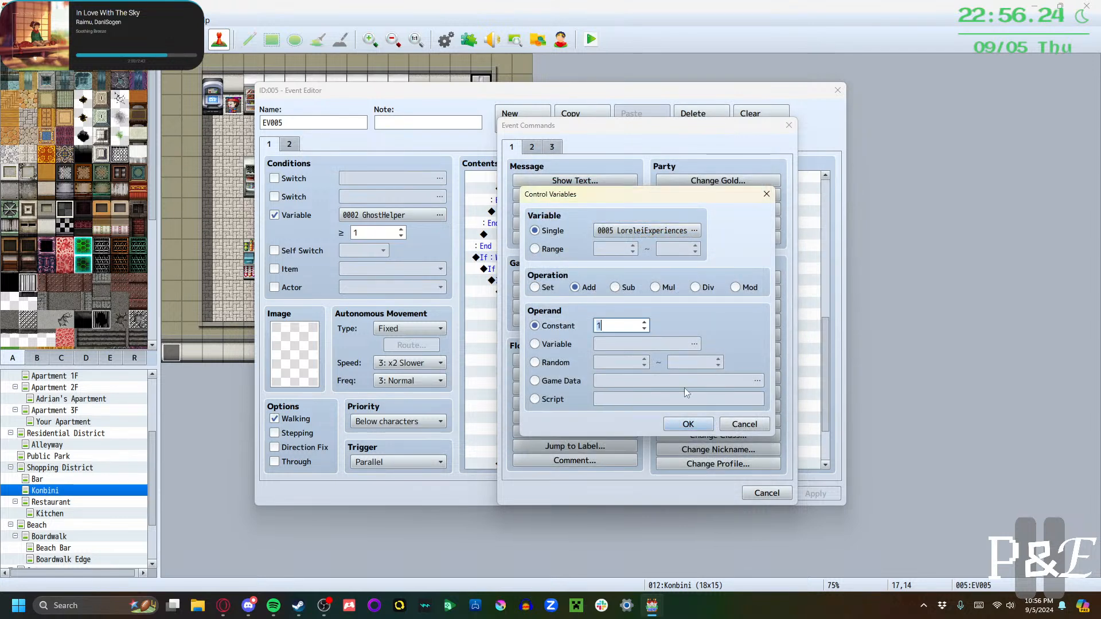
{"action": "left_click", "coordinate": [689, 424]}
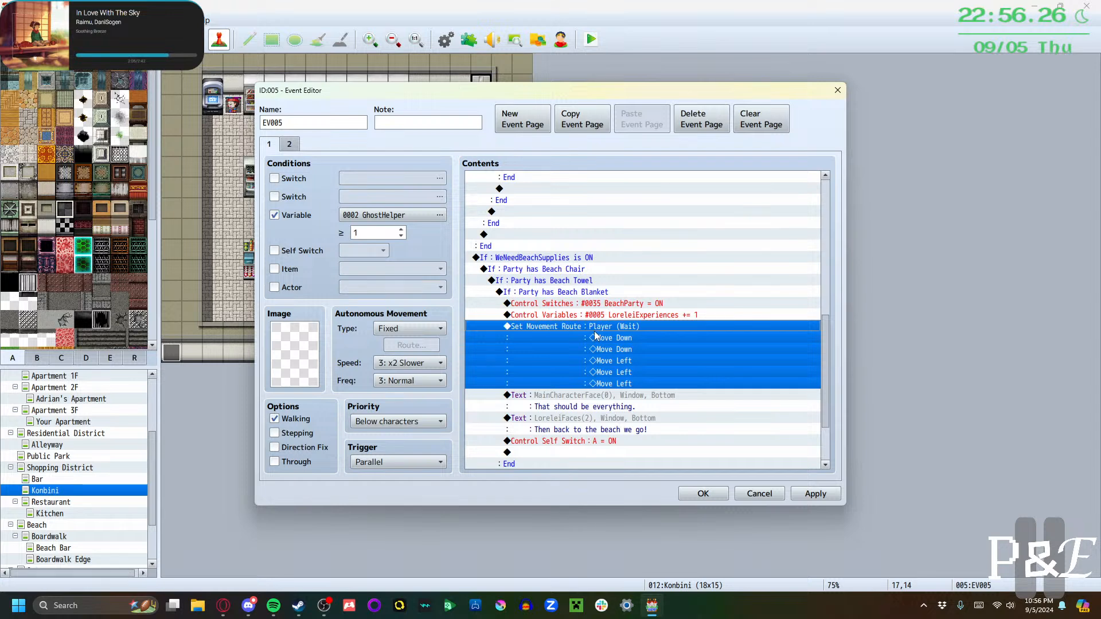
Insert a message with the first MainCharacterFace portrait above "That should be everything.", reading "So how was your first convenient store experience?" over two lines
{"action": "double_click", "coordinate": [594, 395]}
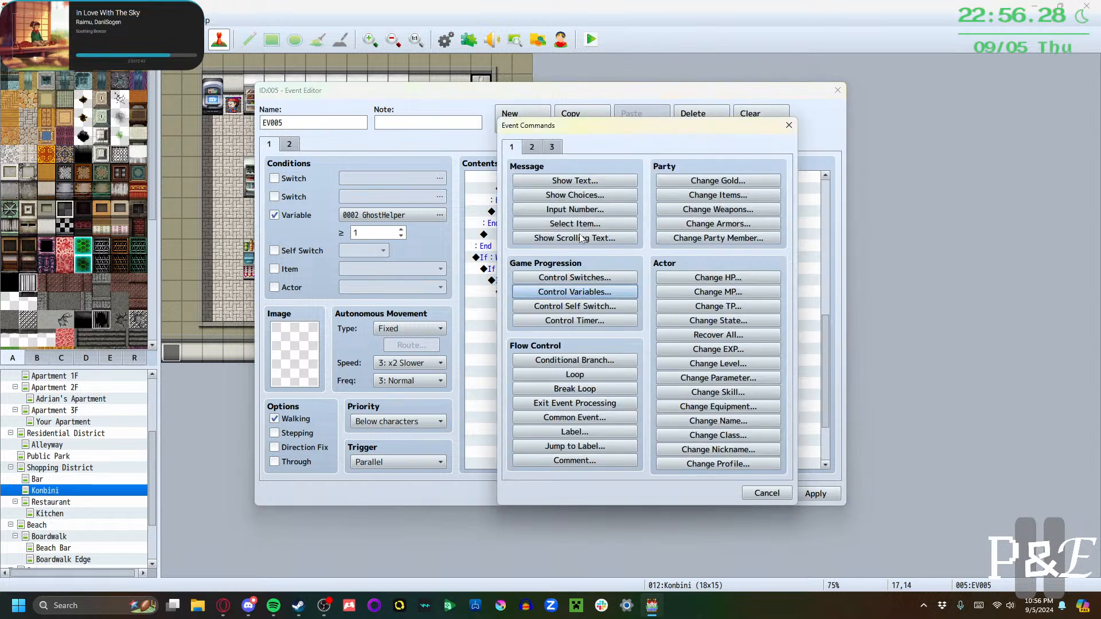
{"action": "left_click", "coordinate": [564, 179]}
{"action": "double_click", "coordinate": [532, 305]}
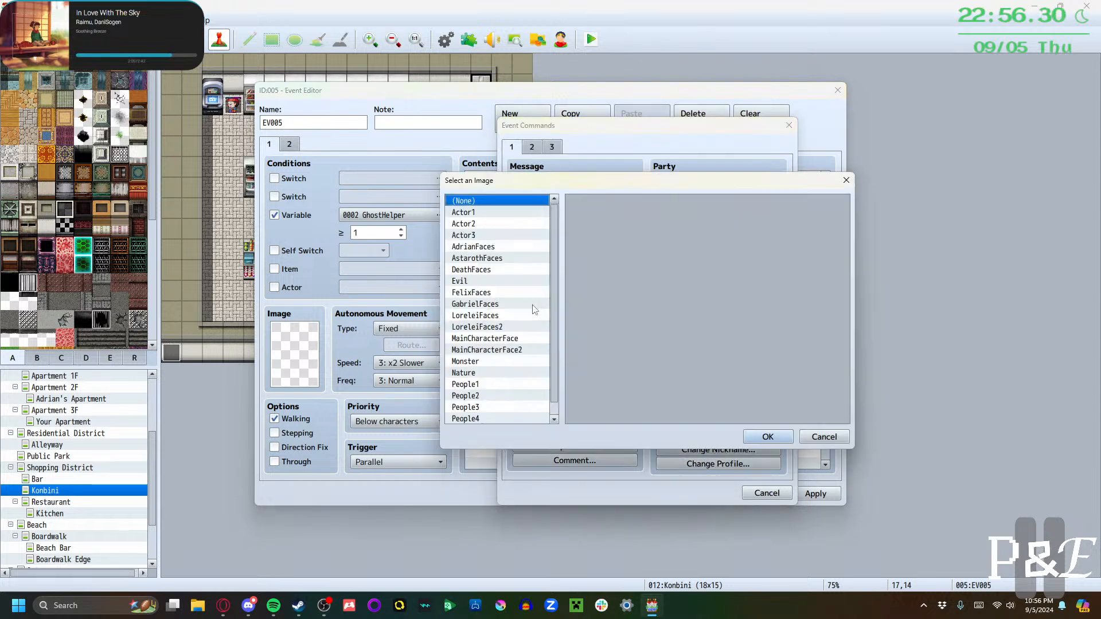
{"action": "left_click", "coordinate": [496, 327]}
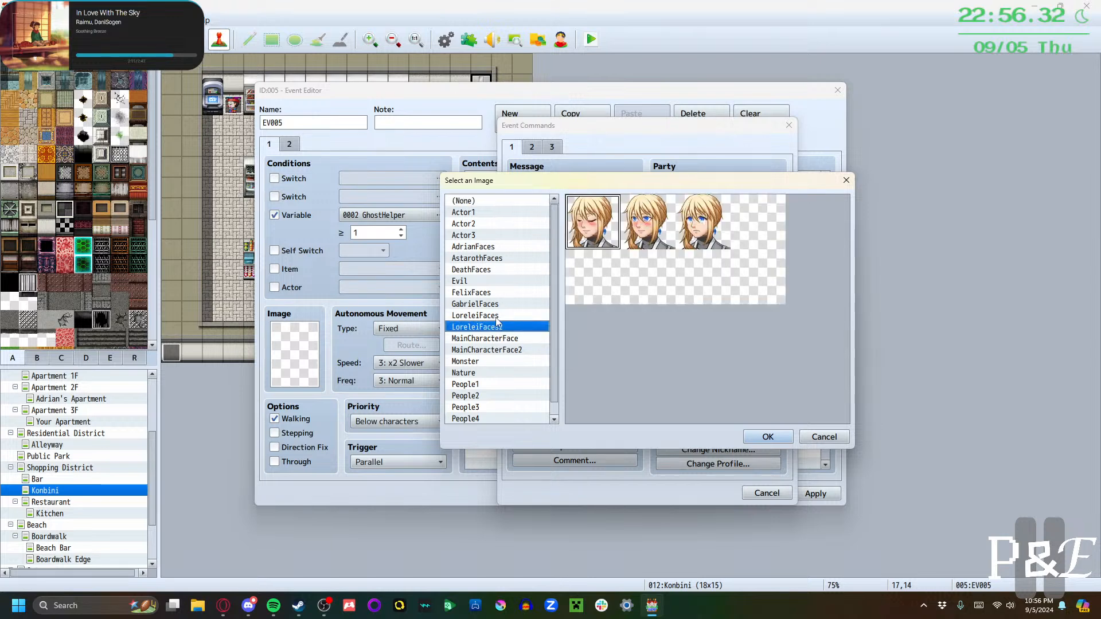
{"action": "left_click", "coordinate": [499, 316]}
{"action": "left_click", "coordinate": [507, 338]}
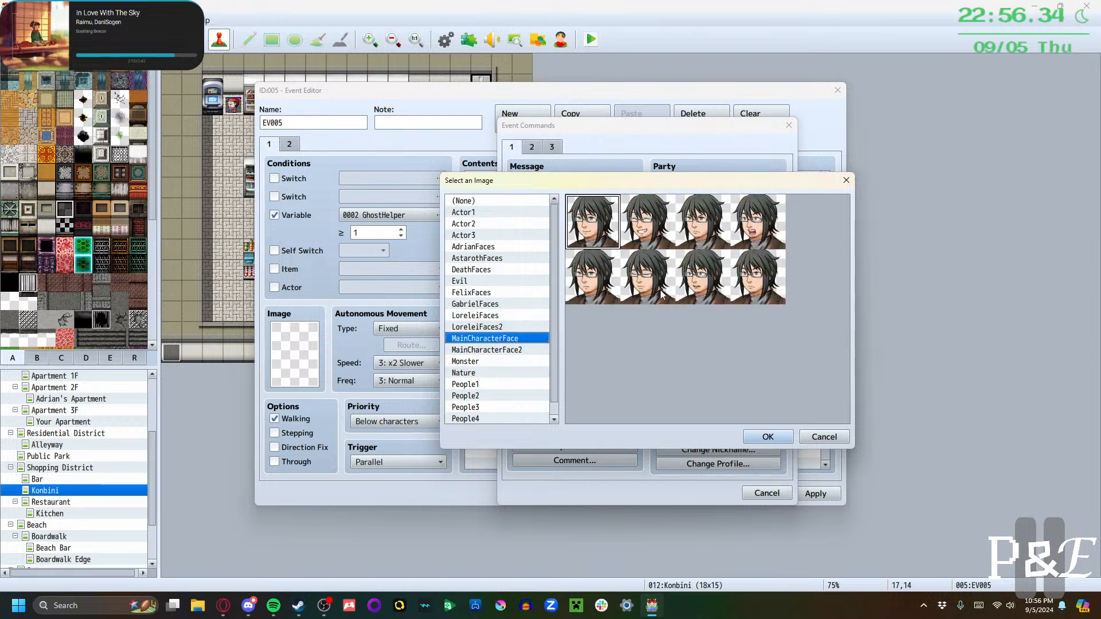
{"action": "left_click", "coordinate": [772, 437]}
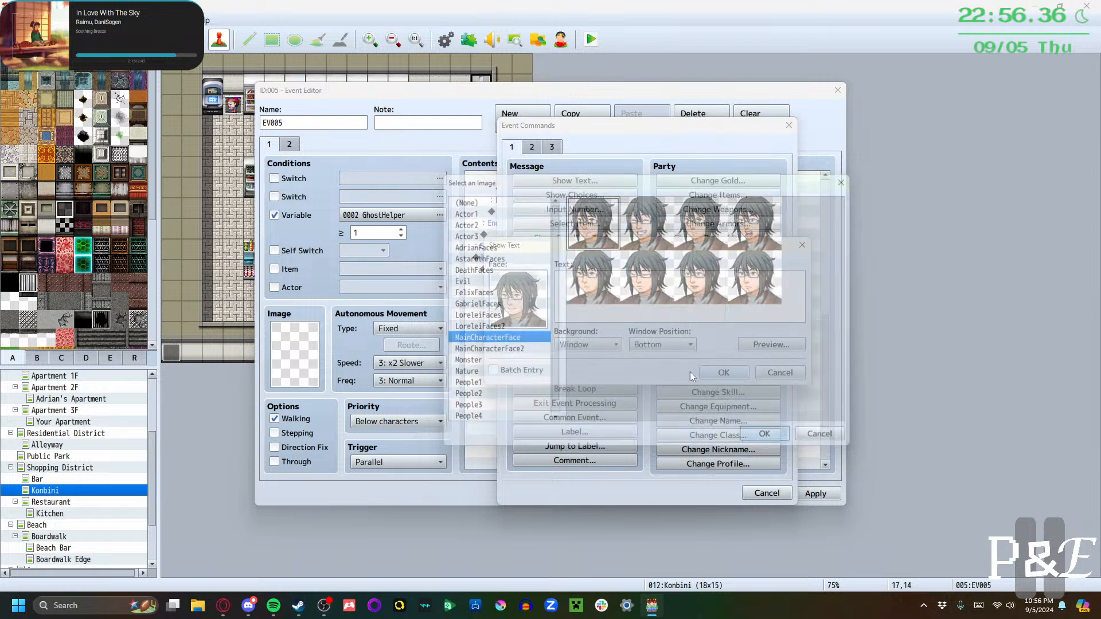
{"action": "type", "text": "SO ho"}
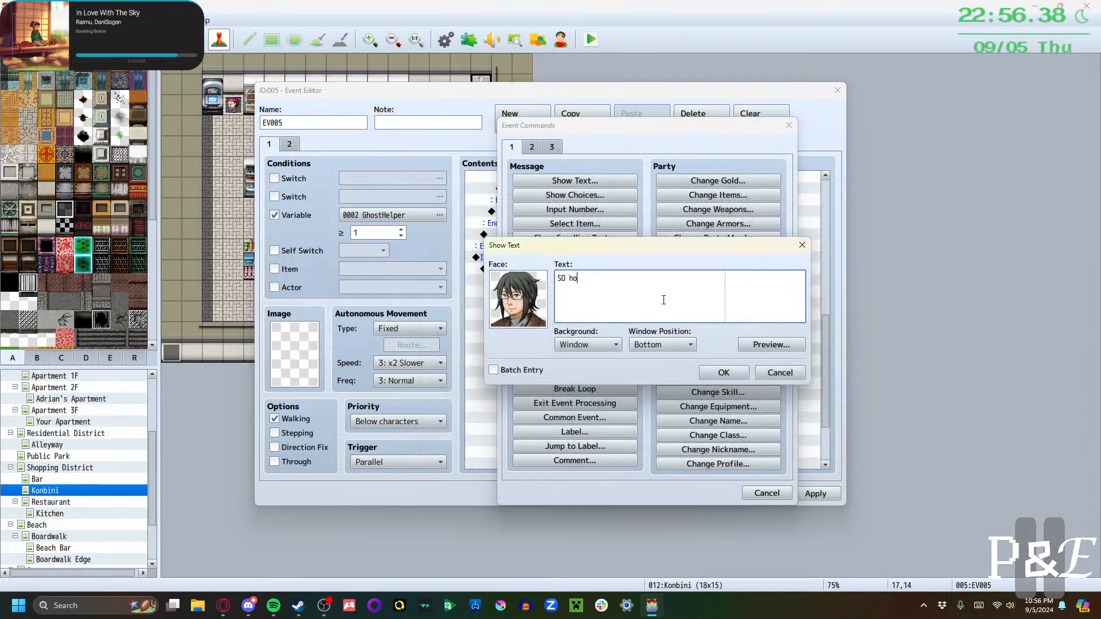
{"action": "type", "text": "o how was your first convenie"}
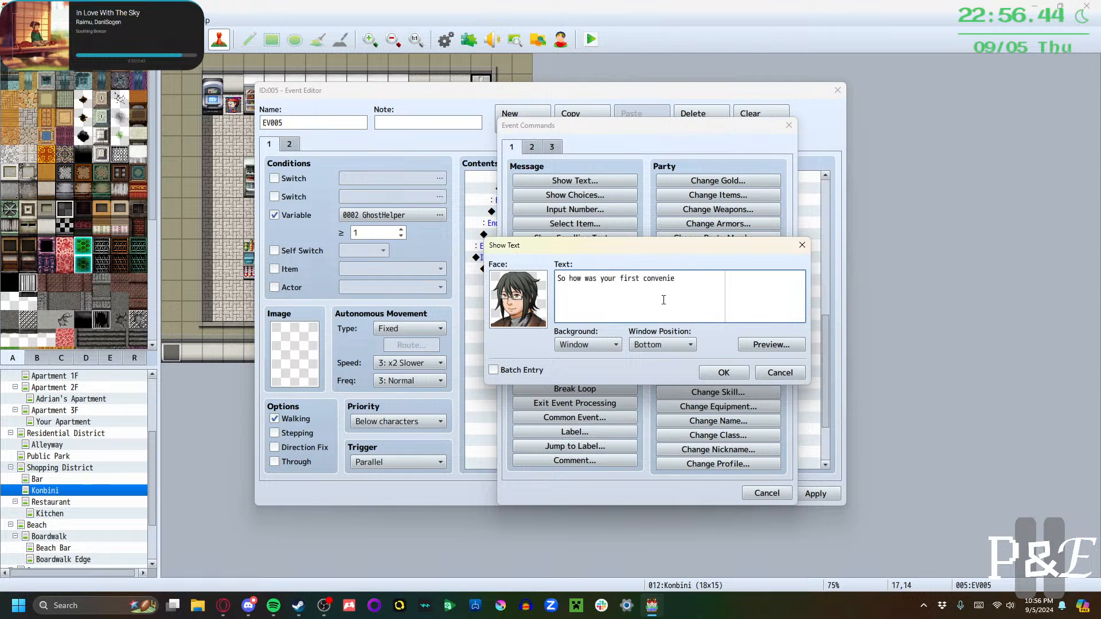
{"action": "key", "text": "BackSpace"}
{"action": "type", "text": "store e"}
{"action": "key", "text": "BackSpace"}
{"action": "key", "text": "Return"}
{"action": "type", "text": "experience?"}
{"action": "left_click", "coordinate": [721, 371]}
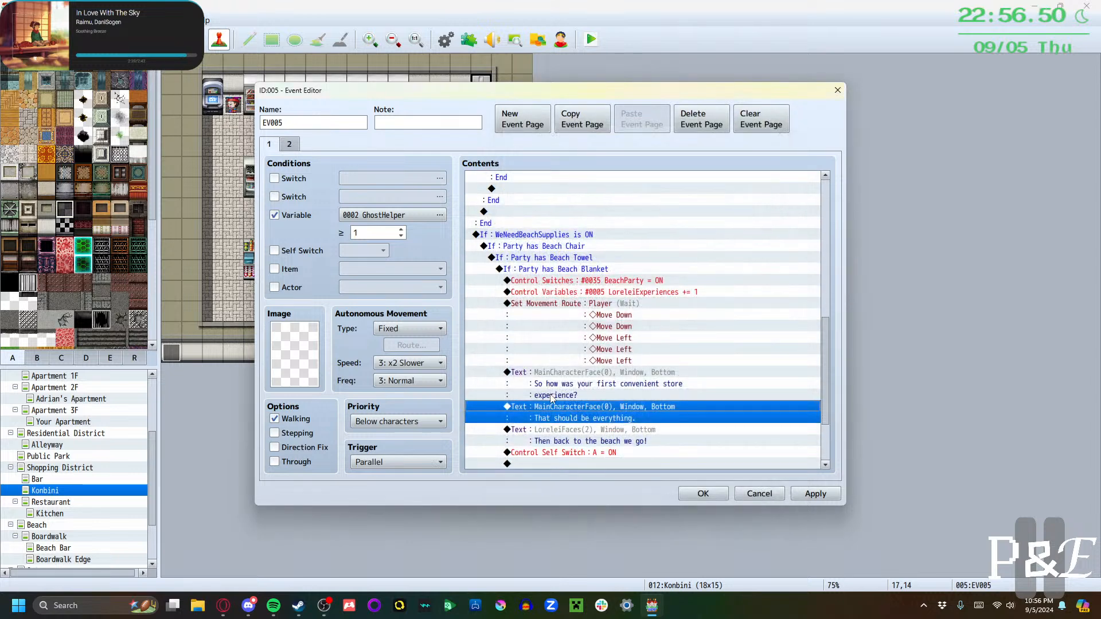
Start a new message above "That should be everything." and give it the sixth LoreleiFaces portrait
{"action": "key", "text": "Return"}
{"action": "left_click", "coordinate": [551, 183]}
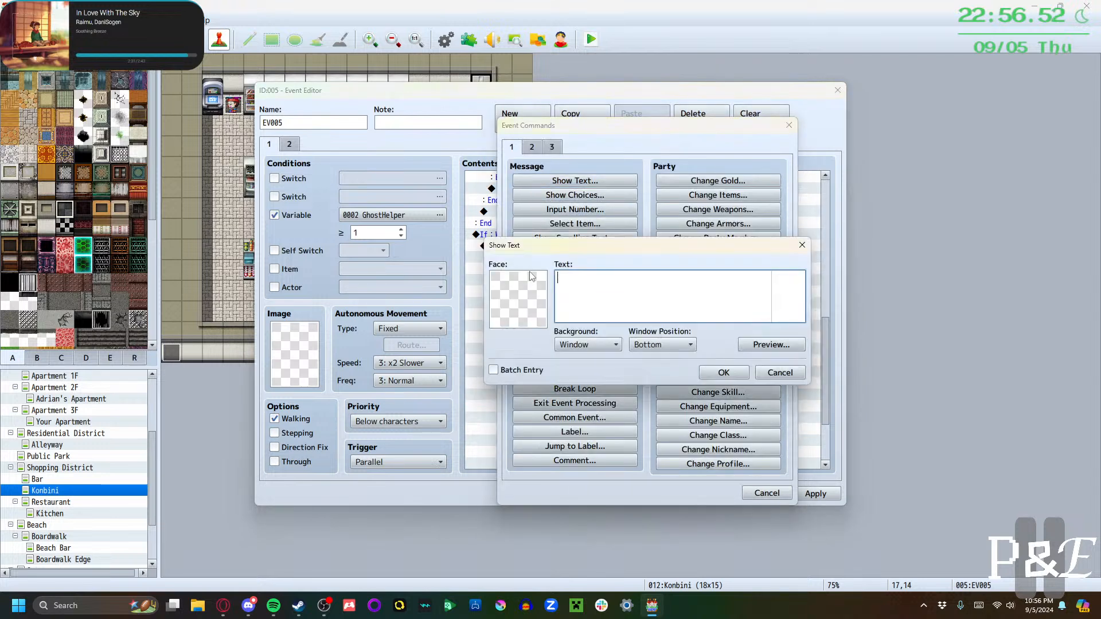
{"action": "double_click", "coordinate": [528, 272]}
{"action": "left_click", "coordinate": [505, 326]}
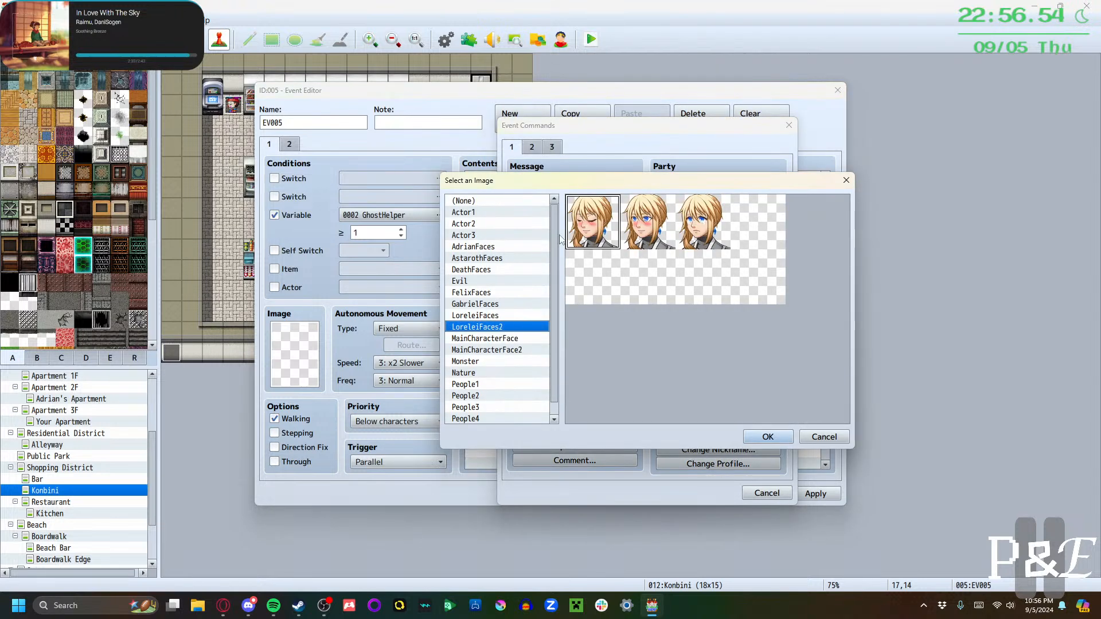
{"action": "left_click", "coordinate": [495, 316]}
{"action": "left_click", "coordinate": [665, 257]}
{"action": "left_click", "coordinate": [768, 437]}
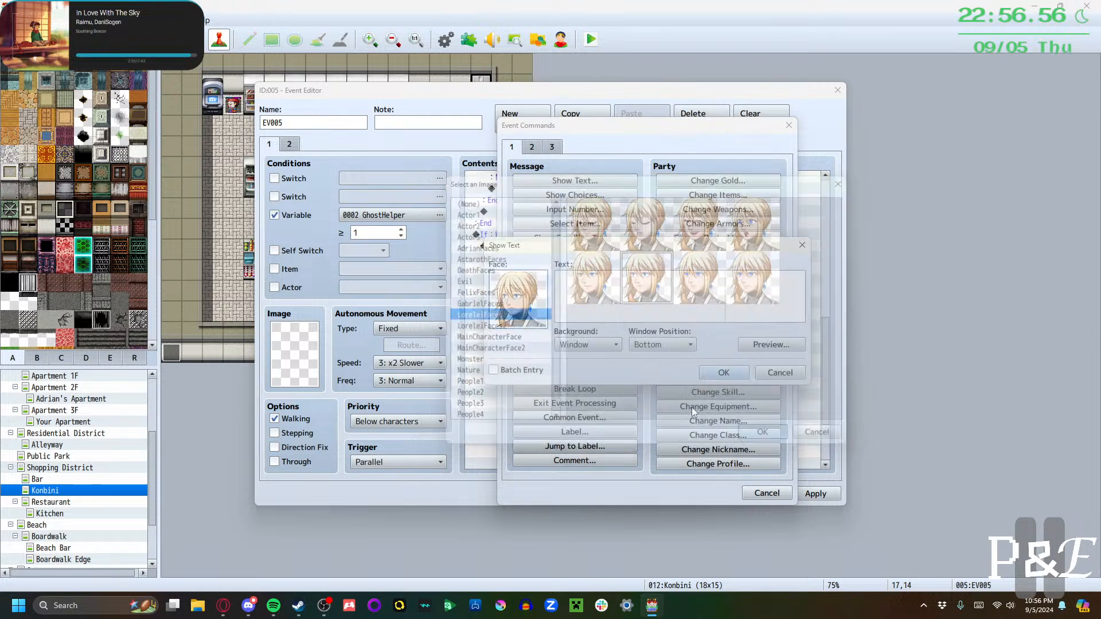
{"action": "left_click", "coordinate": [611, 312]}
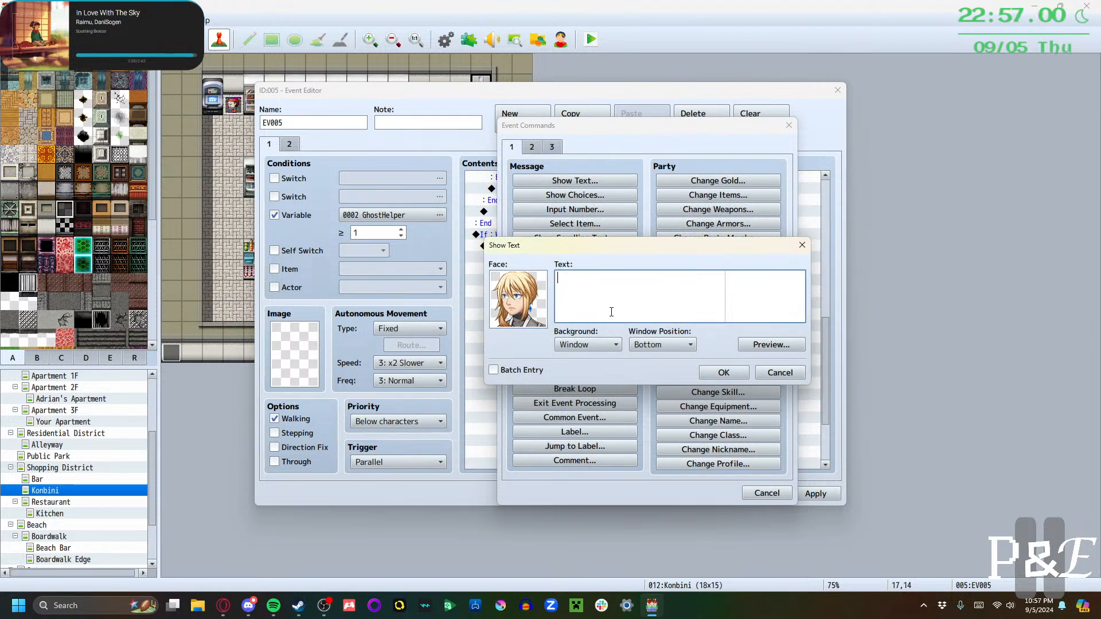
Enter Lorelei's reply "It's a little dirty in here and the people around me are kinda rude..." over two lines and confirm the message
{"action": "type", "text": "It's a little dirty in he"}
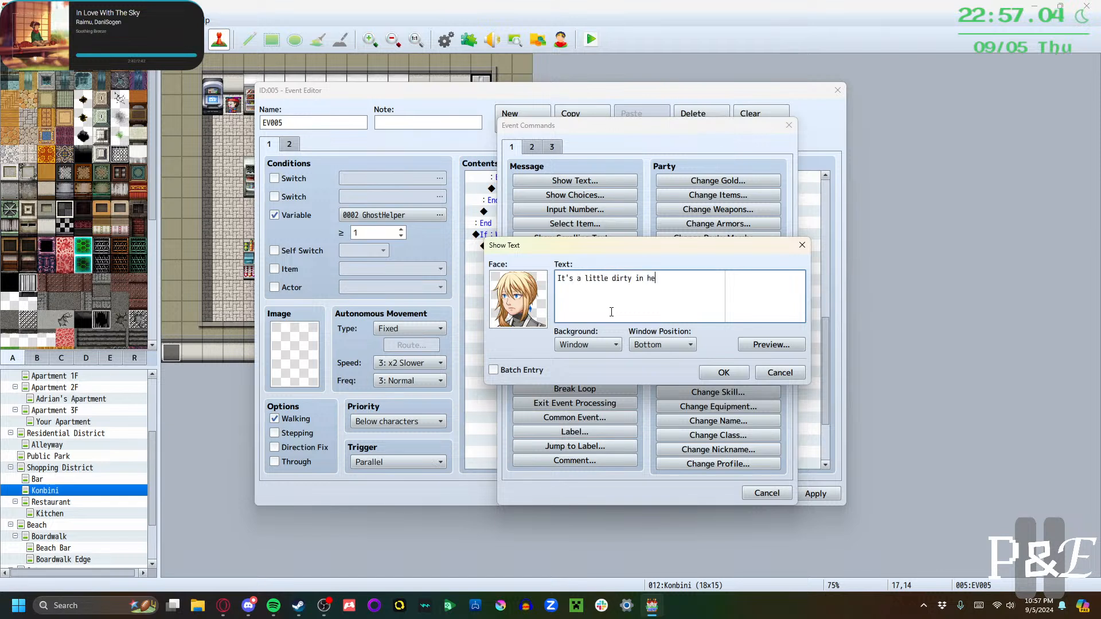
{"action": "type", "text": "re and "}
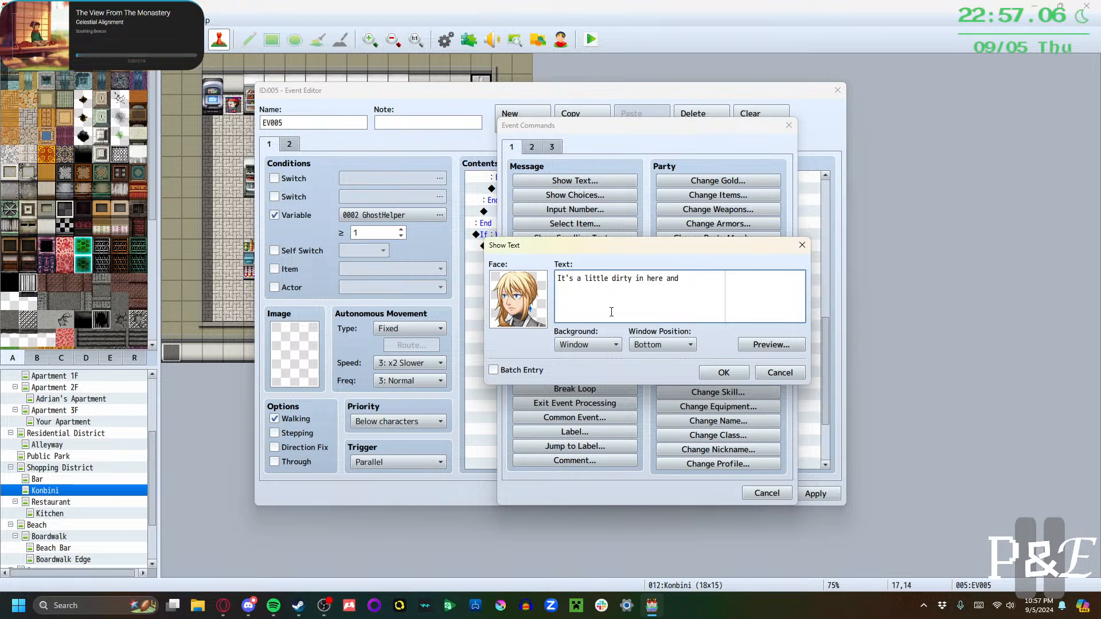
{"action": "type", "text": "the people"}
{"action": "key", "text": "Return"}
{"action": "type", "text": "around me are kinda r"}
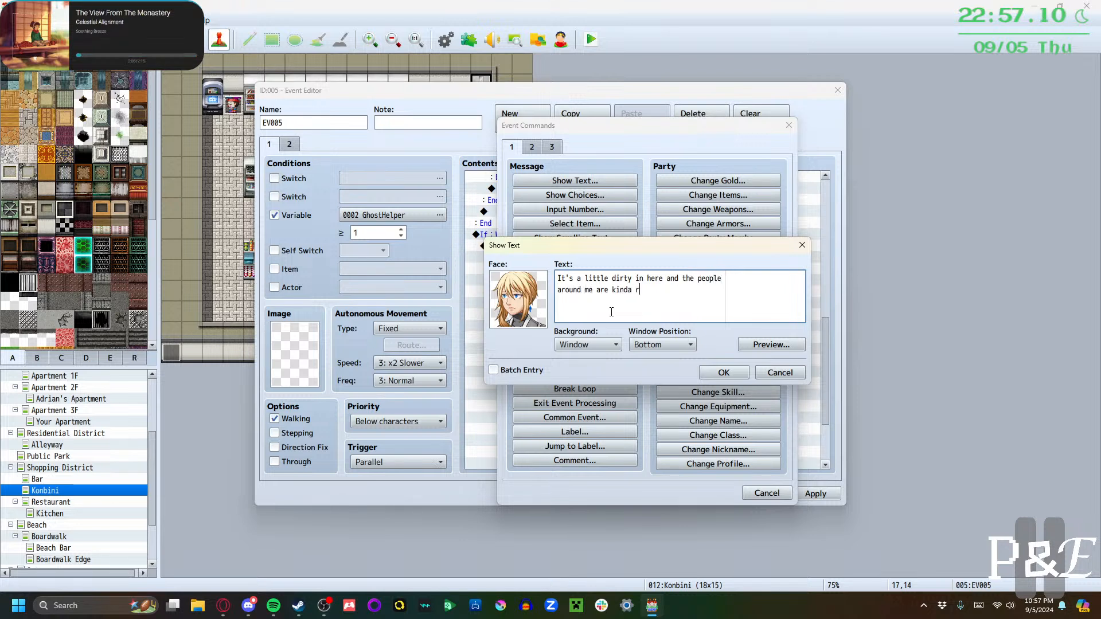
{"action": "type", "text": "ude..."}
{"action": "left_click", "coordinate": [723, 373]}
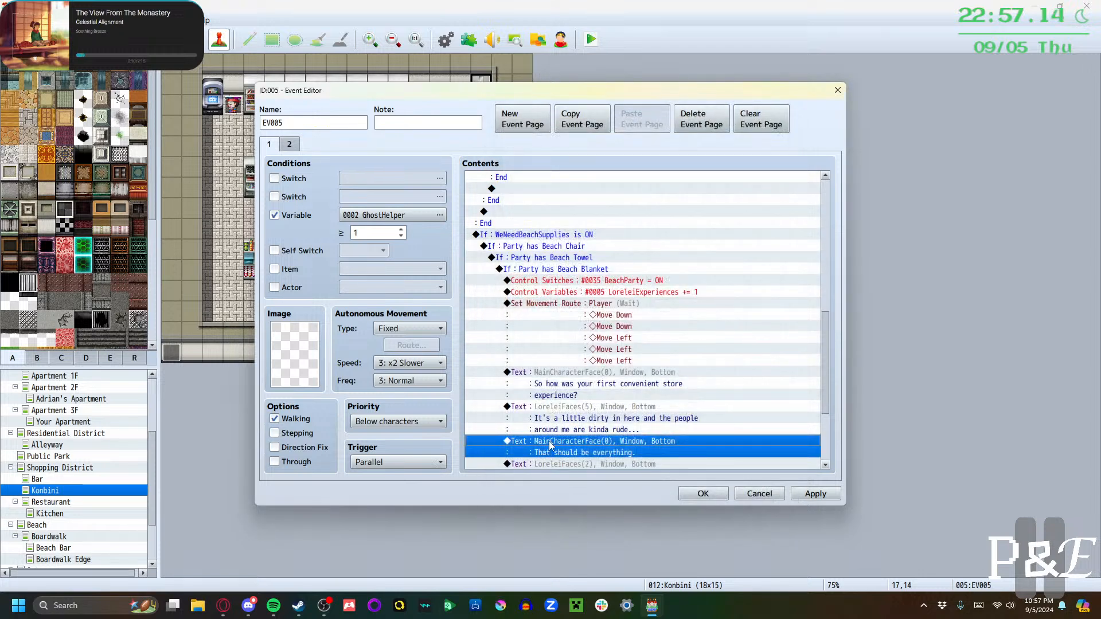
Start another message above "That should be everything." and give it the fifth MainCharacterFace portrait
{"action": "key", "text": "Insert"}
{"action": "left_click", "coordinate": [539, 183]}
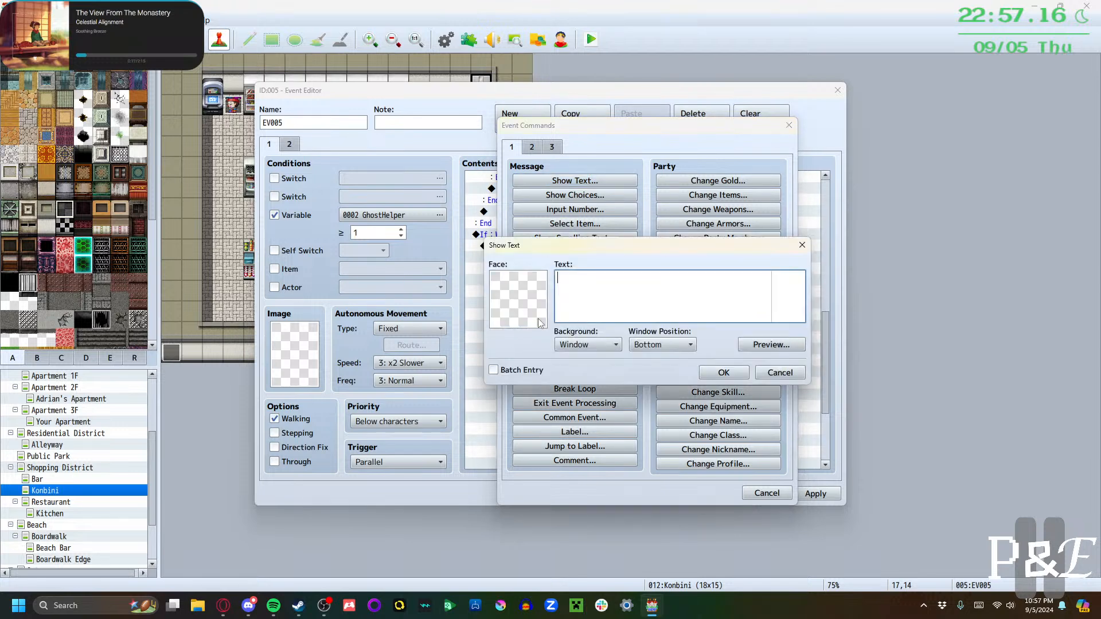
{"action": "double_click", "coordinate": [539, 322]}
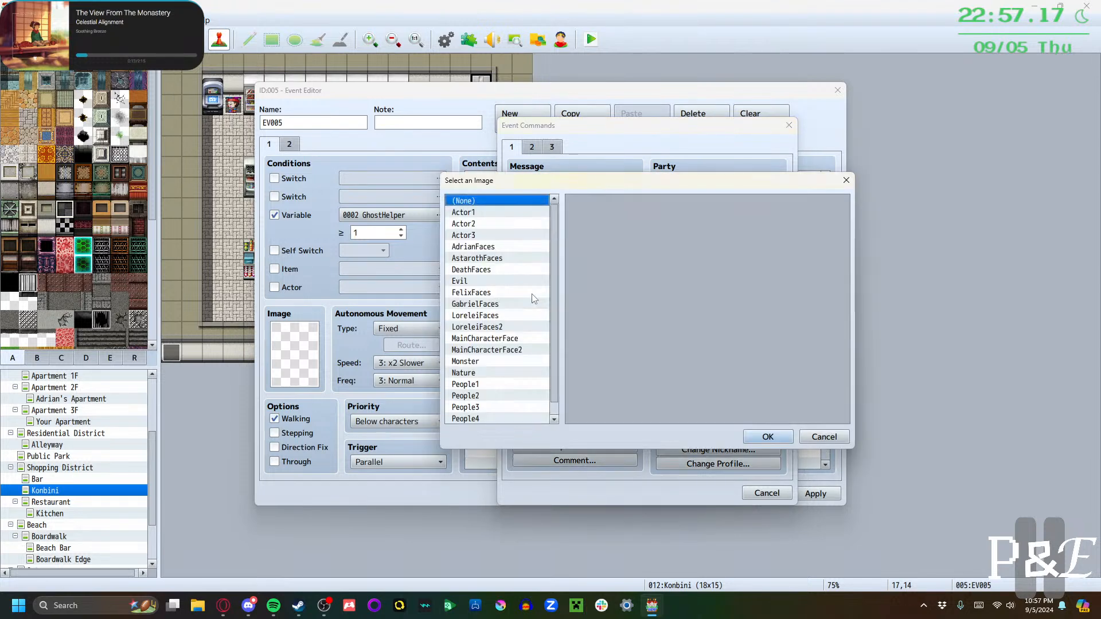
{"action": "left_click", "coordinate": [500, 304]}
{"action": "left_click", "coordinate": [499, 316]}
{"action": "left_click", "coordinate": [498, 296]}
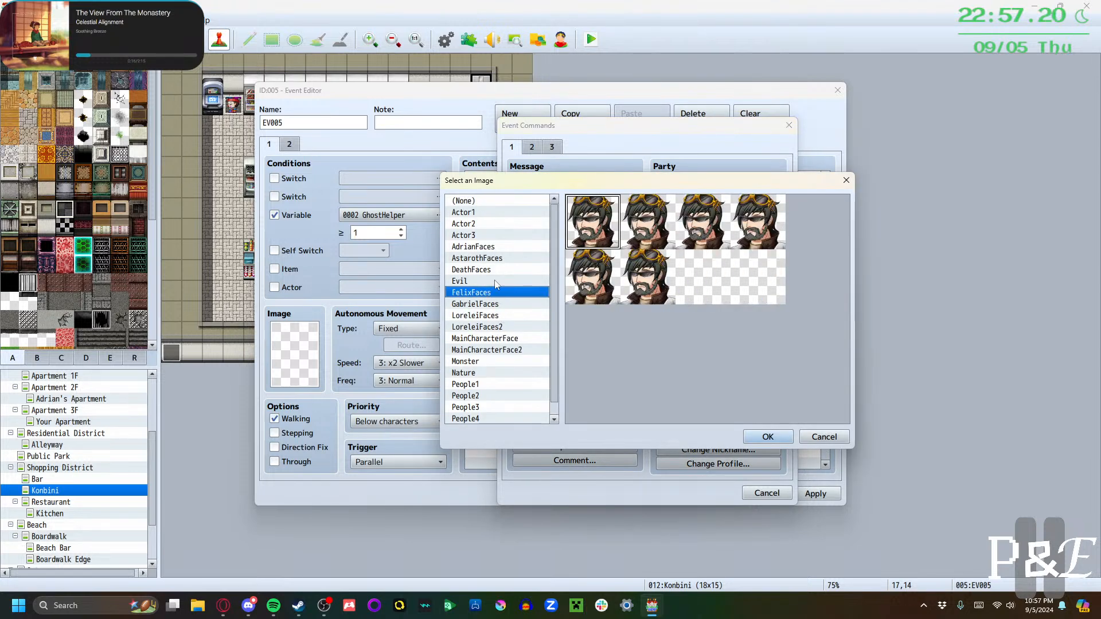
{"action": "left_click", "coordinate": [497, 338]}
{"action": "left_click", "coordinate": [594, 277]}
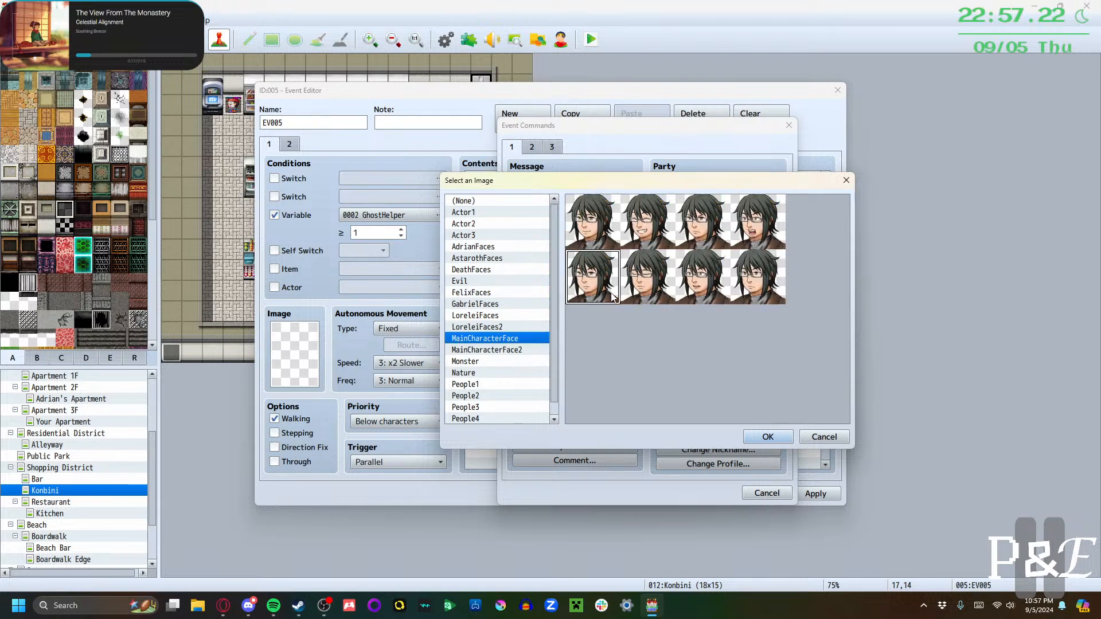
{"action": "left_click", "coordinate": [760, 438]}
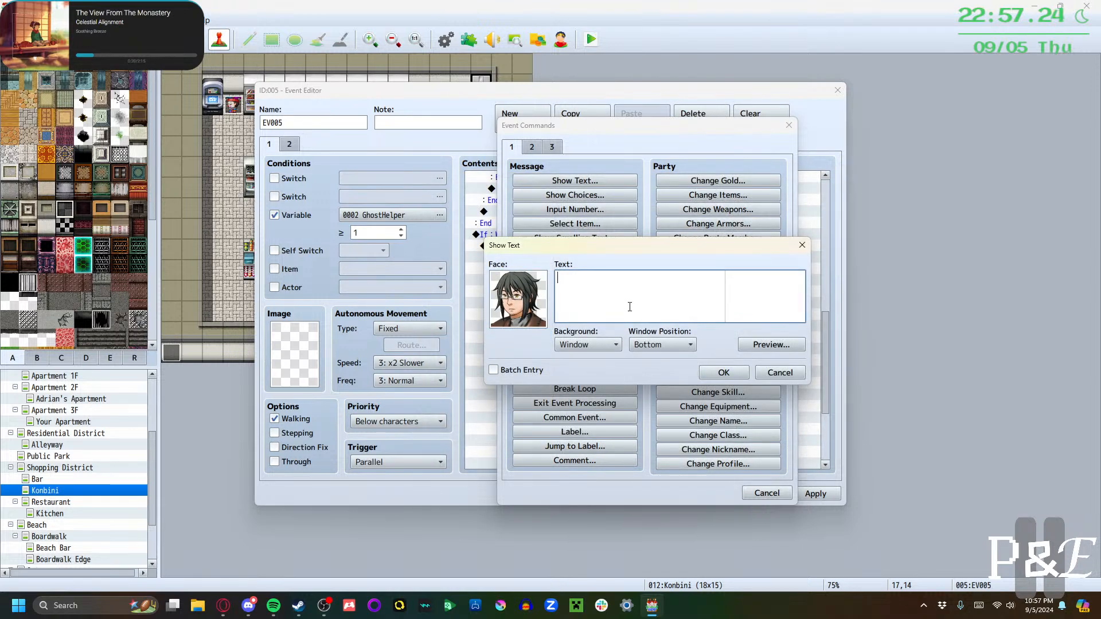
Enter the reply "Eh, that's life. You win some, you lose some." over two lines and confirm the message
{"action": "type", "text": "Eh, that's life. You win some, yo"}
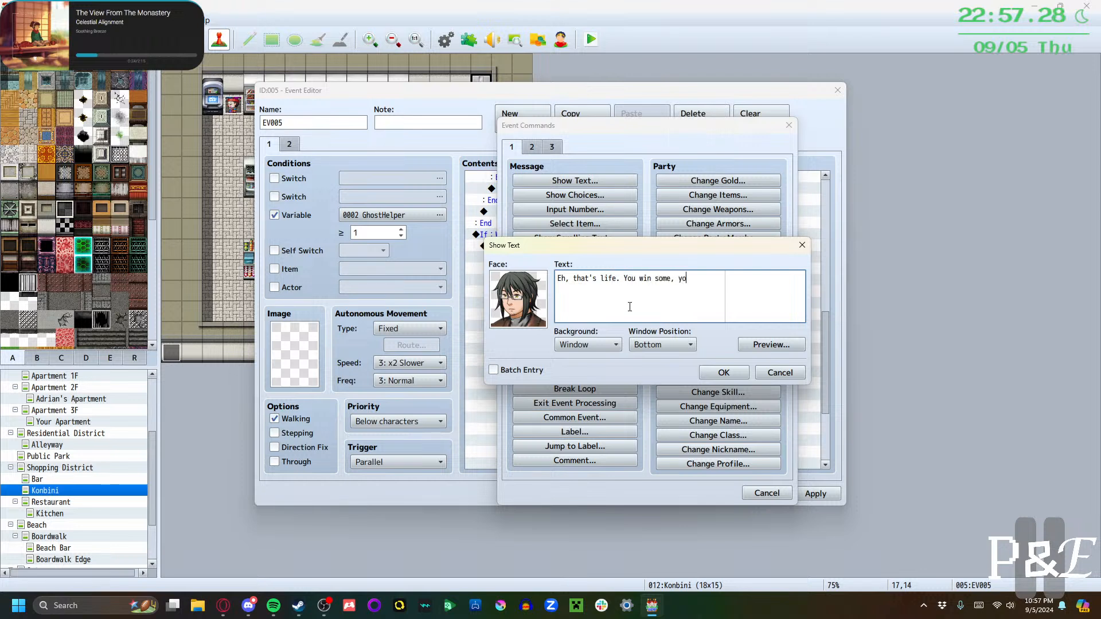
{"action": "type", "text": "u lose"}
{"action": "key", "text": "Return"}
{"action": "type", "text": "some."}
{"action": "left_click", "coordinate": [723, 373]}
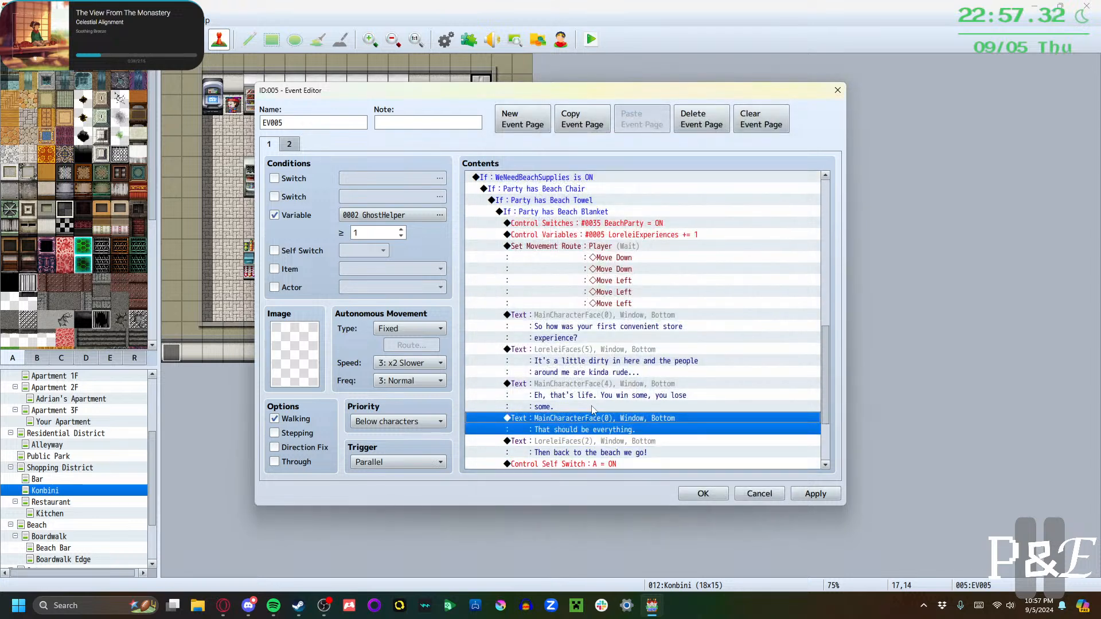
Reword the "That should be everything." message as "More importantly, that should be everything we need." over two lines
{"action": "scroll", "coordinate": [593, 411], "scroll_direction": "down", "scroll_amount": 1}
{"action": "double_click", "coordinate": [592, 394]}
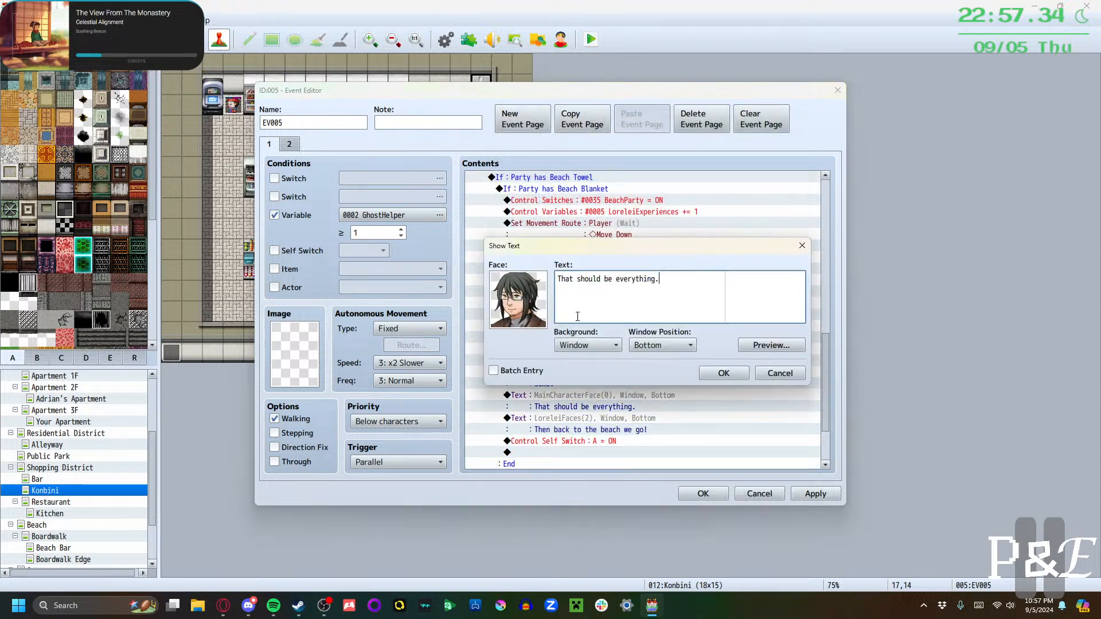
{"action": "double_click", "coordinate": [566, 278]}
{"action": "type", "text": "More impo"}
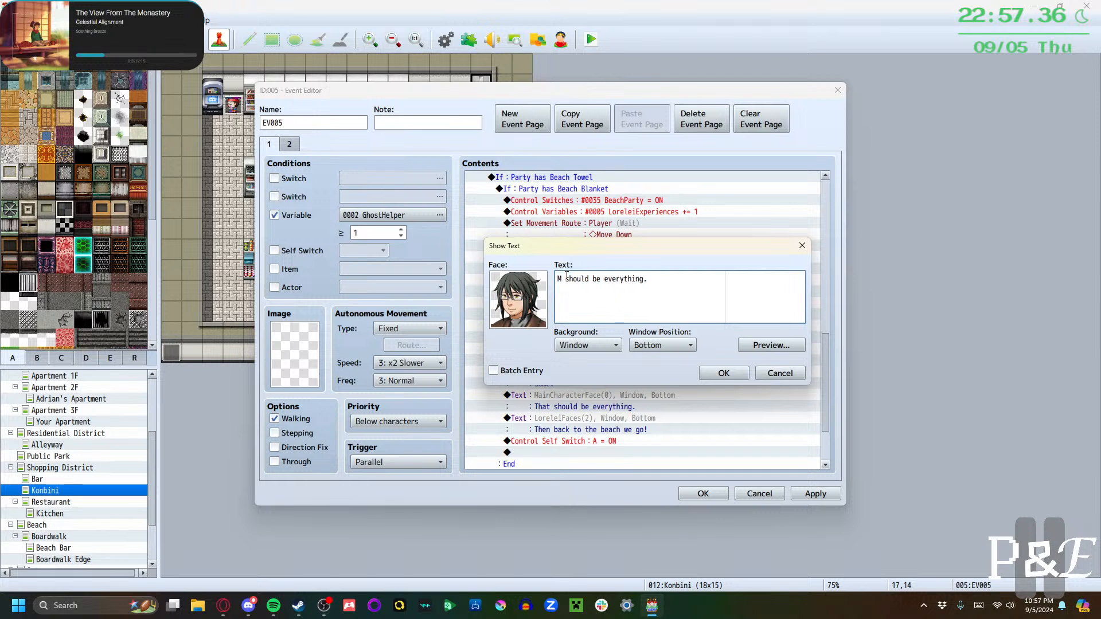
{"action": "type", "text": "rtantly, tha"}
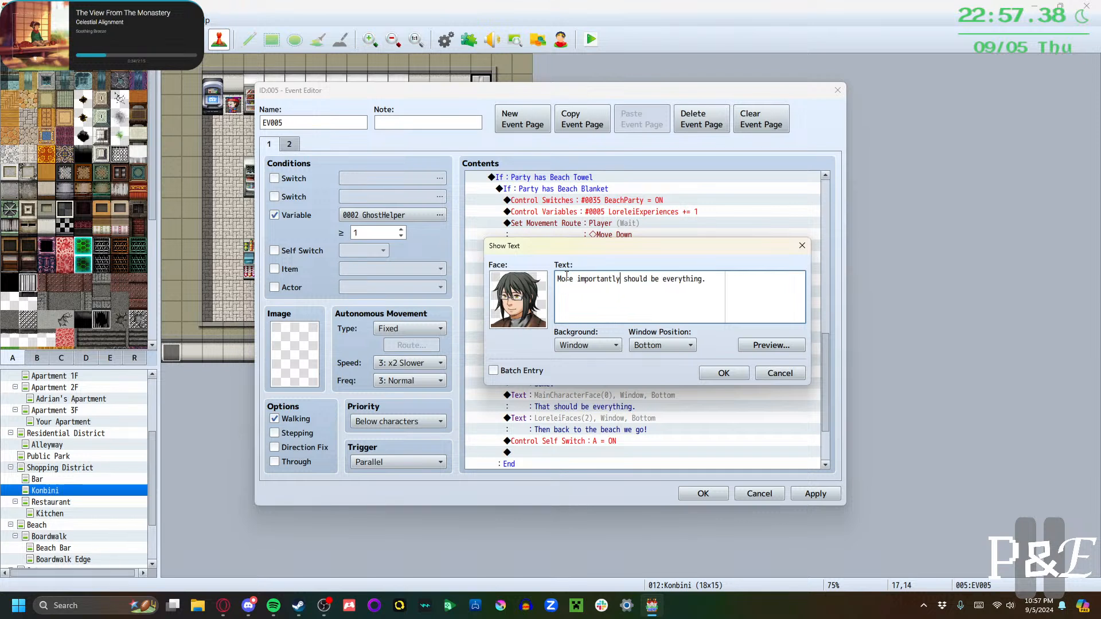
{"action": "type", "text": "t"}
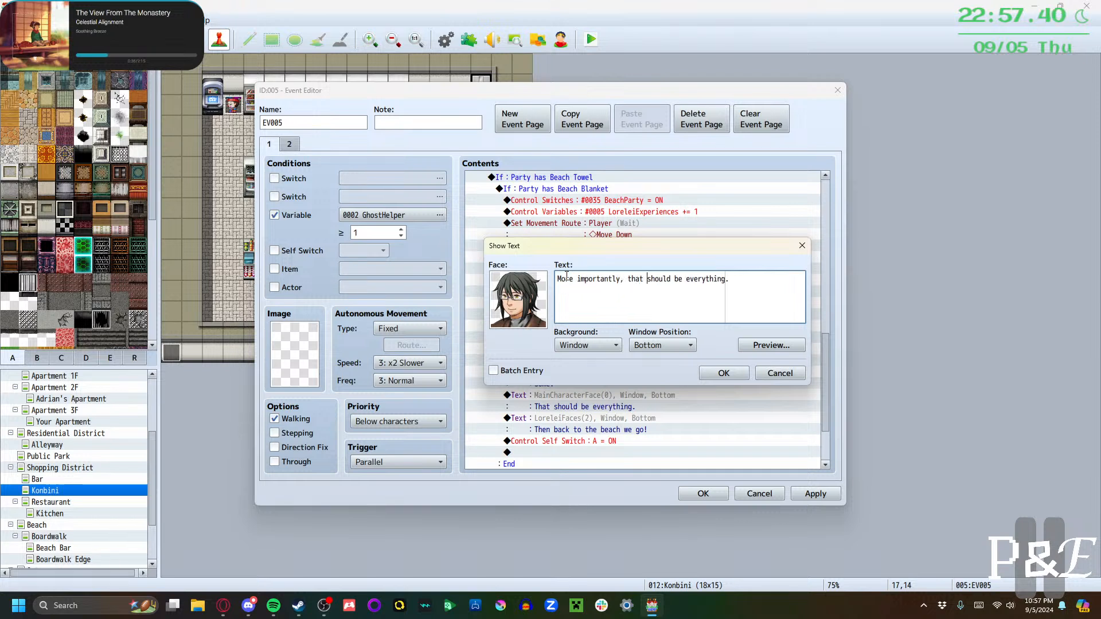
{"action": "key", "text": "Right"}
{"action": "key", "text": "Right"}
{"action": "key", "text": "Right"}
{"action": "key", "text": "Right"}
{"action": "type", "text": "eed"}
{"action": "left_click", "coordinate": [724, 373]}
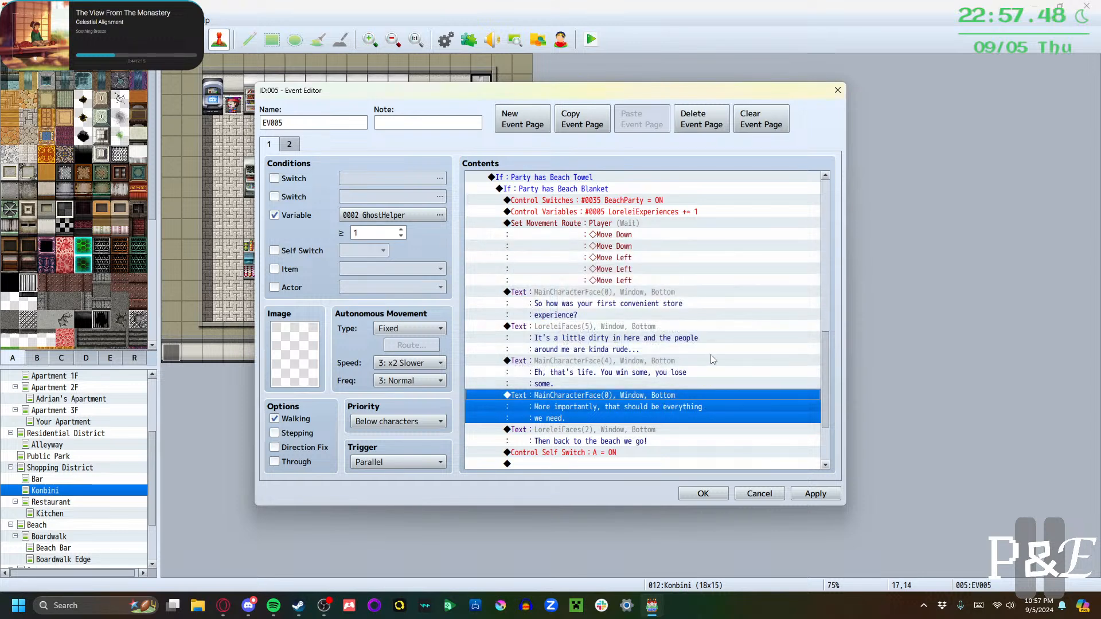
Review the finished convenience store dialogue in EV005, save the changes and close the event
{"action": "scroll", "coordinate": [628, 427], "scroll_direction": "down", "scroll_amount": 3}
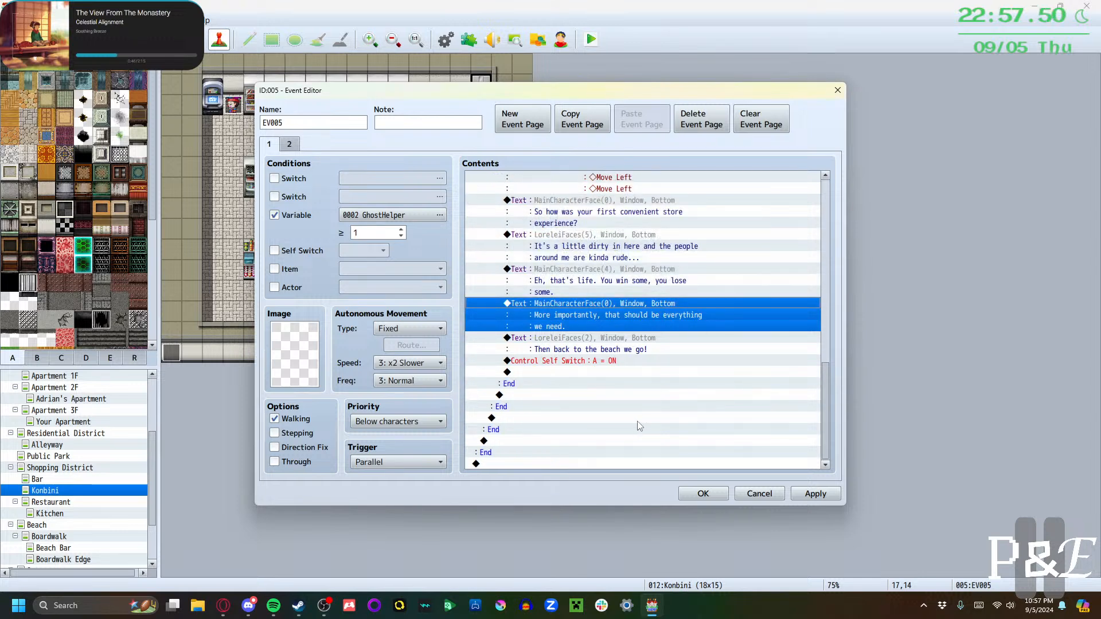
{"action": "scroll", "coordinate": [640, 427], "scroll_direction": "up", "scroll_amount": 3}
{"action": "scroll", "coordinate": [642, 424], "scroll_direction": "down", "scroll_amount": 2}
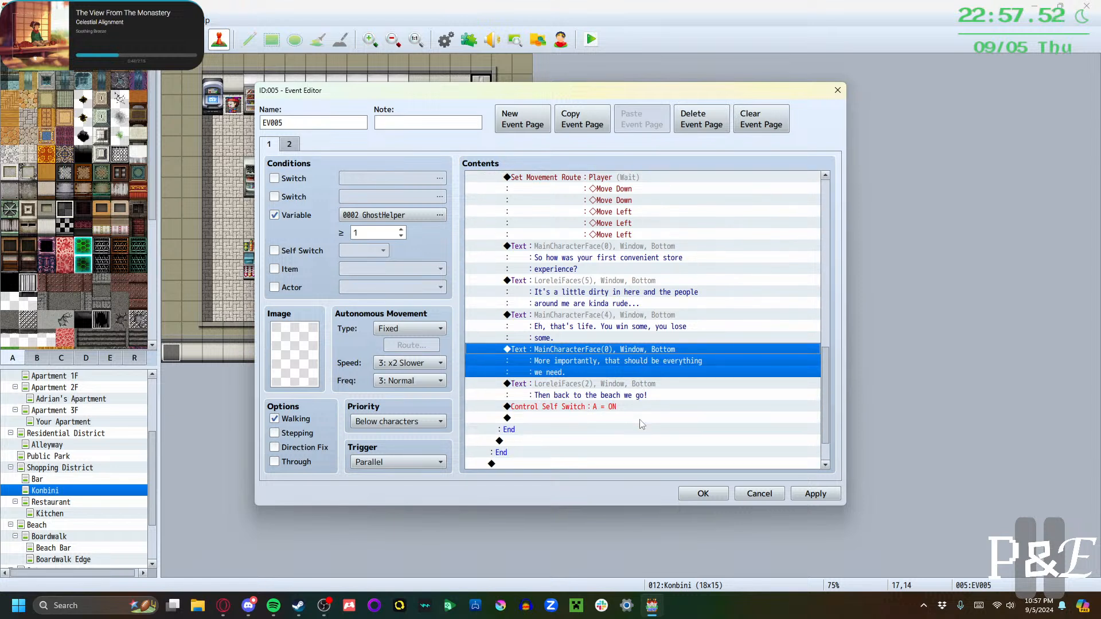
{"action": "scroll", "coordinate": [641, 425], "scroll_direction": "up", "scroll_amount": 2}
{"action": "scroll", "coordinate": [642, 421], "scroll_direction": "down", "scroll_amount": 2}
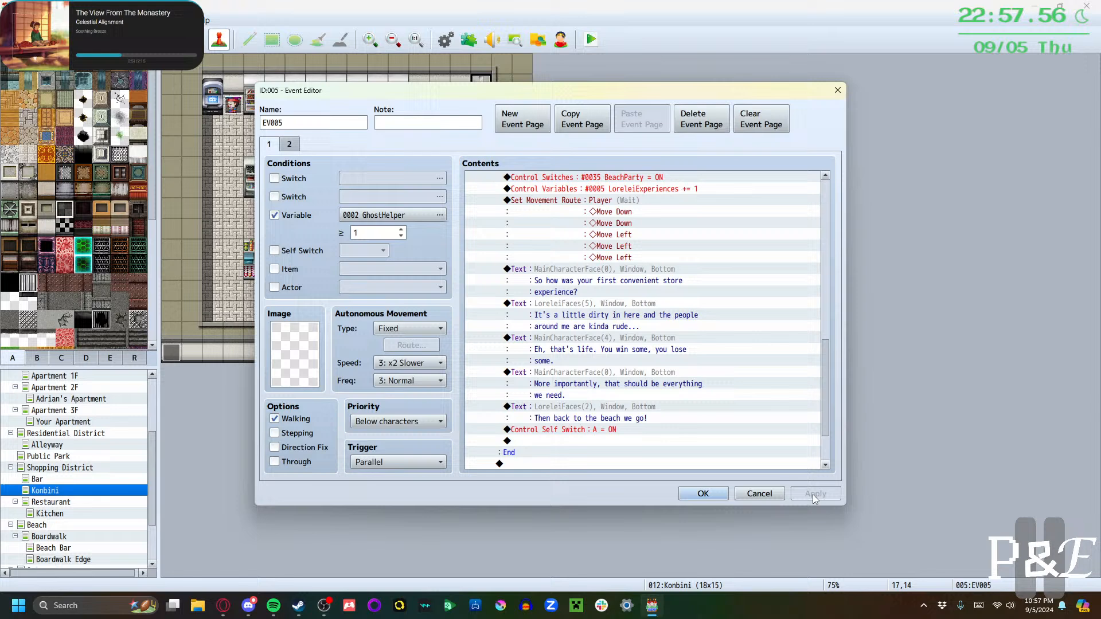
{"action": "left_click", "coordinate": [686, 491]}
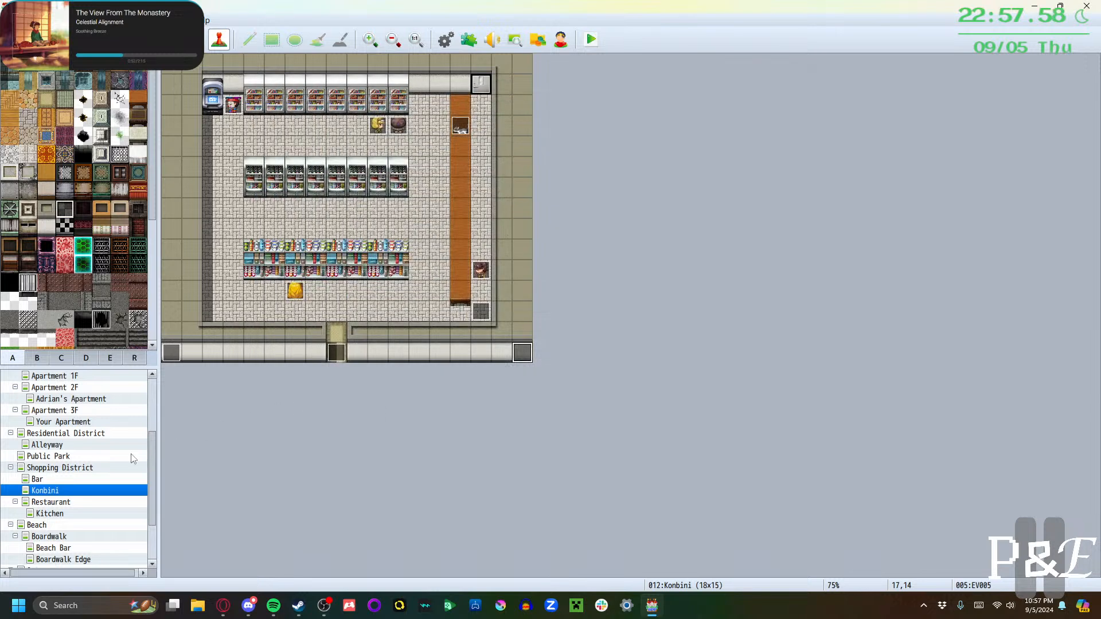
Look over the Restaurant and Kitchen maps, and open the Lavender Enthusiast event on the Restaurant map
{"action": "left_click", "coordinate": [89, 502]}
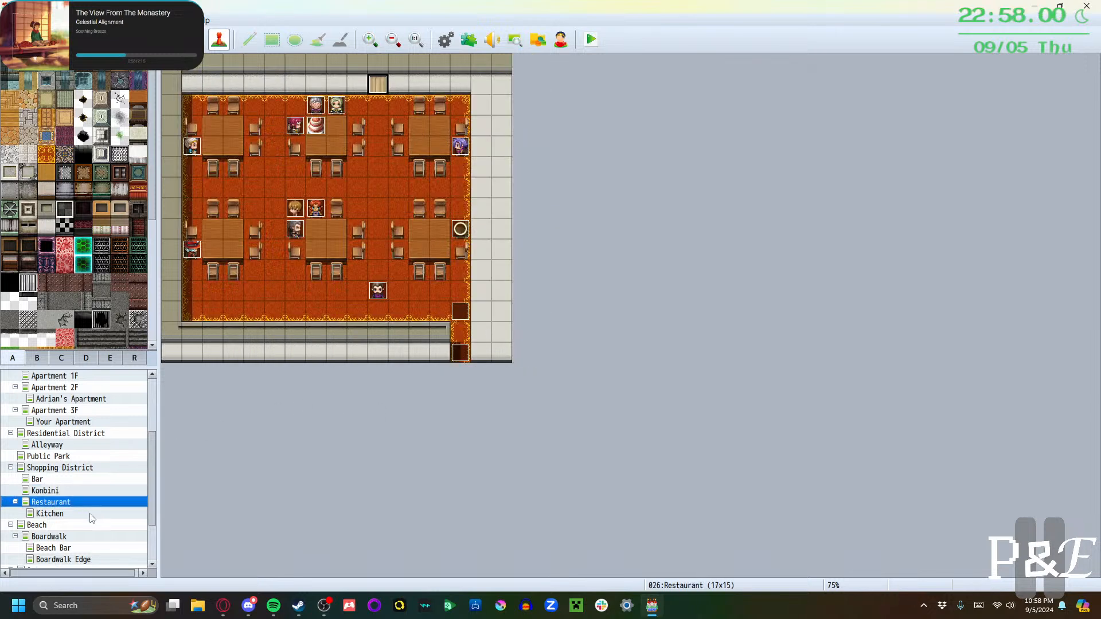
{"action": "left_click", "coordinate": [91, 514]}
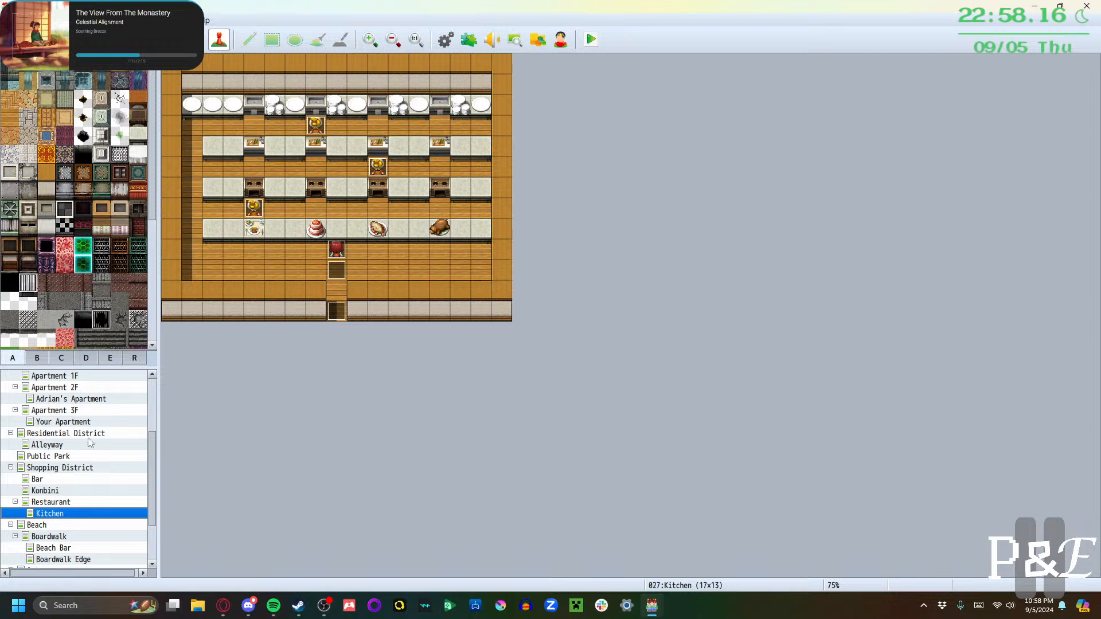
{"action": "left_click", "coordinate": [62, 499]}
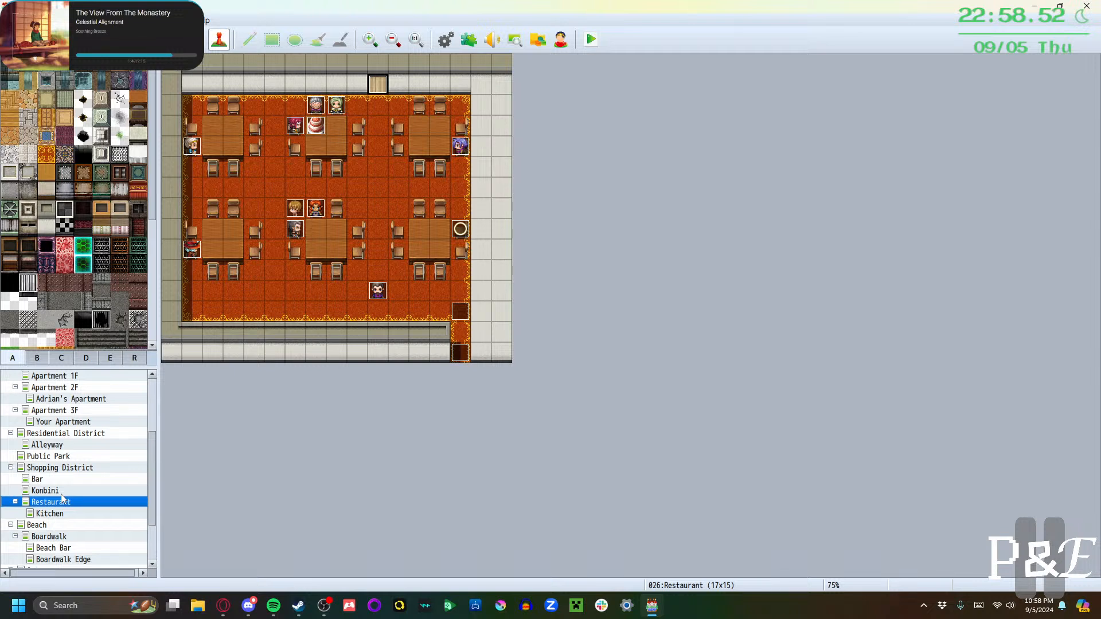
{"action": "right_click", "coordinate": [458, 149]}
{"action": "left_click", "coordinate": [463, 146]}
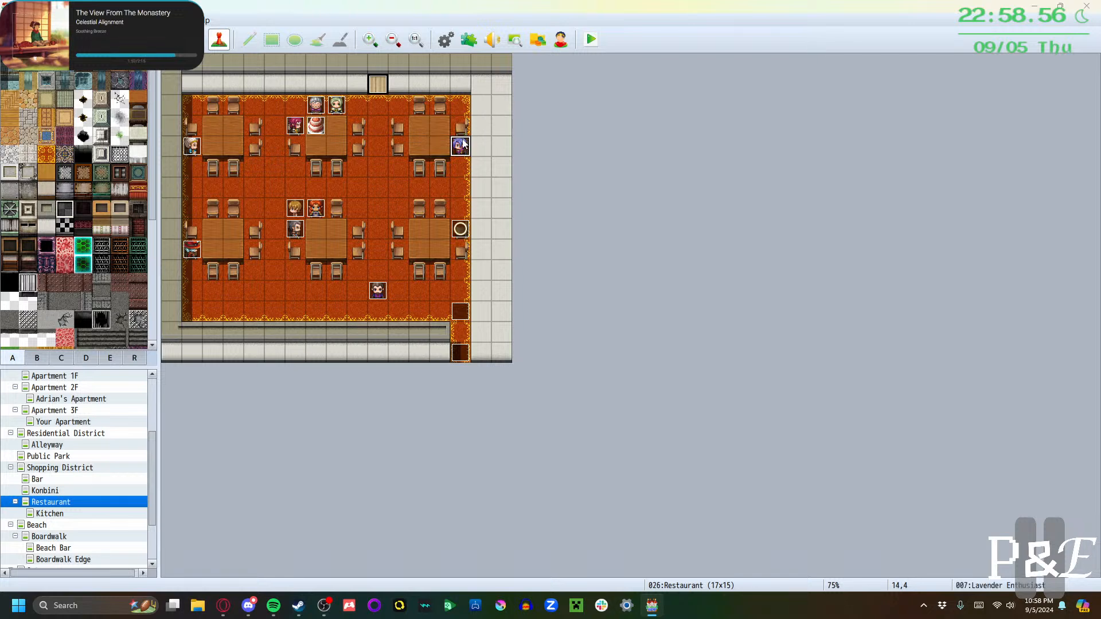
{"action": "double_click", "coordinate": [462, 145]}
{"action": "left_click", "coordinate": [556, 177]}
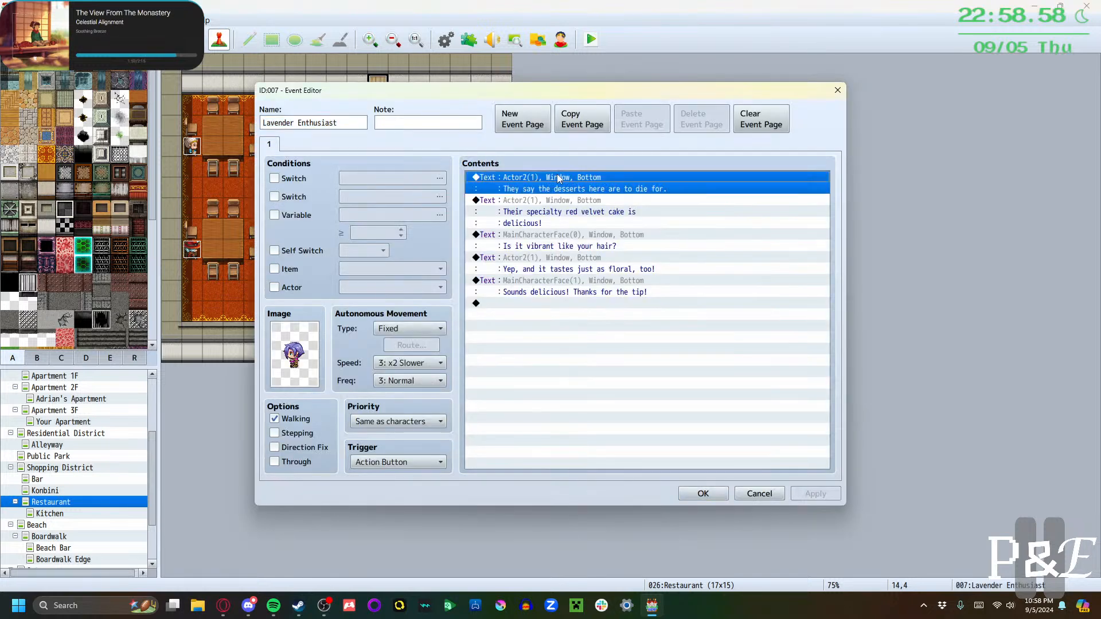
Replace "red velvet cake" with "marshmallow egg roll" in the Lavender Enthusiast's specialty message
{"action": "left_click", "coordinate": [571, 212]}
{"action": "double_click", "coordinate": [566, 210]}
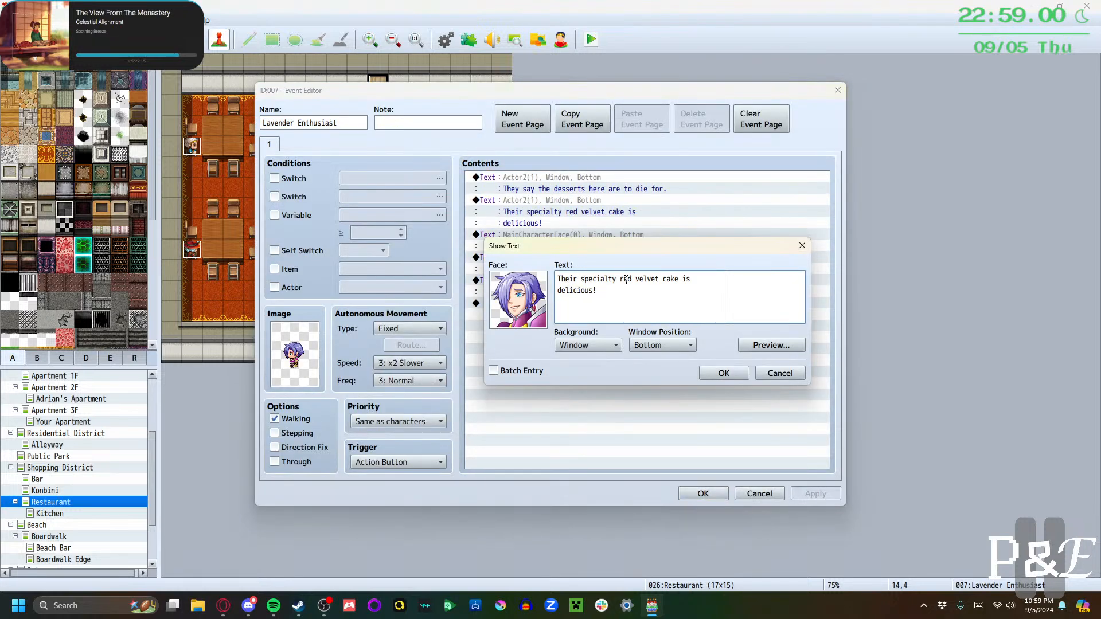
{"action": "left_click_drag", "start_coordinate": [620, 279], "coordinate": [676, 279]}
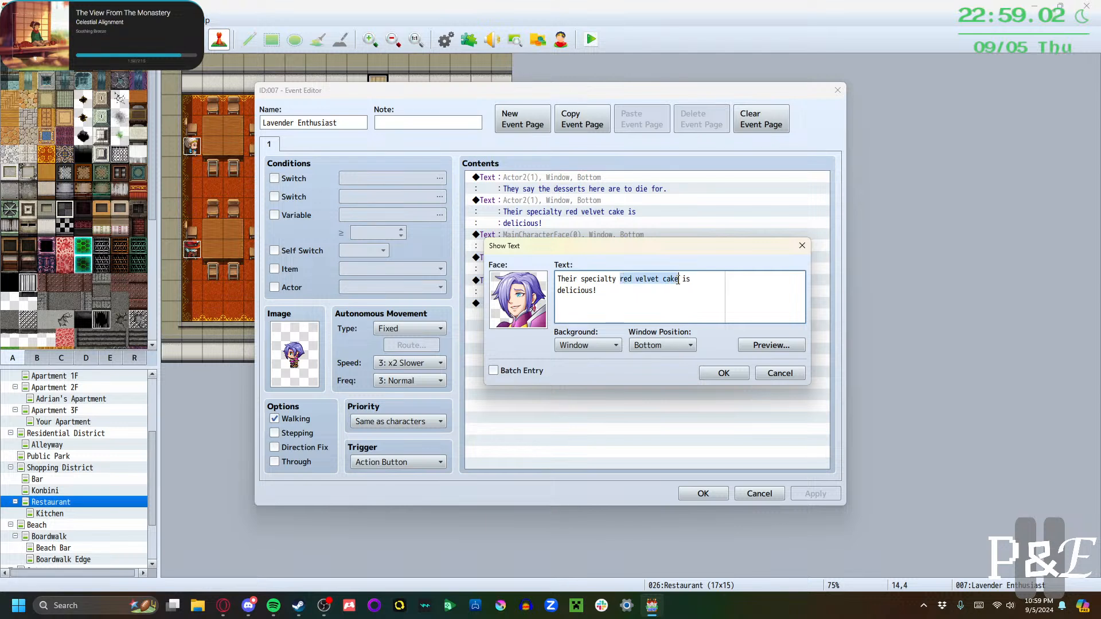
{"action": "key", "text": "BackSpace"}
{"action": "type", "text": "ma"}
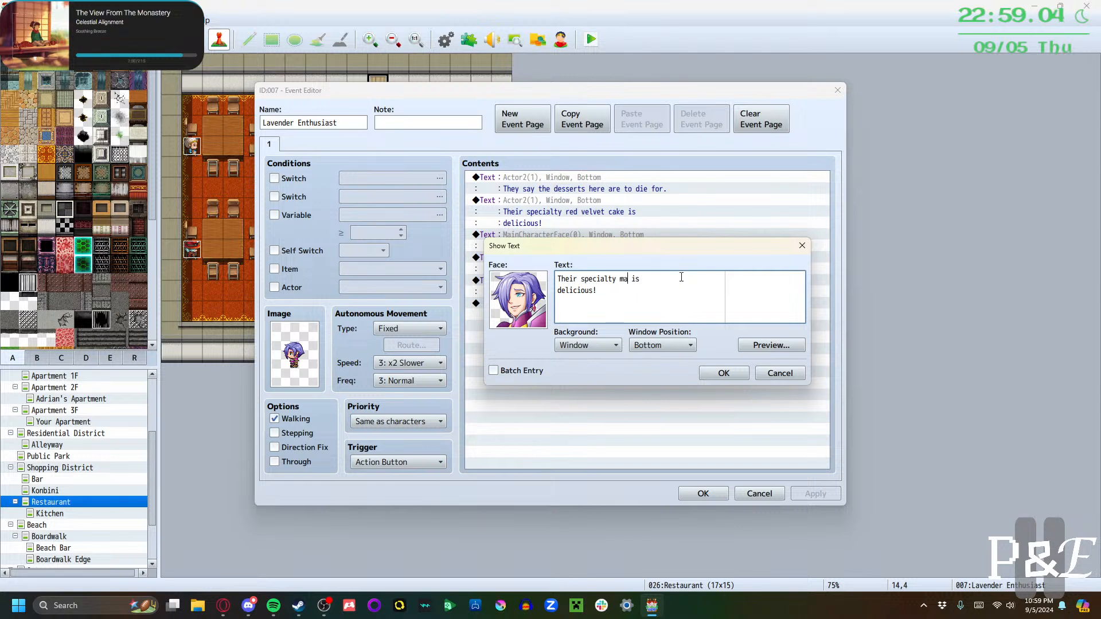
{"action": "type", "text": "rshmallow egg roll"}
{"action": "left_click", "coordinate": [716, 373]}
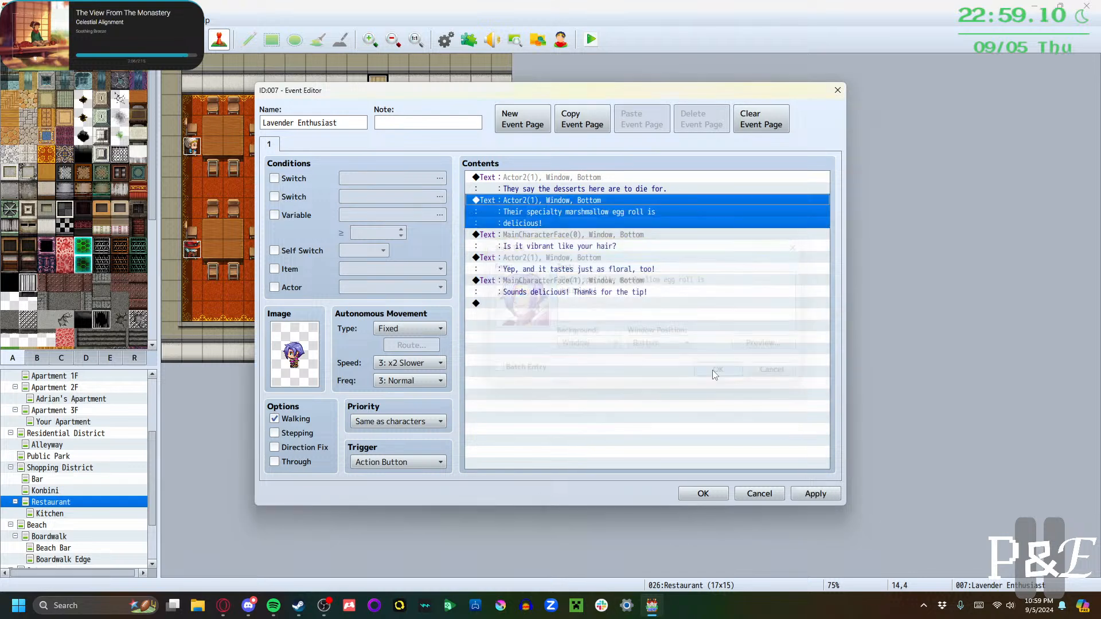
Change the face of the "Is it vibrant like your hair?" message to MainCharacterFace(6)
{"action": "left_click", "coordinate": [596, 237]}
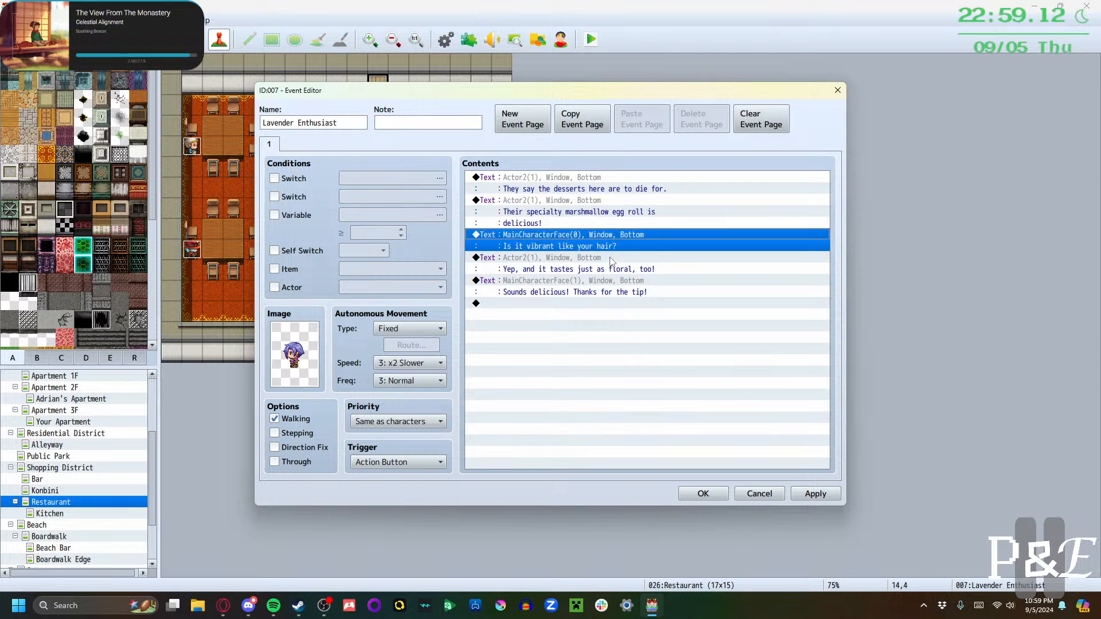
{"action": "left_click", "coordinate": [611, 261]}
{"action": "left_click", "coordinate": [612, 248]}
{"action": "double_click", "coordinate": [606, 239]}
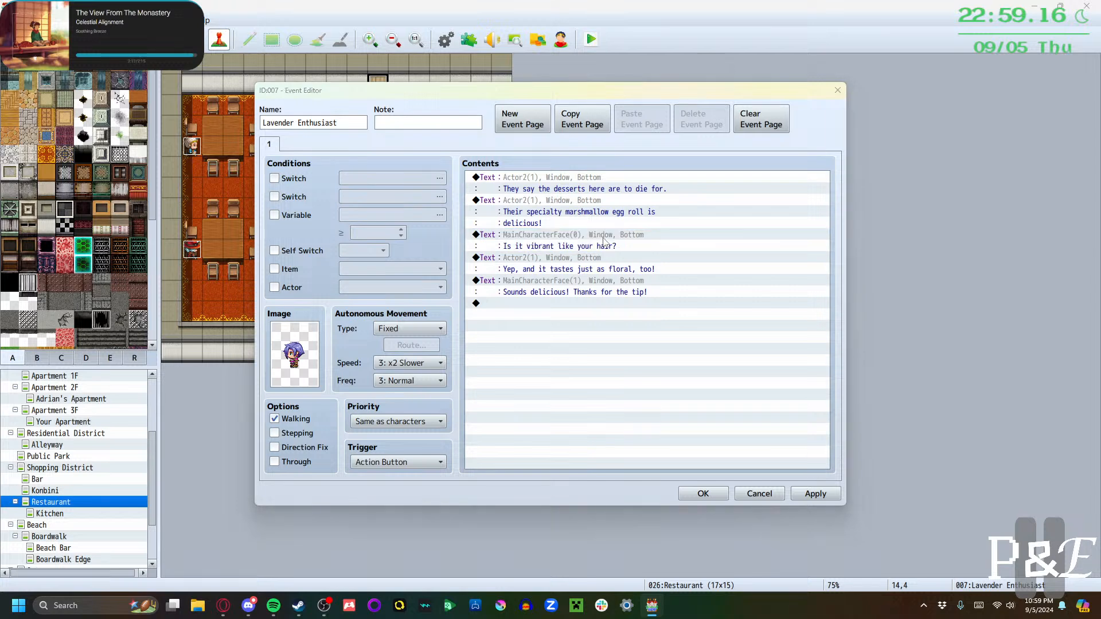
{"action": "double_click", "coordinate": [529, 300]}
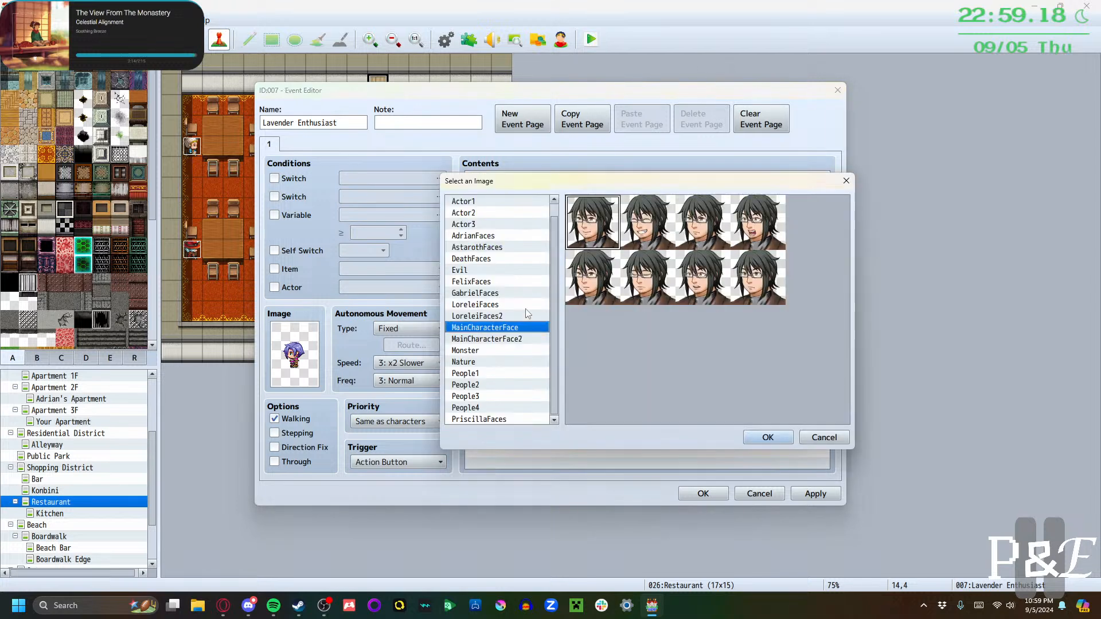
{"action": "left_click", "coordinate": [708, 280]}
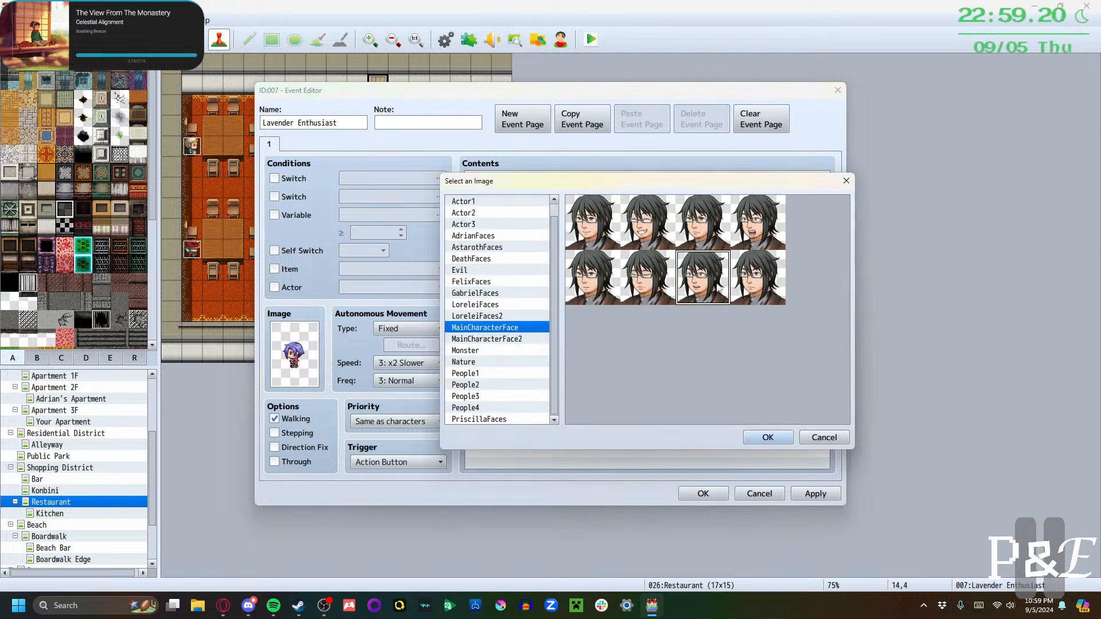
{"action": "left_click", "coordinate": [768, 437]}
Replace the main character's hair question with "Really? How's it taste?"
{"action": "key", "text": "ctrl+a"}
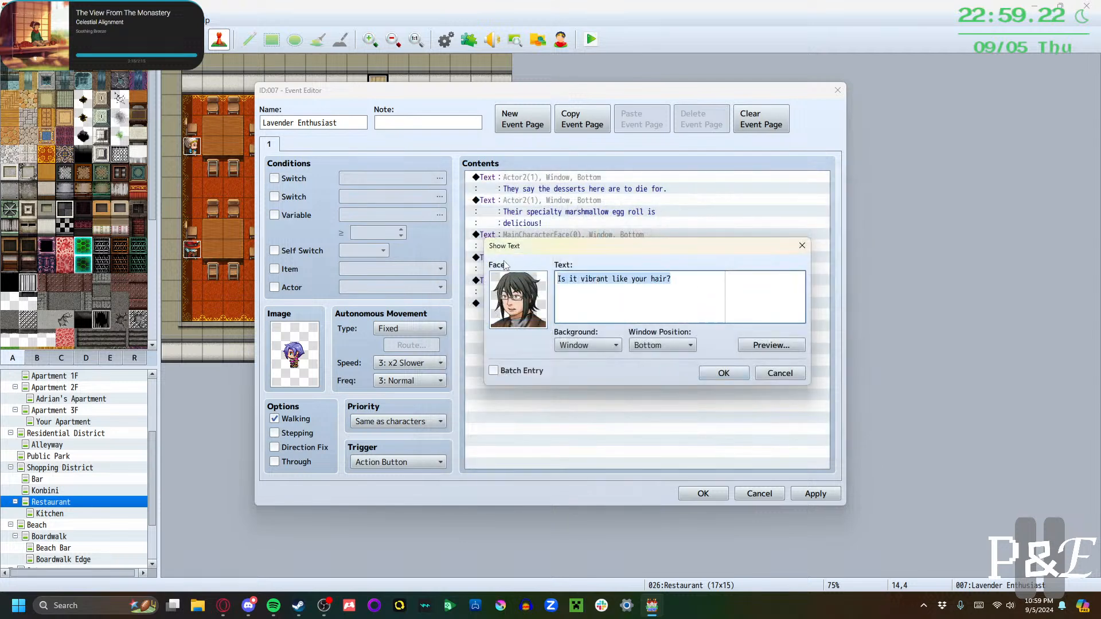
{"action": "type", "text": "How d"}
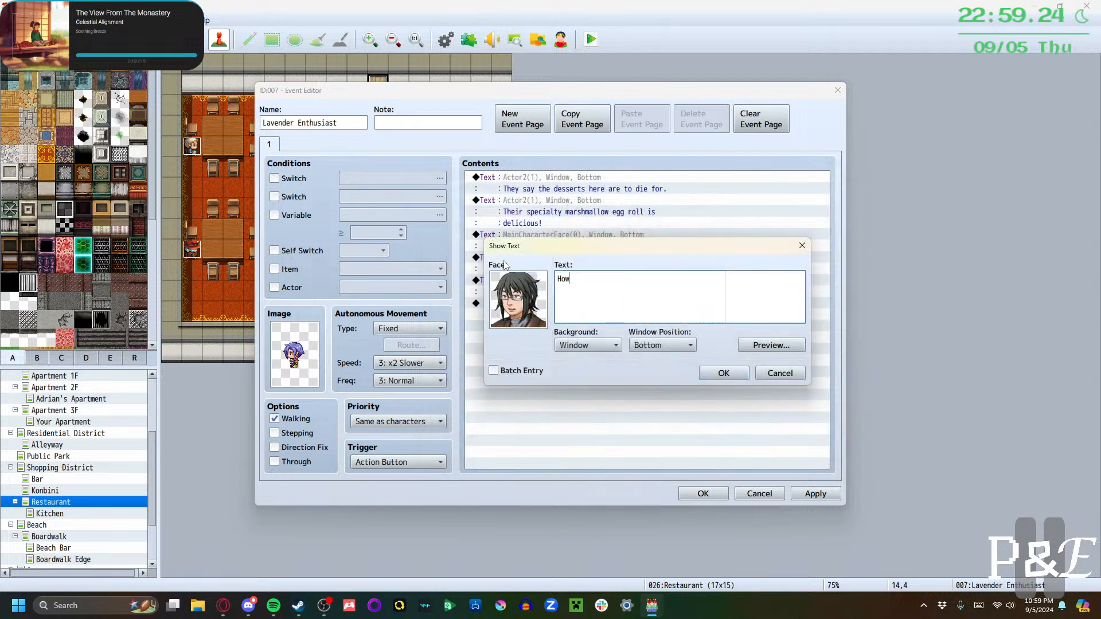
{"action": "key", "text": "BackSpace"}
{"action": "key", "text": "BackSpace"}
{"action": "key", "text": "BackSpace"}
{"action": "type", "text": "Really? H"}
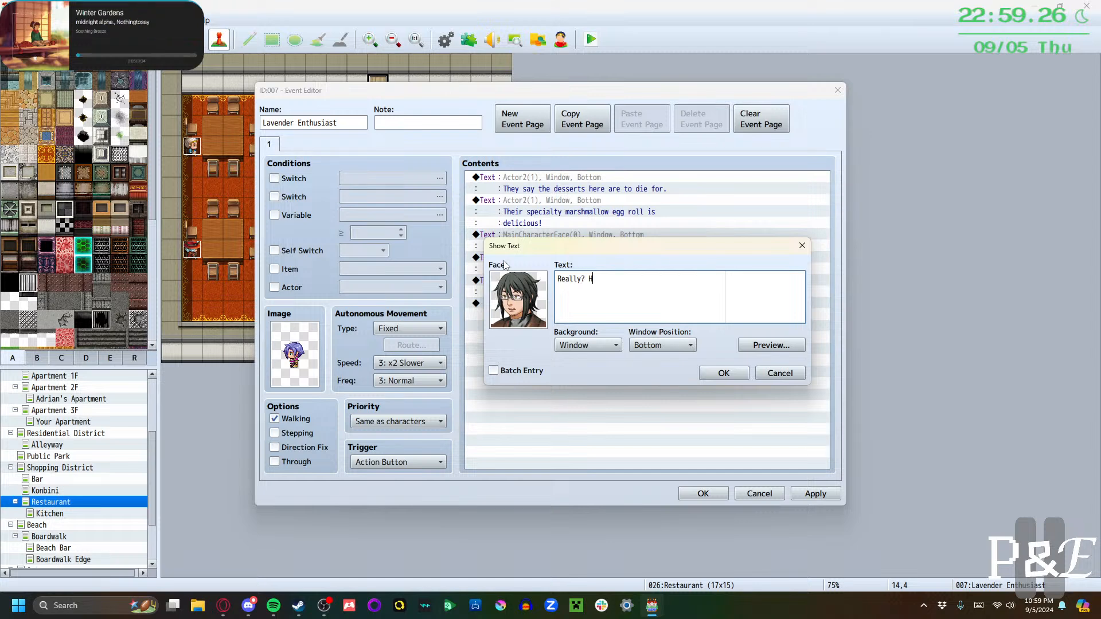
{"action": "type", "text": "ow's it taste?"}
{"action": "left_click", "coordinate": [724, 374]}
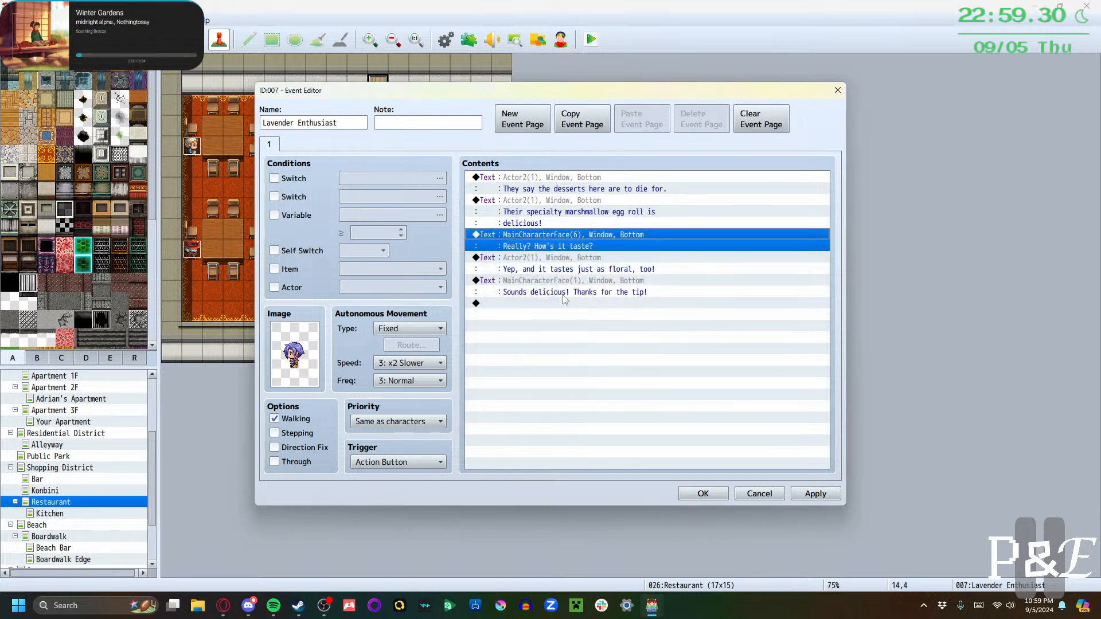
Replace the Actor2 reply about the floral taste with "Sensational!"
{"action": "double_click", "coordinate": [564, 259]}
{"action": "key", "text": "ctrl+a"}
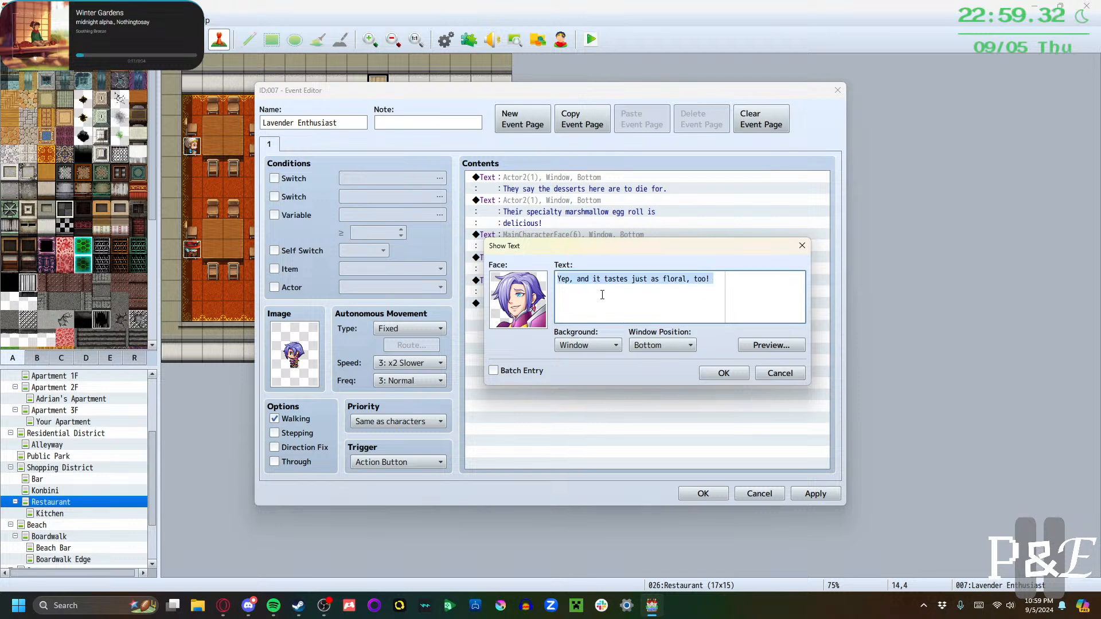
{"action": "type", "text": "Sensational"}
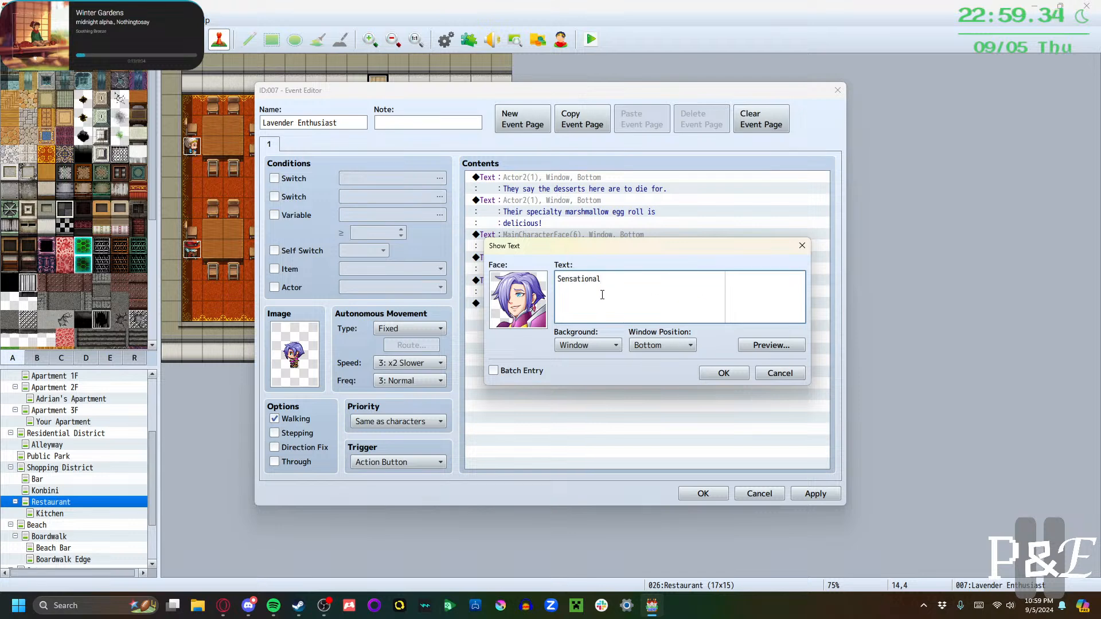
{"action": "type", "text": "!"}
{"action": "left_click", "coordinate": [711, 373]}
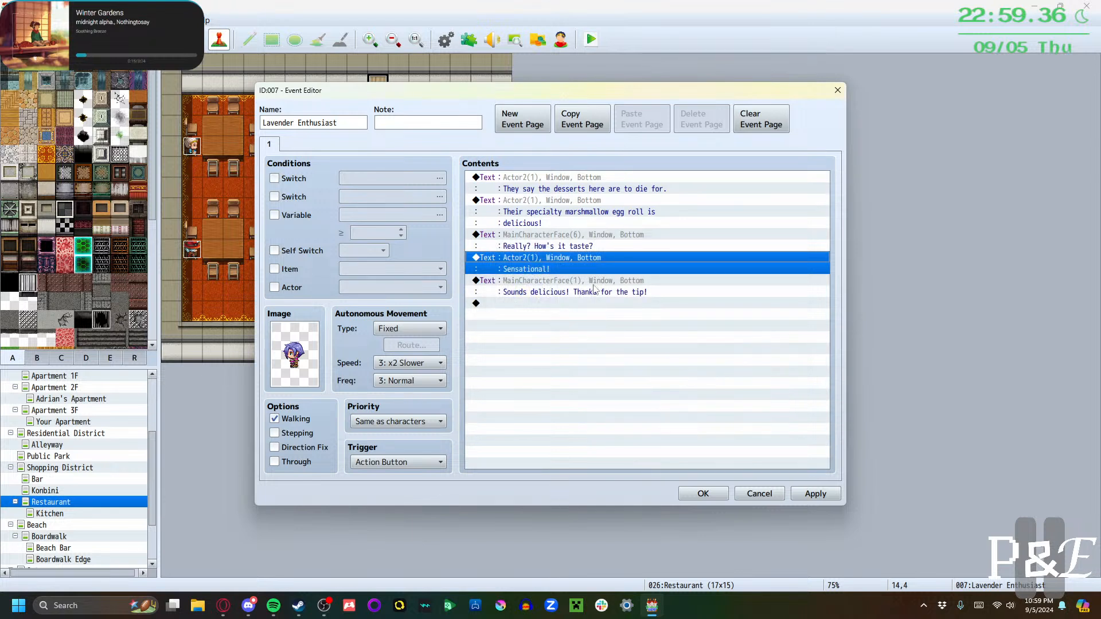
Apply the changes to the Lavender Enthusiast event, review its messages and close it
{"action": "key", "text": "Down"}
{"action": "left_click", "coordinate": [816, 494]}
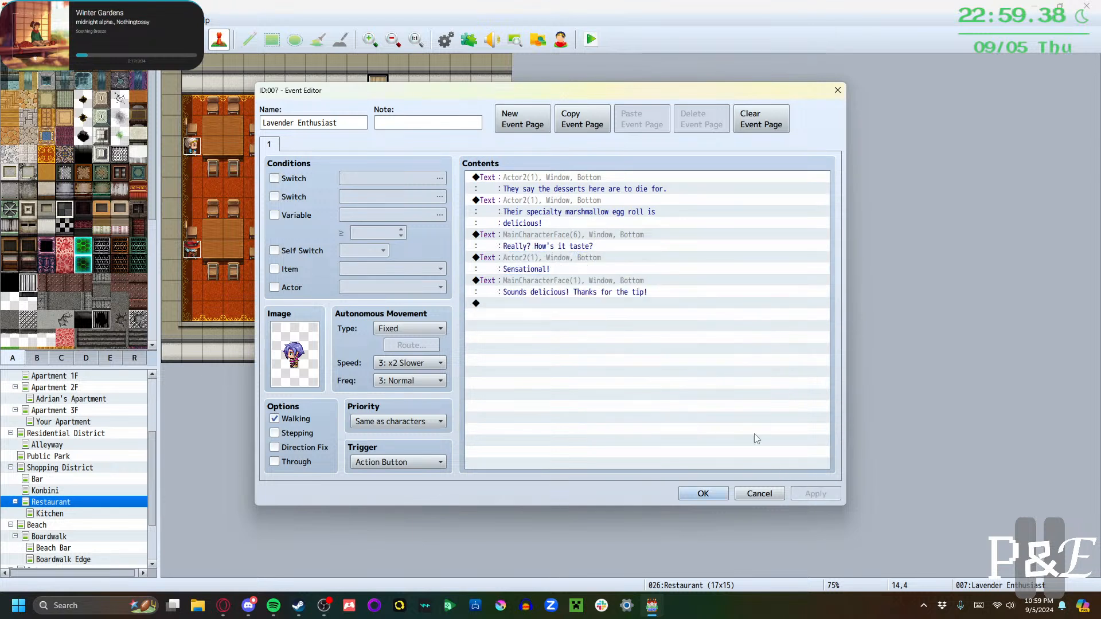
{"action": "left_click", "coordinate": [620, 179]}
{"action": "left_click", "coordinate": [626, 208]}
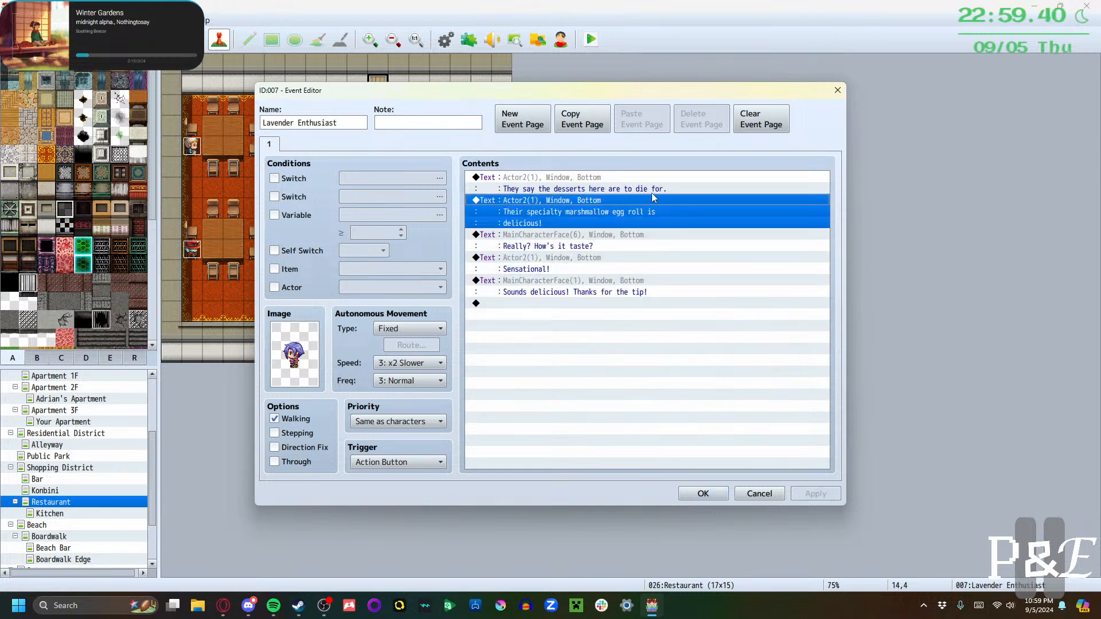
{"action": "left_click", "coordinate": [637, 241]}
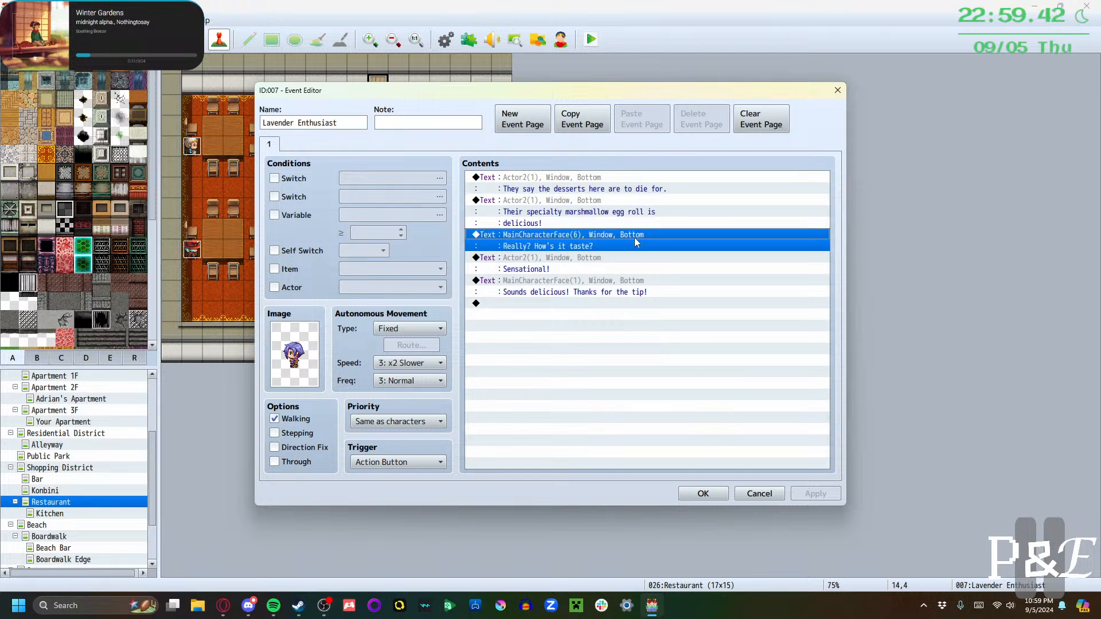
{"action": "left_click", "coordinate": [629, 265]}
{"action": "left_click", "coordinate": [628, 283]}
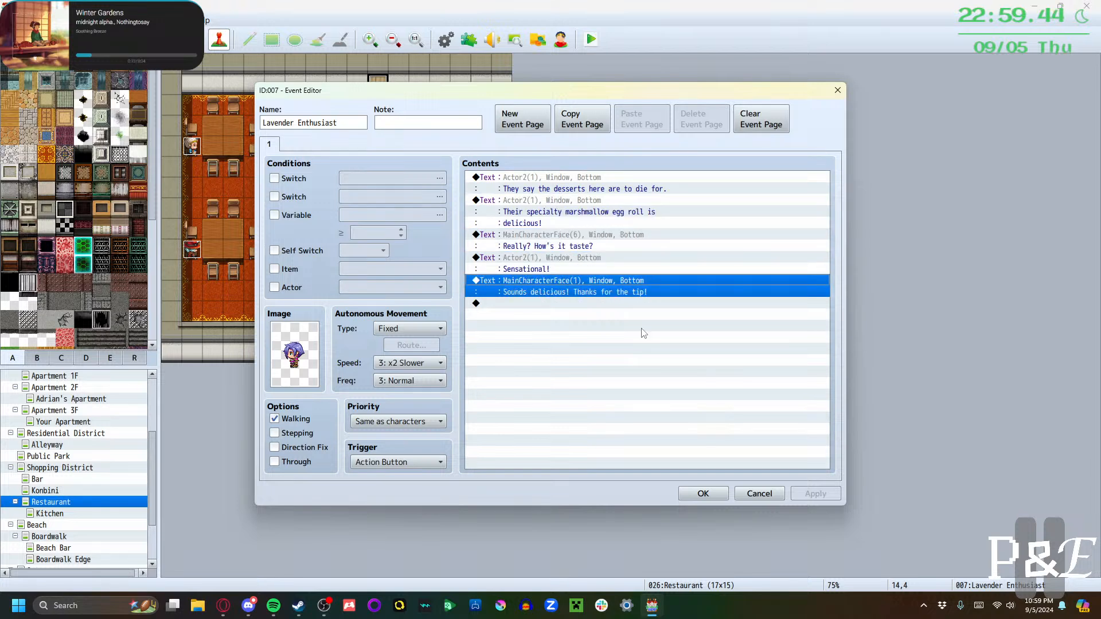
{"action": "left_click", "coordinate": [701, 493]}
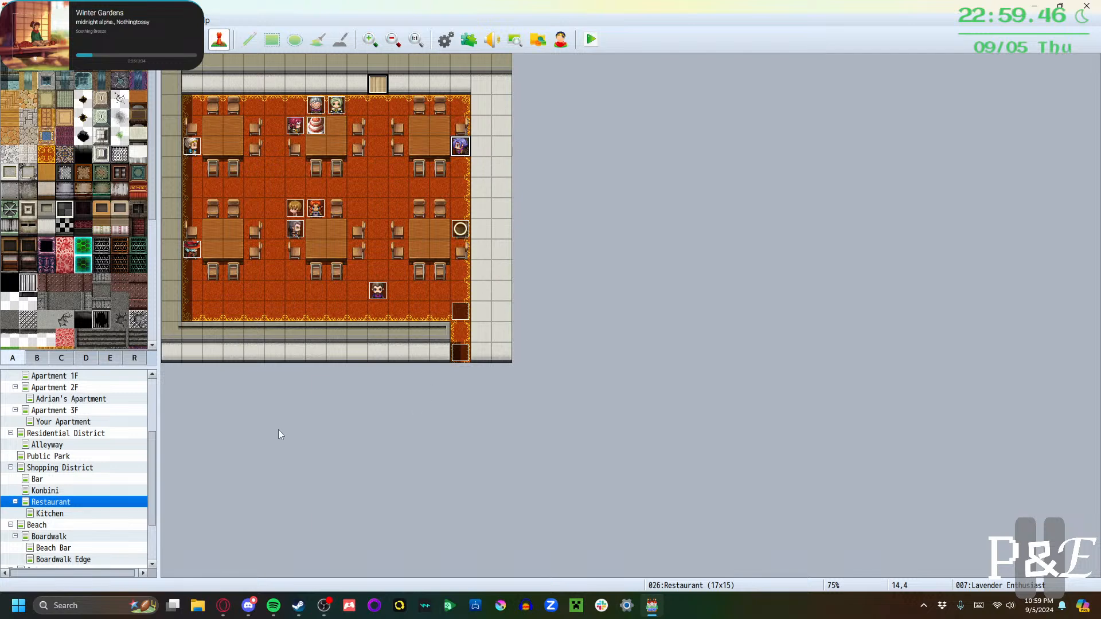
Look over the Konbini and Bar maps, and open event EV017 on the Beach map at the end of its dialogue
{"action": "key", "text": "Up"}
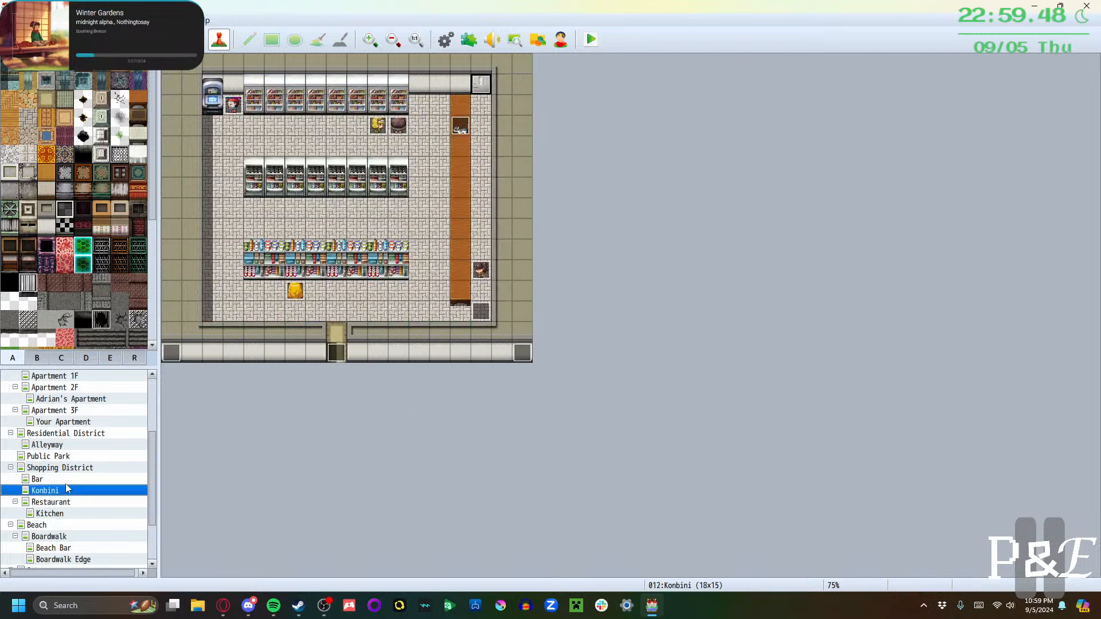
{"action": "key", "text": "Up"}
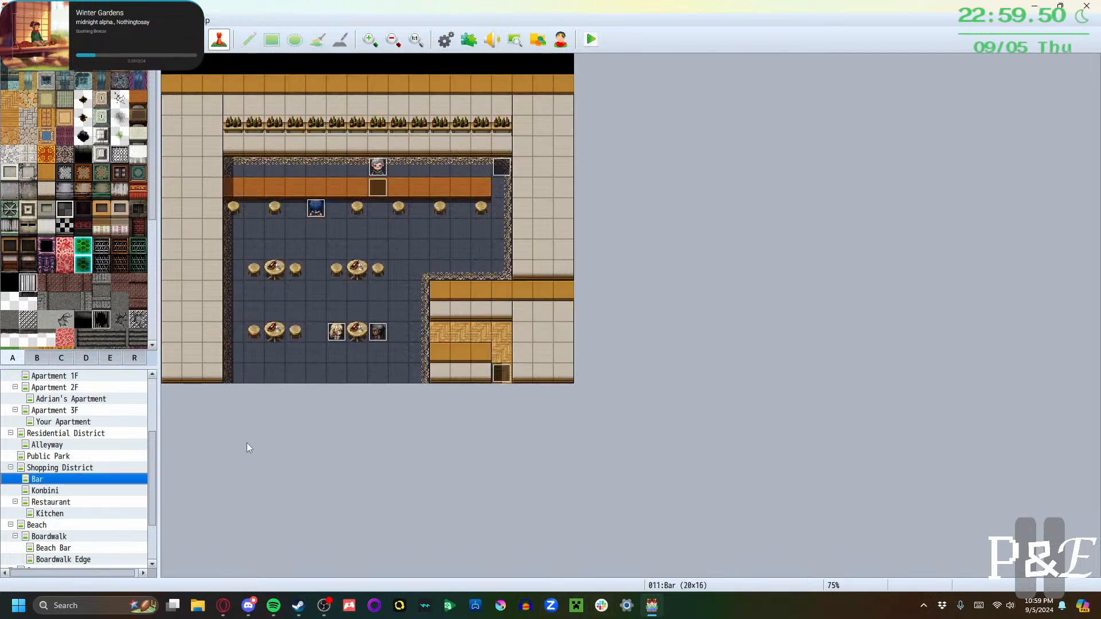
{"action": "scroll", "coordinate": [96, 466], "scroll_direction": "down", "scroll_amount": 2}
{"action": "scroll", "coordinate": [93, 462], "scroll_direction": "up", "scroll_amount": 3}
{"action": "scroll", "coordinate": [65, 449], "scroll_direction": "down", "scroll_amount": 2}
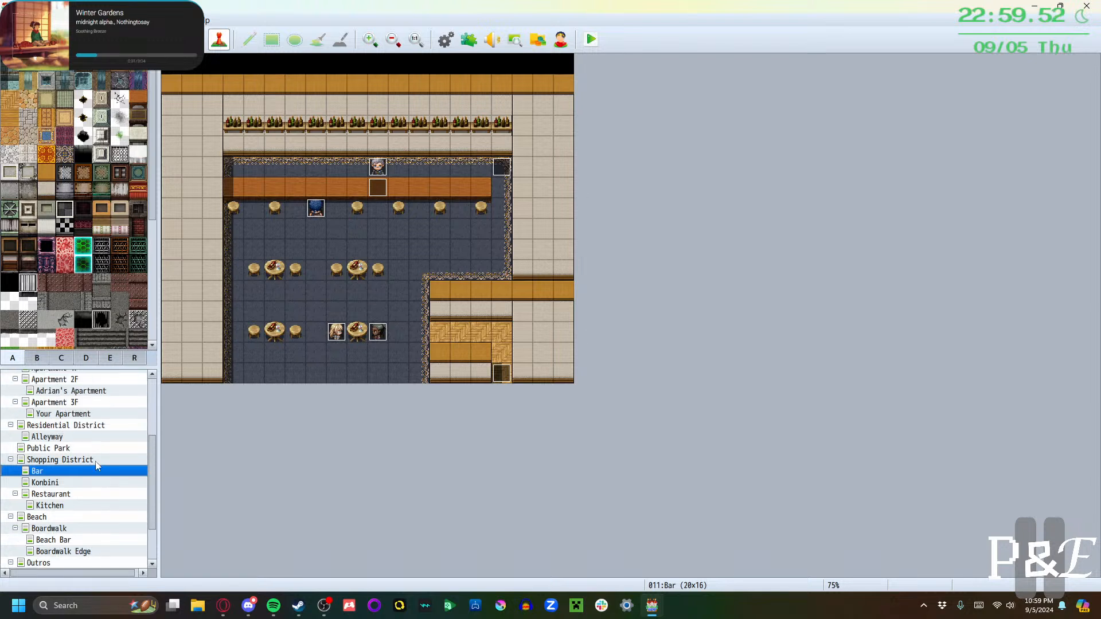
{"action": "scroll", "coordinate": [64, 449], "scroll_direction": "down", "scroll_amount": 1}
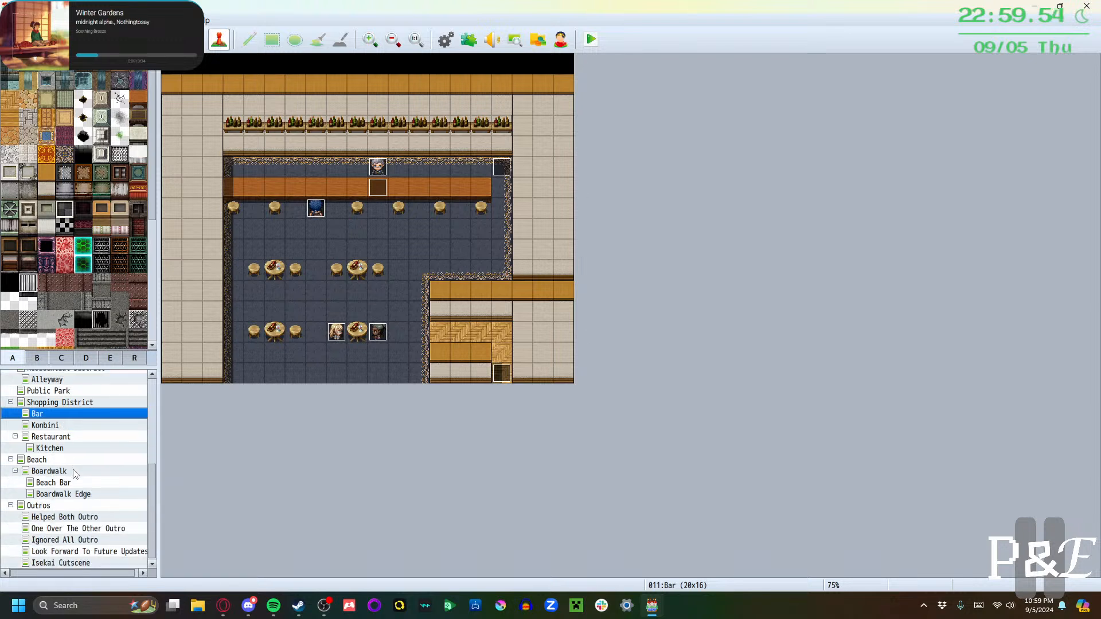
{"action": "left_click", "coordinate": [69, 459]}
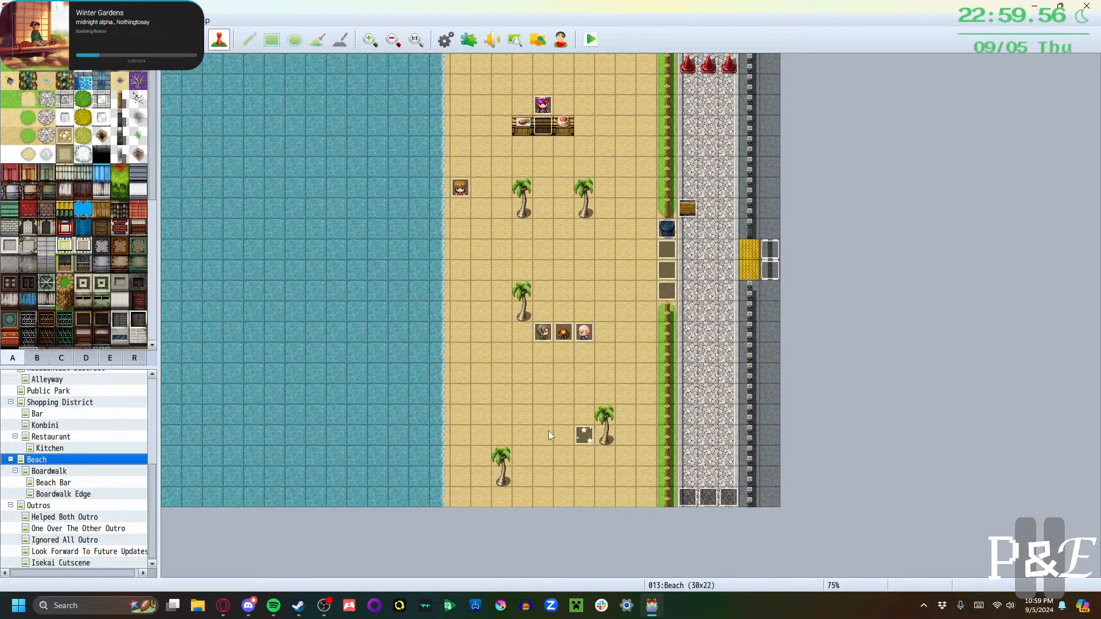
{"action": "double_click", "coordinate": [574, 429]}
{"action": "key", "text": "Escape"}
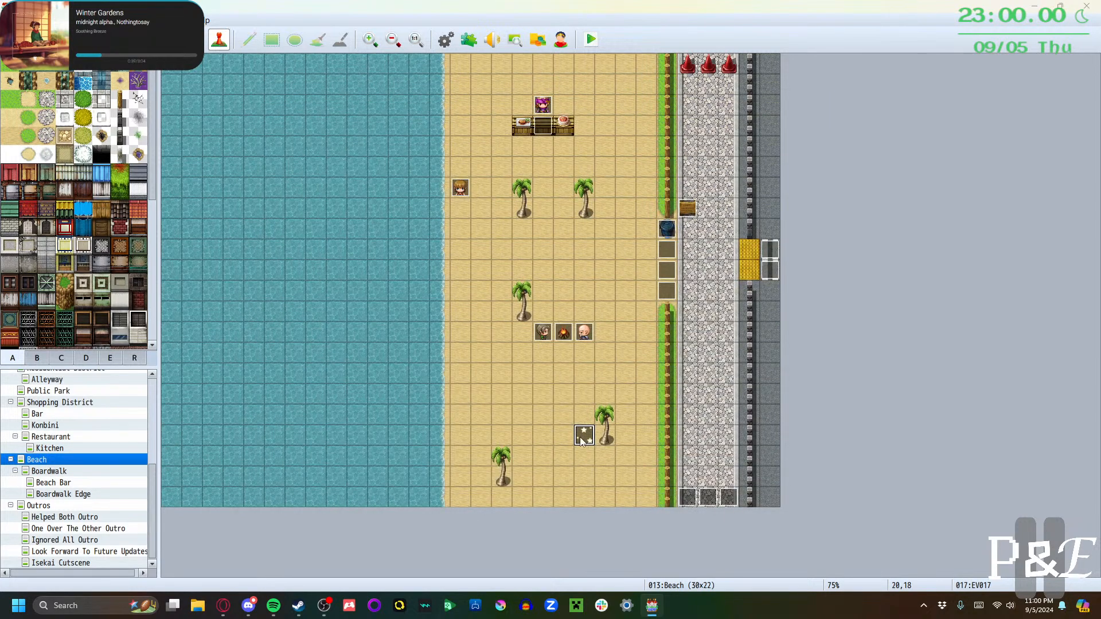
{"action": "double_click", "coordinate": [582, 437]}
{"action": "scroll", "coordinate": [636, 364], "scroll_direction": "down", "scroll_amount": 5}
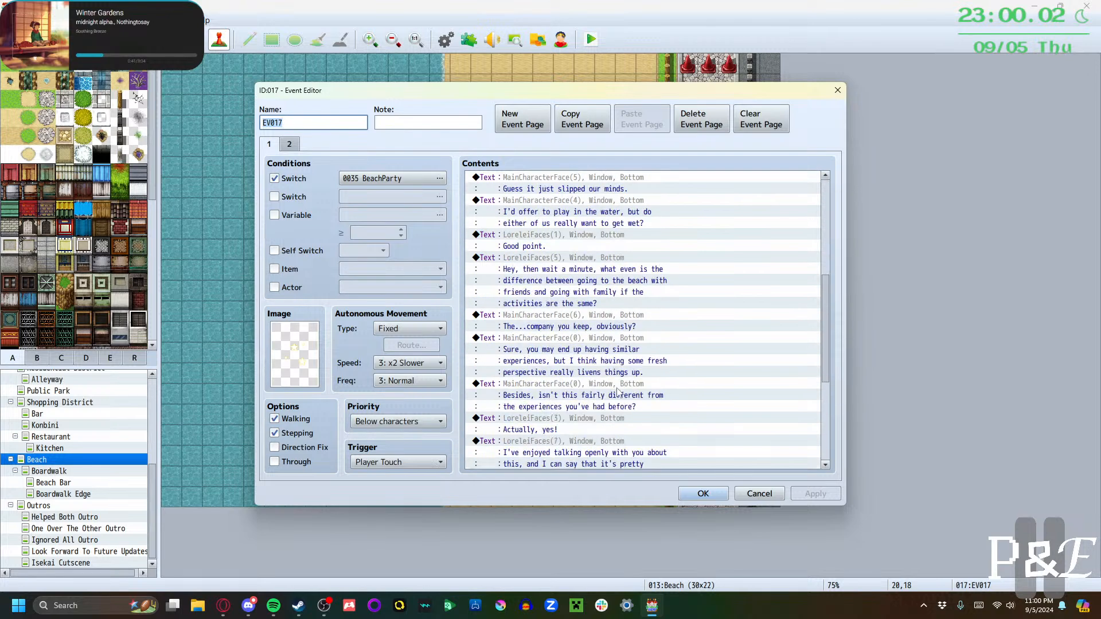
{"action": "scroll", "coordinate": [617, 392], "scroll_direction": "down", "scroll_amount": 6}
Set the amount added to the LoreleiExperiences variable in EV017 to 1, and save and close the event
{"action": "left_click", "coordinate": [589, 386]}
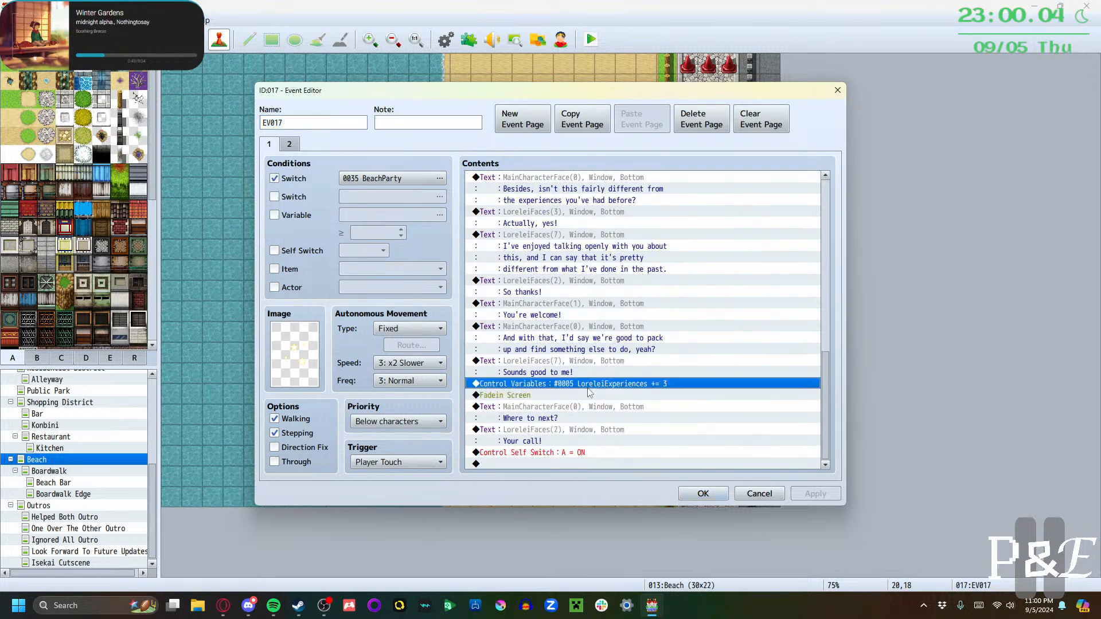
{"action": "double_click", "coordinate": [589, 386]}
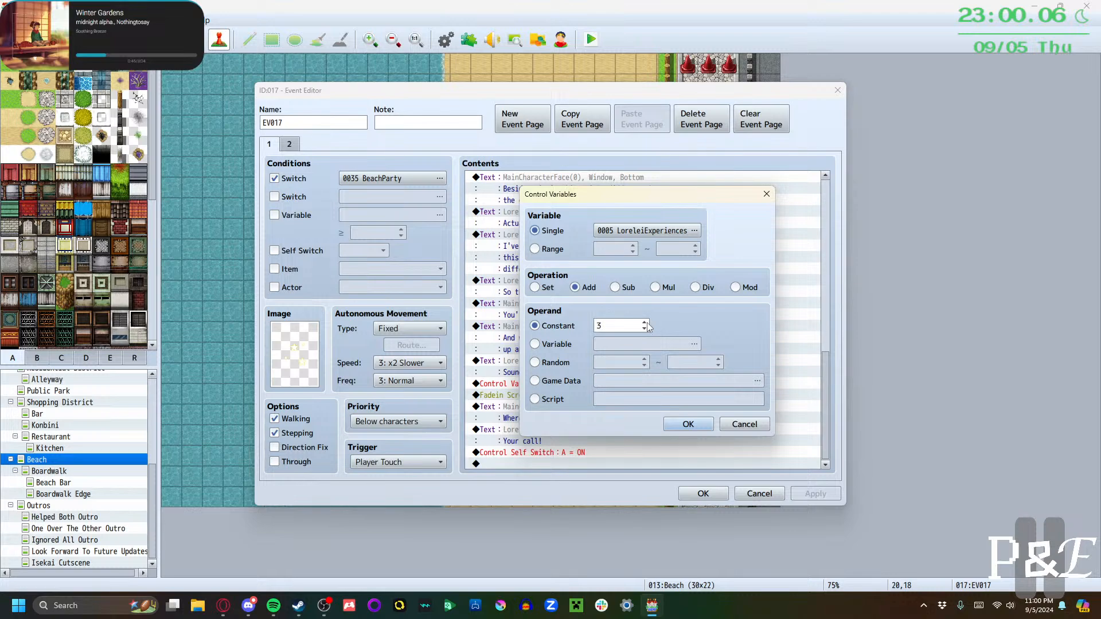
{"action": "left_click", "coordinate": [644, 328]}
{"action": "left_click", "coordinate": [644, 328]}
{"action": "left_click", "coordinate": [688, 424]}
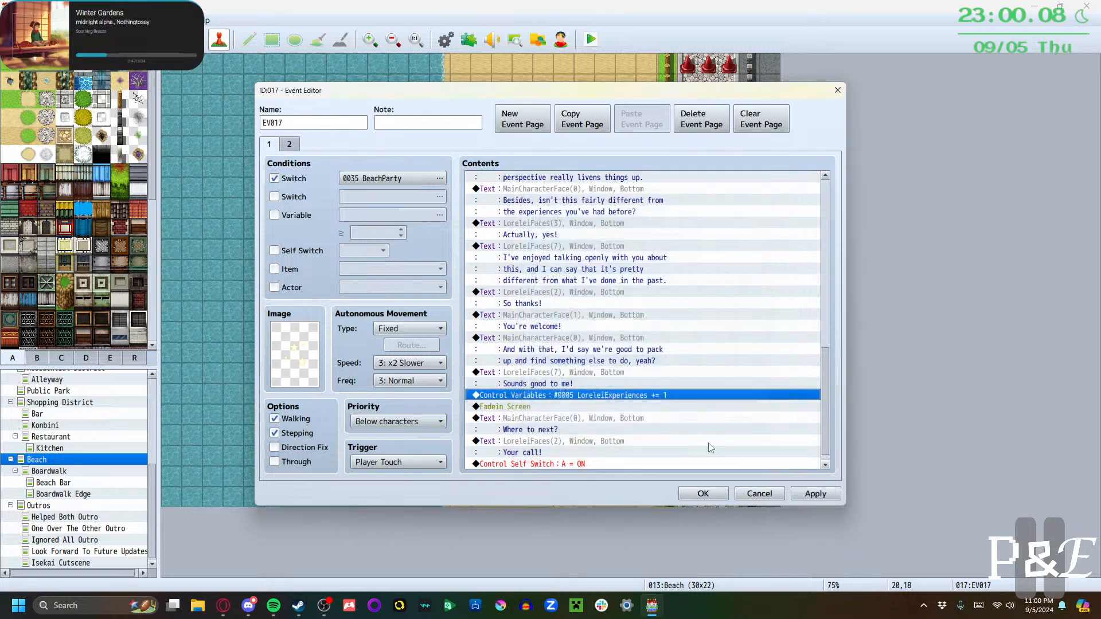
{"action": "left_click", "coordinate": [816, 494]}
{"action": "left_click", "coordinate": [704, 494]}
Check how the exit event EV010 and the desk event EV008 end on the Your Apartment map
{"action": "scroll", "coordinate": [92, 463], "scroll_direction": "up", "scroll_amount": 3}
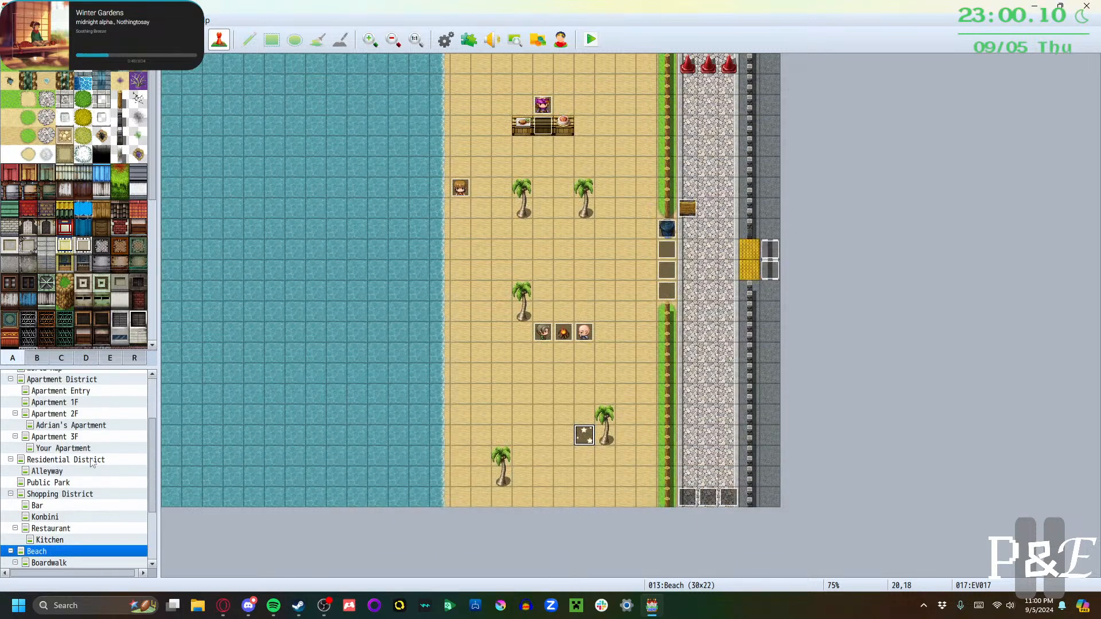
{"action": "scroll", "coordinate": [92, 464], "scroll_direction": "up", "scroll_amount": 1}
{"action": "left_click", "coordinate": [92, 471]}
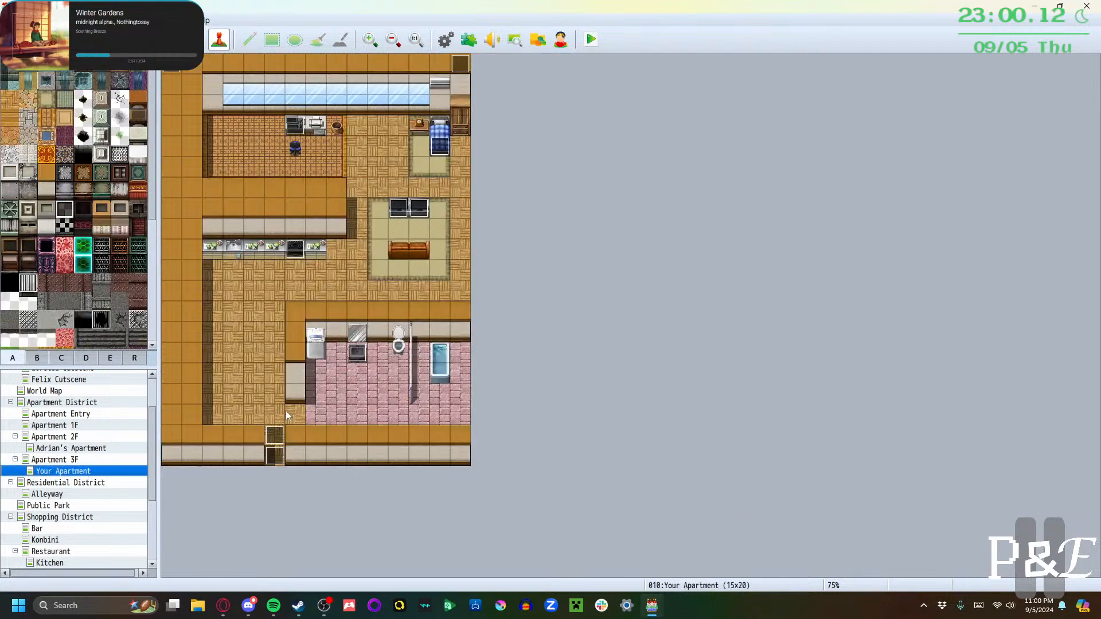
{"action": "double_click", "coordinate": [274, 434]}
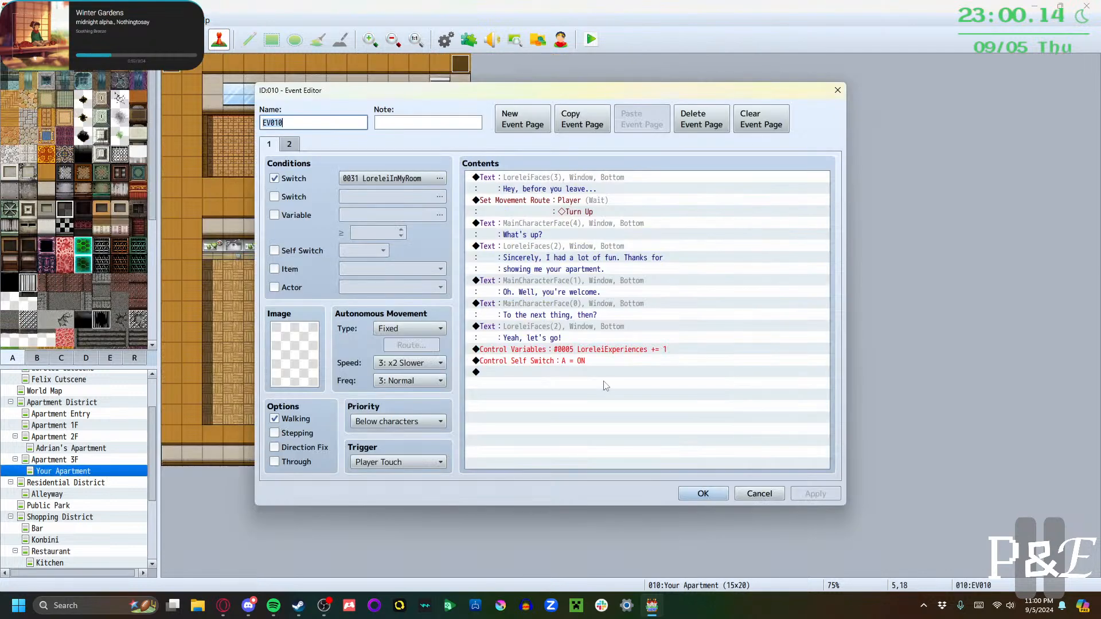
{"action": "left_click", "coordinate": [750, 496]}
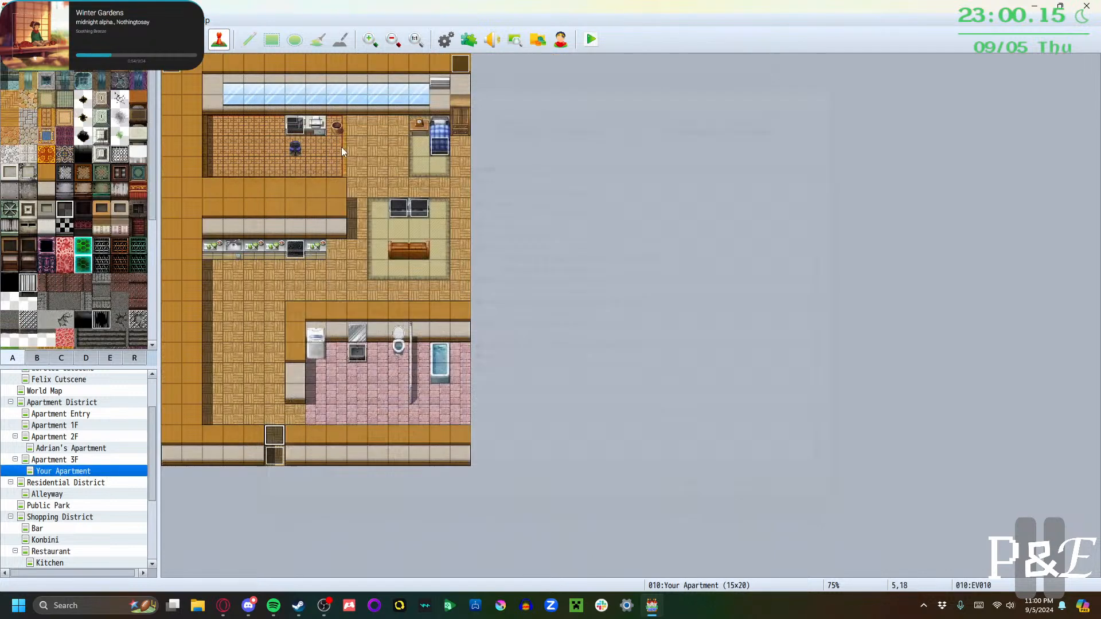
{"action": "double_click", "coordinate": [294, 125]}
{"action": "scroll", "coordinate": [563, 344], "scroll_direction": "down", "scroll_amount": 2}
{"action": "scroll", "coordinate": [780, 264], "scroll_direction": "down", "scroll_amount": 12}
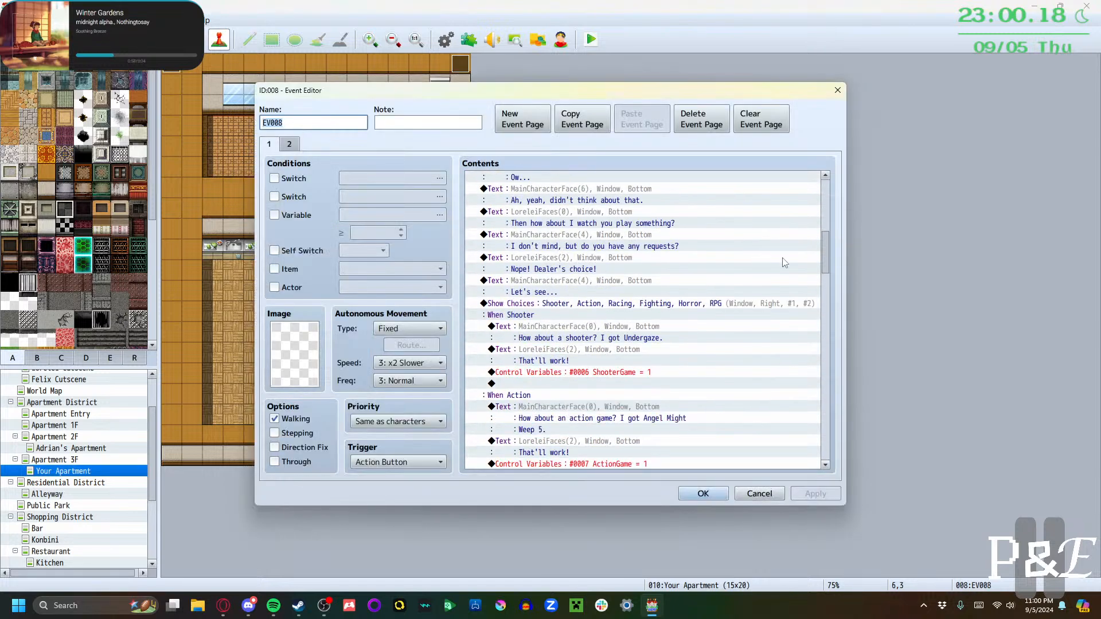
{"action": "left_click_drag", "start_coordinate": [826, 276], "coordinate": [822, 445]}
{"action": "left_click", "coordinate": [720, 493]}
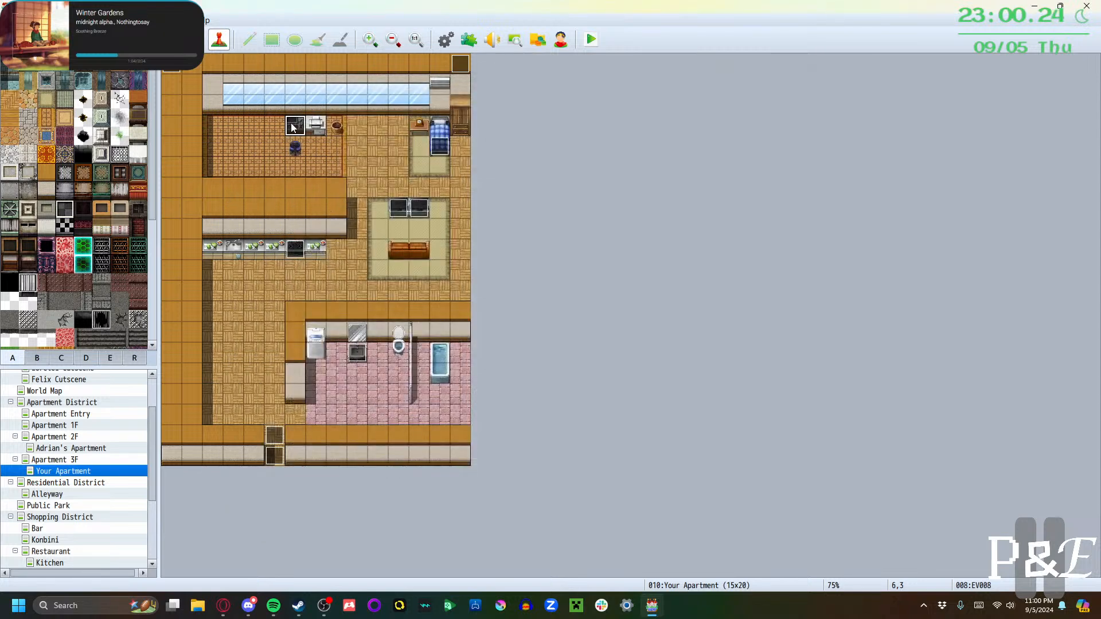
{"action": "left_click", "coordinate": [271, 440]}
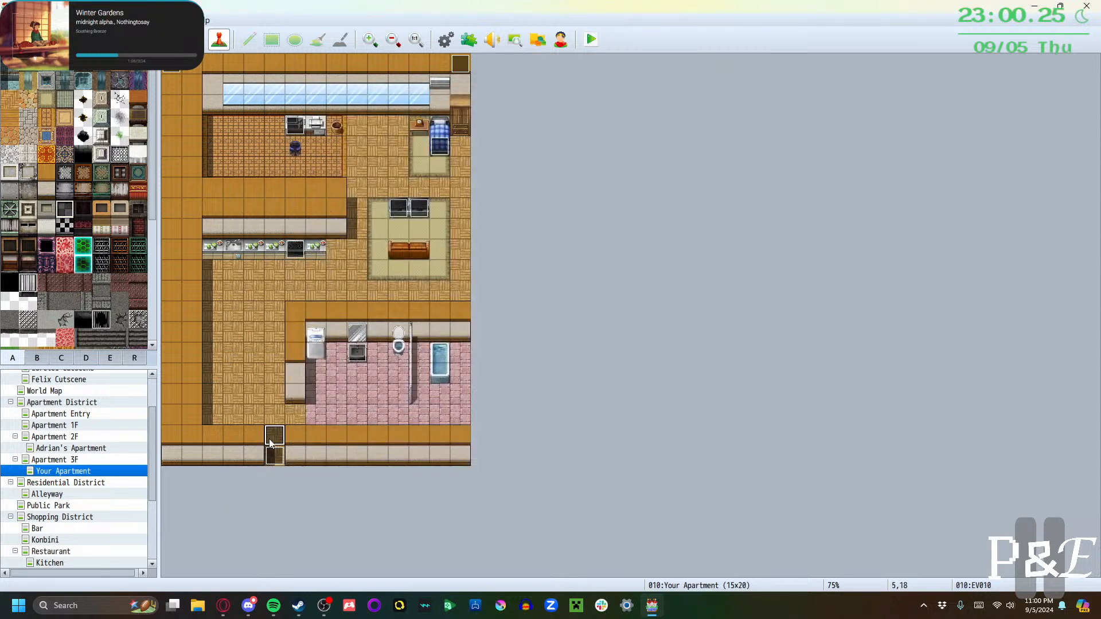
Create an event named Washing Machine on the apartment's washing machine, with the faceless message "It's a combination washing machine and dryer."
{"action": "double_click", "coordinate": [316, 351]}
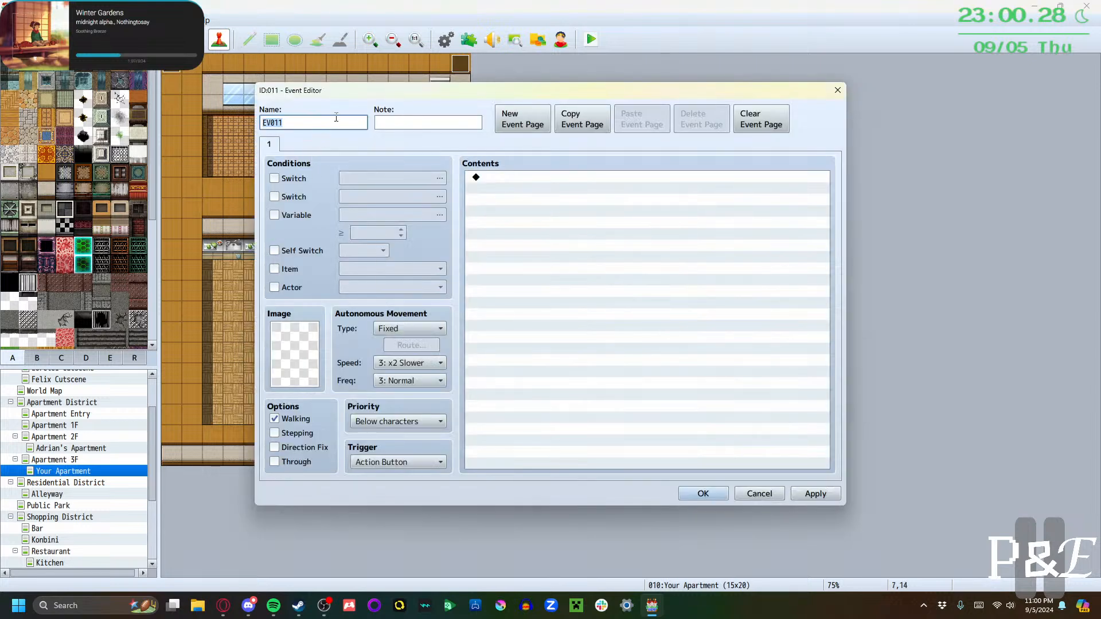
{"action": "type", "text": "Washing Machine"}
{"action": "double_click", "coordinate": [494, 178]}
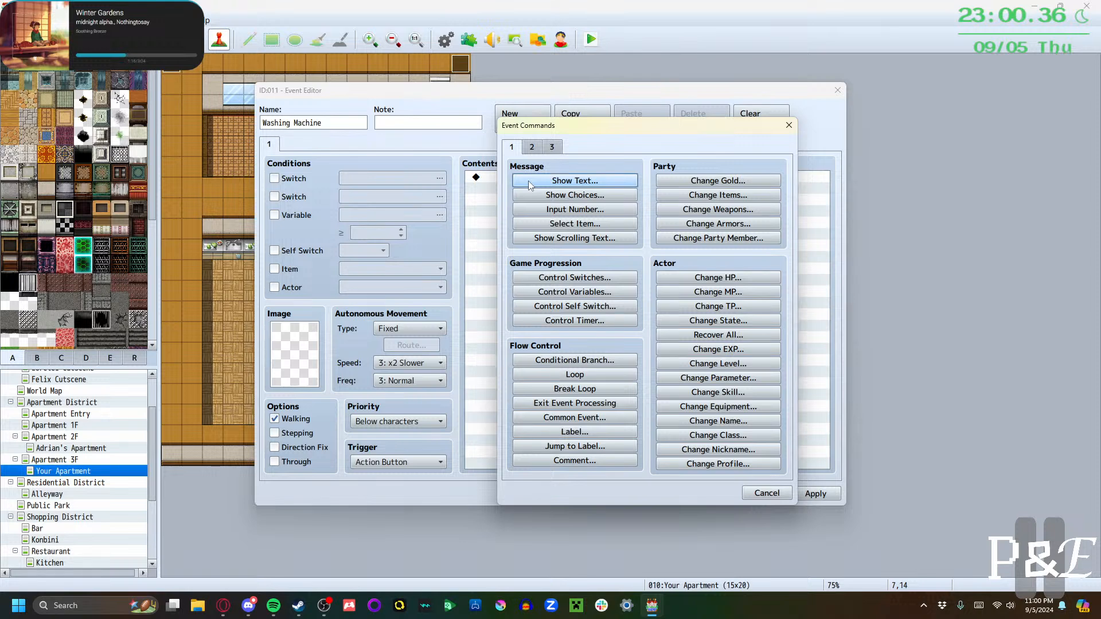
{"action": "left_click", "coordinate": [574, 180]}
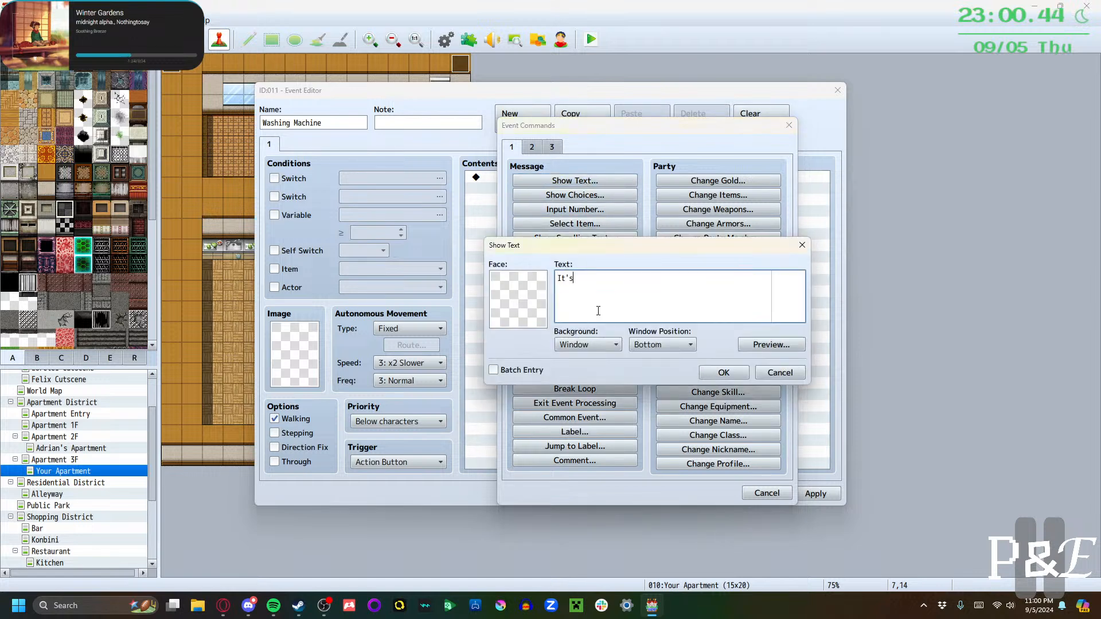
{"action": "key", "text": "BackSpace"}
{"action": "type", "text": "a combn"}
{"action": "type", "text": "bination washing mac"}
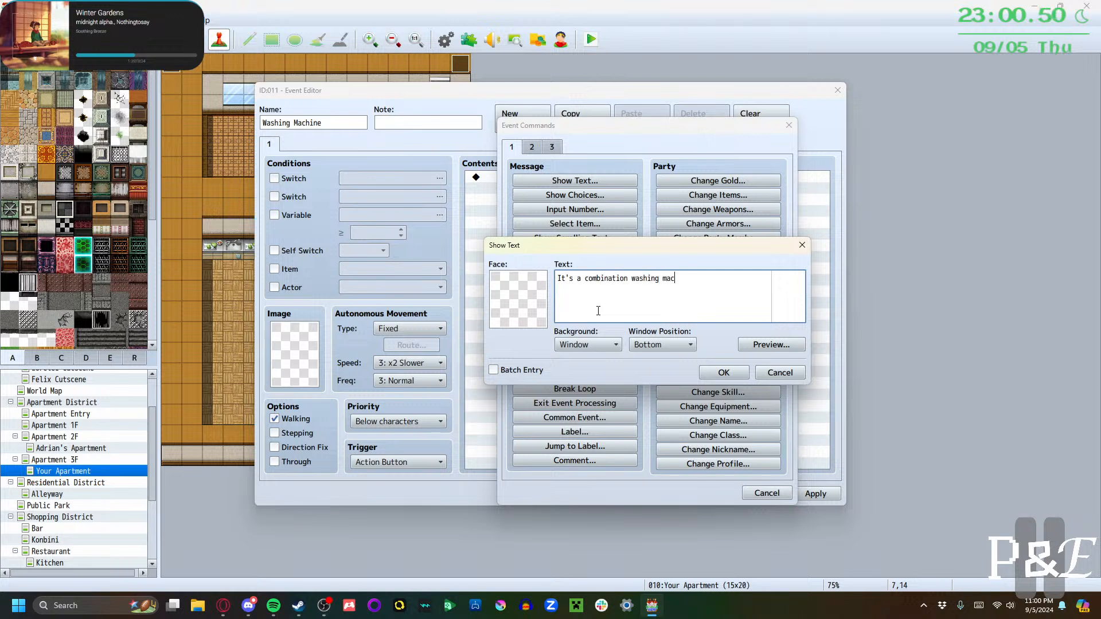
{"action": "type", "text": "hine and dryer."}
{"action": "left_click", "coordinate": [723, 373]}
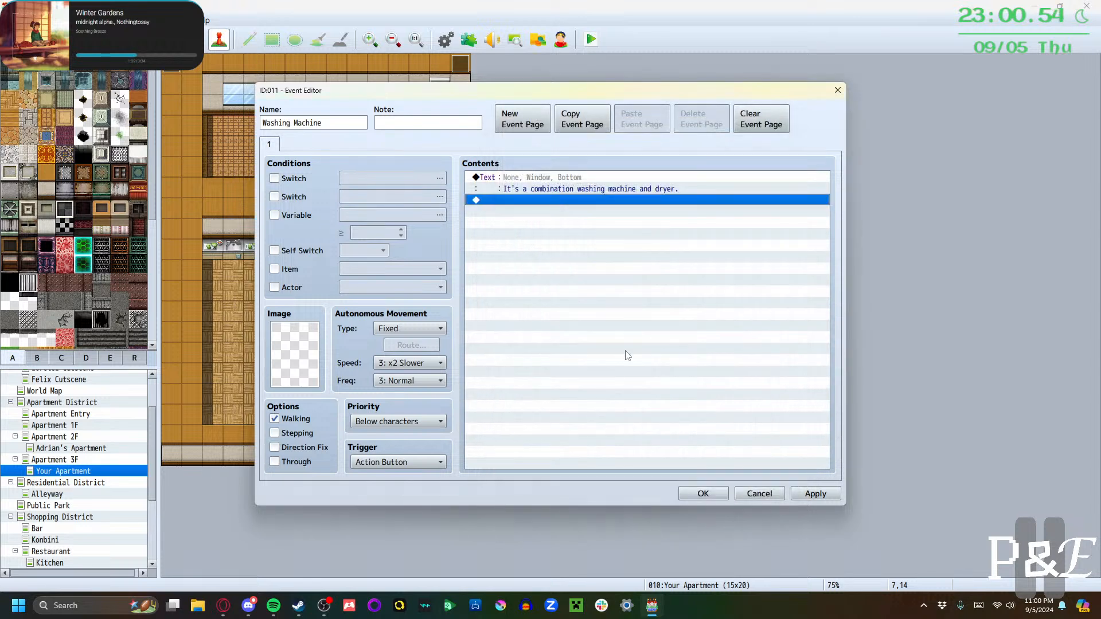
Start a second message in the Washing Machine event with the first MainCharacterFace portrait
{"action": "double_click", "coordinate": [546, 205]}
{"action": "left_click", "coordinate": [574, 181]}
{"action": "double_click", "coordinate": [505, 322]}
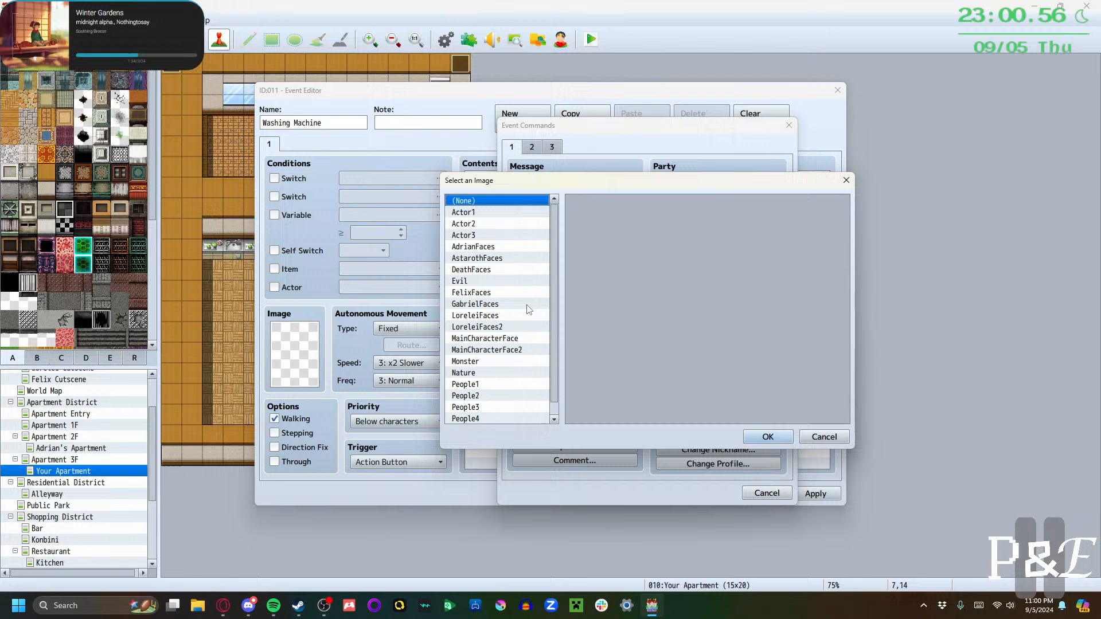
{"action": "left_click", "coordinate": [504, 339]}
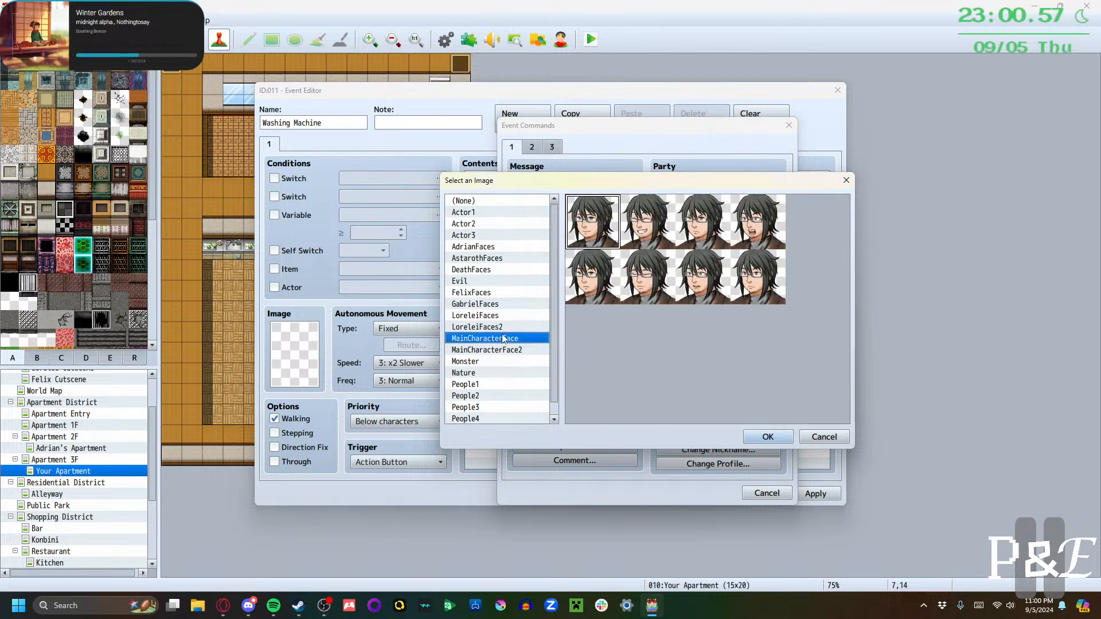
{"action": "left_click", "coordinate": [764, 440]}
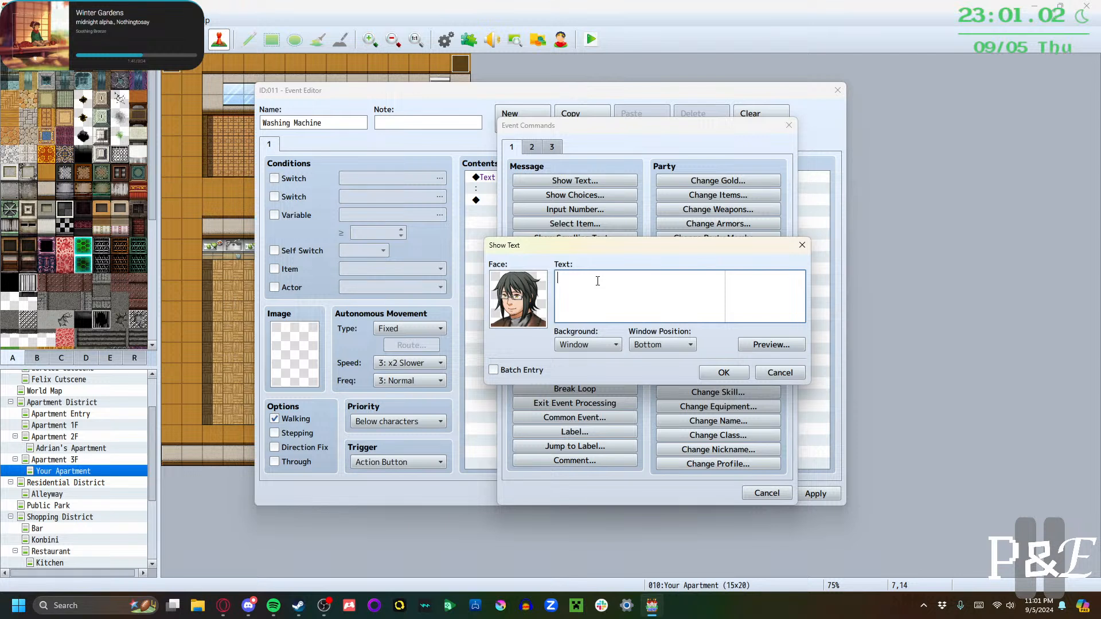
{"action": "type", "text": "0h good, it's empty."}
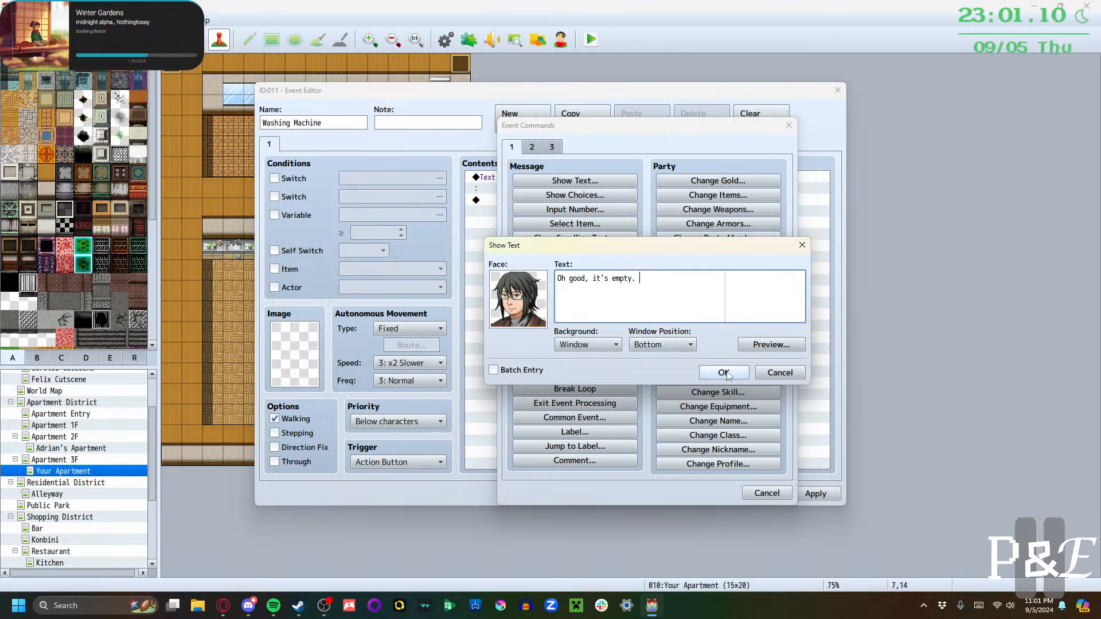
{"action": "type", "text": "I didn't for"}
{"action": "key", "text": "BackSpace"}
{"action": "key", "text": "BackSpace"}
{"action": "key", "text": "BackSpace"}
{"action": "key", "text": "BackSpace"}
{"action": "key", "text": "BackSpace"}
{"action": "key", "text": "BackSpace"}
{"action": "key", "text": "BackSpace"}
{"action": "key", "text": "BackSpace"}
{"action": "key", "text": "BackSpace"}
{"action": "key", "text": "BackSpace"}
{"action": "key", "text": "BackSpace"}
{"action": "key", "text": "BackSpace"}
{"action": "key", "text": "BackSpace"}
{"action": "key", "text": "BackSpace"}
{"action": "key", "text": "BackSpace"}
{"action": "key", "text": "BackSpace"}
{"action": "key", "text": "BackSpace"}
{"action": "key", "text": "BackSpace"}
{"action": "key", "text": "BackSpace"}
{"action": "key", "text": "BackSpace"}
Write the main character's line as "Thank god I didn't forget anything in here..." and add the message to the event
{"action": "type", "text": "god I didn't forget anything in "}
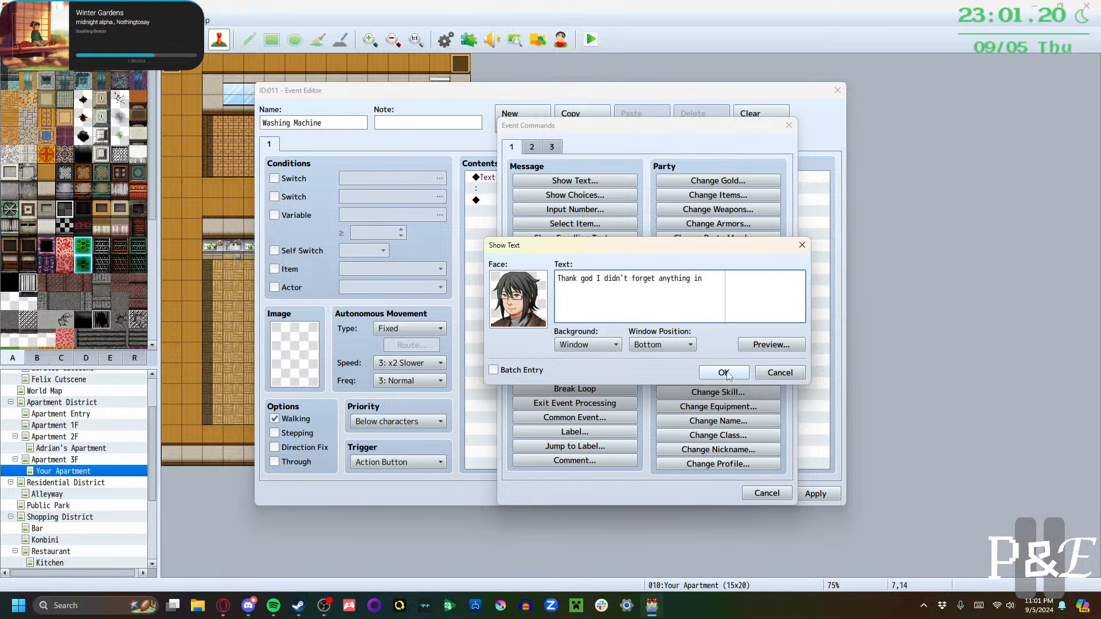
{"action": "type", "text": "he"}
{"action": "type", "text": "here"}
{"action": "left_click", "coordinate": [724, 373]}
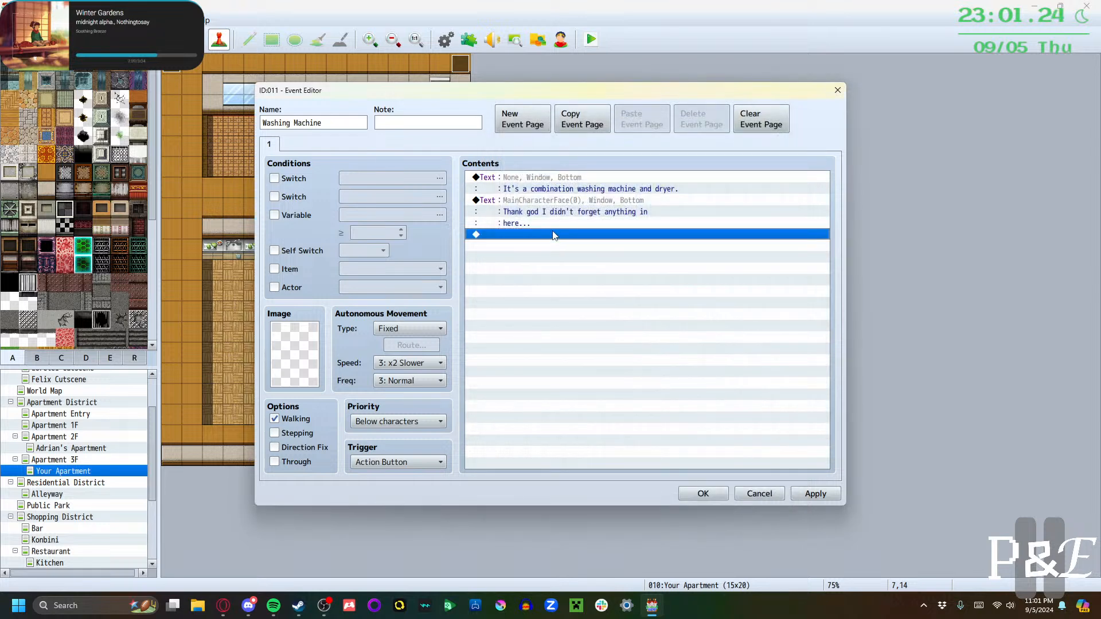
Add a conditional branch after the messages that checks whether Adrian is in the party, without an else branch
{"action": "double_click", "coordinate": [543, 236]}
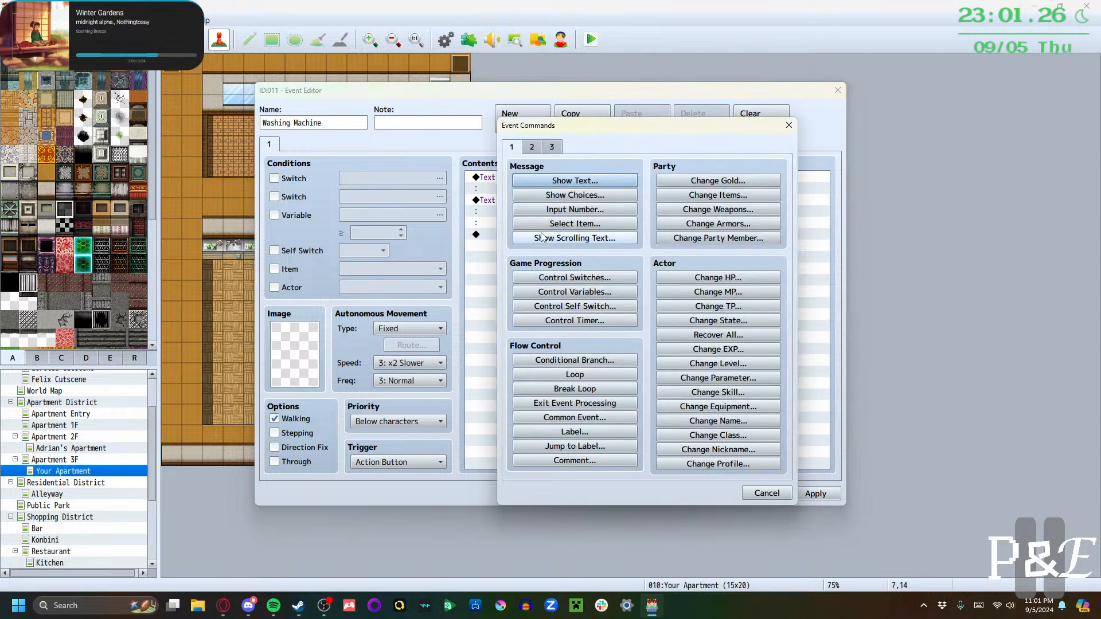
{"action": "left_click", "coordinate": [544, 360]}
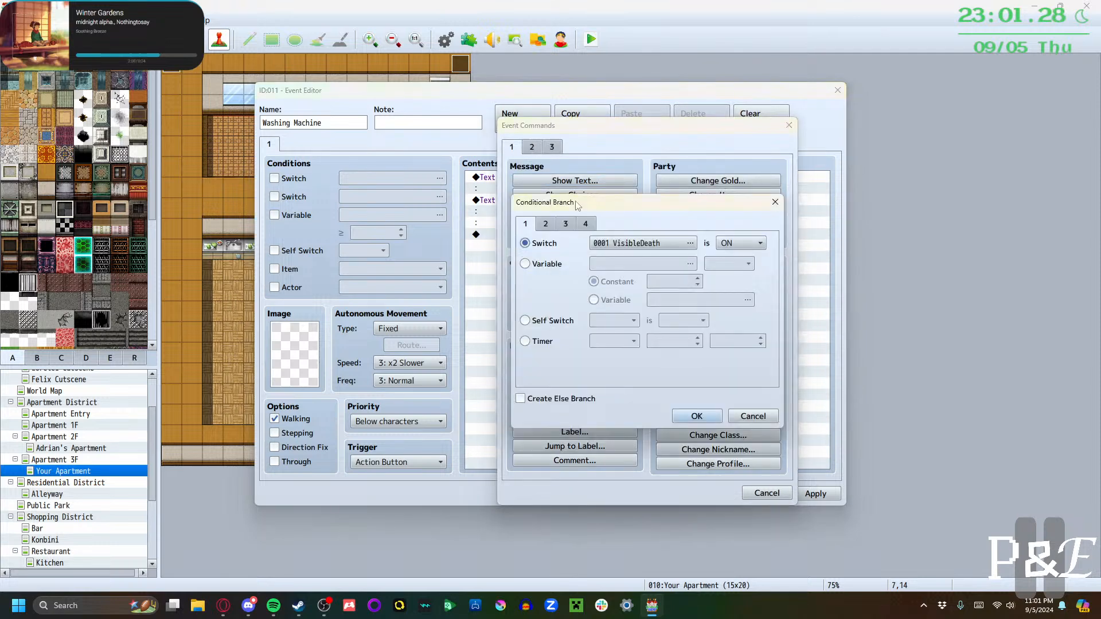
{"action": "left_click", "coordinate": [546, 224]}
{"action": "left_click", "coordinate": [540, 246]}
{"action": "left_click", "coordinate": [643, 243]}
{"action": "left_click", "coordinate": [631, 256]}
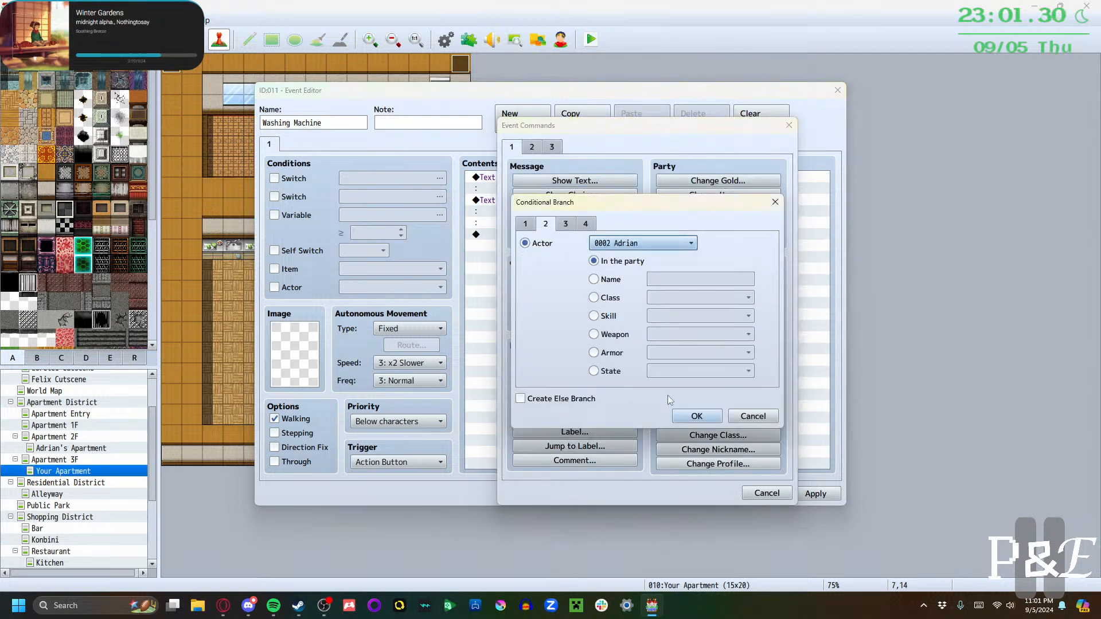
{"action": "left_click", "coordinate": [695, 415]}
Add a conditional branch below Adrian's that checks whether Priscilla is in the party
{"action": "double_click", "coordinate": [504, 269]}
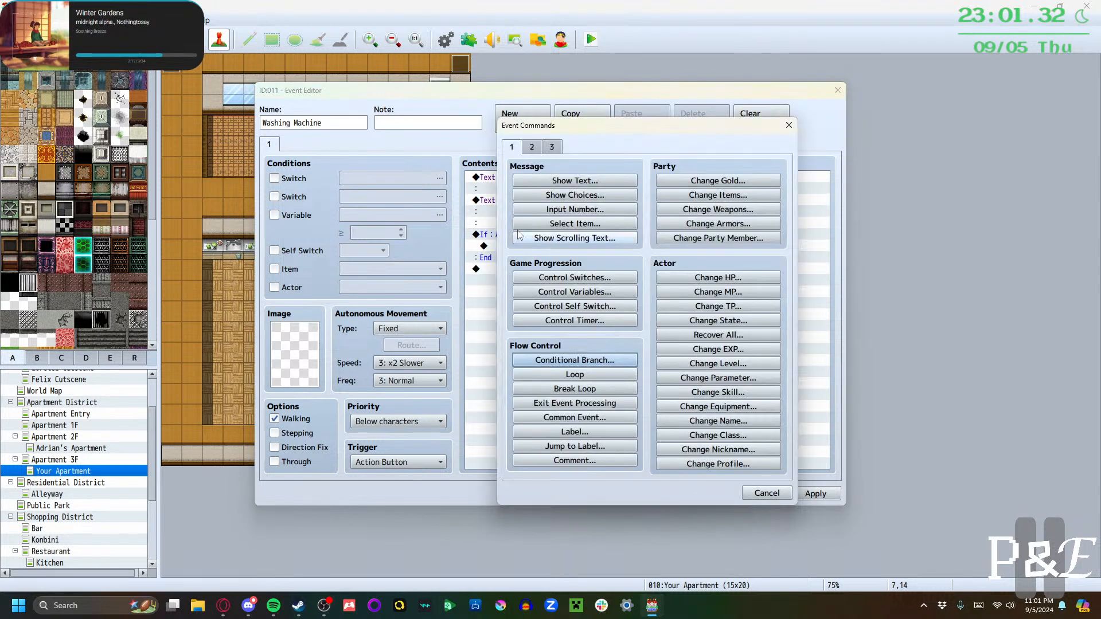
{"action": "left_click", "coordinate": [532, 147]}
{"action": "left_click", "coordinate": [512, 147]}
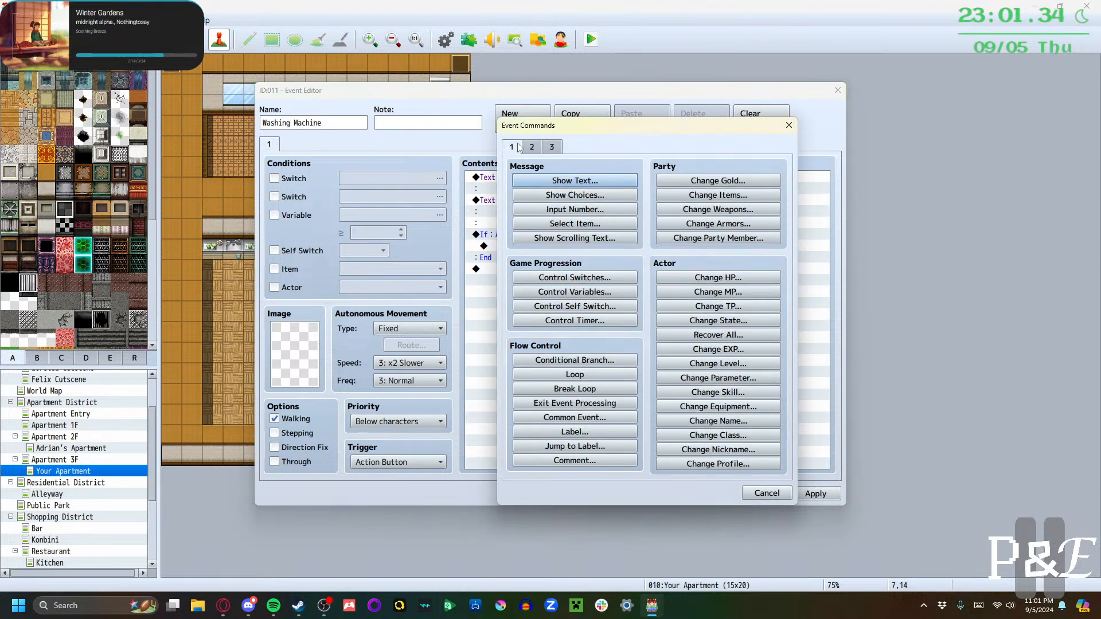
{"action": "left_click", "coordinate": [556, 360]}
{"action": "left_click", "coordinate": [629, 245]}
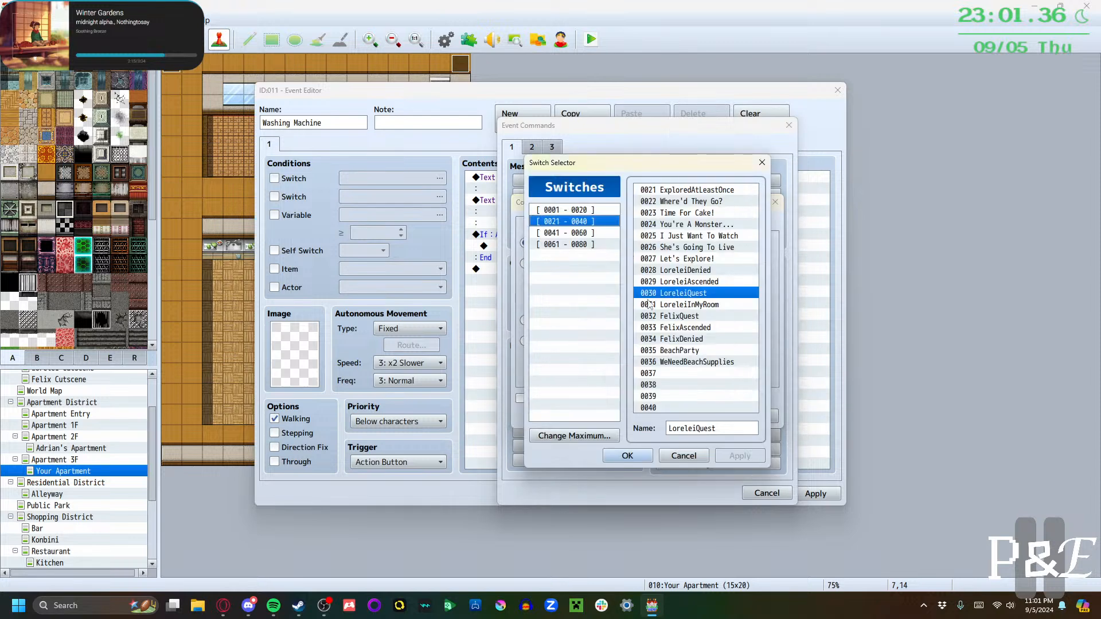
{"action": "left_click", "coordinate": [684, 456]}
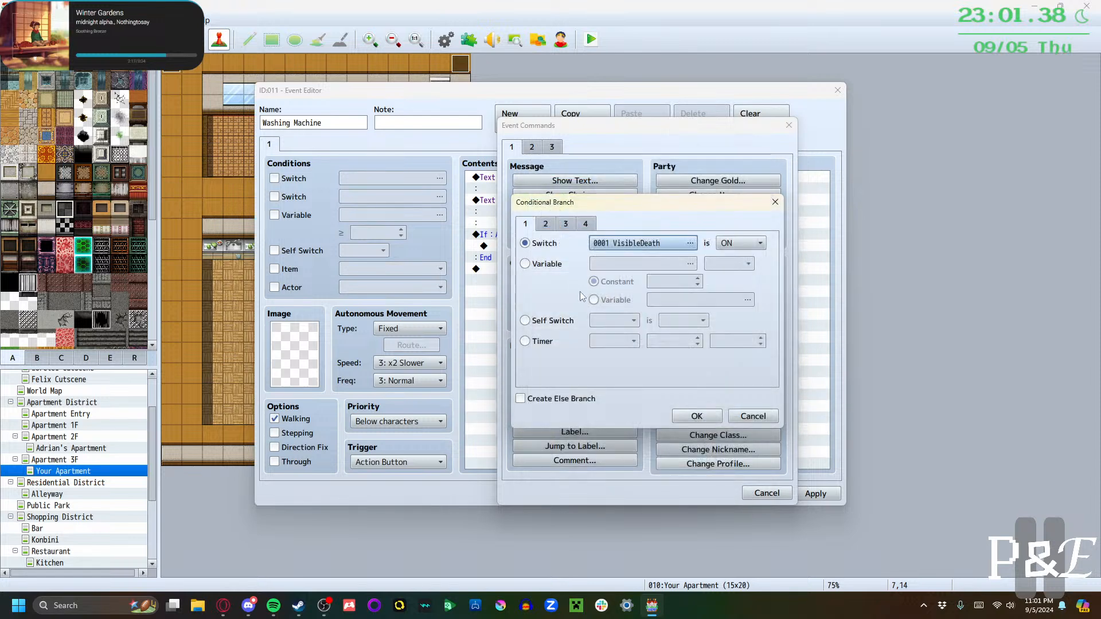
{"action": "left_click", "coordinate": [545, 224]}
{"action": "left_click", "coordinate": [548, 244]}
{"action": "left_click", "coordinate": [642, 243]}
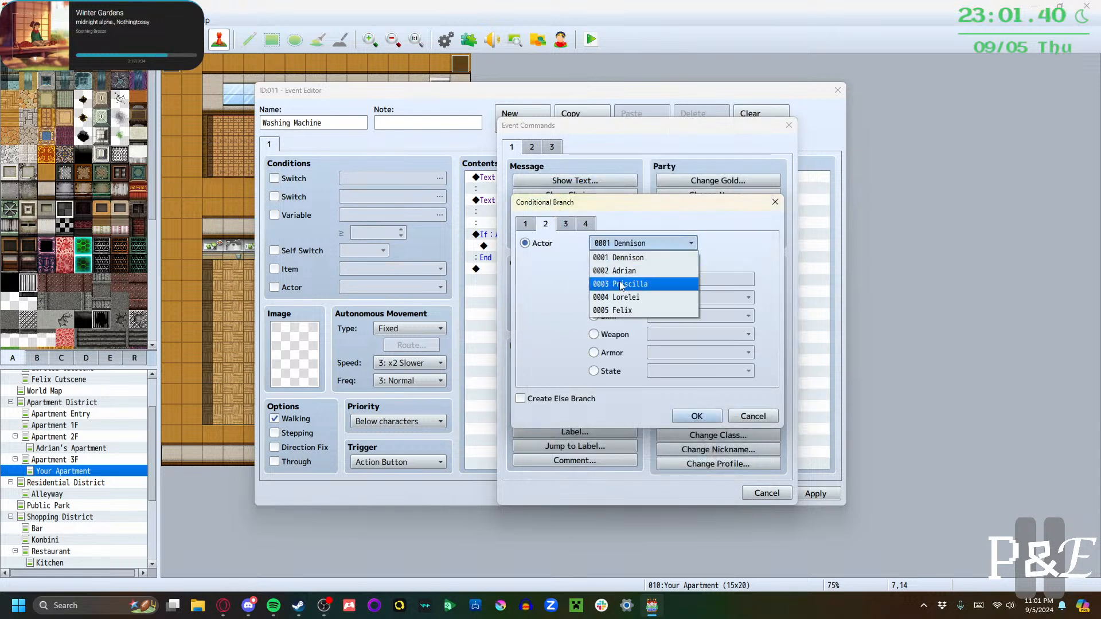
{"action": "left_click", "coordinate": [623, 286]}
{"action": "left_click", "coordinate": [699, 415]}
Add a conditional branch below Priscilla's that checks whether Lorelei is in the party
{"action": "double_click", "coordinate": [531, 304]}
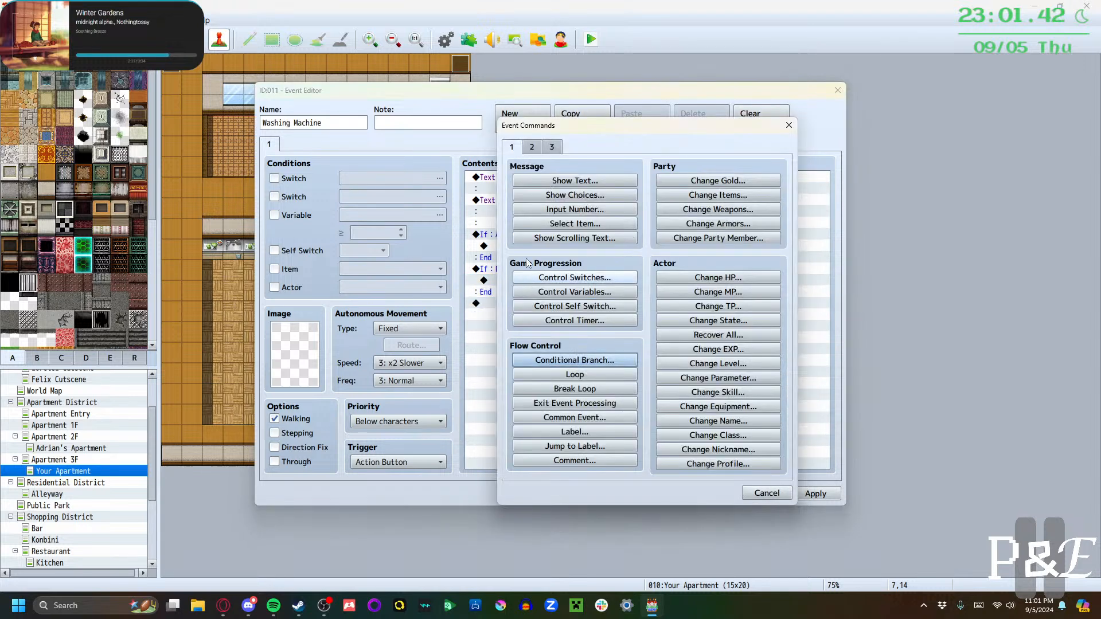
{"action": "left_click", "coordinate": [532, 147]}
{"action": "left_click", "coordinate": [511, 148]}
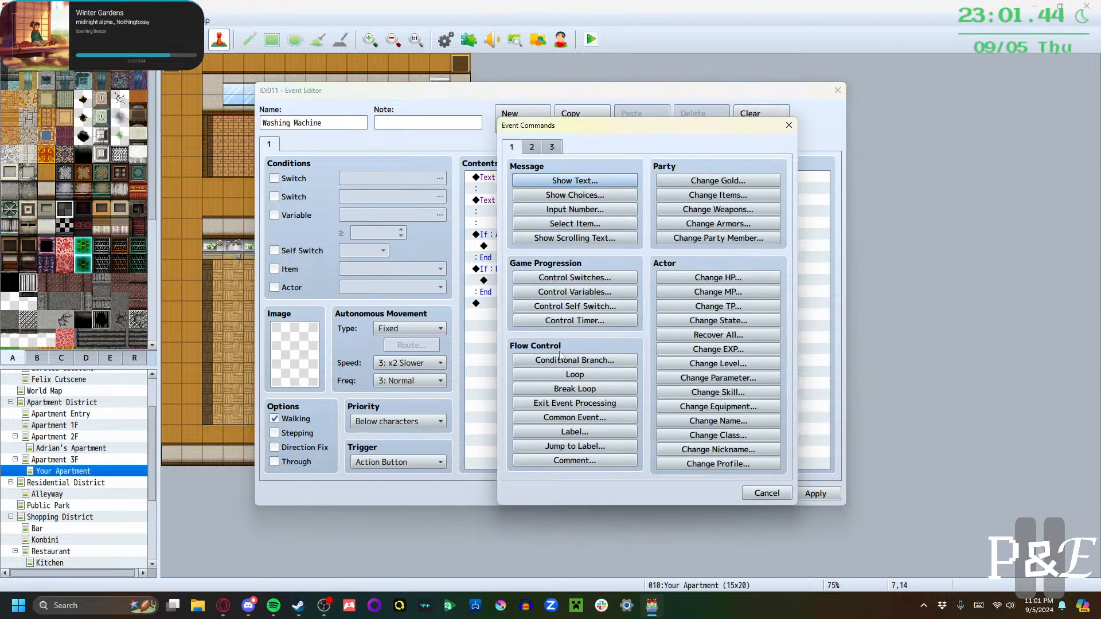
{"action": "left_click", "coordinate": [574, 360]}
{"action": "left_click", "coordinate": [544, 224]}
{"action": "left_click", "coordinate": [642, 243]}
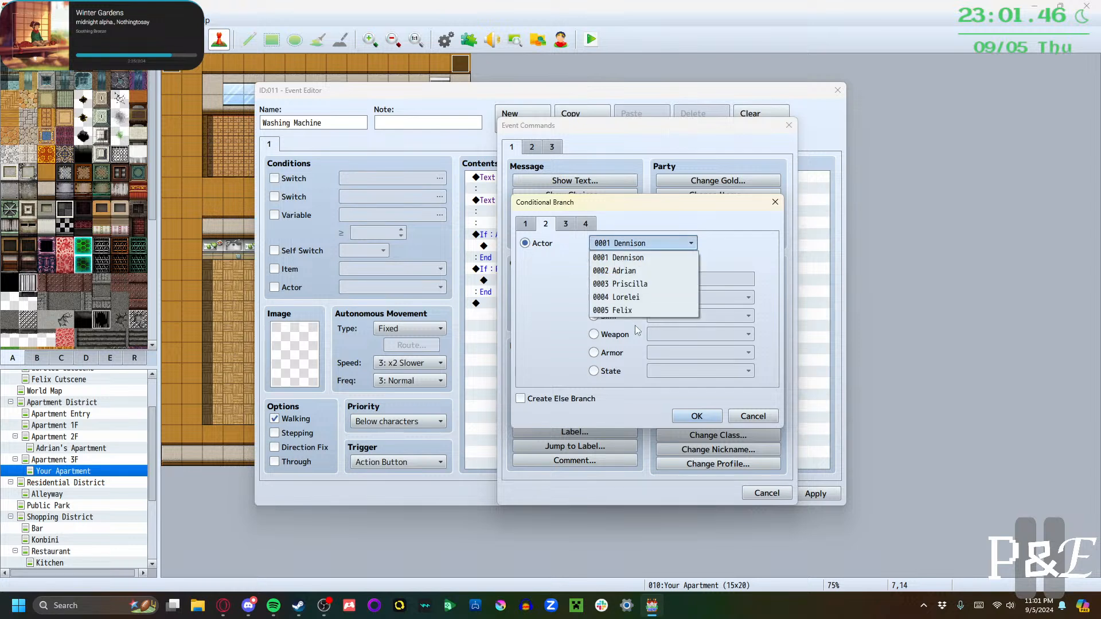
{"action": "left_click", "coordinate": [624, 300]}
{"action": "left_click", "coordinate": [694, 416]}
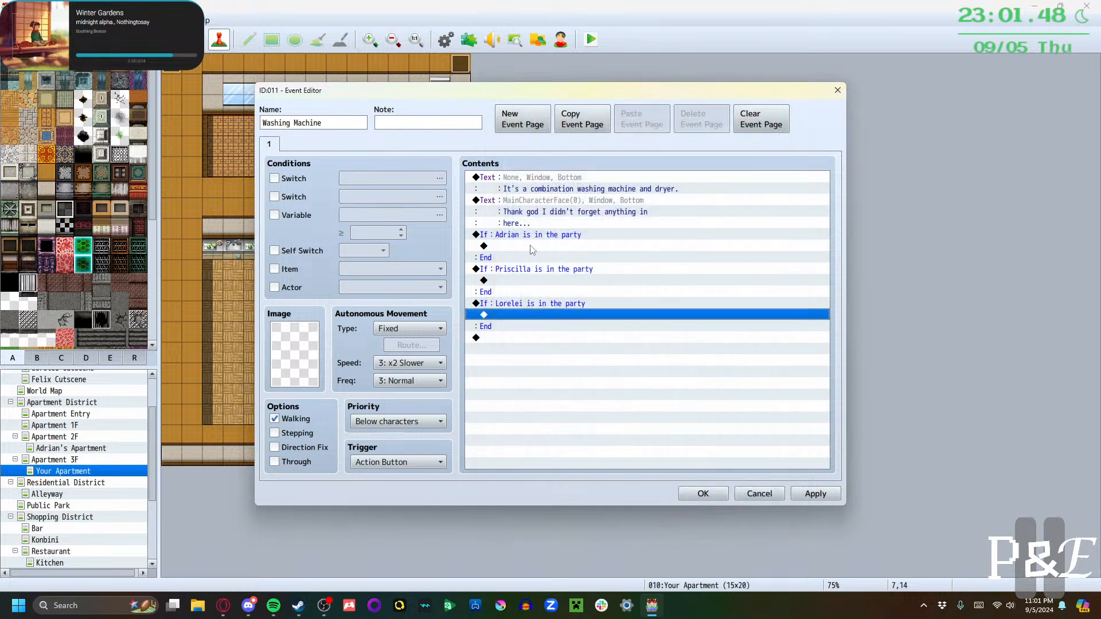
Start a message inside the Lorelei branch with the surprised, open-mouthed portrait from LoreleiFaces
{"action": "double_click", "coordinate": [519, 314]}
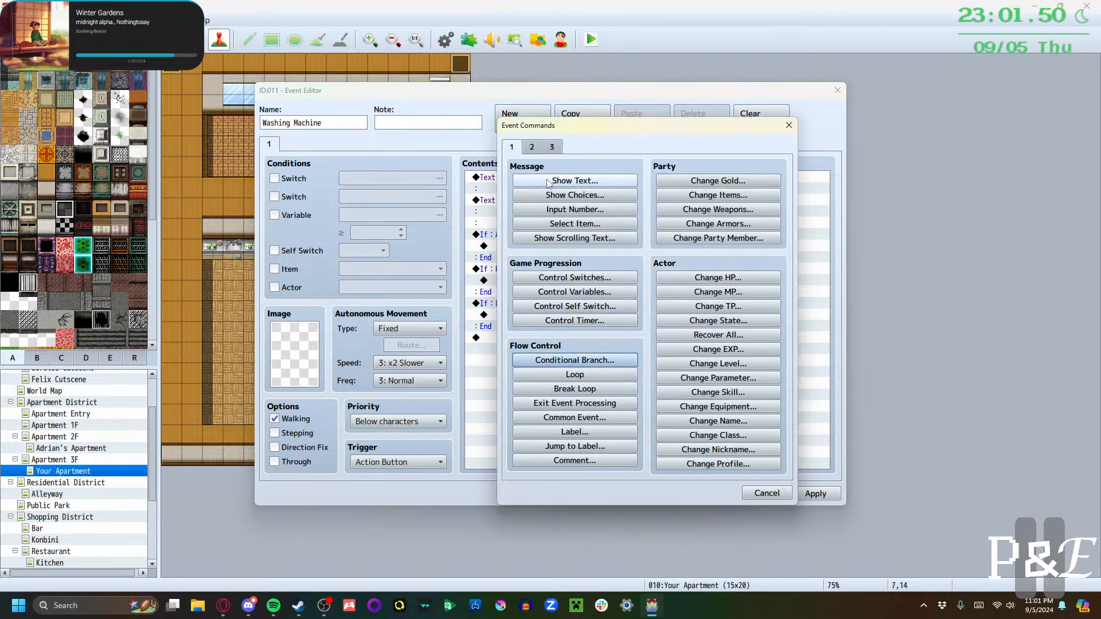
{"action": "left_click", "coordinate": [548, 182]}
{"action": "double_click", "coordinate": [524, 300]}
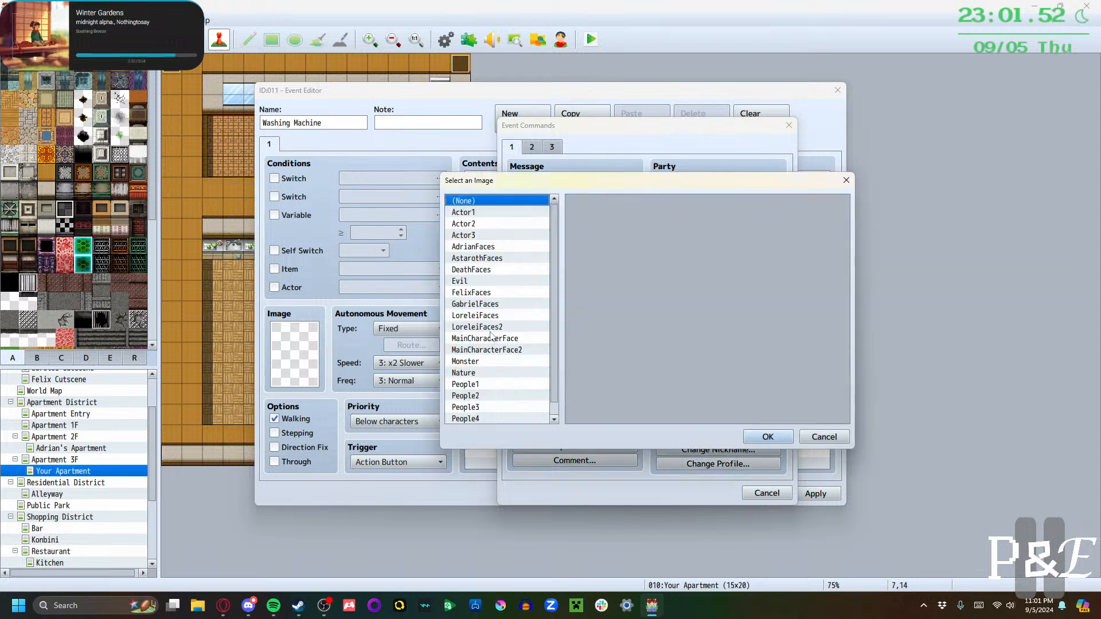
{"action": "left_click", "coordinate": [491, 327]}
{"action": "left_click", "coordinate": [492, 316]}
{"action": "left_click", "coordinate": [658, 274]}
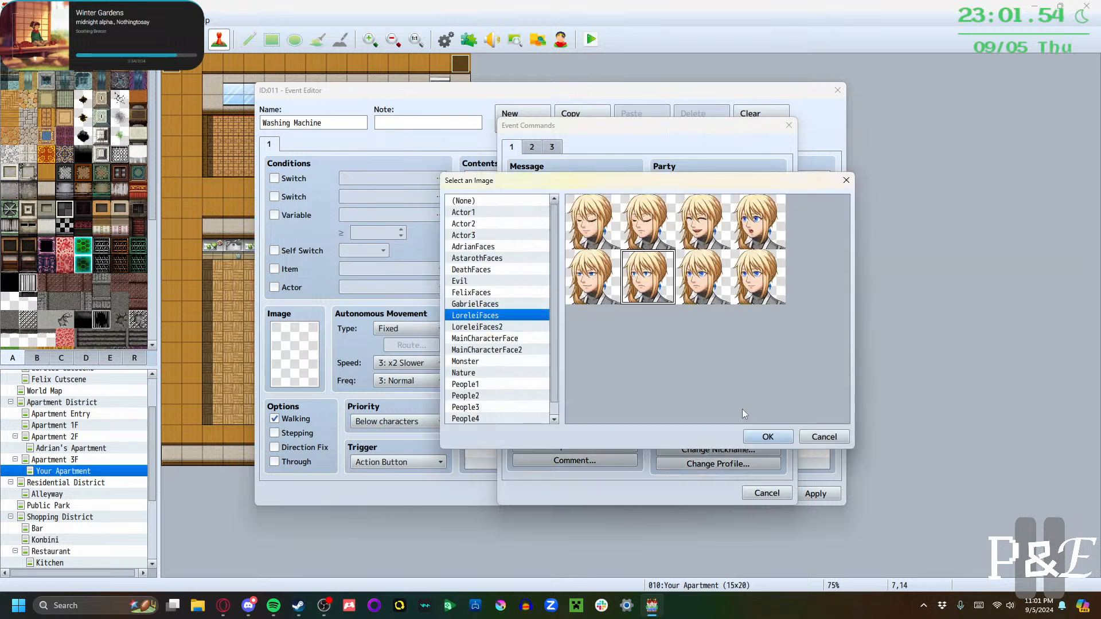
{"action": "left_click", "coordinate": [762, 229]}
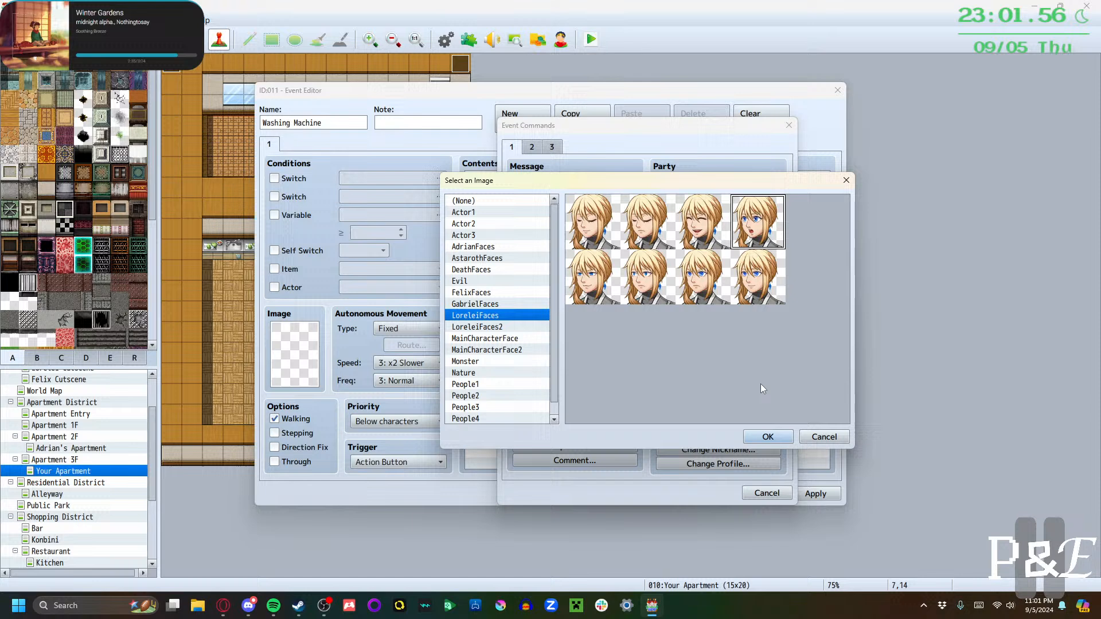
{"action": "left_click", "coordinate": [757, 437]}
Write Lorelei's line as "I didn't realize they made combination machines like this!" and add it to her branch
{"action": "type", "text": "I "}
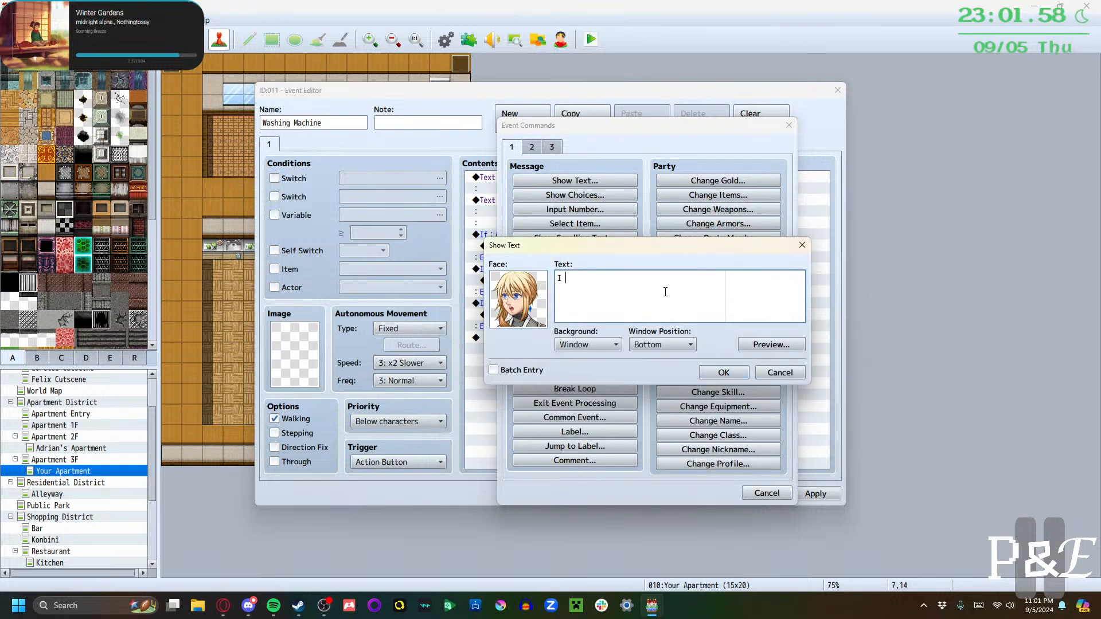
{"action": "type", "text": "didn't realize th"}
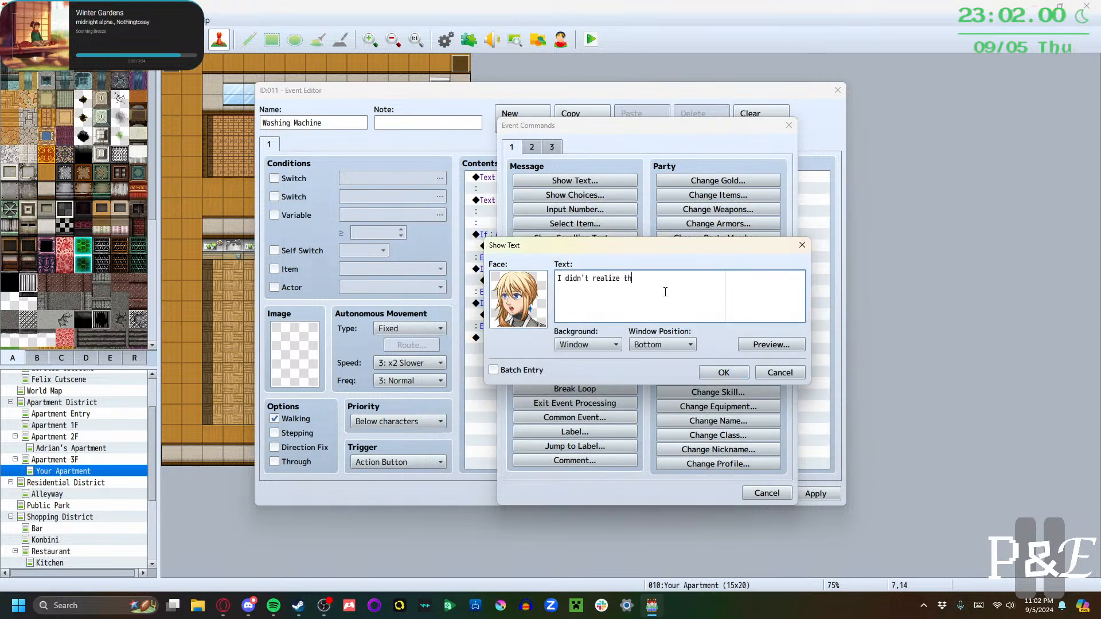
{"action": "type", "text": "ey made combination machines li"}
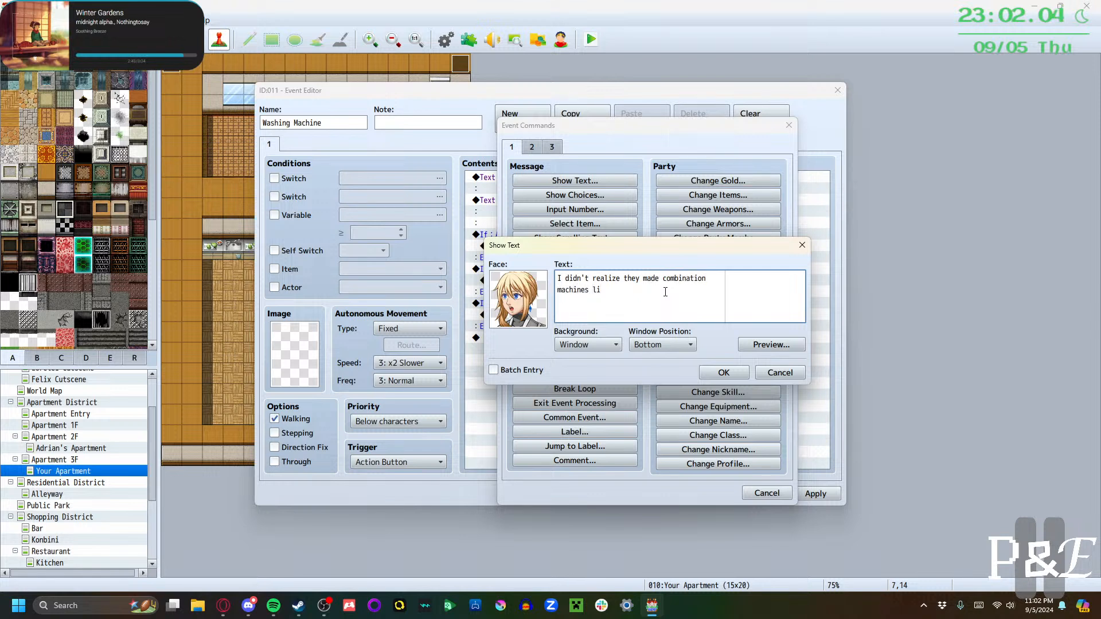
{"action": "type", "text": "ke this!"}
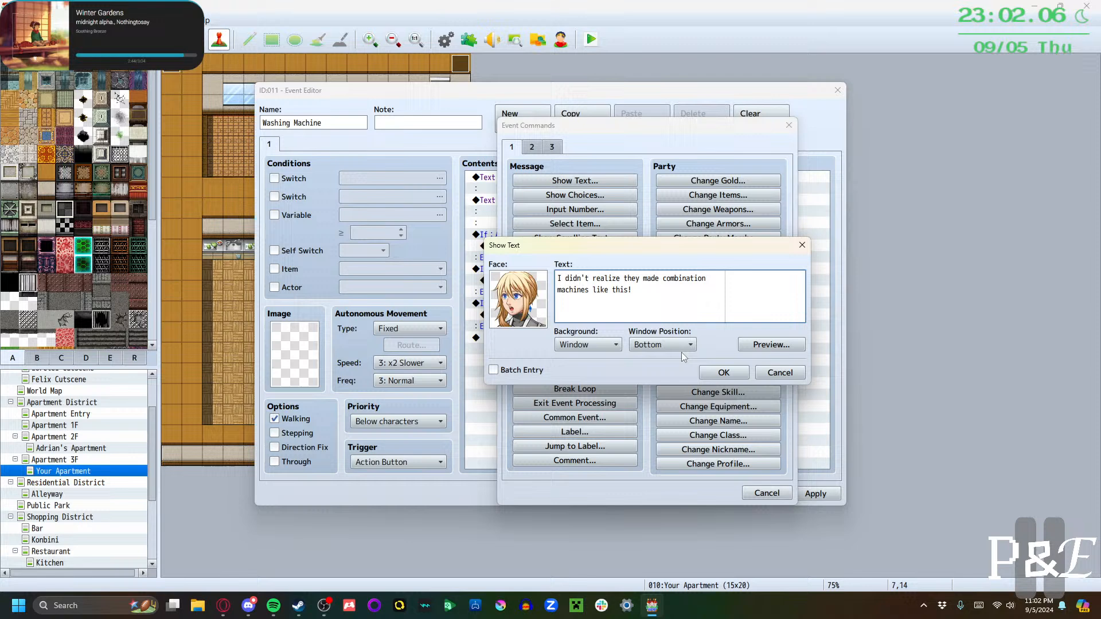
{"action": "left_click", "coordinate": [717, 373]}
Start a message inside the Priscilla branch with the smiling, closed-eyes portrait from the first row of PriscillaFaces
{"action": "double_click", "coordinate": [525, 281]}
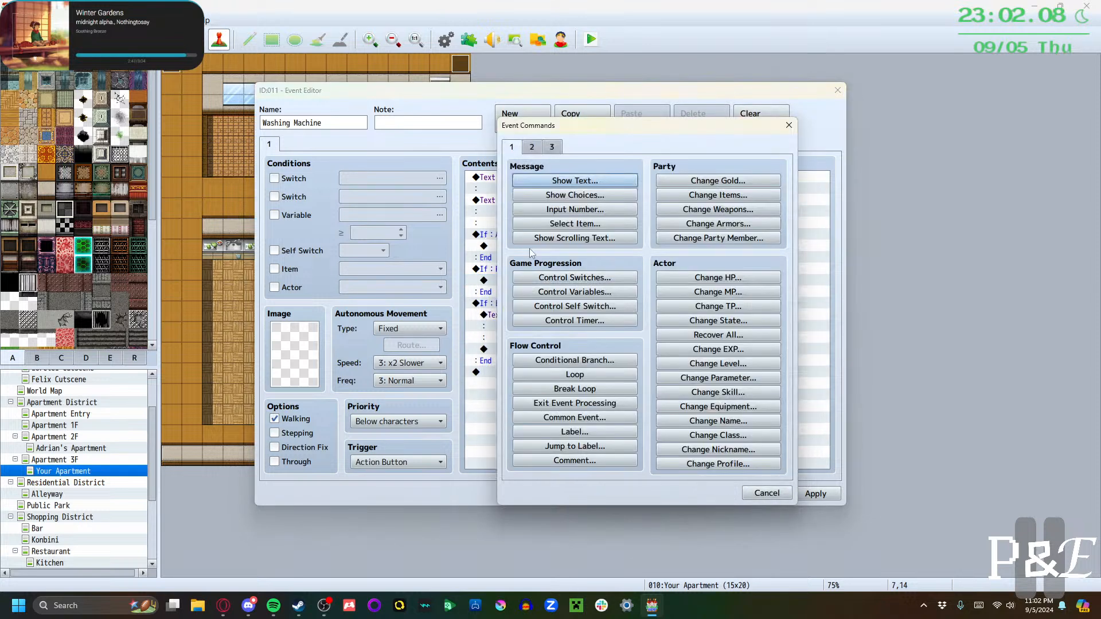
{"action": "key", "text": "Return"}
{"action": "double_click", "coordinate": [525, 295]}
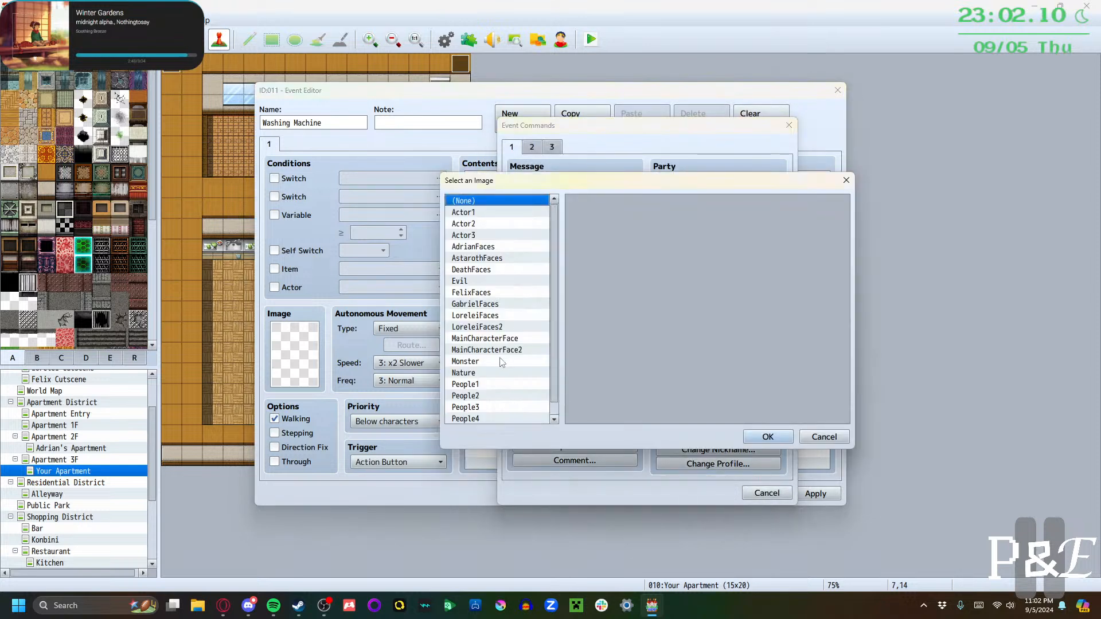
{"action": "scroll", "coordinate": [502, 367], "scroll_direction": "down", "scroll_amount": 1}
{"action": "left_click", "coordinate": [493, 419]}
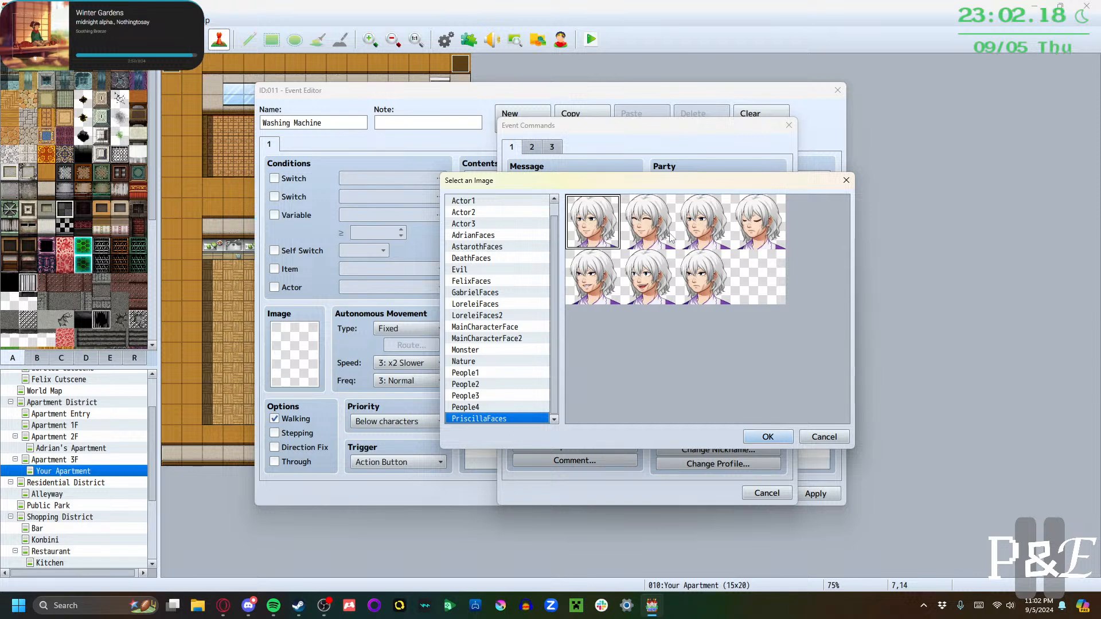
{"action": "left_click", "coordinate": [635, 242]}
{"action": "left_click", "coordinate": [780, 440]}
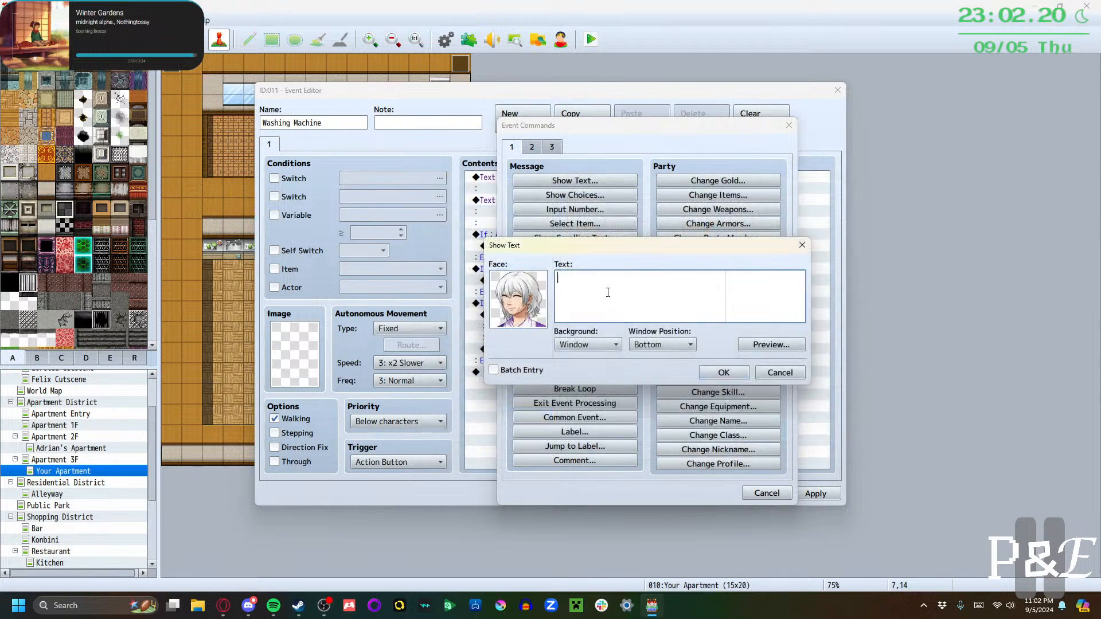
Write Priscilla's line as "I certainly don't miss the days of having to hang my laundry to dry!" and add it to her branch
{"action": "type", "text": "rtaionly"}
{"action": "type", "text": "ly don't miss the d"}
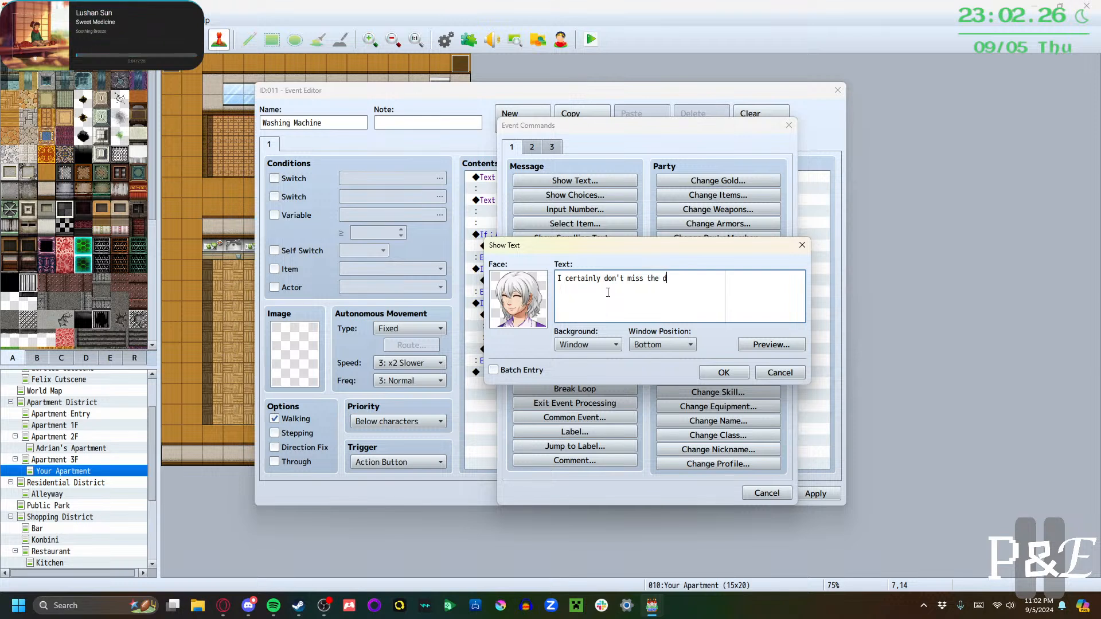
{"action": "type", "text": "ays of having"}
{"action": "key", "text": "Return"}
{"action": "key", "text": "BackSpace"}
{"action": "key", "text": "BackSpace"}
{"action": "key", "text": "BackSpace"}
{"action": "type", "text": "aund"}
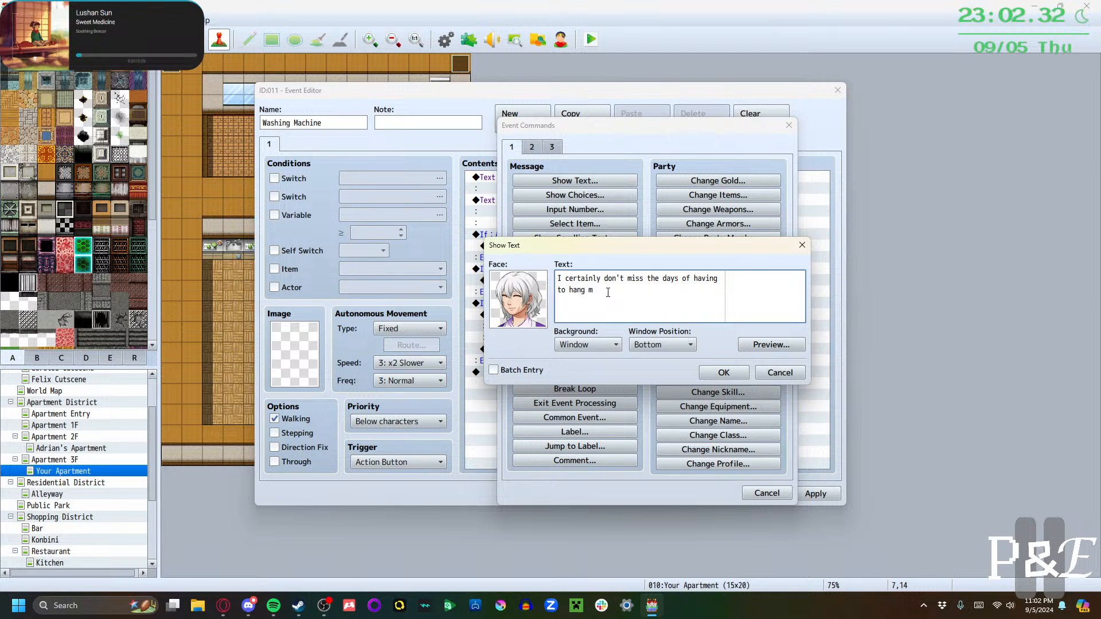
{"action": "type", "text": "ry to dry!"}
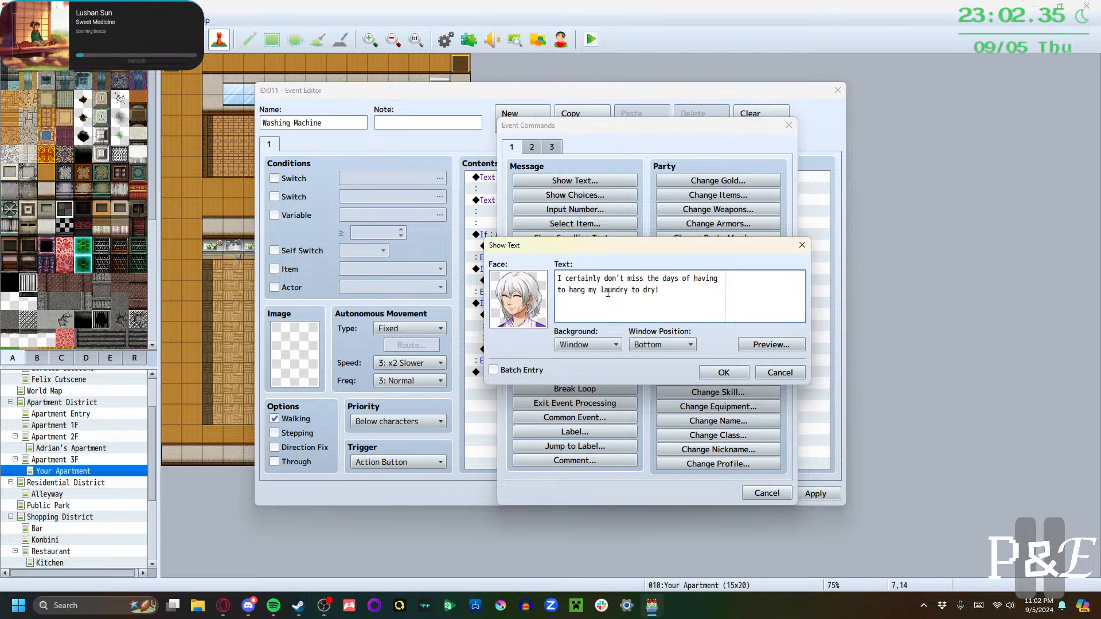
{"action": "left_click", "coordinate": [718, 373]}
Start a message inside the Adrian branch with the fourth portrait in the first row of AdrianFaces
{"action": "left_click", "coordinate": [525, 247]}
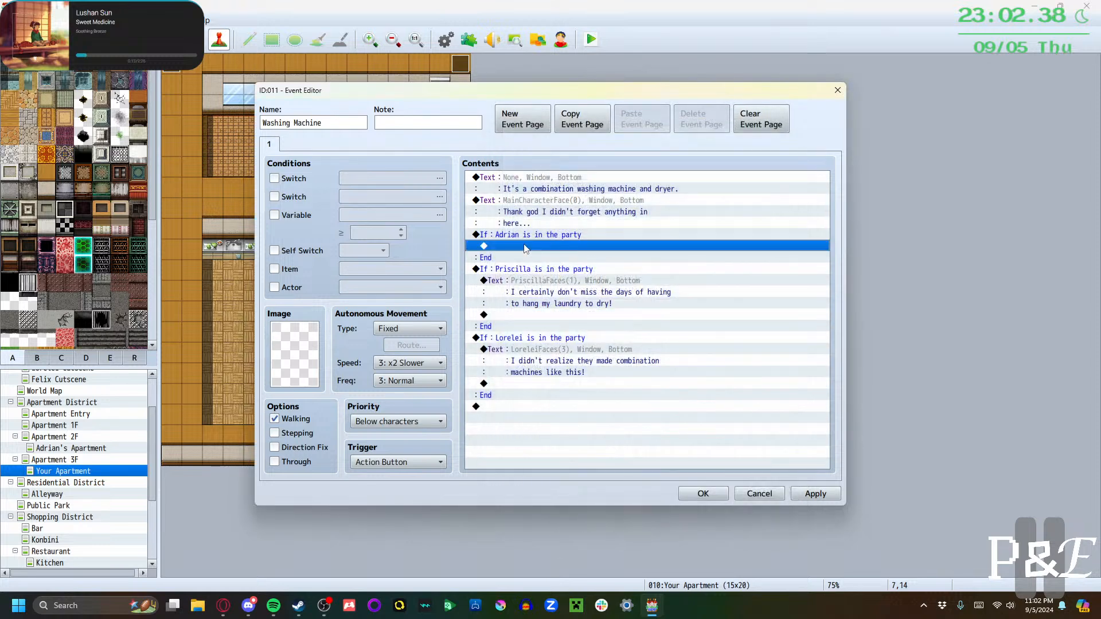
{"action": "double_click", "coordinate": [525, 248]}
{"action": "left_click", "coordinate": [544, 180]}
{"action": "left_click", "coordinate": [522, 281]}
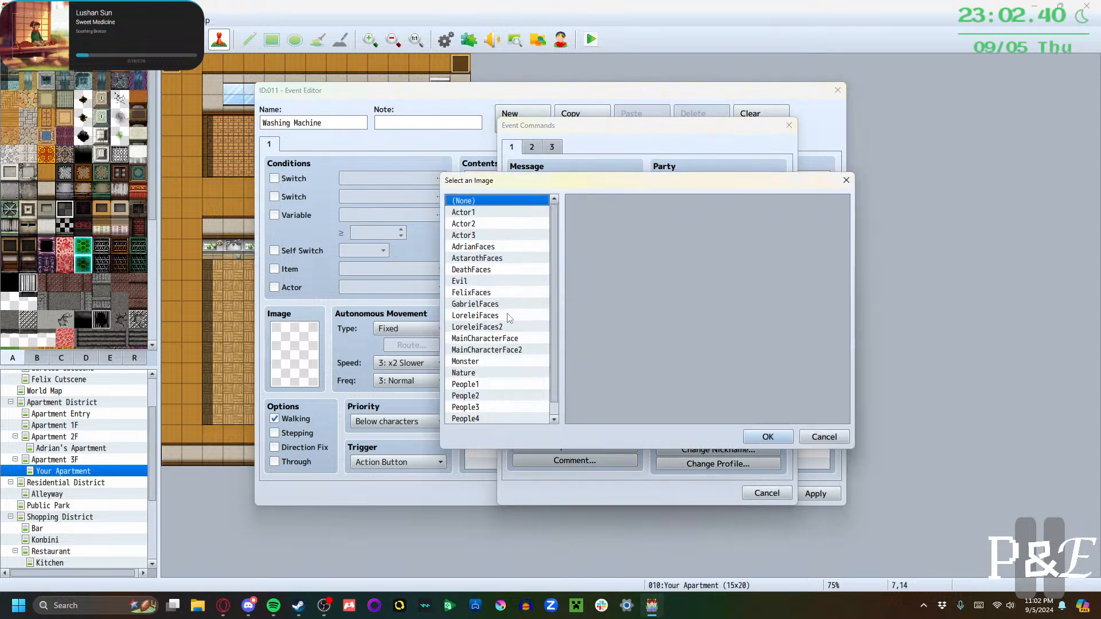
{"action": "left_click", "coordinate": [480, 248]}
{"action": "left_click", "coordinate": [743, 240]}
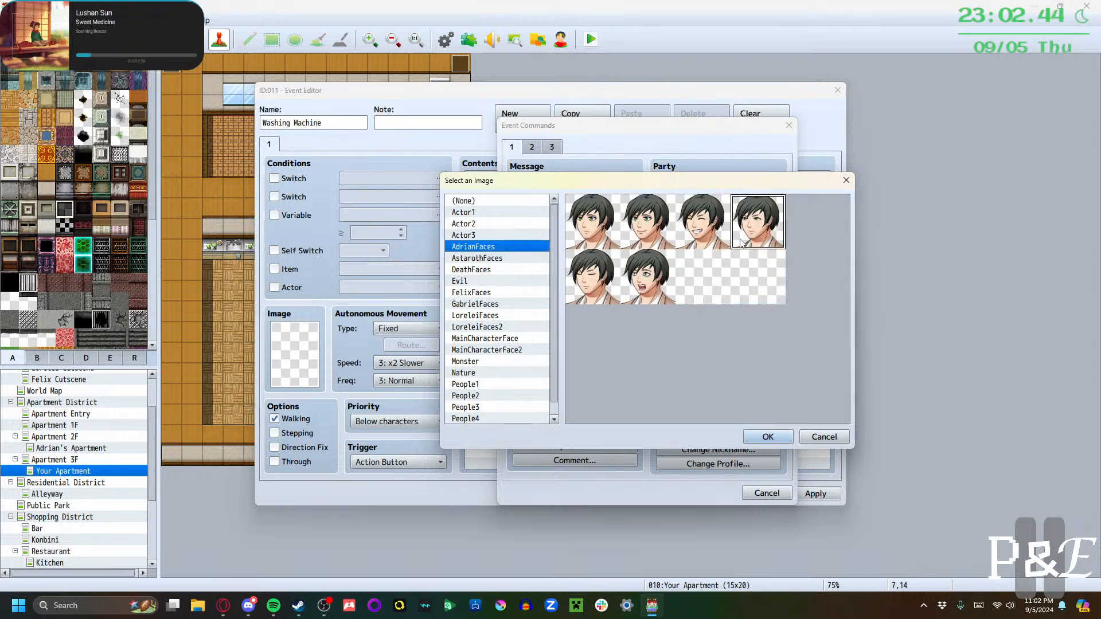
{"action": "left_click", "coordinate": [768, 437]}
{"action": "type", "text": "Lu"}
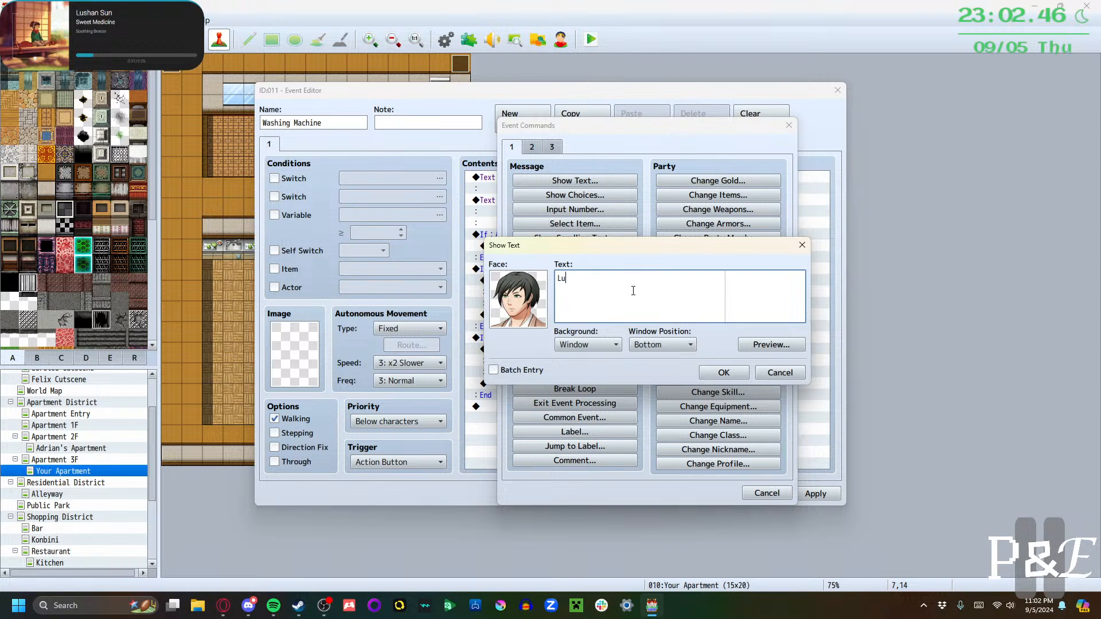
{"action": "type", "text": "cky bastar"}
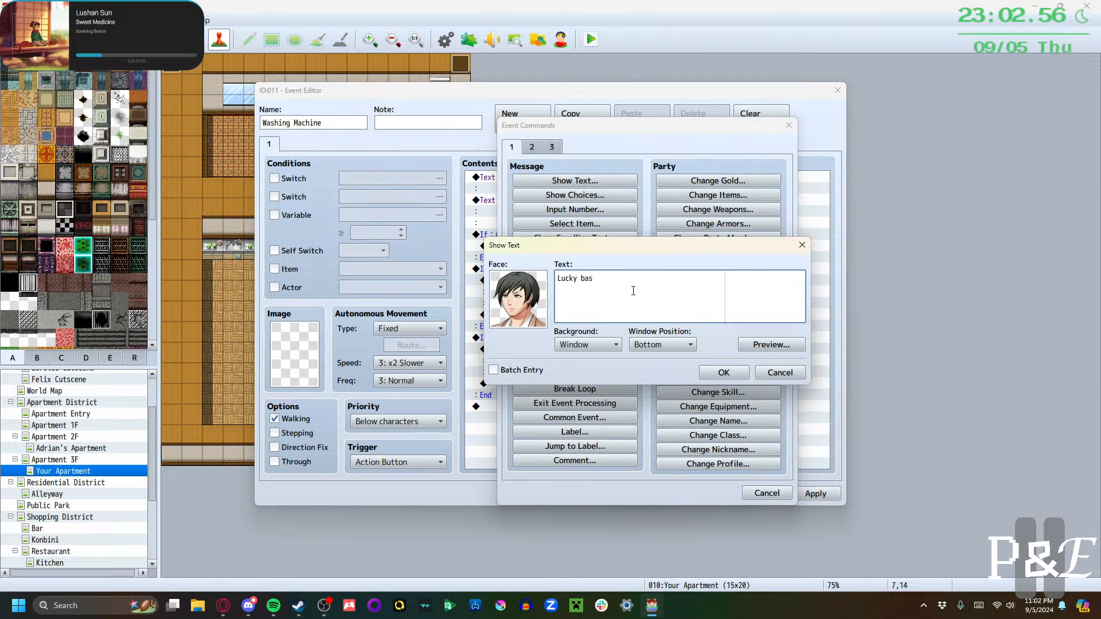
{"action": "type", "text": "ard"}
{"action": "key", "text": "BackSpace"}
{"action": "key", "text": "BackSpace"}
{"action": "key", "text": "BackSpace"}
{"action": "key", "text": "BackSpace"}
{"action": "key", "text": "BackSpace"}
{"action": "key", "text": "BackSpace"}
{"action": "key", "text": "BackSpace"}
{"action": "key", "text": "BackSpace"}
{"action": "key", "text": "BackSpace"}
{"action": "key", "text": "BackSpace"}
{"action": "key", "text": "BackSpace"}
{"action": "key", "text": "BackSpace"}
{"action": "type", "text": "Damn, I h"}
{"action": "key", "text": "BackSpace"}
{"action": "type", "text": "always"}
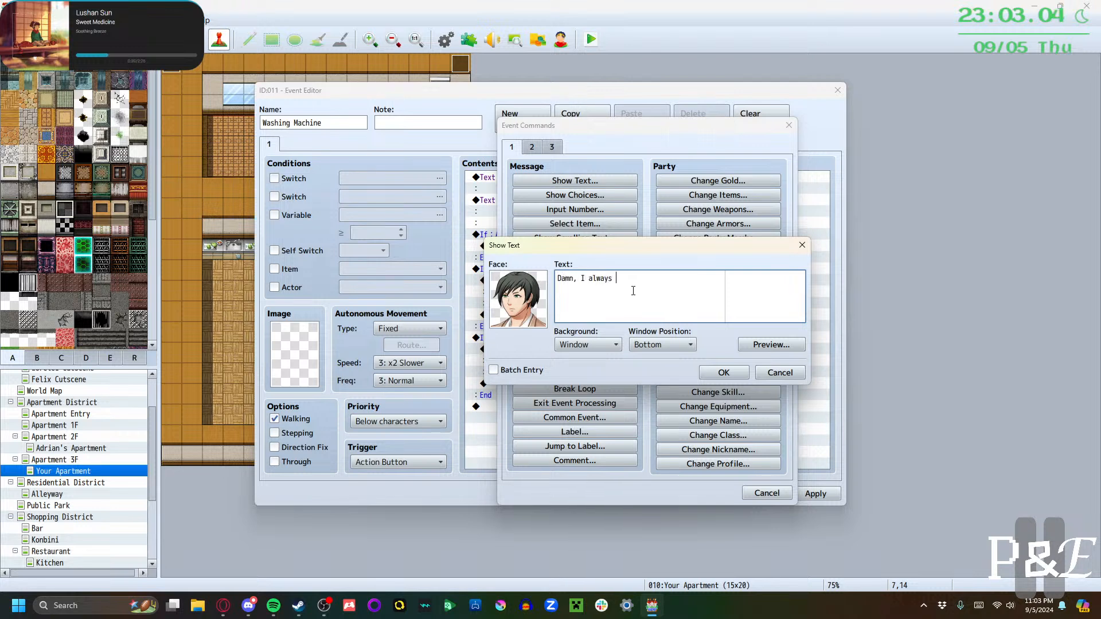
{"action": "key", "text": "BackSpace"}
{"action": "key", "text": "BackSpace"}
{"action": "key", "text": "BackSpace"}
{"action": "key", "text": "BackSpace"}
{"action": "key", "text": "BackSpace"}
{"action": "key", "text": "BackSpace"}
{"action": "key", "text": "BackSpace"}
{"action": "key", "text": "BackSpace"}
{"action": "key", "text": "BackSpace"}
{"action": "key", "text": "BackSpace"}
{"action": "key", "text": "BackSpace"}
{"action": "key", "text": "BackSpace"}
{"action": "key", "text": "BackSpace"}
{"action": "key", "text": "BackSpace"}
Write Adrian's line as "Lucky bastard. I always had to wash my clothes at a public laundromat..." and add it to his branch
{"action": "type", "text": "Lucky bastard. I always had"}
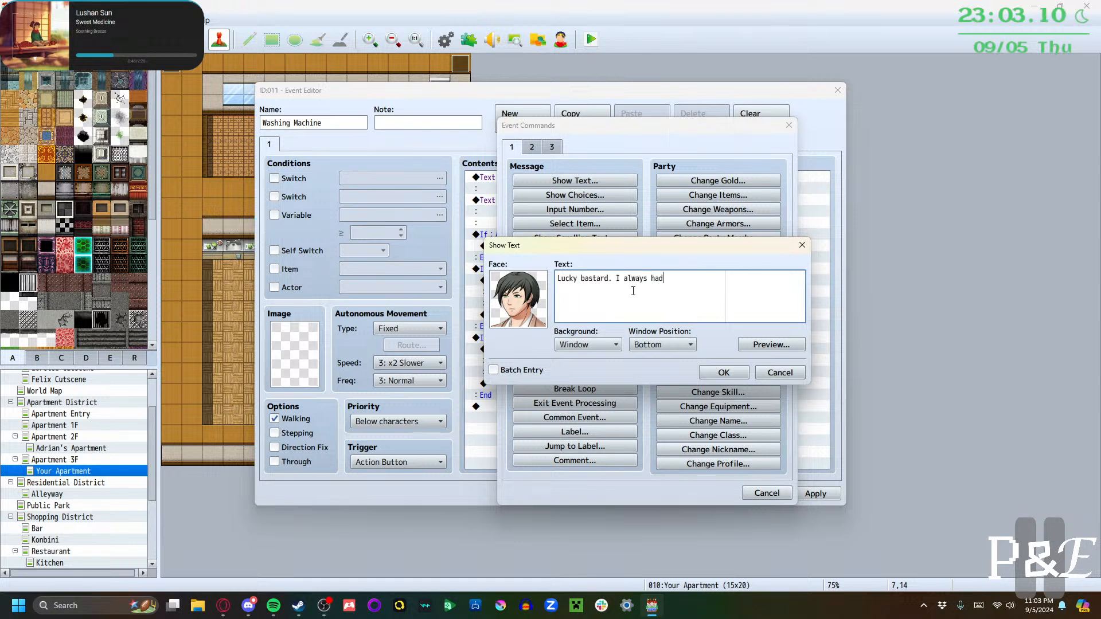
{"action": "type", "text": " to get my"}
{"action": "key", "text": "BackSpace"}
{"action": "key", "text": "BackSpace"}
{"action": "key", "text": "BackSpace"}
{"action": "key", "text": "BackSpace"}
{"action": "type", "text": "was h my"}
{"action": "key", "text": "Return"}
{"action": "type", "text": "clothes at a public laundromat"}
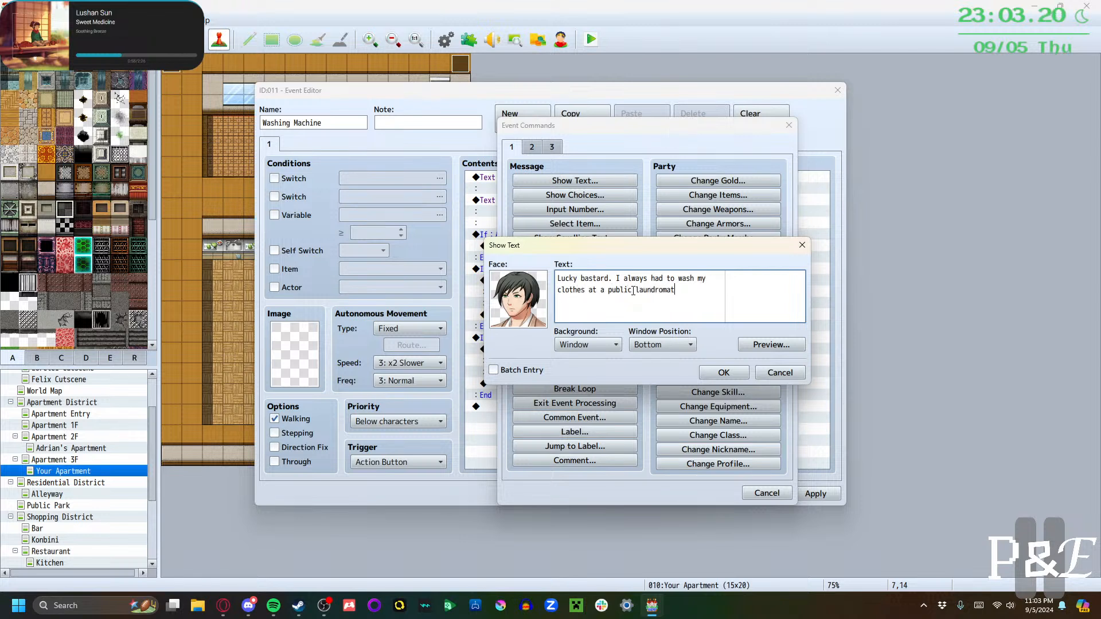
{"action": "type", "text": "..."}
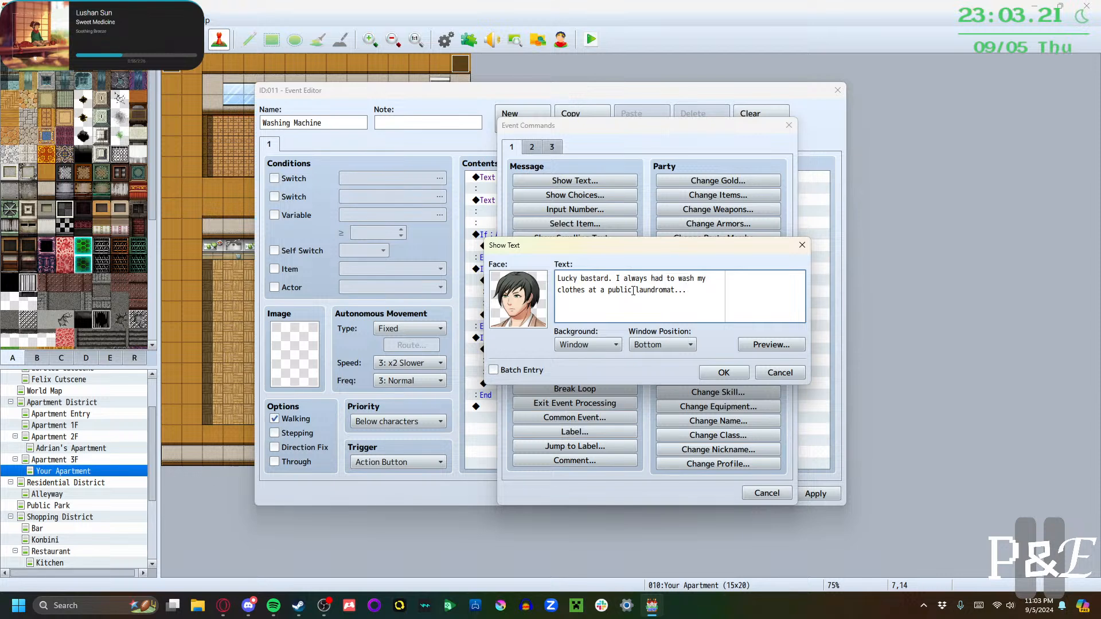
{"action": "left_click", "coordinate": [733, 372]}
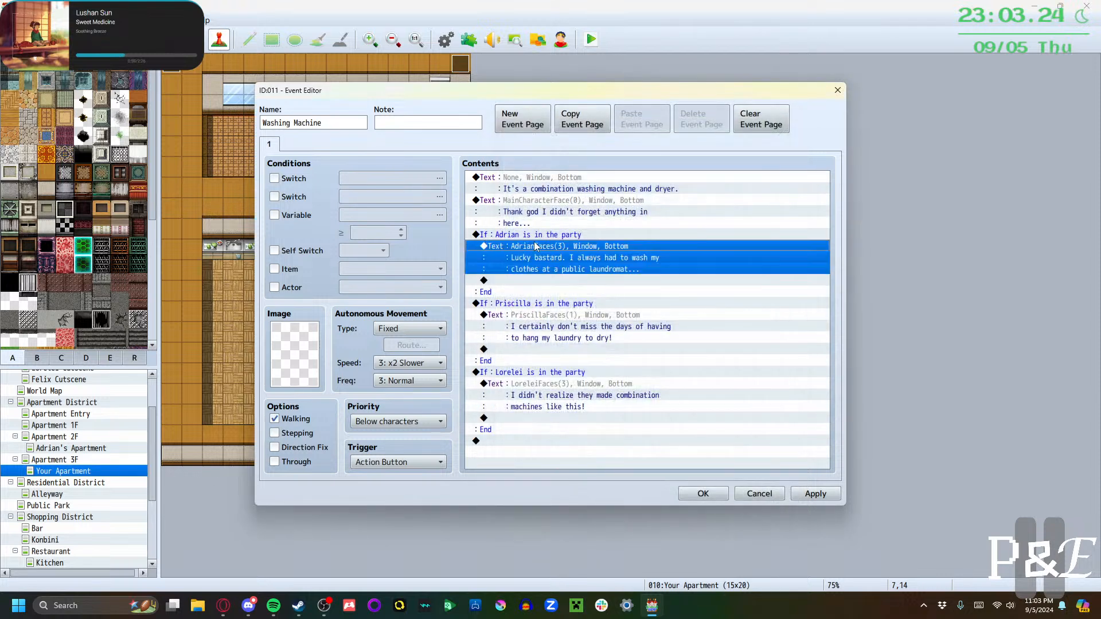
Check the three party-member messages, then save and close the Washing Machine event
{"action": "left_click", "coordinate": [535, 248]}
{"action": "left_click", "coordinate": [552, 318]}
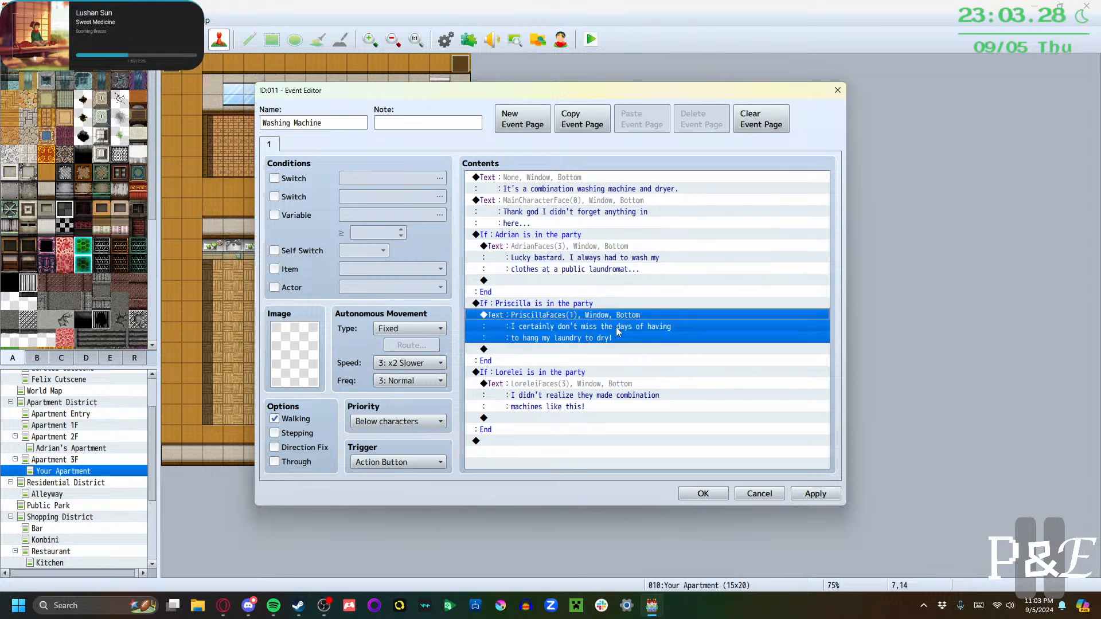
{"action": "left_click", "coordinate": [601, 384]}
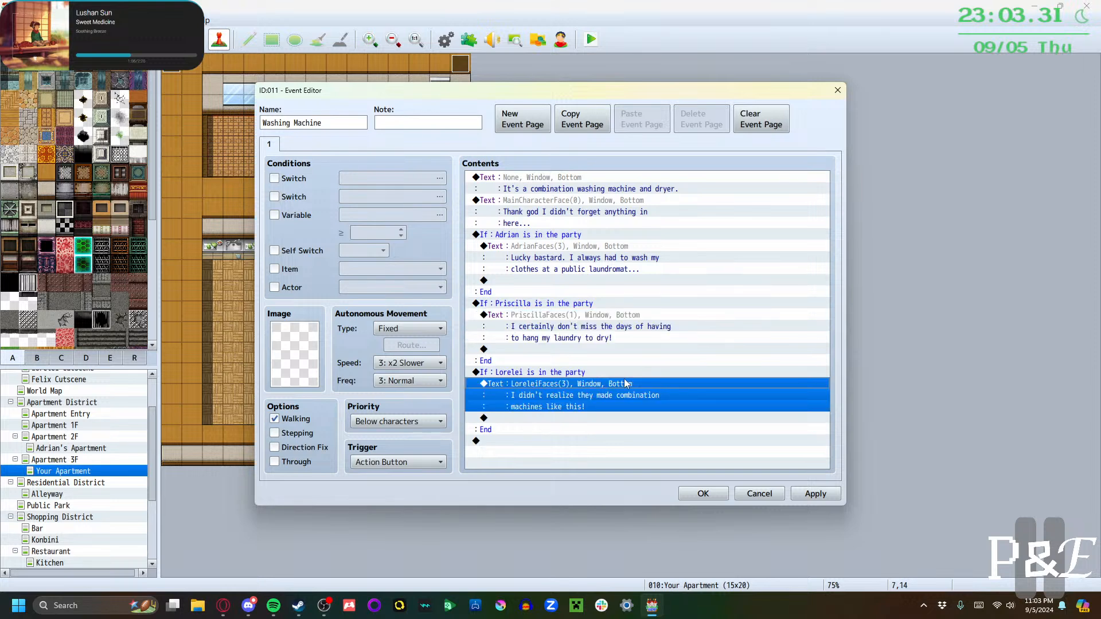
{"action": "left_click", "coordinate": [800, 494]}
{"action": "left_click", "coordinate": [683, 500]}
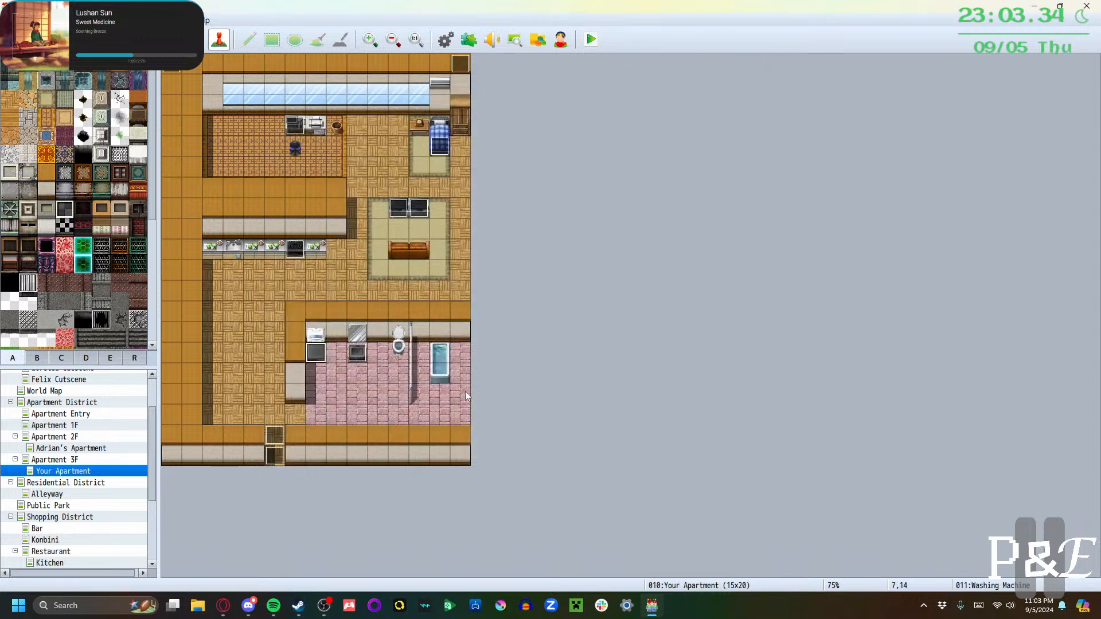
Create an event named Bathtub on the bathroom's tub and add the message "It's your bathtub!" without a portrait
{"action": "double_click", "coordinate": [439, 373]}
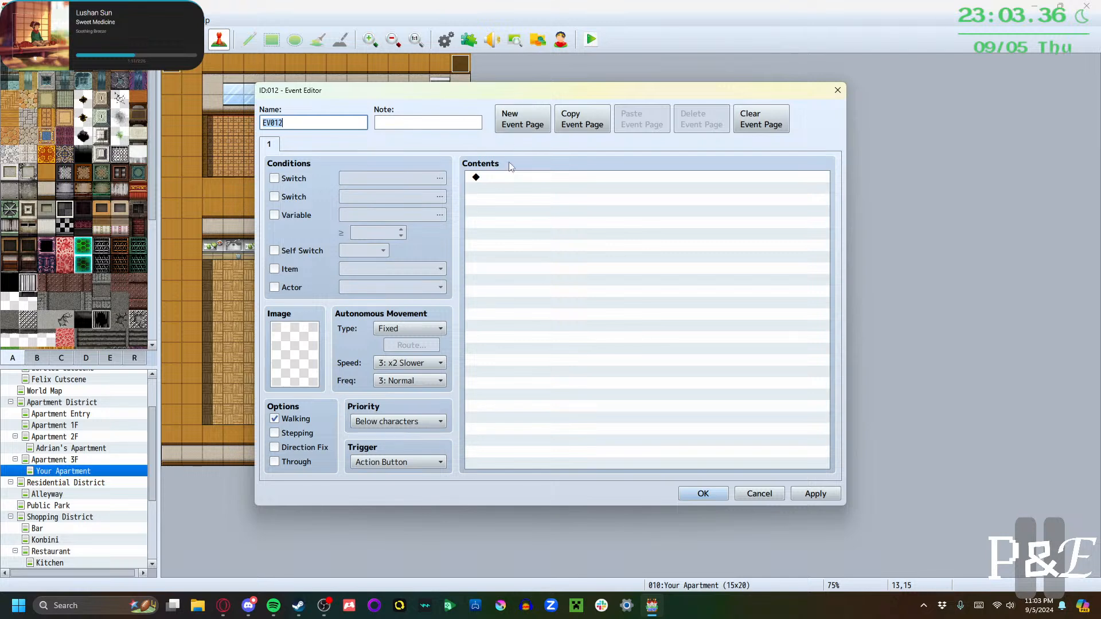
{"action": "type", "text": "Bathtub"}
{"action": "double_click", "coordinate": [507, 179]}
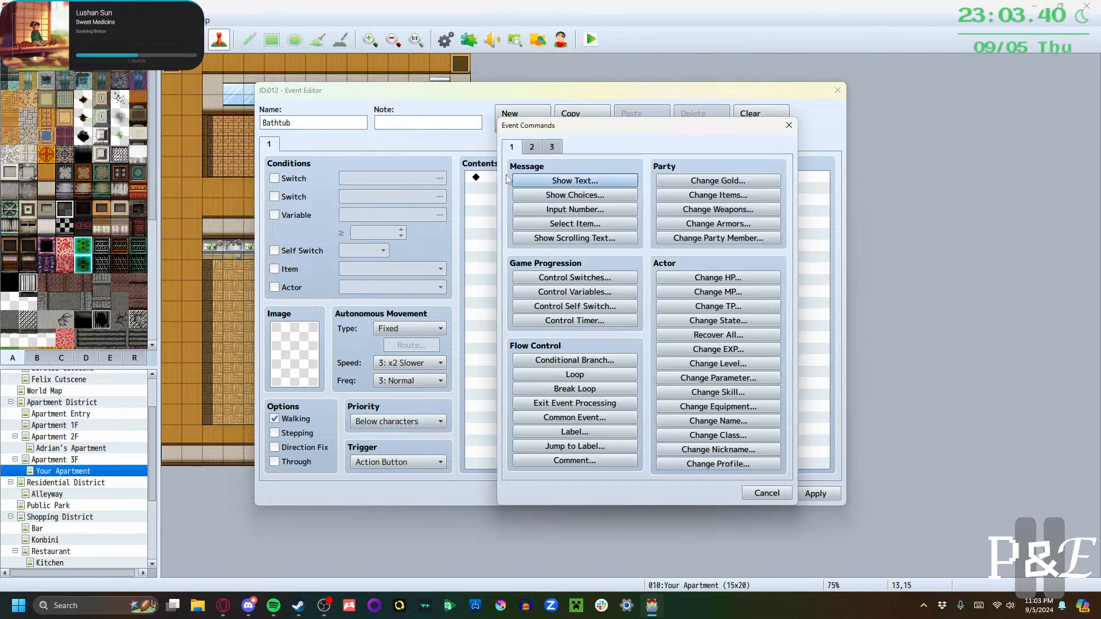
{"action": "left_click", "coordinate": [574, 181]}
{"action": "type", "text": "I"}
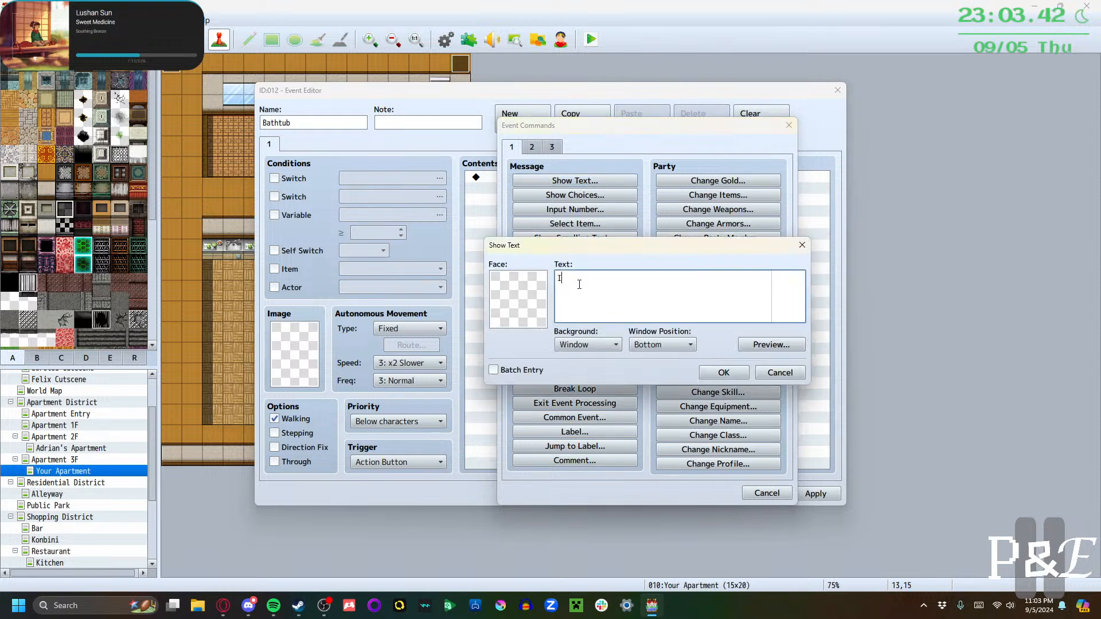
{"action": "type", "text": "t's your bathtub!"}
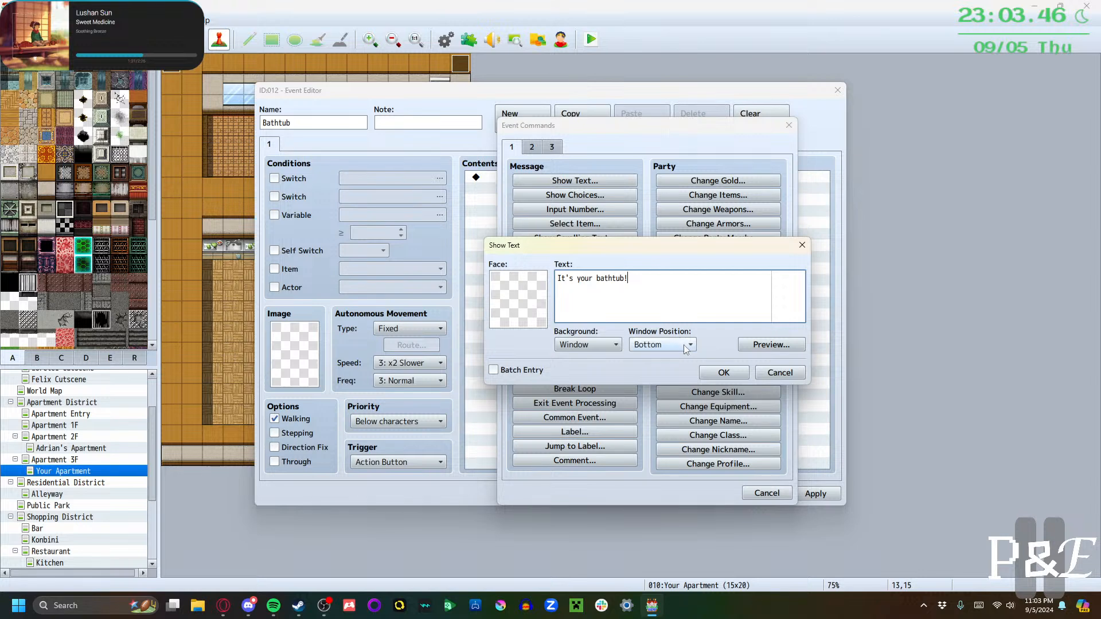
{"action": "left_click", "coordinate": [723, 373]}
Start a second message in the Bathtub event with the first portrait in the second row of MainCharacterFace
{"action": "double_click", "coordinate": [509, 202]}
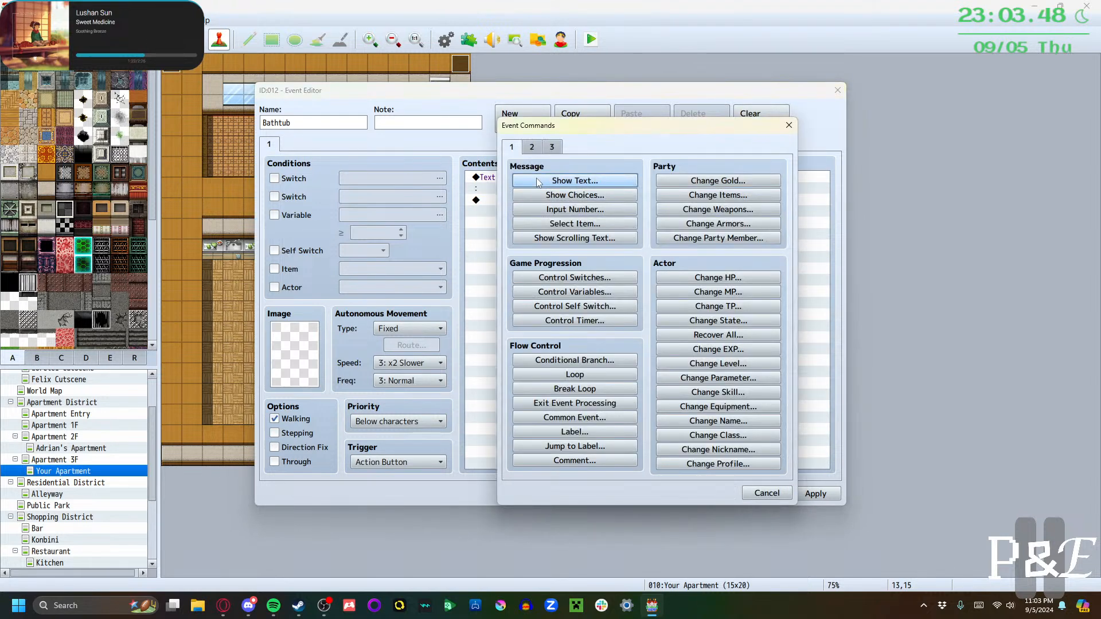
{"action": "left_click", "coordinate": [536, 179]}
{"action": "double_click", "coordinate": [510, 307]}
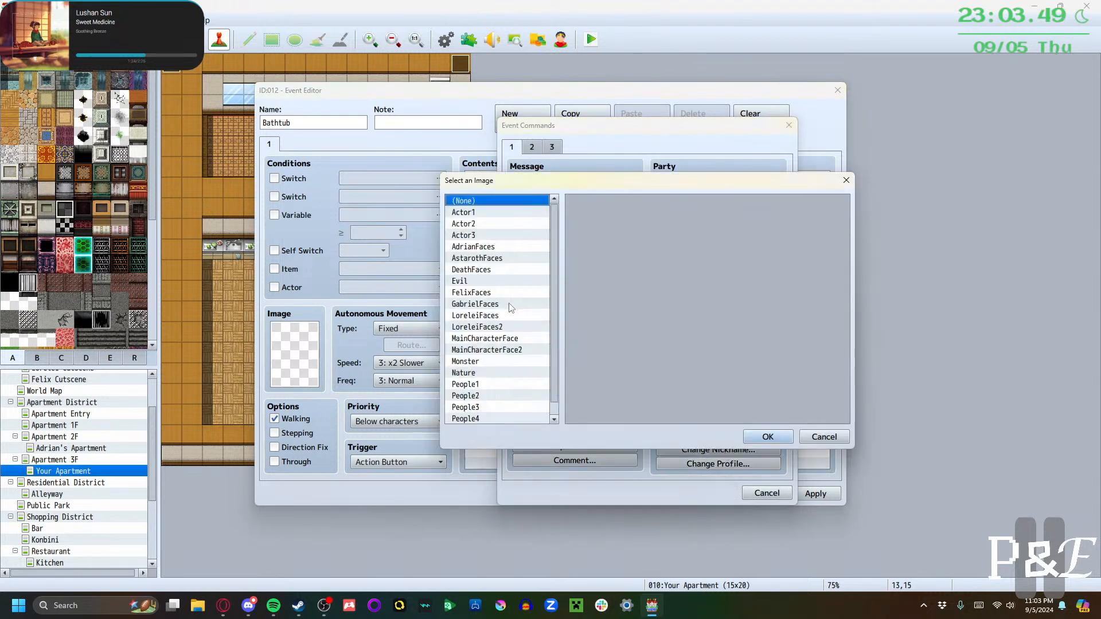
{"action": "left_click", "coordinate": [496, 338]}
{"action": "left_click", "coordinate": [589, 282]}
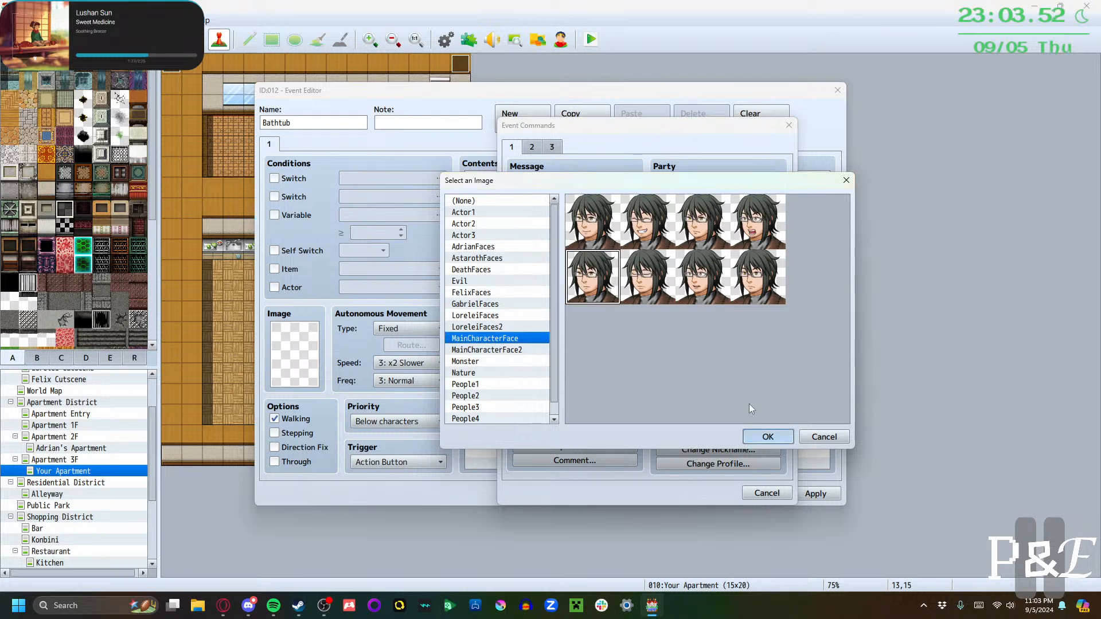
{"action": "left_click", "coordinate": [768, 437]}
Write the main character's line as "There's no asset for an empty bathtub, so just pretend its empty, okay?" and add it
{"action": "type", "text": "There's"}
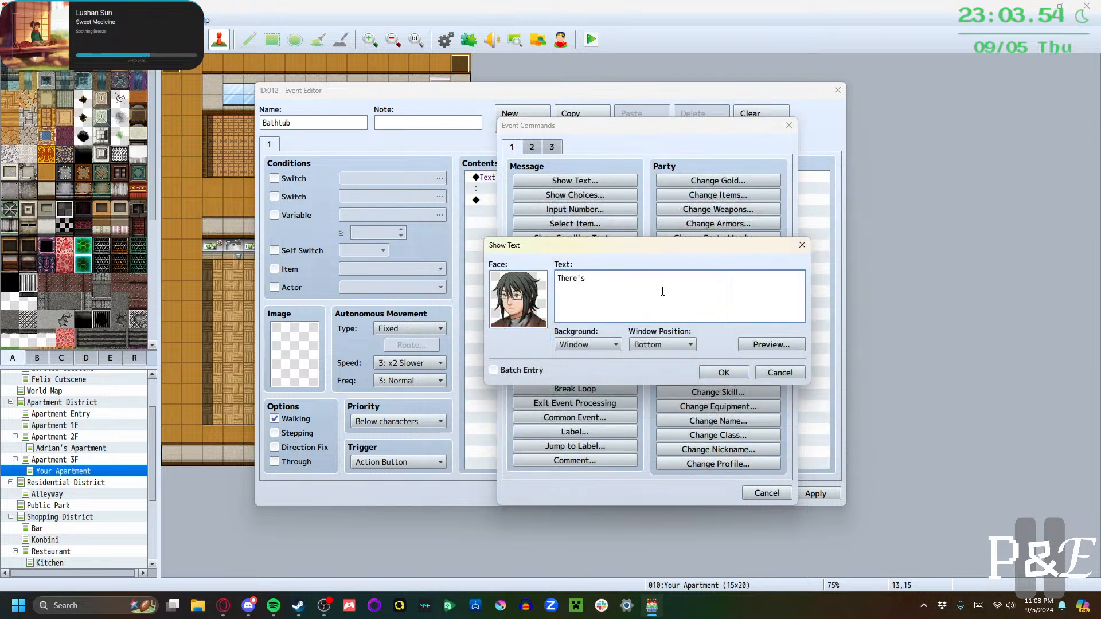
{"action": "type", "text": " no asset for an empty b"}
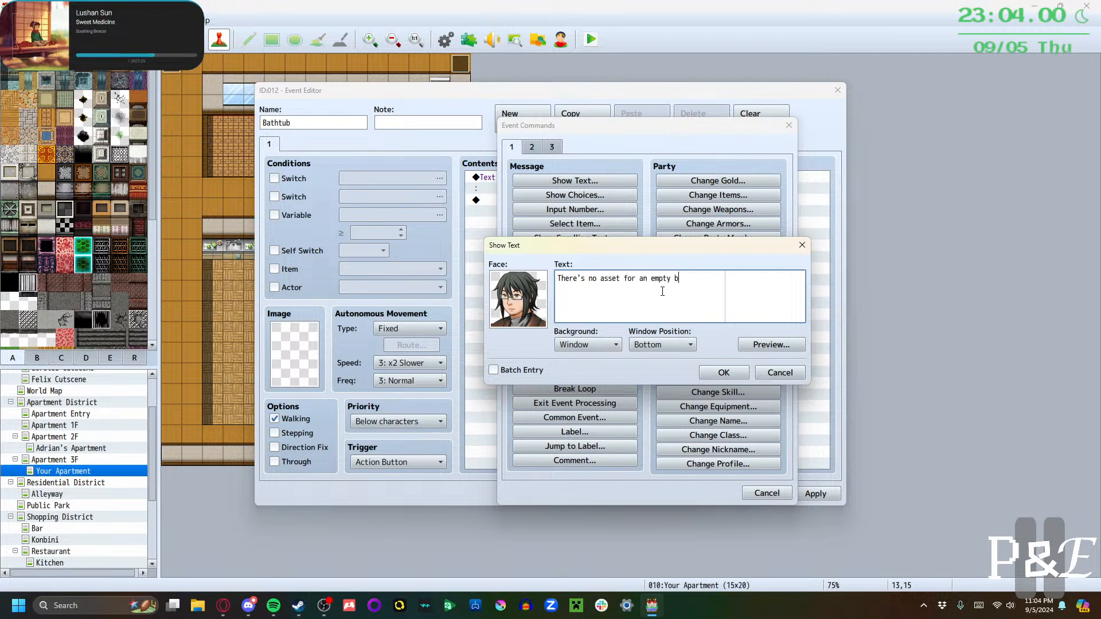
{"action": "type", "text": "athtub, so just pretend its emtp"}
{"action": "key", "text": "BackSpace"}
{"action": "key", "text": "BackSpace"}
{"action": "type", "text": "pty, okay?"}
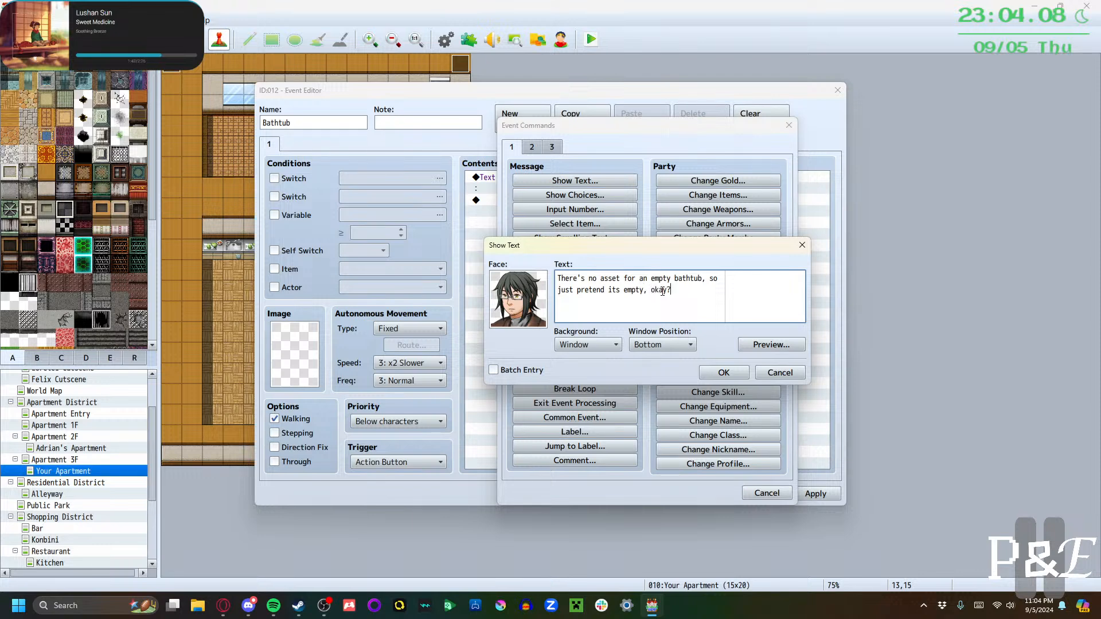
{"action": "left_click", "coordinate": [710, 379]}
Add a conditional branch below the bathtub messages that checks whether Adrian is in the party
{"action": "double_click", "coordinate": [505, 234]}
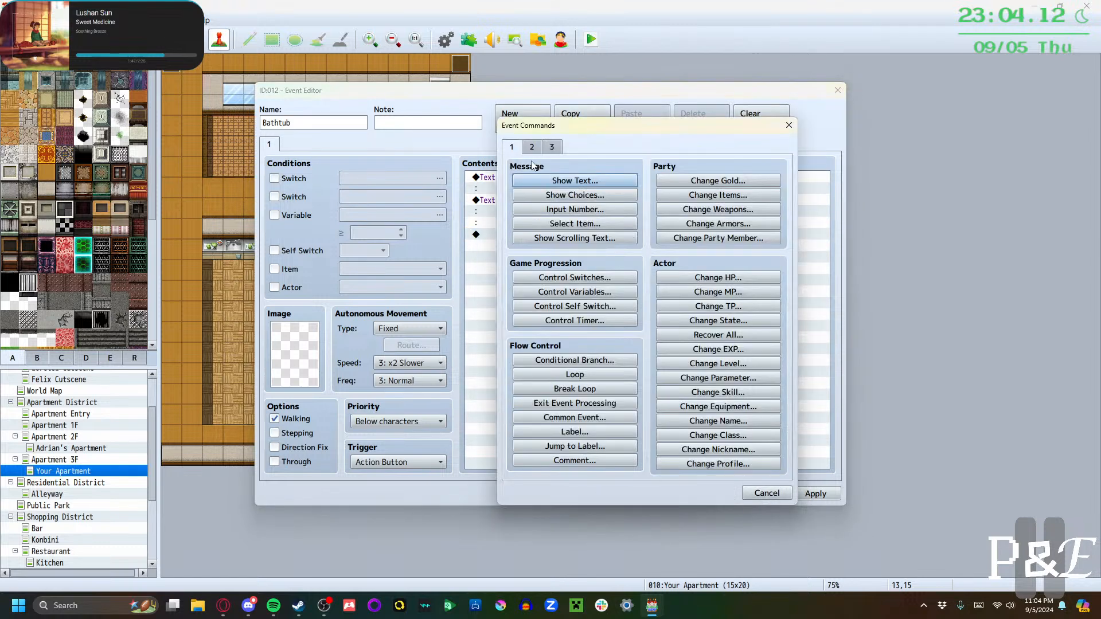
{"action": "left_click", "coordinate": [532, 146]}
{"action": "left_click", "coordinate": [511, 147]}
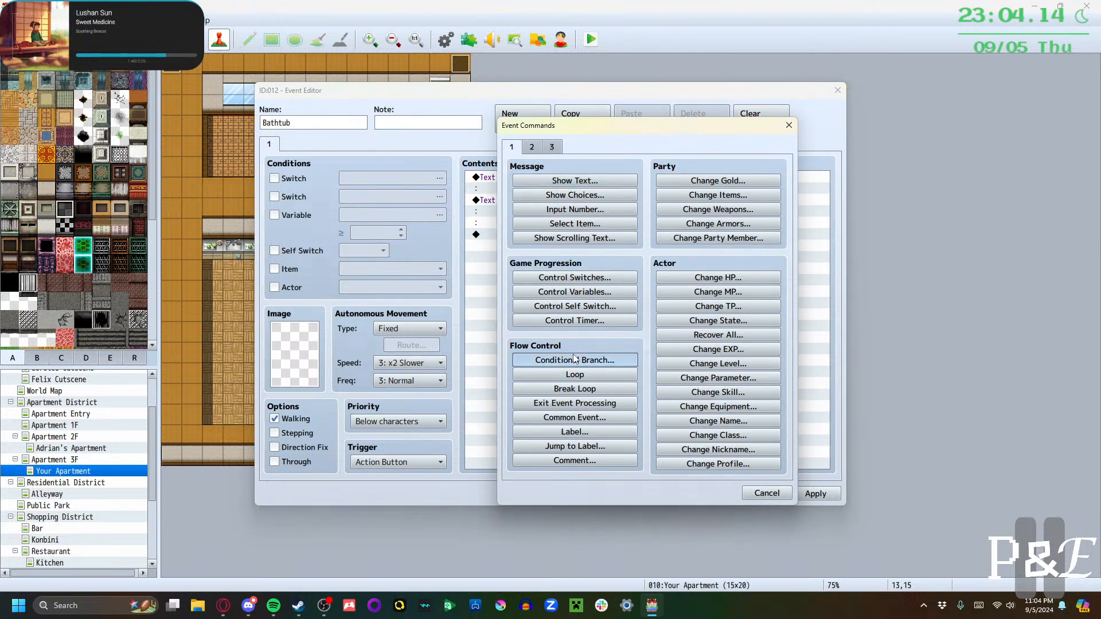
{"action": "left_click", "coordinate": [575, 359]}
{"action": "left_click", "coordinate": [545, 225]}
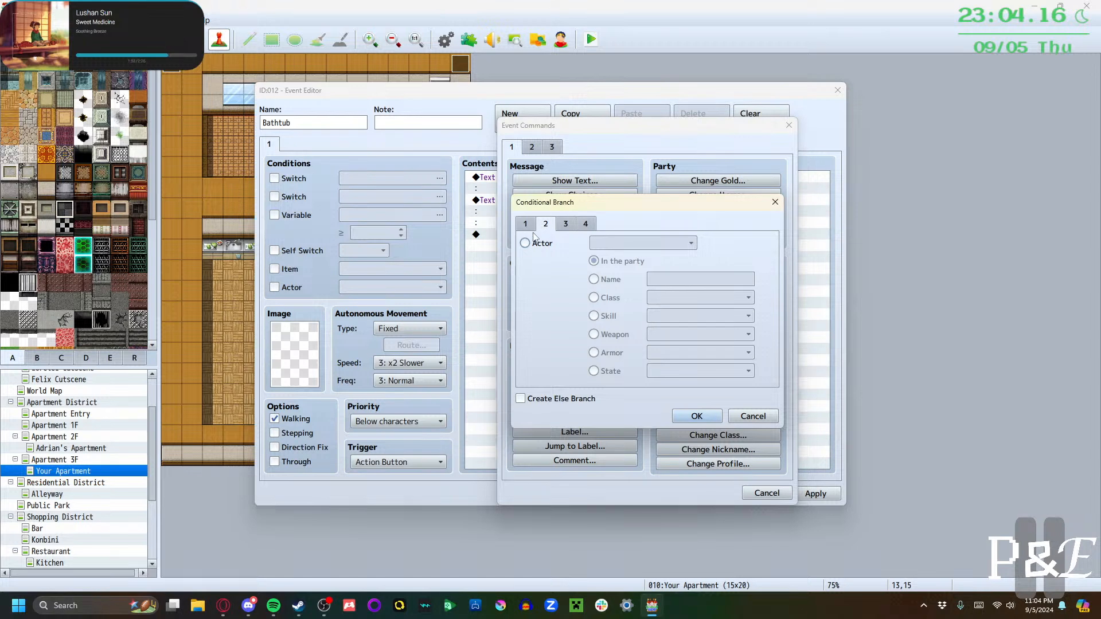
{"action": "left_click", "coordinate": [533, 242]}
{"action": "left_click", "coordinate": [659, 243]}
{"action": "left_click", "coordinate": [642, 267]}
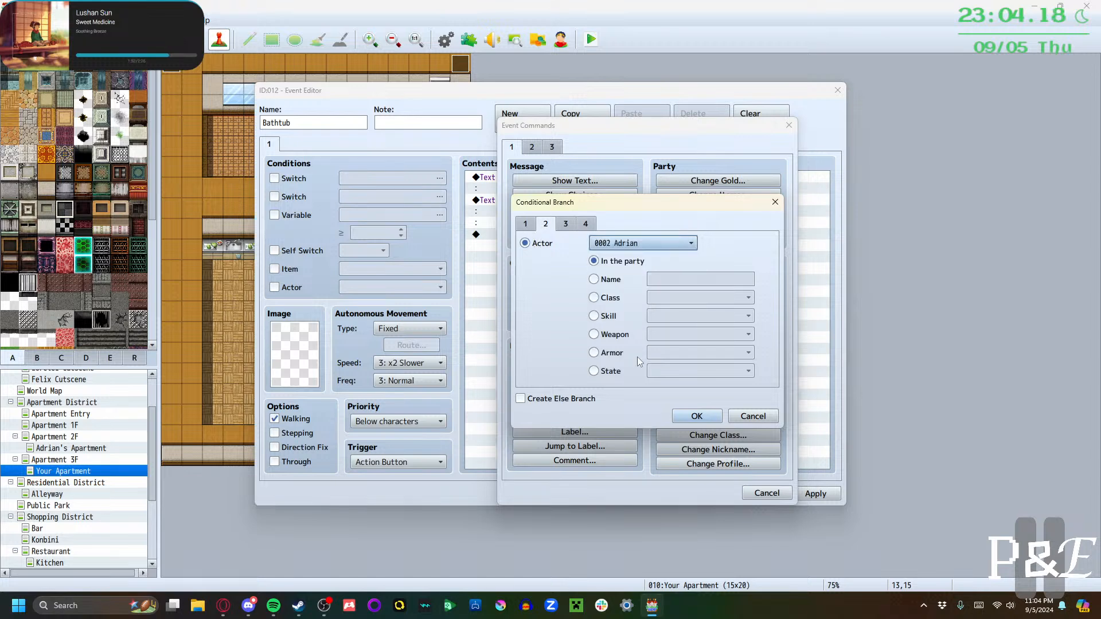
{"action": "left_click", "coordinate": [696, 416]}
Add a conditional branch below Adrian's branch that checks whether Priscilla is in the party
{"action": "double_click", "coordinate": [516, 269]}
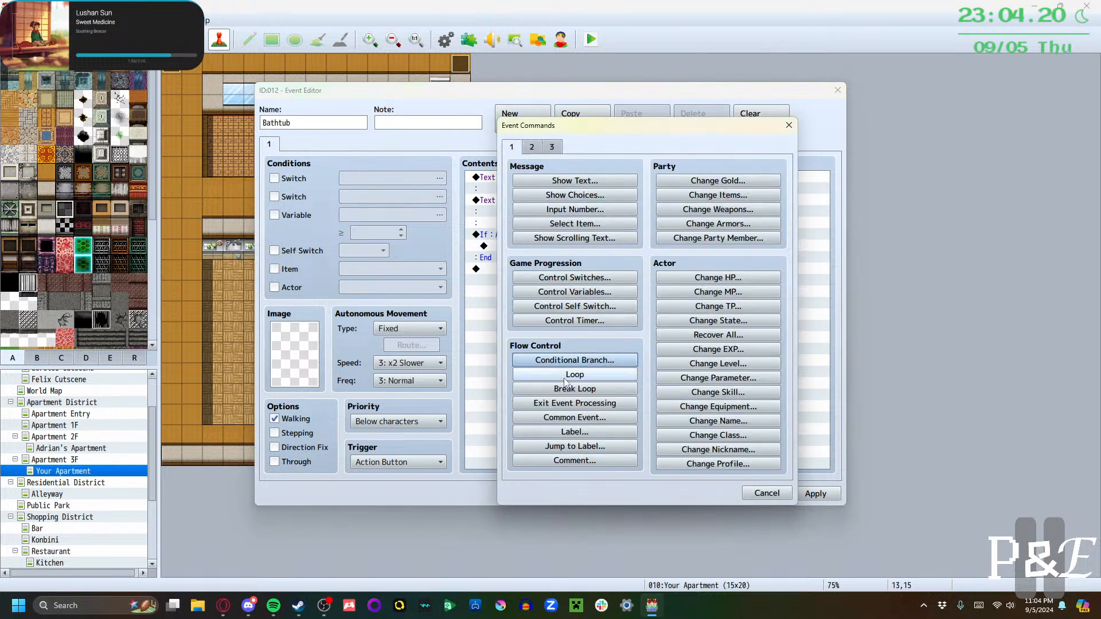
{"action": "left_click", "coordinate": [569, 361]}
{"action": "left_click", "coordinate": [545, 225]}
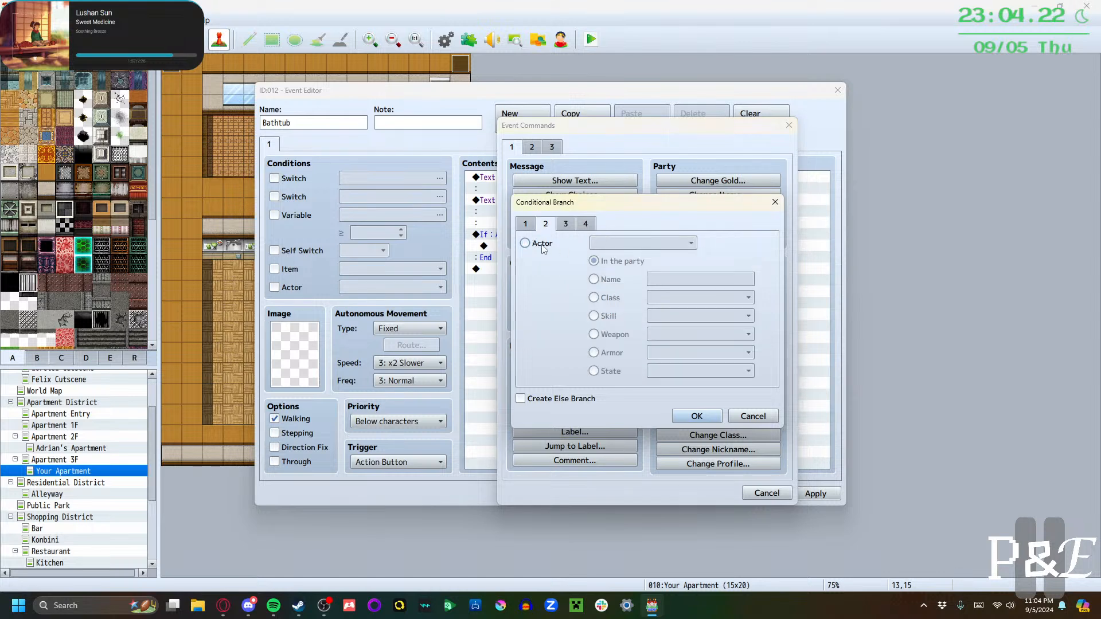
{"action": "left_click", "coordinate": [542, 244]}
{"action": "left_click", "coordinate": [642, 243]}
{"action": "left_click", "coordinate": [631, 286]}
{"action": "left_click", "coordinate": [696, 416]}
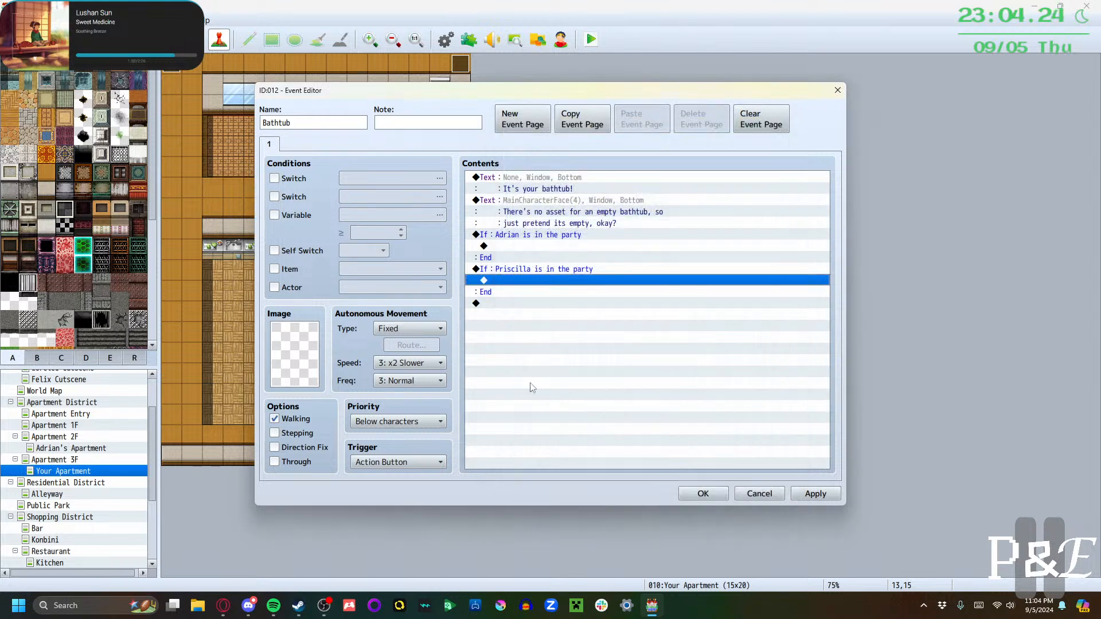
Add a conditional branch below Priscilla's branch that checks whether Lorelei is in the party
{"action": "double_click", "coordinate": [518, 317]}
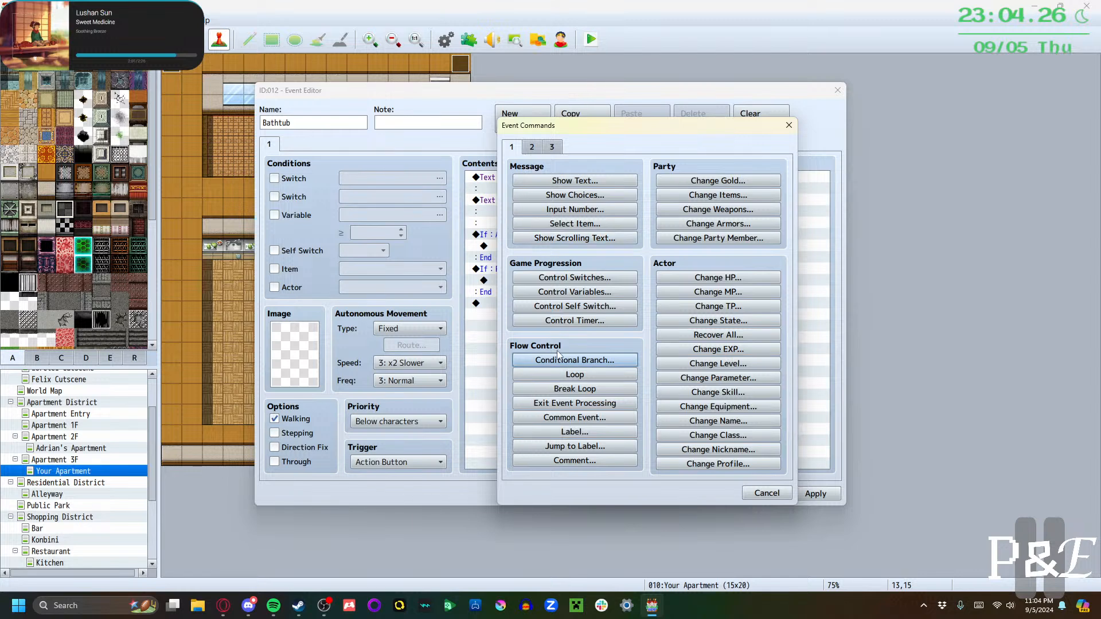
{"action": "left_click", "coordinate": [559, 359]}
{"action": "left_click", "coordinate": [544, 227]}
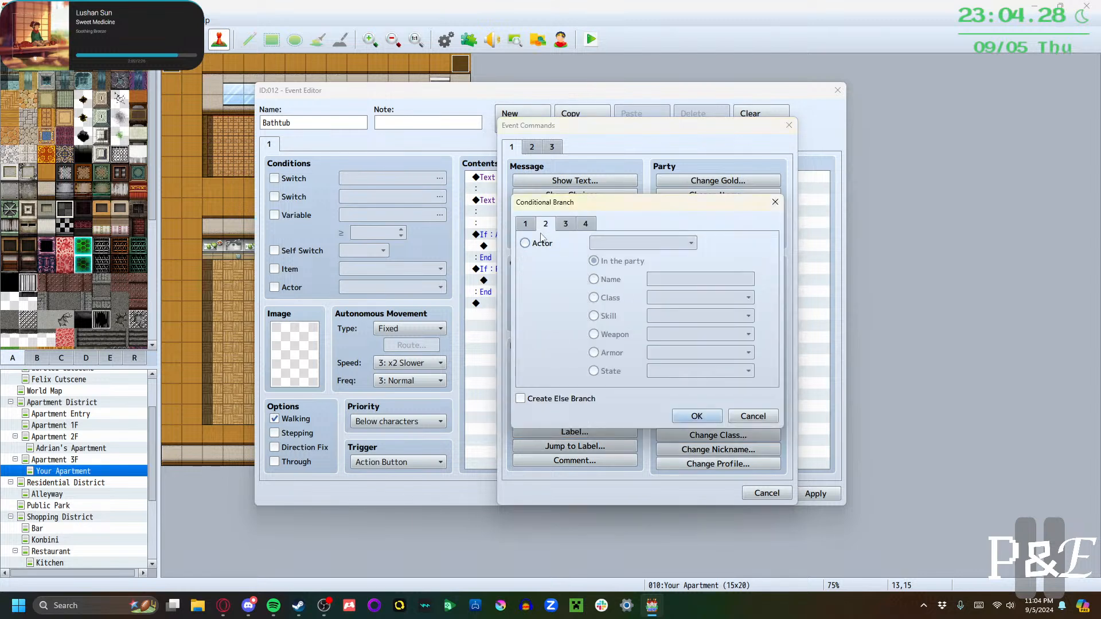
{"action": "left_click", "coordinate": [542, 244]}
{"action": "left_click", "coordinate": [642, 244]}
{"action": "left_click", "coordinate": [631, 300]}
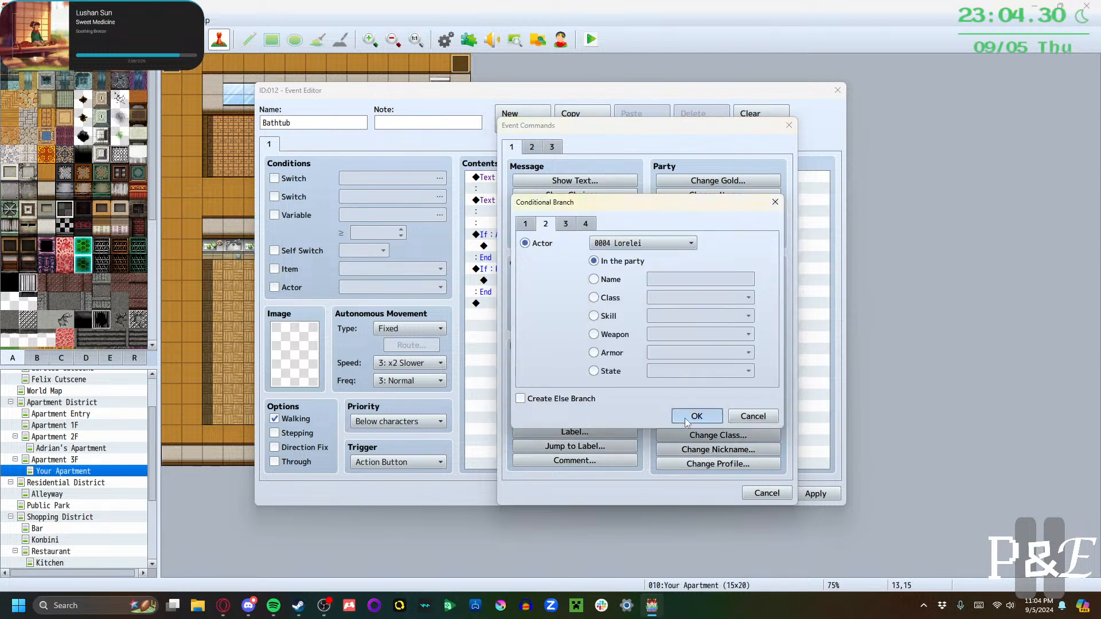
{"action": "left_click", "coordinate": [686, 420]}
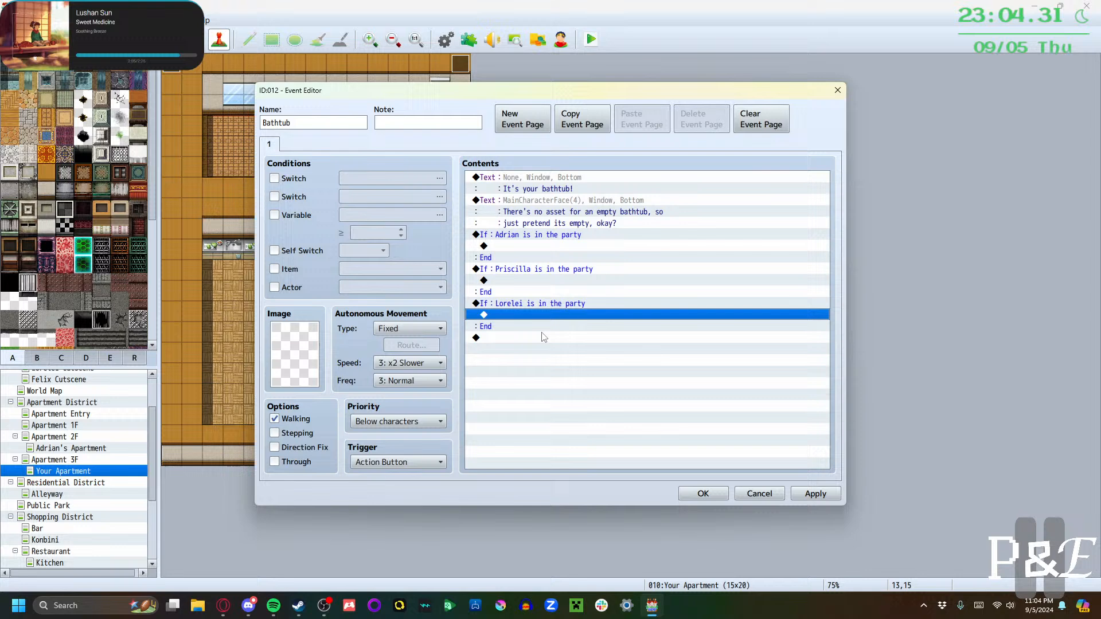
In Adrian's branch, add the message "It still wouldn't be dry either way..." with the first AdrianFaces portrait
{"action": "left_click", "coordinate": [507, 246]}
{"action": "double_click", "coordinate": [507, 246]}
{"action": "left_click", "coordinate": [541, 181]}
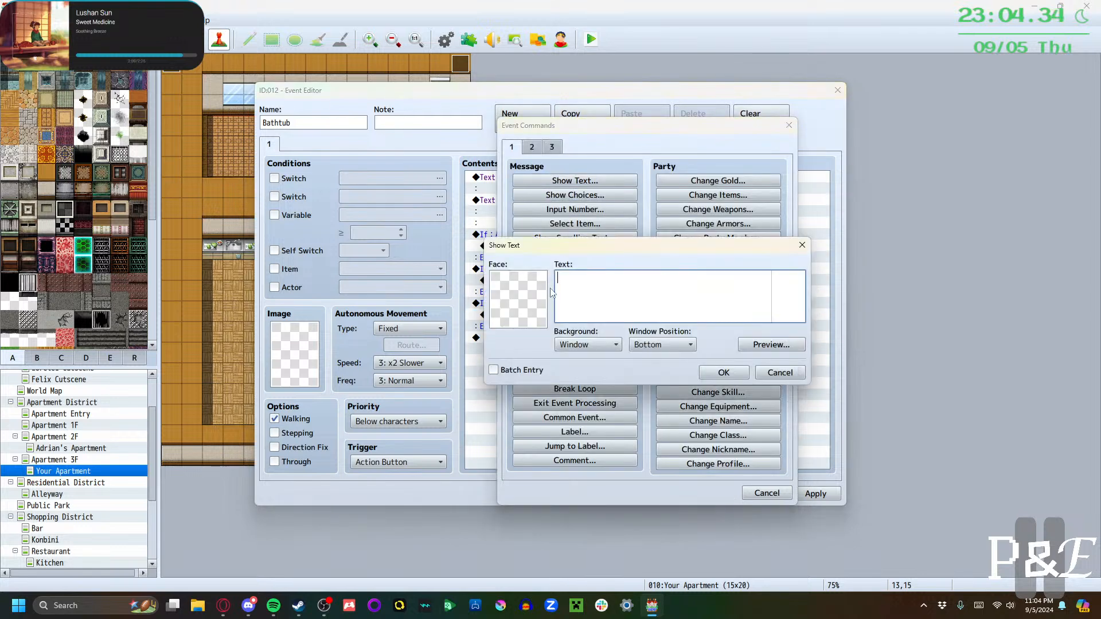
{"action": "double_click", "coordinate": [533, 298]}
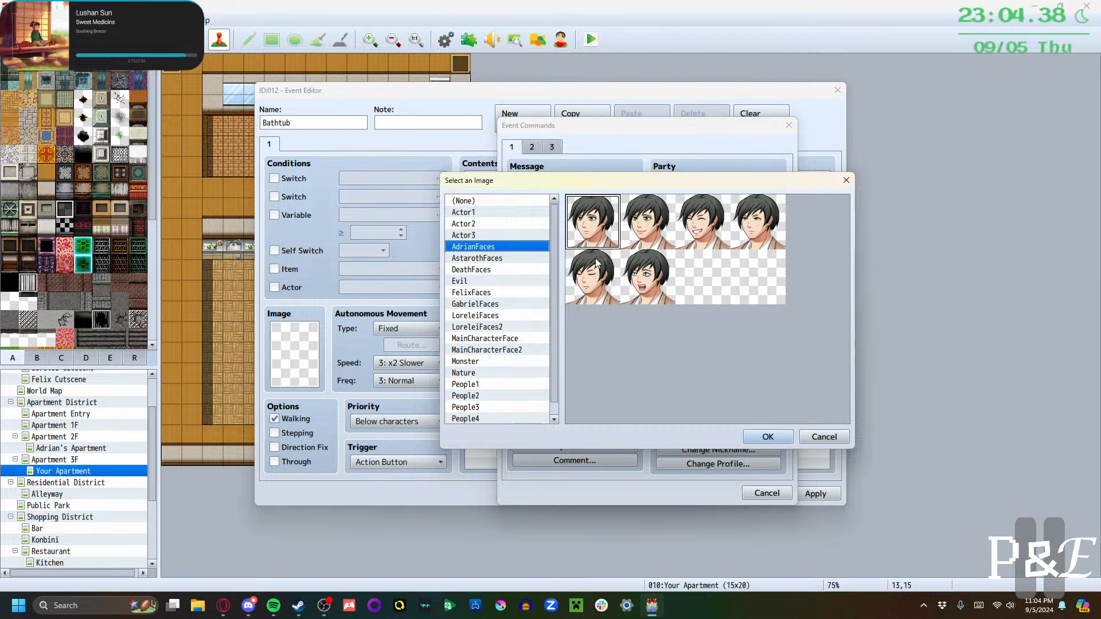
{"action": "left_click", "coordinate": [653, 232]}
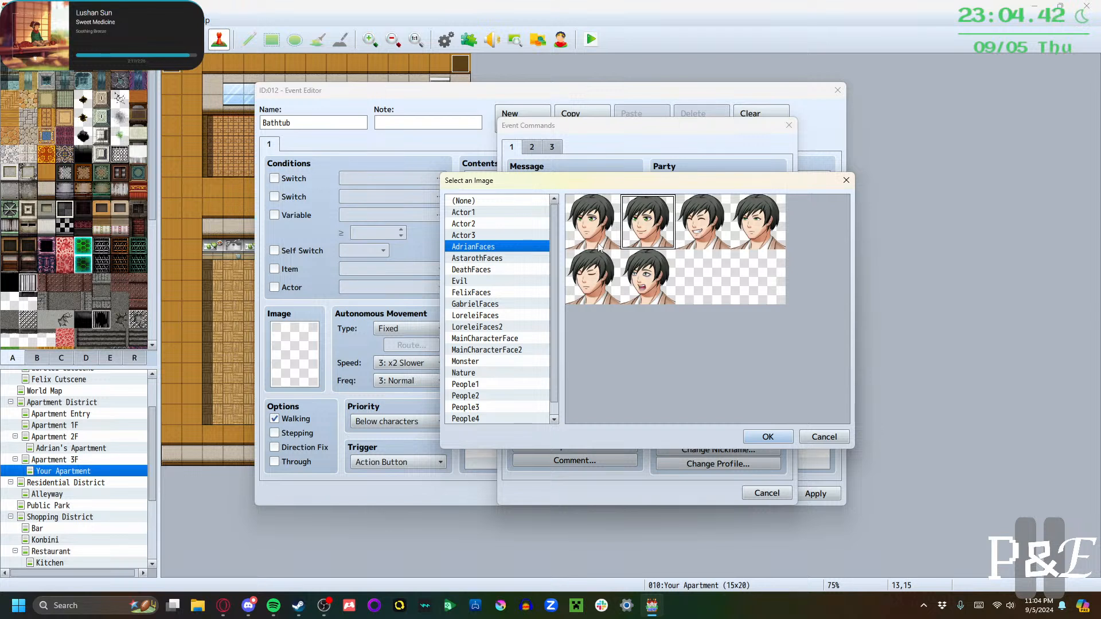
{"action": "left_click", "coordinate": [607, 224]}
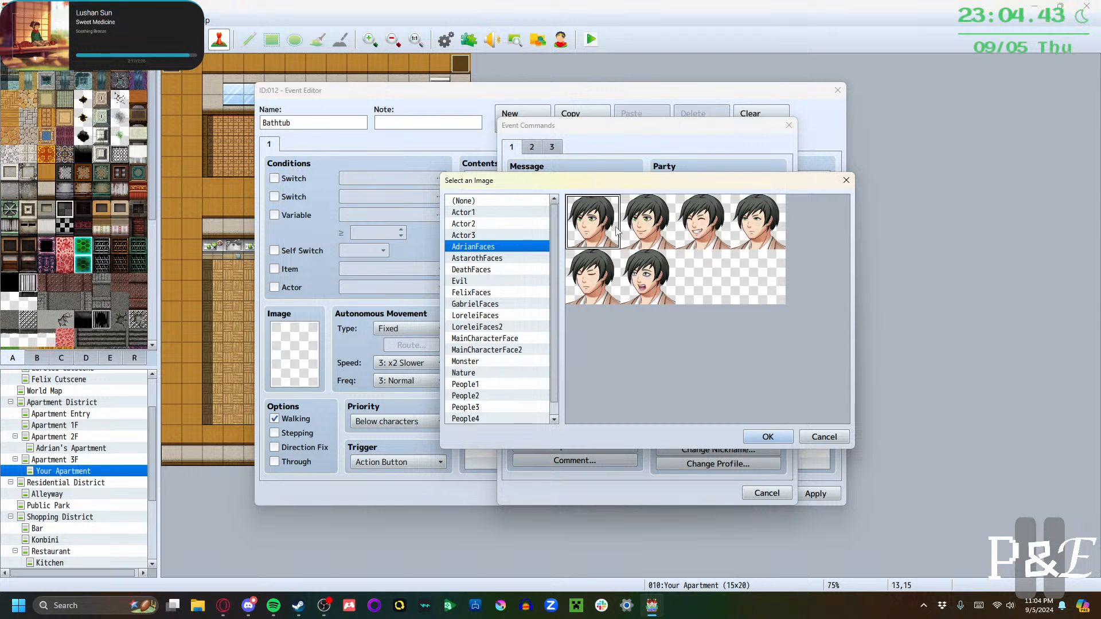
{"action": "left_click", "coordinate": [767, 437]}
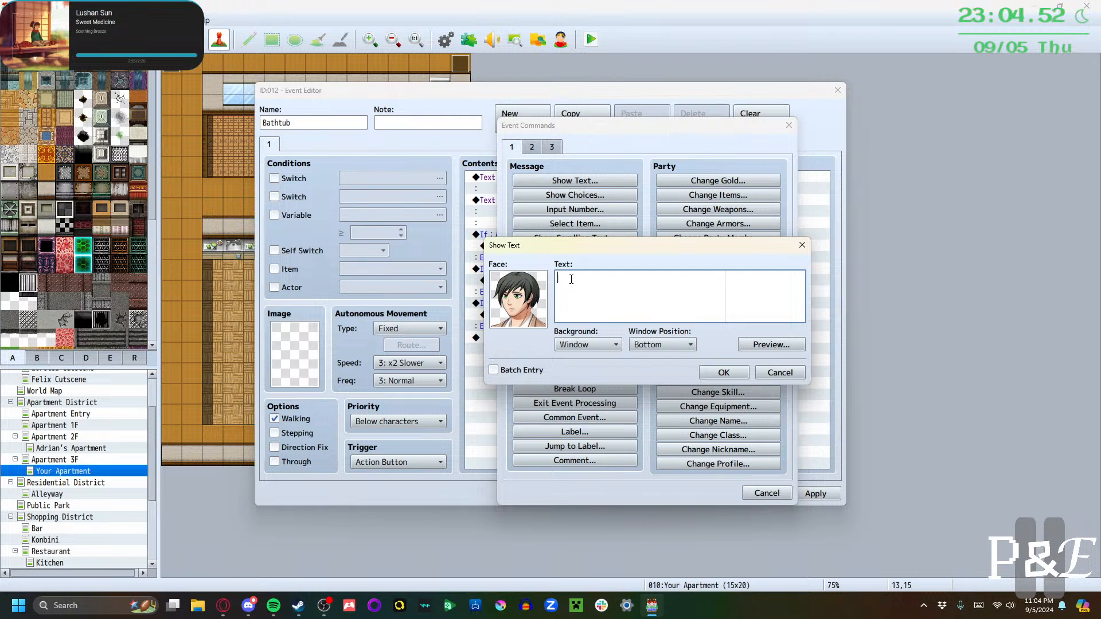
{"action": "type", "text": "It still wouldn't be dry"}
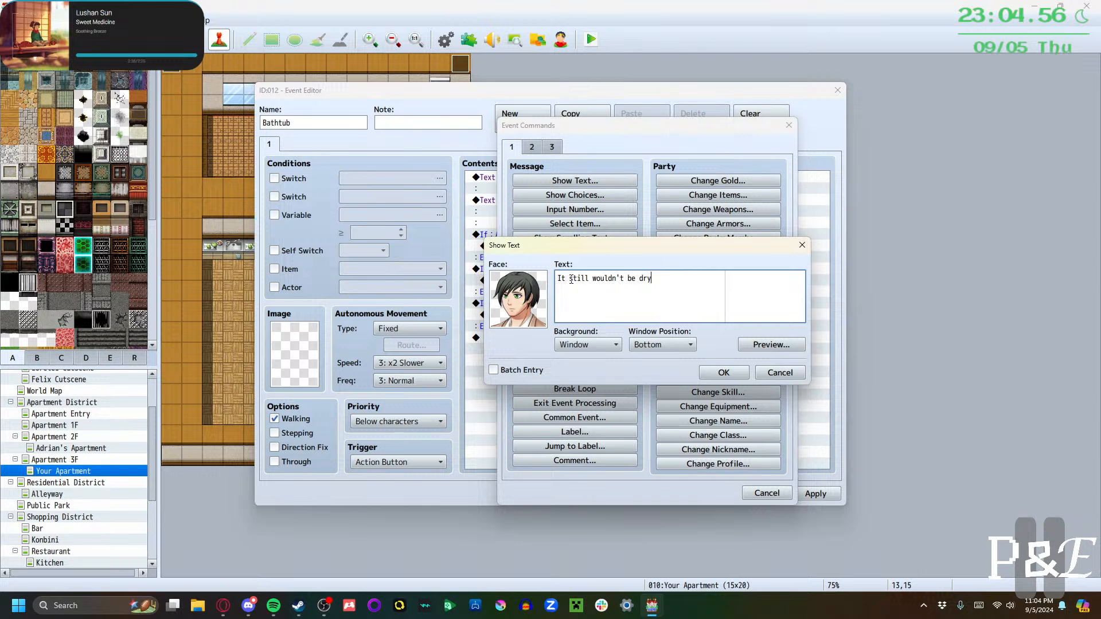
{"action": "type", "text": " either way..."}
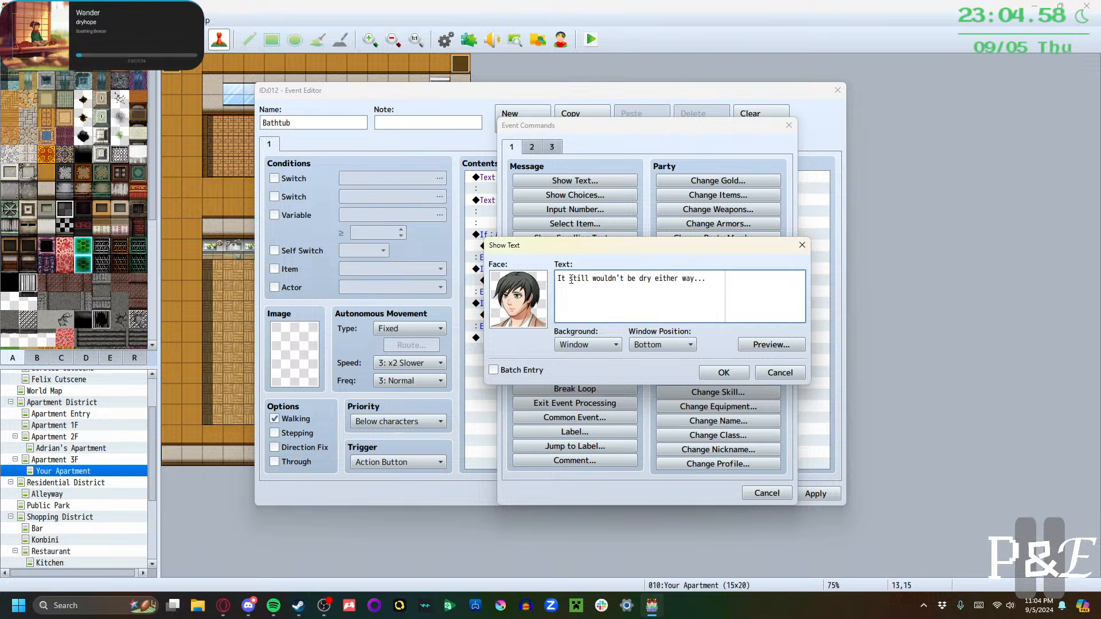
{"action": "left_click", "coordinate": [708, 370]}
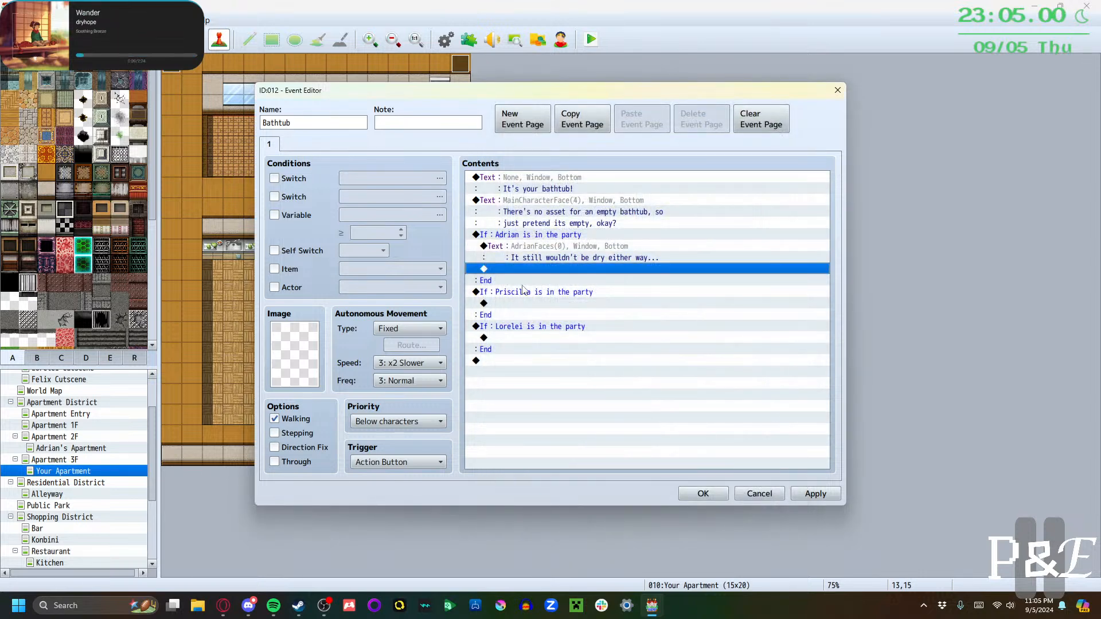
Start a message in Priscilla's branch with the fourth portrait in the first row of PriscillaFaces
{"action": "double_click", "coordinate": [529, 303]}
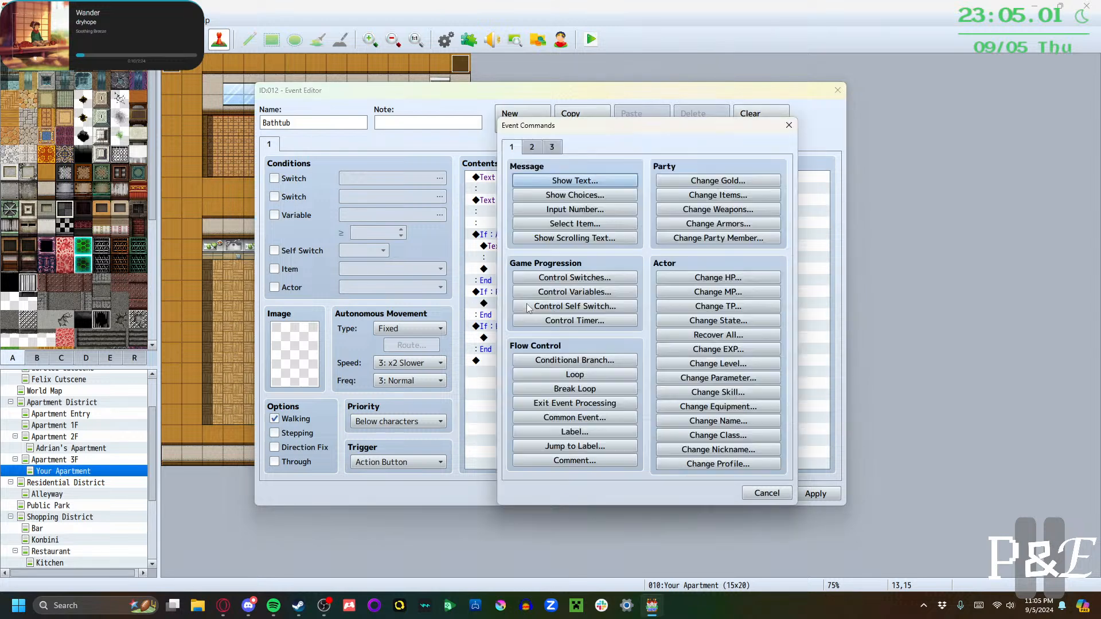
{"action": "left_click", "coordinate": [548, 183]}
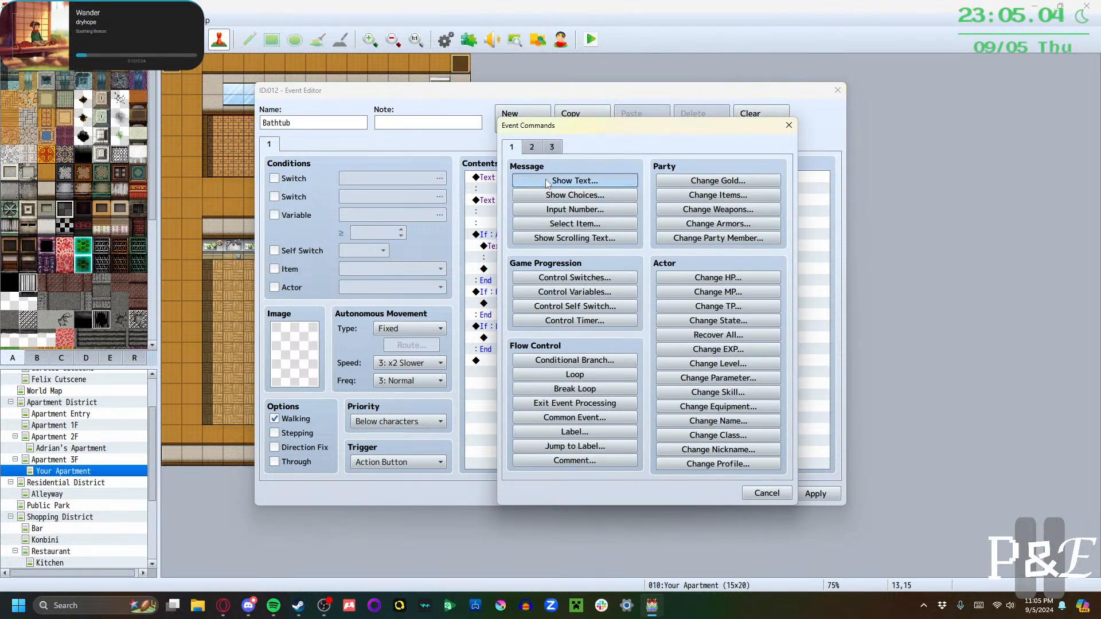
{"action": "double_click", "coordinate": [521, 291]}
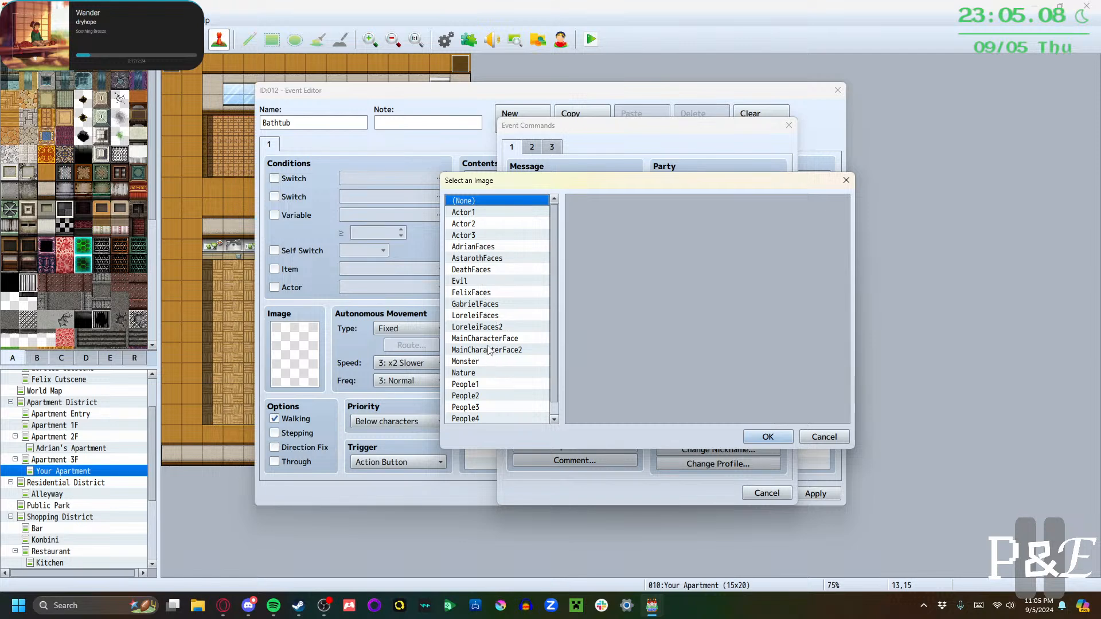
{"action": "scroll", "coordinate": [488, 310], "scroll_direction": "down", "scroll_amount": 1}
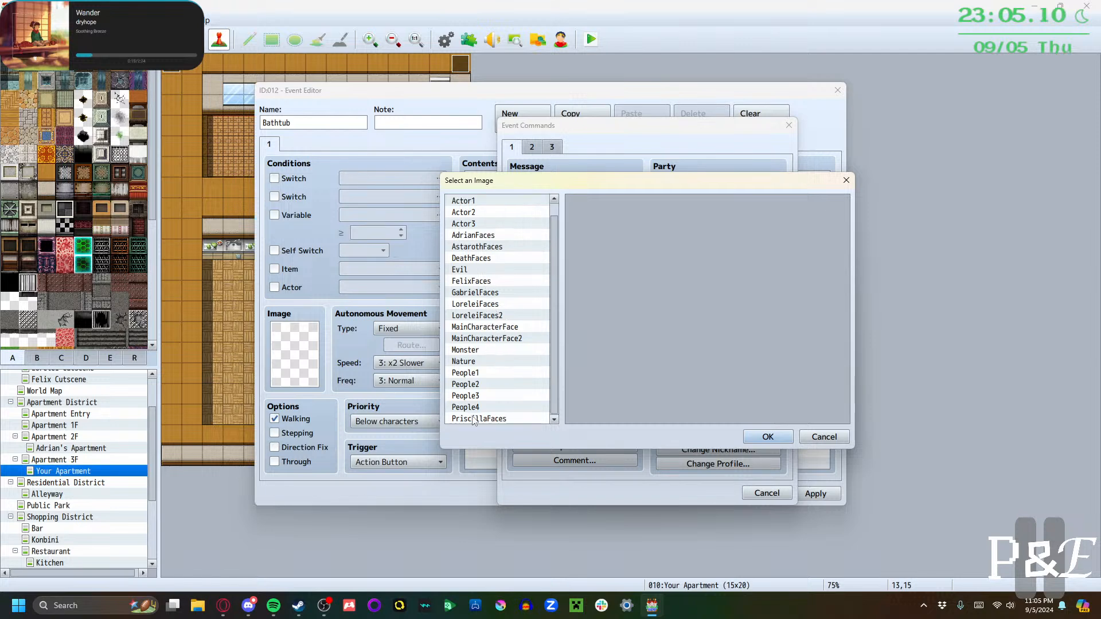
{"action": "left_click", "coordinate": [475, 419]}
{"action": "left_click", "coordinate": [734, 230]}
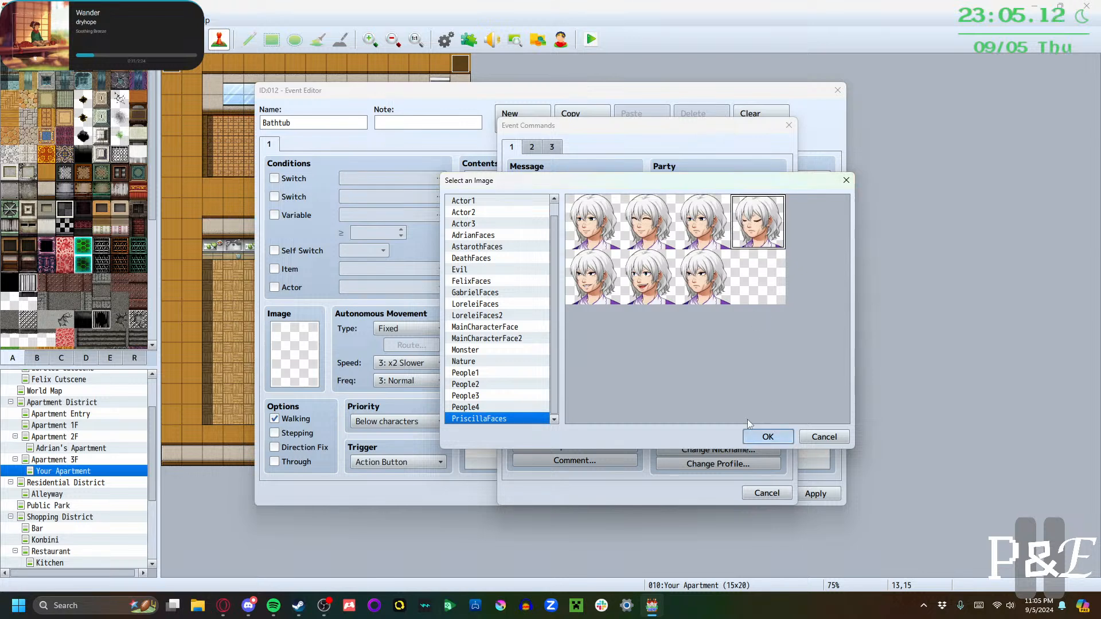
{"action": "left_click", "coordinate": [768, 437]}
Write Priscilla's line as "So you're telling me this ISN'T a Japanese-style bathtub?" on two lines and add it
{"action": "left_click", "coordinate": [629, 289]}
{"action": "type", "text": "So you'"}
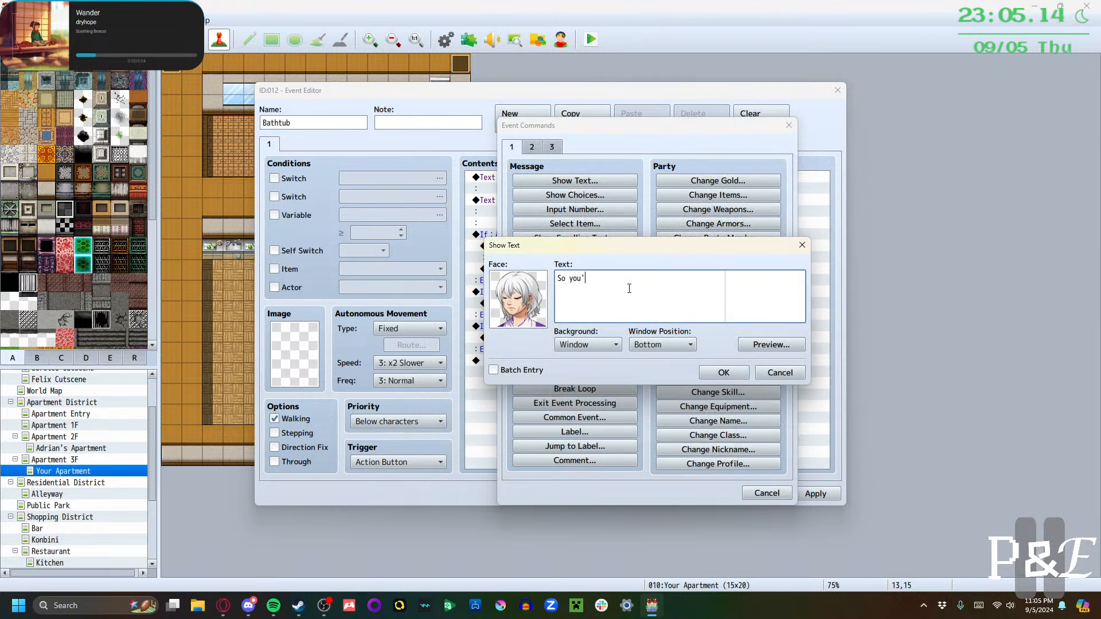
{"action": "type", "text": "re telling me this ISN'T a"}
{"action": "key", "text": "Return"}
{"action": "type", "text": "Japanese"}
{"action": "key", "text": "BackSpace"}
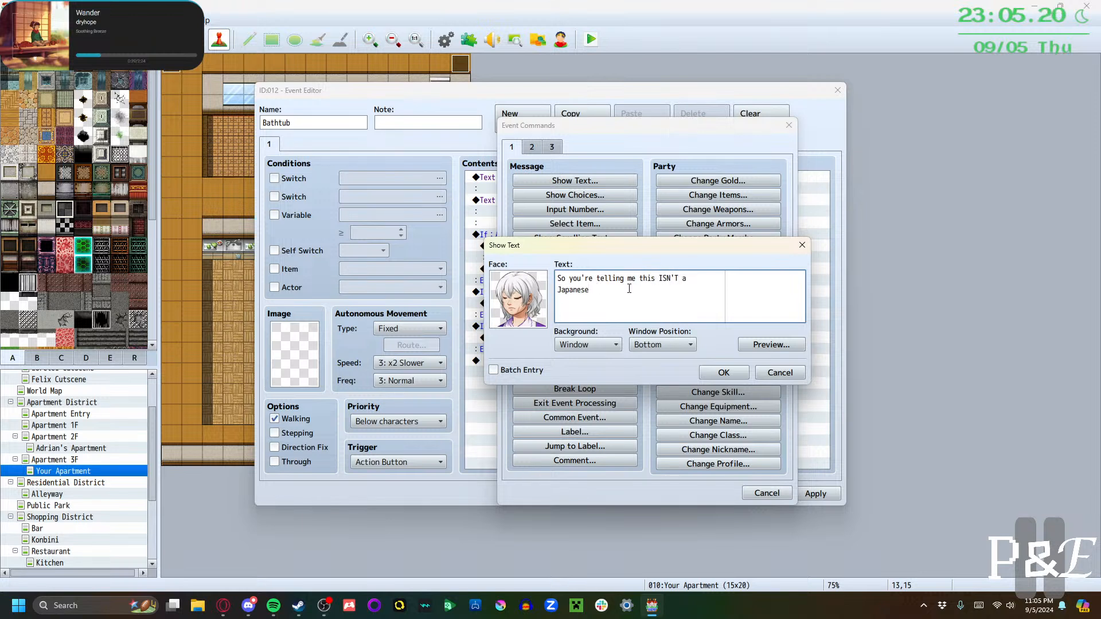
{"action": "type", "text": "-0"}
{"action": "type", "text": "tyle bathtub?"}
{"action": "left_click", "coordinate": [723, 374]}
Start a message in Lorelei's branch with the fourth portrait in the first row of LoreleiFaces
{"action": "double_click", "coordinate": [533, 372]}
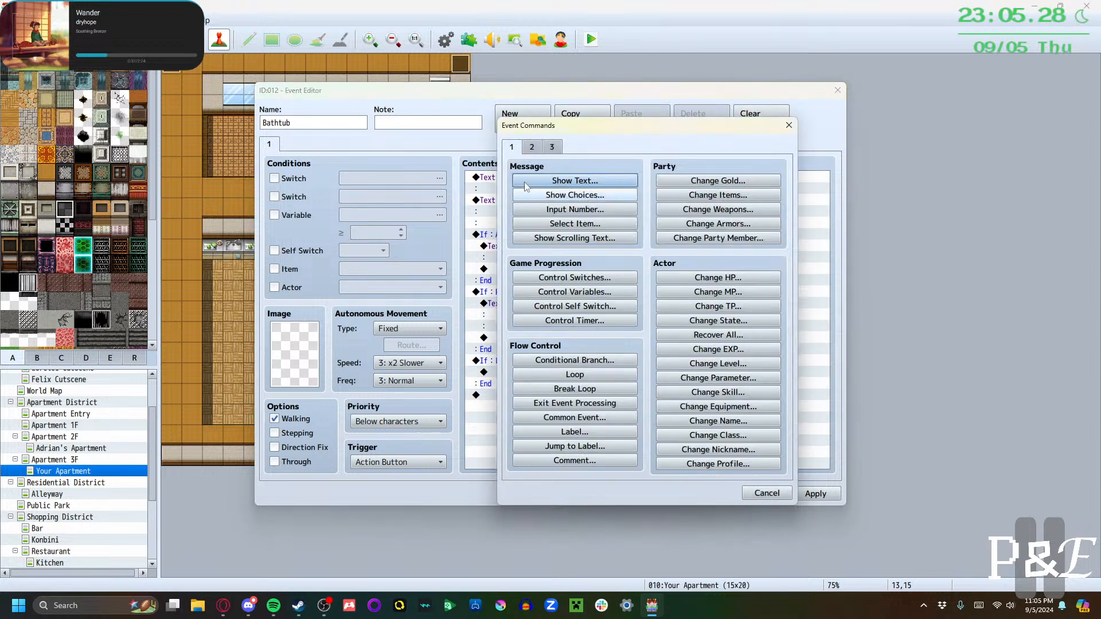
{"action": "left_click", "coordinate": [528, 183]}
{"action": "double_click", "coordinate": [528, 304]}
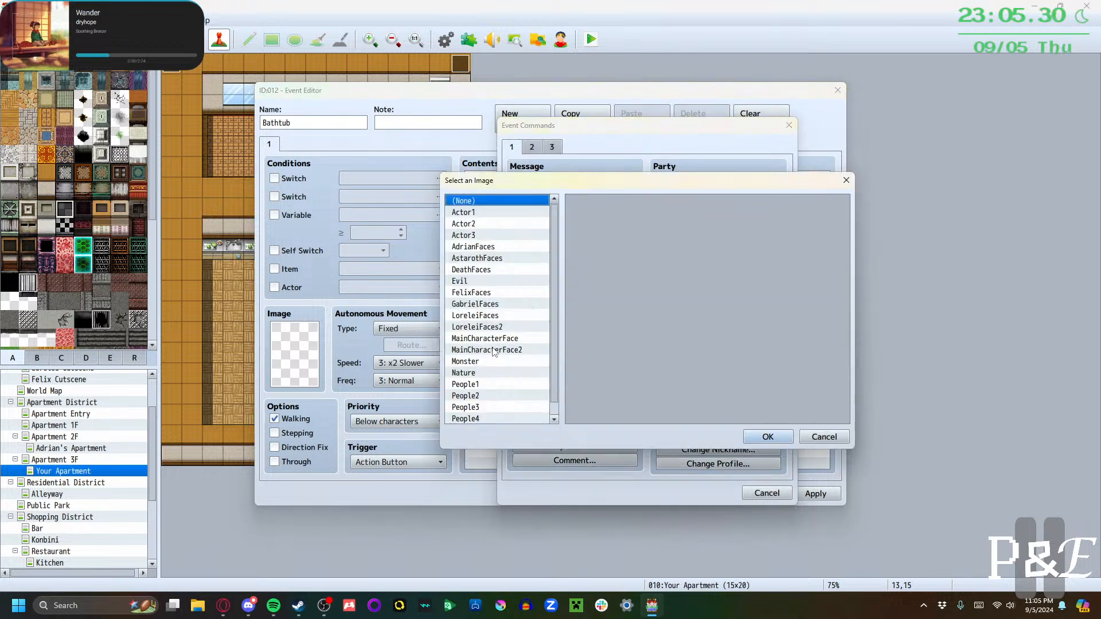
{"action": "left_click", "coordinate": [492, 316]}
{"action": "left_click", "coordinate": [766, 221]}
{"action": "left_click", "coordinate": [768, 437]}
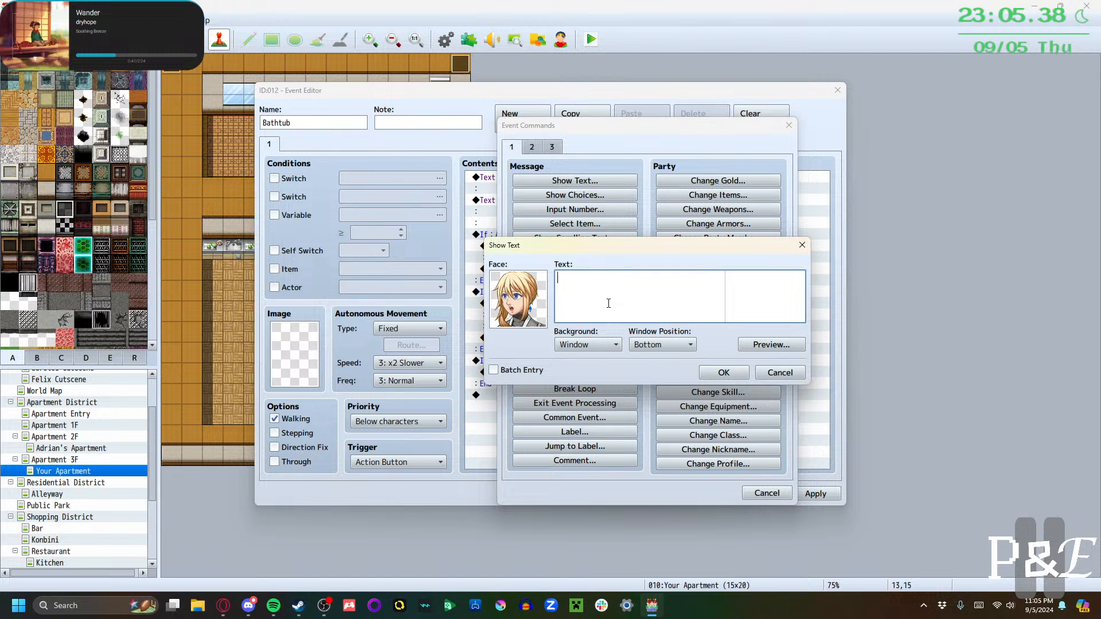
{"action": "type", "text": "We'd be able to see your"}
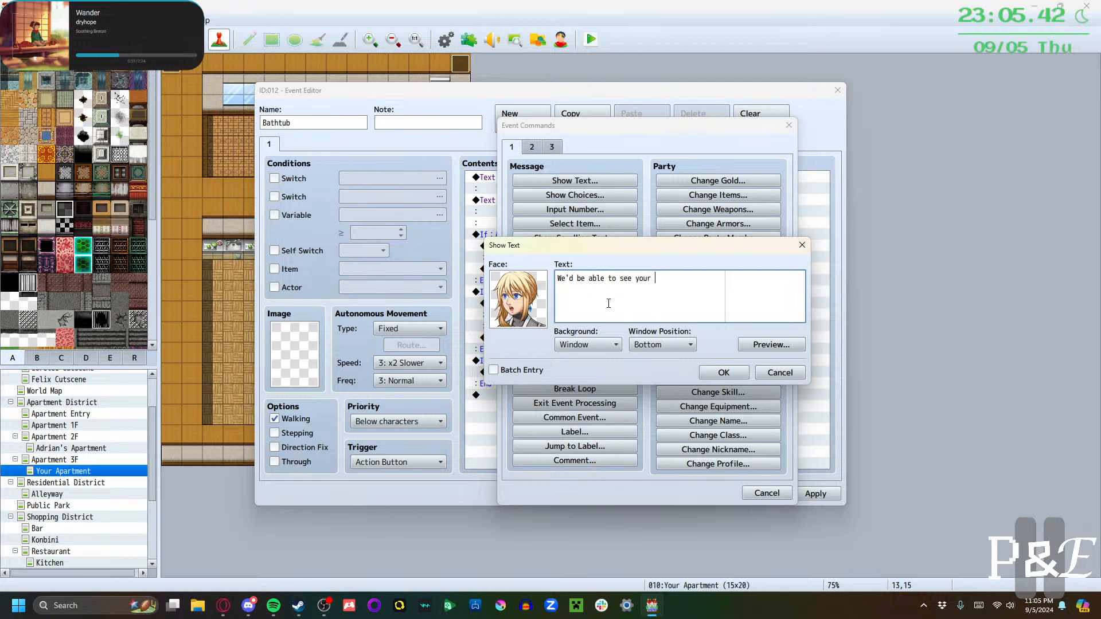
{"action": "key", "text": "BackSpace"}
{"action": "key", "text": "BackSpace"}
{"action": "key", "text": "BackSpace"}
{"action": "key", "text": "BackSpace"}
{"action": "key", "text": "BackSpace"}
{"action": "key", "text": "BackSpace"}
{"action": "key", "text": "BackSpace"}
{"action": "key", "text": "BackSpace"}
{"action": "key", "text": "BackSpace"}
{"action": "key", "text": "BackSpace"}
{"action": "key", "text": "BackSpace"}
{"action": "key", "text": "BackSpace"}
{"action": "key", "text": "BackSpace"}
{"action": "key", "text": "BackSpace"}
{"action": "key", "text": "BackSpace"}
{"action": "key", "text": "BackSpace"}
{"action": "key", "text": "BackSpace"}
{"action": "key", "text": "BackSpace"}
{"action": "key", "text": "BackSpace"}
{"action": "key", "text": "BackSpace"}
{"action": "type", "text": "Aww, but then"}
{"action": "key", "text": "BackSpace"}
{"action": "key", "text": "BackSpace"}
{"action": "key", "text": "BackSpace"}
{"action": "key", "text": "BackSpace"}
{"action": "key", "text": "BackSpace"}
{"action": "key", "text": "BackSpace"}
{"action": "key", "text": "BackSpace"}
{"action": "key", "text": "BackSpace"}
{"action": "key", "text": "BackSpace"}
{"action": "key", "text": "BackSpace"}
{"action": "key", "text": "BackSpace"}
{"action": "key", "text": "BackSpace"}
{"action": "key", "text": "BackSpace"}
{"action": "key", "text": "BackSpace"}
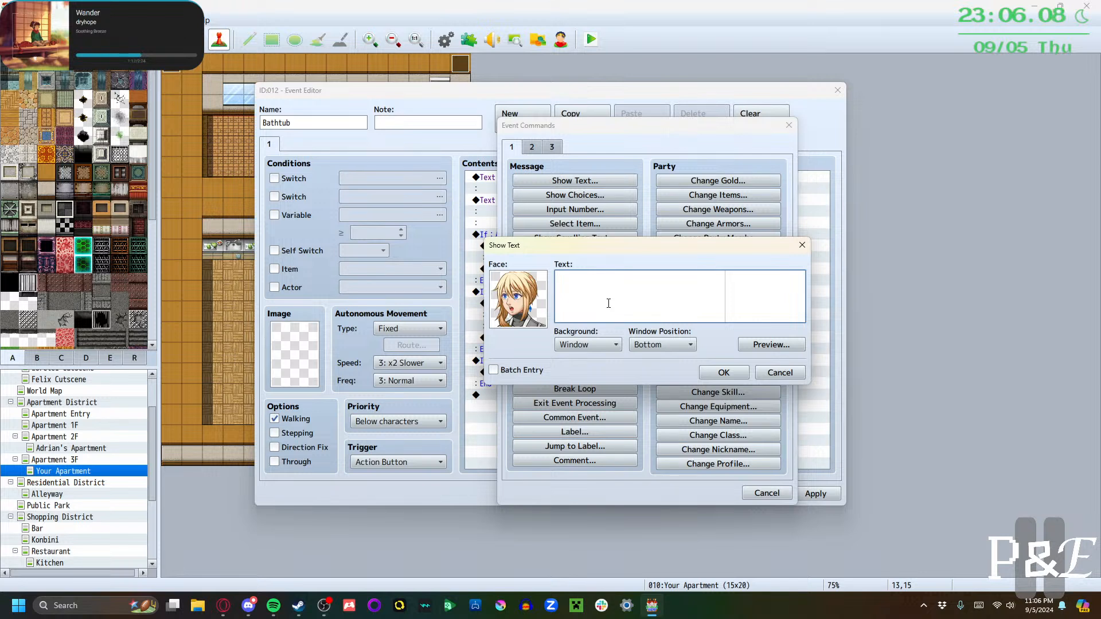
Write Lorelei's line as "The water hides your tub's mold stains pretty well, though..." on two lines and add it
{"action": "type", "text": "The water hides your "}
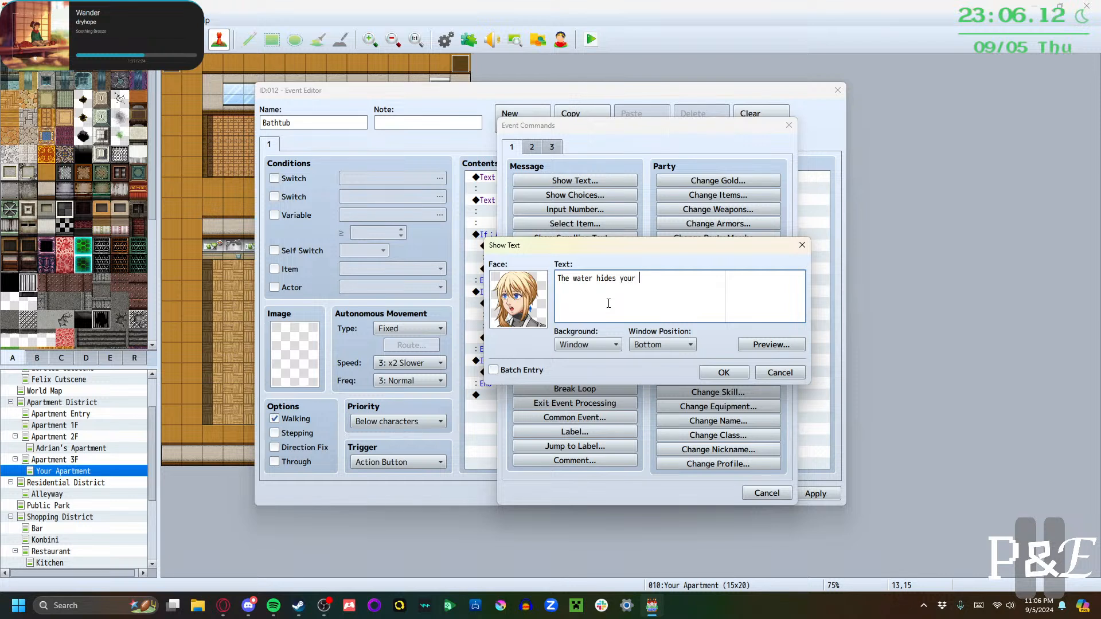
{"action": "type", "text": "tub's mold stains"}
{"action": "key", "text": "Return"}
{"action": "type", "text": "pretty well, though"}
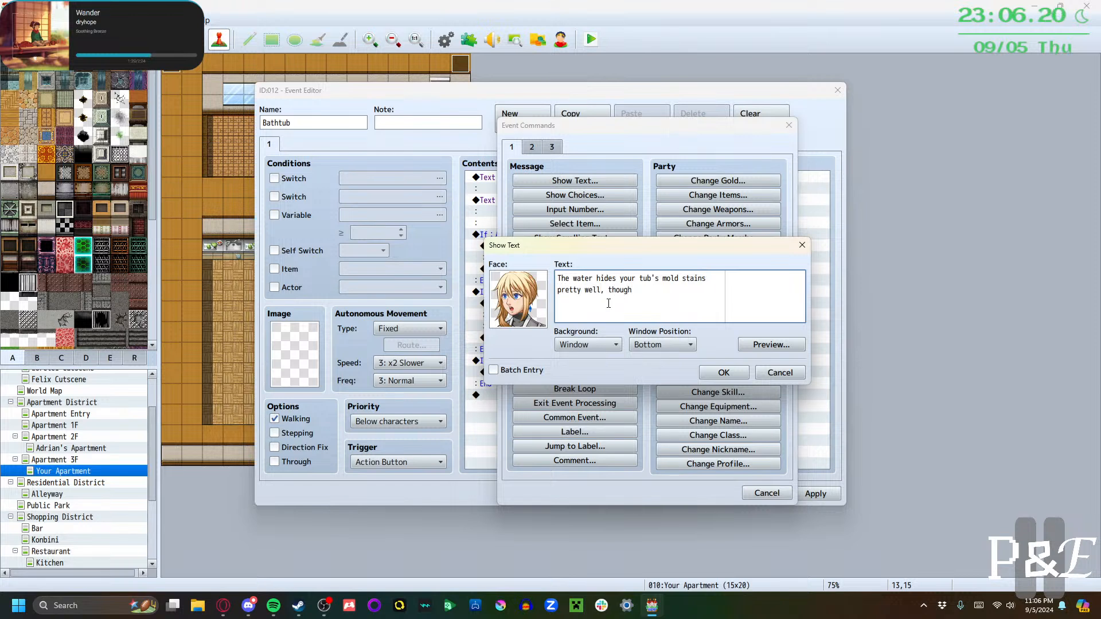
{"action": "type", "text": "..."}
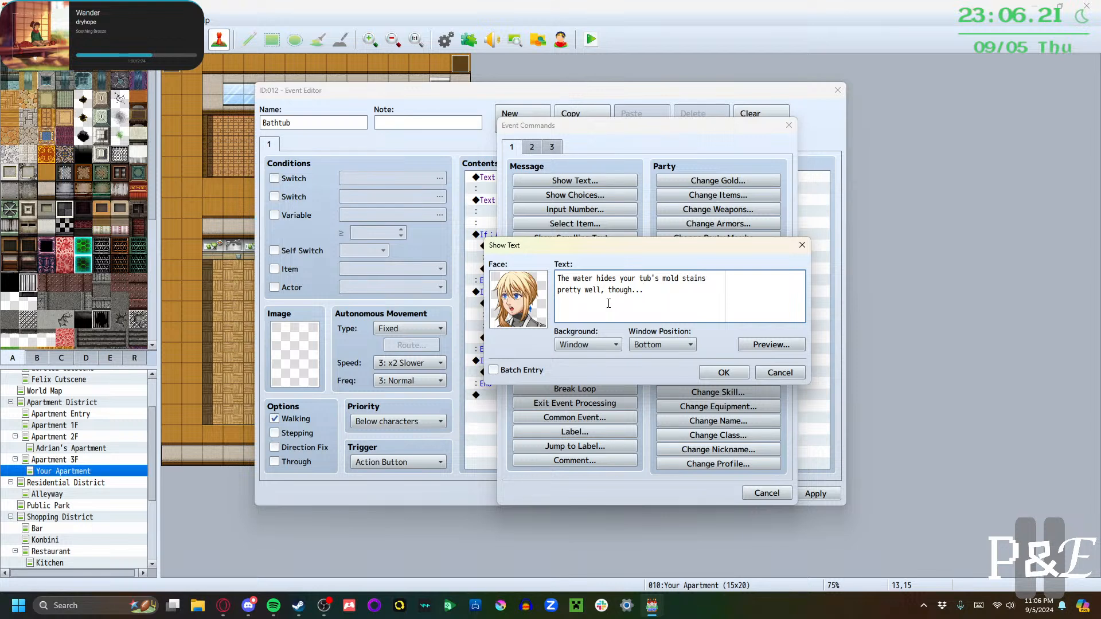
{"action": "left_click", "coordinate": [711, 374]}
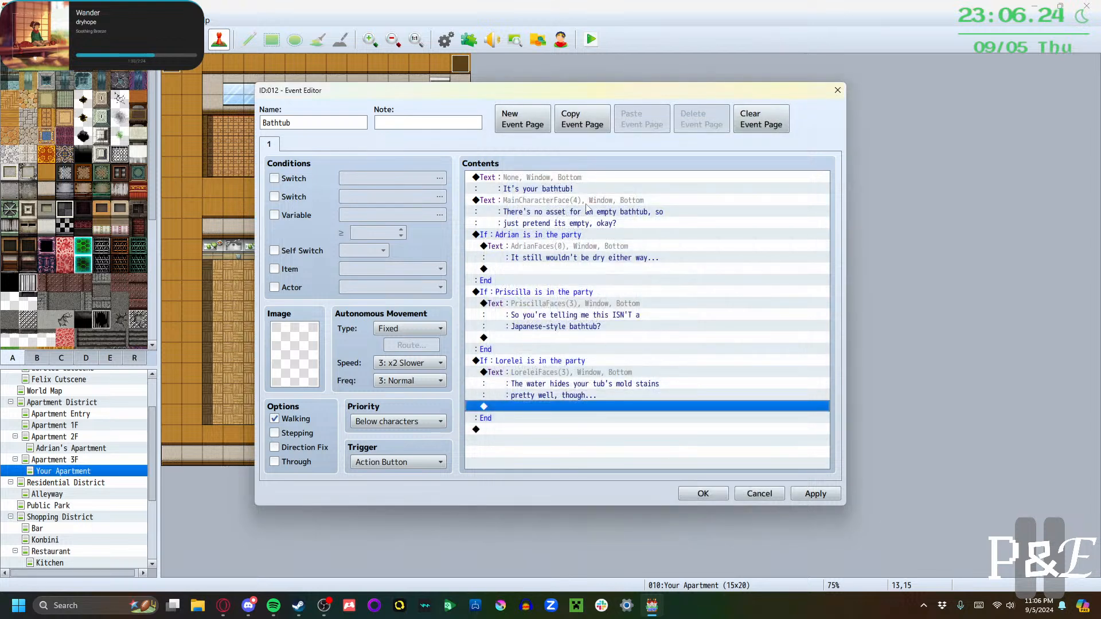
Review the three party-member reactions, then apply the Bathtub event's changes and close it
{"action": "left_click", "coordinate": [598, 379]}
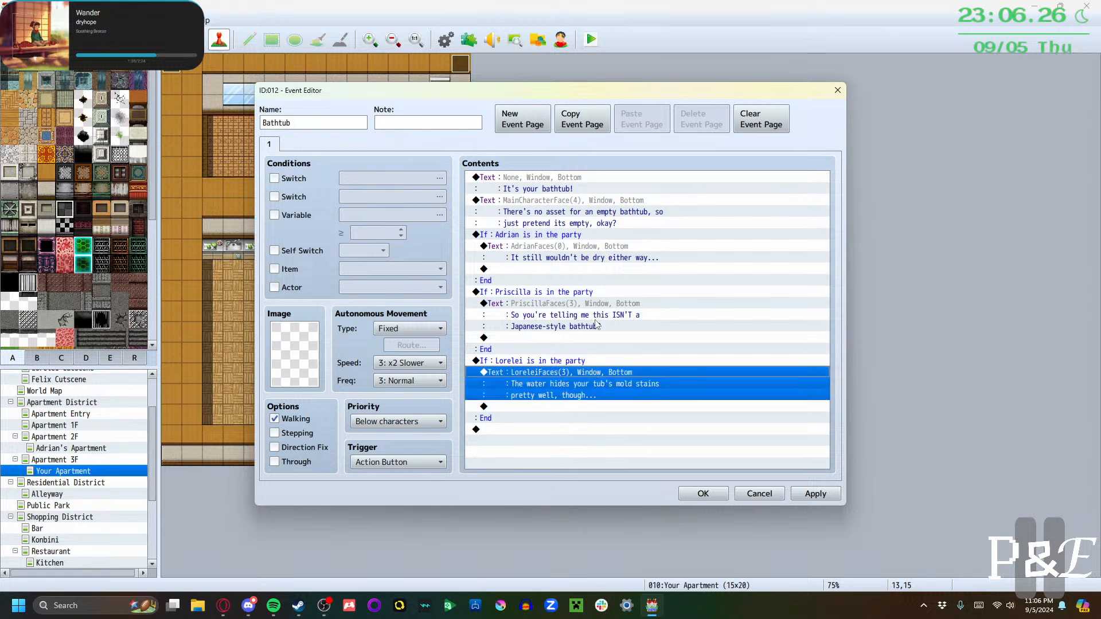
{"action": "left_click", "coordinate": [598, 322]}
{"action": "left_click", "coordinate": [598, 252]}
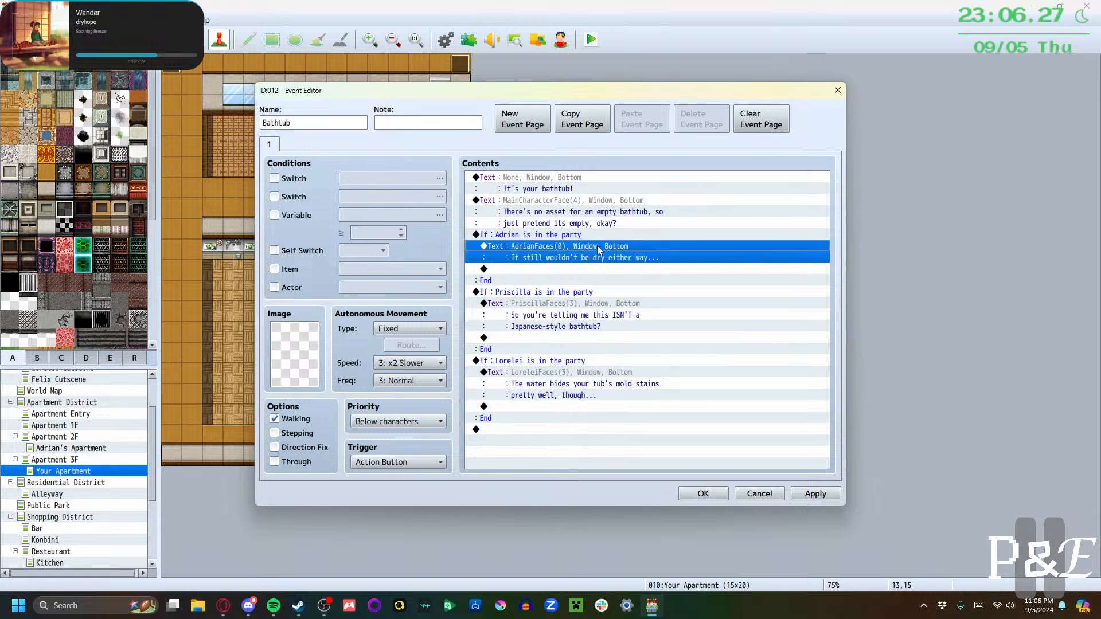
{"action": "left_click", "coordinate": [816, 493]}
{"action": "left_click", "coordinate": [703, 493]}
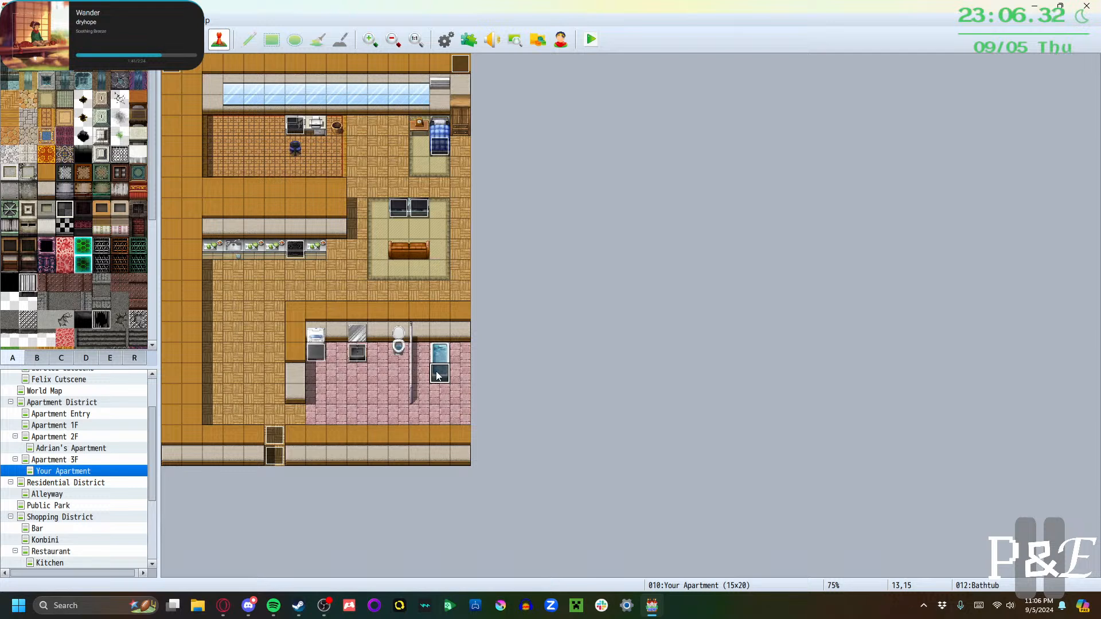
Change Lorelei's portrait in the Bathtub event to the second one in the second row of LoreleiFaces and save the event
{"action": "double_click", "coordinate": [438, 374]}
{"action": "left_click", "coordinate": [542, 372]}
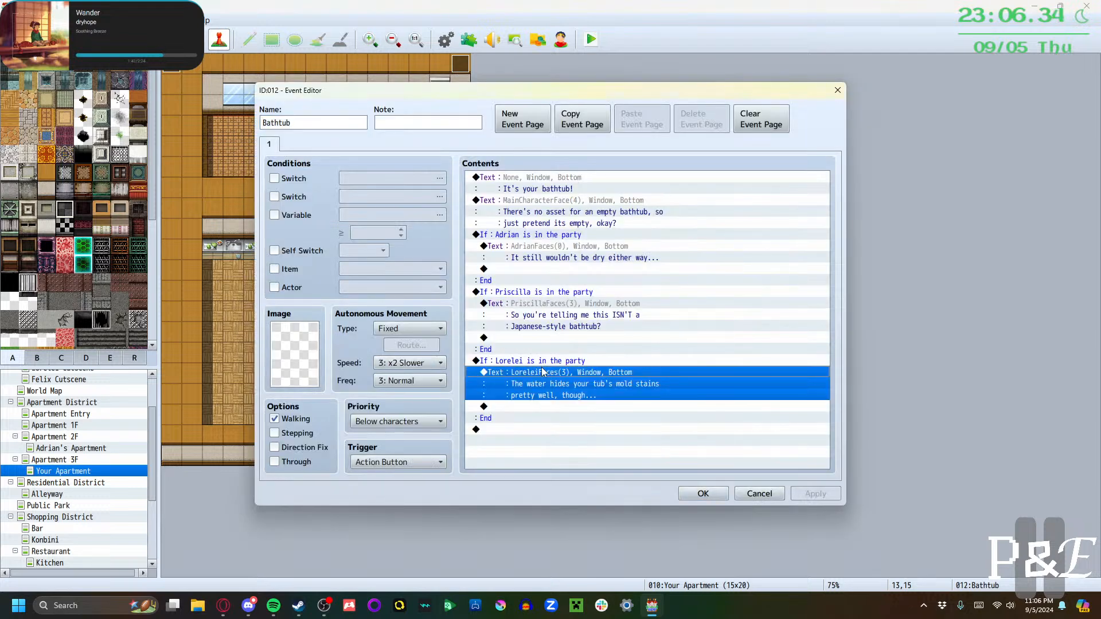
{"action": "double_click", "coordinate": [542, 373]}
{"action": "double_click", "coordinate": [513, 315]}
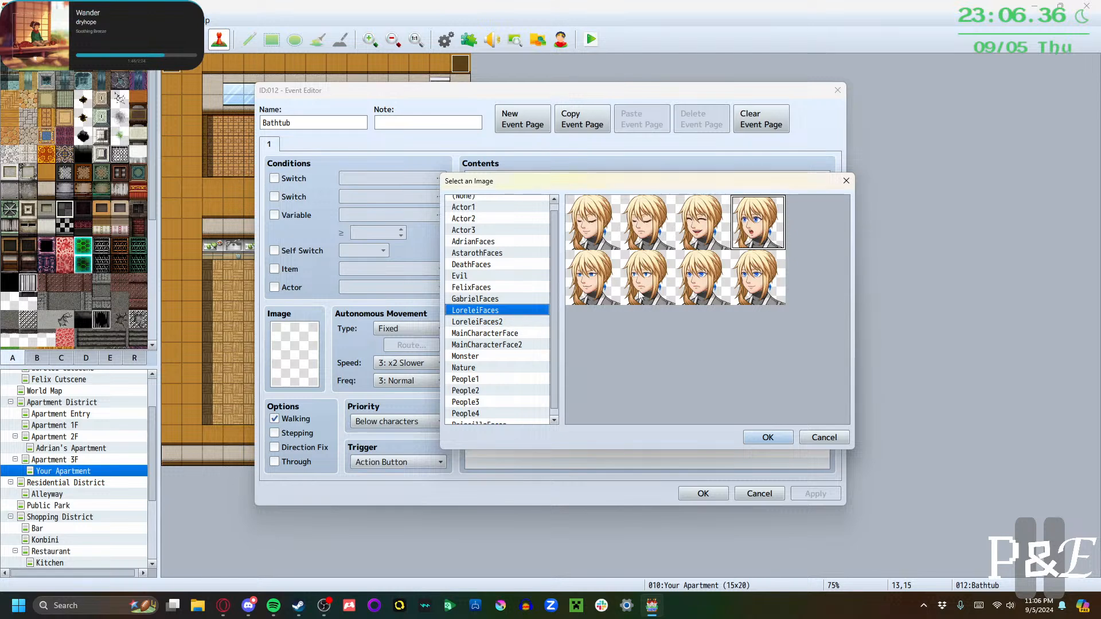
{"action": "left_click", "coordinate": [645, 281]}
{"action": "left_click", "coordinate": [767, 437]}
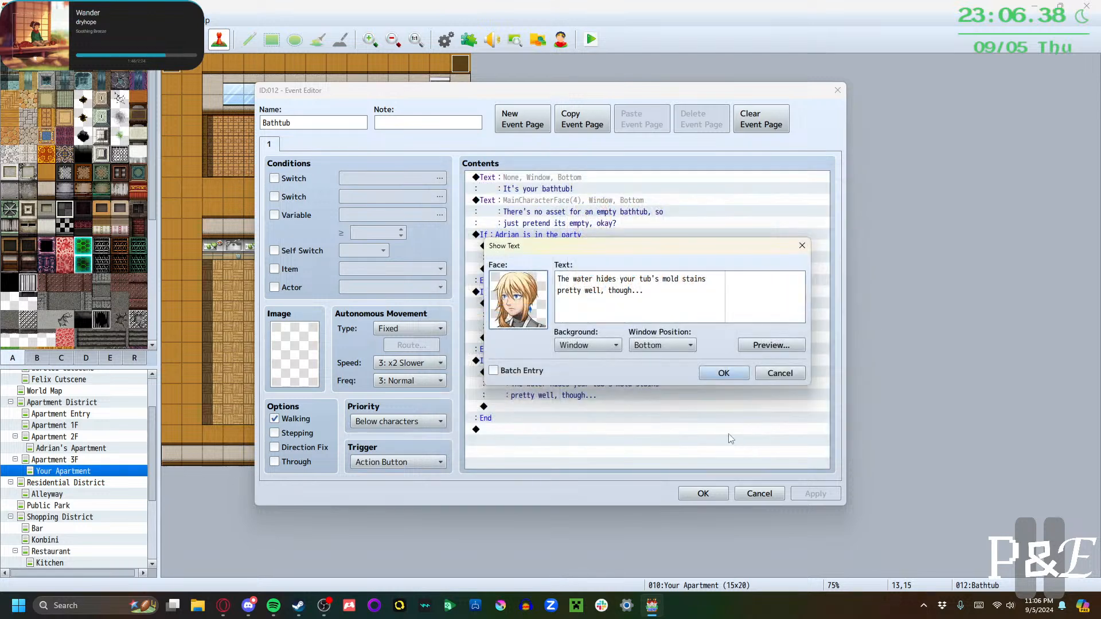
{"action": "left_click", "coordinate": [728, 375]}
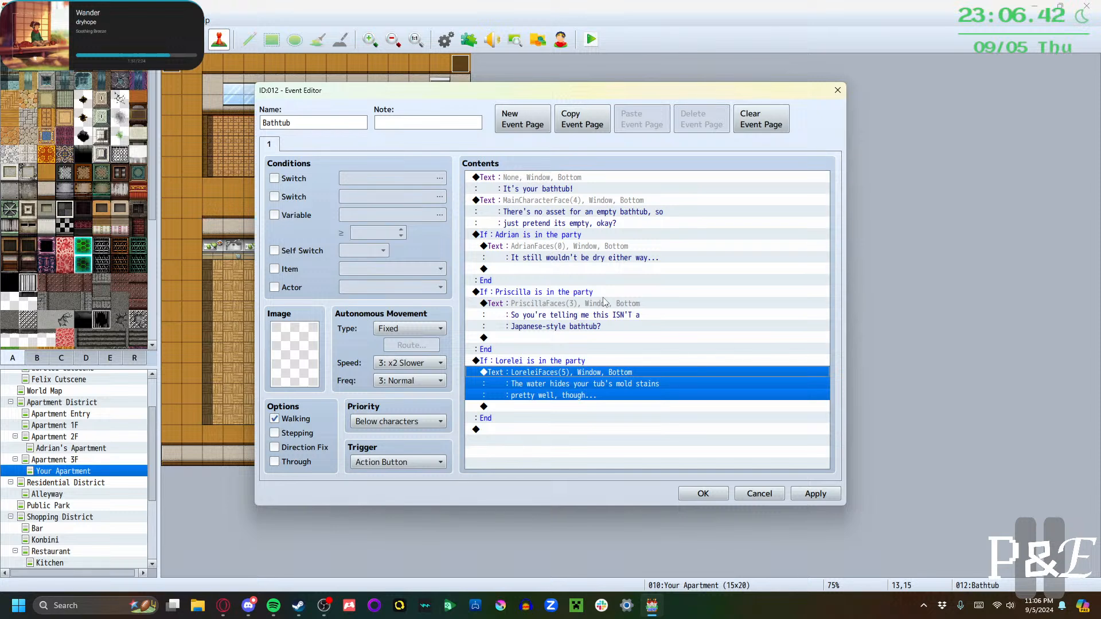
{"action": "left_click", "coordinate": [815, 494]}
{"action": "left_click", "coordinate": [703, 494]}
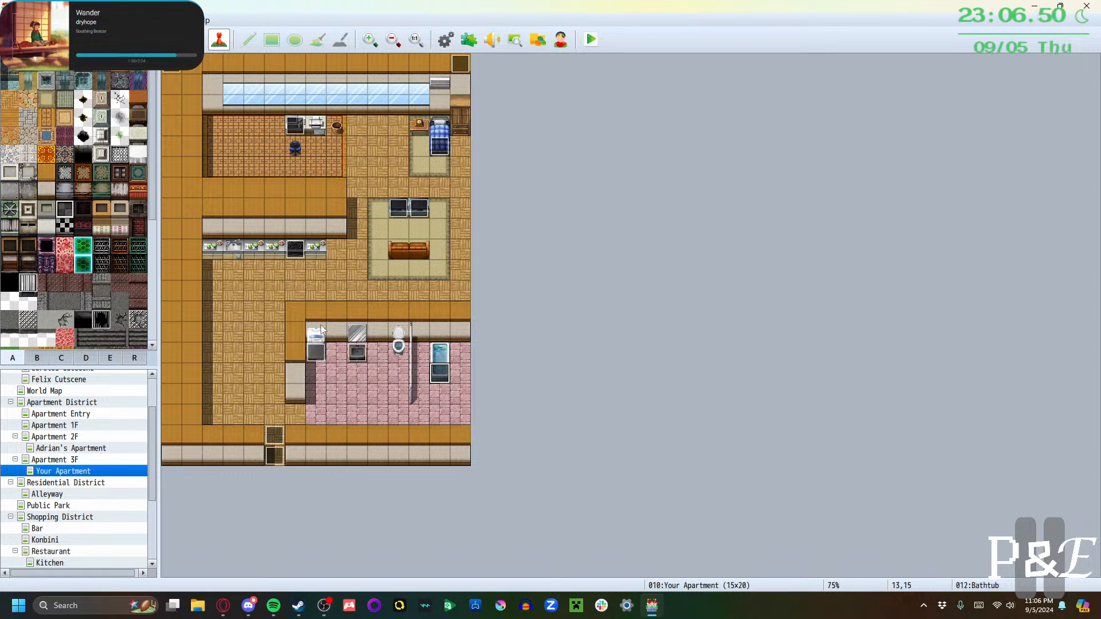
Open the Public Park map
{"action": "left_click", "coordinate": [60, 483]}
{"action": "left_click", "coordinate": [64, 494]}
{"action": "left_click", "coordinate": [65, 506]}
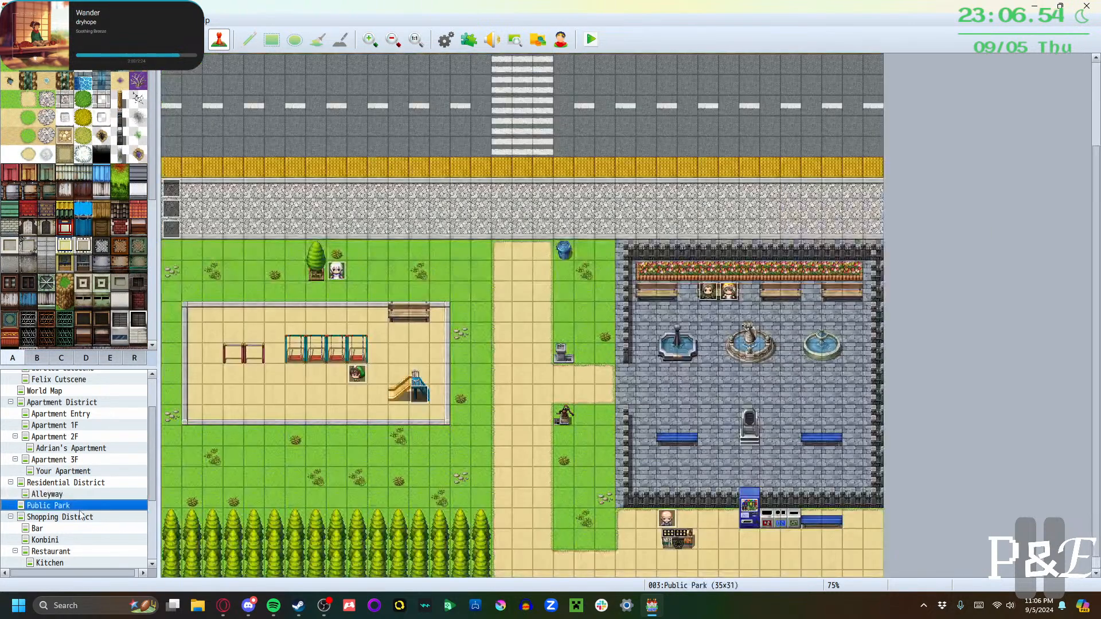